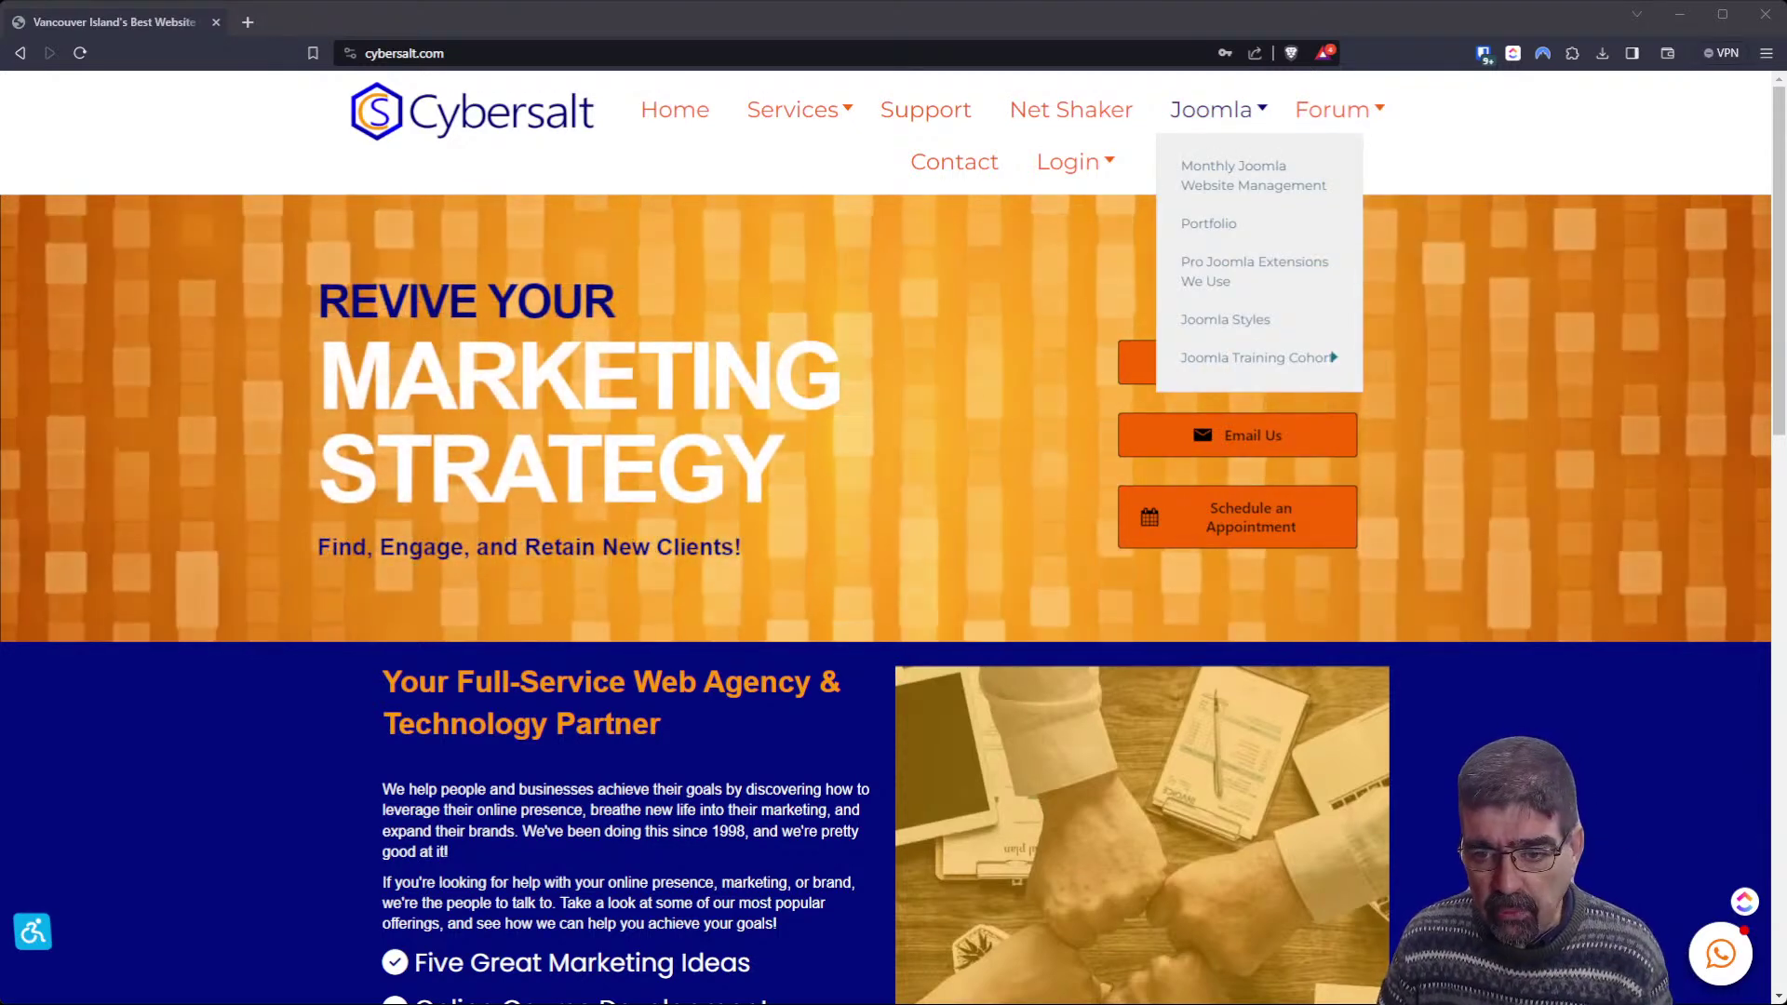
# Expand the site's Joomla menu through Joomla Training Cohort down to the Migrating Joomla 3 to 4 submenu
pyautogui.moveTo(1257, 358)
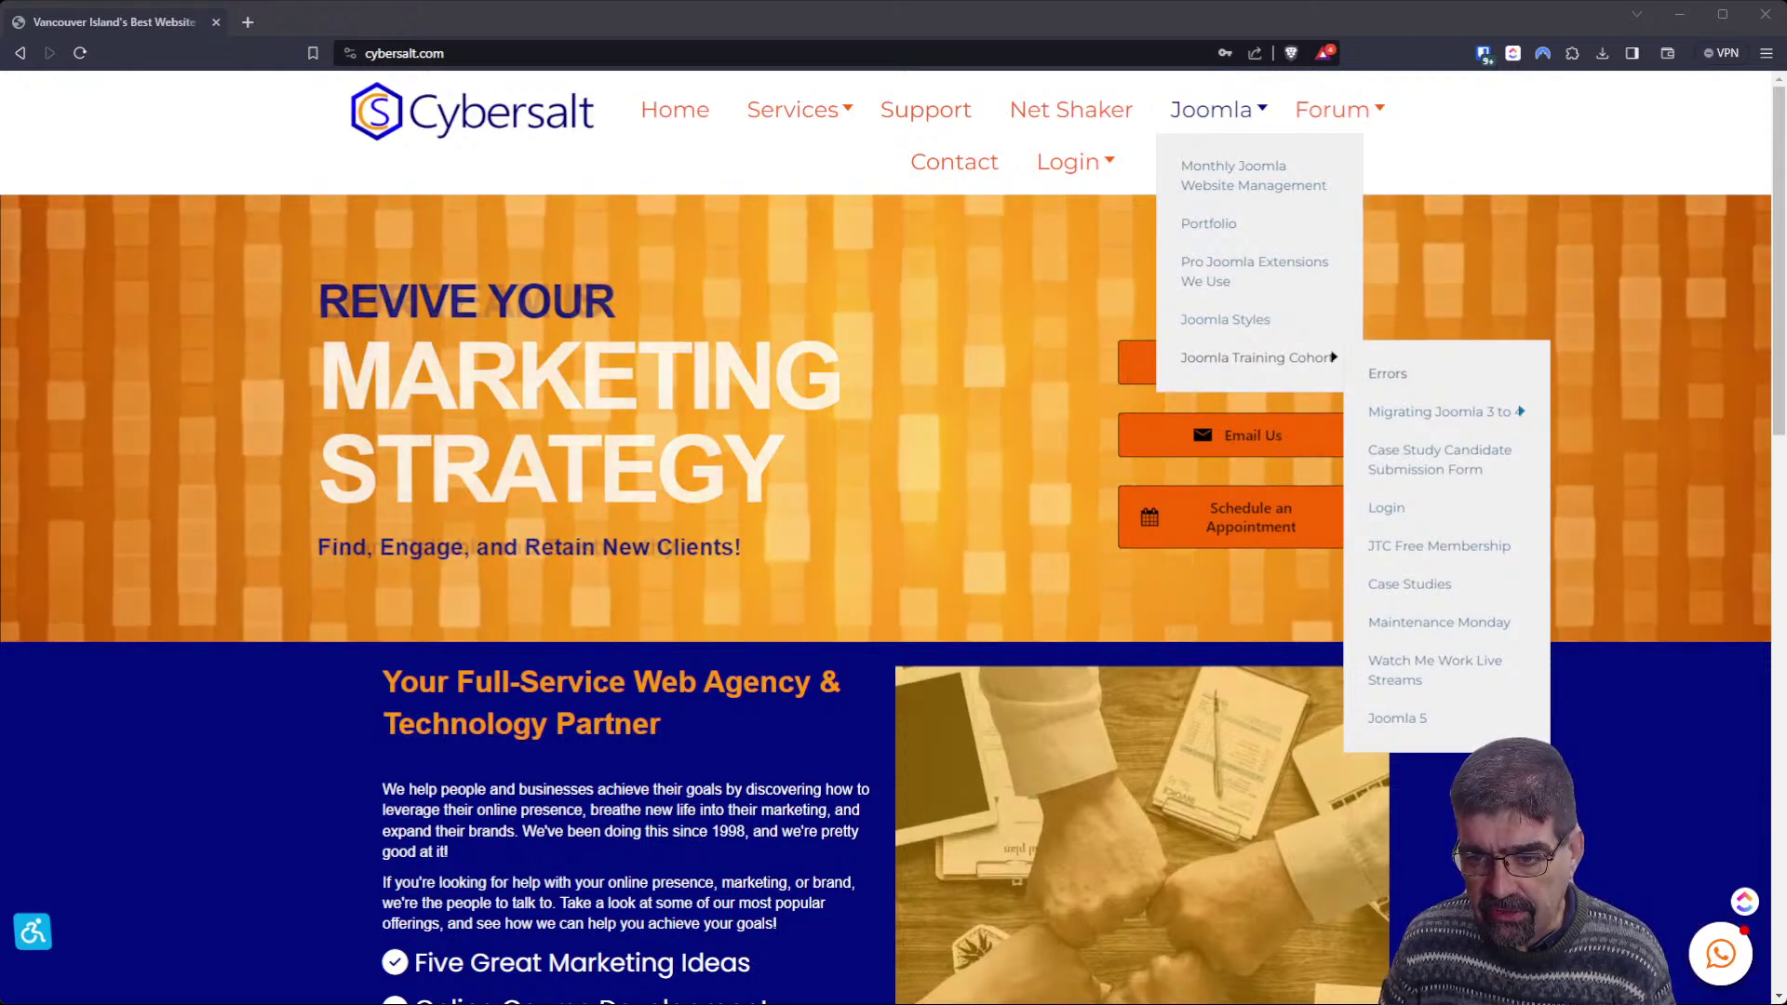
pyautogui.moveTo(1521, 412)
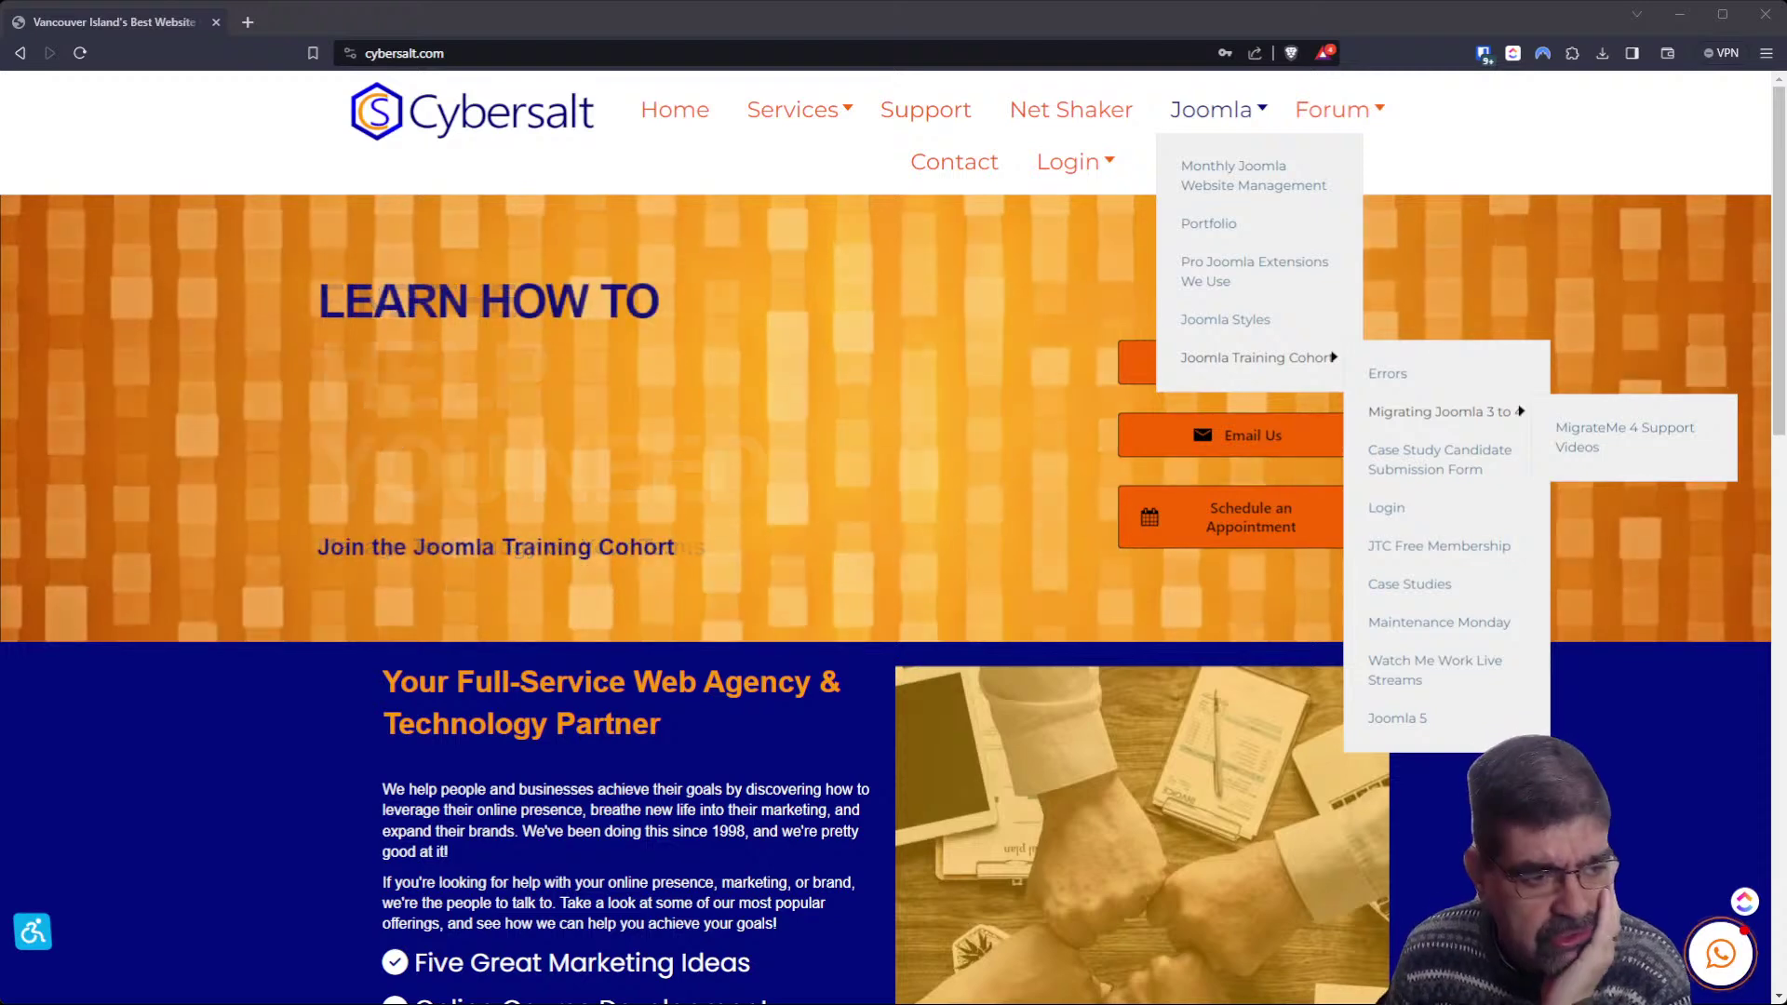
# Open the administrator page at cybersalt.com/administrator and log in to the Joomla backend
pyautogui.click(515, 53)
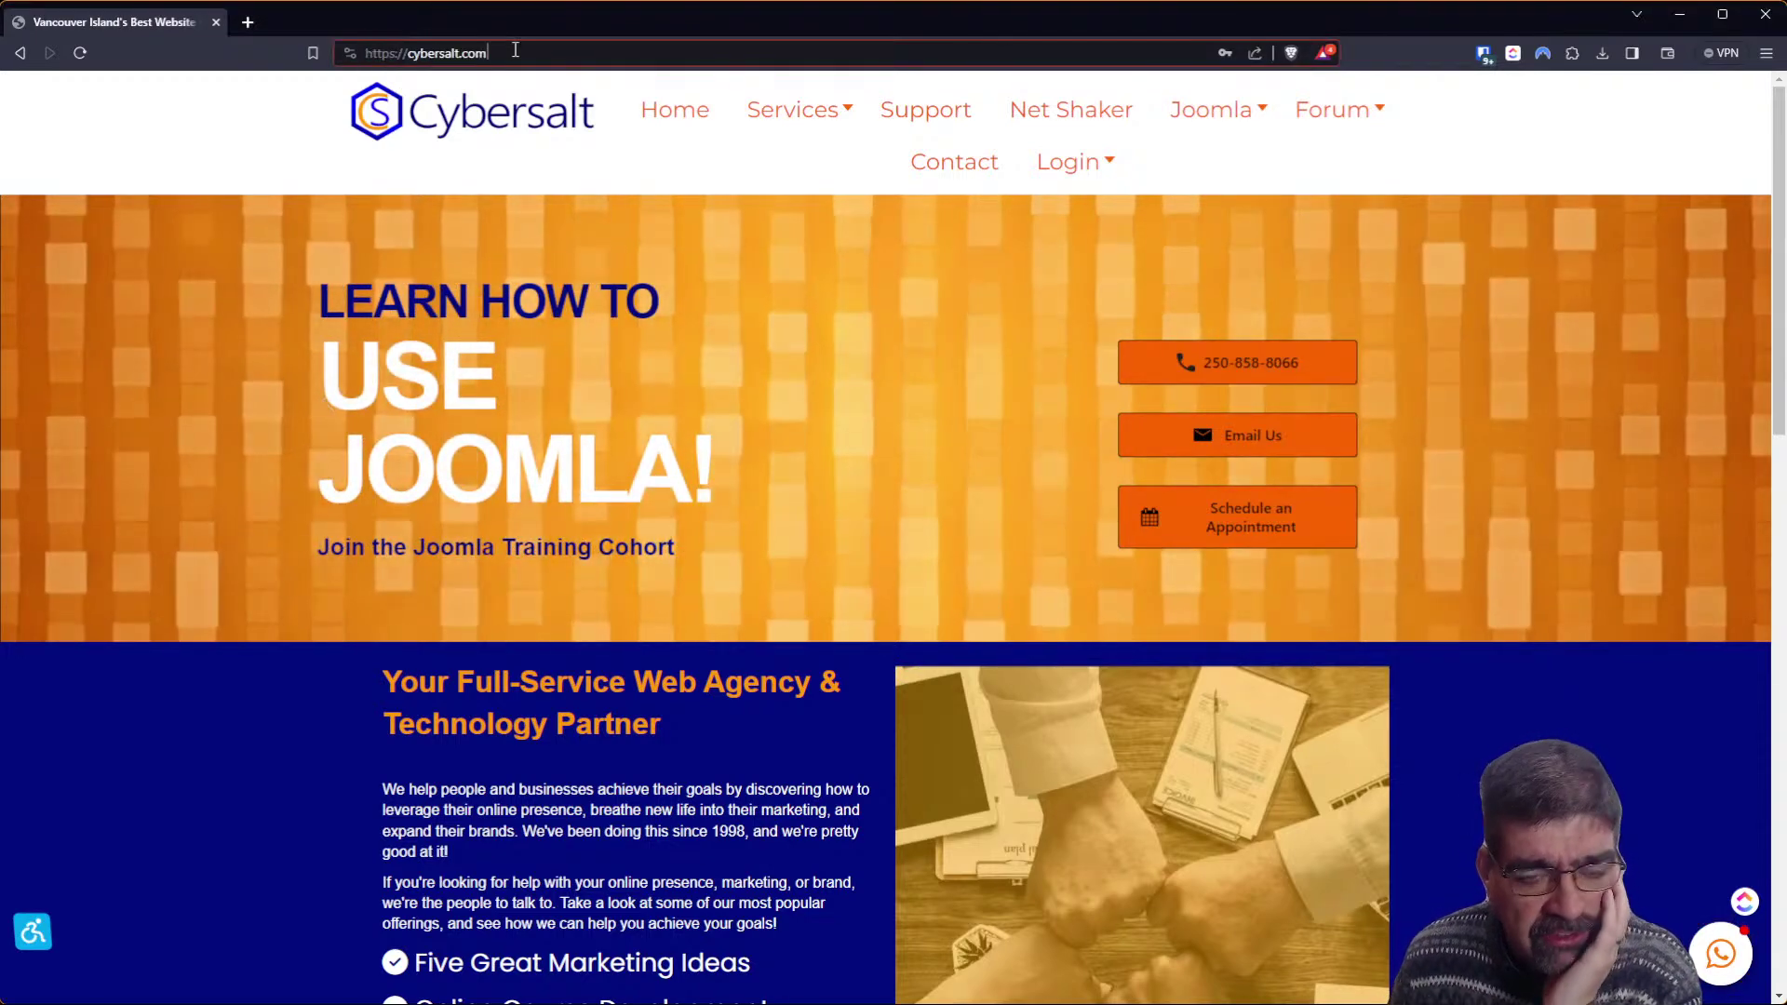
pyautogui.write('/administrator')
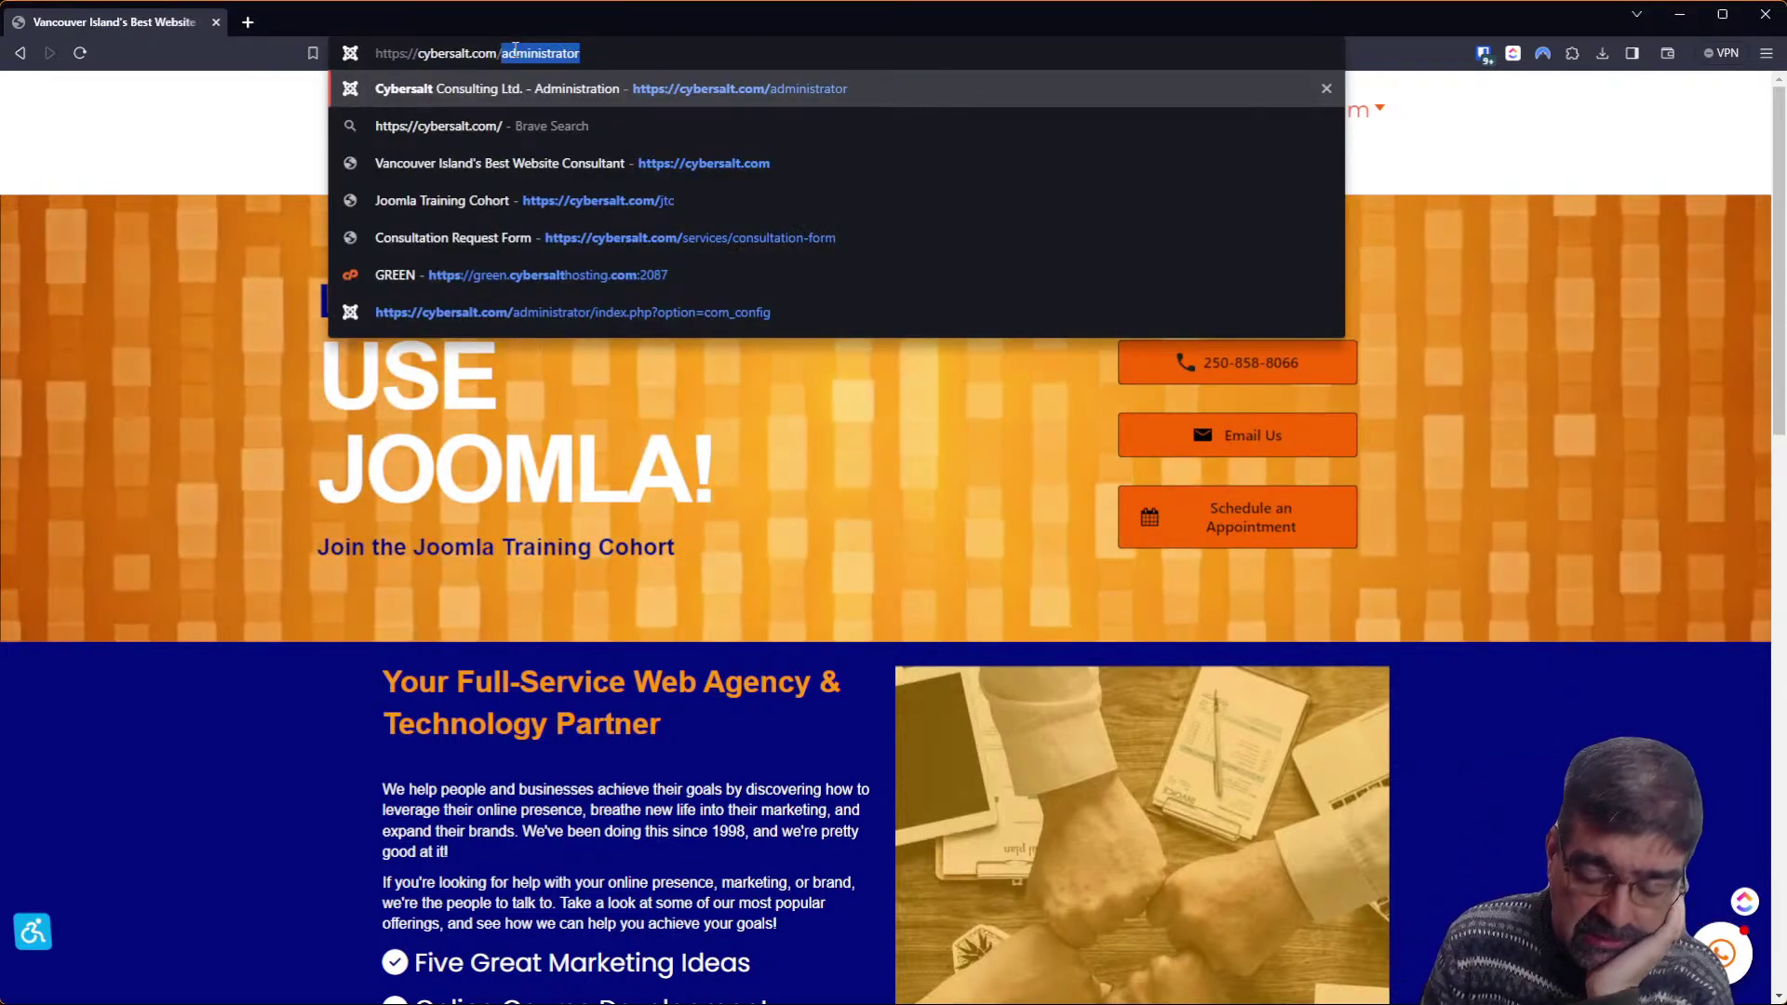
pyautogui.press('Return')
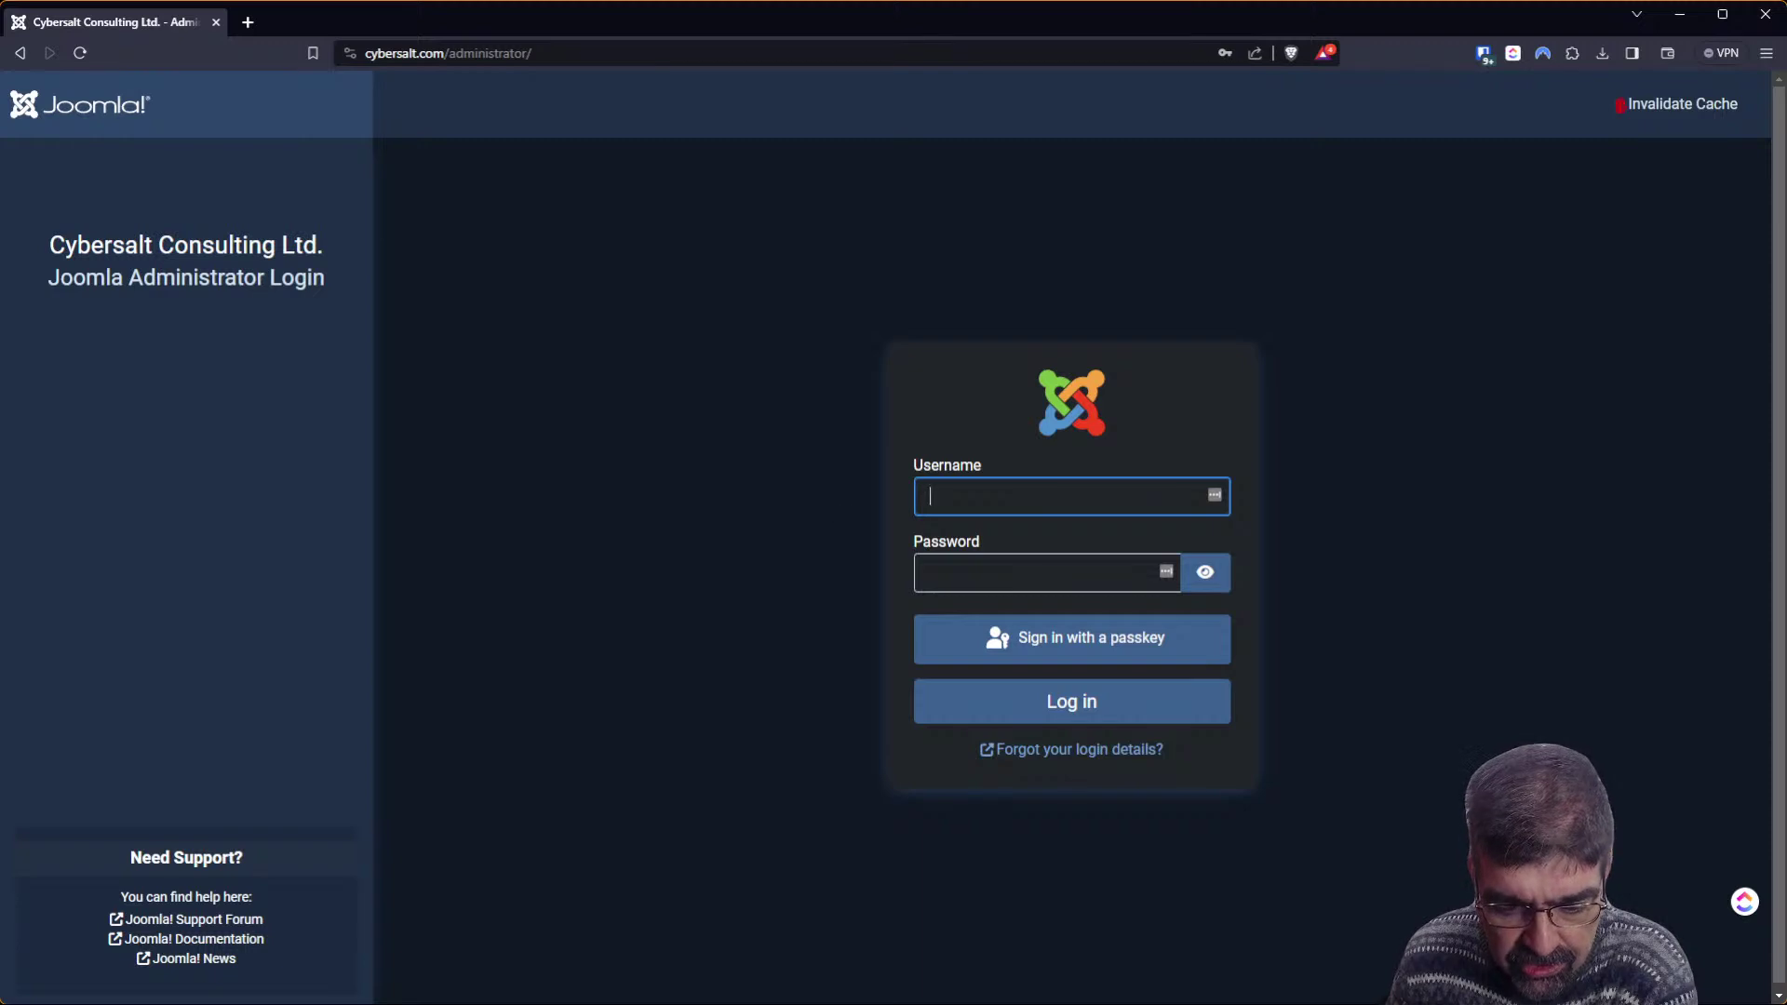
pyautogui.hotkey('alt', 'Tab')
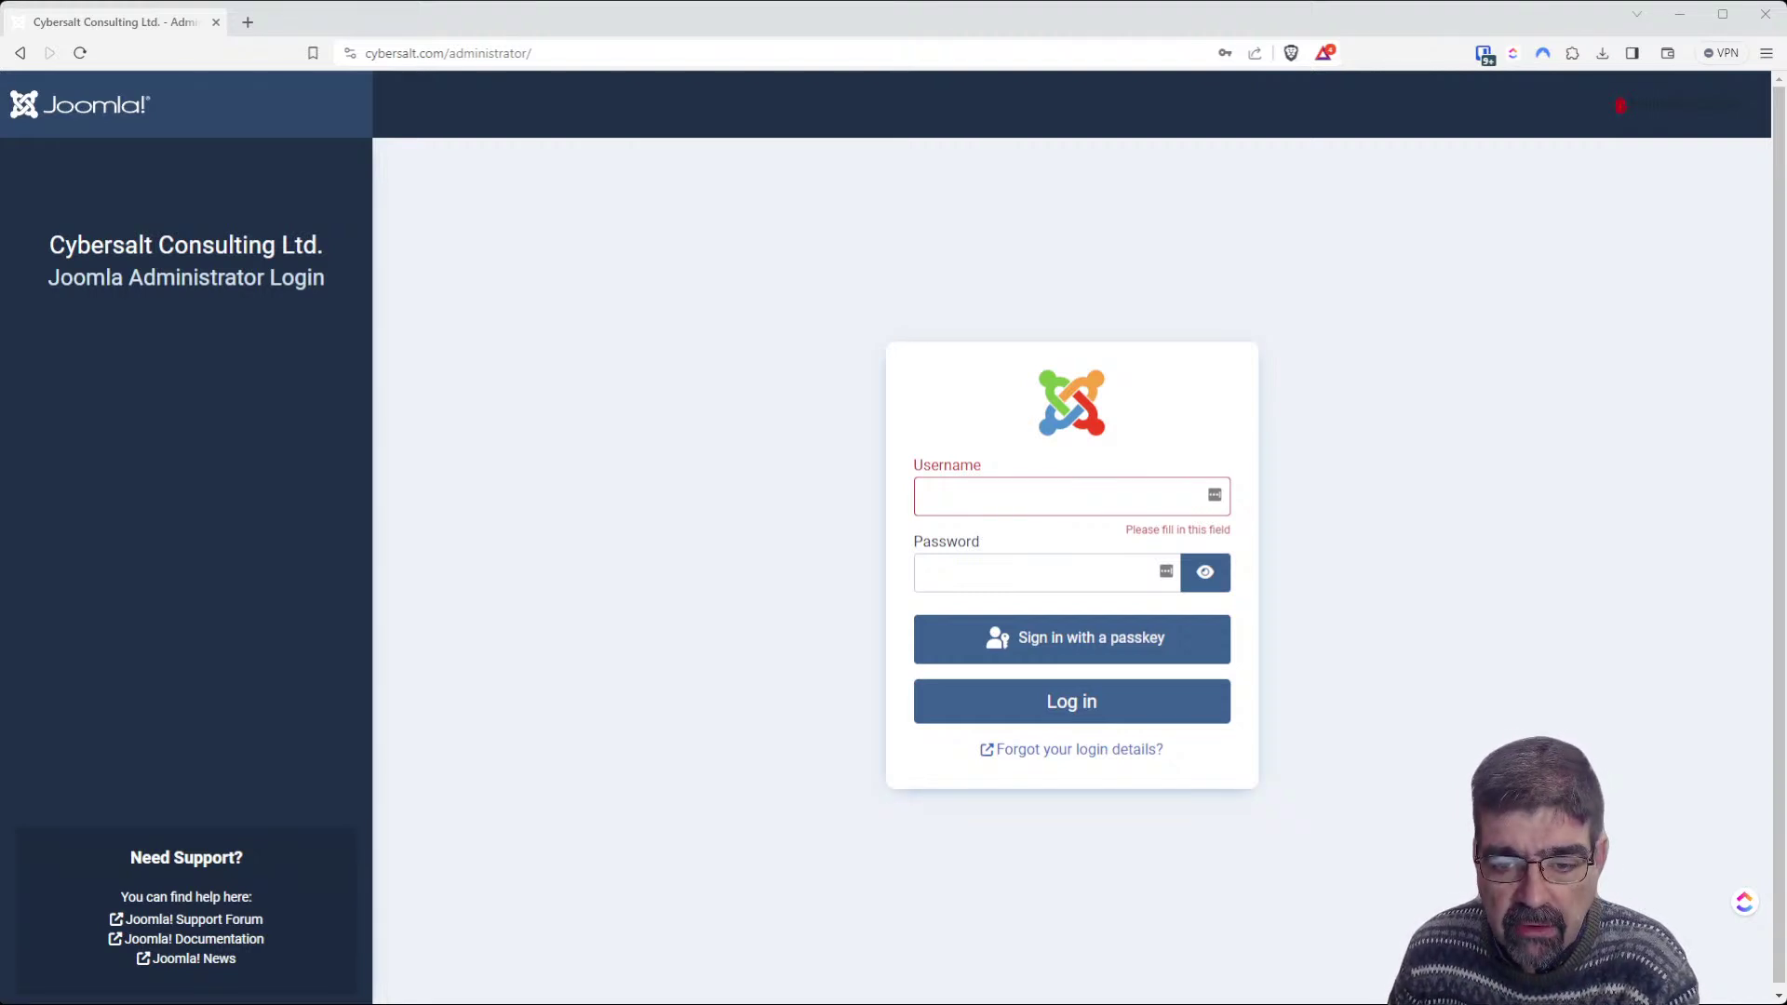
pyautogui.click(1050, 696)
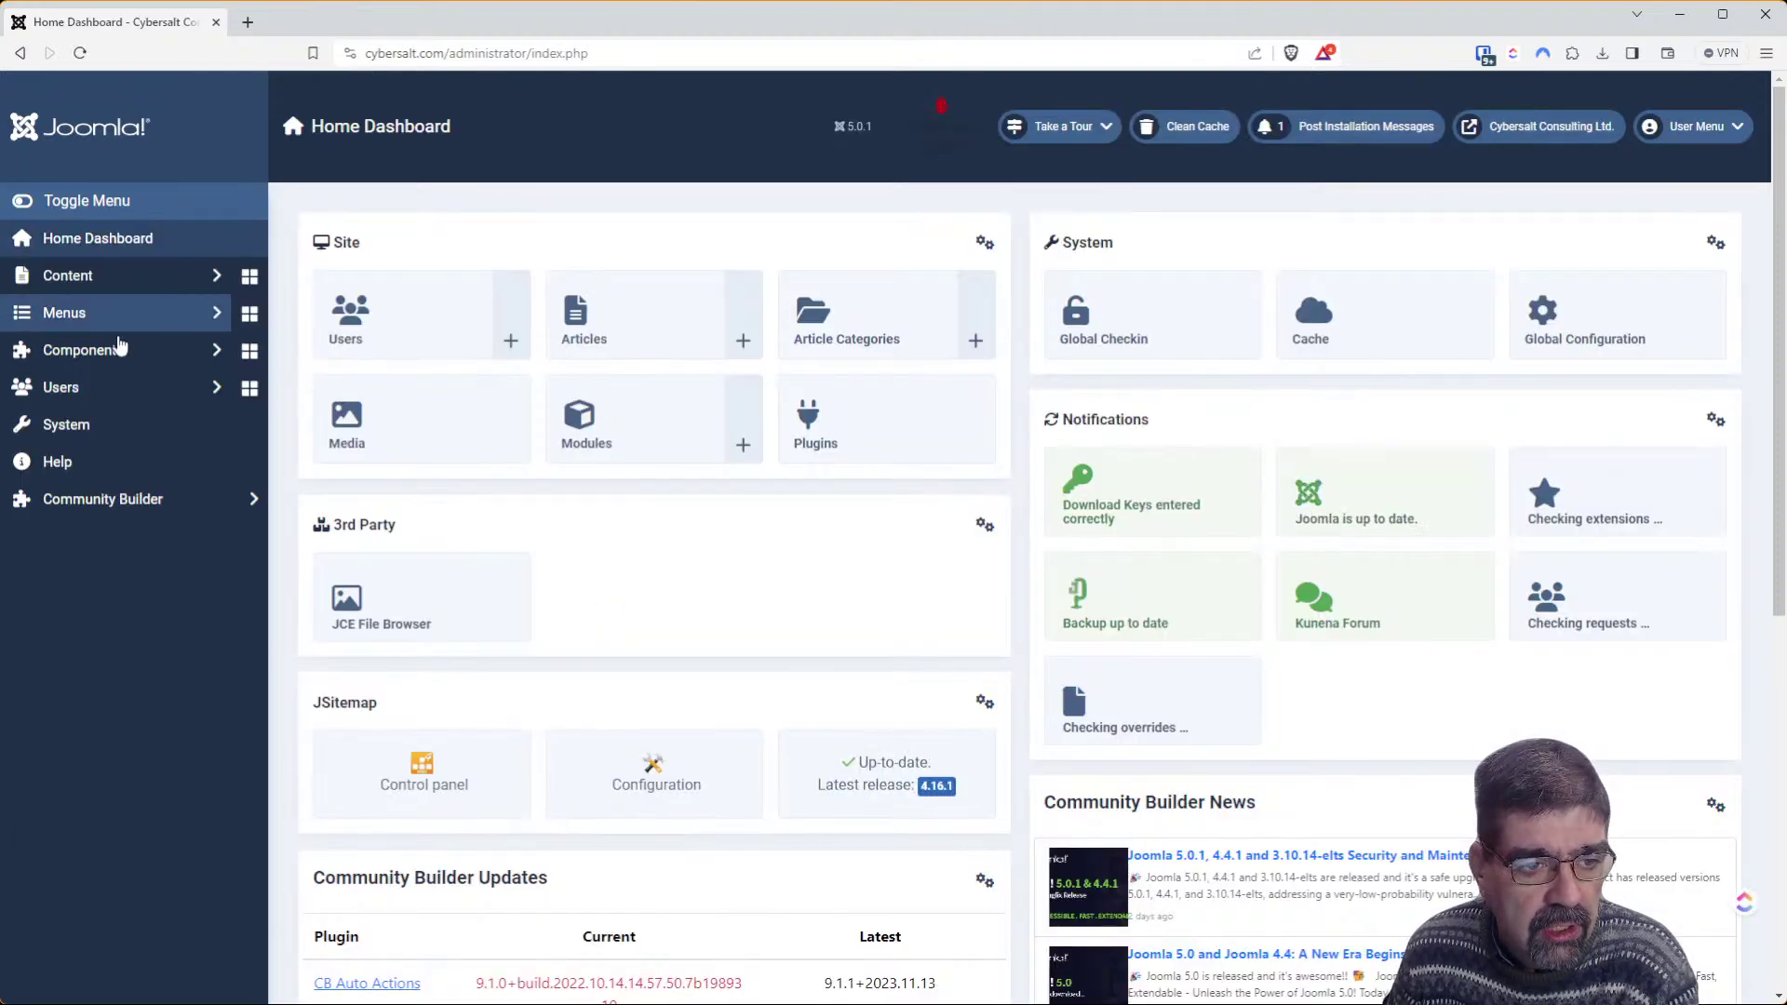
# Create a staging environment of the site with the Stage It component and log in to it
pyautogui.click(113, 350)
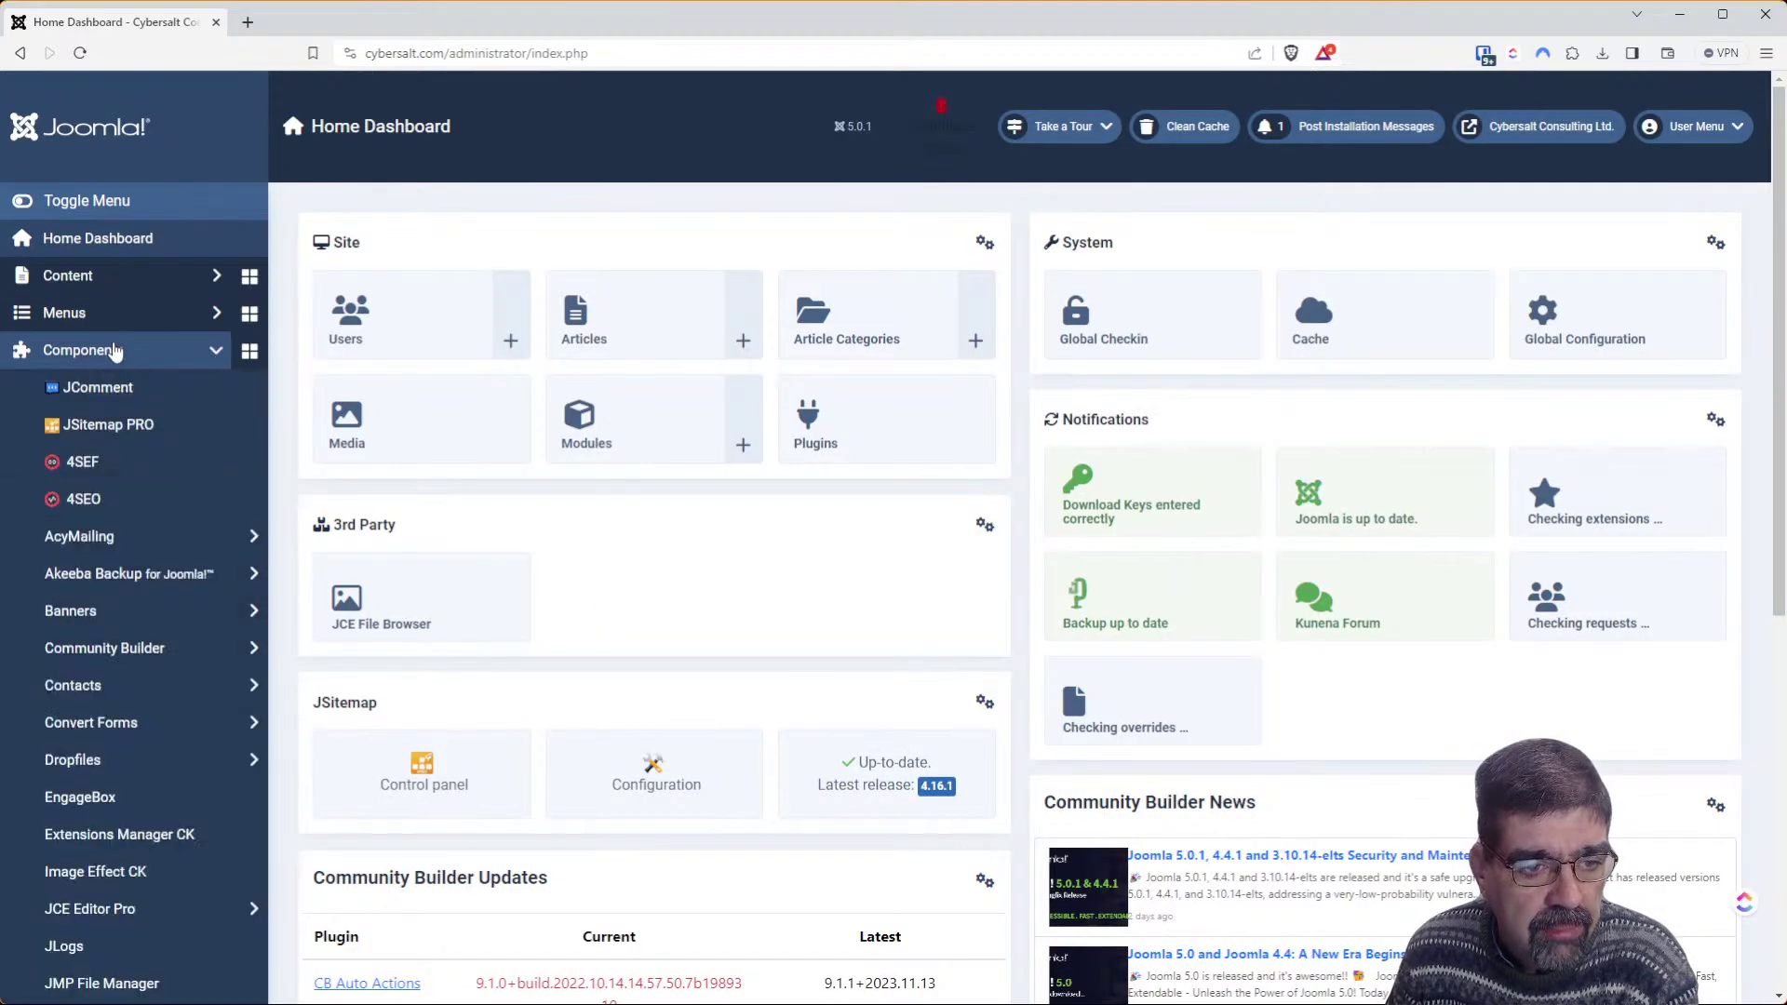
pyautogui.scroll(-3, 113, 363)
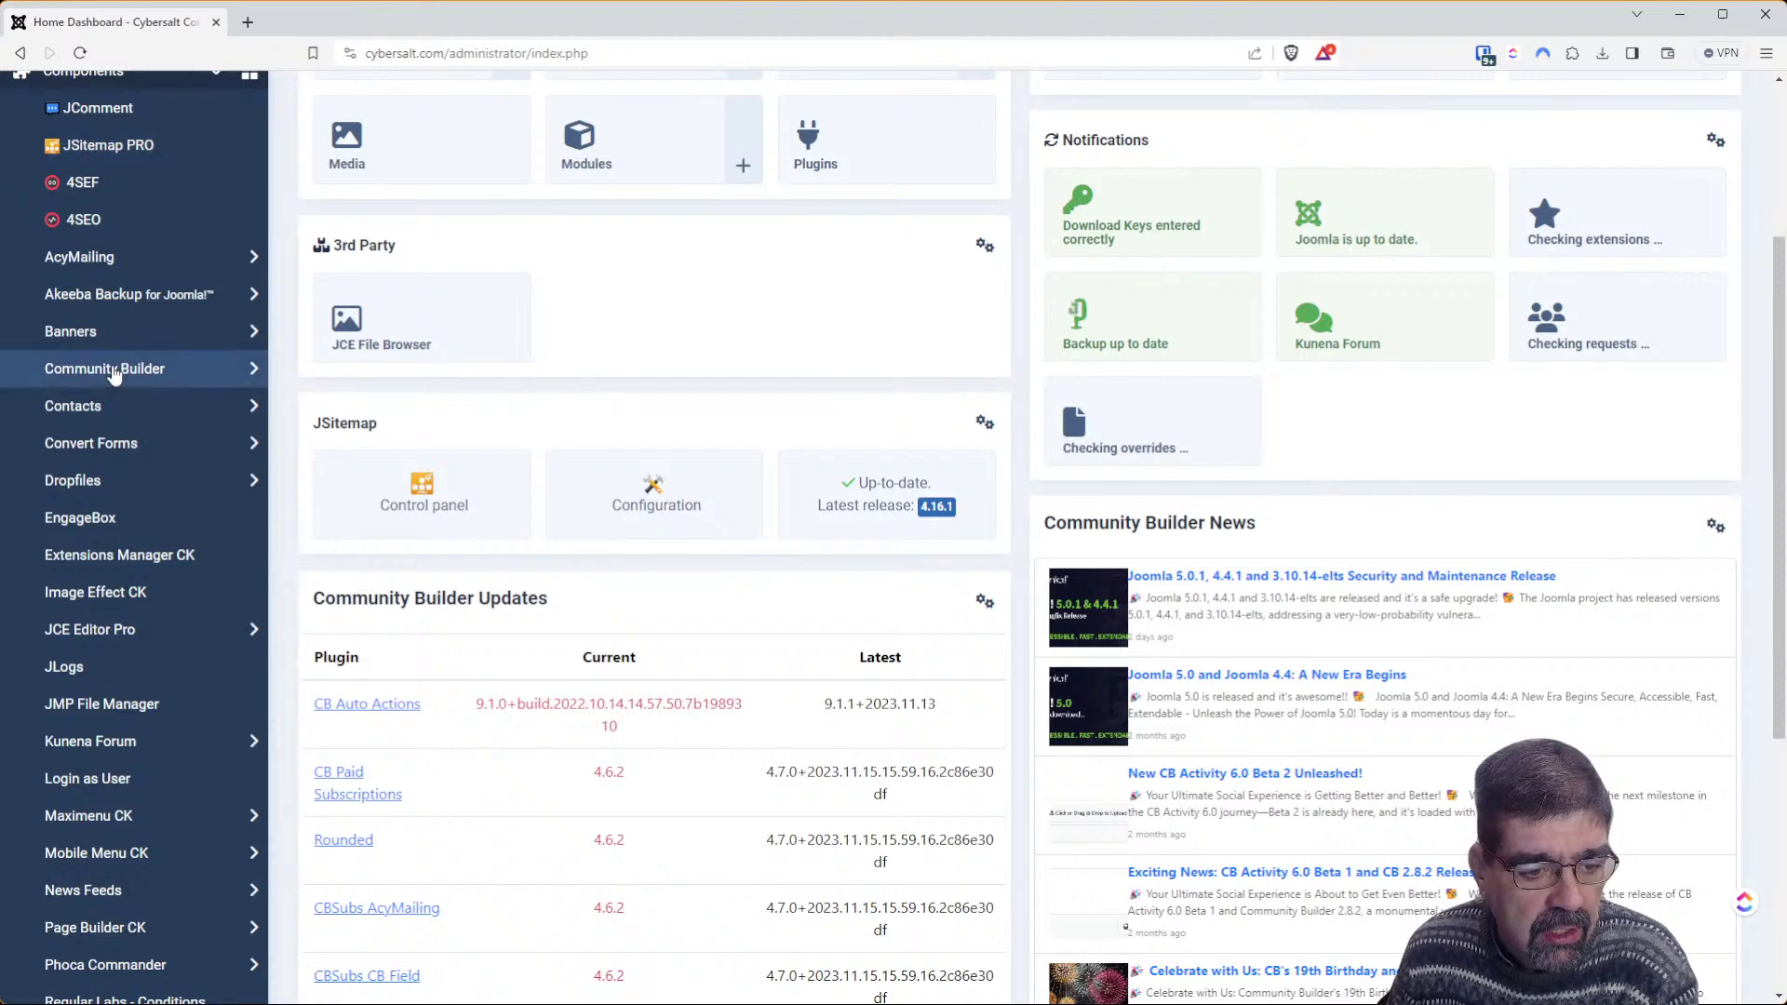
pyautogui.scroll(-4, 114, 373)
pyautogui.click(102, 855)
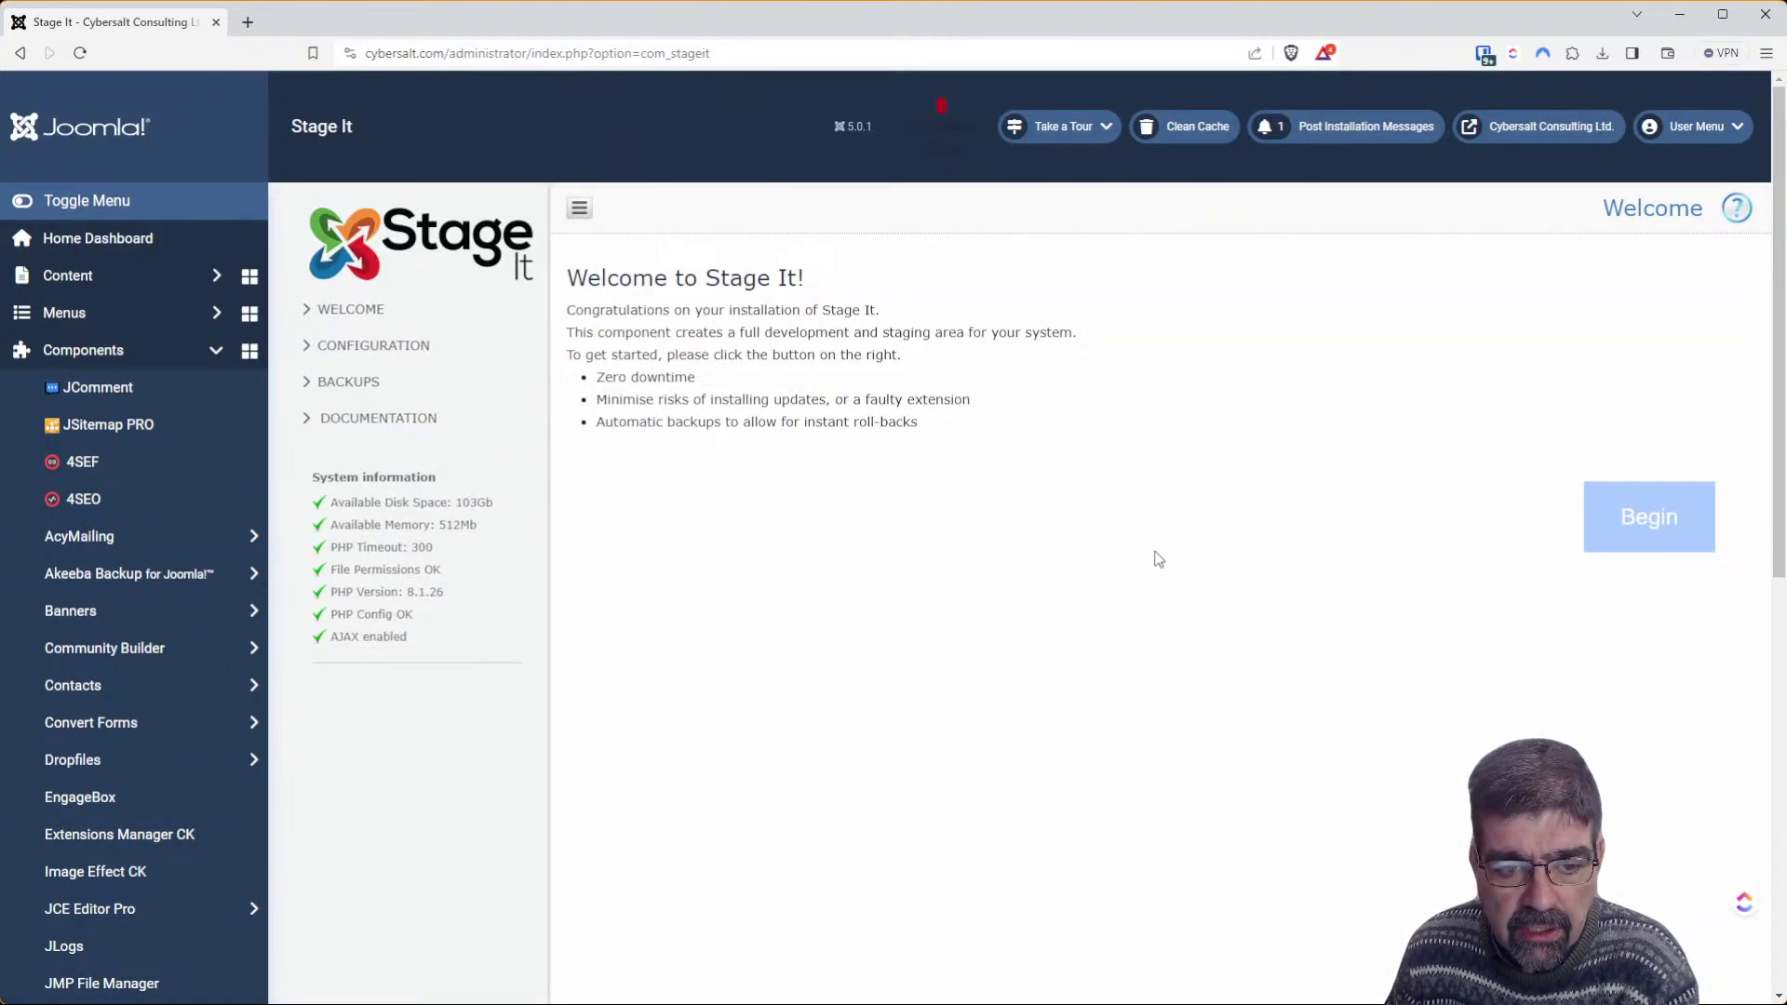
pyautogui.click(1639, 514)
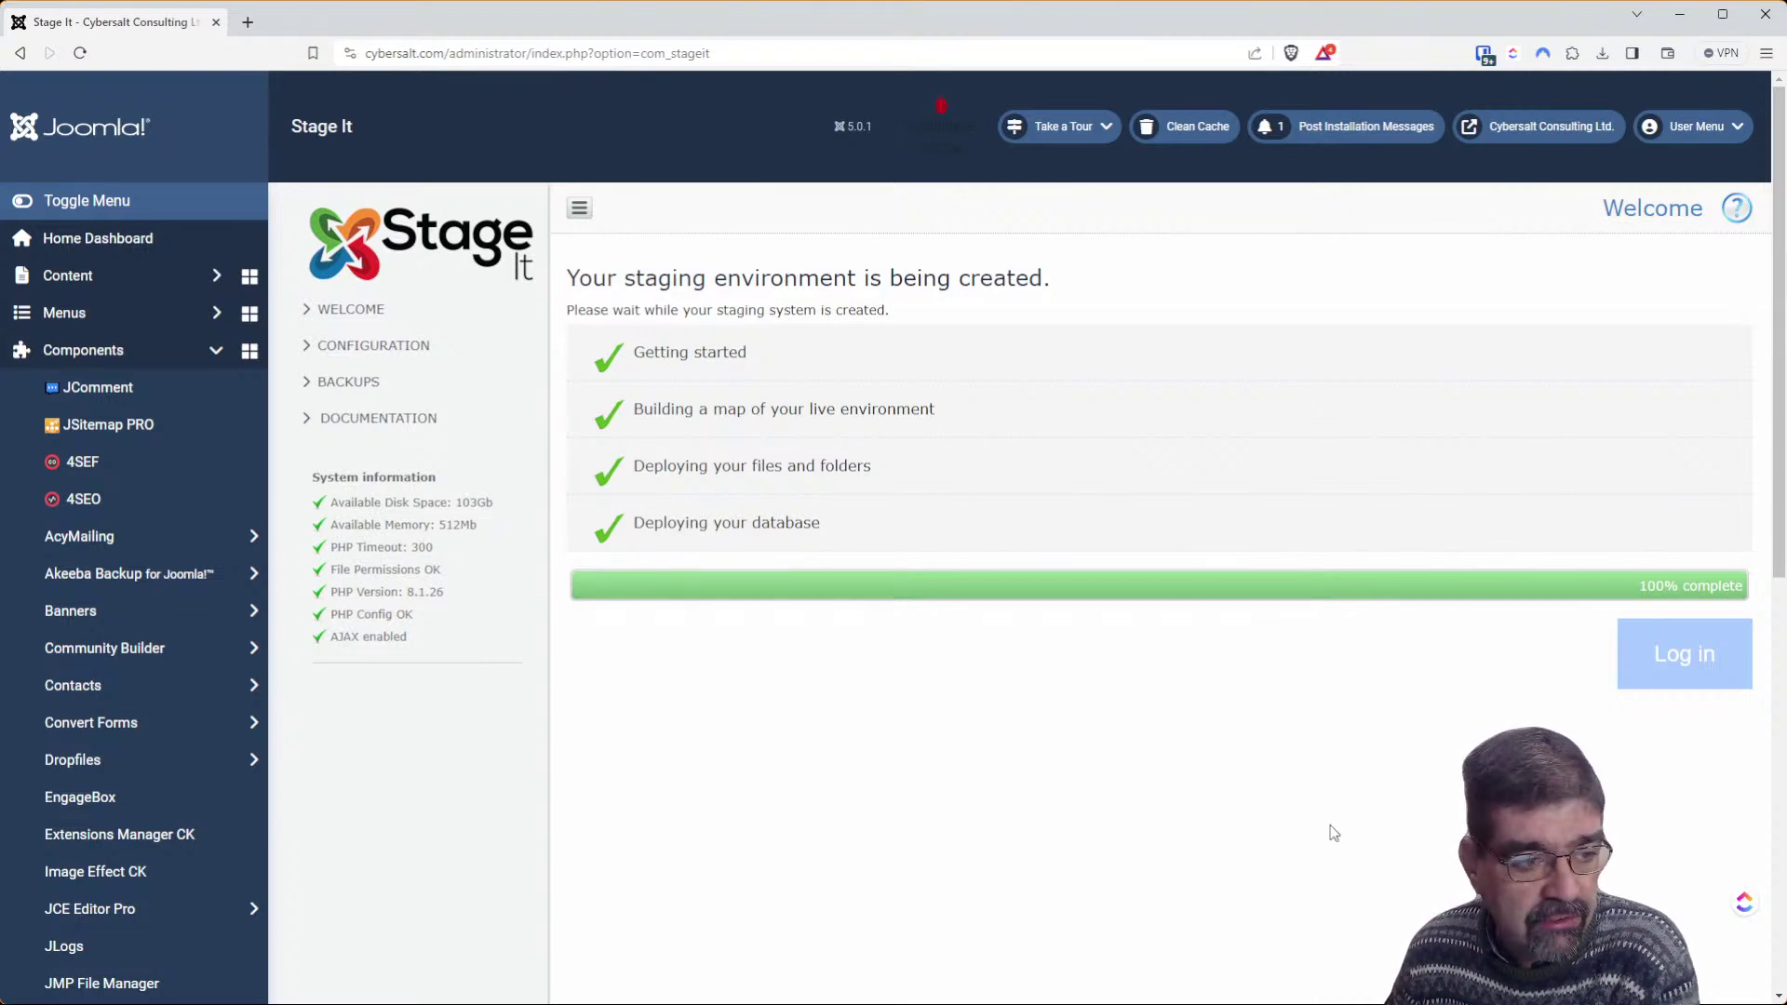
pyautogui.click(1694, 673)
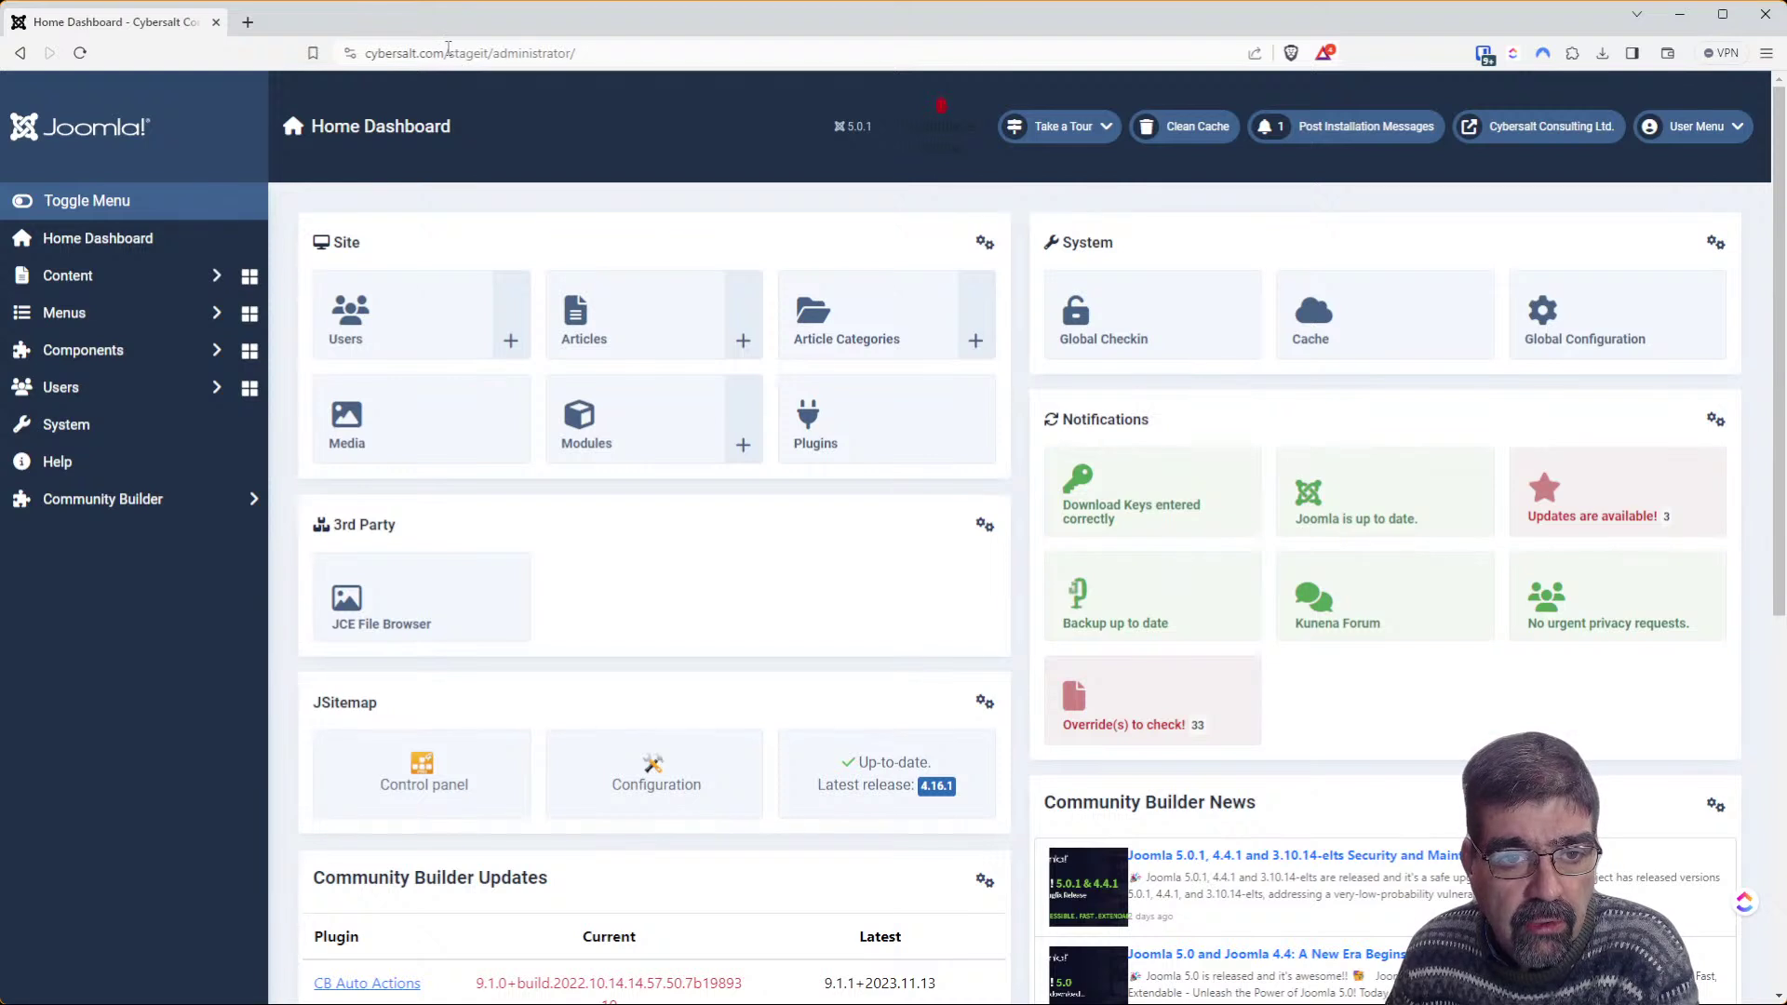
# Highlight the stageit folder in the page address and open the staging site's front end
pyautogui.doubleClick(481, 54)
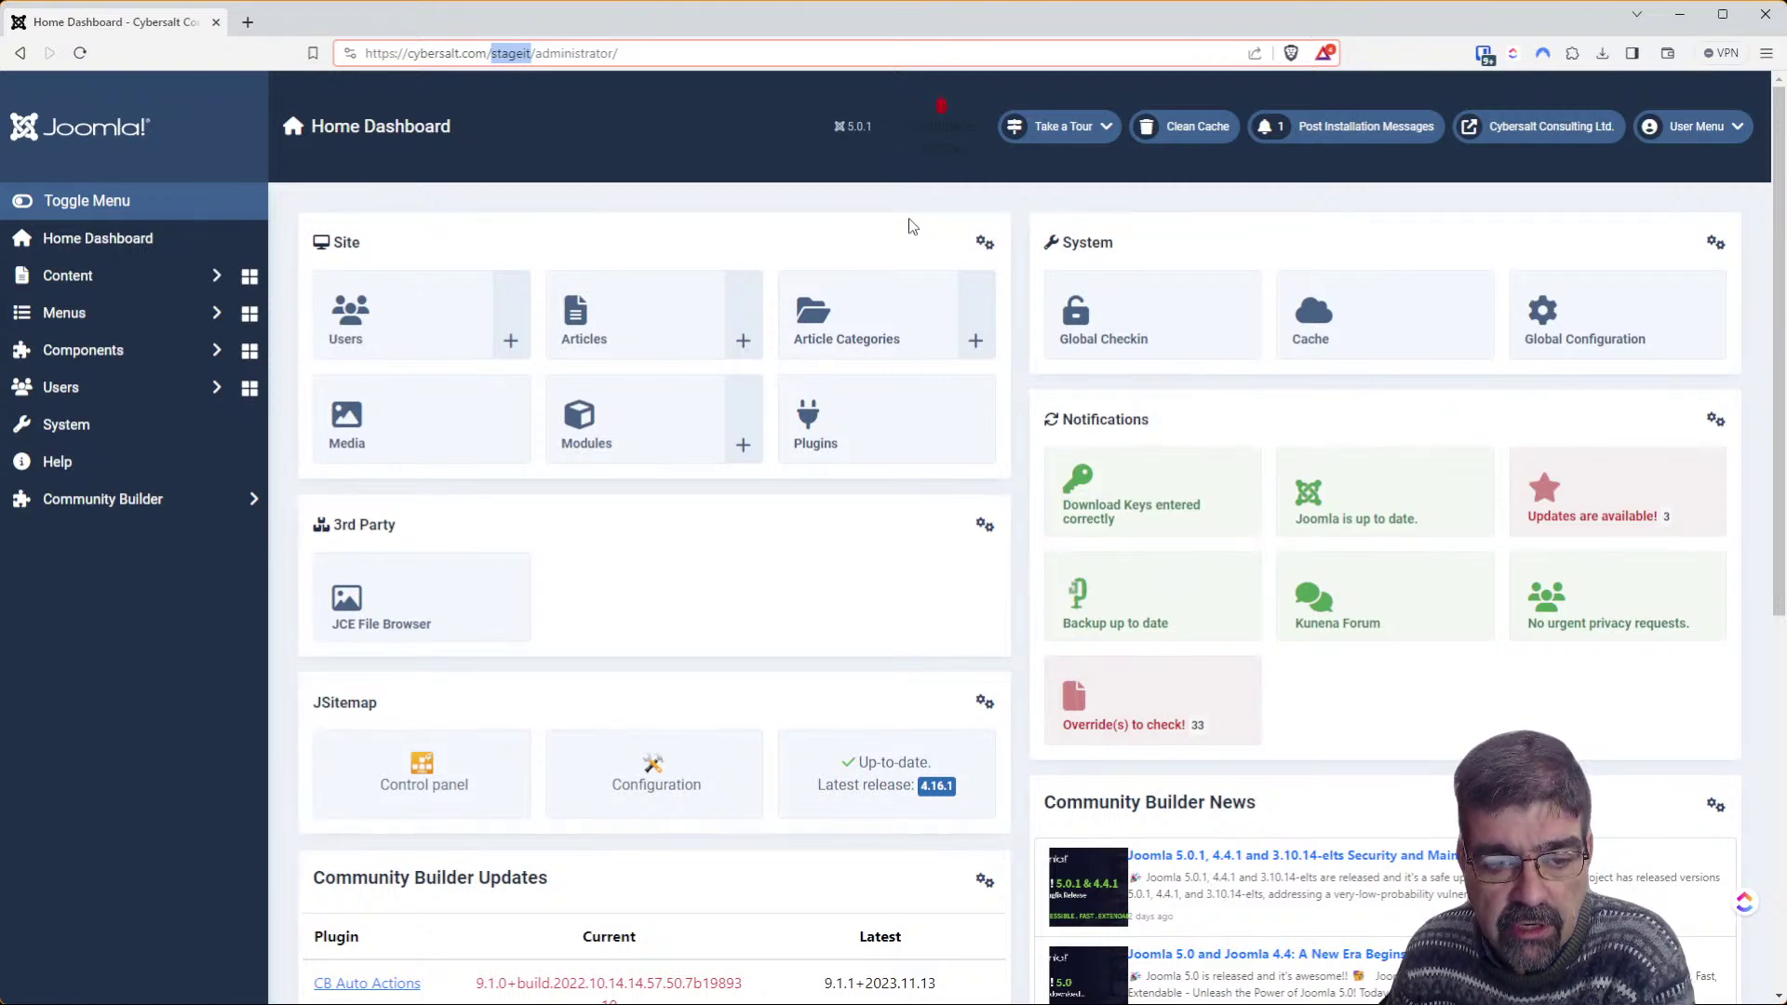
pyautogui.click(1545, 131)
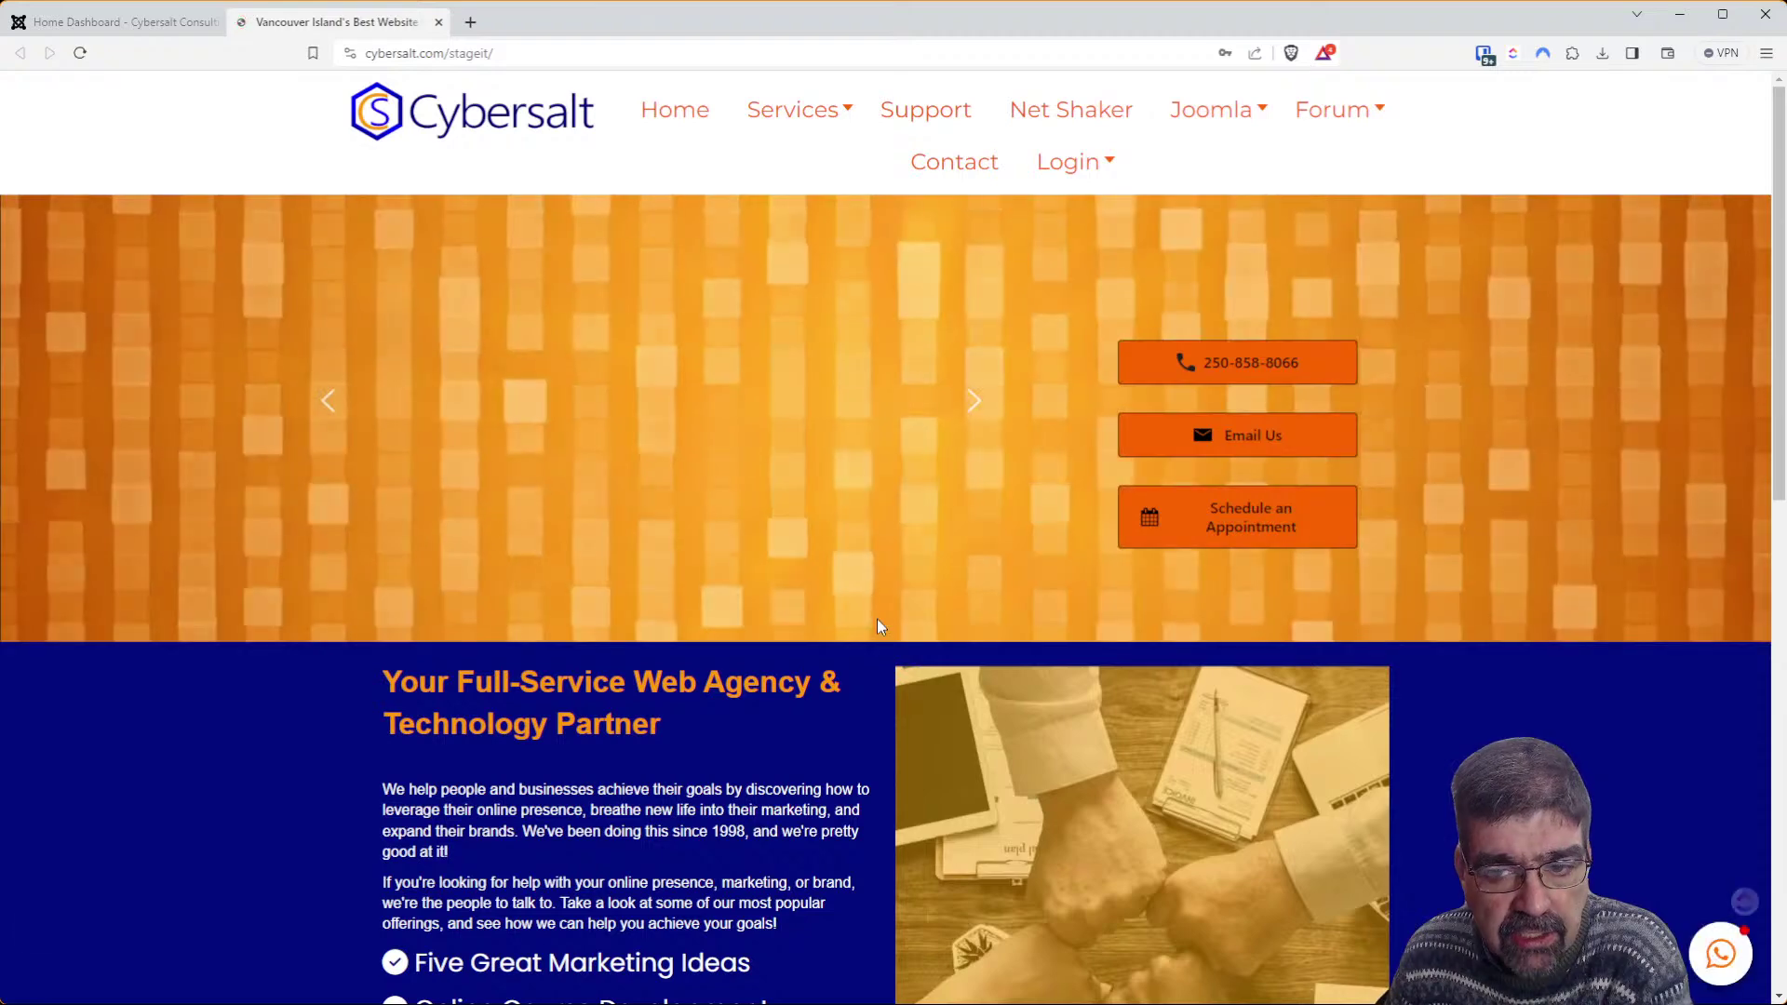
# Show the Main Menu items in the staging administrator at 200 per page and review the whole menu structure
pyautogui.click(129, 27)
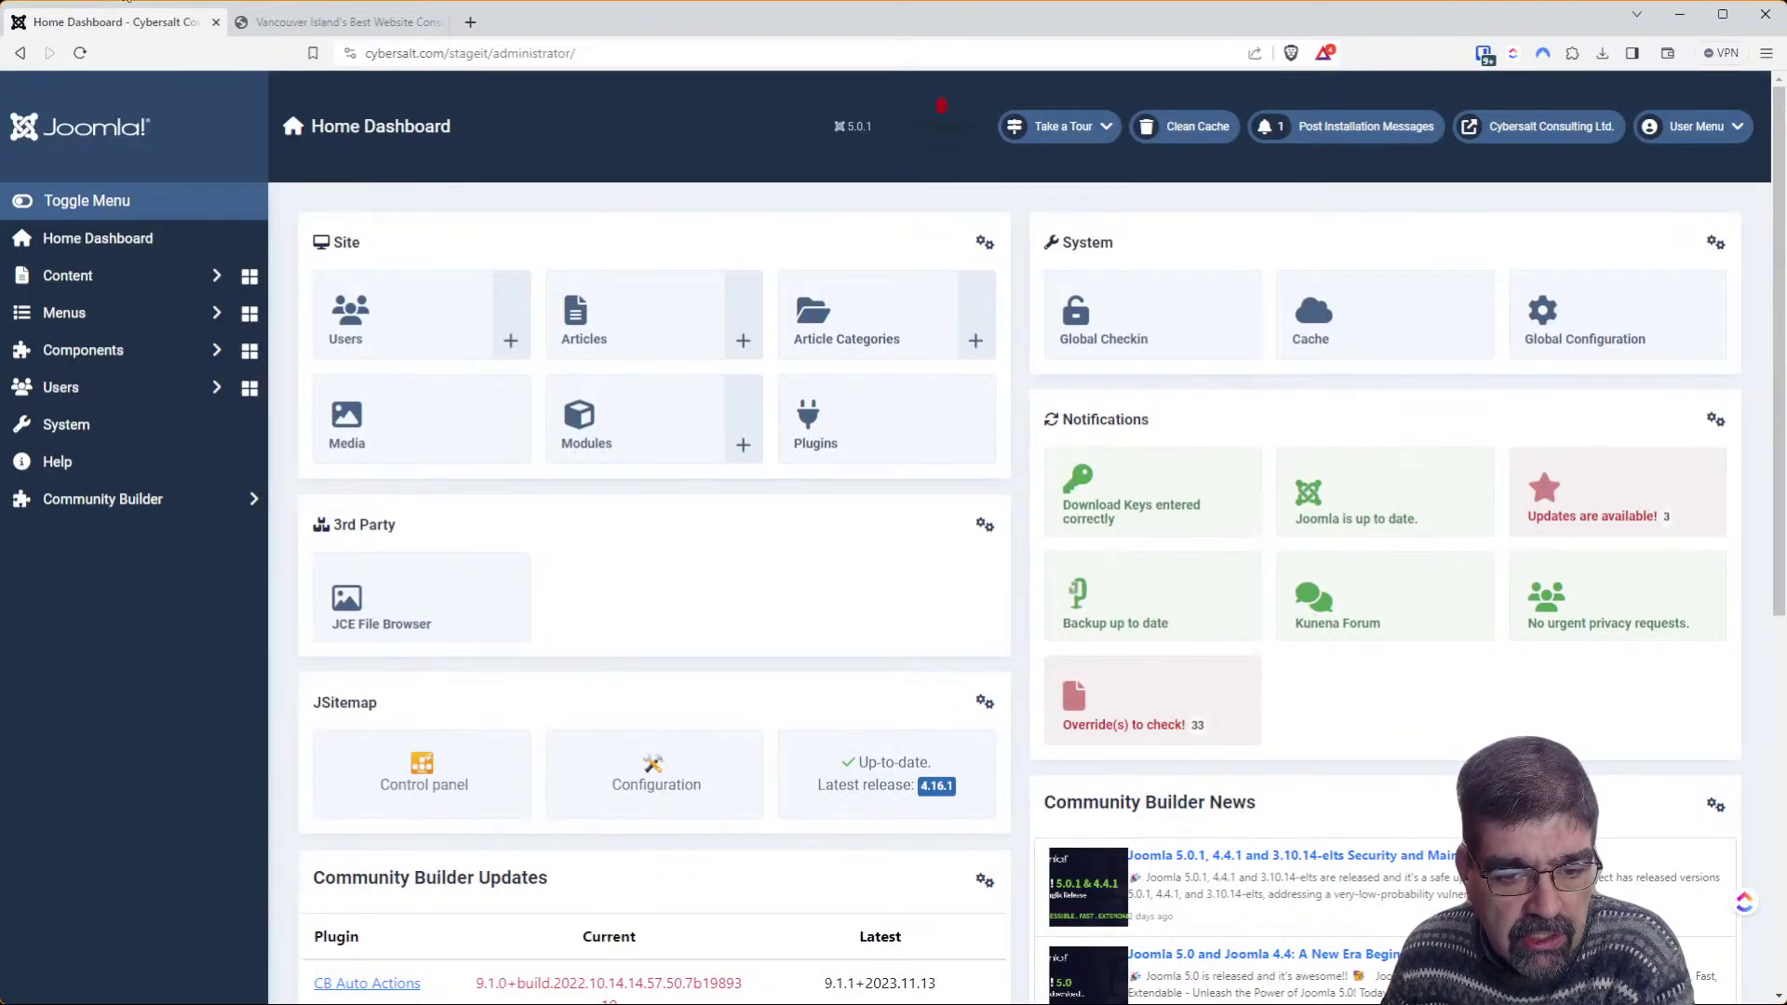
pyautogui.click(74, 313)
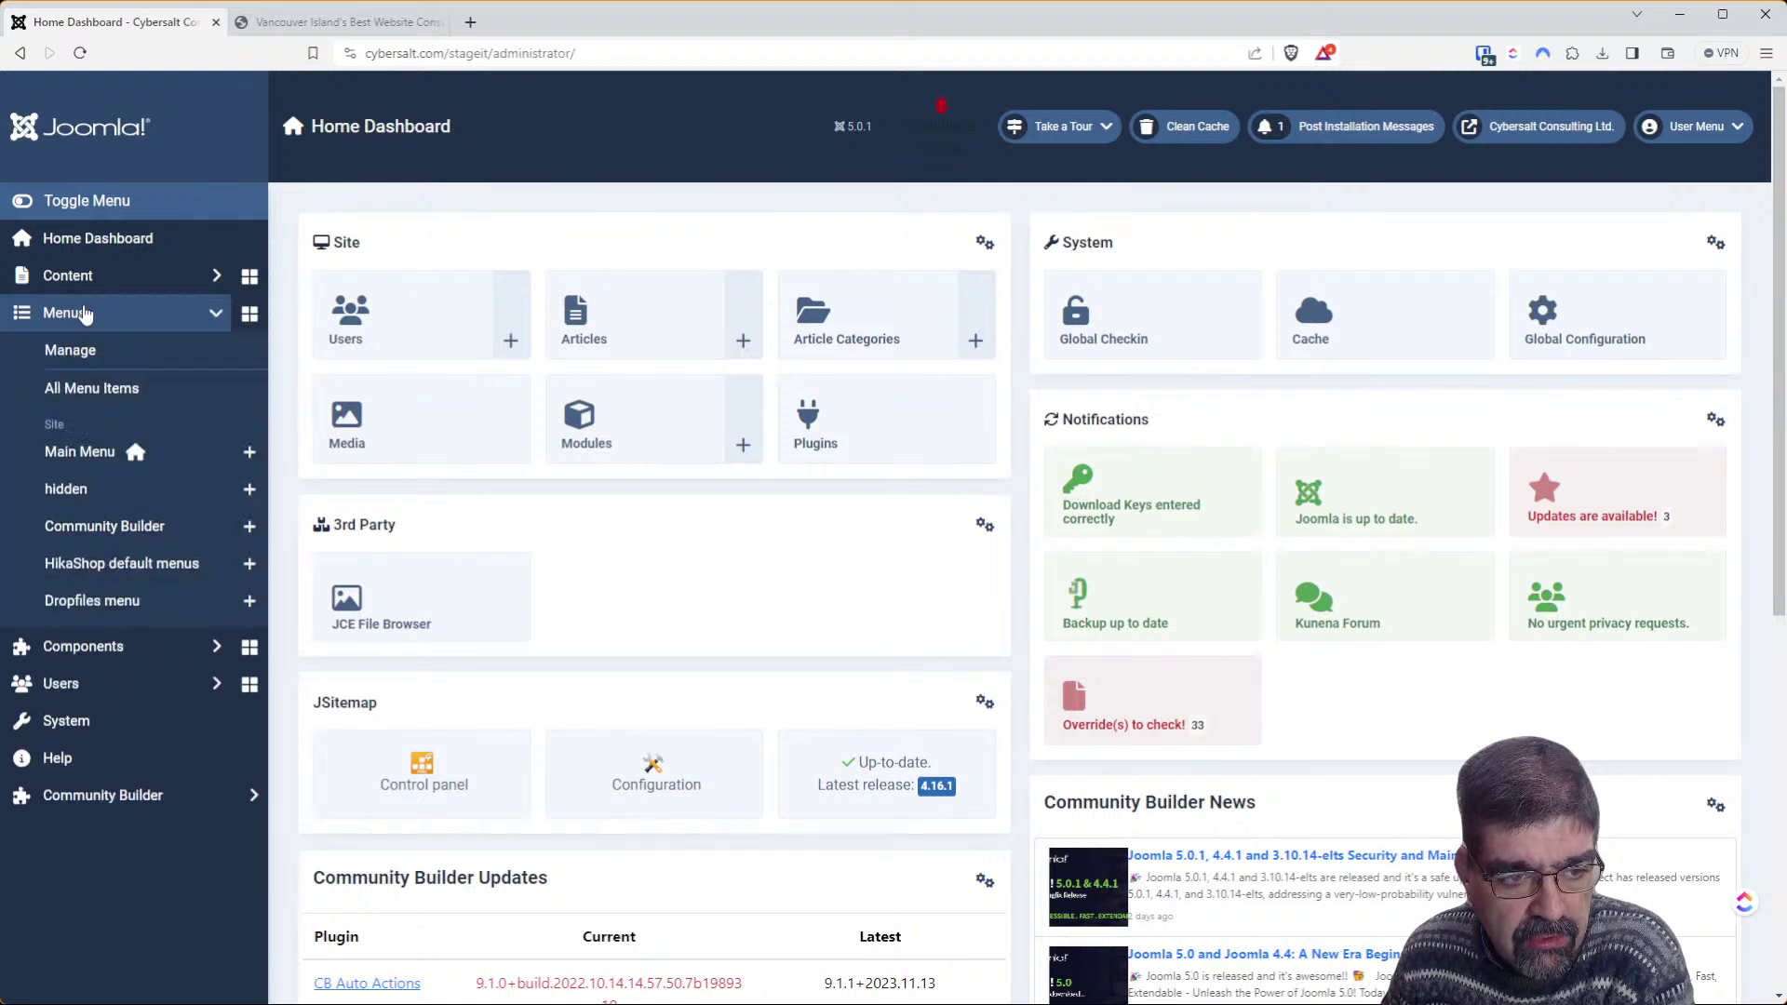
pyautogui.click(71, 456)
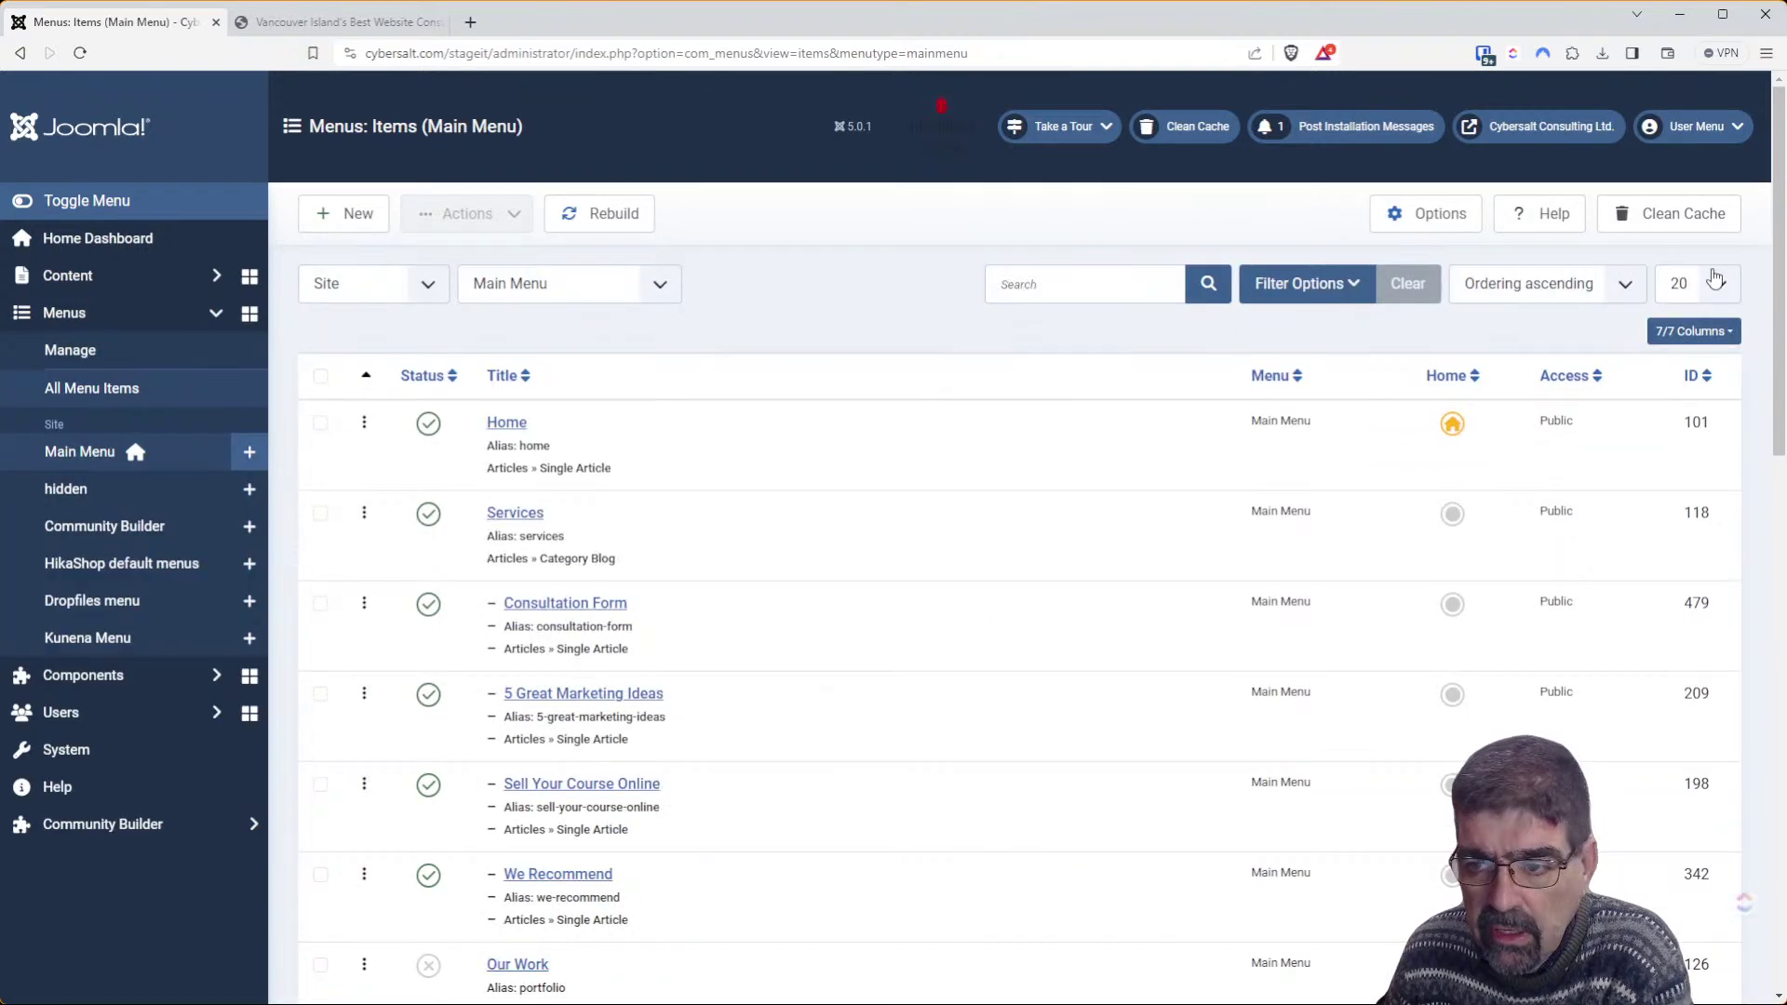
pyautogui.click(1707, 469)
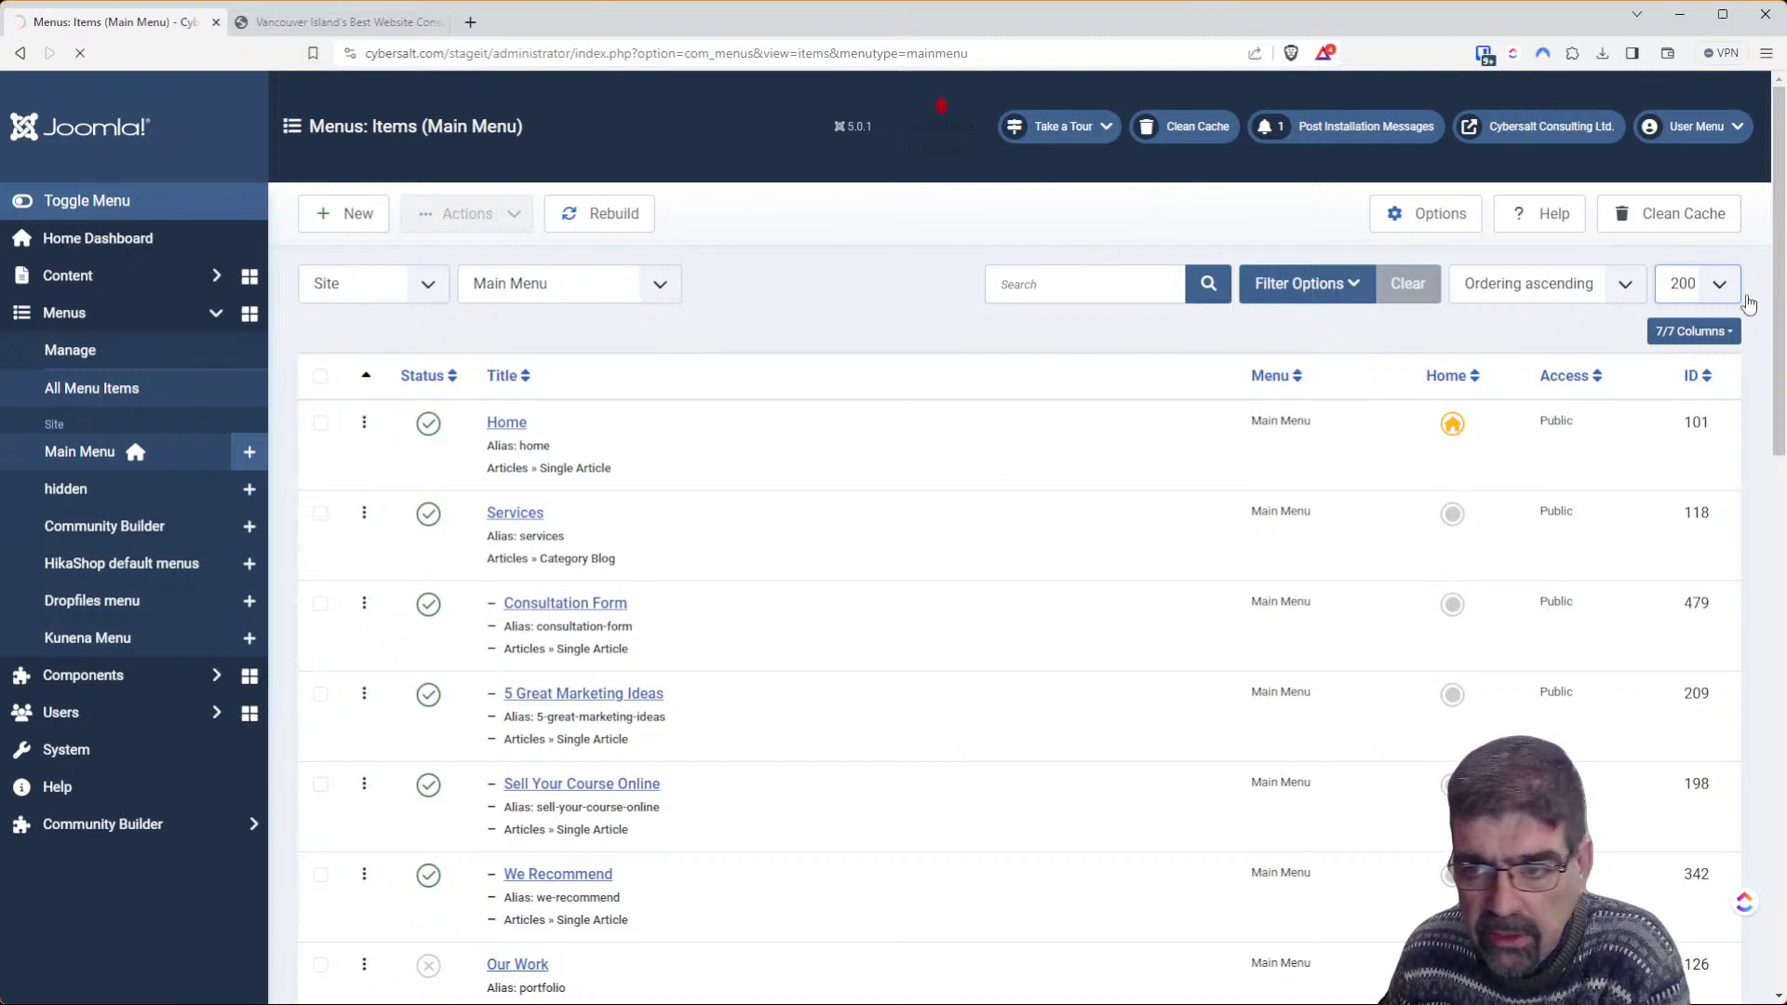
pyautogui.scroll(-5, 913, 470)
pyautogui.scroll(-4, 917, 458)
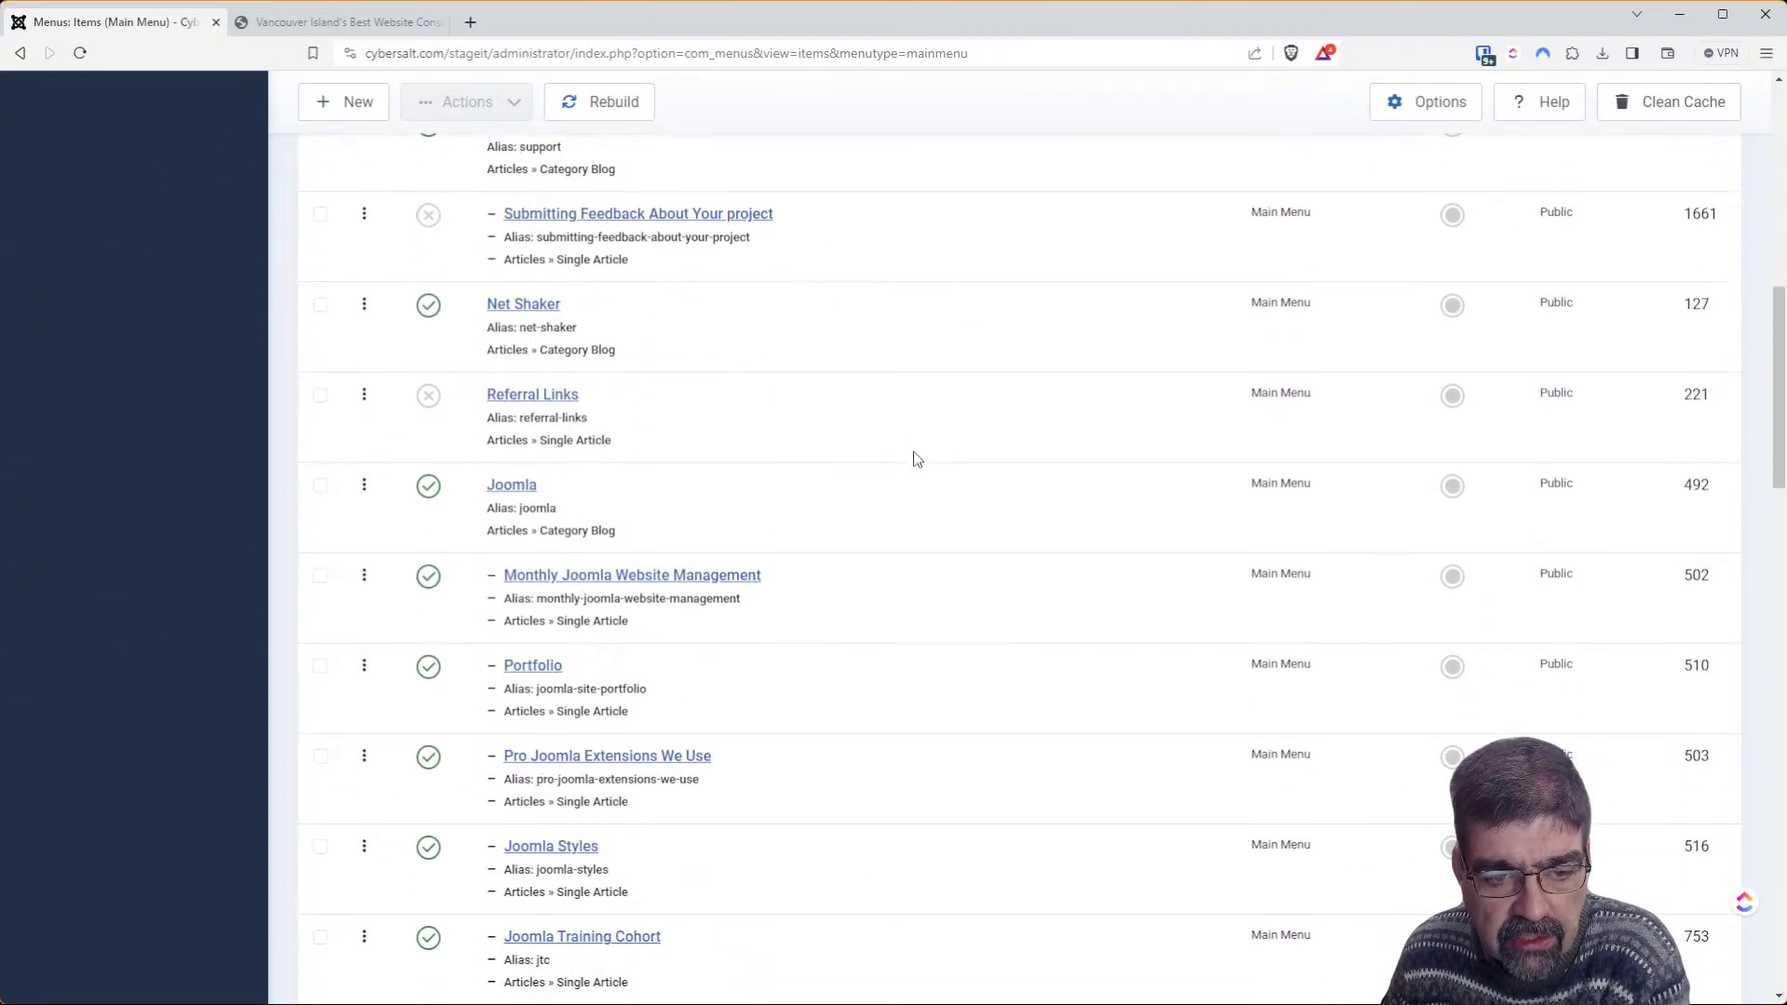
pyautogui.scroll(-18, 917, 459)
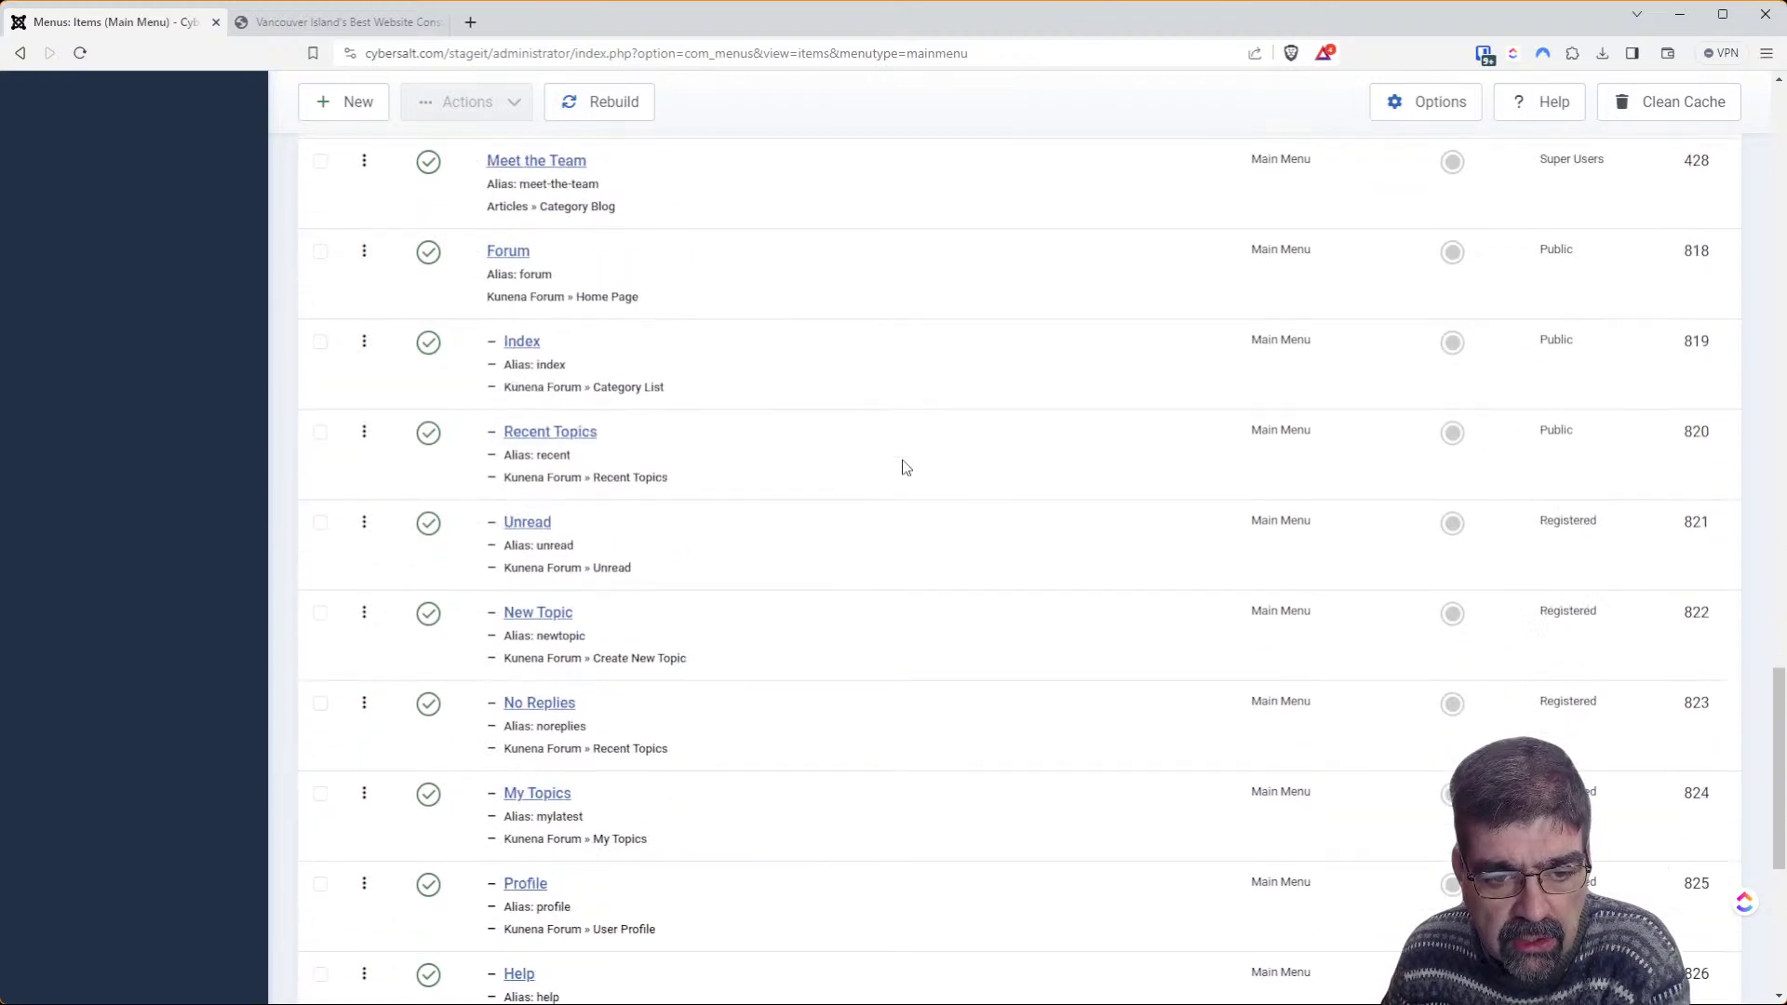
pyautogui.scroll(-6, 698, 353)
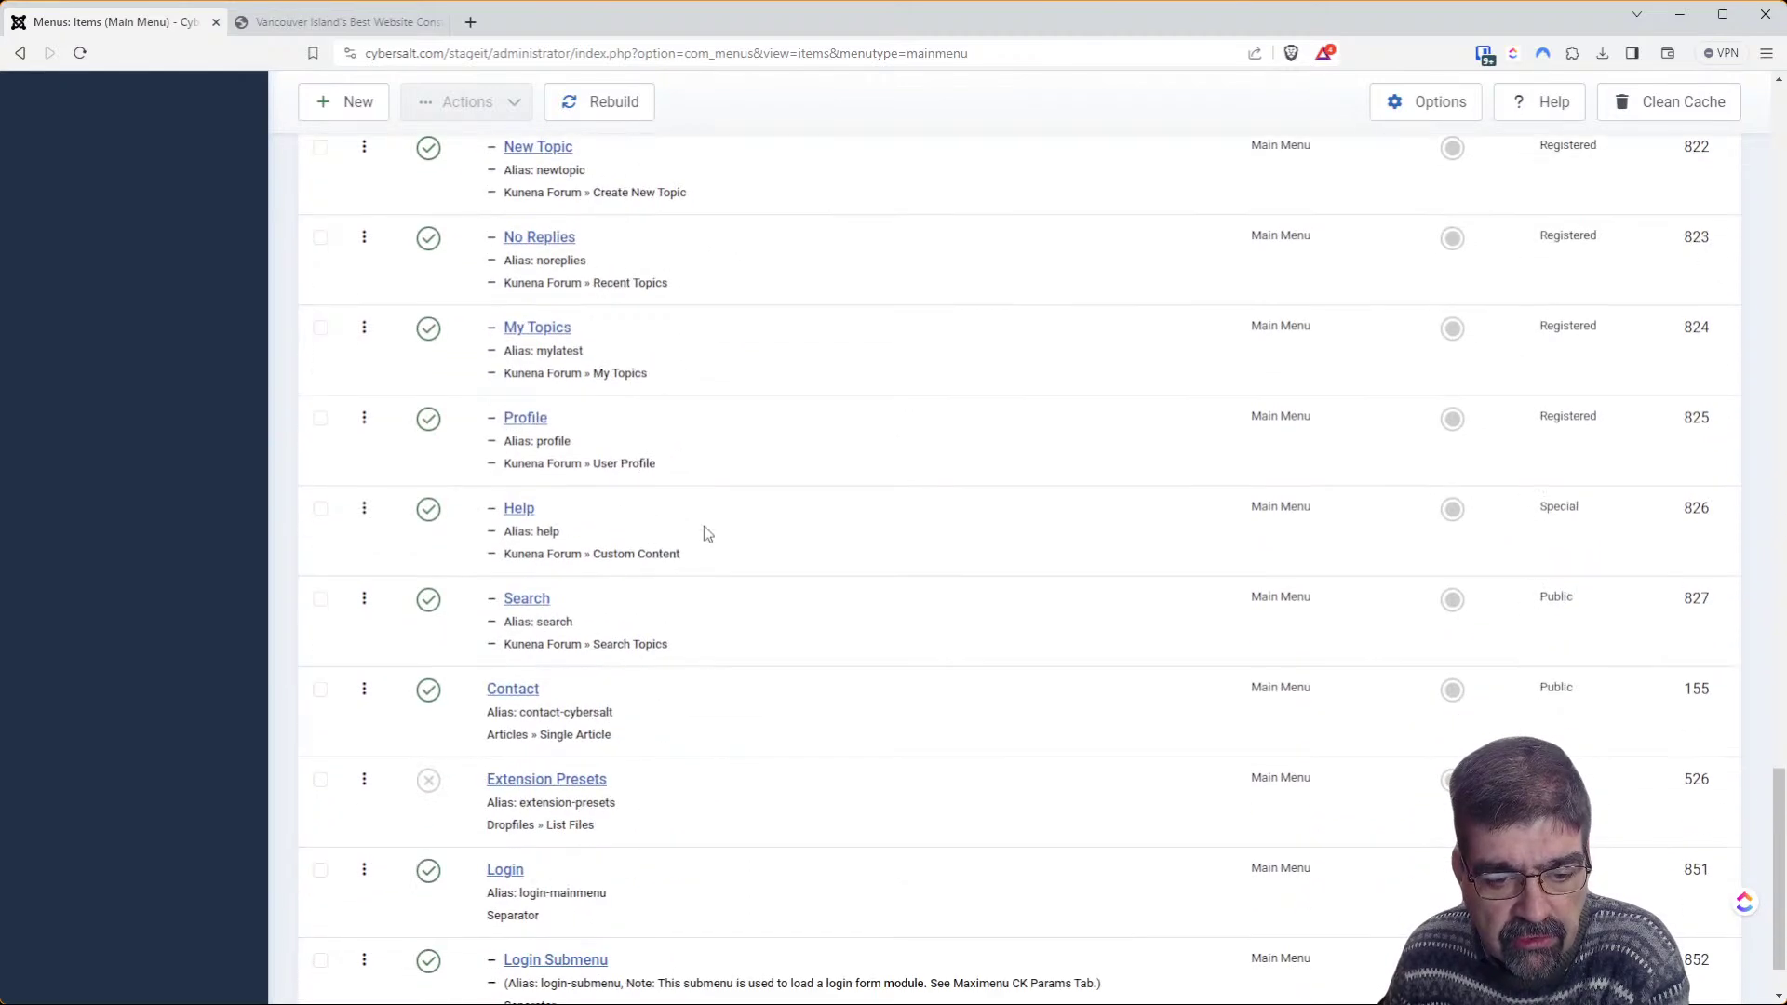
pyautogui.scroll(20, 750, 550)
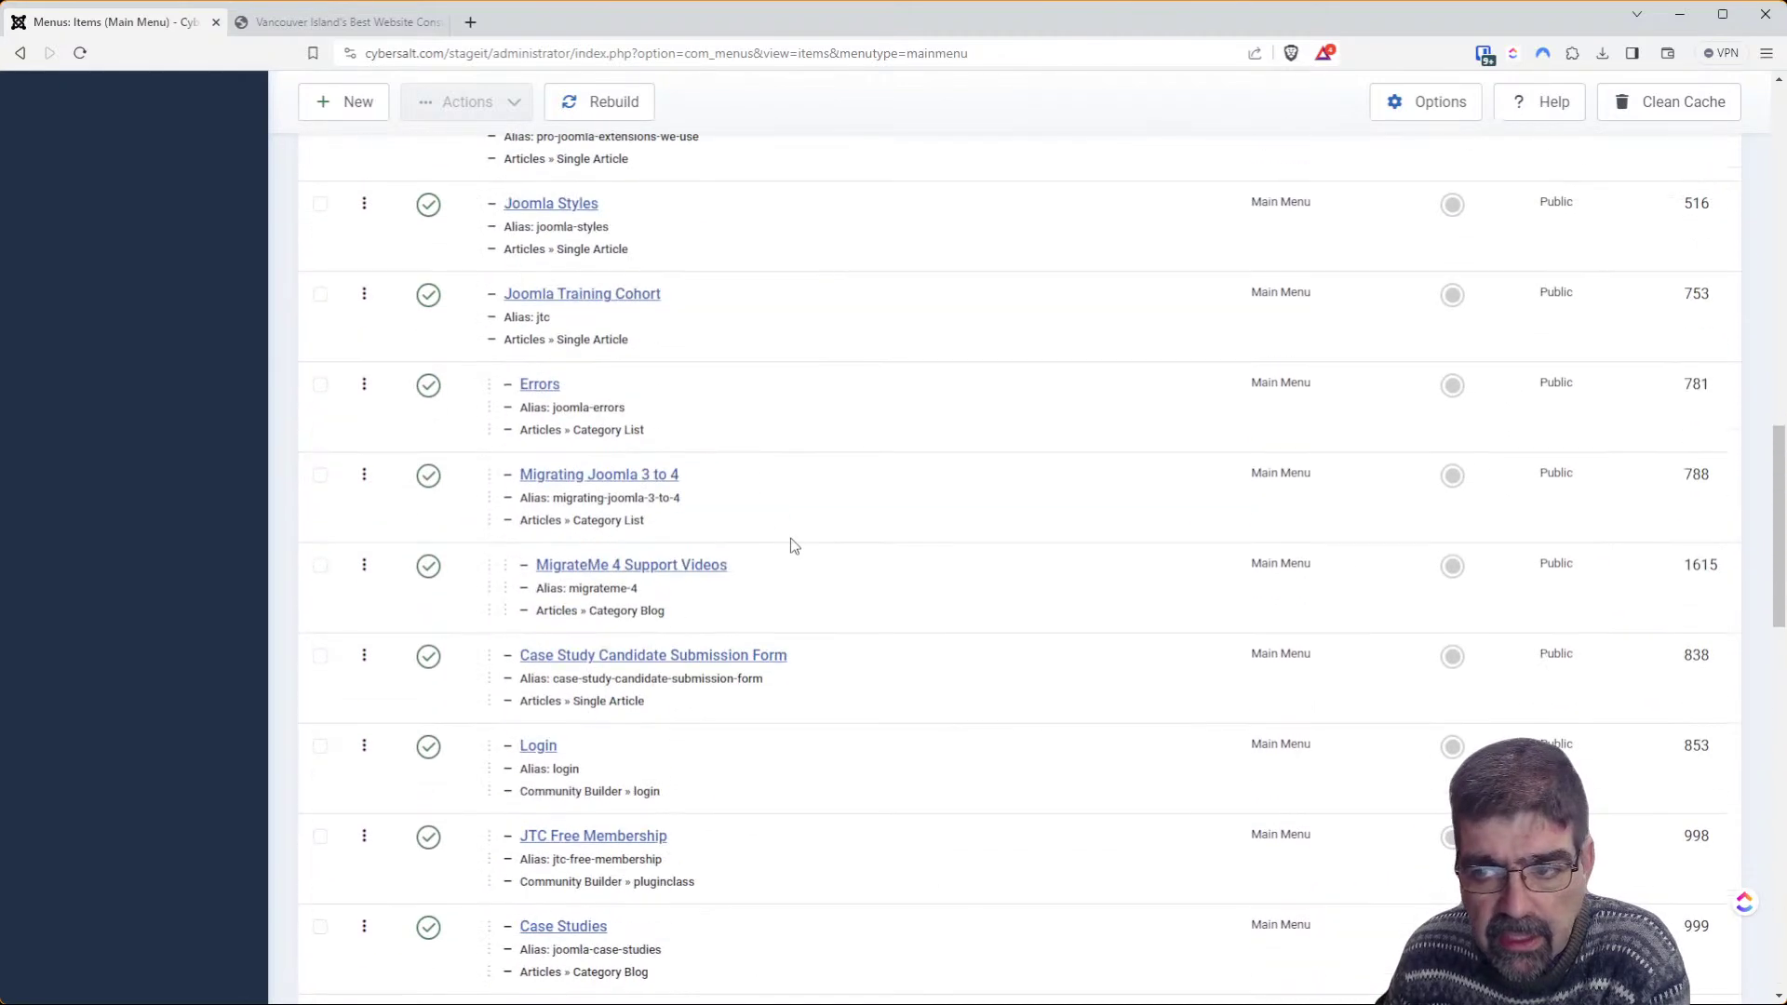
pyautogui.scroll(9, 794, 545)
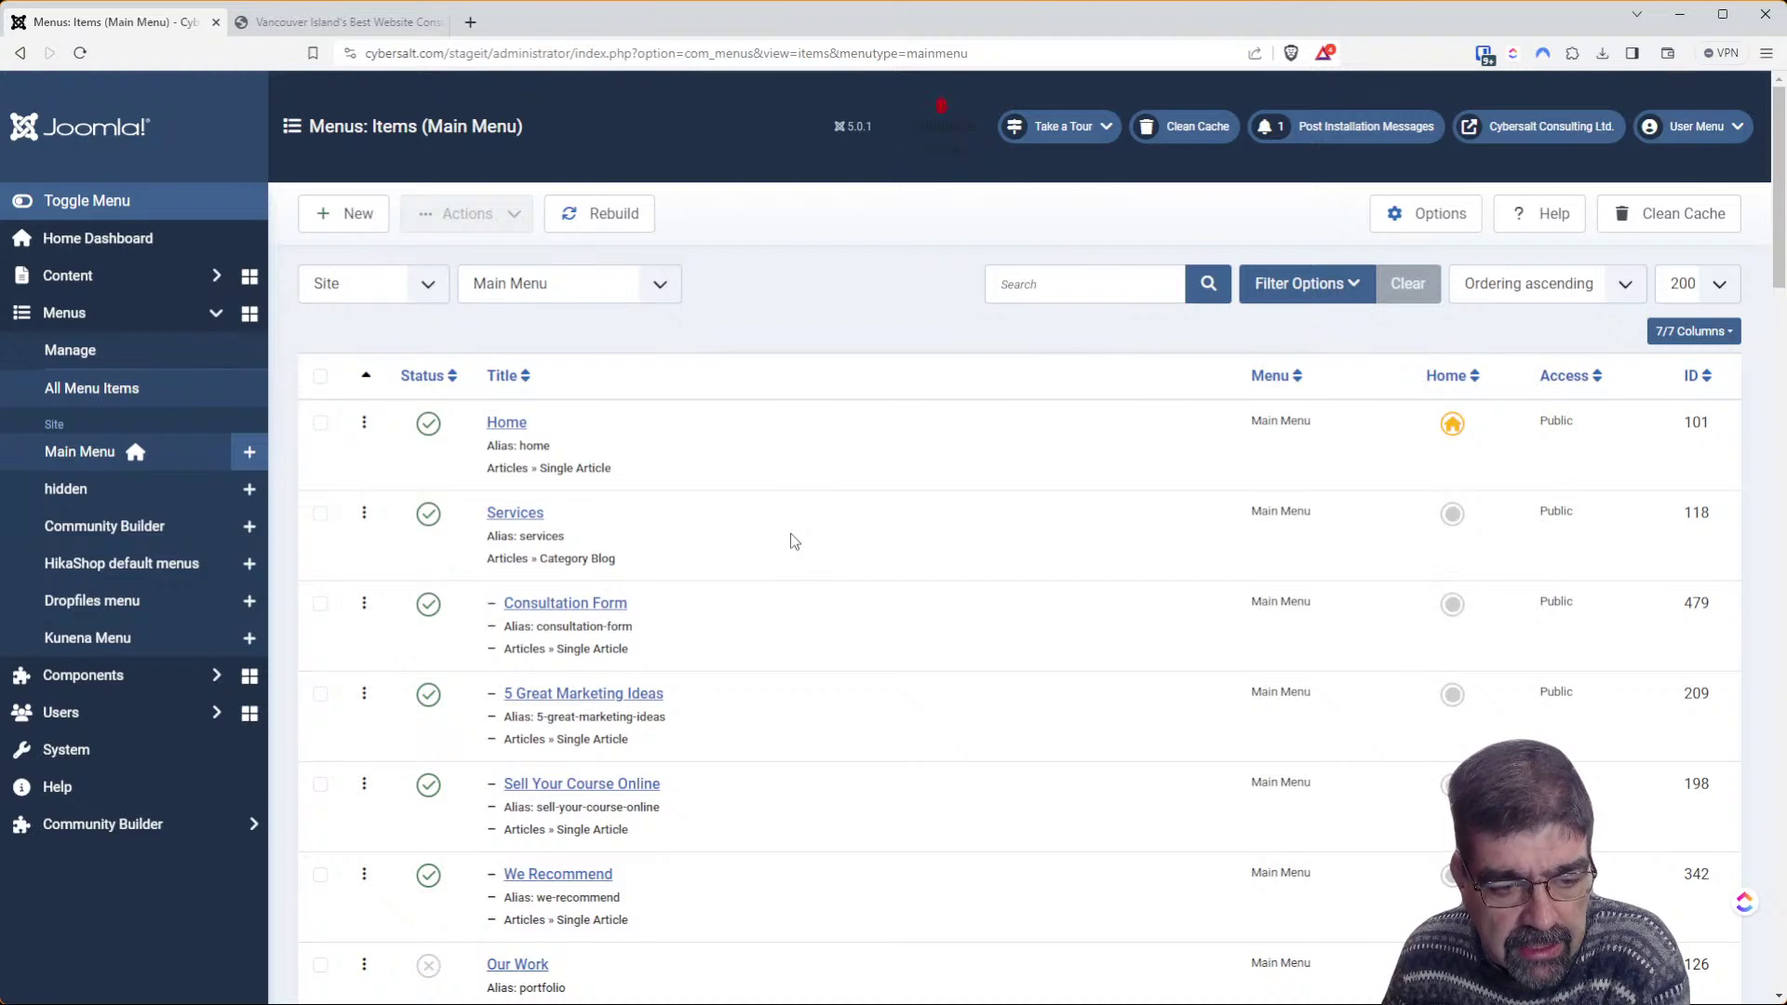
# Open the System dashboard in a separate browser tab and move the staging front-end tab to first place
pyautogui.middleClick(127, 769)
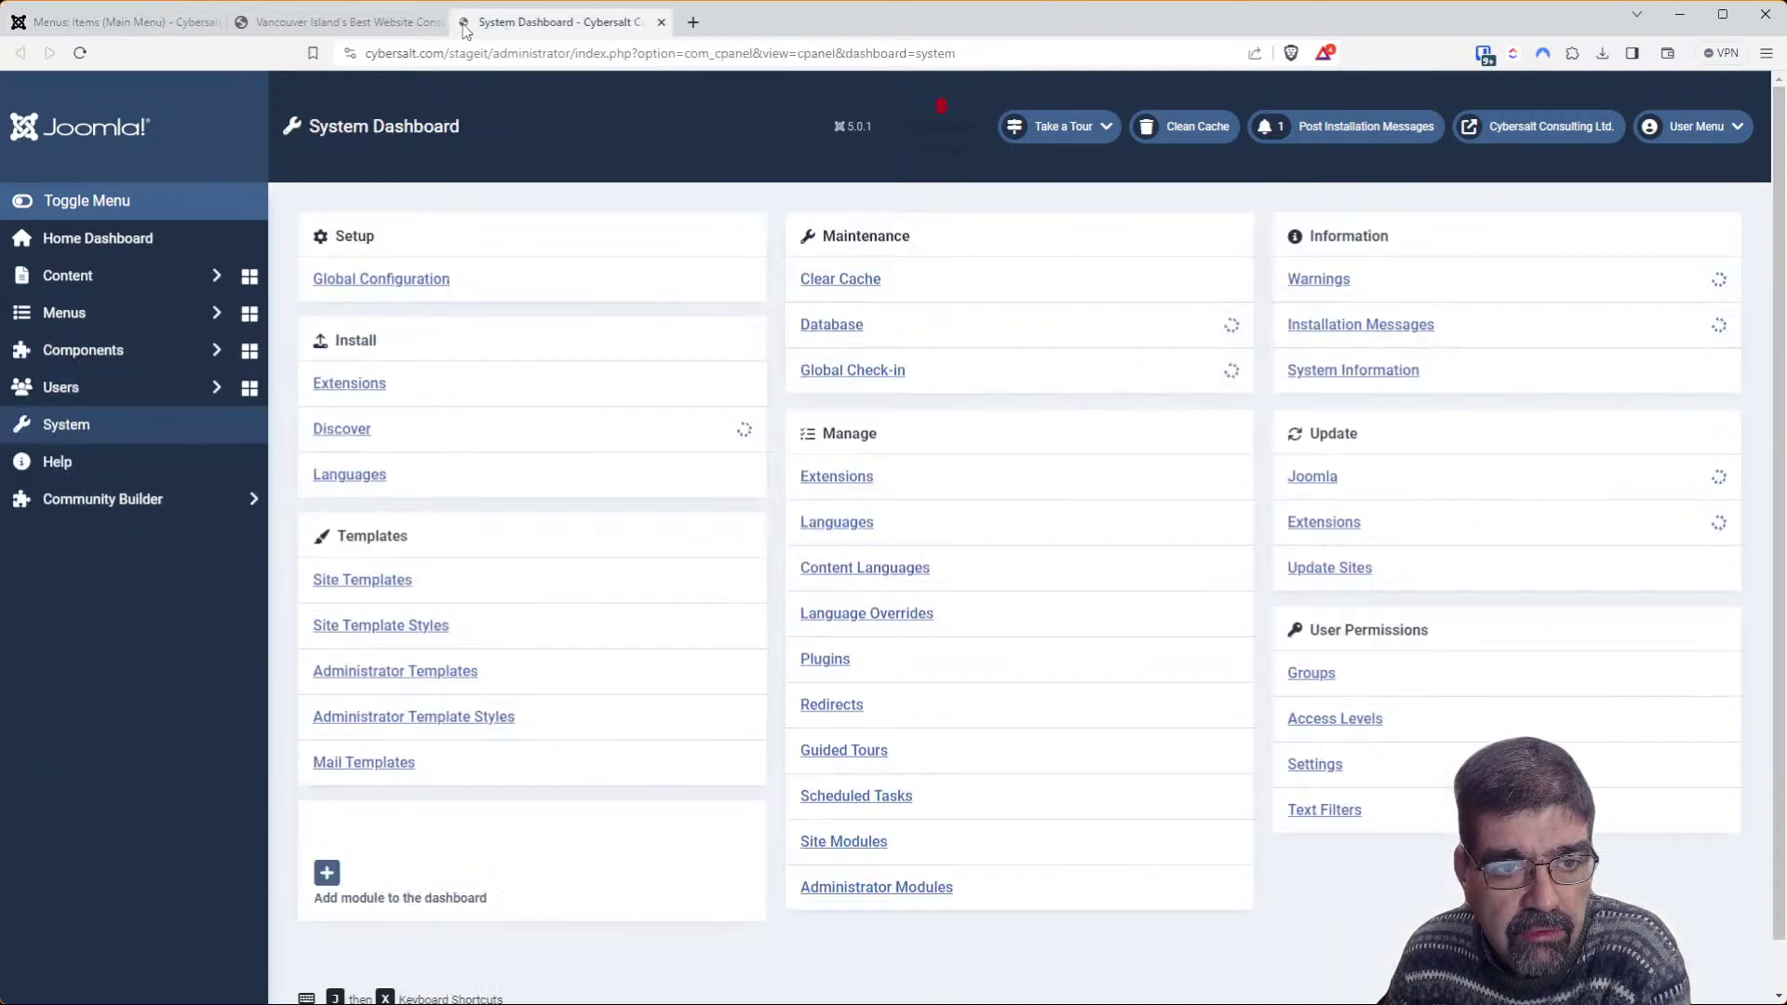
pyautogui.click(337, 22)
pyautogui.moveTo(586, 22); pyautogui.dragTo(112, 22)
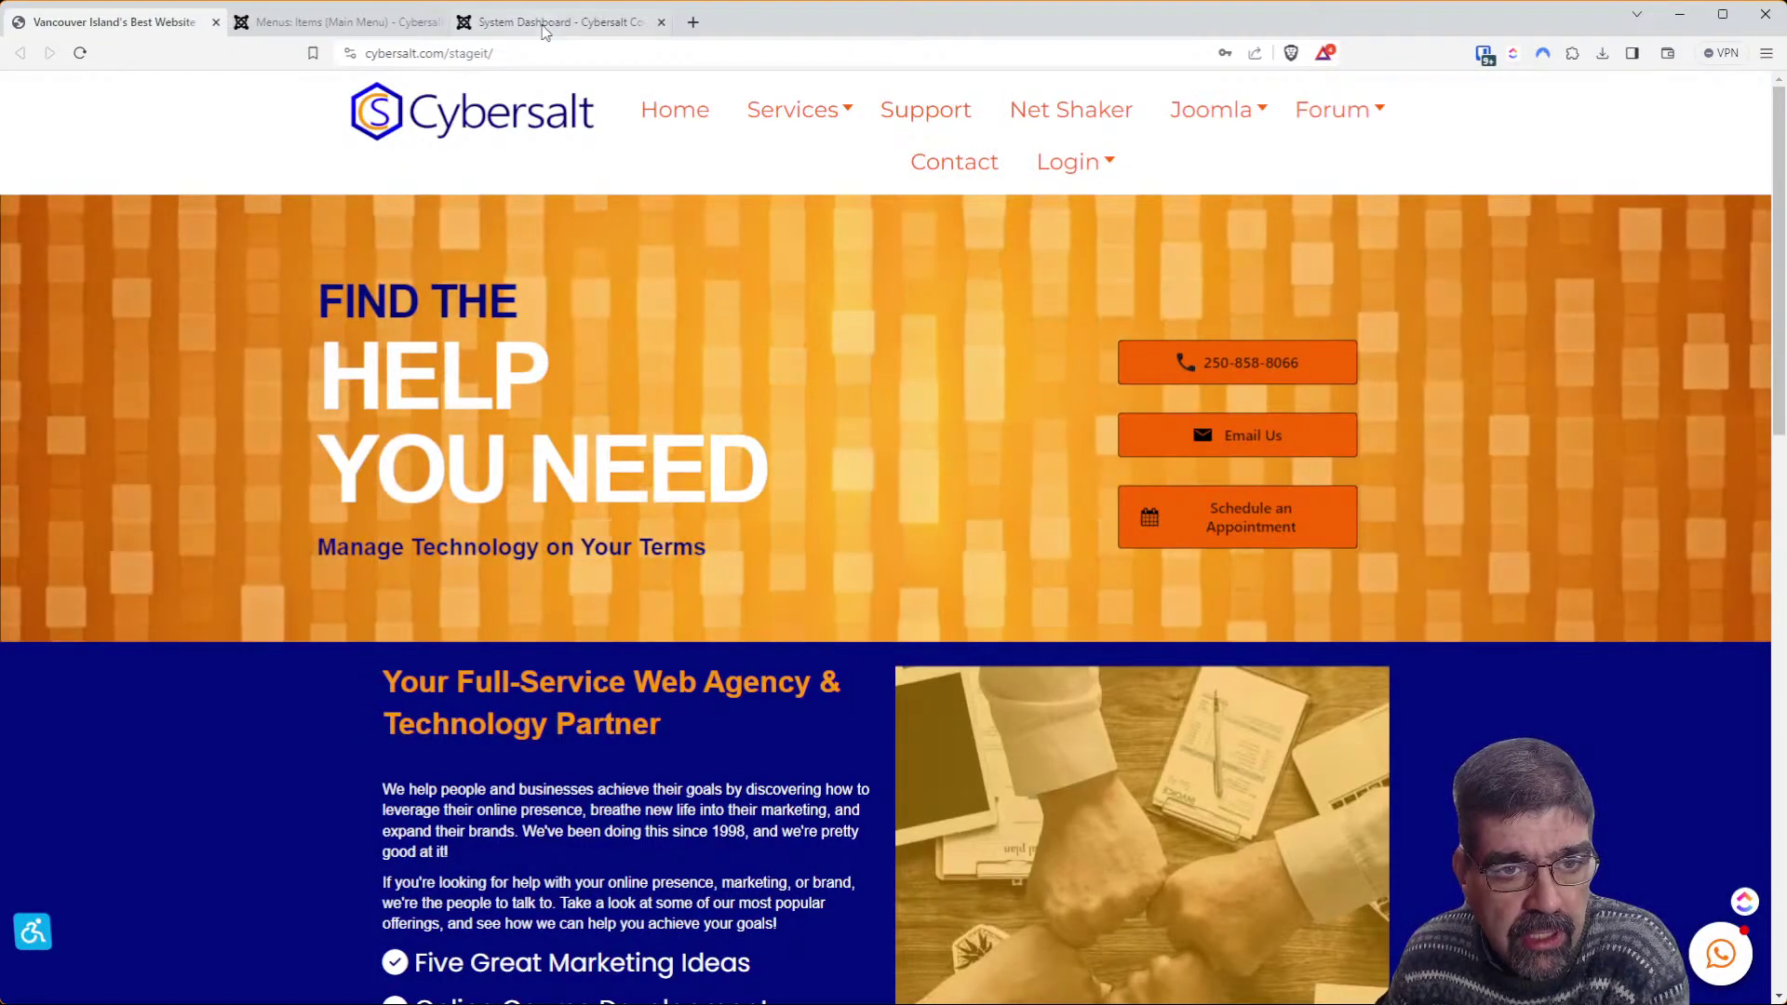
# Open the Site Modules list from the System dashboard of the staging site
pyautogui.click(545, 23)
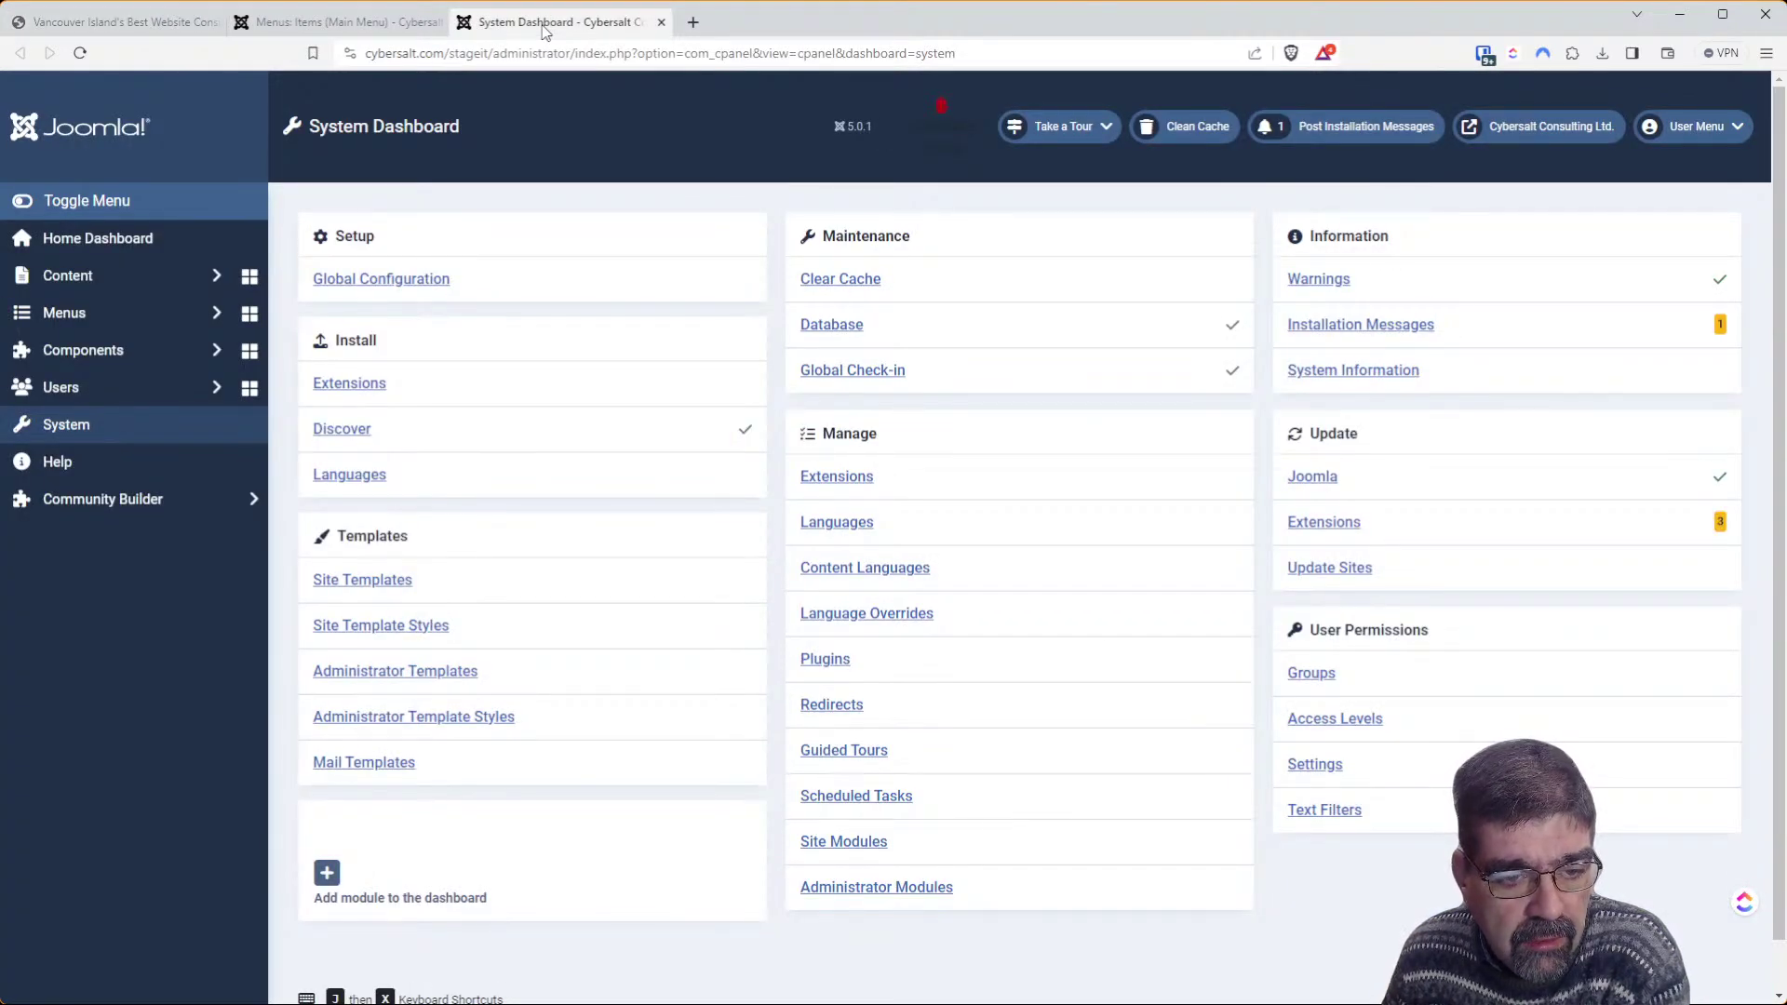
pyautogui.click(860, 843)
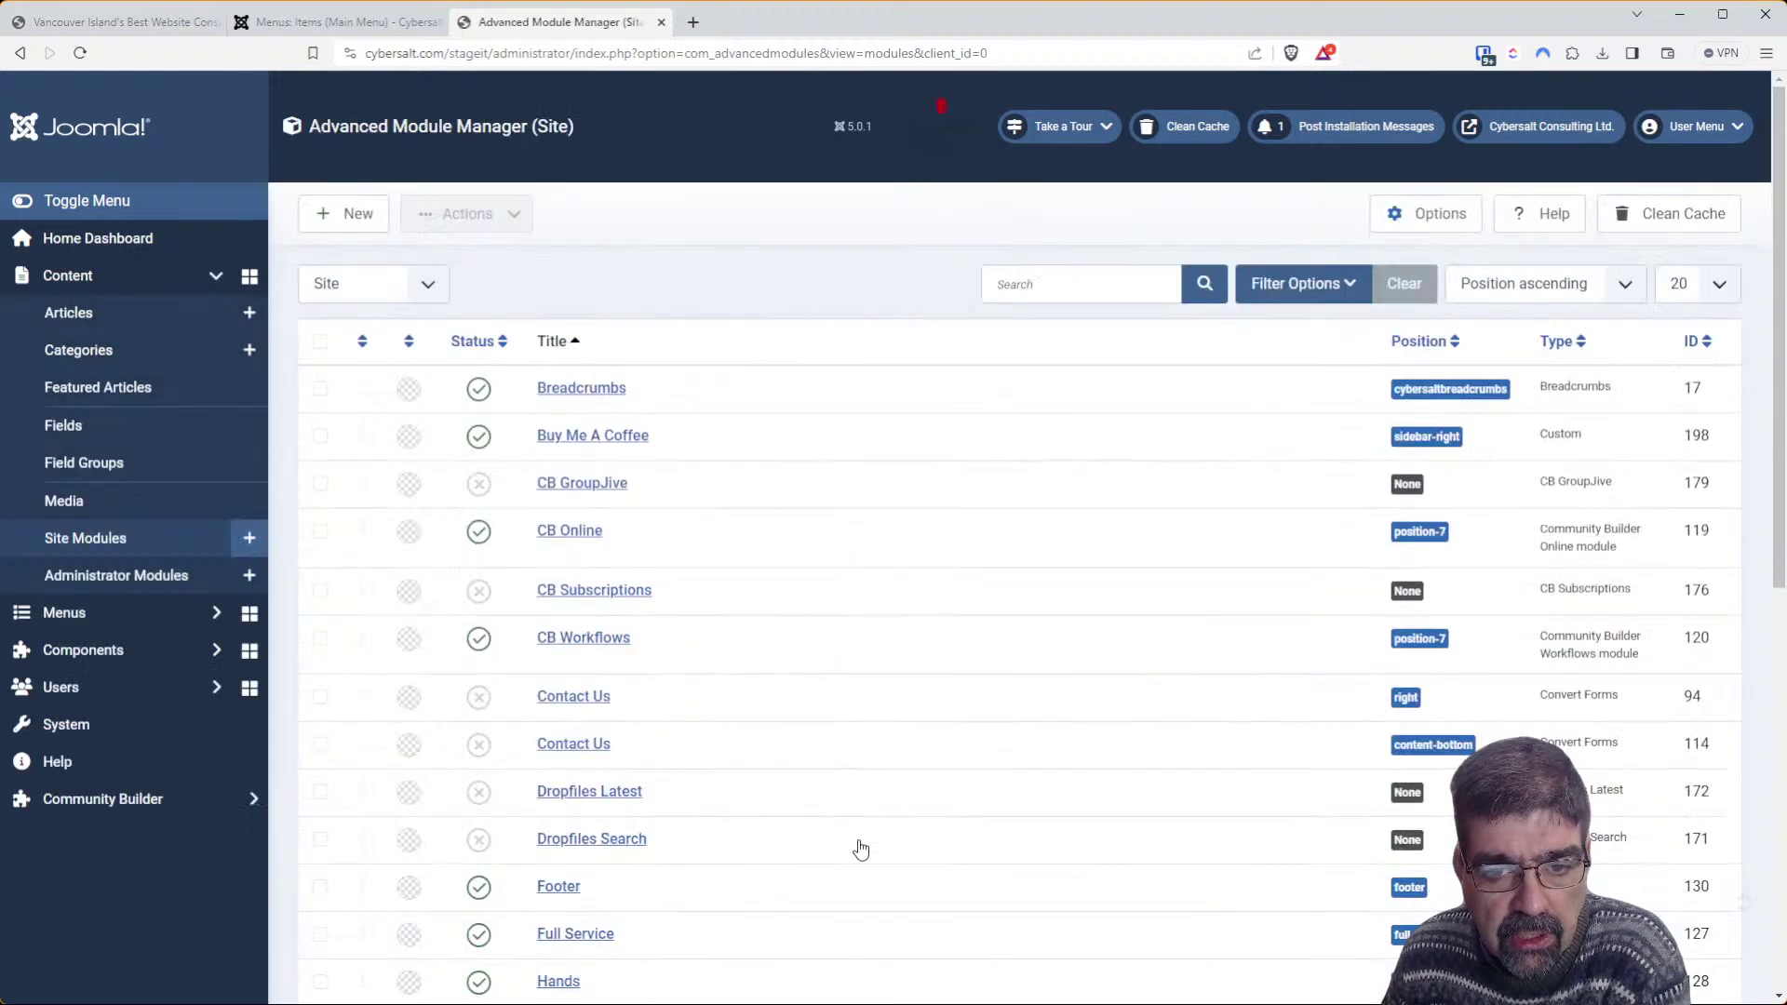
pyautogui.click(1024, 278)
pyautogui.write('mwenu')
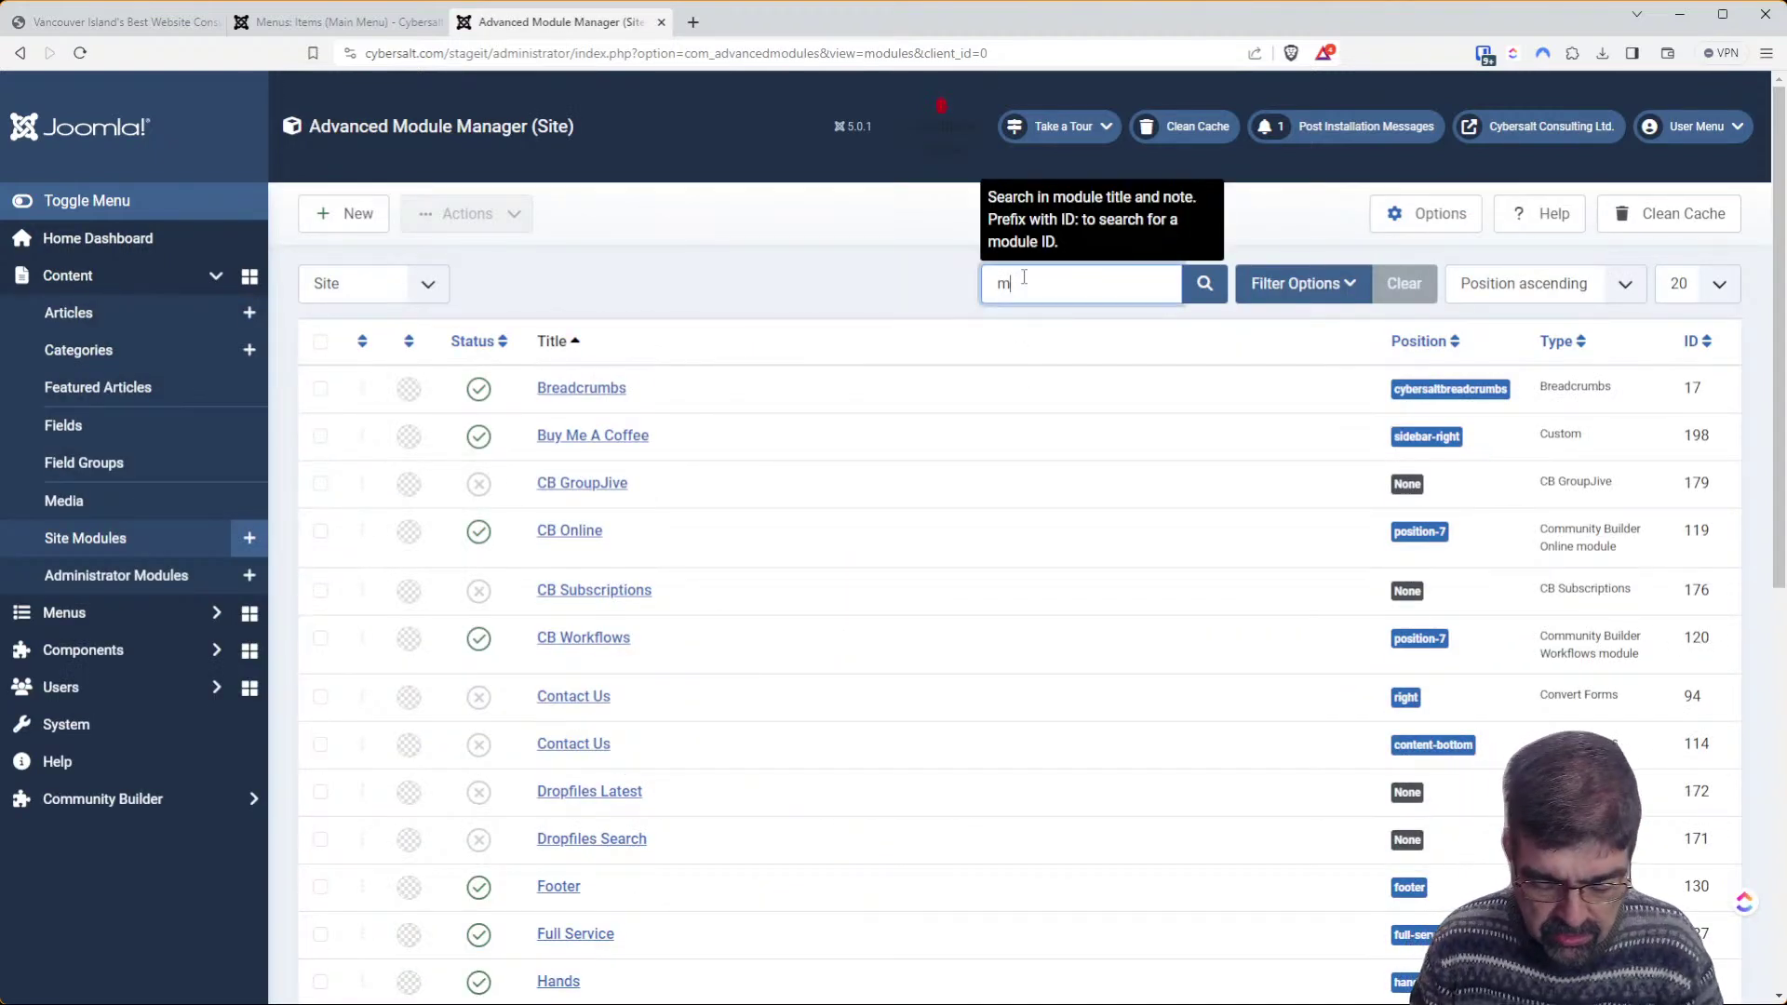
pyautogui.press('BackSpace')
pyautogui.press('BackSpace')
pyautogui.press('BackSpace')
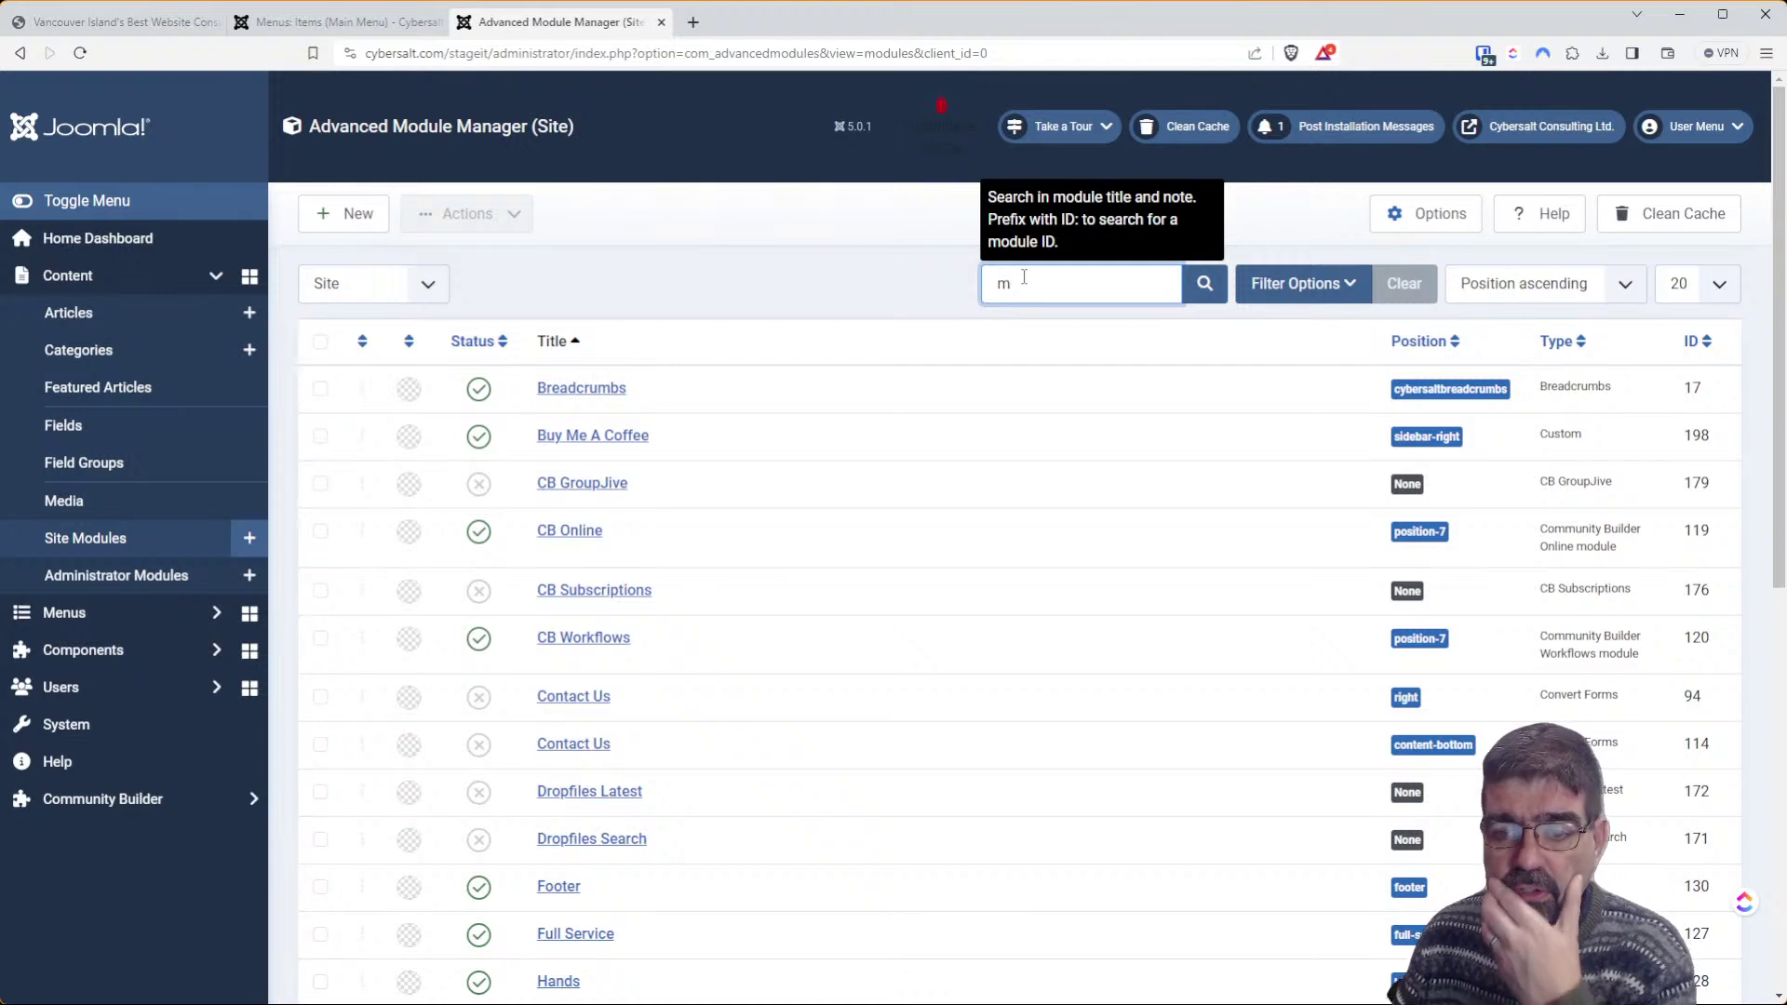
pyautogui.press('BackSpace')
# Filter the site modules by the Menu type and open the Main Menu module for editing
pyautogui.click(1294, 283)
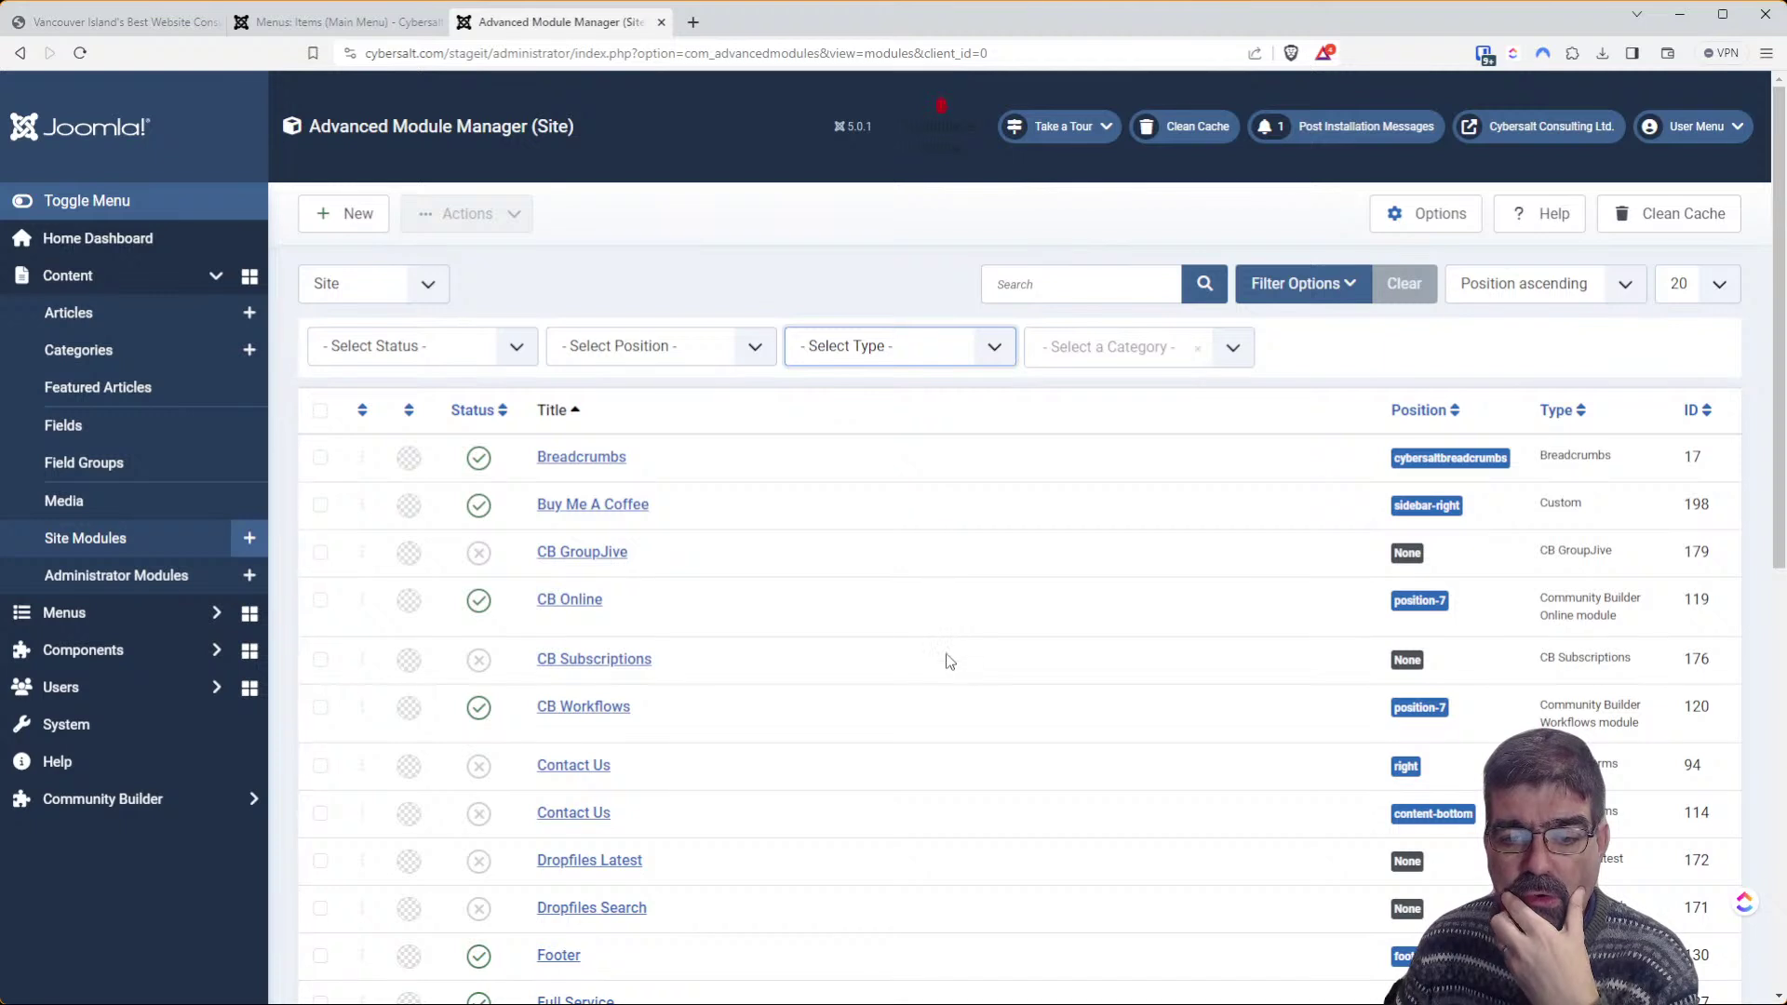
pyautogui.click(950, 661)
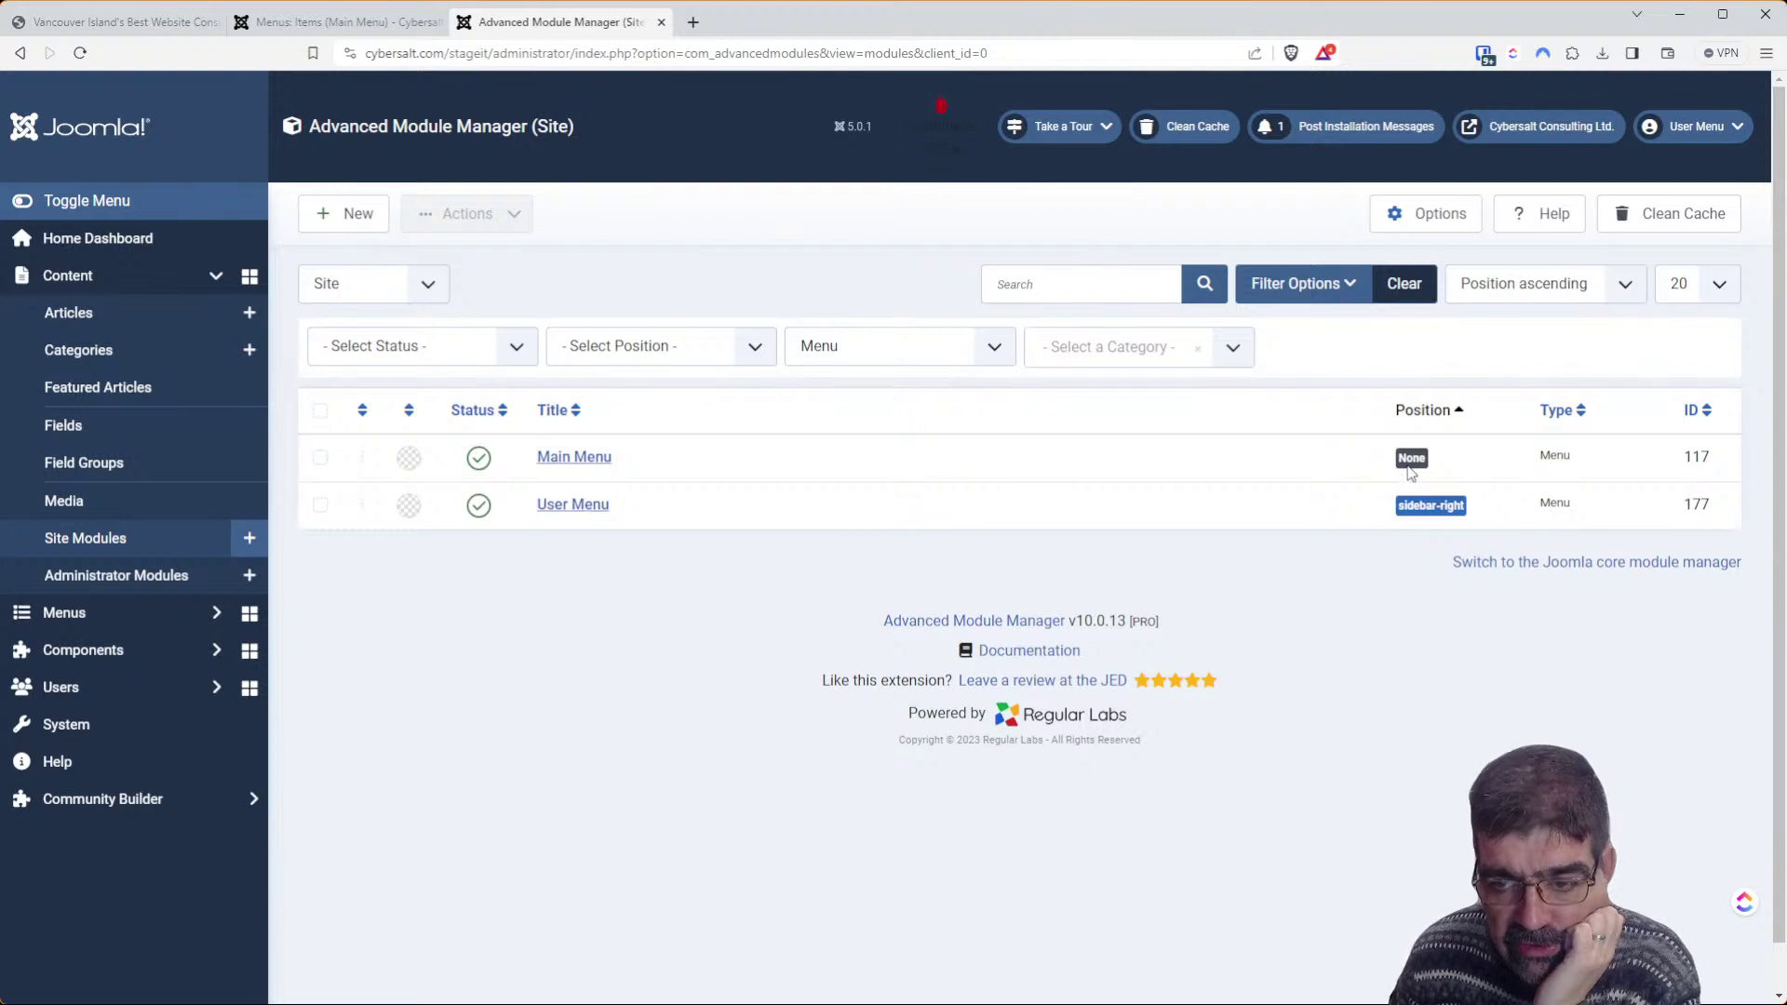
pyautogui.click(607, 460)
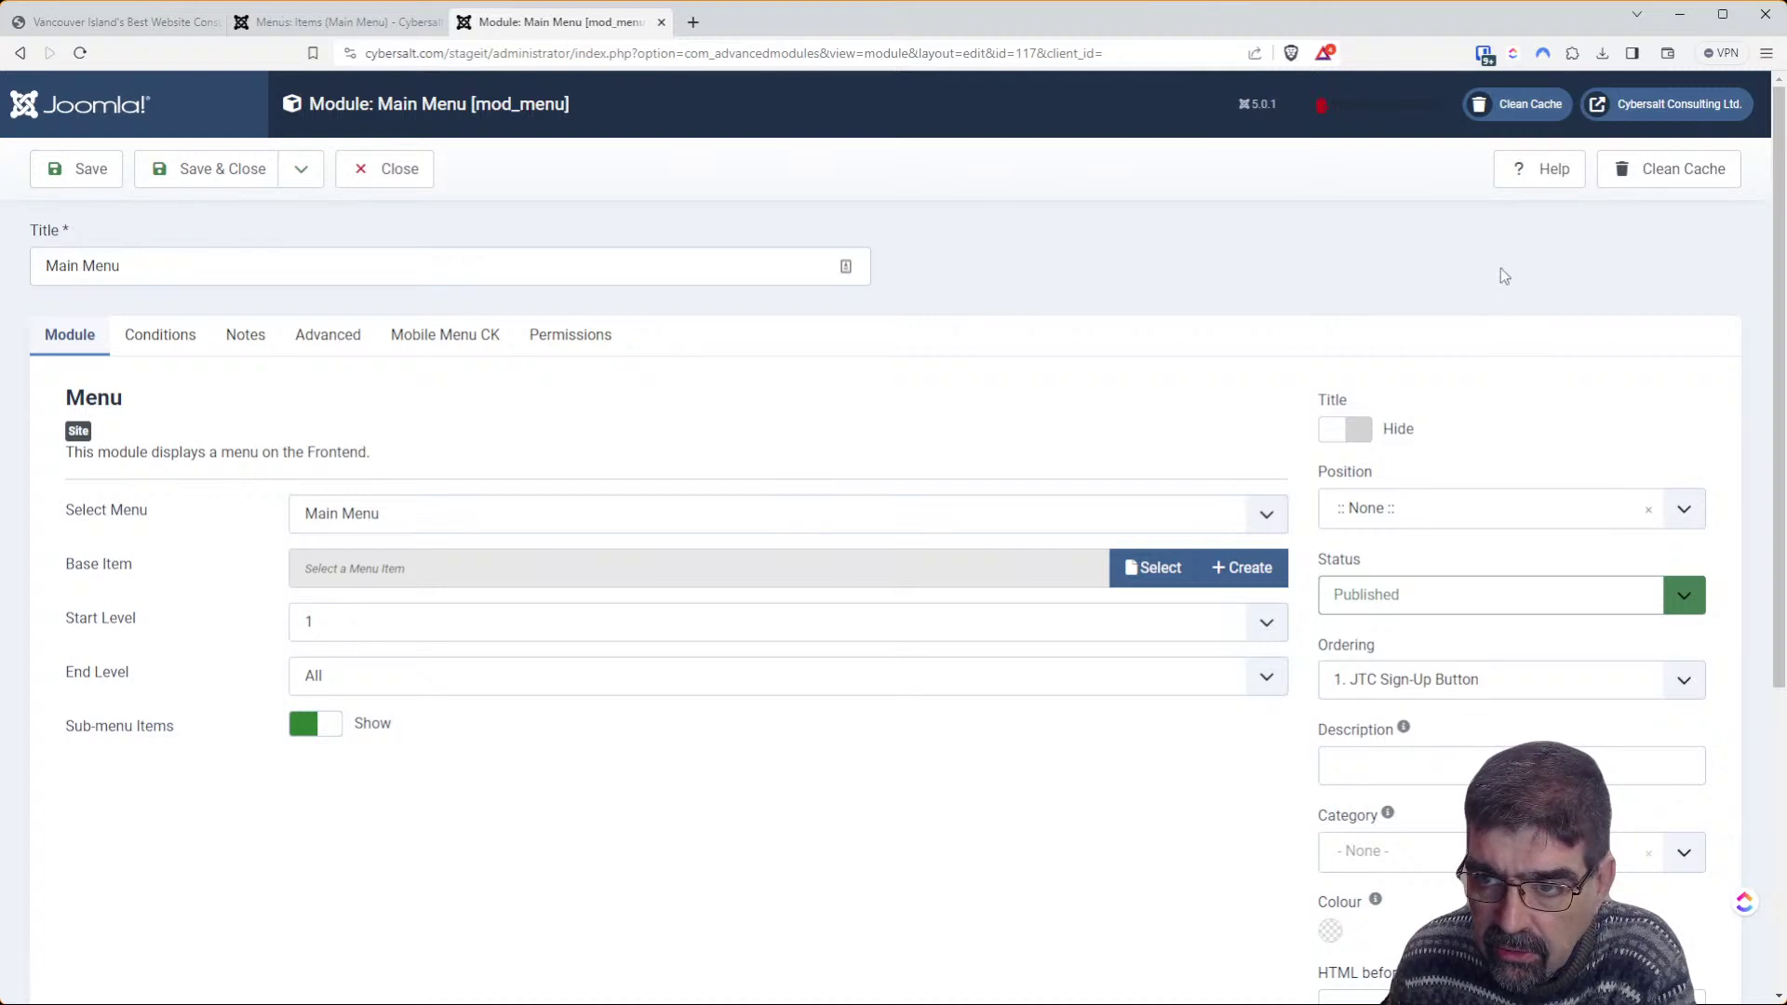
# Consult the help page for the Main Menu module's edit screen and close it
pyautogui.click(1524, 180)
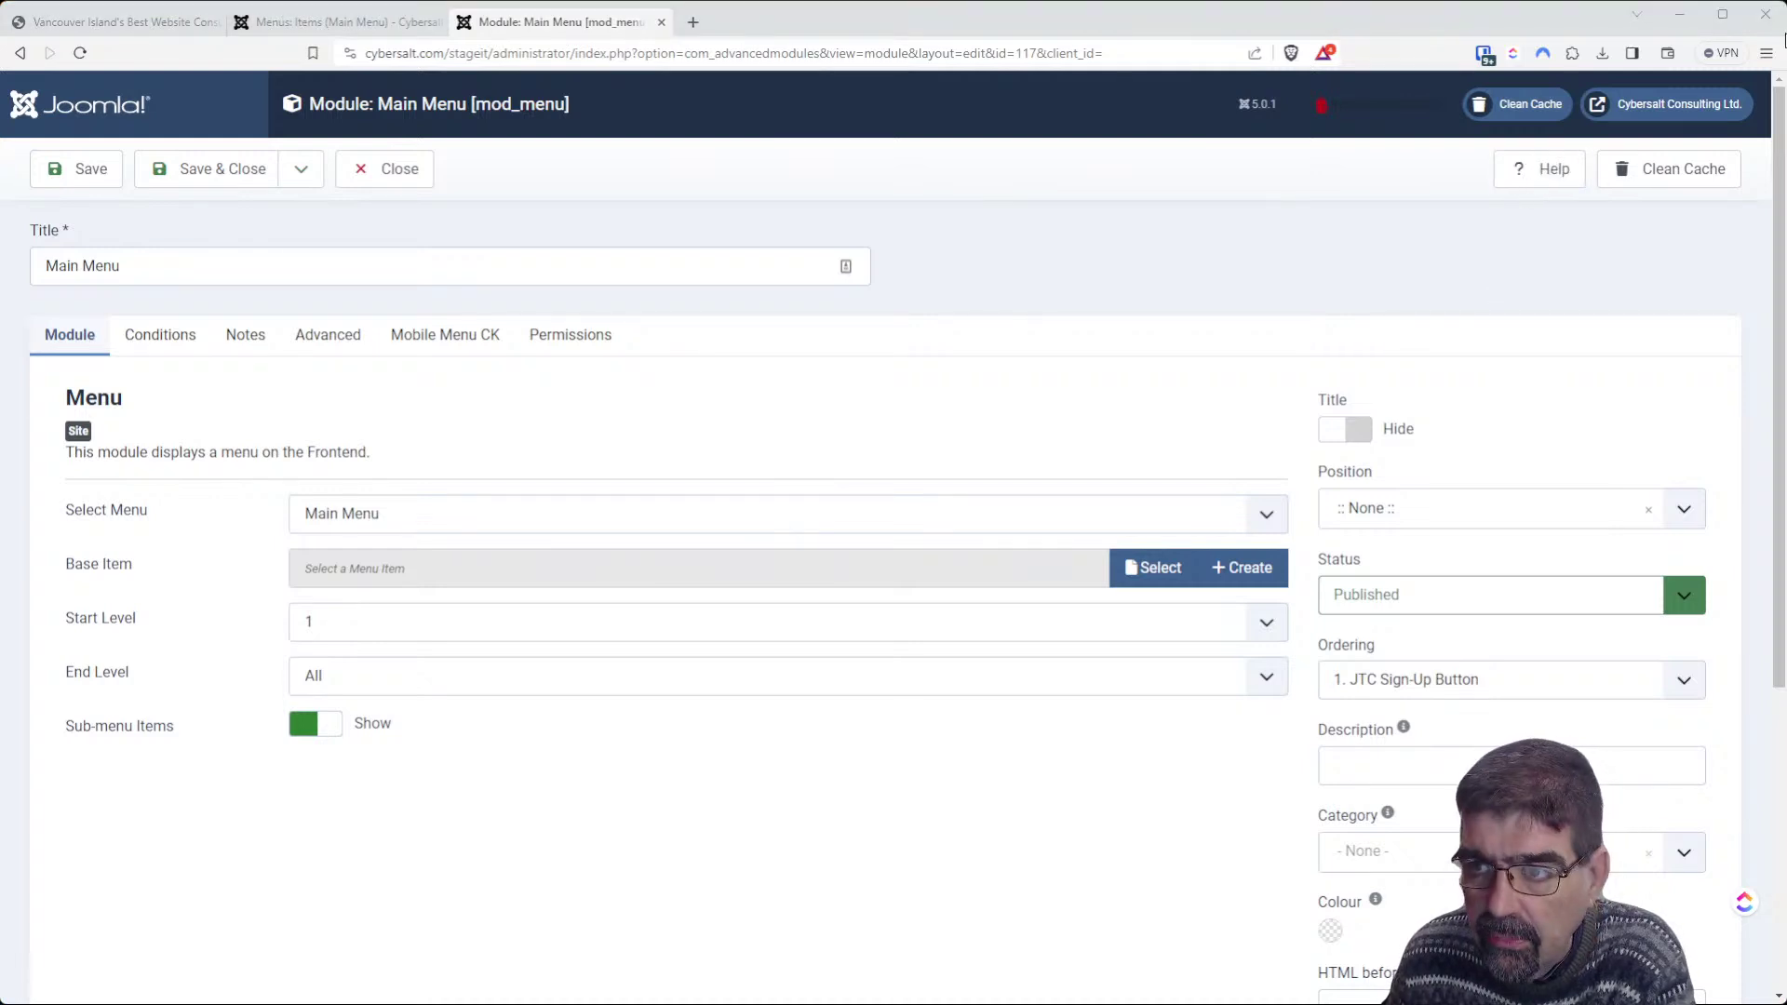
pyautogui.click(1785, 39)
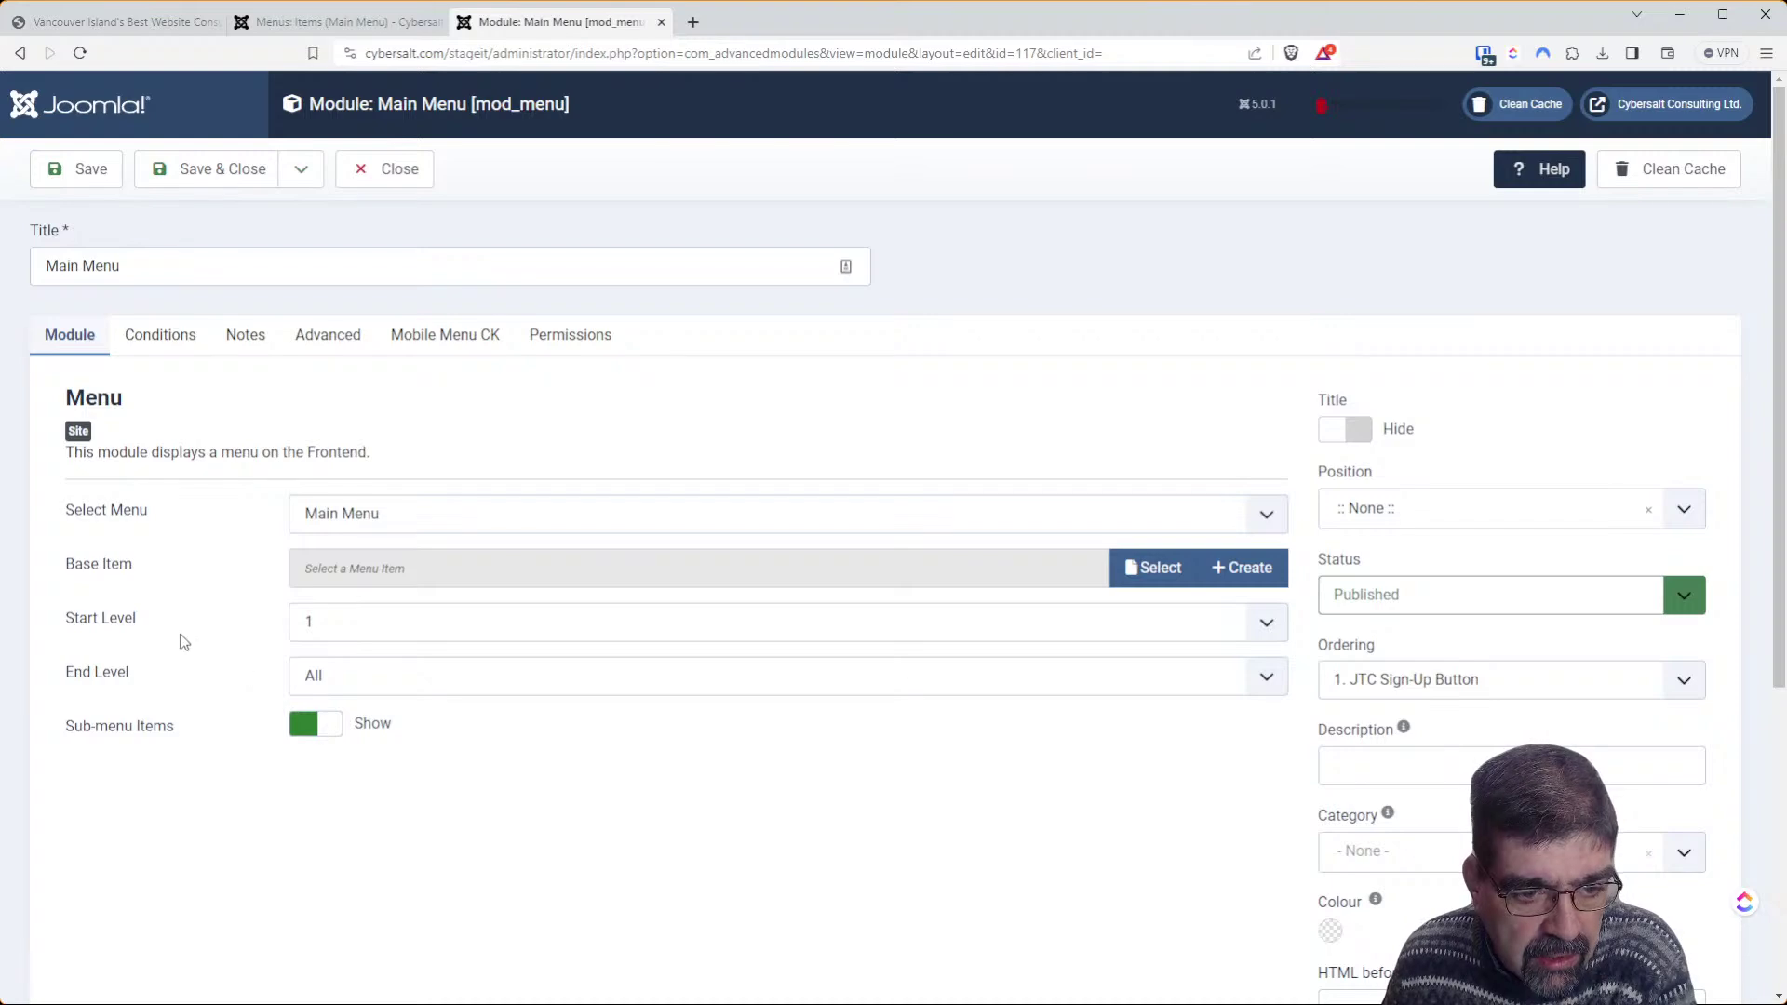
# Compare the Main Menu module's Start Level setting with the Main Menu item list and the staging front end's dropdown menus
pyautogui.click(385, 640)
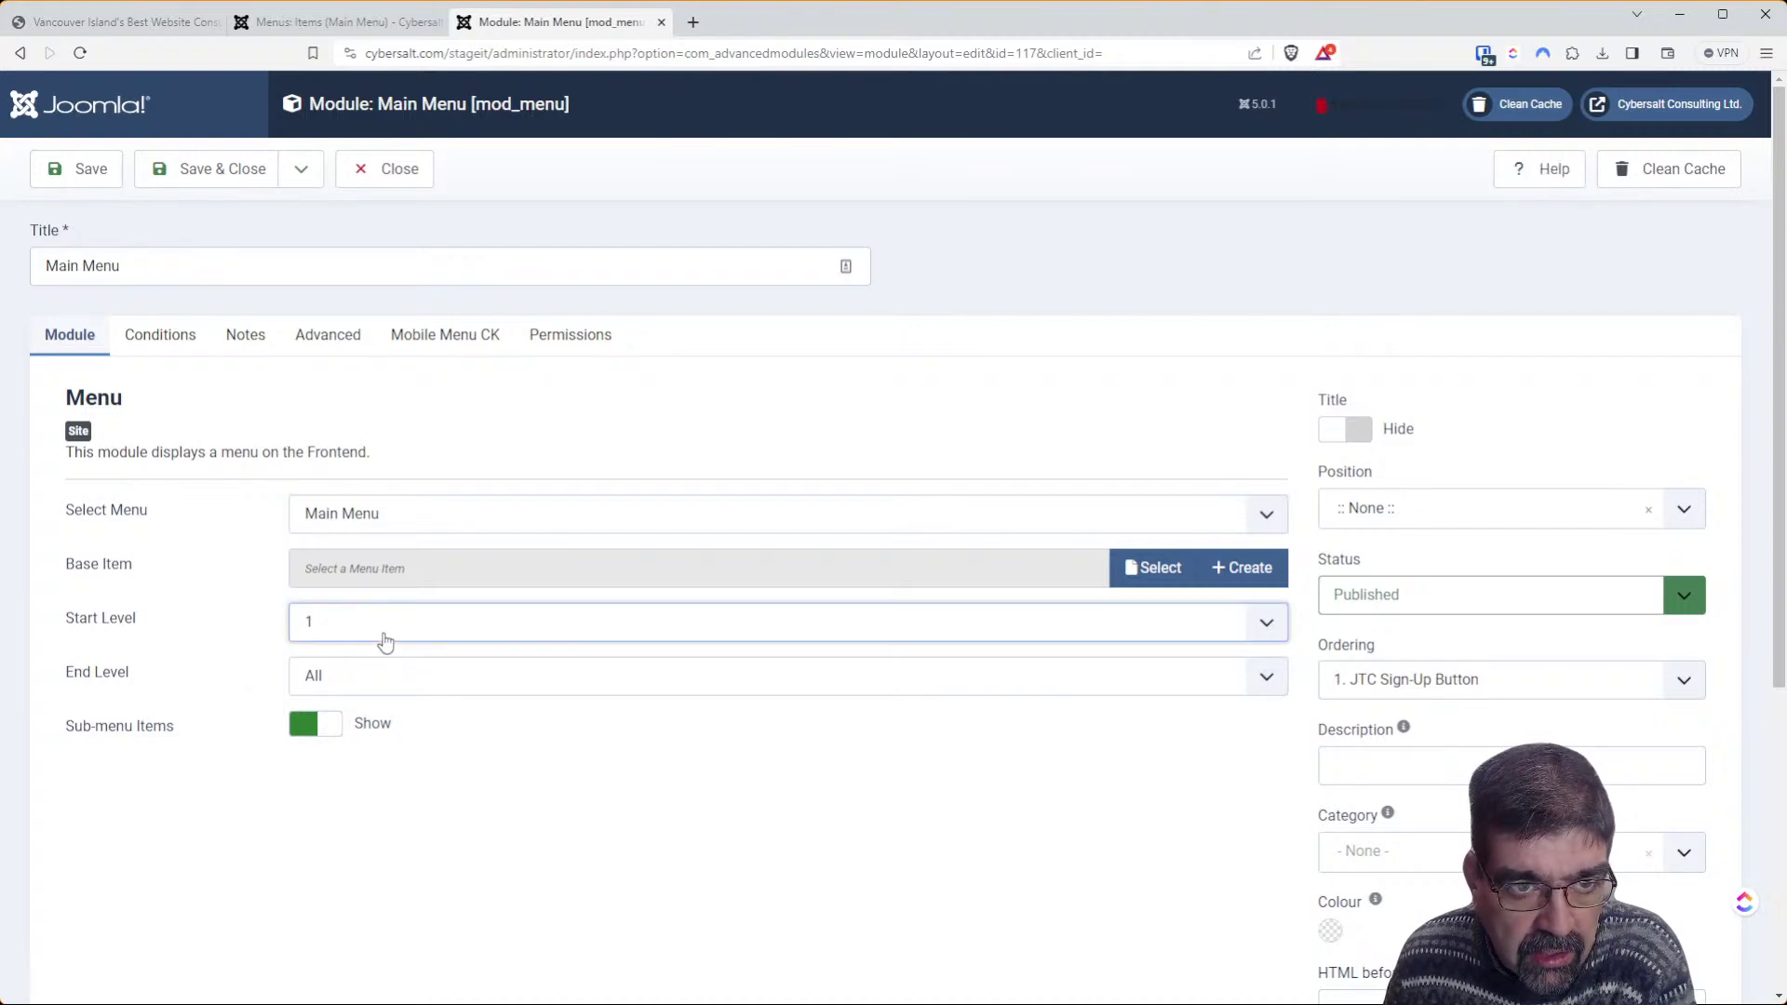
pyautogui.click(321, 22)
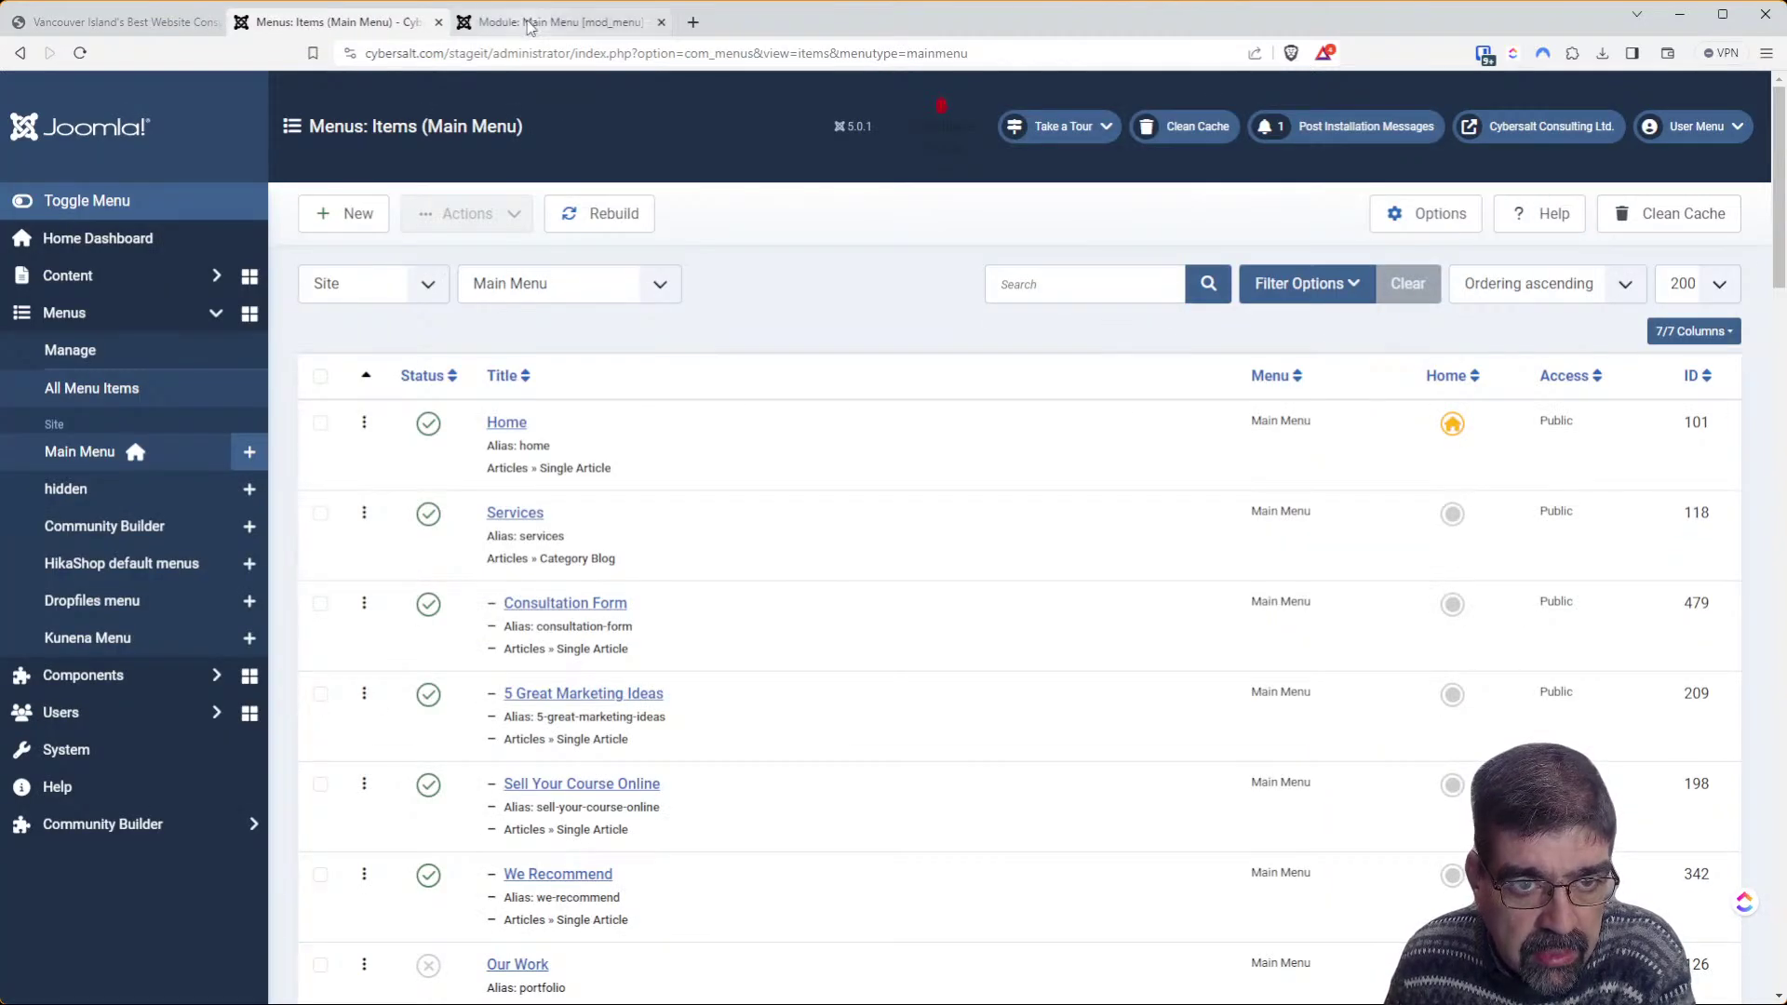
pyautogui.click(119, 21)
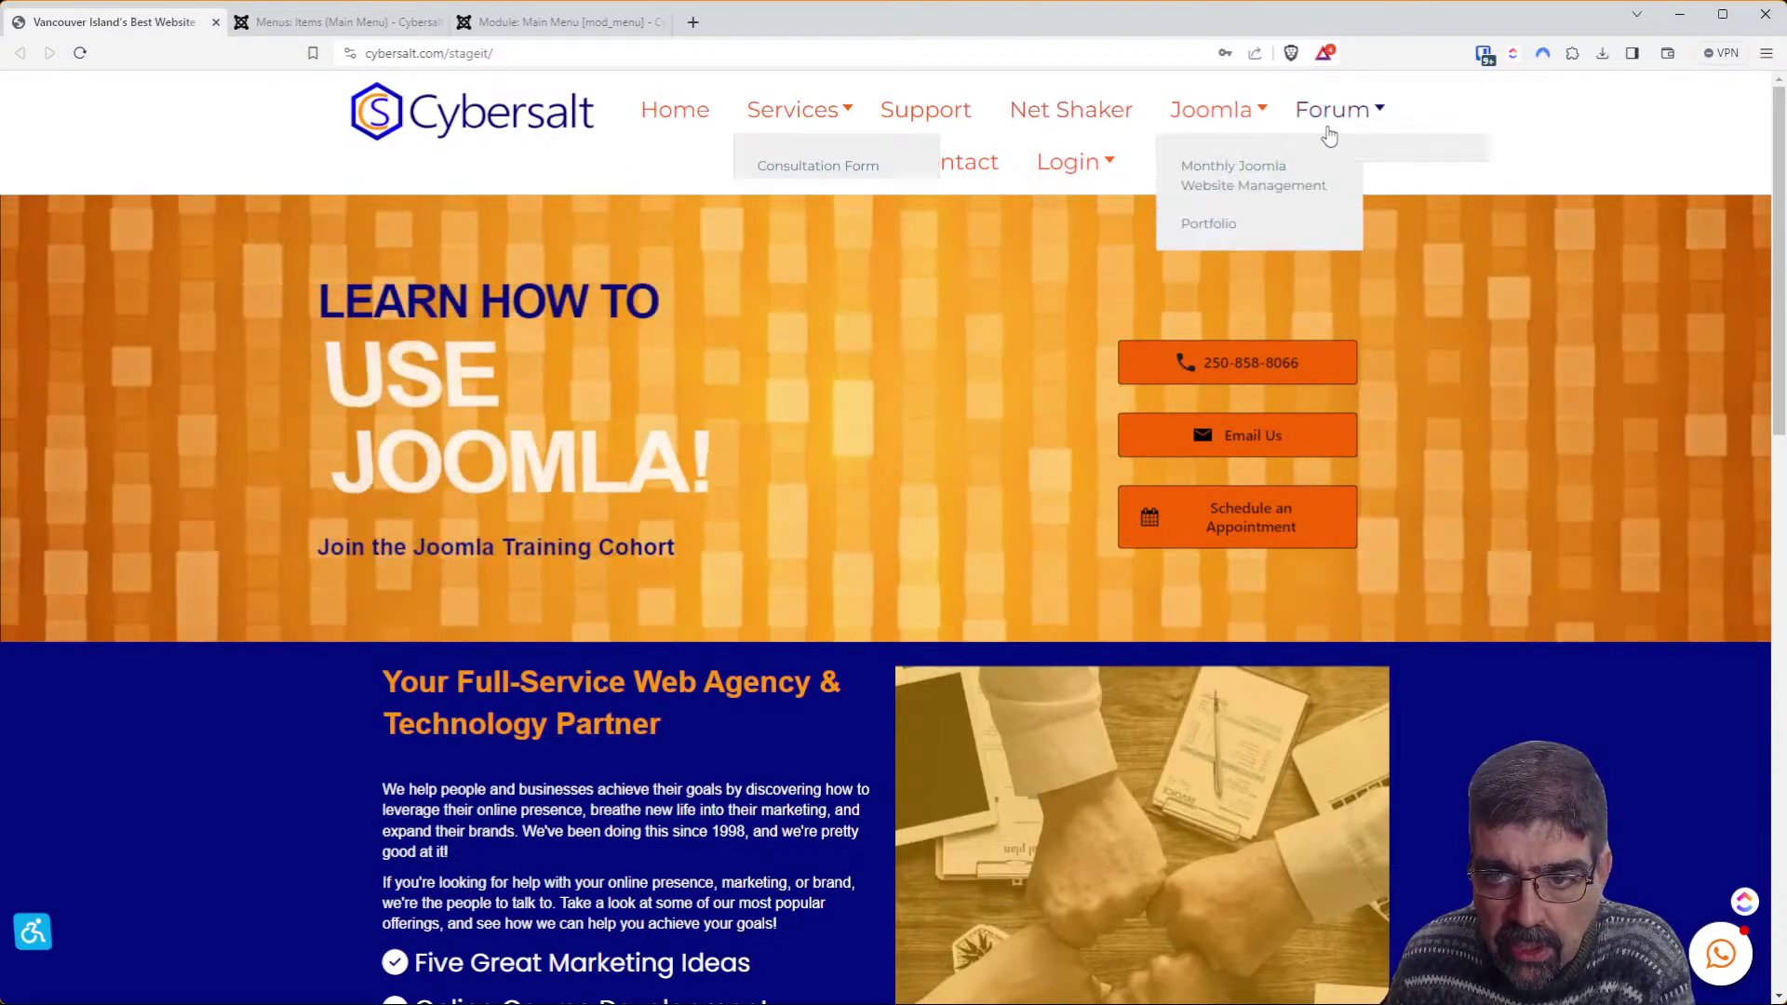
pyautogui.moveTo(822, 128)
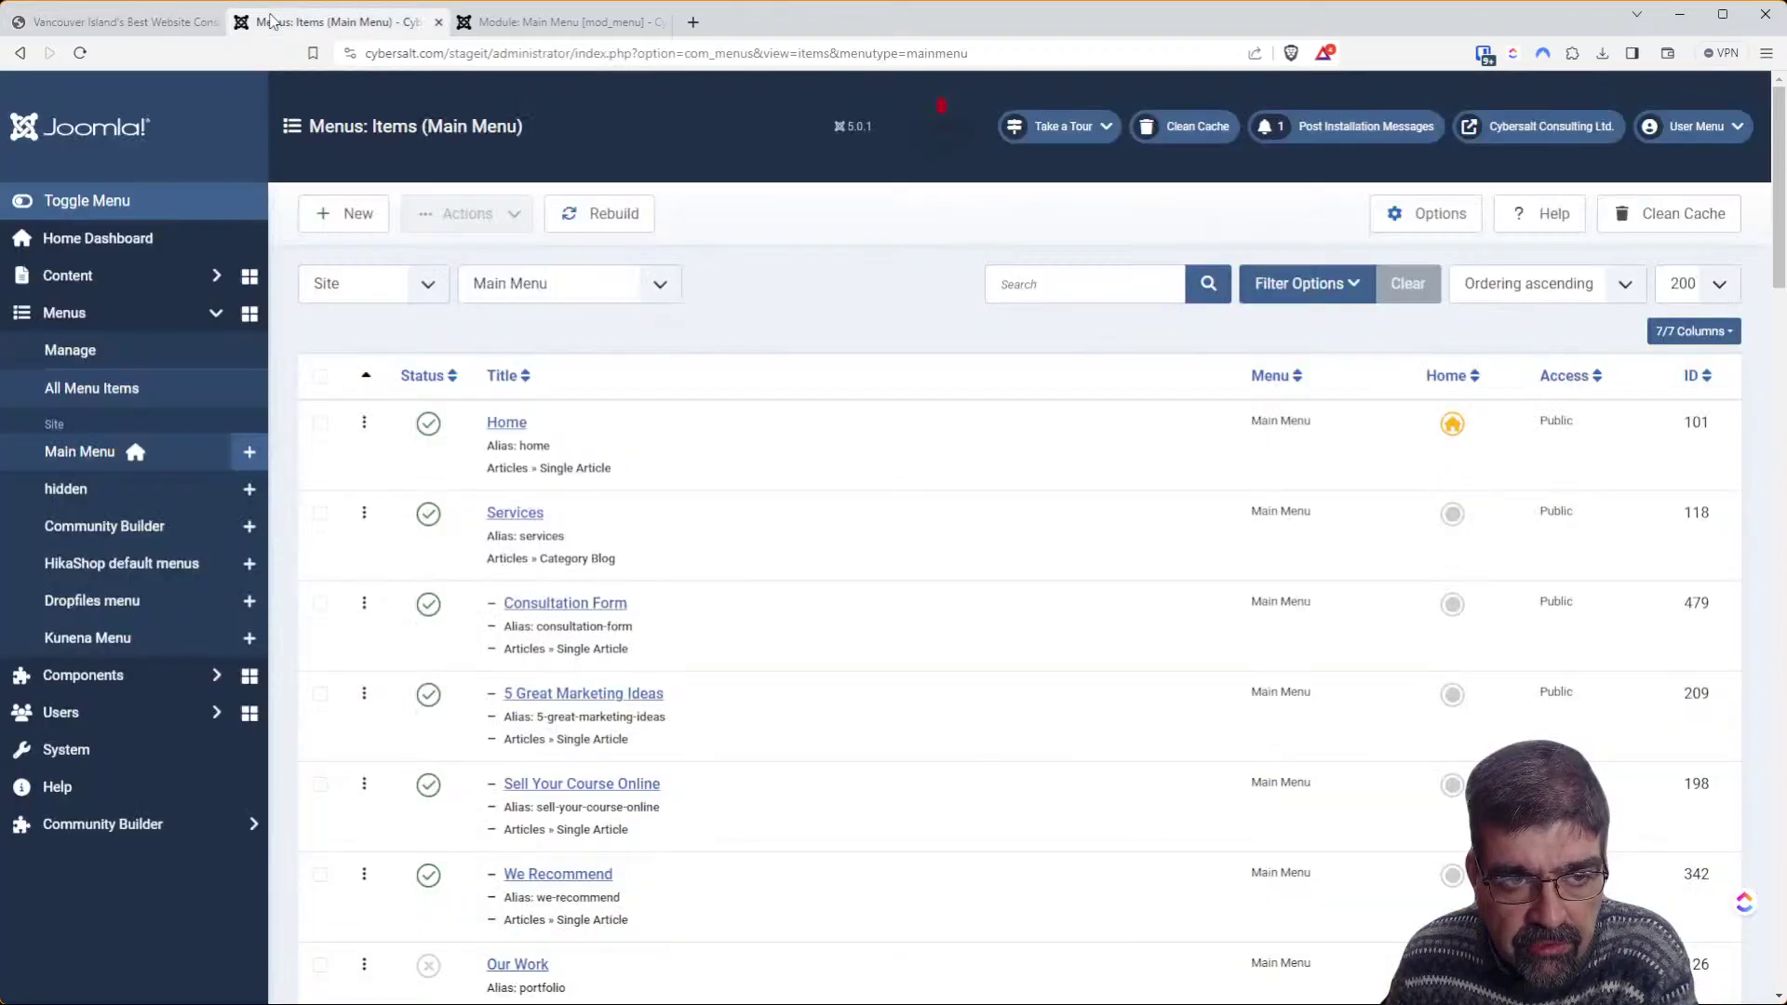
pyautogui.click(240, 23)
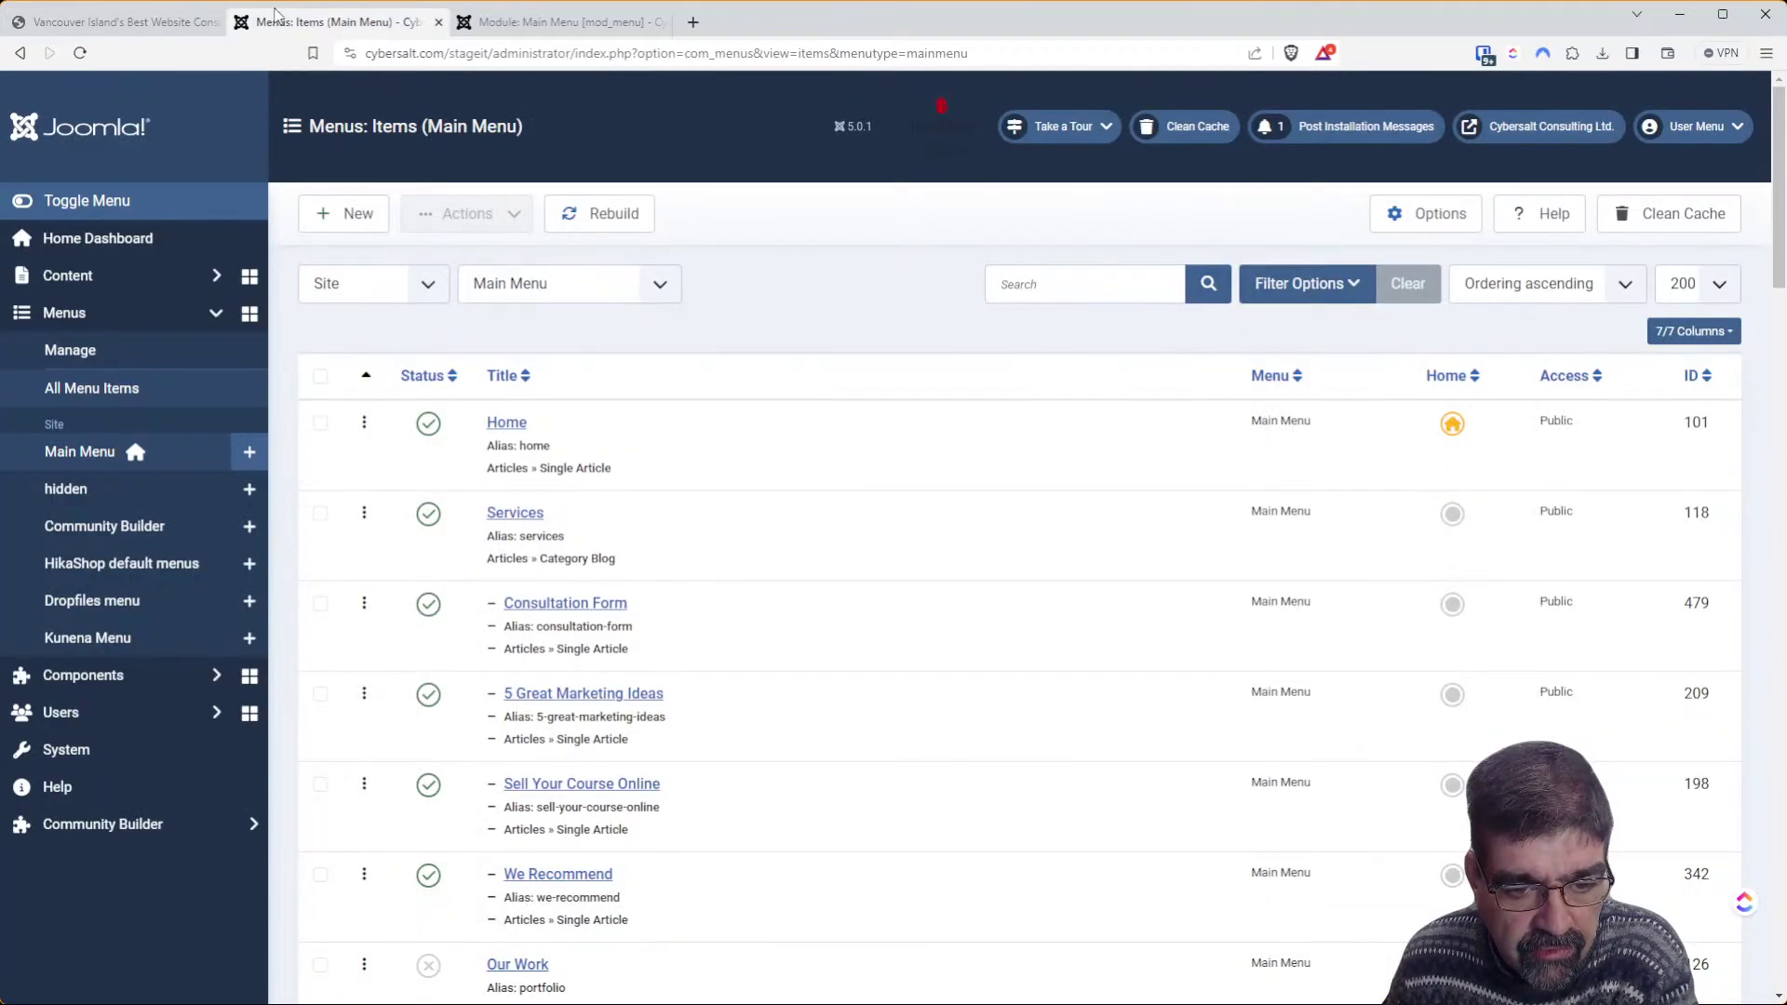
# Set the Main Menu module's Start Level to 2 and save the module
pyautogui.click(605, 20)
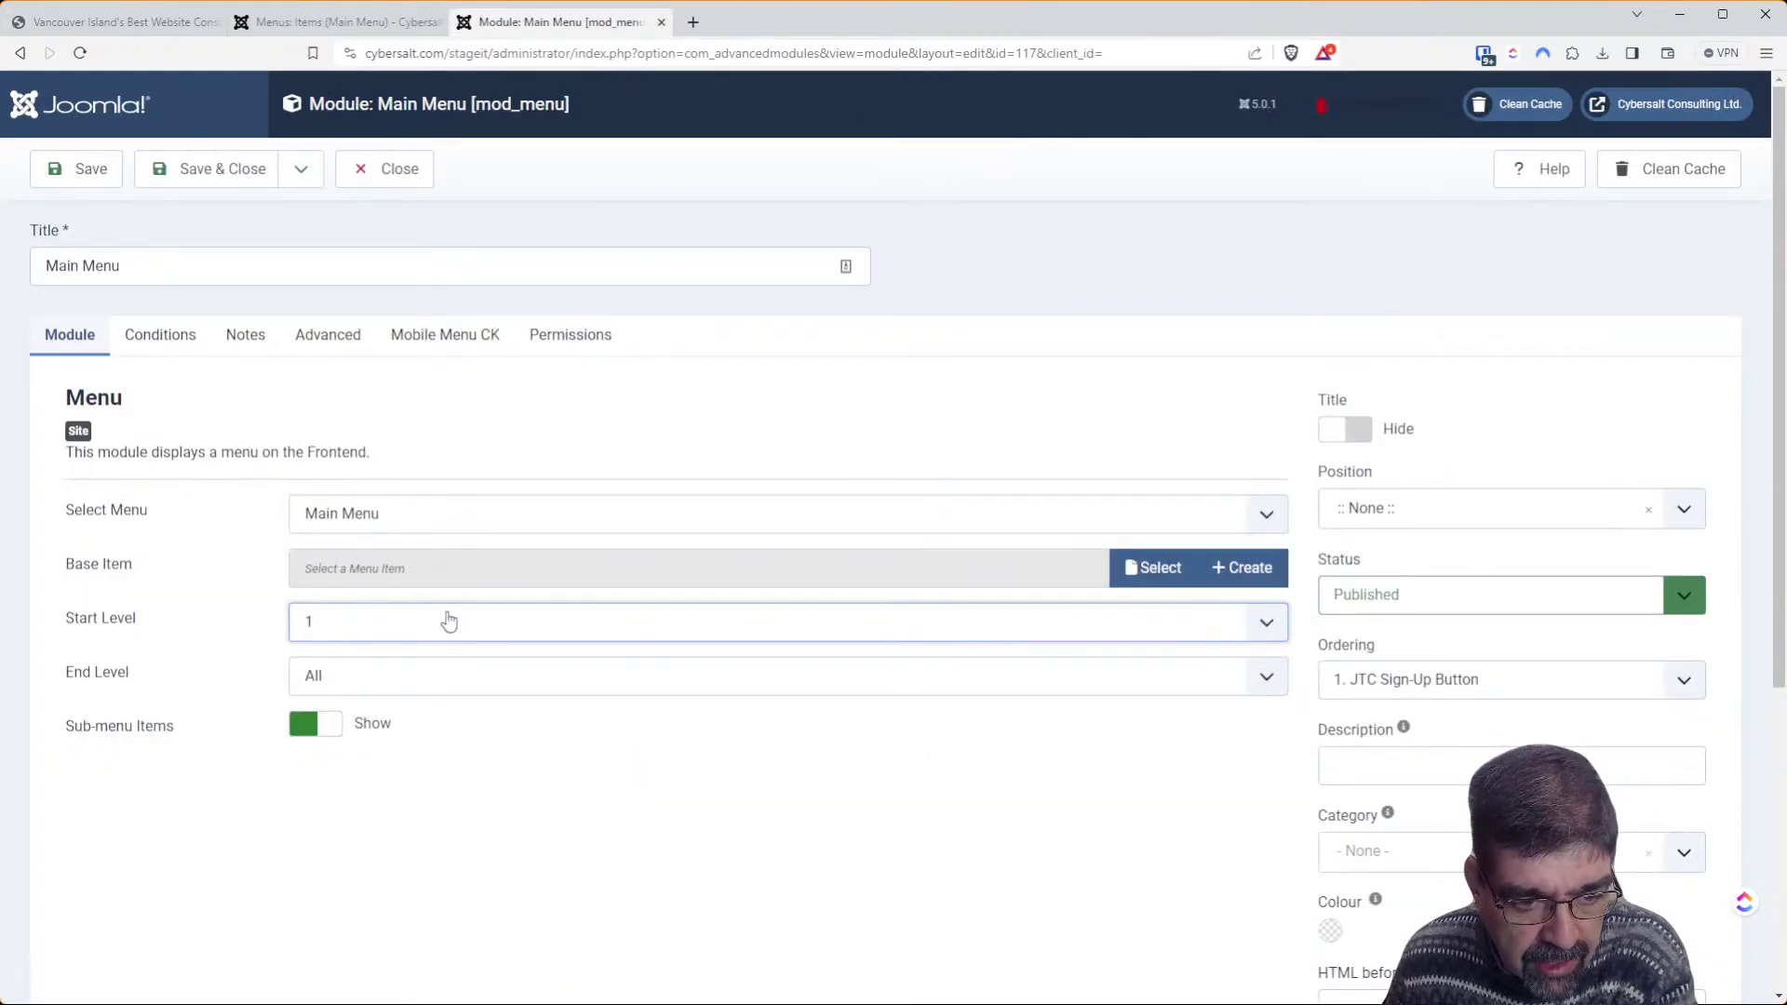
pyautogui.press('Down')
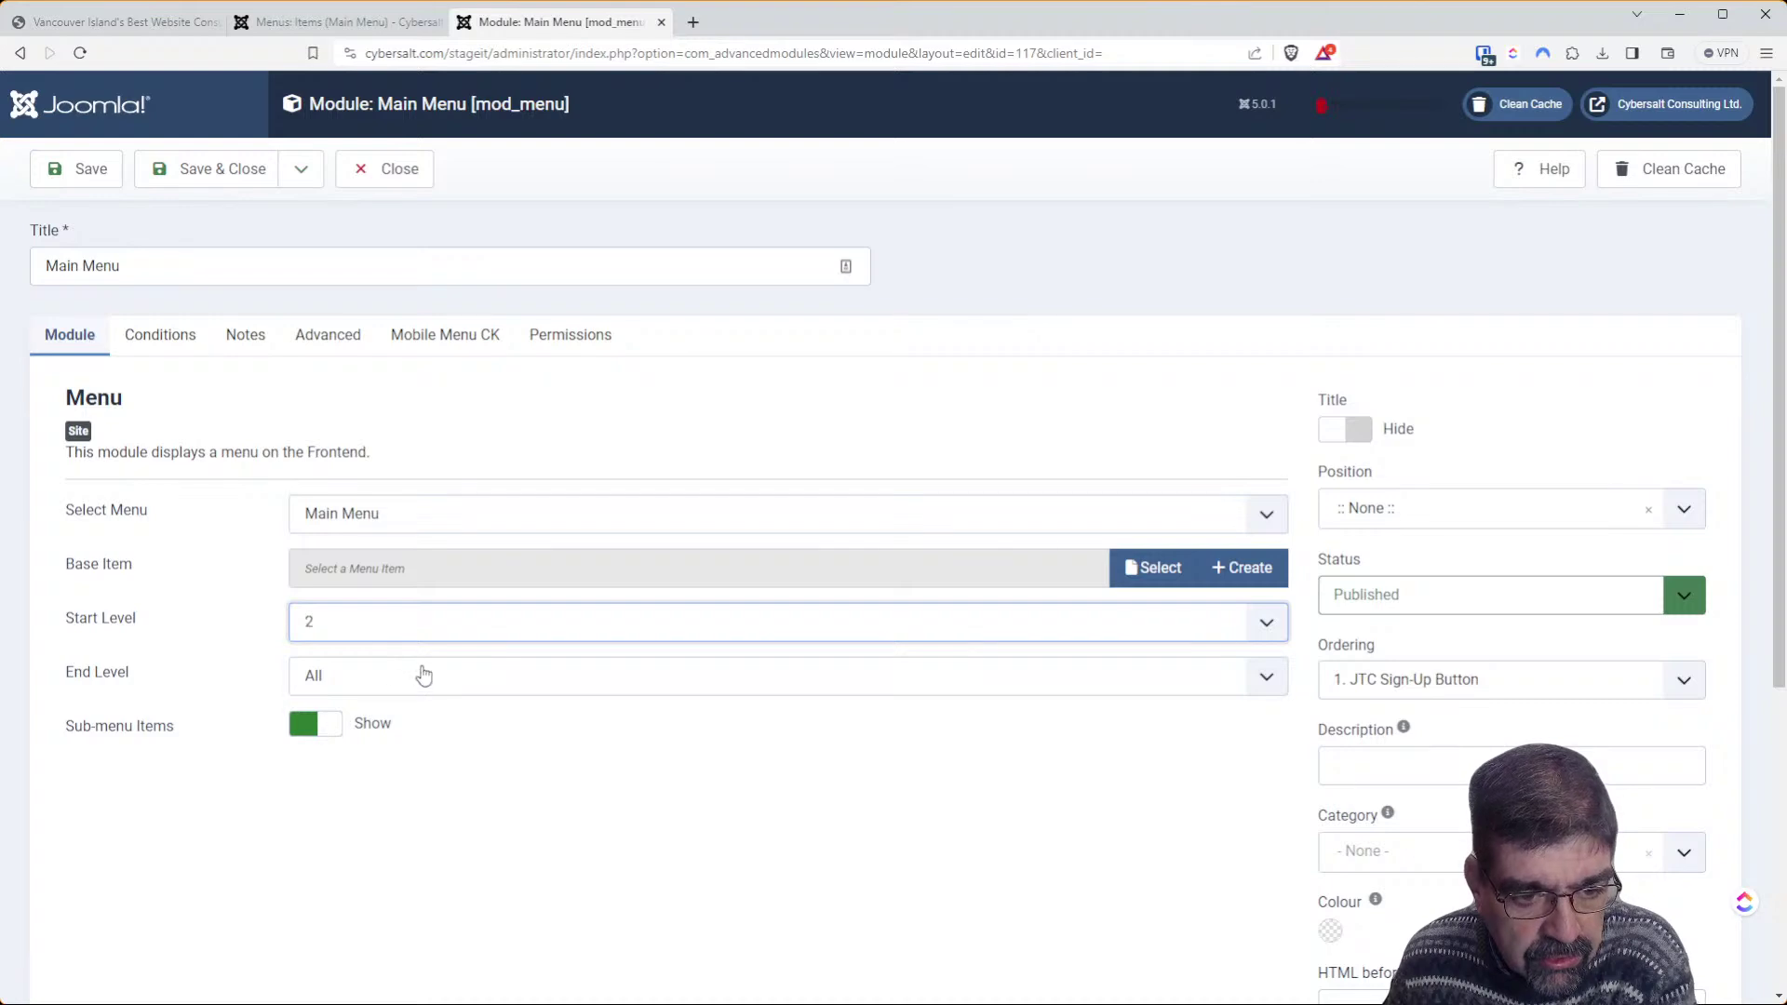
pyautogui.click(93, 174)
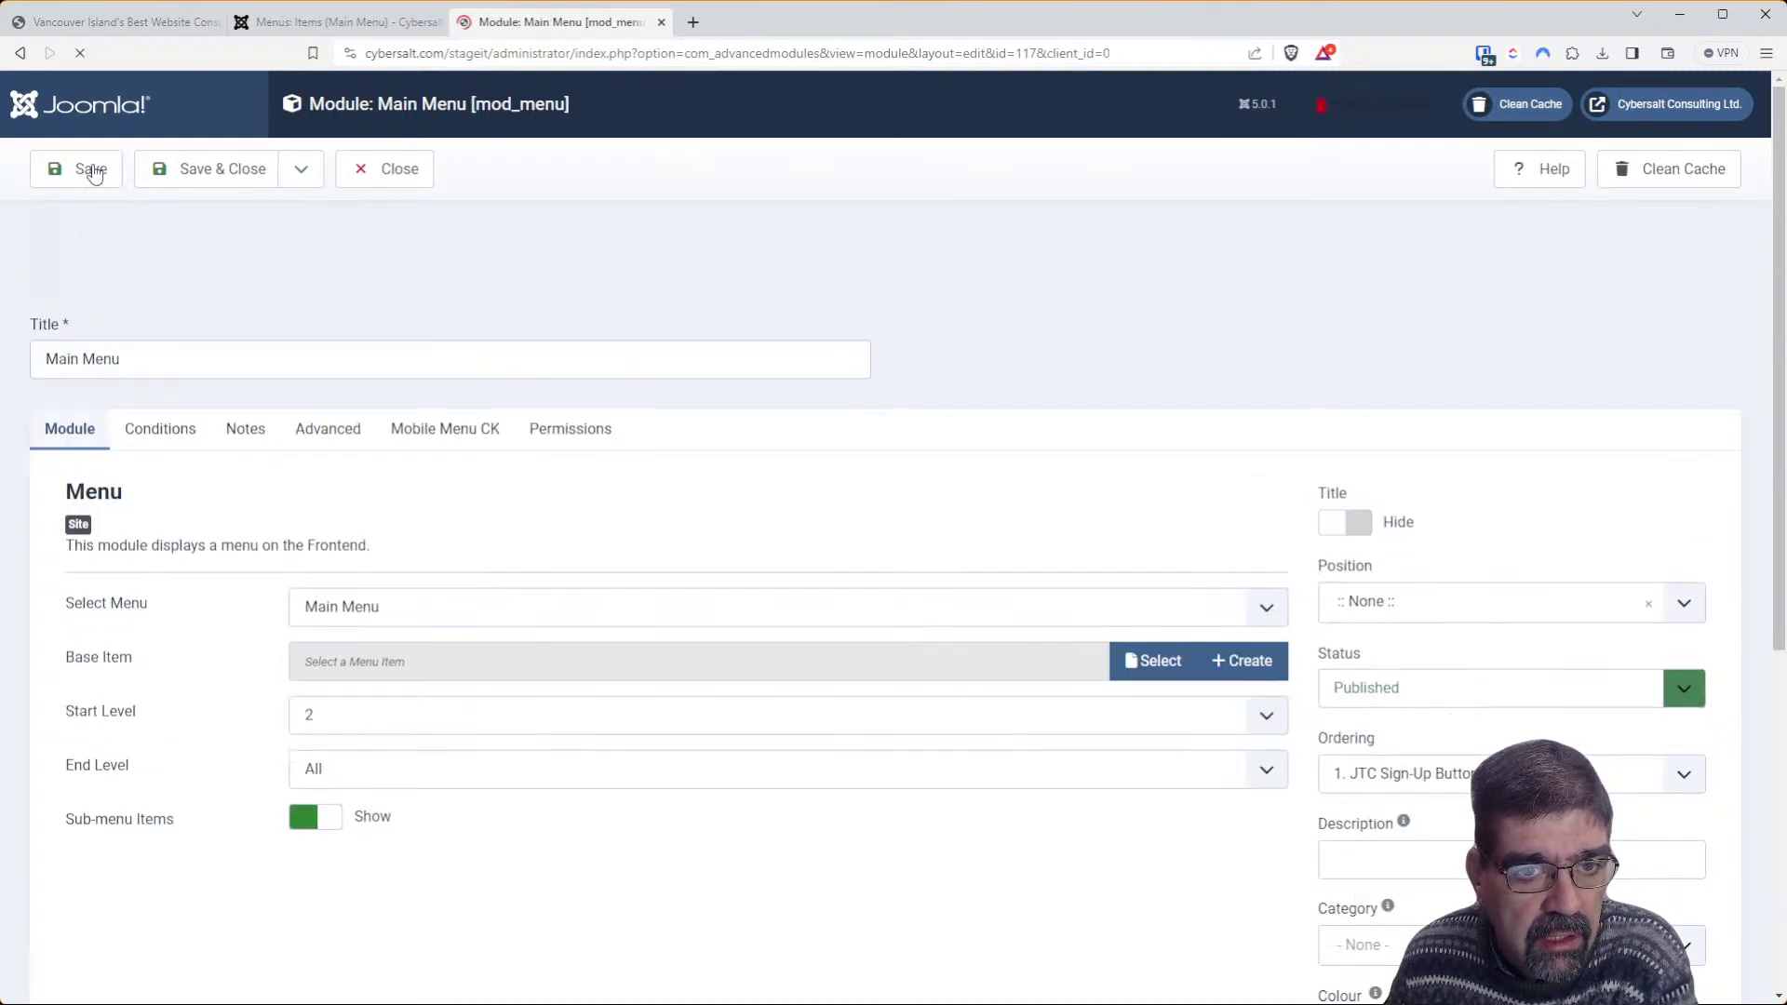
# Reload the staging front end to check its navigation and compare it with the Main Menu item list
pyautogui.click(110, 21)
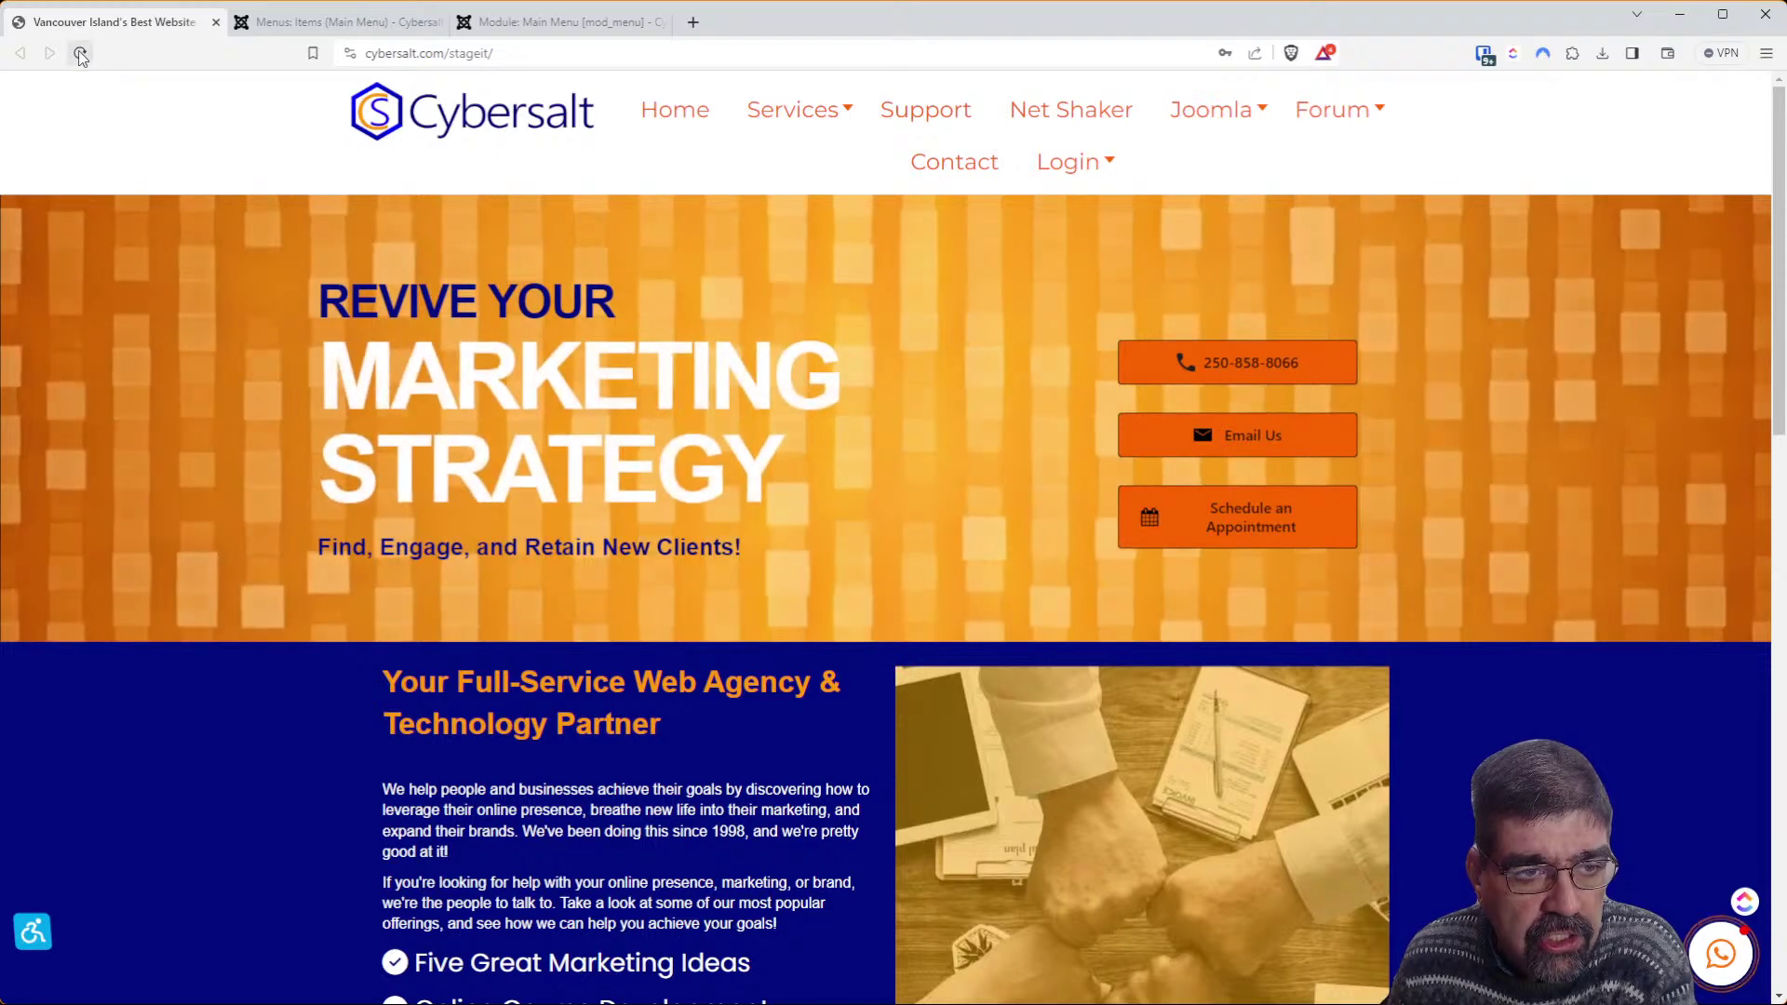
pyautogui.click(80, 53)
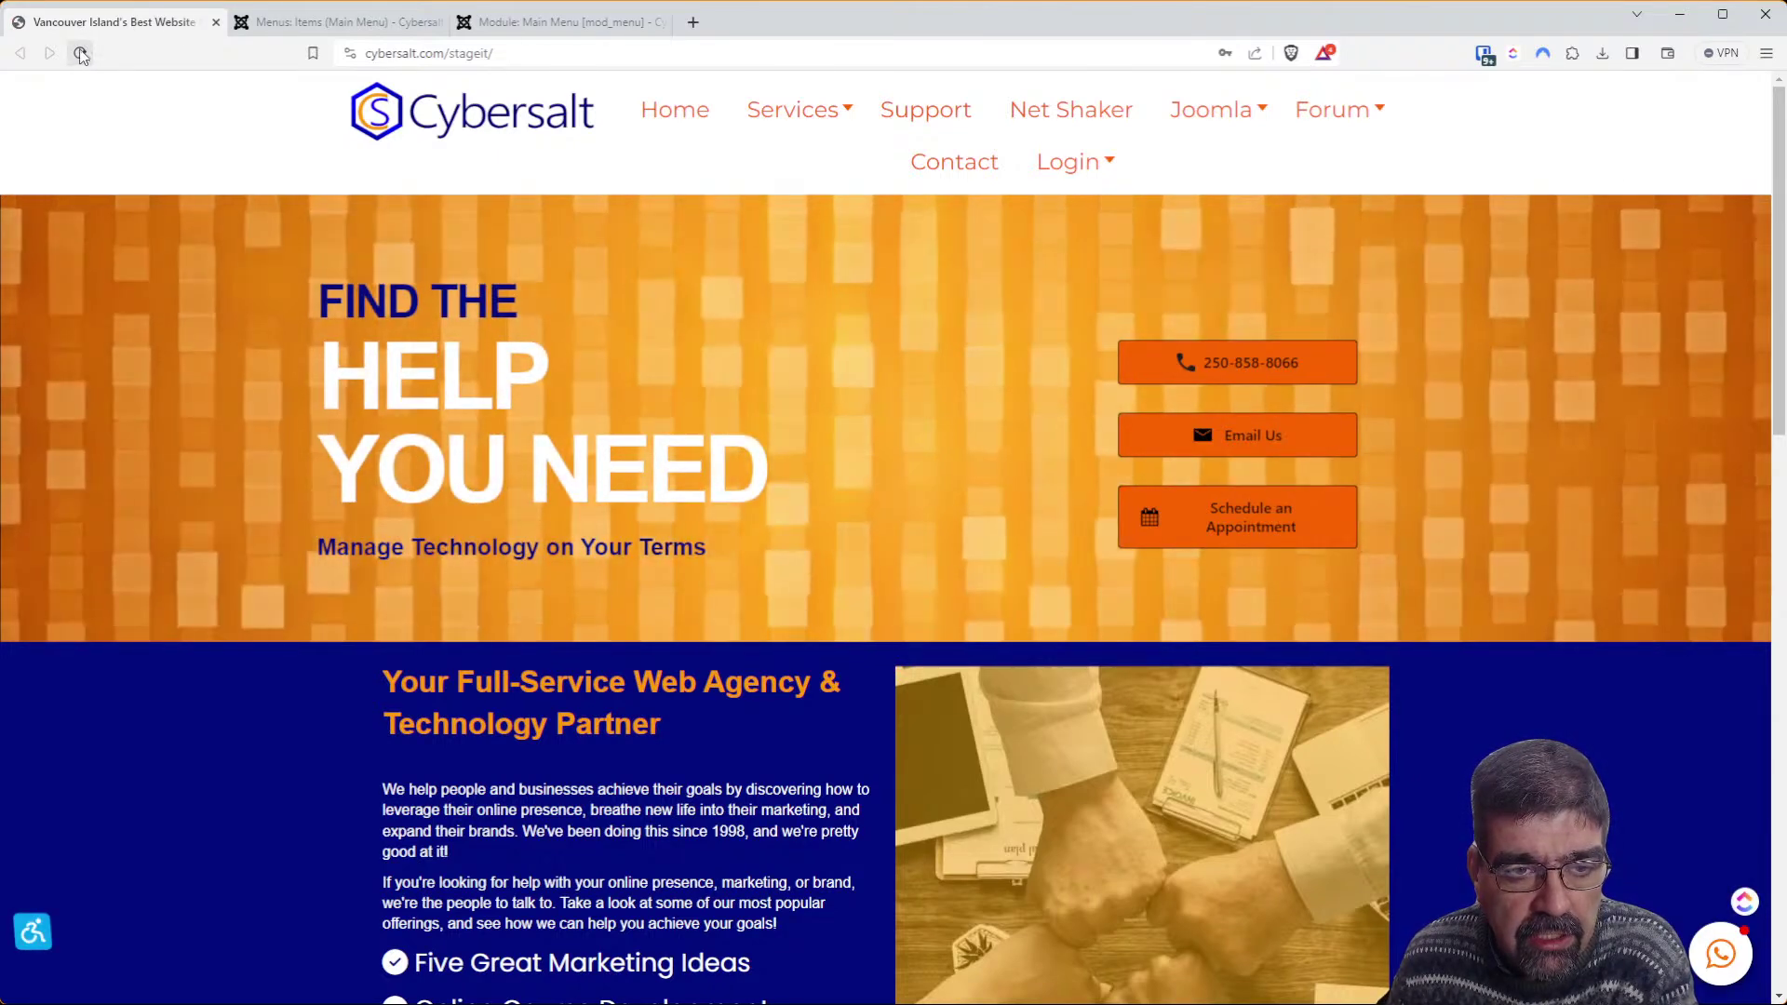
pyautogui.click(341, 18)
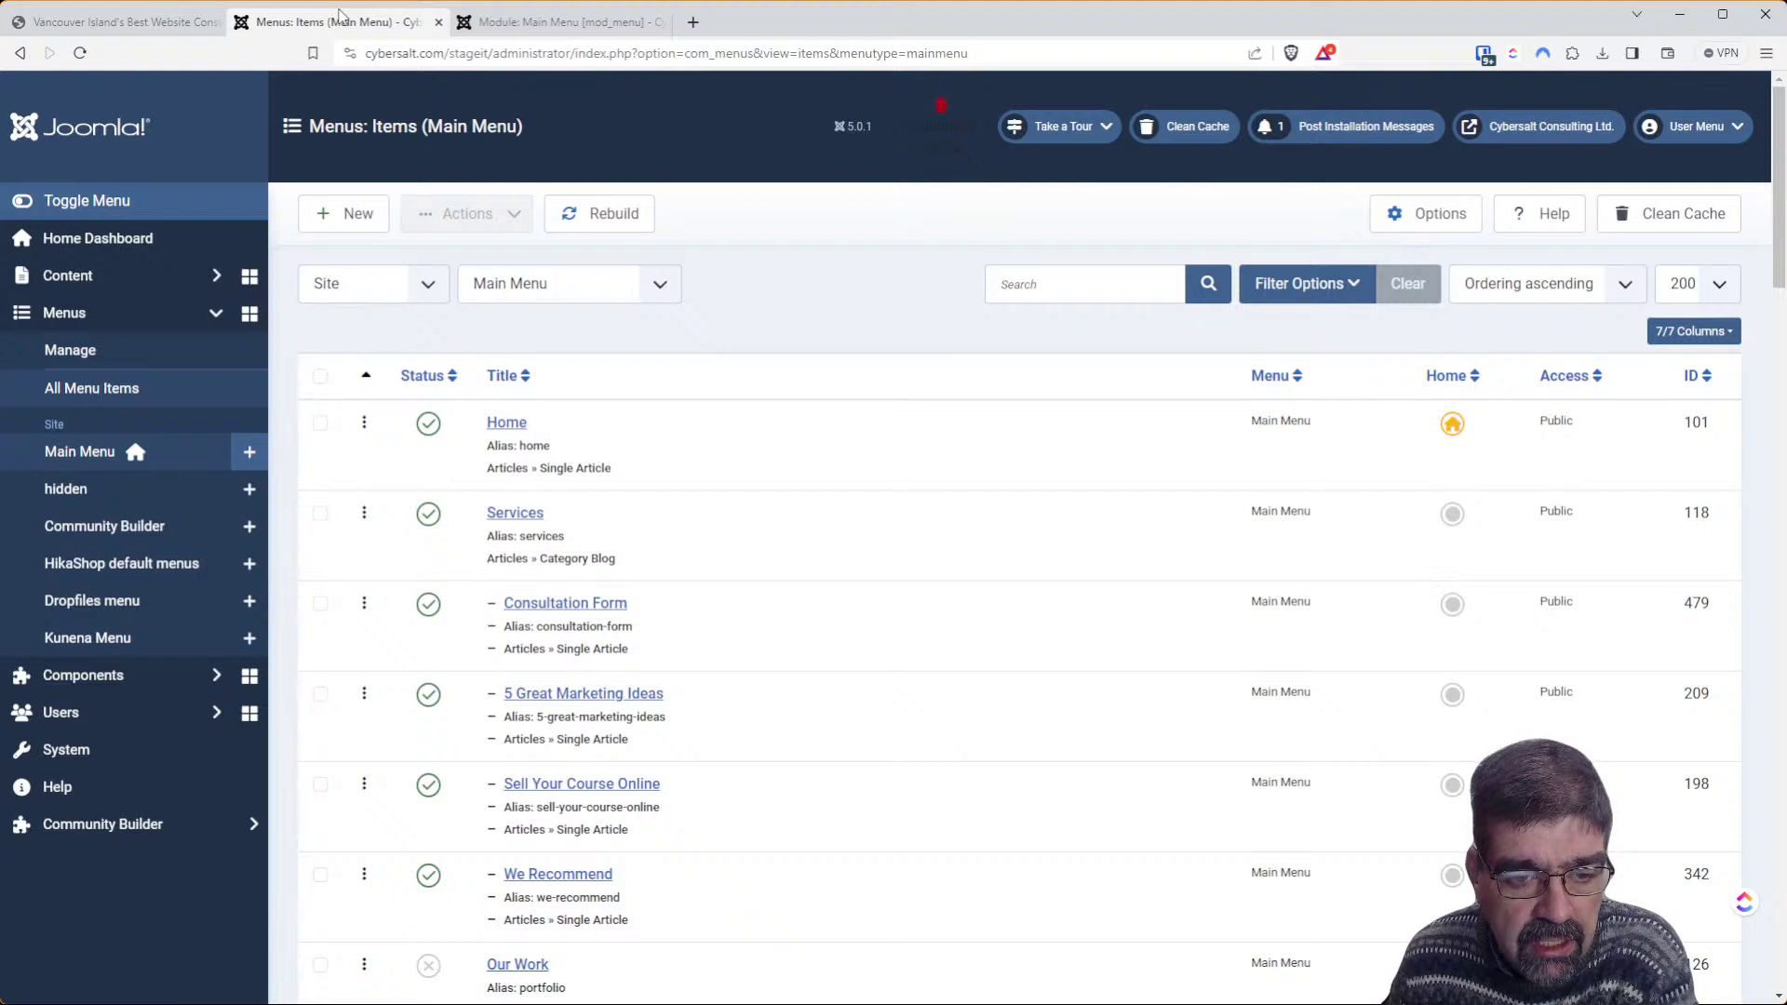
# Close the Main Menu module, filter the site modules by the Maximenu CK type and open the Maximenu CK module
pyautogui.click(520, 23)
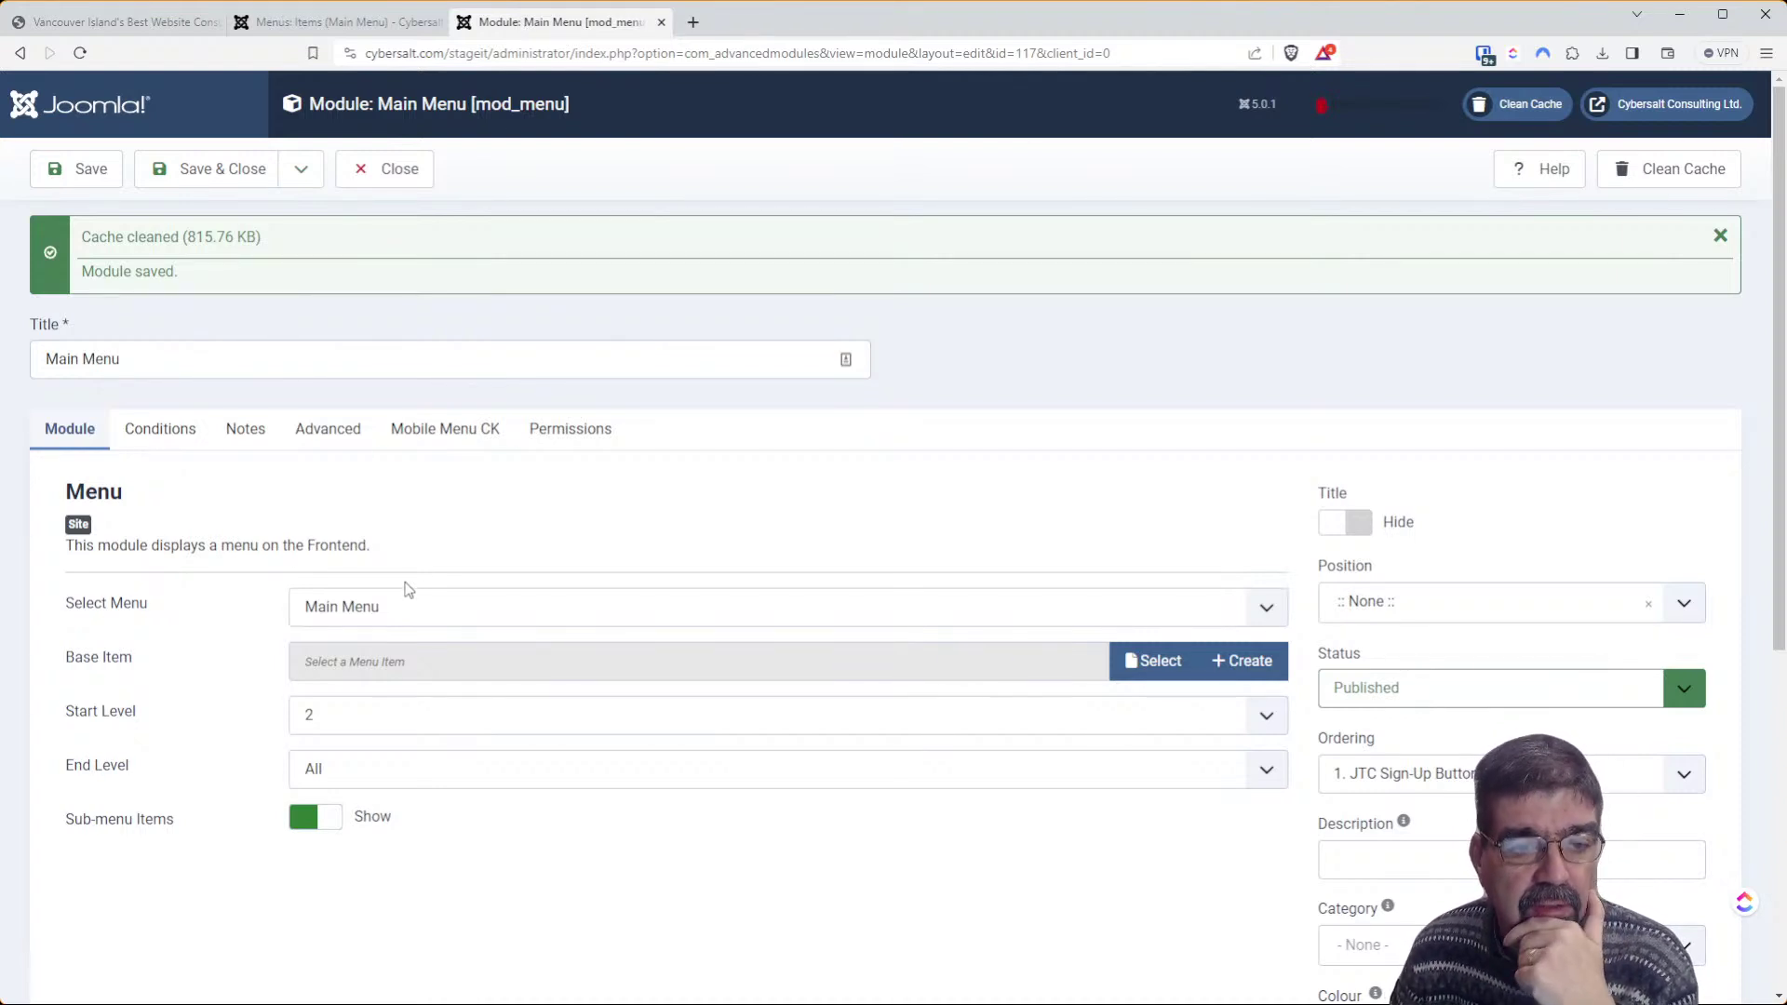
pyautogui.click(410, 166)
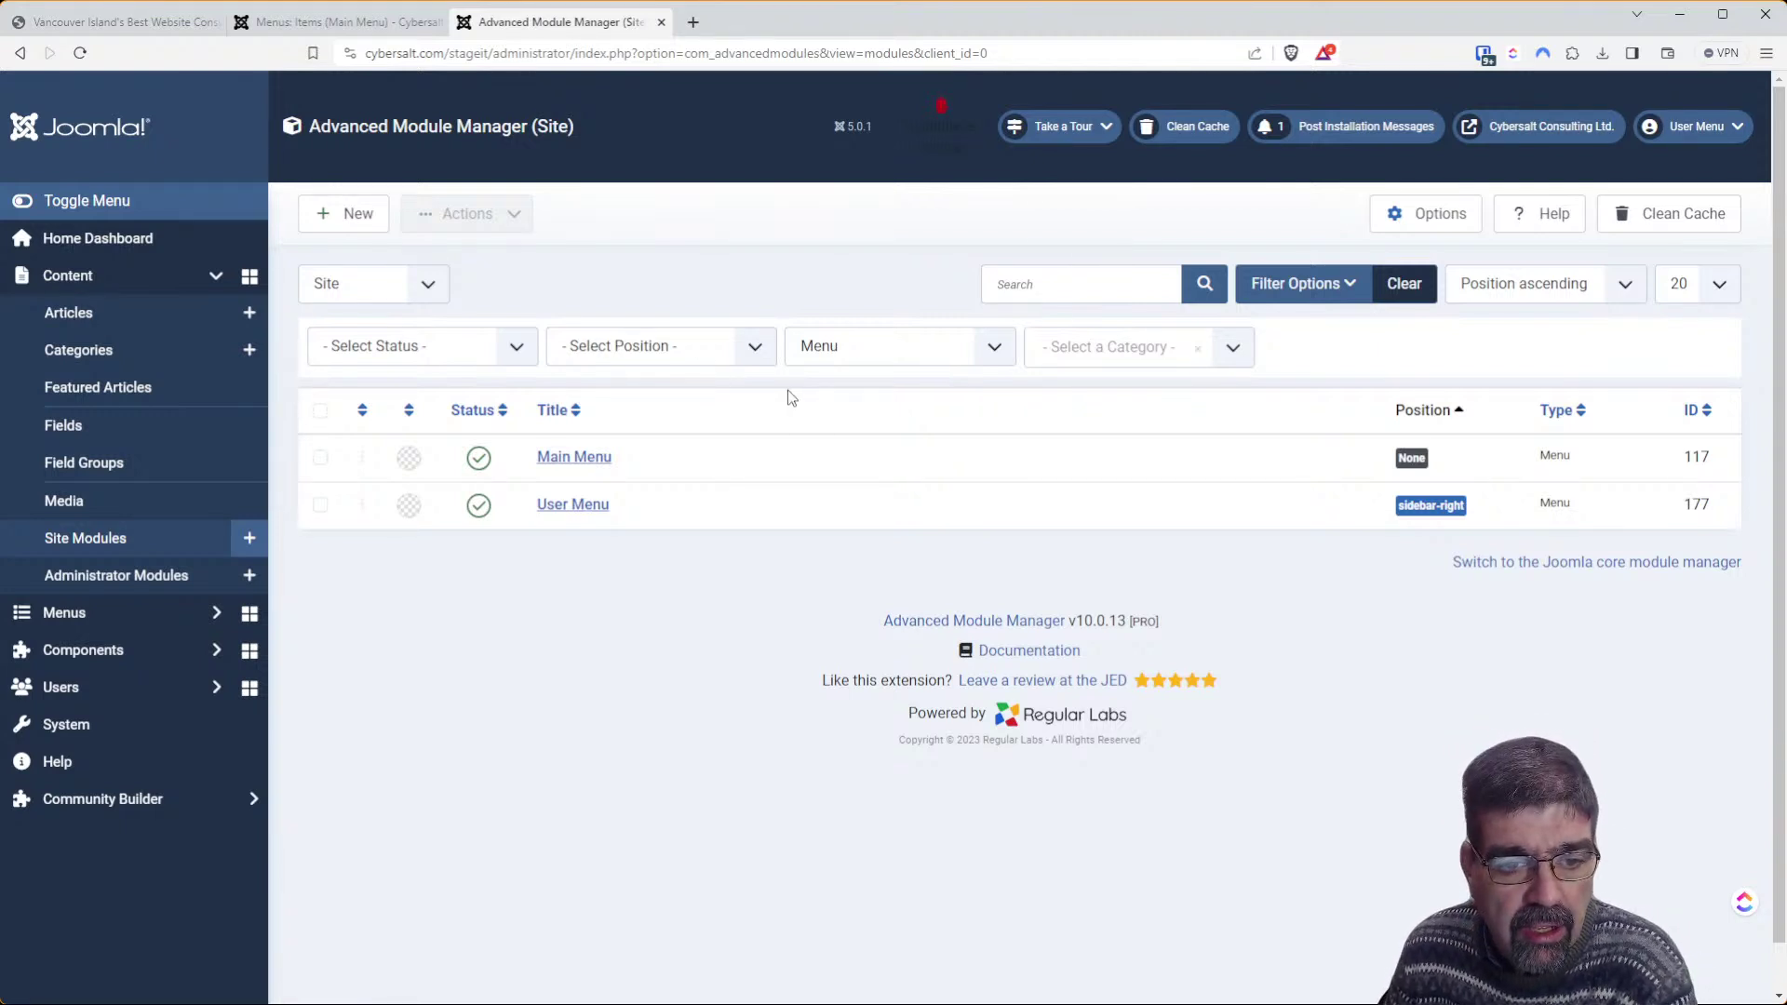
pyautogui.click(954, 343)
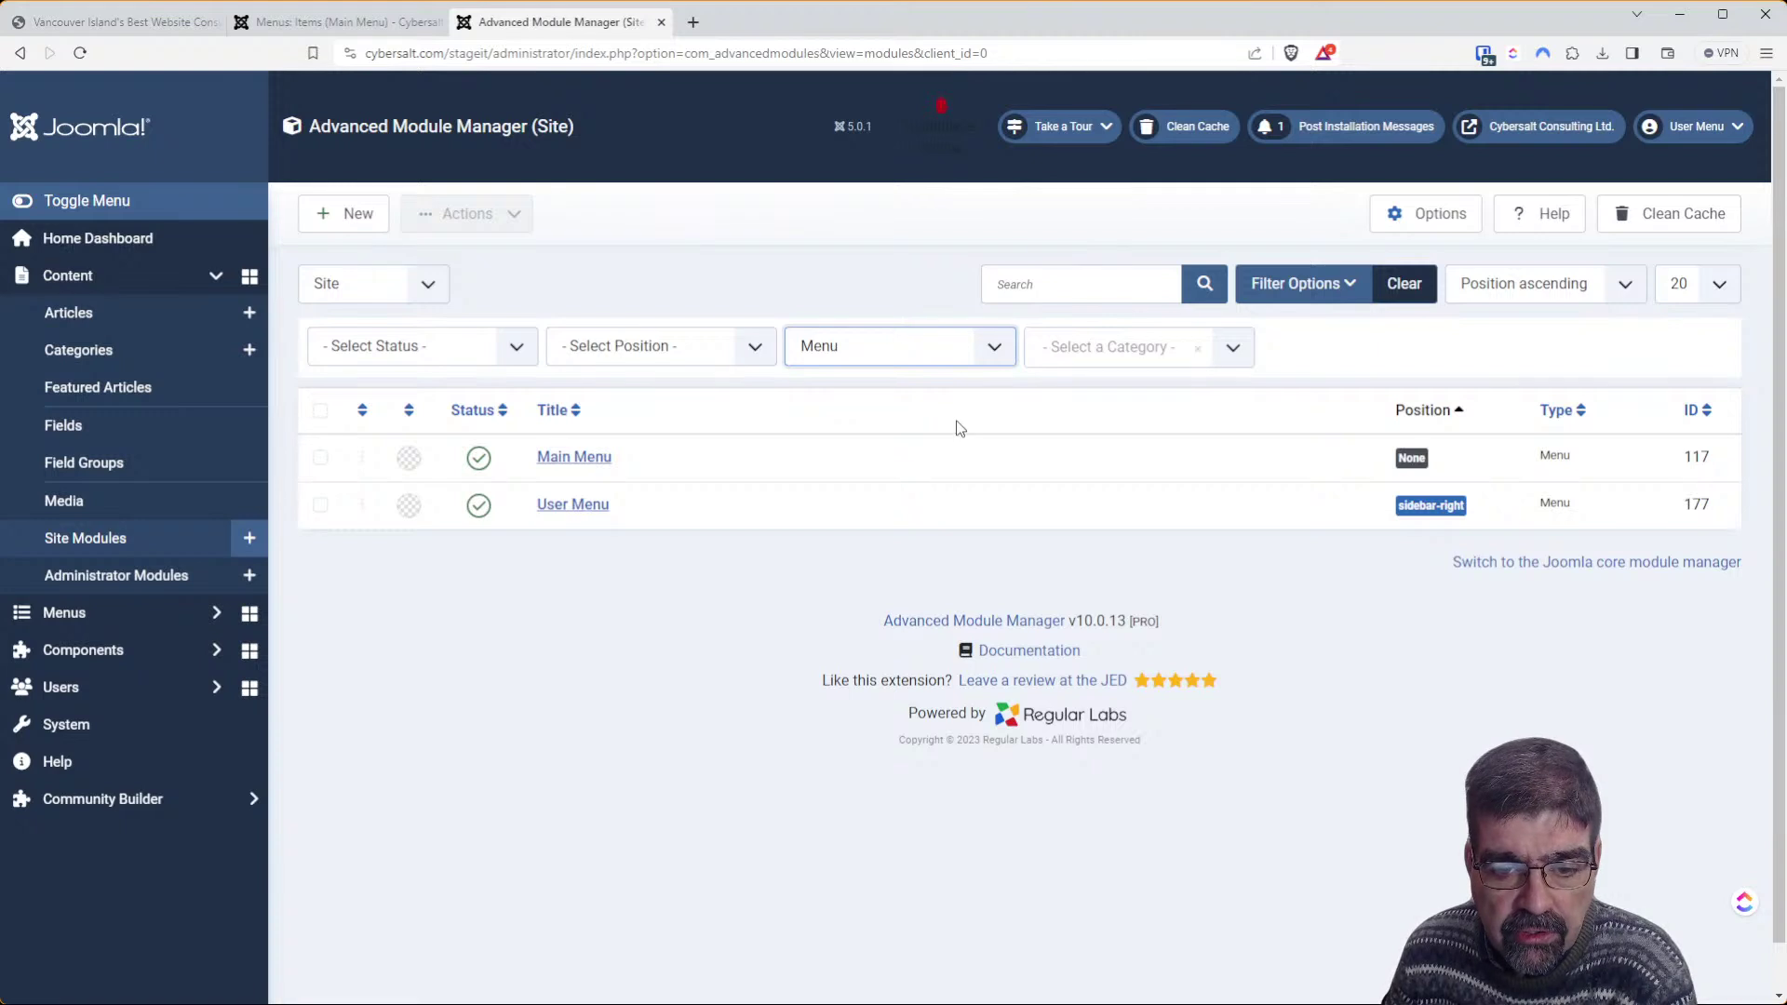
pyautogui.click(897, 718)
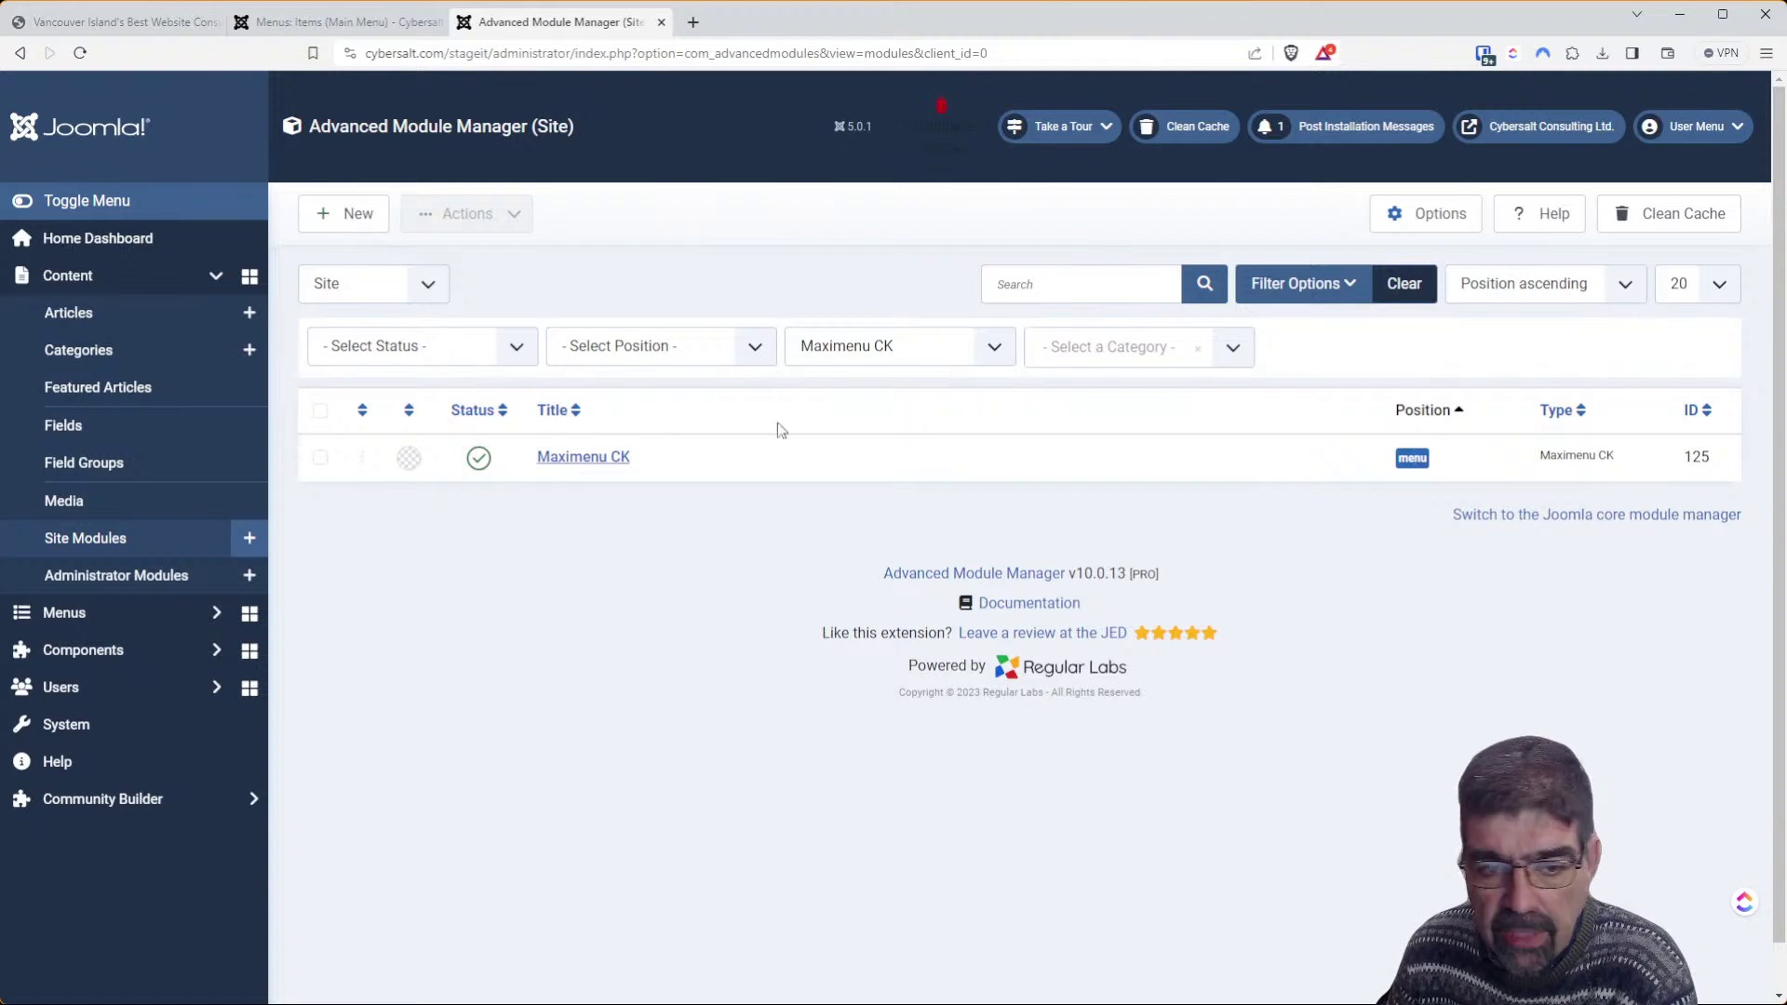
pyautogui.click(605, 466)
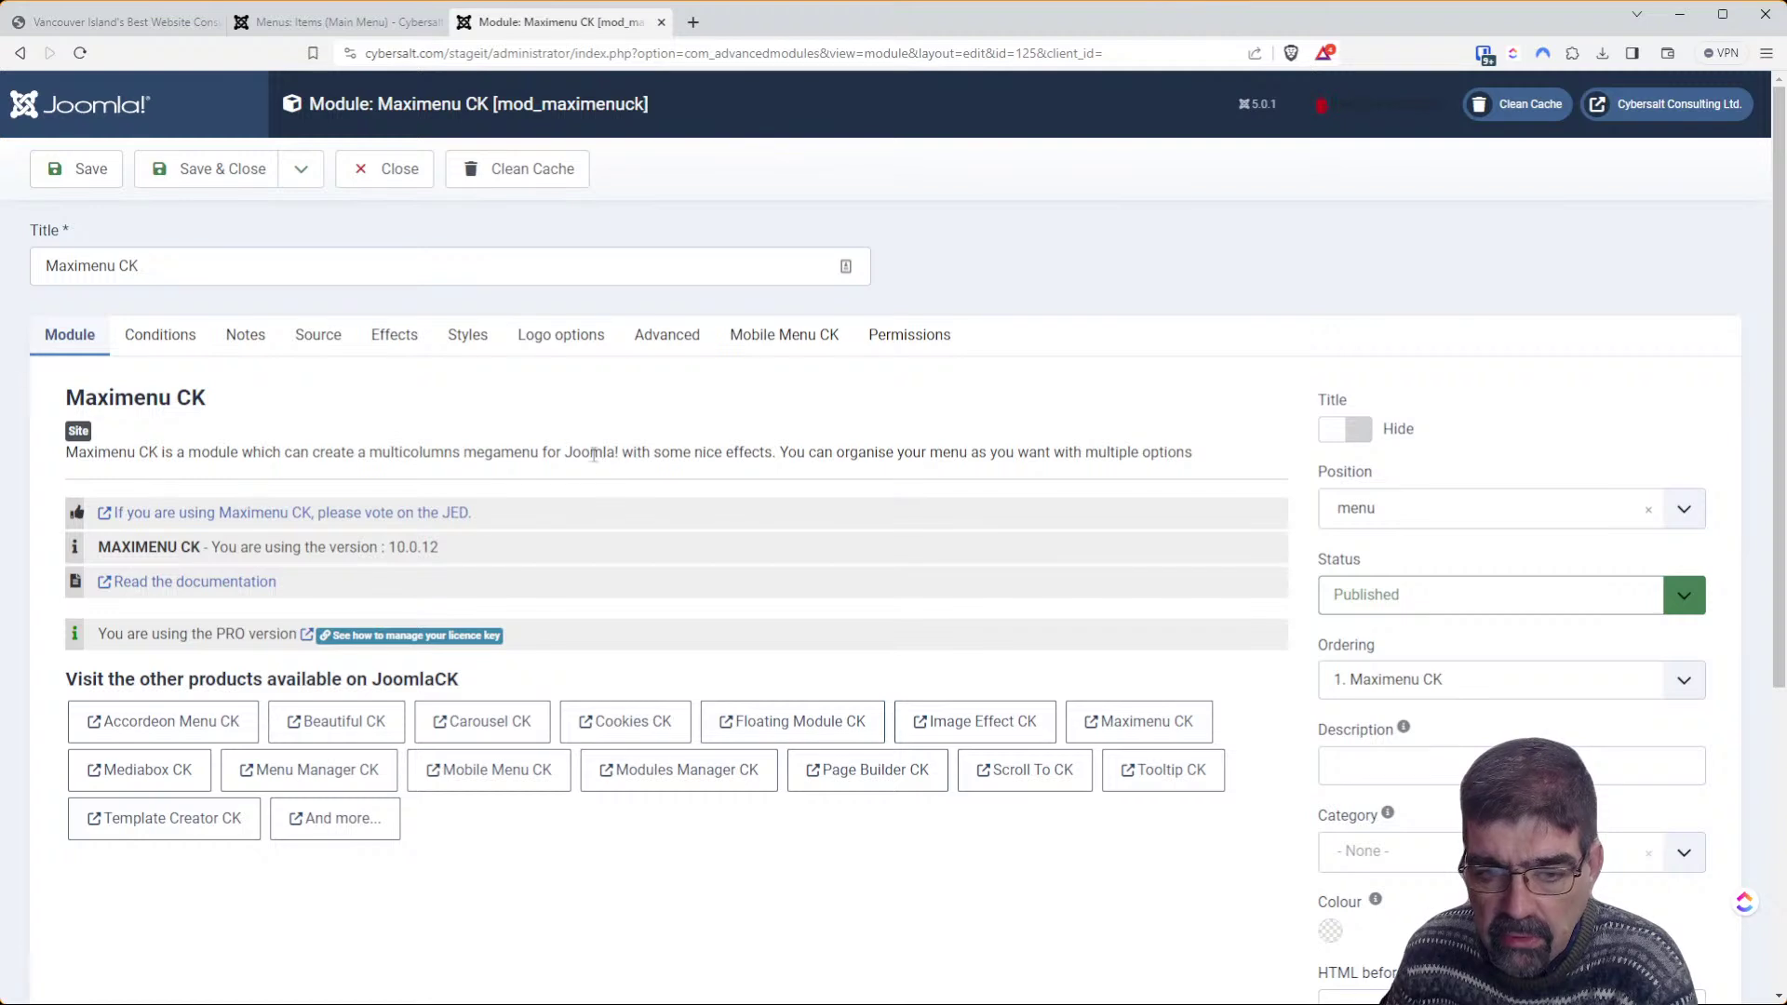
# Set the Start level in the Maximenu CK module's source settings to 2 and save the module
pyautogui.click(173, 352)
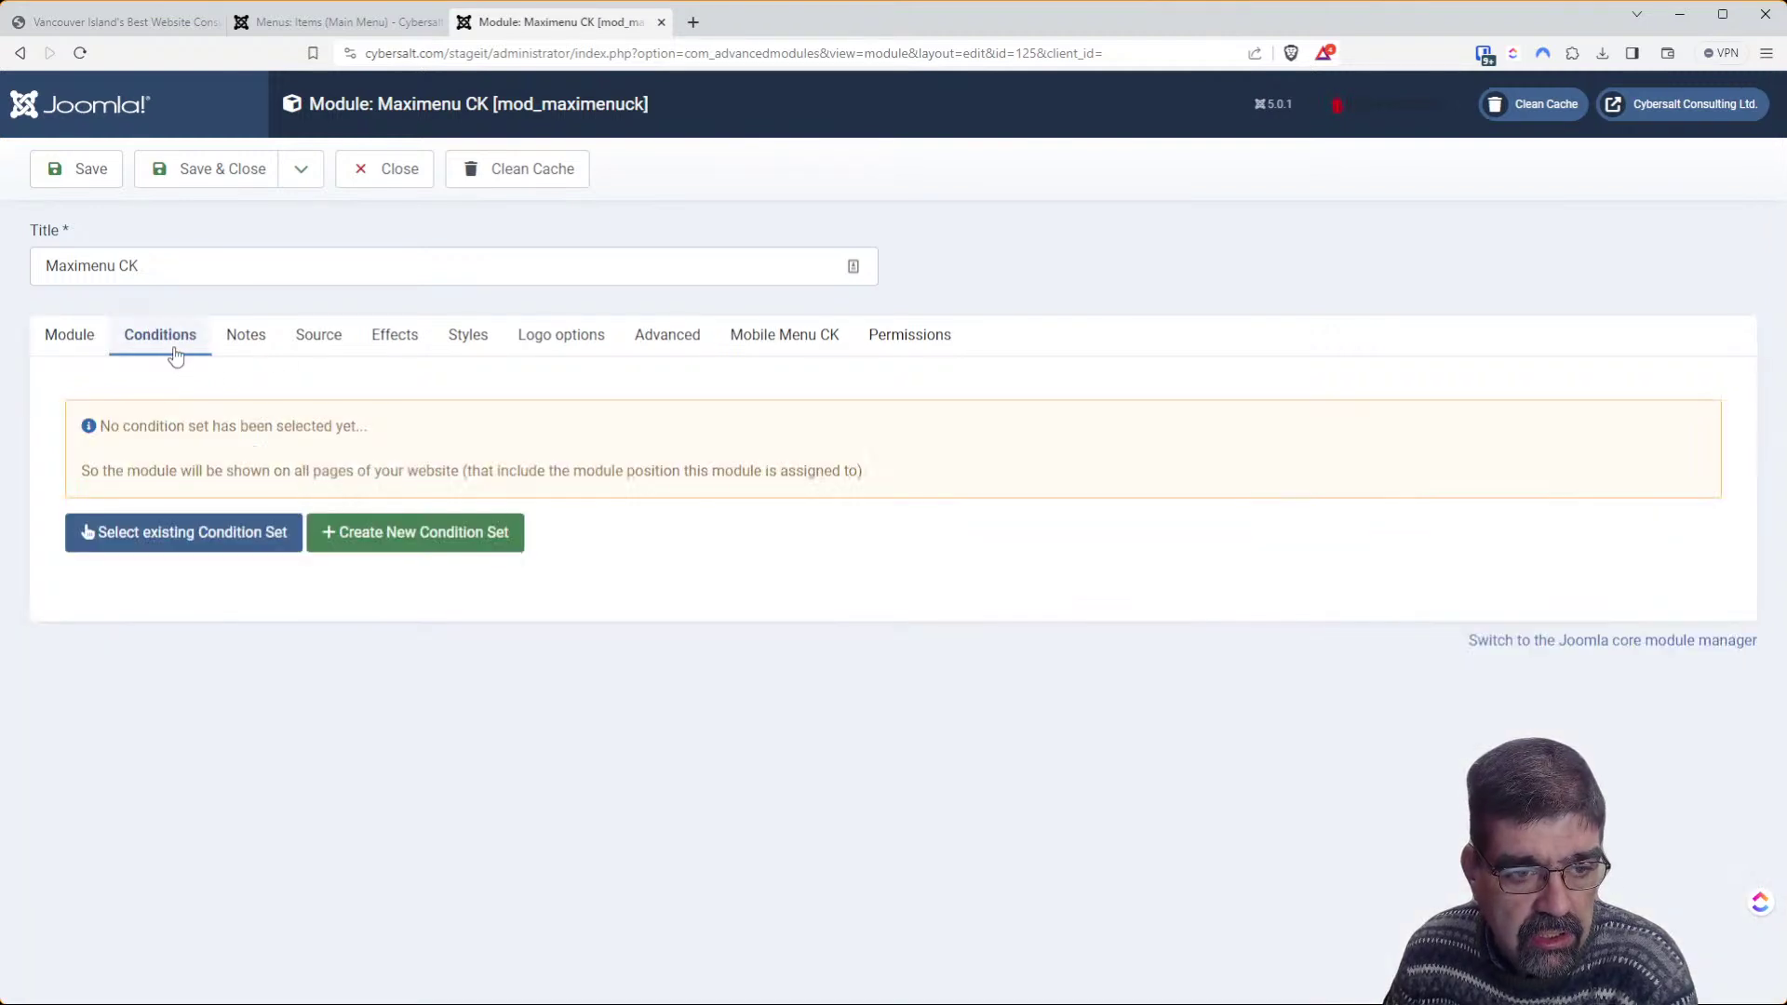
pyautogui.click(247, 342)
pyautogui.click(338, 344)
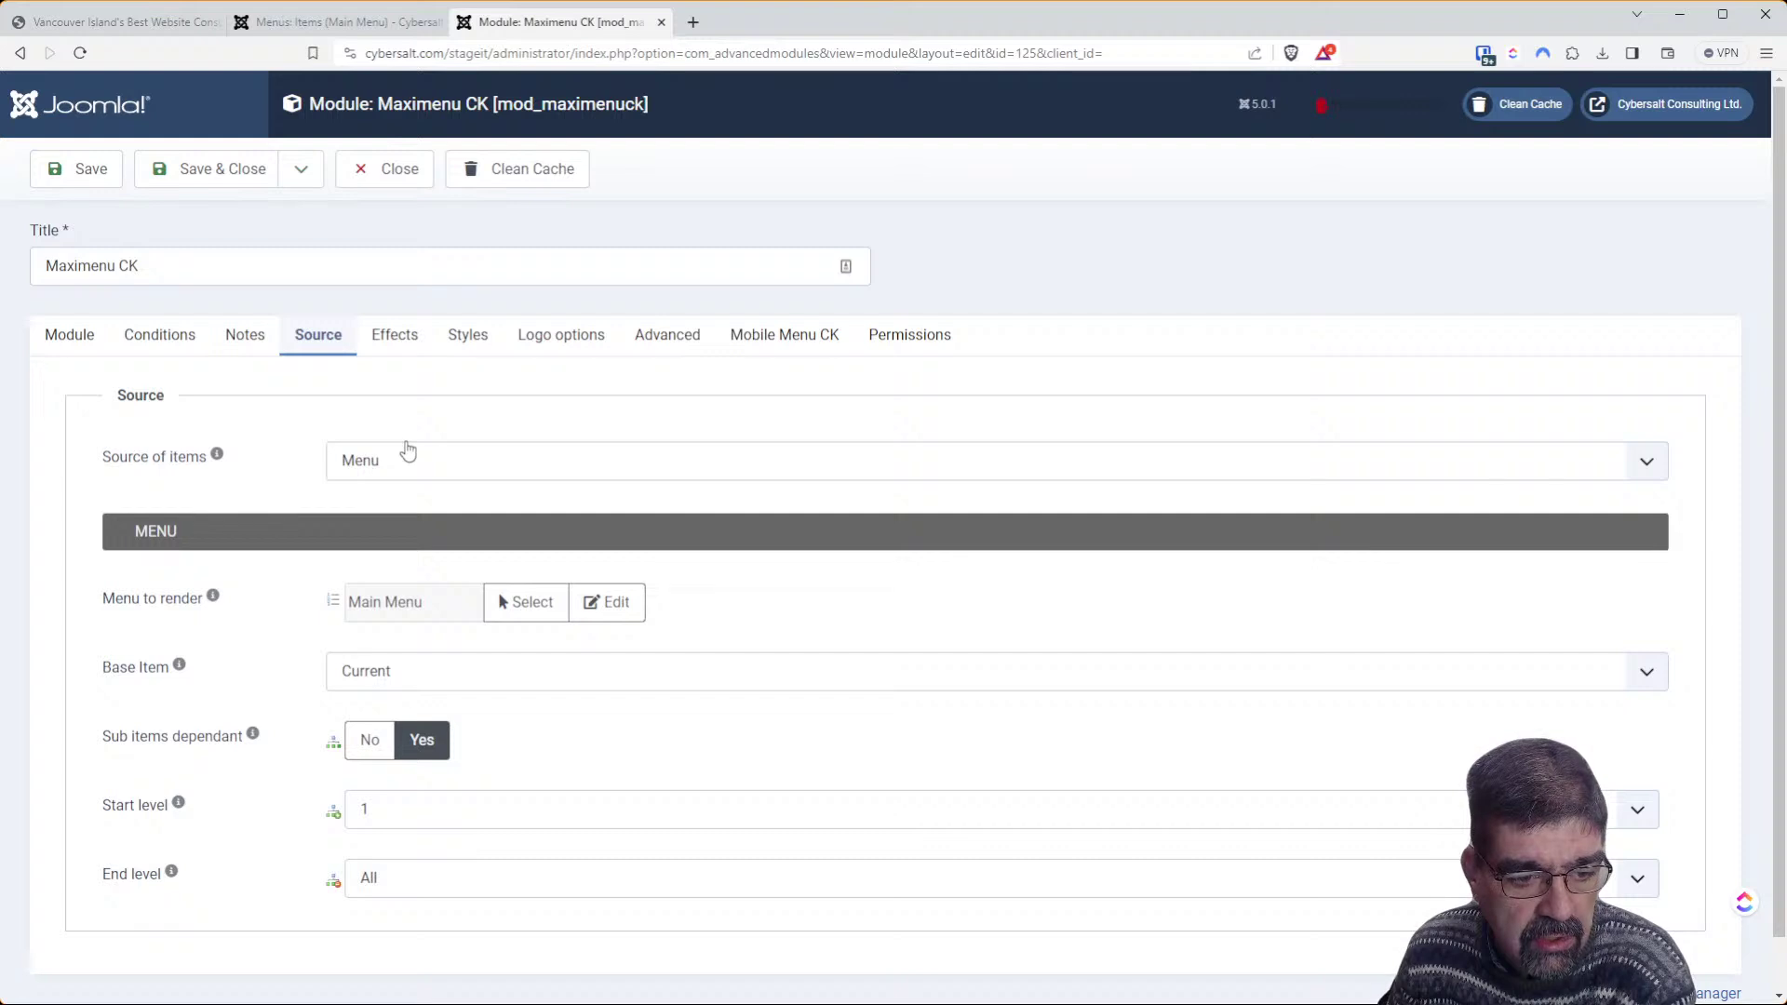
pyautogui.scroll(-1, 246, 447)
pyautogui.moveTo(150, 759)
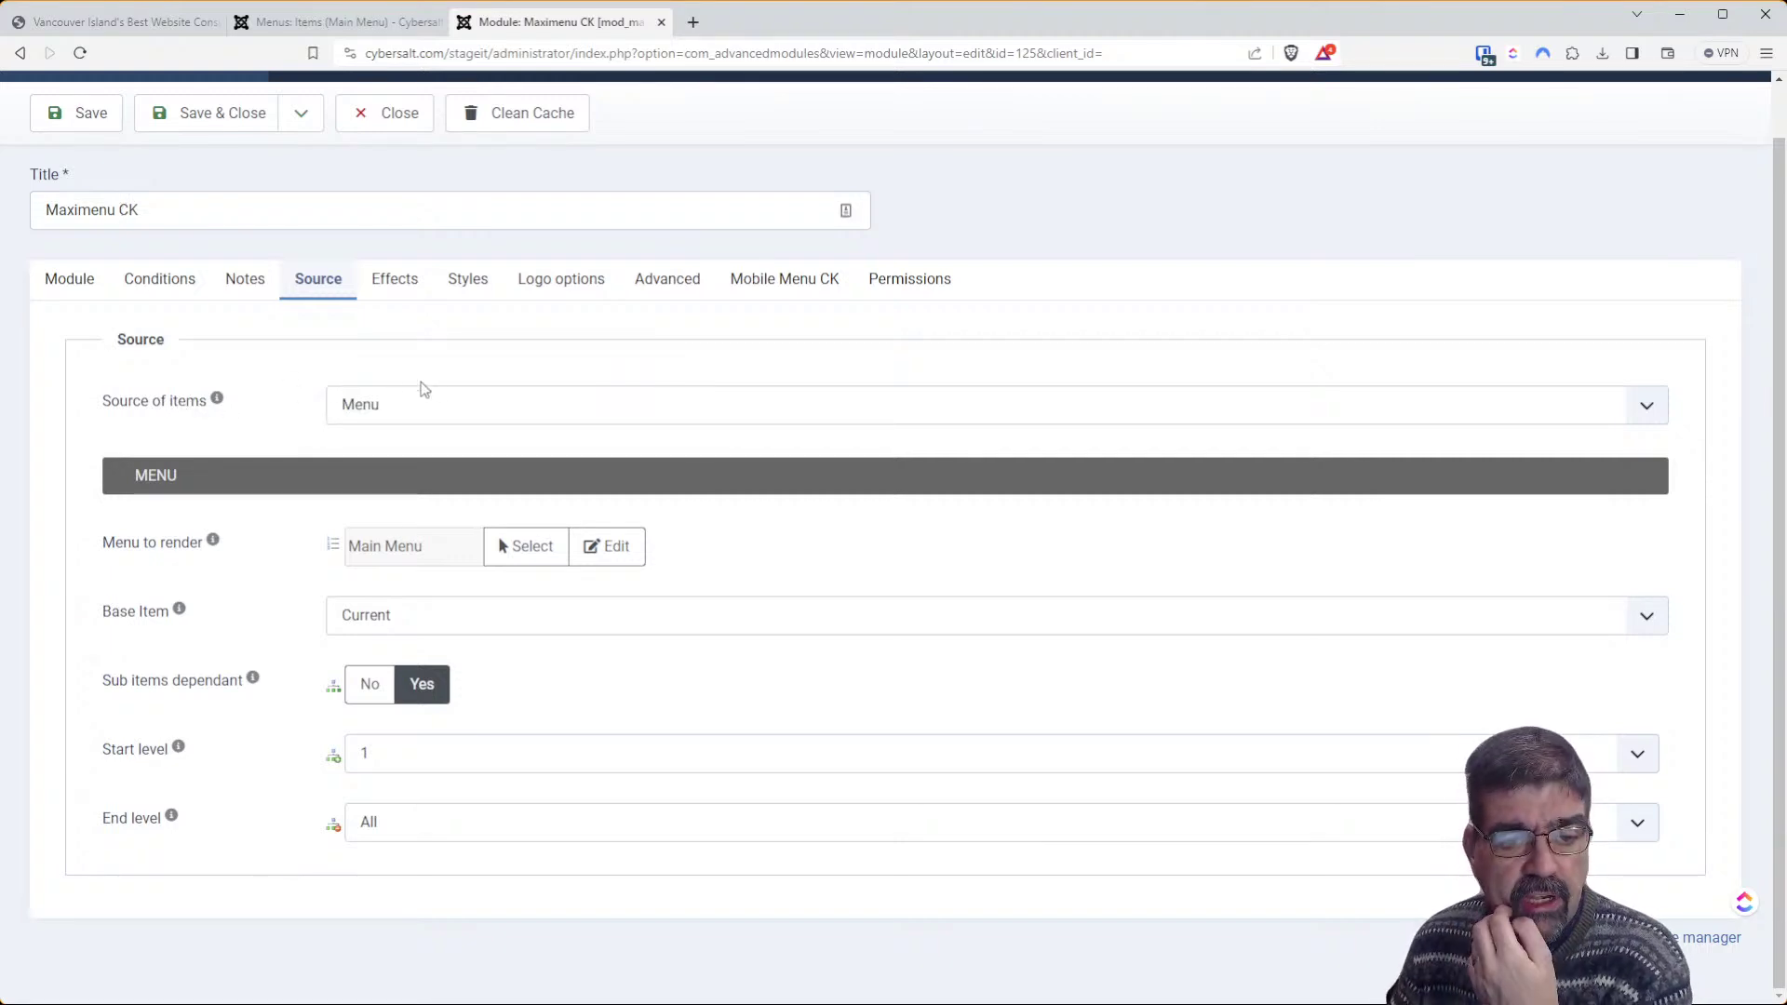
pyautogui.click(450, 764)
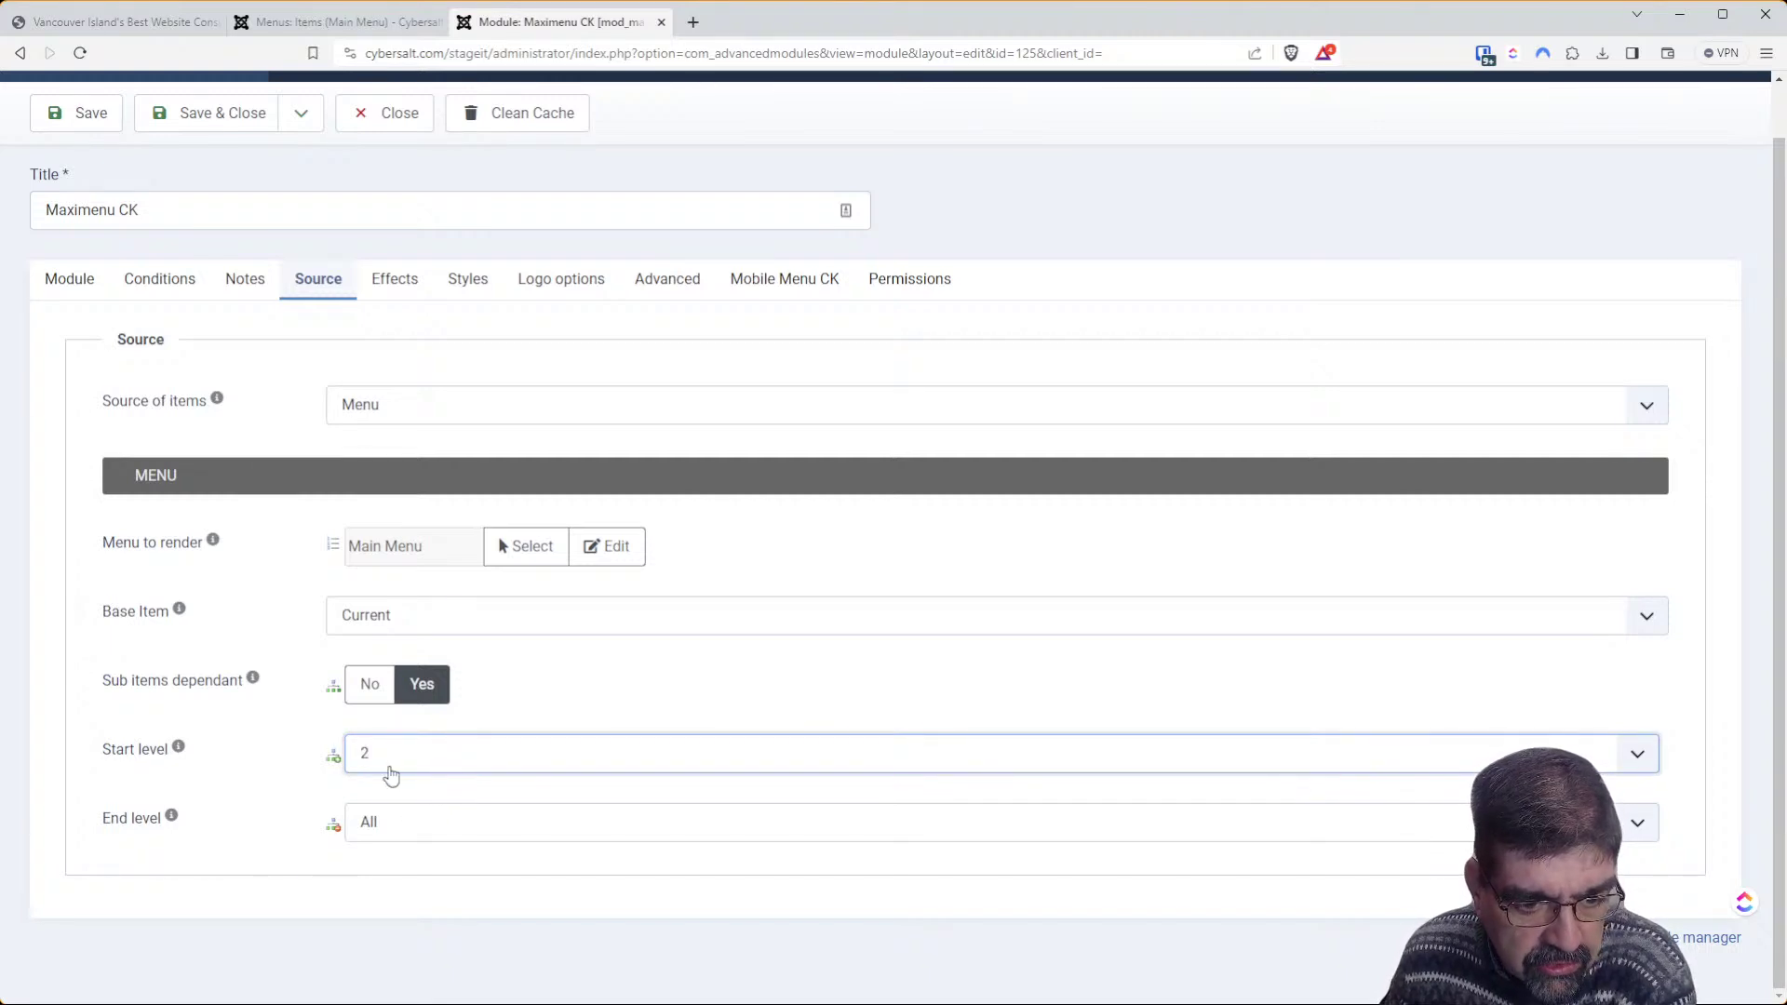
pyautogui.click(71, 118)
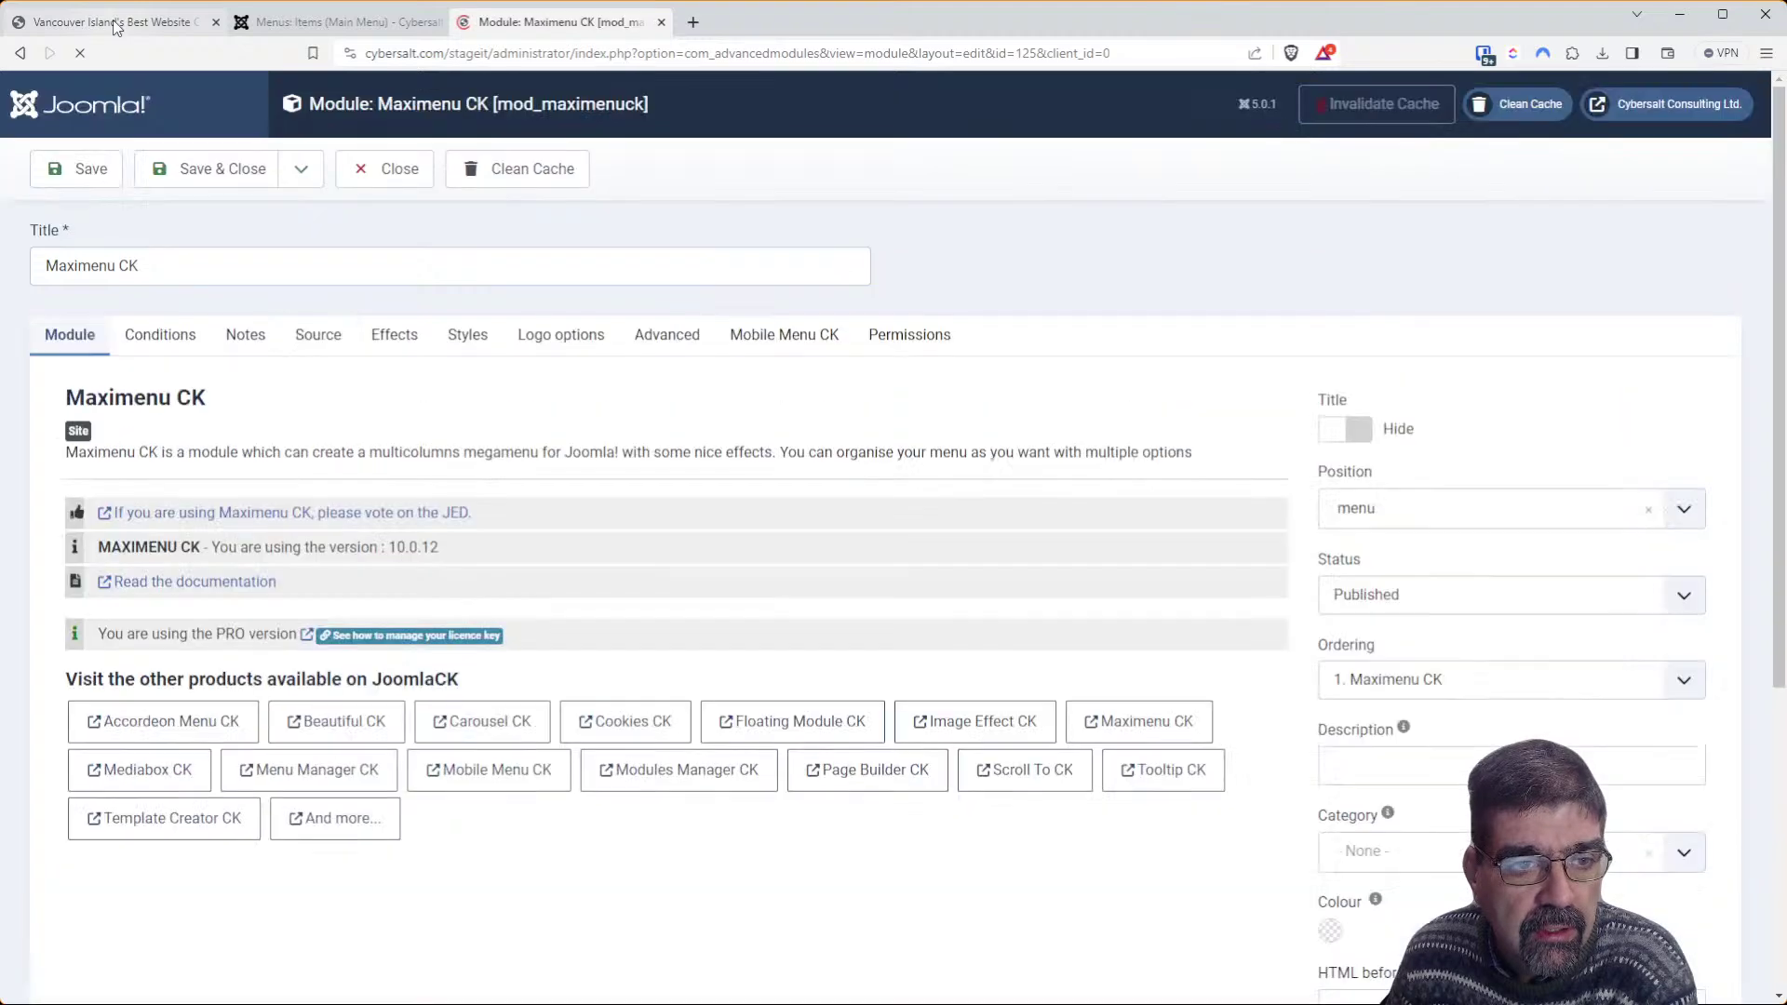
# Reload the staging front end to check how the Maximenu CK start level affects the navigation, and review the menu items
pyautogui.click(117, 24)
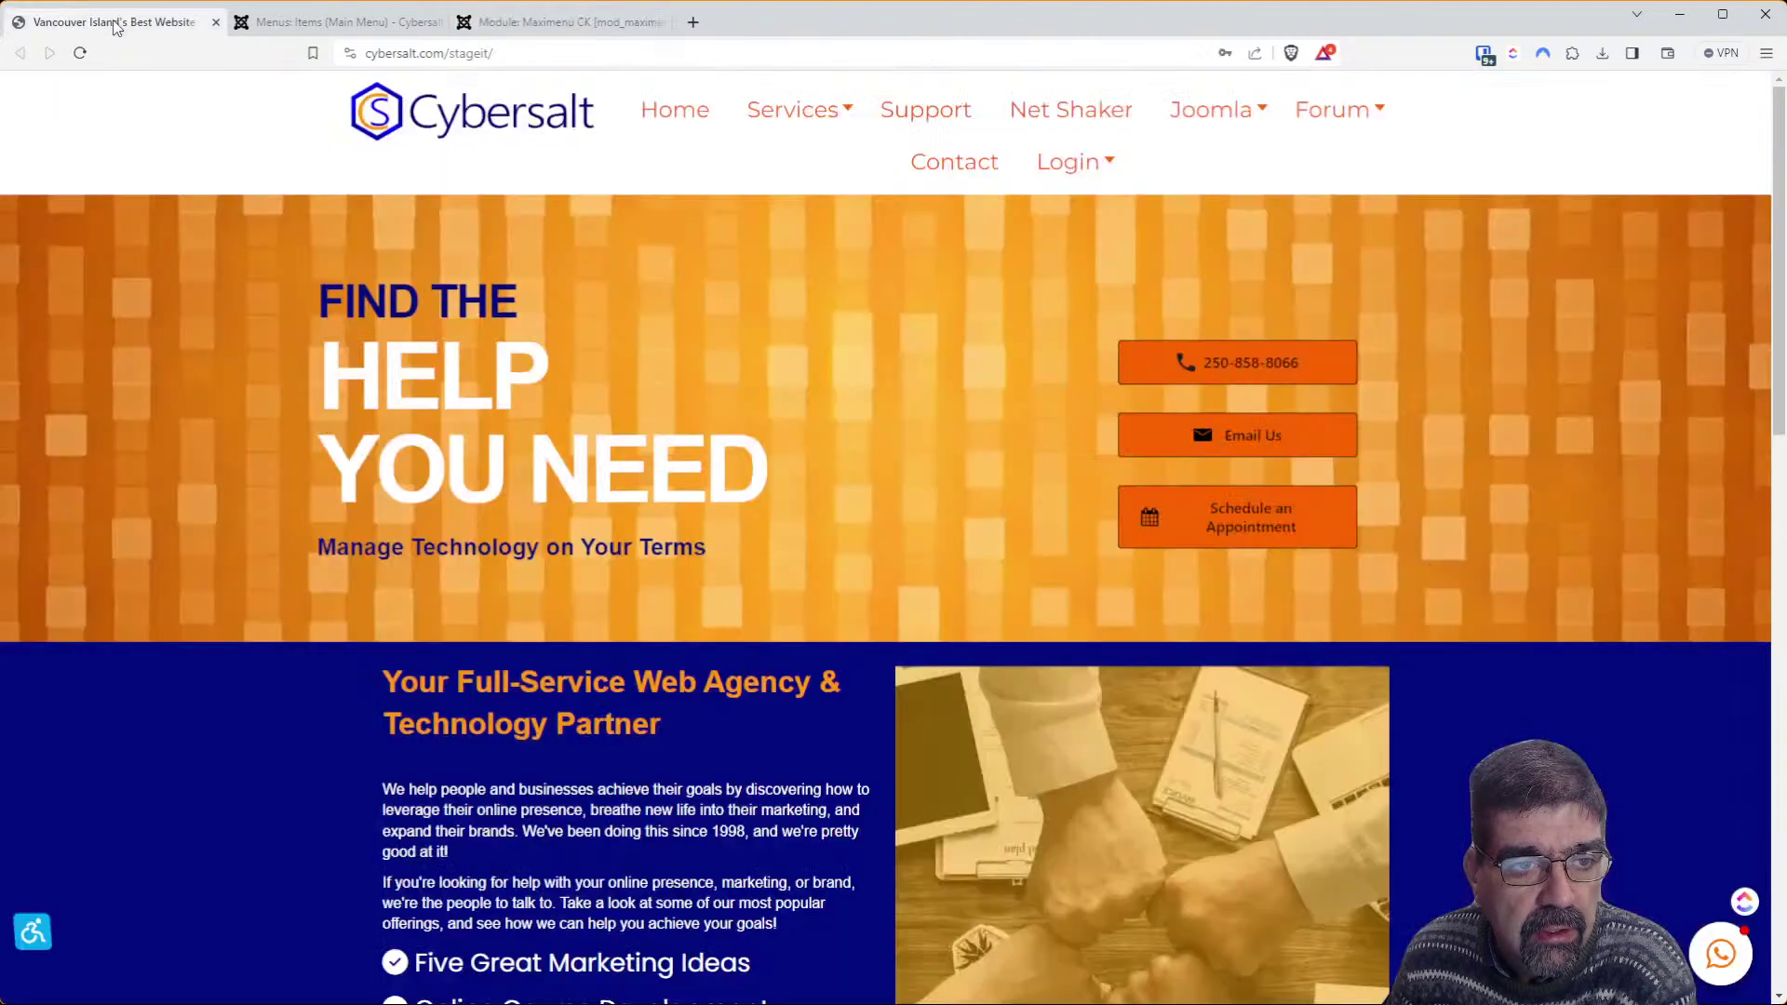
pyautogui.click(80, 55)
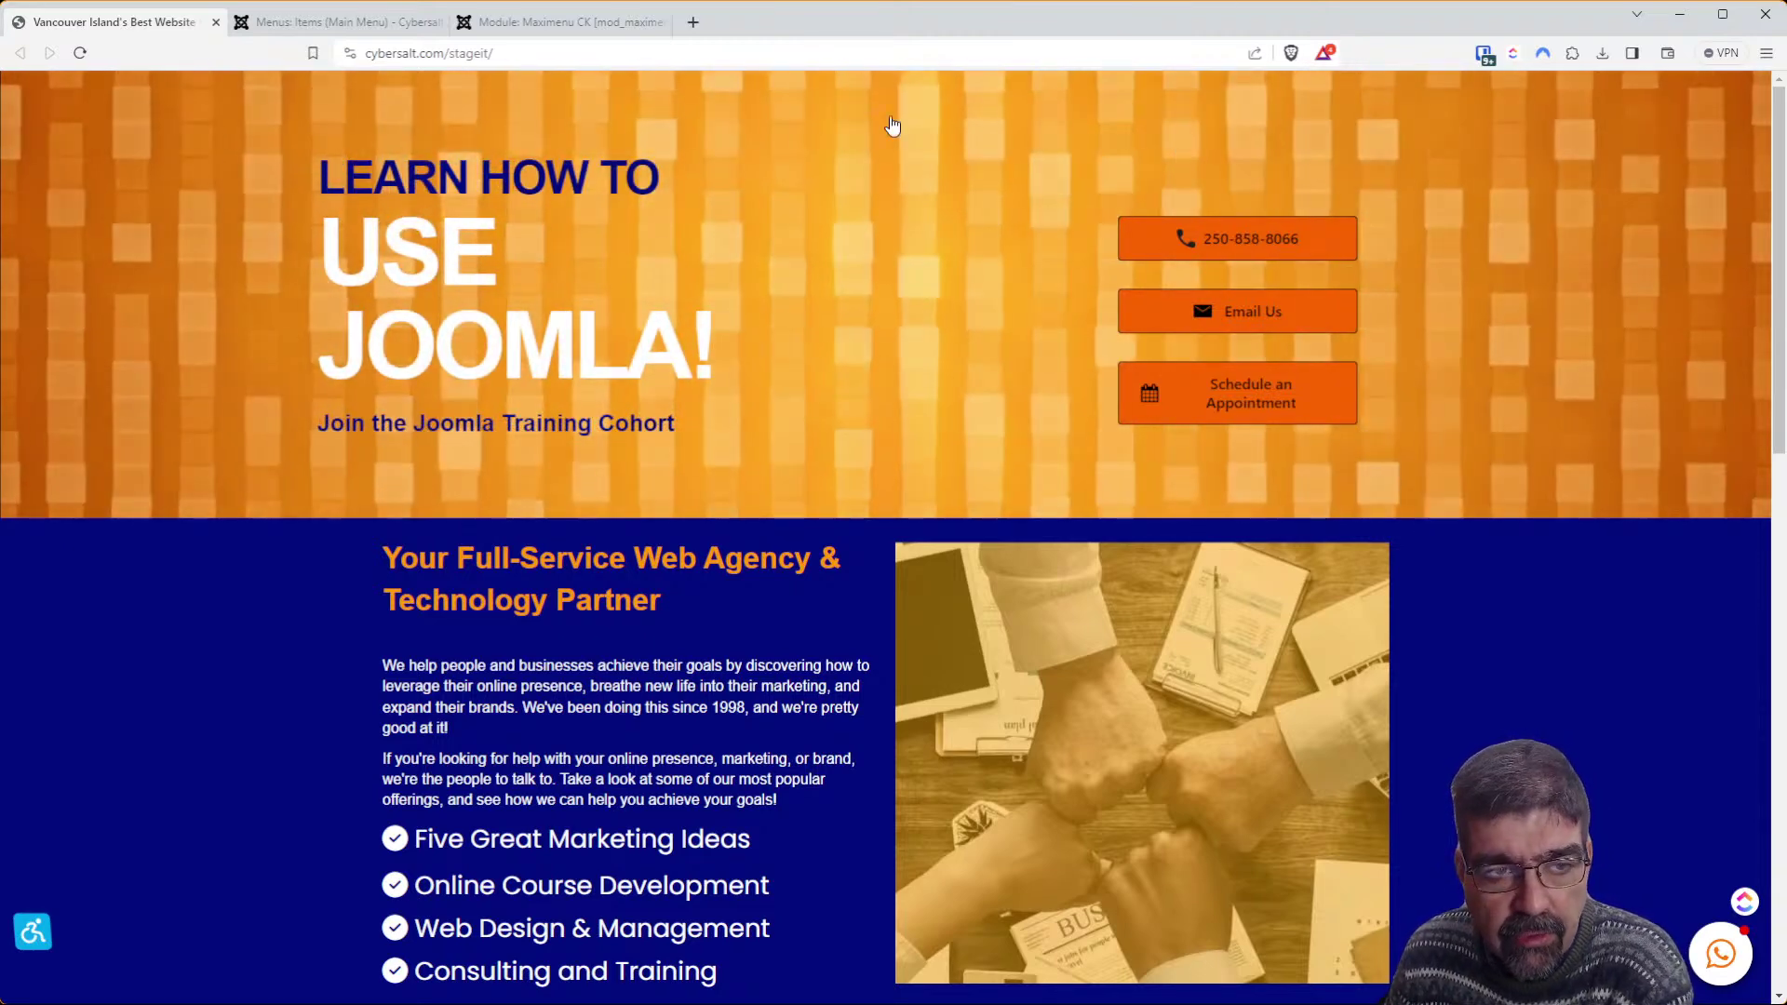
pyautogui.click(328, 33)
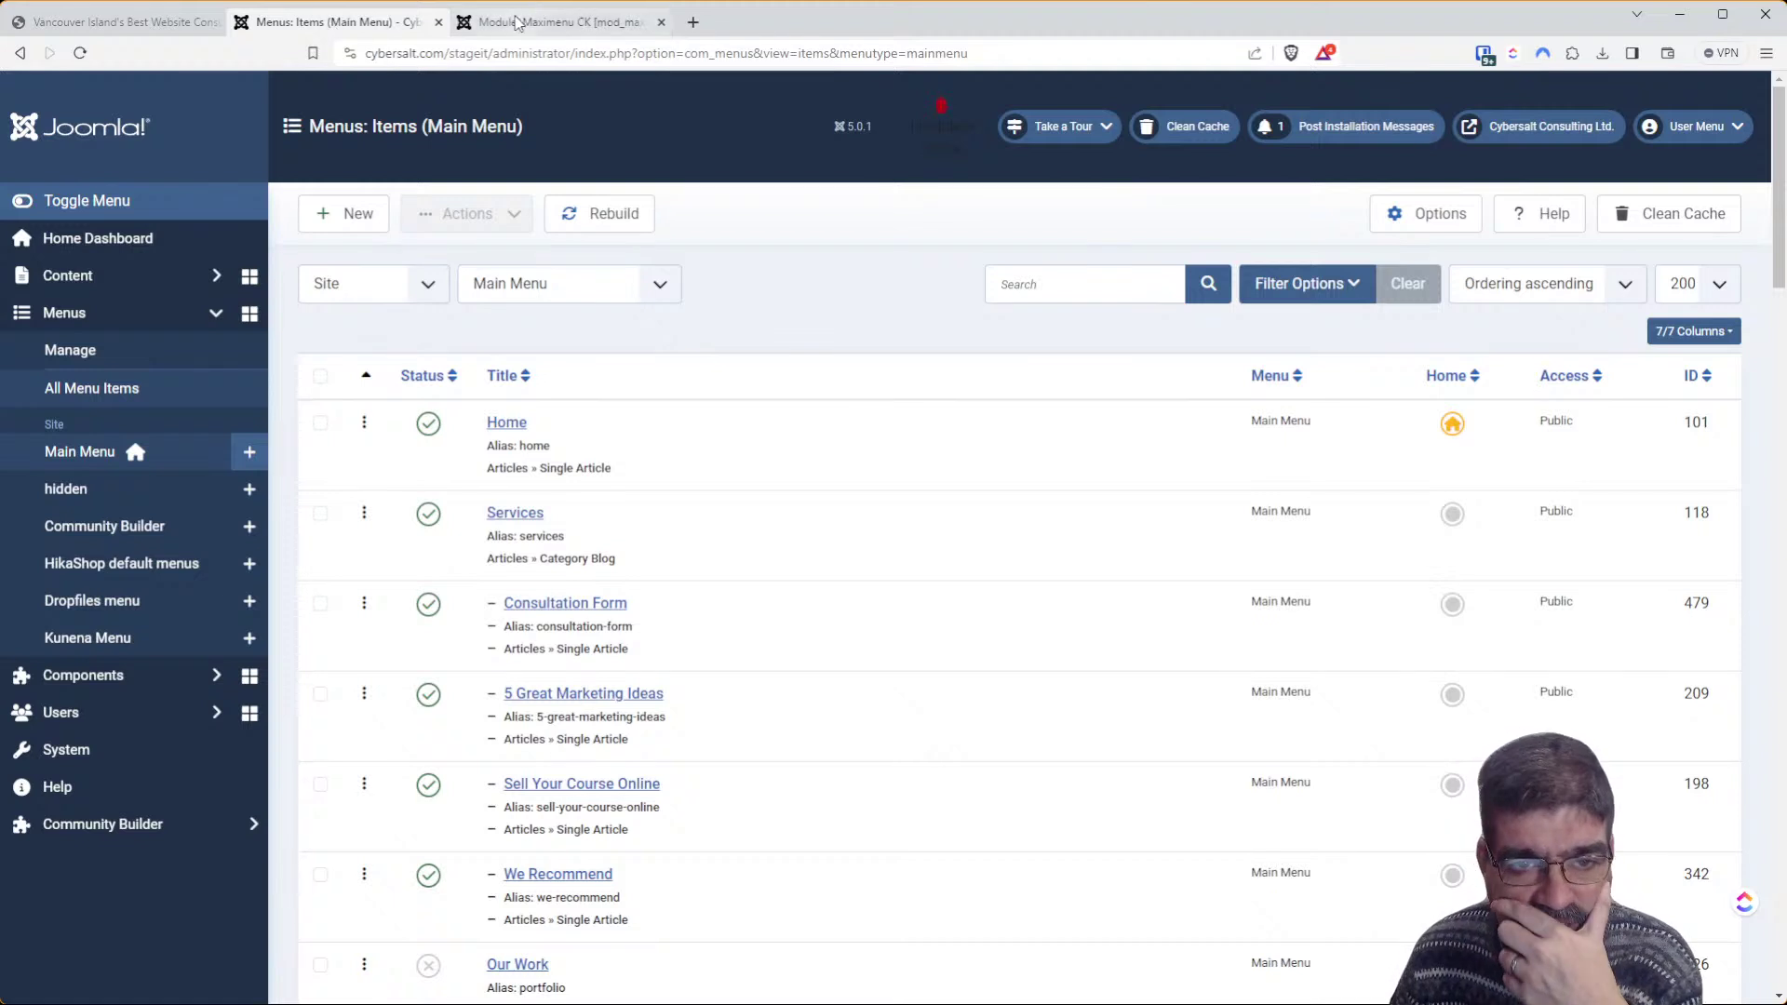
# Set the Base Item in the Maximenu CK module's source settings to Joomla and save the module
pyautogui.click(543, 26)
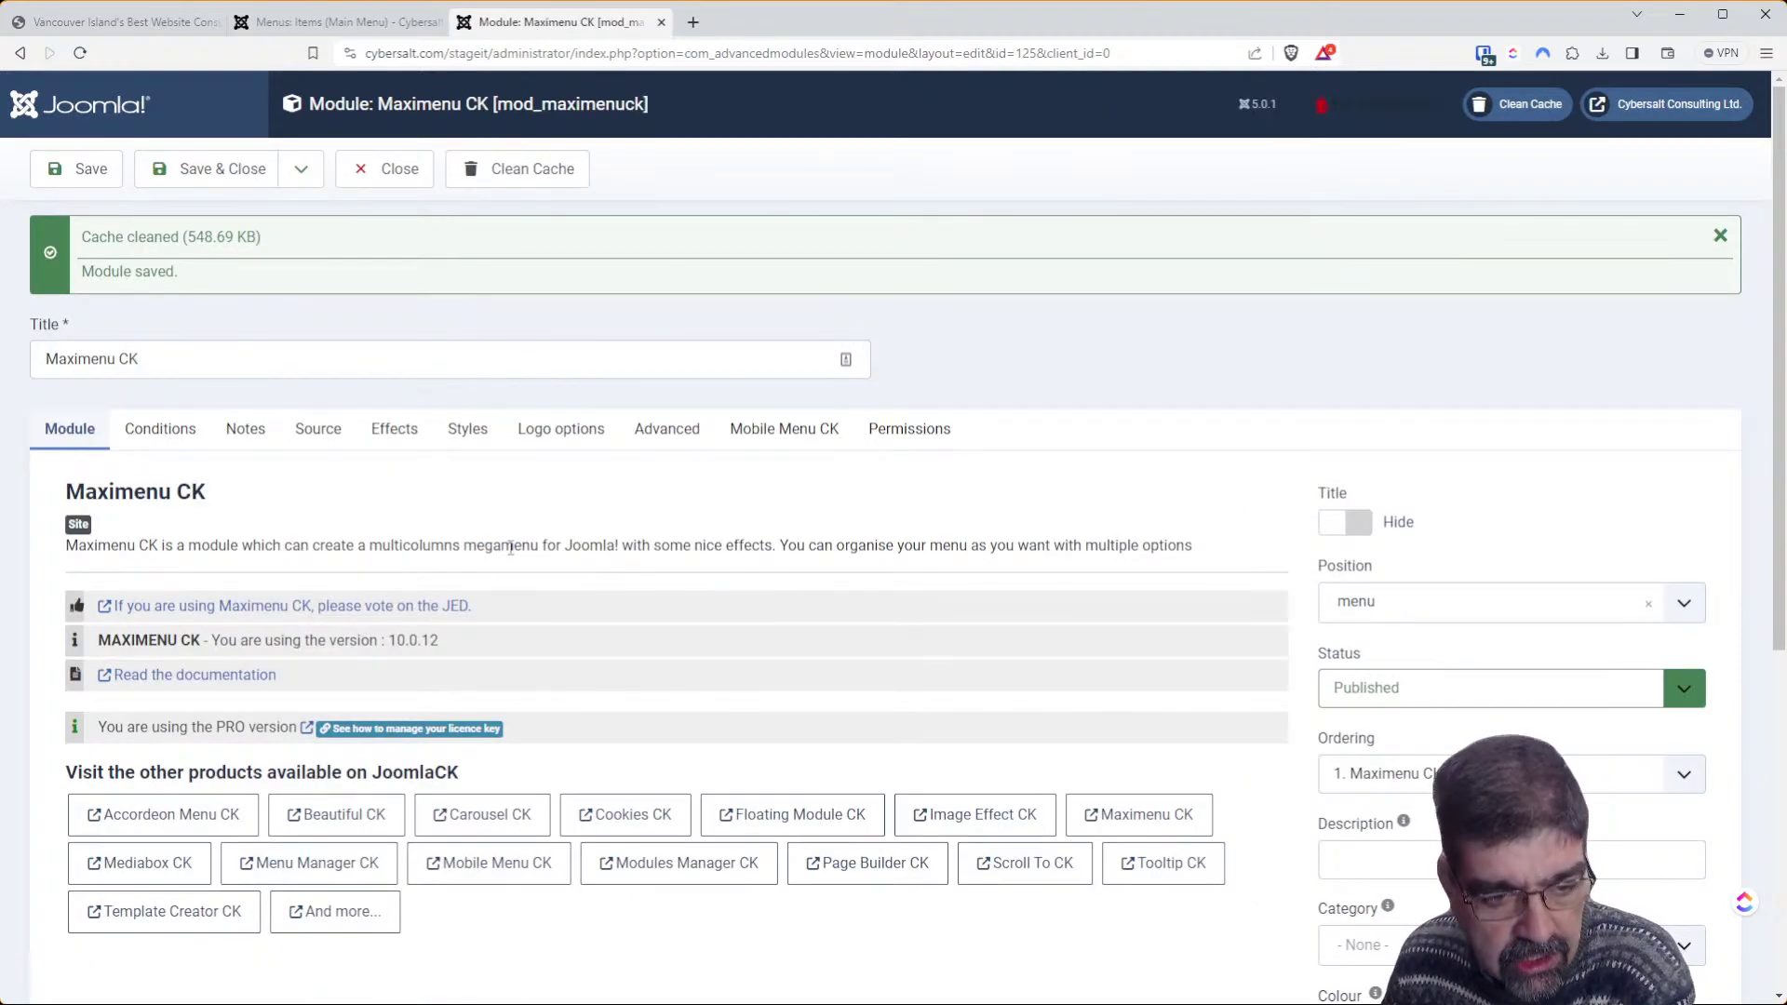
pyautogui.click(326, 439)
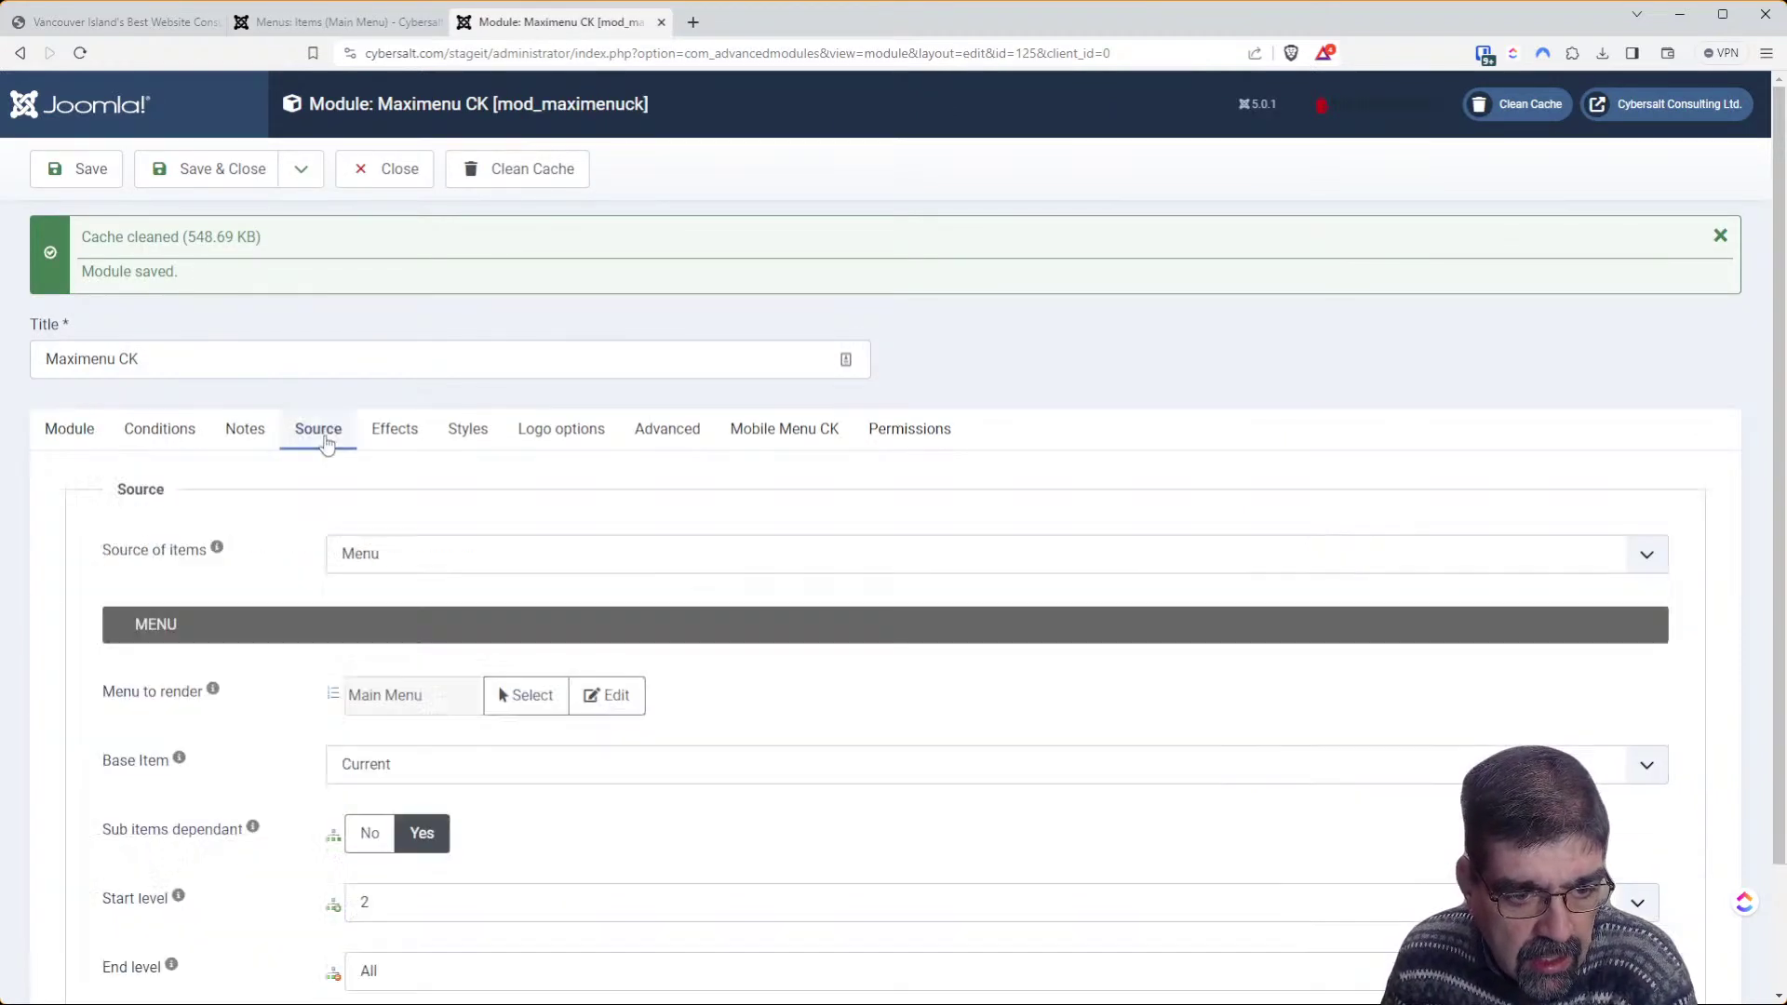
pyautogui.scroll(-2, 656, 535)
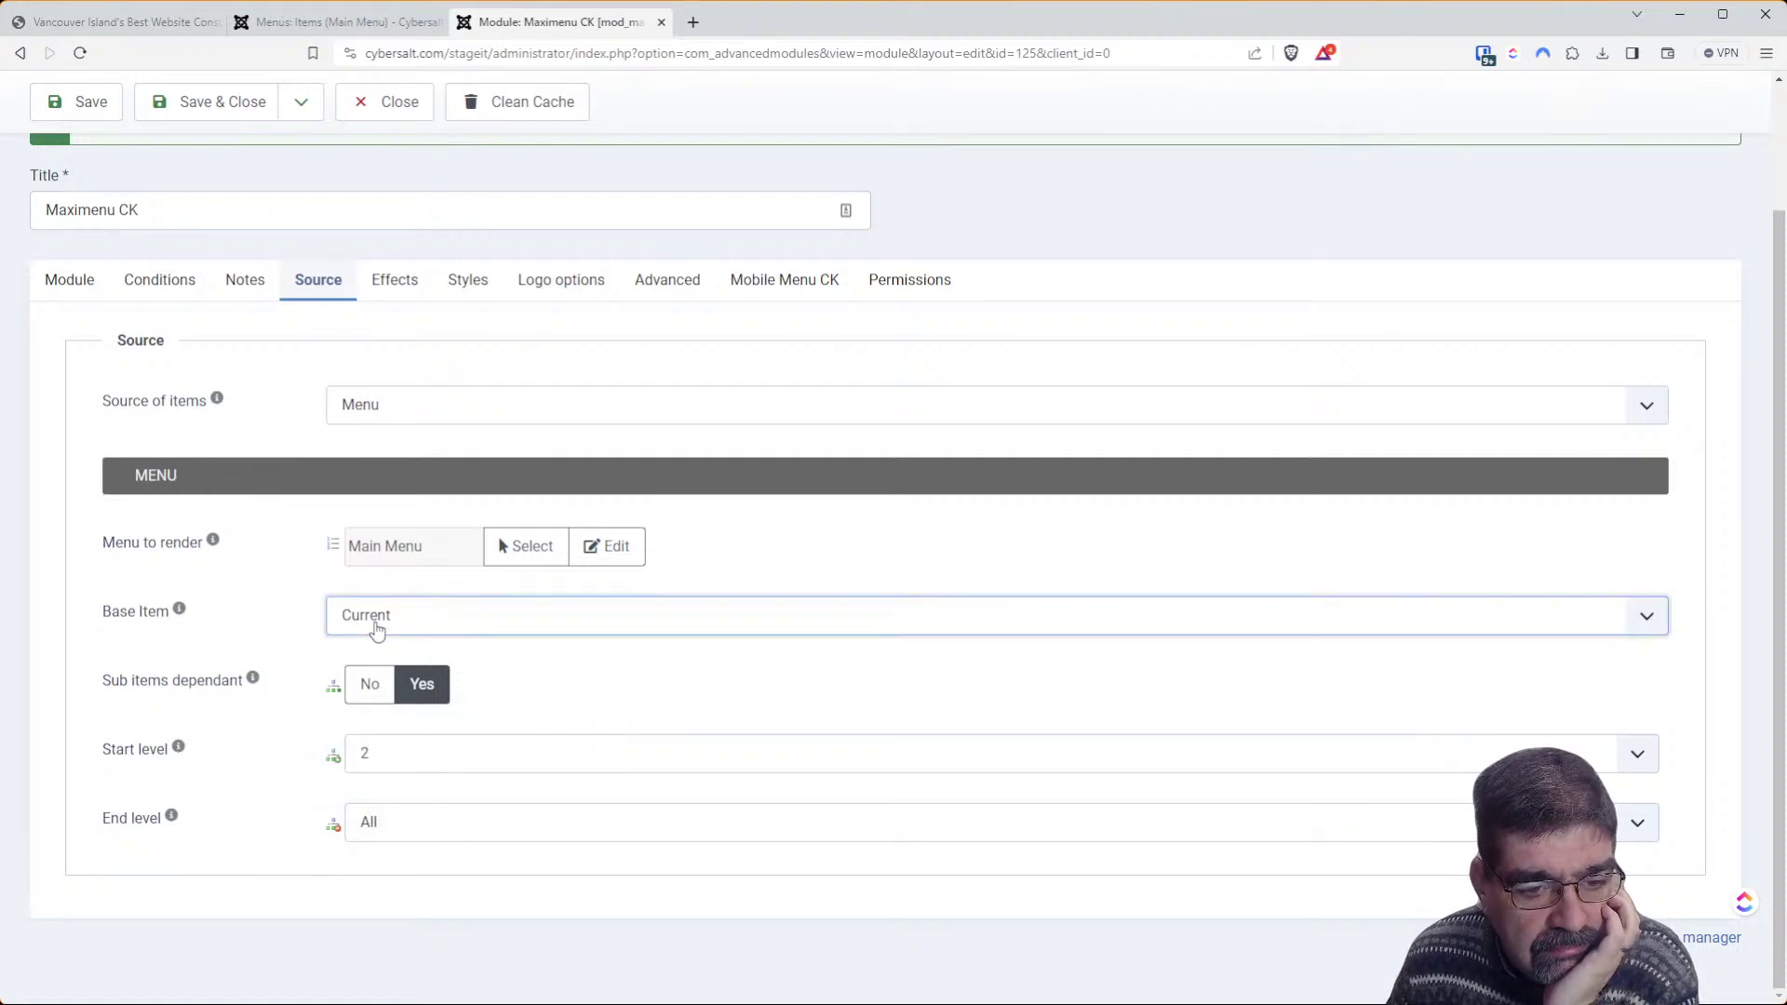
pyautogui.click(219, 617)
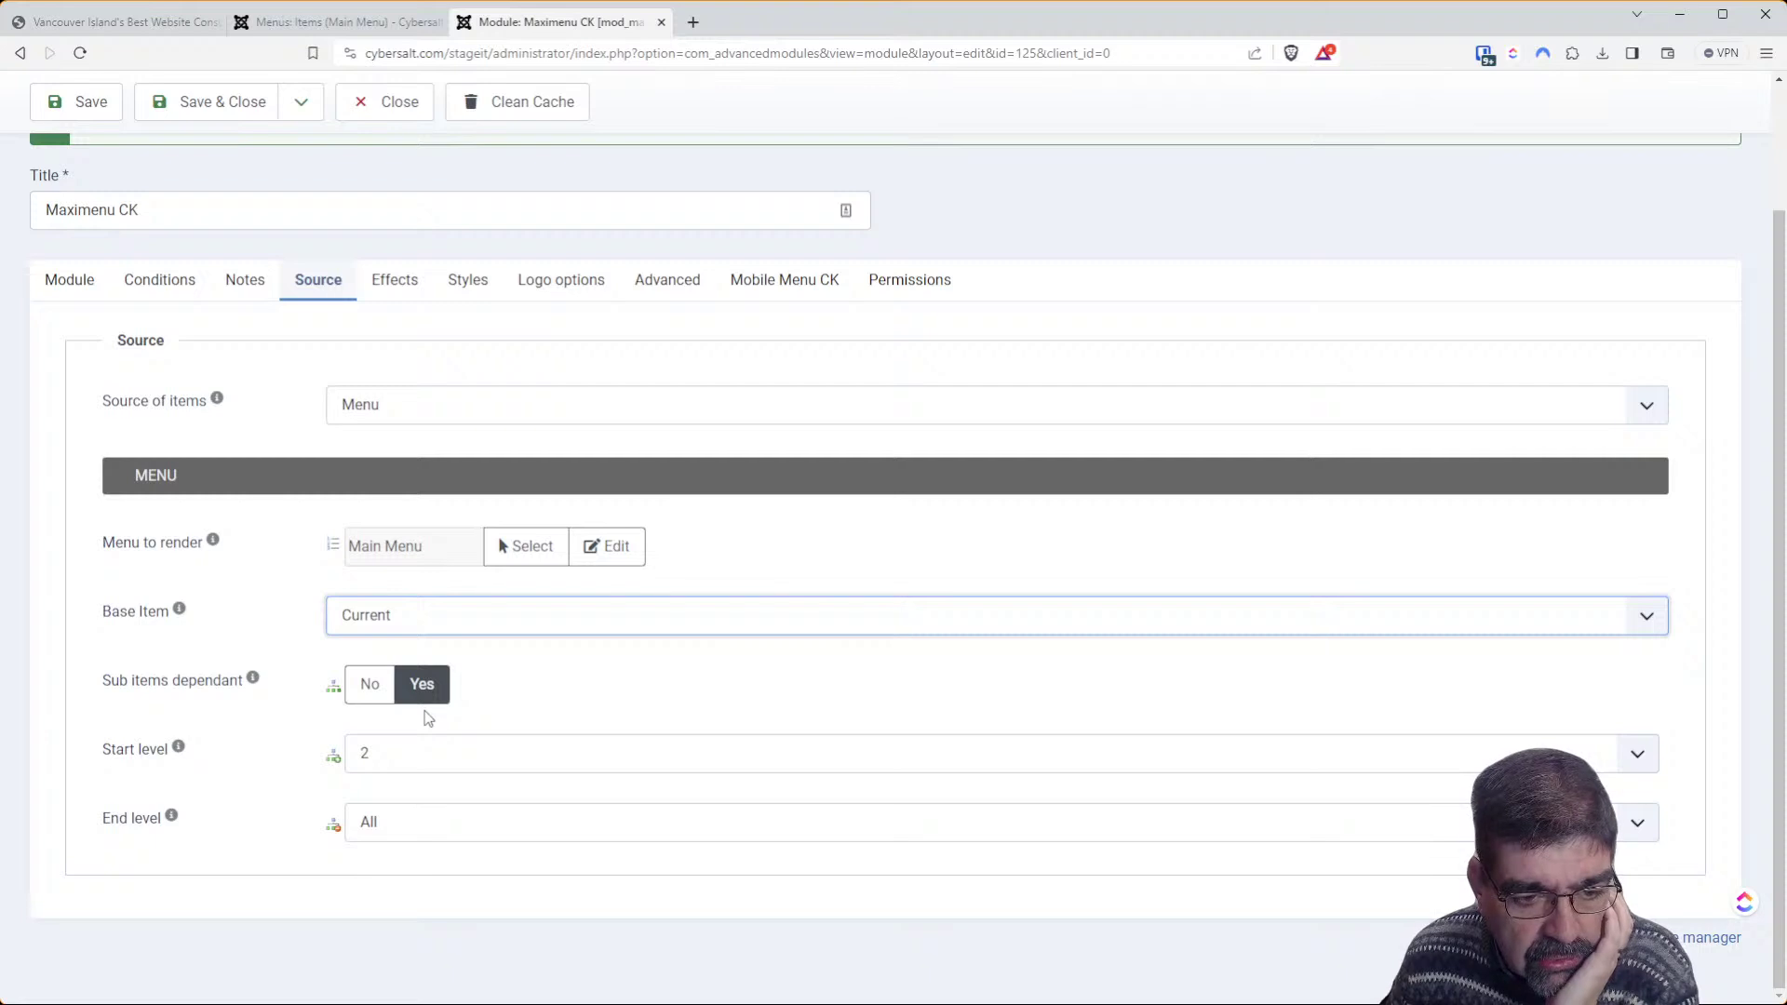
pyautogui.click(386, 767)
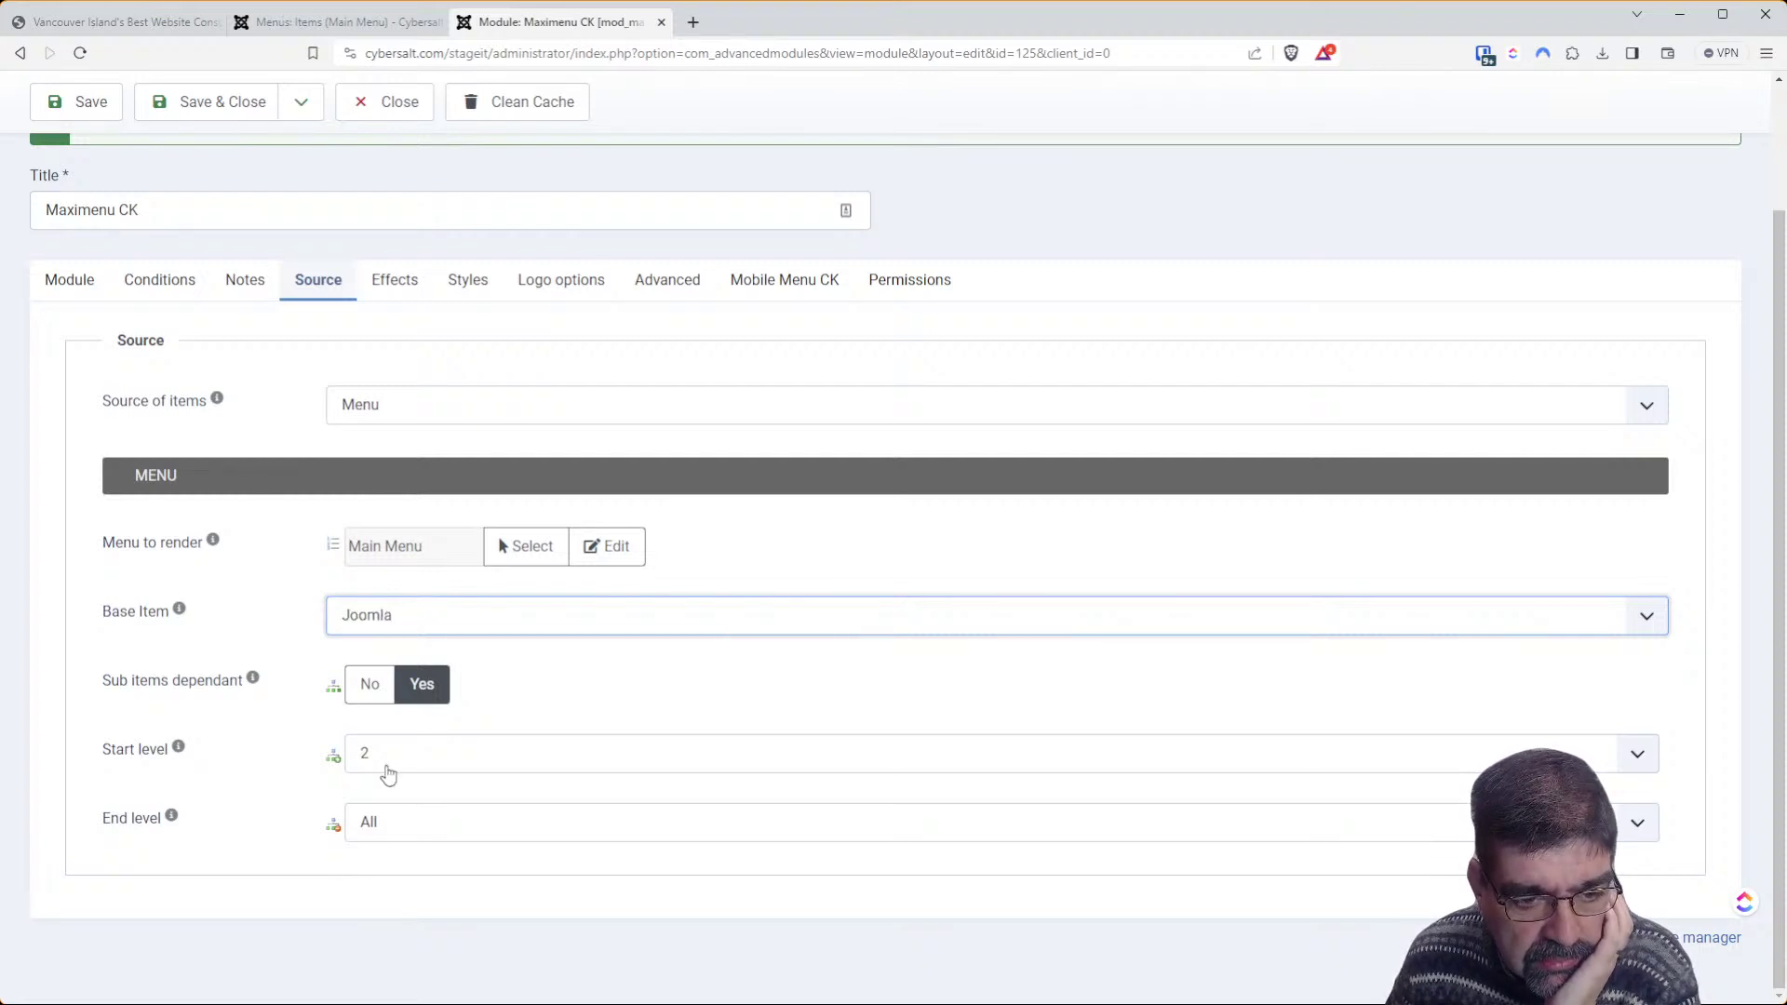
pyautogui.click(79, 102)
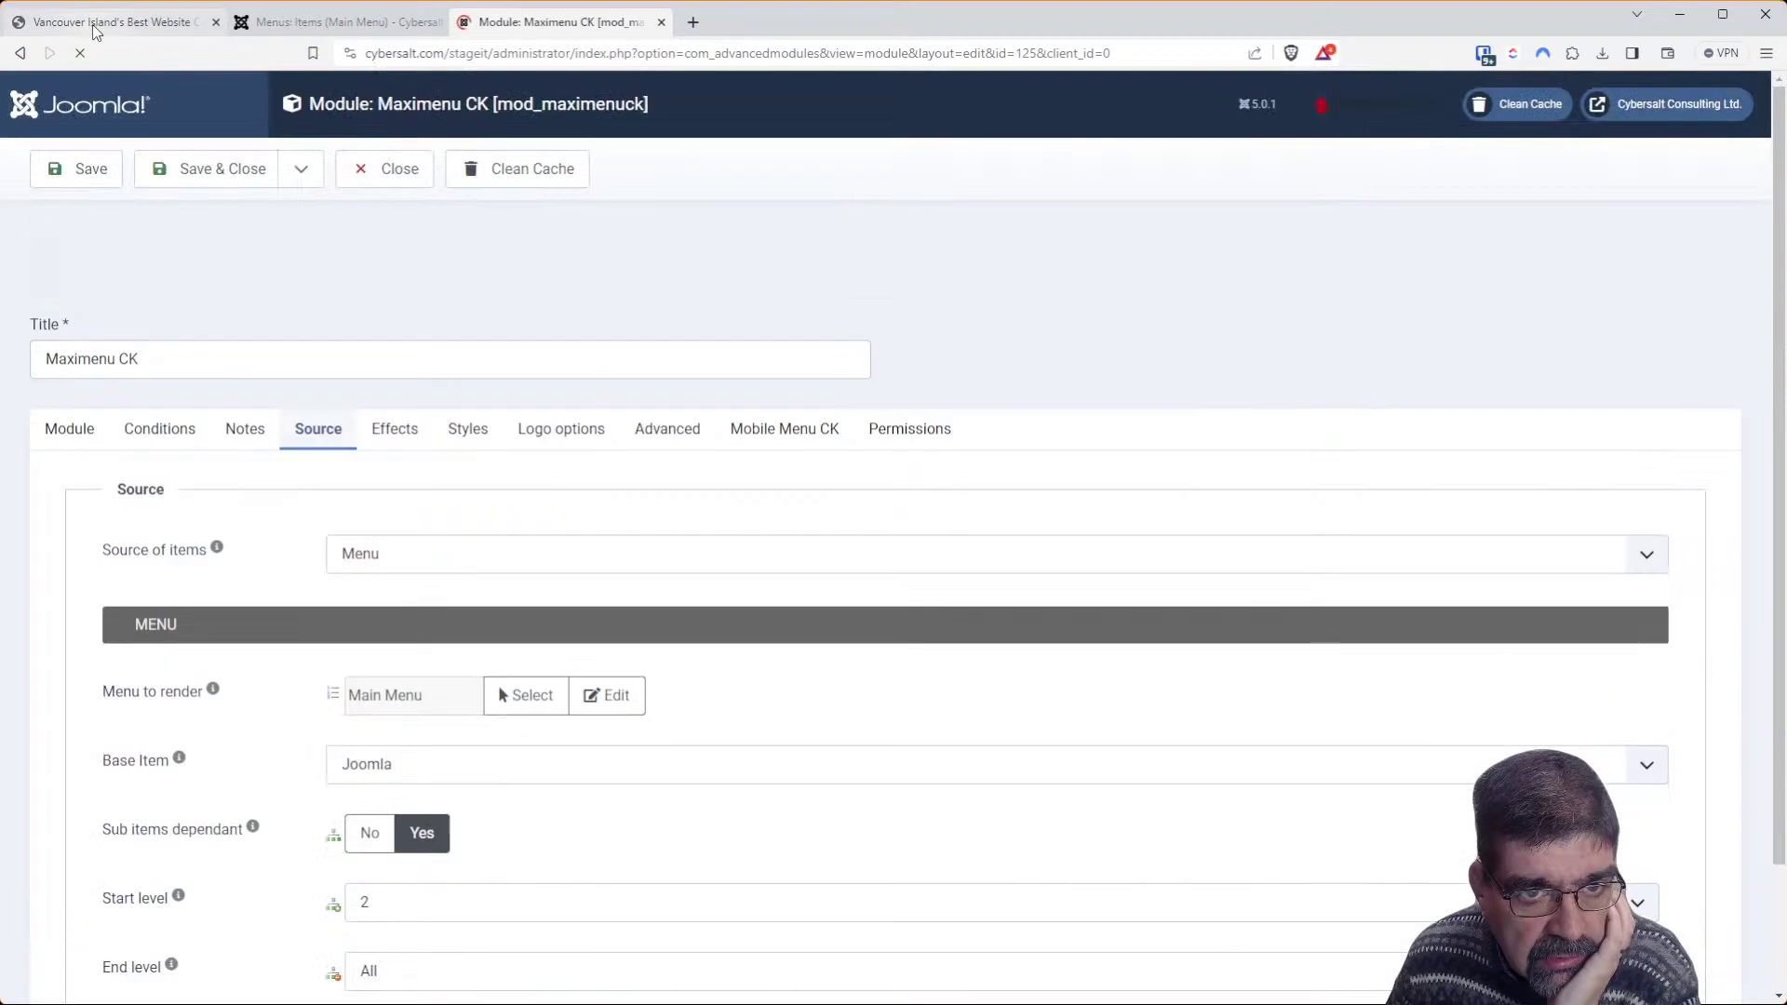
# Reload the staging front end and open cybersalt.com in a new browser tab to compare its Joomla submenu with the staging navigation
pyautogui.click(96, 28)
pyautogui.click(80, 53)
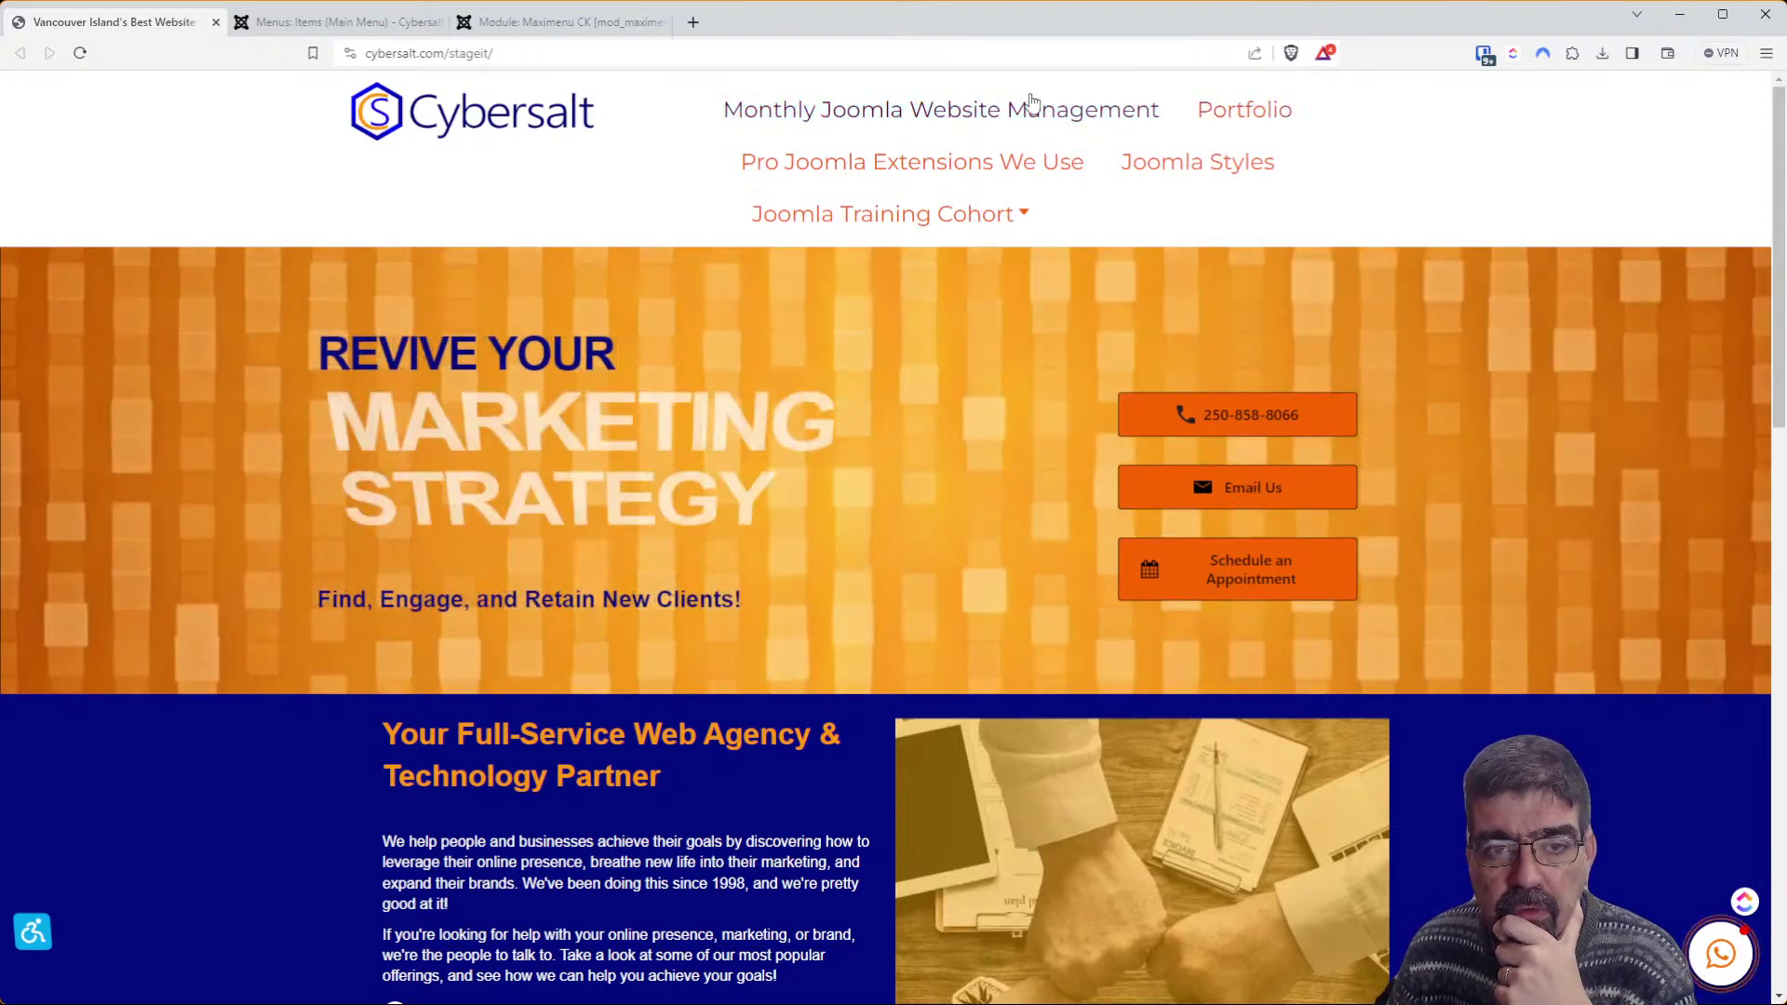
pyautogui.click(693, 22)
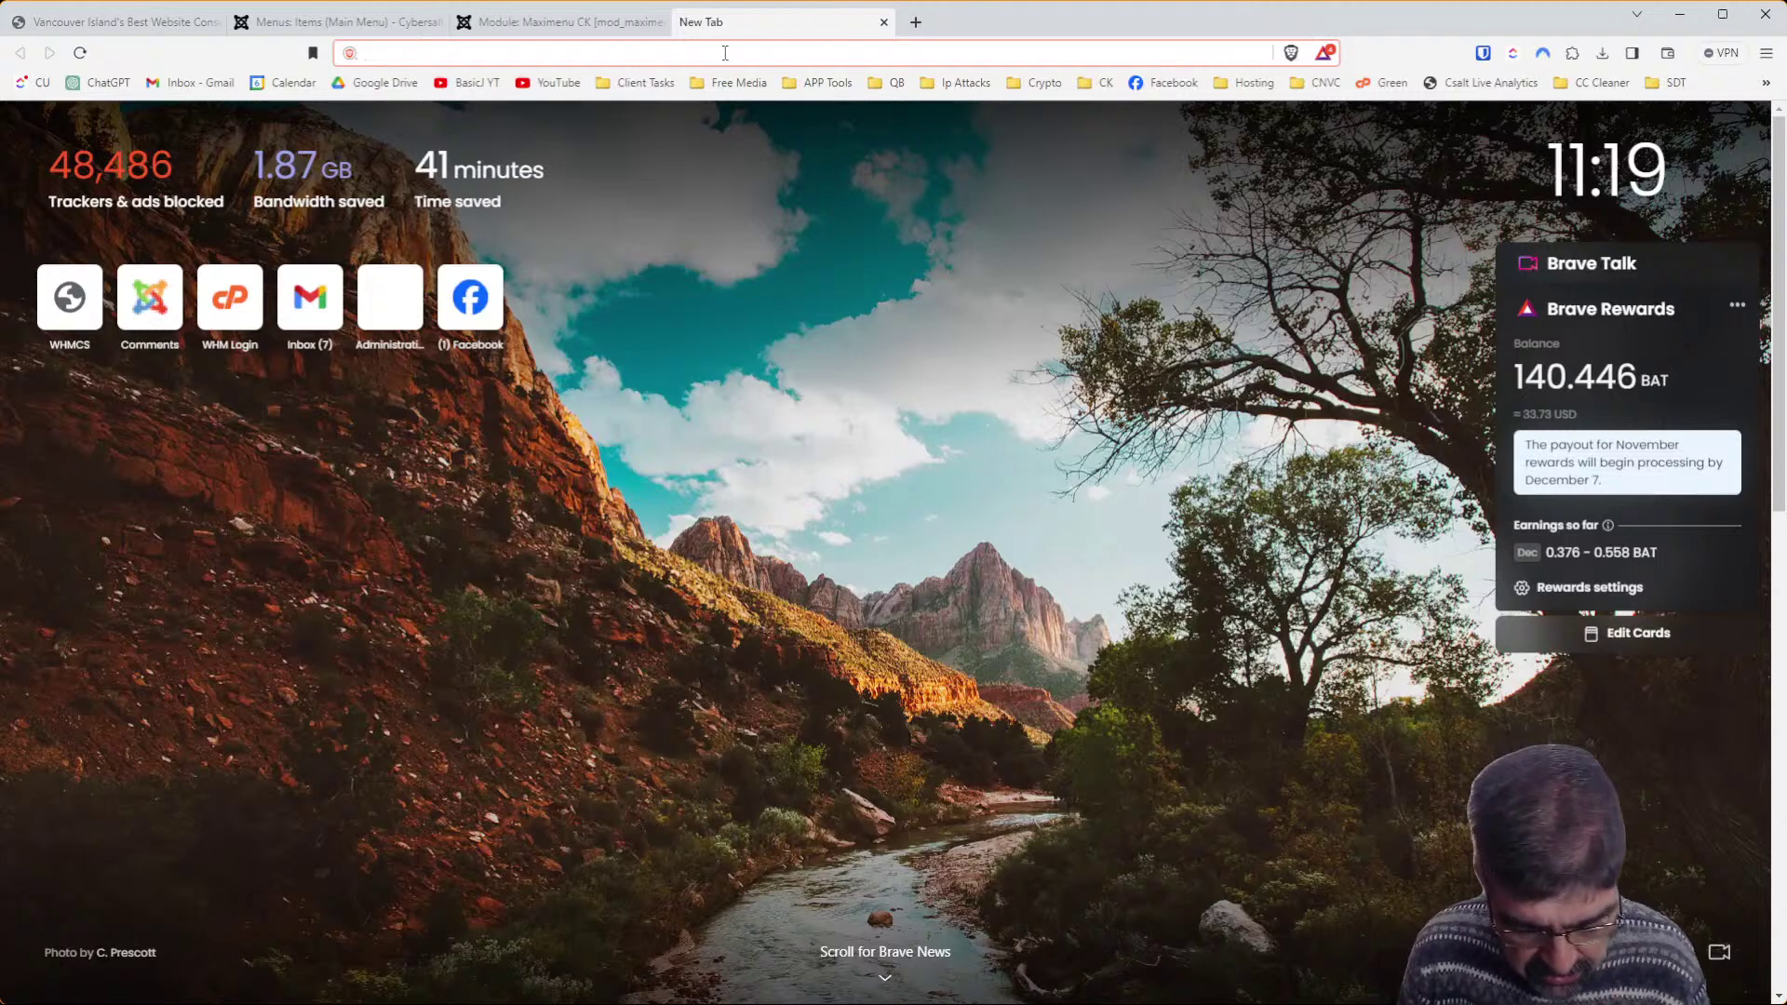
pyautogui.write('cybersalt')
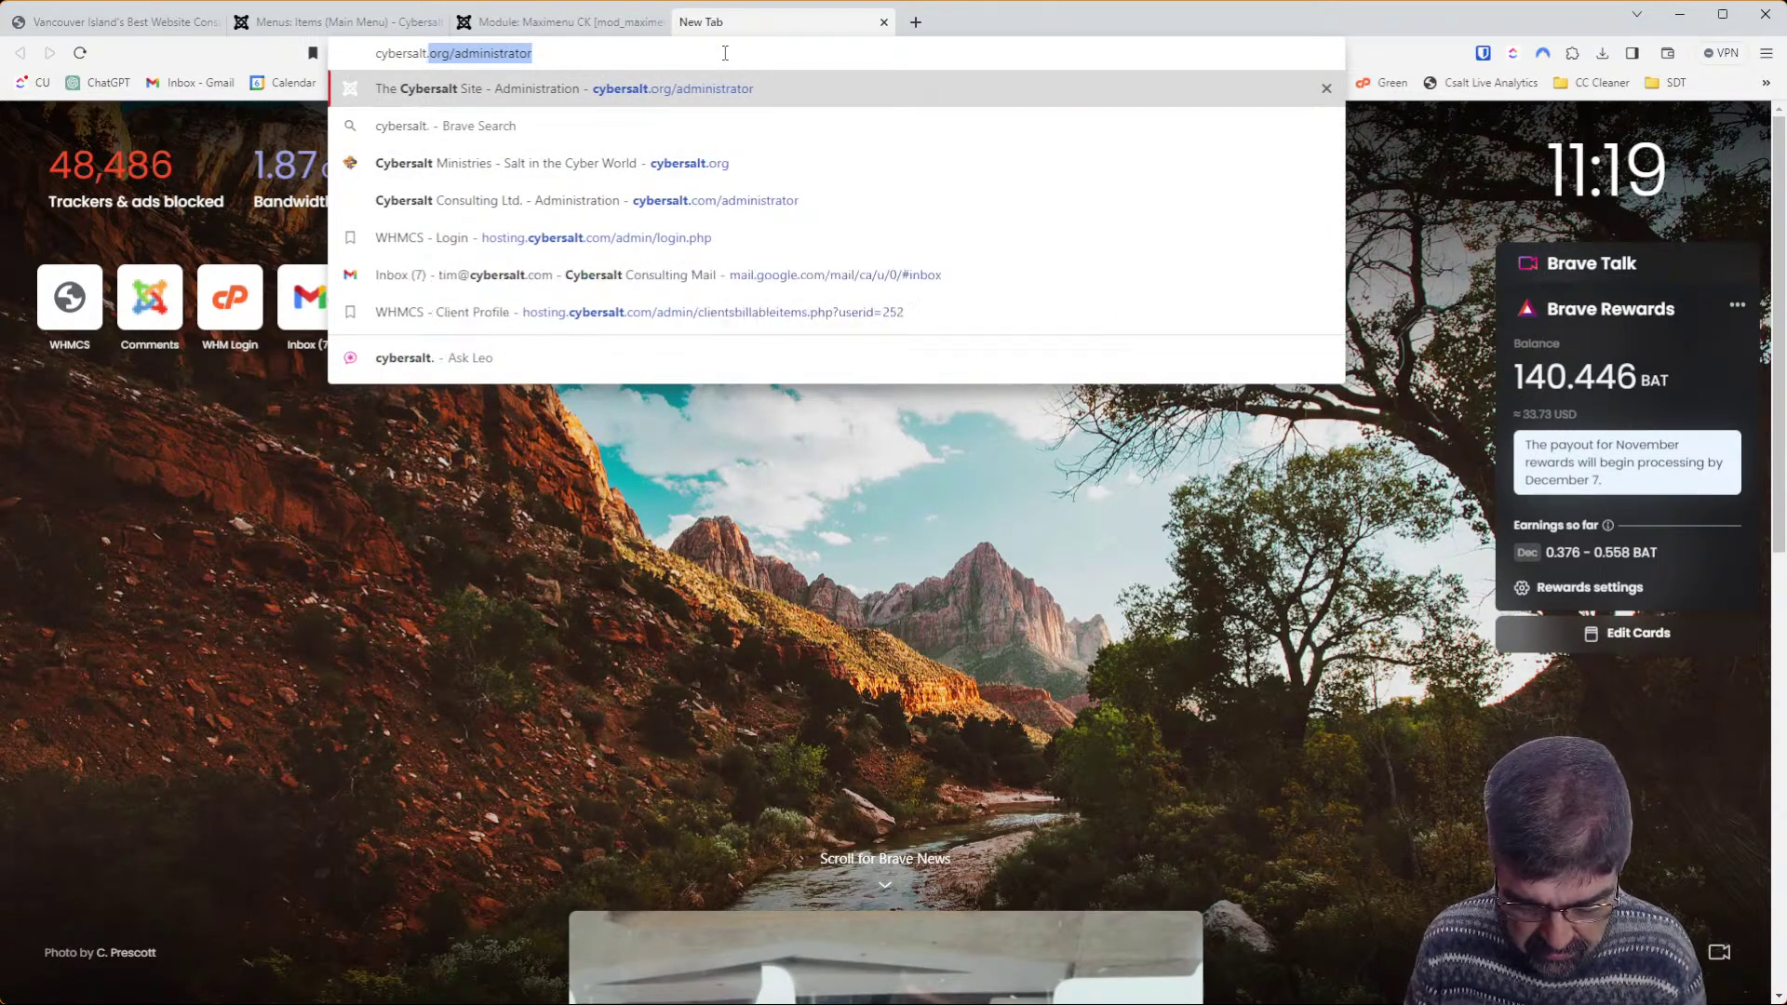
pyautogui.write('.com')
pyautogui.press('Delete')
pyautogui.press('Return')
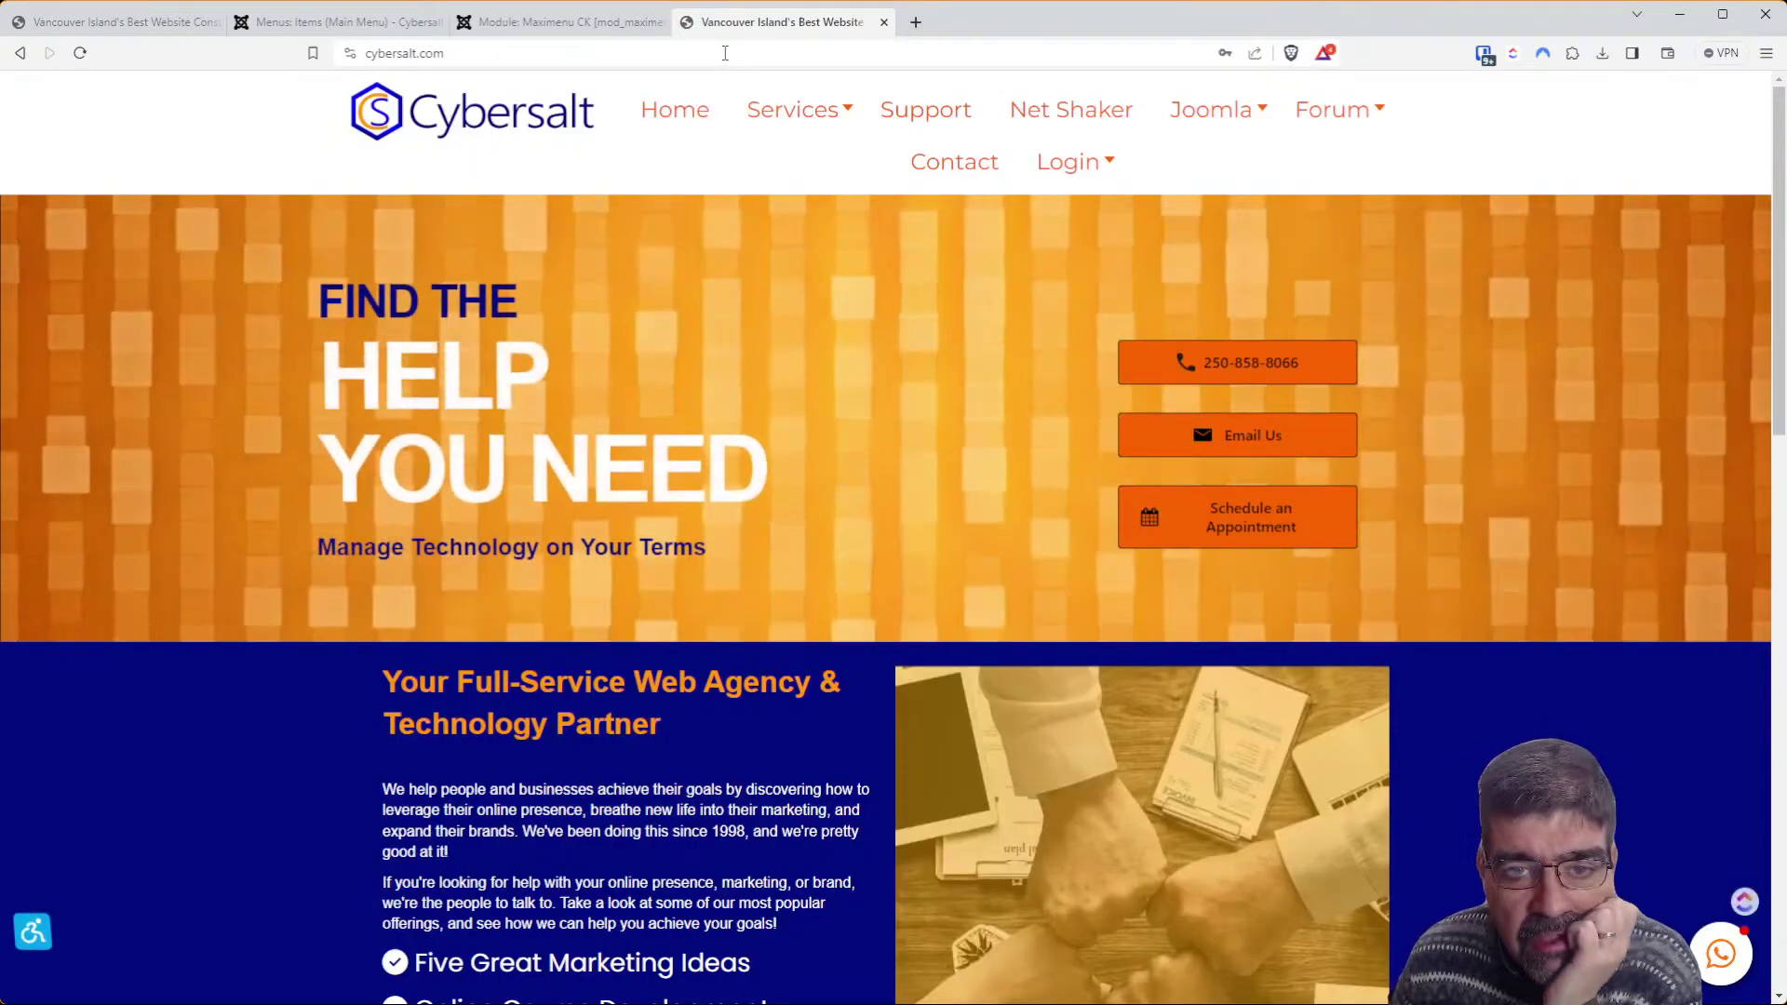
pyautogui.moveTo(1210, 111)
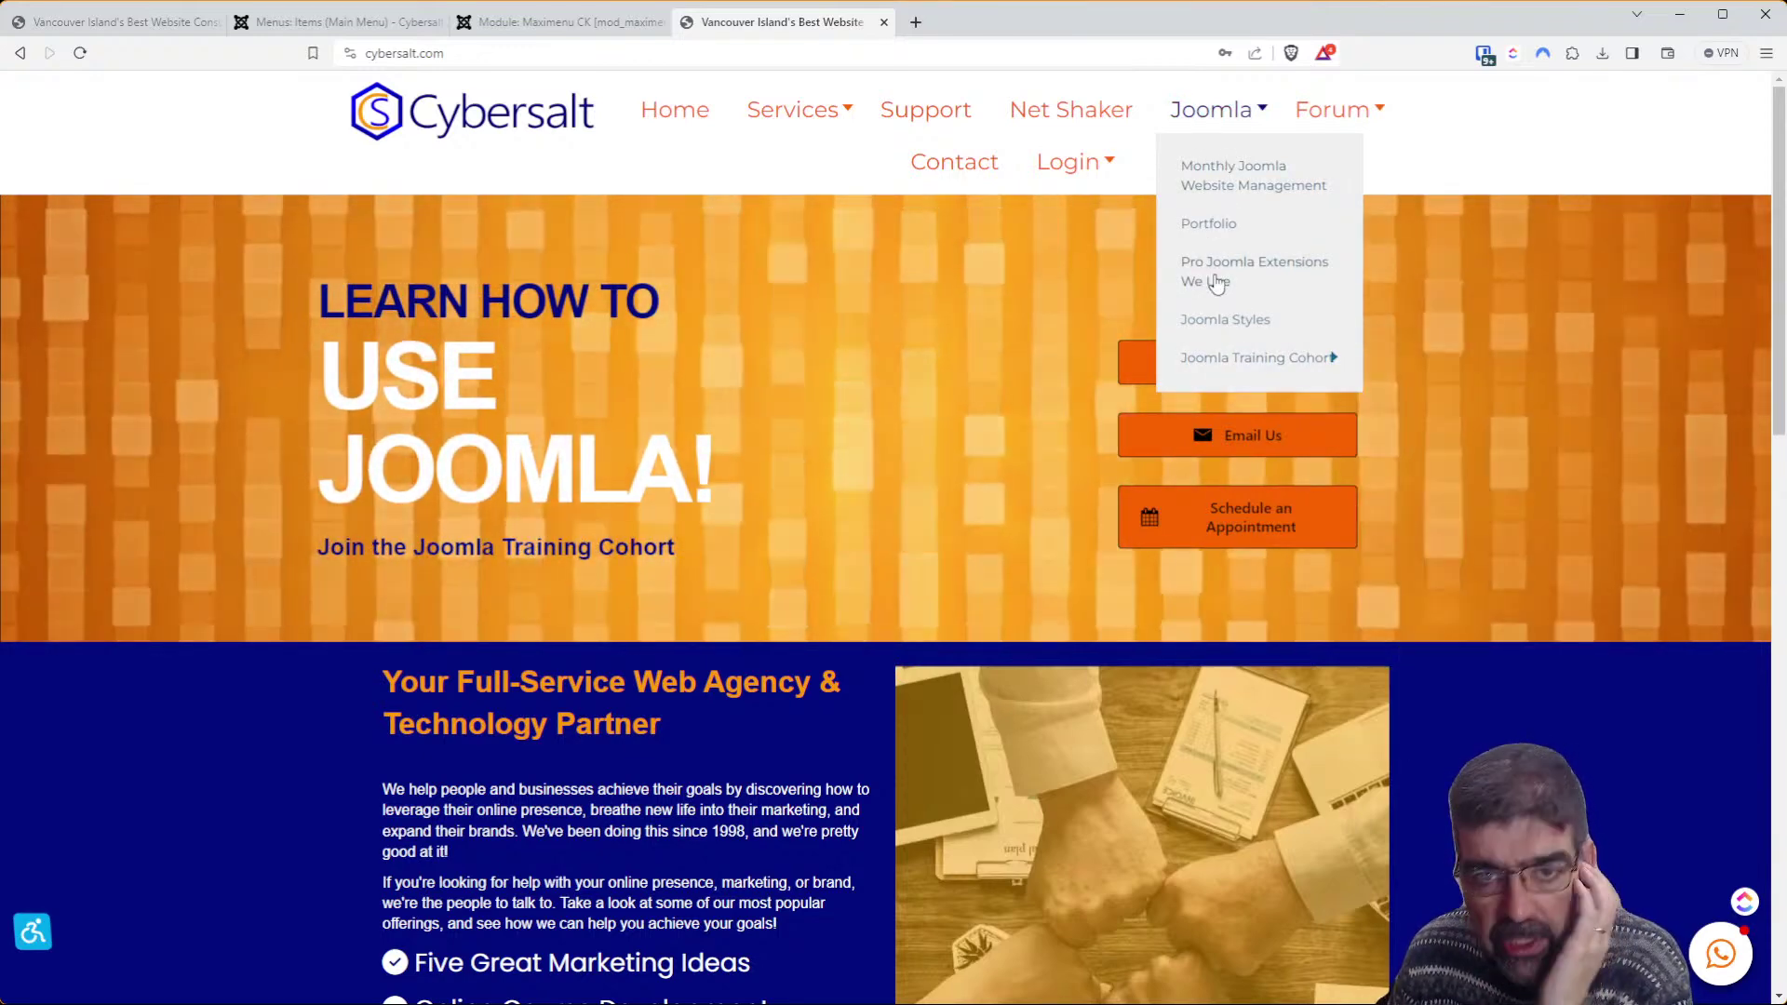
# Compare the Joomla Training Cohort submenu on the staging front end with the Joomla submenu levels on the live cybersalt.com site
pyautogui.hotkey('ctrl', '1')
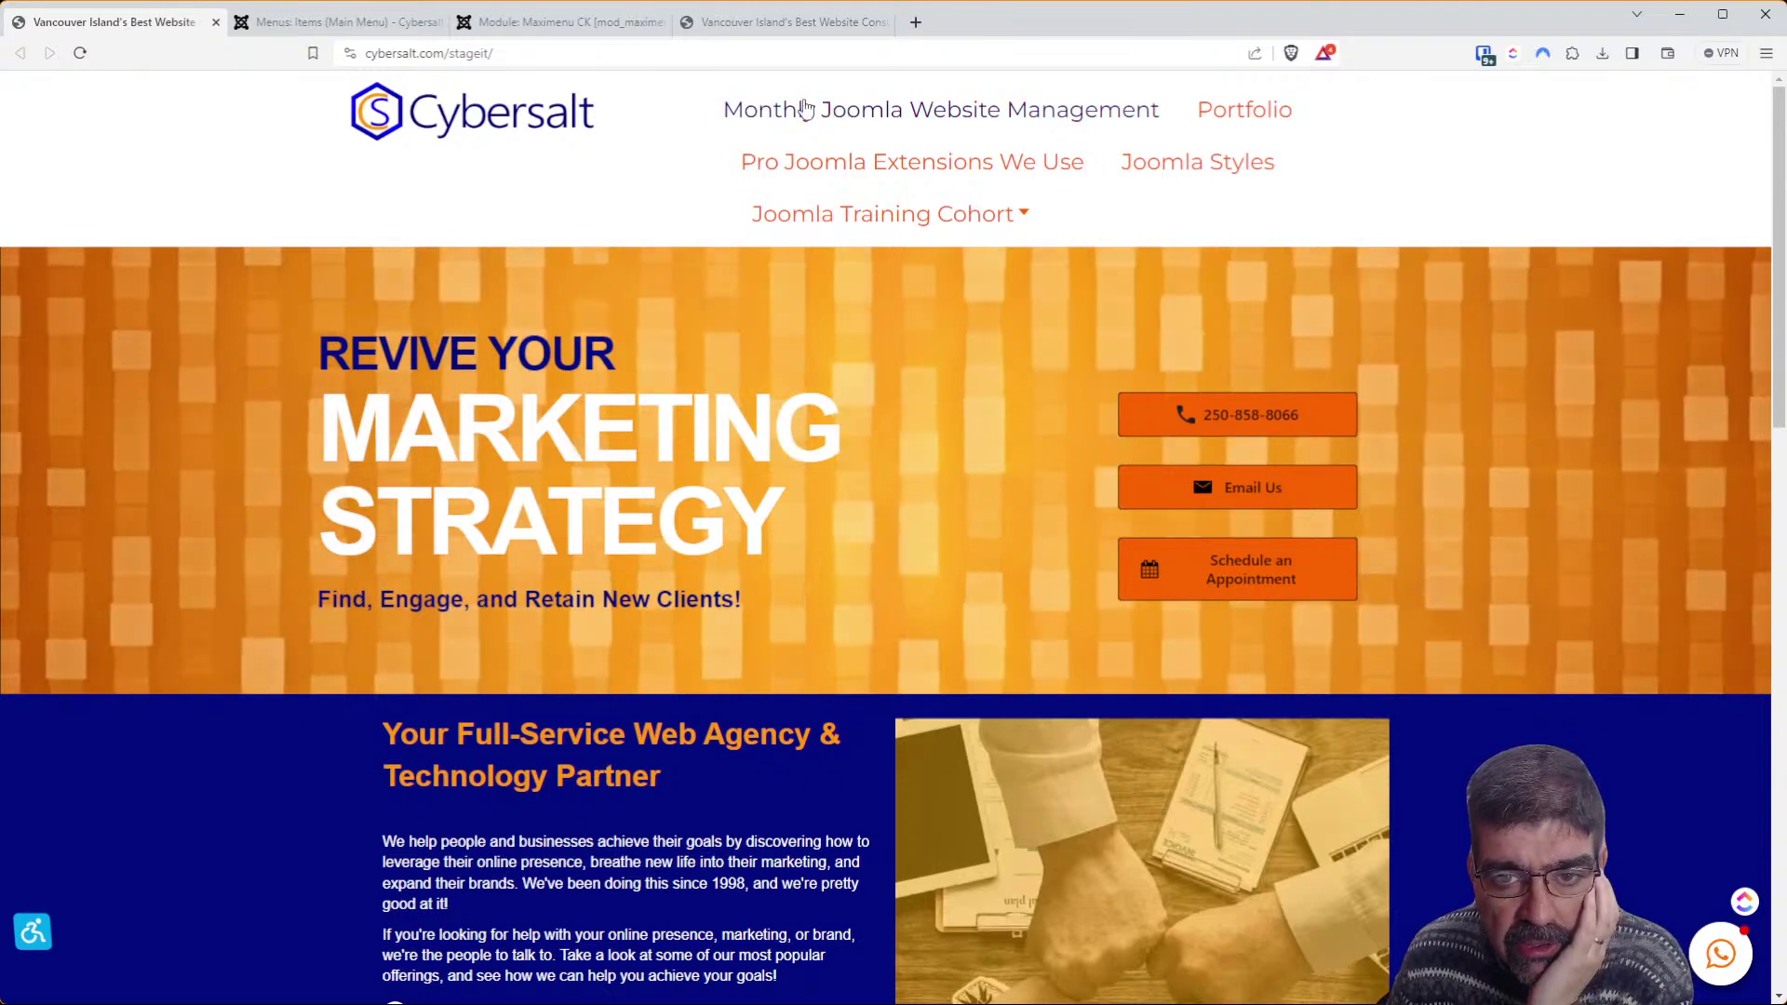
pyautogui.moveTo(878, 219)
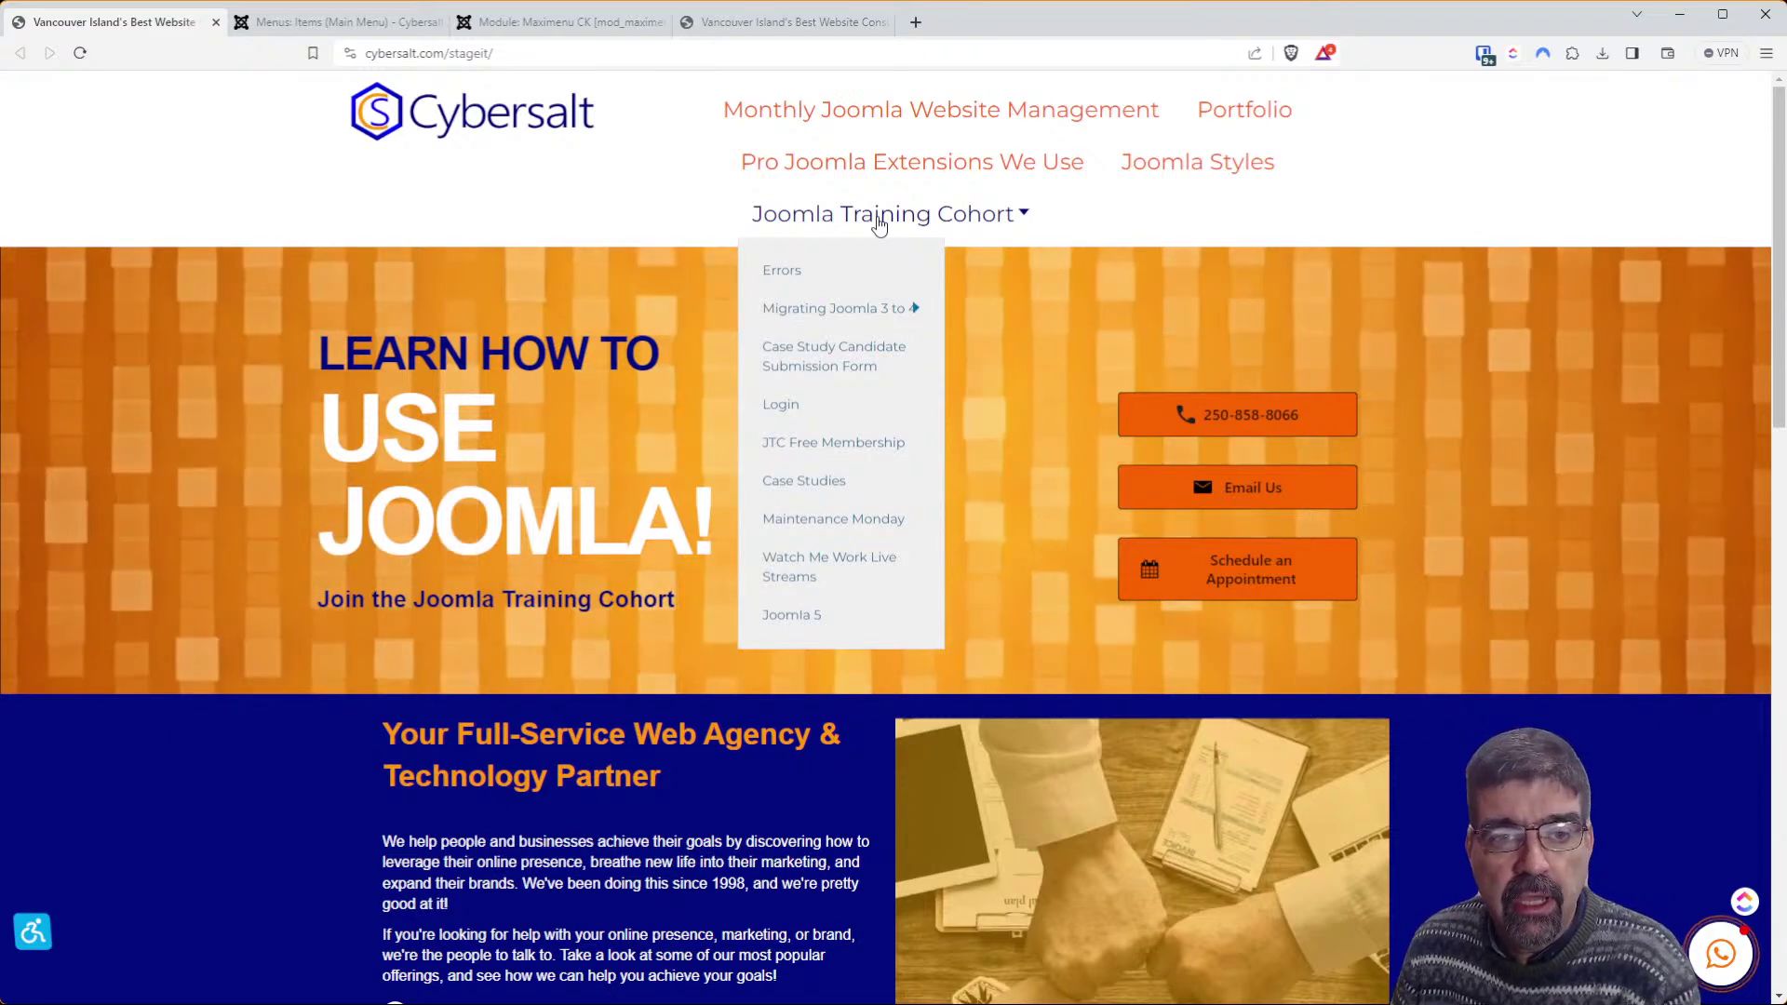
pyautogui.click(358, 21)
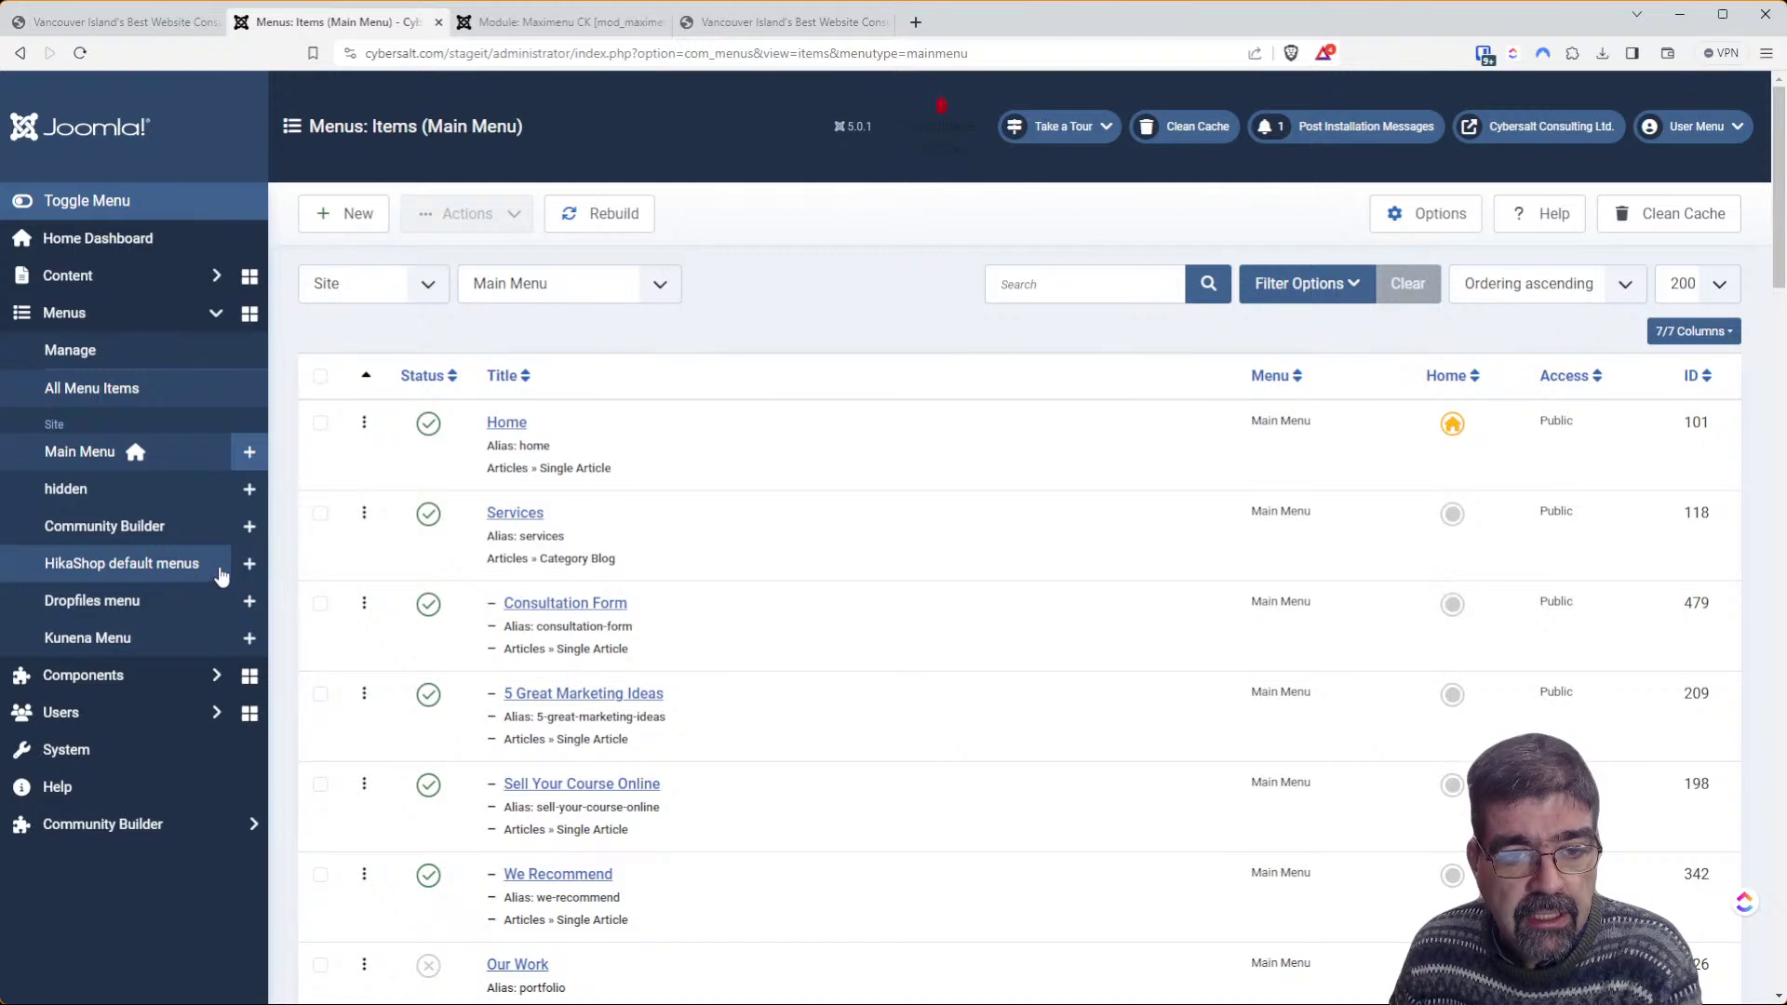
pyautogui.click(769, 26)
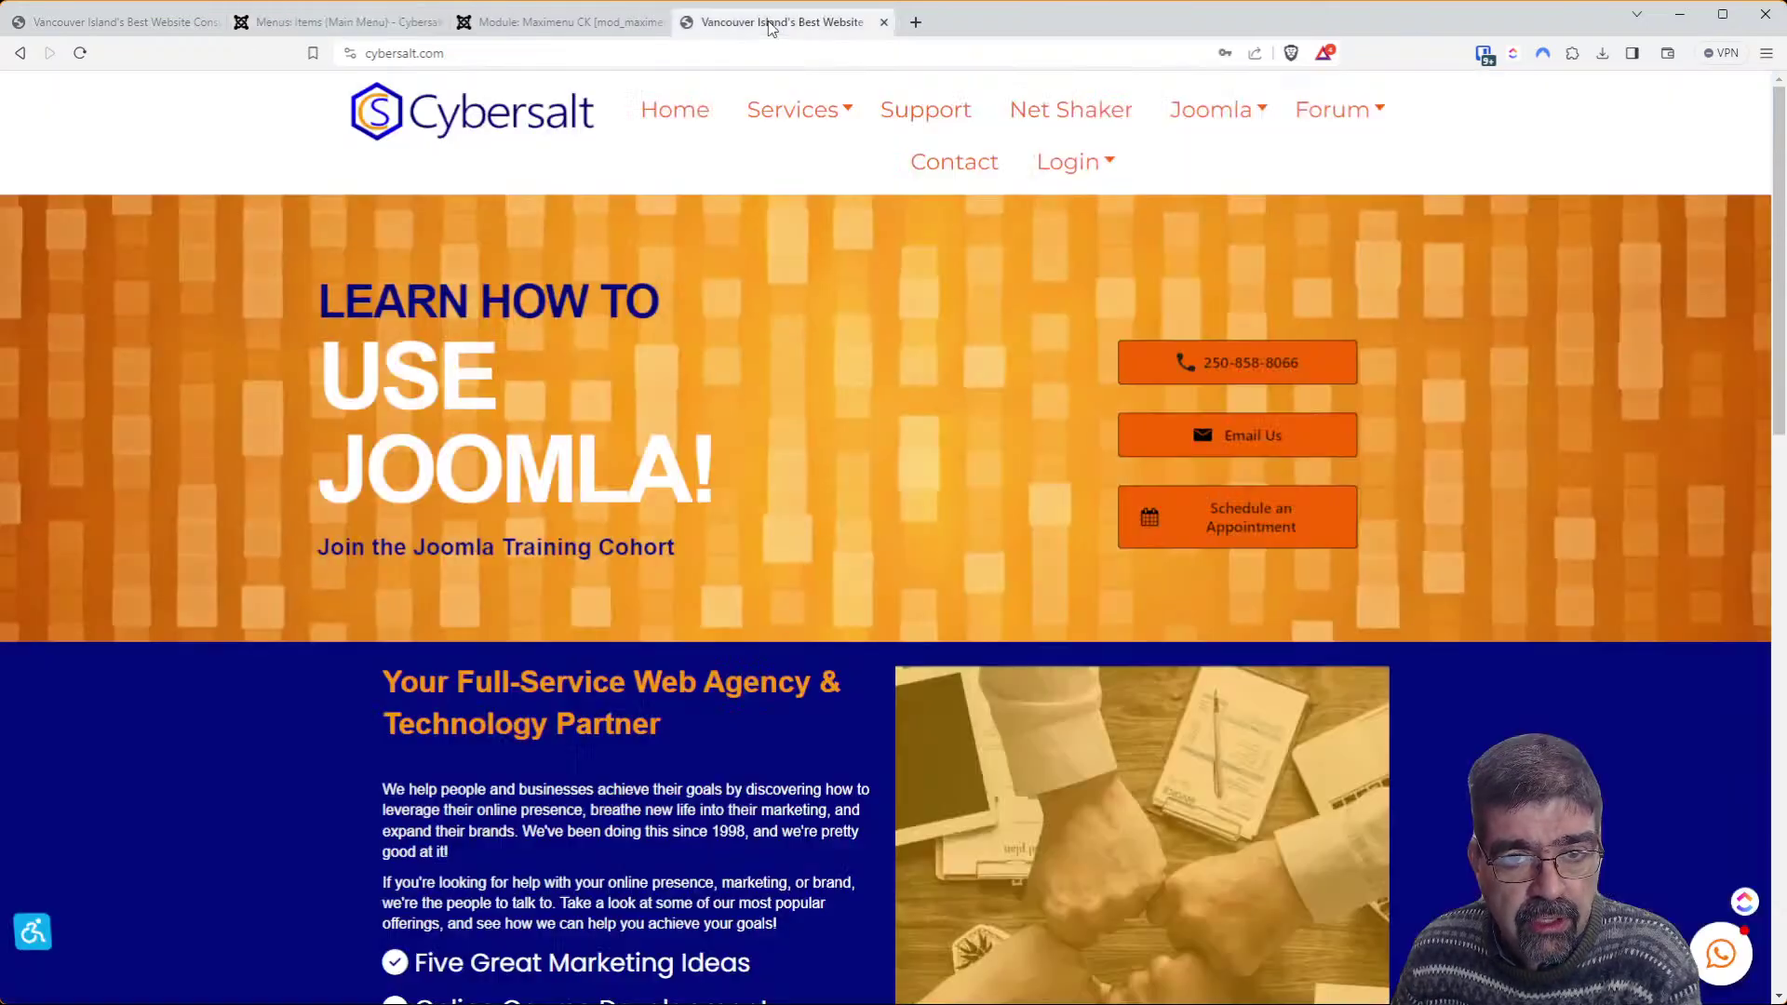
pyautogui.moveTo(1359, 121)
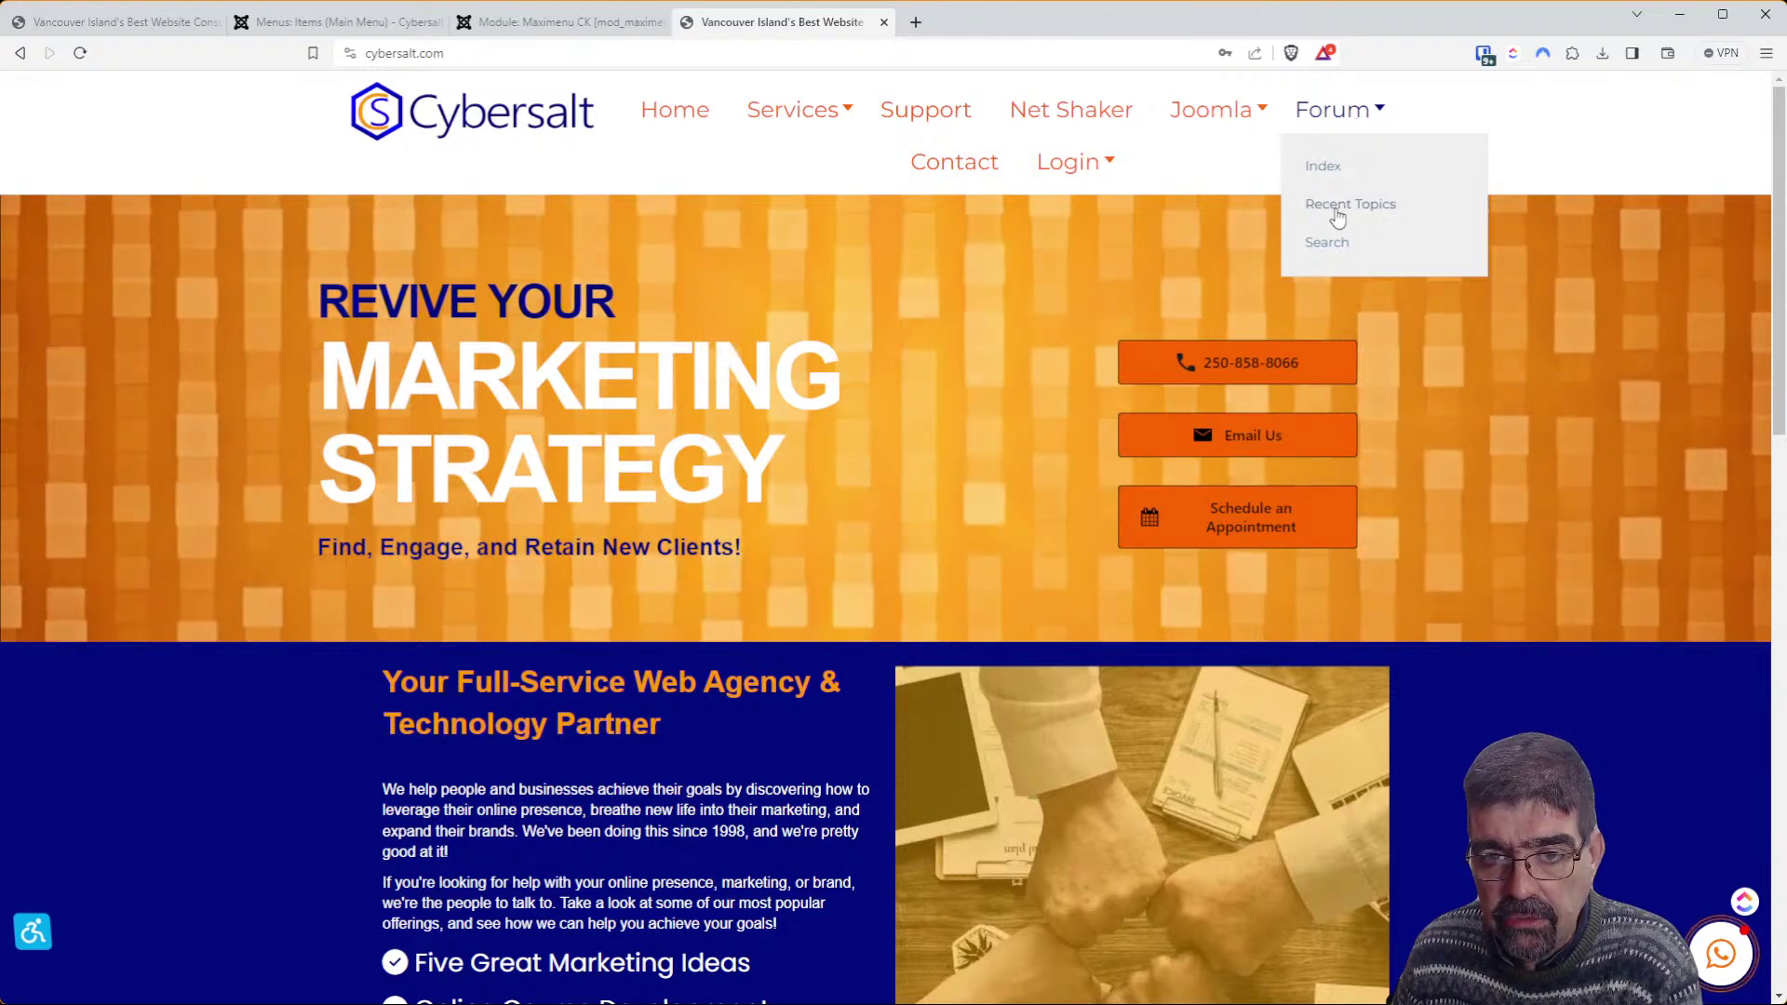
pyautogui.moveTo(1261, 124)
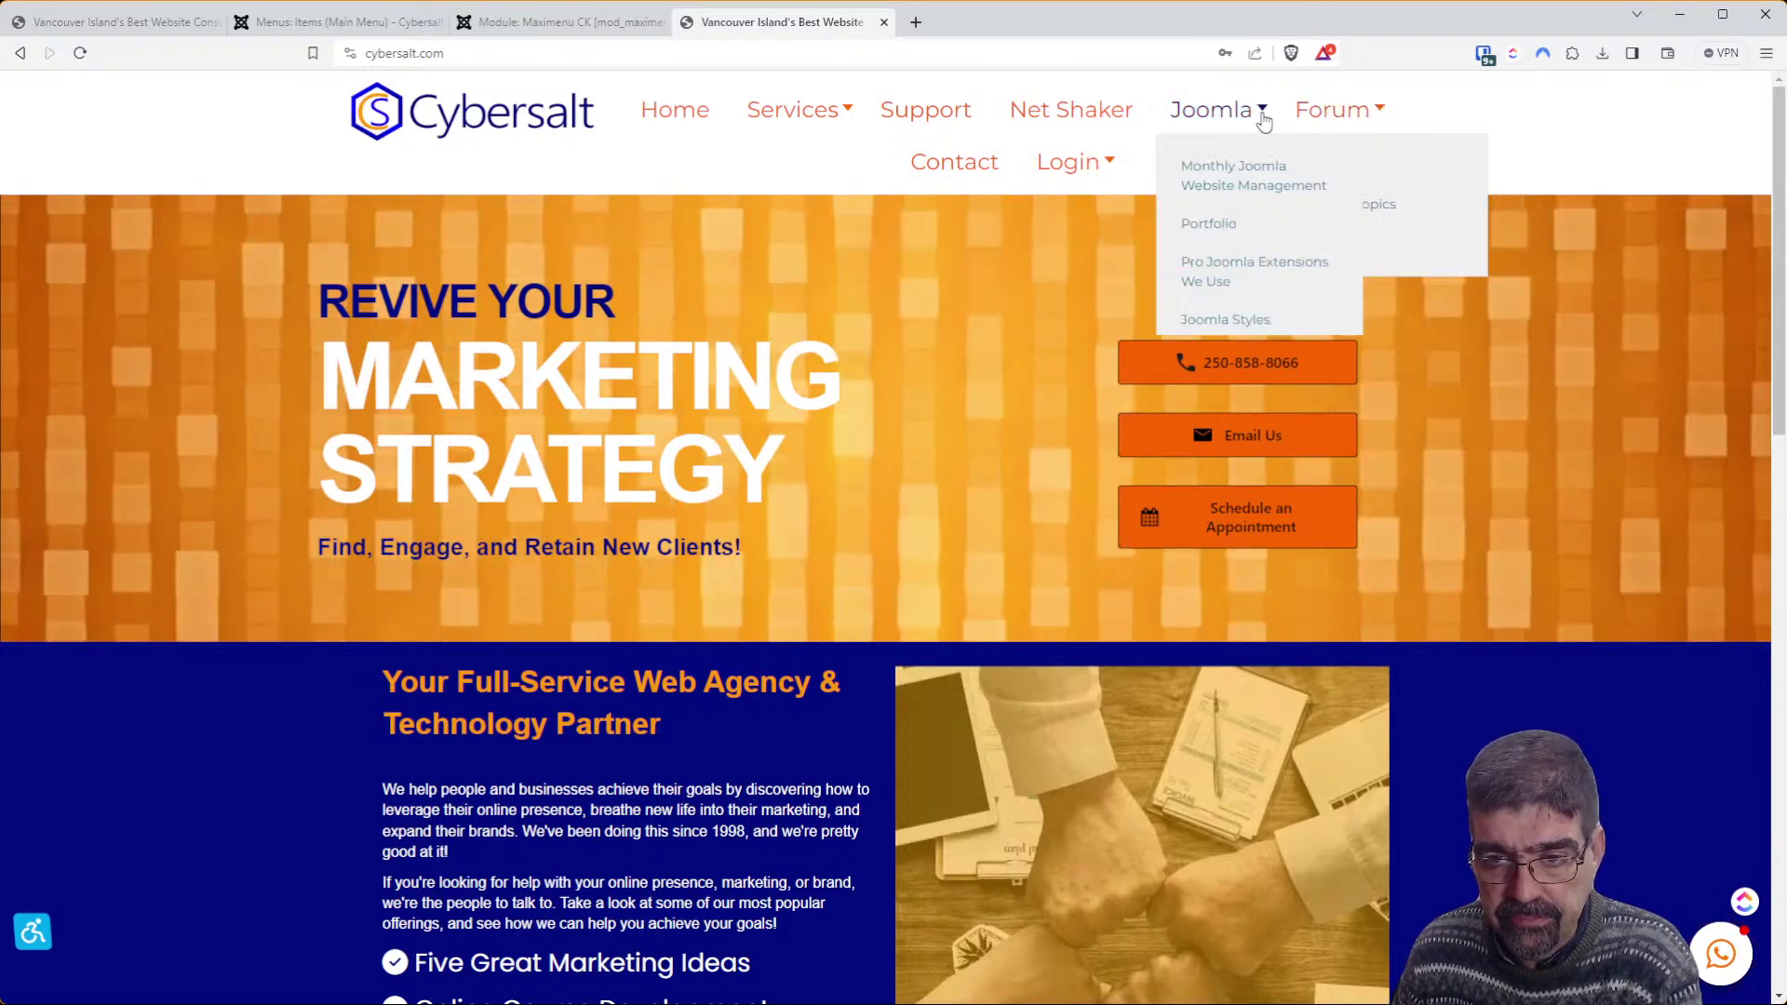
pyautogui.moveTo(1237, 351)
pyautogui.moveTo(1468, 404)
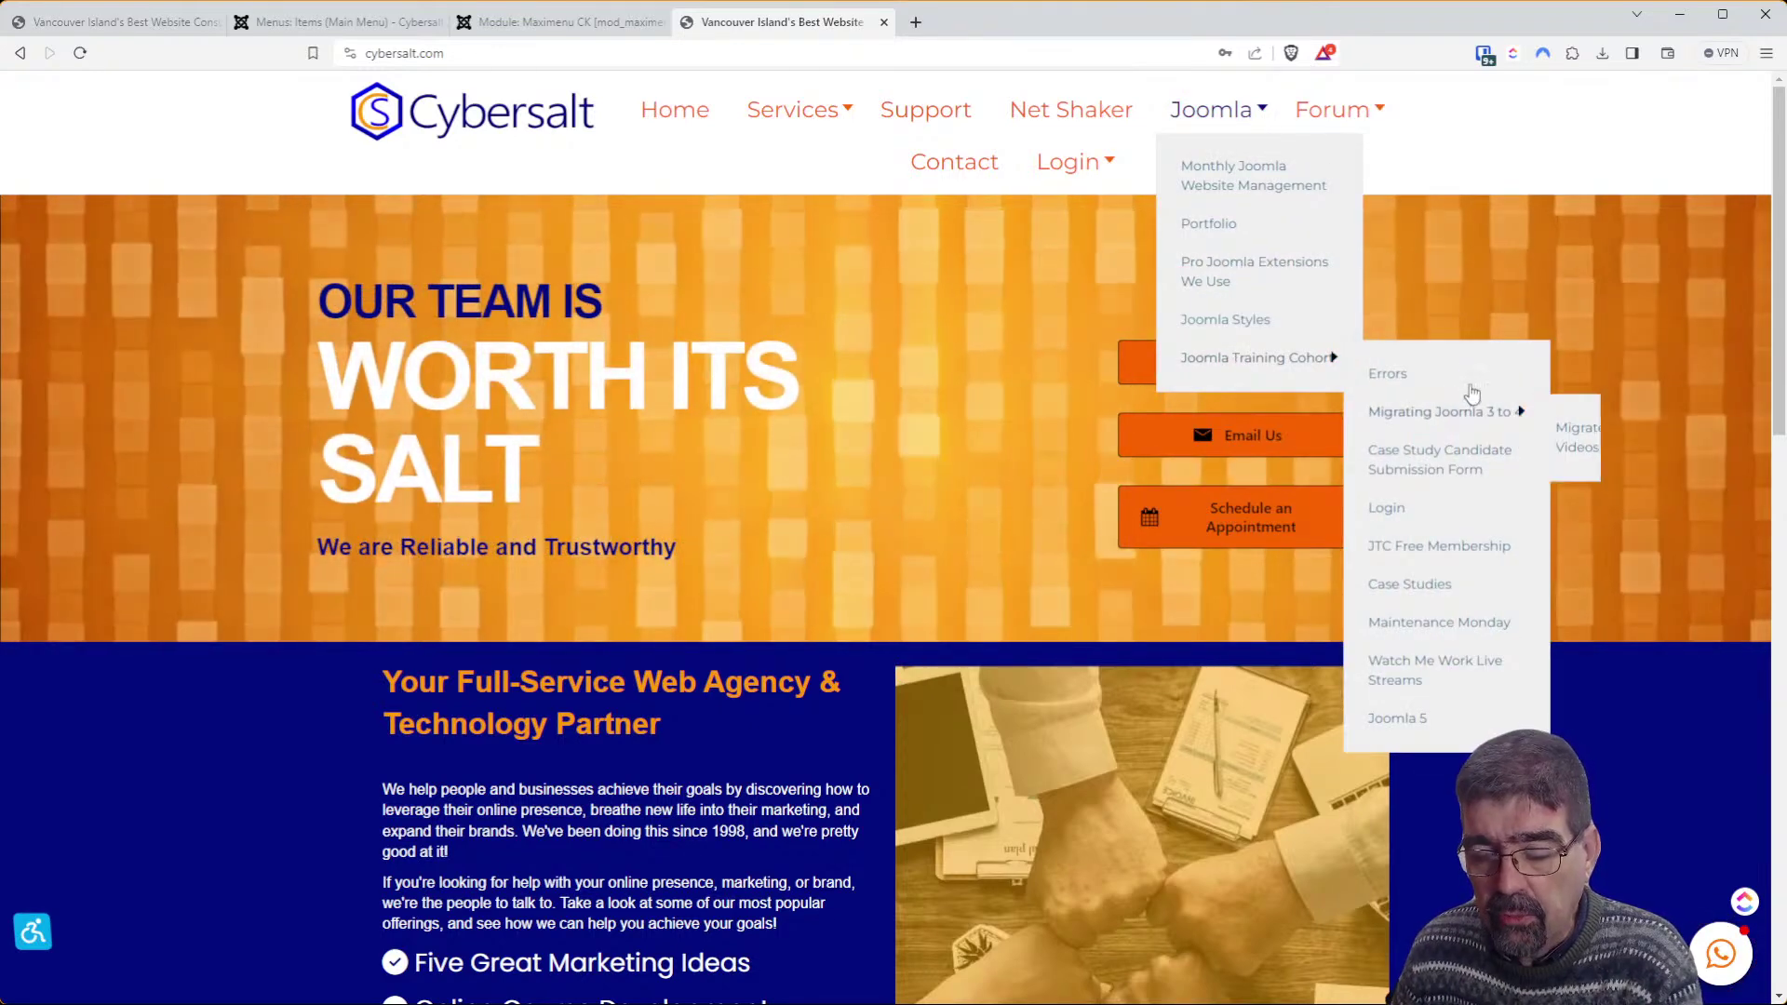
# Review the Maximenu CK module's source settings against the live navigation and the staging site's Joomla Training Cohort submenu
pyautogui.click(243, 24)
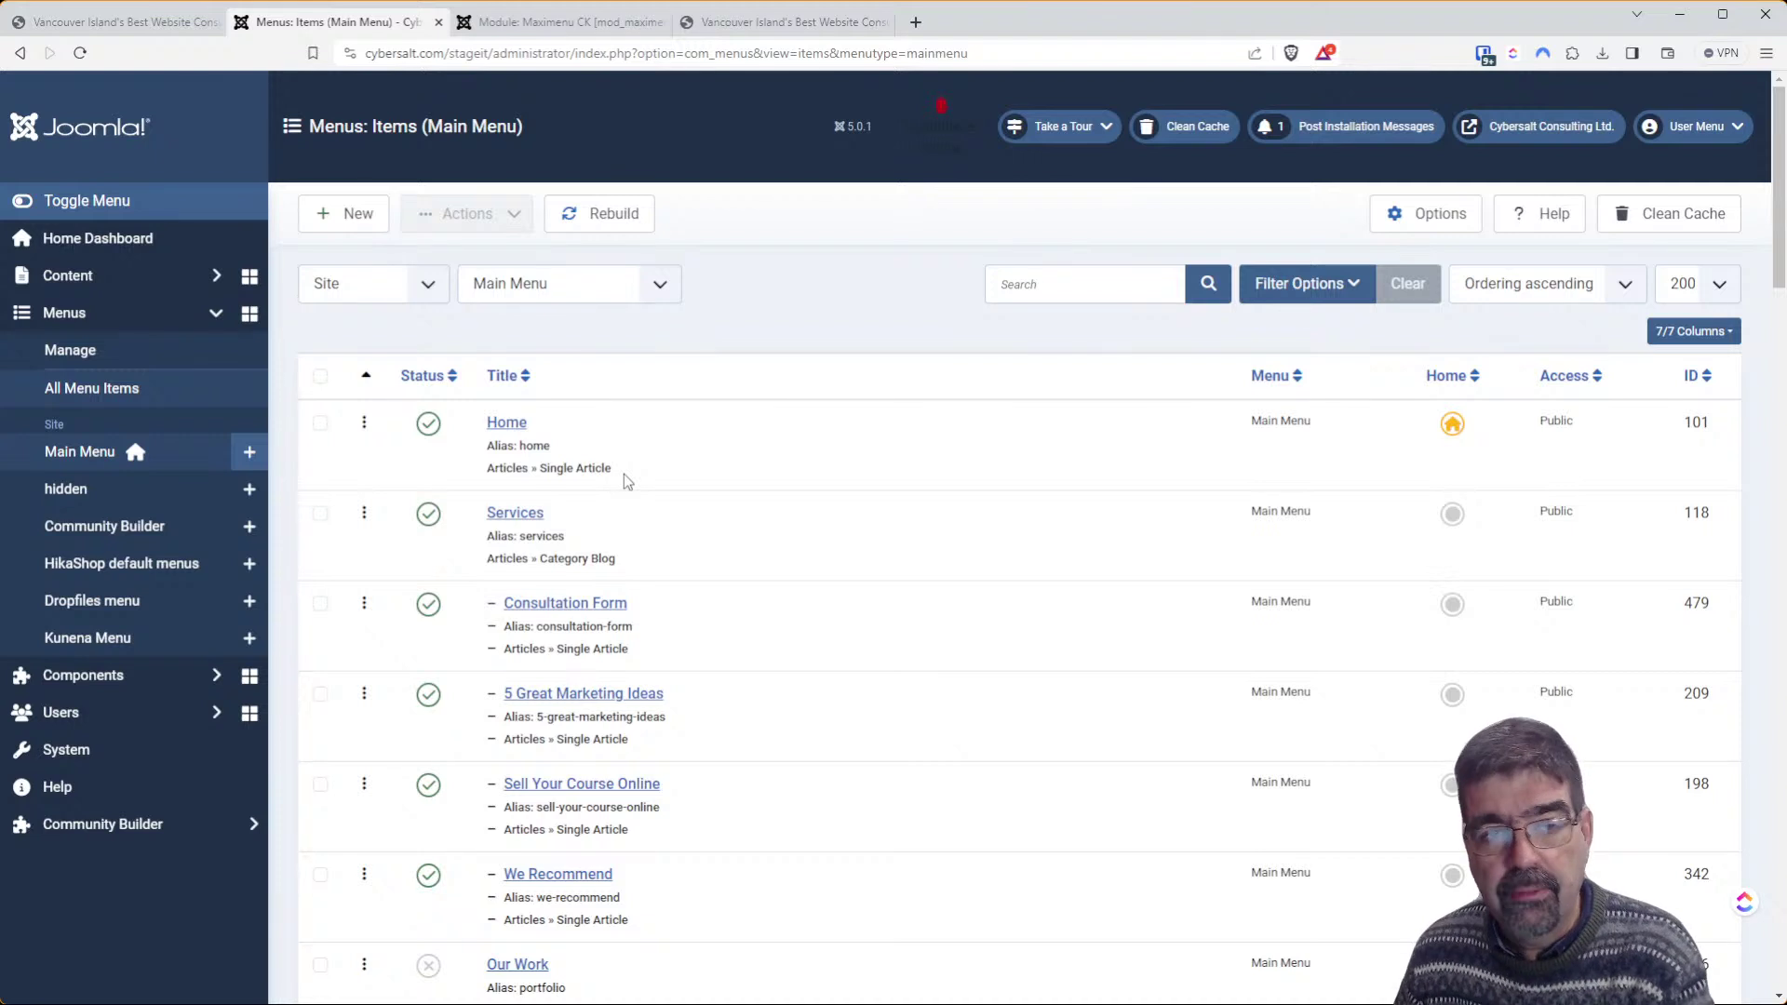
pyautogui.click(598, 24)
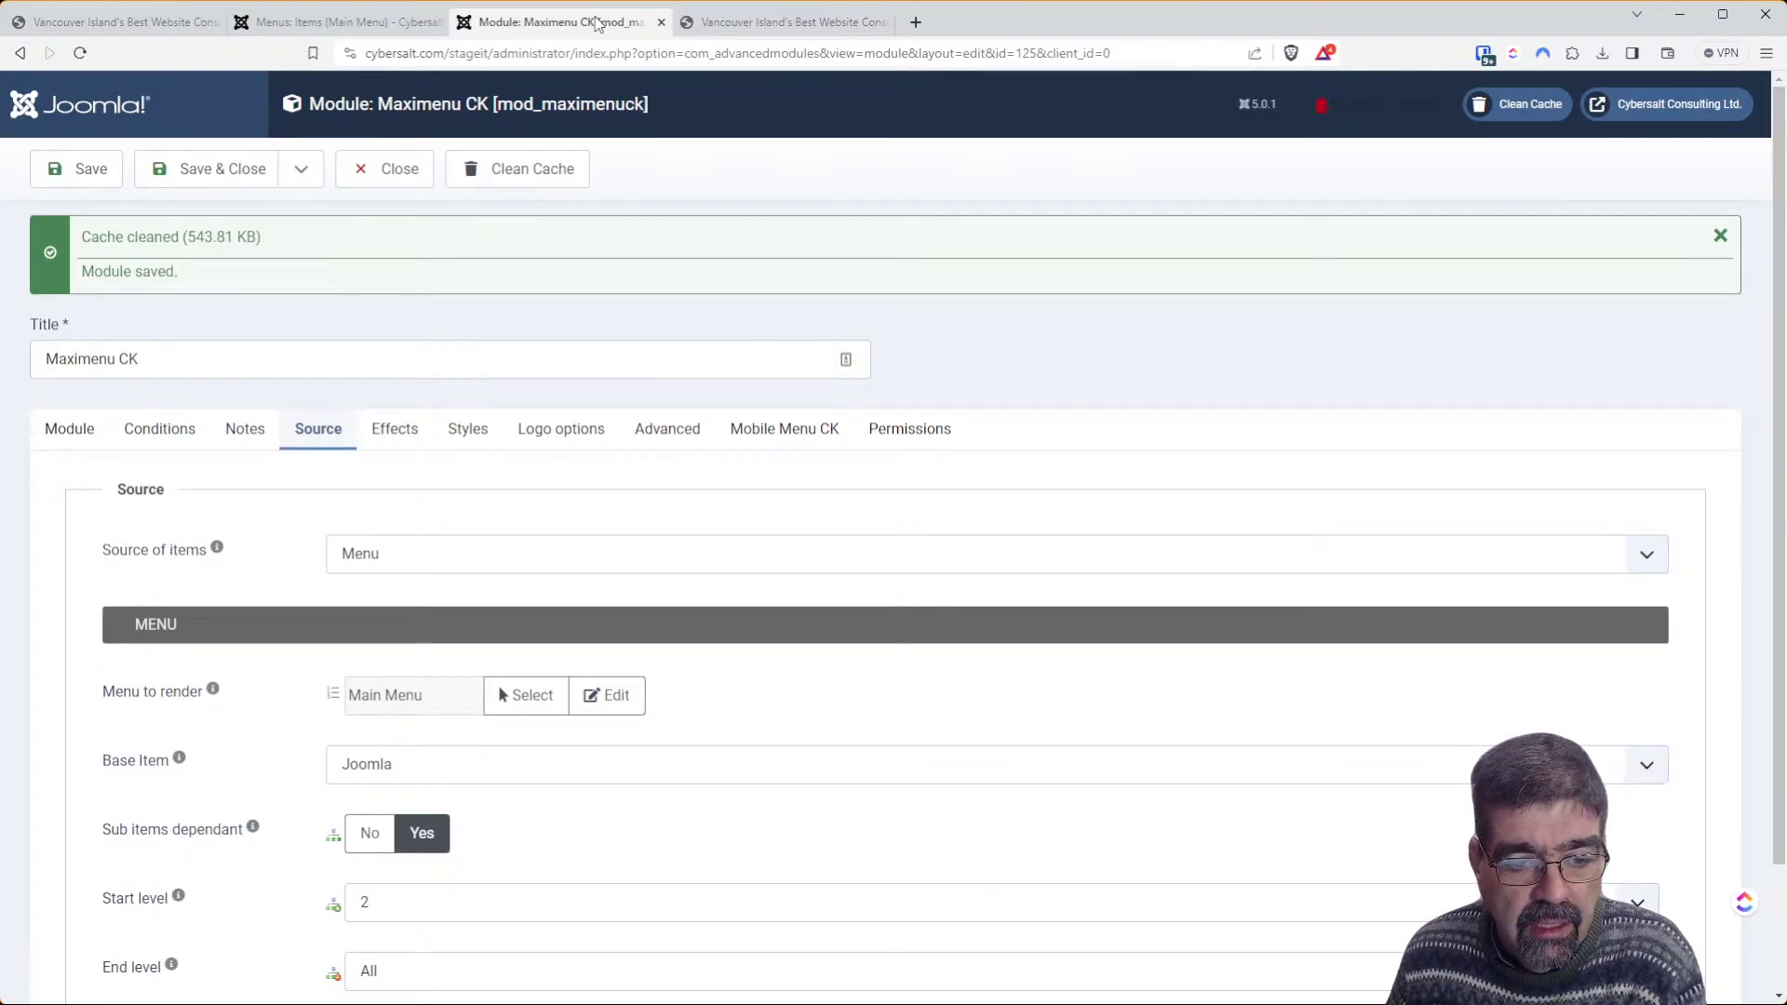
pyautogui.scroll(-2, 311, 359)
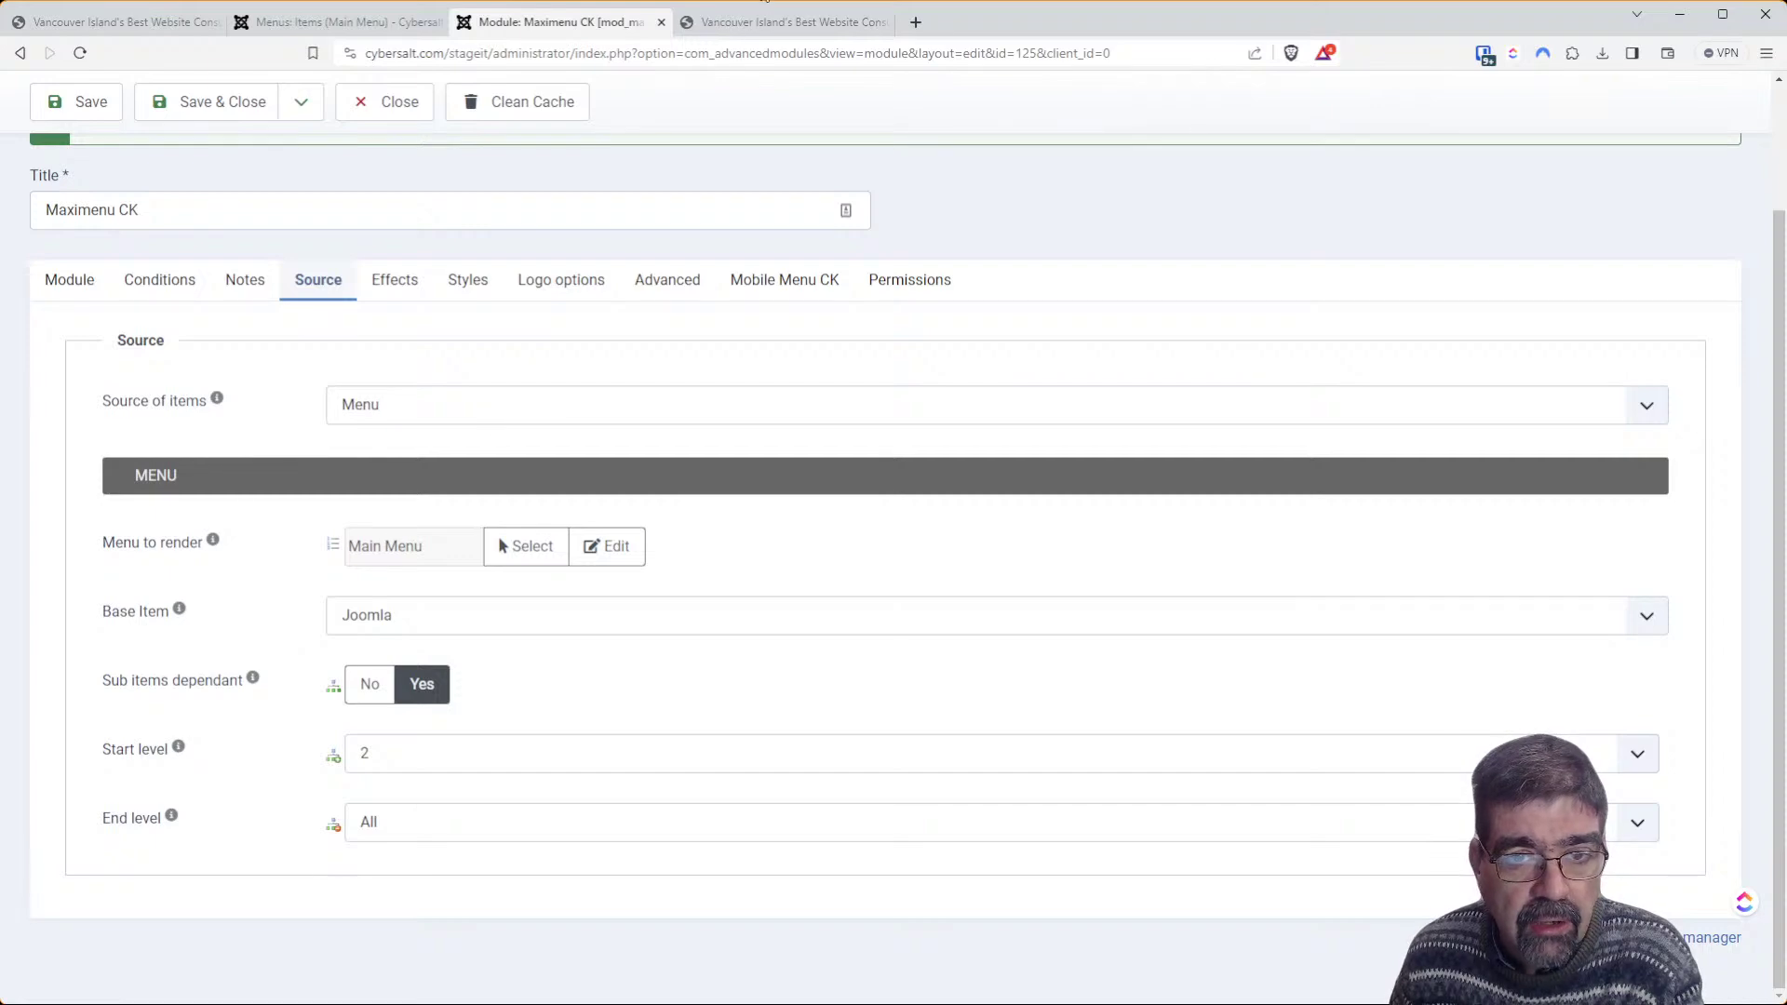
pyautogui.click(761, 22)
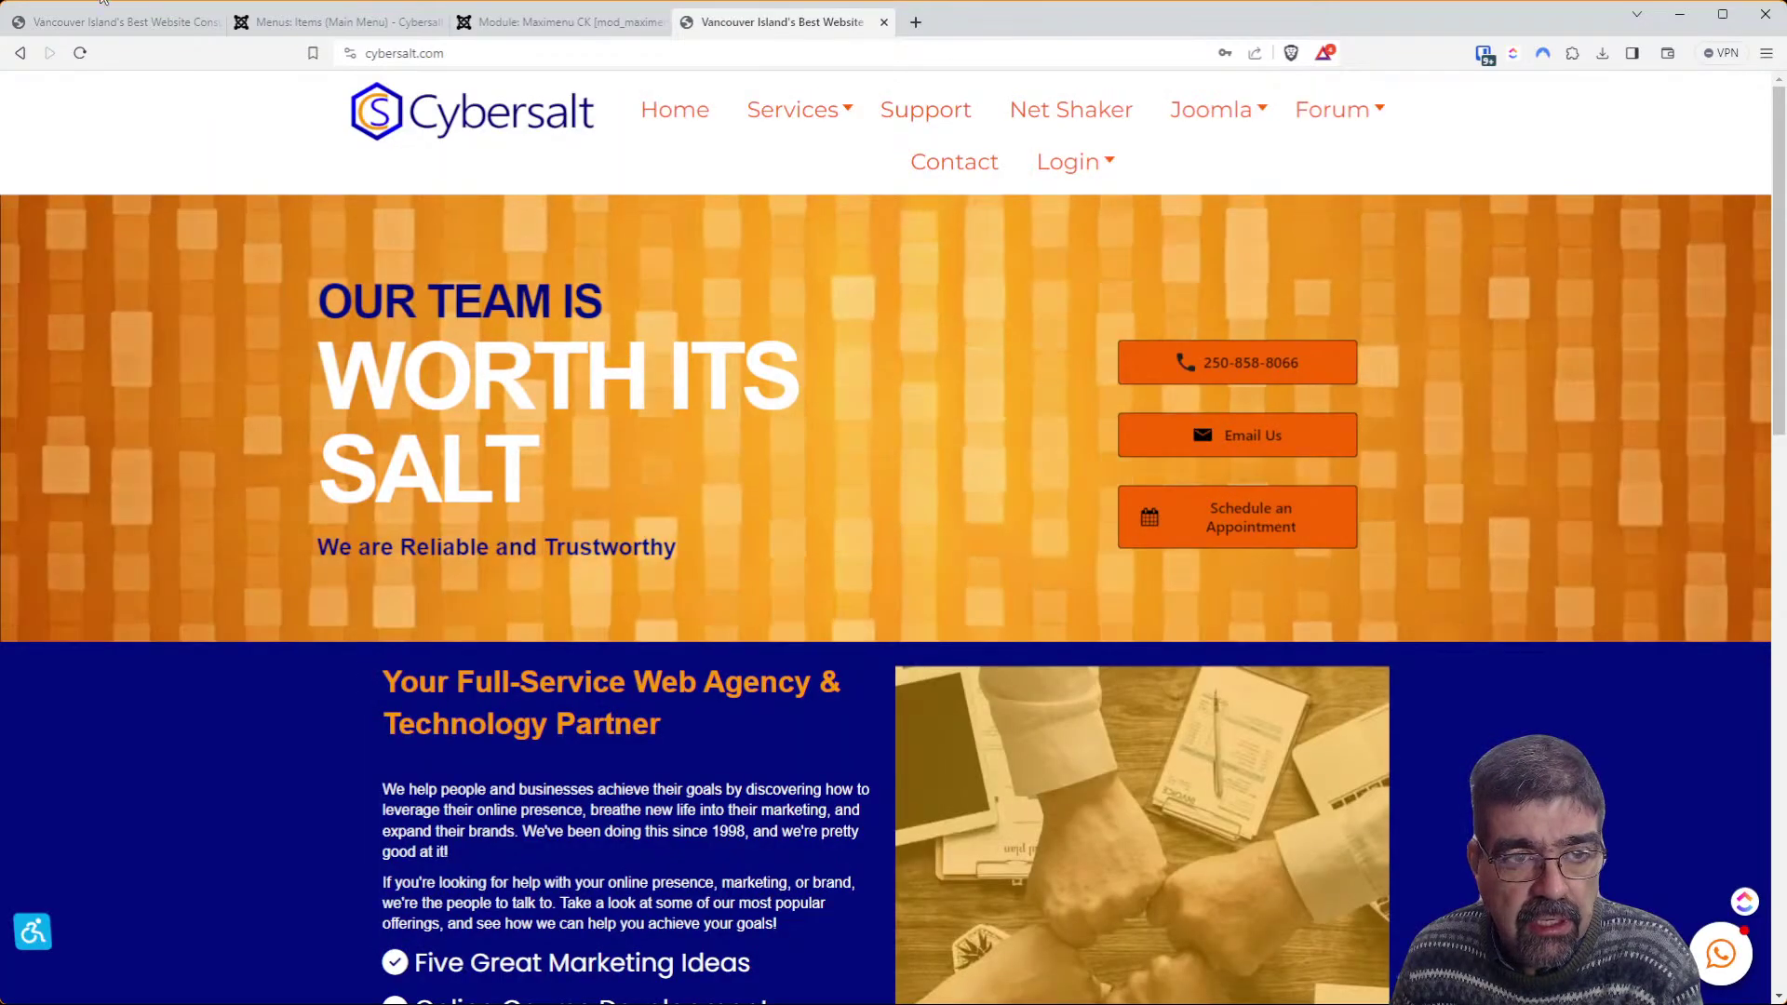
pyautogui.click(174, 25)
pyautogui.moveTo(862, 215)
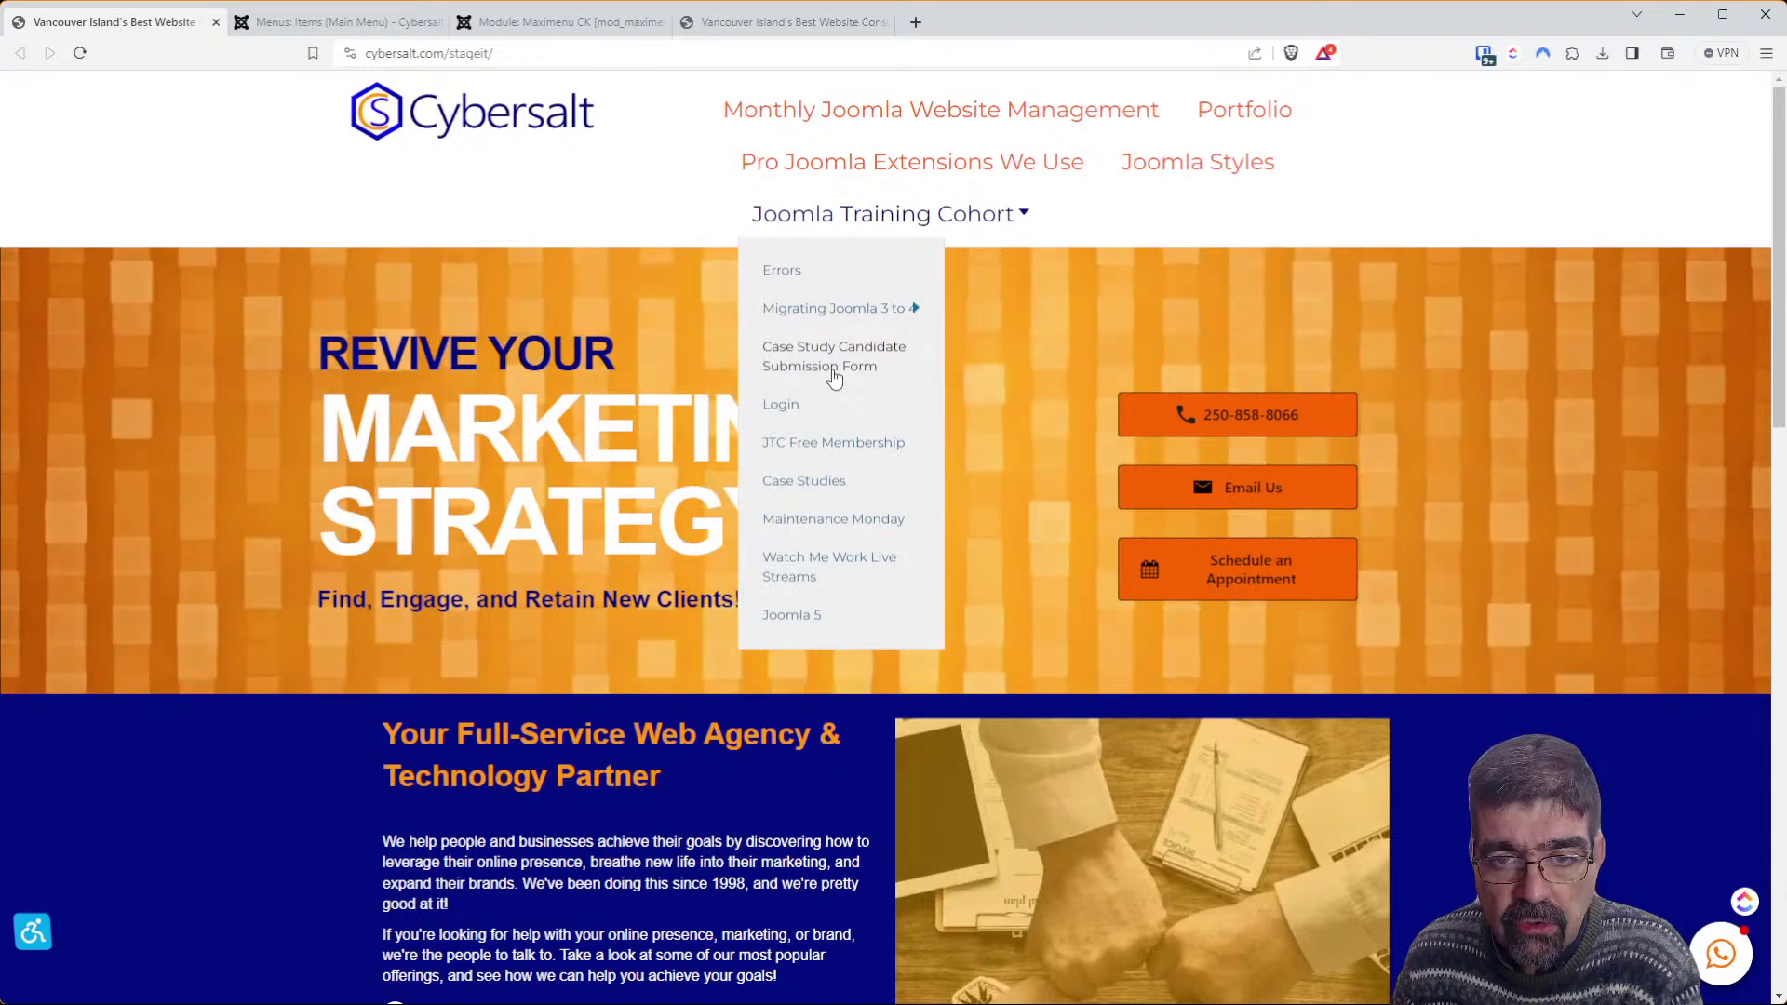
# Set the End level in the Maximenu CK module's source settings to 1, save the module and reload the staging front end
pyautogui.click(286, 21)
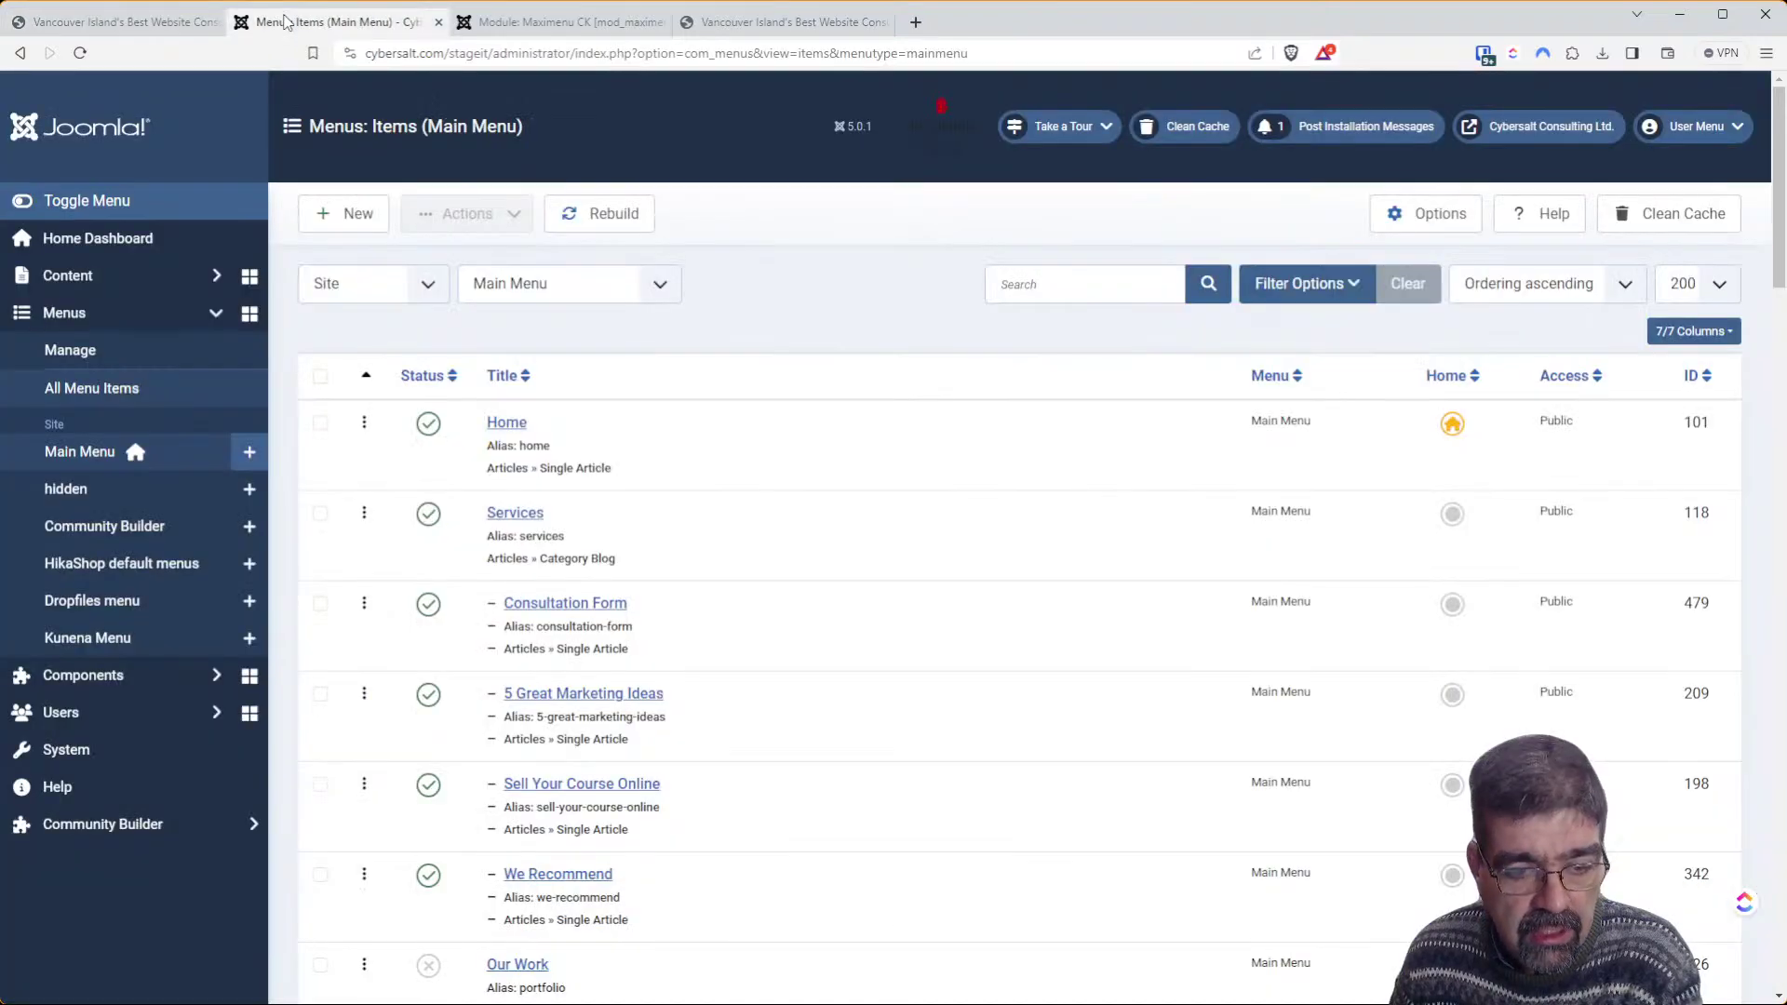
pyautogui.click(568, 22)
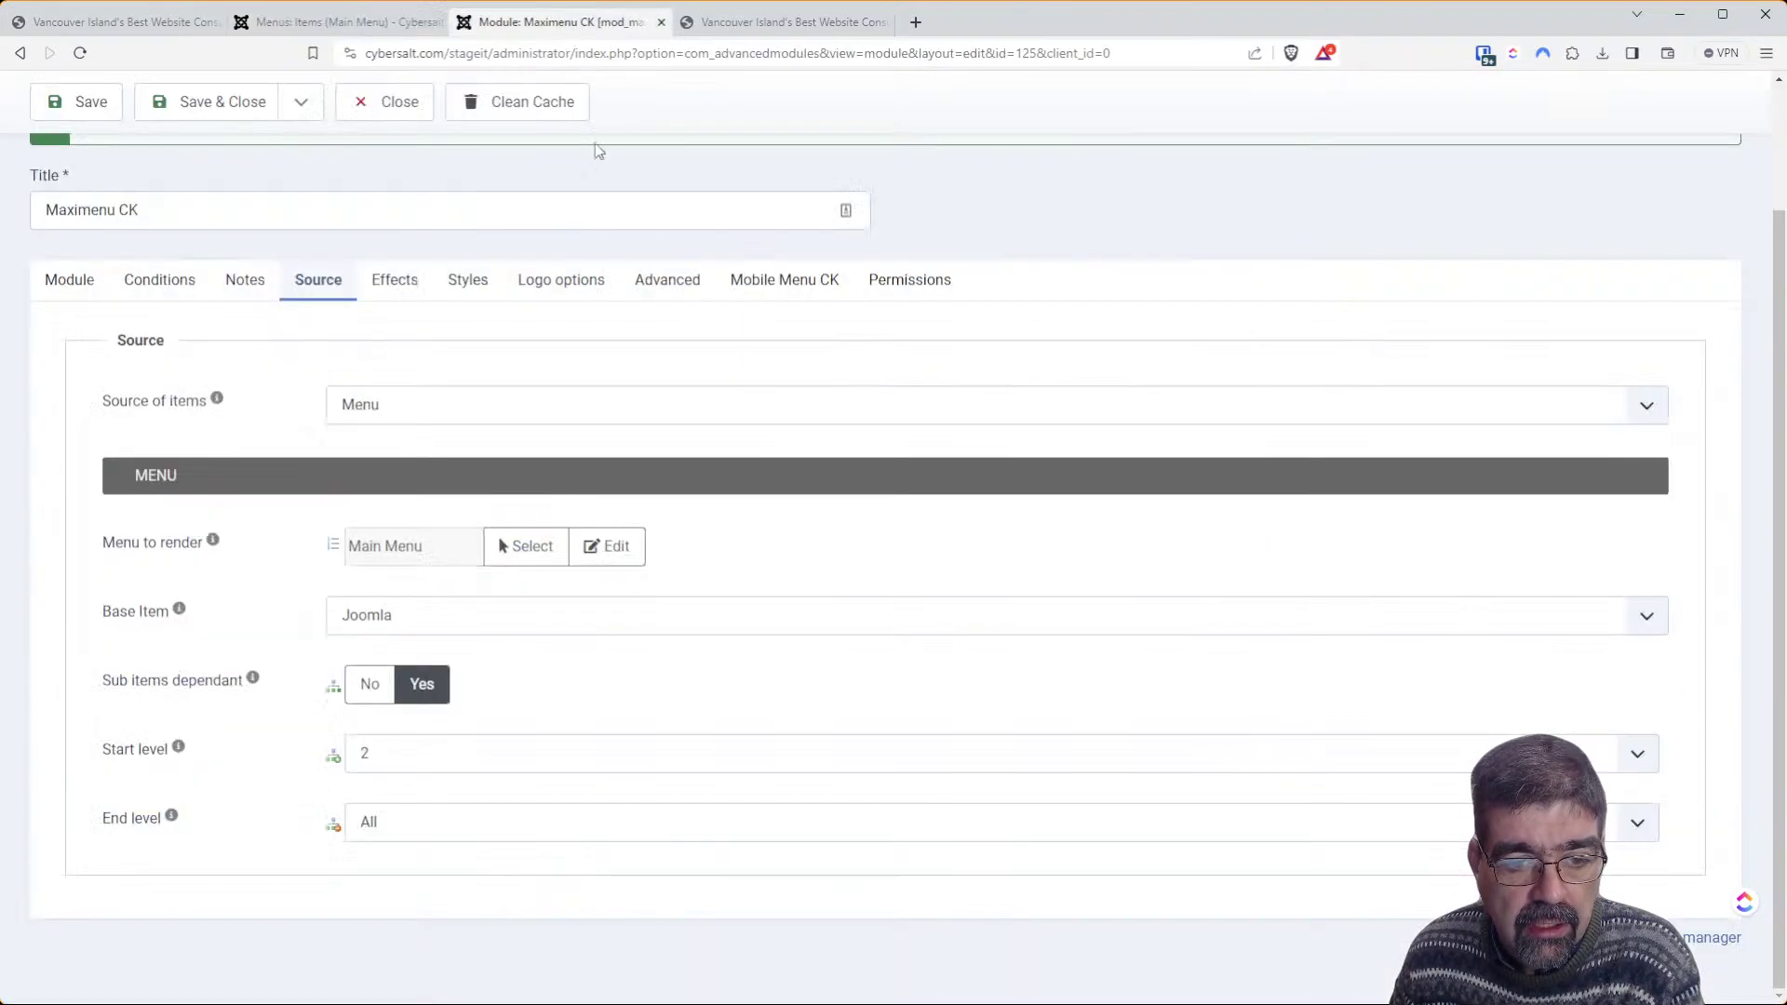
pyautogui.click(465, 825)
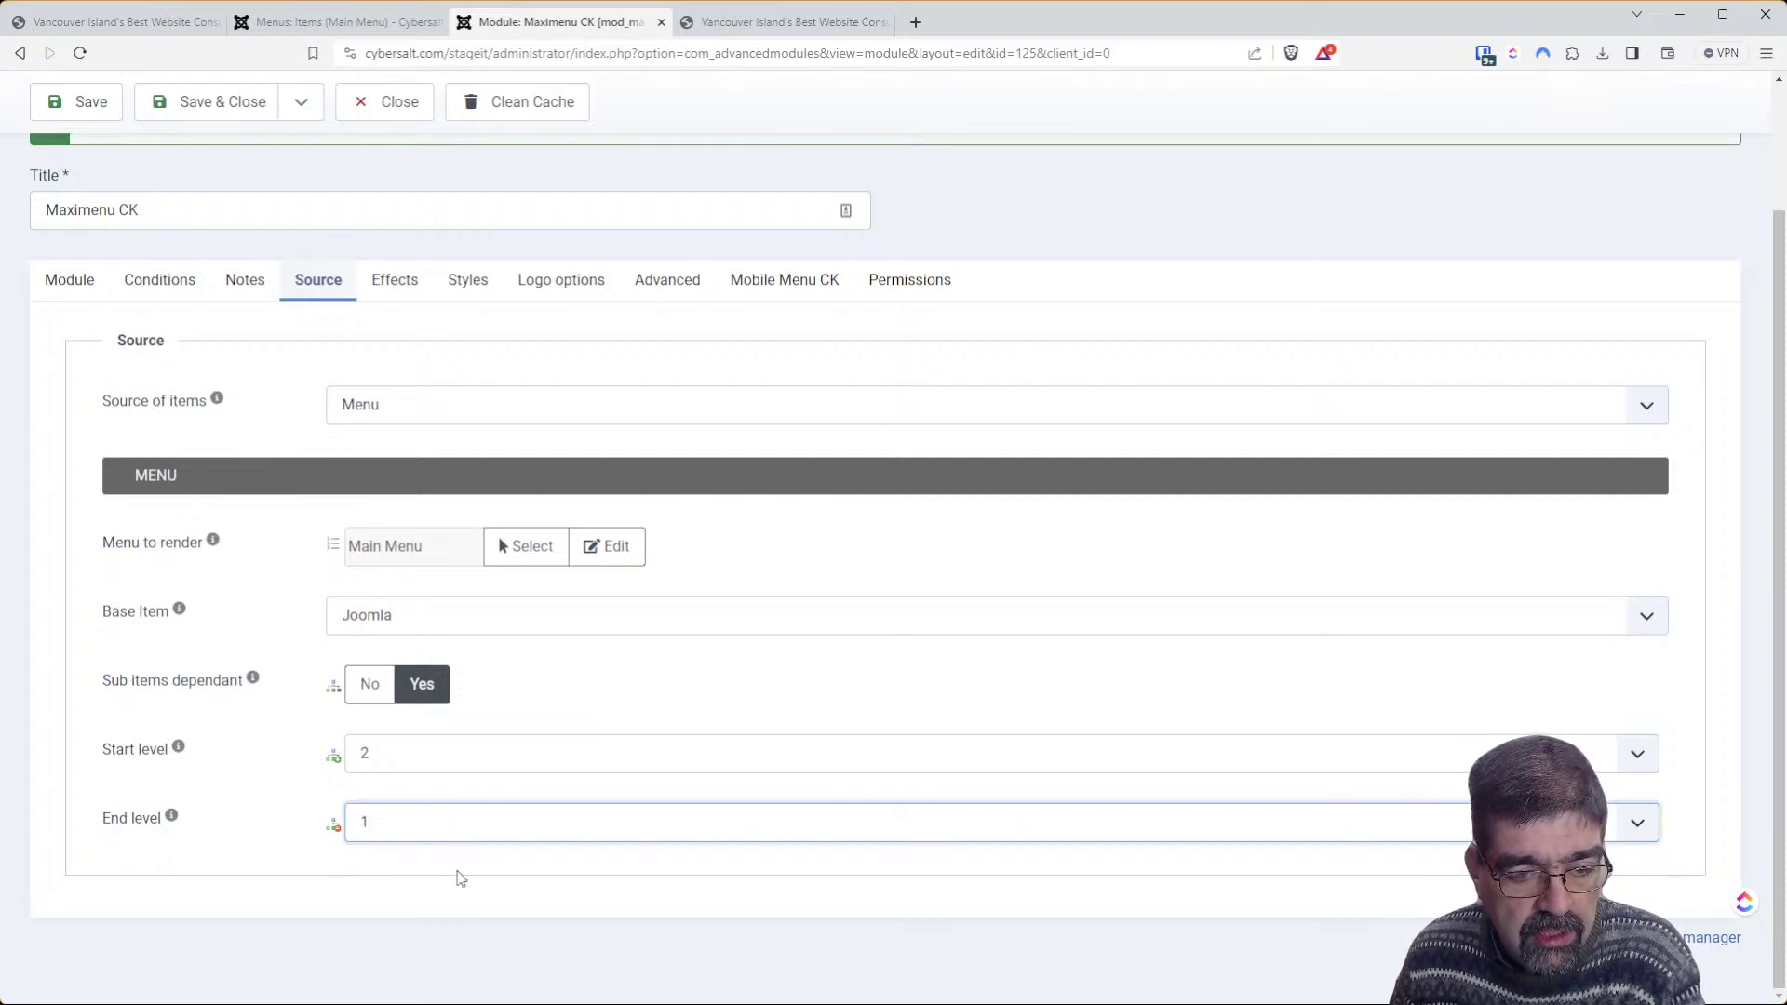
pyautogui.click(78, 102)
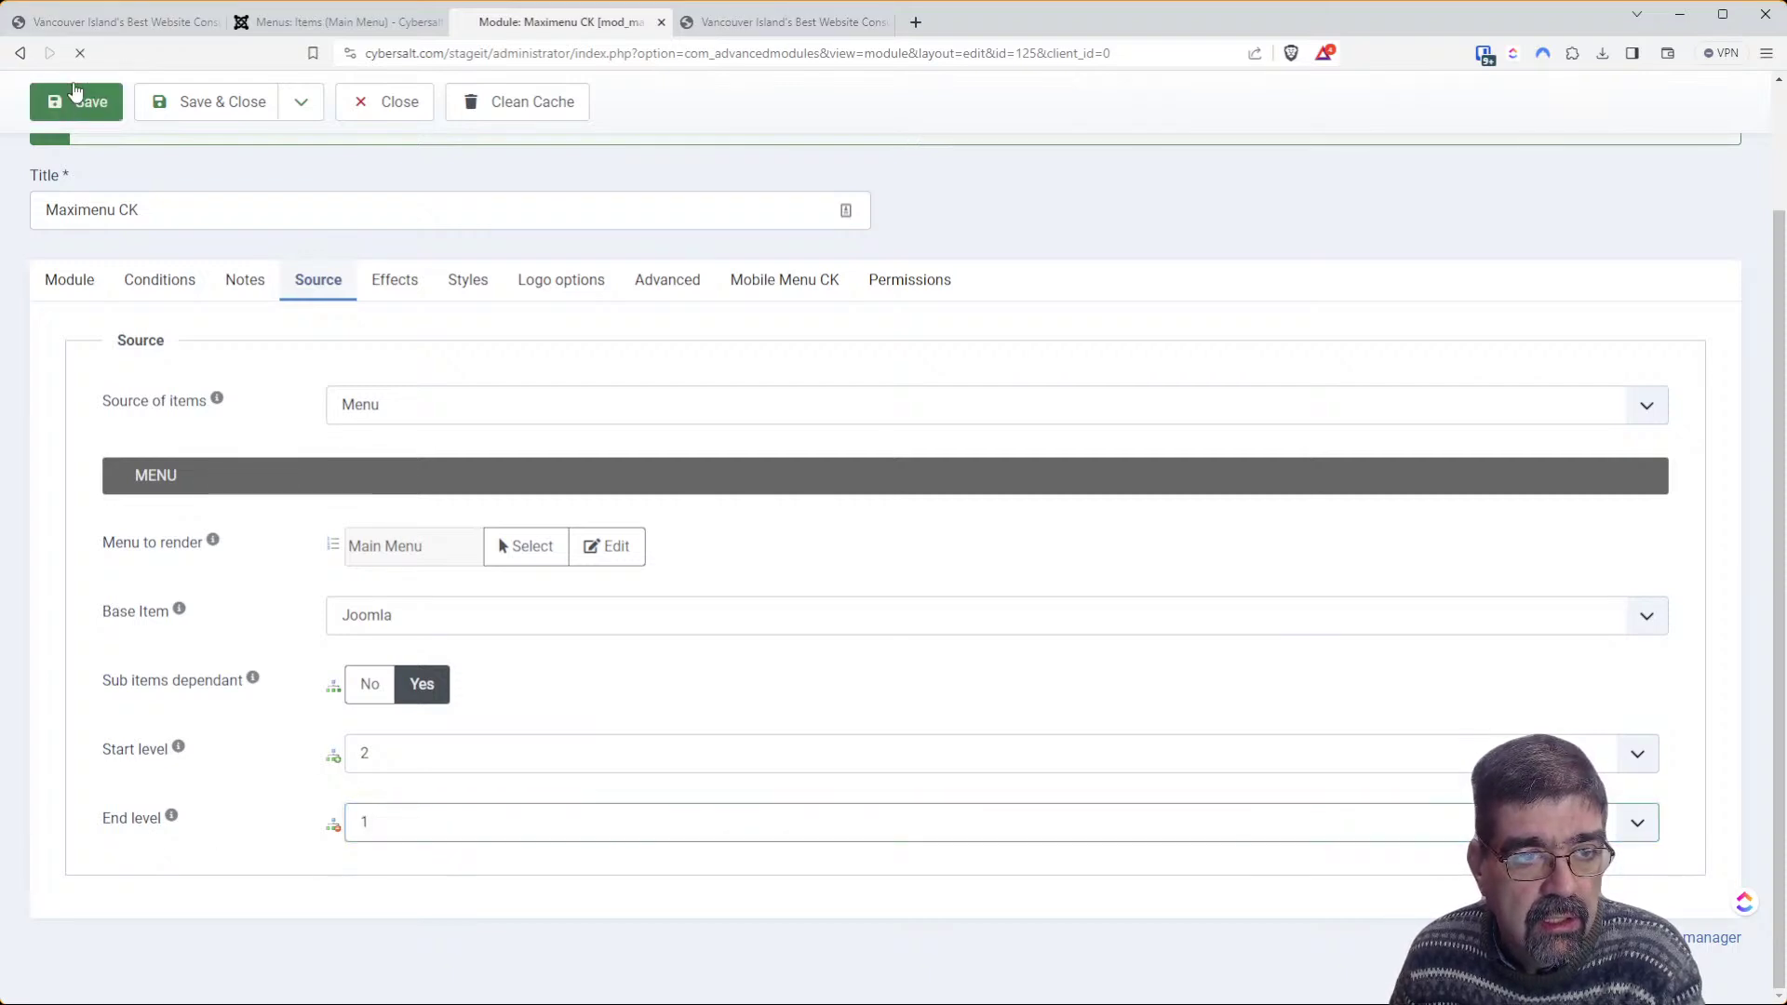
pyautogui.click(86, 27)
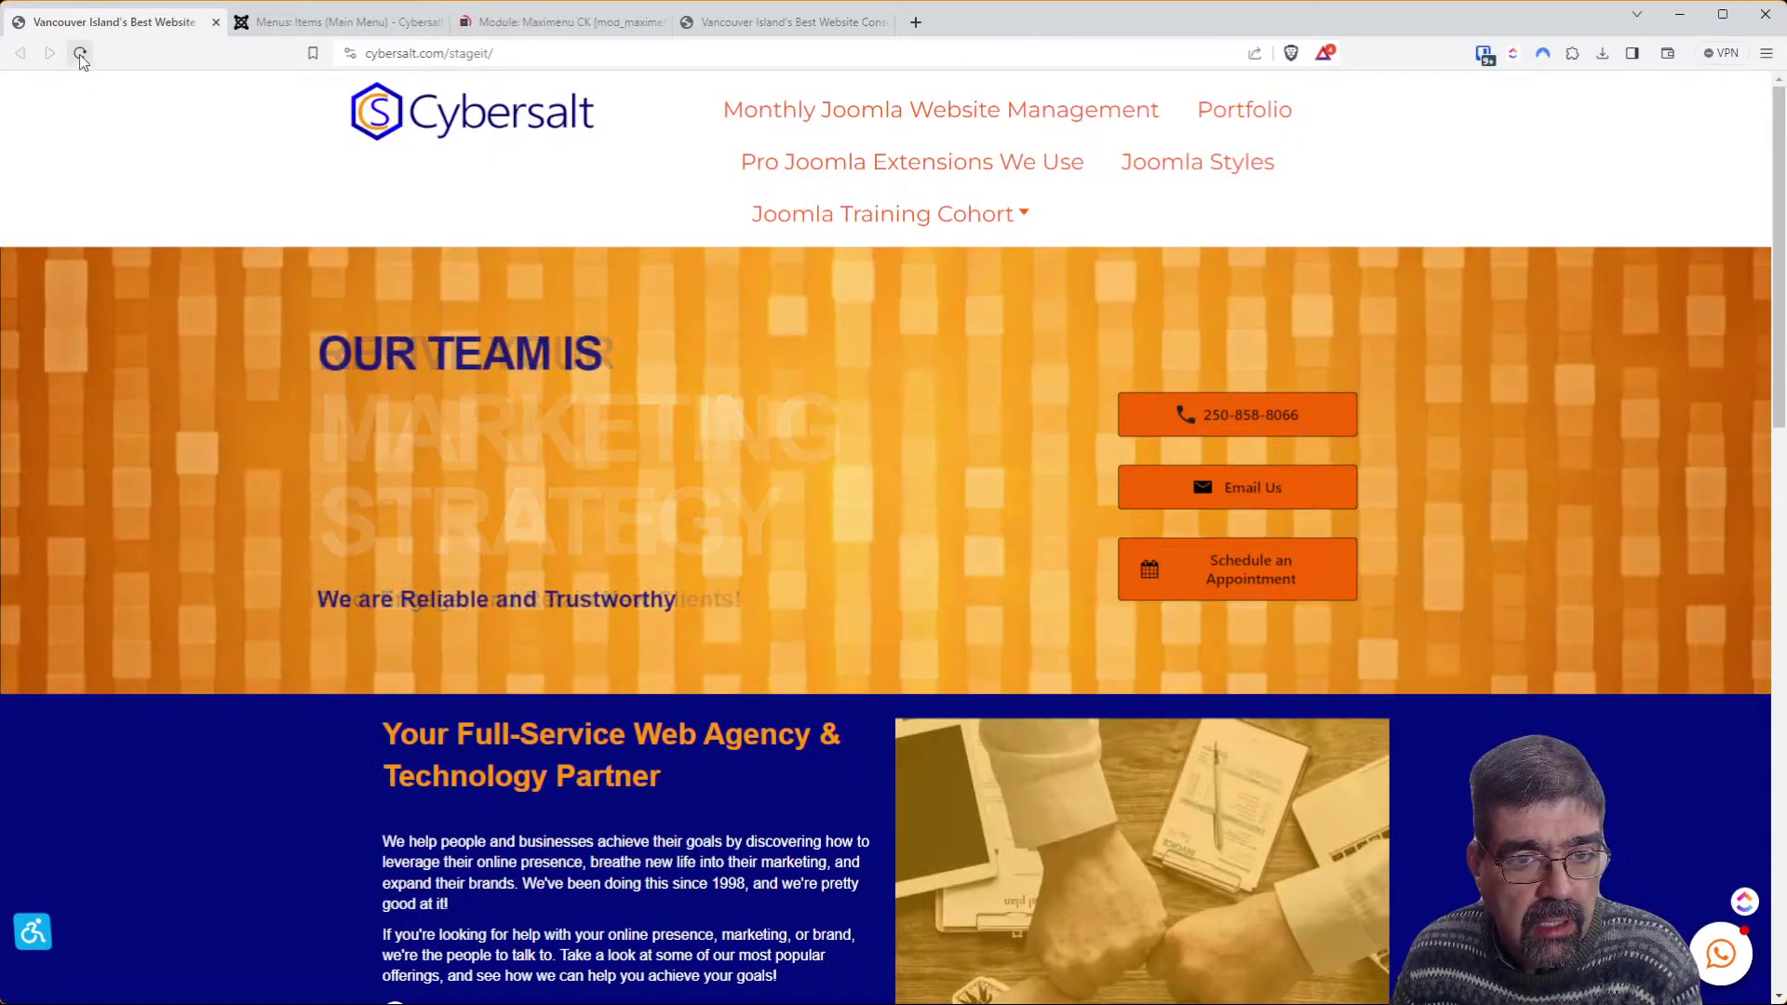
pyautogui.click(80, 54)
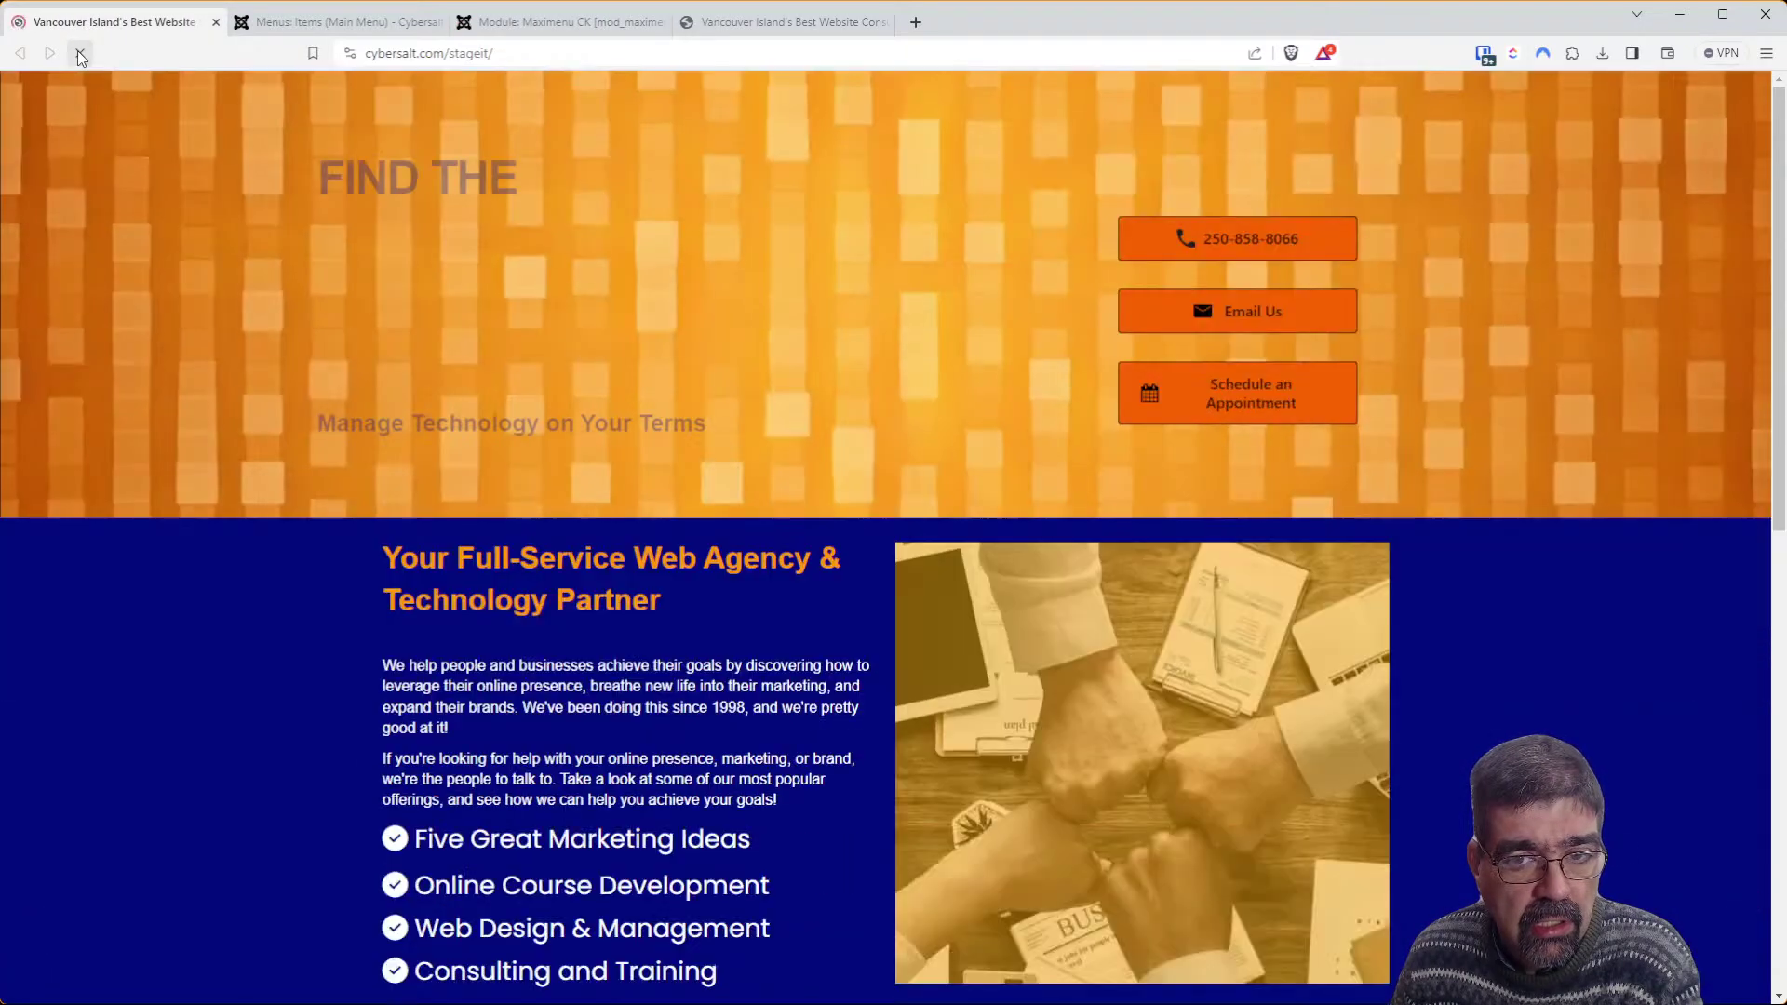
# Set the Maximenu CK module's End level to 2, save the module and reload the staging front end
pyautogui.click(346, 26)
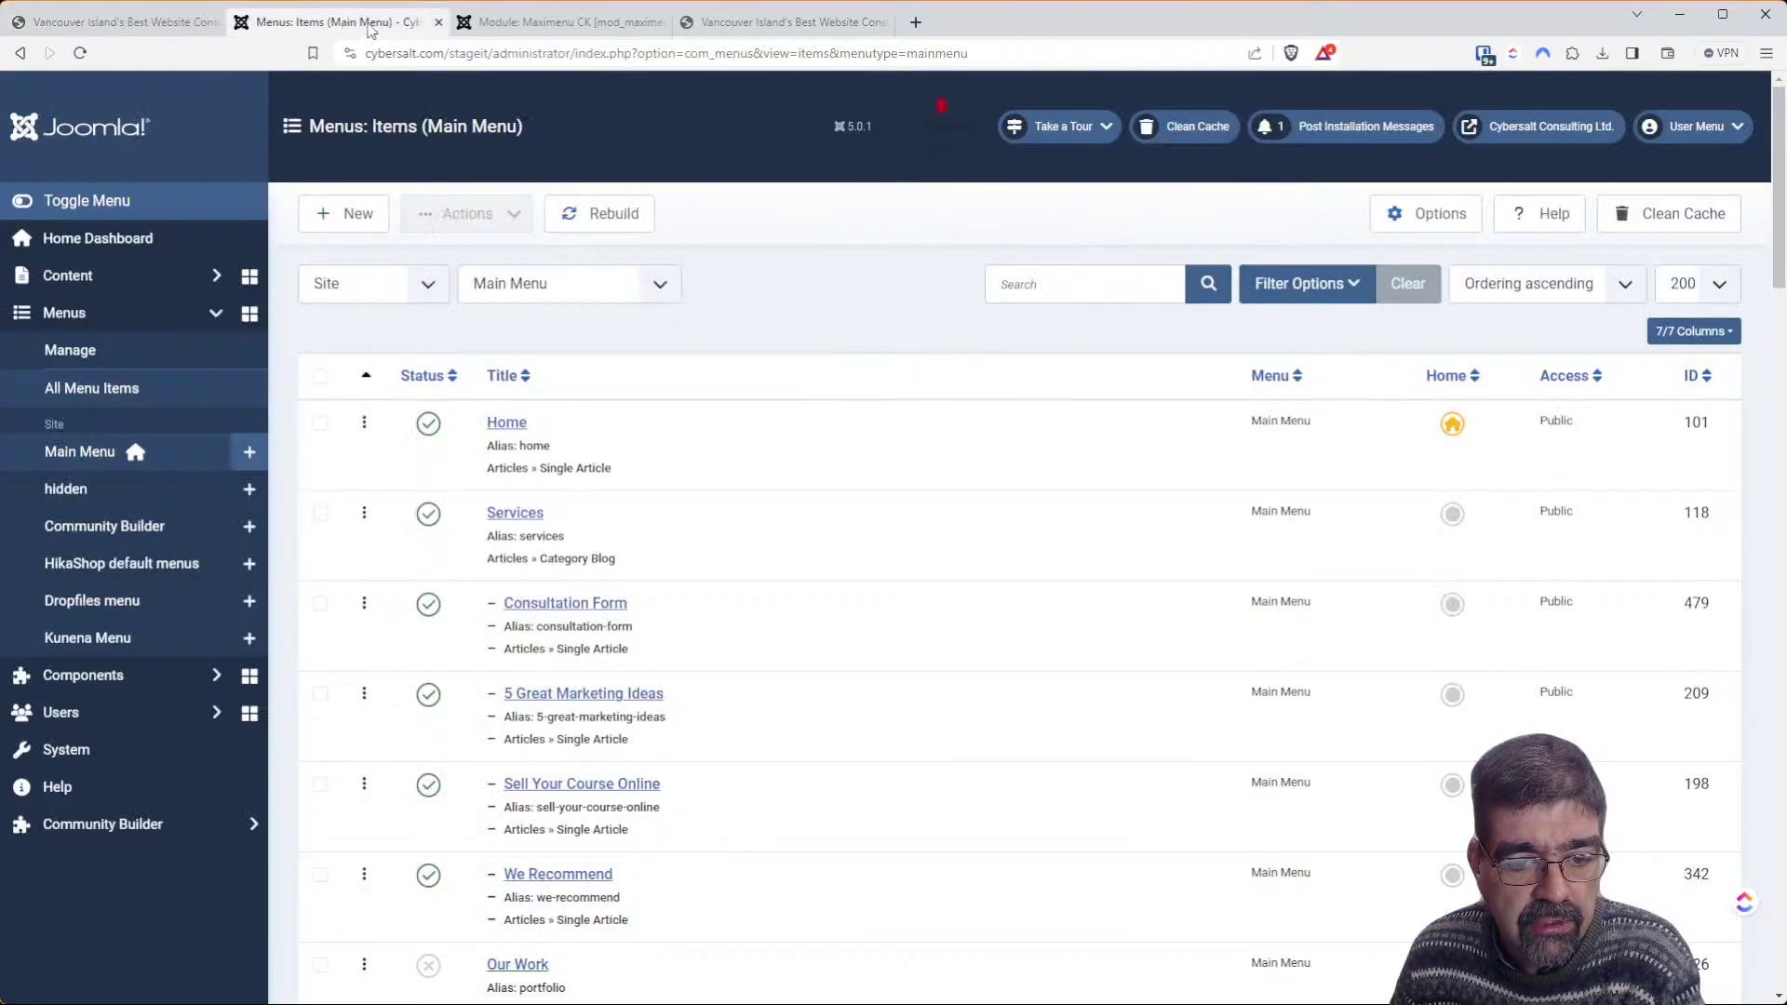
pyautogui.click(519, 32)
pyautogui.scroll(-2, 547, 801)
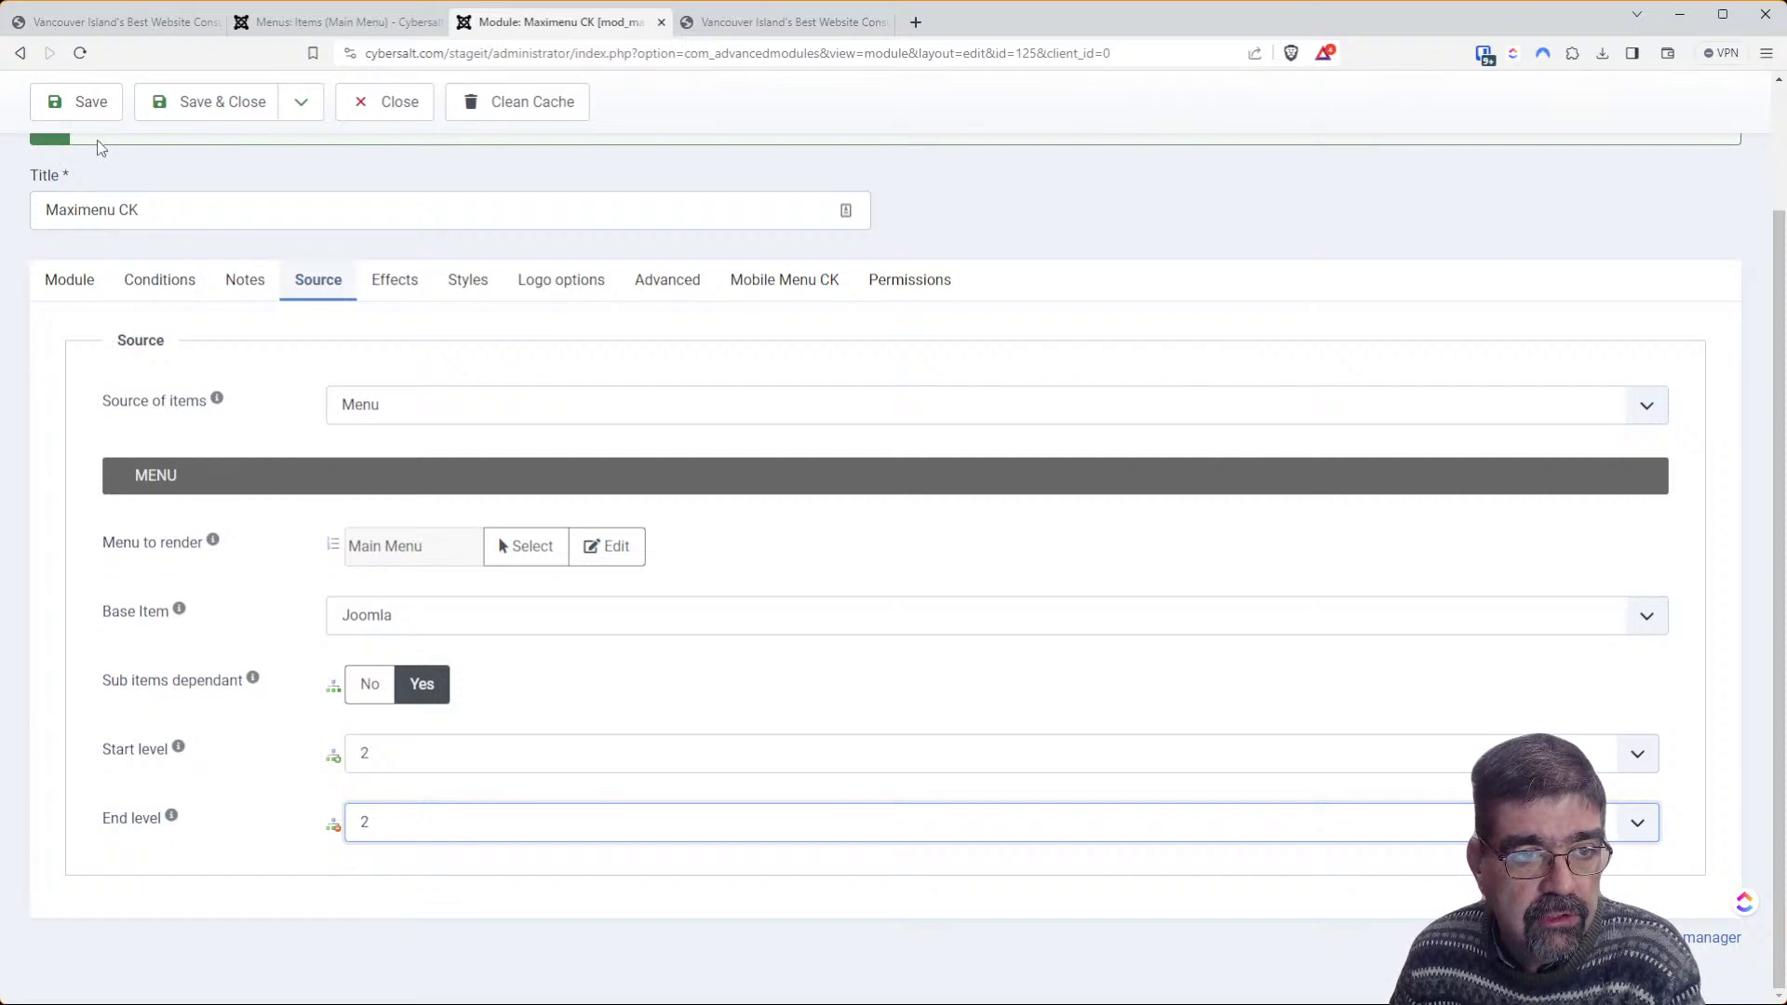
pyautogui.click(100, 93)
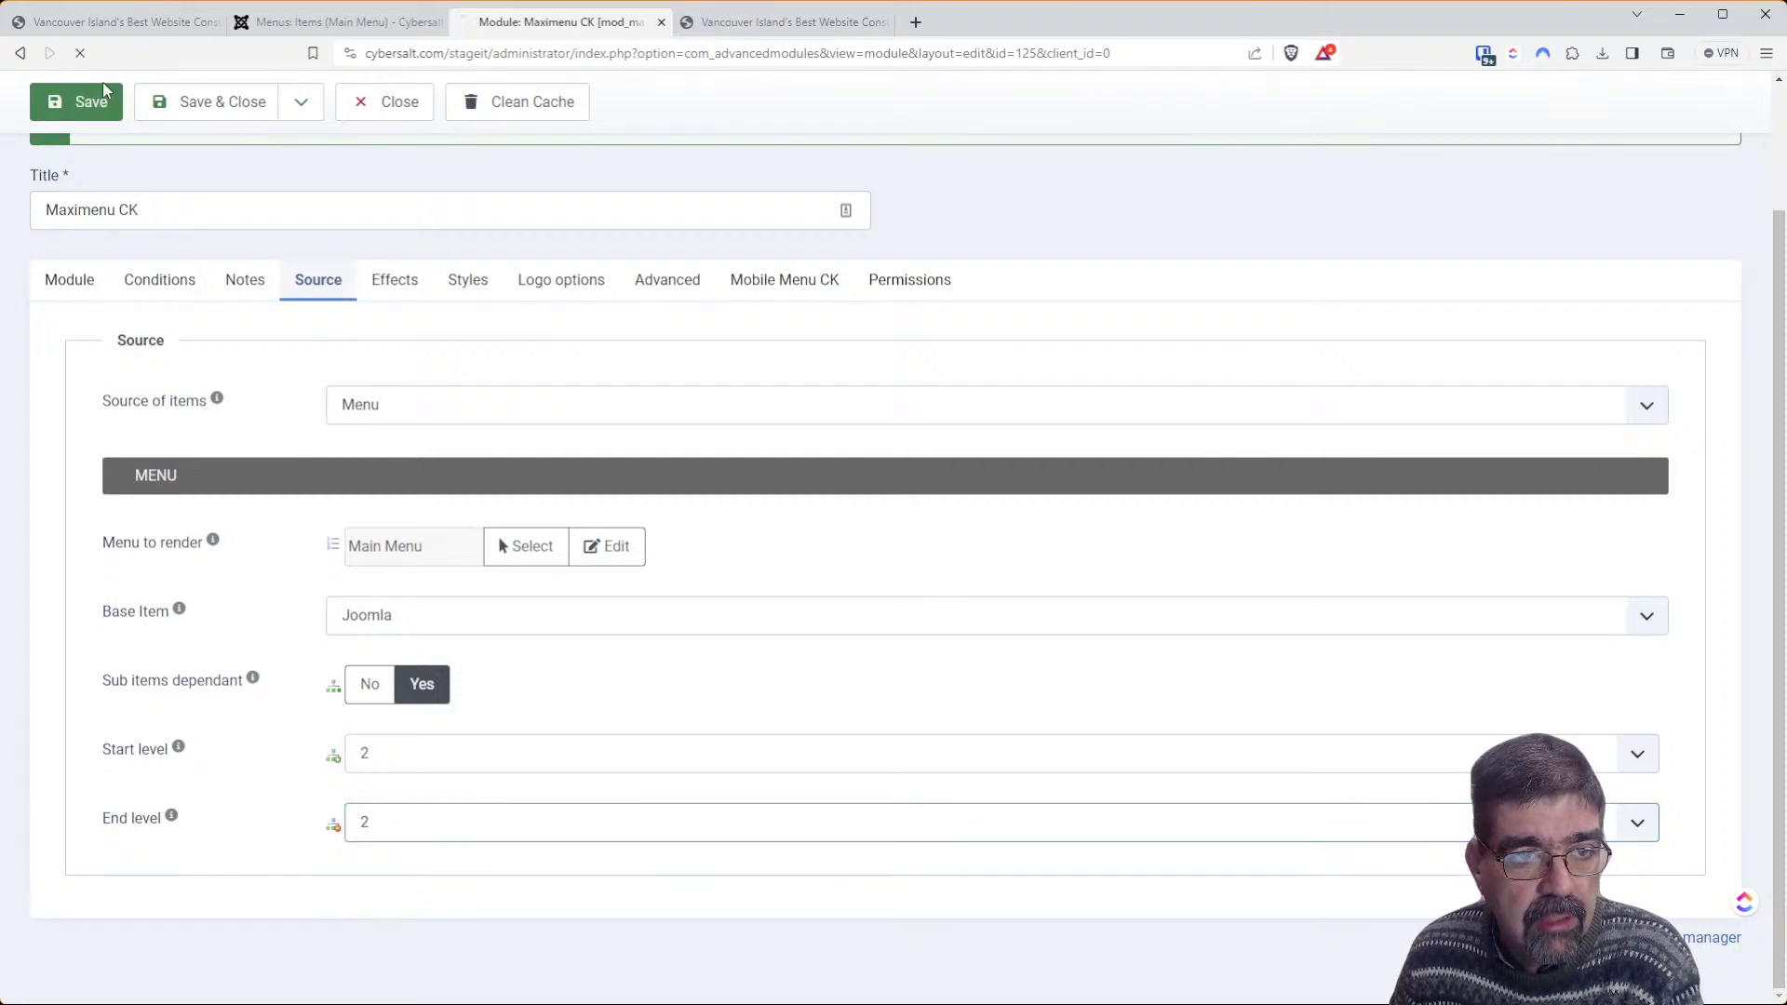
pyautogui.click(113, 22)
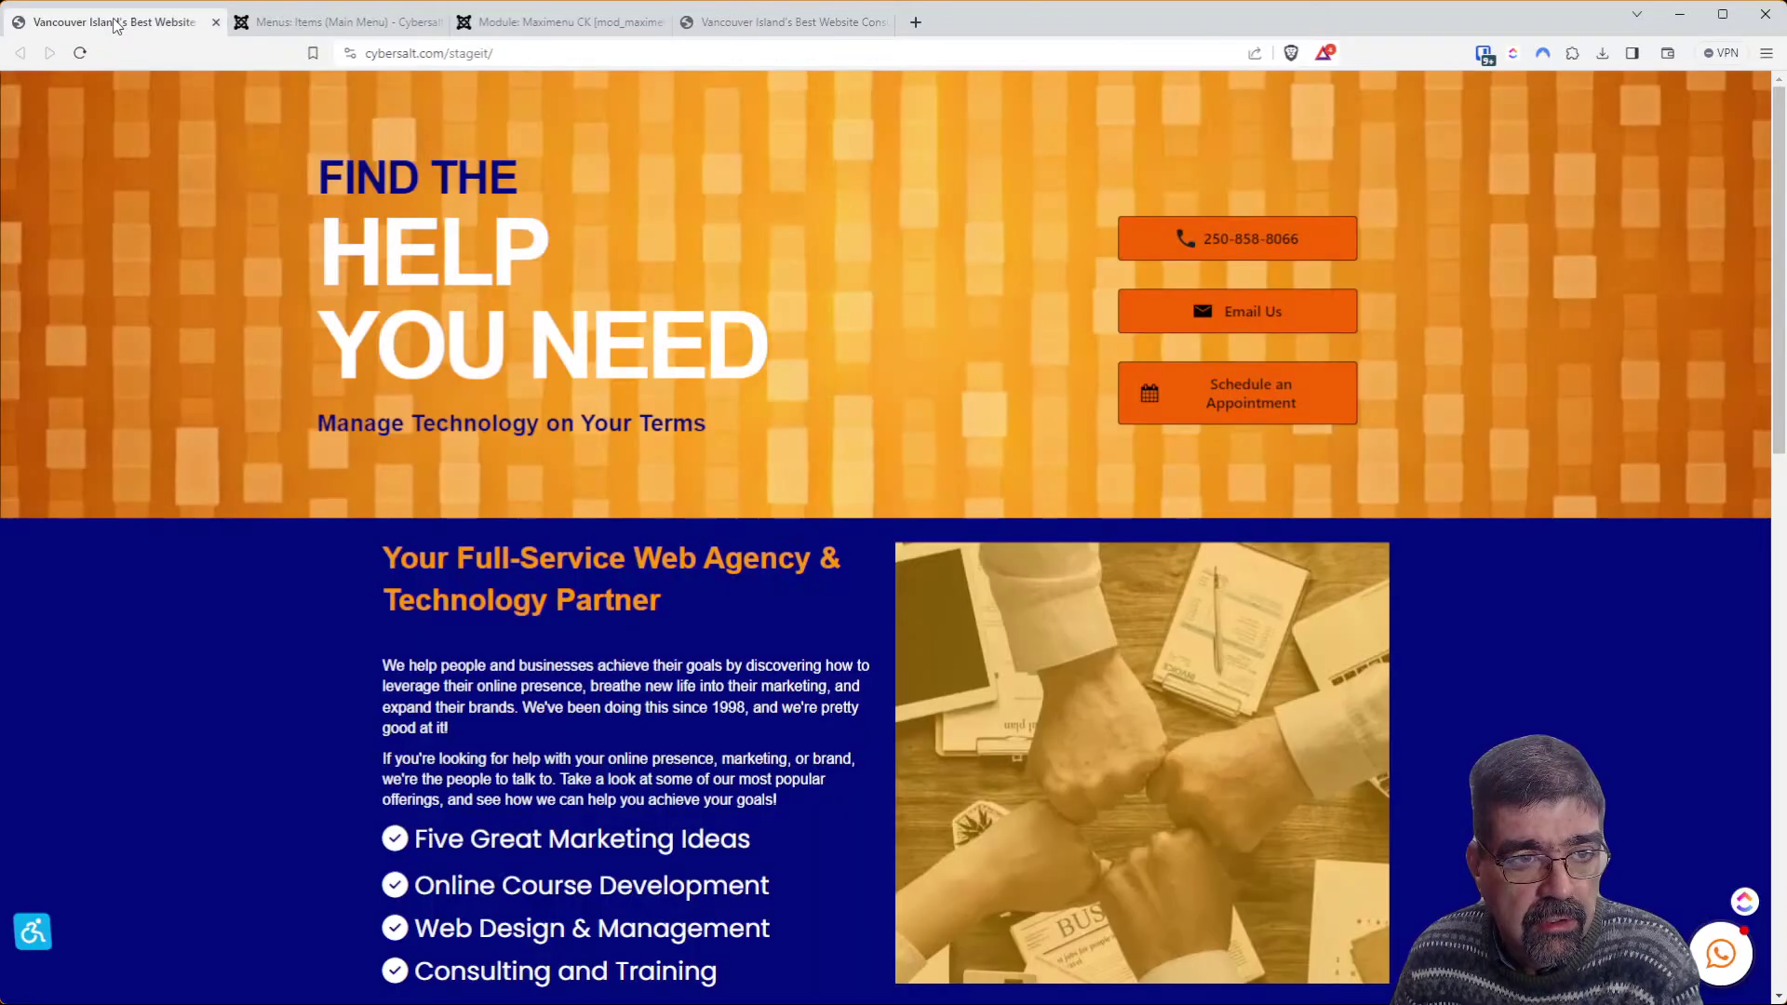
pyautogui.click(81, 53)
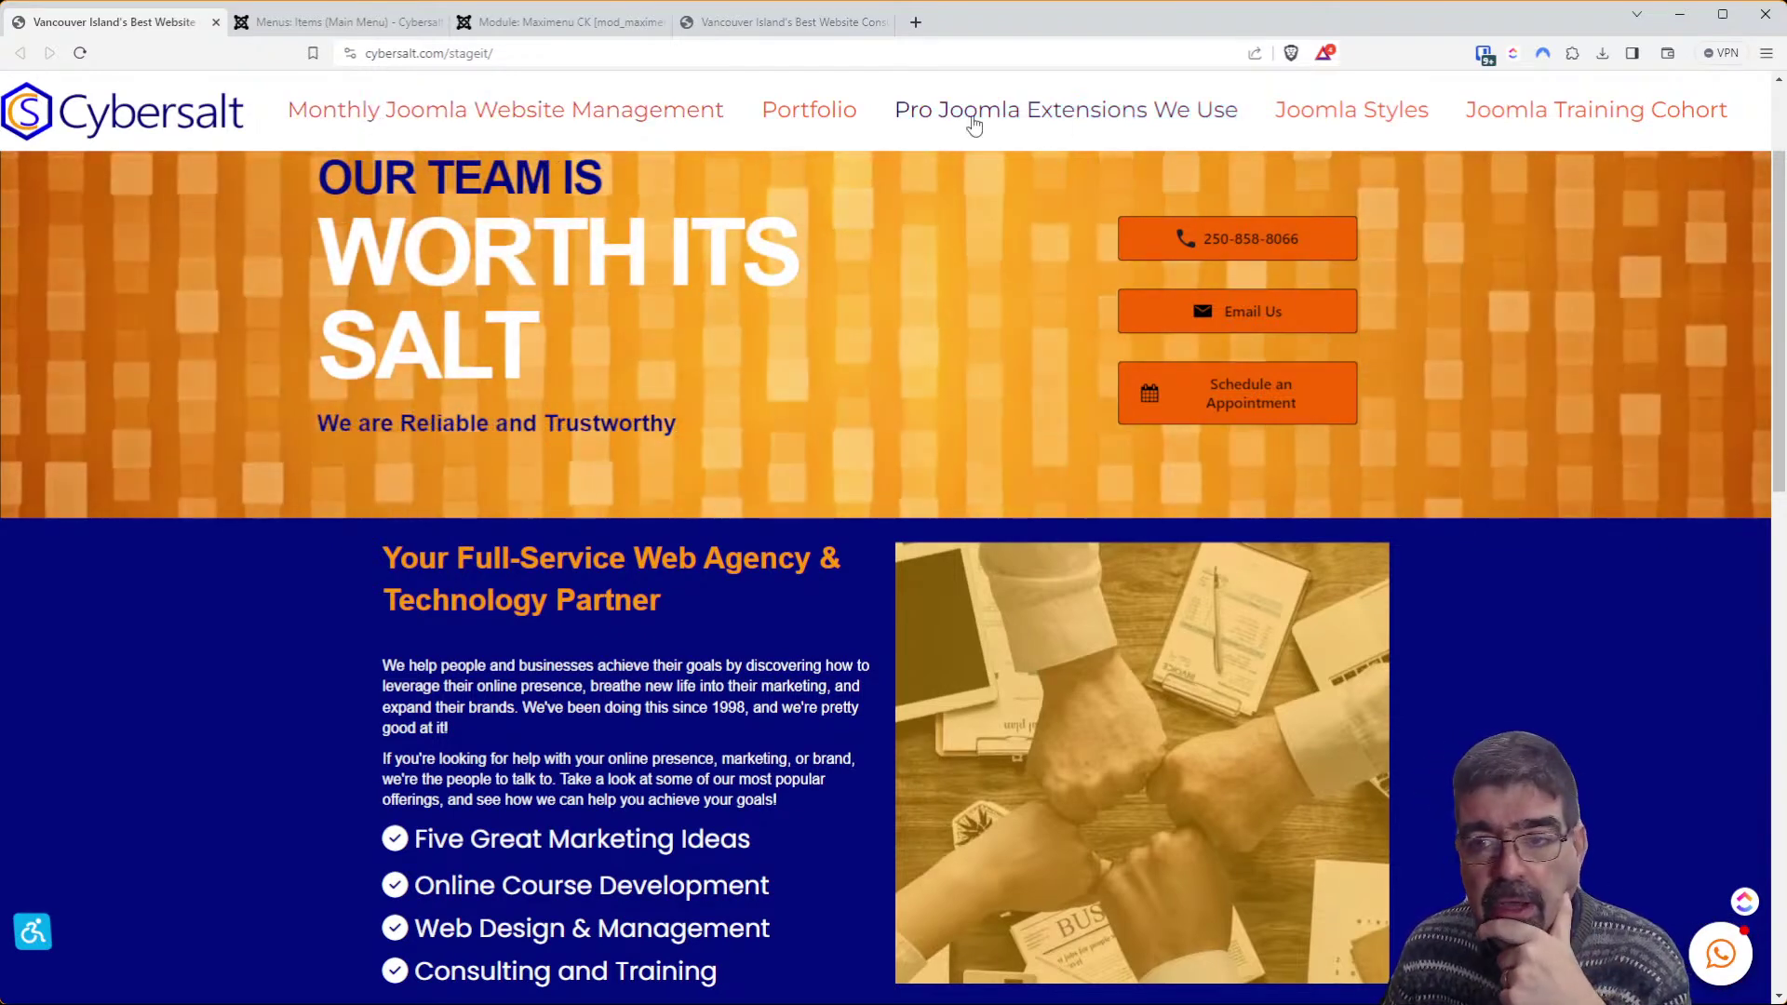
# Set the Maximenu CK module's End level back to All, save the module and reload the staging front end
pyautogui.click(494, 29)
pyautogui.click(434, 832)
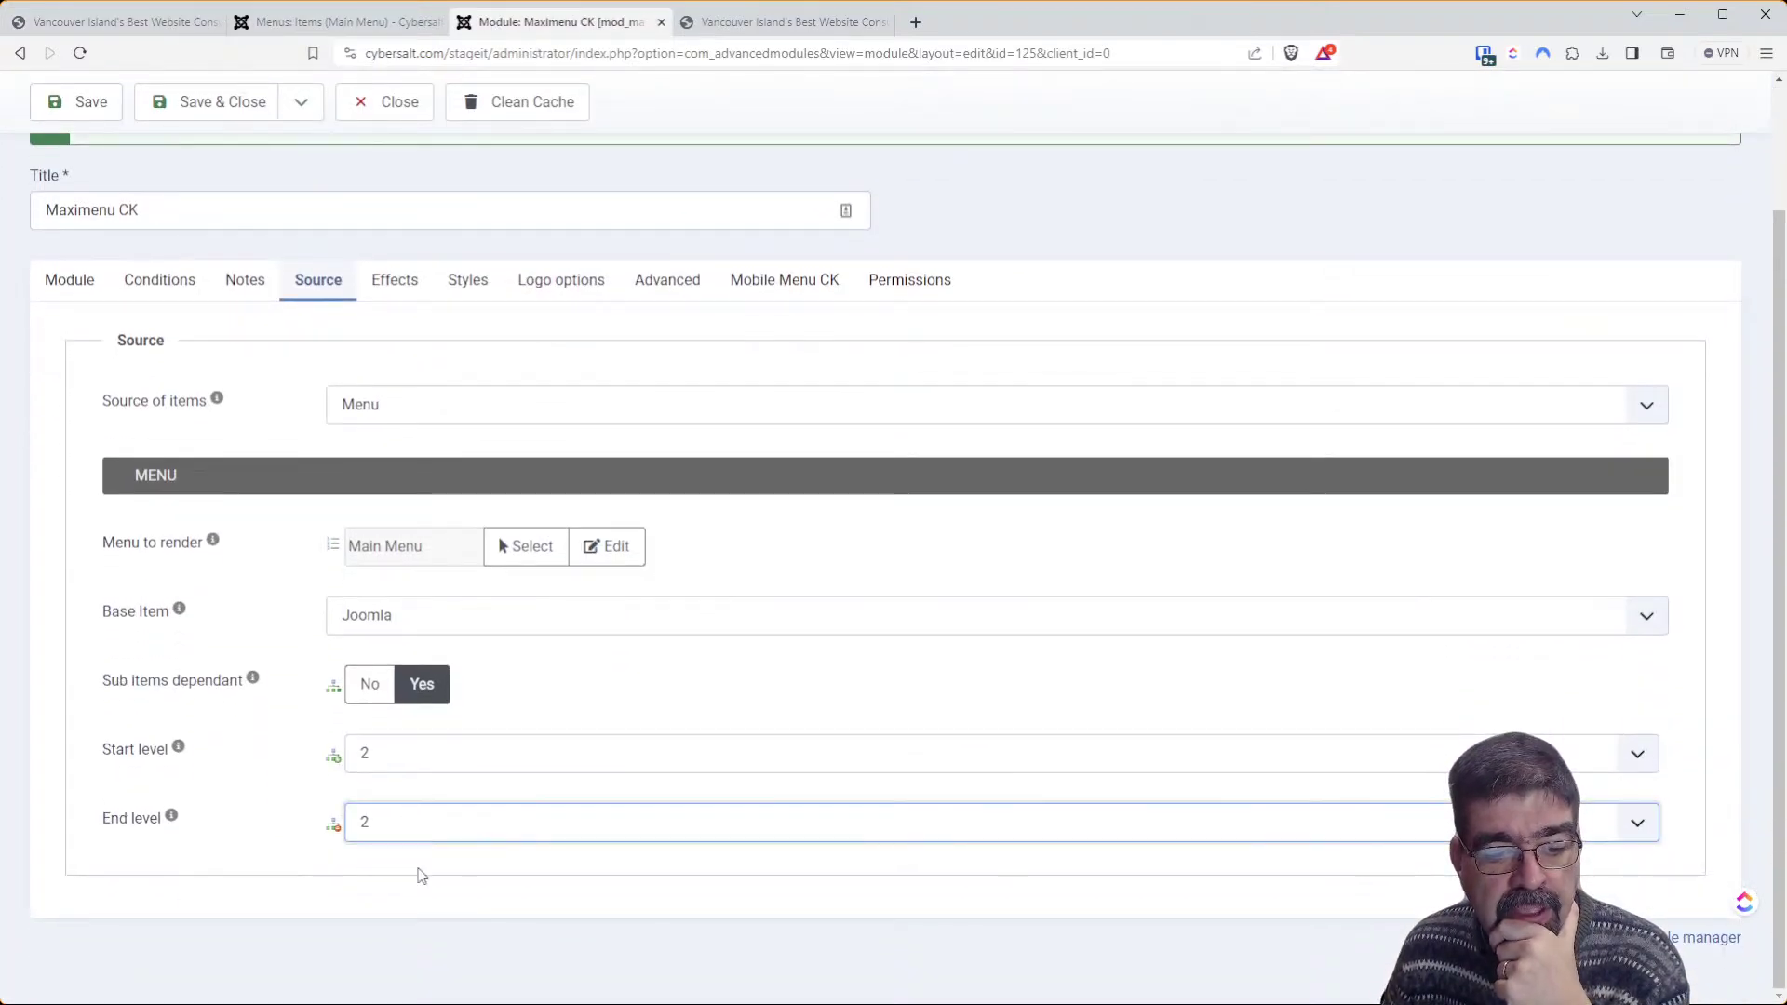
pyautogui.click(104, 22)
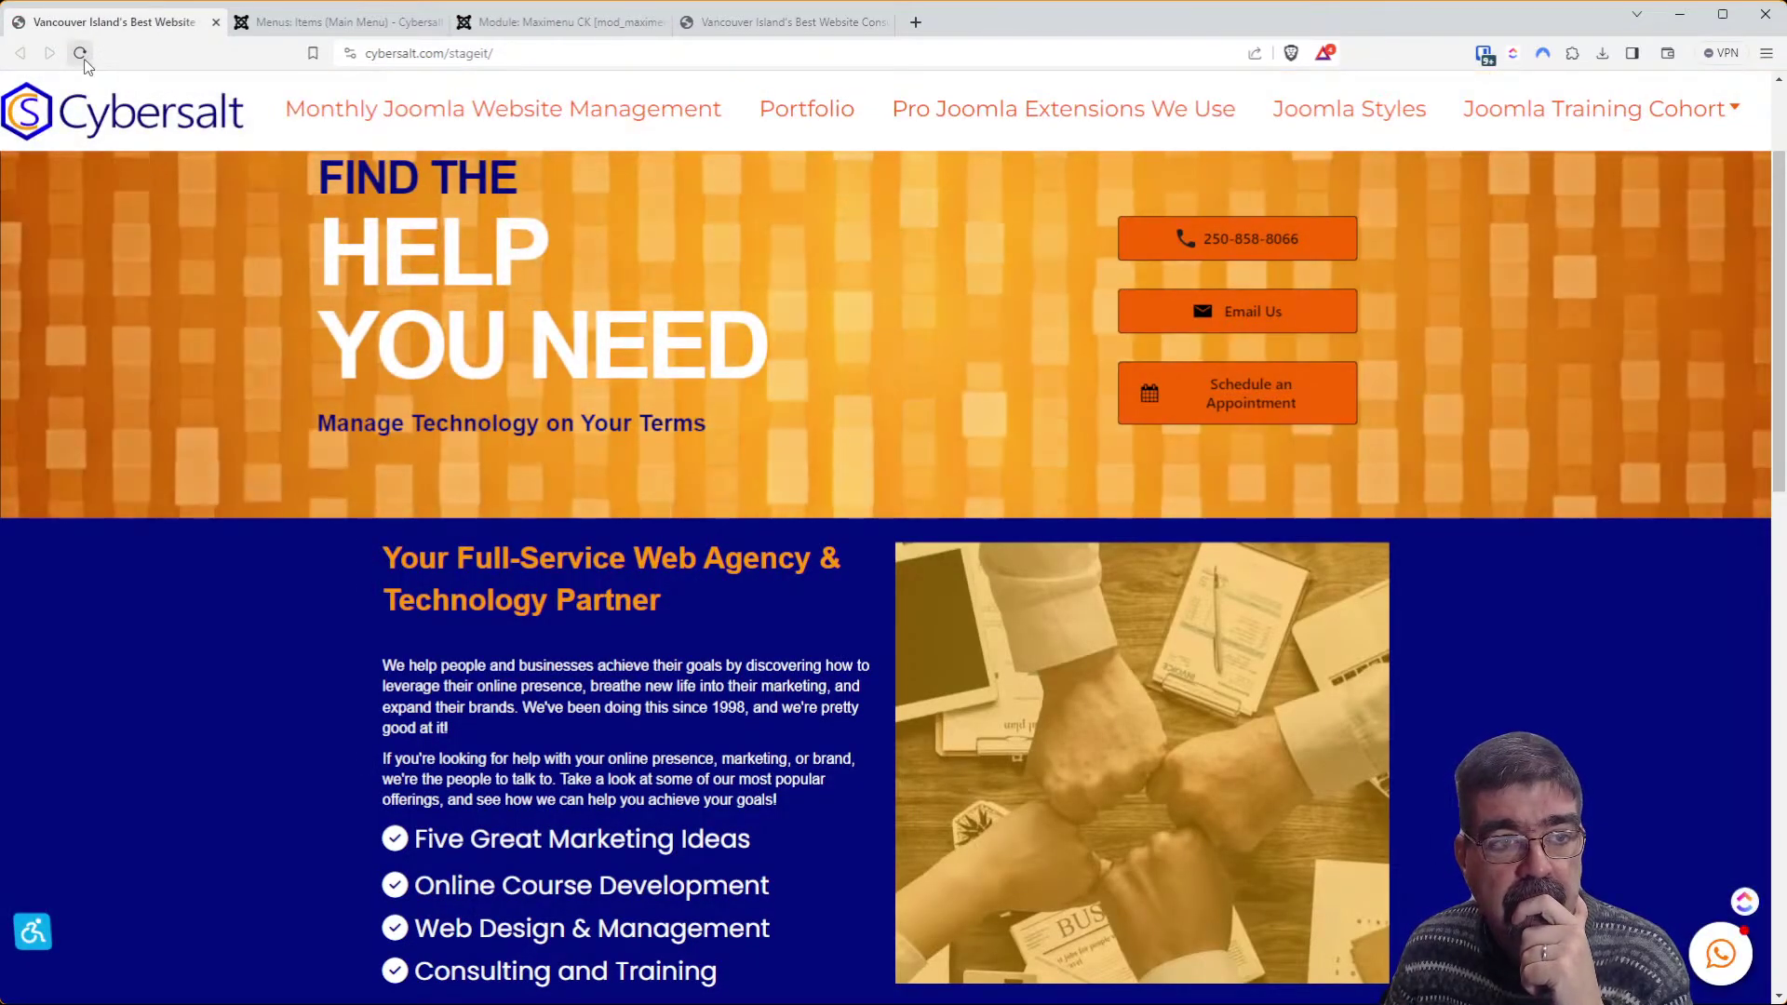
pyautogui.click(81, 56)
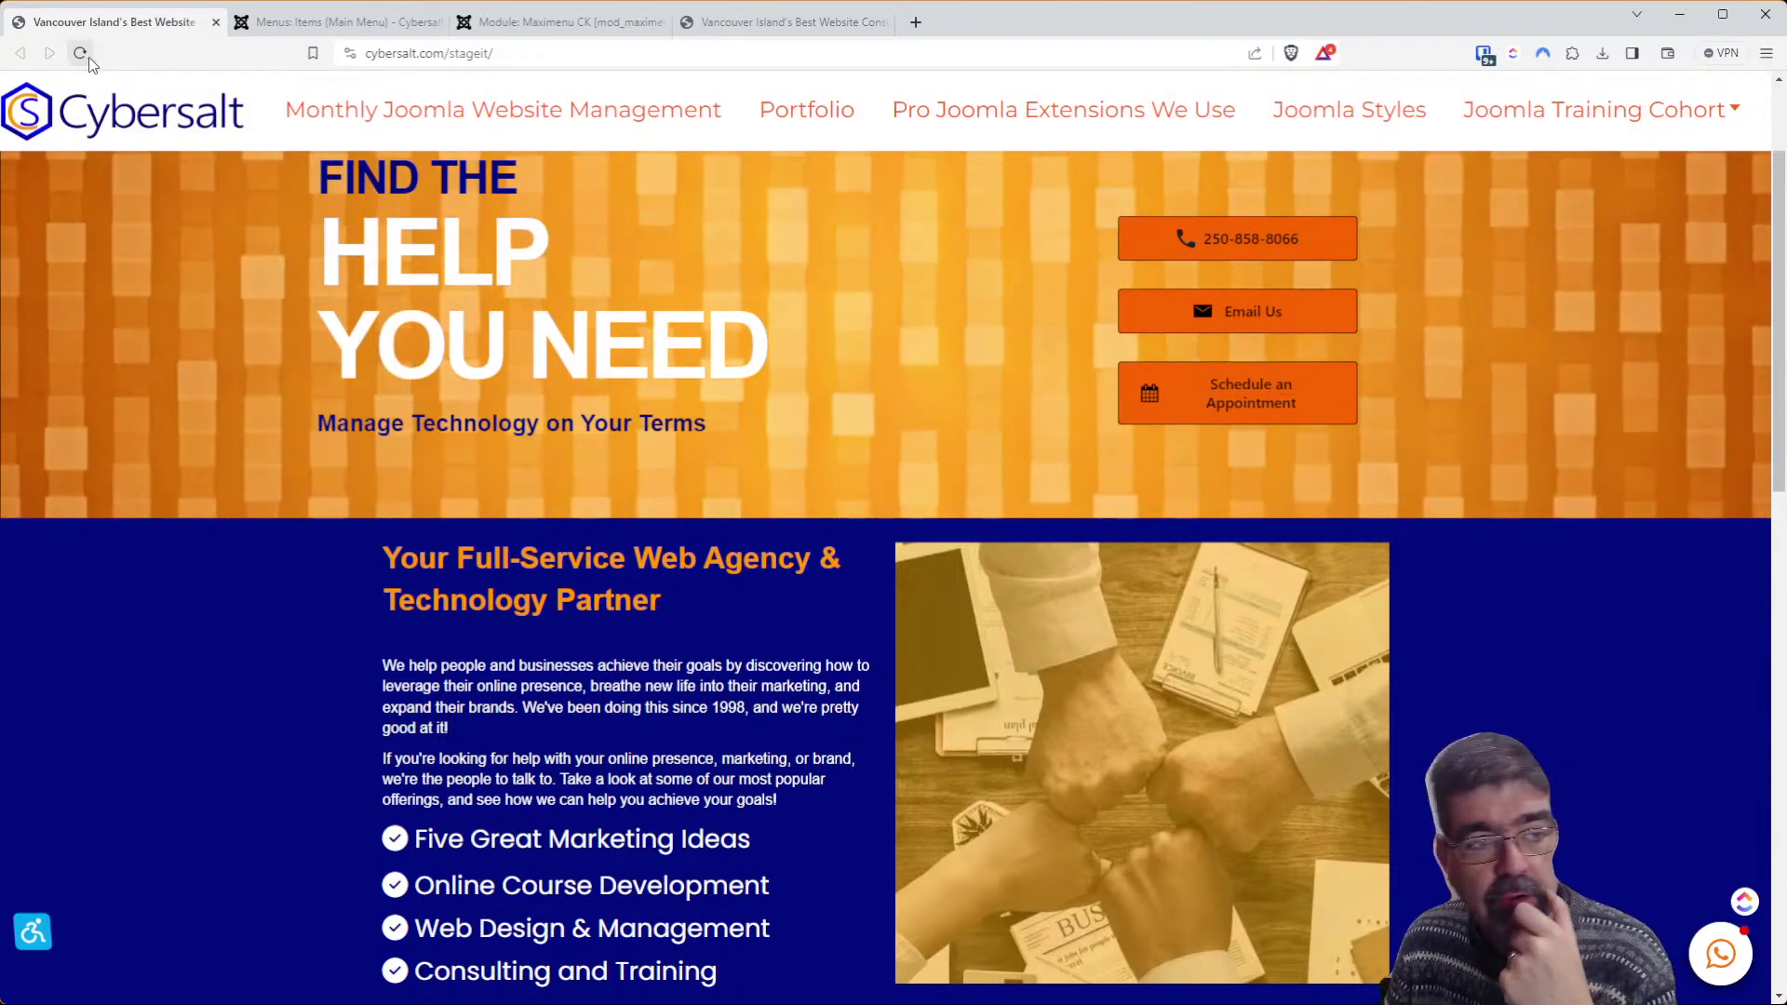
# Examine the Joomla Training Cohort submenu on the staging front end, and check it against the Main Menu items and Maximenu CK source settings
pyautogui.moveTo(1508, 130)
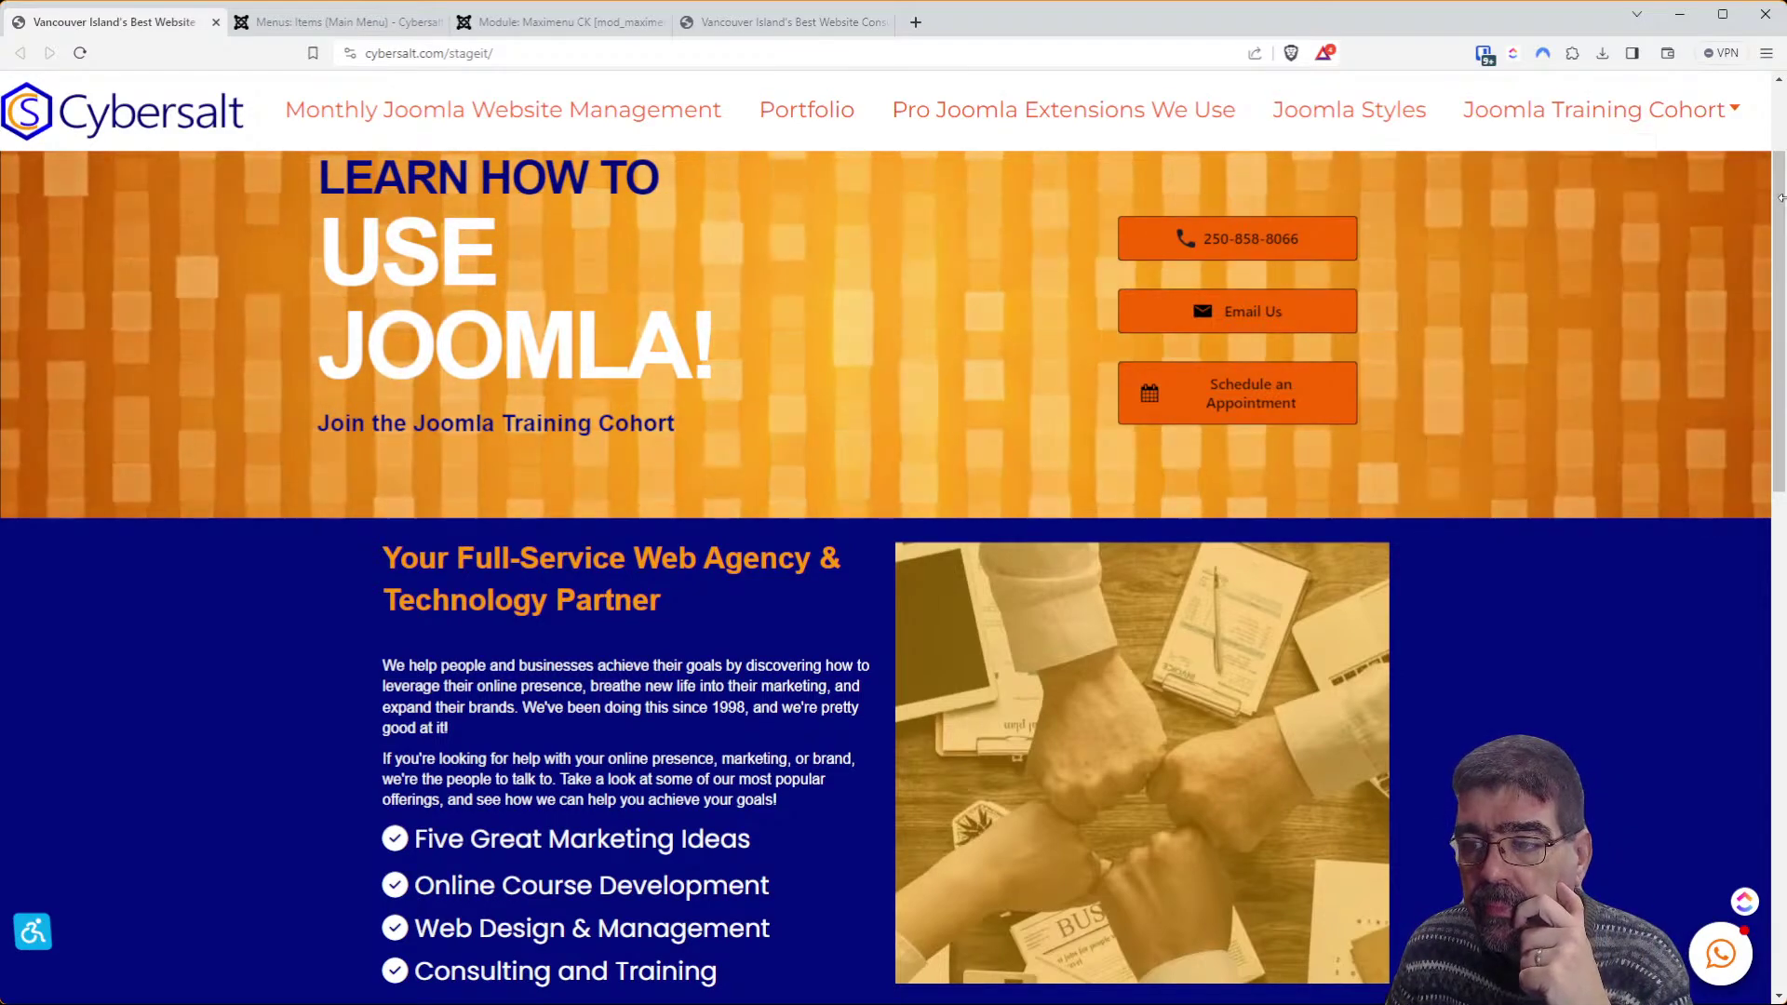
pyautogui.moveTo(1781, 197); pyautogui.dragTo(1781, 257)
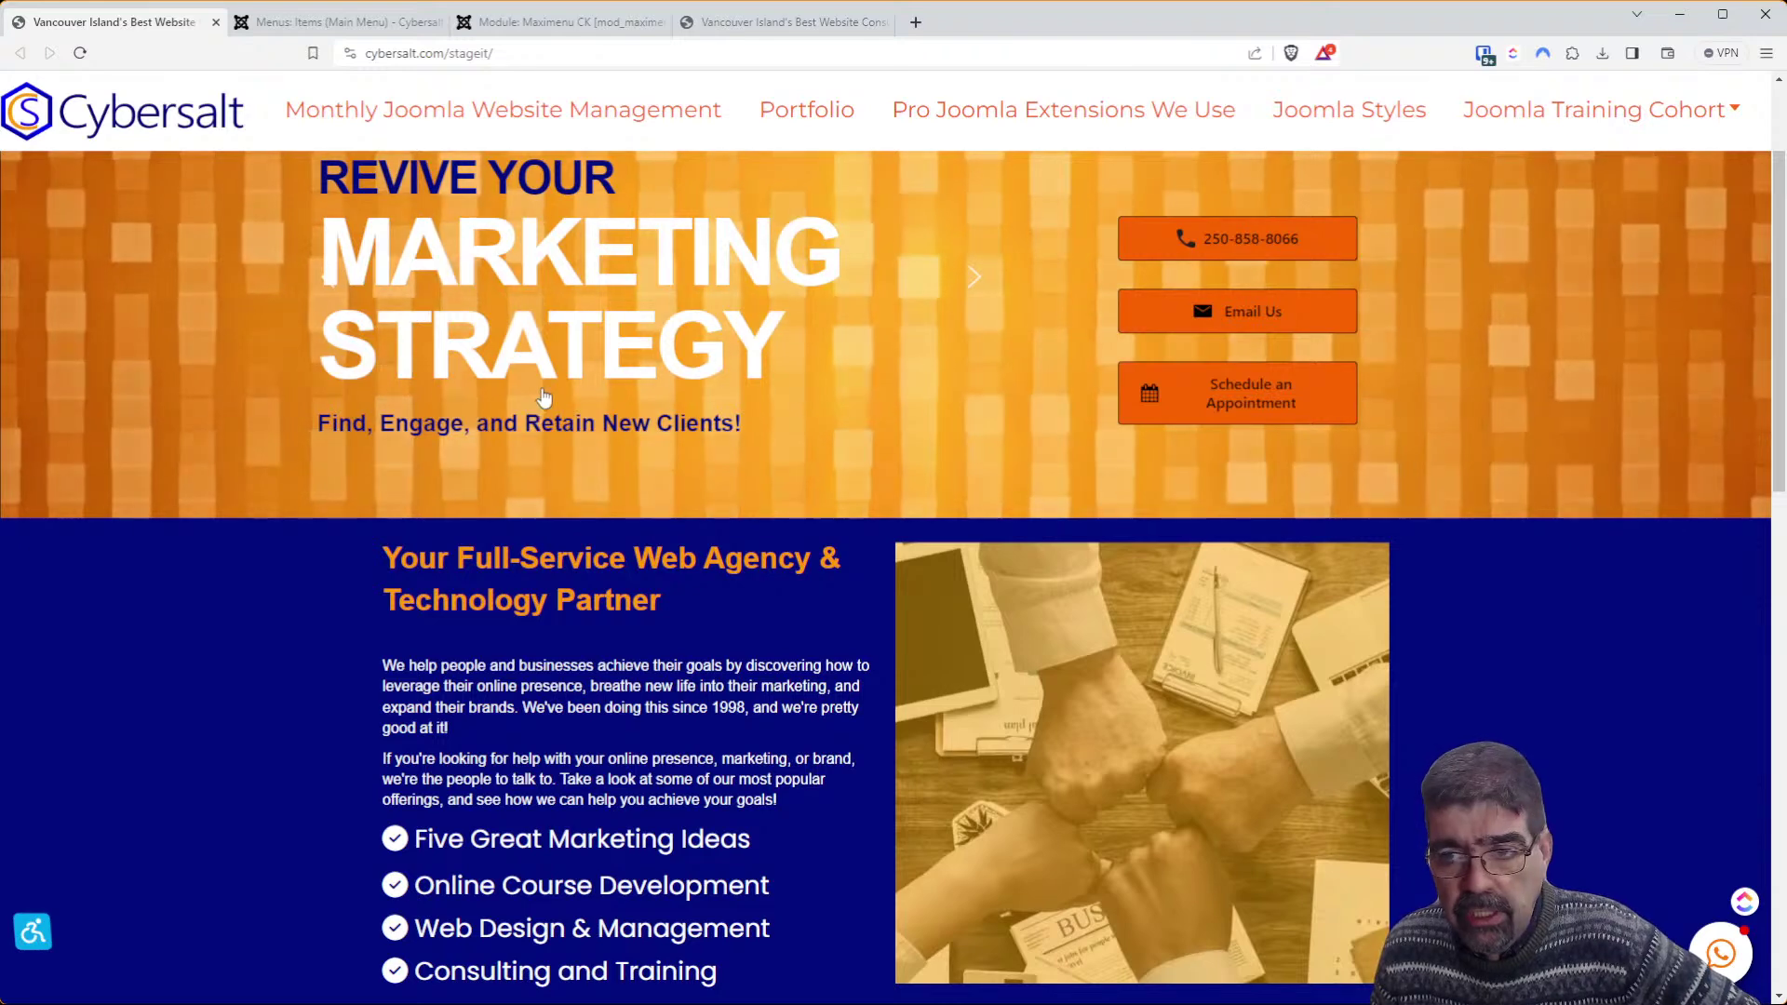
pyautogui.moveTo(1594, 109)
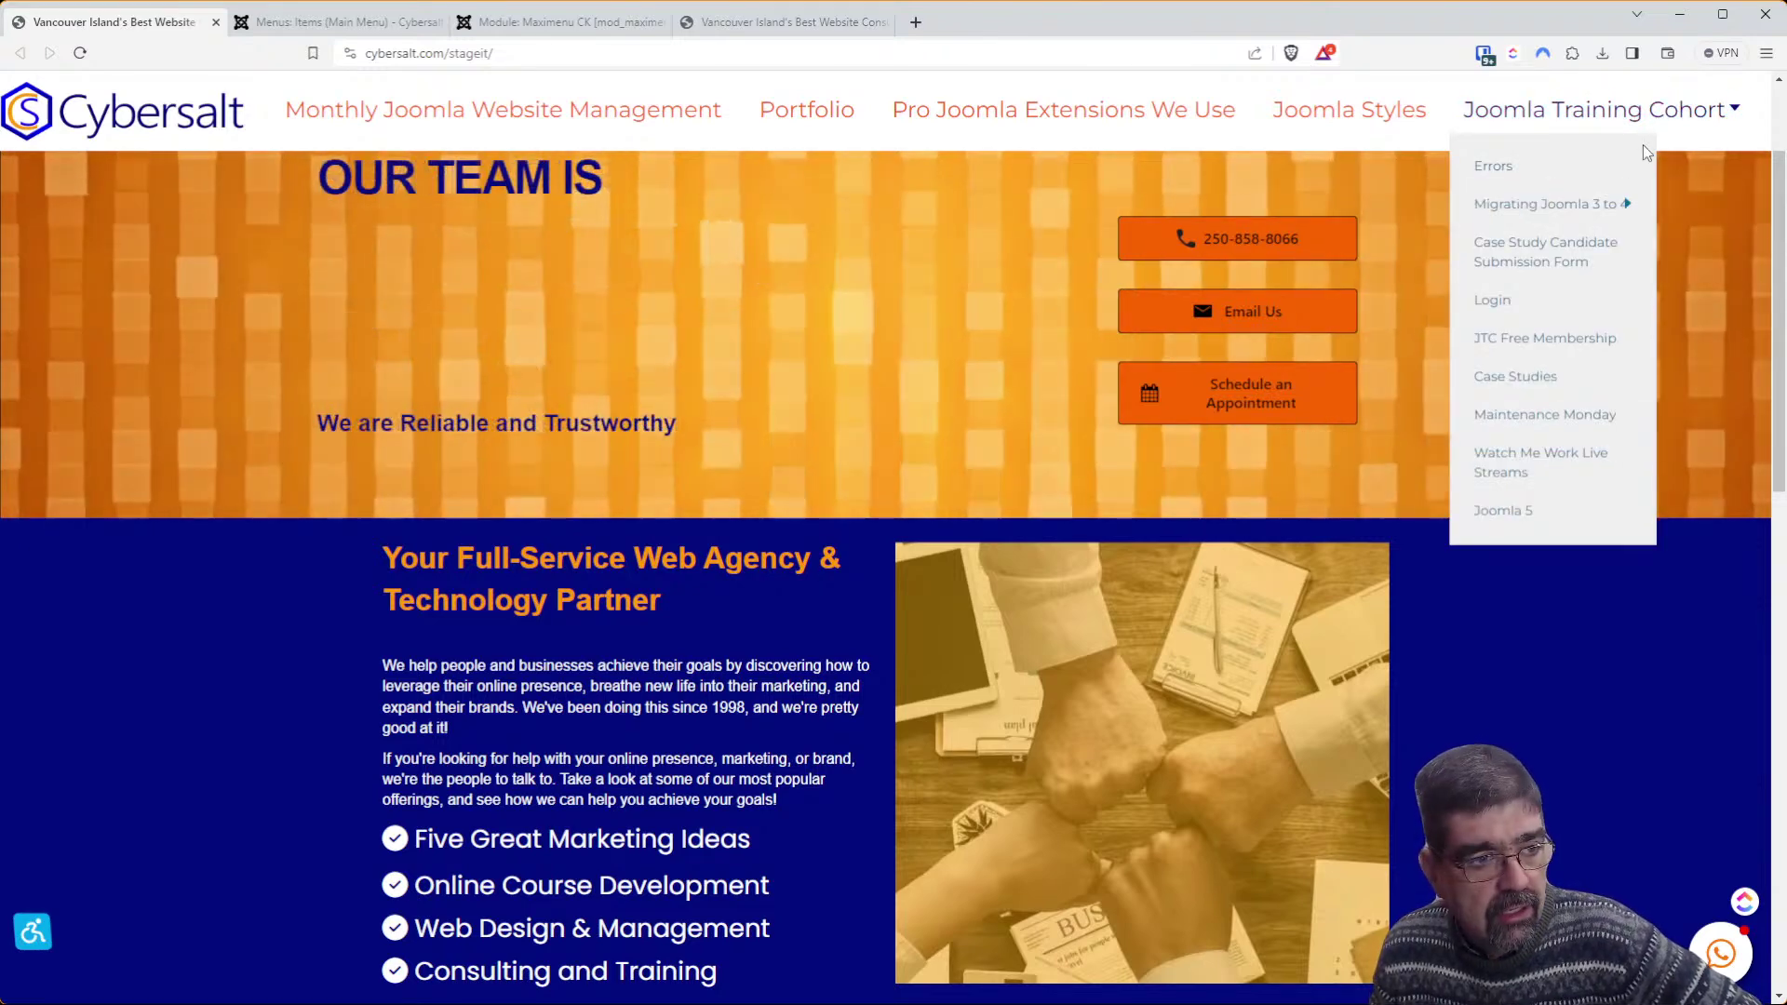
pyautogui.moveTo(1606, 214)
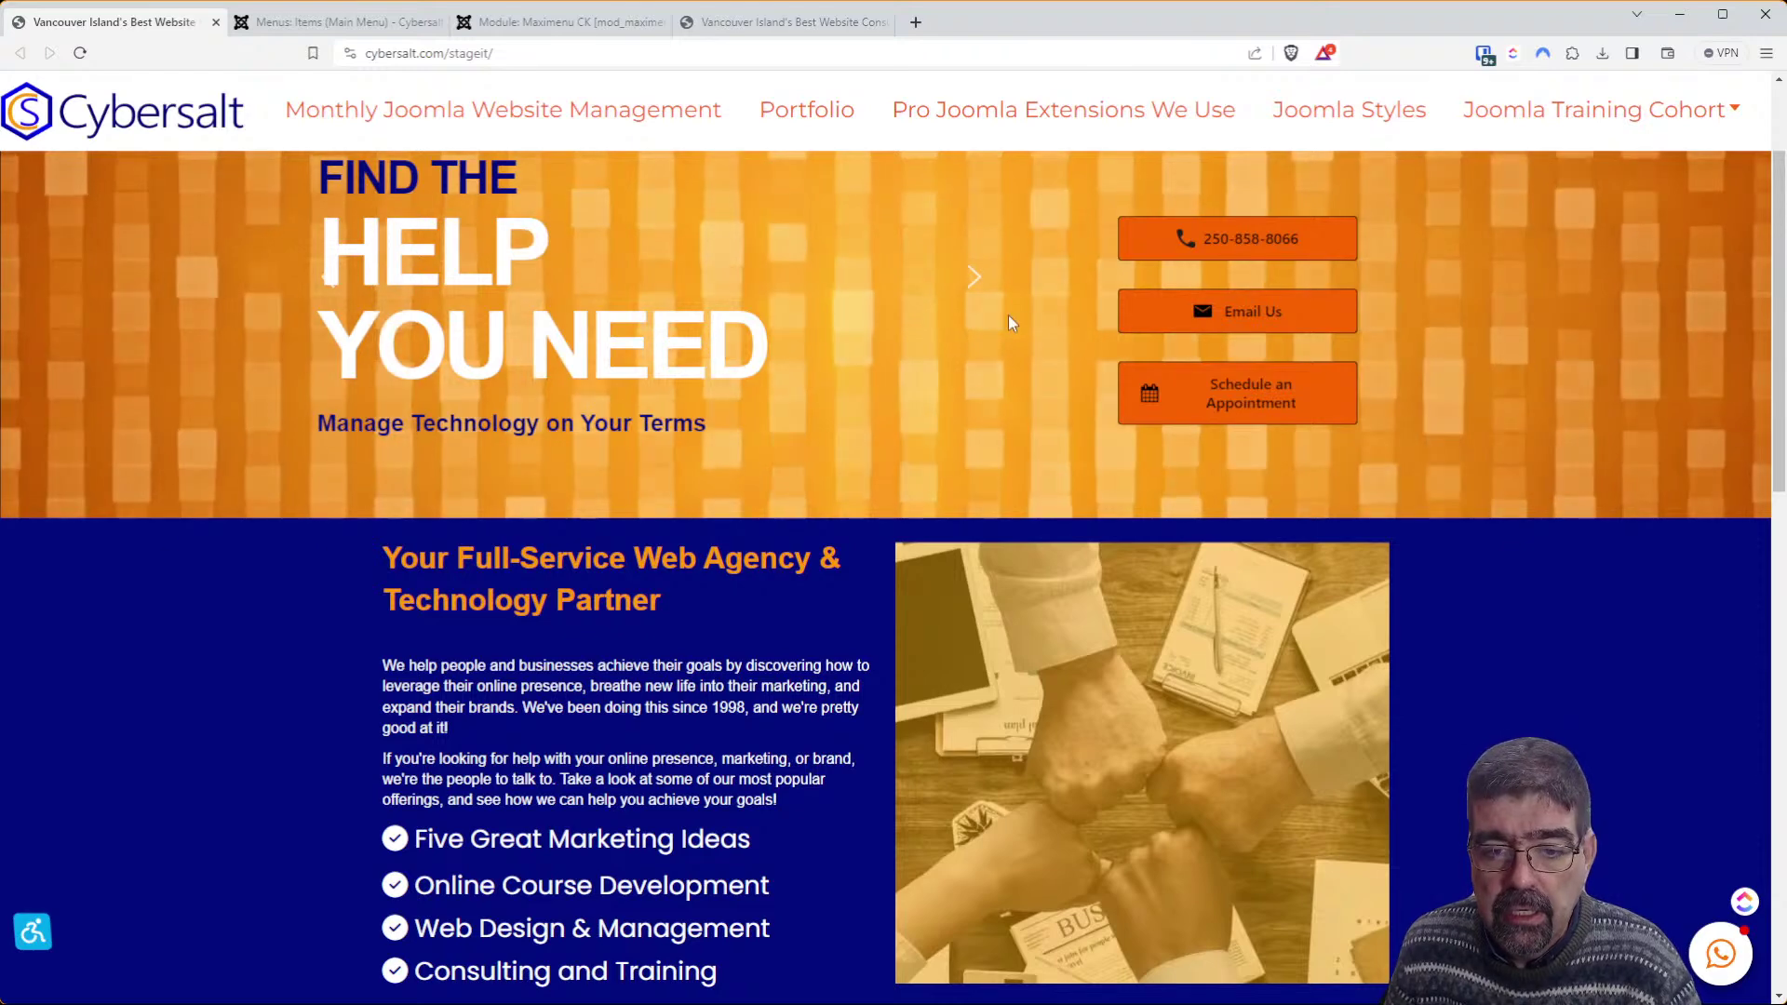
pyautogui.moveTo(1541, 117)
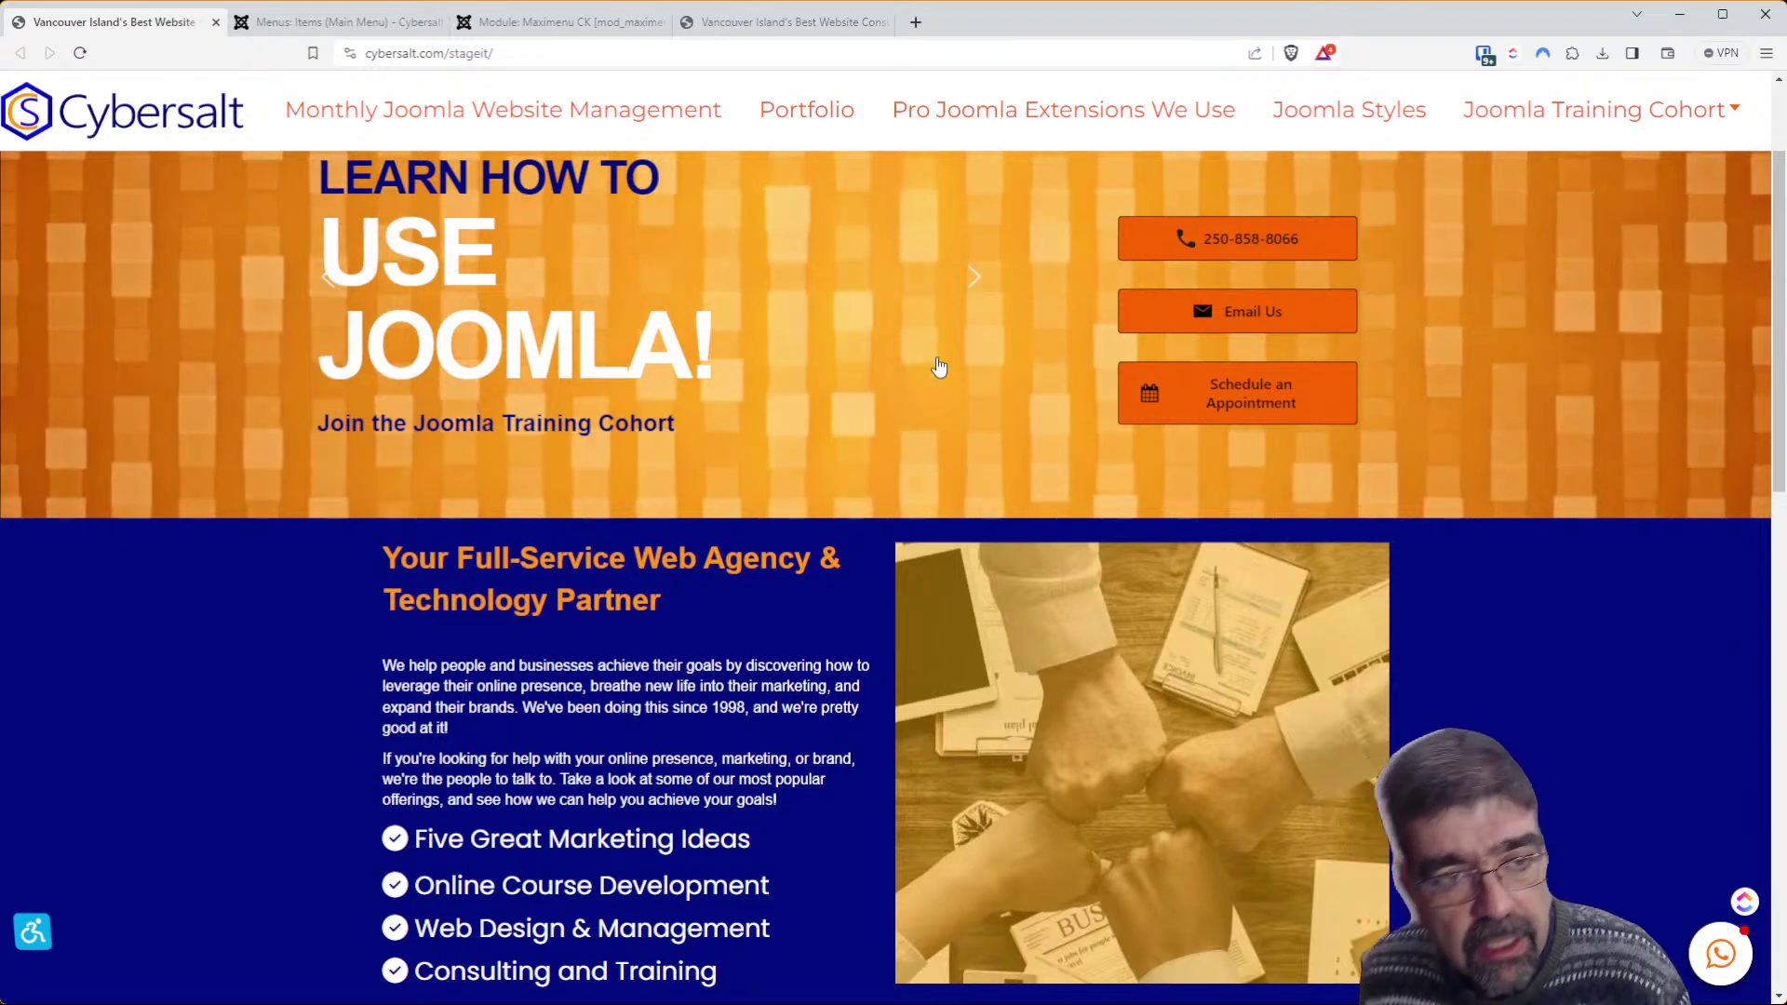
pyautogui.click(389, 23)
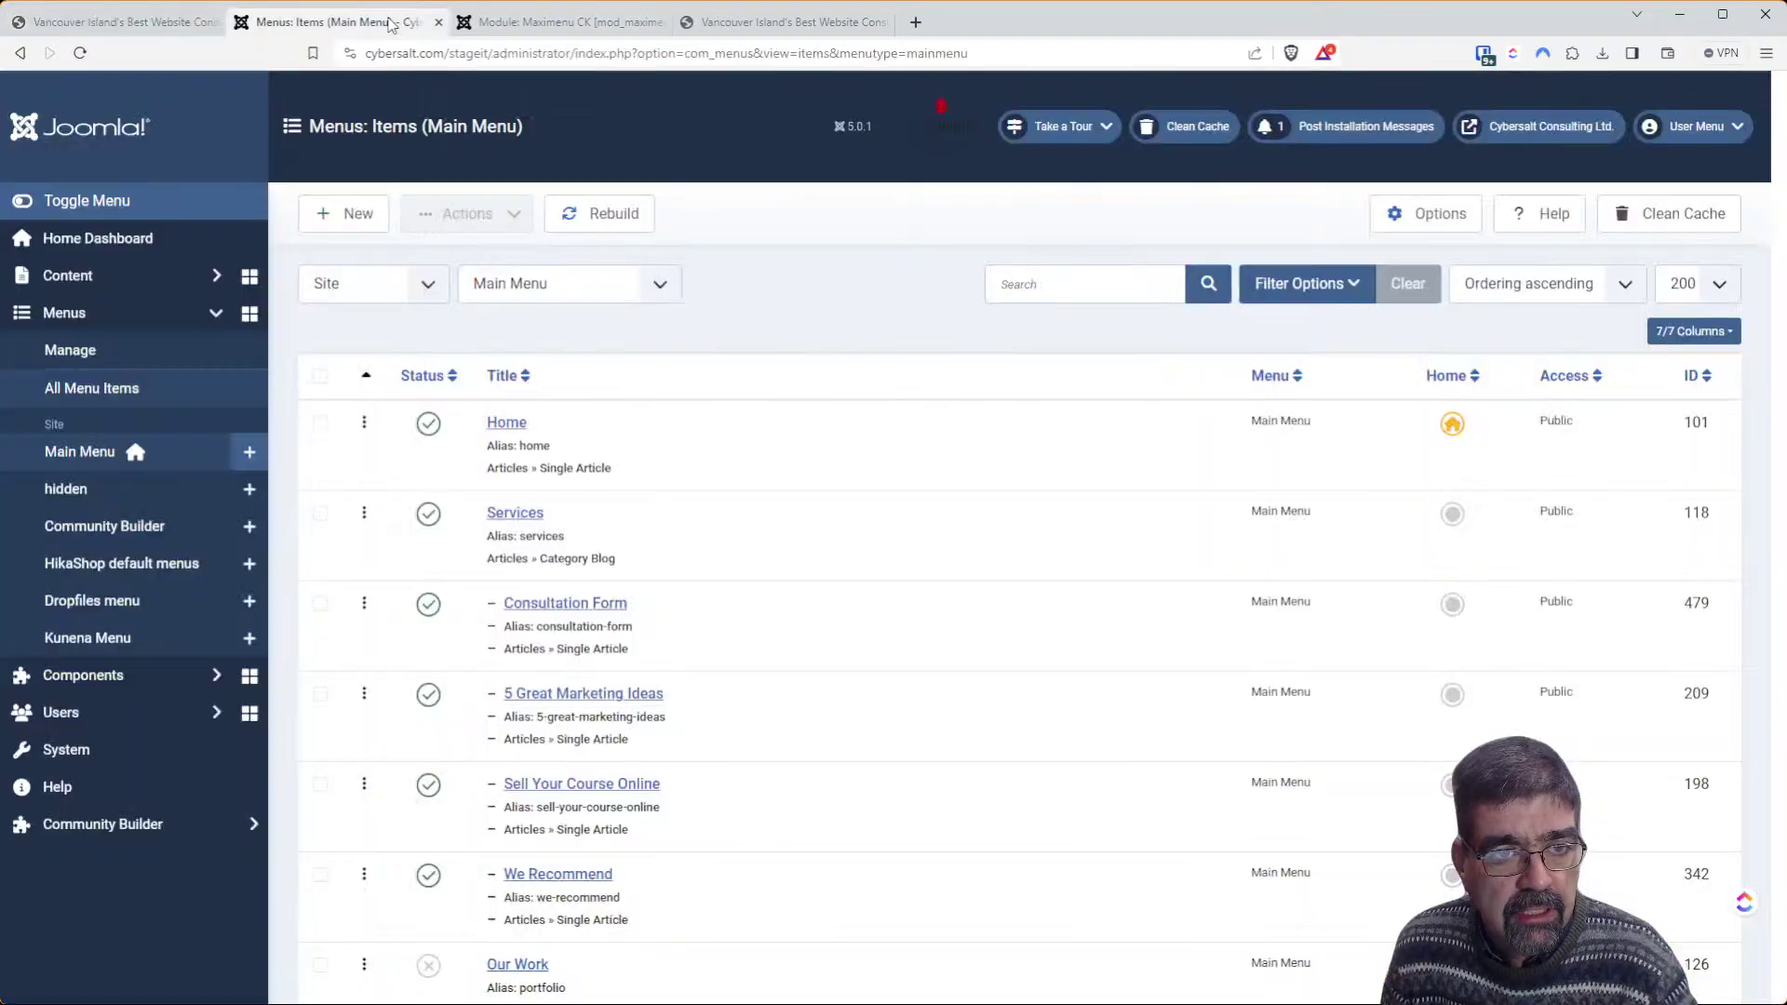
pyautogui.click(495, 22)
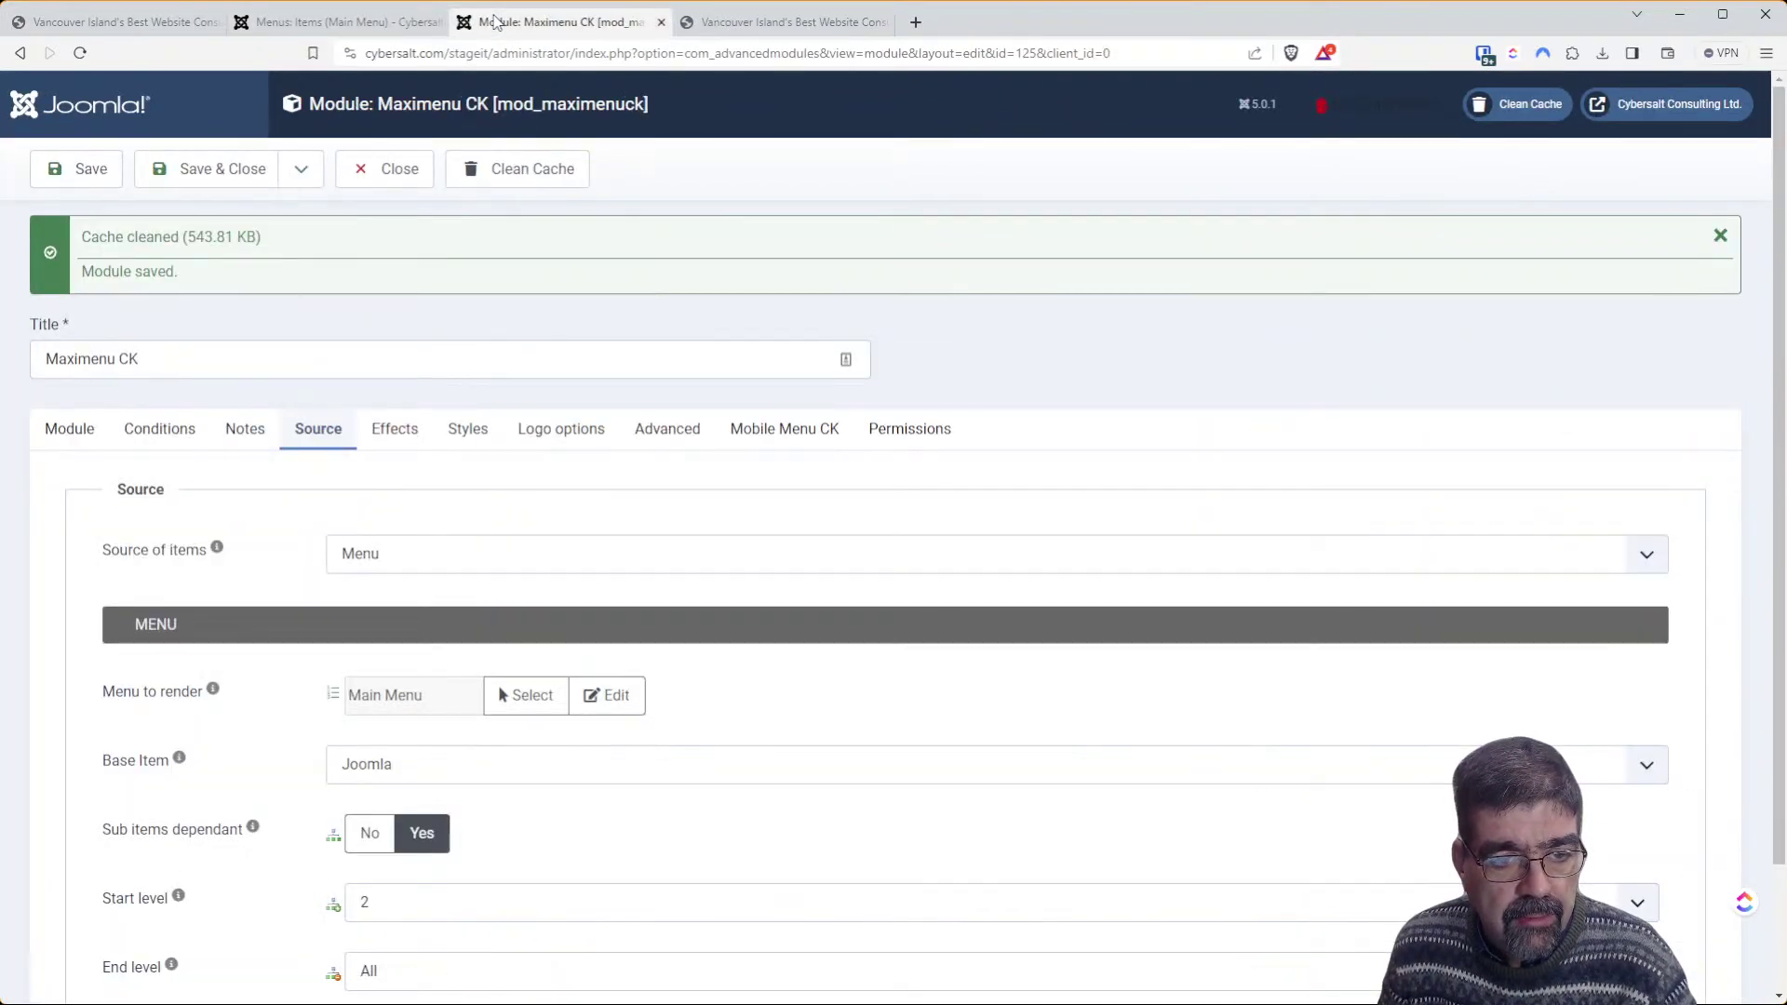
pyautogui.scroll(-1, 734, 271)
pyautogui.scroll(1, 679, 223)
pyautogui.click(159, 26)
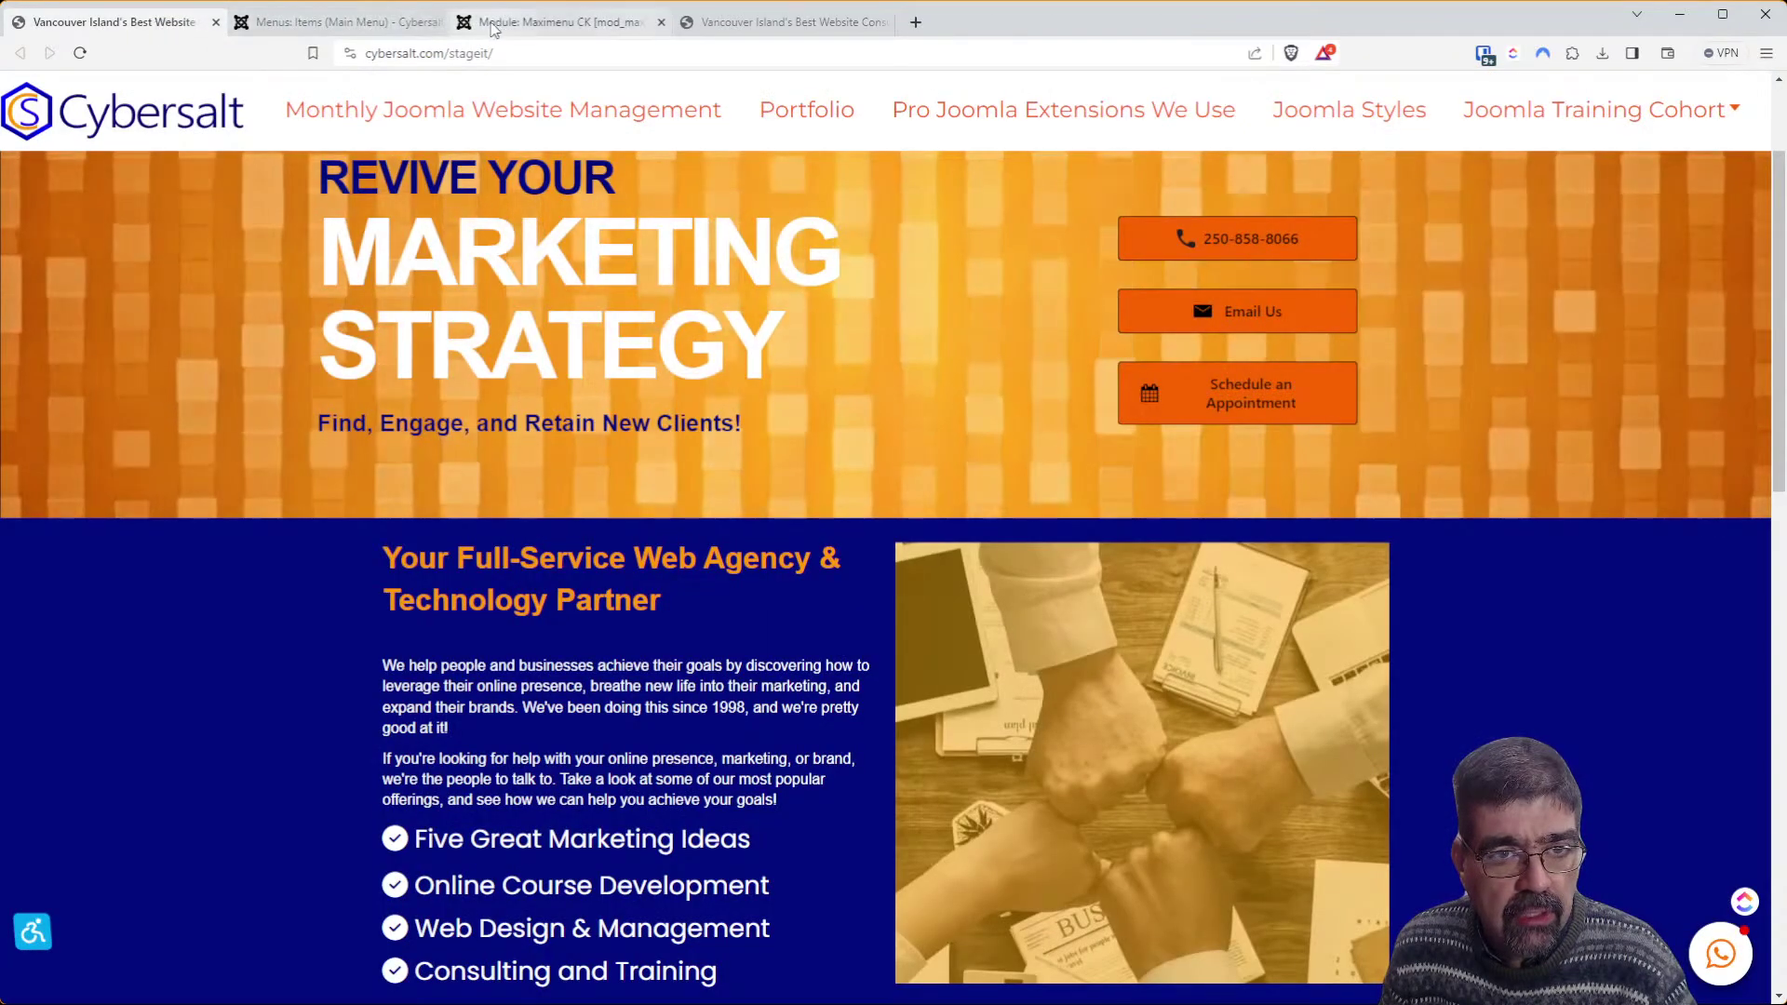
pyautogui.click(540, 22)
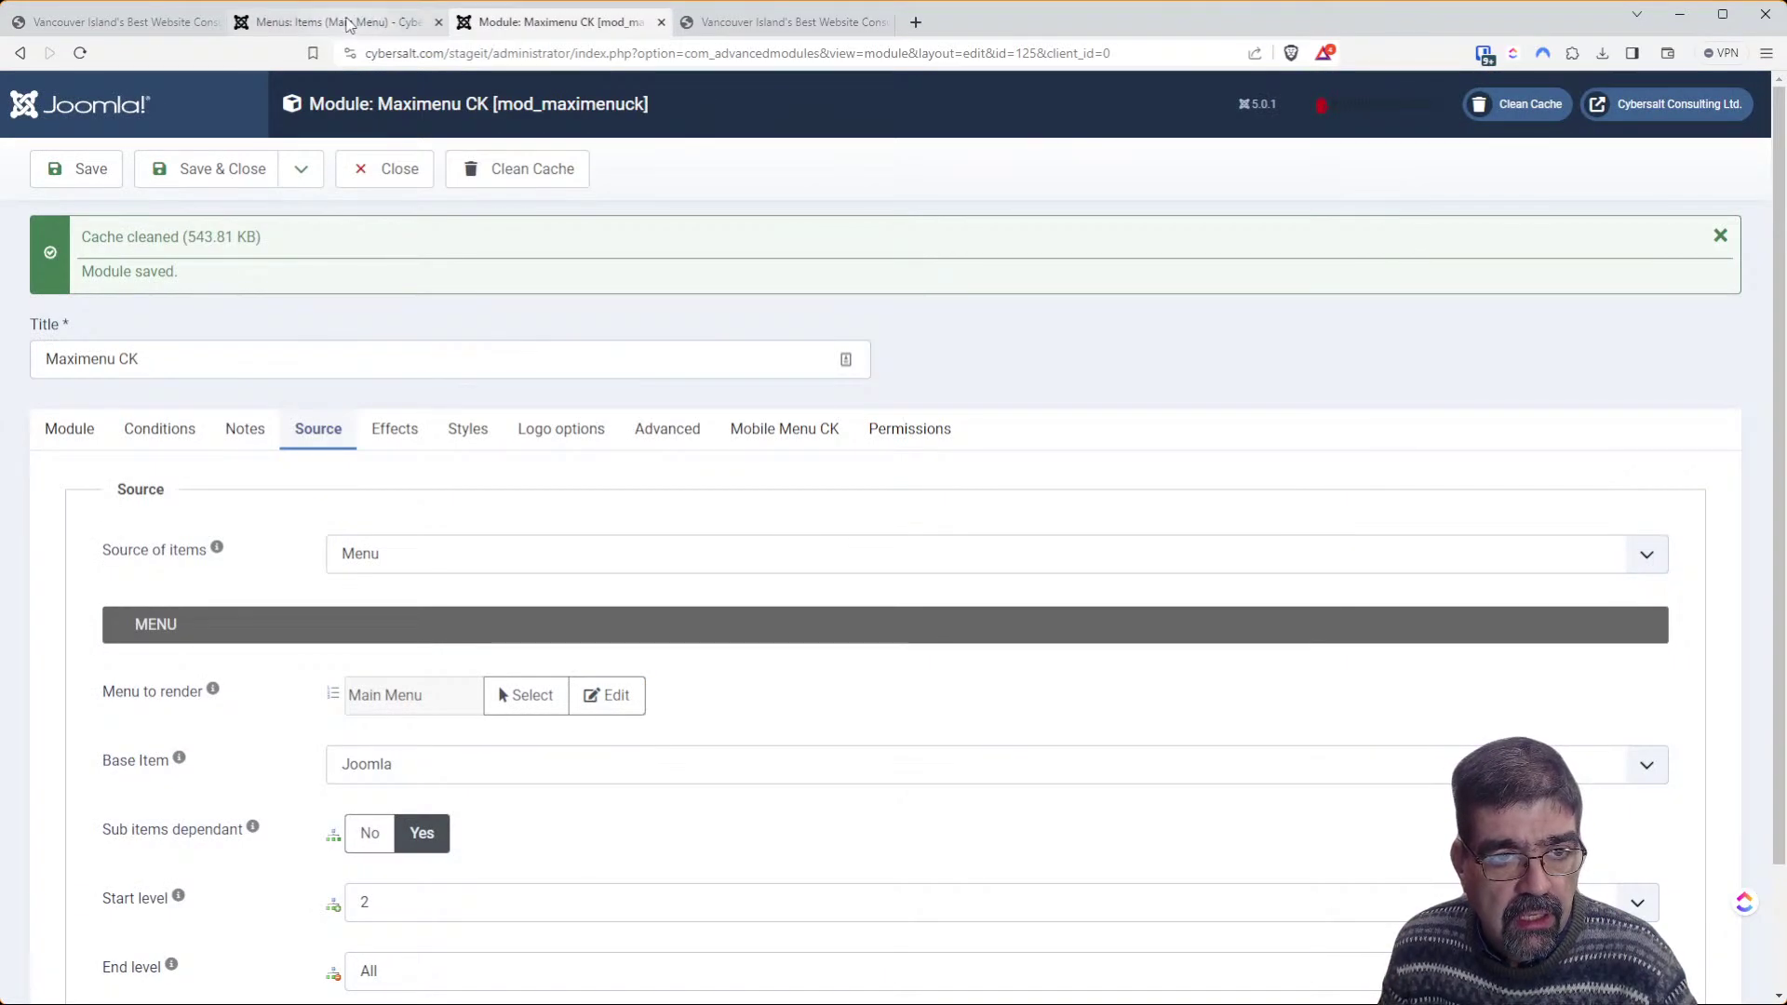
# Set the Maximenu CK module's Start level to 1 and Base Item to Home, save the module and reload the staging front end
pyautogui.scroll(-2, 710, 395)
pyautogui.click(390, 769)
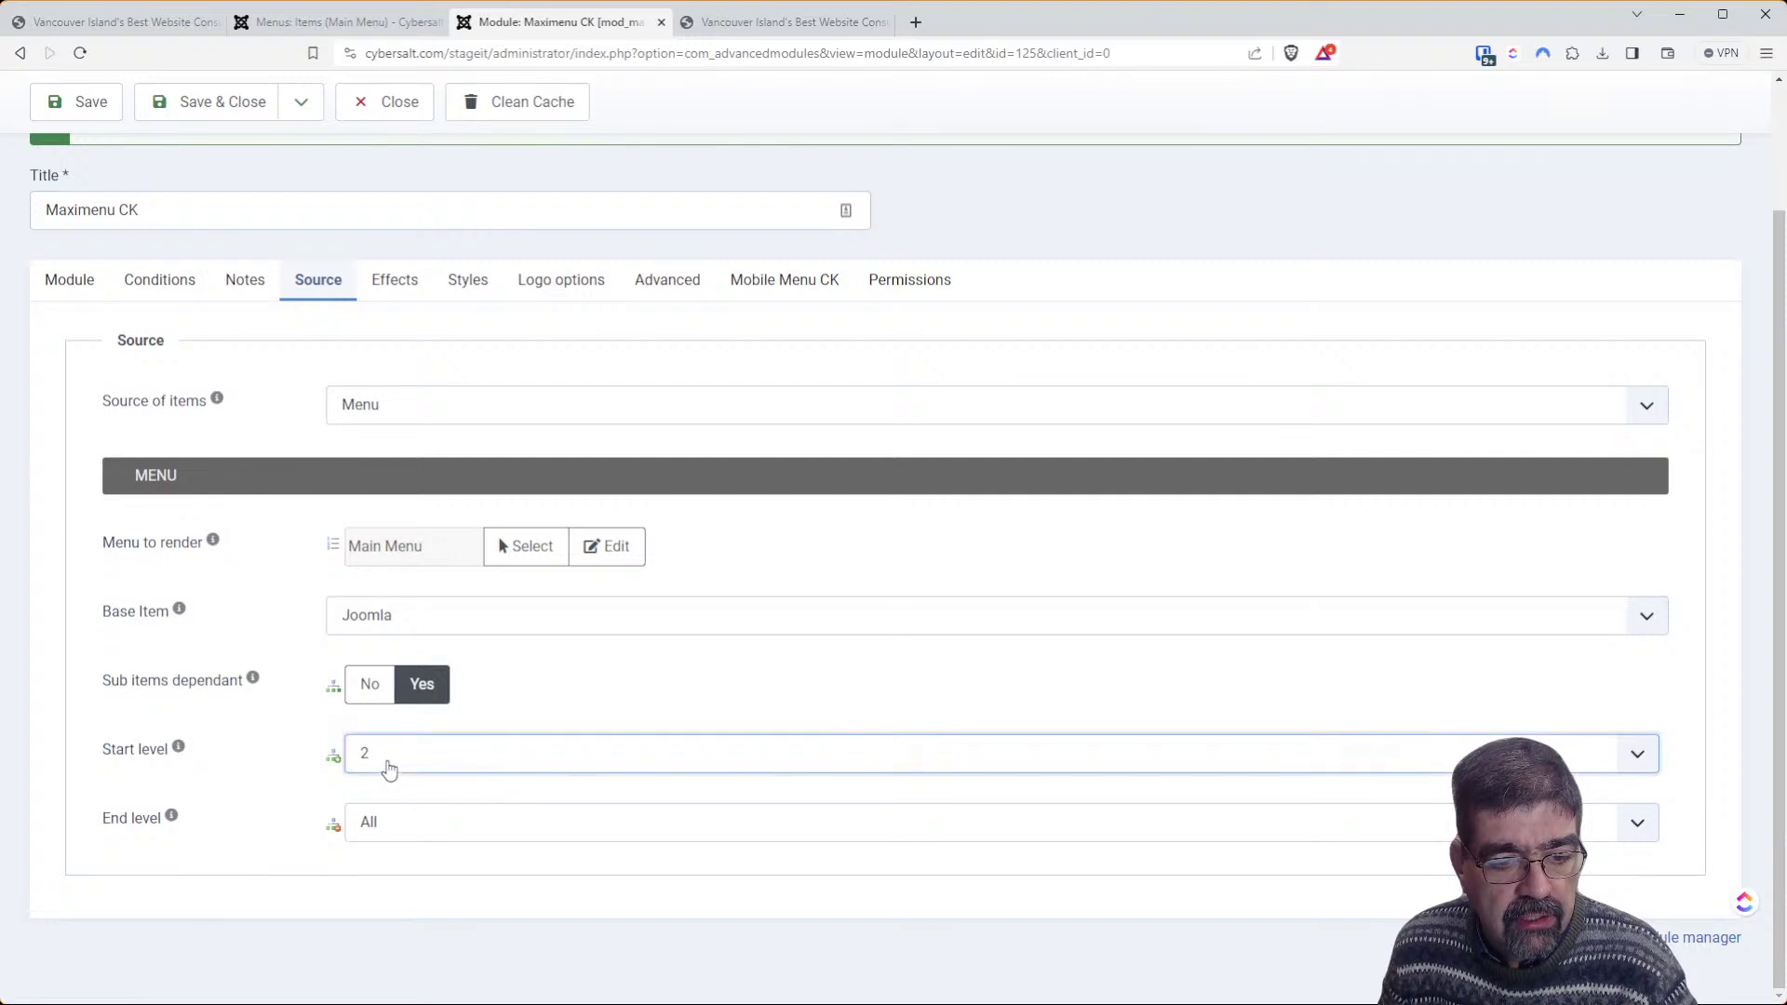
pyautogui.click(402, 630)
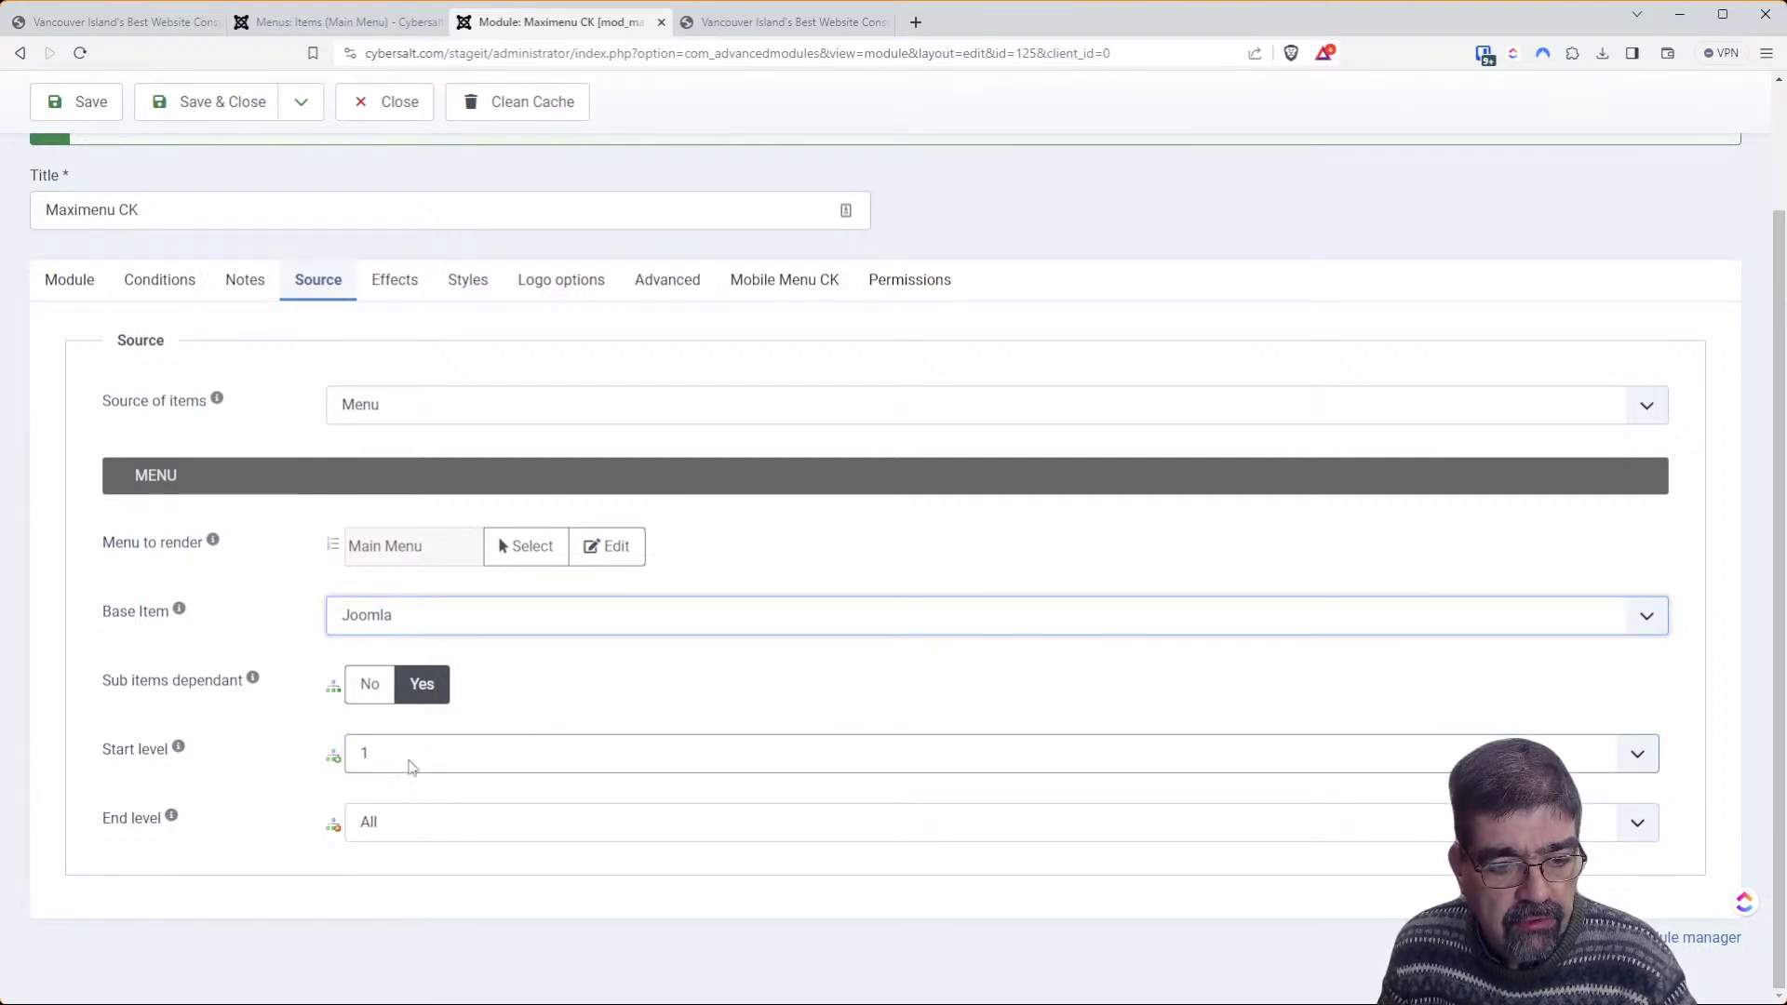
pyautogui.press('Up')
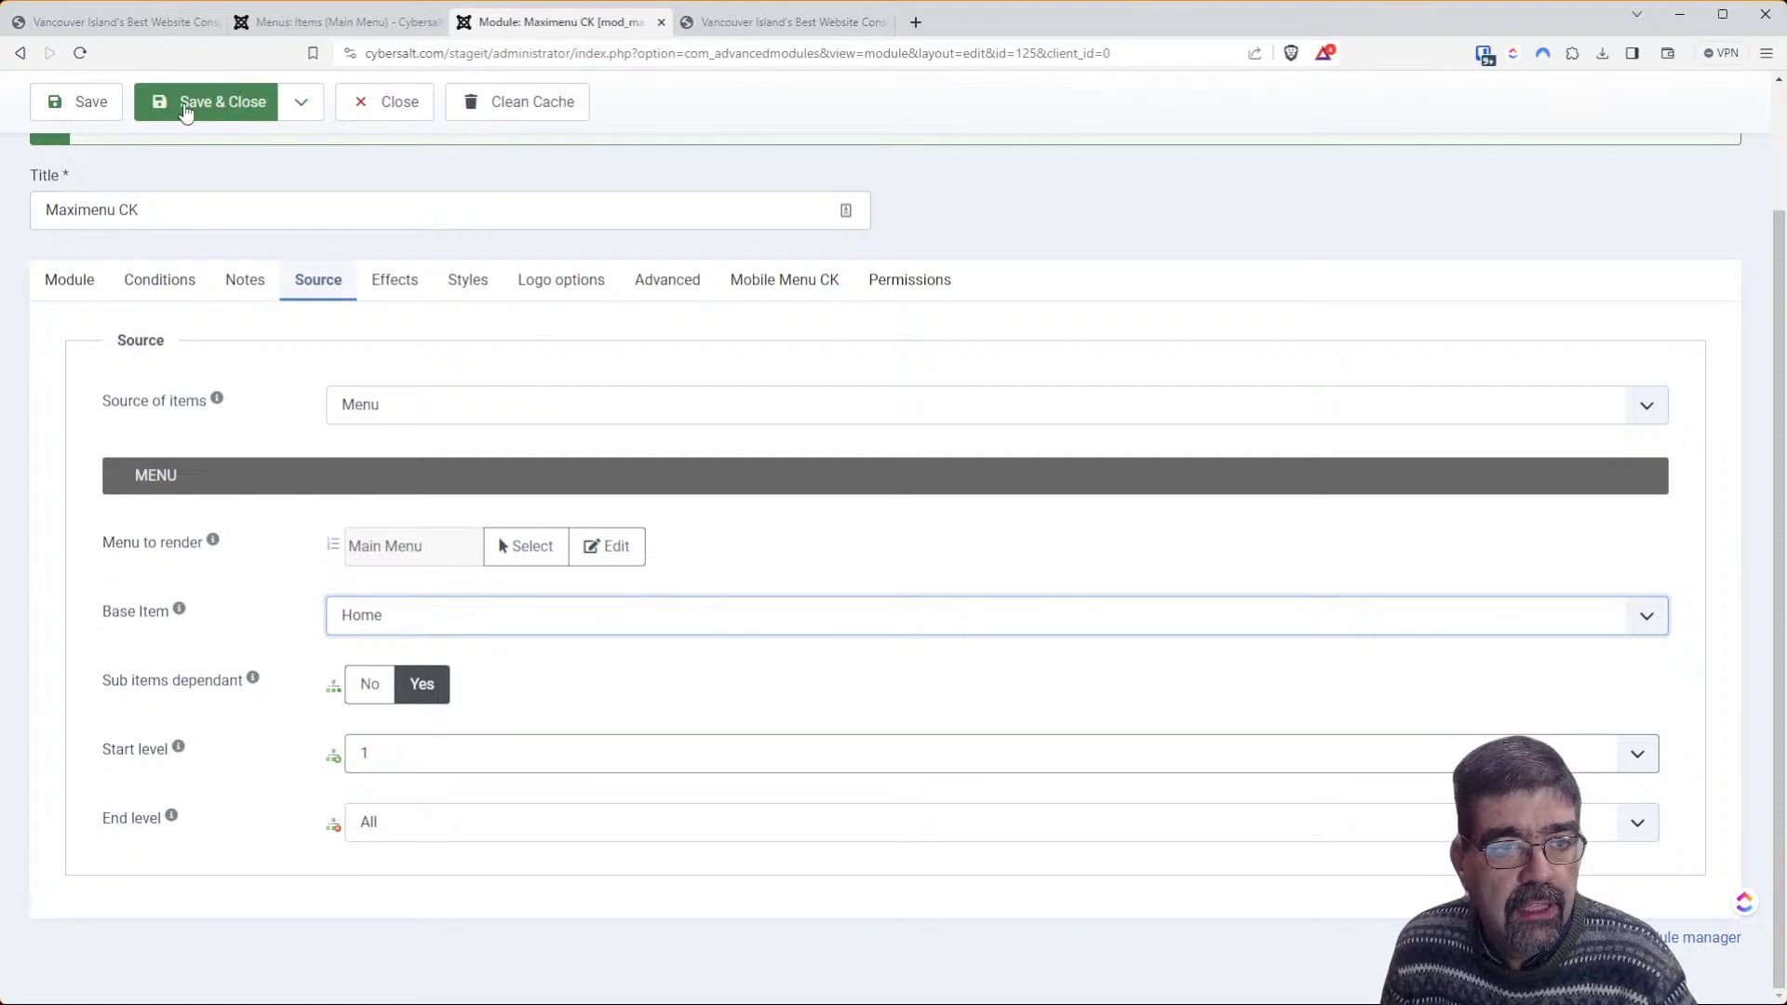
pyautogui.click(80, 102)
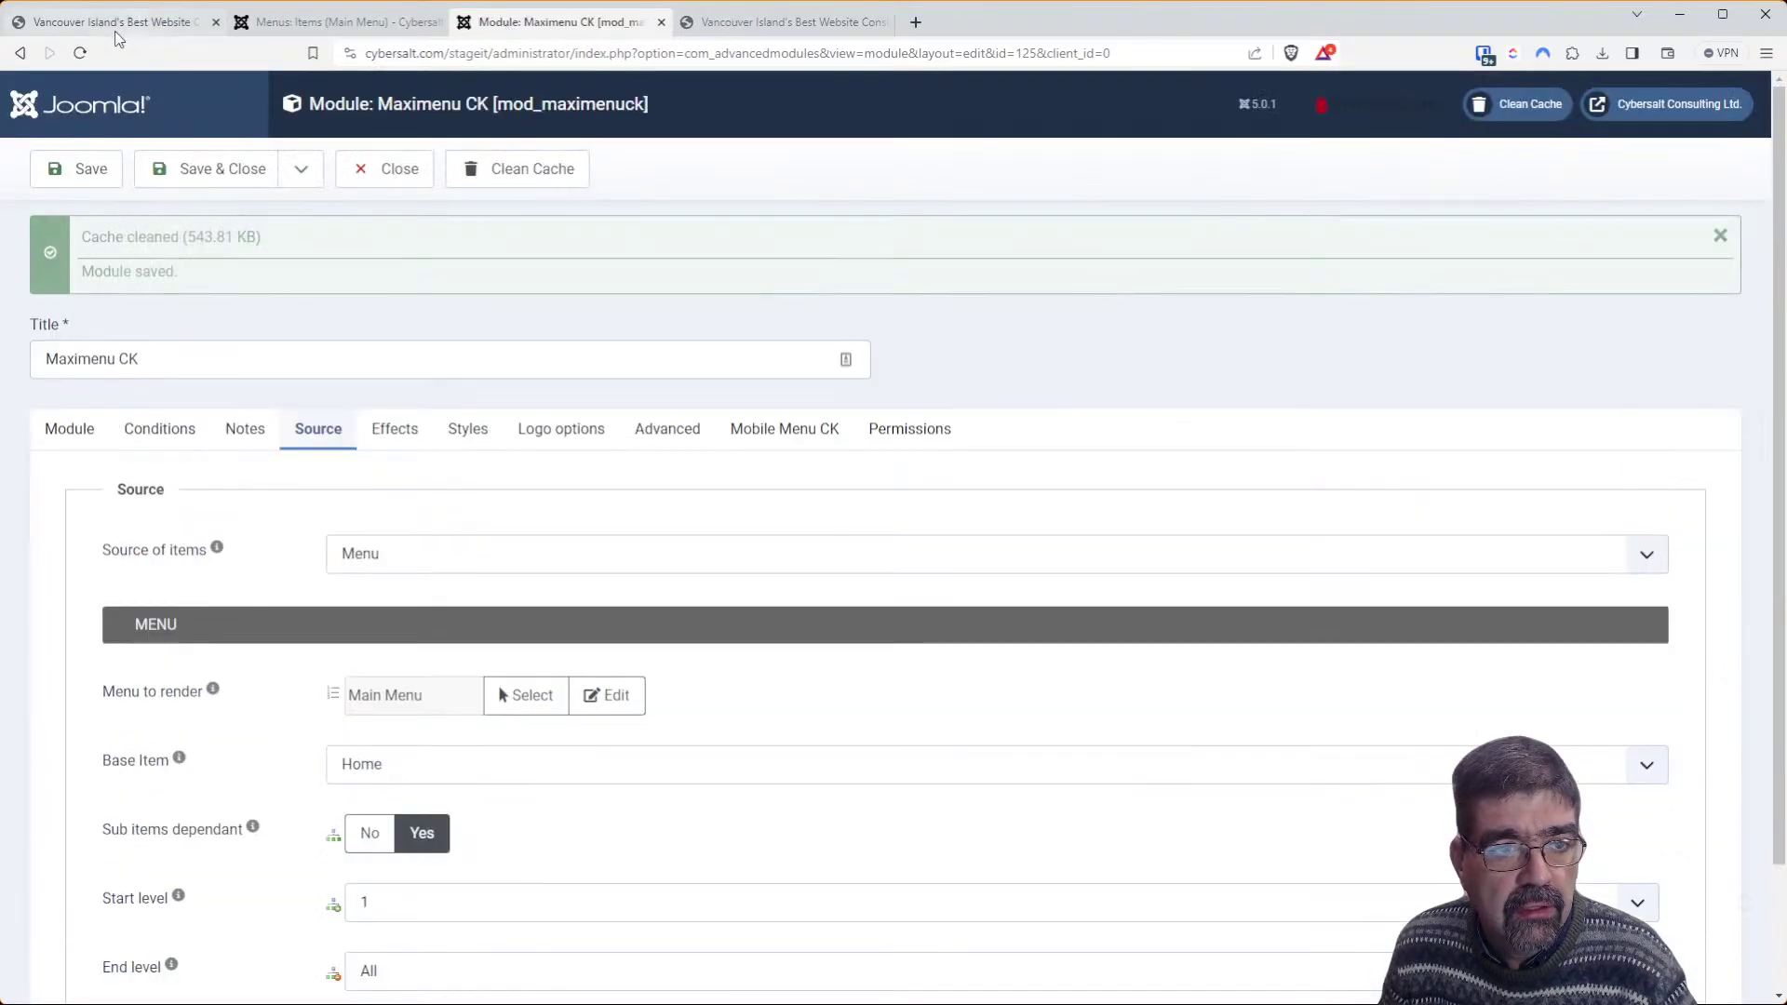
pyautogui.click(112, 21)
pyautogui.click(80, 53)
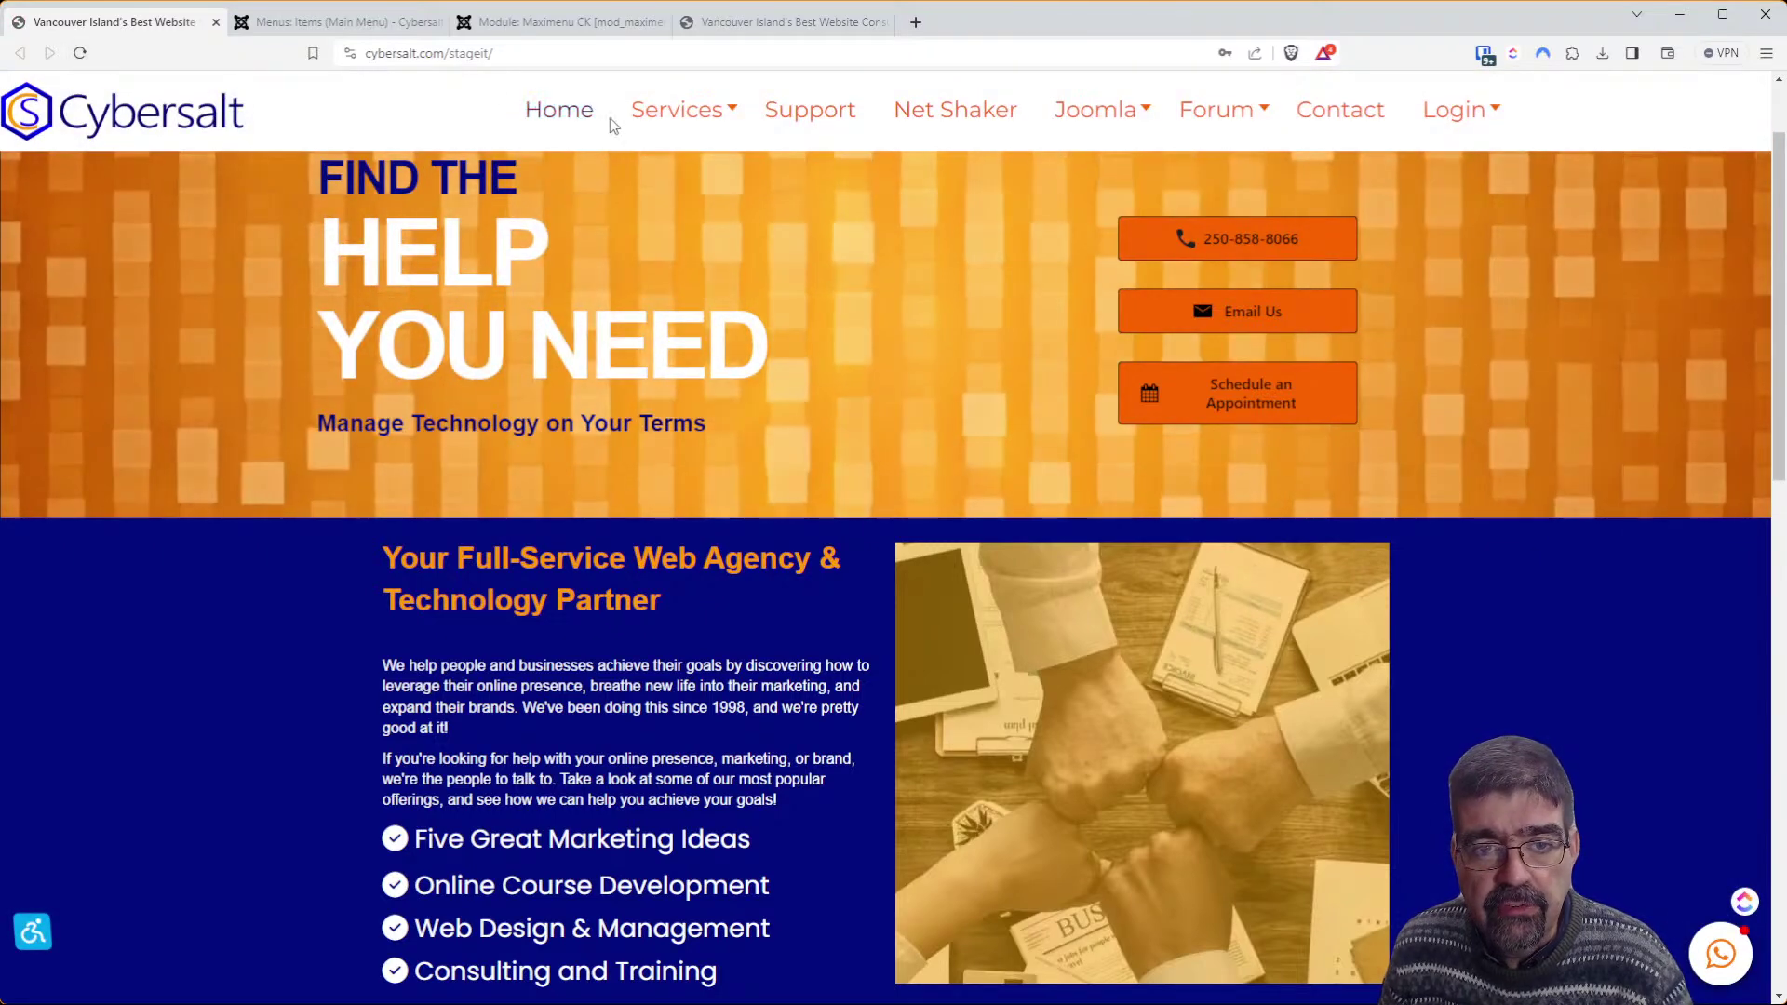
pyautogui.moveTo(1458, 128)
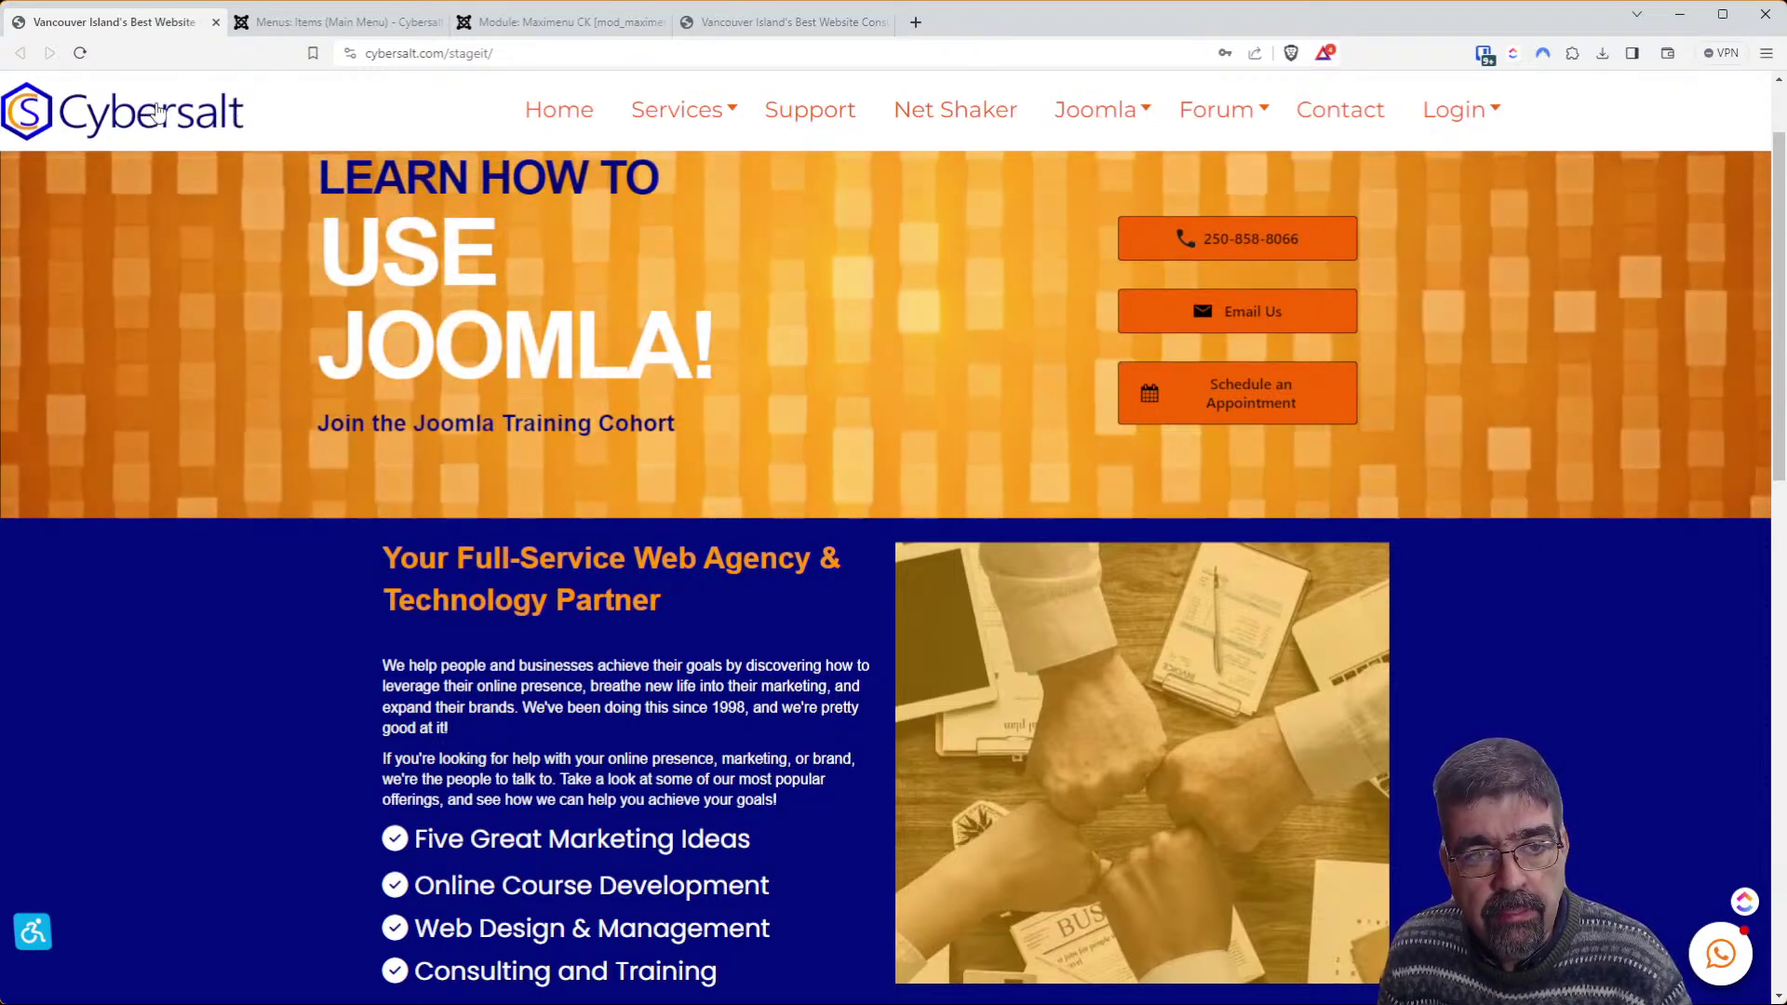
# Retitle the Maximenu CK module as Home Page Menu, save it and reload the staging front end
pyautogui.click(310, 21)
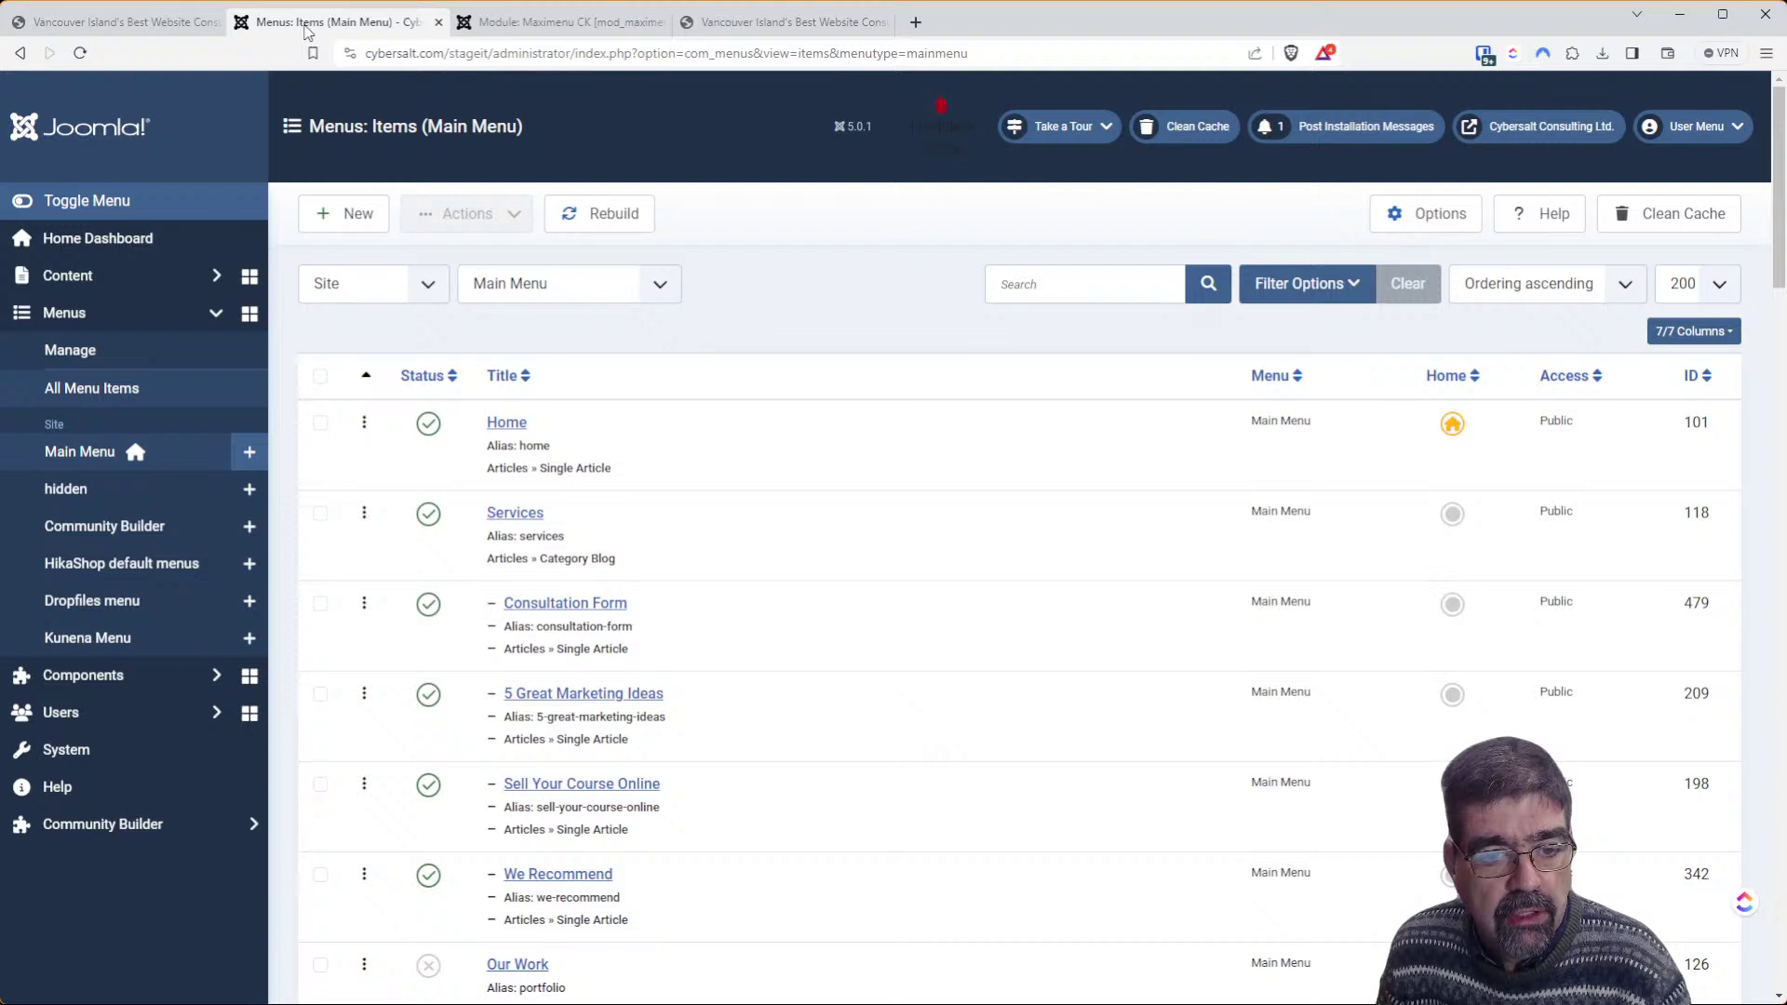
pyautogui.click(458, 26)
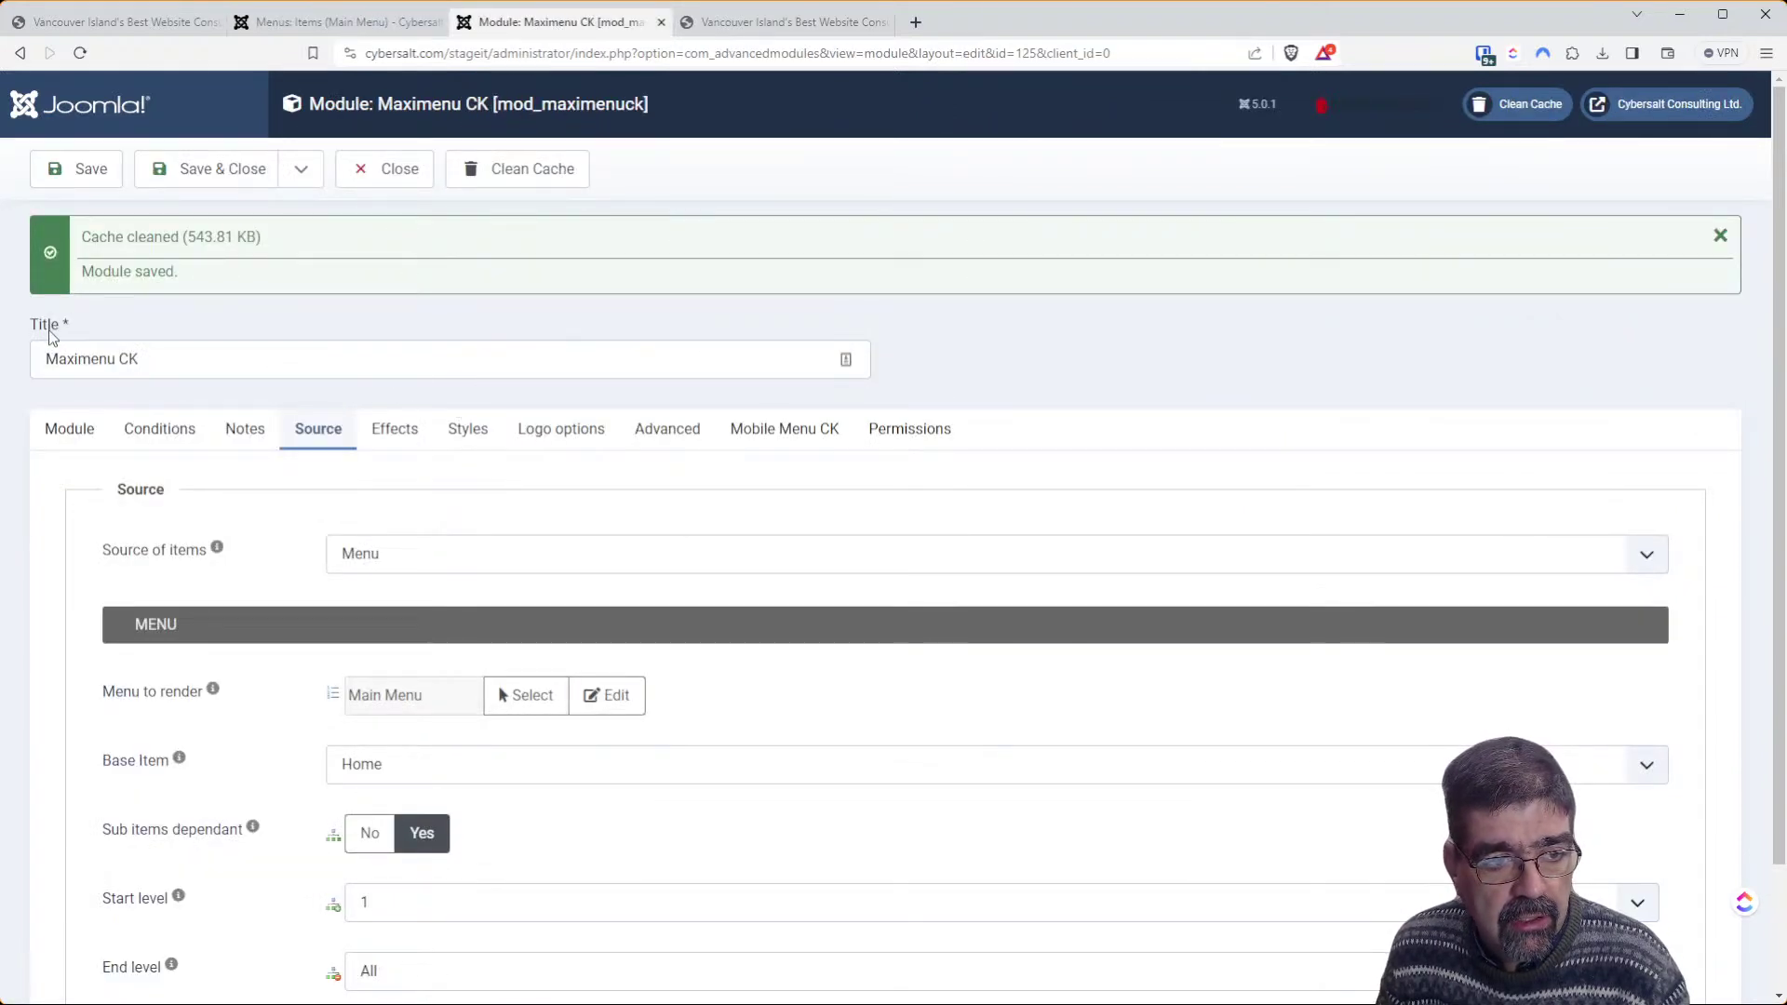
pyautogui.tripleClick(185, 364)
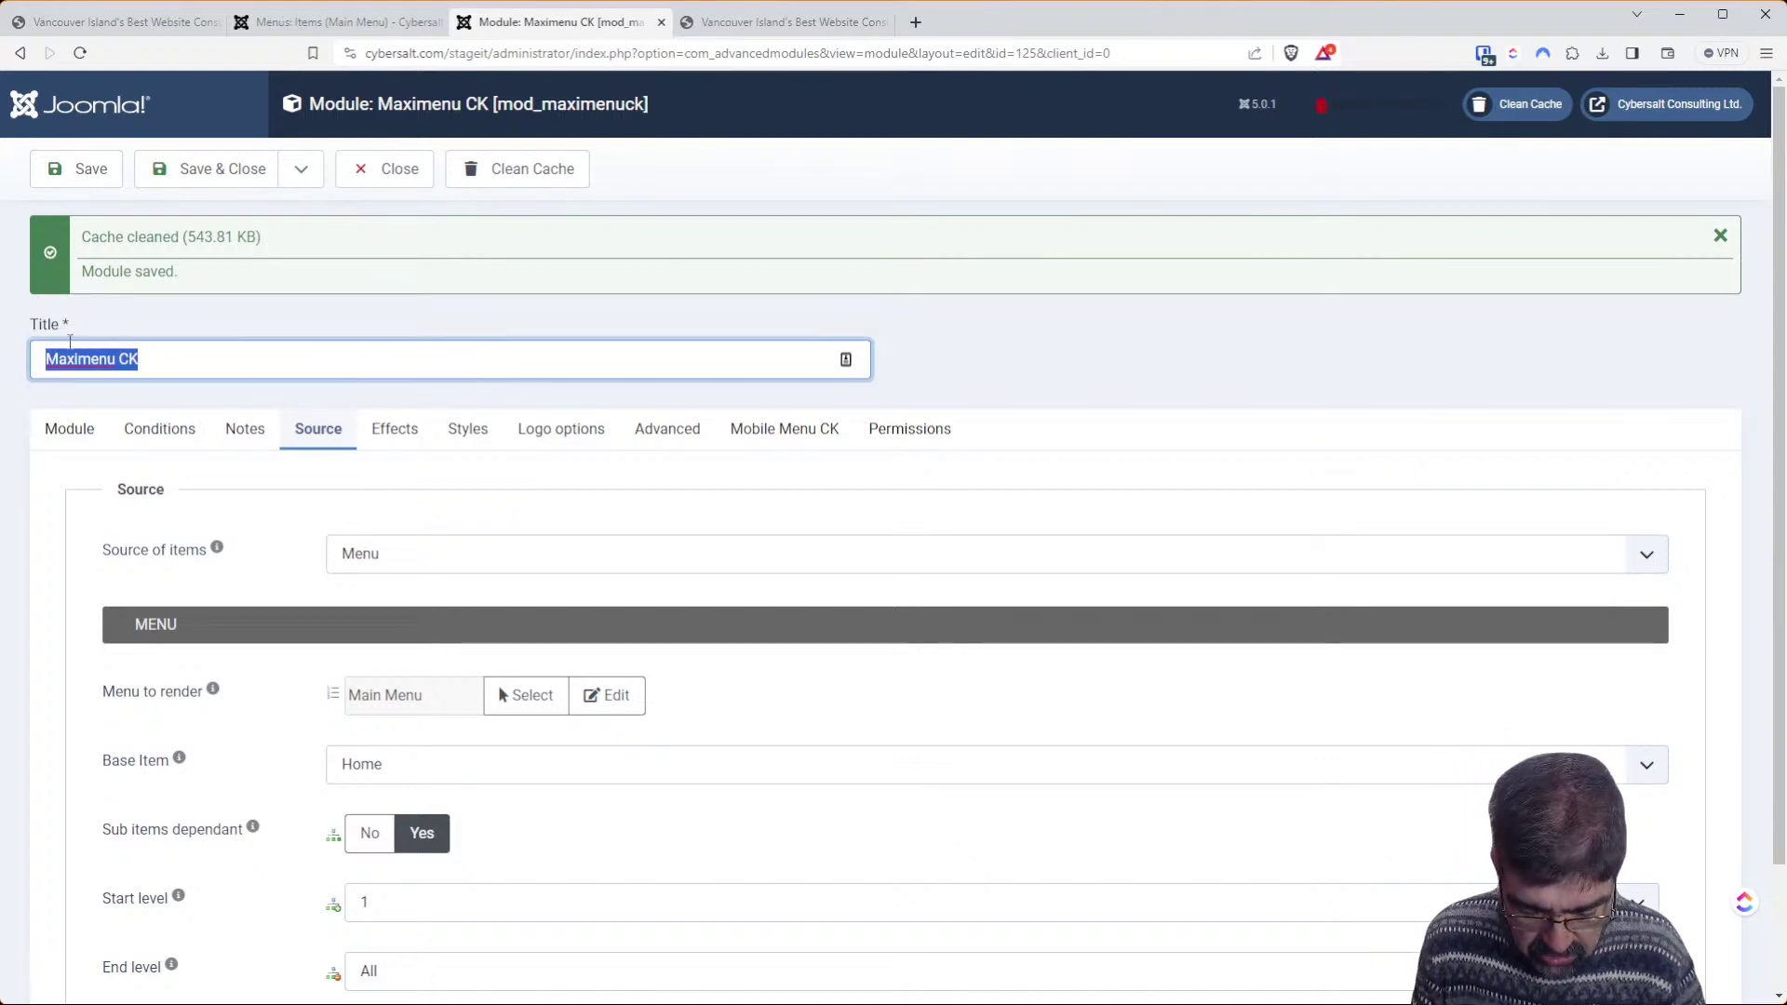
pyautogui.write('Hopme Page Menu')
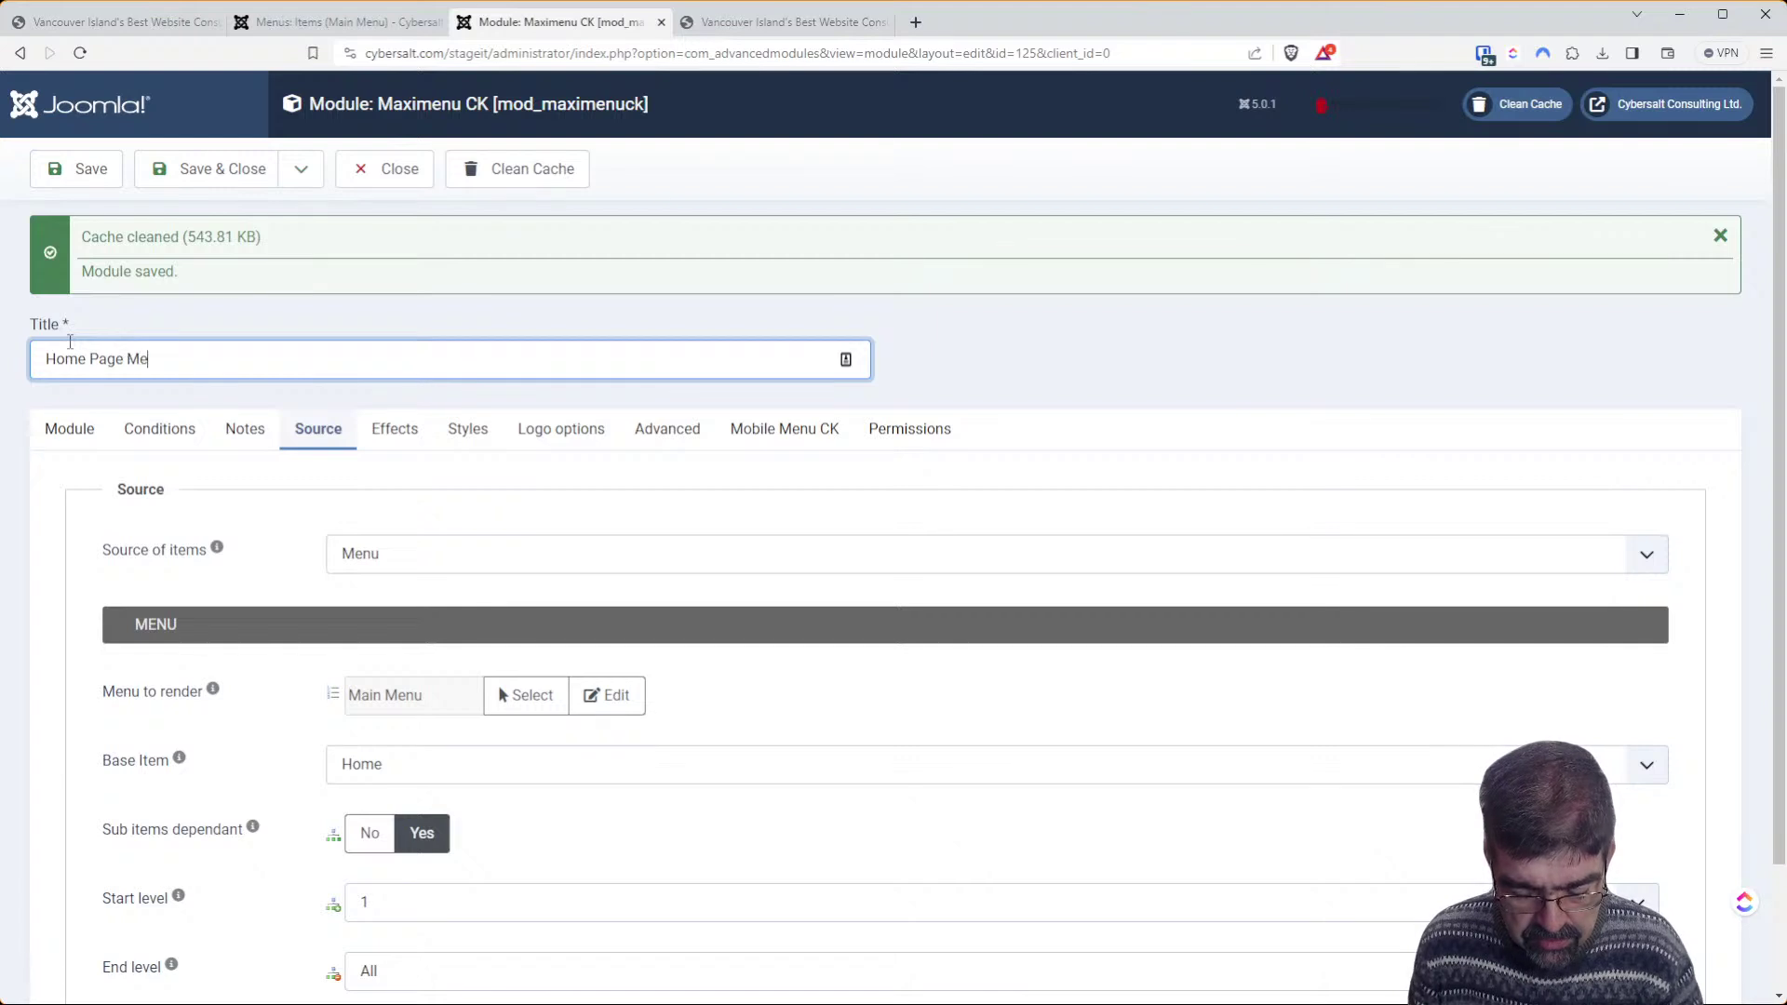
pyautogui.click(93, 437)
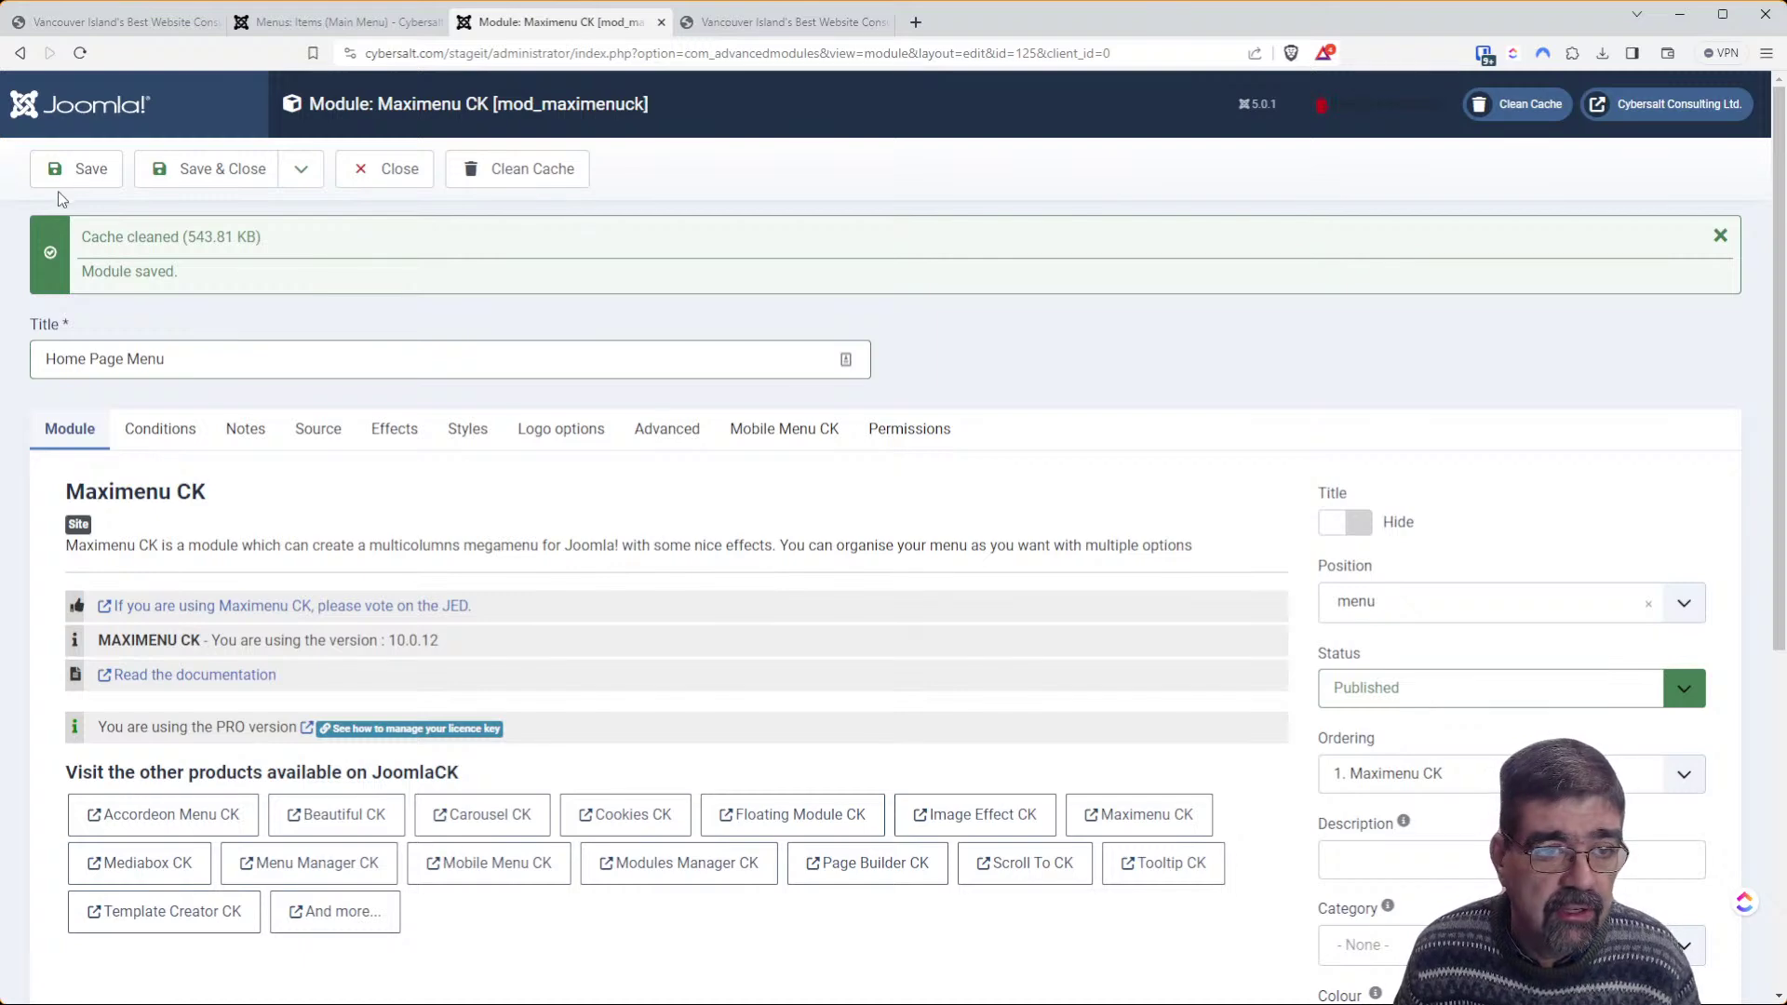
pyautogui.click(89, 24)
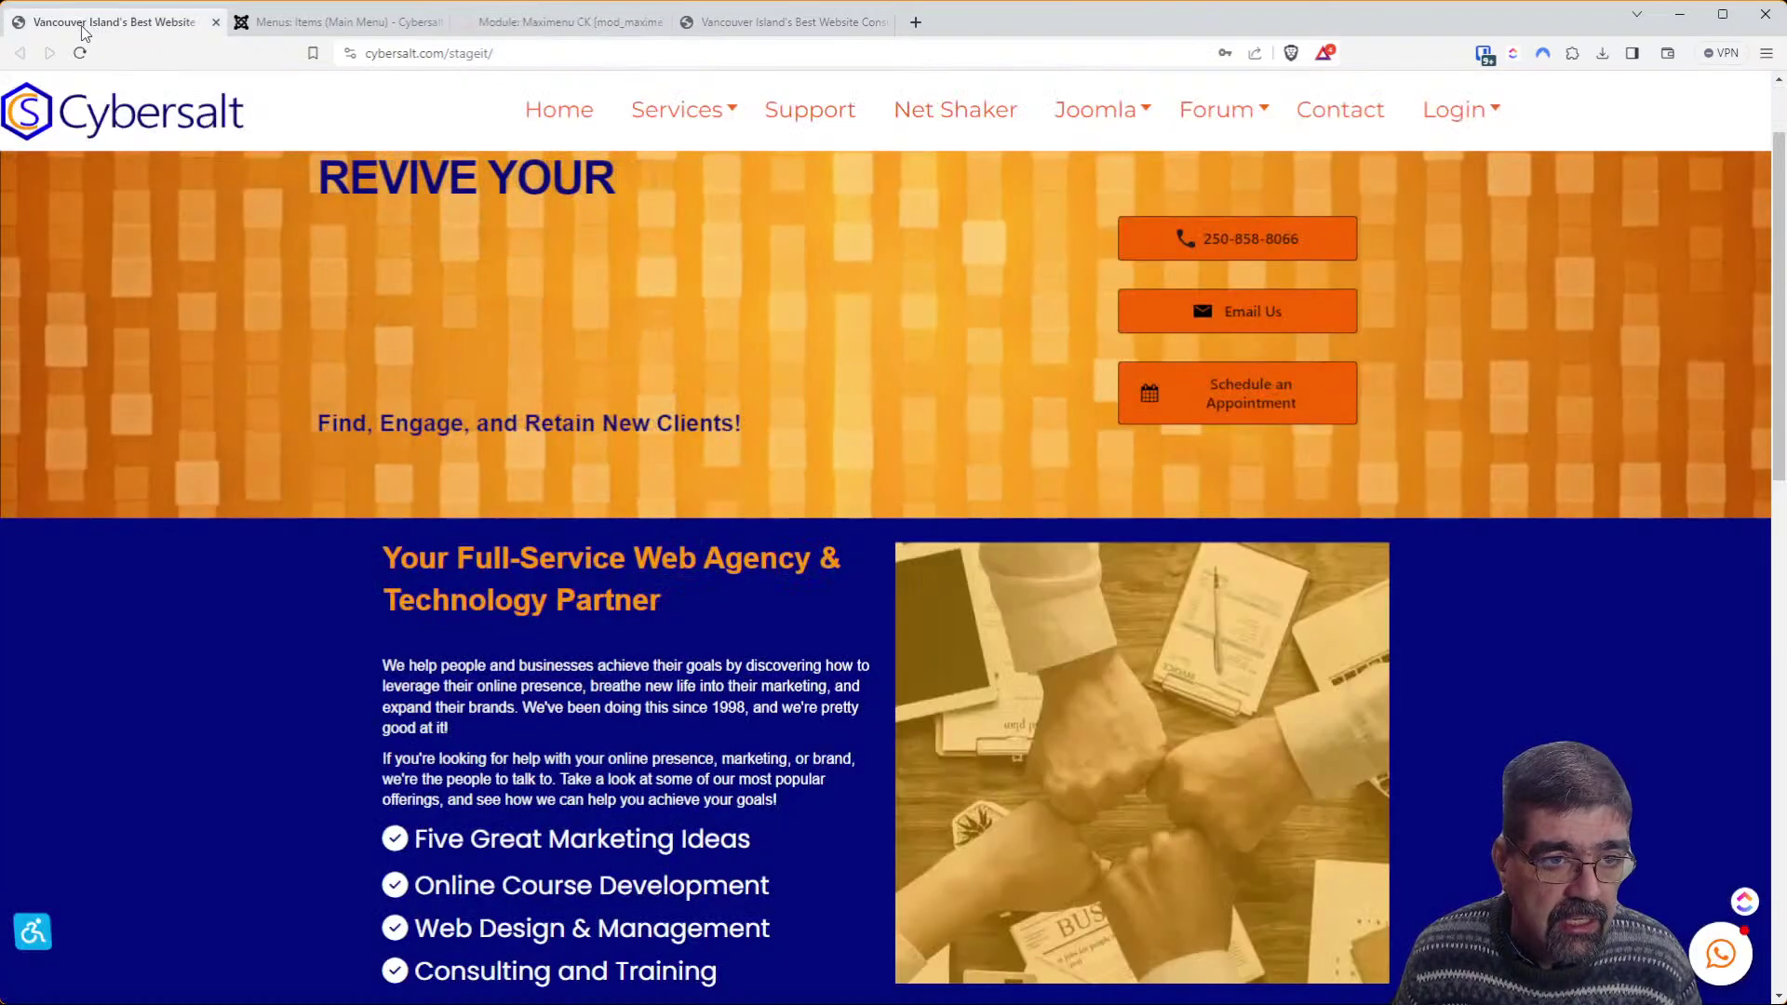
pyautogui.click(78, 54)
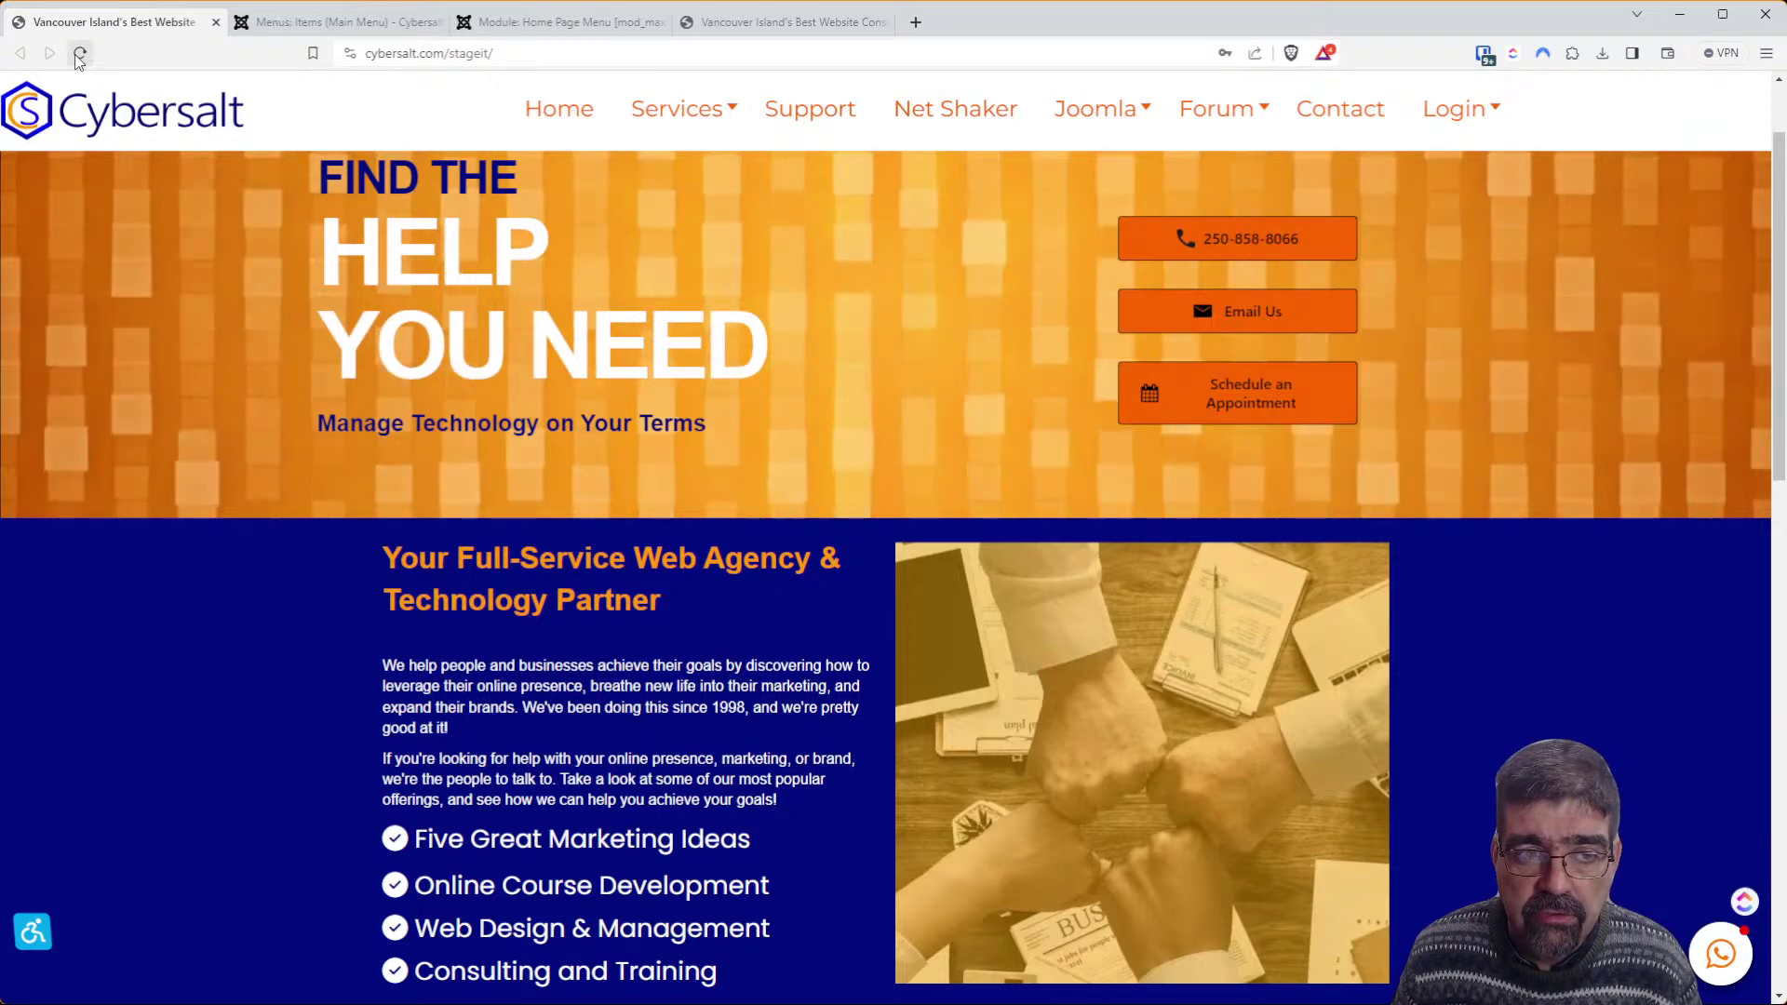
# Examine the navigation menu and content of the staging home page, and compare with the Main Menu items list
pyautogui.scroll(-1, 819, 317)
pyautogui.scroll(1, 812, 279)
pyautogui.scroll(-5, 821, 270)
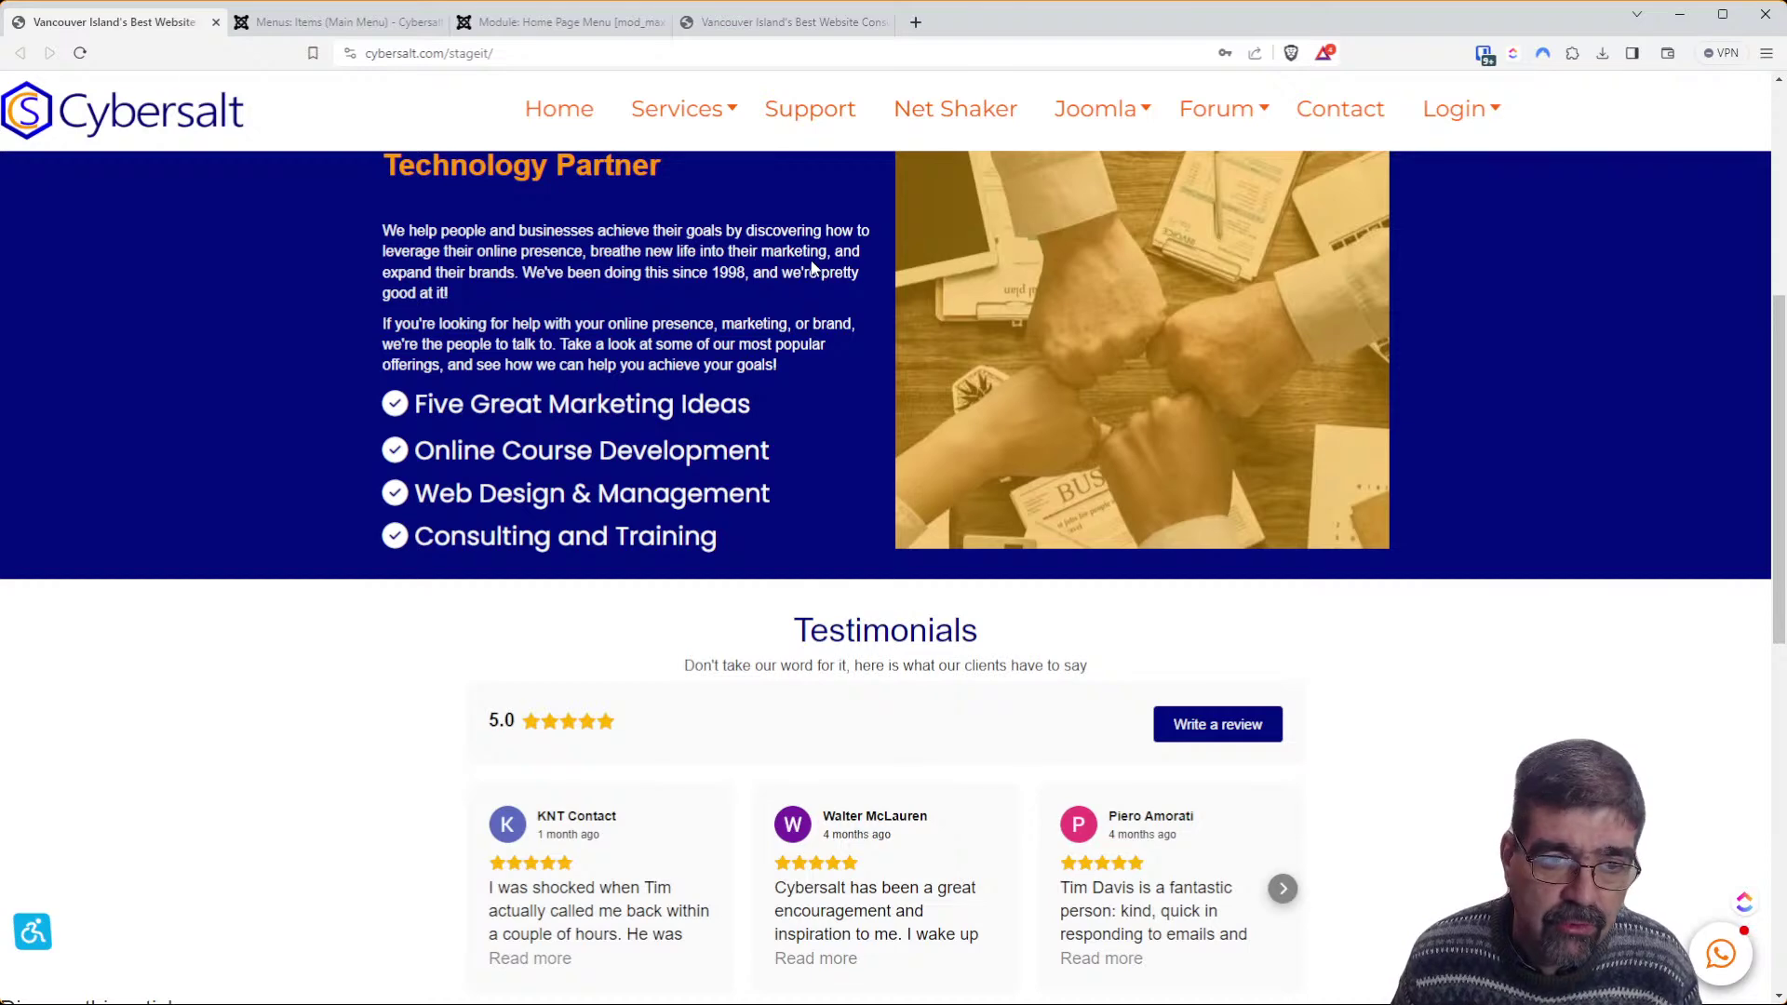
pyautogui.scroll(5, 811, 268)
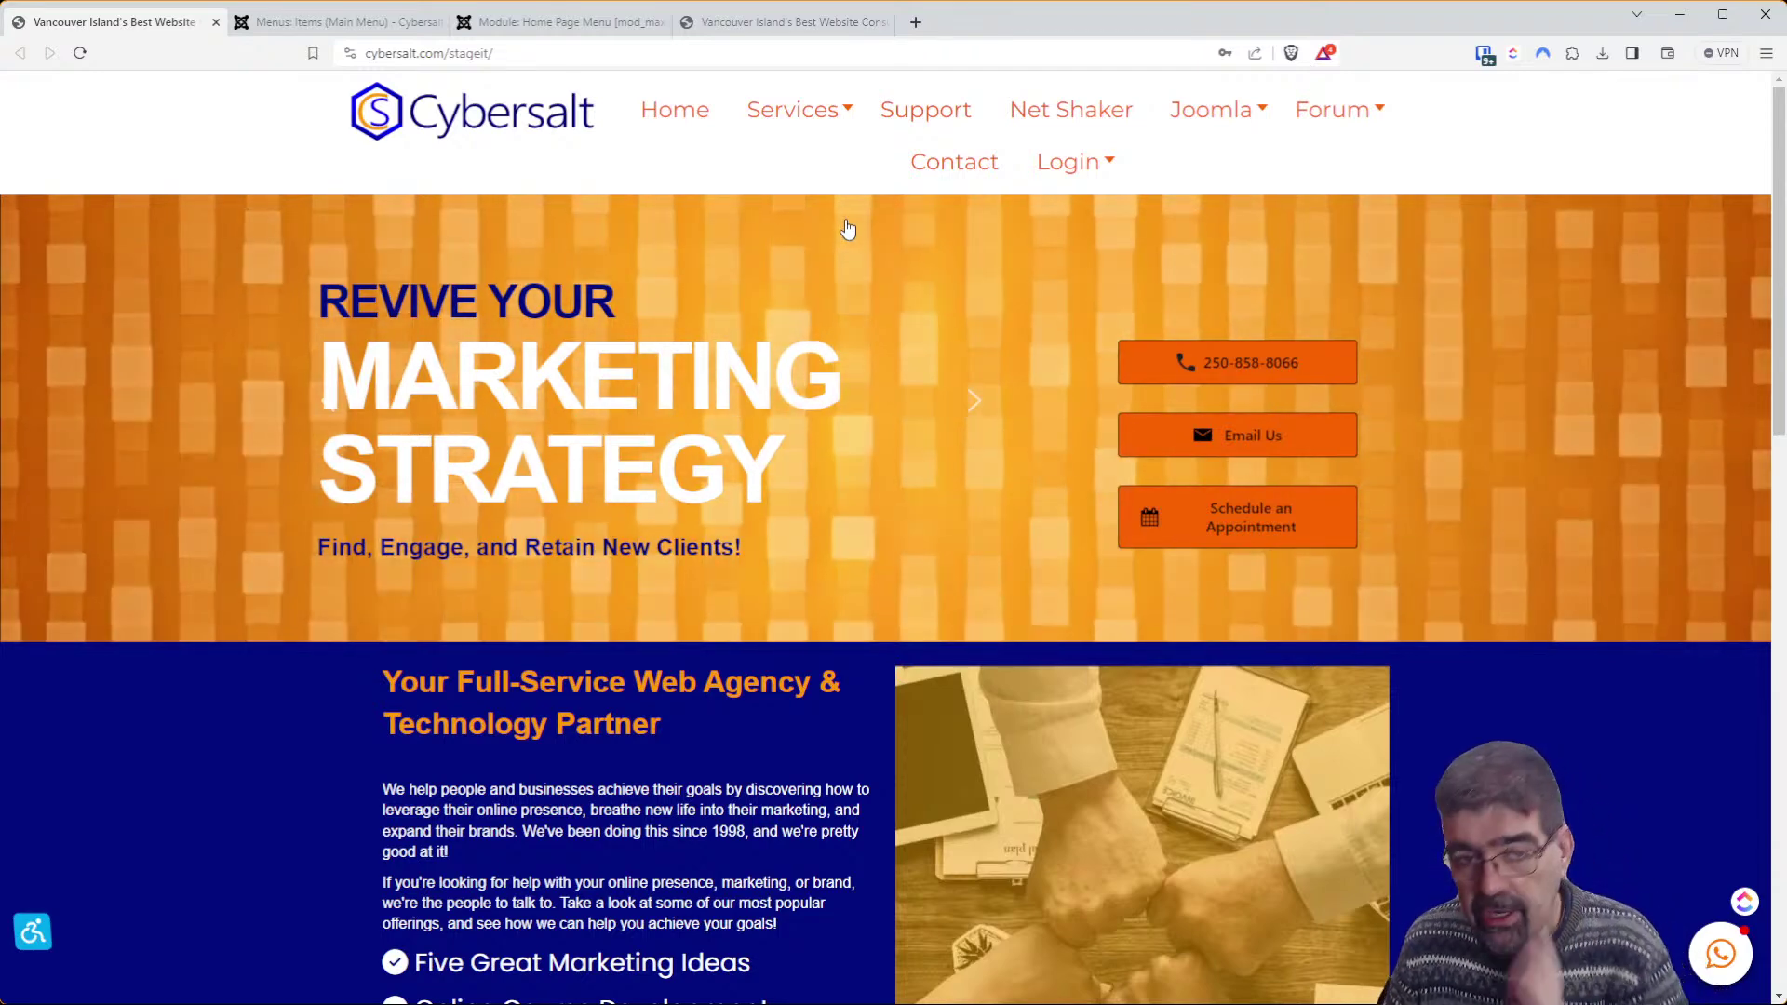
pyautogui.moveTo(1290, 130)
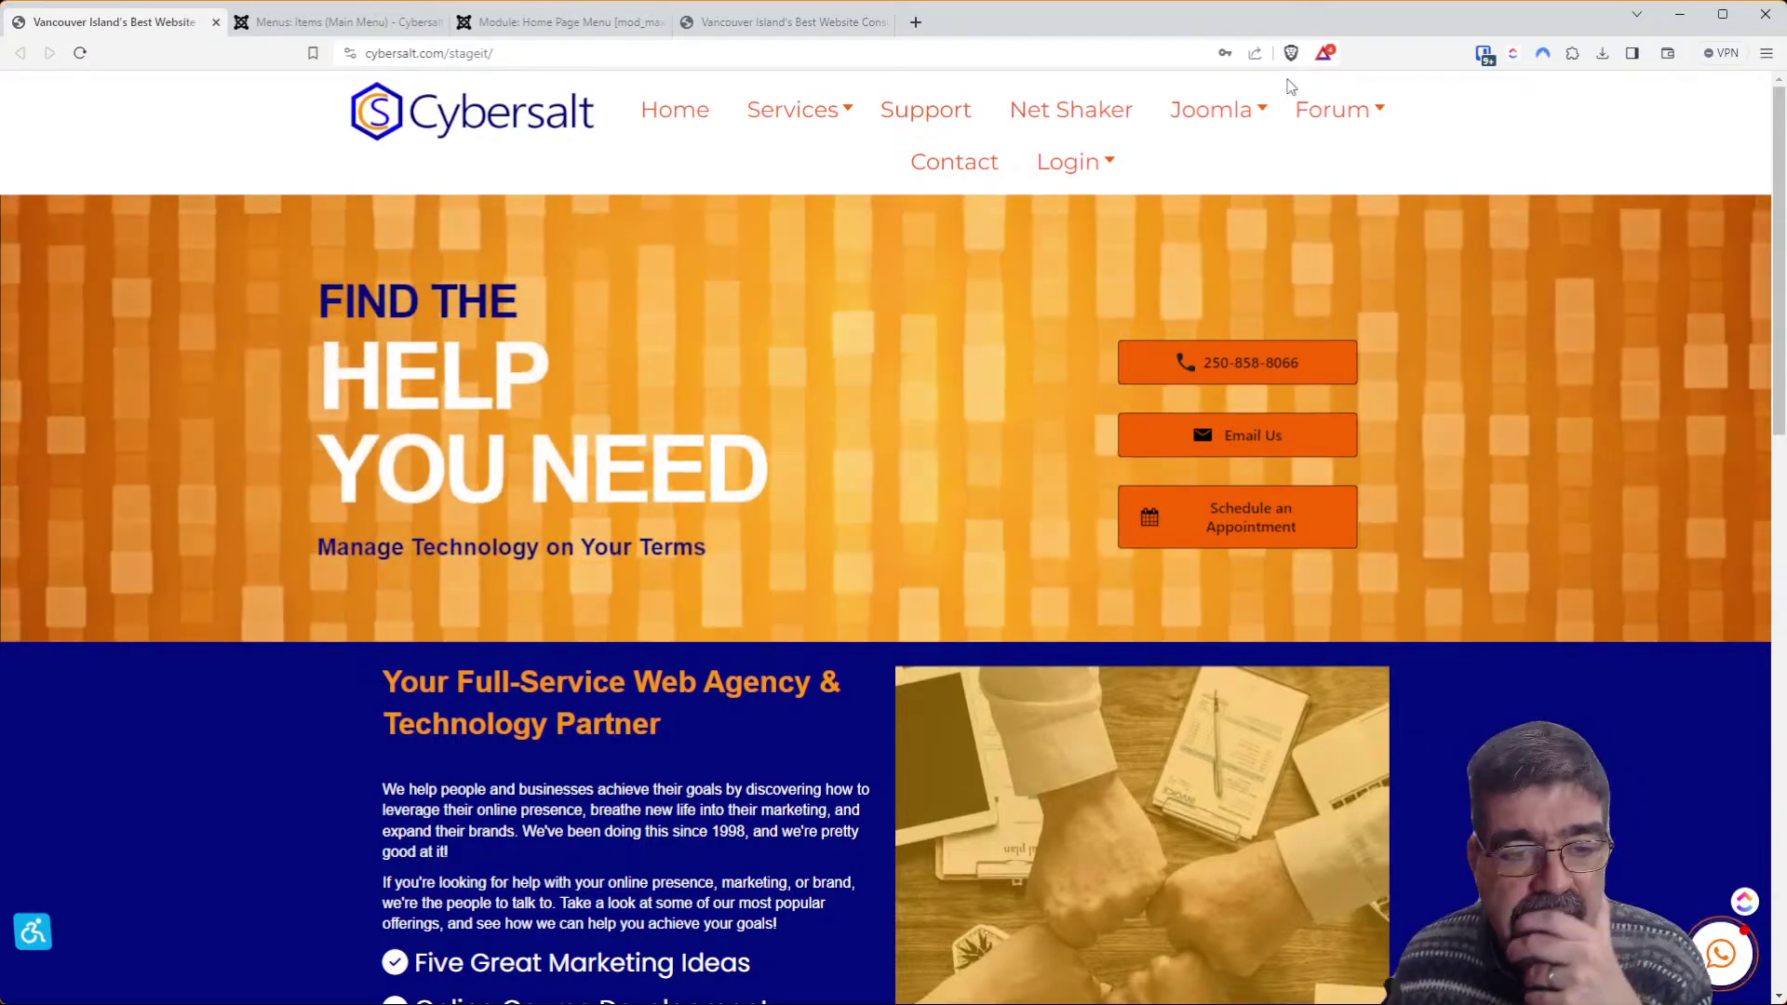
pyautogui.scroll(-5, 1066, 321)
pyautogui.scroll(5, 1064, 307)
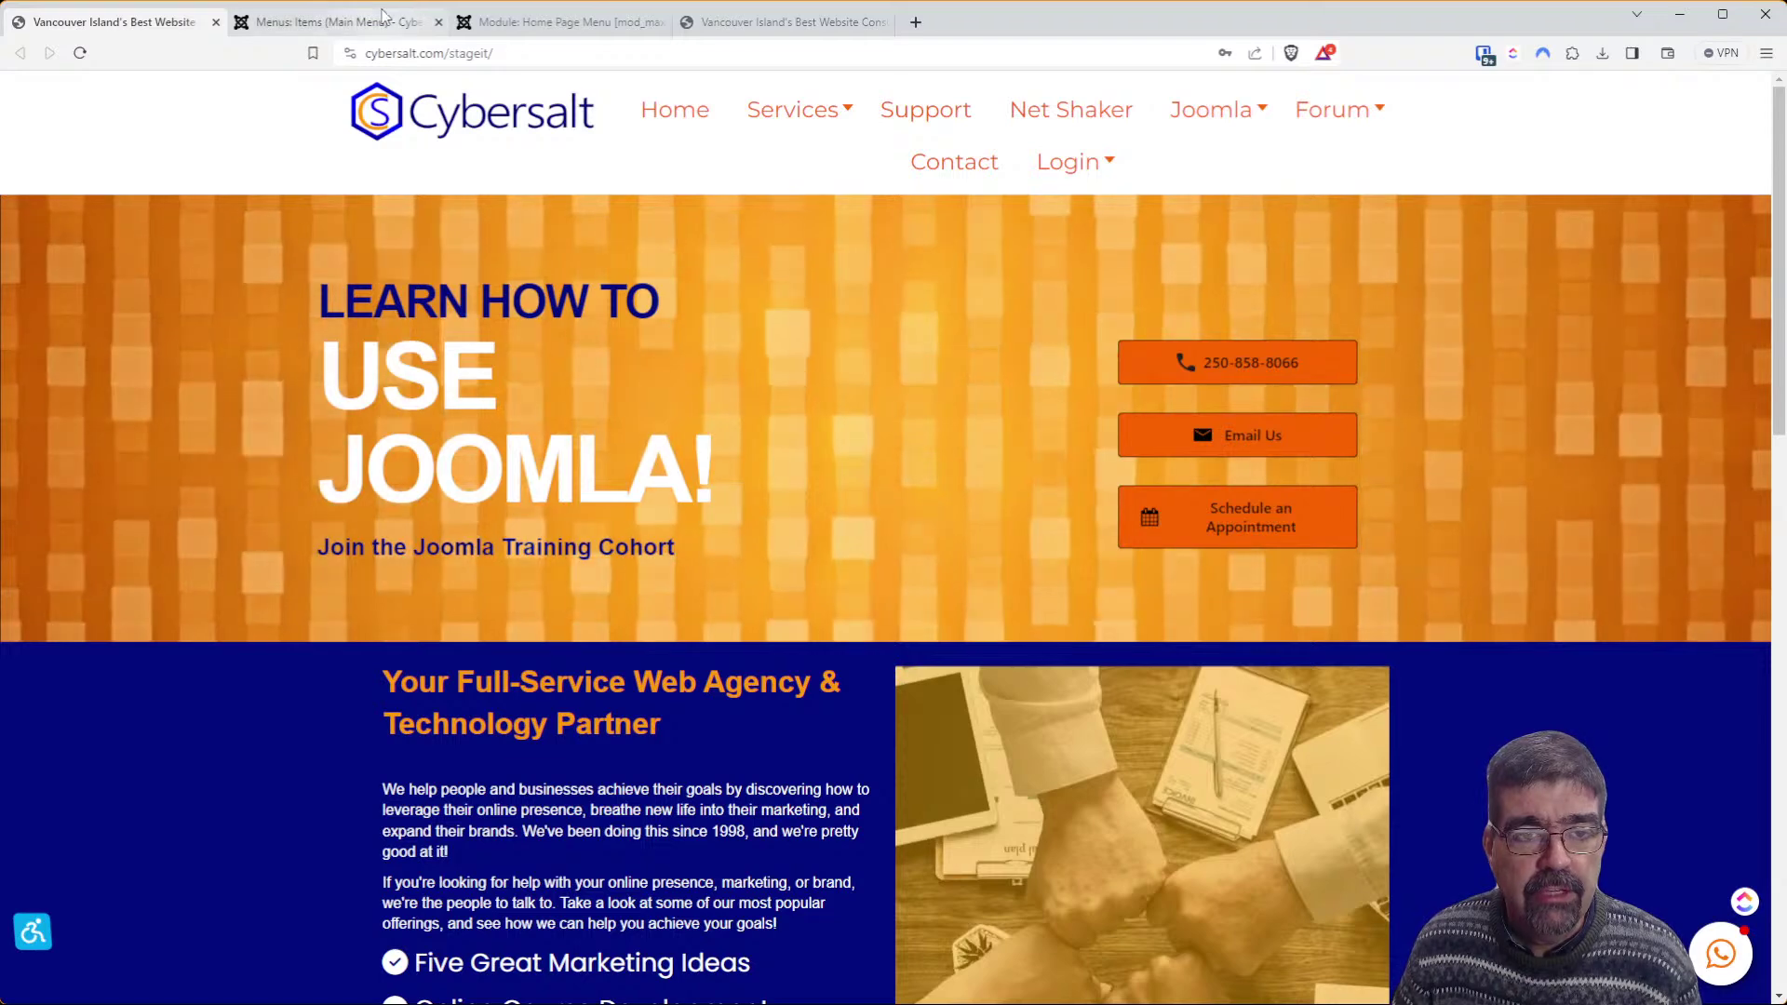
pyautogui.click(358, 21)
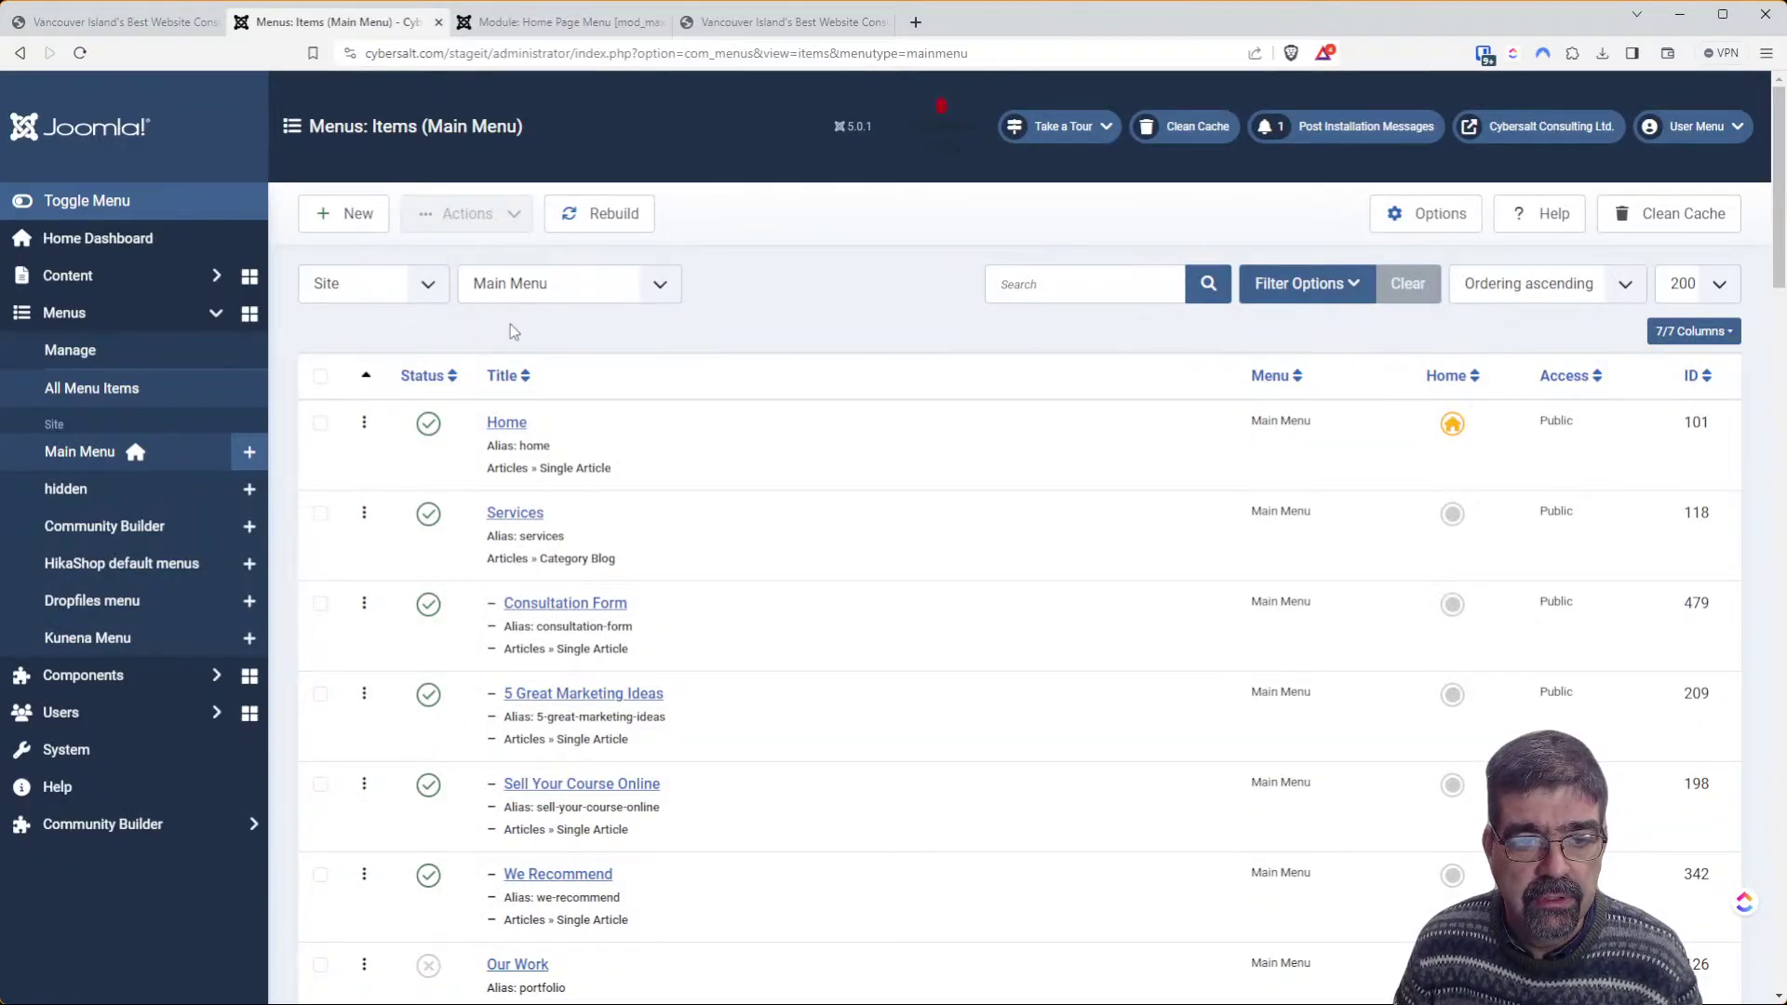
# Save the Home Page Menu module as a copy and title the copy Joomla Training Cohort Menu
pyautogui.click(584, 23)
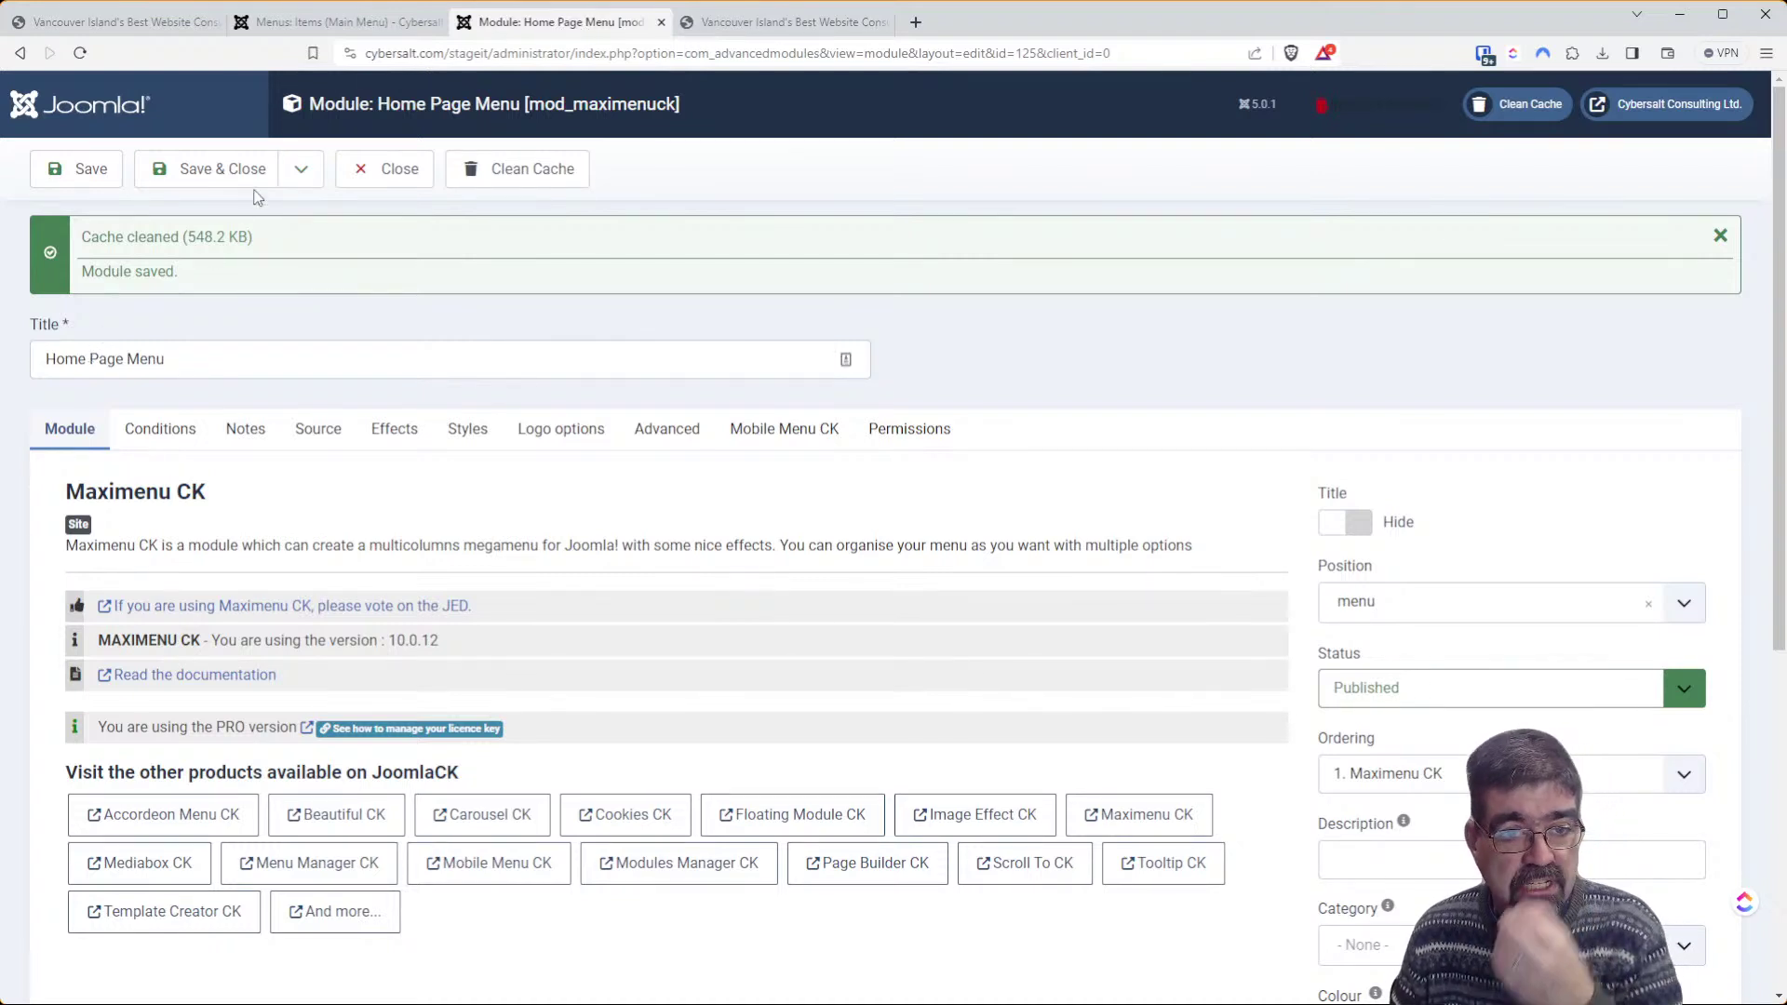
pyautogui.click(301, 171)
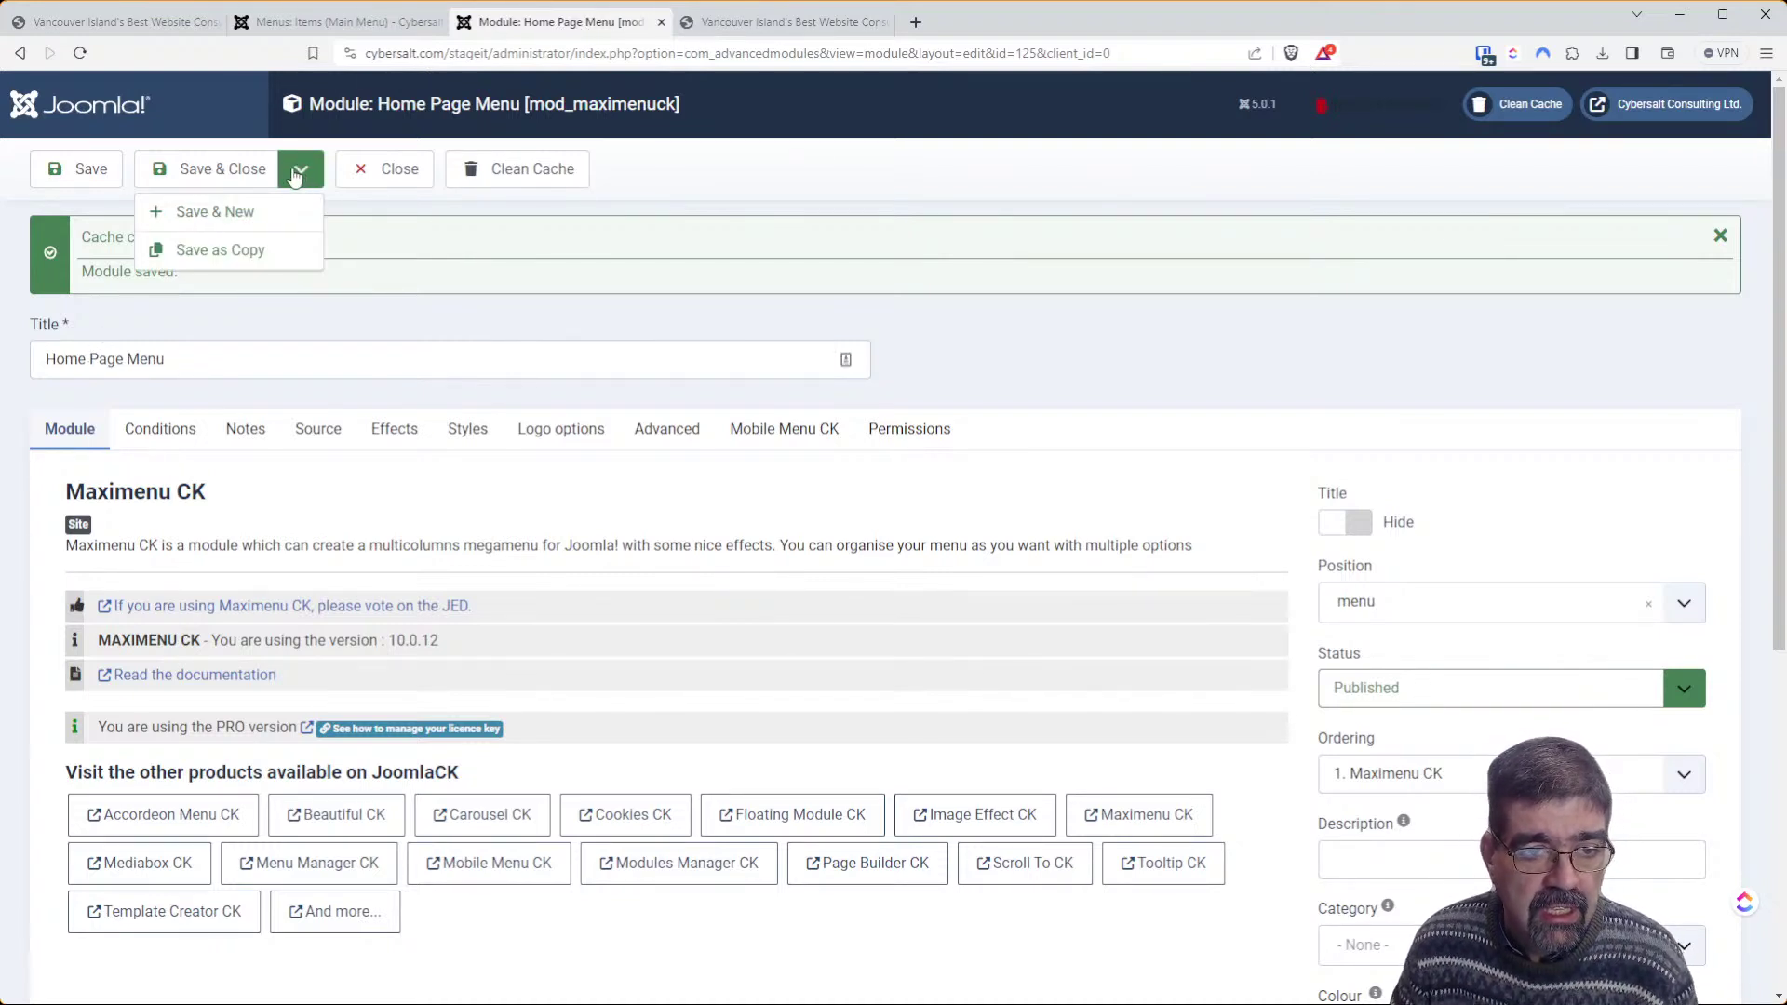
pyautogui.click(103, 346)
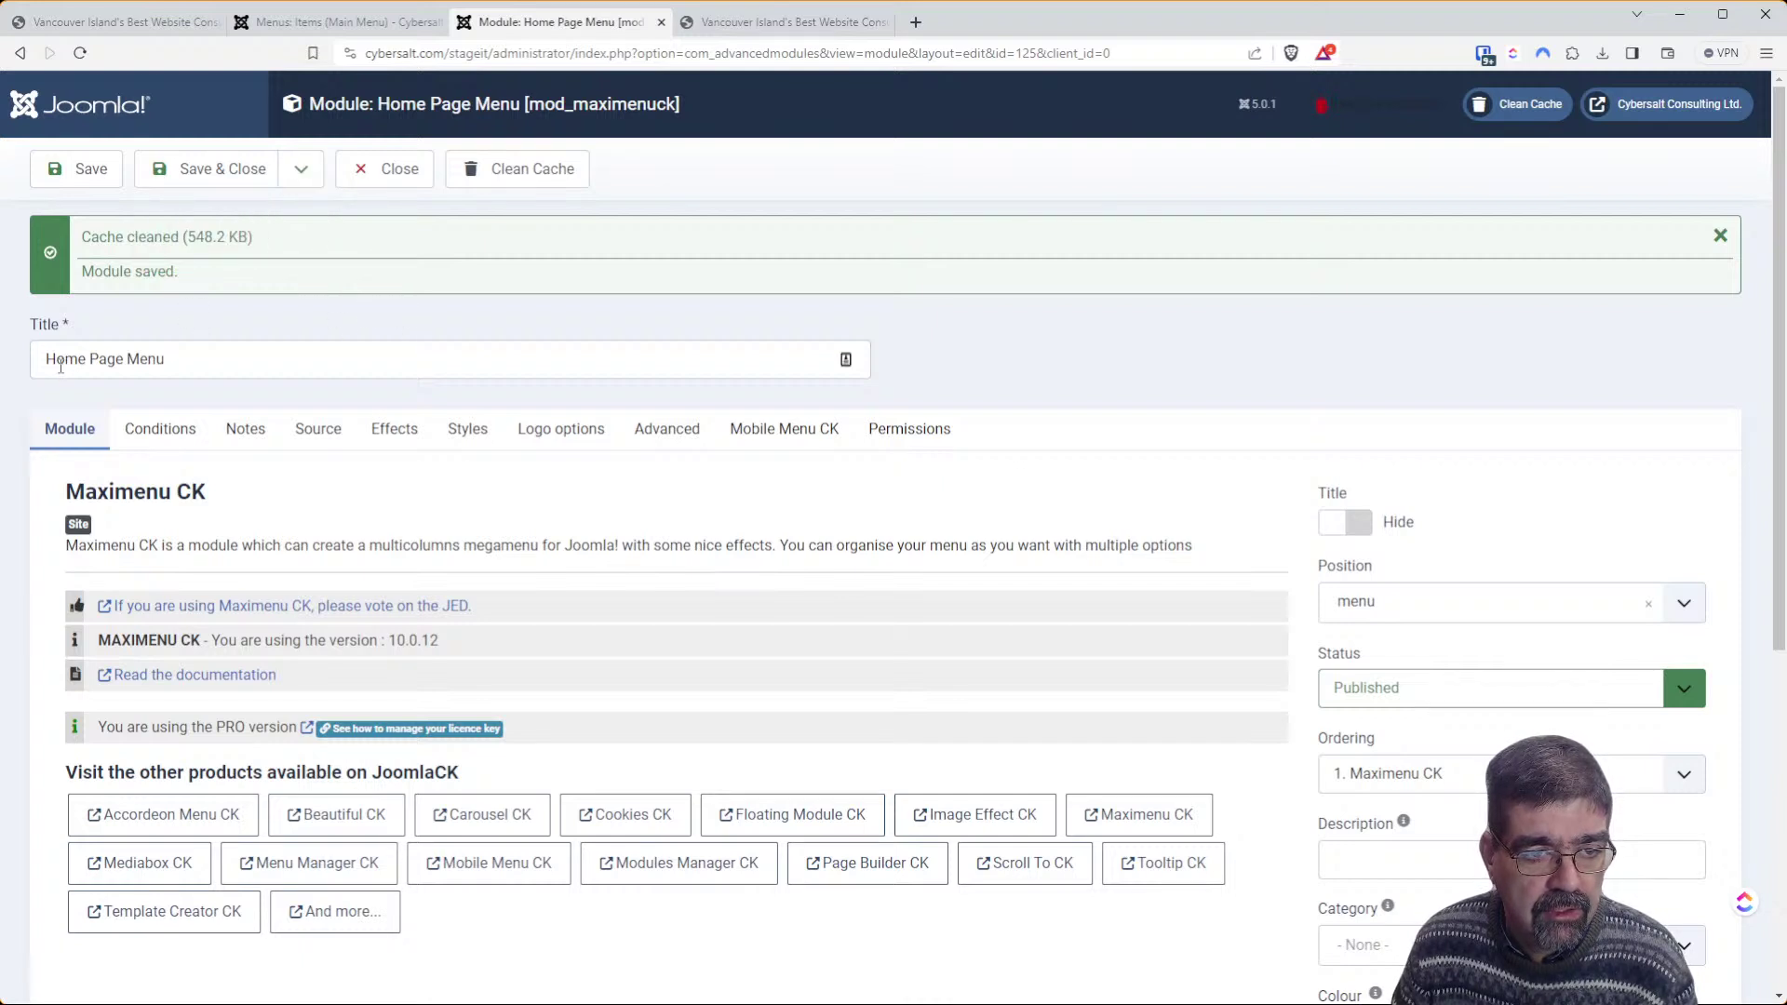
pyautogui.click(301, 169)
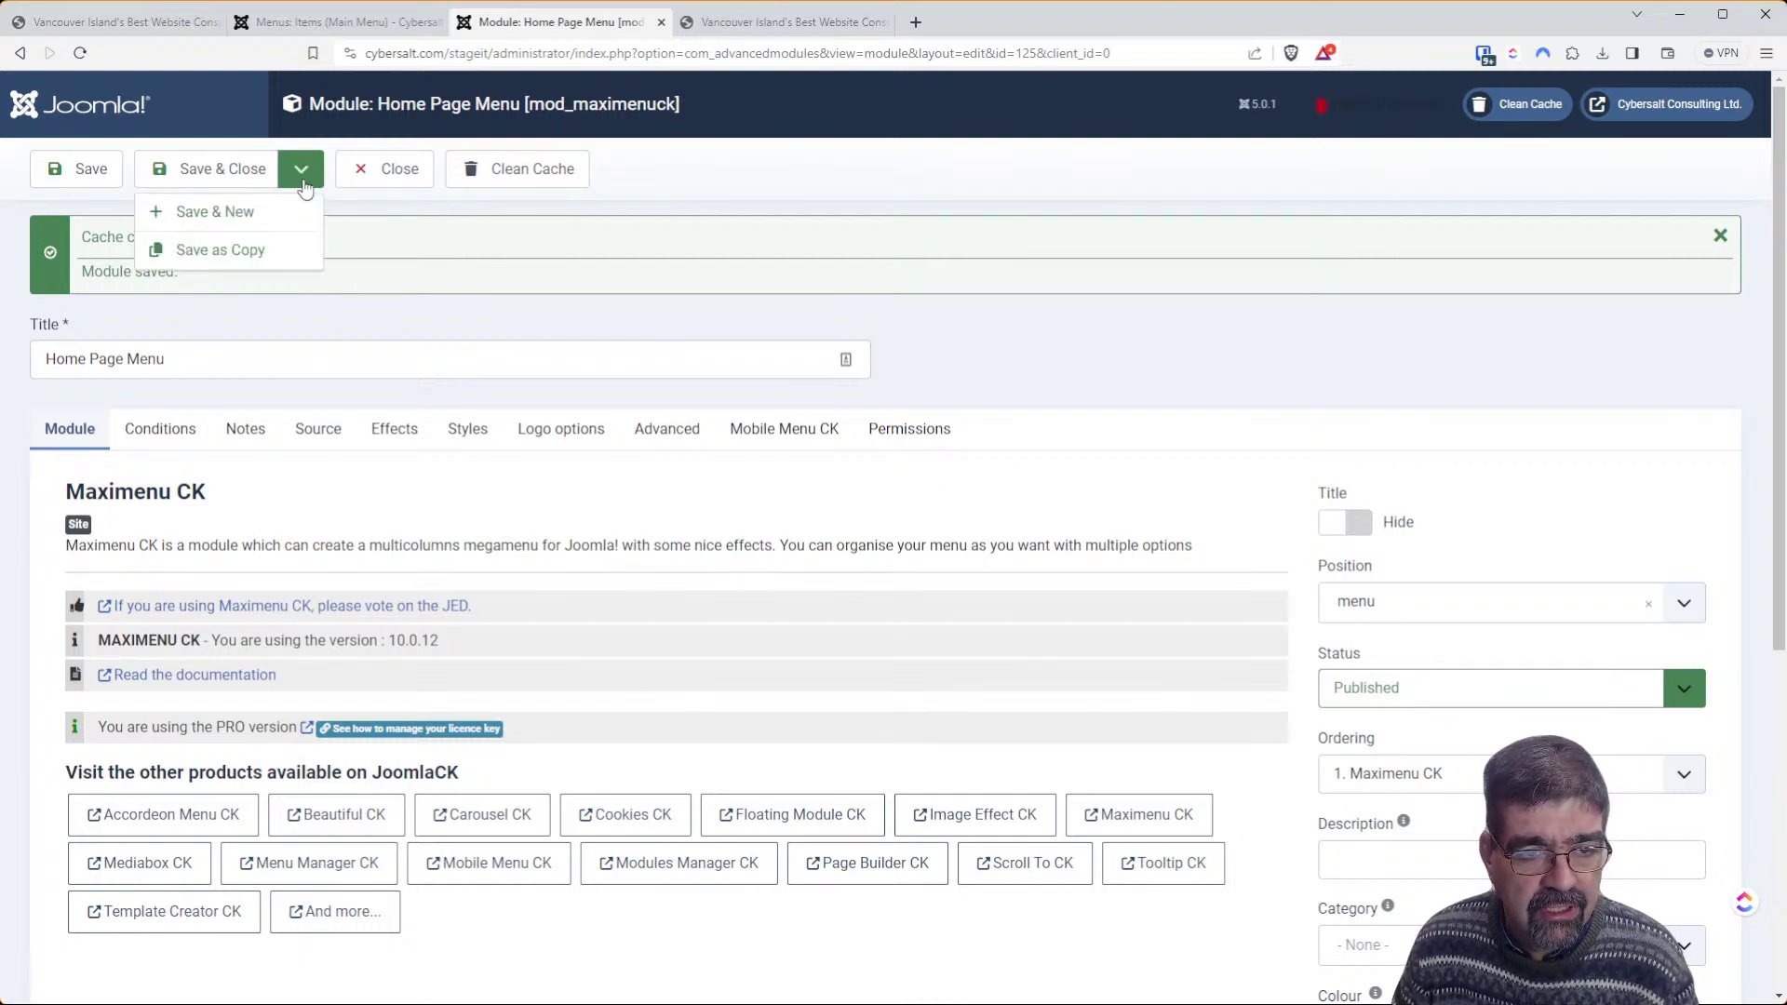
pyautogui.click(291, 253)
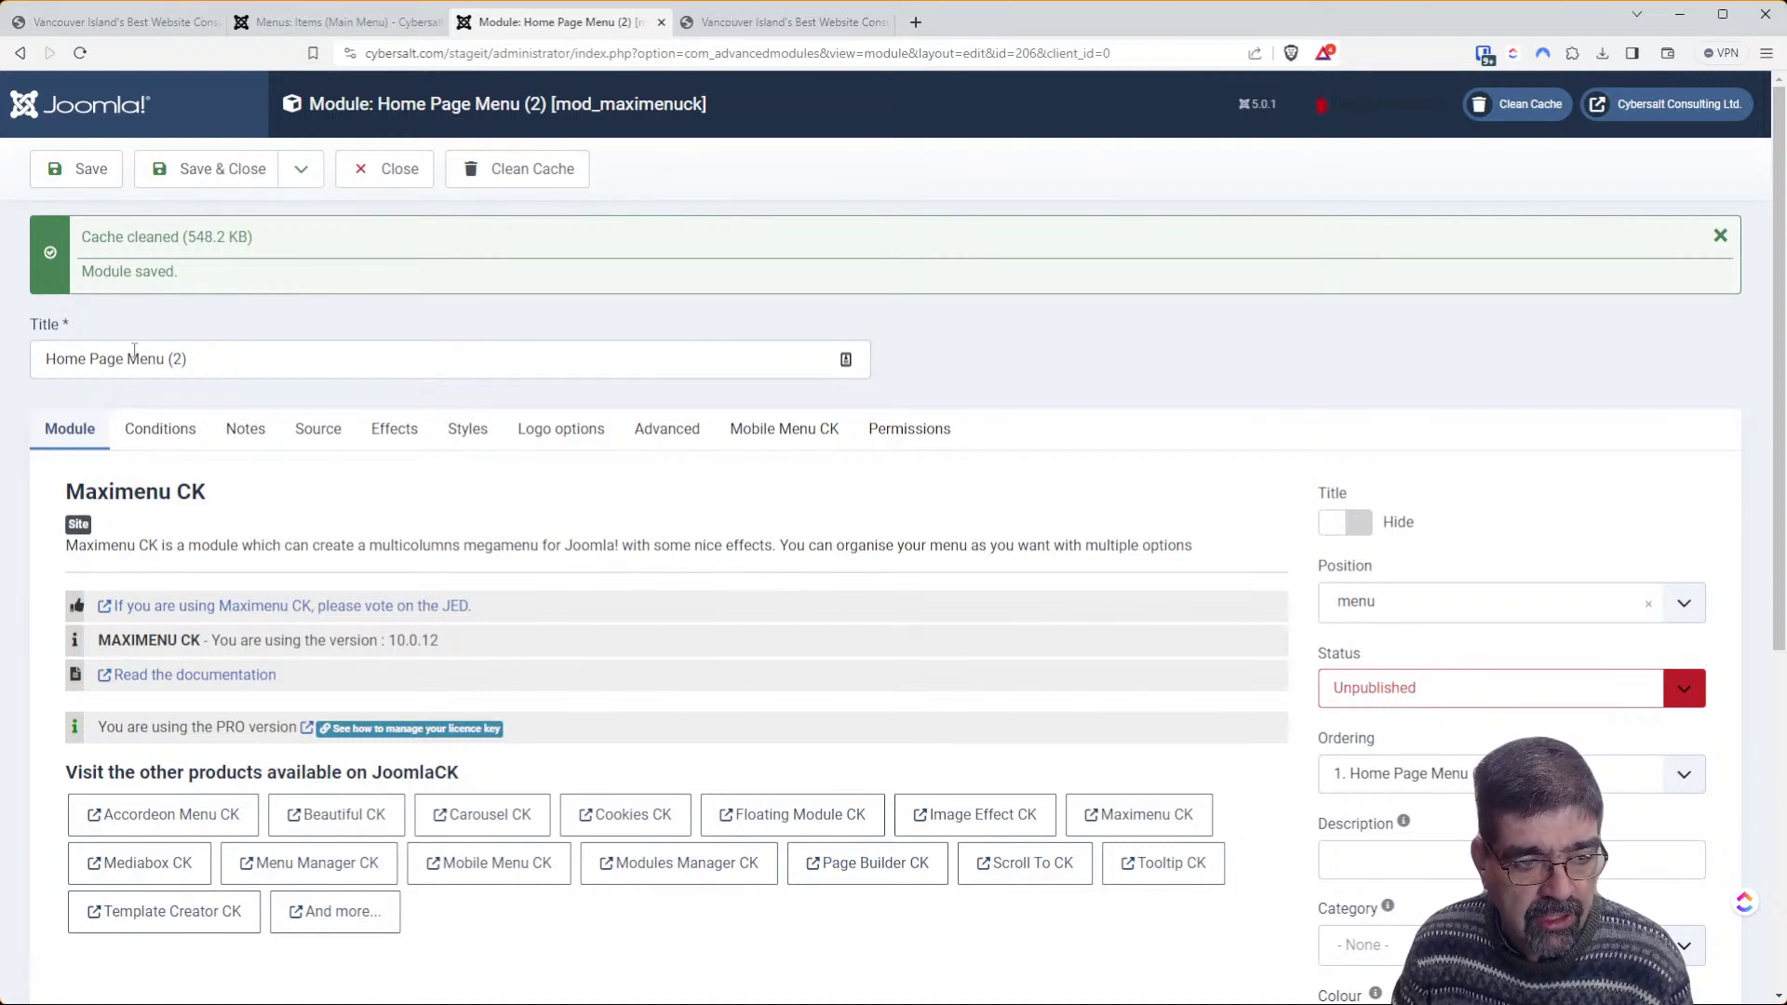
pyautogui.moveTo(220, 357); pyautogui.dragTo(7, 361)
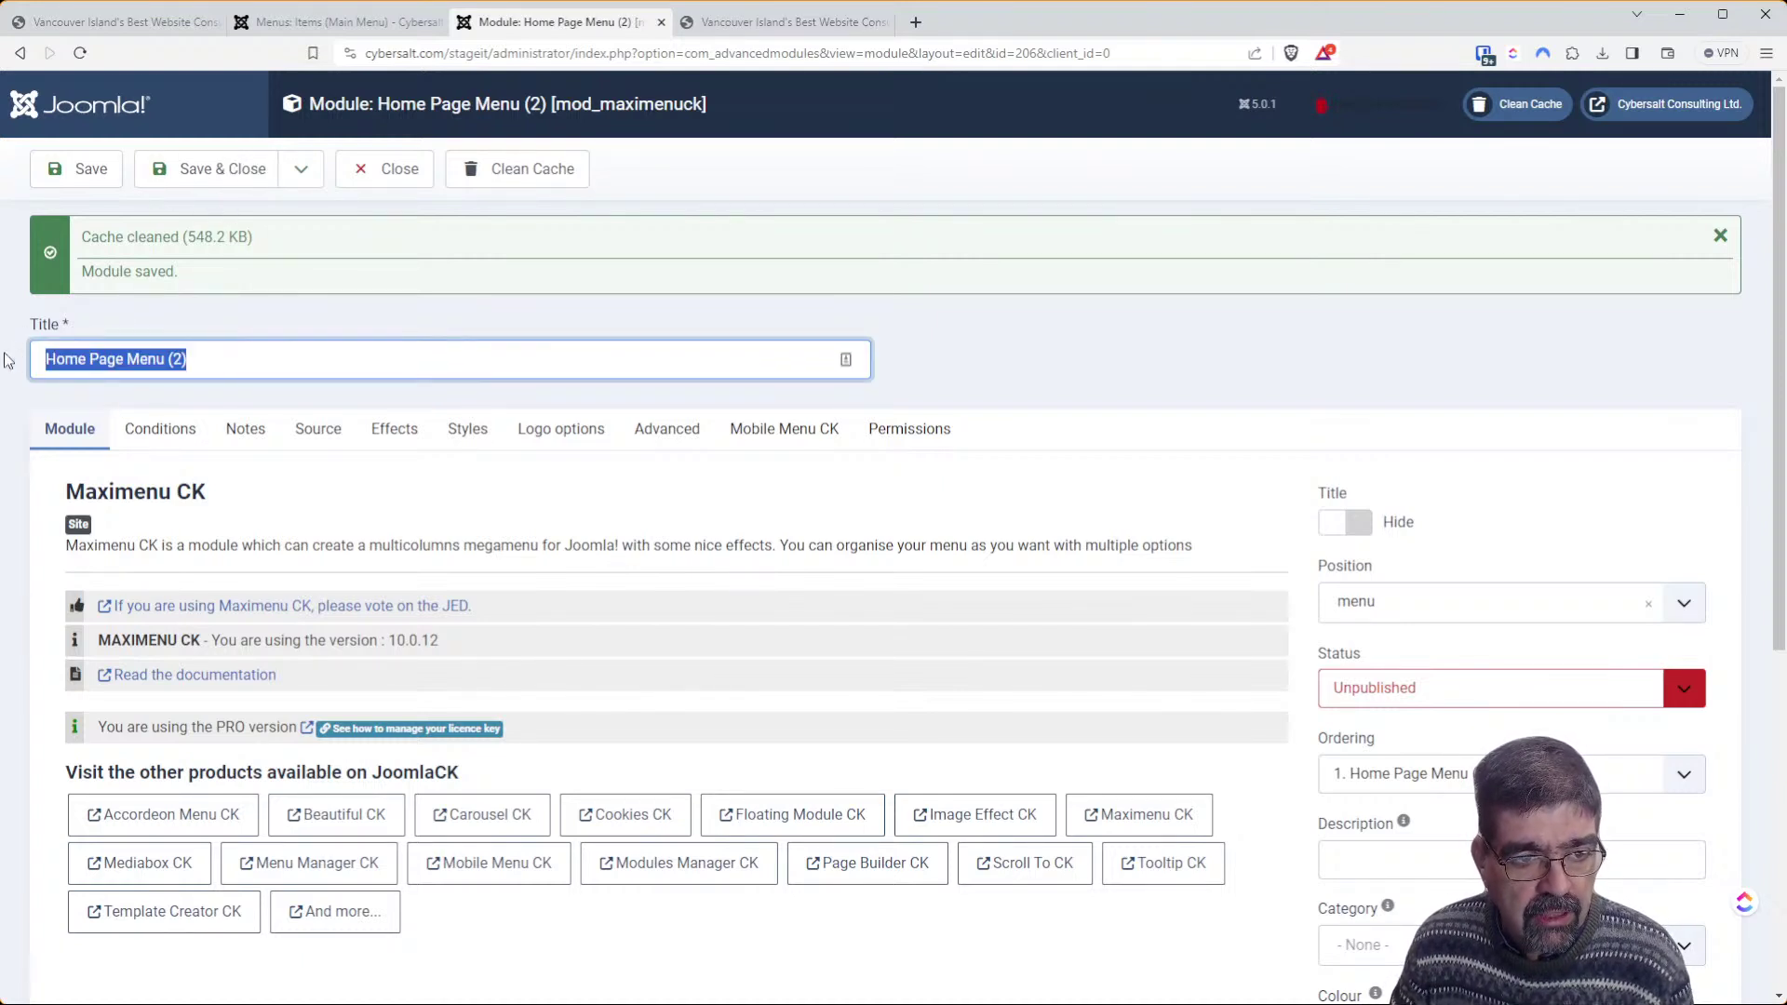
pyautogui.write('Joomla')
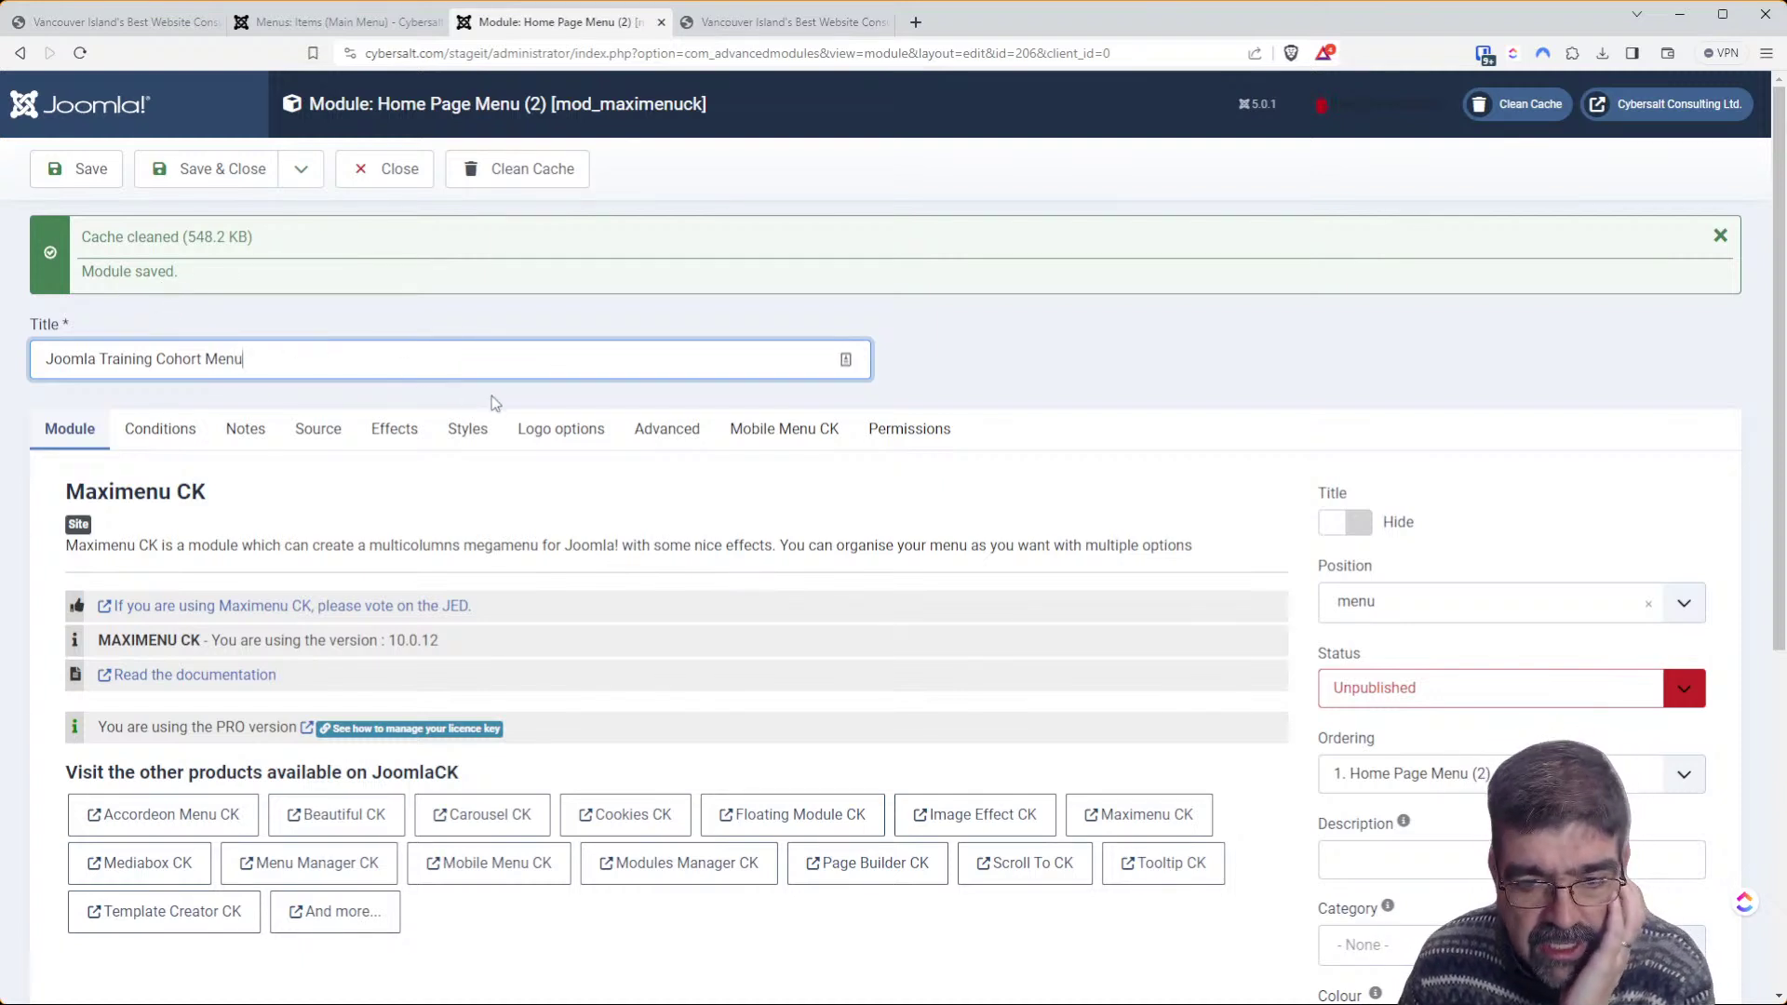
# Set the copied module's Base Item to Joomla Training Cohort in its source settings and save the module
pyautogui.scroll(-2, 553, 395)
pyautogui.scroll(-3, 558, 360)
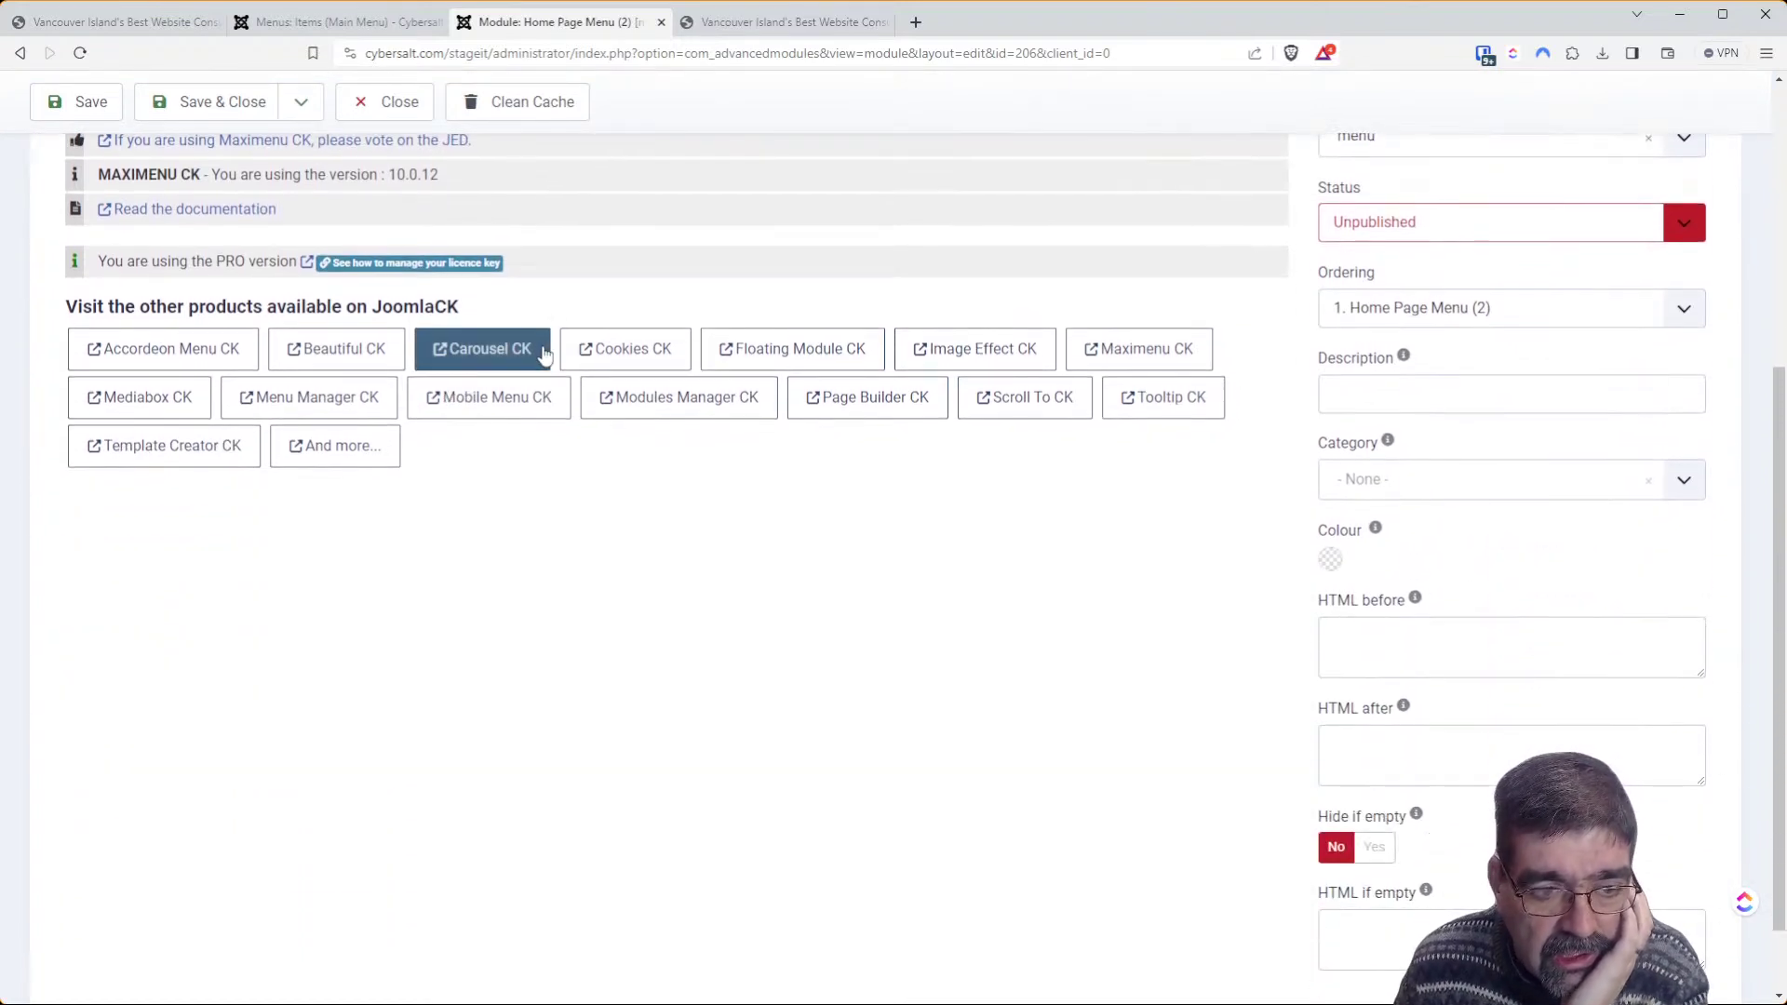
pyautogui.scroll(4, 523, 205)
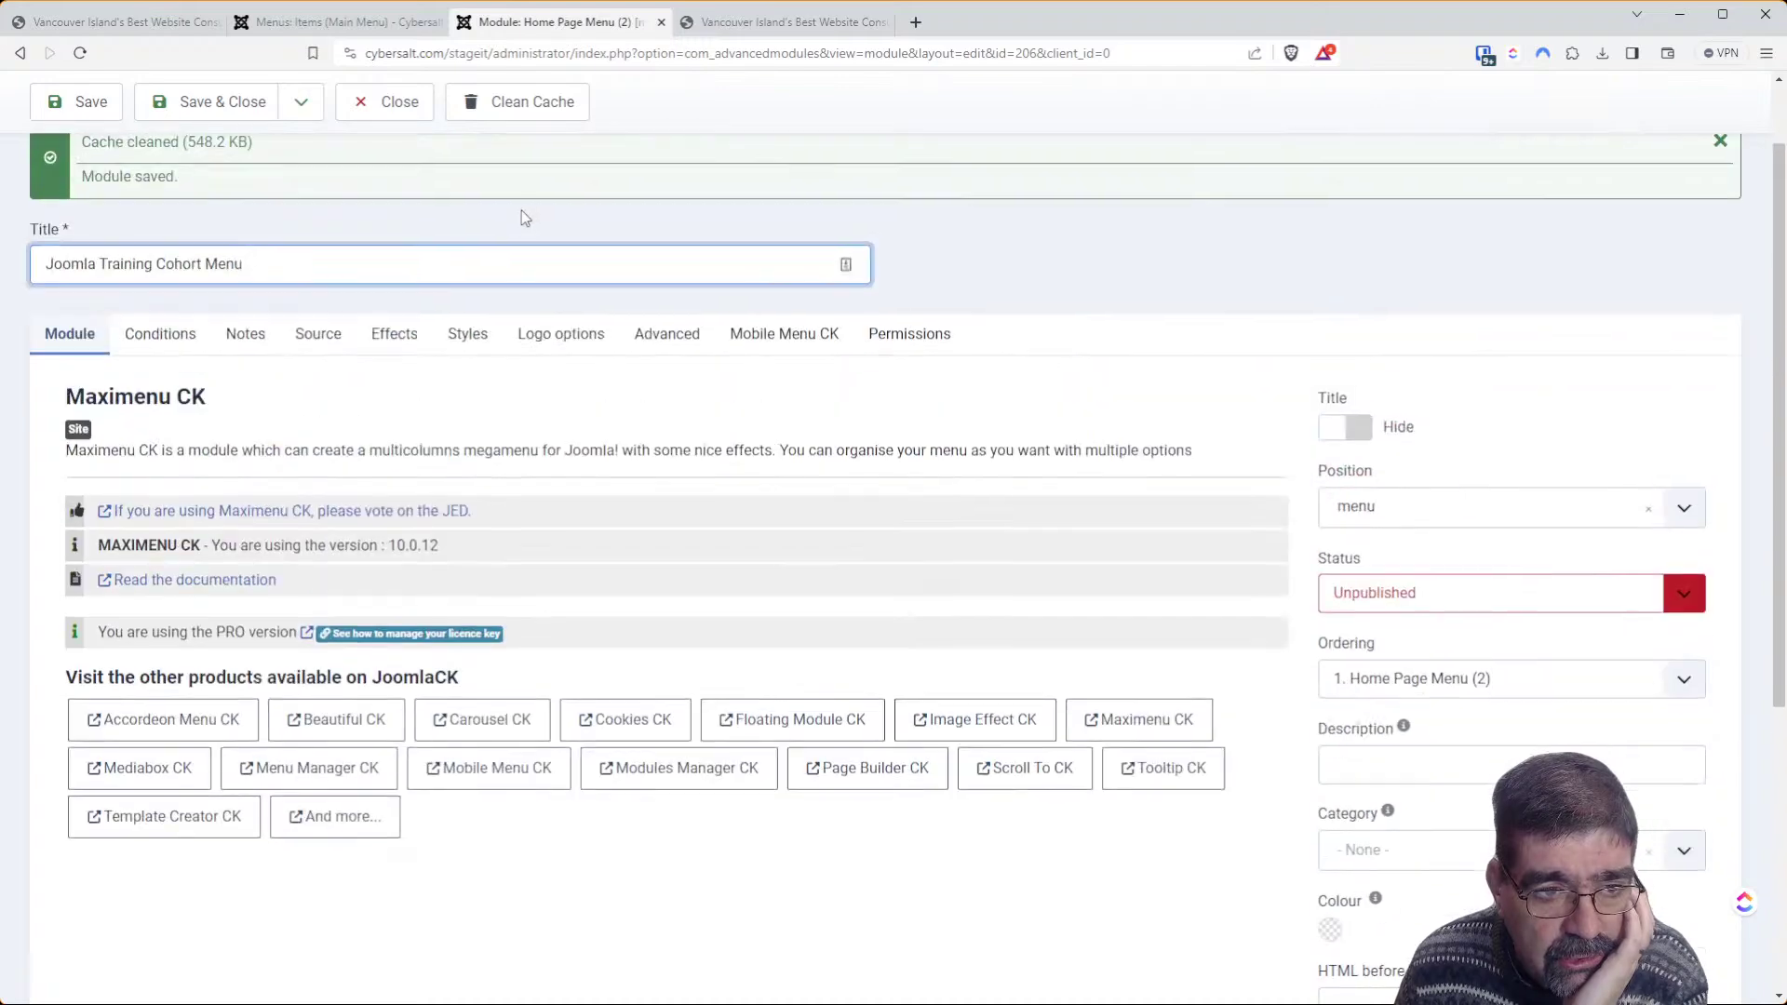
pyautogui.click(318, 337)
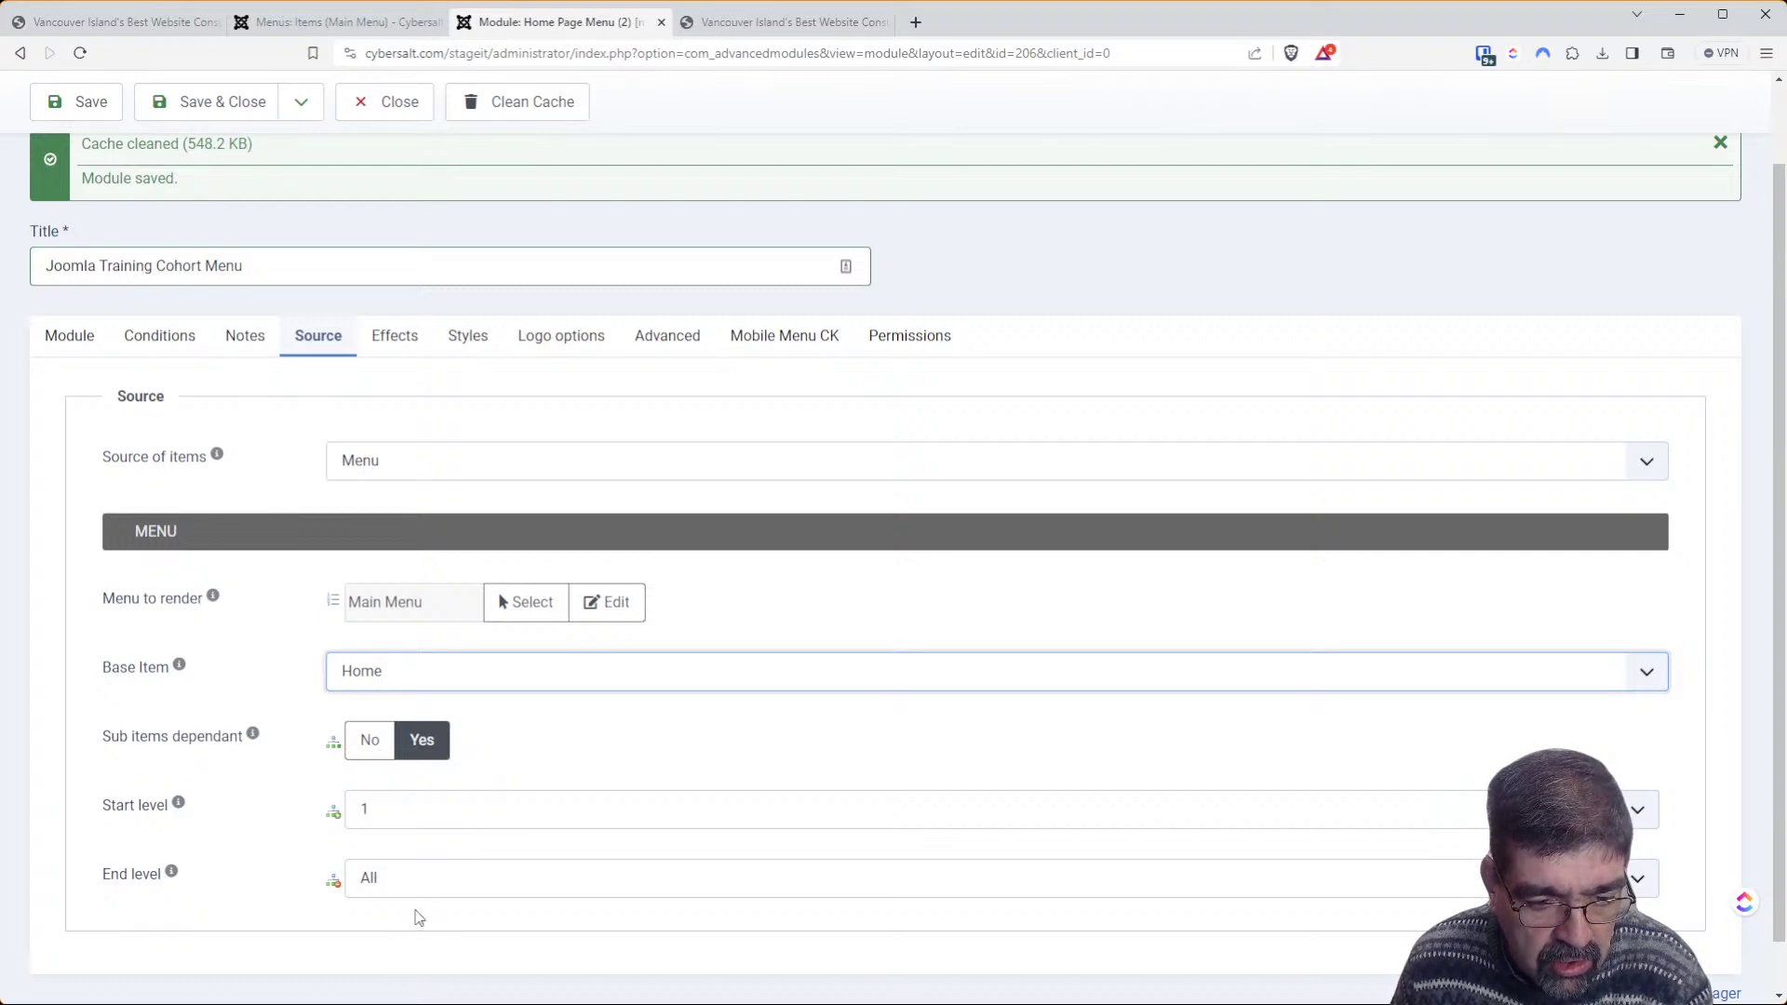
pyautogui.press('Down')
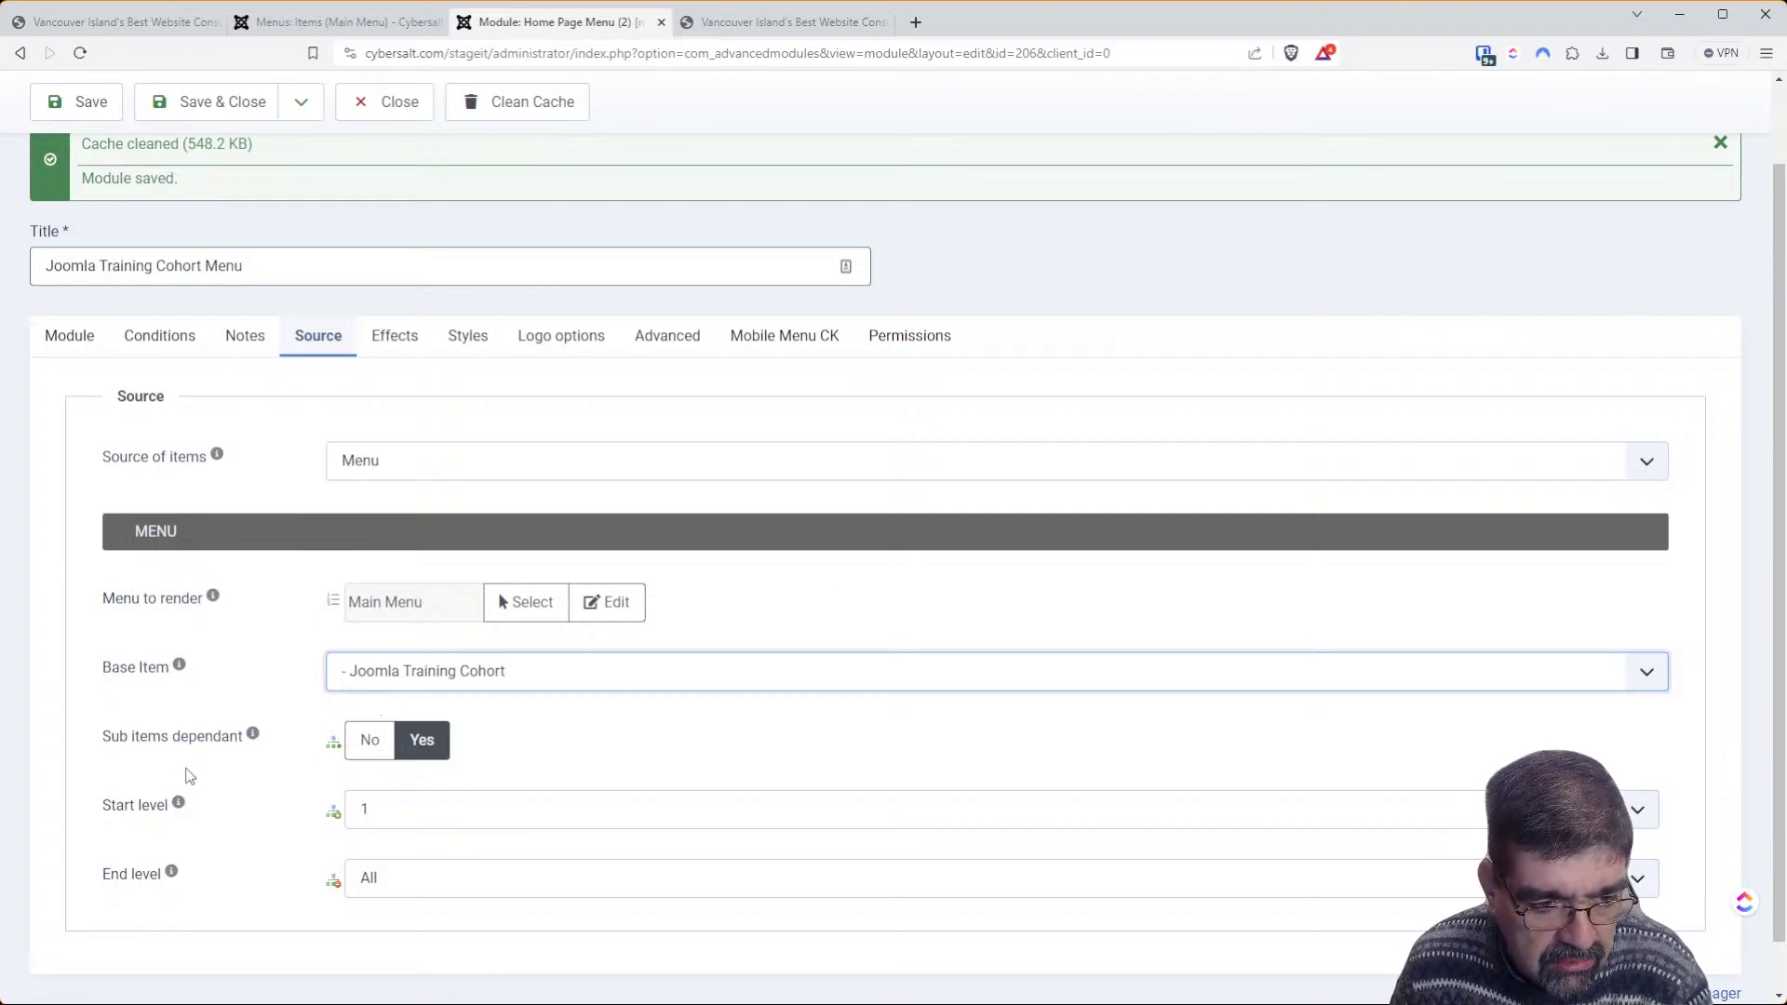
pyautogui.moveTo(198, 750)
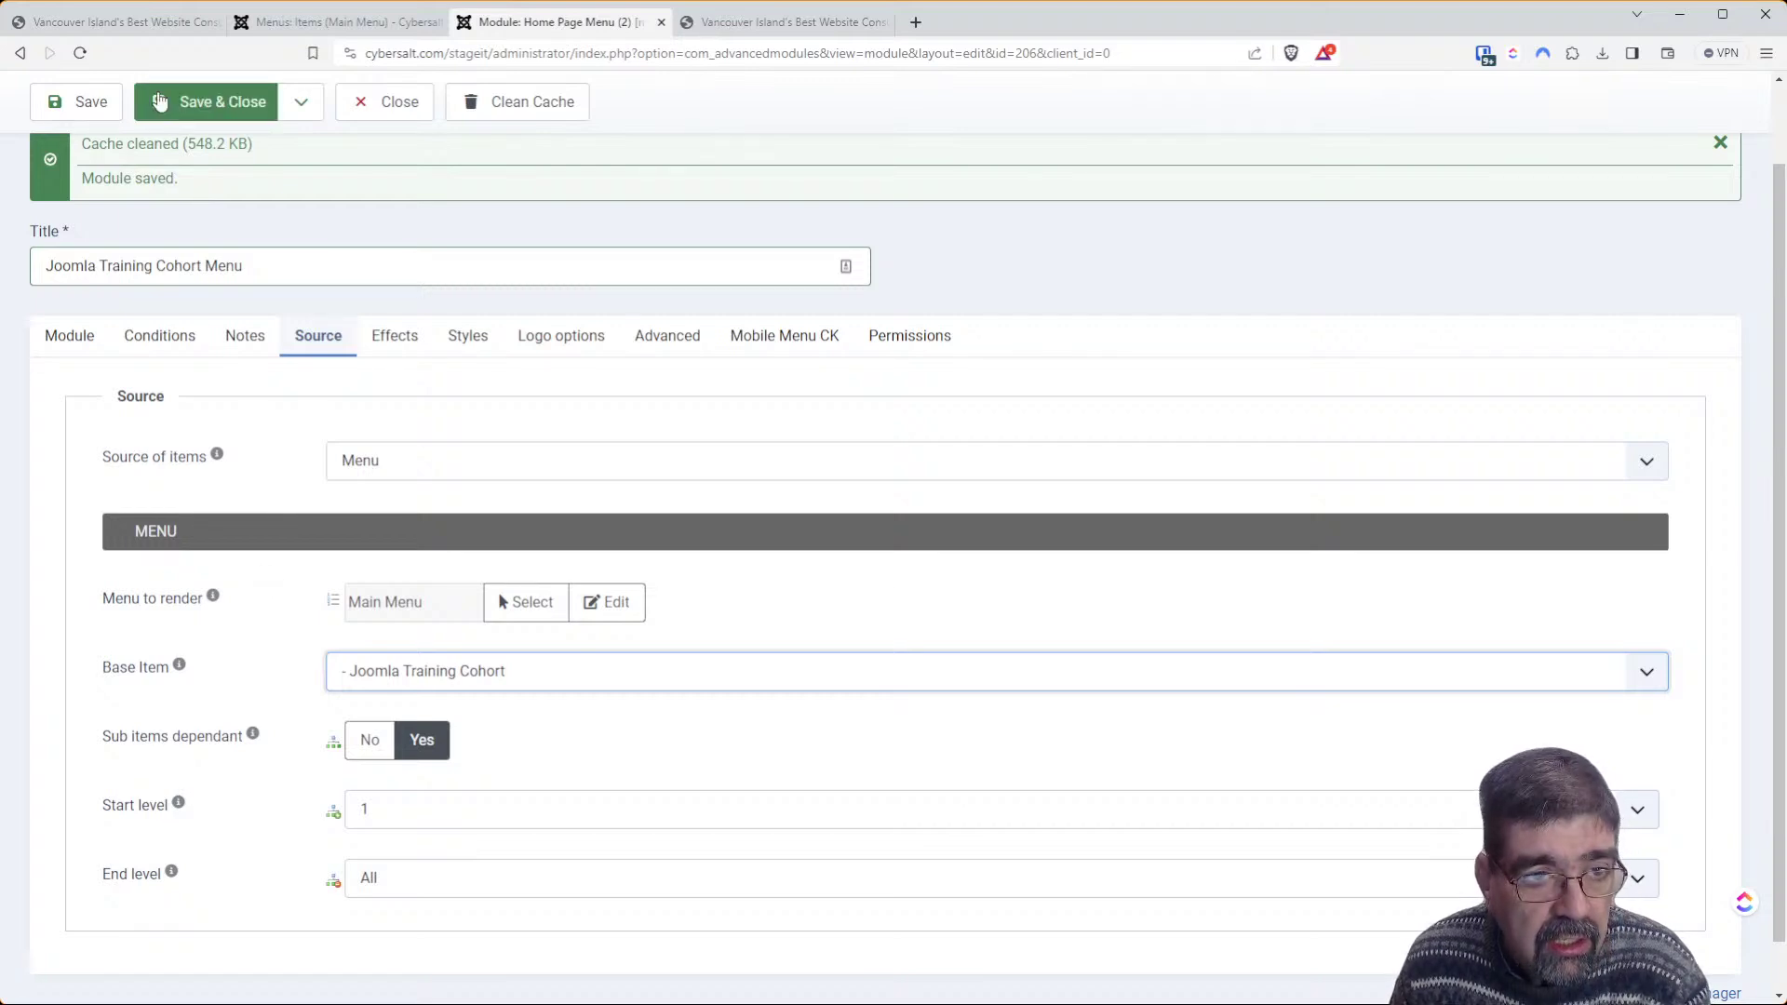
pyautogui.click(86, 107)
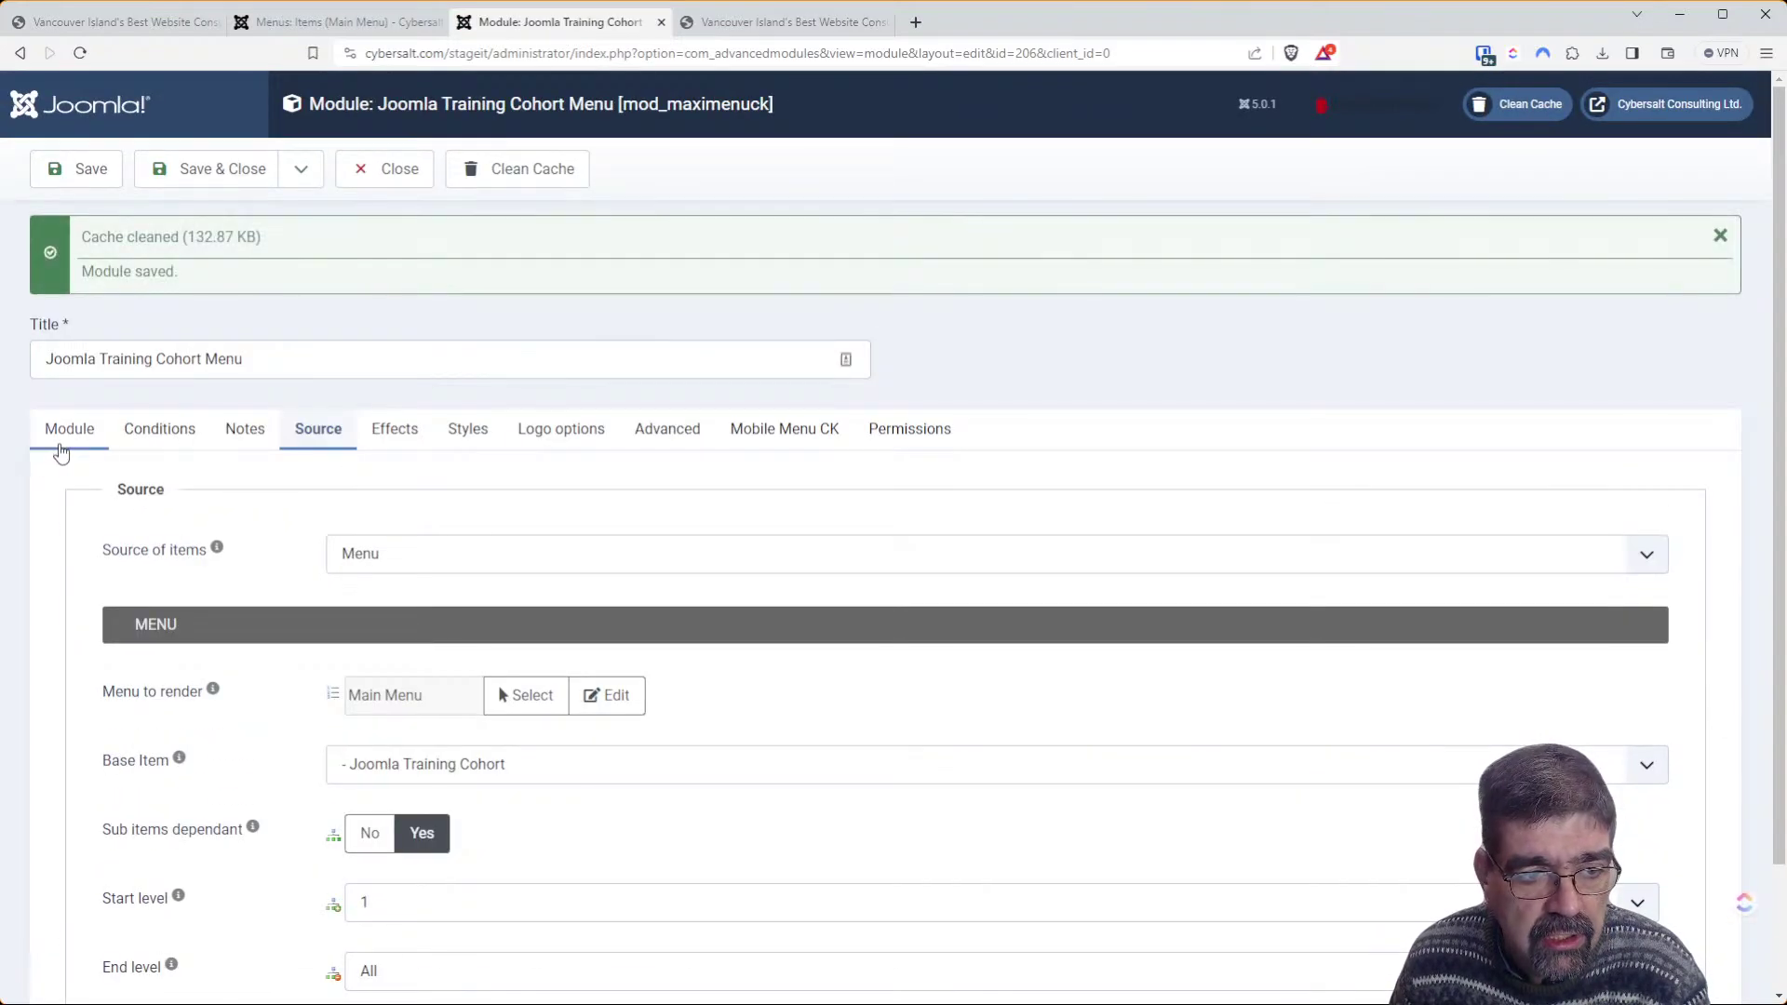
# Set the Joomla Training Cohort Menu module's status to Published, save it, and check the reloaded staging front end
pyautogui.click(58, 441)
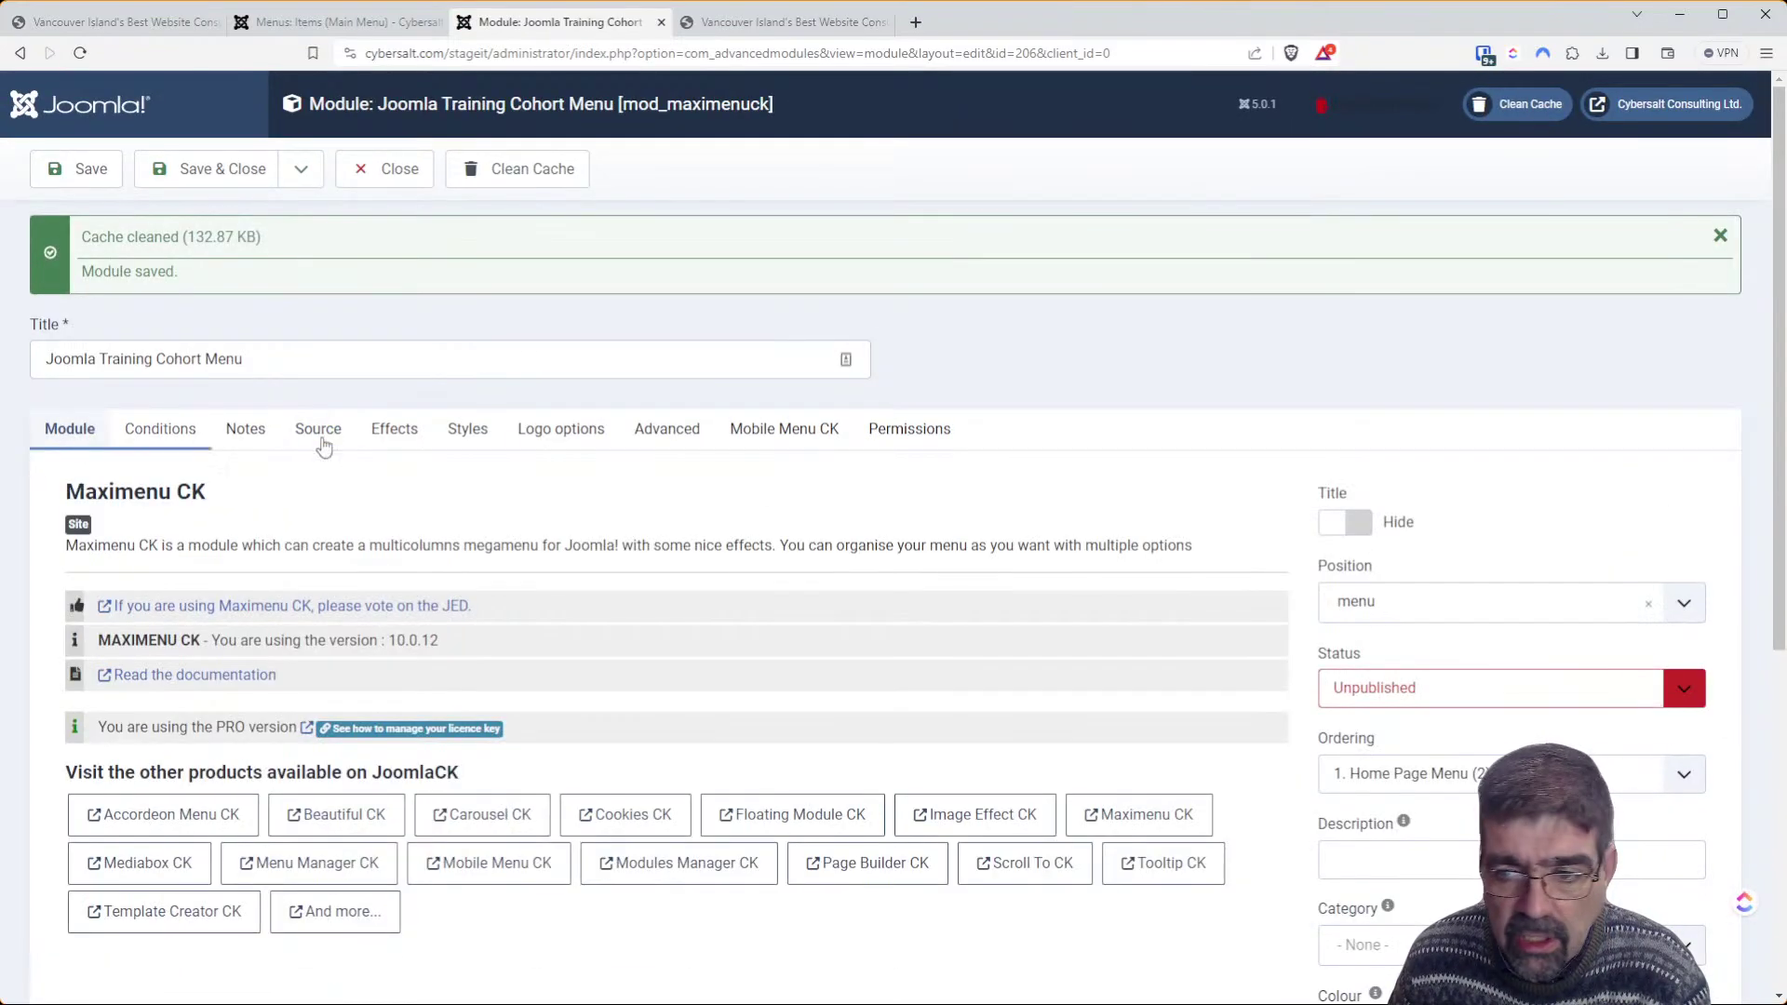
pyautogui.click(1606, 715)
pyautogui.click(86, 183)
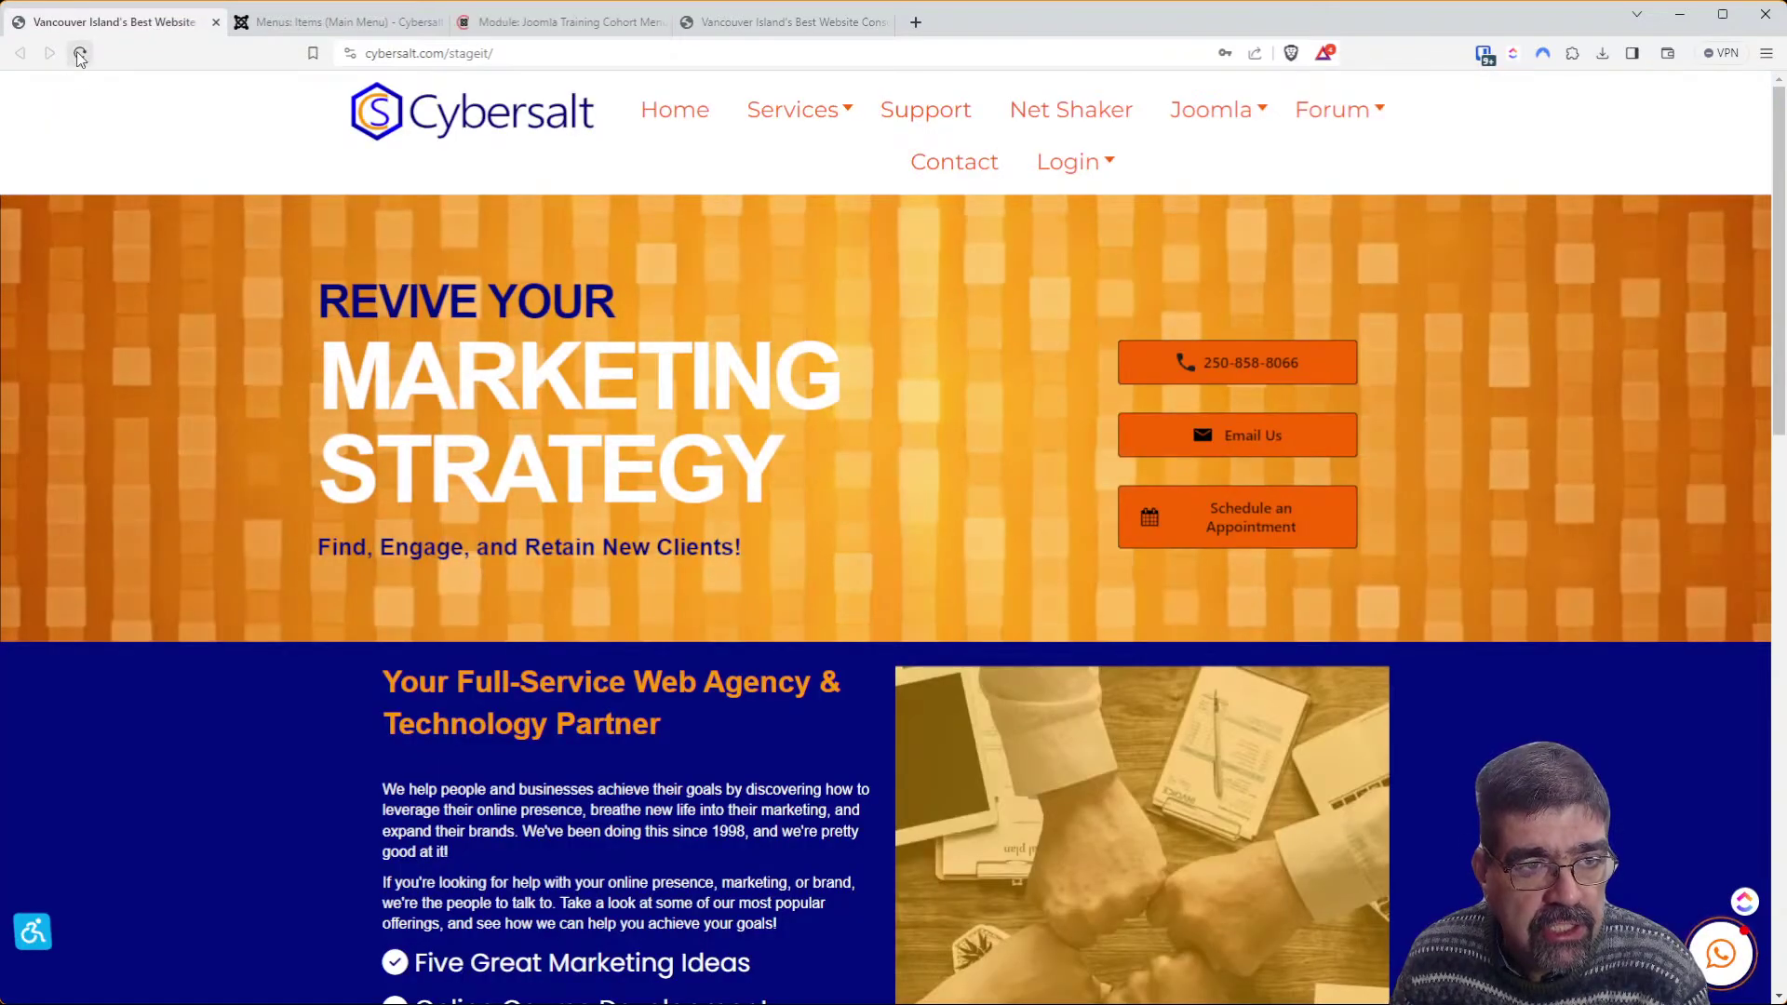
pyautogui.click(80, 55)
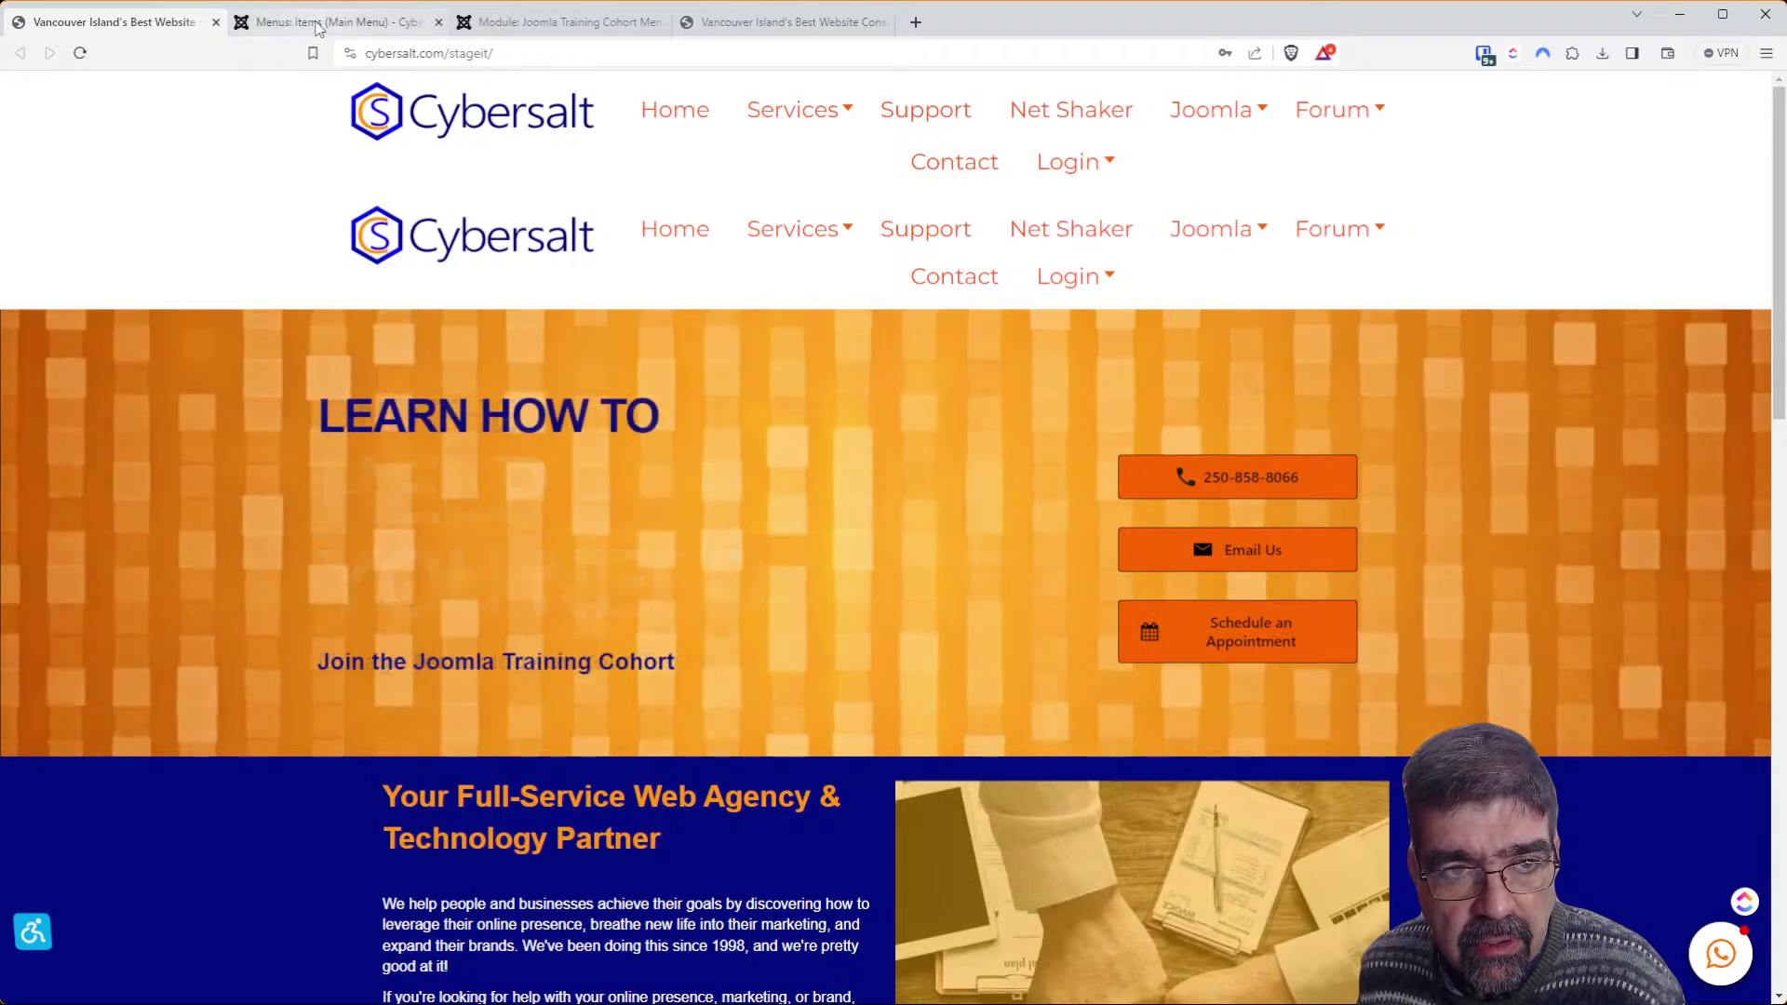
pyautogui.moveTo(610, 22); pyautogui.dragTo(398, 22)
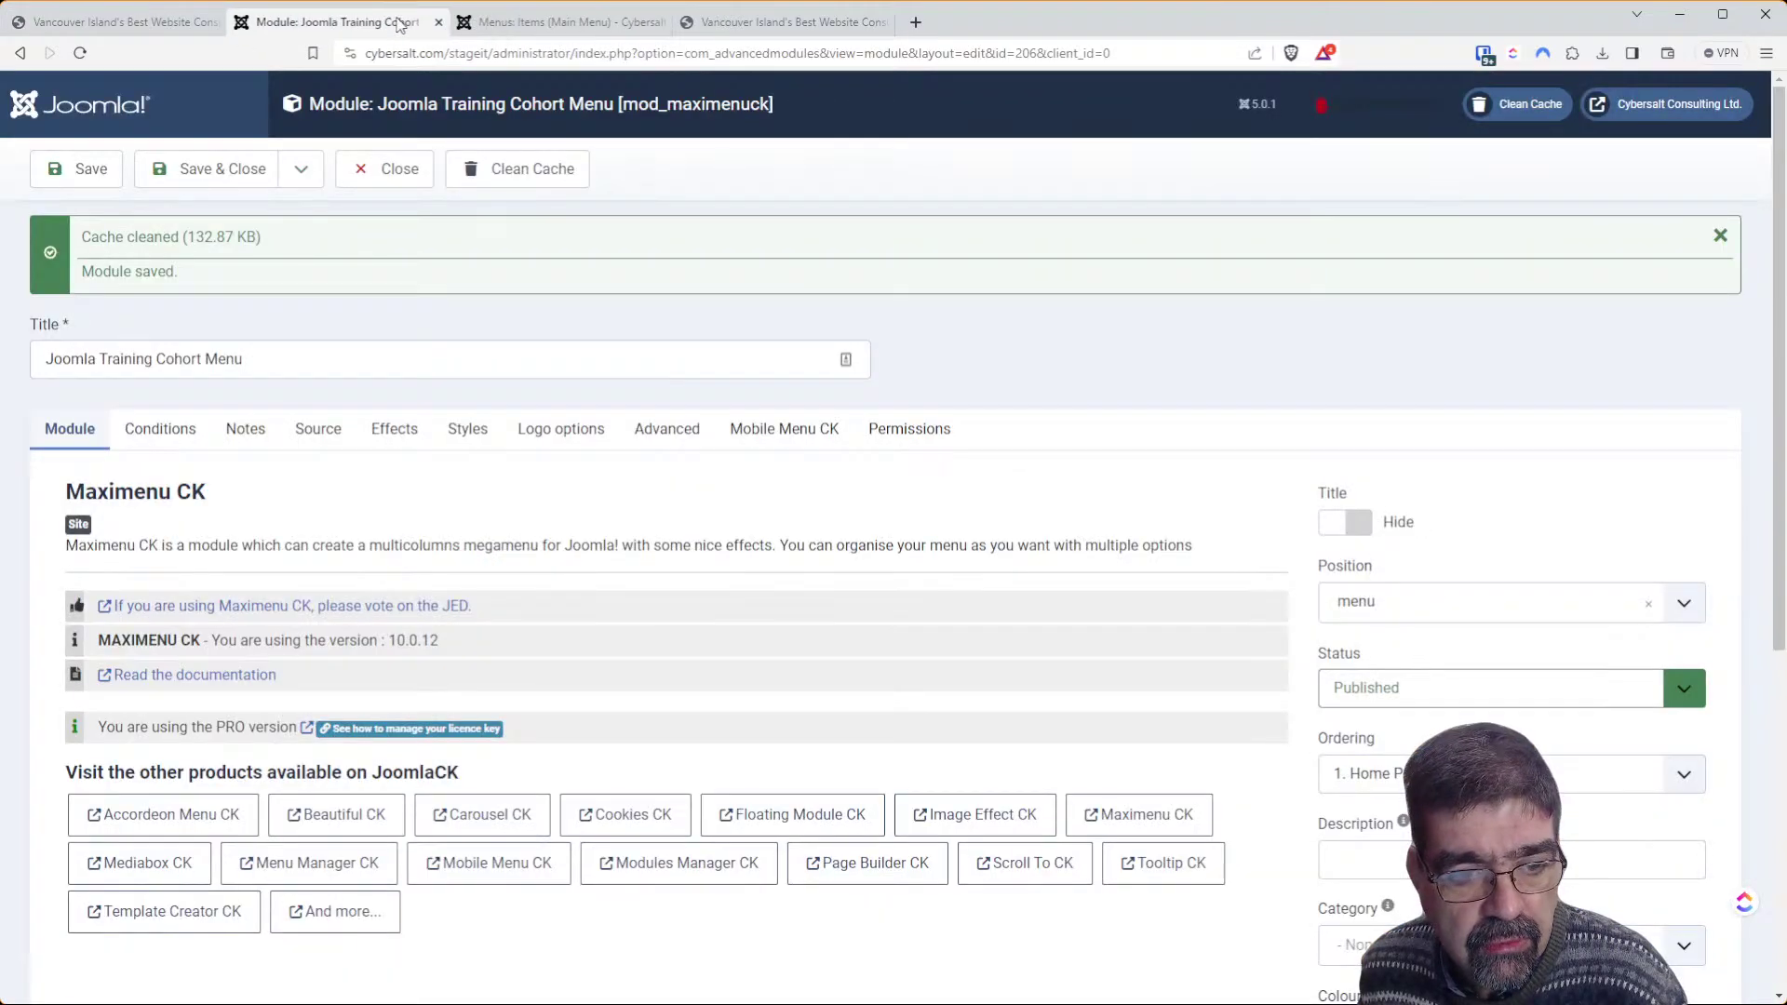
# Set the Joomla Training Cohort Menu module's Start level to 3 in its source settings and save the module
pyautogui.click(317, 433)
pyautogui.scroll(-2, 861, 540)
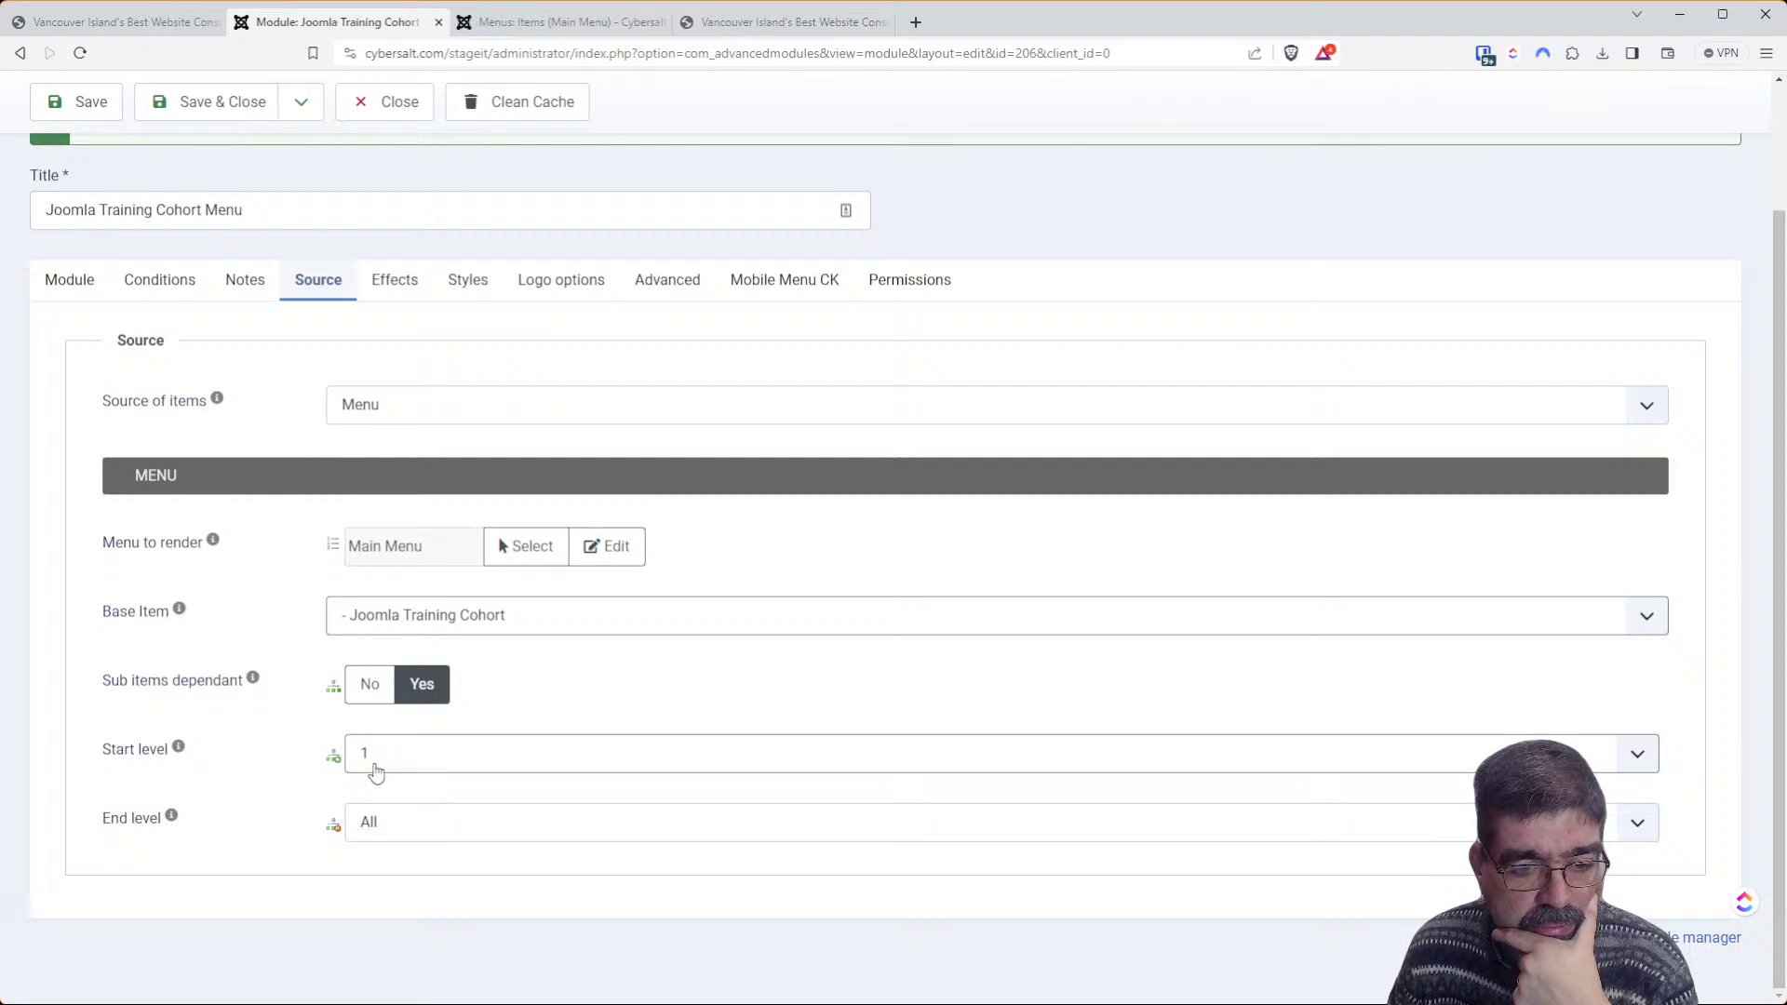
pyautogui.click(76, 102)
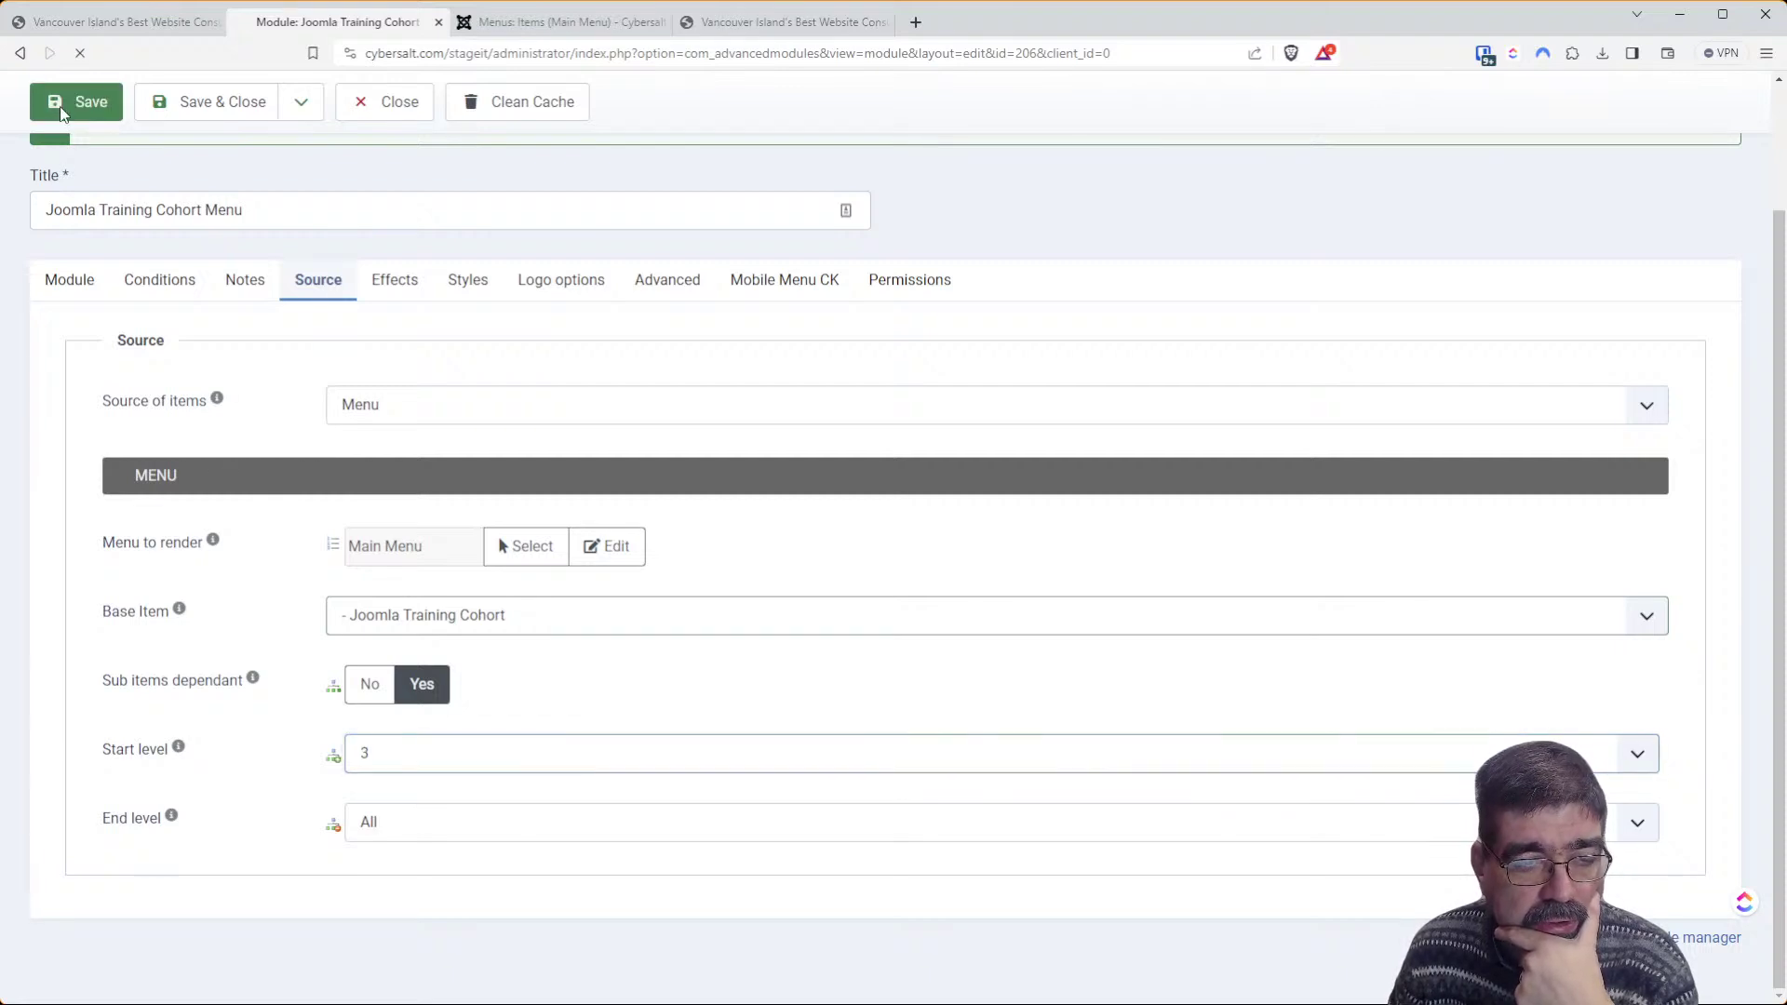
# Compare the two menus on the staging home page with the Joomla Training Cohort submenu under Joomla on the live site
pyautogui.click(98, 19)
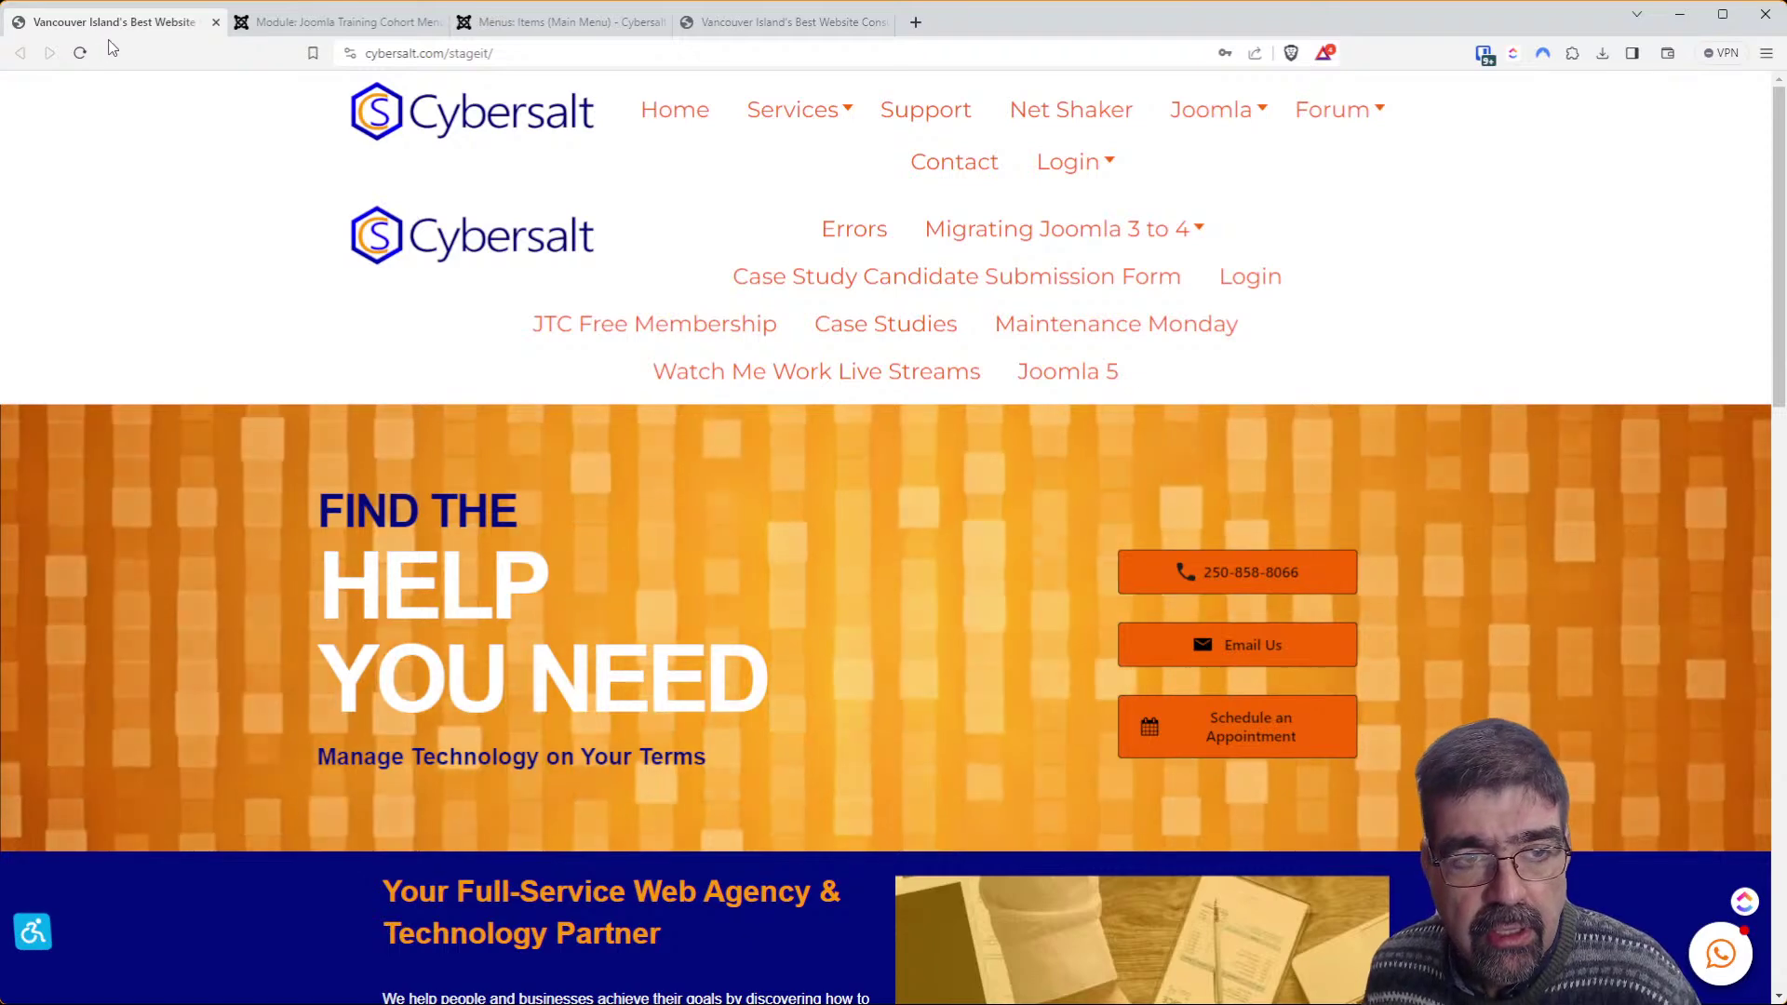
pyautogui.moveTo(1316, 114)
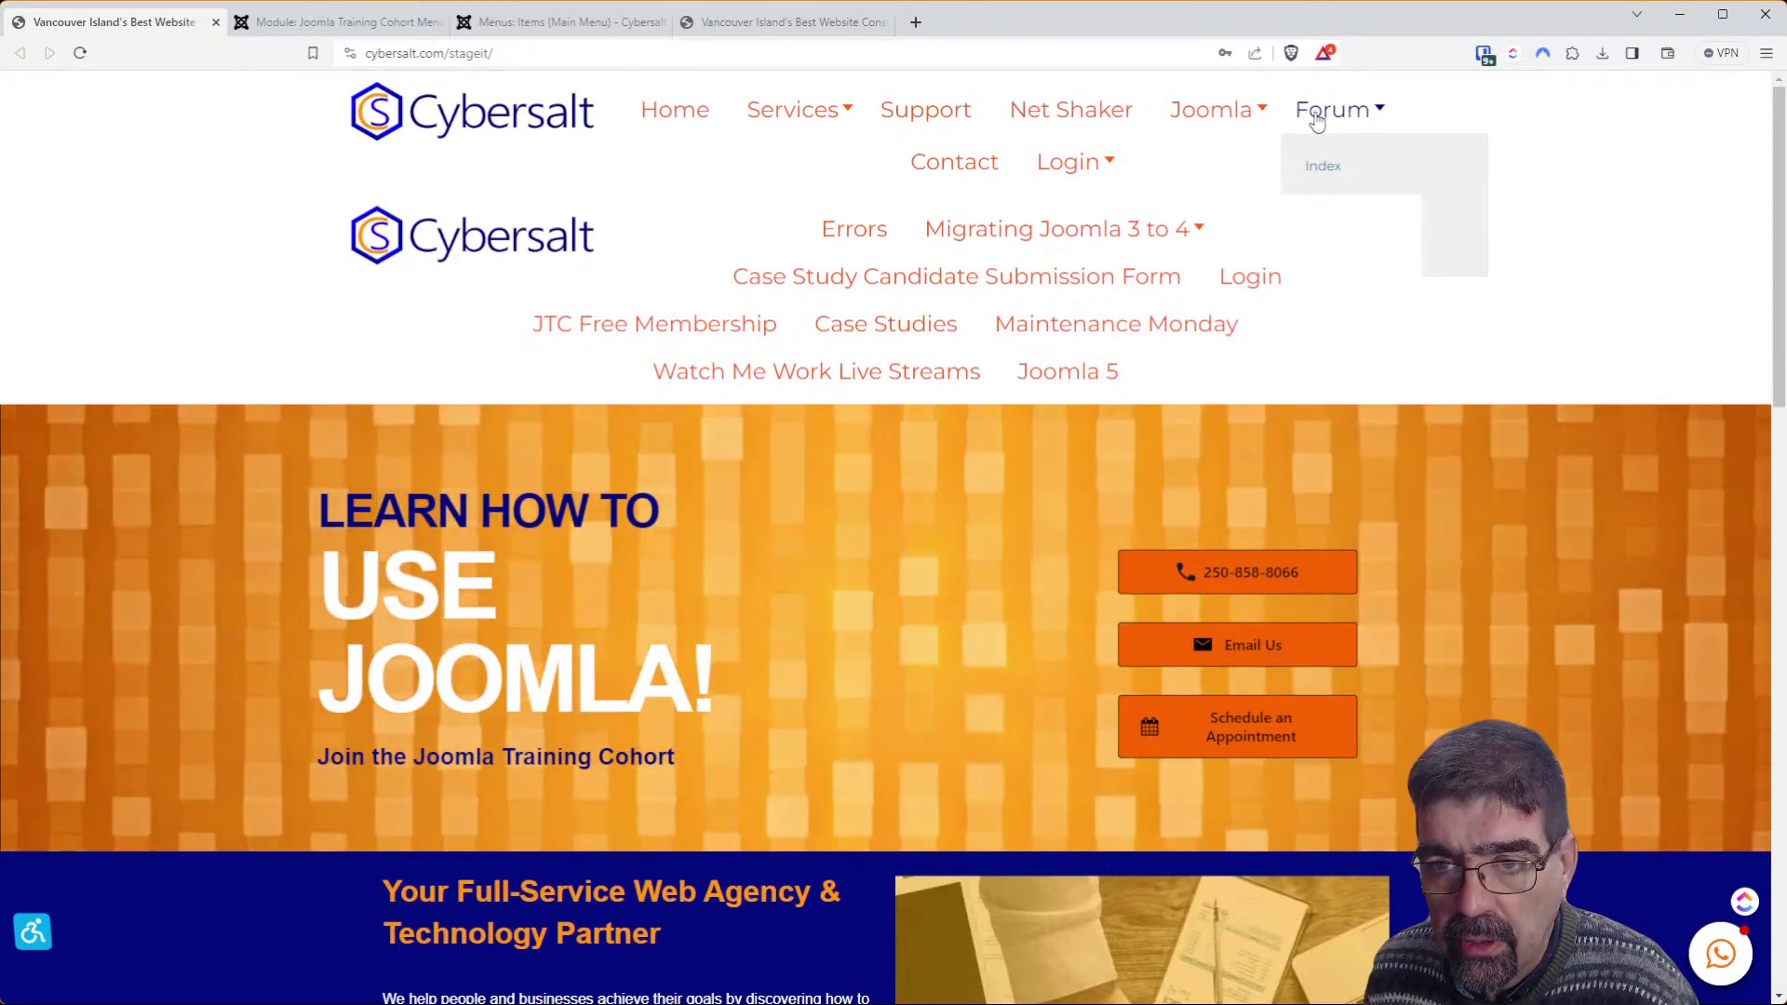
pyautogui.moveTo(1248, 119)
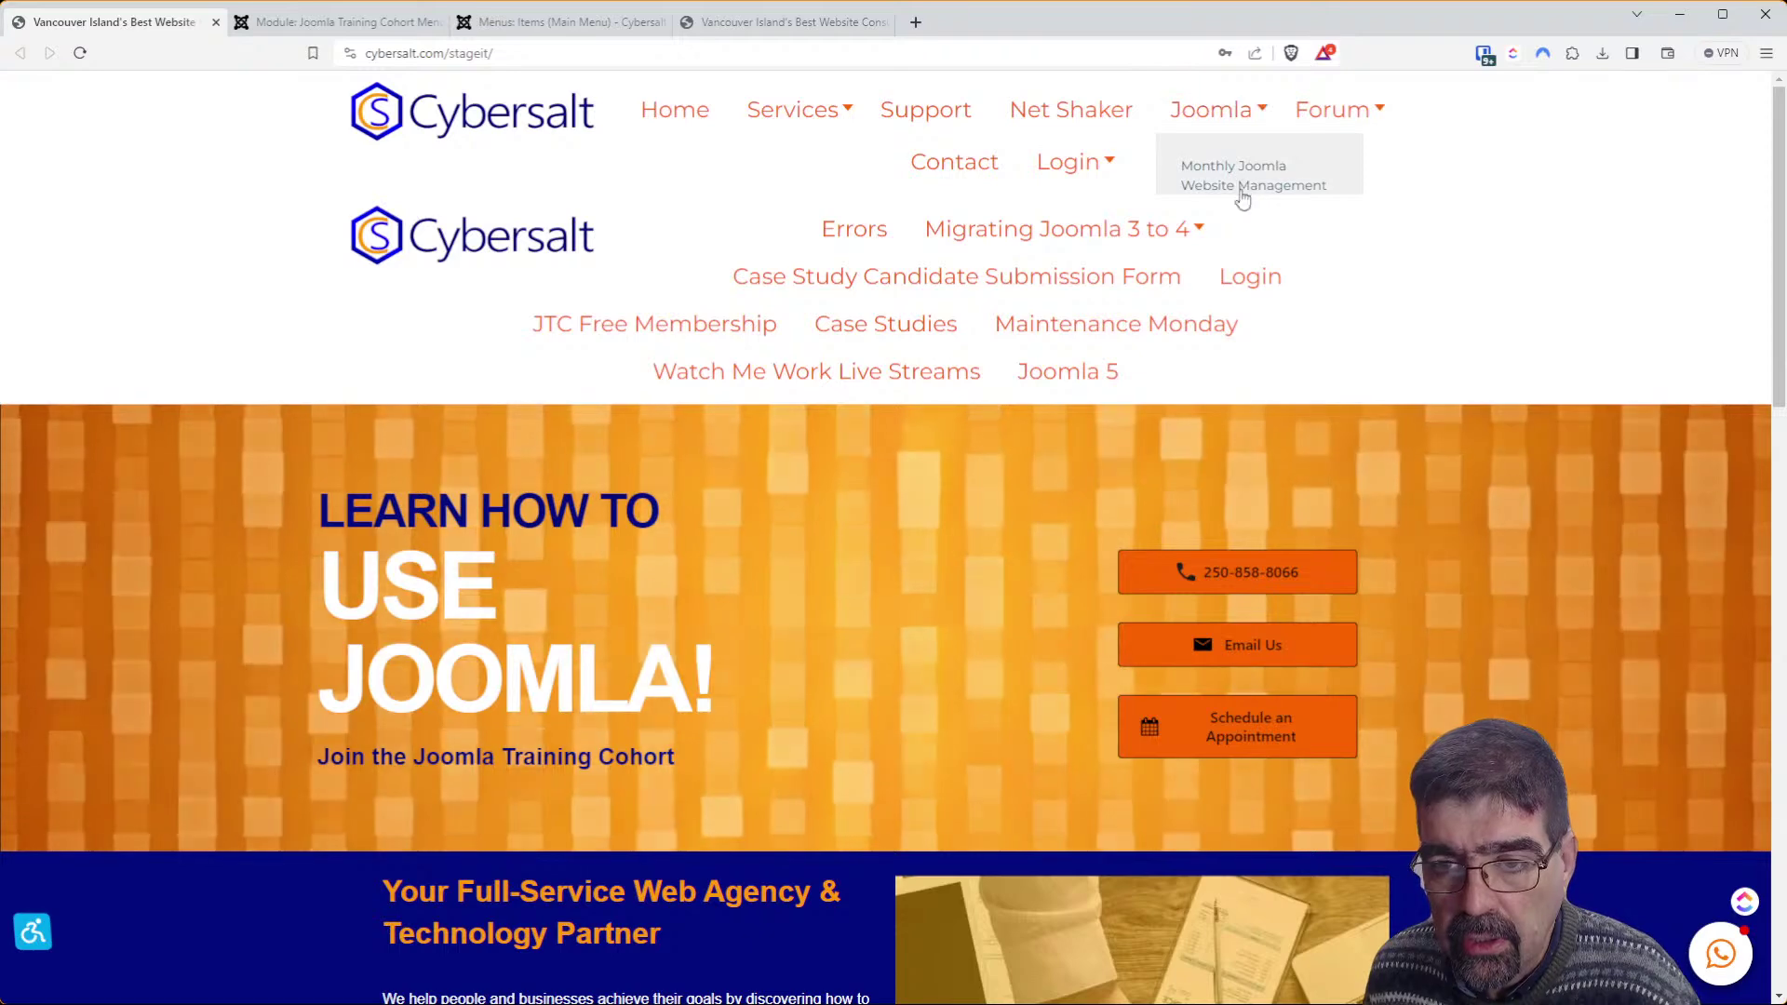
pyautogui.click(813, 26)
pyautogui.moveTo(1219, 109)
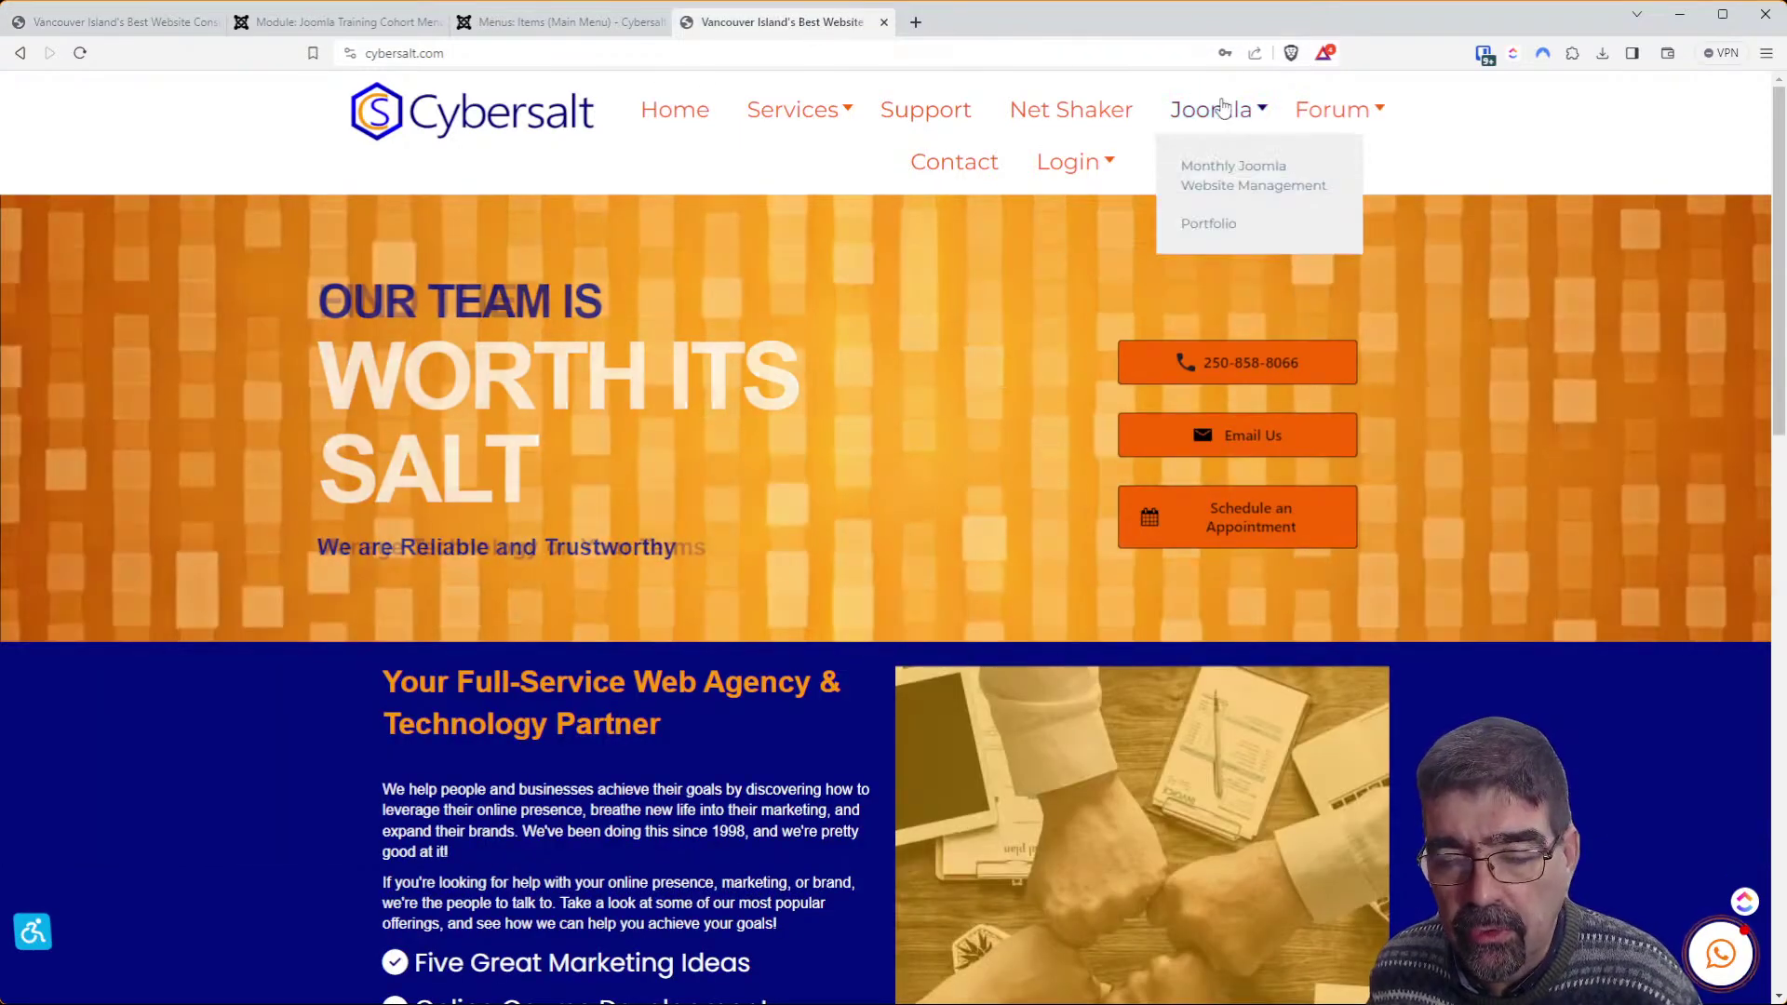
pyautogui.moveTo(1210, 360)
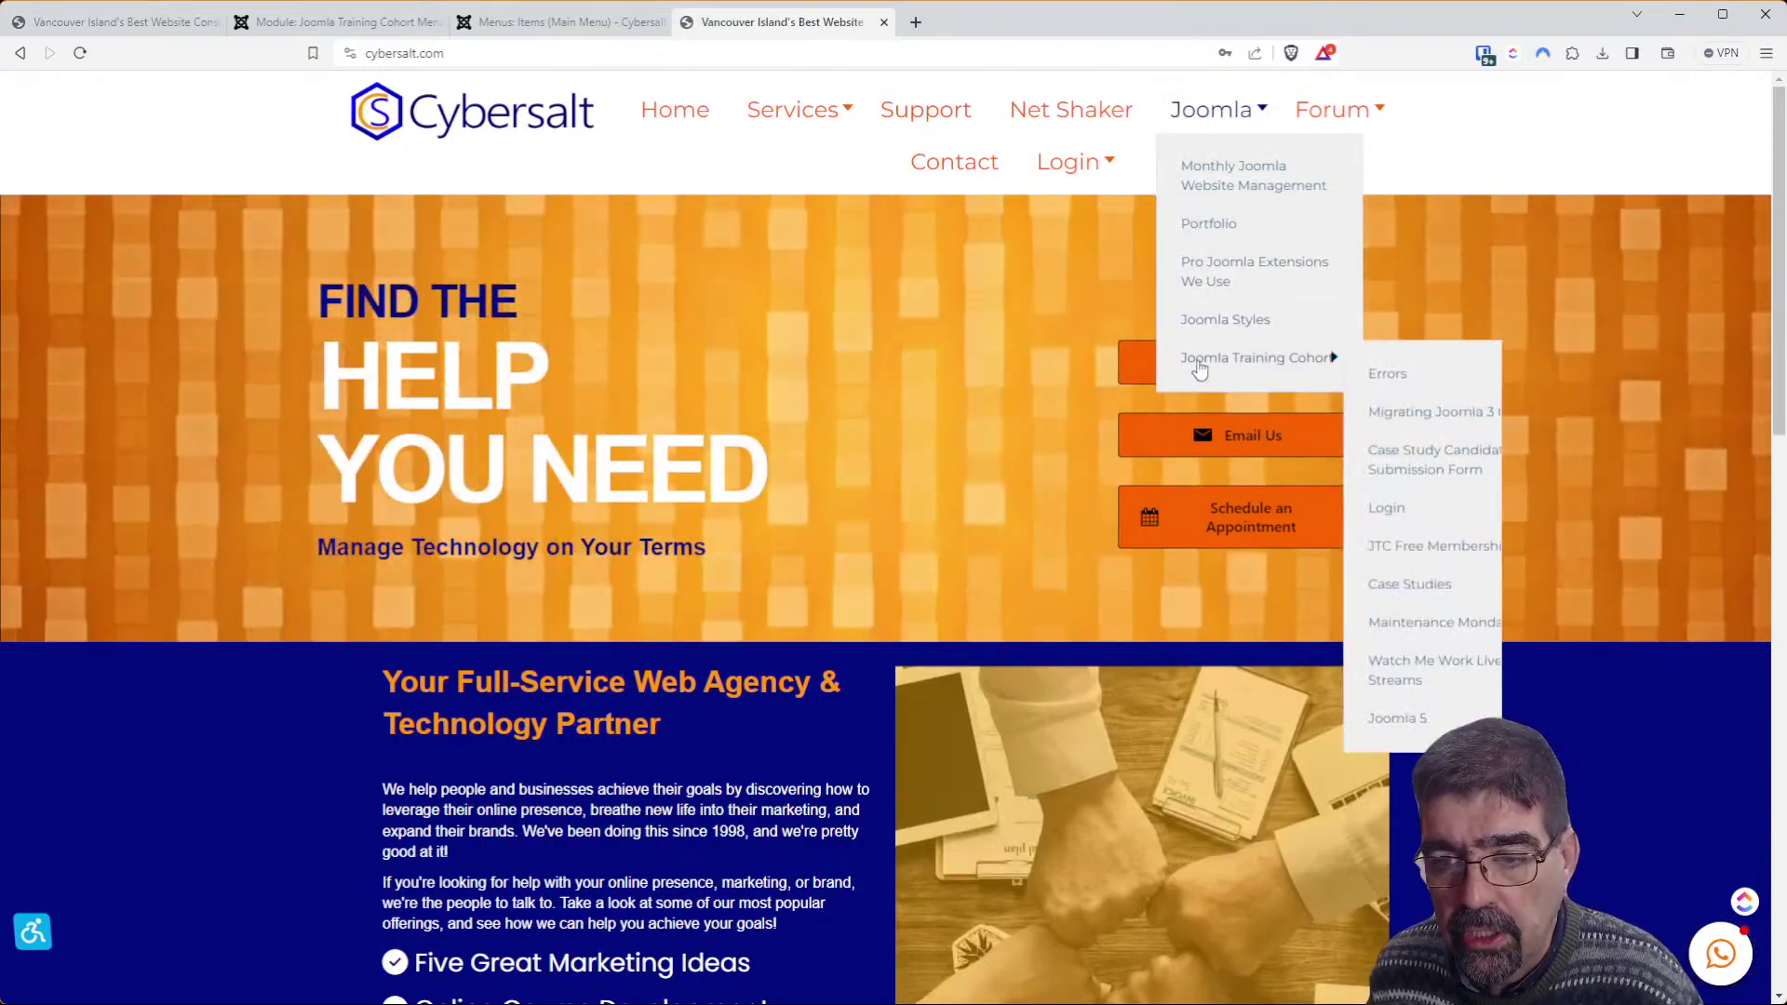
pyautogui.moveTo(1391, 416)
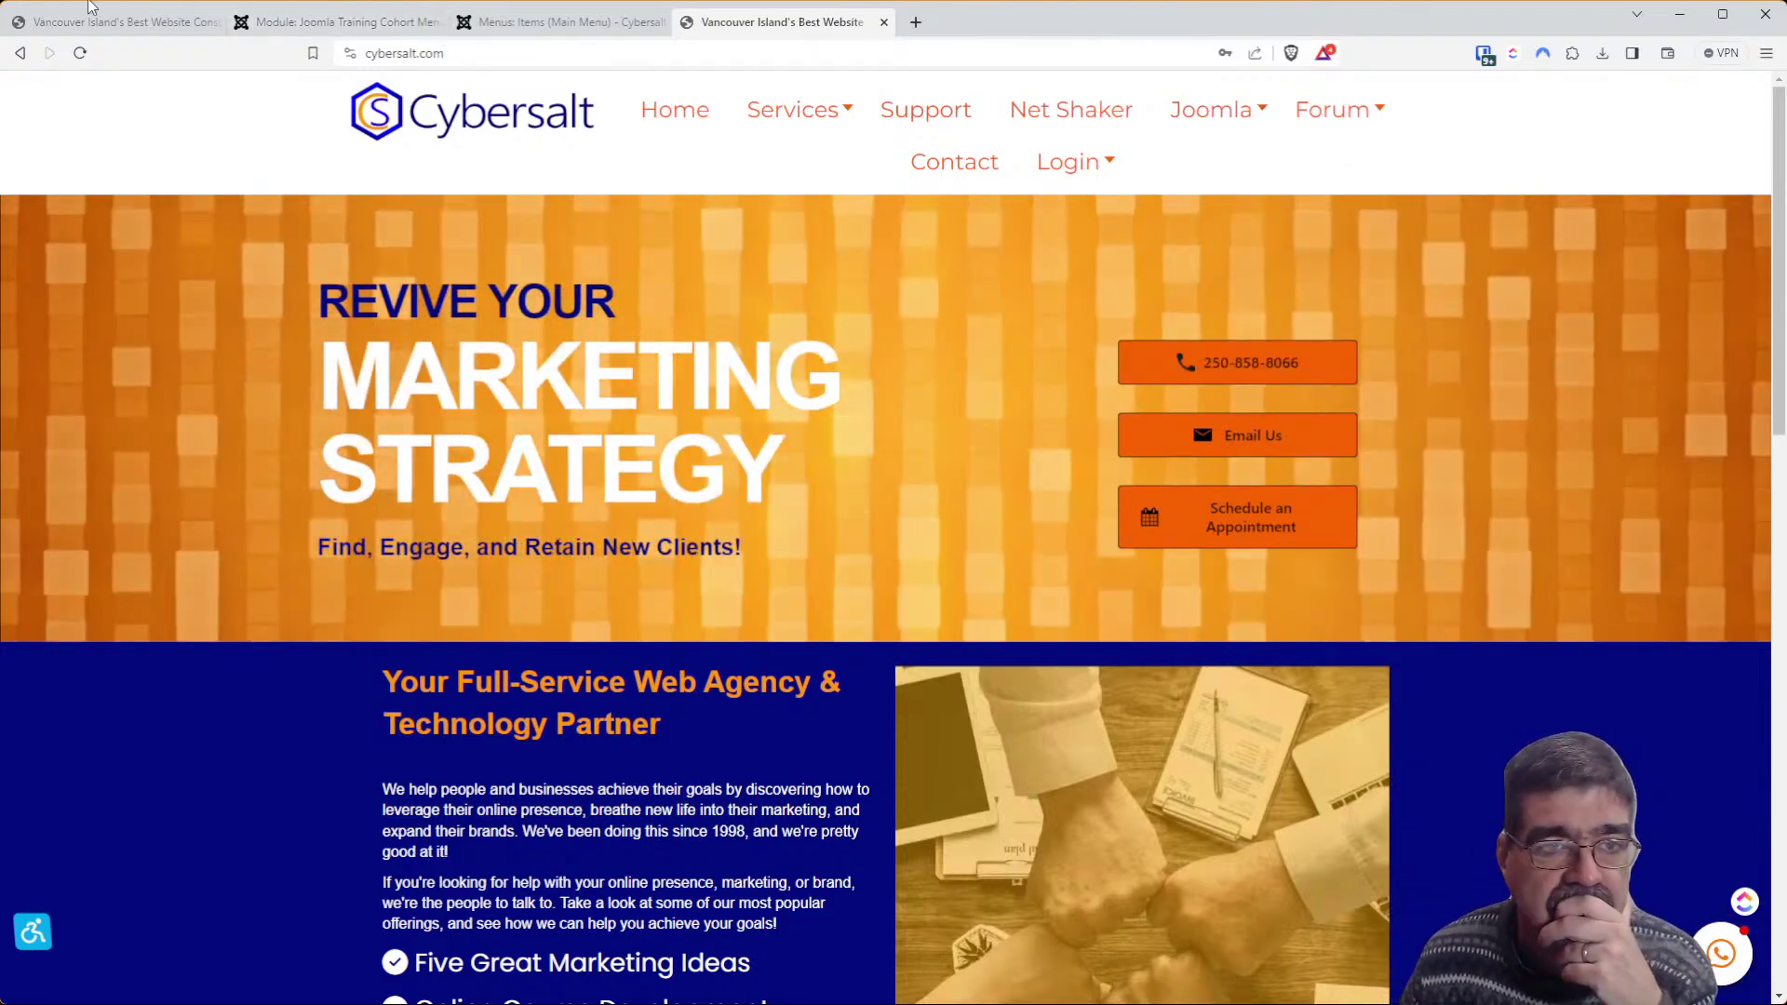
pyautogui.click(128, 23)
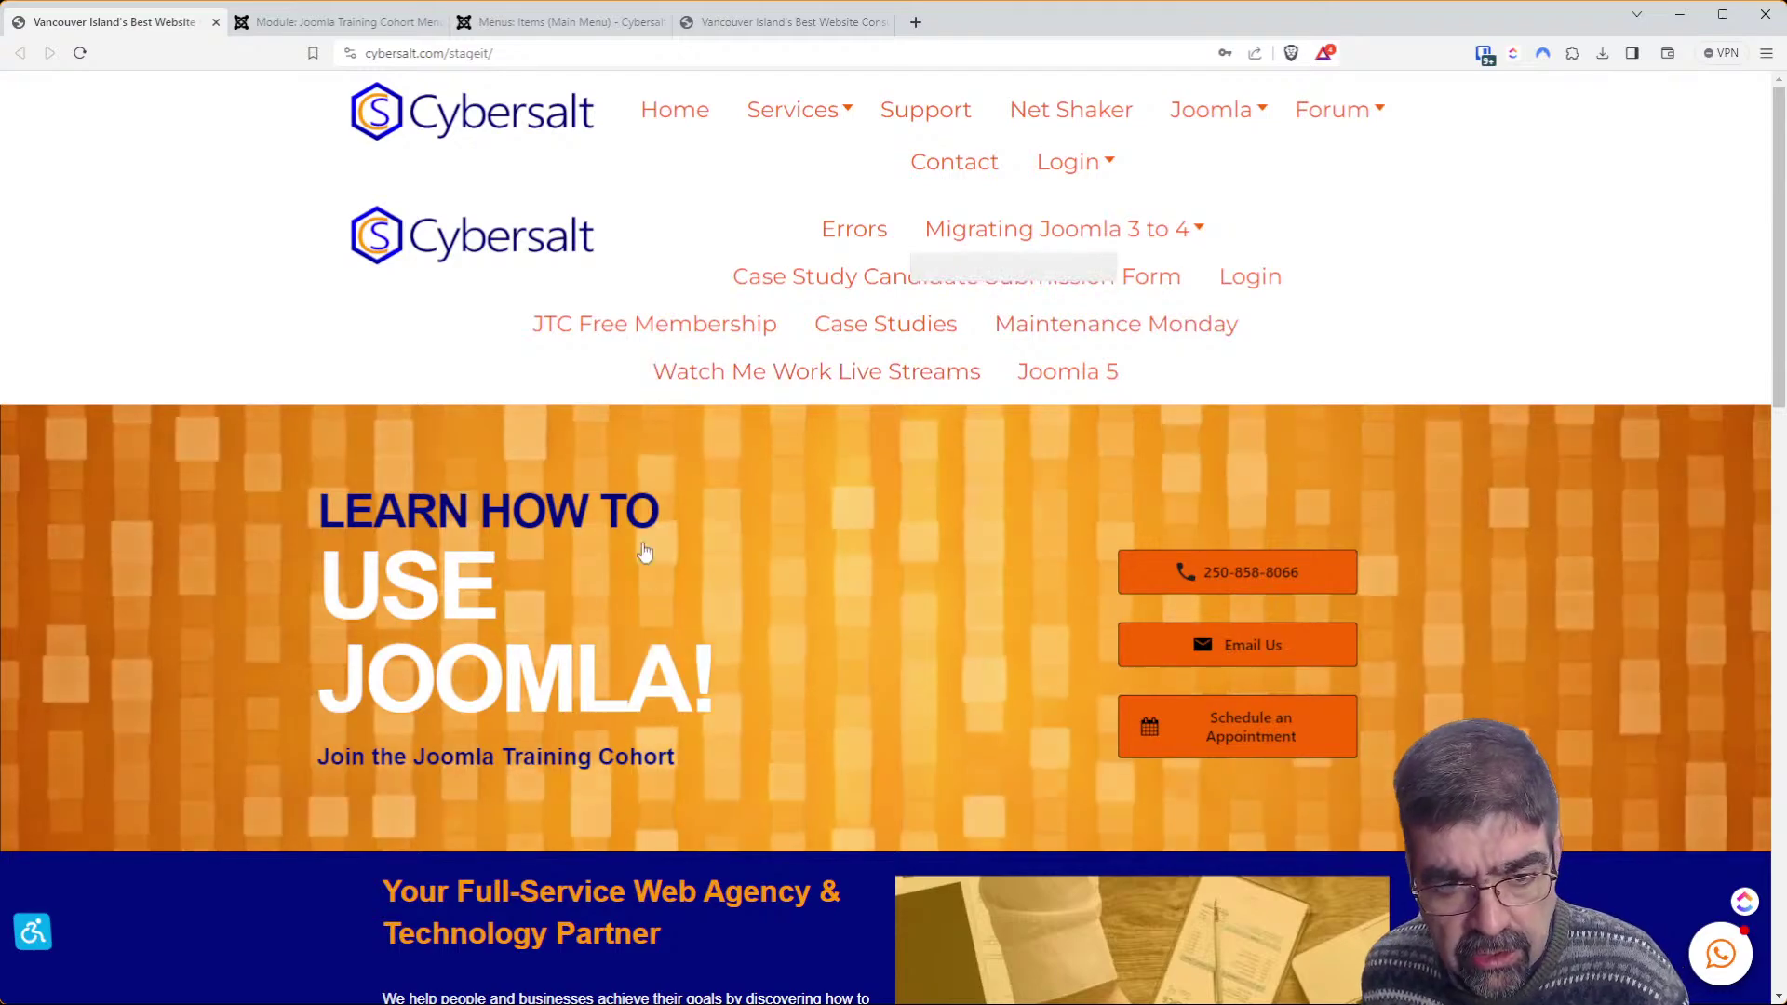
pyautogui.scroll(-4, 824, 554)
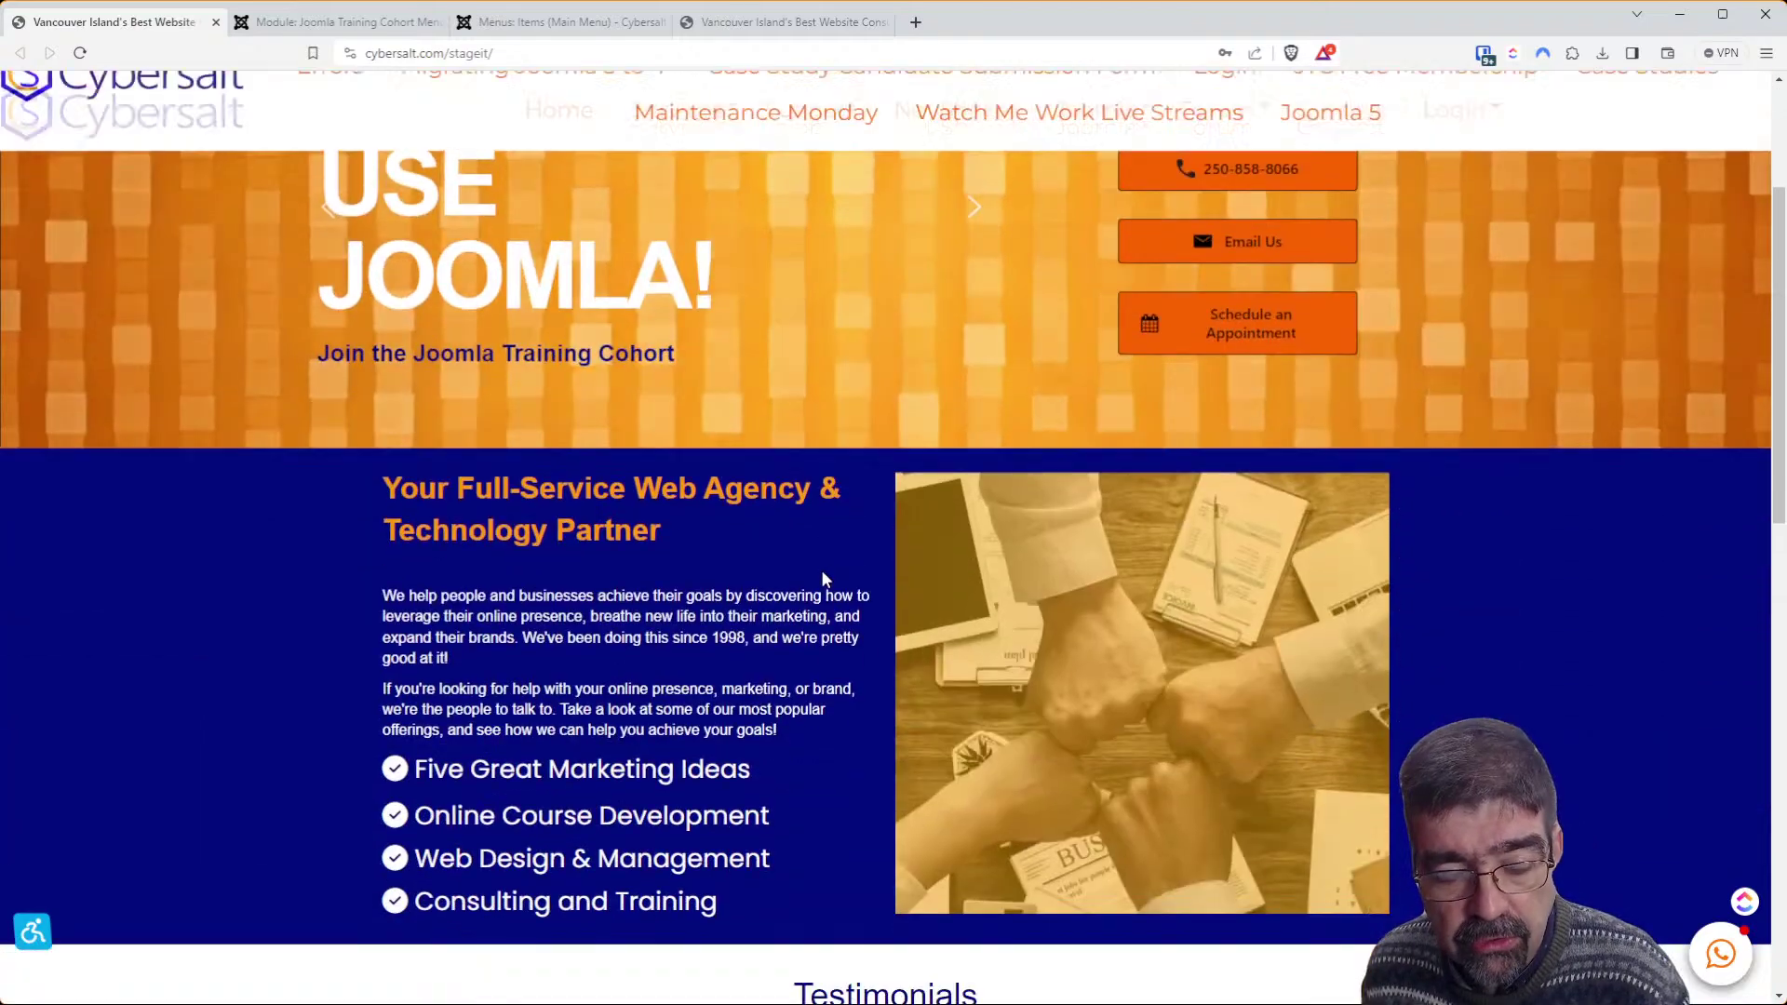
pyautogui.scroll(4, 825, 494)
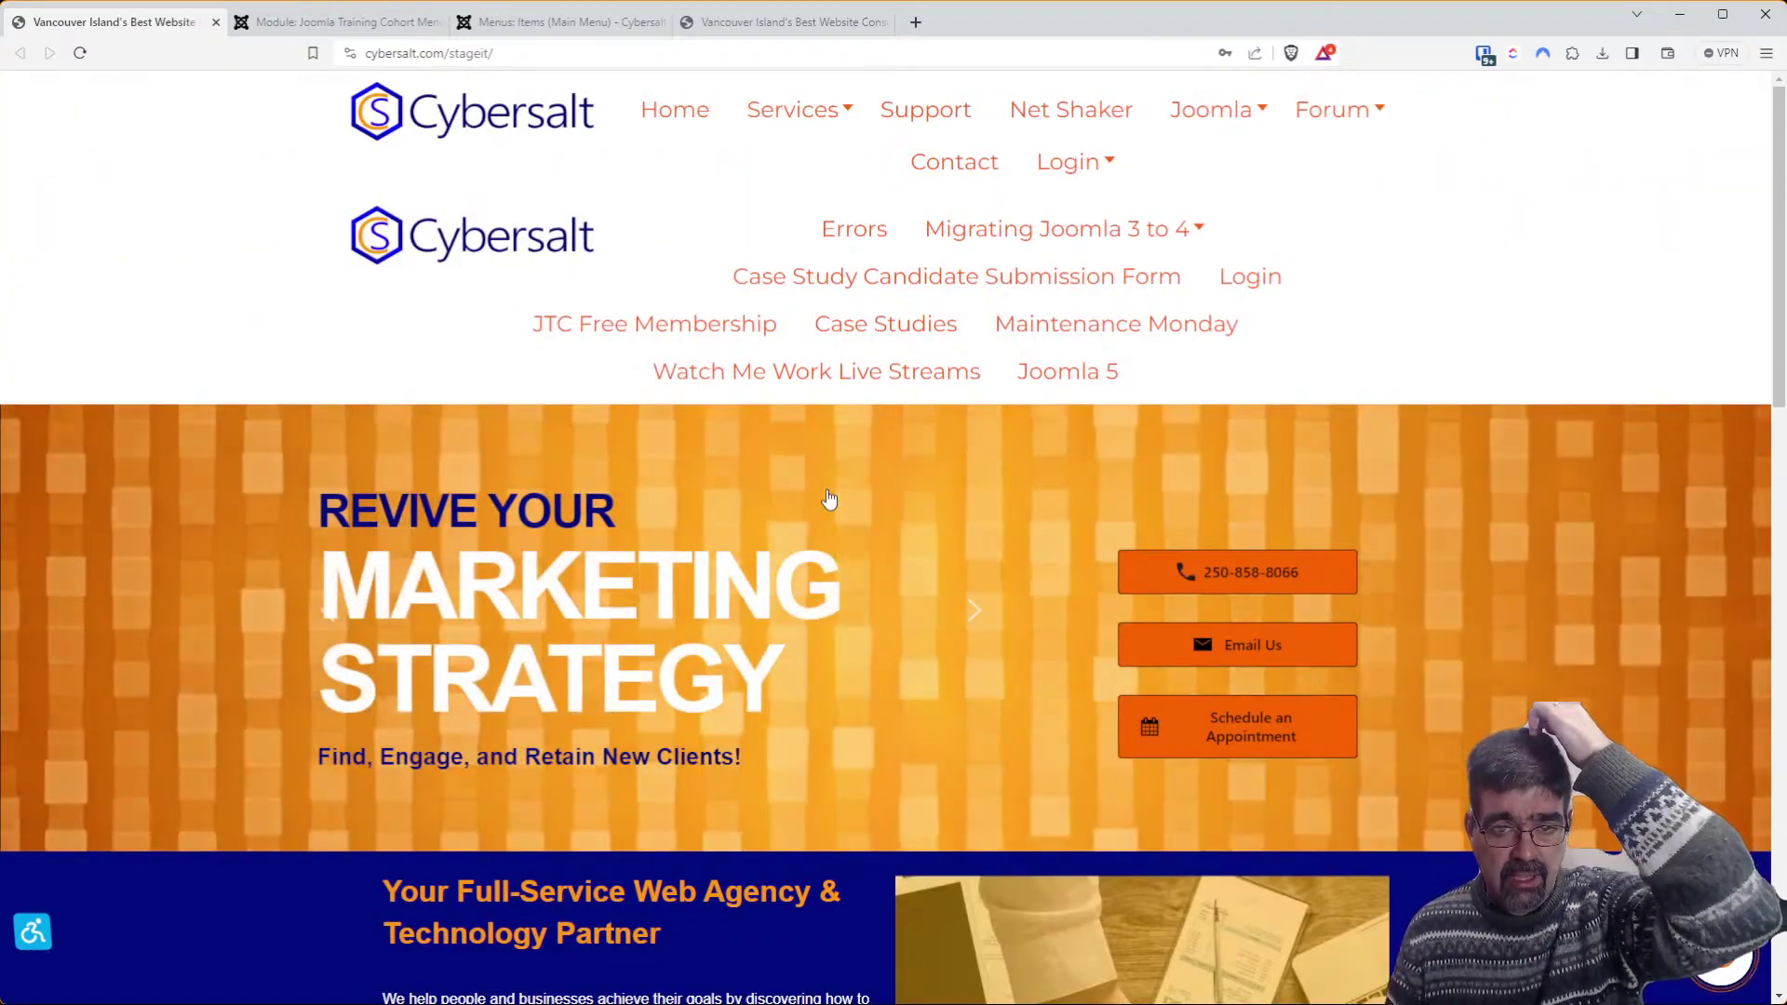
# Review the module's Base Item and level settings, and open the Errors page from the second menu on the staging site
pyautogui.click(337, 22)
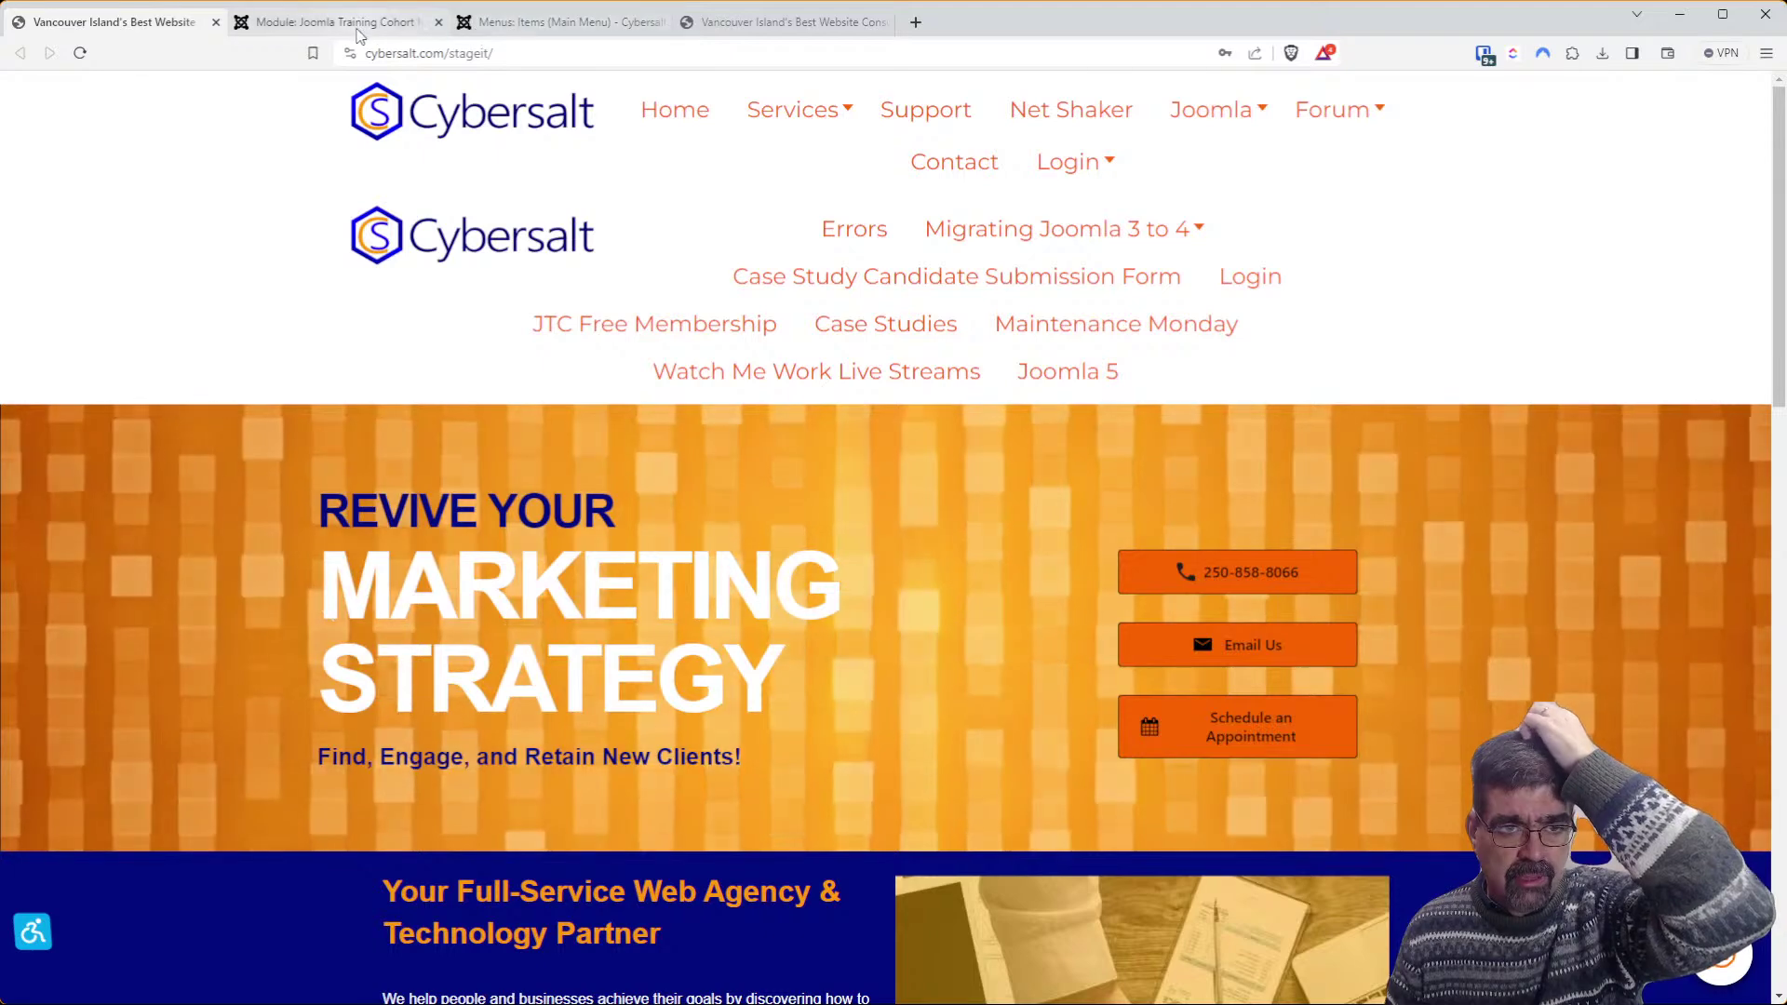
pyautogui.scroll(-2, 773, 587)
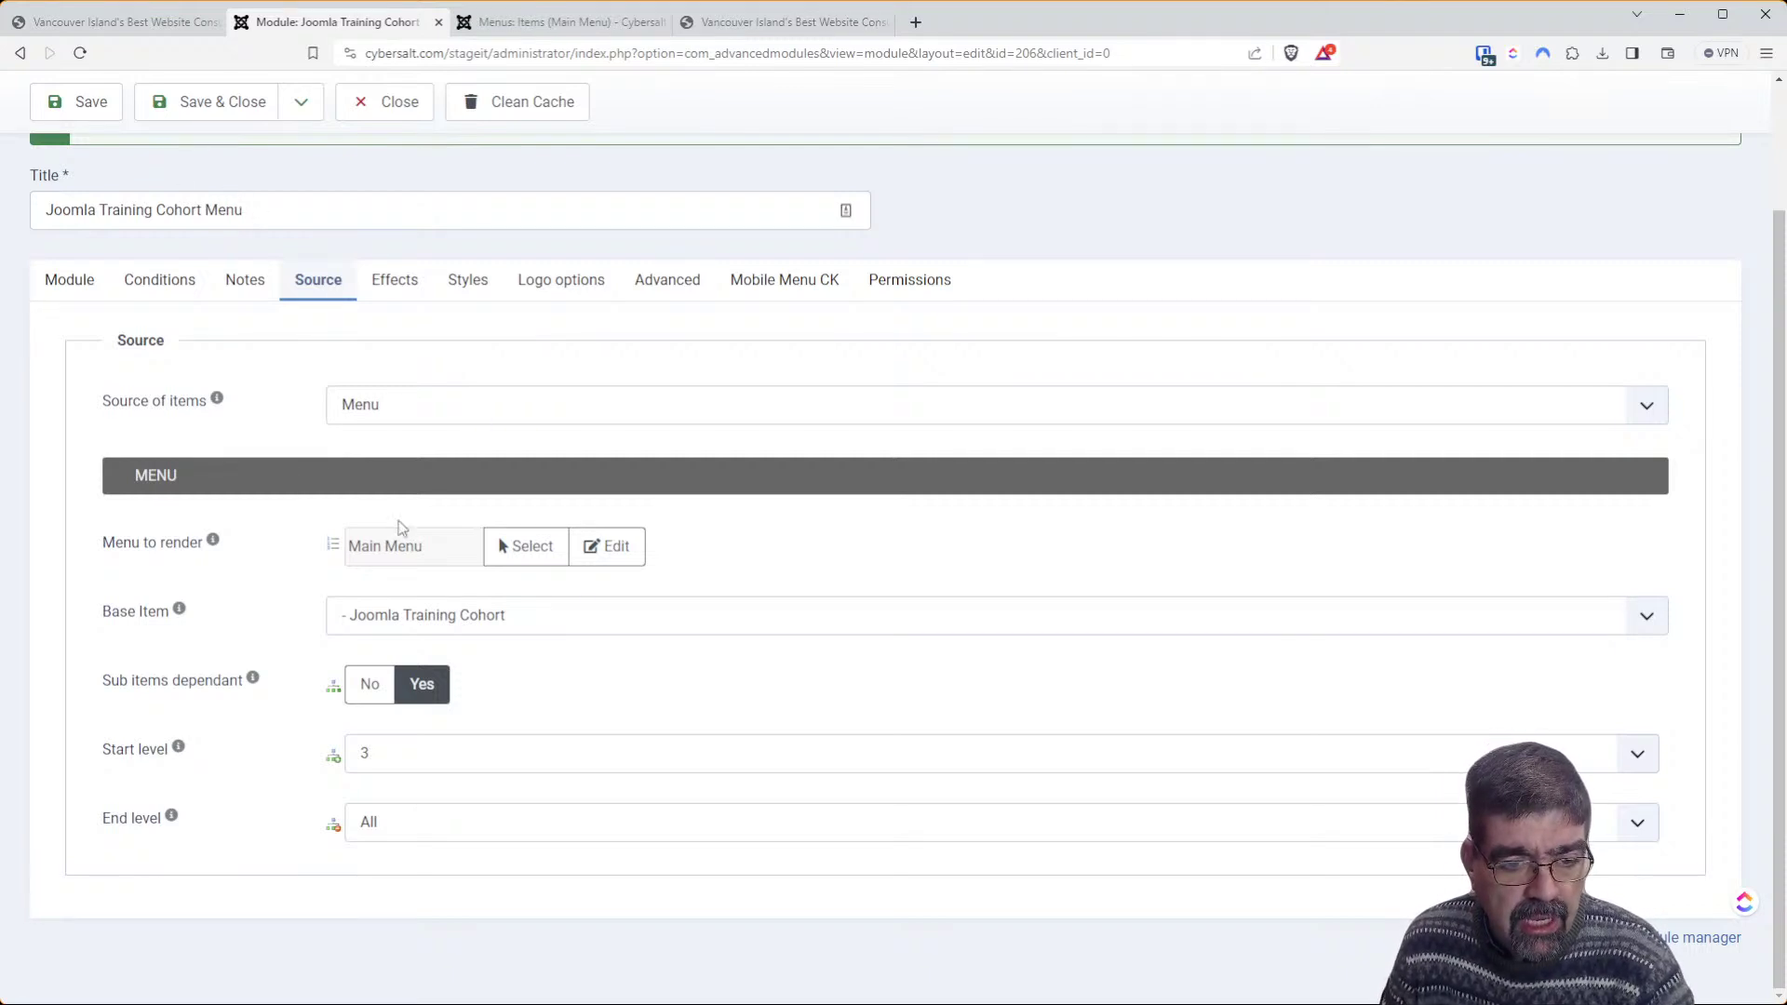
pyautogui.click(389, 614)
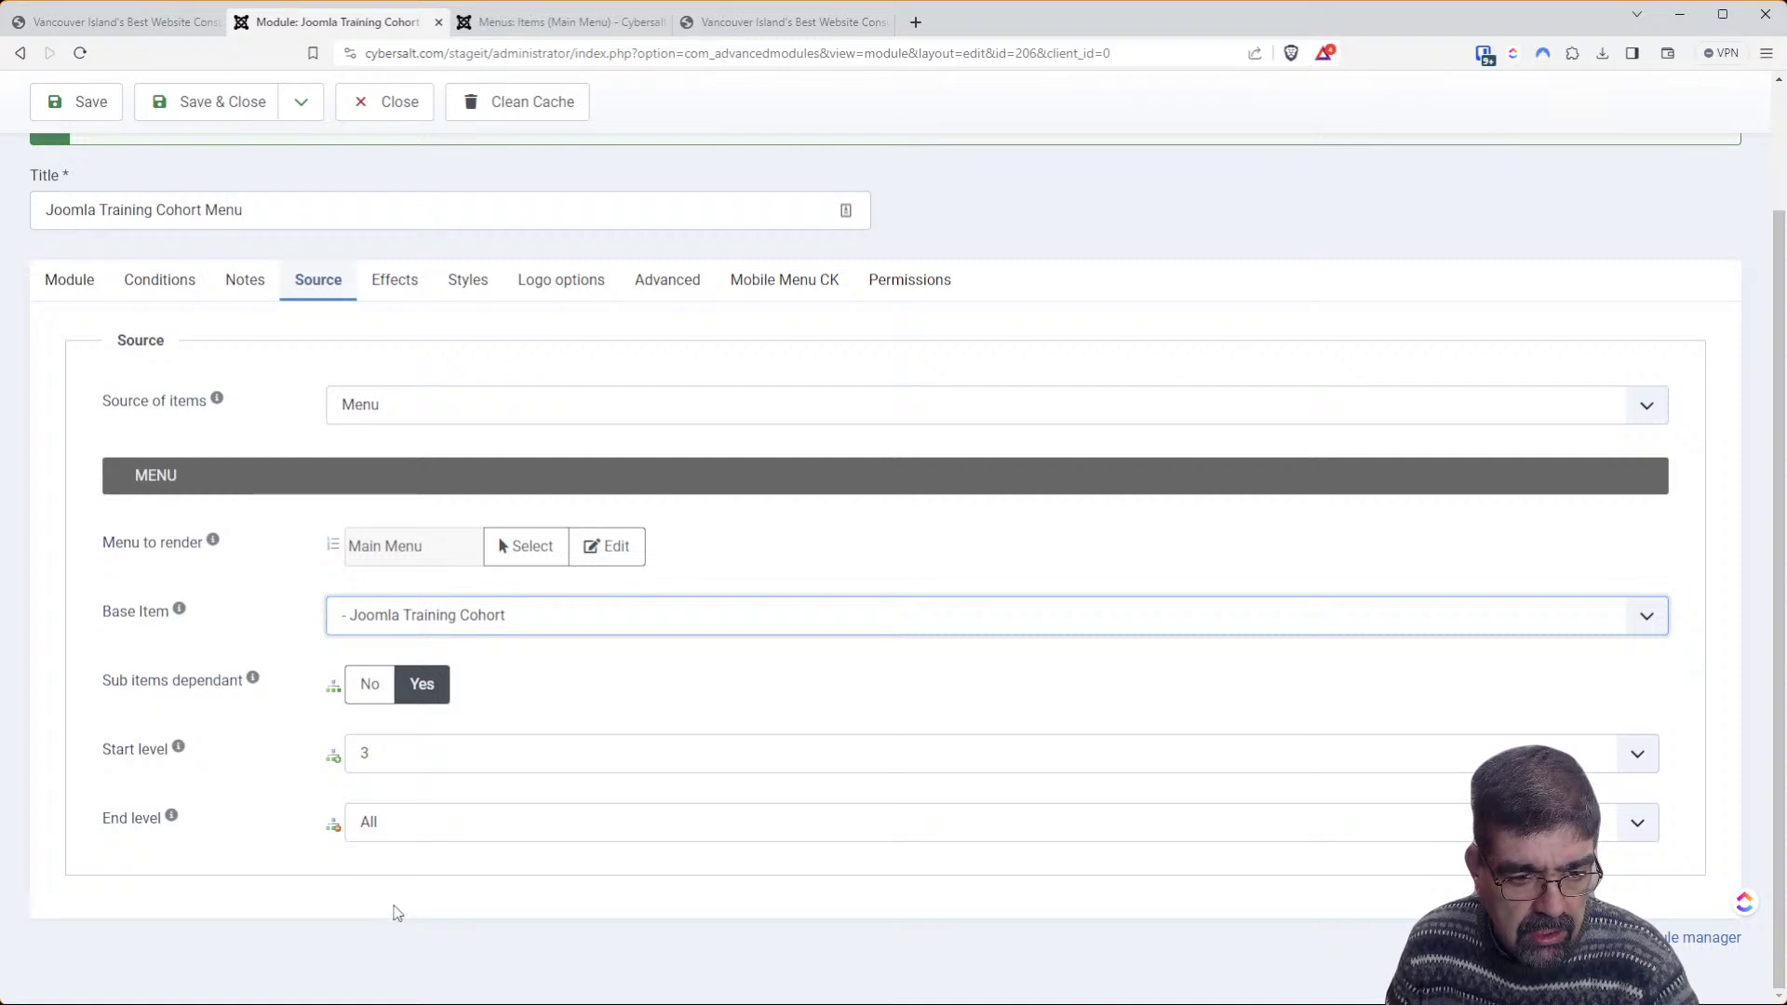
pyautogui.click(251, 845)
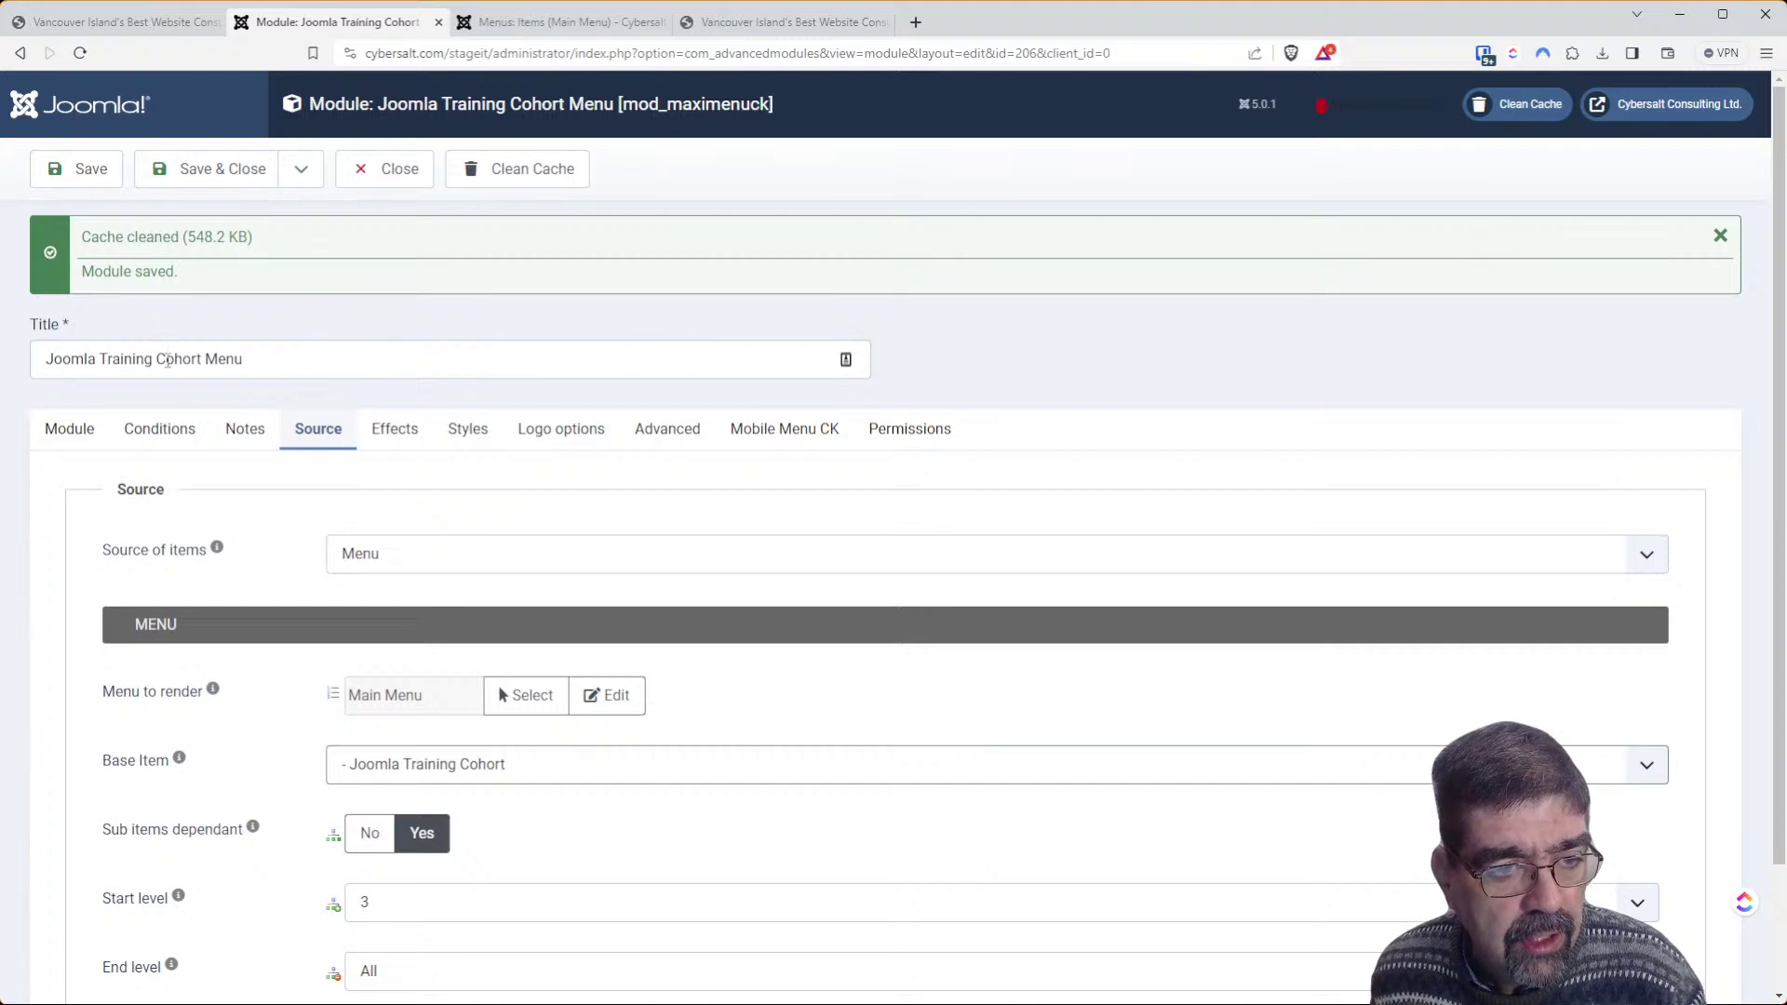
pyautogui.click(93, 19)
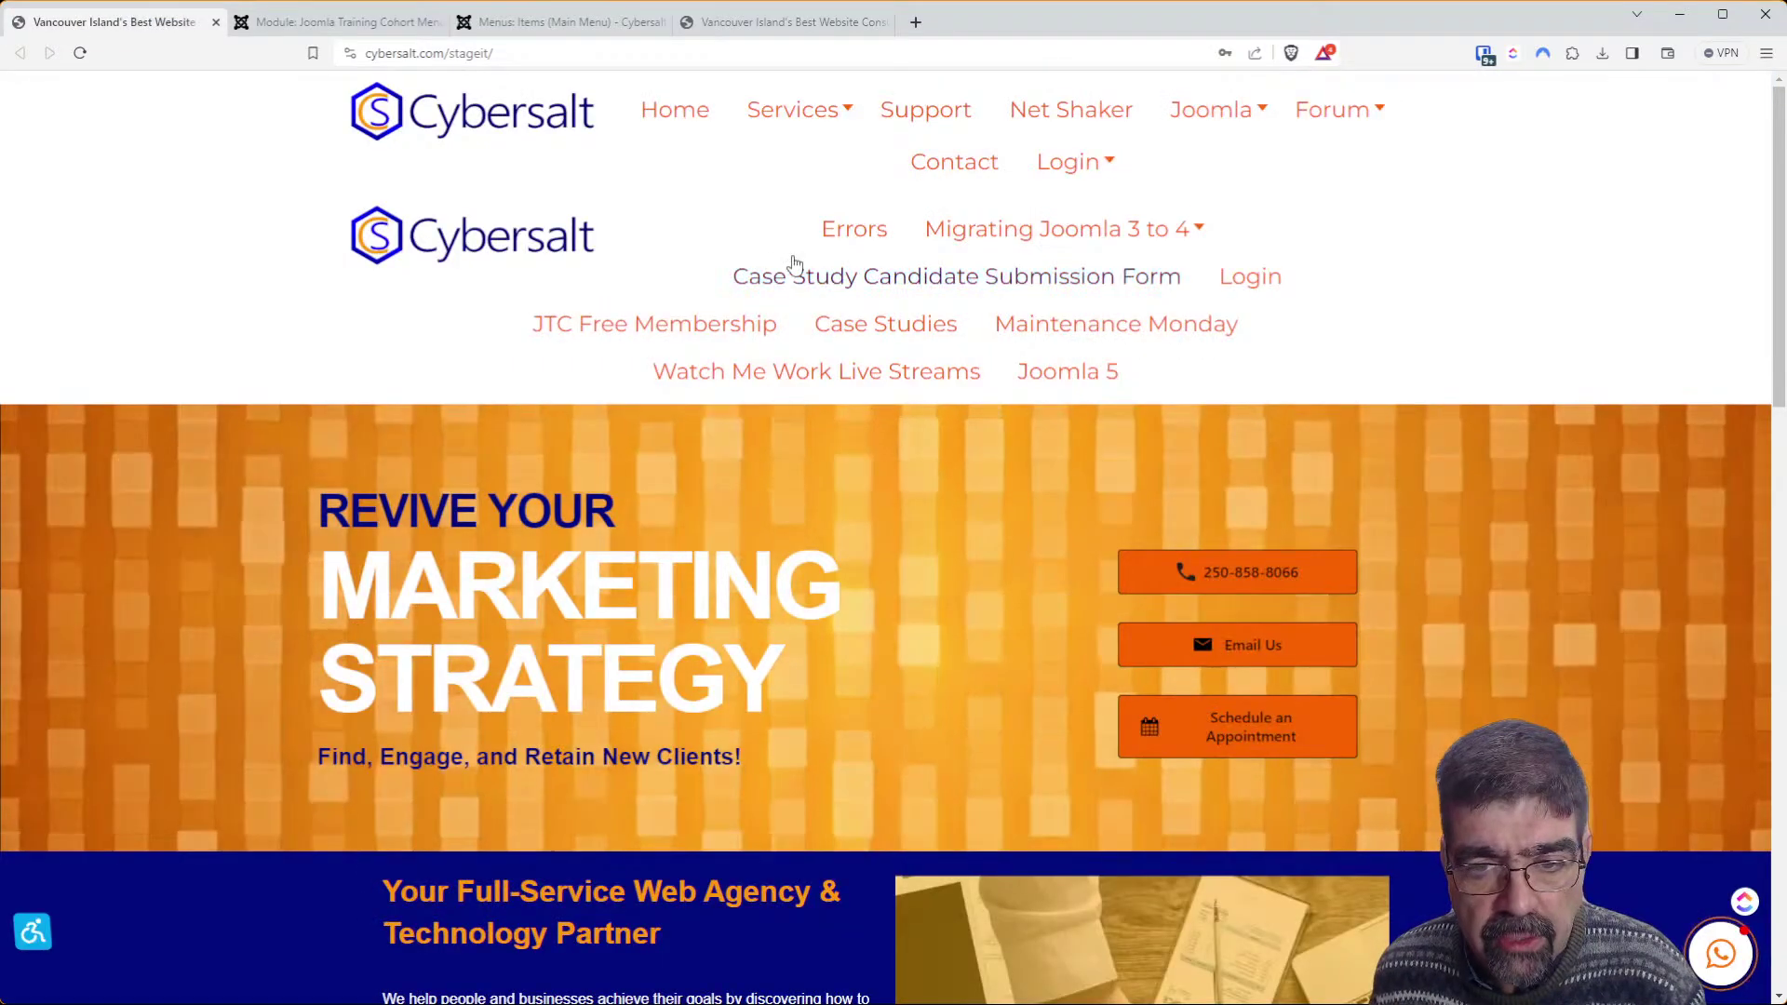
pyautogui.click(835, 238)
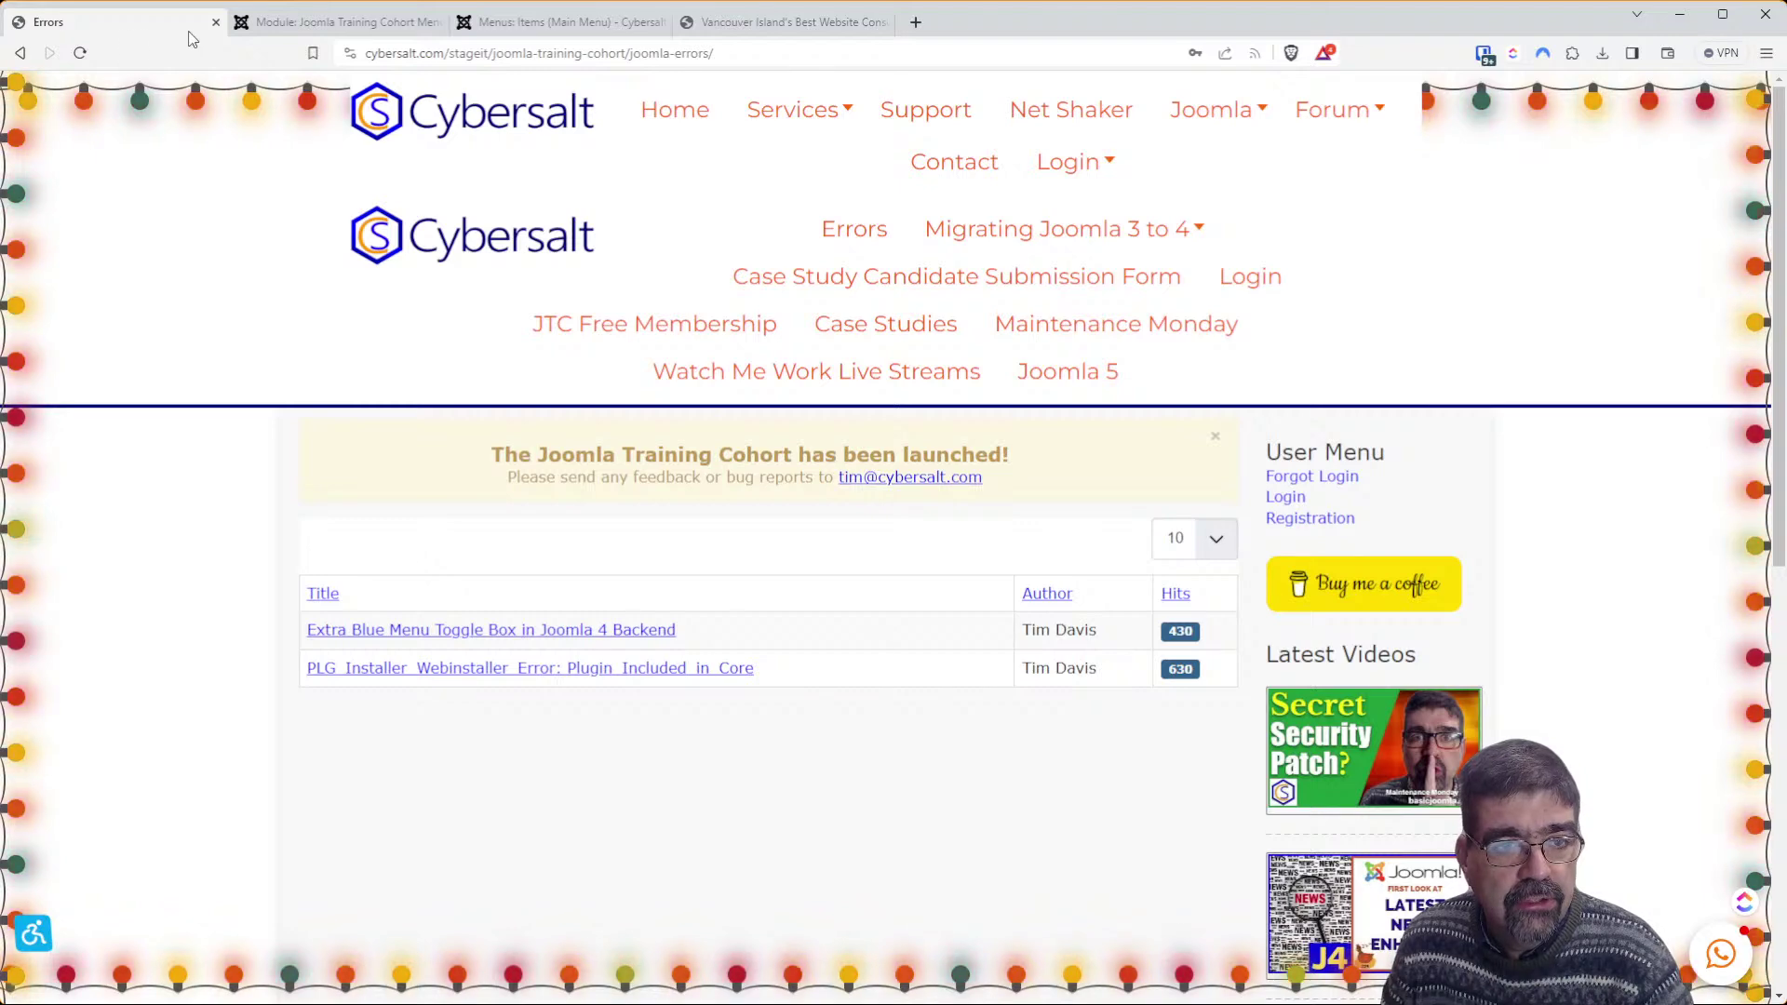
# Examine the existing condition sets available for the Joomla Training Cohort Menu module, sorted by descending ID
pyautogui.click(312, 28)
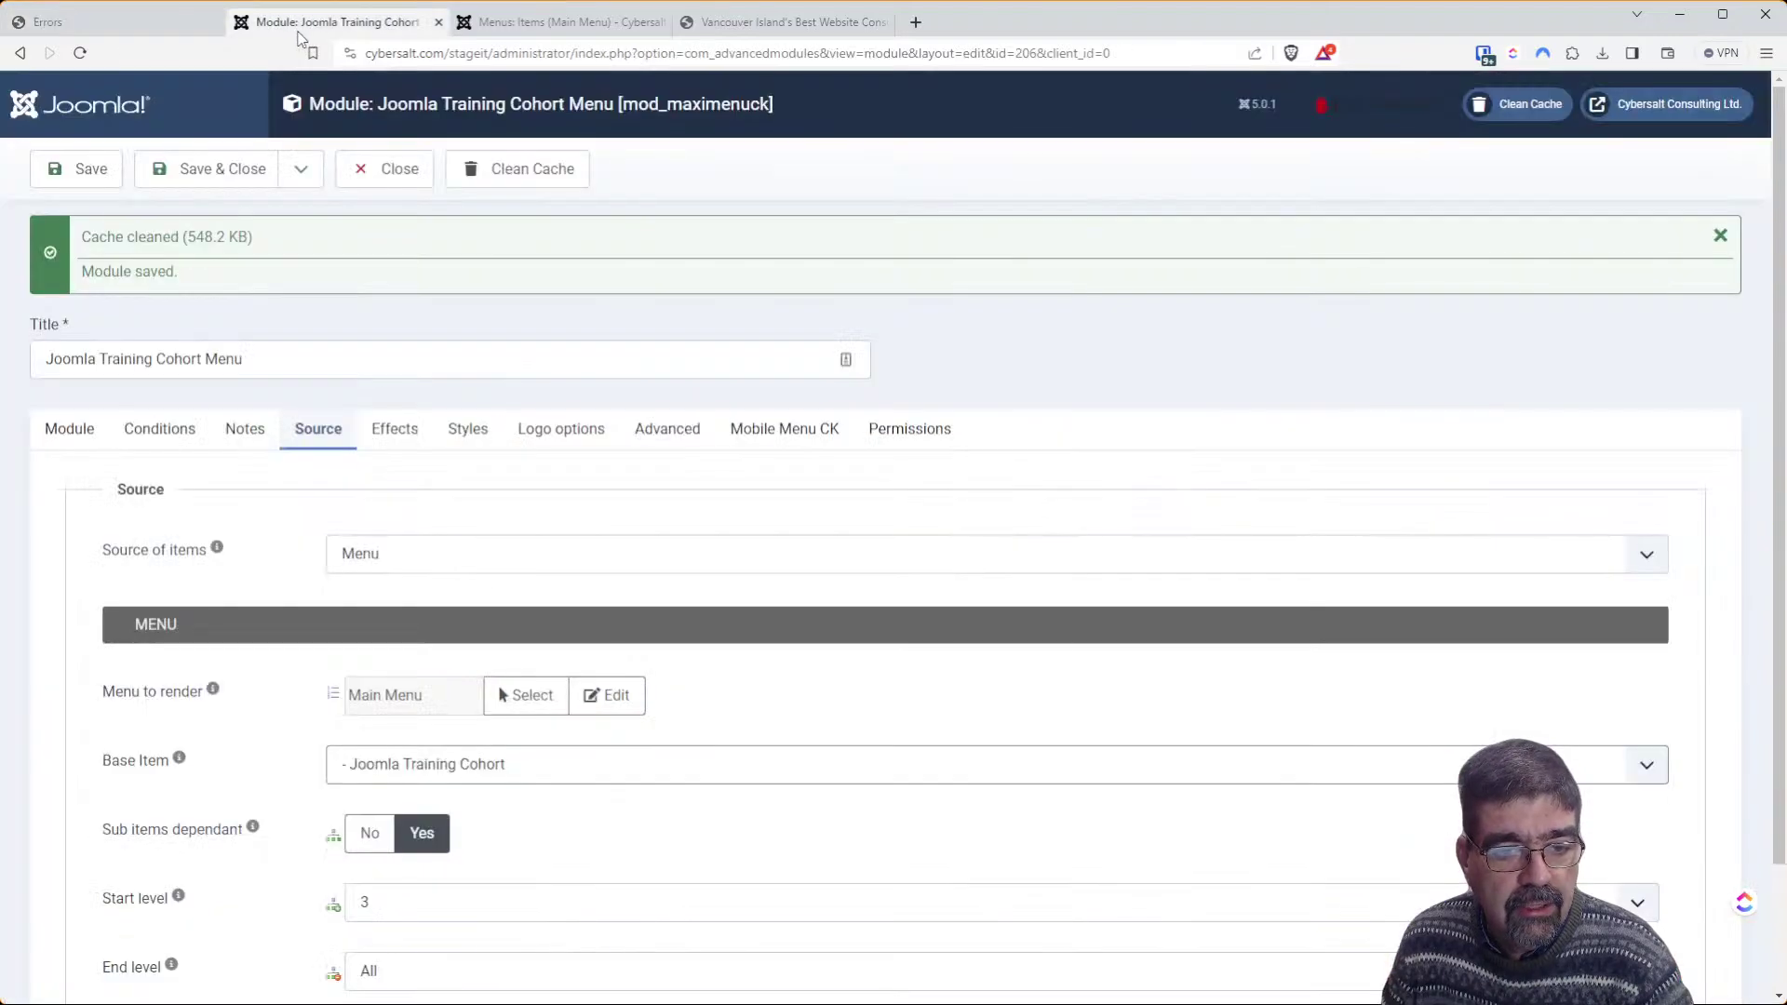
pyautogui.click(138, 436)
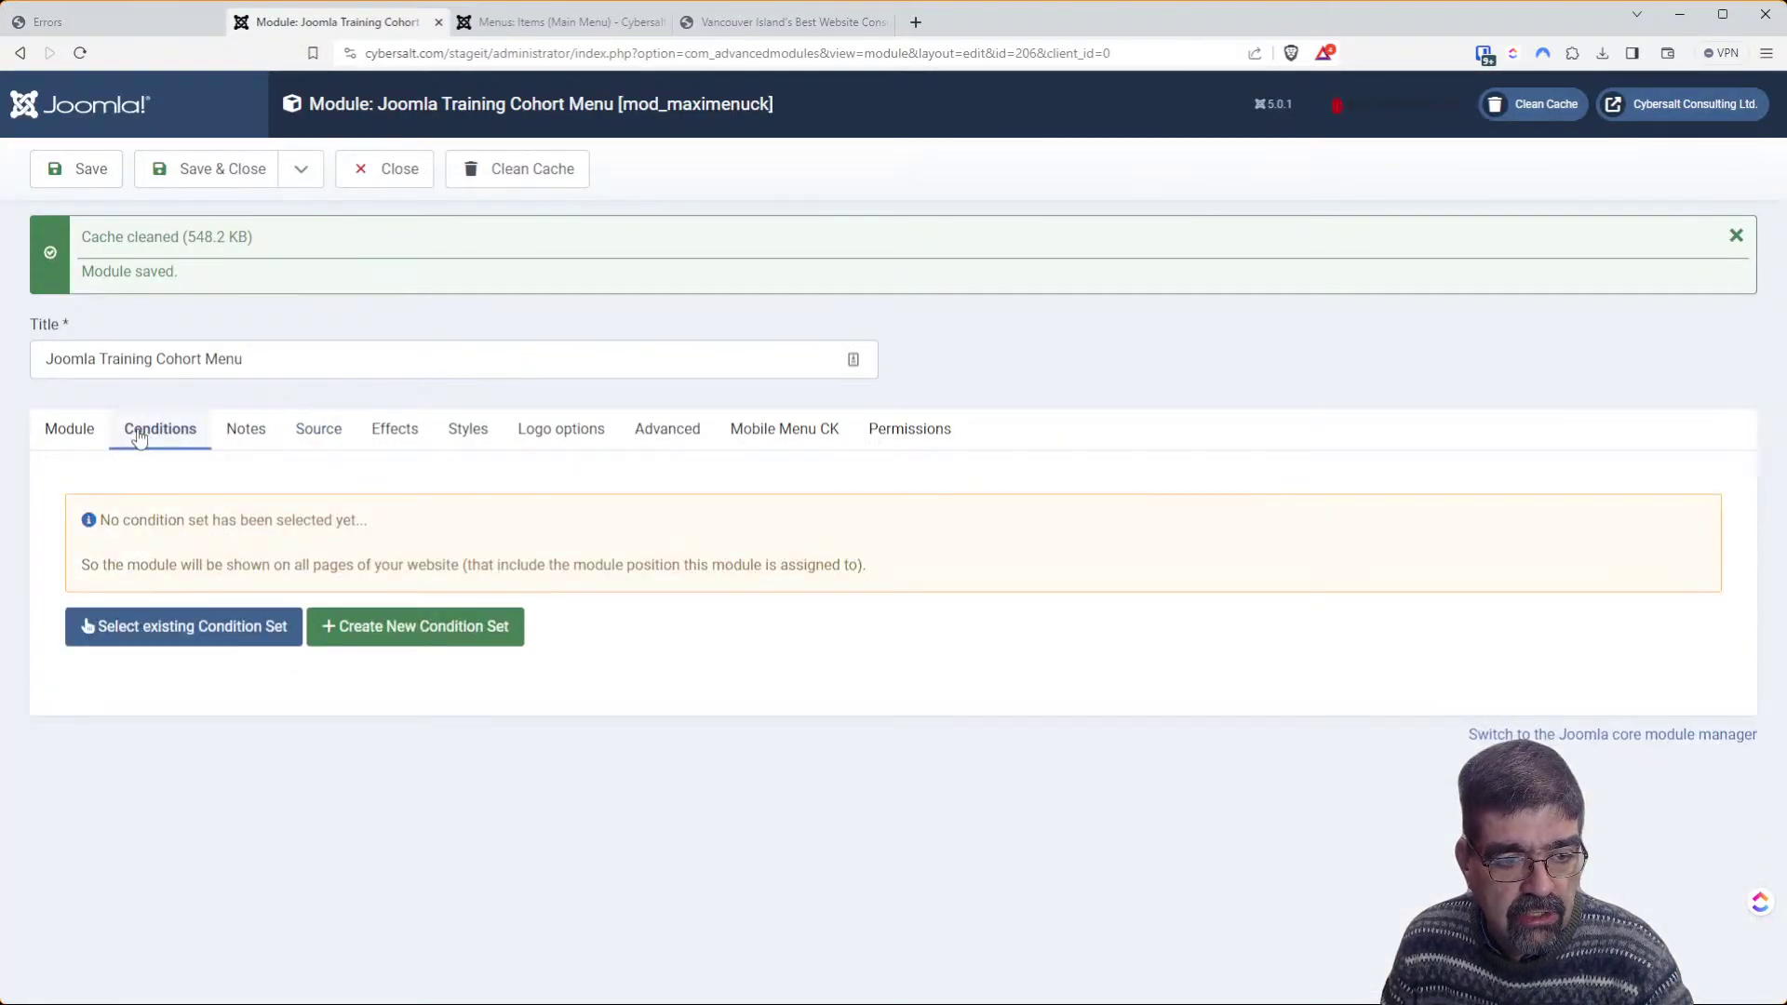
pyautogui.click(380, 642)
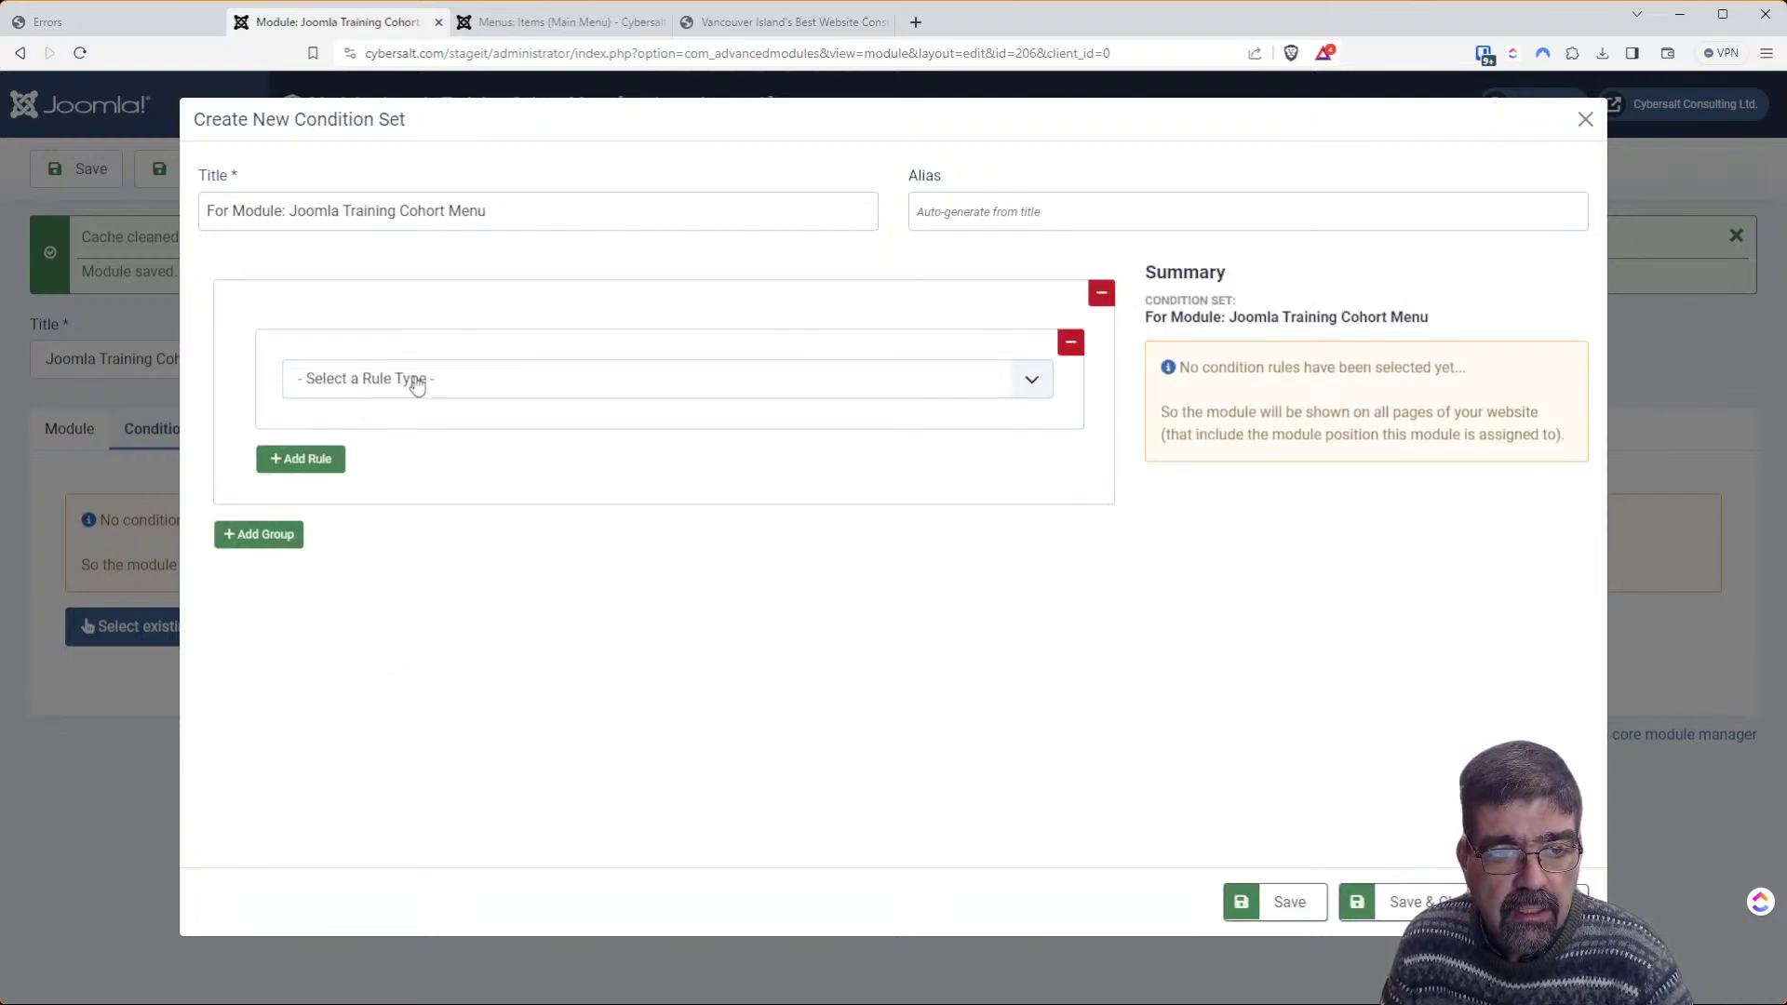
pyautogui.click(1393, 904)
pyautogui.click(257, 641)
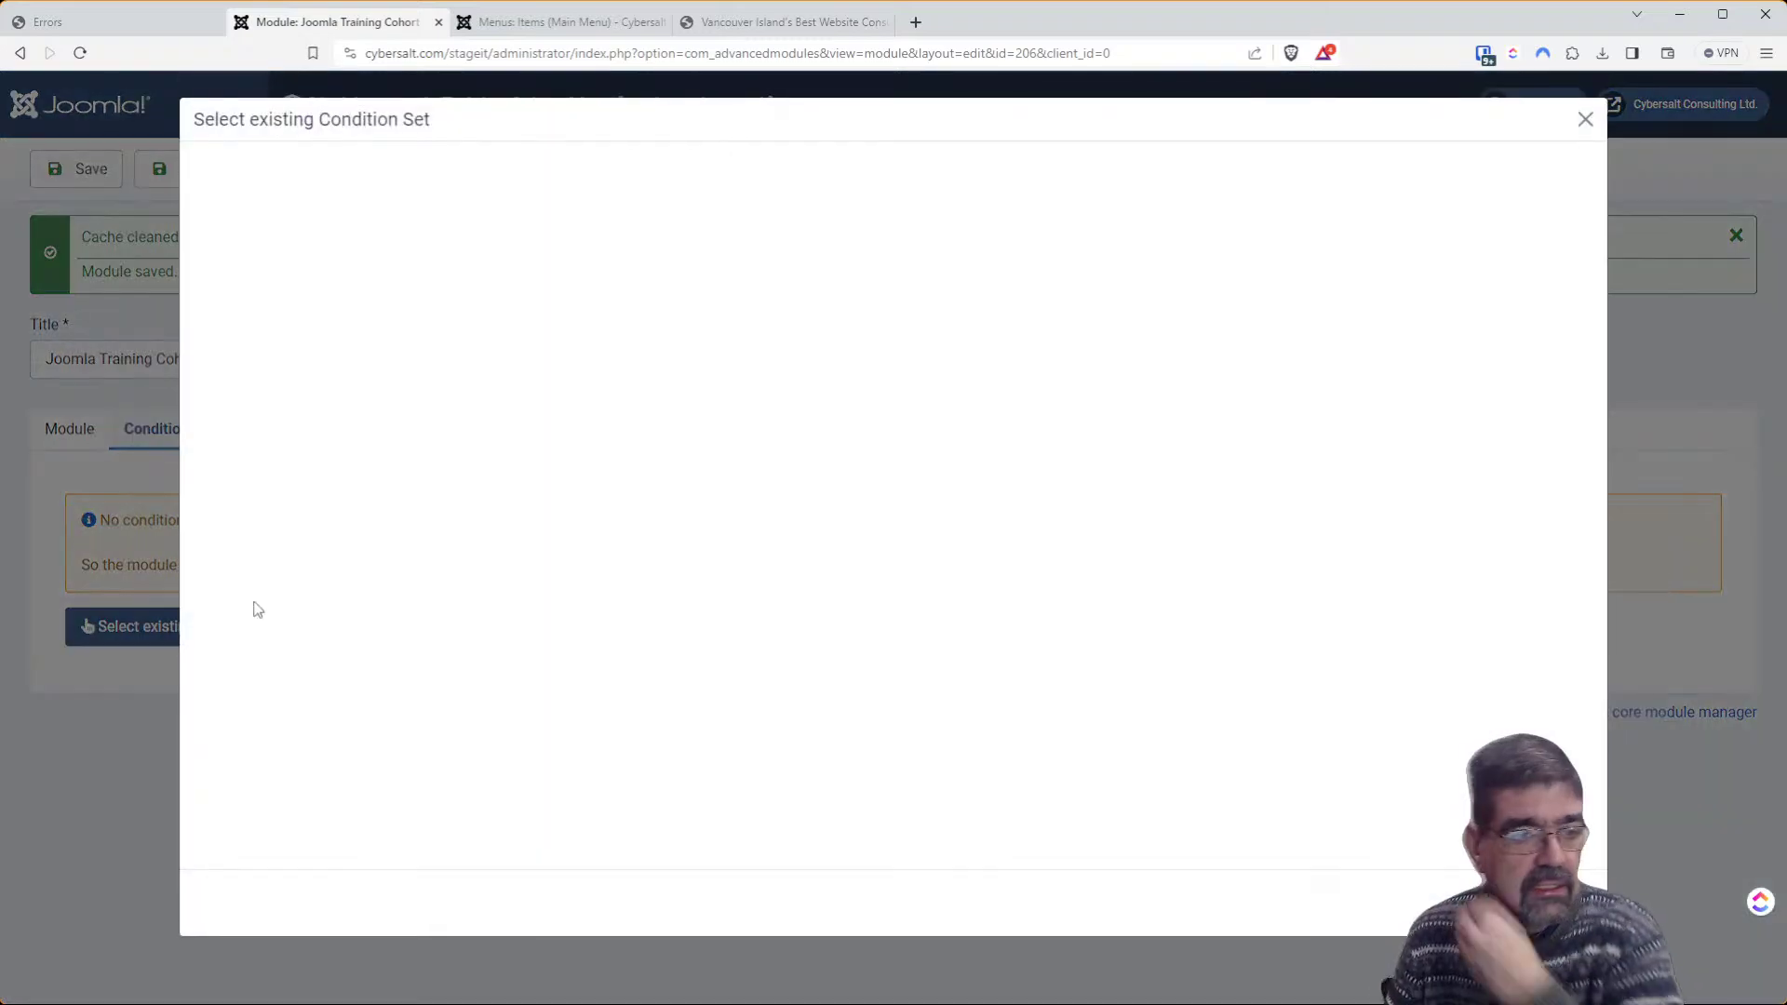
pyautogui.scroll(-10, 611, 521)
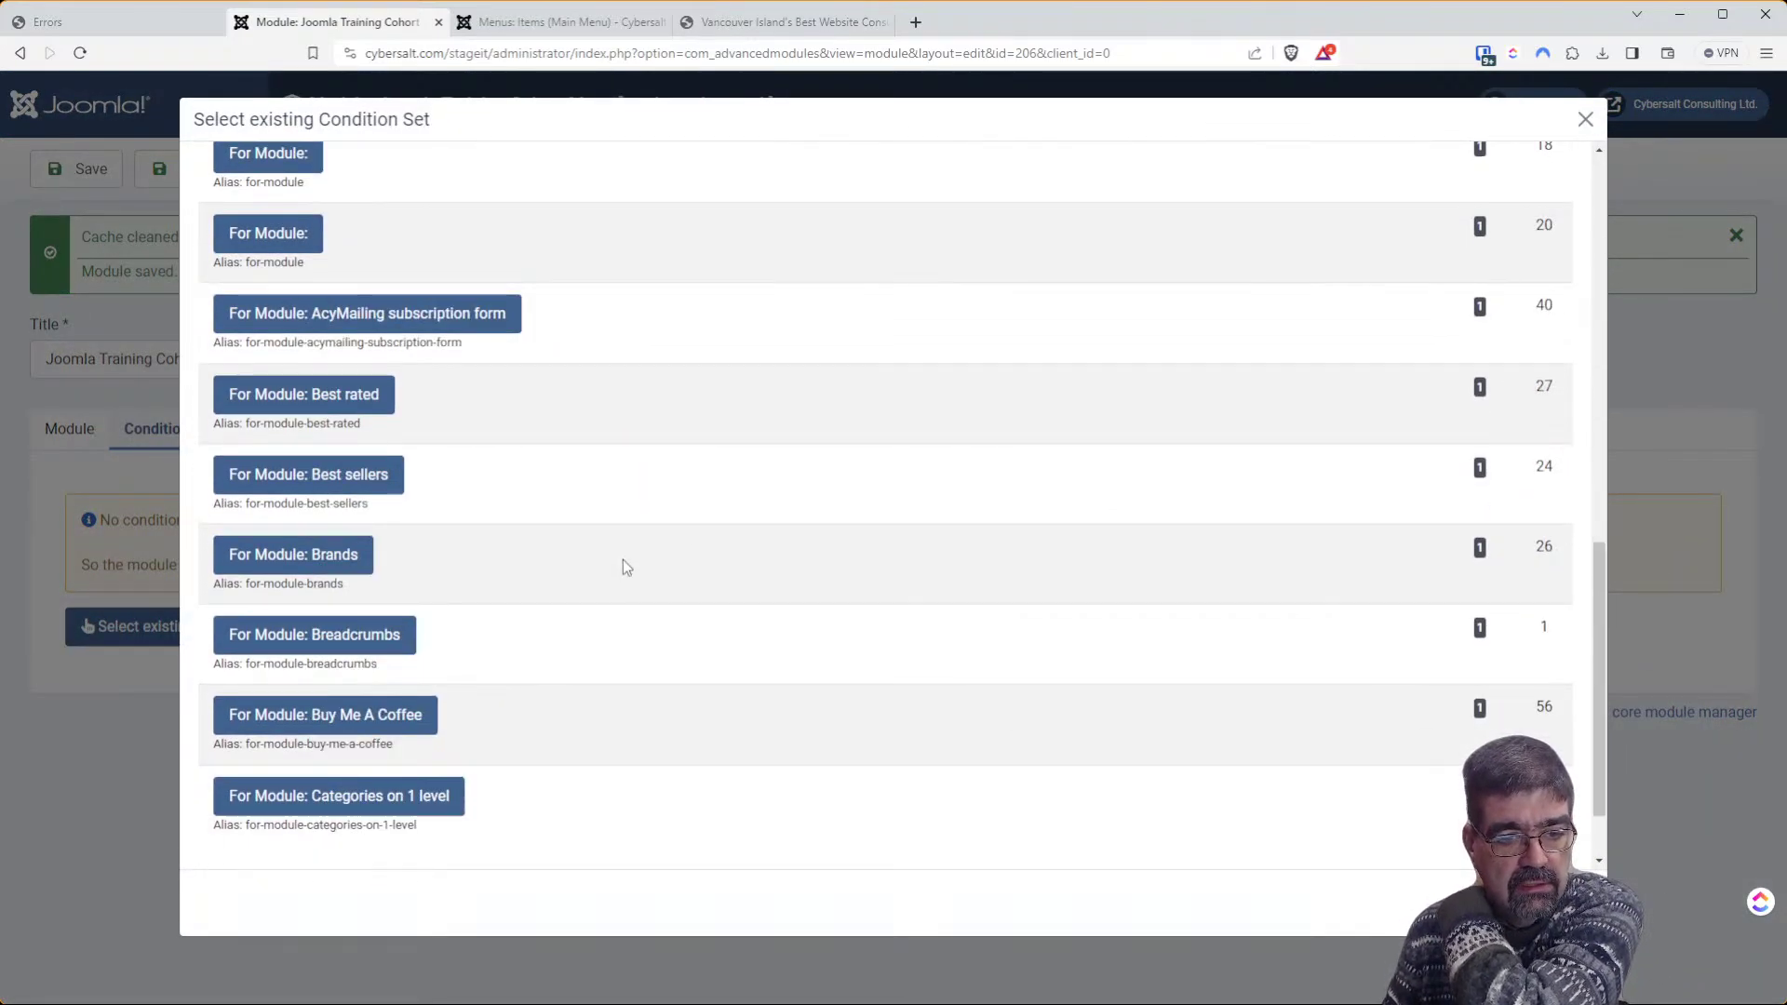
pyautogui.scroll(-2, 623, 563)
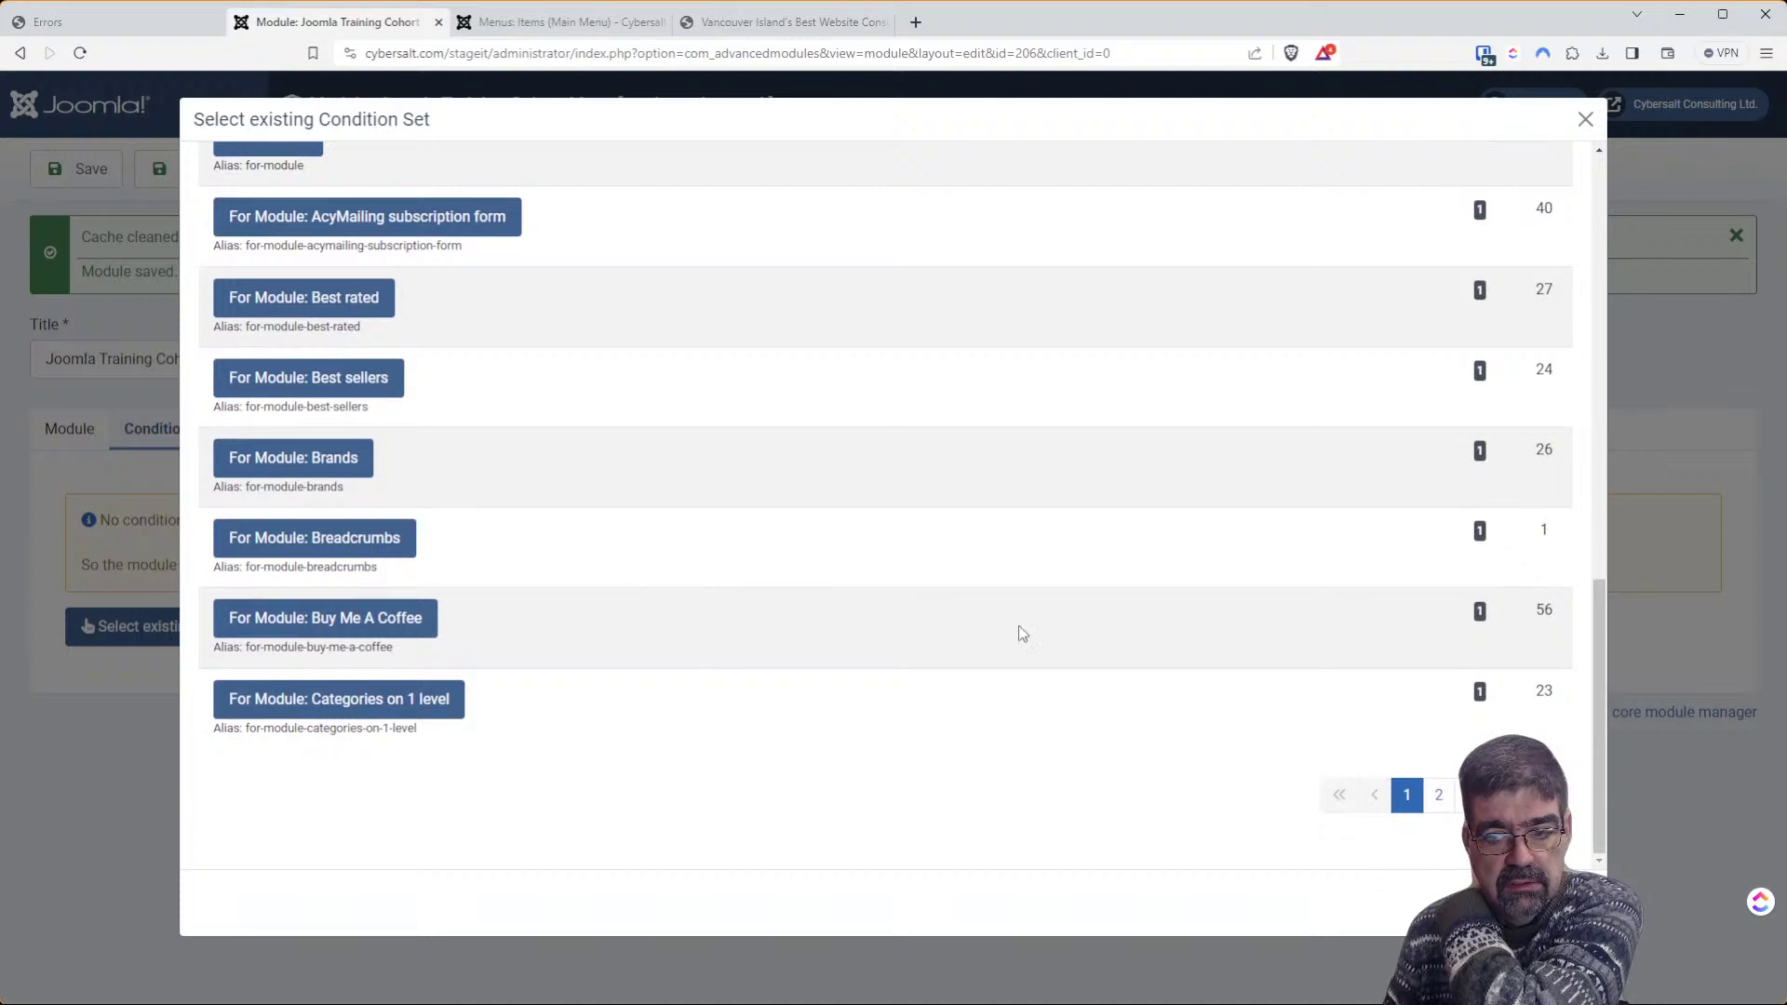
pyautogui.scroll(12, 1518, 354)
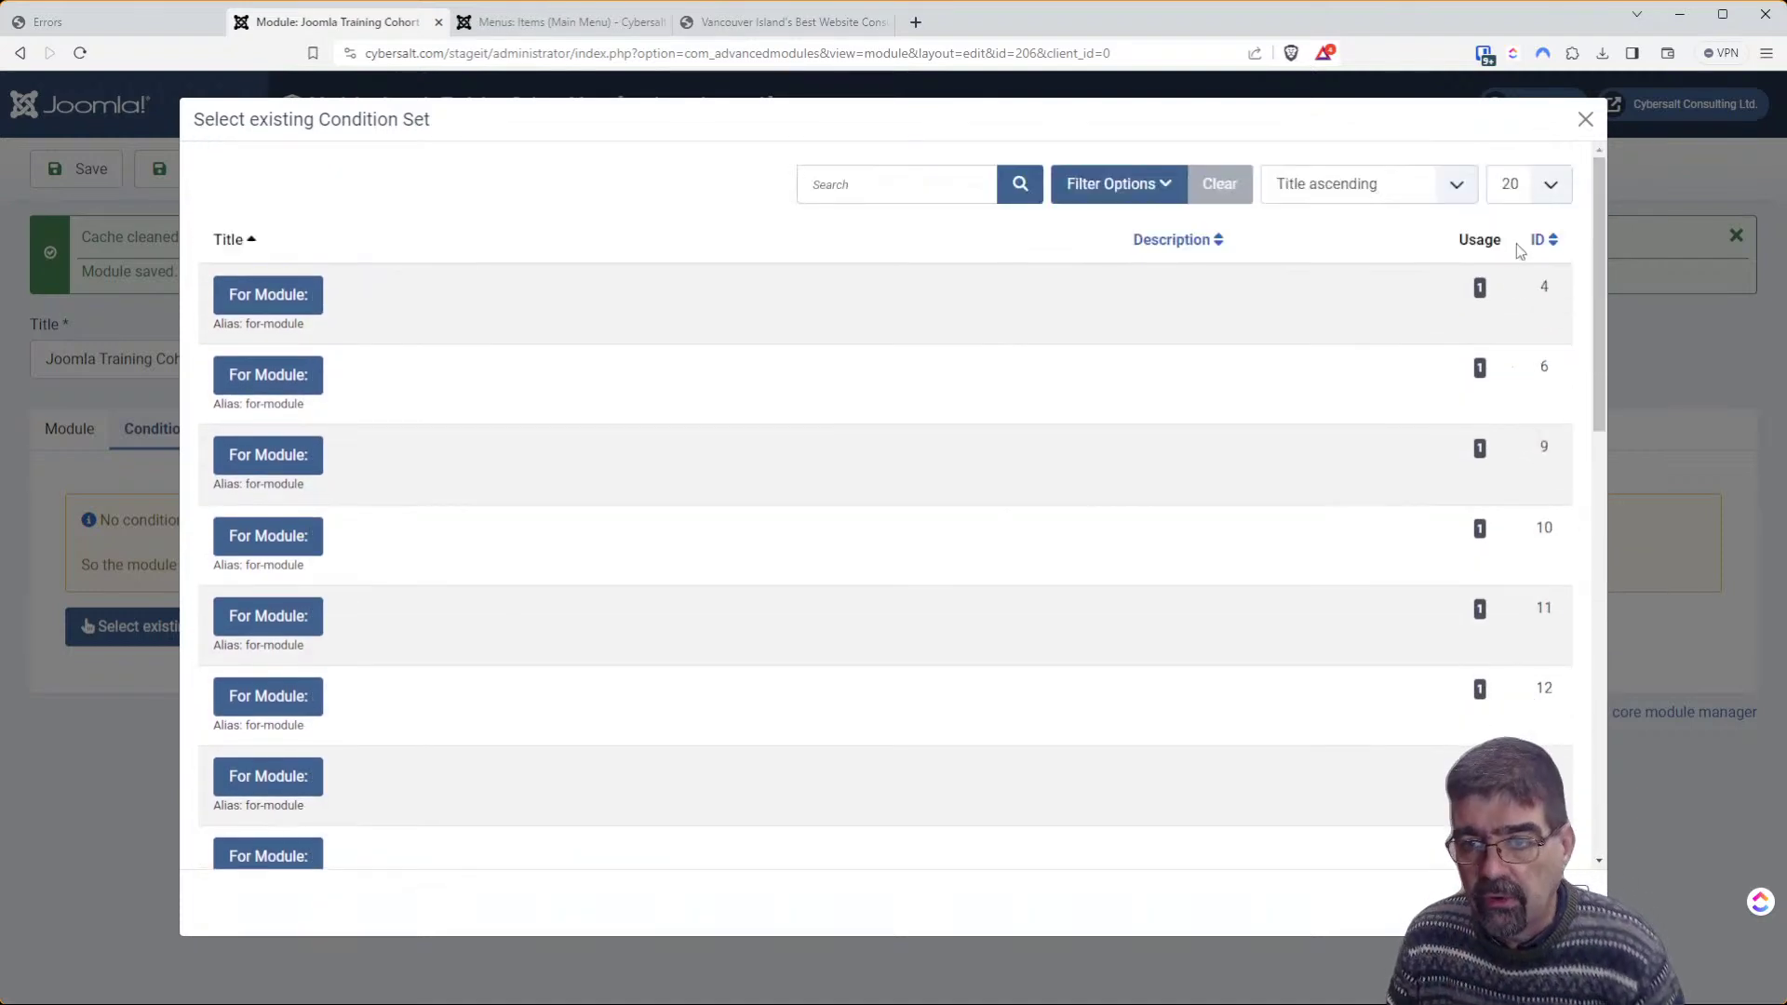
pyautogui.click(1552, 246)
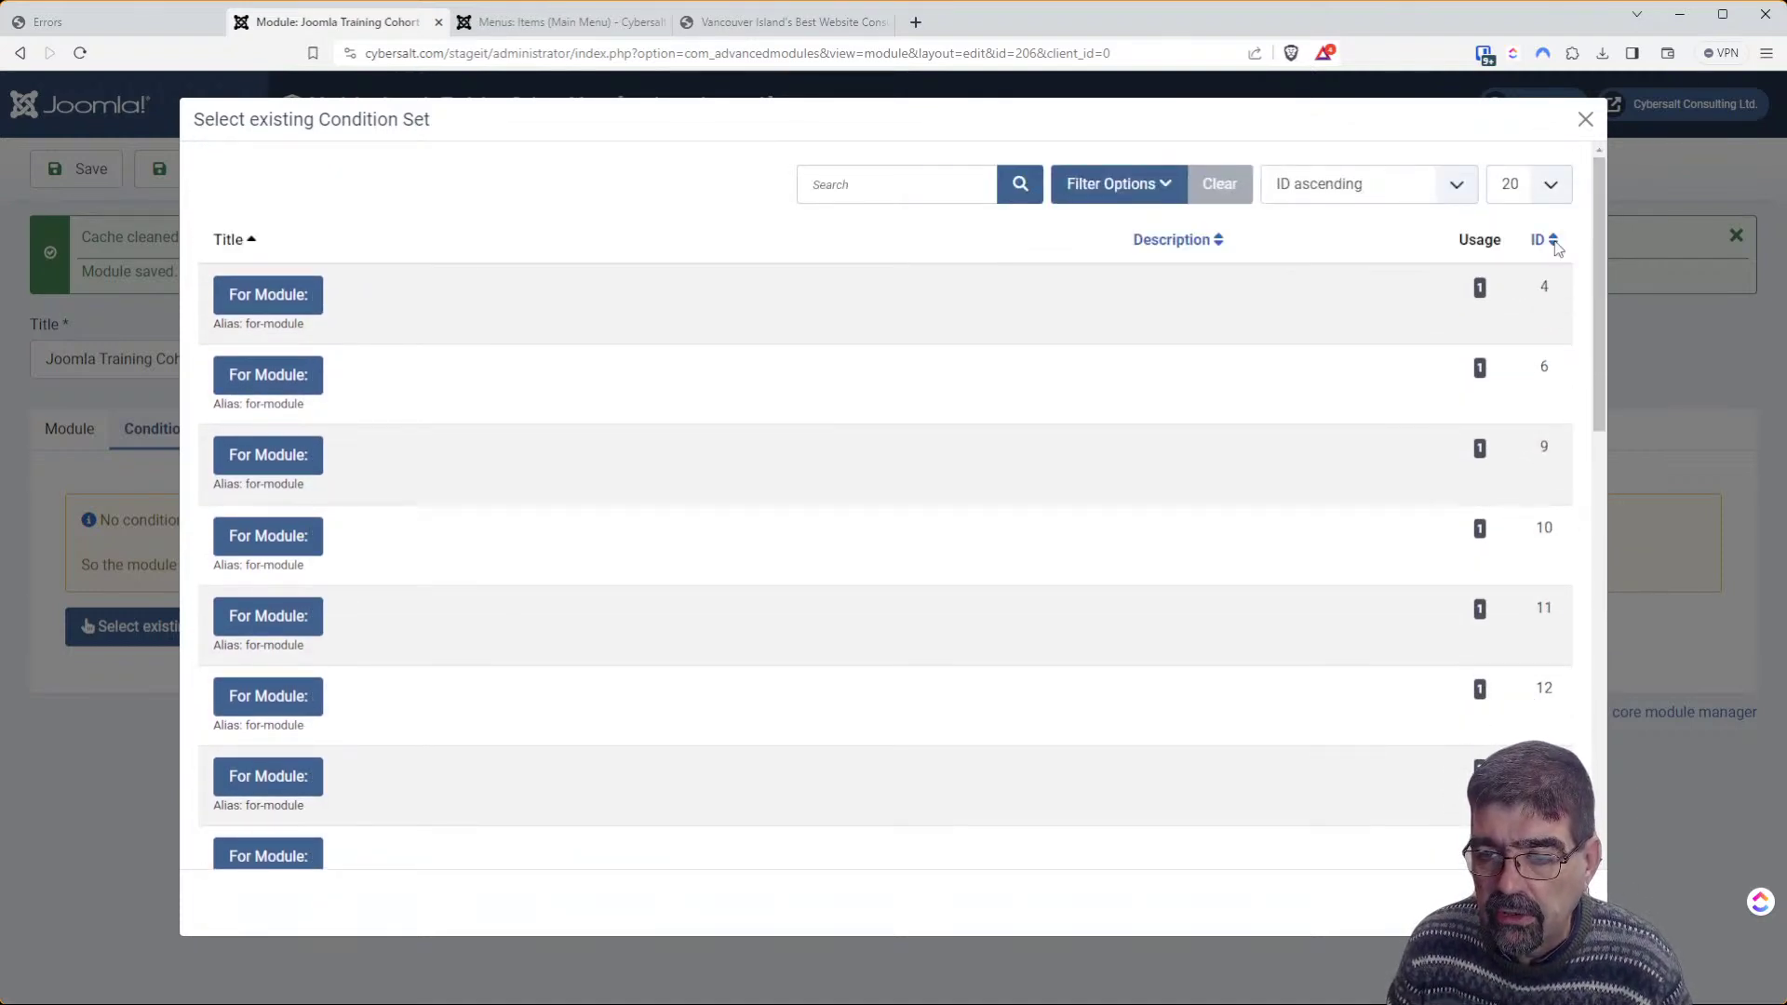
pyautogui.click(1552, 242)
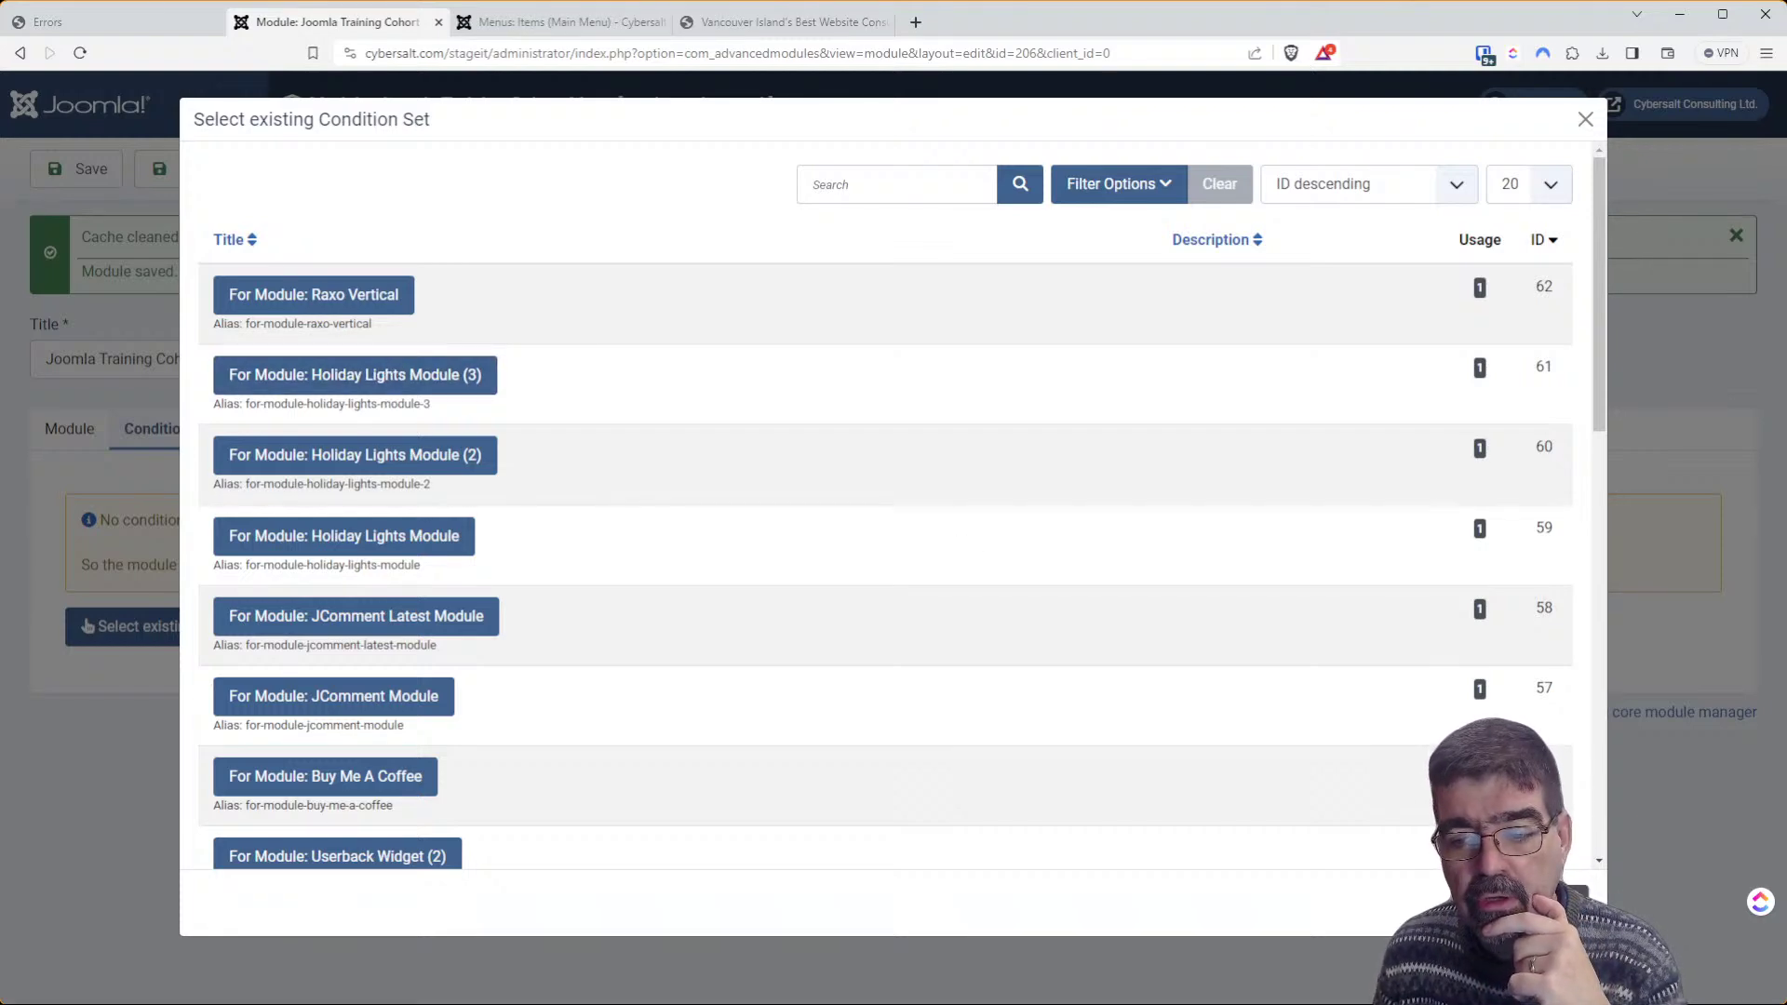
pyautogui.press('Escape')
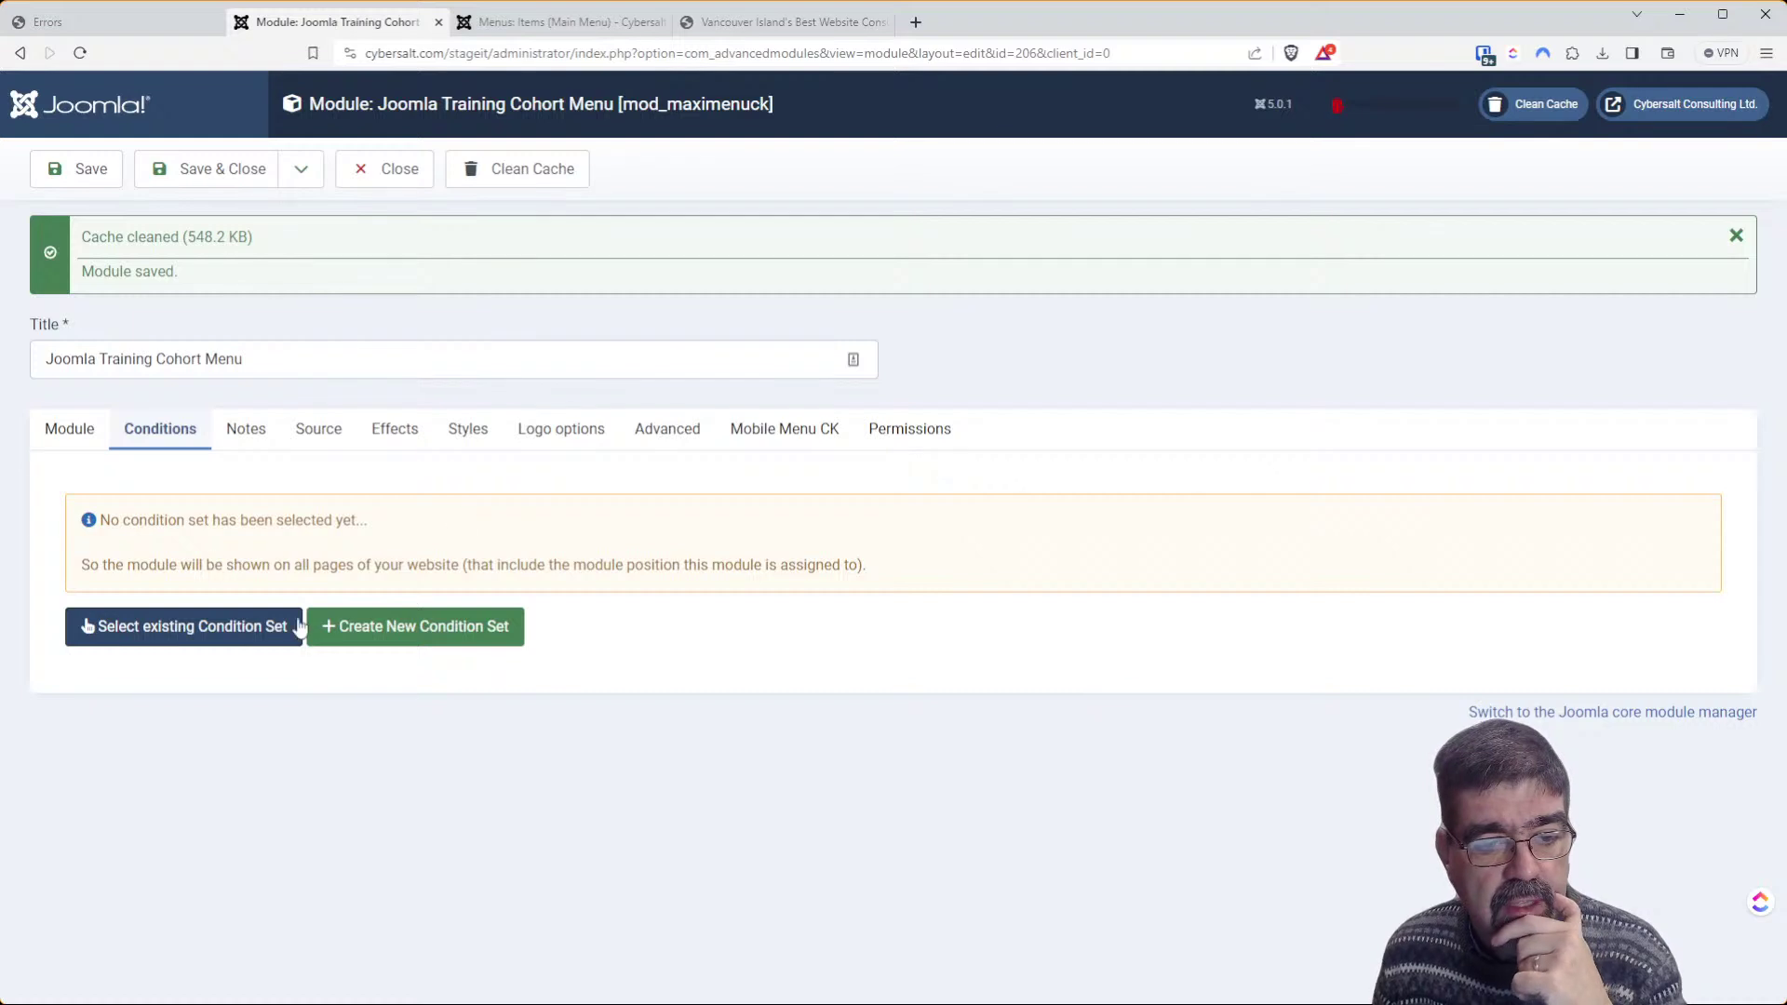
# Start a new condition set for the module and title it Joomla Training Cohort Pages
pyautogui.click(375, 630)
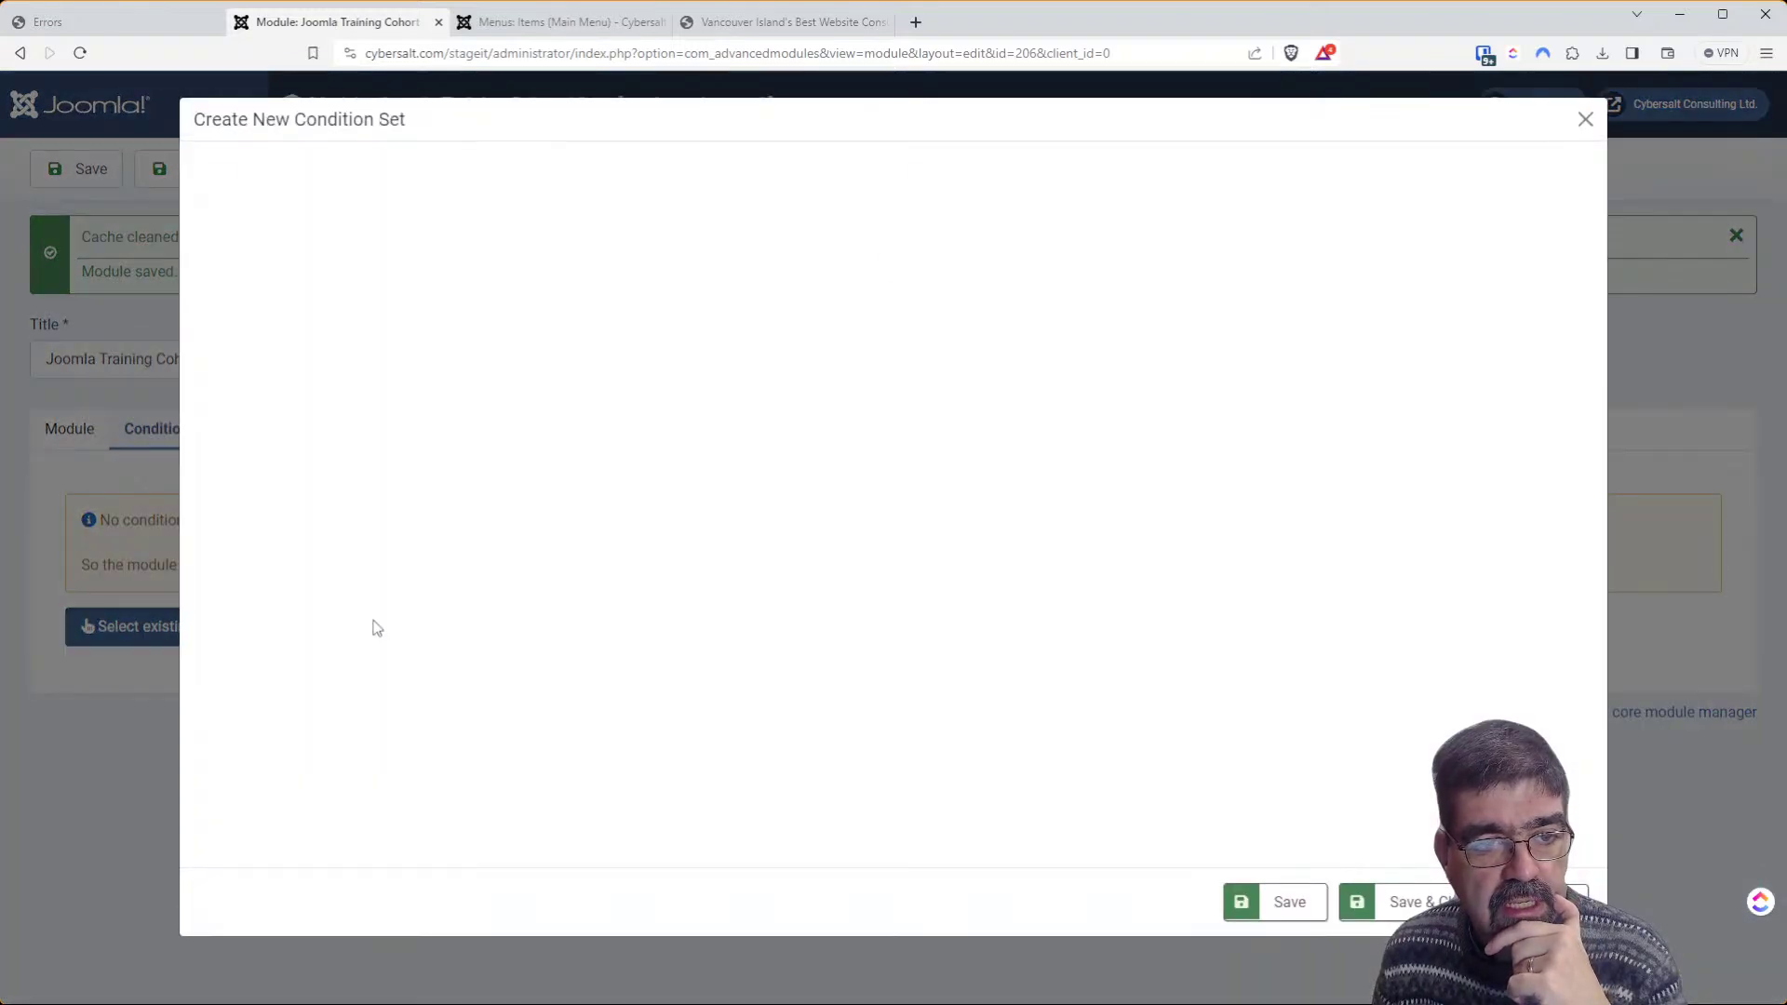
pyautogui.click(570, 209)
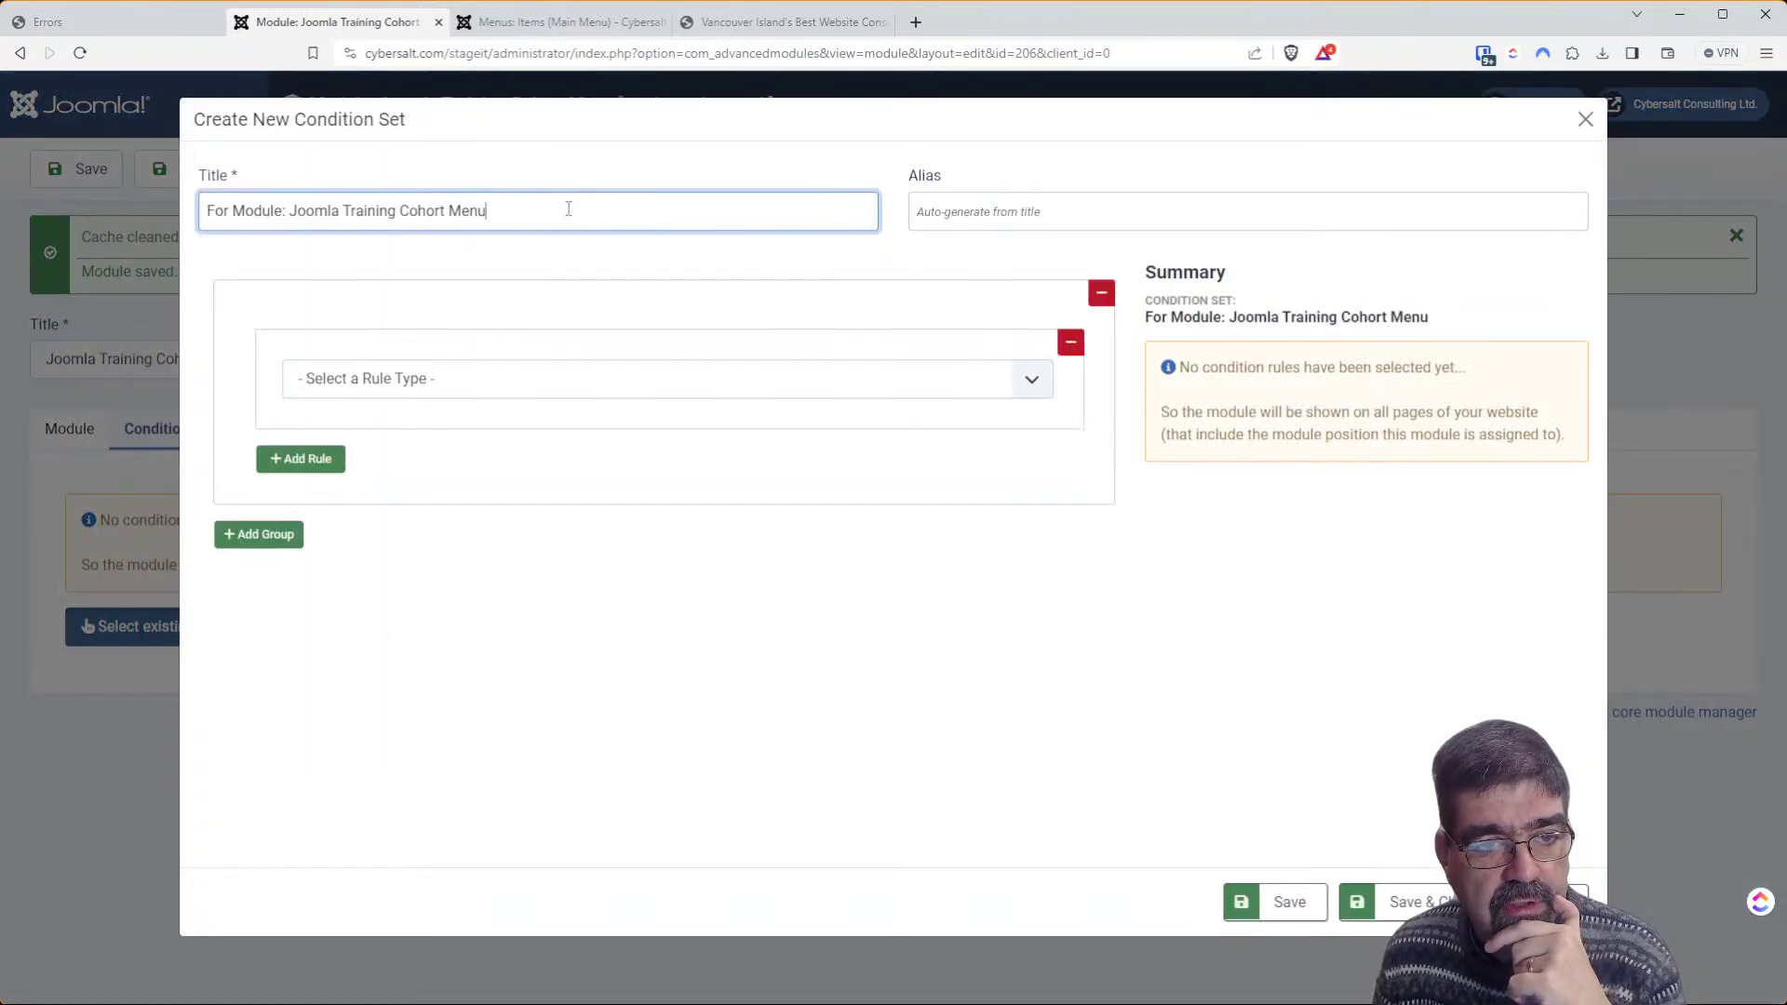
pyautogui.click(291, 212)
pyautogui.moveTo(291, 211); pyautogui.dragTo(95, 197)
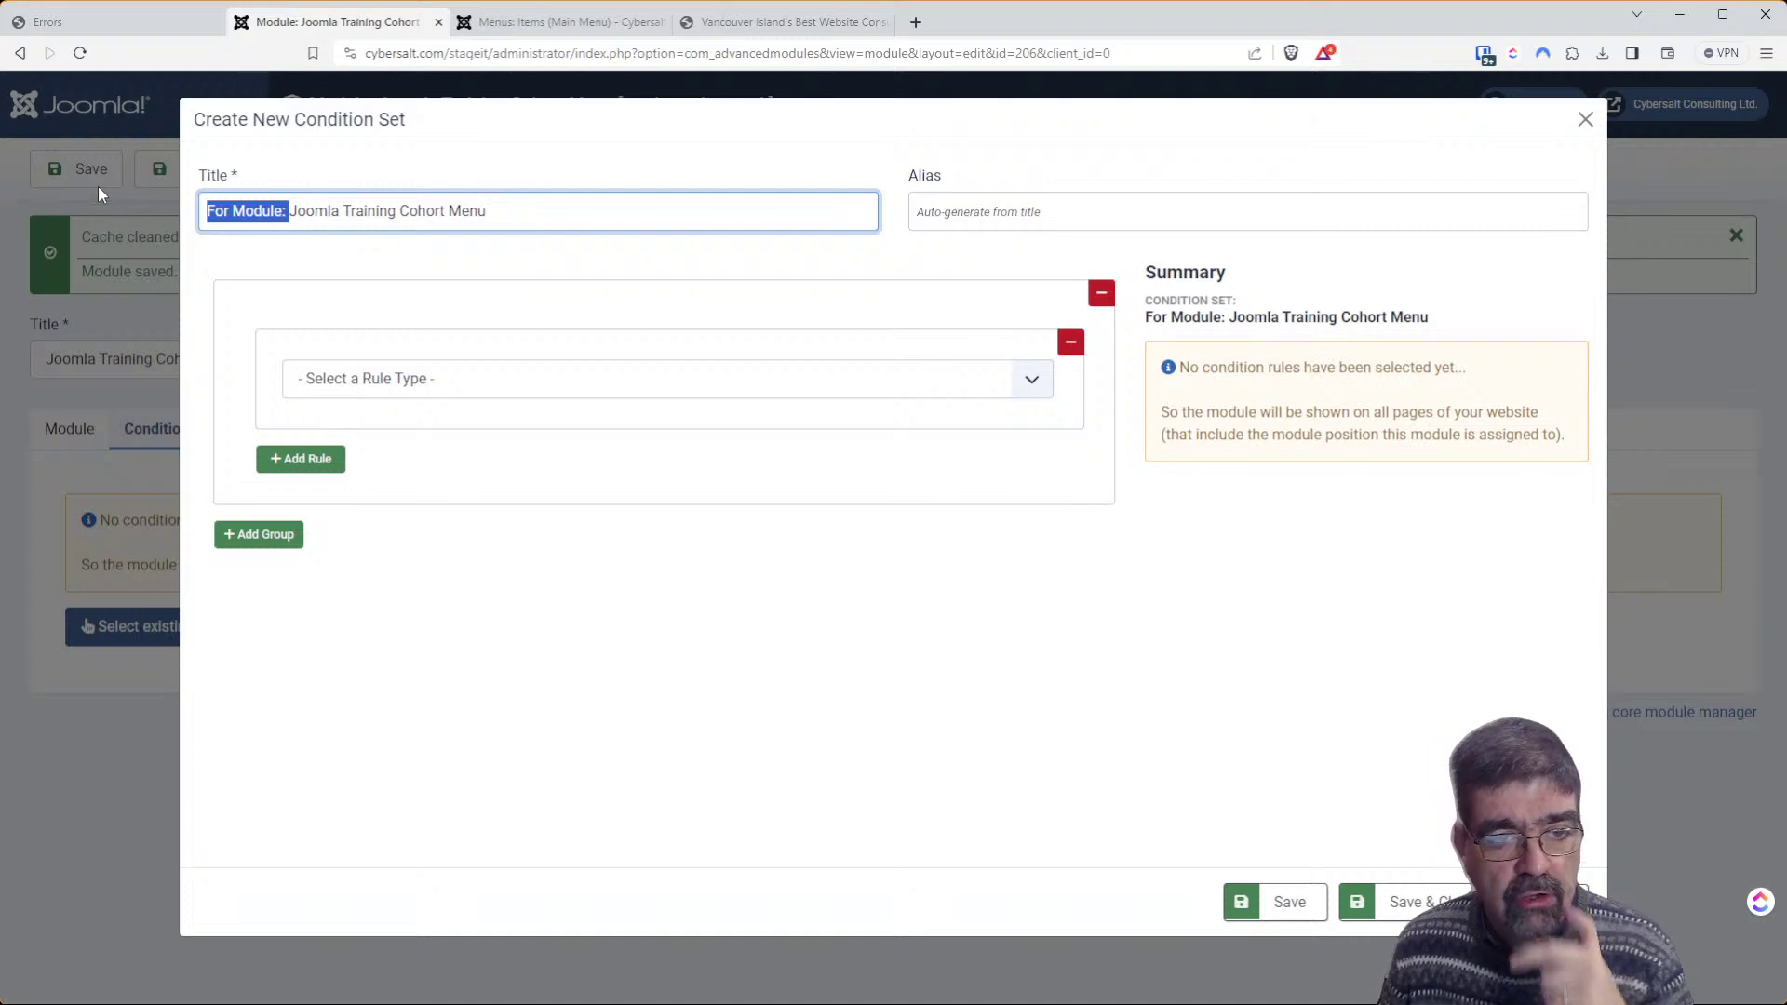
pyautogui.press('BackSpace')
pyautogui.press('End')
pyautogui.press('BackSpace')
pyautogui.press('BackSpace')
pyautogui.press('BackSpace')
pyautogui.press('BackSpace')
pyautogui.write('Pages')
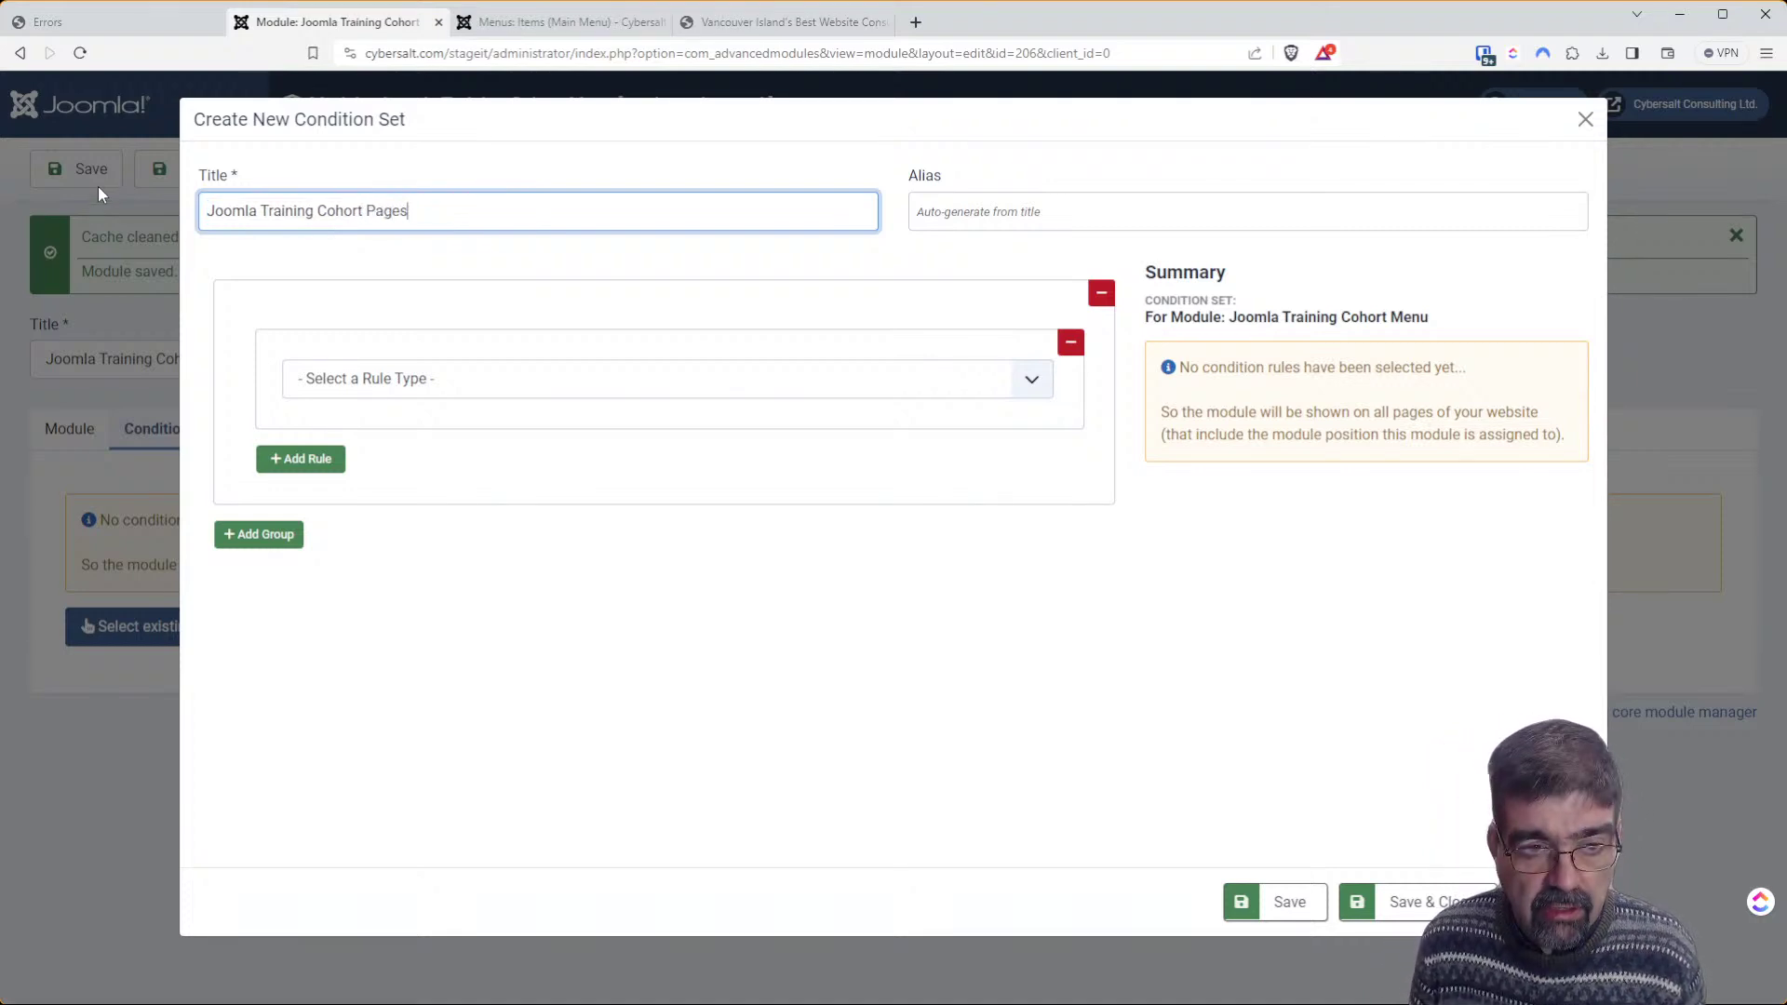
# Add a Categories rule to the condition set and include the Joomla Training Cohort category
pyautogui.click(391, 386)
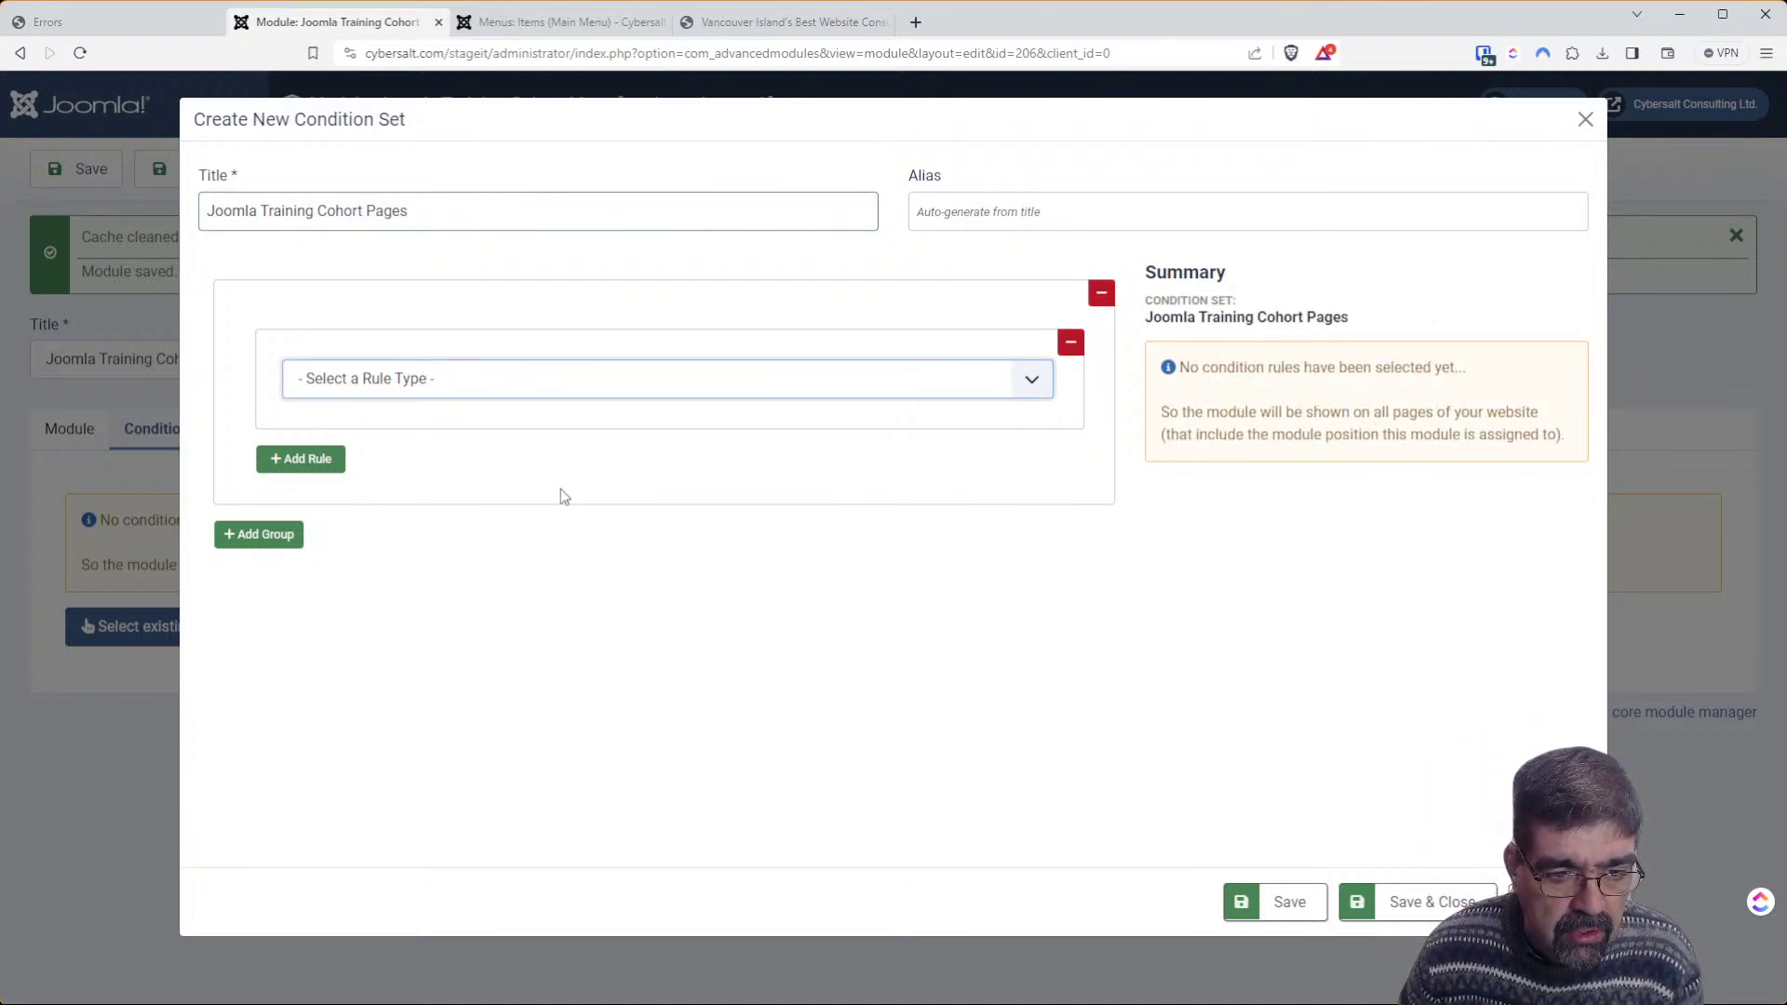
pyautogui.press('c')
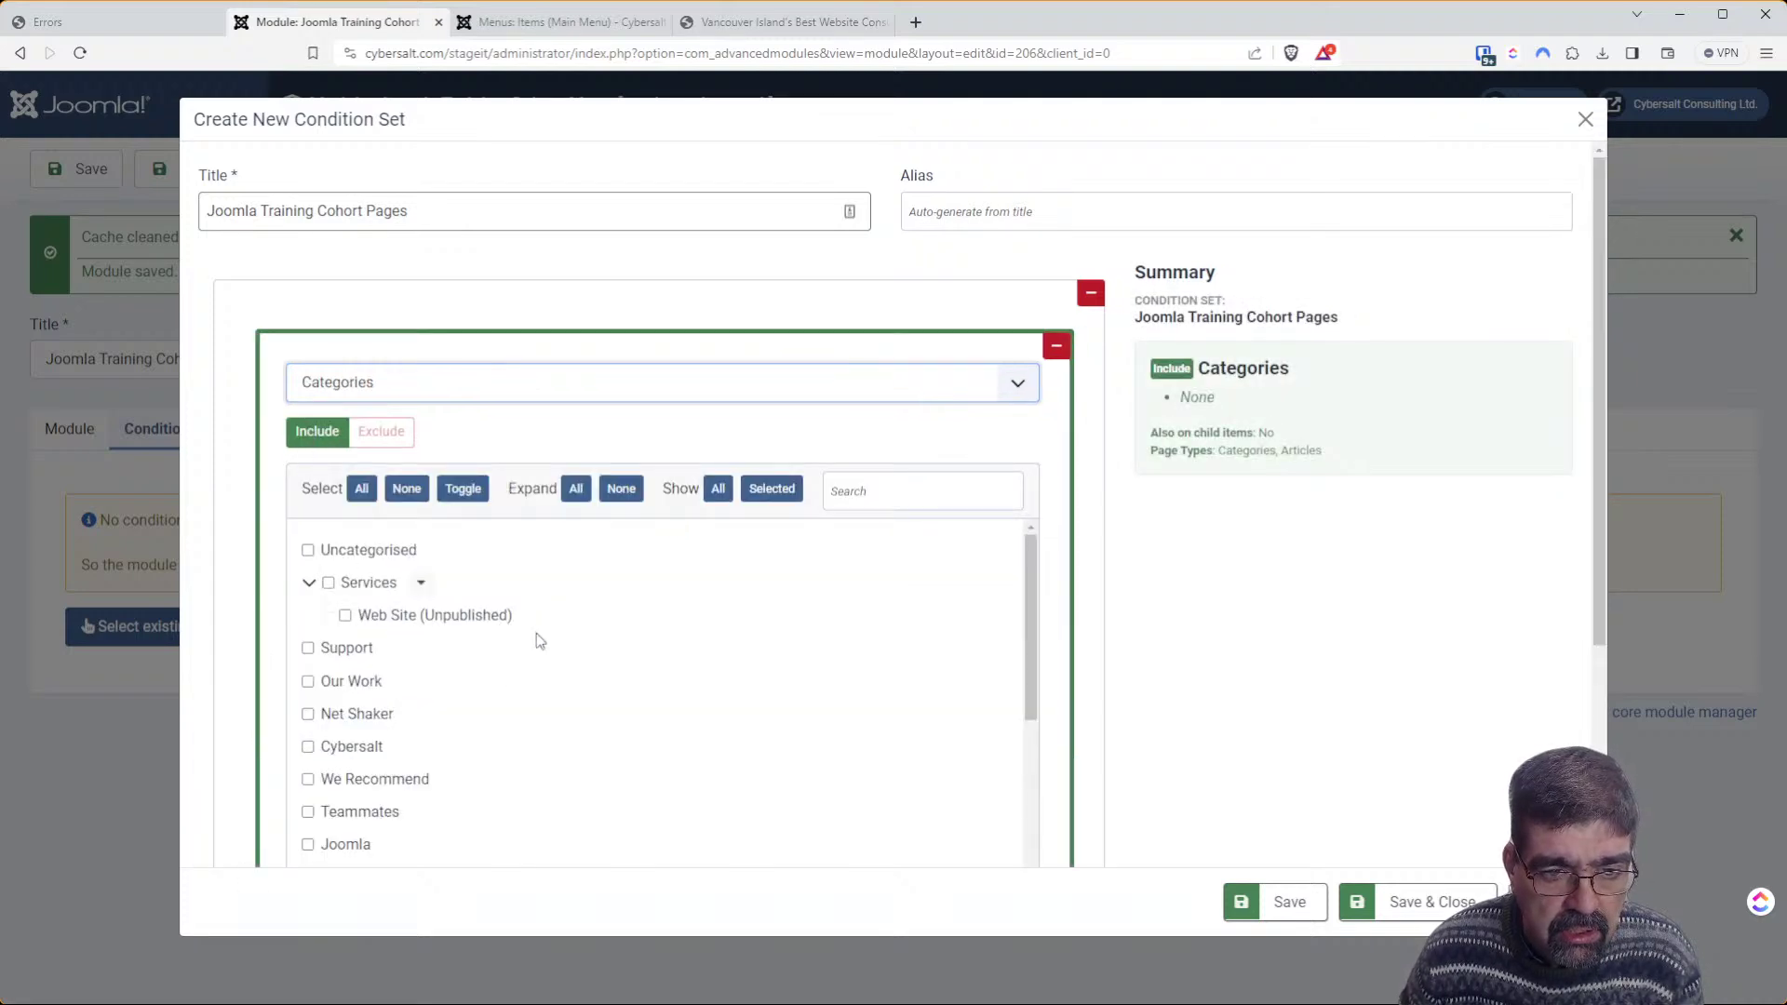
pyautogui.scroll(-3, 536, 640)
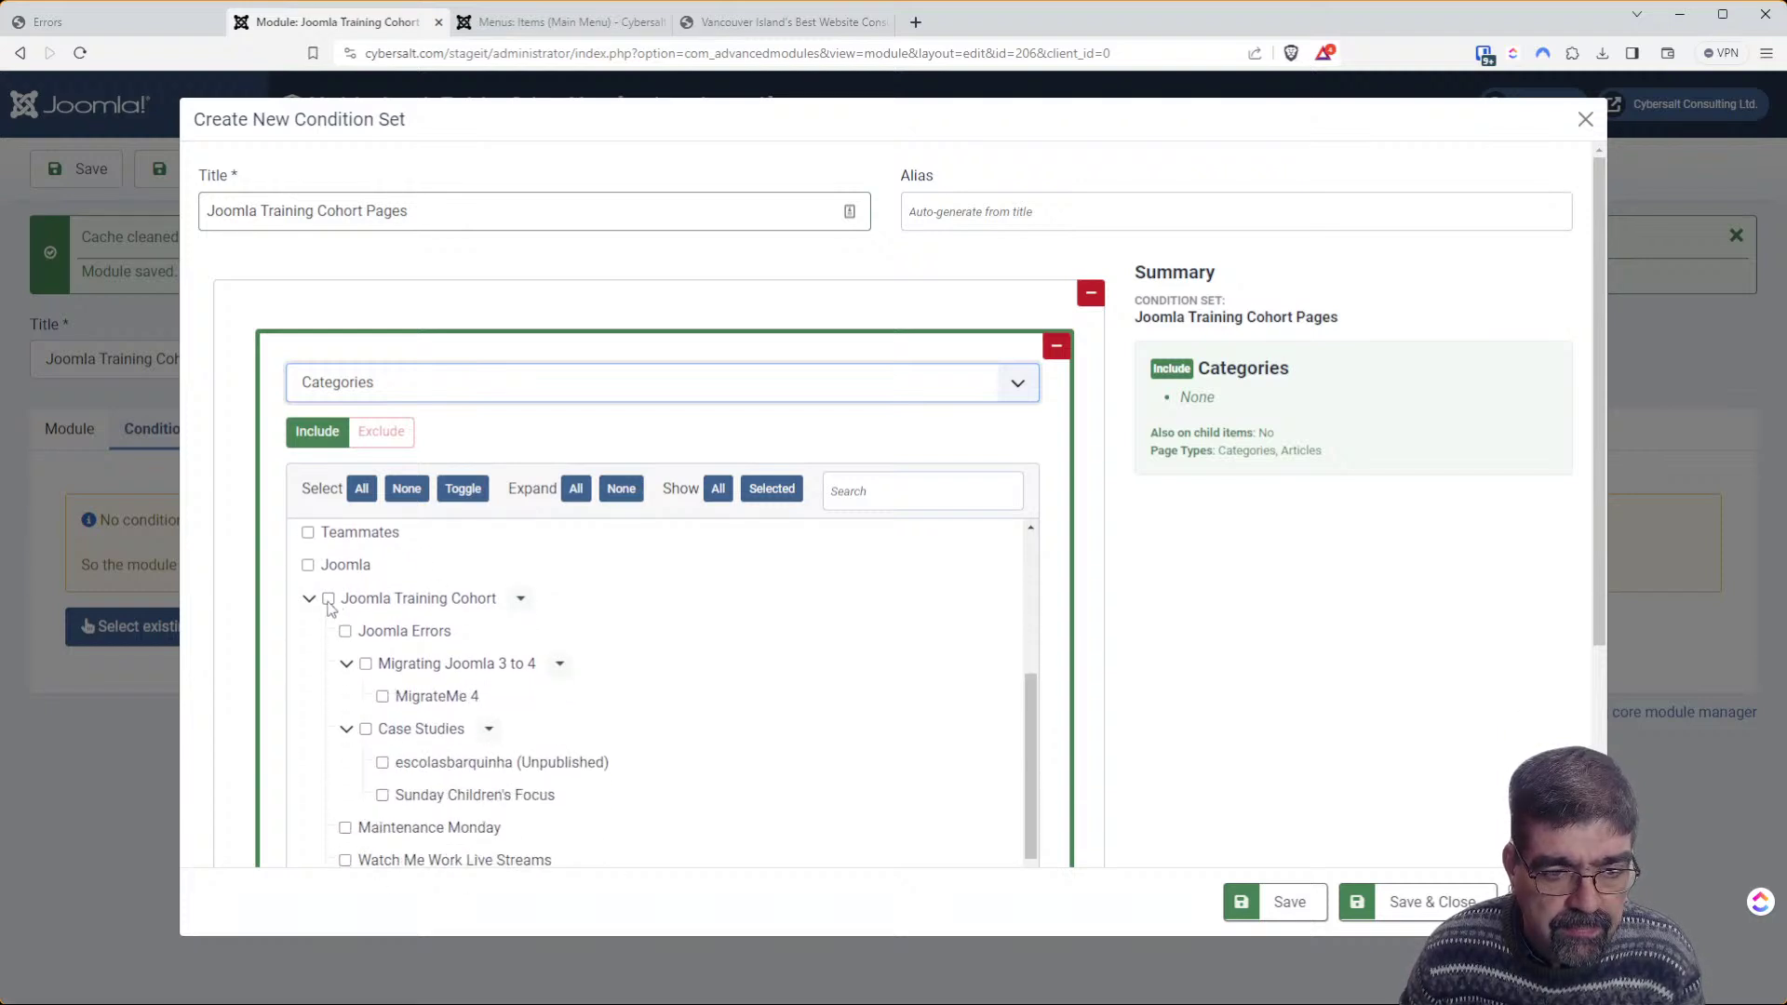
pyautogui.click(328, 601)
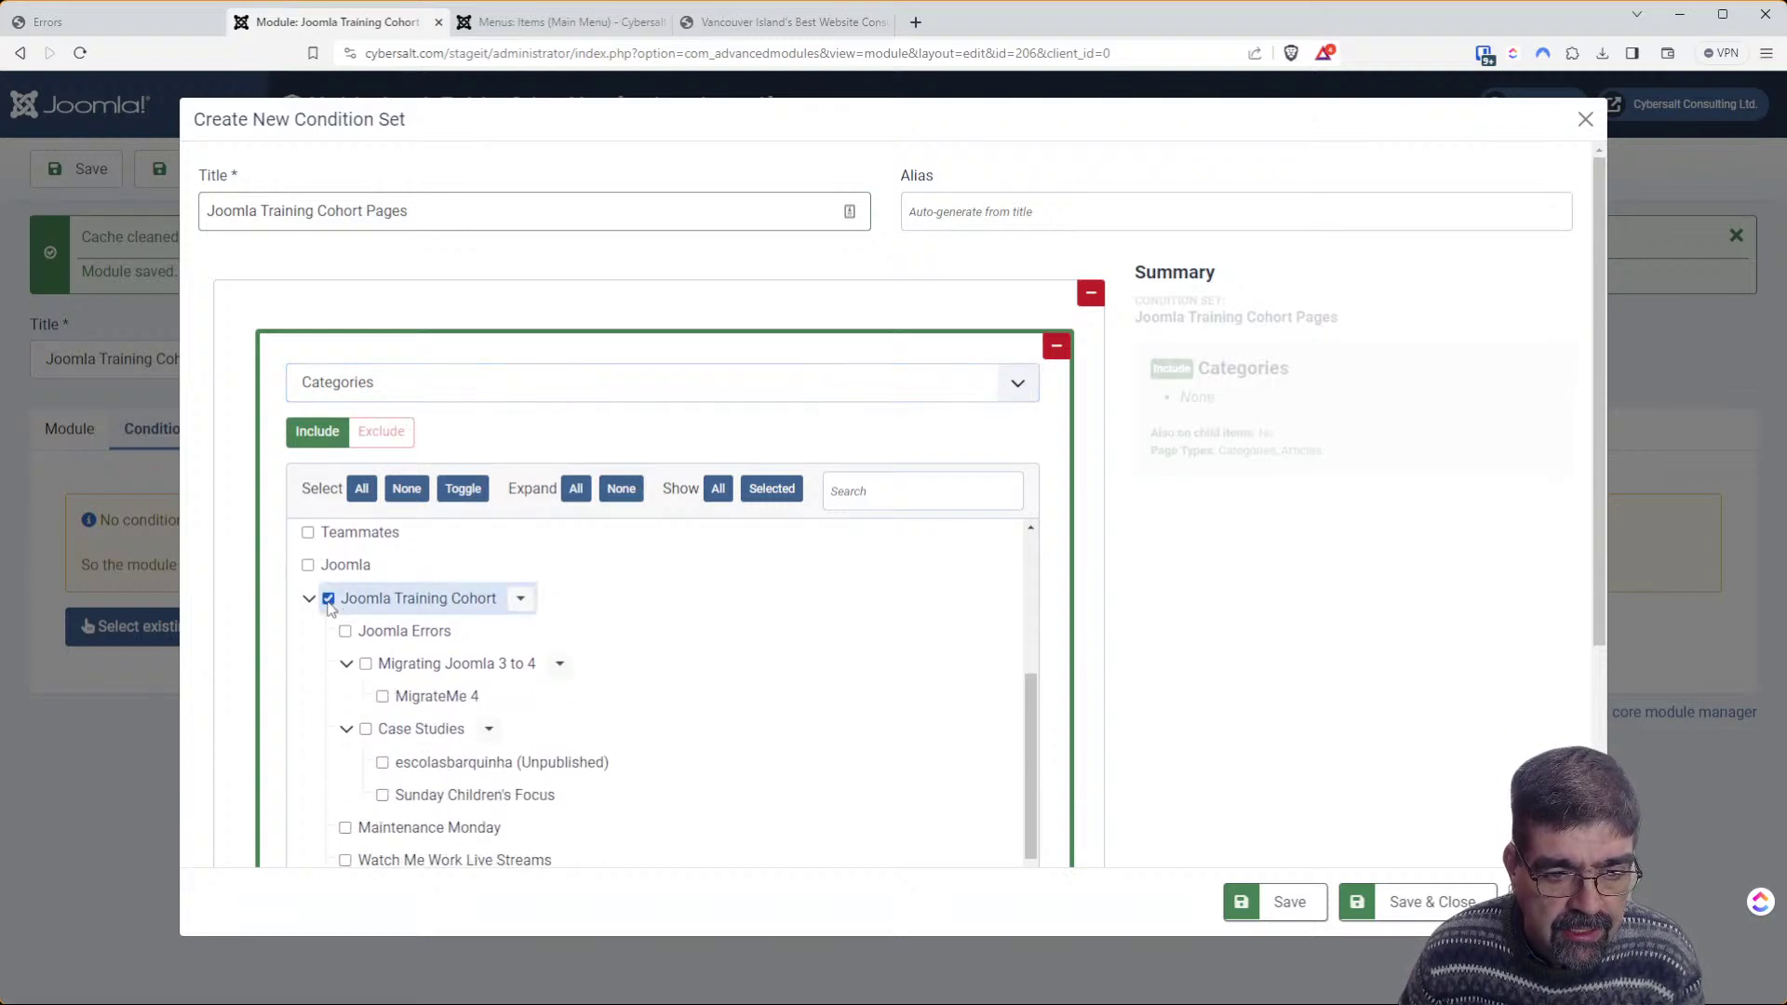
# Include all sub-categories of Joomla Training Cohort in the condition set's Categories rule, and save and close the set
pyautogui.click(522, 603)
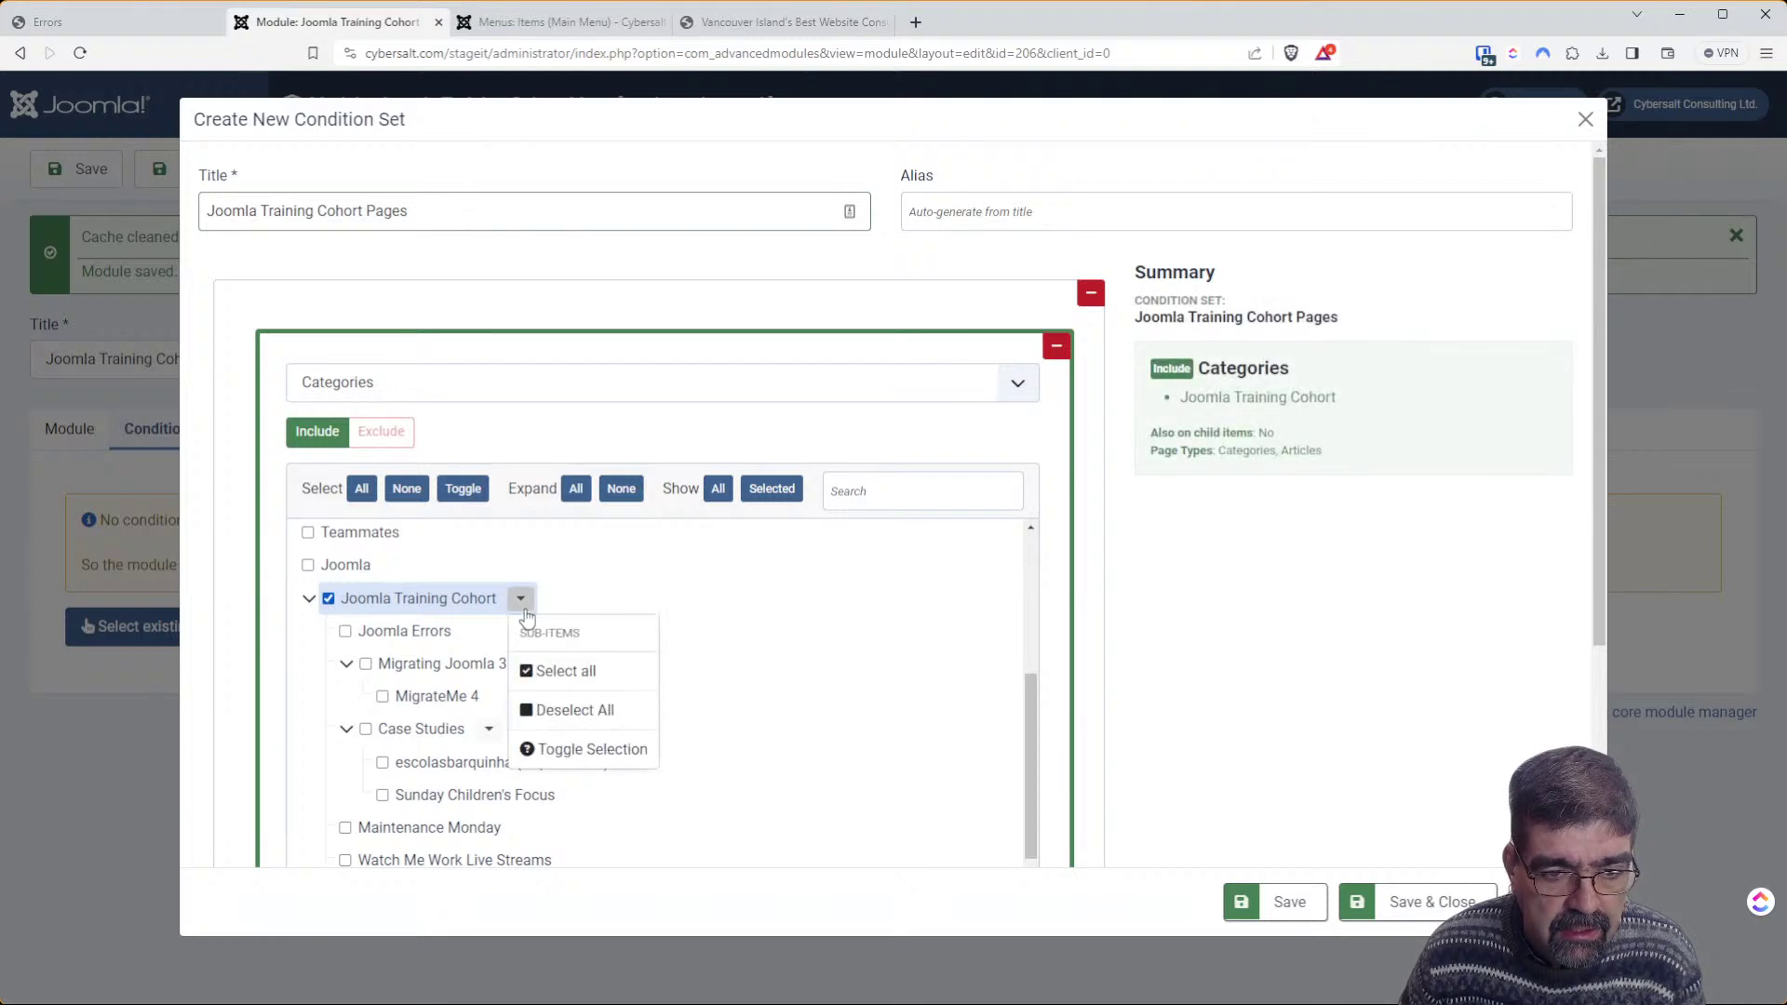
pyautogui.click(585, 673)
pyautogui.scroll(-1, 586, 672)
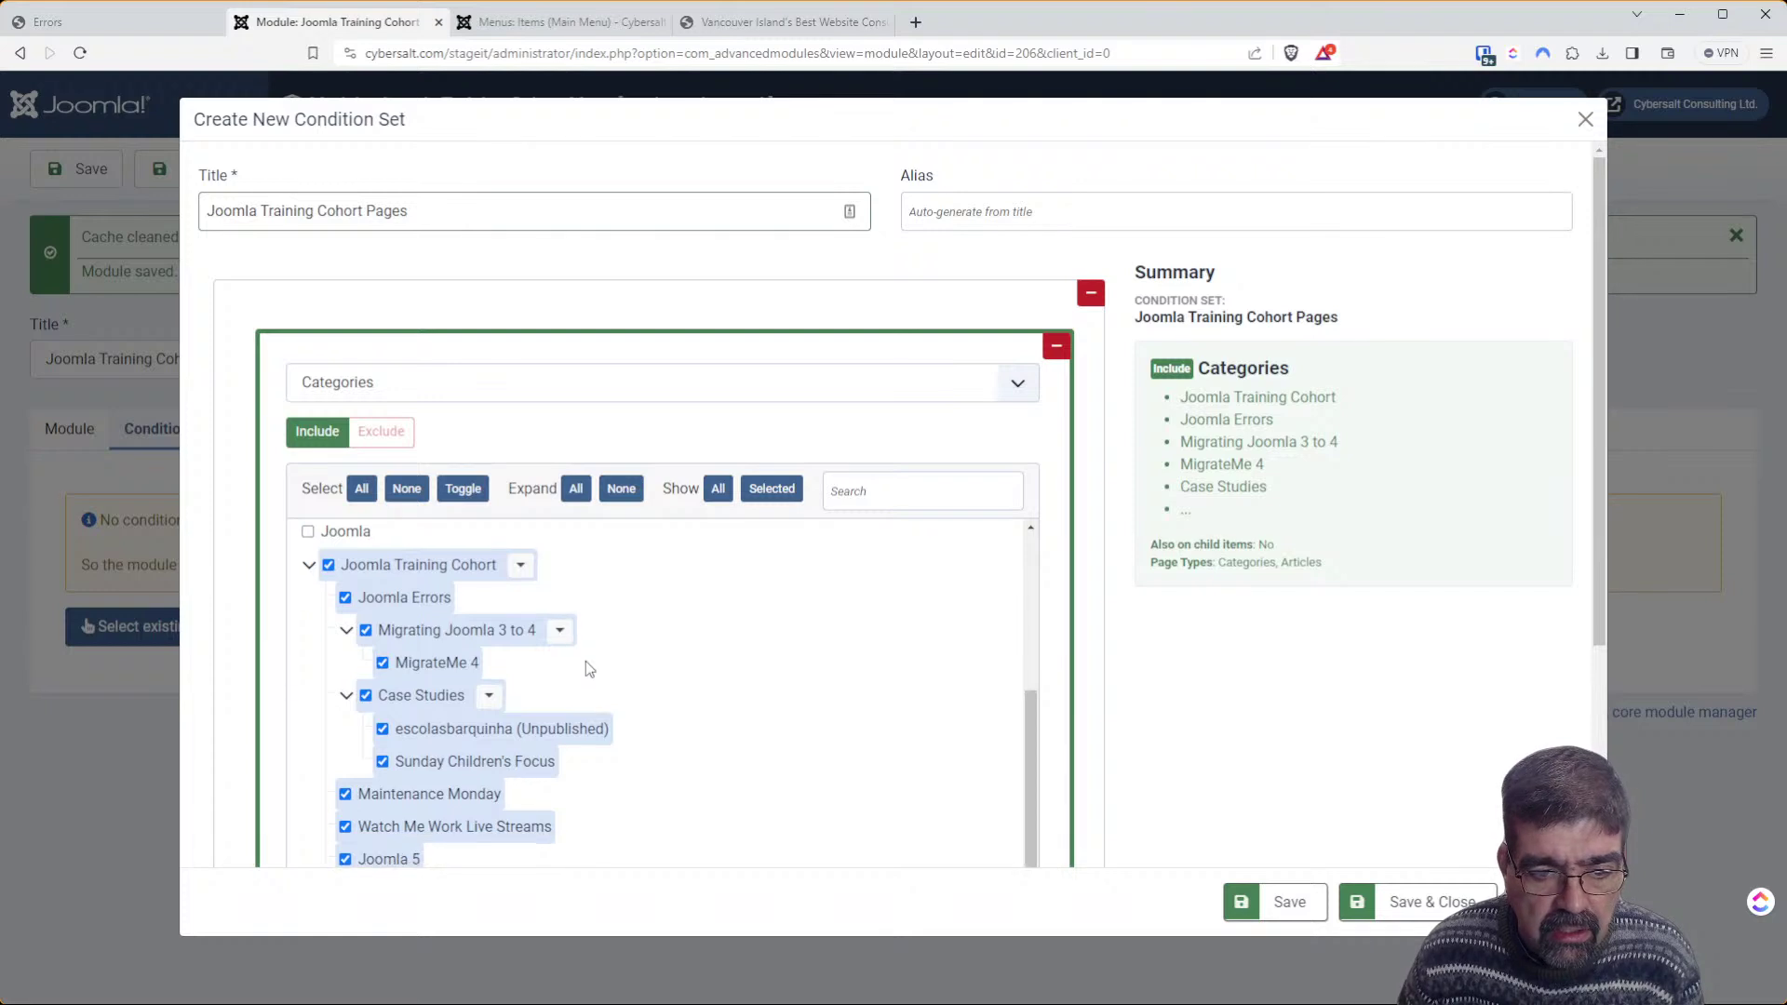
pyautogui.click(1294, 900)
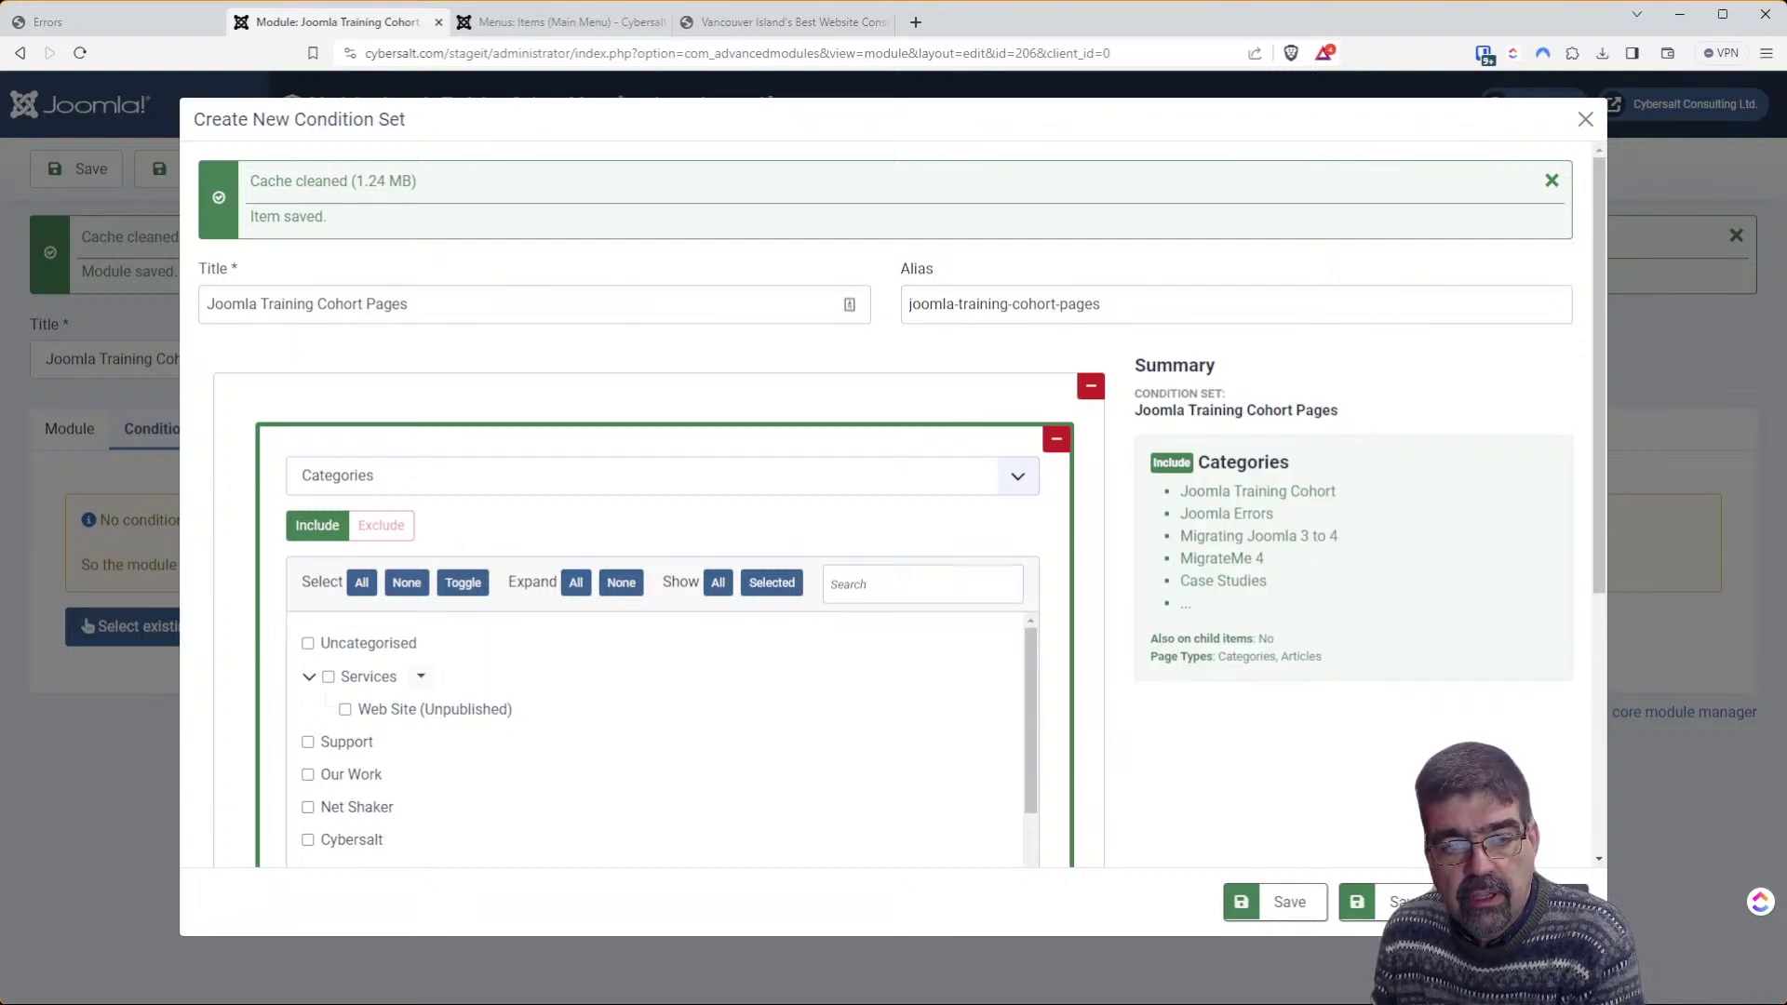
pyautogui.click(1432, 902)
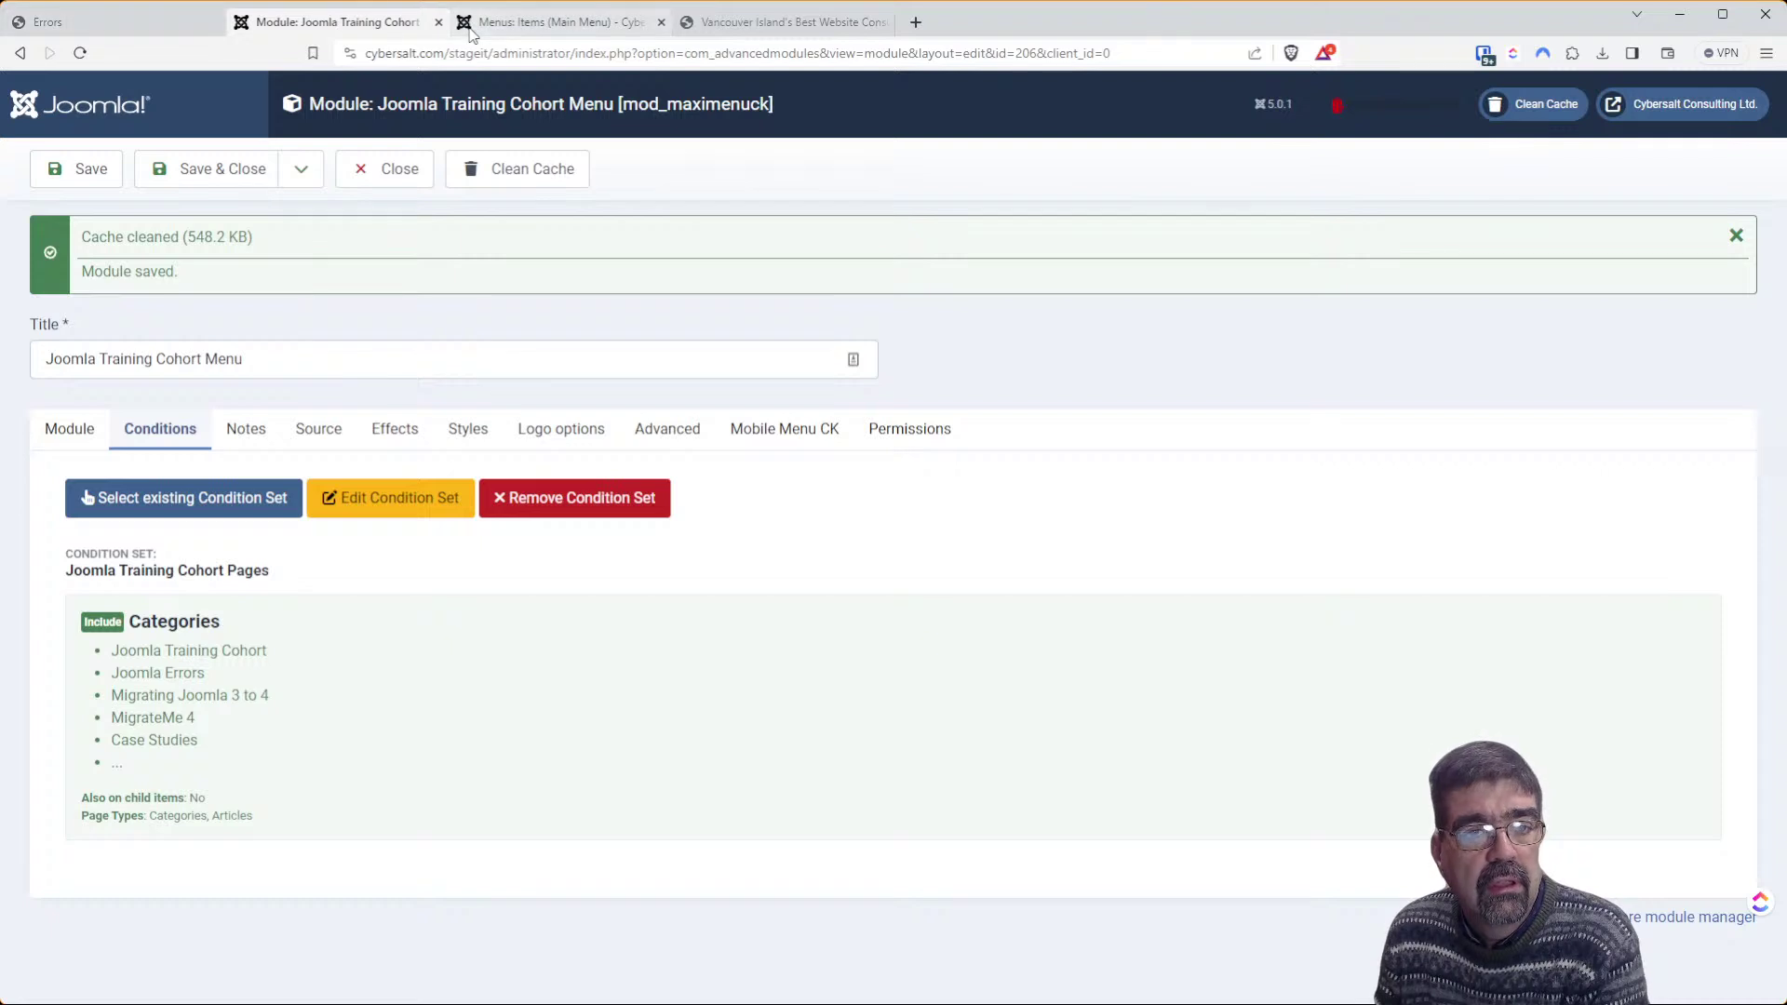
# Check which menus show on the staging site's home page and on its Joomla Training Cohort page
pyautogui.click(121, 21)
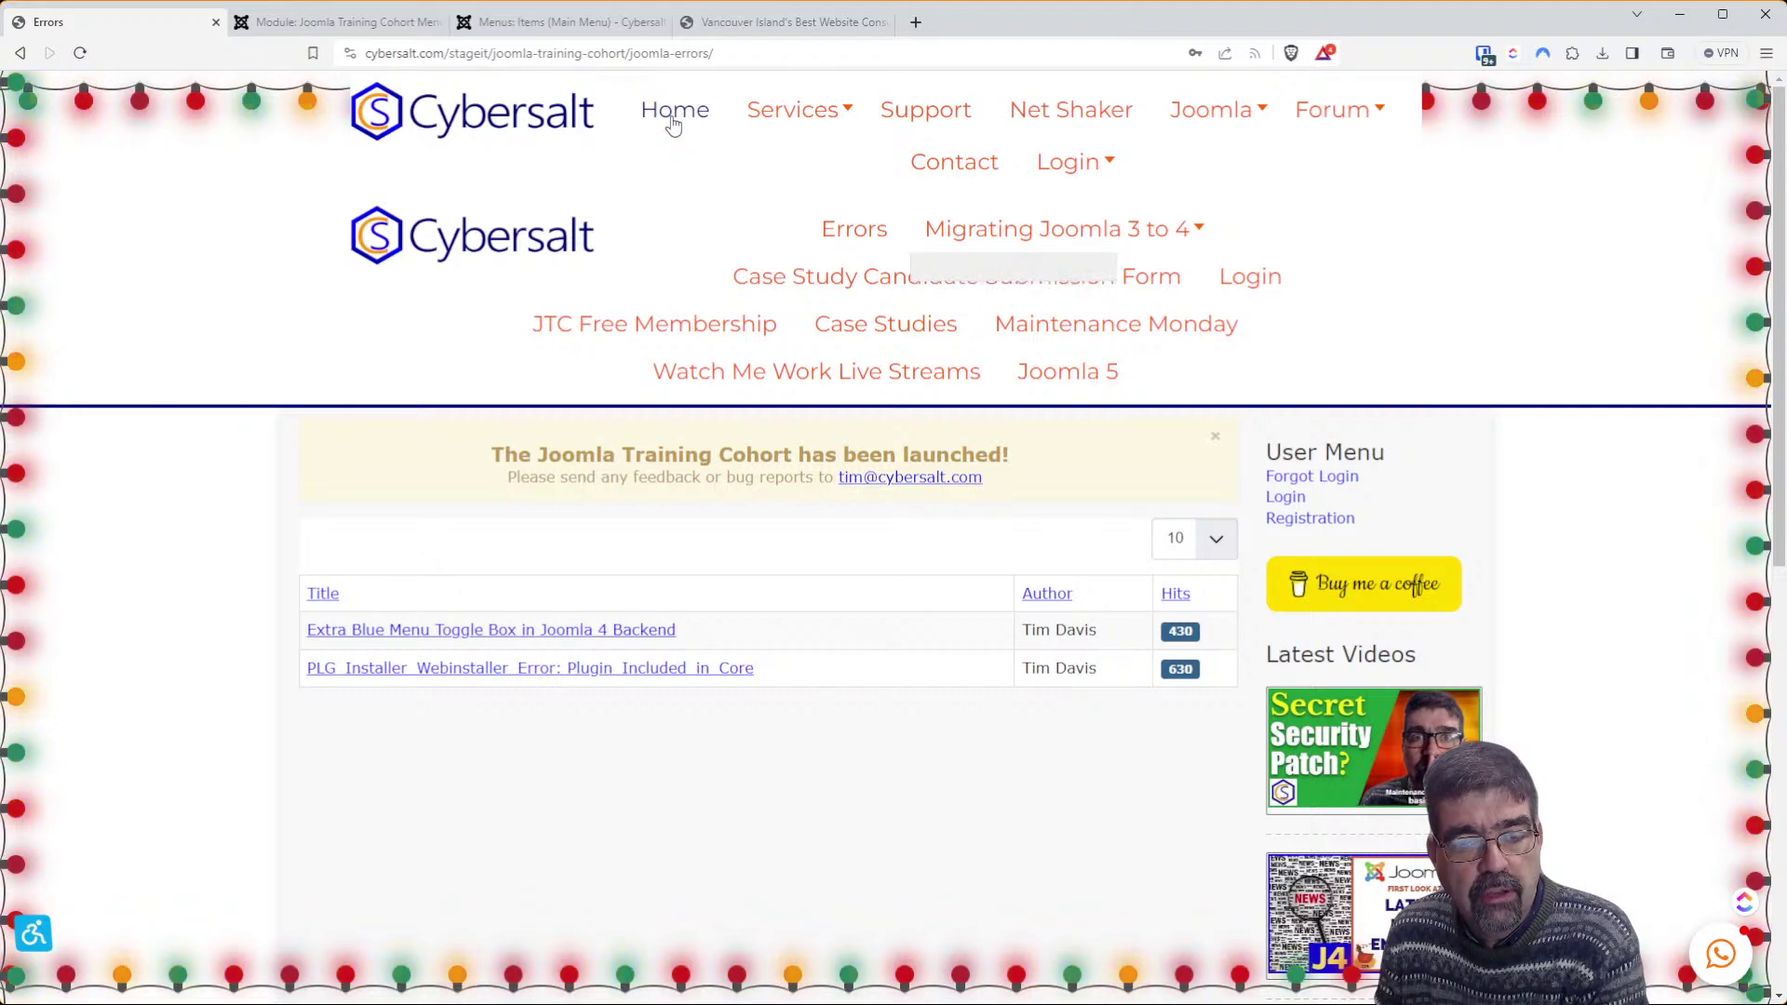
pyautogui.click(673, 124)
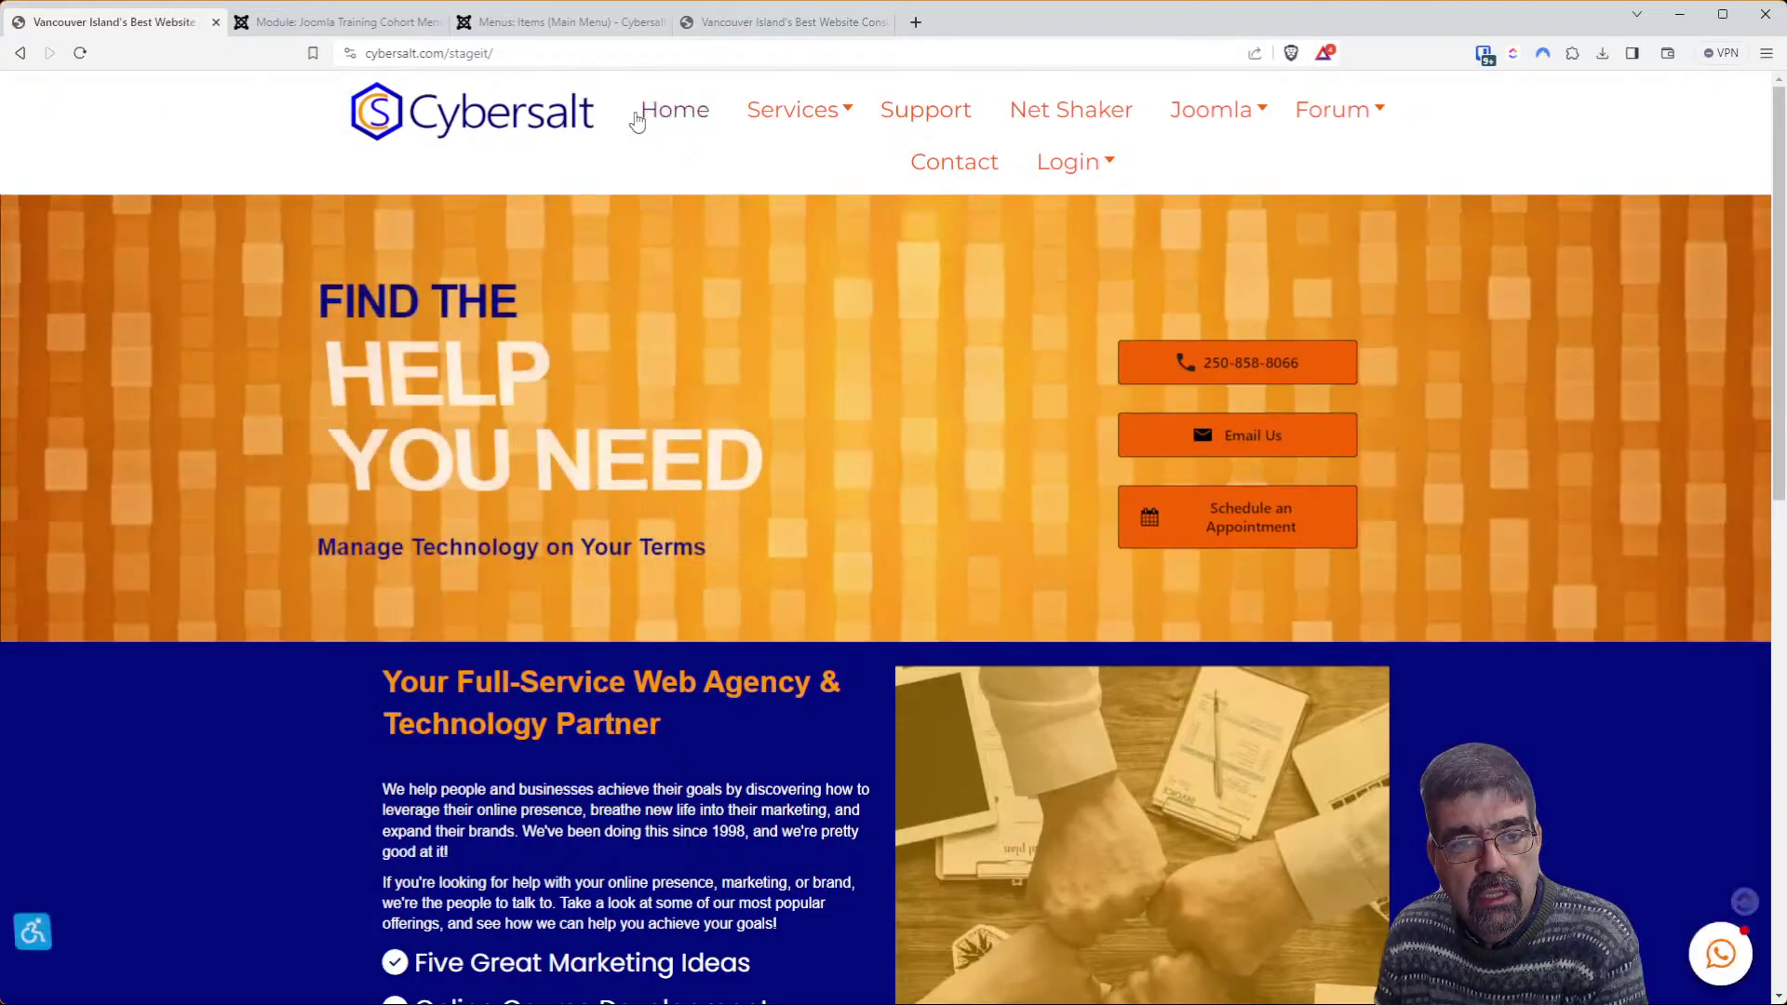
pyautogui.moveTo(774, 131)
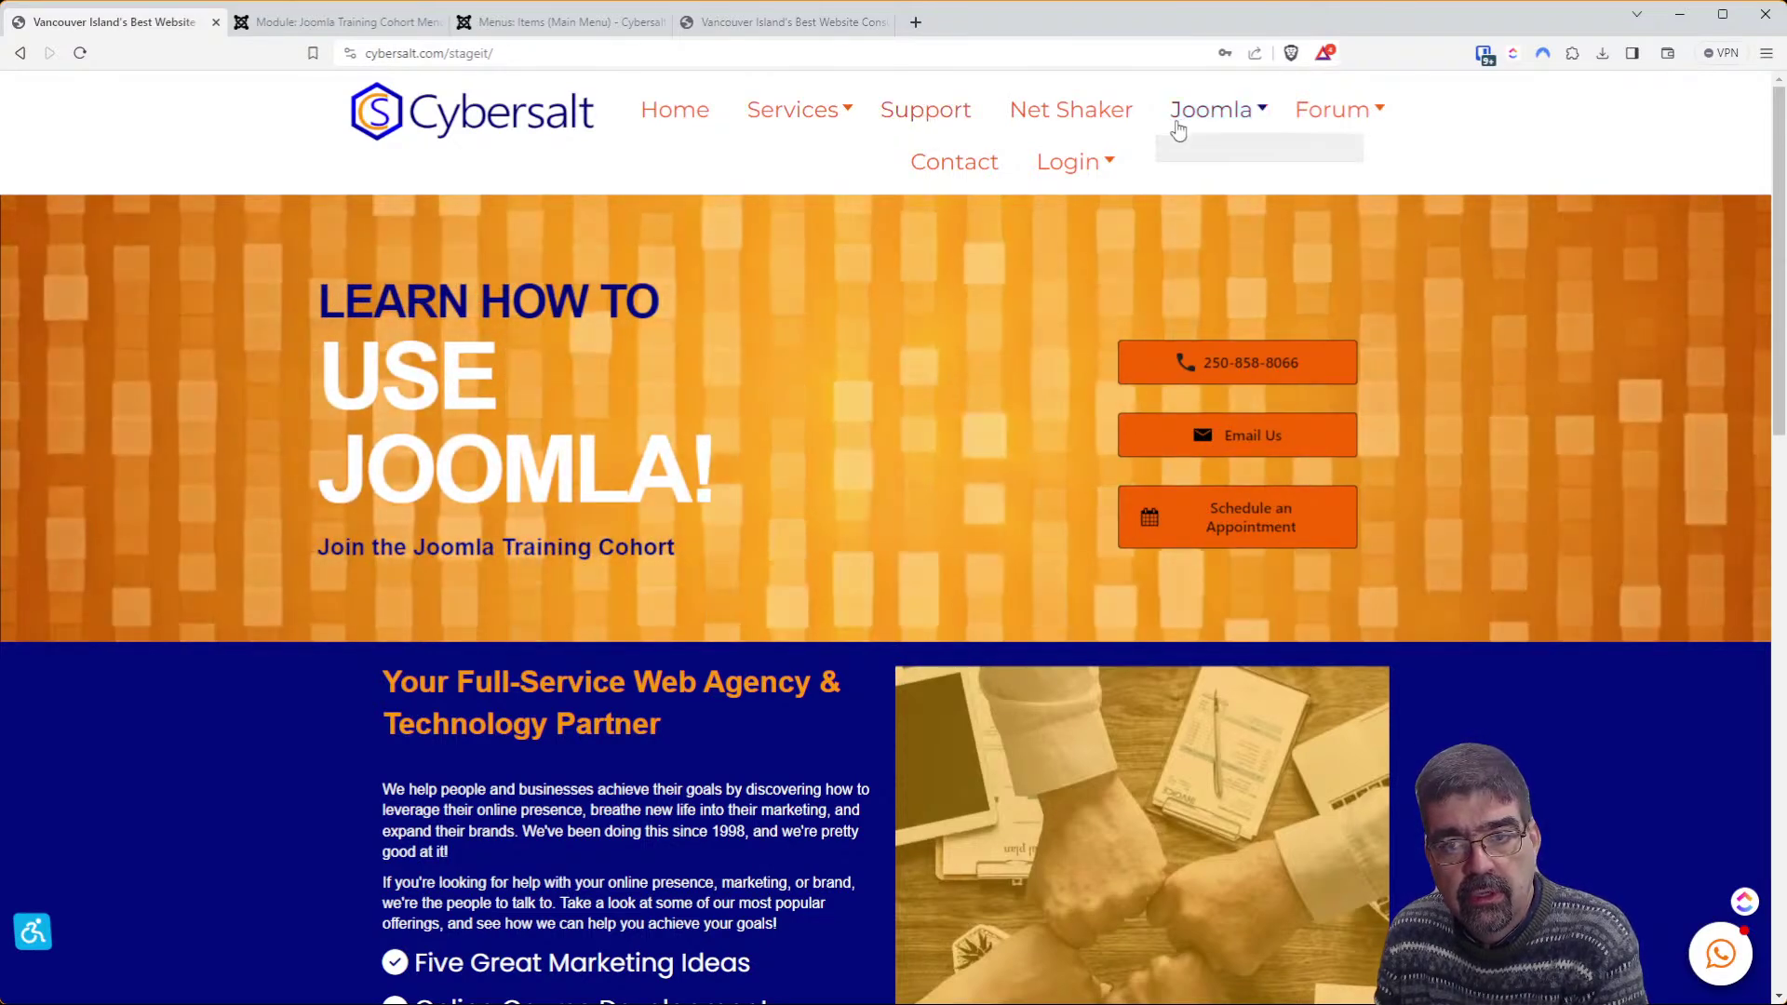
pyautogui.moveTo(1213, 129)
pyautogui.moveTo(1238, 363)
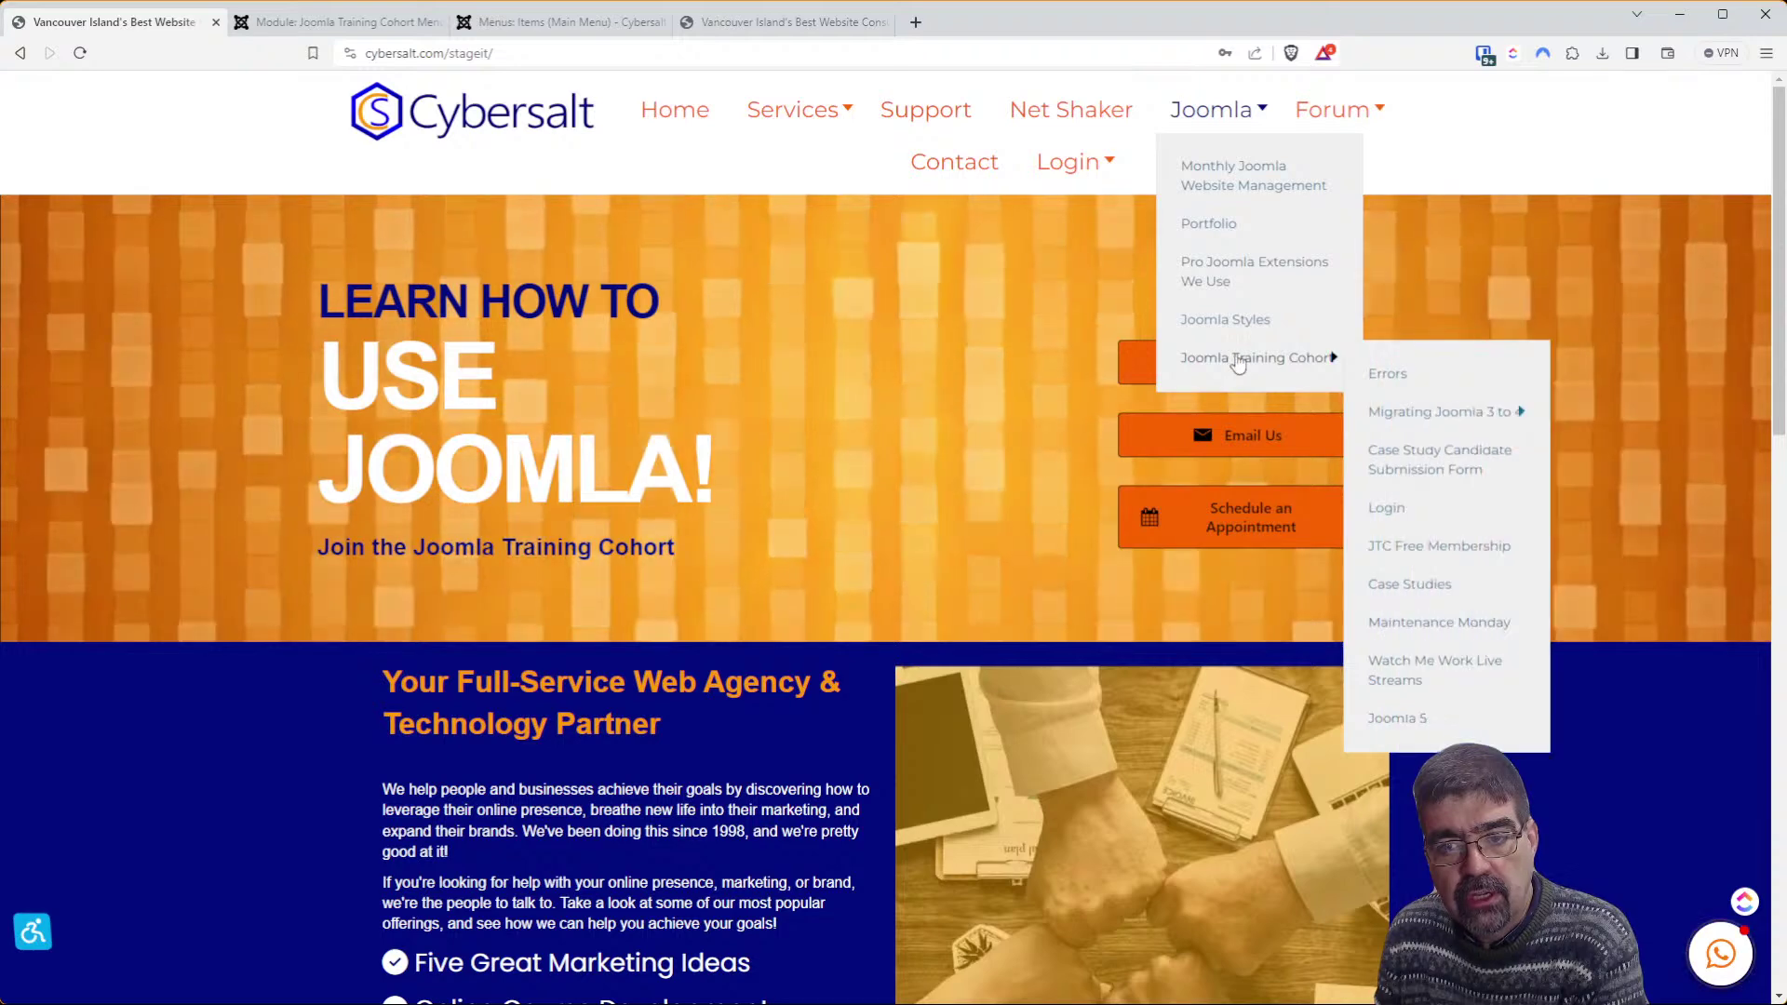
pyautogui.click(1238, 363)
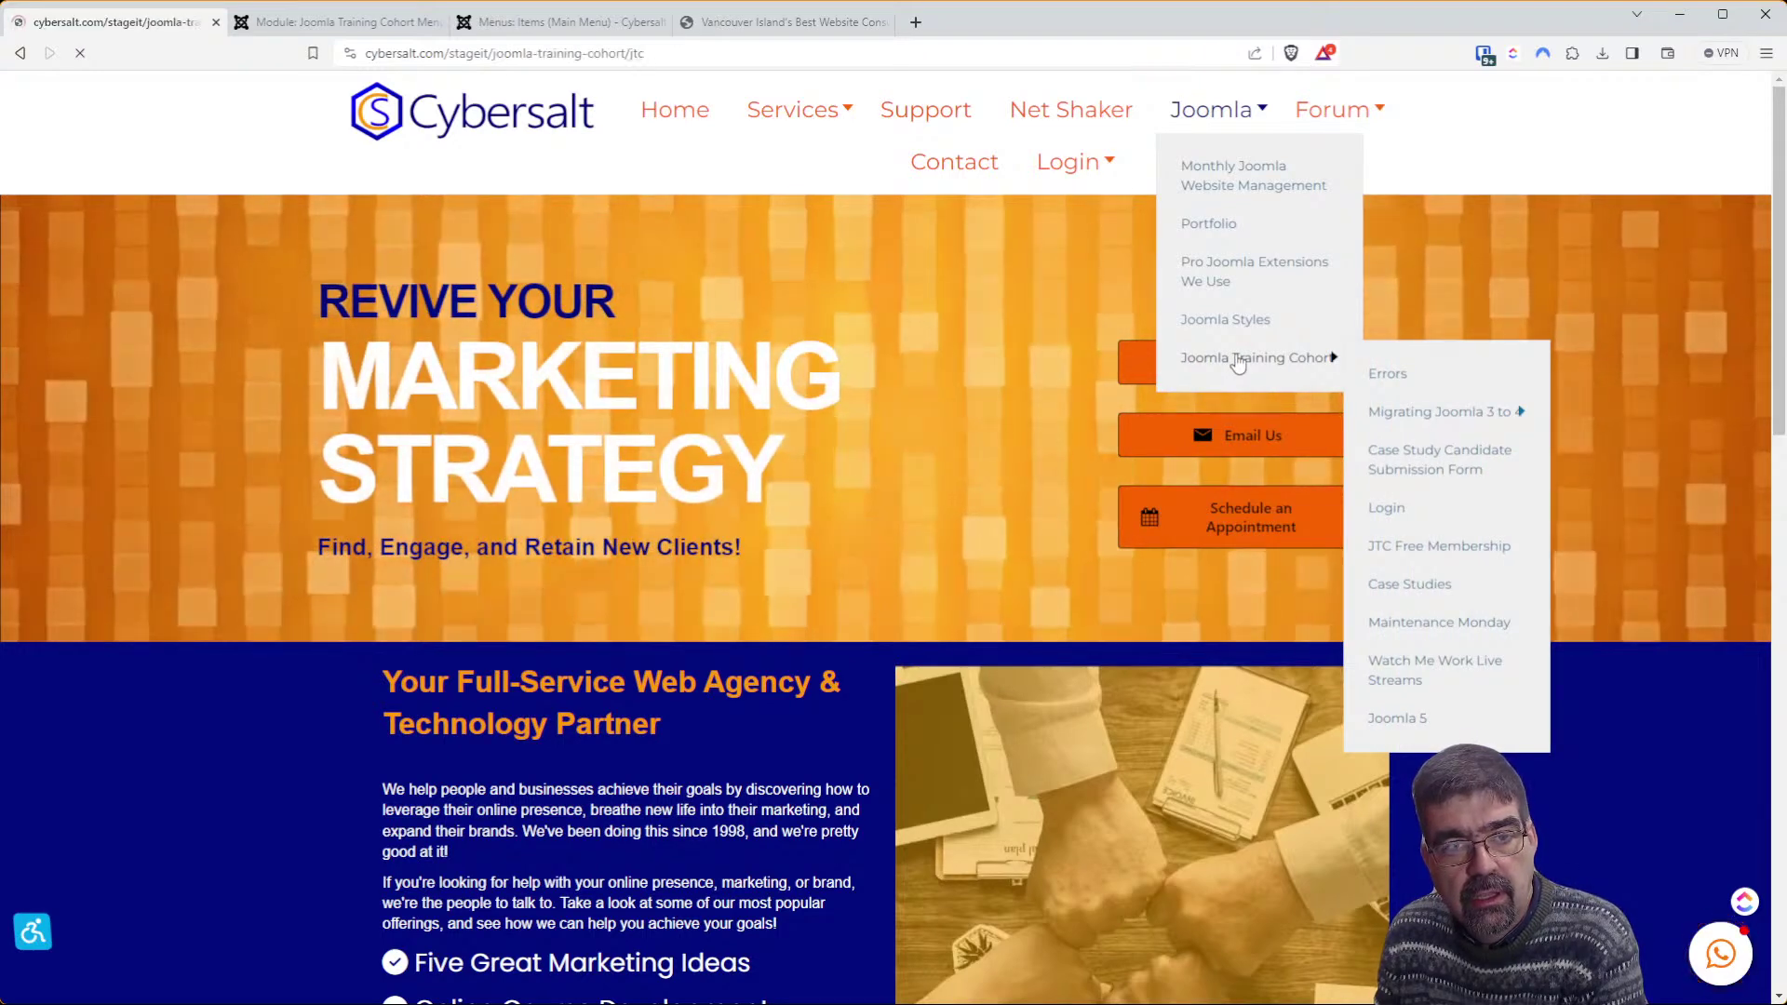
pyautogui.moveTo(915, 240)
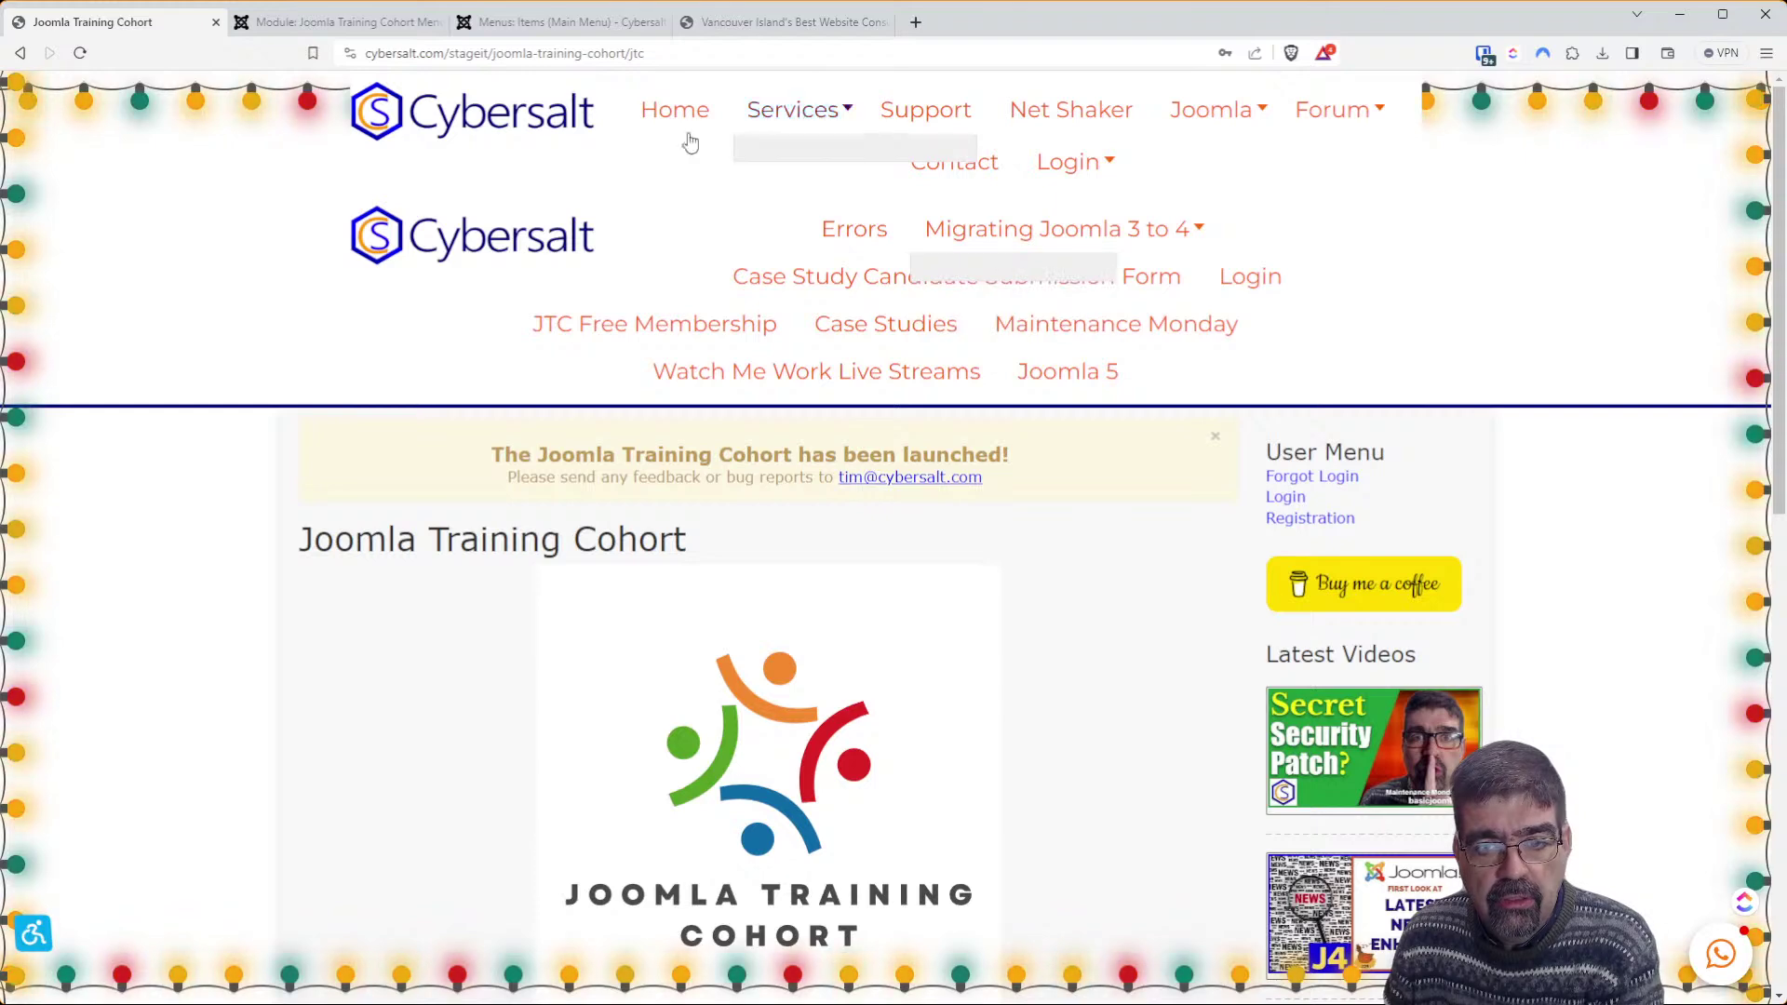
# Close the Joomla Training Cohort Menu module and start a new condition set for the Home Page Menu module
pyautogui.click(262, 21)
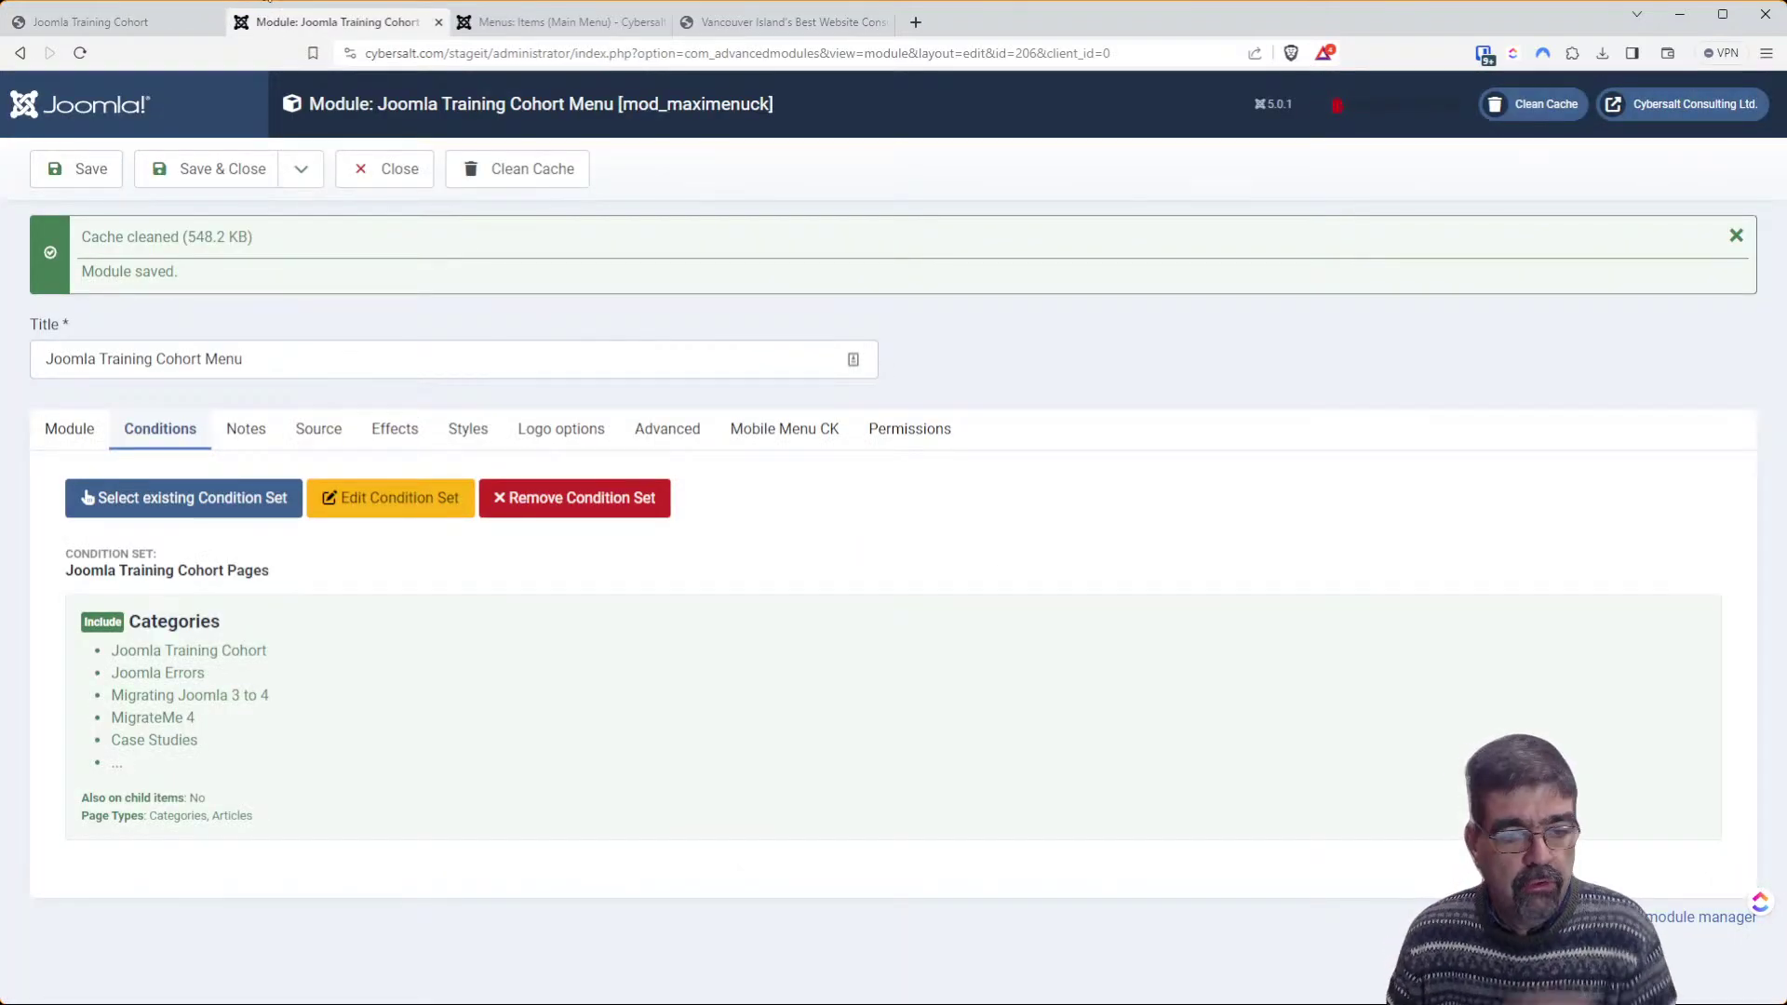
pyautogui.click(409, 176)
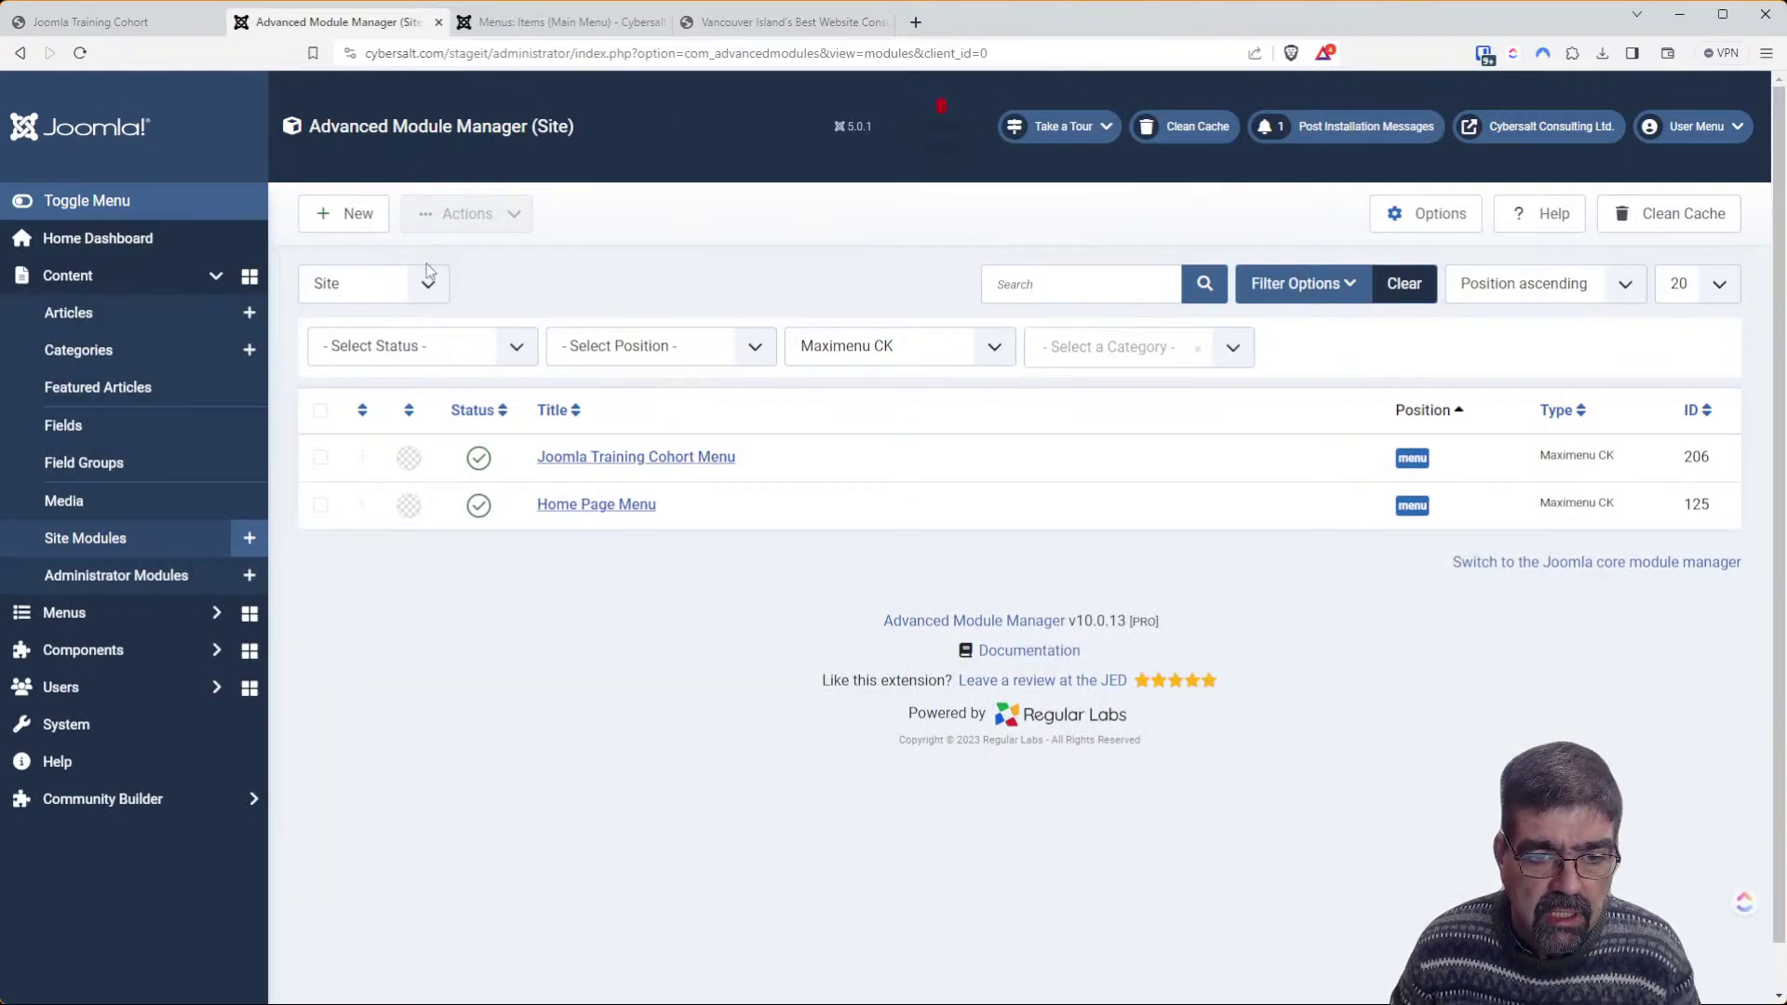
pyautogui.click(559, 510)
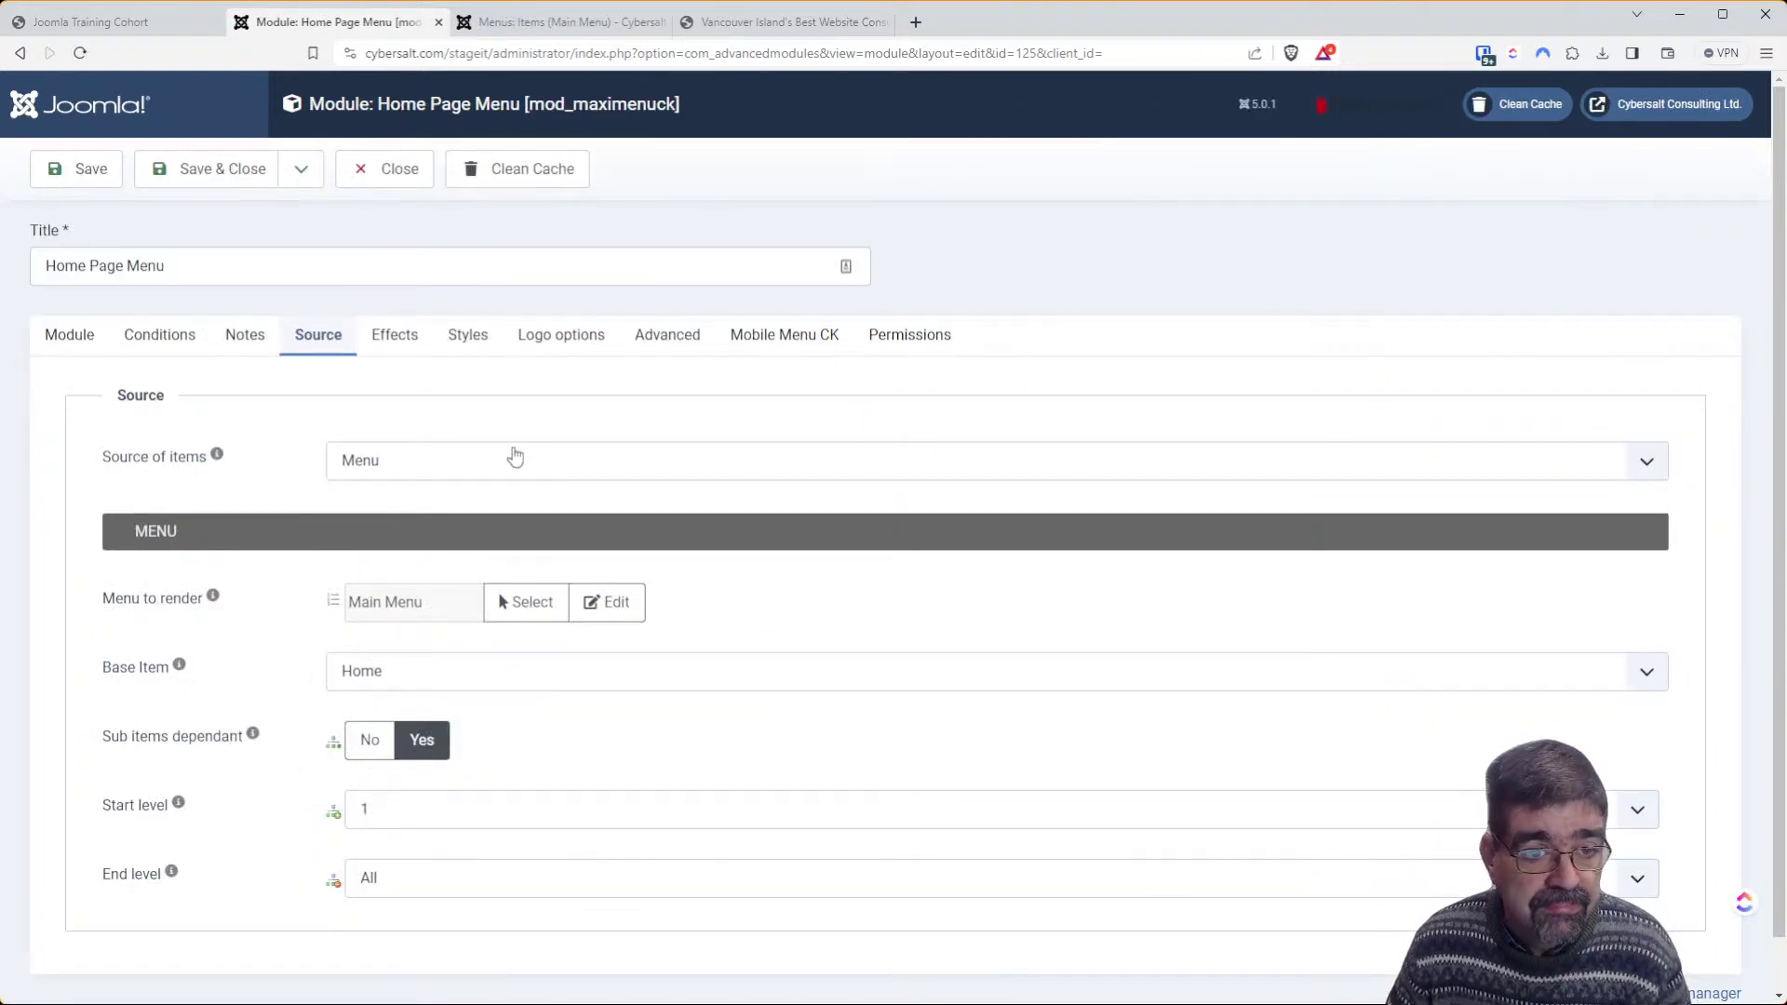
pyautogui.click(177, 345)
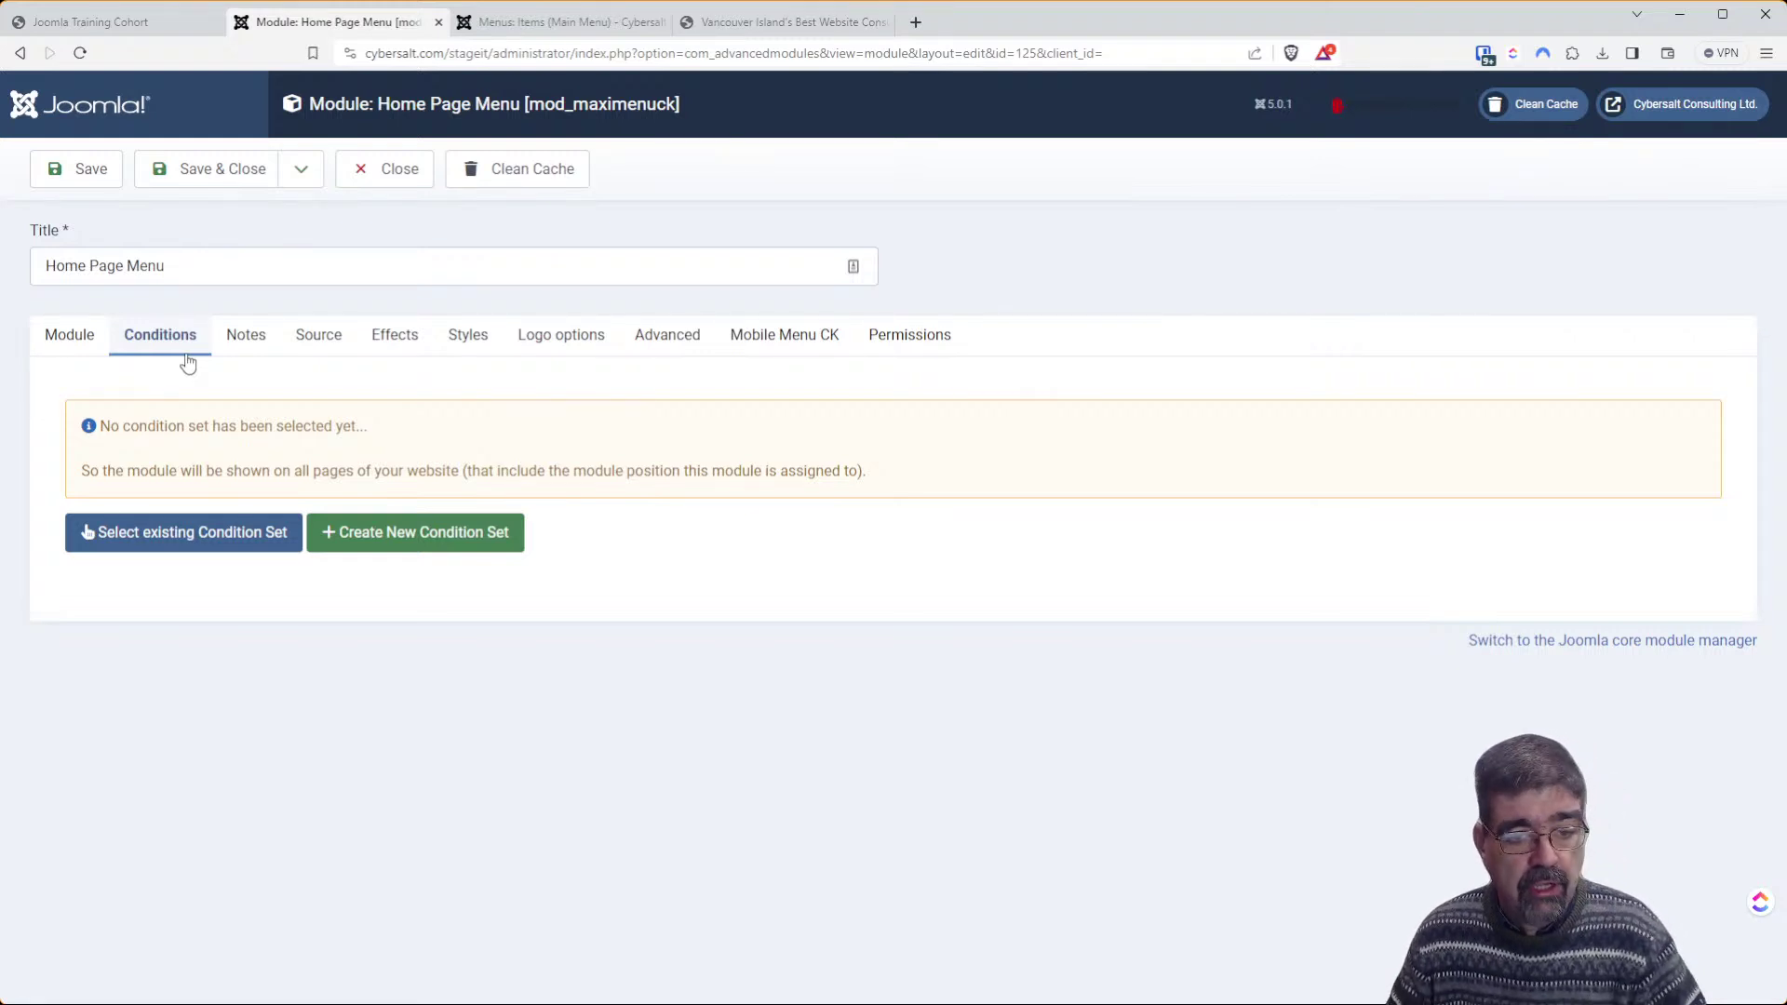
pyautogui.click(499, 532)
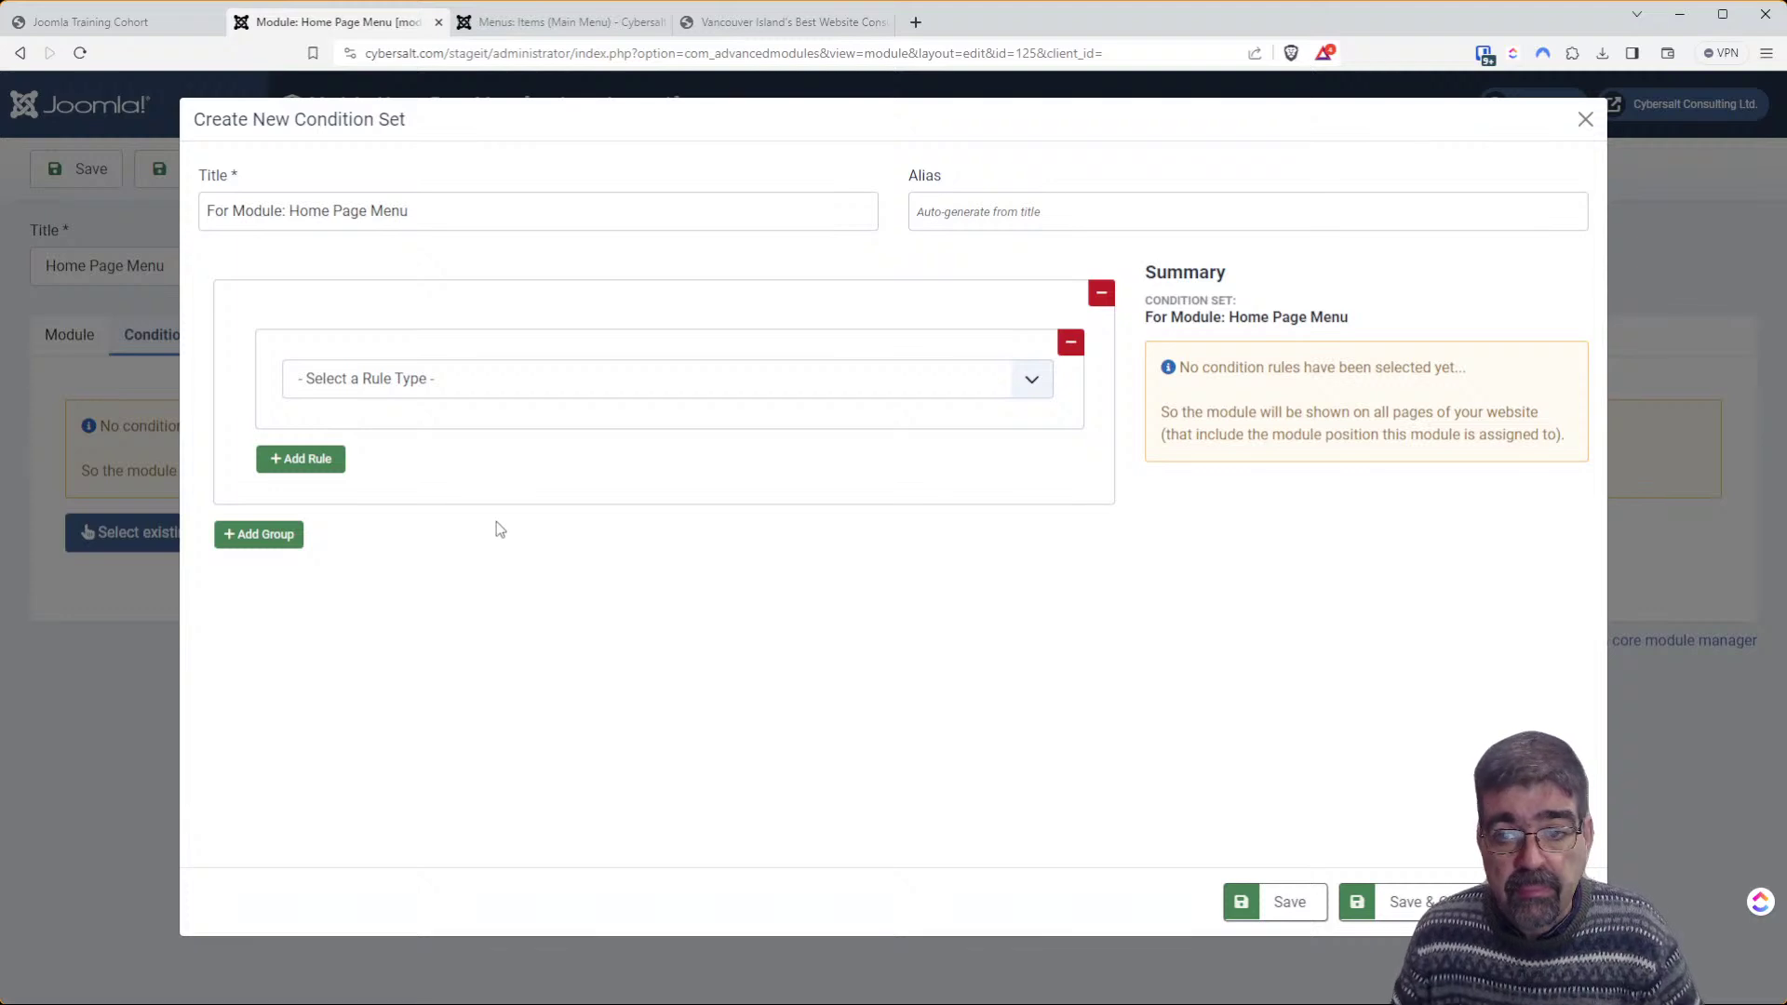
# Add a Categories rule to the new condition set and switch it to Exclude
pyautogui.click(606, 386)
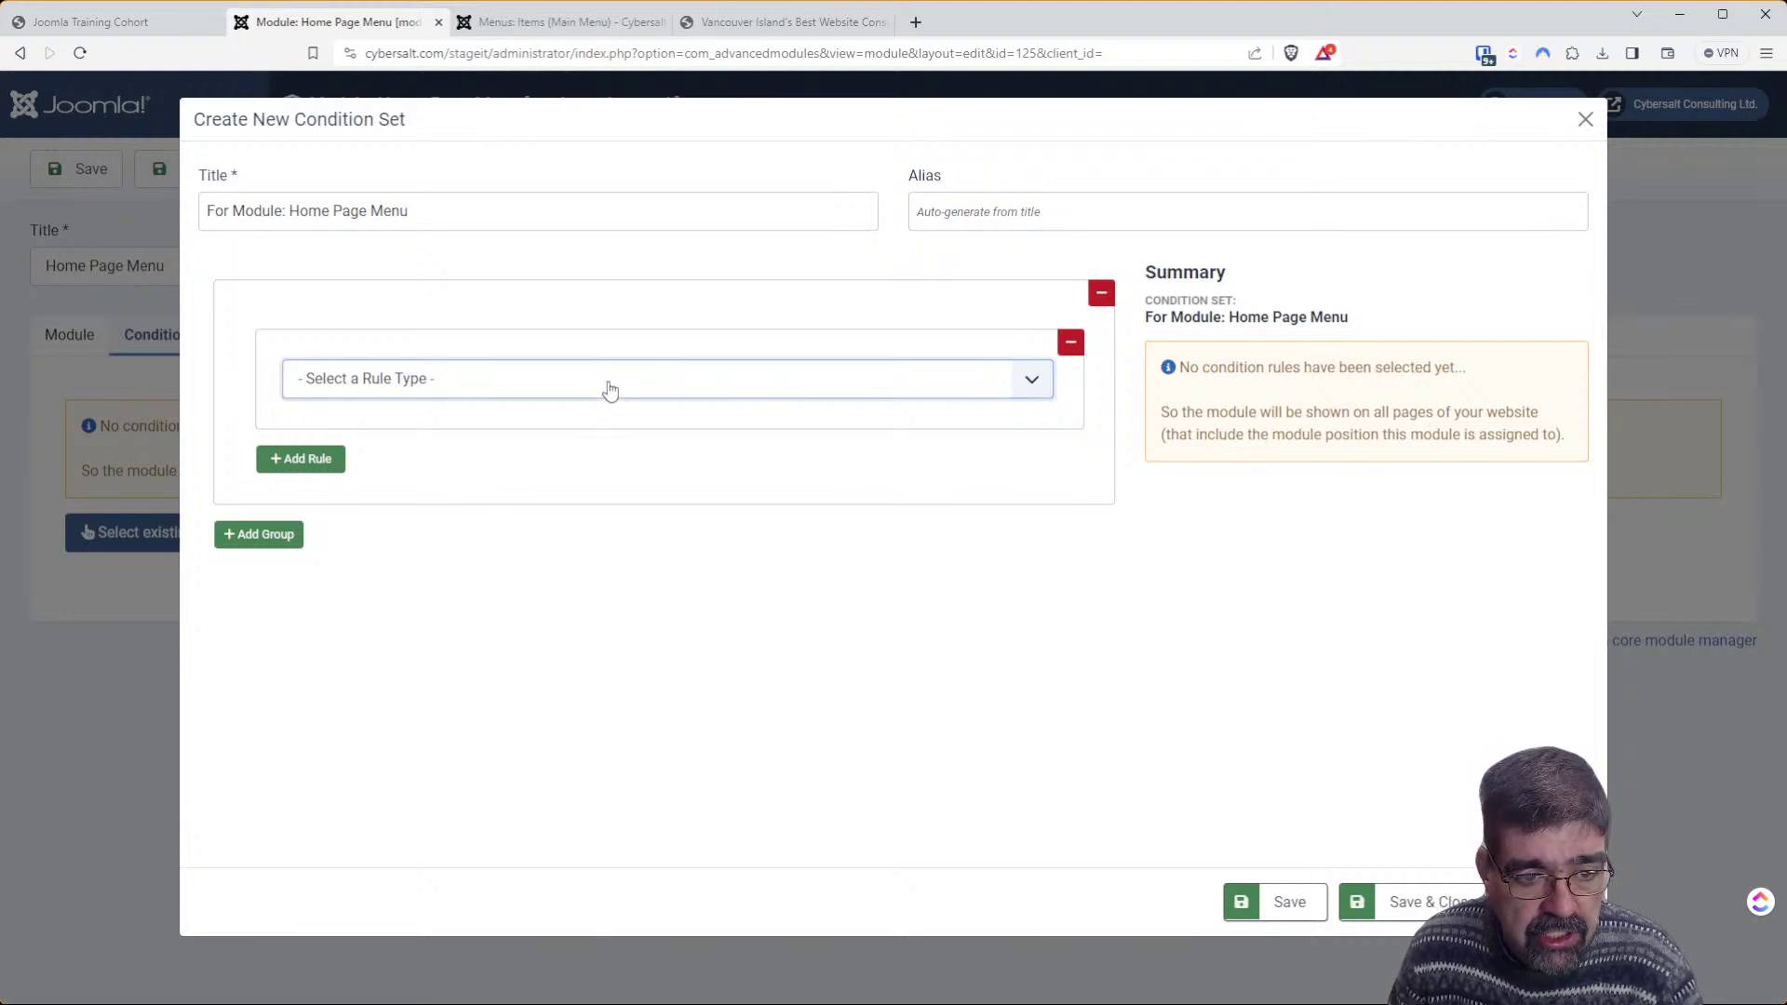
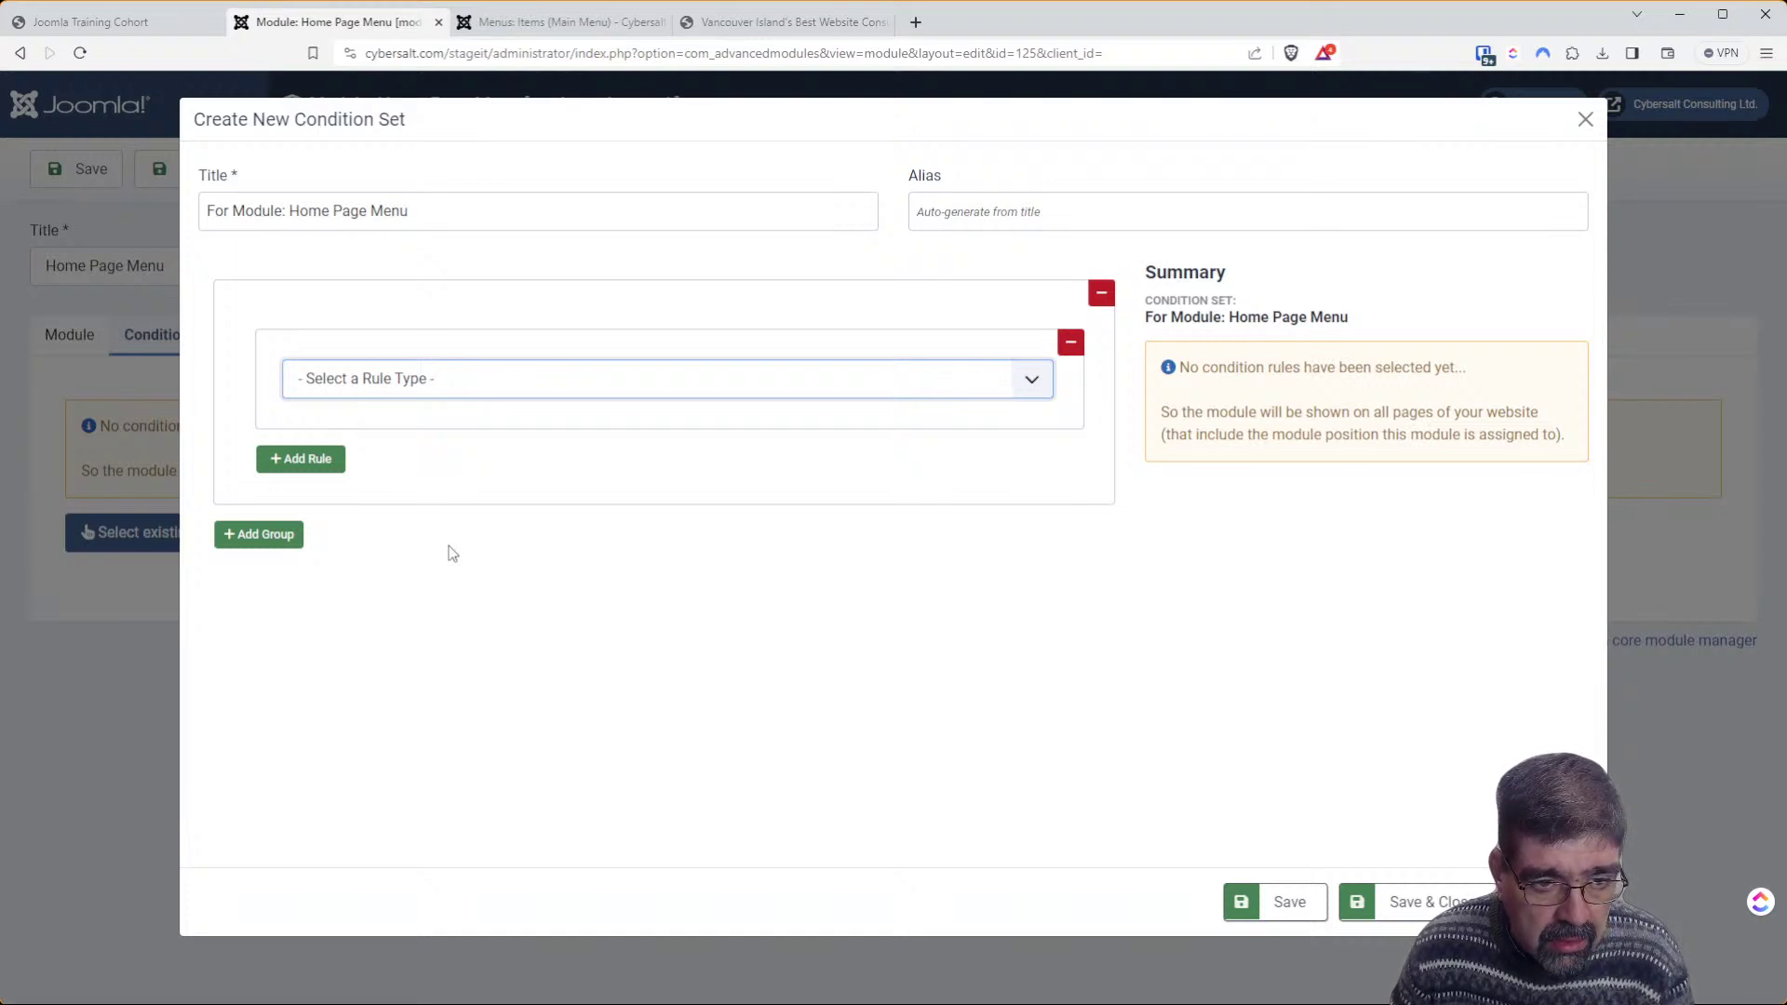
pyautogui.click(1096, 594)
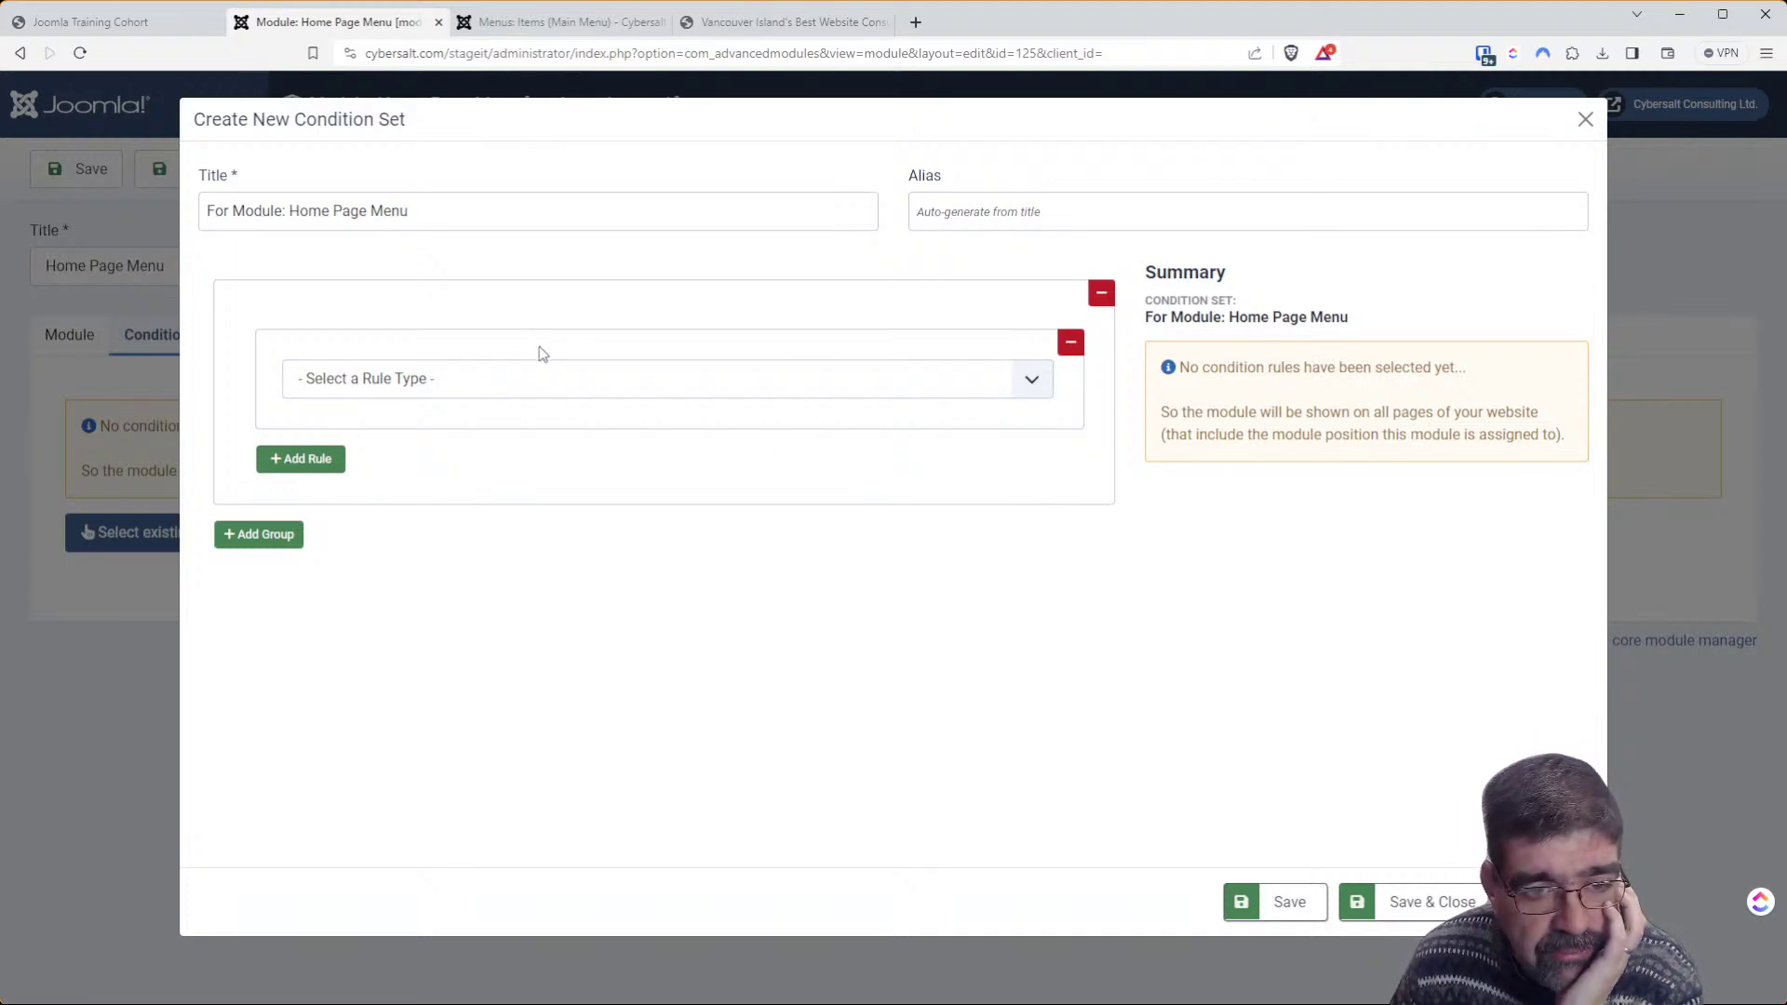
pyautogui.click(531, 387)
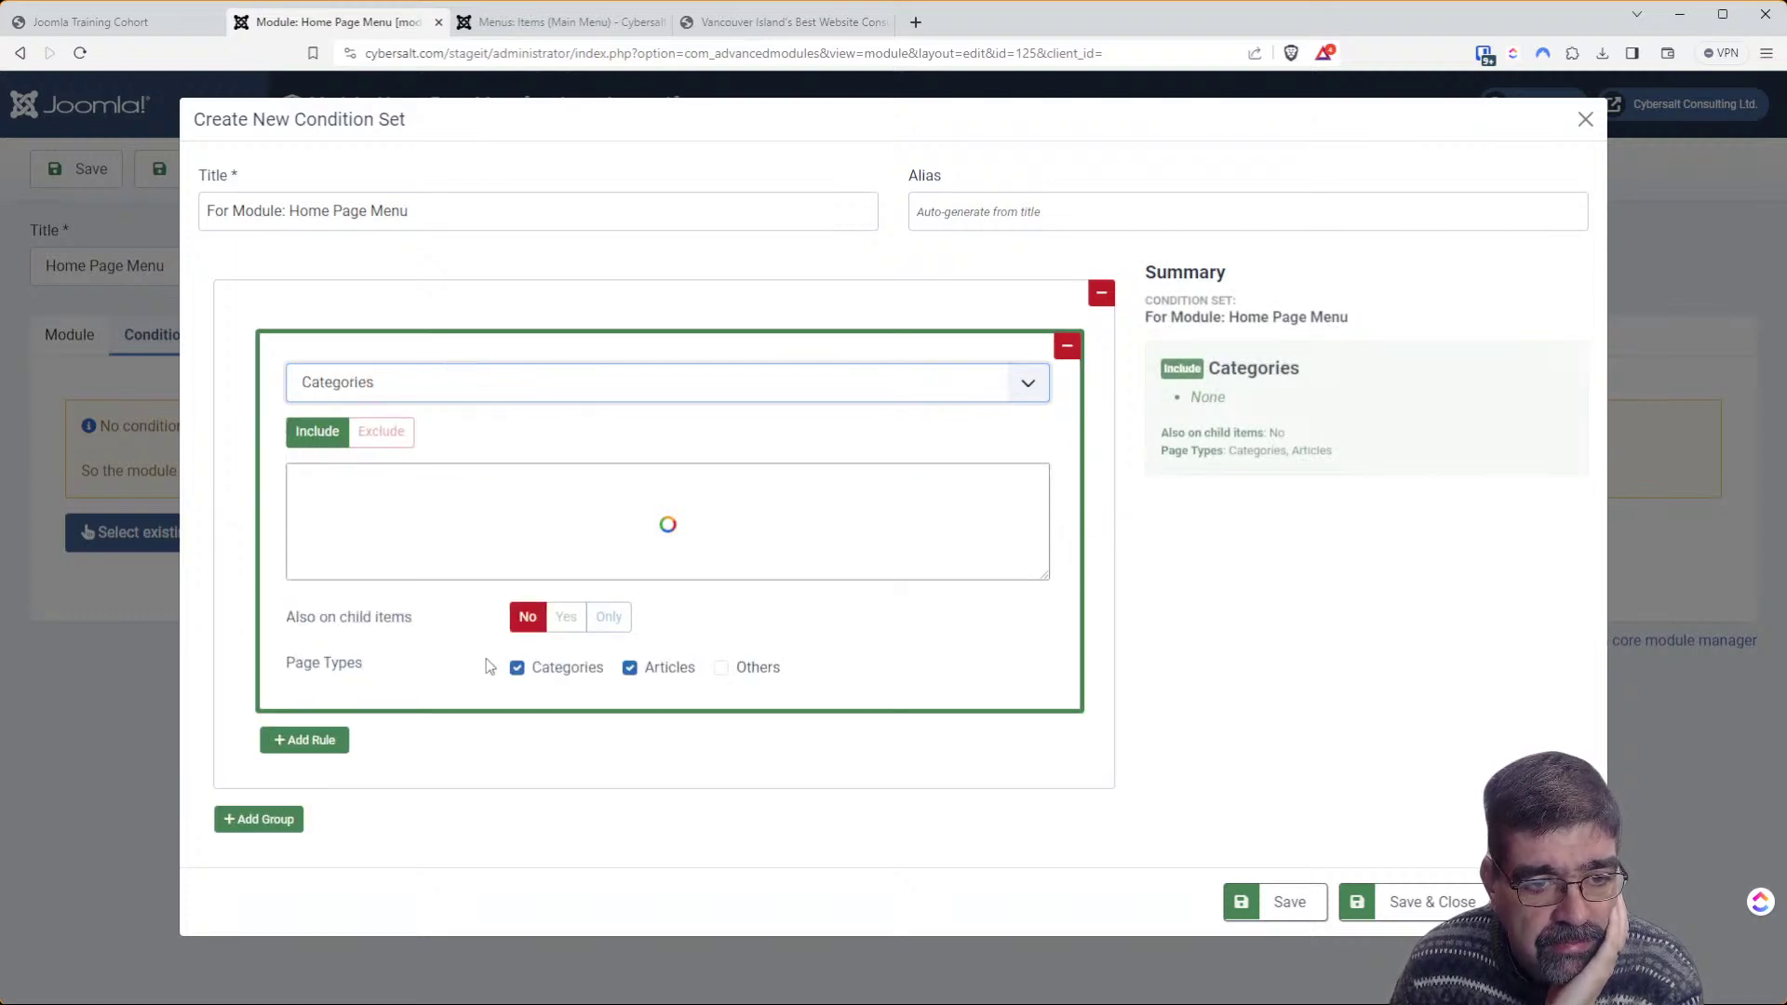
pyautogui.click(383, 433)
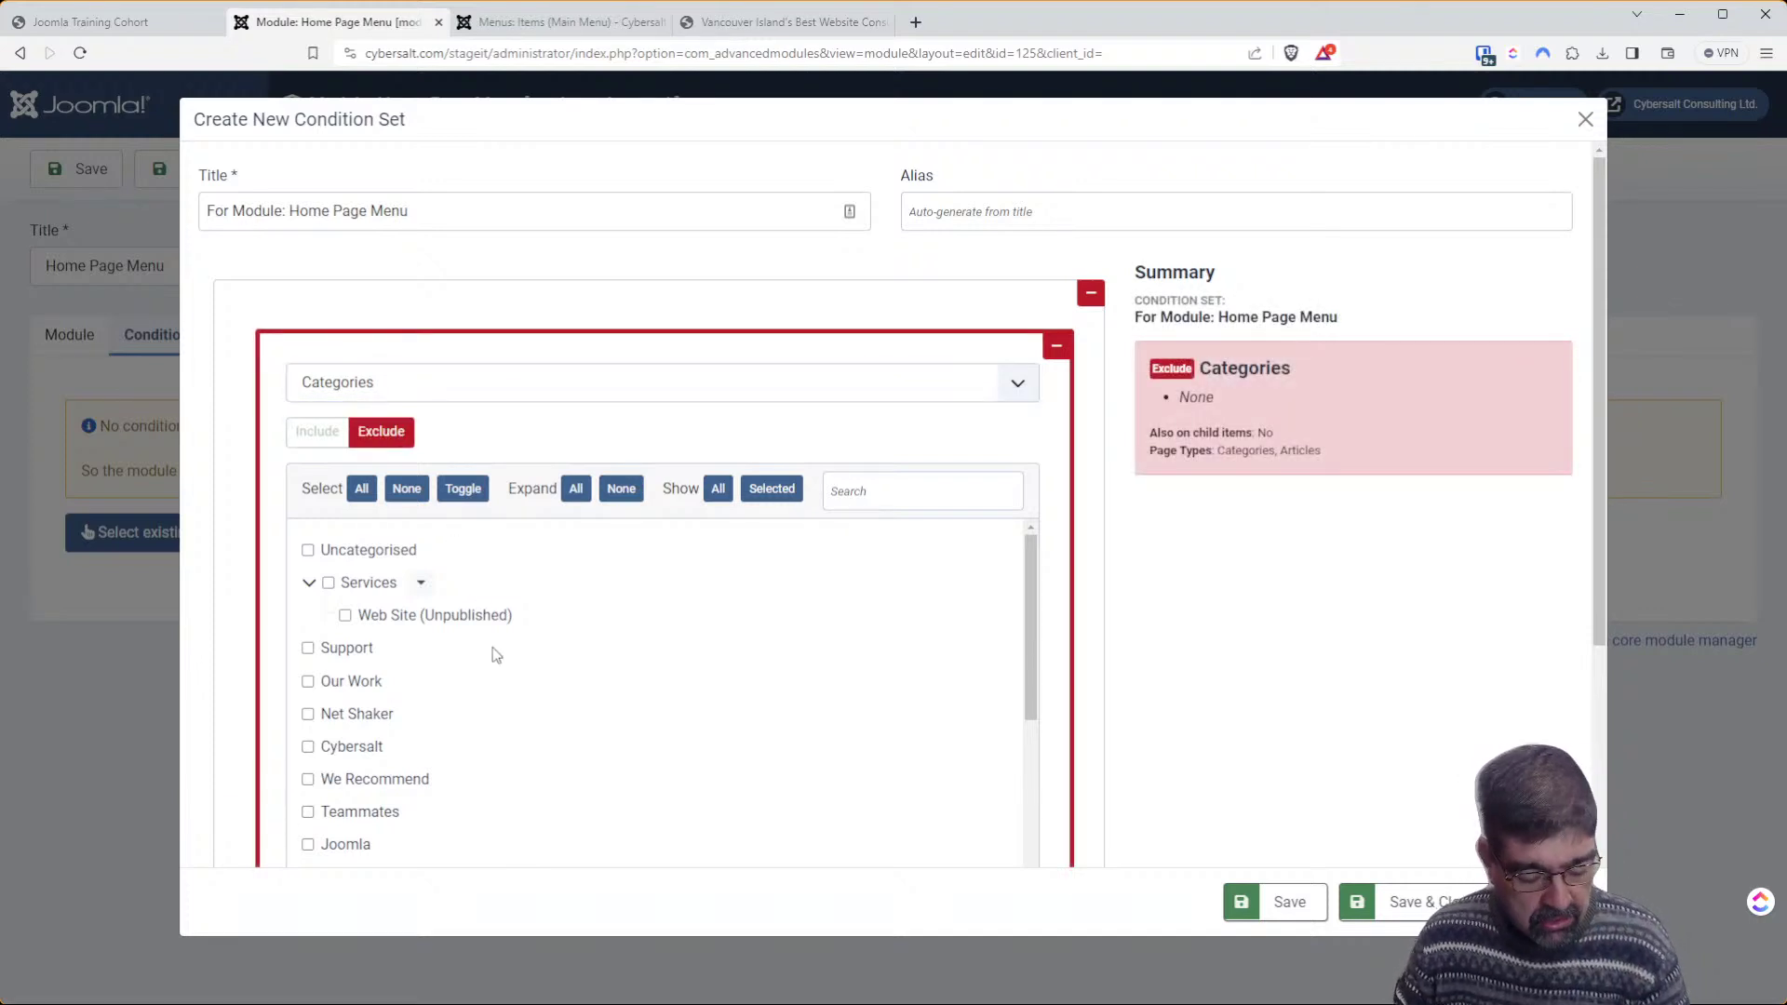
# Select the Joomla Training Cohort category and all its sub-items in the Exclude rule
pyautogui.scroll(-2, 484, 642)
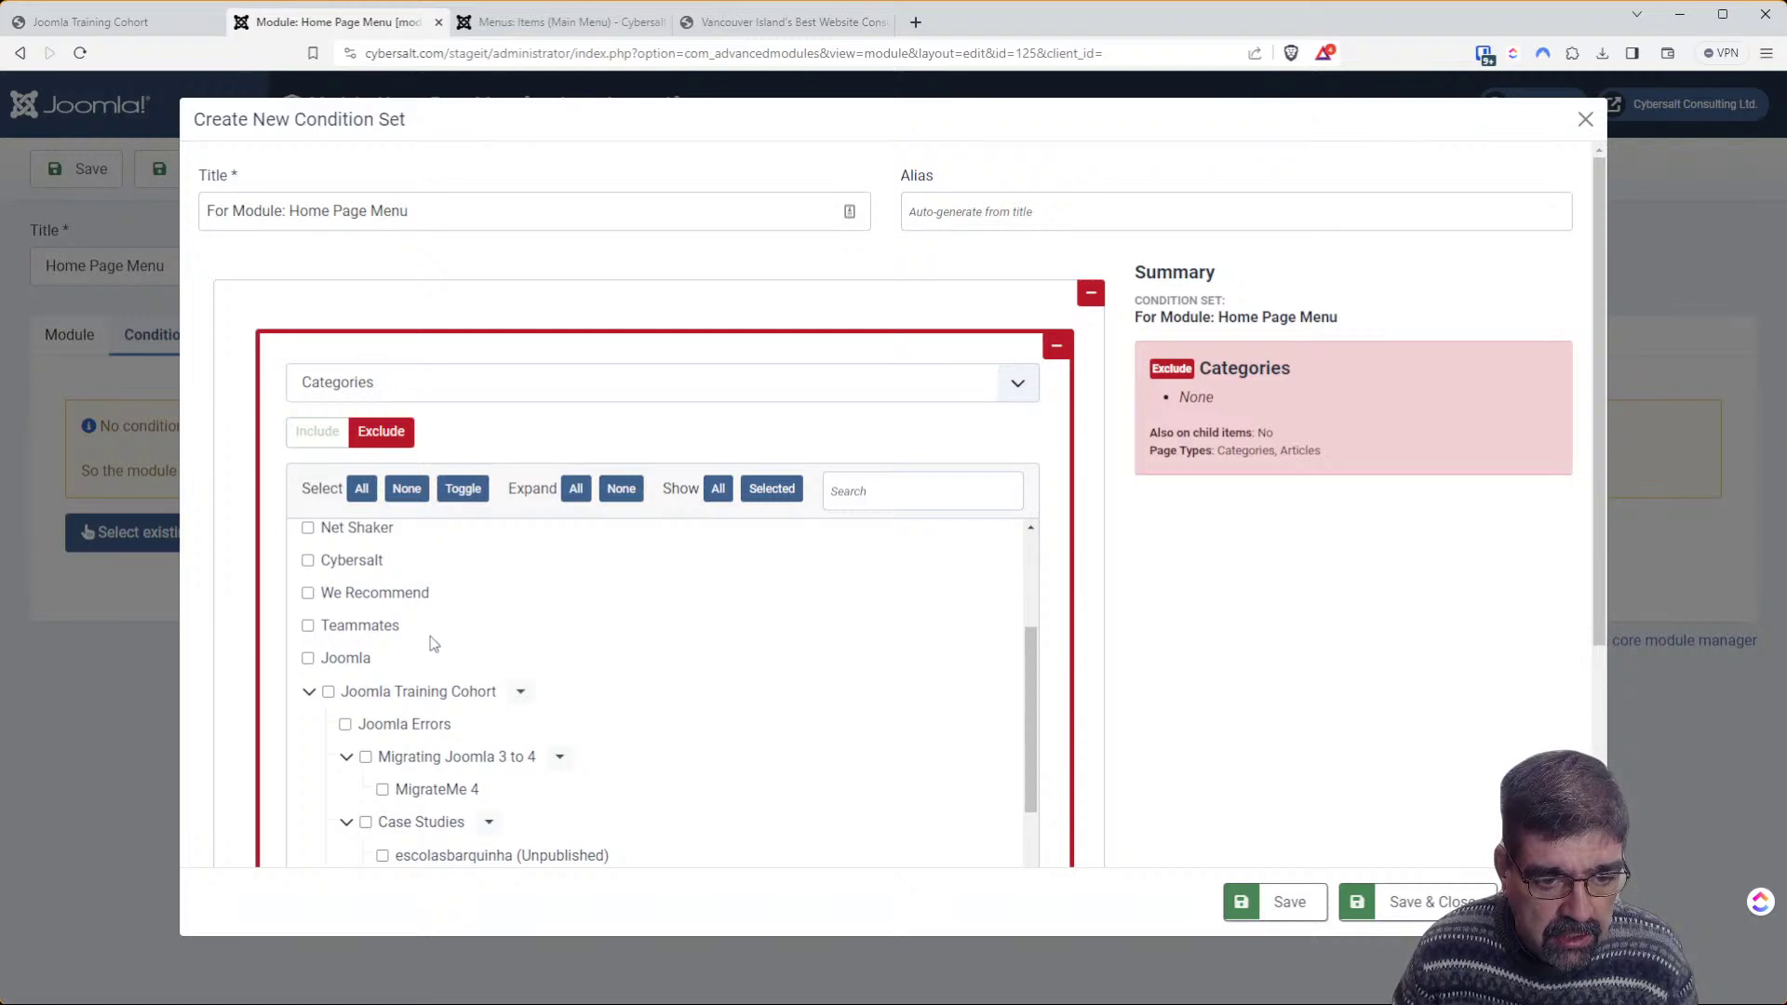
pyautogui.click(331, 694)
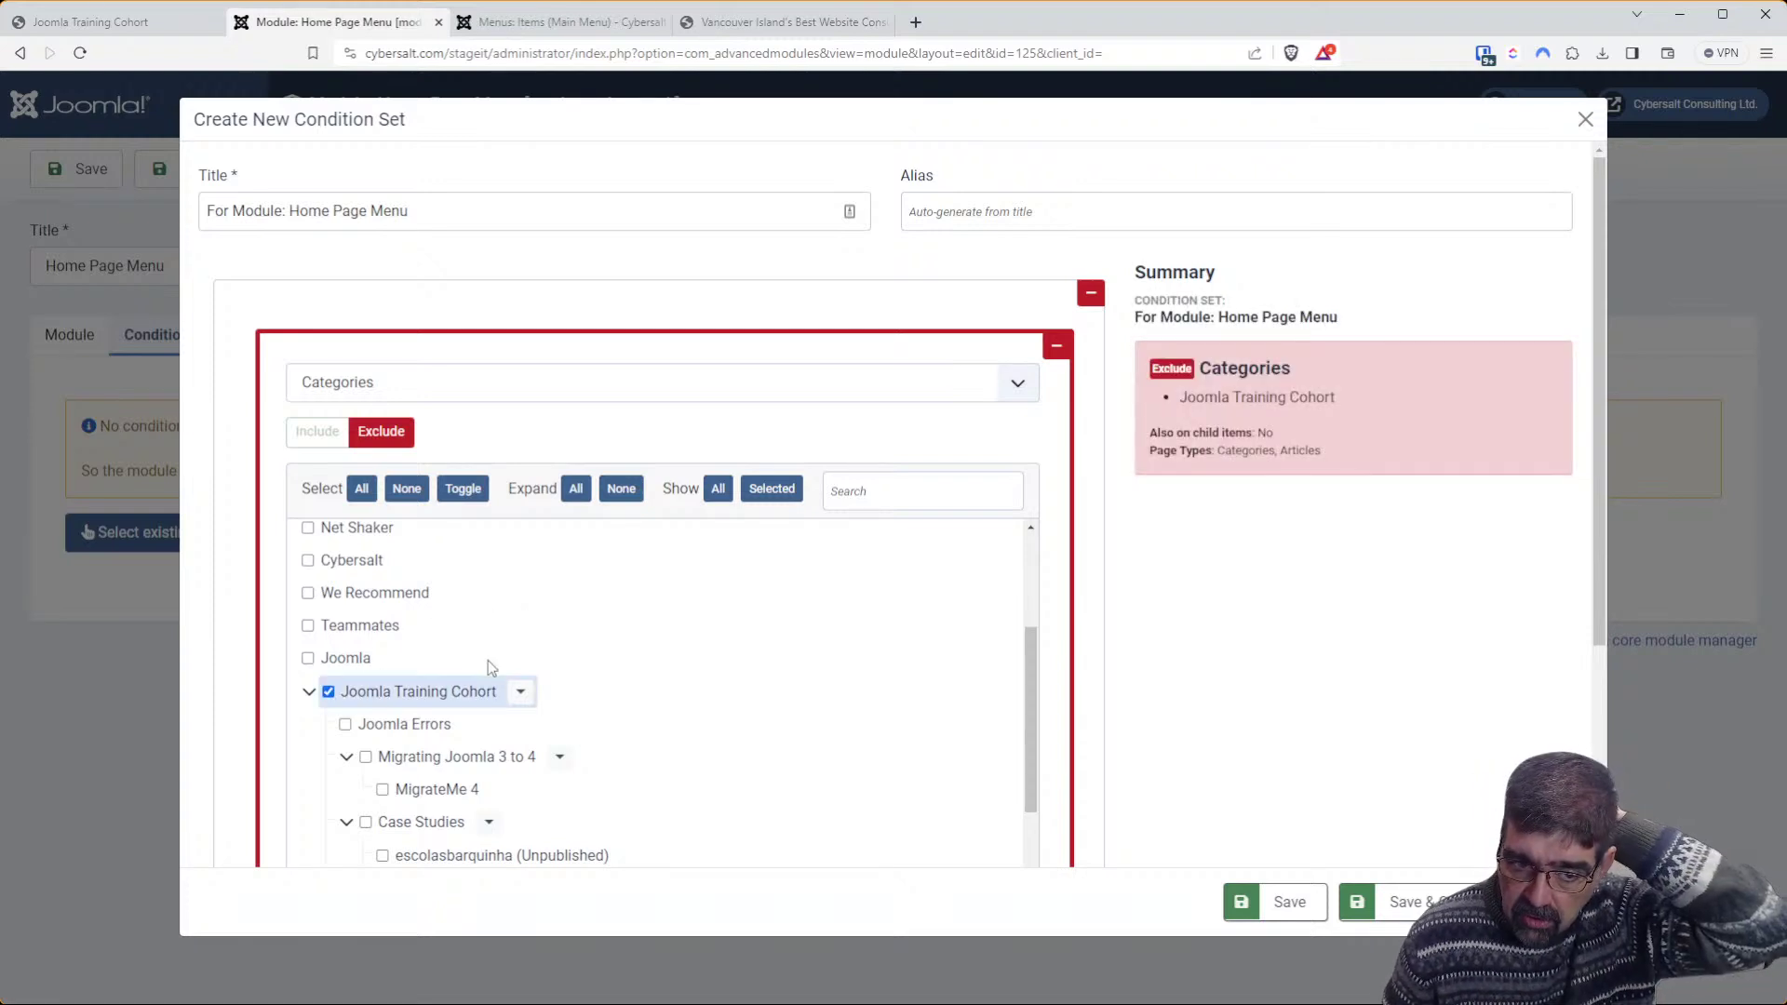
pyautogui.click(519, 694)
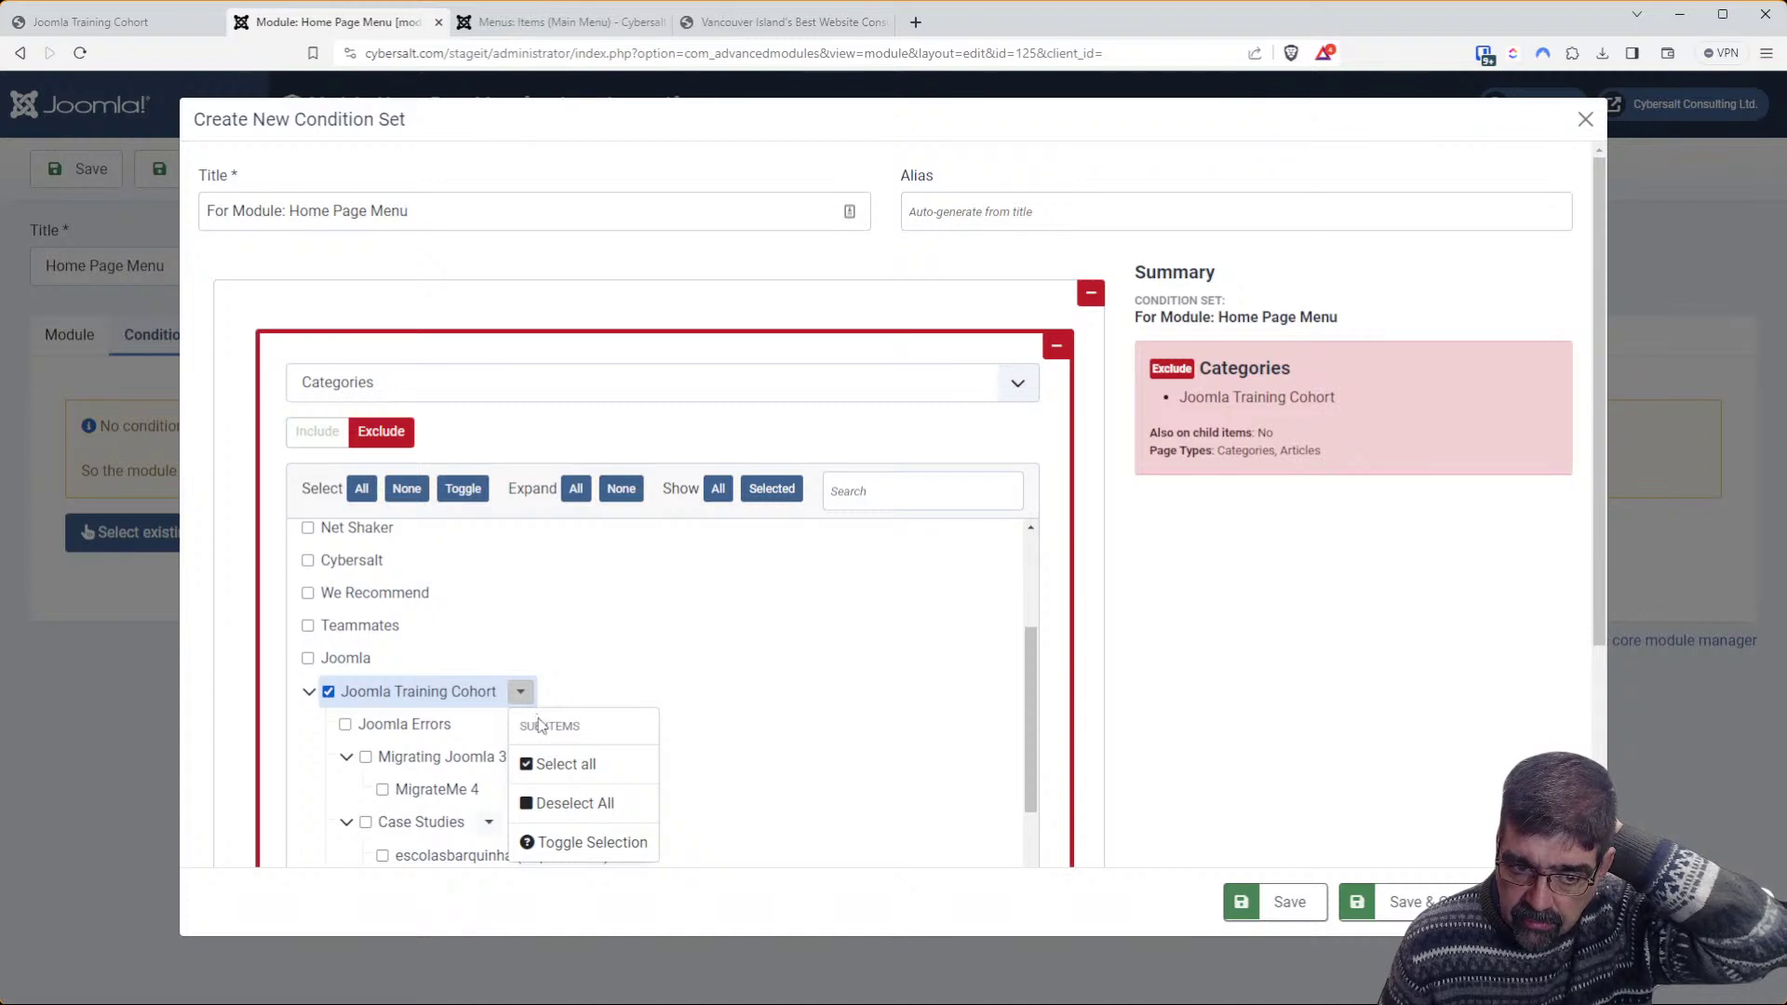
pyautogui.click(541, 725)
pyautogui.click(520, 692)
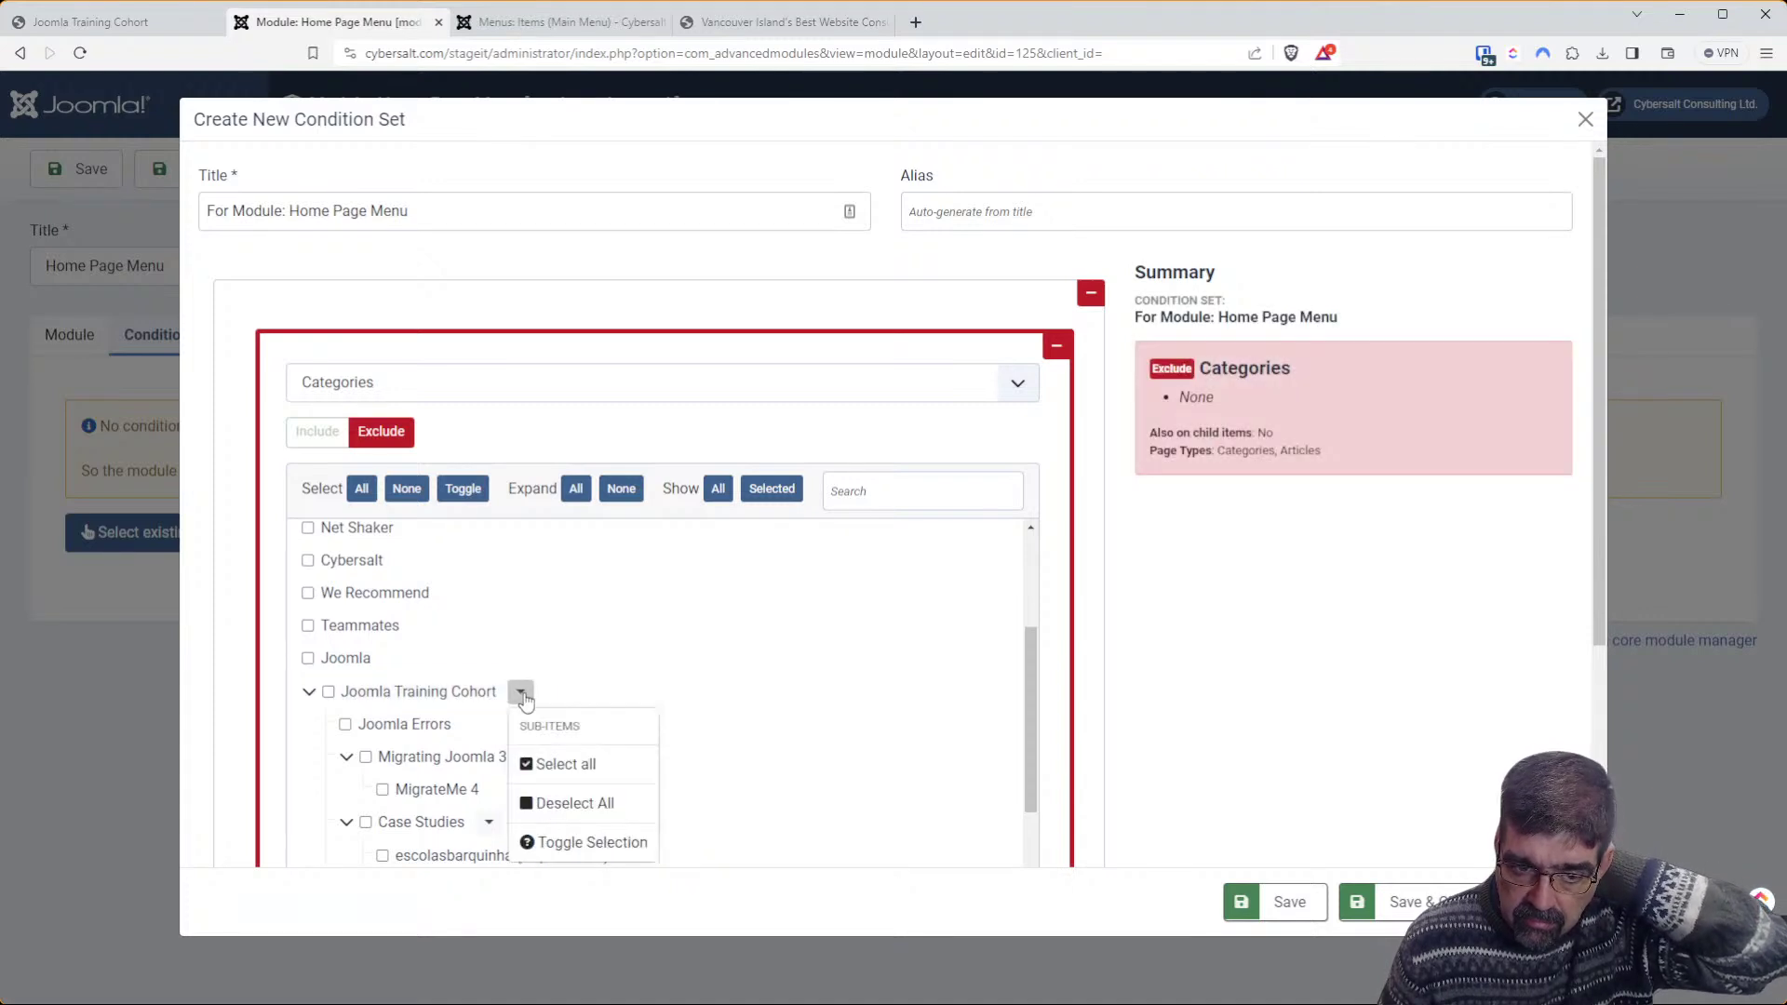
pyautogui.click(557, 763)
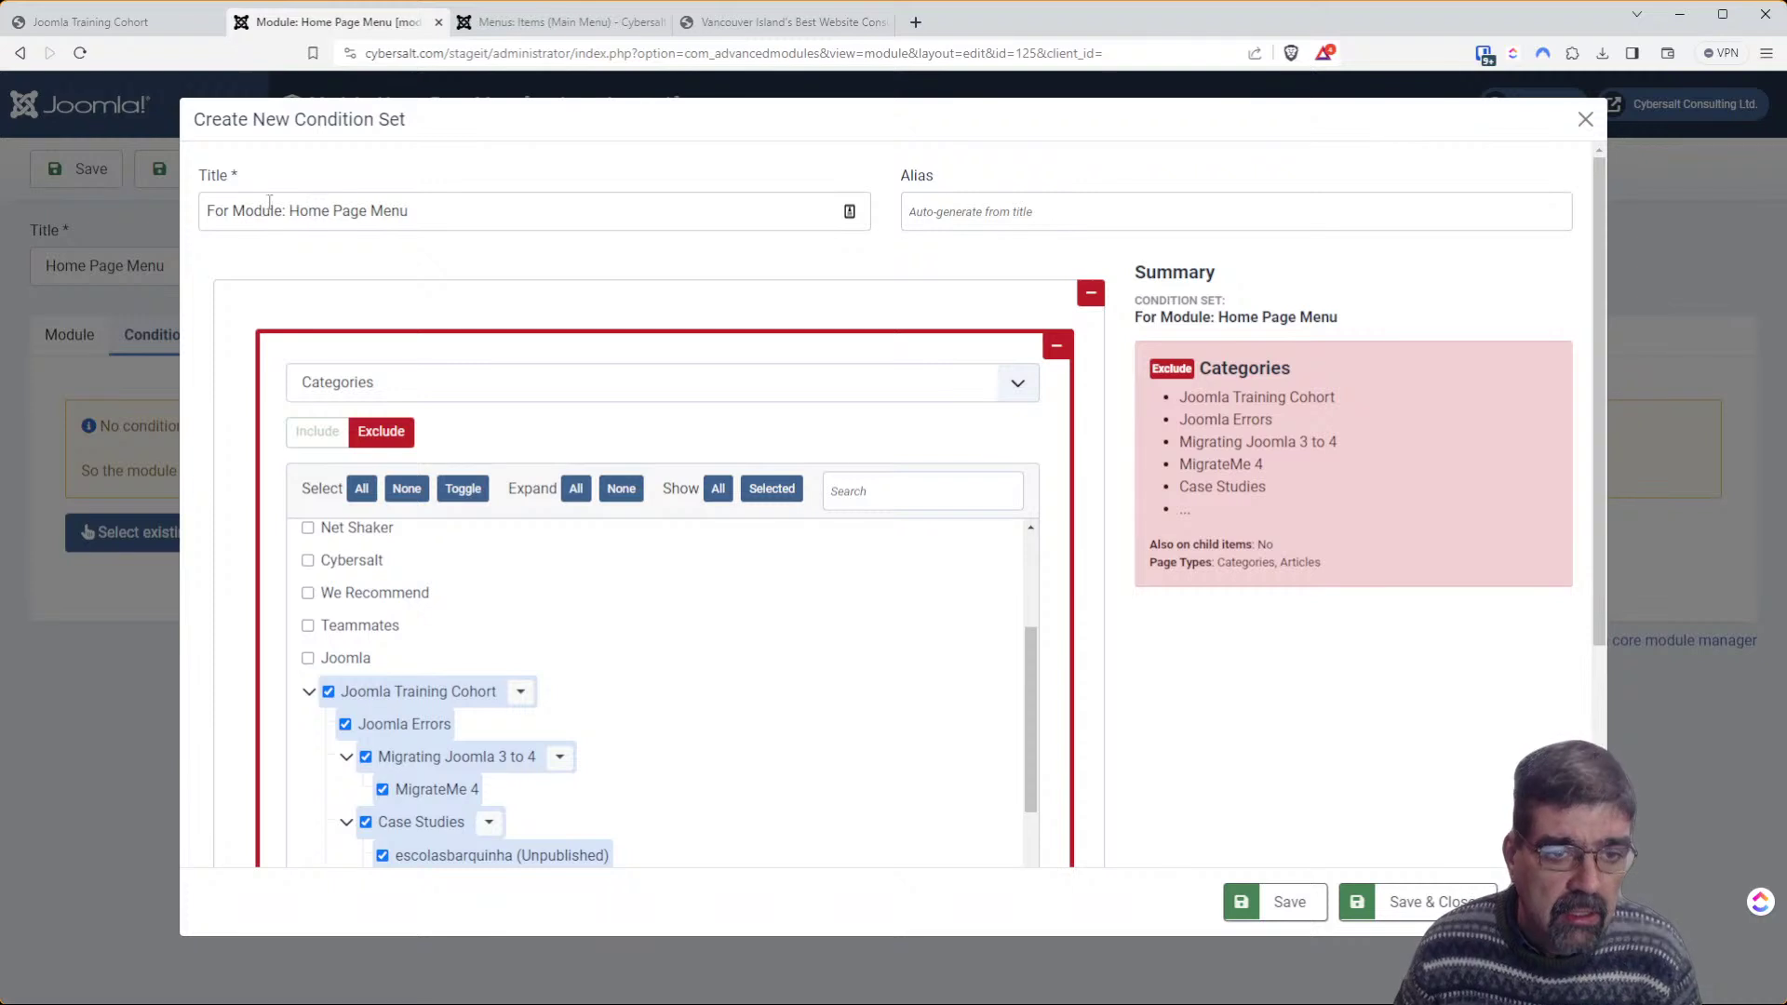
# Title the condition set Home Page Menu, review its excluded categories and save it
pyautogui.moveTo(282, 207); pyautogui.dragTo(180, 223)
pyautogui.press('BackSpace')
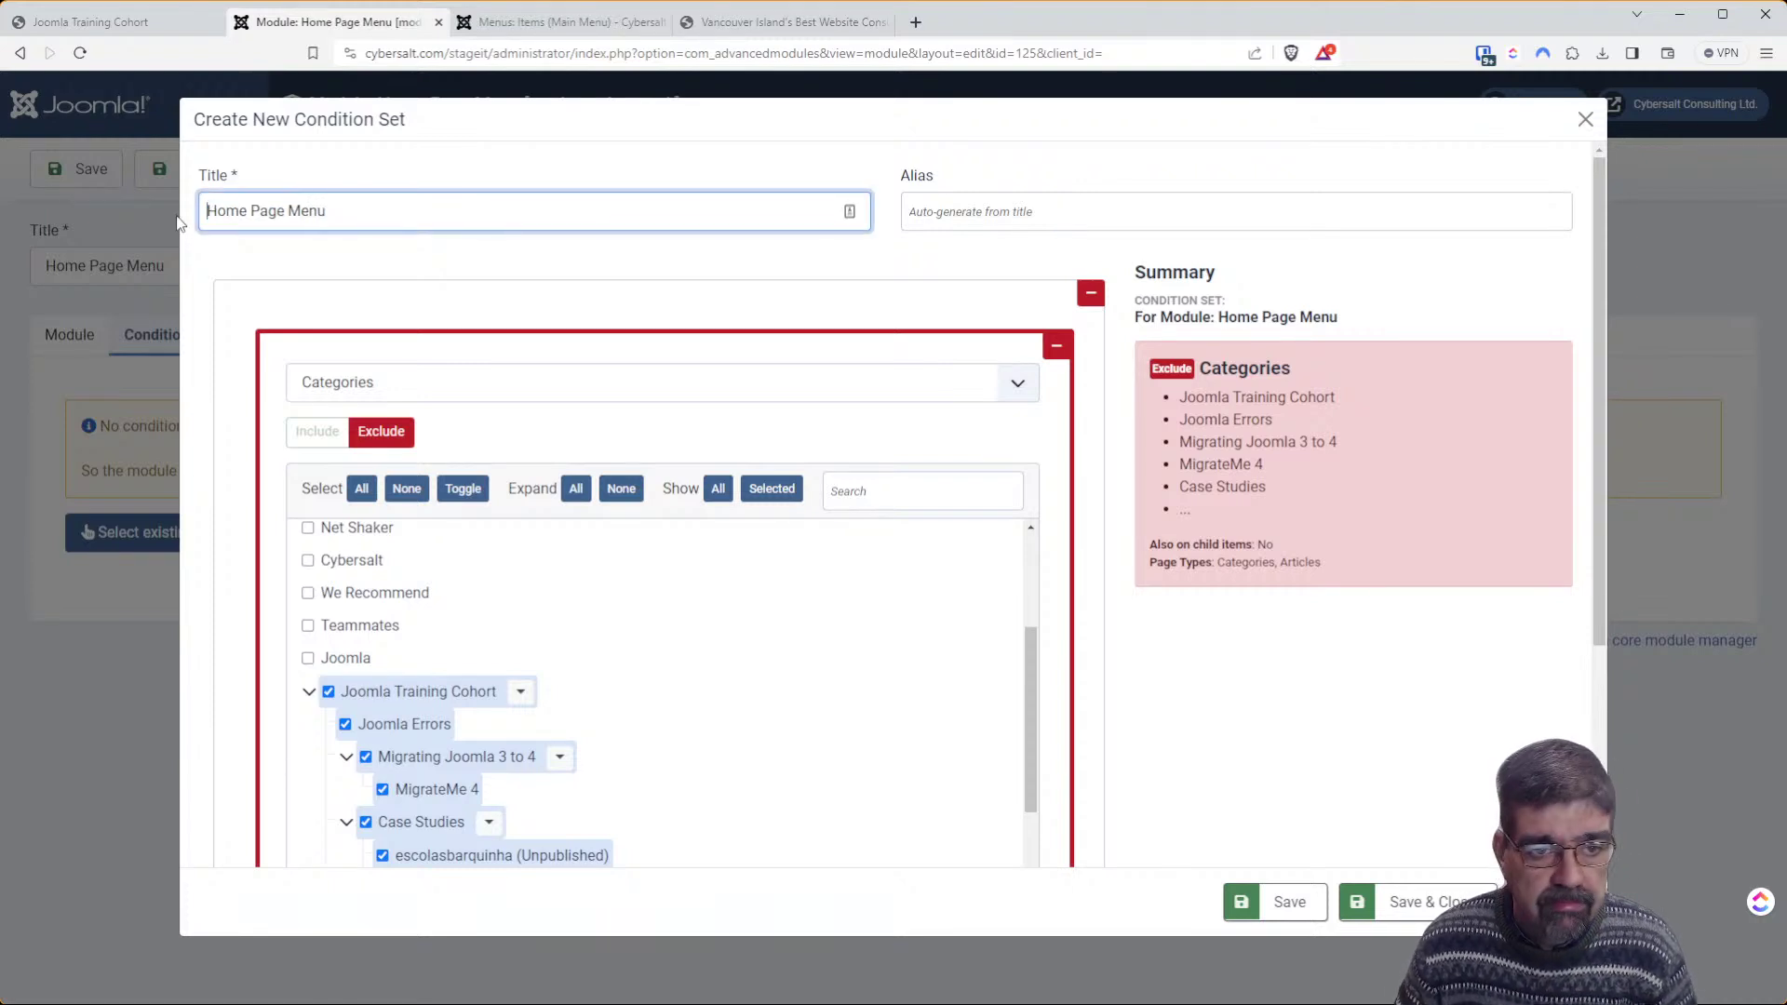
pyautogui.scroll(2, 992, 712)
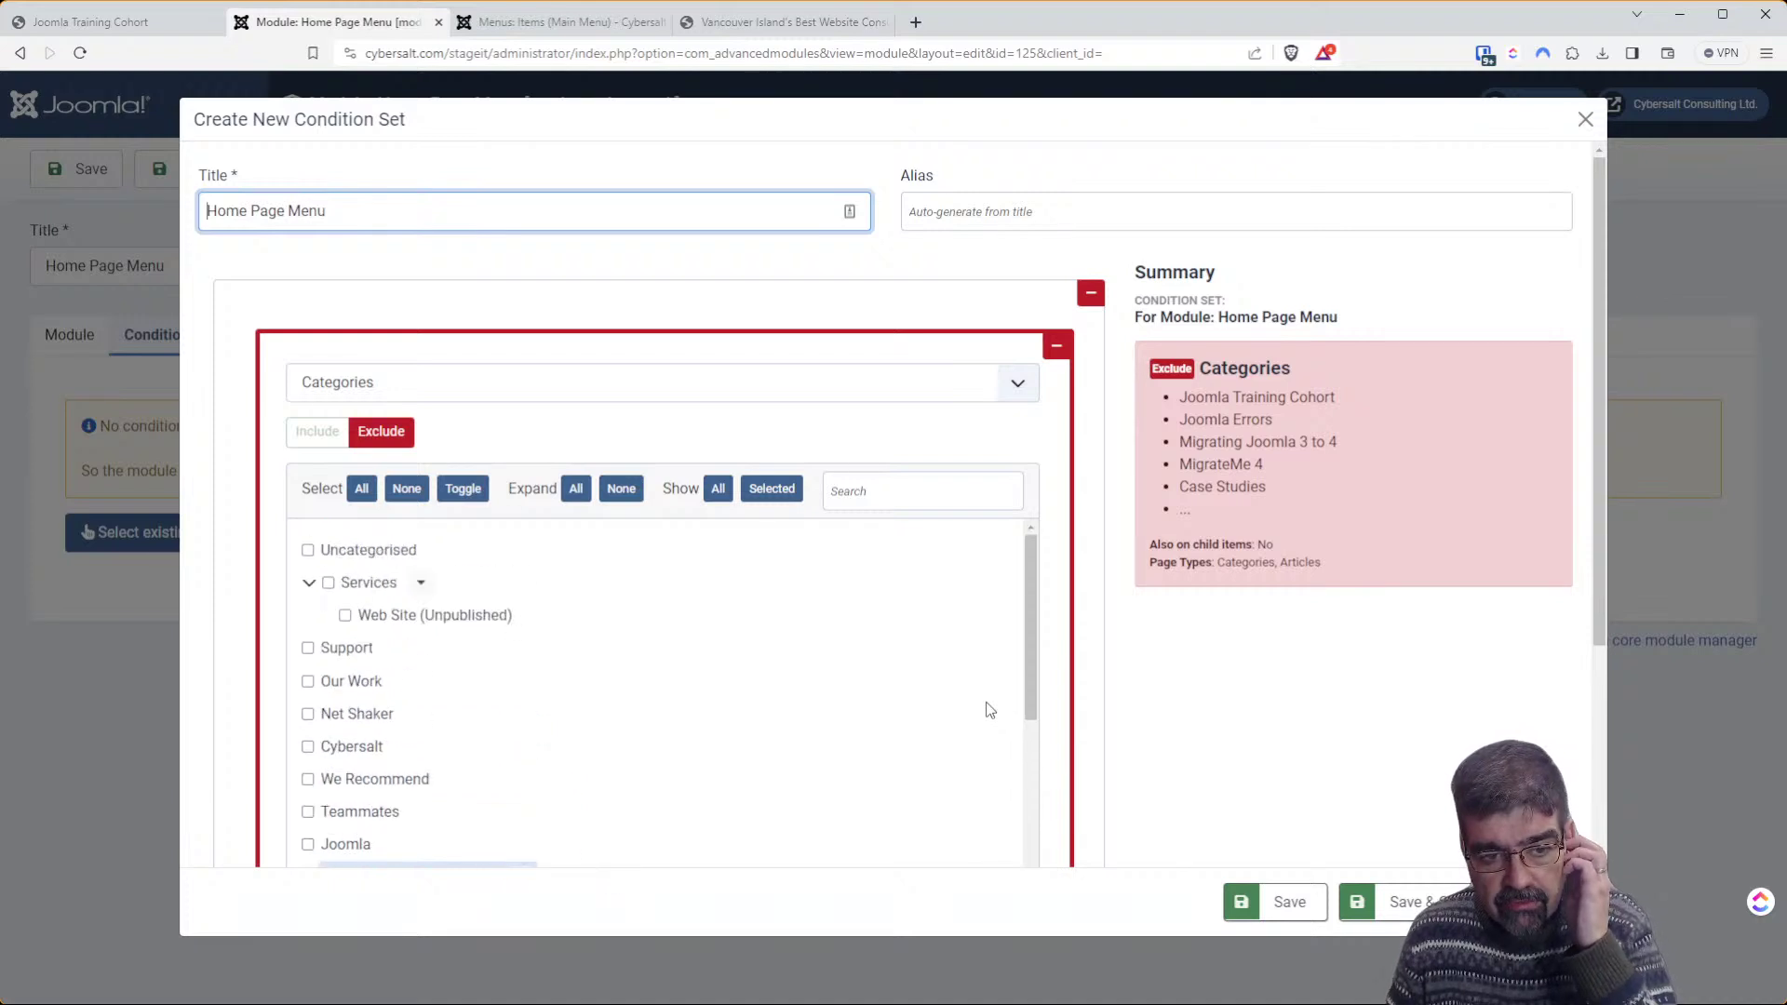
pyautogui.click(622, 402)
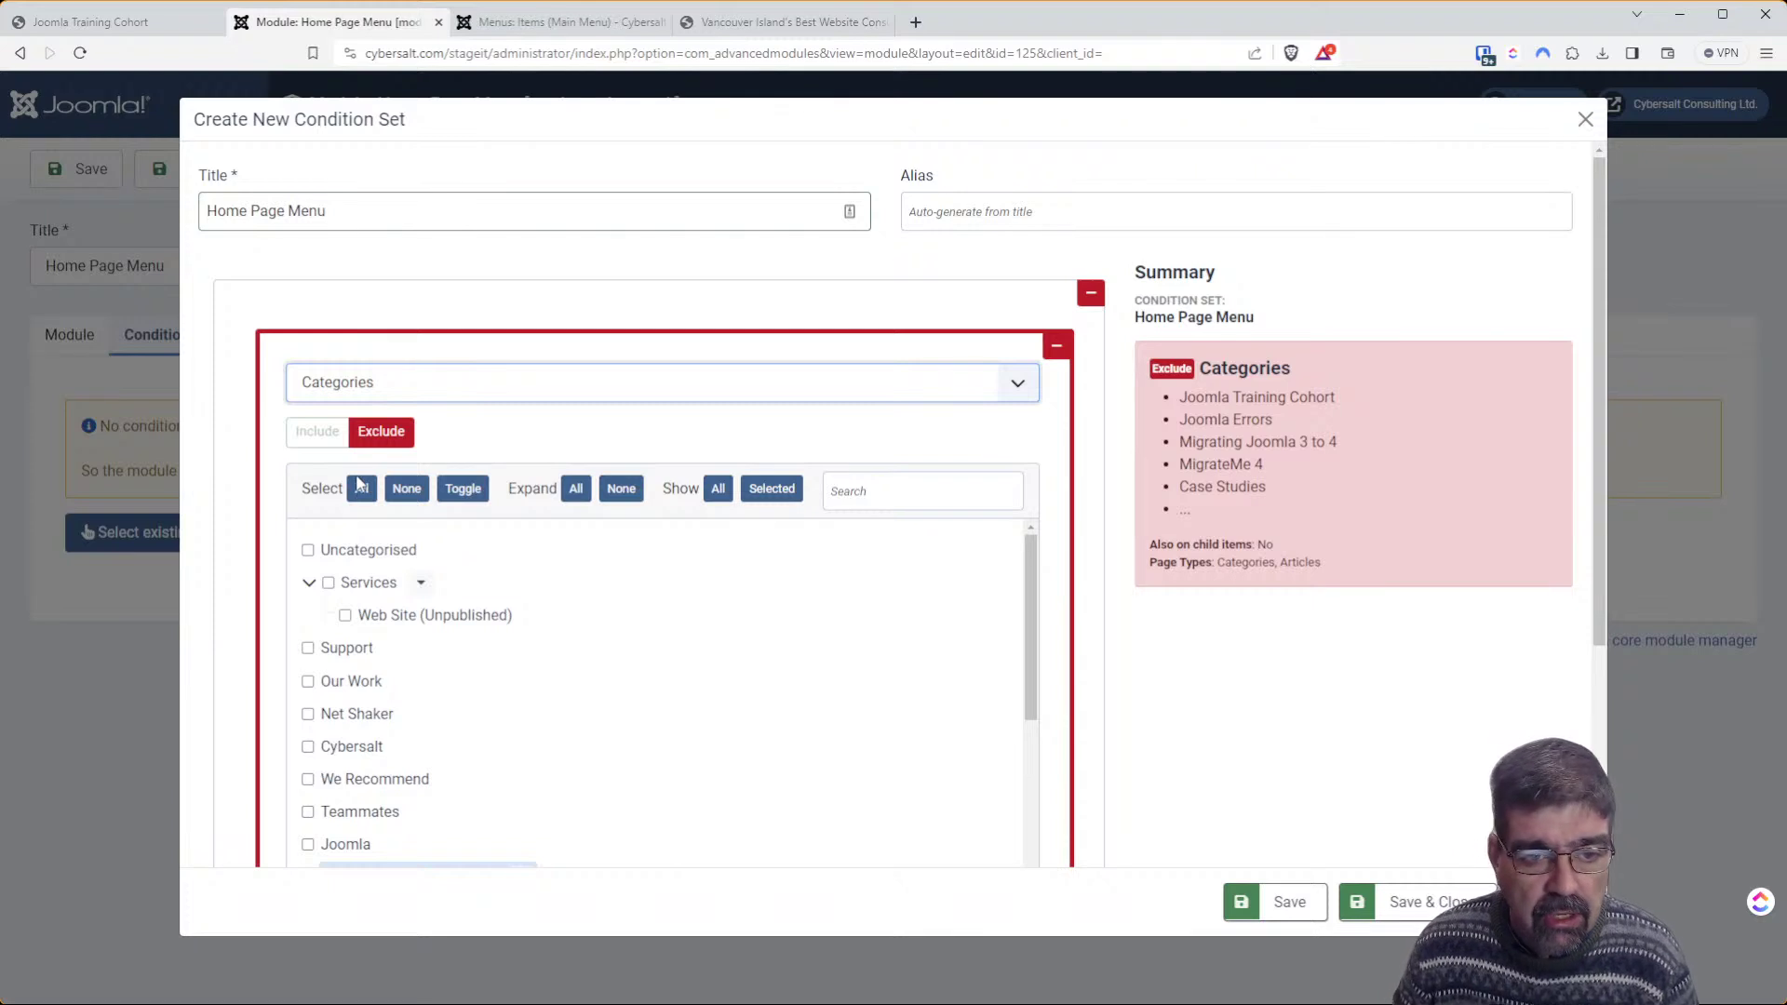
pyautogui.click(437, 314)
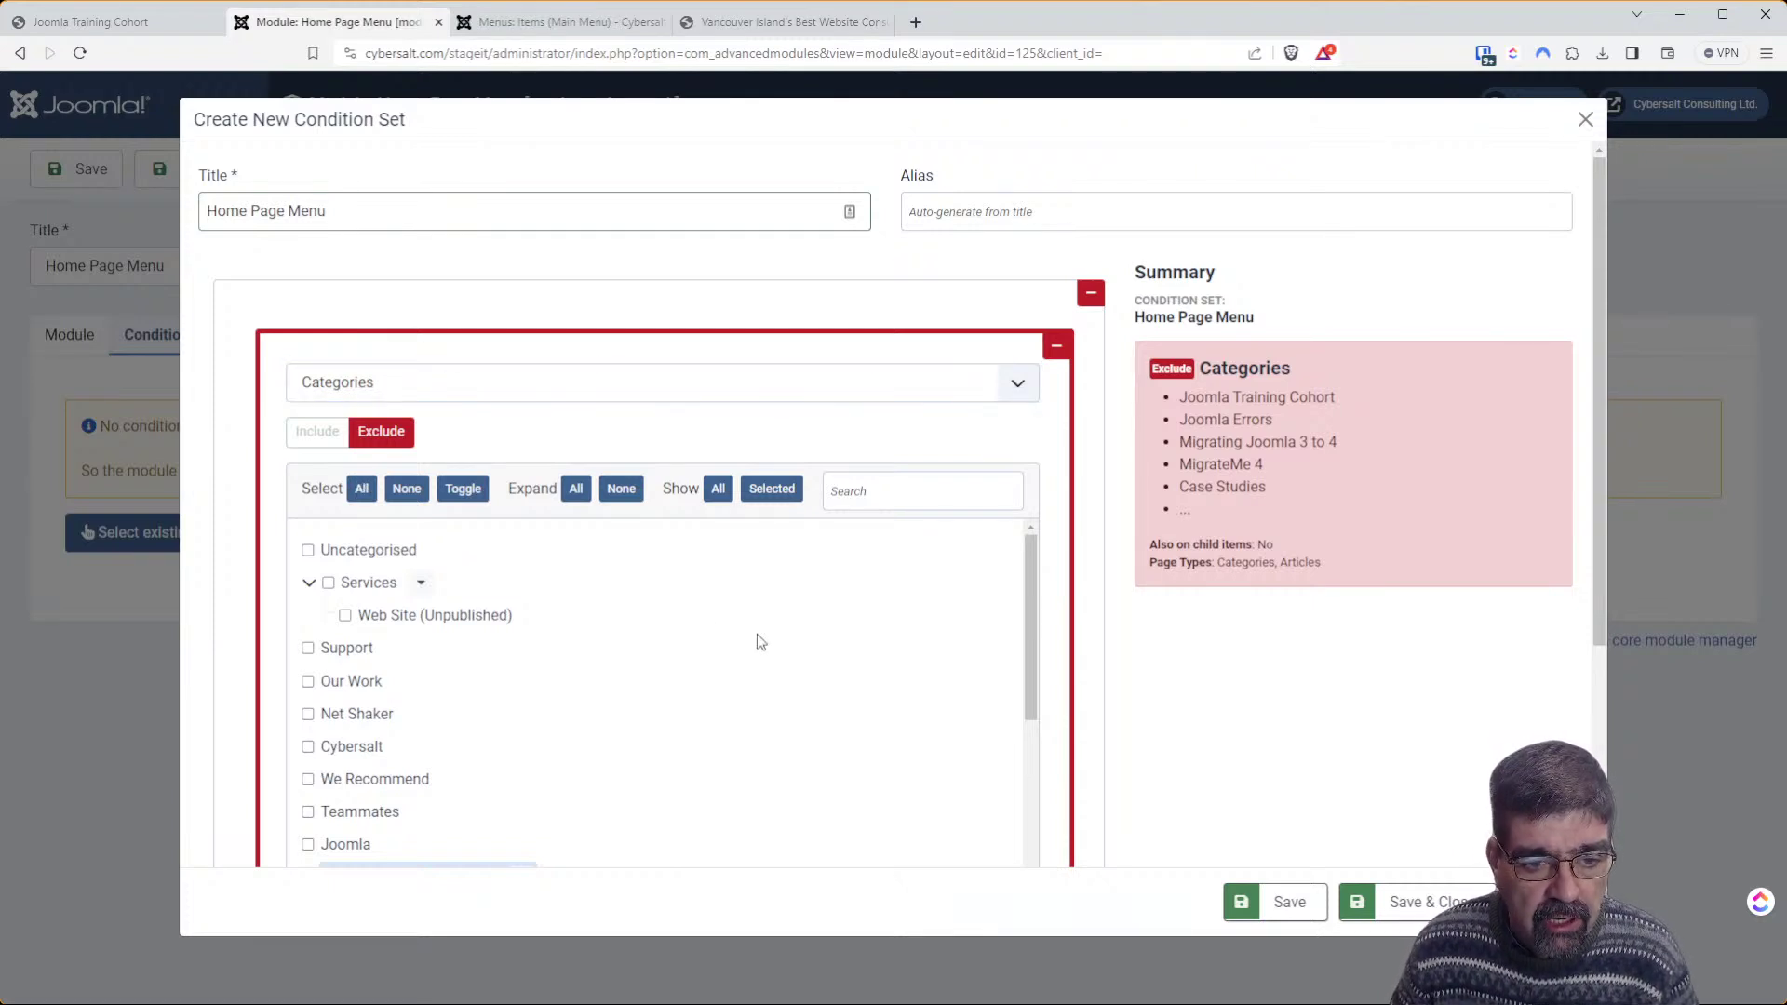
pyautogui.scroll(-3, 757, 642)
pyautogui.scroll(1, 407, 603)
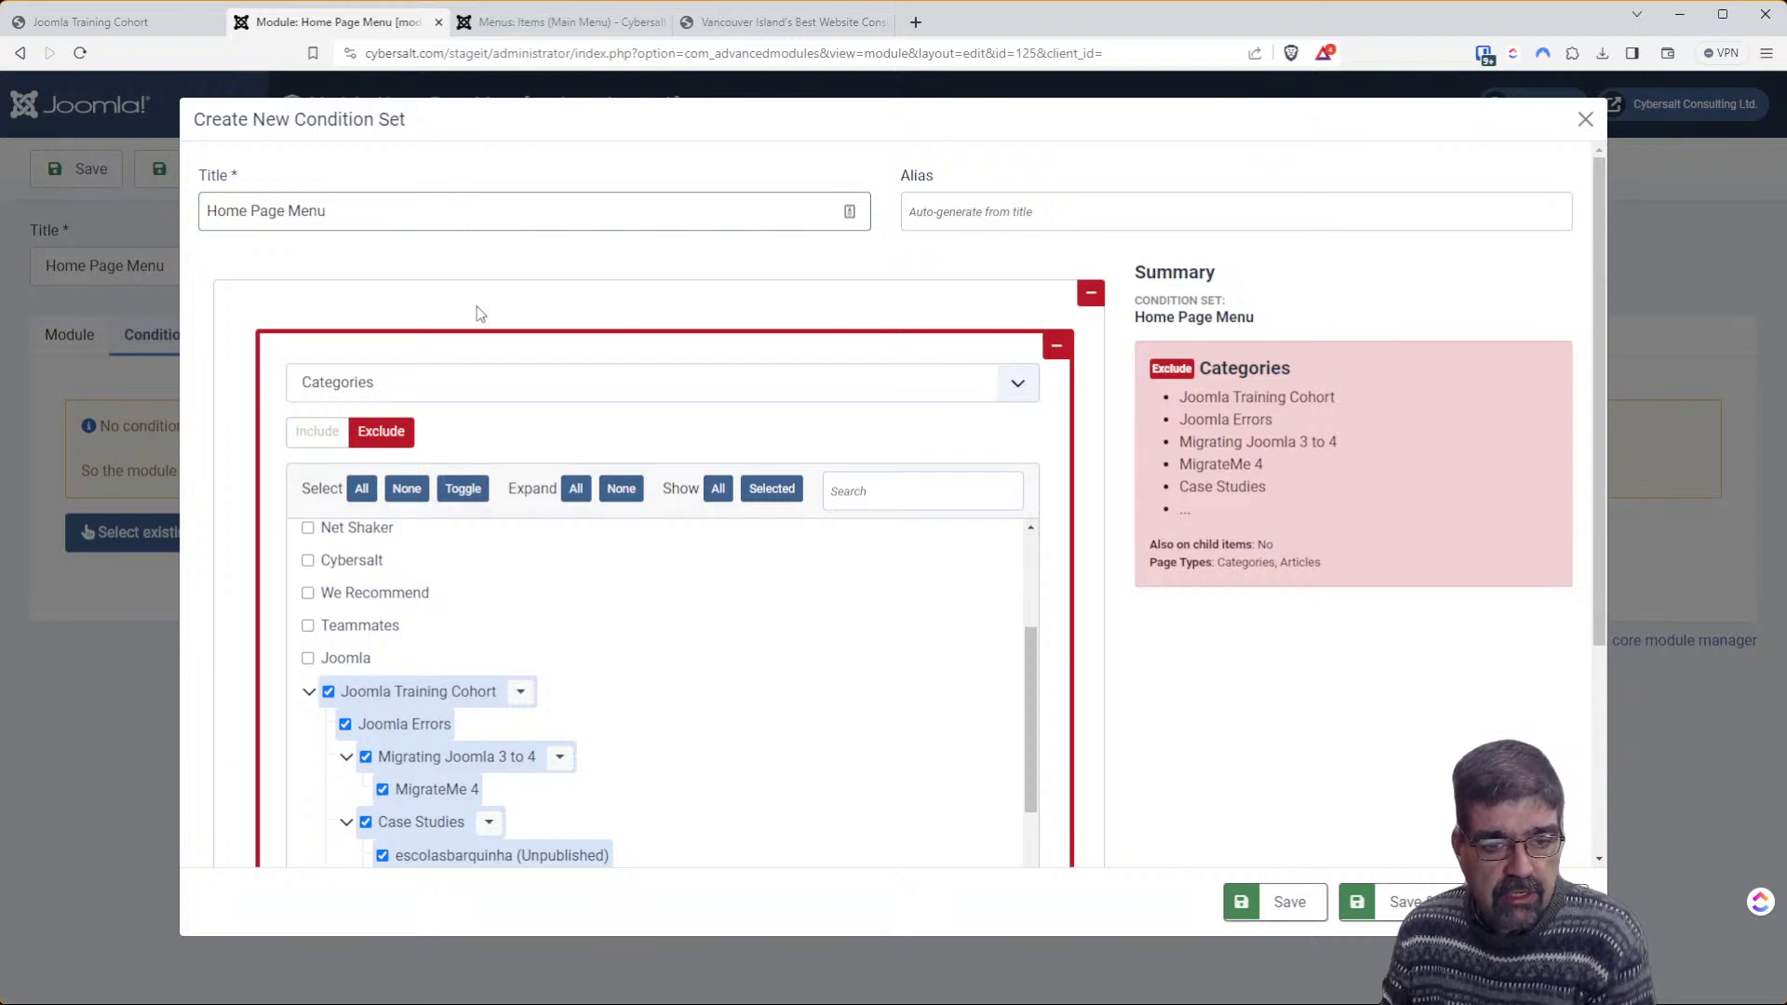
pyautogui.scroll(-2, 1229, 671)
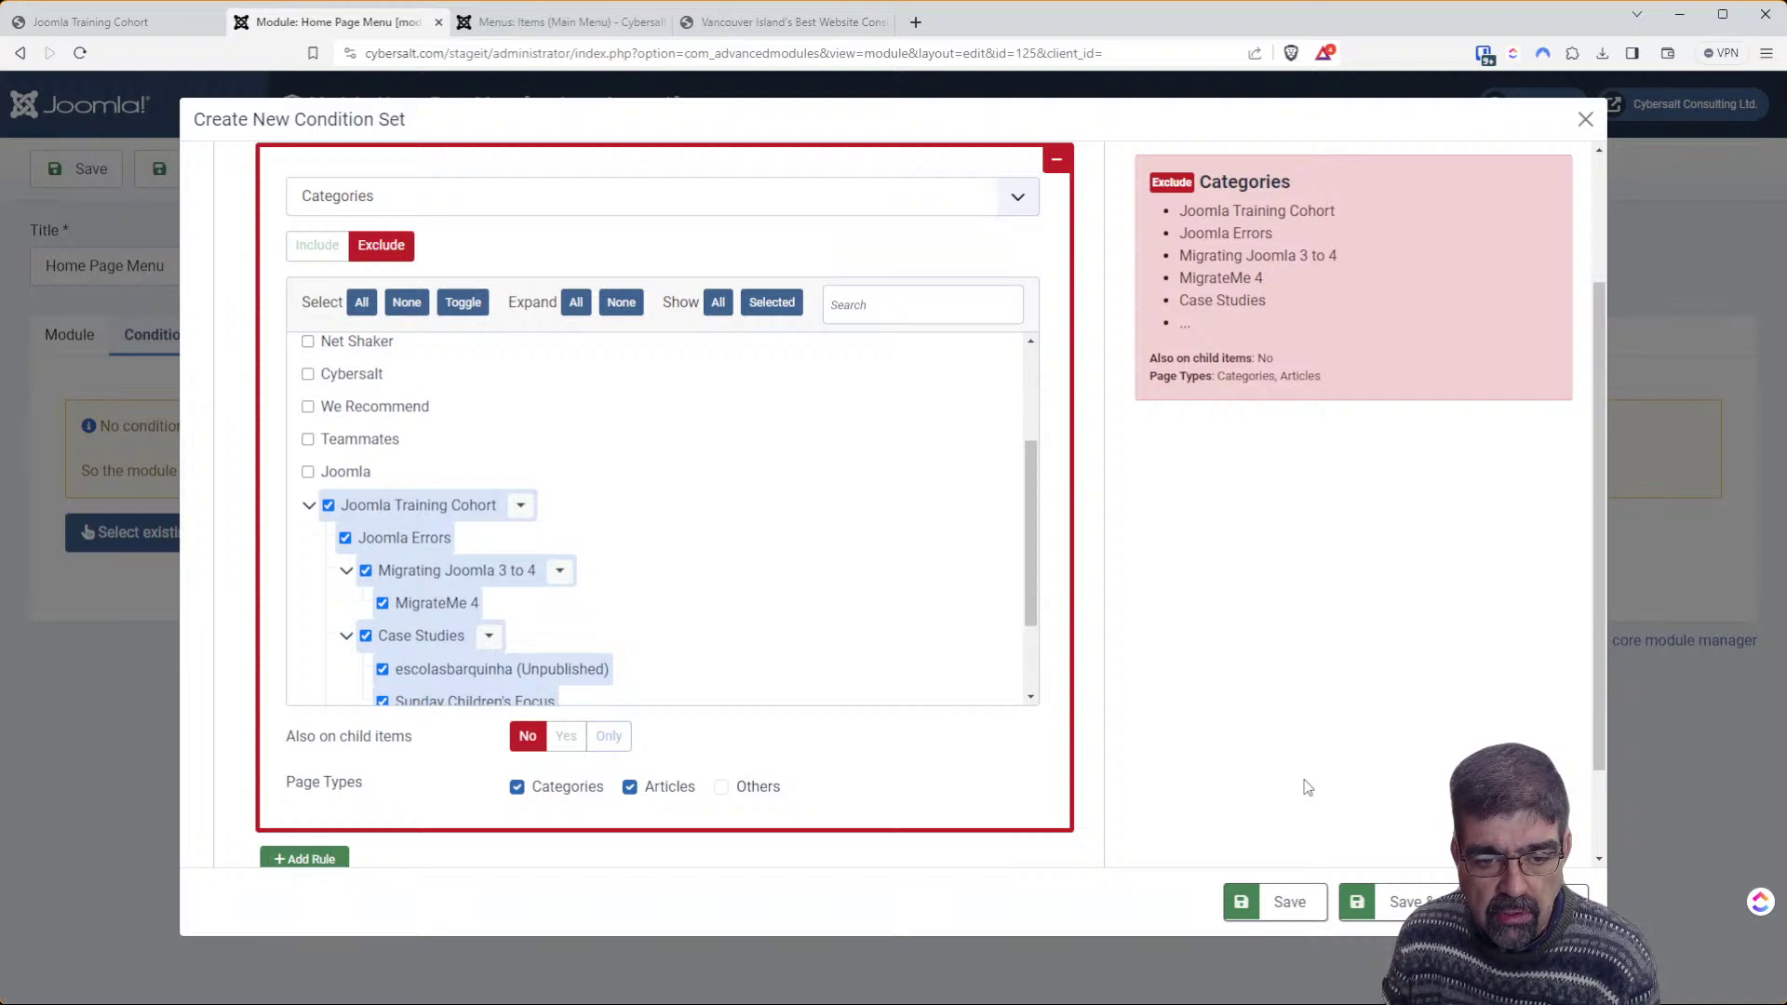
pyautogui.click(1277, 903)
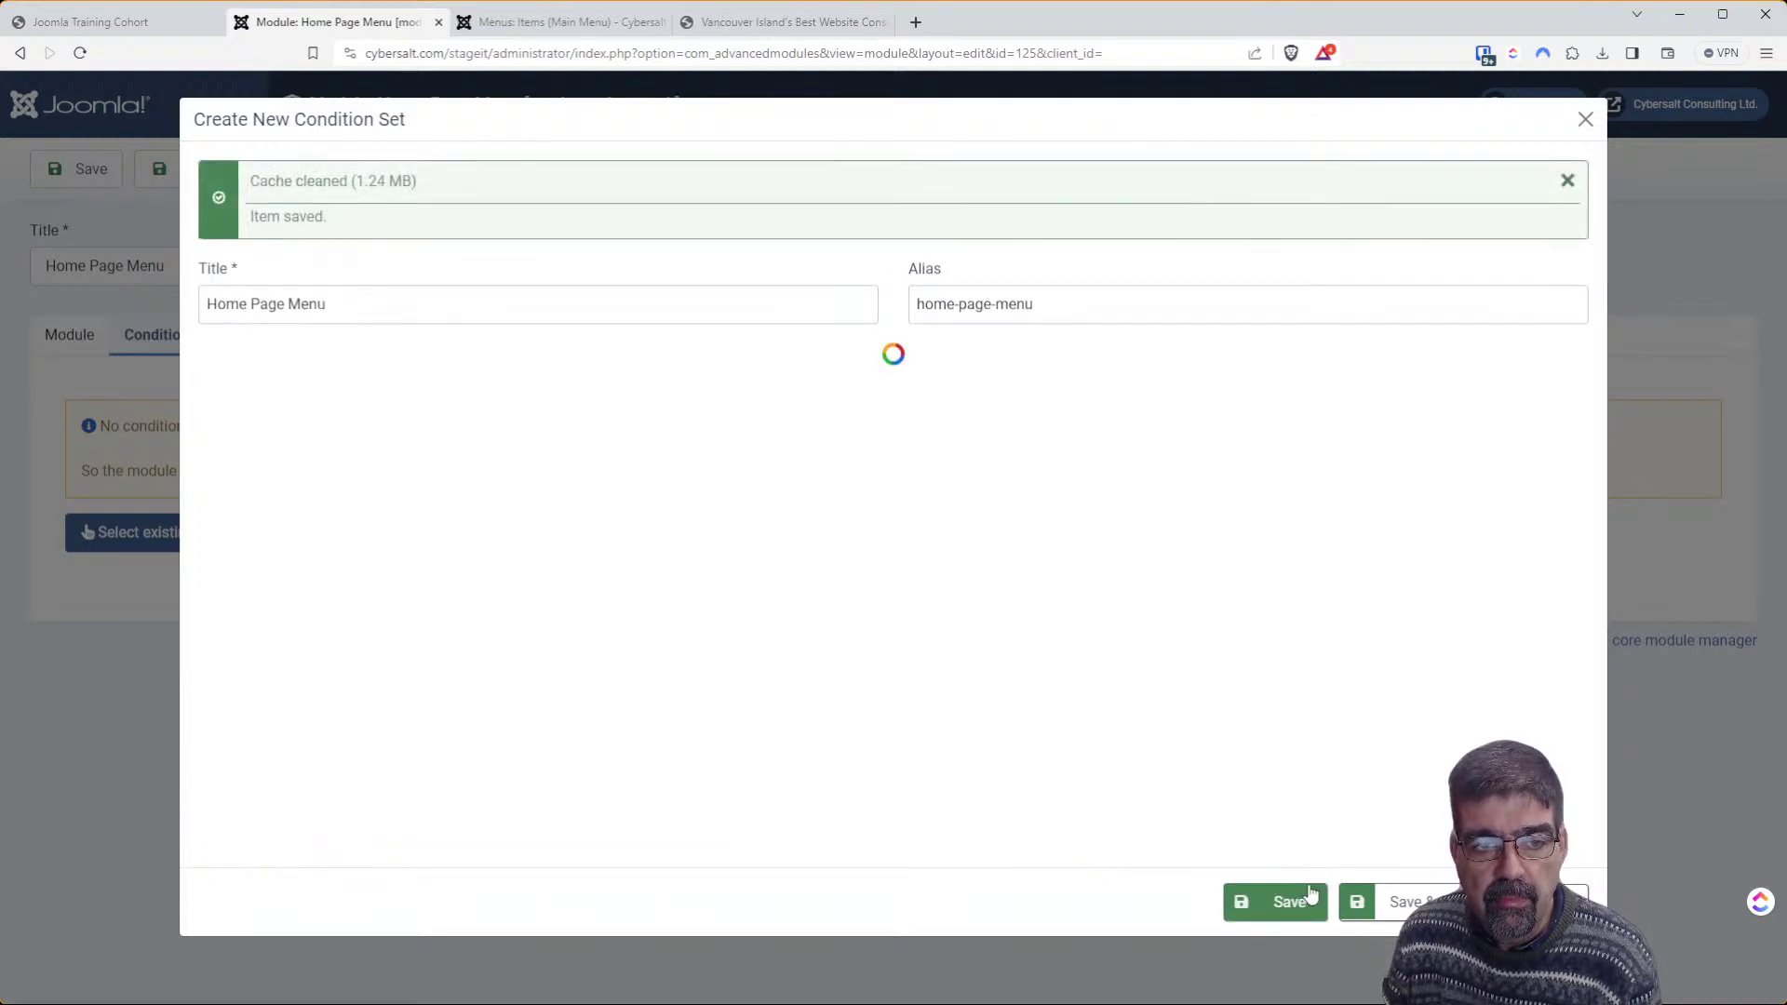
# Reload the staging site's Joomla Training Cohort page to check its menus, and return to the Main Menu items list
pyautogui.click(162, 25)
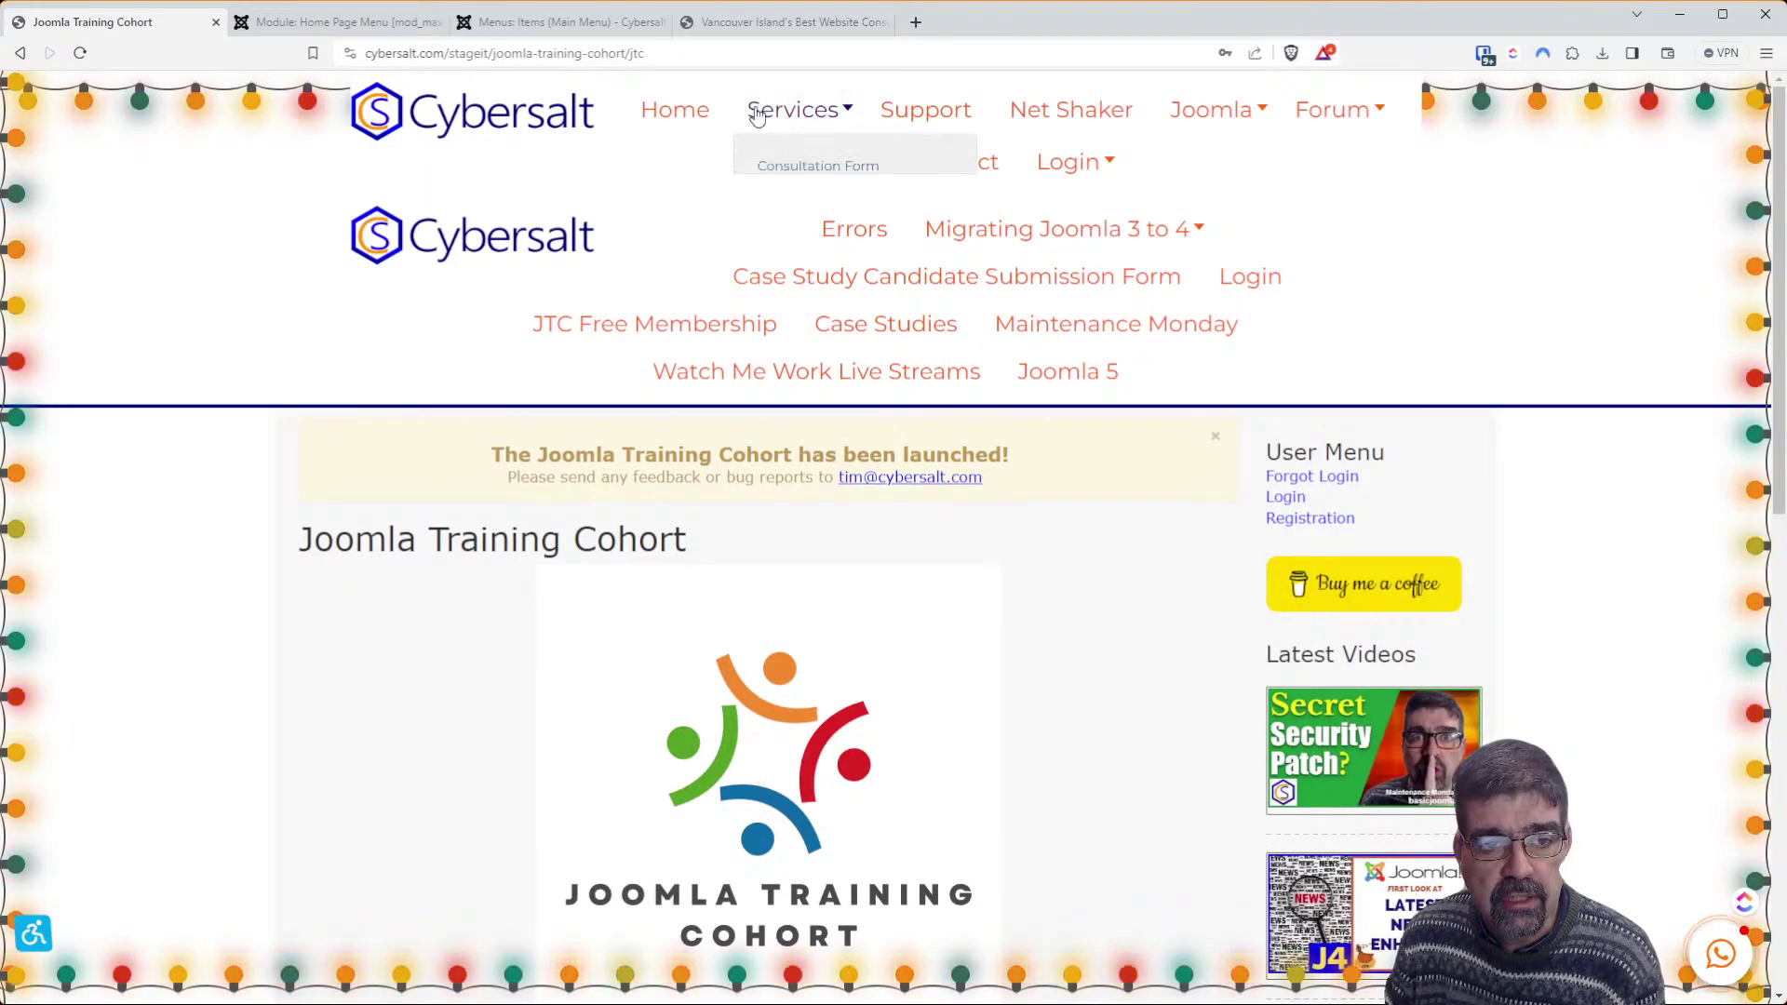
pyautogui.click(80, 53)
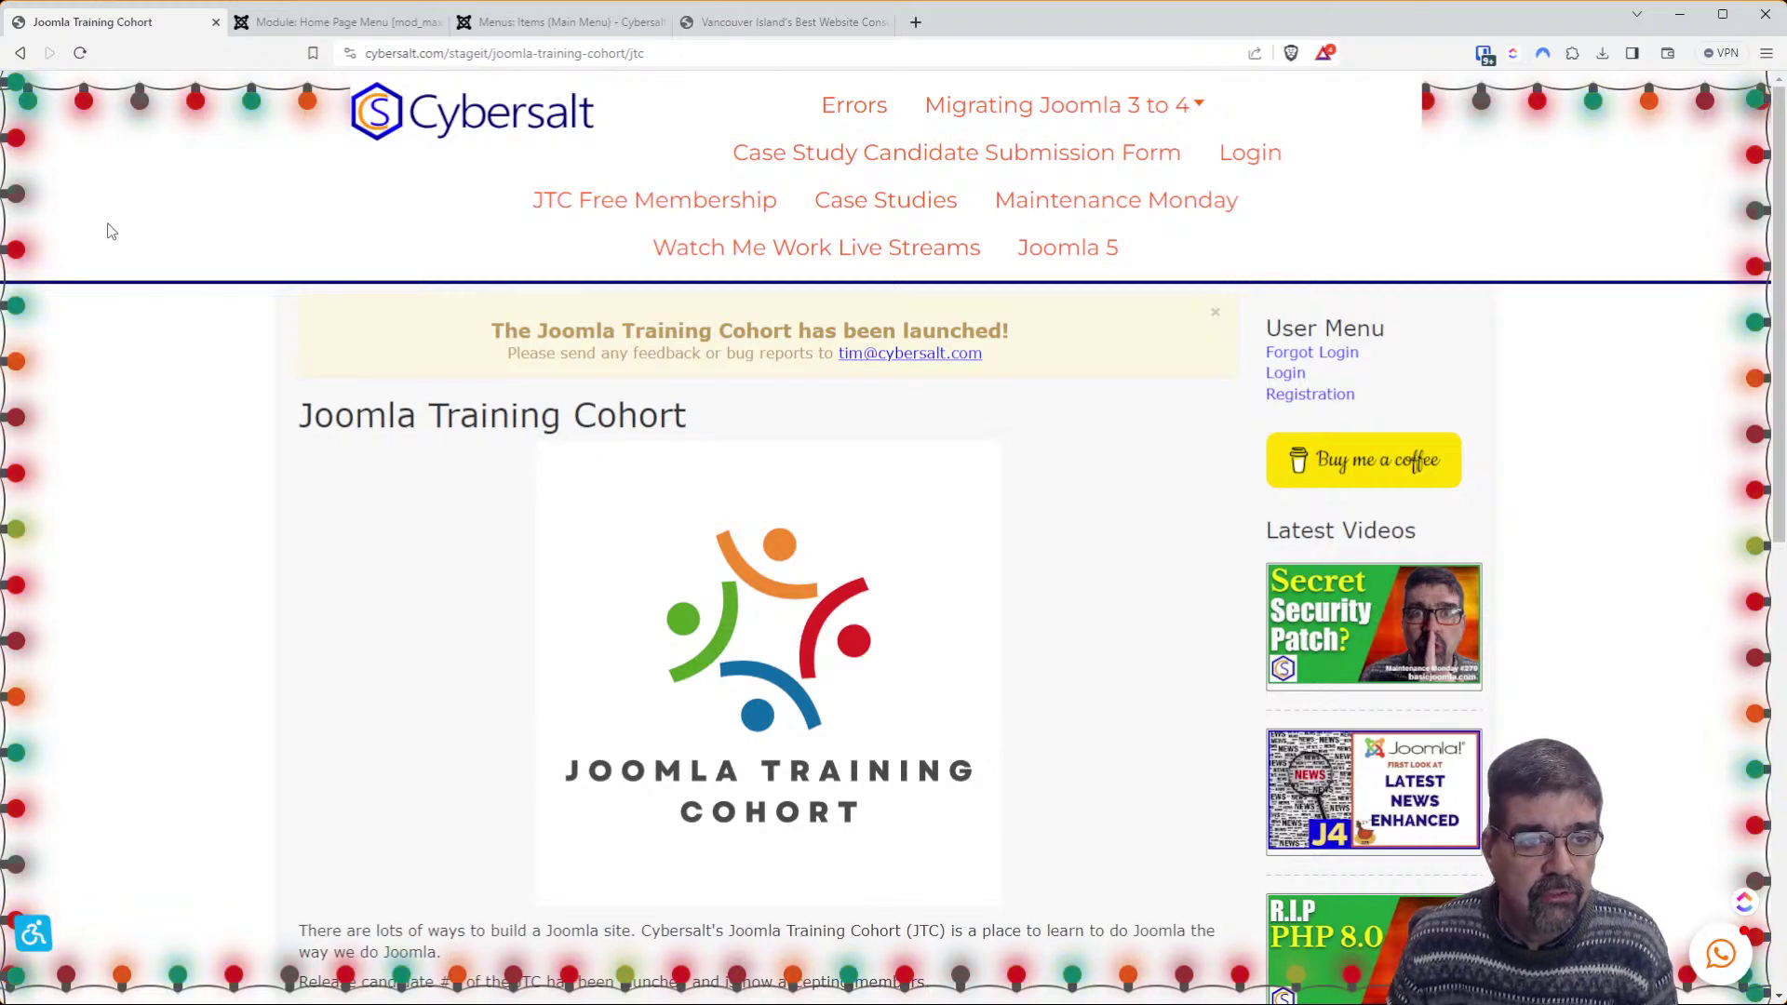
pyautogui.click(587, 23)
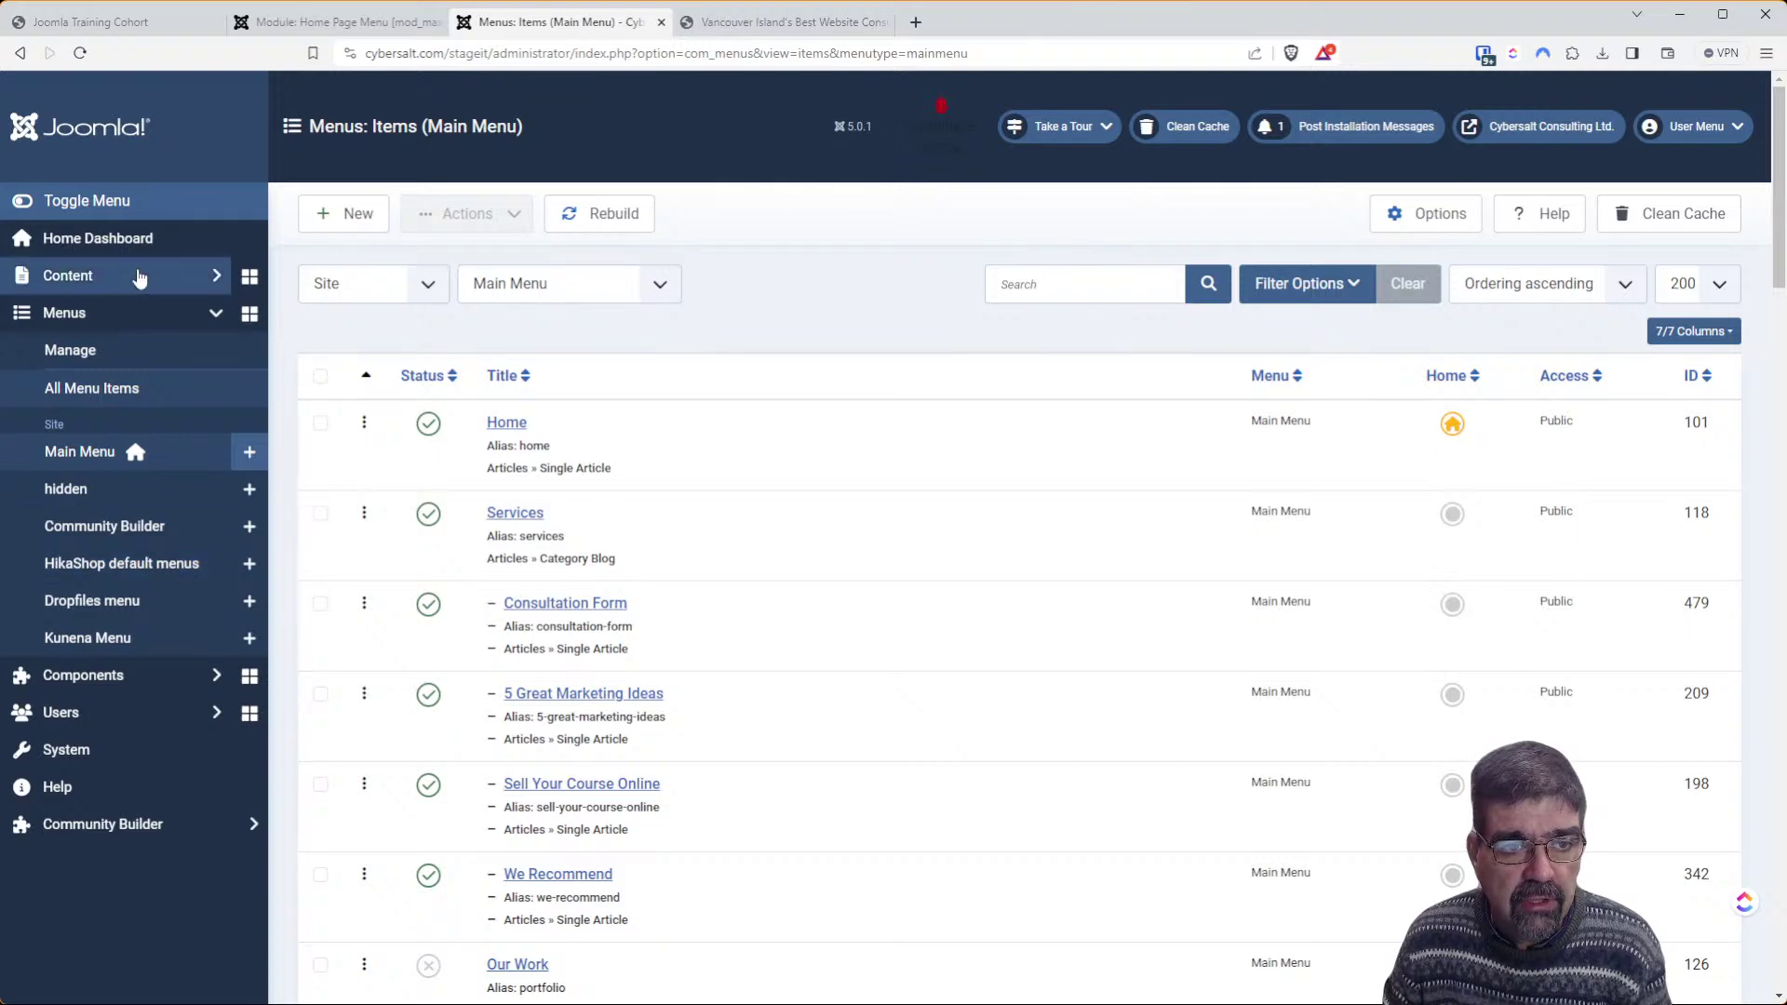
# Save and close the Home Page Menu condition set, and save and close the Home Page Menu module
pyautogui.click(289, 23)
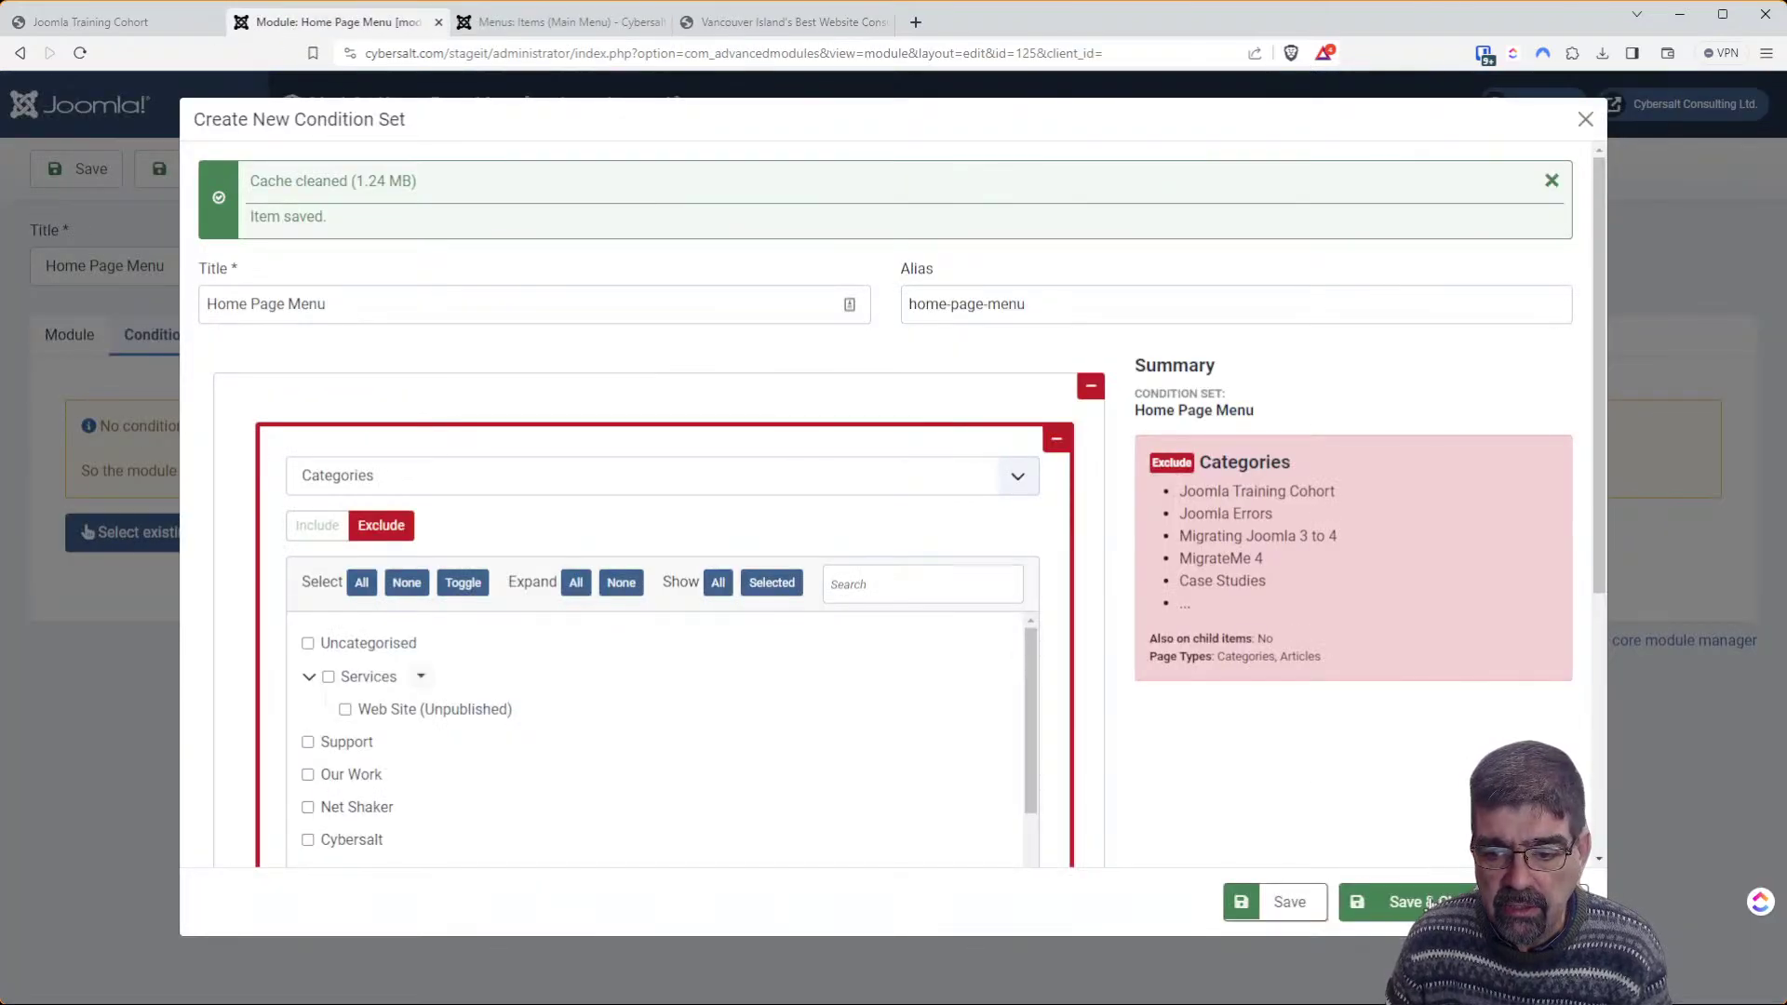
pyautogui.click(1424, 902)
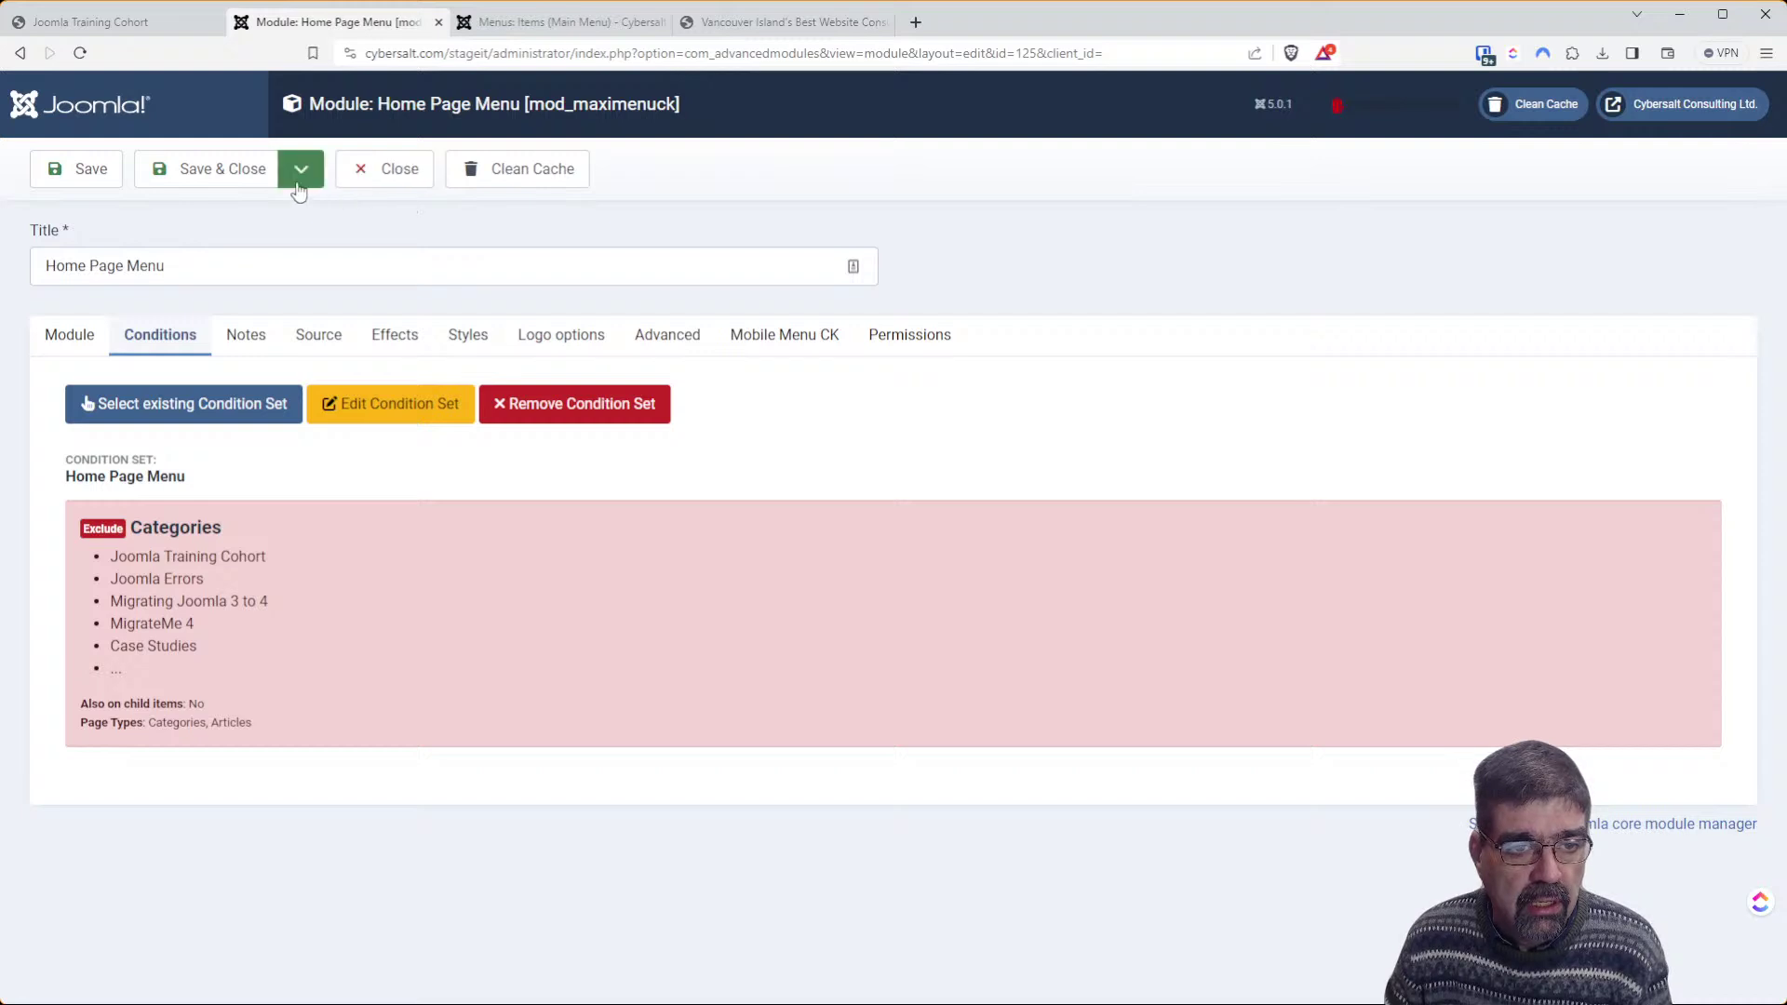
pyautogui.click(229, 186)
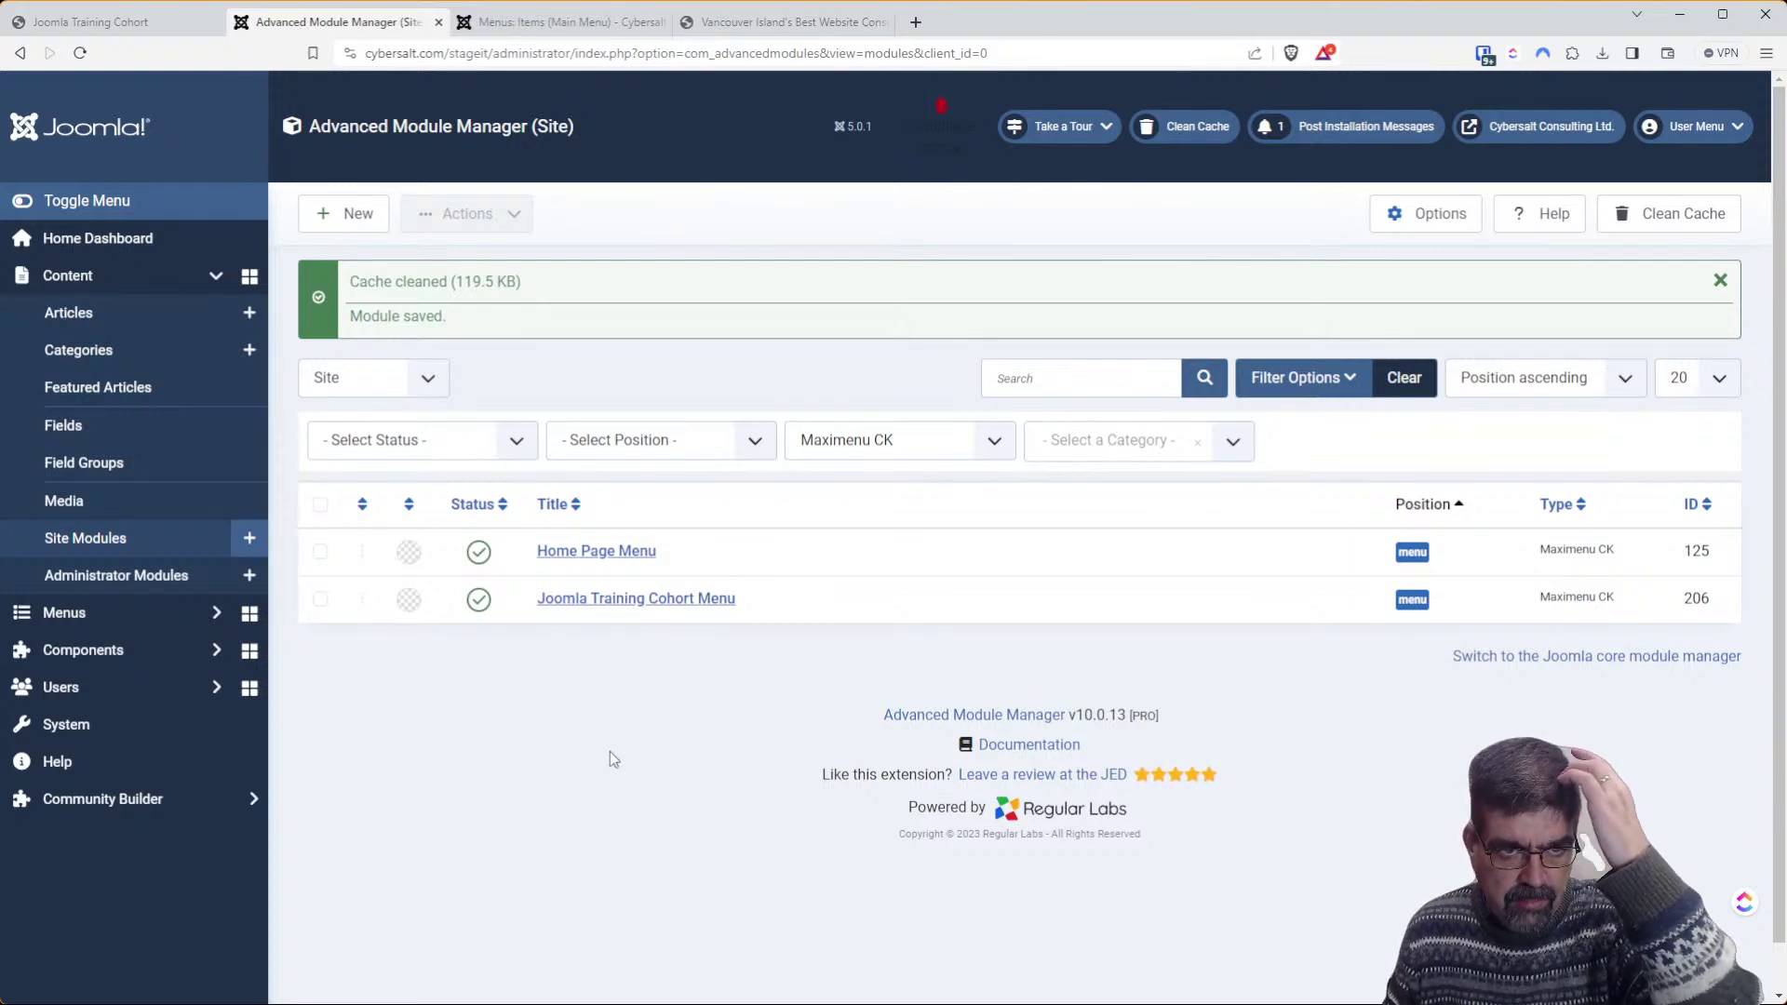
# Check the Joomla Training Cohort page's menu and its Migrating Joomla 3 to 4 submenu, both at the page top and scrolled
pyautogui.click(102, 24)
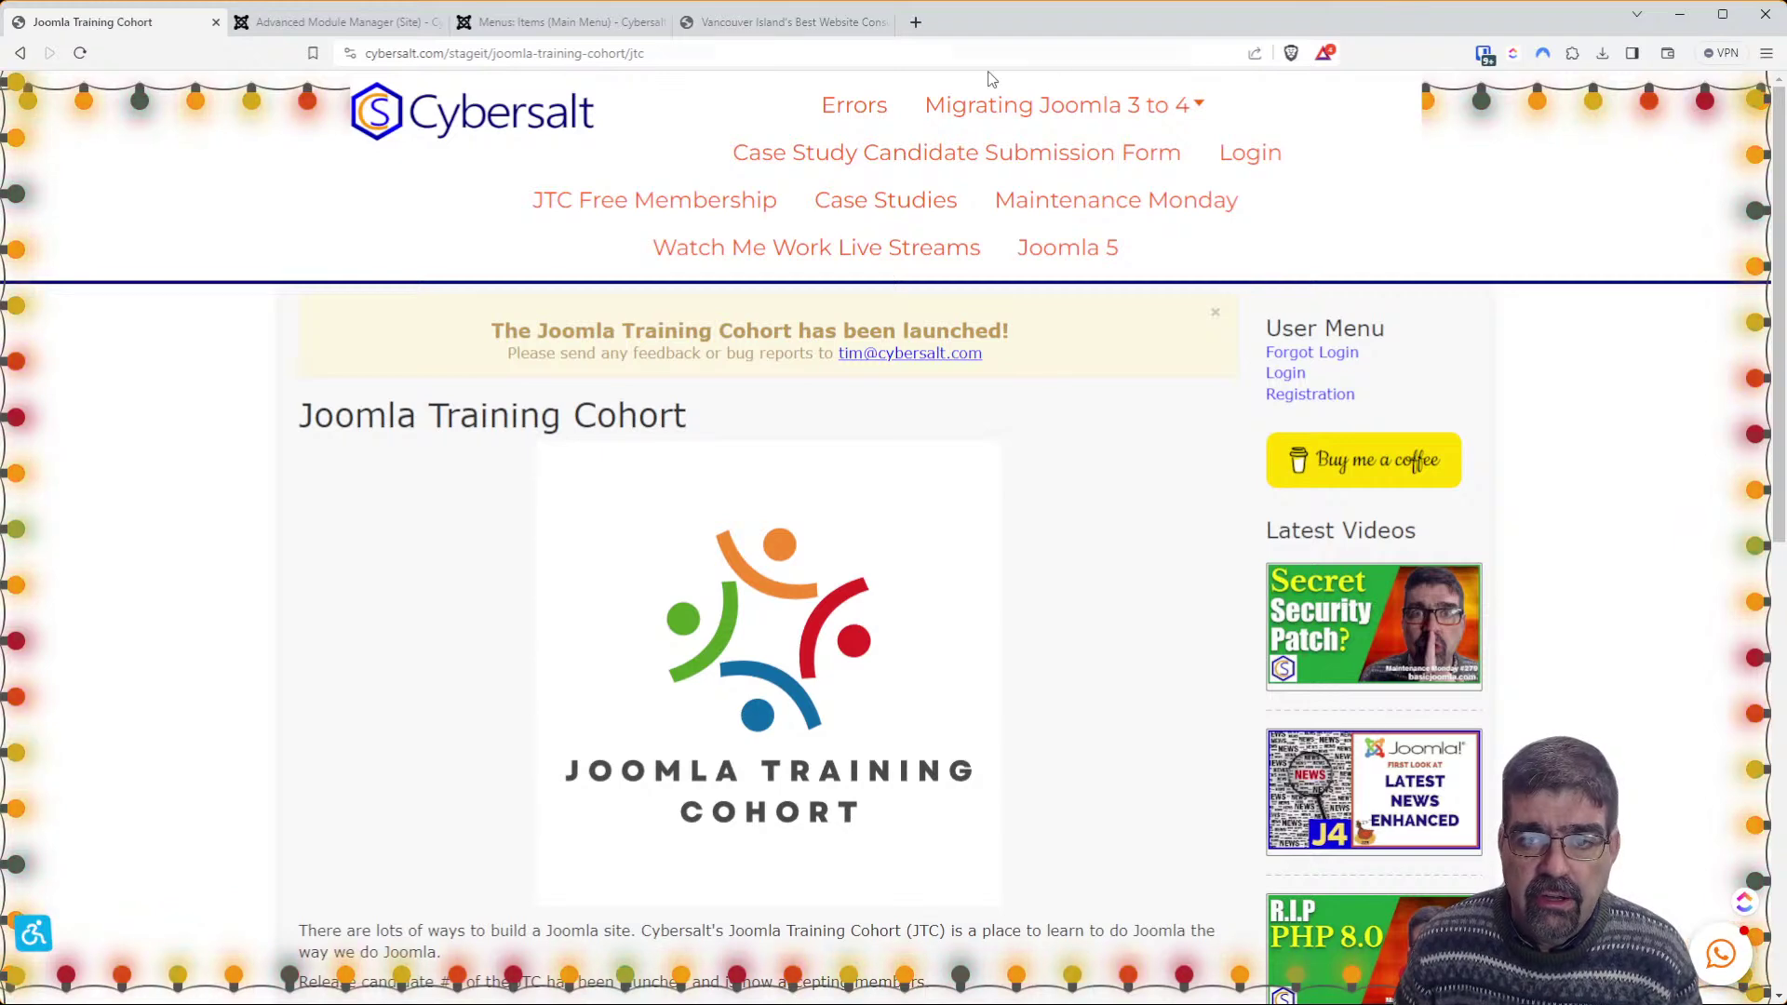
pyautogui.moveTo(1048, 104)
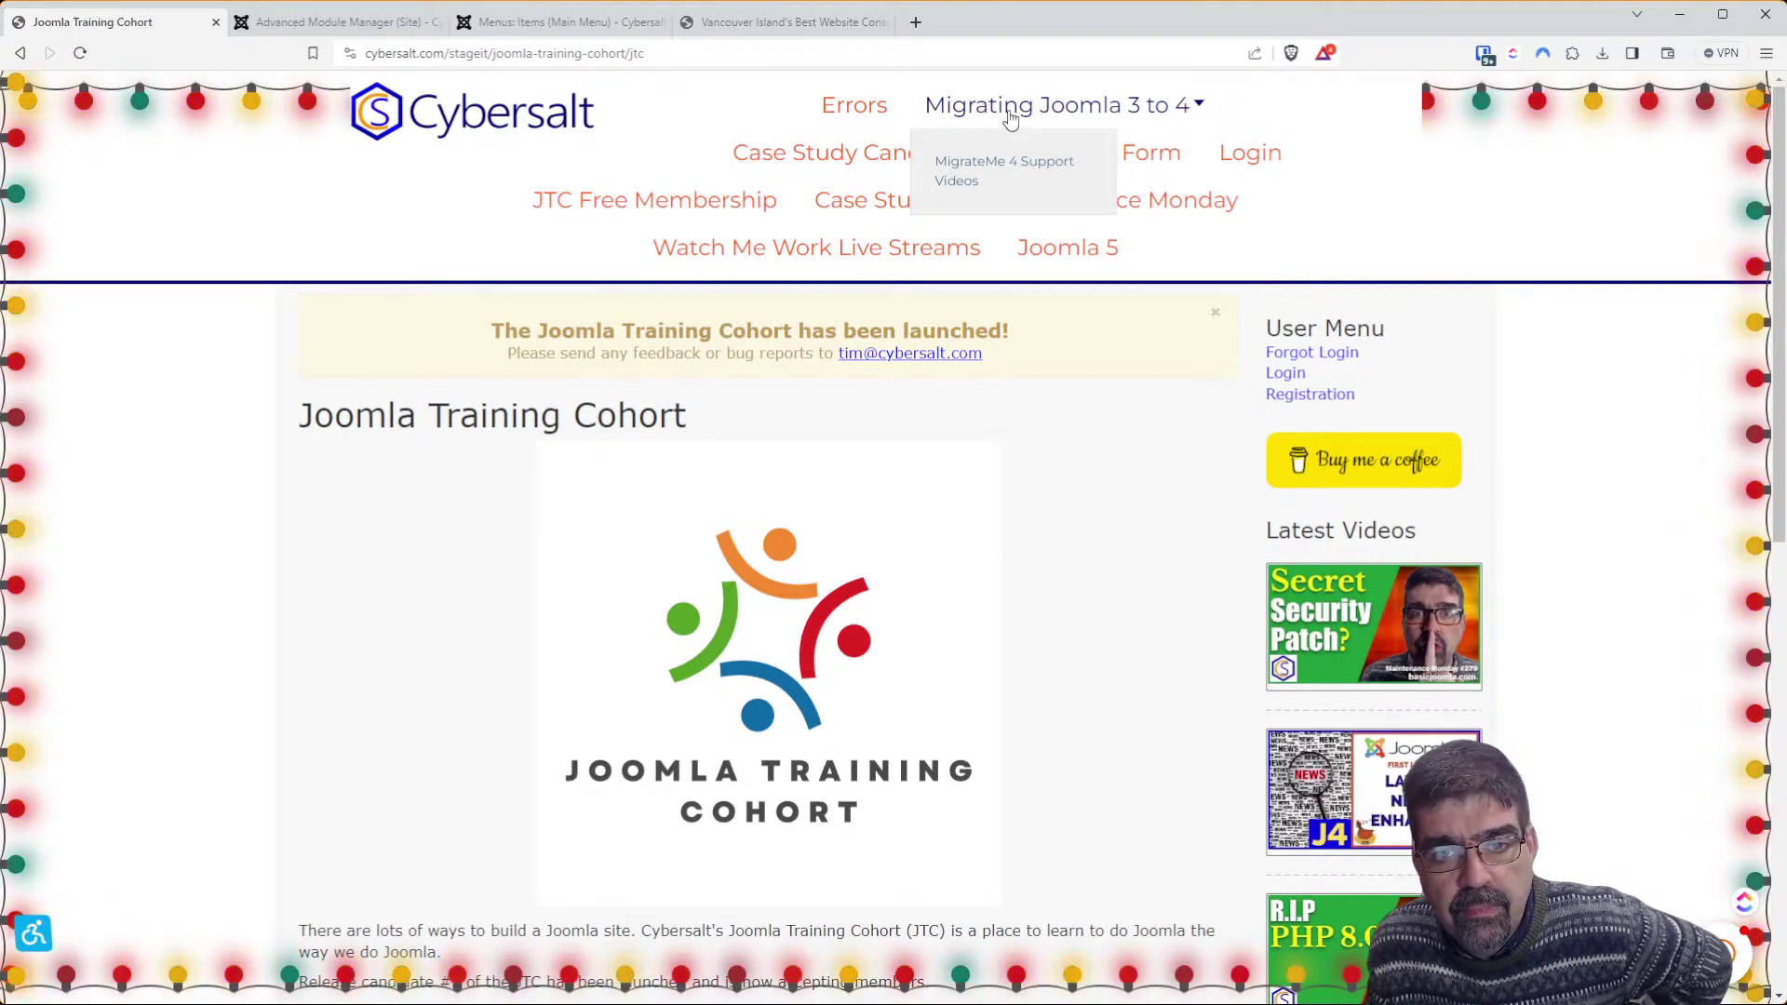
pyautogui.scroll(-3, 1028, 200)
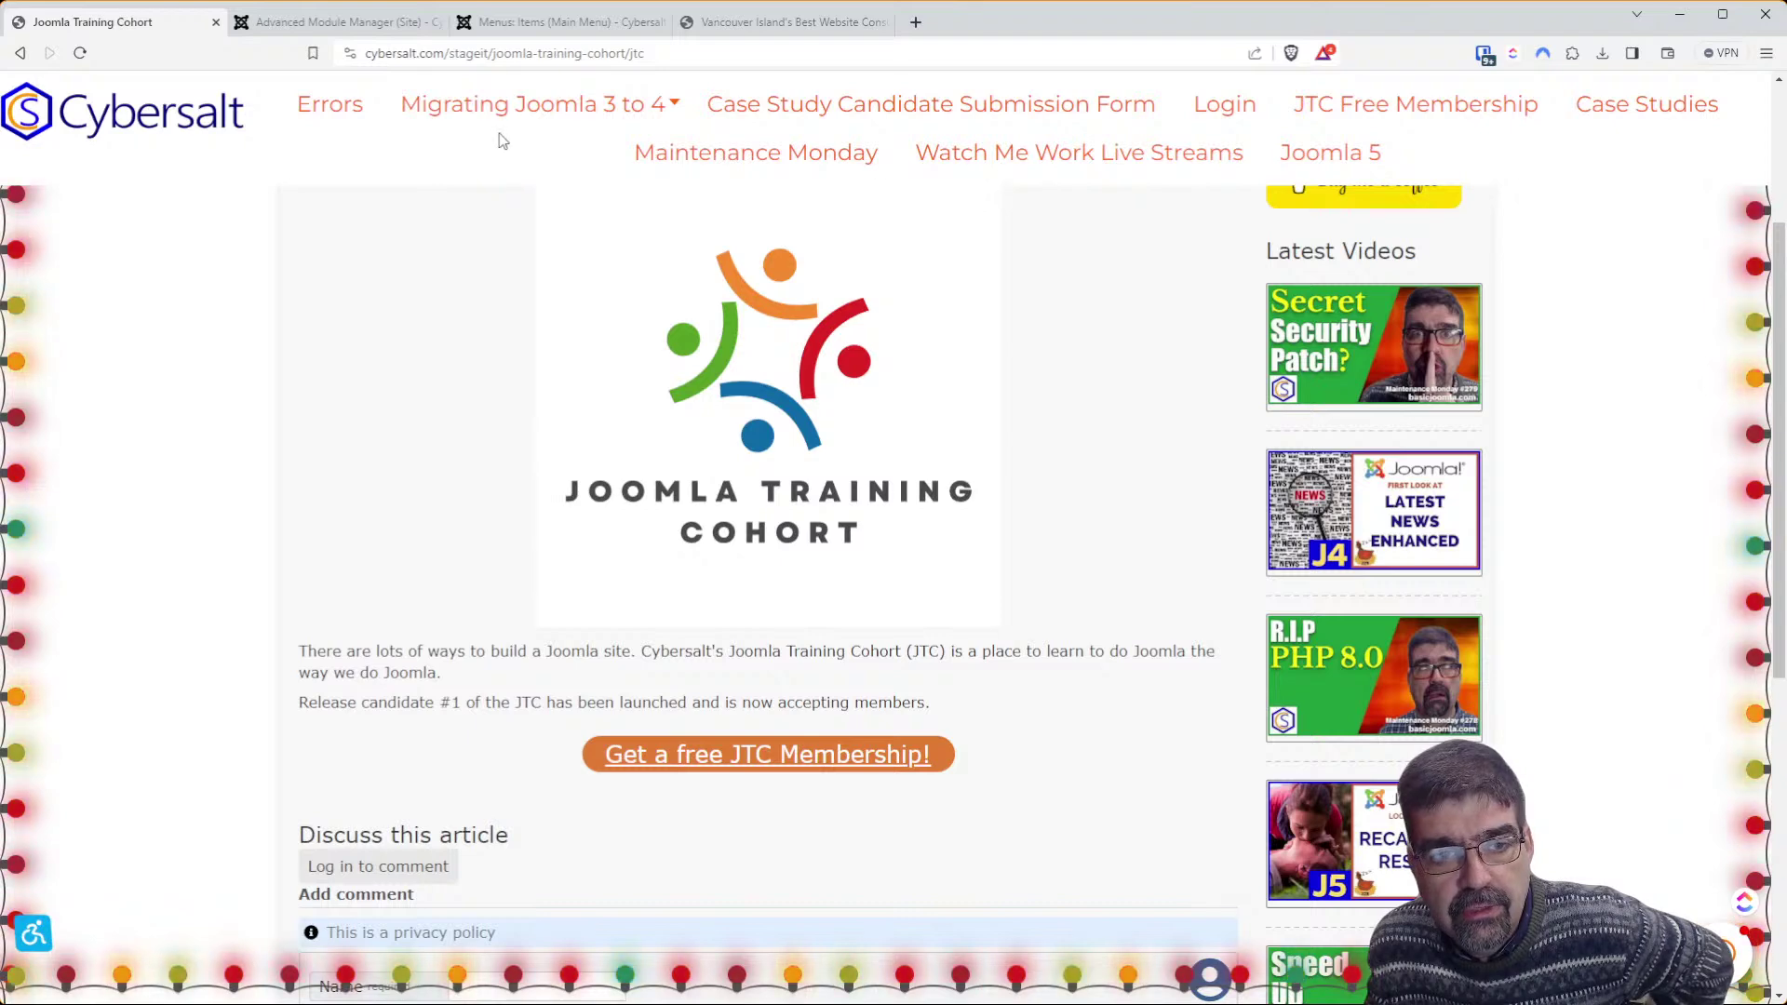
pyautogui.moveTo(519, 110)
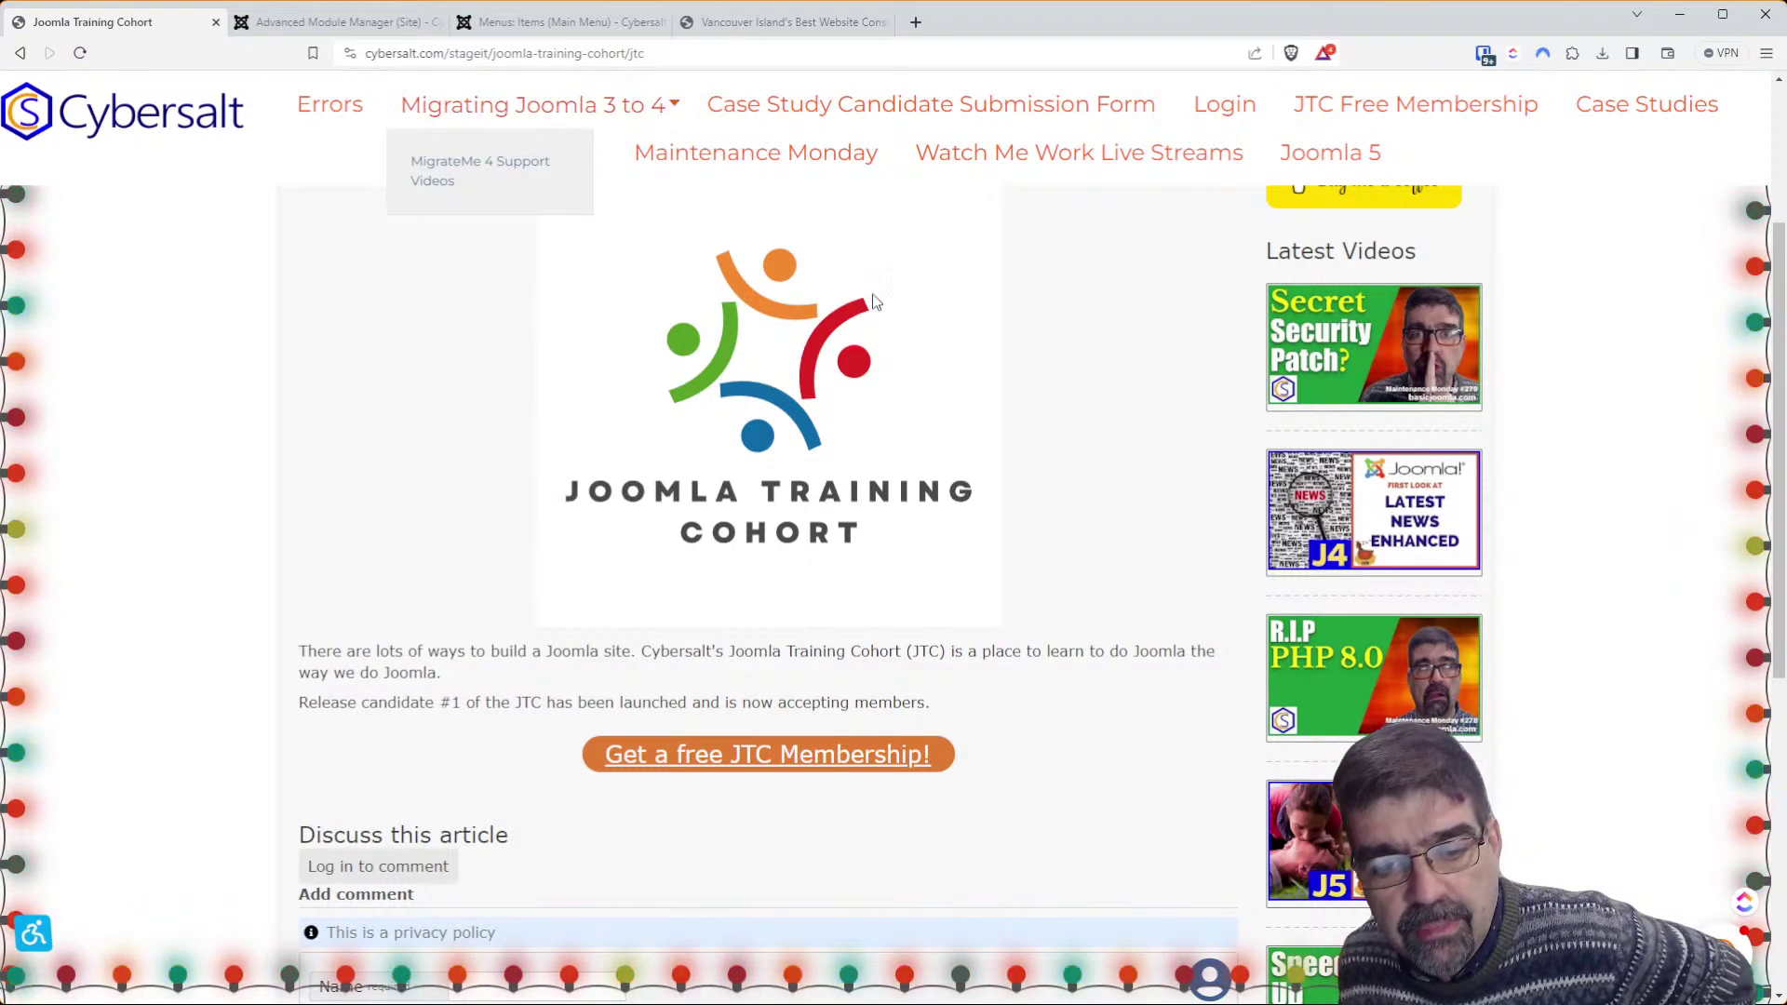
pyautogui.scroll(1, 879, 276)
pyautogui.scroll(2, 879, 277)
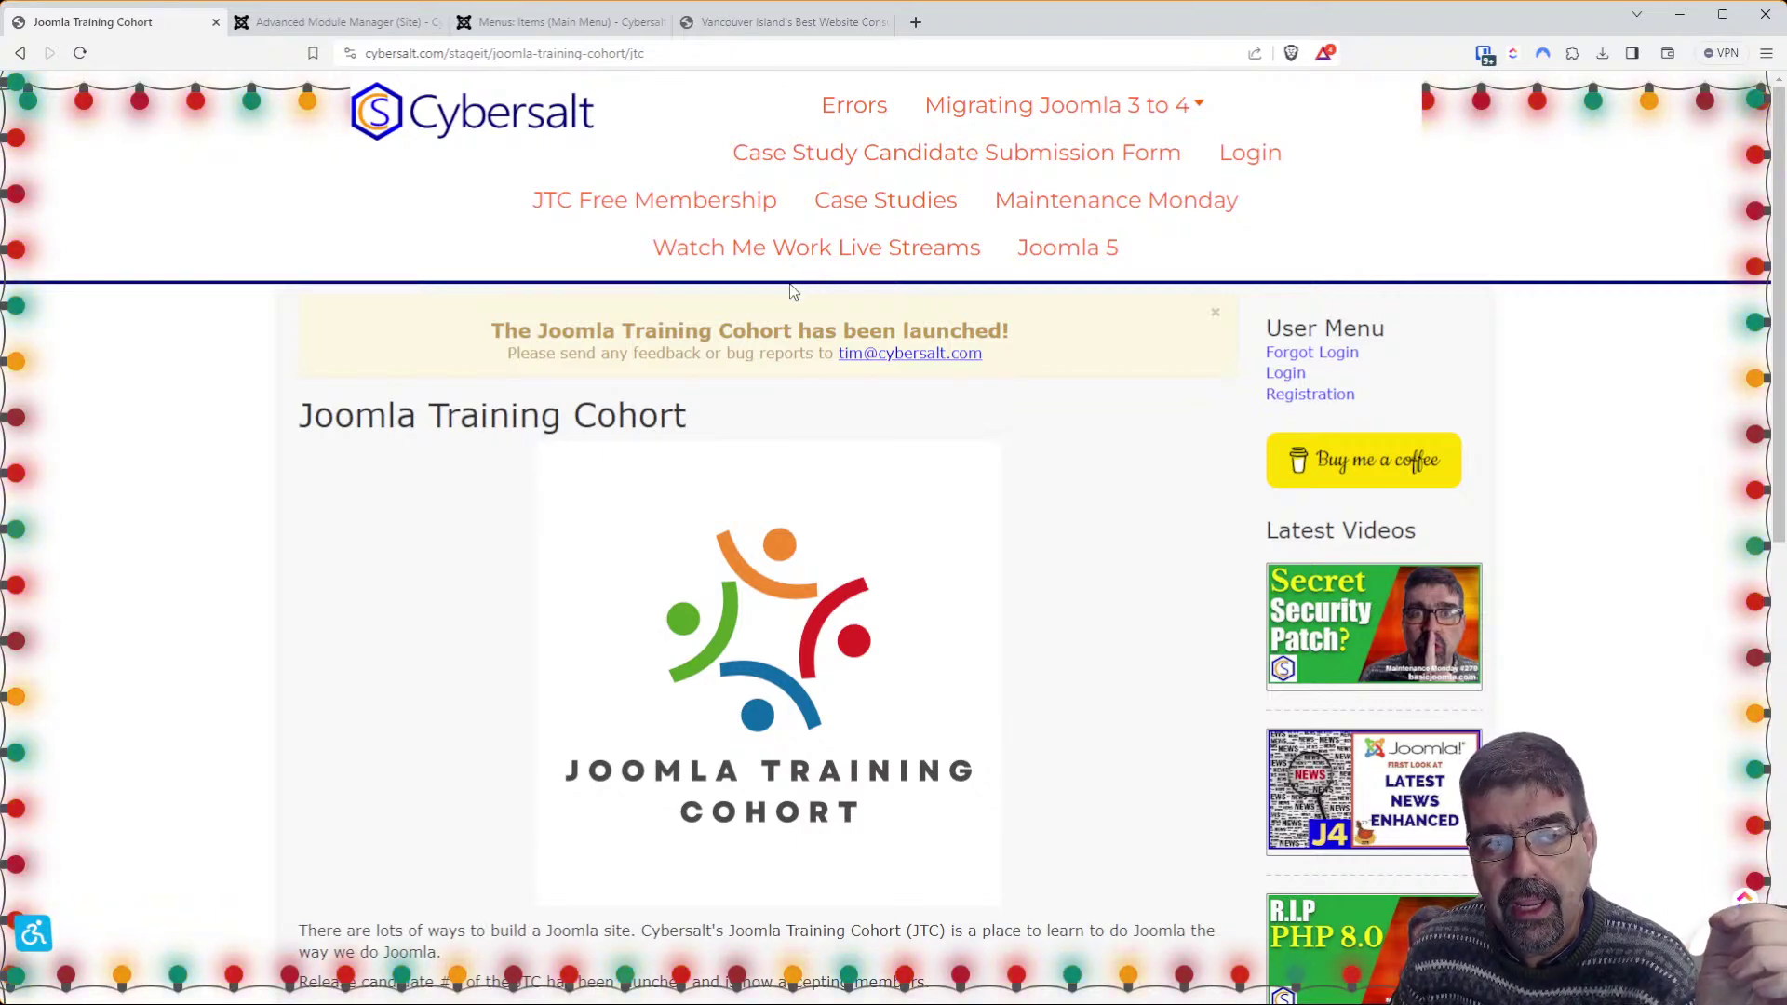
# Clear the filters on the site modules list and sort it by ID in descending order
pyautogui.click(285, 21)
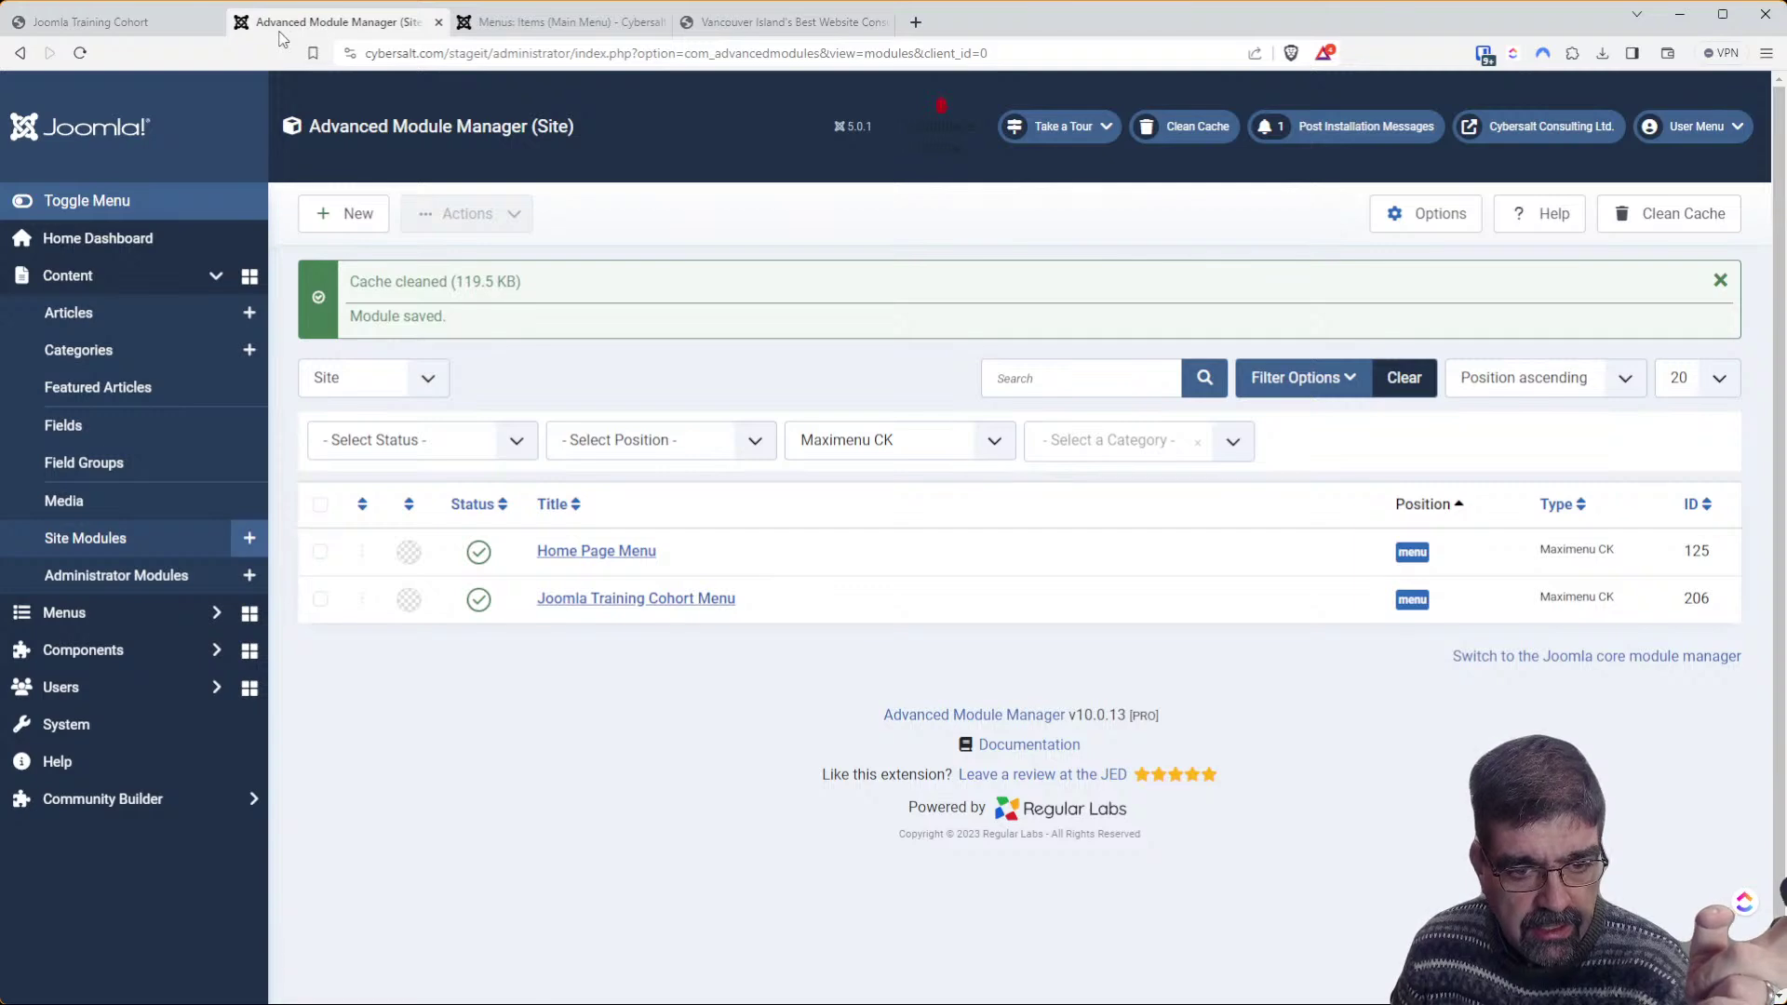
pyautogui.click(1404, 378)
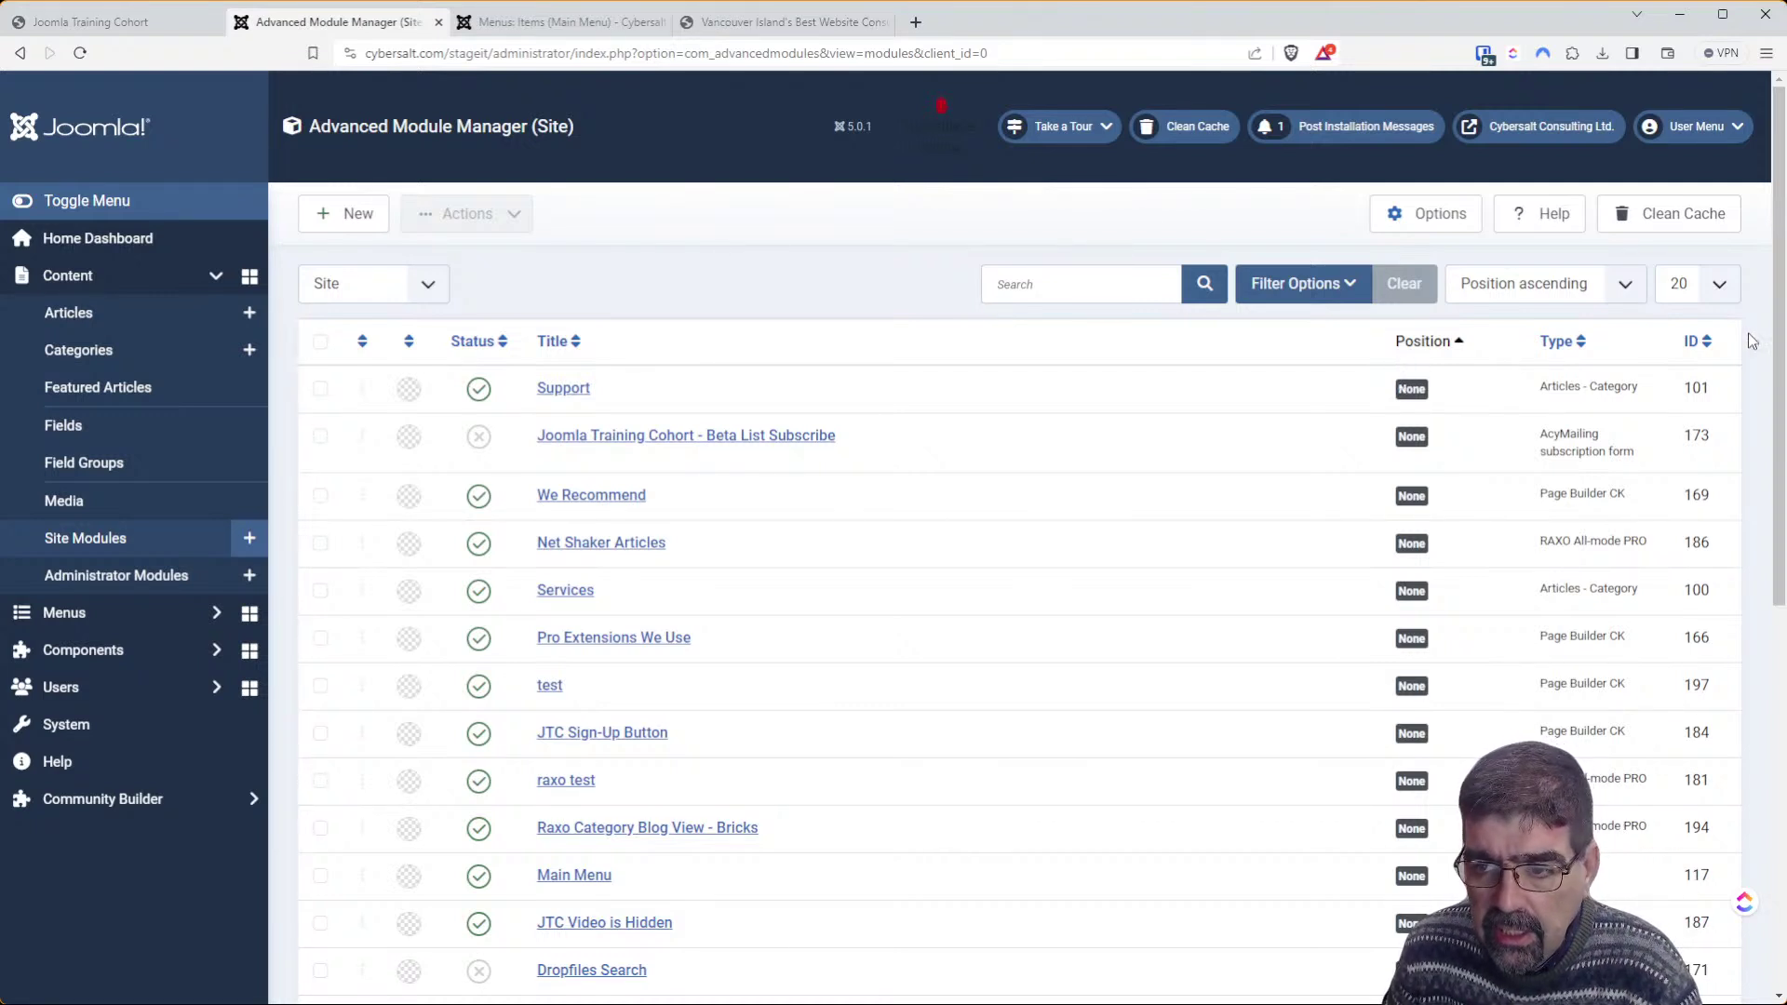
pyautogui.click(1709, 342)
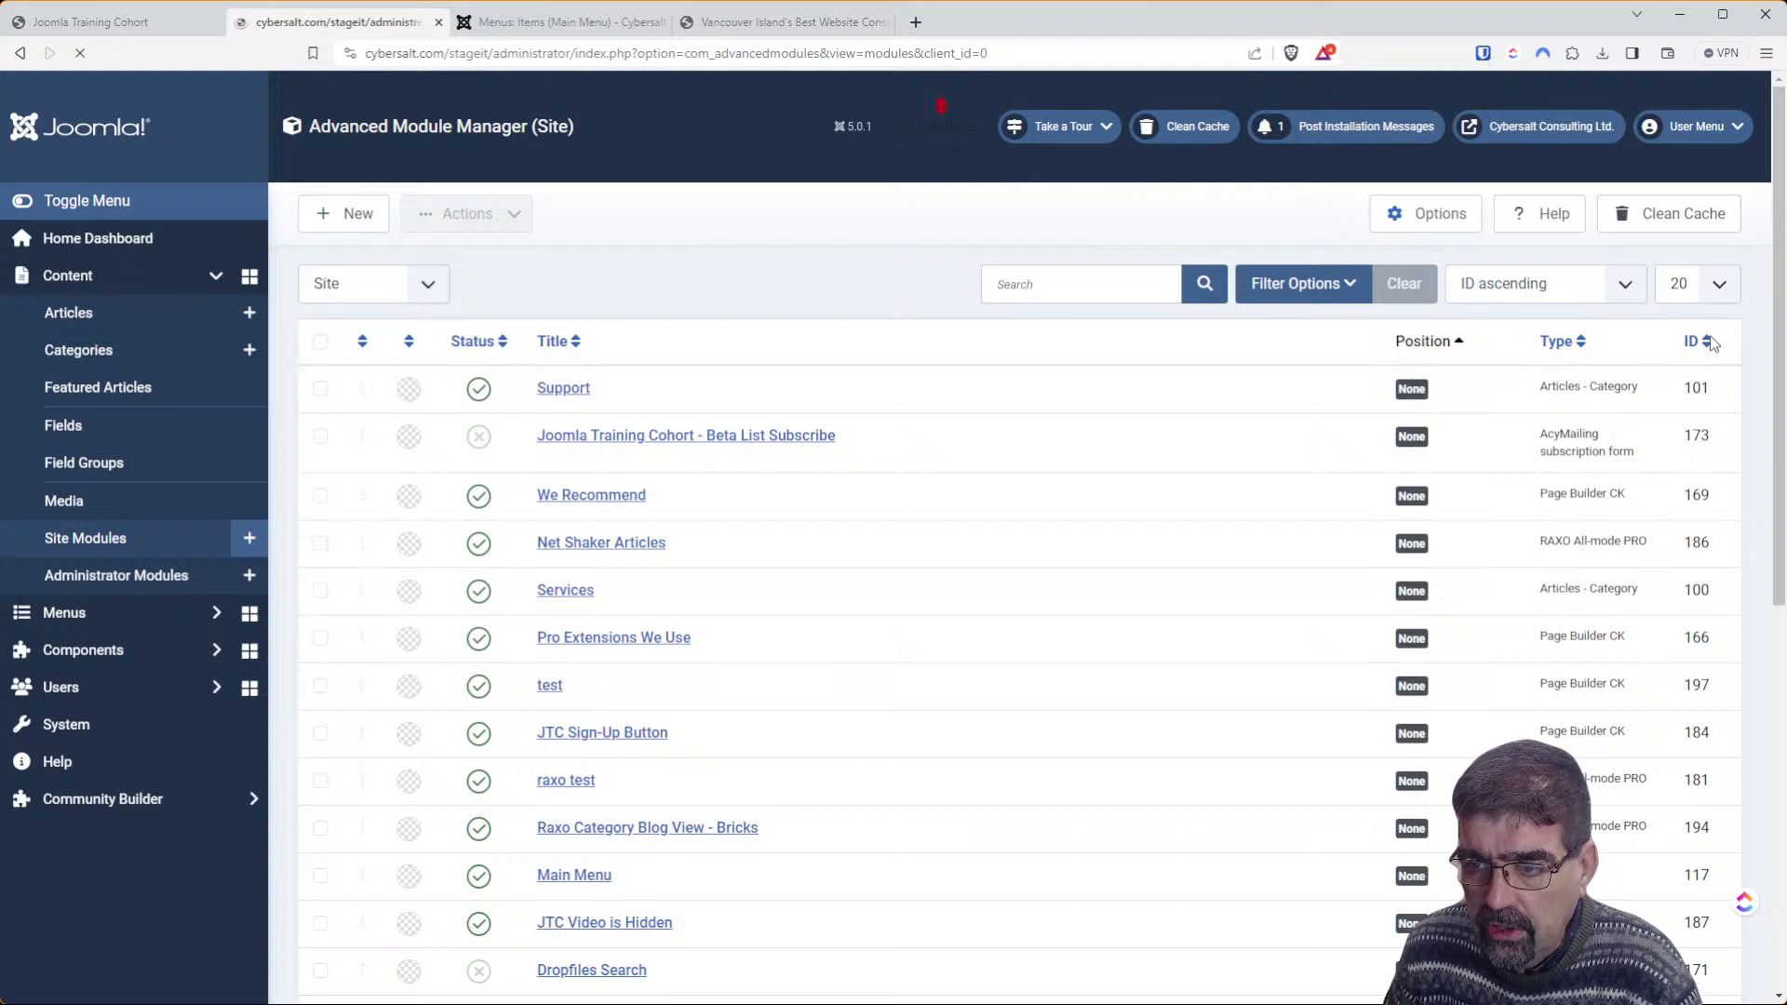
pyautogui.click(1710, 342)
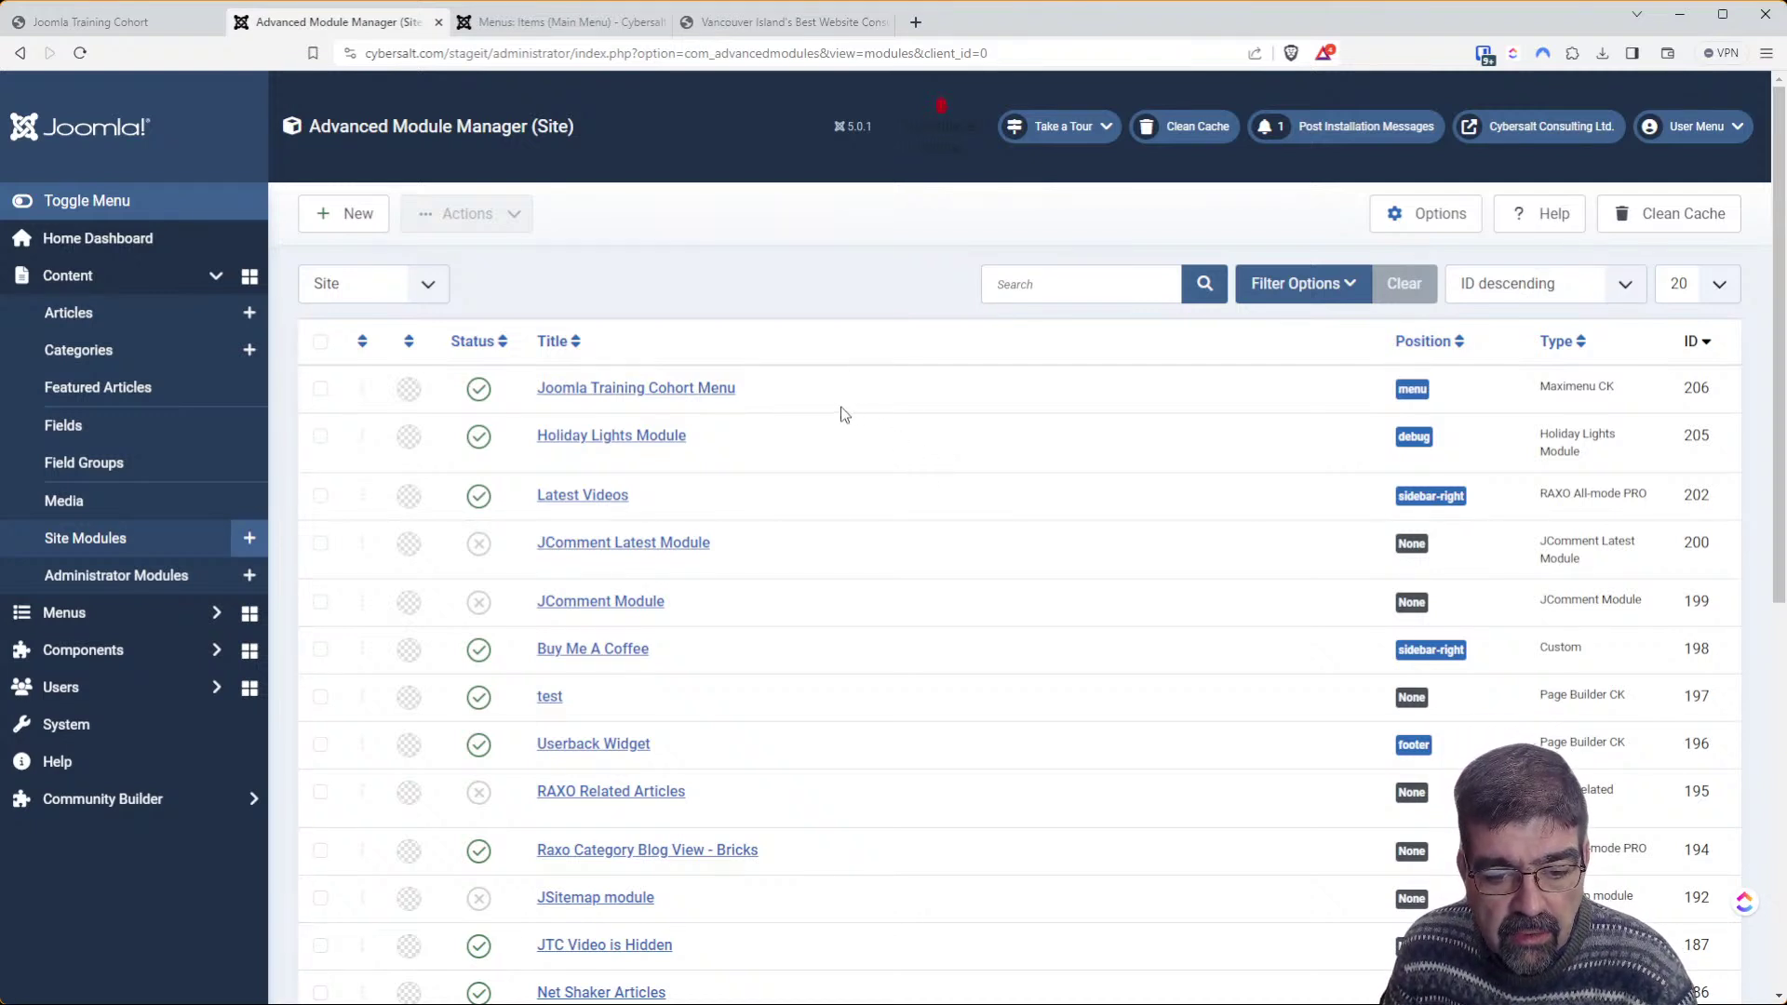
# Open the Latest Videos module, inspect its conditions and basic field group settings, and close it
pyautogui.click(624, 504)
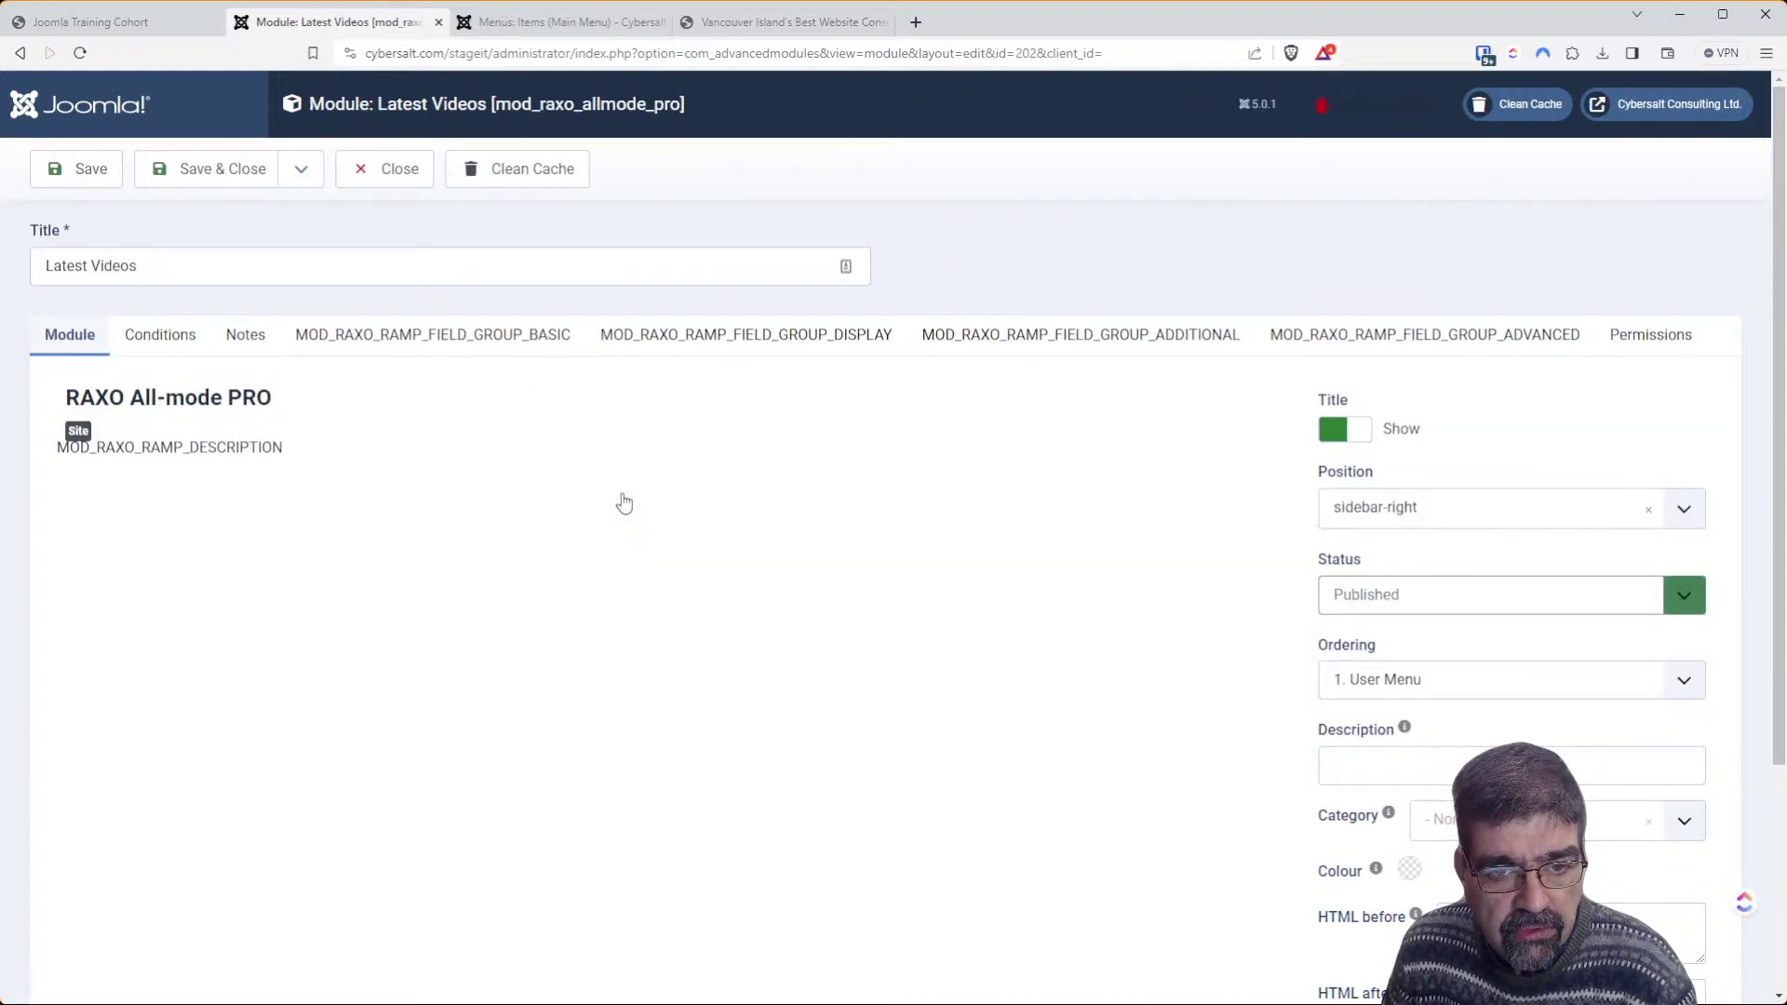
pyautogui.click(166, 341)
pyautogui.click(363, 340)
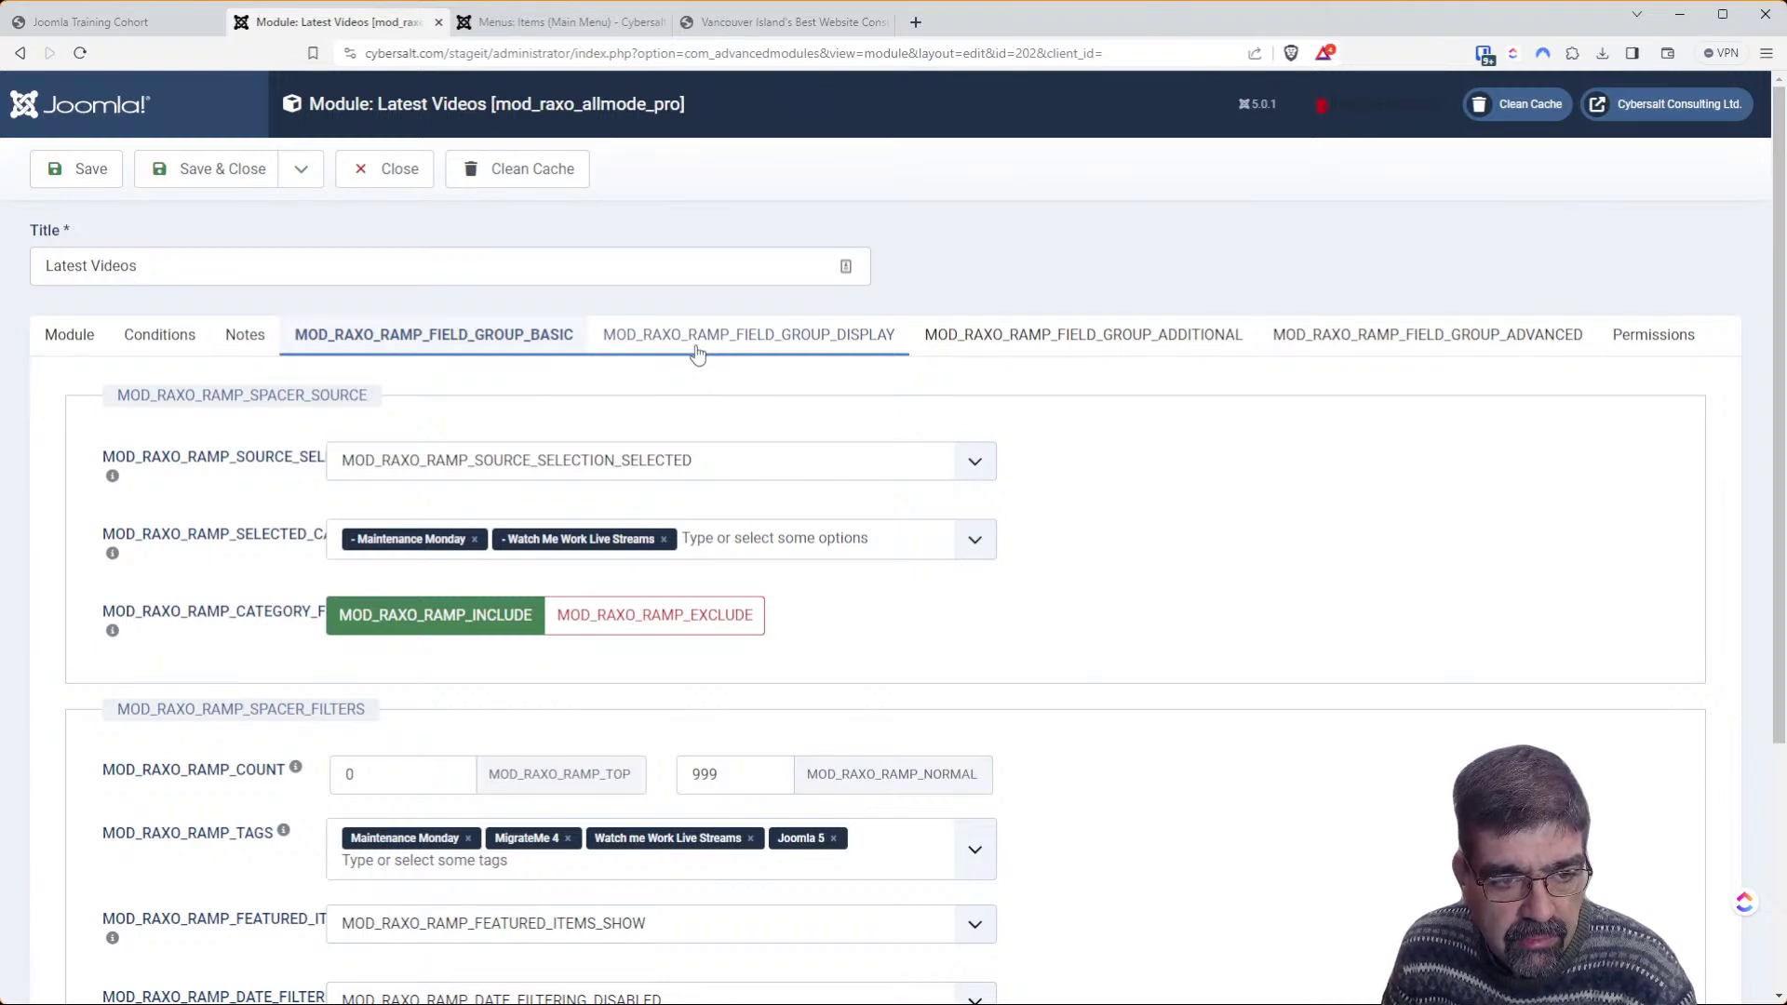
pyautogui.moveTo(294, 467)
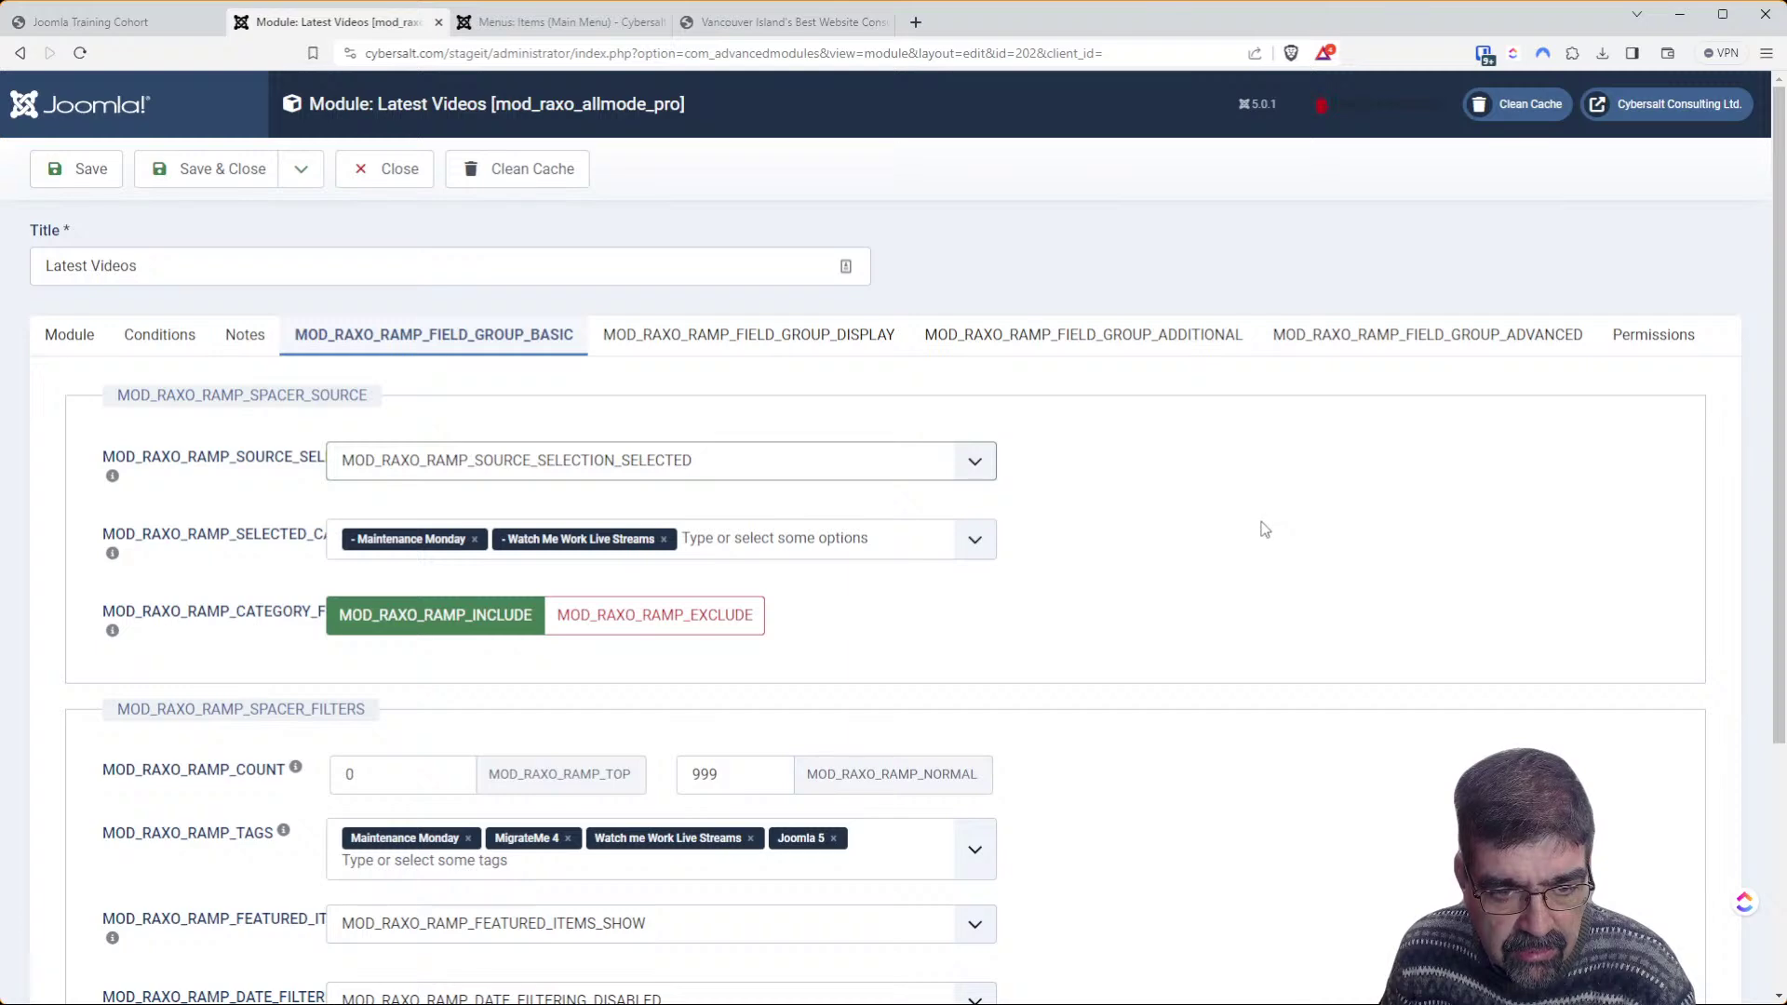
pyautogui.click(400, 177)
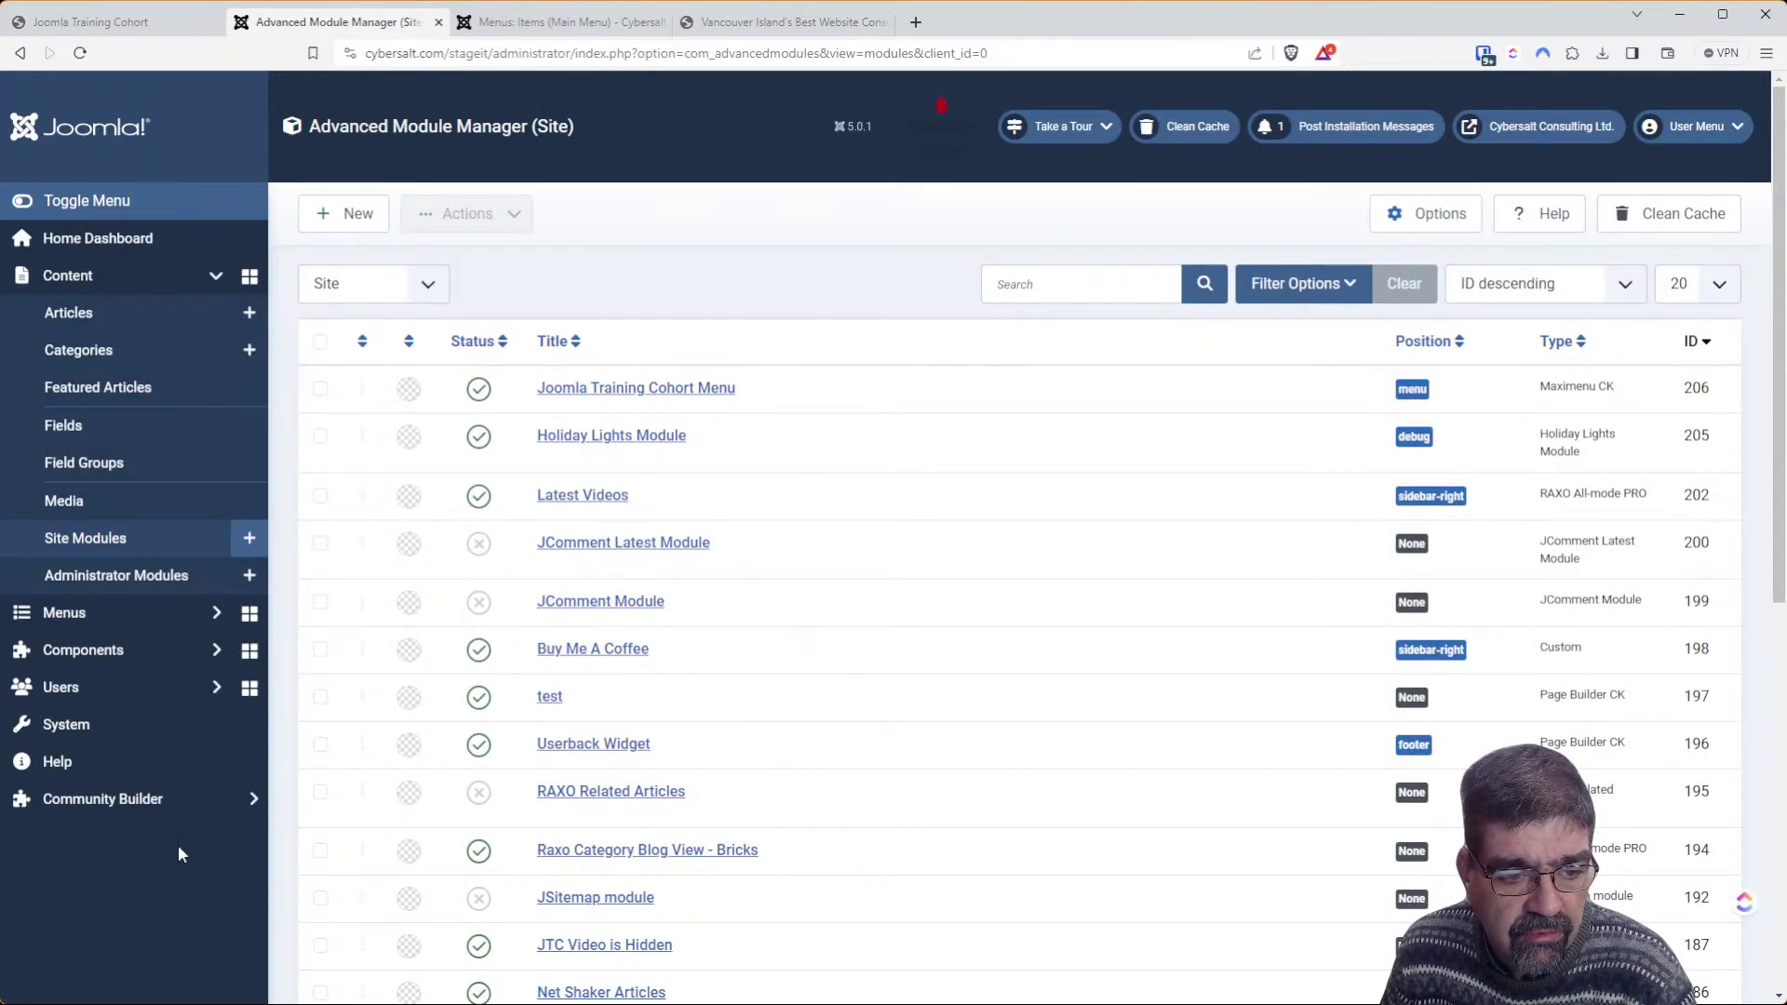
# Install the RAXO All-mode PRO J4 module by uploading its package file
pyautogui.click(89, 737)
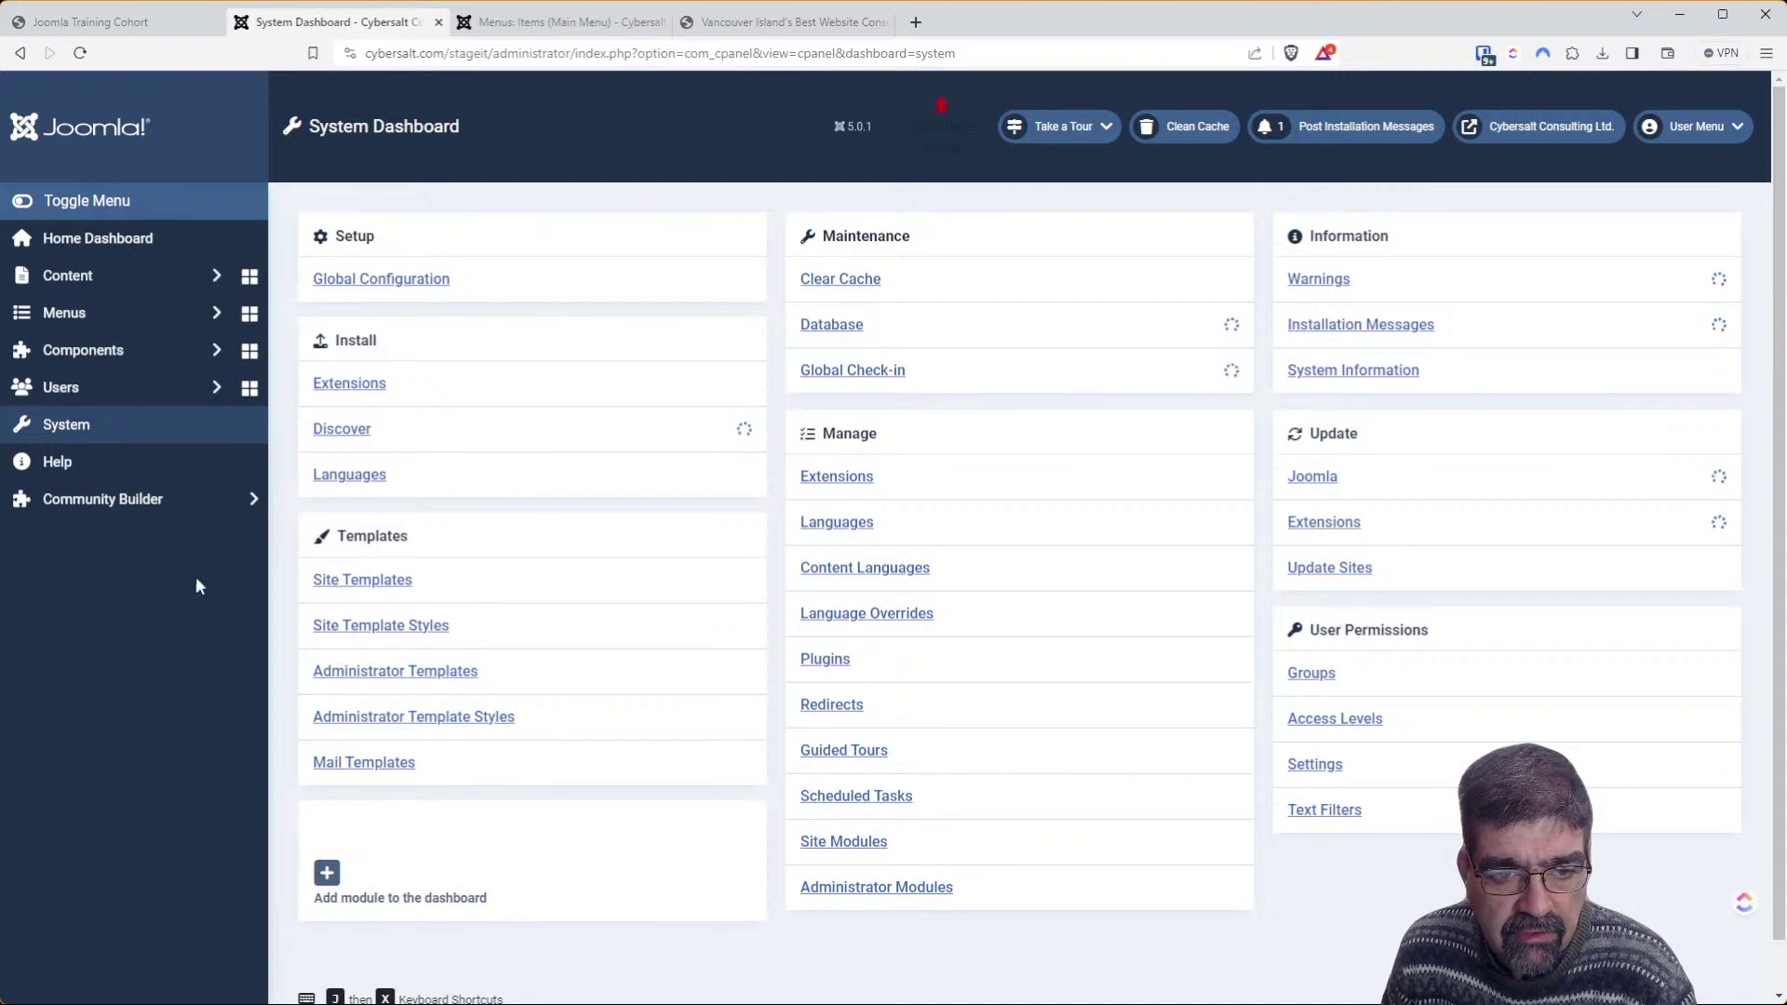
pyautogui.click(347, 384)
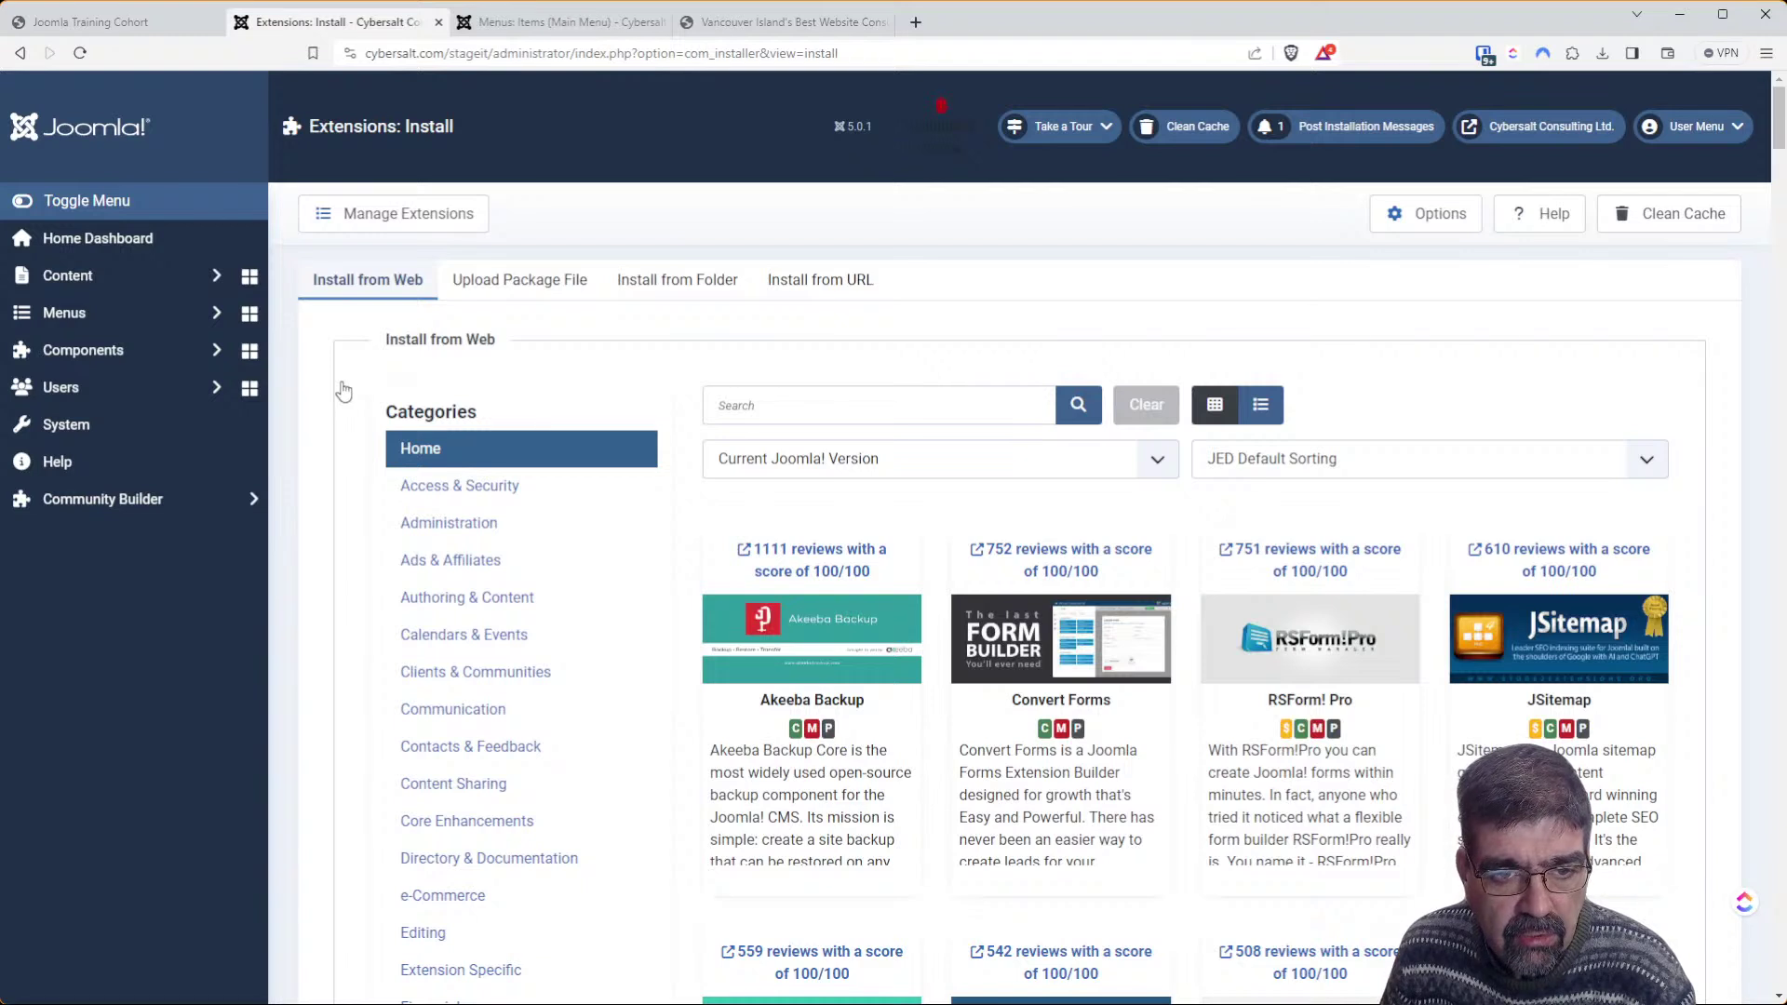
pyautogui.click(532, 279)
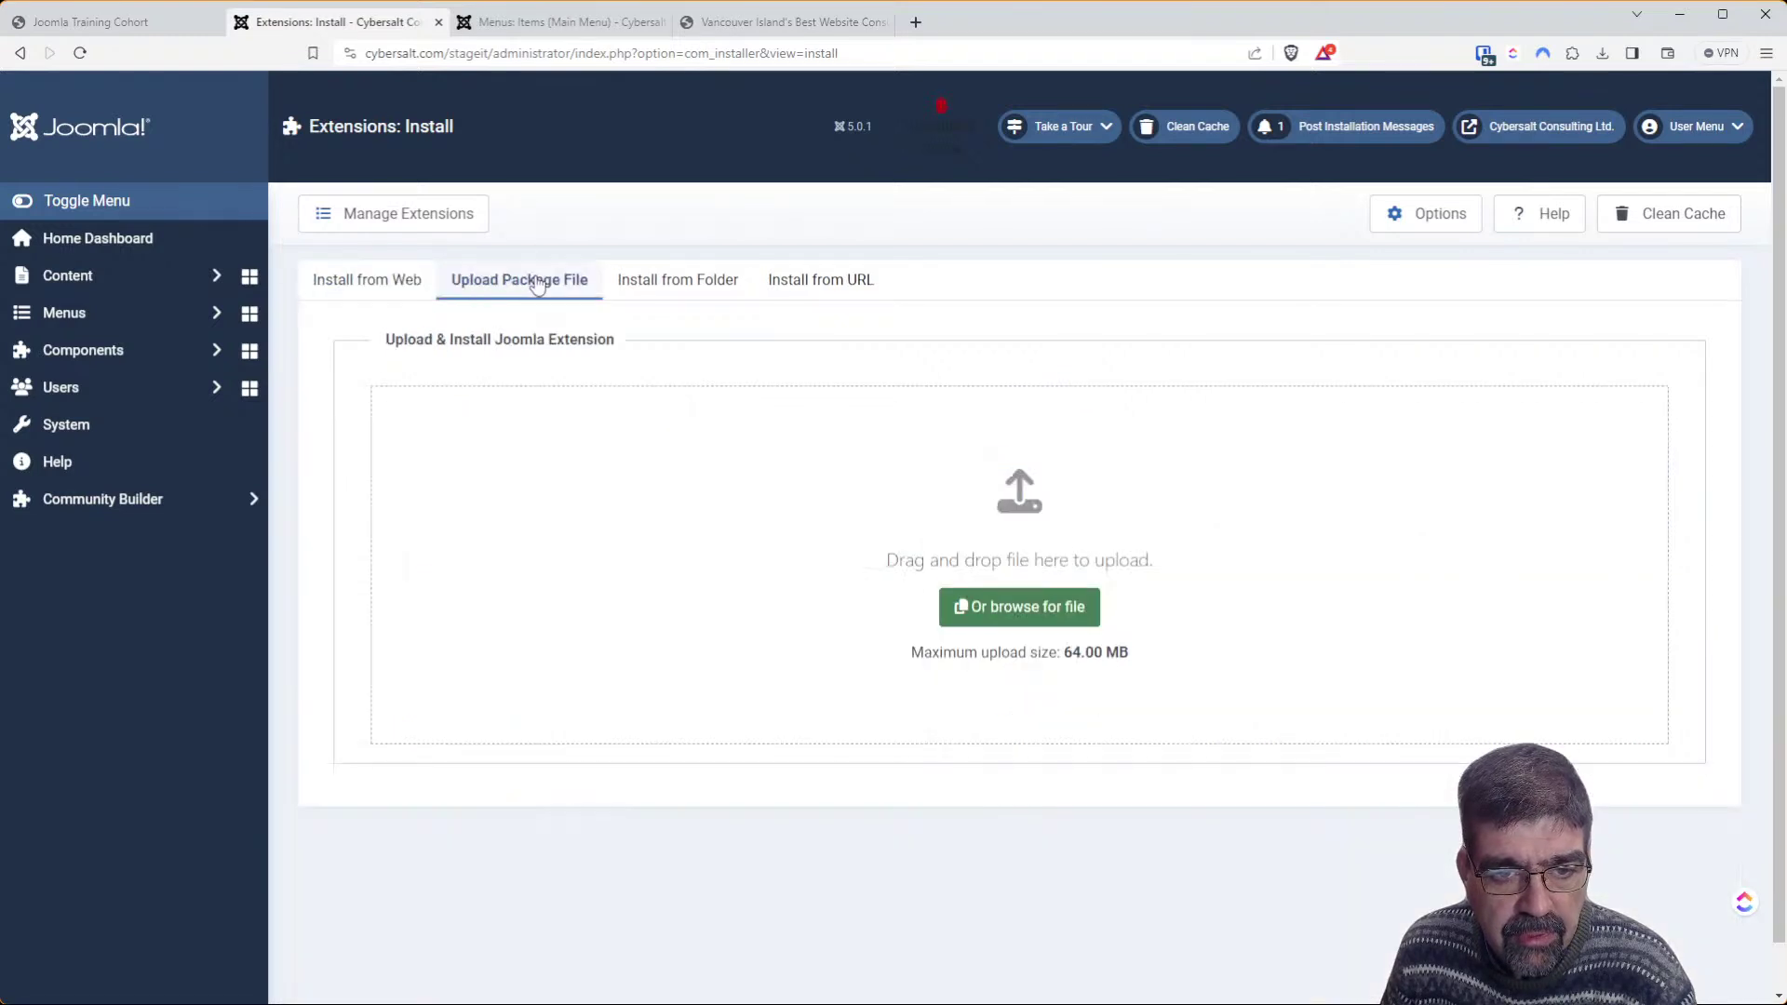
pyautogui.click(1062, 603)
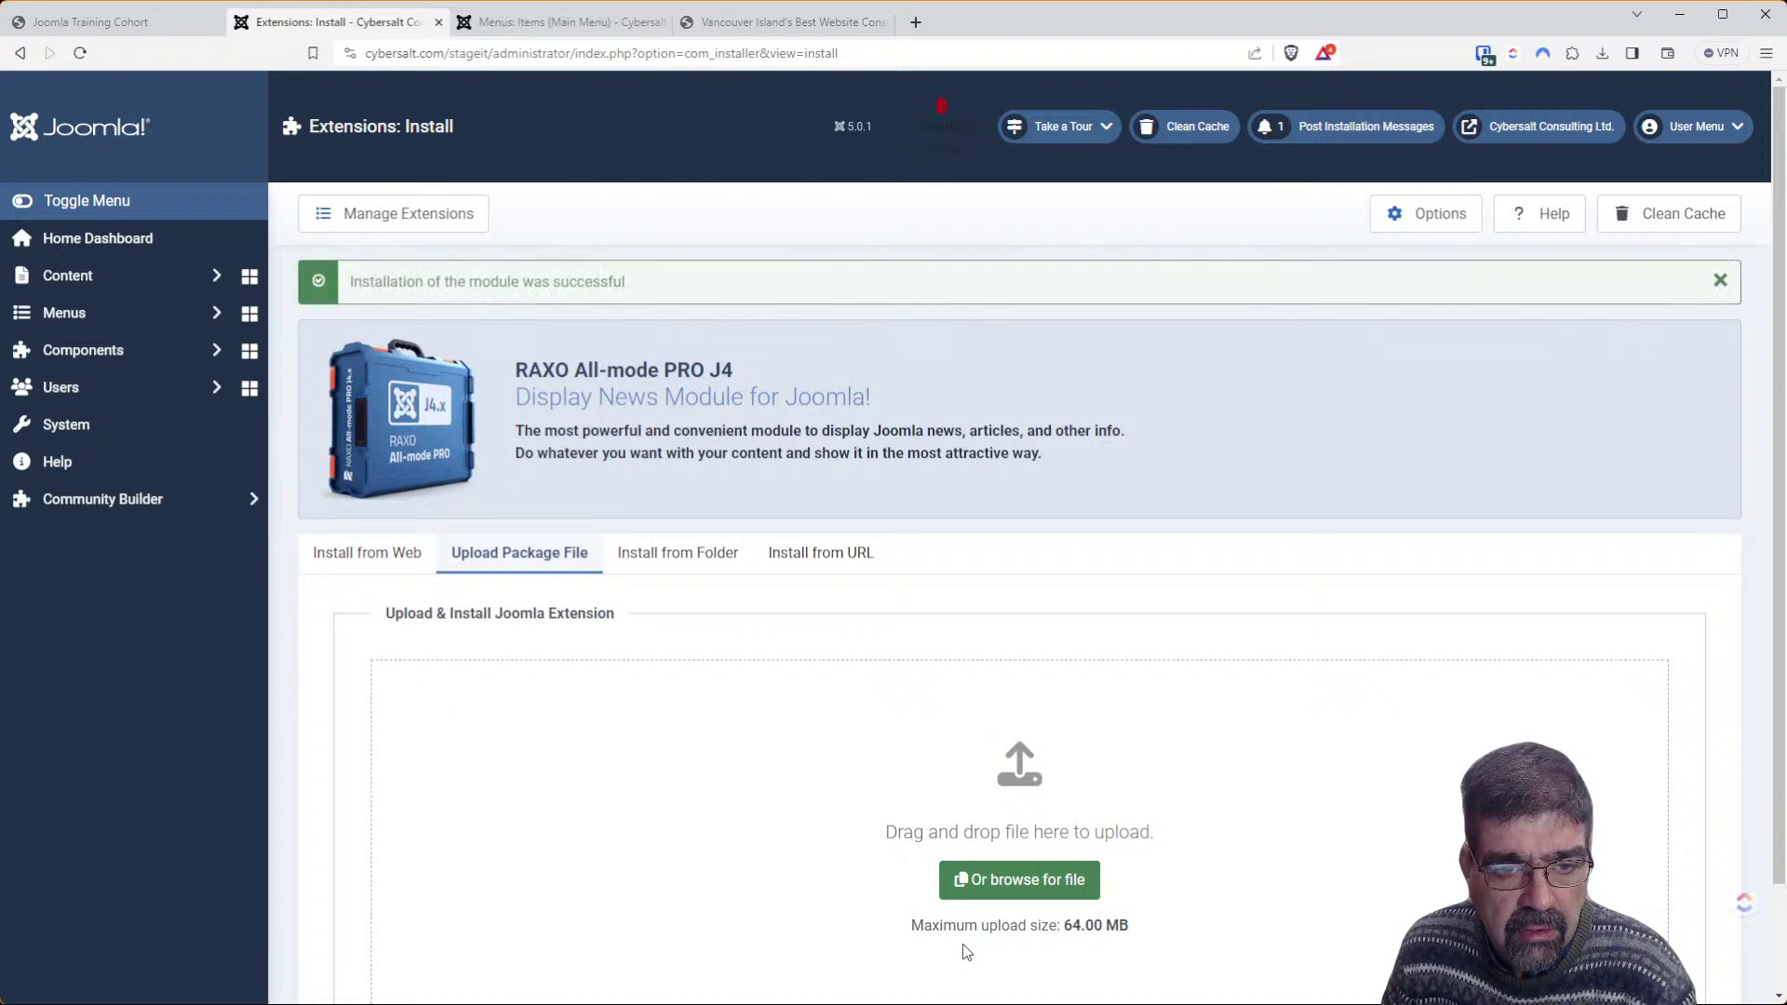
# Reopen the Latest Videos site module and examine the source and filter settings in its Basic Options
pyautogui.click(109, 434)
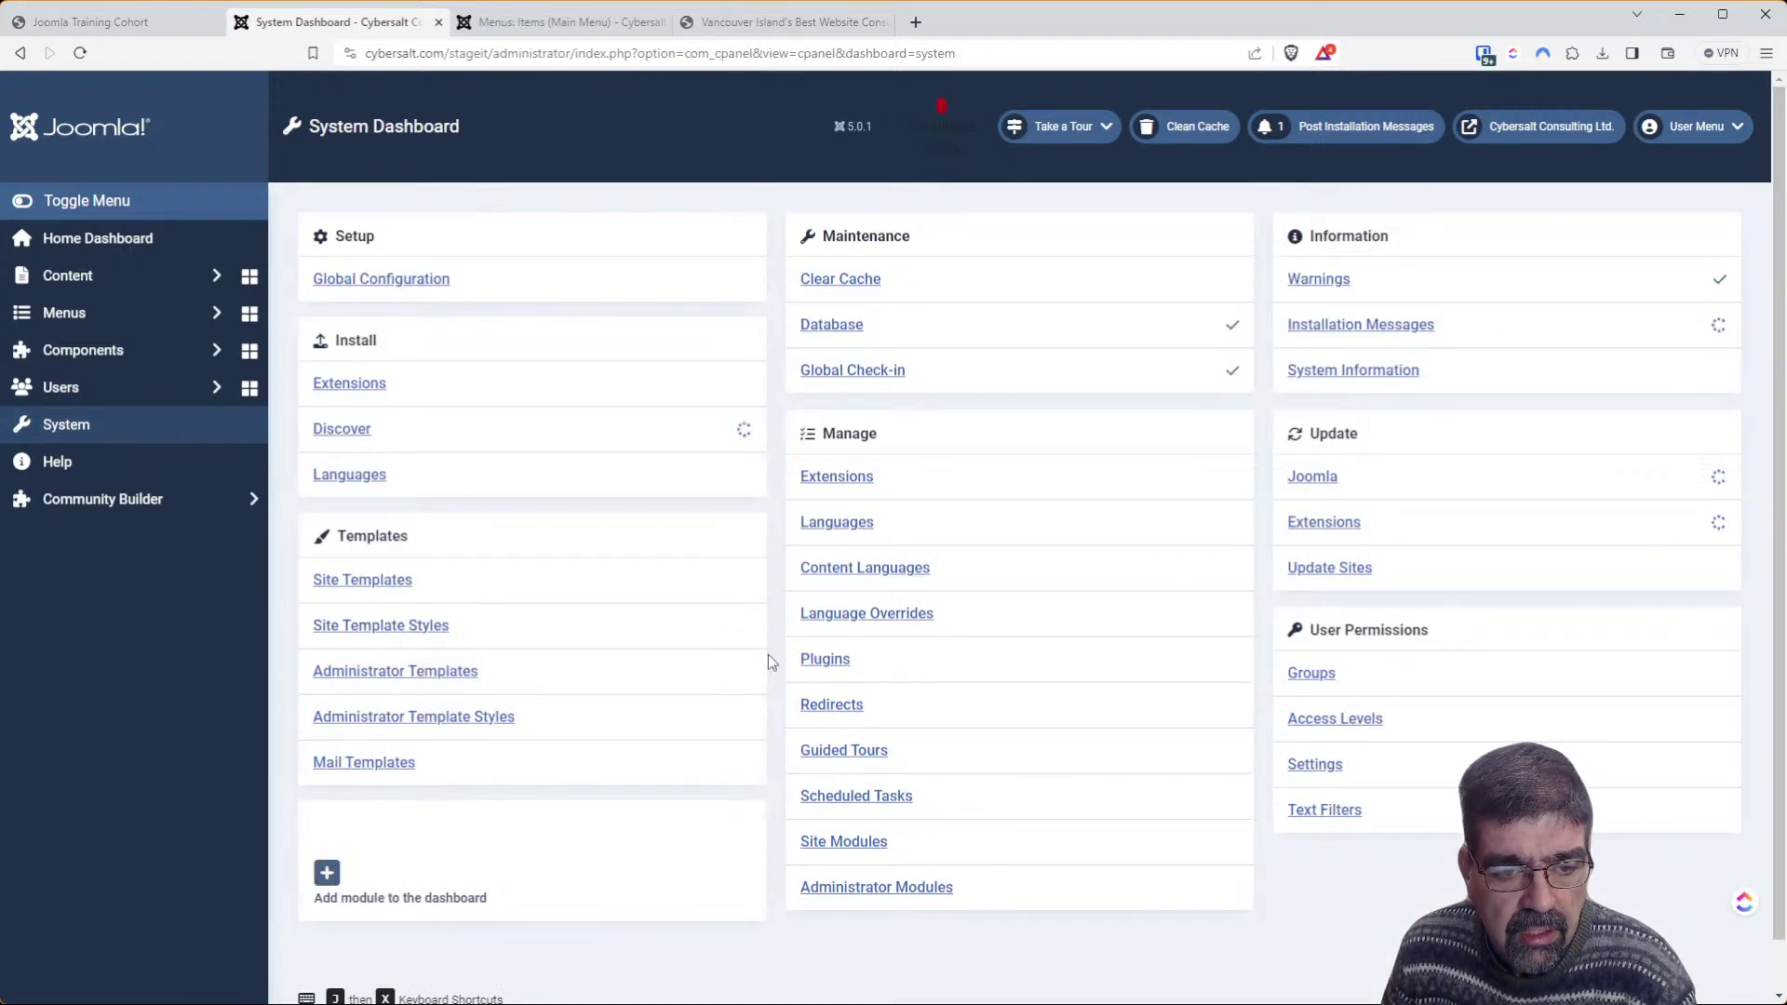
pyautogui.click(847, 841)
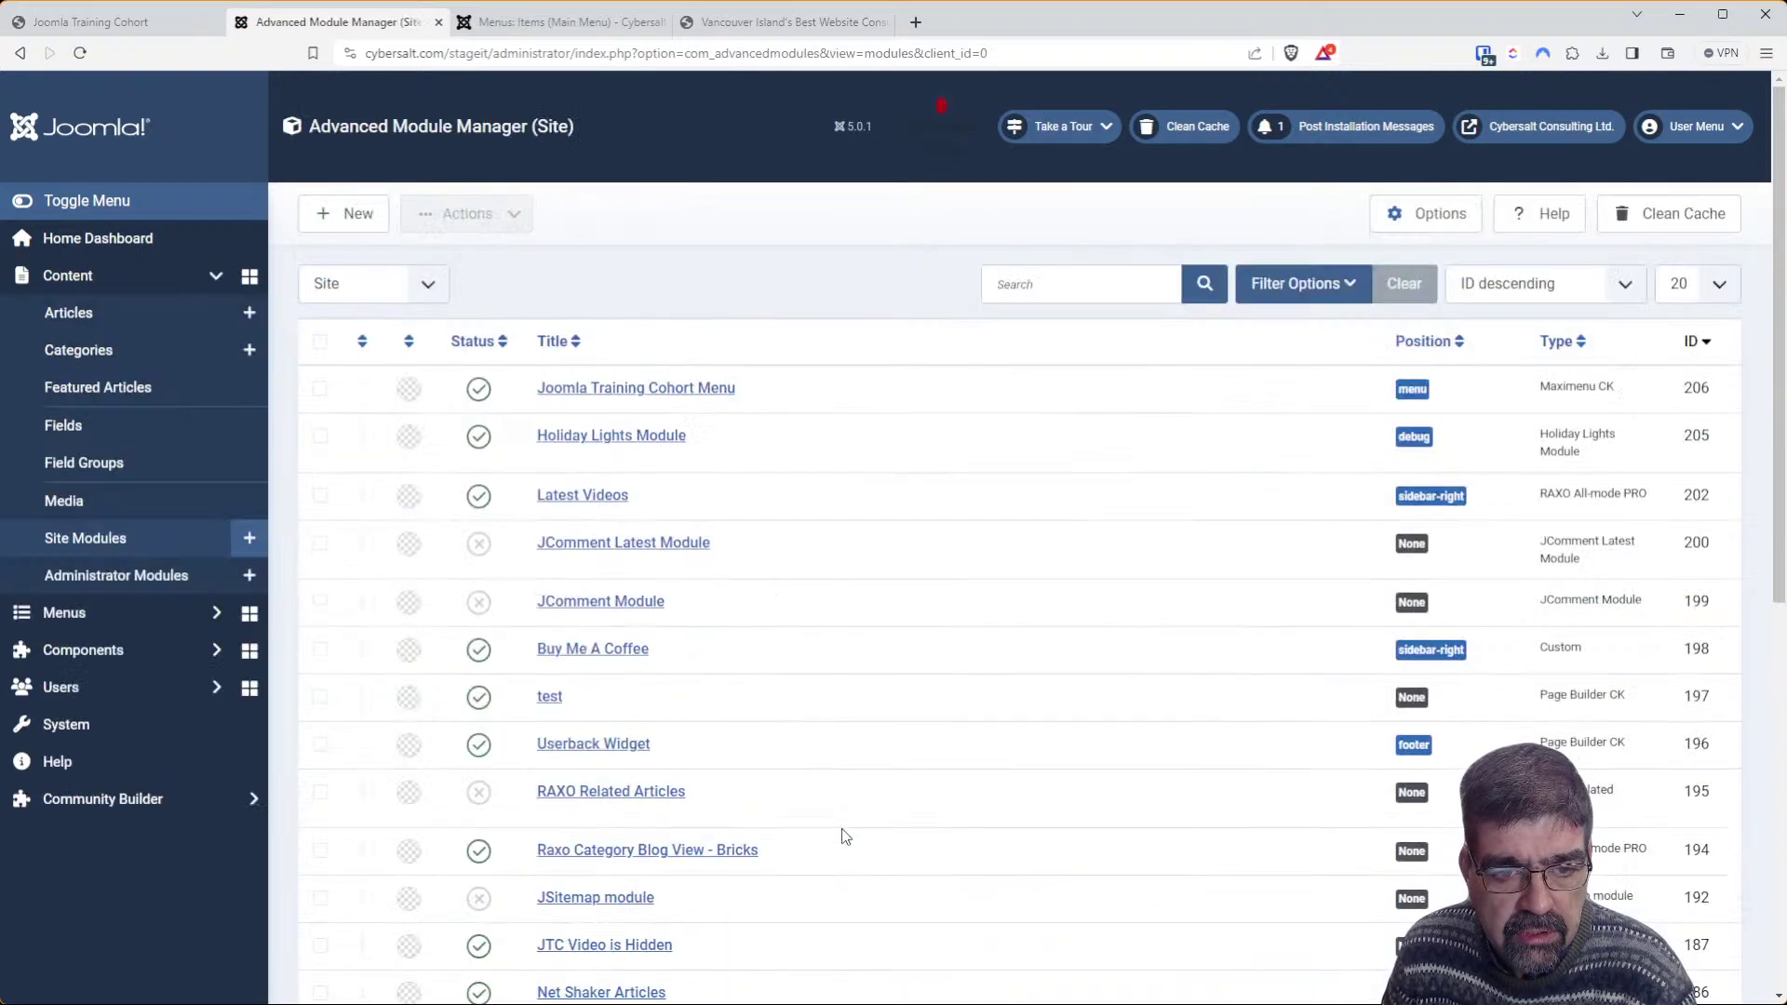
pyautogui.click(574, 506)
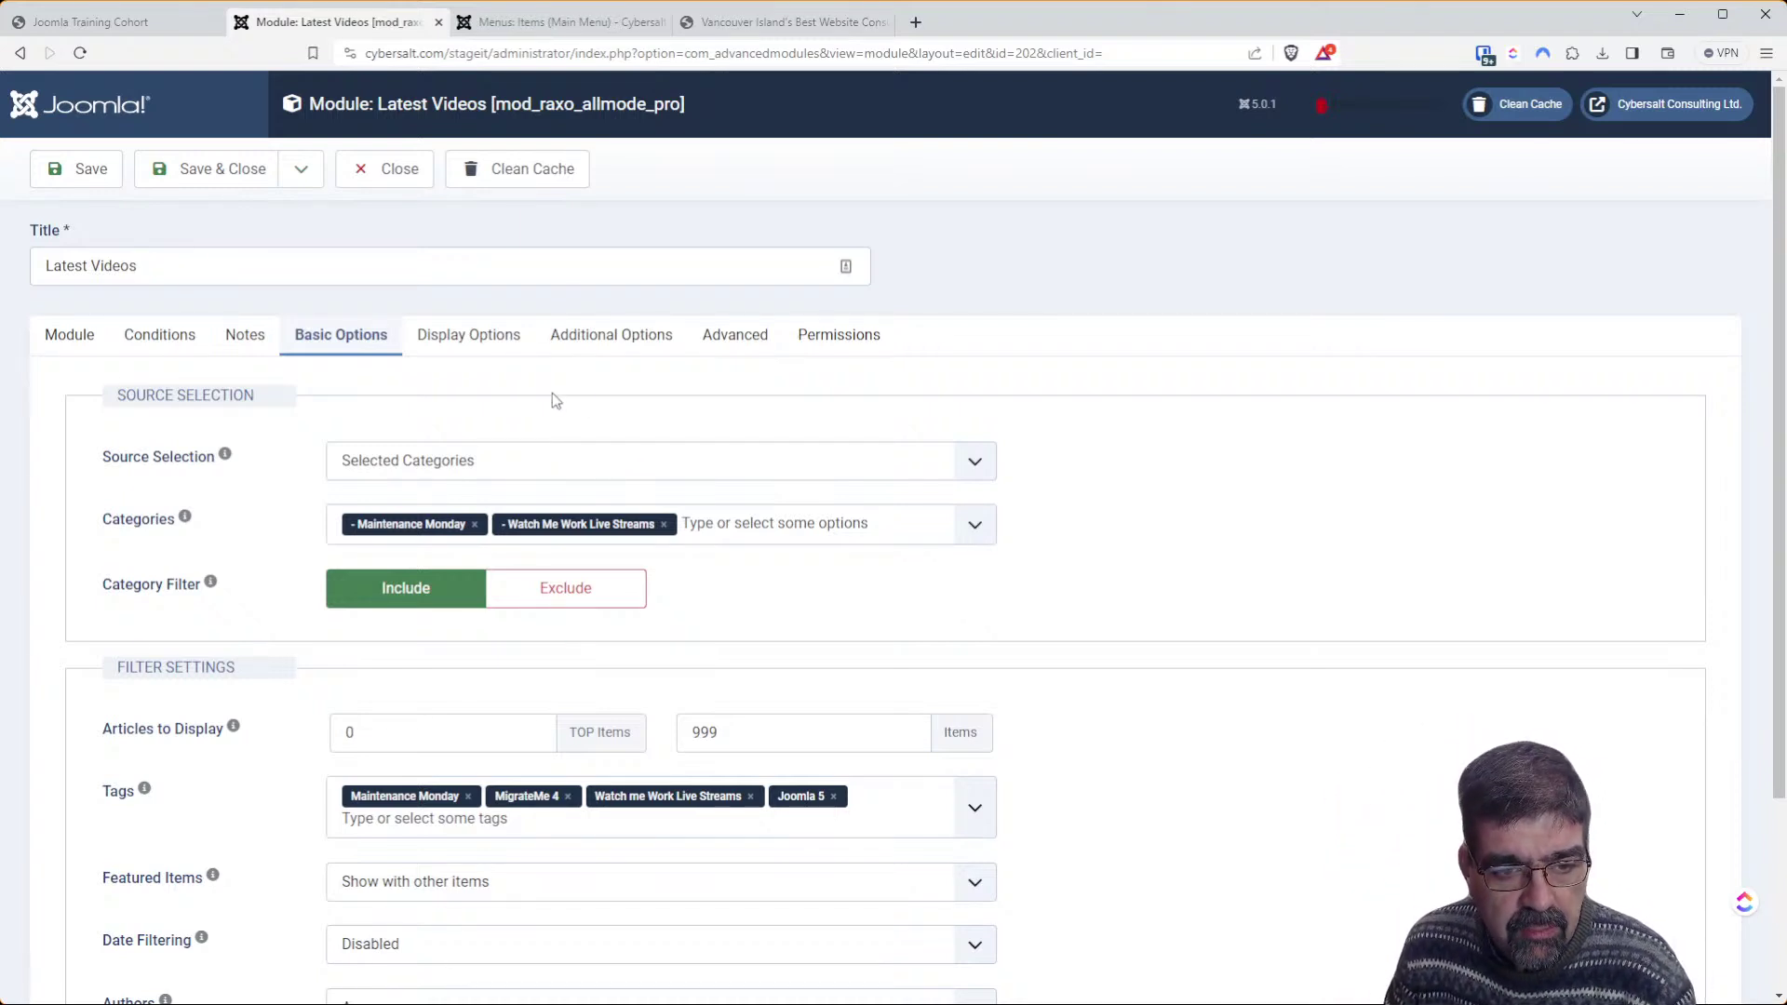
pyautogui.scroll(-3, 544, 391)
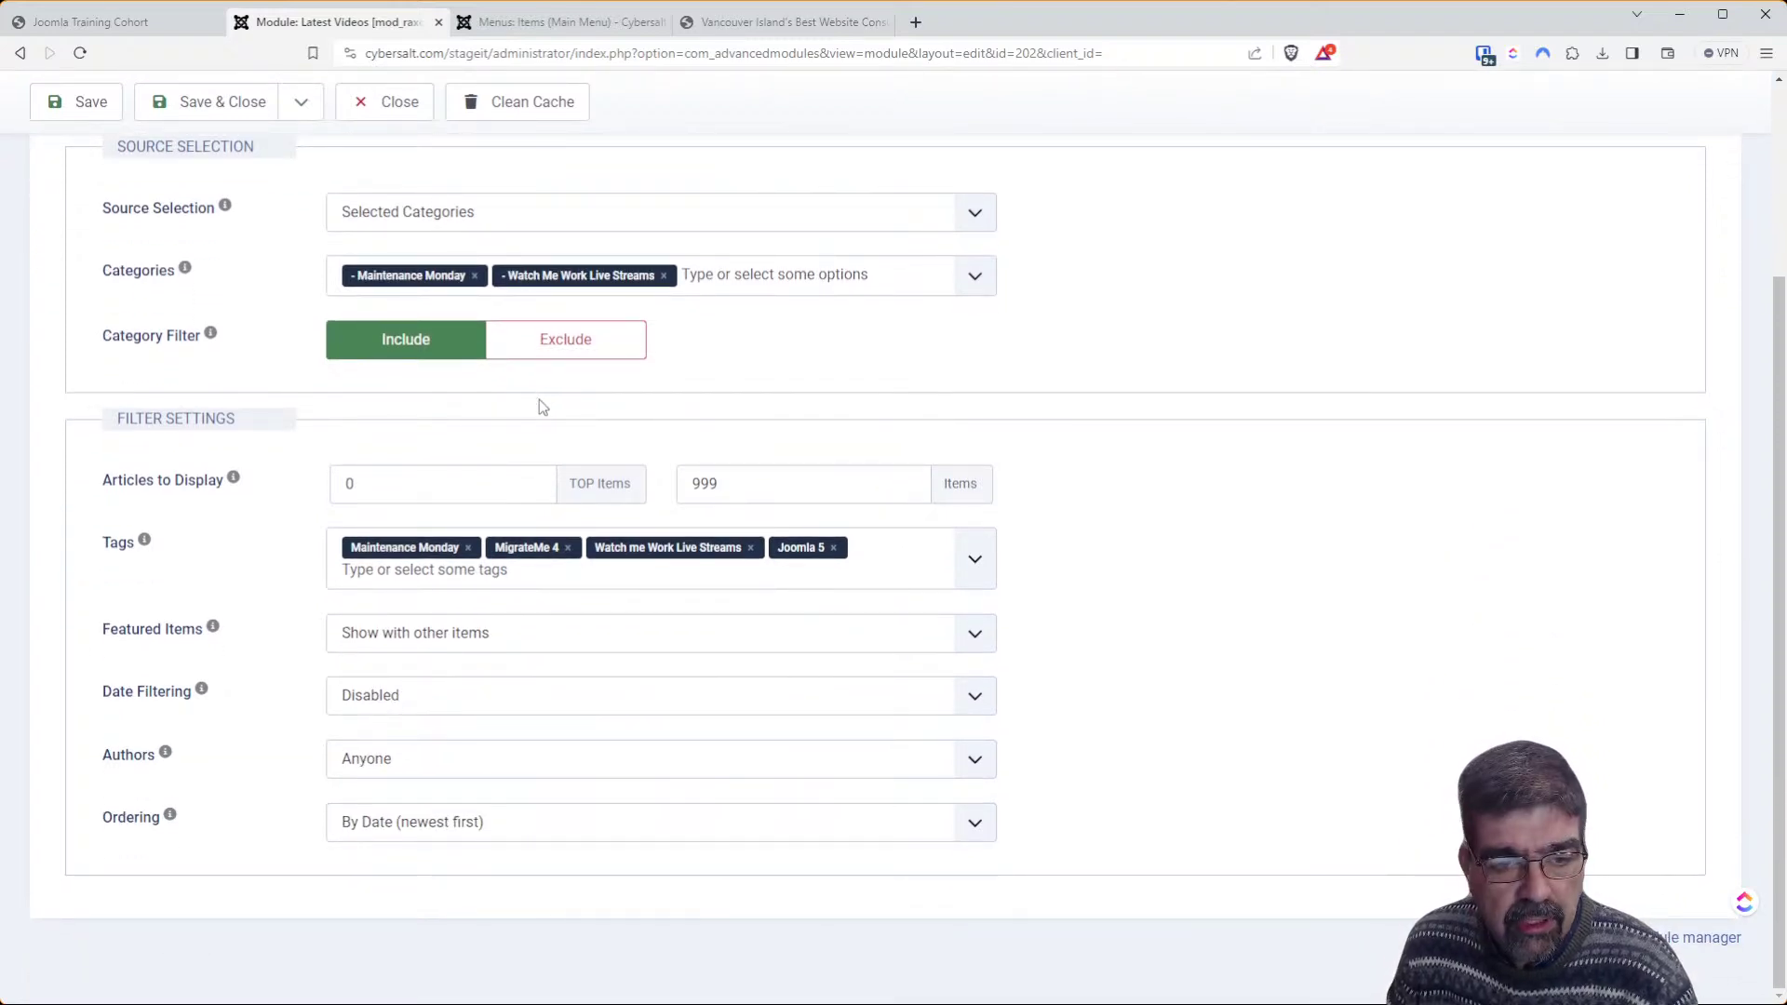
pyautogui.scroll(3, 539, 399)
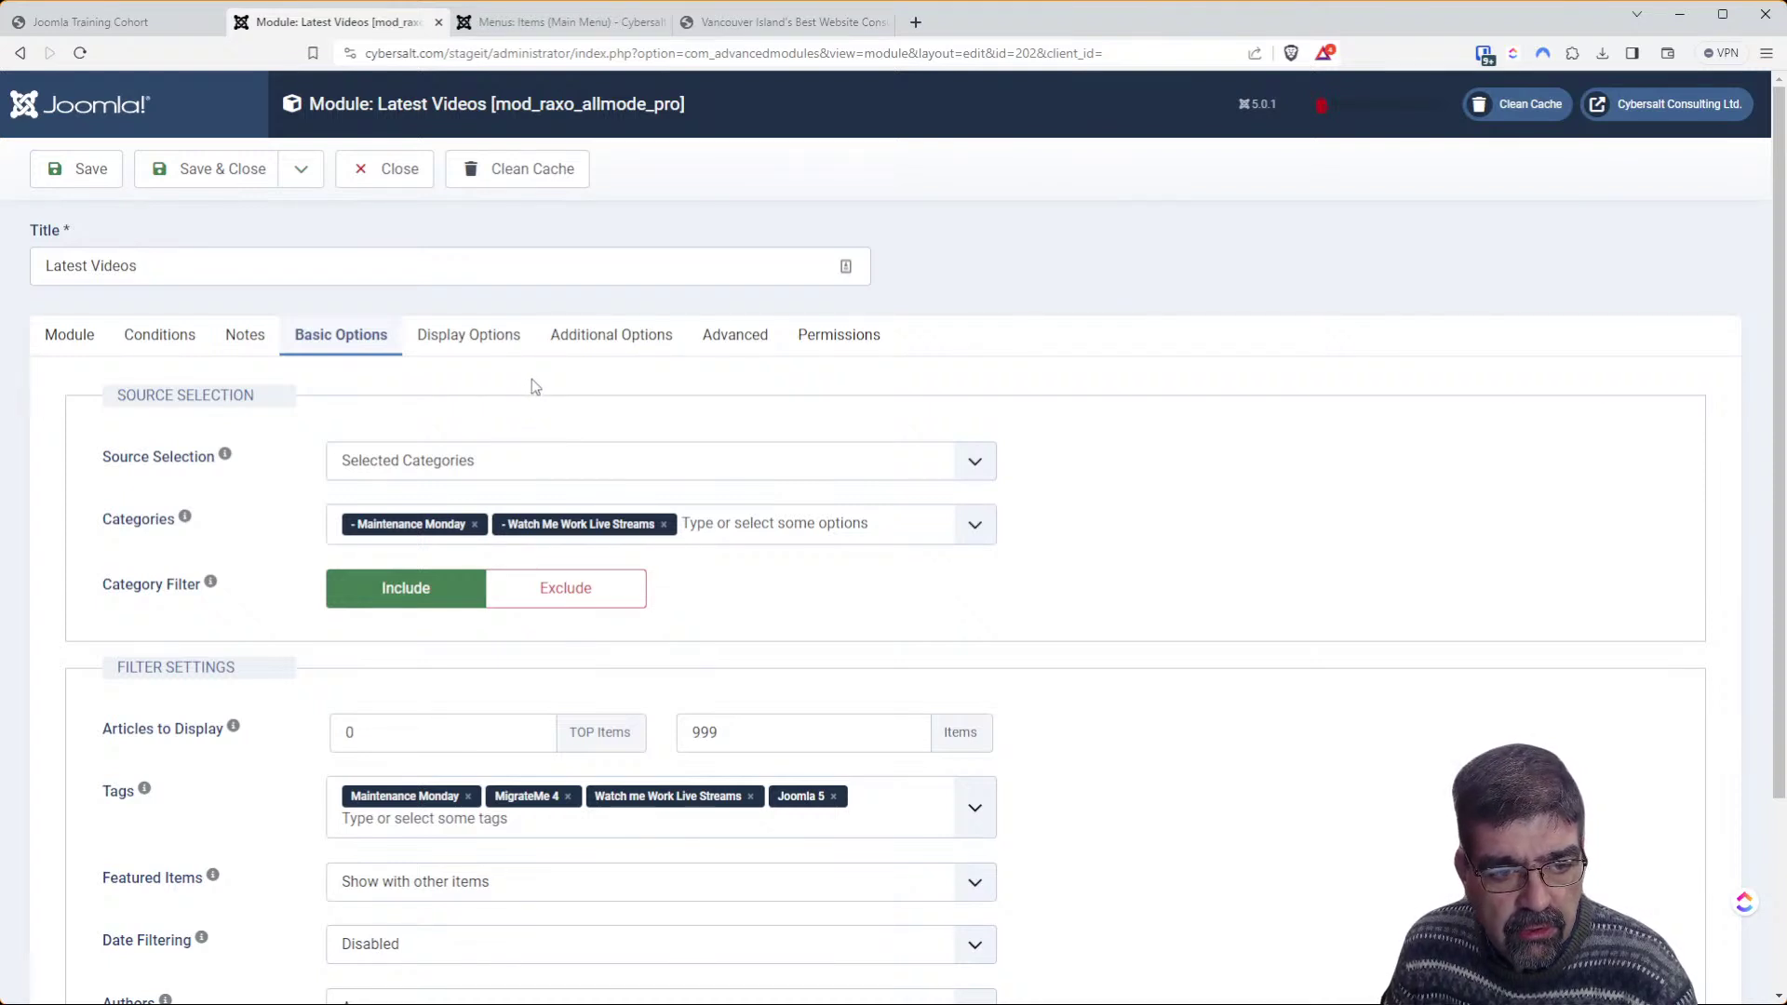
pyautogui.moveTo(198, 473)
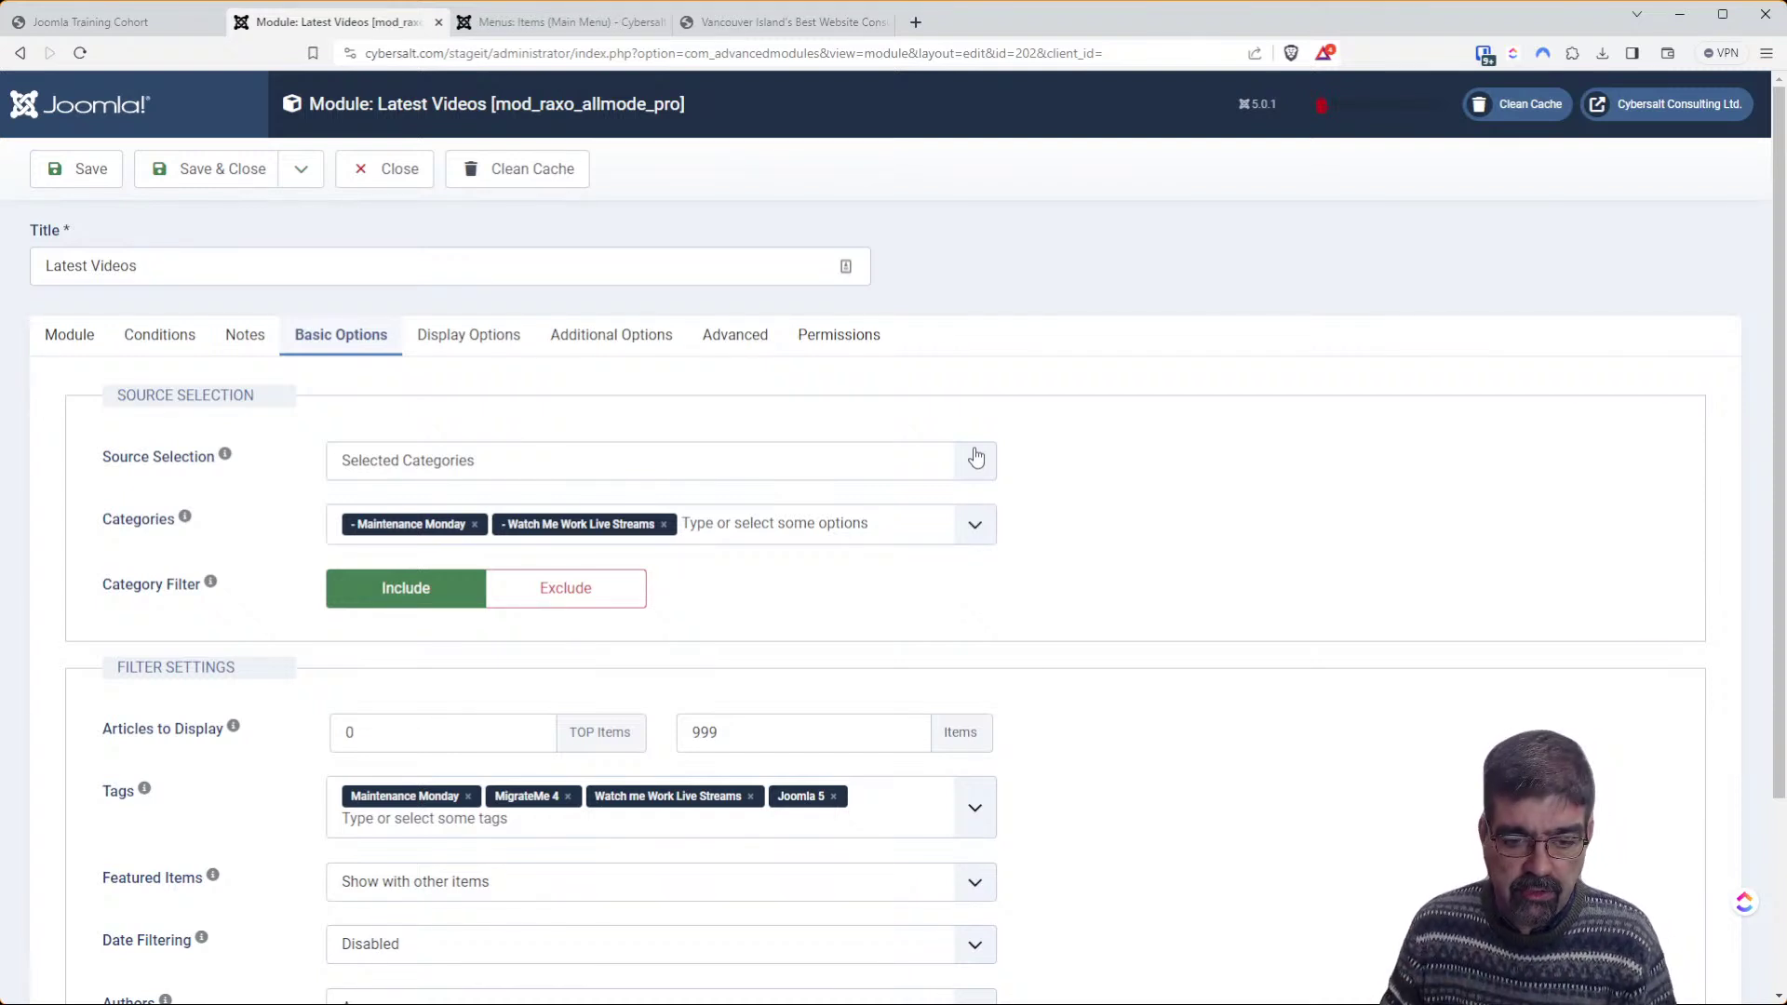
# Set the Latest Videos module's Source Selection to All Categories
pyautogui.click(407, 472)
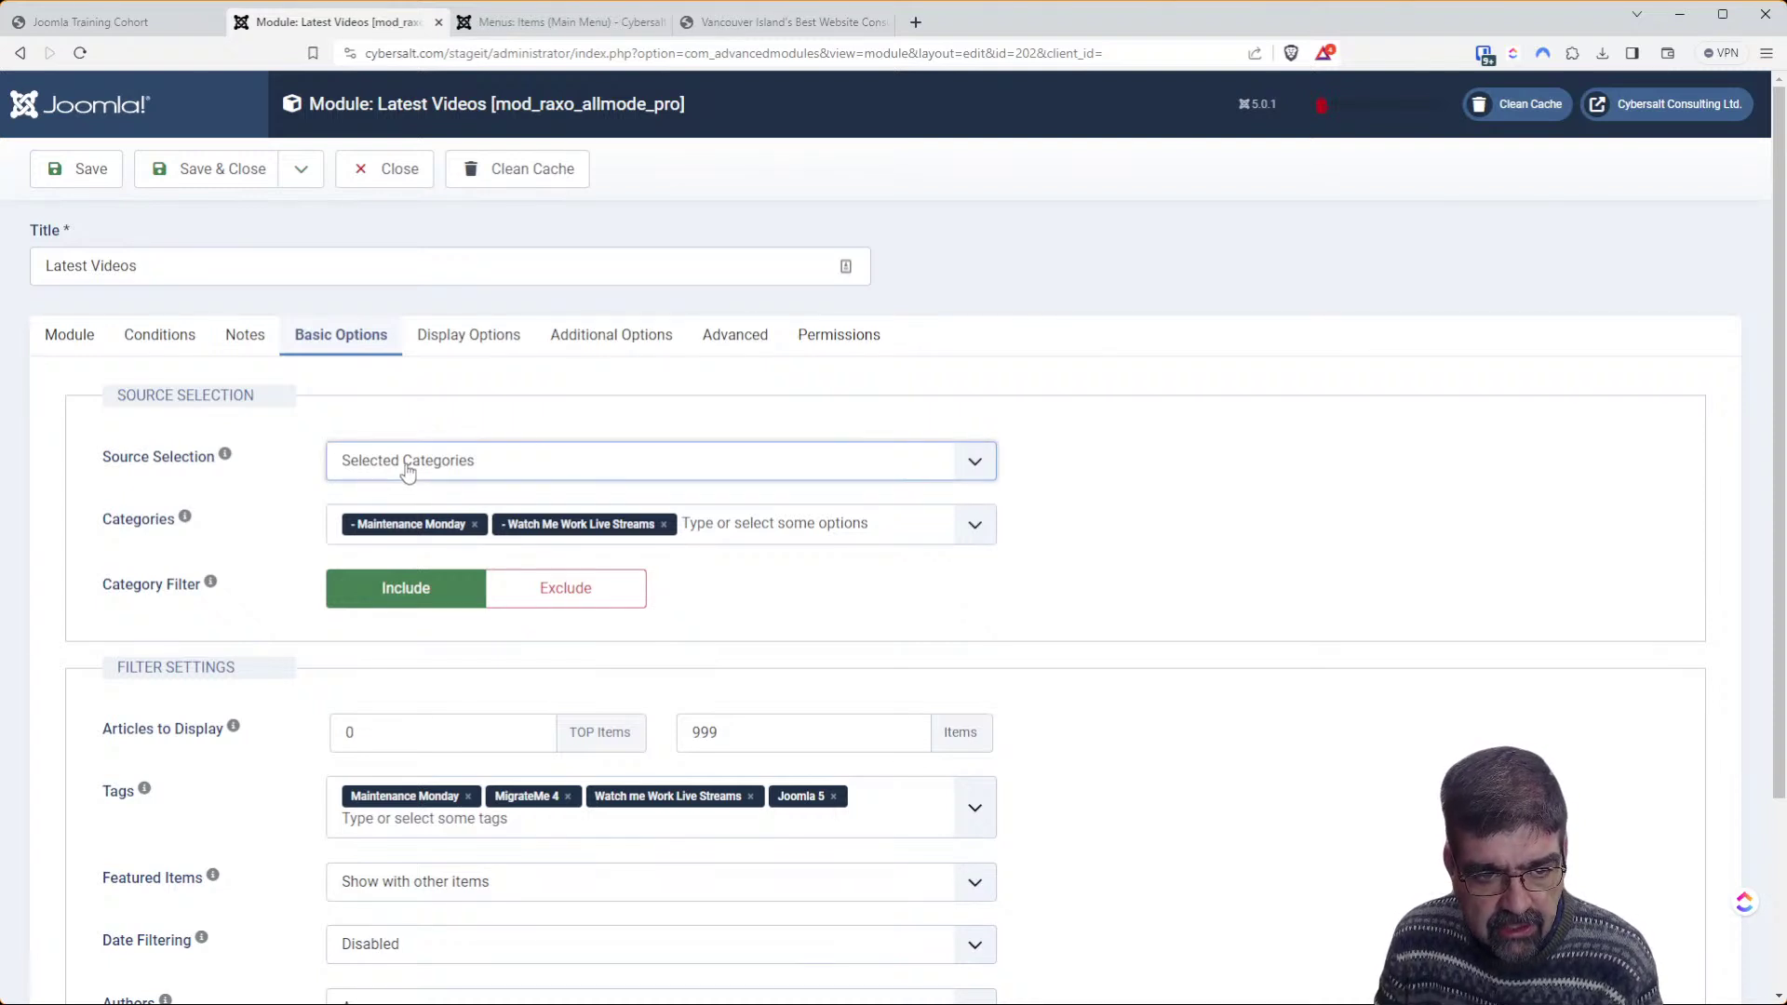
pyautogui.click(399, 557)
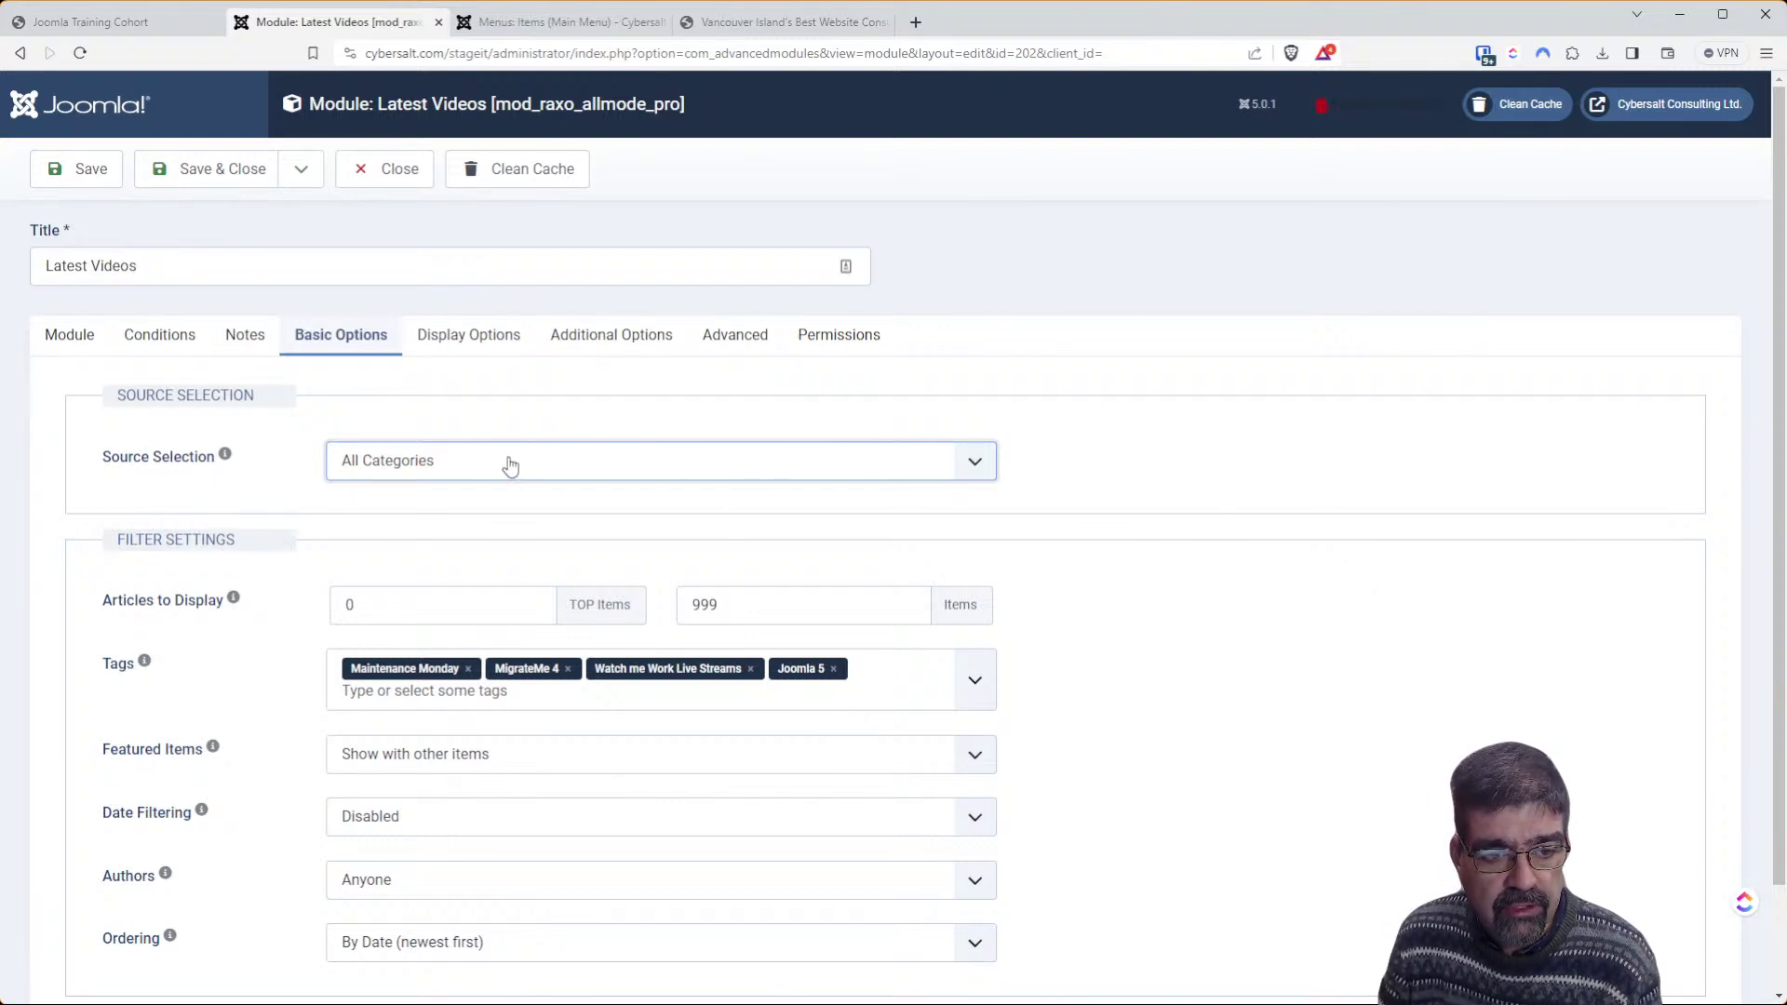
pyautogui.click(1196, 409)
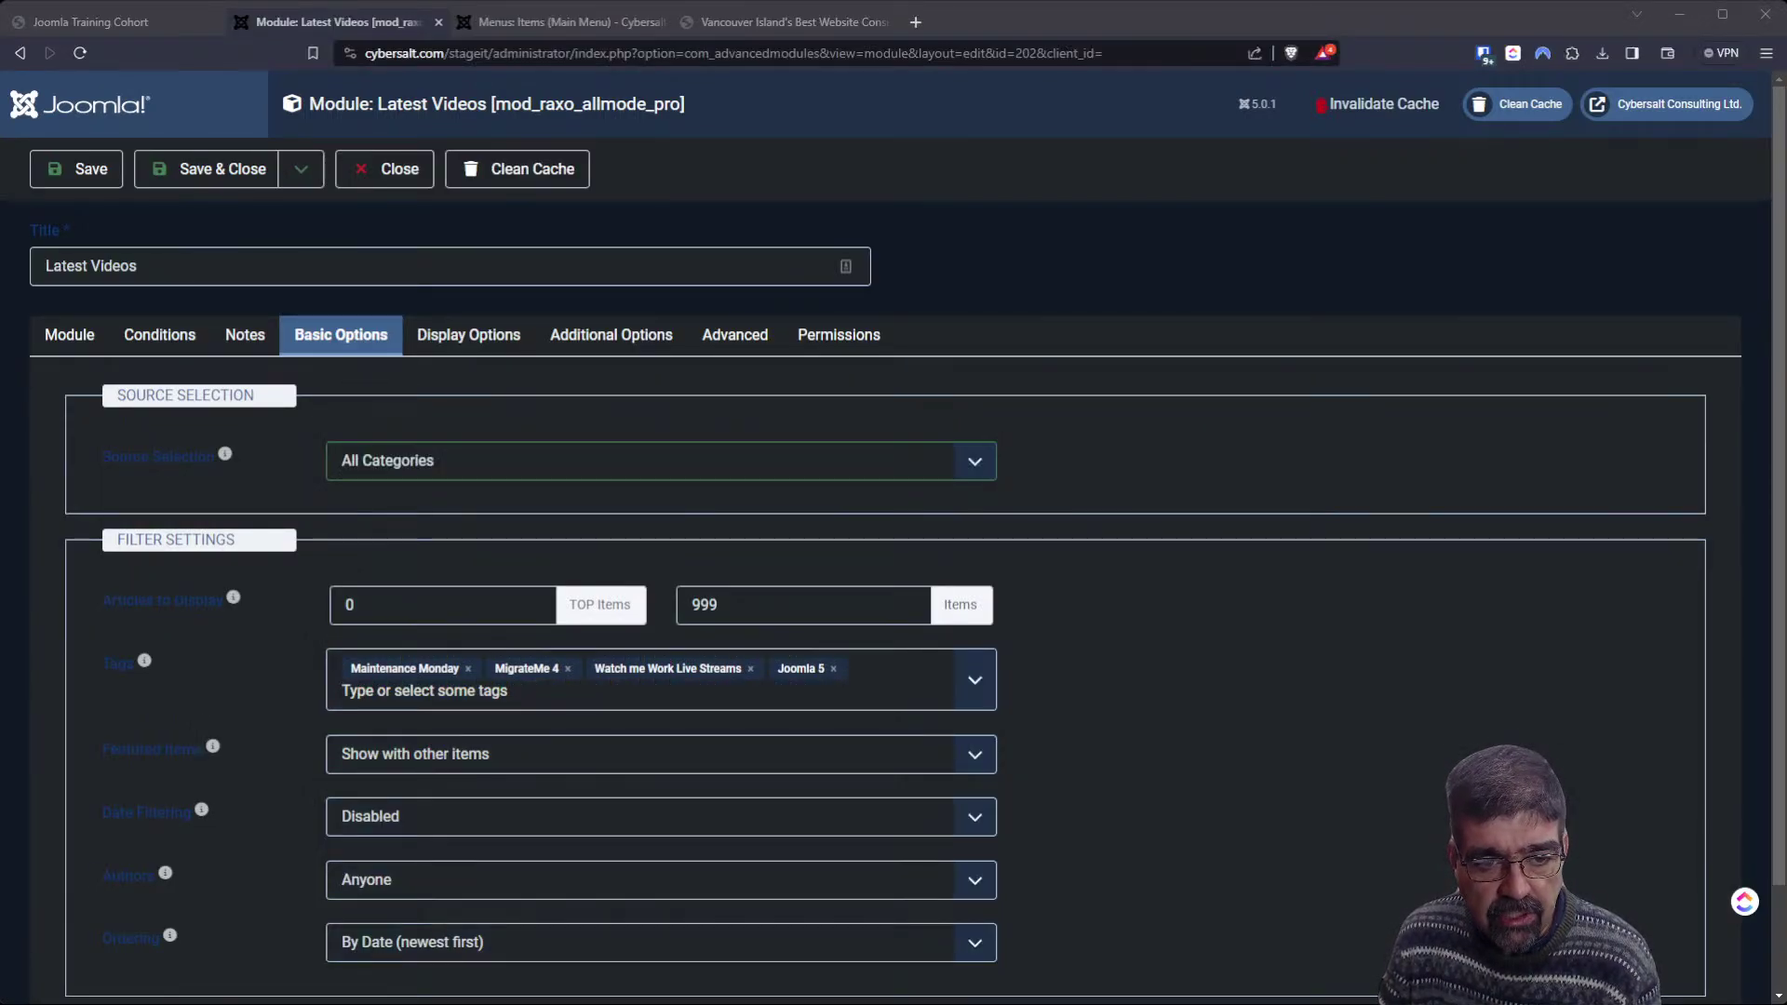
# Set Source Selection to Selected Categories, remove Maintenance Monday and Watch Me Work Live Streams from Categories, and save the module
pyautogui.click(424, 465)
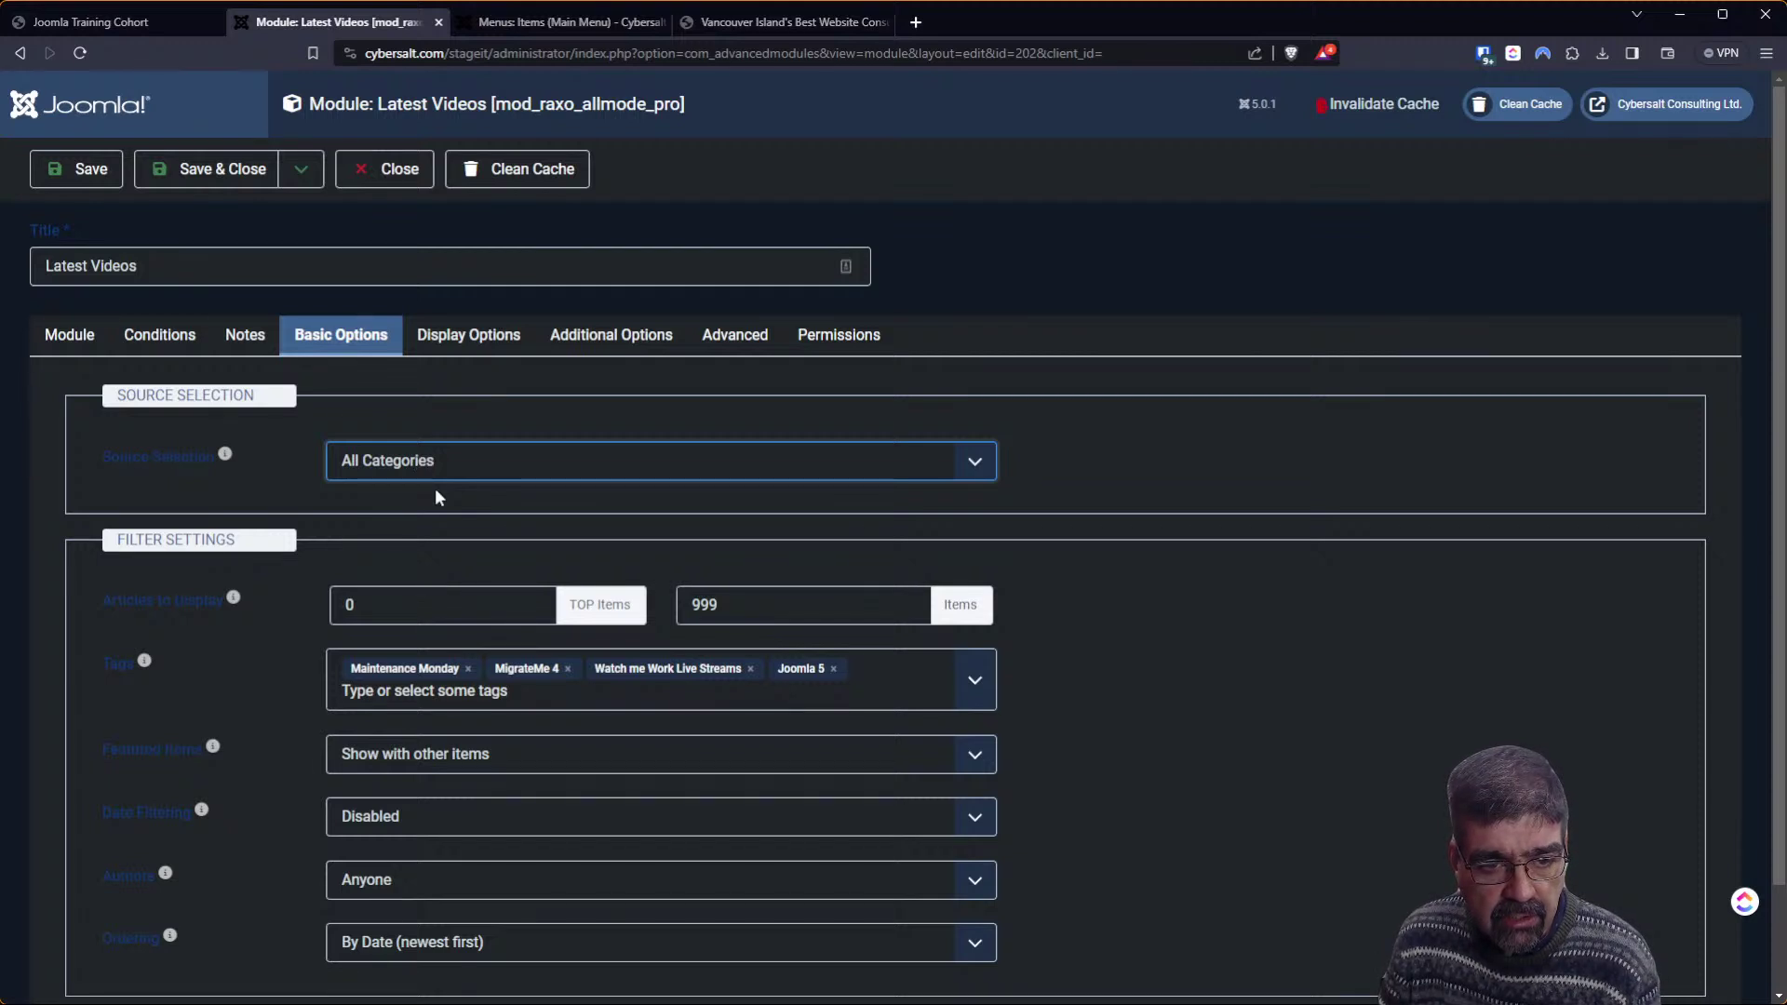
pyautogui.press('Down')
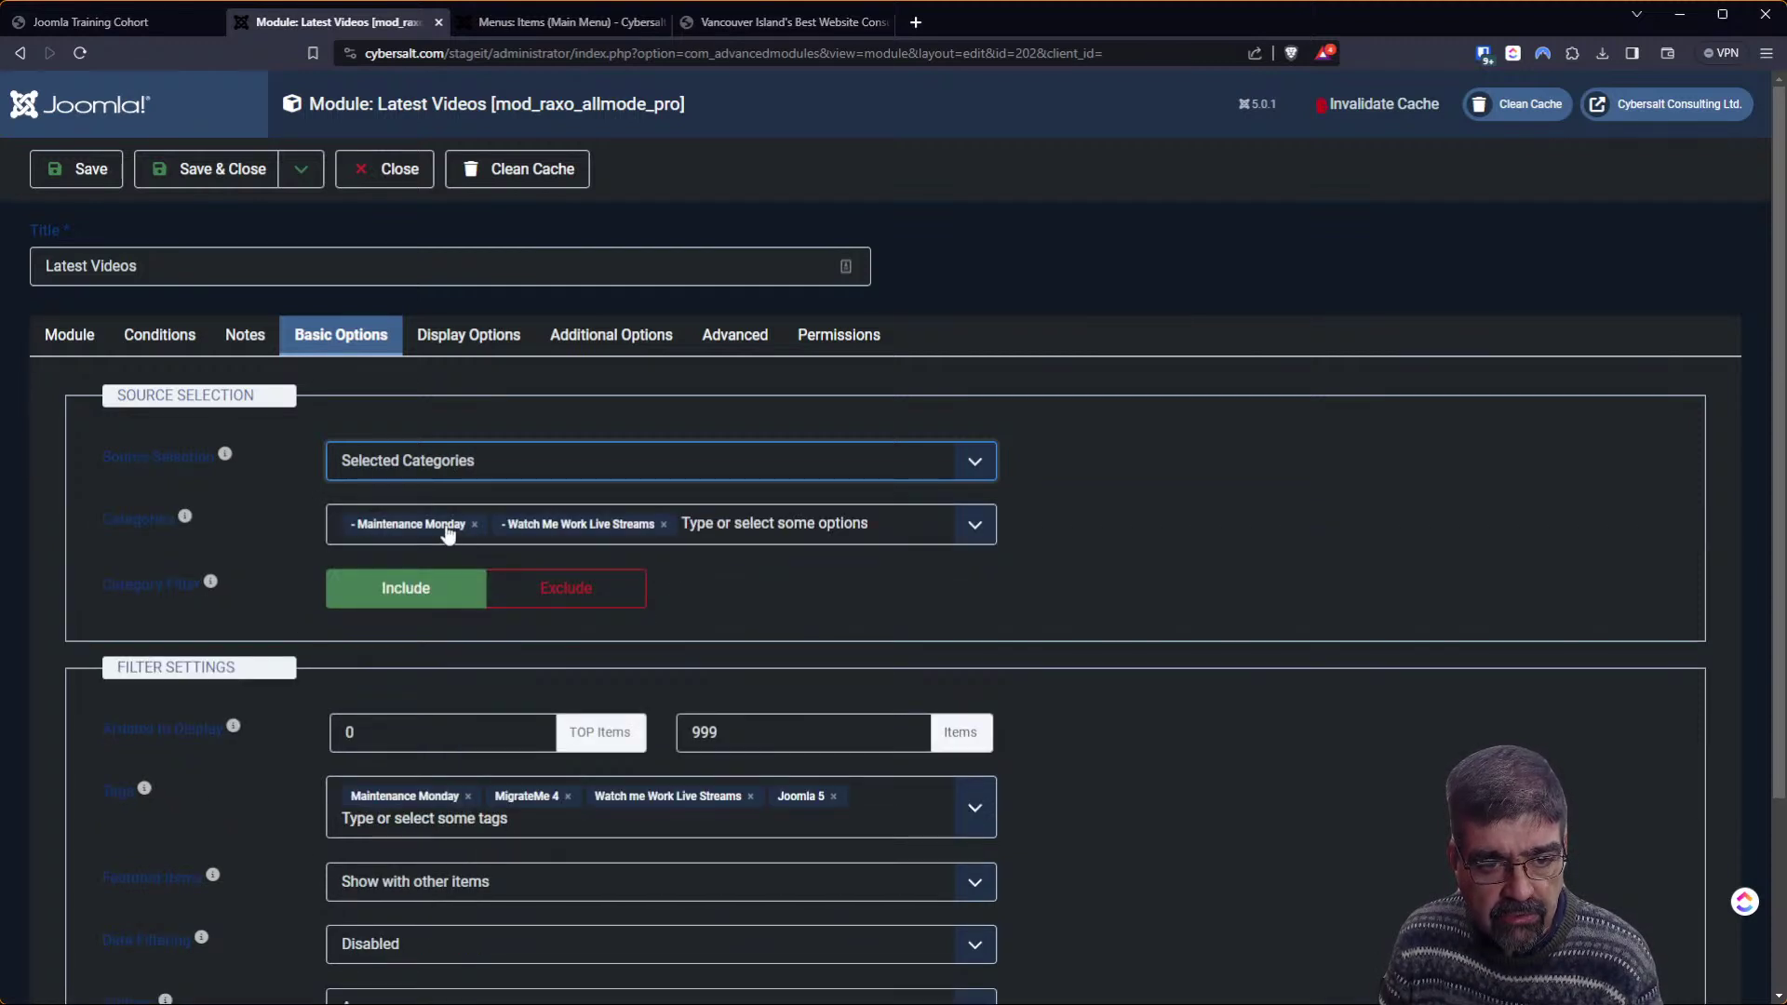
pyautogui.click(475, 525)
pyautogui.click(509, 525)
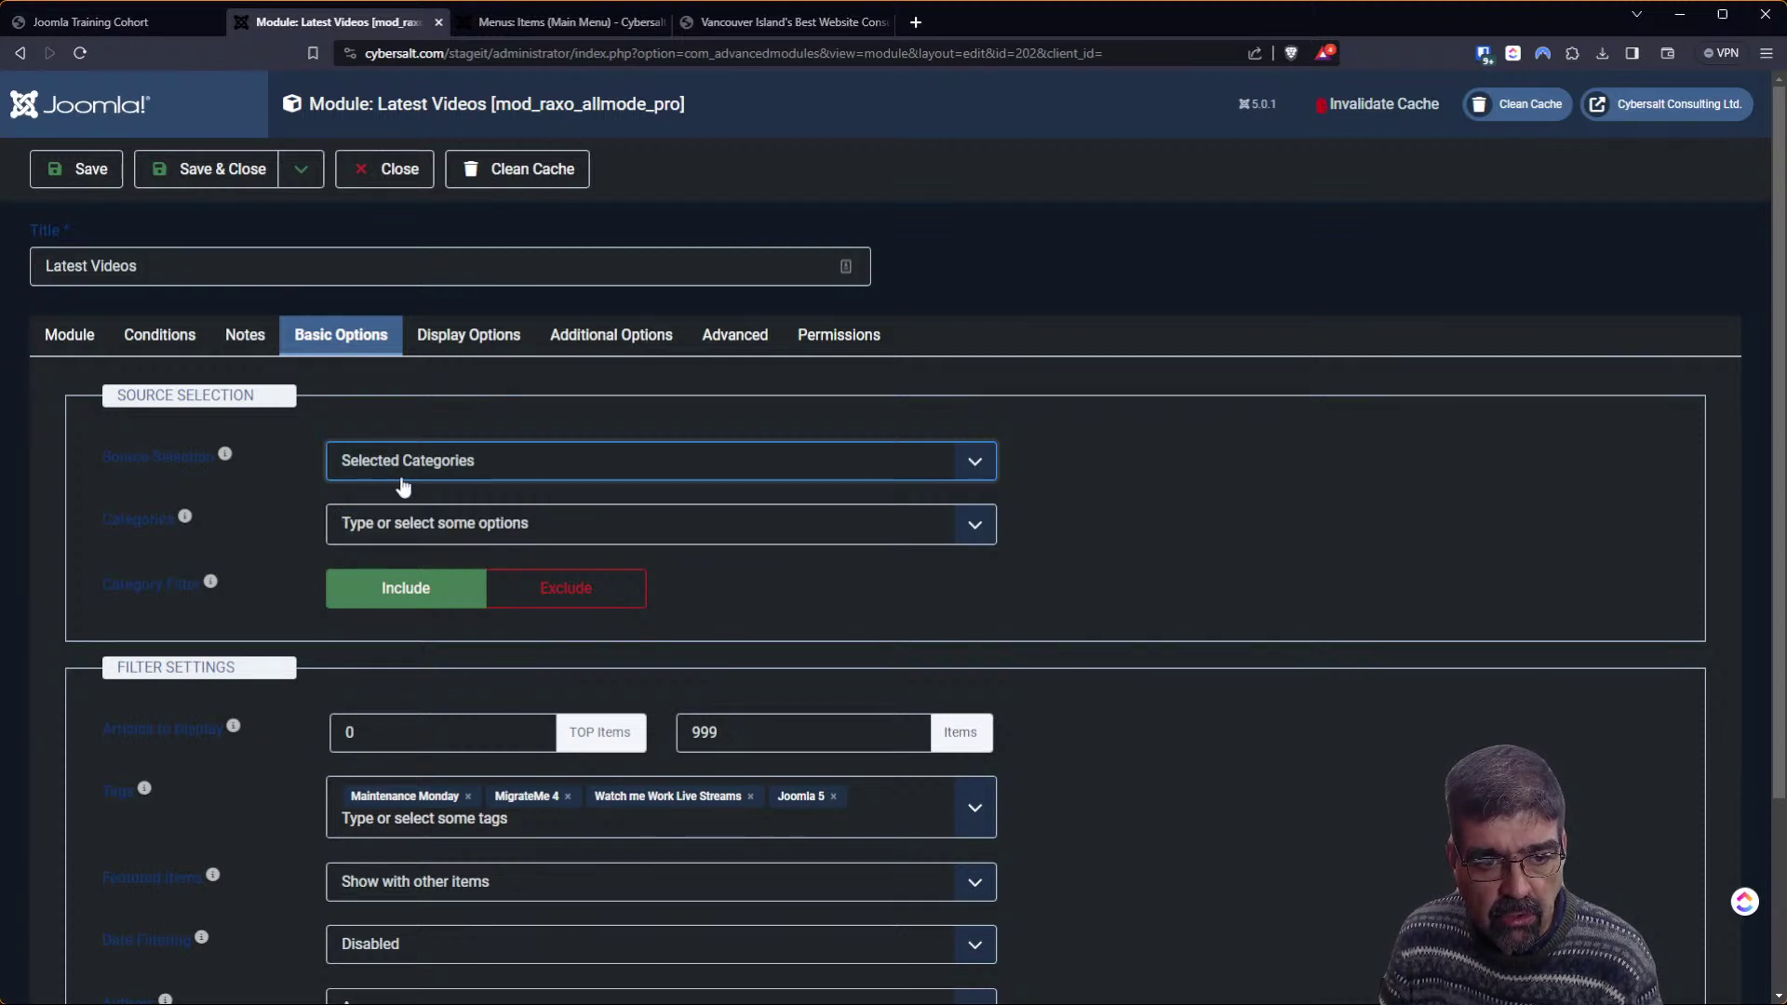
pyautogui.click(83, 169)
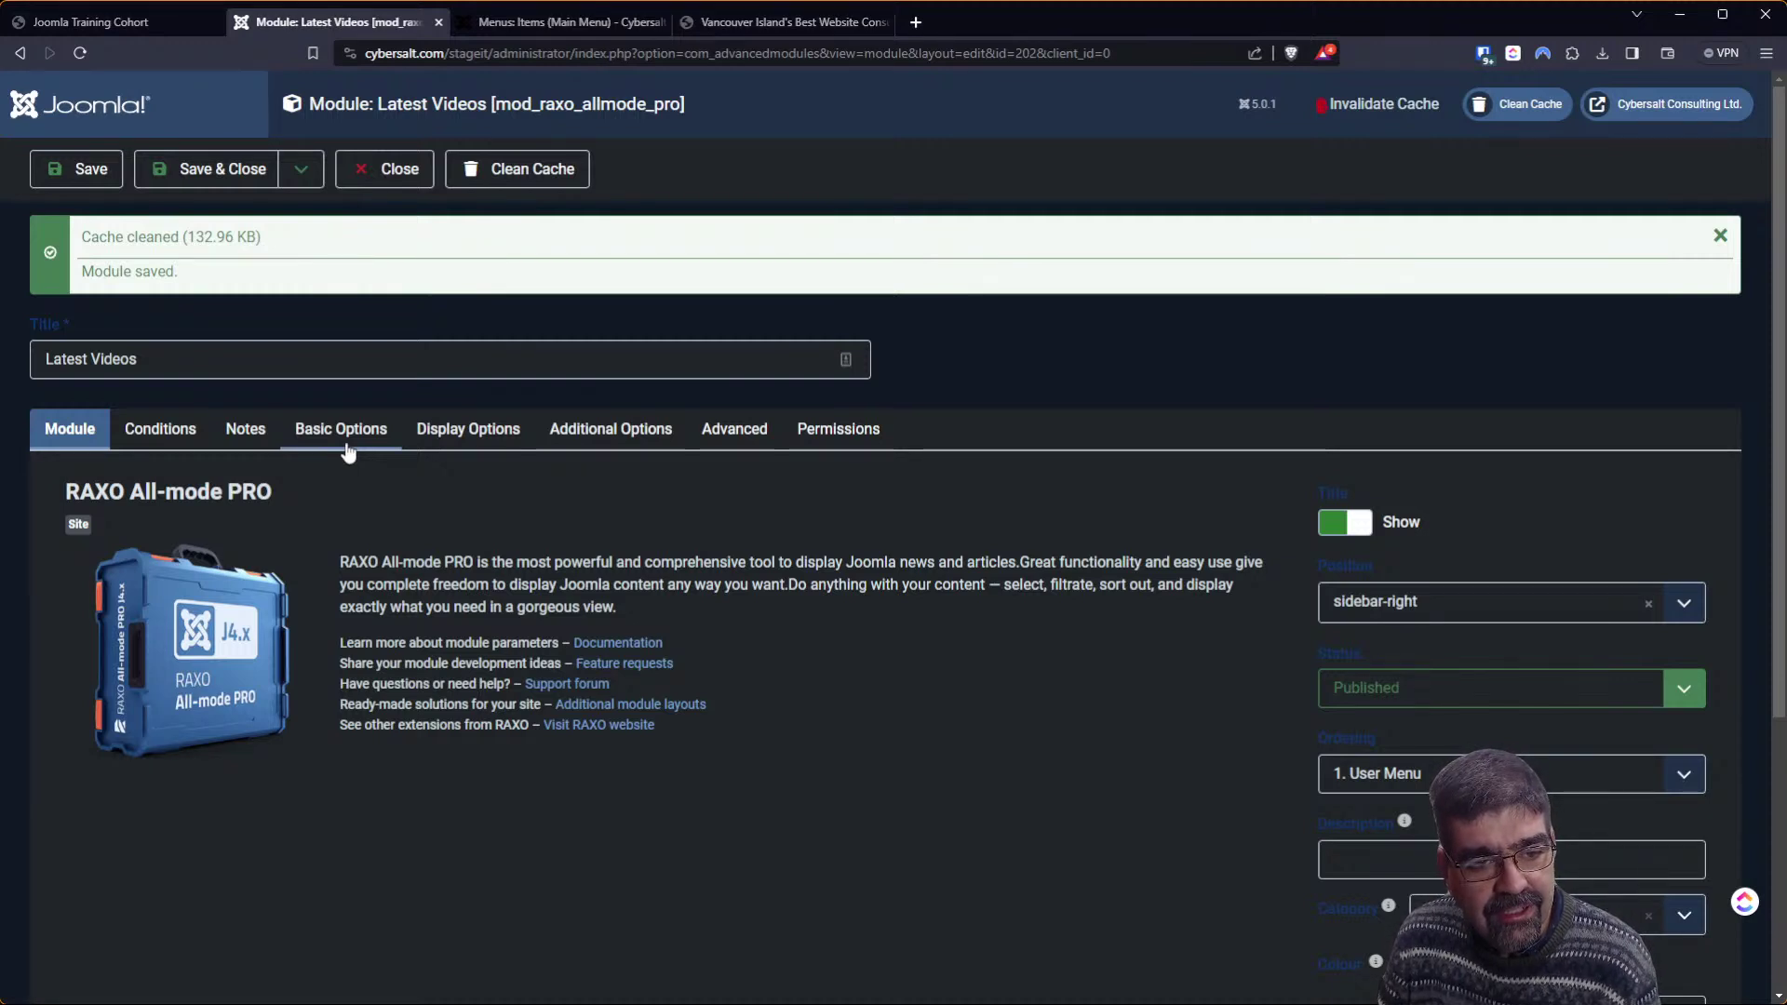
# Reopen the Latest Videos module's Basic Options and set Source Selection to All Categories
pyautogui.click(347, 452)
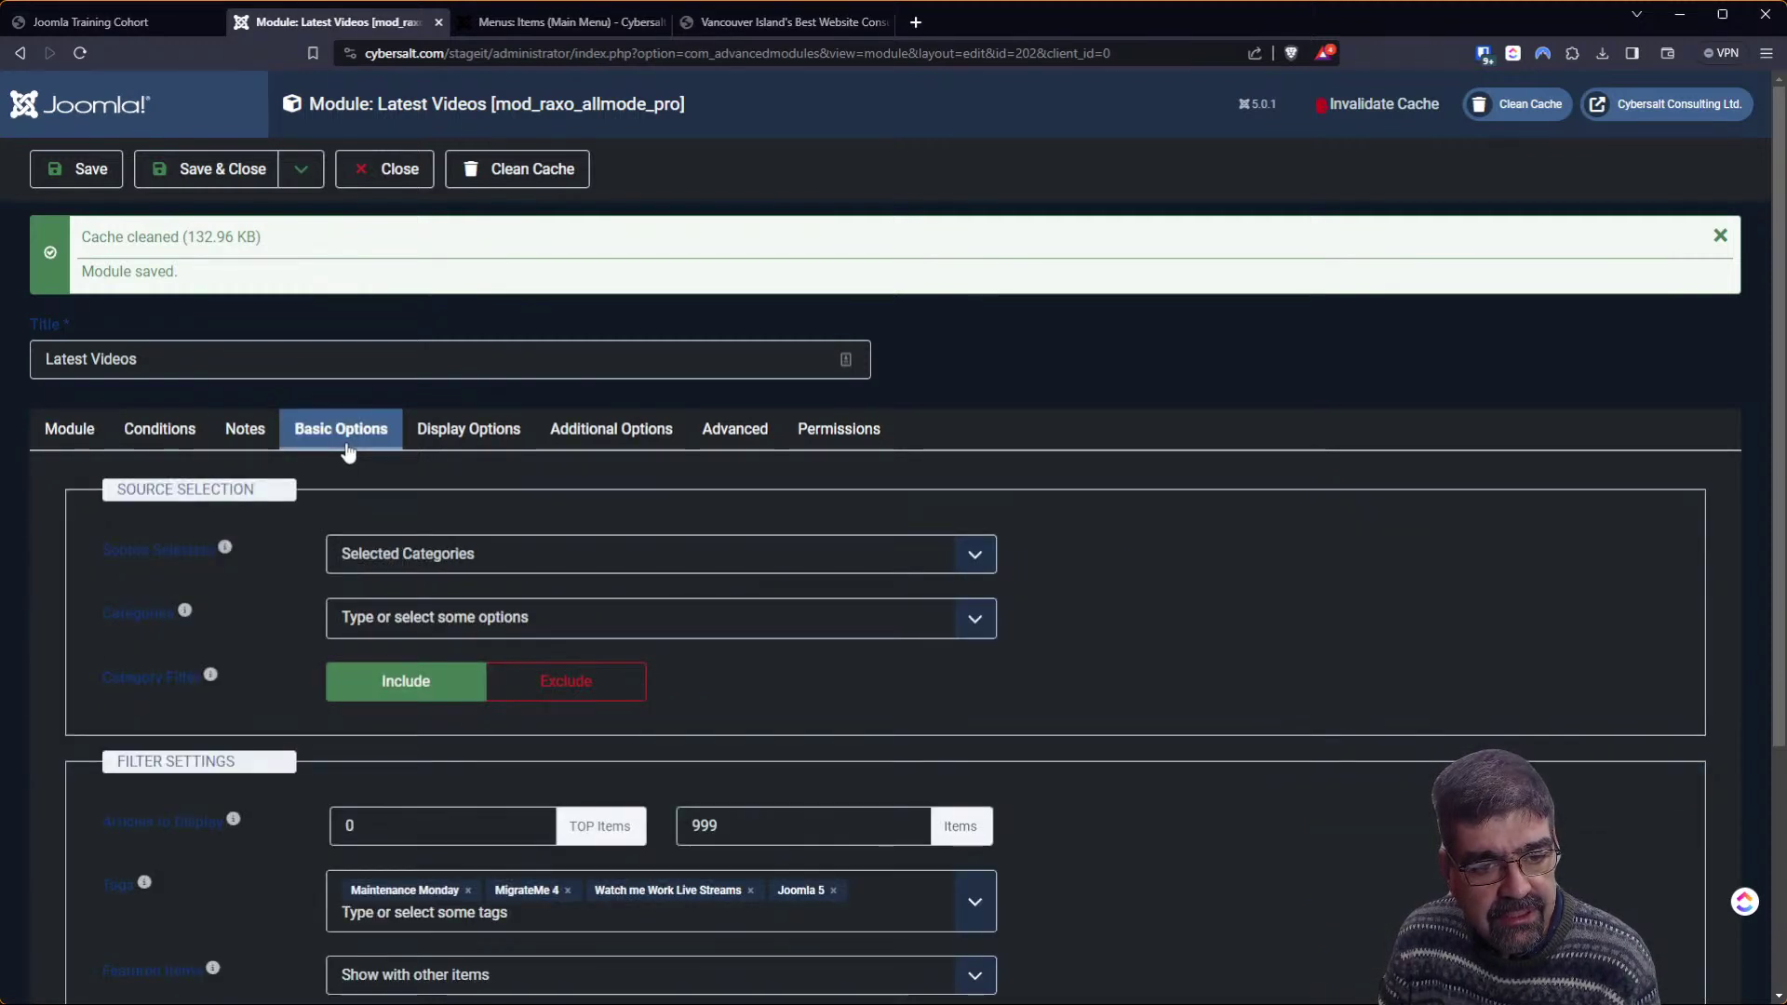
pyautogui.click(399, 563)
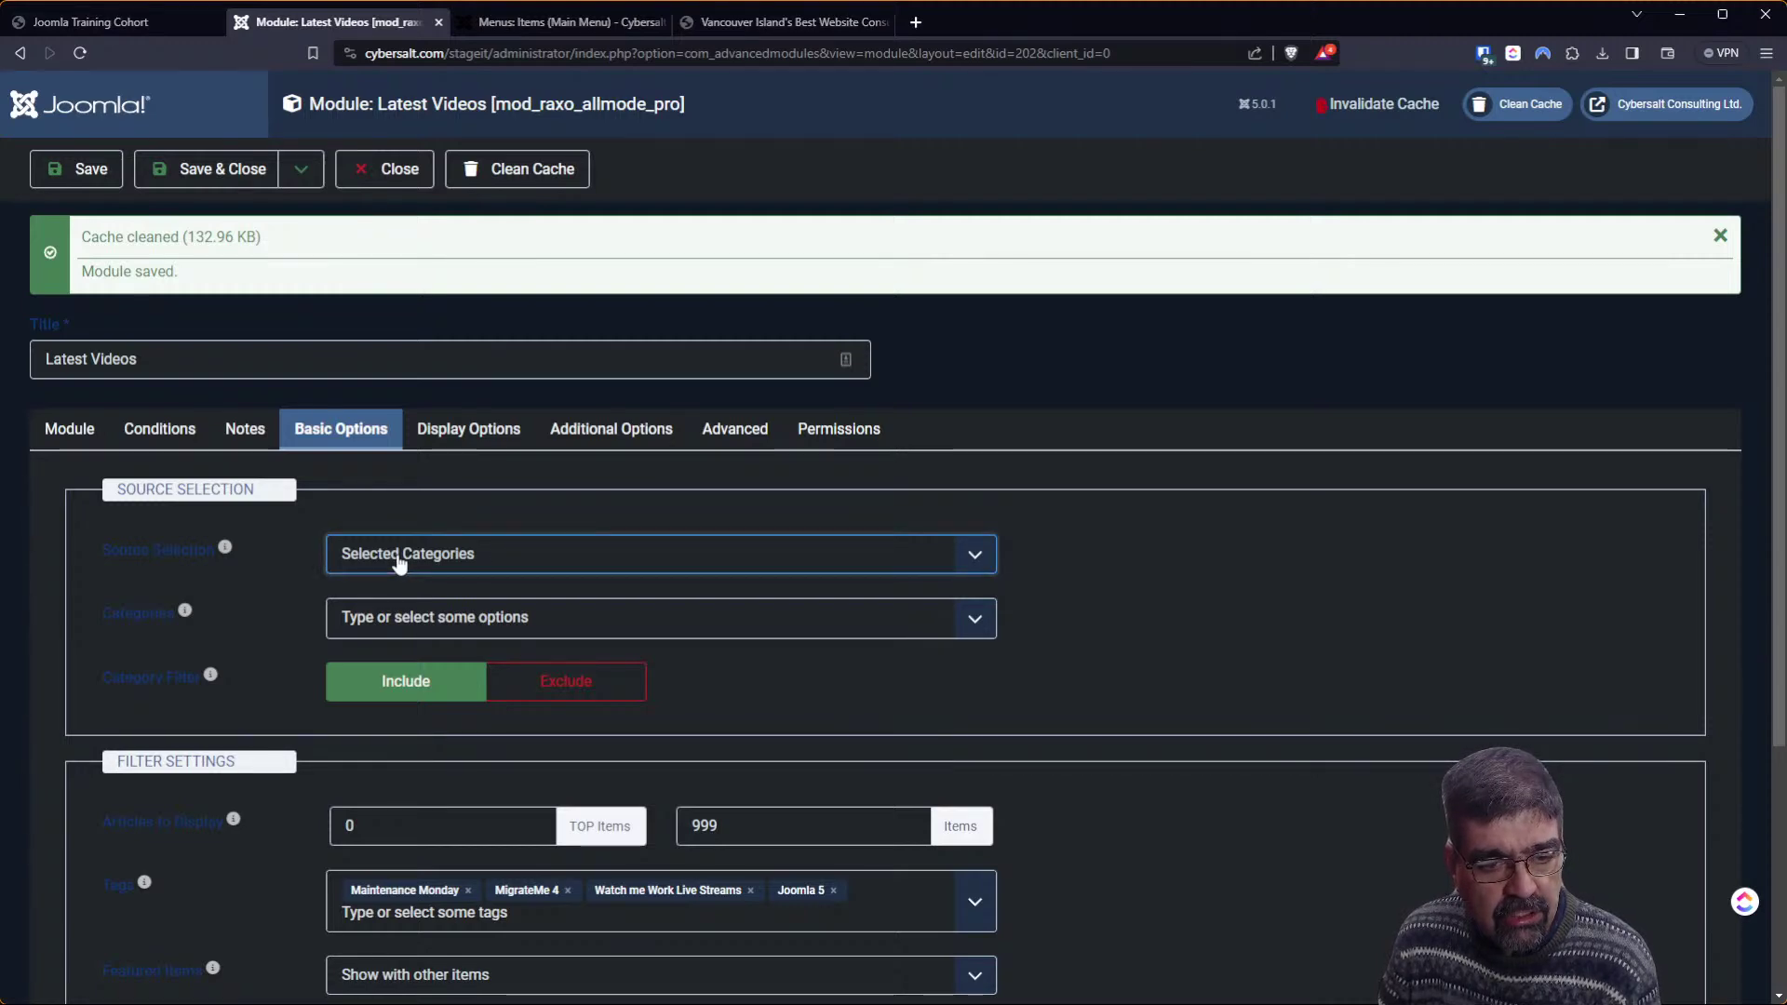
pyautogui.click(422, 635)
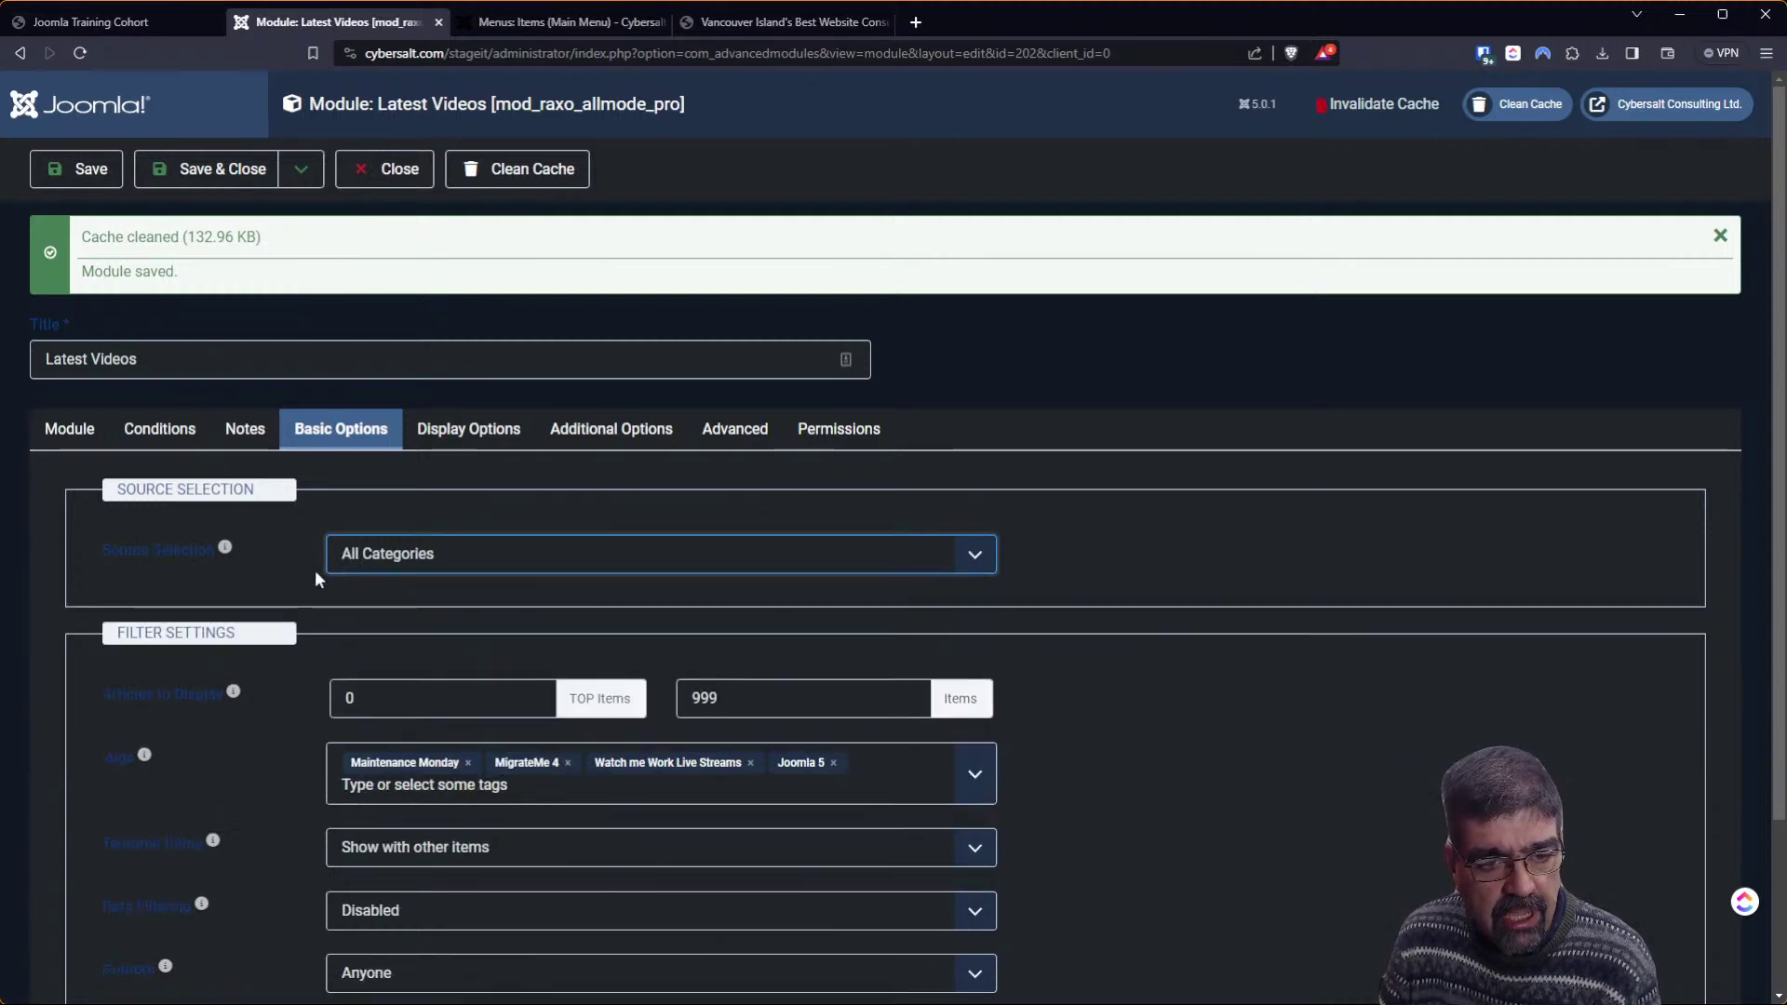
pyautogui.scroll(-2, 807, 607)
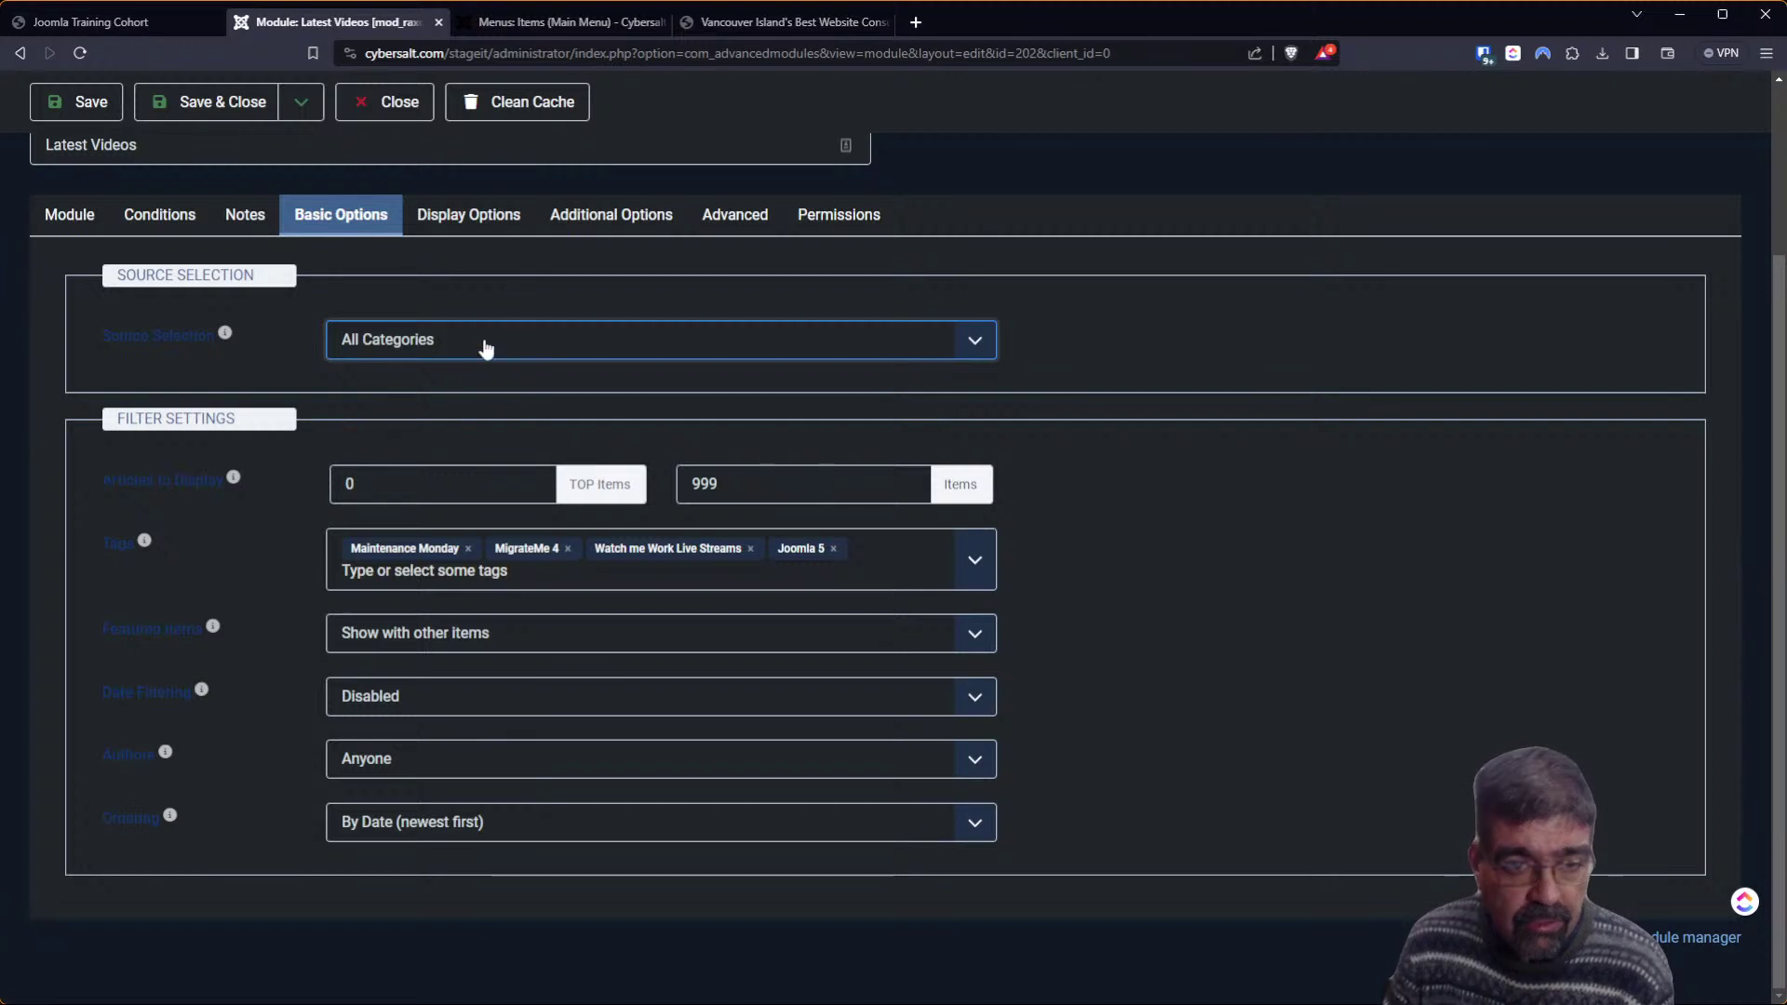
# Try Selected Categories as the source, browse the category list, and restore Source Selection to All Categories
pyautogui.press('Down')
pyautogui.click(472, 408)
pyautogui.scroll(-1, 470, 615)
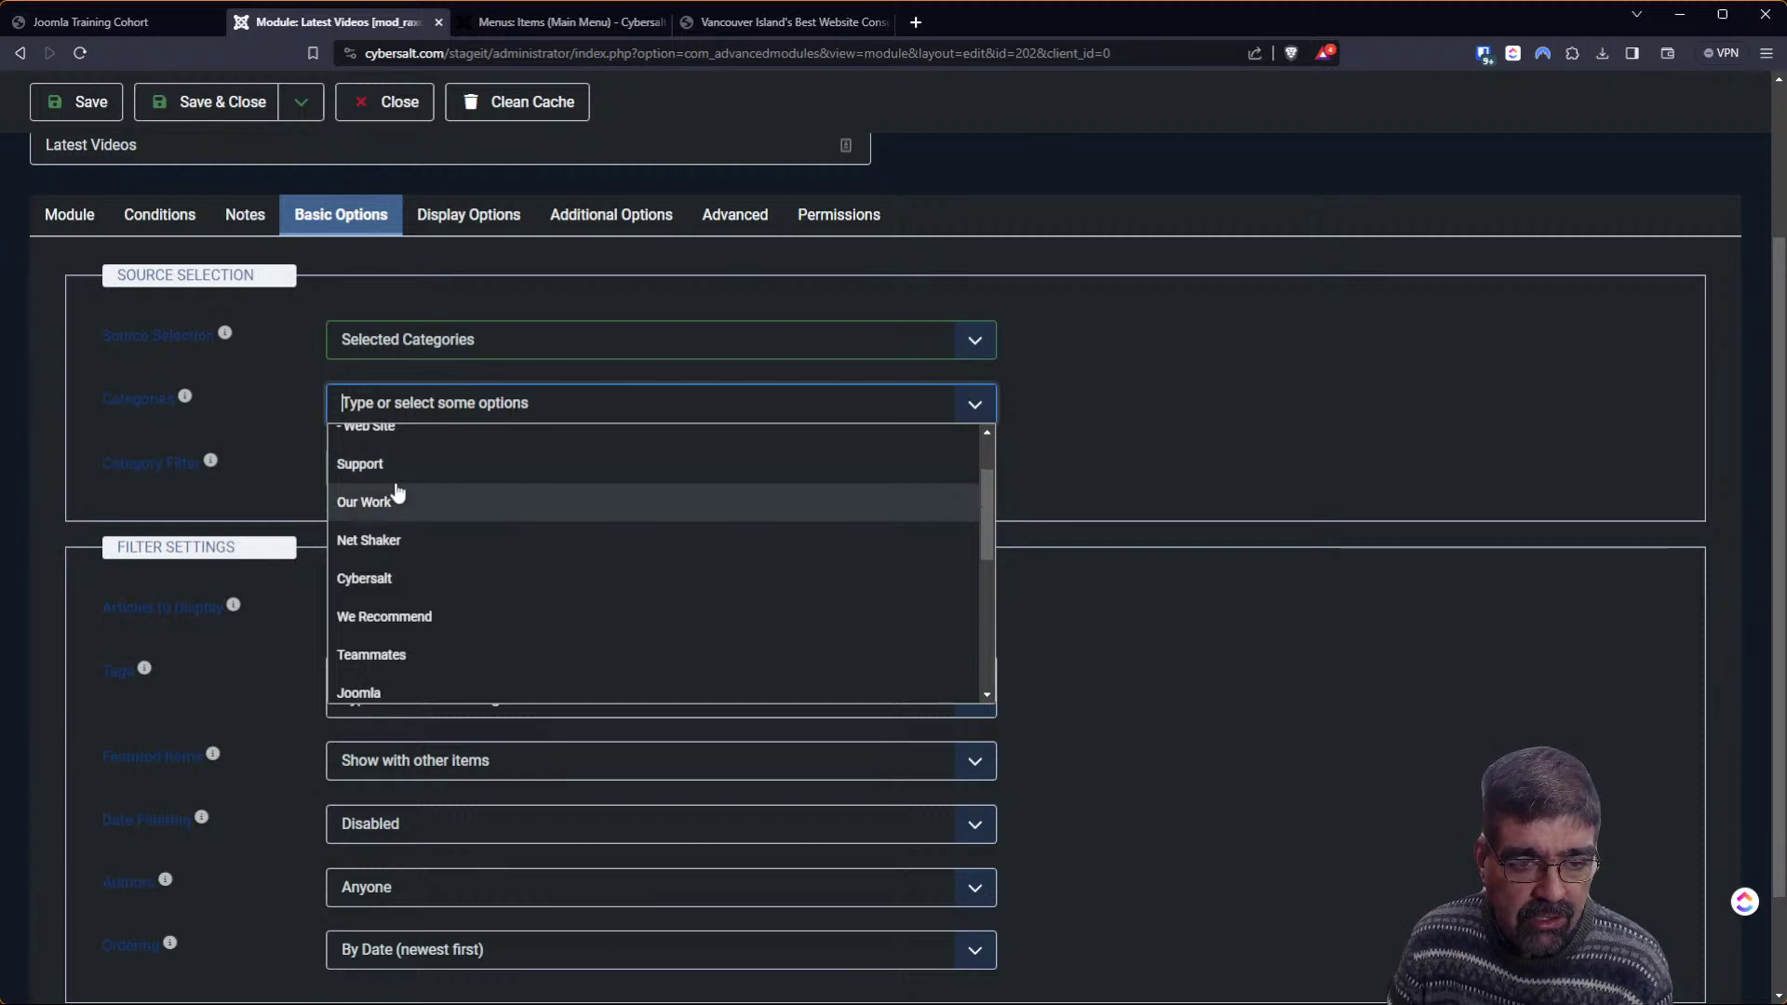
pyautogui.click(1158, 407)
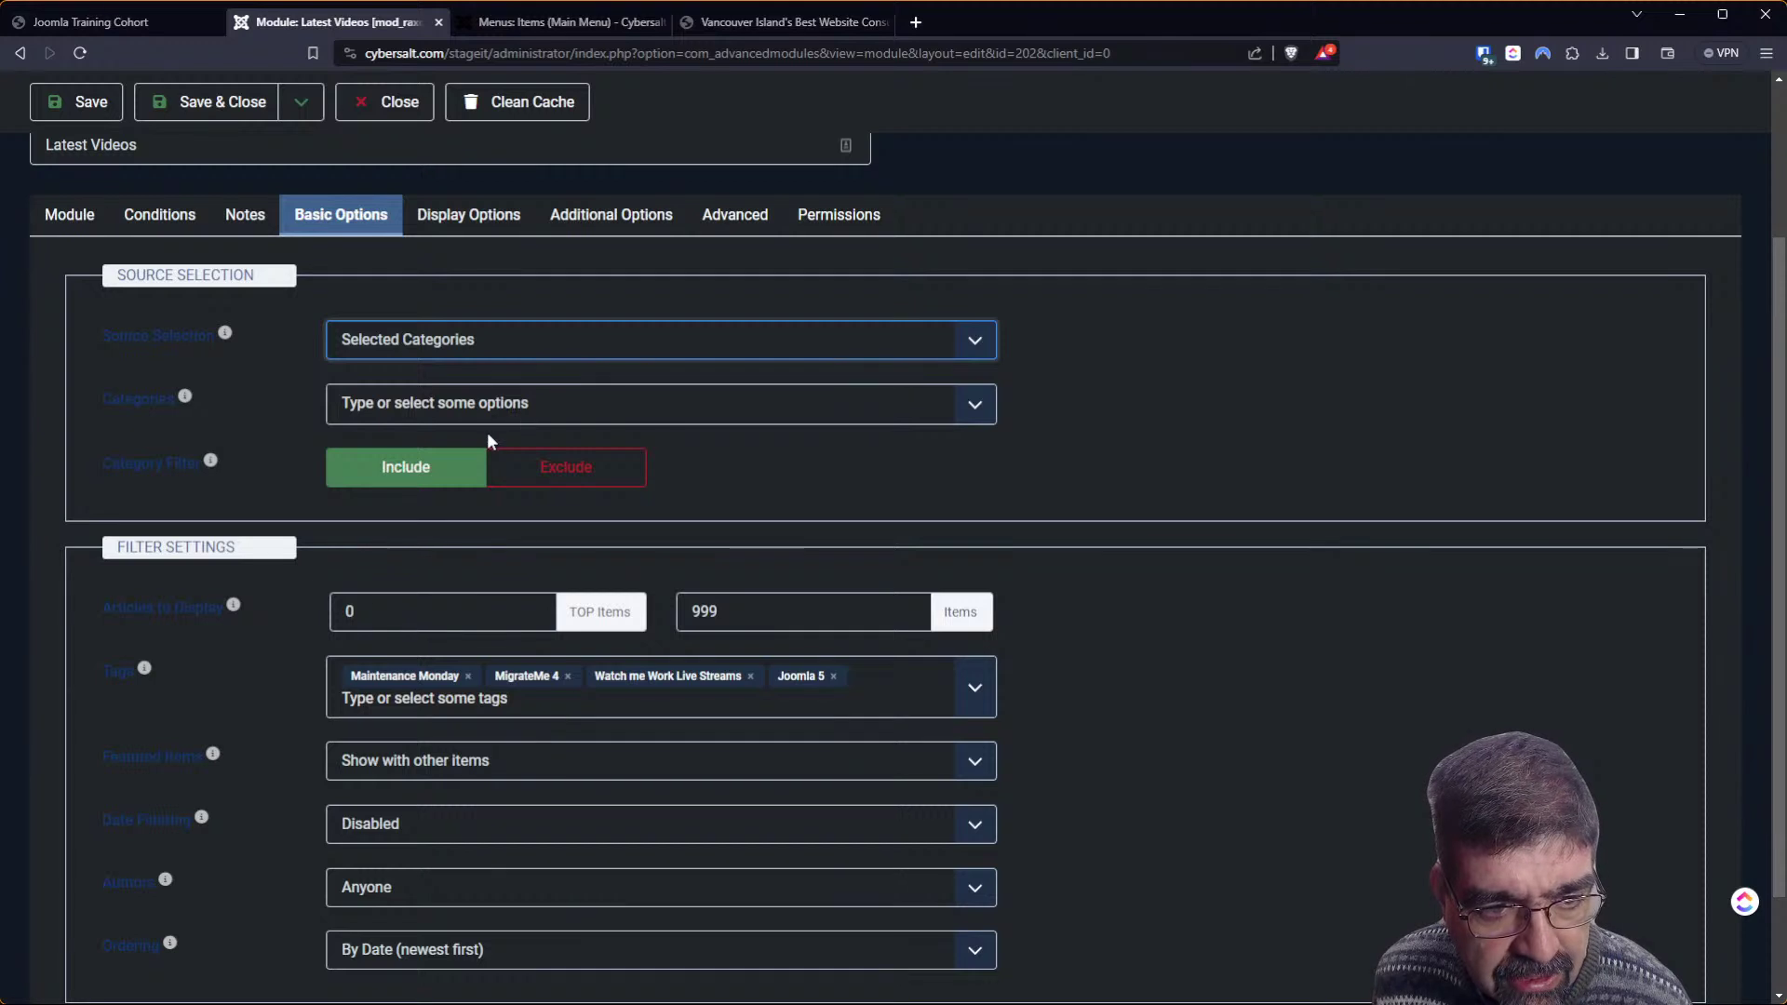
pyautogui.press('Up')
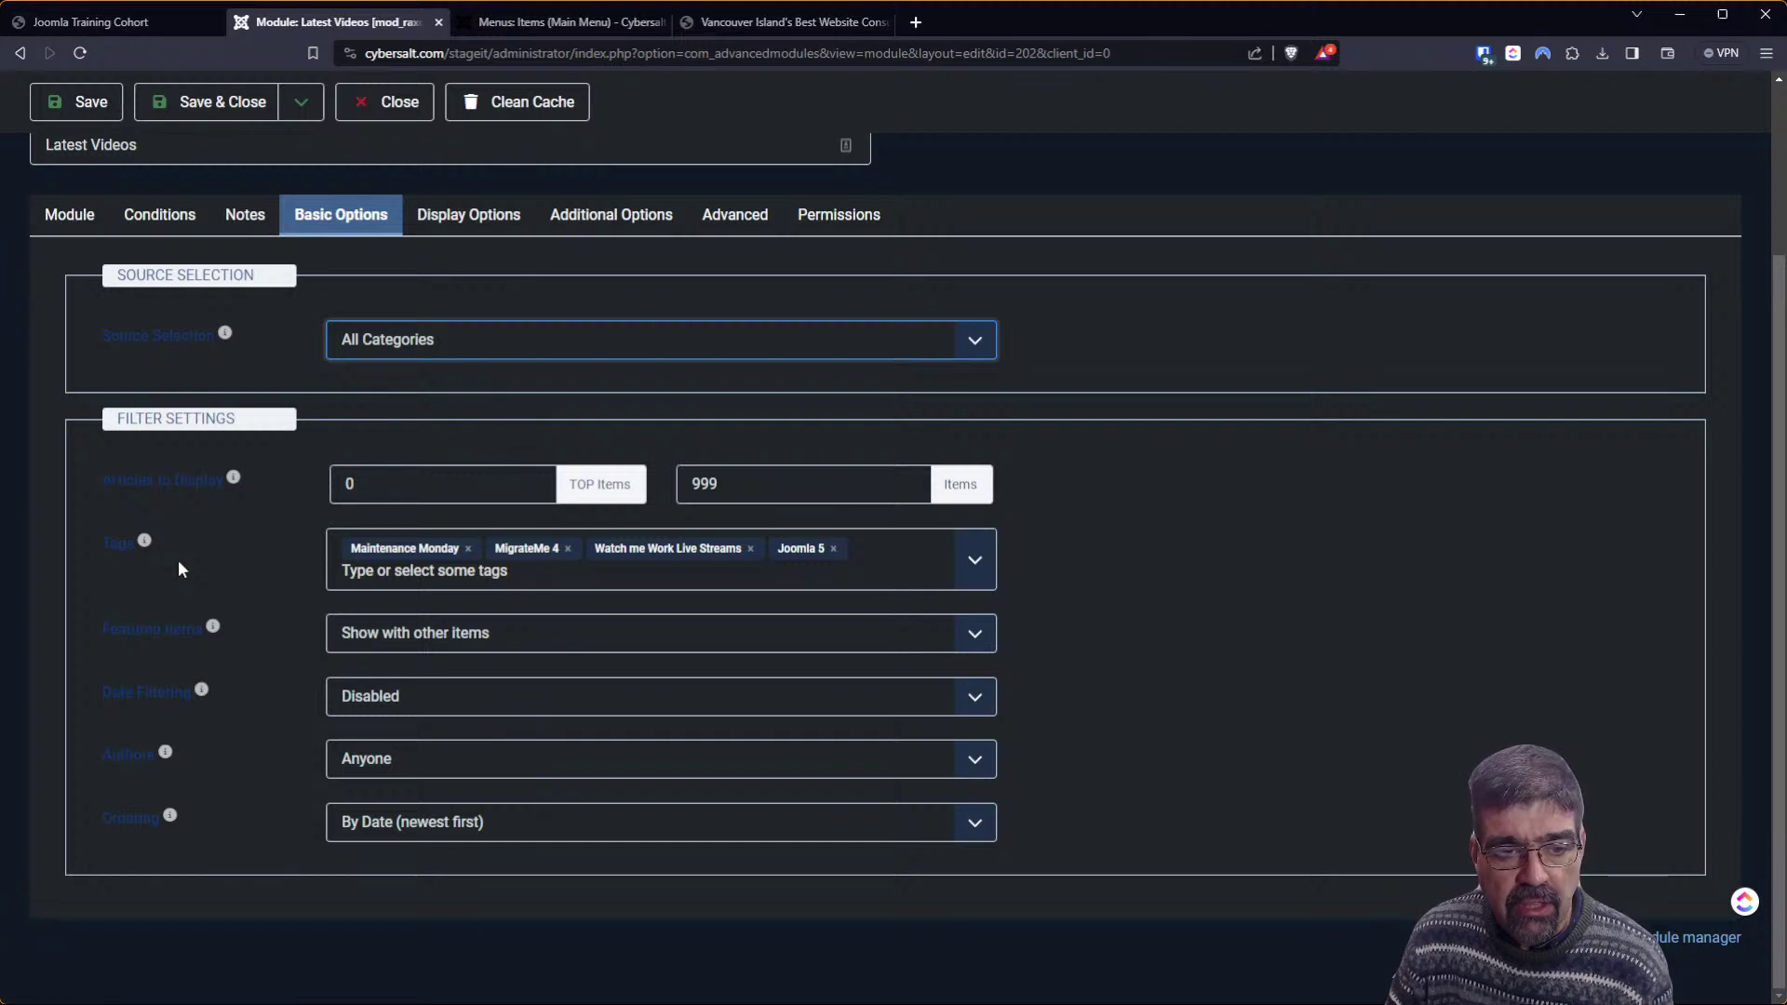
# Check the tags available for the module's Tags filter, and save and close the Latest Videos module
pyautogui.click(410, 566)
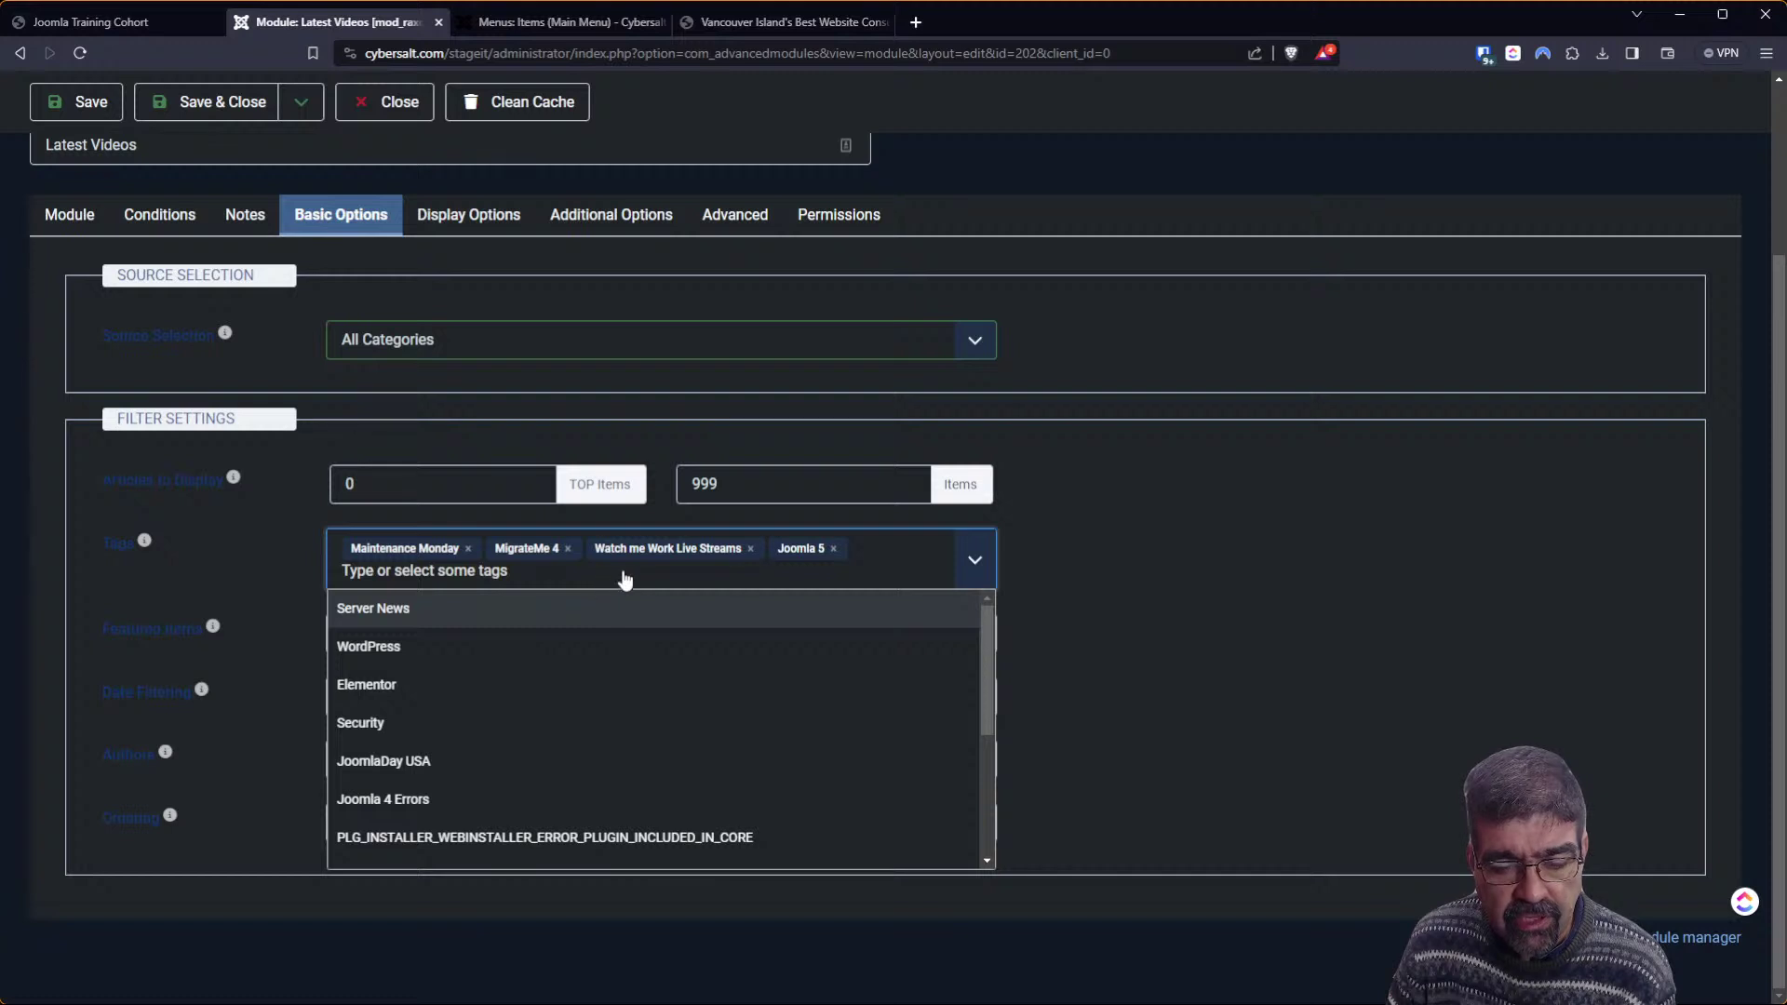
pyautogui.click(1132, 557)
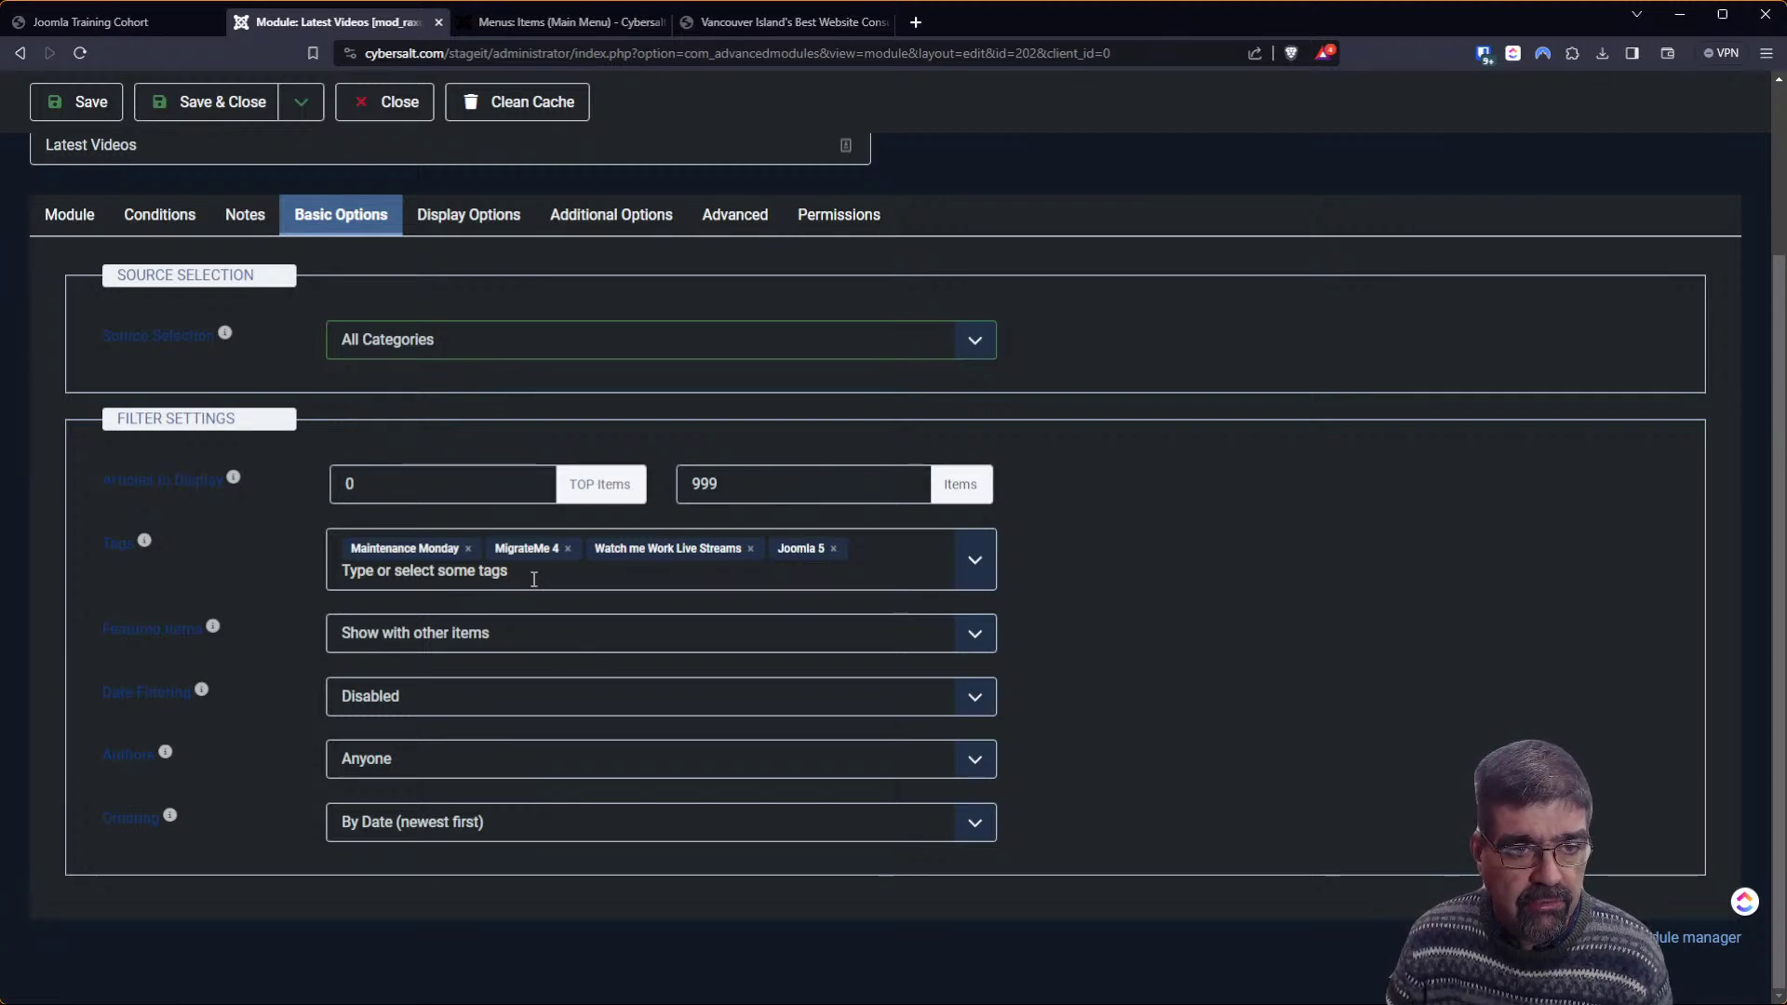
pyautogui.click(237, 109)
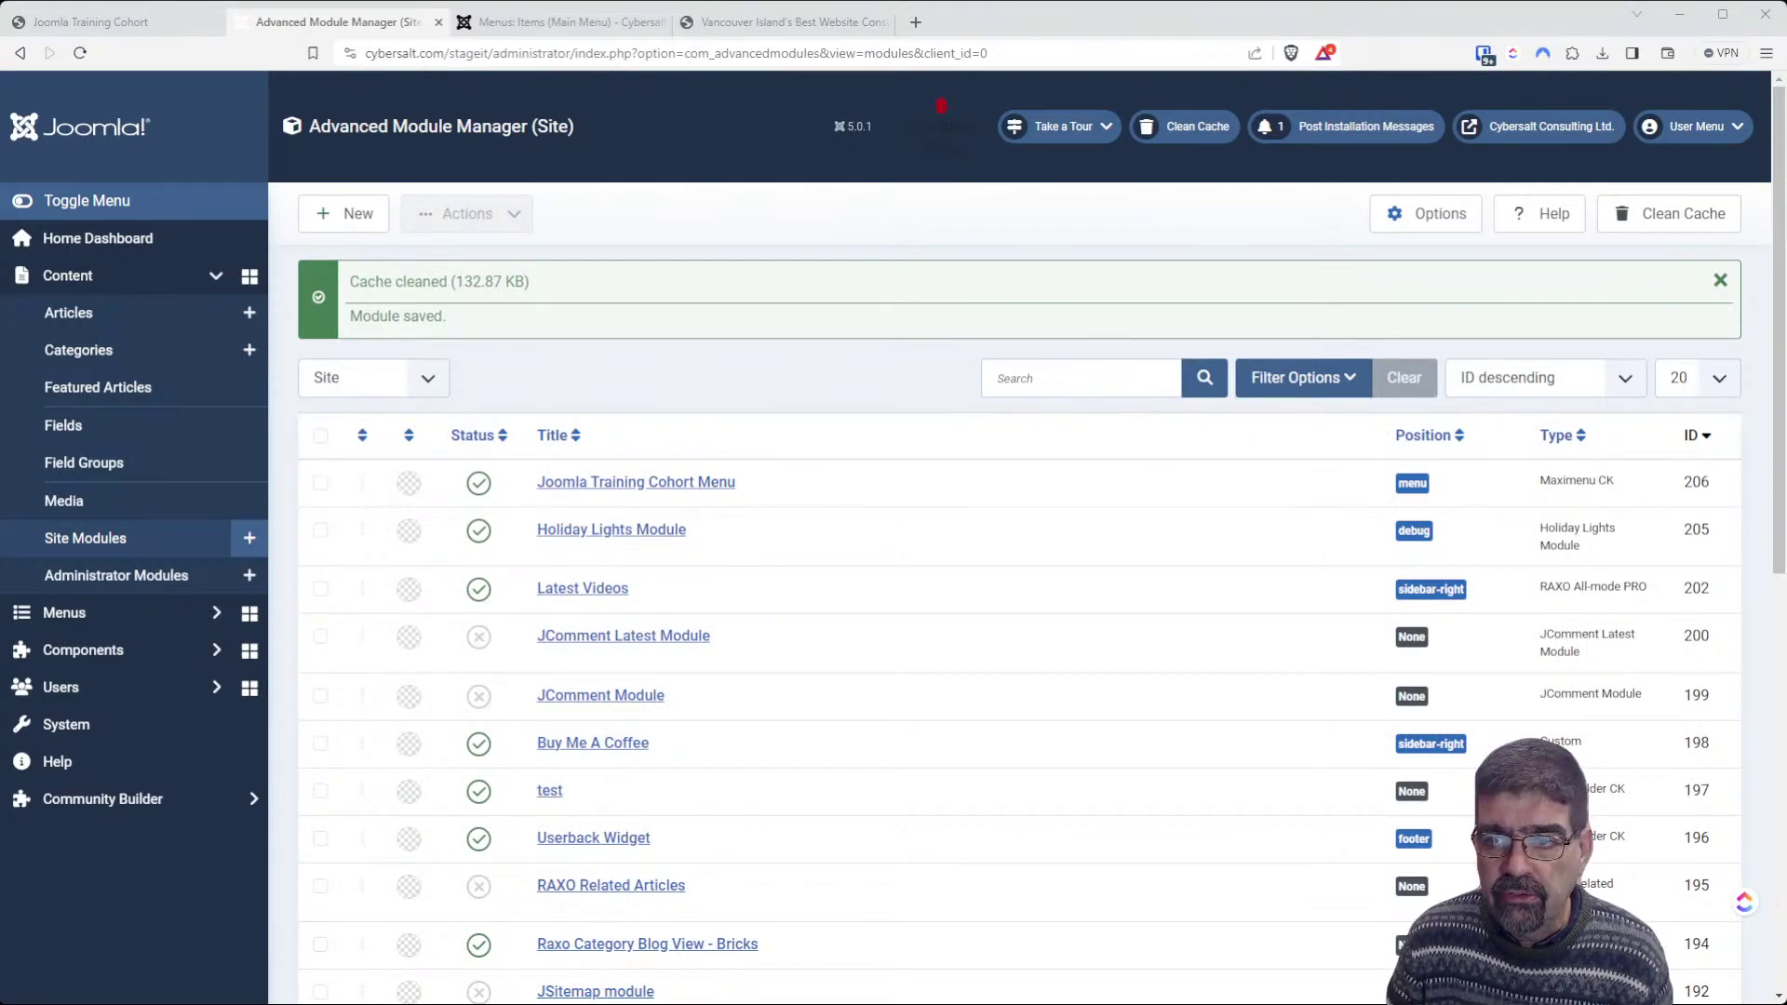
# Open the staging site's front end from the administrator and go to the Joomla Training Cohort page under Joomla
pyautogui.click(1557, 130)
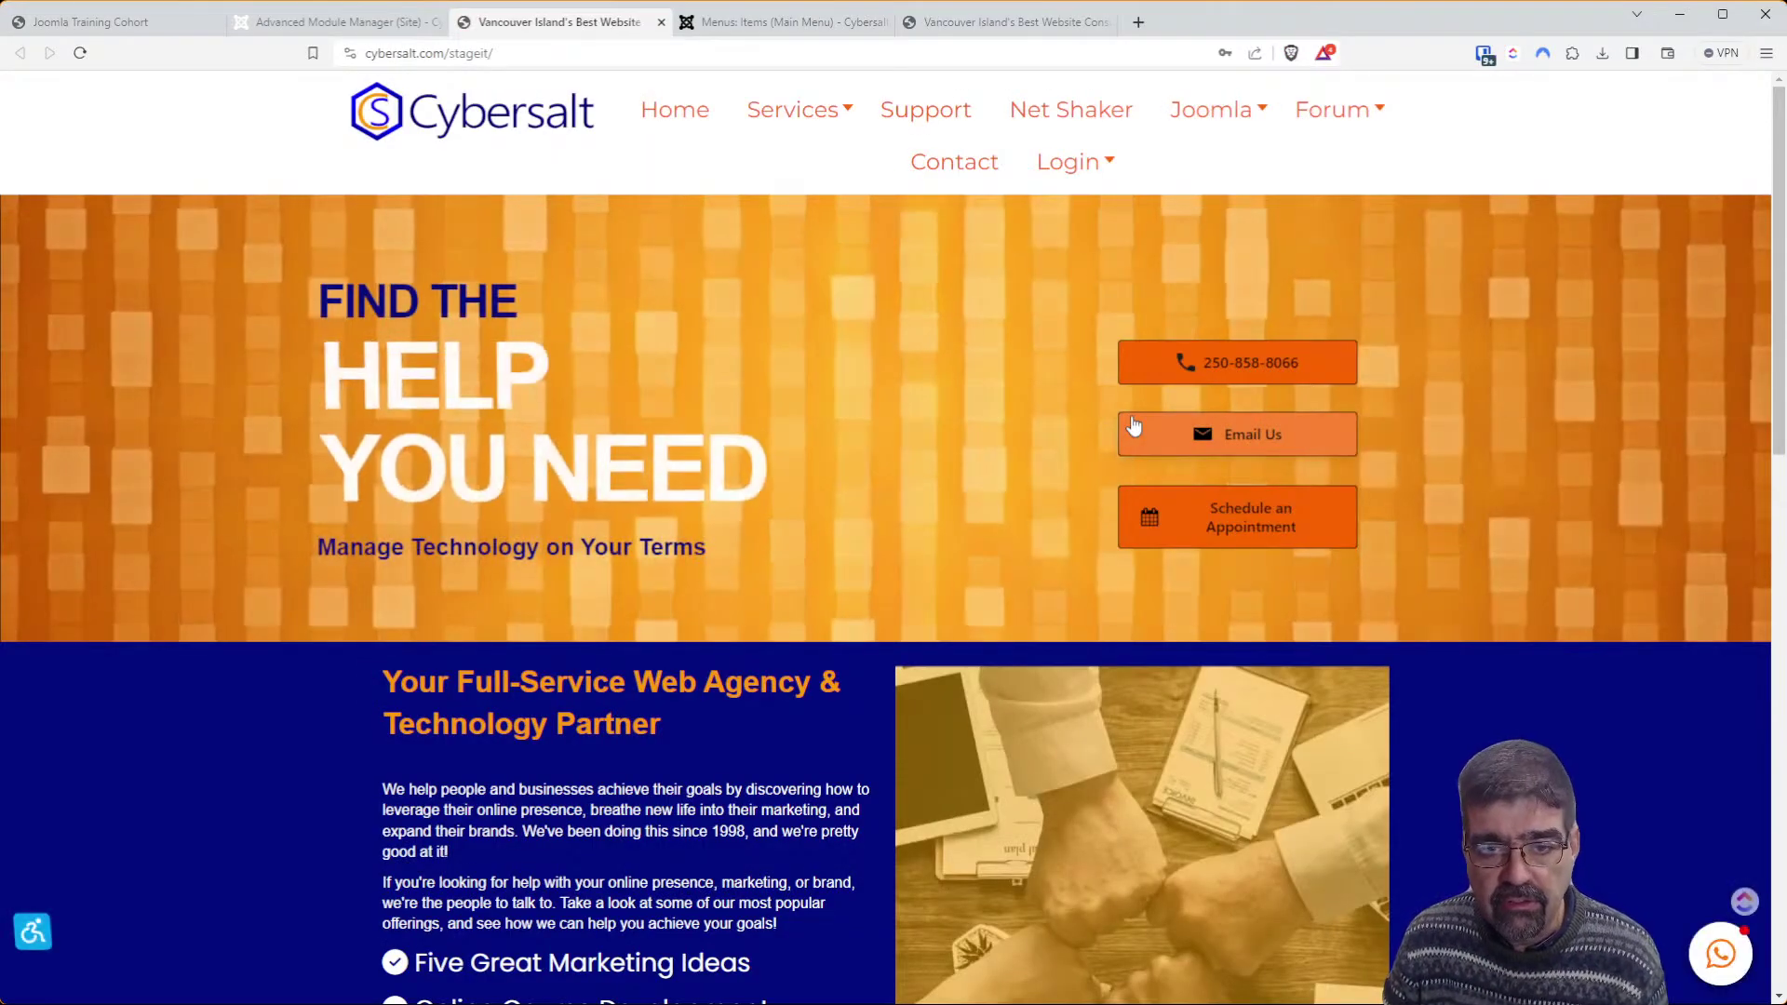
pyautogui.moveTo(1062, 189)
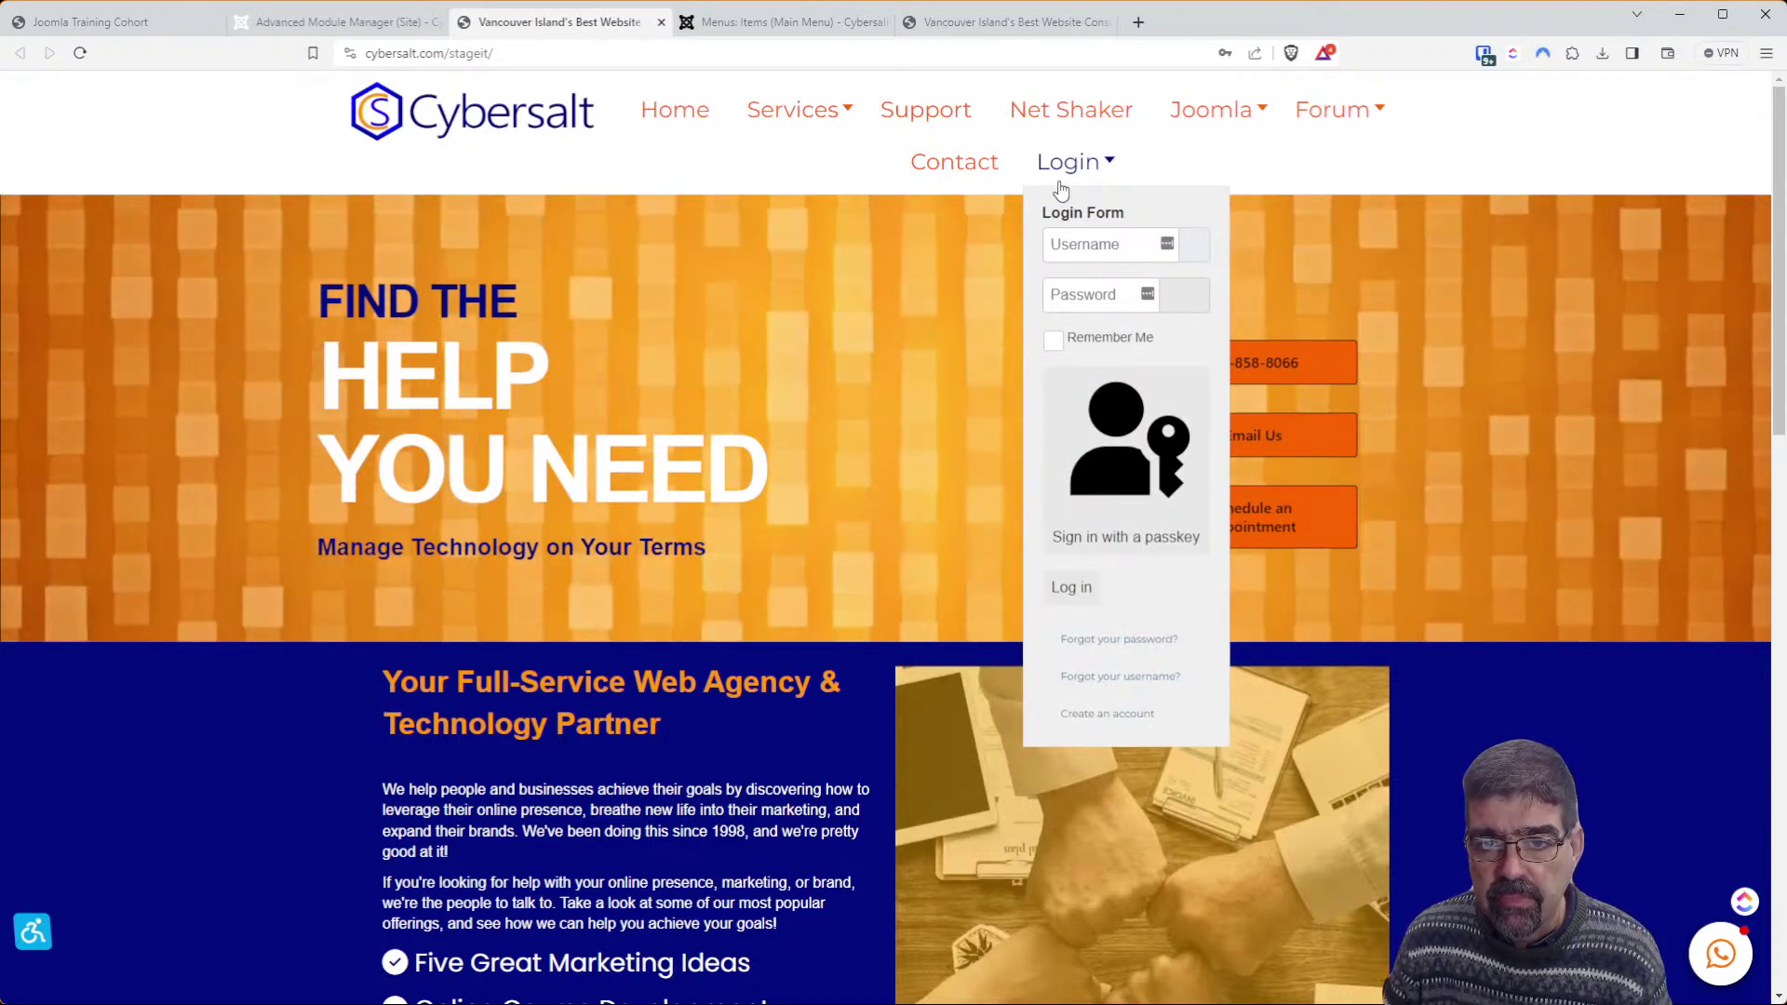
pyautogui.moveTo(1316, 126)
pyautogui.moveTo(1248, 120)
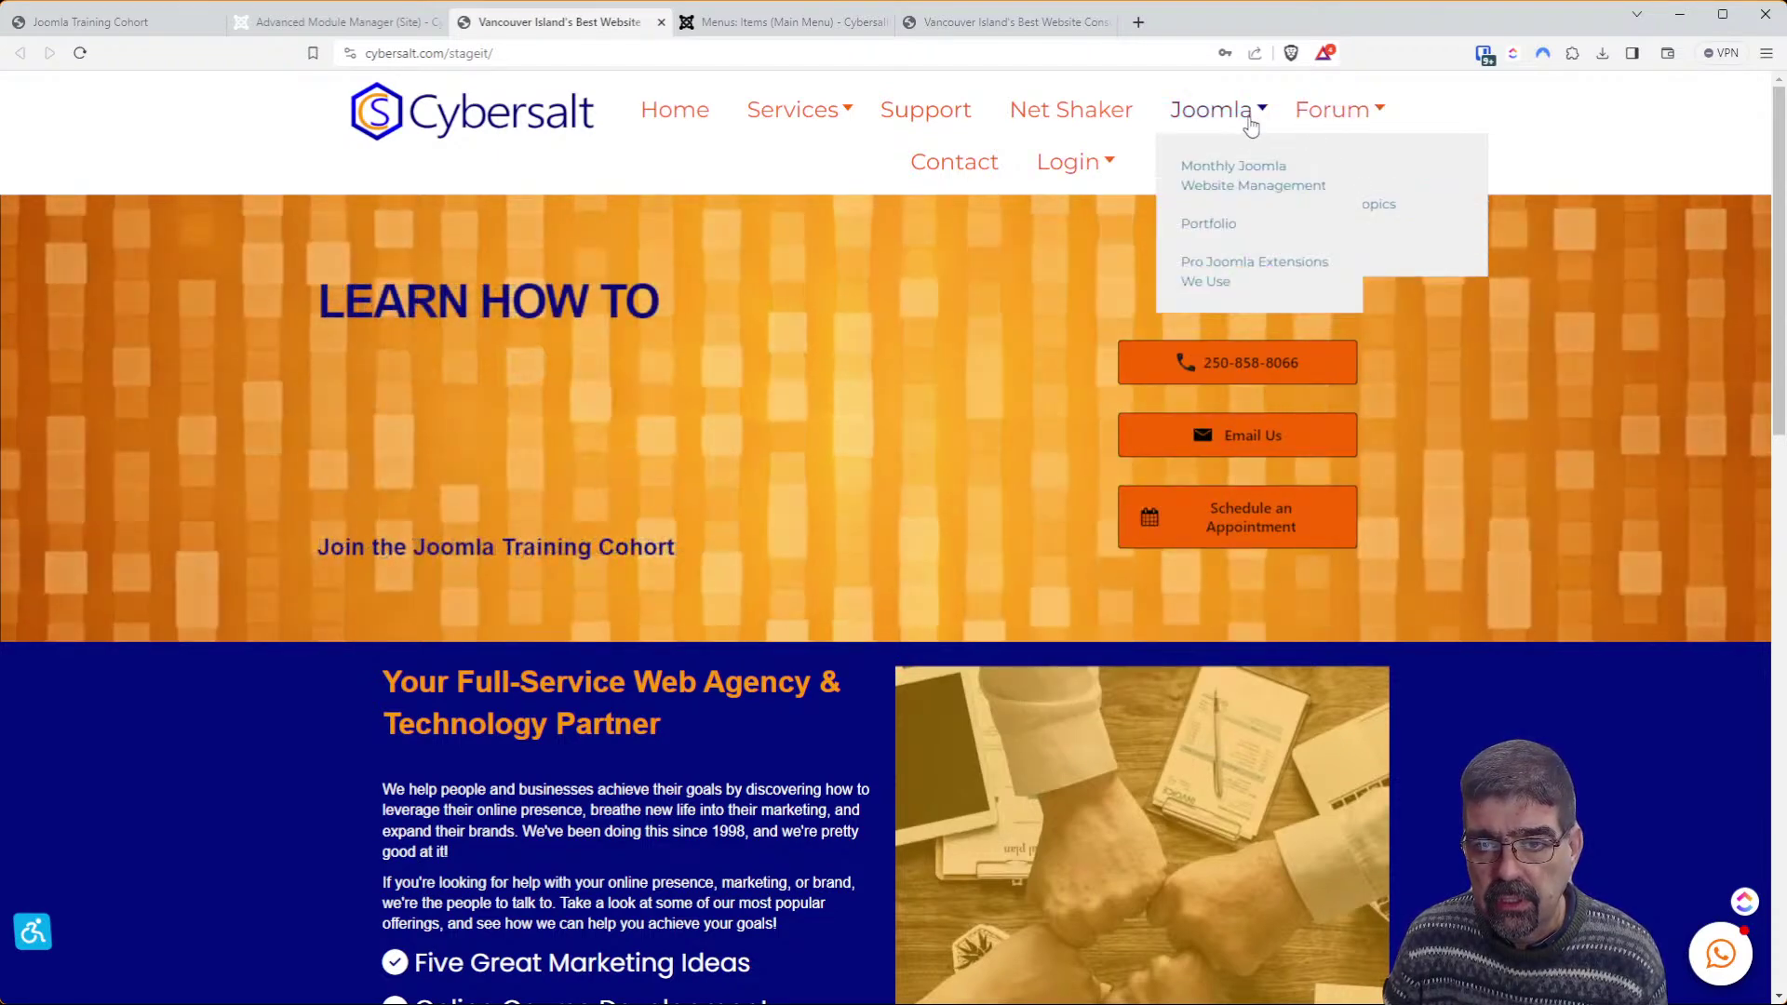
pyautogui.moveTo(1266, 353)
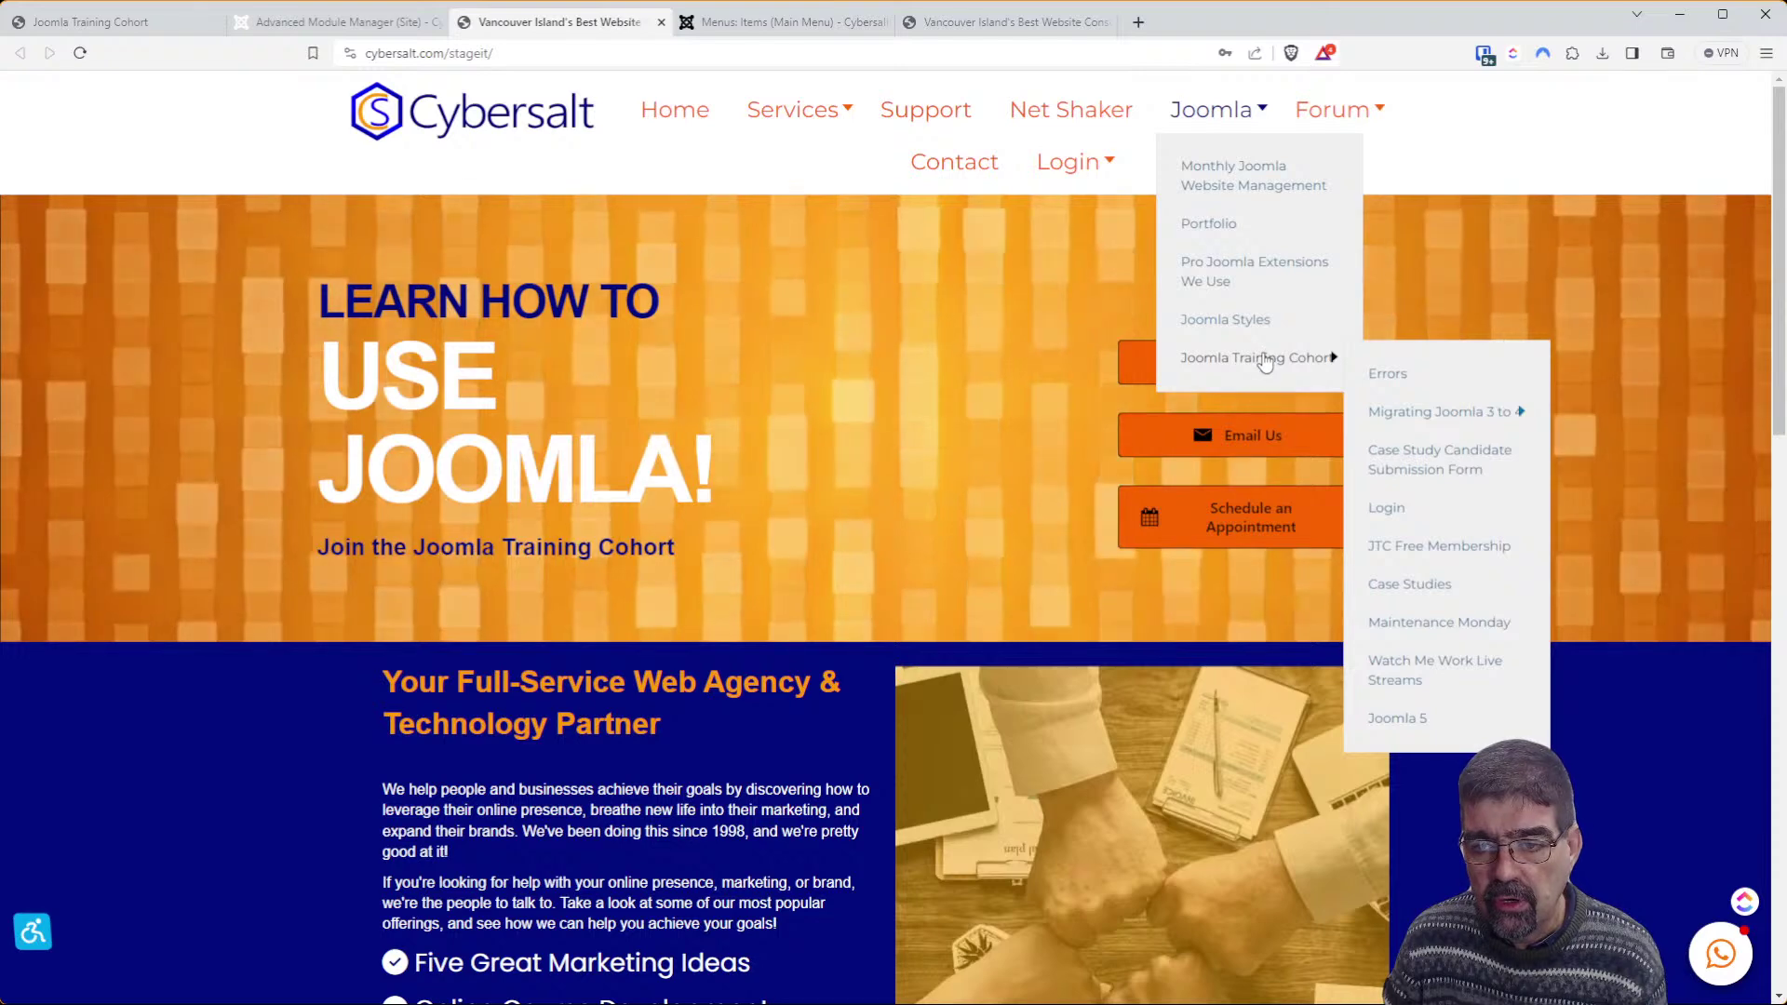
pyautogui.click(1266, 361)
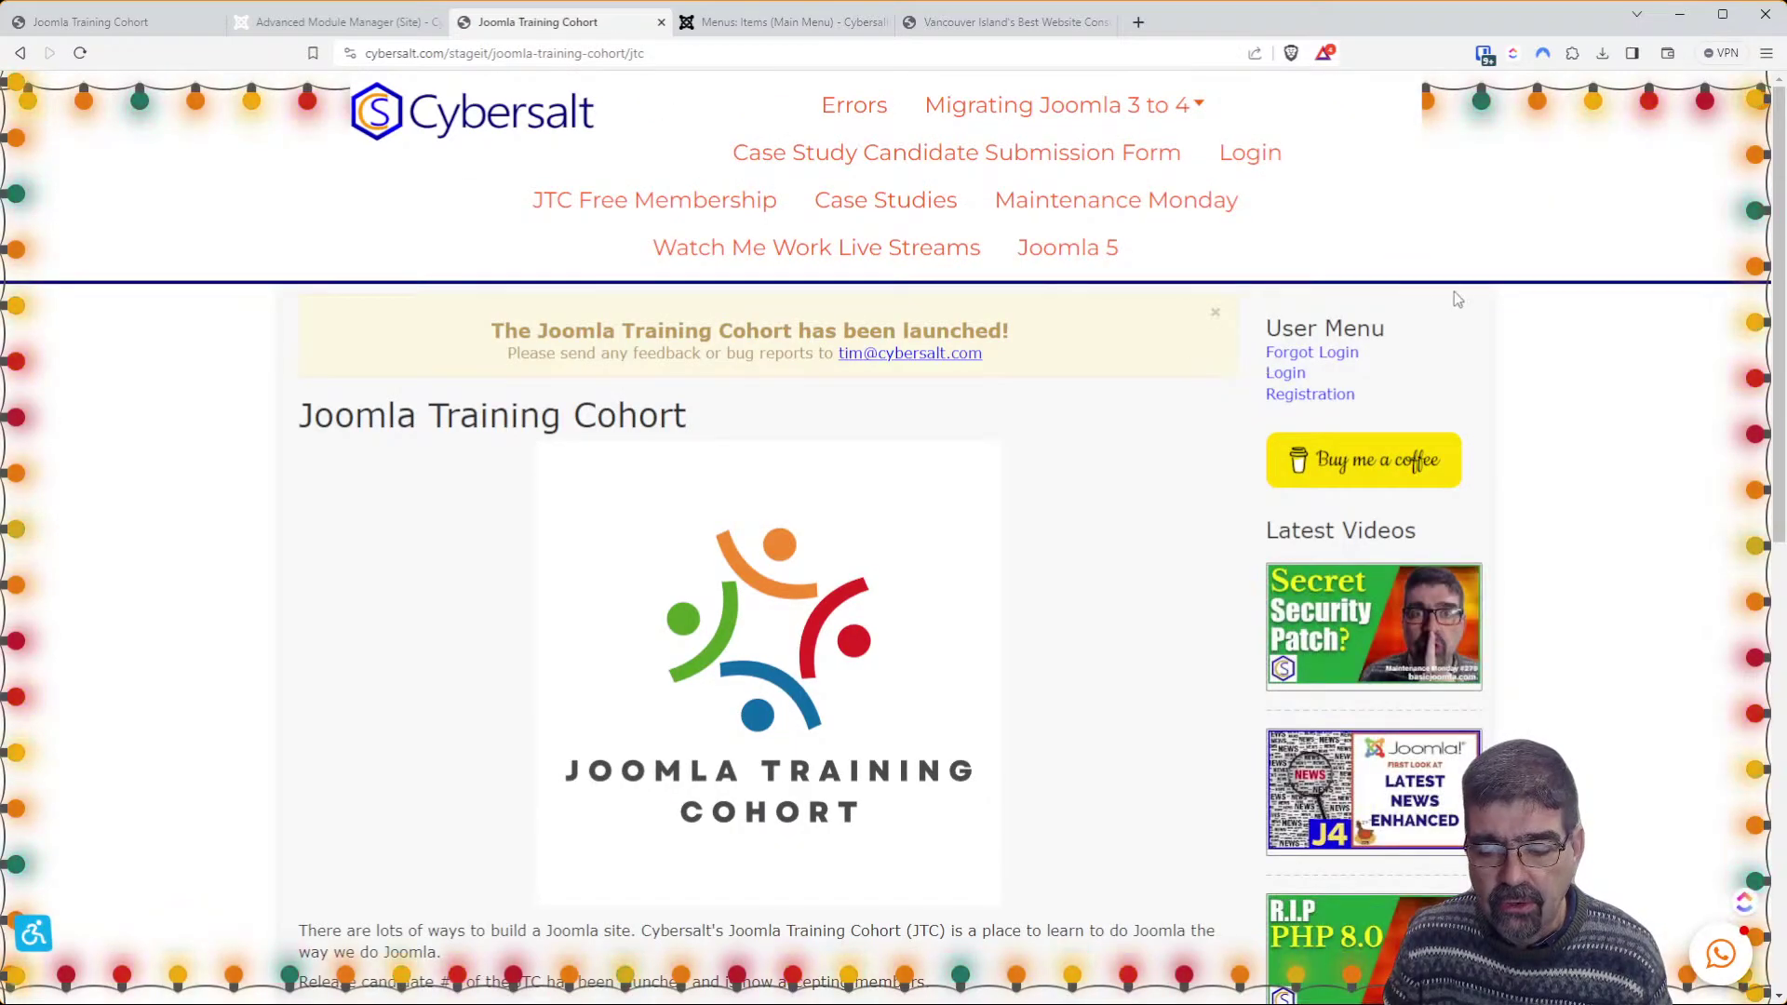
# Examine the Joomla Training Cohort page, checking its dedicated menu and the Latest Videos module in the sidebar
pyautogui.scroll(-5, 1433, 296)
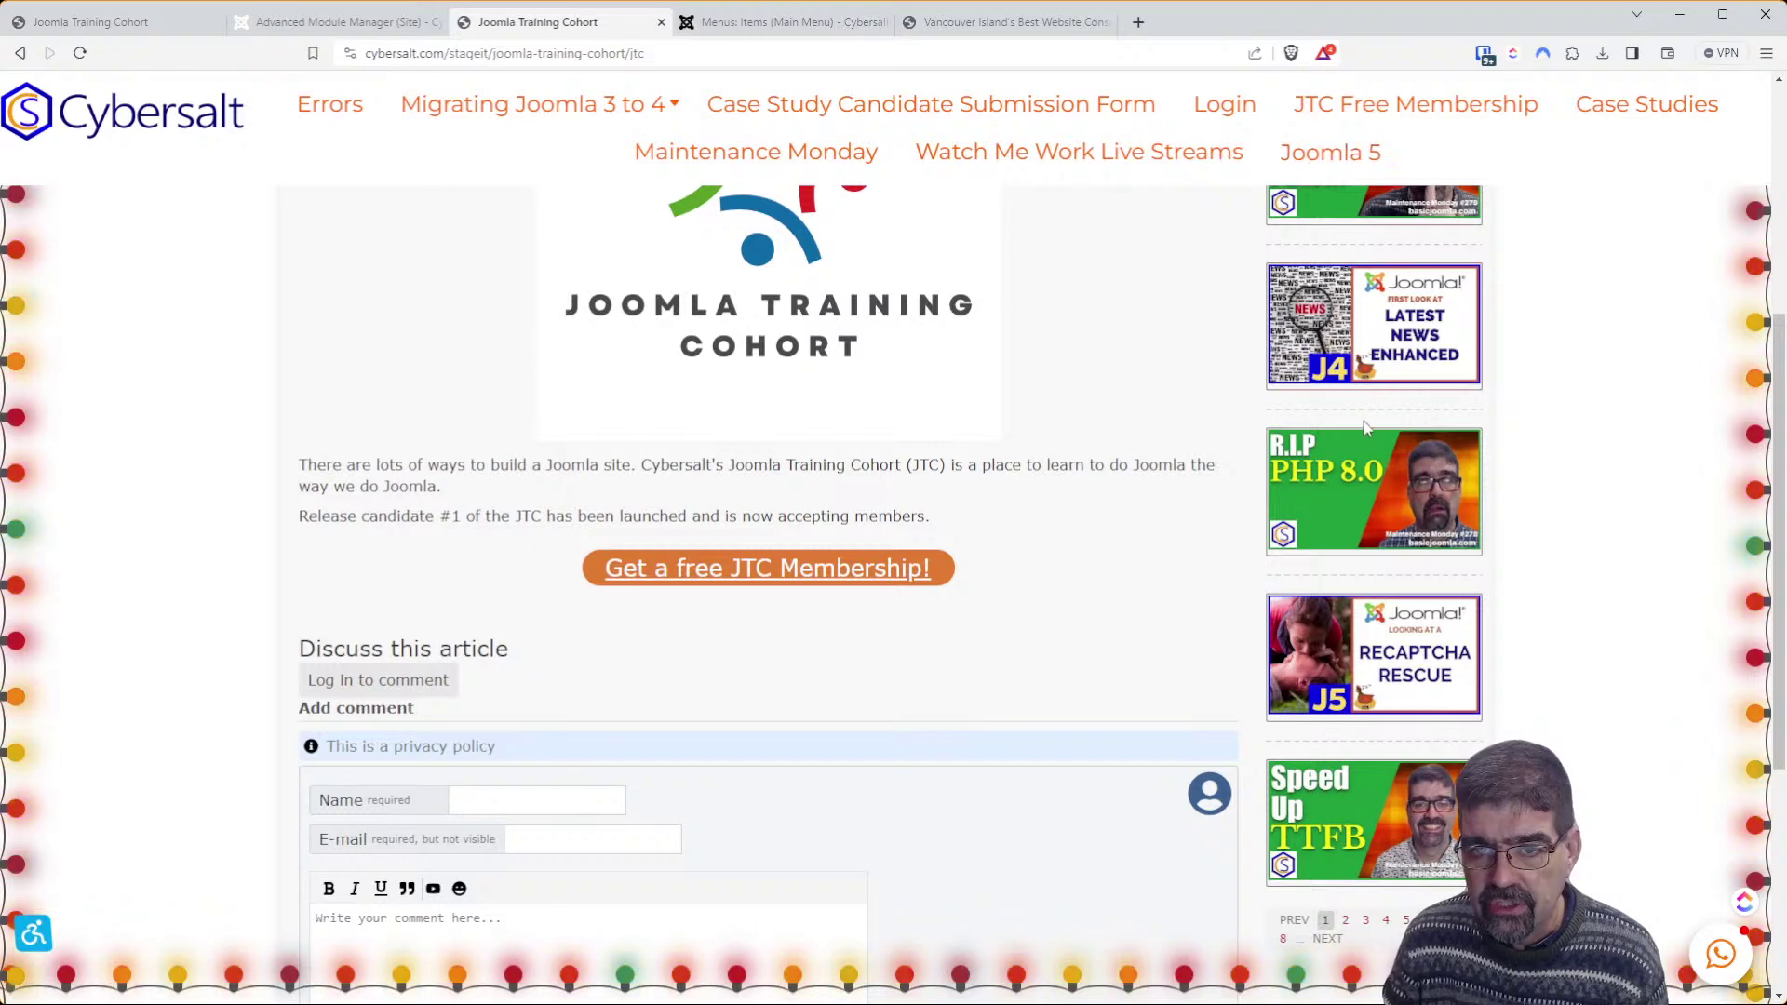
pyautogui.scroll(-5, 1312, 521)
pyautogui.scroll(8, 1310, 466)
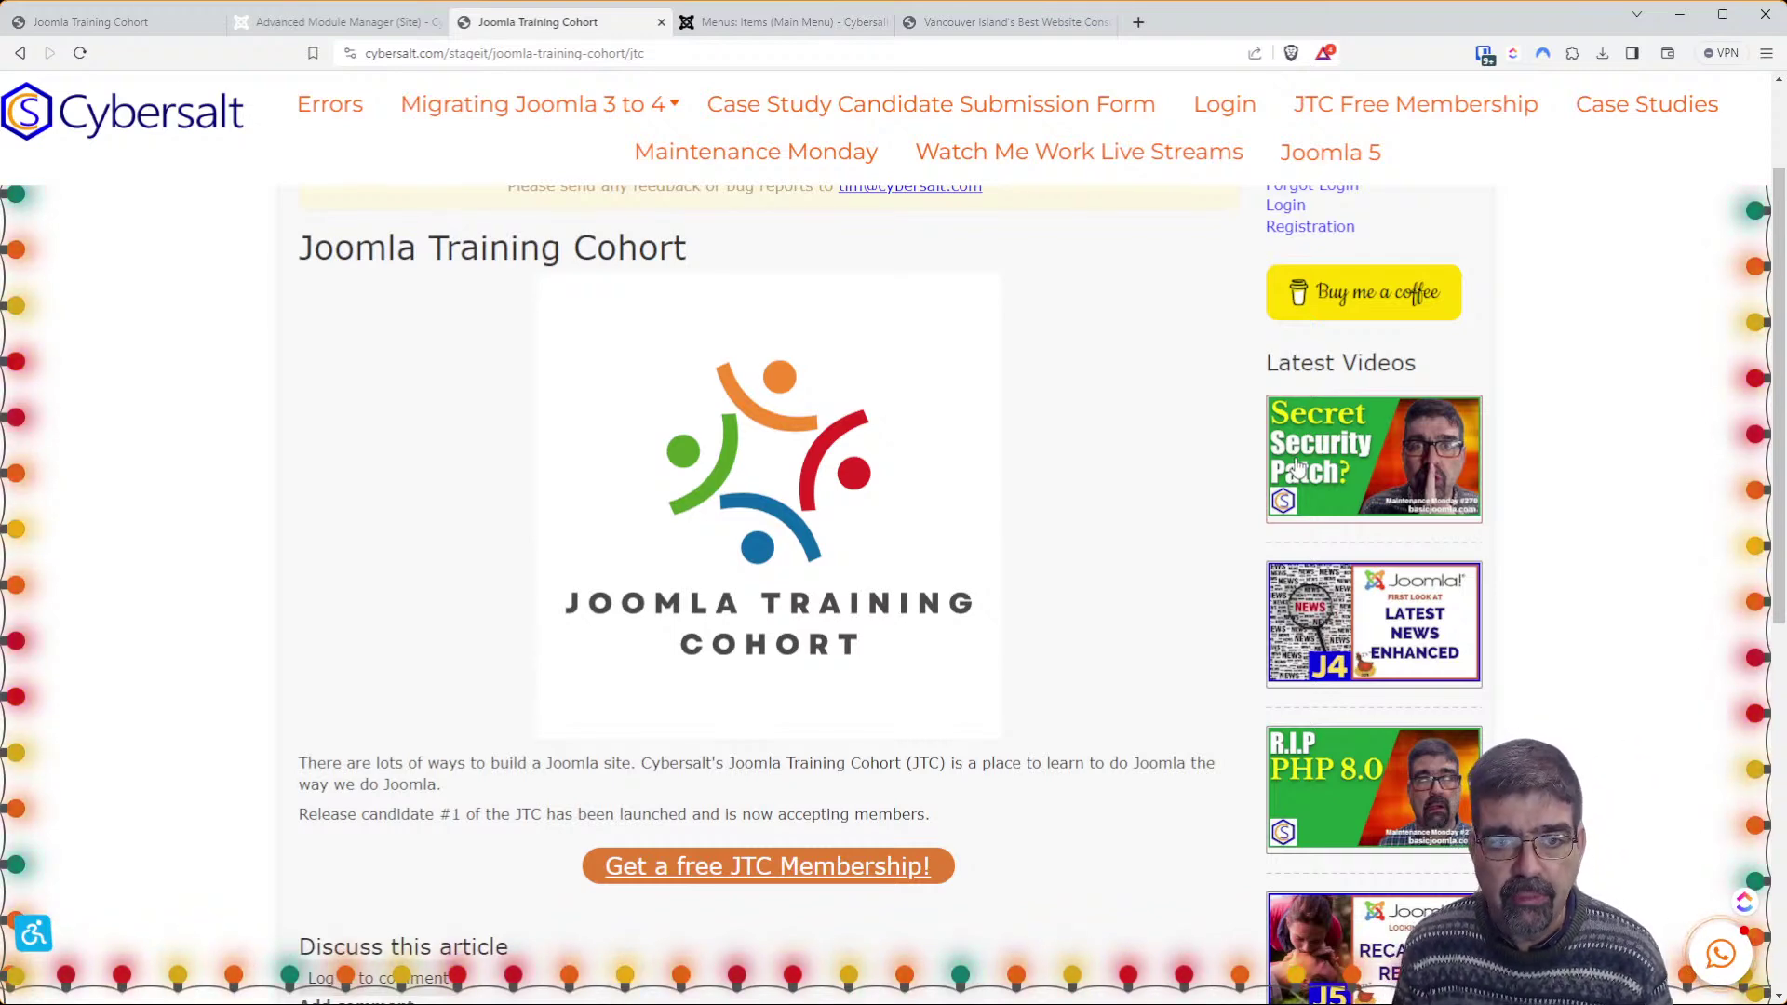
pyautogui.scroll(2, 996, 382)
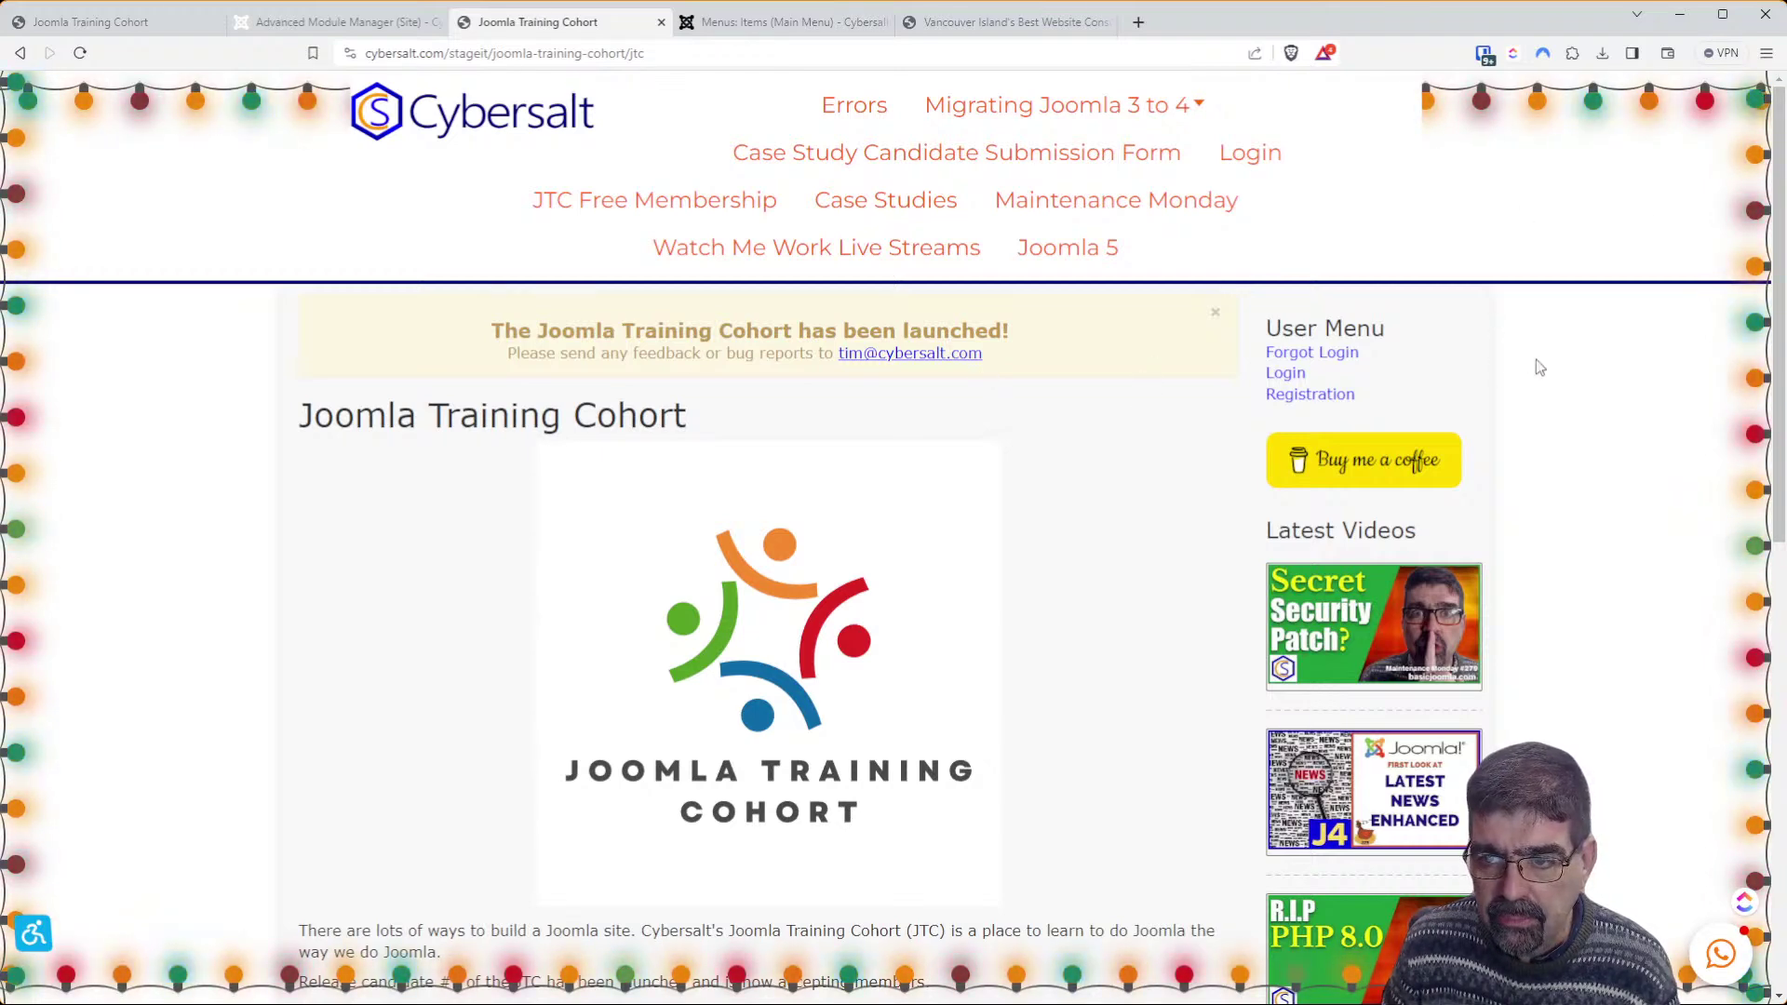
pyautogui.scroll(-10, 204, 335)
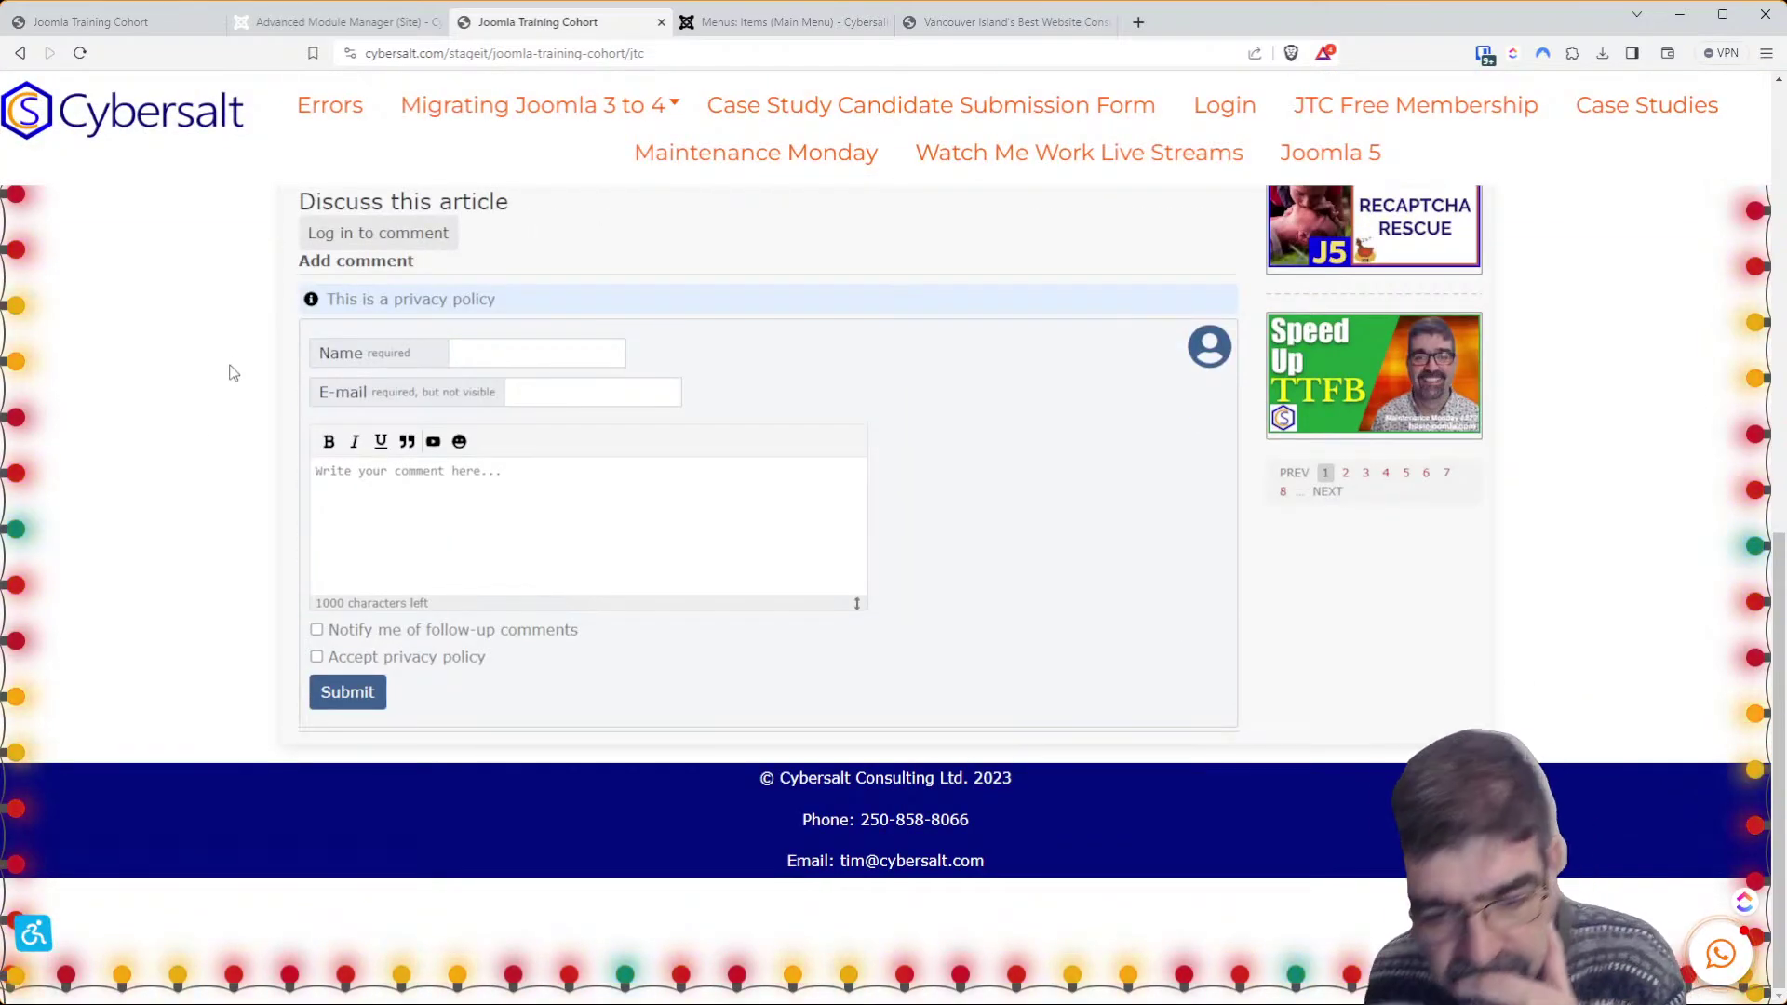
pyautogui.scroll(10, 245, 344)
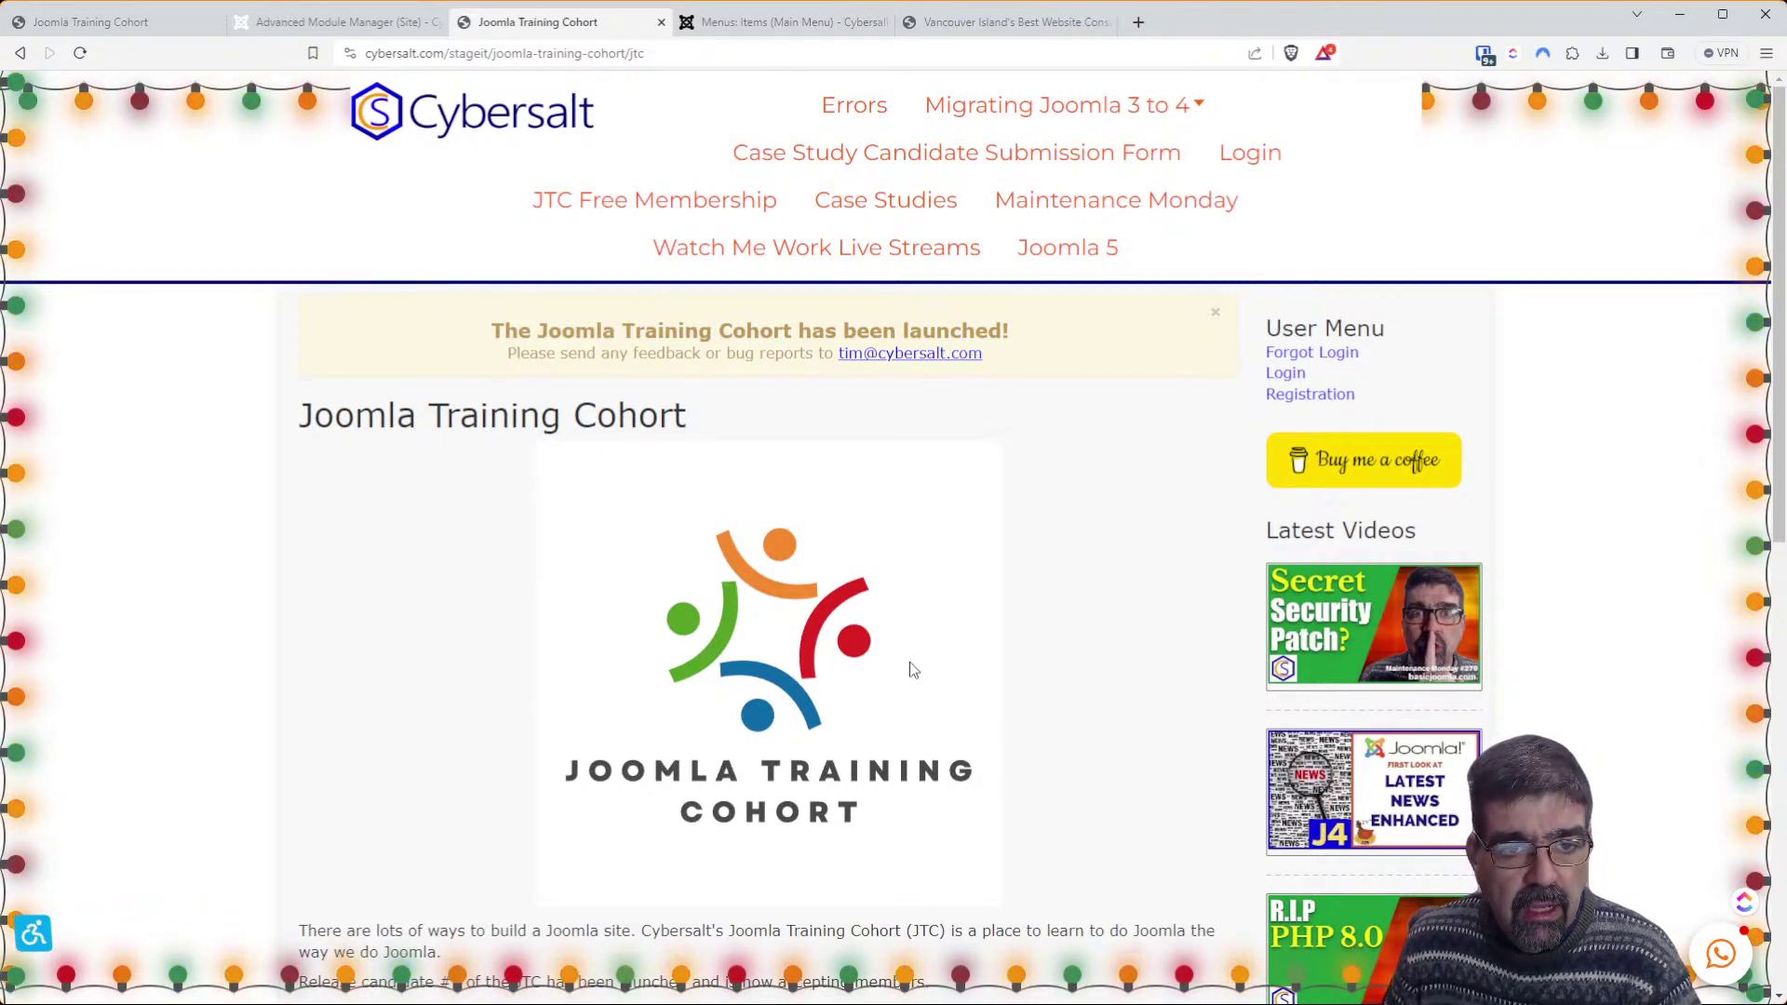
pyautogui.scroll(-3, 594, 342)
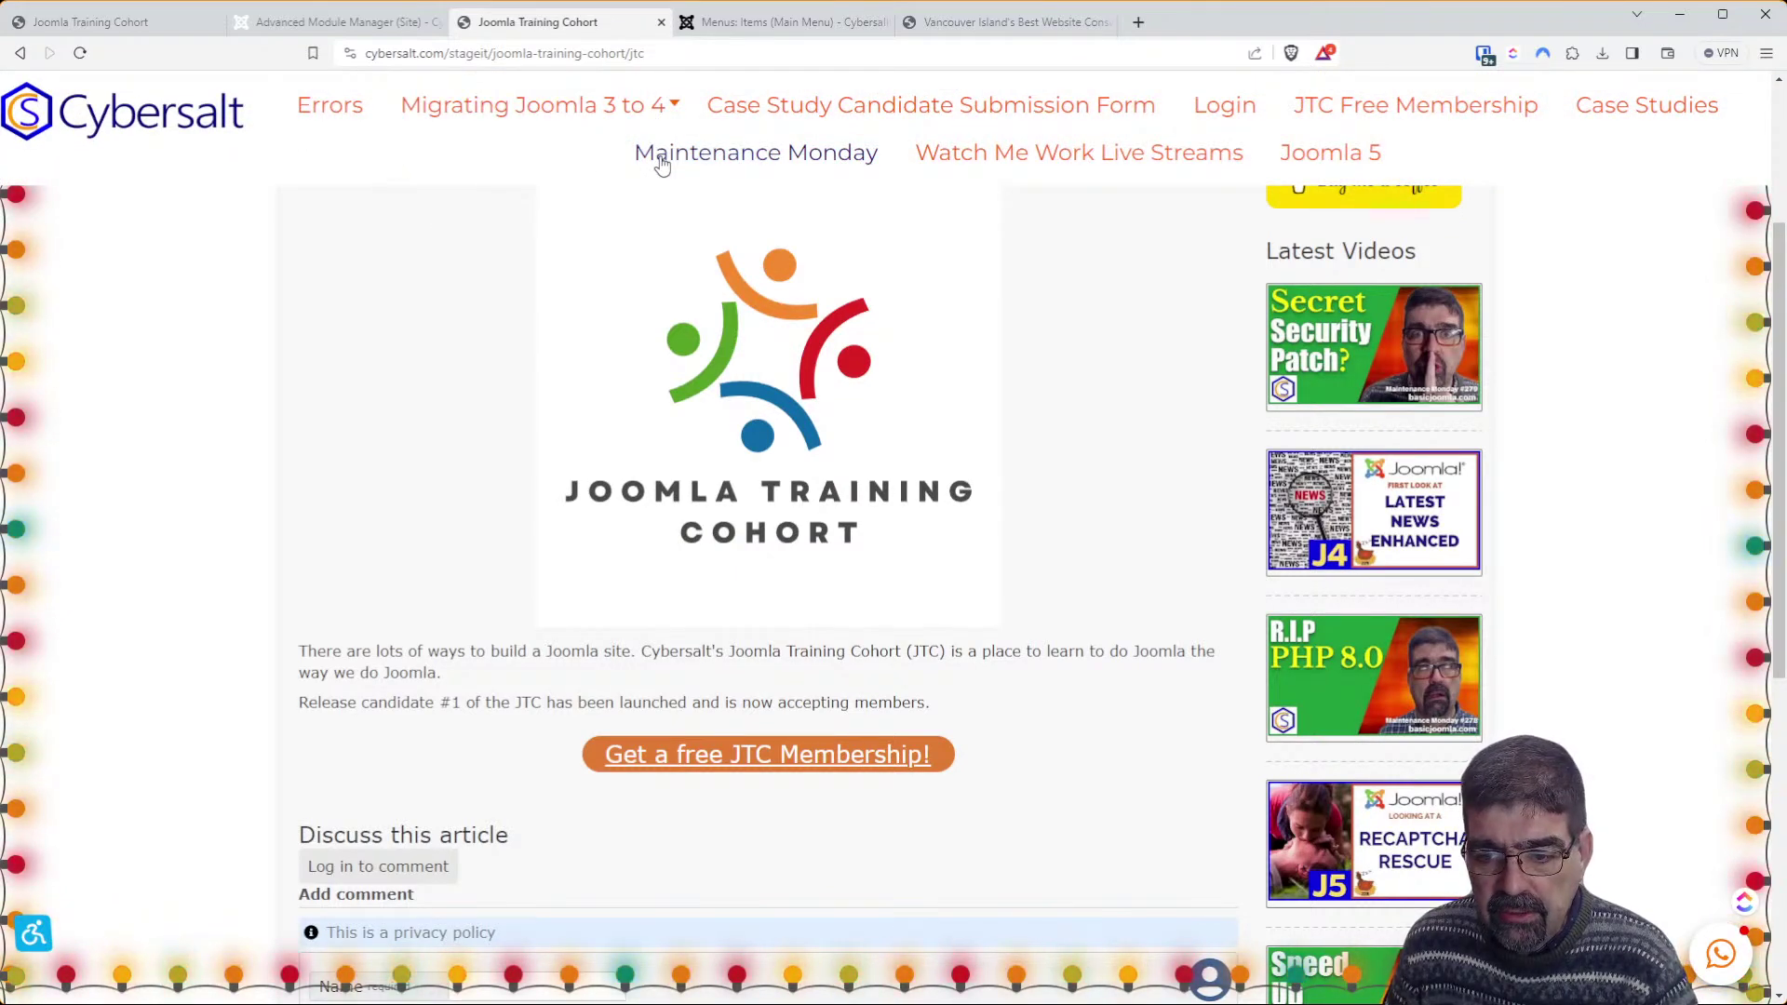
pyautogui.scroll(3, 662, 163)
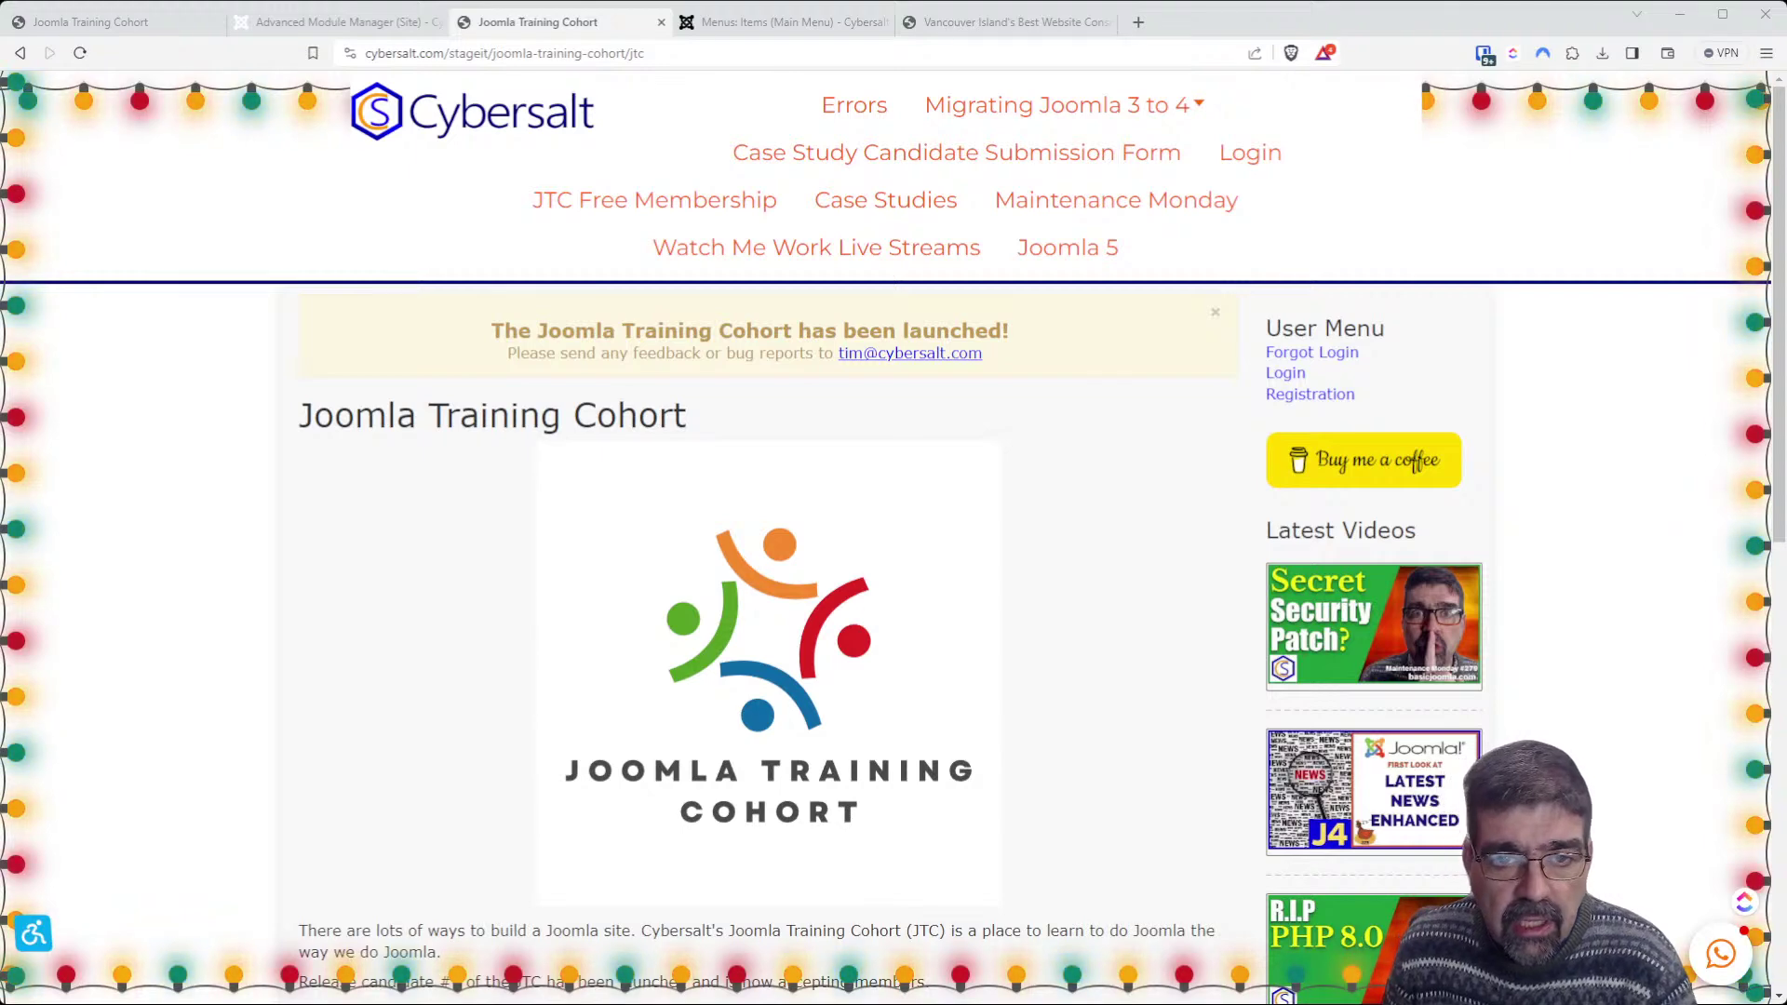
pyautogui.moveTo(1017, 106)
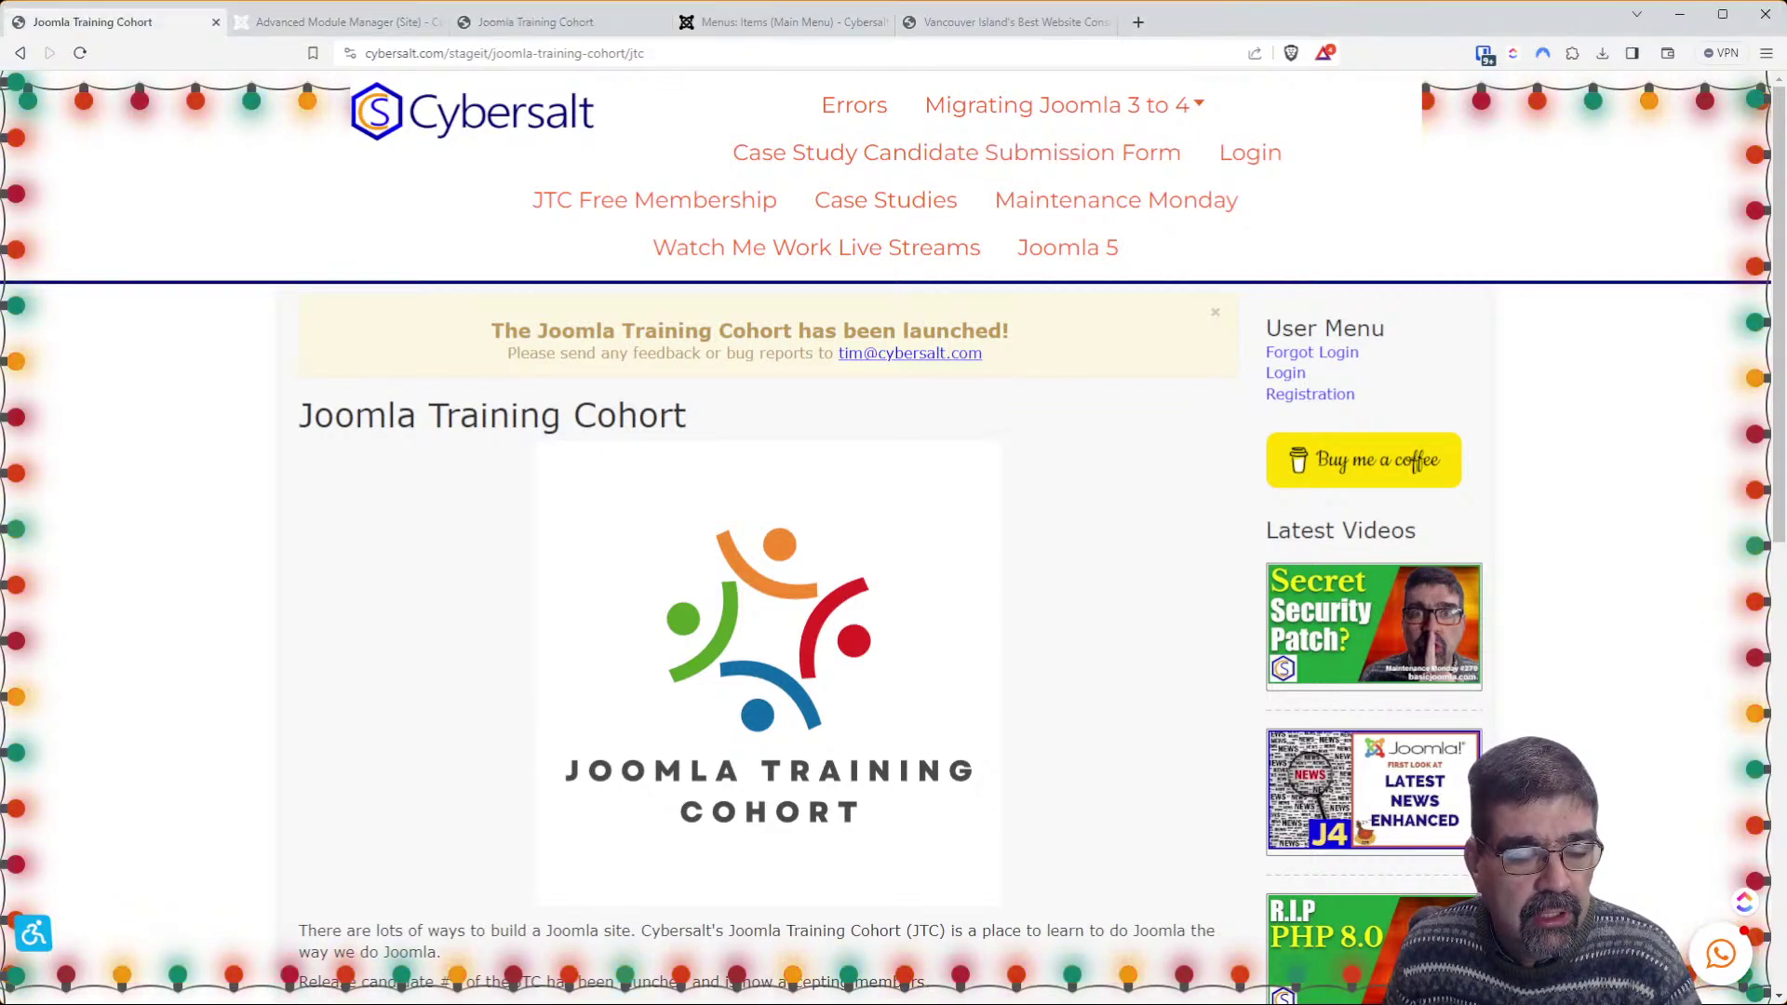
pyautogui.click(287, 24)
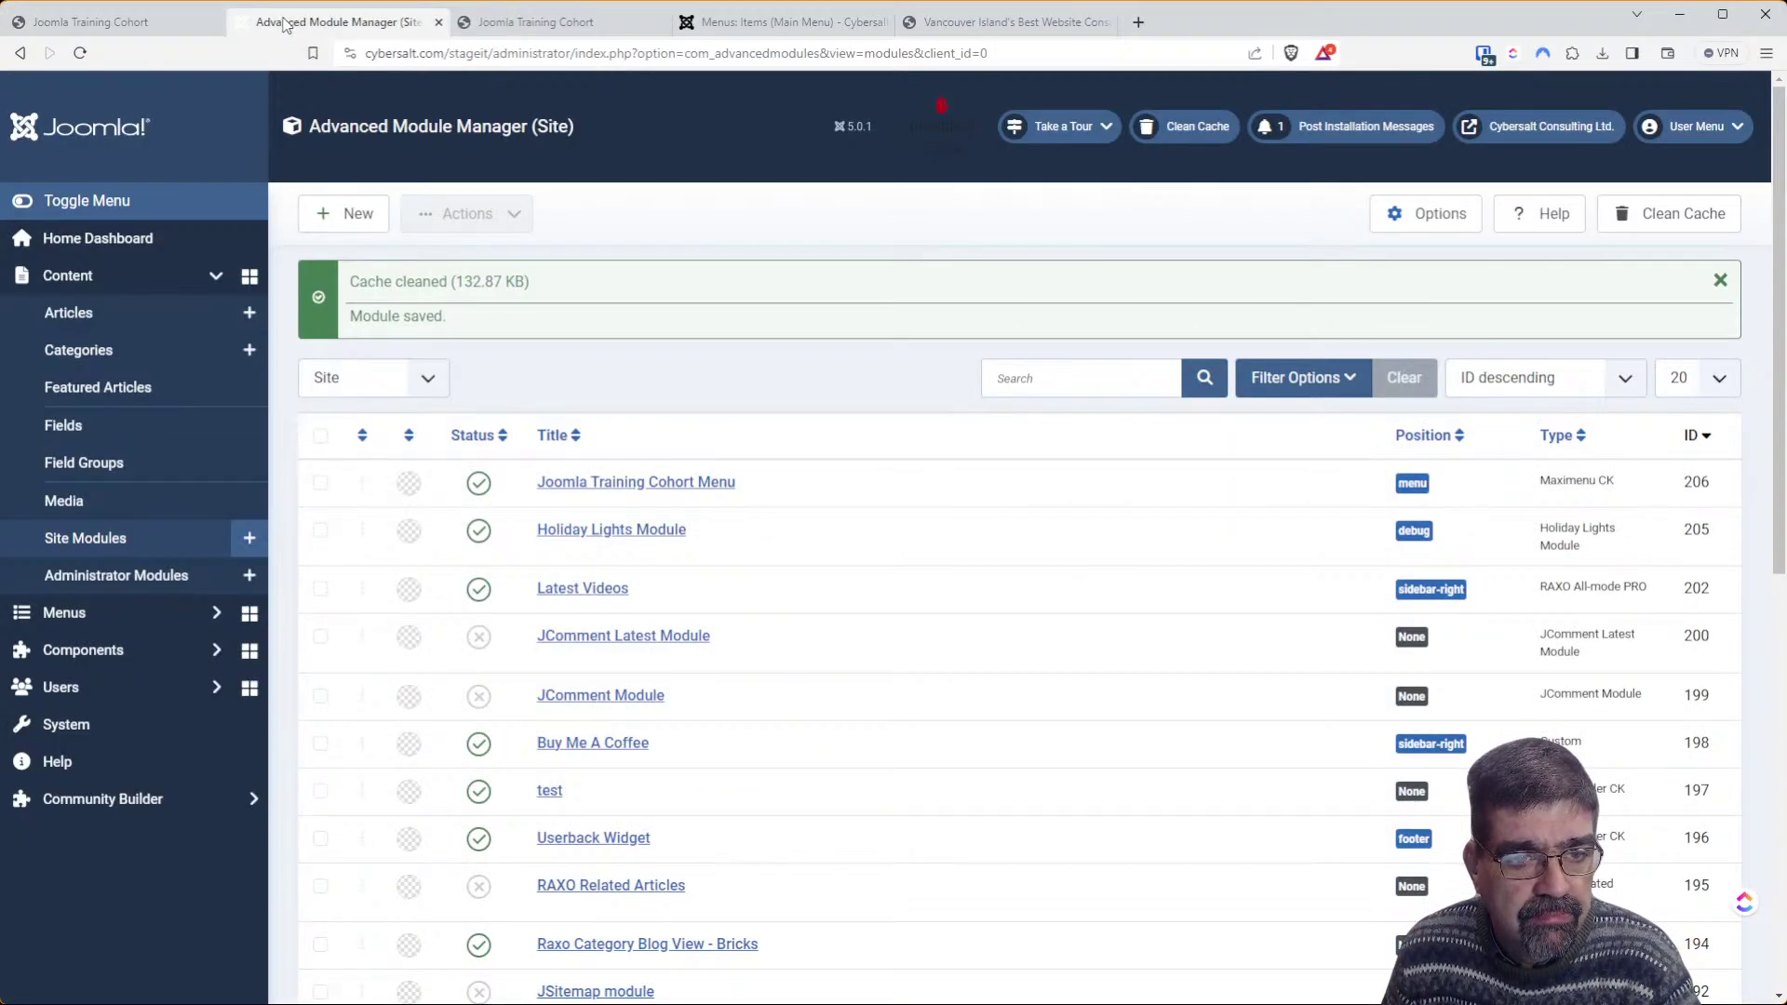
pyautogui.click(493, 18)
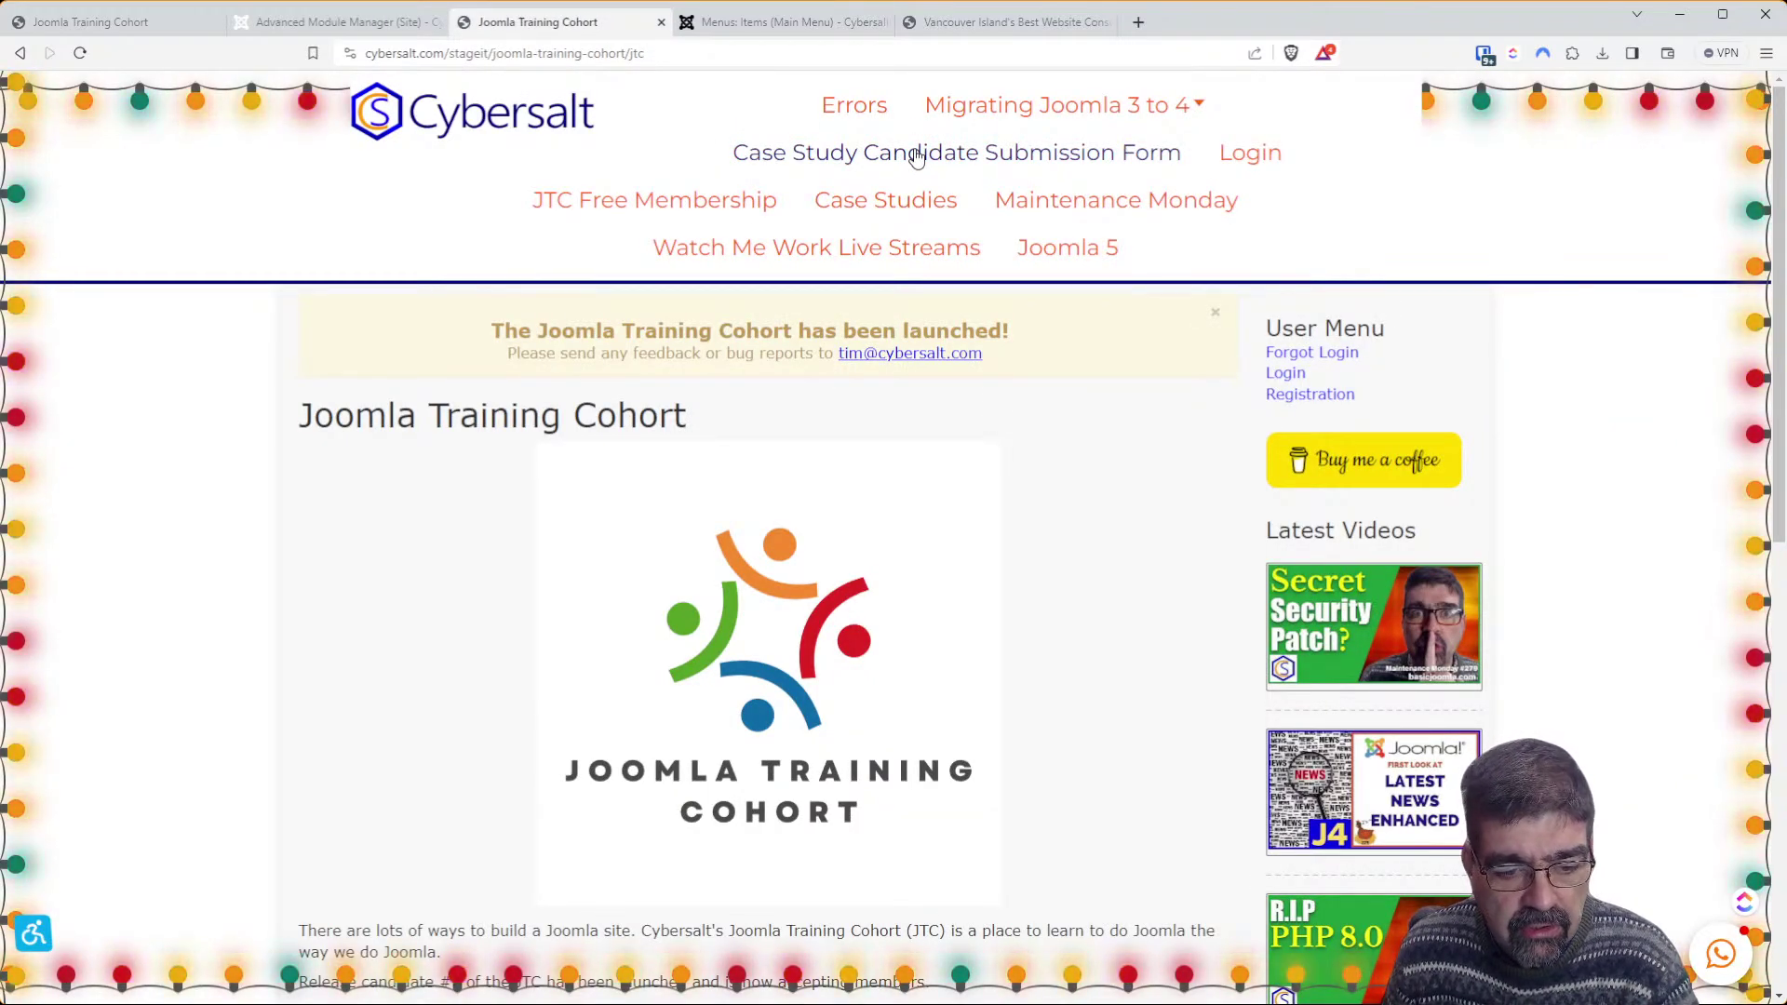
pyautogui.scroll(-4, 1068, 572)
pyautogui.scroll(4, 1071, 557)
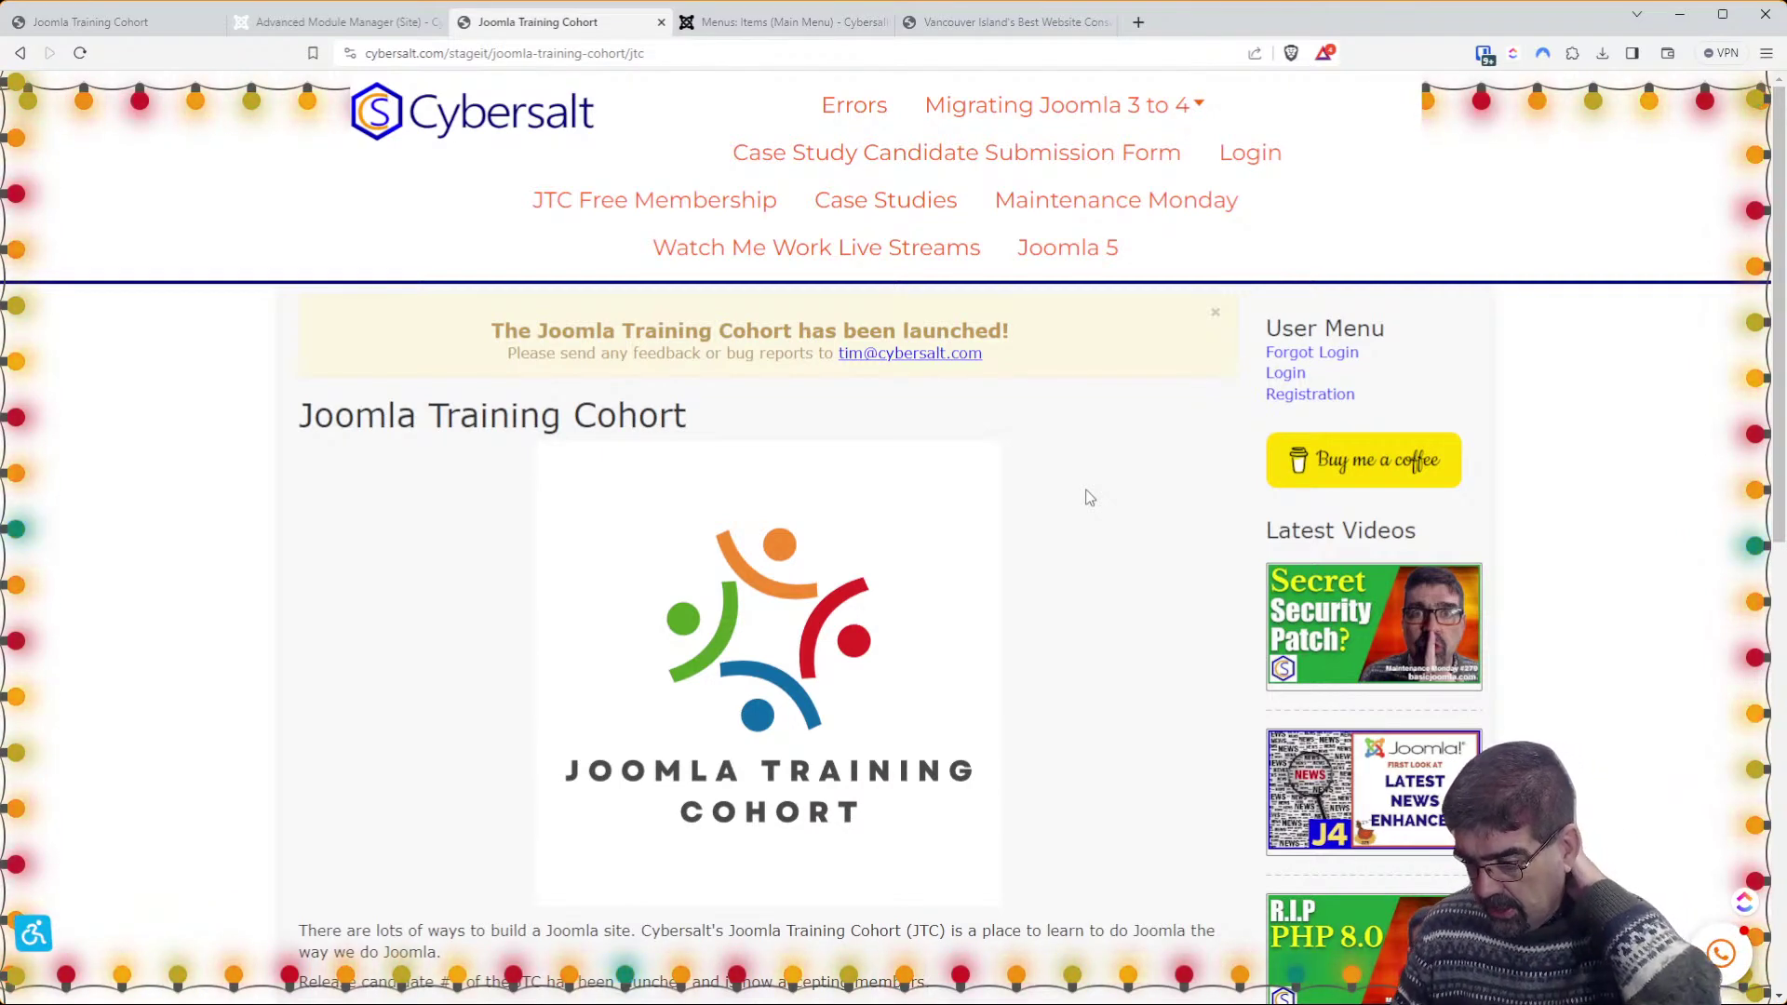
# Open joom4u.com in a new browser tab, go to the Holiday Lights extension page, and select its address
pyautogui.click(1138, 21)
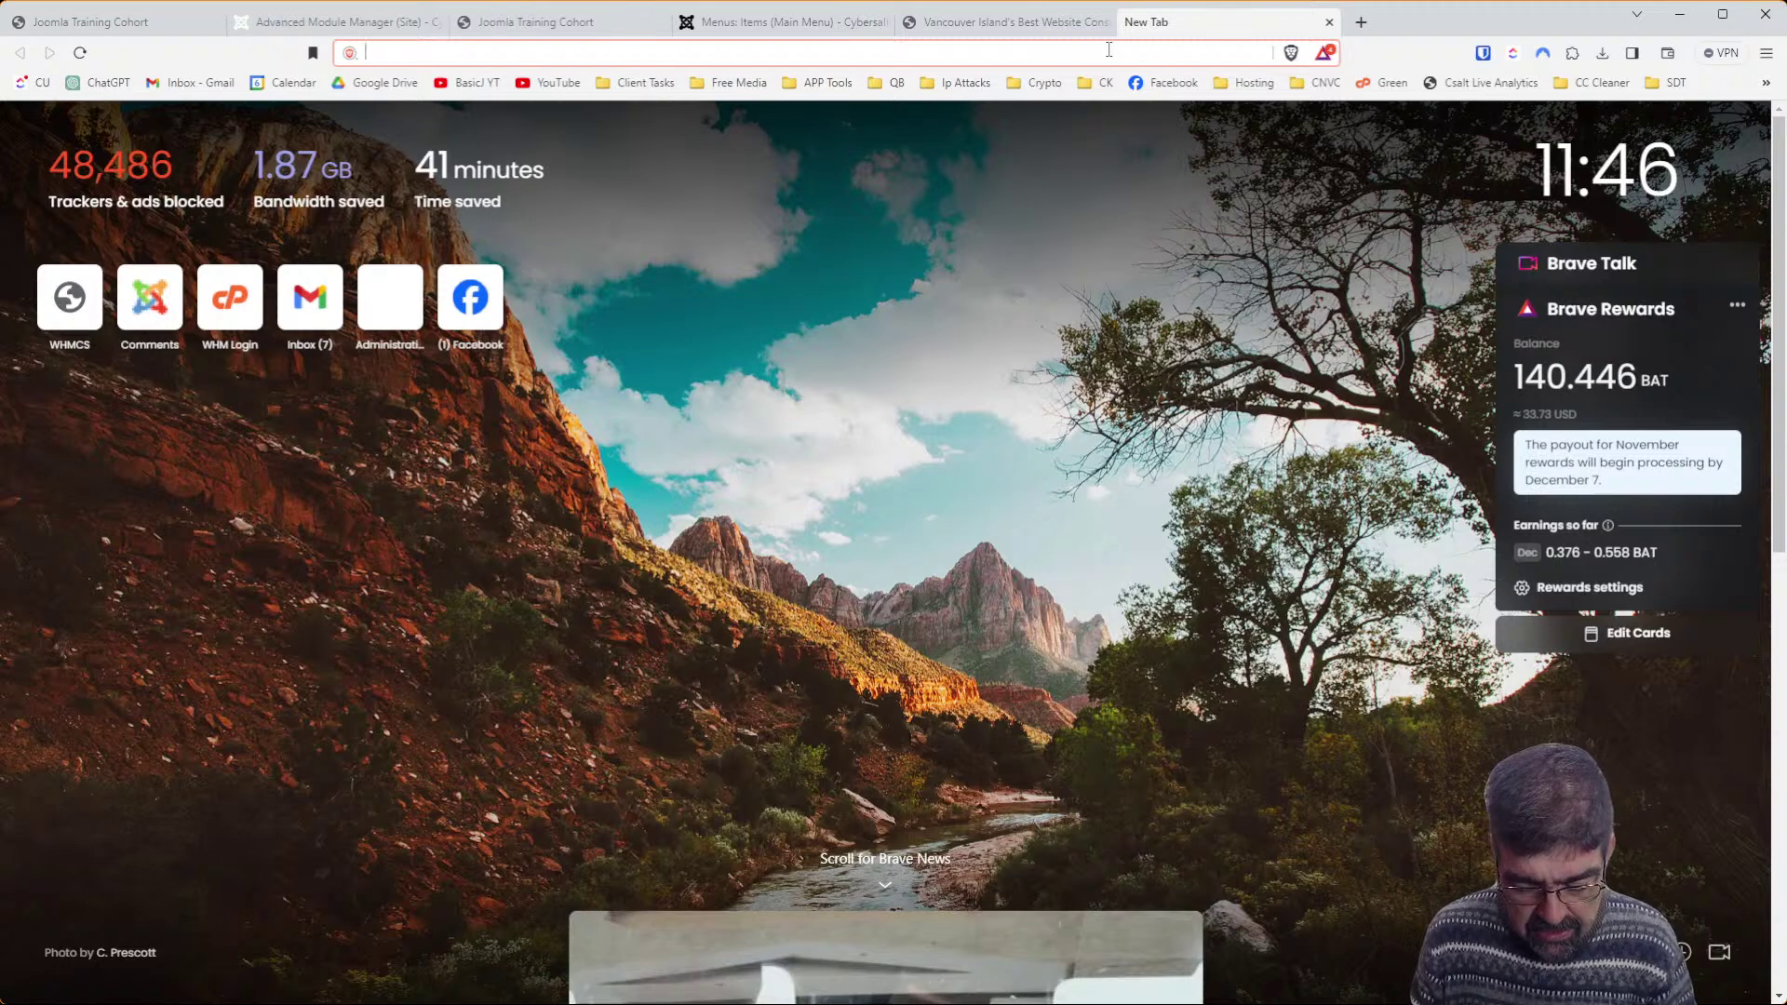
pyautogui.write('joom')
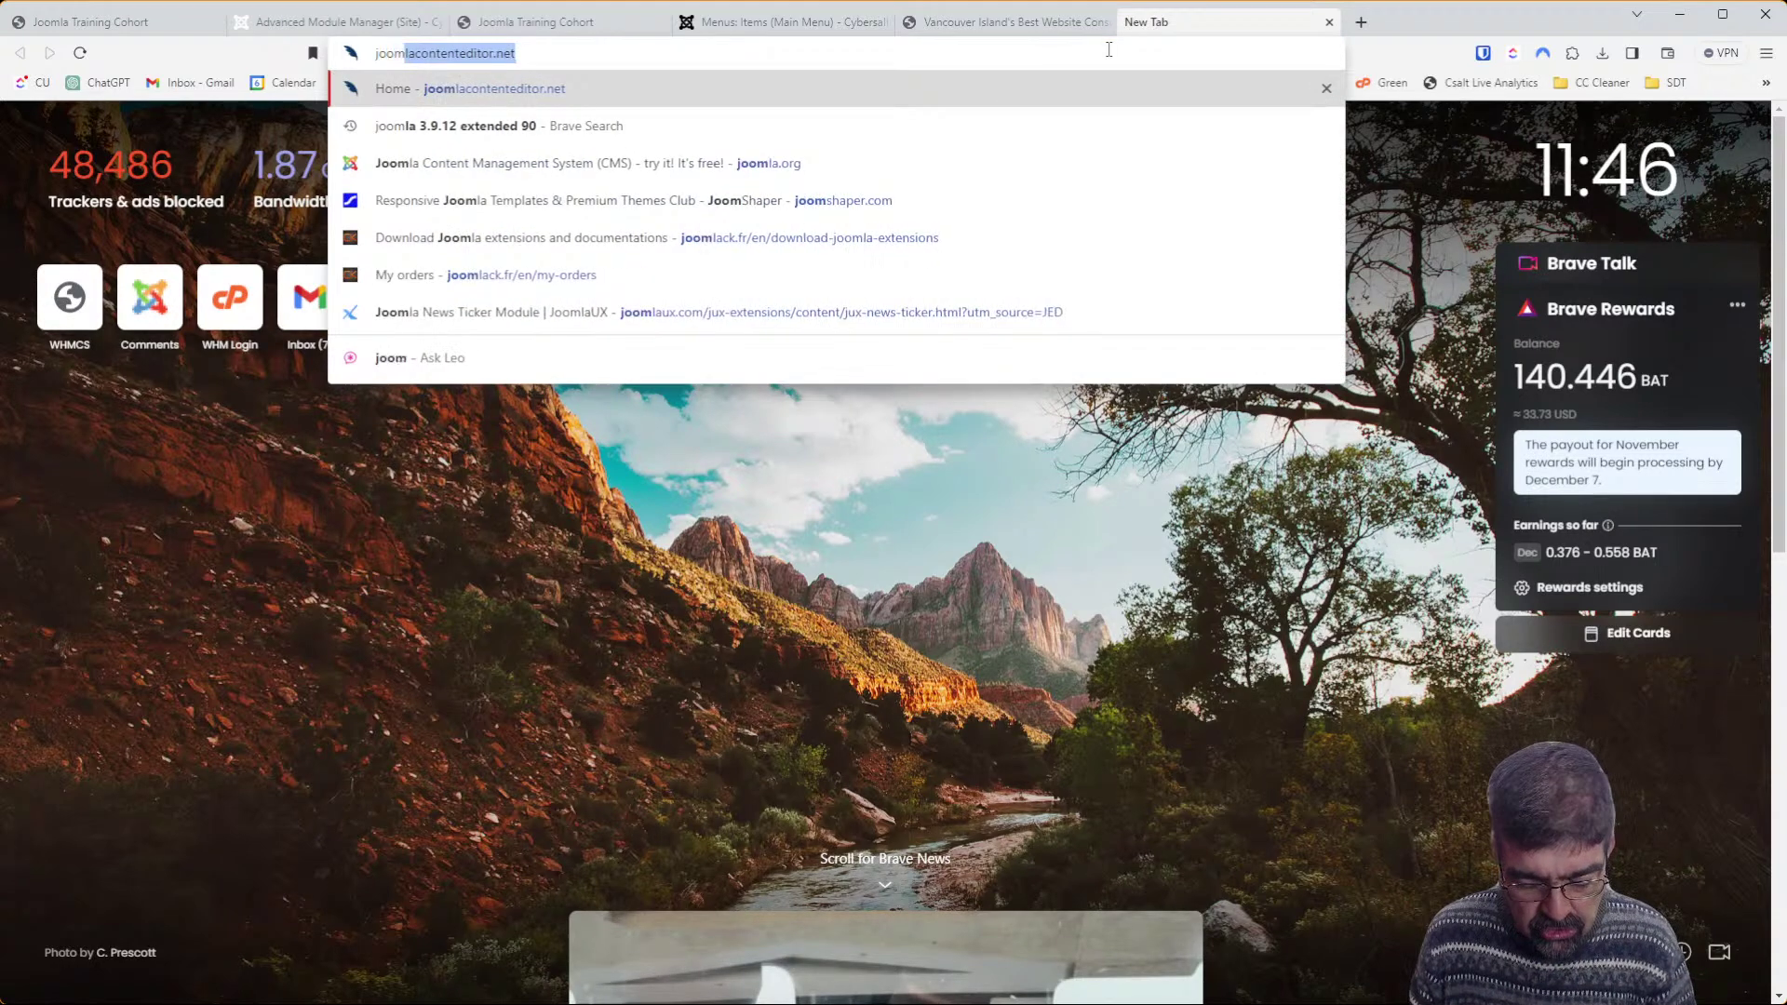
pyautogui.write('4u')
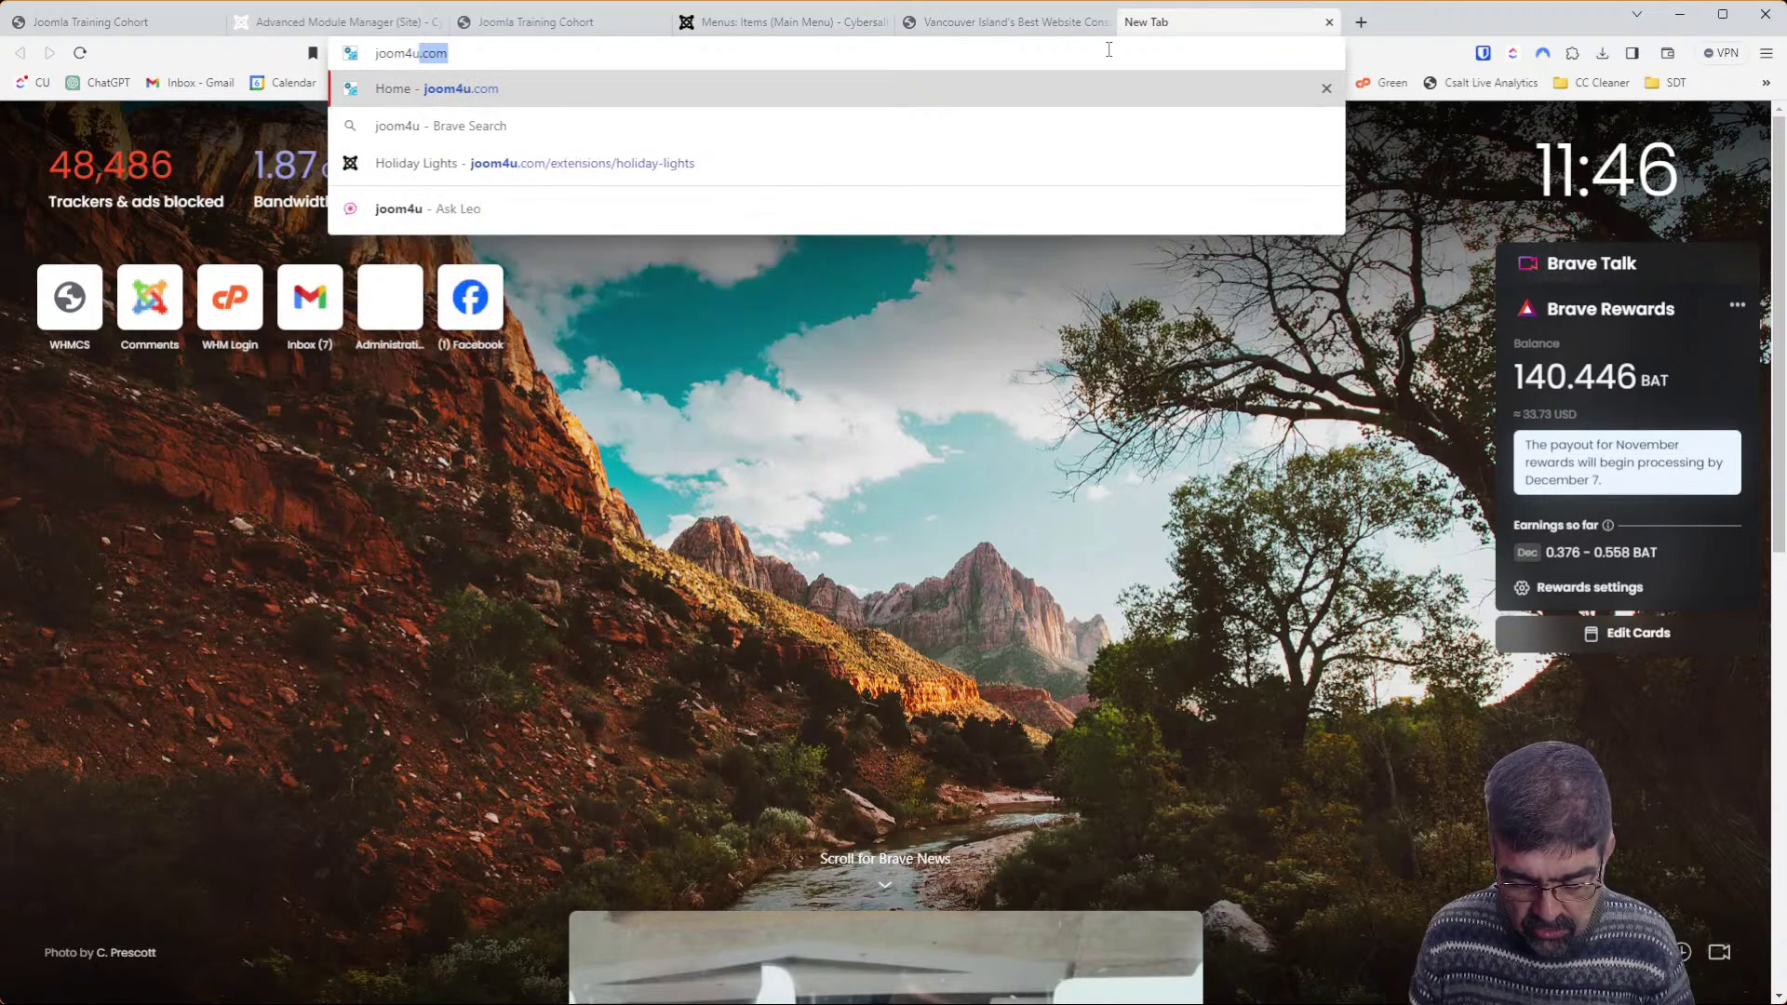
pyautogui.press('Return')
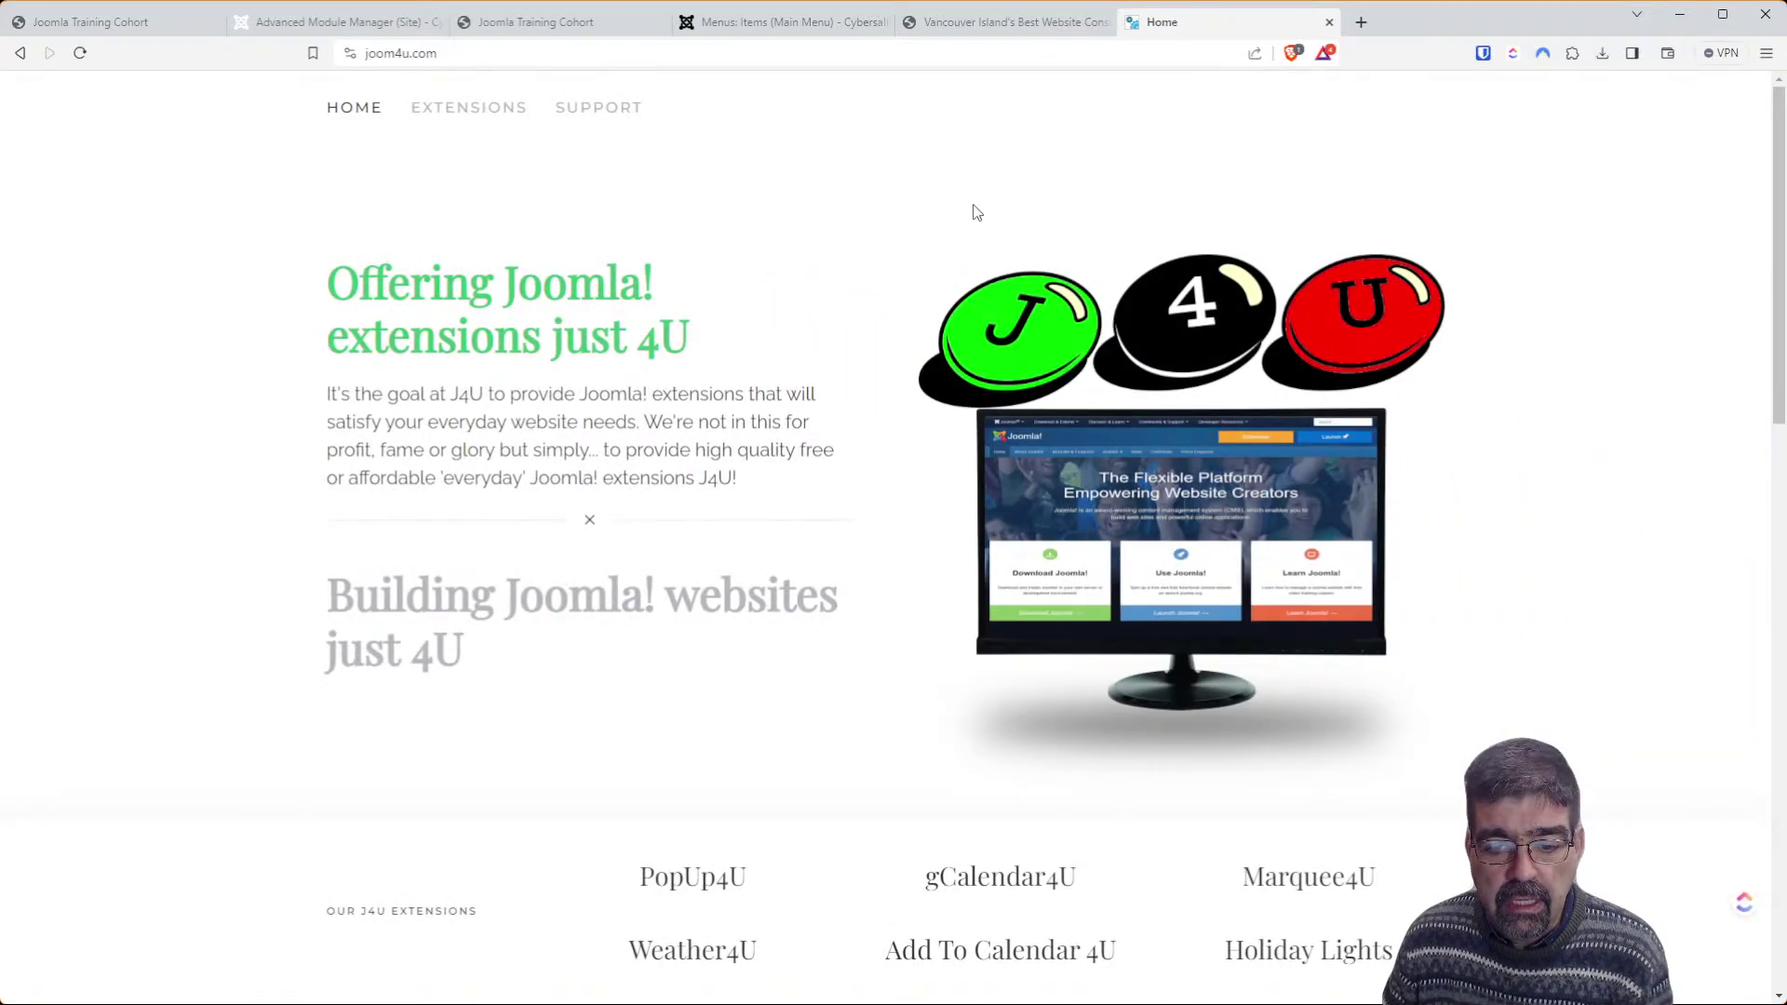
pyautogui.scroll(-2, 977, 211)
pyautogui.scroll(-3, 982, 309)
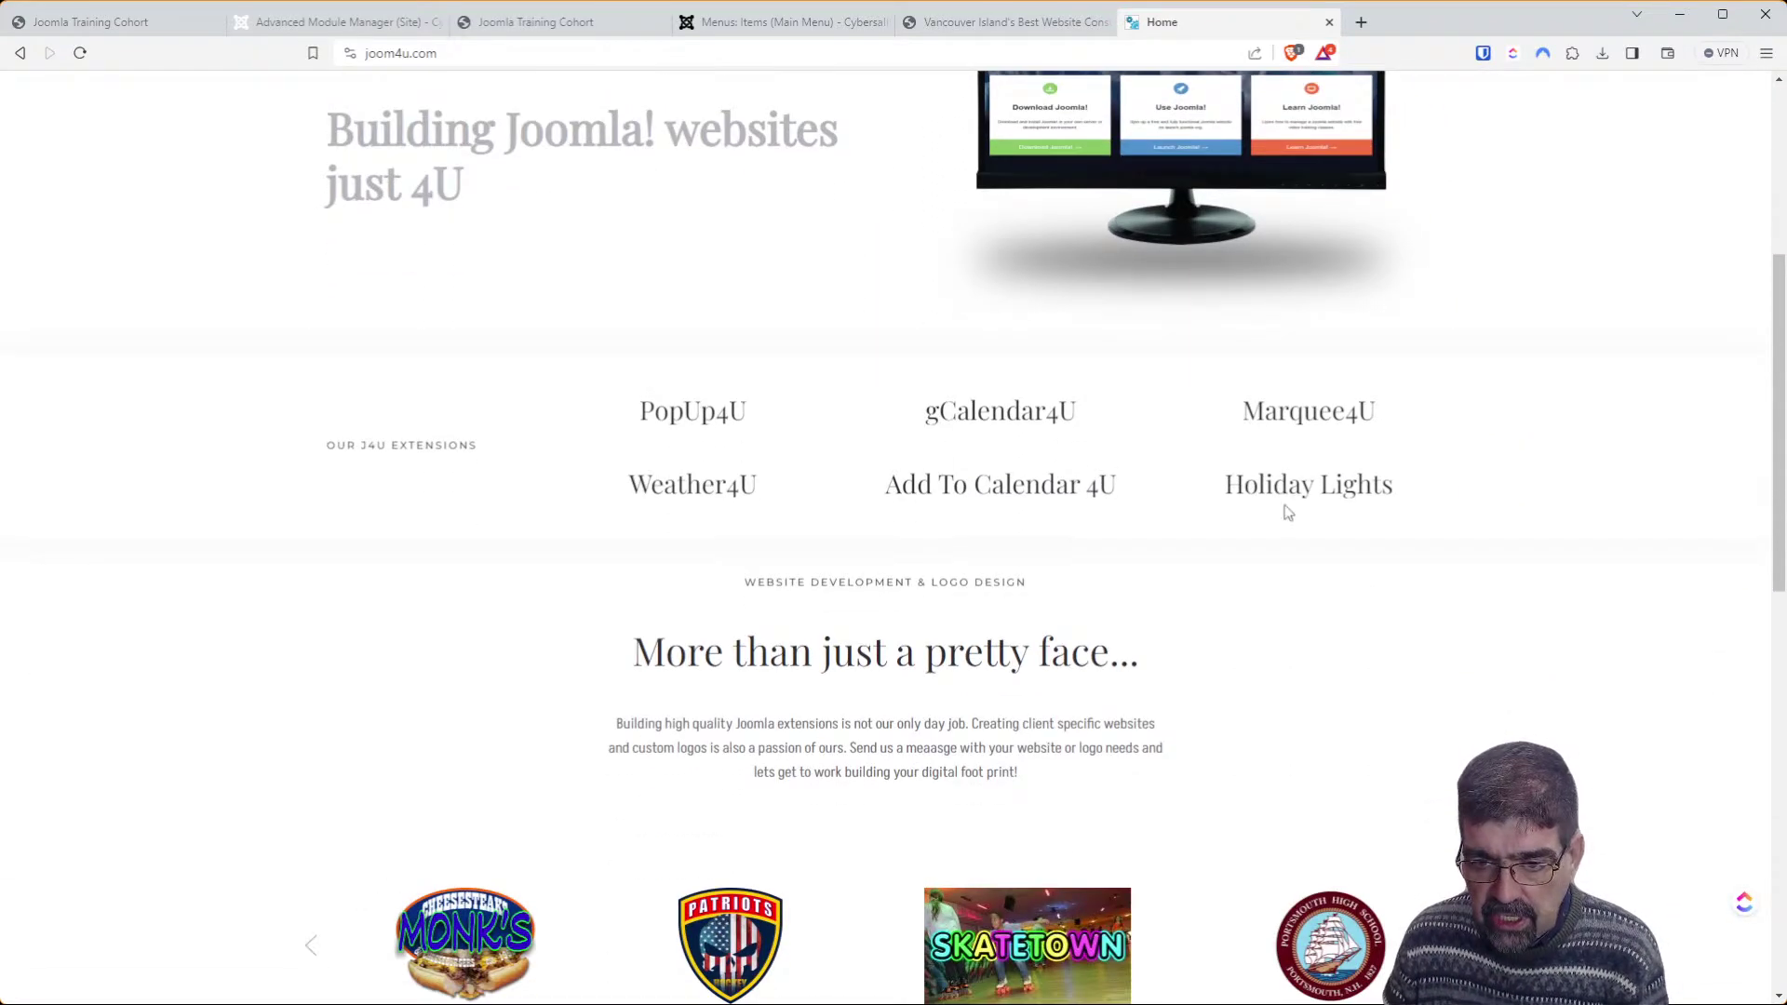
pyautogui.click(618, 56)
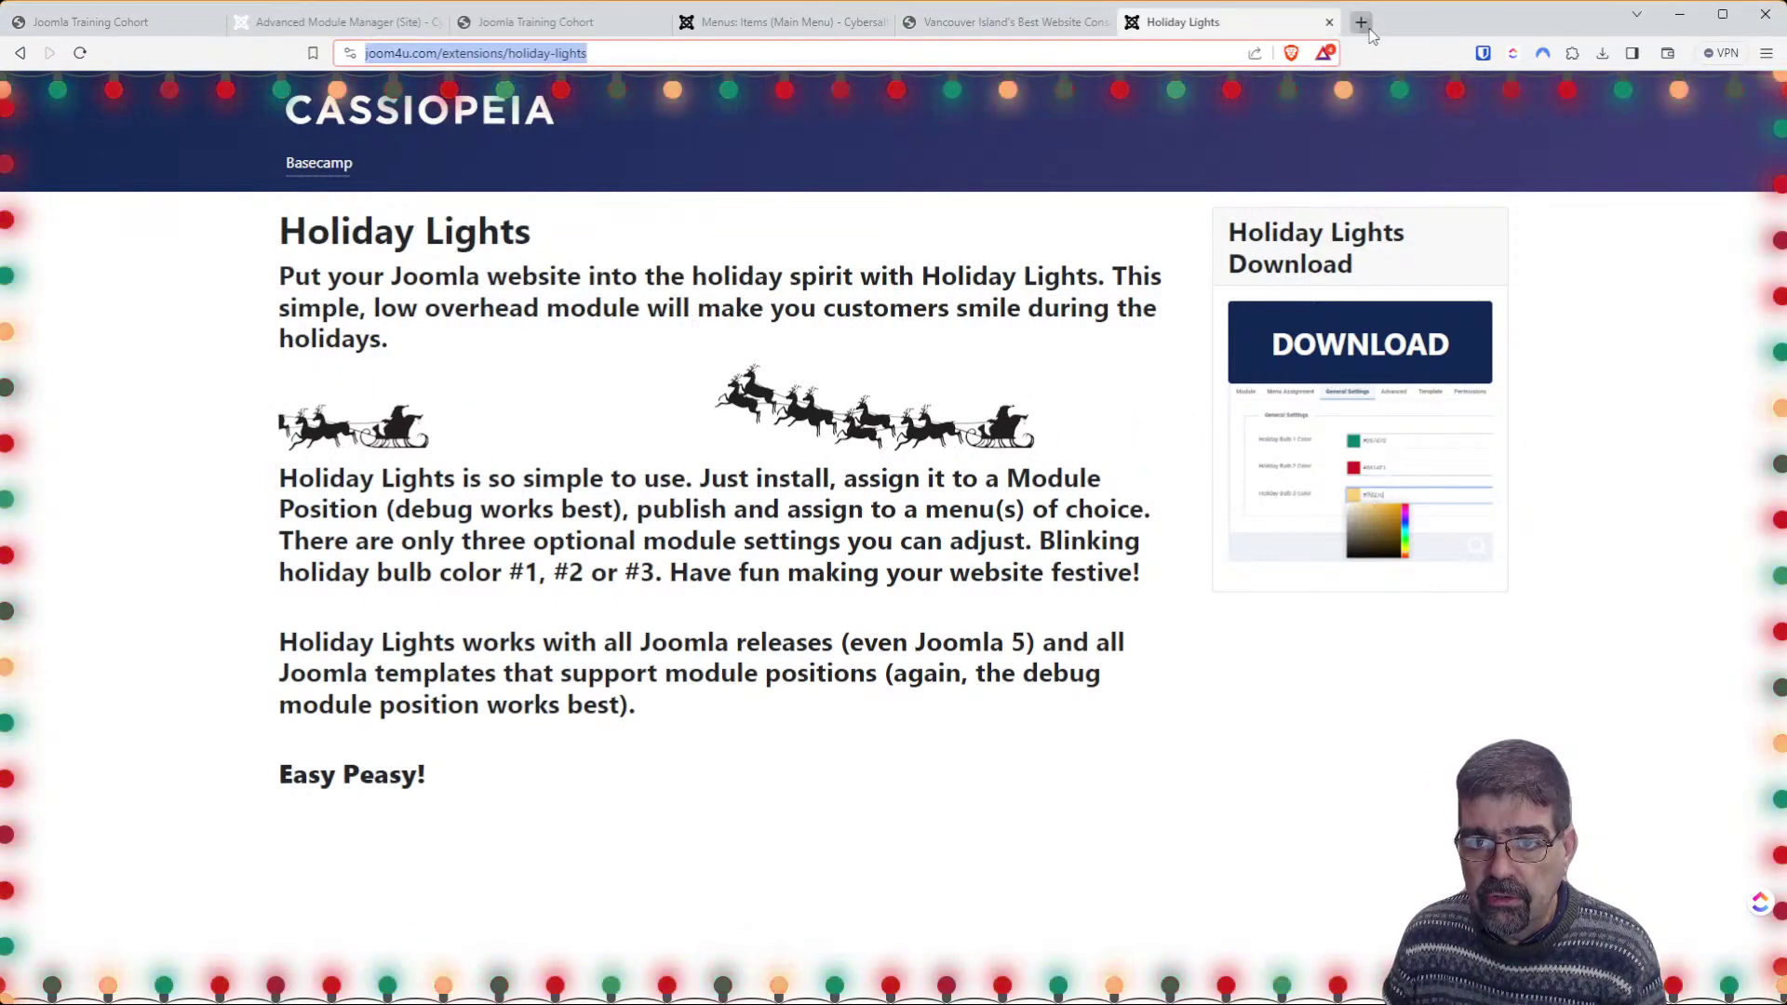
# Open the YouTube channel page youtube.com/basicjoomla in a new browser tab
pyautogui.hotkey('ctrl', 't')
pyautogui.write('youtube')
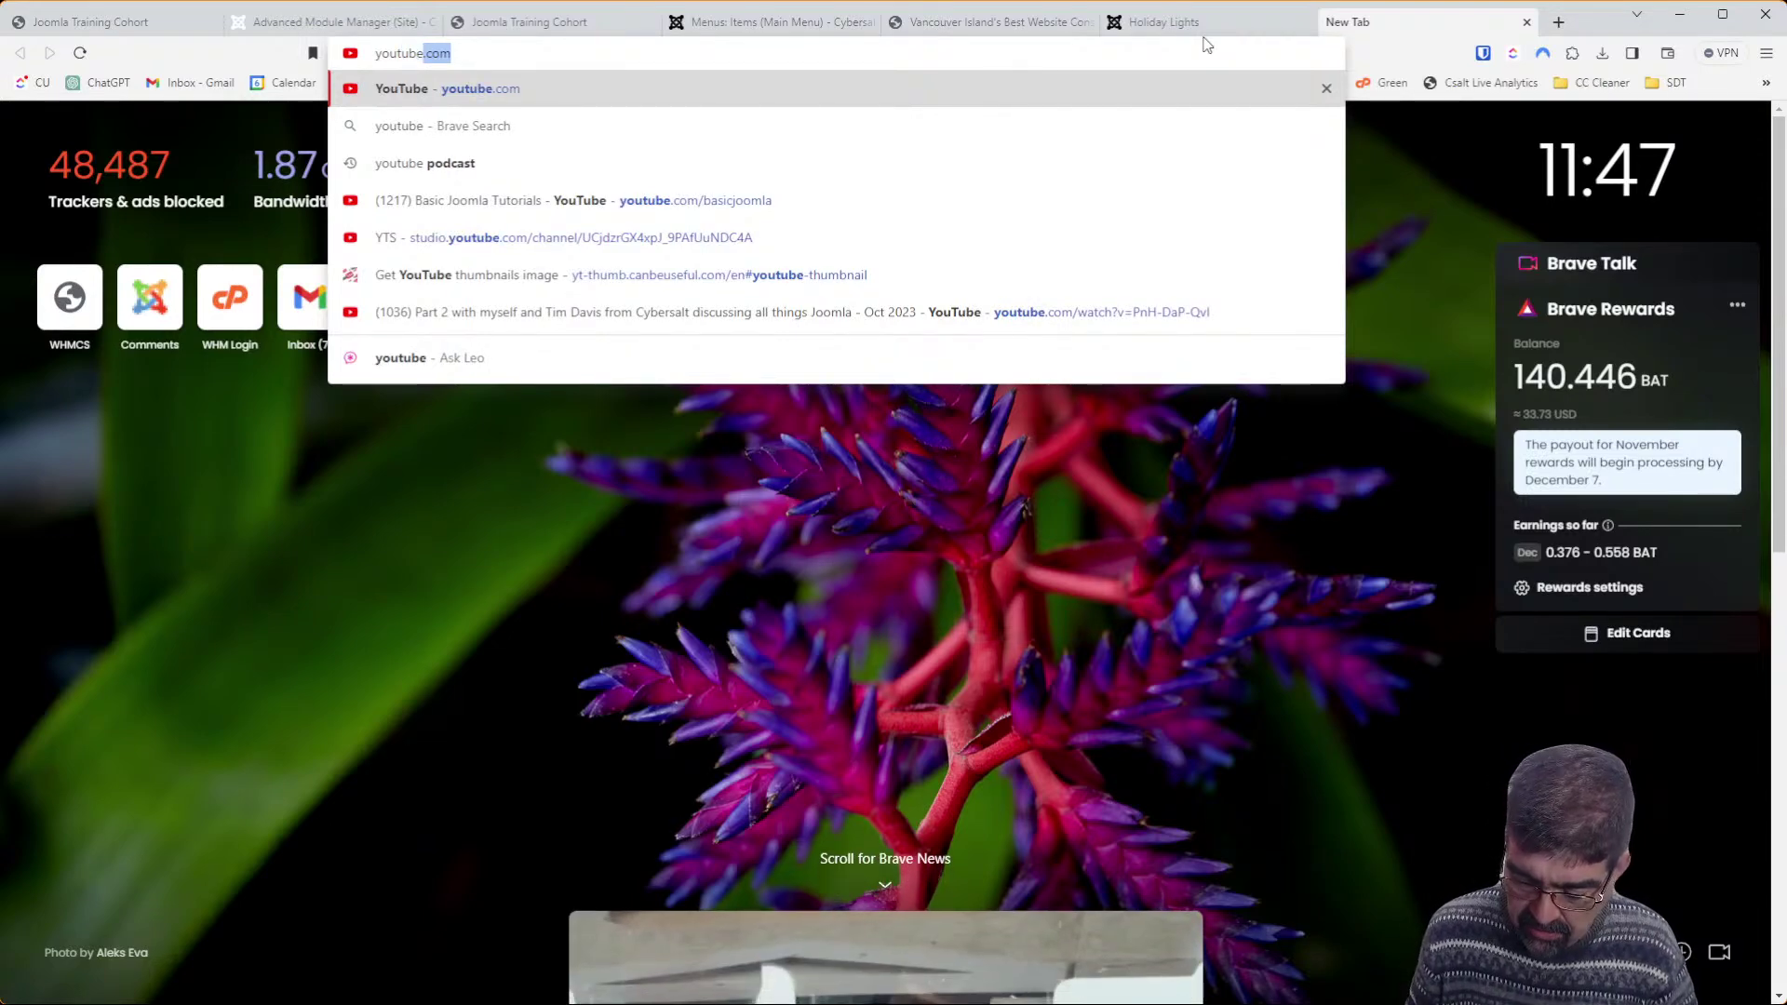
pyautogui.write('.com/basicjoomla')
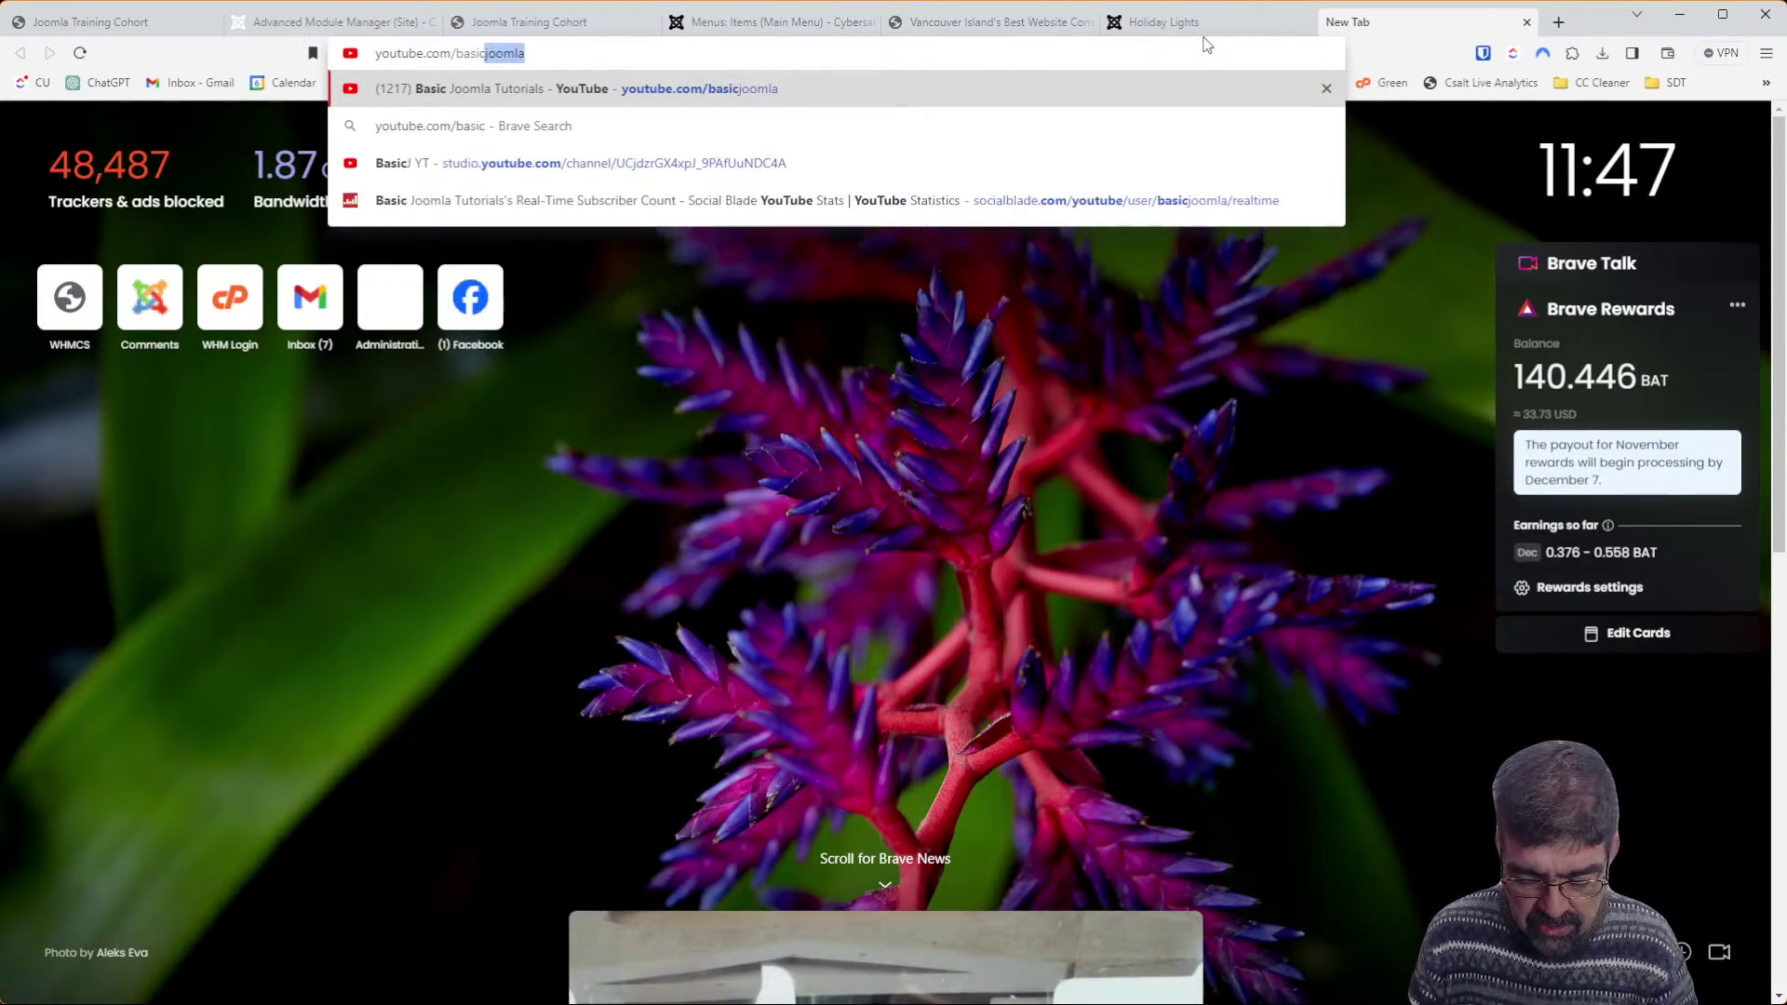
pyautogui.press('Return')
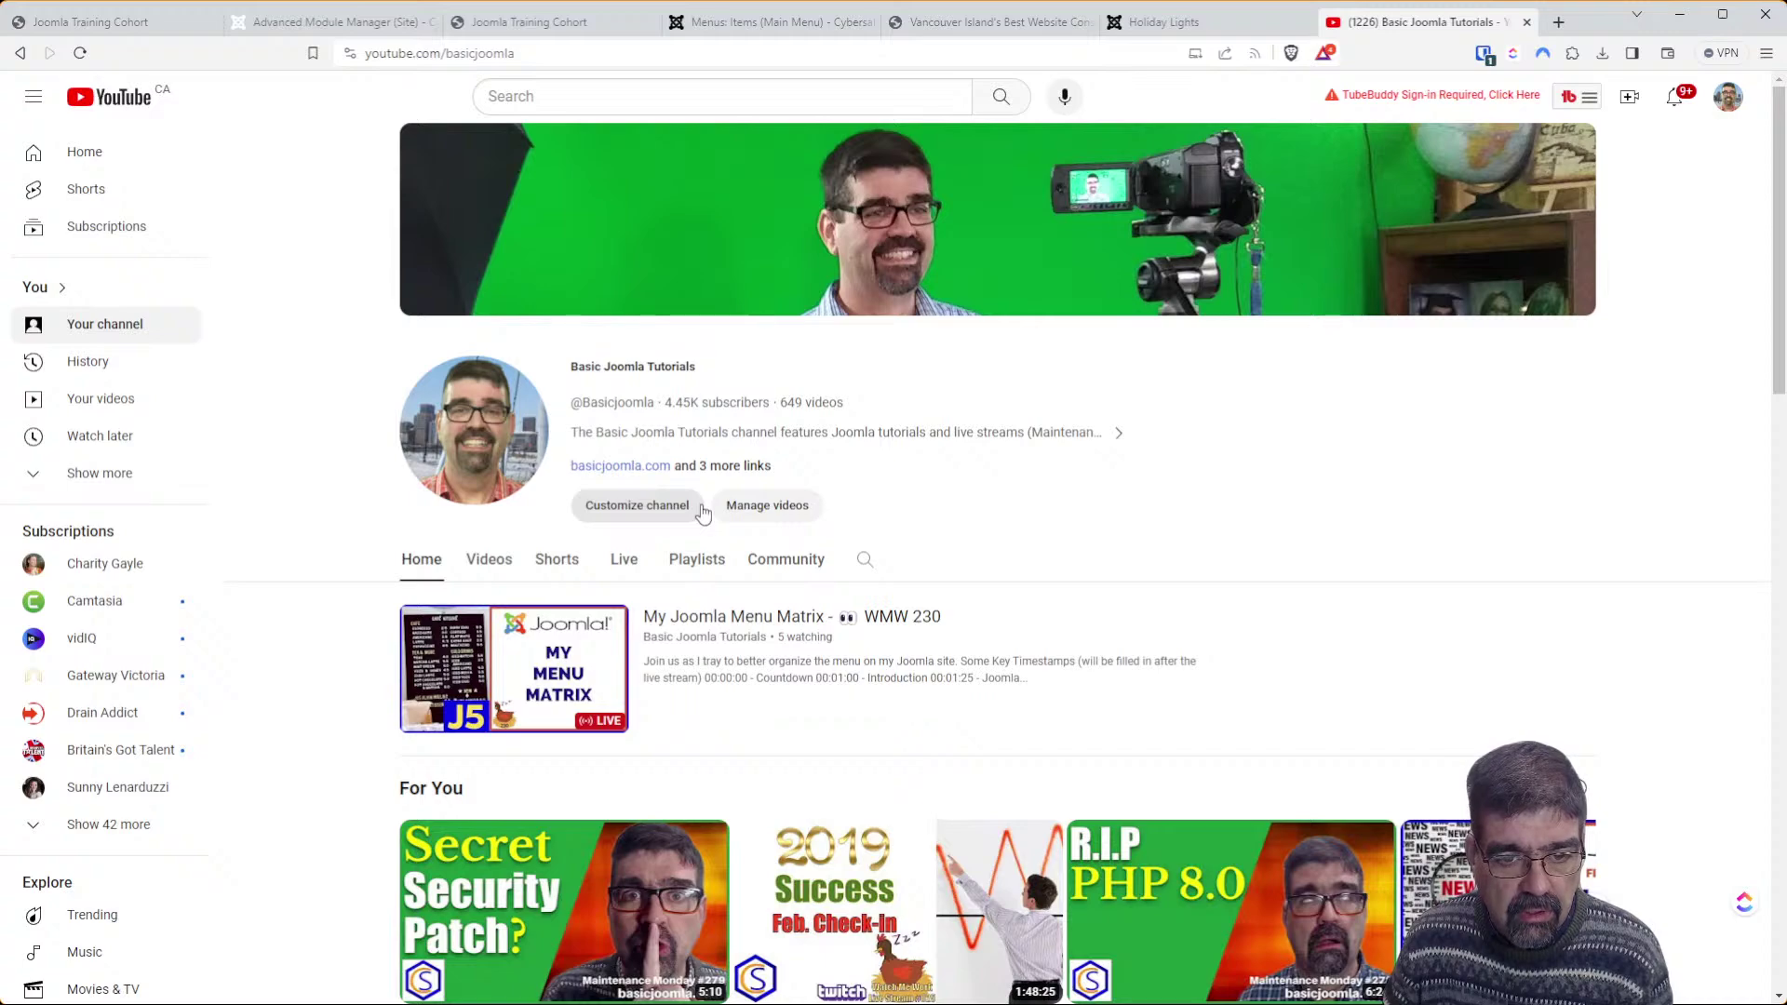
# Look through the Basic Joomla Tutorials channel's home page, including its live stream, recent videos and popular videos
pyautogui.scroll(-4, 702, 513)
pyautogui.scroll(2, 699, 522)
pyautogui.scroll(-5, 699, 522)
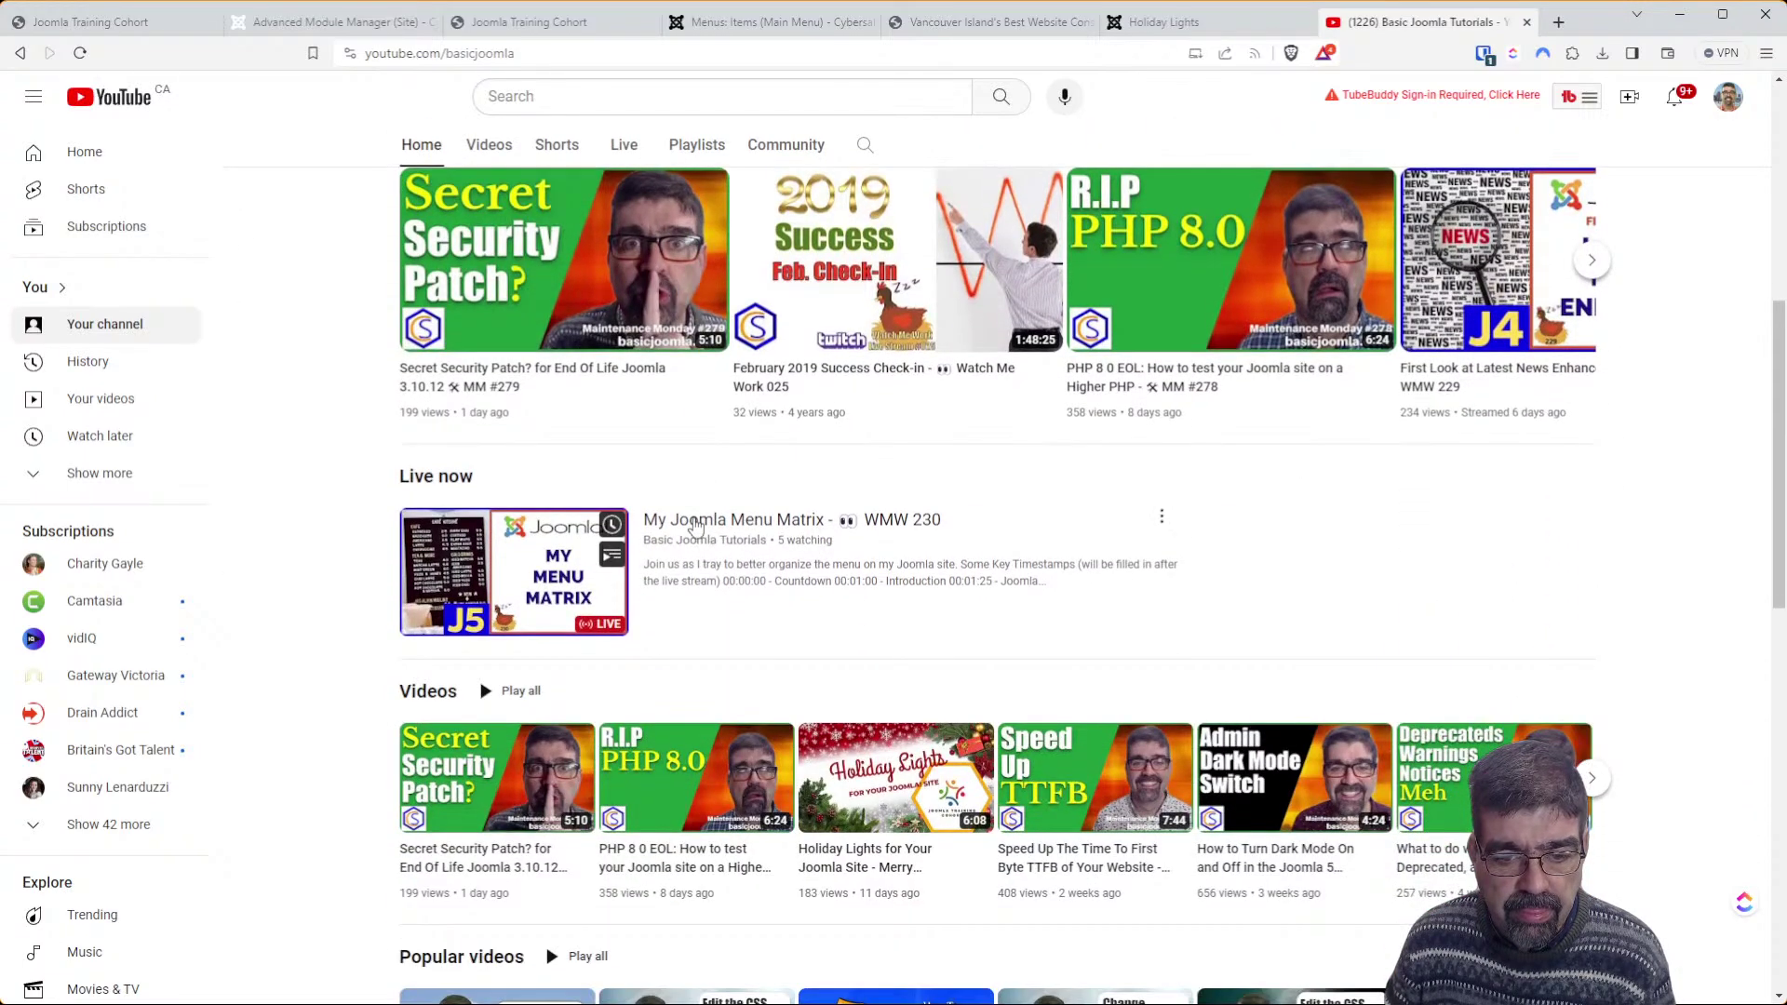
pyautogui.scroll(-2, 698, 523)
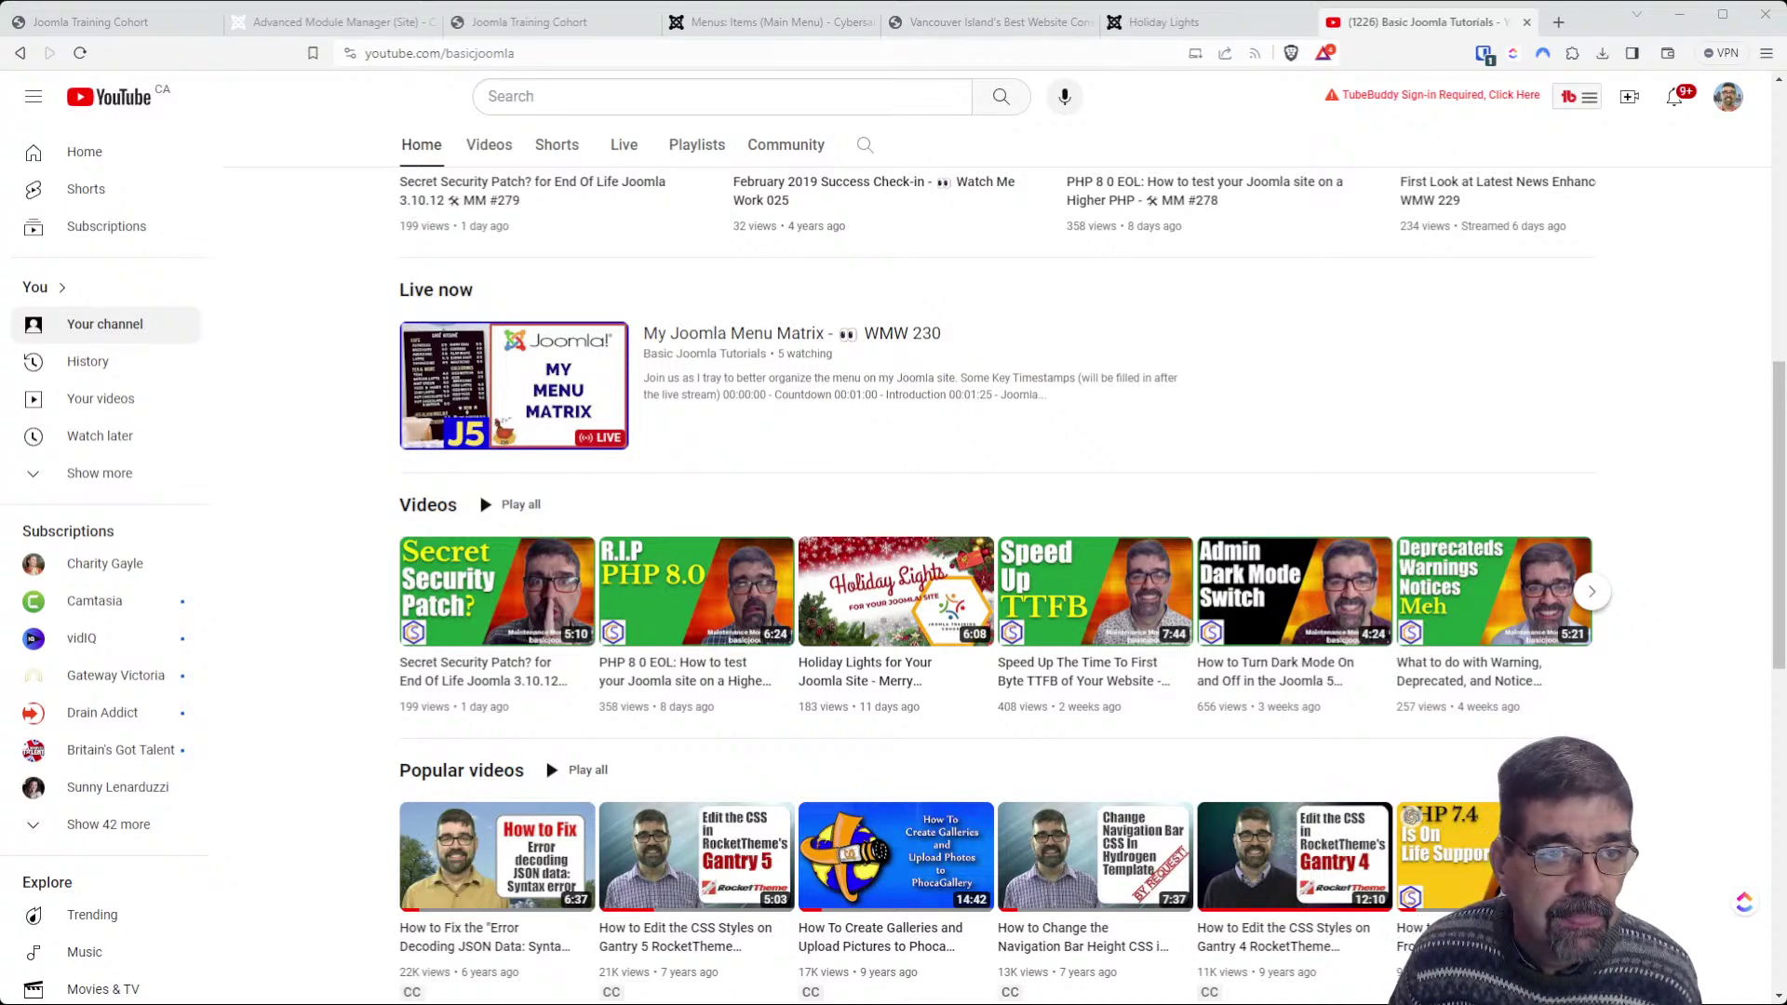
# Return to the staging site's Joomla Training Cohort page and examine its header menu and the Migrating Joomla 3 to 4 submenu
pyautogui.click(317, 22)
pyautogui.click(555, 20)
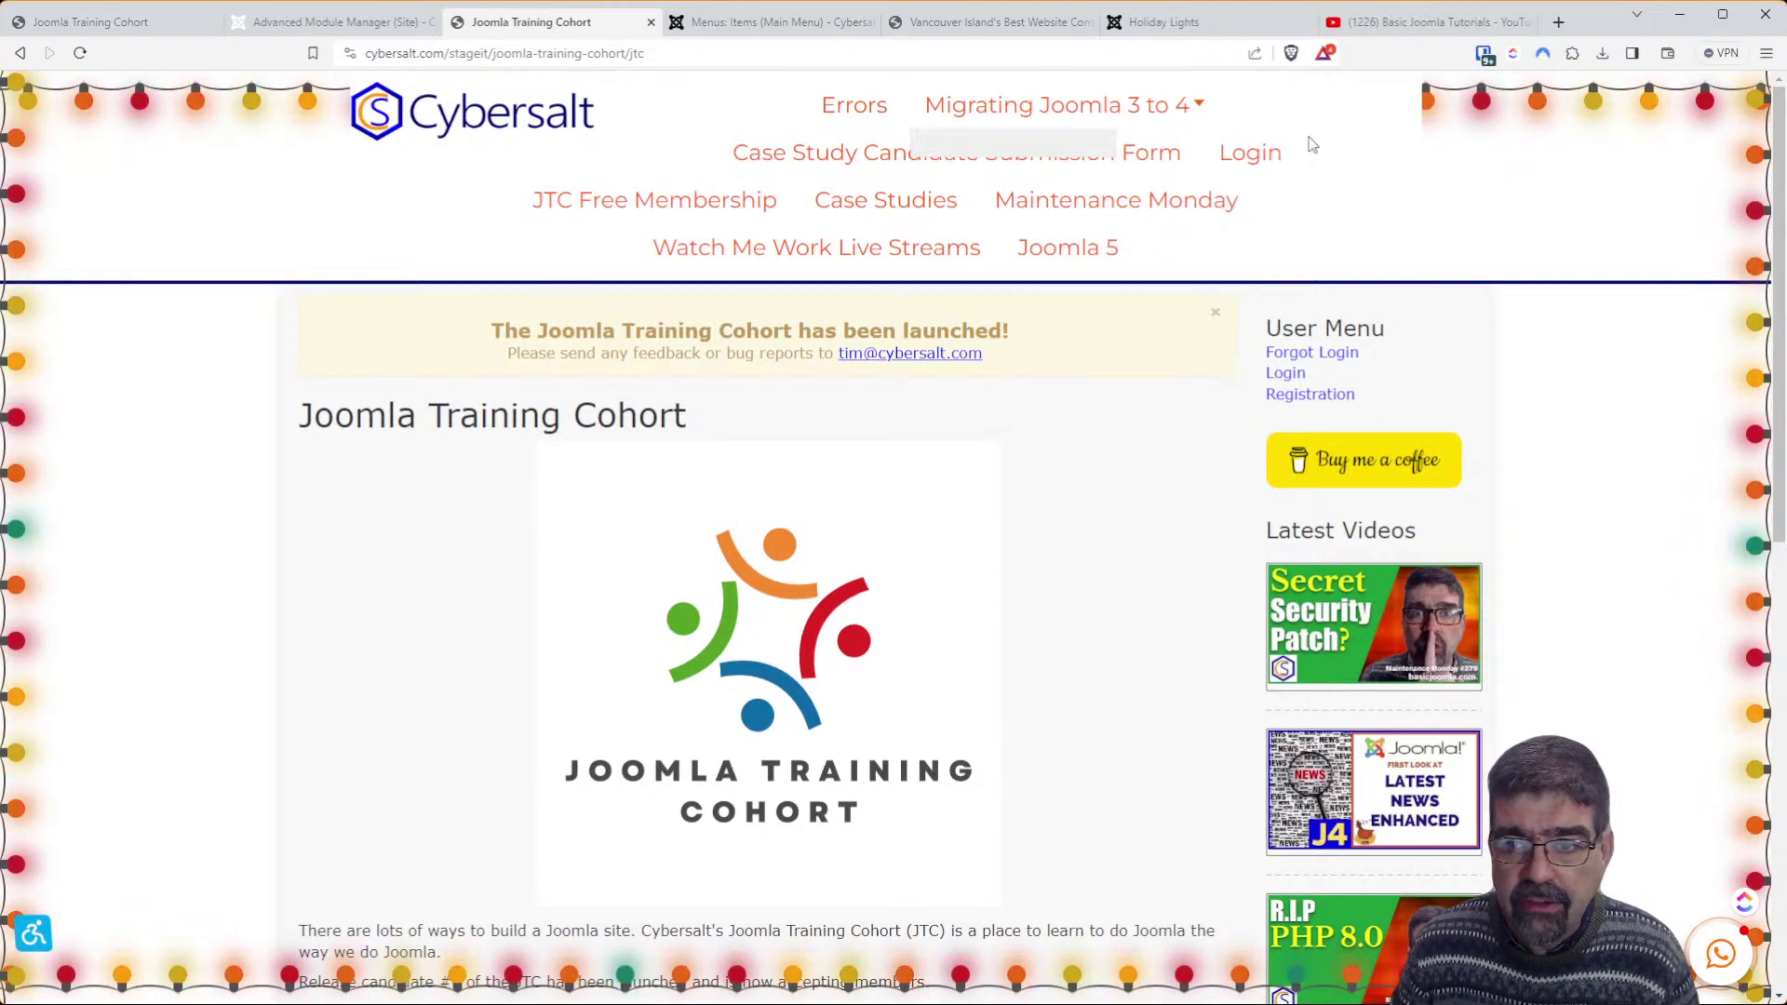
pyautogui.click(158, 28)
pyautogui.click(251, 20)
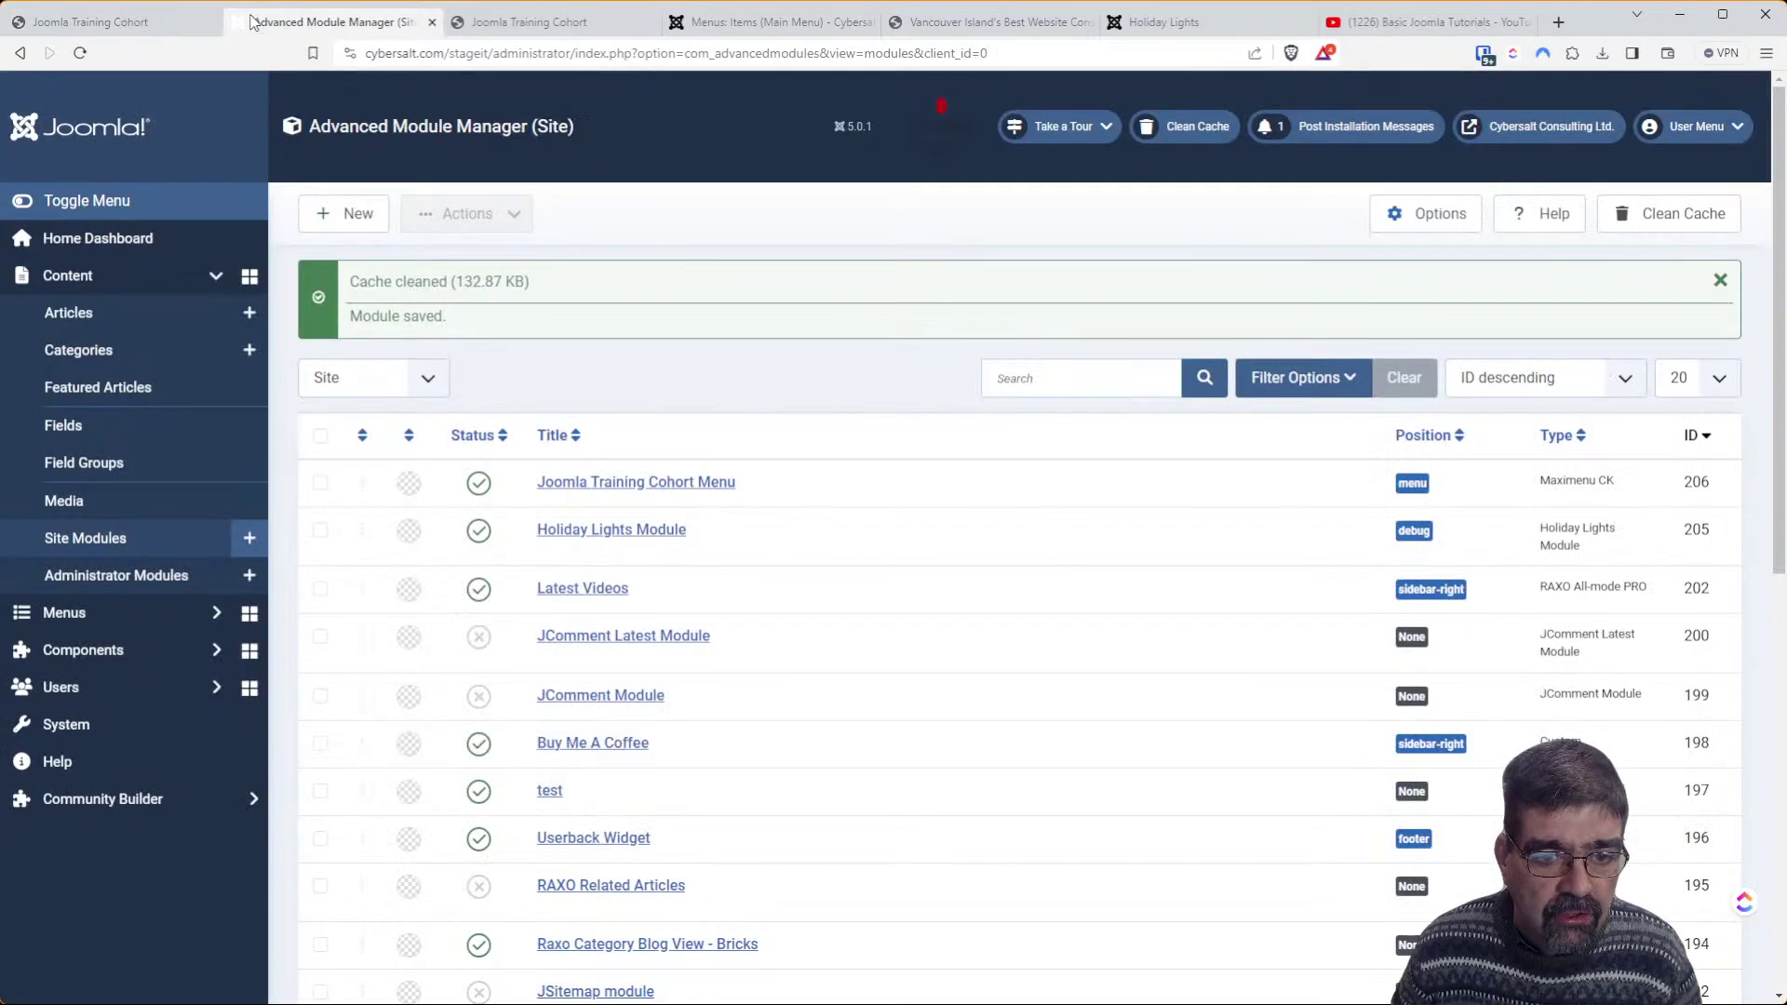
pyautogui.click(121, 21)
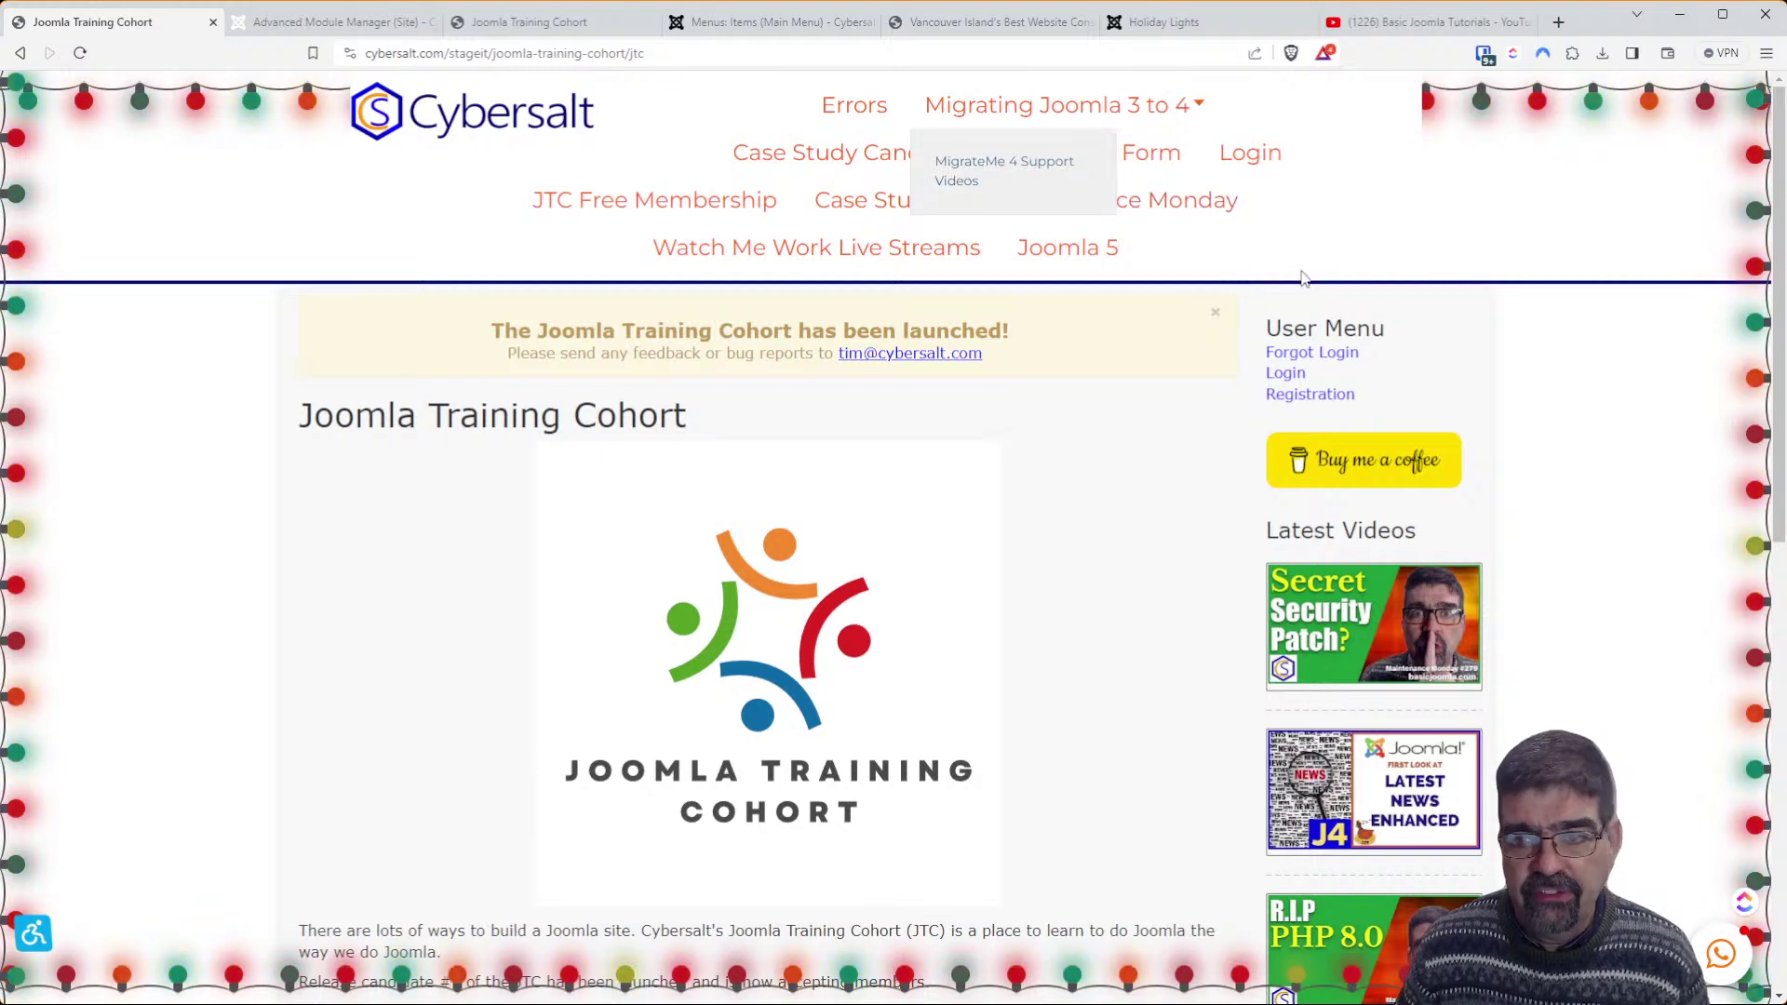
# Open the Template Creator CK component's templates list in the Joomla administrator
pyautogui.click(359, 22)
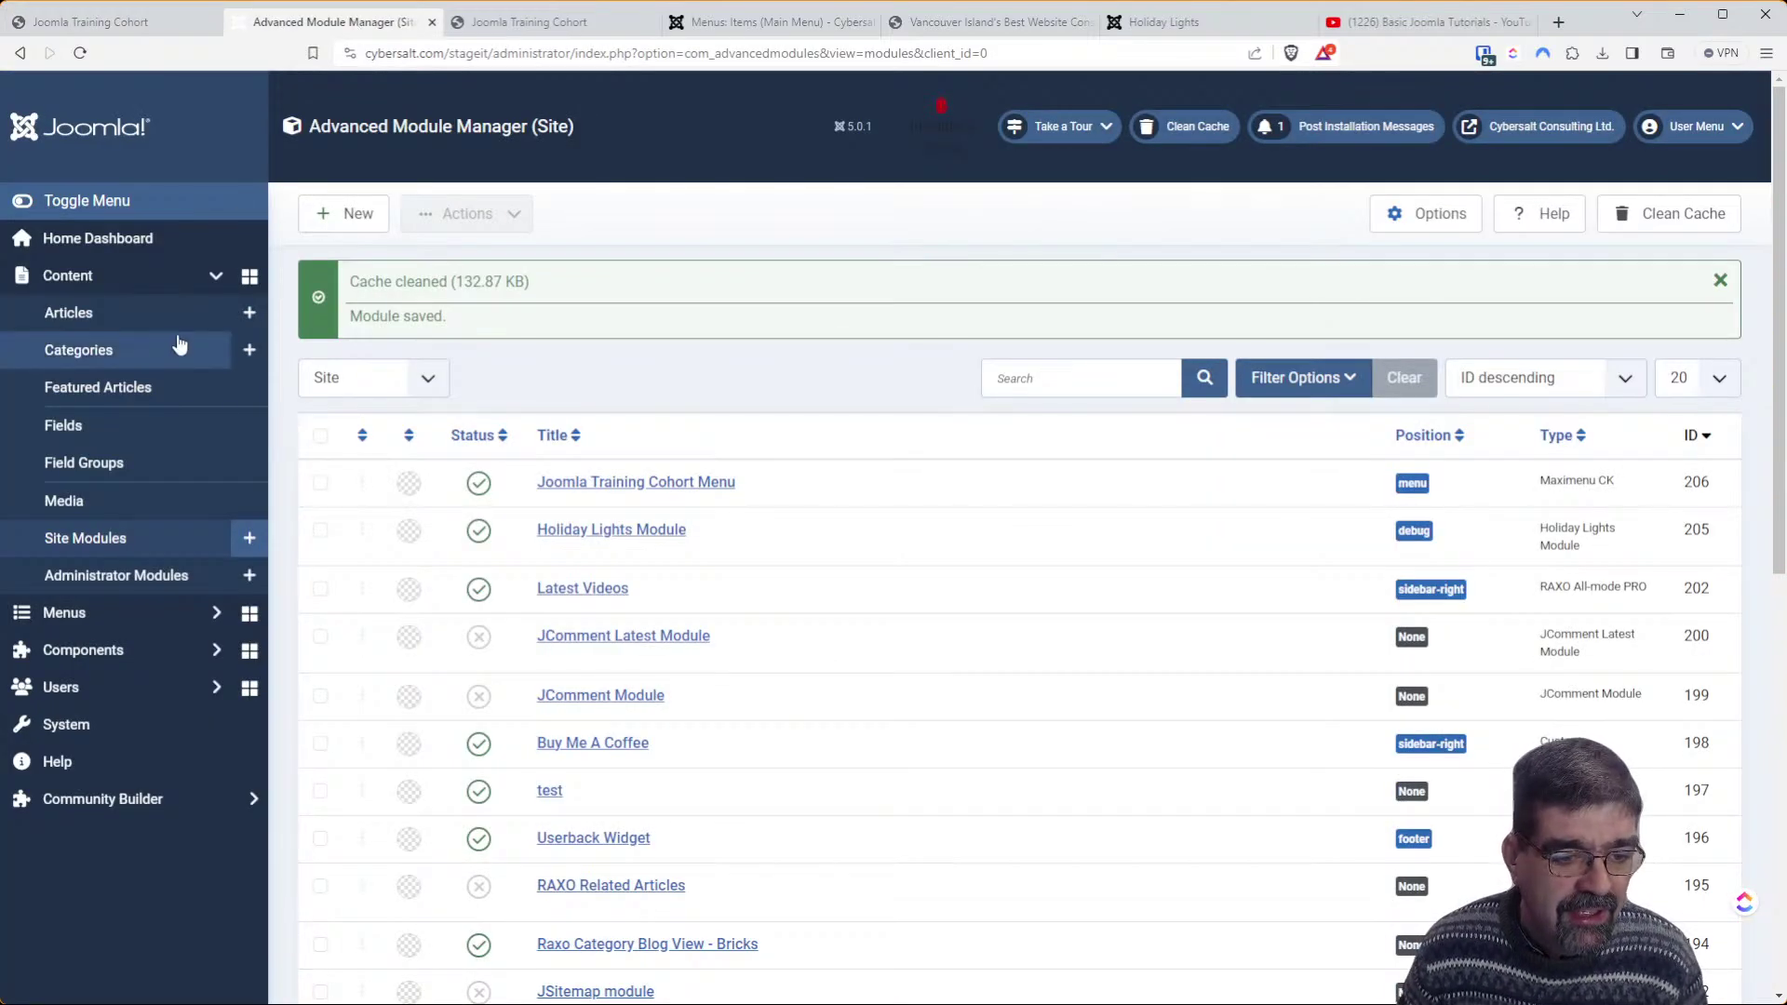
pyautogui.click(120, 656)
pyautogui.scroll(-5, 128, 619)
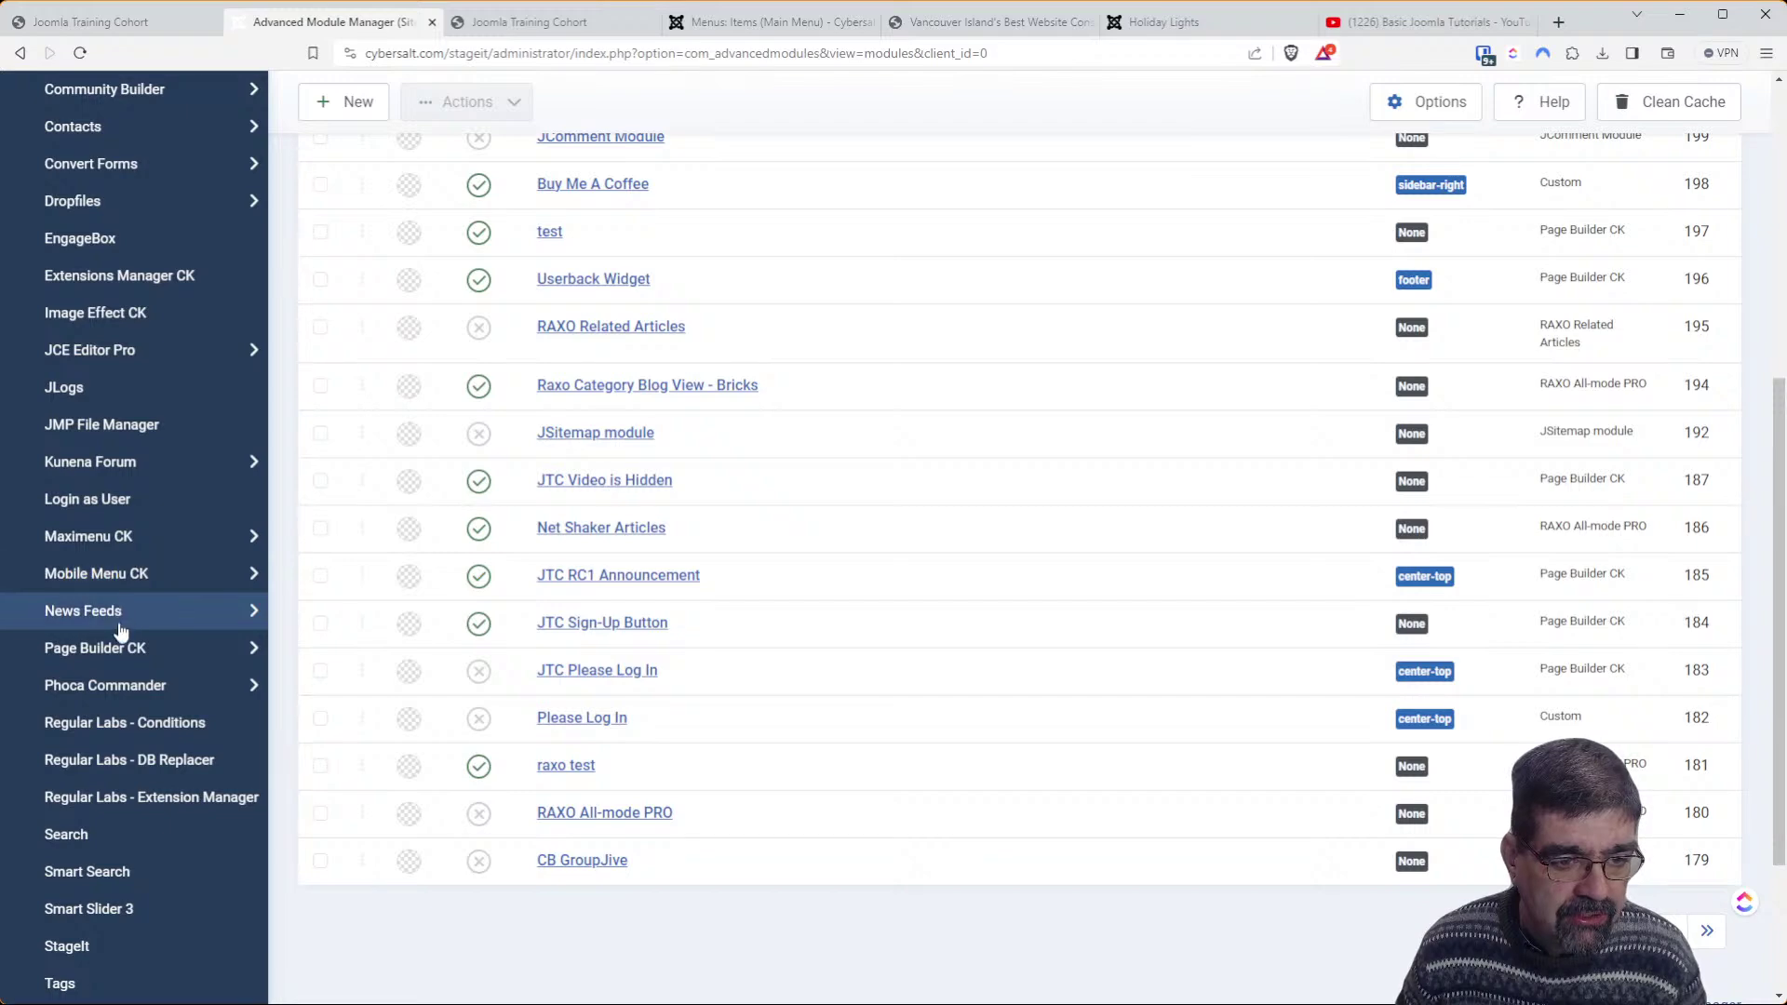
pyautogui.scroll(-2, 116, 661)
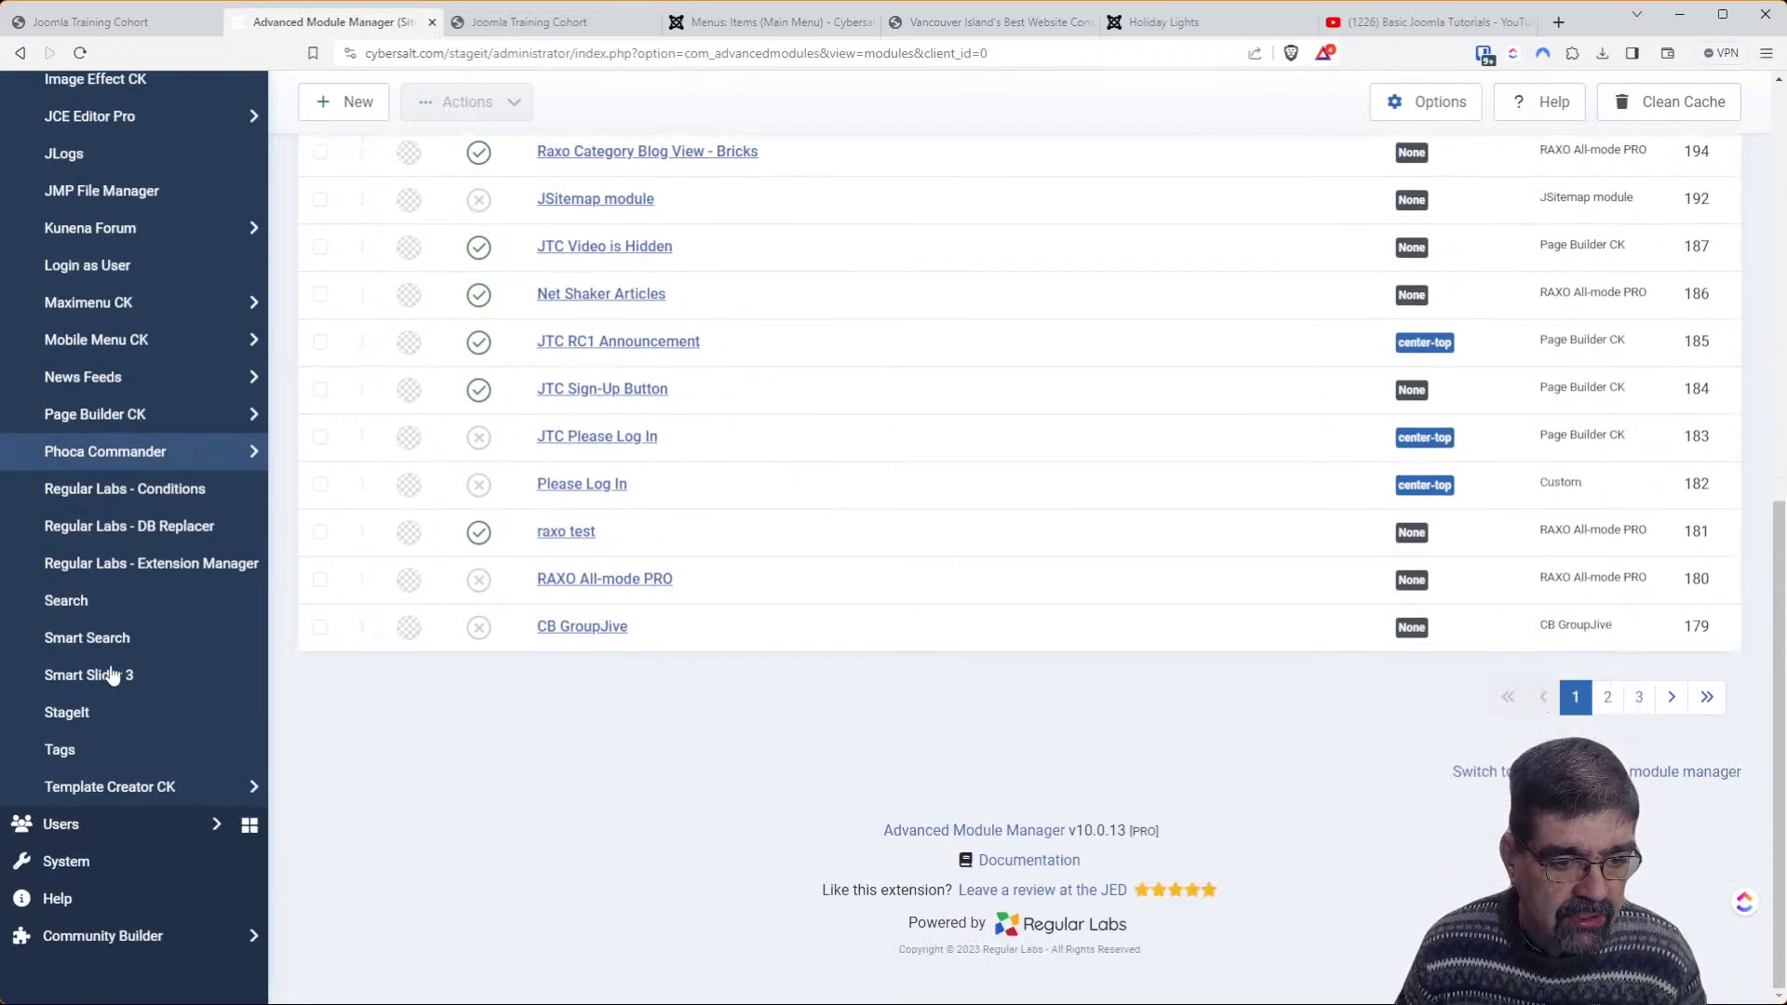
pyautogui.click(93, 787)
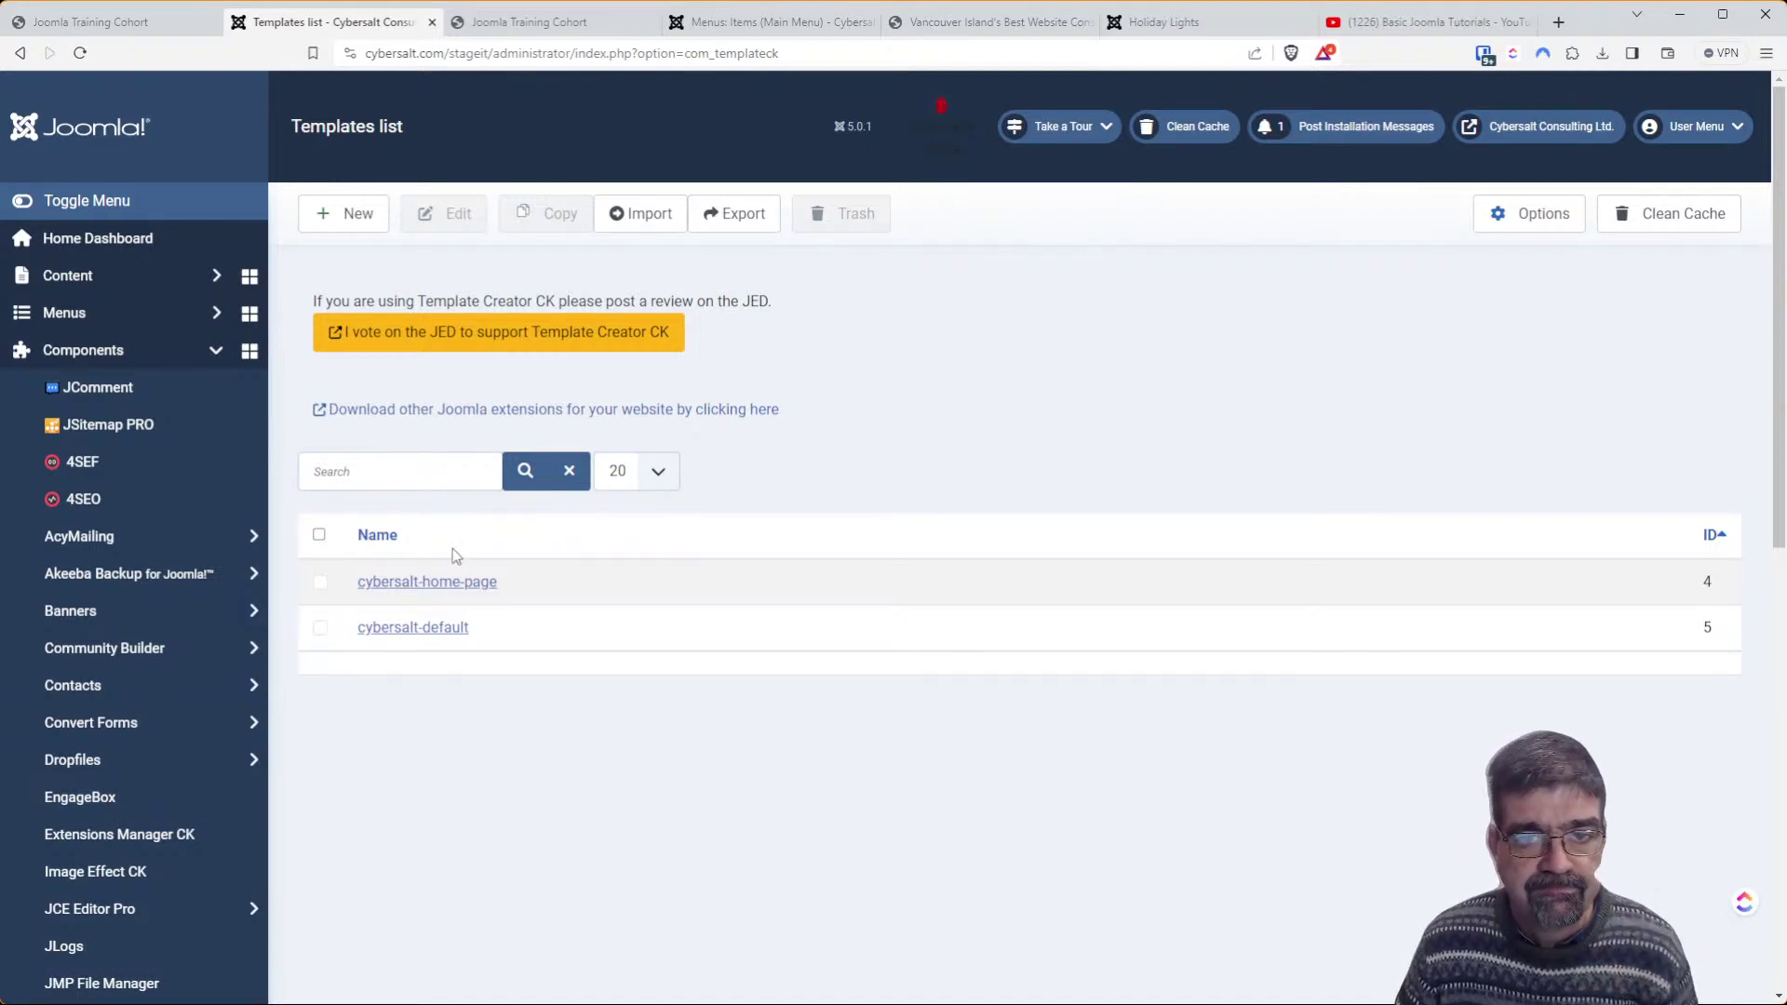
# Open the Site Template Styles list to check the template assignments, and compare with the Joomla Training Cohort page
pyautogui.click(742, 22)
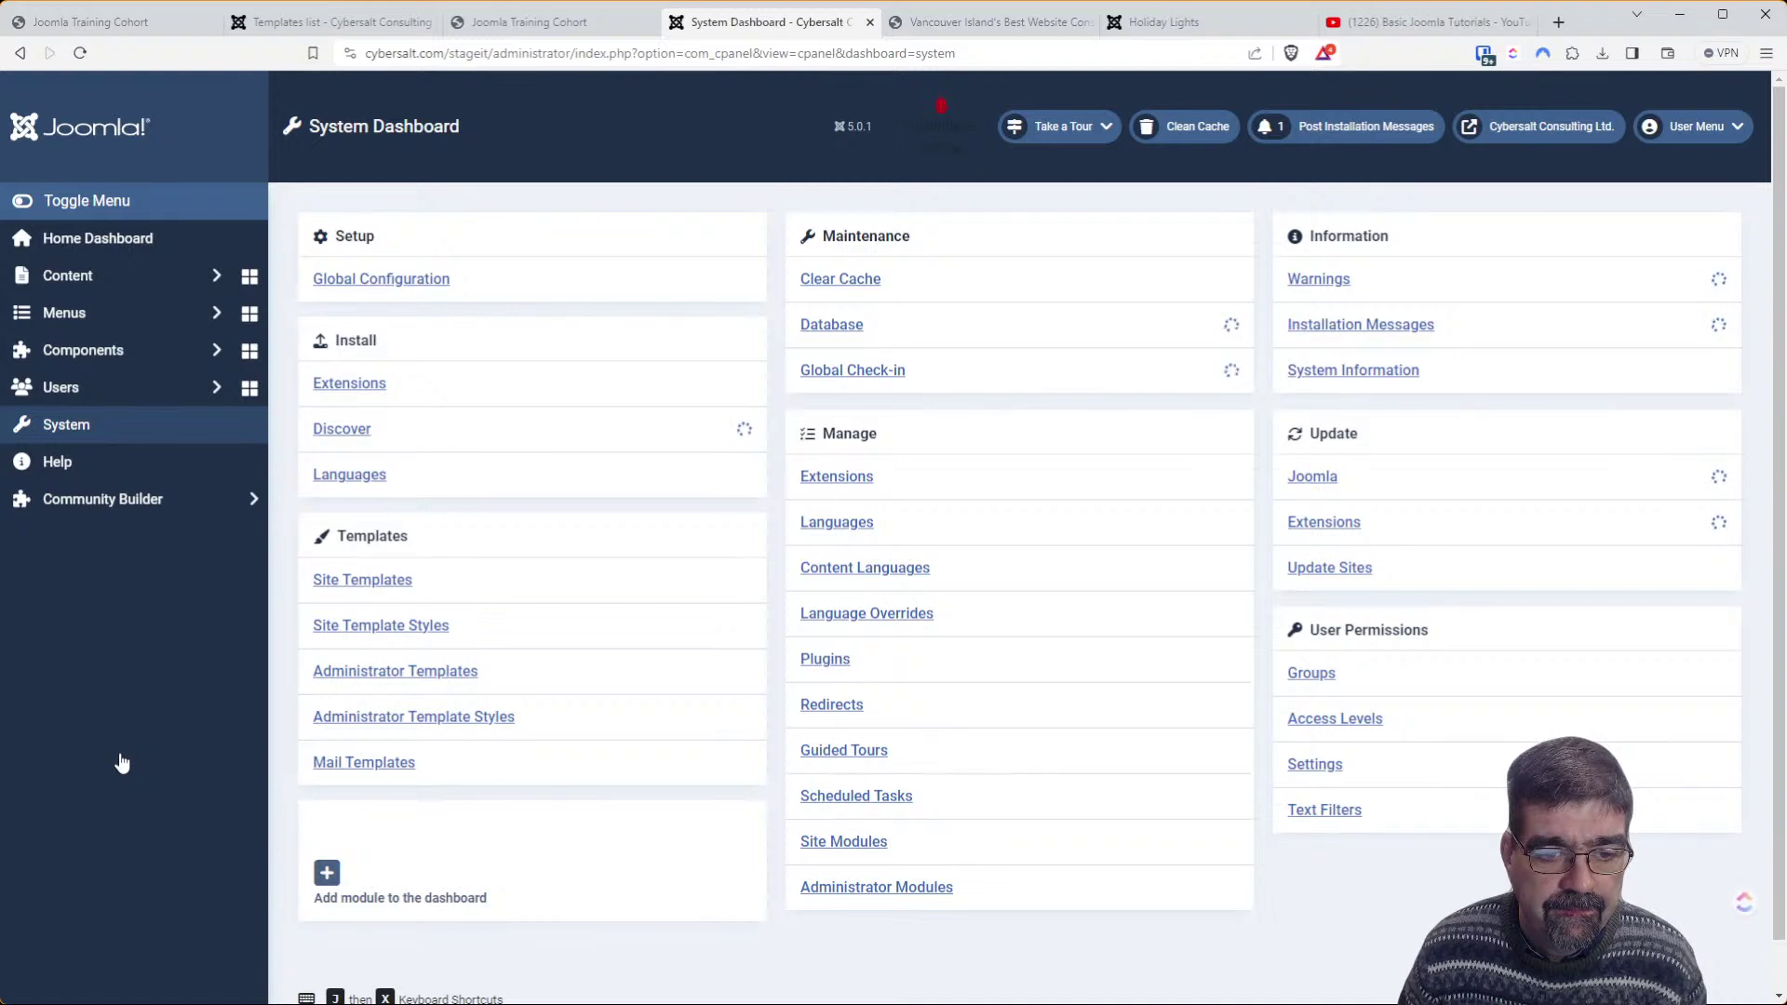
pyautogui.click(386, 636)
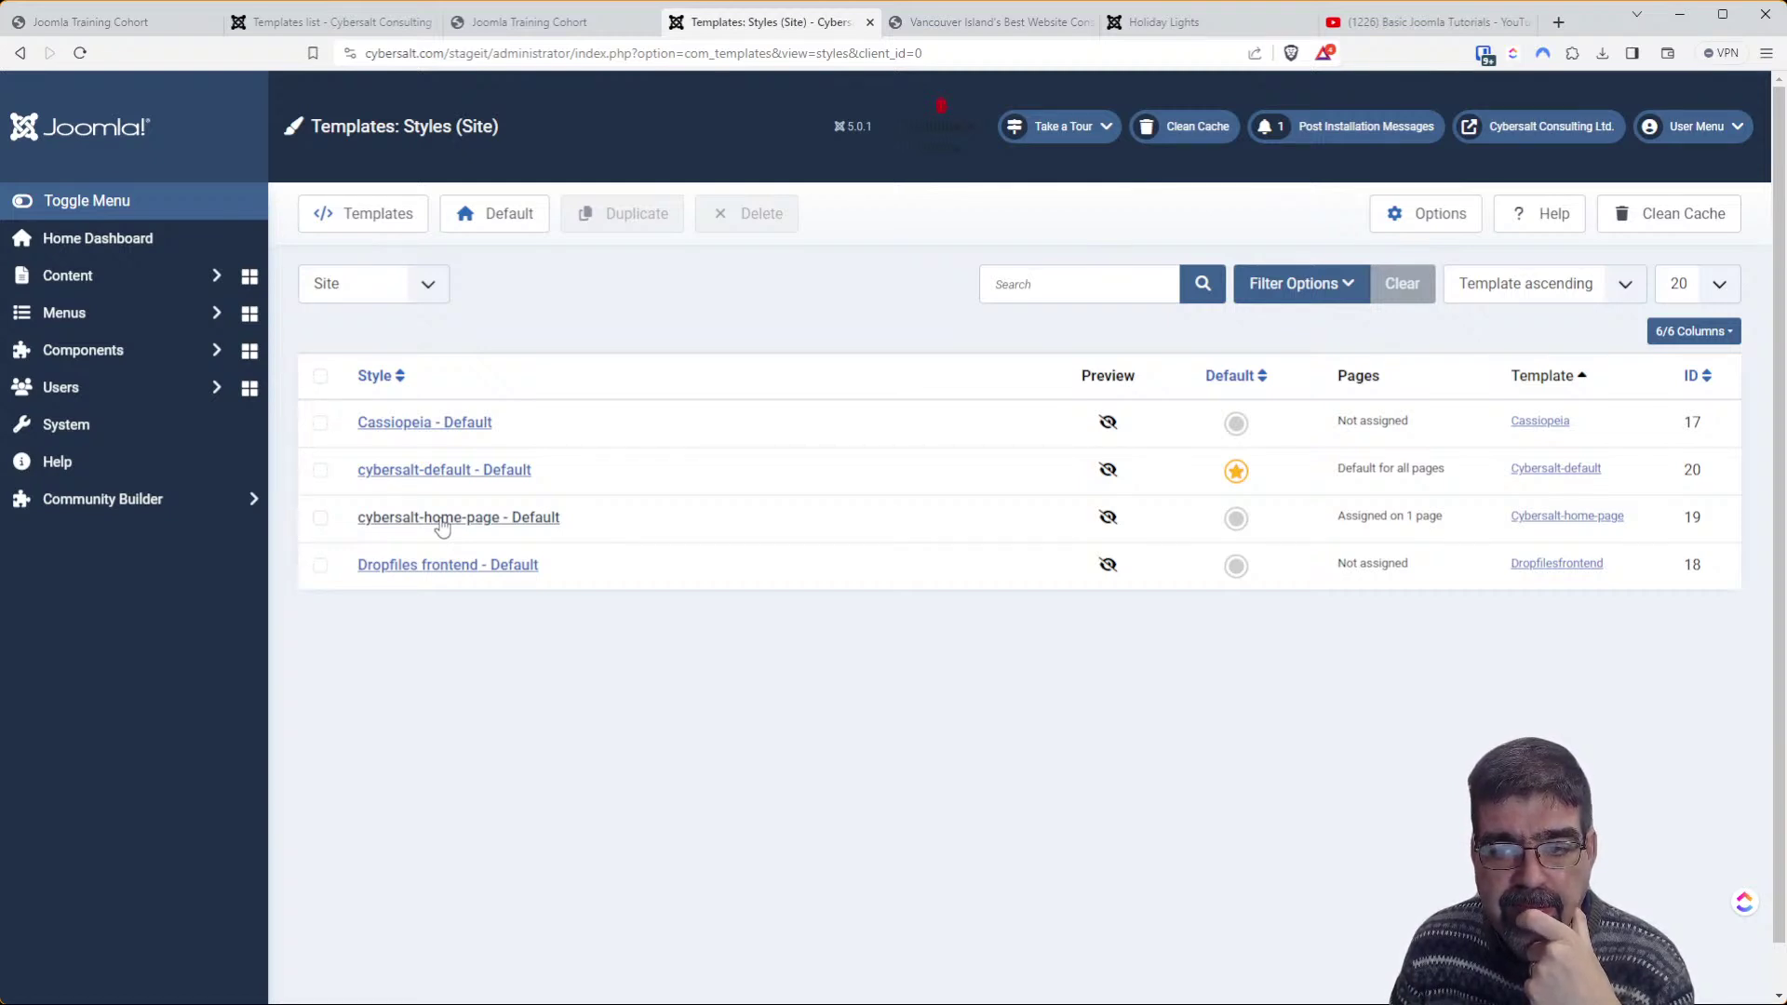
pyautogui.click(112, 21)
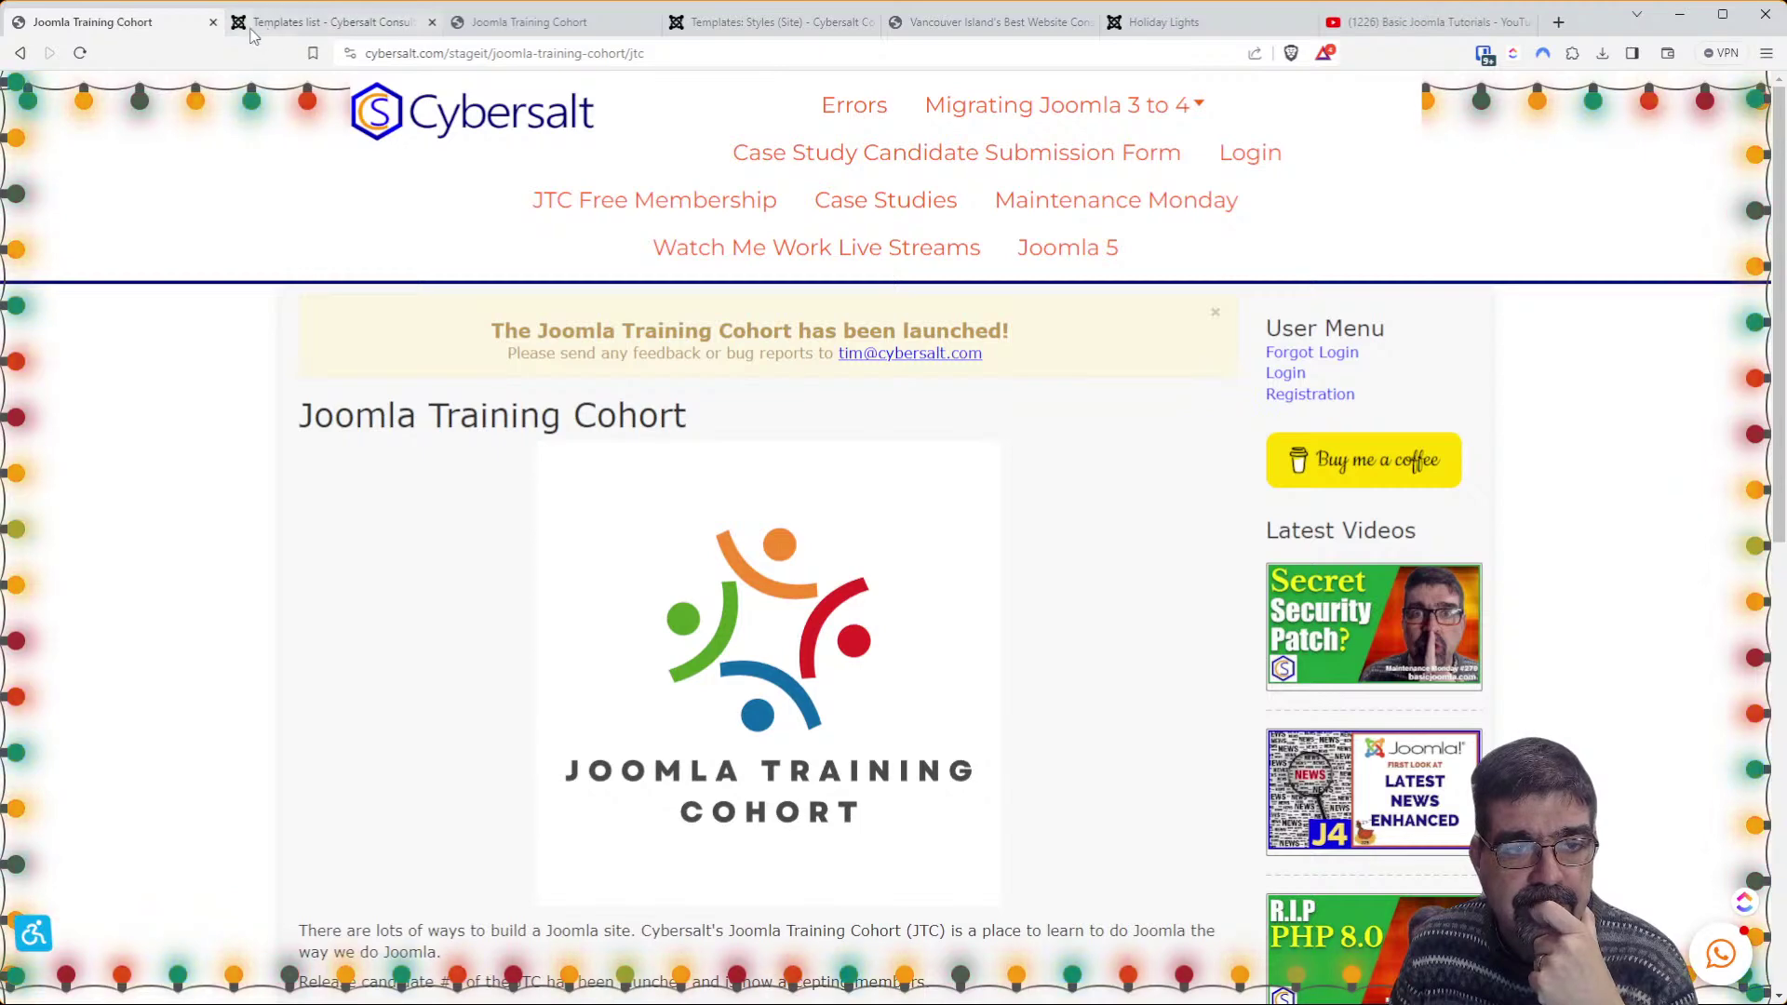
# Open the cybersalt-home-page template in Template Creator CK and go to the end of its custom CSS
pyautogui.click(284, 28)
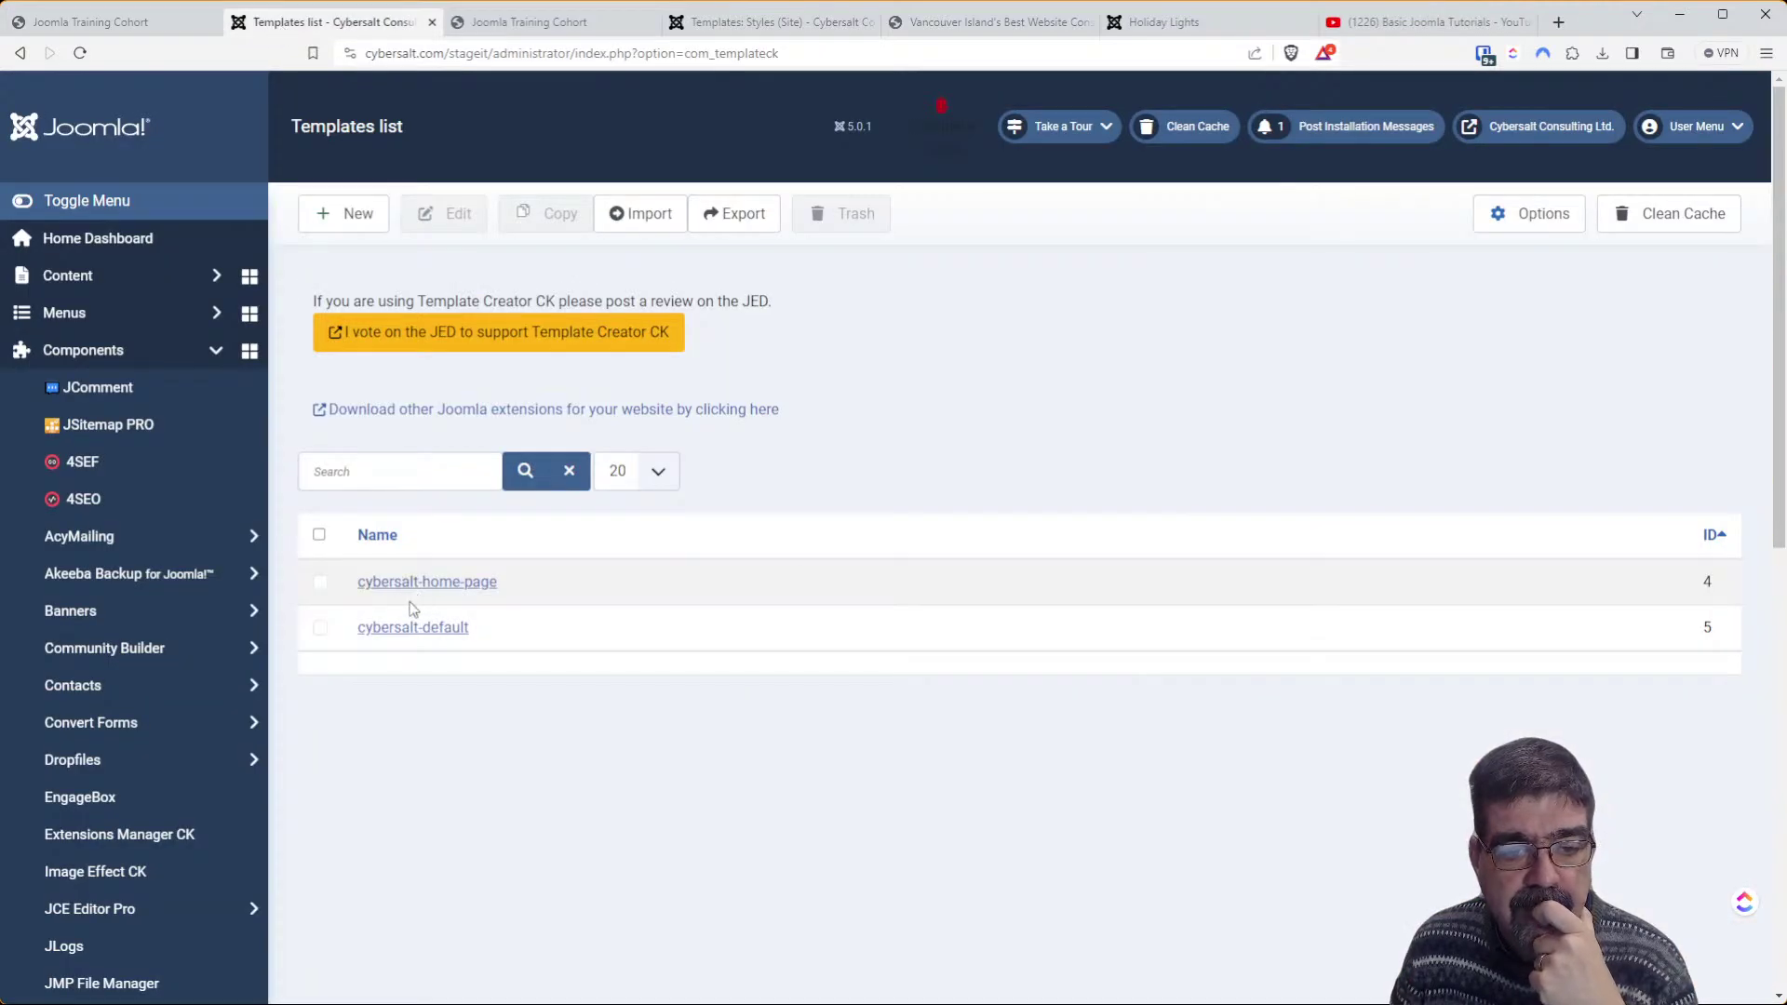
pyautogui.click(435, 584)
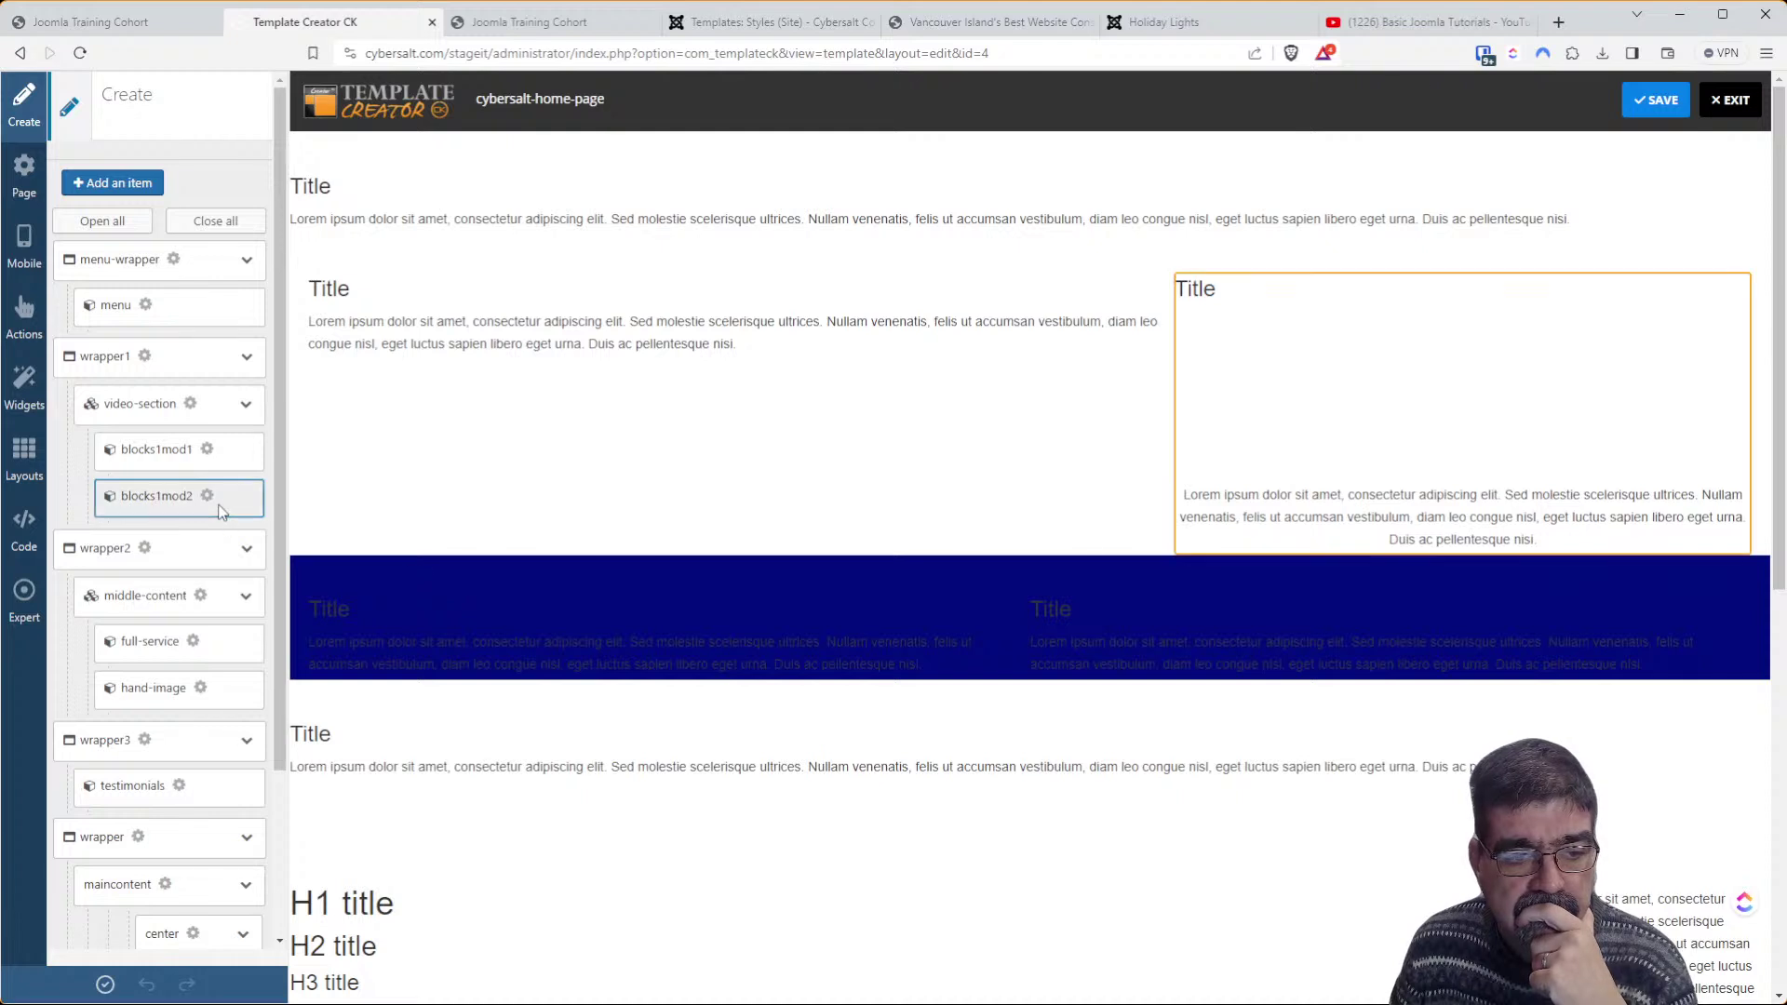
pyautogui.click(16, 540)
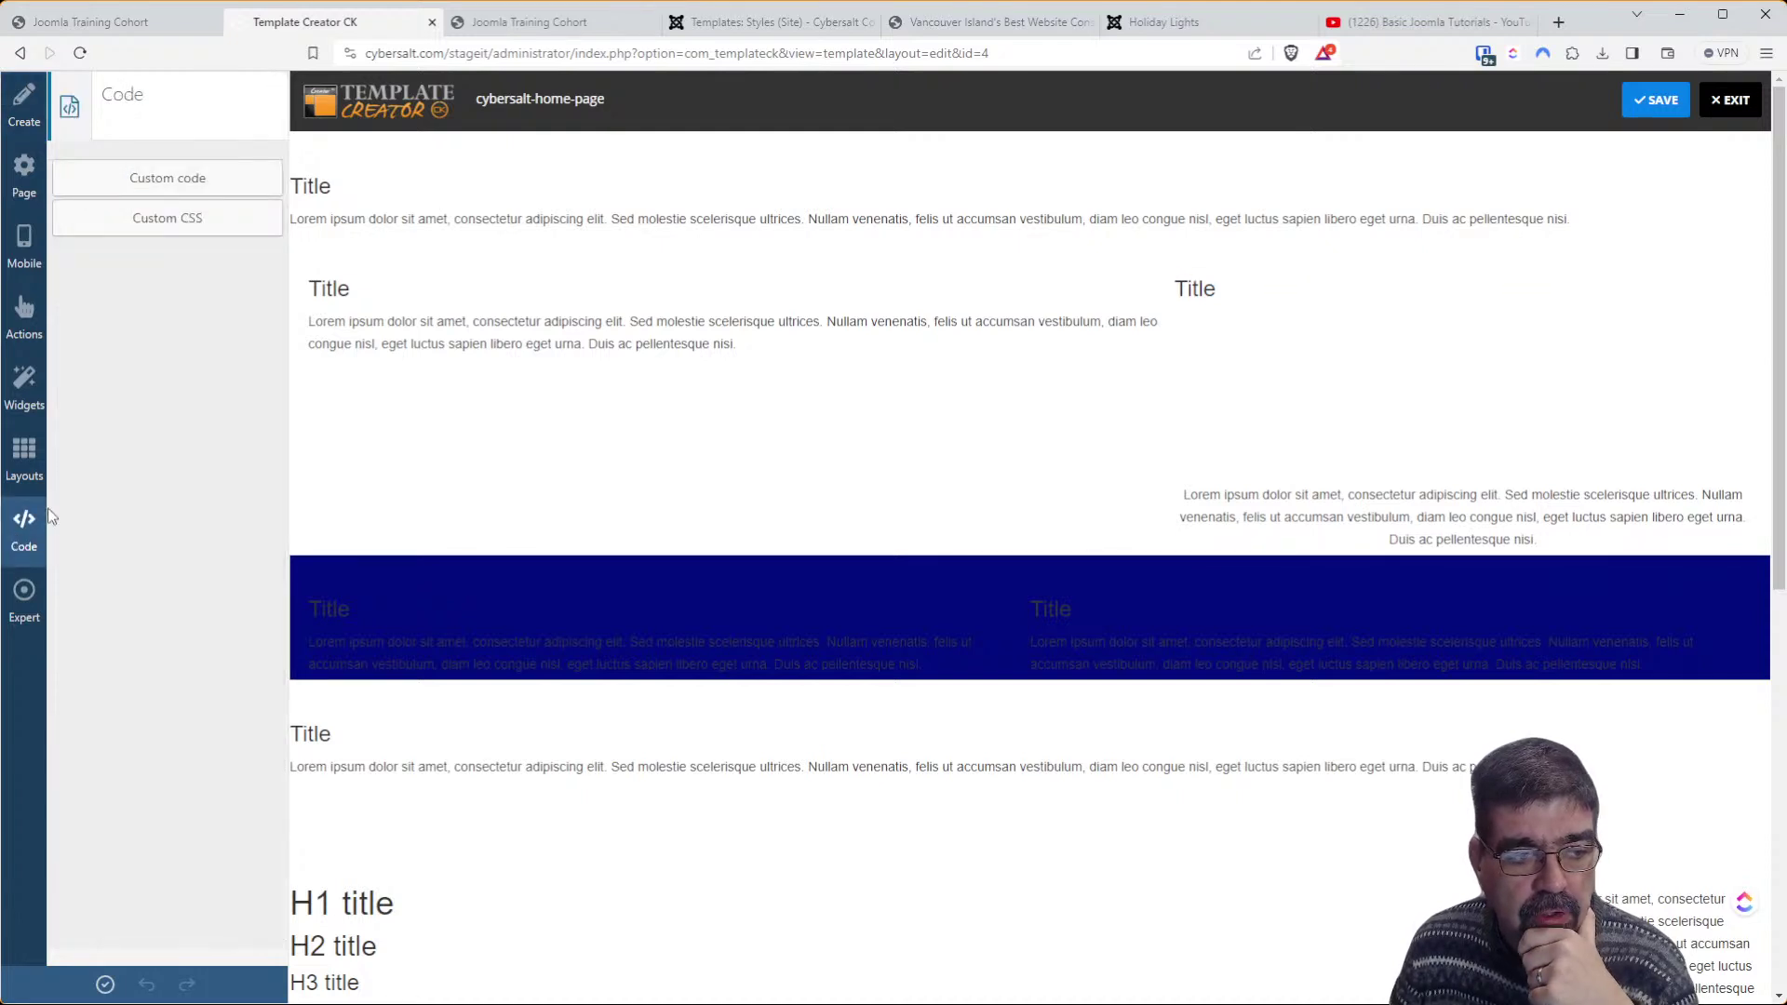
pyautogui.click(159, 217)
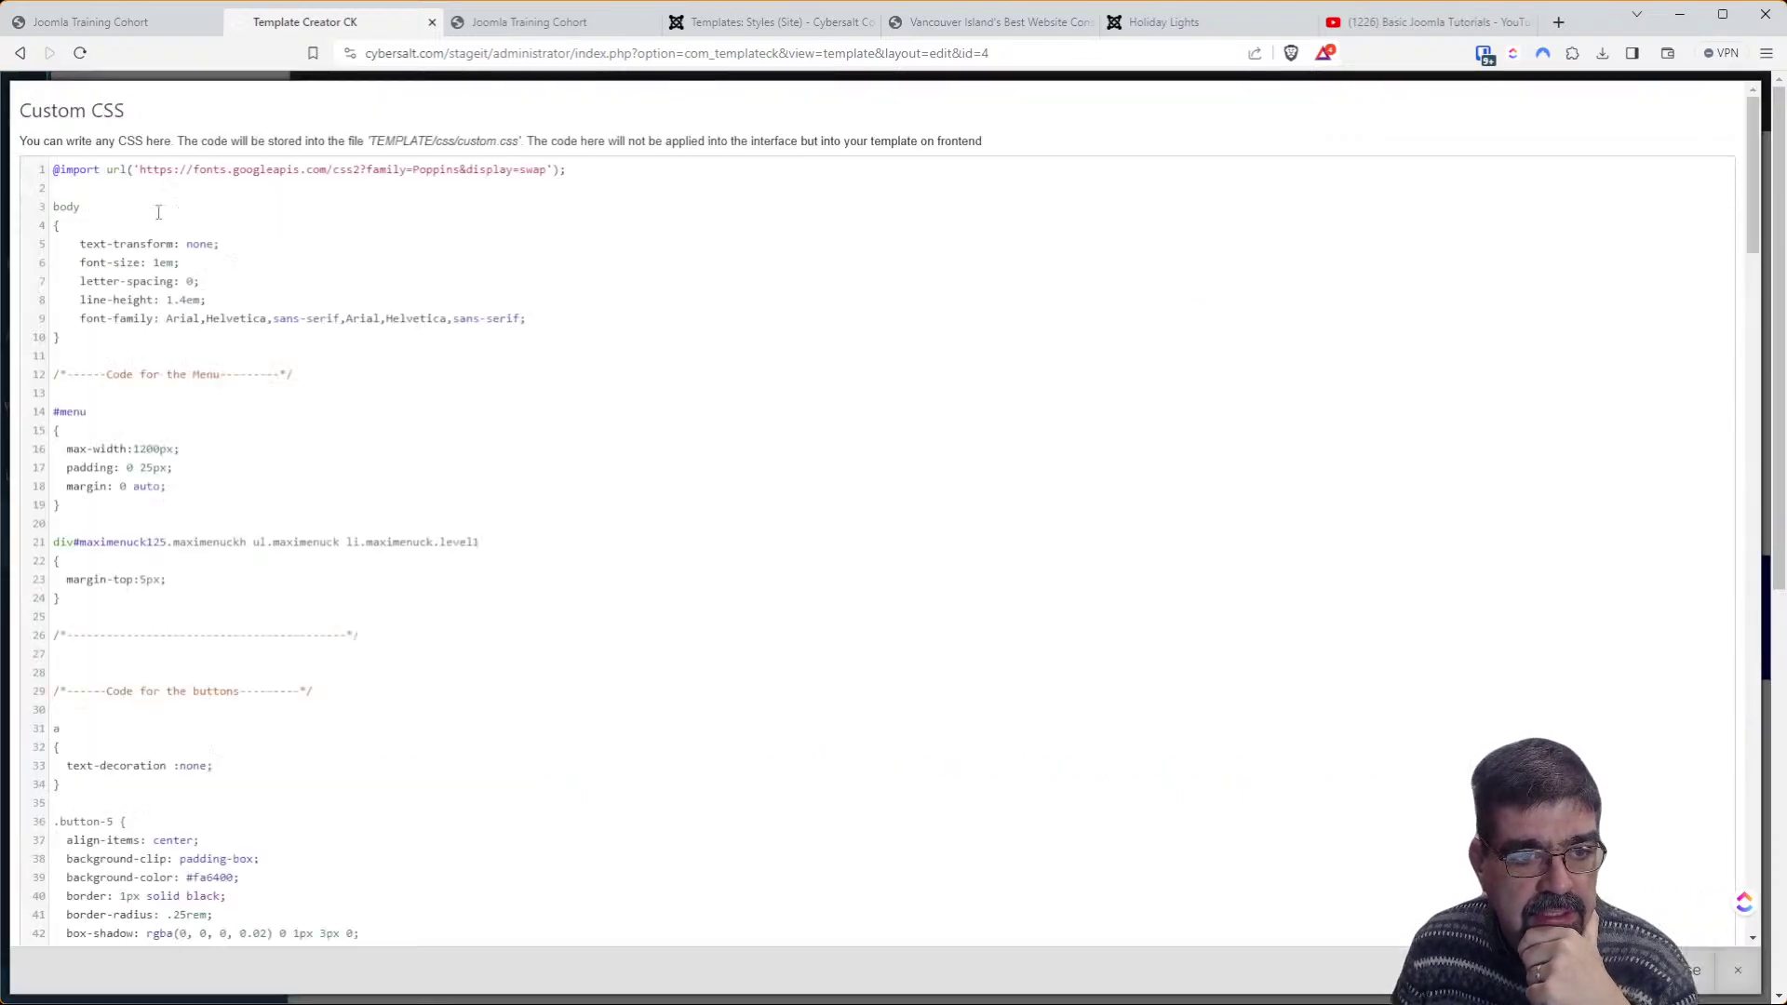
pyautogui.moveTo(1754, 233); pyautogui.dragTo(1754, 912)
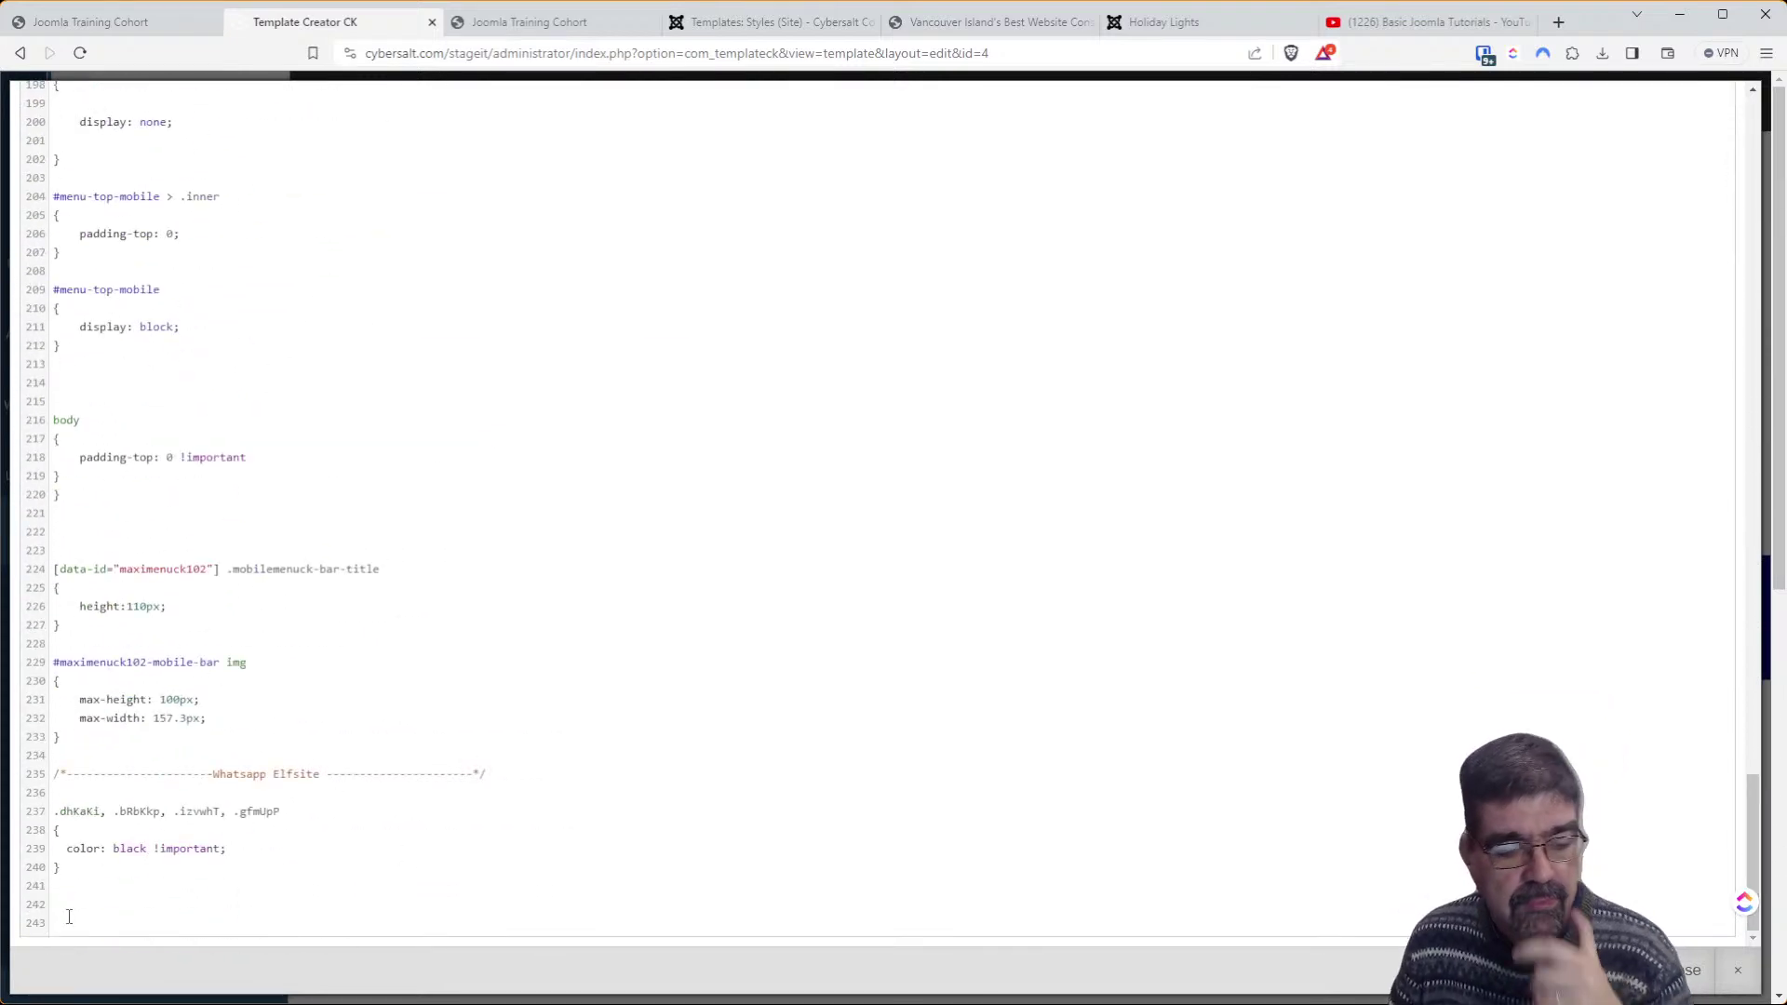
# Append the rule ".container-header .grid-child { max-width: fit-content; margin-left: 0; margin-right: 0; padding-inline: 2rem;}" to the custom CSS, removing any stray pasted text
pyautogui.write('https://www.youtube.com/watch?v=bY3AJxZ38BU')
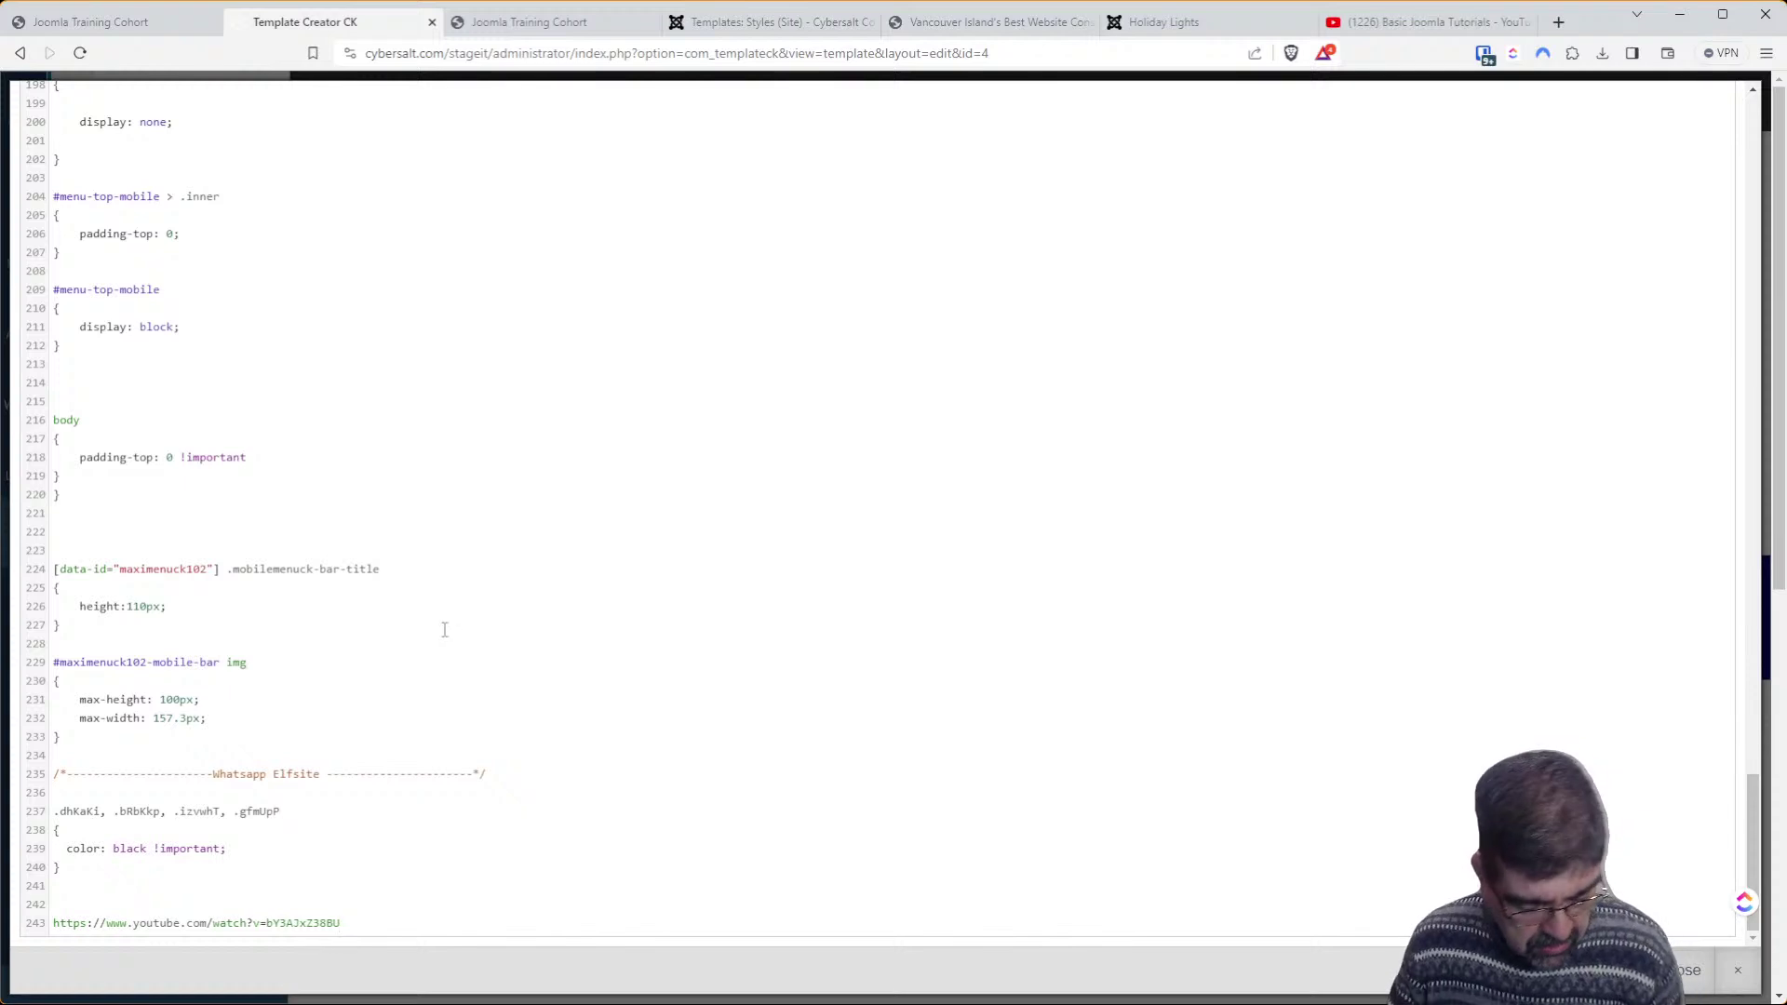
pyautogui.hotkey('ctrl', 'z')
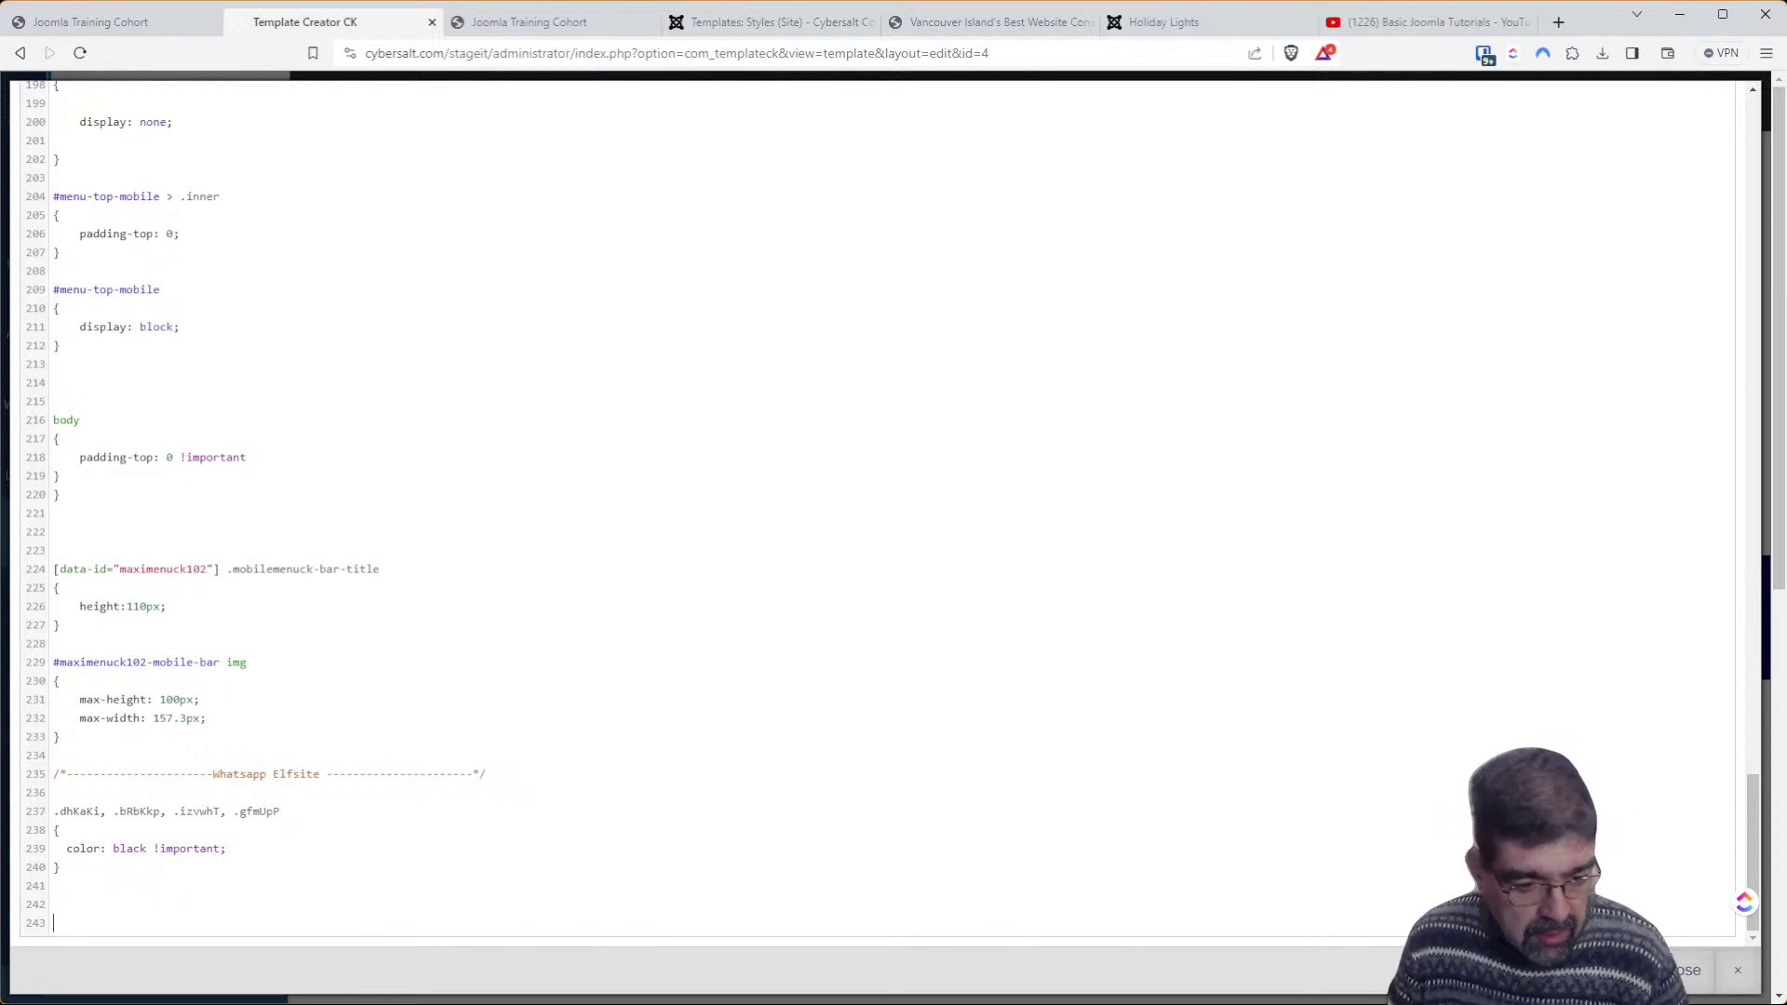
pyautogui.write('.container-header .grid-child { max-width: fit-content; margin-left: 0; margin-right: 0; padding-inline: 2rem;')
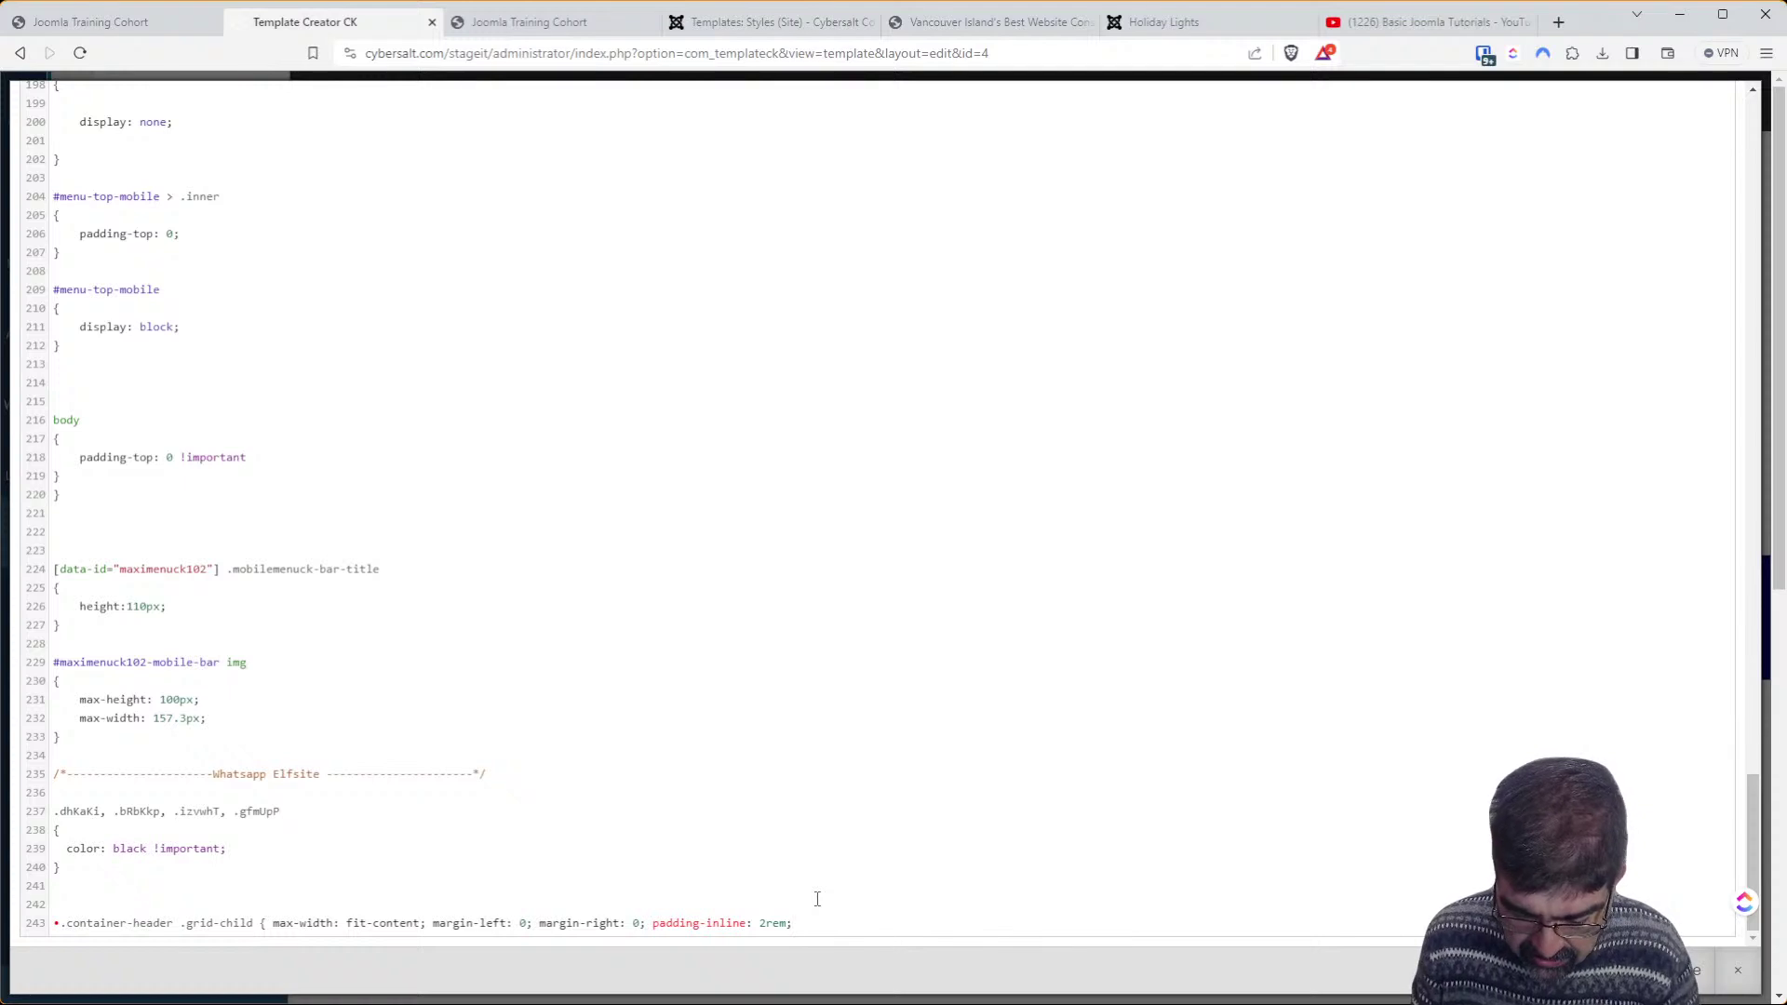
pyautogui.write('}')
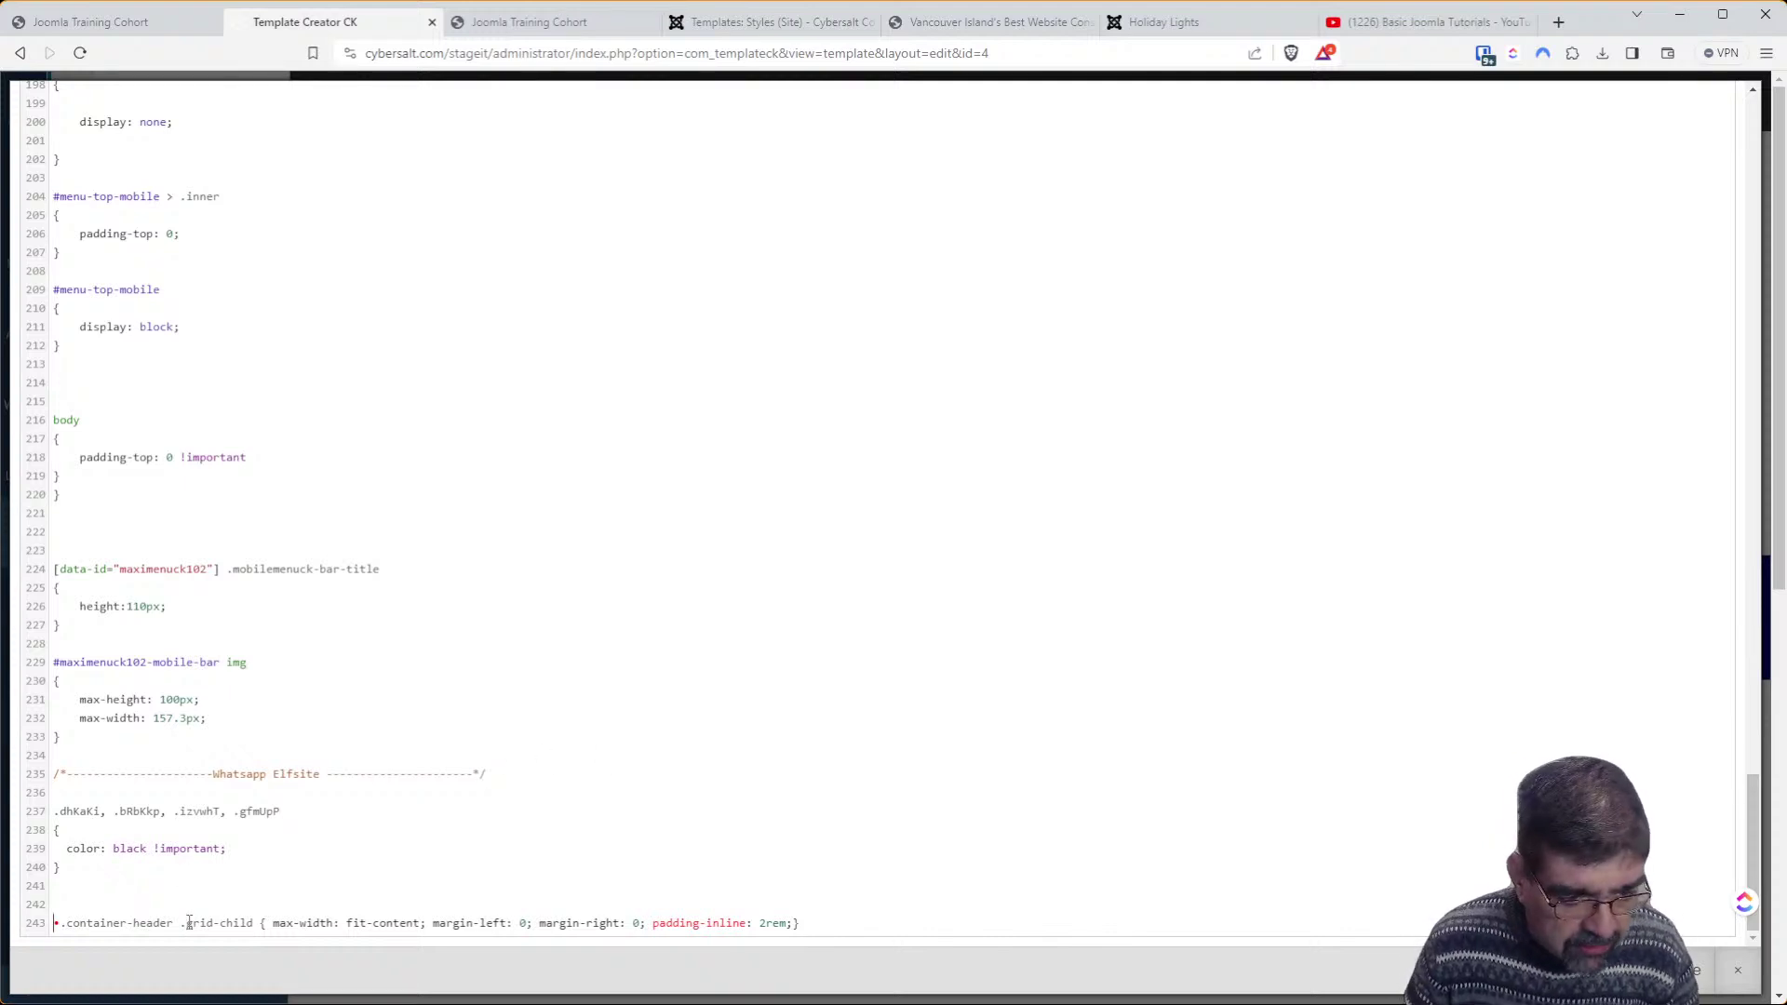
pyautogui.press('Delete')
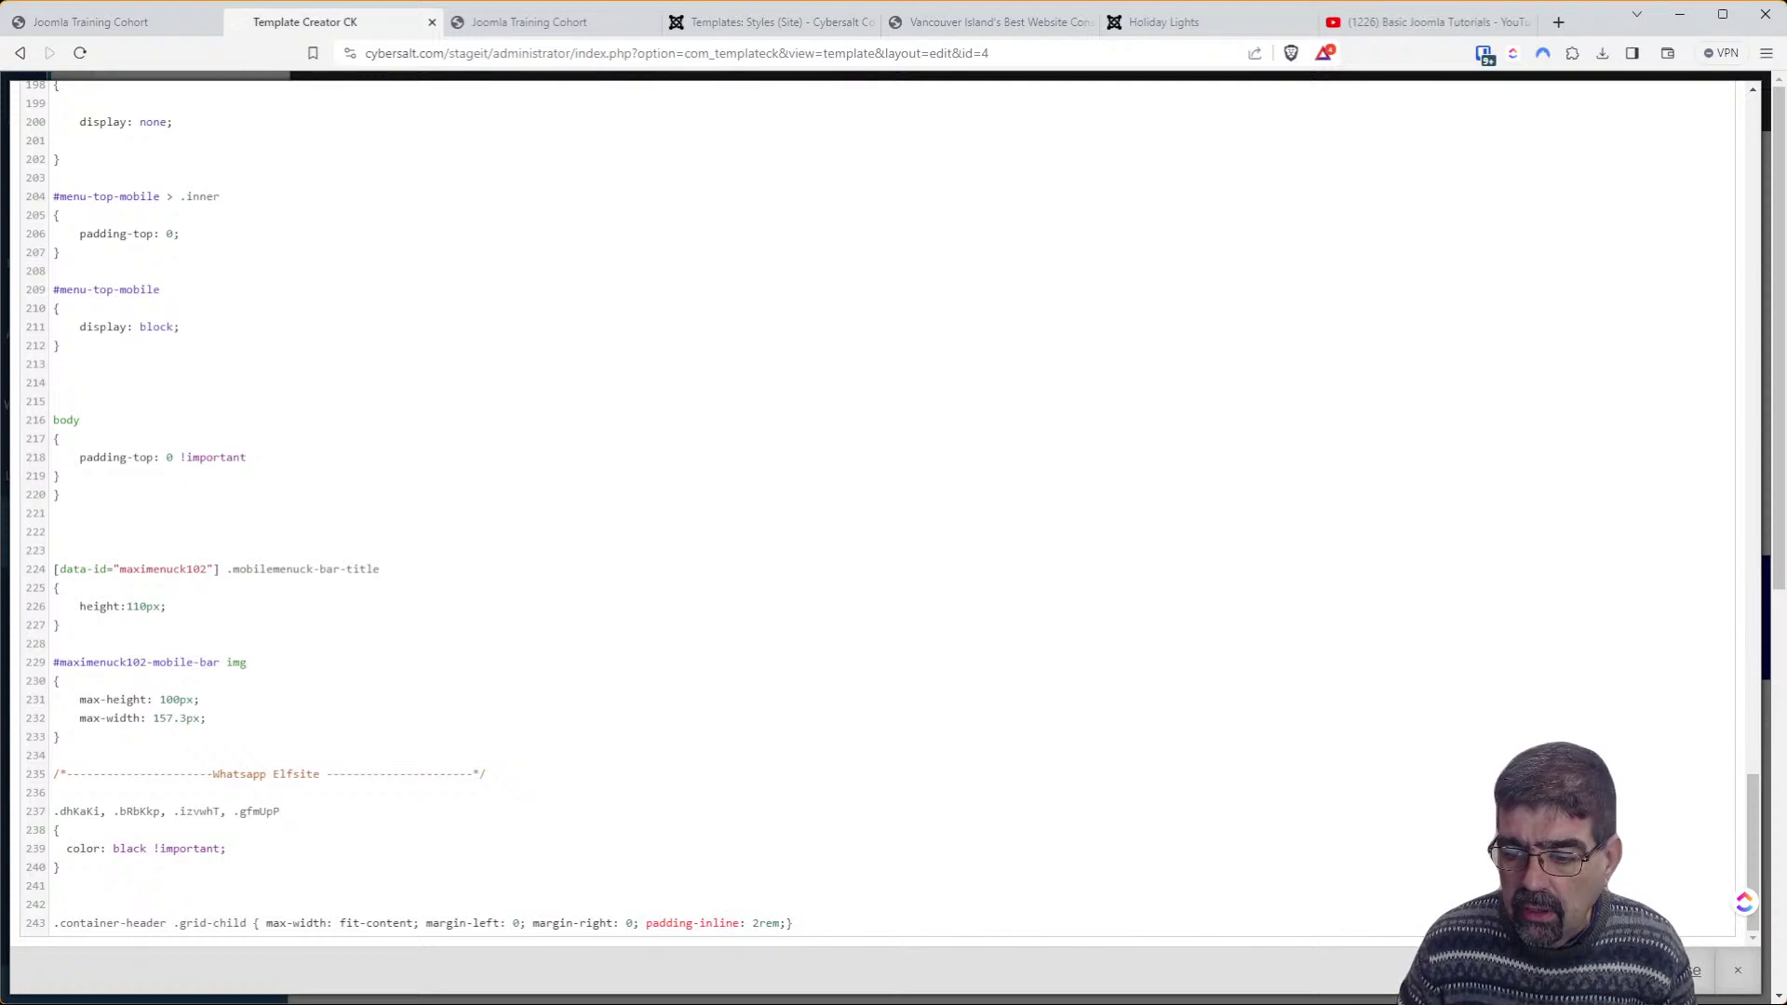
# Save the custom CSS and the cybersalt-home-page template, regenerate the template files, and dismiss the creation report
pyautogui.click(1694, 971)
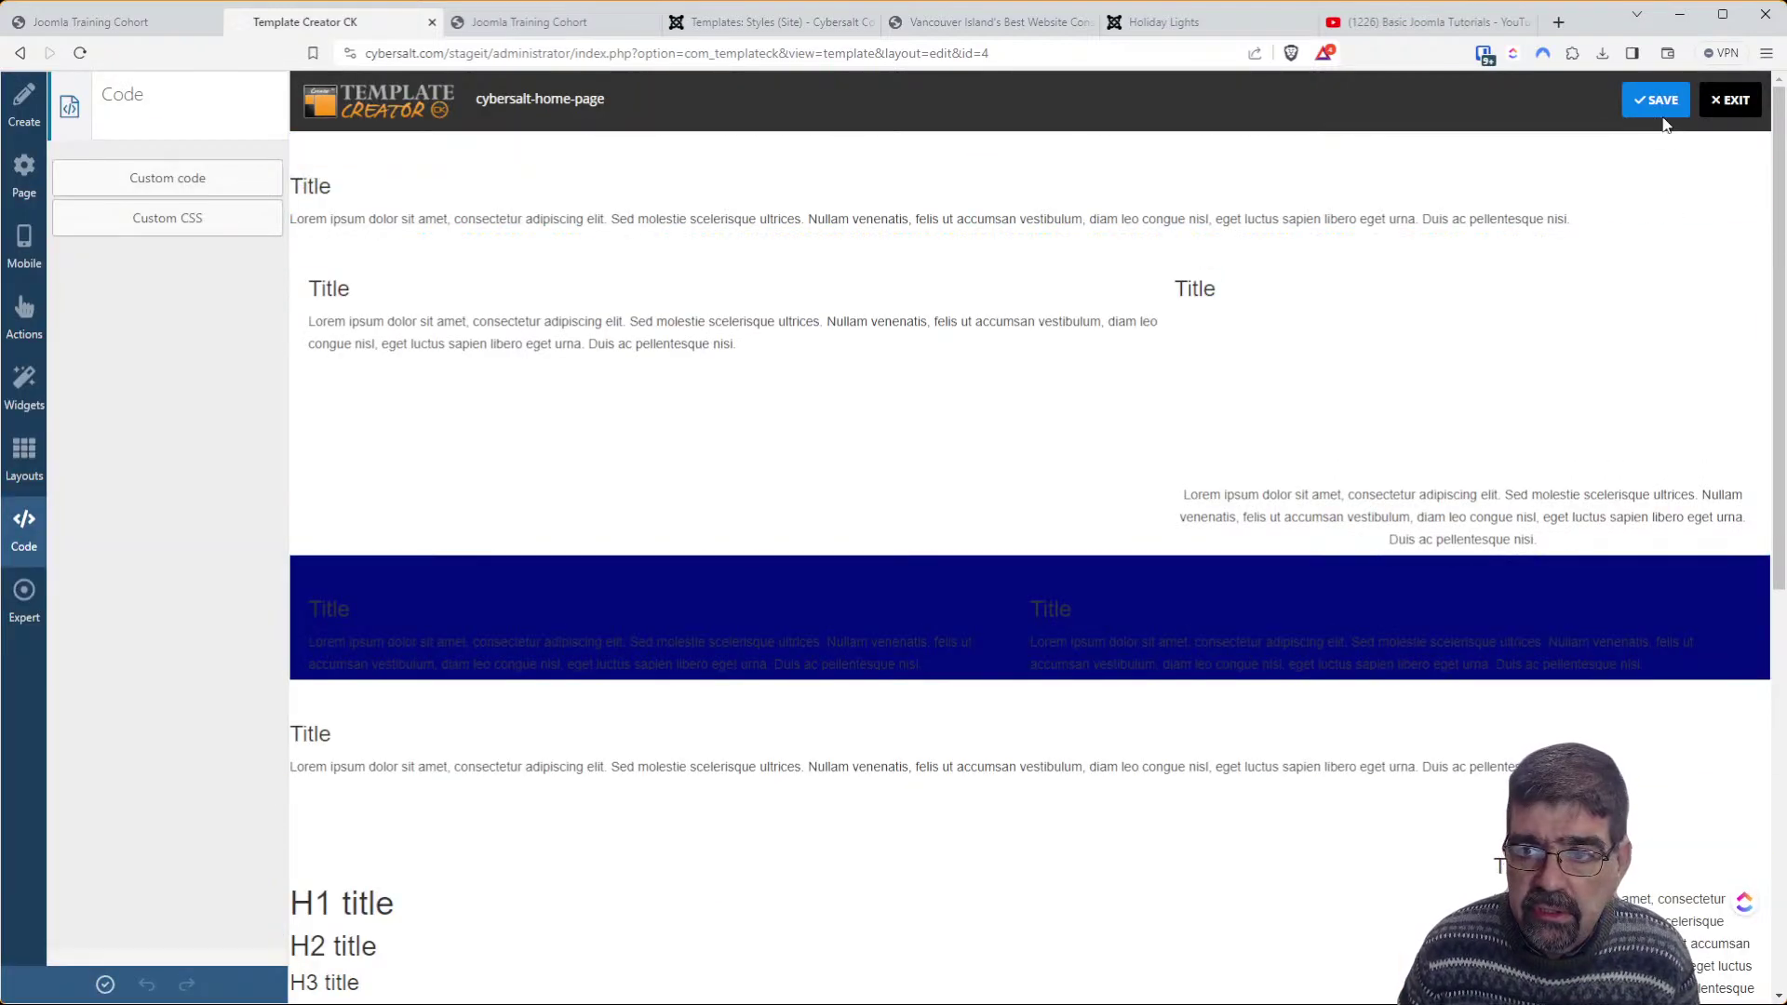
pyautogui.click(105, 985)
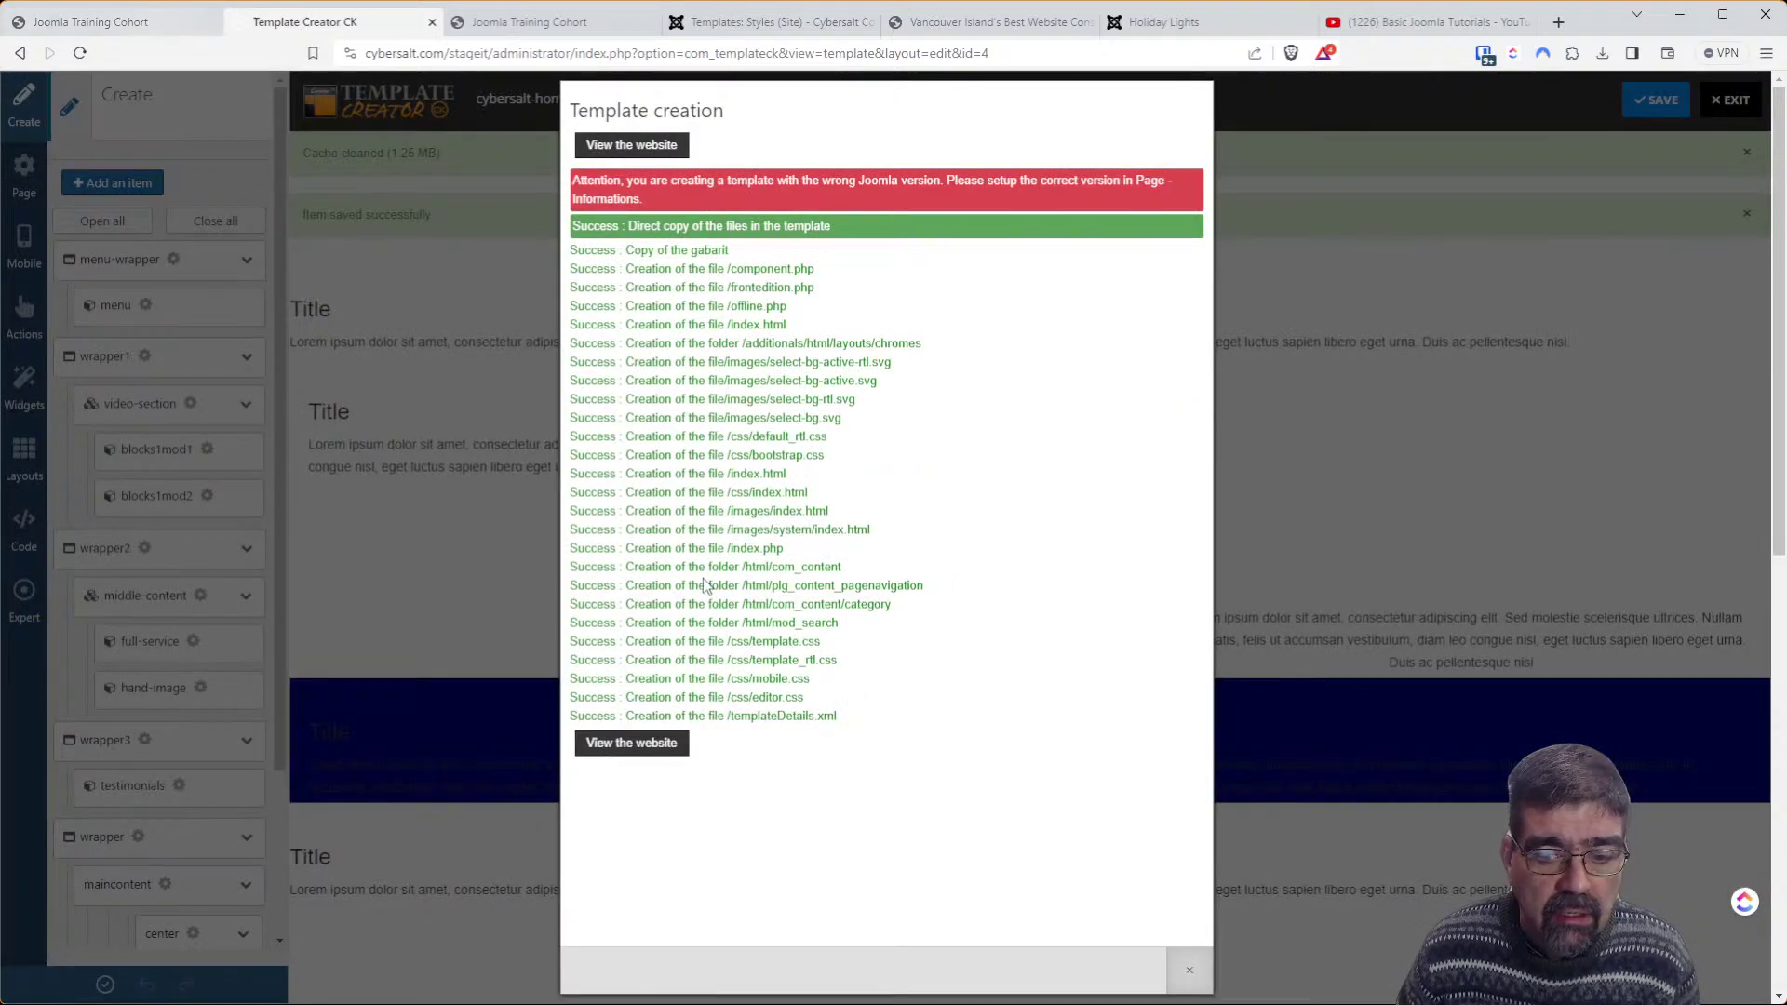
pyautogui.click(1188, 970)
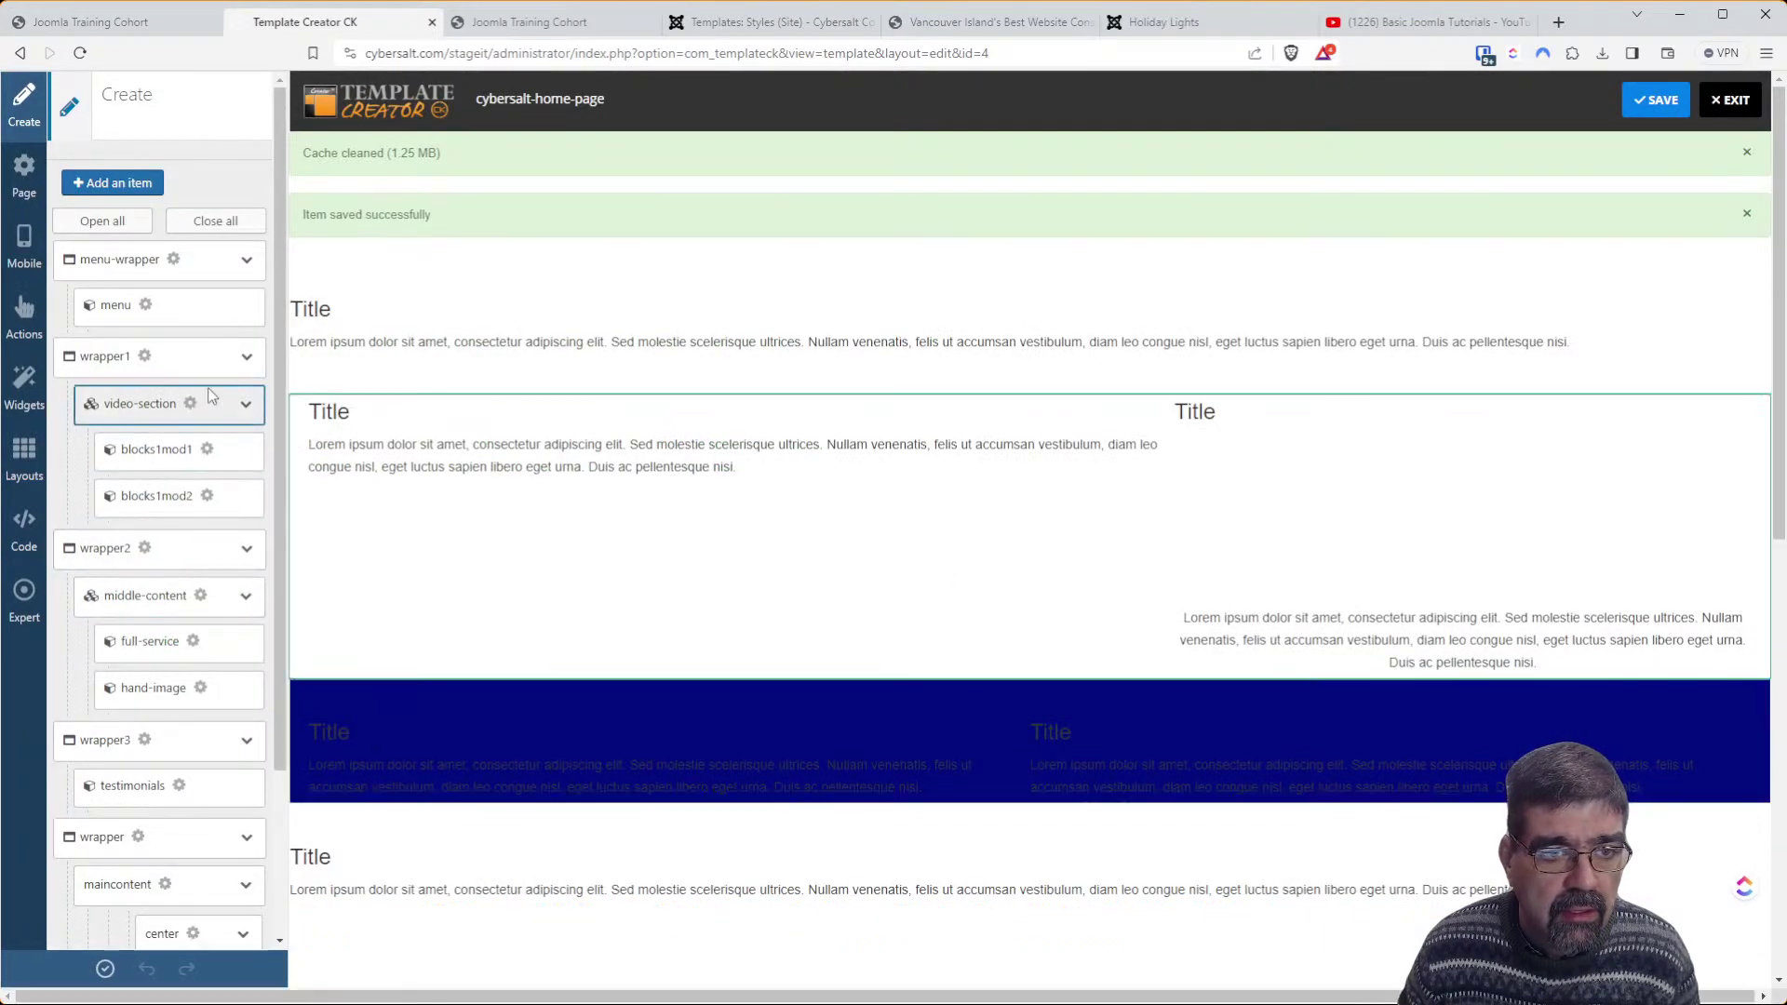
# Set the template's Joomla version to Joomla! 5 in its page information, then save and regenerate the template
pyautogui.click(25, 187)
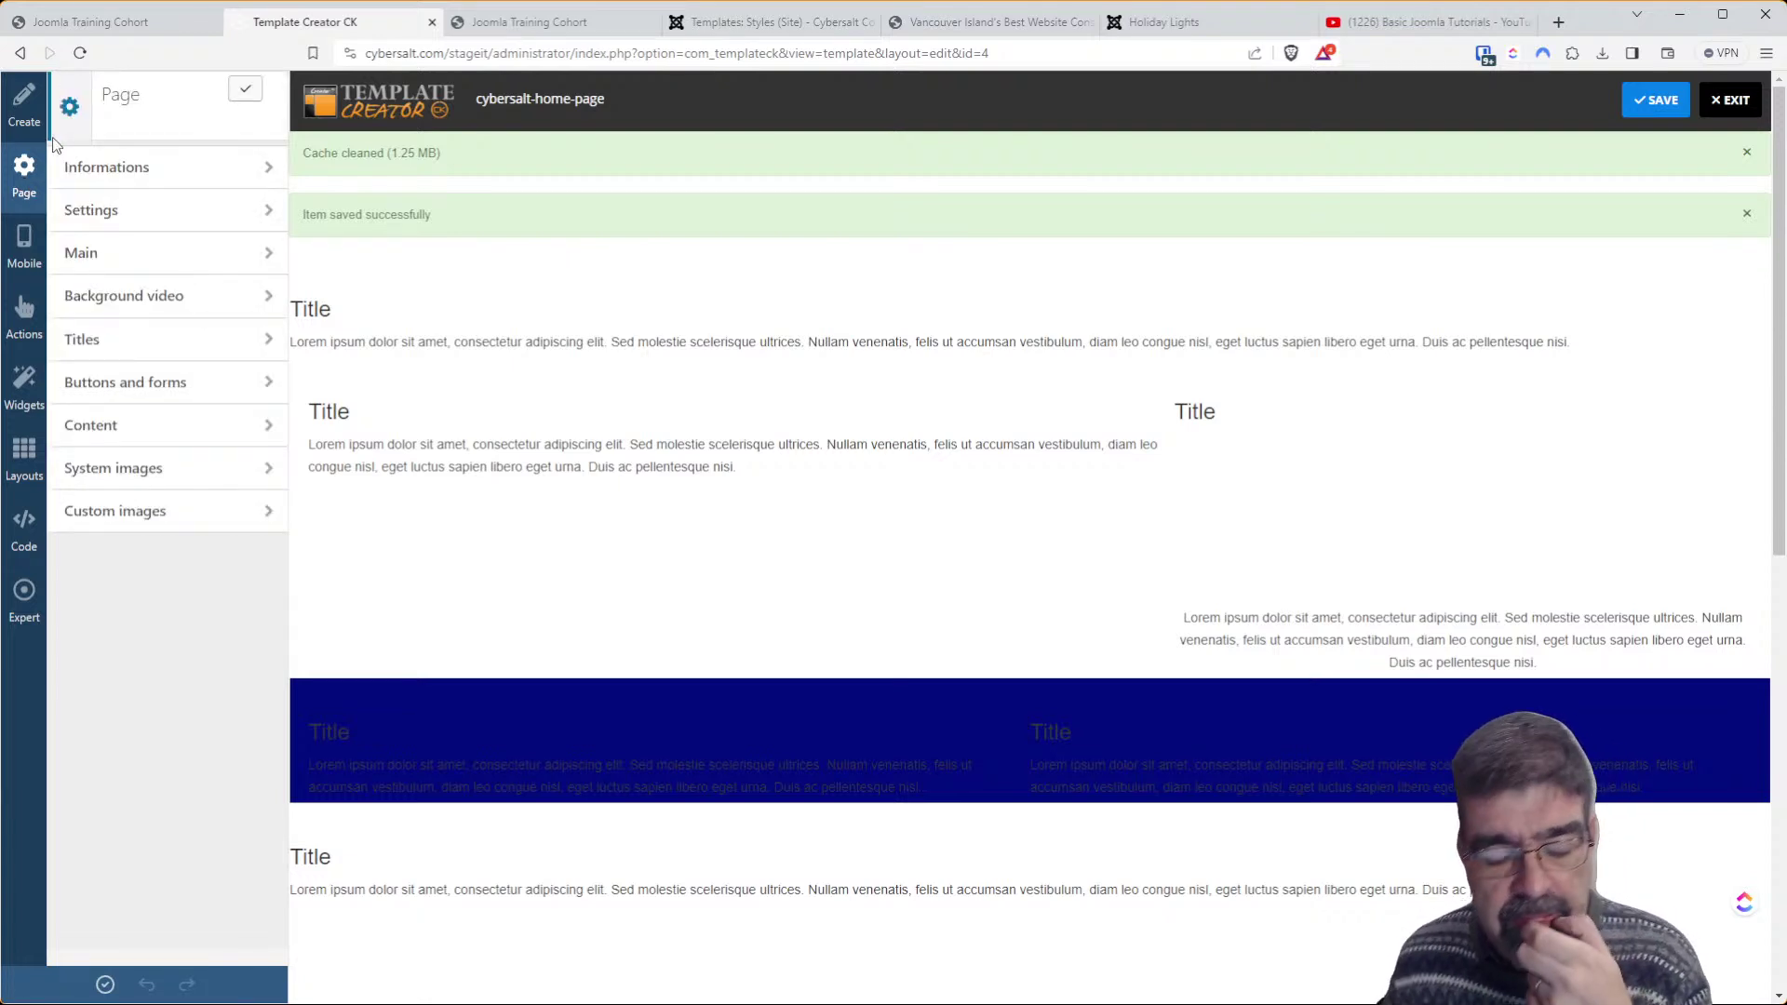
pyautogui.click(96, 184)
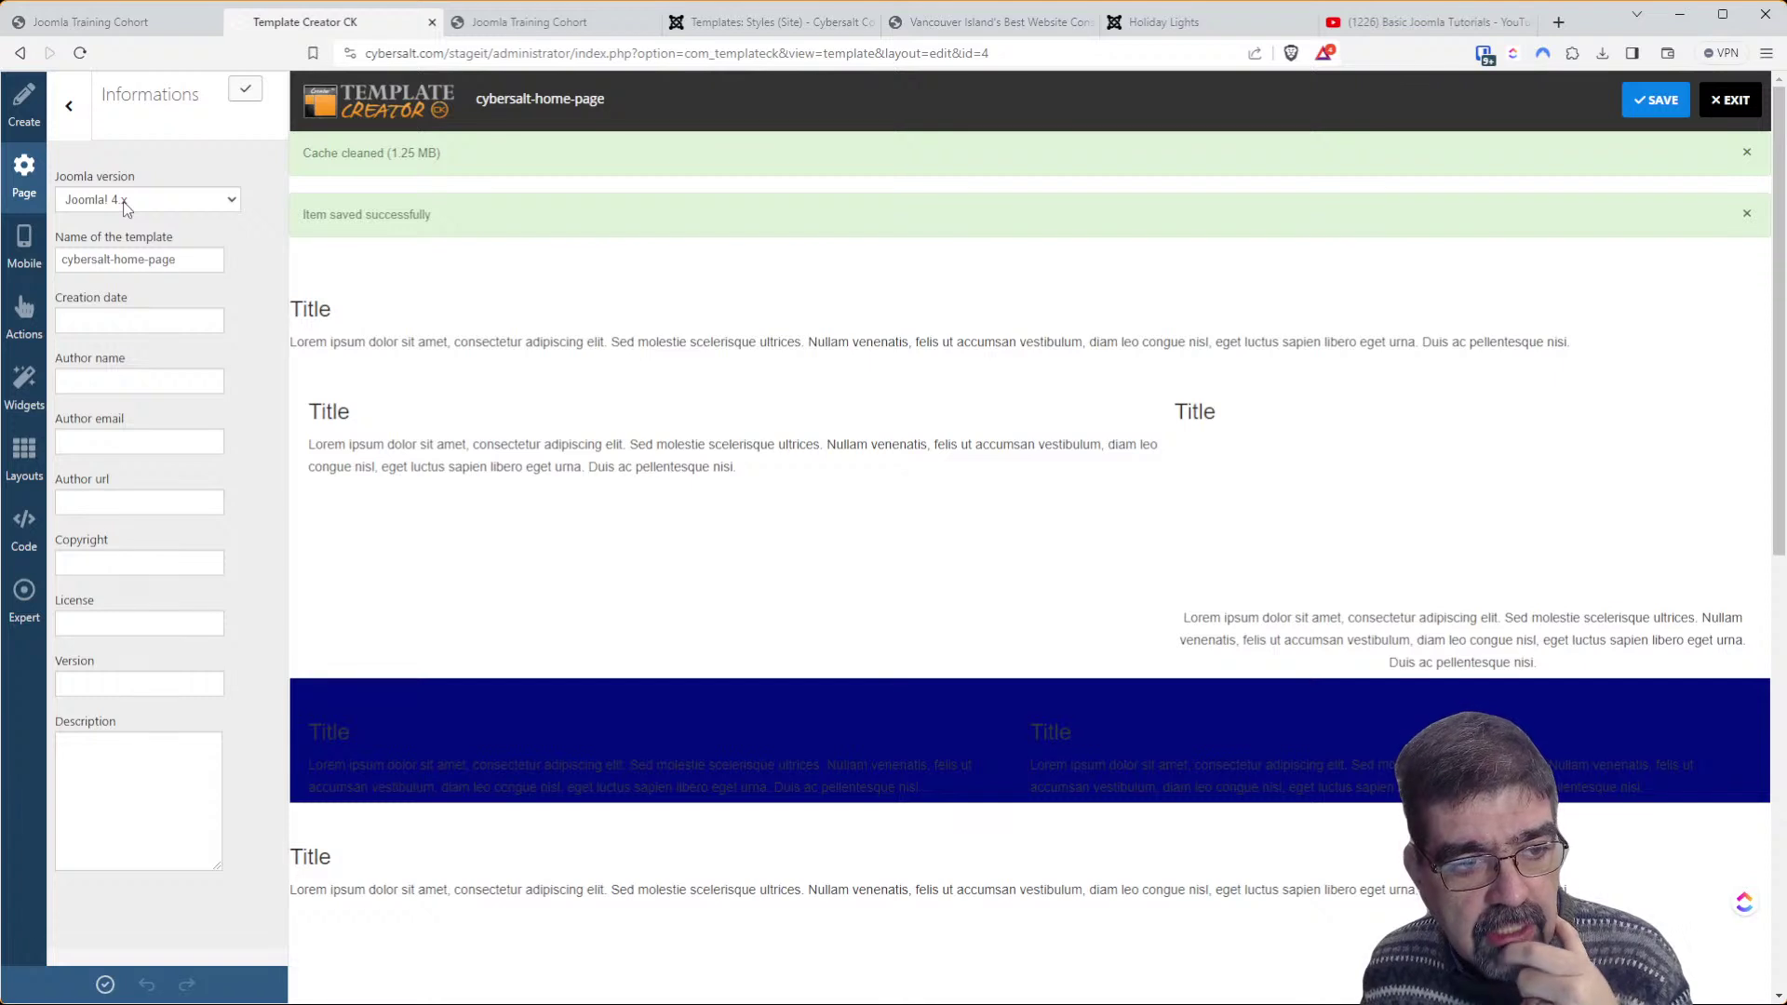
pyautogui.click(127, 268)
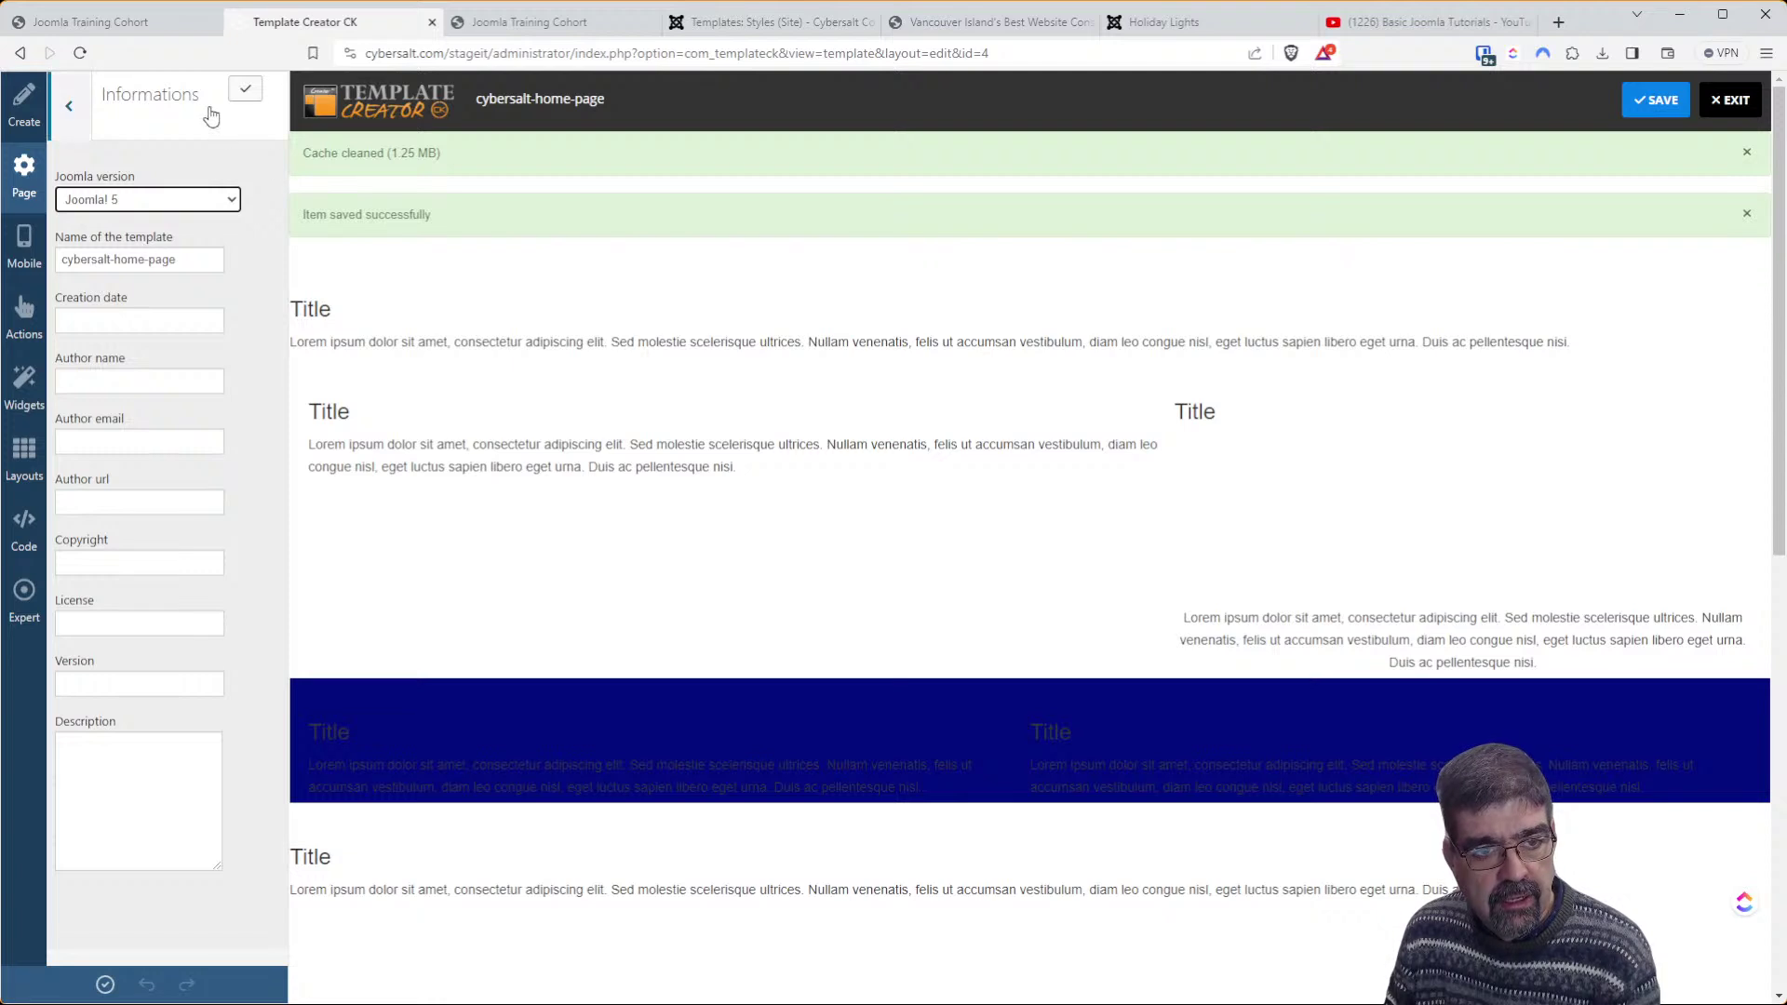
pyautogui.click(244, 93)
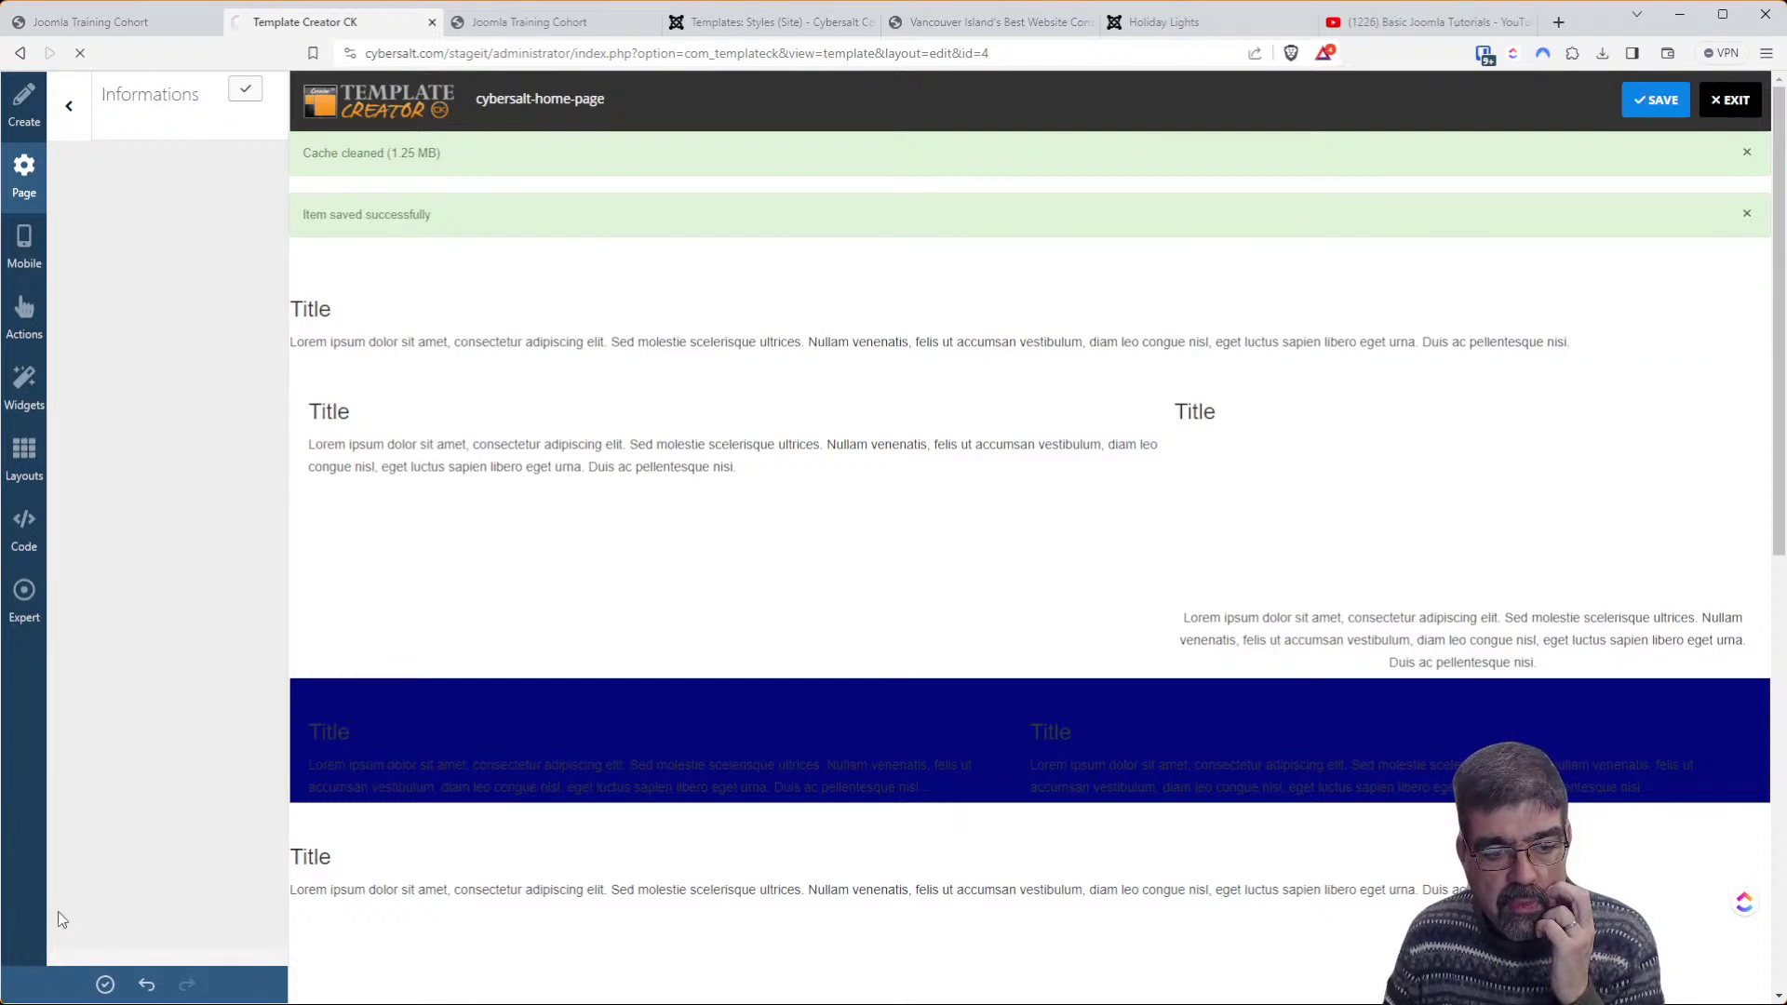
pyautogui.click(105, 985)
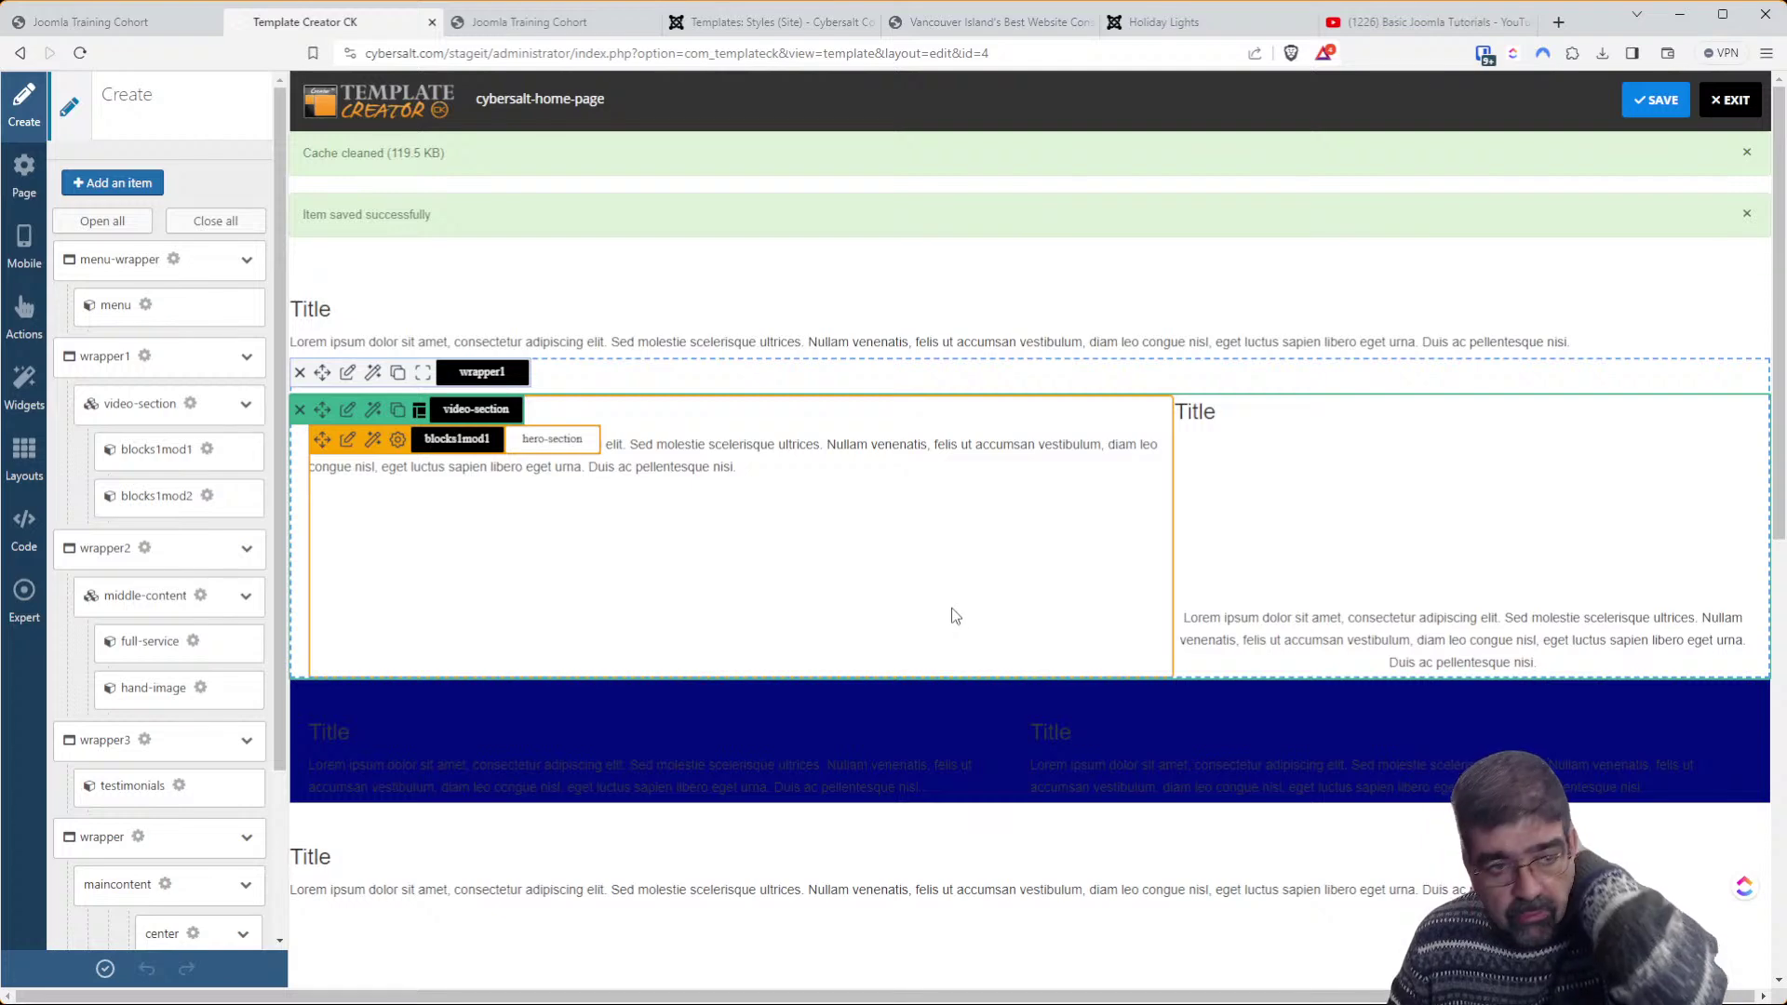
# Reload the Joomla Training Cohort page and check its header menu layout against the template editor
pyautogui.click(153, 28)
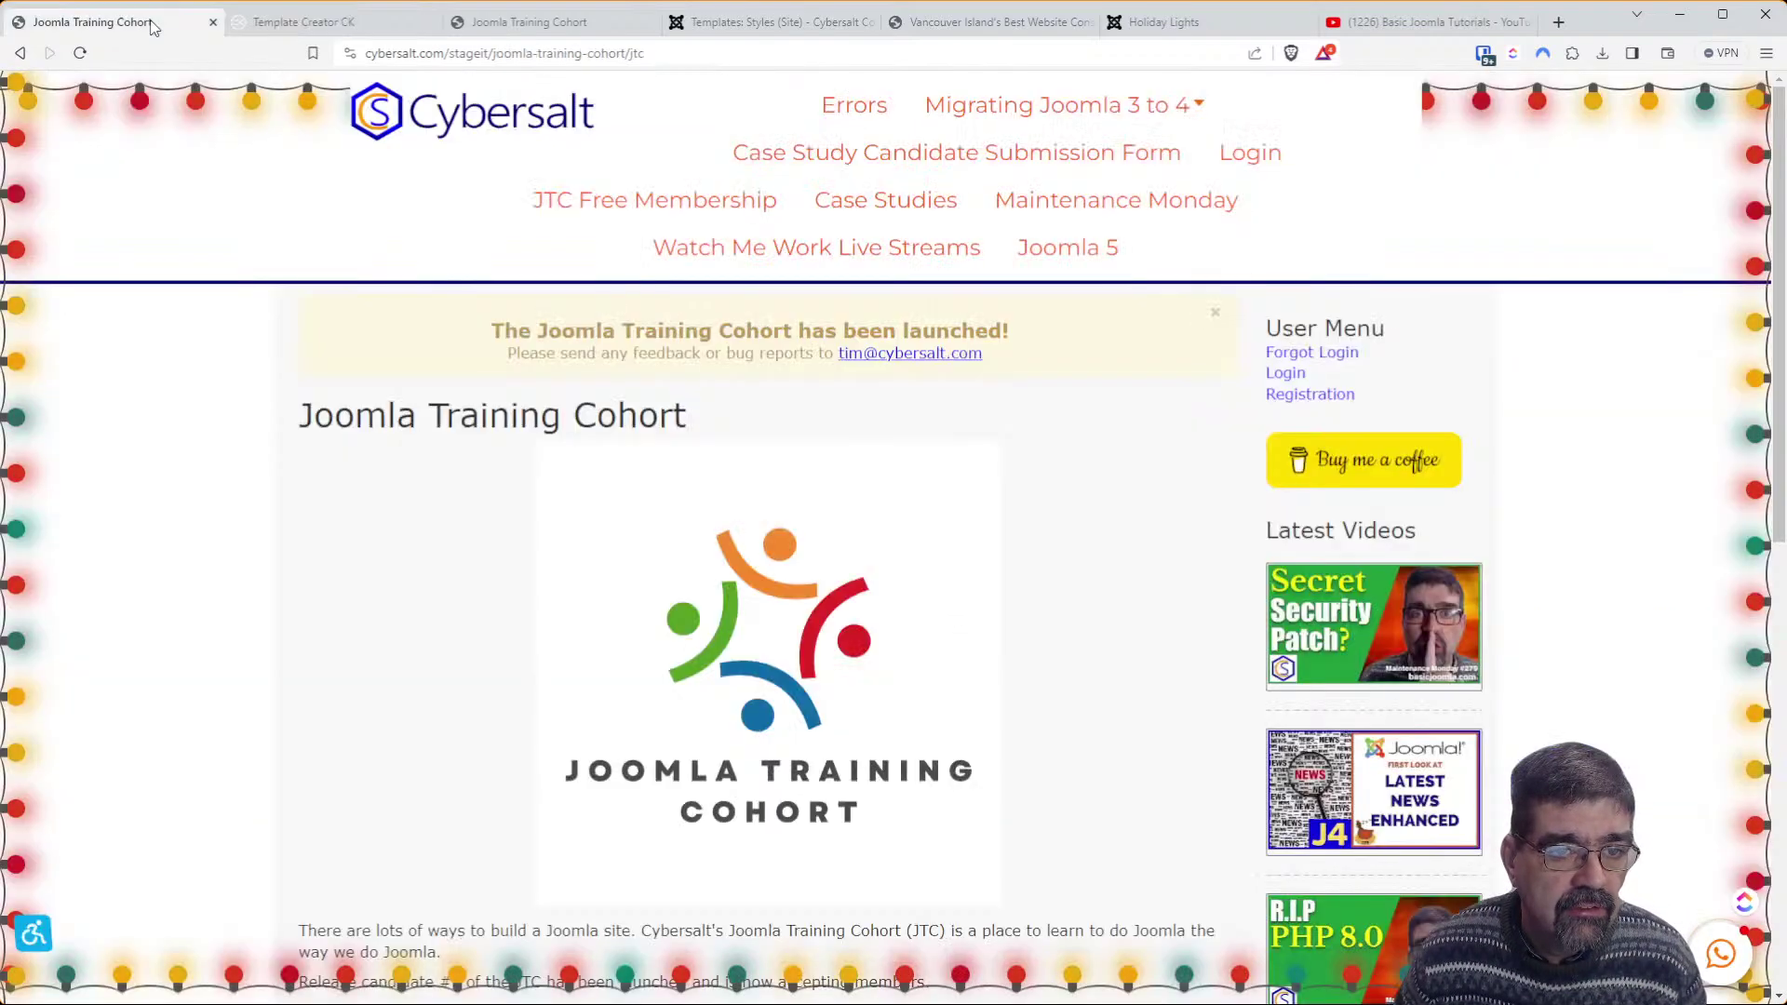
pyautogui.click(81, 54)
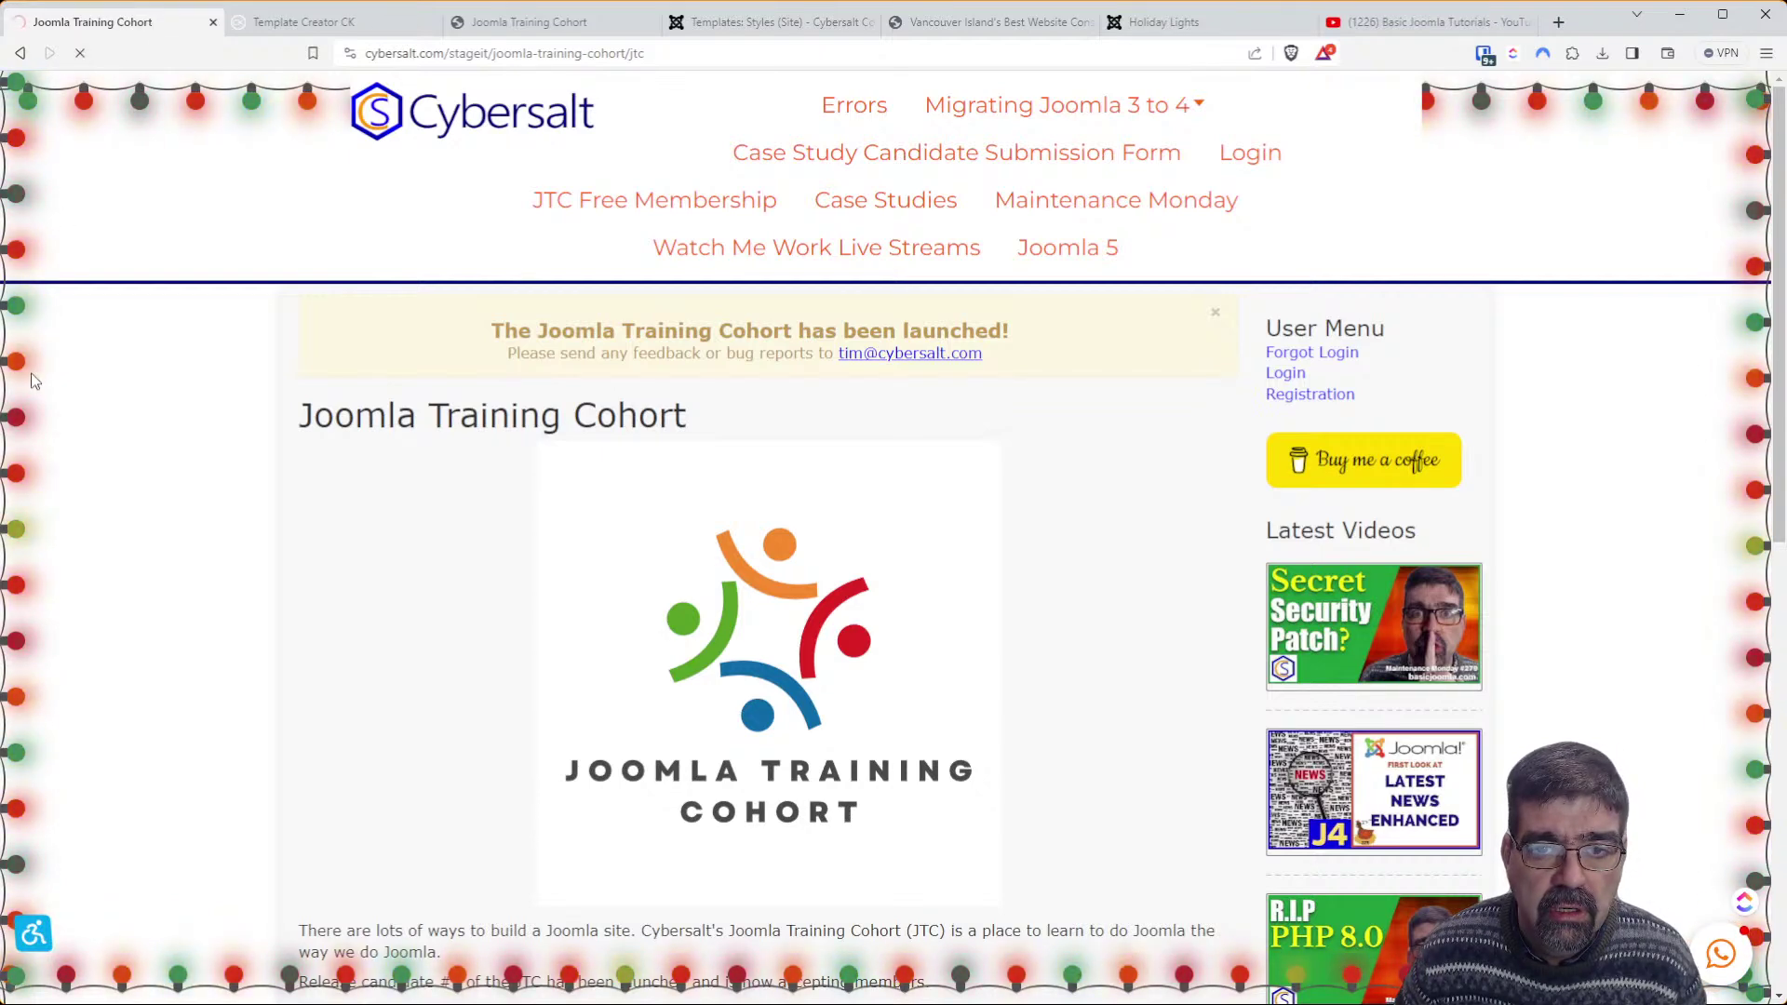
pyautogui.click(300, 26)
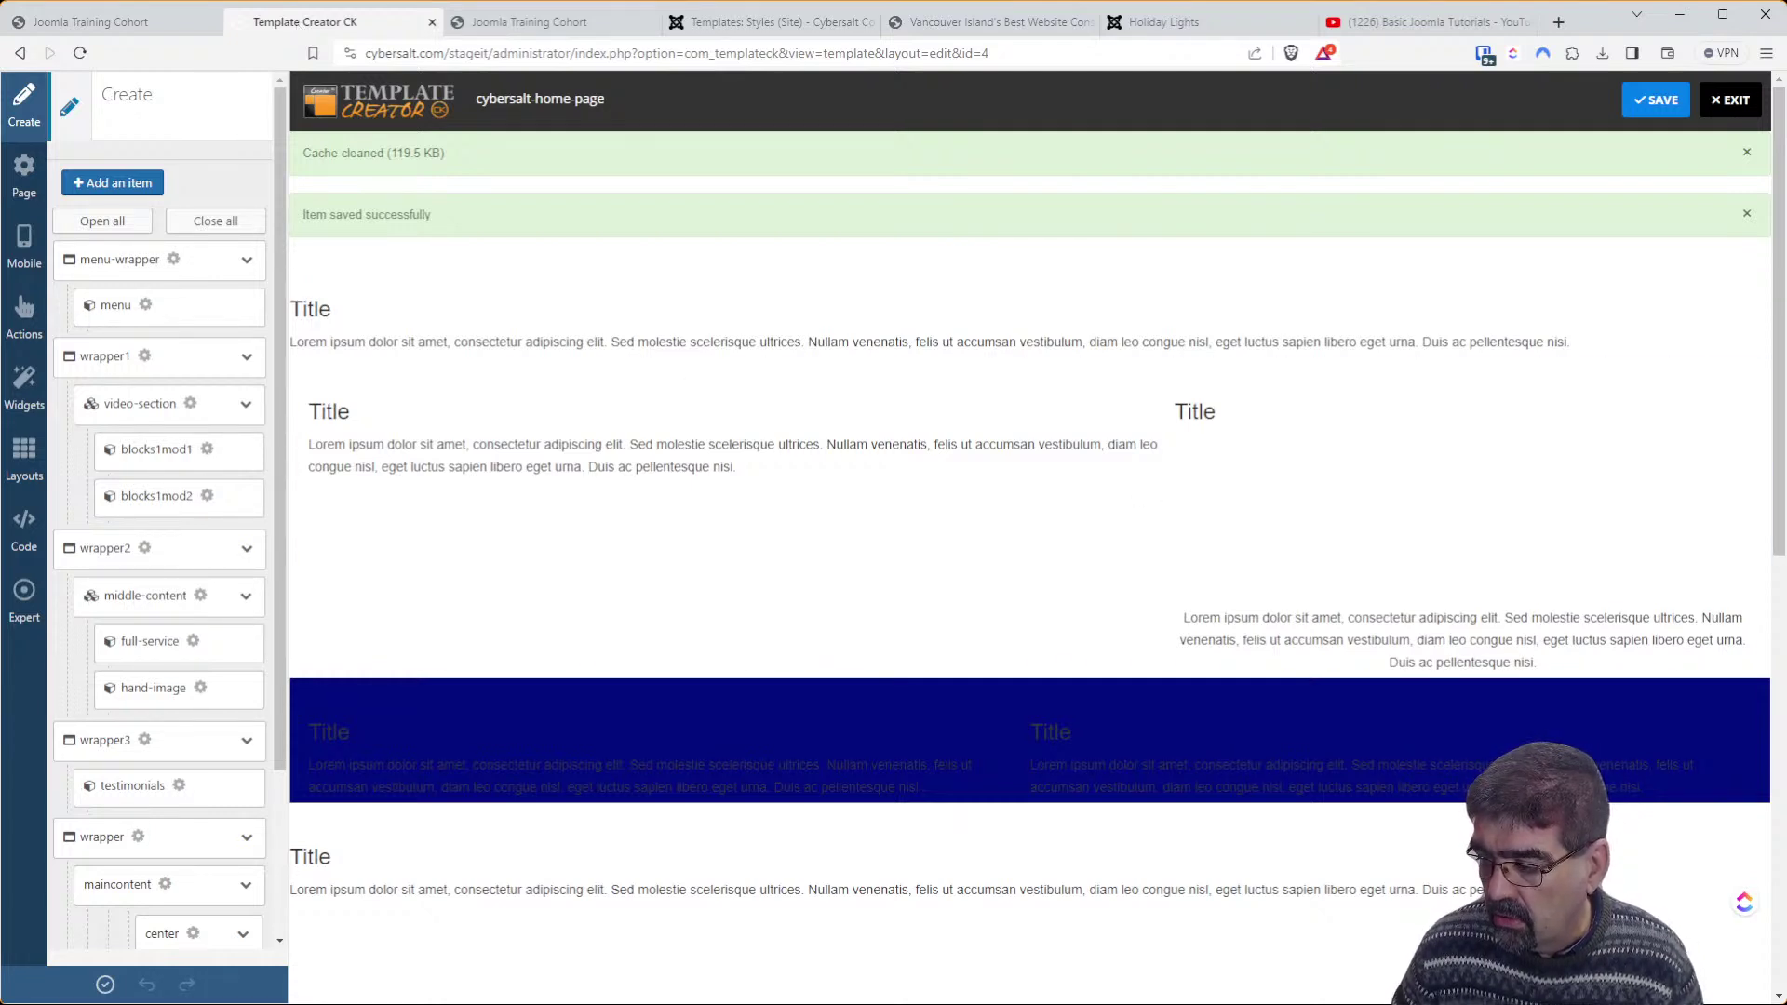
pyautogui.moveTo(1085, 671)
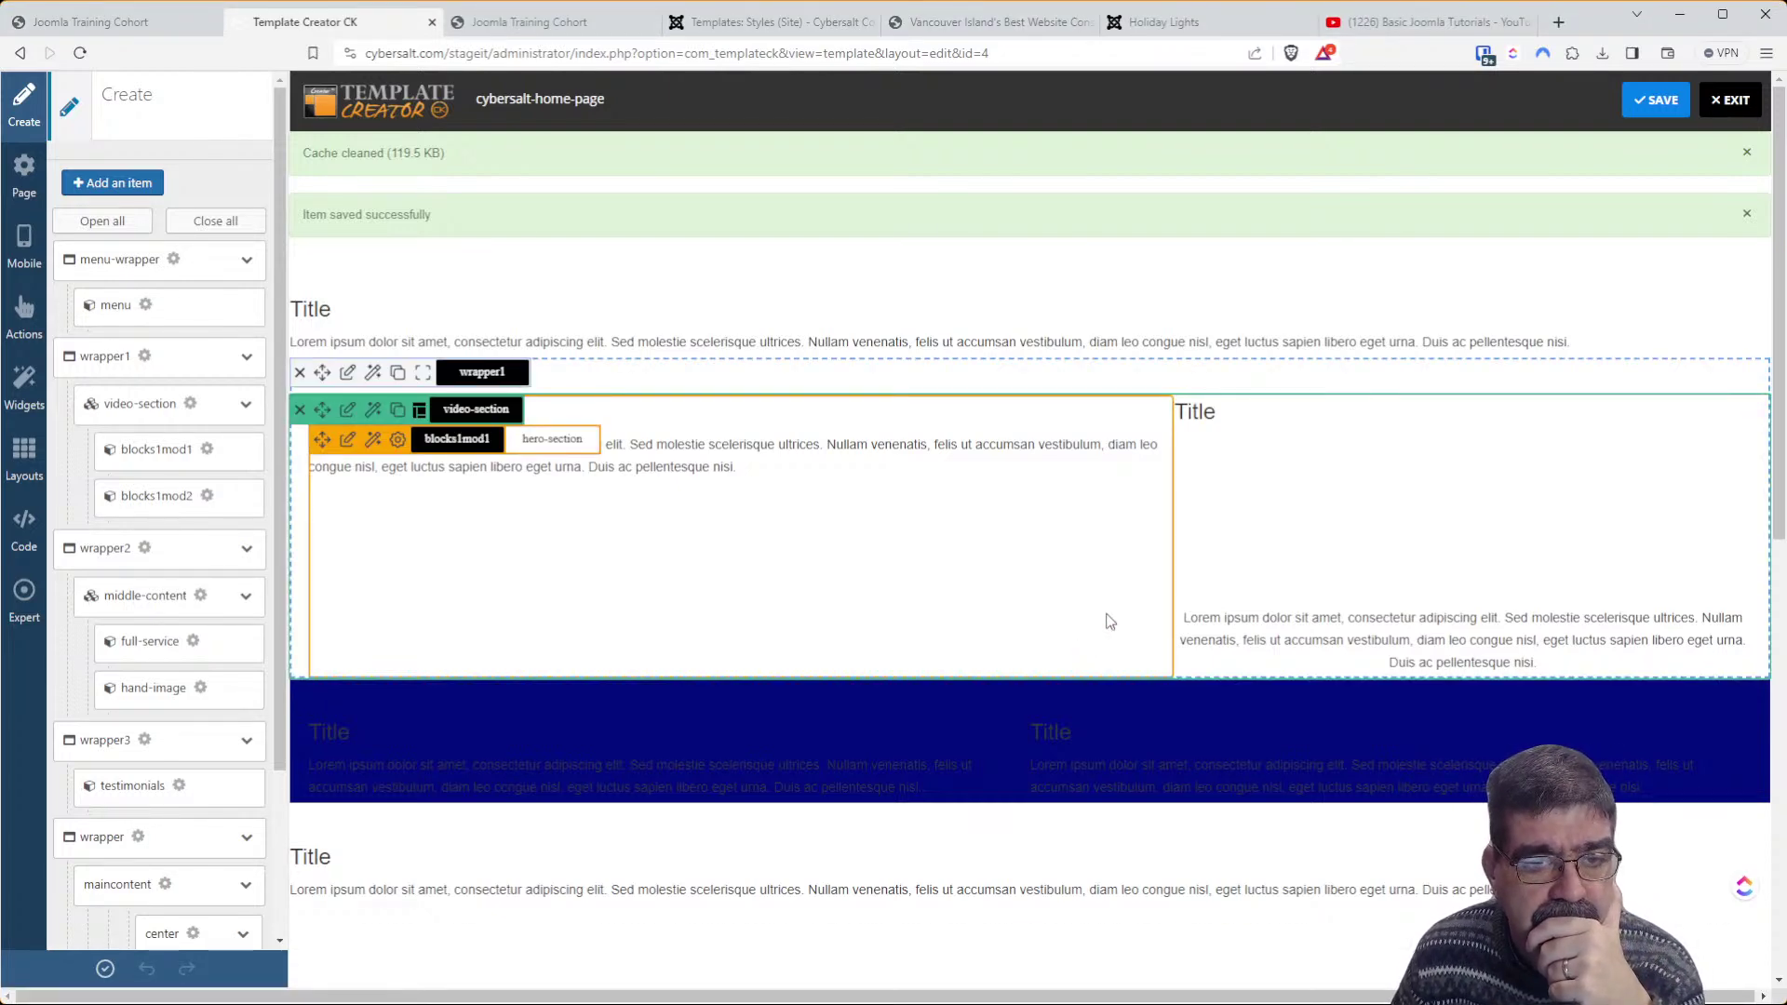
pyautogui.click(135, 19)
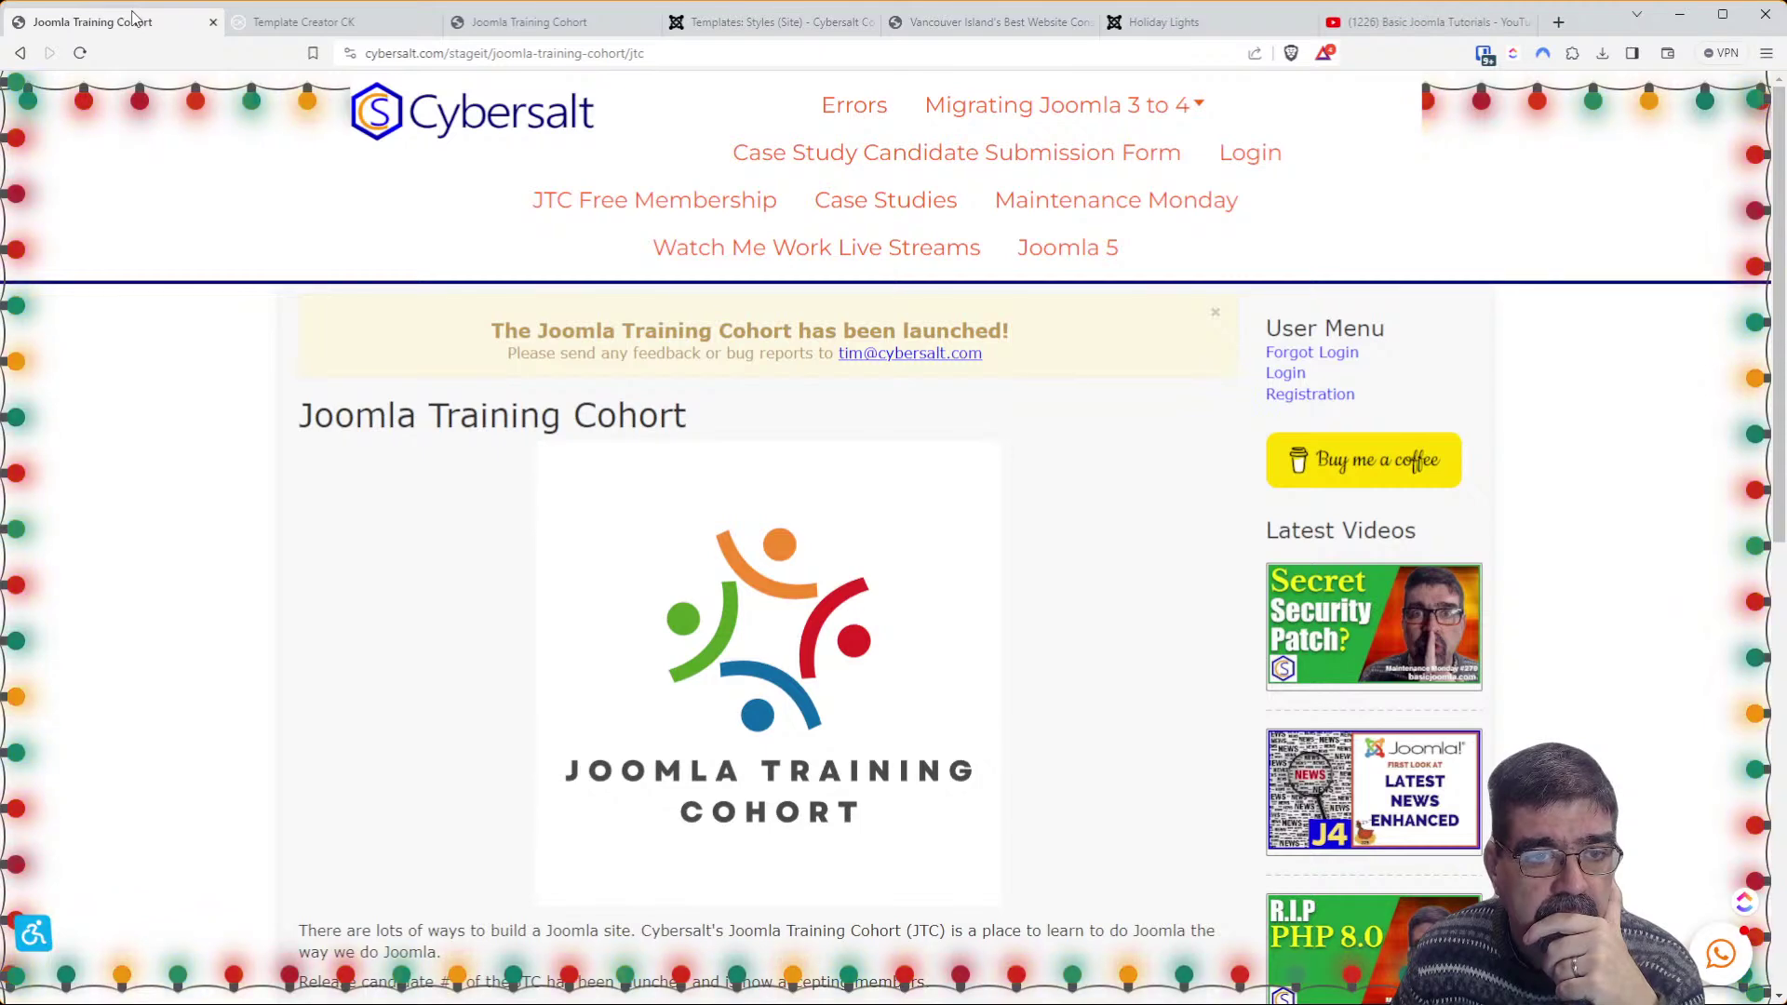
# Inspect the Joomla Training Cohort page's header menu markup down to the inner div with the developer tools
pyautogui.click(307, 21)
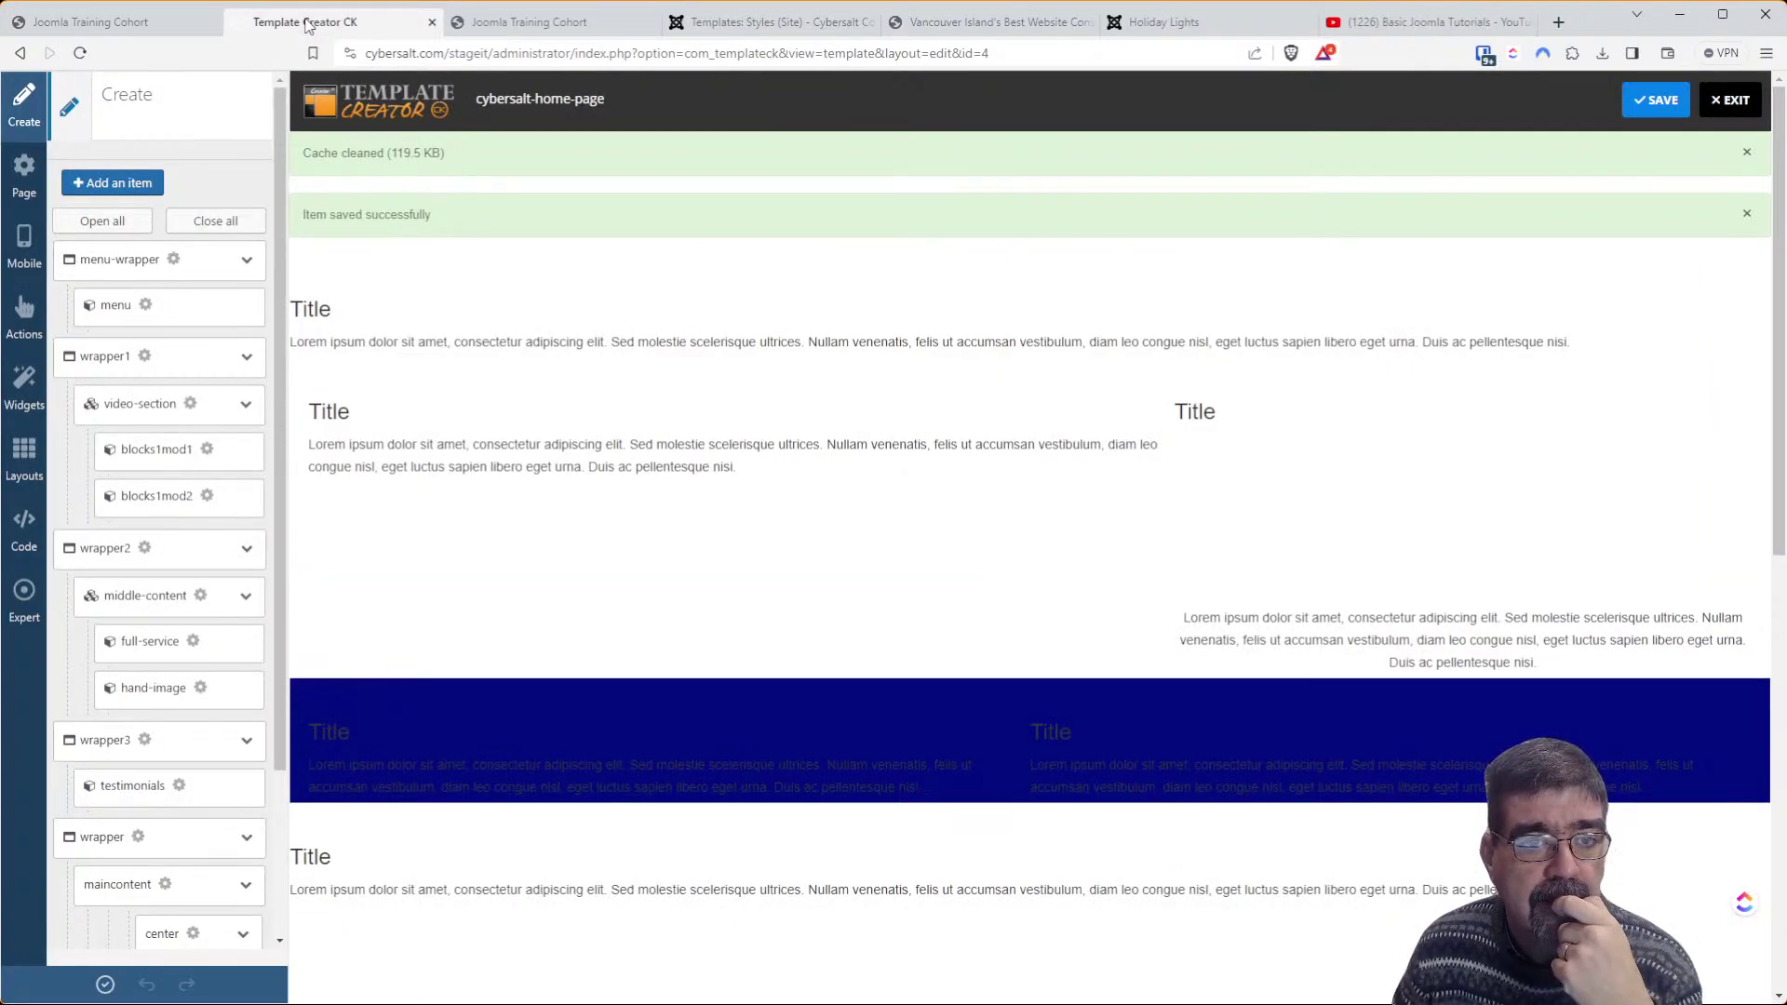
pyautogui.click(140, 21)
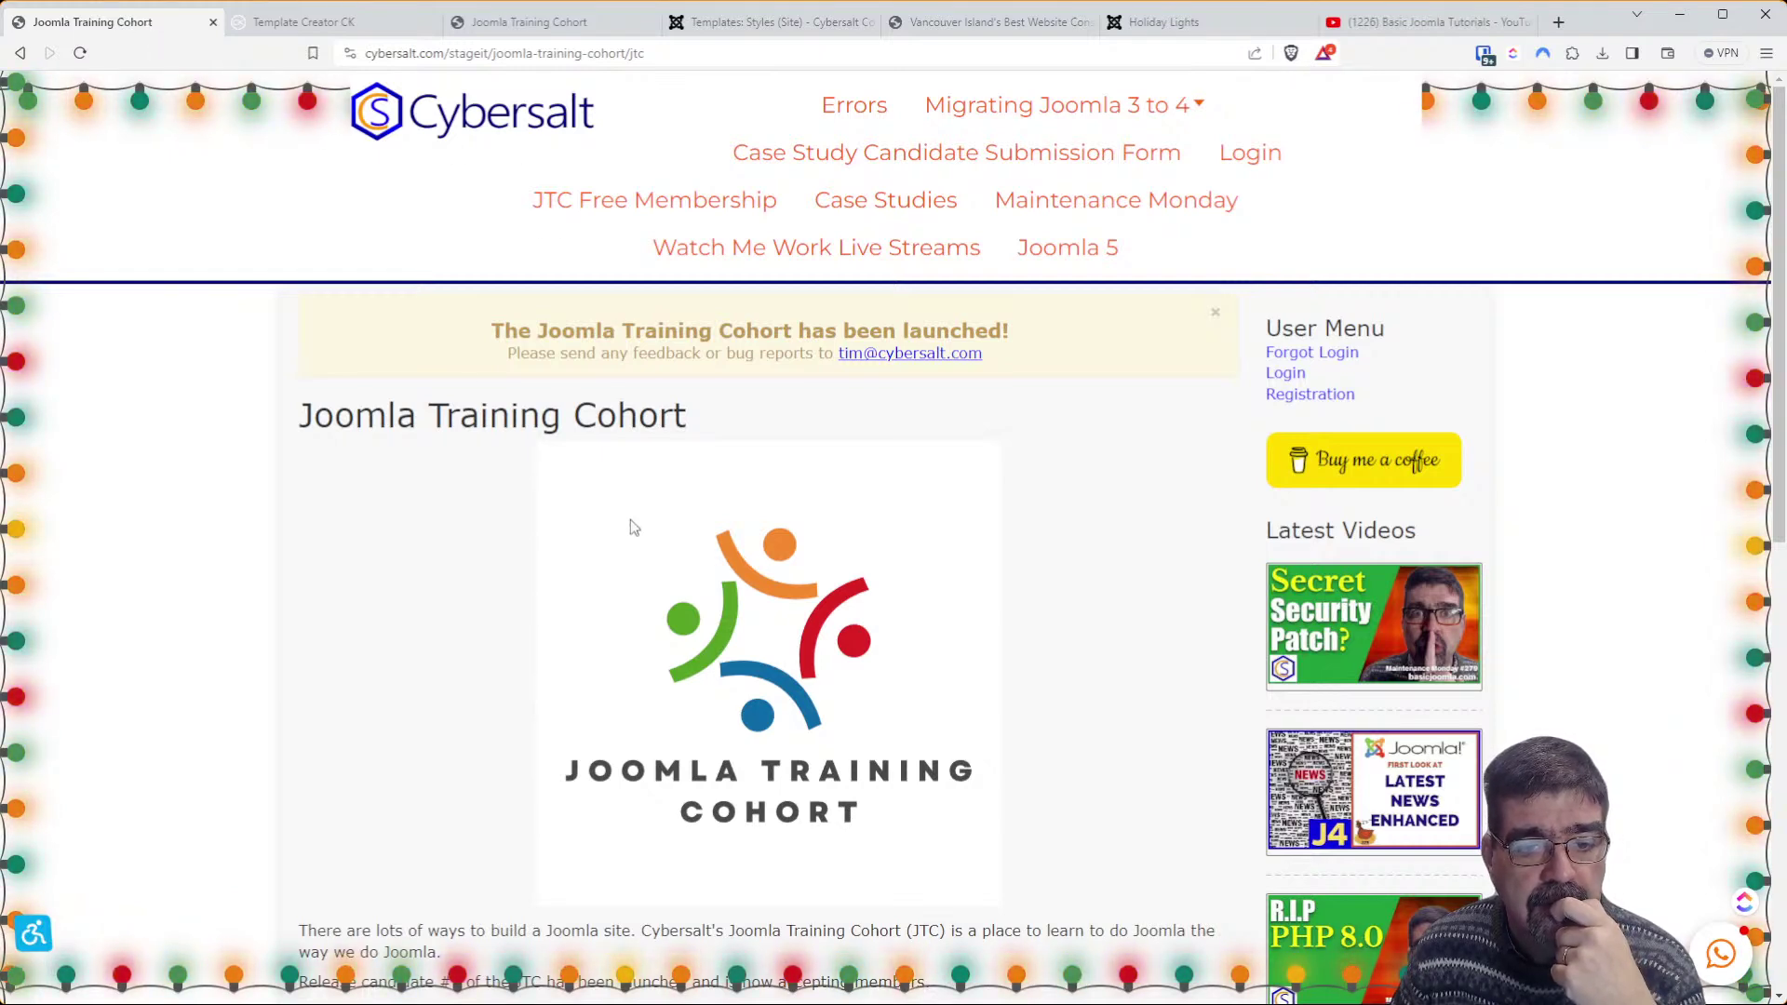
pyautogui.press('F12')
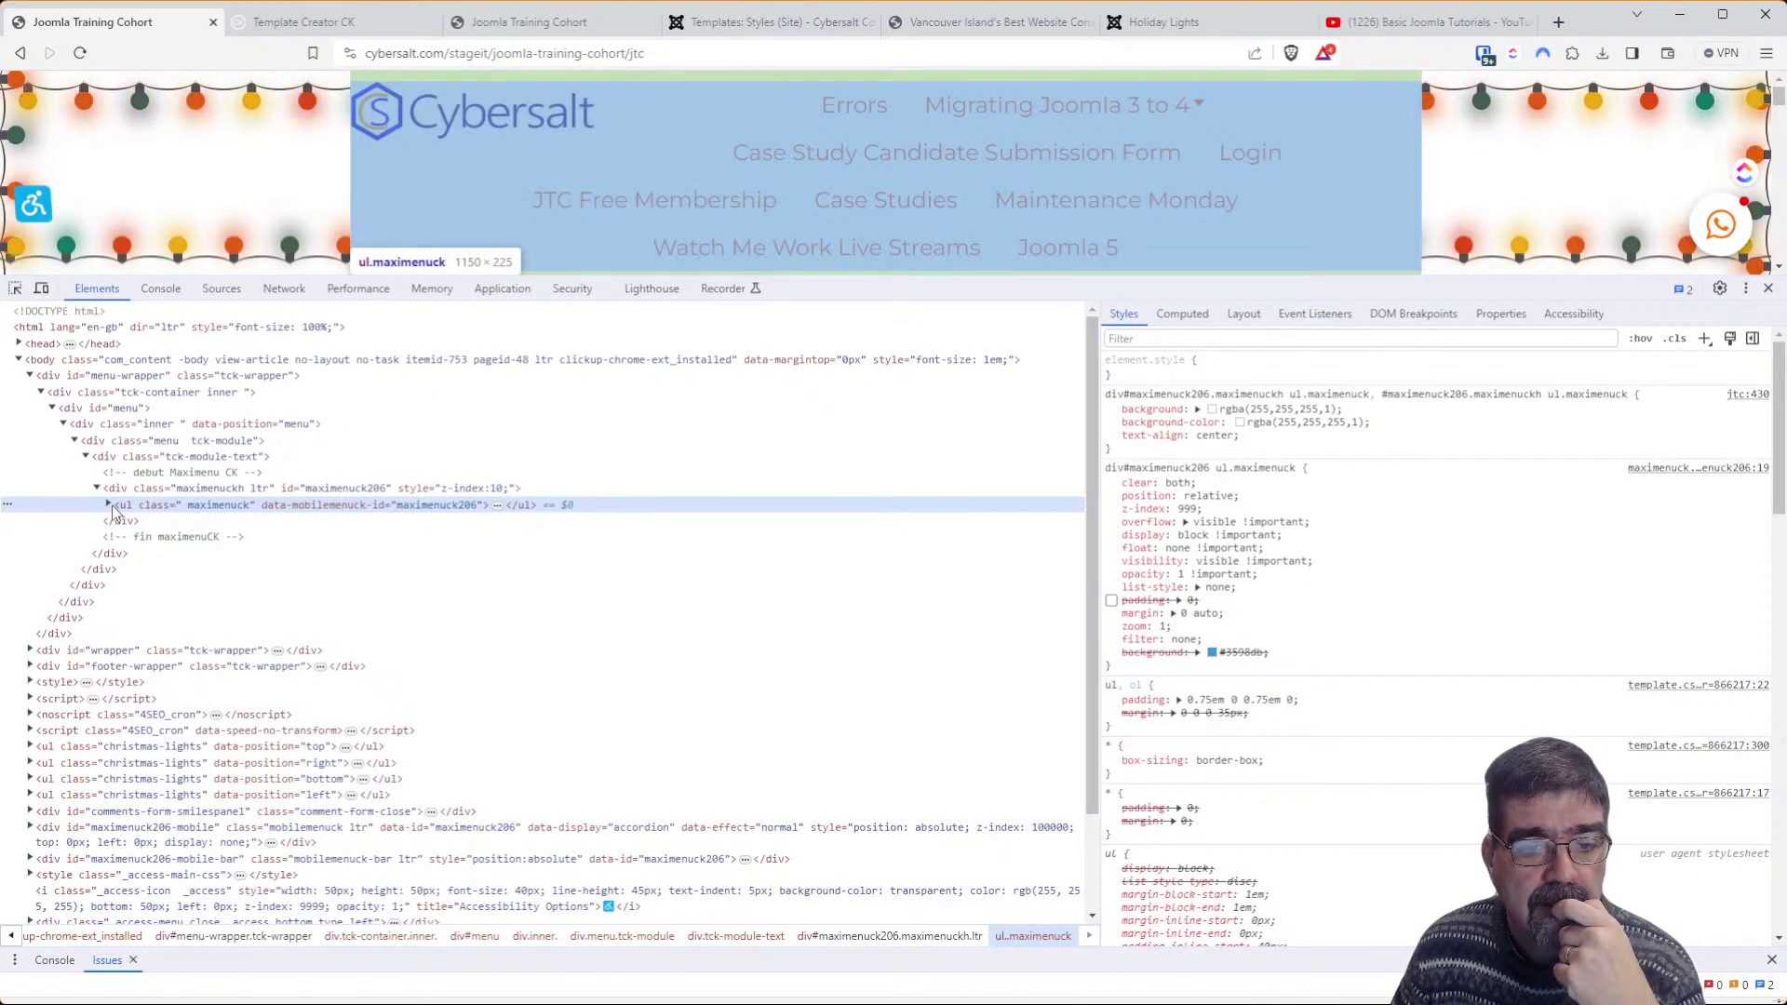
pyautogui.click(104, 427)
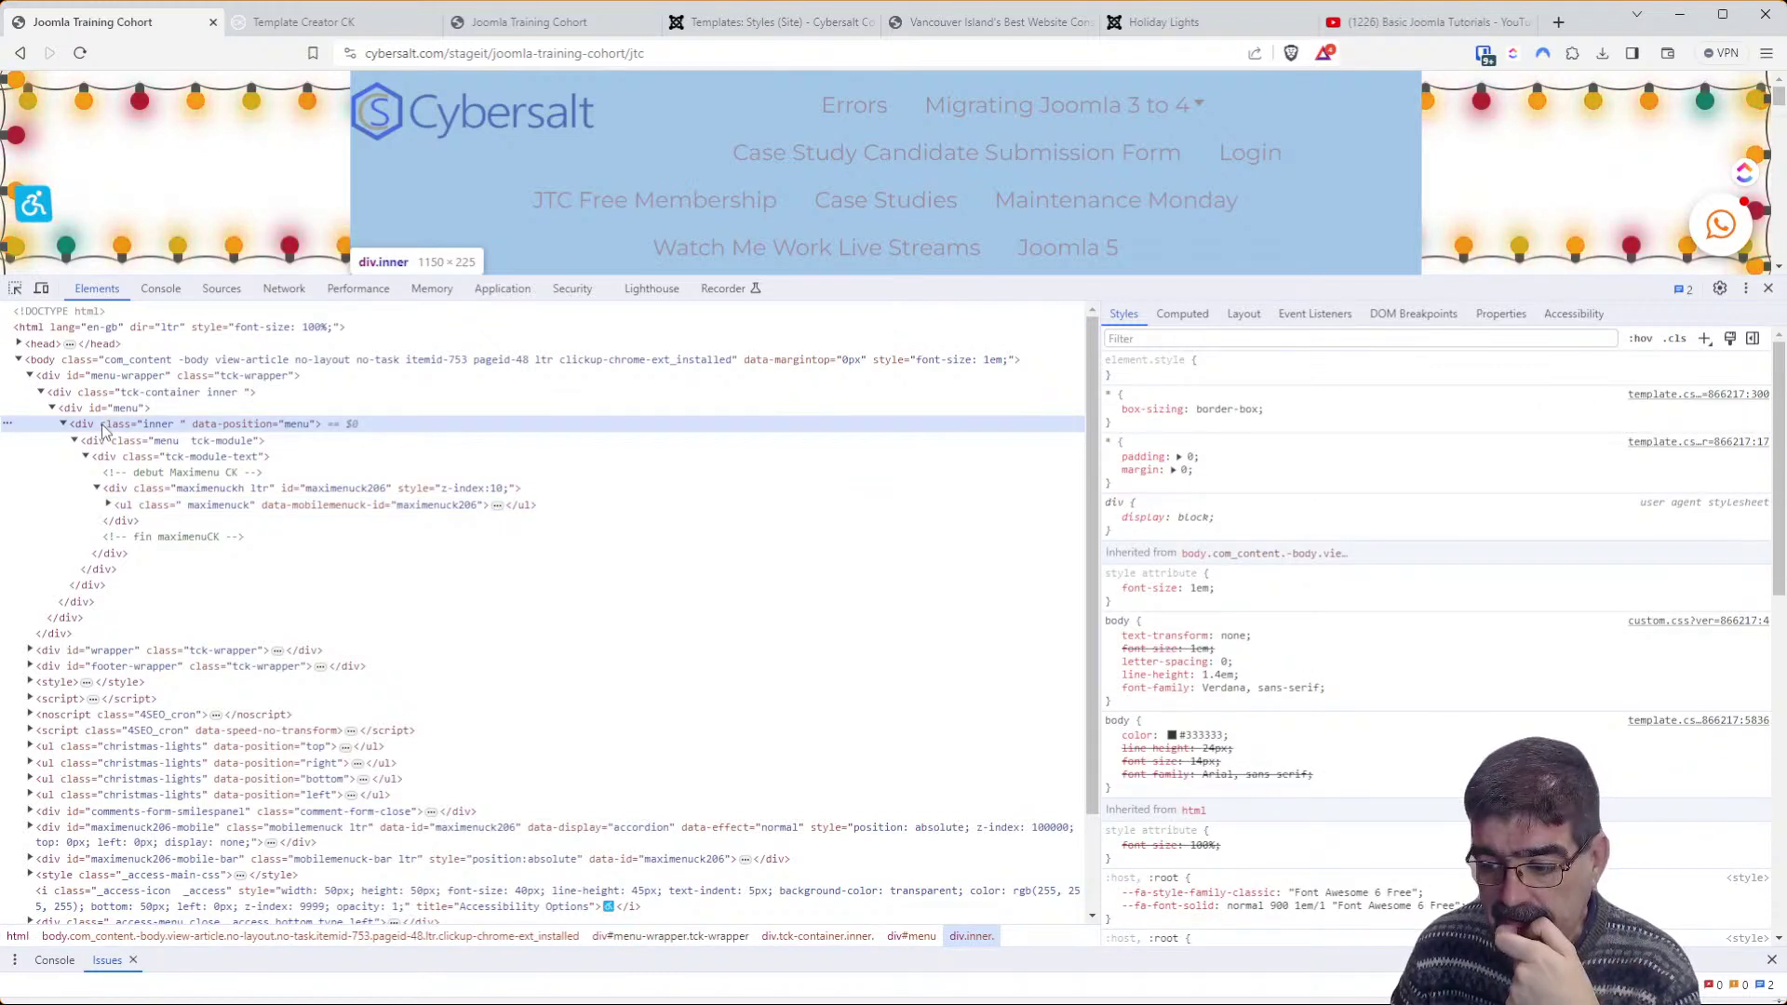
pyautogui.click(1768, 291)
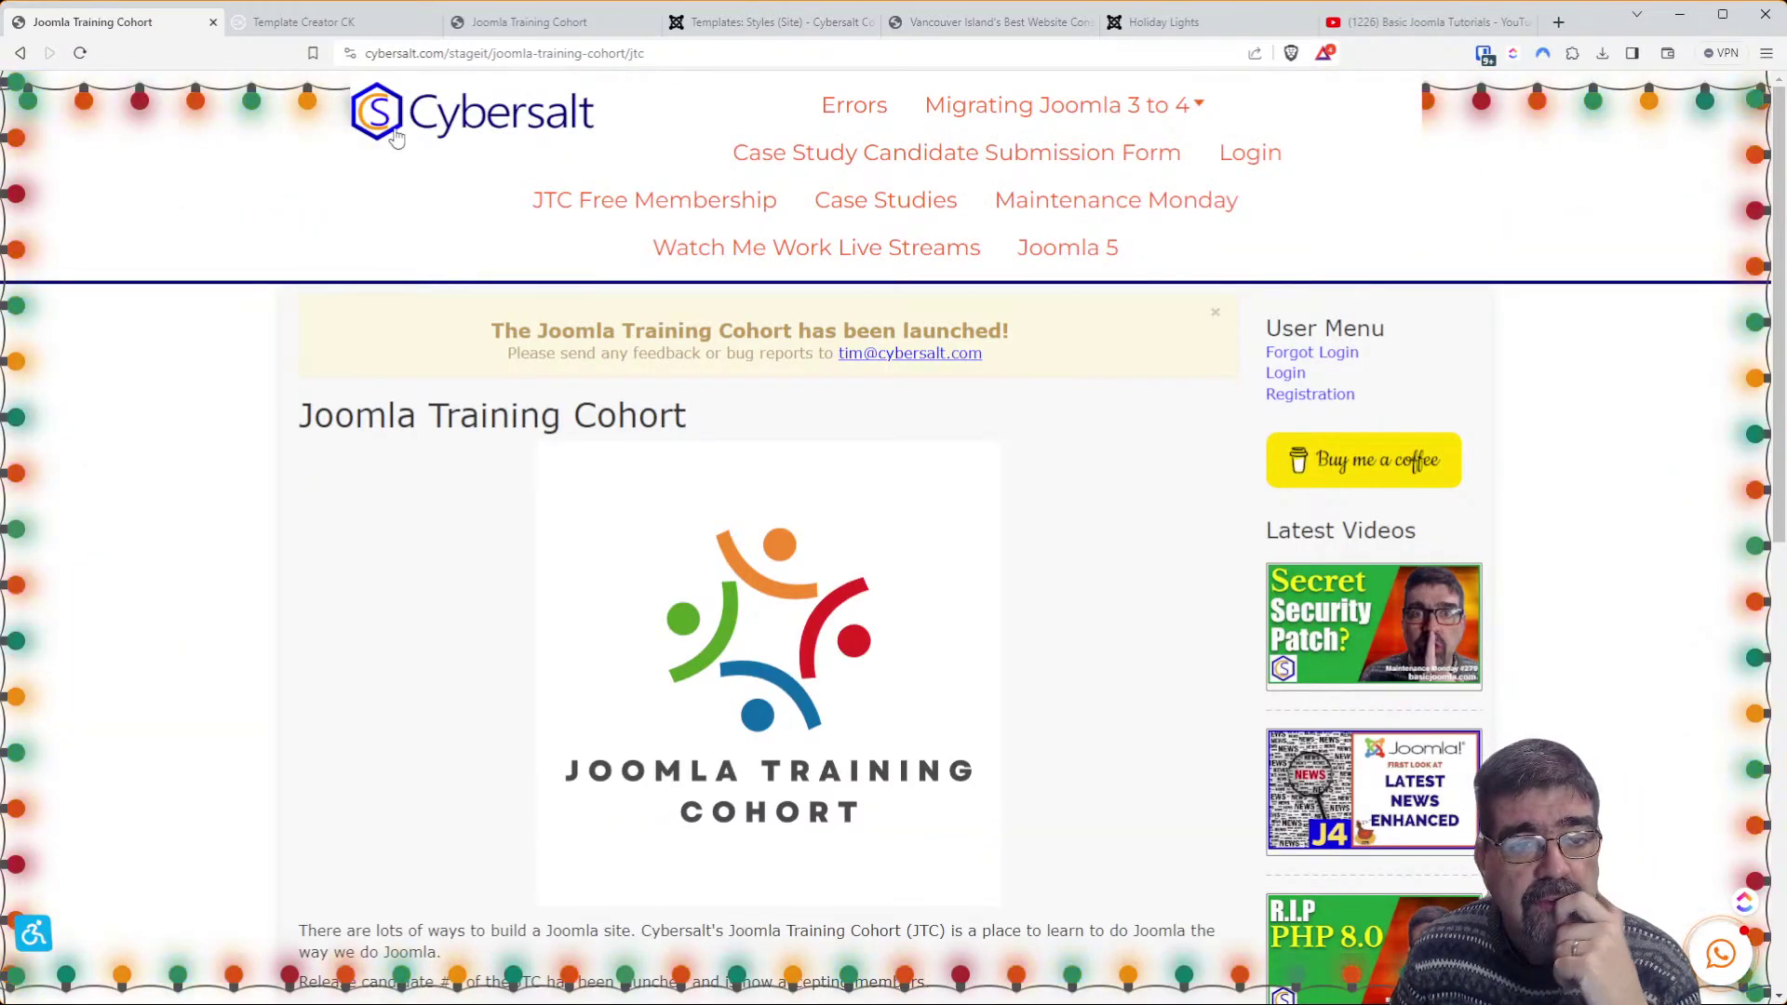
# Toggle the full-width wrapper option of the menu-wrapper, save and regenerate the template, and dismiss the creation report
pyautogui.click(272, 30)
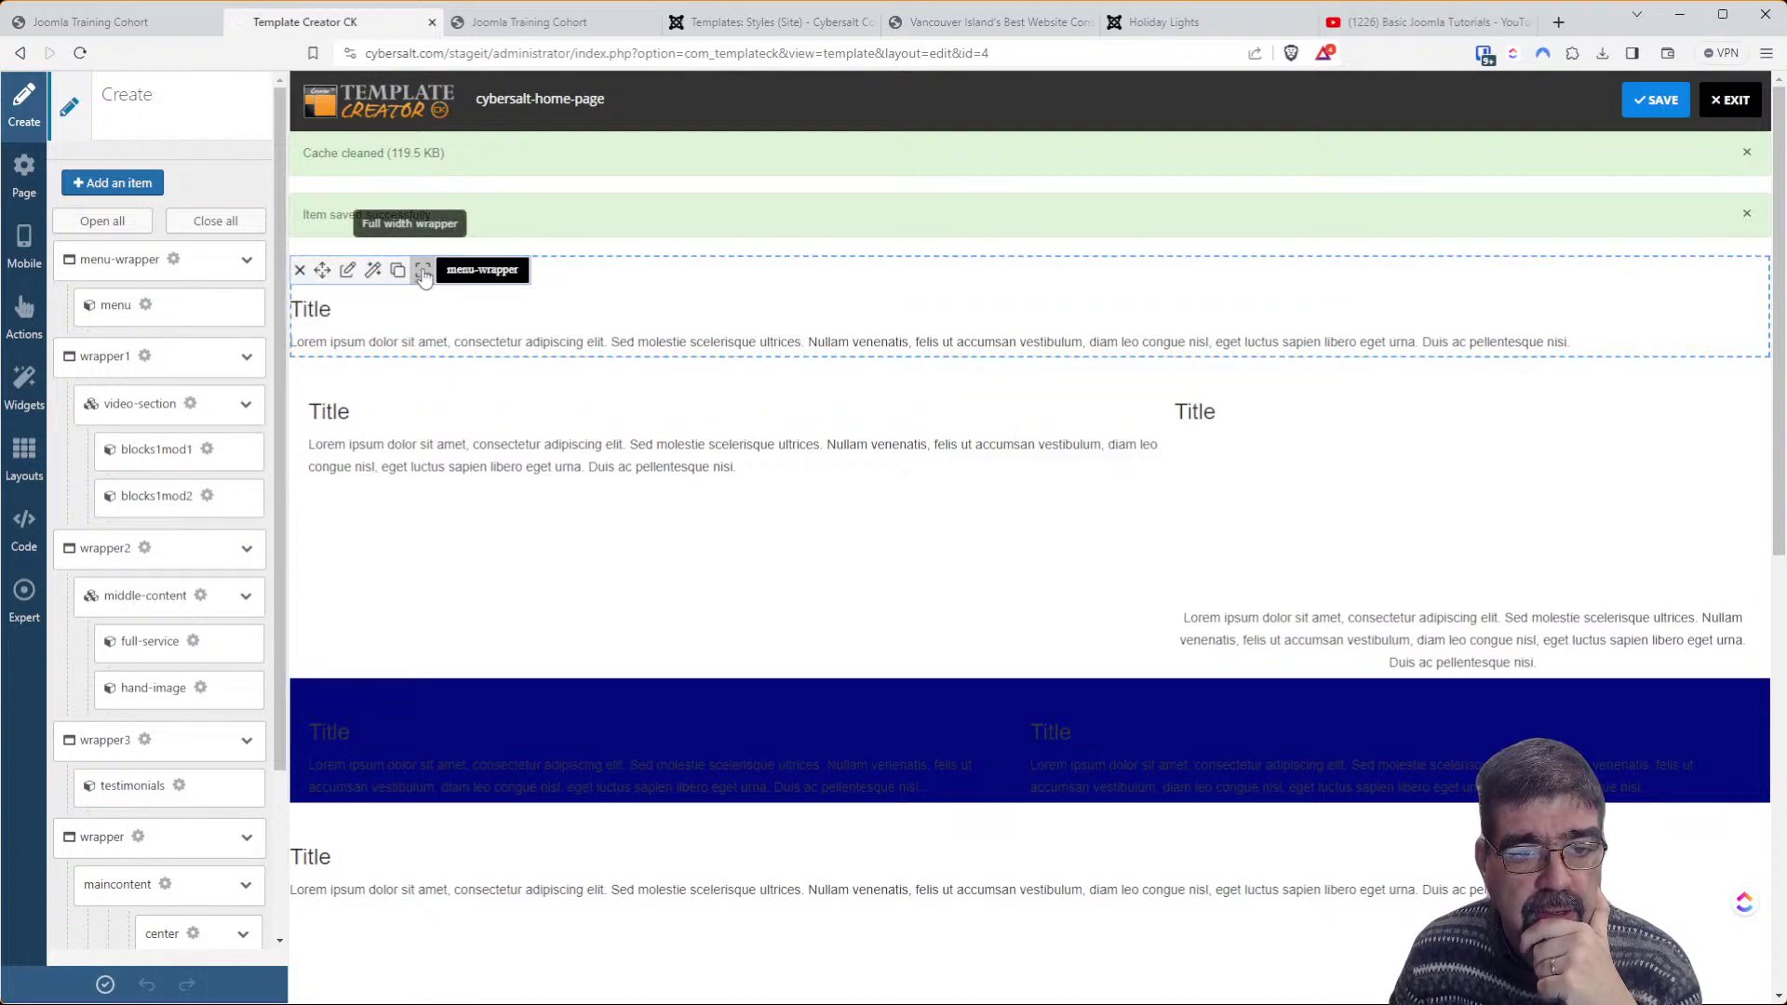
pyautogui.click(424, 273)
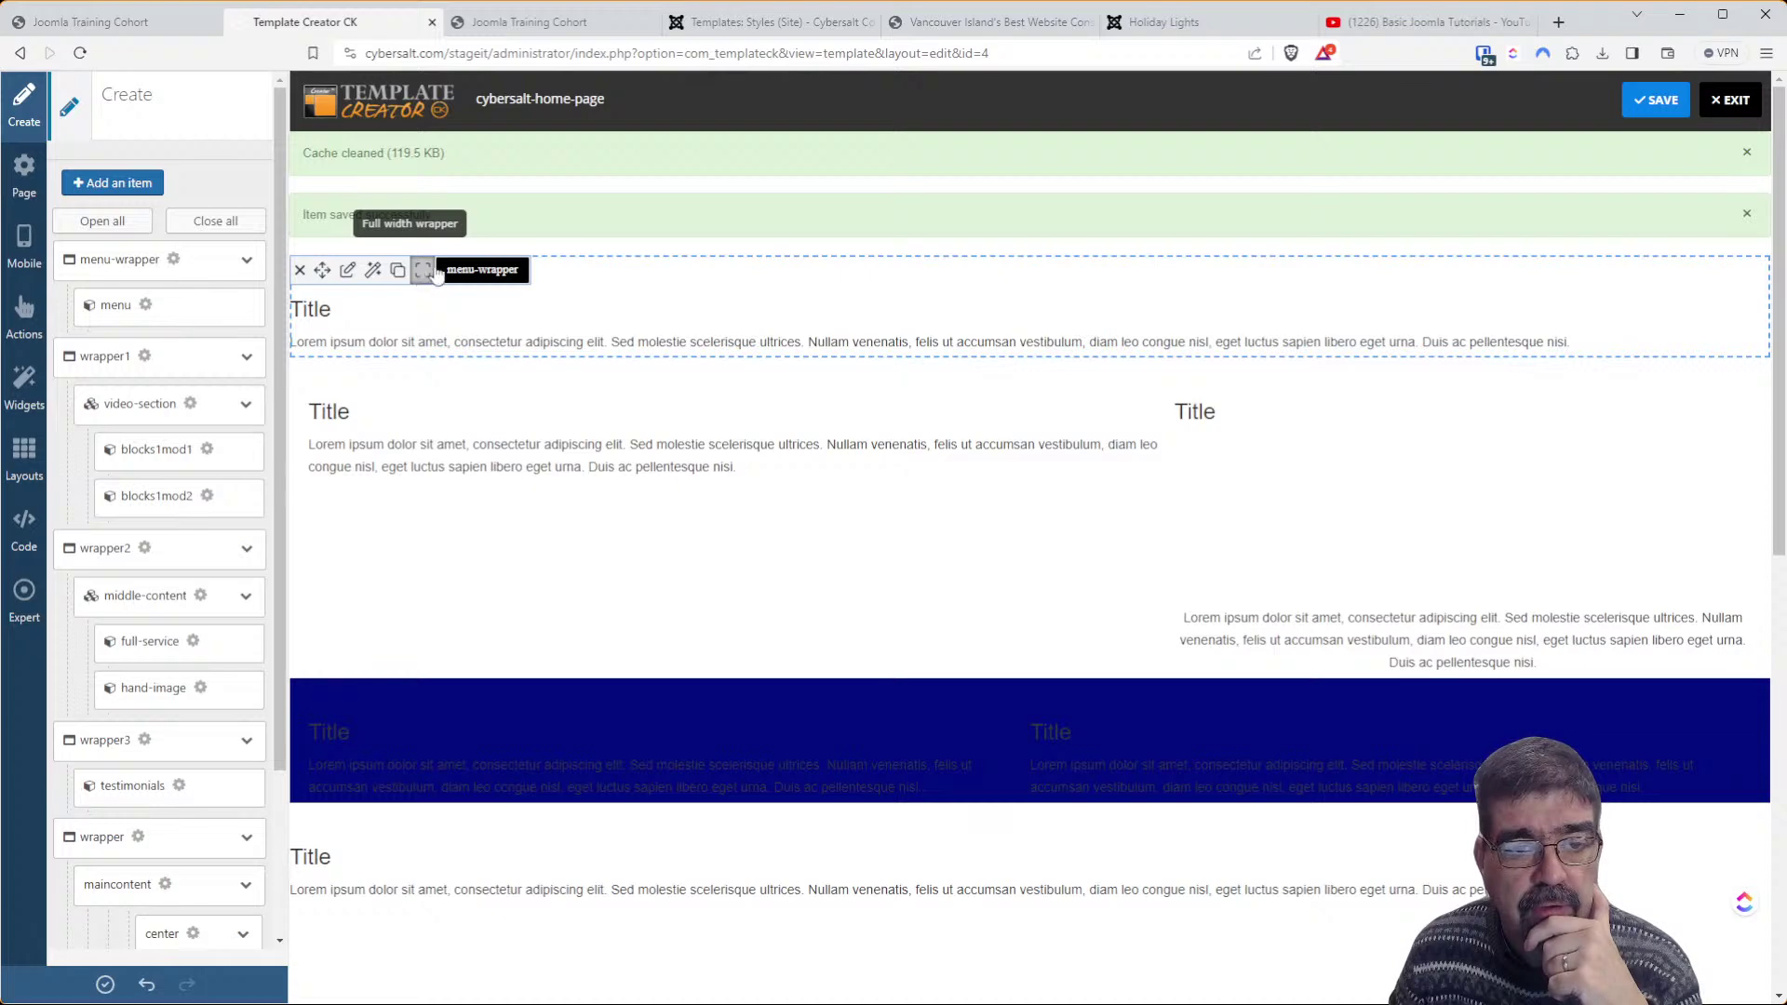
pyautogui.click(1657, 101)
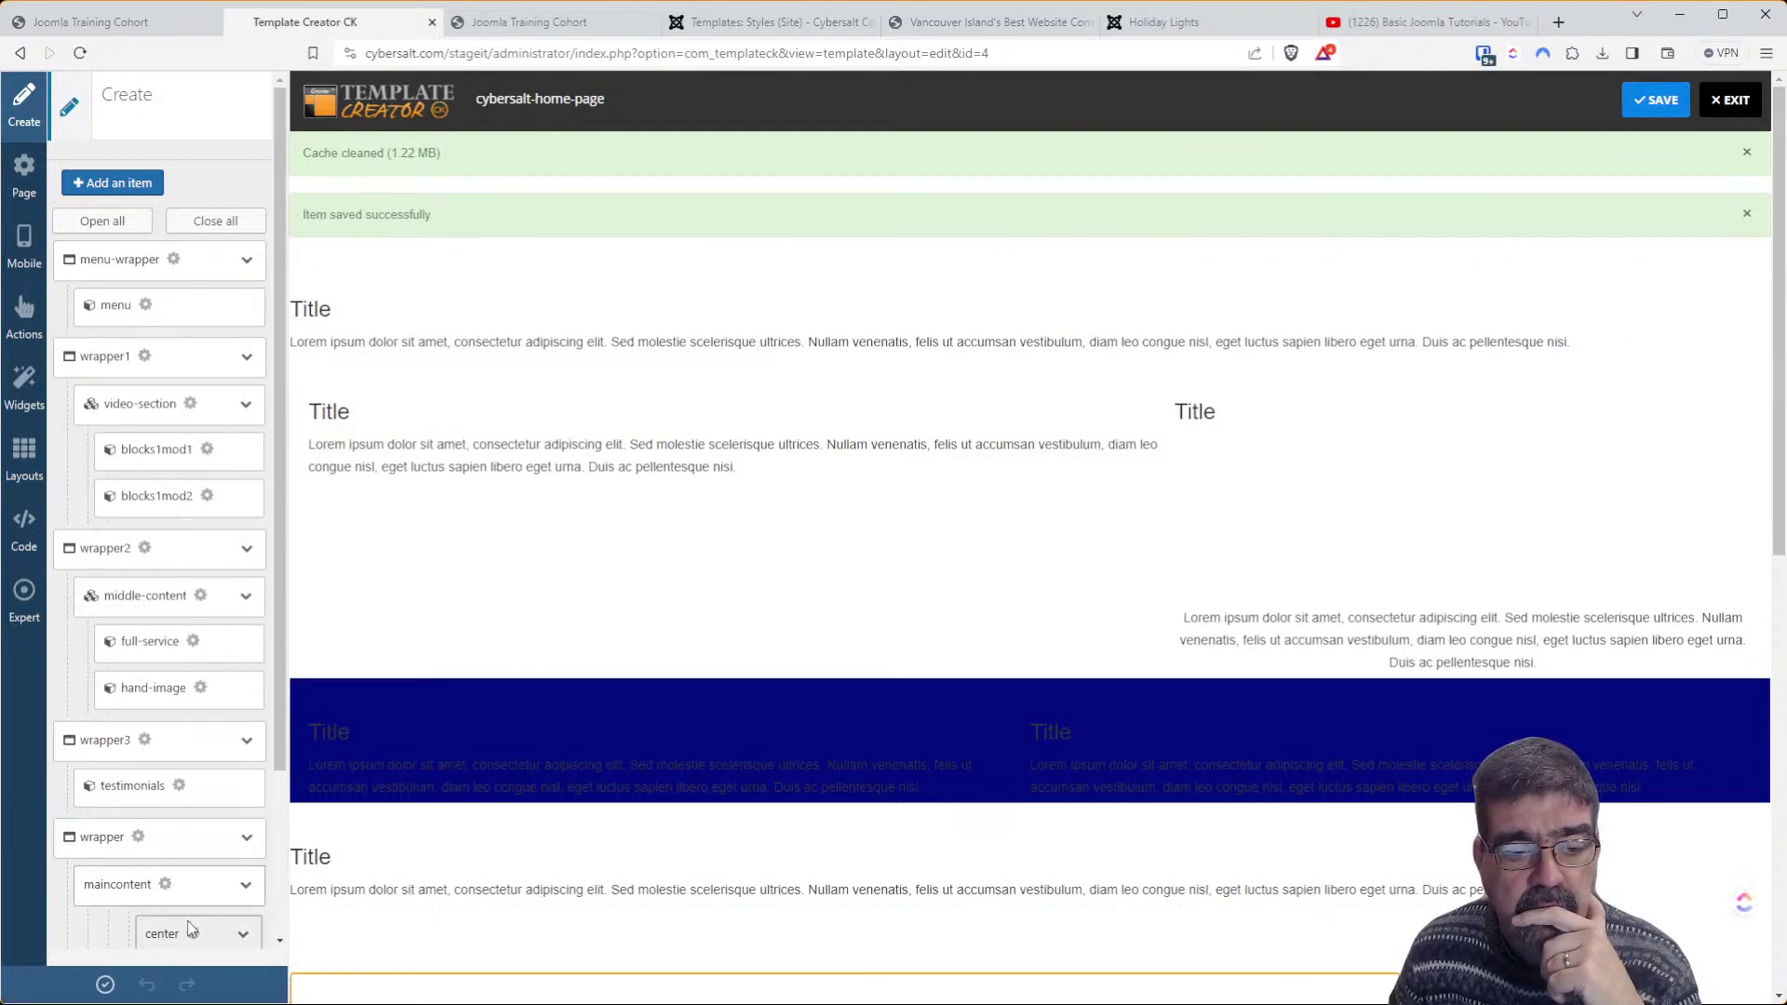
pyautogui.click(183, 28)
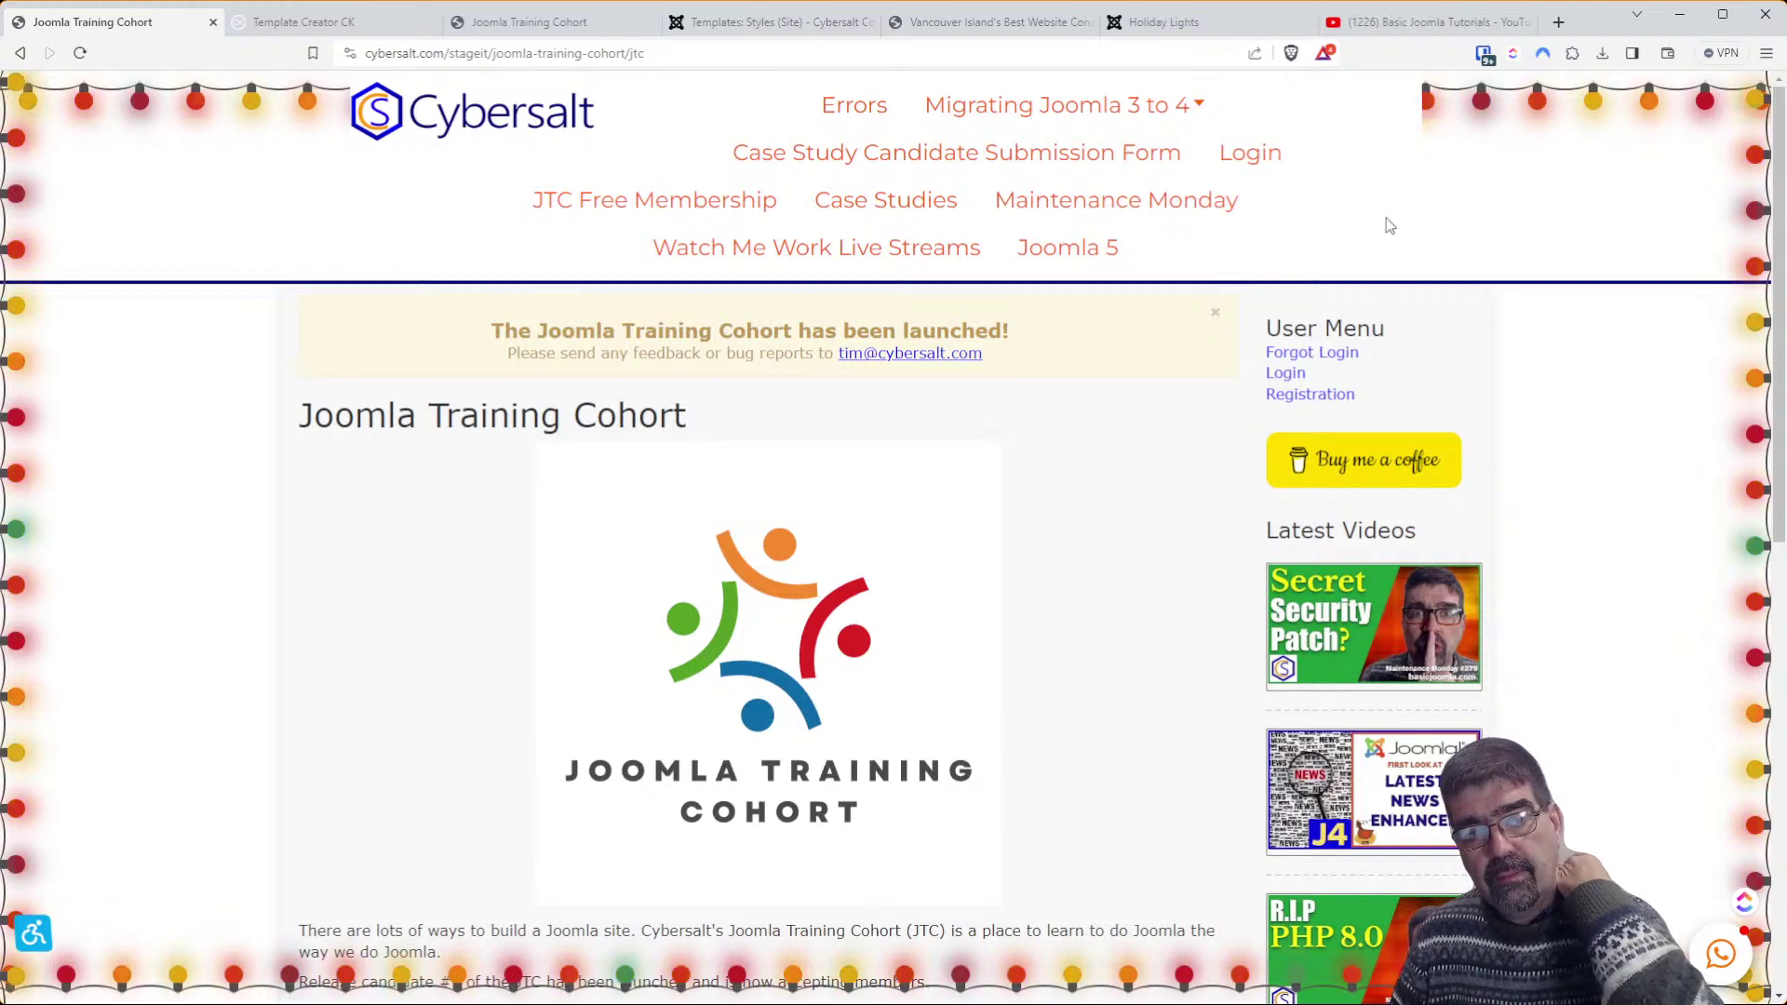
pyautogui.click(303, 25)
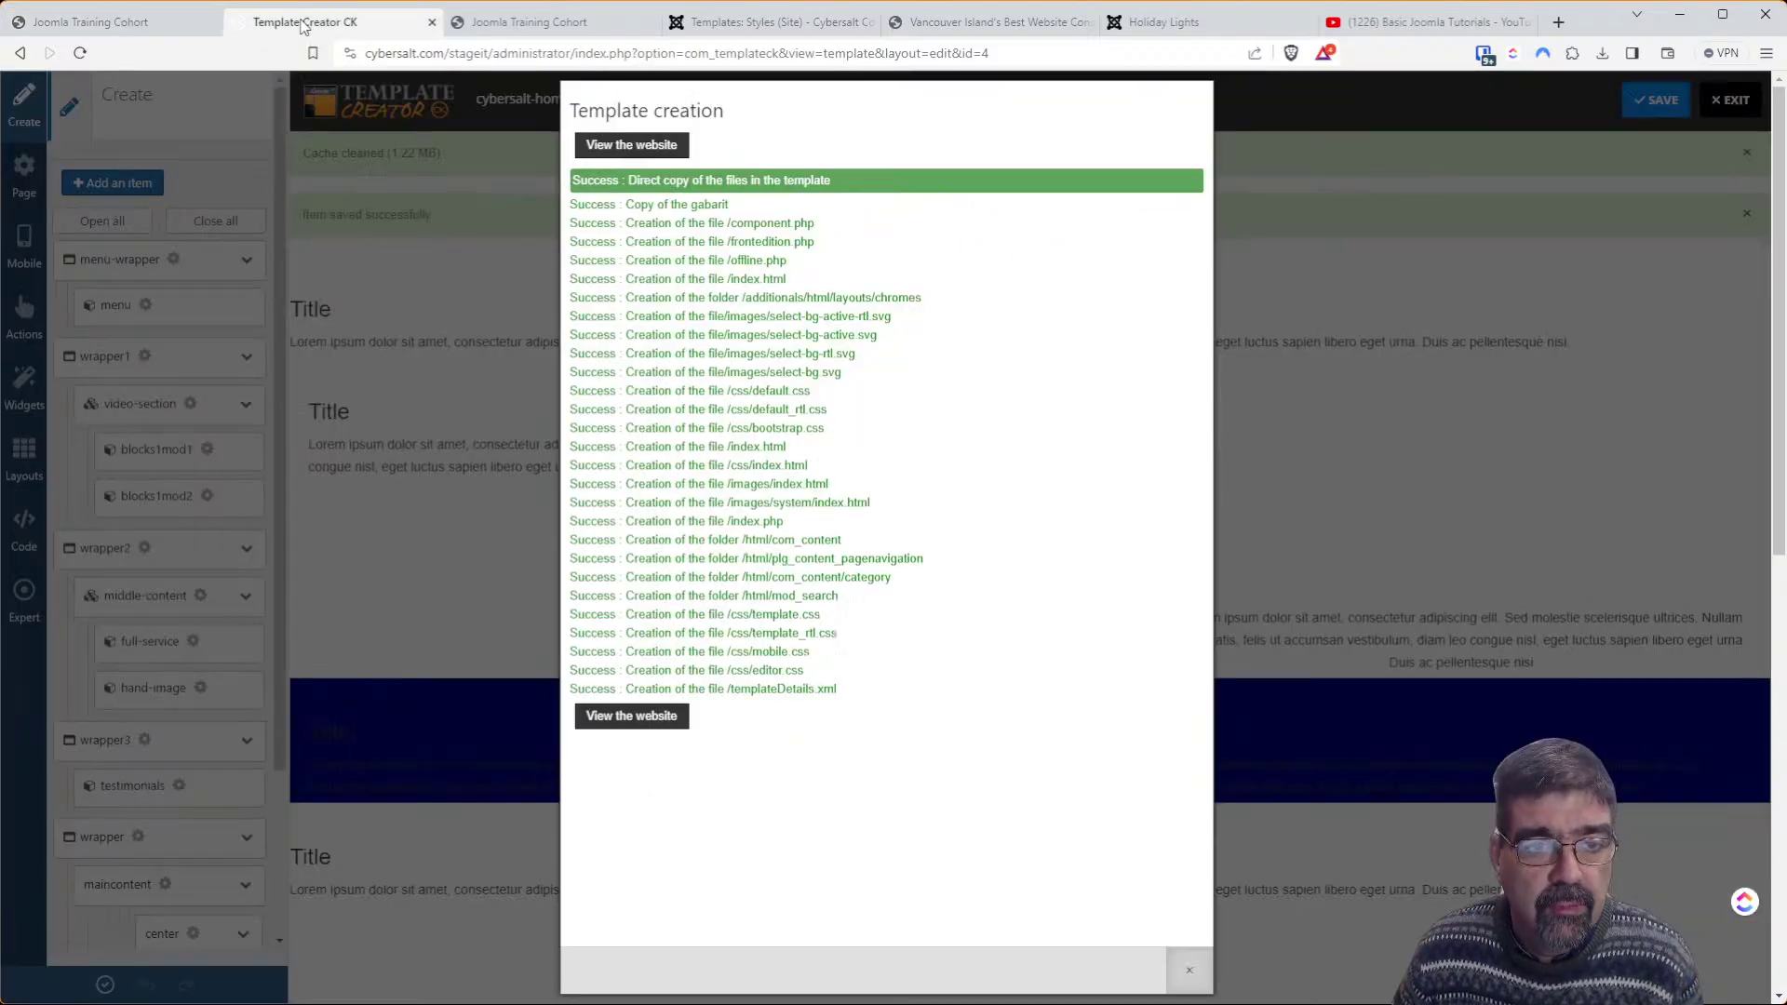
pyautogui.click(1195, 974)
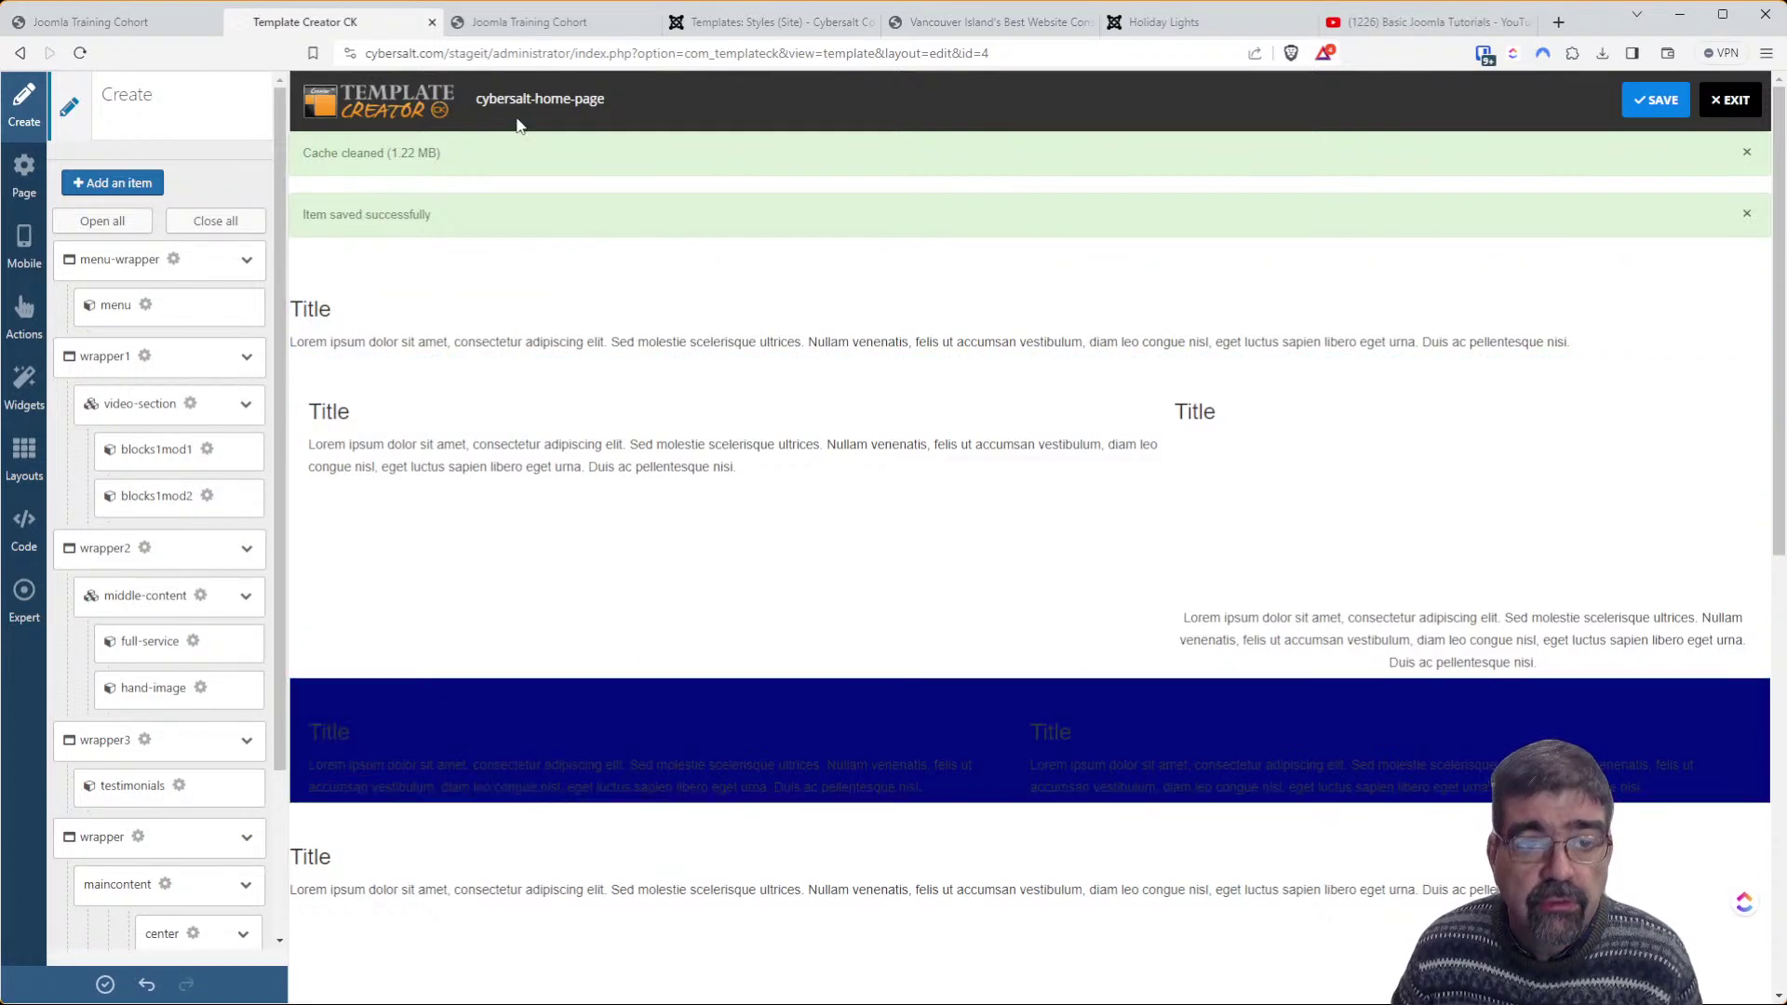
# Open the Cybersalt home page through the site logo and compare its header with the template layout
pyautogui.click(110, 21)
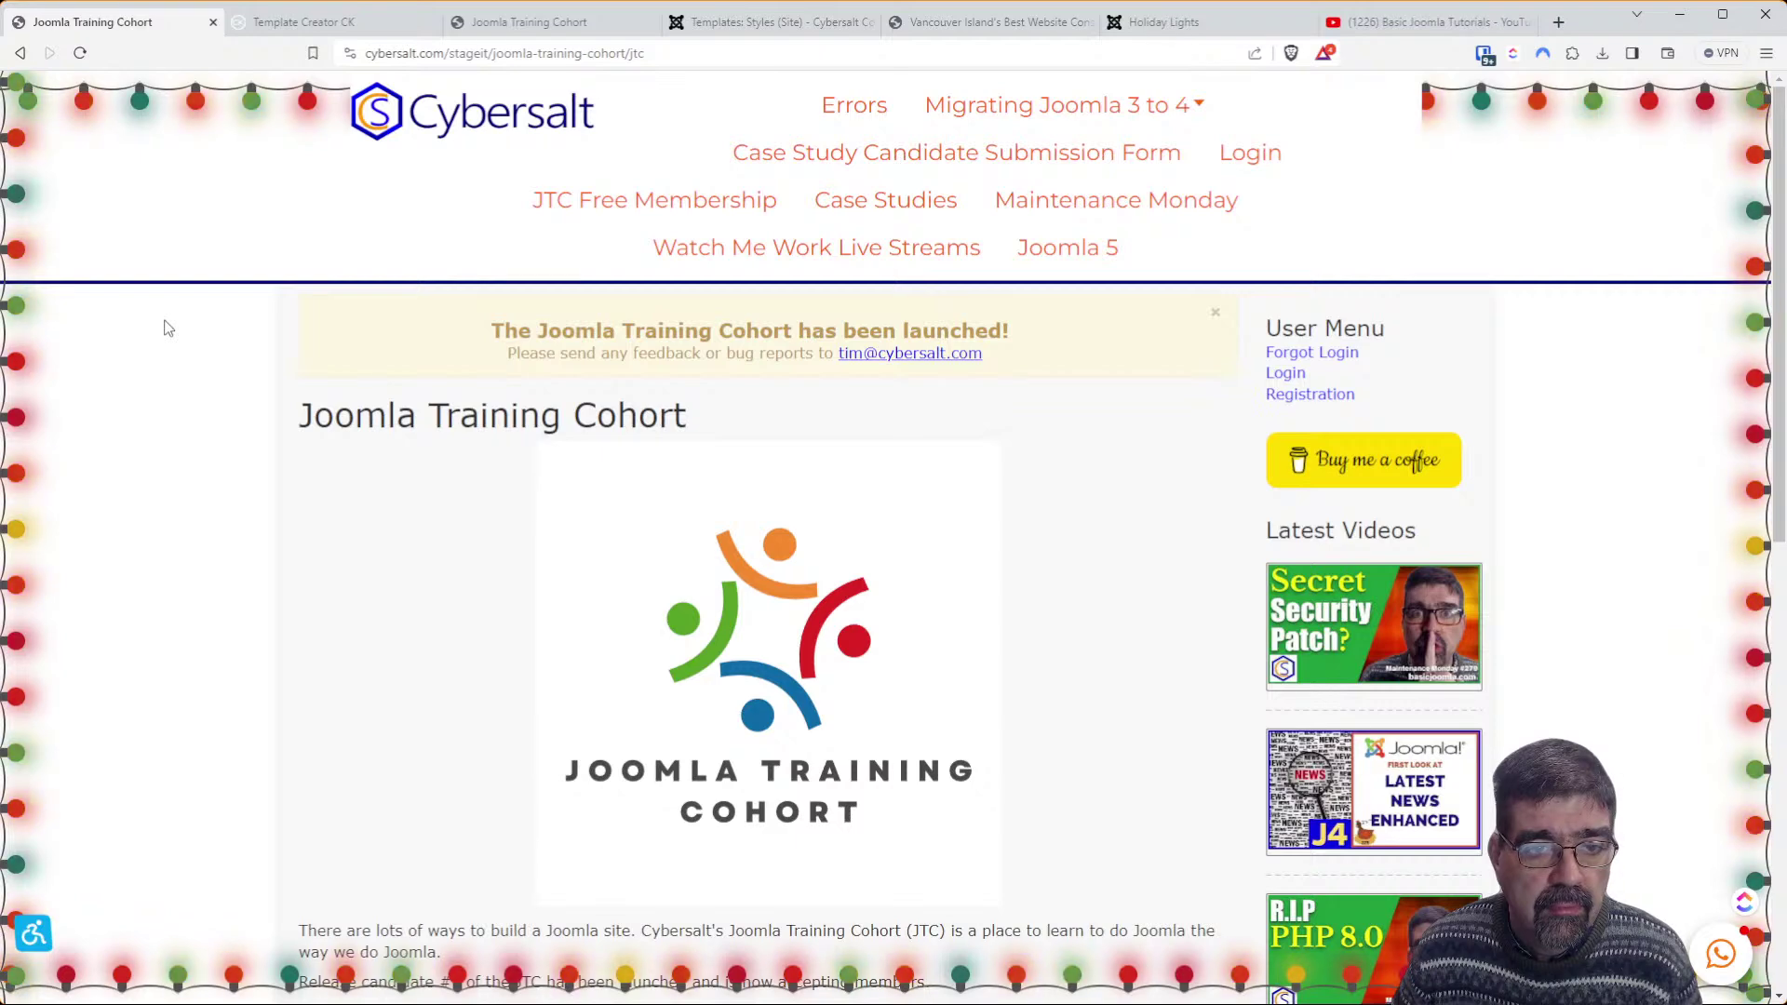
pyautogui.click(421, 135)
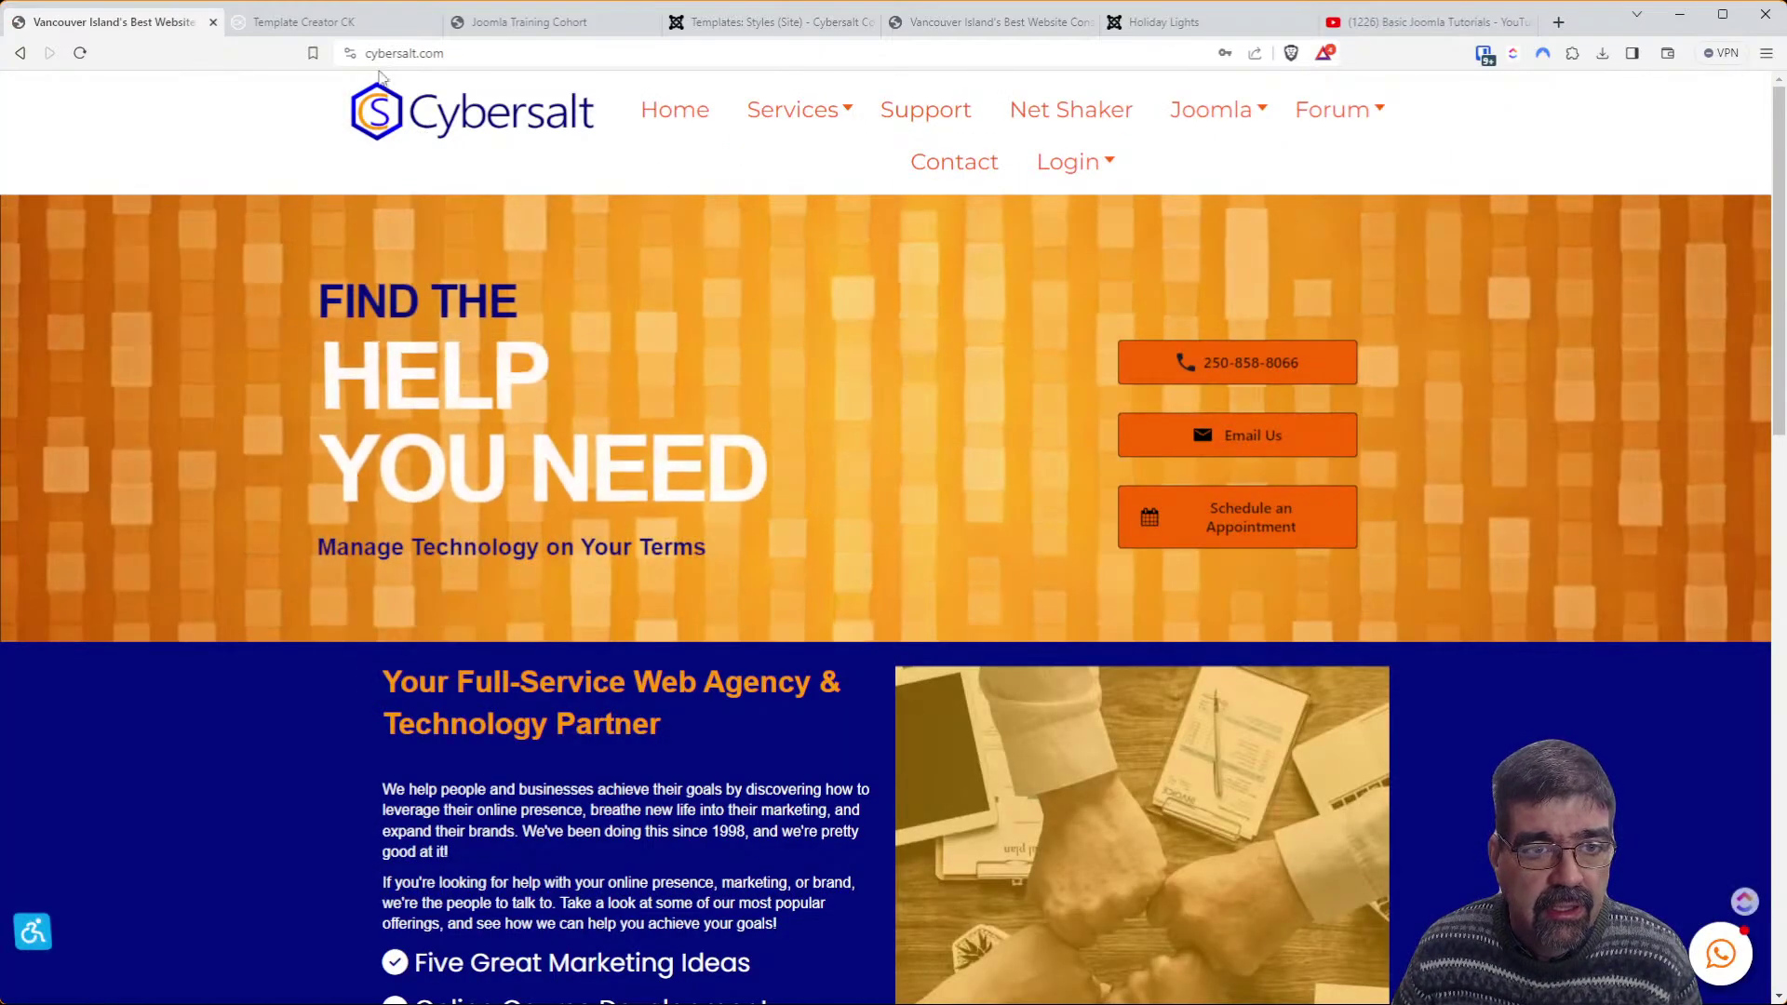
pyautogui.click(326, 30)
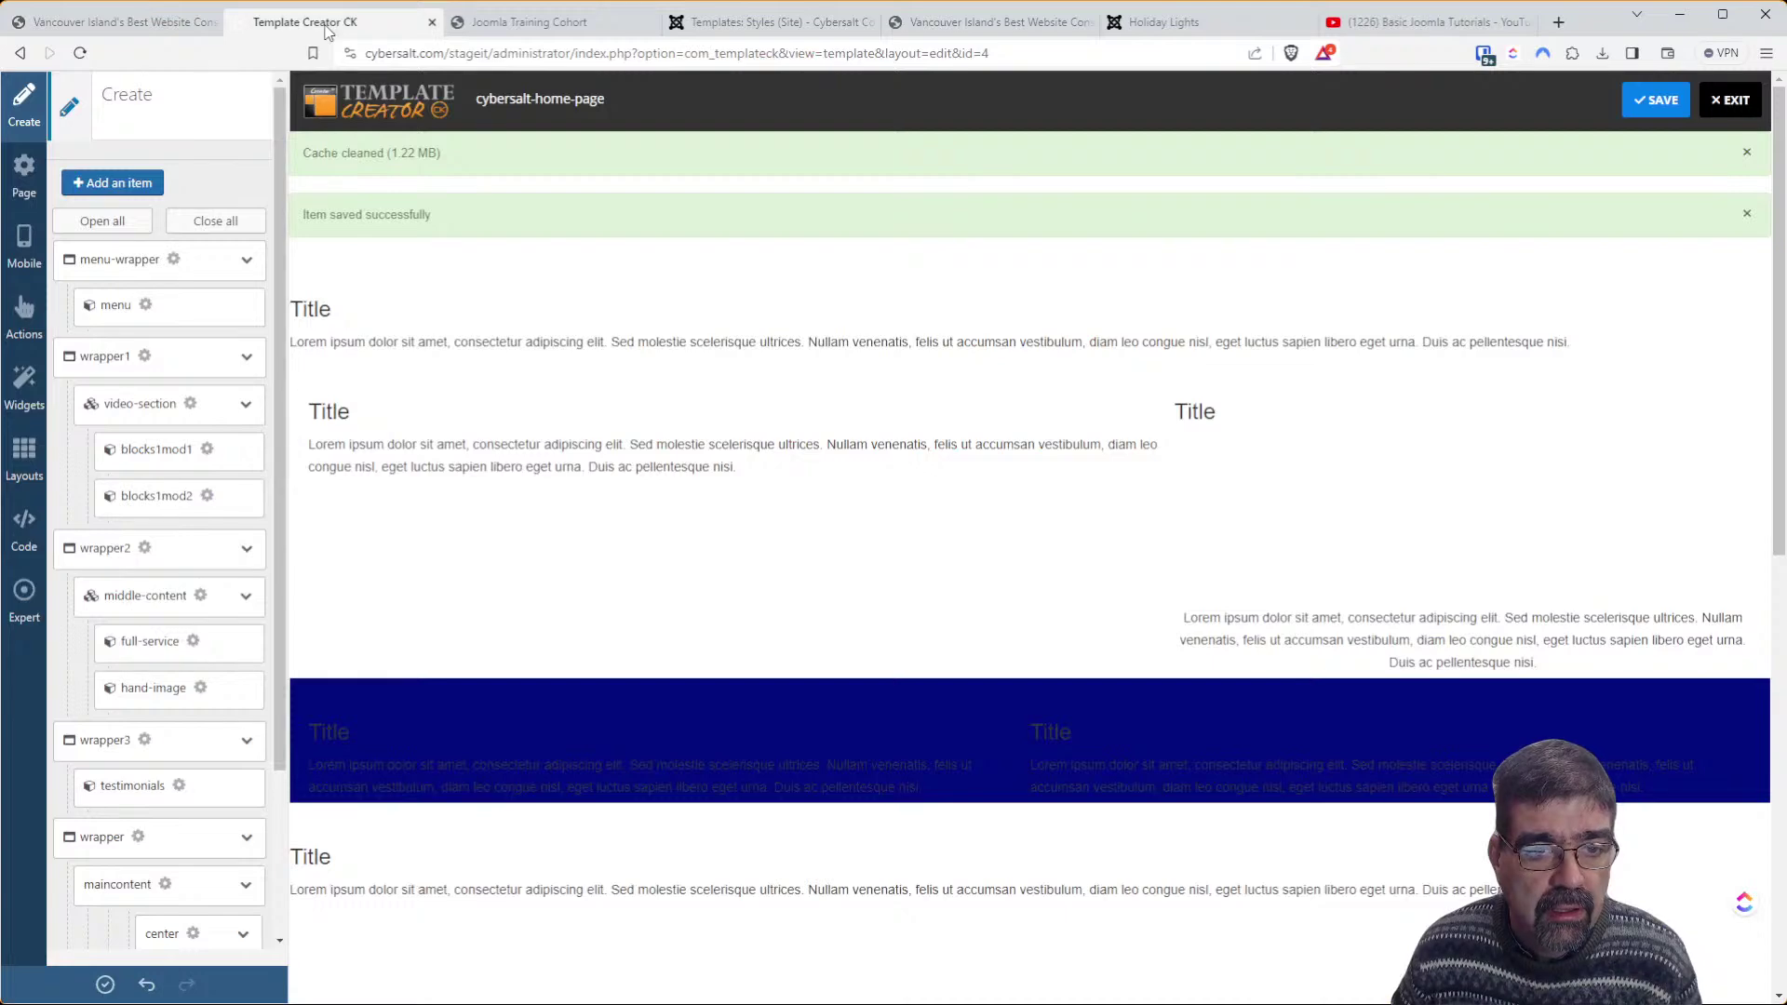
pyautogui.click(102, 21)
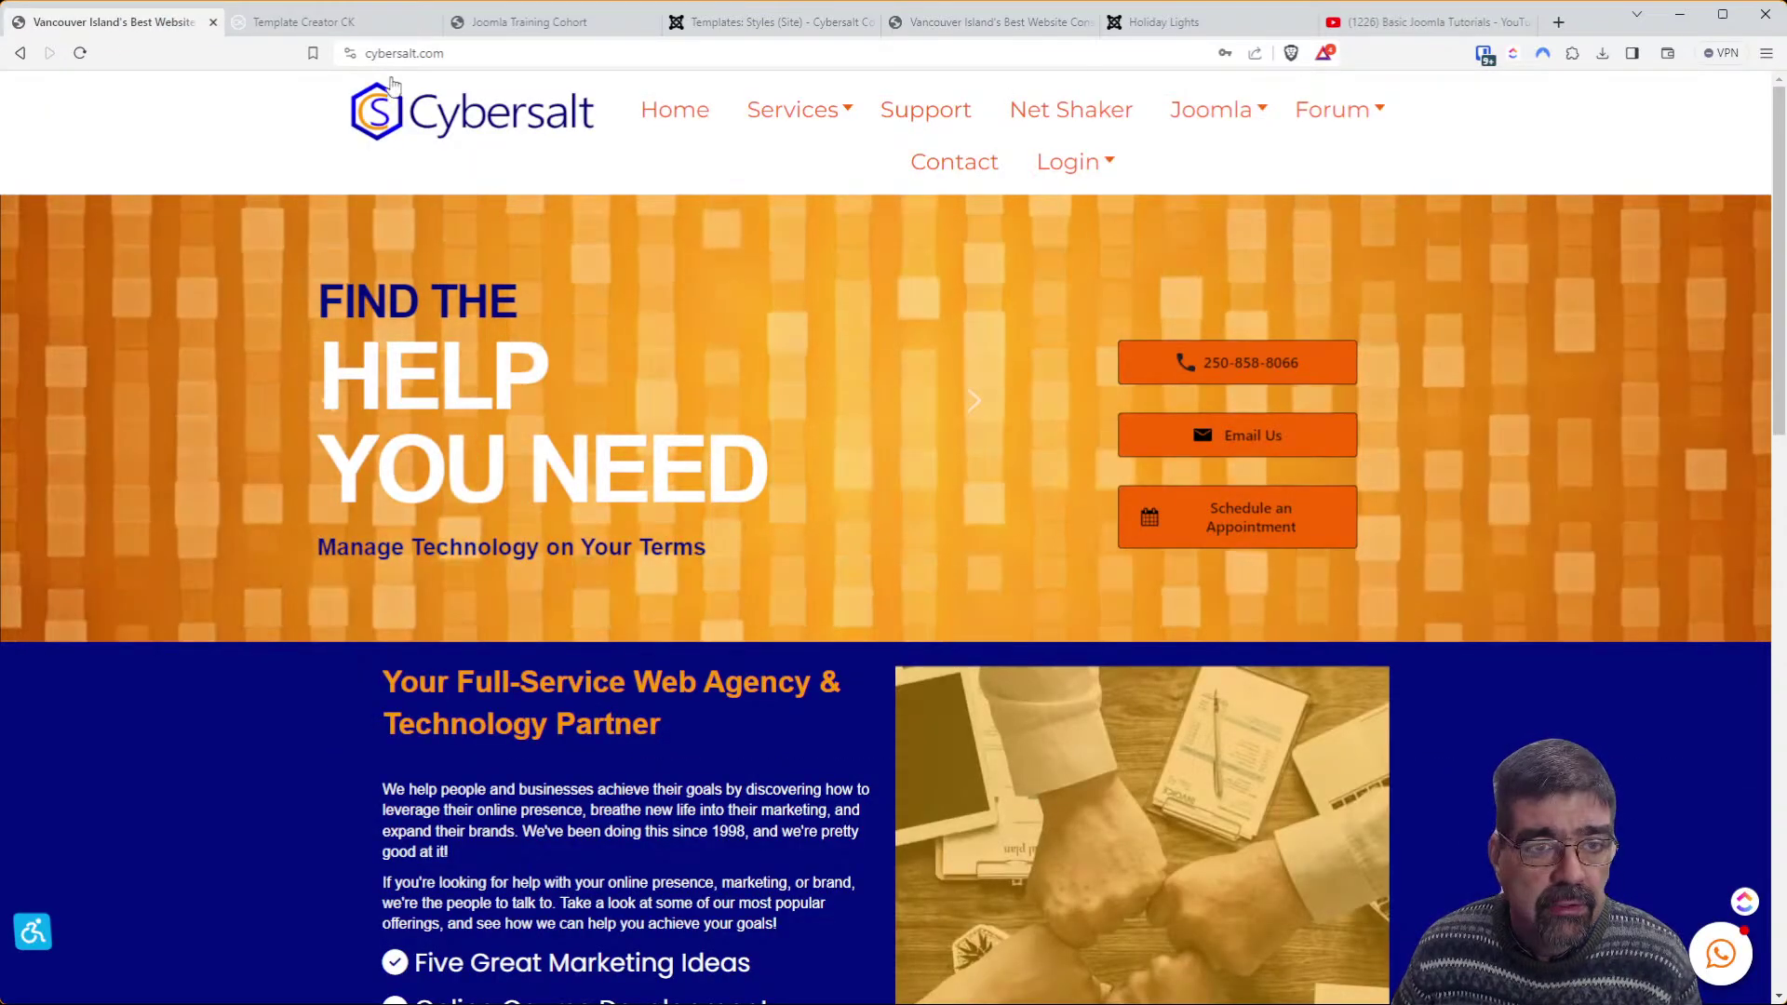
pyautogui.hotkey('ctrl', 'Tab')
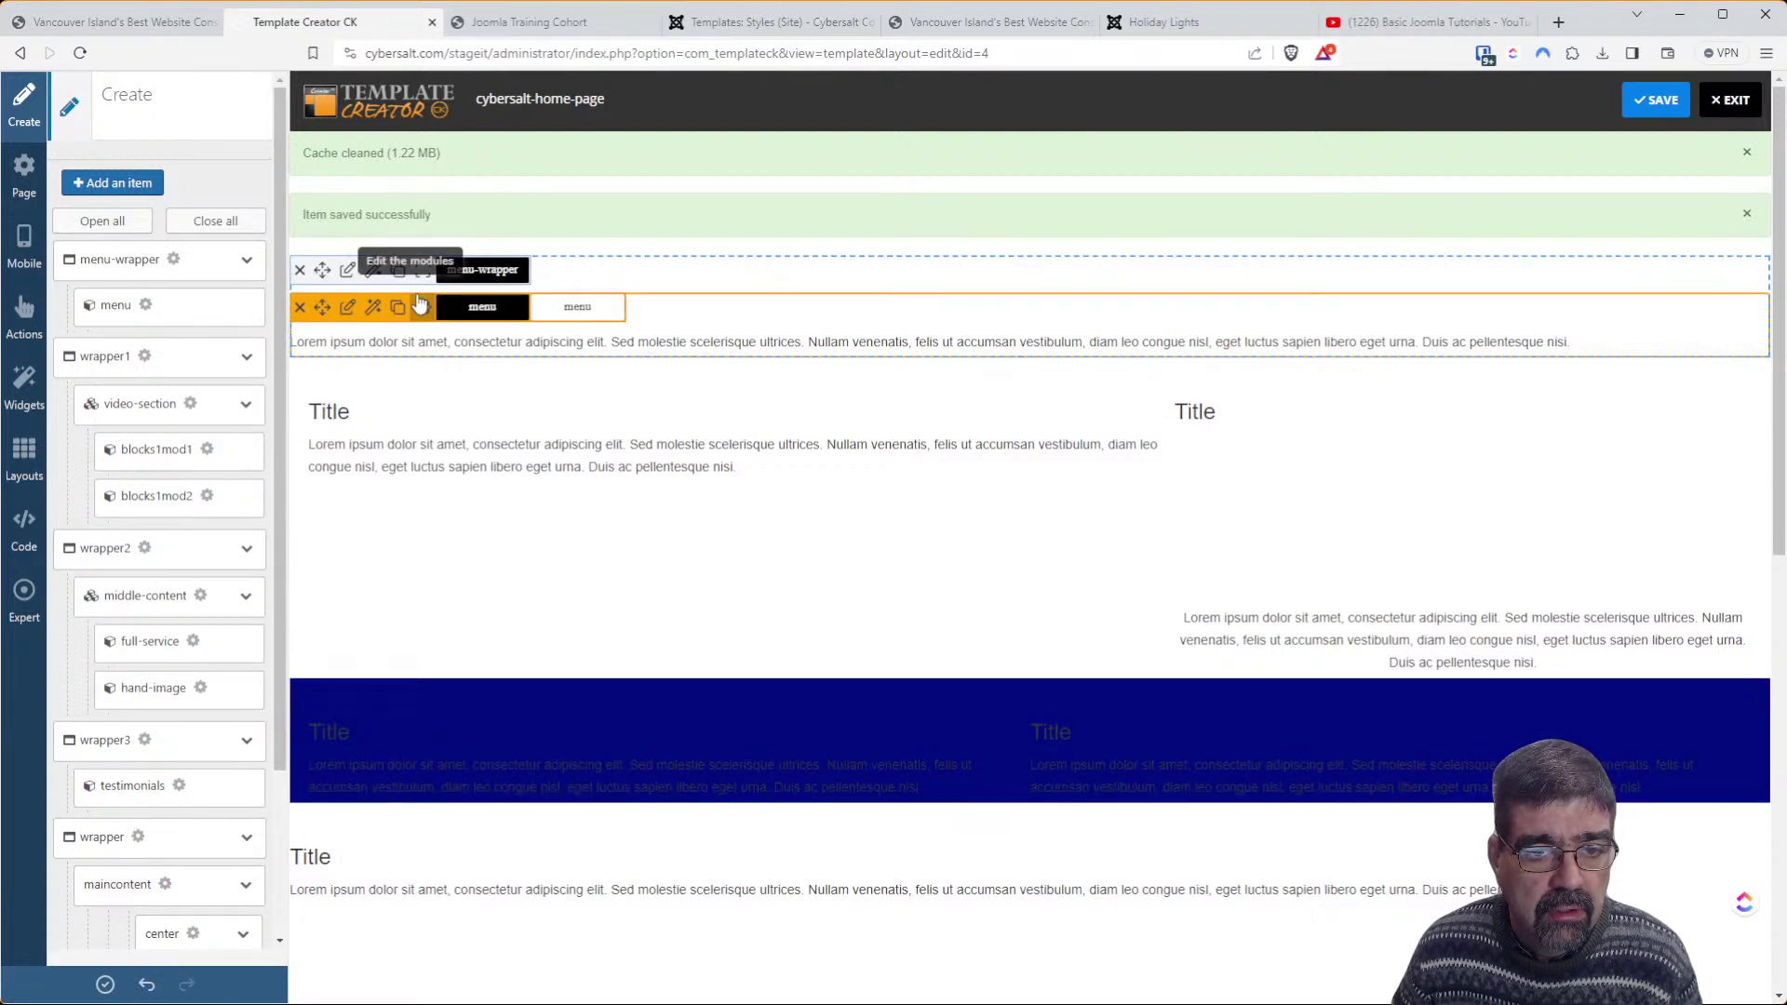
# Review the menu block's Settings and Block options and compare them with the home page's header menu
pyautogui.click(347, 310)
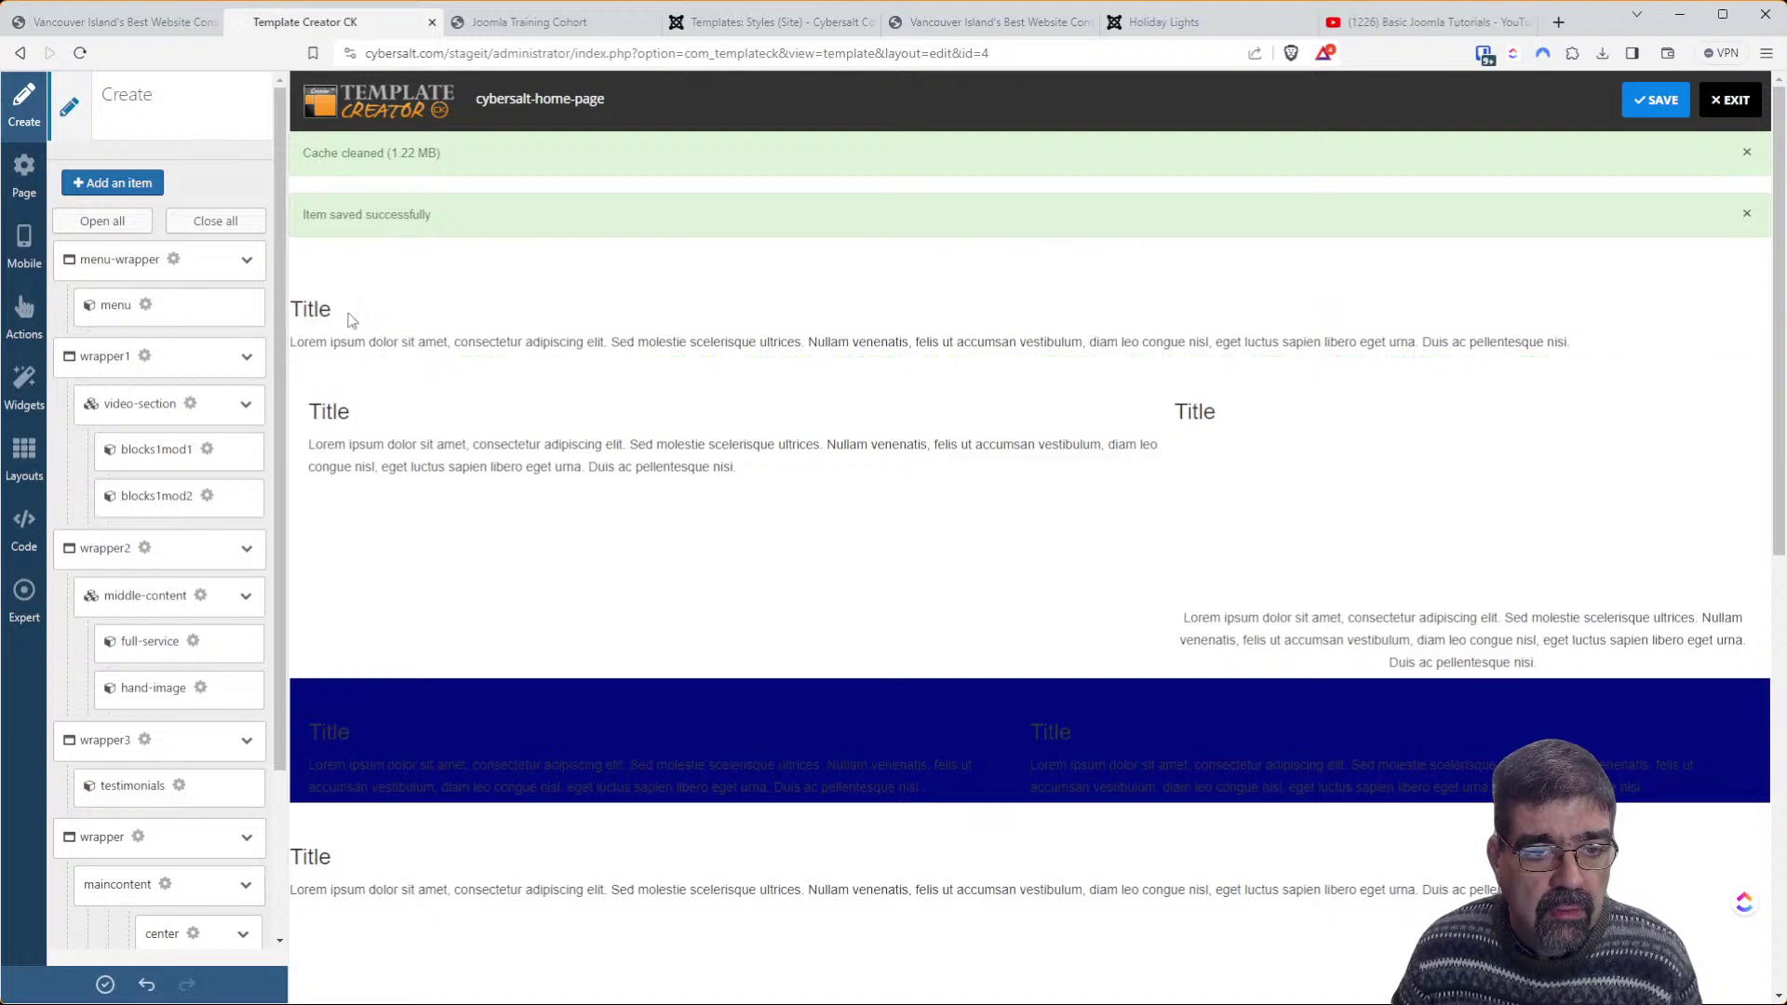
pyautogui.click(142, 228)
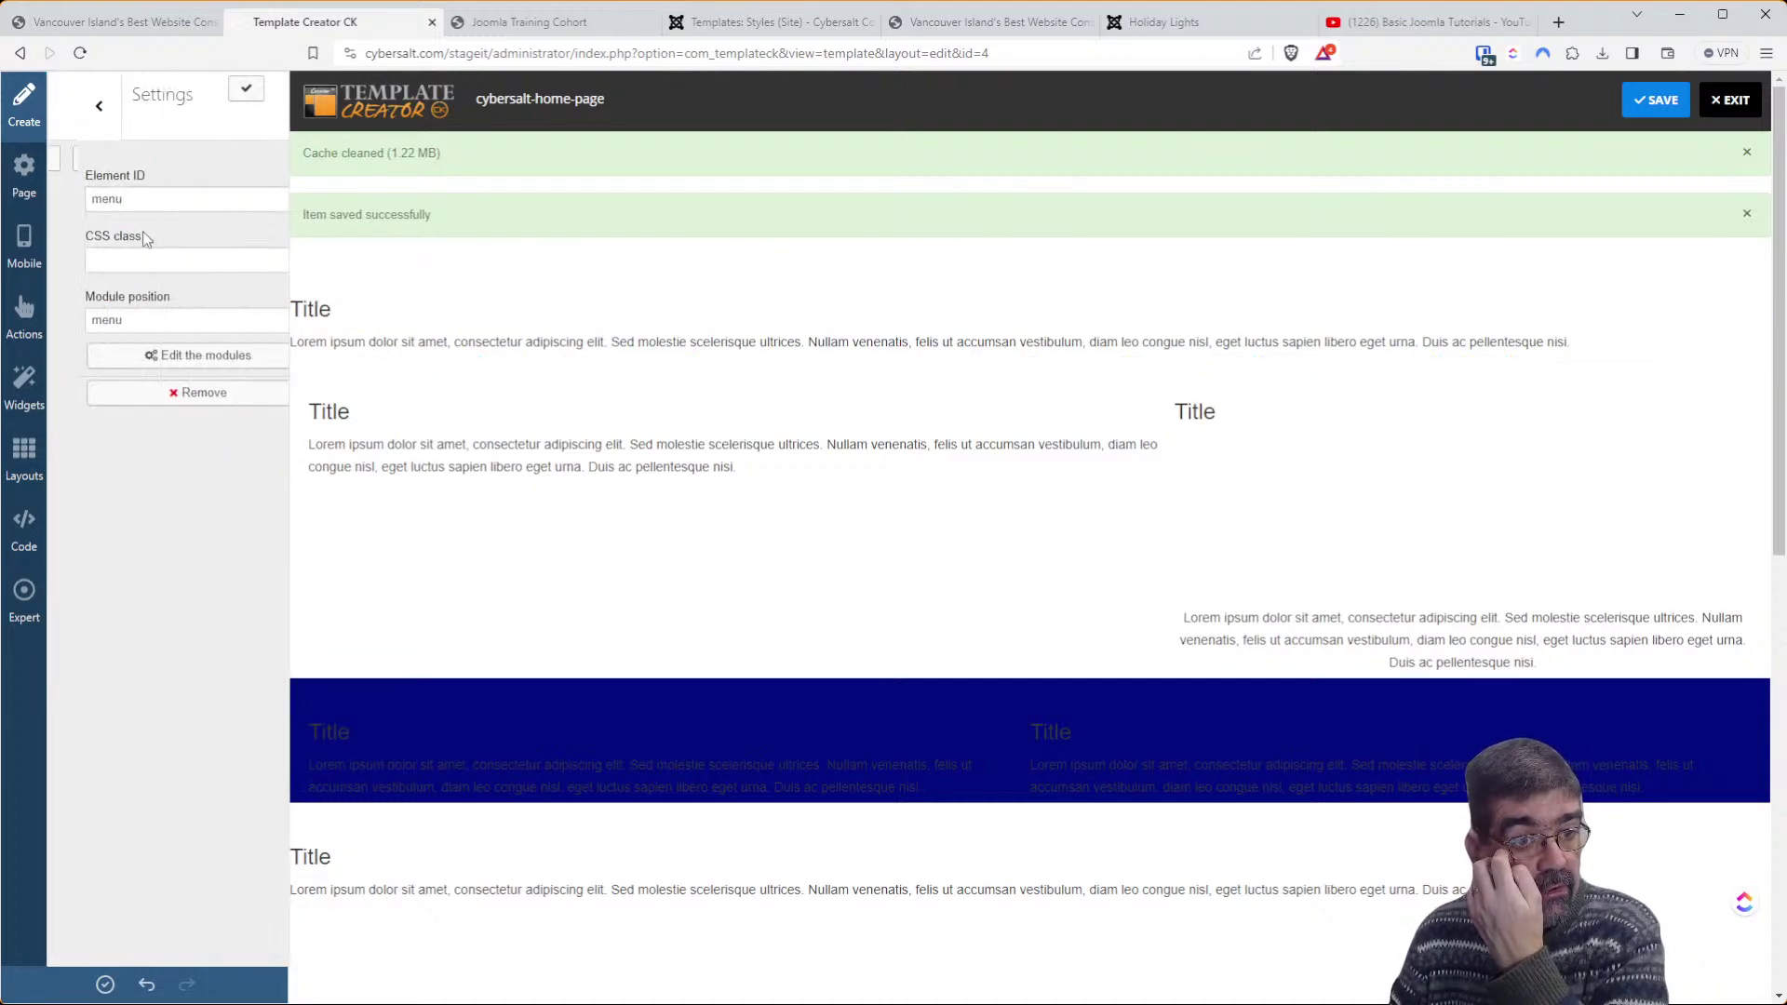
pyautogui.click(88, 123)
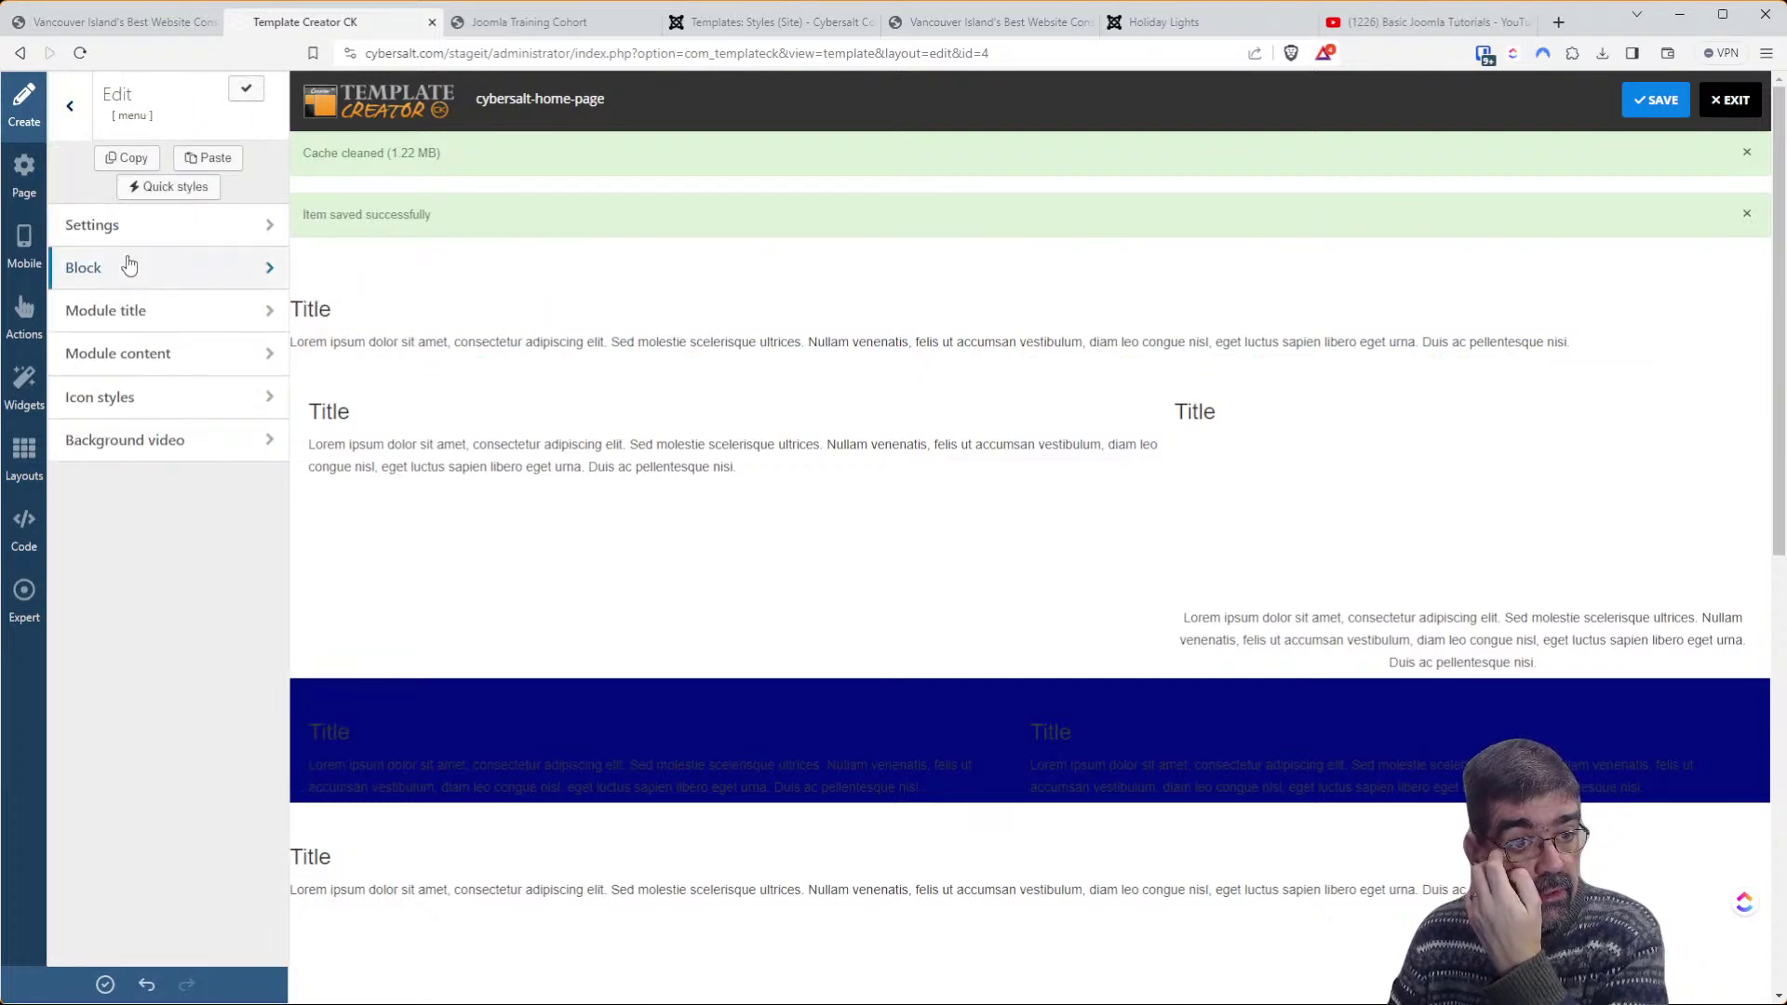
pyautogui.click(131, 265)
pyautogui.click(82, 122)
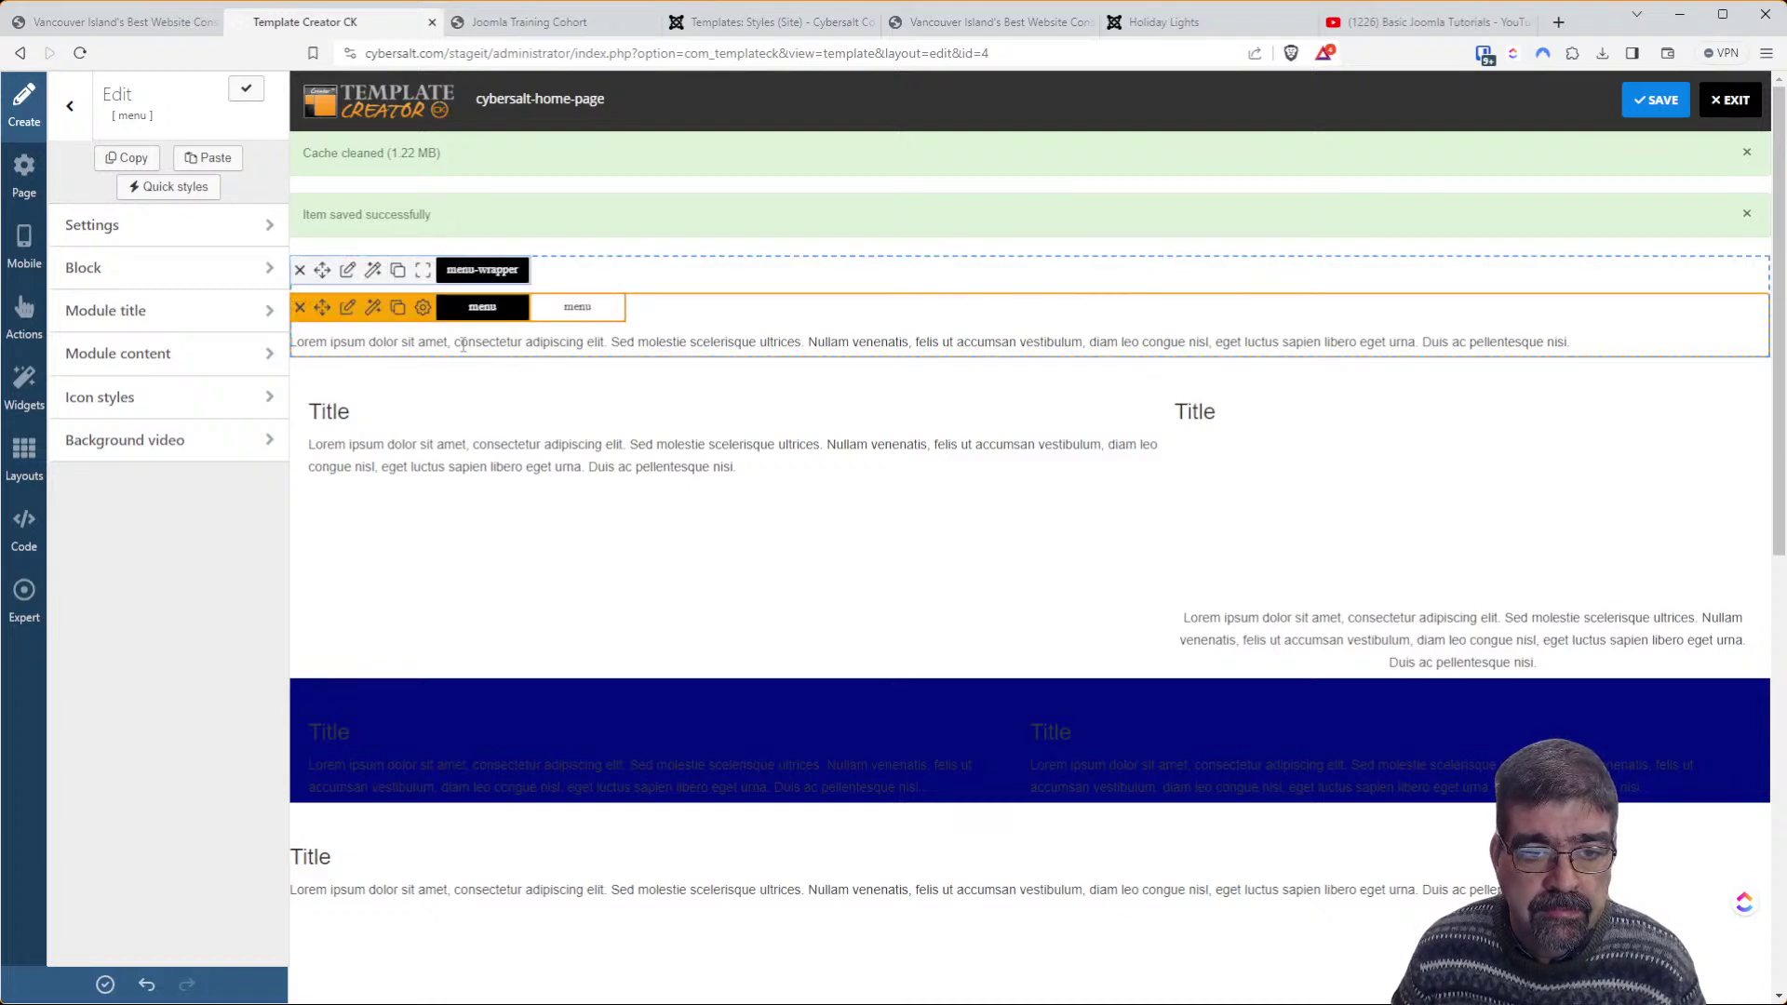
pyautogui.click(131, 22)
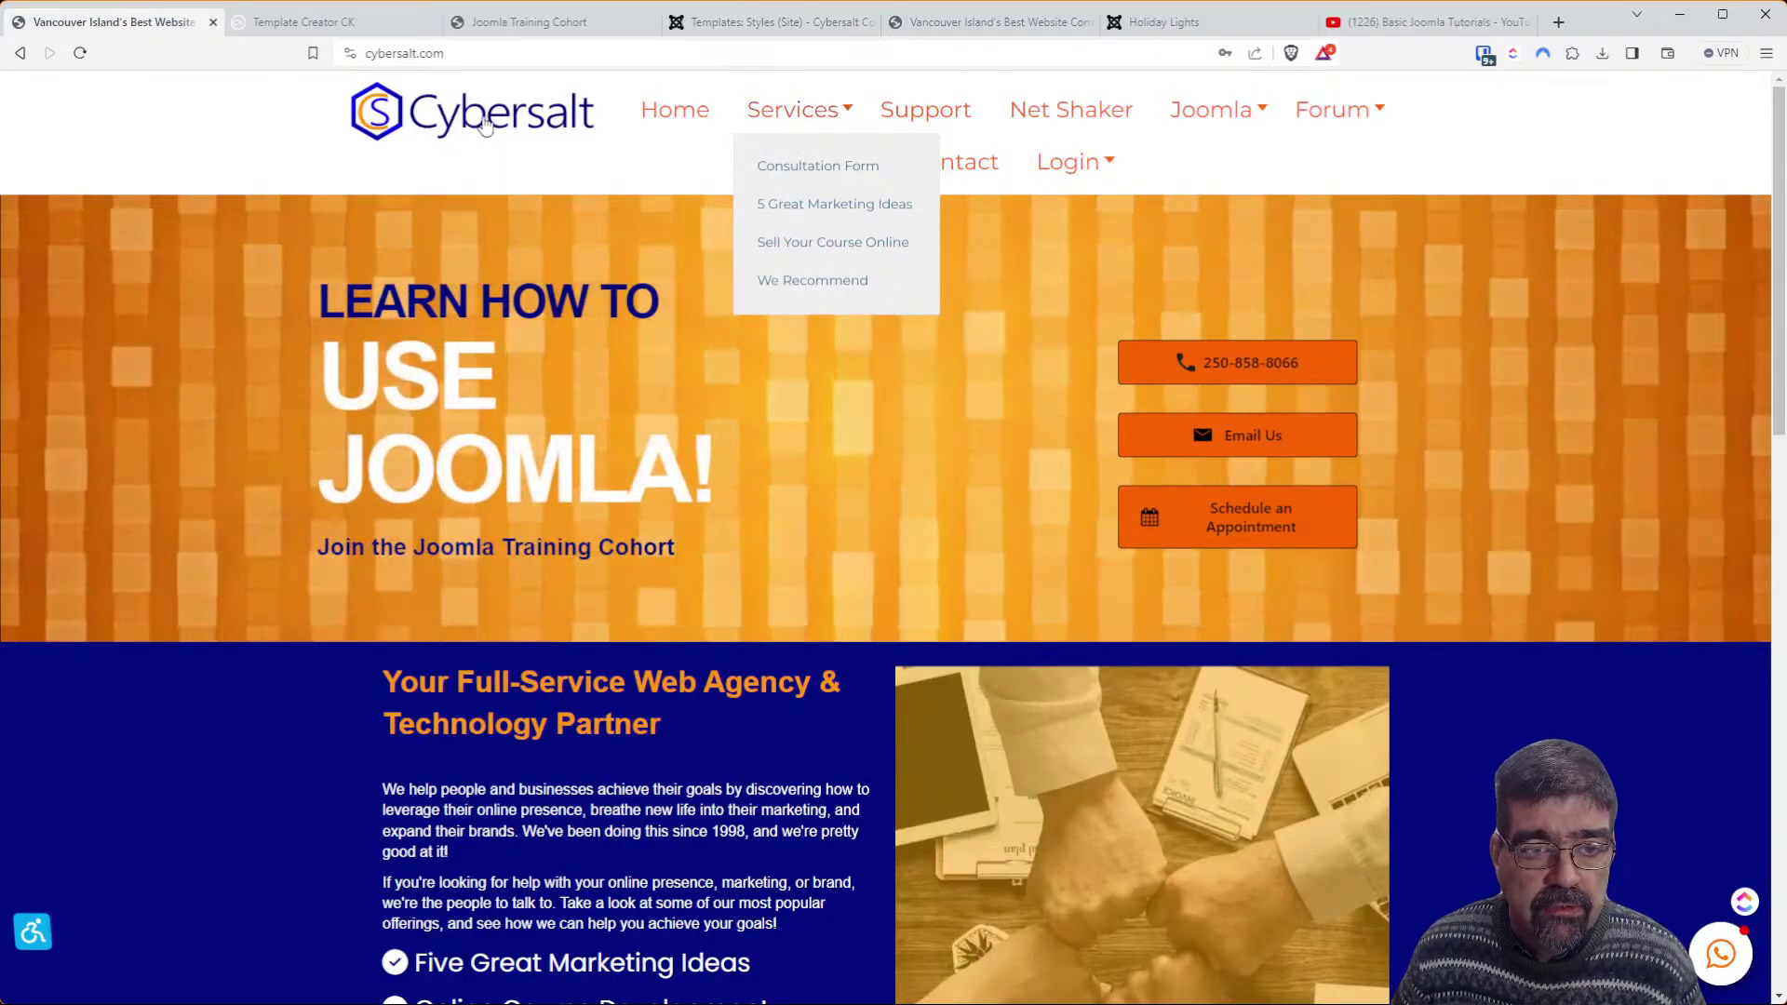
pyautogui.moveTo(1013, 166)
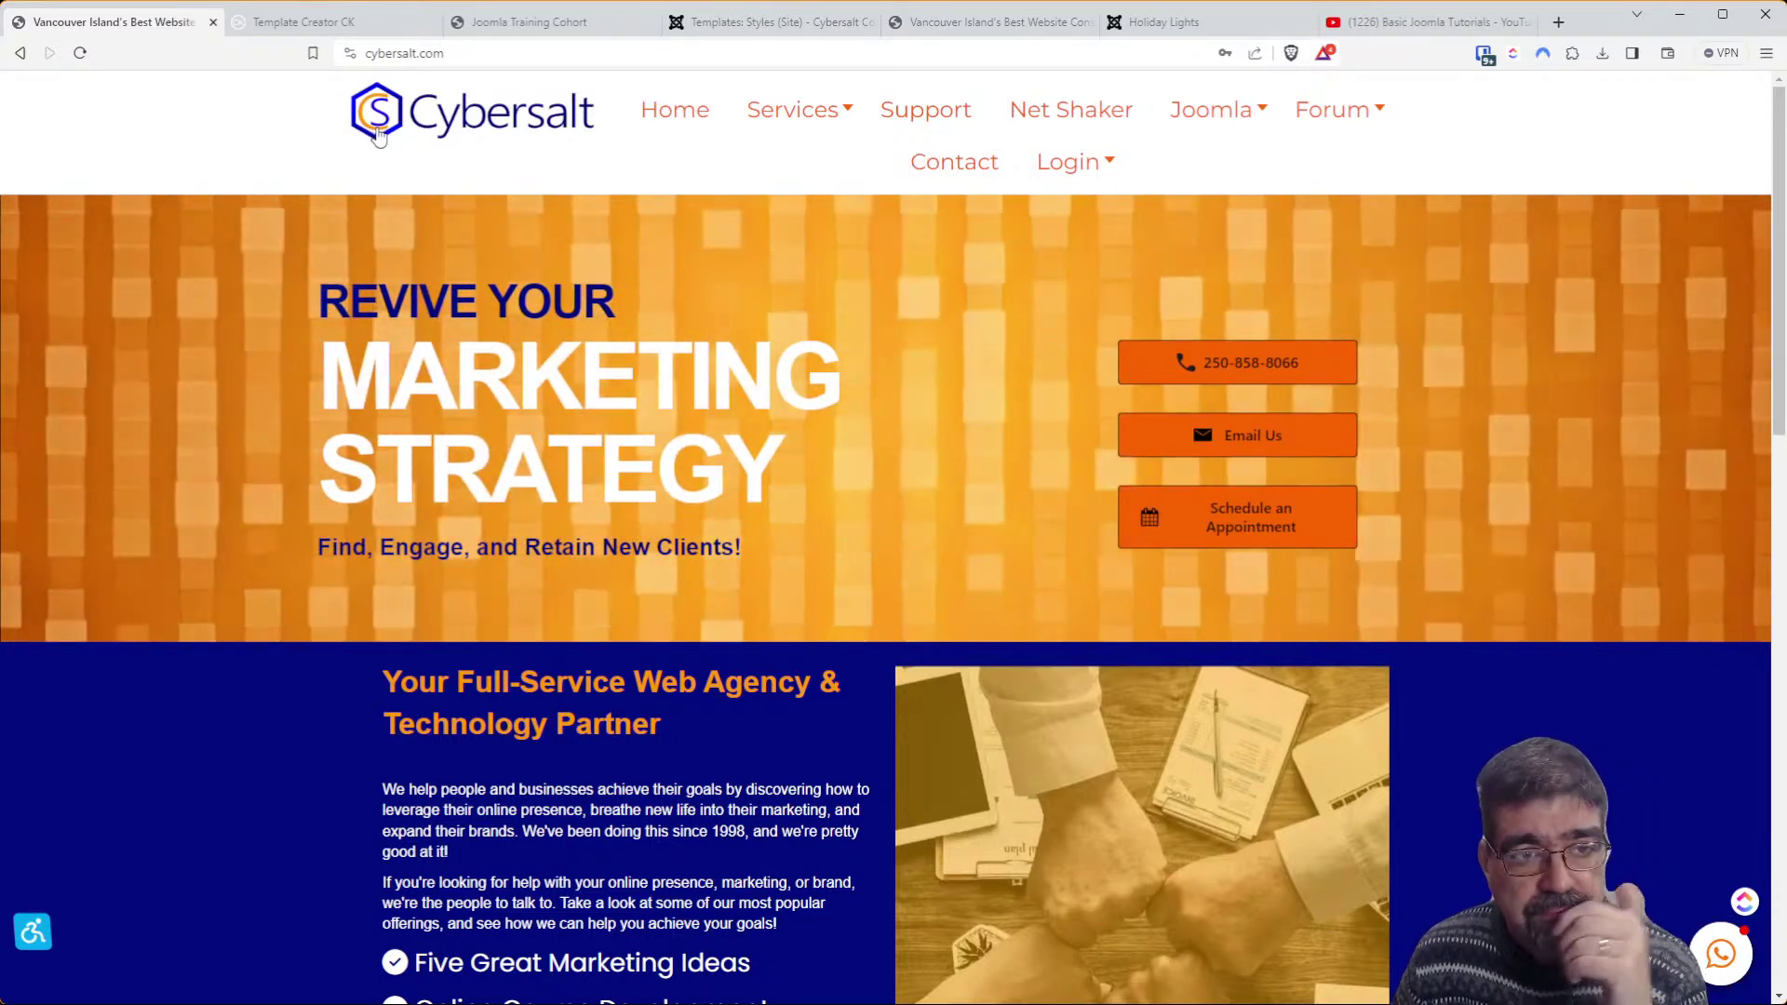
# Apply the template changes to the template files and reload the Cybersalt home page
pyautogui.click(342, 32)
pyautogui.moveTo(470, 278)
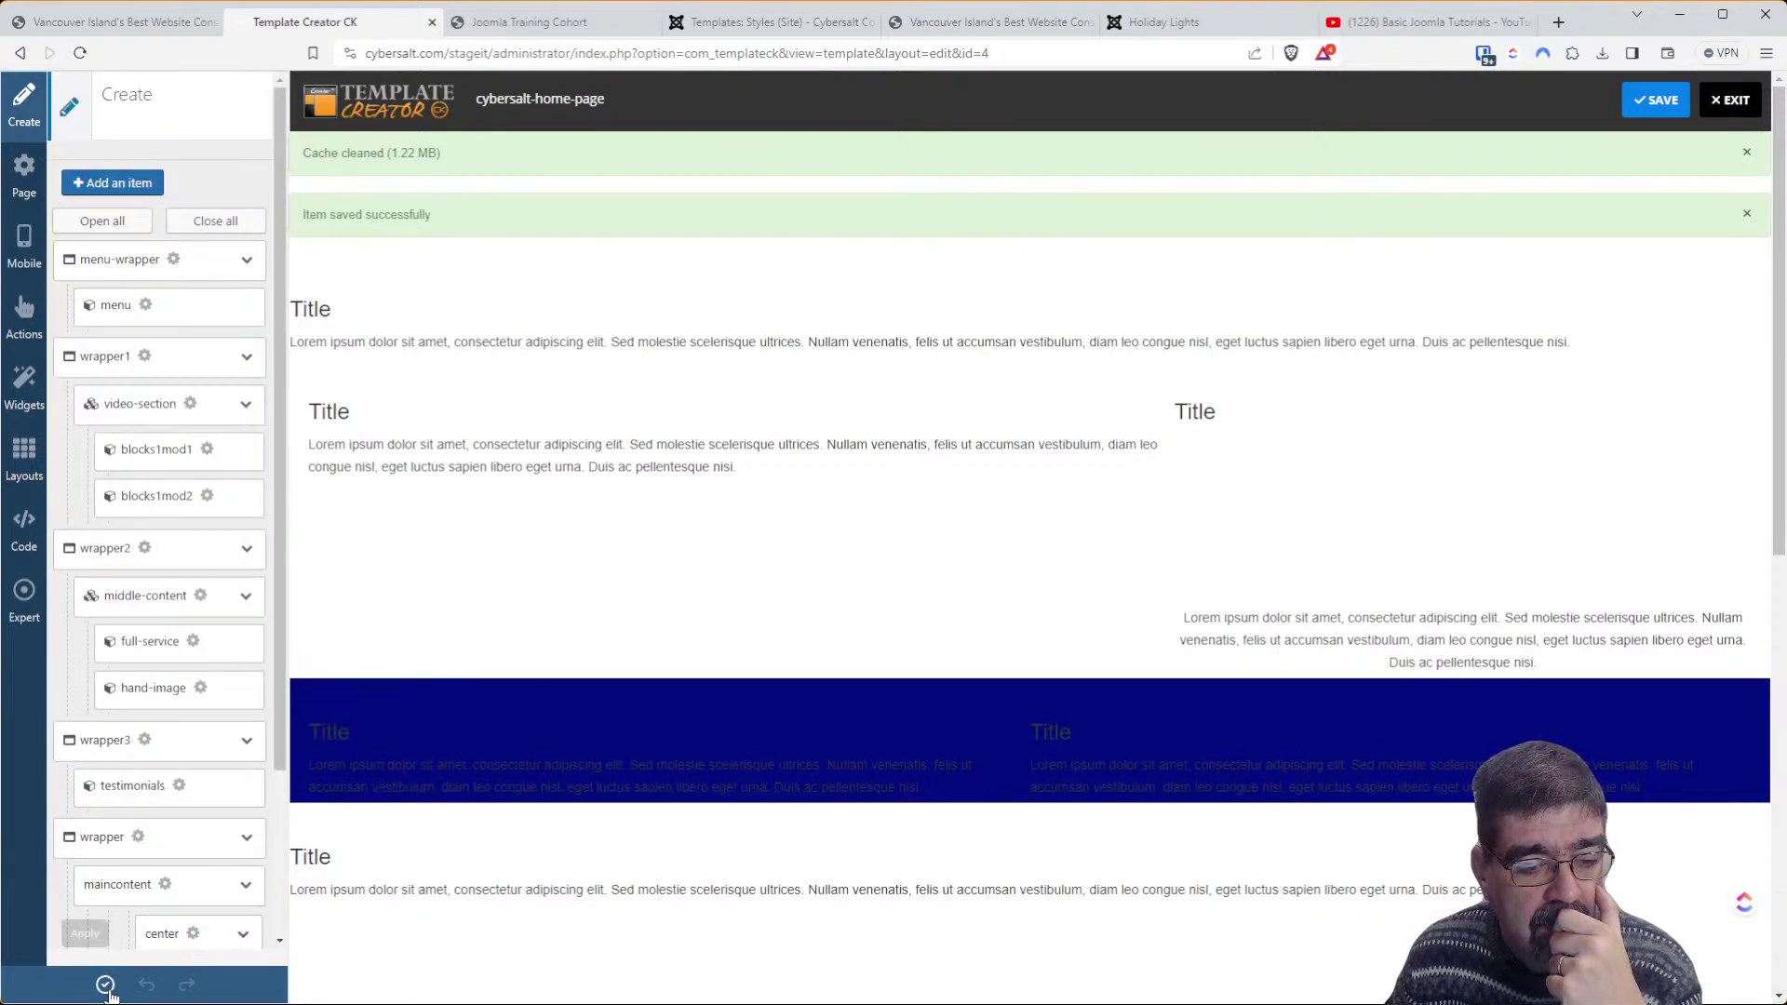
pyautogui.click(105, 985)
pyautogui.click(111, 21)
pyautogui.click(601, 51)
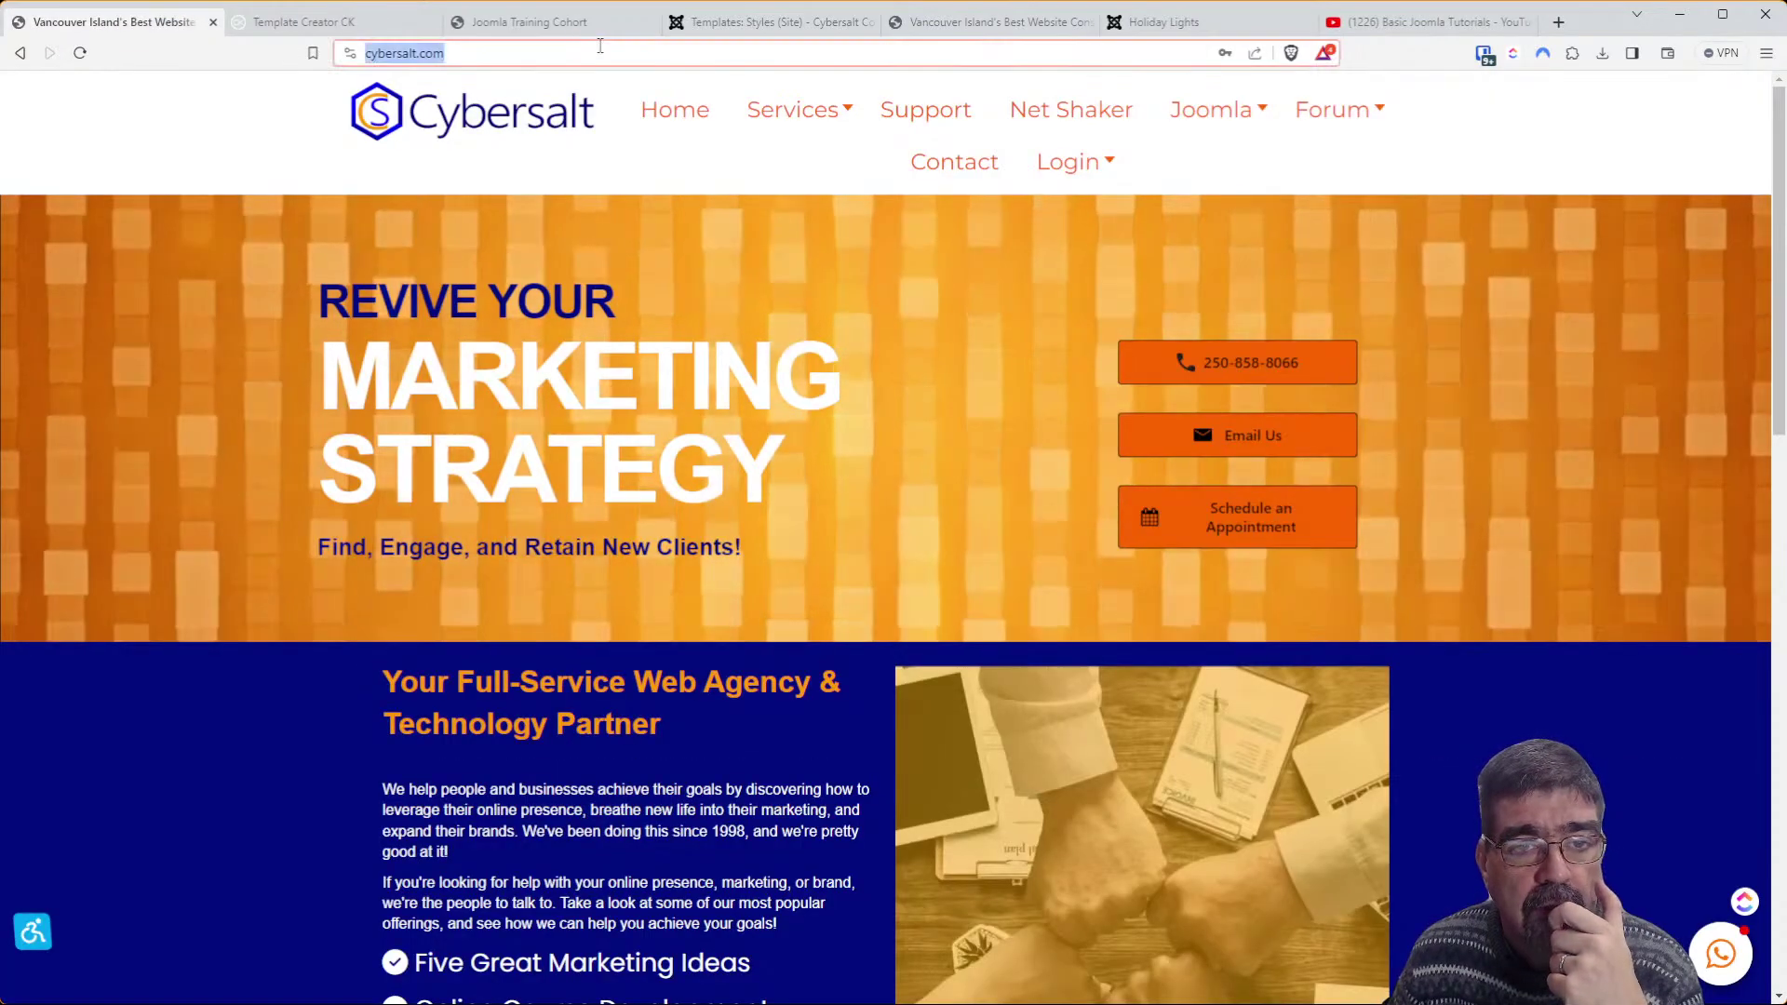
pyautogui.press('Return')
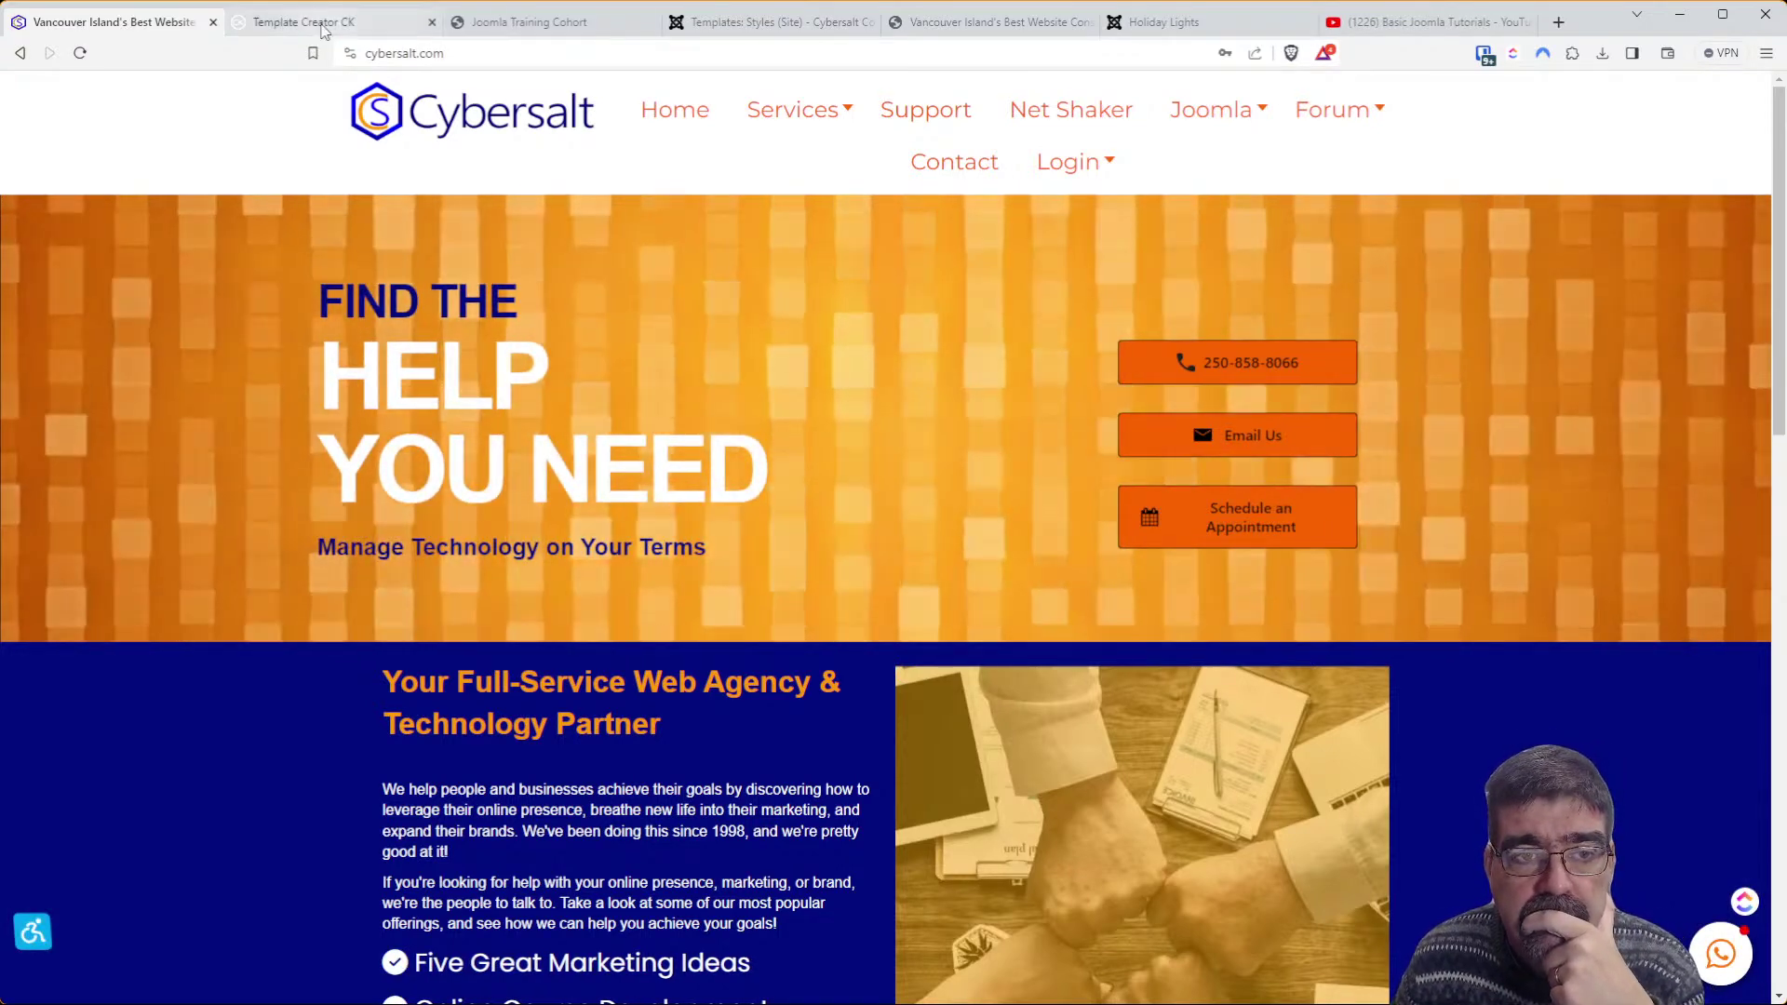
# Review the menu-wrapper's Settings and Container options and the template's Page options against the home page header
pyautogui.click(323, 26)
pyautogui.click(1336, 380)
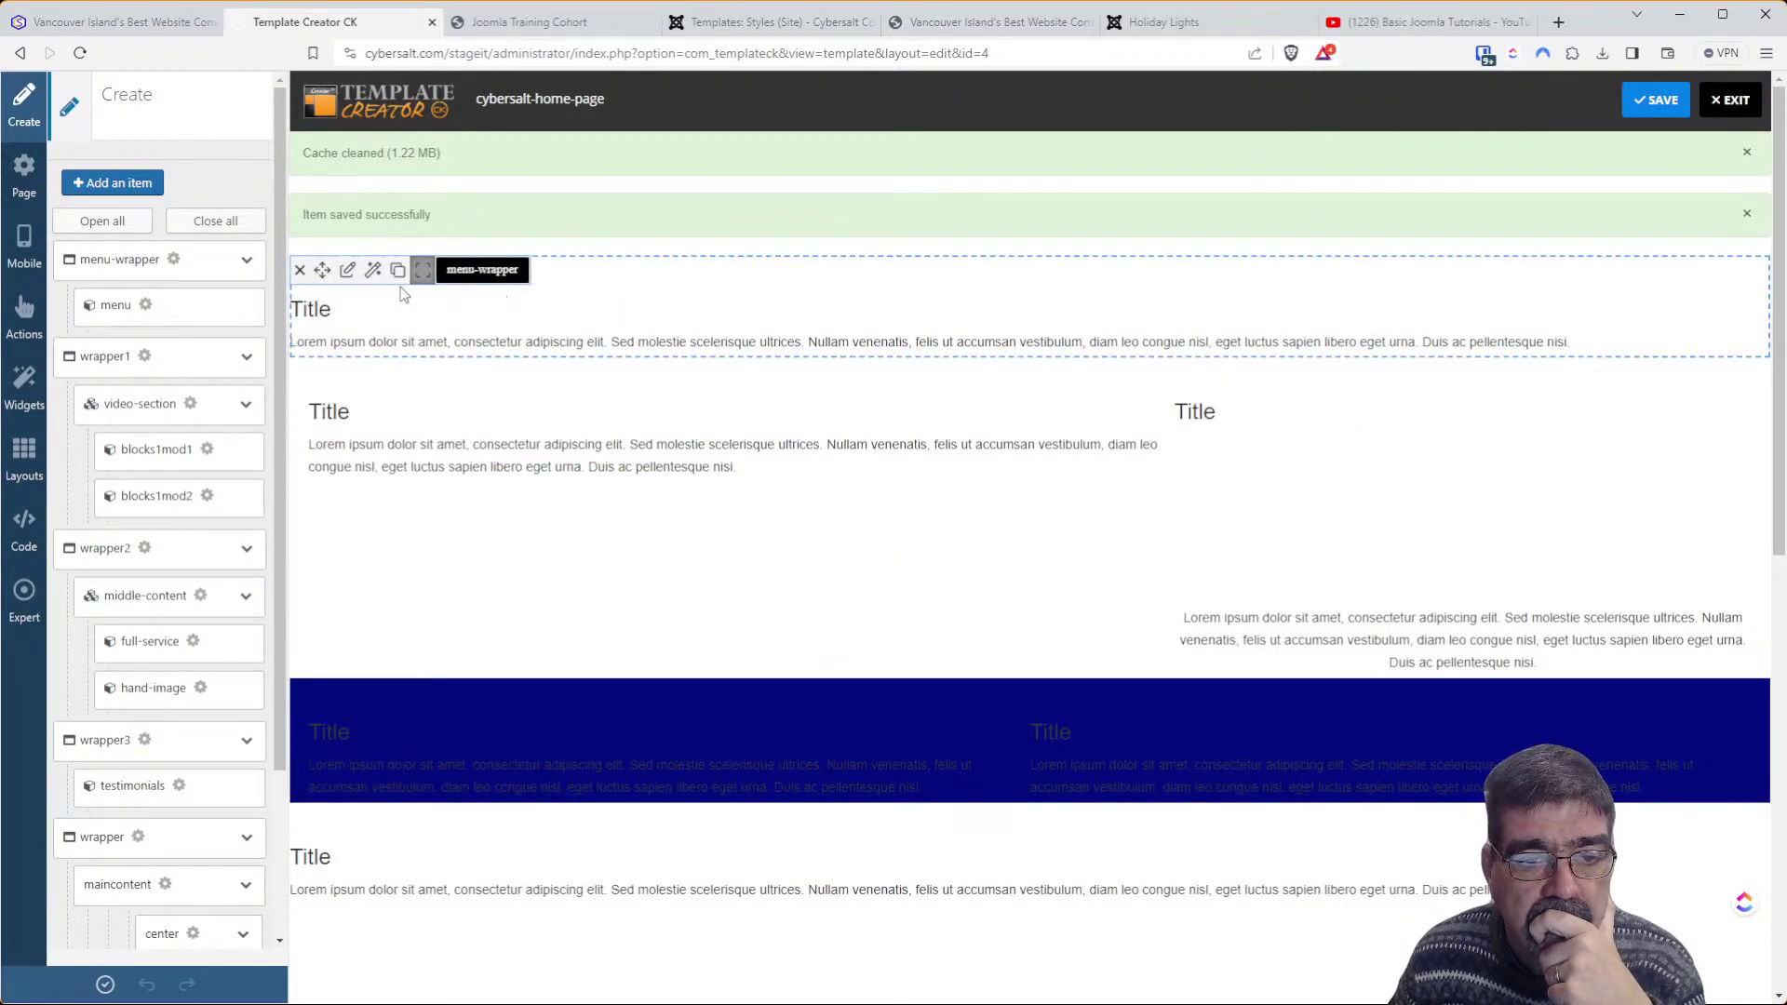
pyautogui.click(352, 276)
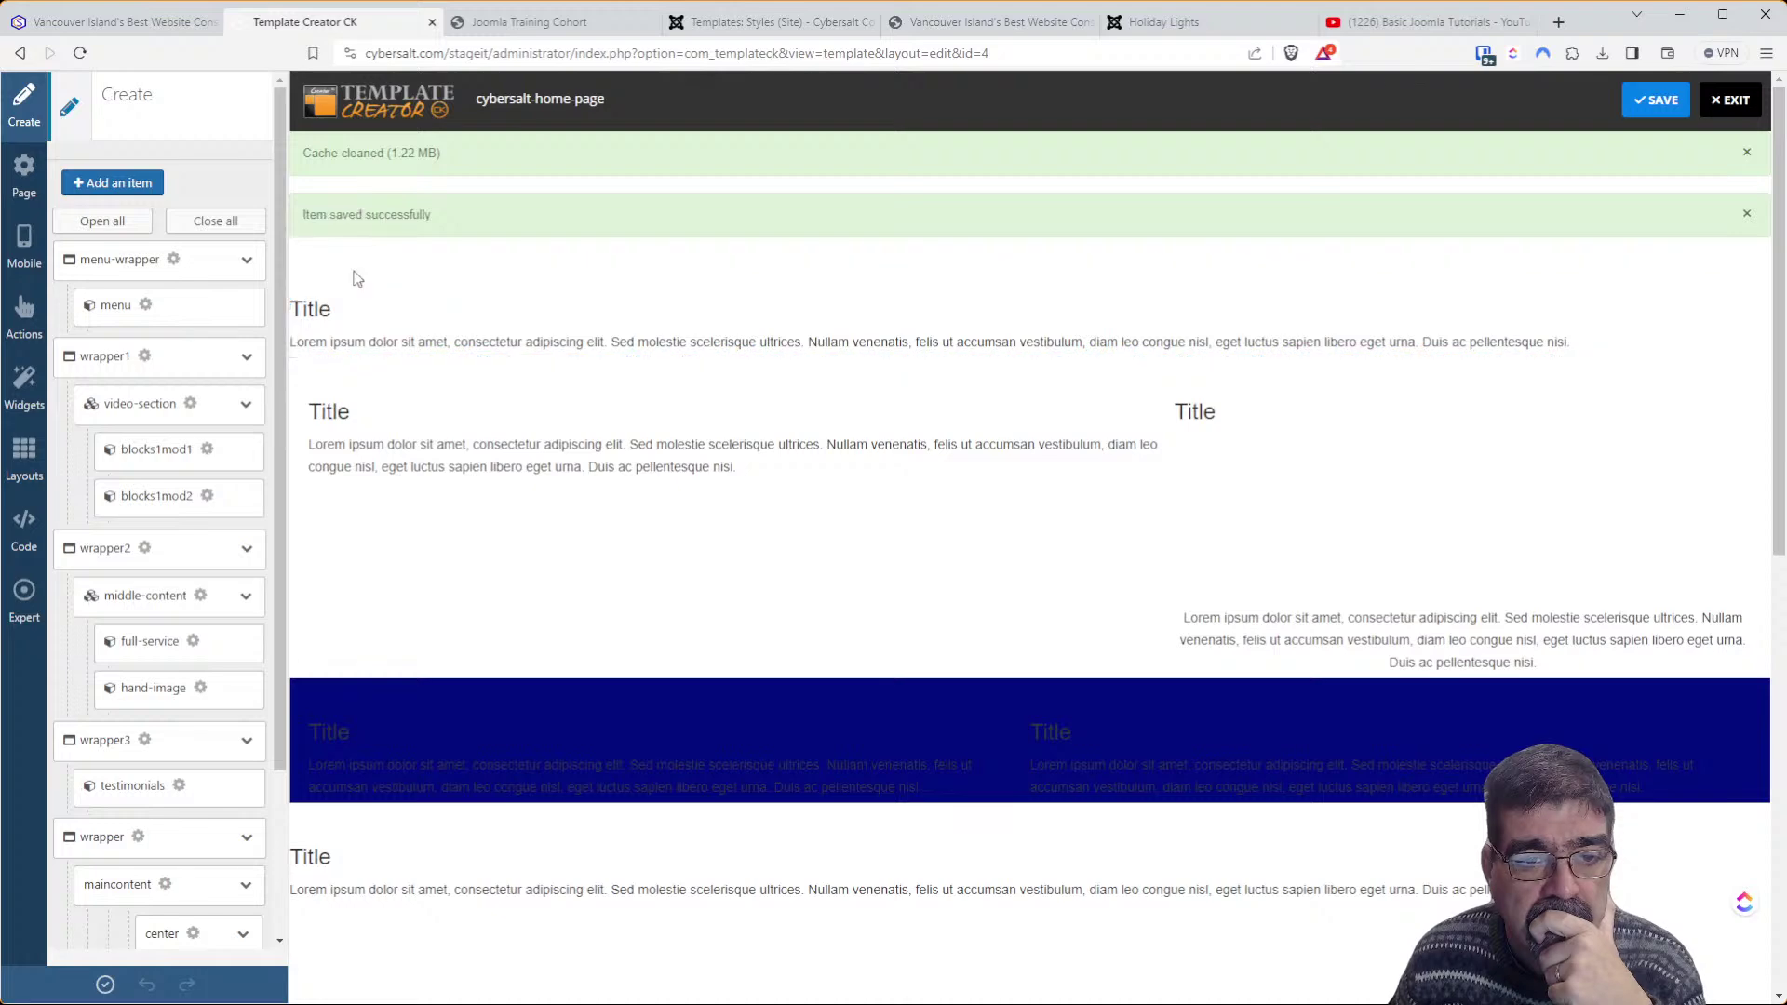
pyautogui.click(200, 240)
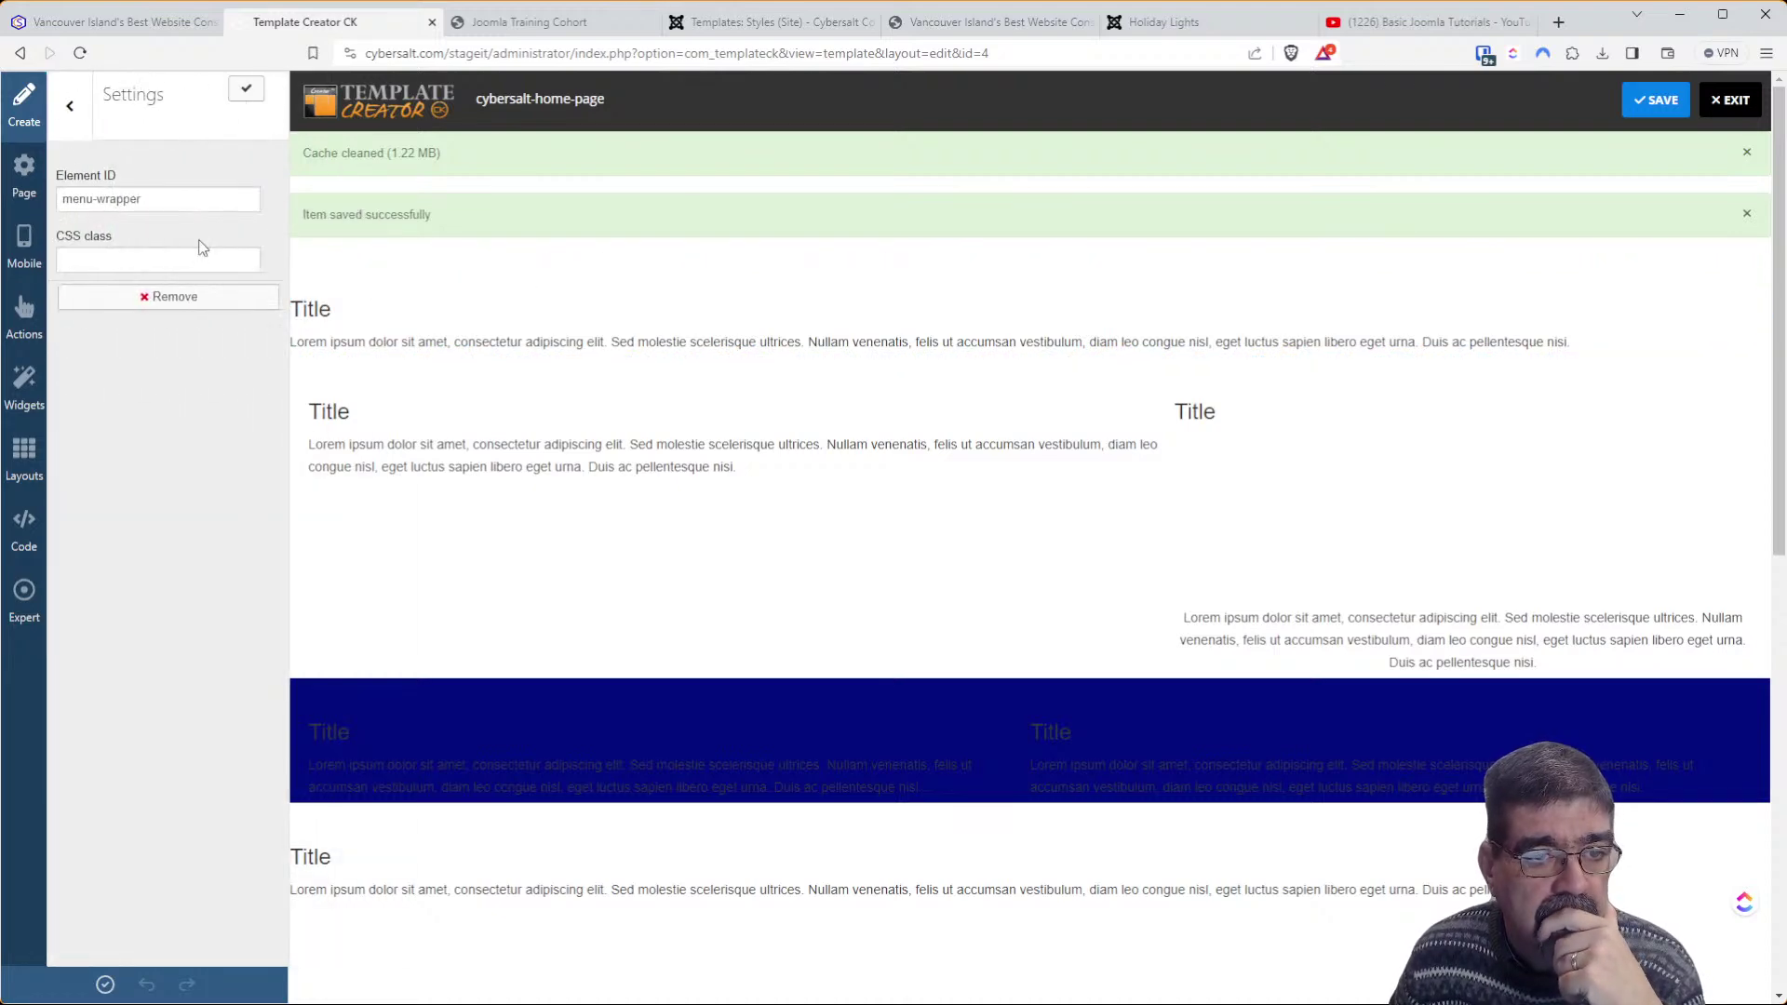
pyautogui.click(70, 105)
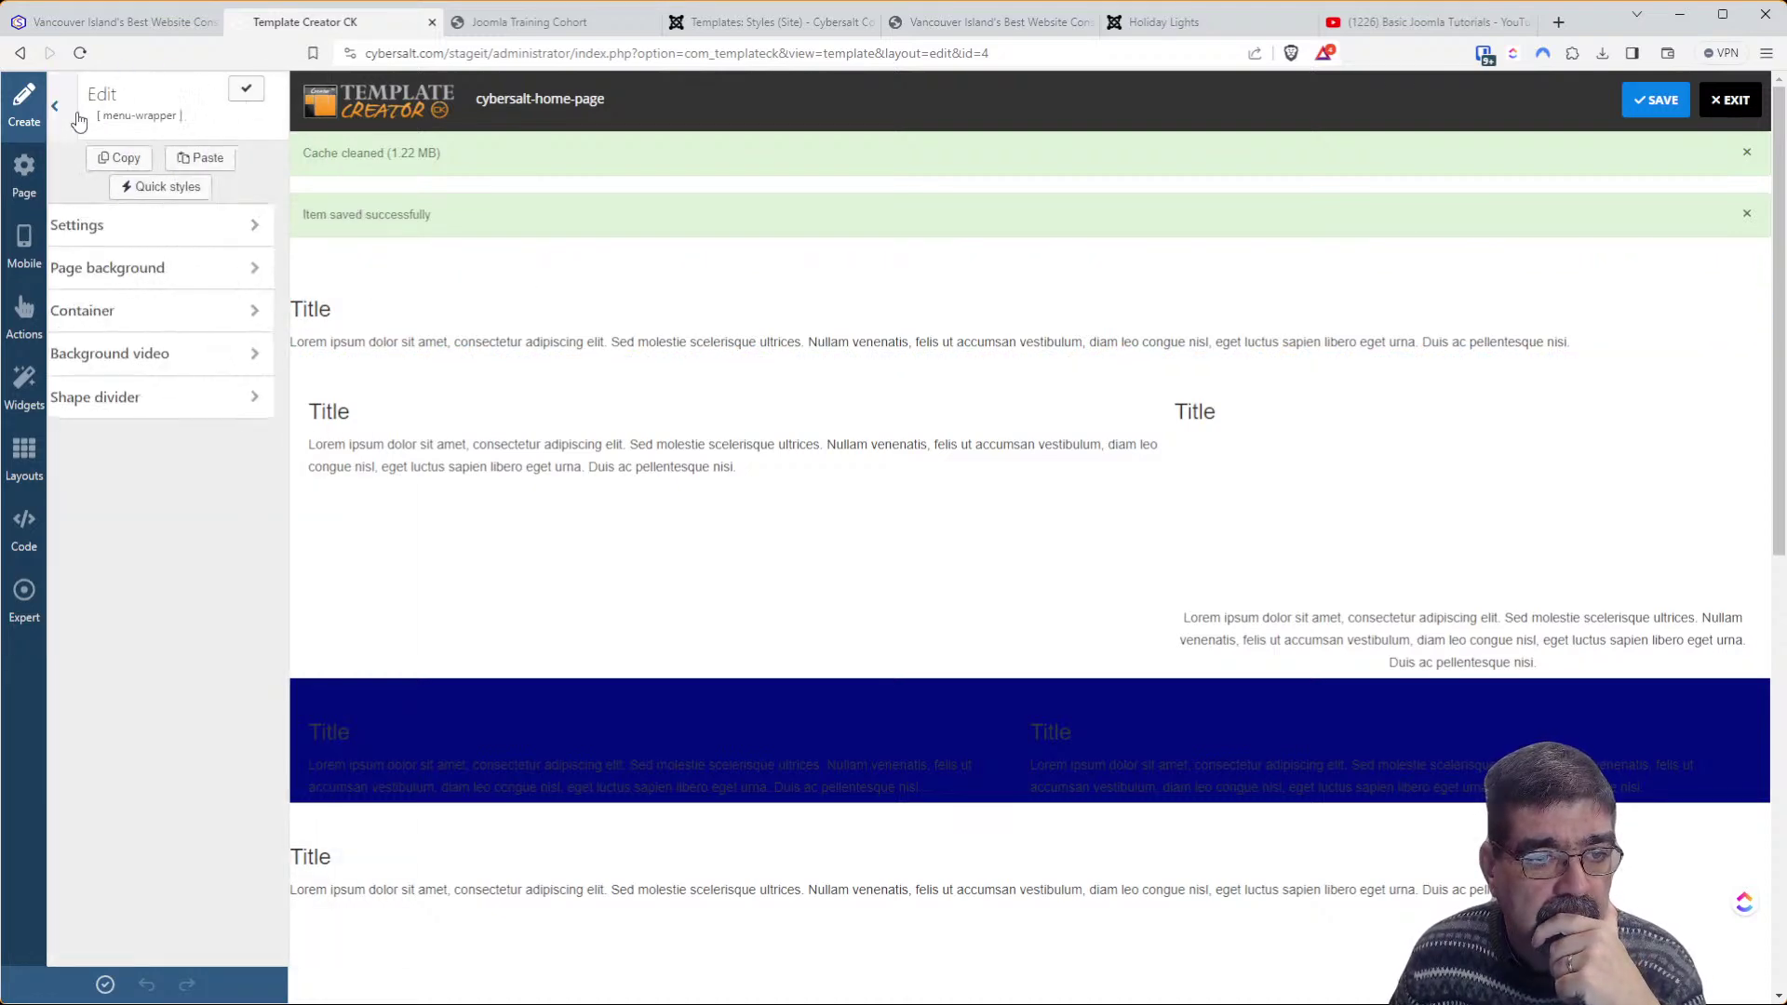
pyautogui.click(112, 298)
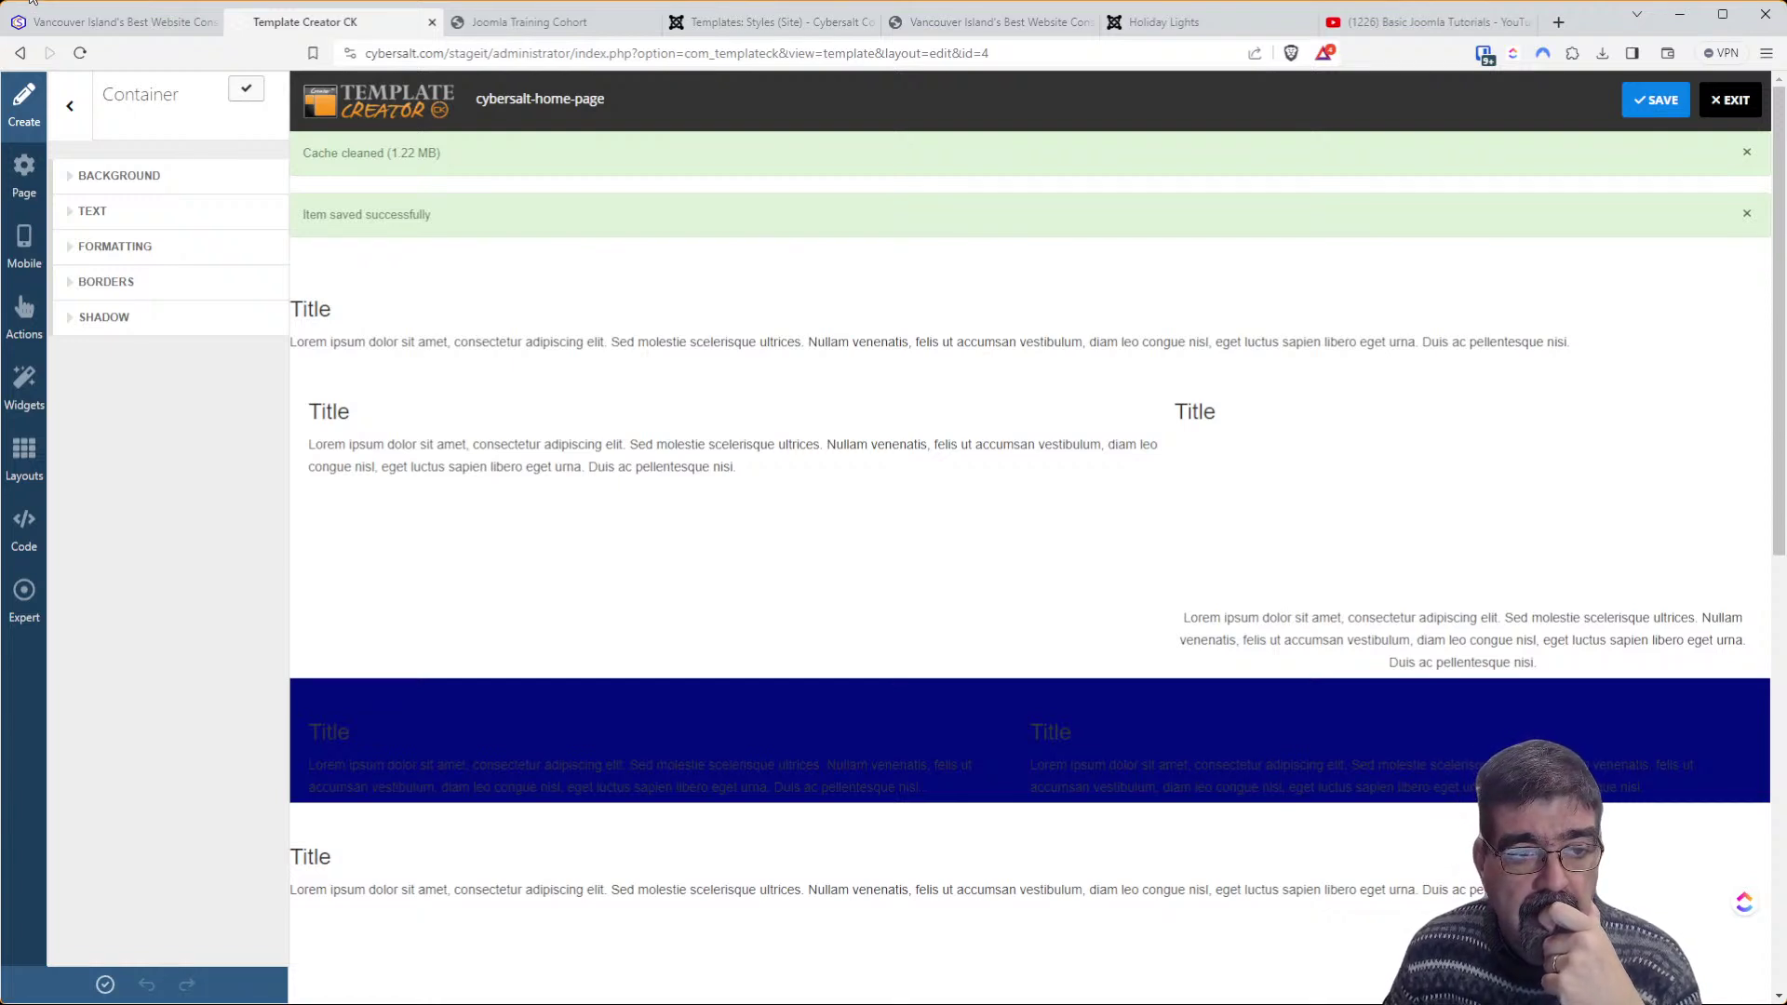
pyautogui.click(67, 111)
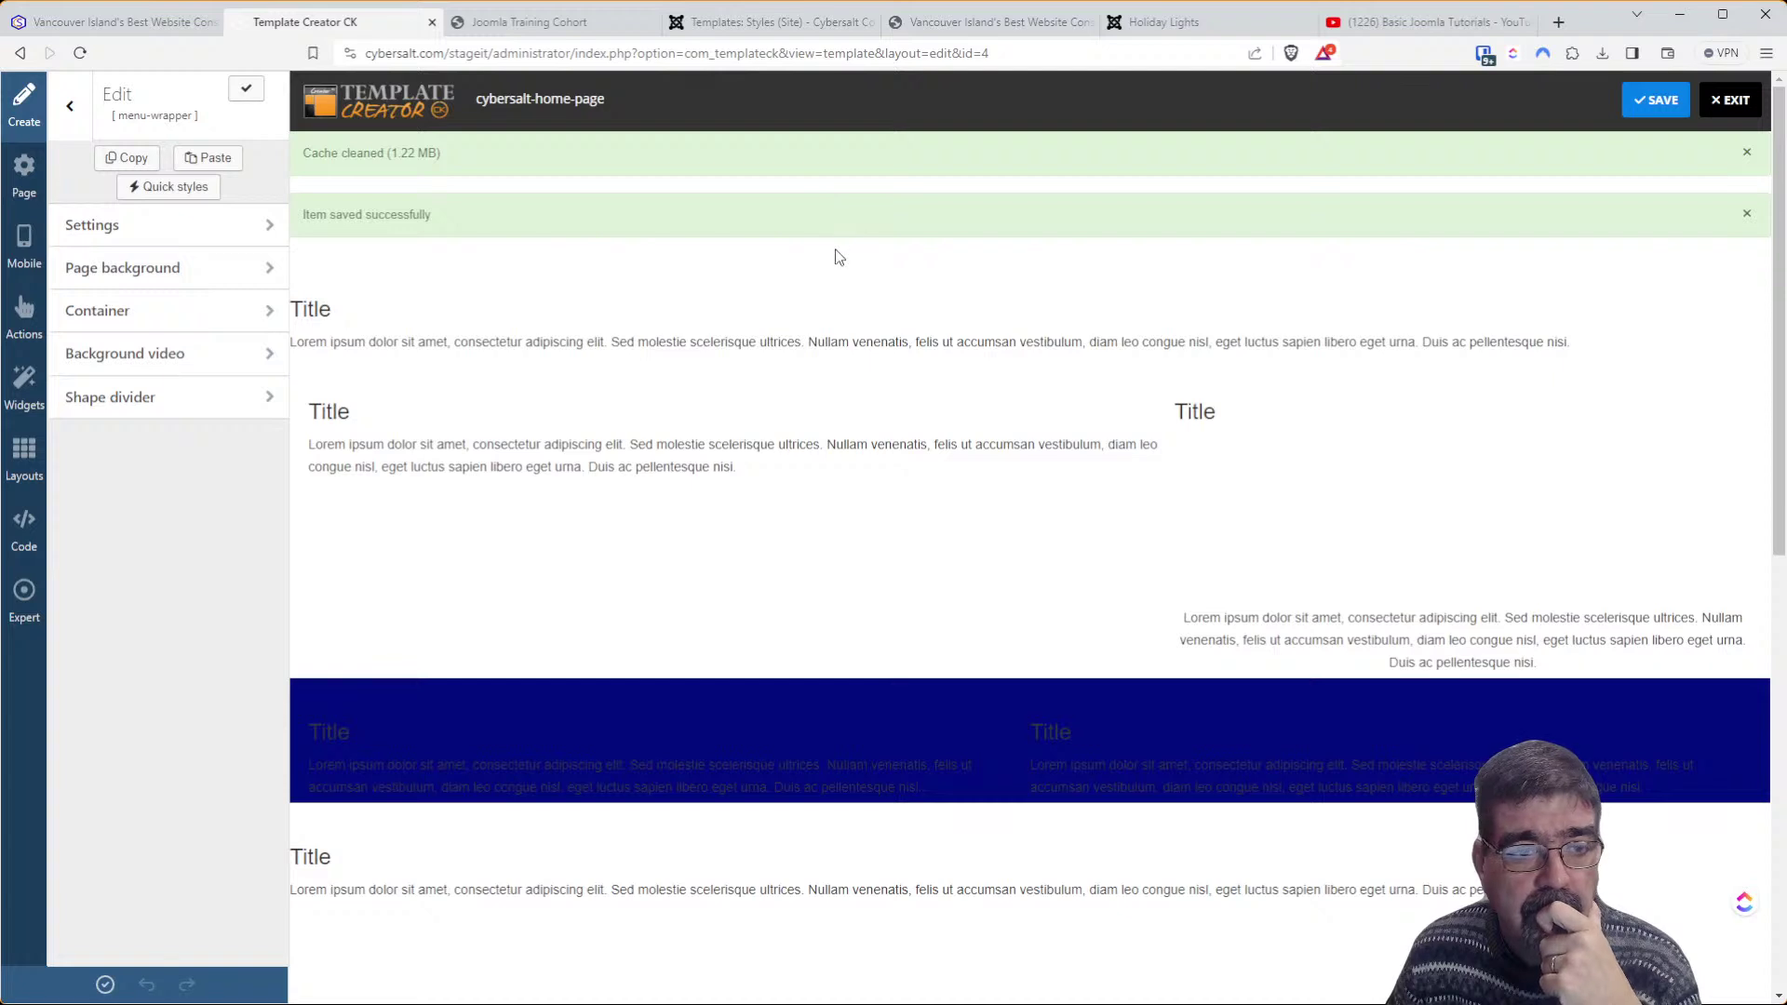
pyautogui.click(71, 108)
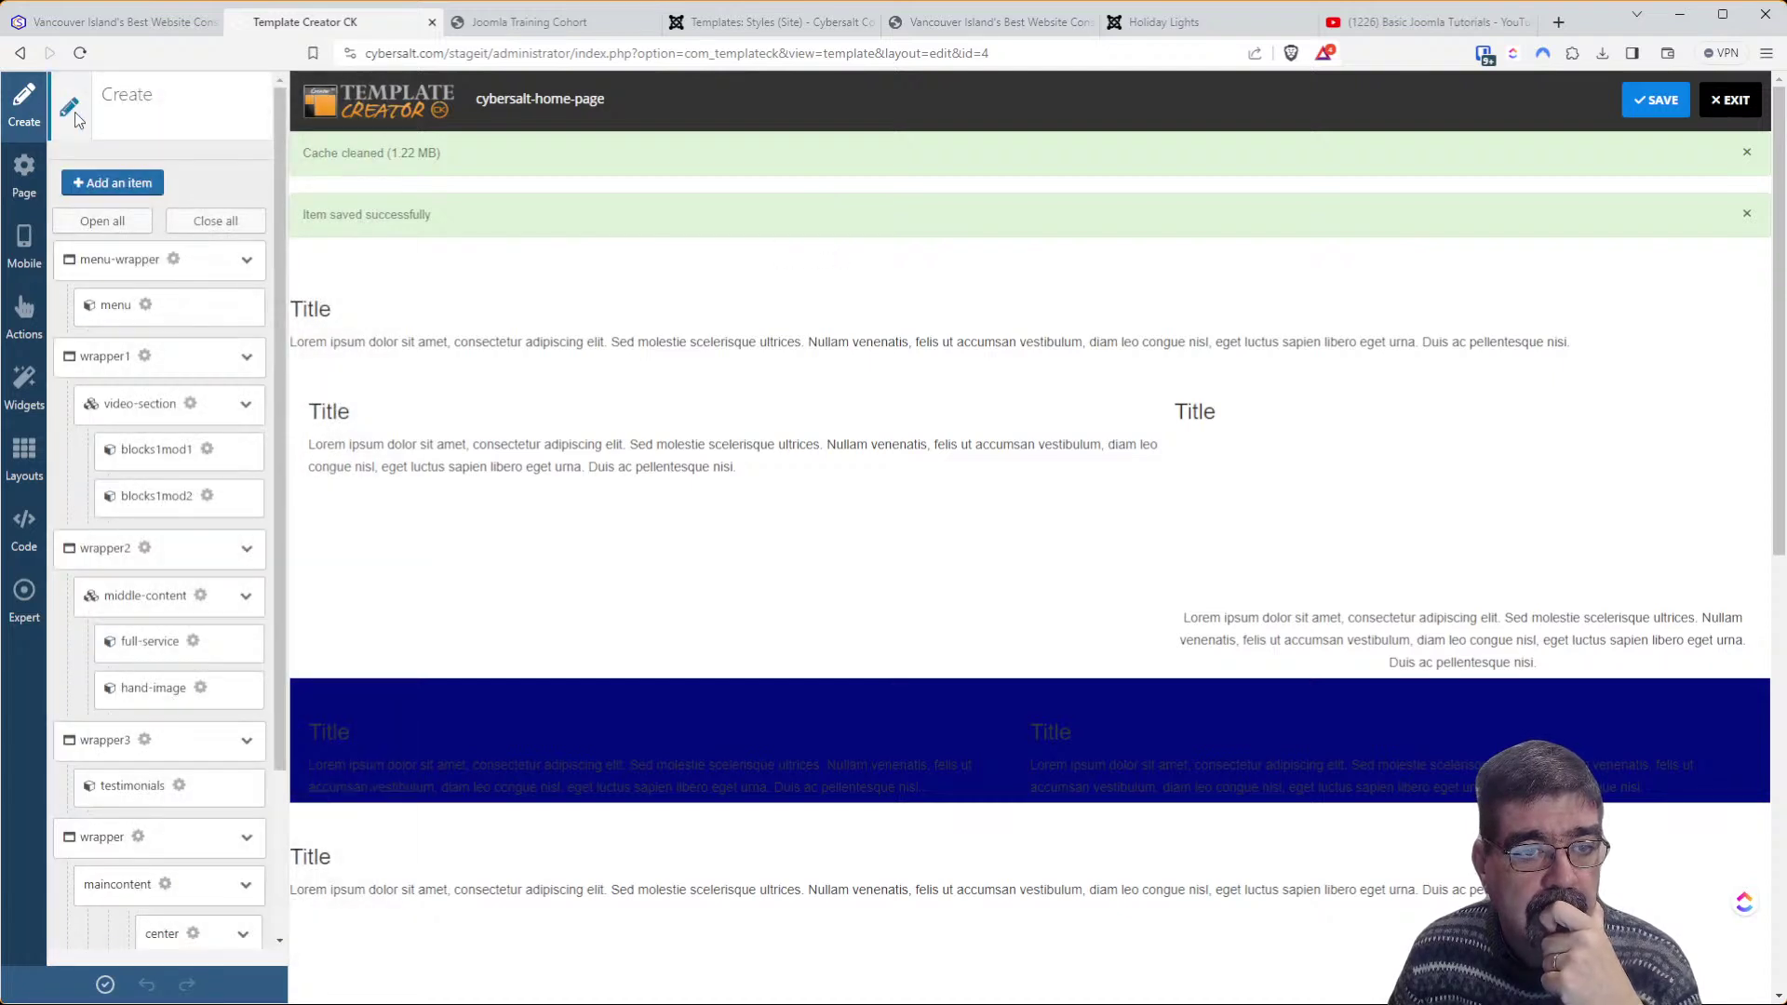
pyautogui.click(50, 168)
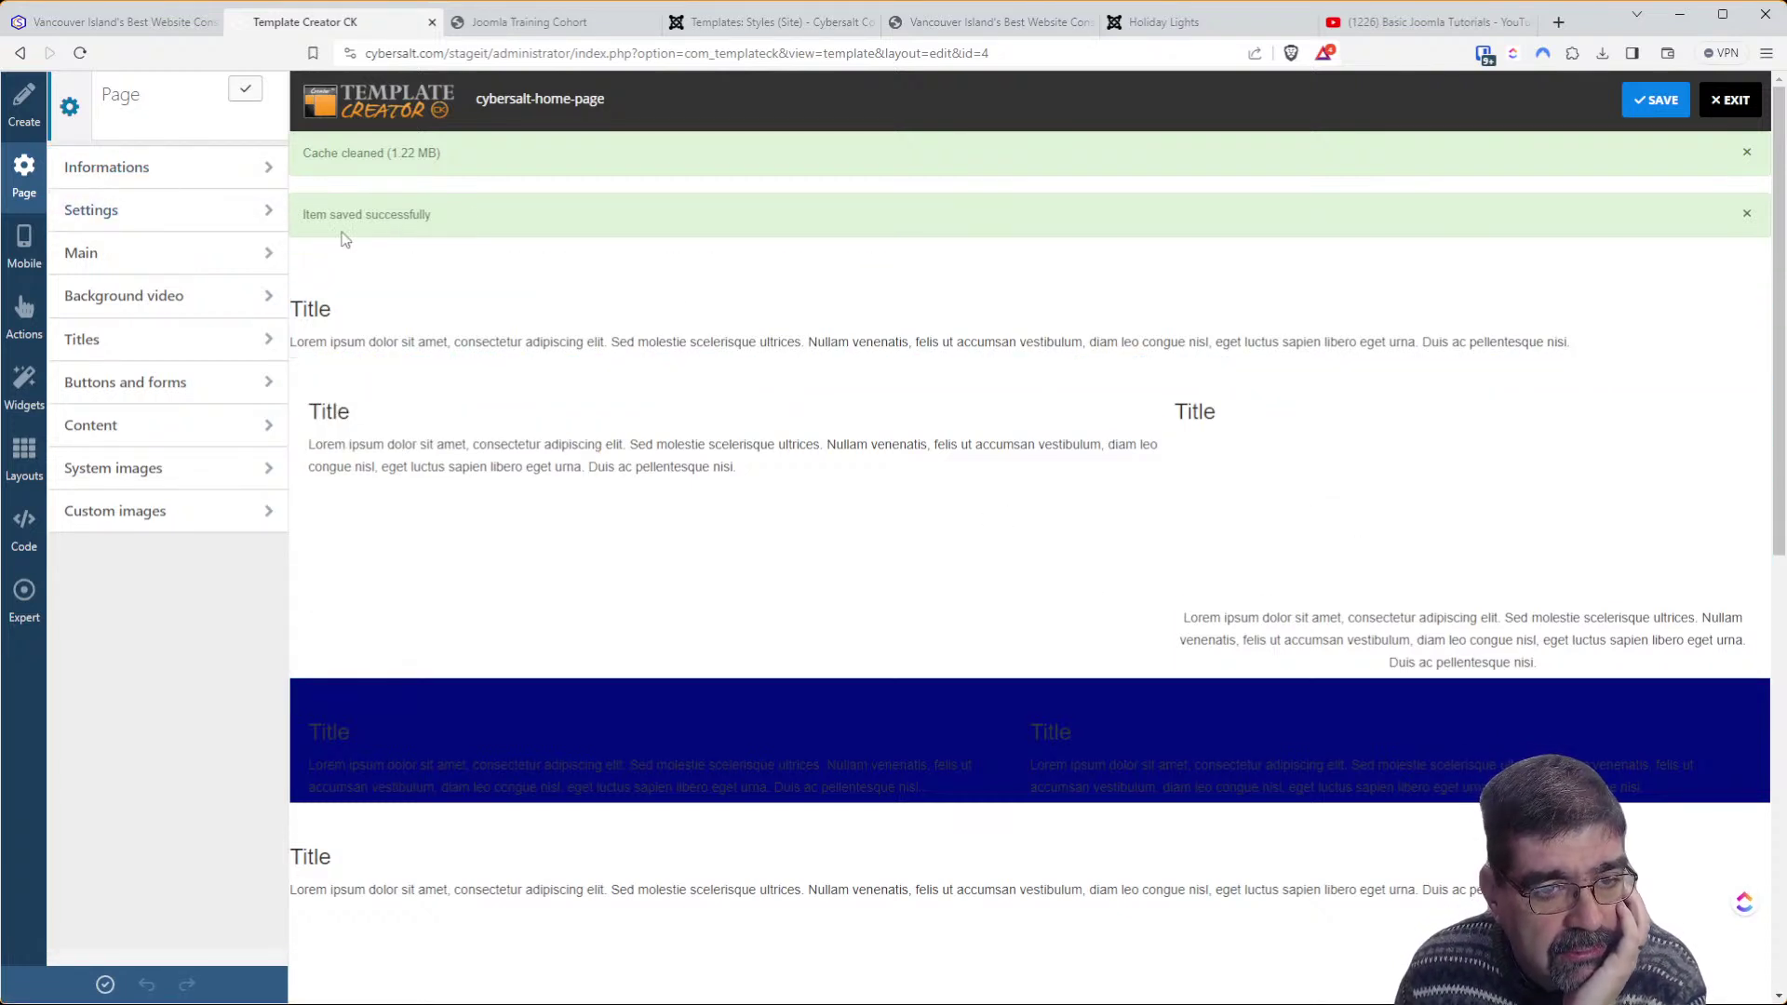
pyautogui.click(169, 28)
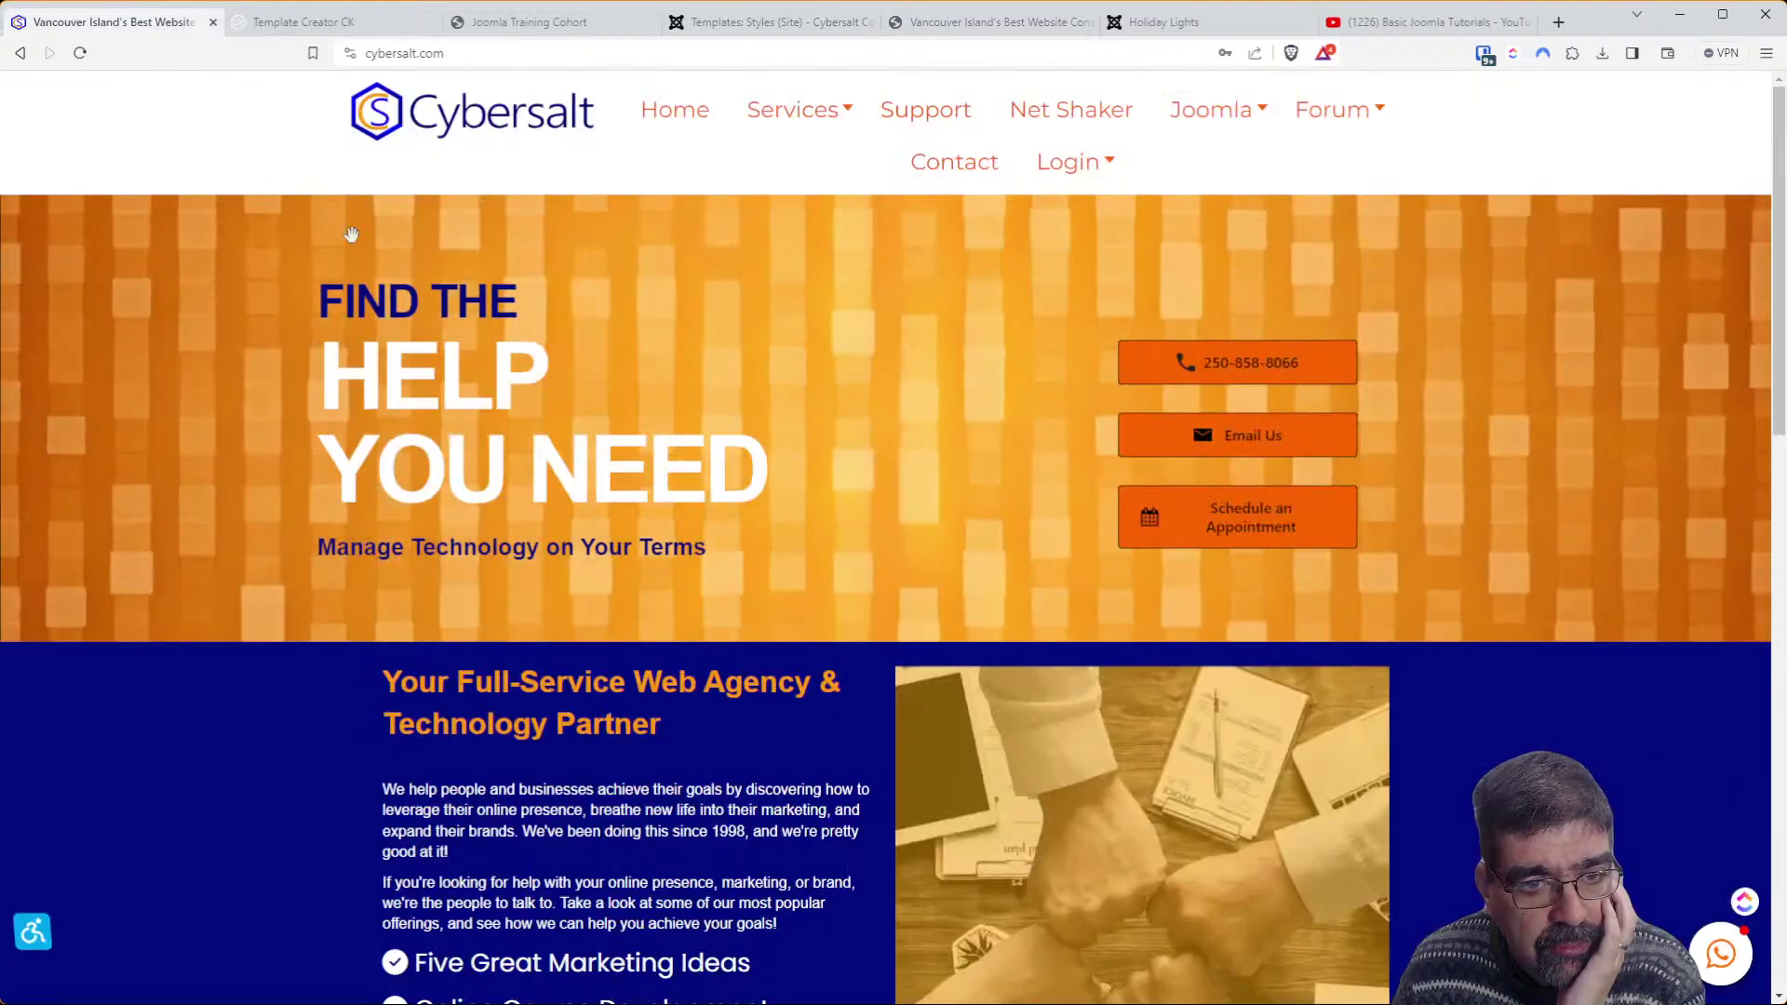
# Try setting the cybersalt-home-page template to fluid width design in its page settings, save and apply it, and reload the homepage
pyautogui.click(313, 28)
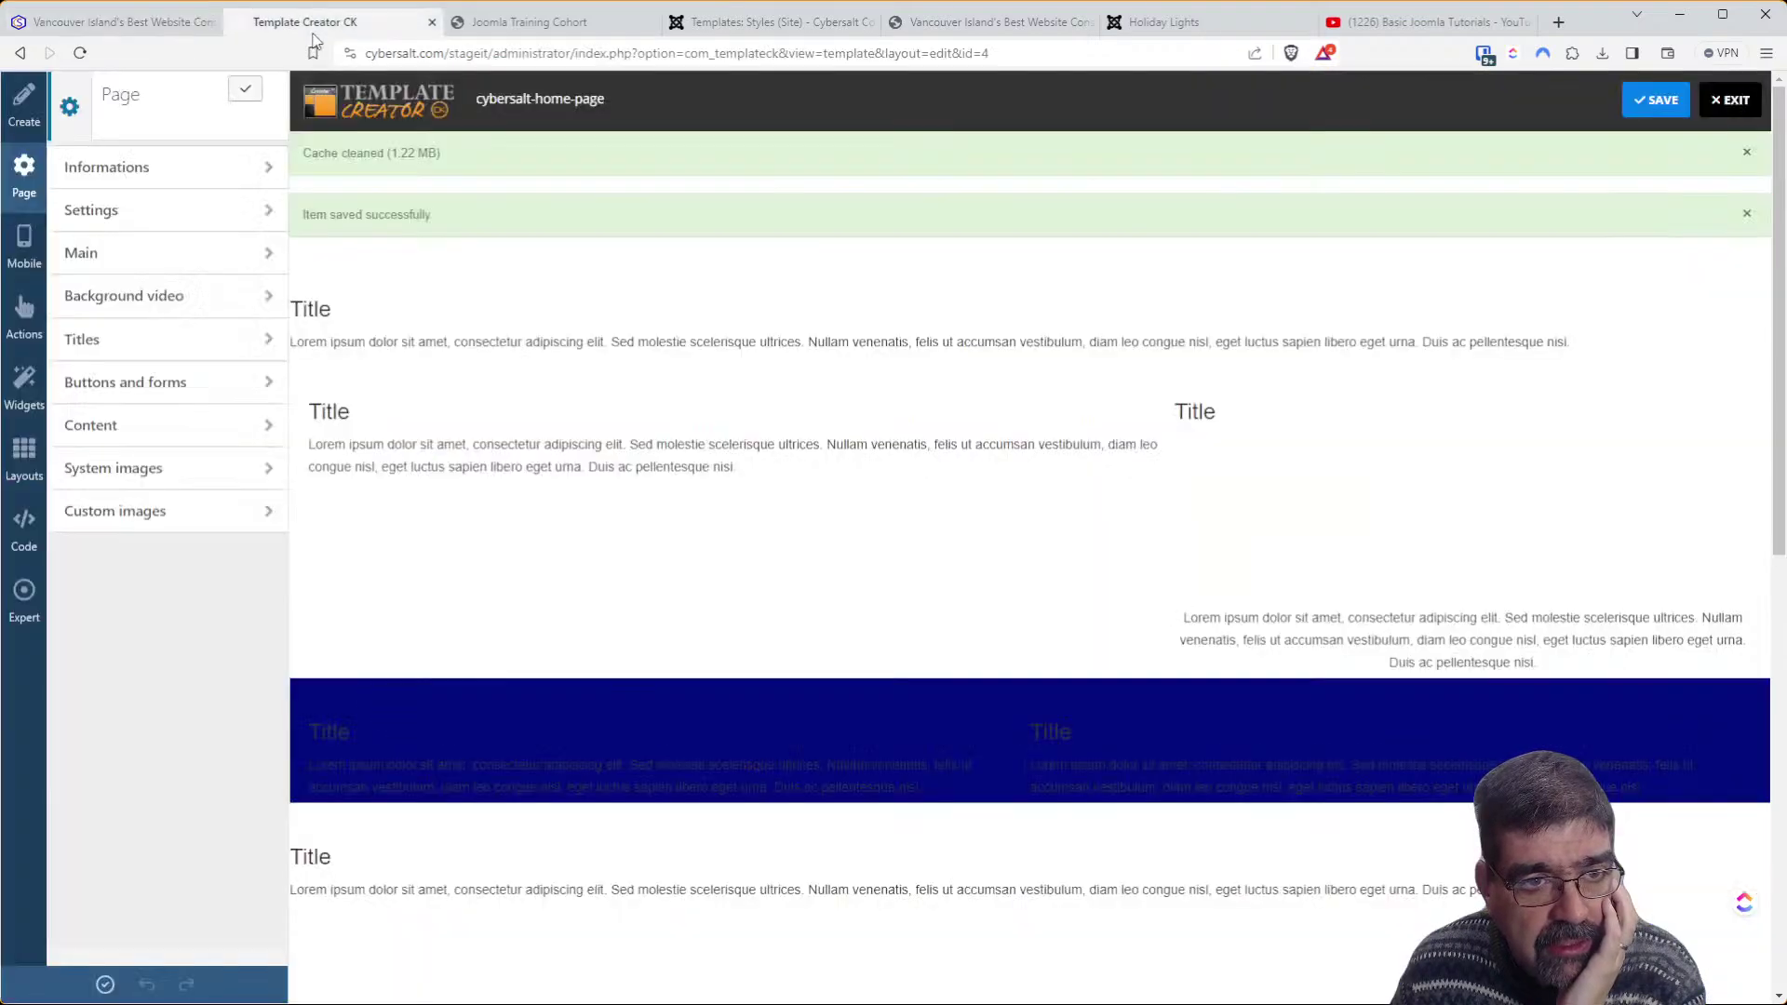
pyautogui.click(228, 212)
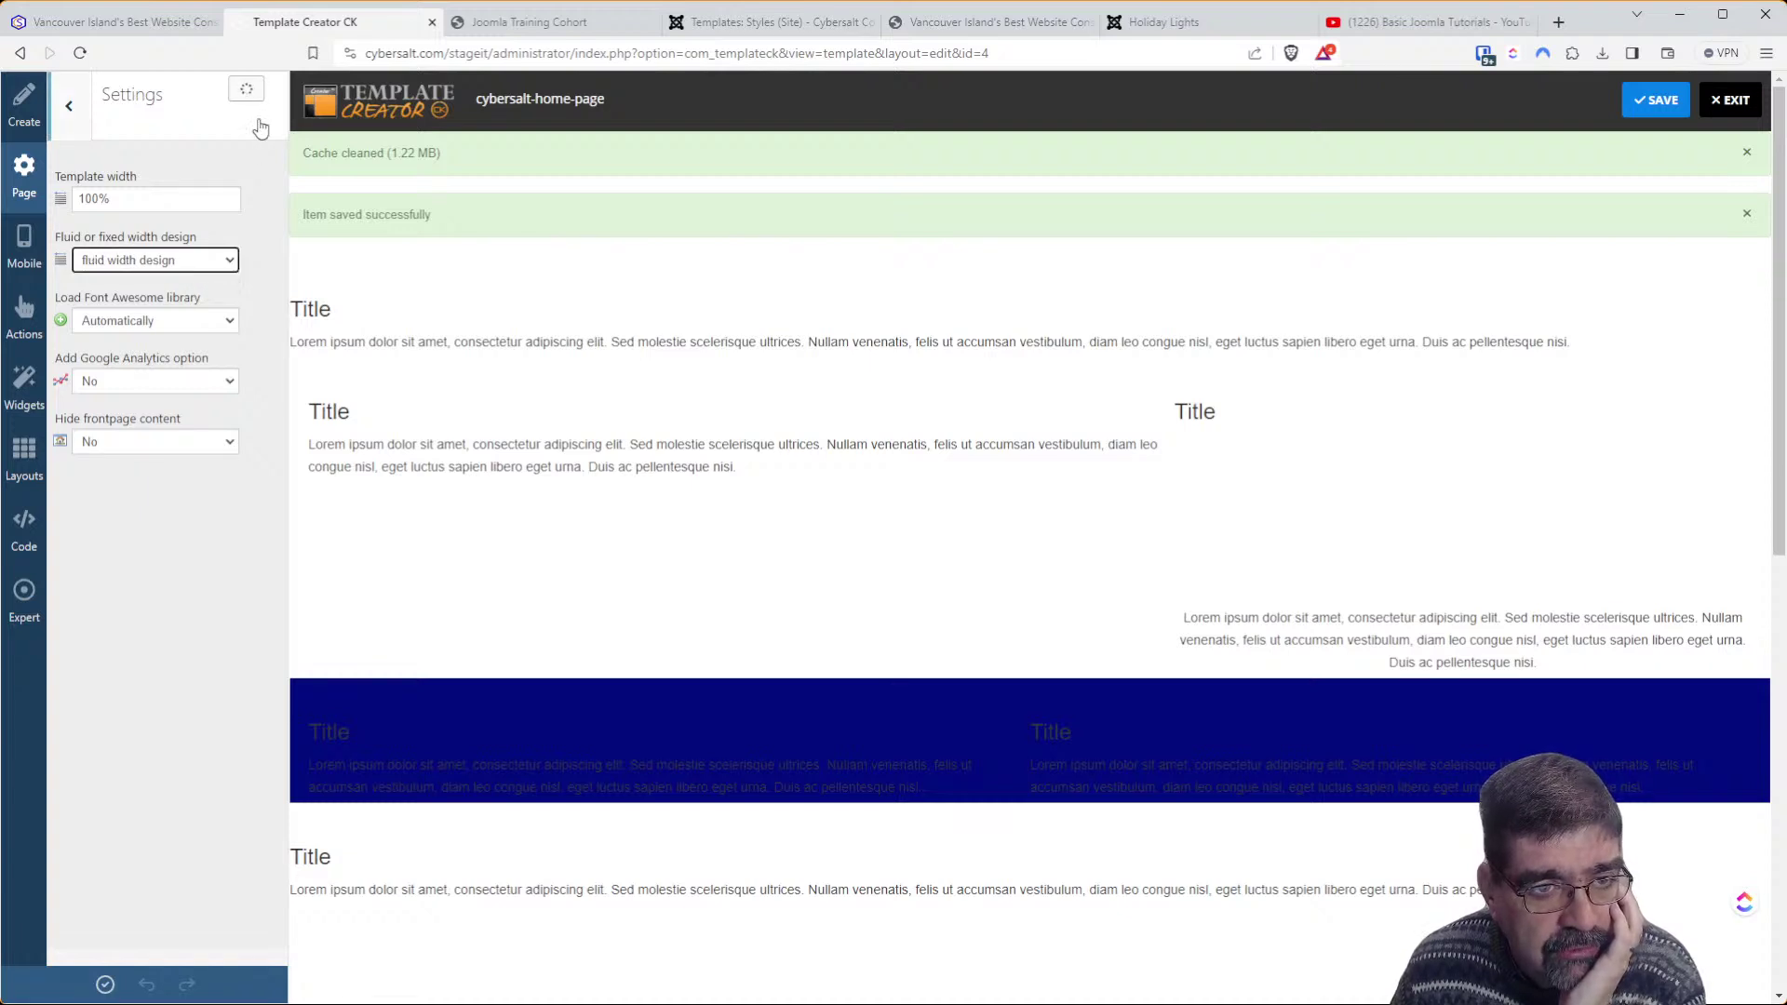
pyautogui.click(1638, 105)
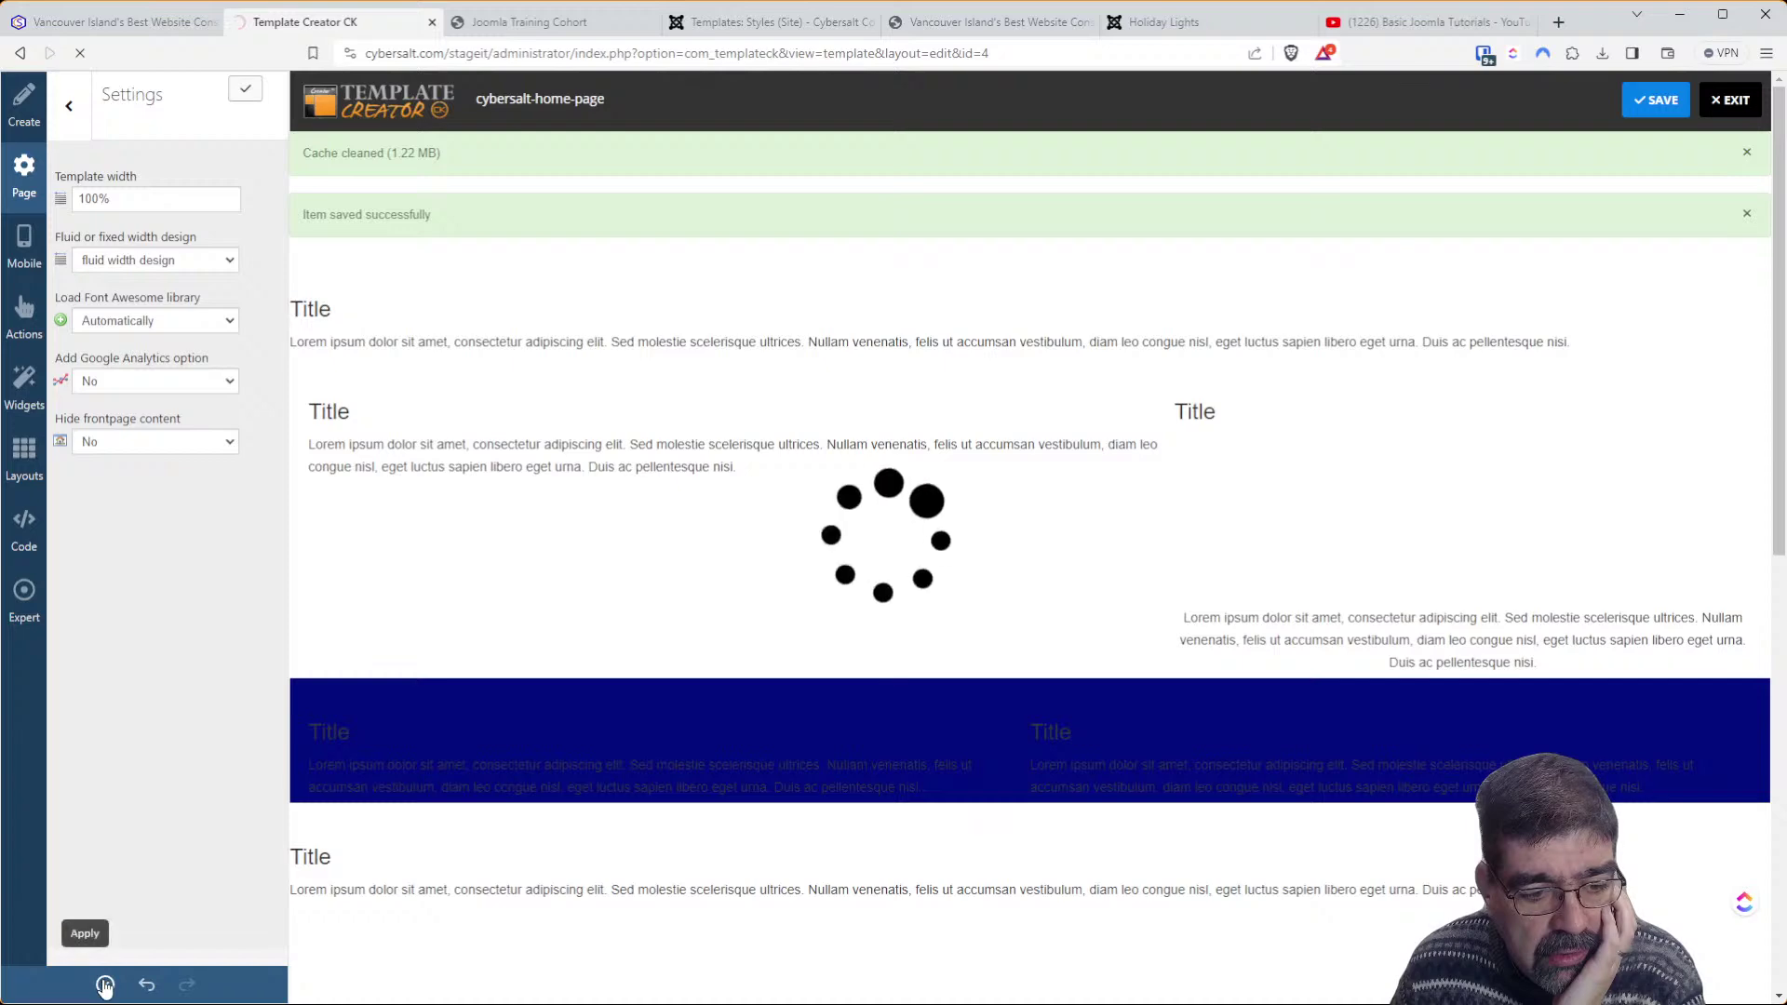
pyautogui.click(112, 21)
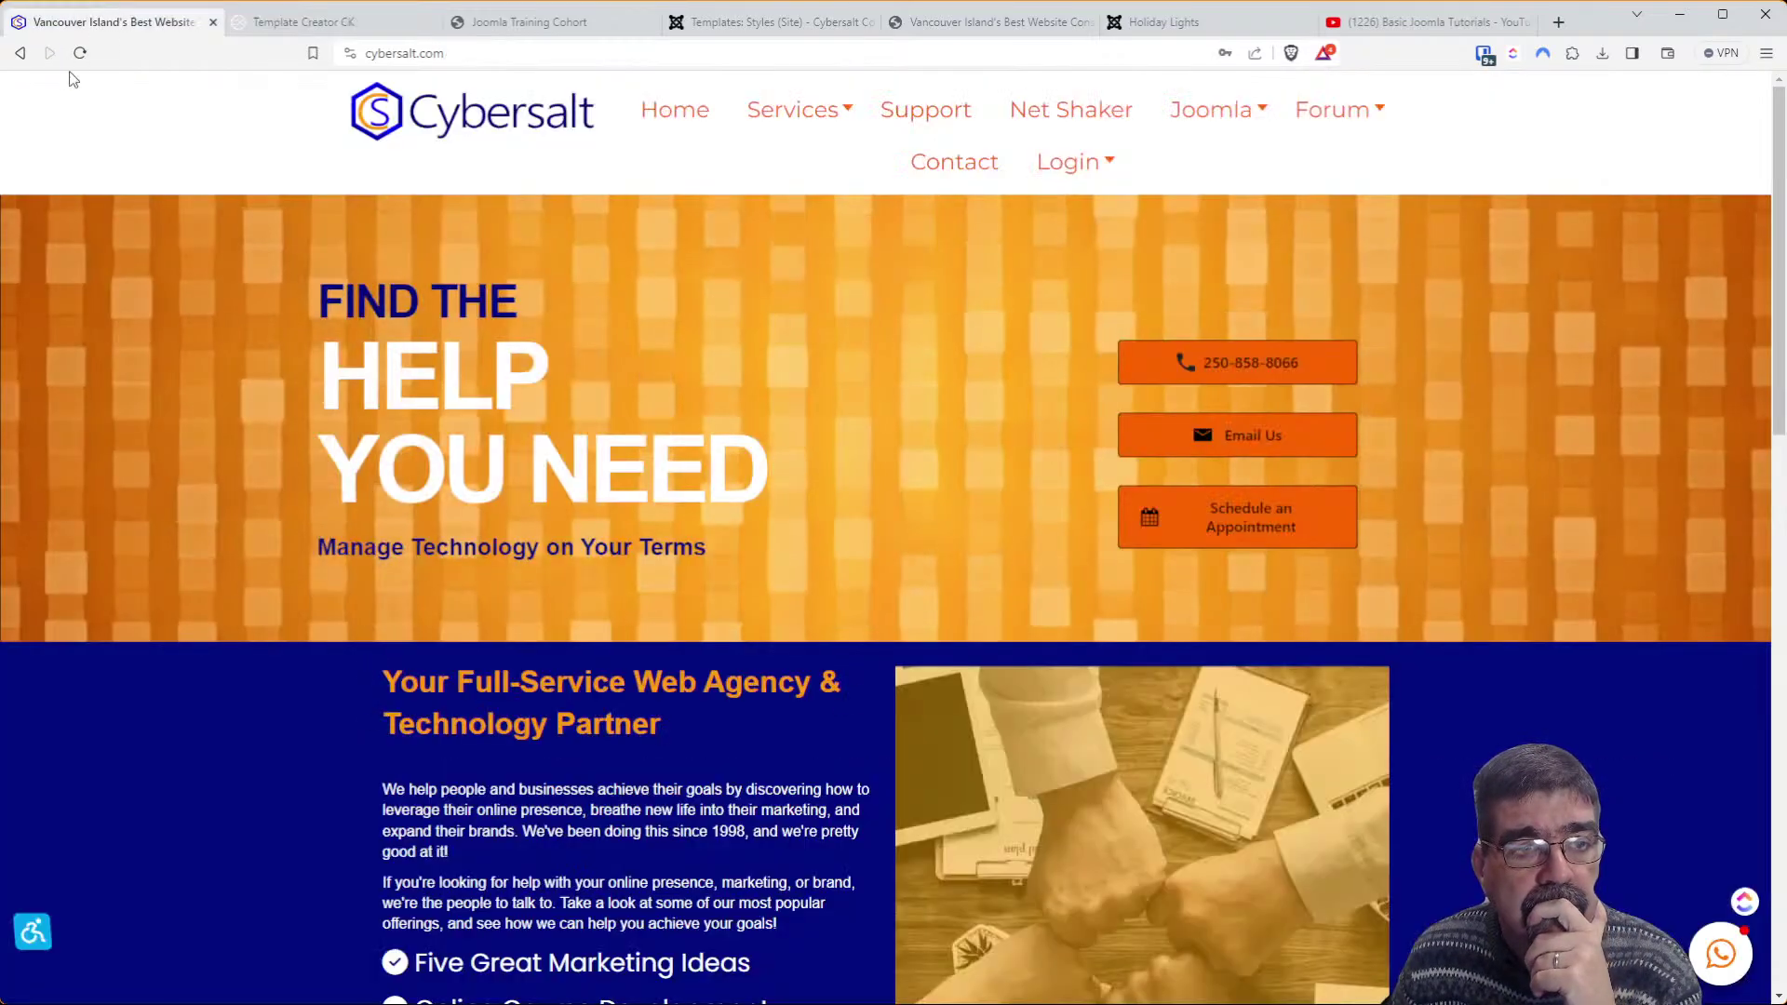
pyautogui.click(80, 53)
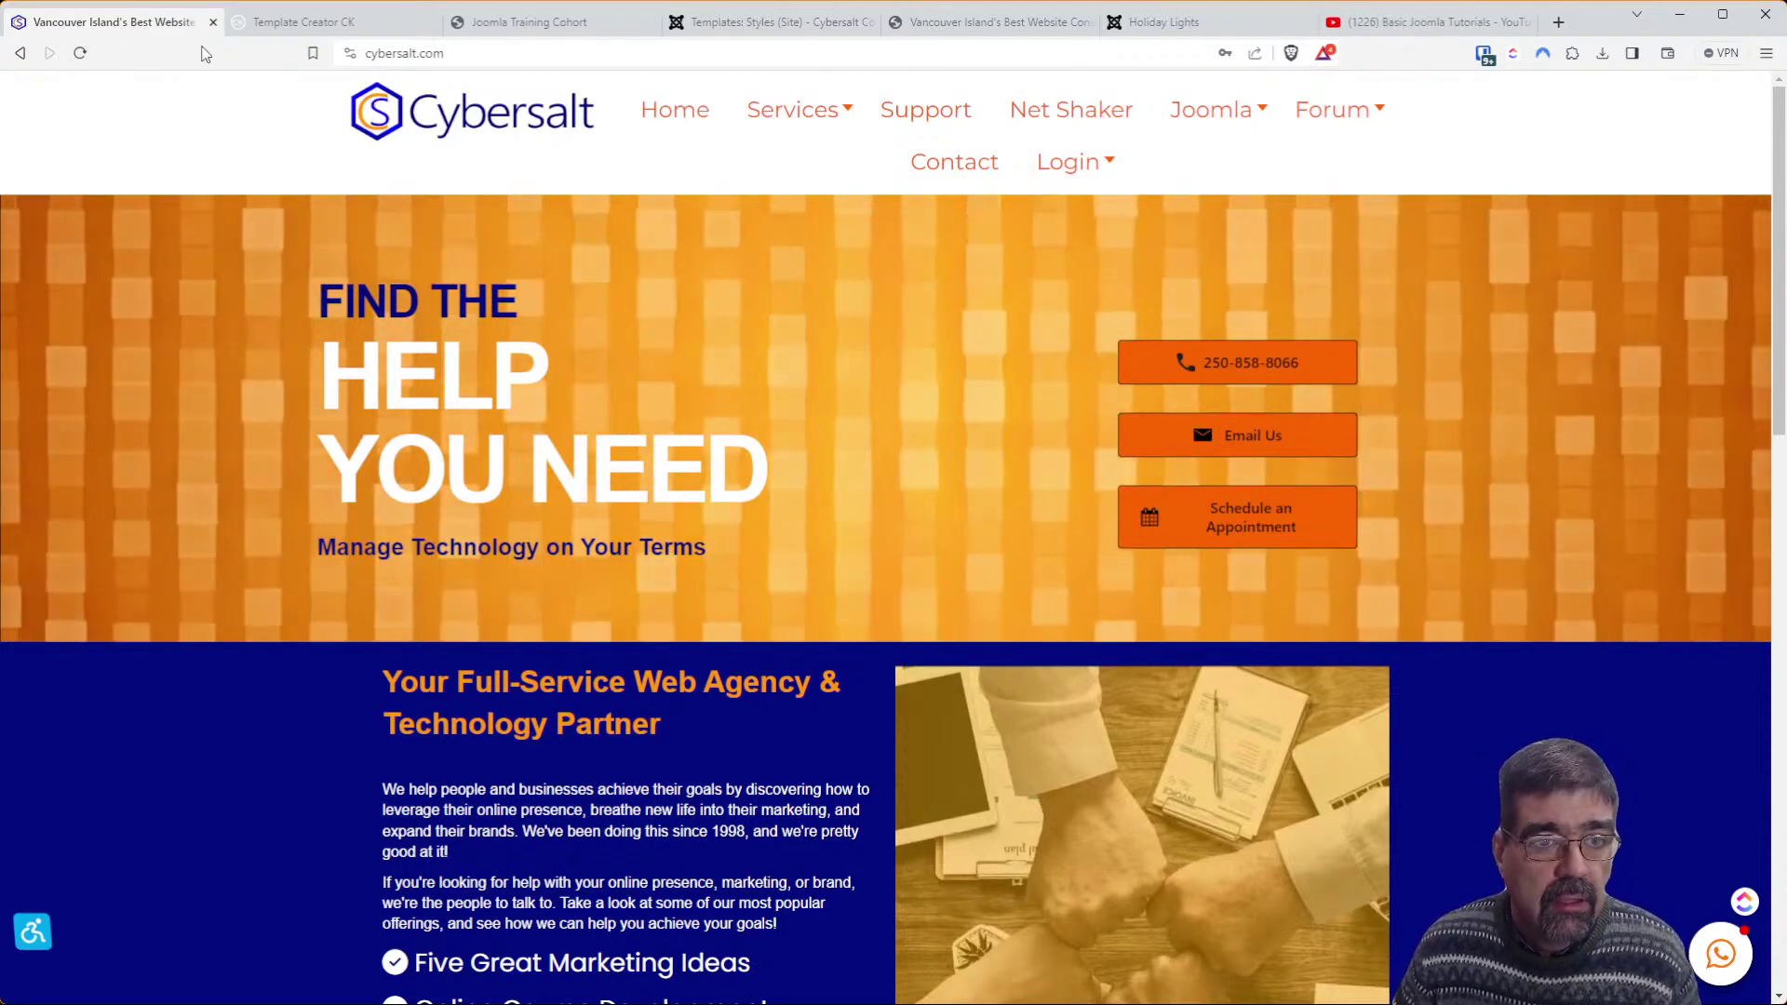
# Apply the saved cybersalt-home-page template again and refresh the live homepage to check the header
pyautogui.click(300, 22)
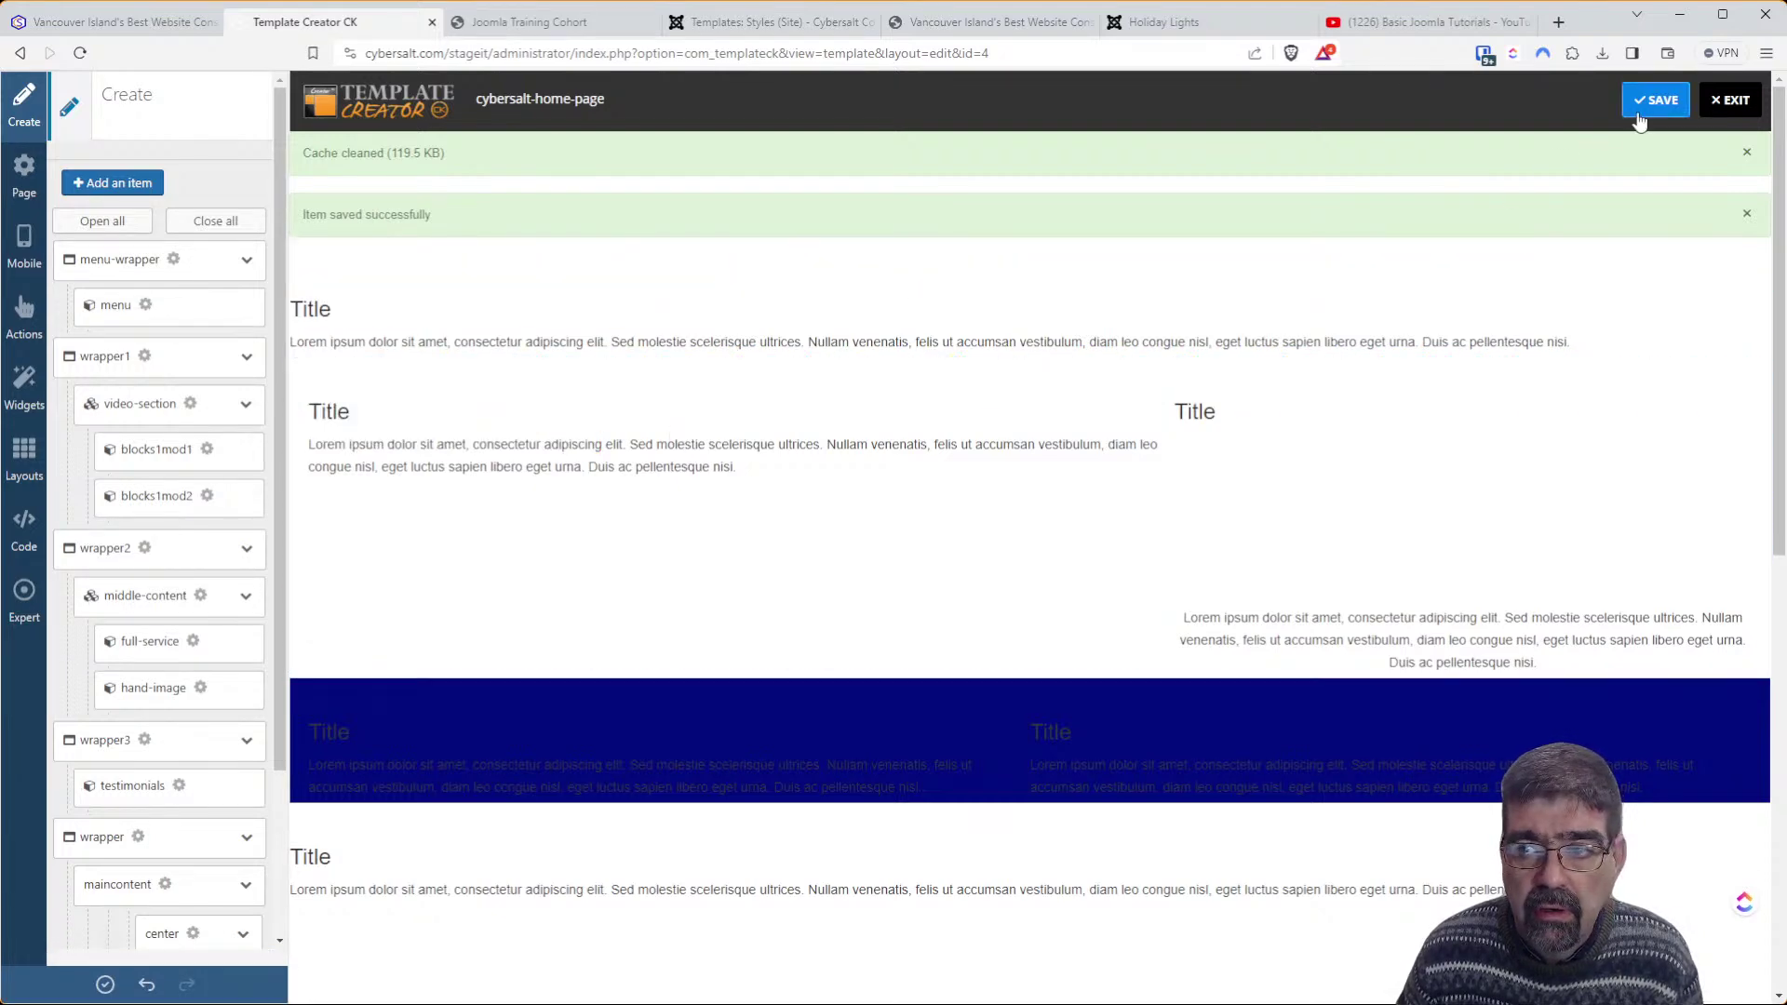
pyautogui.click(103, 987)
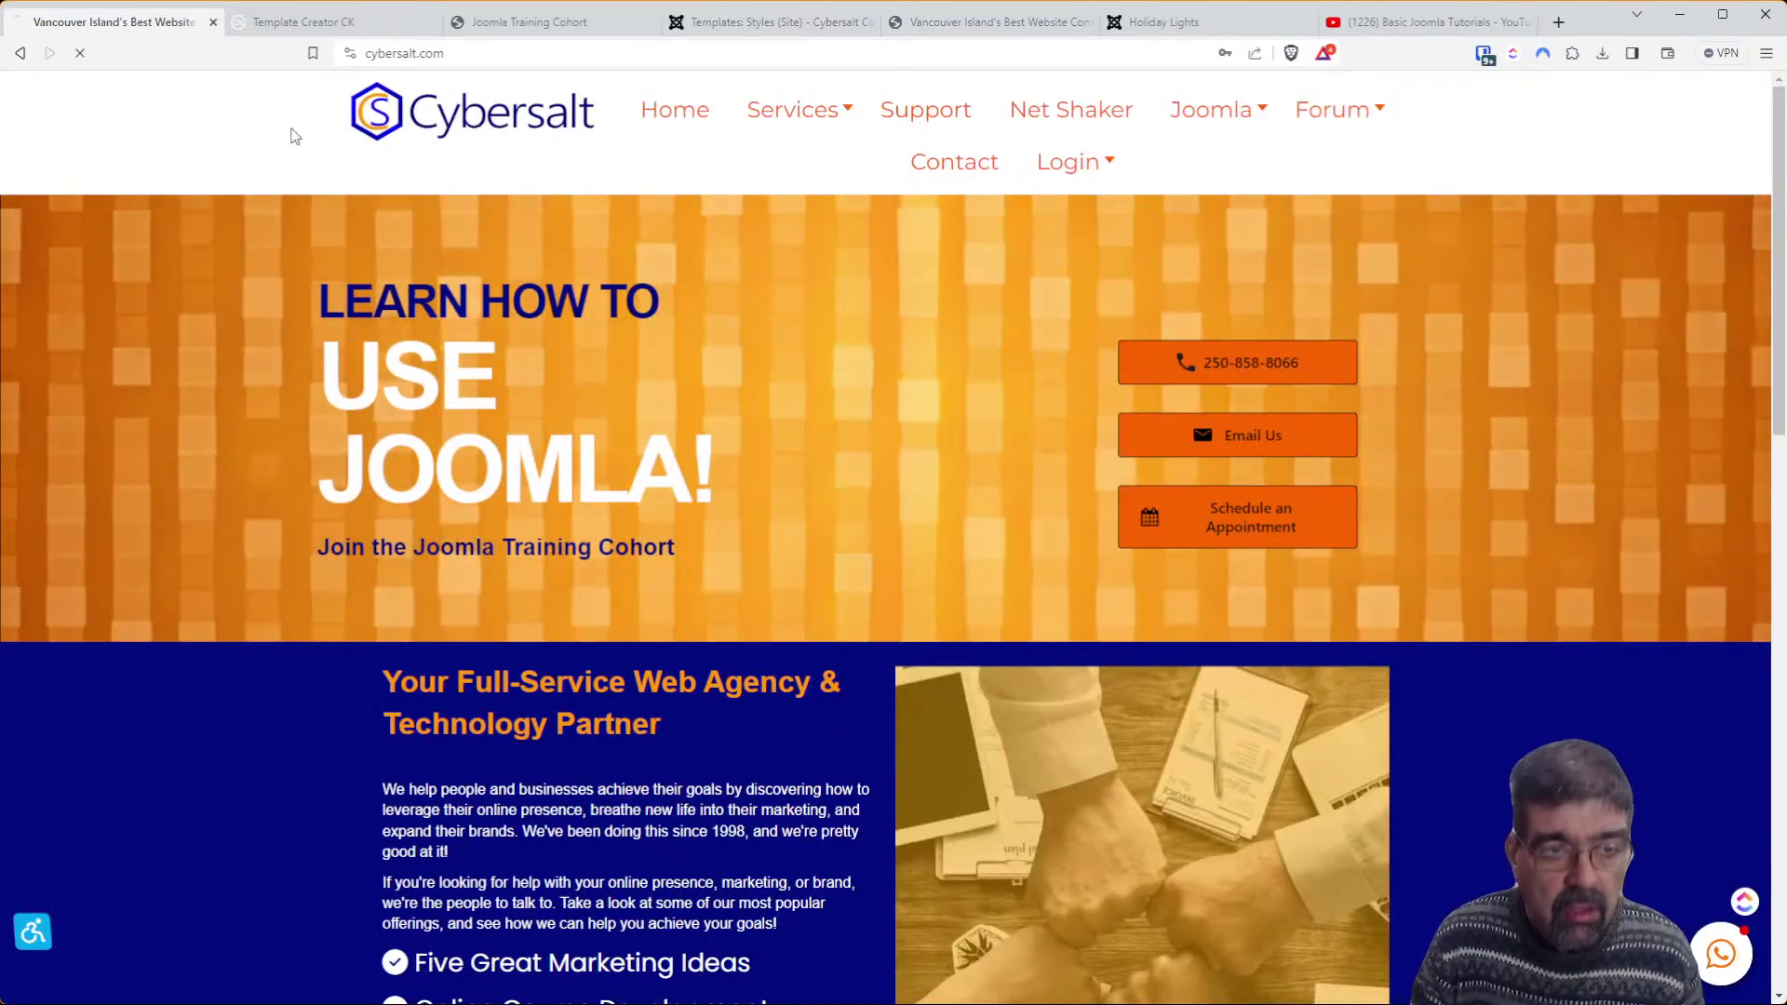
pyautogui.press('F5')
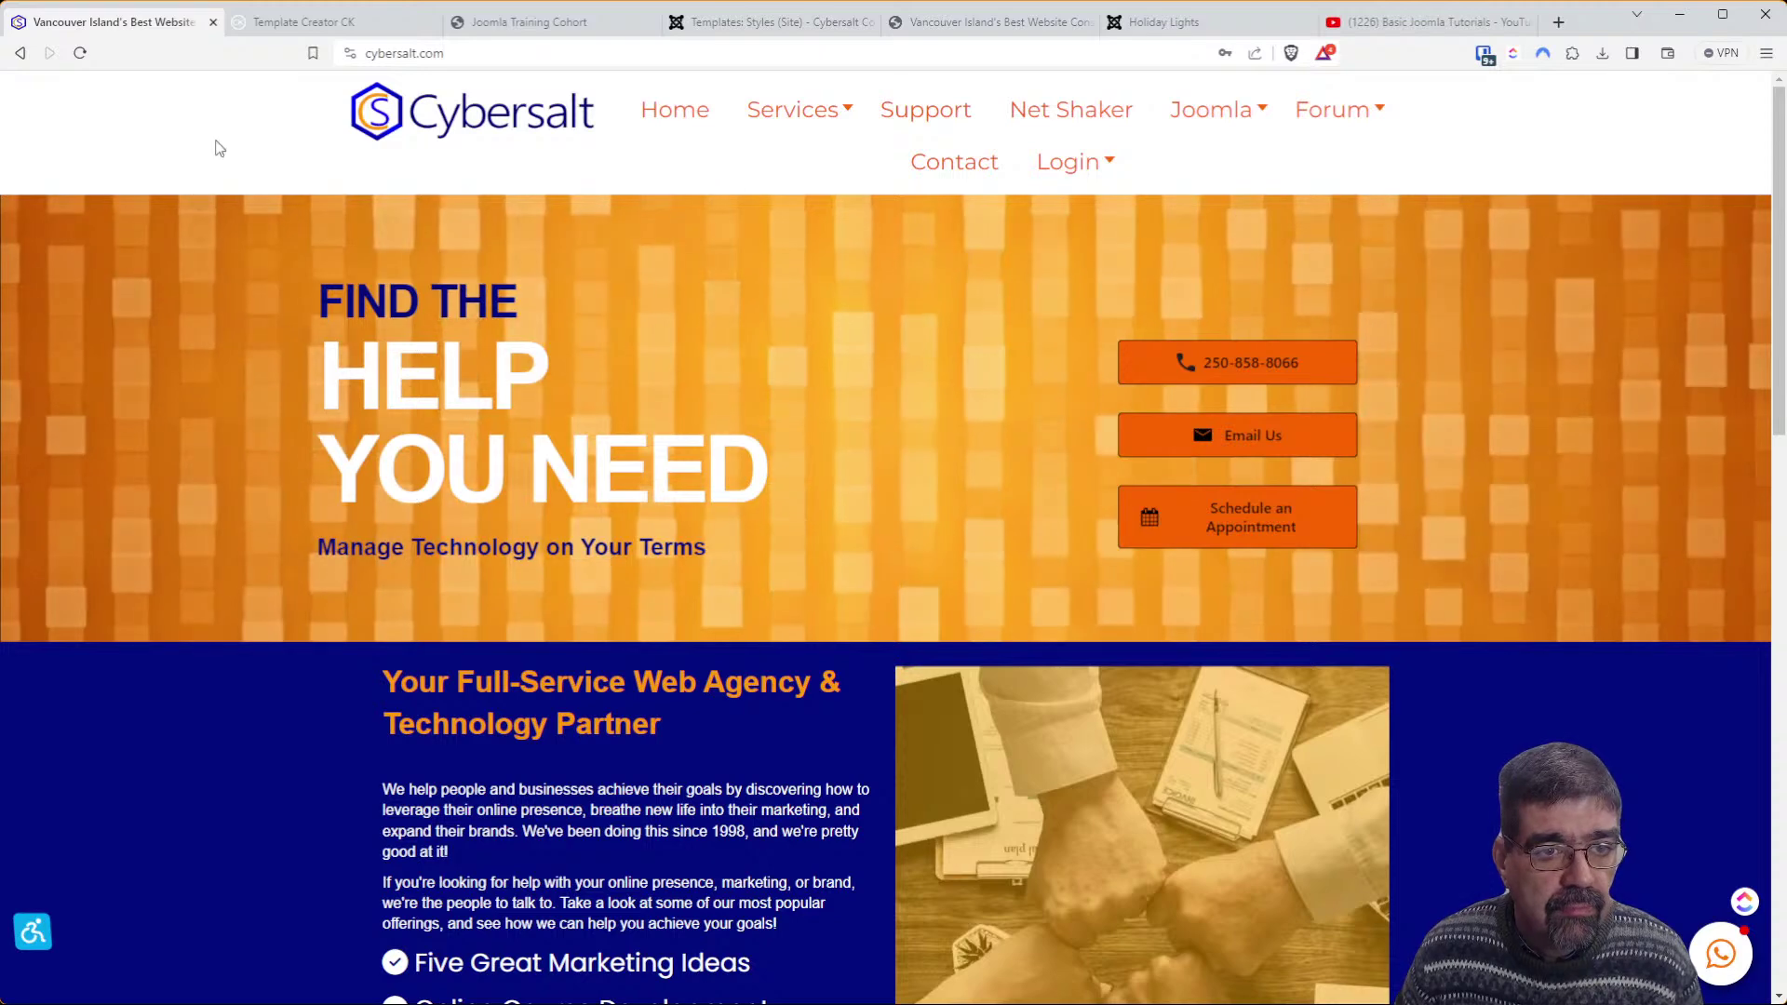
# Inspect the homepage header's menu container and the CSS rules of its #menu element
pyautogui.hotkey('ctrl', 'shift', 'c')
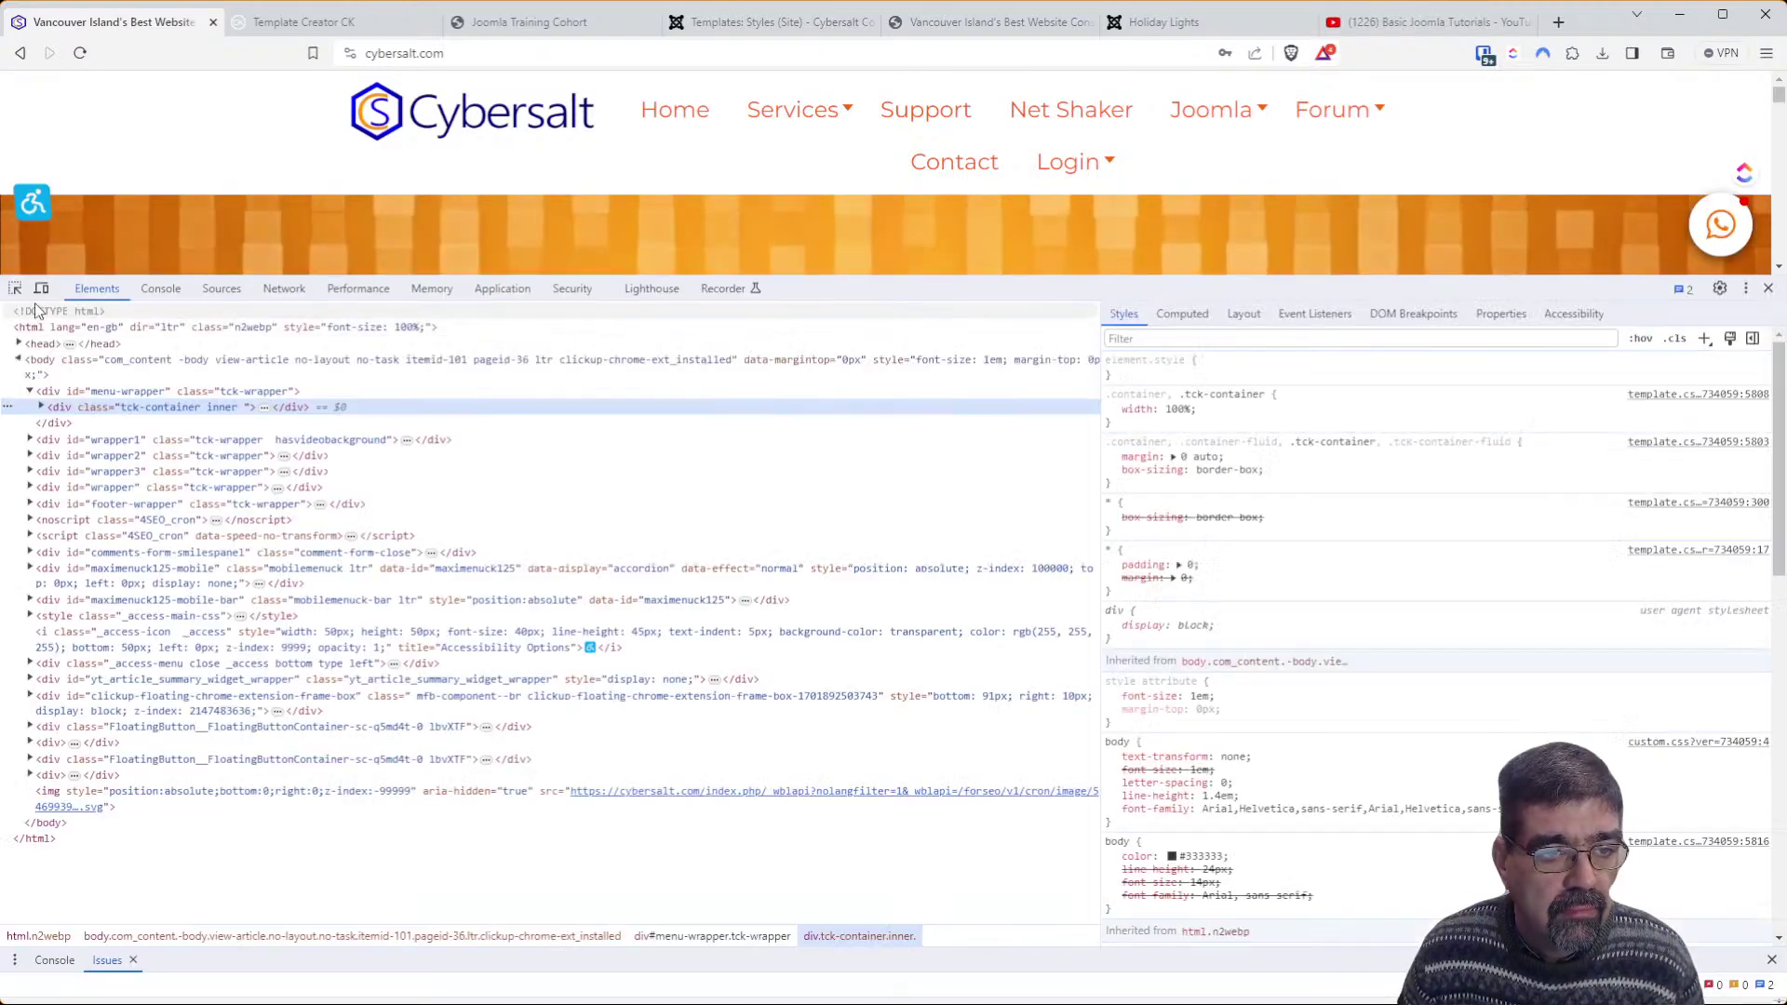
pyautogui.click(338, 127)
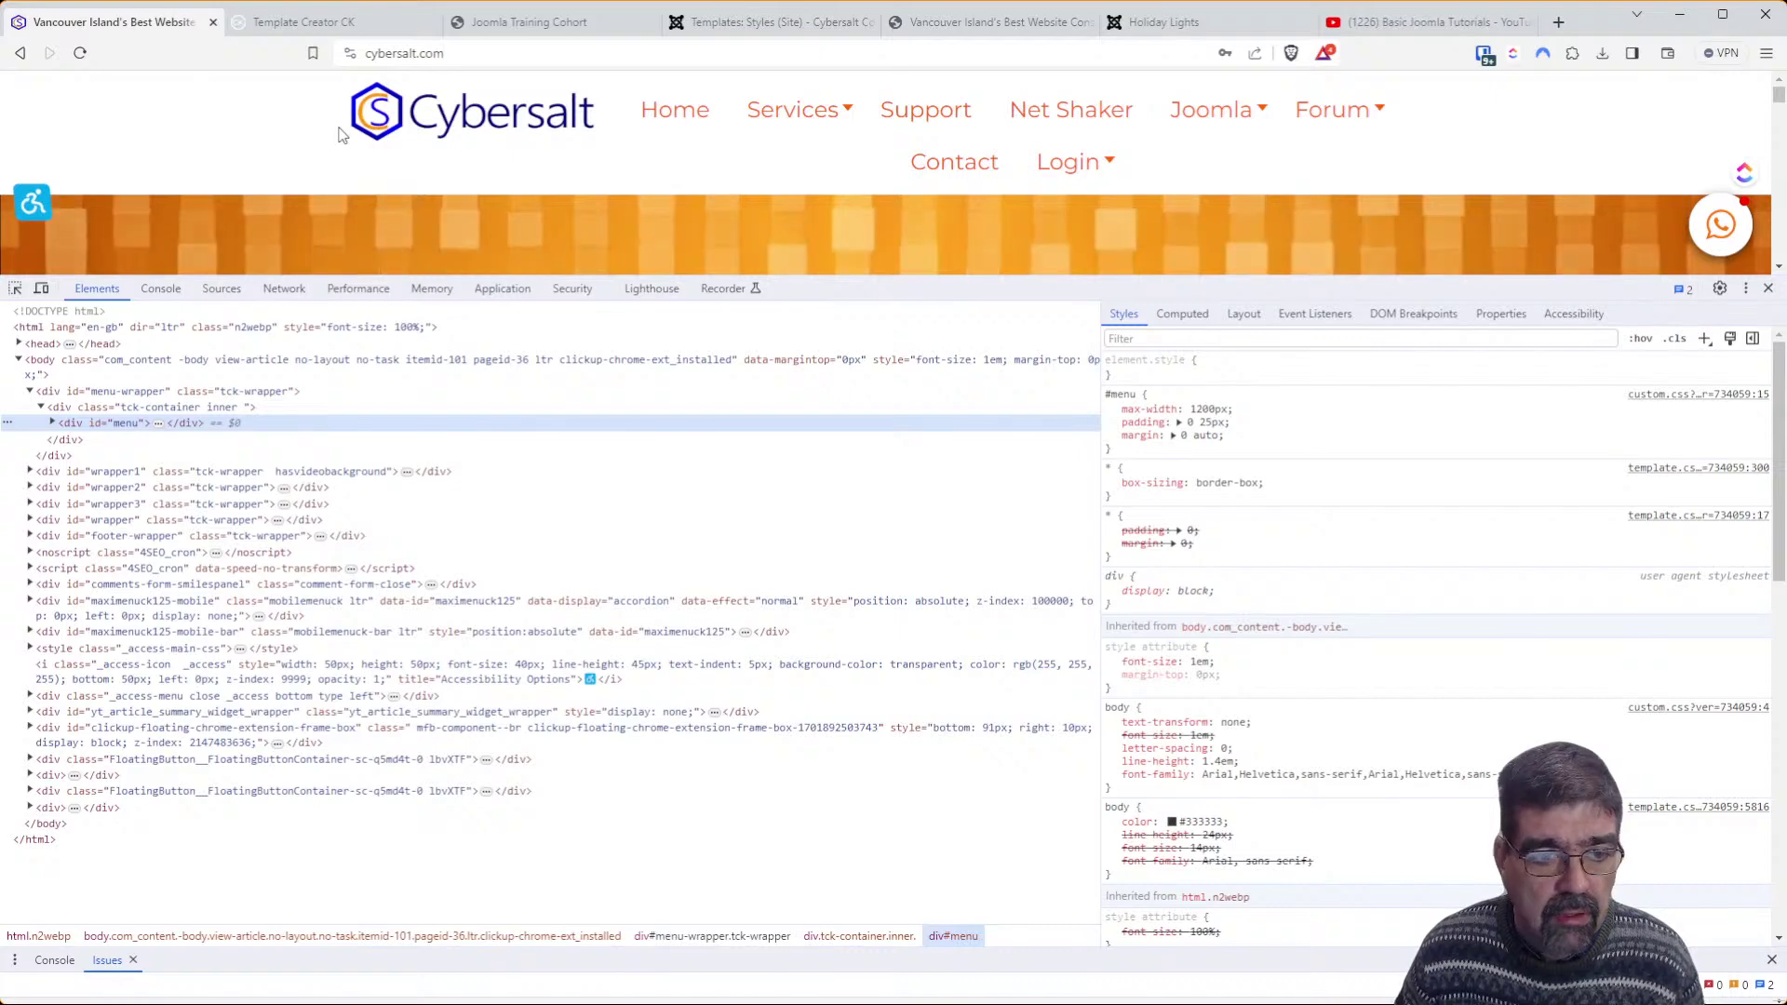
pyautogui.click(89, 423)
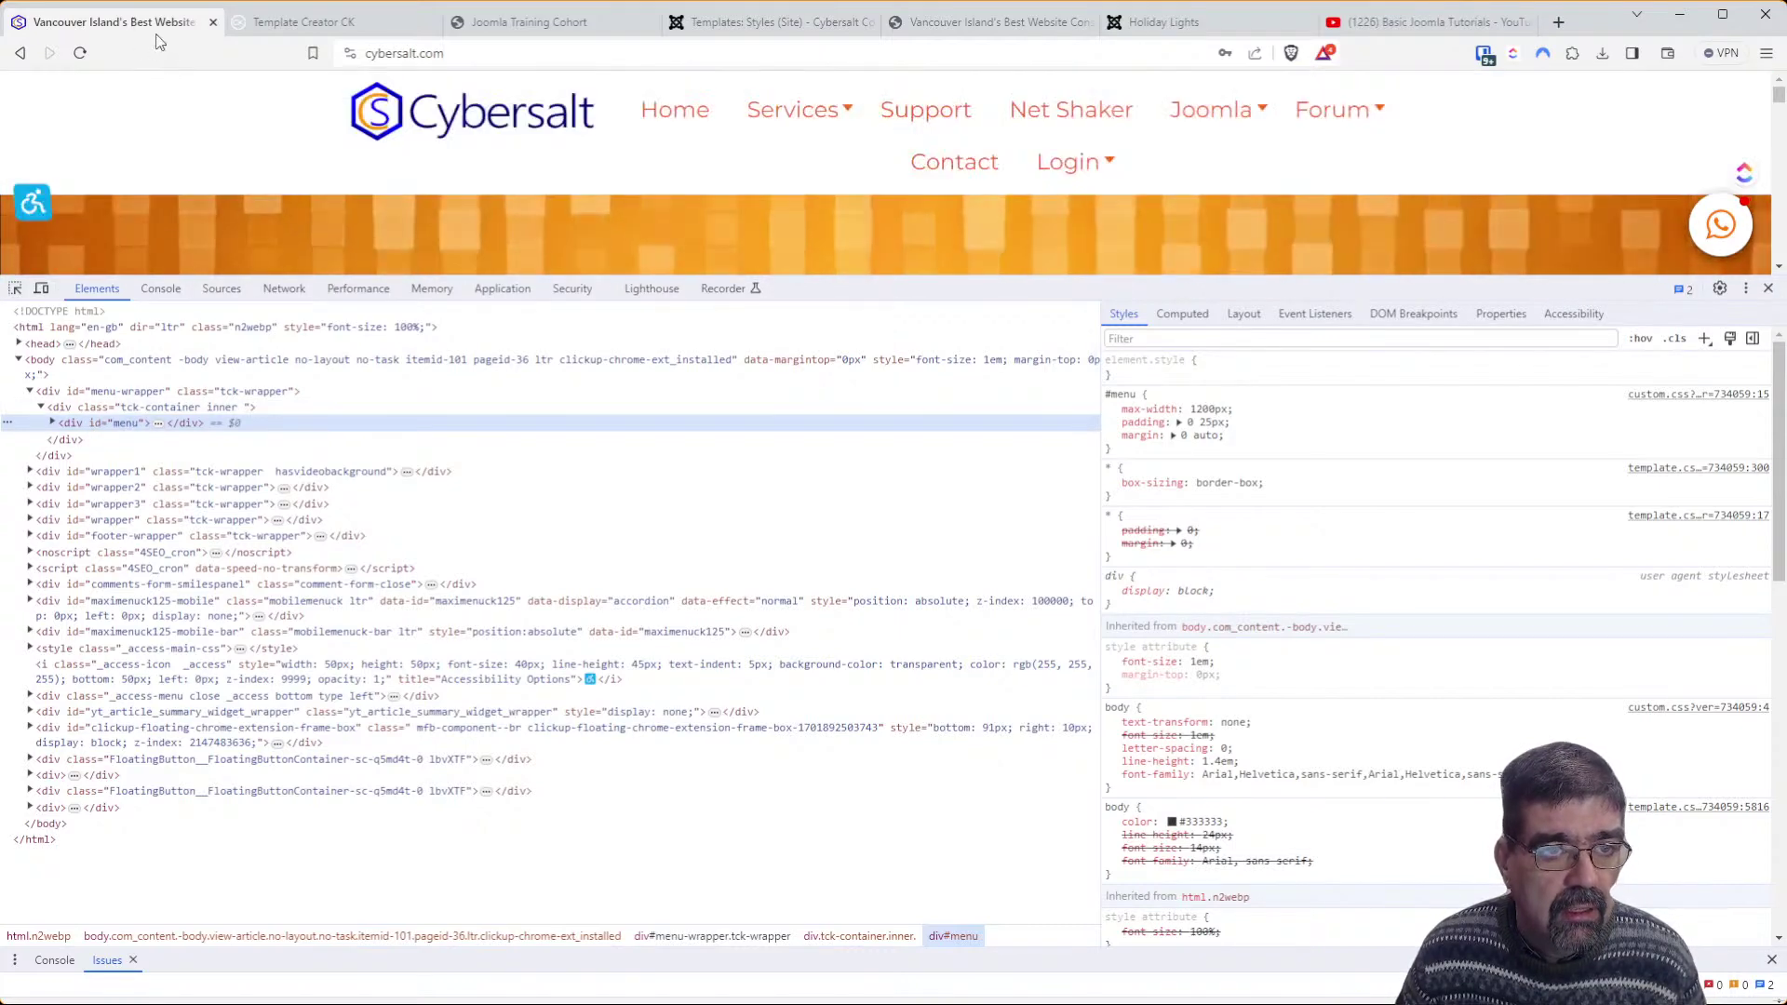
# Set the cybersalt-home-page template to fixed width design in its page settings, then save and apply the template
pyautogui.click(244, 26)
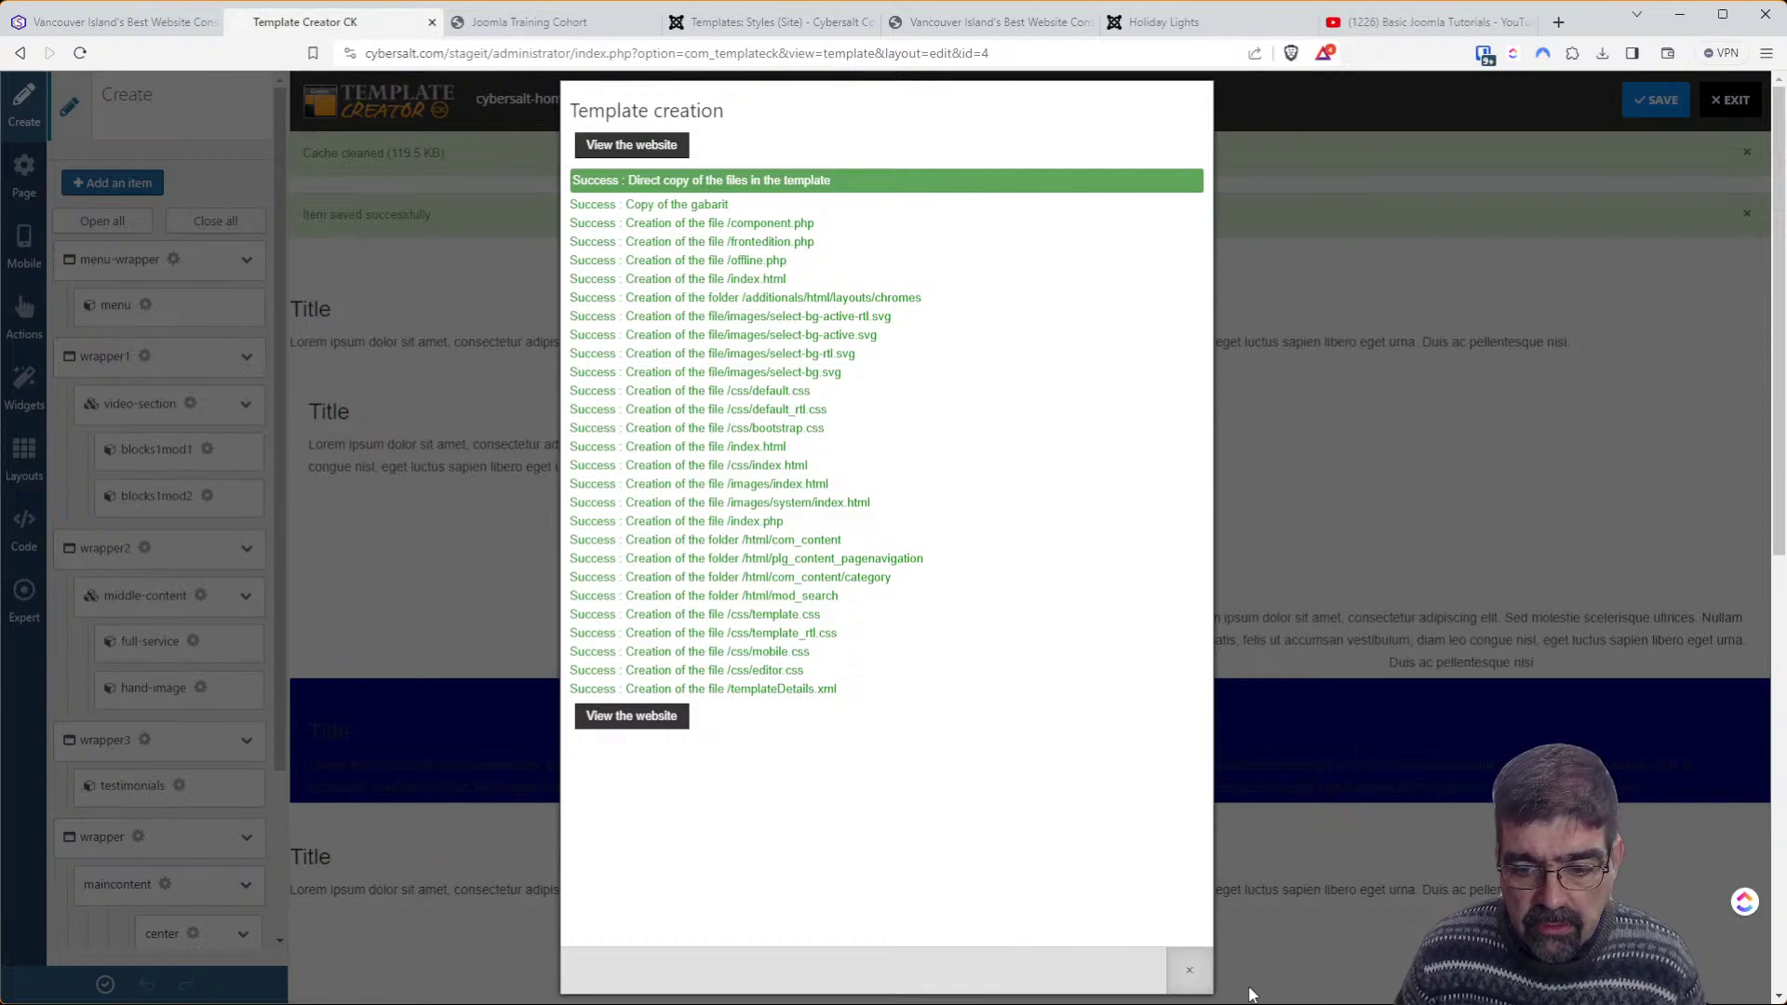
pyautogui.click(1203, 980)
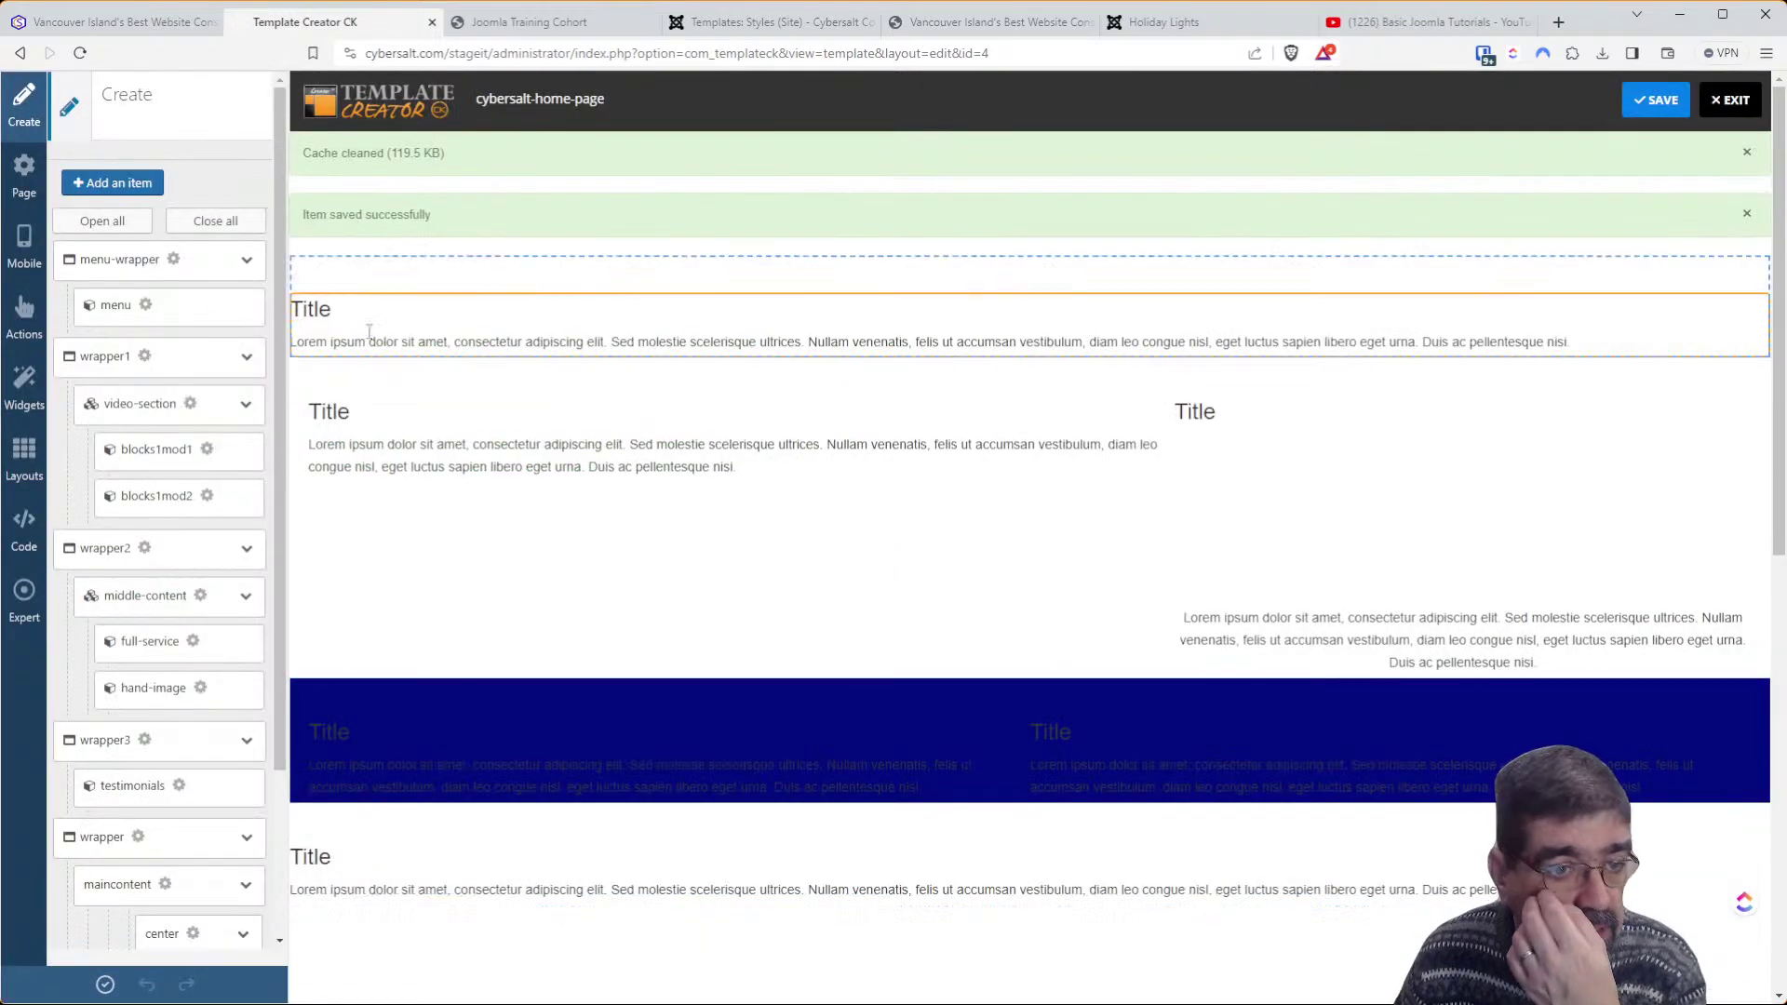
pyautogui.click(24, 179)
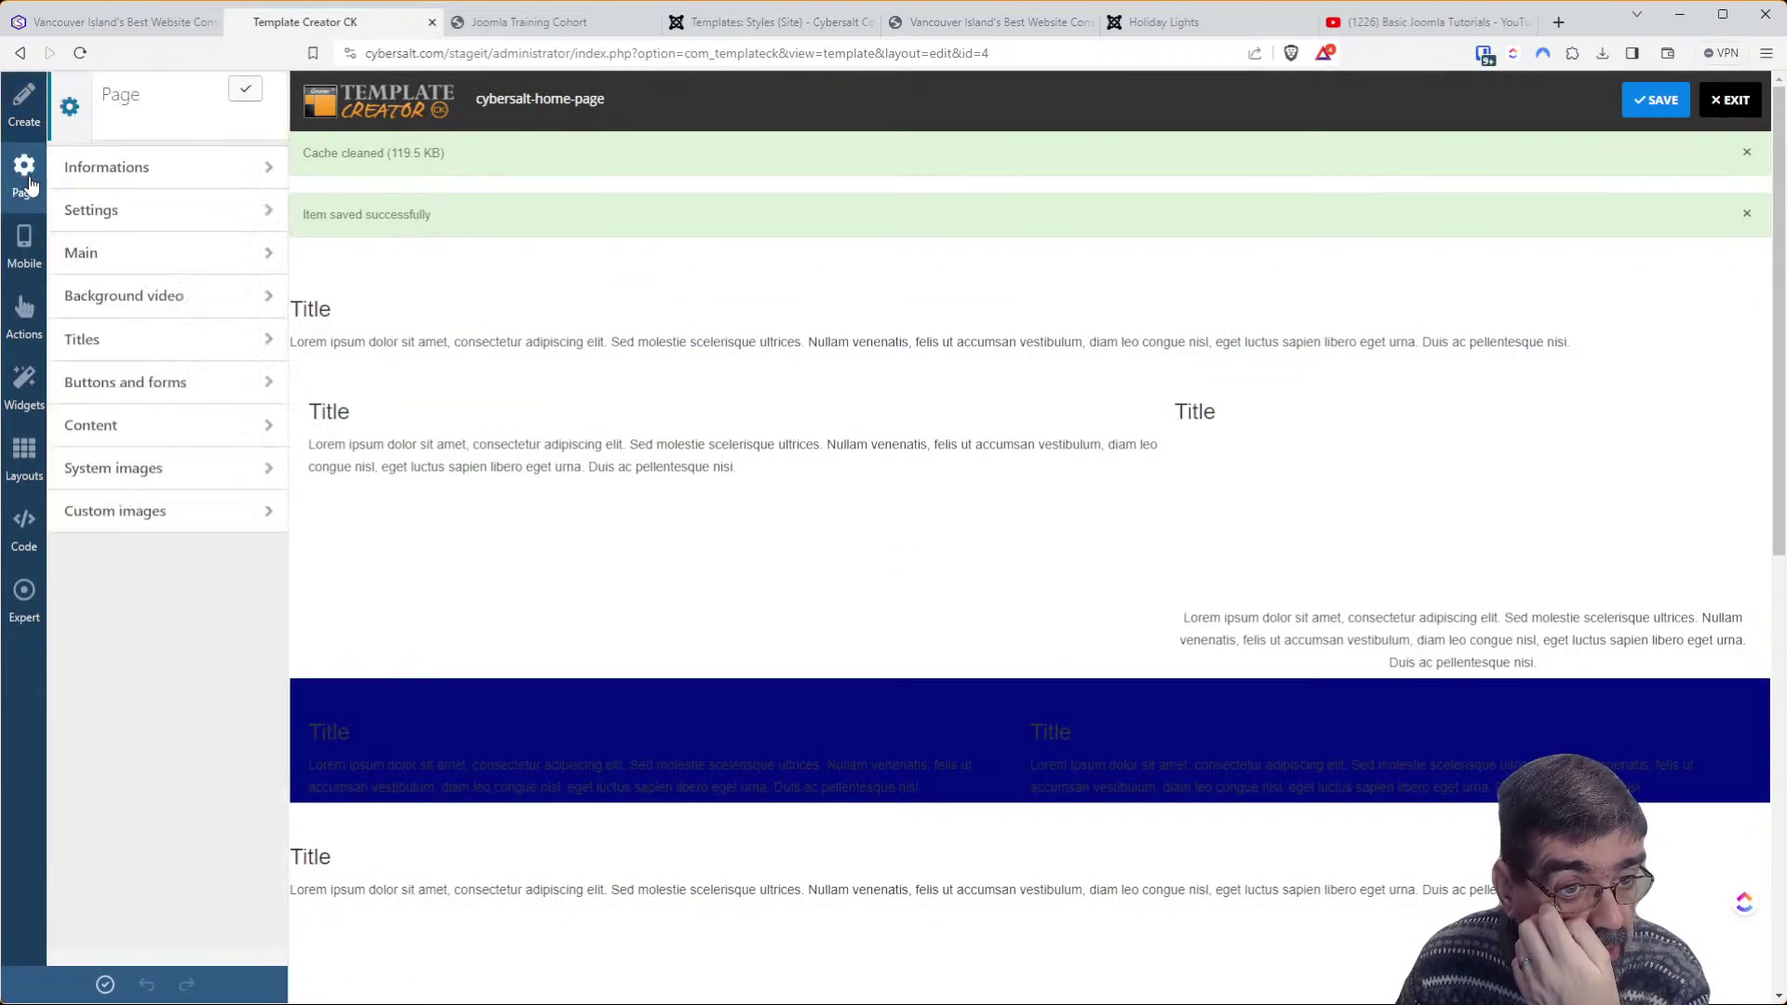
pyautogui.click(148, 182)
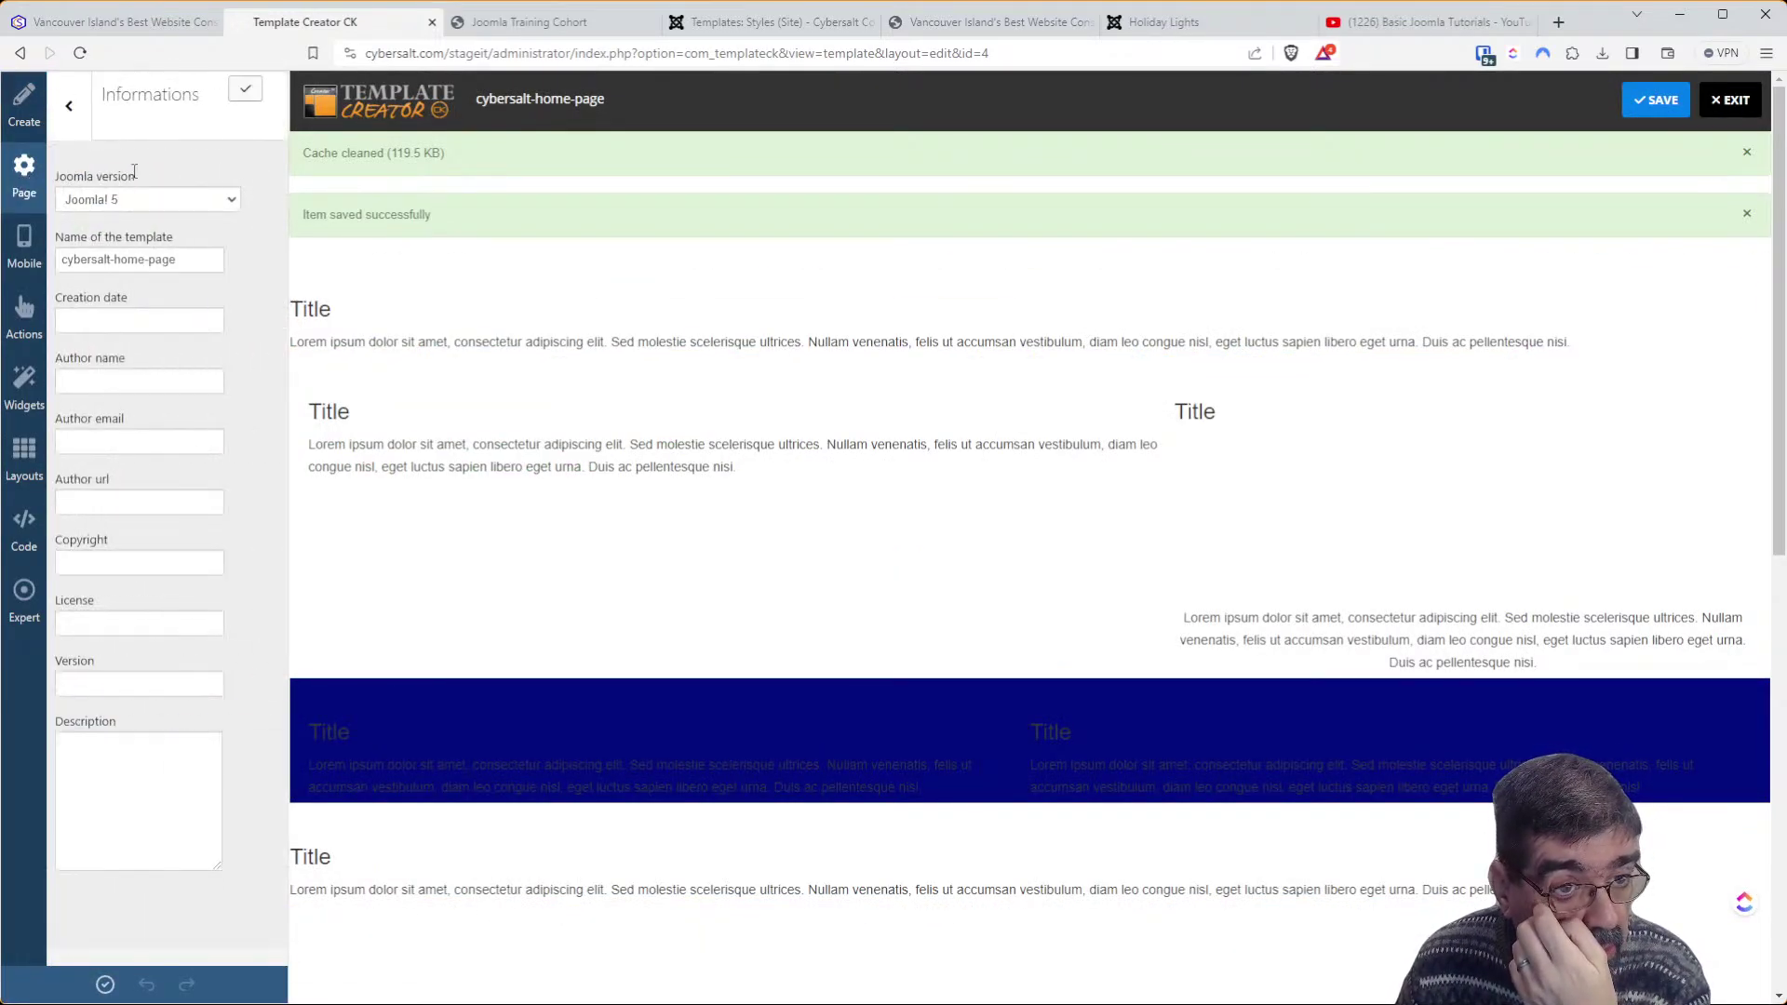
pyautogui.click(38, 186)
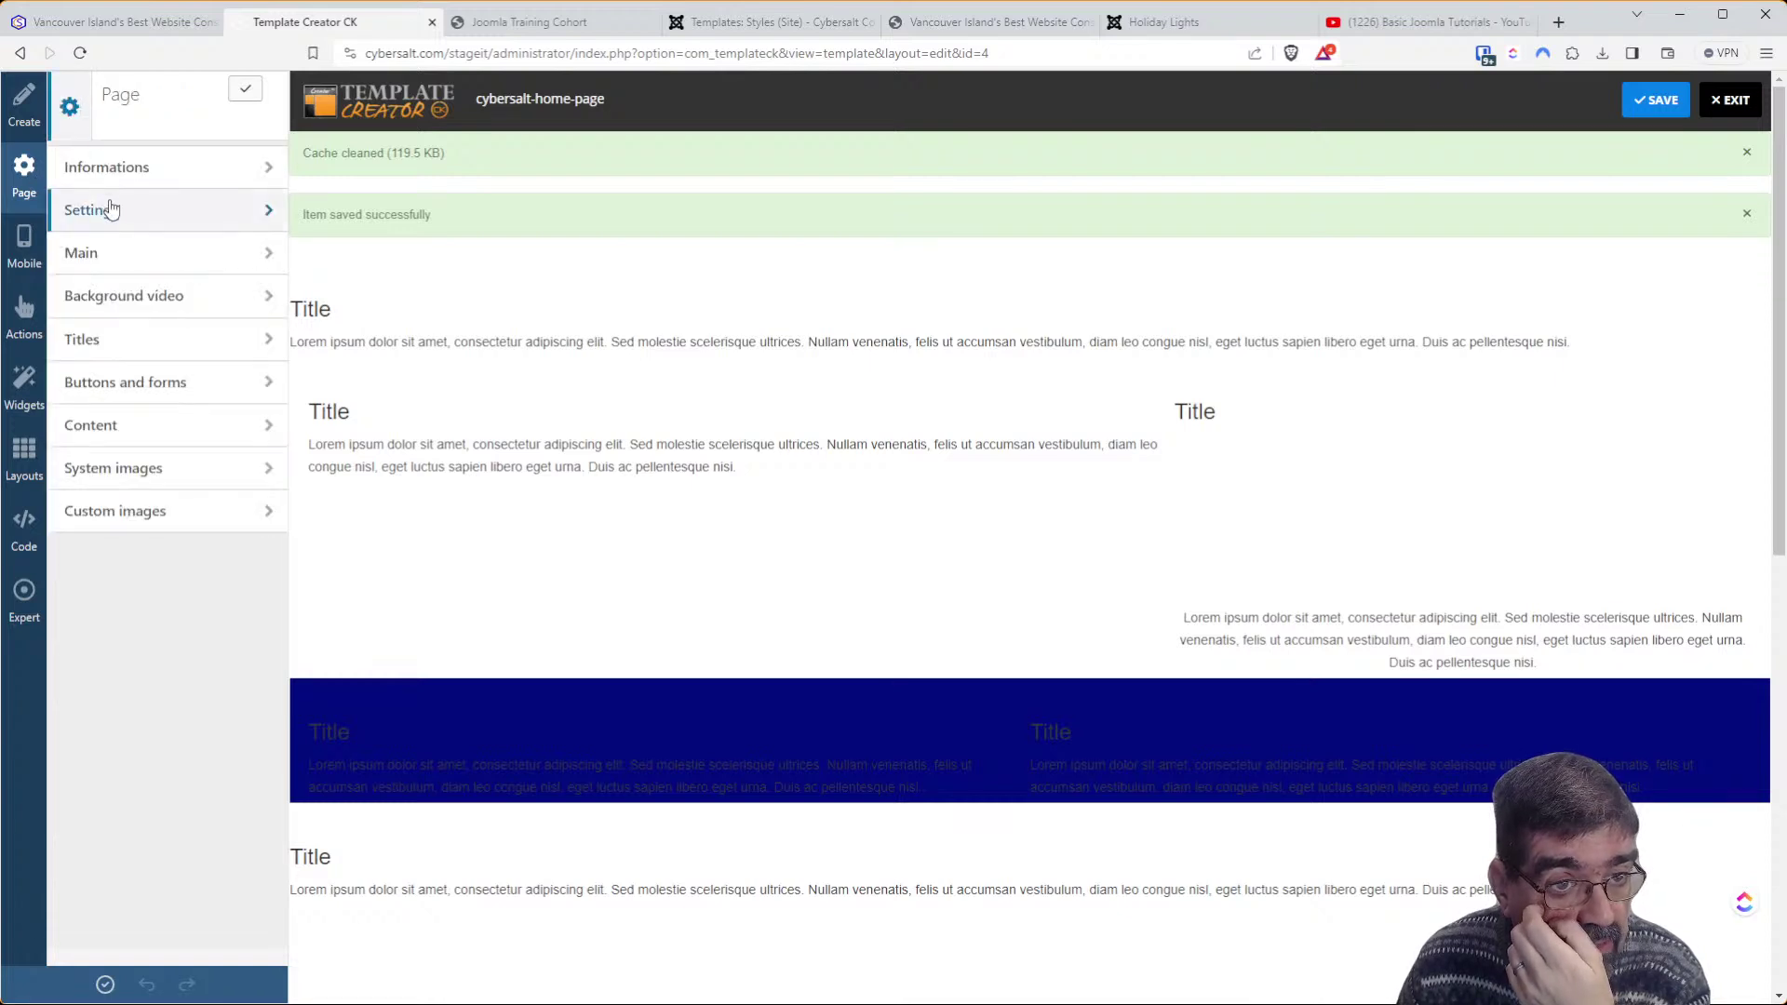
pyautogui.click(110, 209)
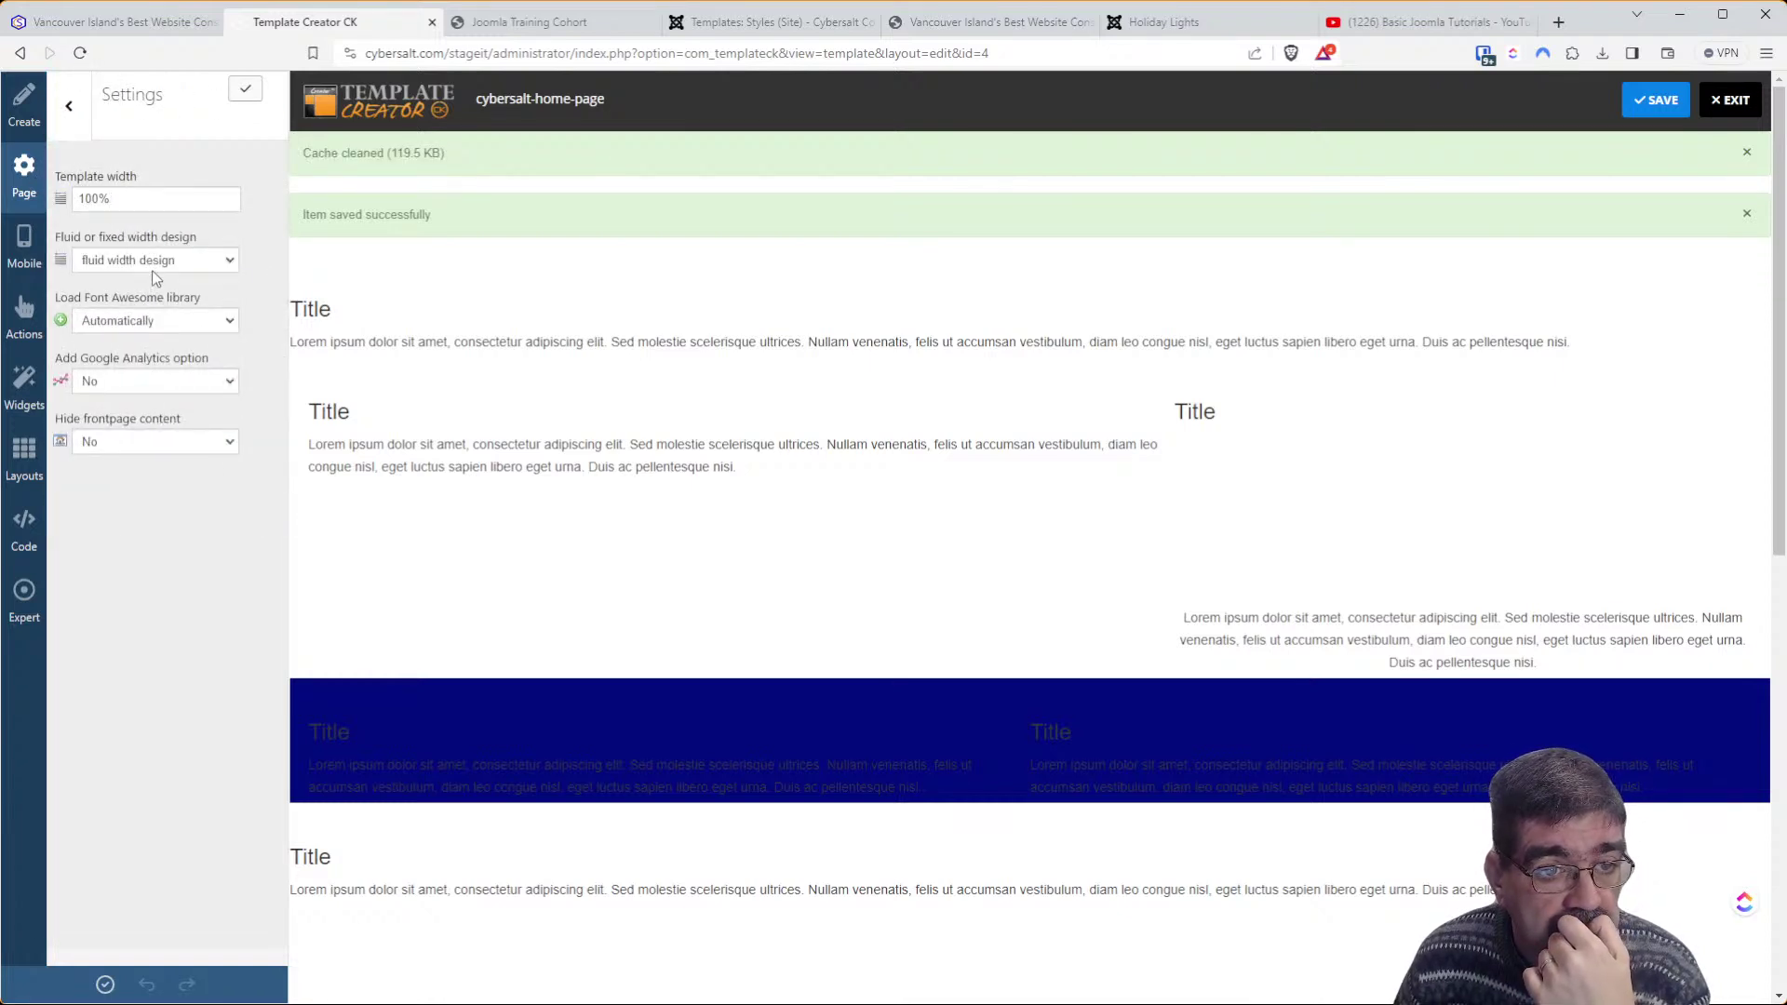
pyautogui.click(163, 294)
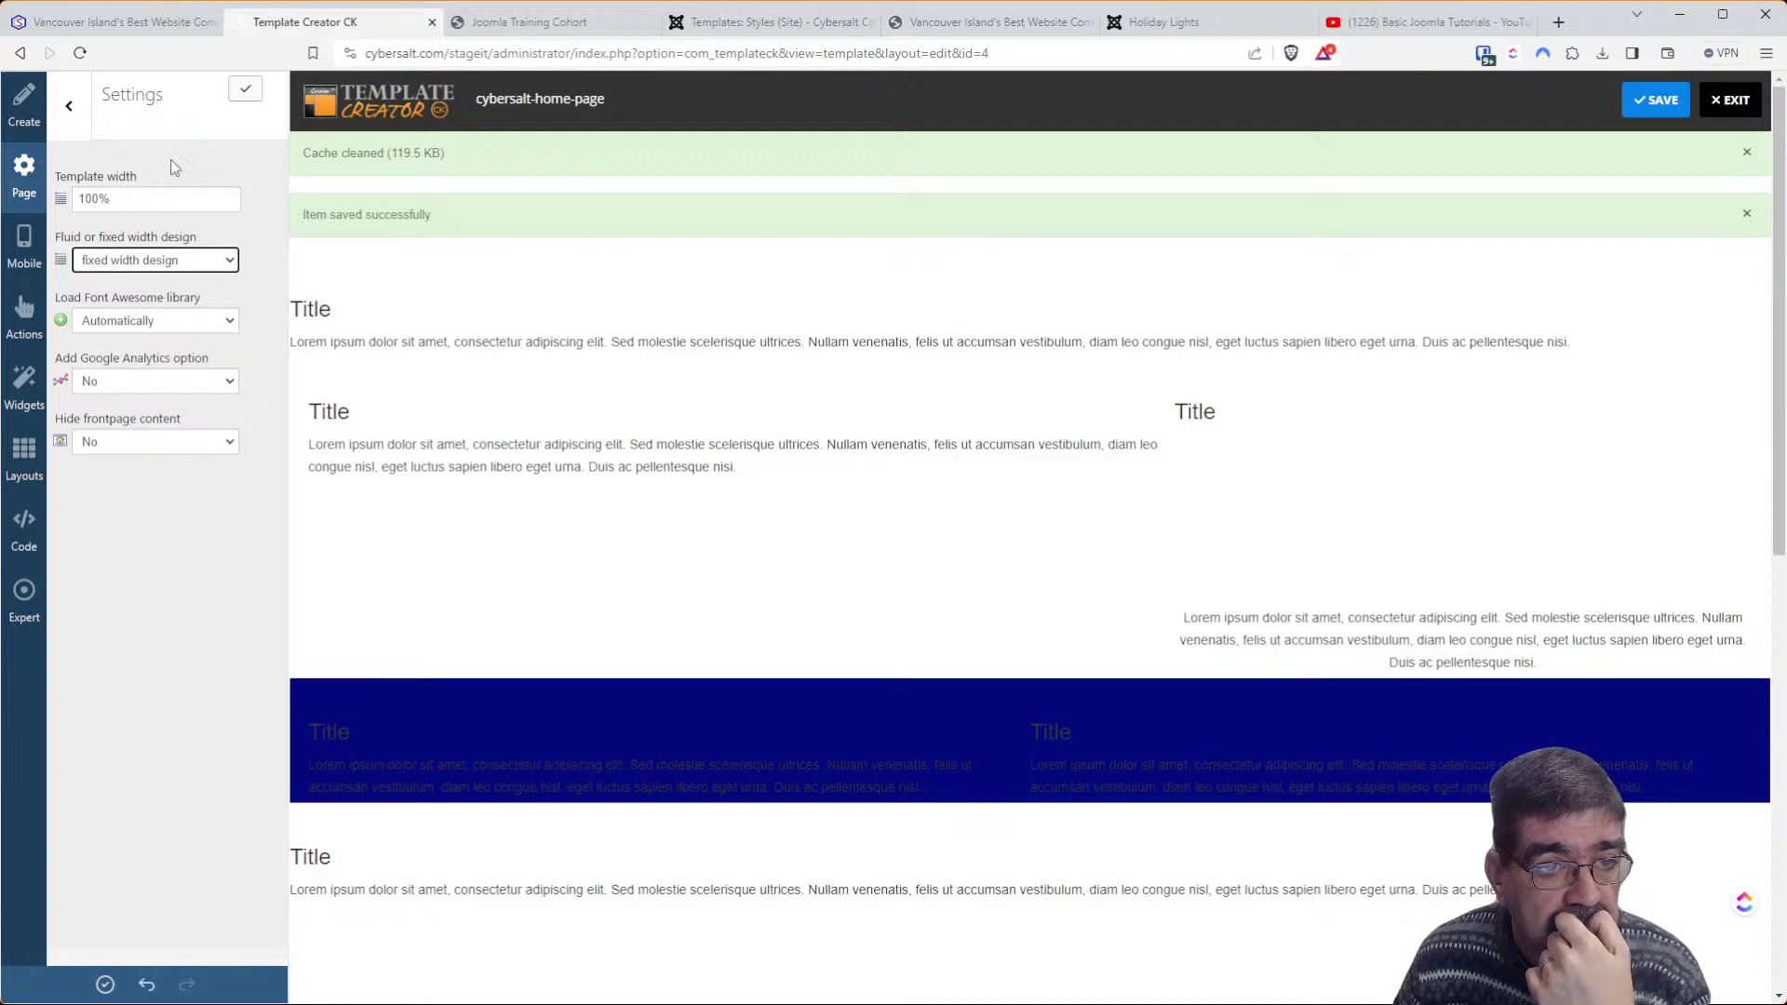
pyautogui.click(1658, 101)
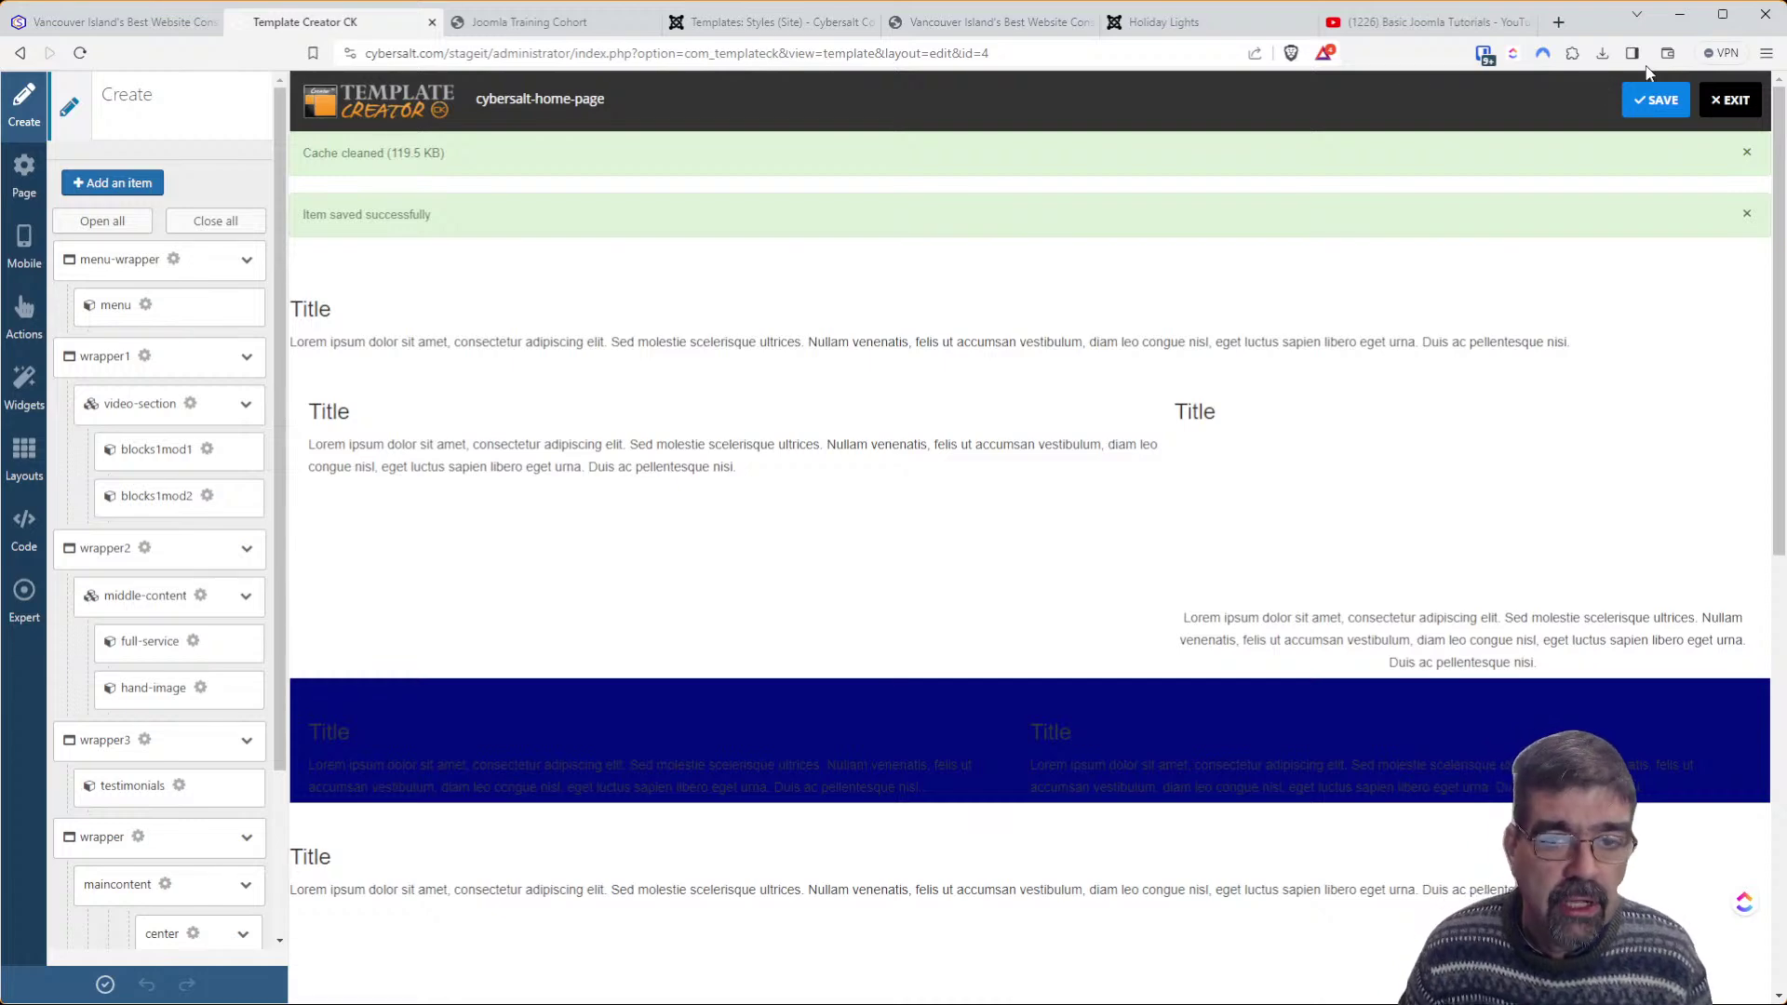
pyautogui.click(1654, 104)
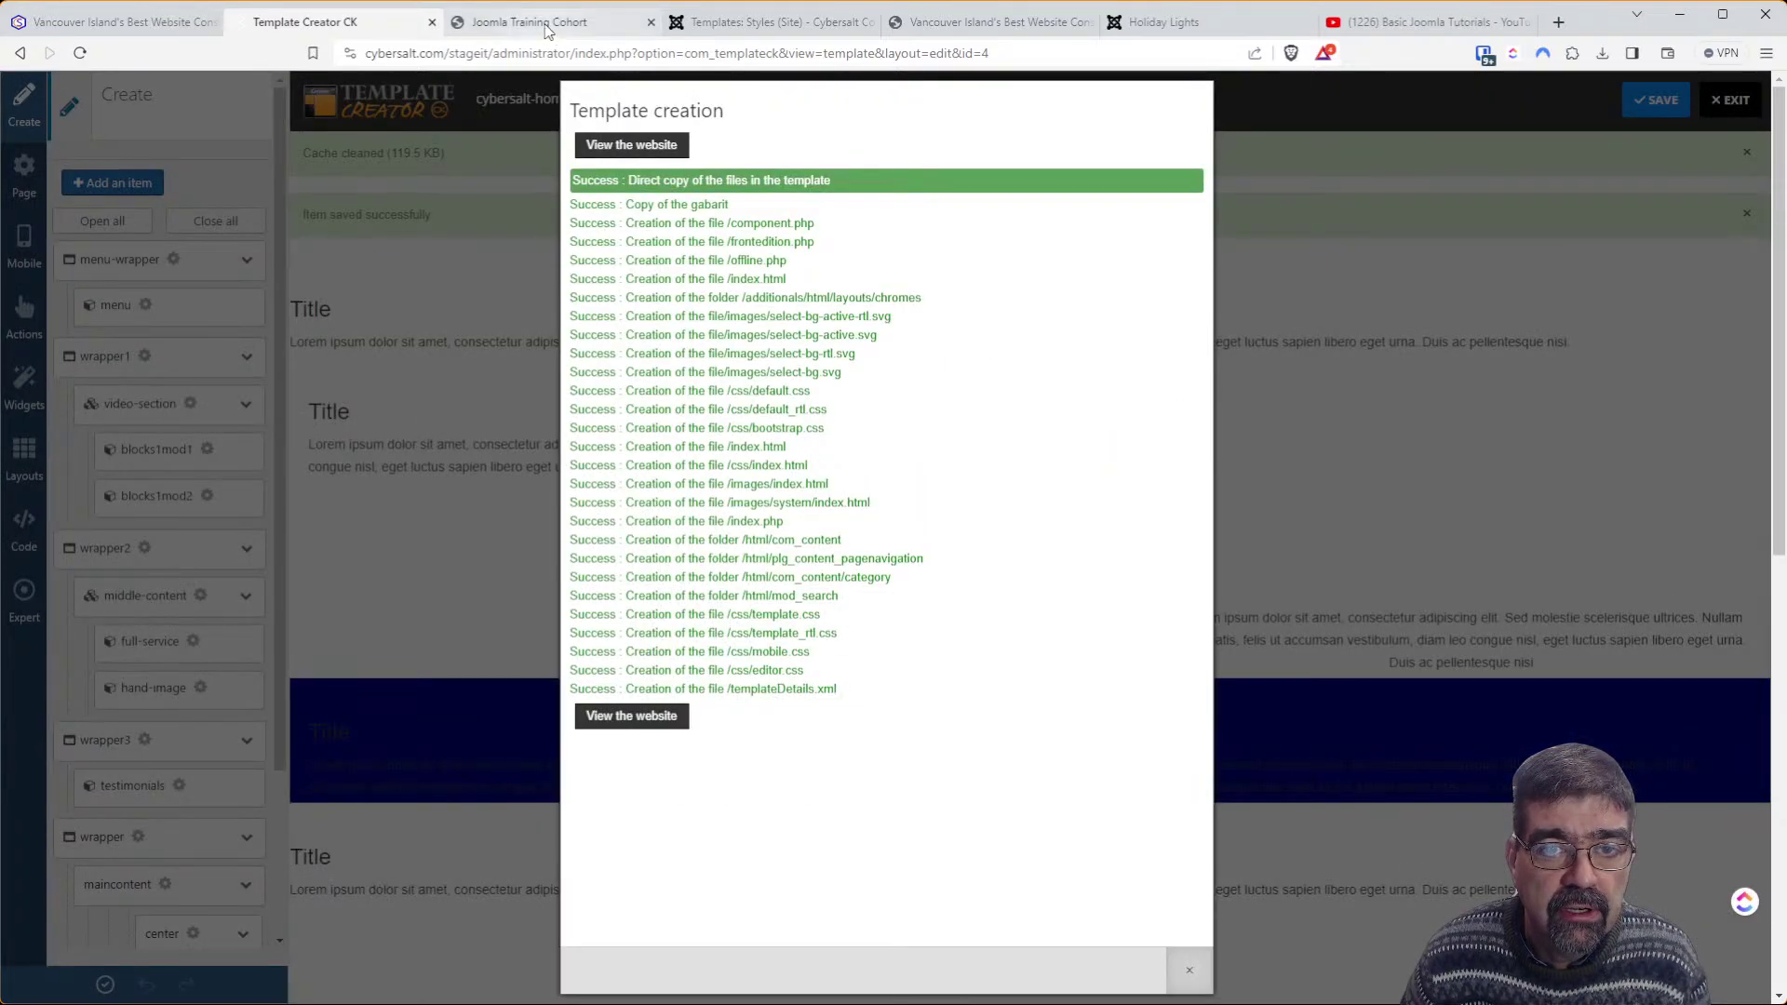
# Filter the Joomla site modules by type and open the Home Page Menu module for editing
pyautogui.click(548, 28)
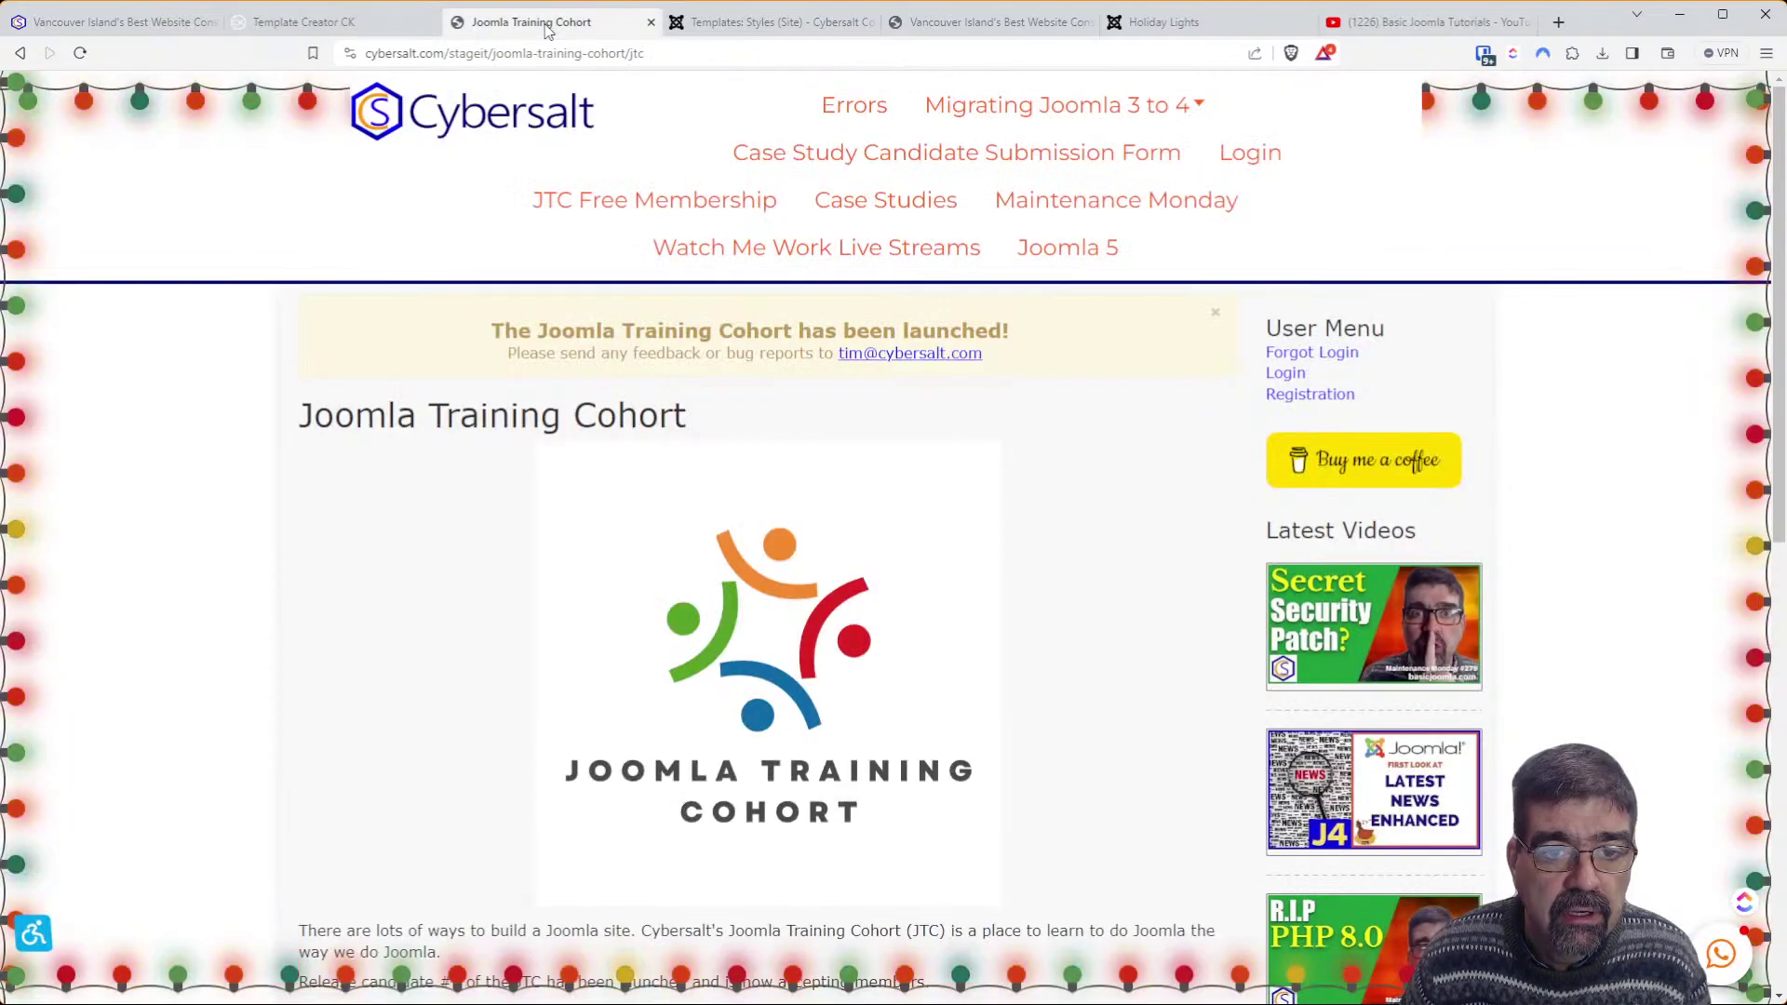
pyautogui.click(766, 28)
pyautogui.click(66, 425)
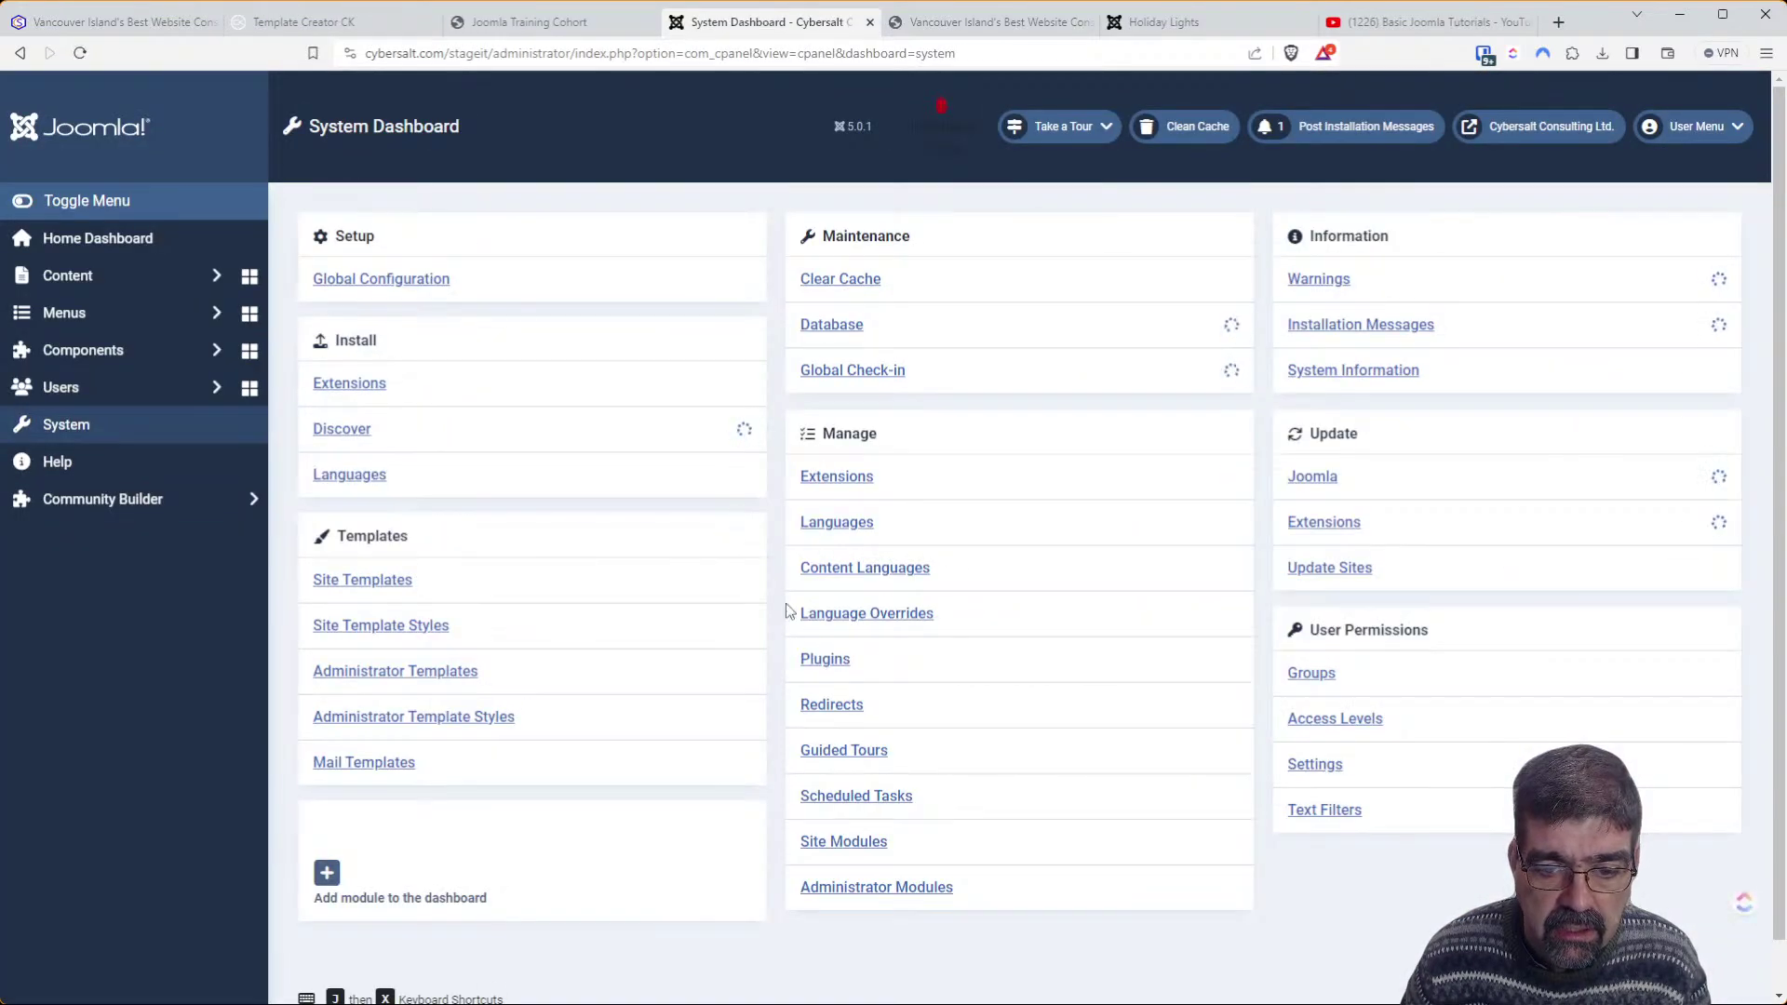
pyautogui.click(843, 844)
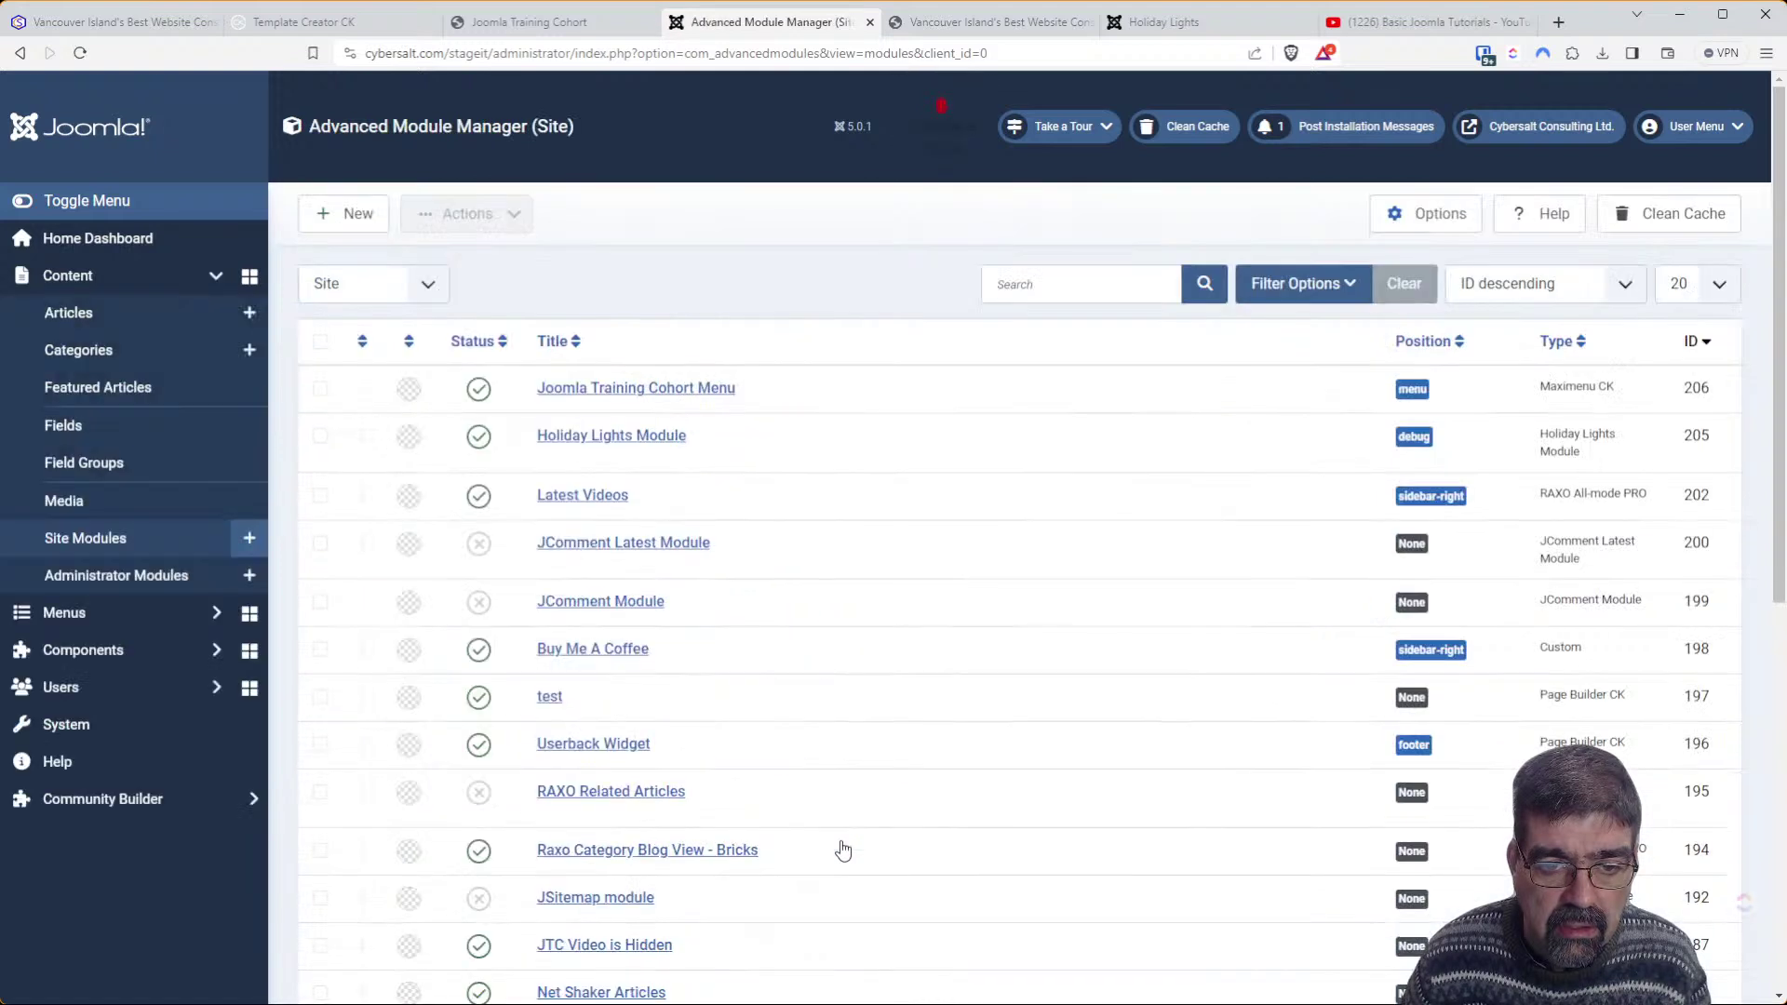
pyautogui.click(1299, 296)
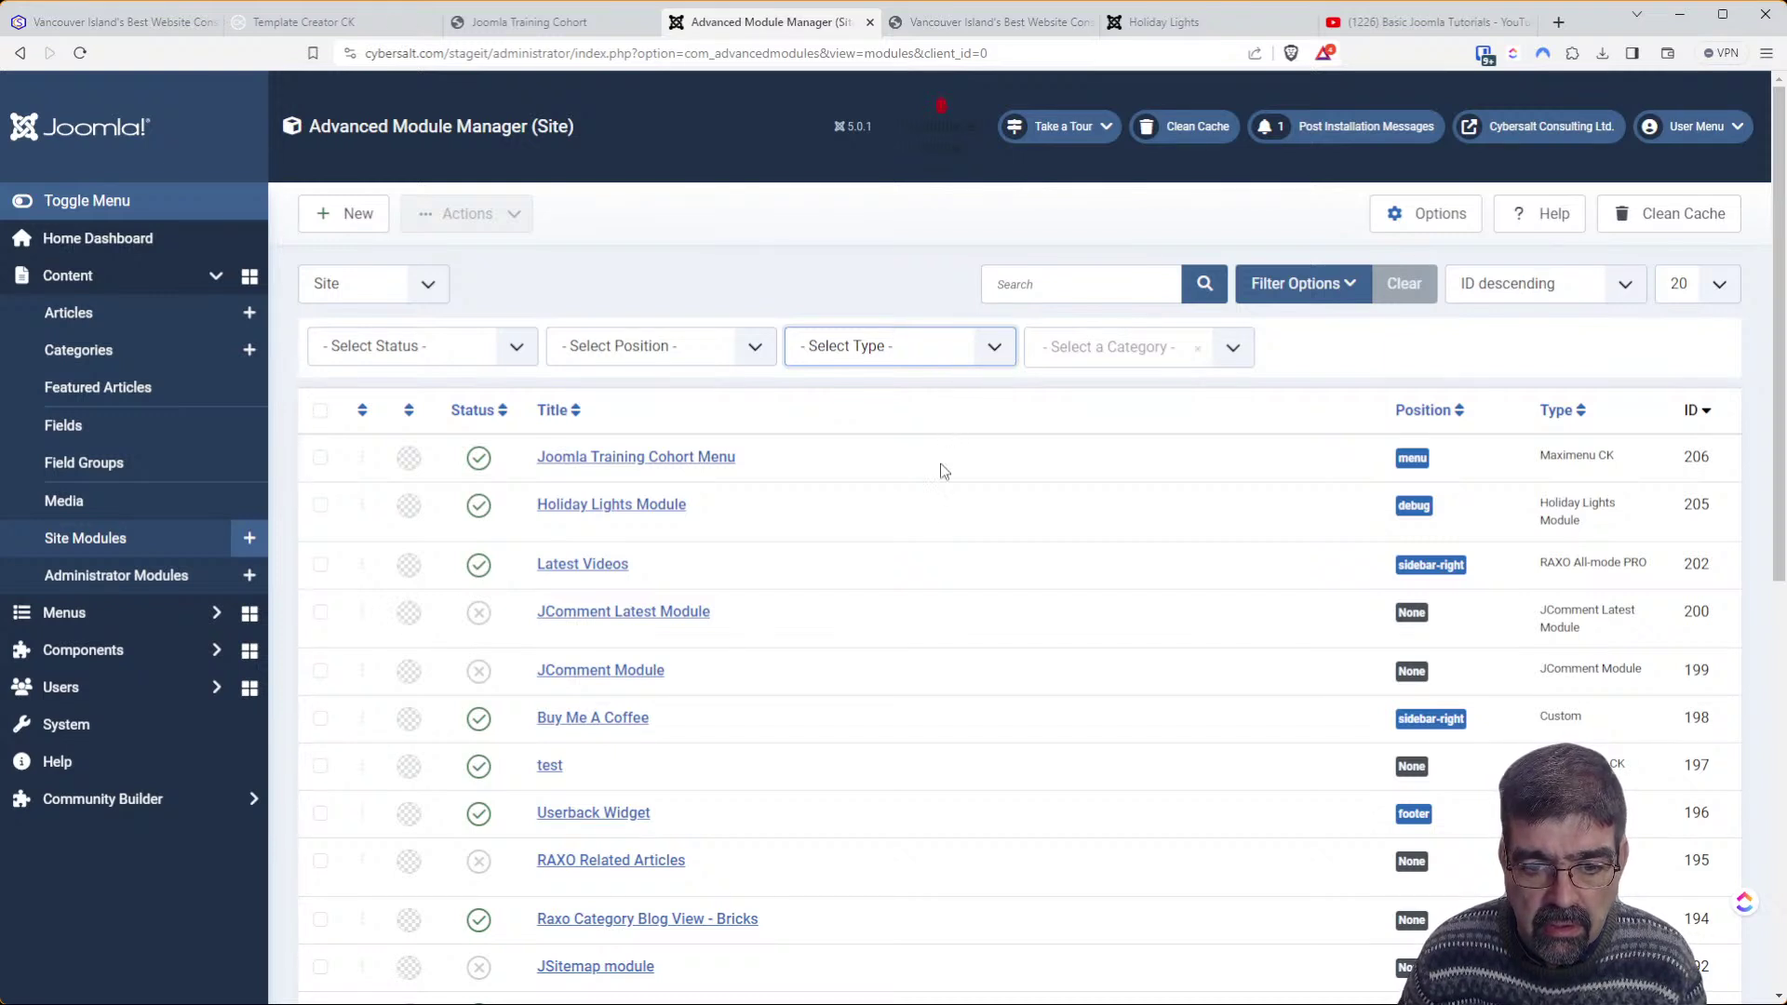
pyautogui.click(920, 648)
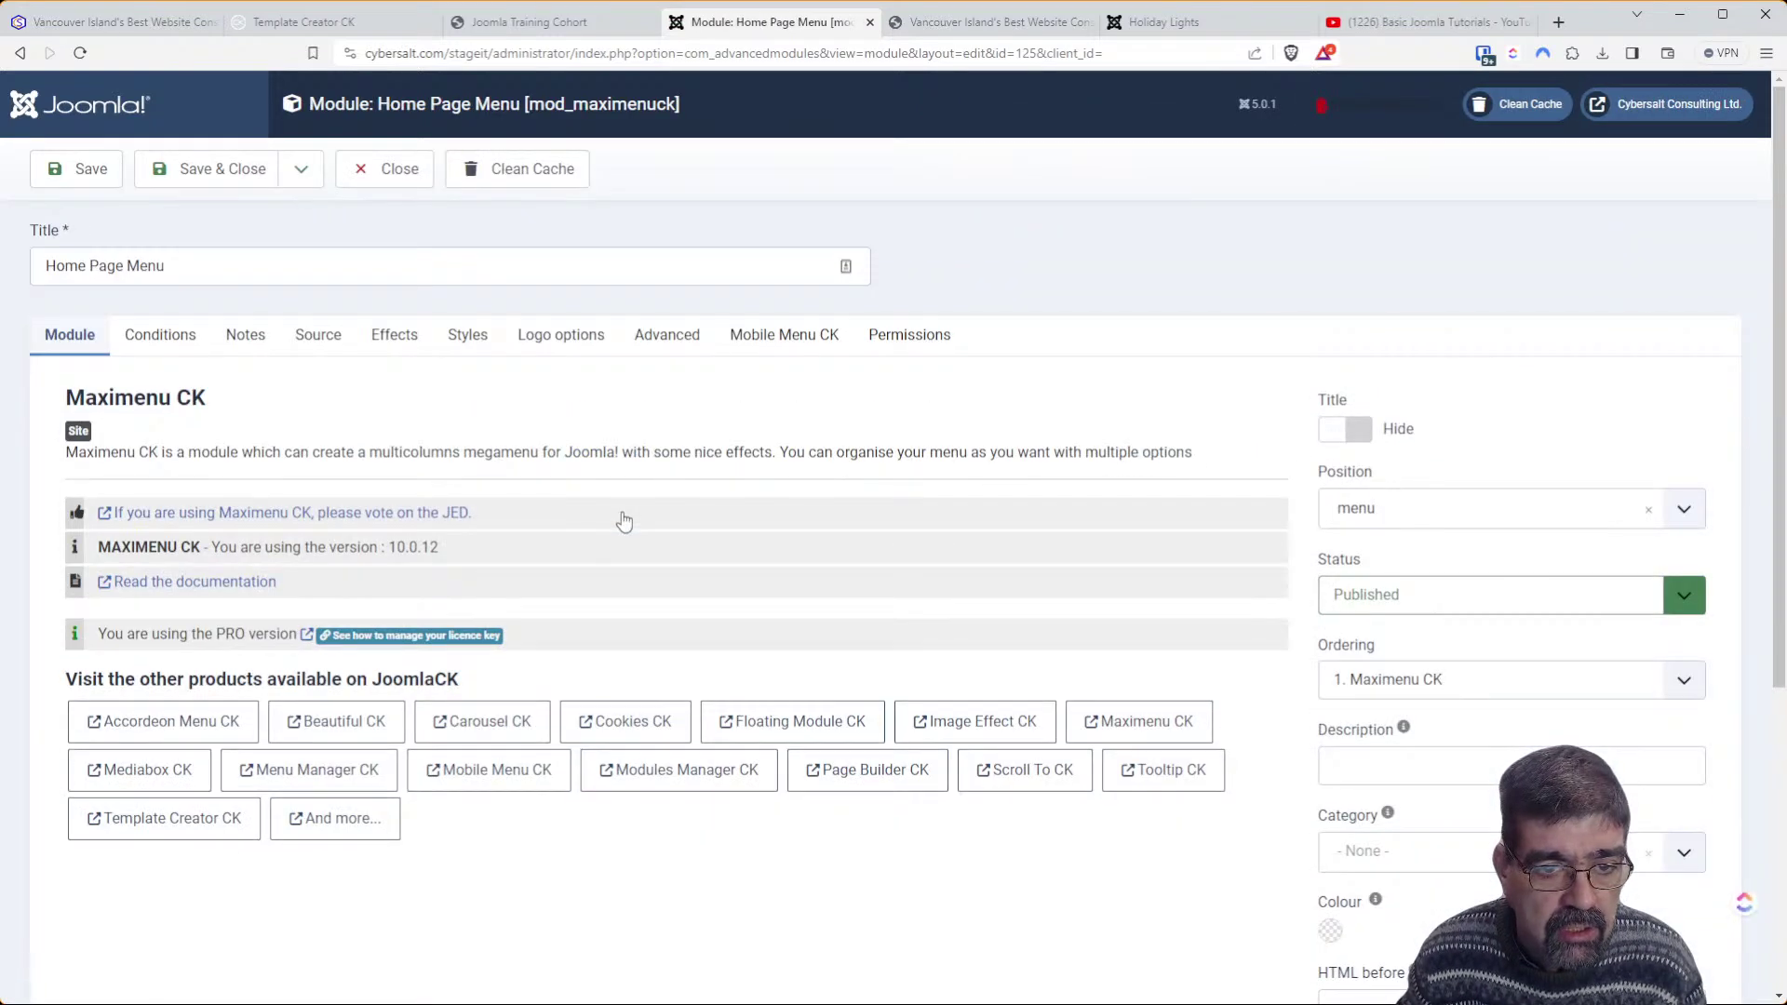
# Set the Home Page Menu module's layout to fullwidth, save it, and check the live homepage without the developer tools
pyautogui.click(651, 356)
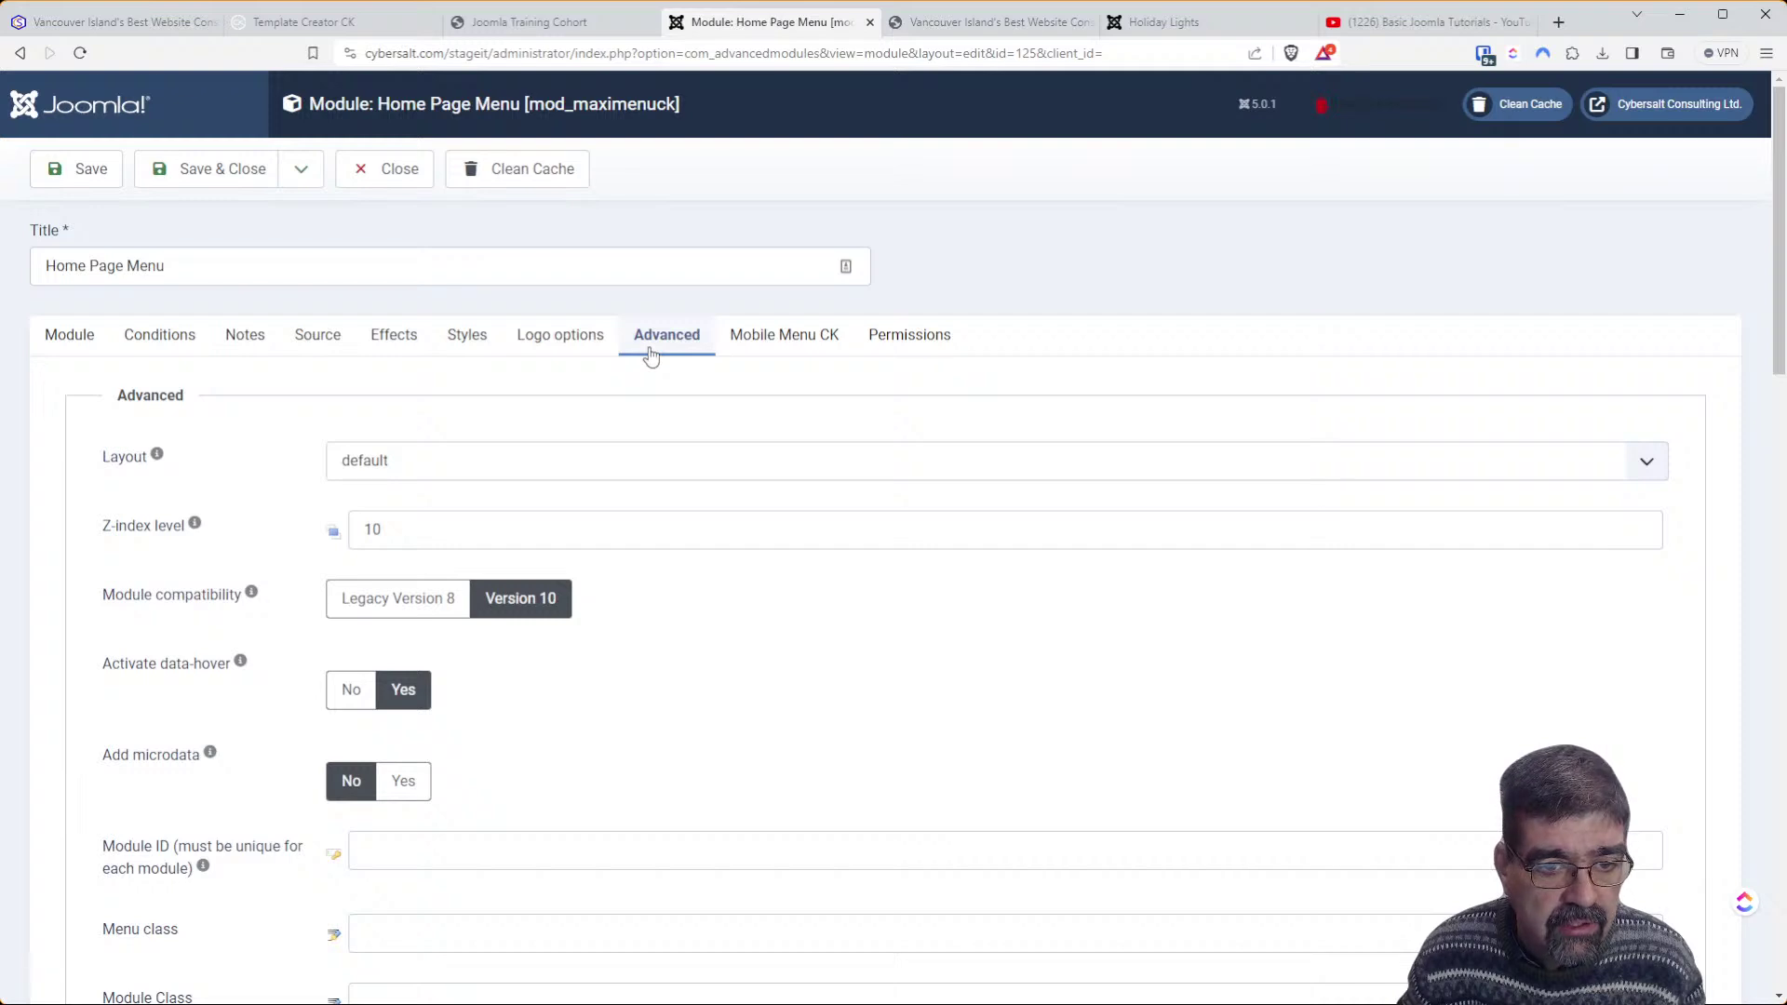
pyautogui.click(663, 470)
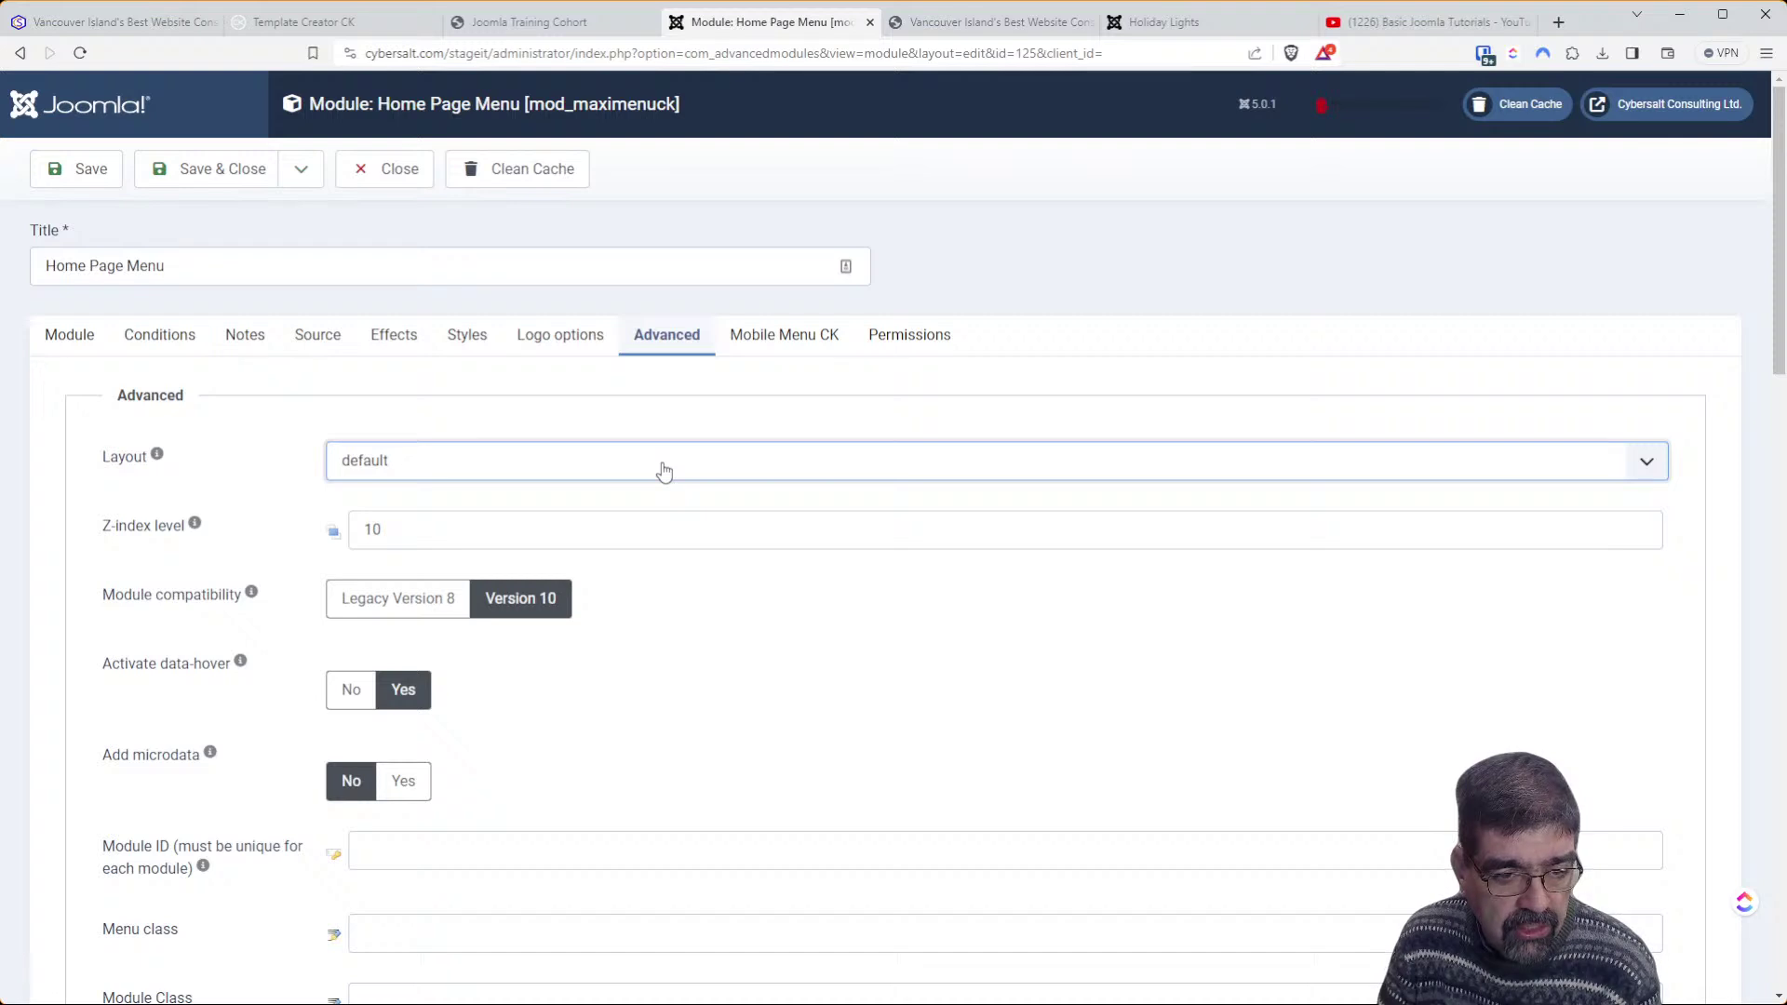
pyautogui.click(642, 571)
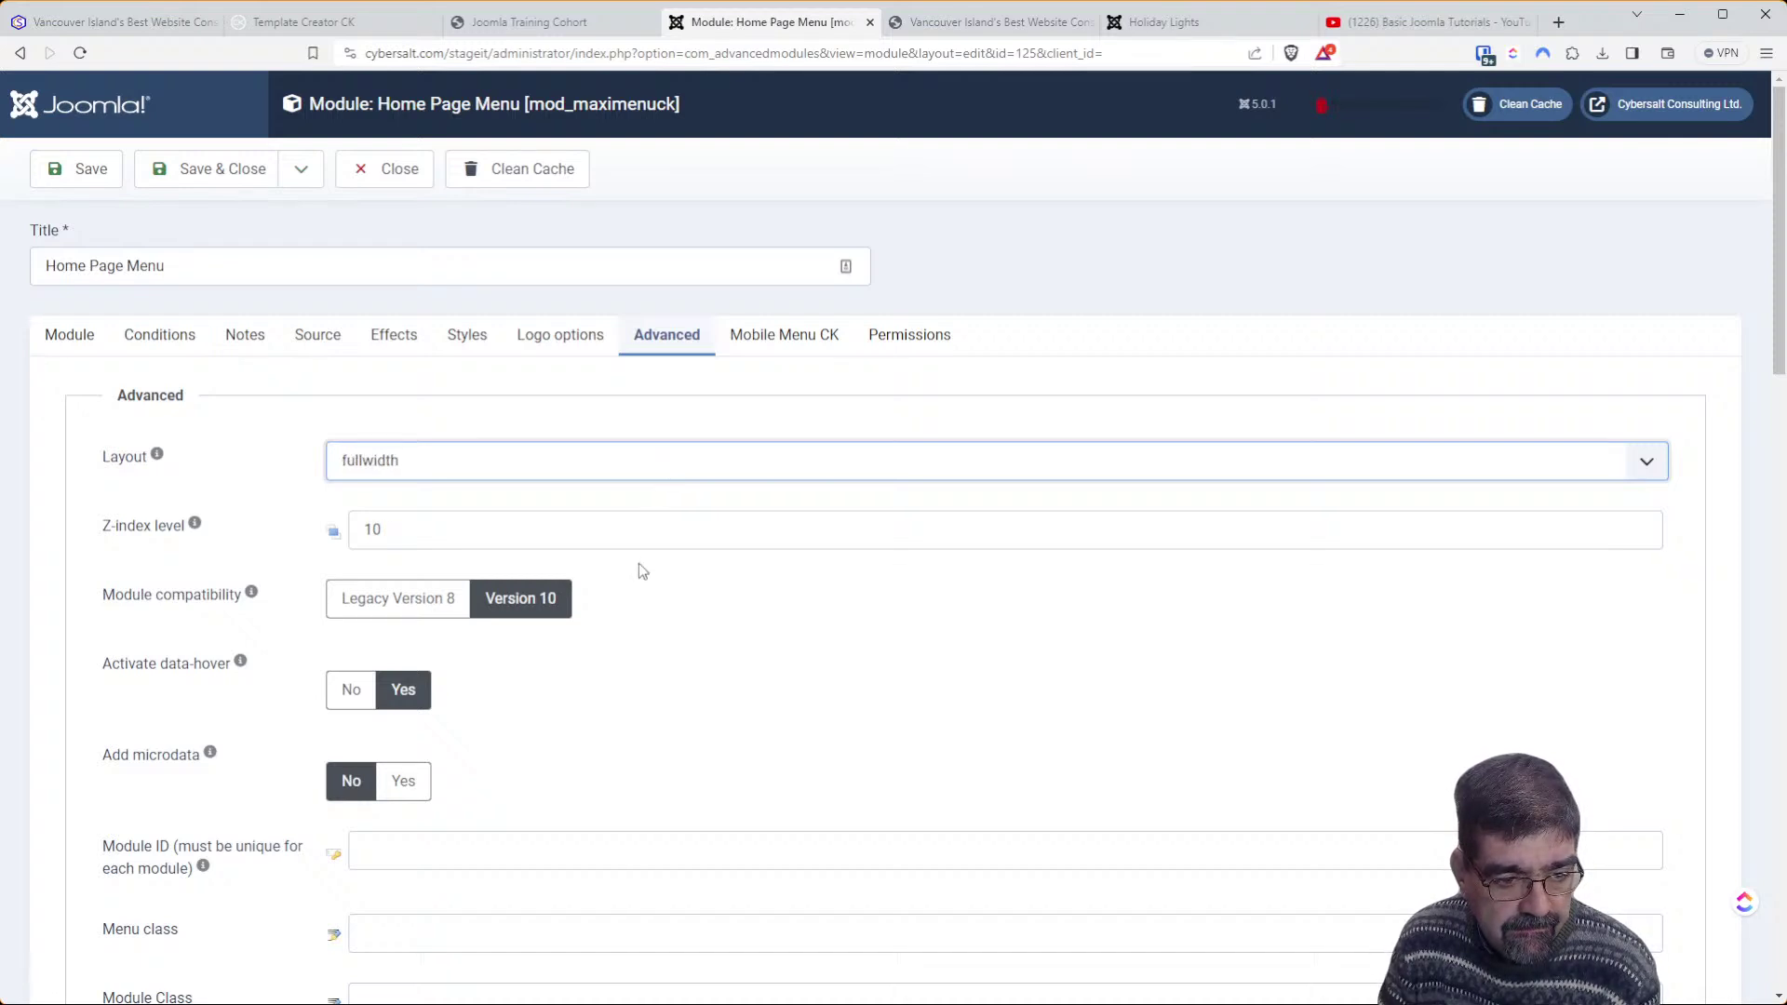
pyautogui.click(83, 185)
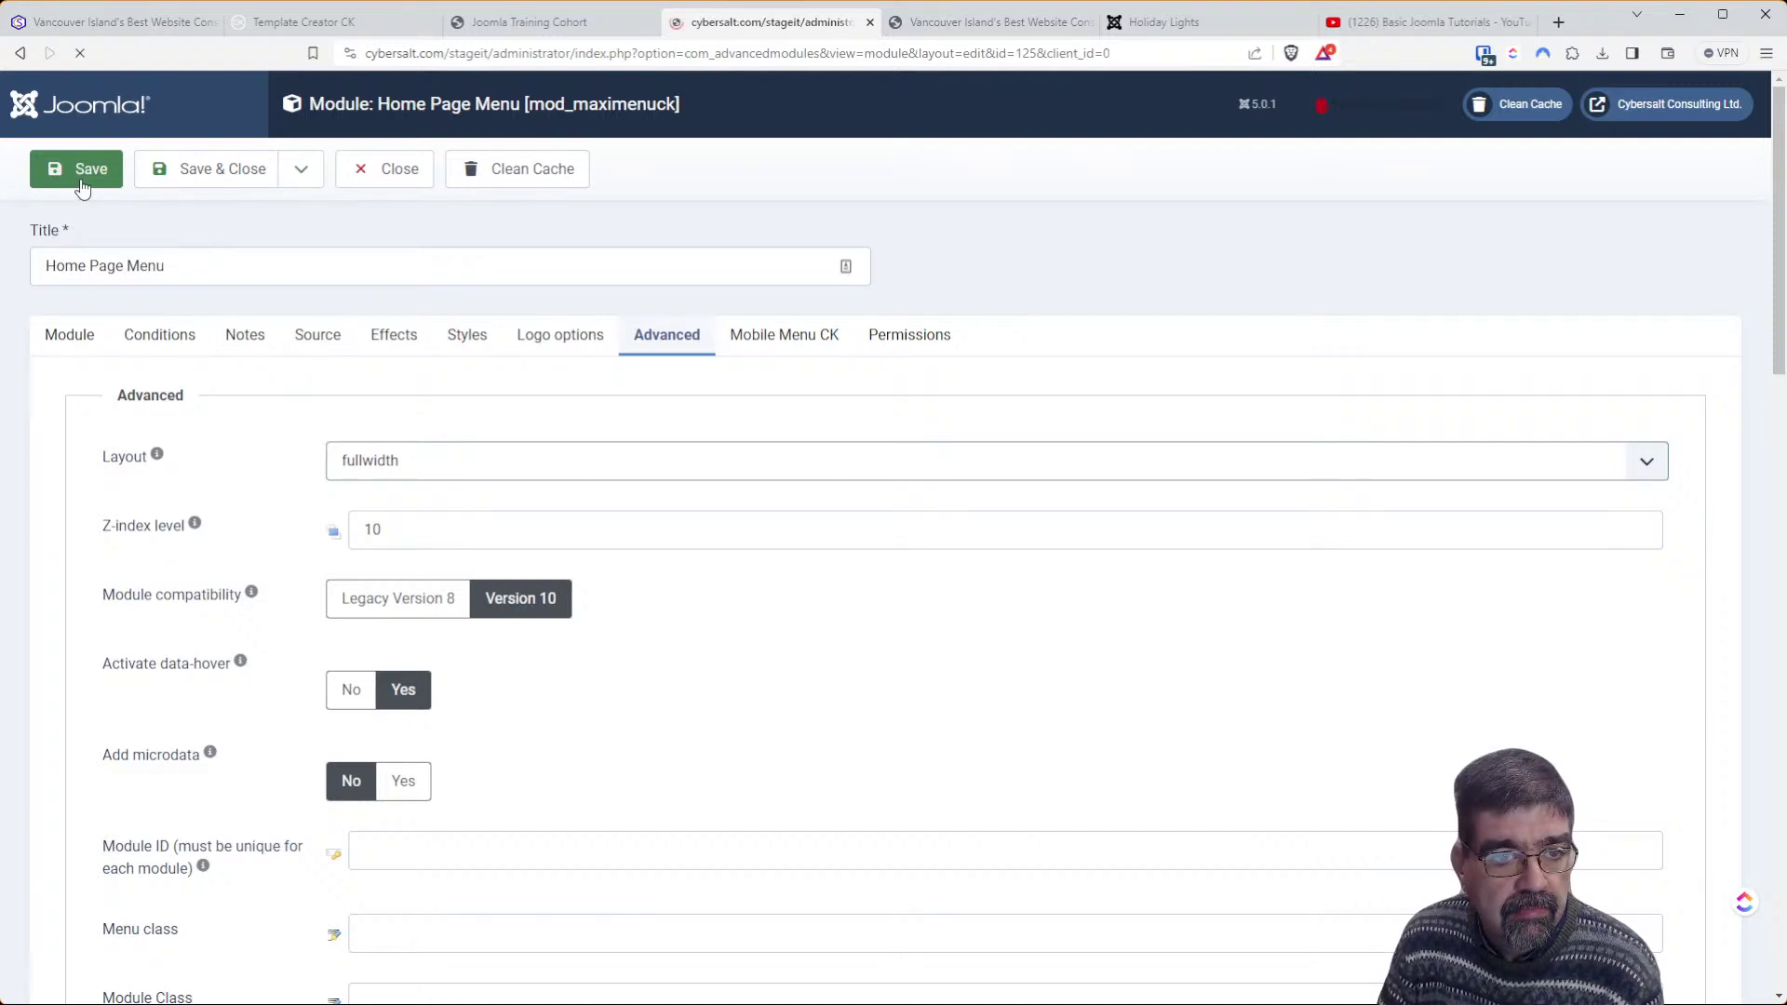
pyautogui.hotkey('ctrl', '1')
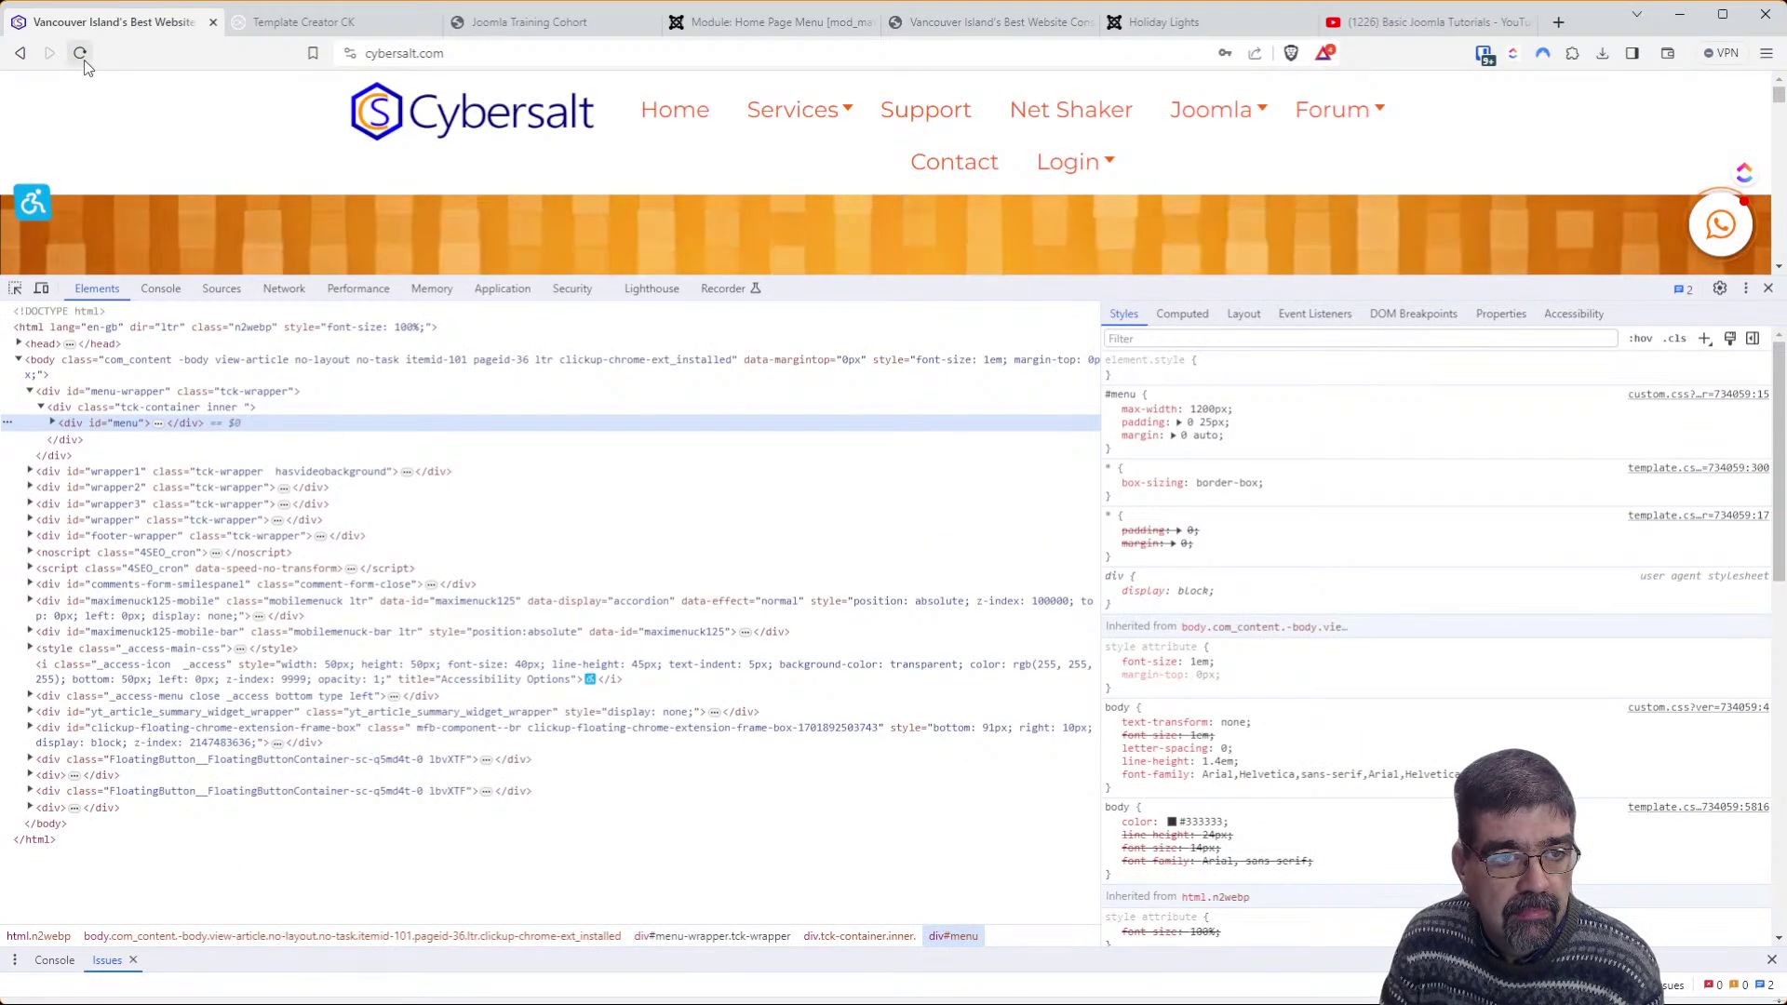
pyautogui.click(1769, 290)
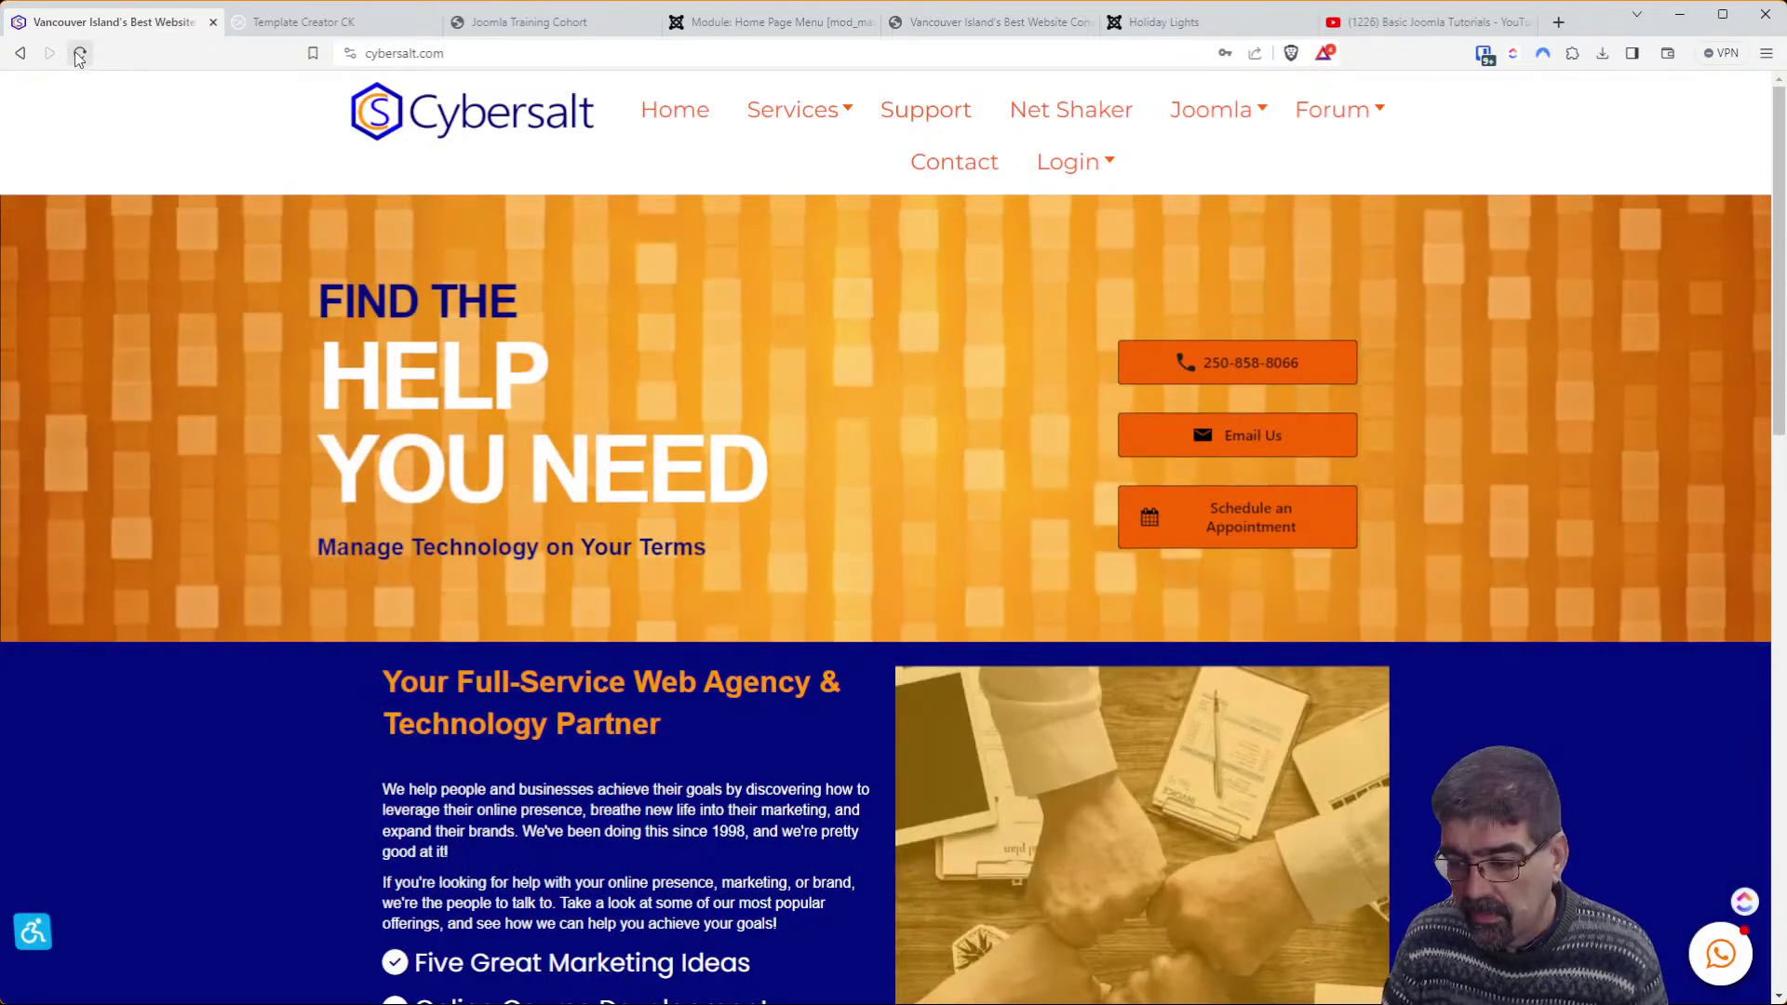
# Review the Home Page Menu module's advanced settings, keep its fullwidth layout, and save the module again
pyautogui.click(735, 23)
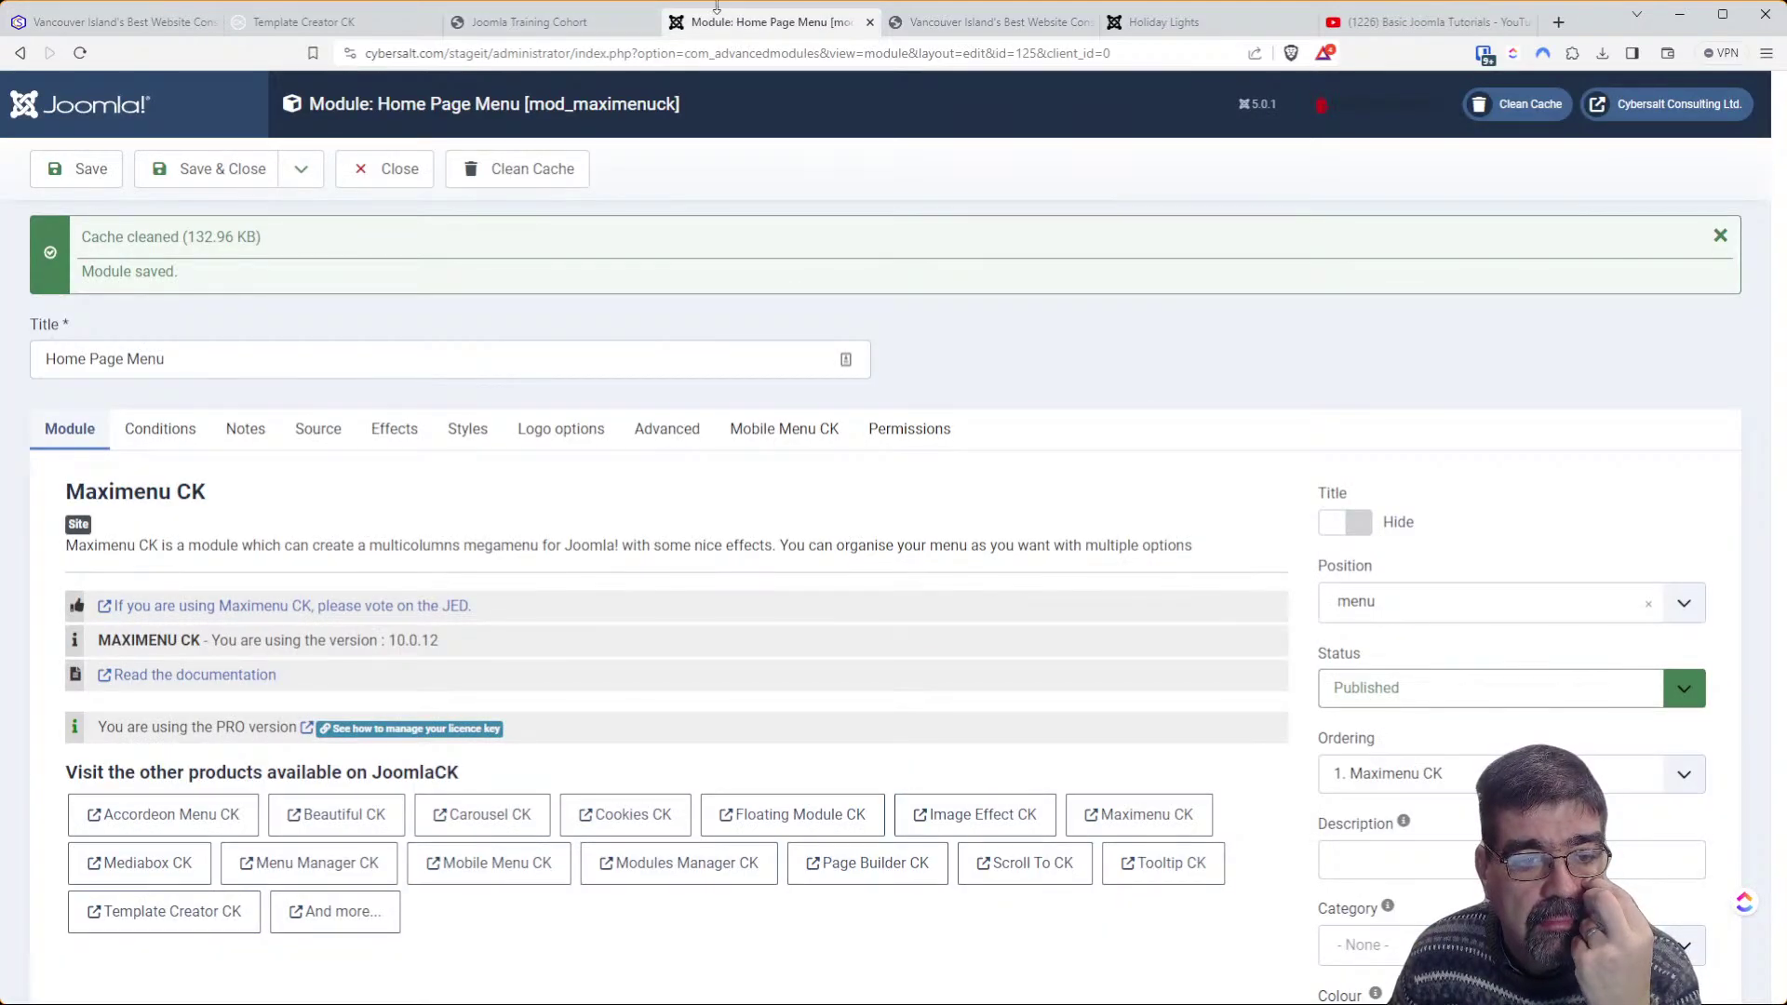
pyautogui.click(662, 433)
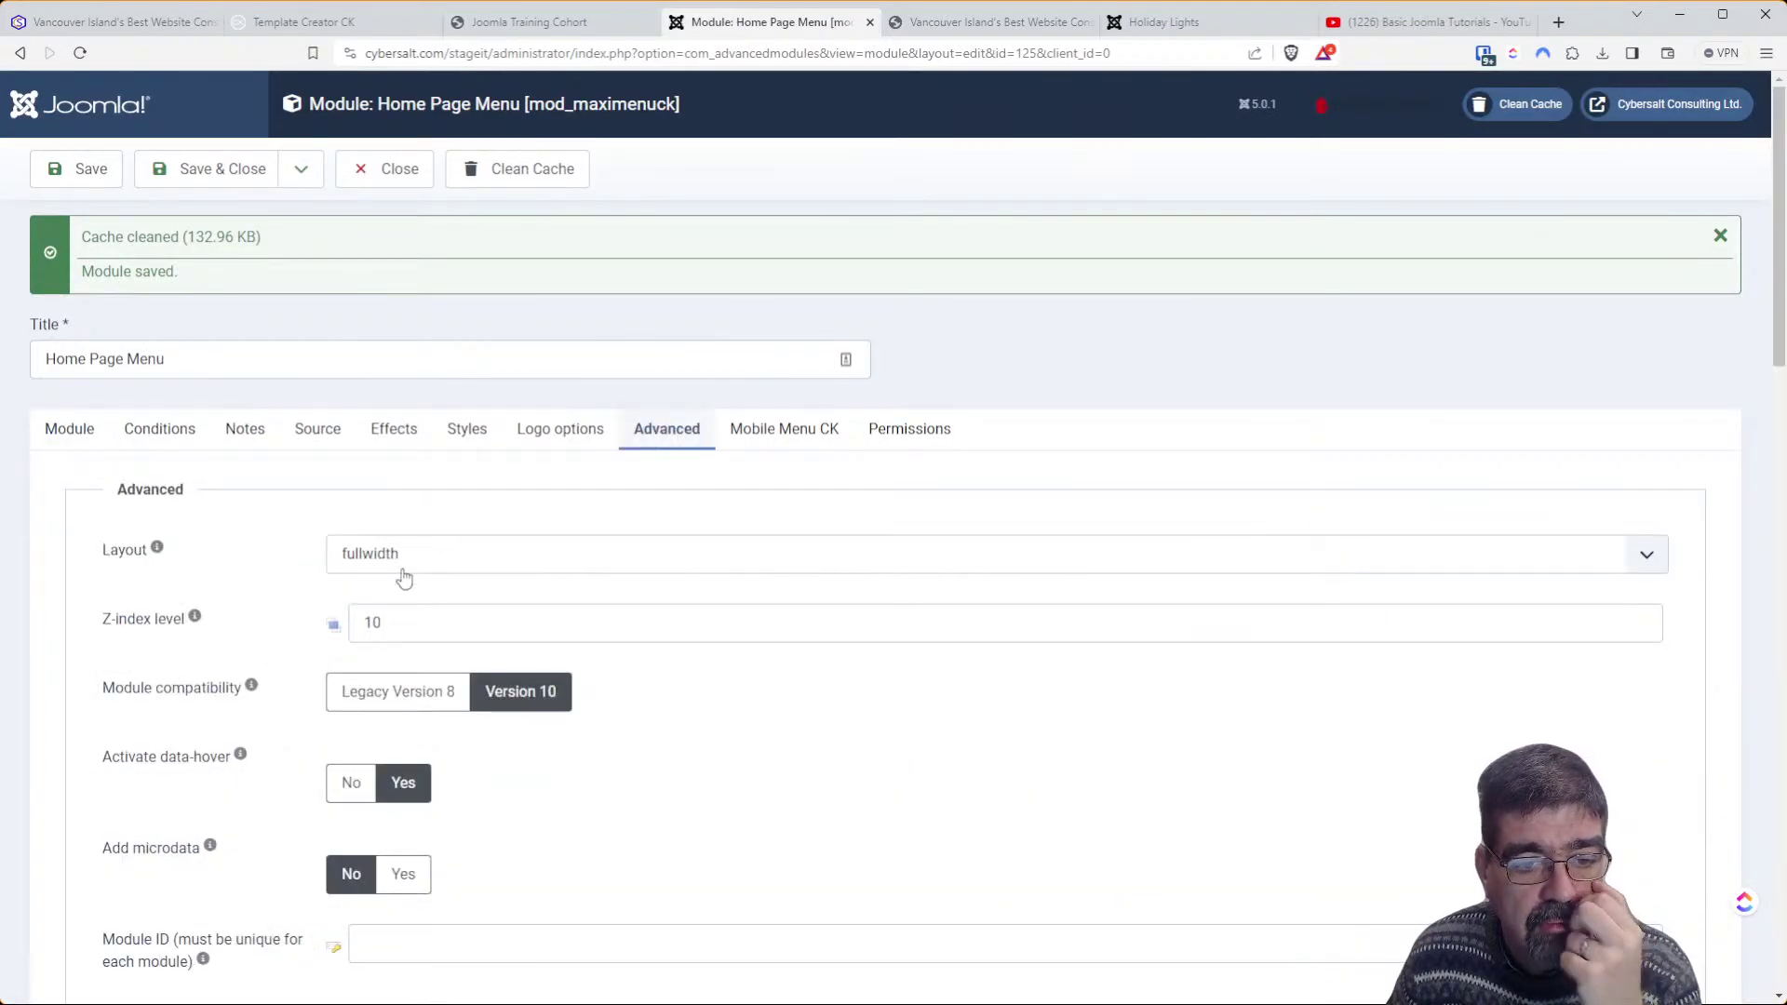
pyautogui.moveTo(115, 553)
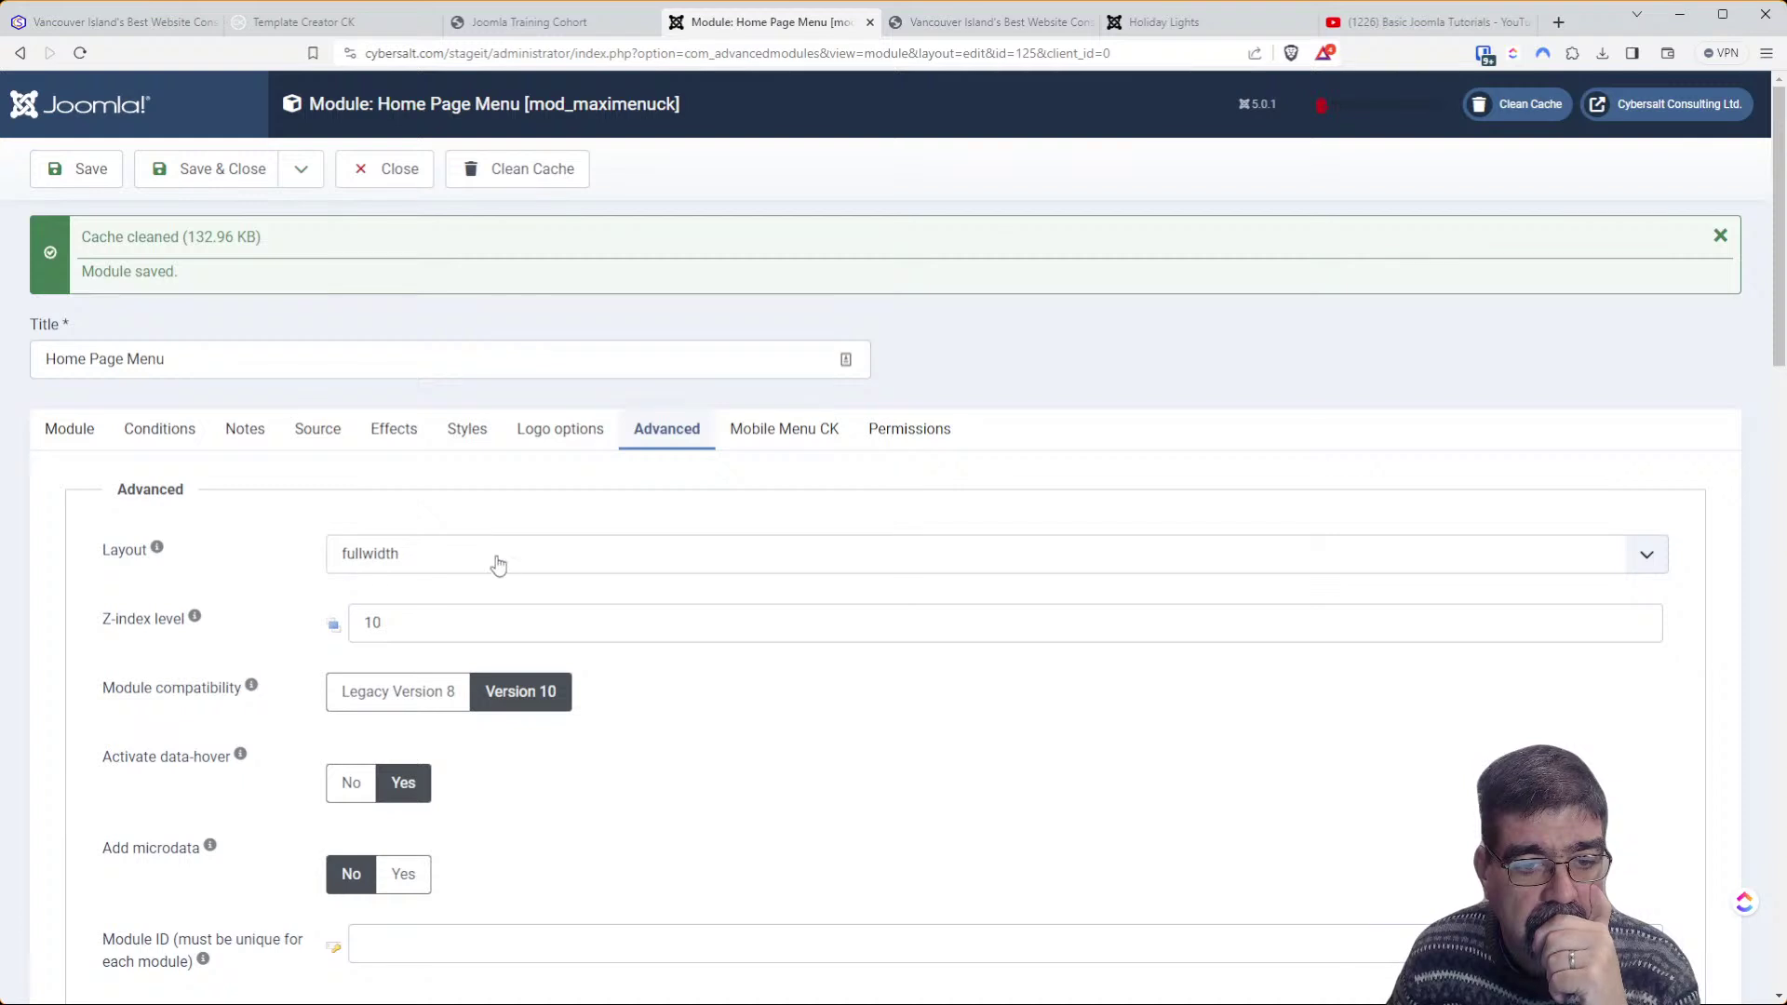
pyautogui.scroll(-5, 498, 579)
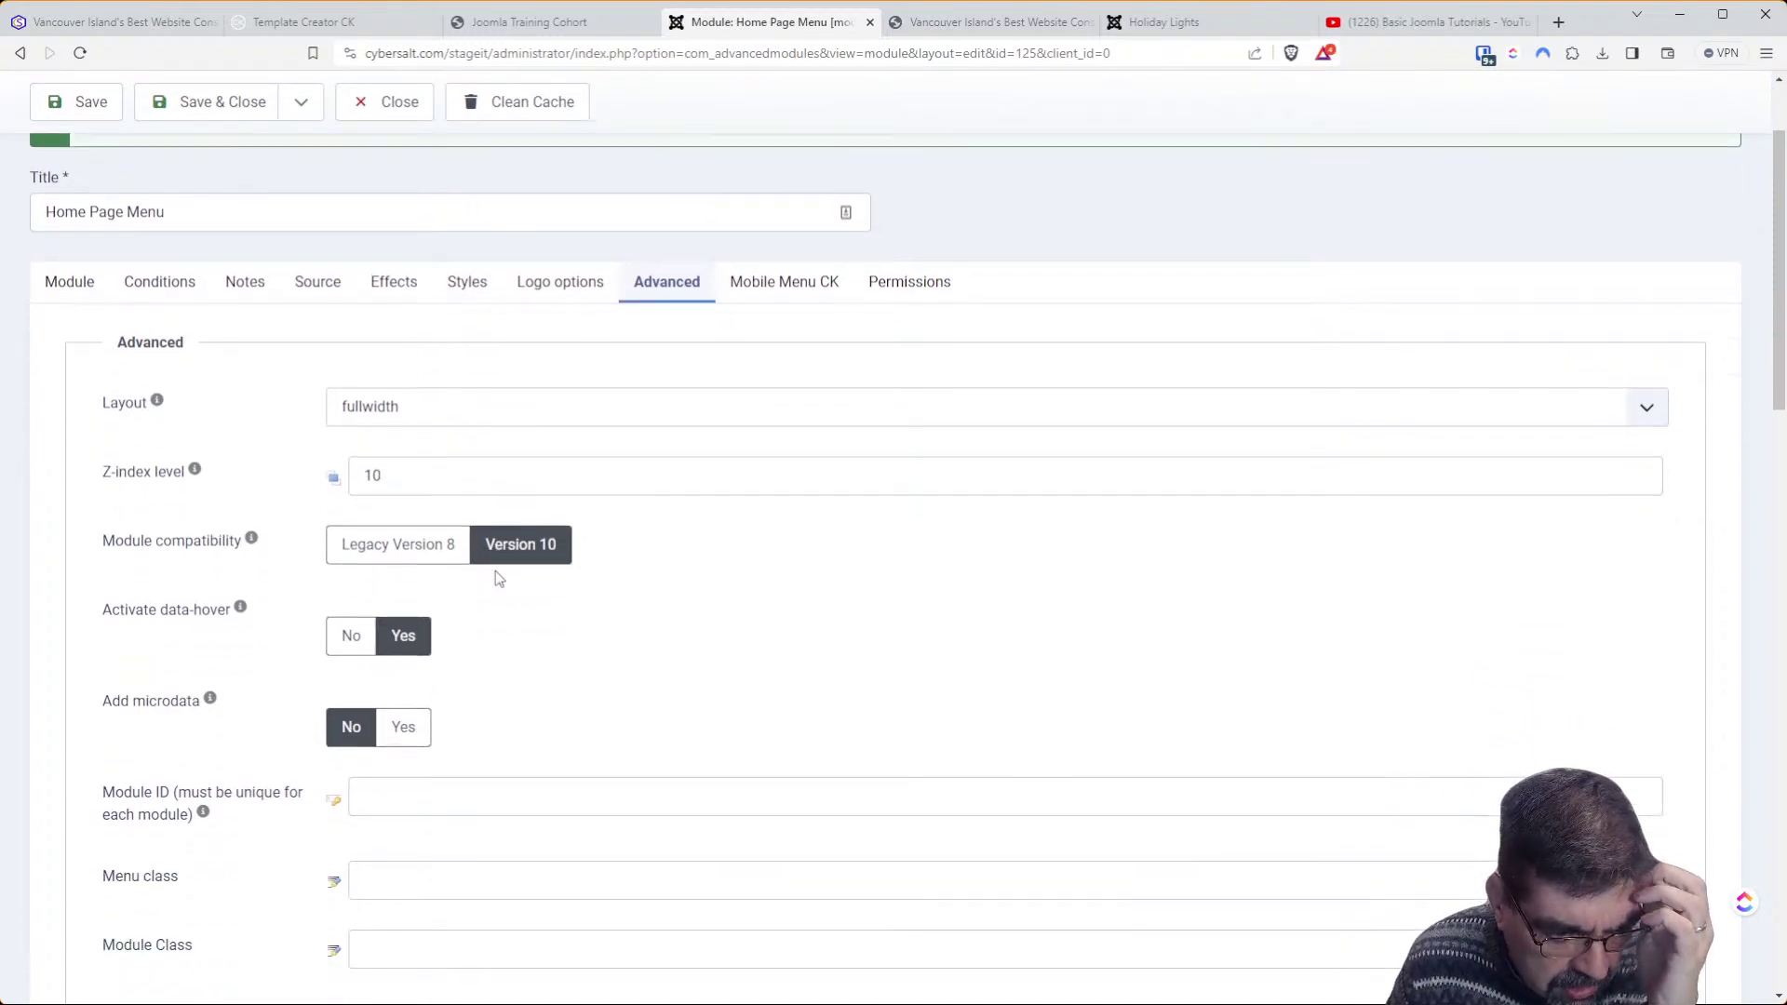
pyautogui.scroll(-5, 495, 572)
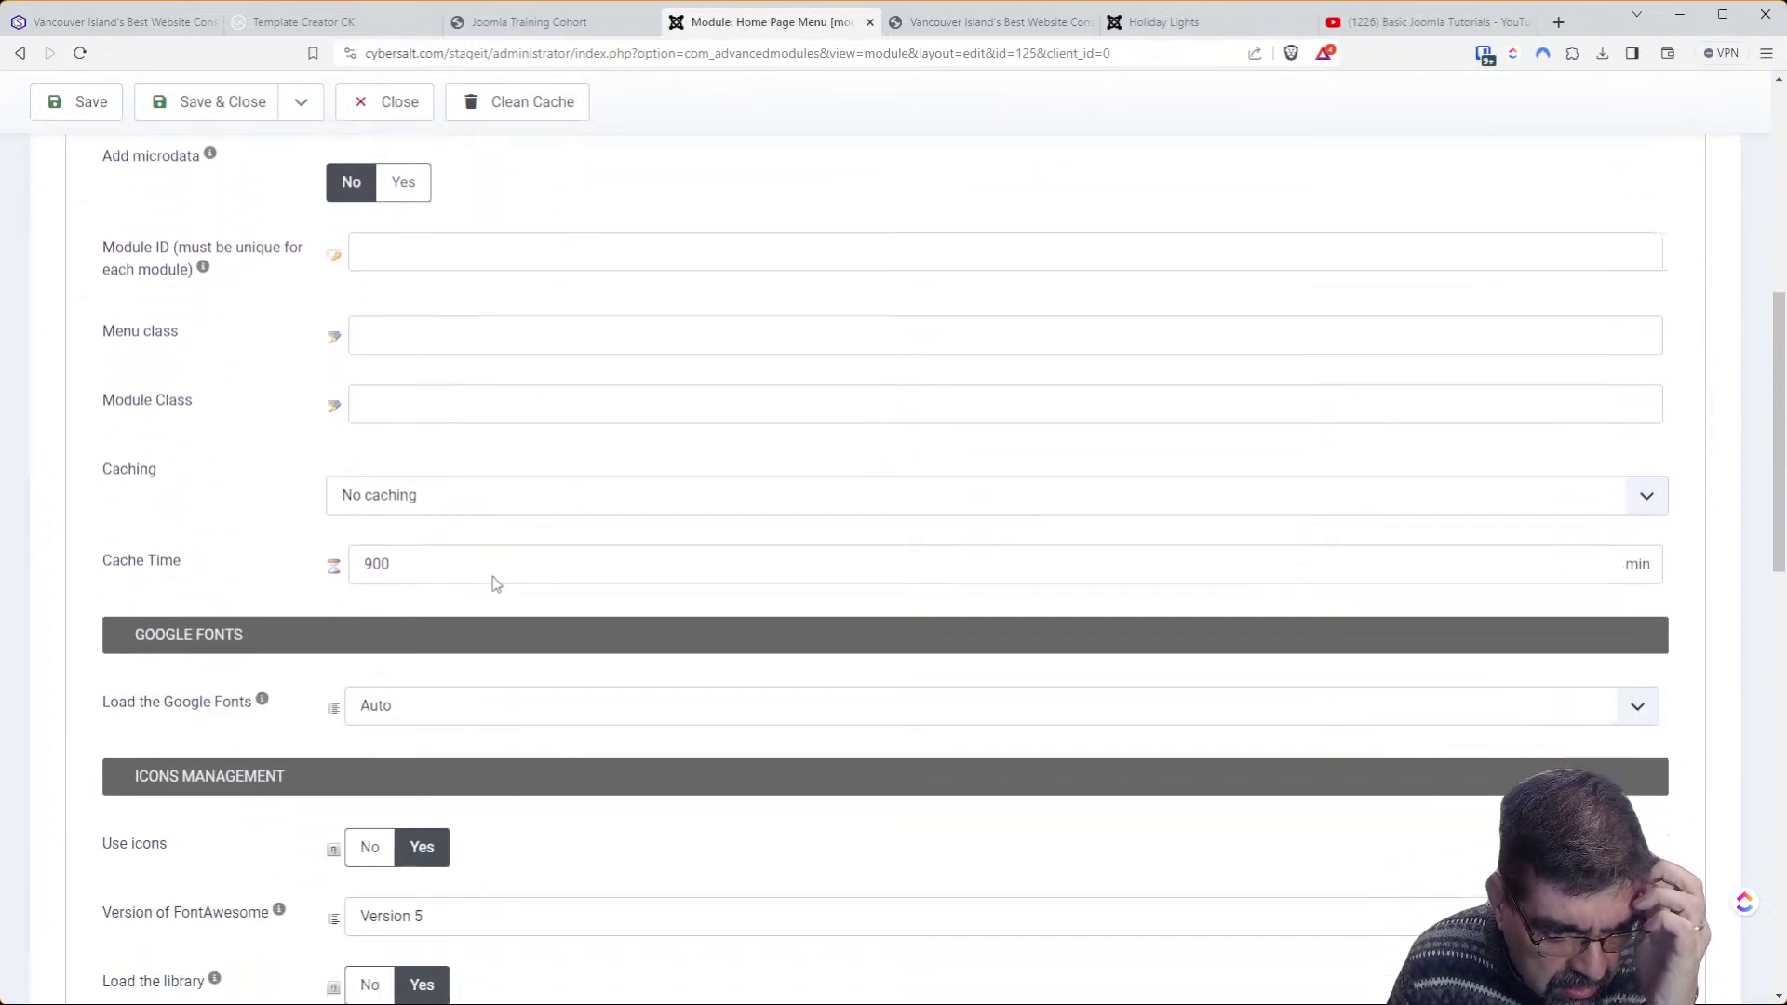
pyautogui.scroll(-7, 495, 584)
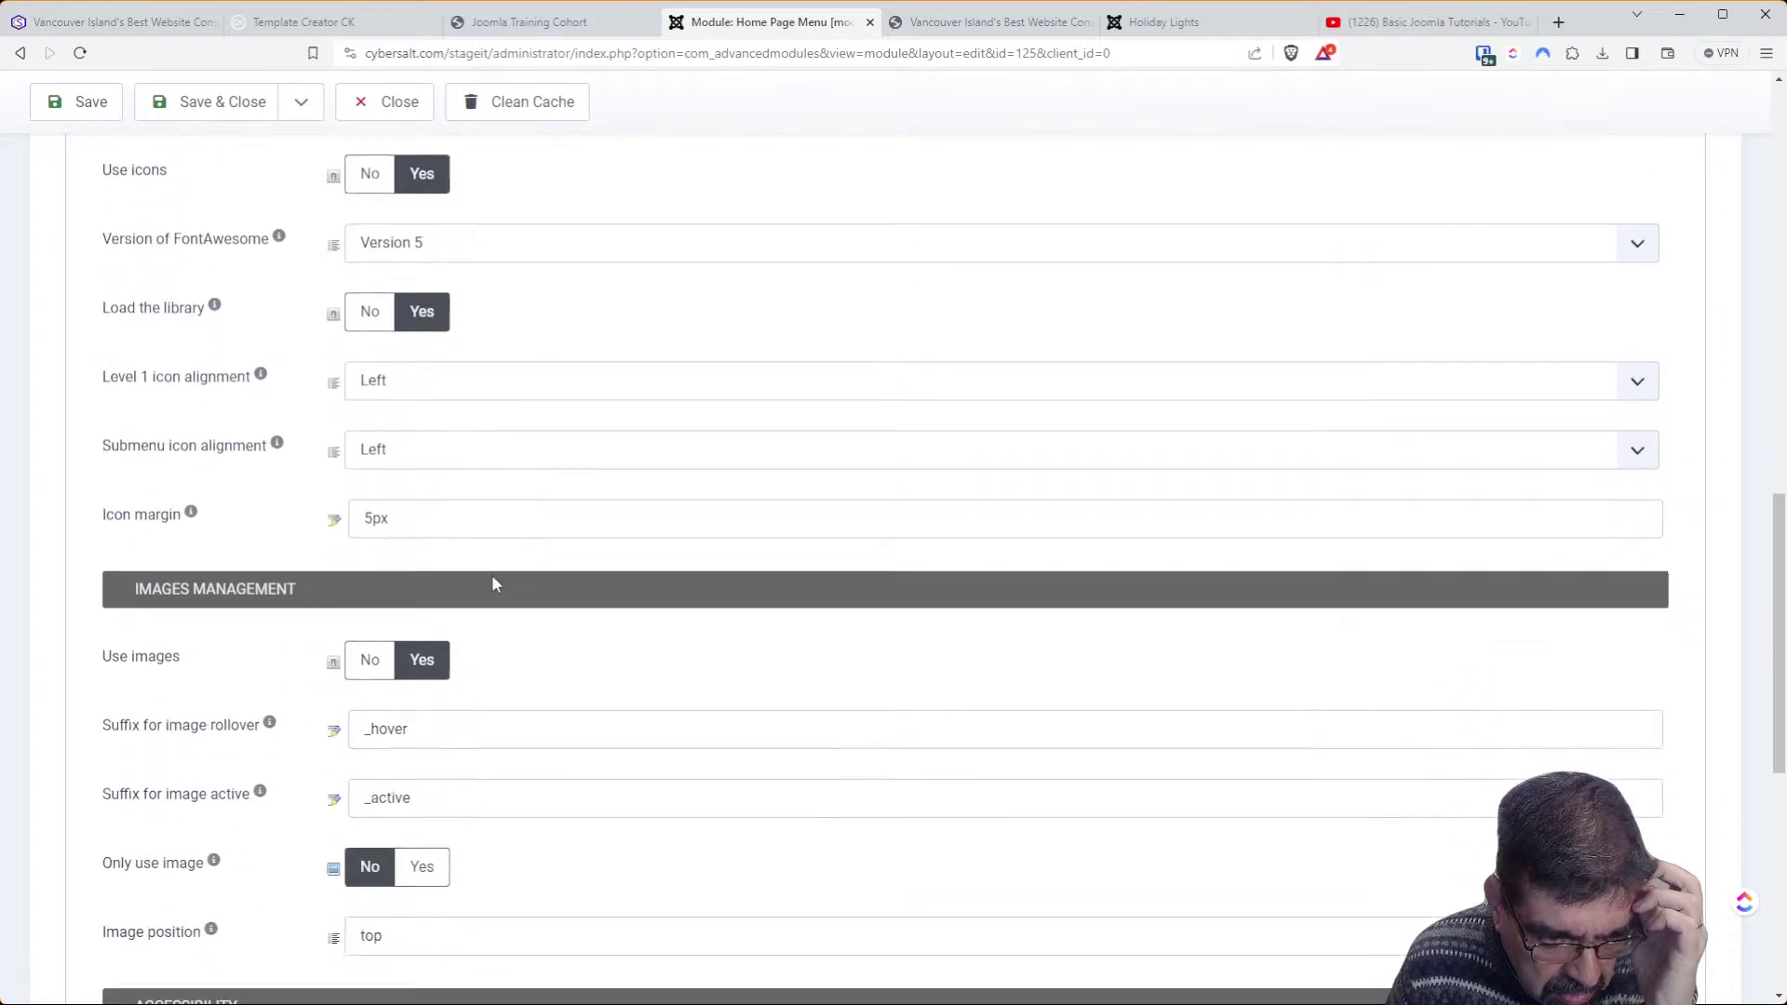
pyautogui.scroll(-5, 494, 577)
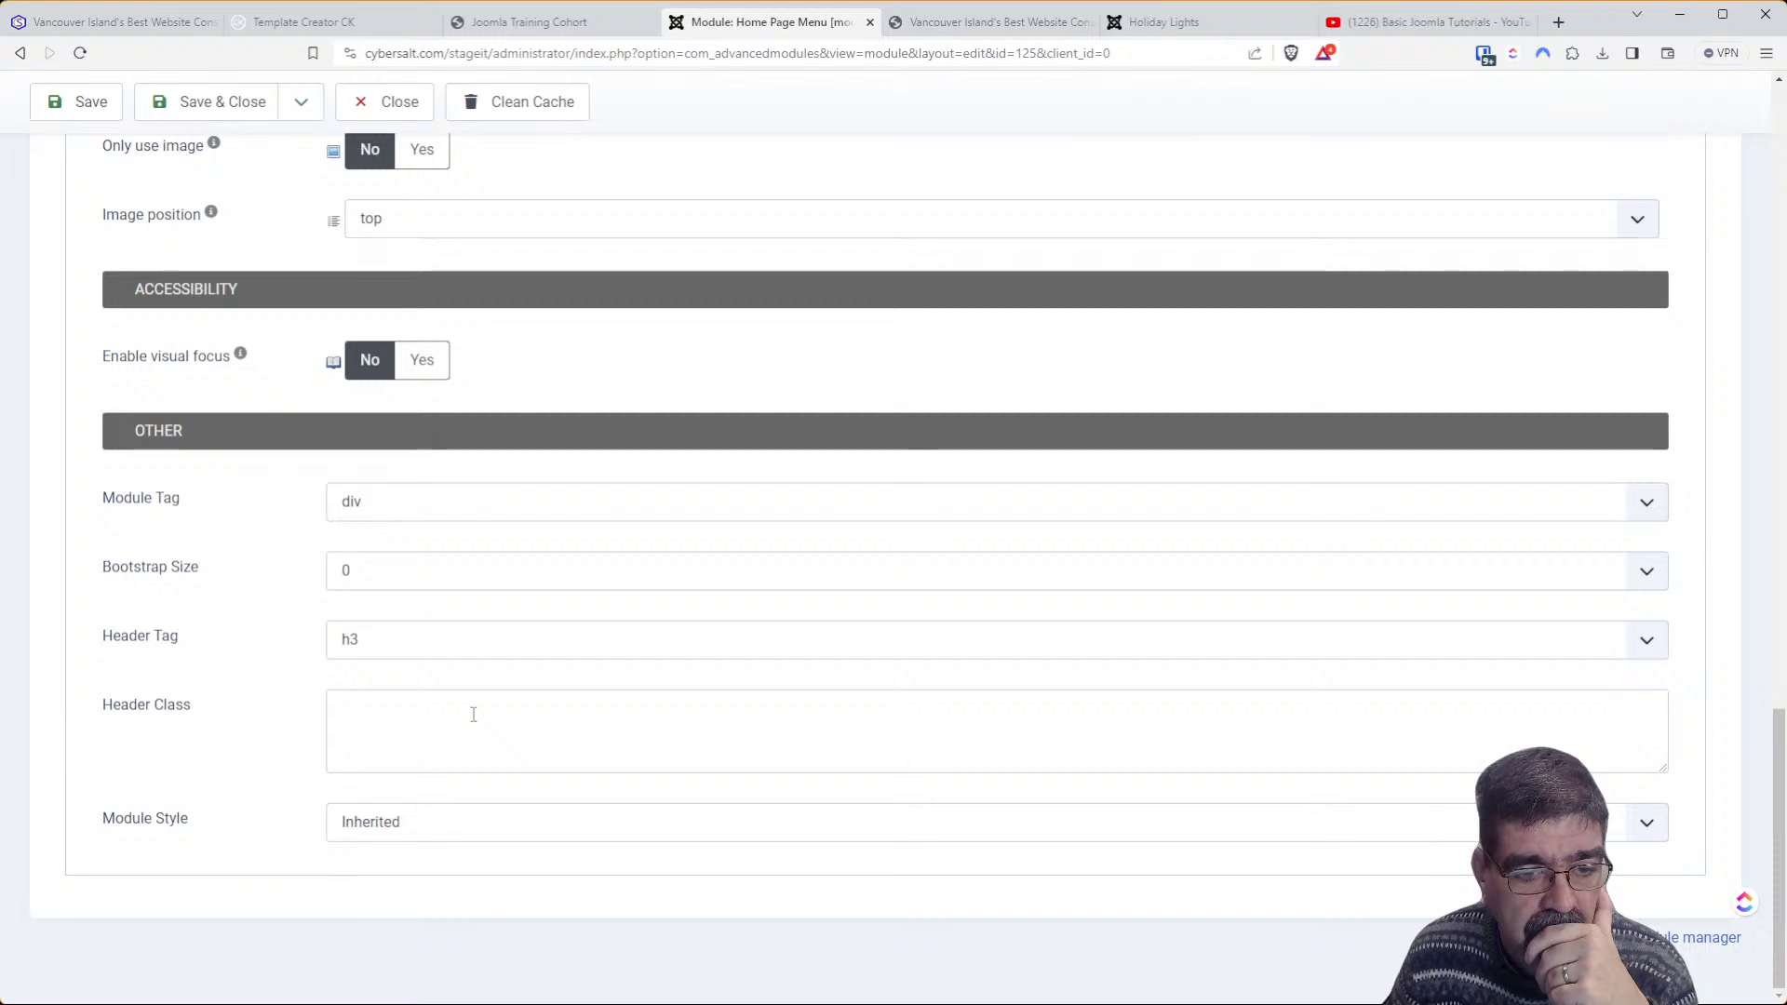
pyautogui.scroll(8, 473, 714)
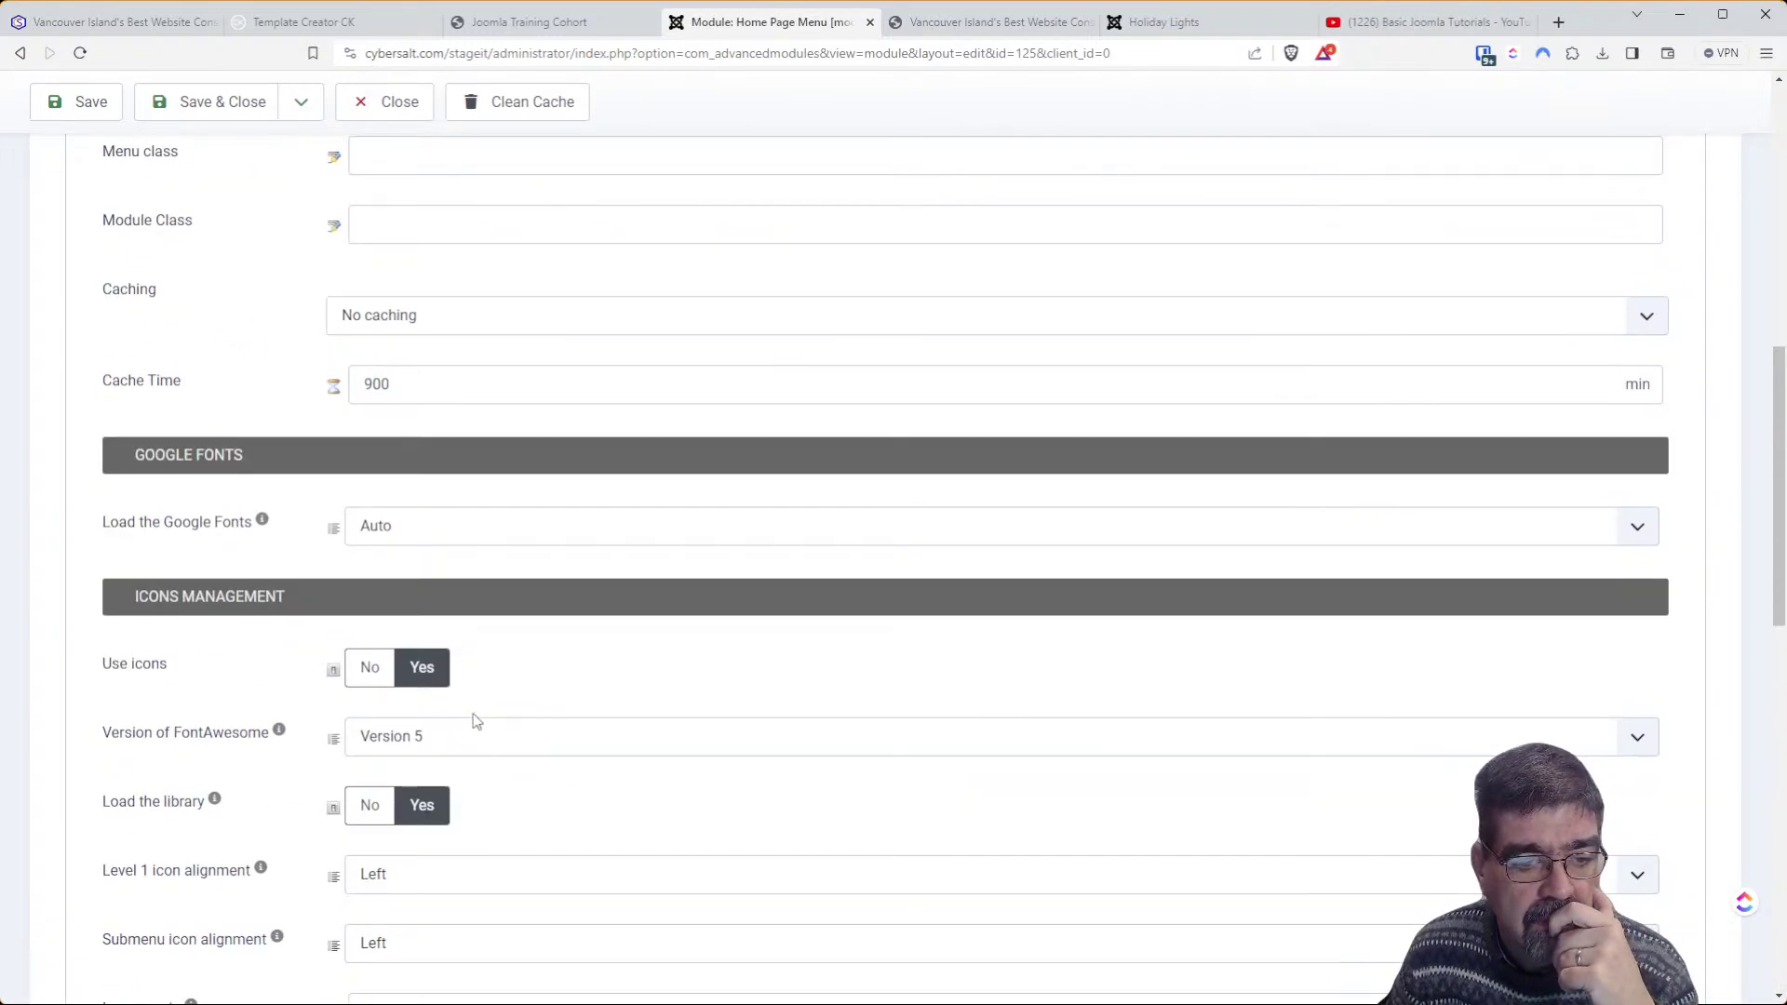
pyautogui.scroll(8, 475, 720)
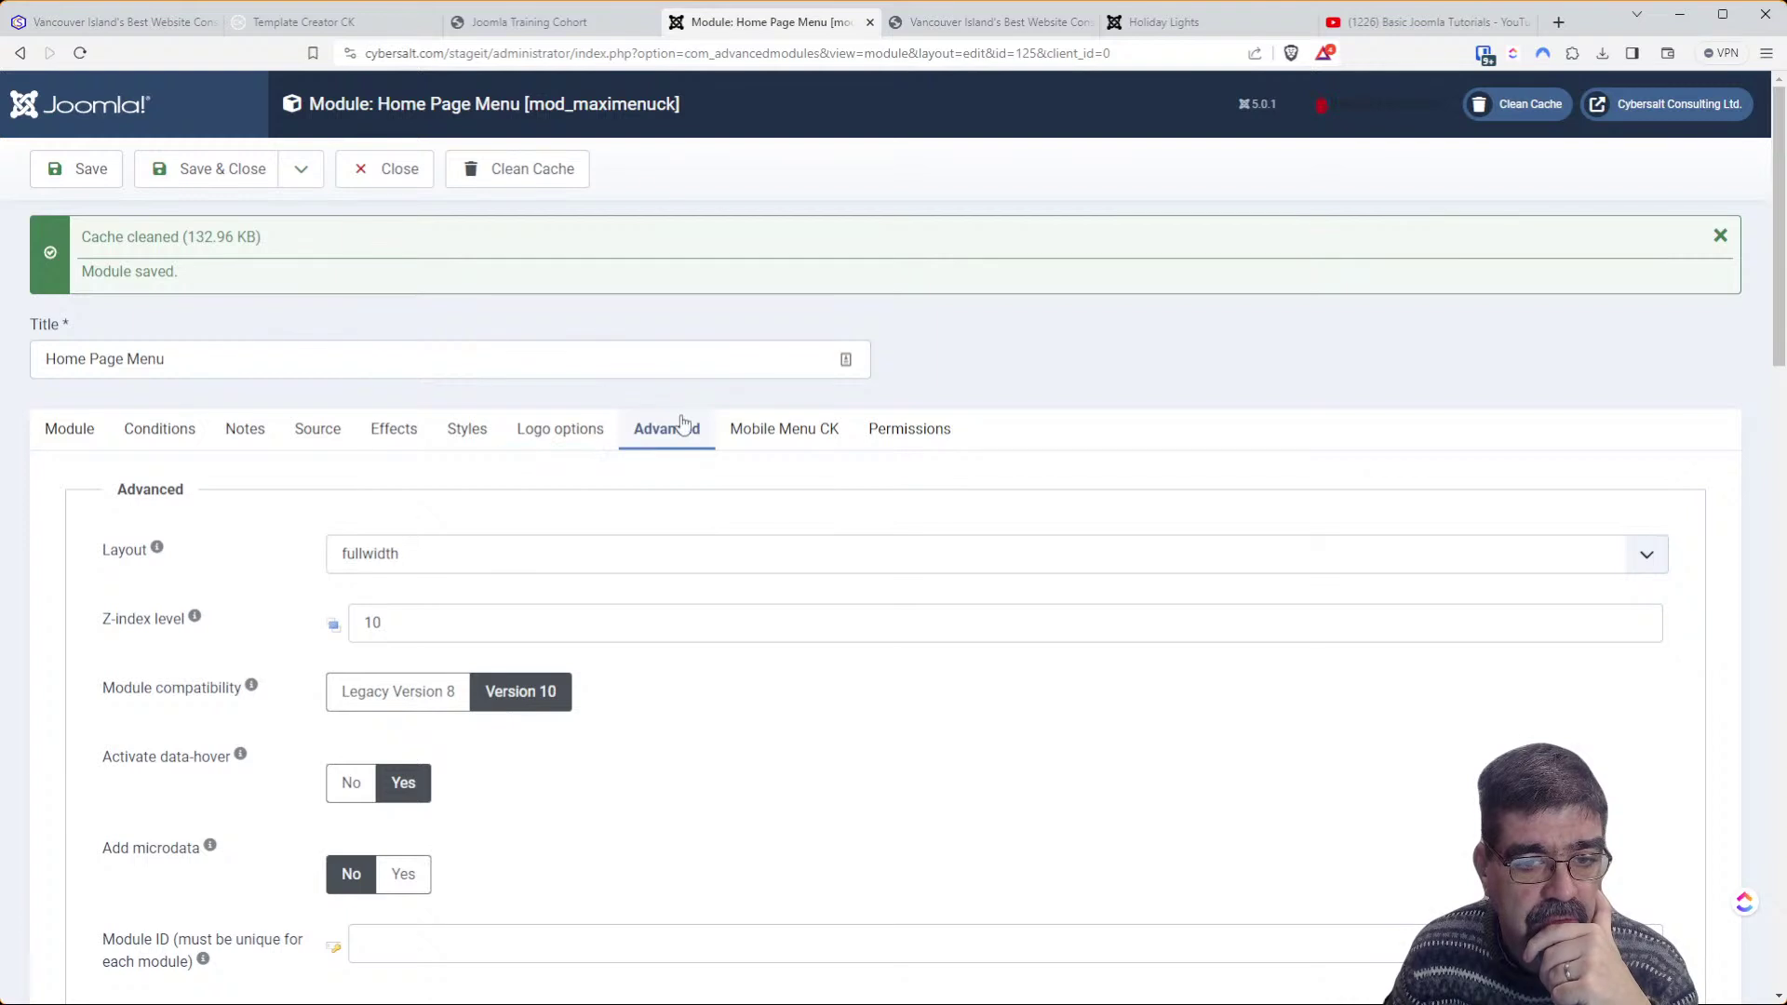
pyautogui.click(389, 551)
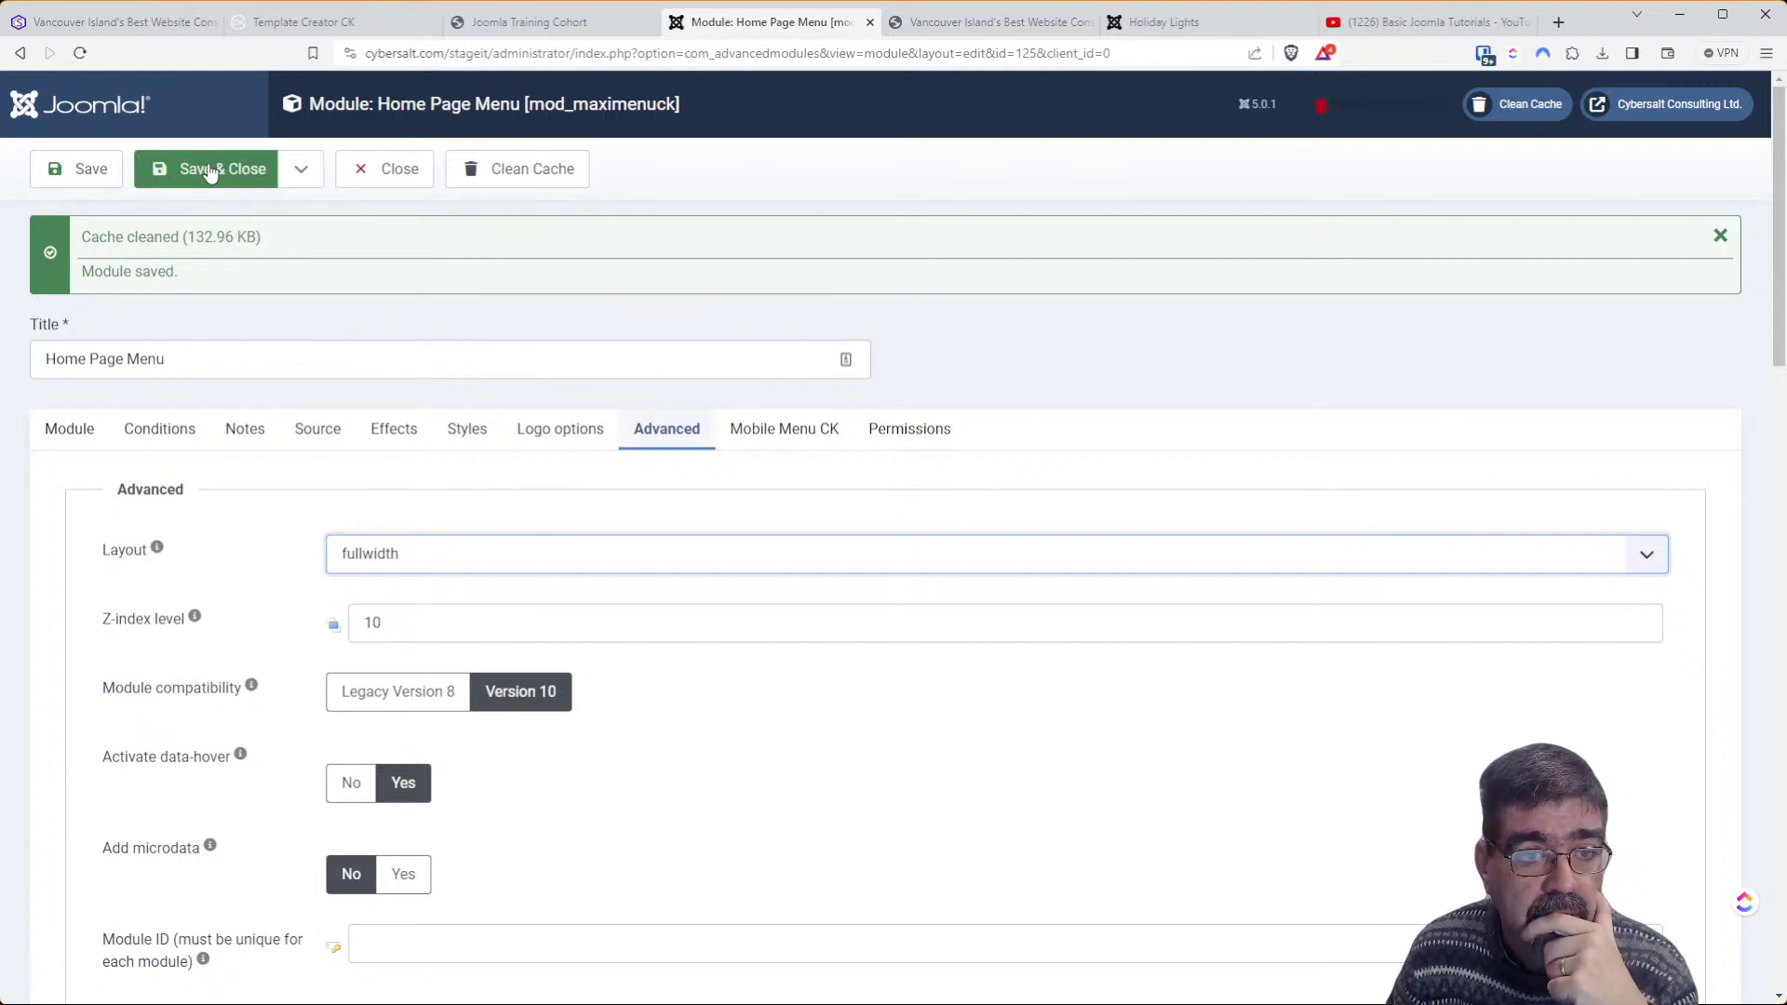
pyautogui.click(107, 177)
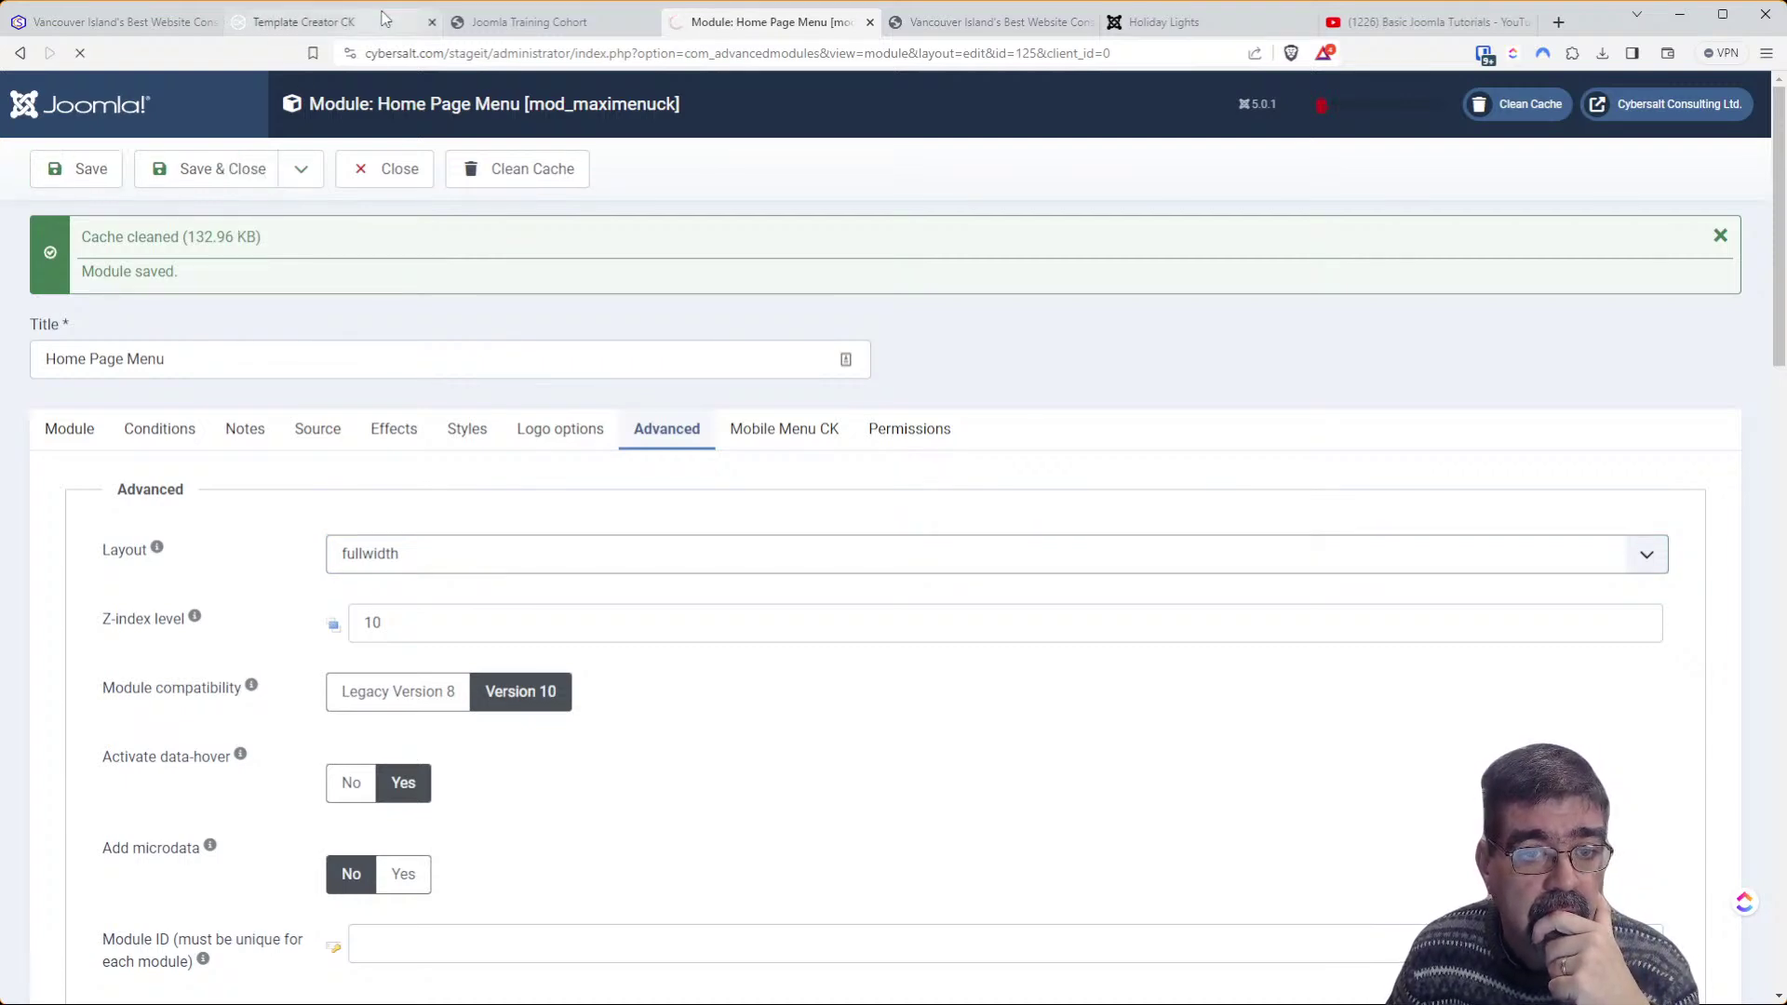
# Toggle the full-width option of the template's menu-wrapper block, save the template, and check the live homepage
pyautogui.click(388, 23)
pyautogui.click(1277, 532)
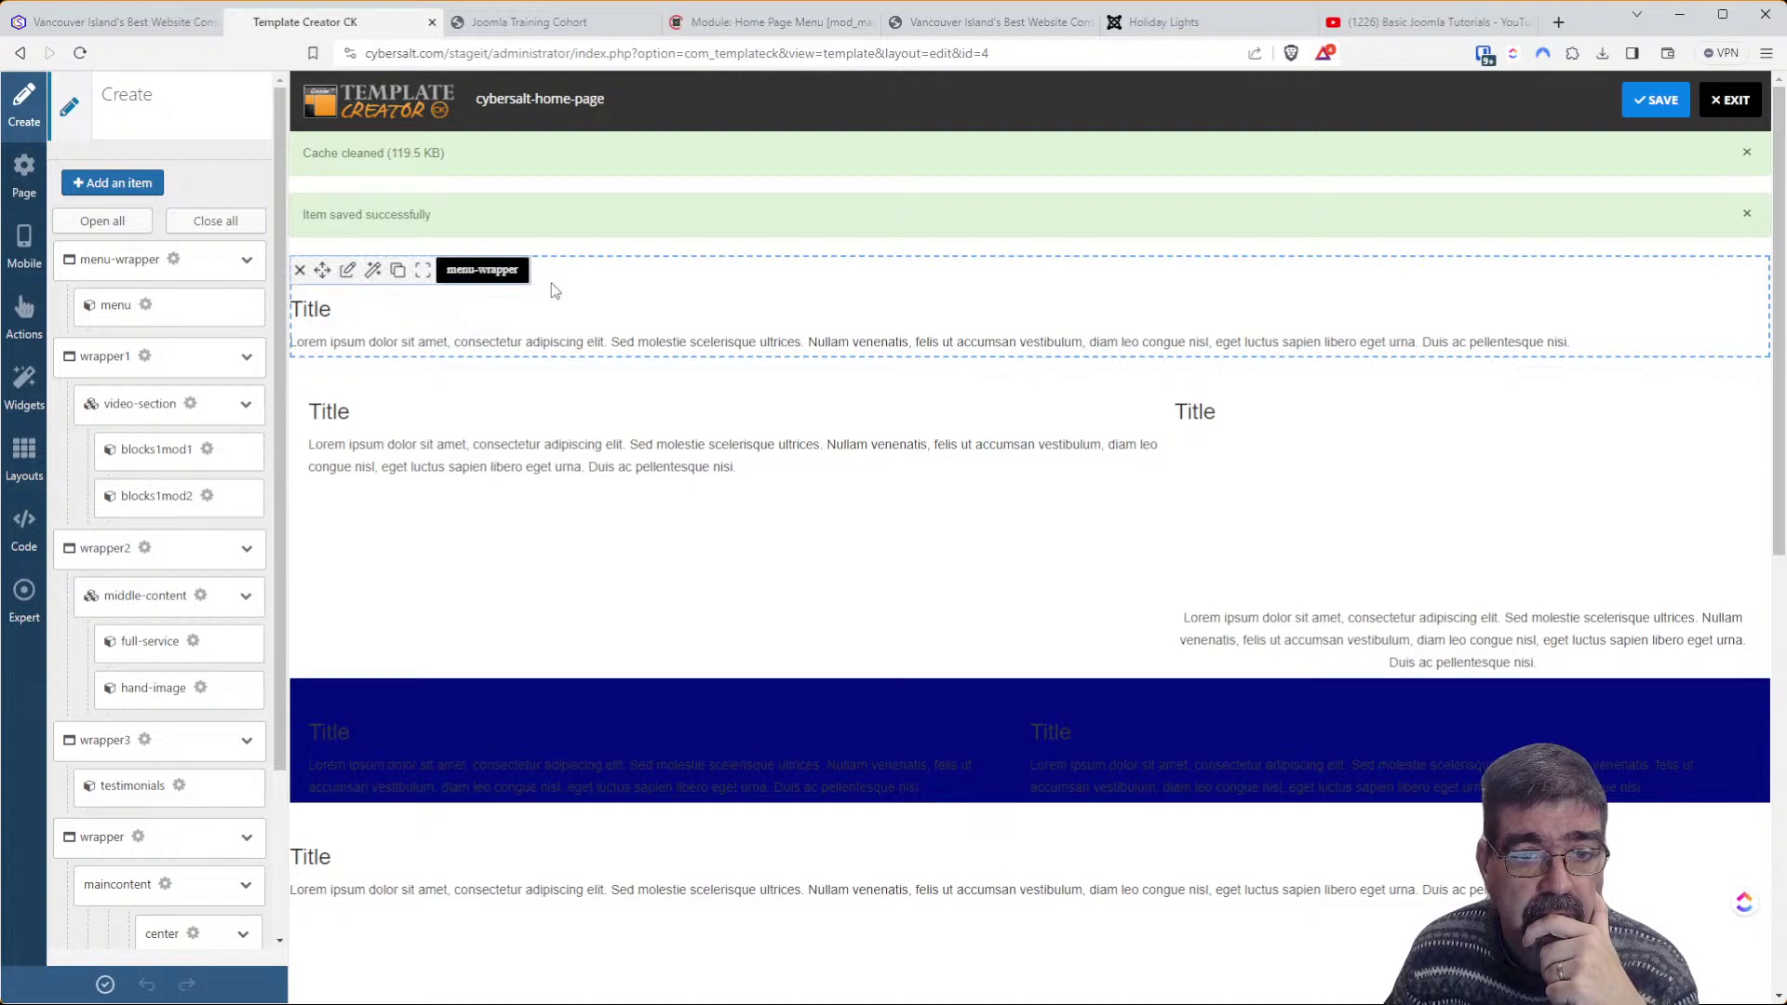
pyautogui.click(427, 280)
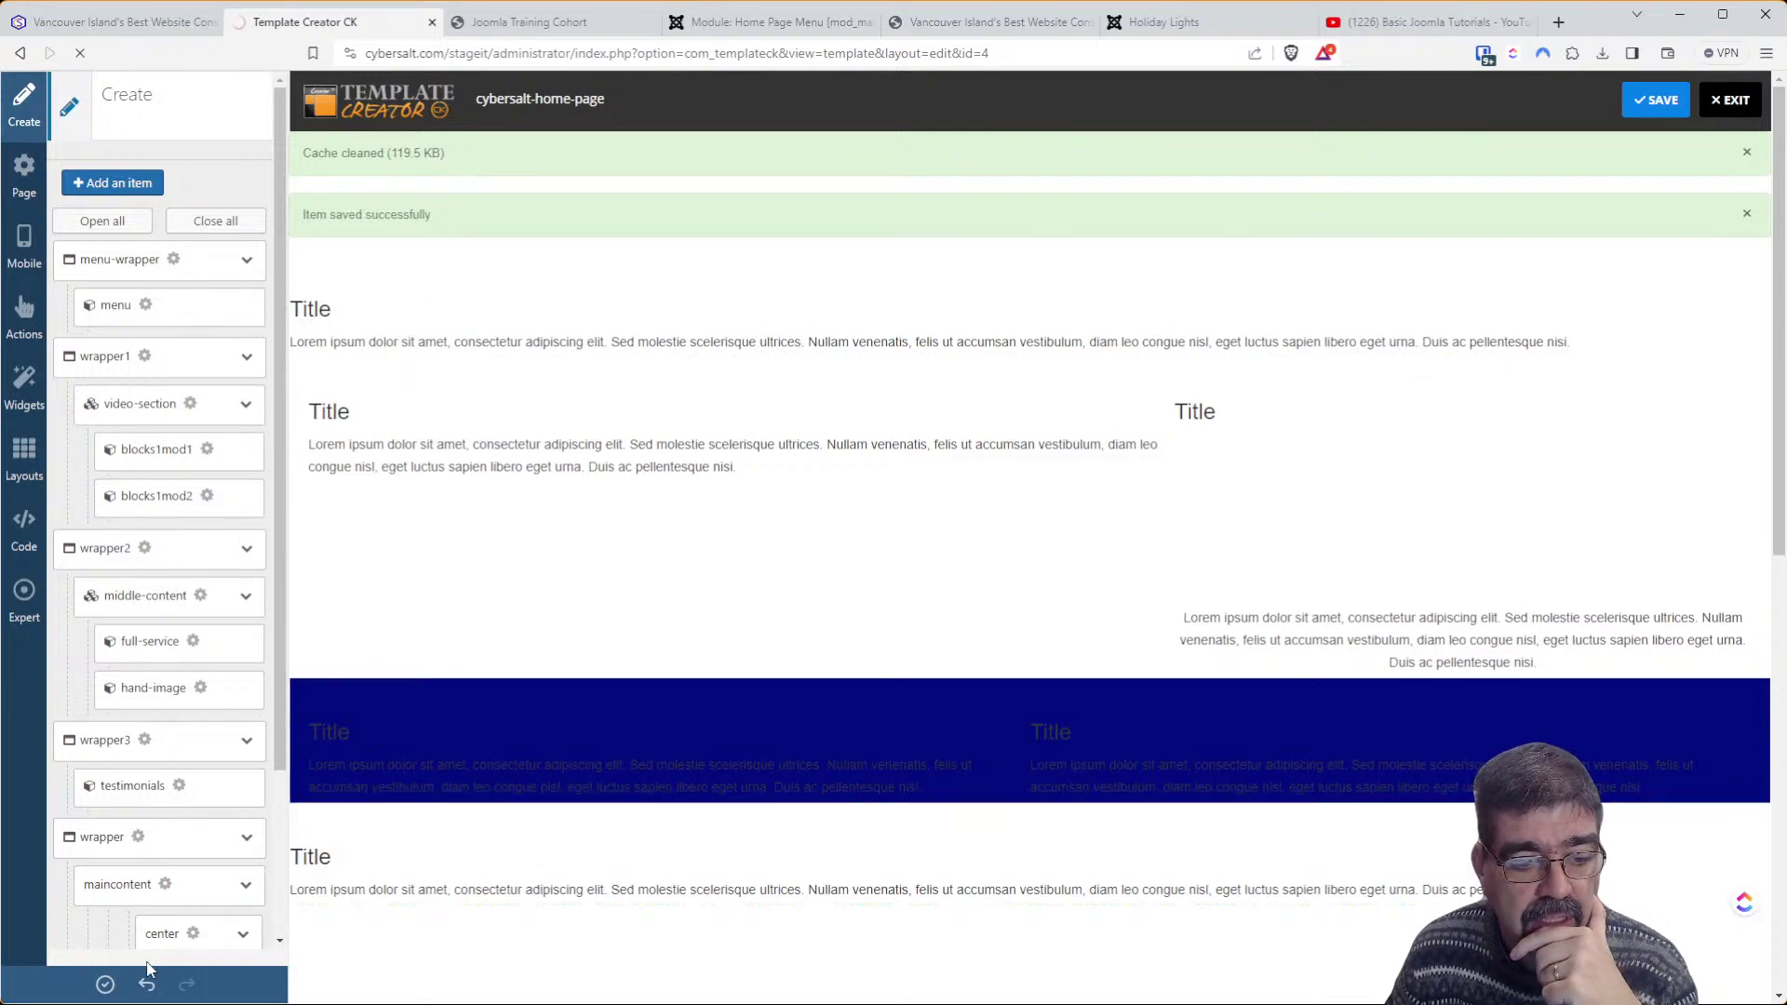
pyautogui.click(105, 985)
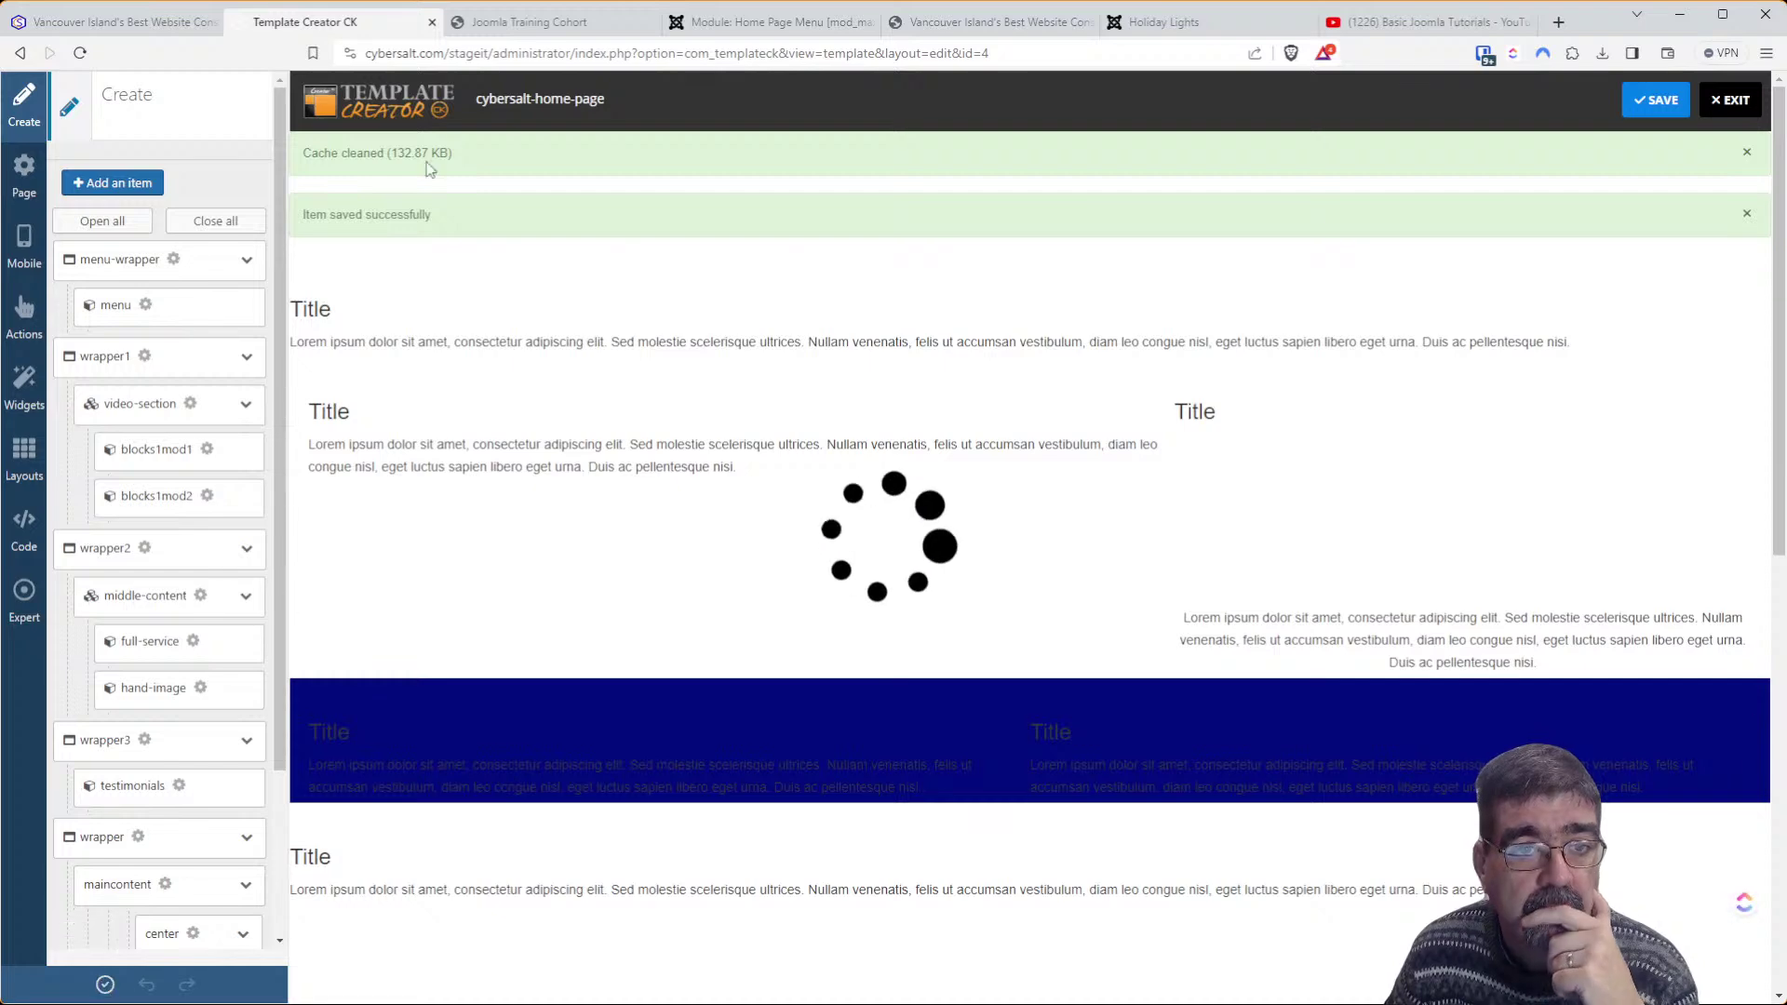
pyautogui.click(75, 20)
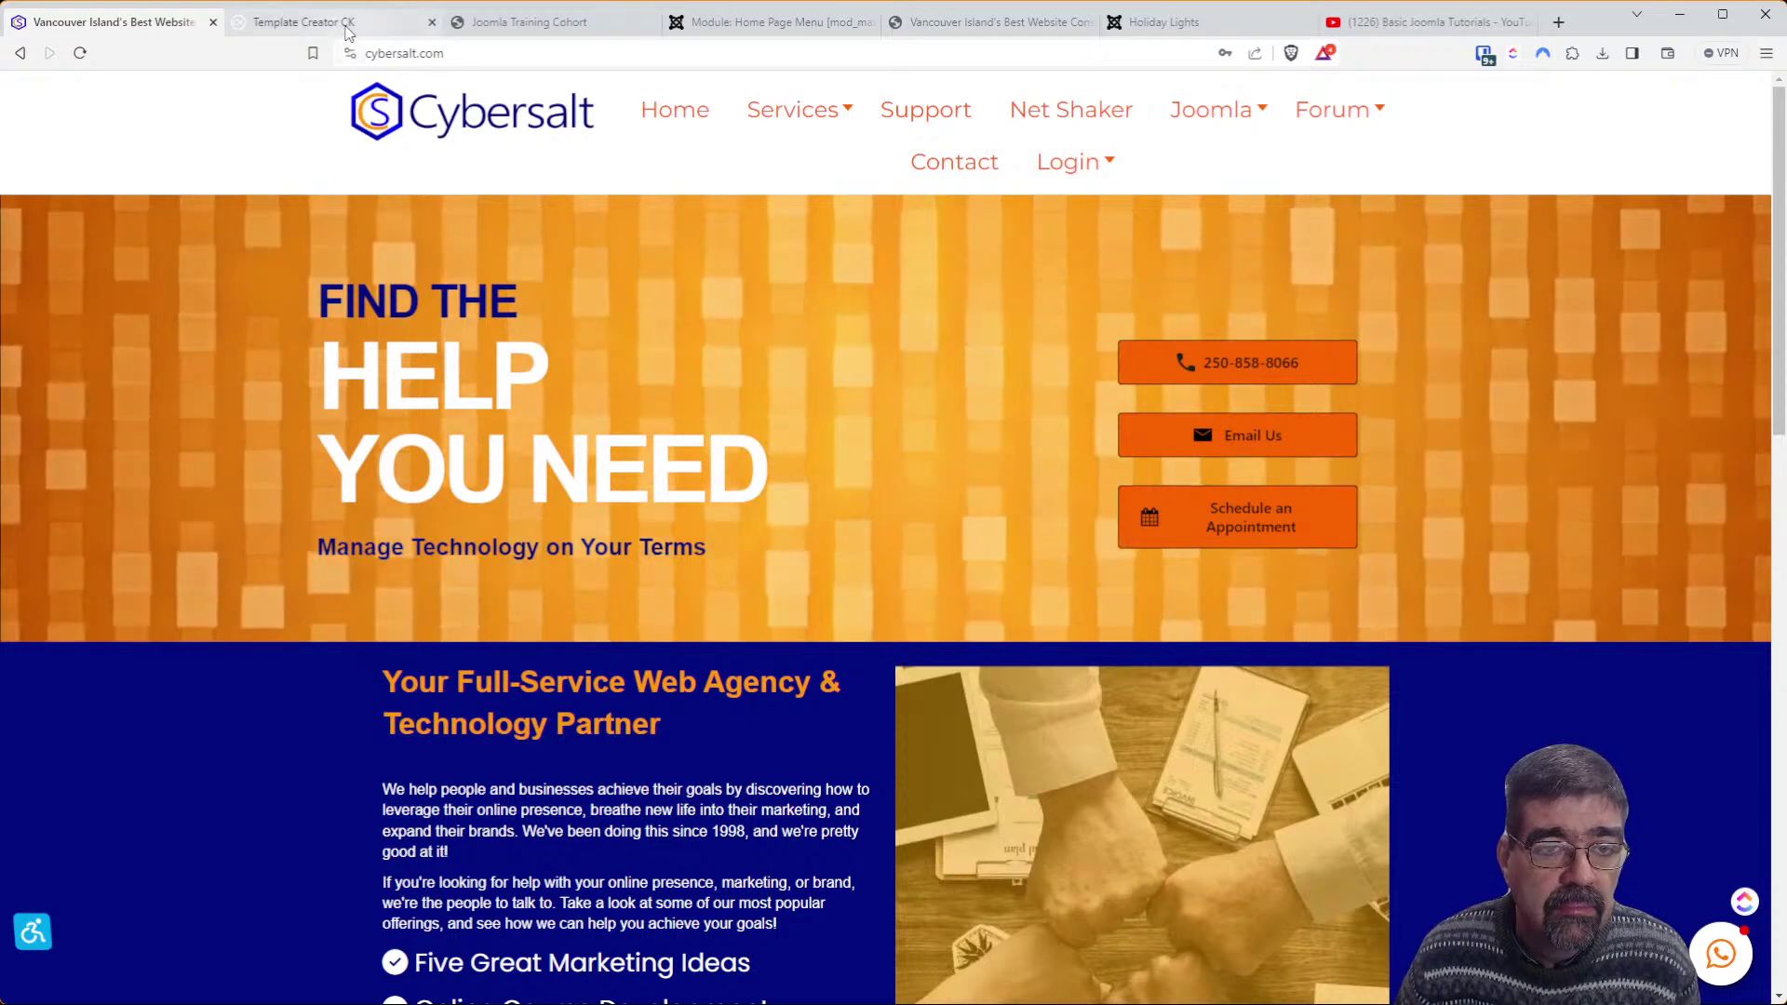
# Set the cybersalt-home-page template to fluid width design in its page settings, save it, and reload the live homepage
pyautogui.click(343, 28)
pyautogui.click(382, 250)
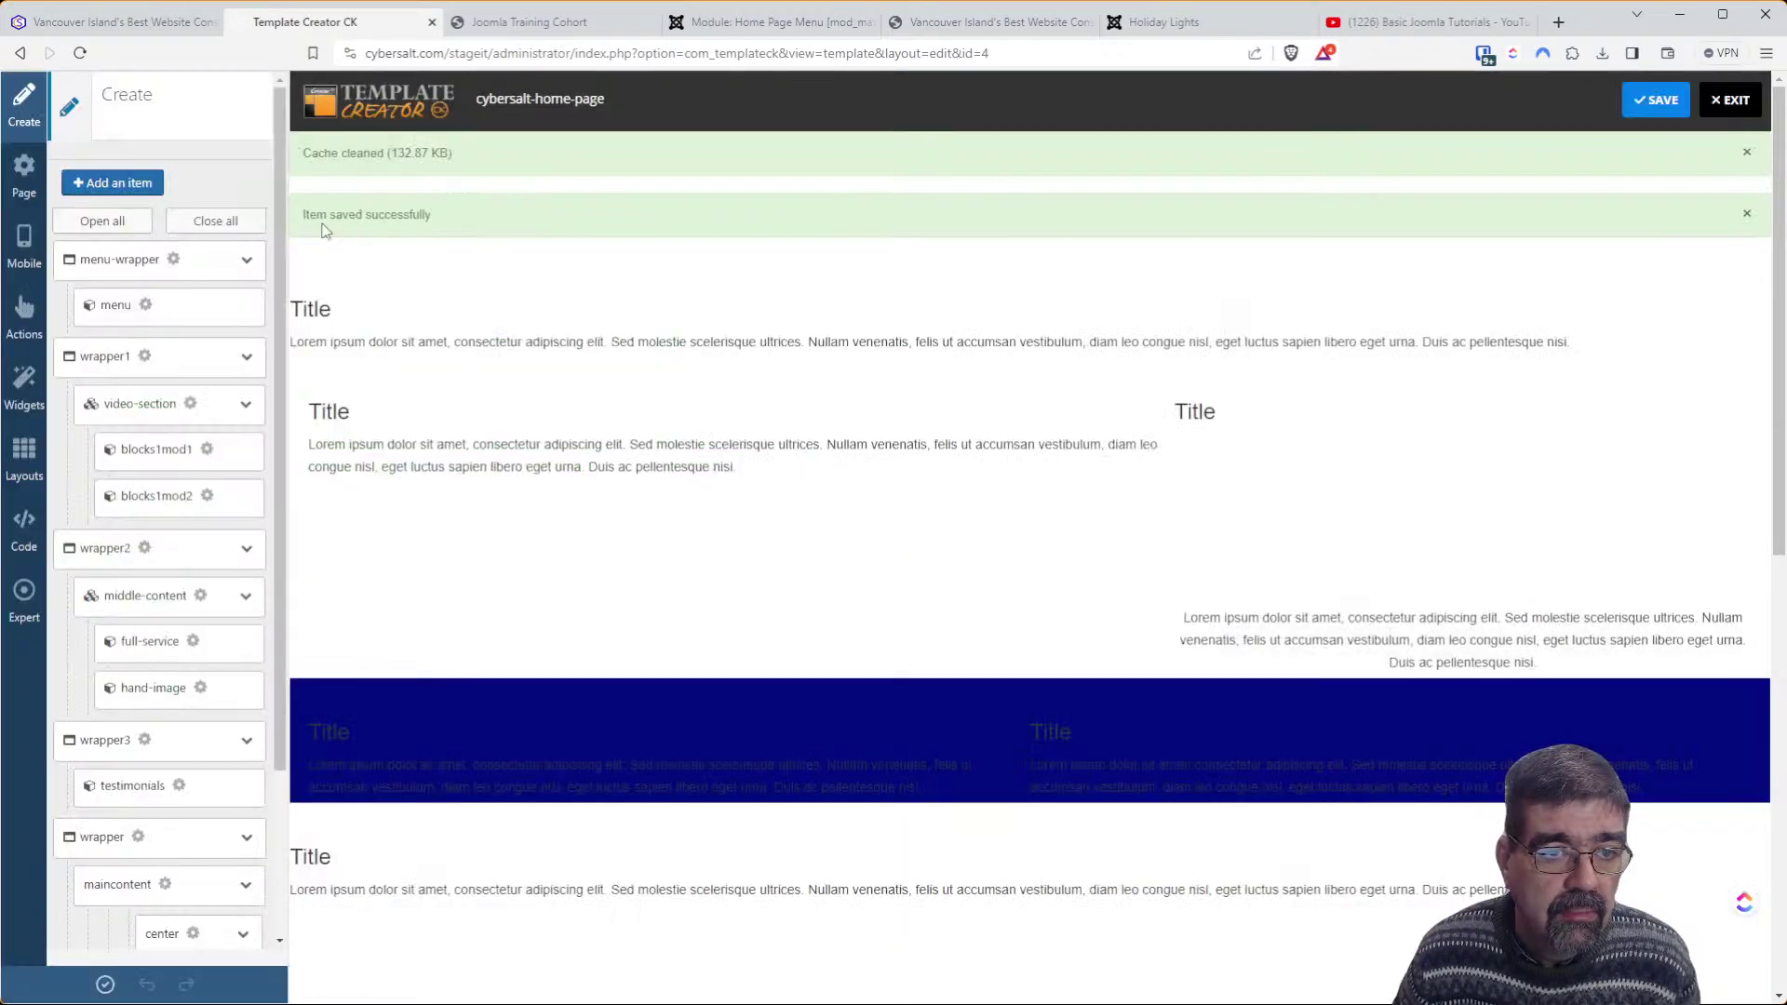
pyautogui.click(37, 181)
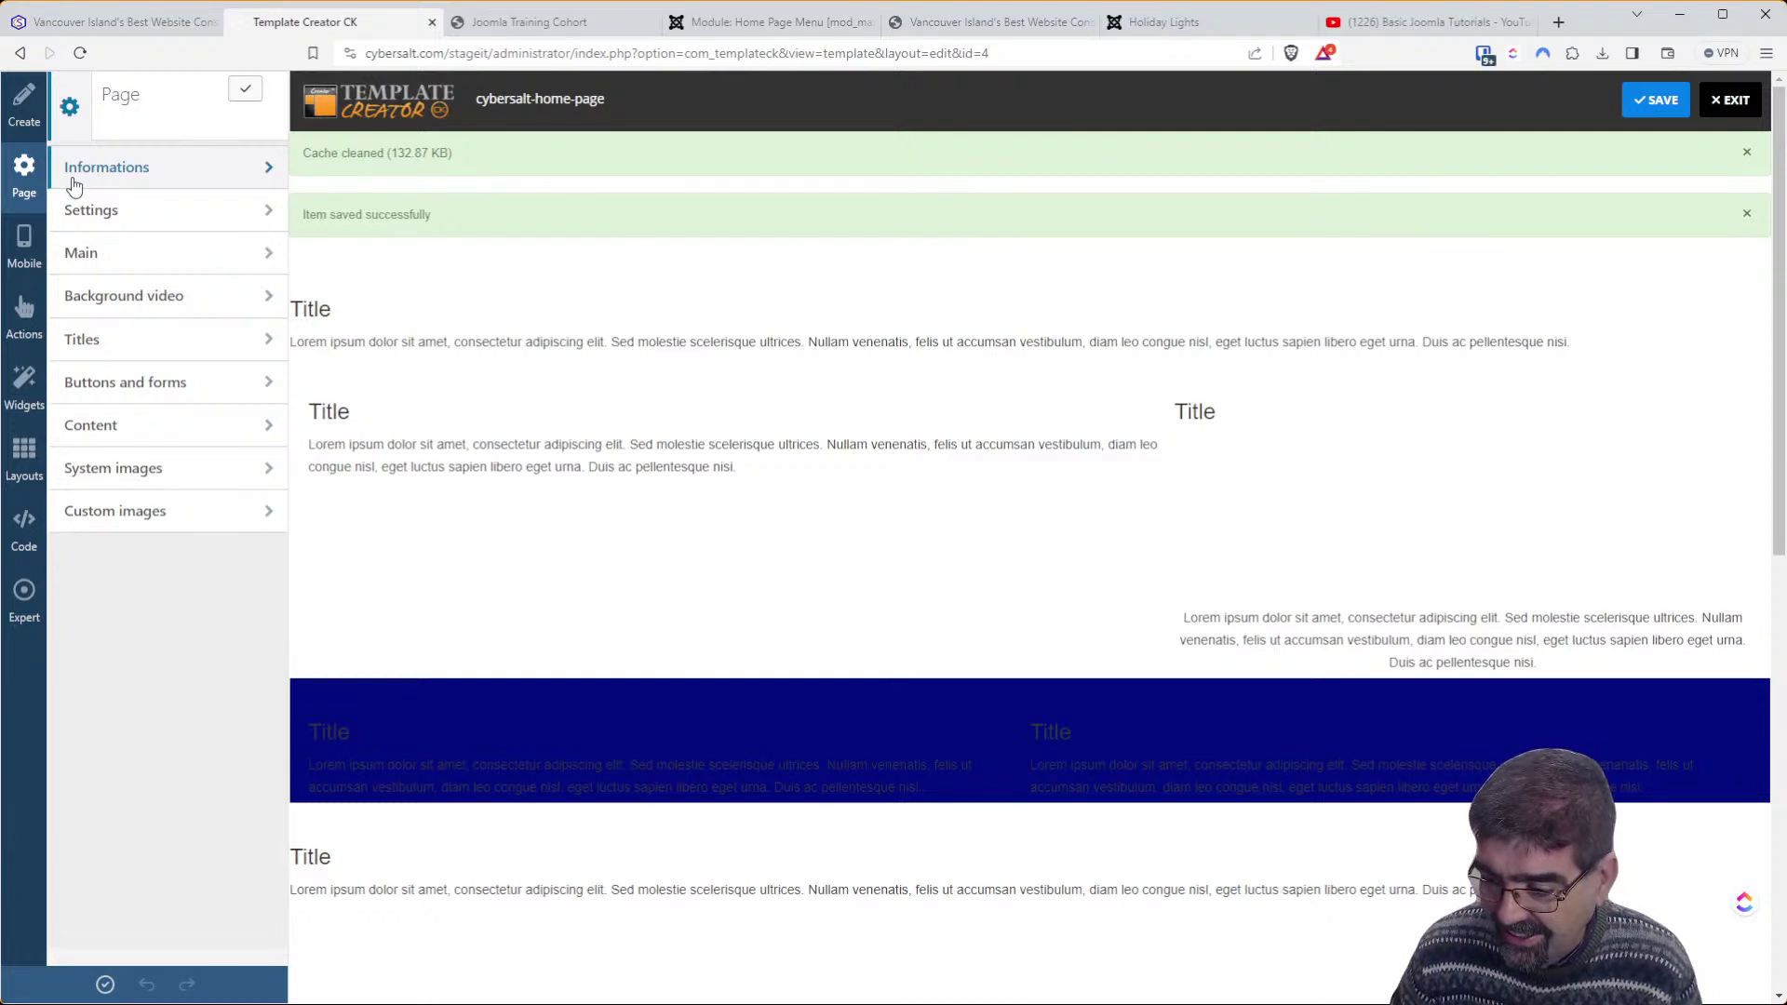
pyautogui.click(121, 182)
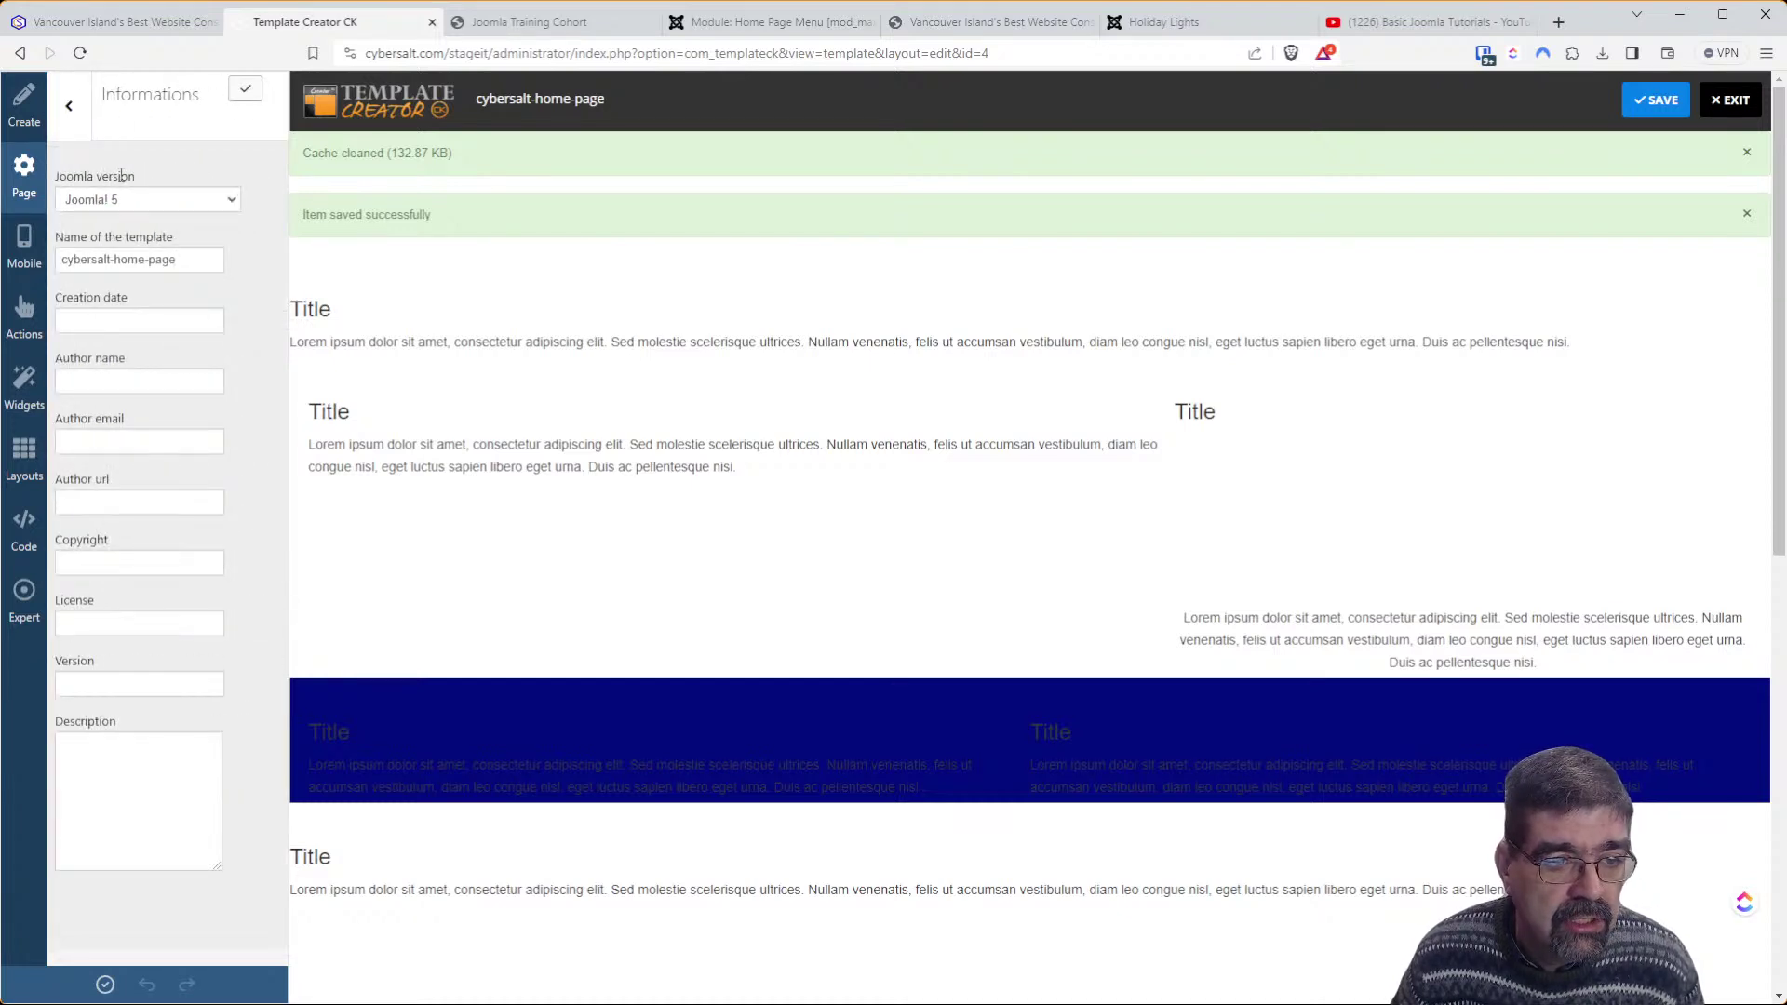
pyautogui.click(69, 105)
pyautogui.click(114, 216)
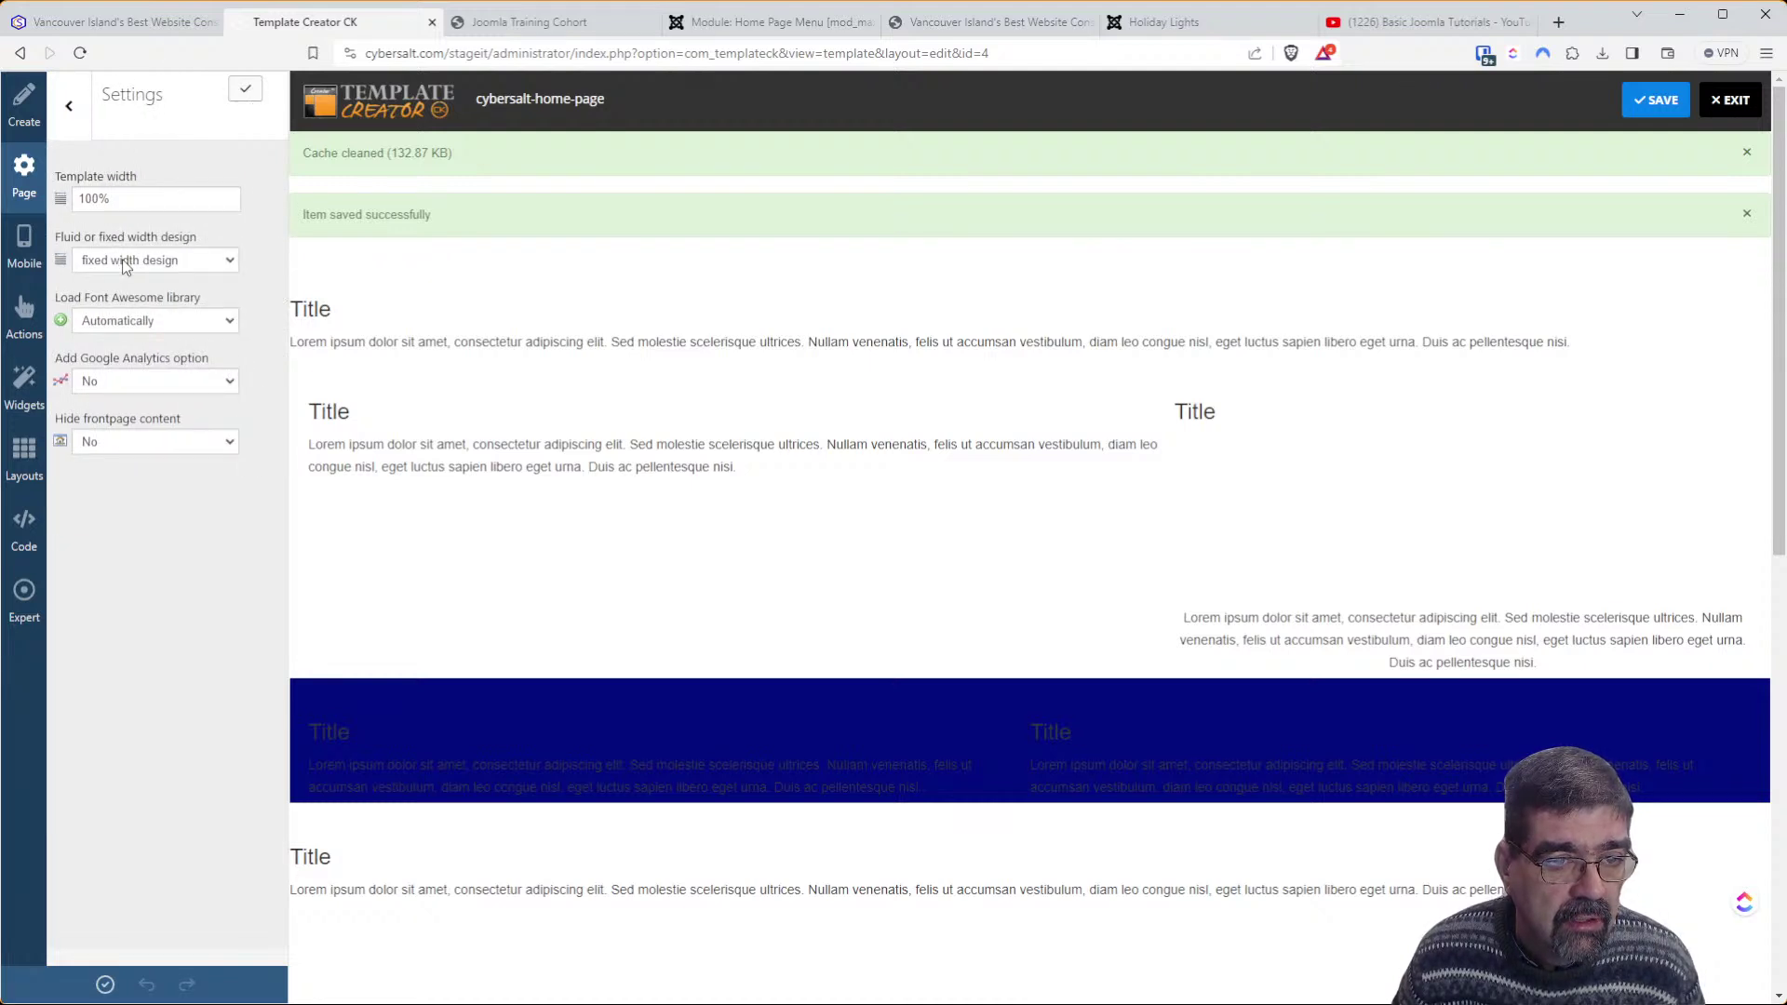
pyautogui.click(127, 289)
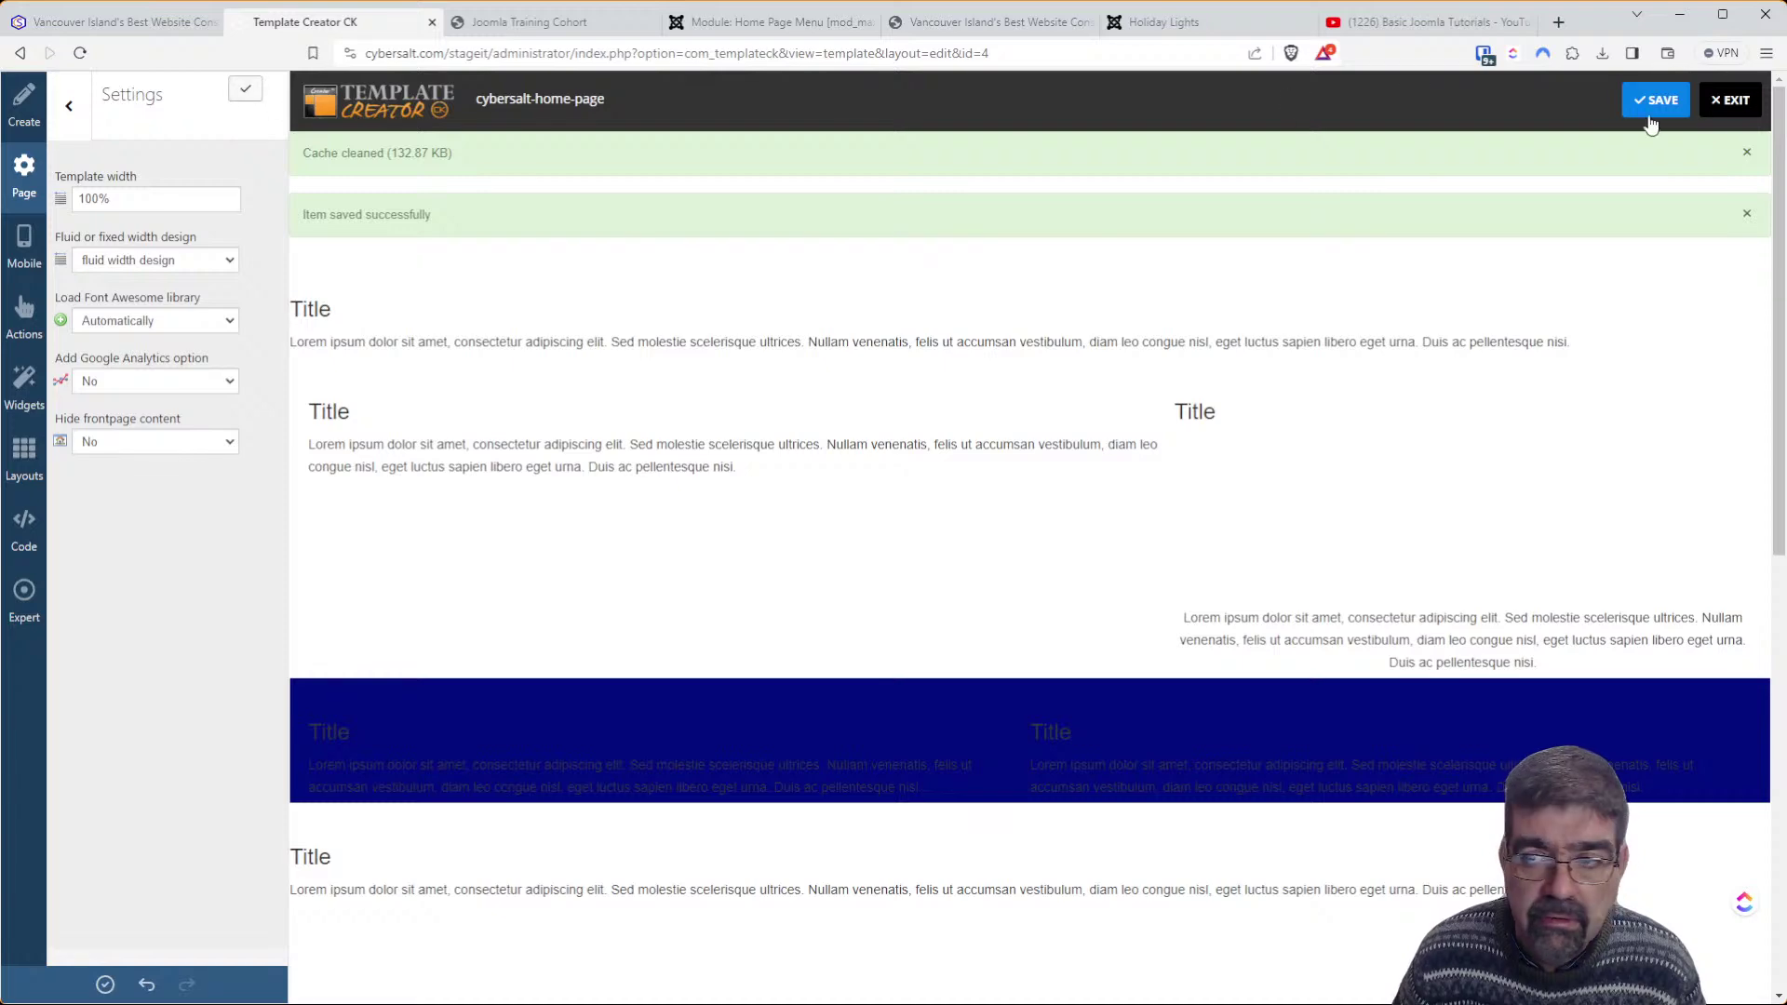
pyautogui.click(105, 984)
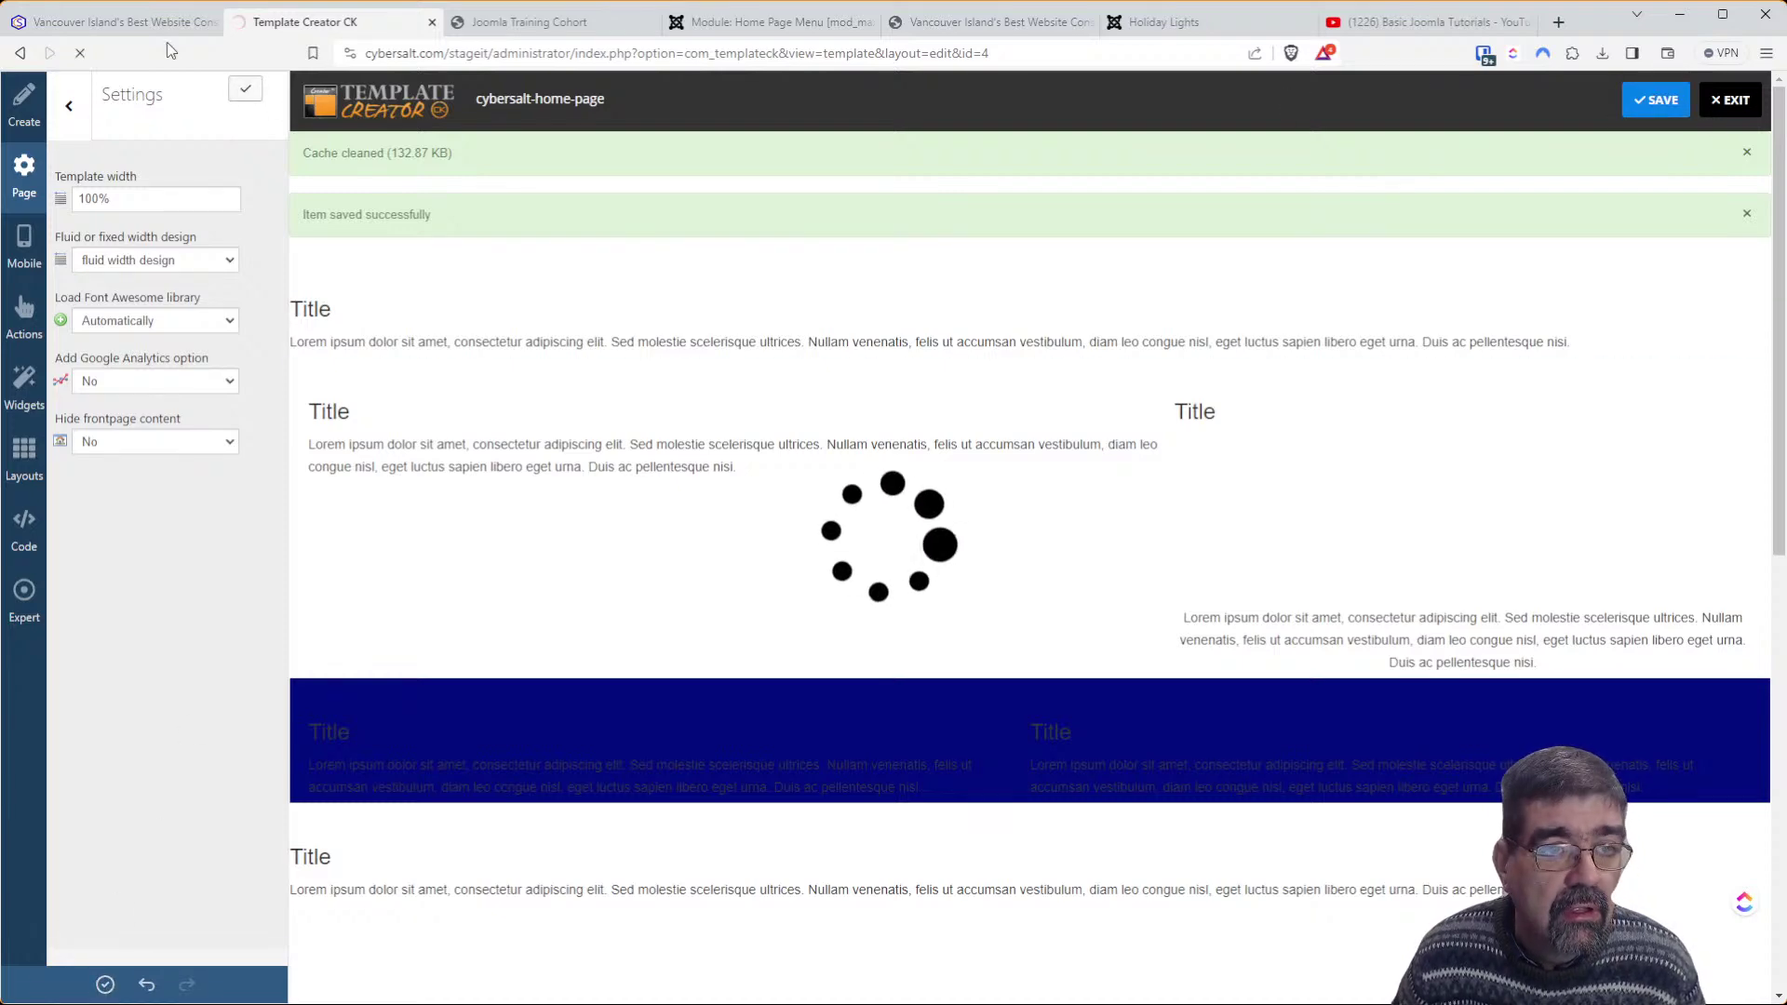
pyautogui.click(133, 19)
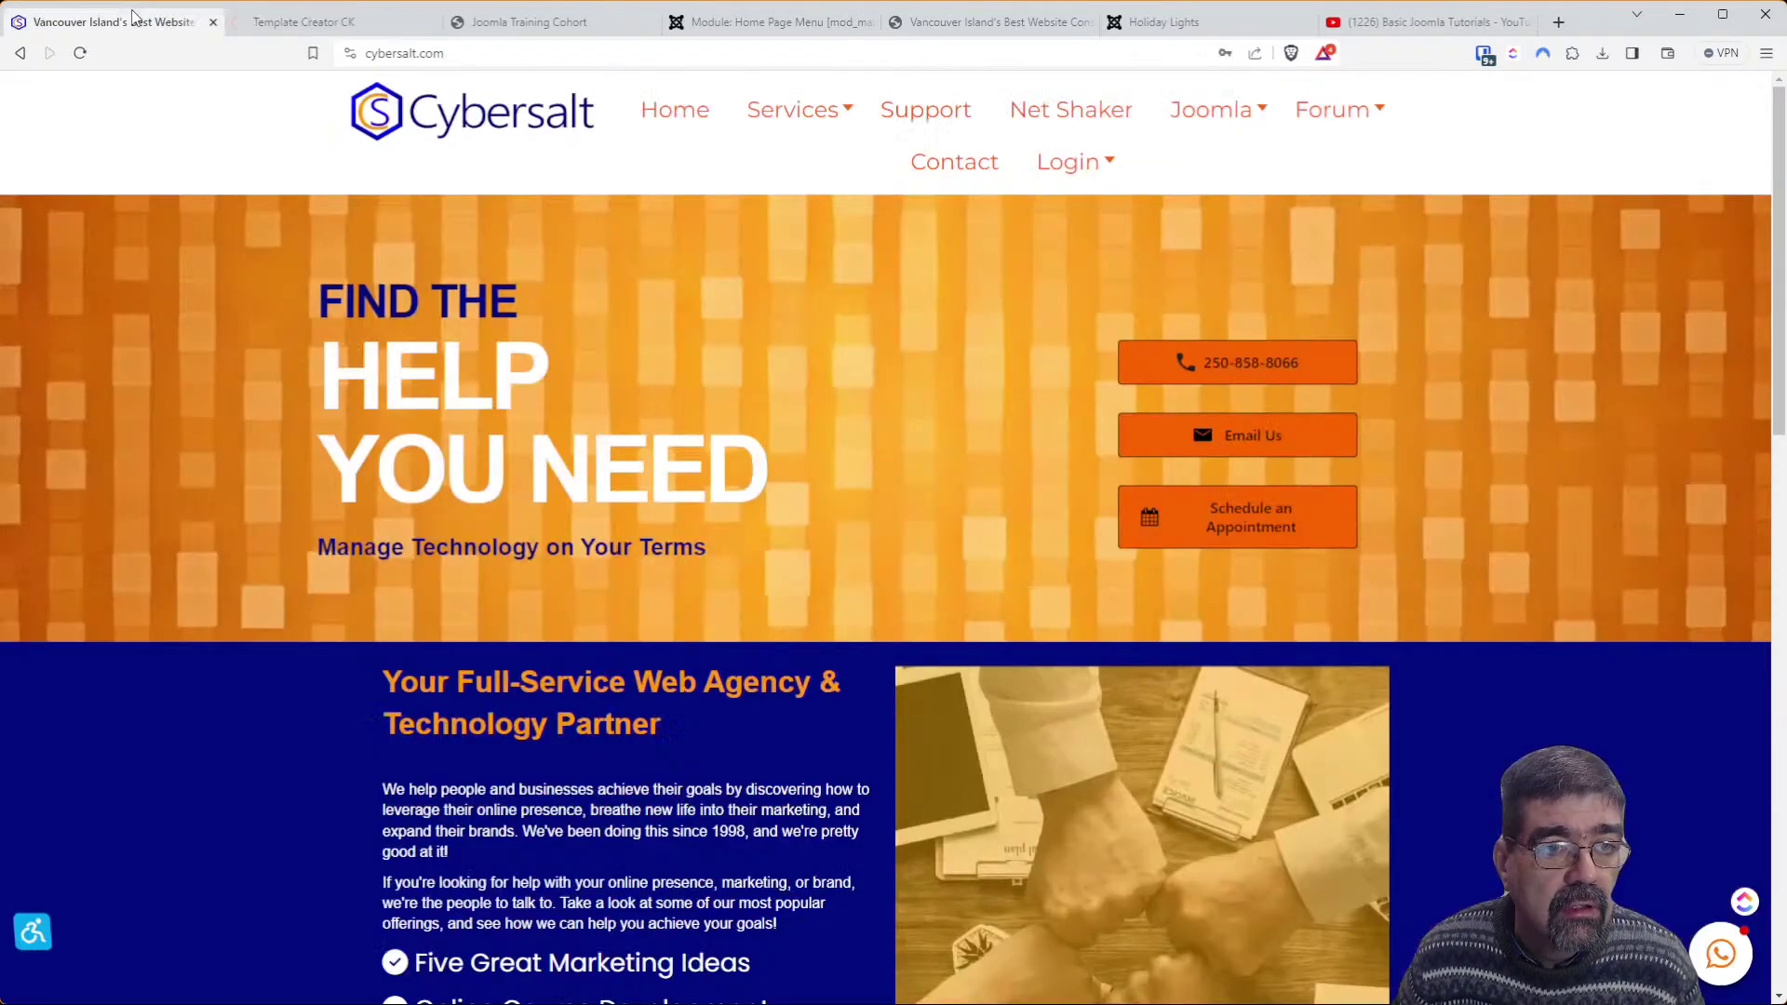
pyautogui.click(80, 53)
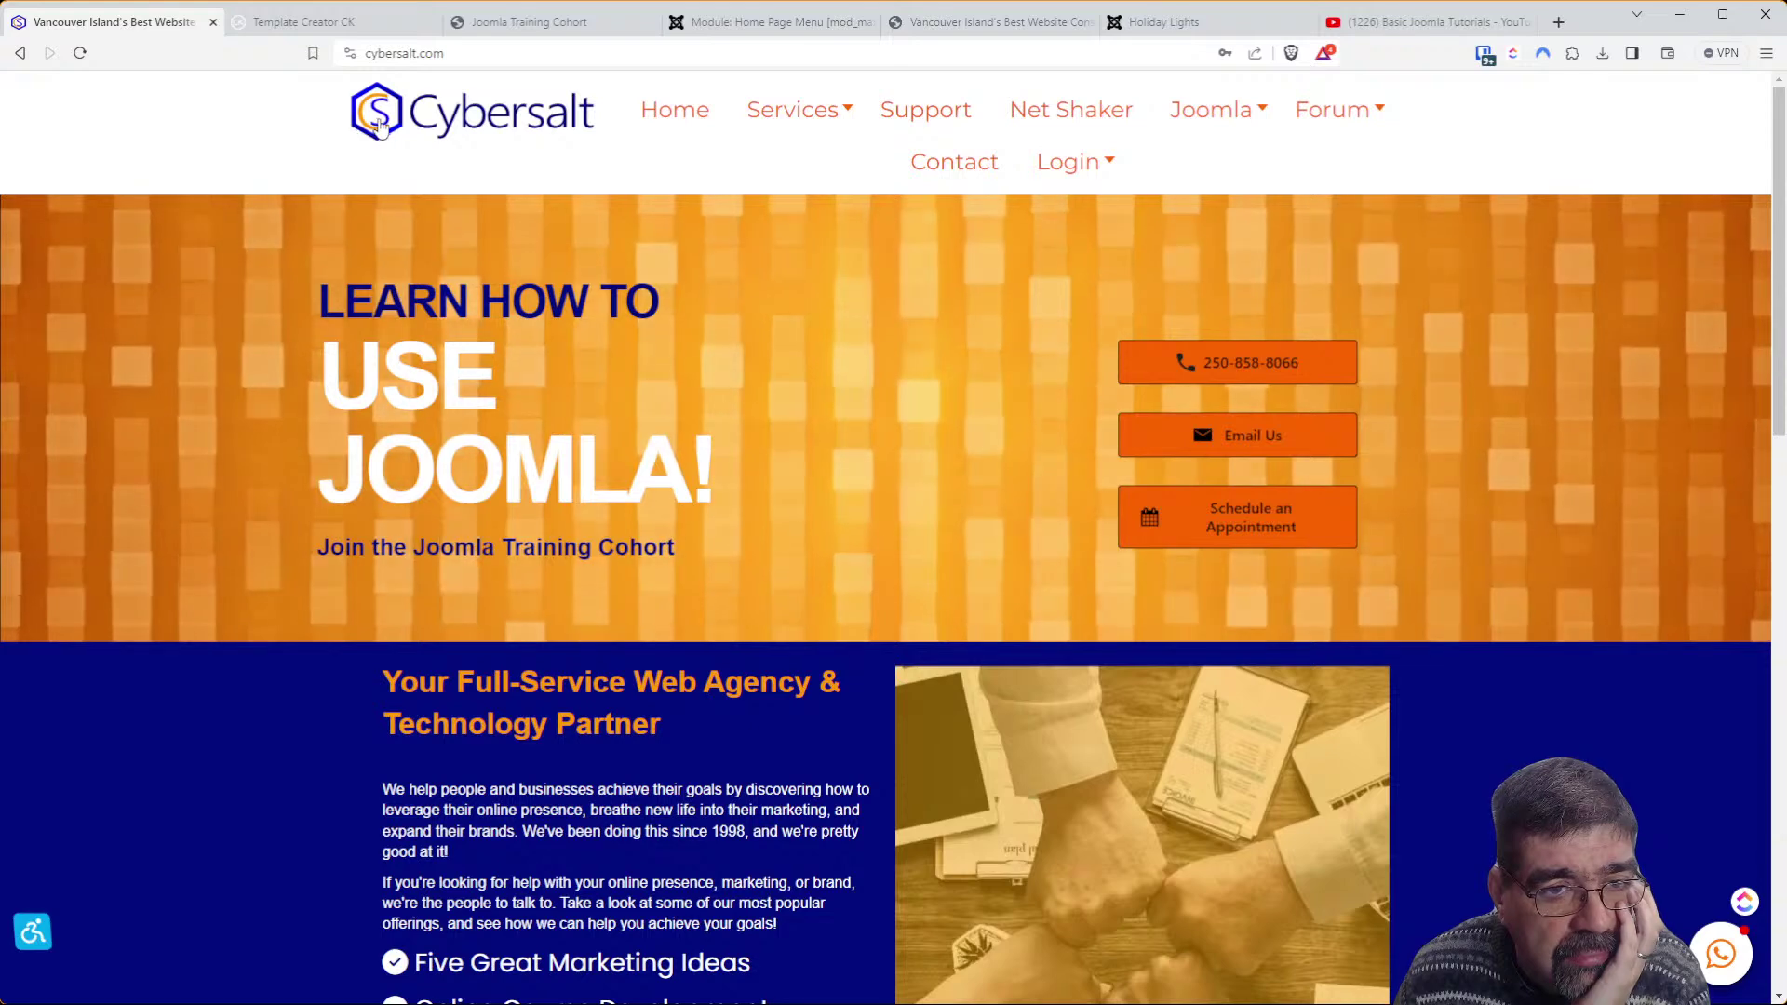
# Inspect the homepage header's #menu element and test the layout with its 1200px max-width rule switched off and on
pyautogui.hotkey('ctrl', 'shift', 'i')
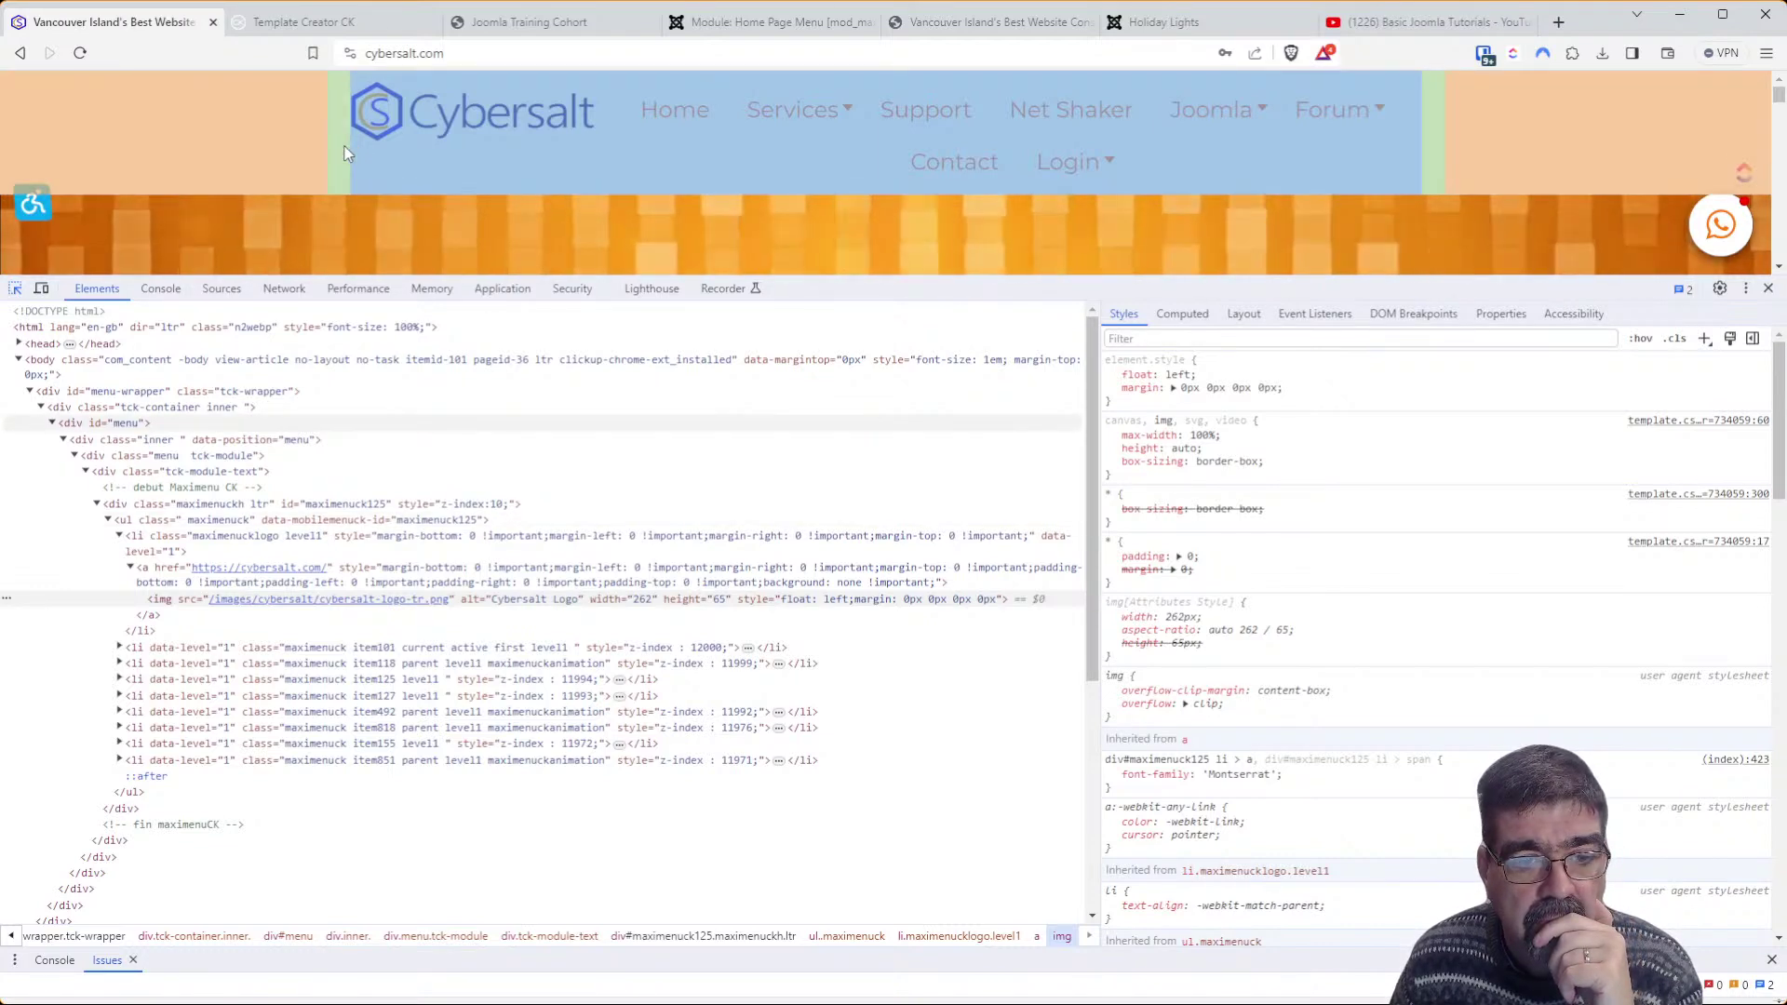
pyautogui.click(345, 150)
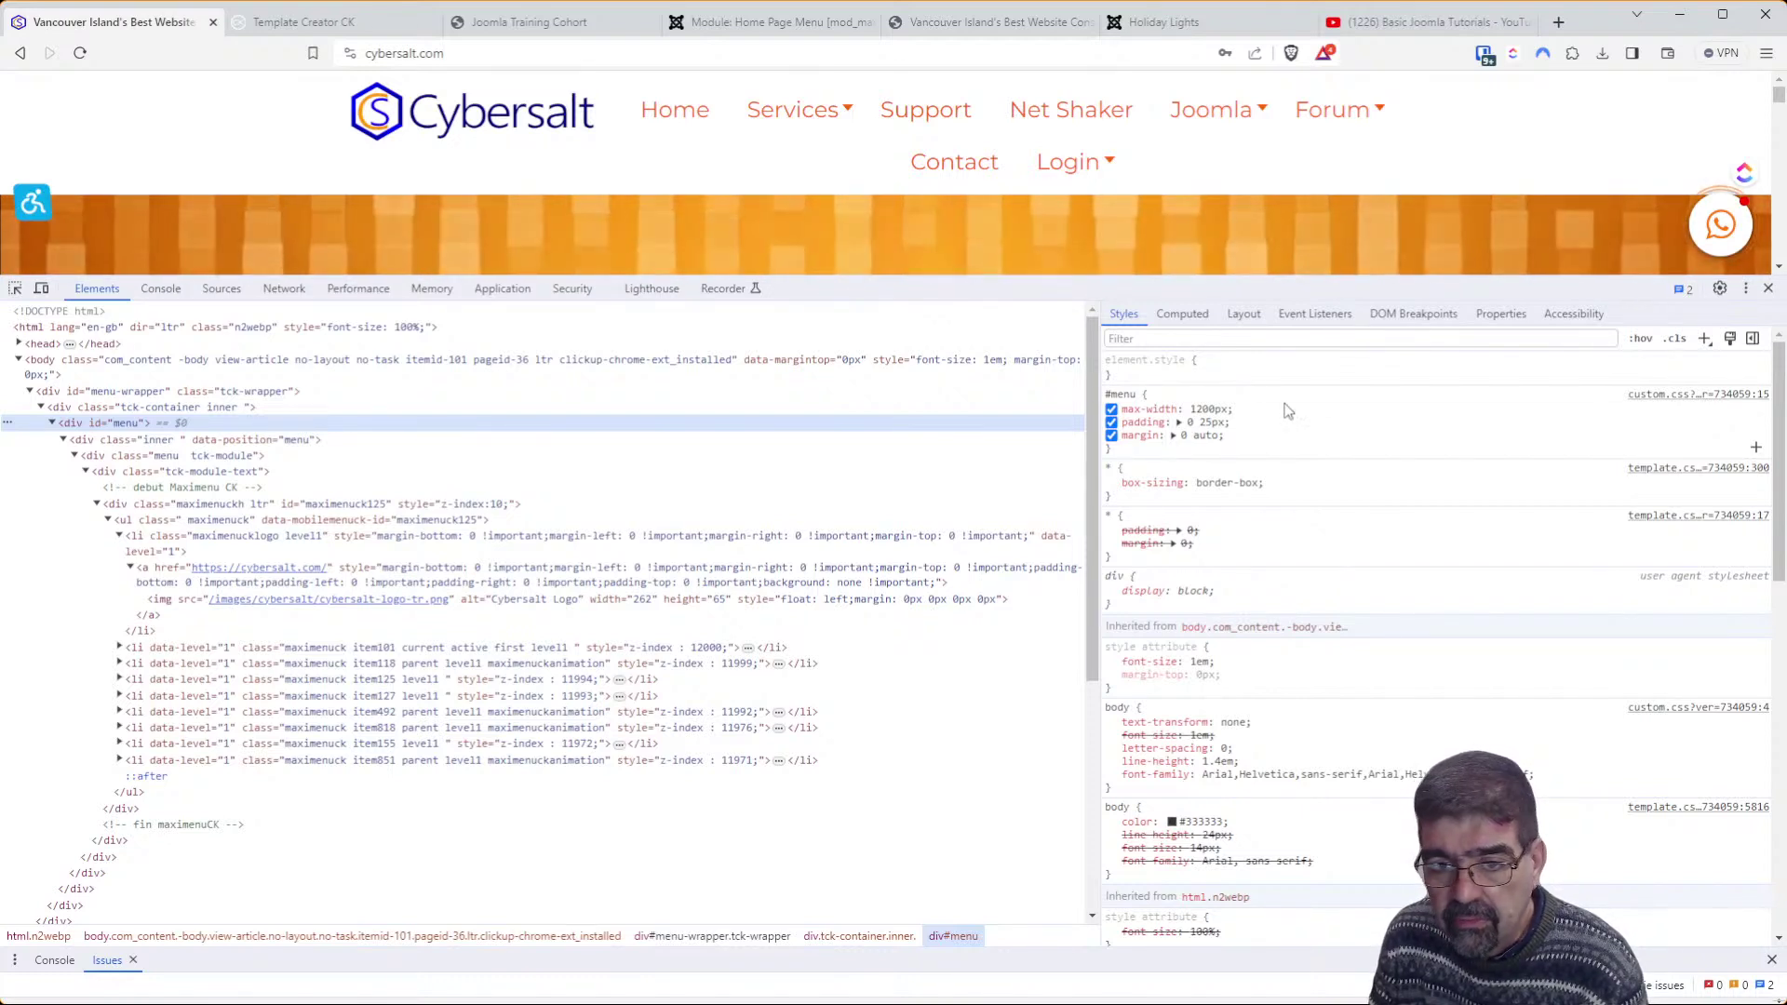
pyautogui.click(1113, 410)
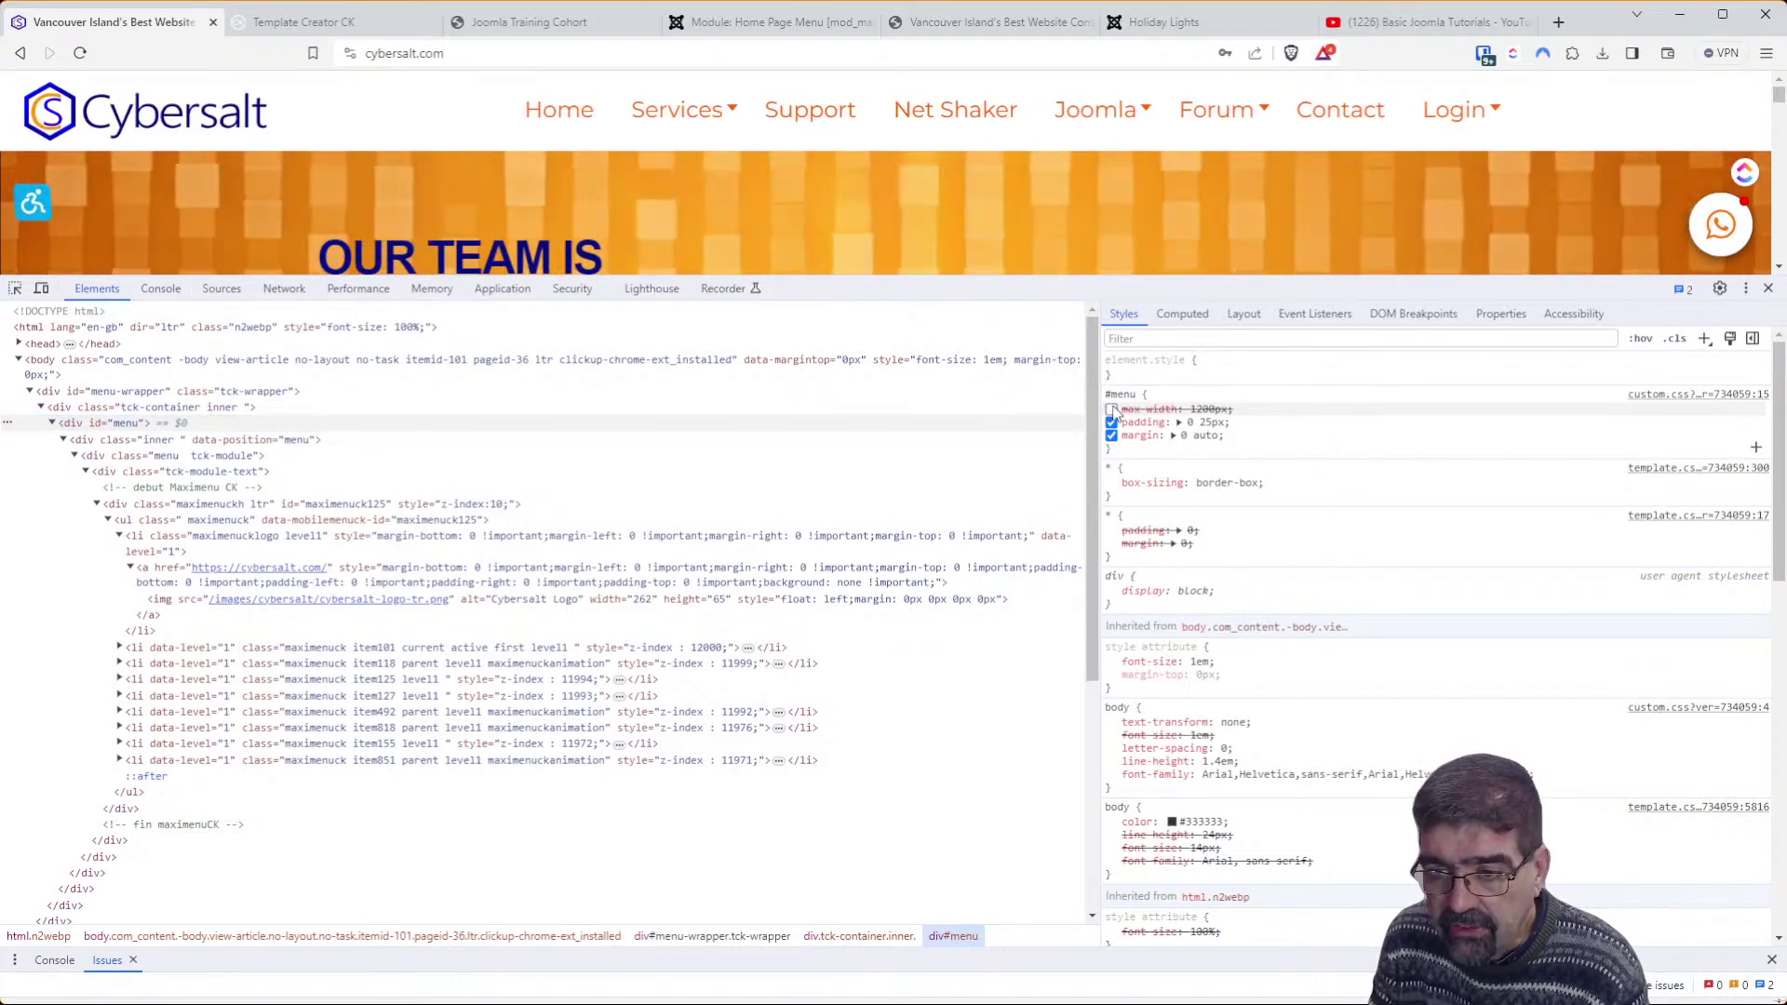
pyautogui.click(1113, 410)
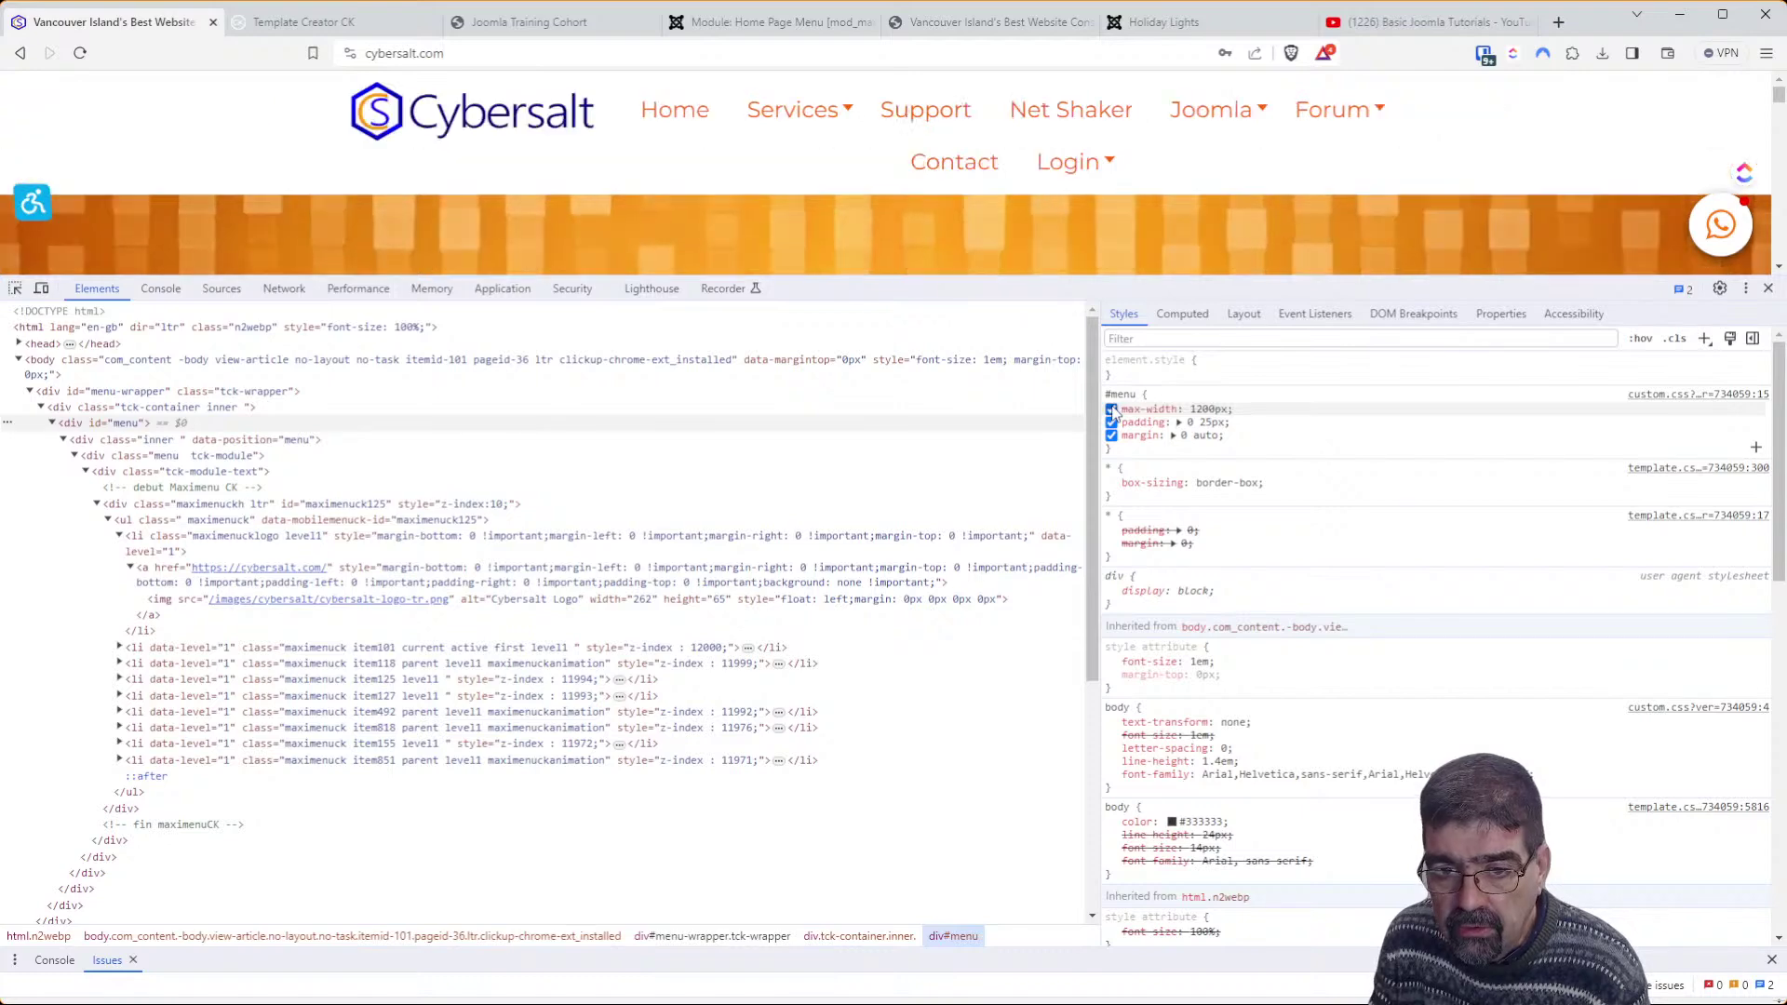
# Find 1200 in the cybersalt-home-page template's custom CSS, delete the max-width:1200px line from the #menu rule, and save the CSS
pyautogui.click(307, 21)
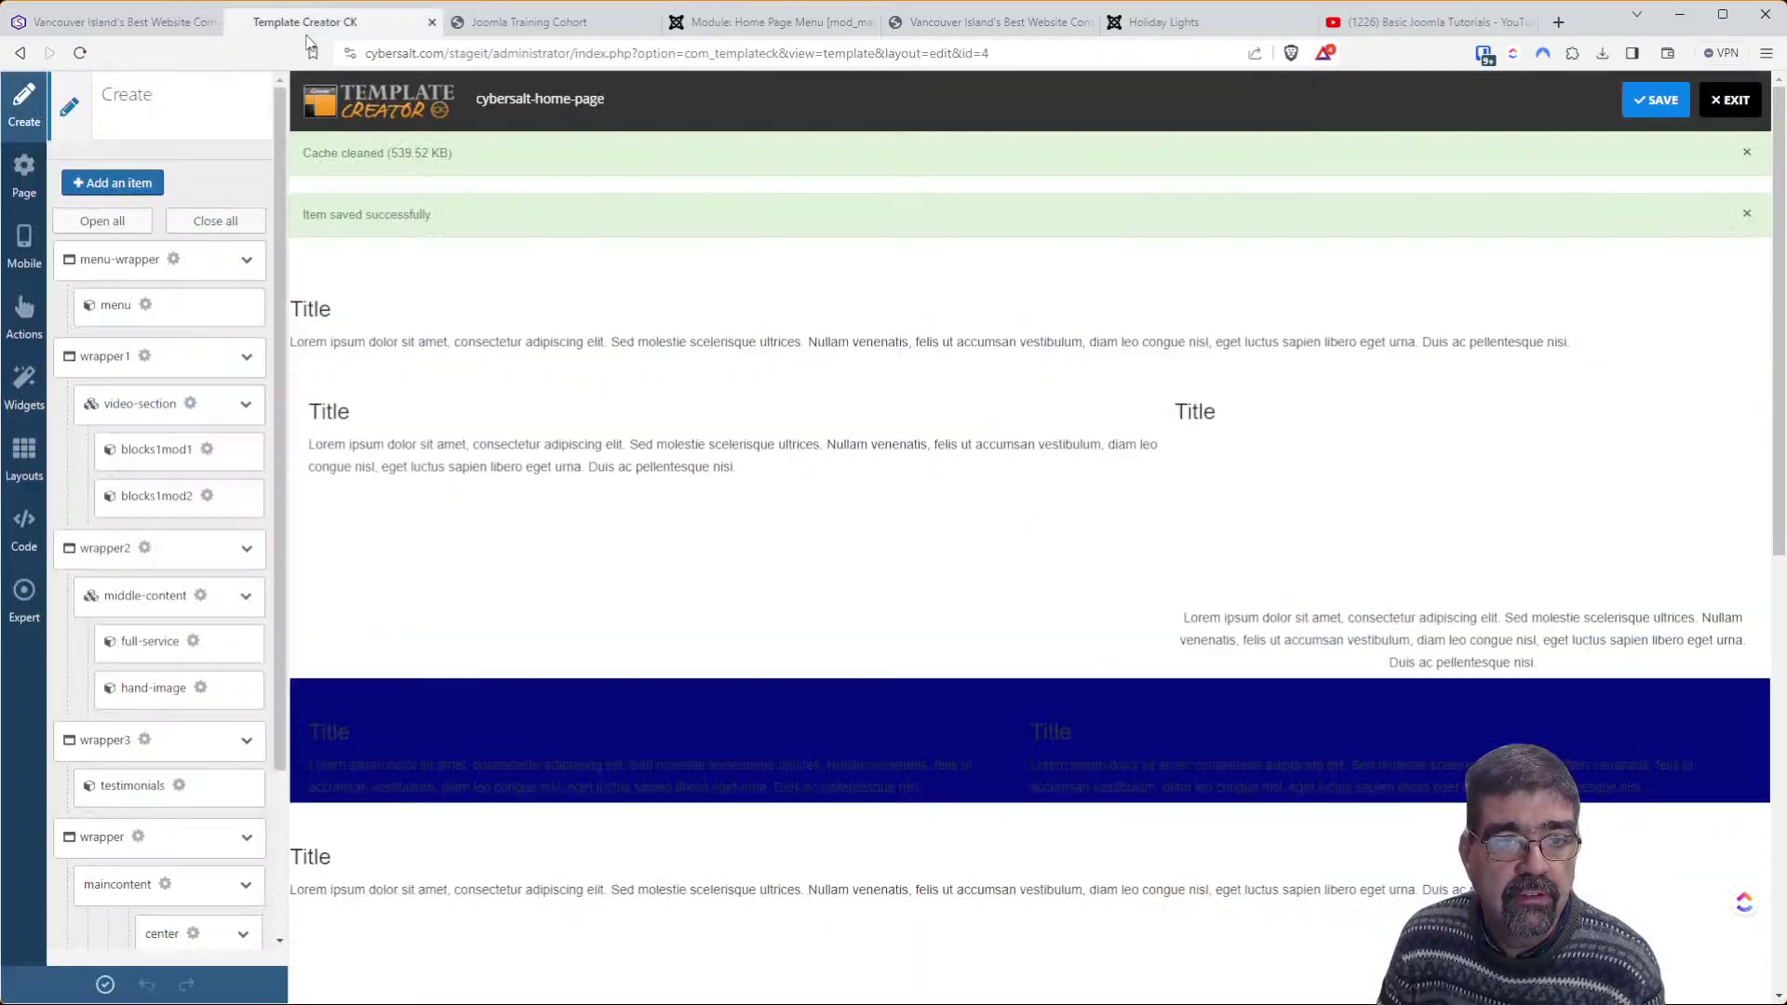
pyautogui.click(534, 28)
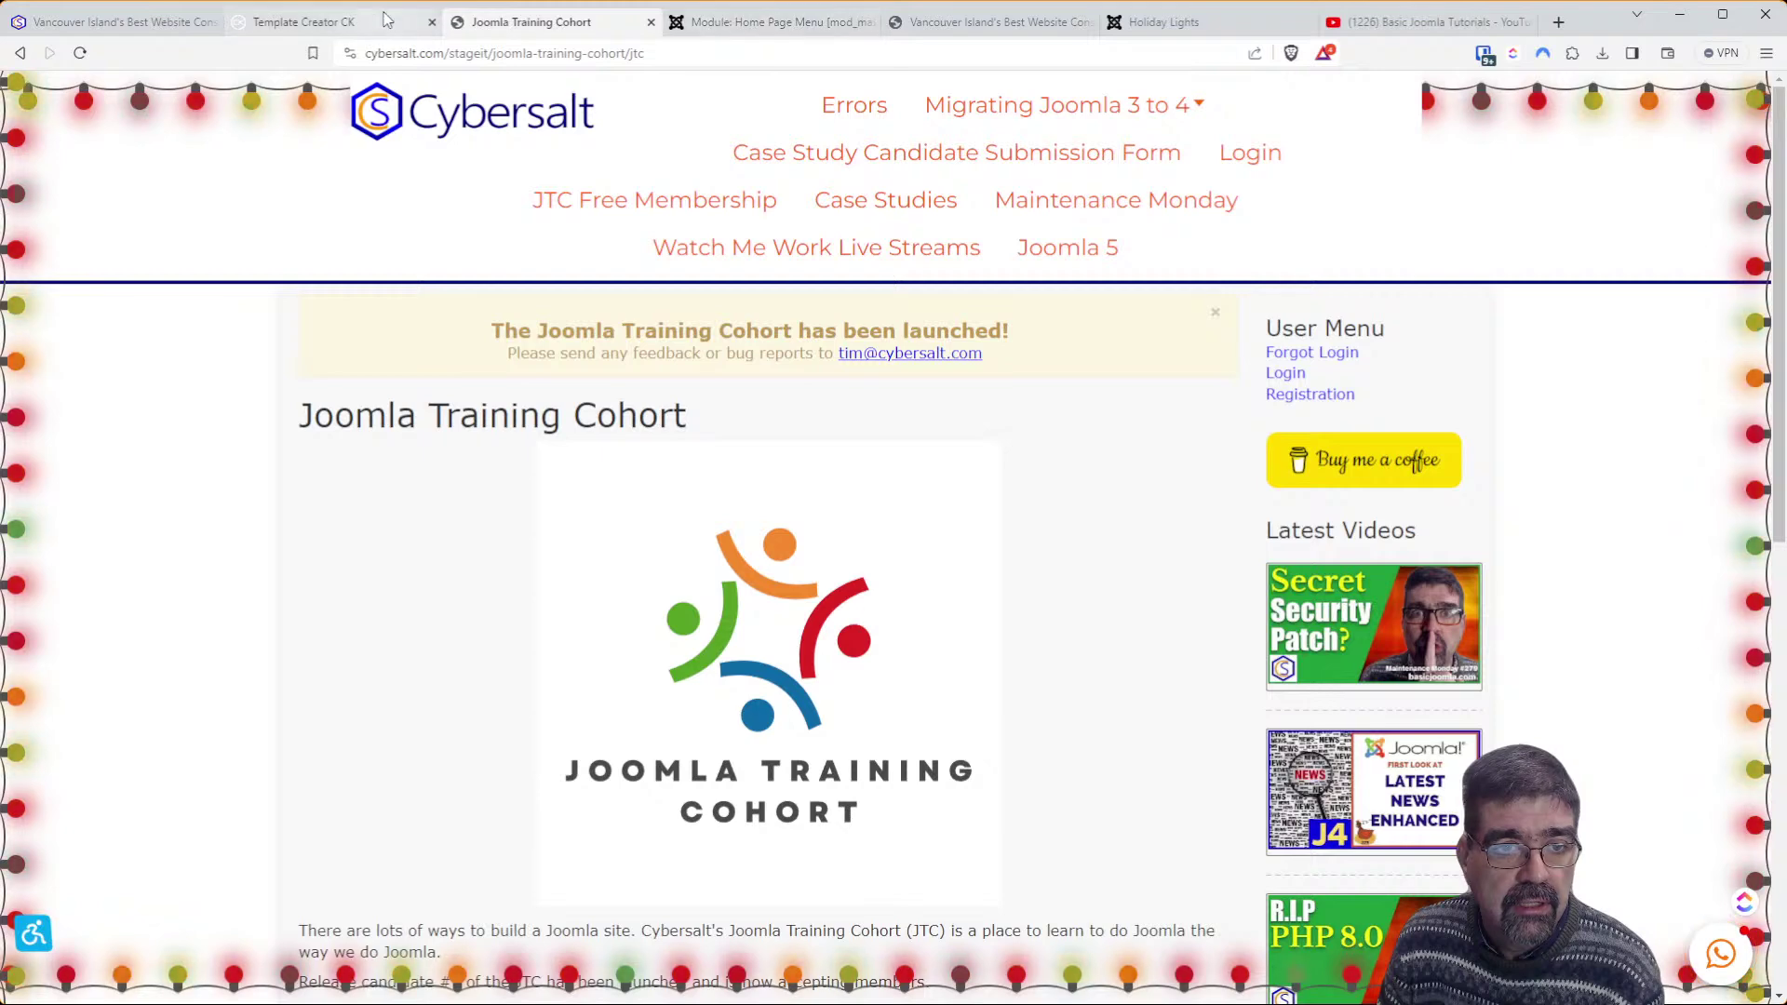
pyautogui.click(307, 22)
pyautogui.click(23, 530)
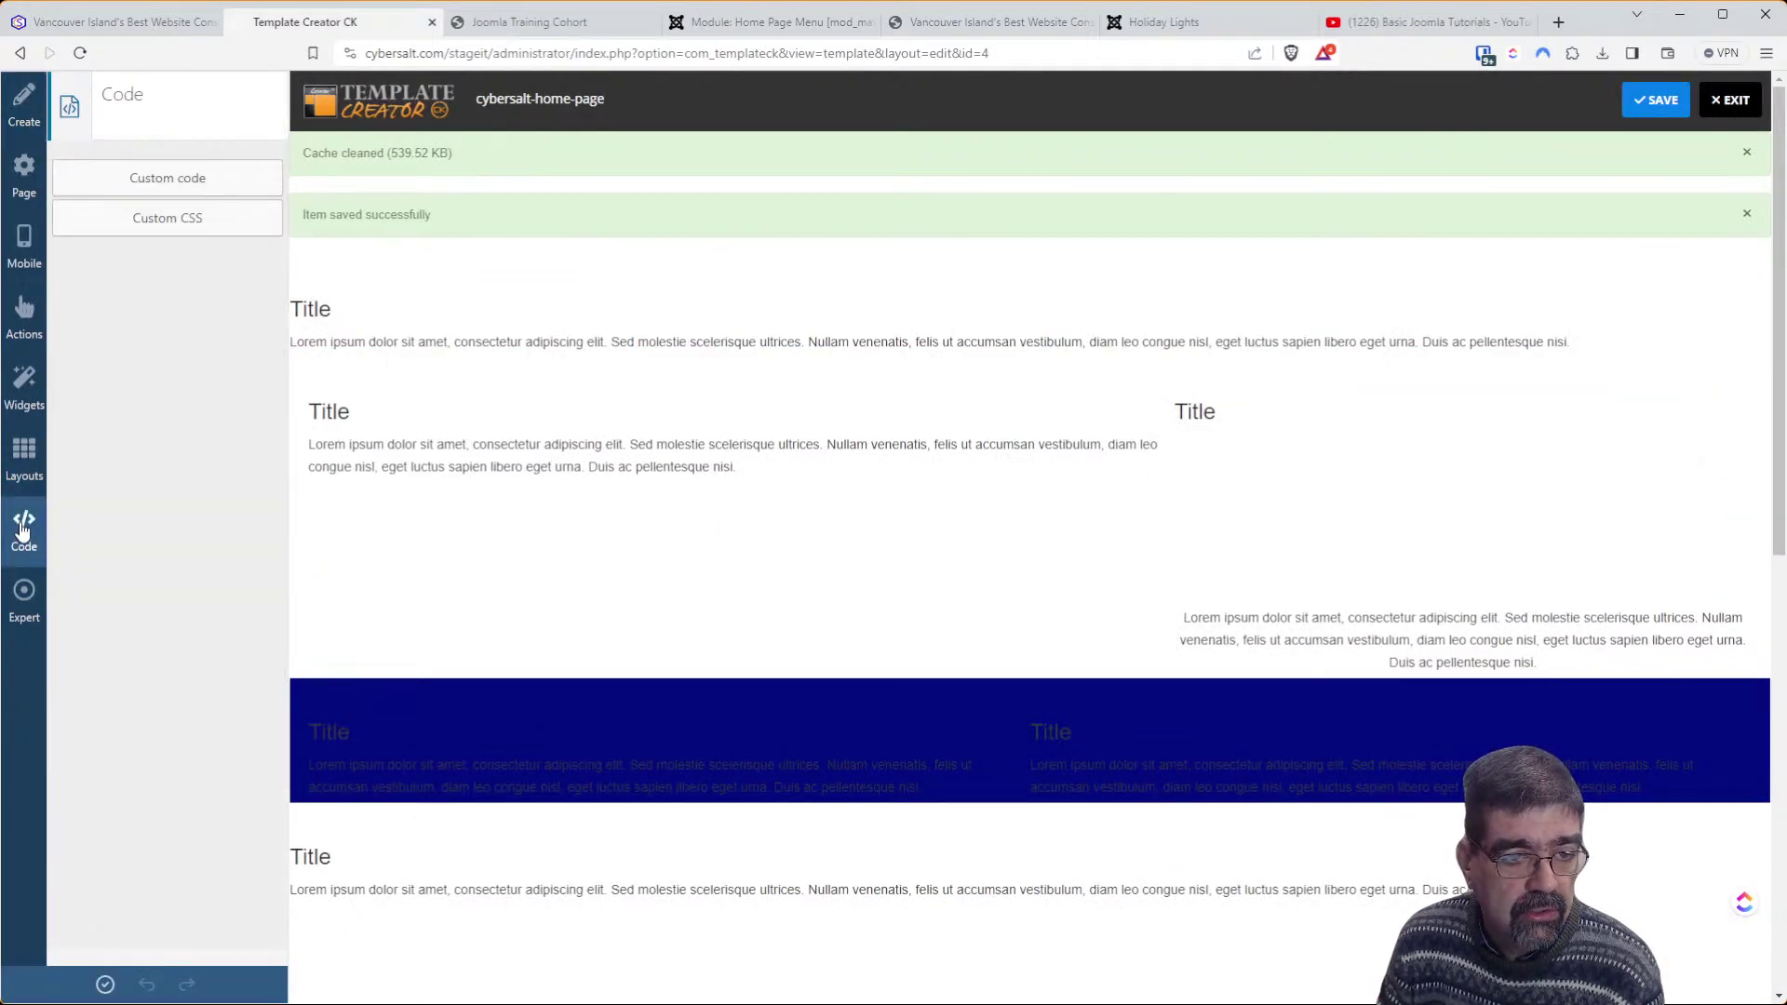
pyautogui.click(167, 220)
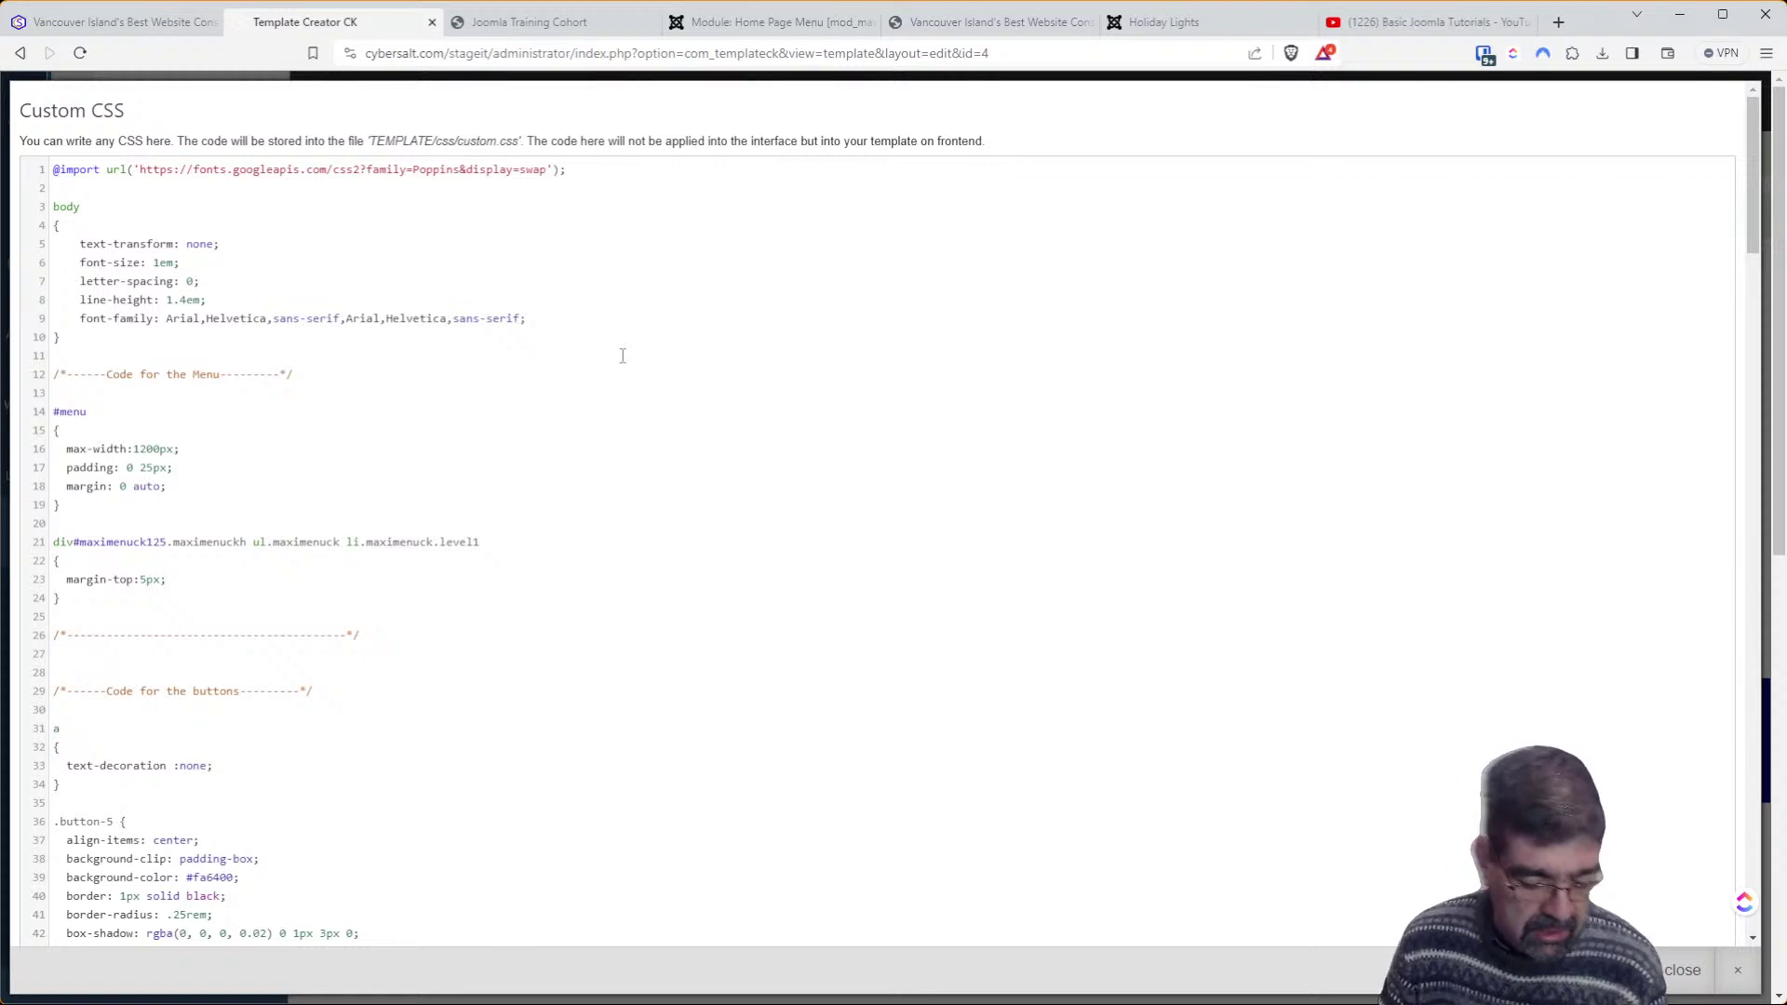
pyautogui.hotkey('ctrl', 'f')
pyautogui.write('1200')
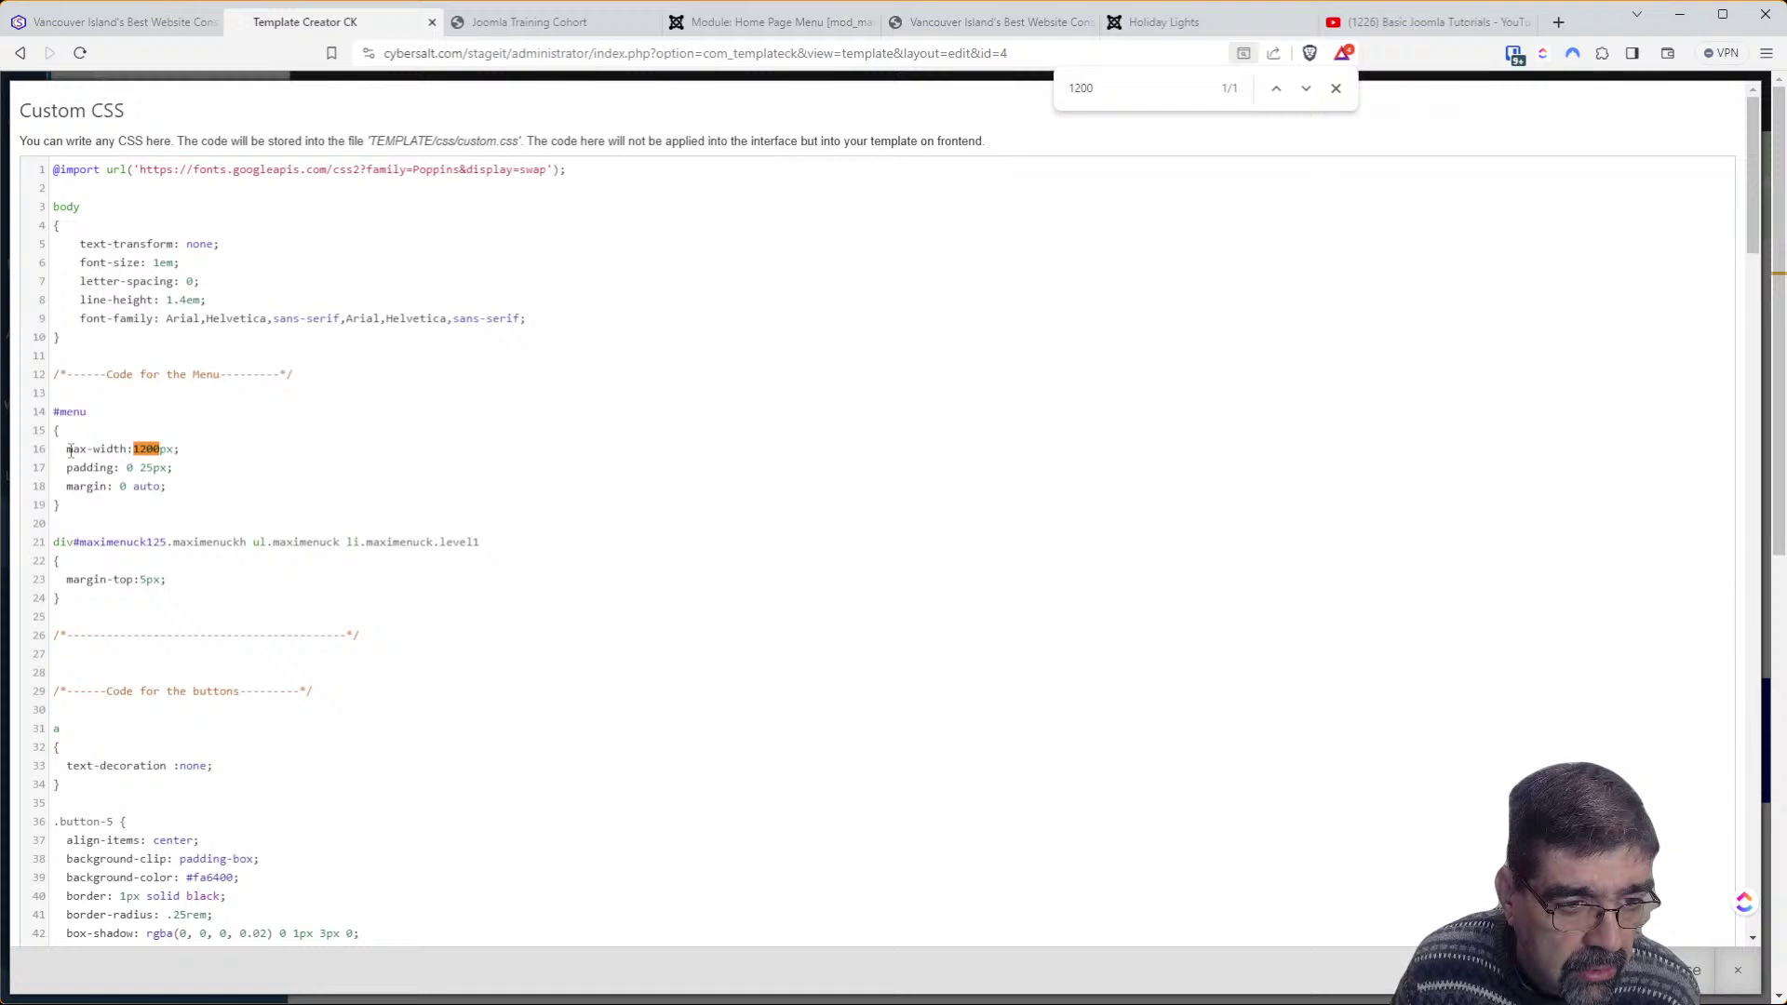
pyautogui.moveTo(189, 450); pyautogui.dragTo(48, 458)
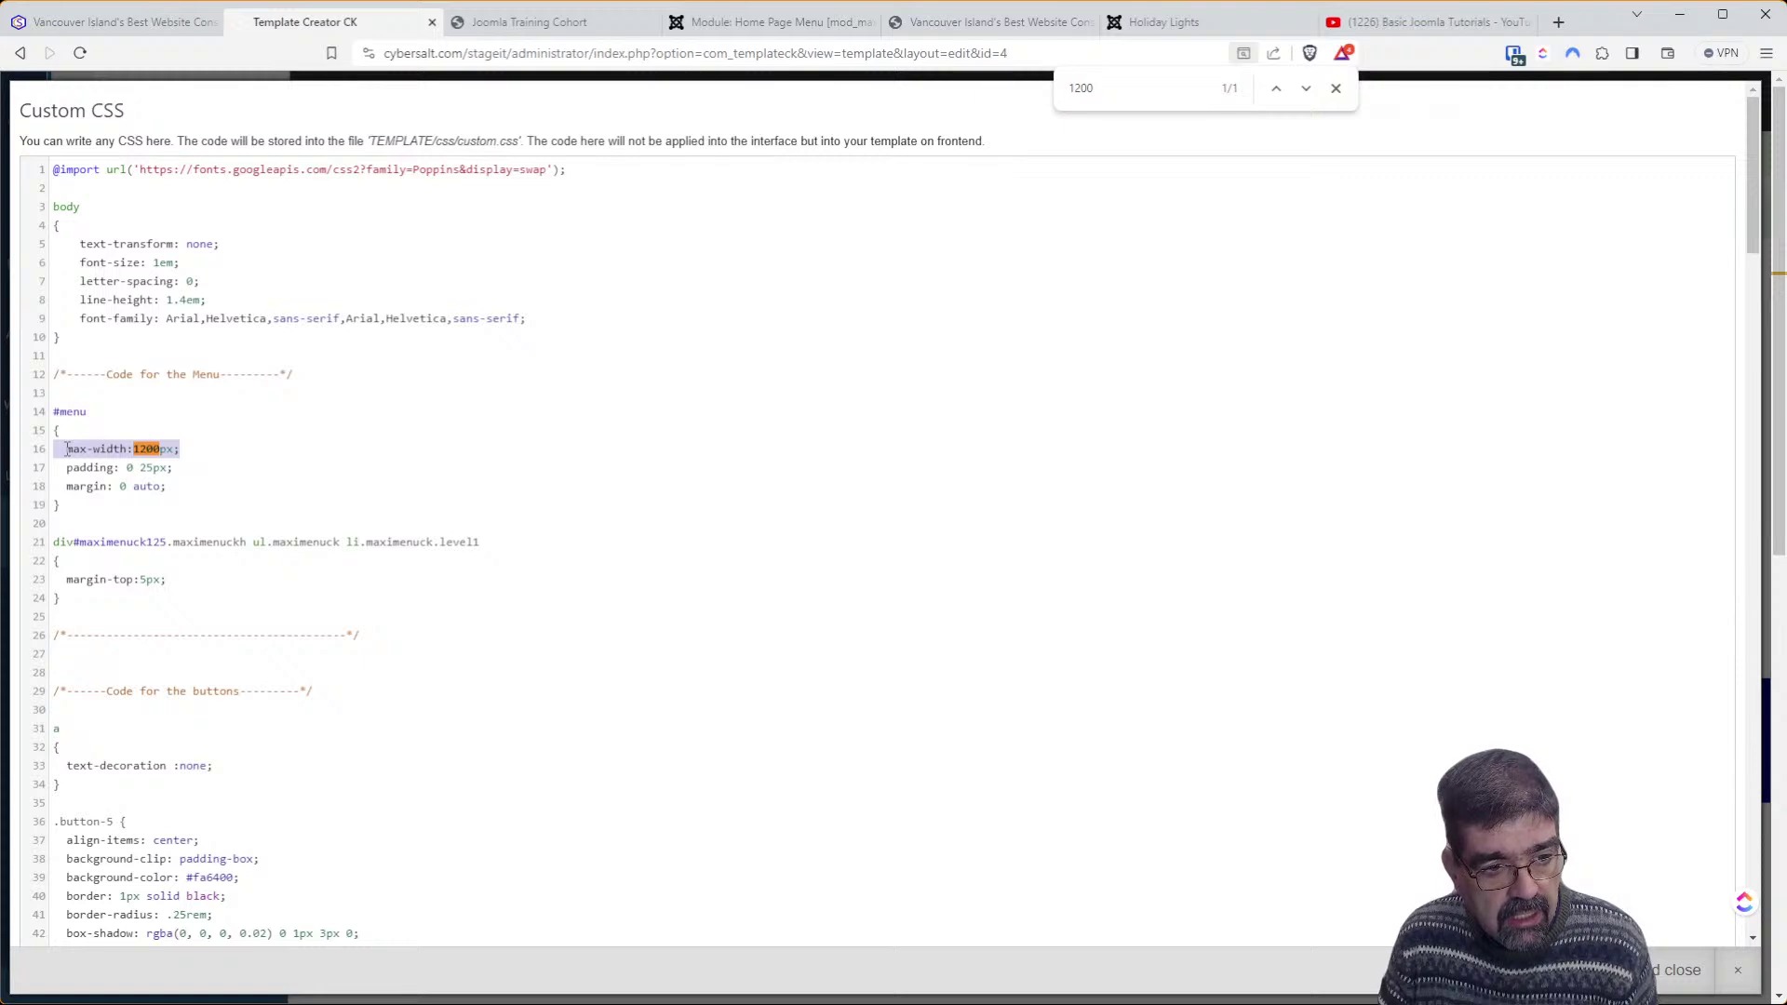
pyautogui.press('BackSpace')
pyautogui.press('BackSpace')
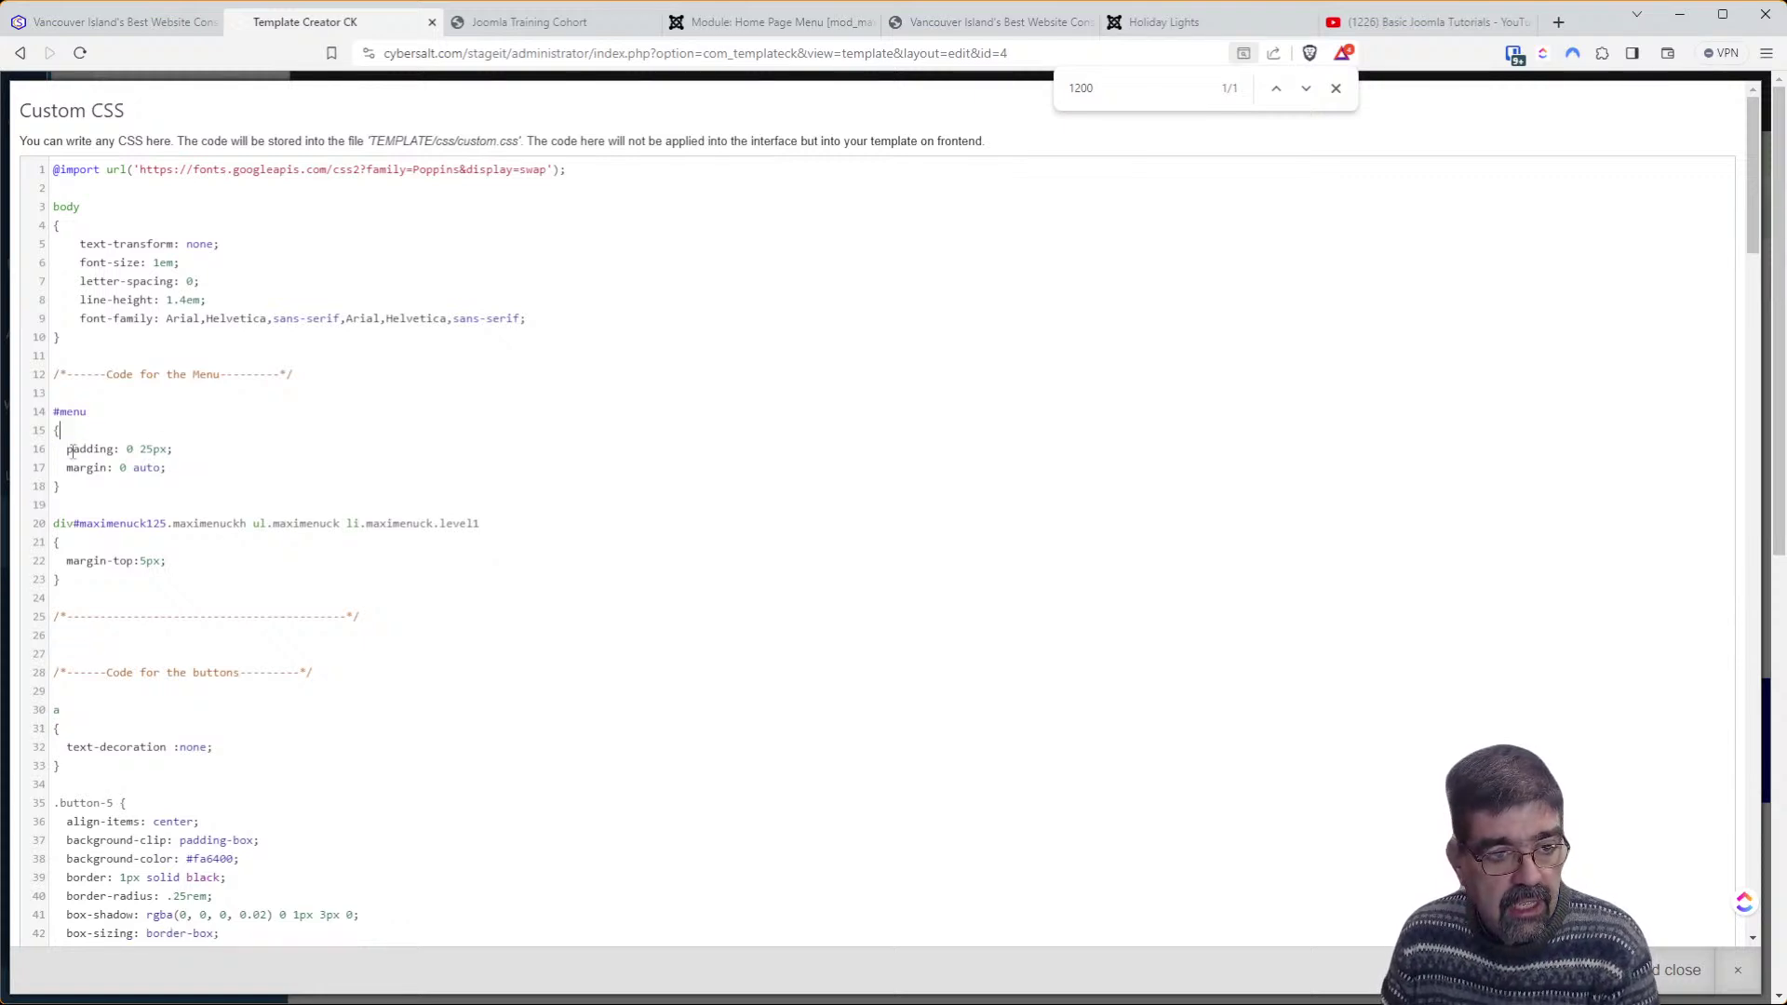
pyautogui.click(1661, 971)
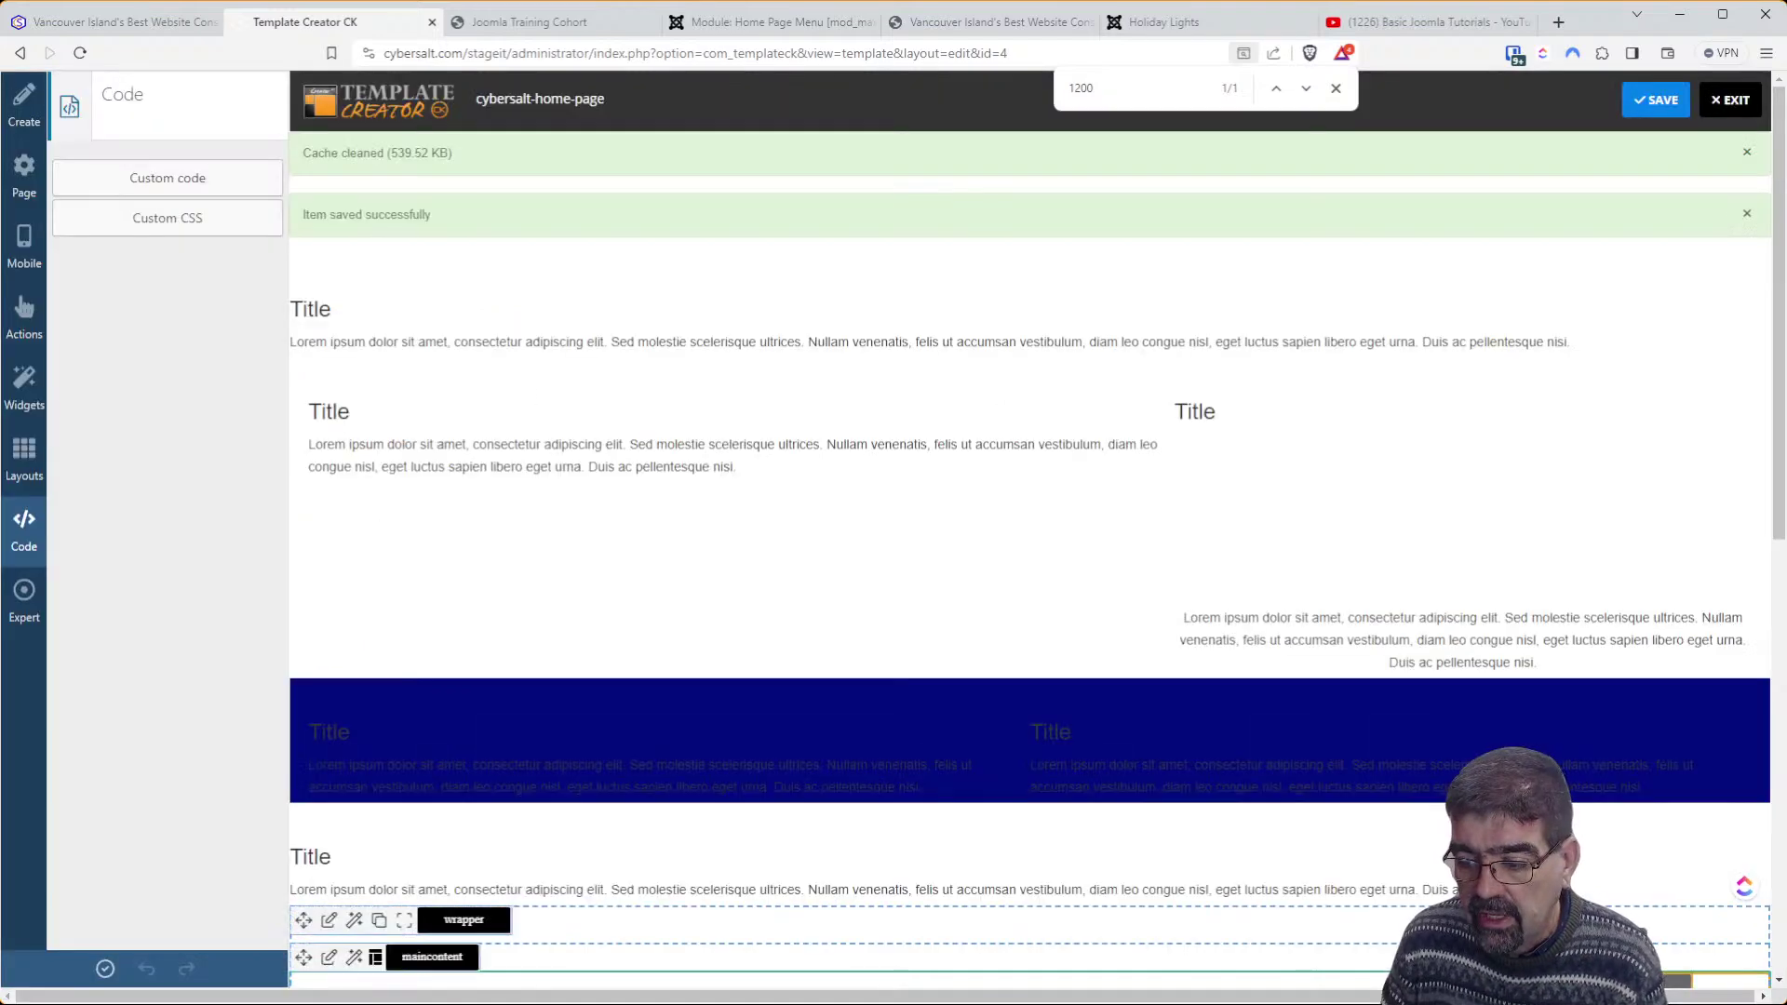
# Save the cybersalt-home-page template and reload the live homepage to check the header menu
pyautogui.click(1659, 102)
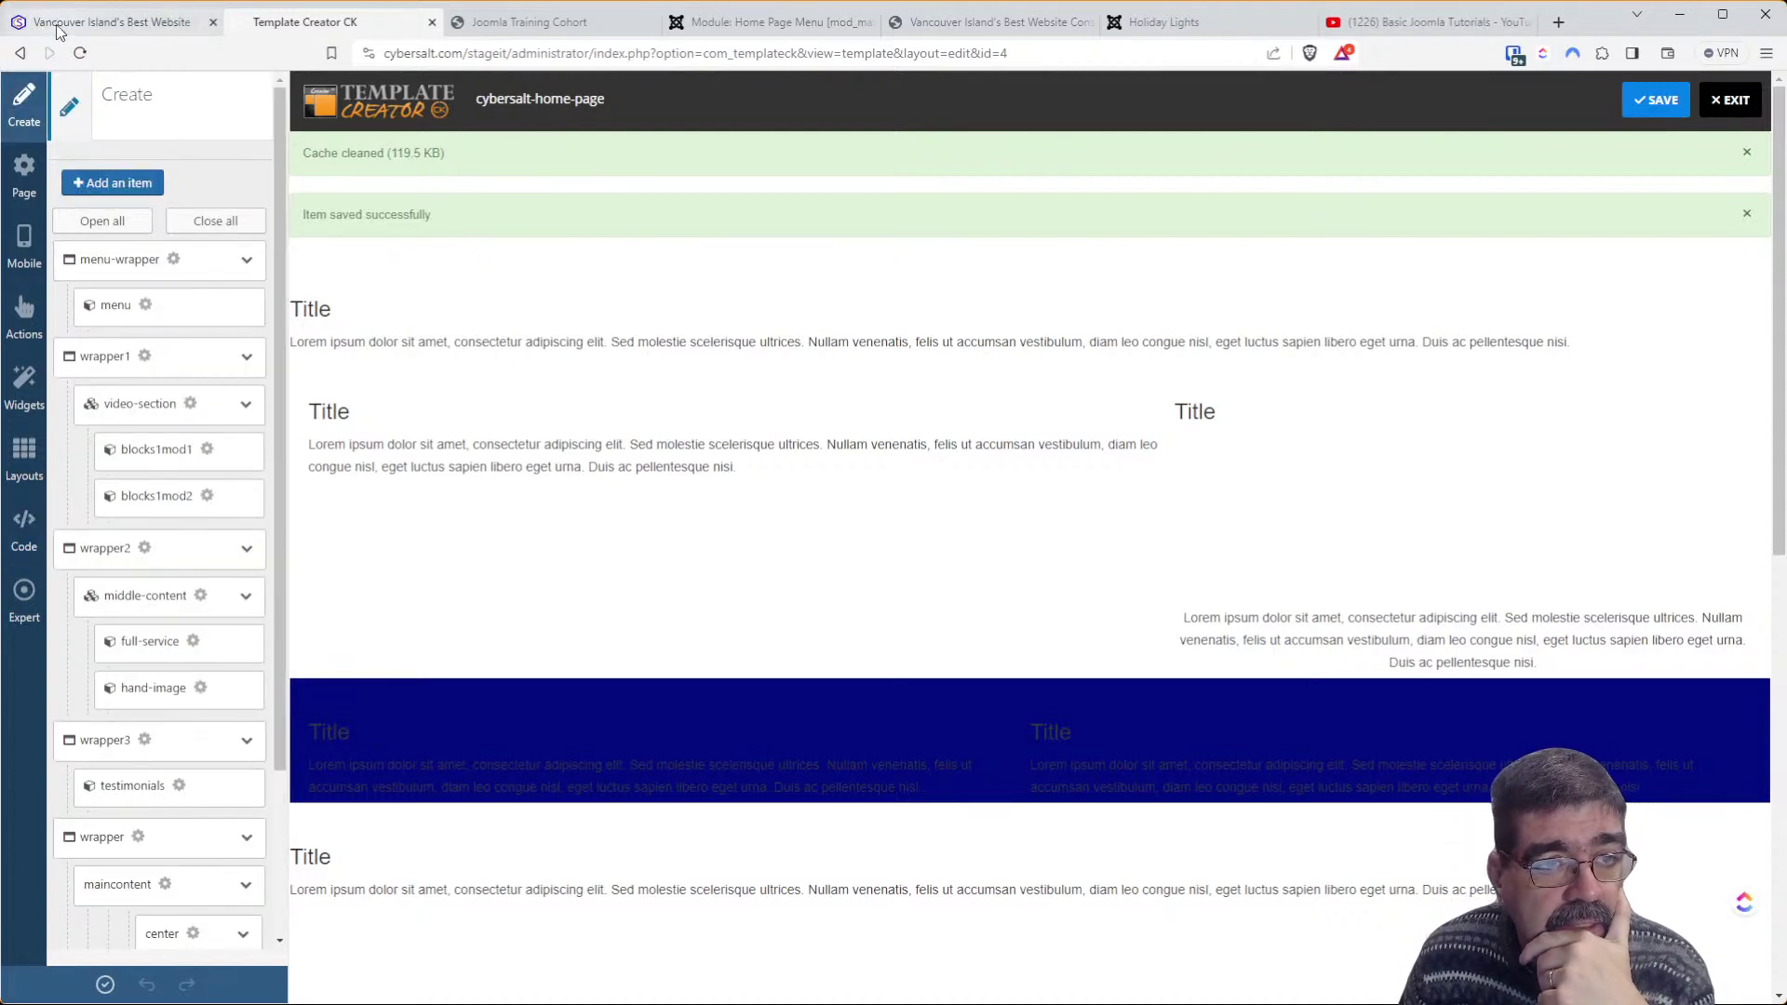
pyautogui.click(106, 985)
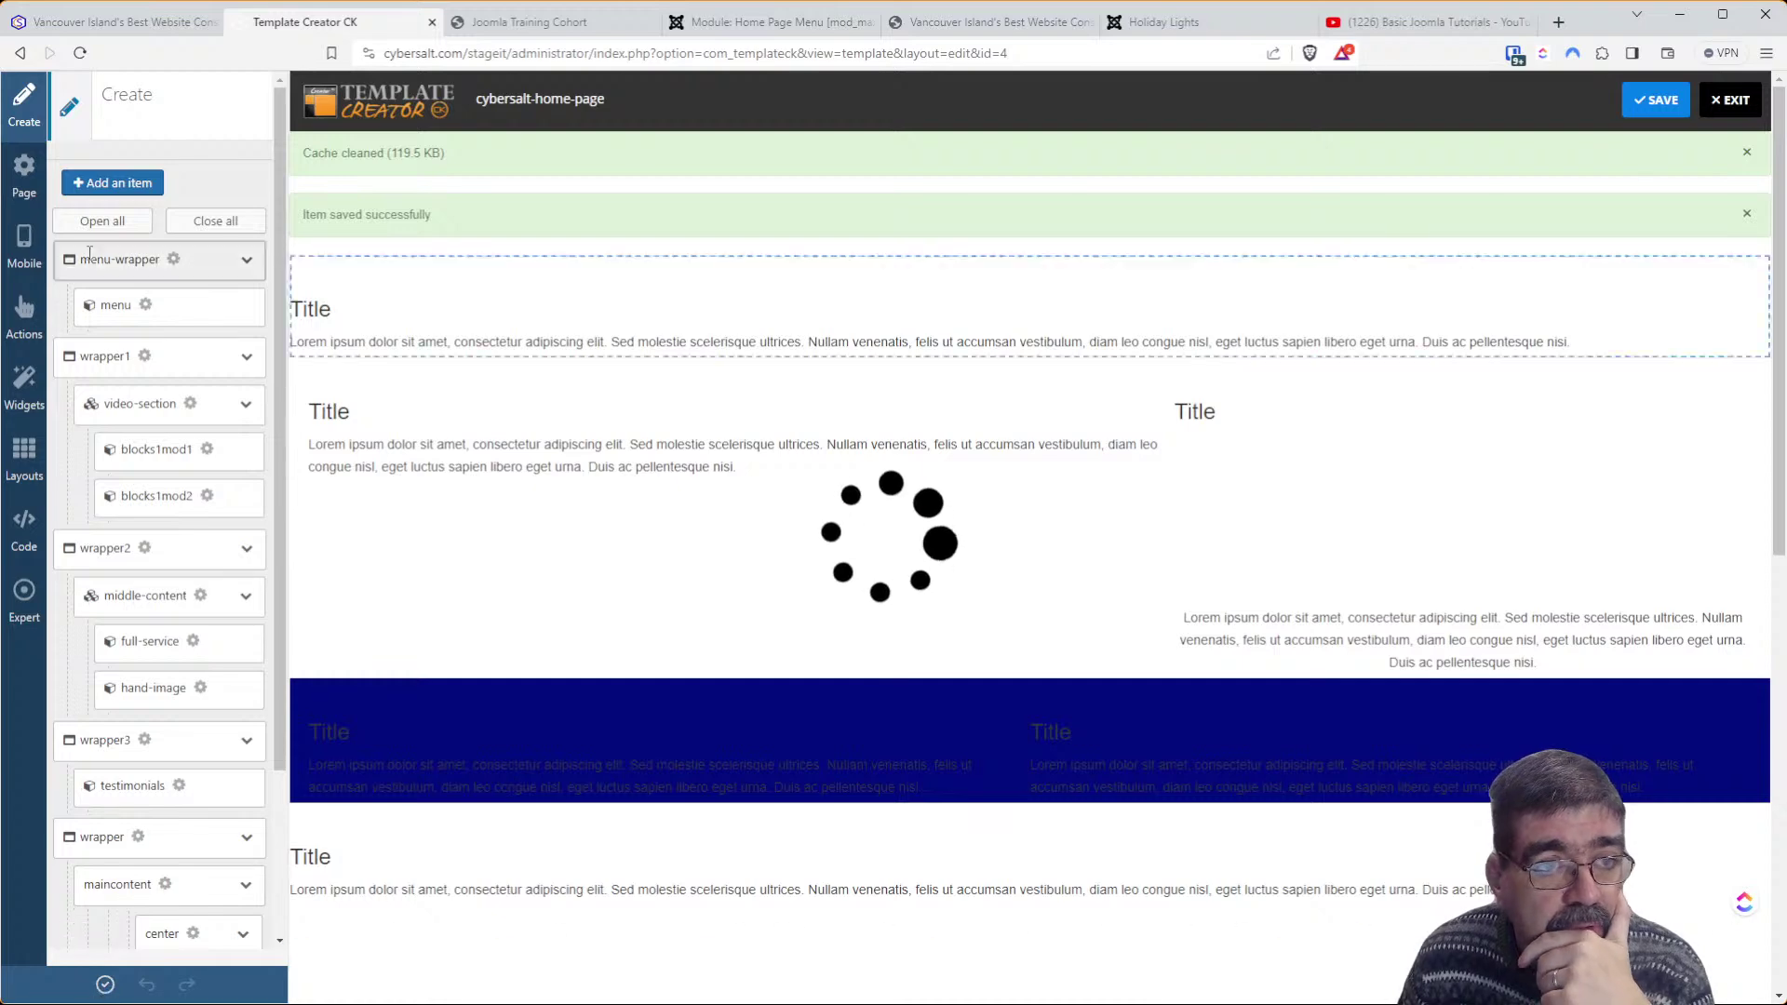
pyautogui.click(110, 18)
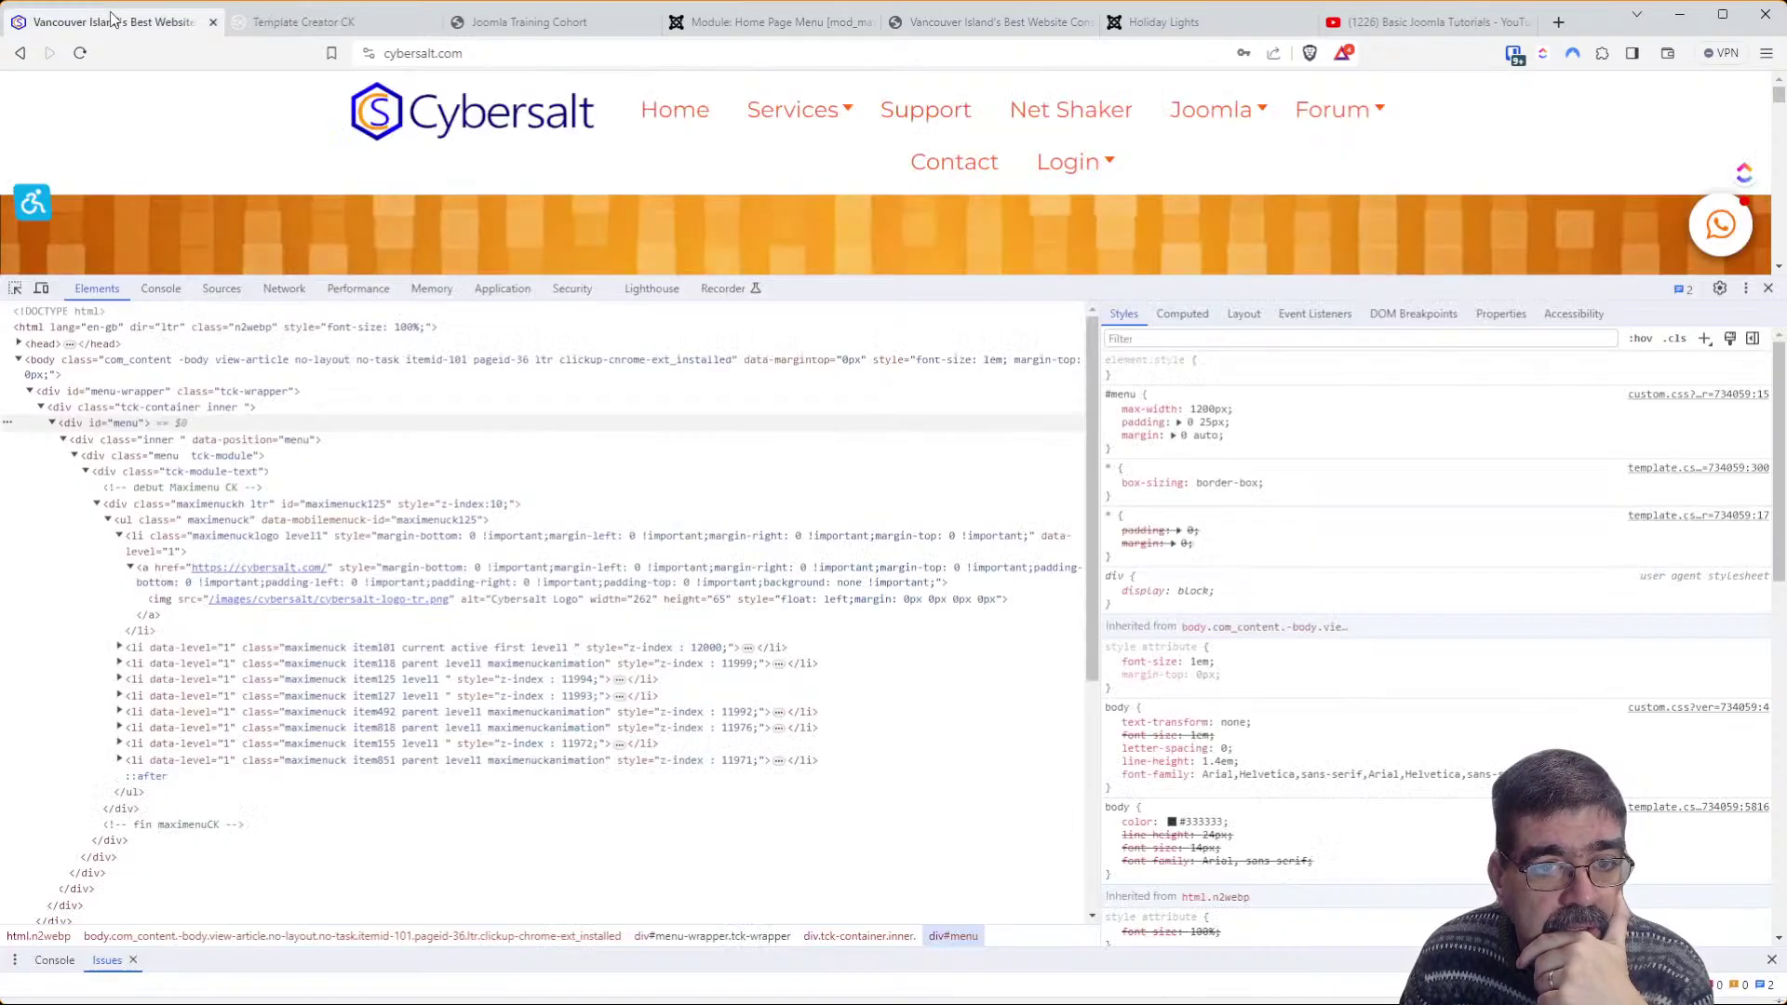
pyautogui.click(81, 53)
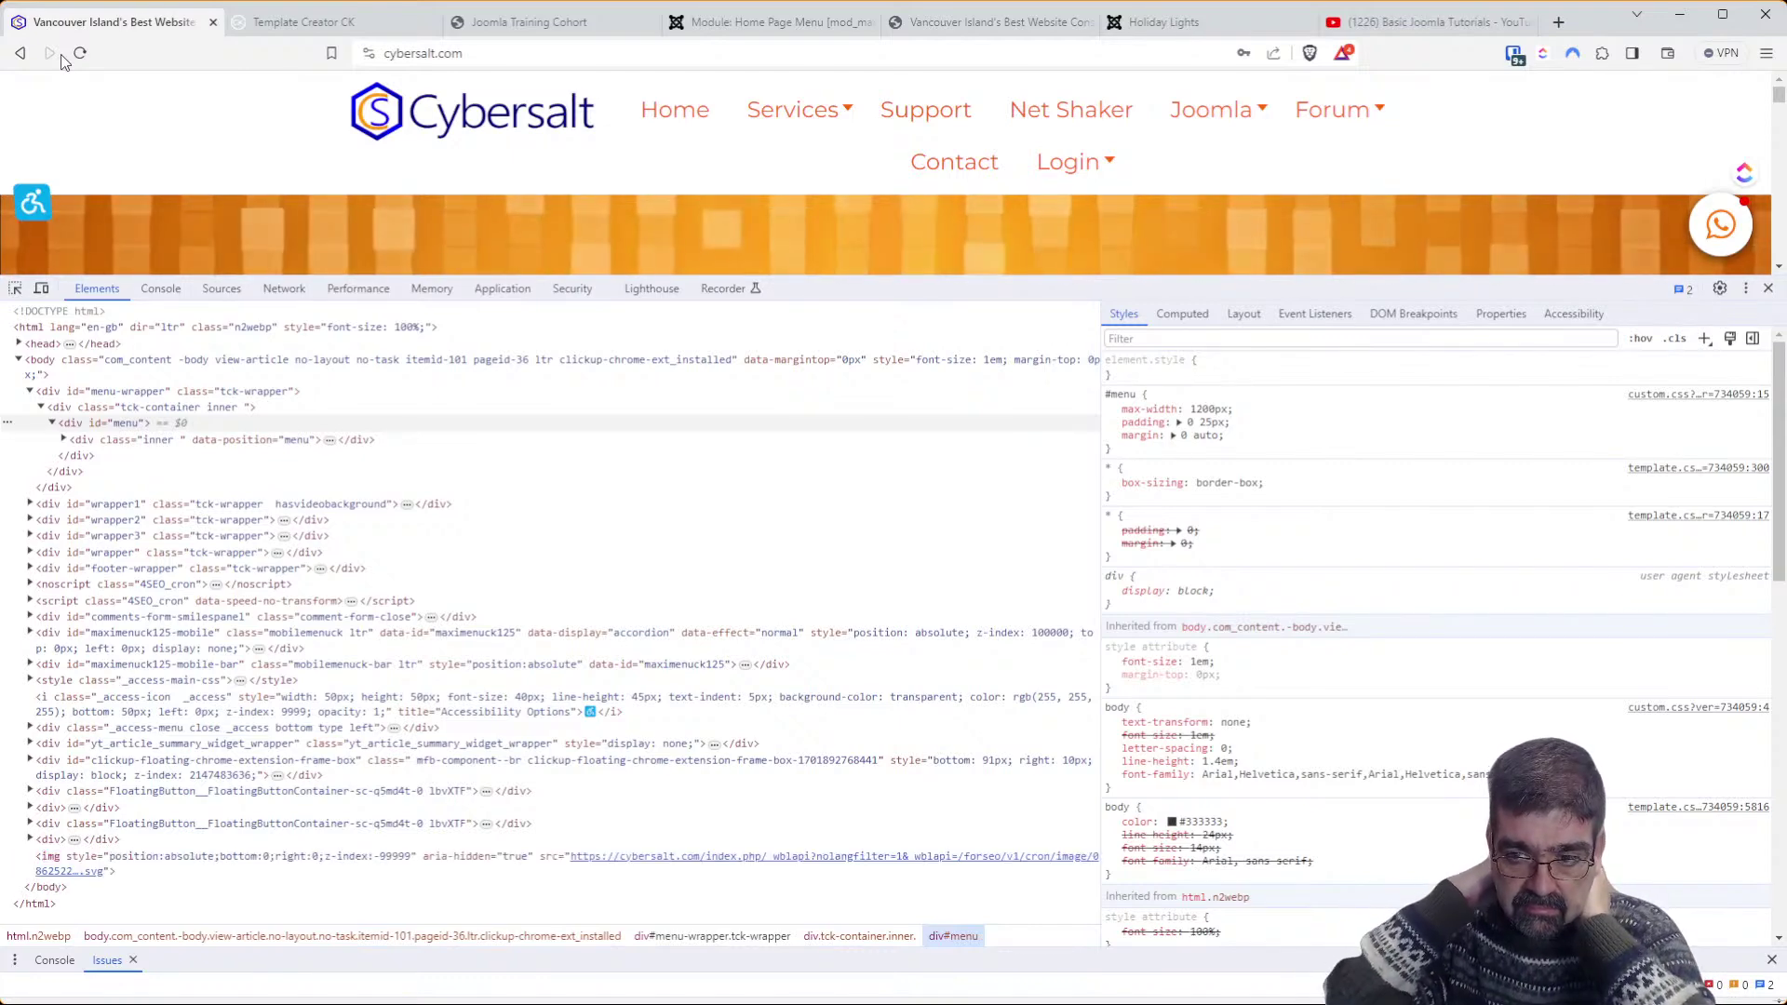
pyautogui.hotkey('ctrl', 'r')
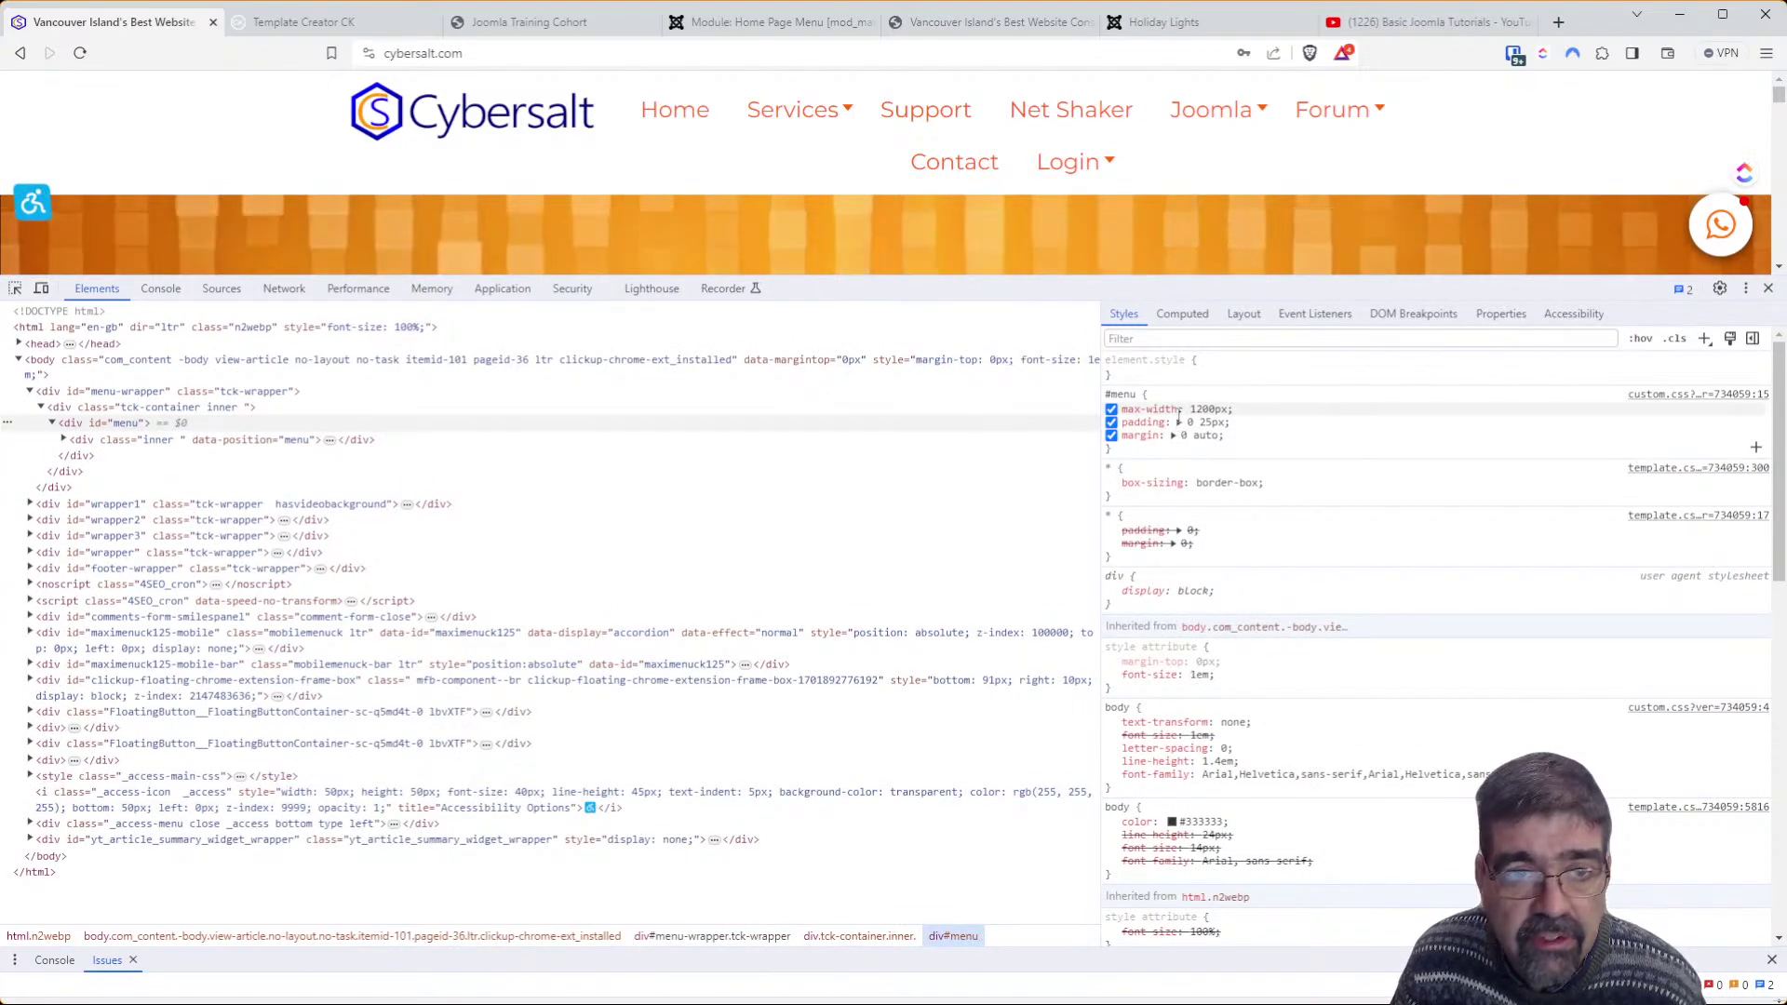
# Compare the #menu rule in the live homepage's custom.css with the one in the cybersalt-home-page template's custom CSS
pyautogui.click(1696, 397)
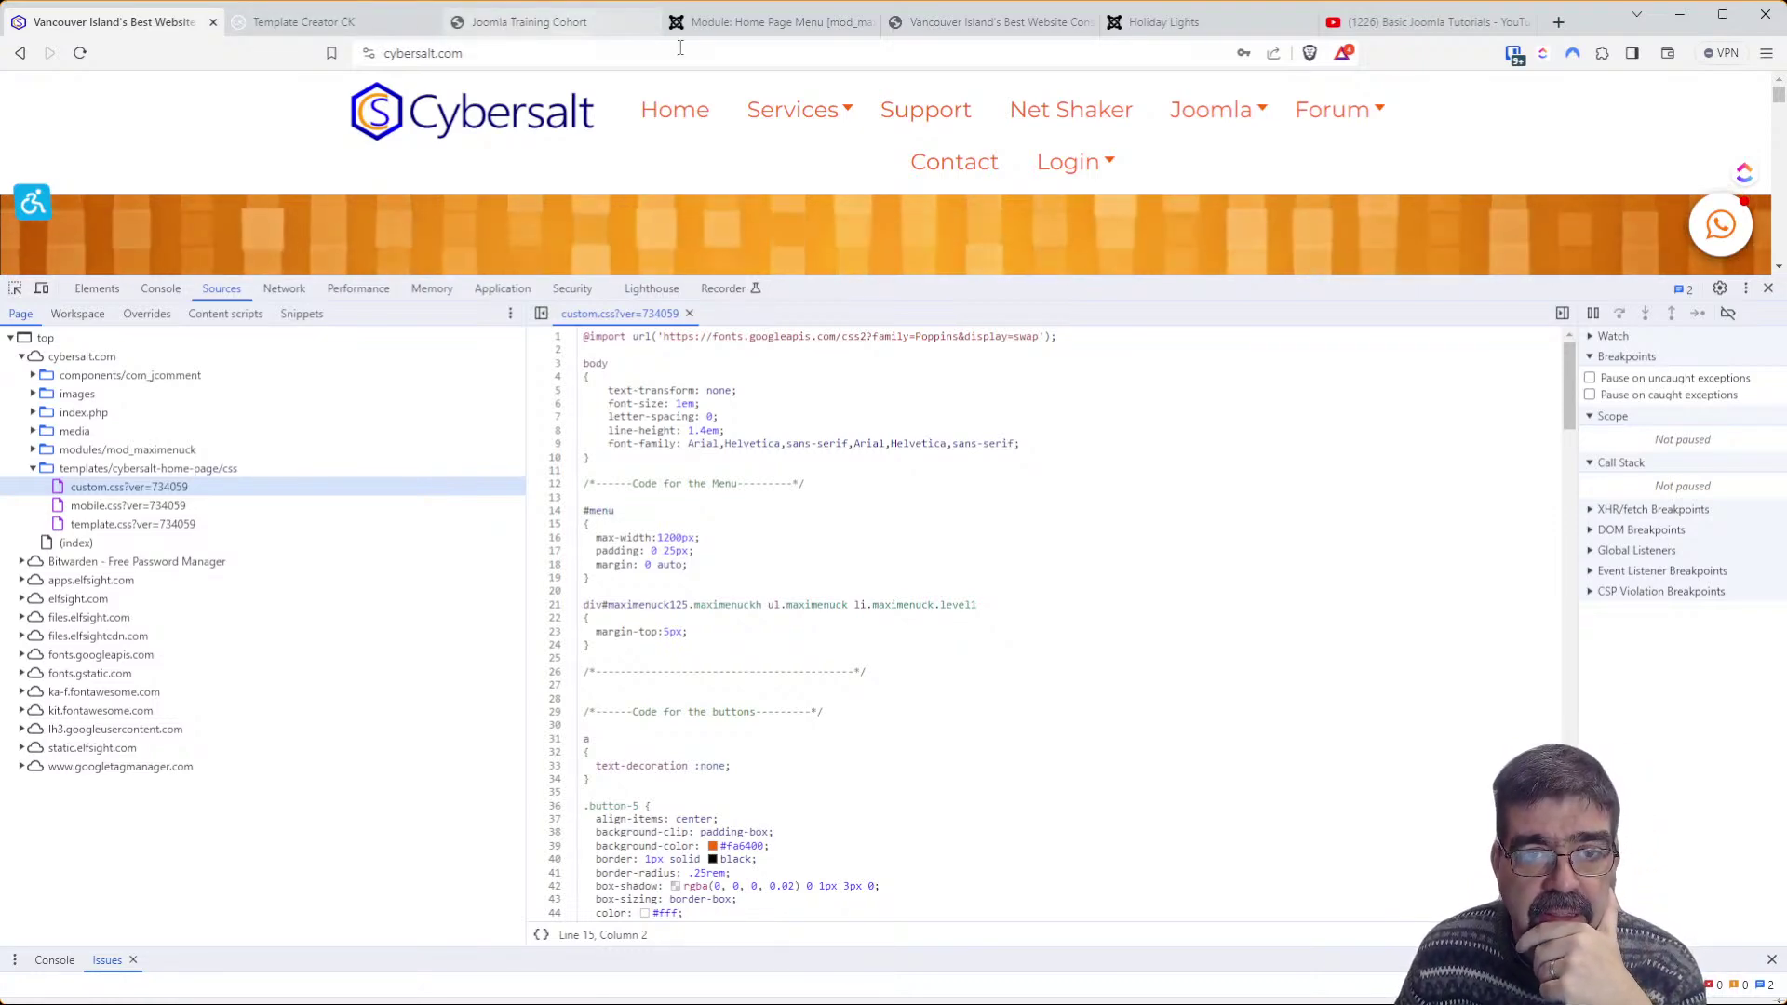
pyautogui.click(713, 34)
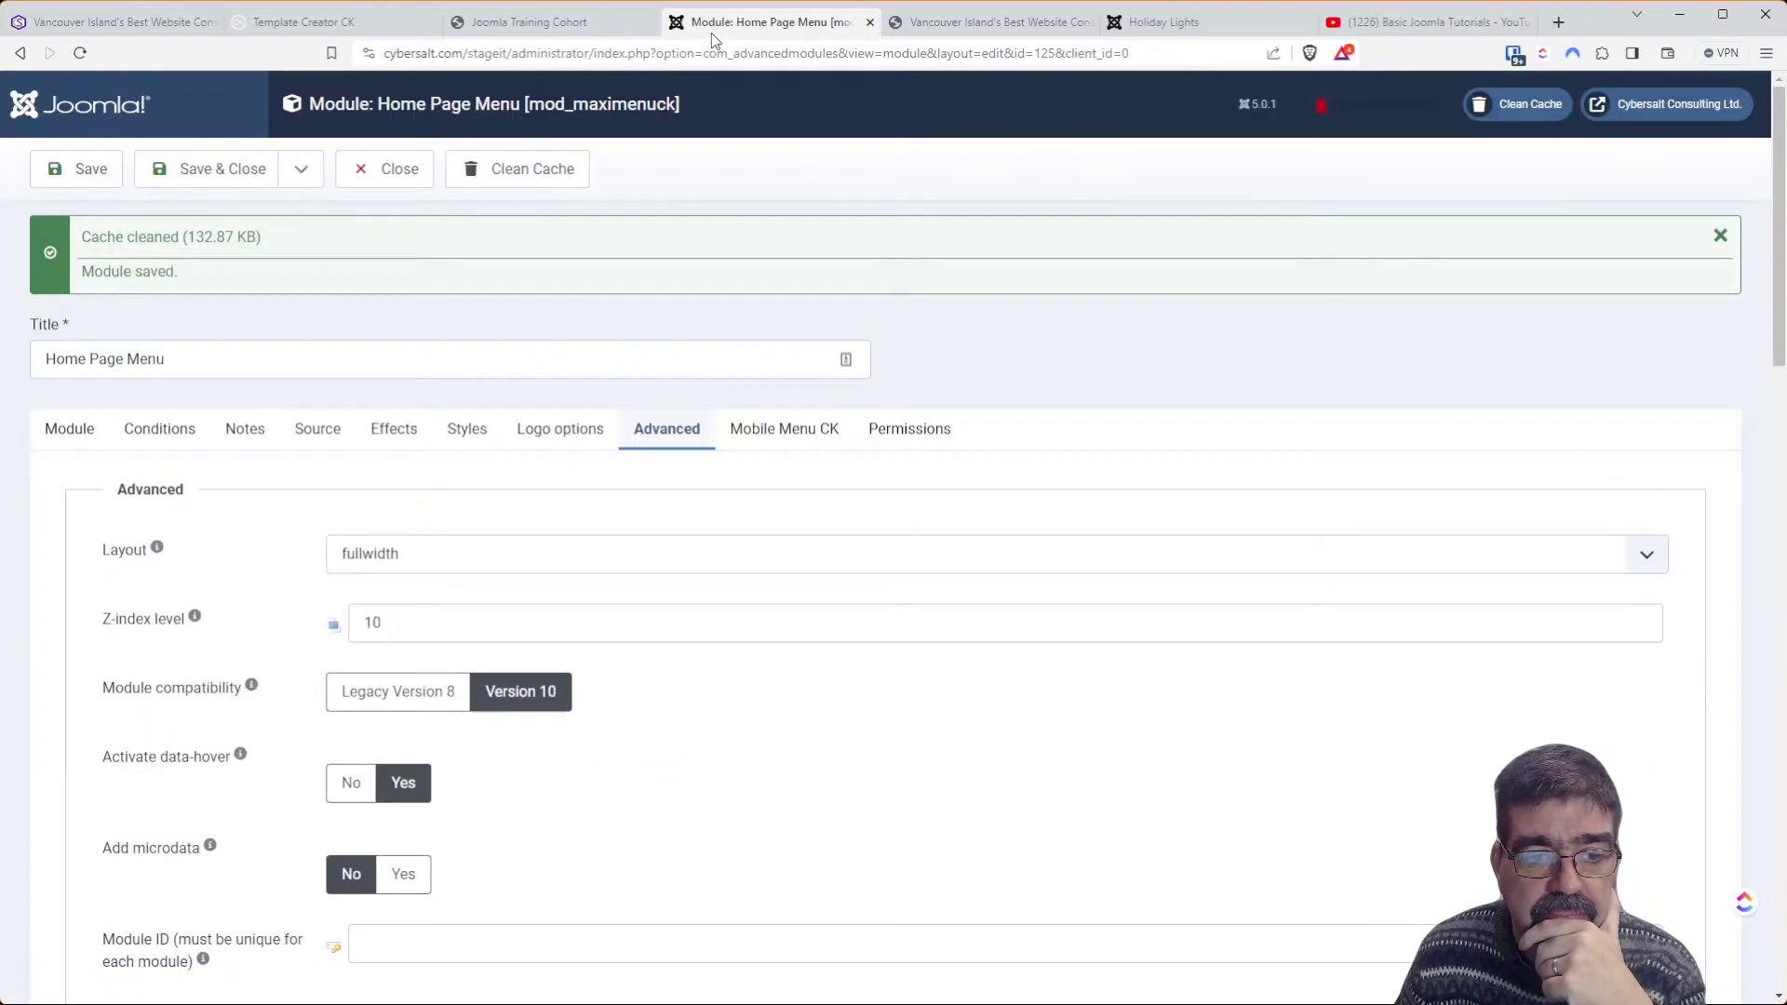
pyautogui.click(360, 20)
pyautogui.click(400, 529)
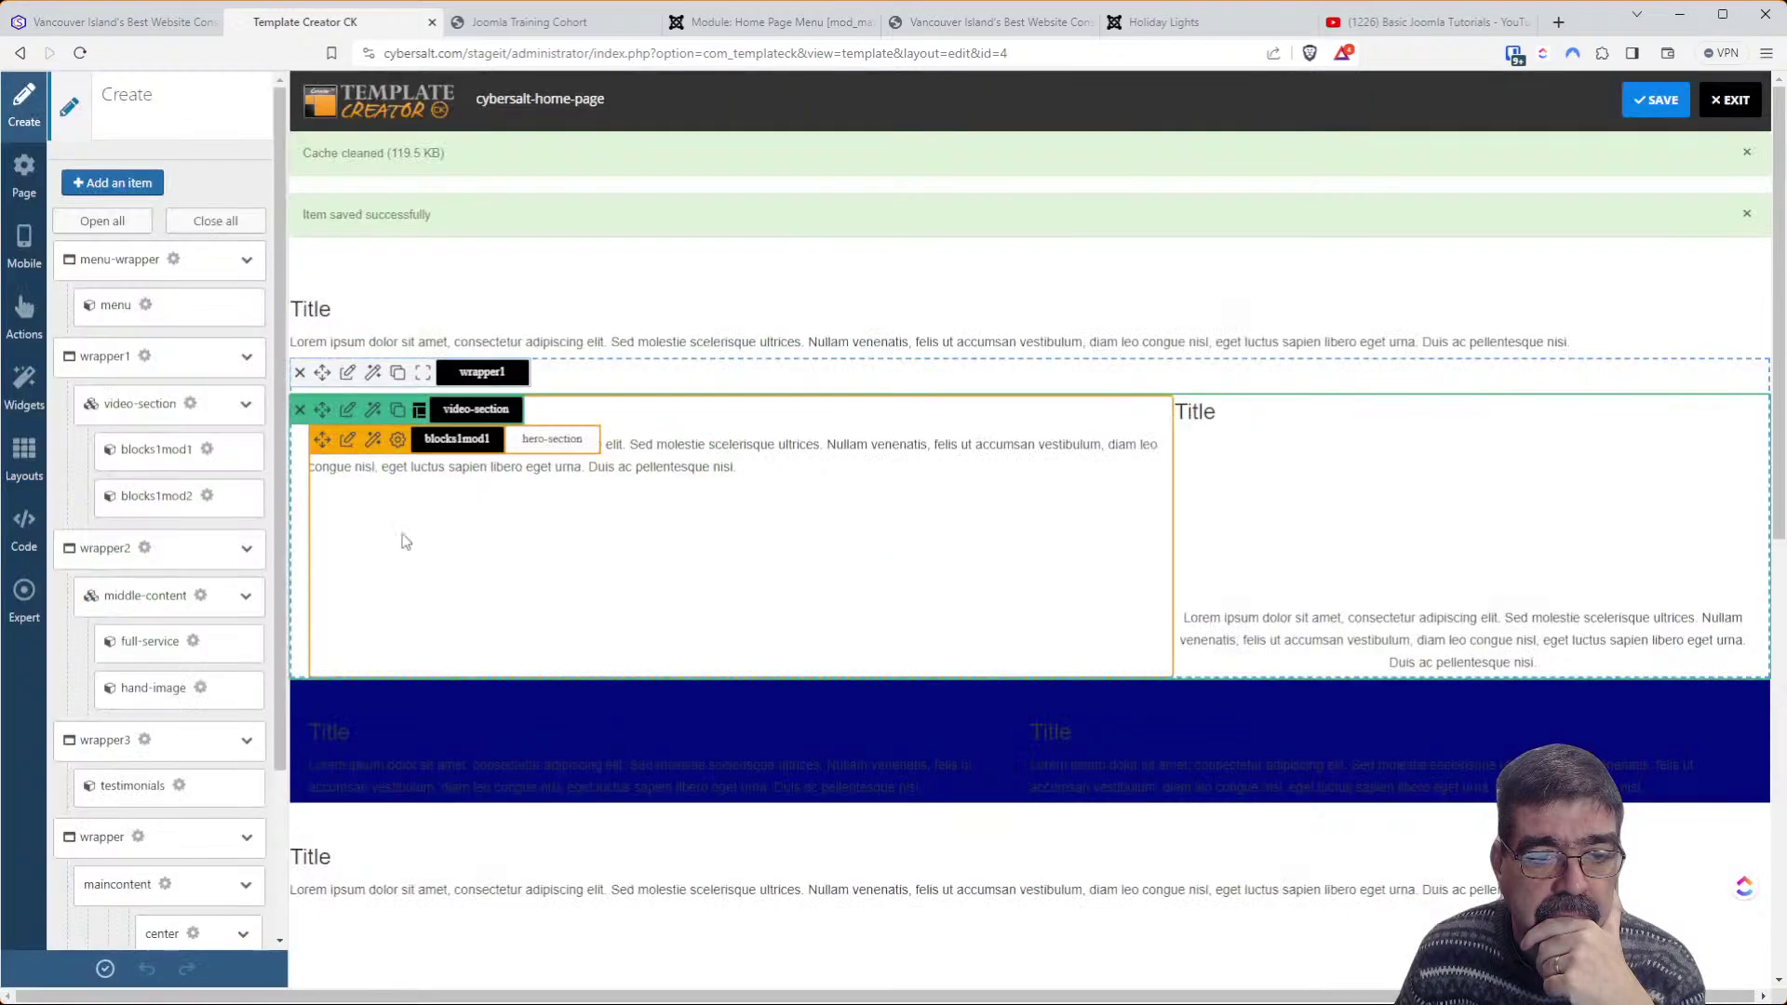
pyautogui.click(26, 530)
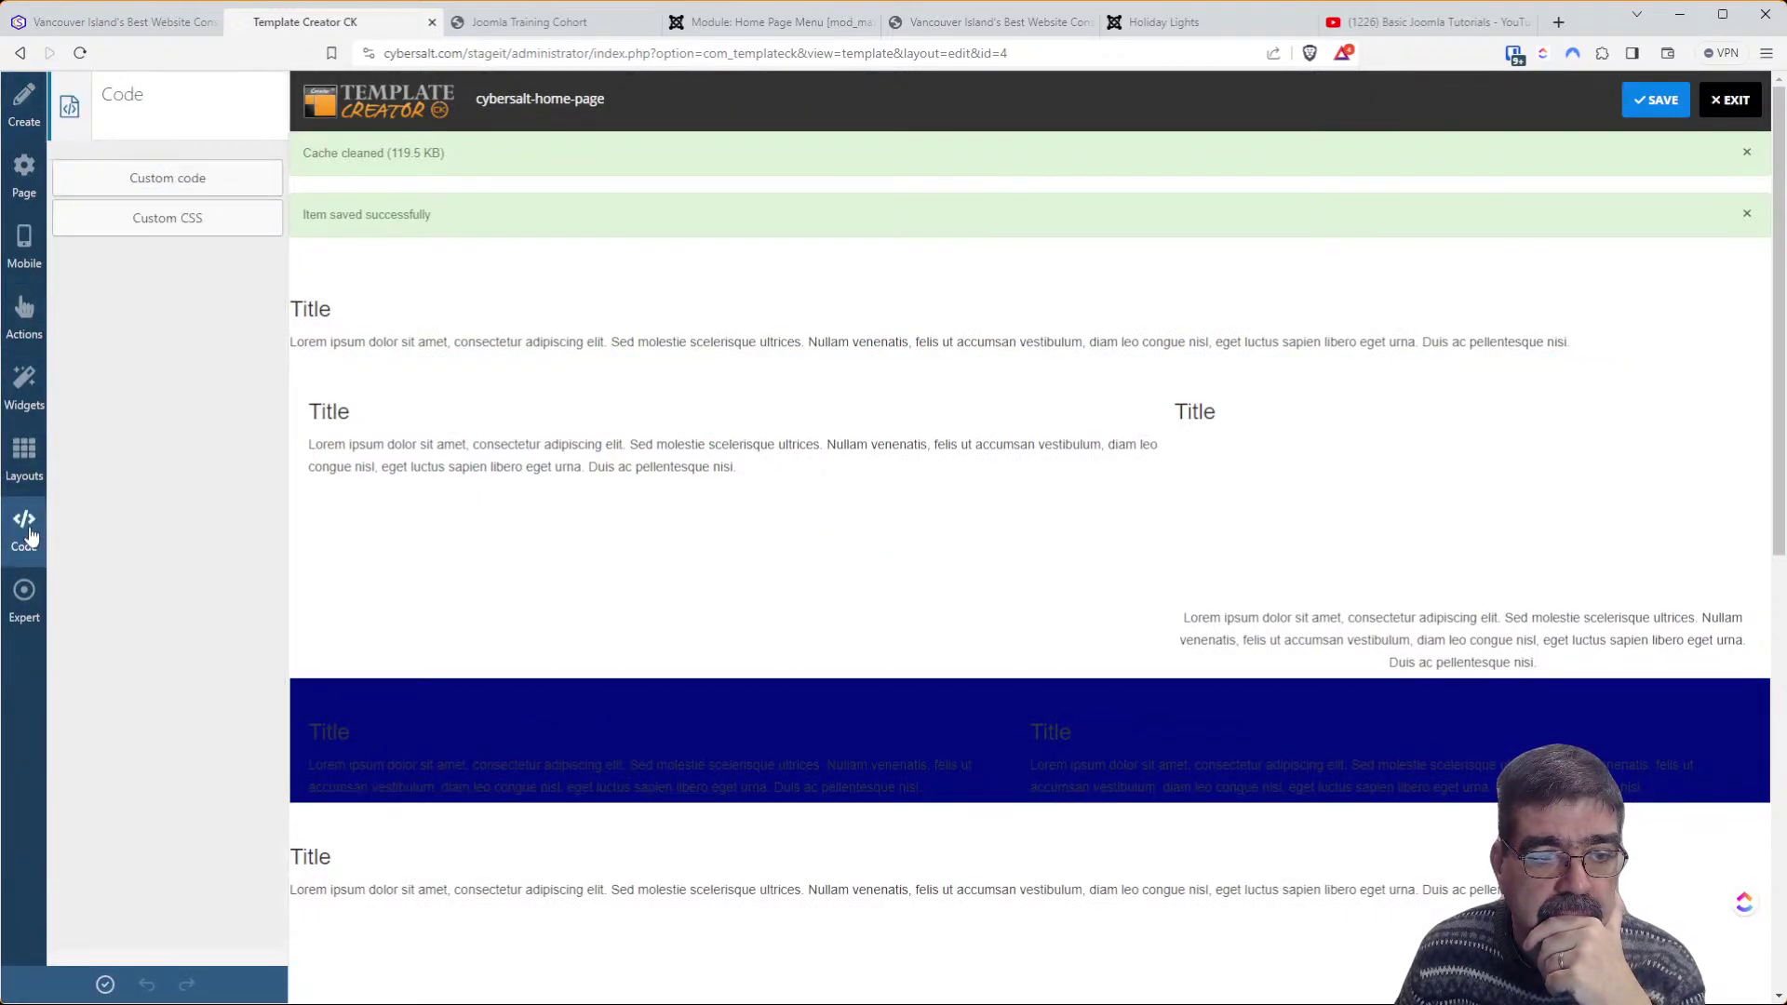
pyautogui.click(166, 220)
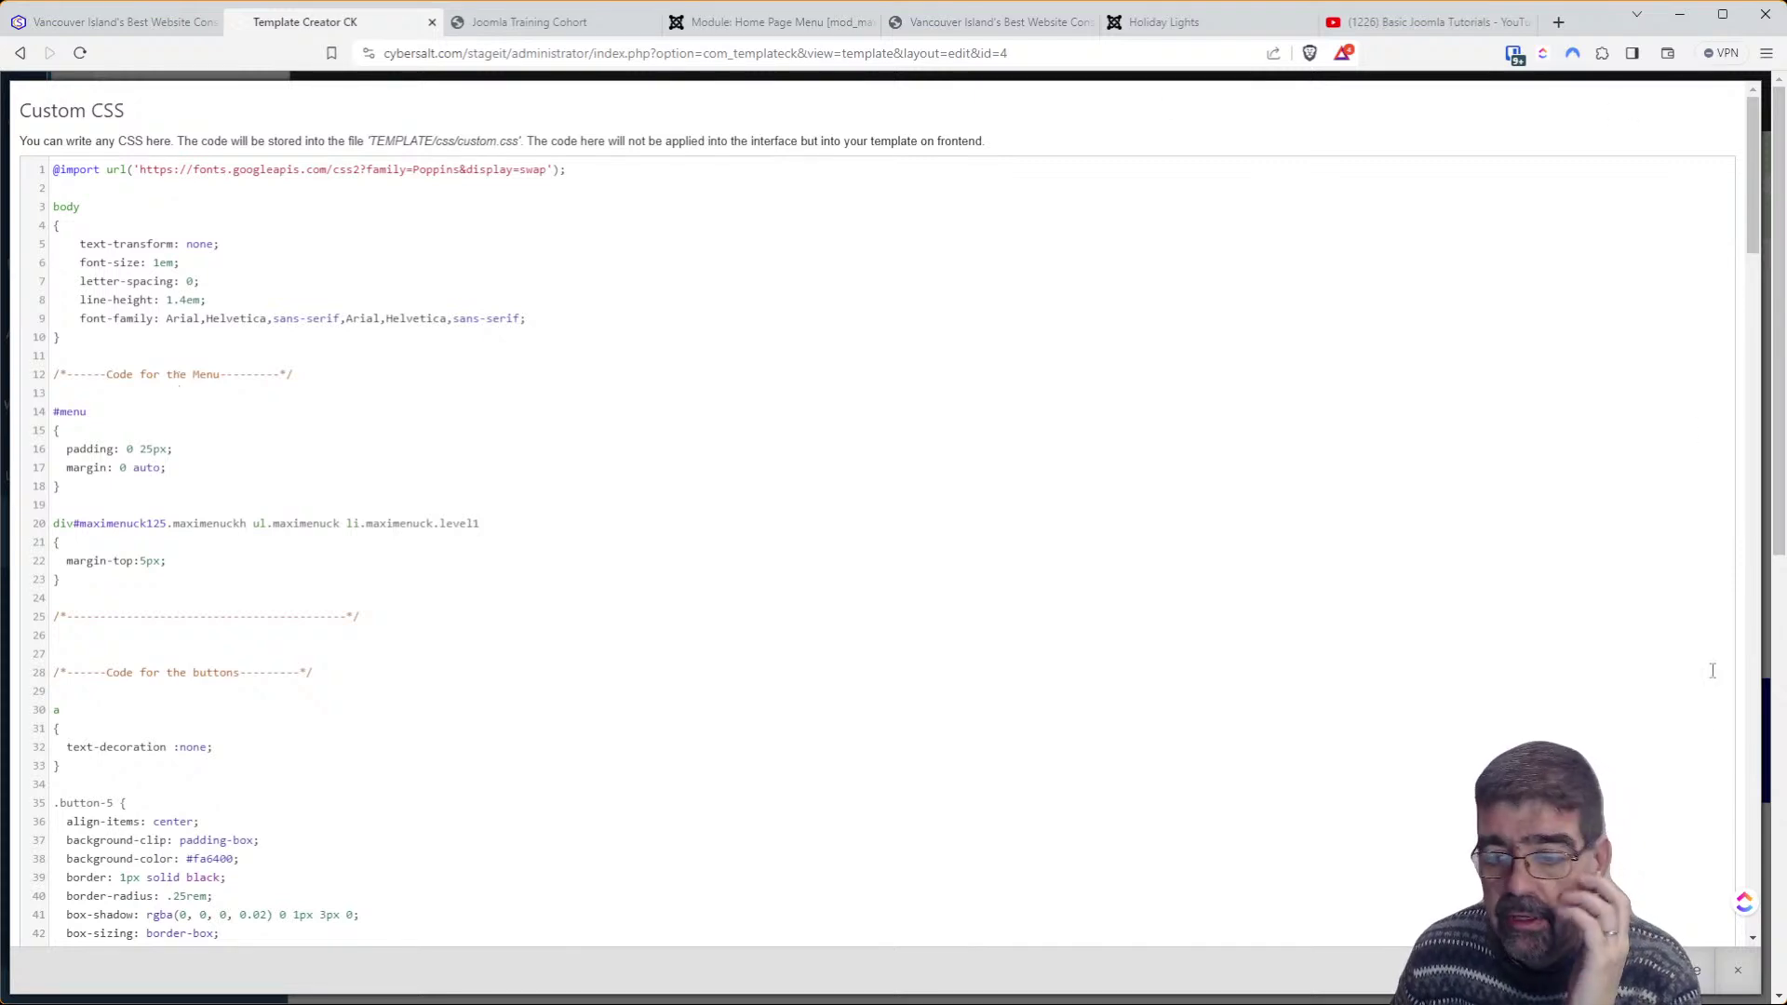
pyautogui.click(1741, 991)
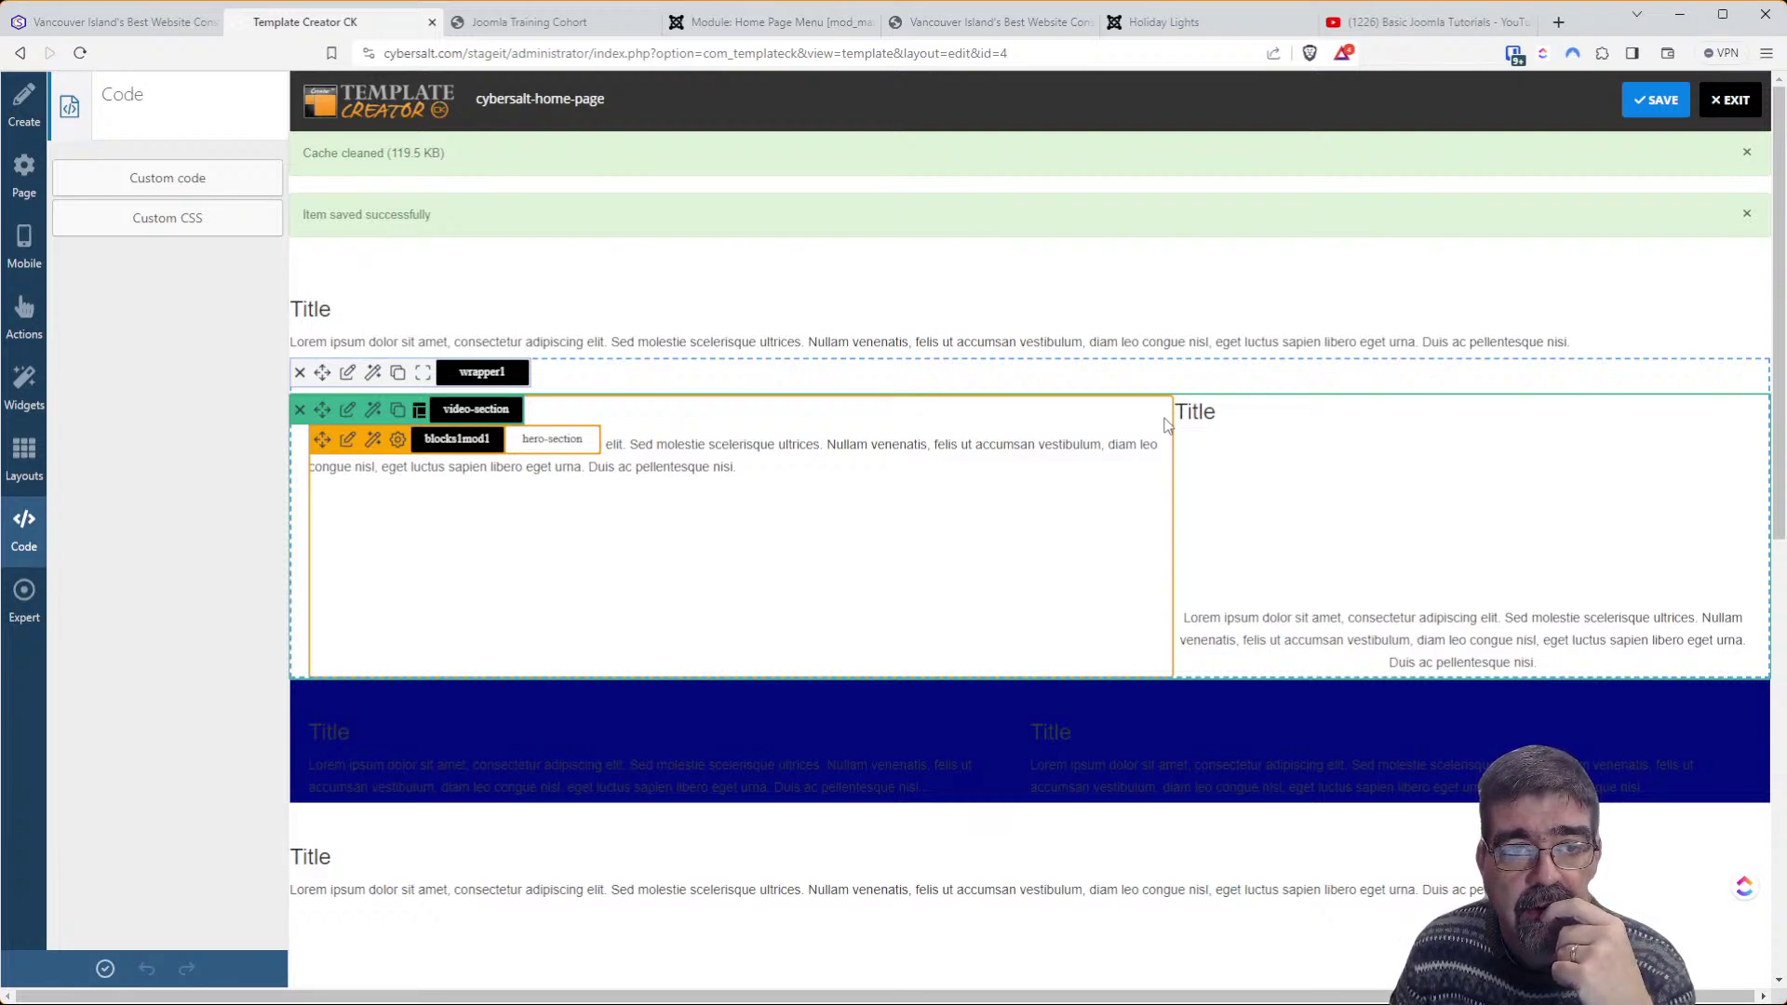
# Recheck the live homepage and the template editor, and close the Home Page Menu module
pyautogui.click(82, 23)
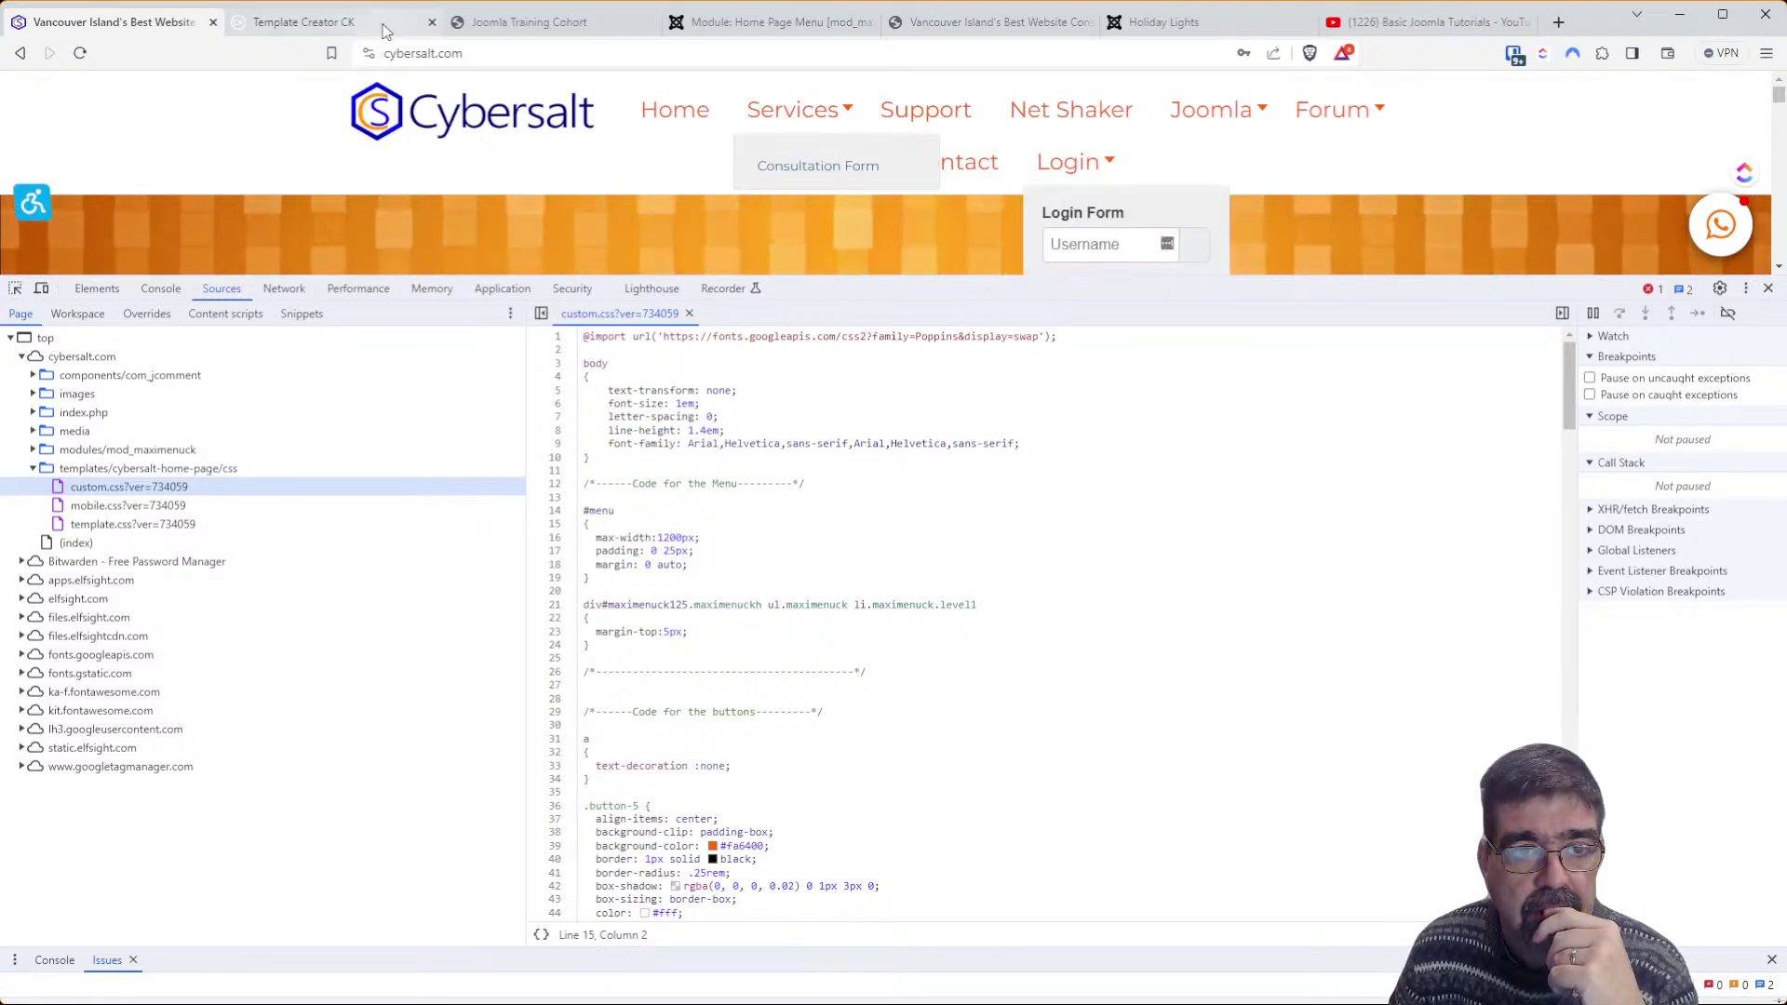
pyautogui.click(275, 20)
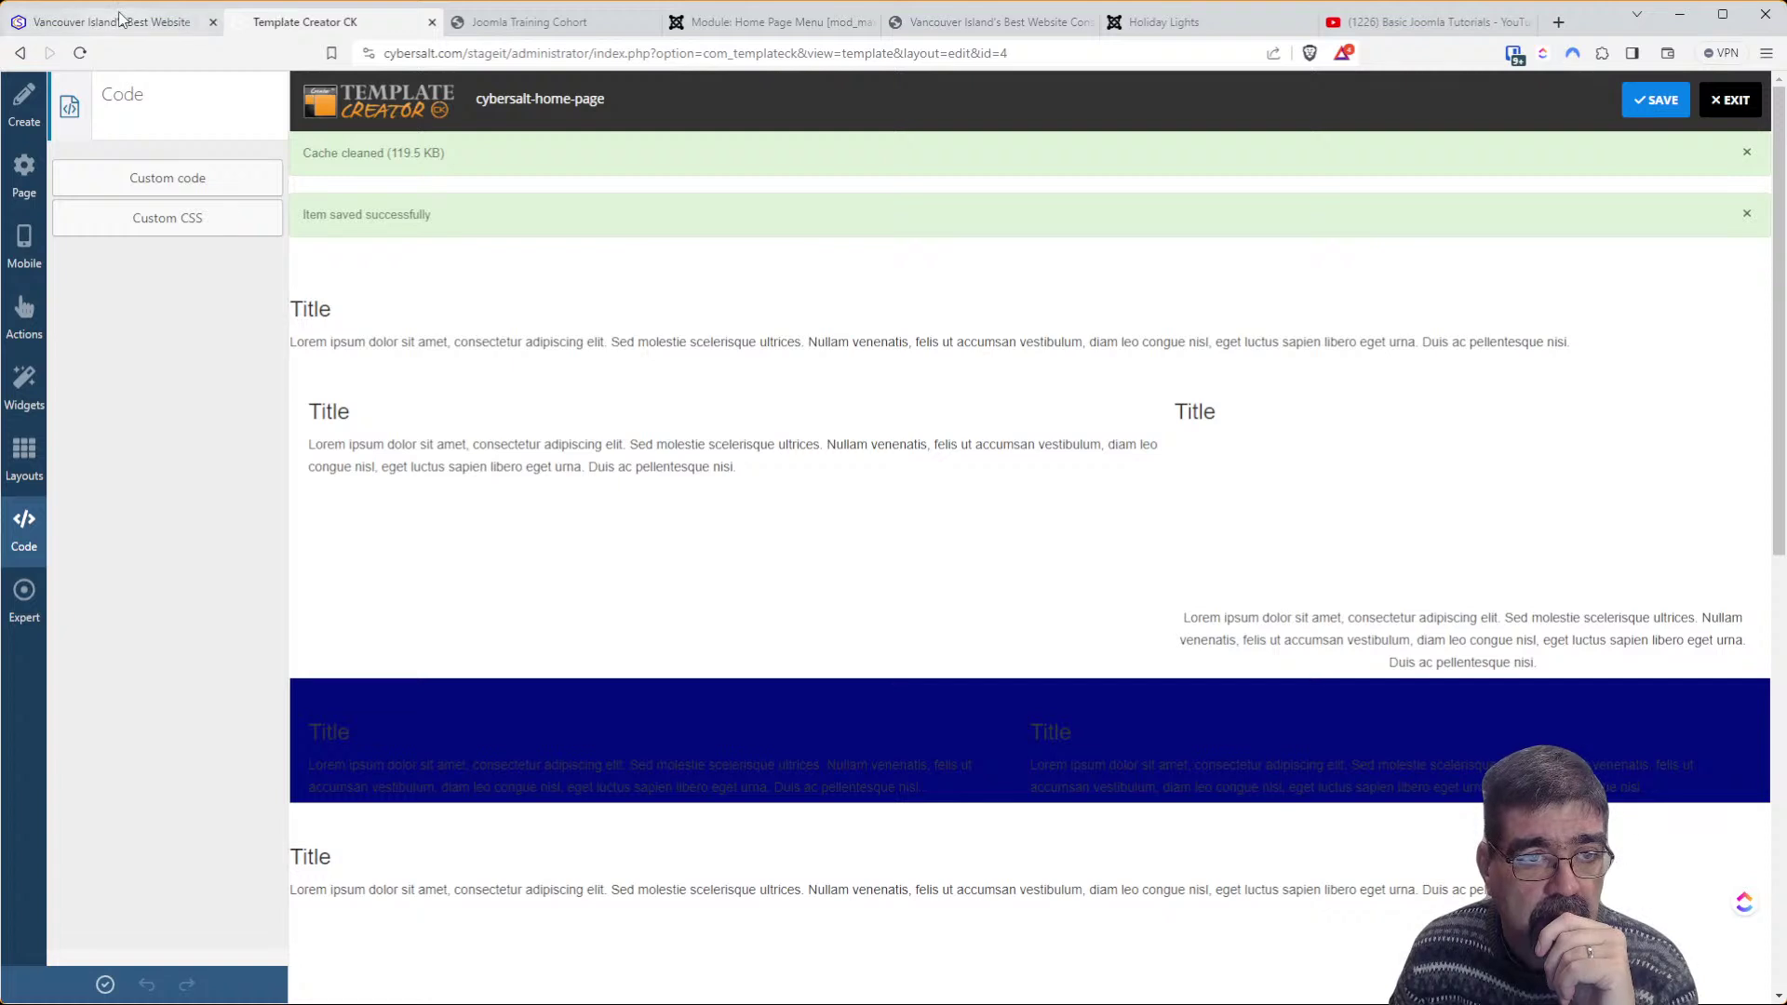
pyautogui.click(731, 28)
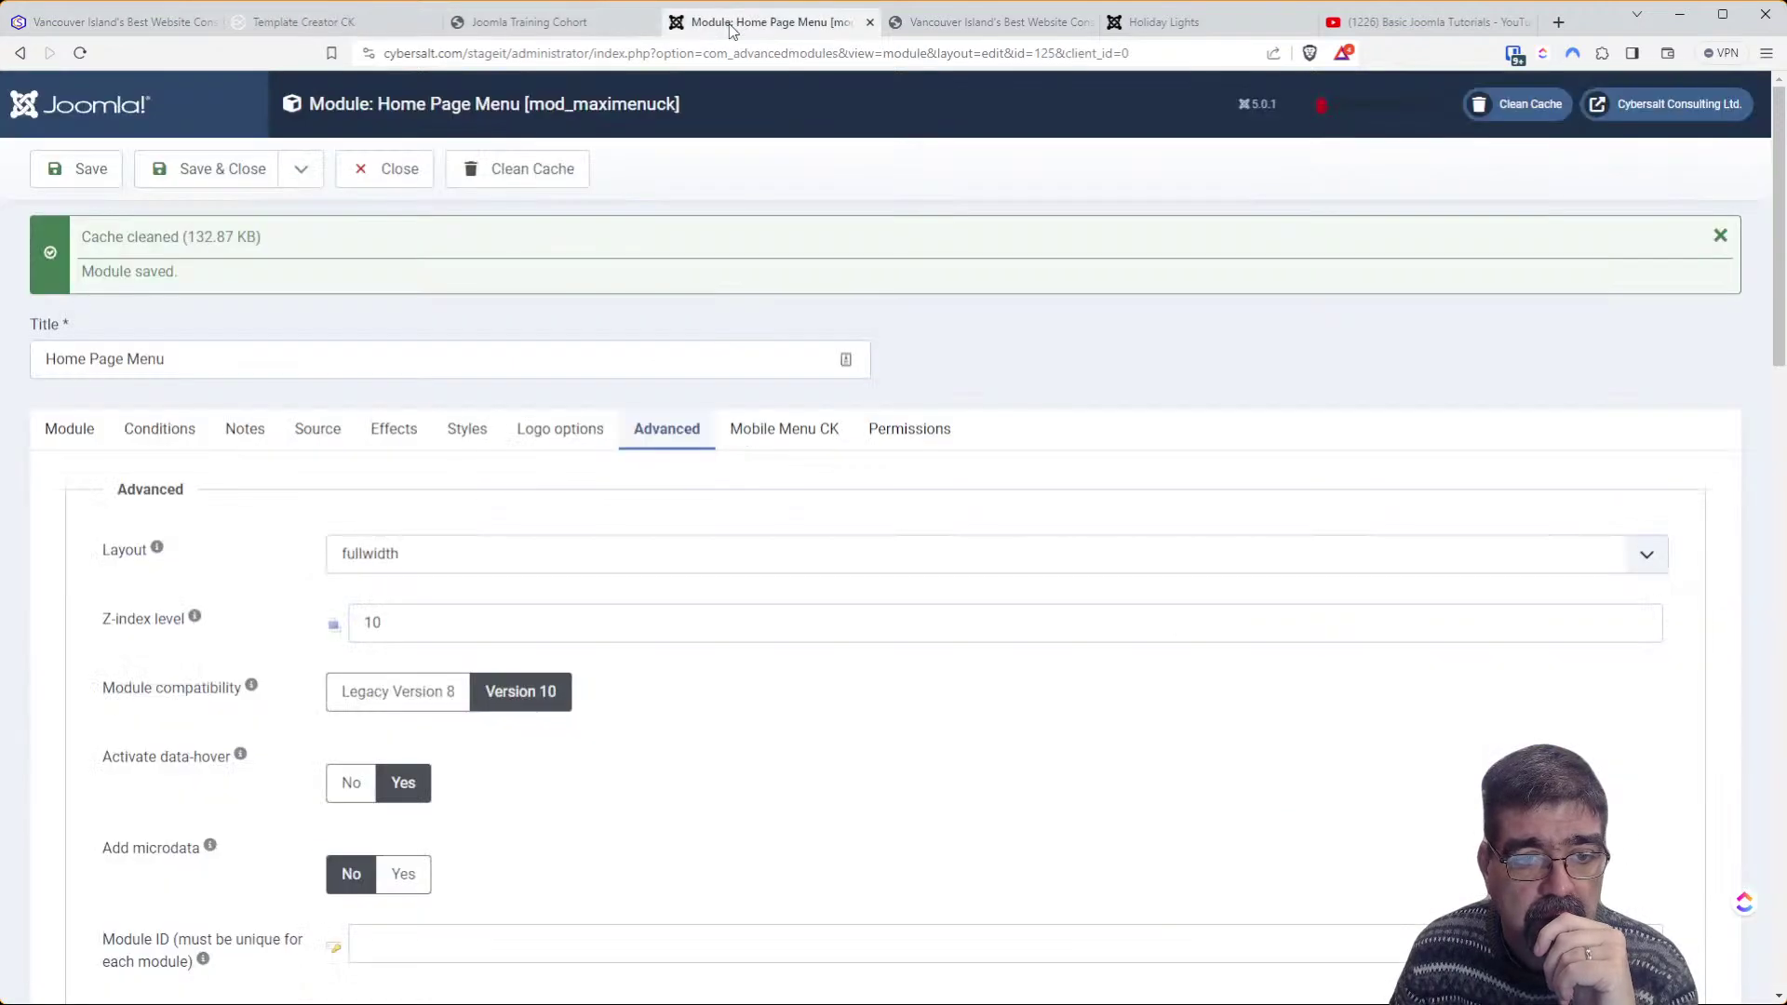
pyautogui.click(391, 173)
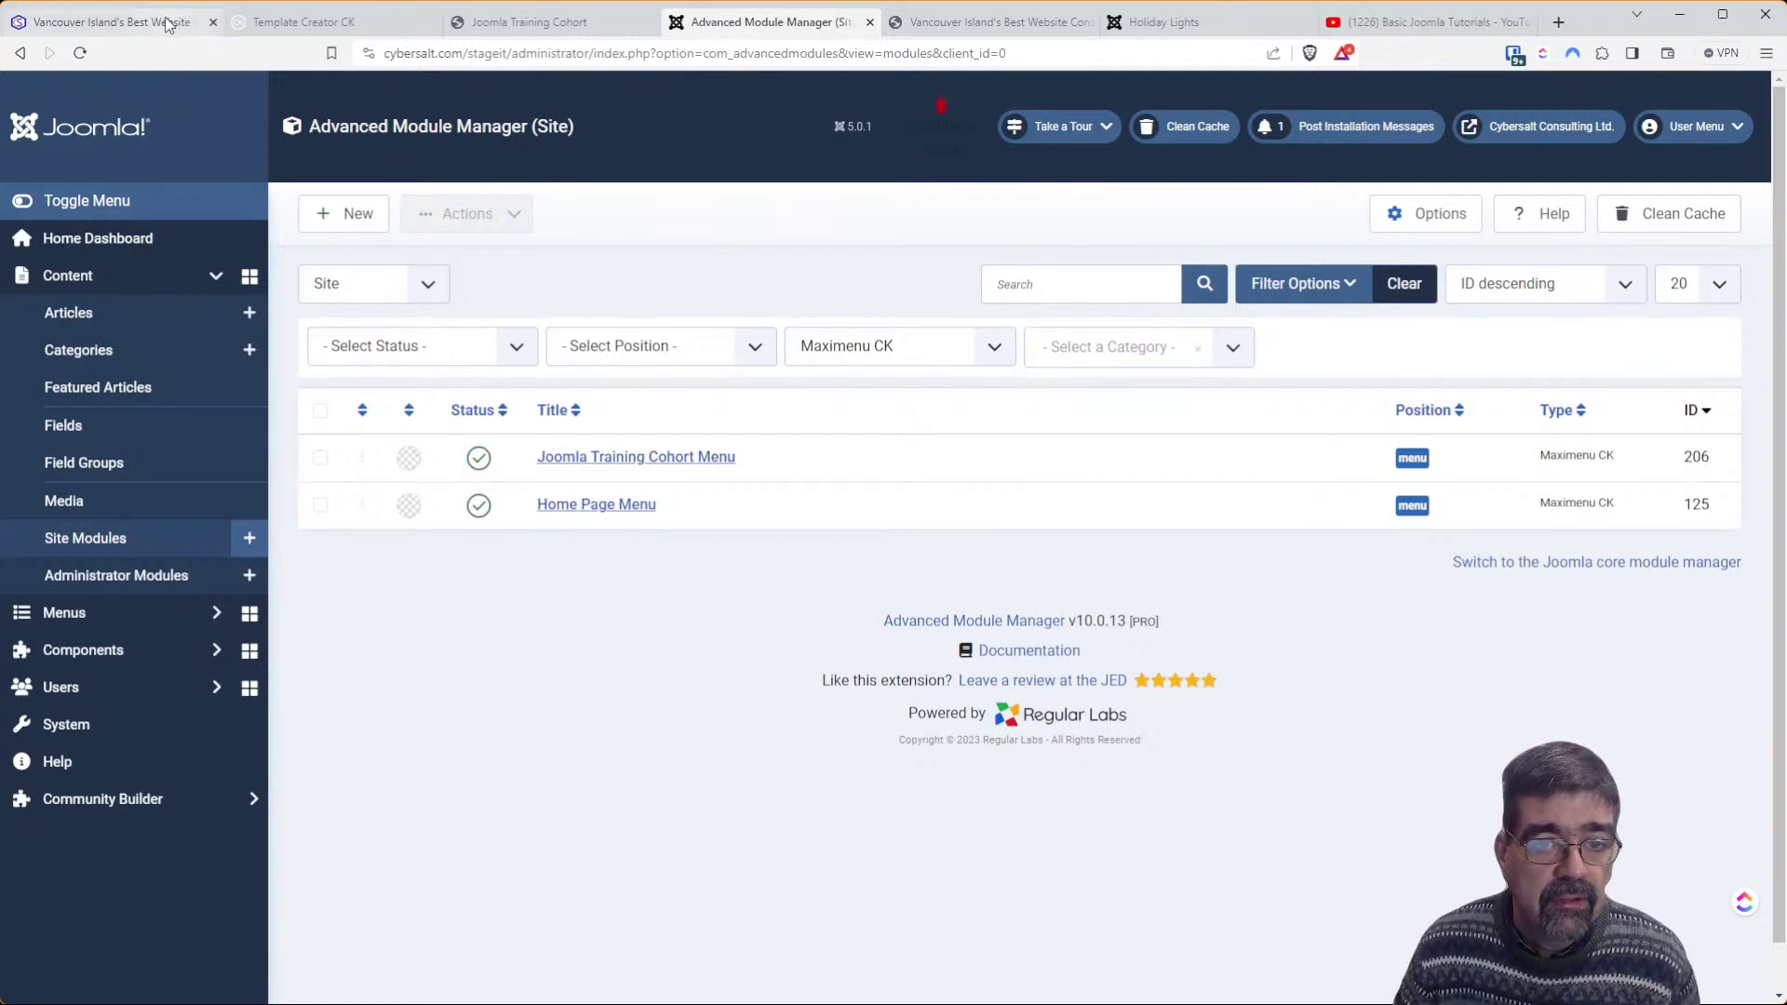
# Reload the live homepage and the site module list, and recheck the layout of the homepage's header menu
pyautogui.click(268, 26)
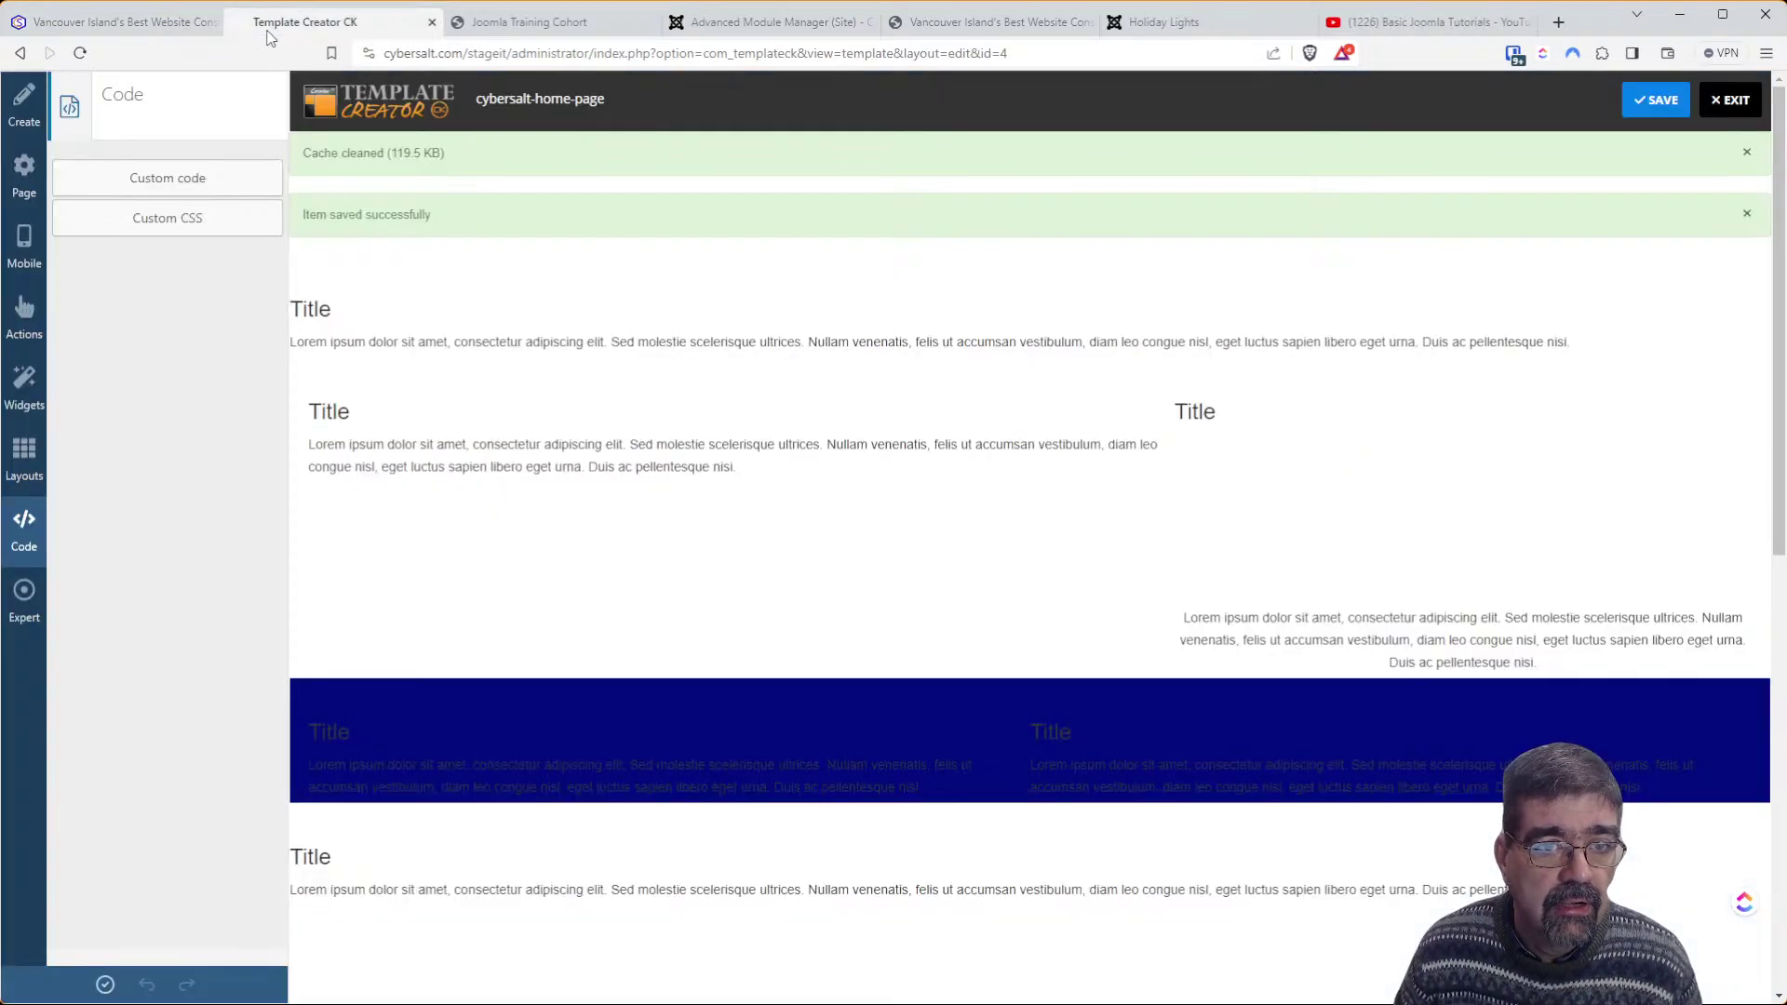
pyautogui.click(164, 22)
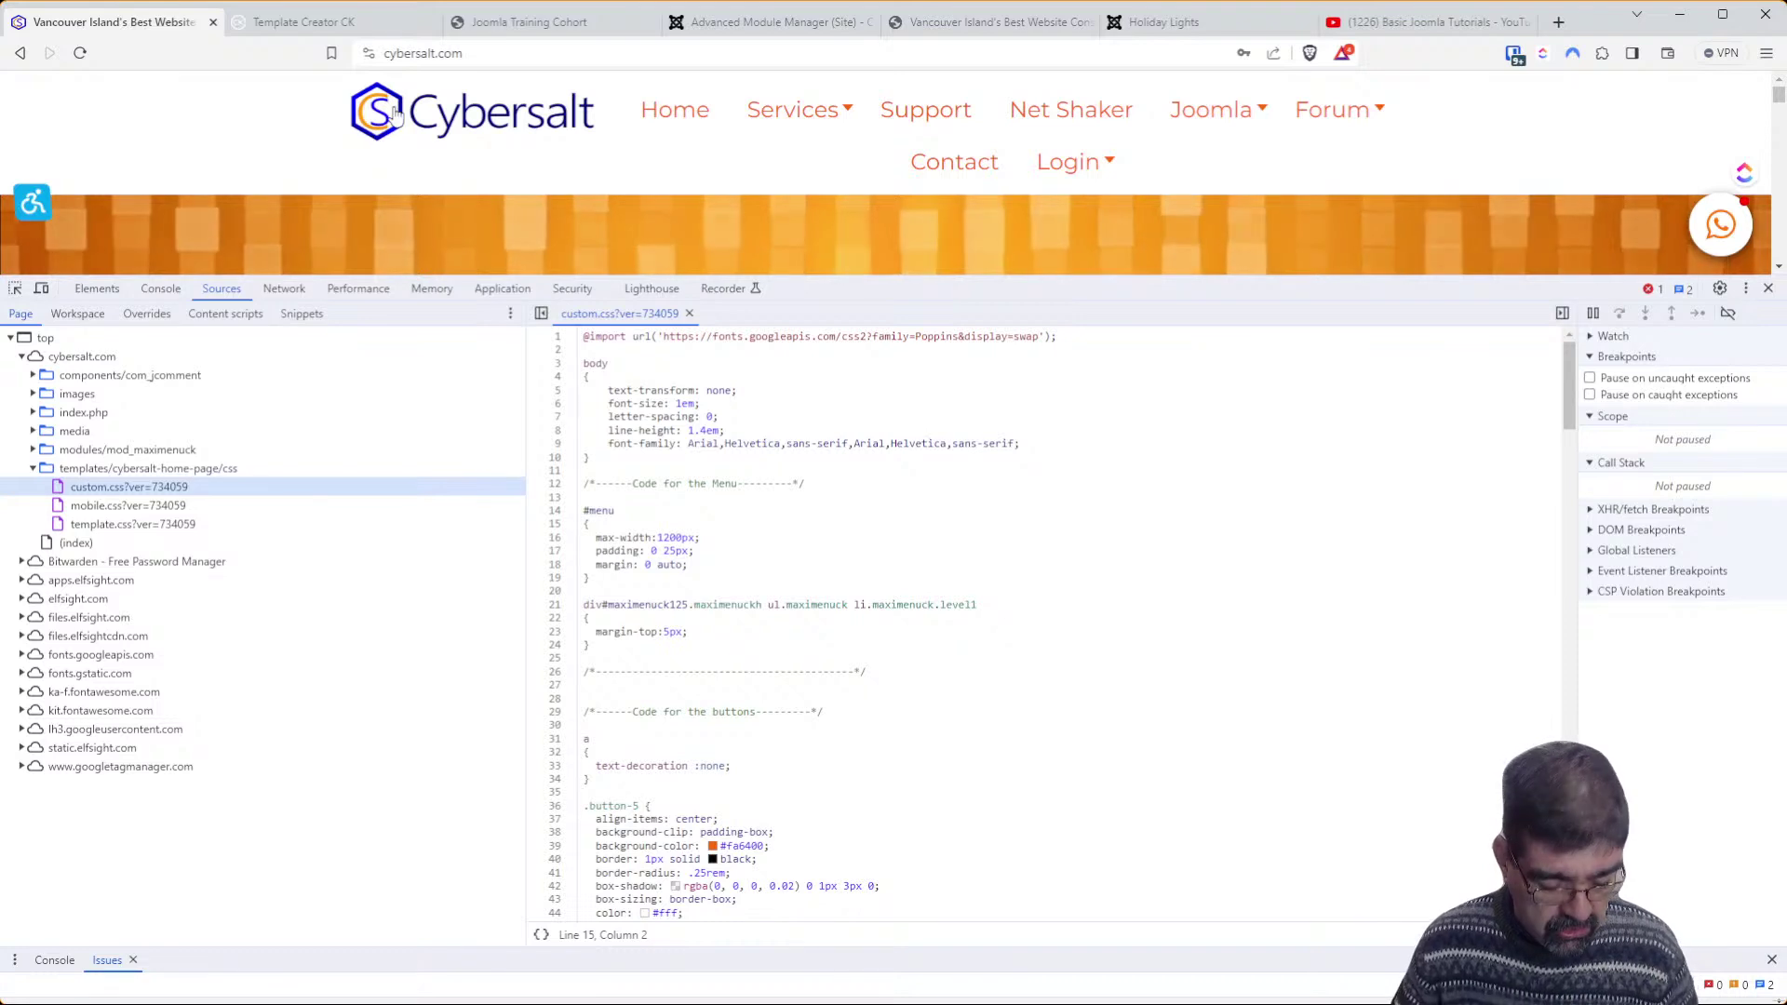
pyautogui.press('F5')
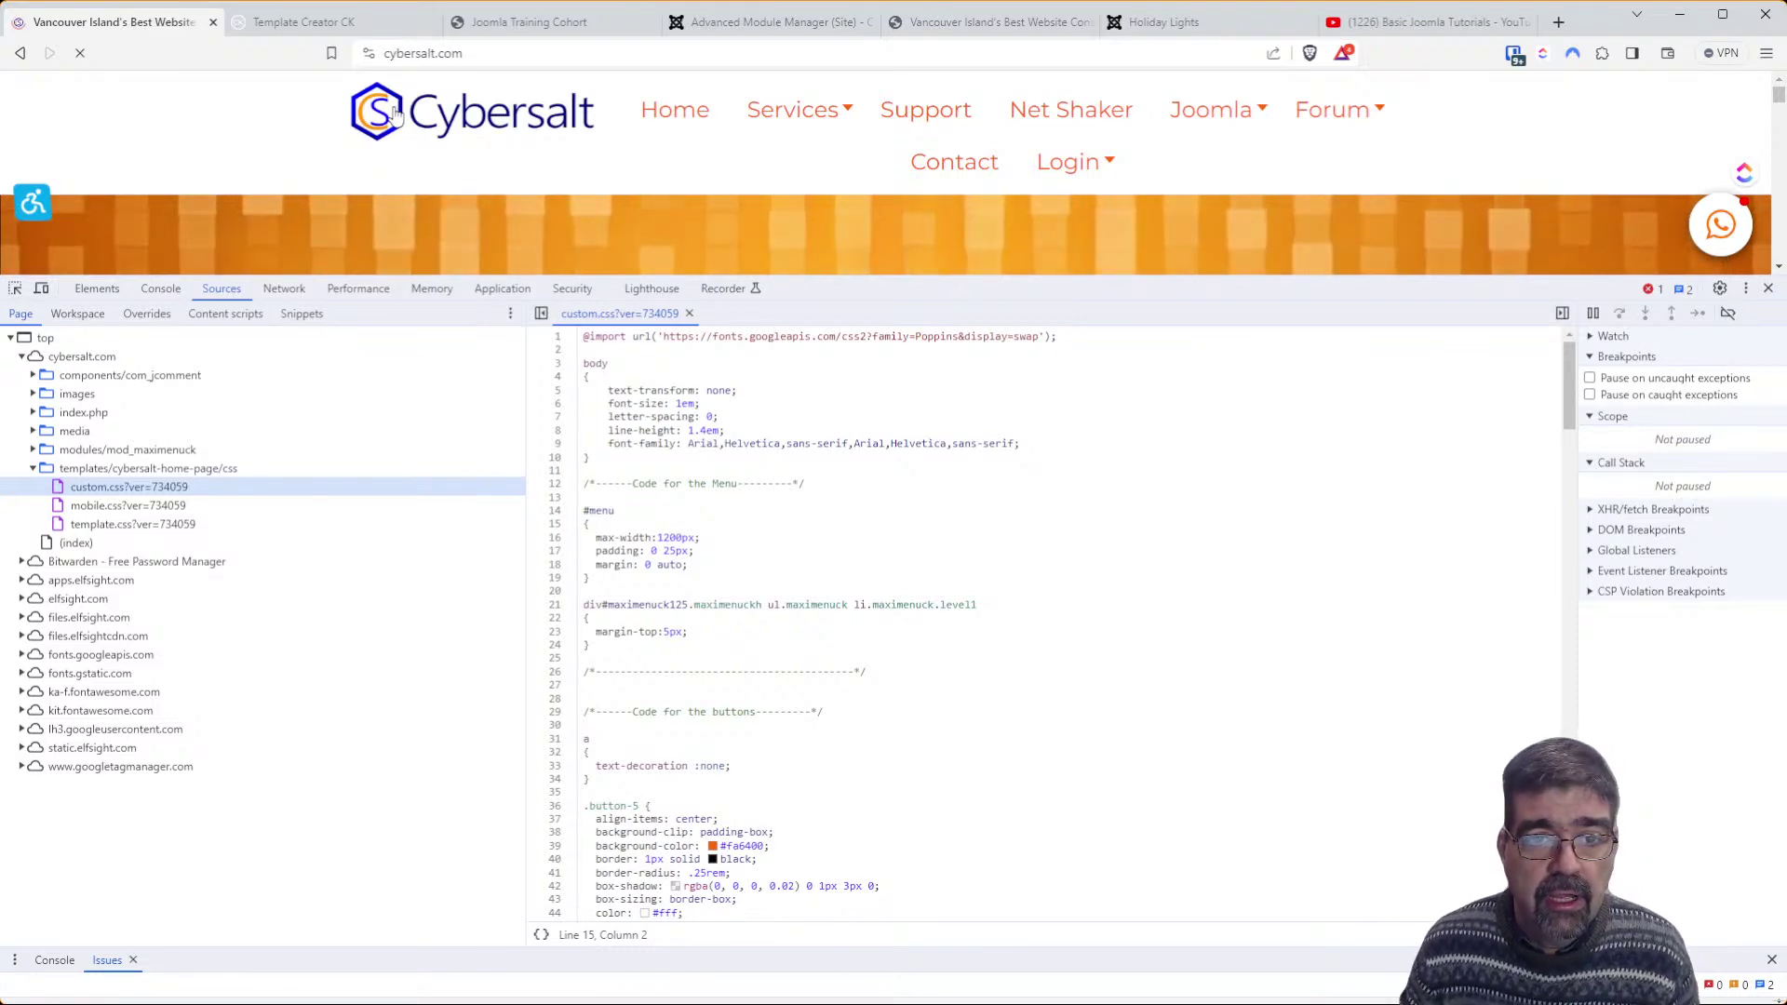
pyautogui.click(305, 23)
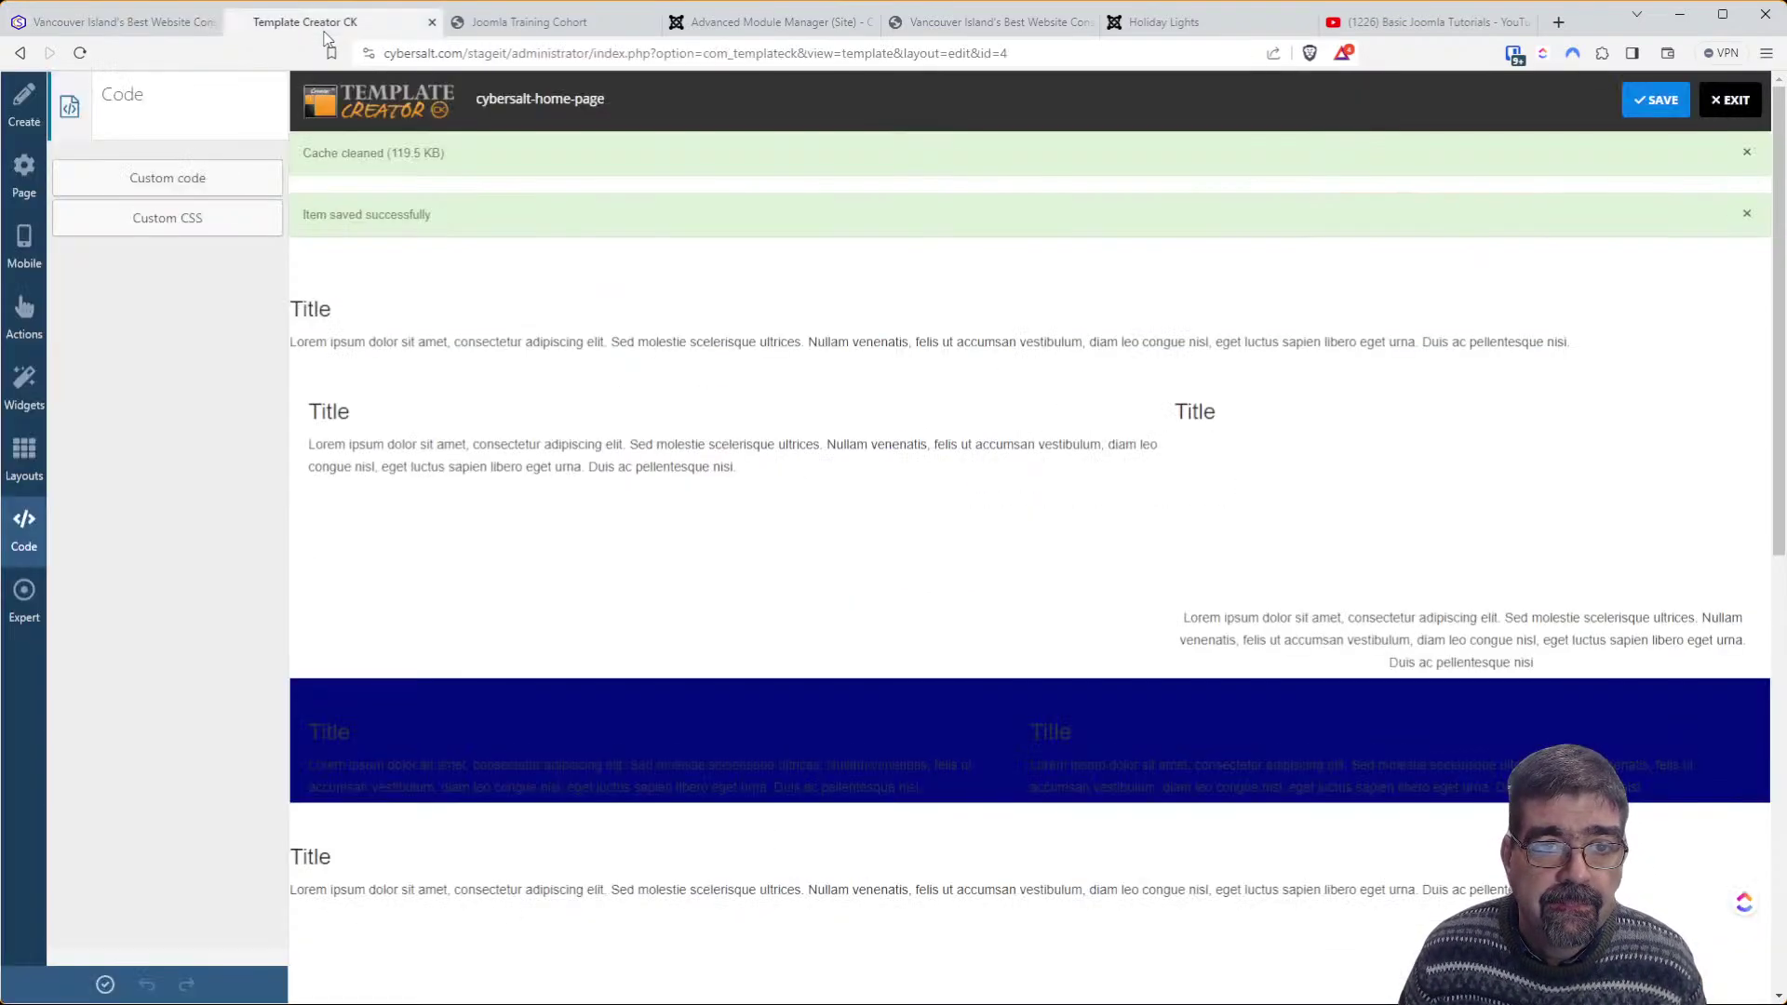
pyautogui.click(508, 25)
pyautogui.click(761, 24)
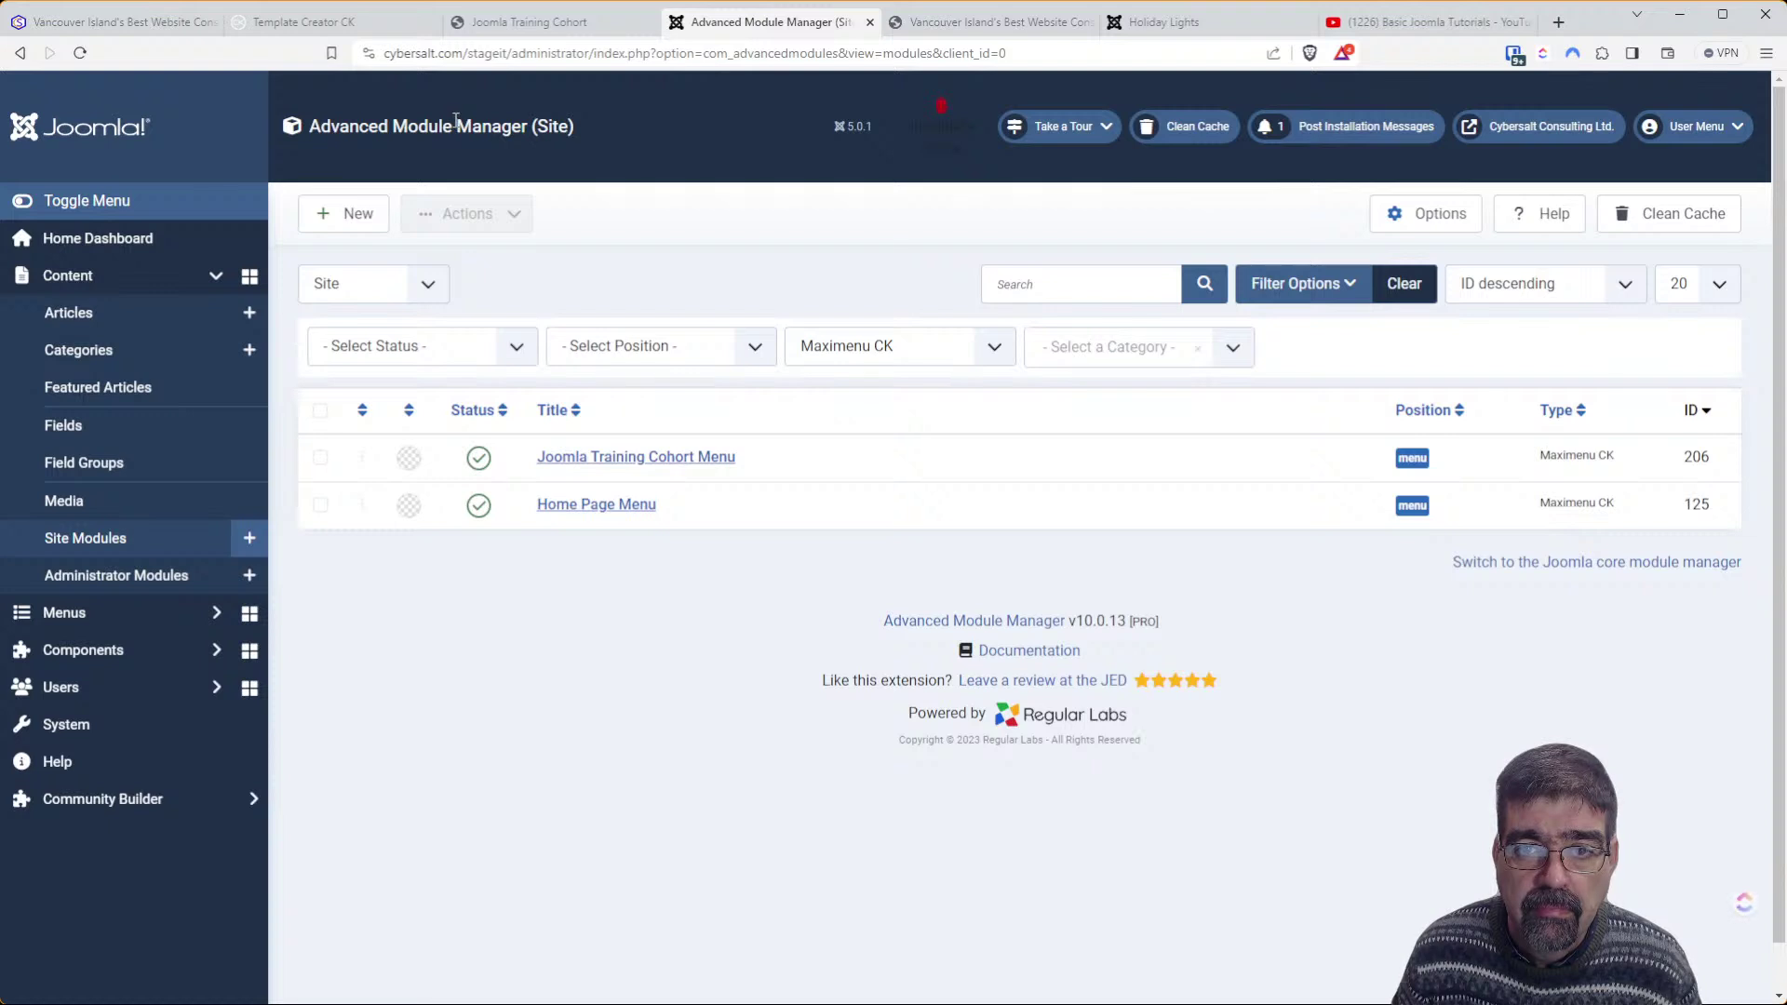
pyautogui.click(936, 112)
pyautogui.click(82, 56)
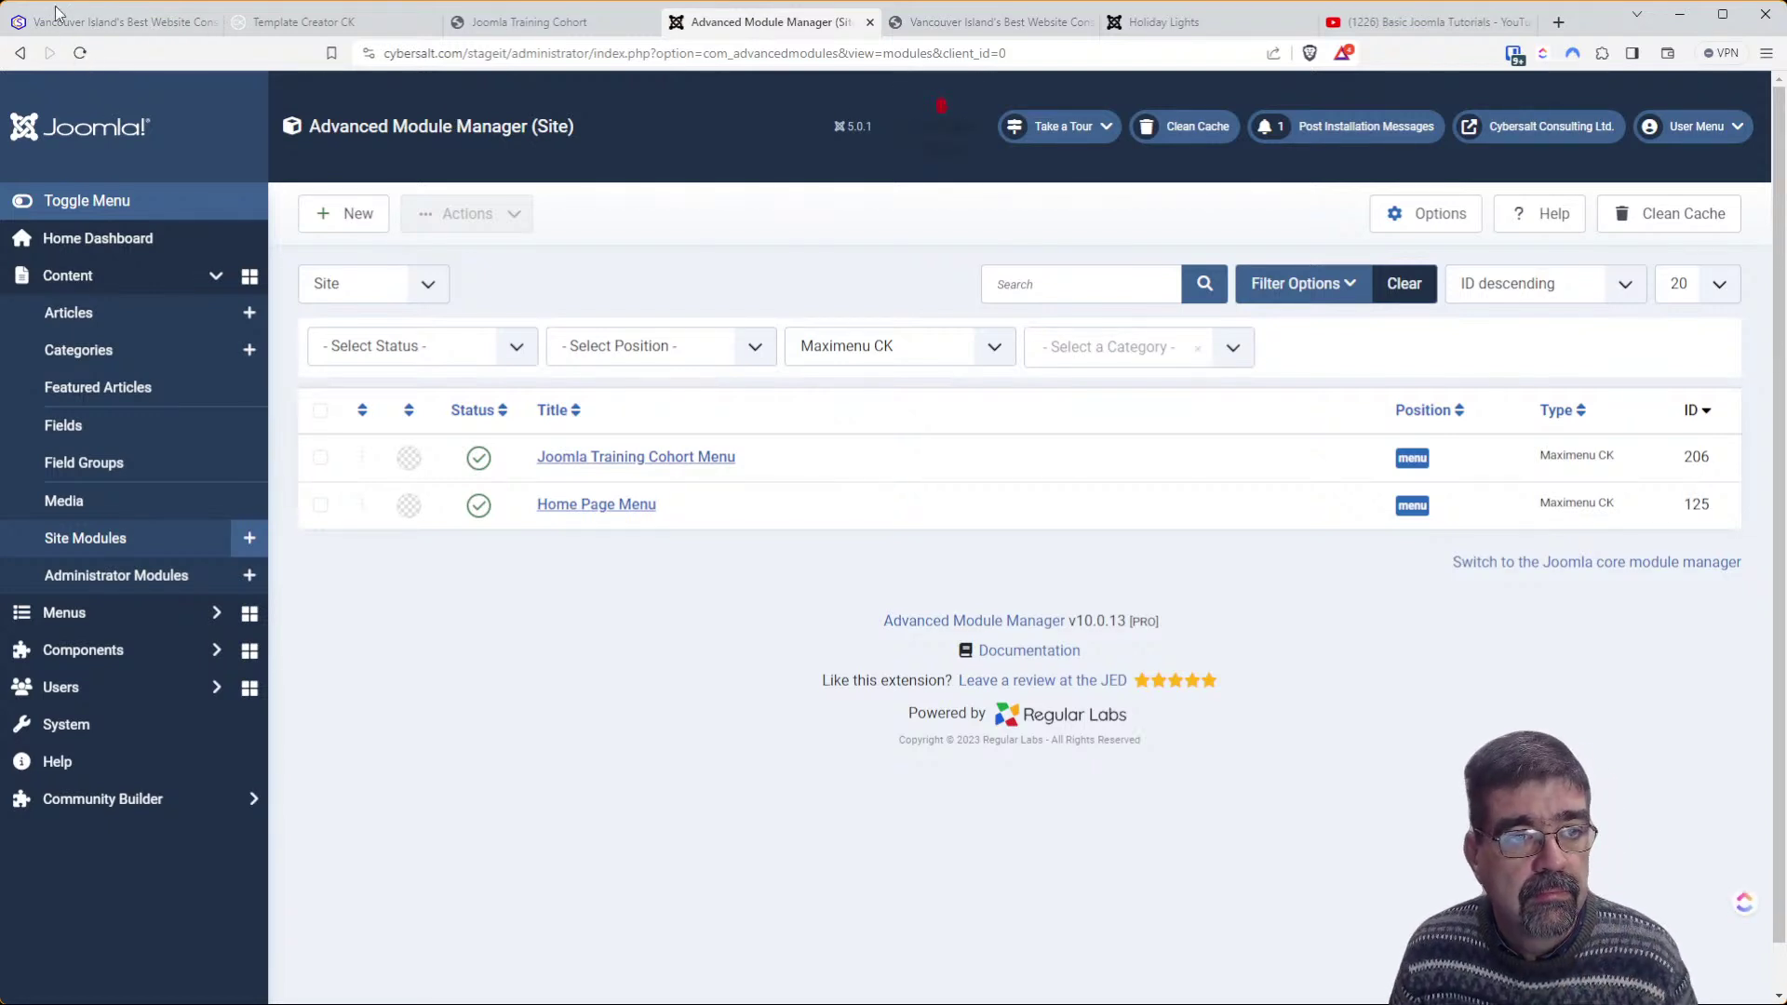
pyautogui.click(82, 30)
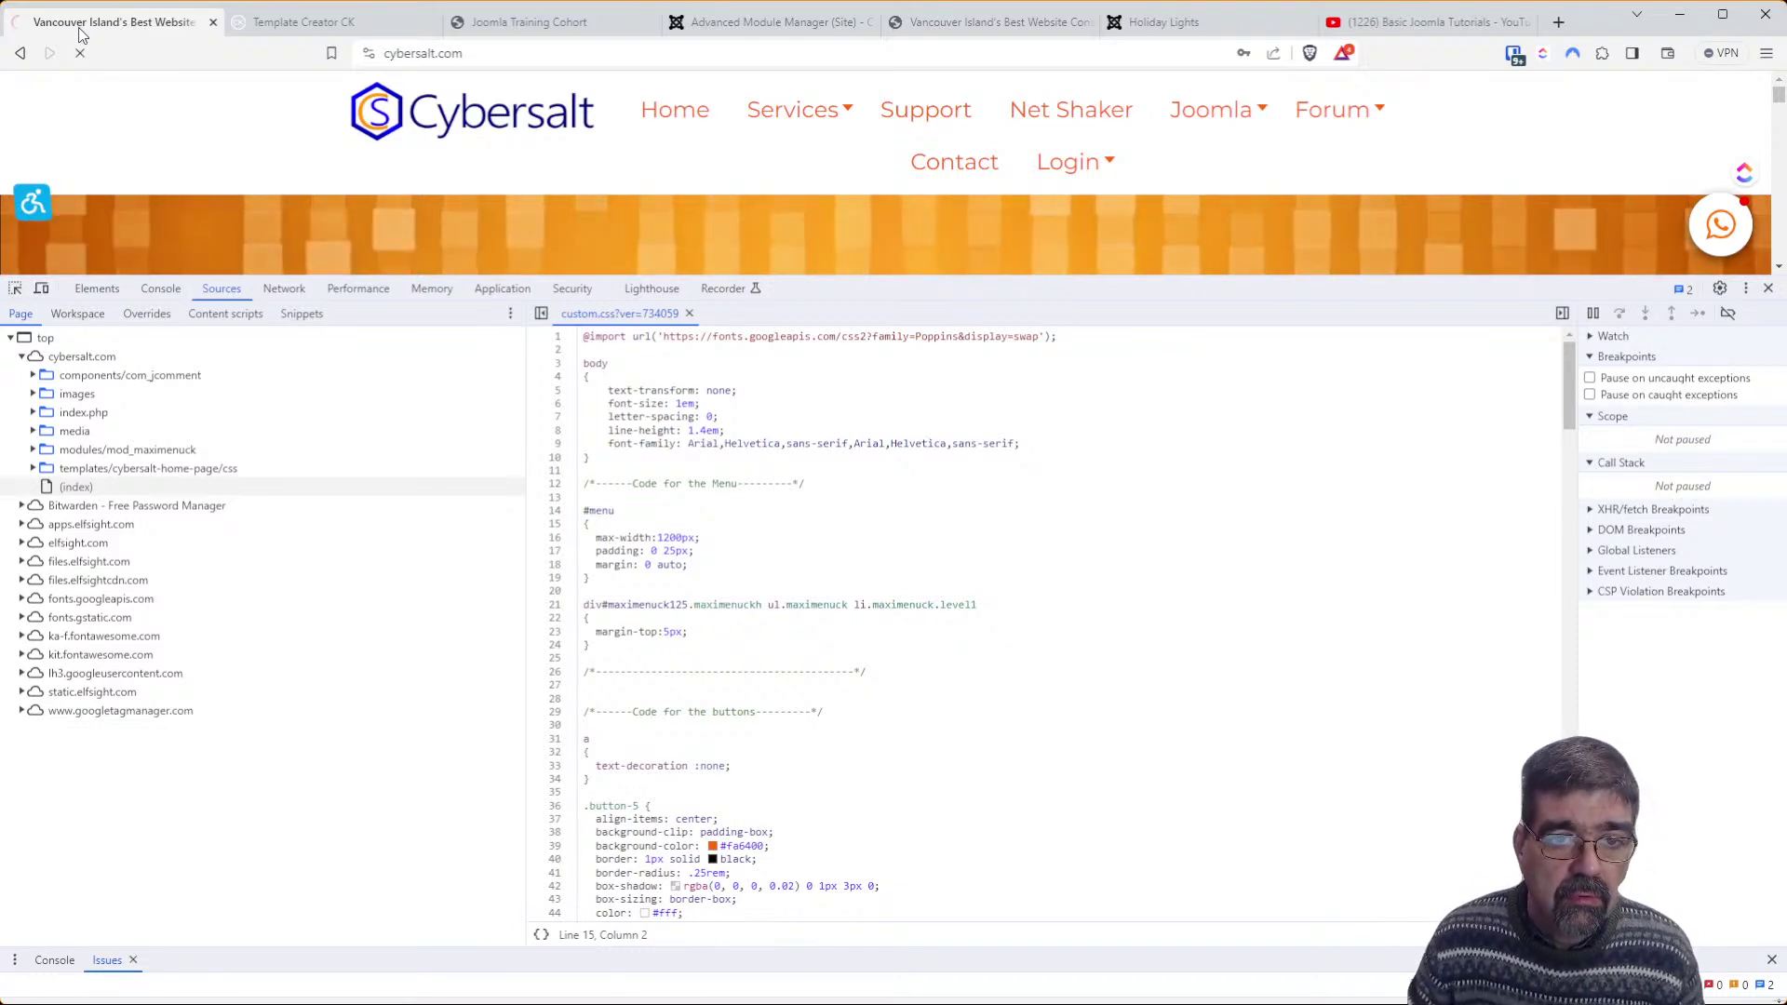
pyautogui.press('F5')
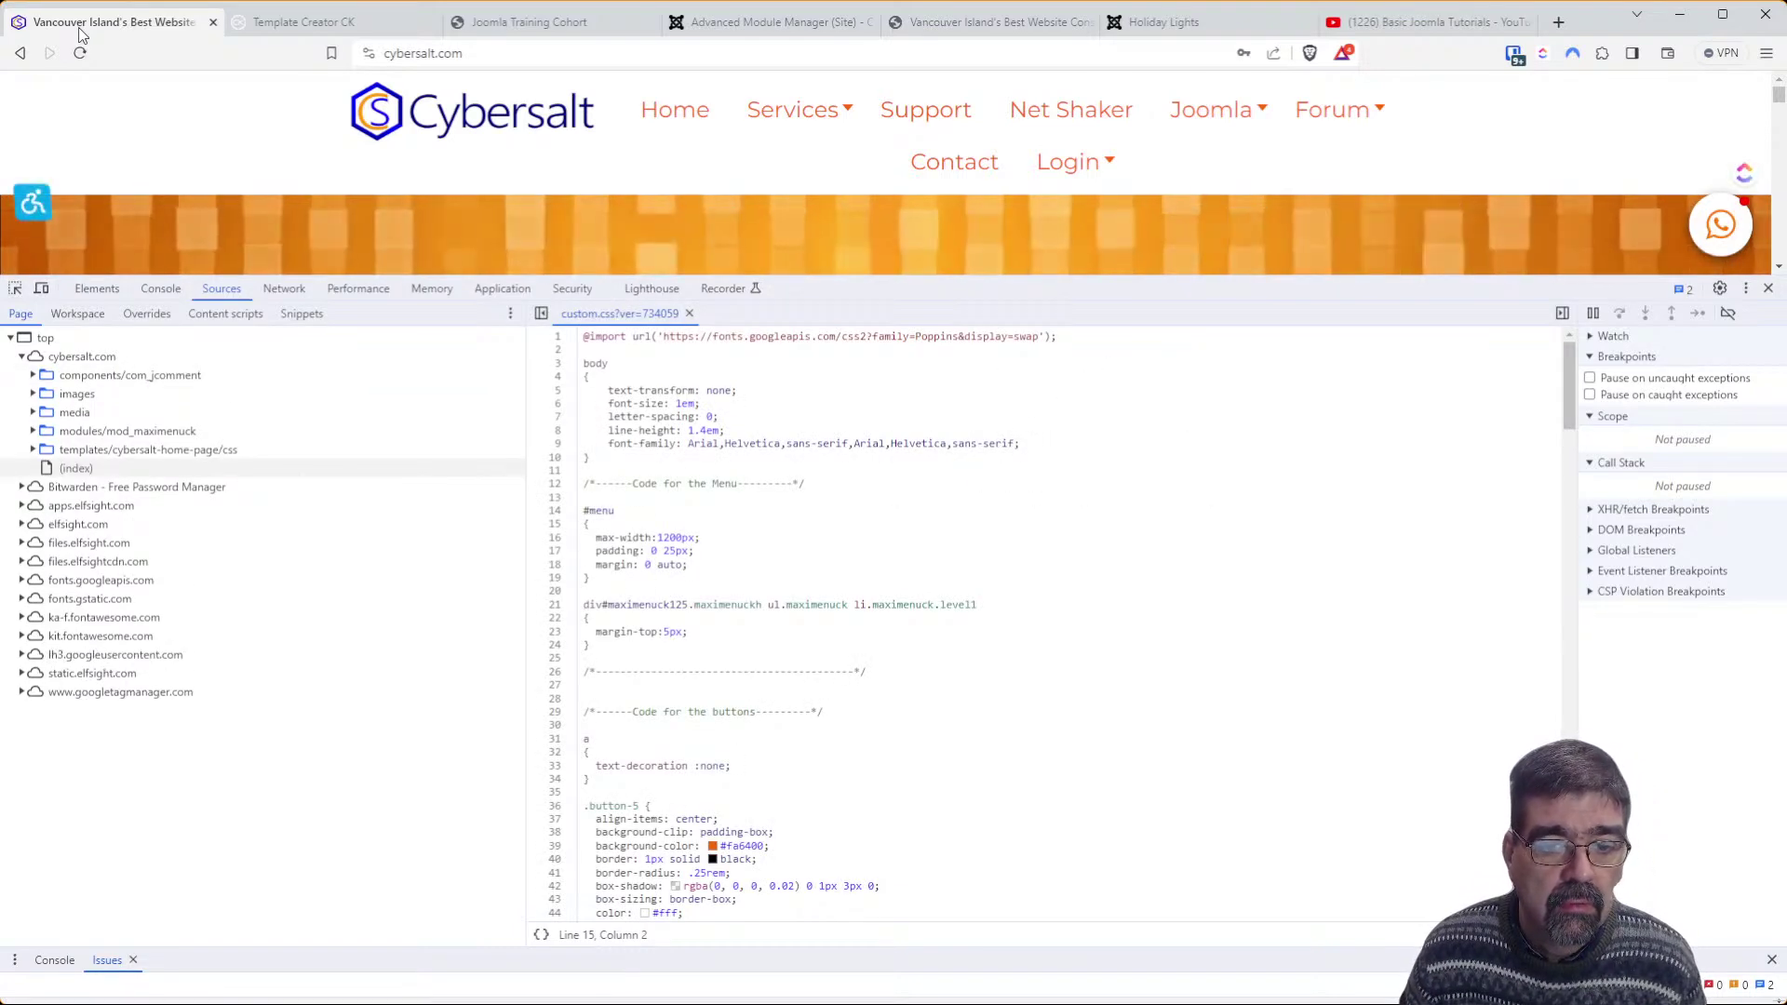
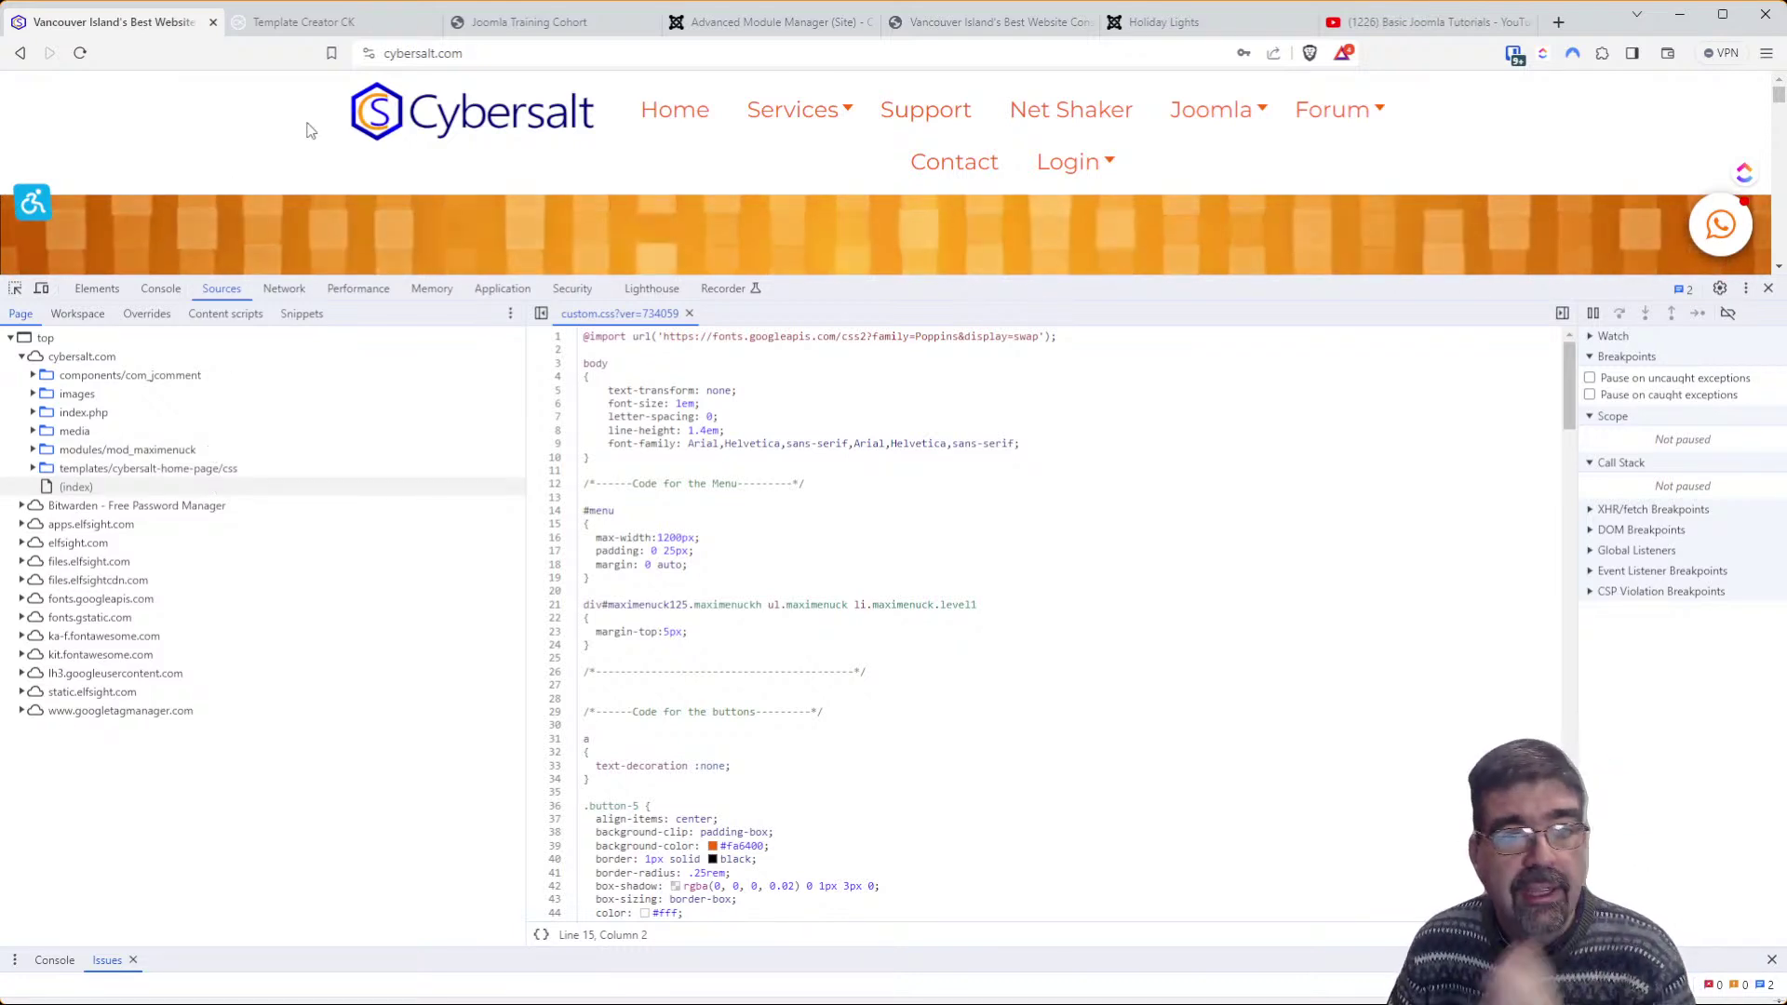
# Go back to the Joomla Training Cohort page and shorten its address to cybersalt.com/stageit/ to load the staging homepage
pyautogui.click(22, 56)
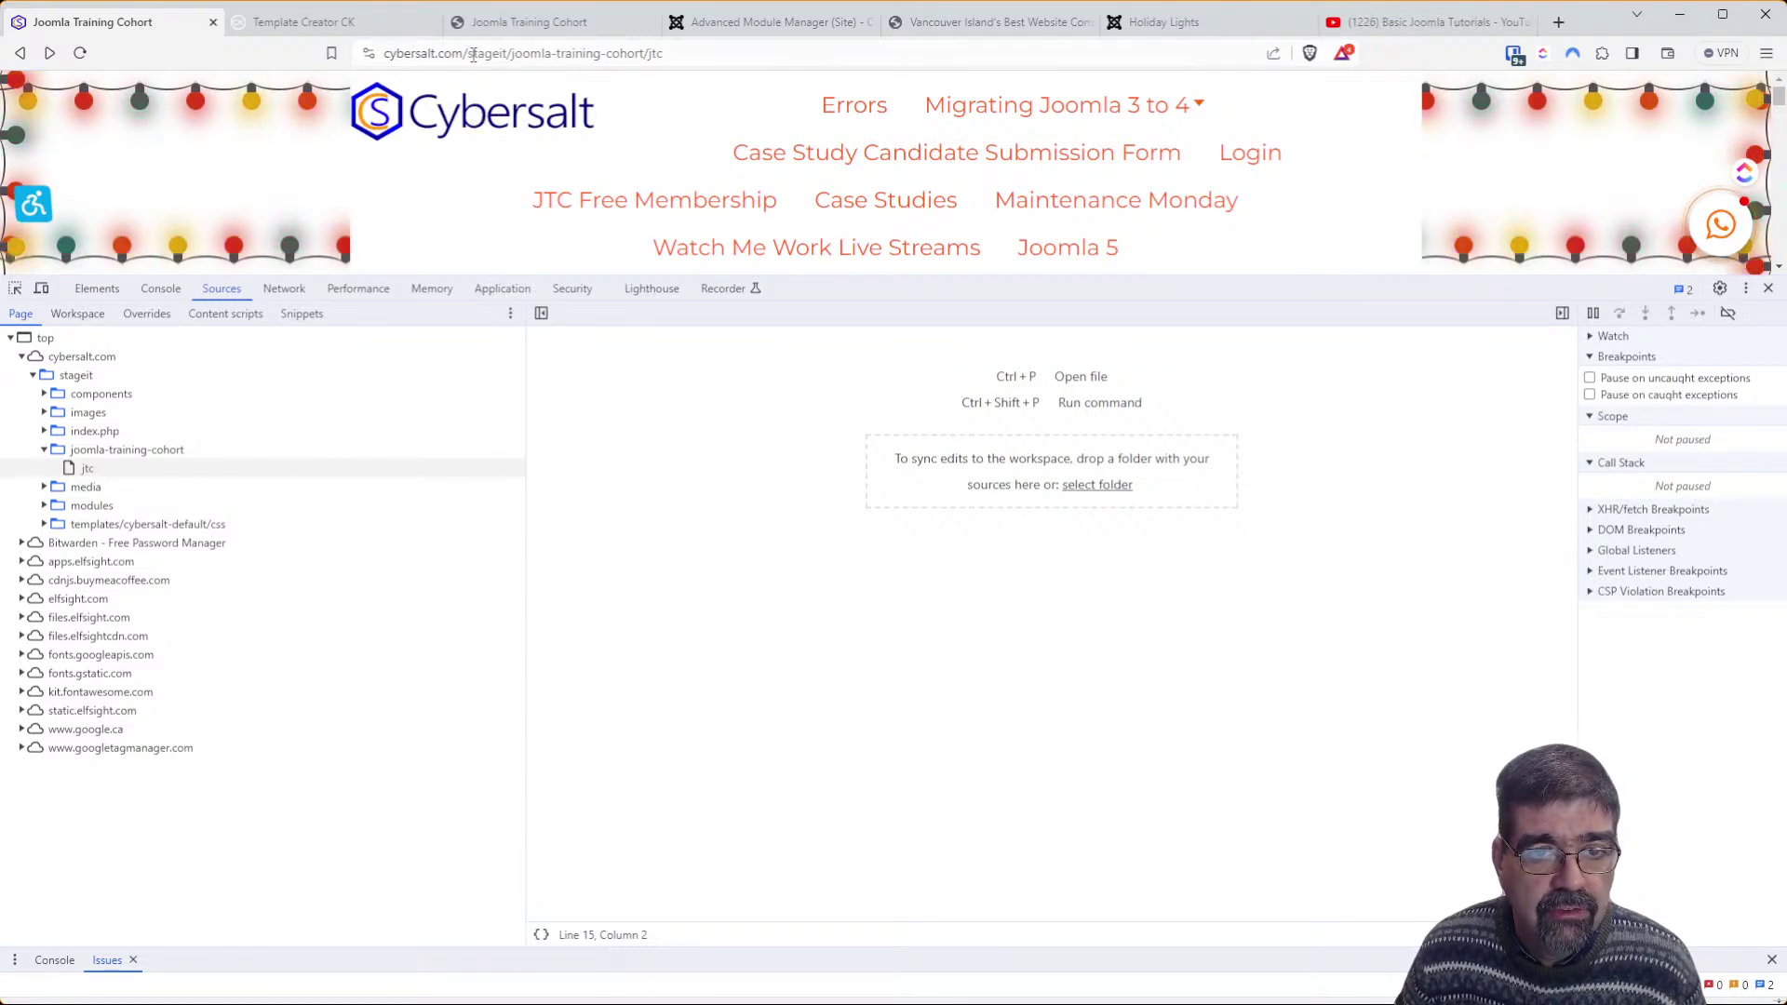
pyautogui.moveTo(511, 53); pyautogui.dragTo(665, 53)
pyautogui.press('BackSpace')
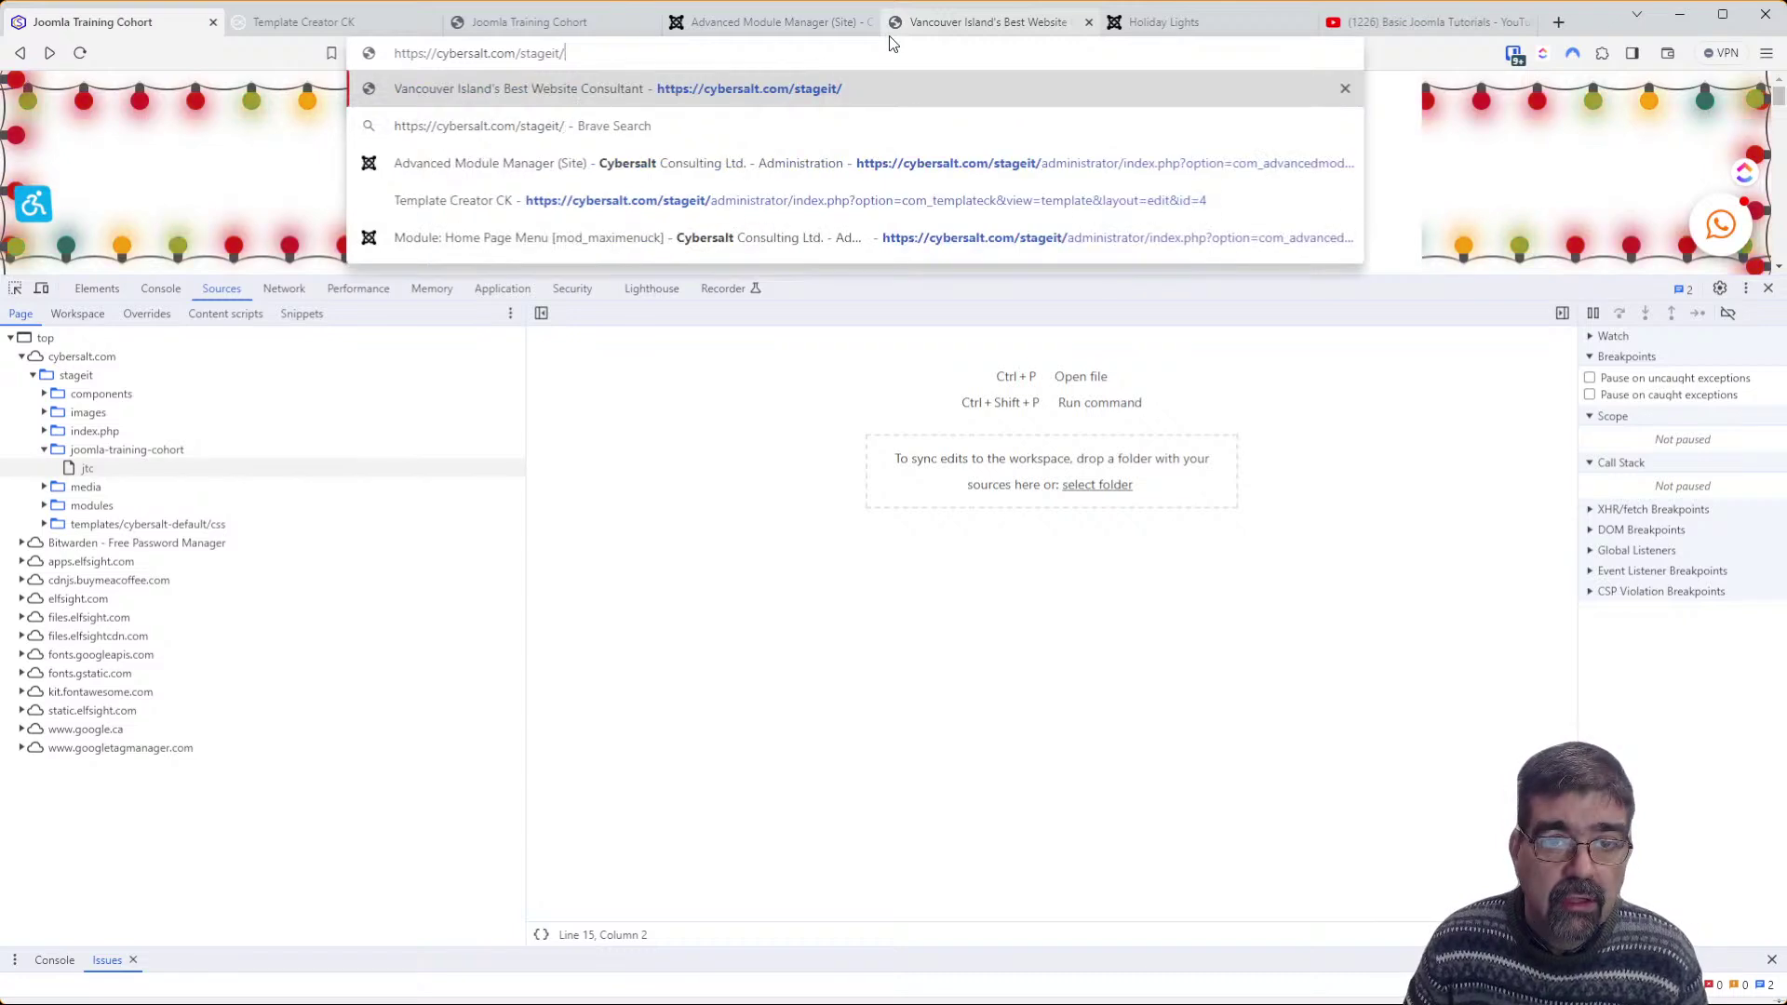
pyautogui.press('Return')
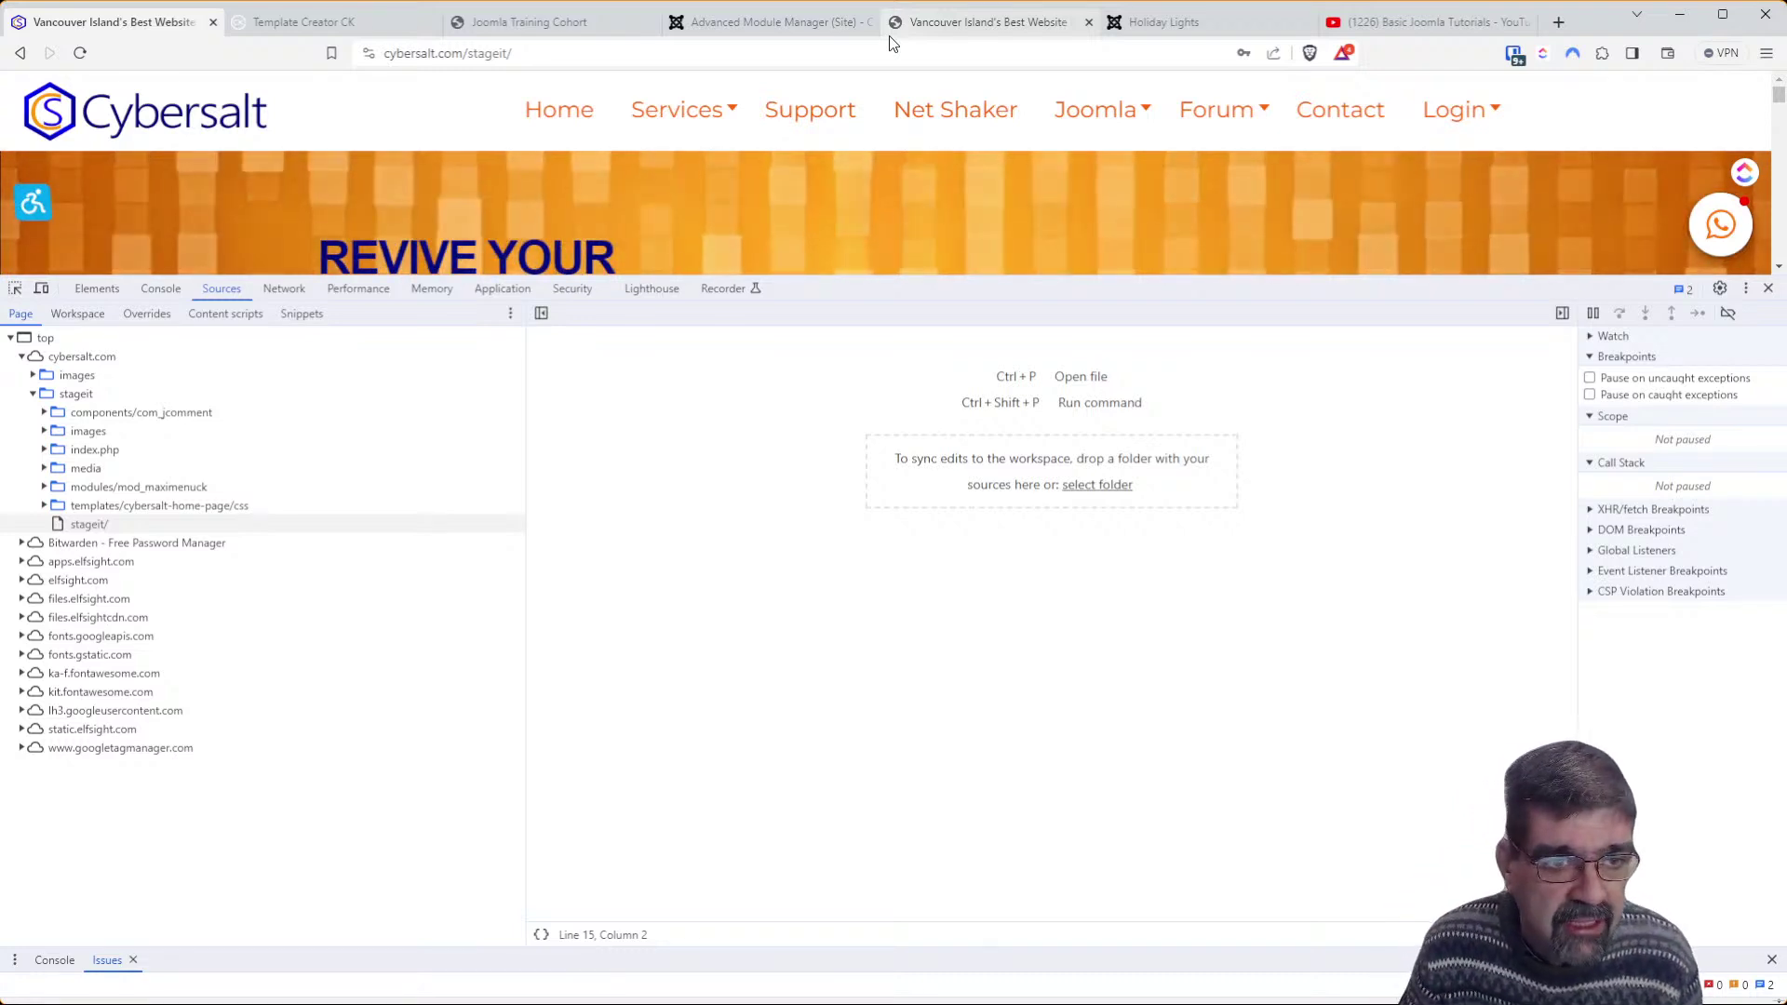
# Open the template's page settings, save the template, reload the staging homepage, and close the developer tools
pyautogui.click(310, 21)
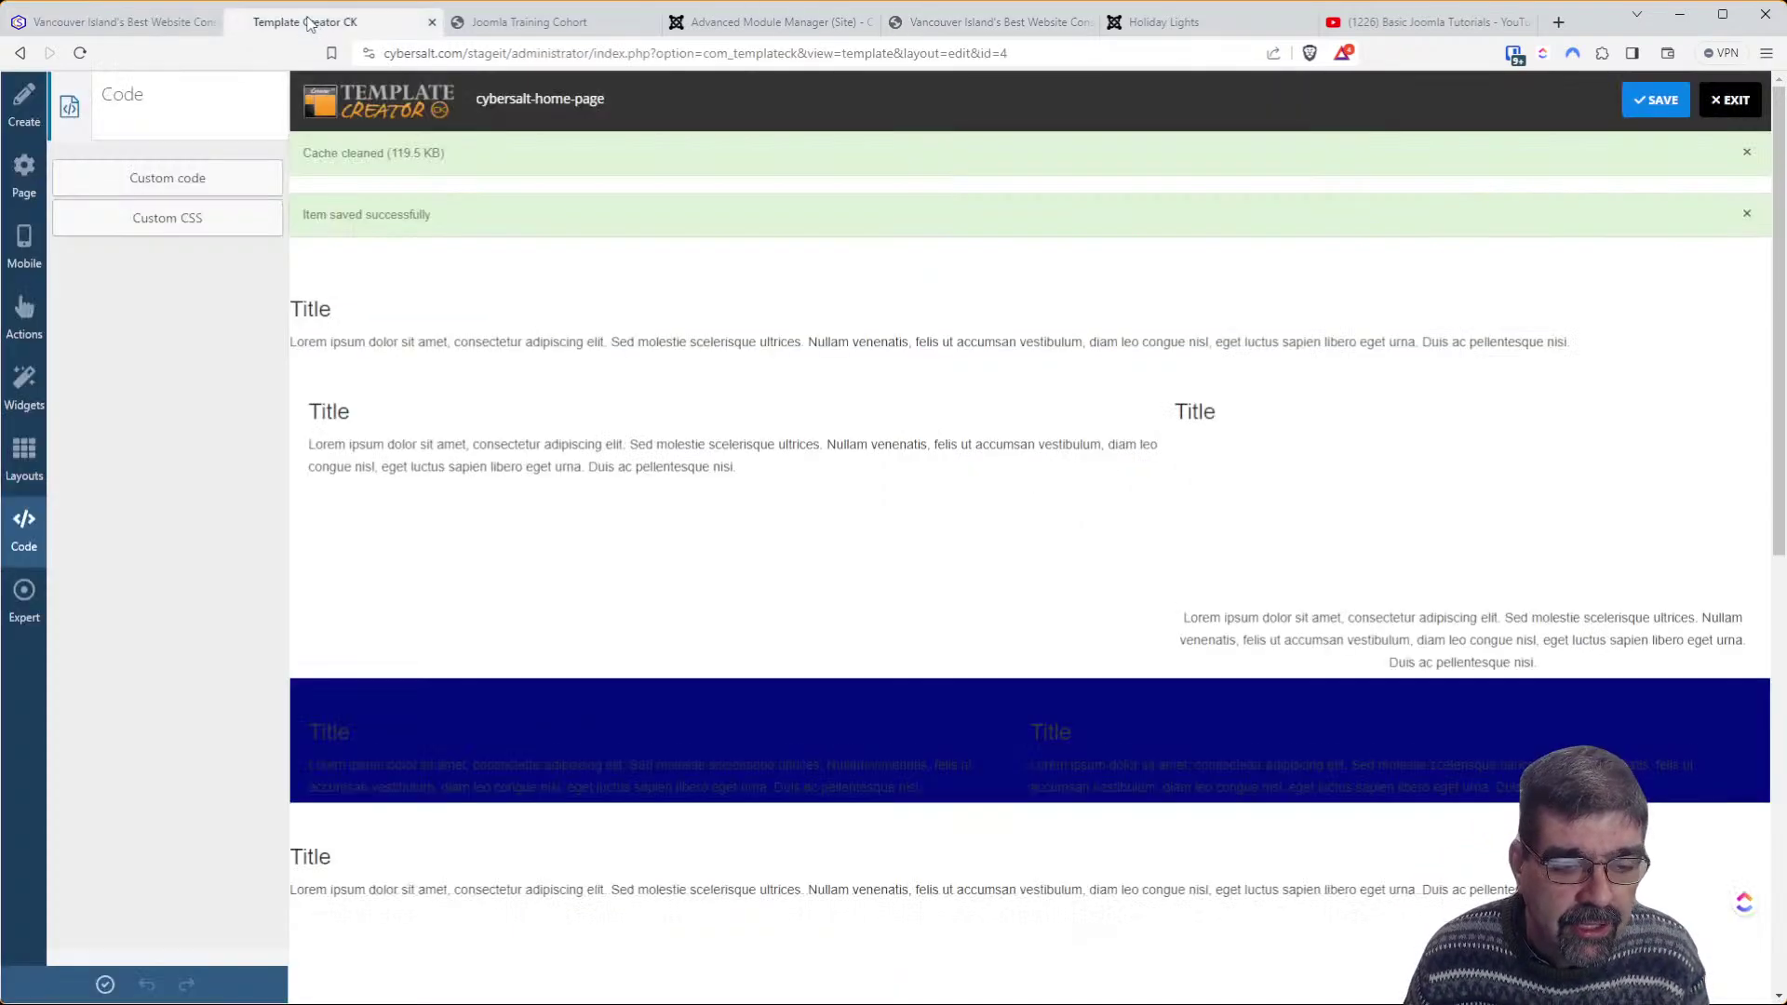
pyautogui.click(34, 186)
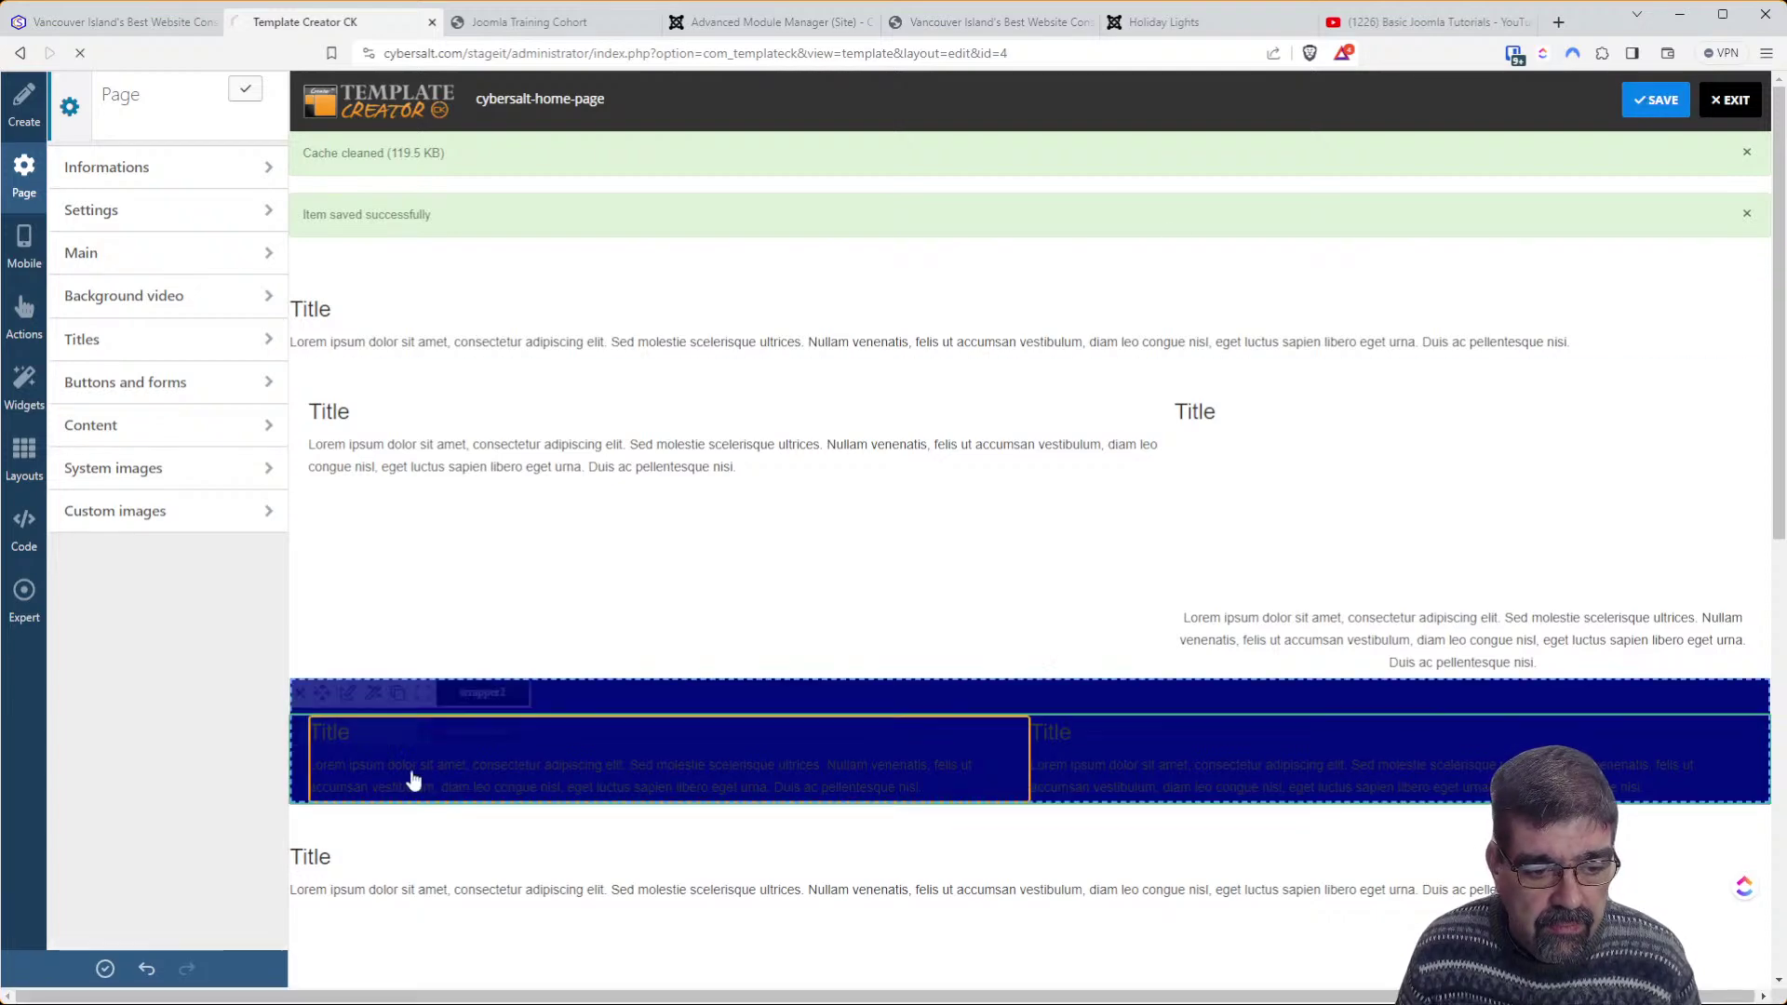
pyautogui.click(104, 985)
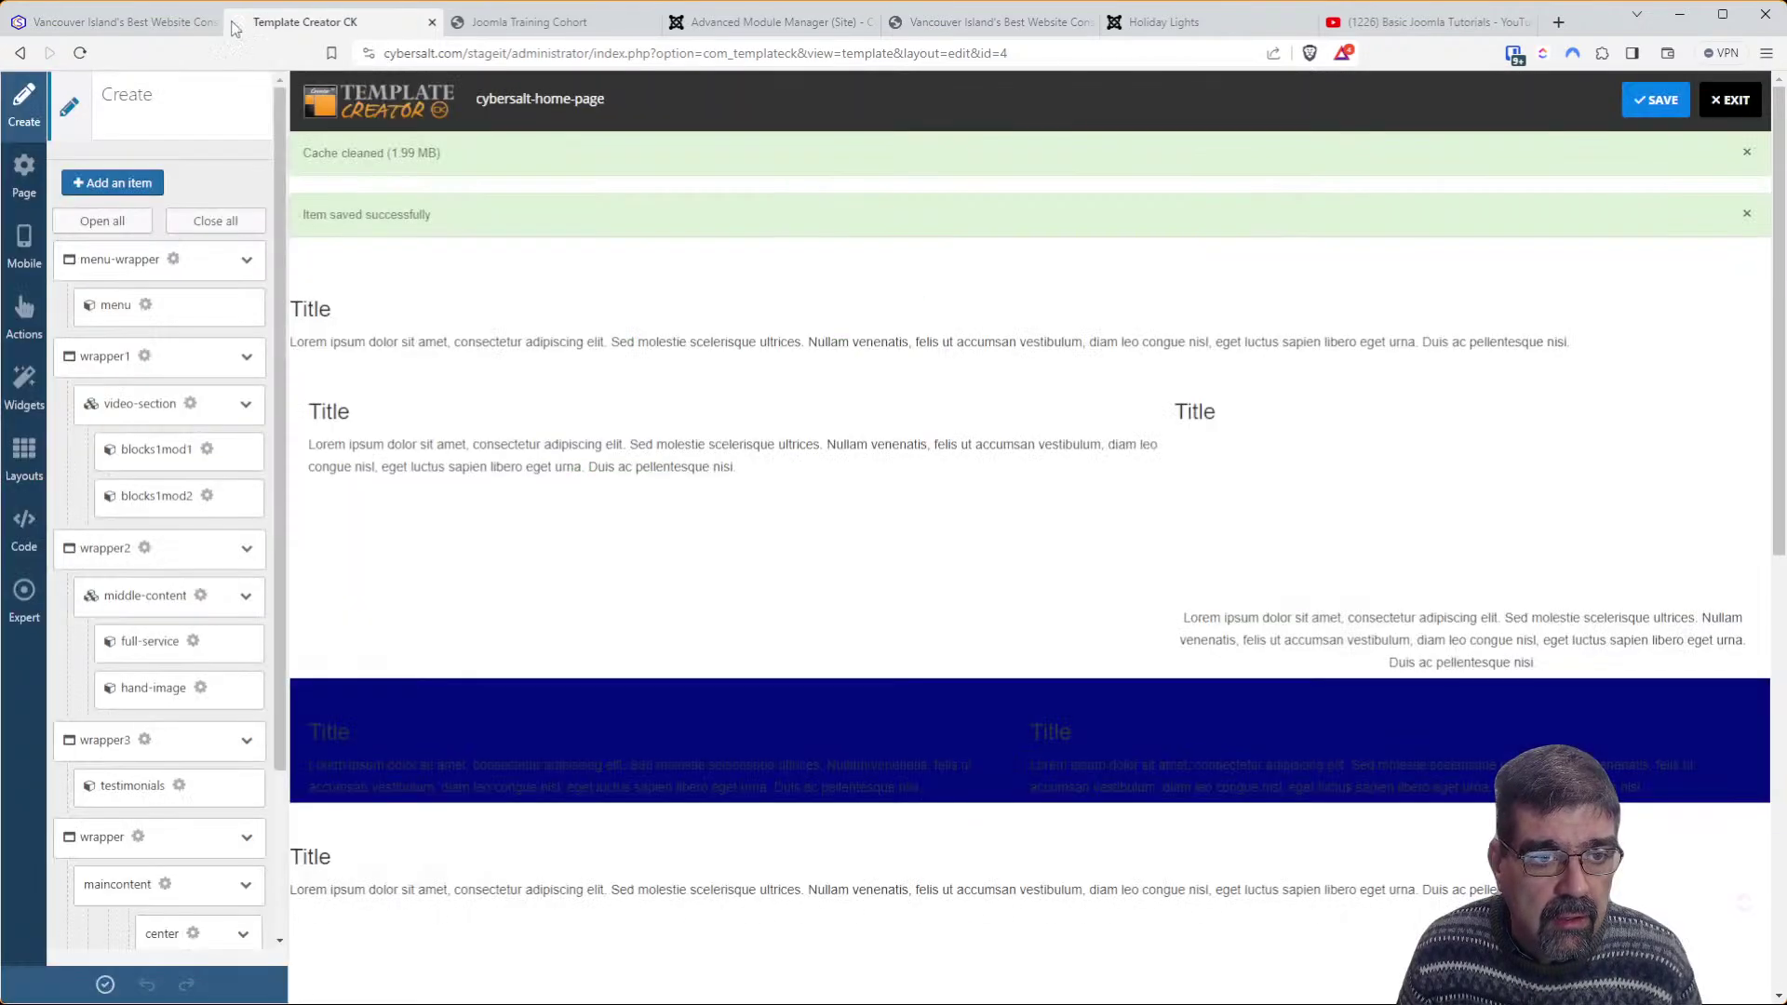
pyautogui.click(172, 23)
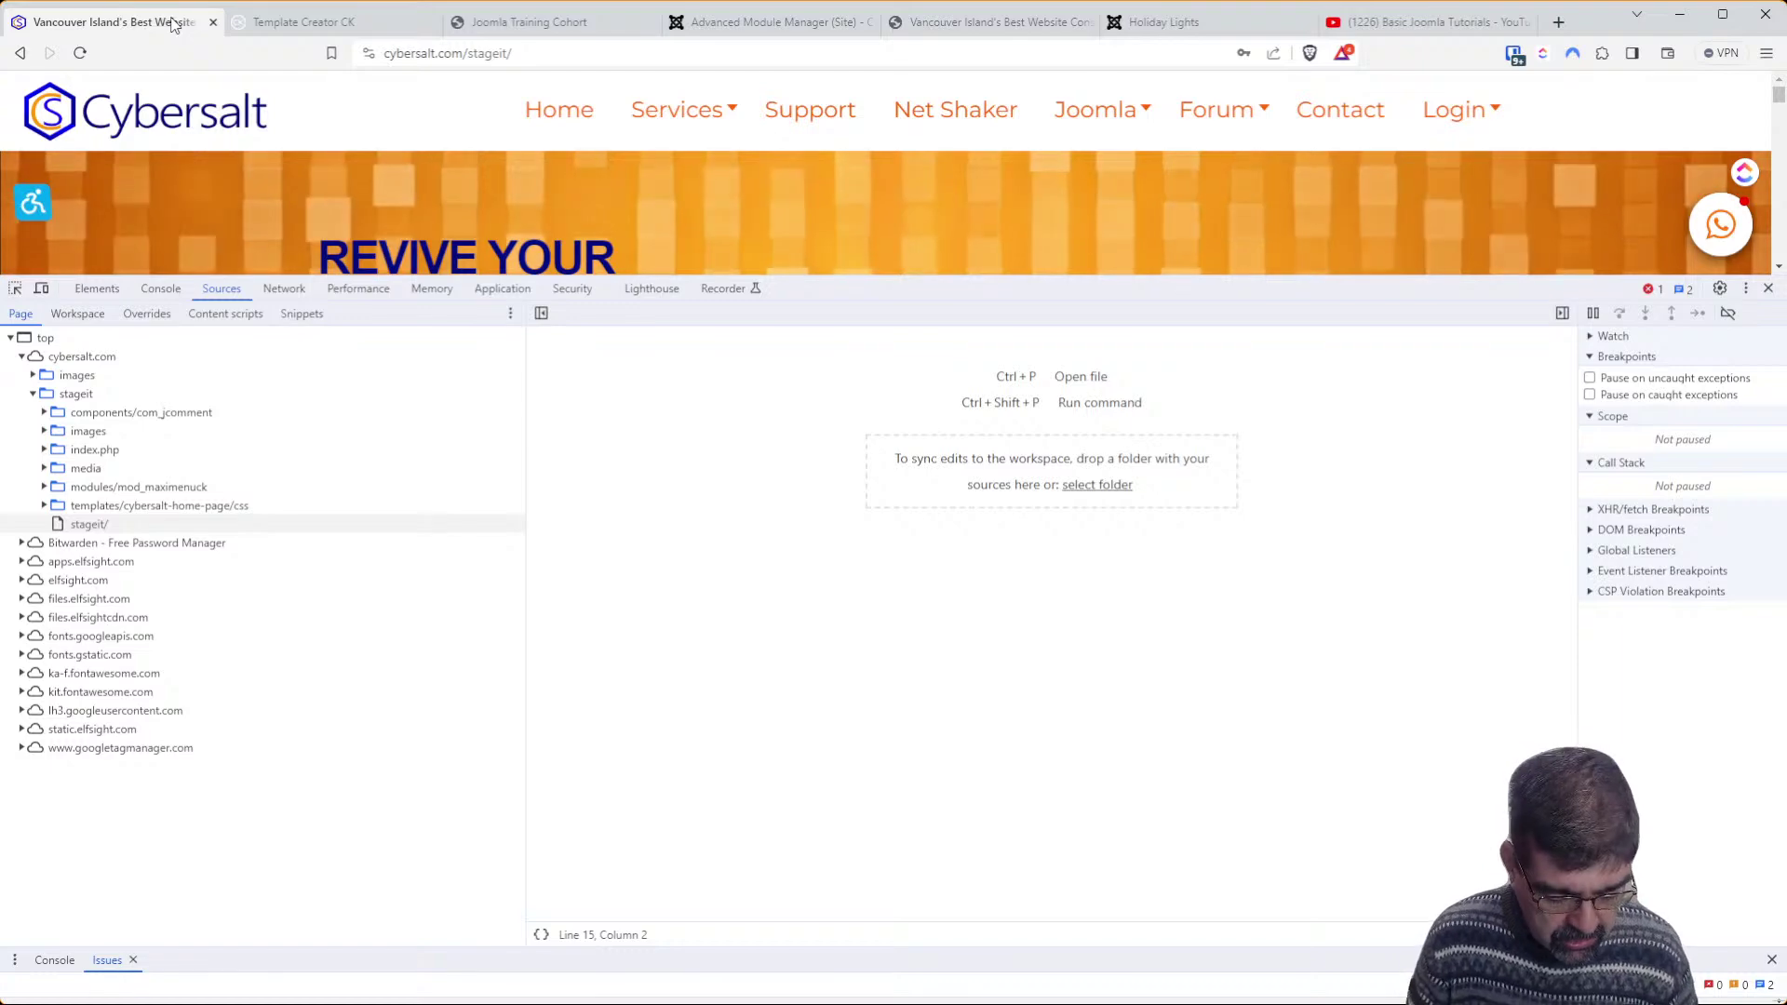
pyautogui.press('F5')
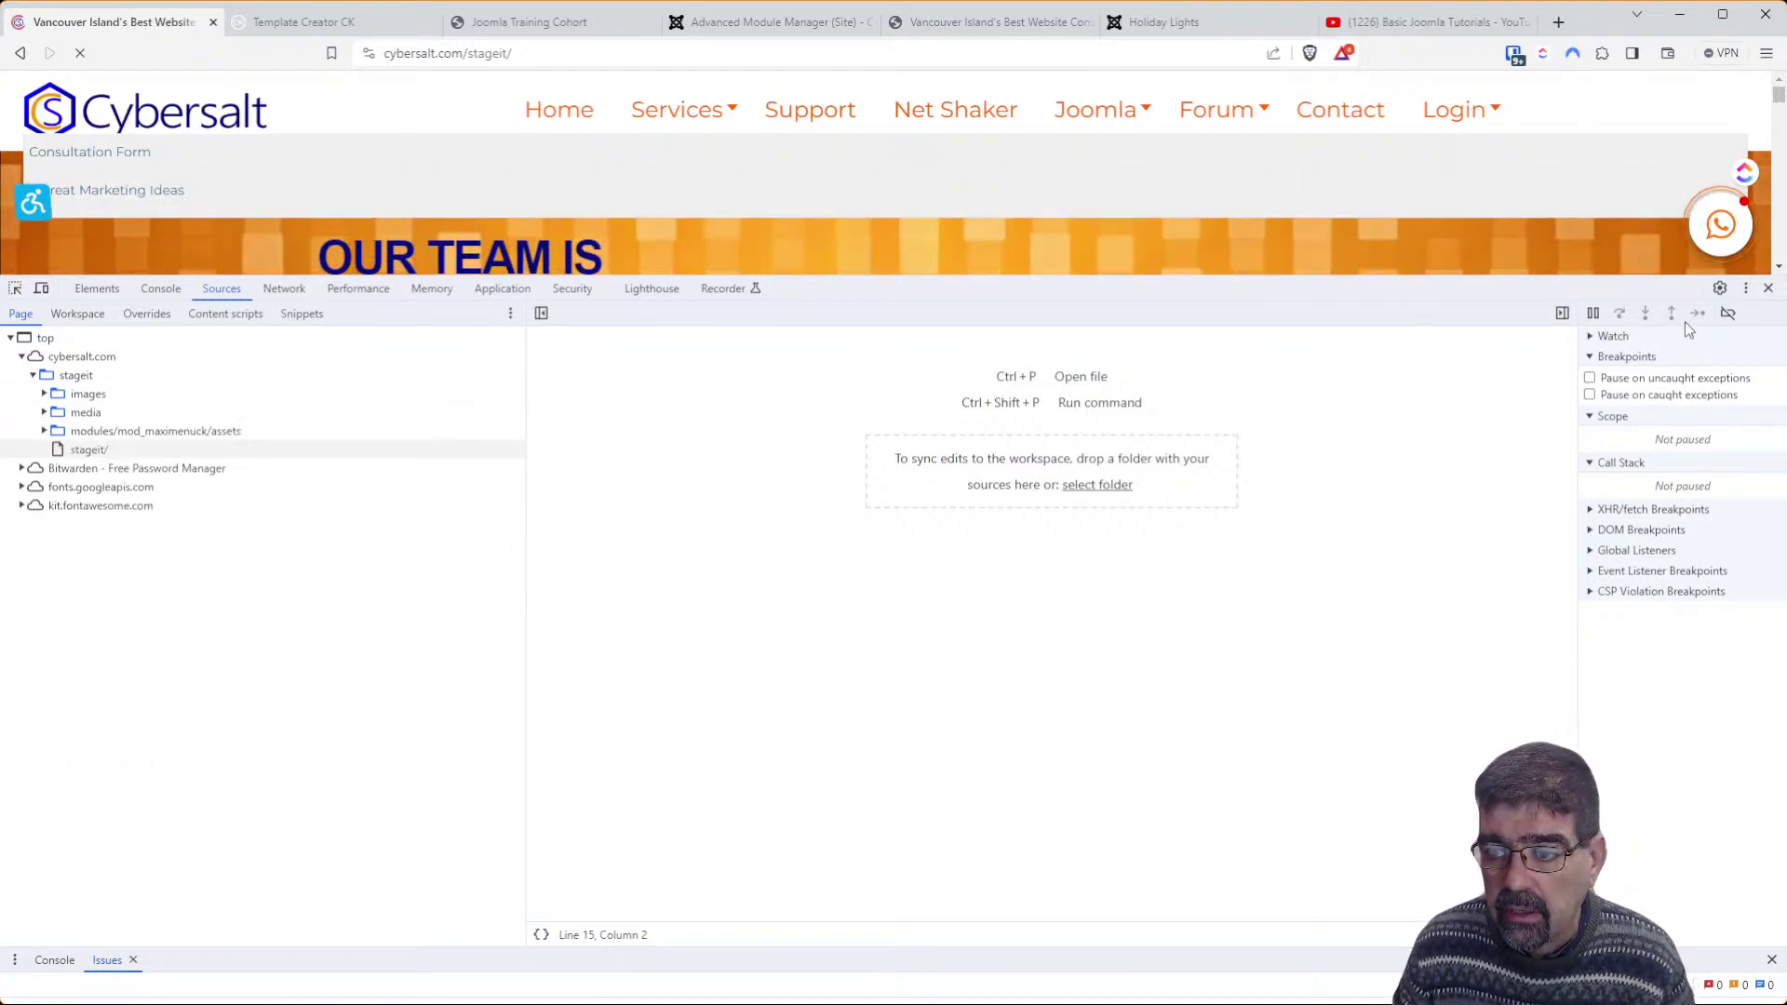
pyautogui.click(1769, 290)
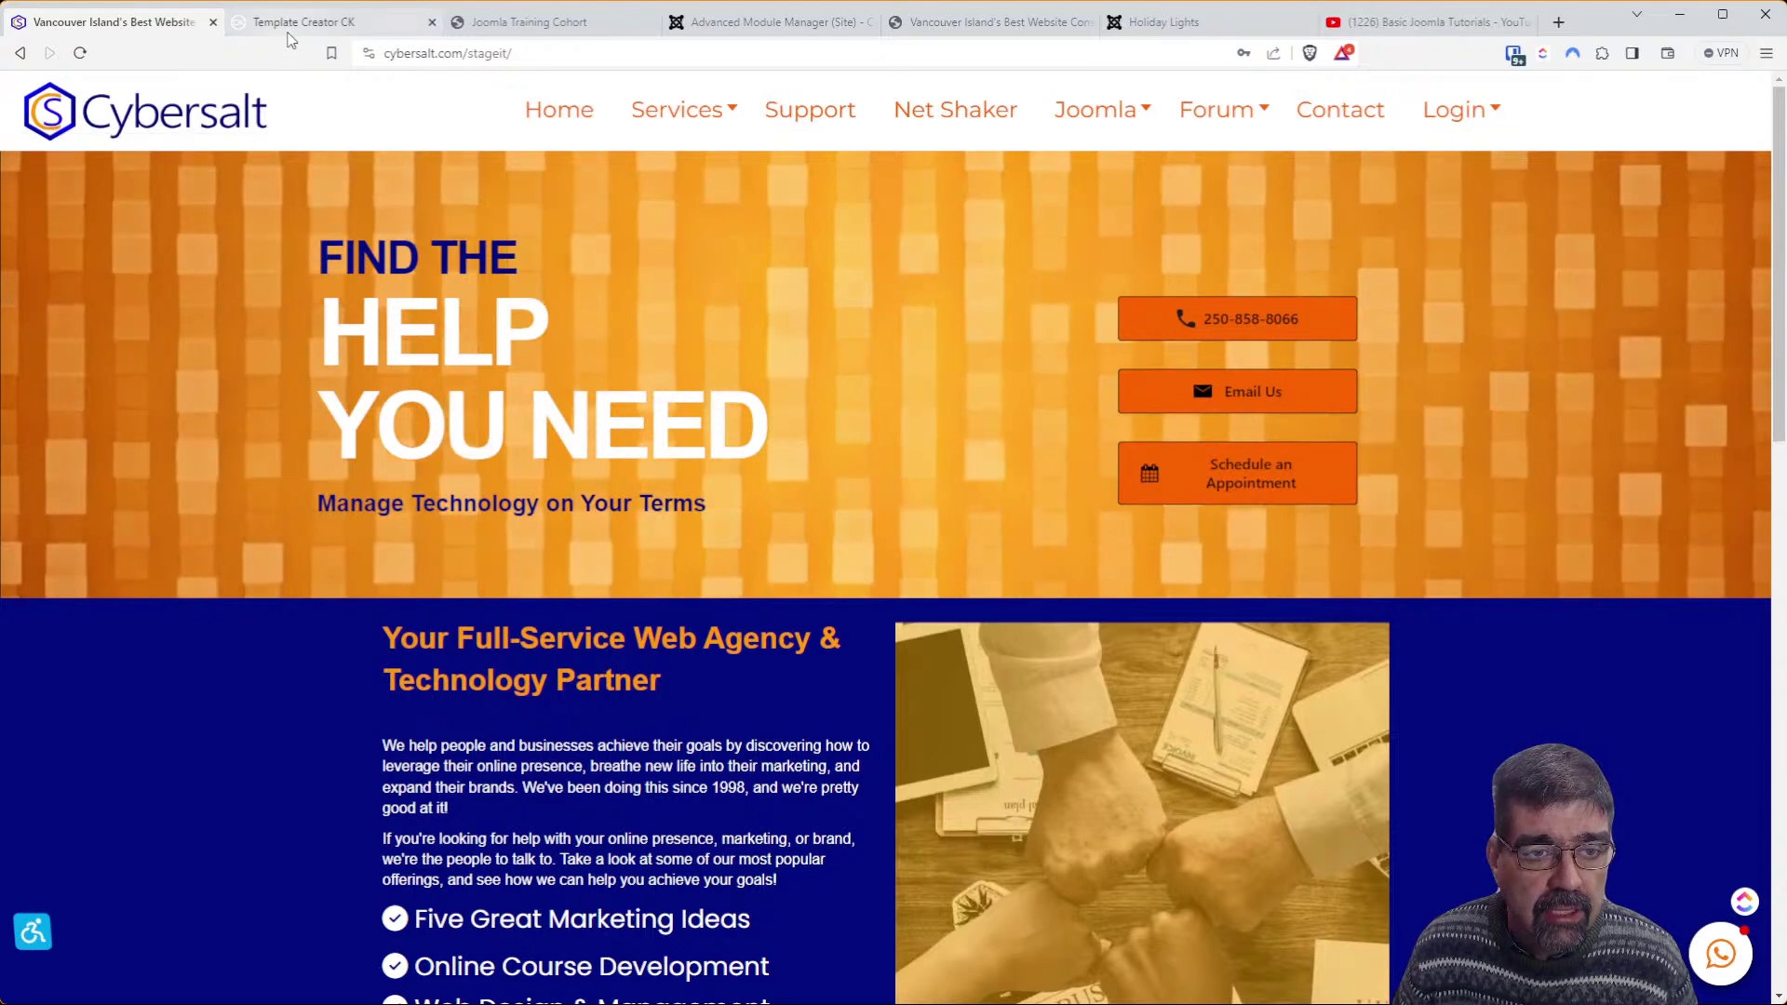
# Set the cybersalt-home-page template to fixed width design, save it, and recheck the staging homepage
pyautogui.click(290, 32)
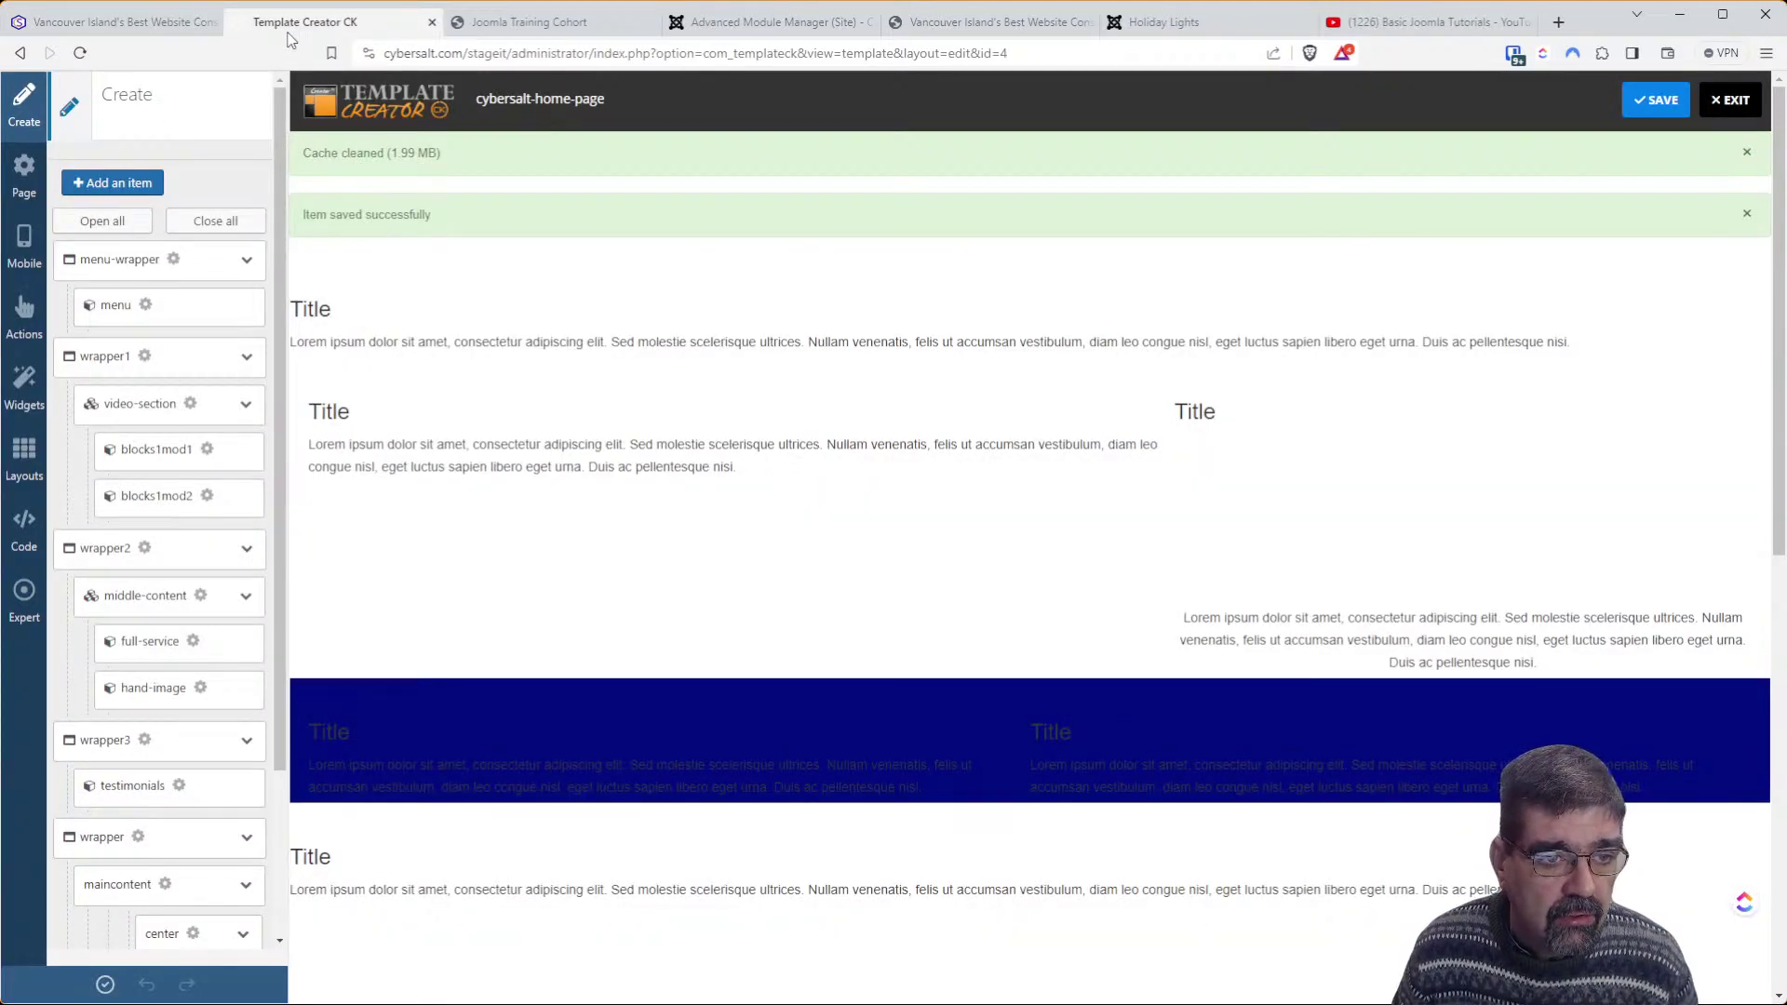
pyautogui.click(17, 178)
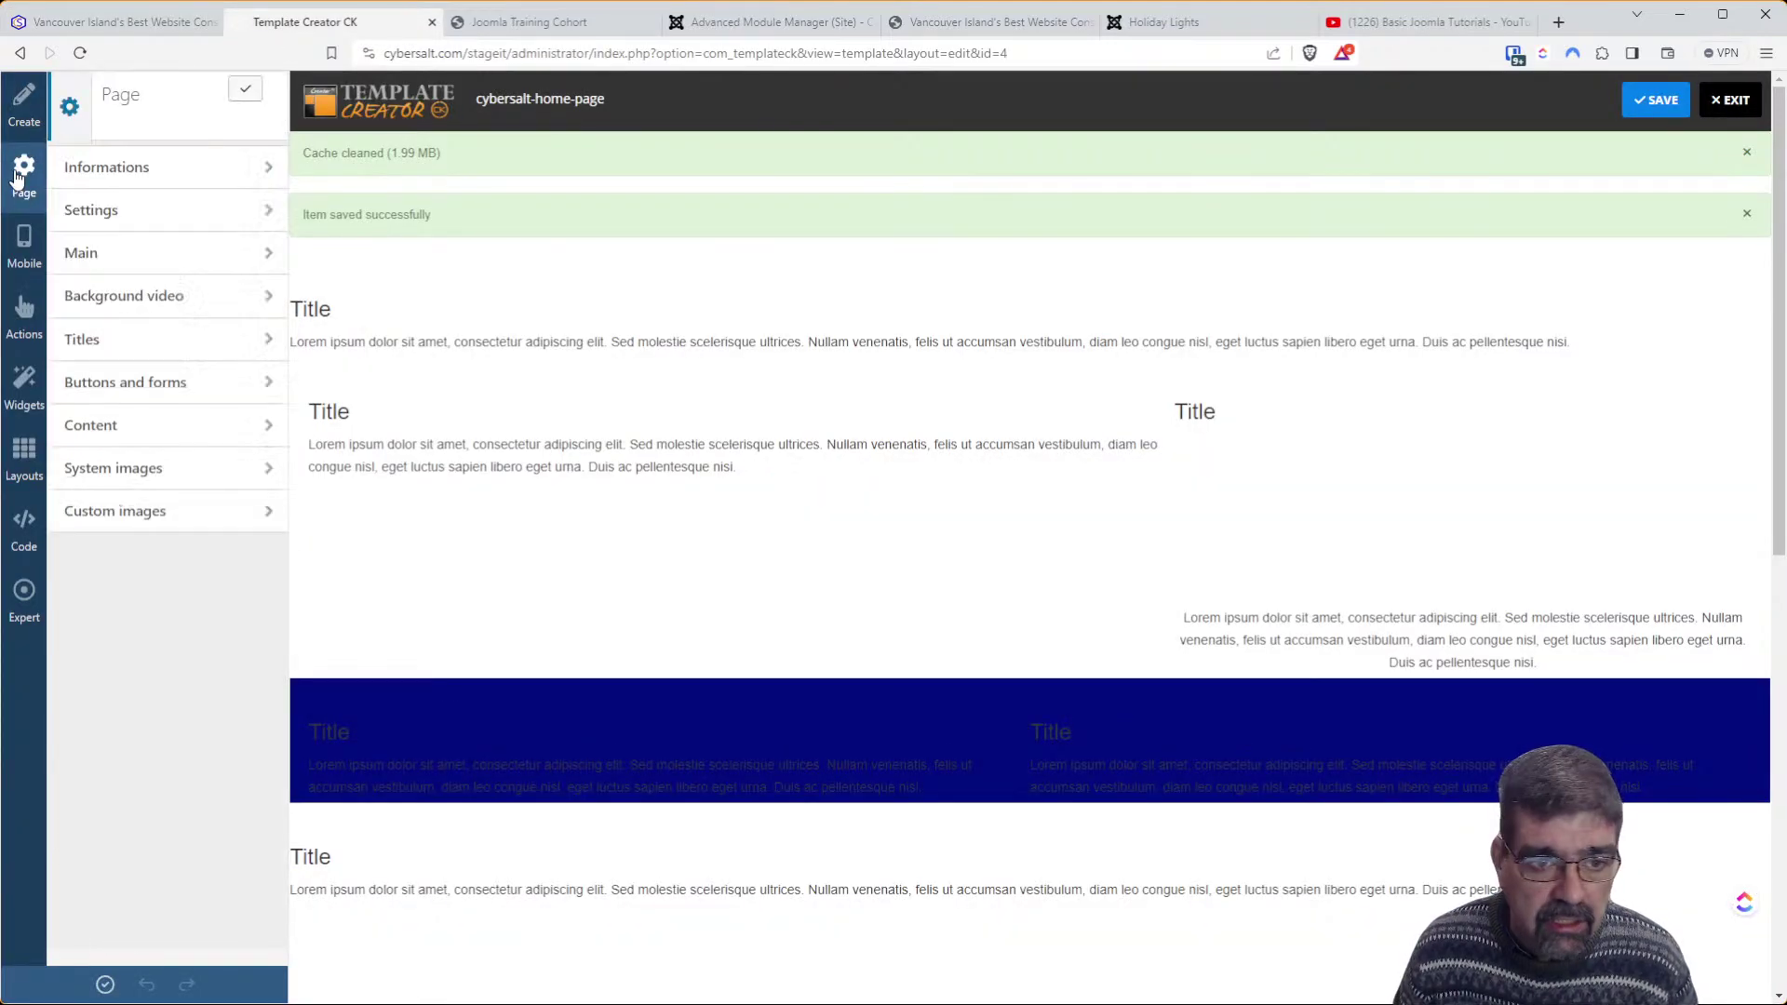
pyautogui.click(113, 210)
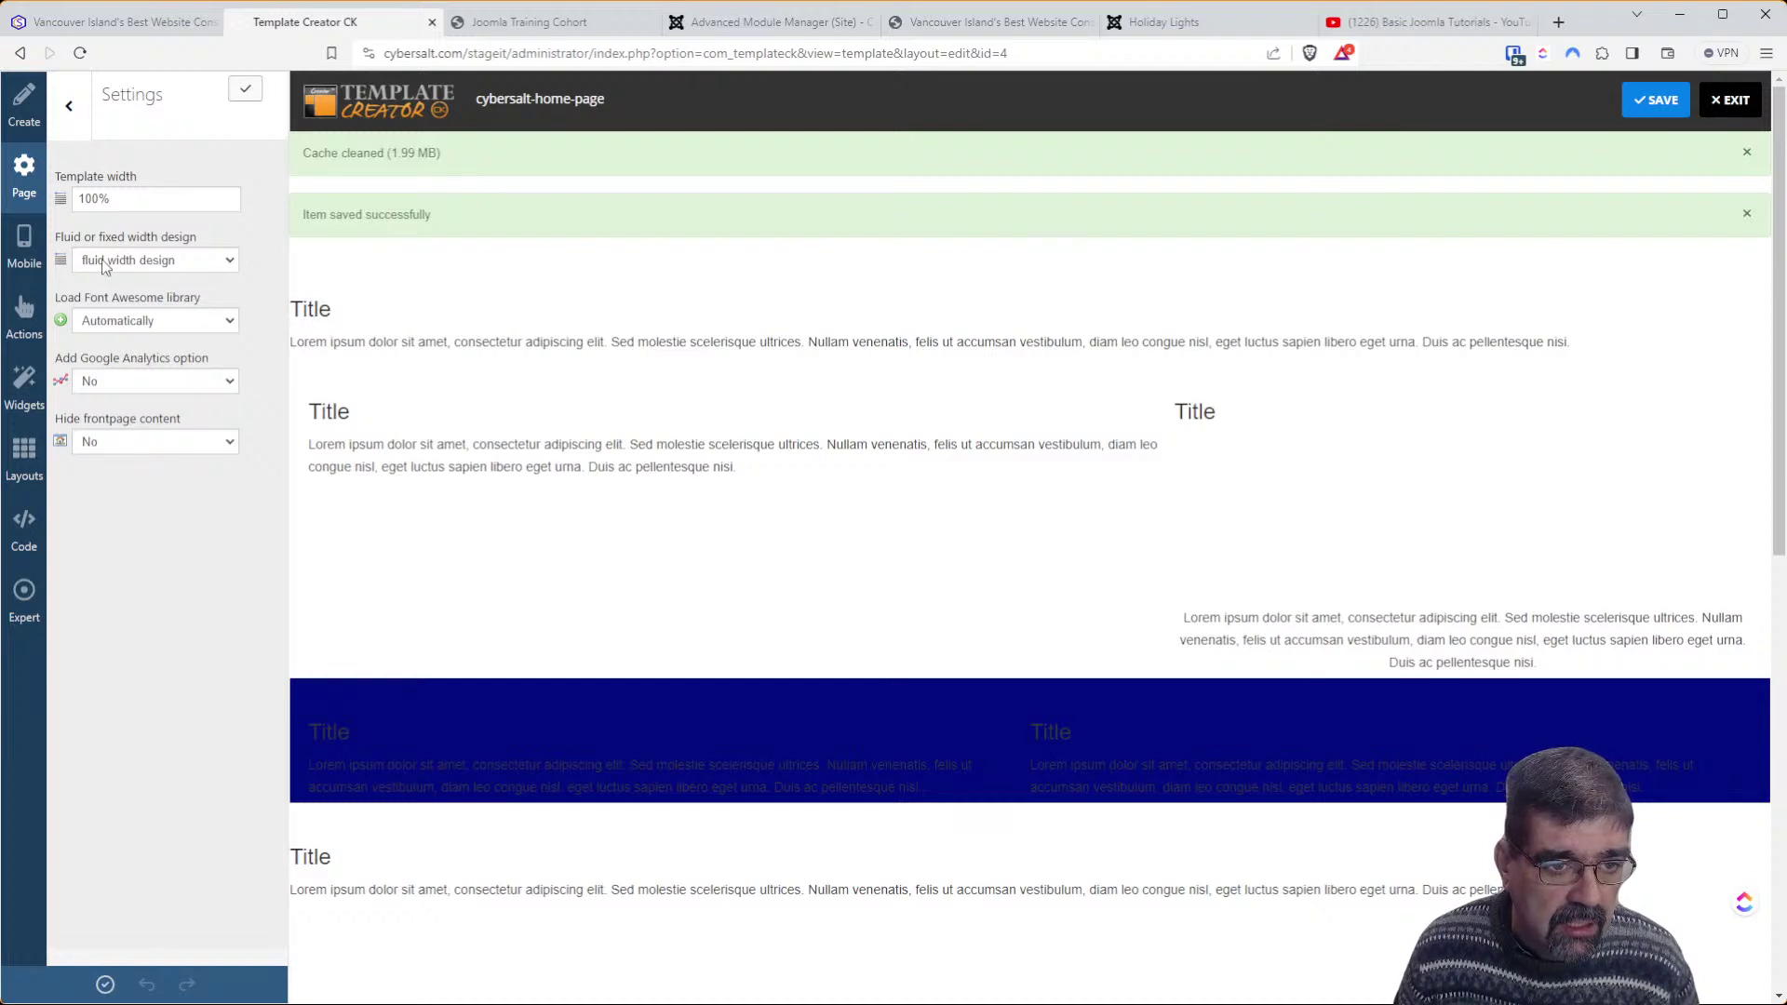
pyautogui.click(114, 298)
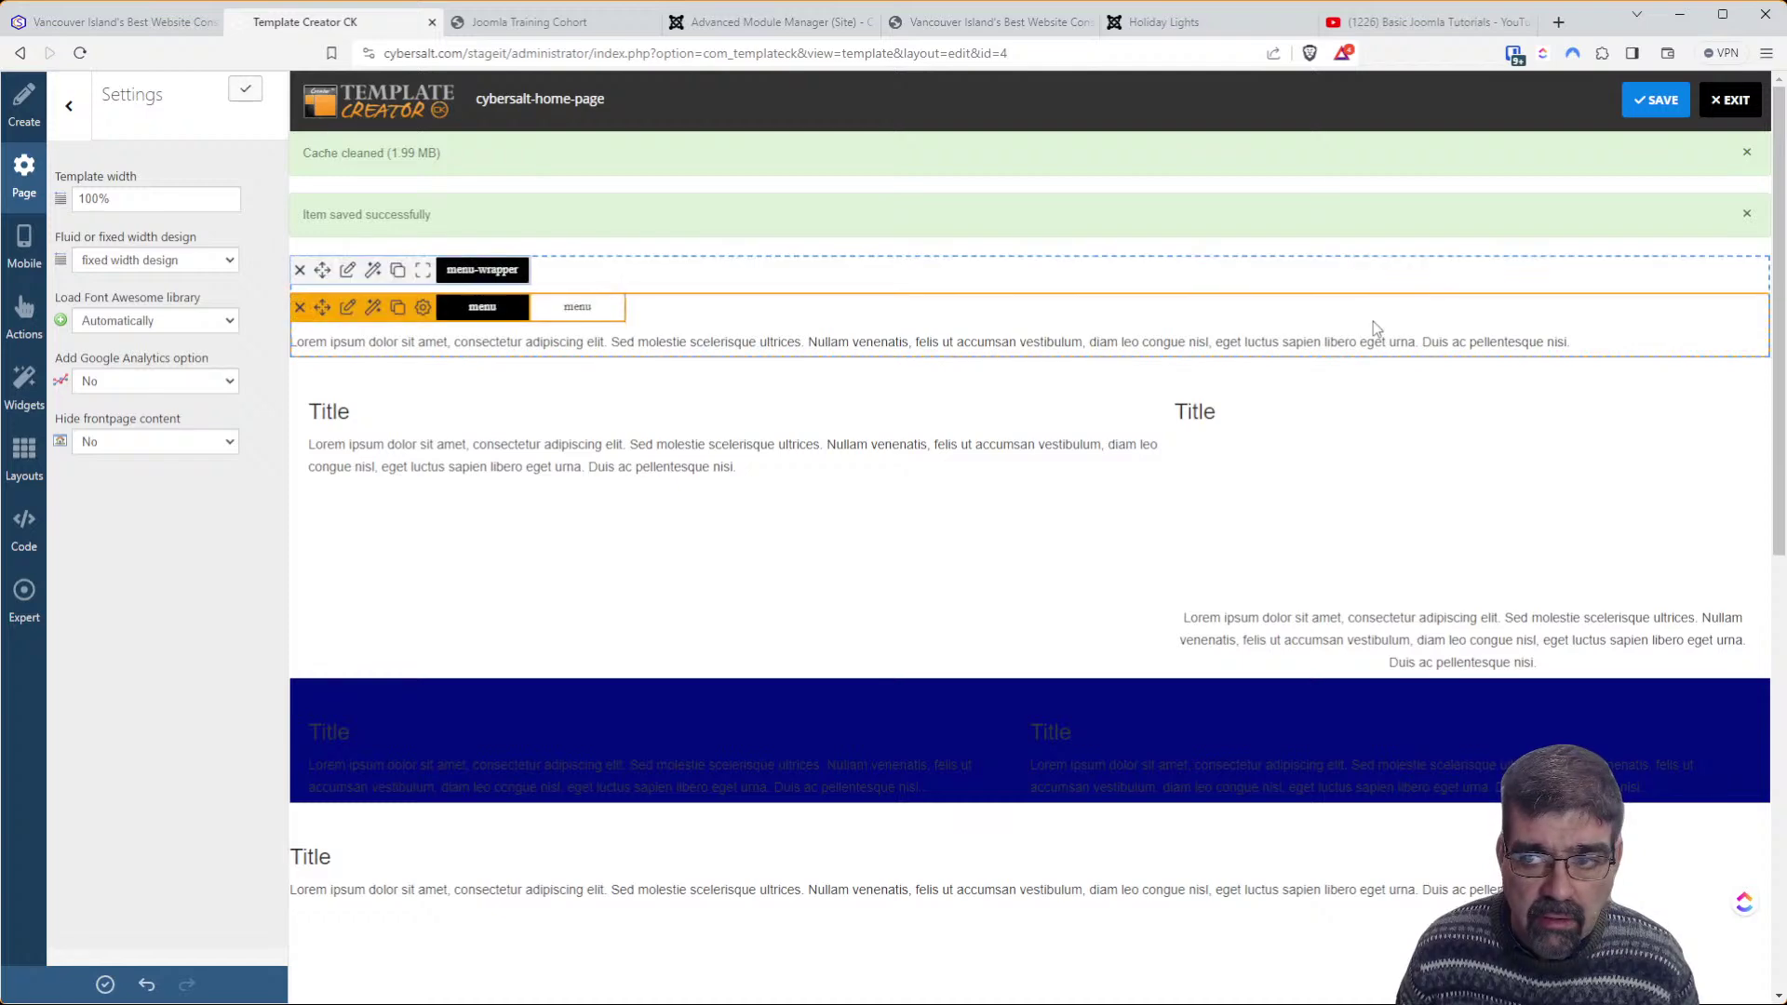
pyautogui.click(1653, 104)
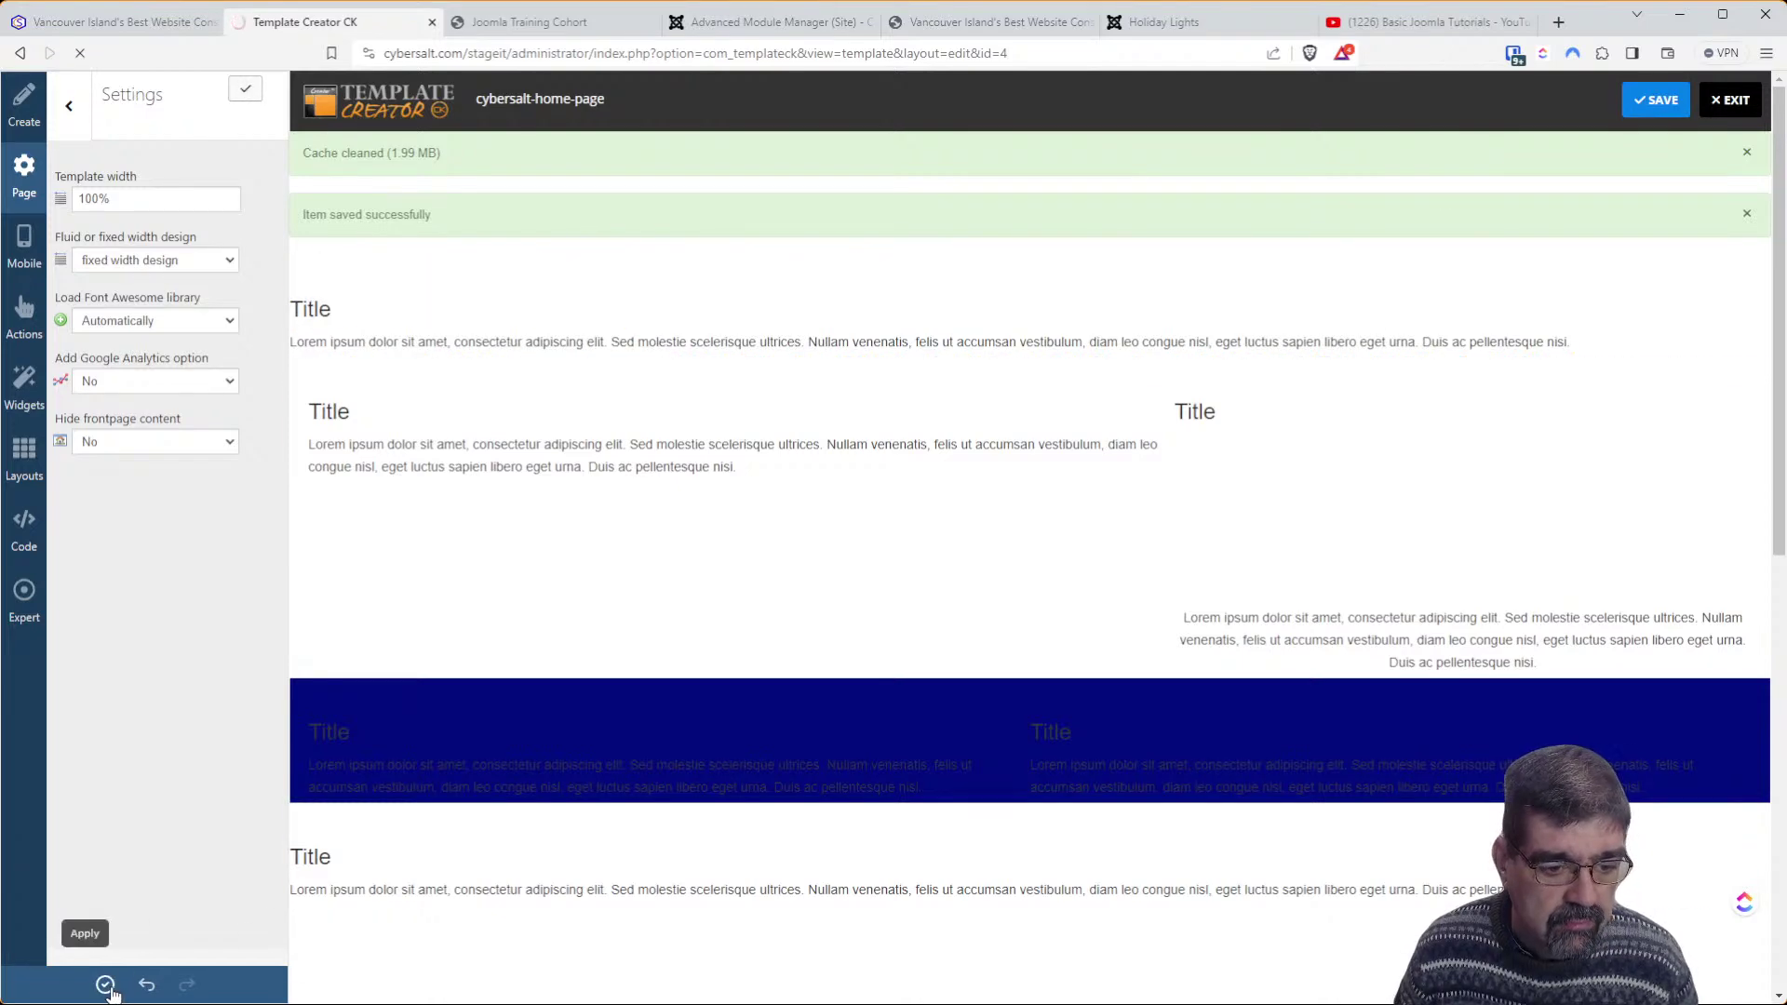
pyautogui.click(97, 20)
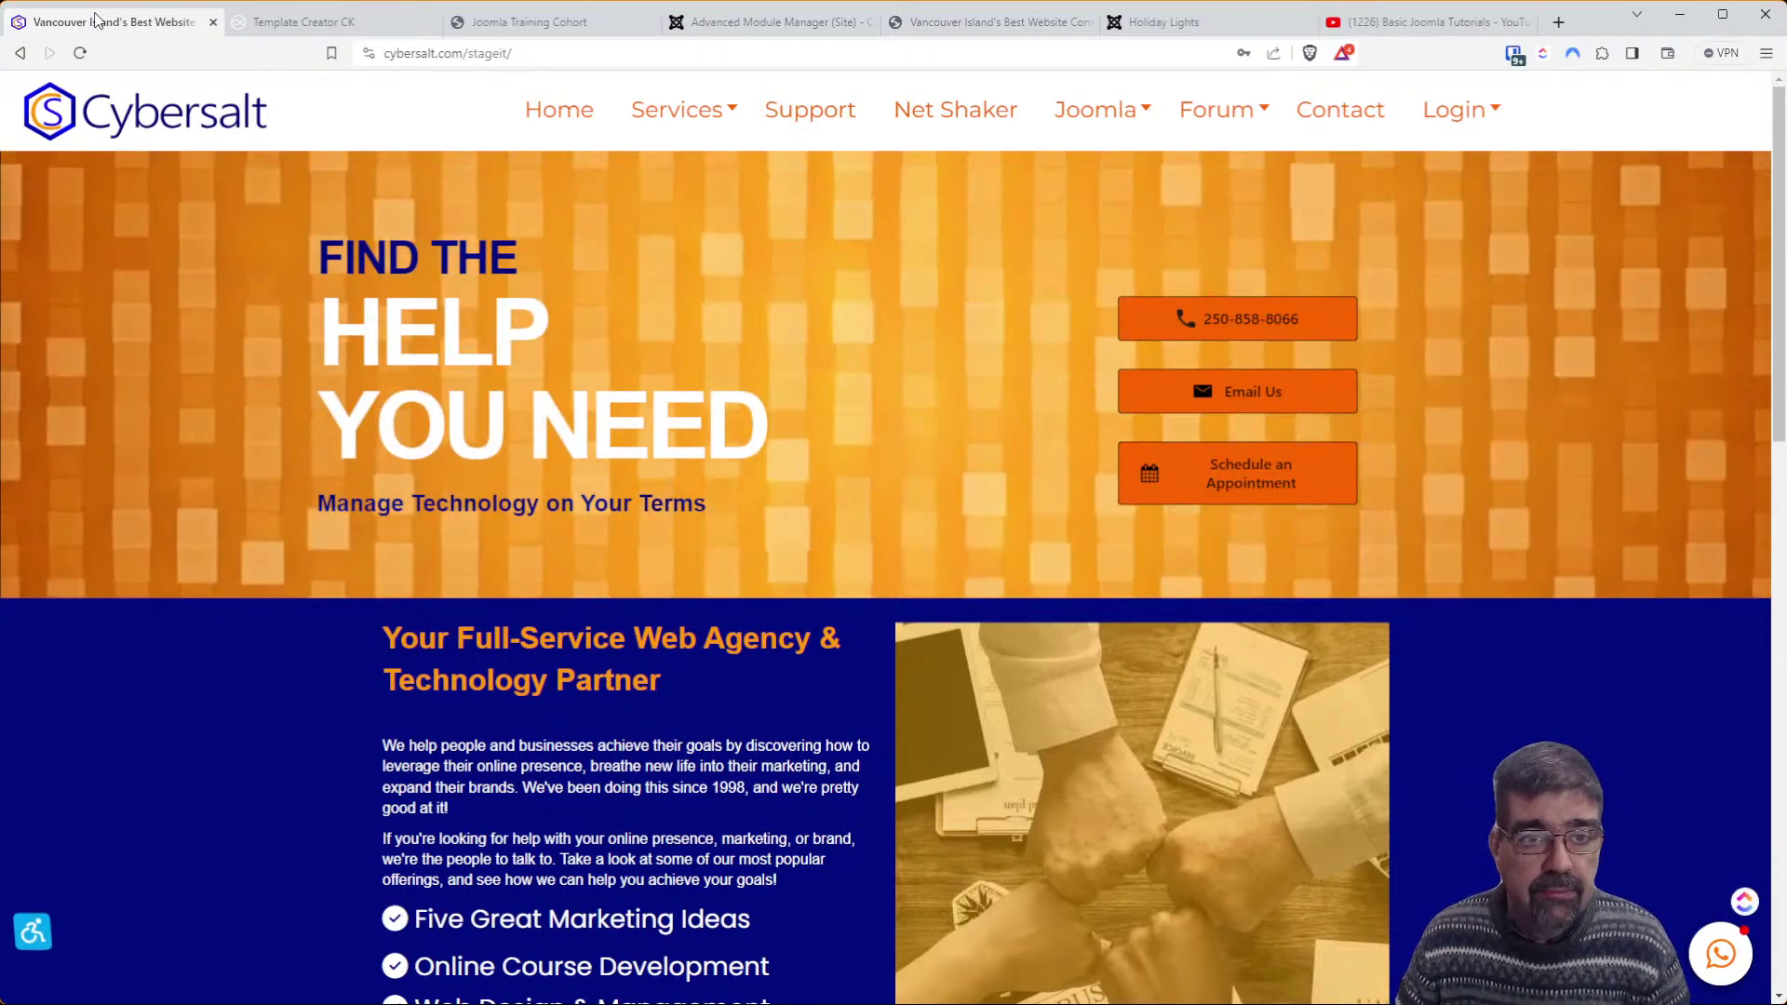
# Set the Home Page Menu module's layout to default, save the module, and reload the staging homepage
pyautogui.click(684, 26)
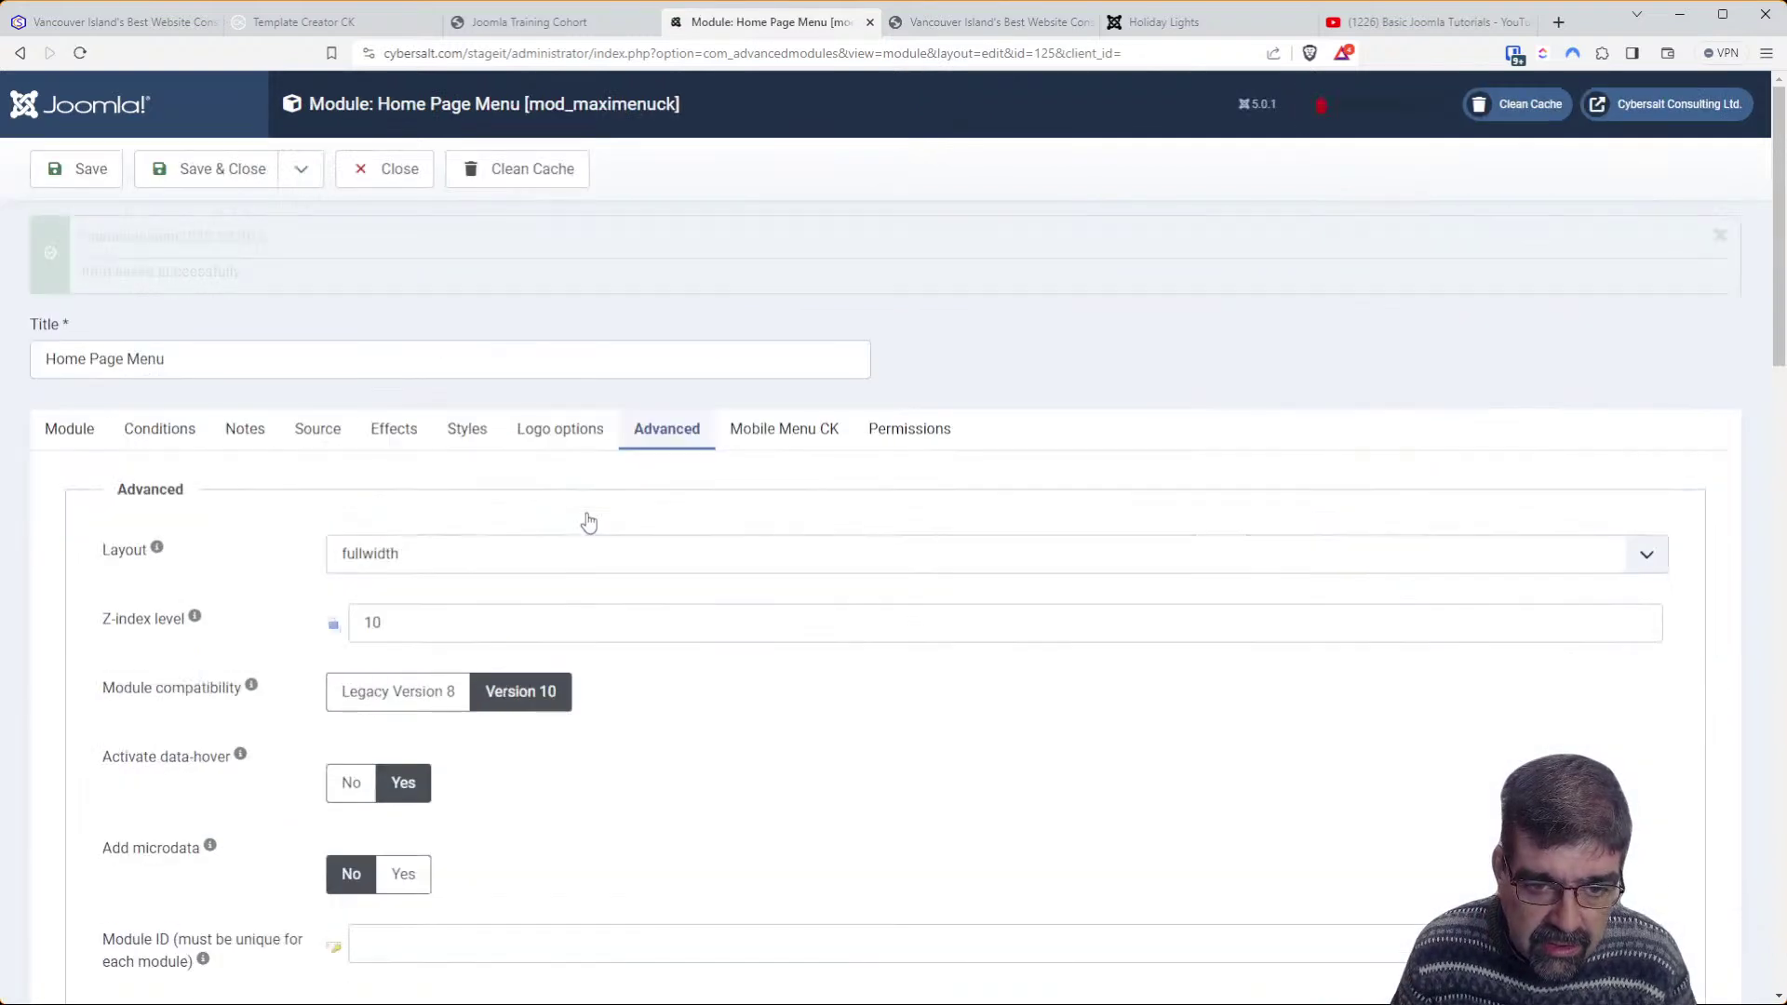
pyautogui.click(471, 558)
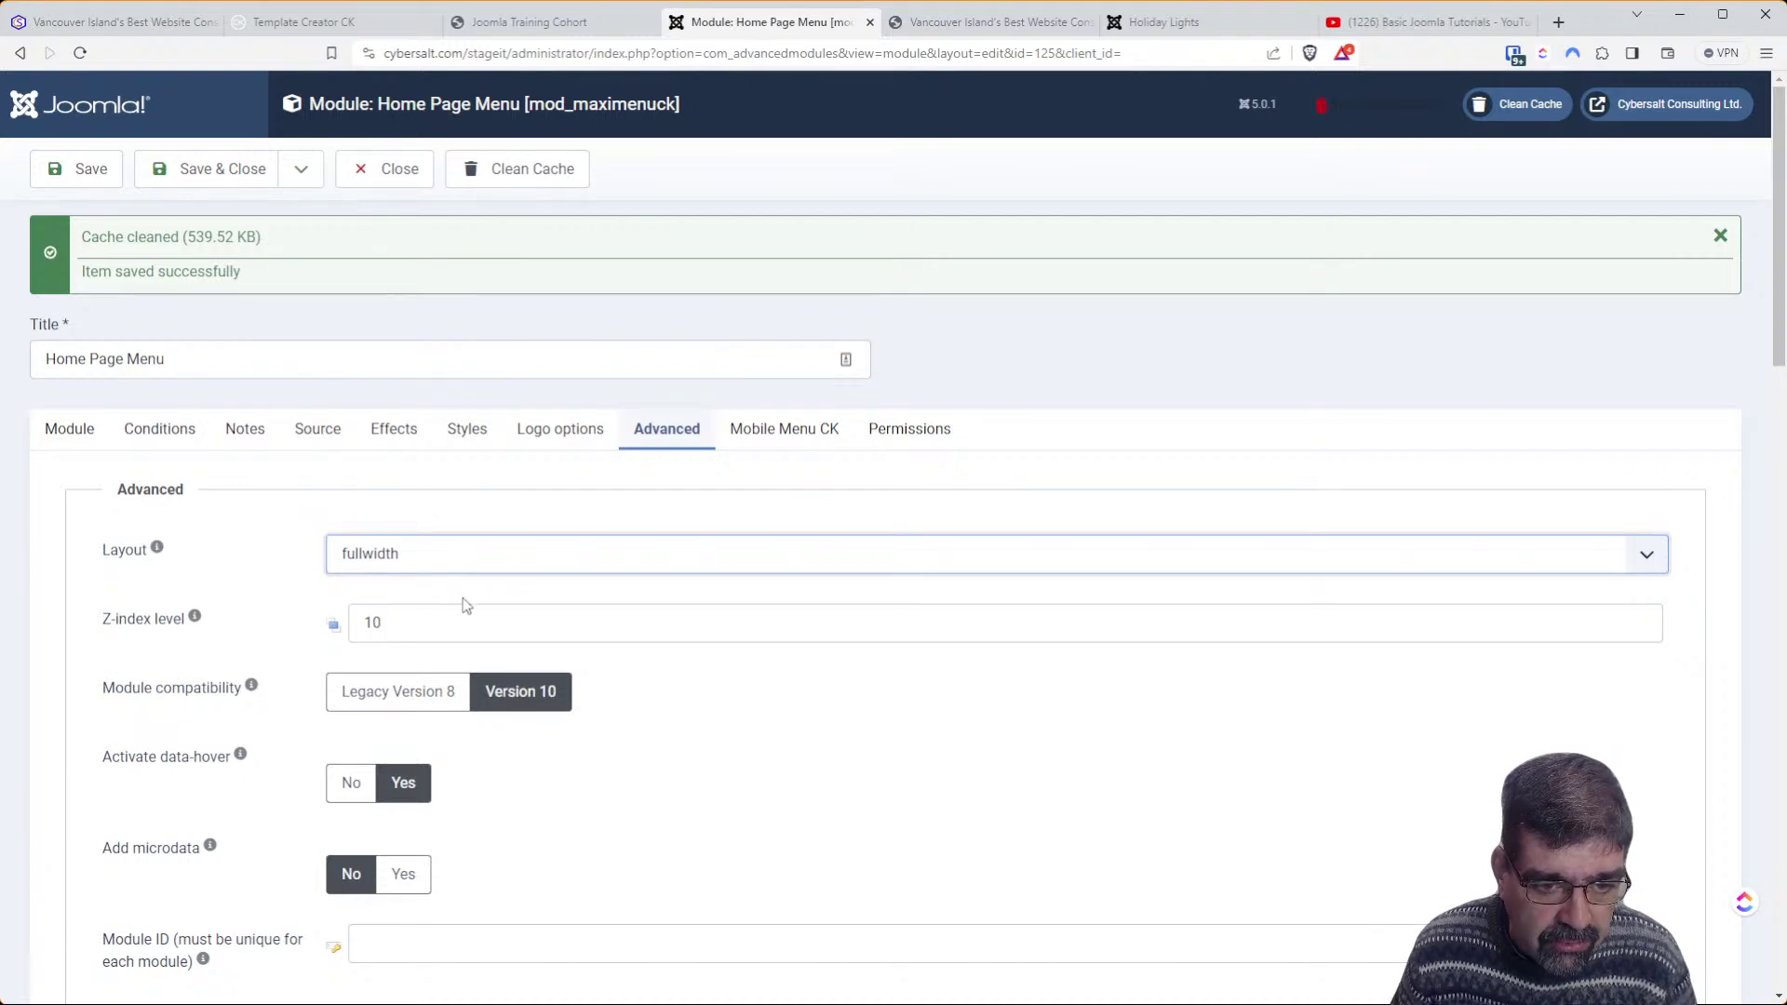
pyautogui.click(462, 597)
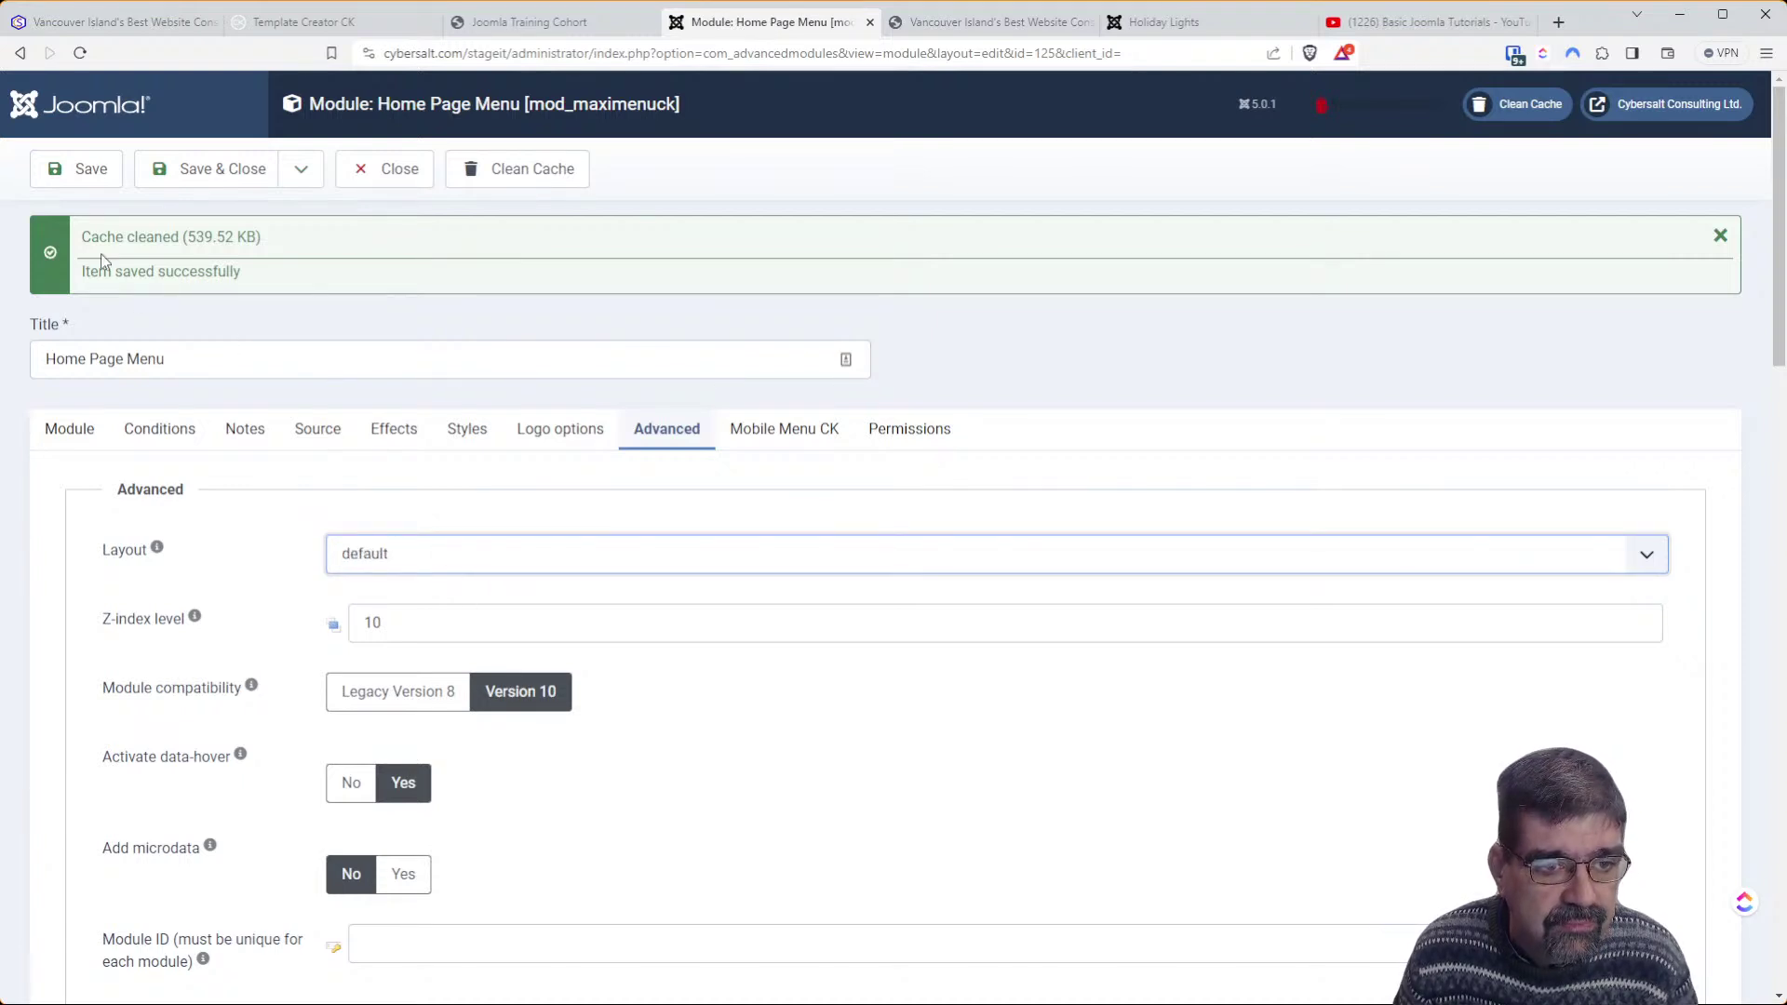
pyautogui.click(82, 182)
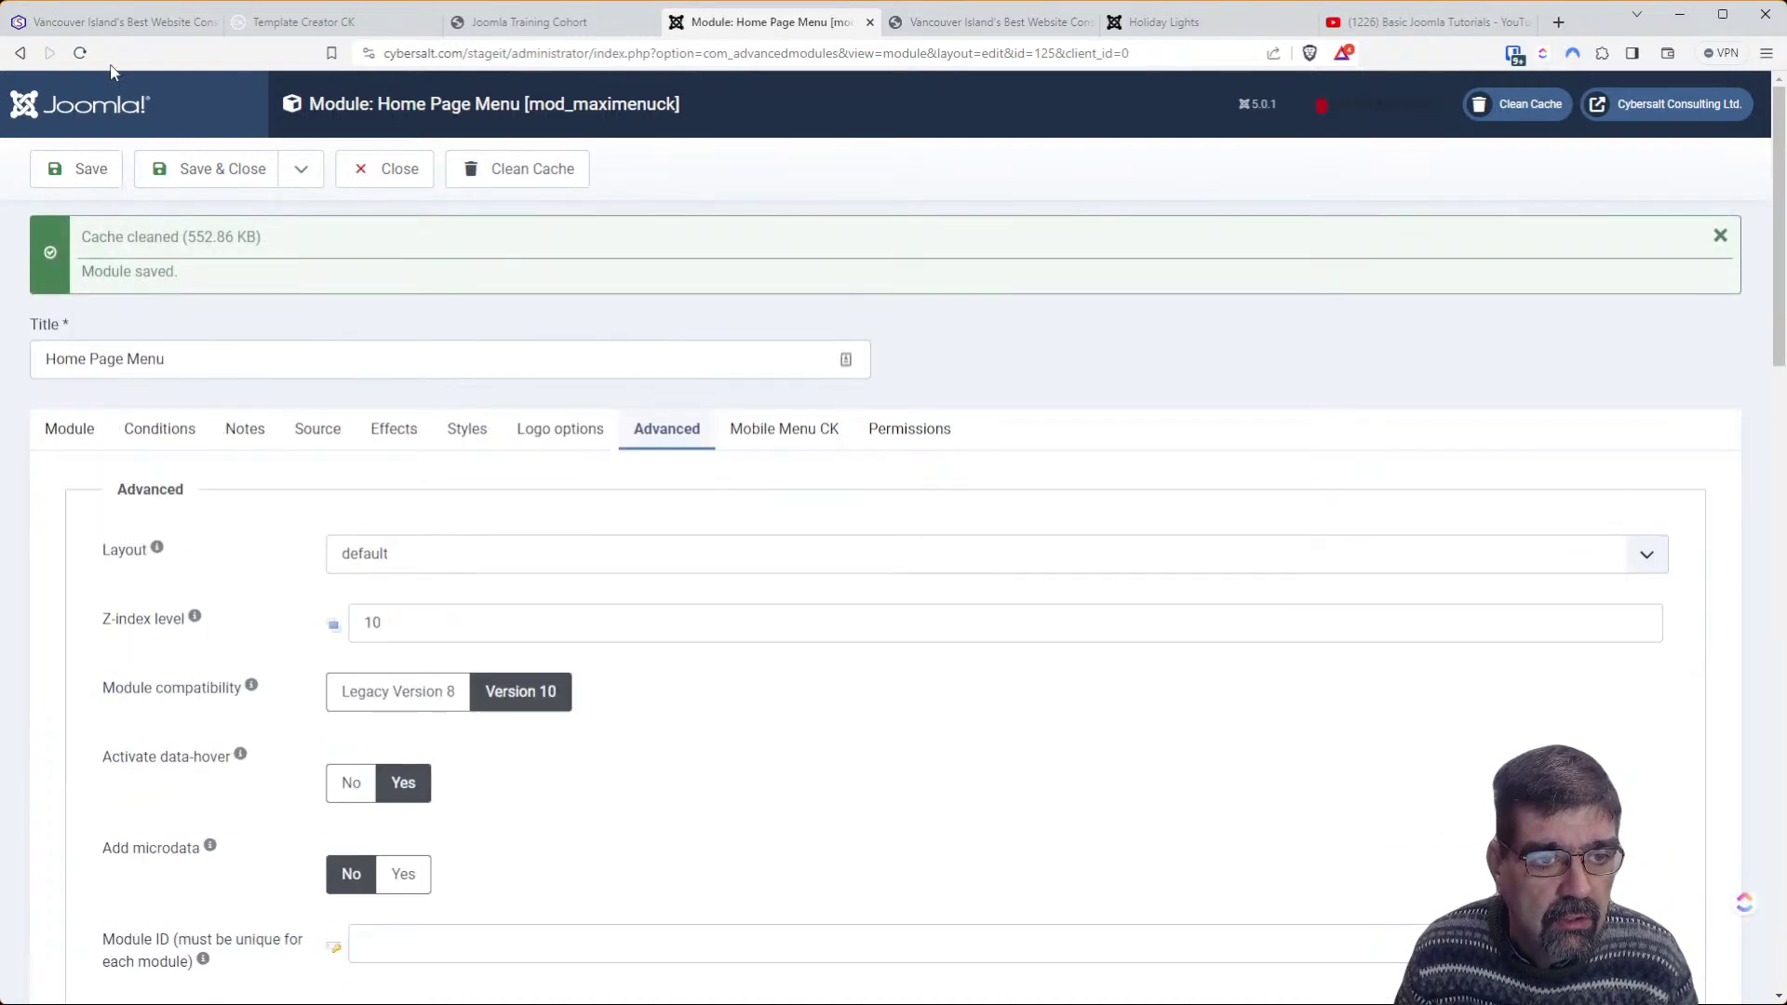
pyautogui.click(118, 32)
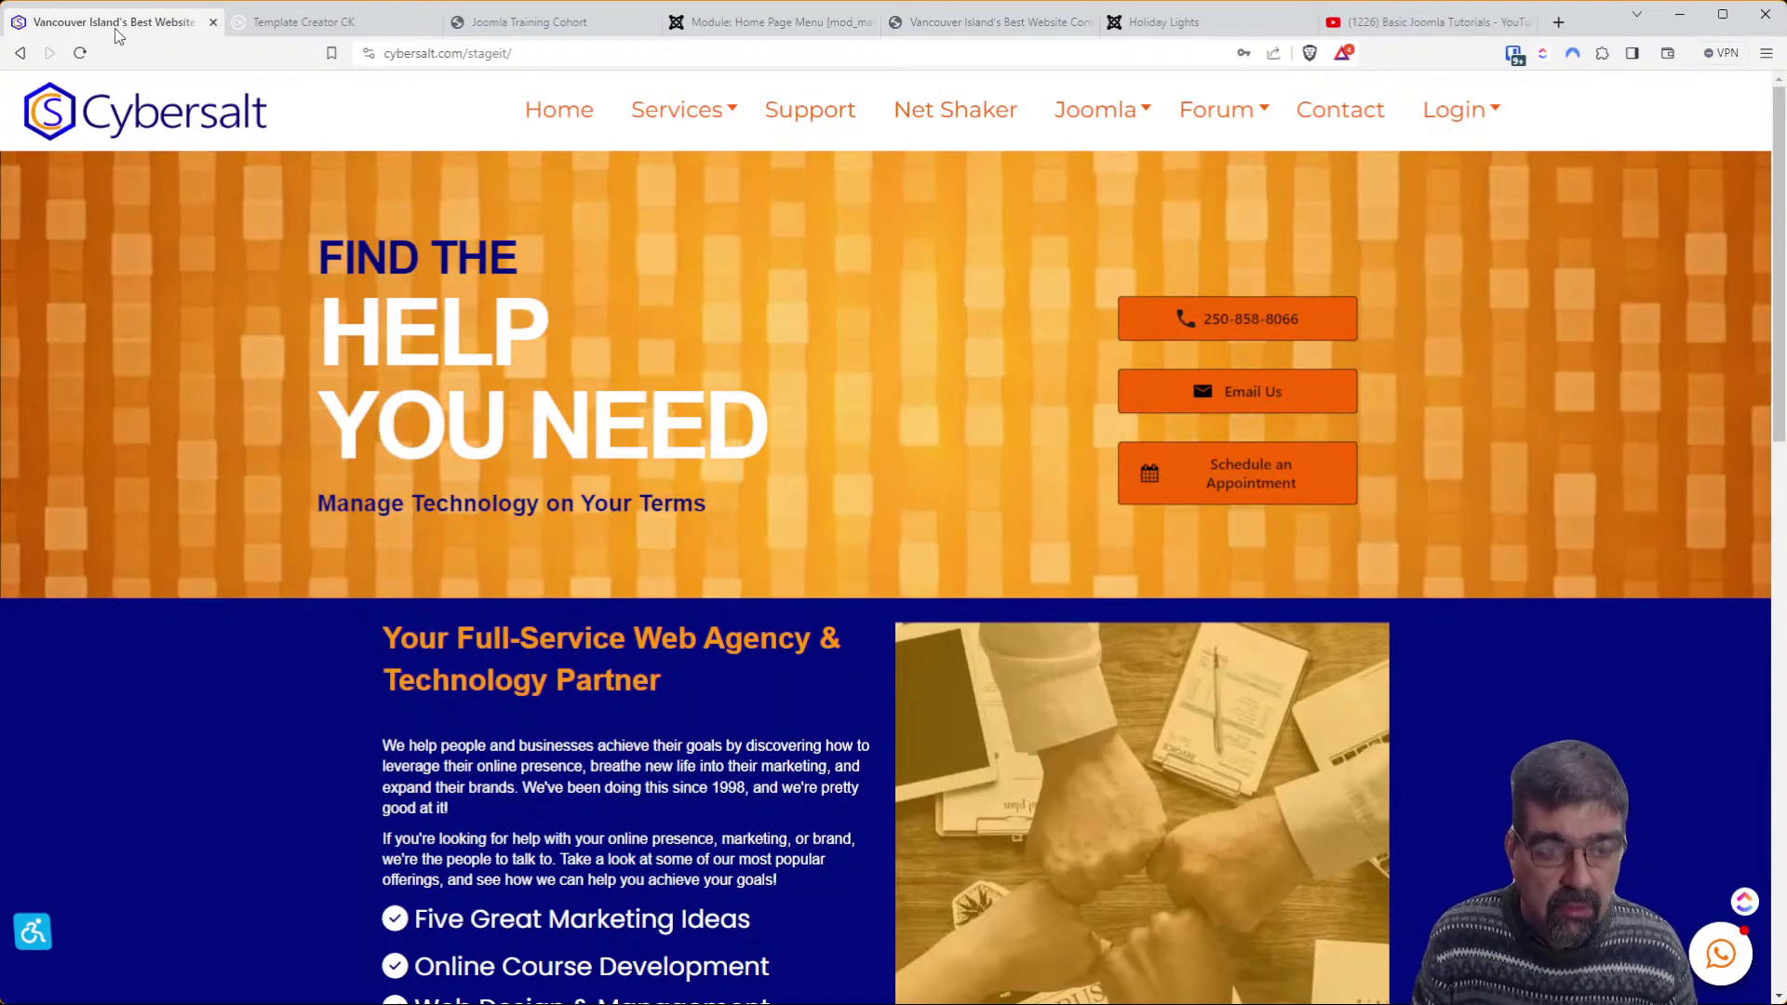
pyautogui.press('F5')
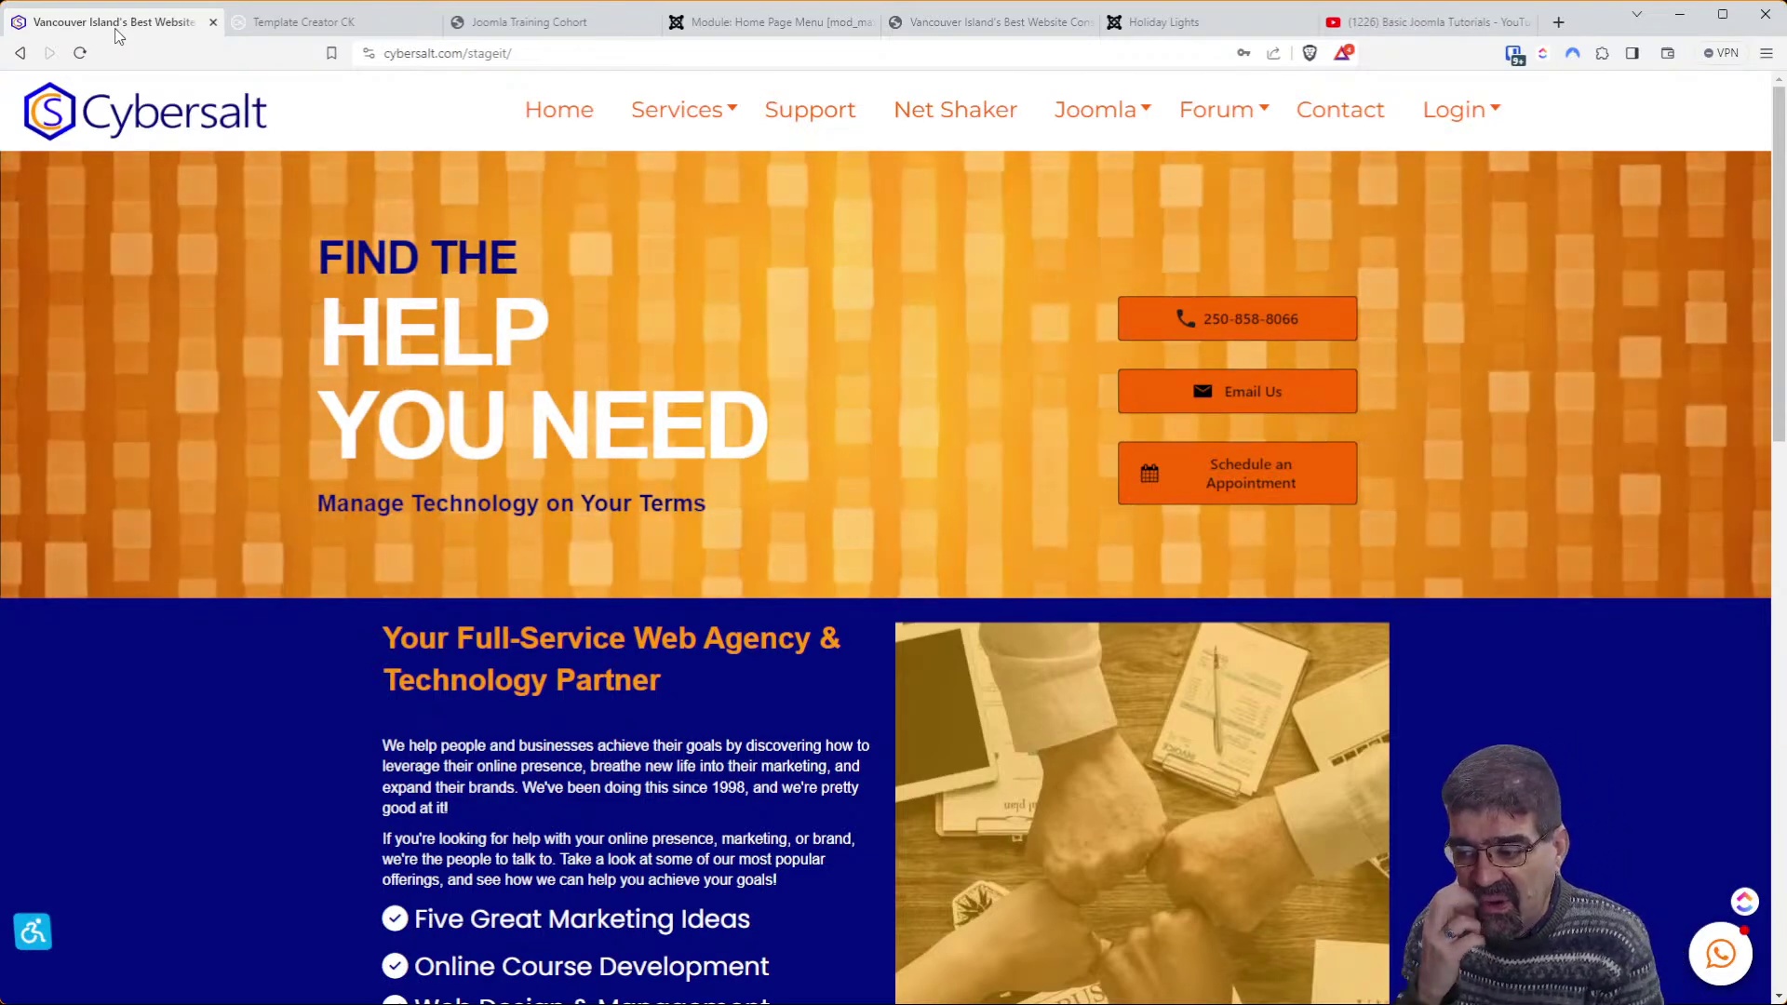
# Review the Home Page Menu module's advanced options, from layout and caching to icons and images management
pyautogui.click(284, 34)
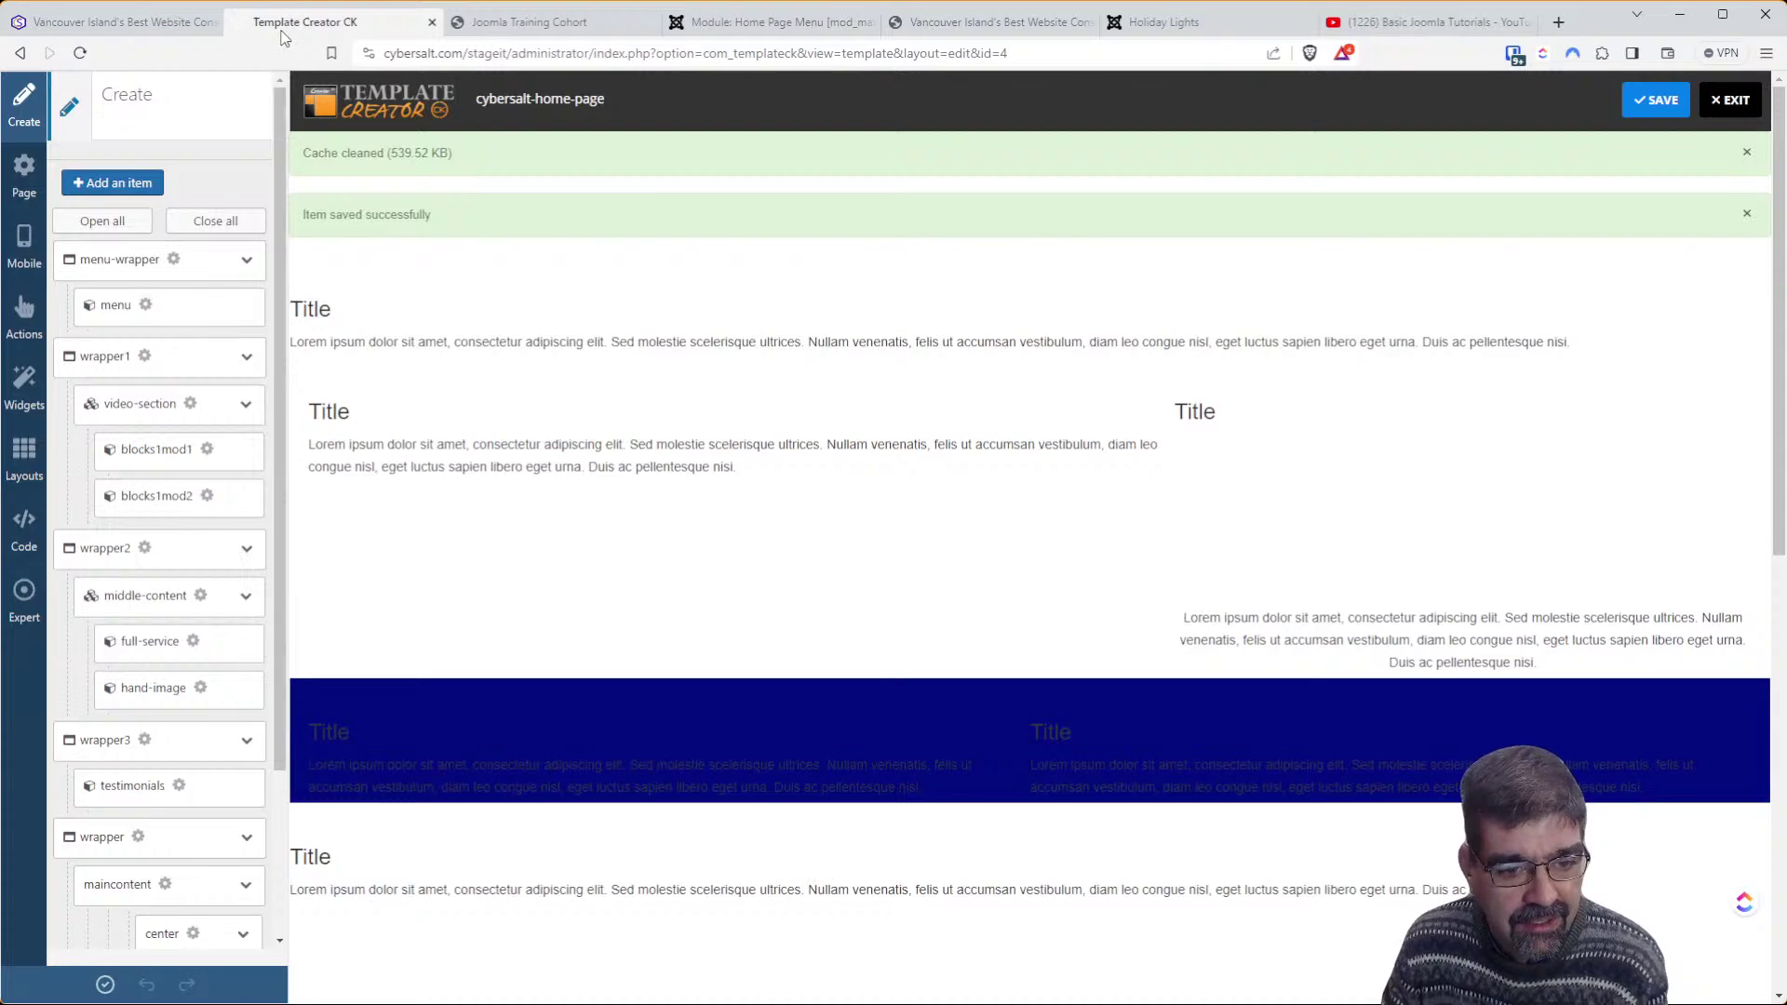
pyautogui.click(757, 21)
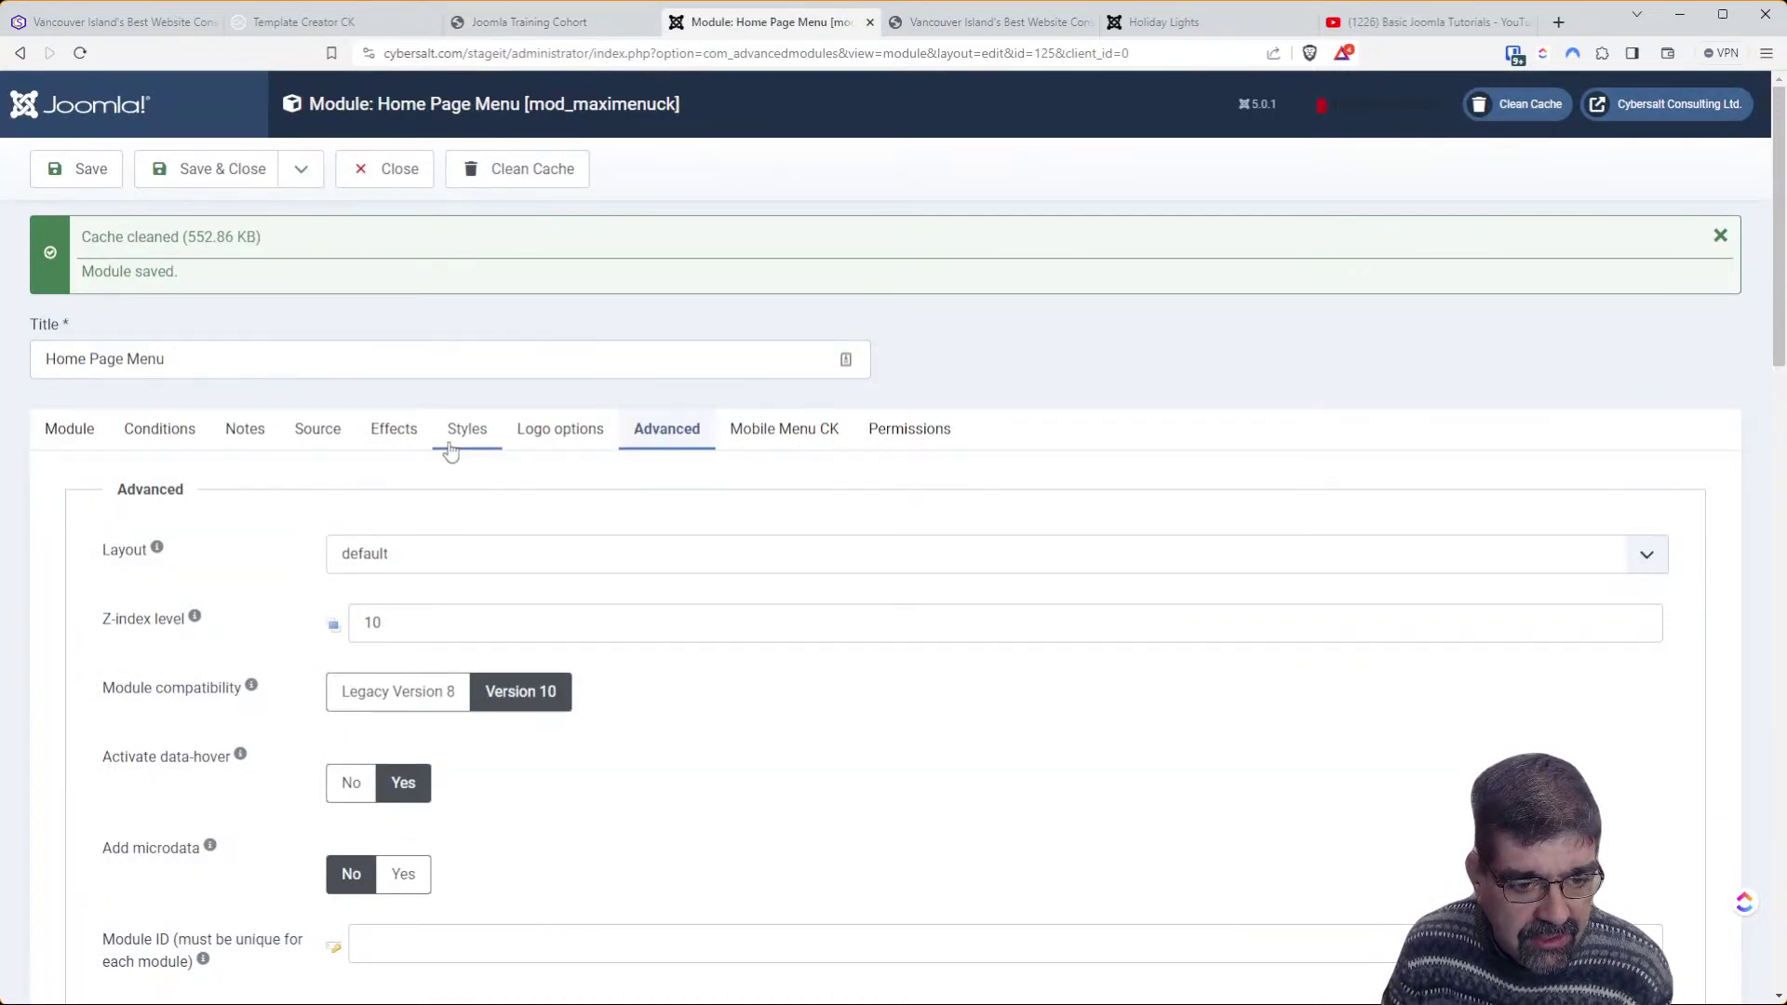
pyautogui.scroll(-3, 451, 450)
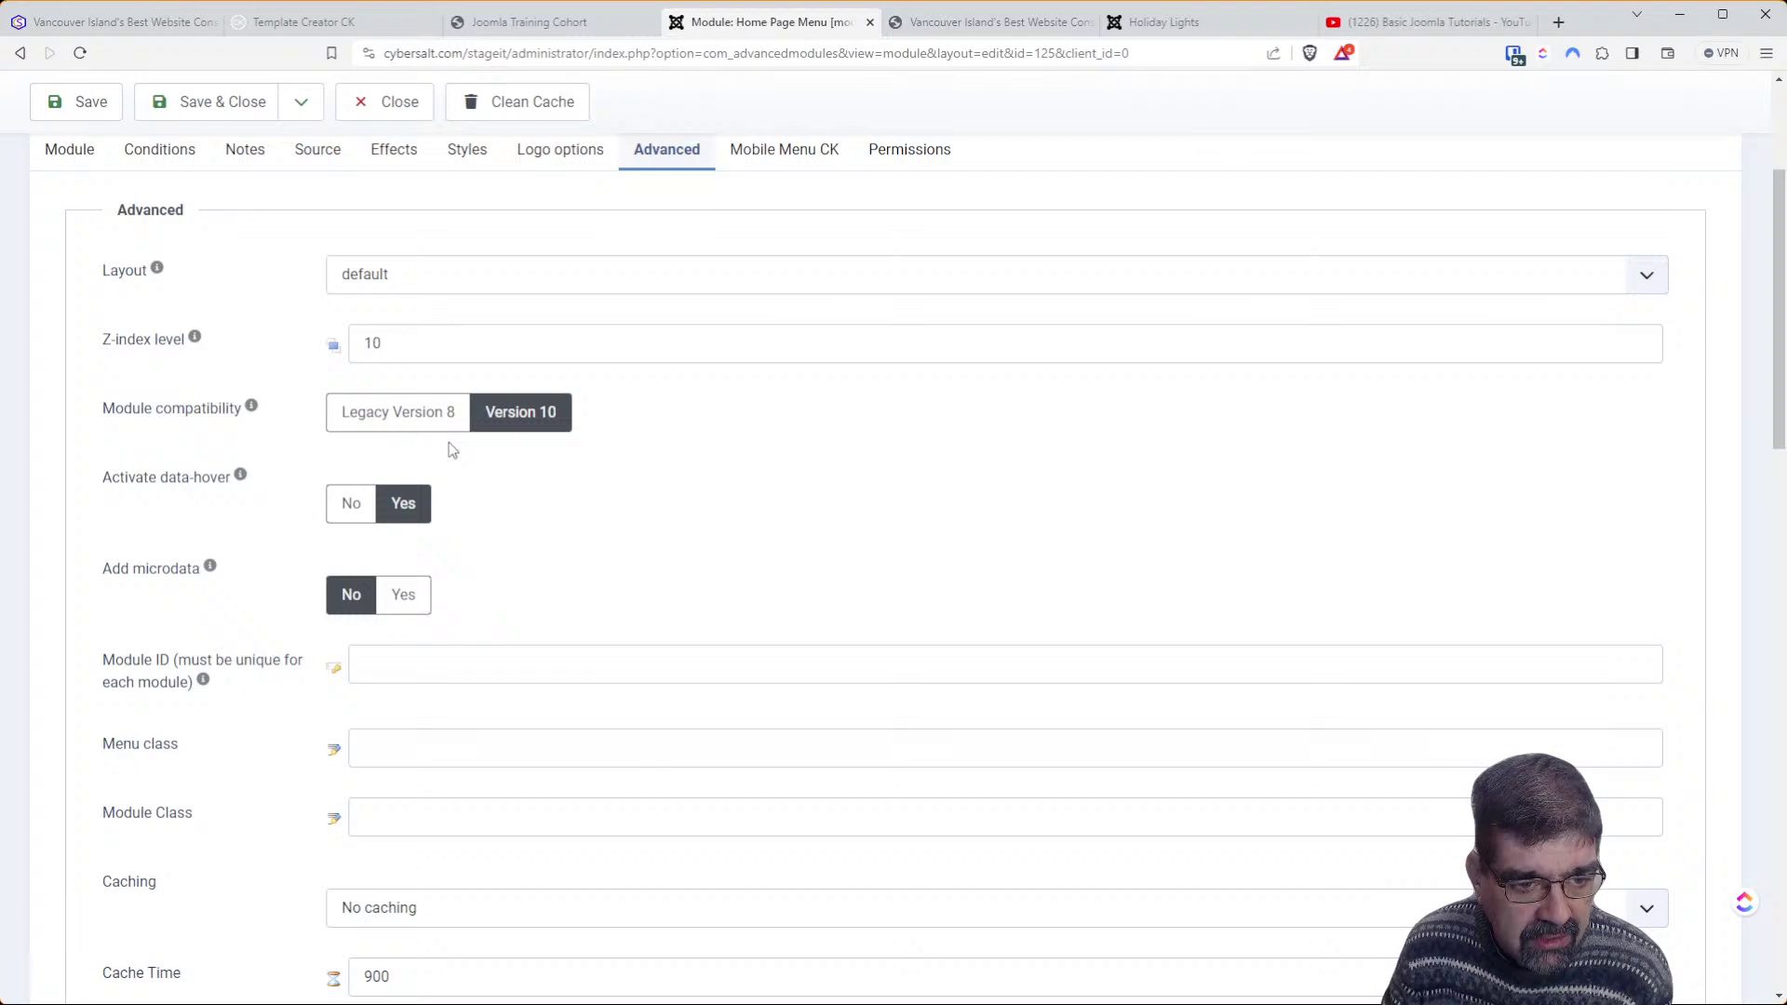
pyautogui.scroll(-6, 449, 443)
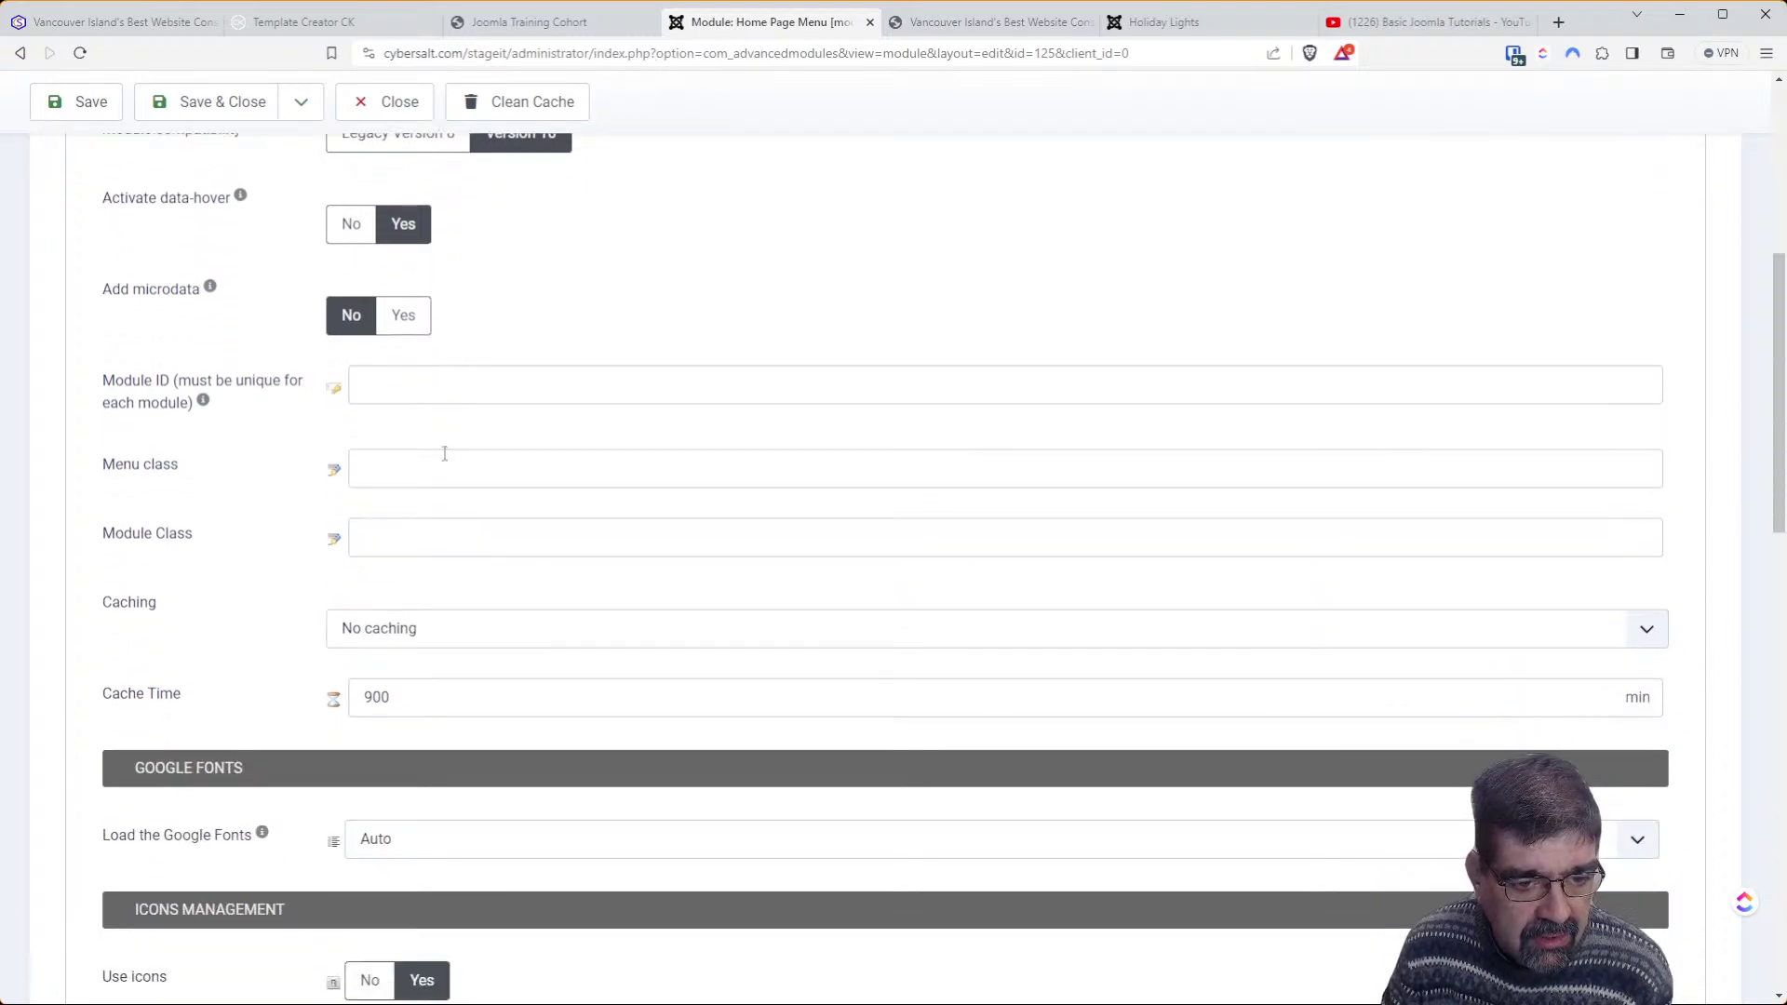
pyautogui.scroll(-8, 445, 453)
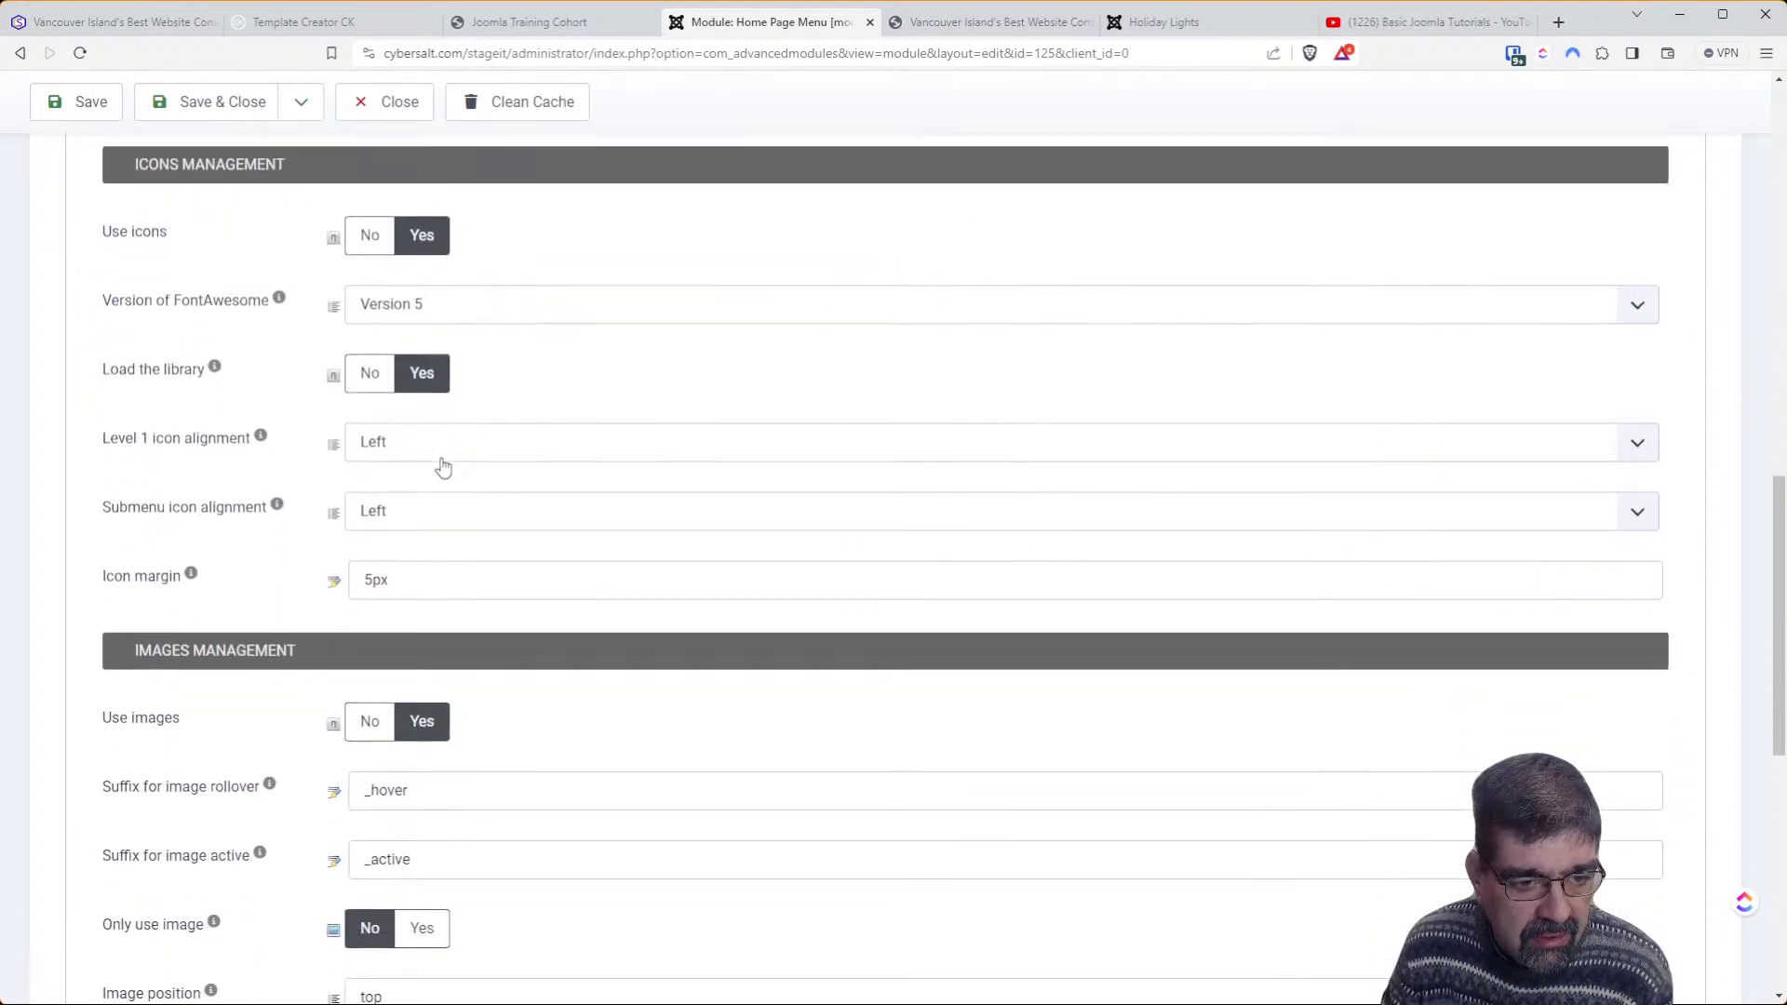
pyautogui.scroll(18, 445, 456)
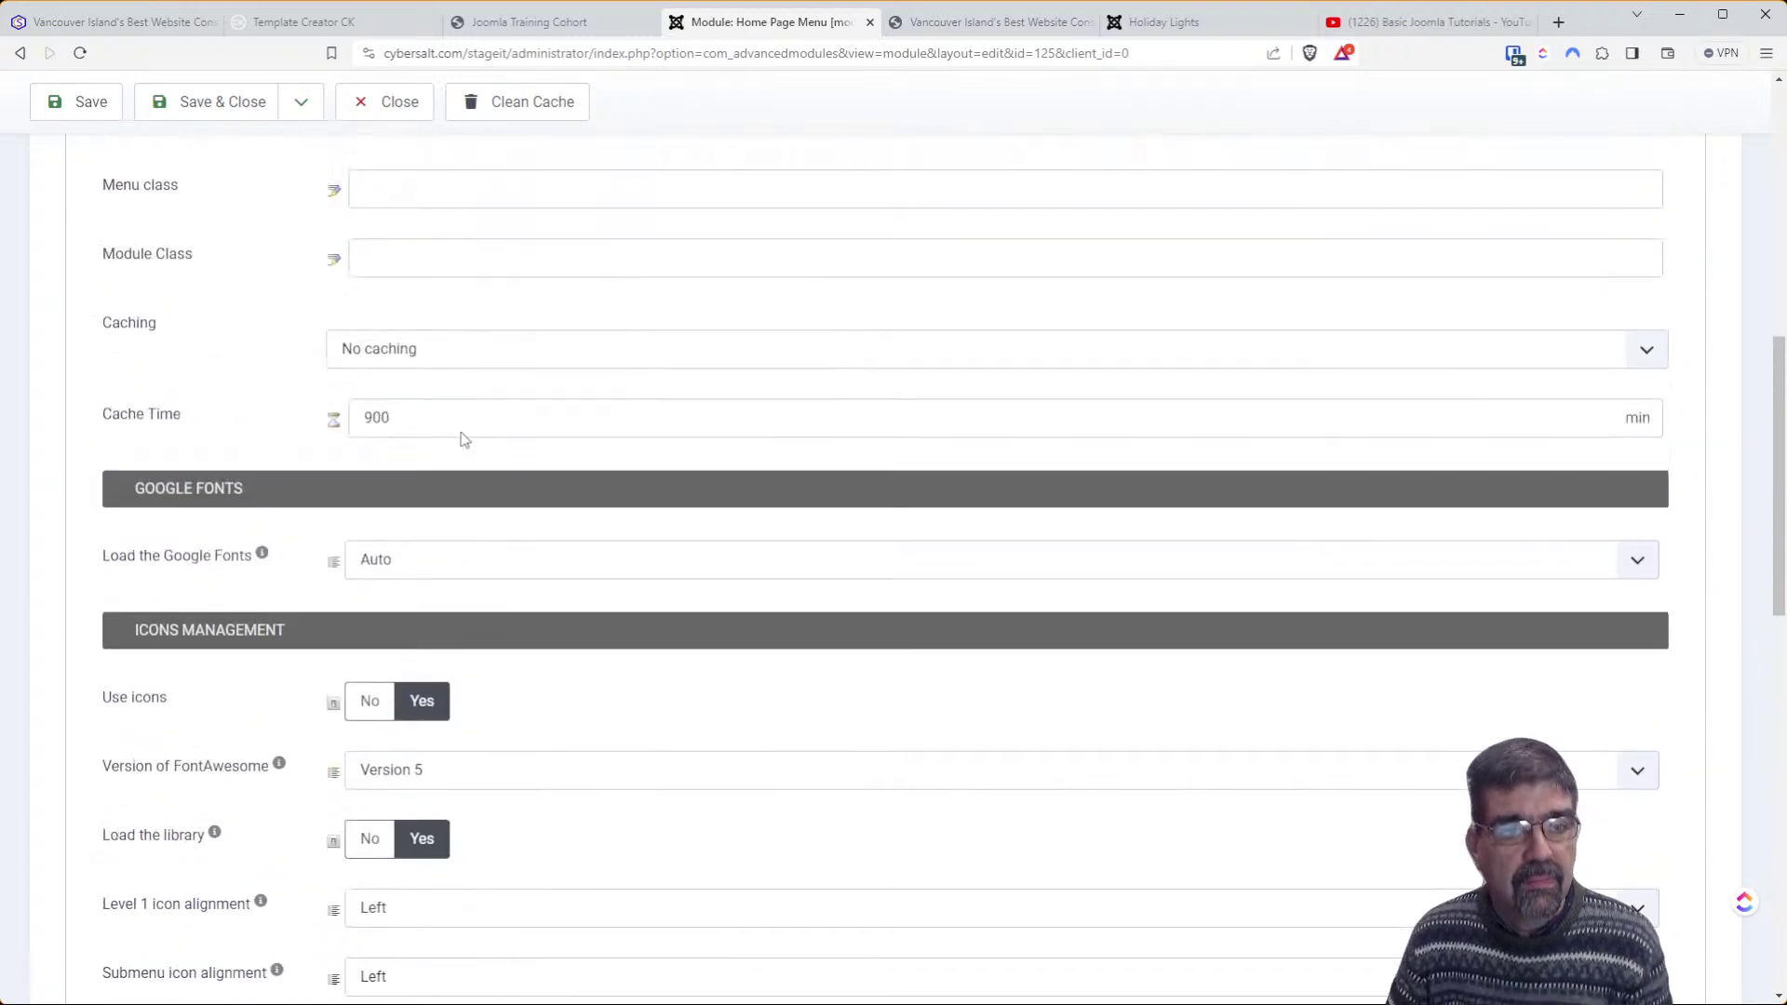
pyautogui.scroll(2, 463, 408)
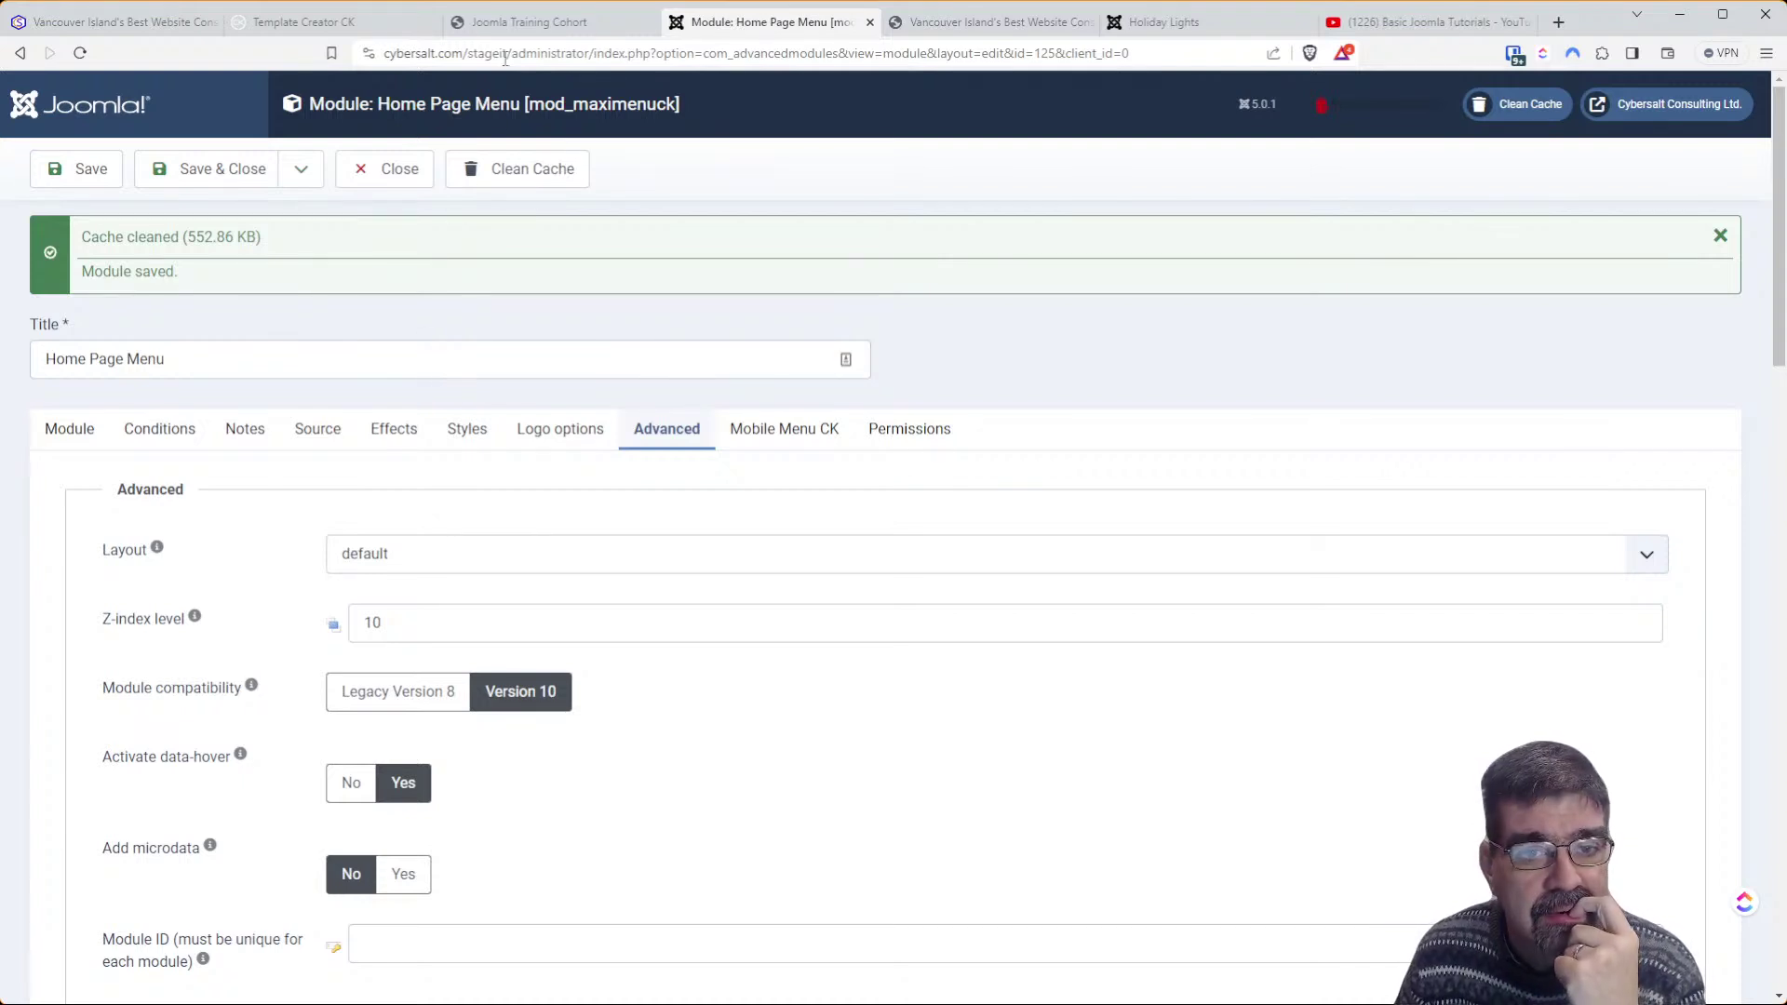
# Reload the Joomla Training Cohort page and compare its header menu with the one on the staging homepage
pyautogui.click(508, 23)
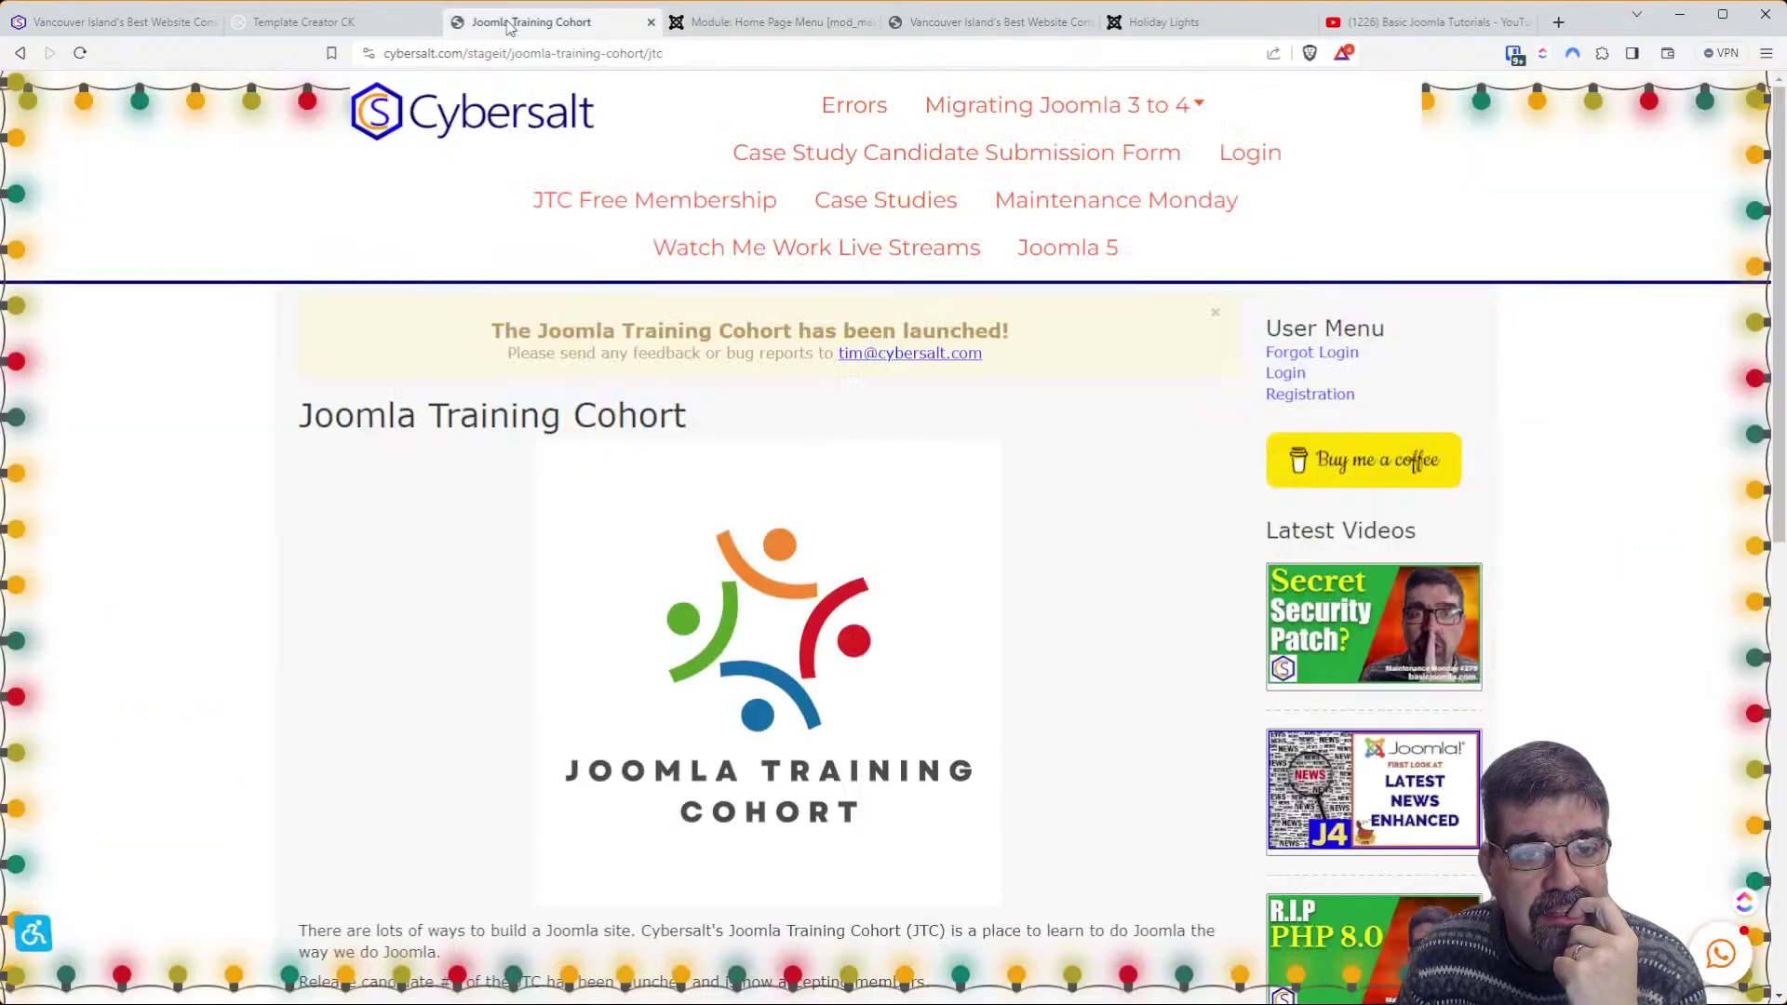
pyautogui.click(99, 22)
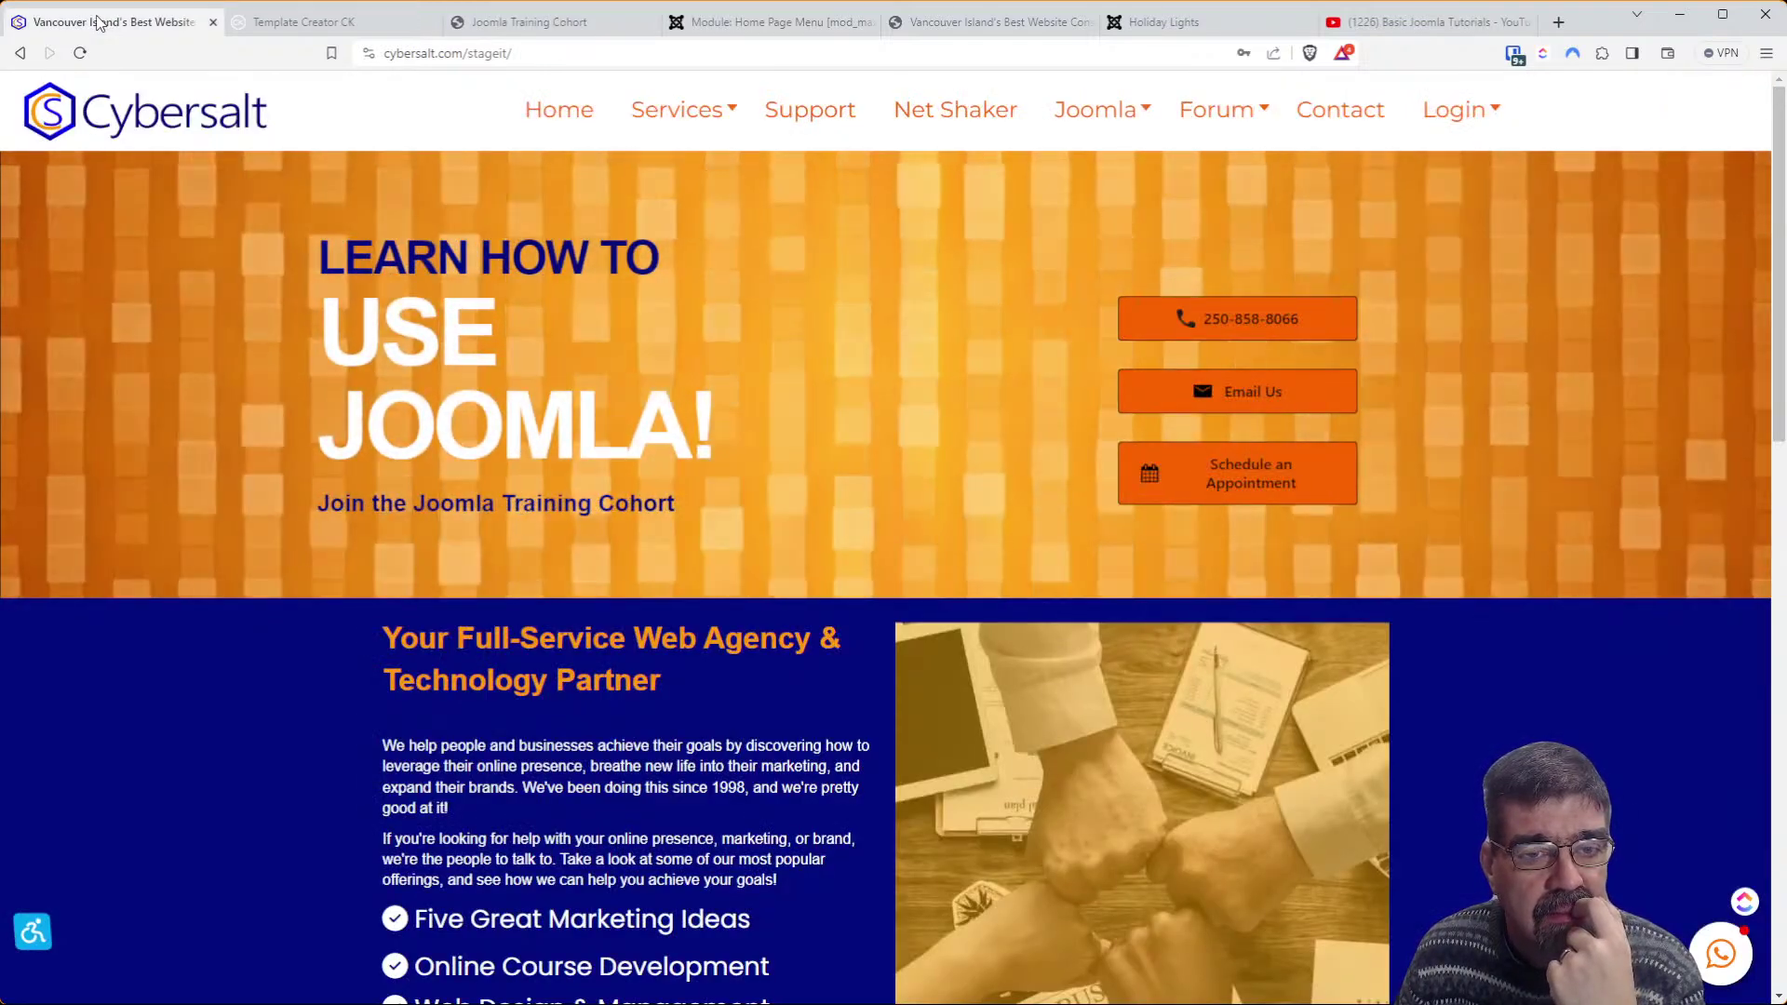
pyautogui.click(304, 22)
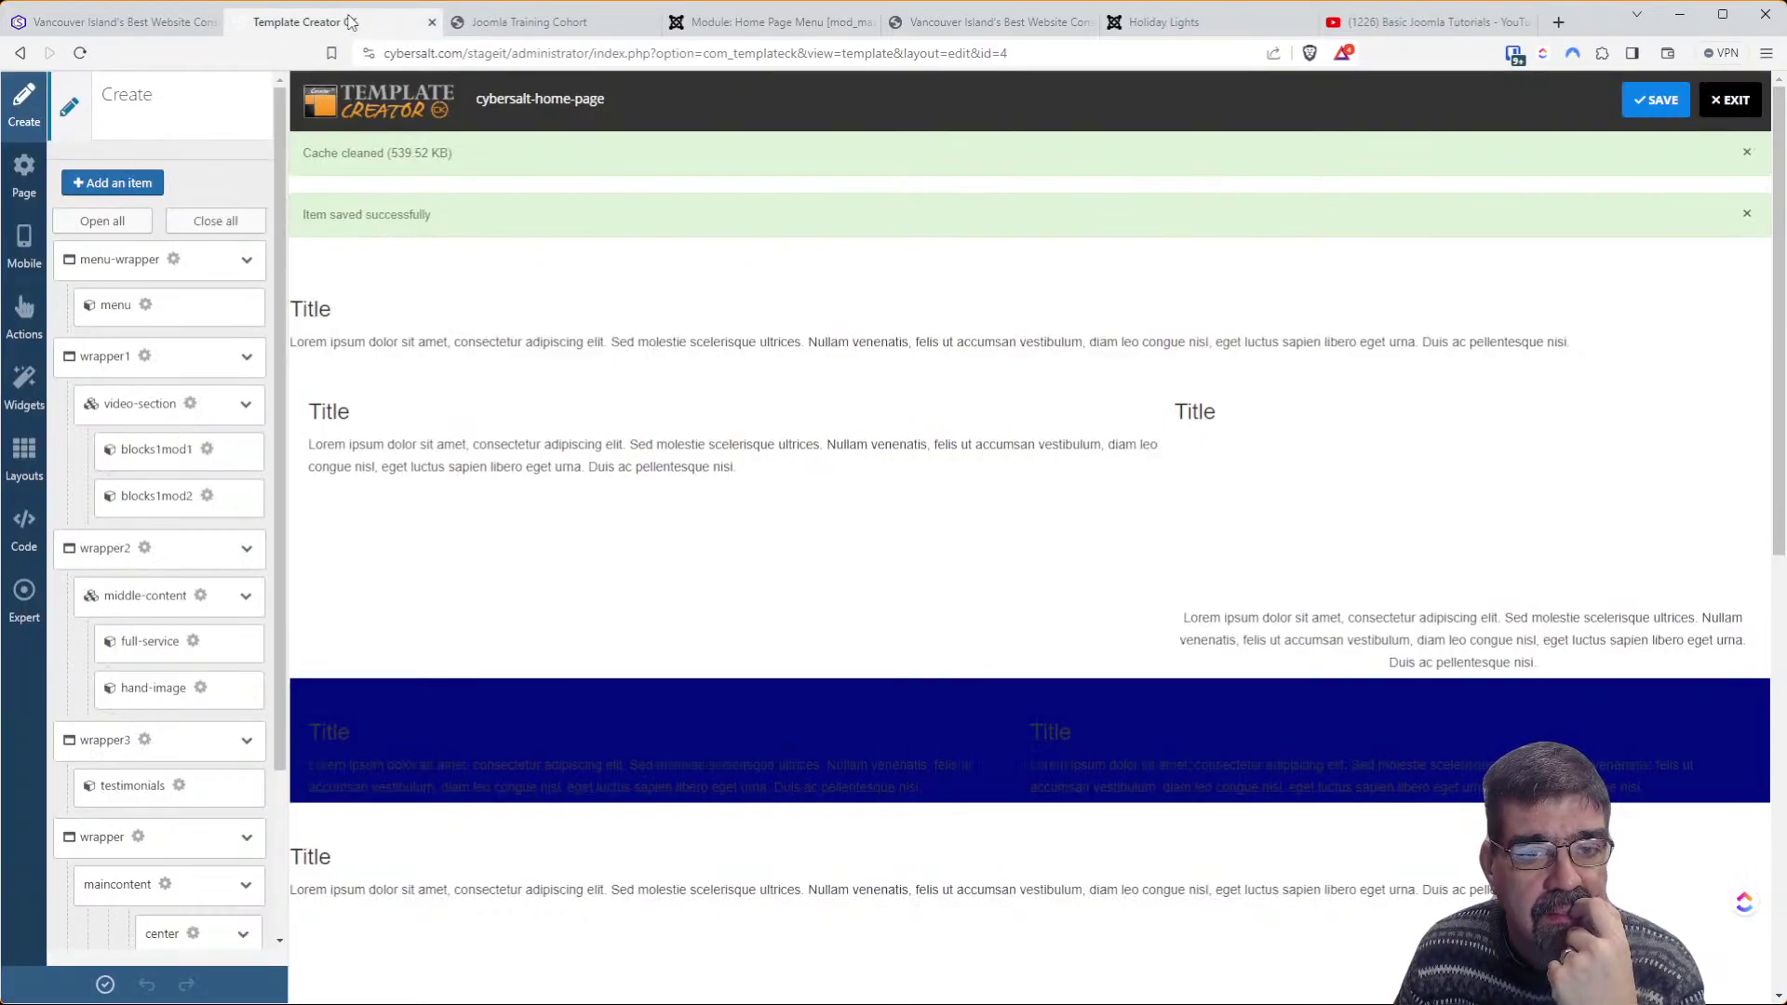
pyautogui.click(524, 26)
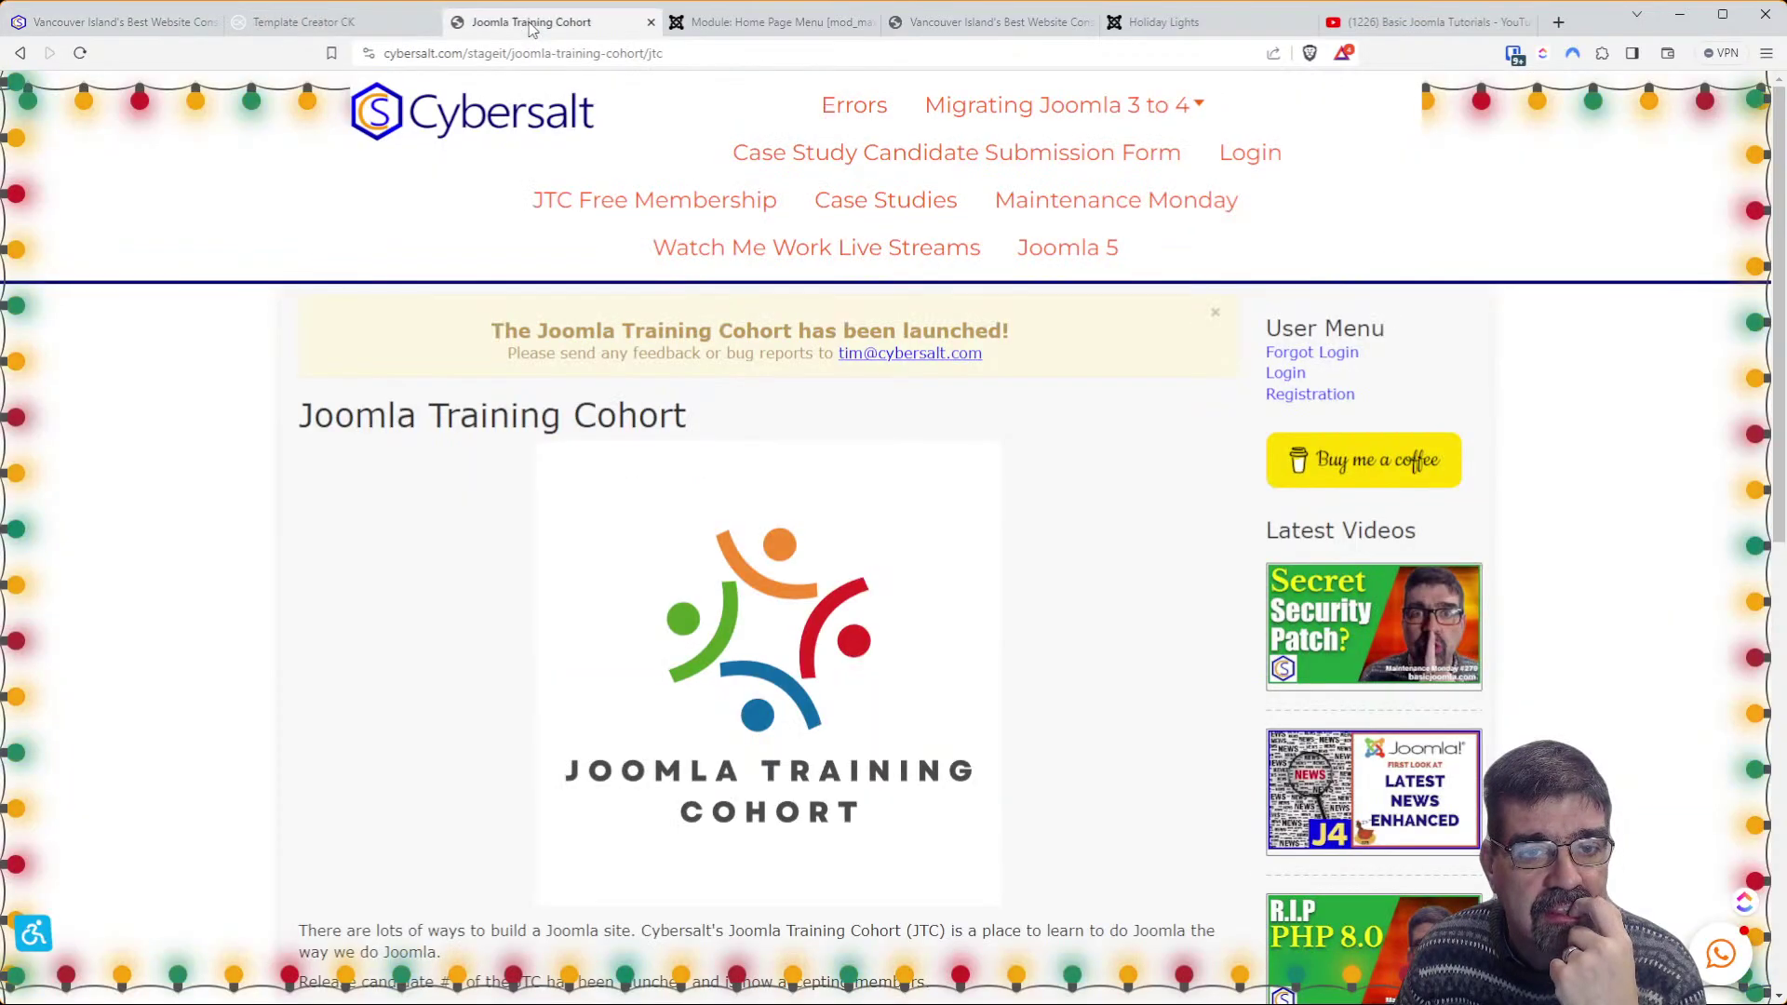
pyautogui.click(81, 54)
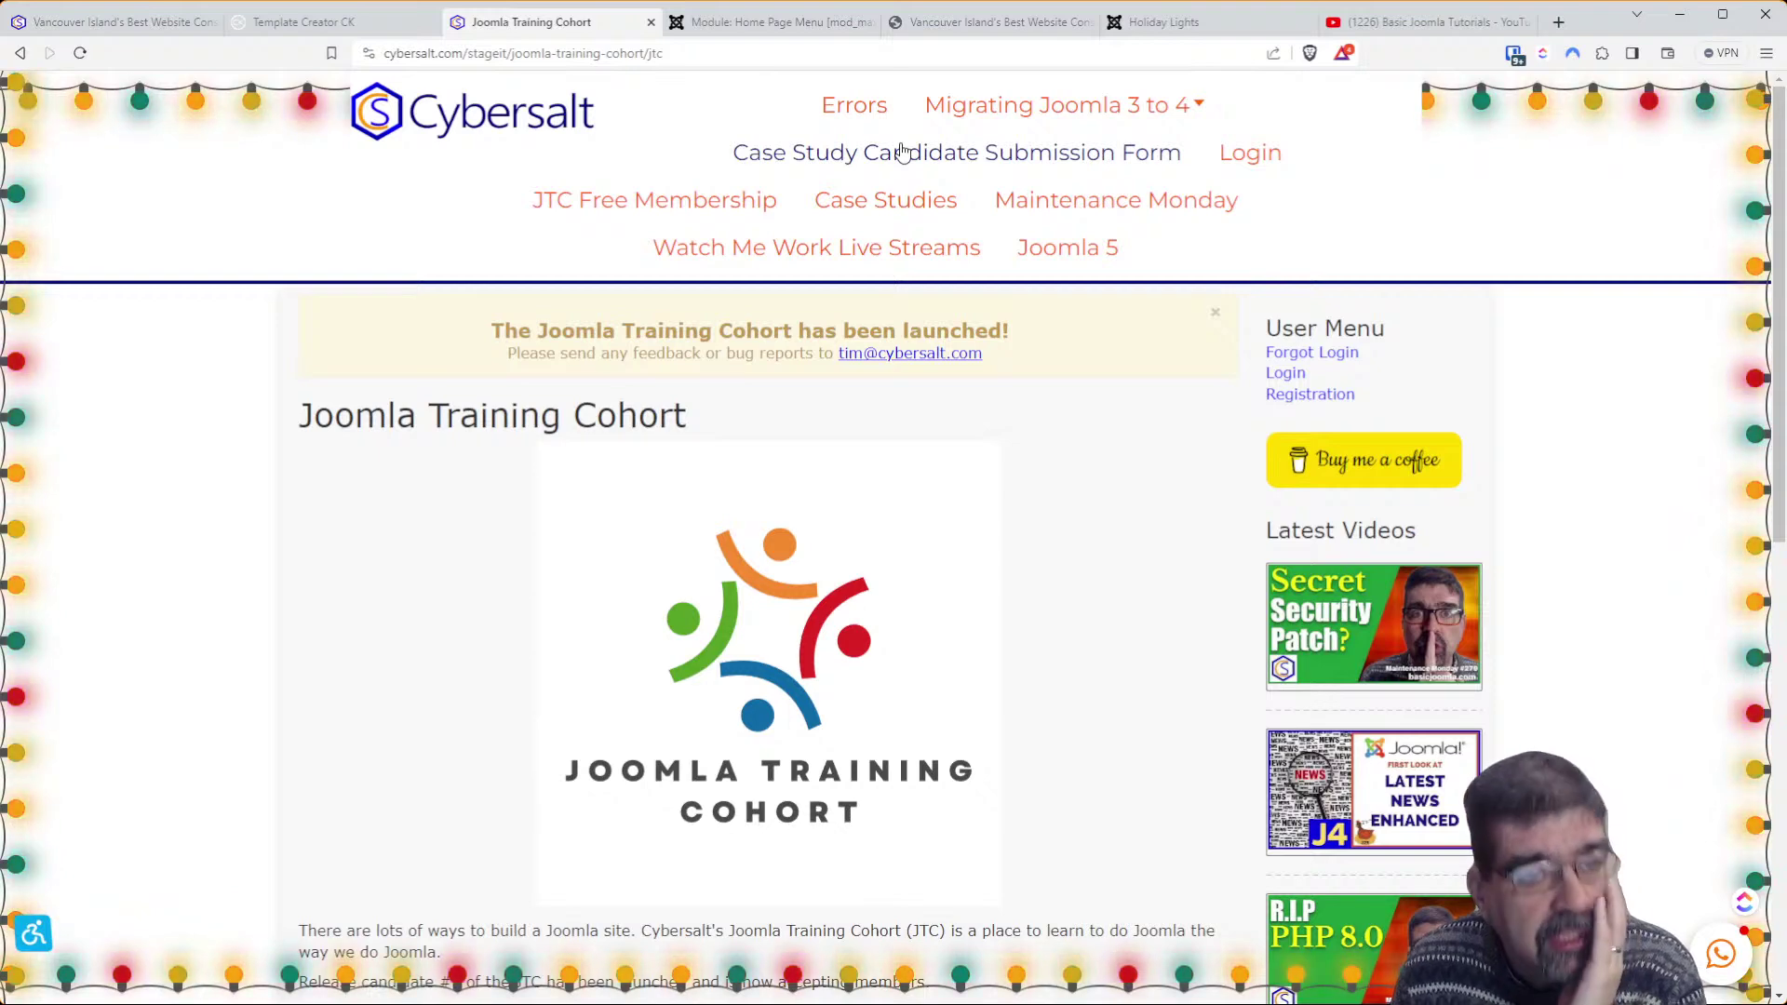
pyautogui.click(175, 23)
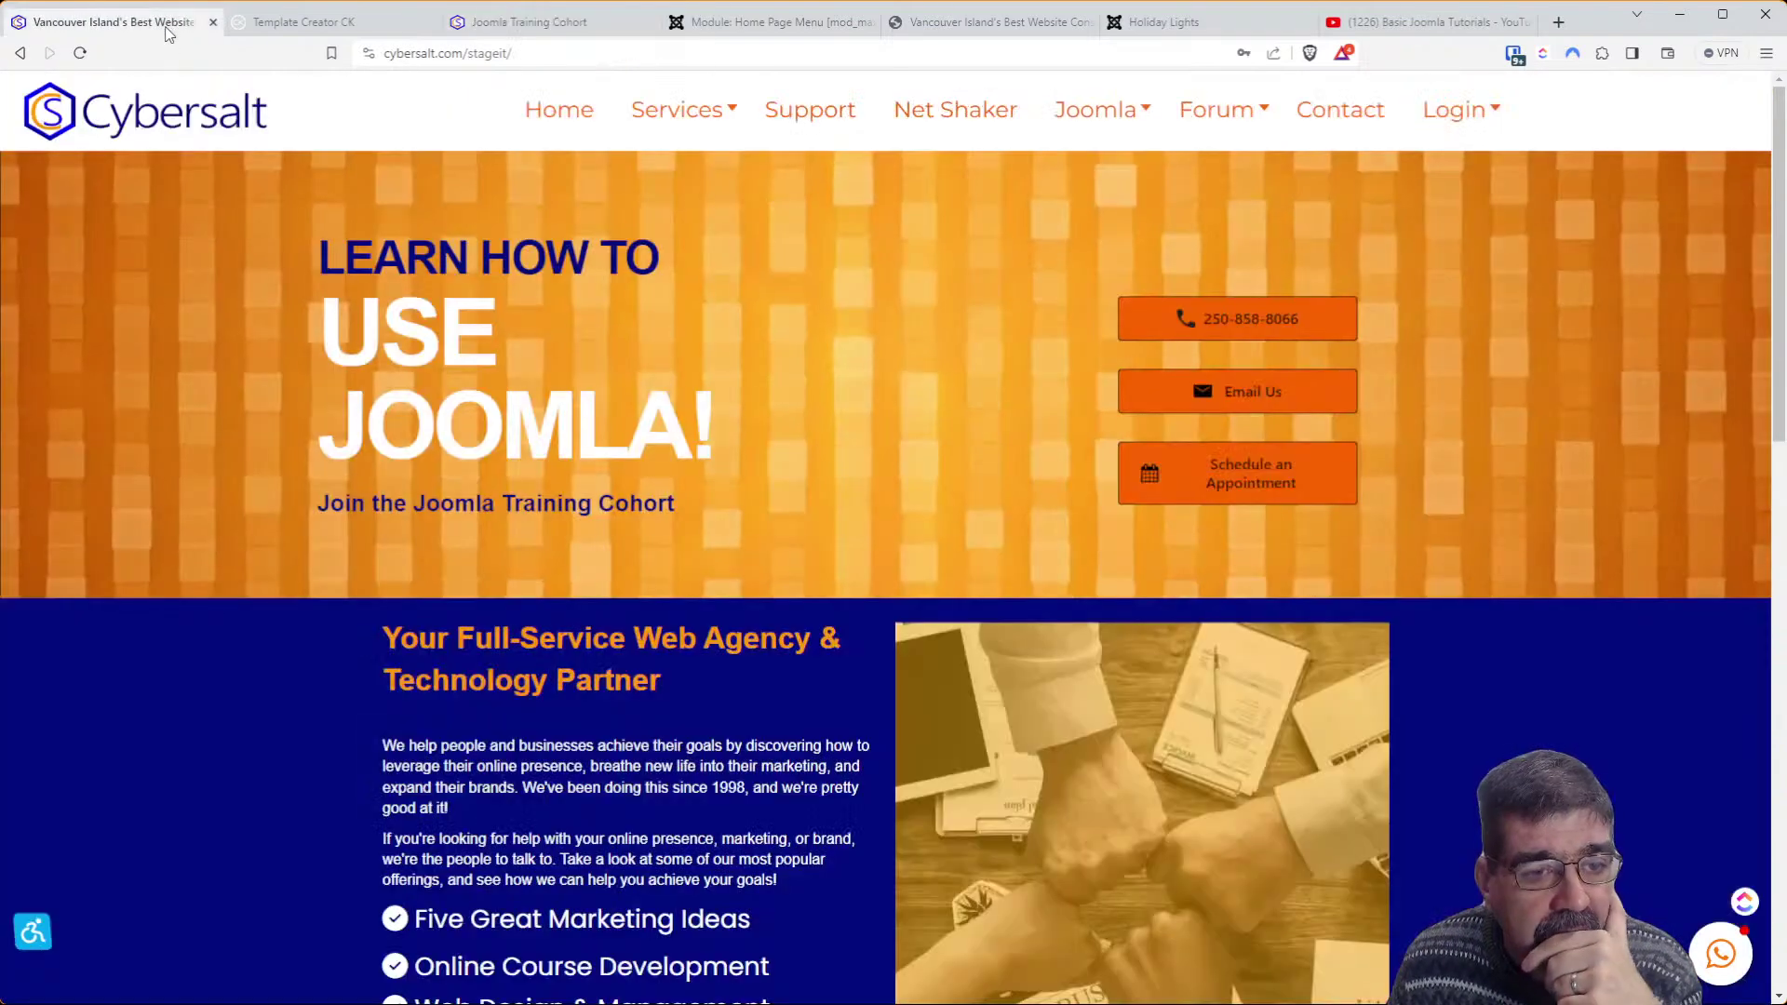
pyautogui.click(510, 24)
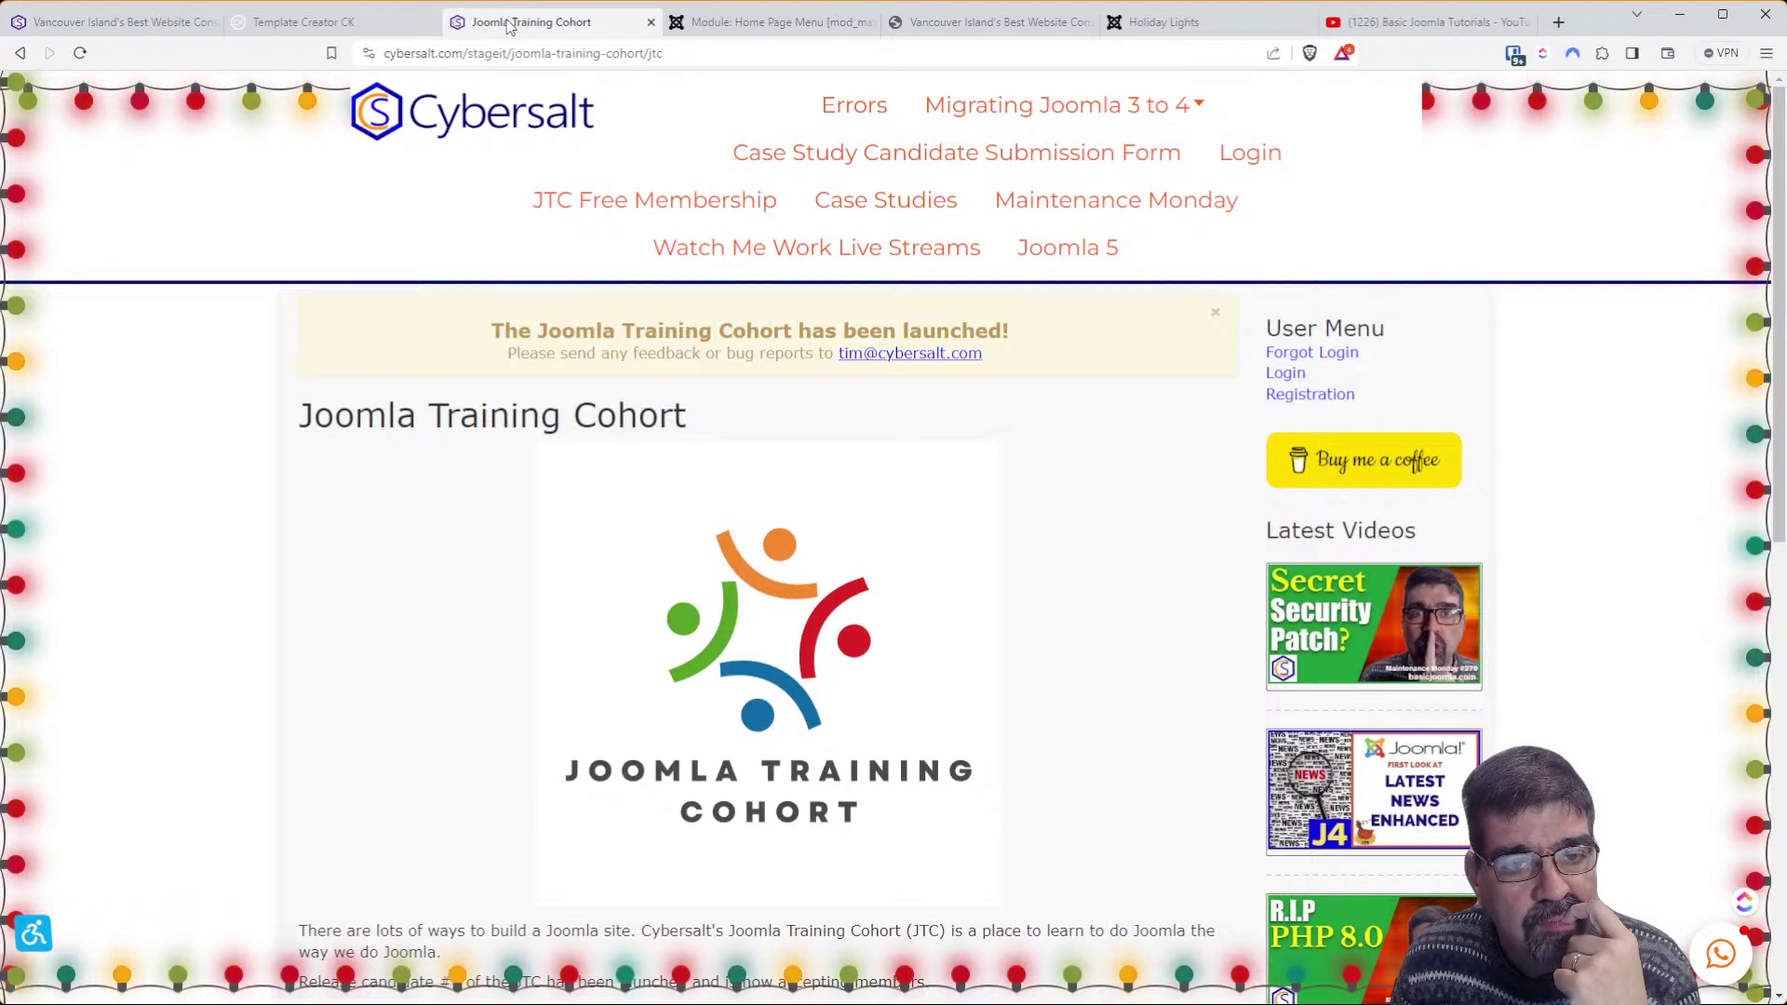
# Save the cybersalt-home-page template again and reload the staging homepage
pyautogui.click(273, 28)
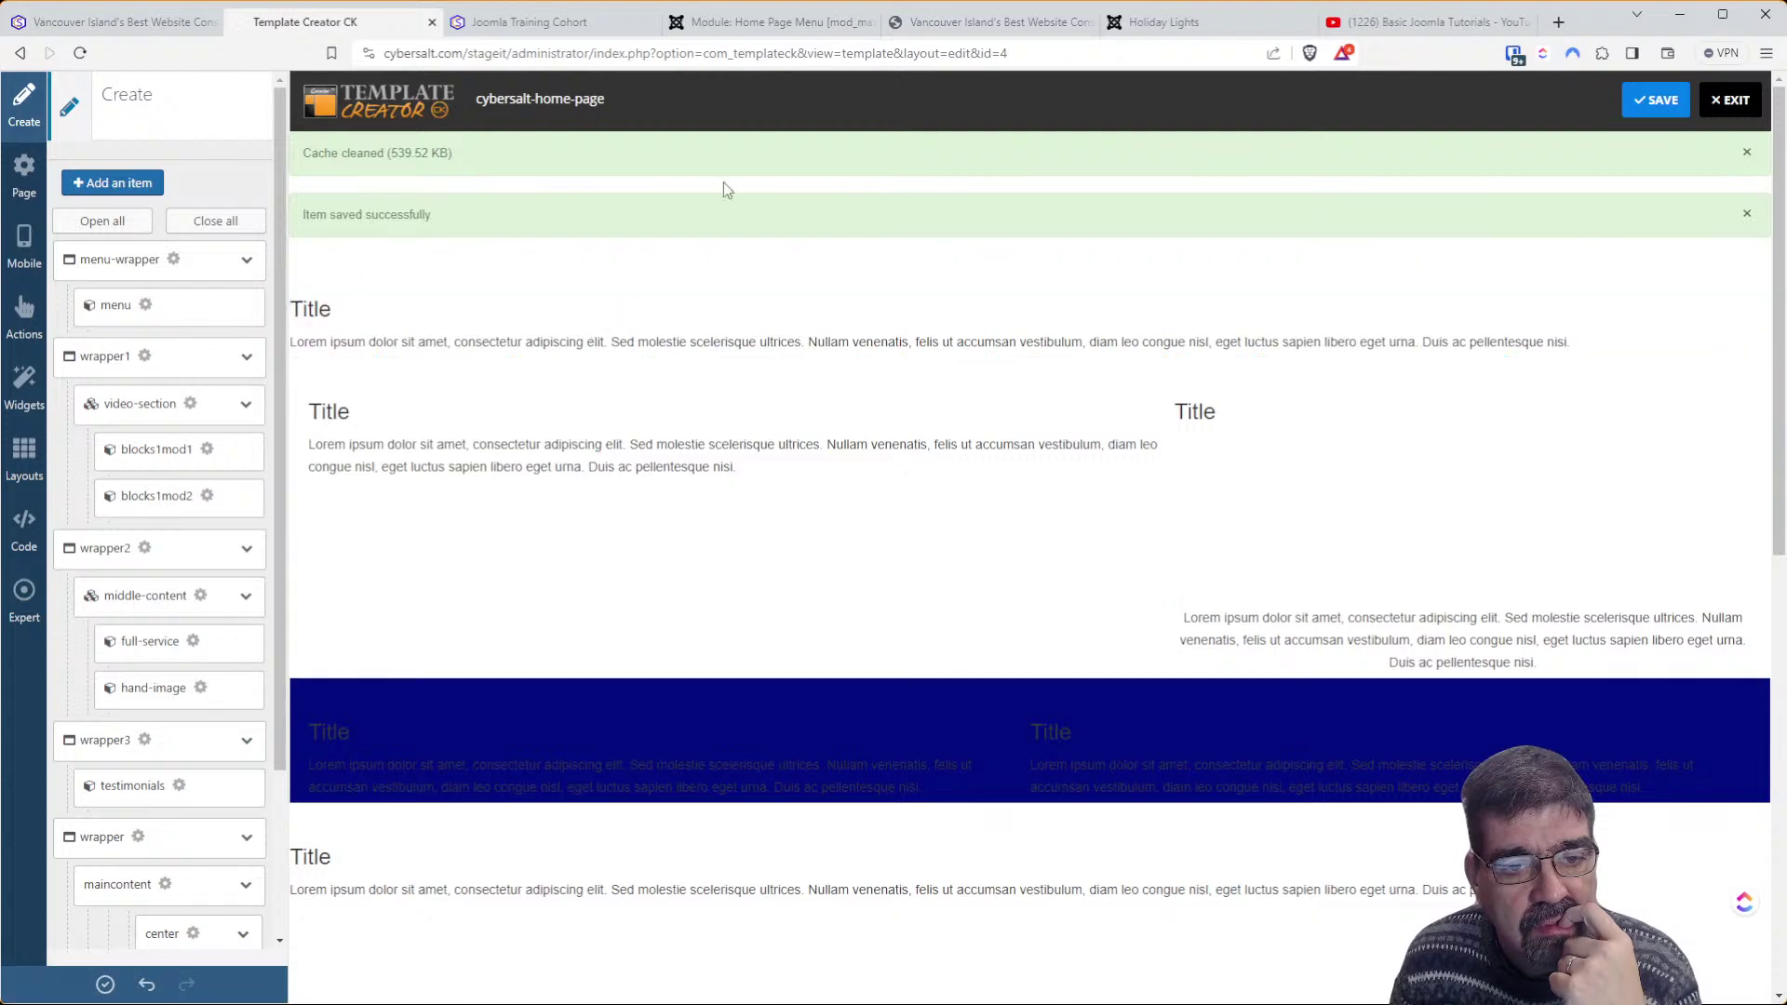
pyautogui.moveTo(424, 277)
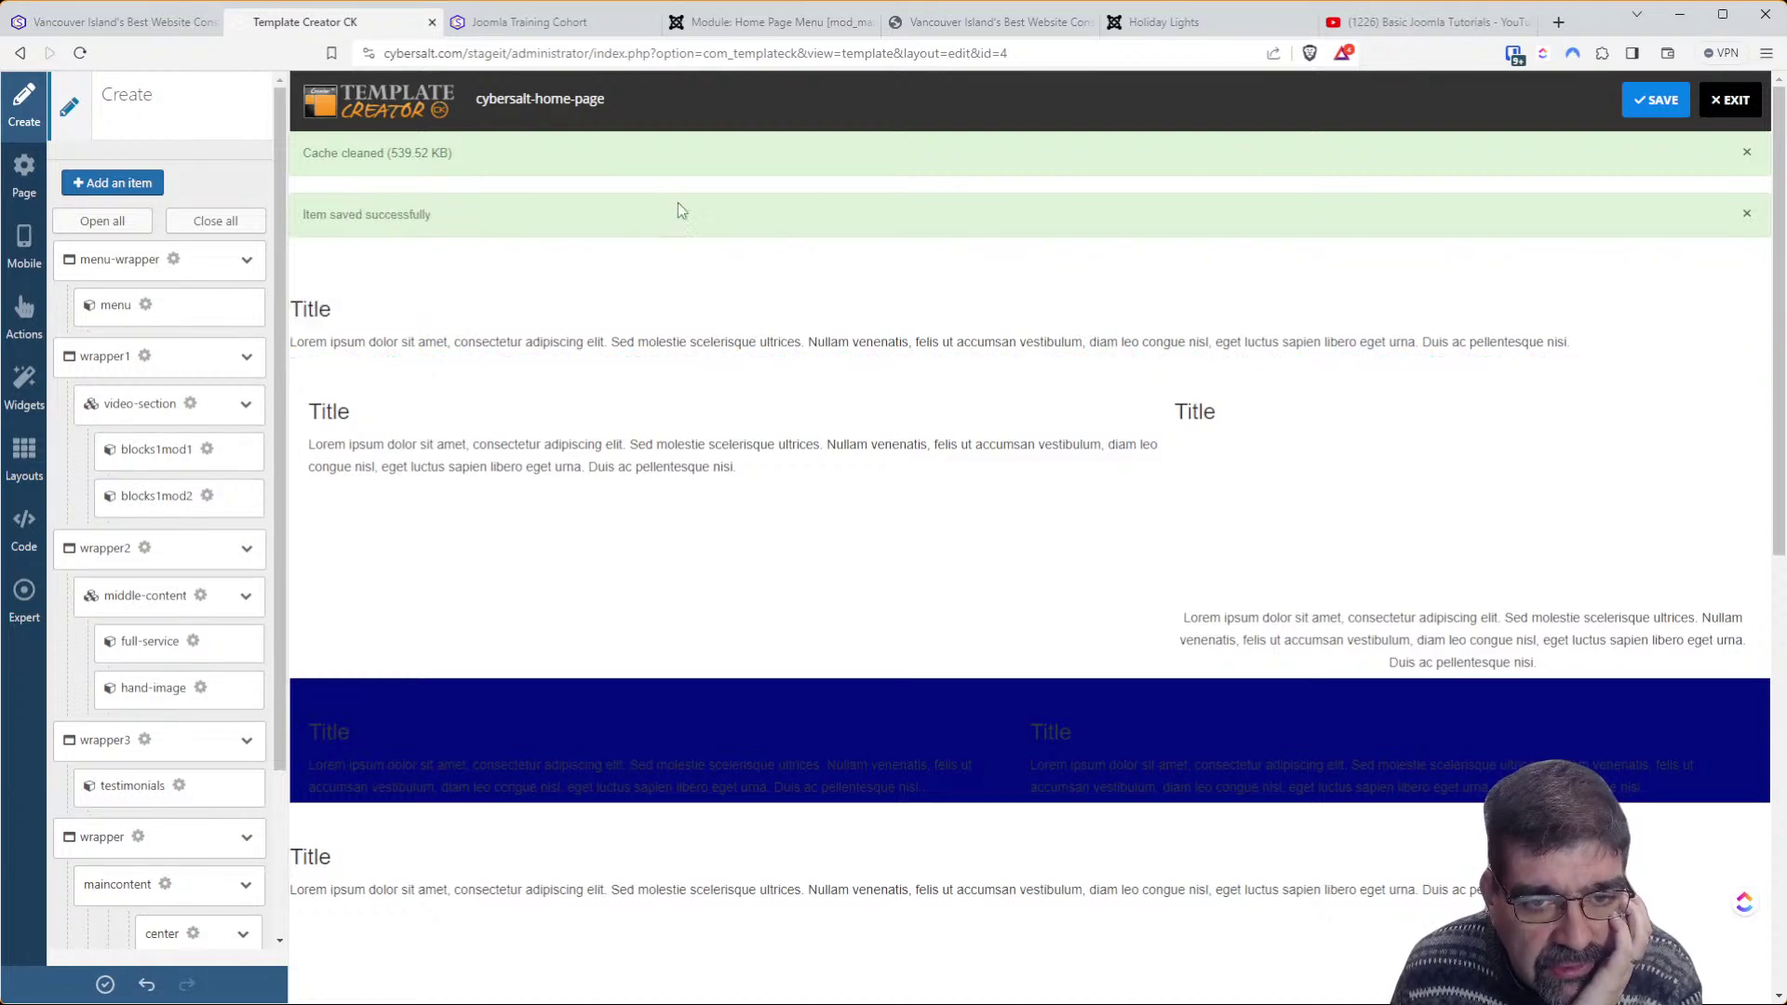
pyautogui.click(1653, 105)
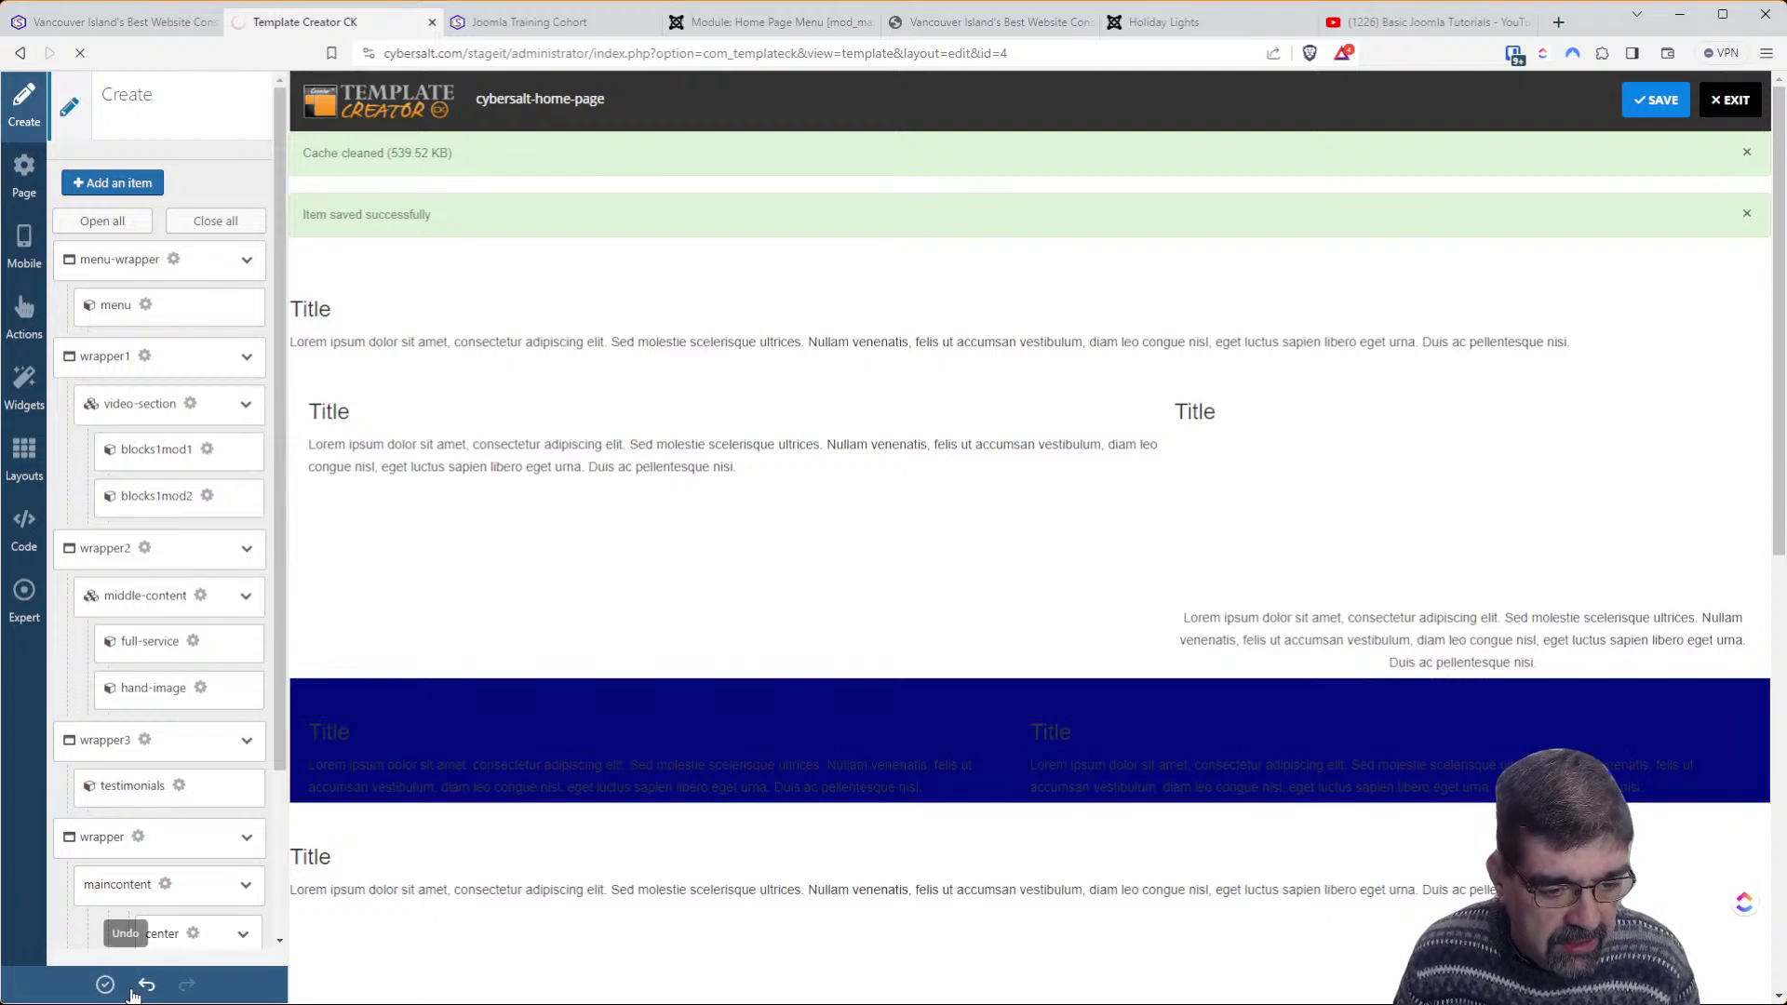
pyautogui.click(154, 26)
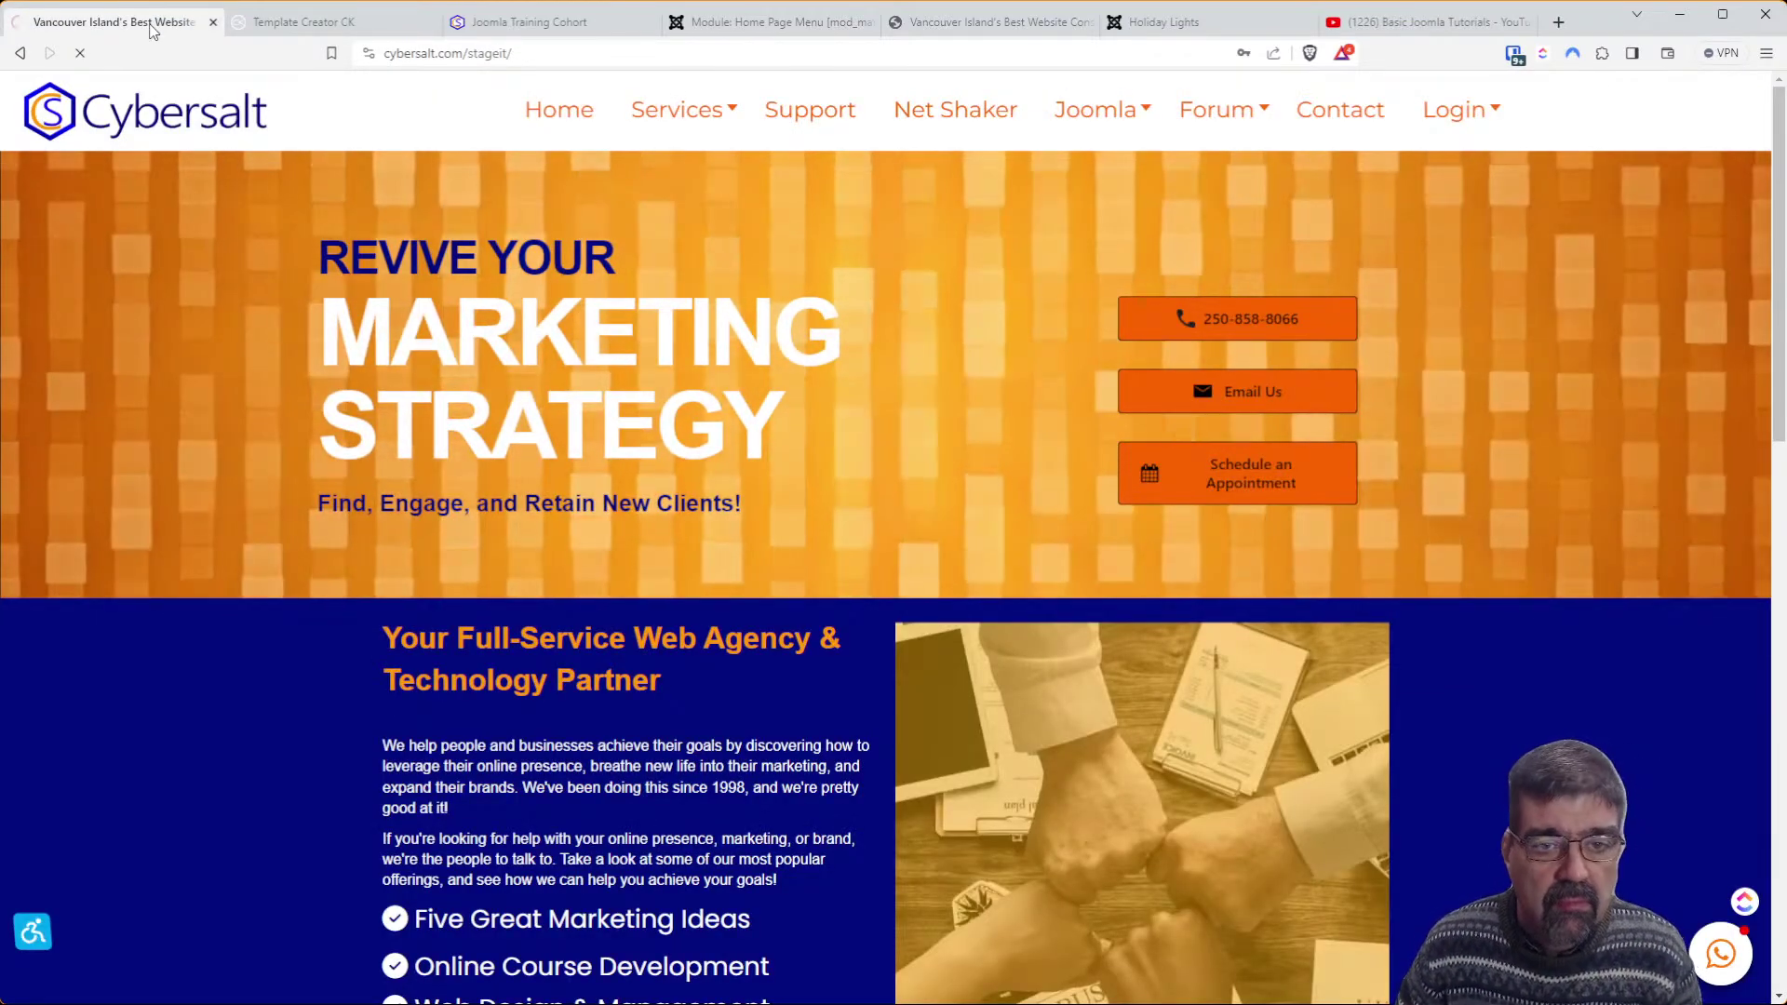
pyautogui.press('F5')
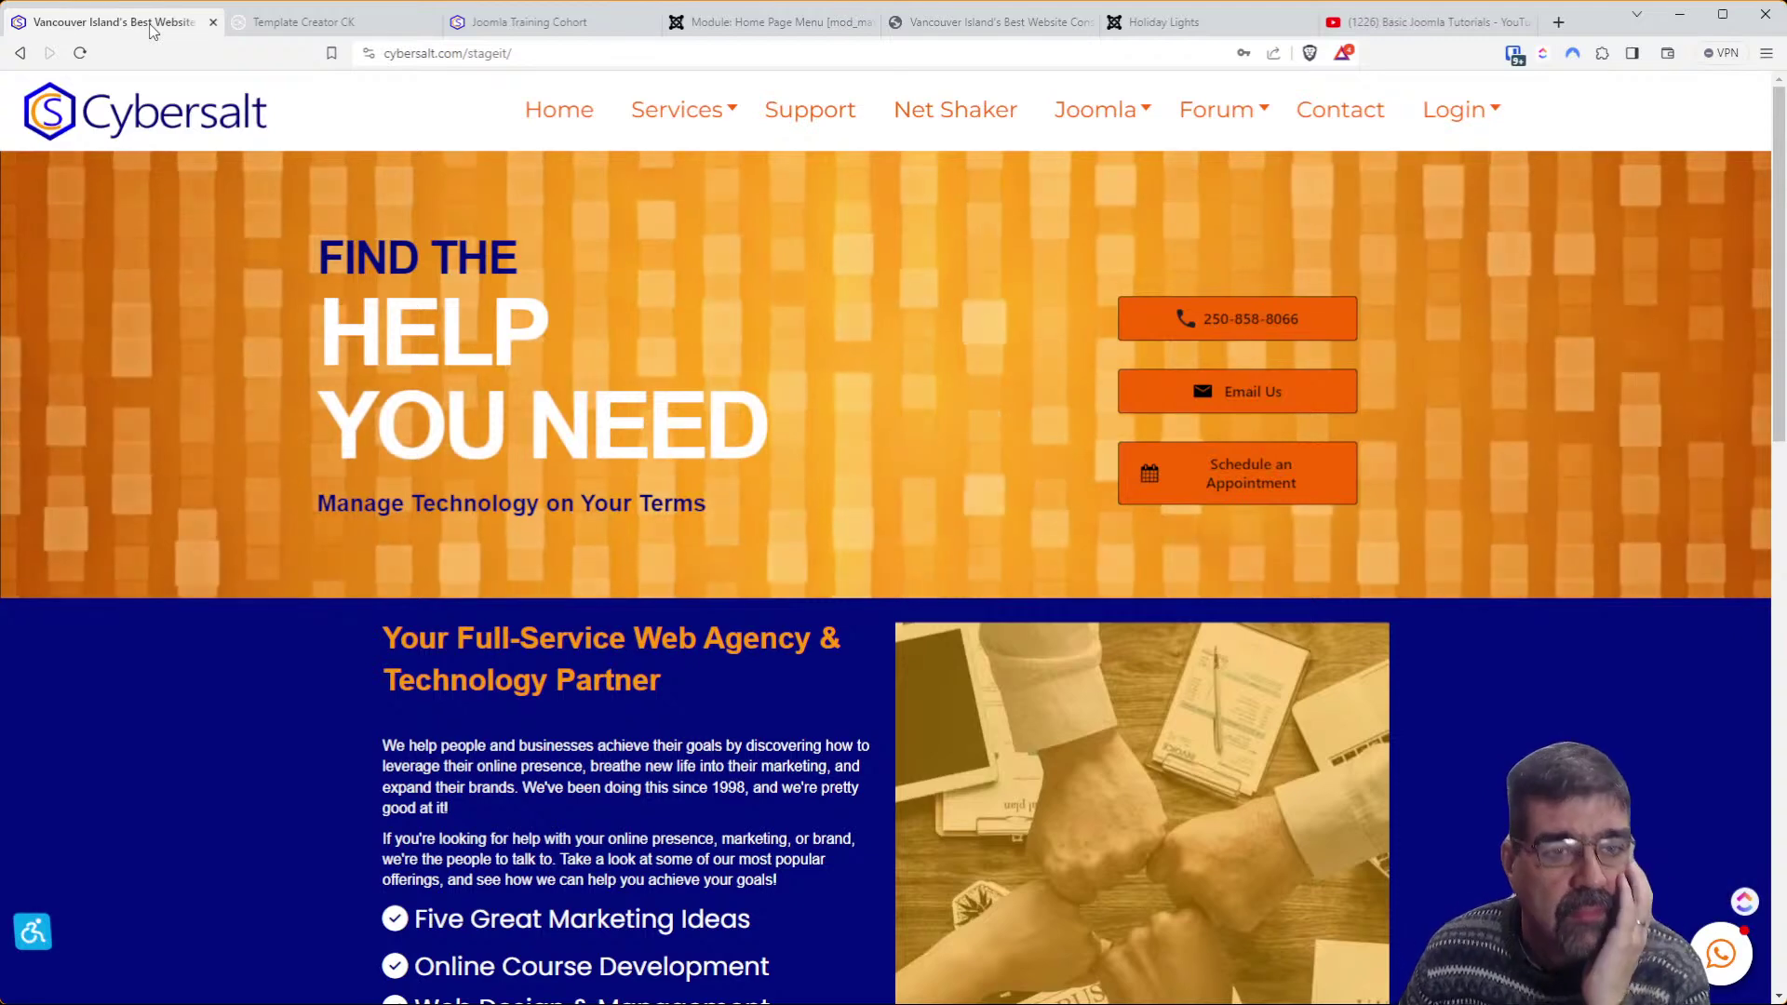
# Examine how the Joomla Training Cohort page's header menu is laid out at the page top and while scrolled
pyautogui.click(317, 26)
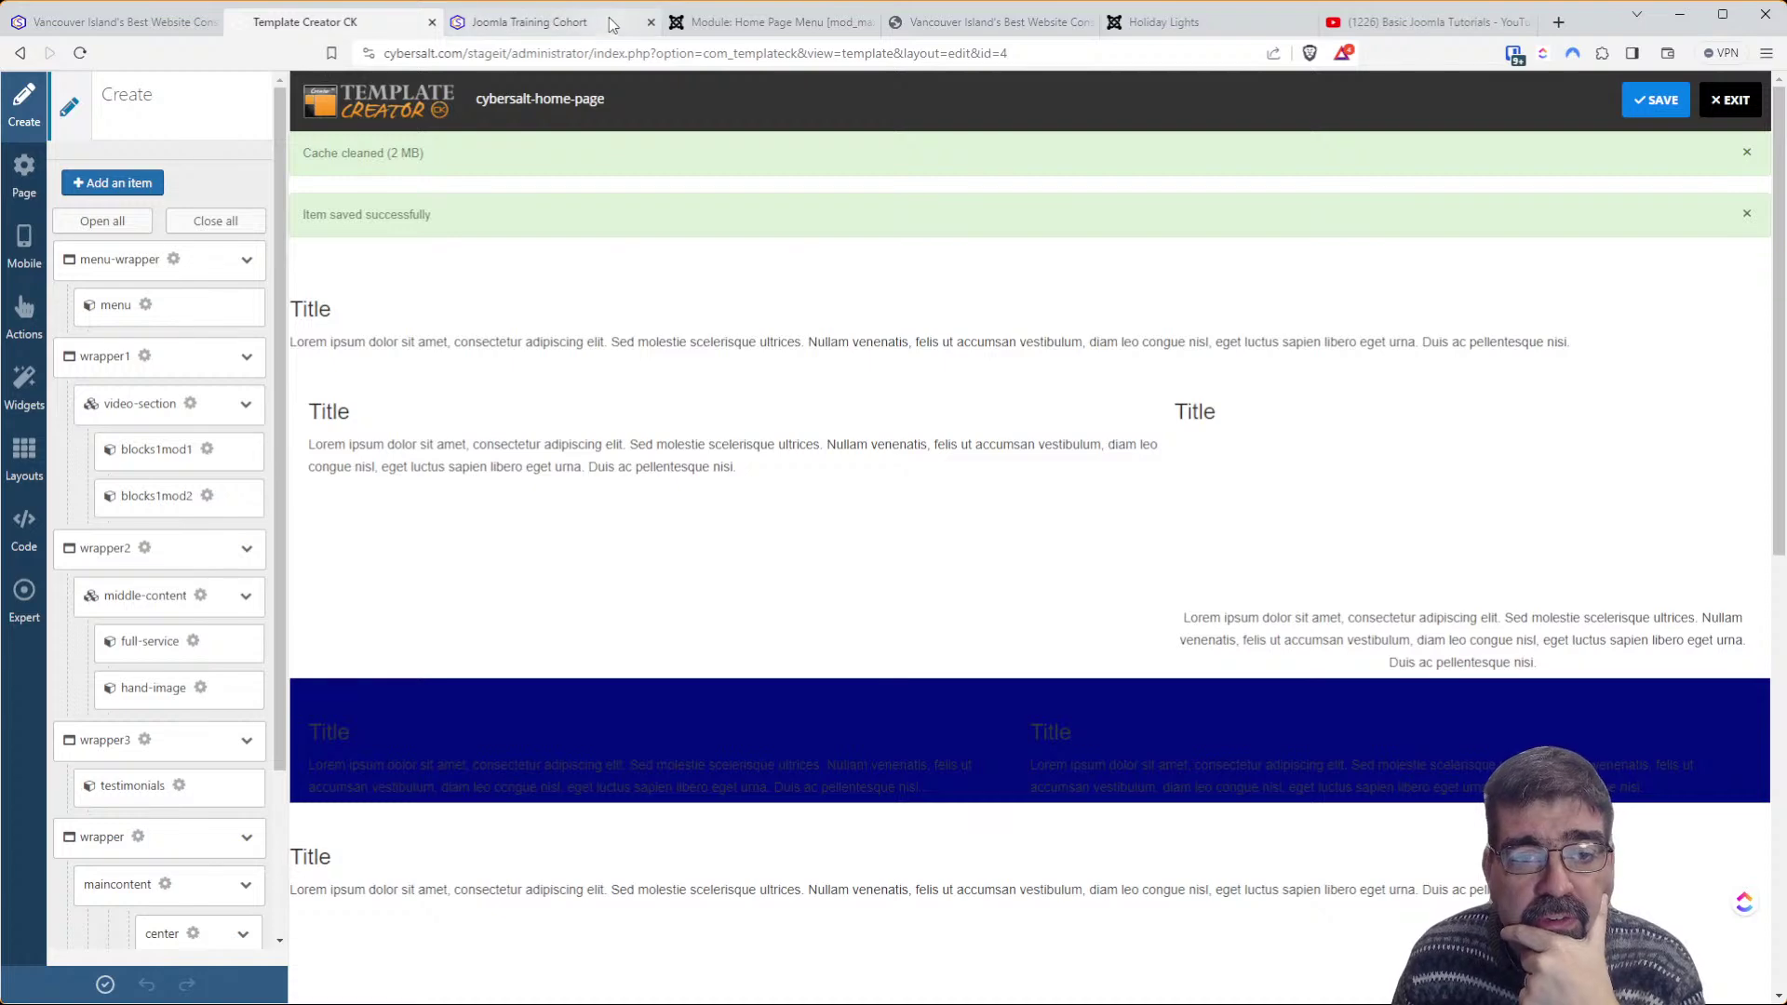
pyautogui.click(559, 21)
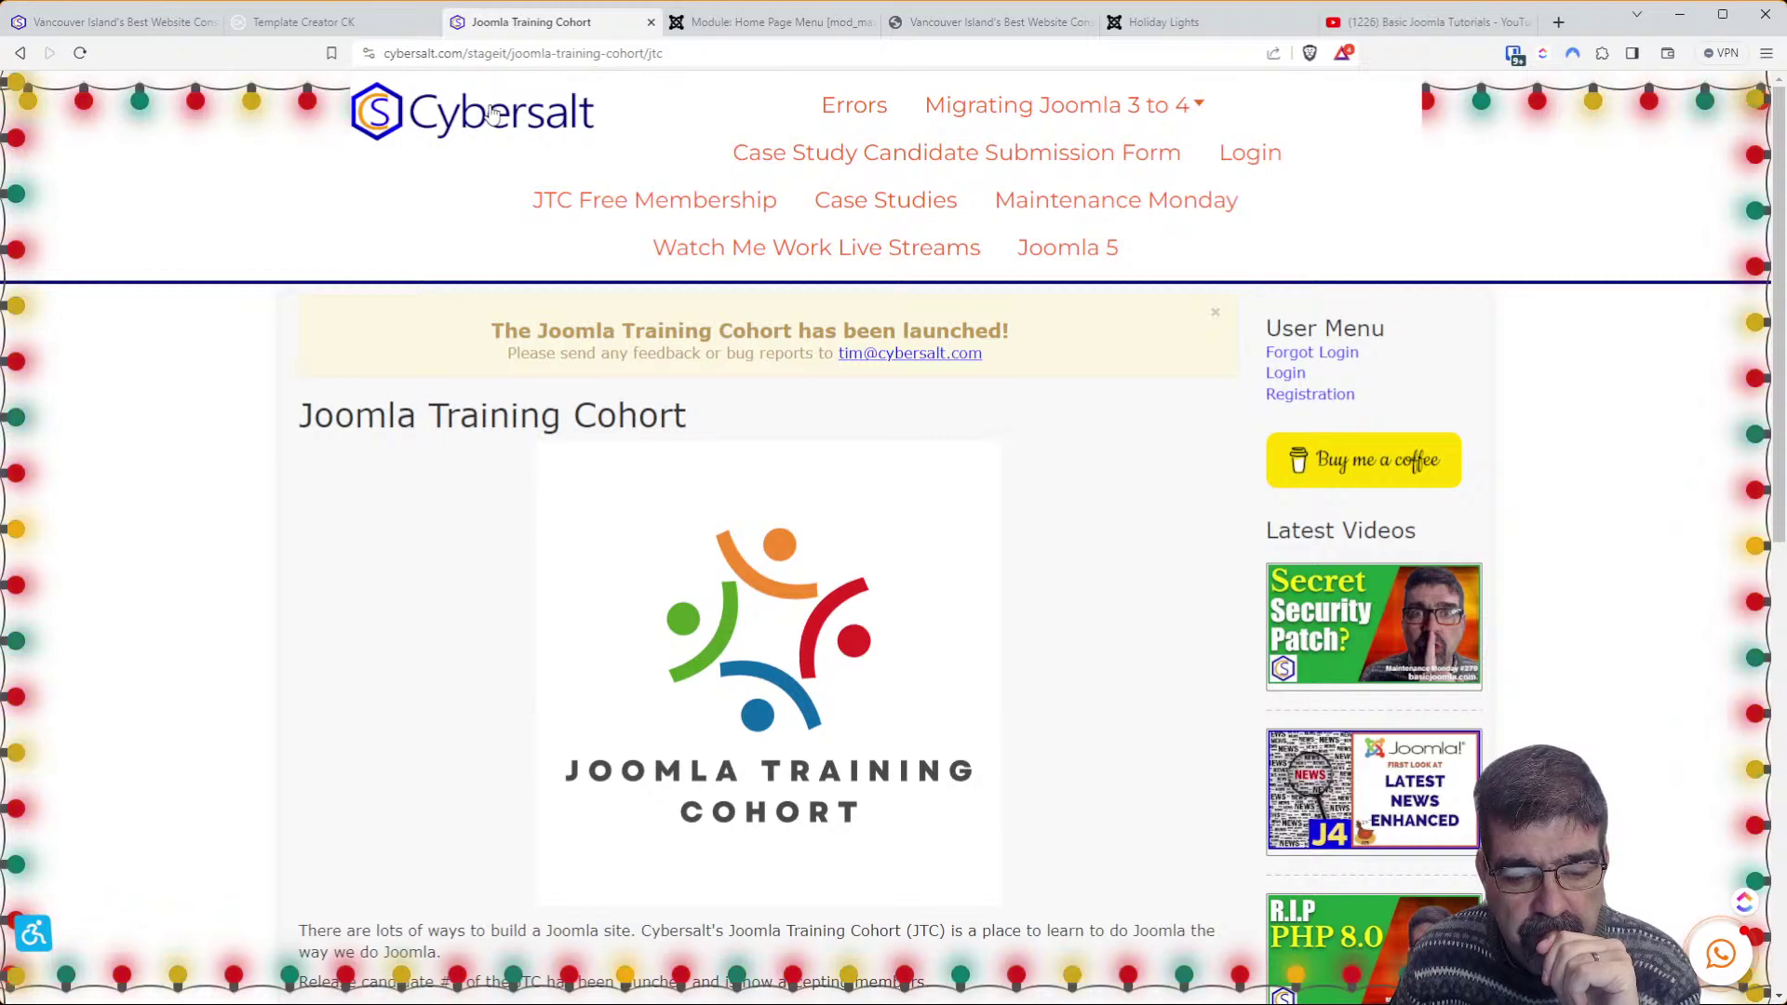
pyautogui.scroll(-6, 810, 419)
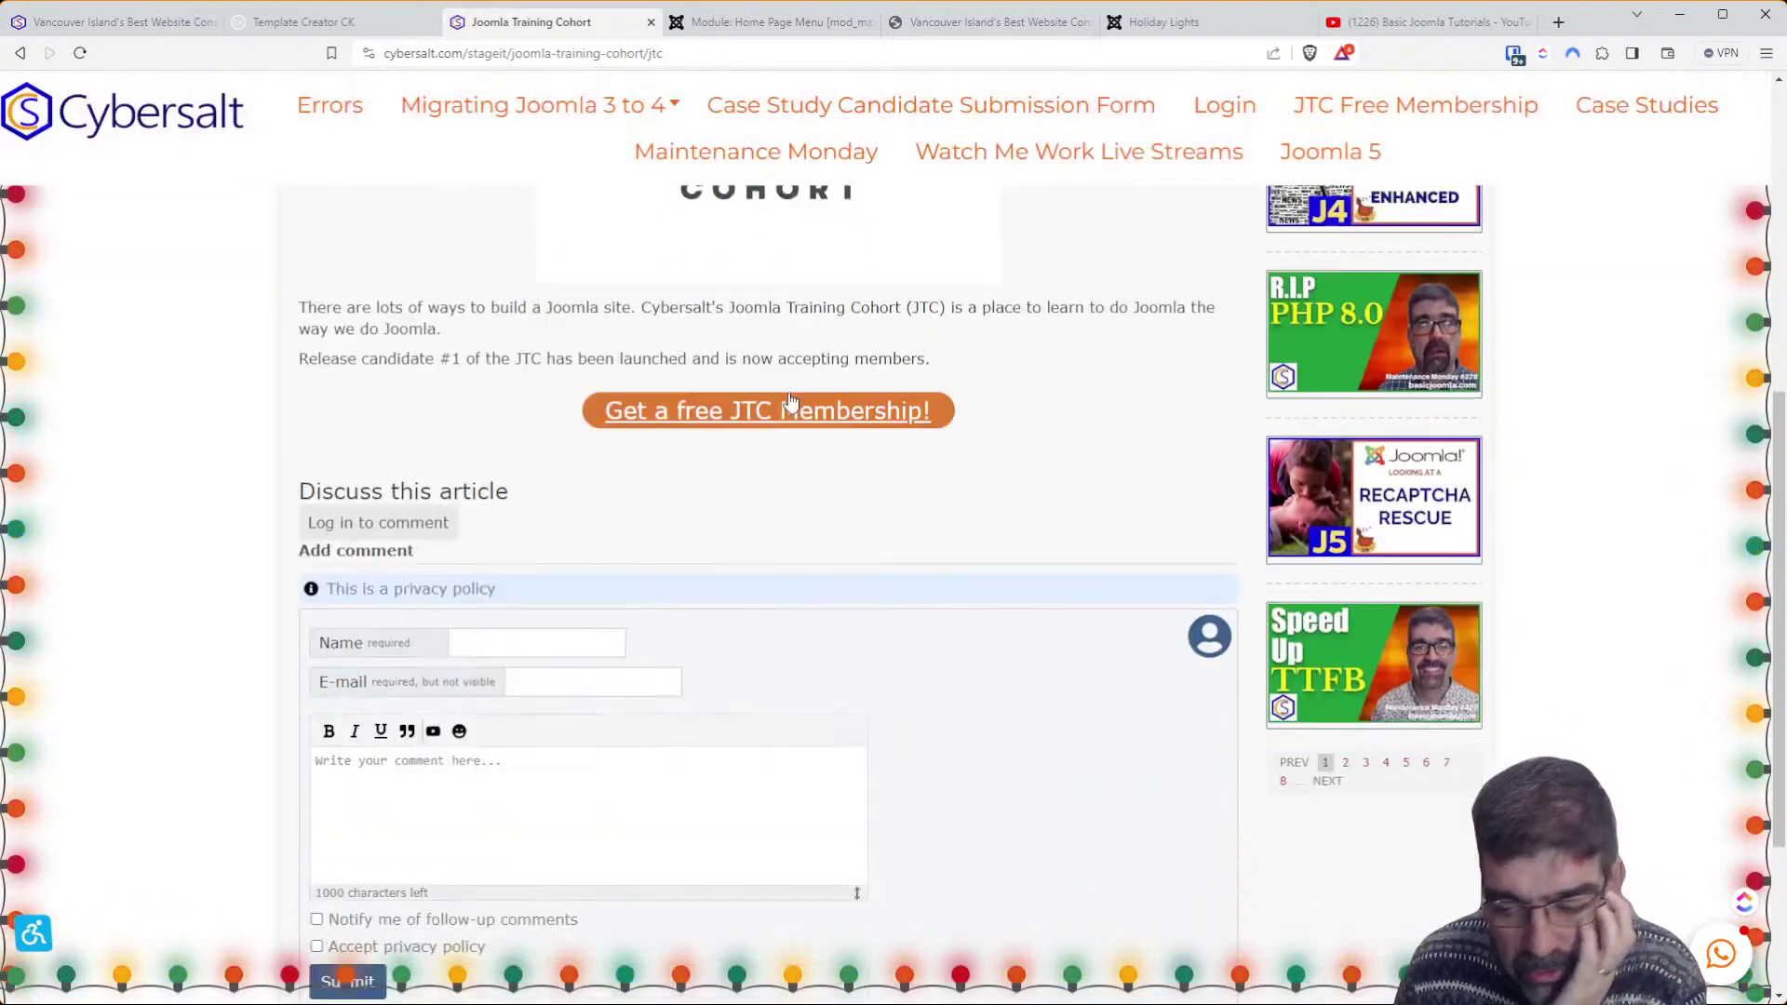
pyautogui.scroll(7, 798, 373)
pyautogui.scroll(1, 795, 374)
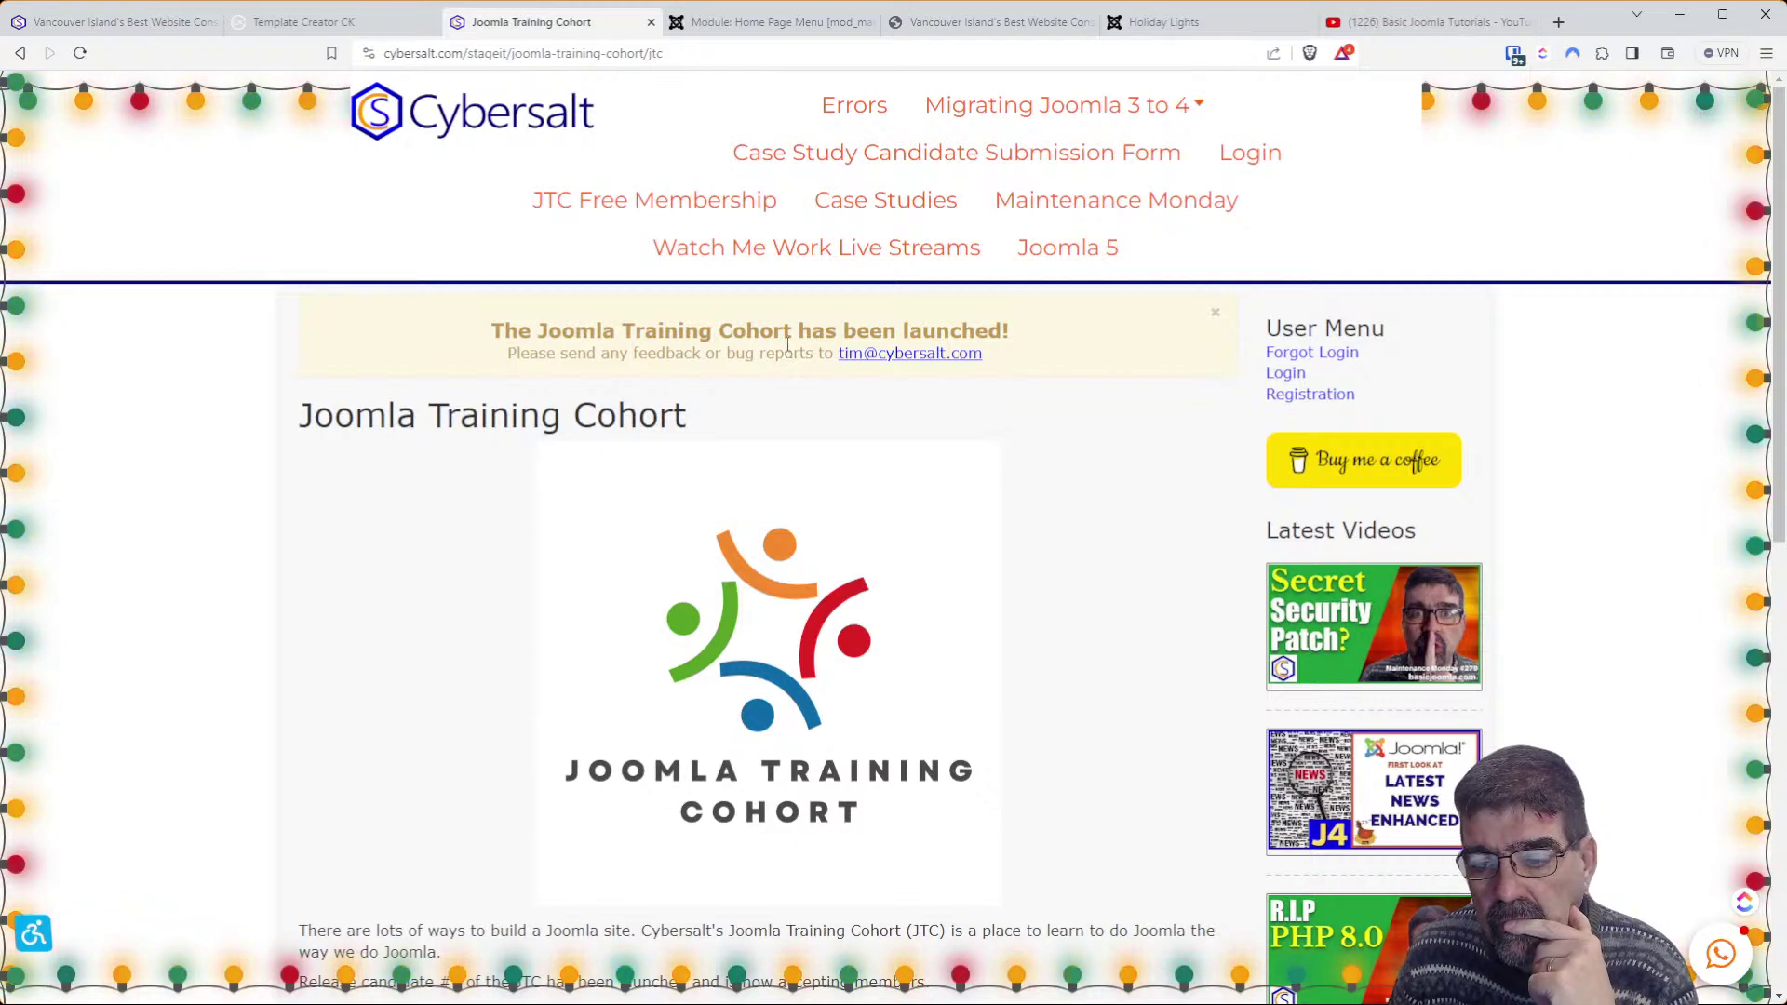
# Compare the Joomla Training Cohort page's header menu with the staging homepage's, and check the homepage menu in a narrower browser window
pyautogui.click(365, 28)
pyautogui.click(482, 28)
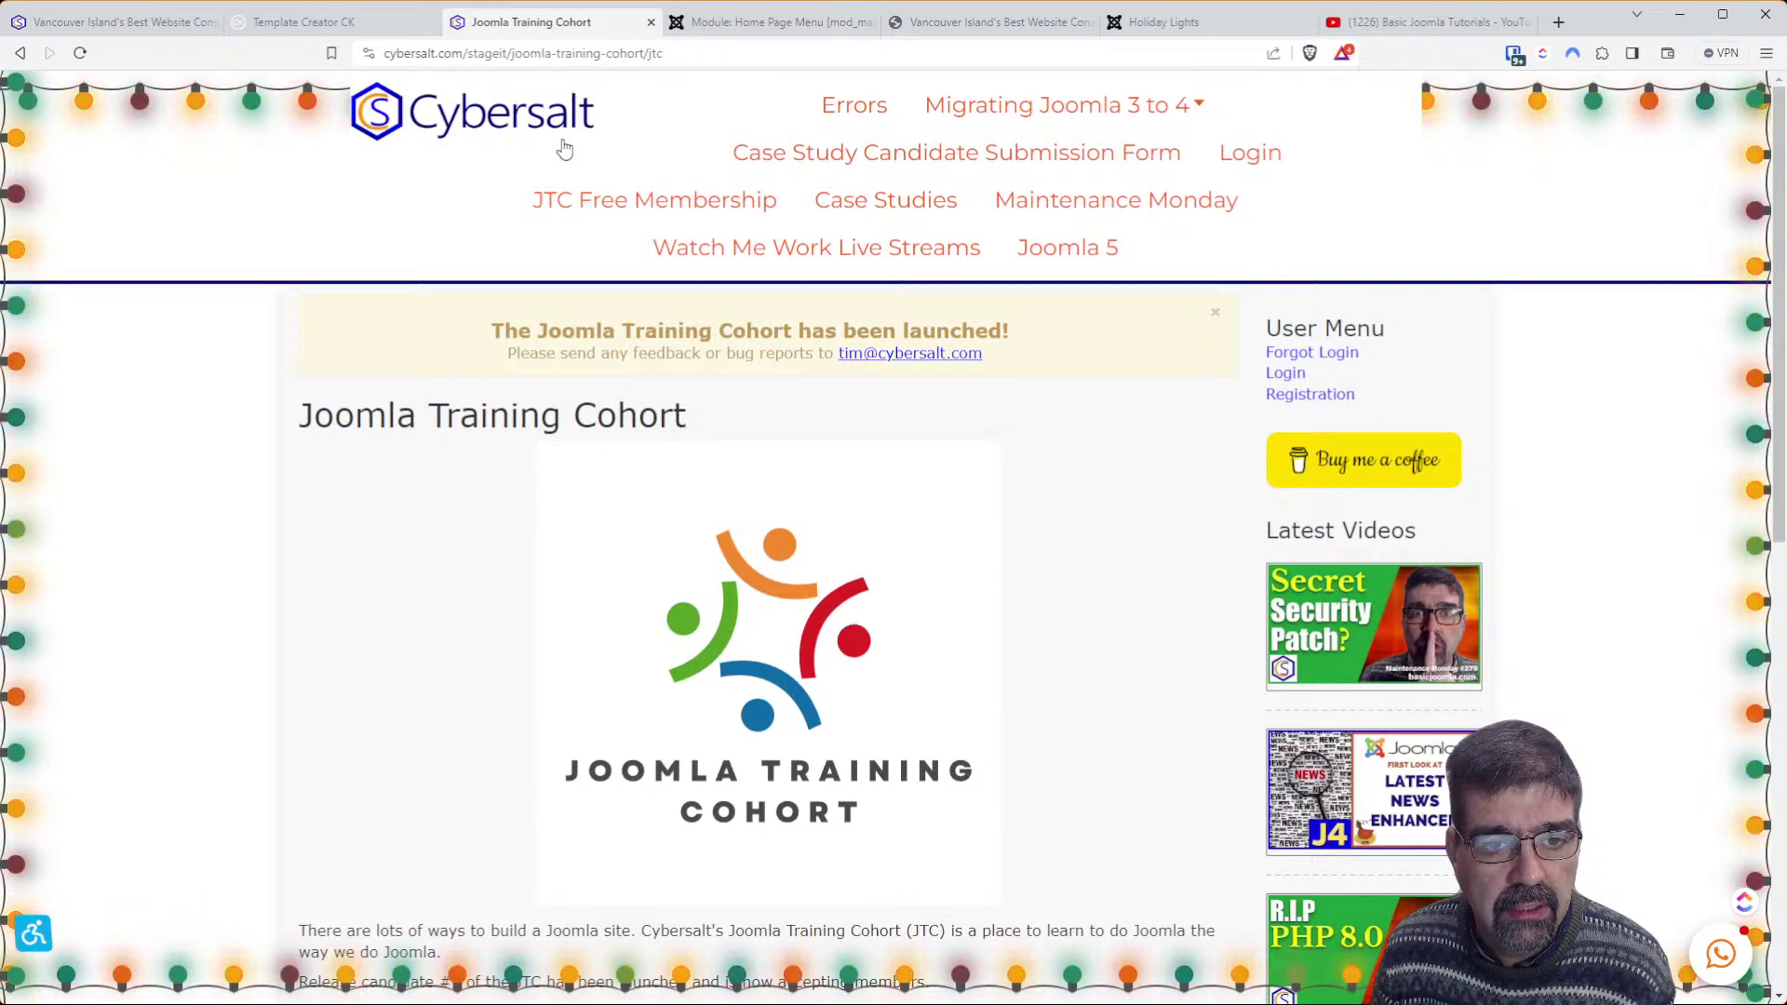
pyautogui.moveTo(1142, 109)
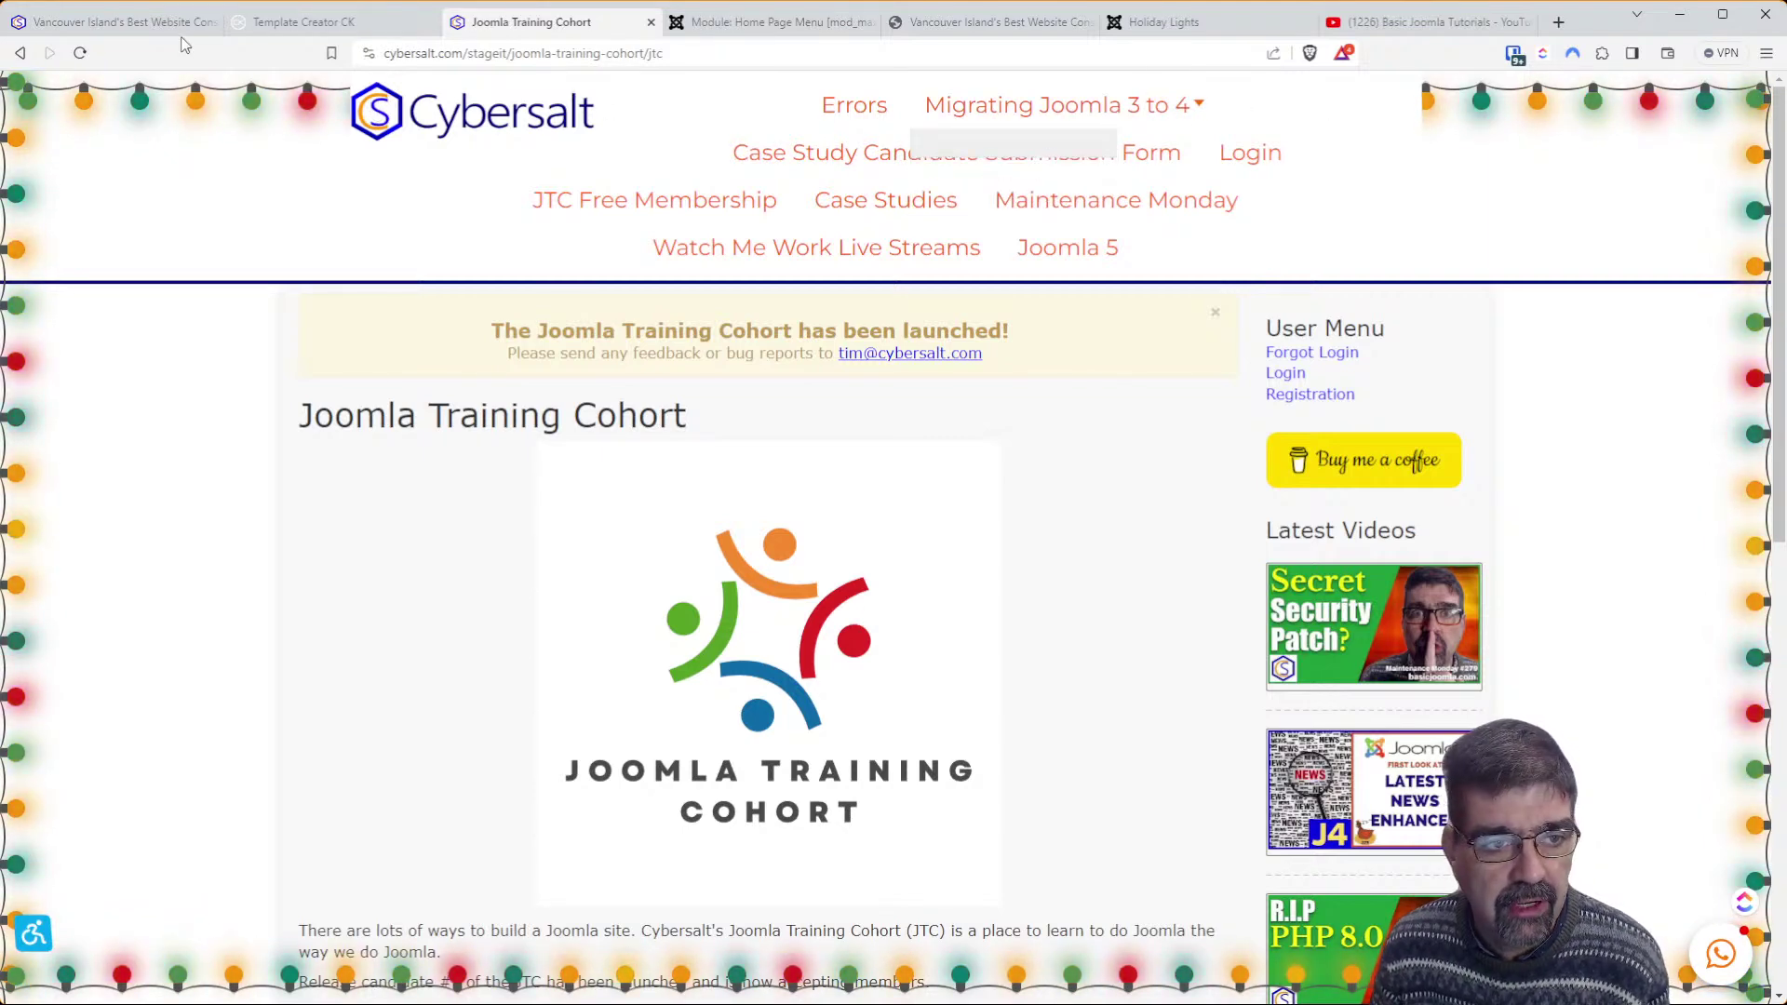
pyautogui.click(119, 26)
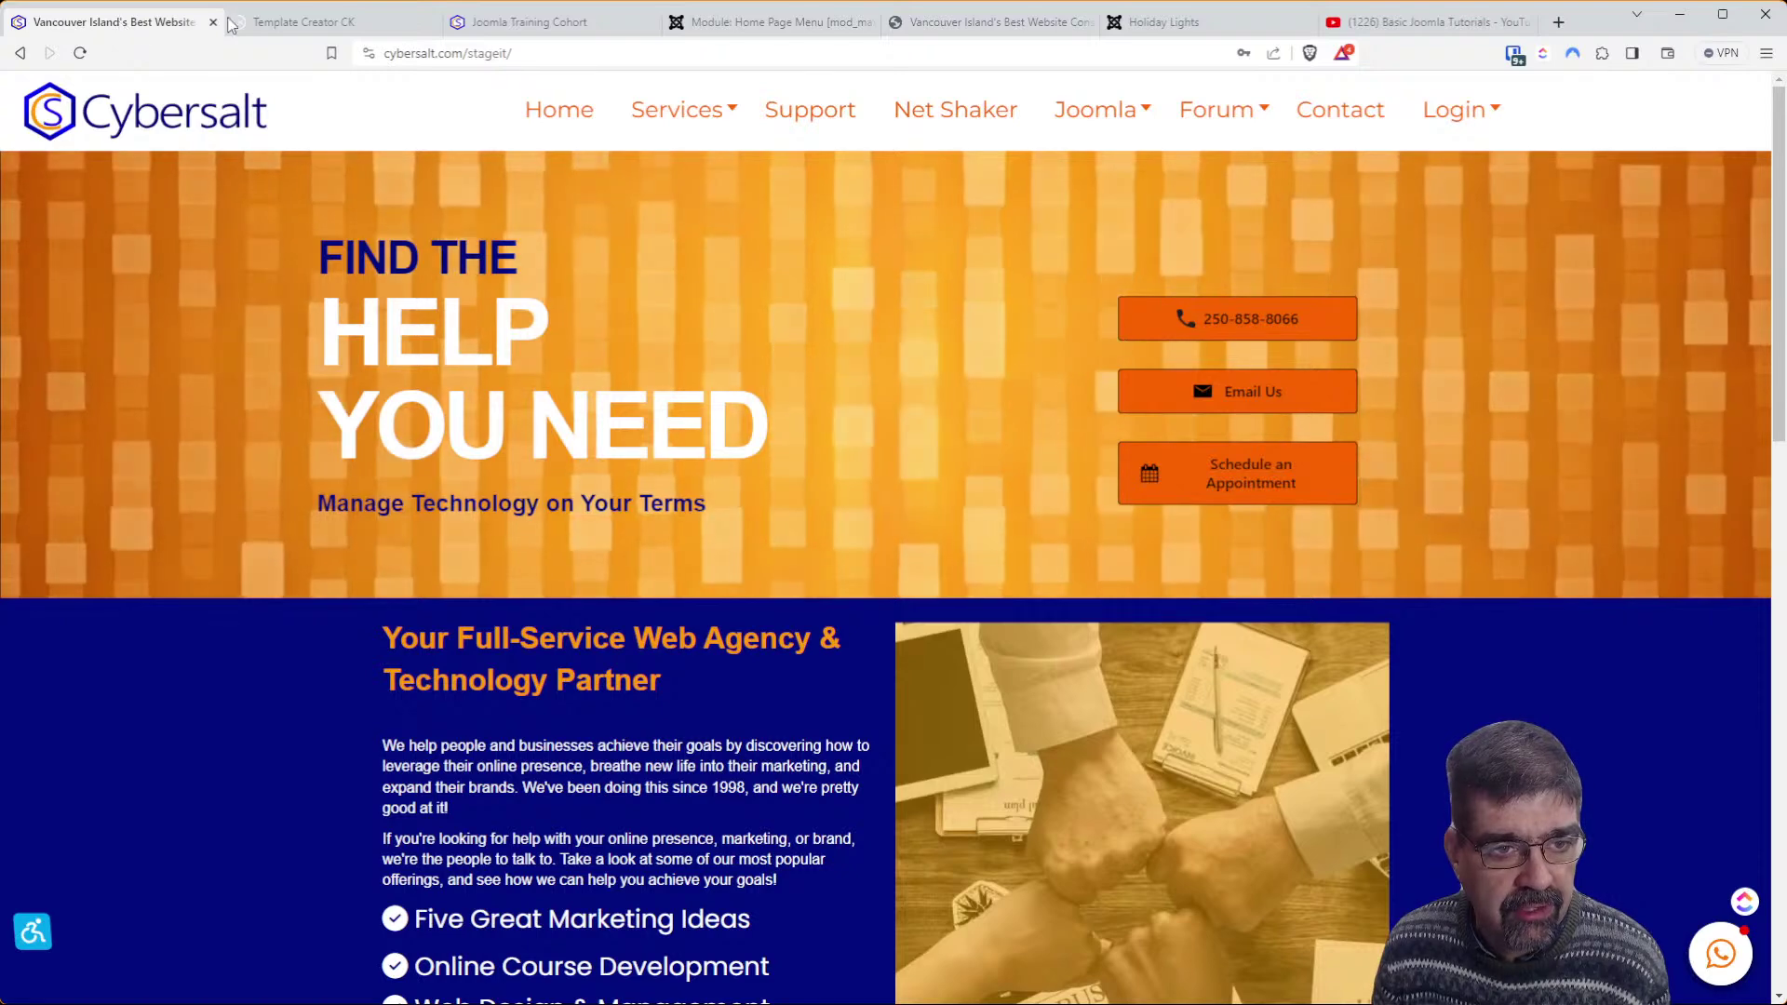
pyautogui.click(267, 21)
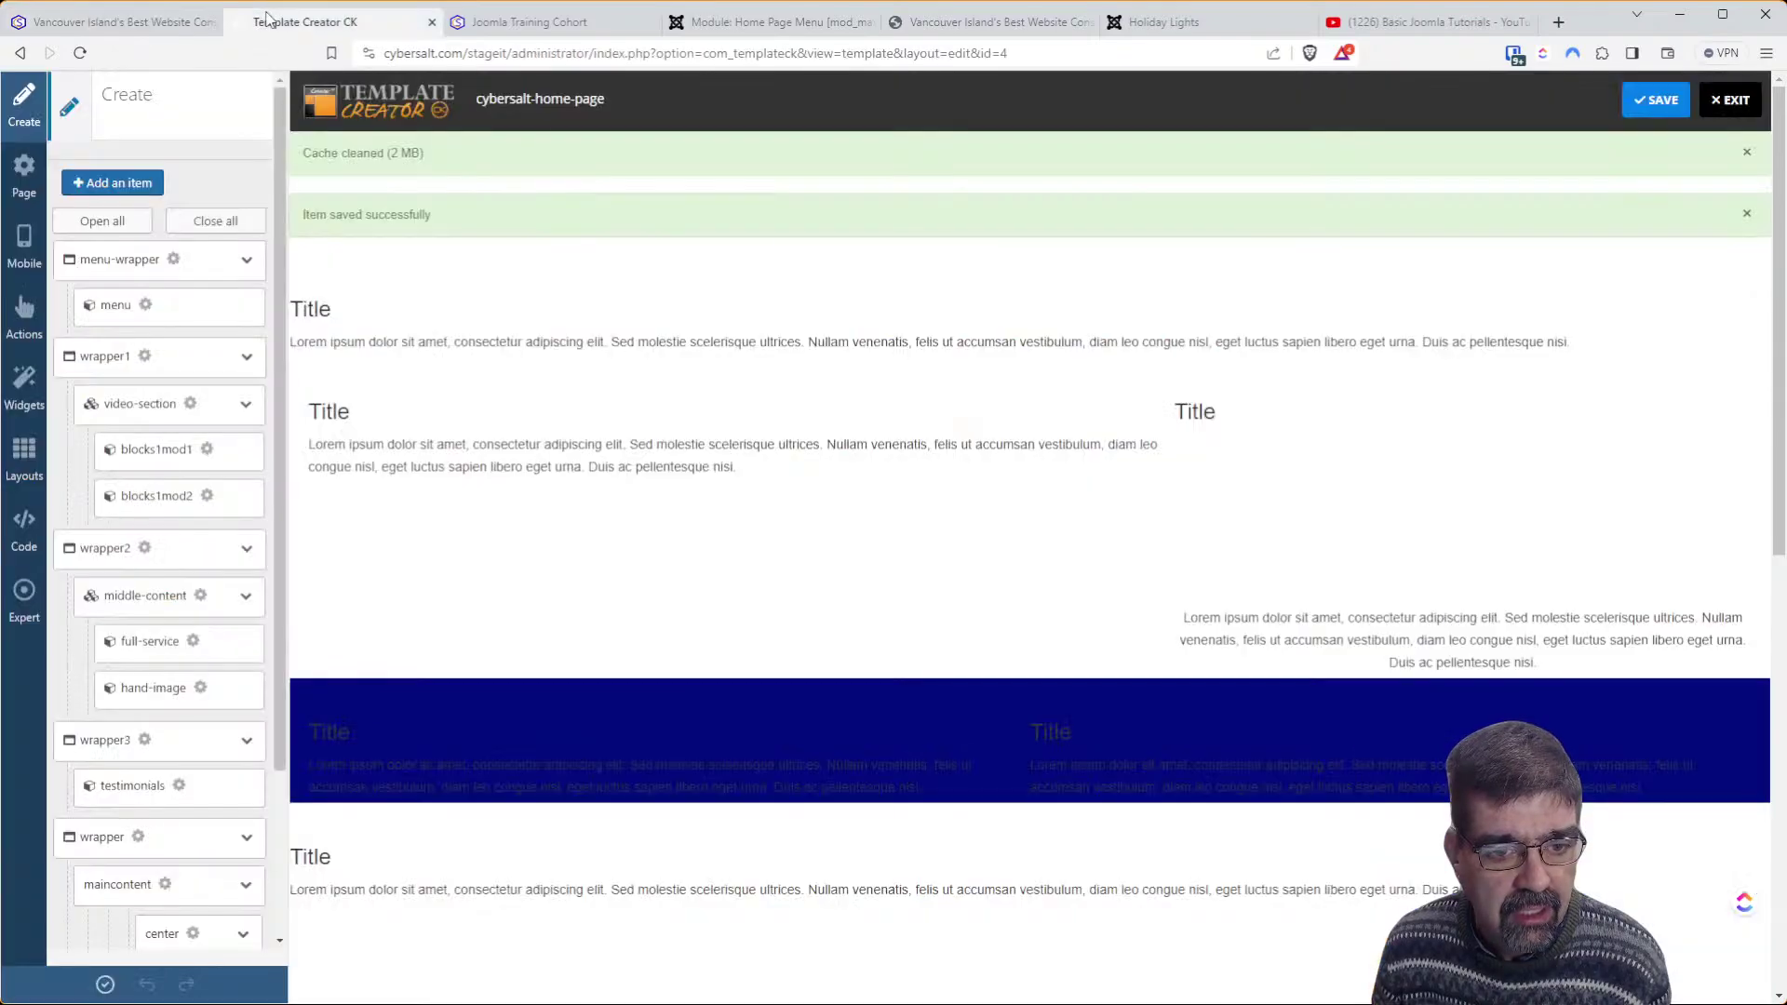
pyautogui.click(99, 19)
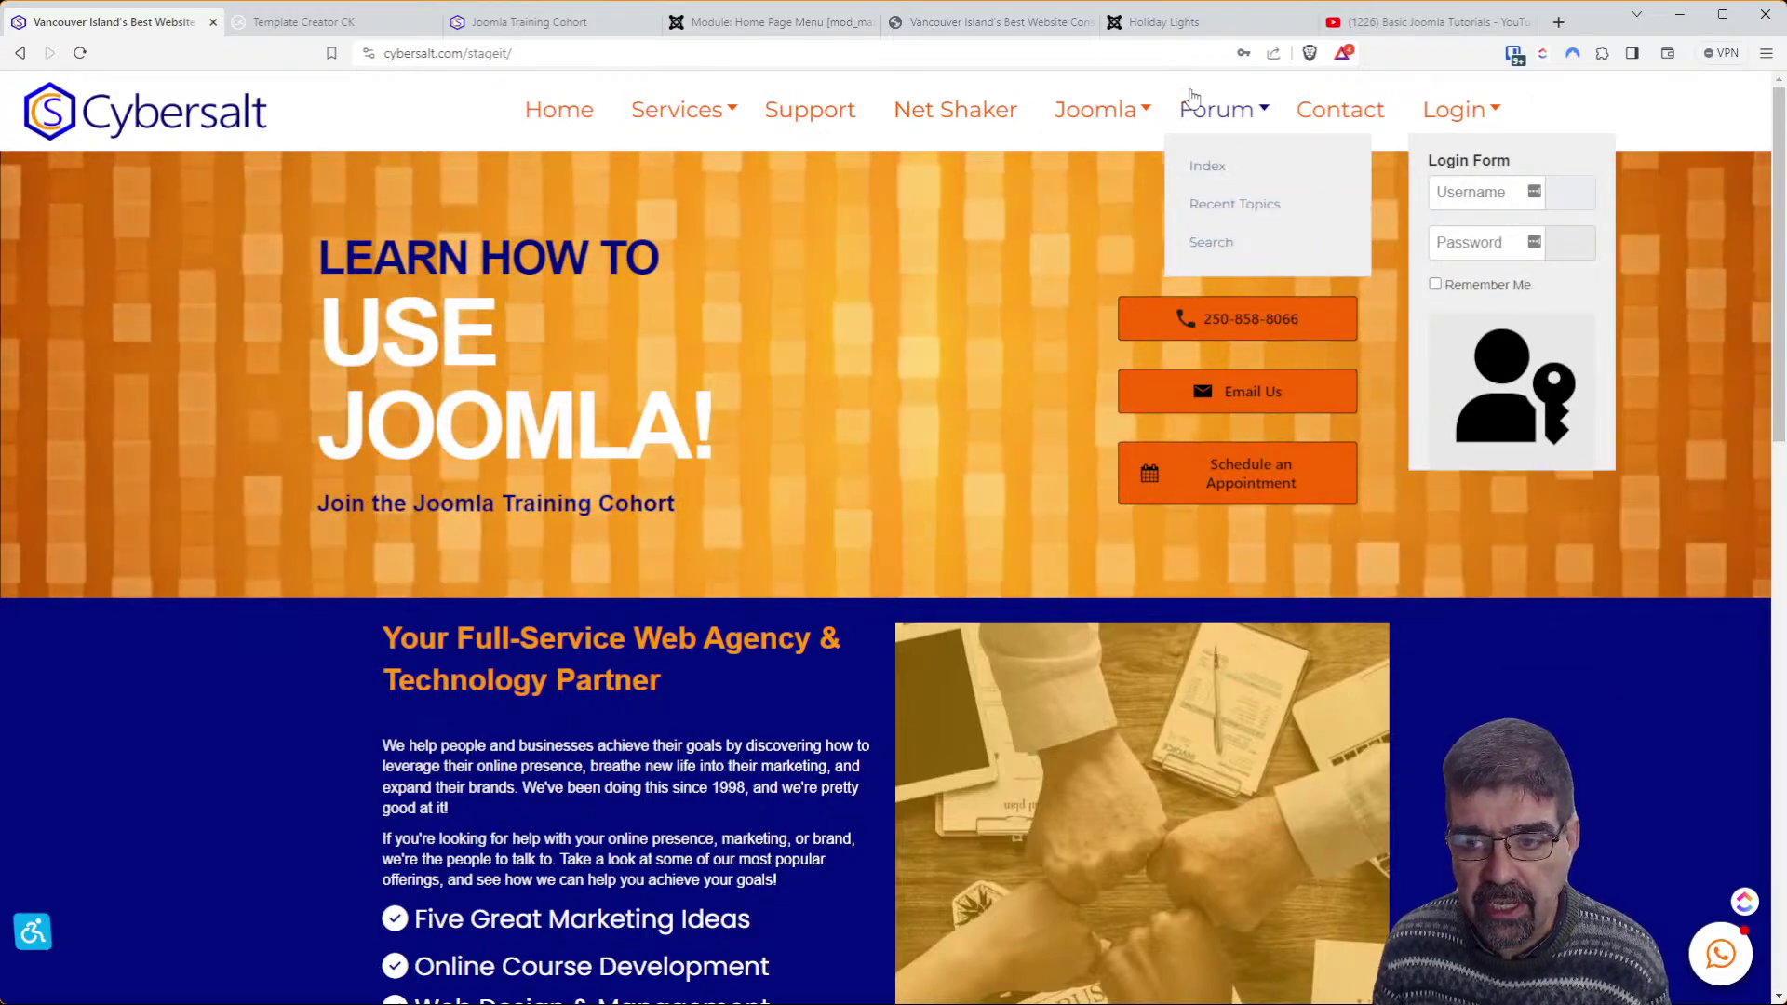
pyautogui.moveTo(1783, 156); pyautogui.dragTo(1615, 176)
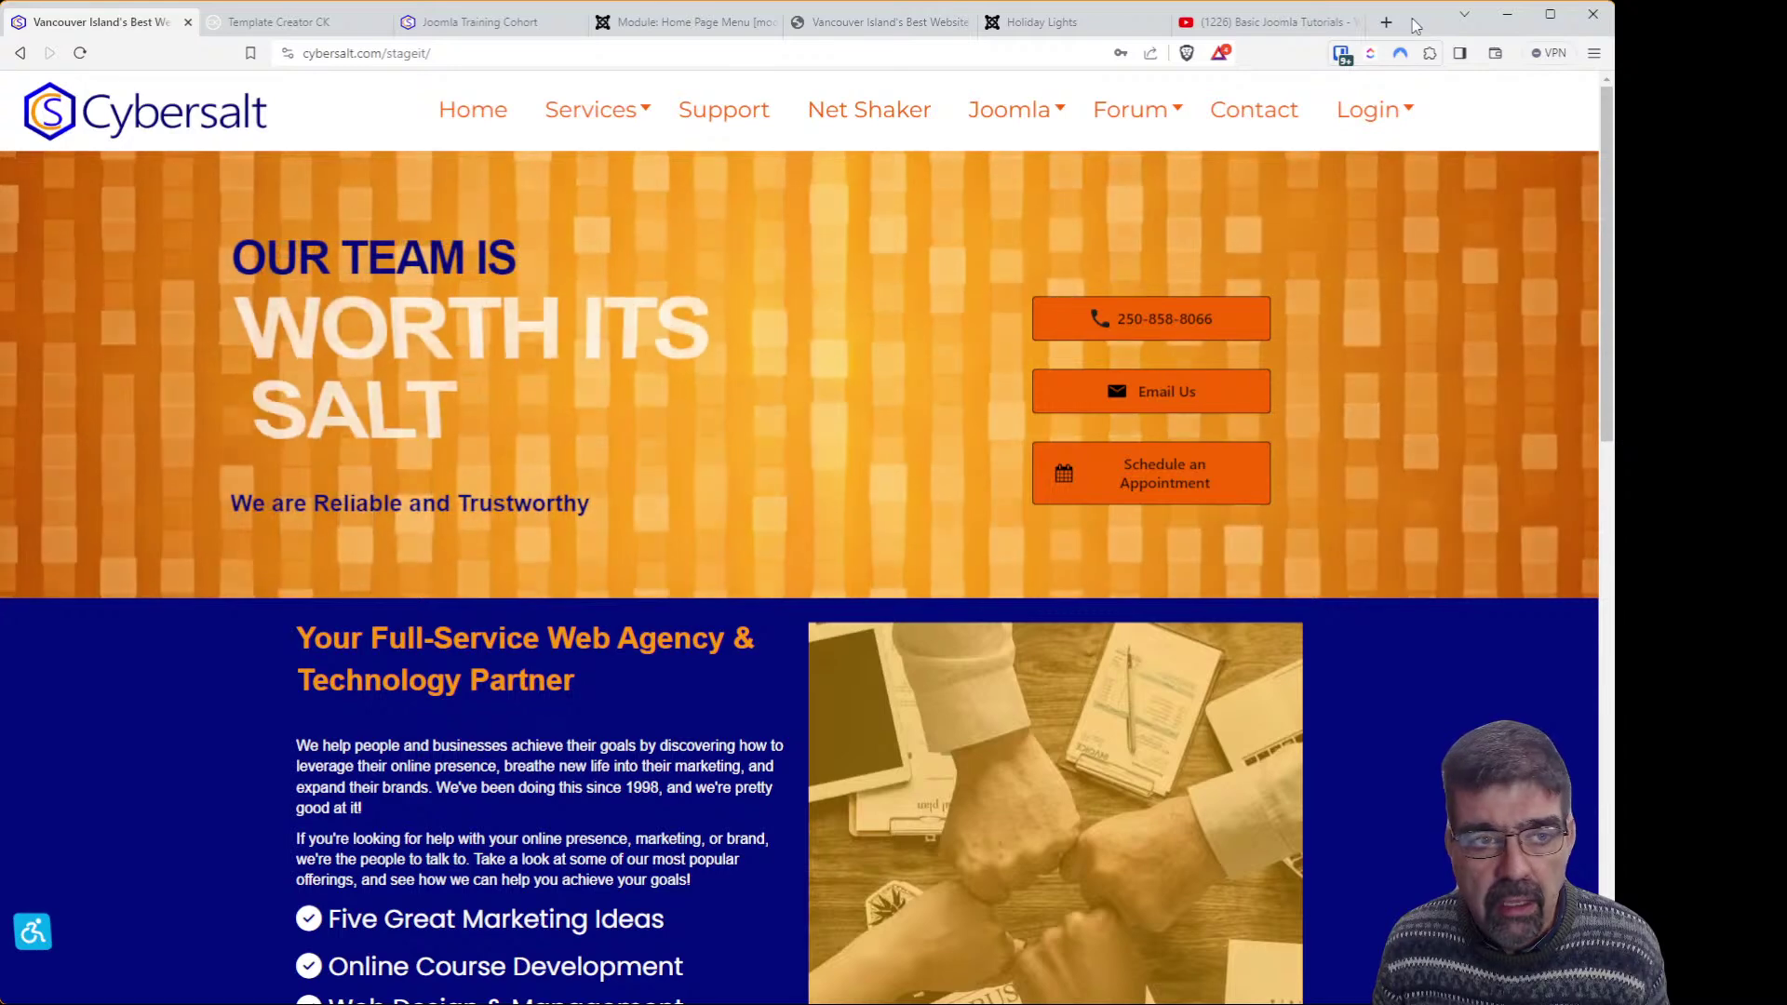
pyautogui.doubleClick(1414, 26)
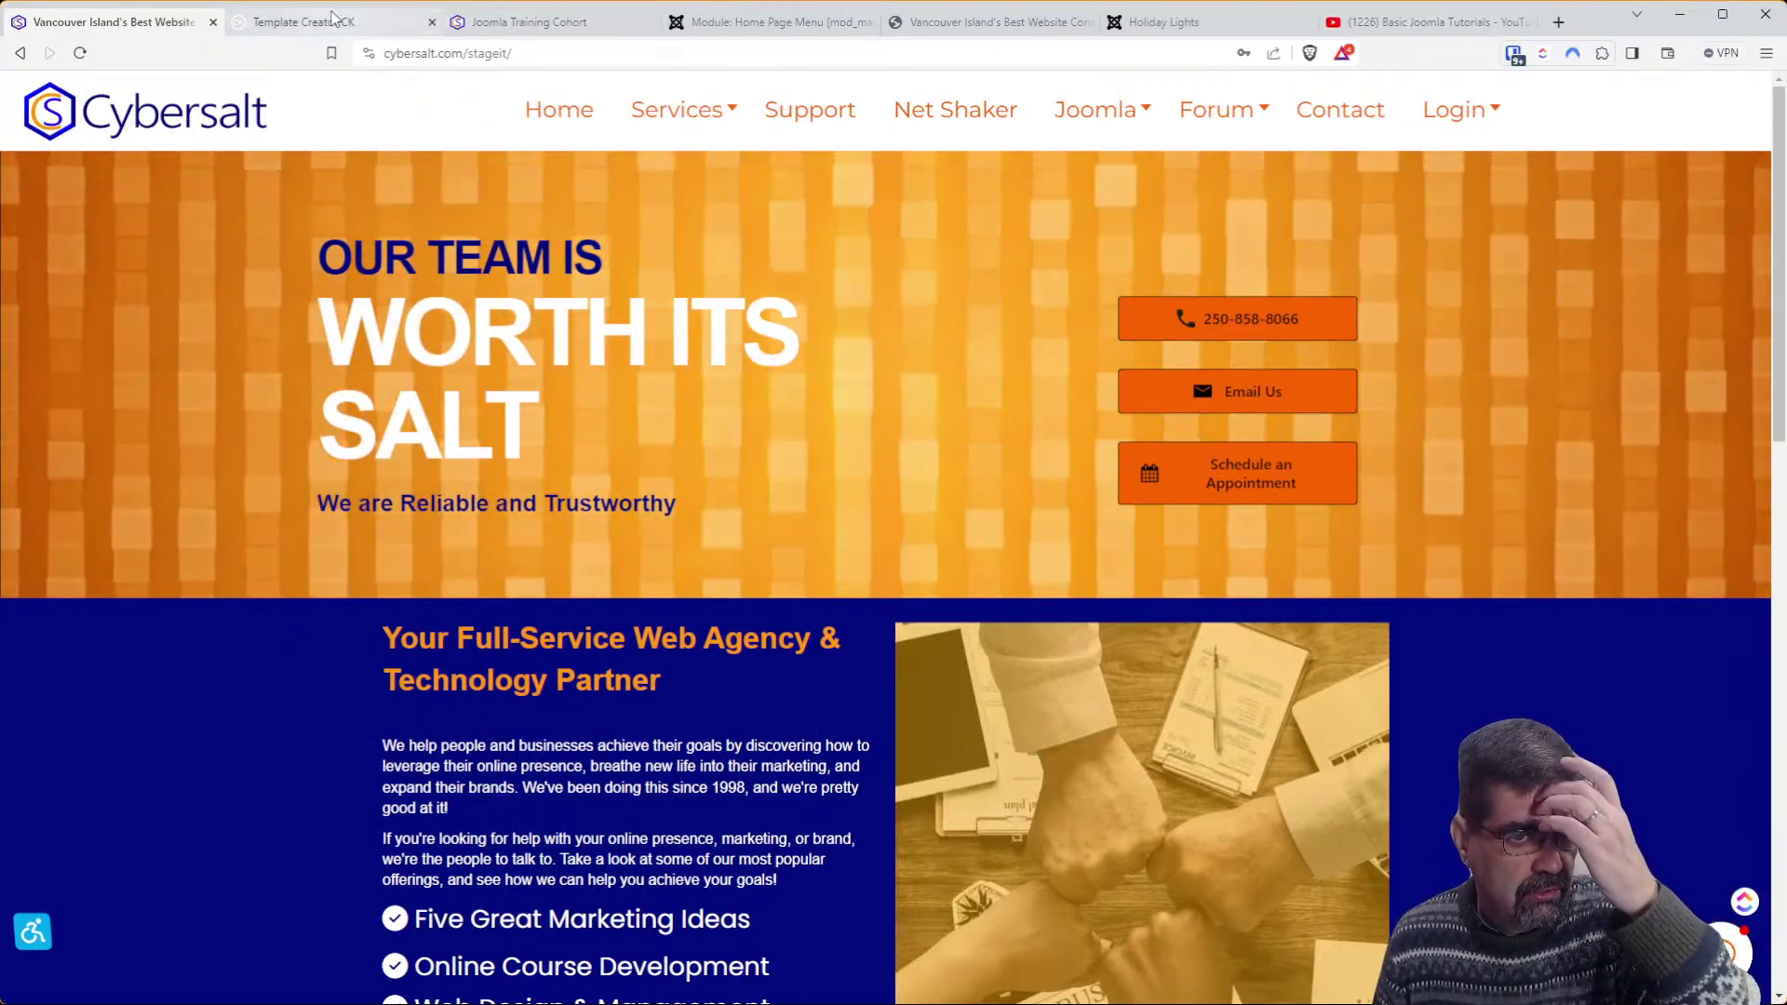
# Exit the cybersalt-home-page template and open the cybersalt-default template for editing
pyautogui.click(332, 22)
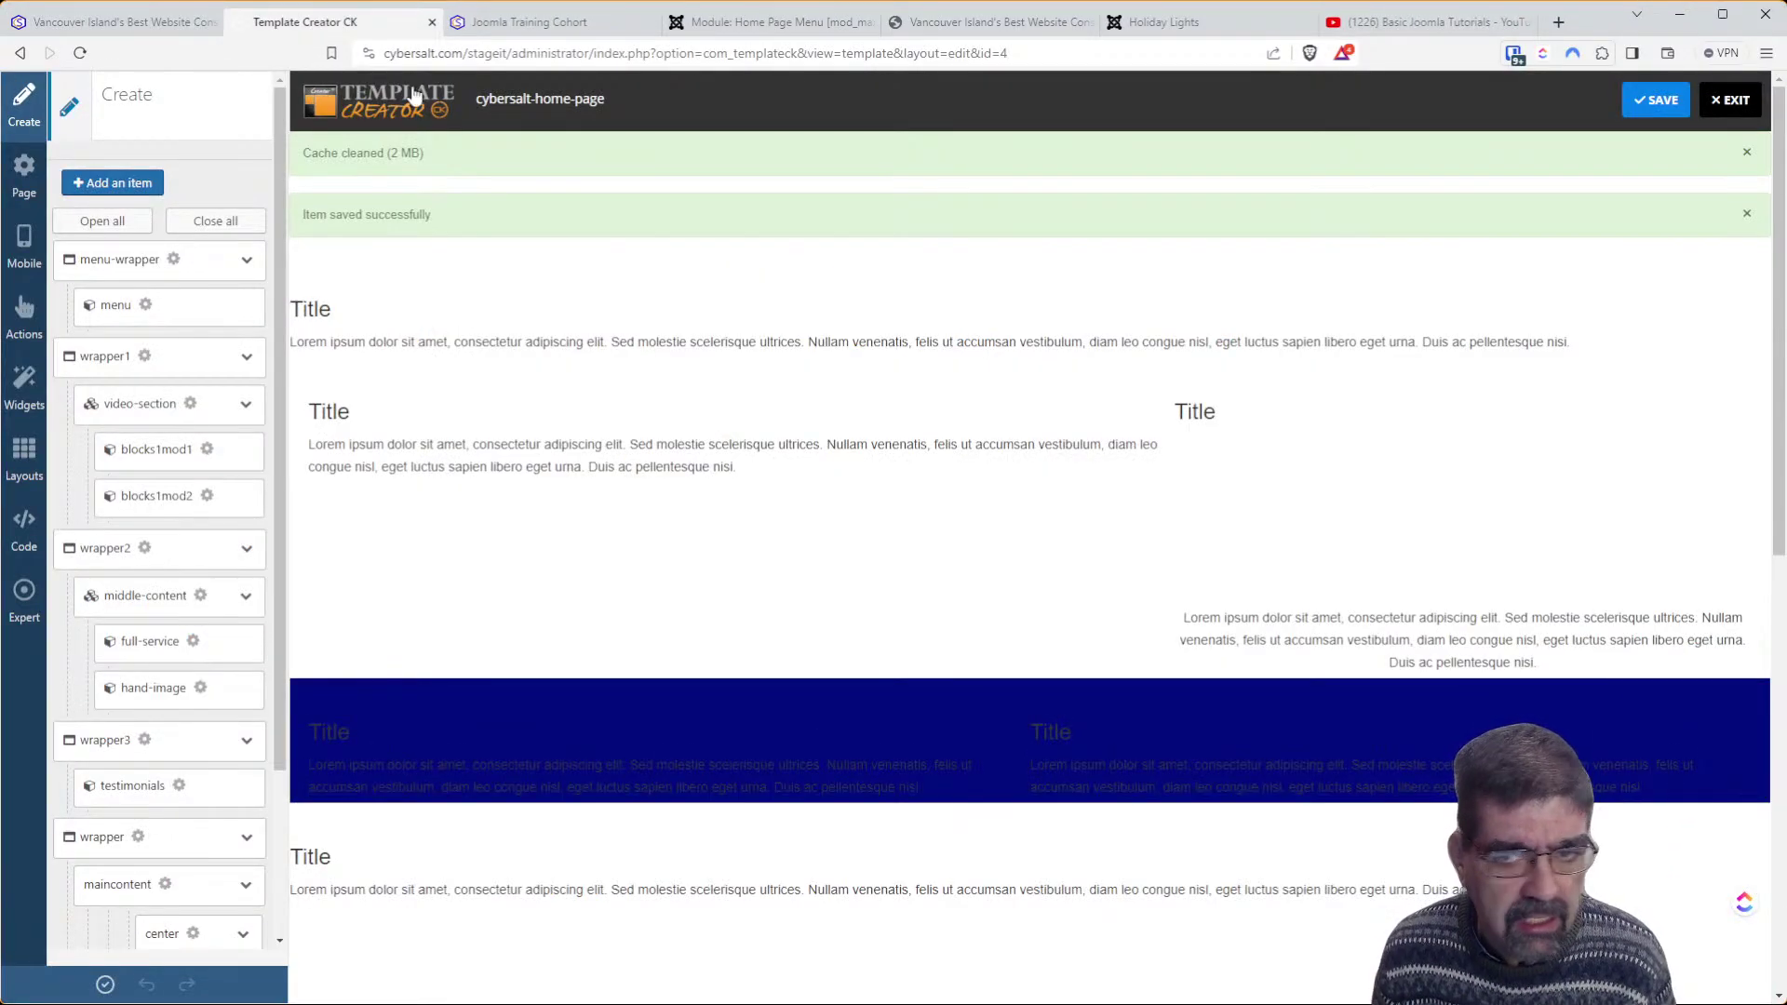
pyautogui.click(1731, 101)
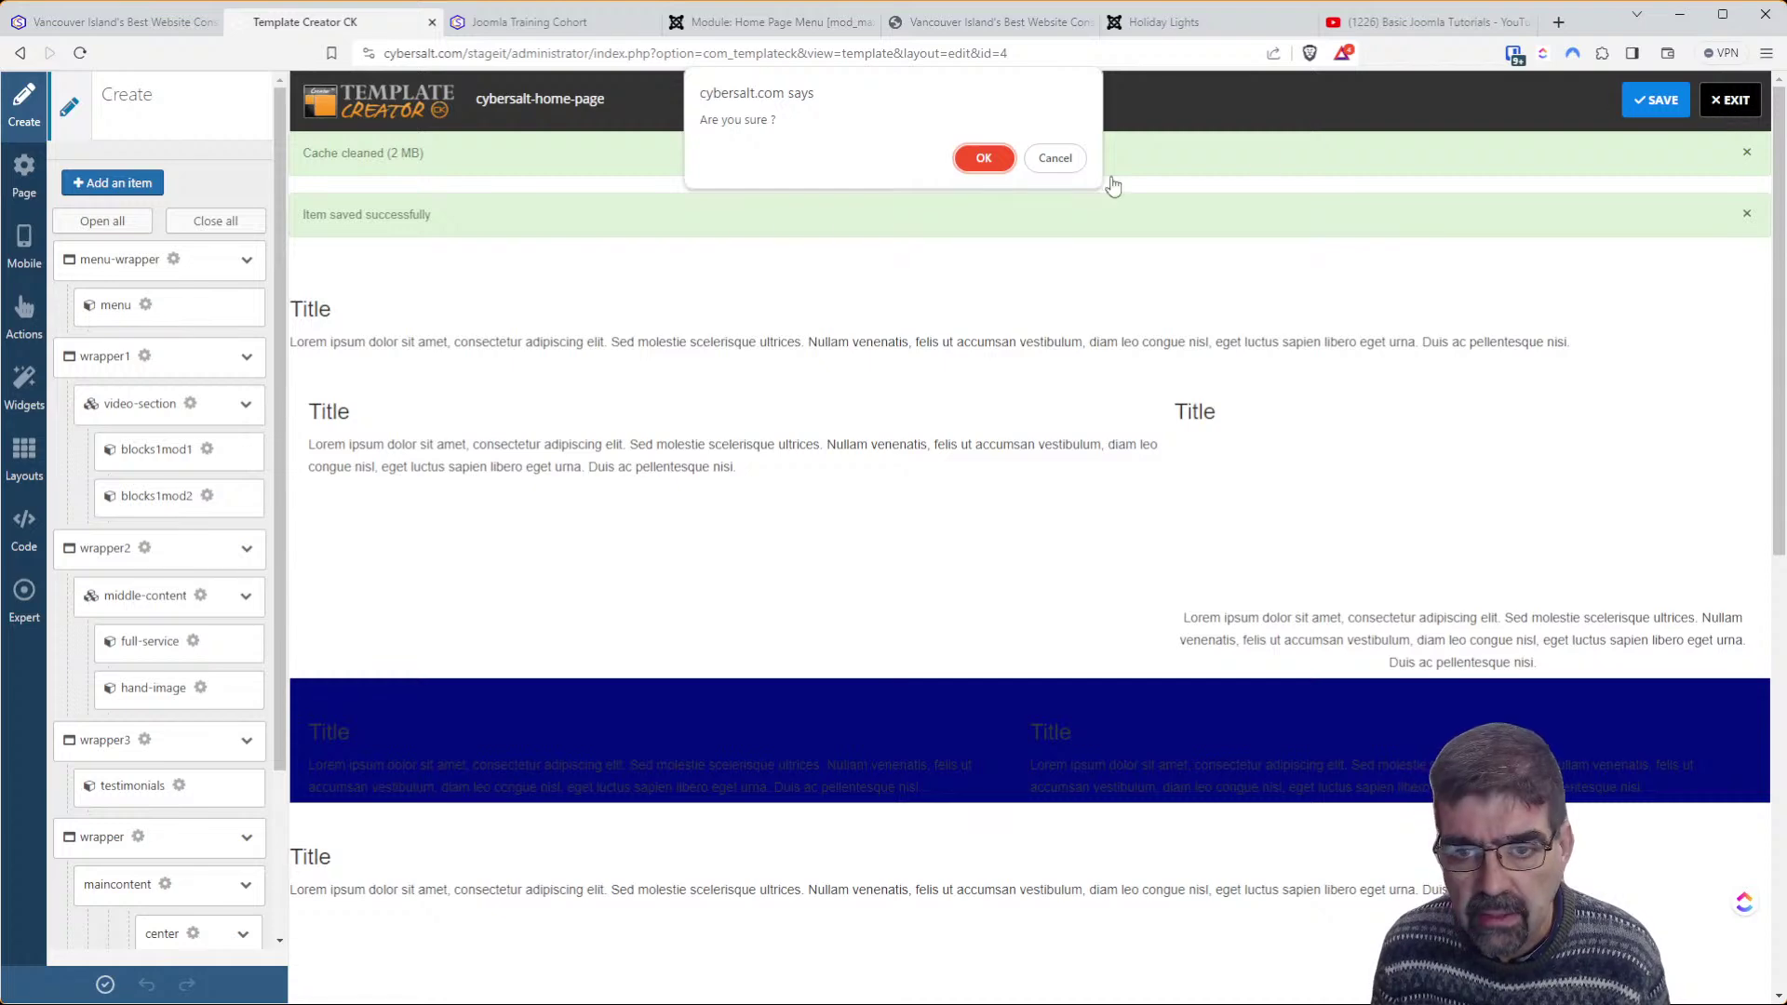
pyautogui.click(980, 160)
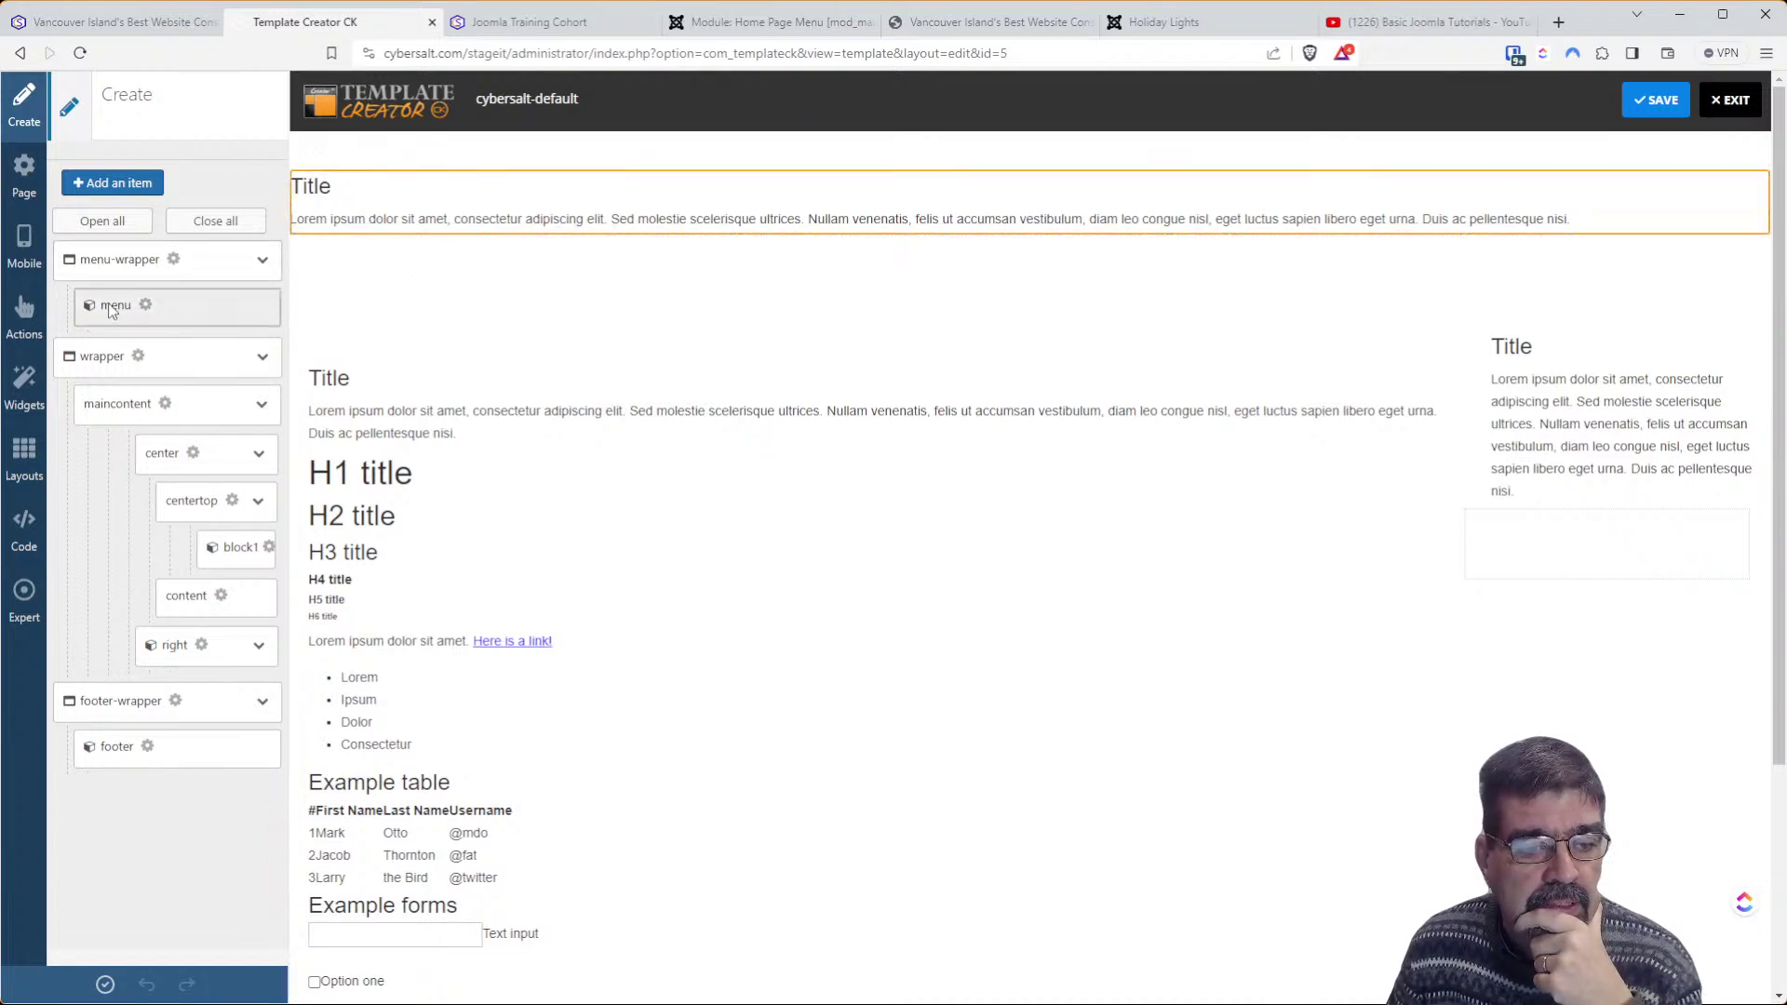
# Delete the max-width:1200px line from the #menu rule in the cybersalt-default template's custom CSS and save it
pyautogui.click(37, 533)
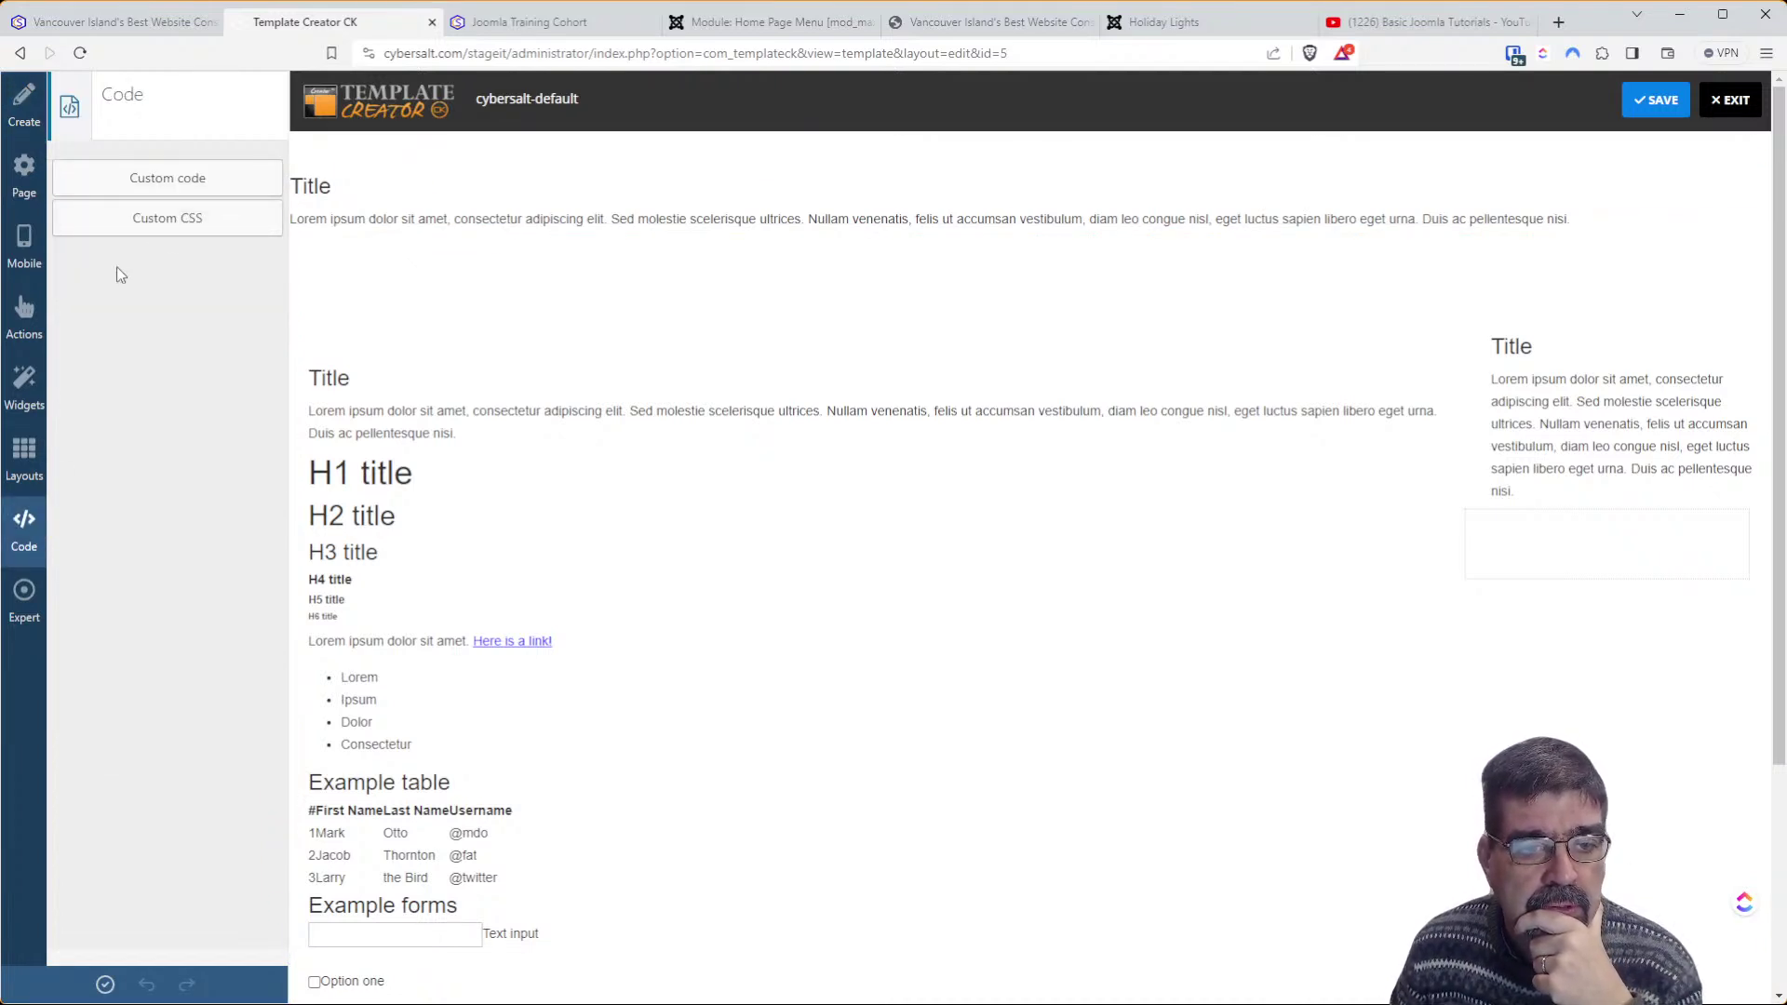
pyautogui.click(153, 223)
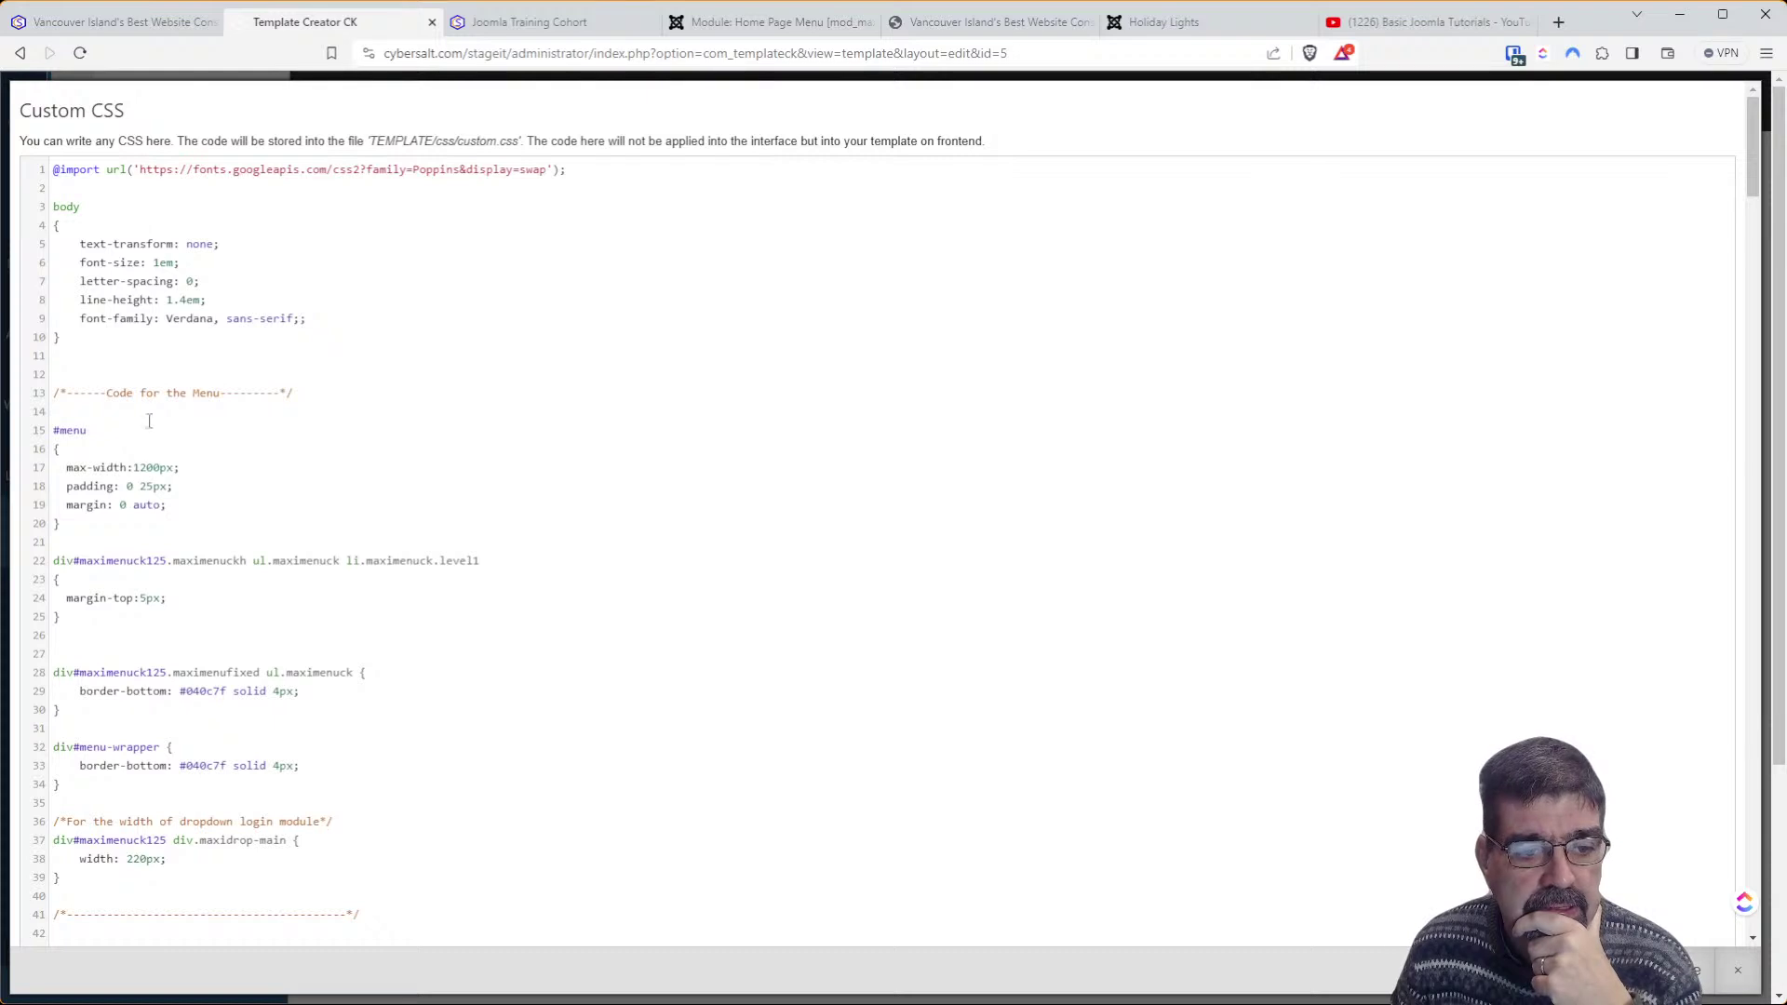
pyautogui.moveTo(68, 473); pyautogui.dragTo(209, 476)
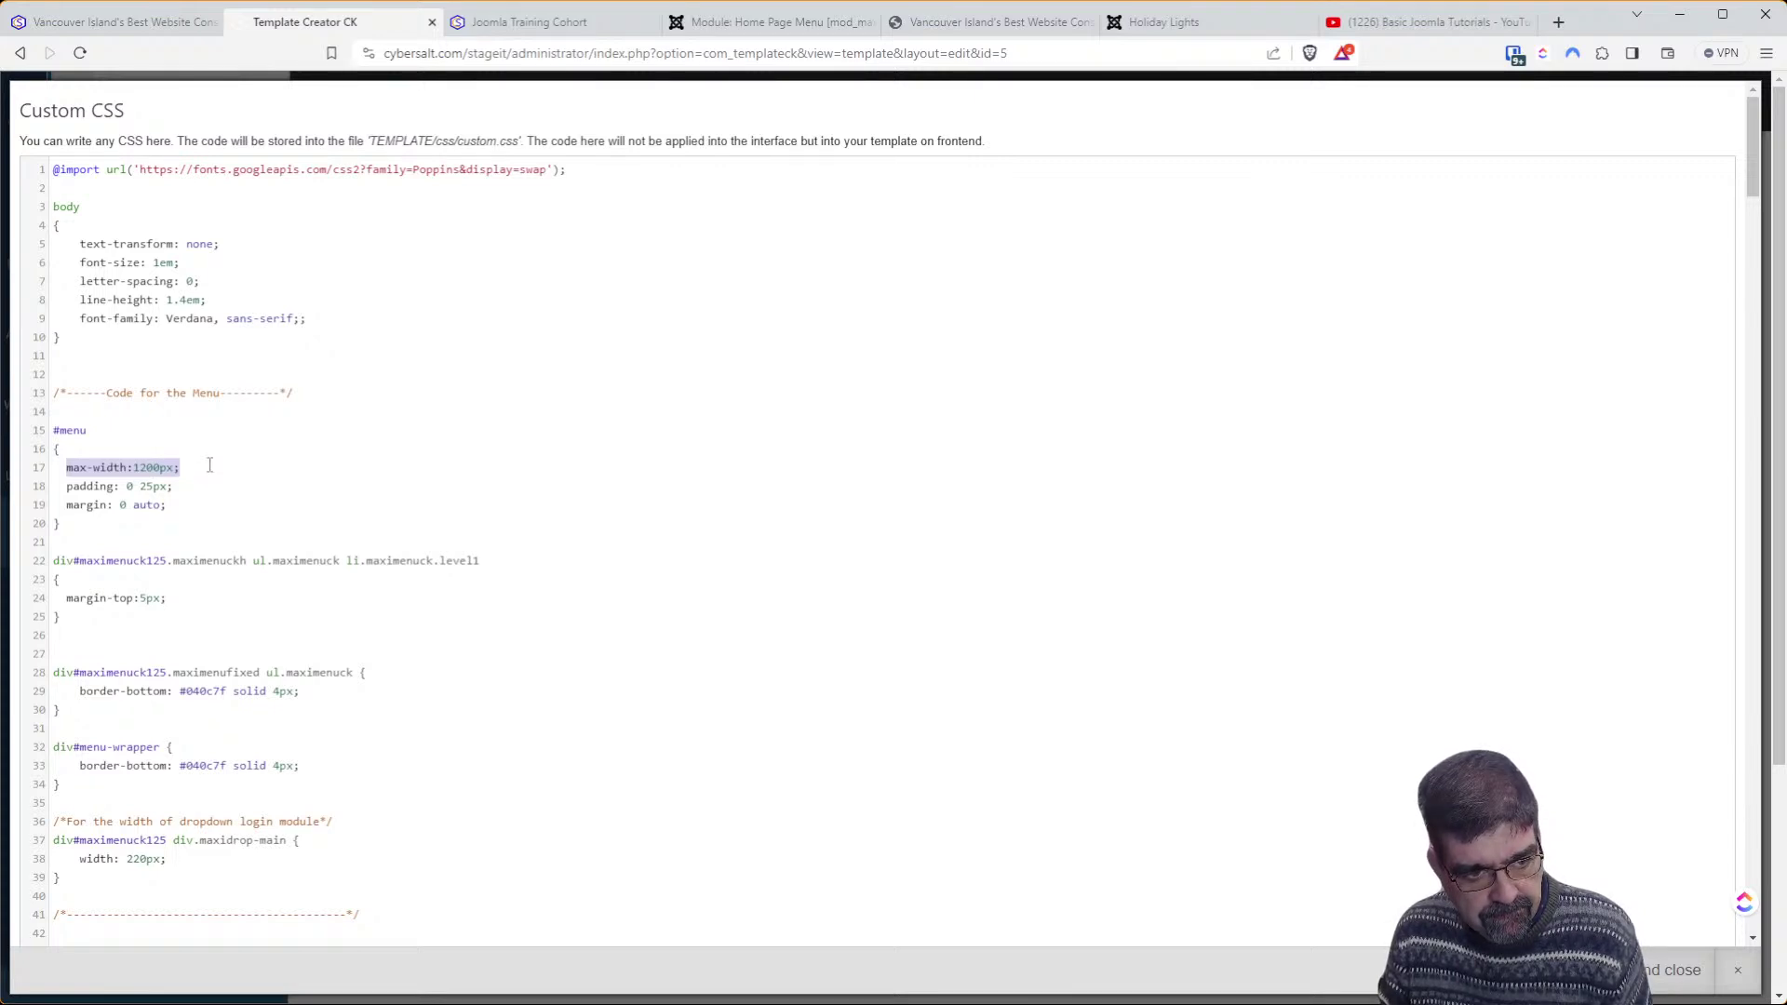
pyautogui.press('Delete')
pyautogui.press('Delete')
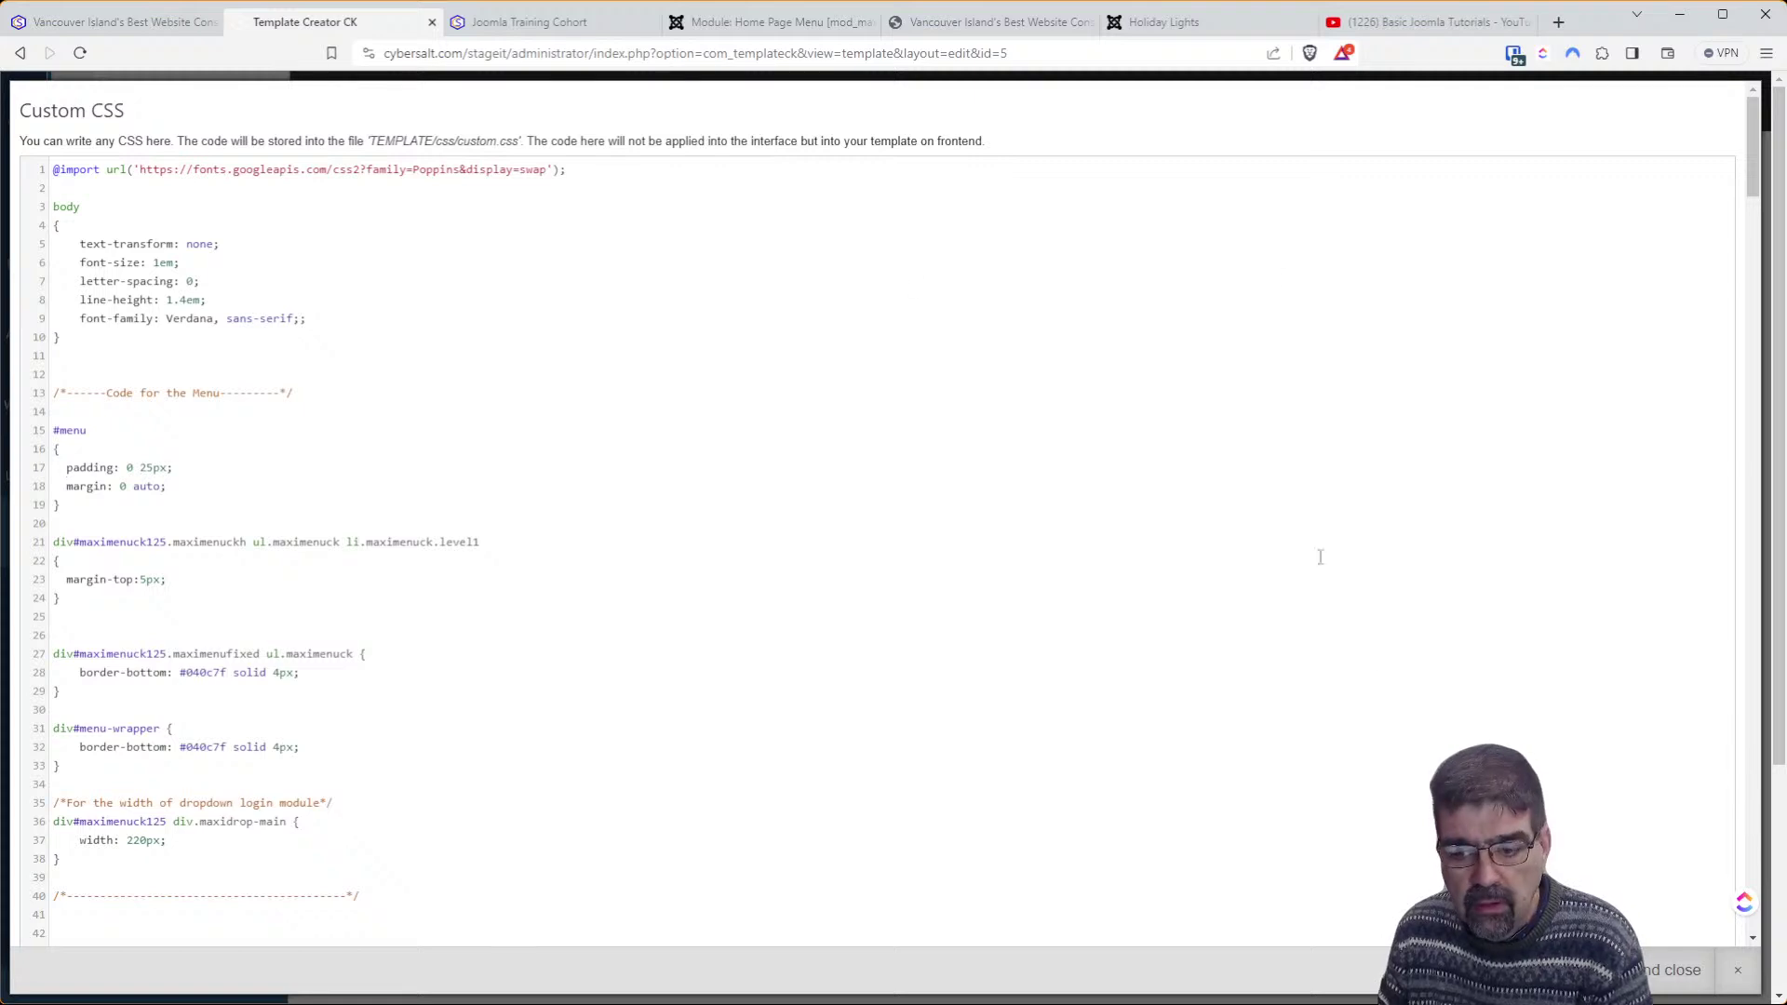
pyautogui.click(1698, 981)
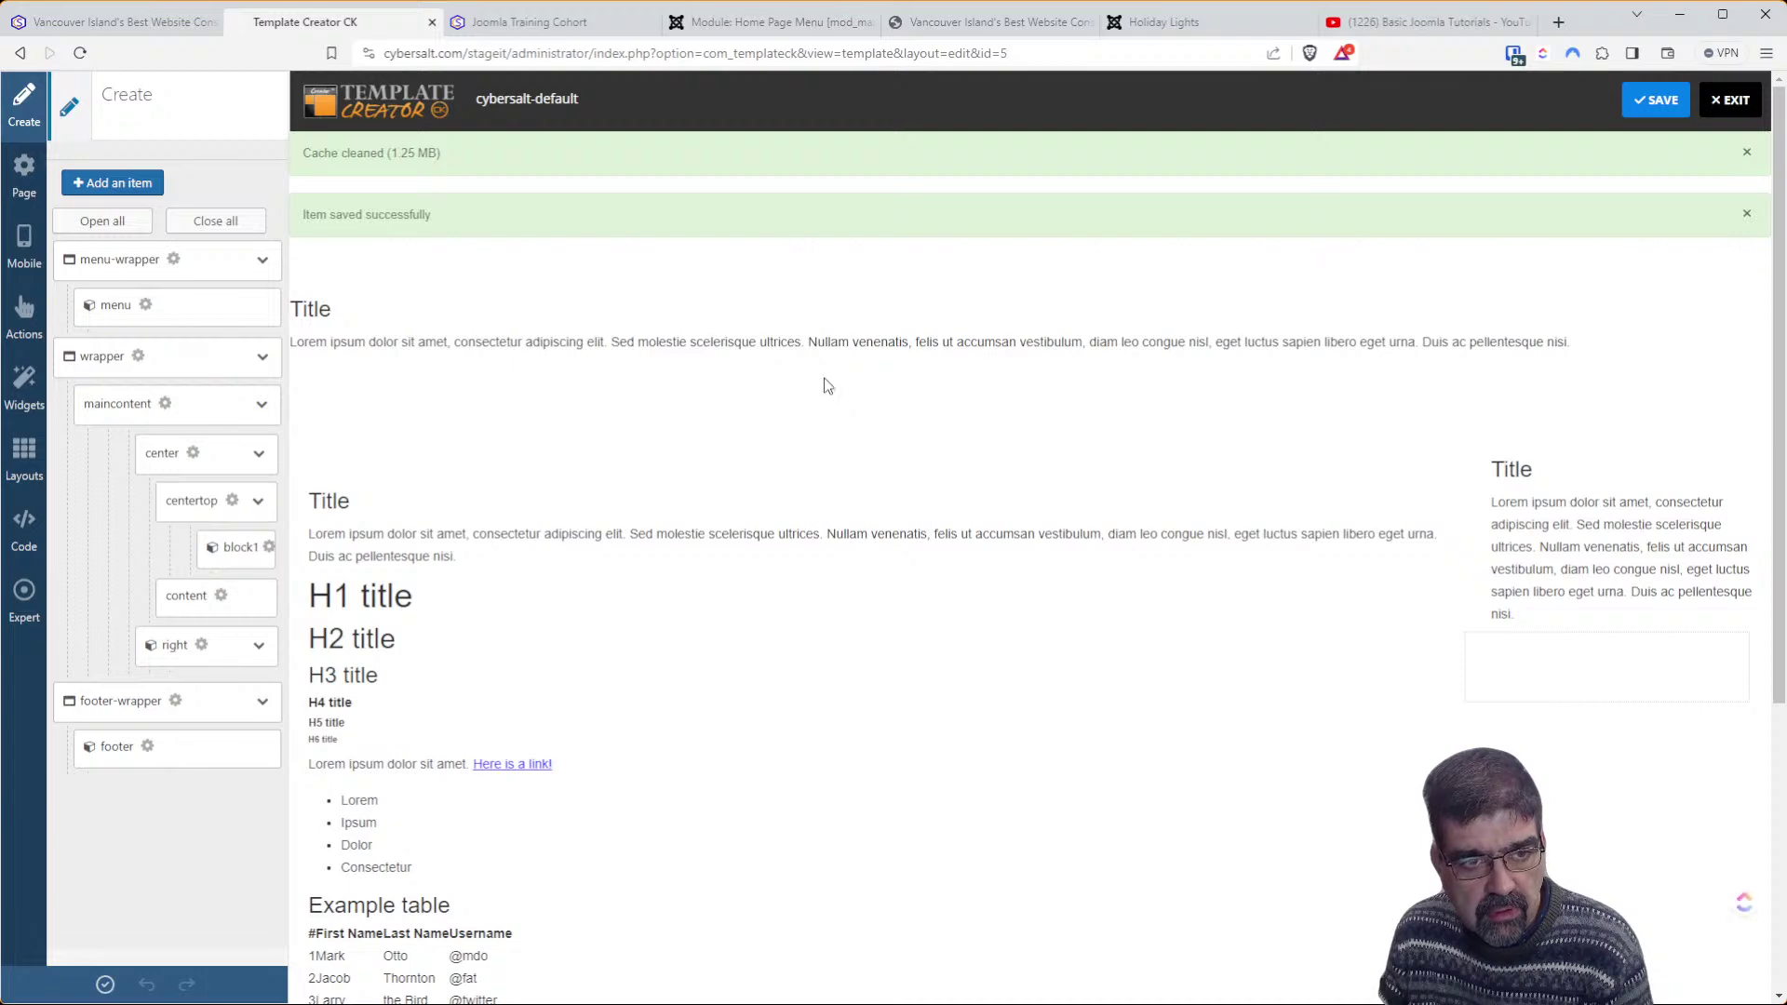
# Generate the cybersalt-default template's files and reload the Joomla Training Cohort page to check its header menu
pyautogui.click(105, 984)
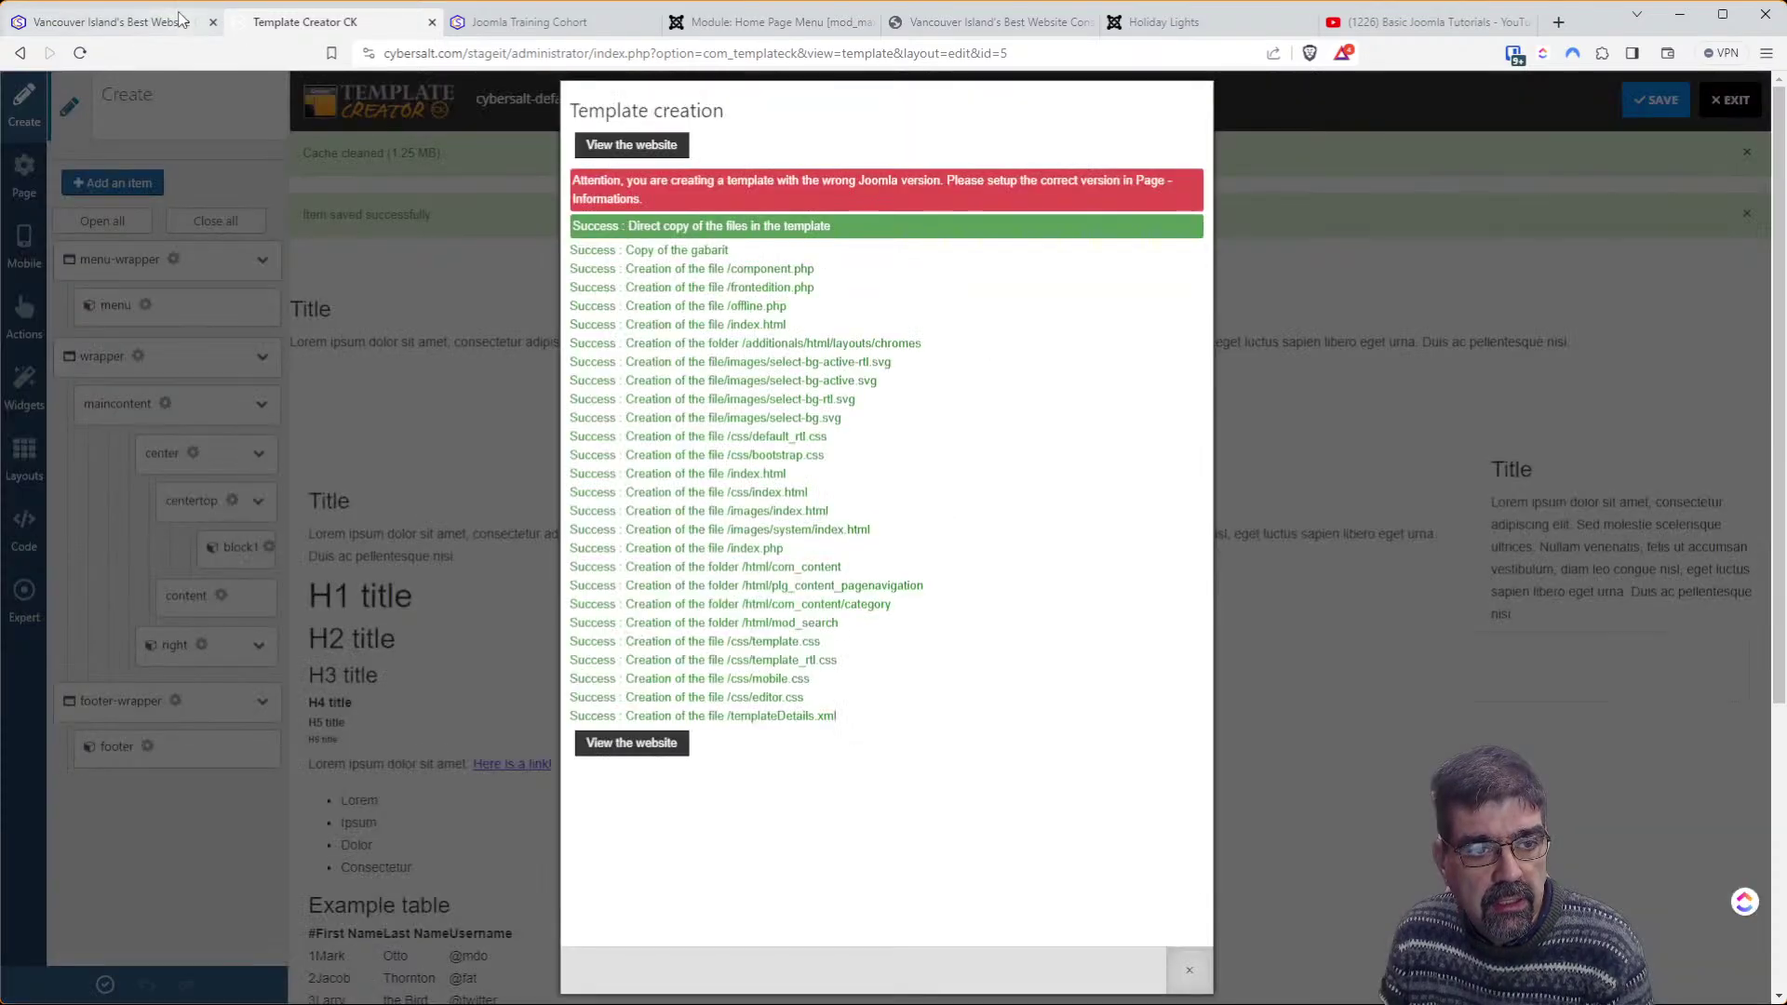
pyautogui.click(185, 21)
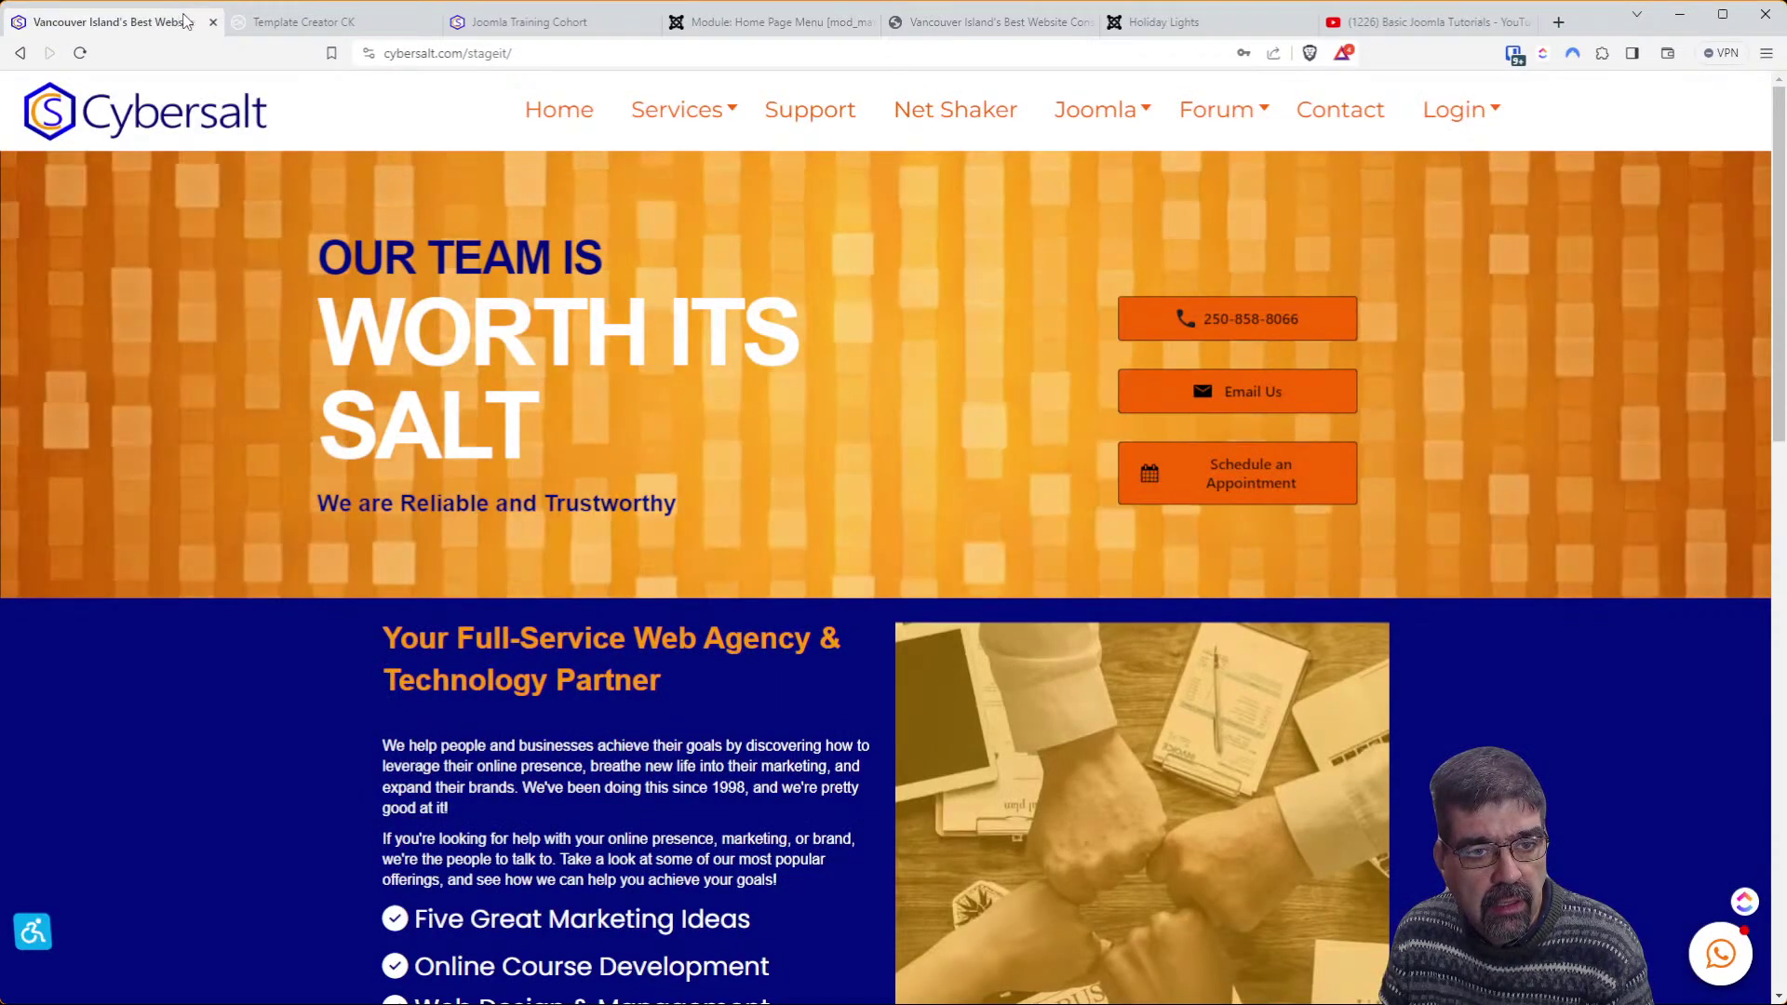
pyautogui.hotkey('ctrl', '3')
pyautogui.click(80, 54)
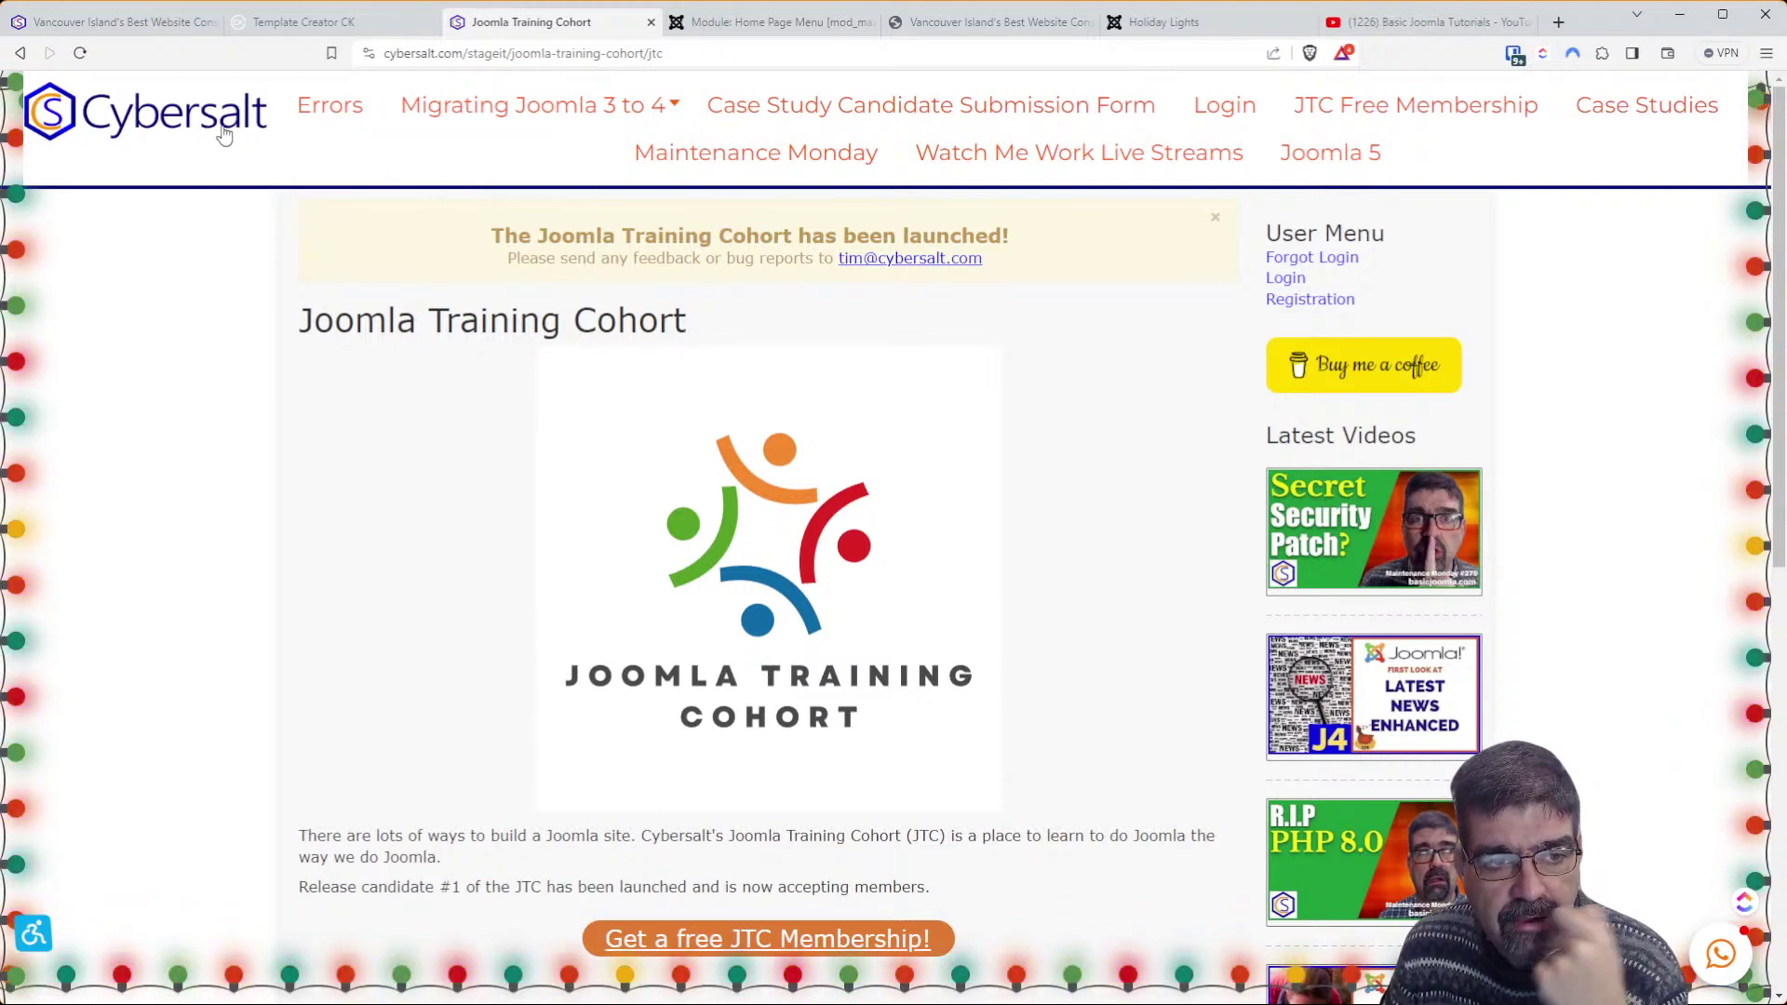
# Set the cybersalt-default template's Joomla version to Joomla! 5 in its page information and apply it
pyautogui.click(280, 32)
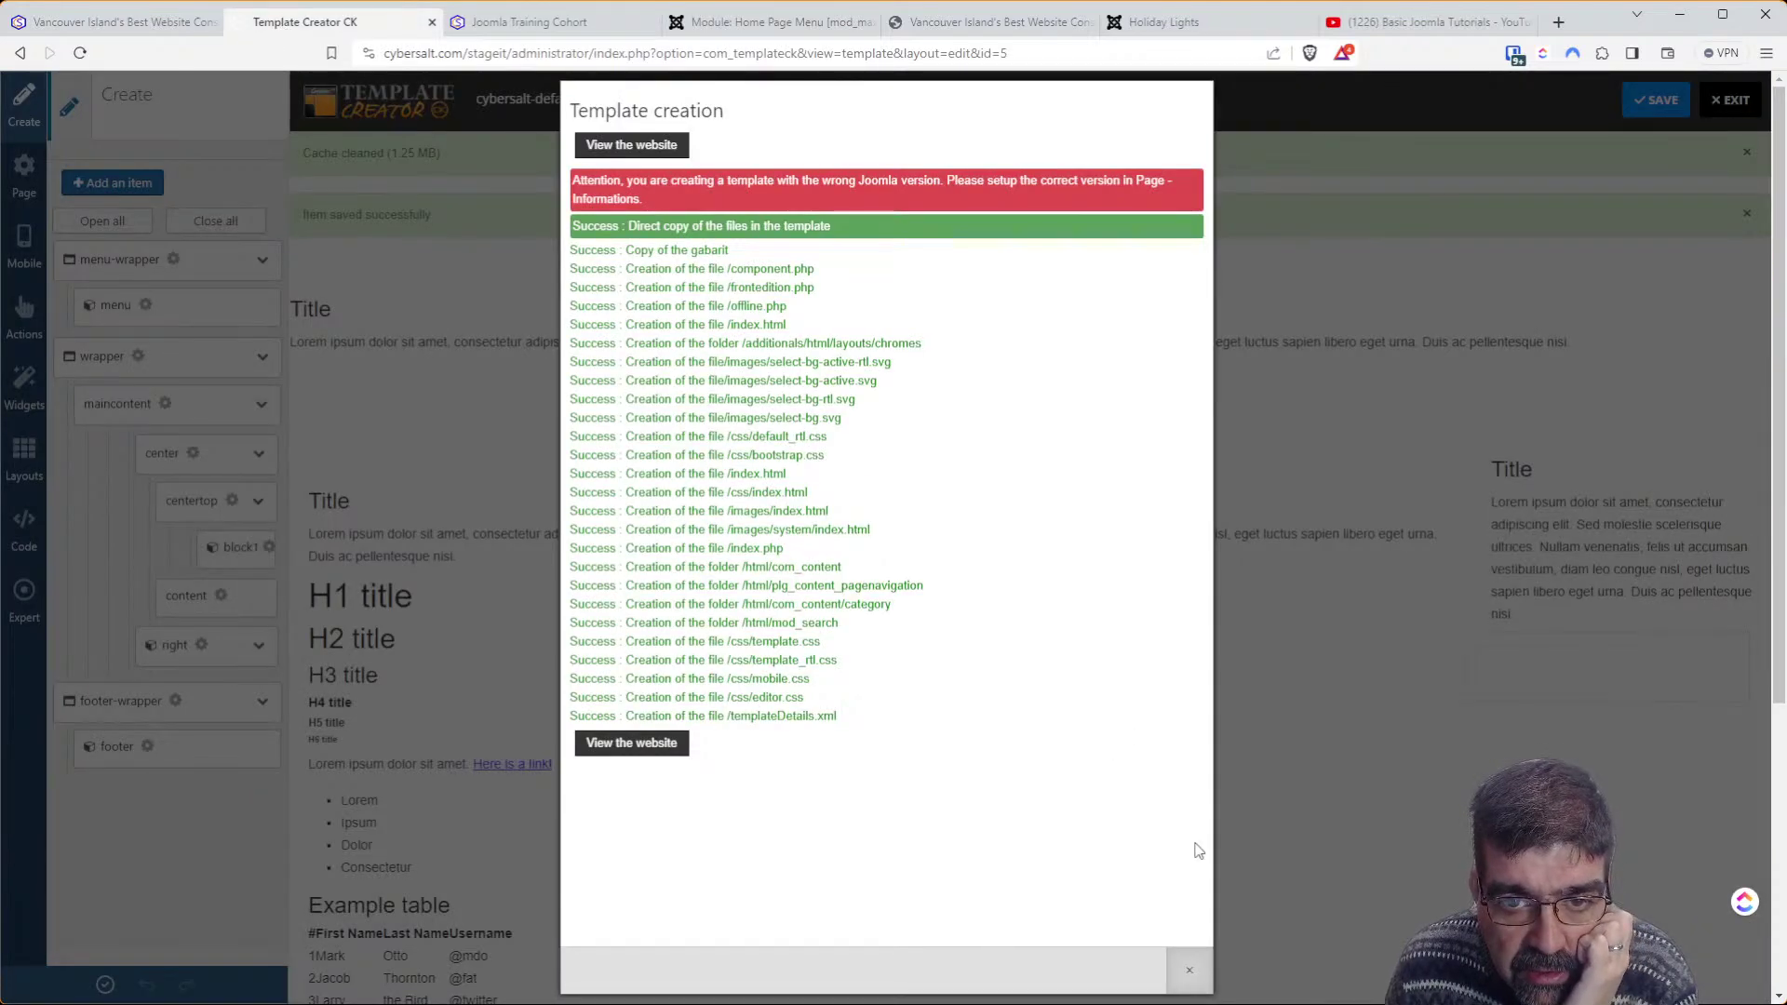
pyautogui.click(1189, 970)
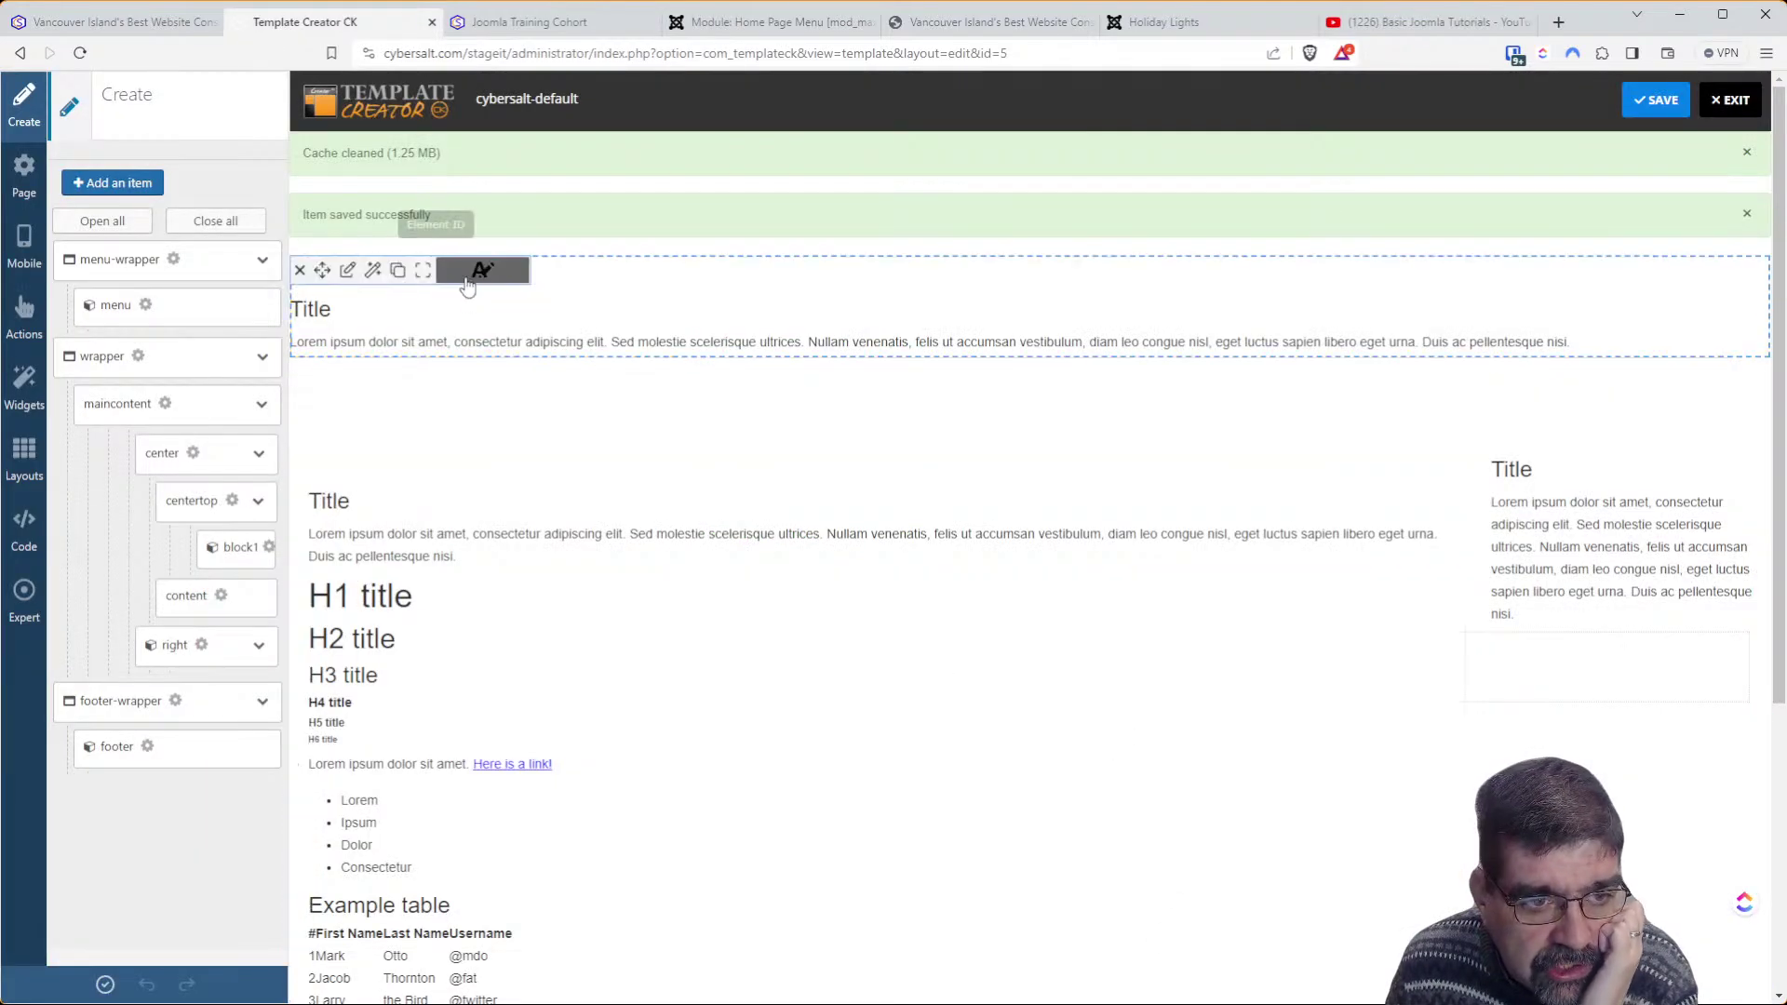
pyautogui.click(26, 175)
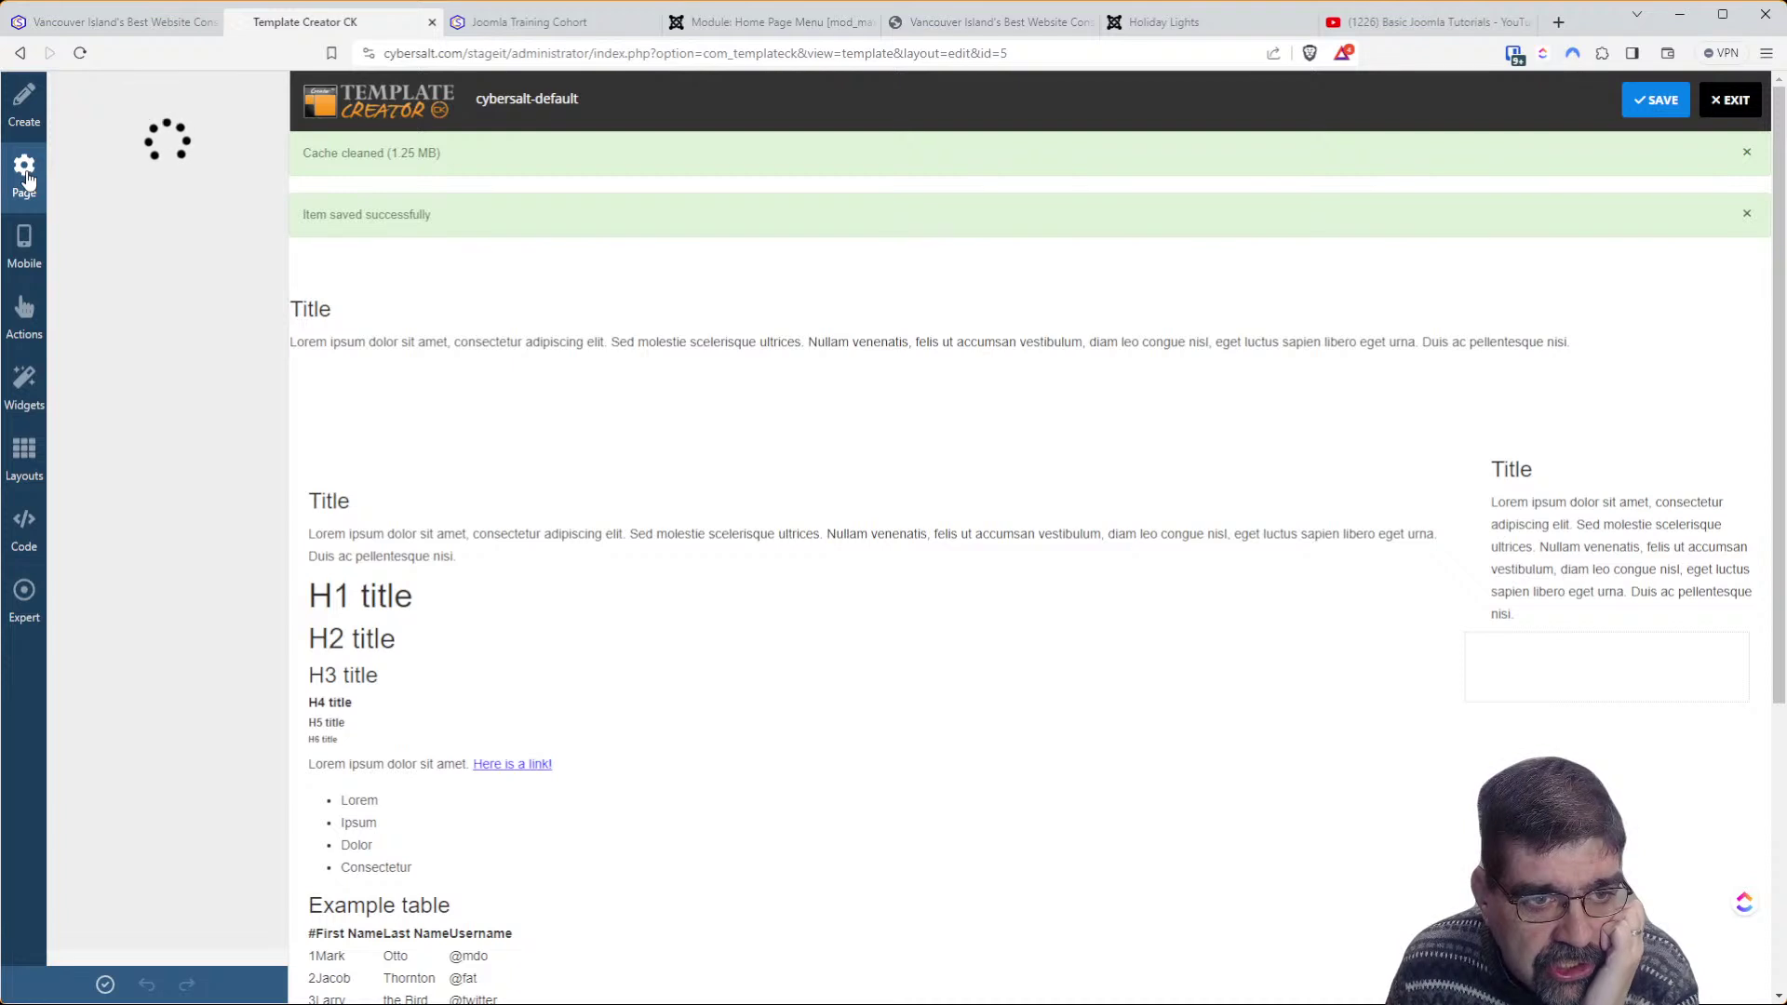
pyautogui.click(146, 170)
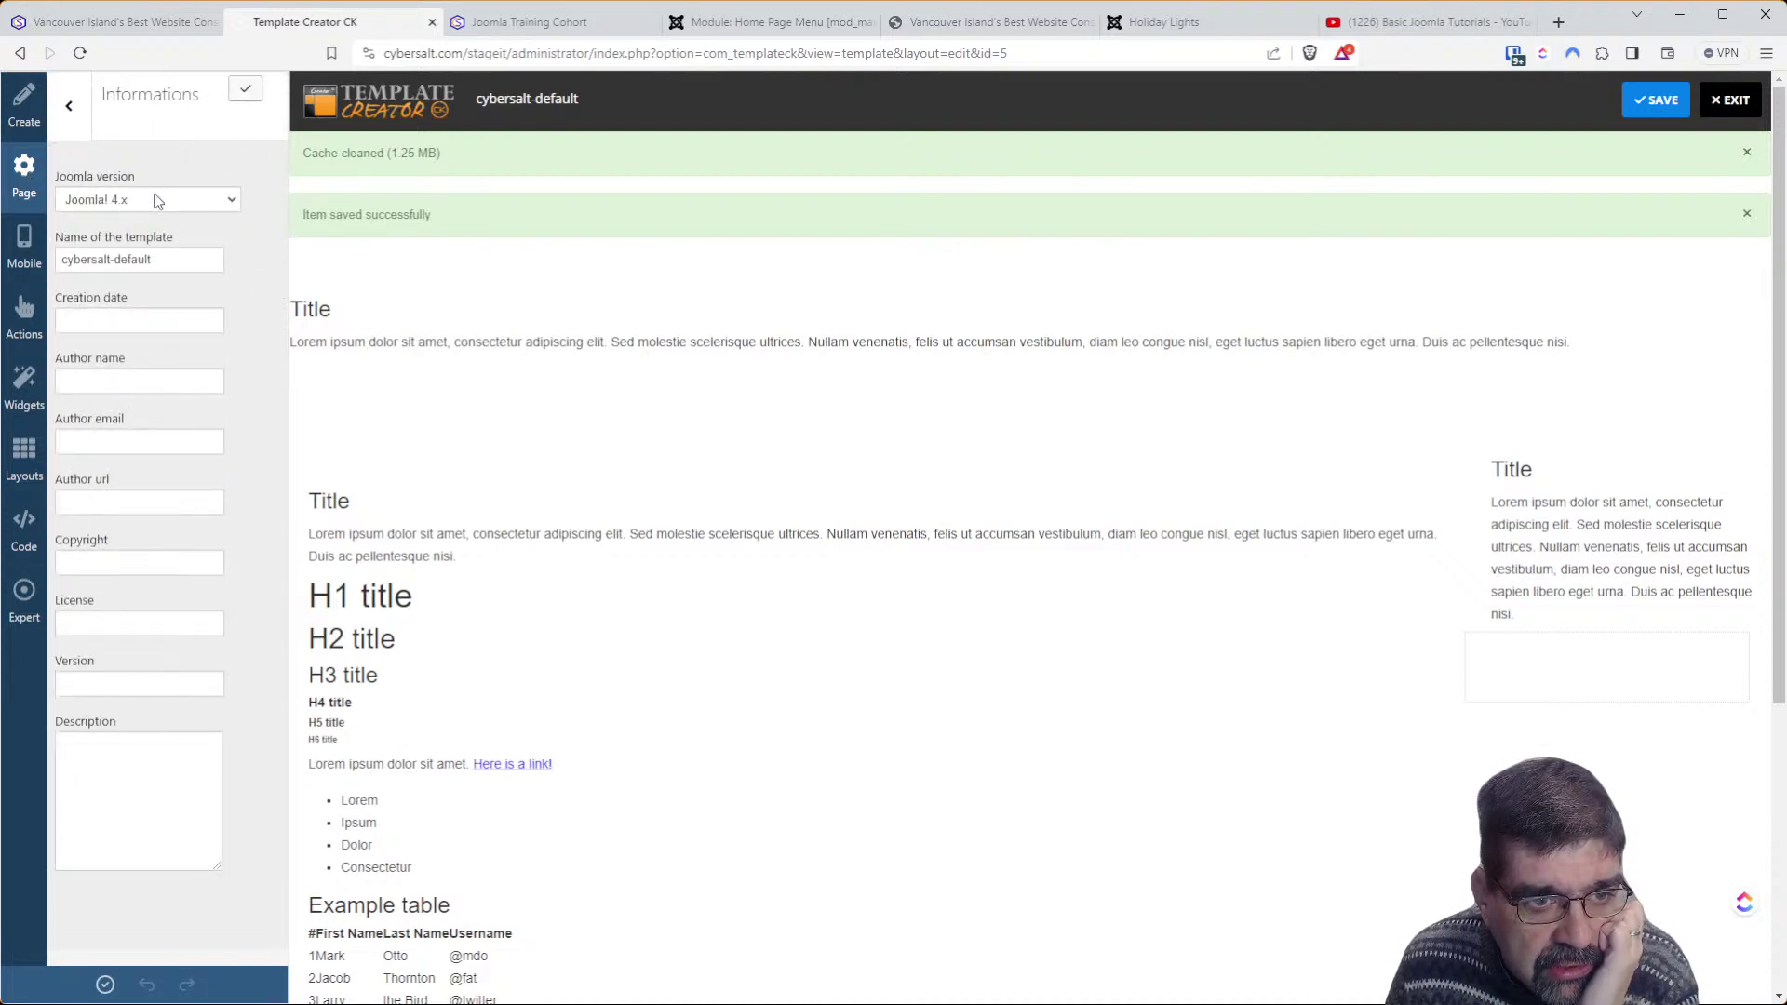
pyautogui.click(164, 269)
pyautogui.click(248, 95)
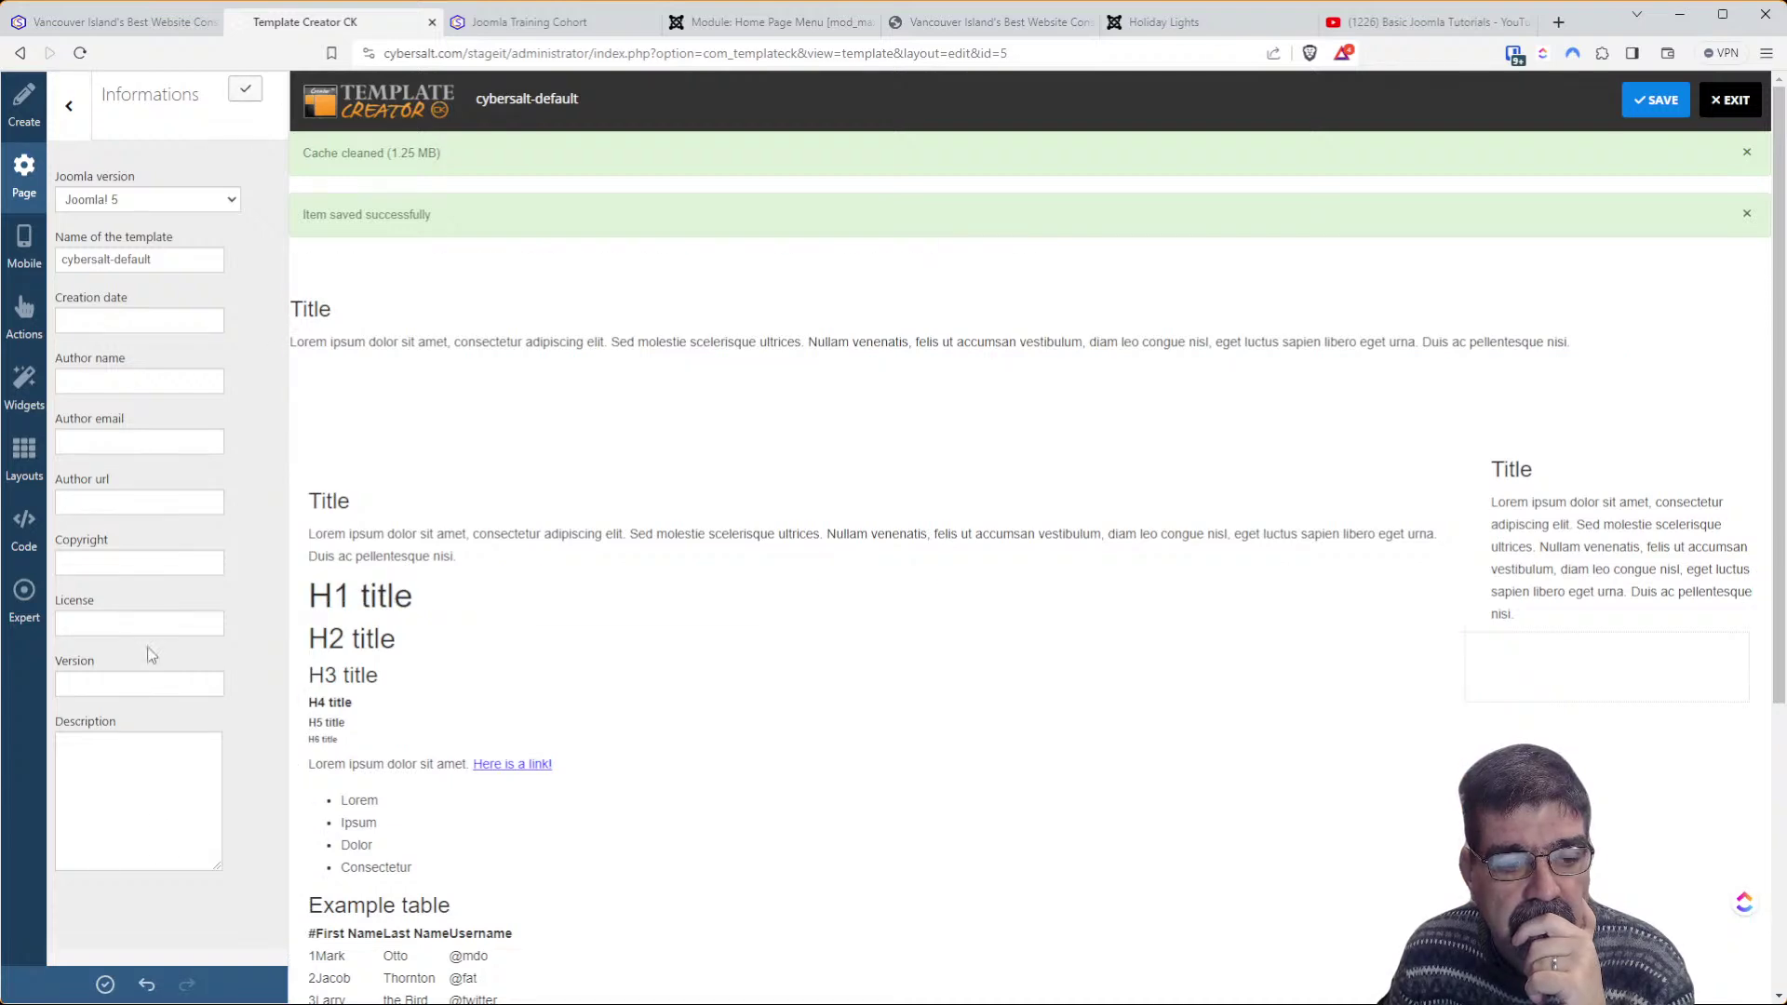
# Regenerate the template for Joomla! 5 and reload the Joomla Training Cohort page
pyautogui.click(105, 985)
pyautogui.click(121, 21)
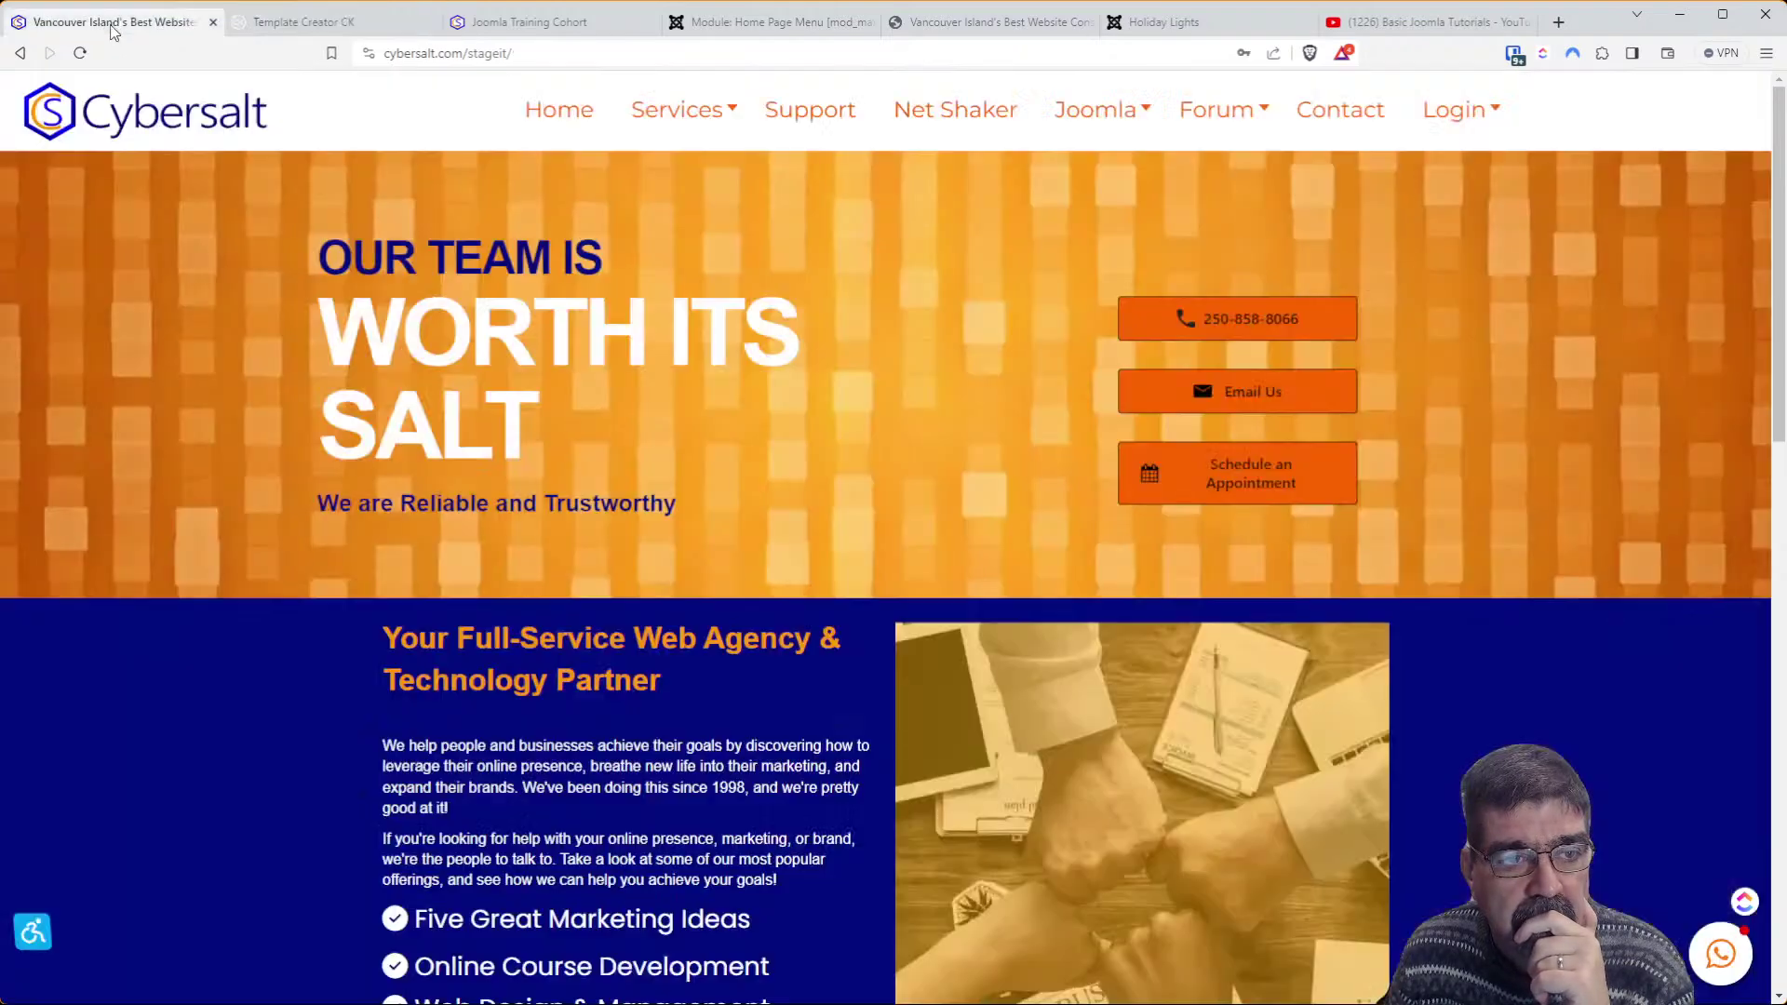
pyautogui.click(496, 33)
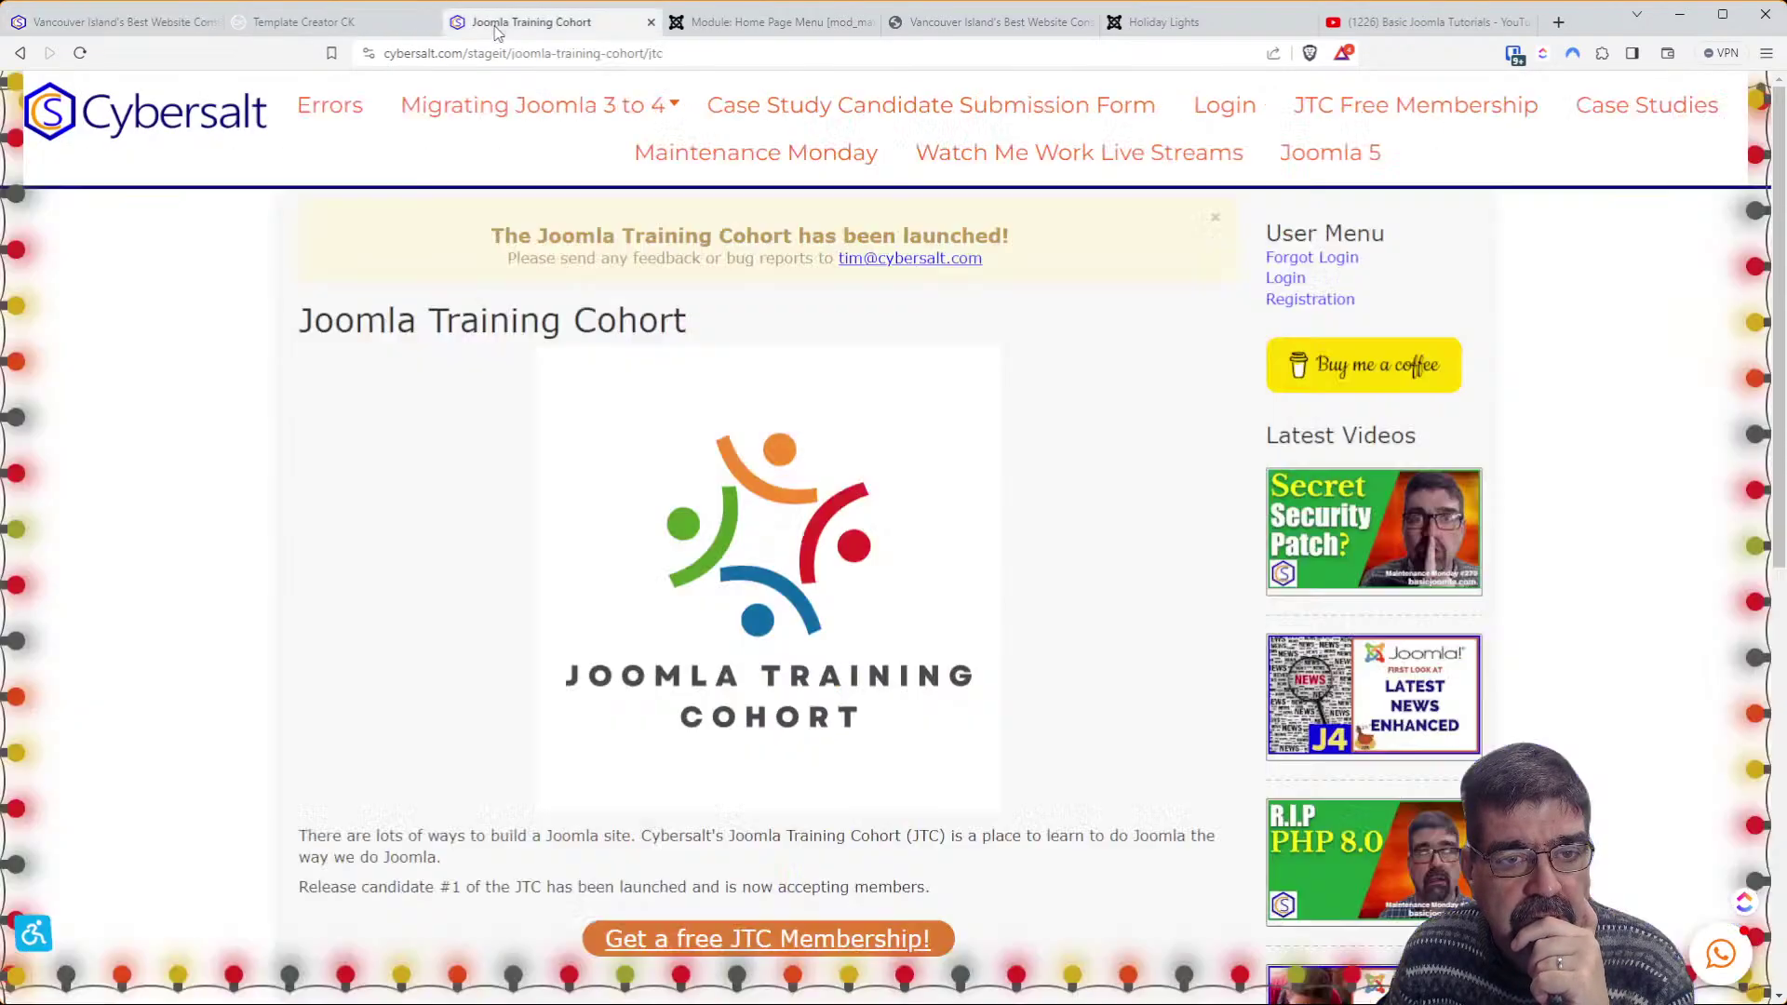
pyautogui.click(80, 53)
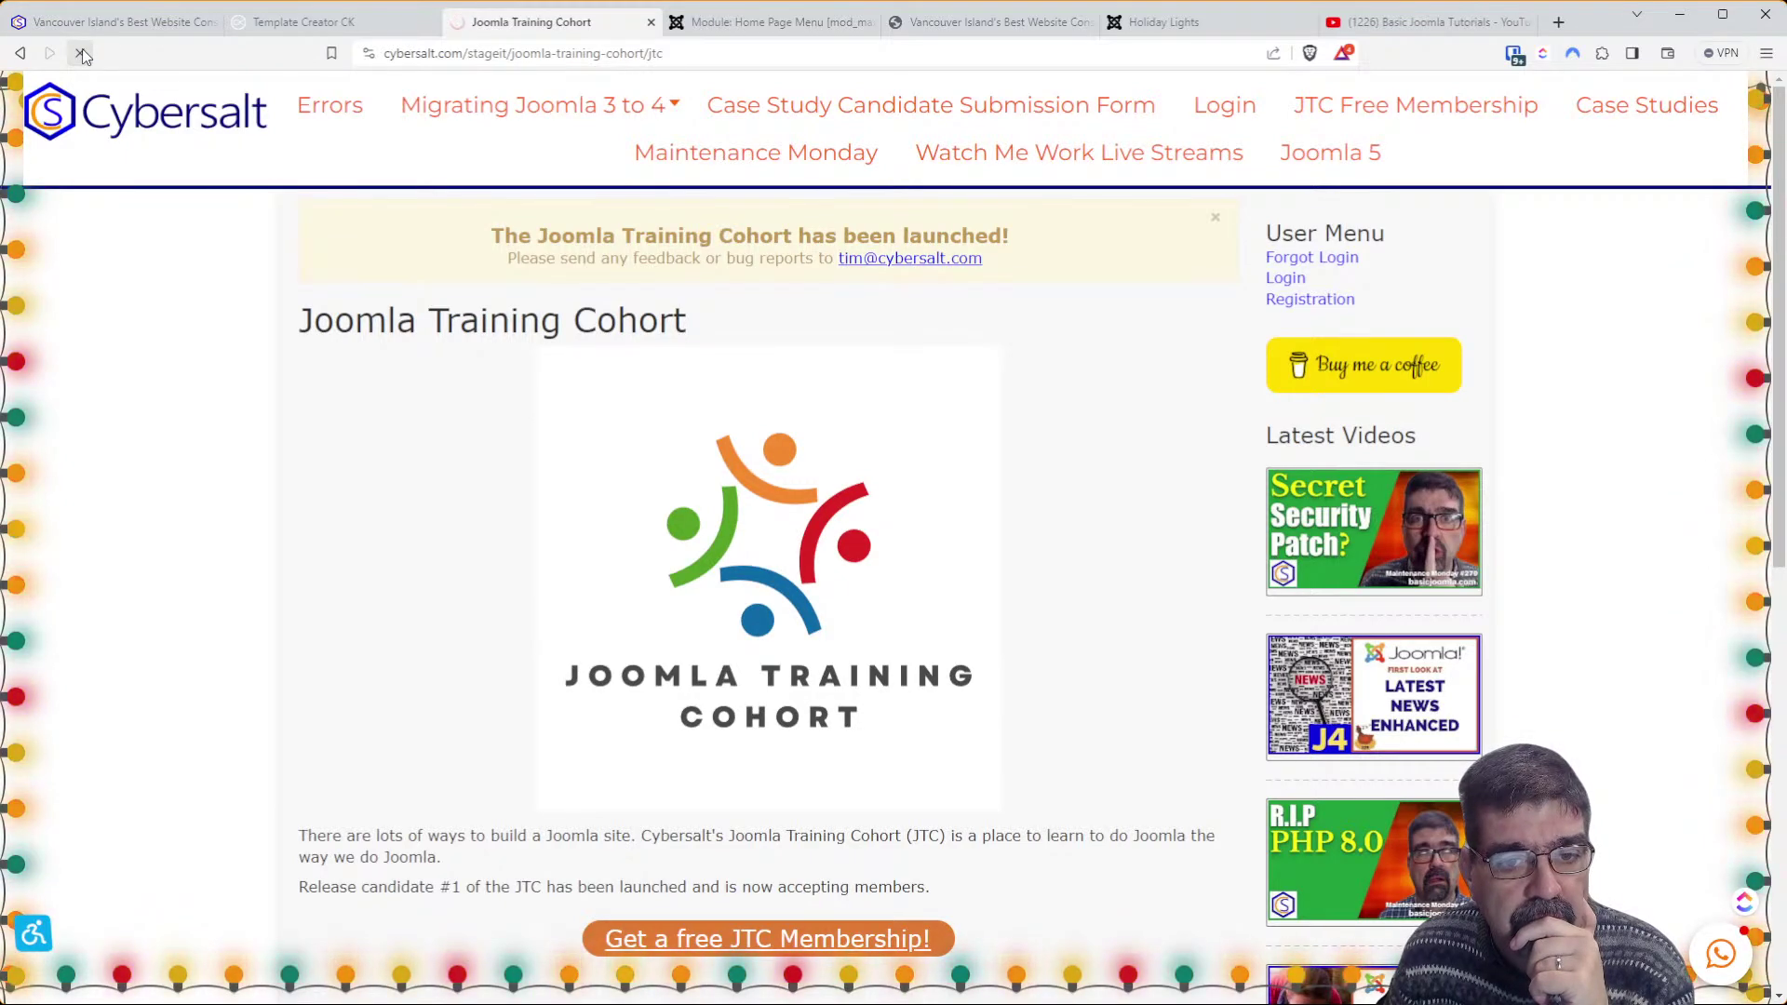
# Dismiss the template creation report and save the cybersalt-default template
pyautogui.click(338, 29)
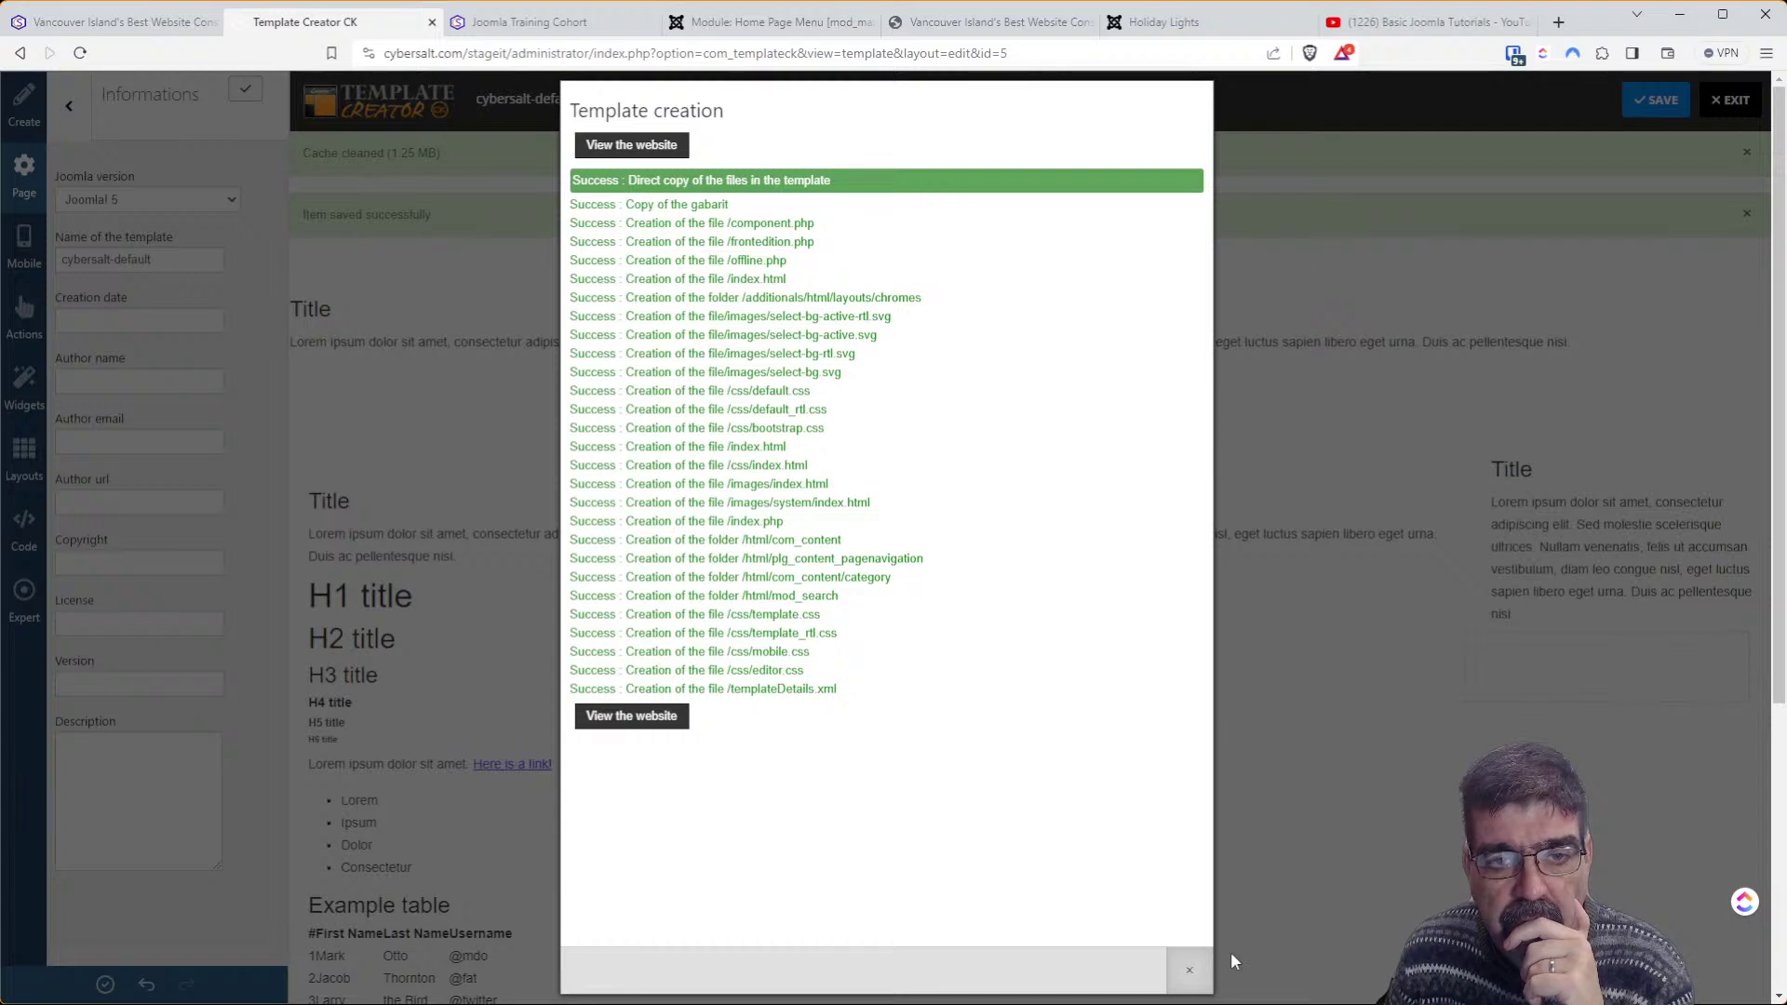
pyautogui.click(1187, 986)
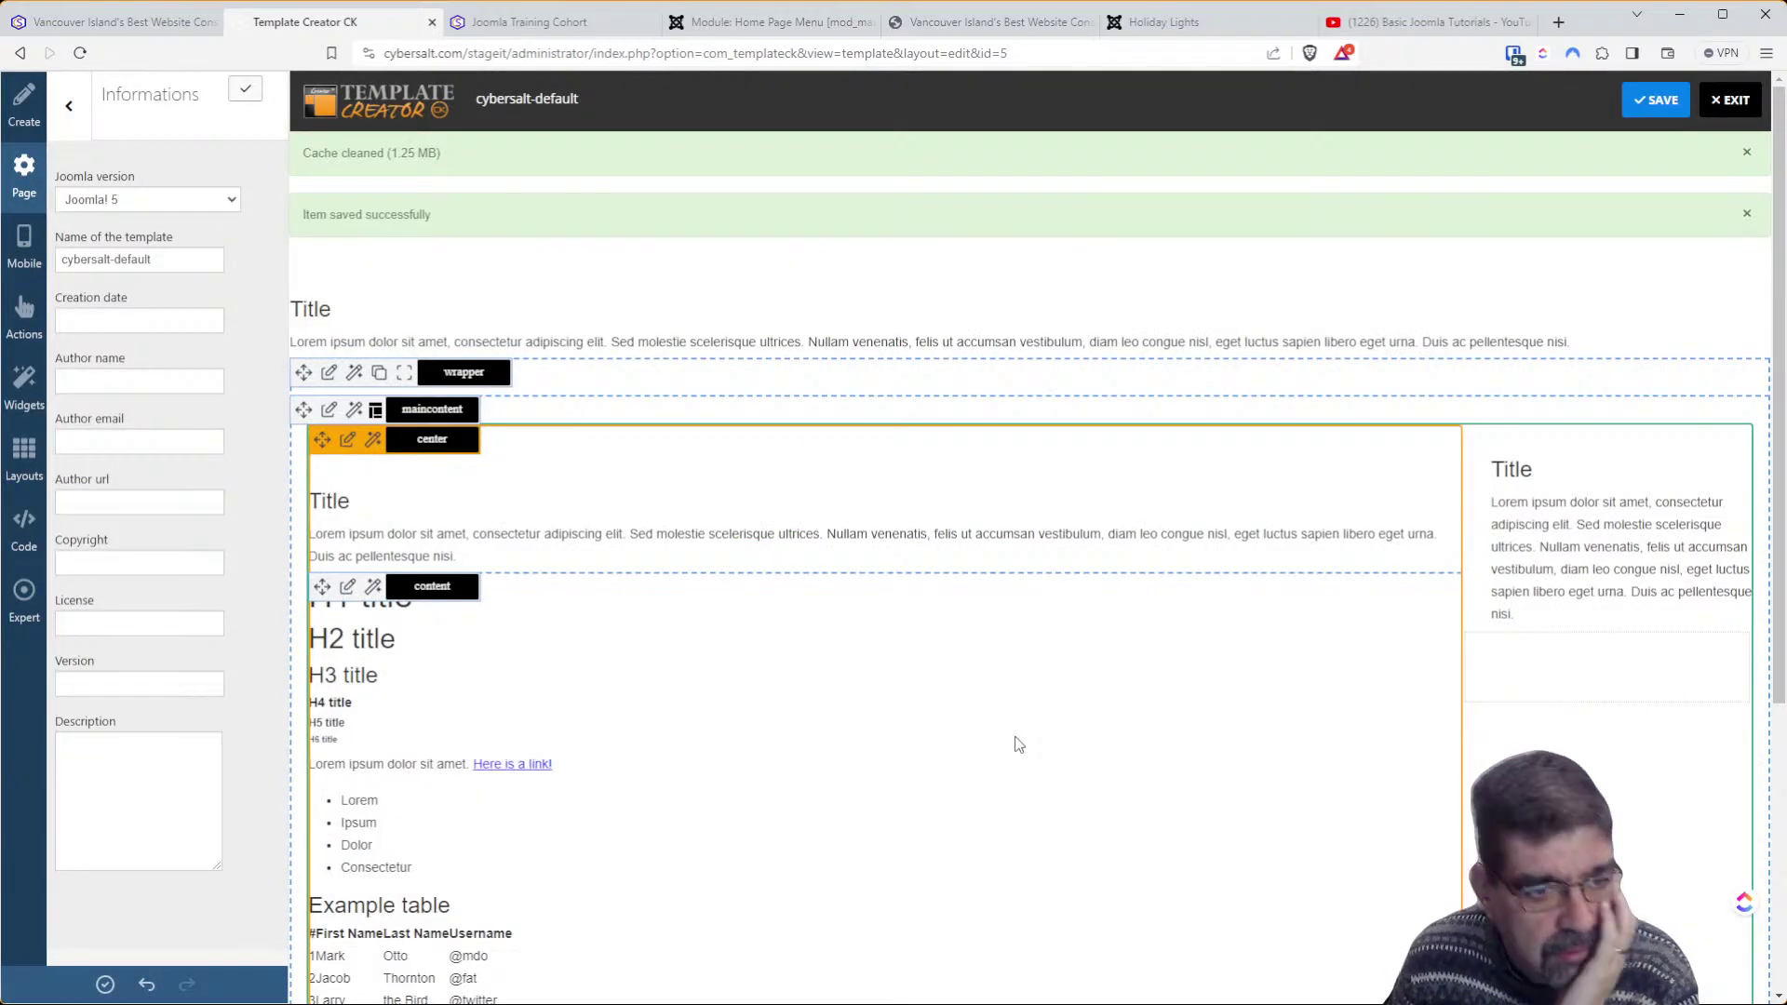
pyautogui.click(1656, 99)
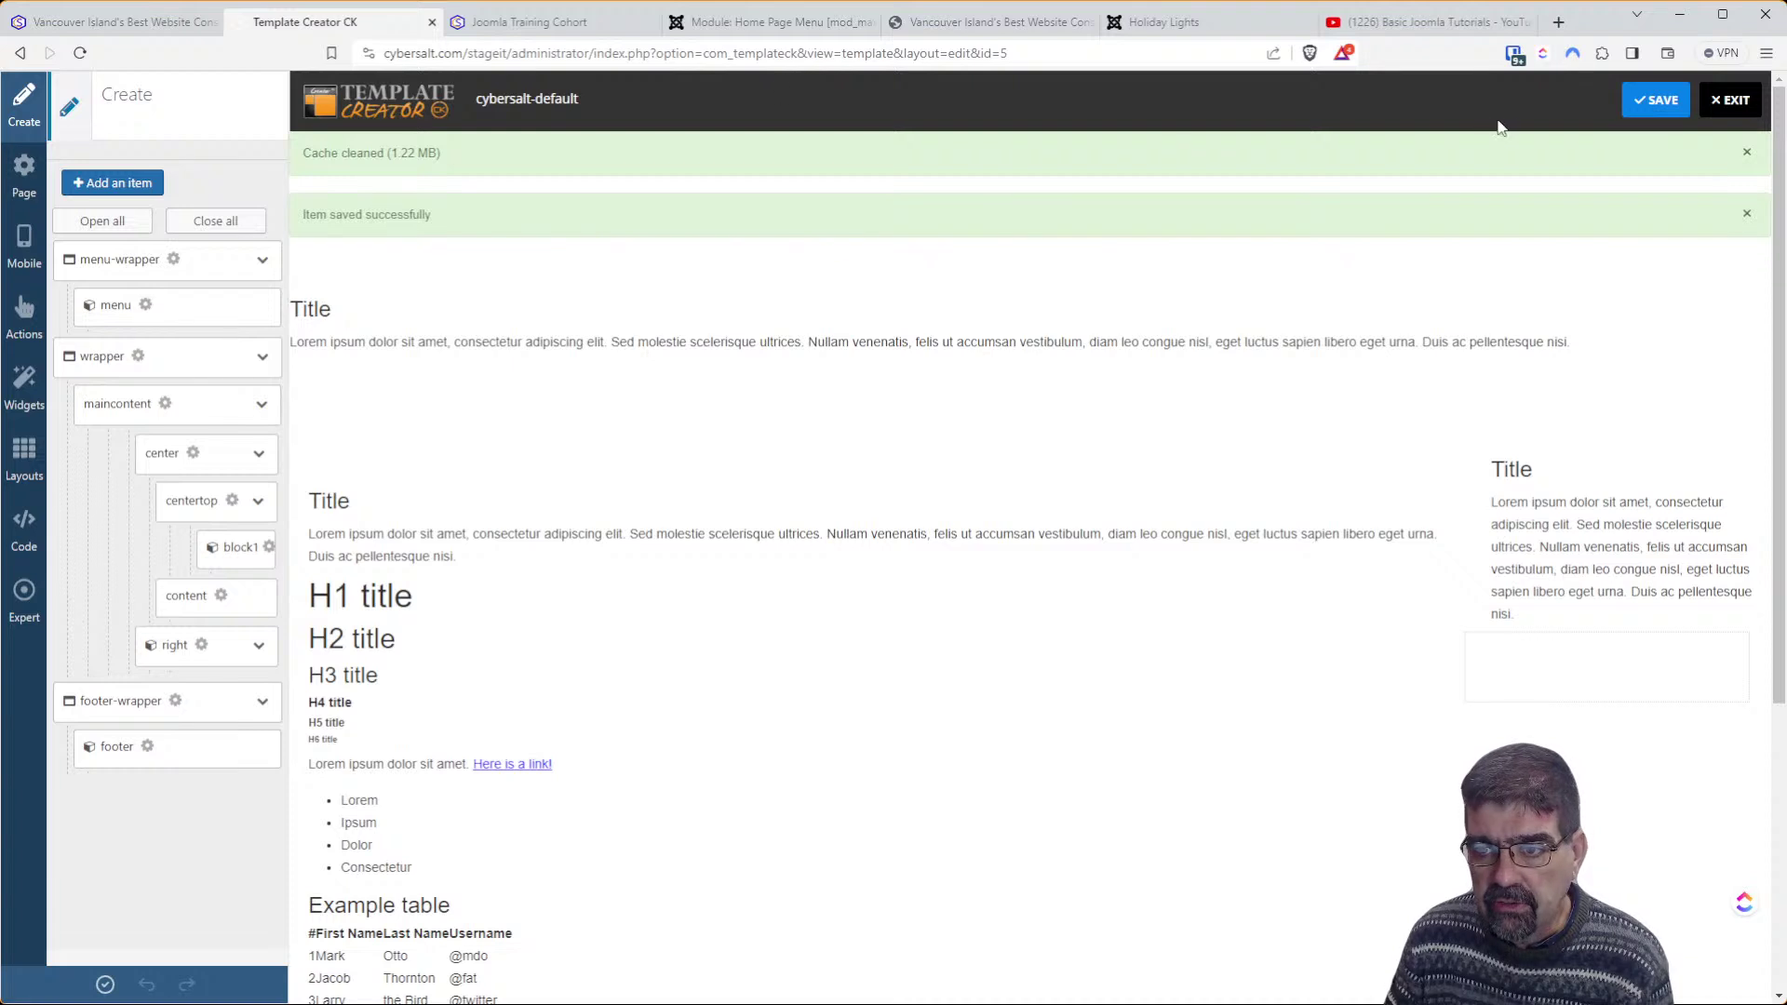
pyautogui.click(1646, 103)
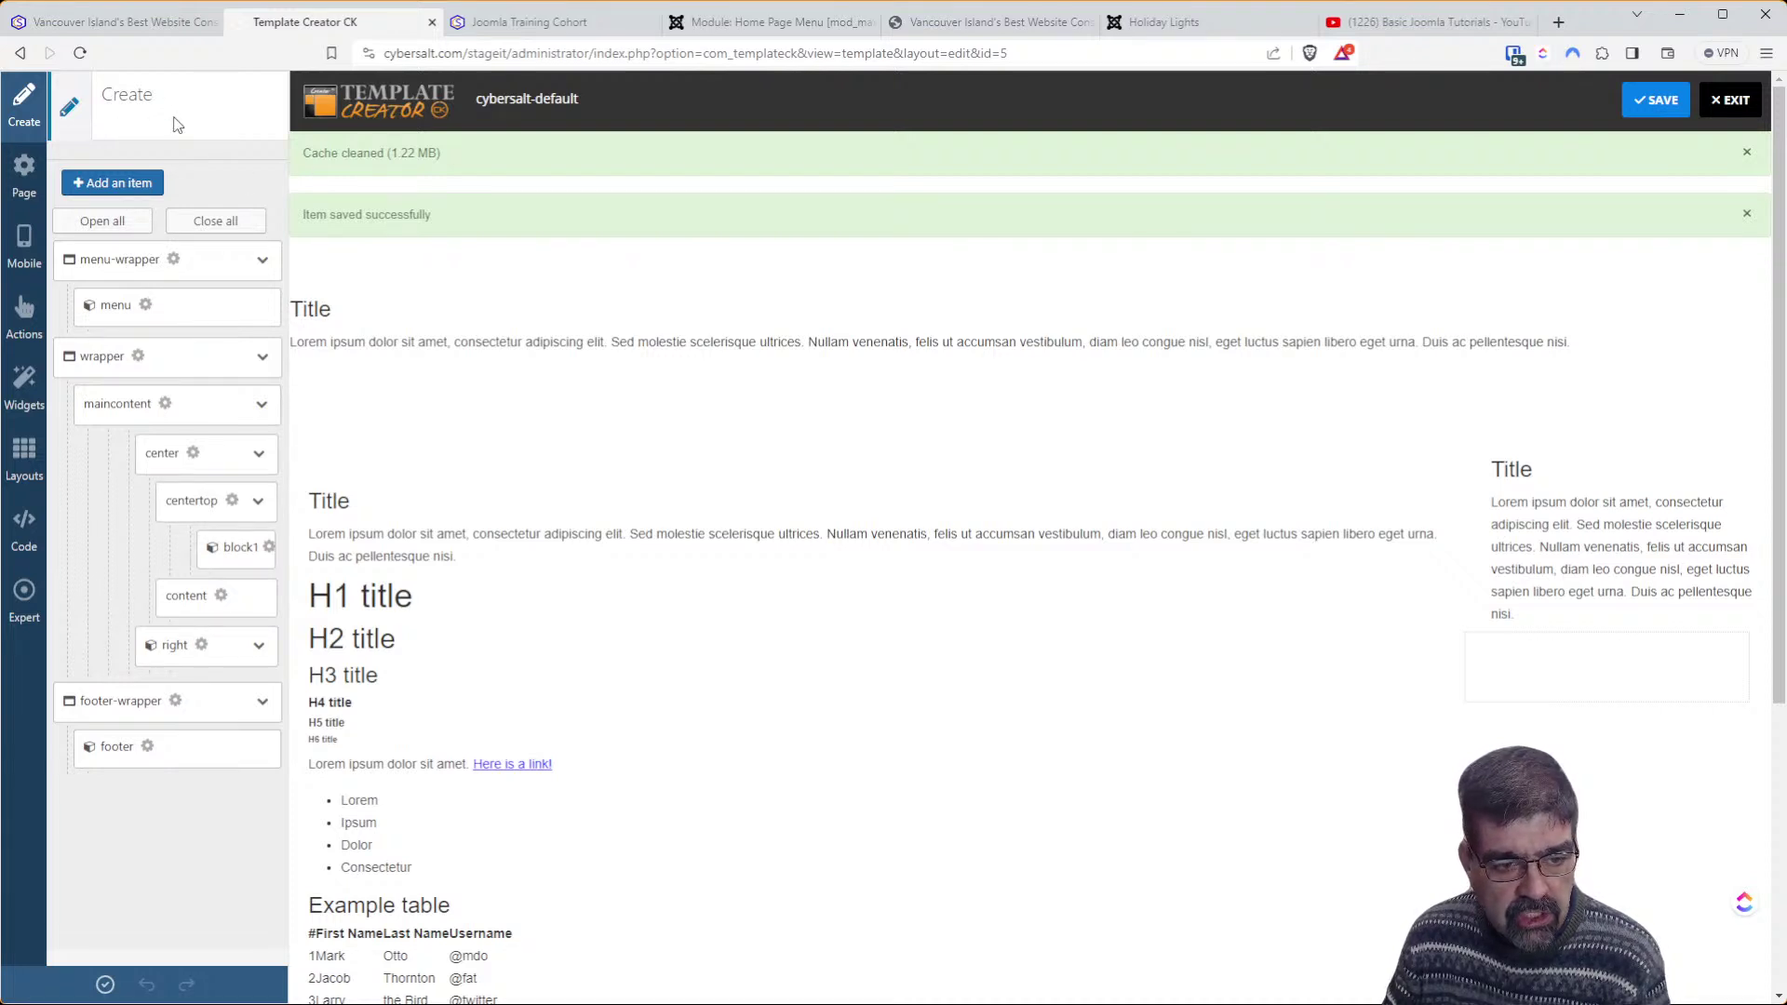
# Switch the template's Joomla version to Joomla! 4.x and back to Joomla! 5, apply it and regenerate the template files
pyautogui.click(24, 175)
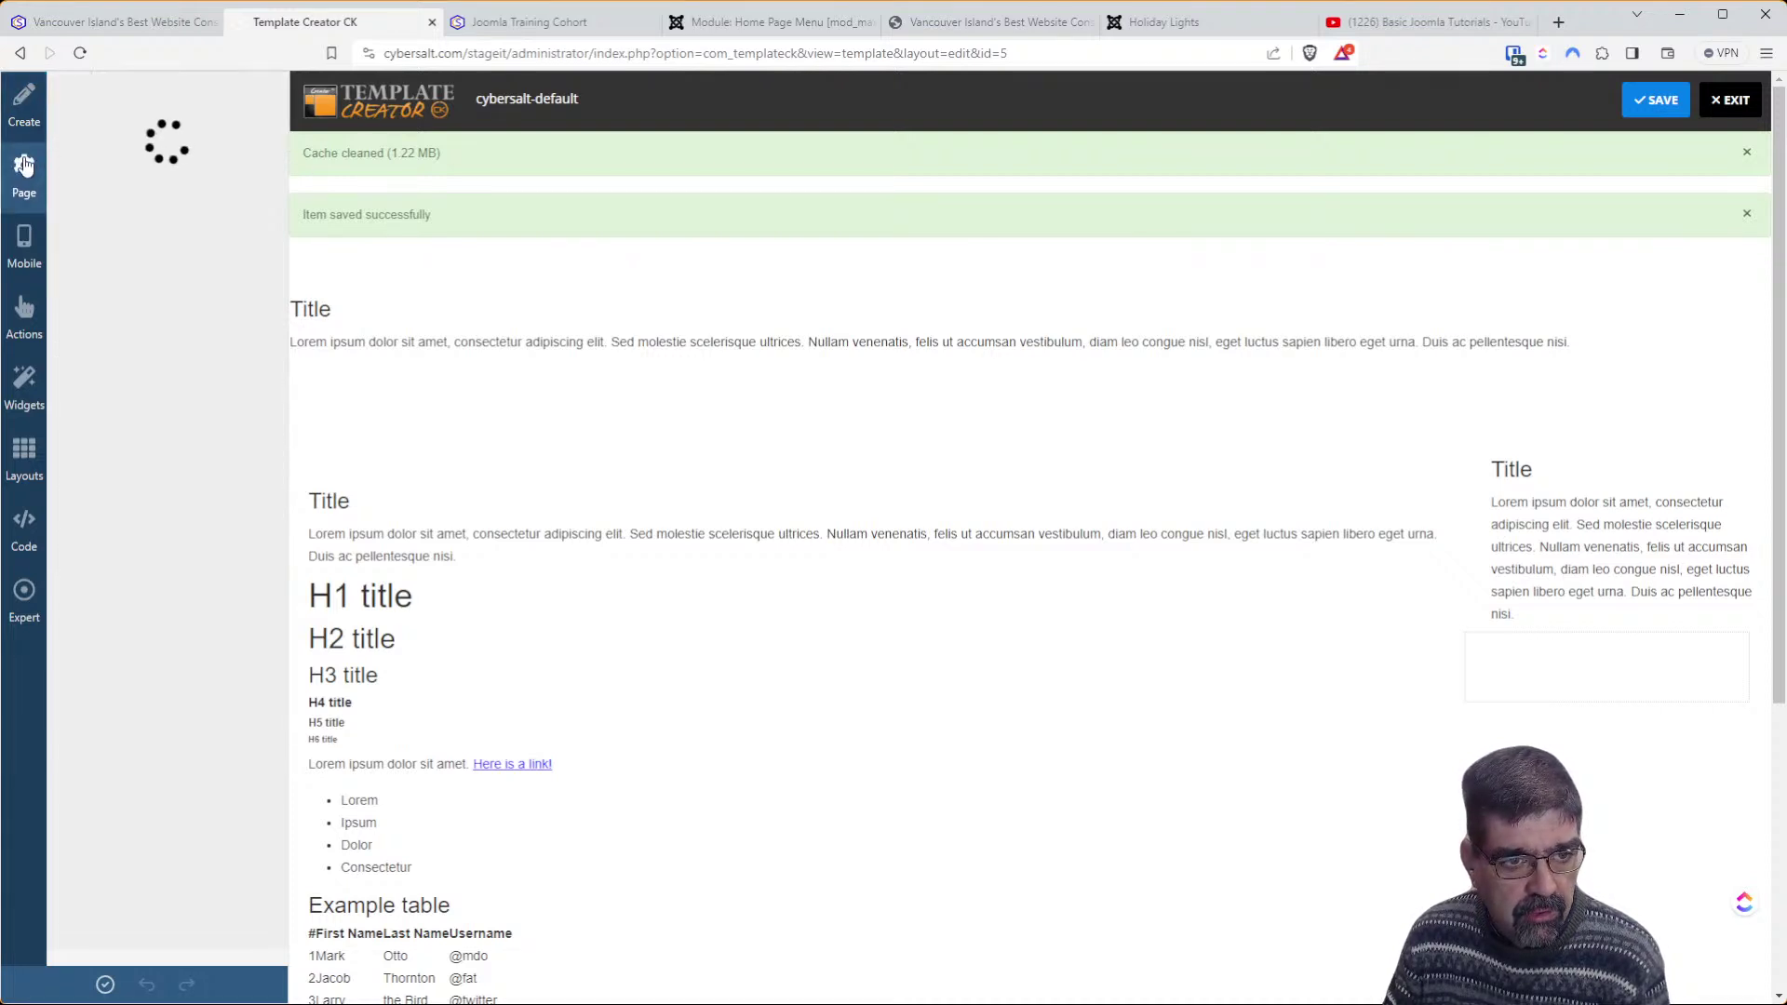
pyautogui.click(141, 167)
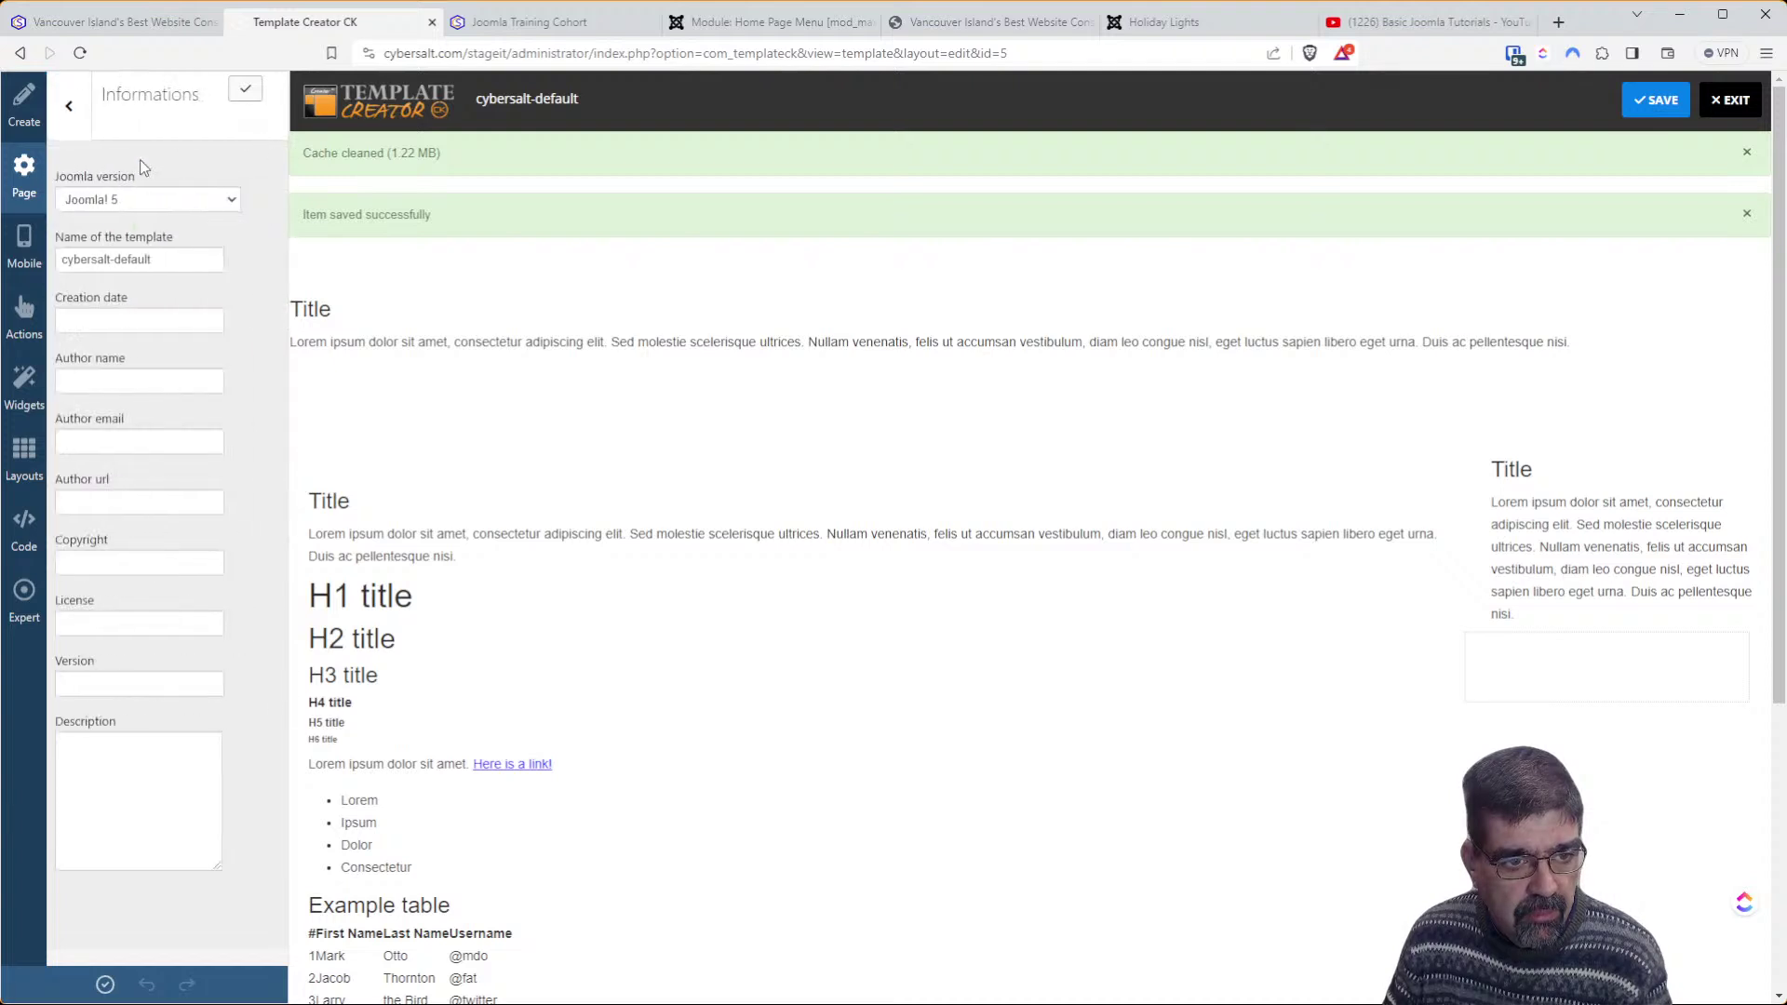
pyautogui.click(149, 254)
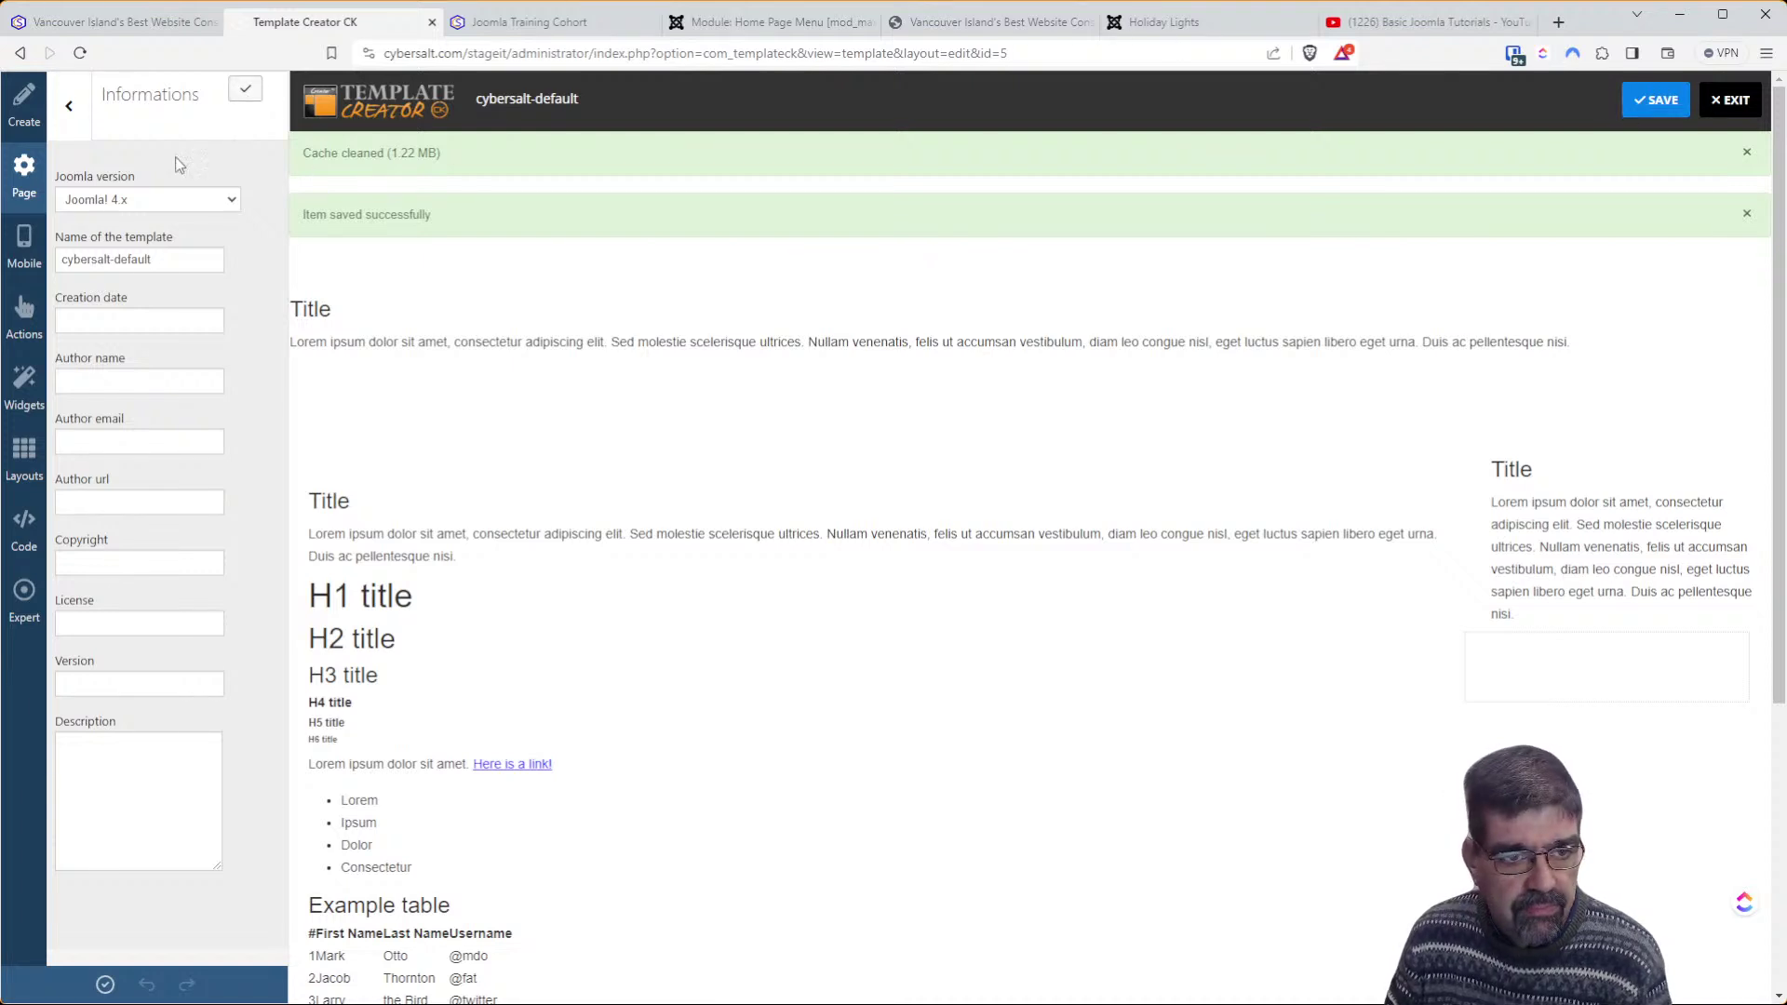
pyautogui.click(93, 267)
pyautogui.click(246, 100)
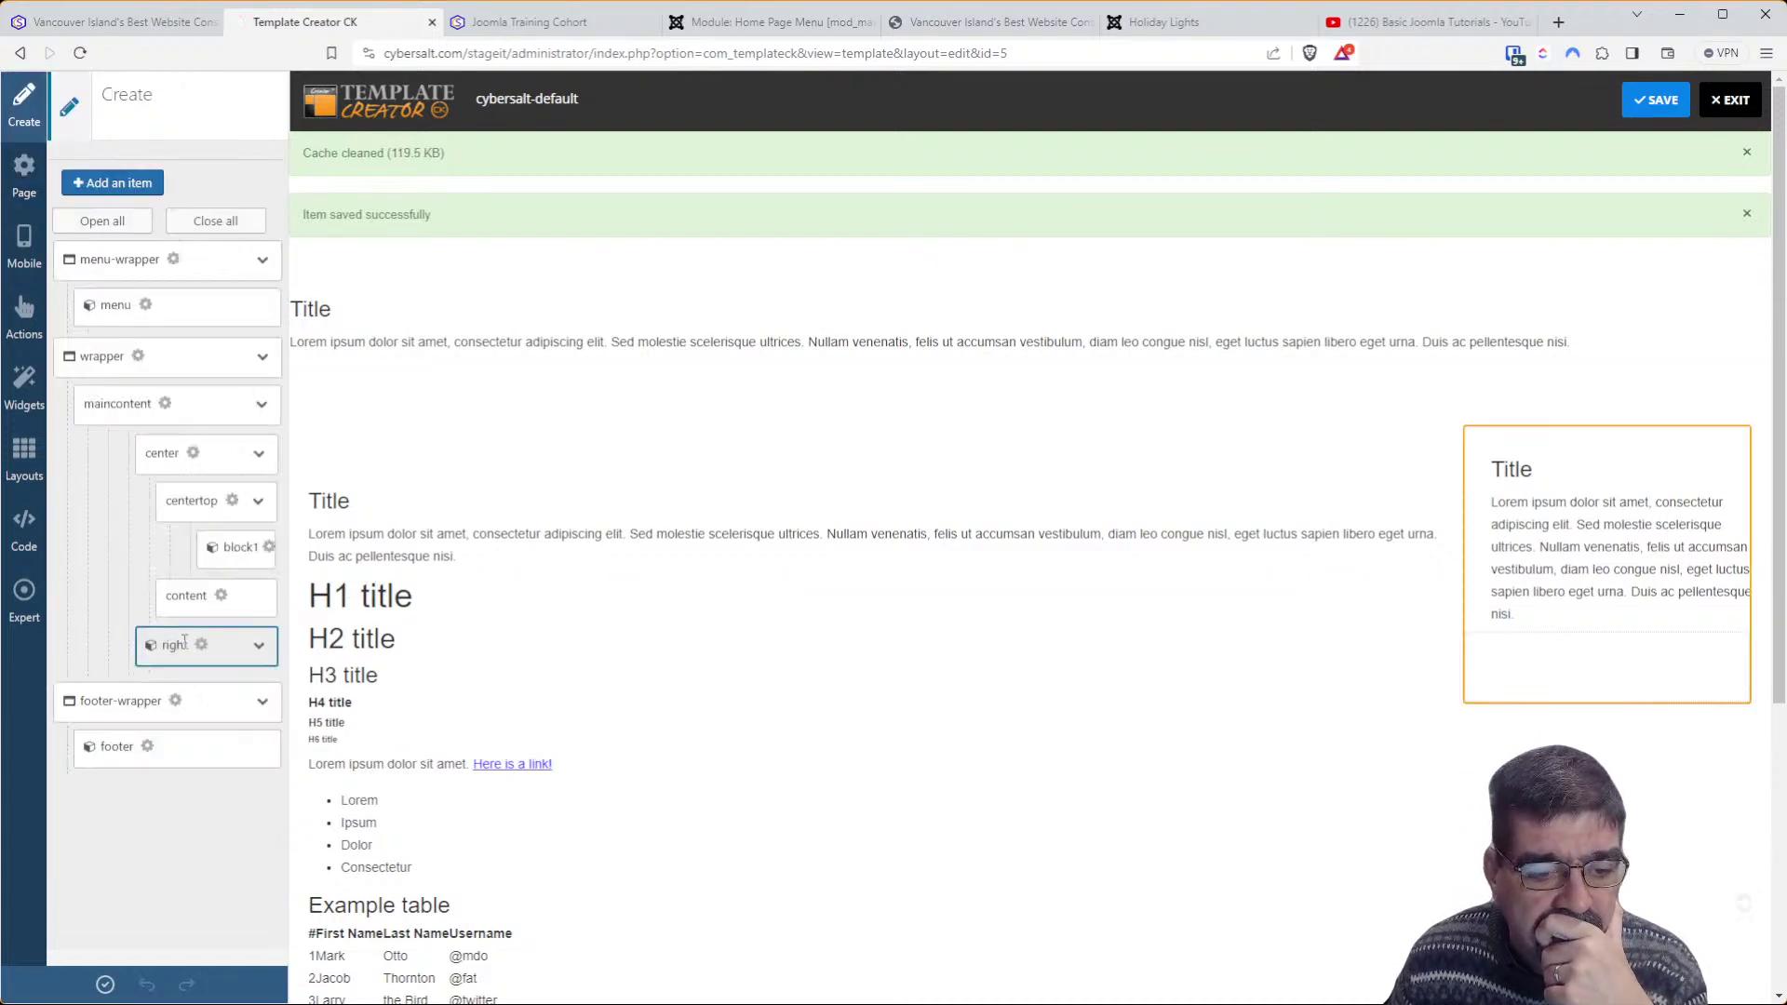
pyautogui.click(106, 984)
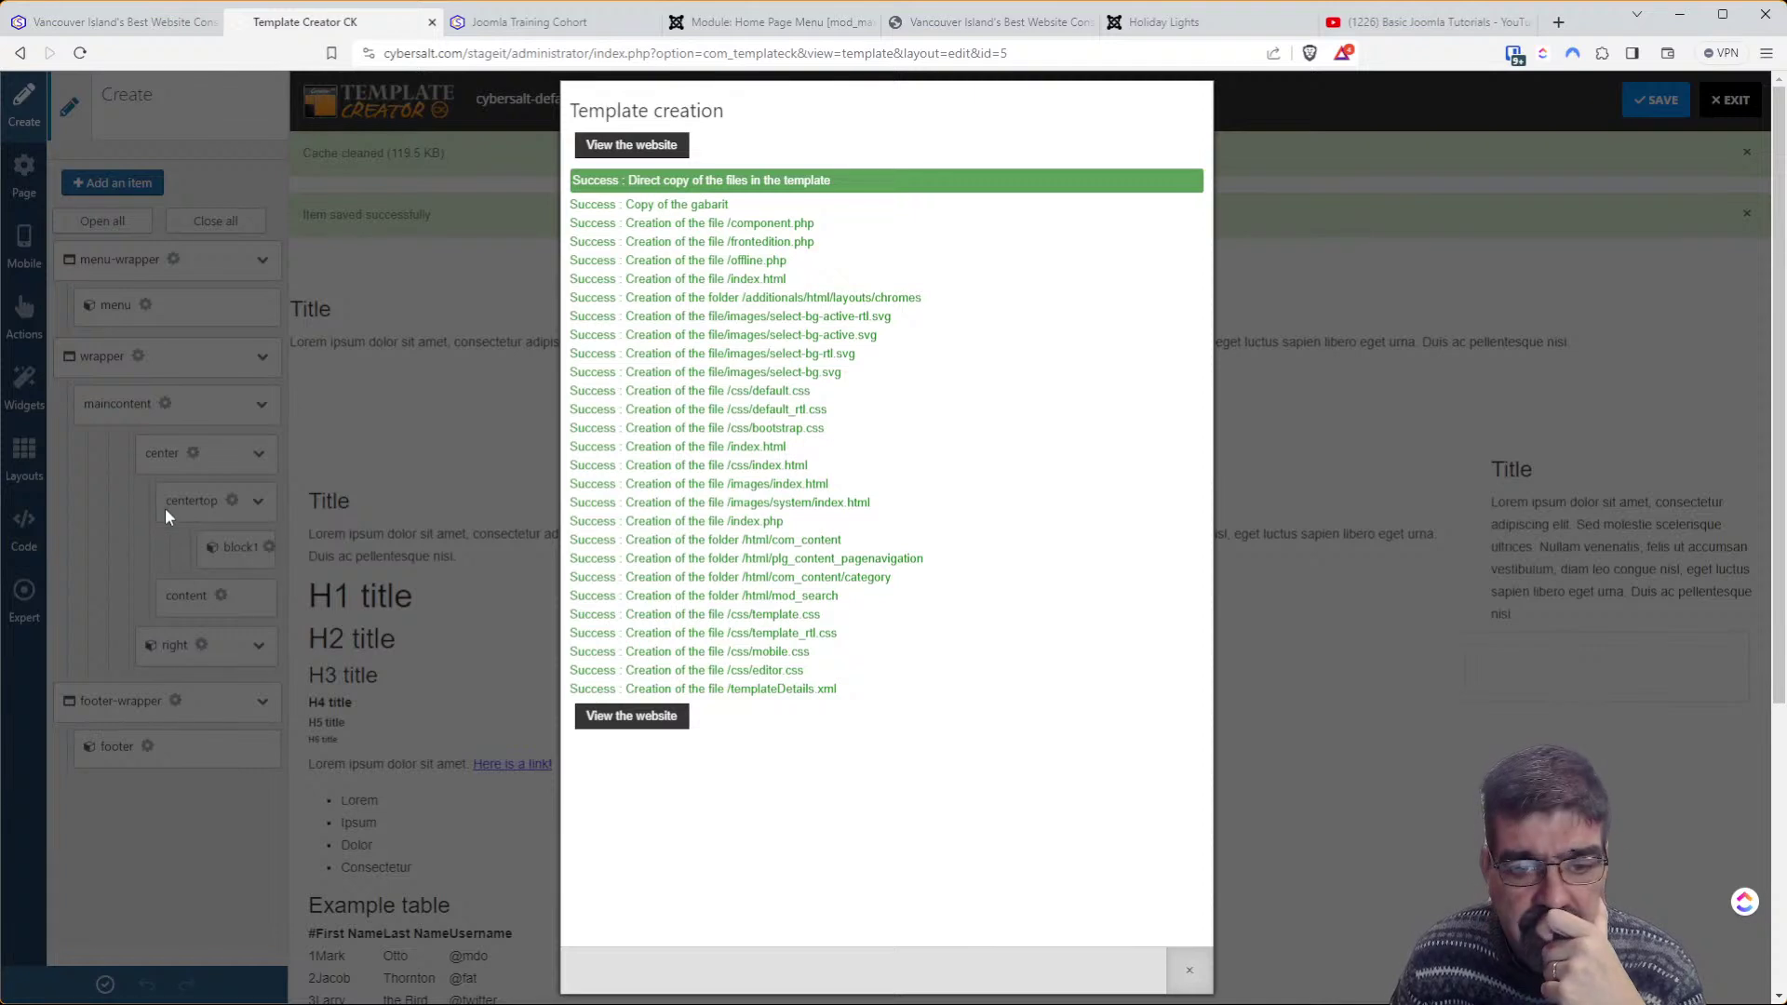
# Dismiss the template creation report and reload the Joomla Training Cohort page to check its header menu
pyautogui.click(1188, 970)
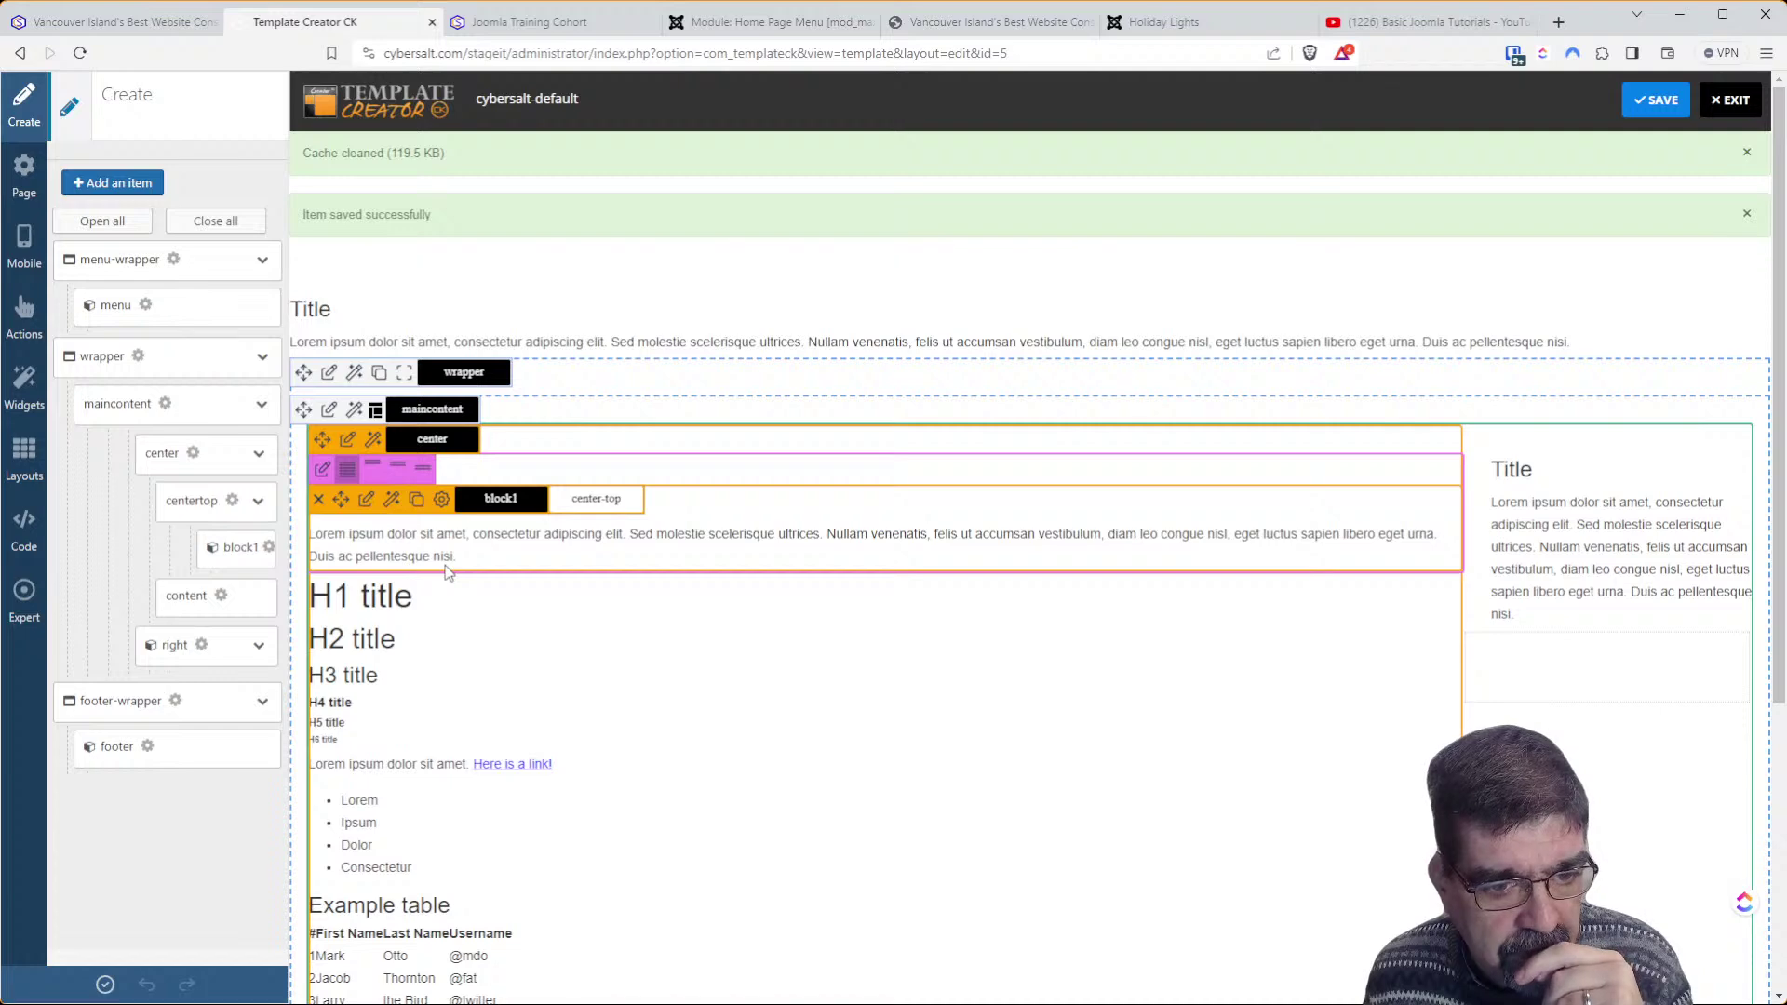
pyautogui.click(528, 22)
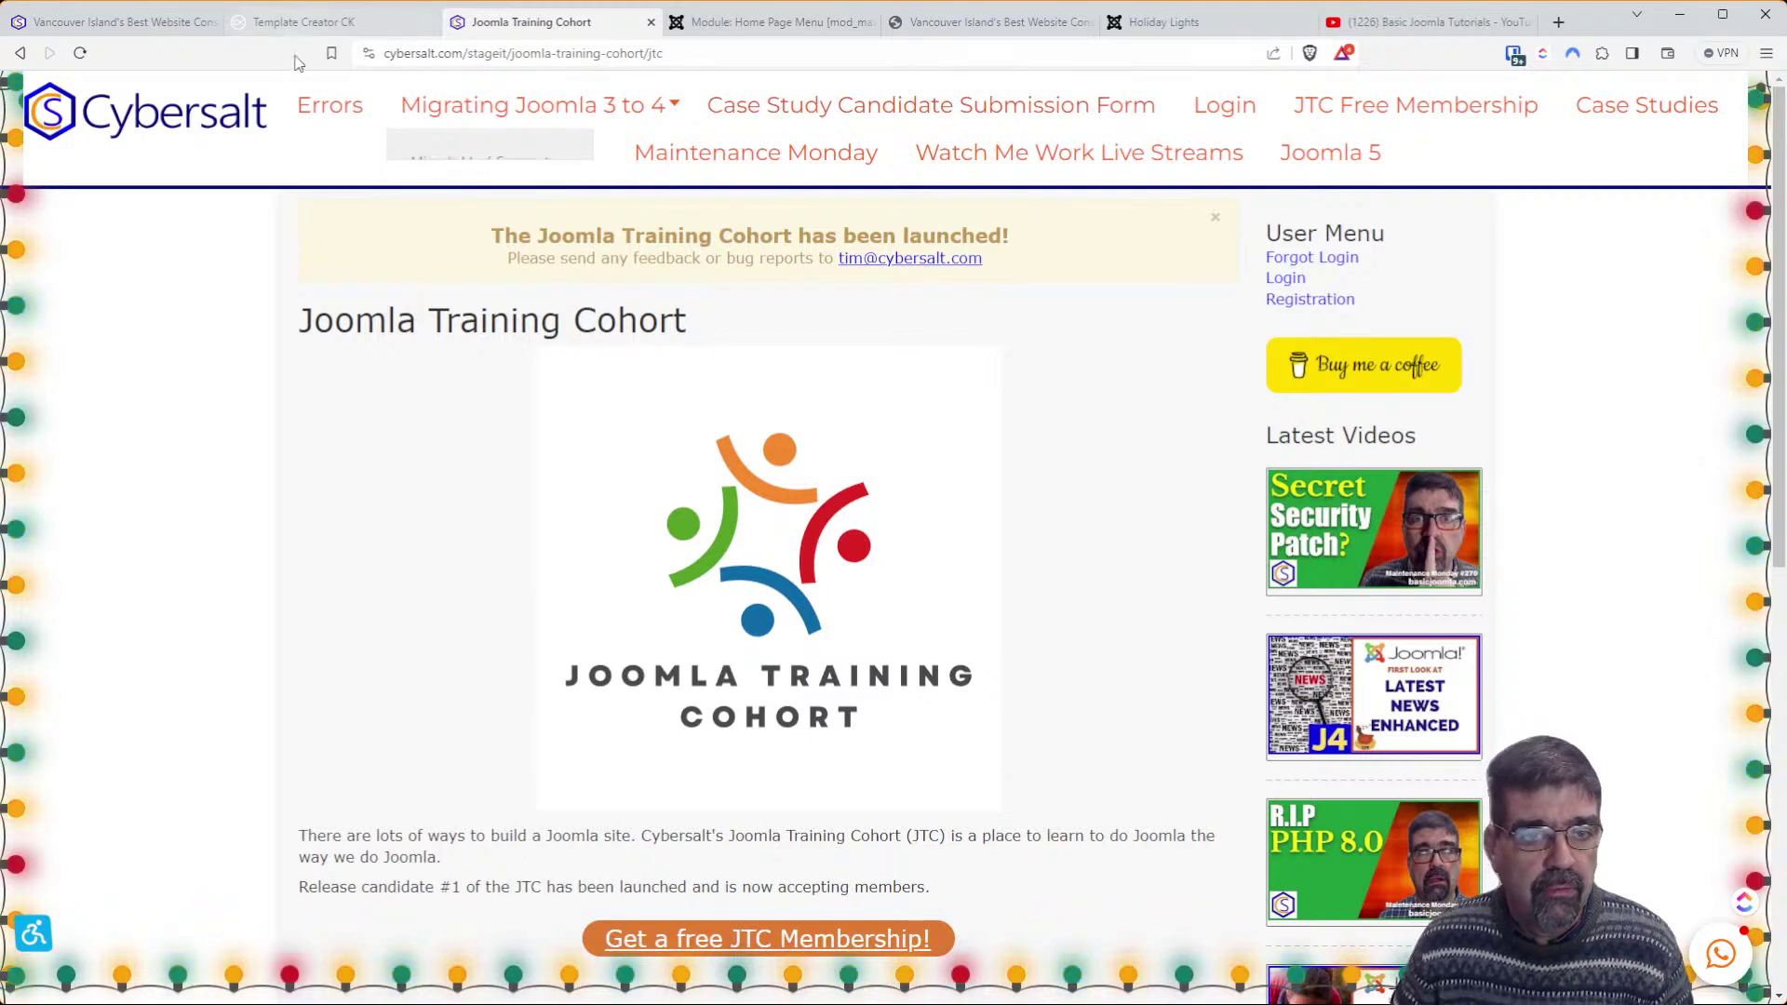
pyautogui.press('F5')
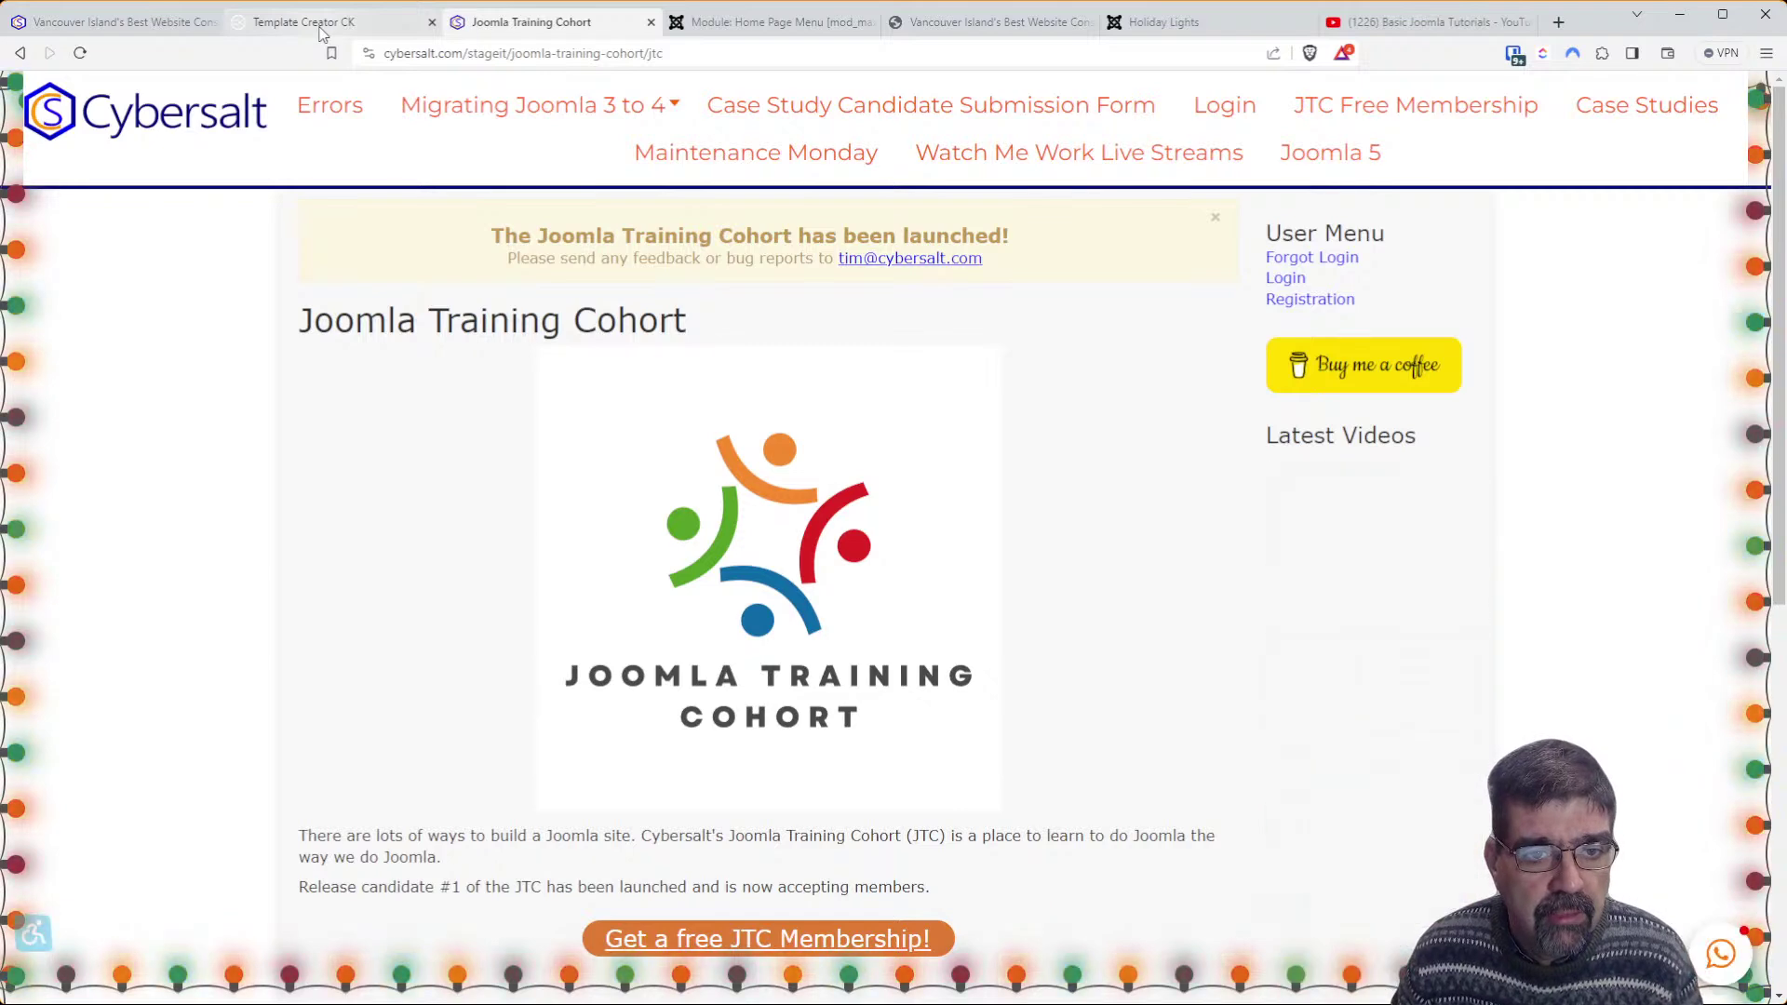
# Regenerate the cybersalt-default template files and reload the Joomla Training Cohort page
pyautogui.click(321, 32)
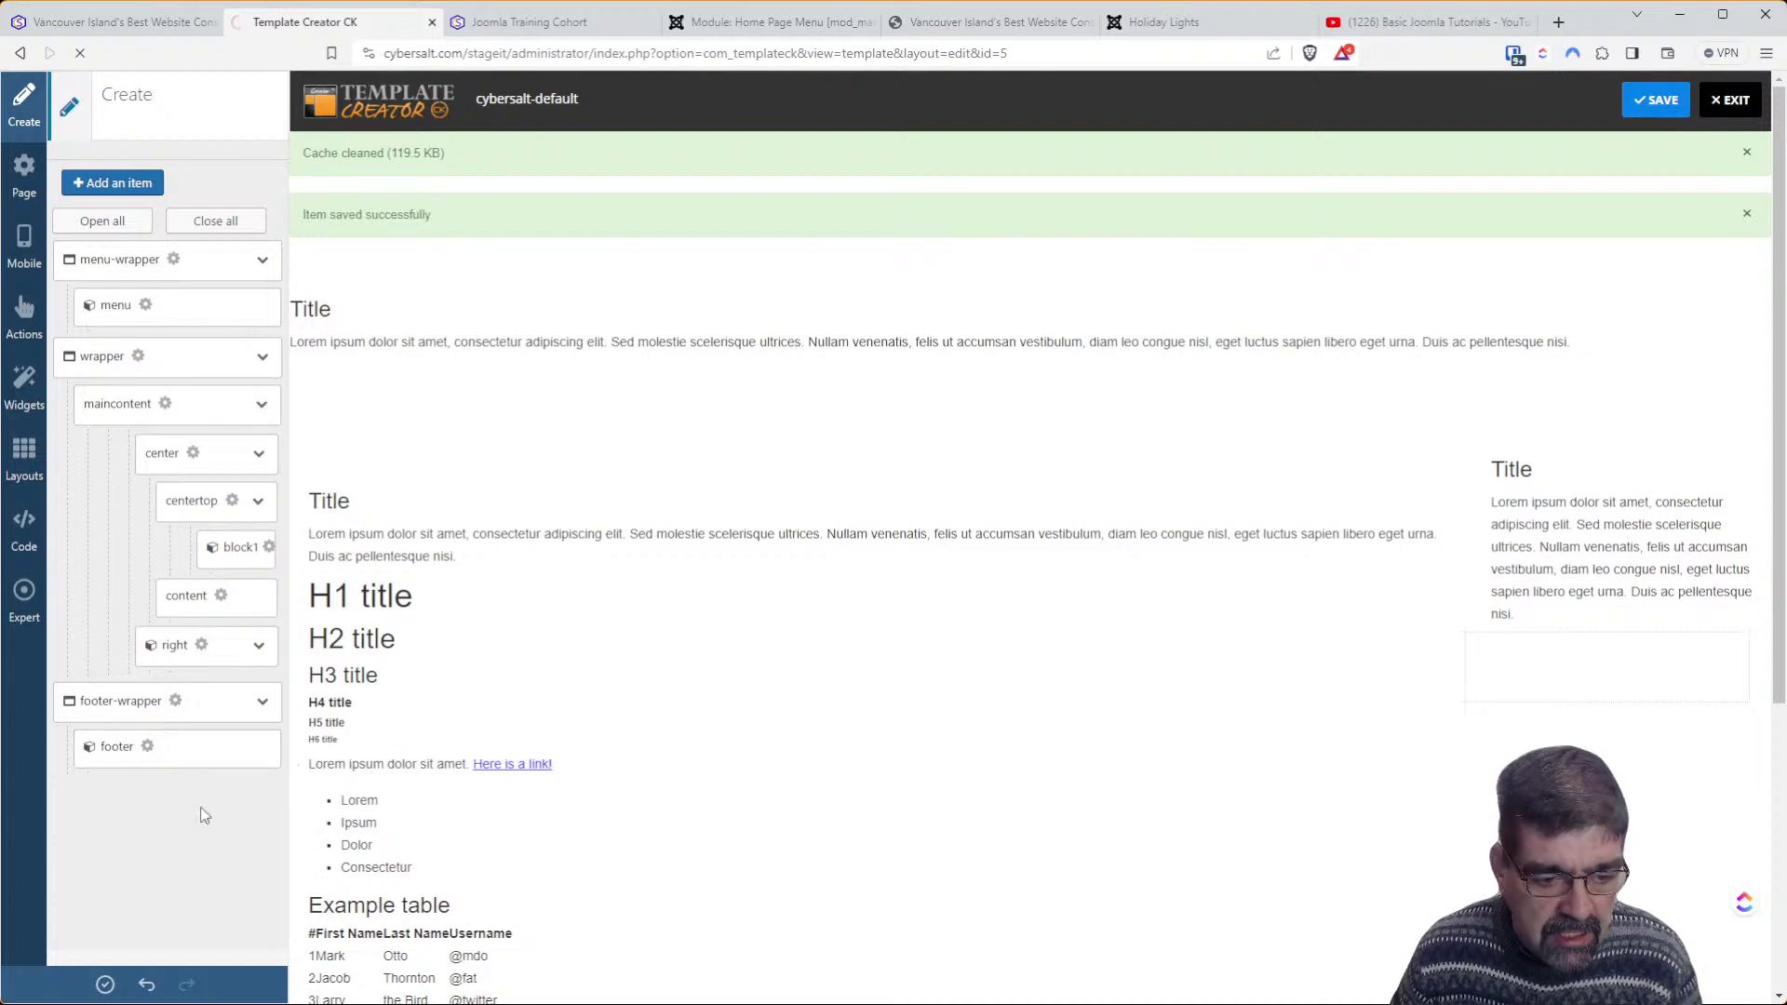
pyautogui.click(105, 985)
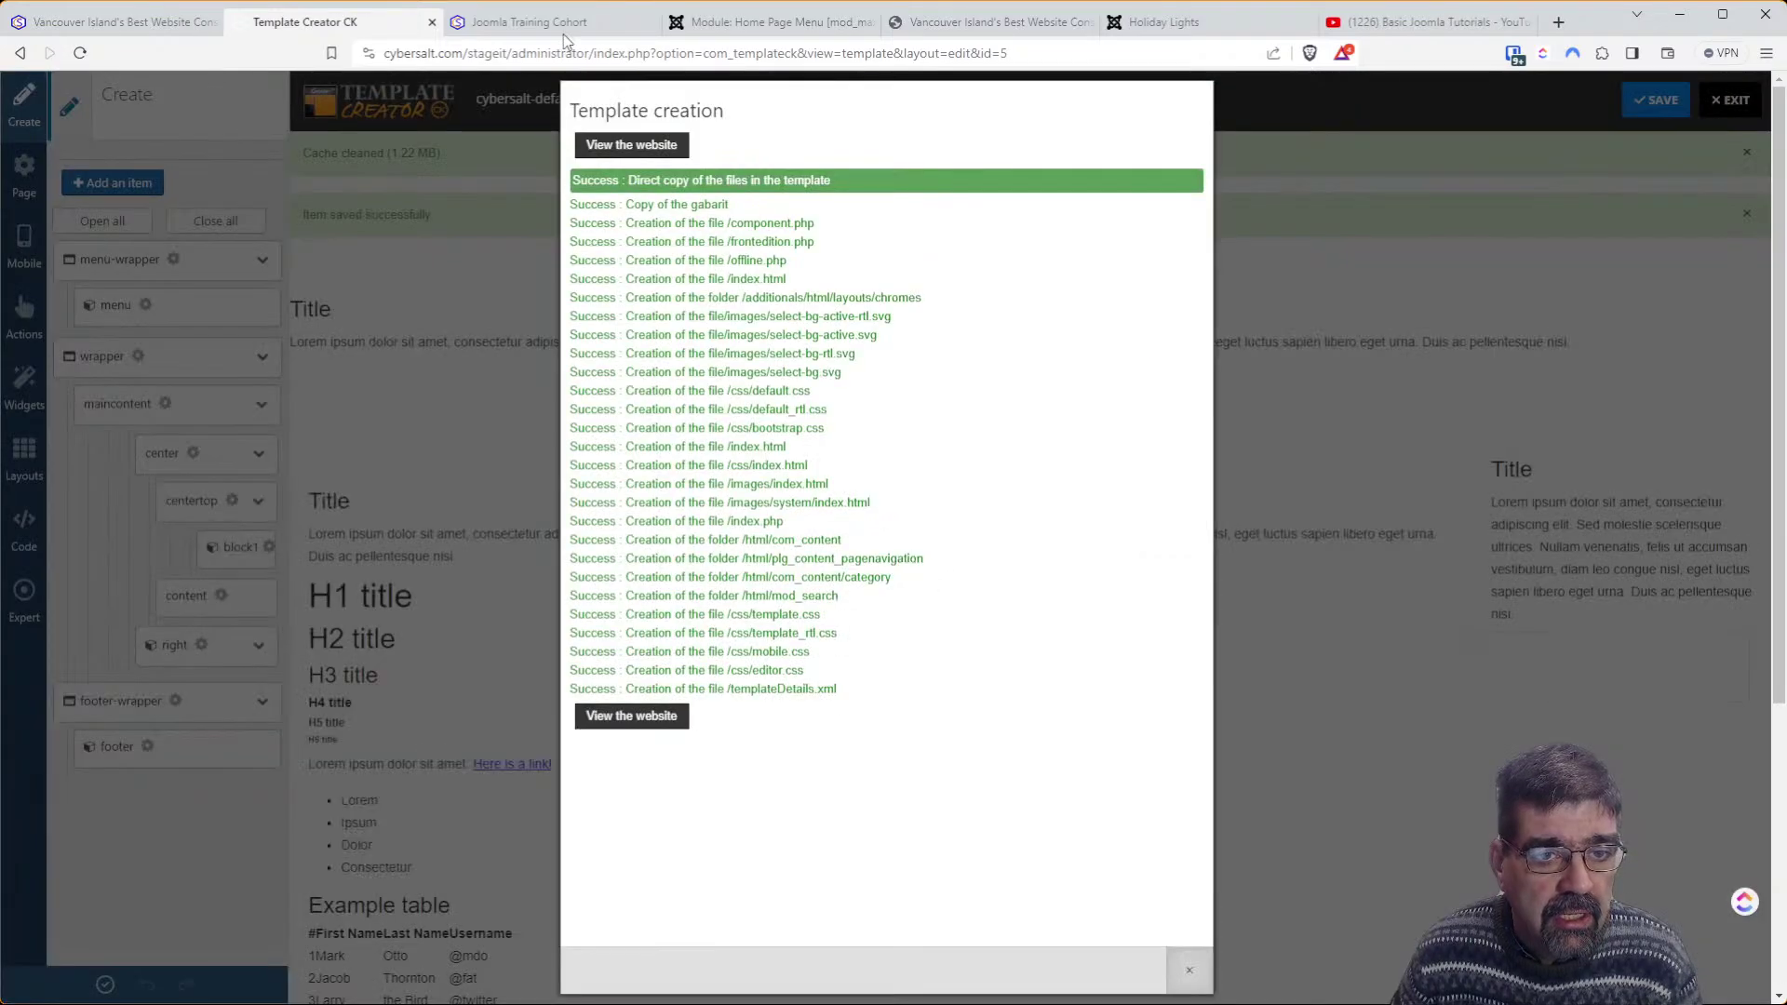
pyautogui.click(563, 22)
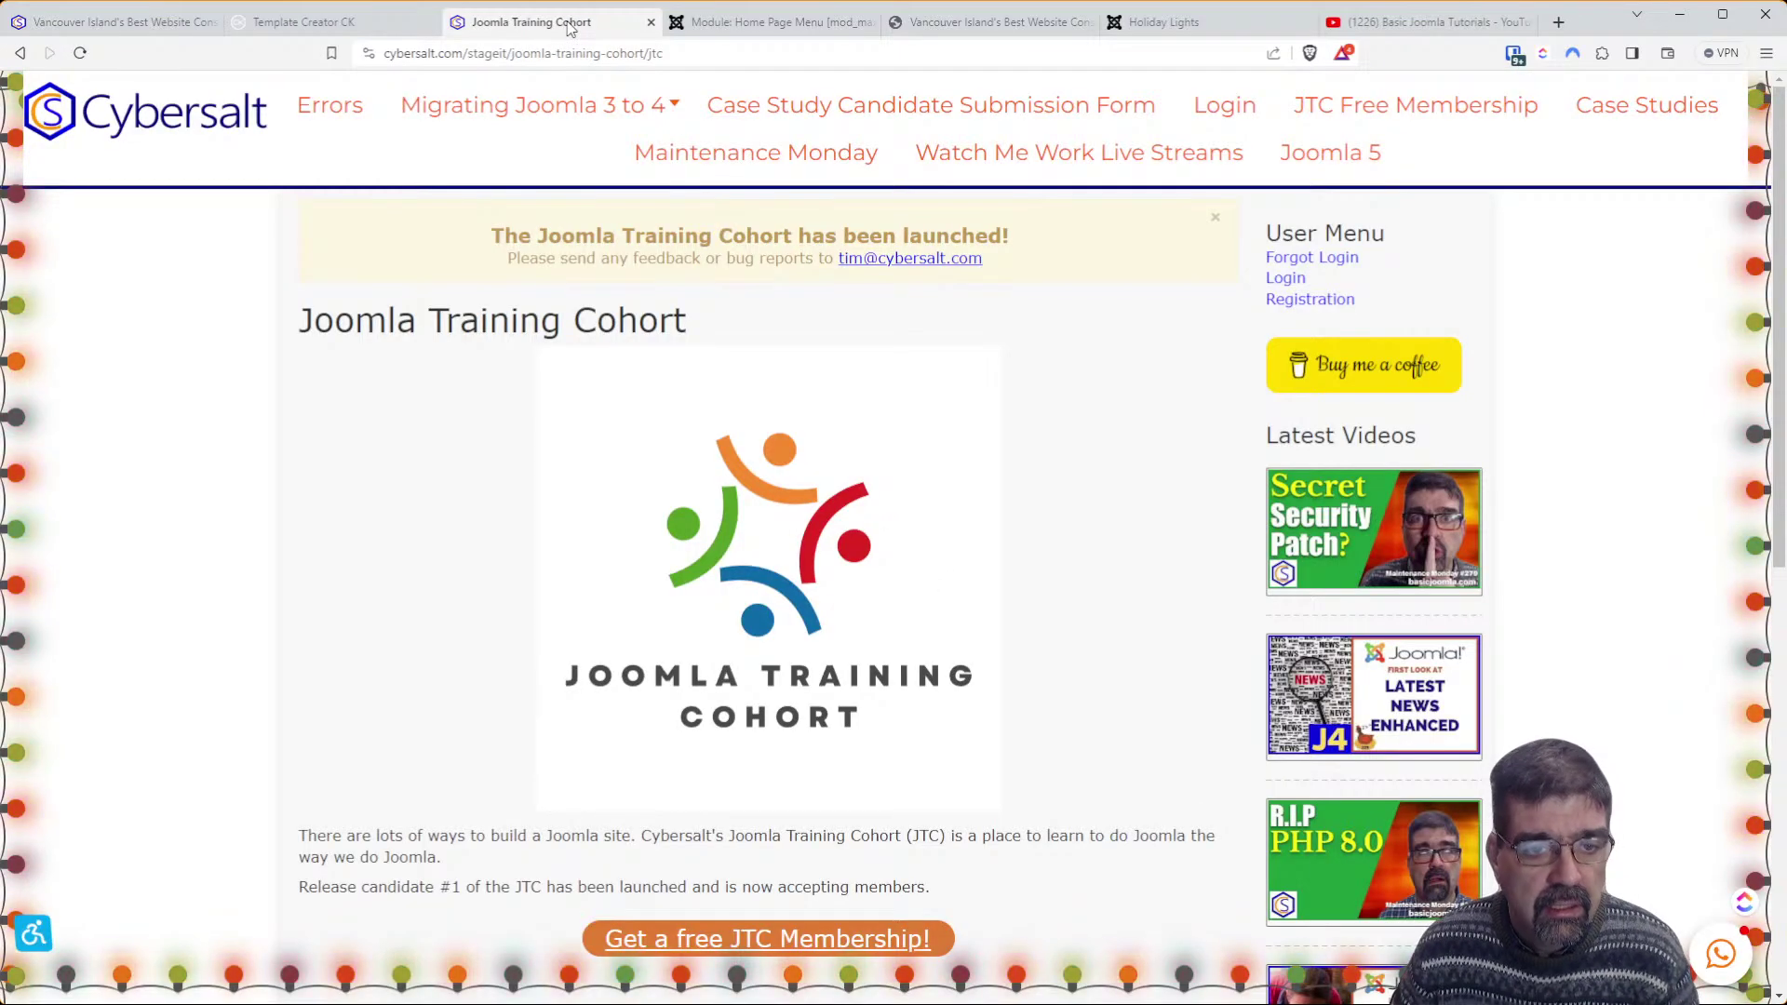
pyautogui.press('F5')
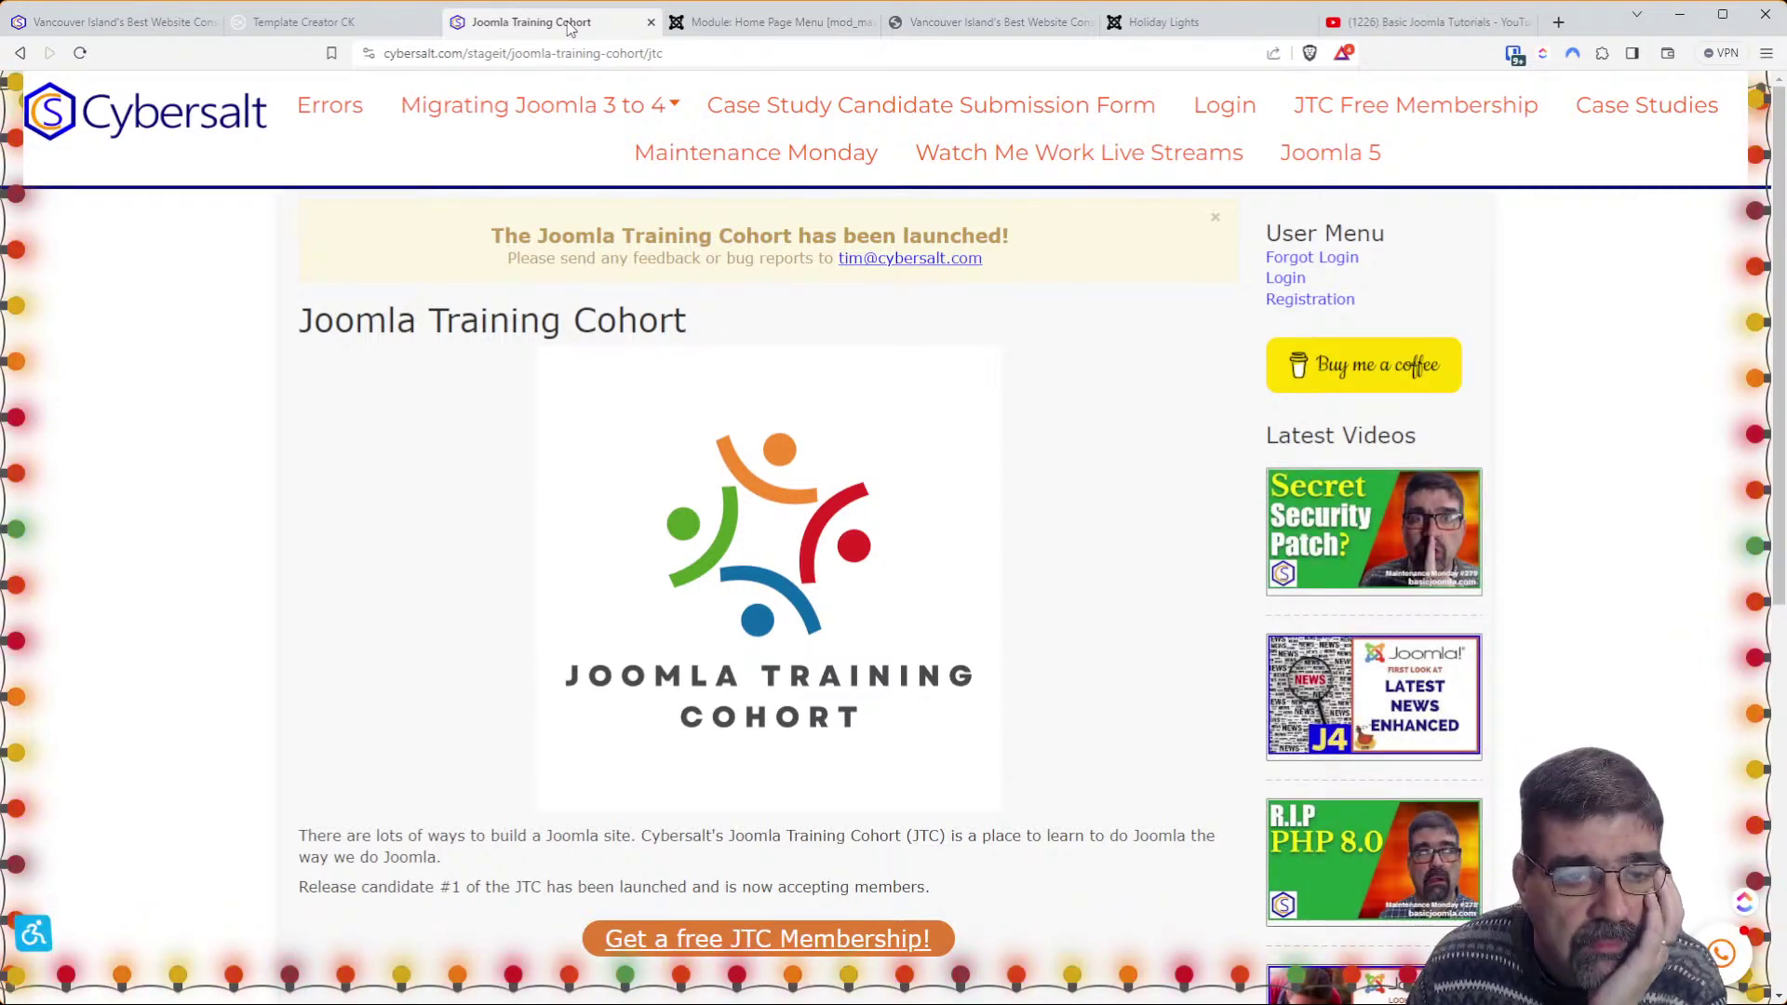
# Close the creation report and examine the menu-wrapper's settings, page background, container and shape divider options
pyautogui.click(288, 22)
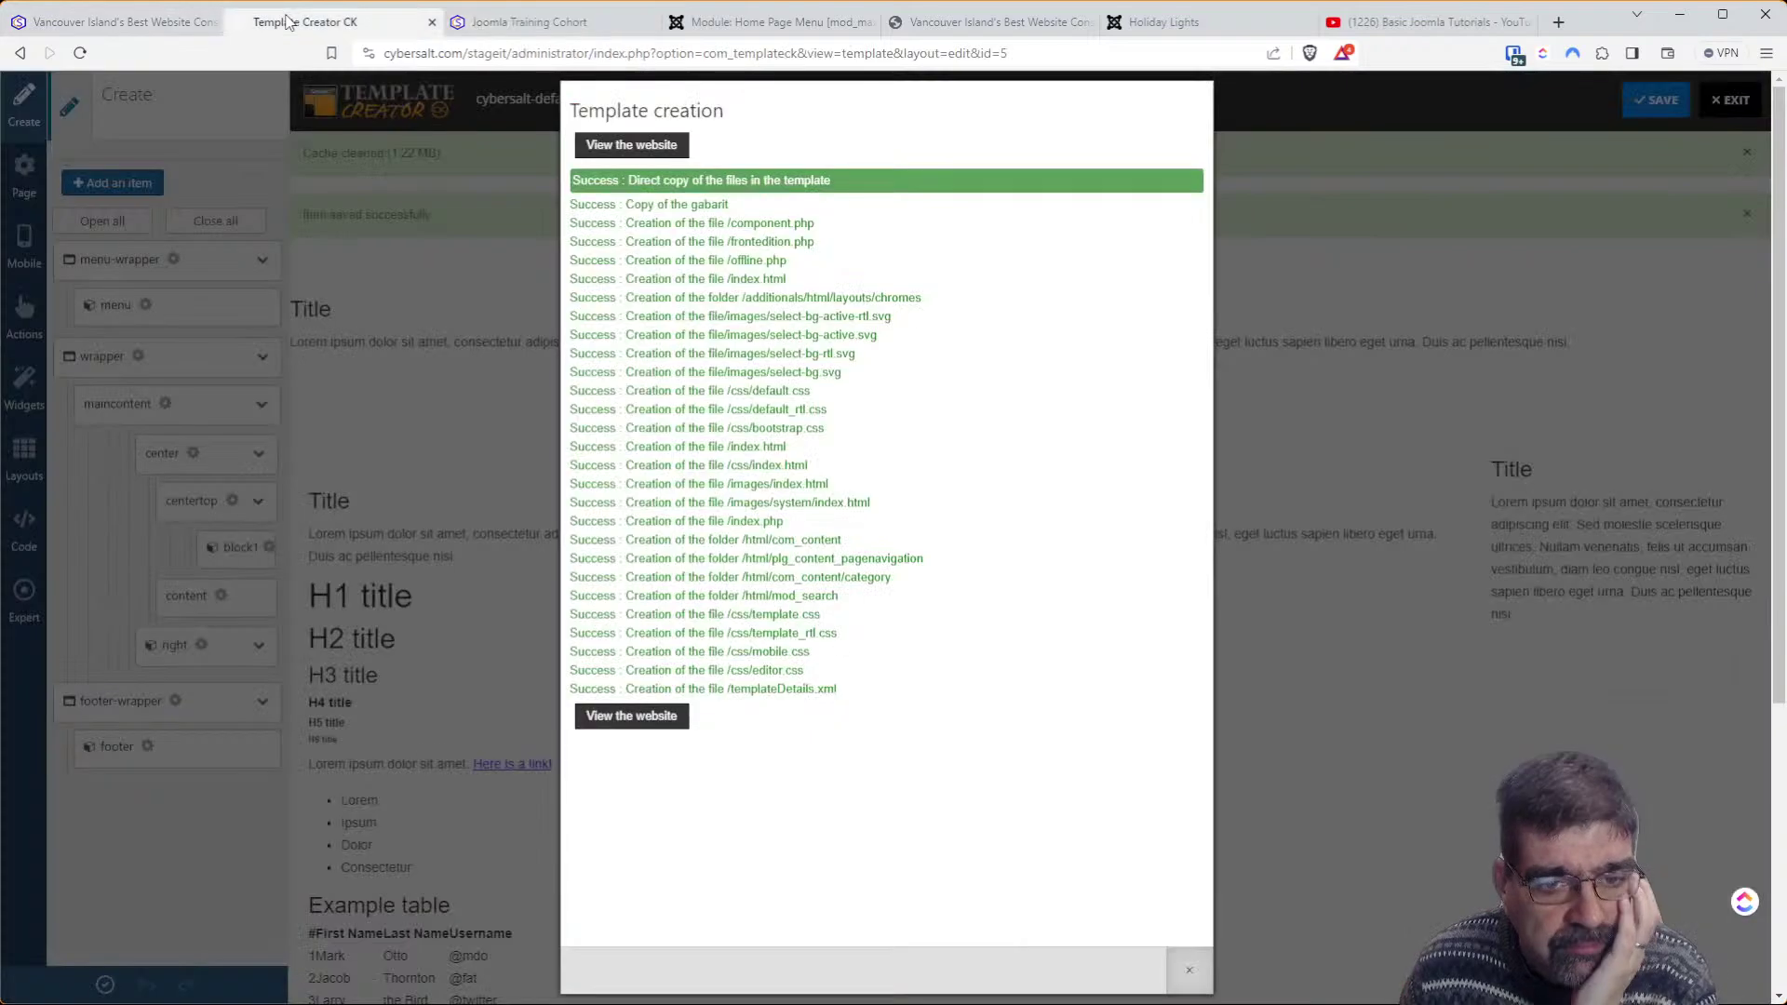
pyautogui.click(483, 371)
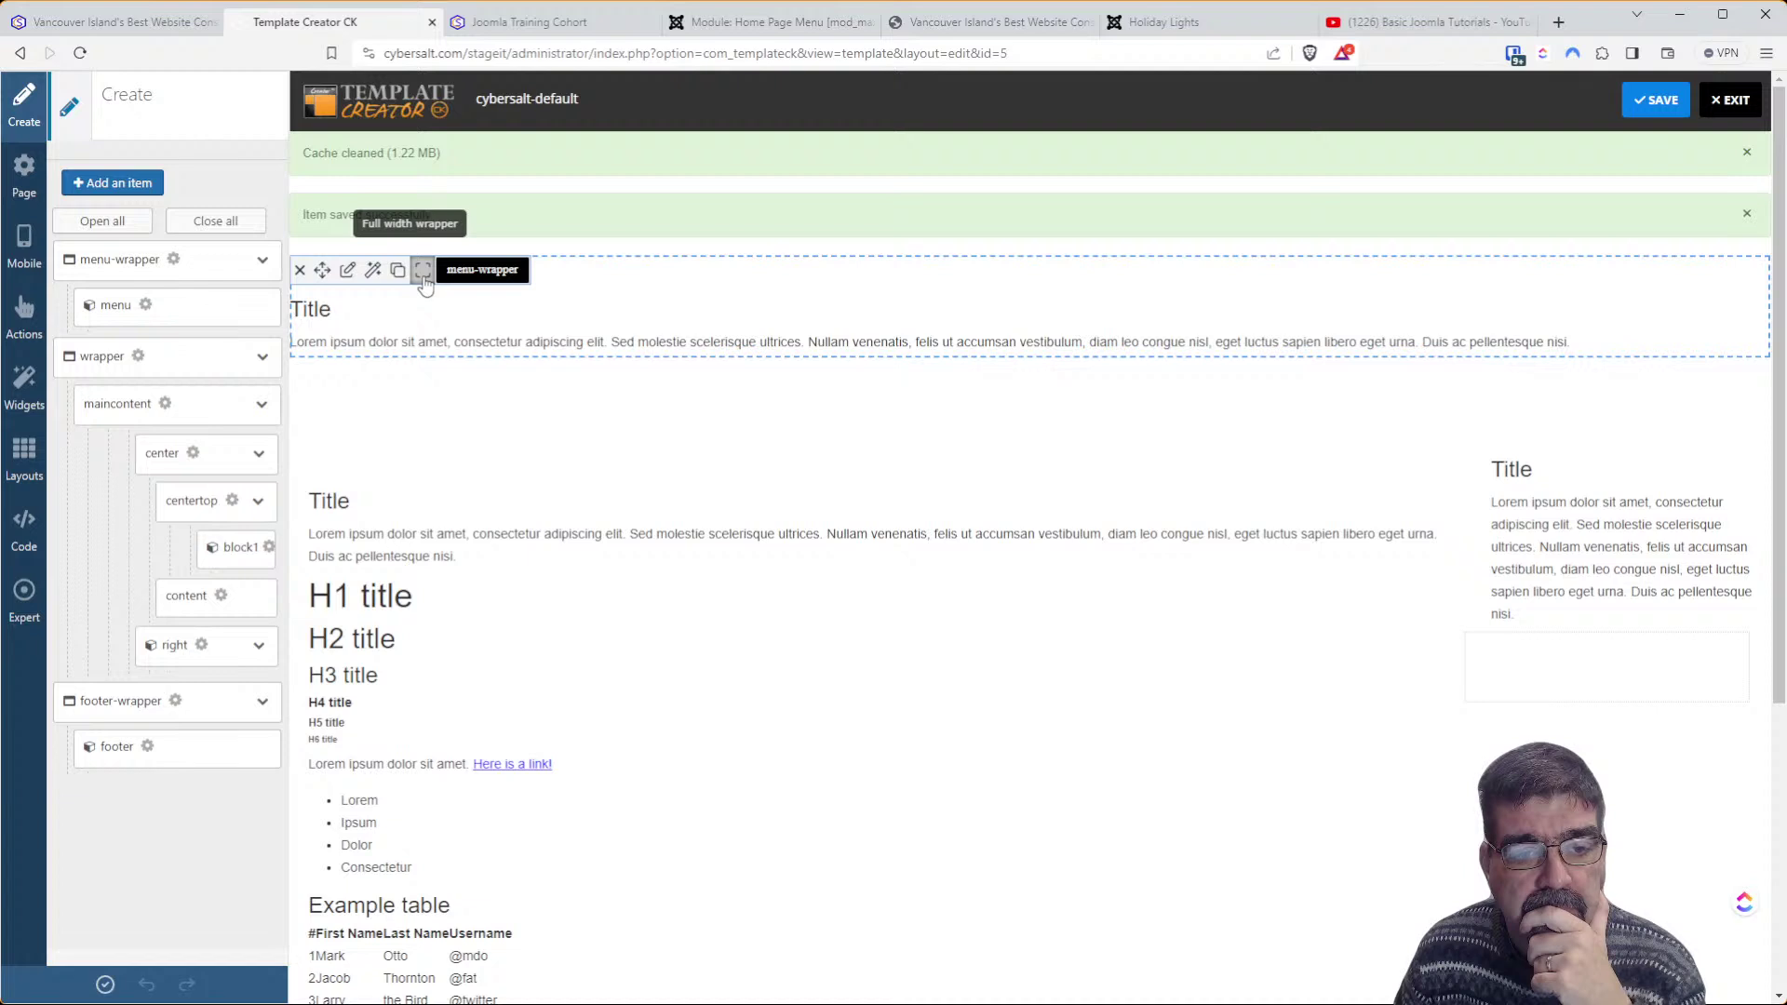
pyautogui.click(349, 272)
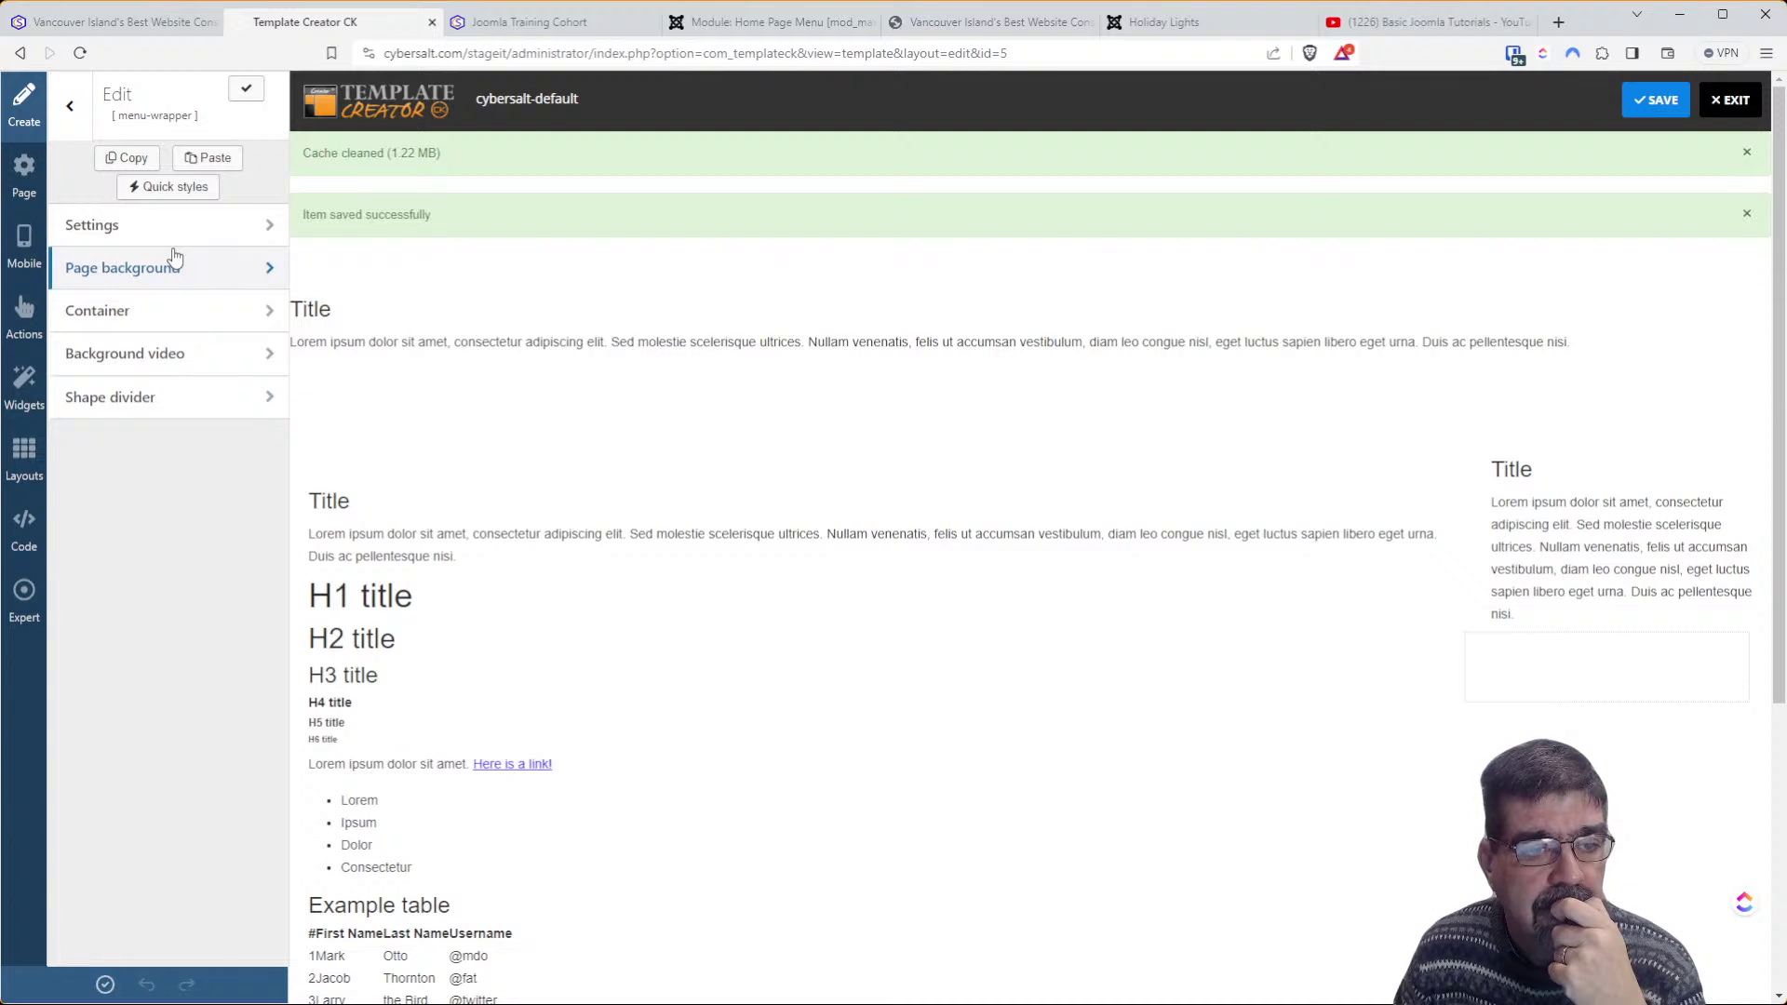
pyautogui.click(177, 240)
pyautogui.click(70, 106)
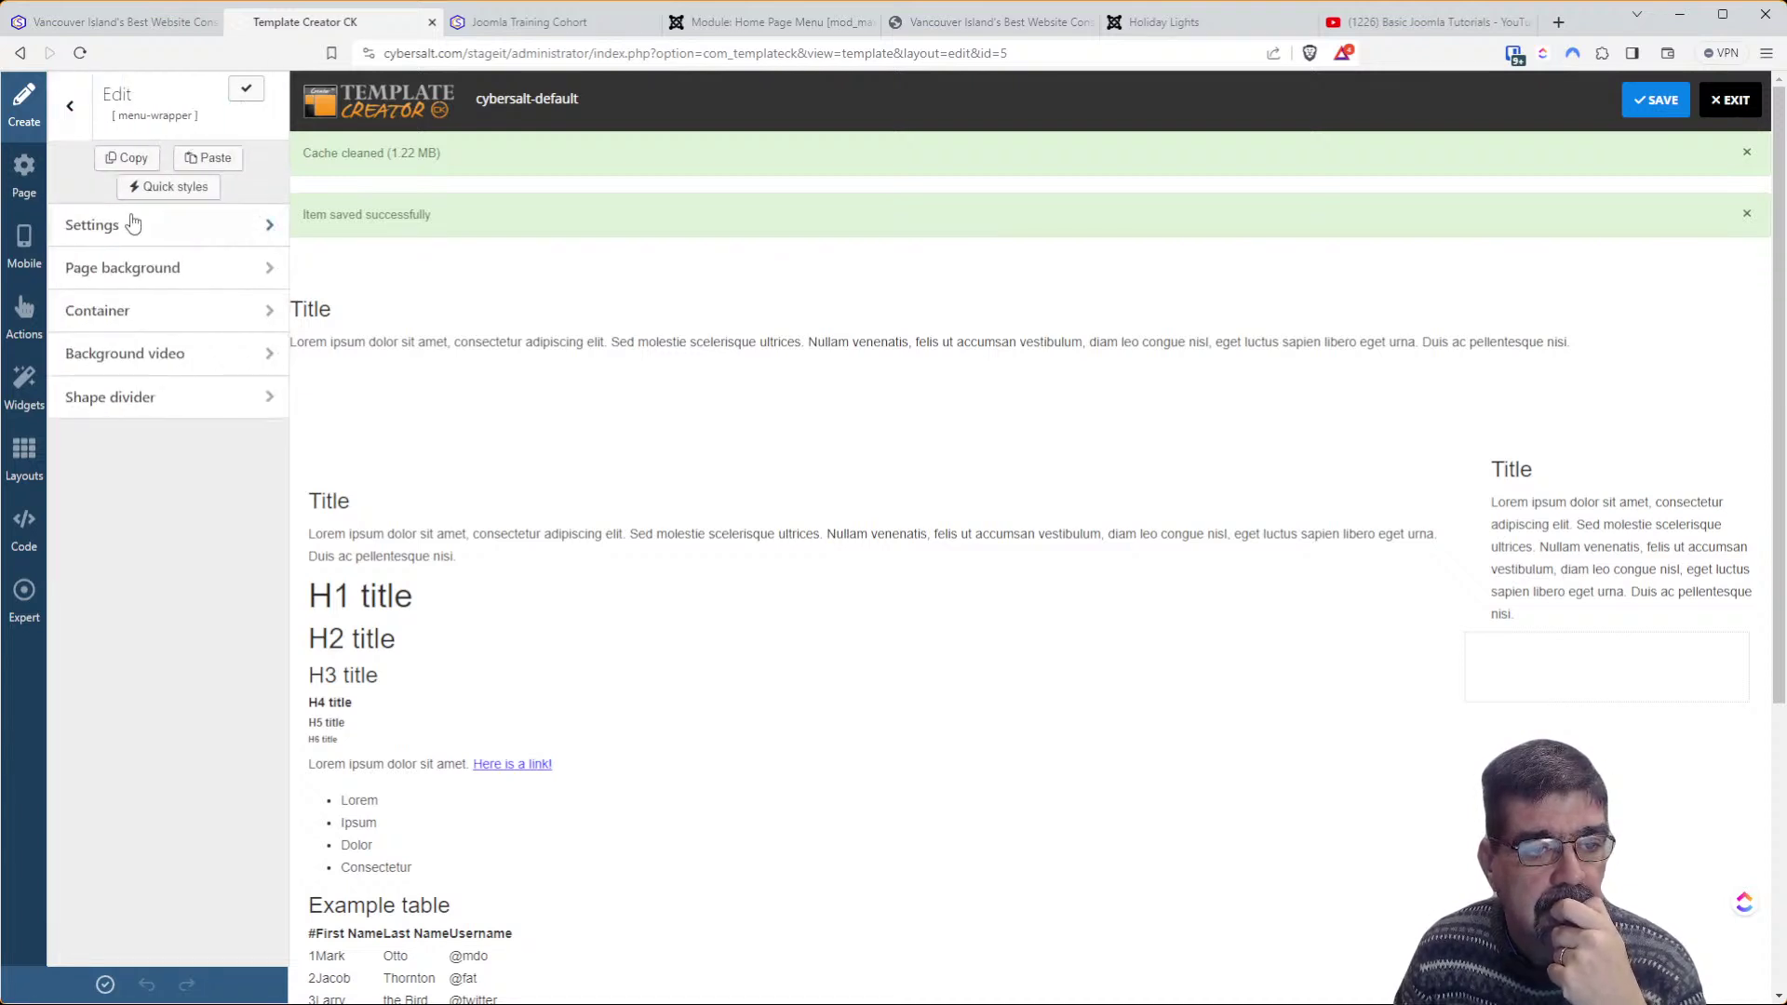
pyautogui.click(144, 267)
pyautogui.click(144, 175)
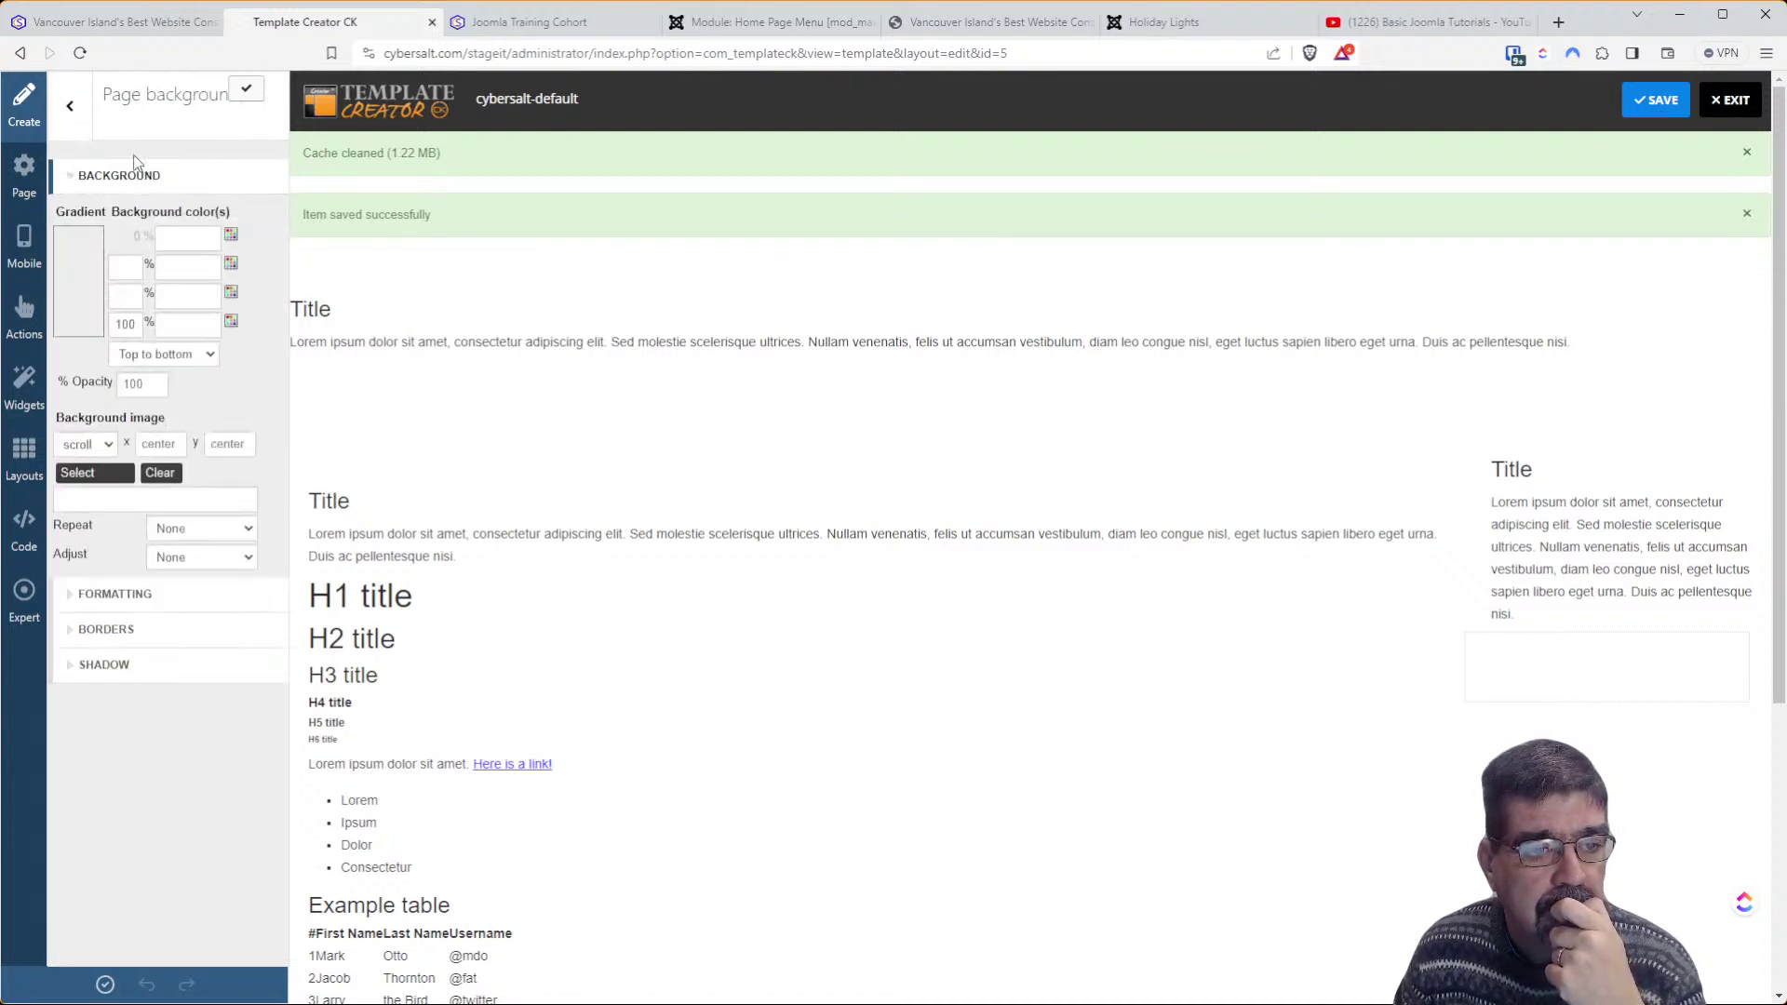
pyautogui.click(73, 110)
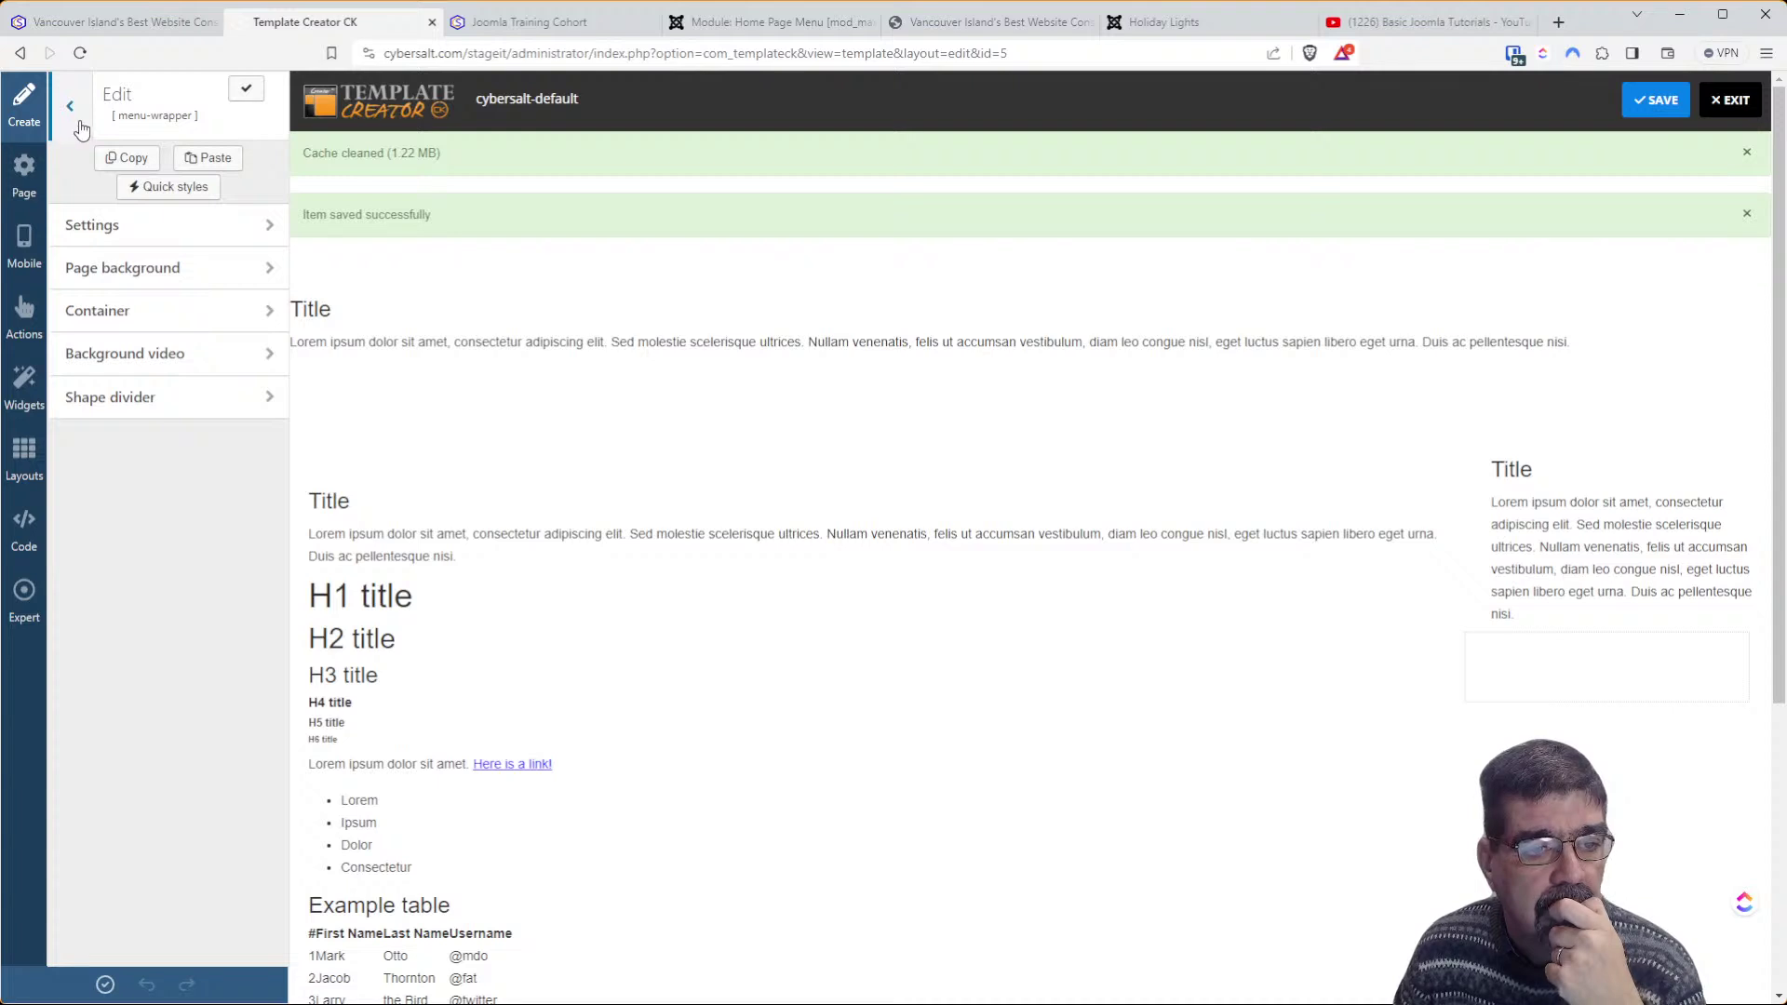
pyautogui.click(112, 310)
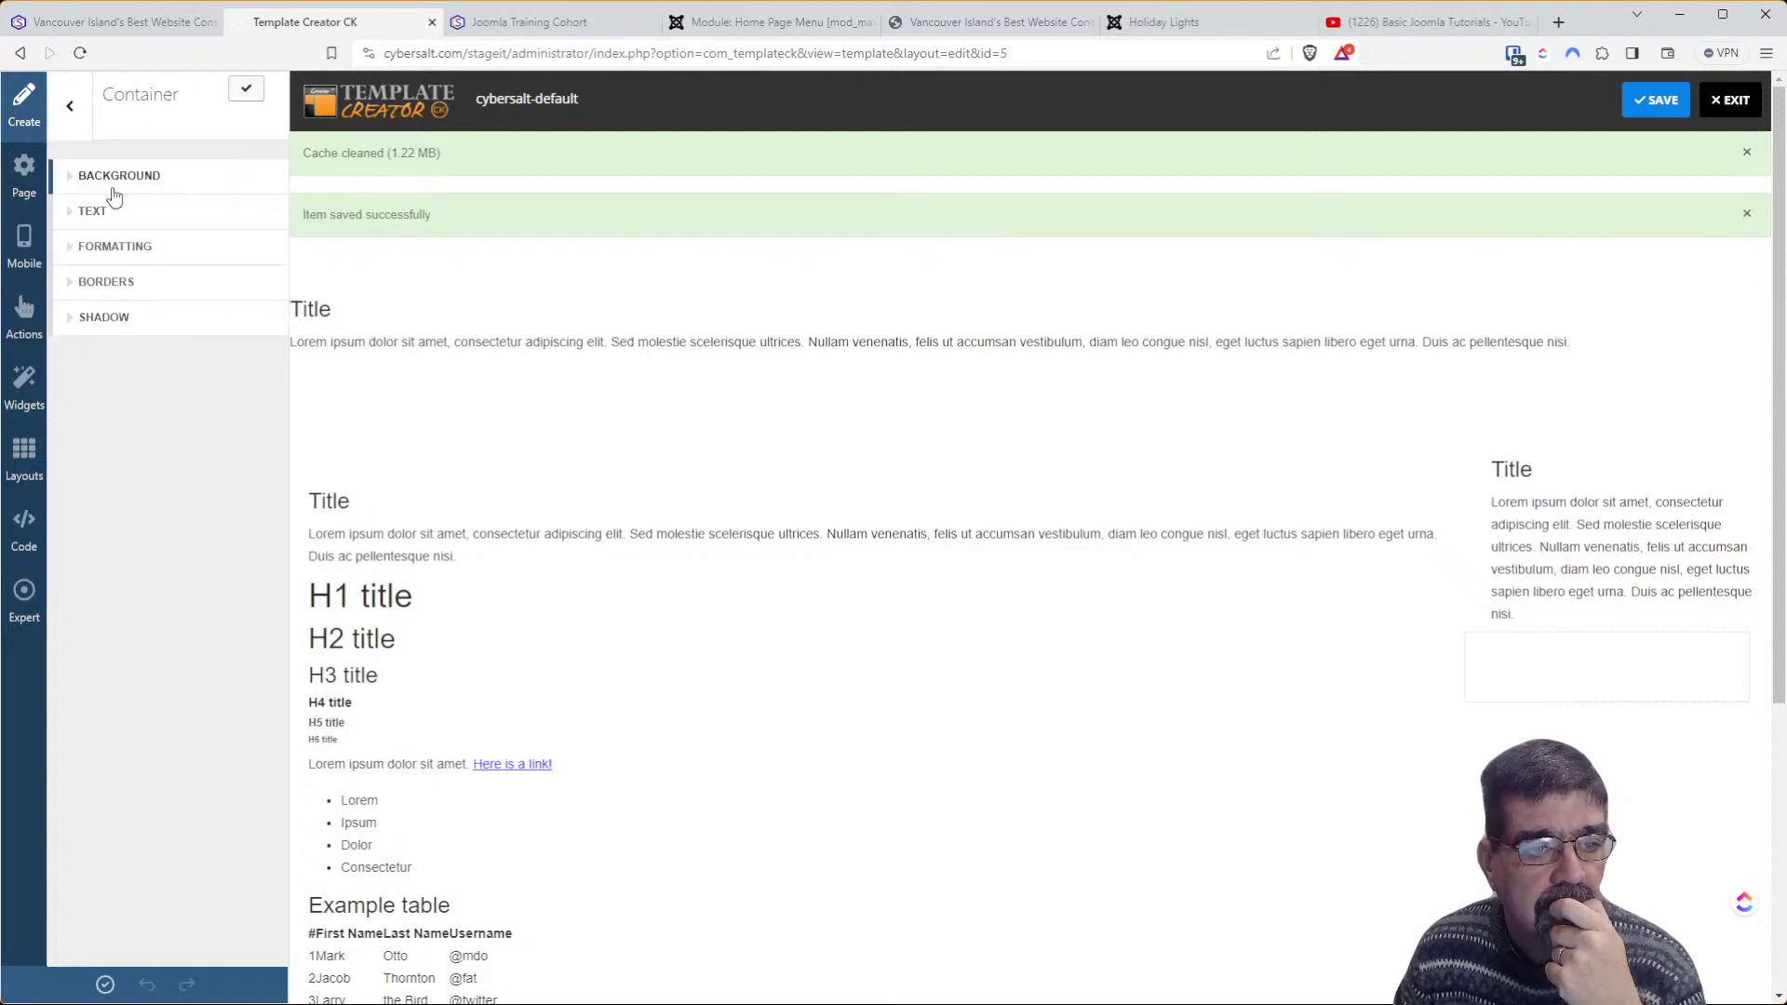
pyautogui.click(70, 106)
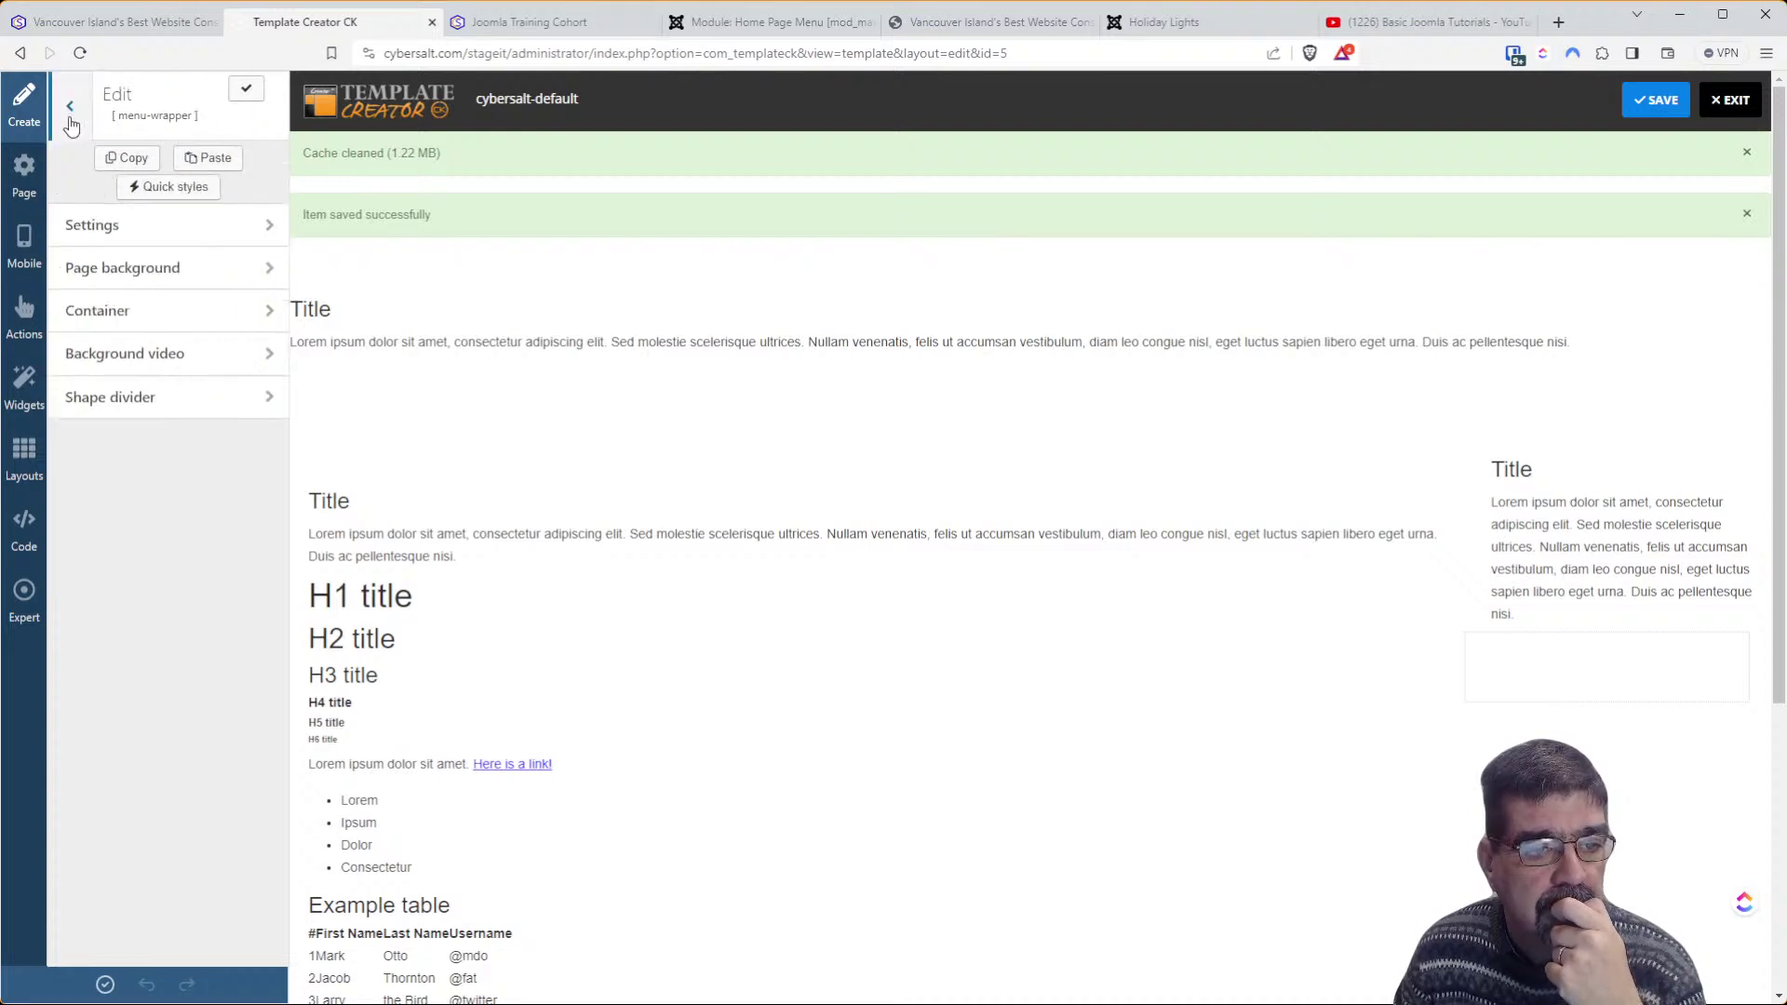
pyautogui.click(129, 397)
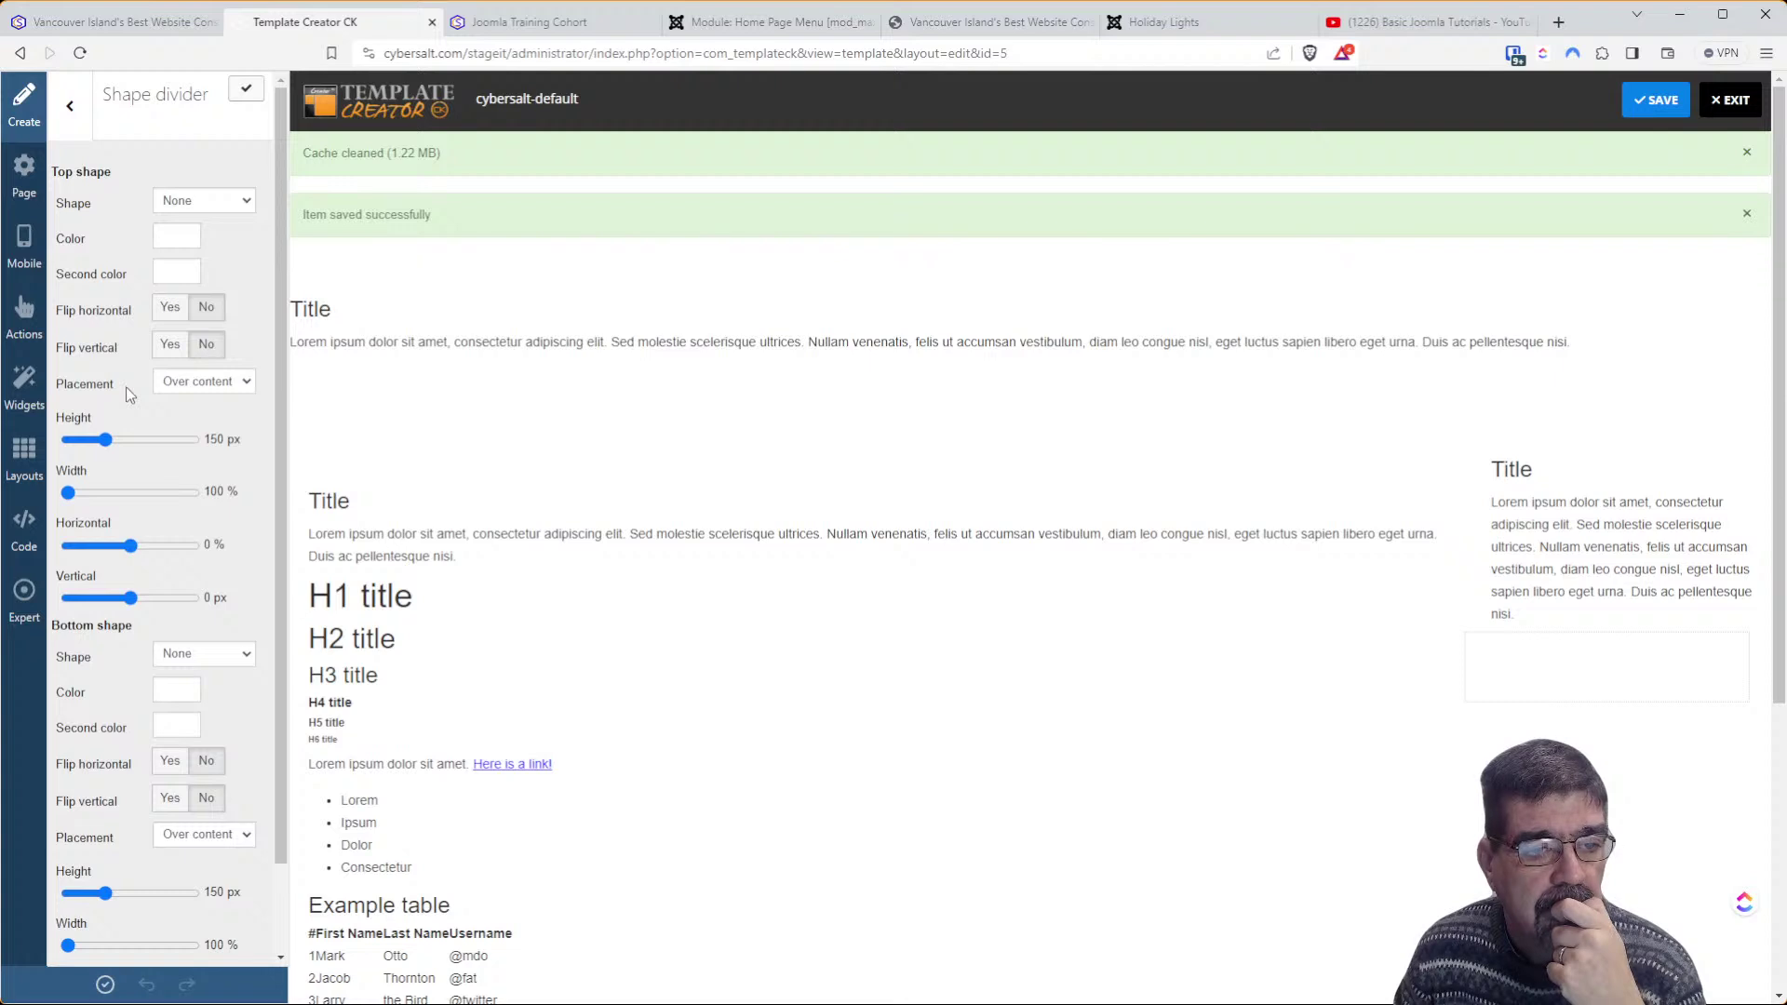
pyautogui.click(70, 106)
pyautogui.click(65, 110)
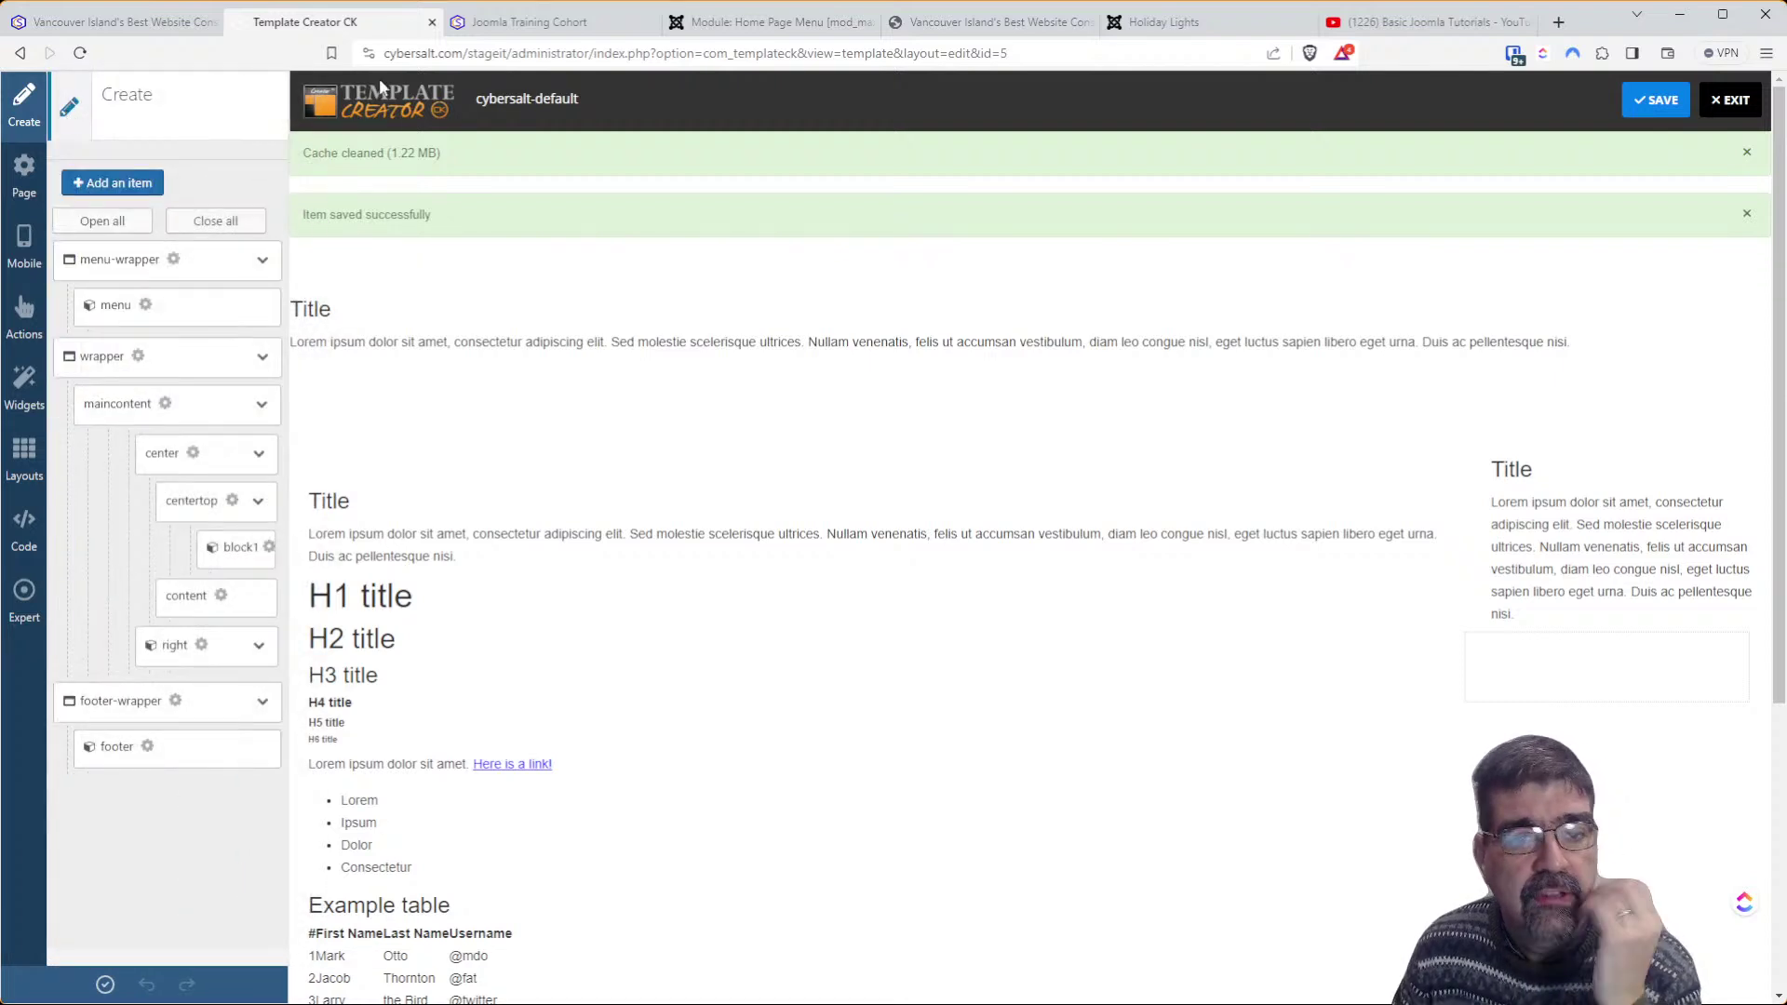
# Close the Home Page Menu module and open the Joomla Training Cohort Menu module for editing
pyautogui.click(745, 24)
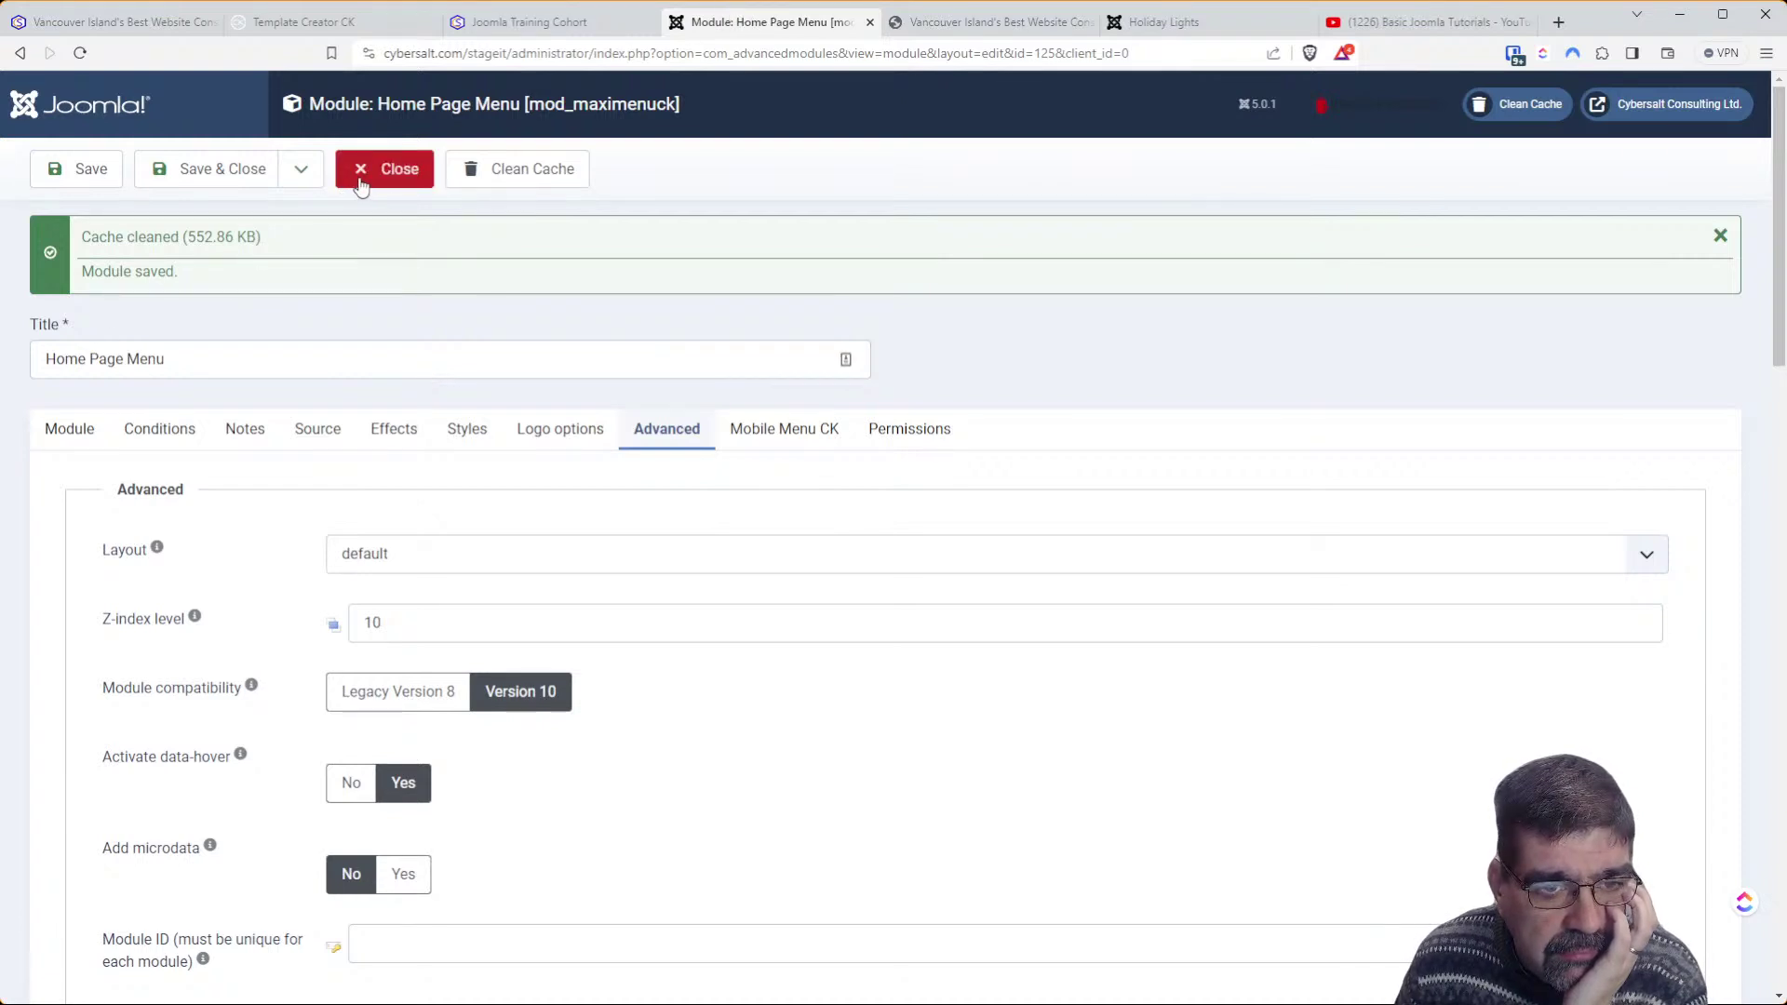
pyautogui.click(529, 21)
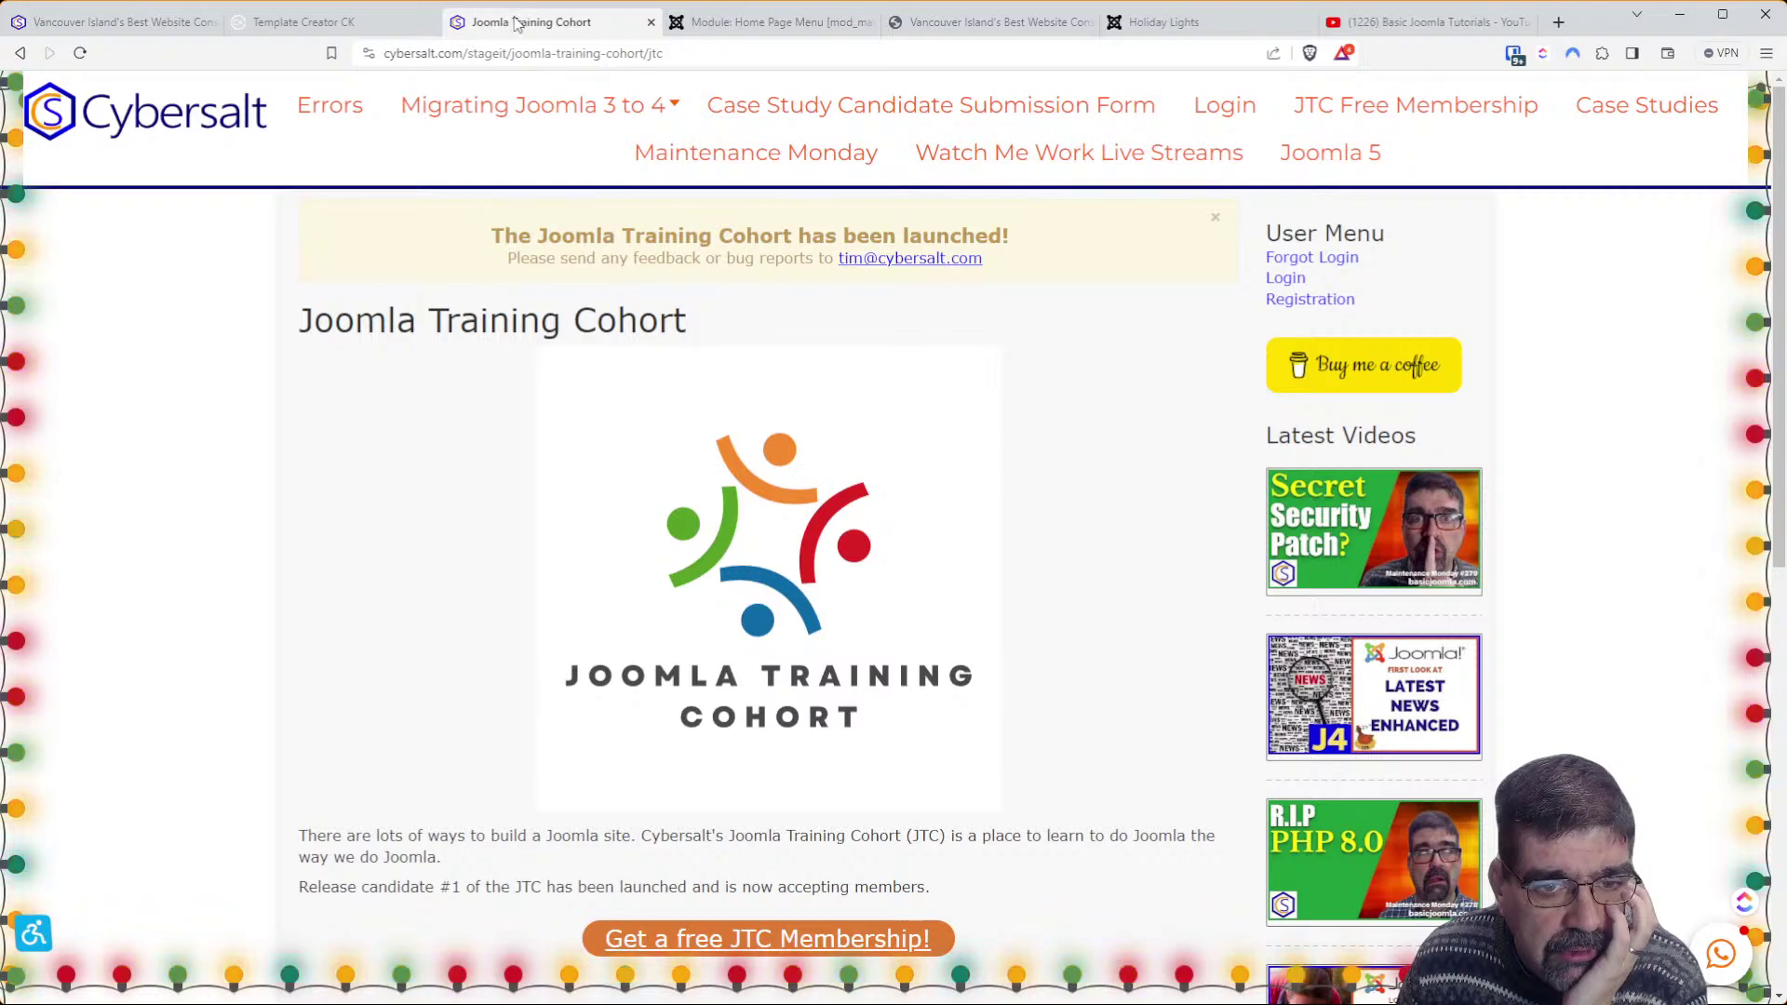
pyautogui.click(745, 24)
pyautogui.click(387, 172)
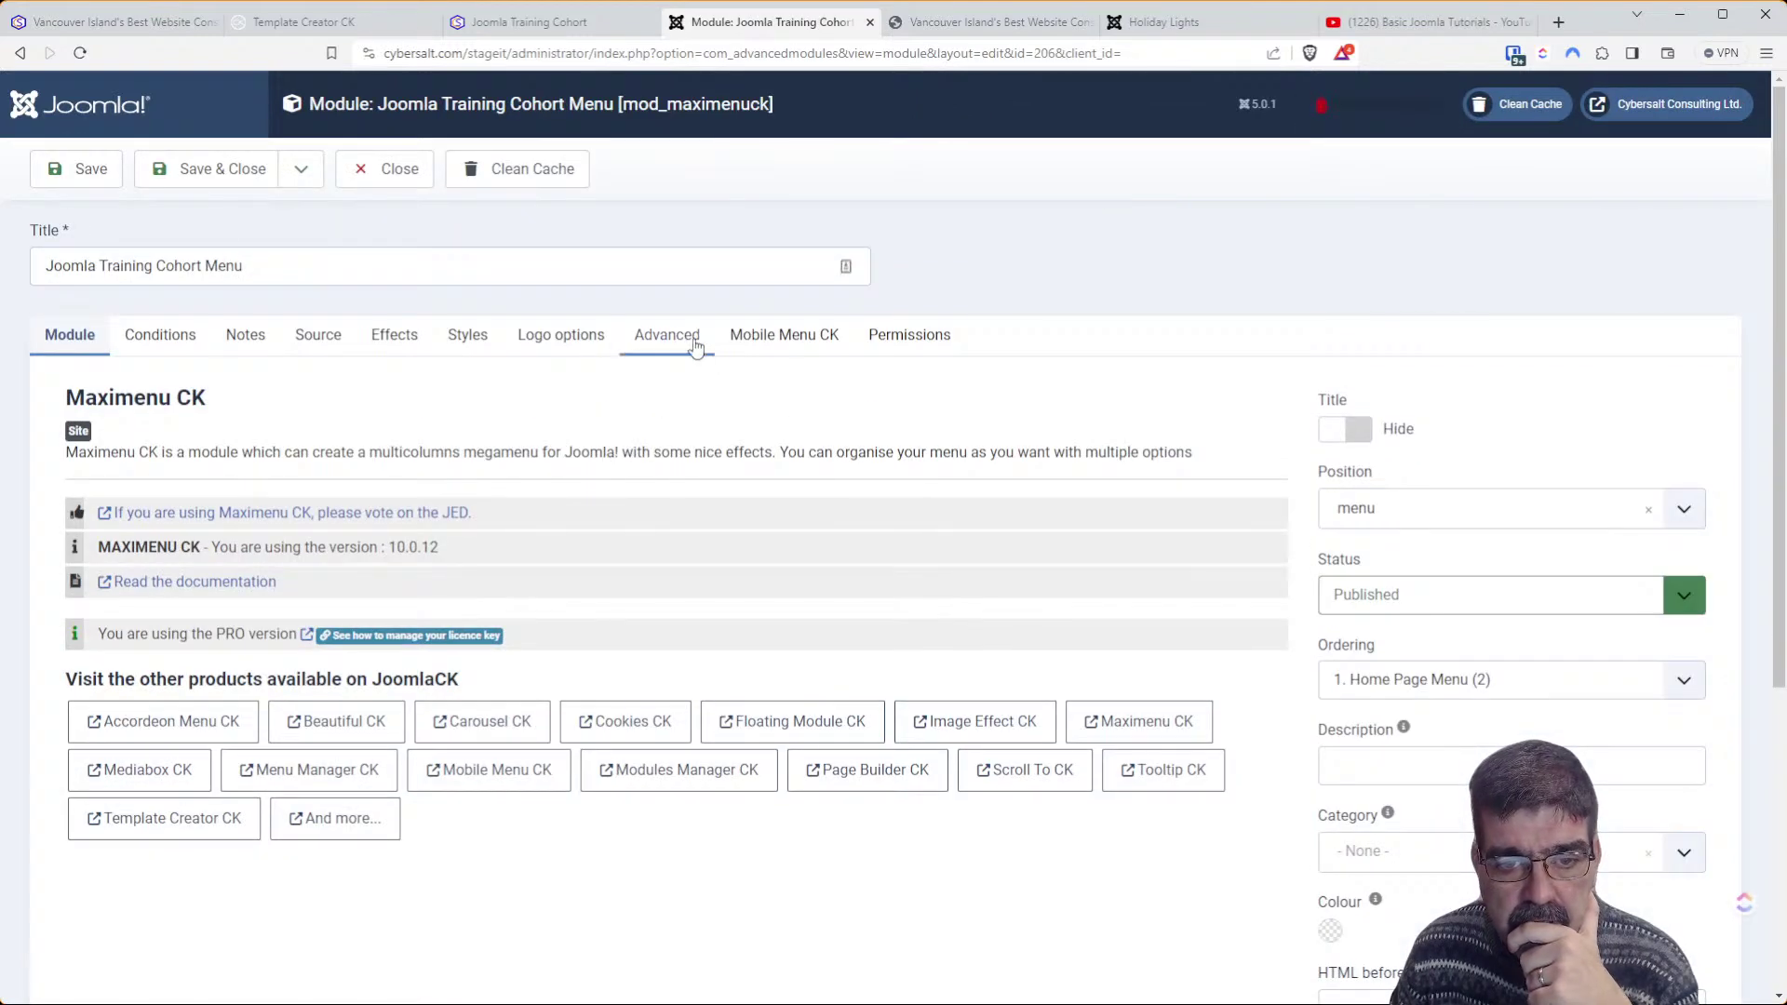
# Try the pushdown layout in the Joomla Training Cohort Menu module's advanced settings, saving it and reloading the cohort page
pyautogui.click(687, 343)
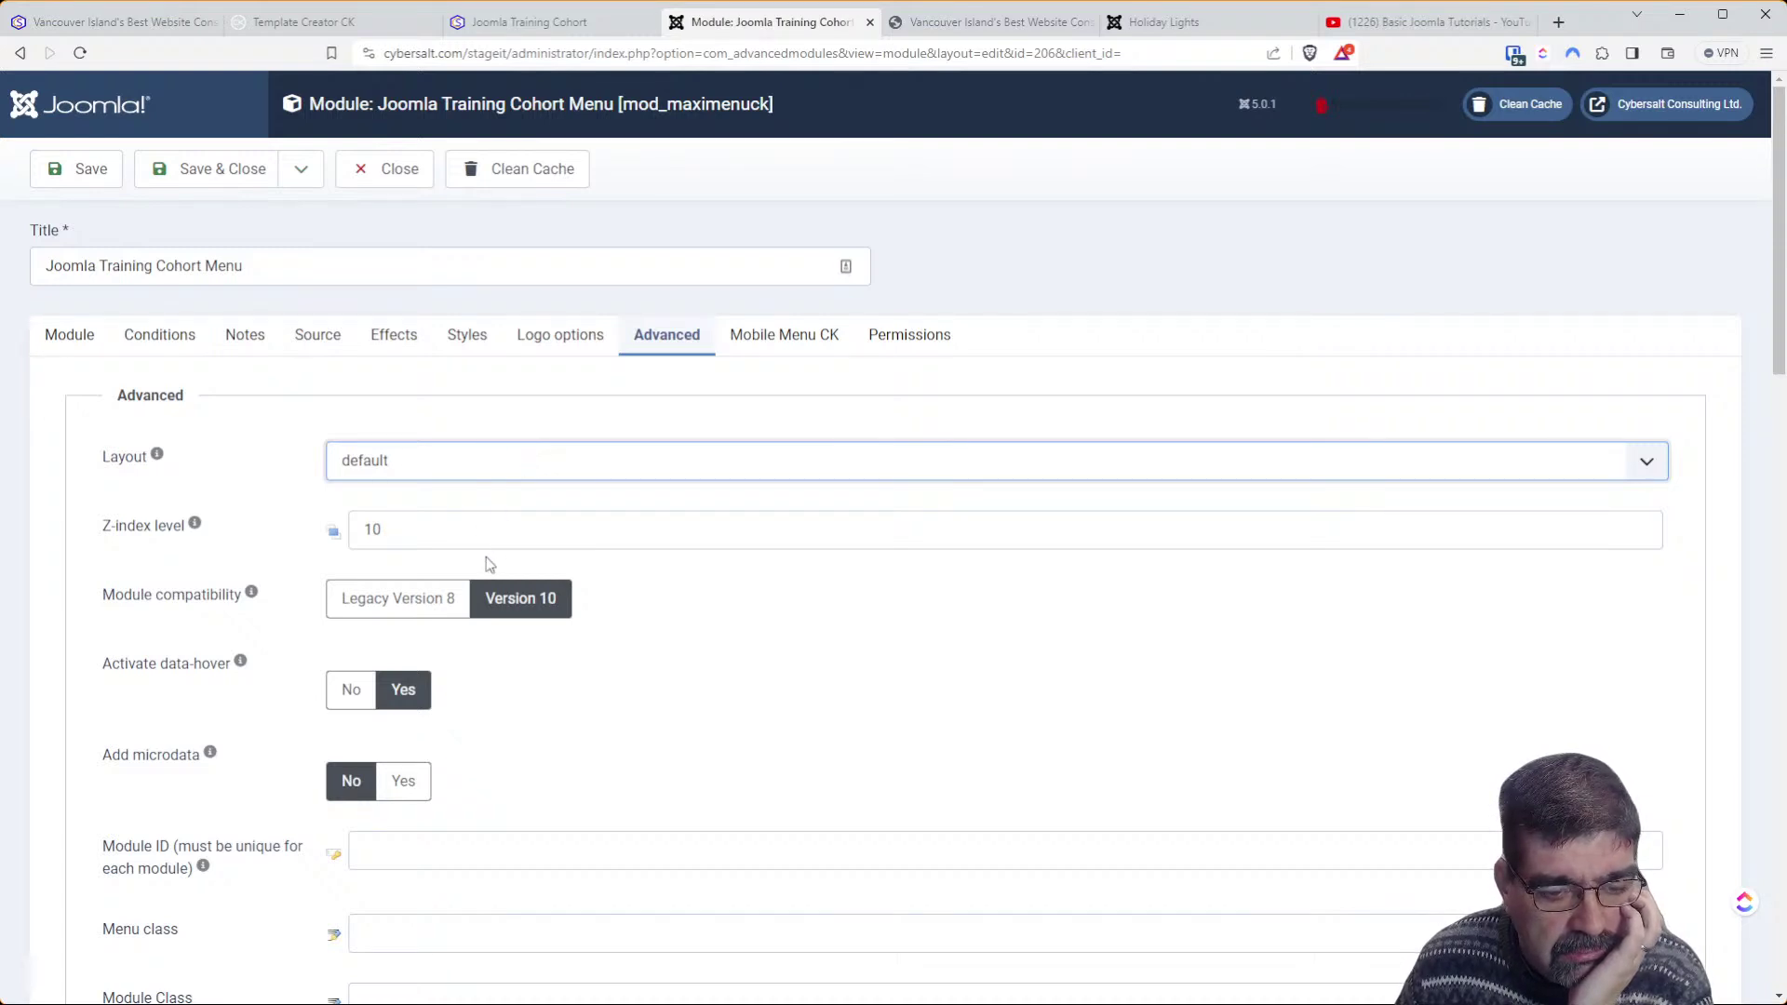
pyautogui.press('Down')
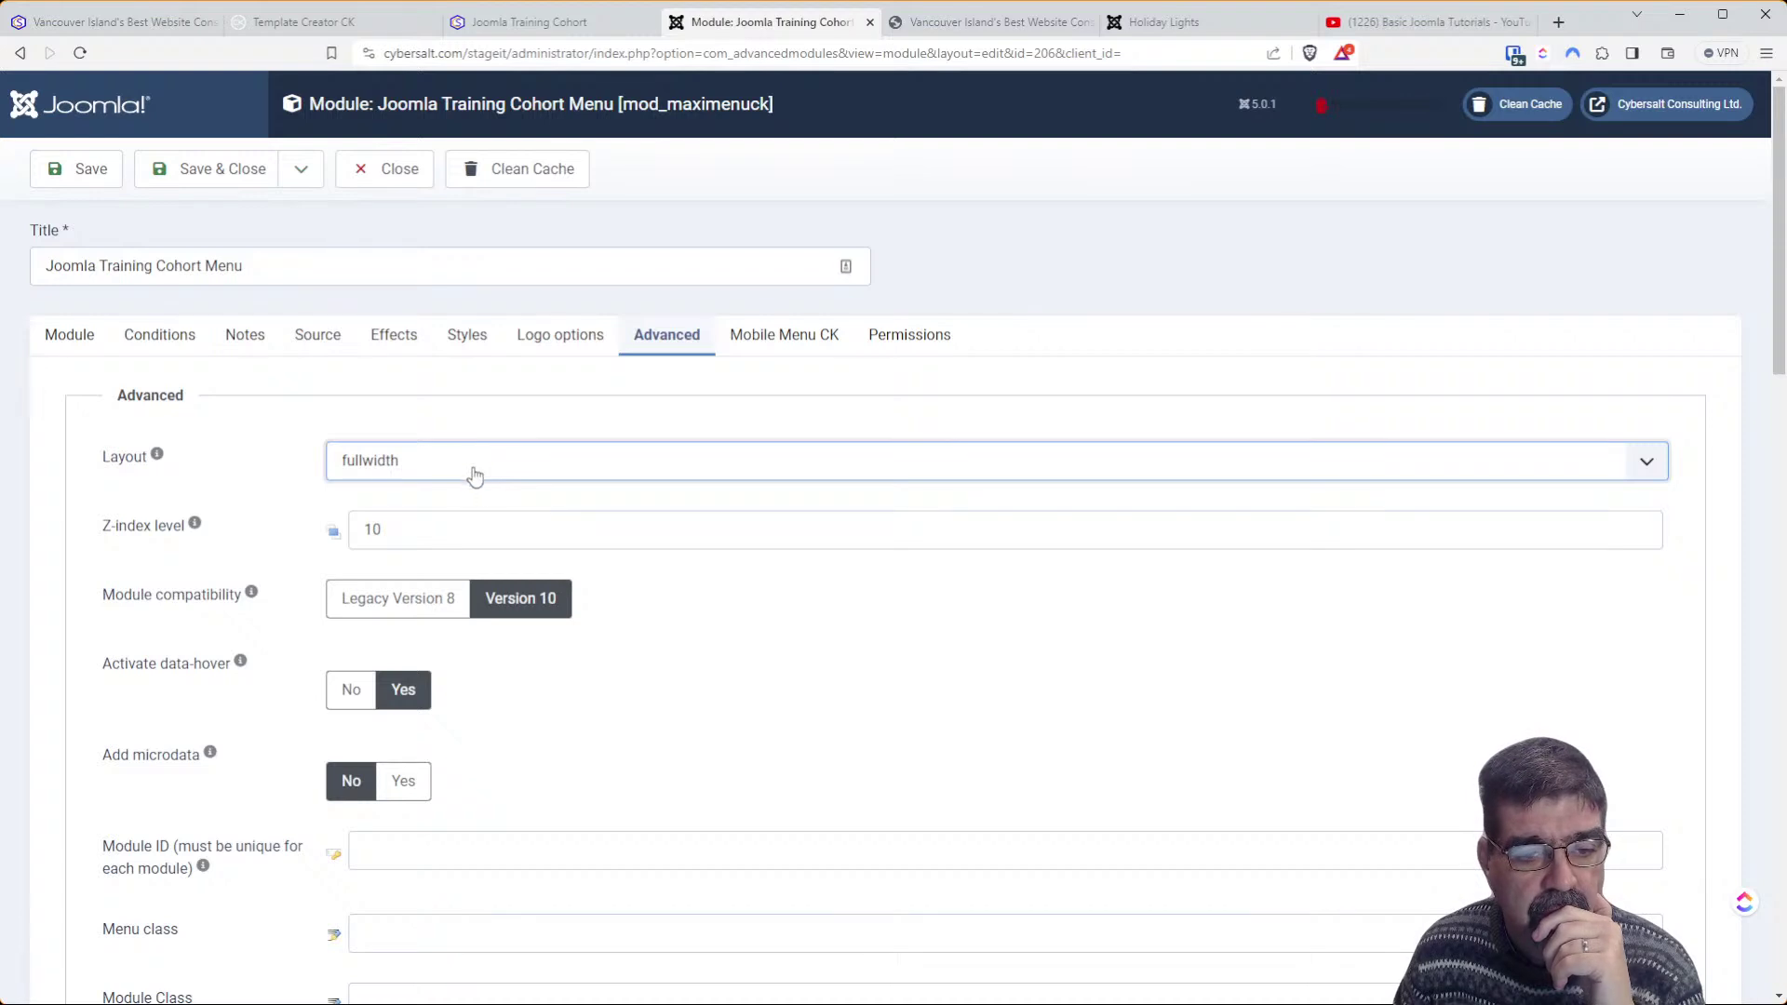
pyautogui.press('Down')
pyautogui.click(82, 182)
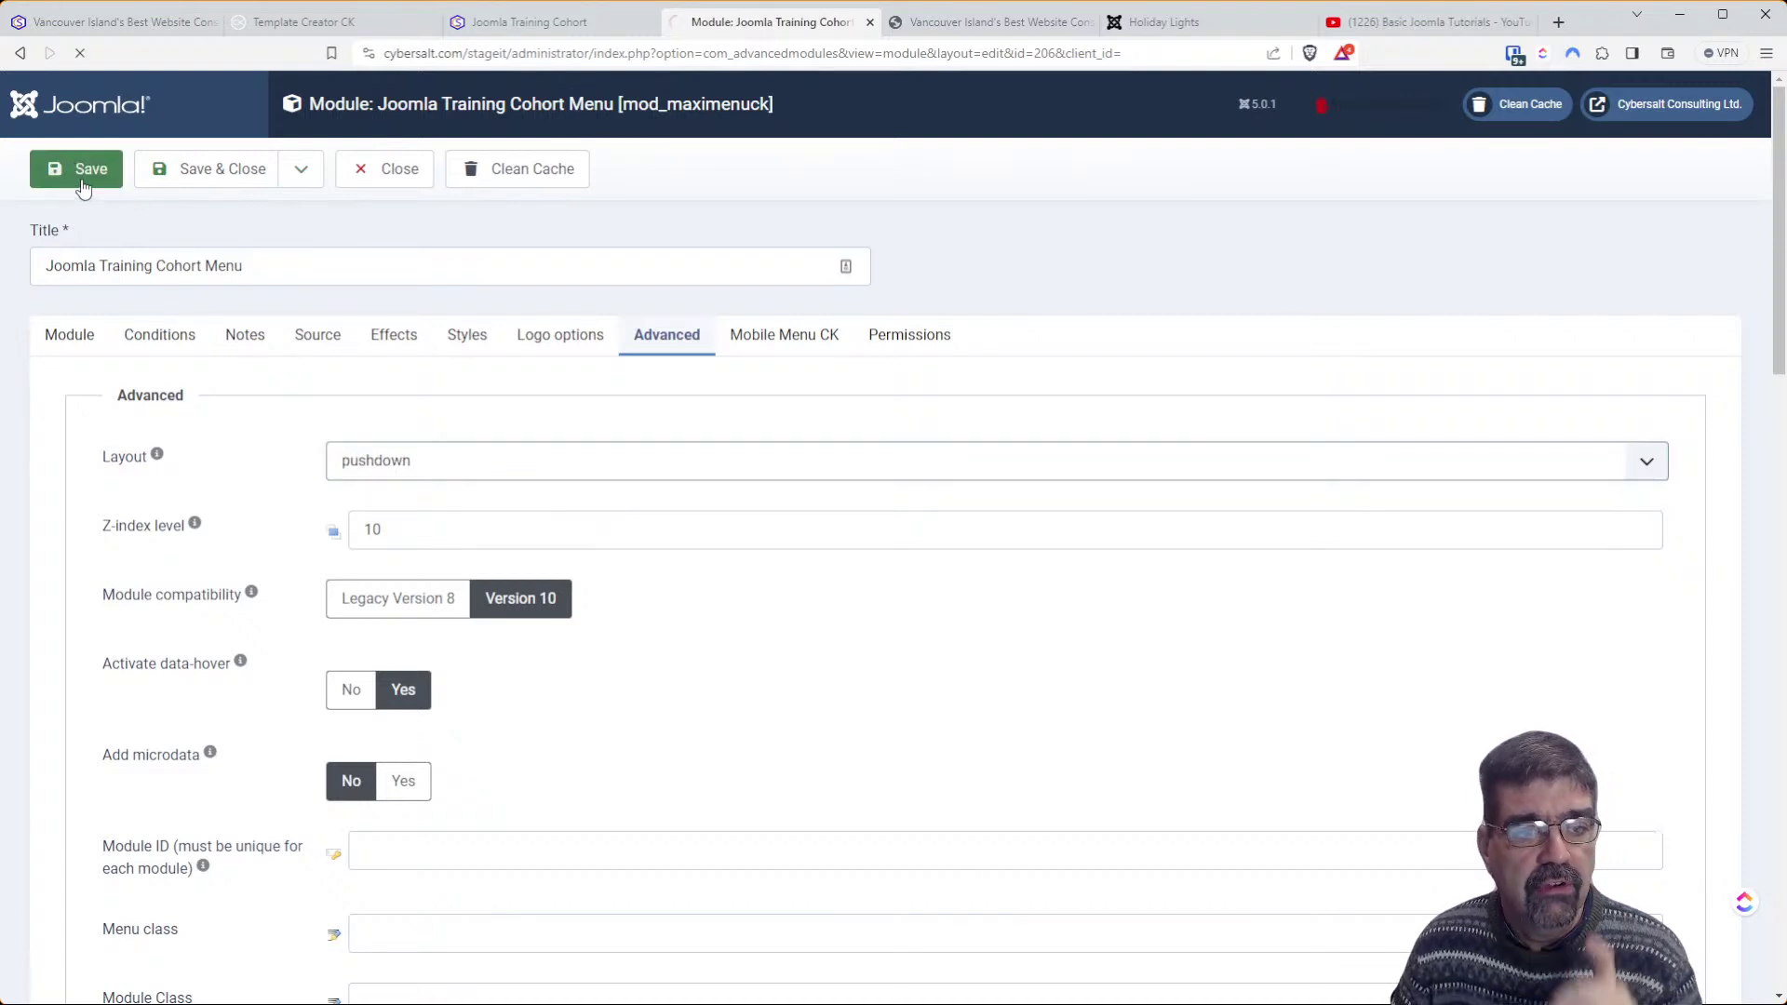
pyautogui.click(535, 22)
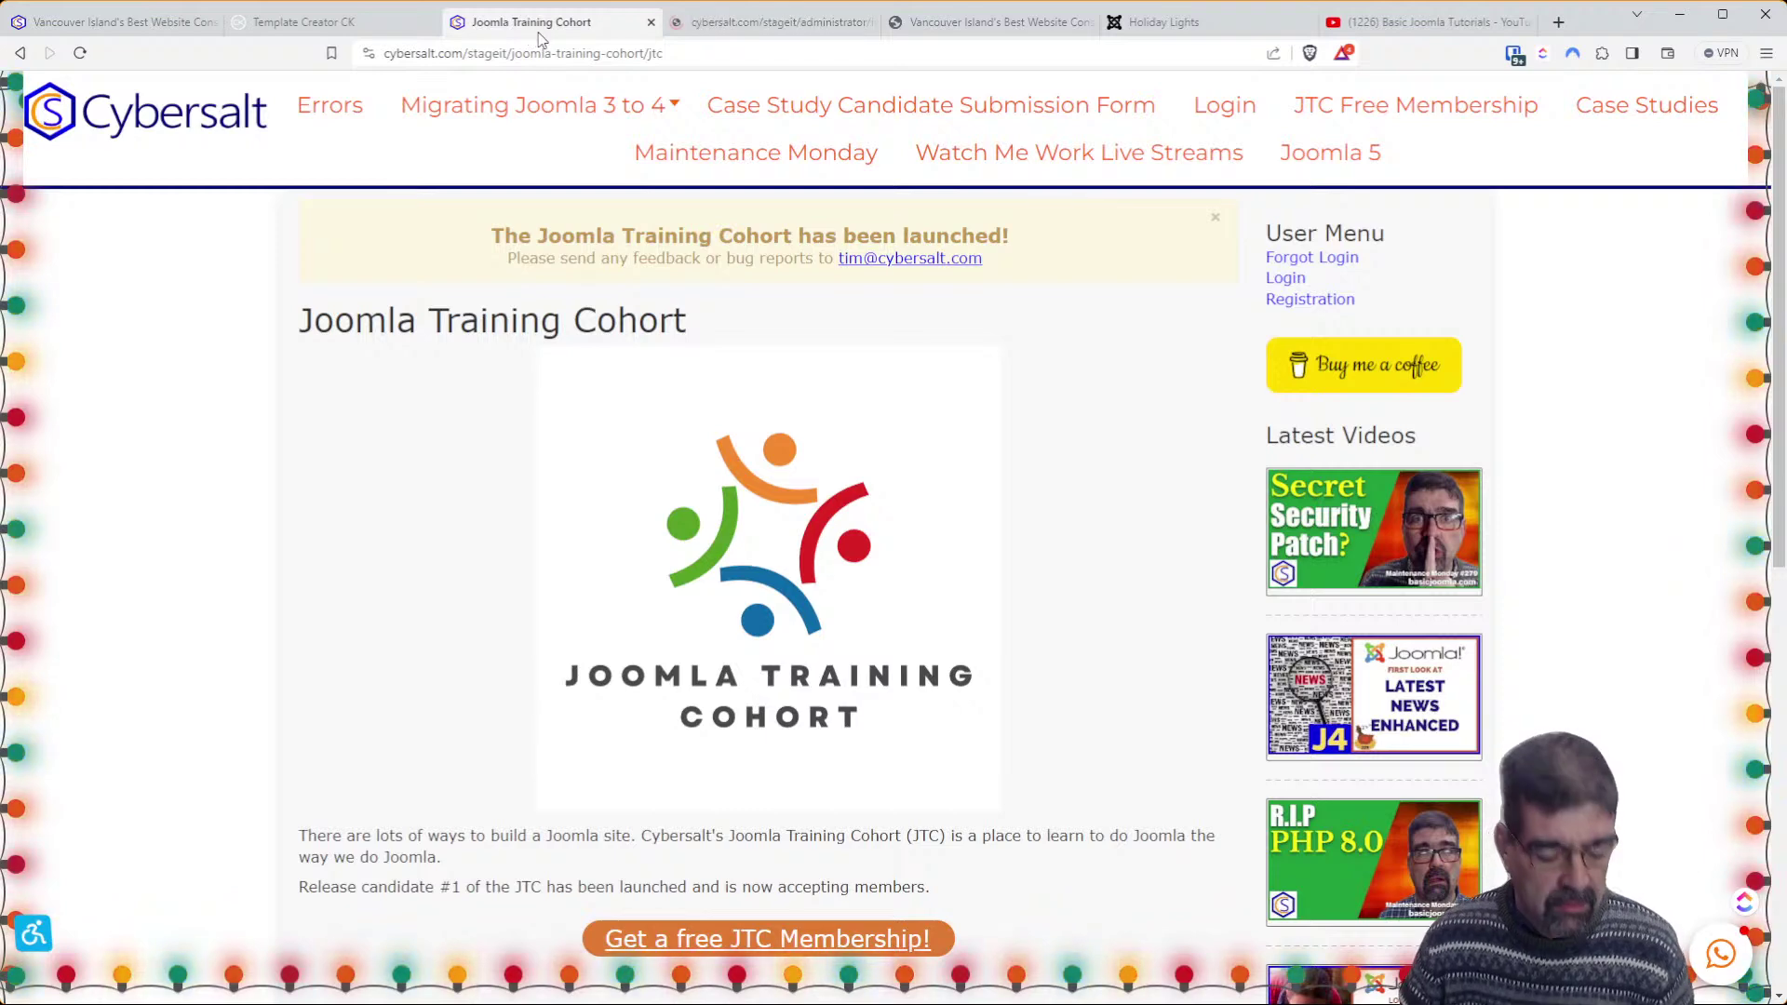
pyautogui.press('F5')
pyautogui.moveTo(677, 110)
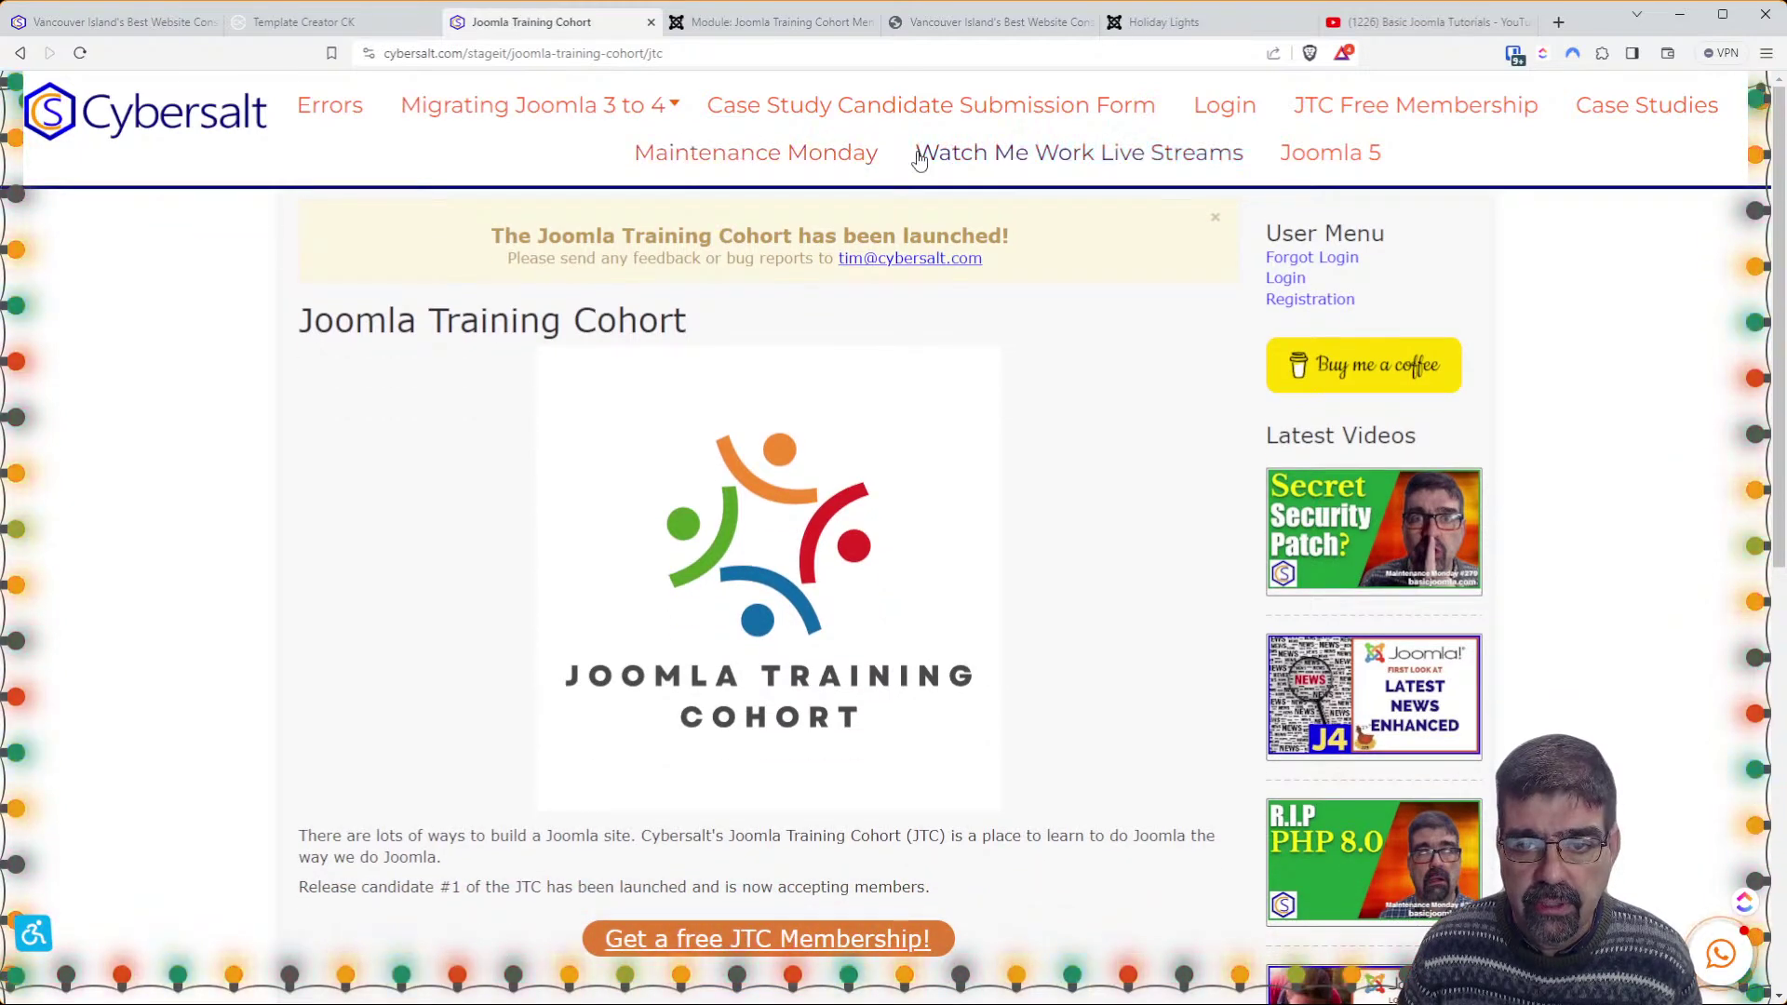
# Try the flatlist layout for the Joomla Training Cohort Menu module, saving it and reloading the cohort page
pyautogui.click(380, 26)
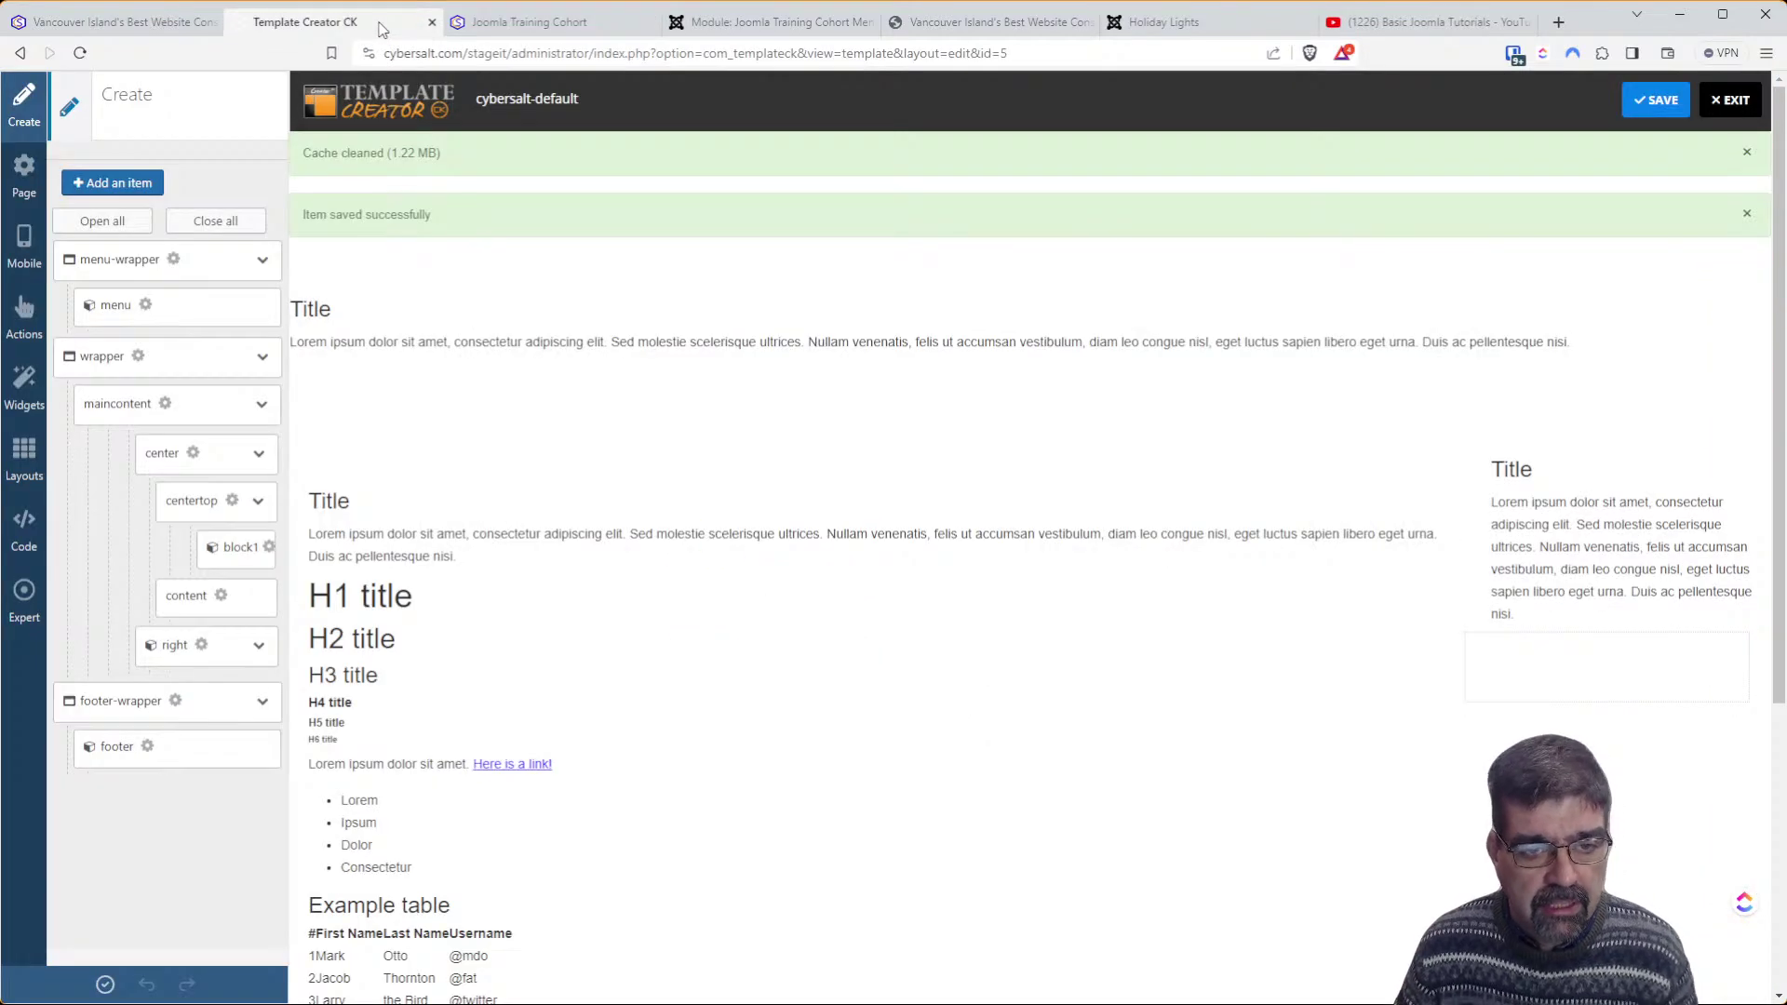
pyautogui.click(780, 26)
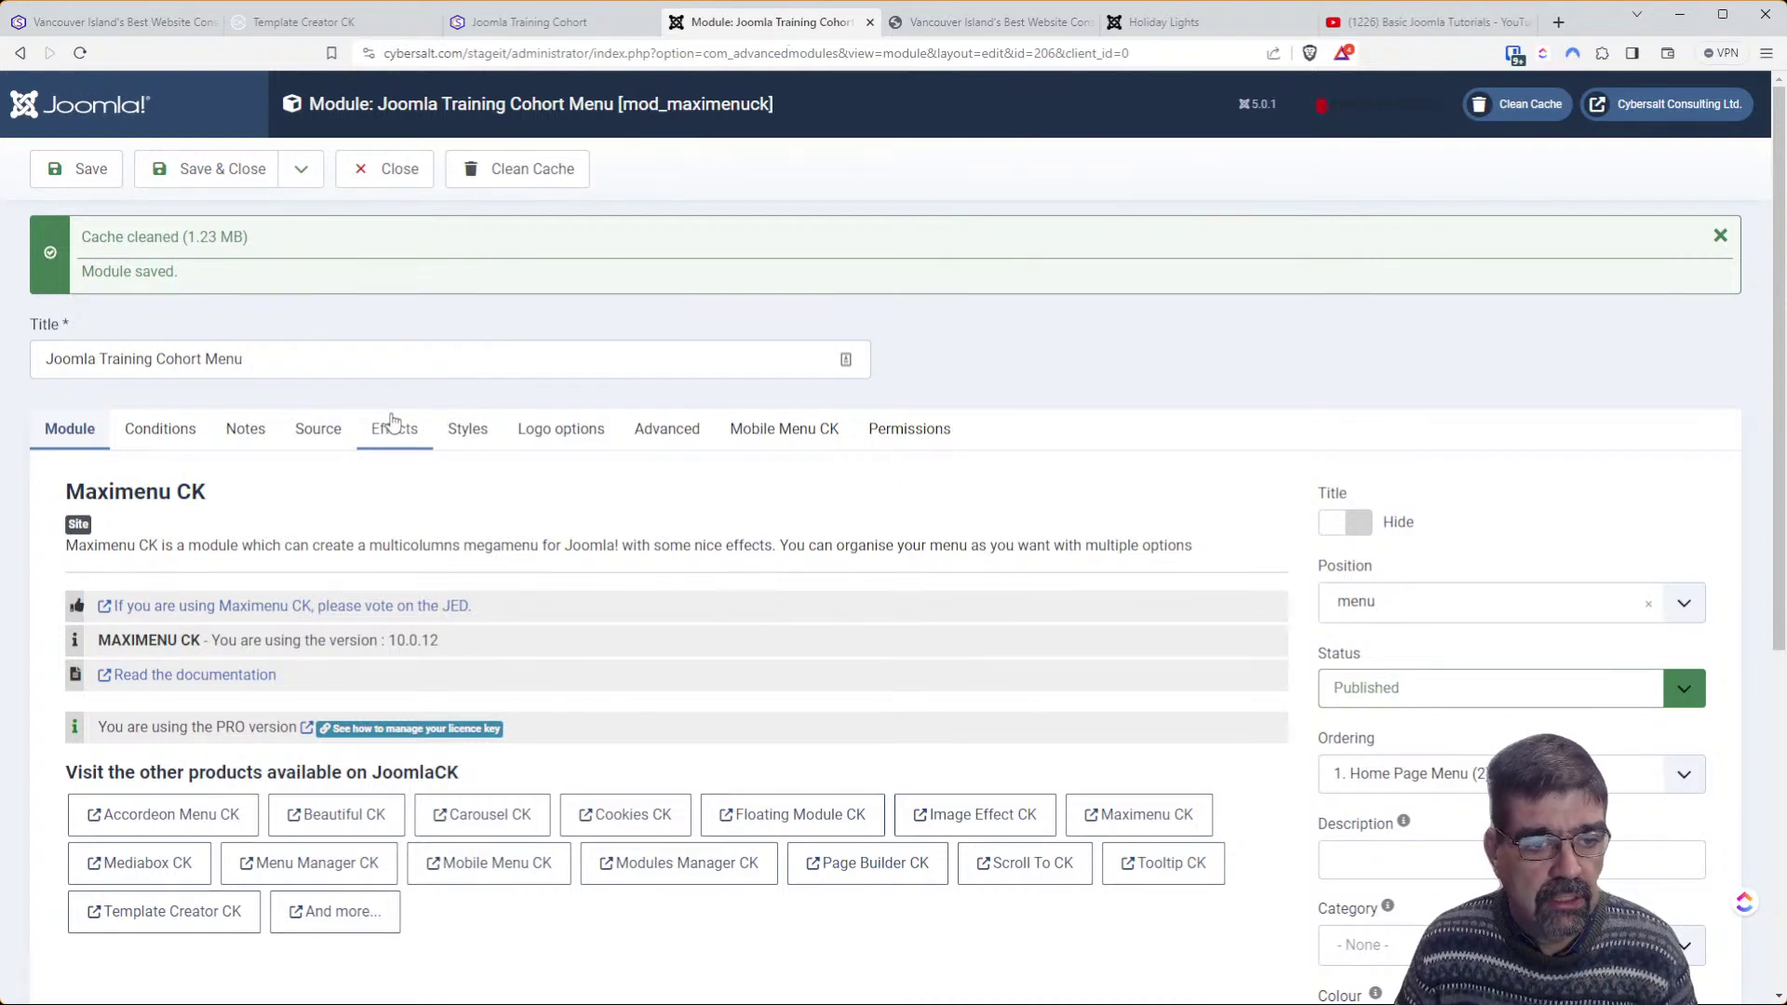
pyautogui.click(338, 439)
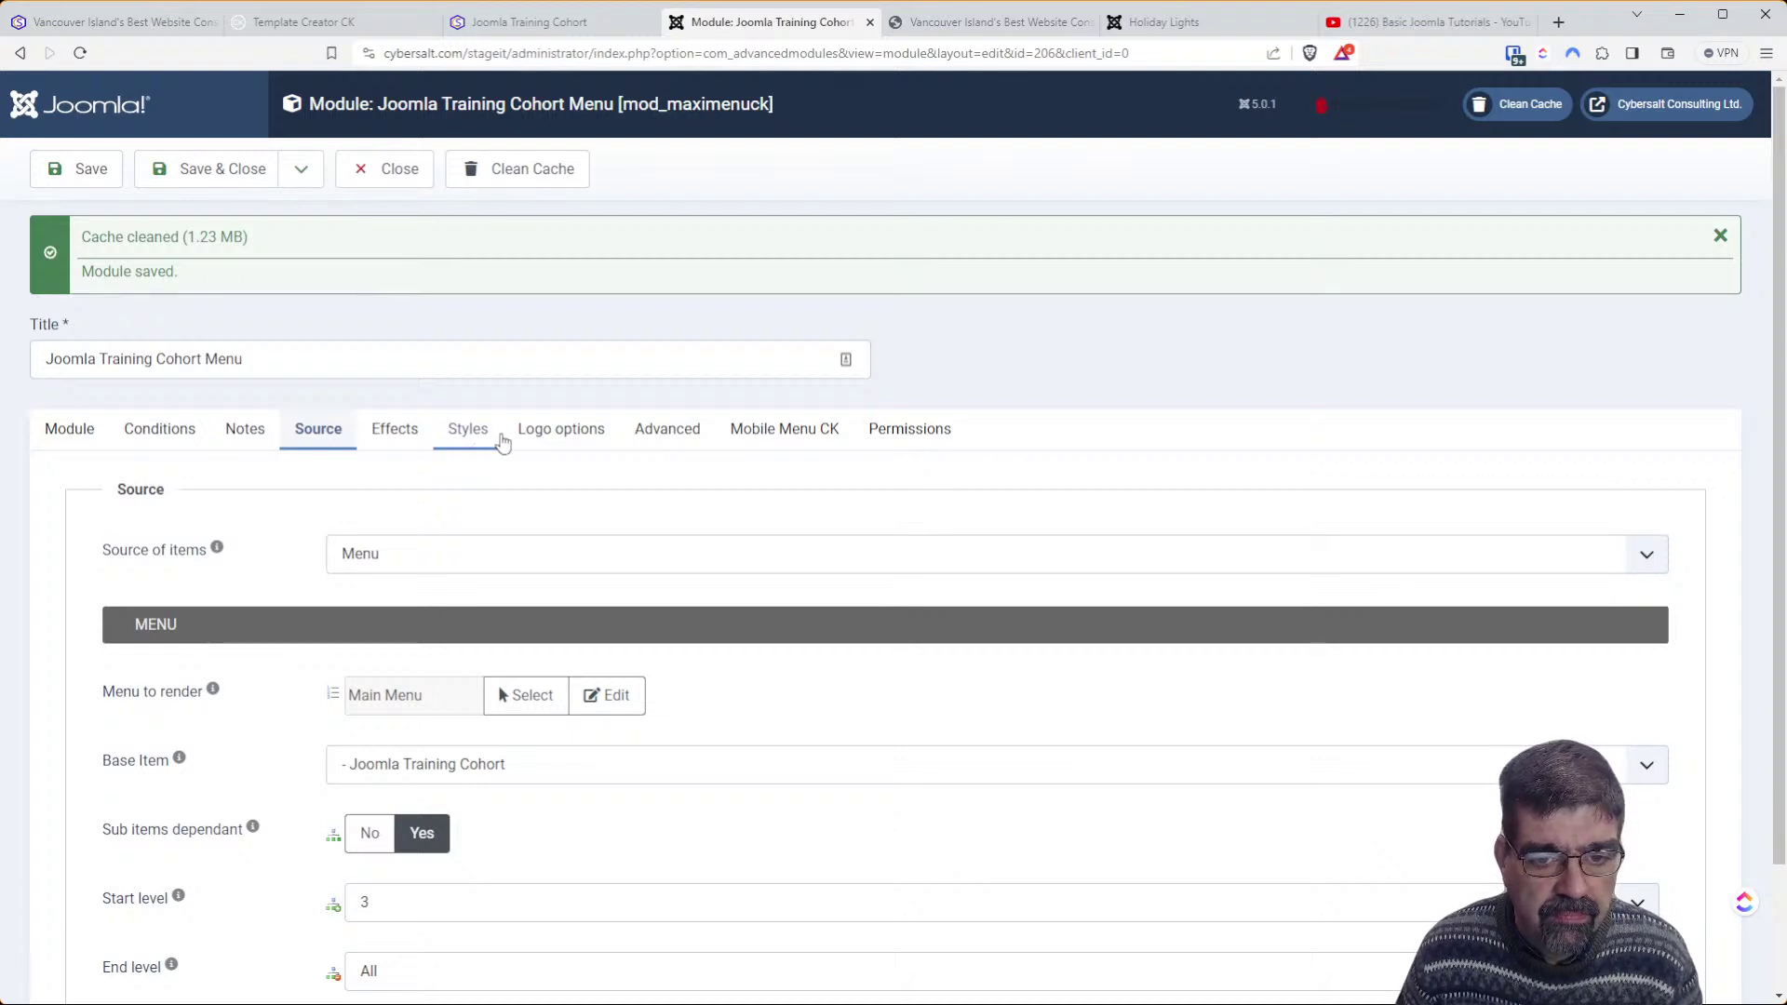
pyautogui.click(630, 438)
pyautogui.click(504, 561)
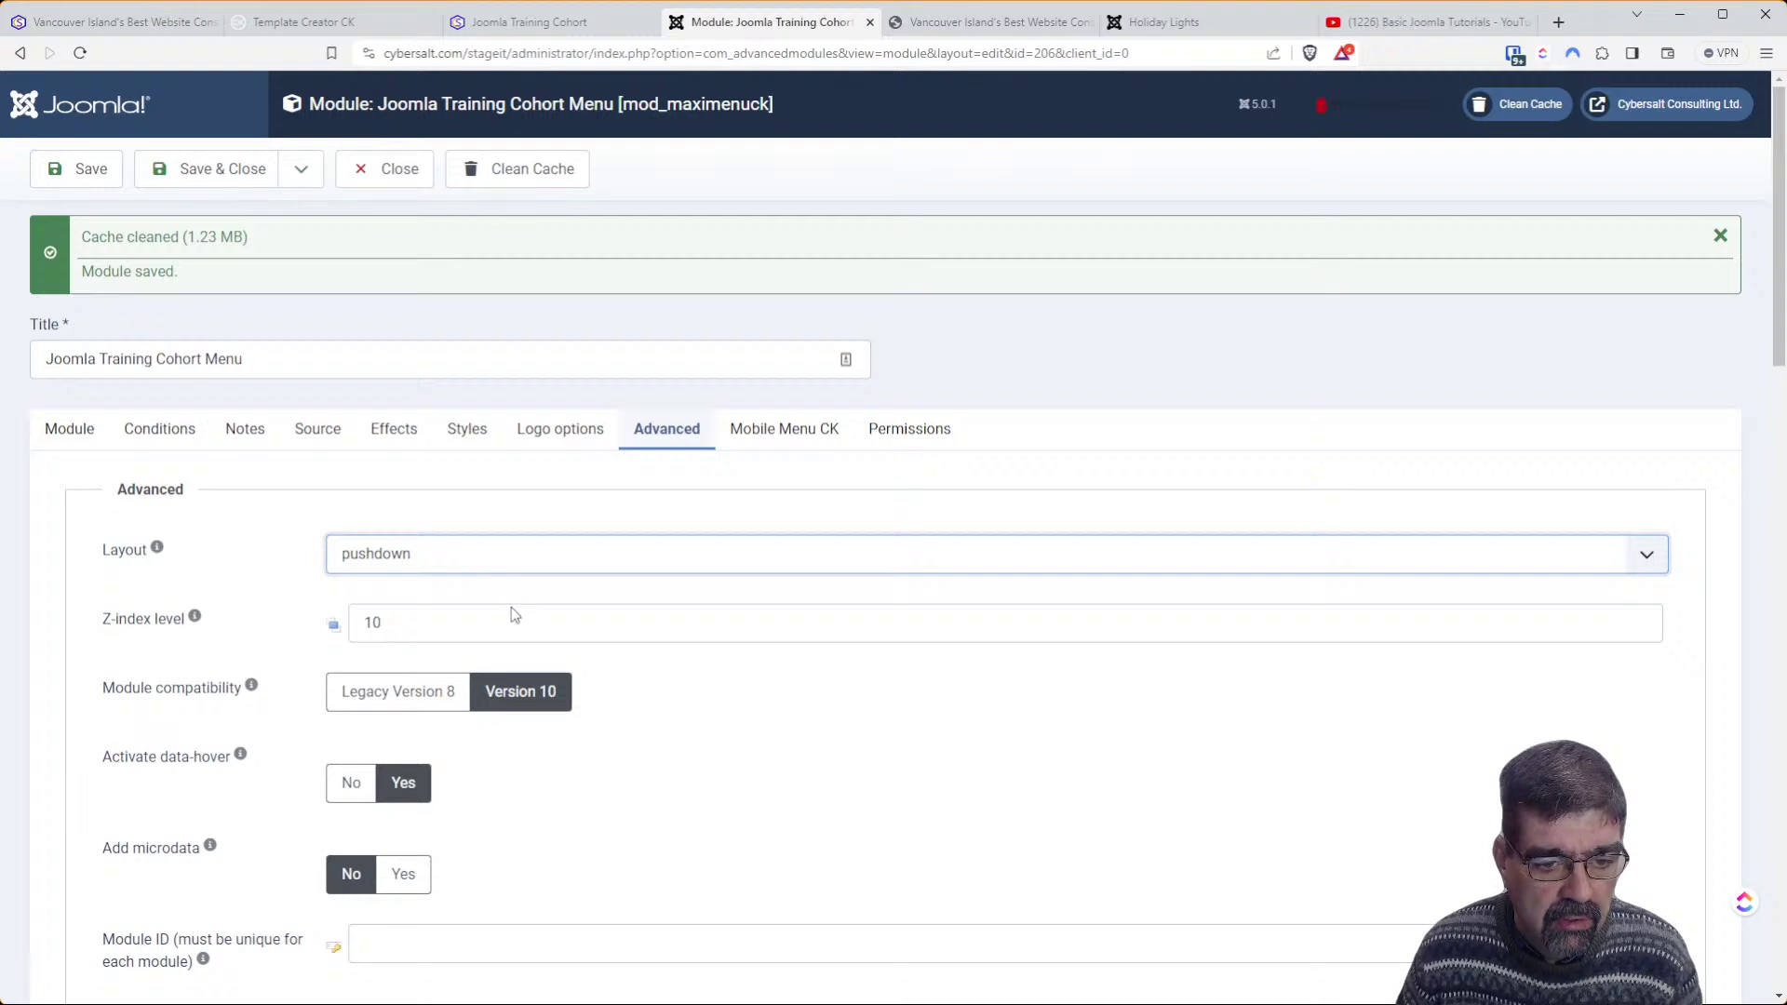
pyautogui.press('Up')
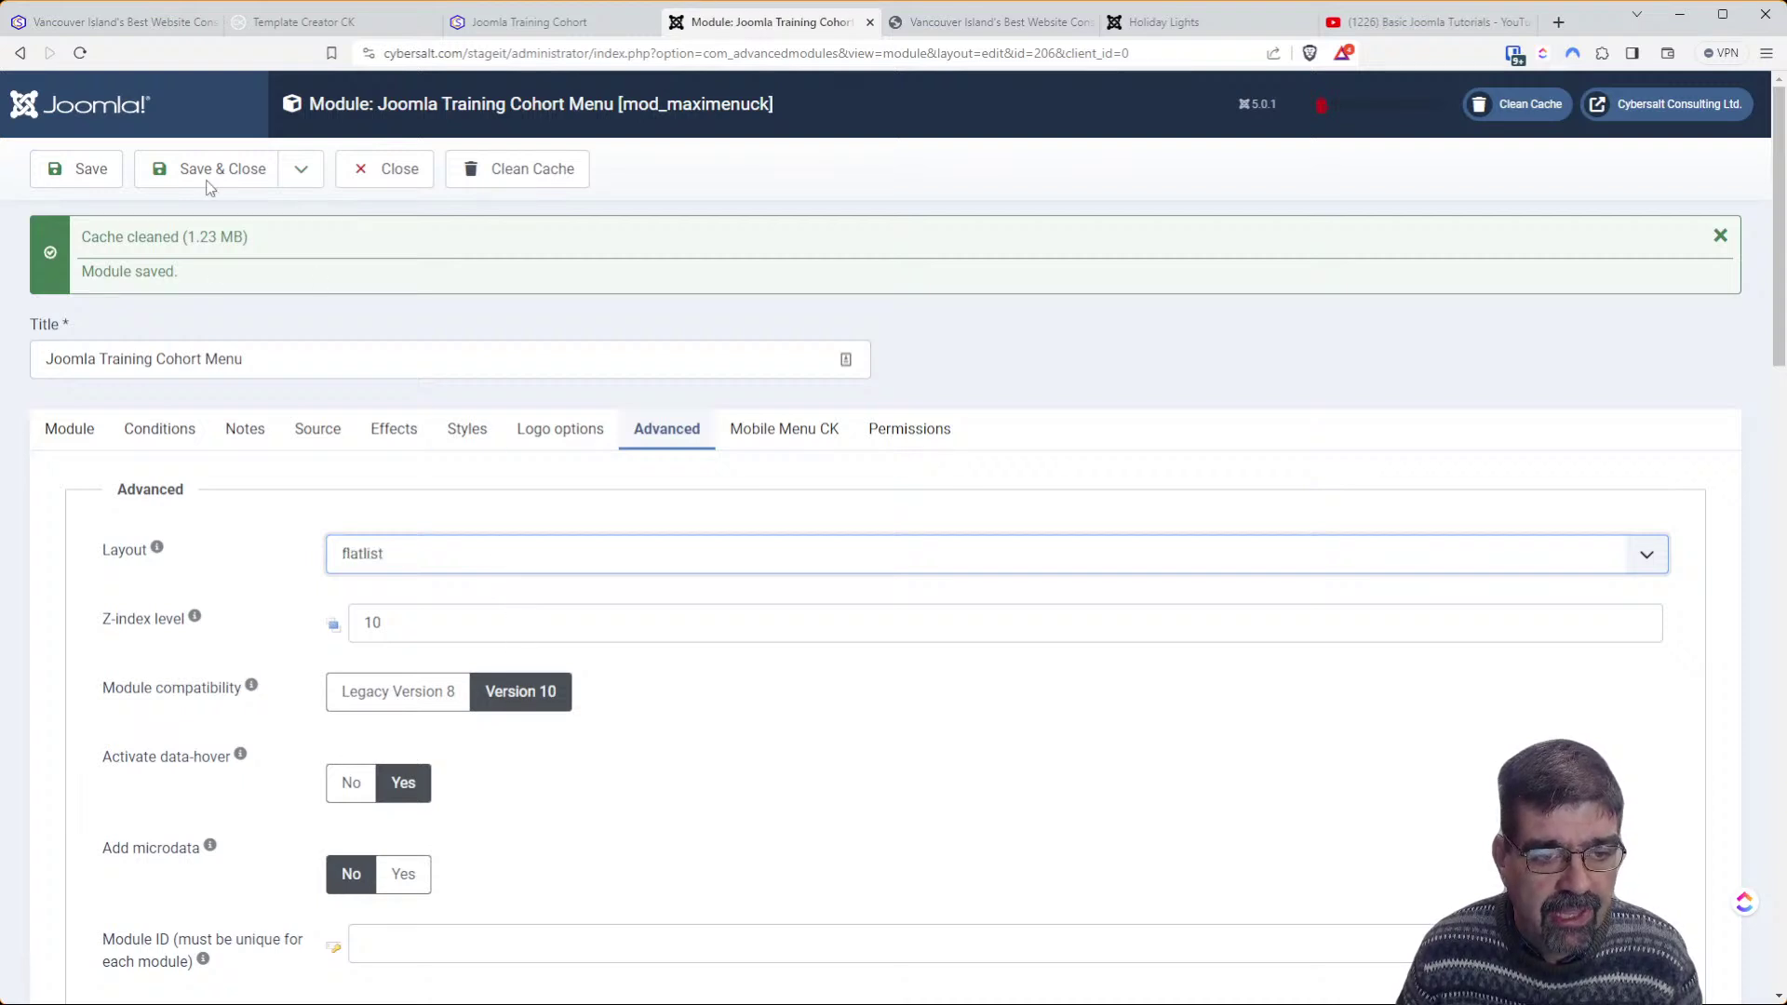
pyautogui.click(72, 160)
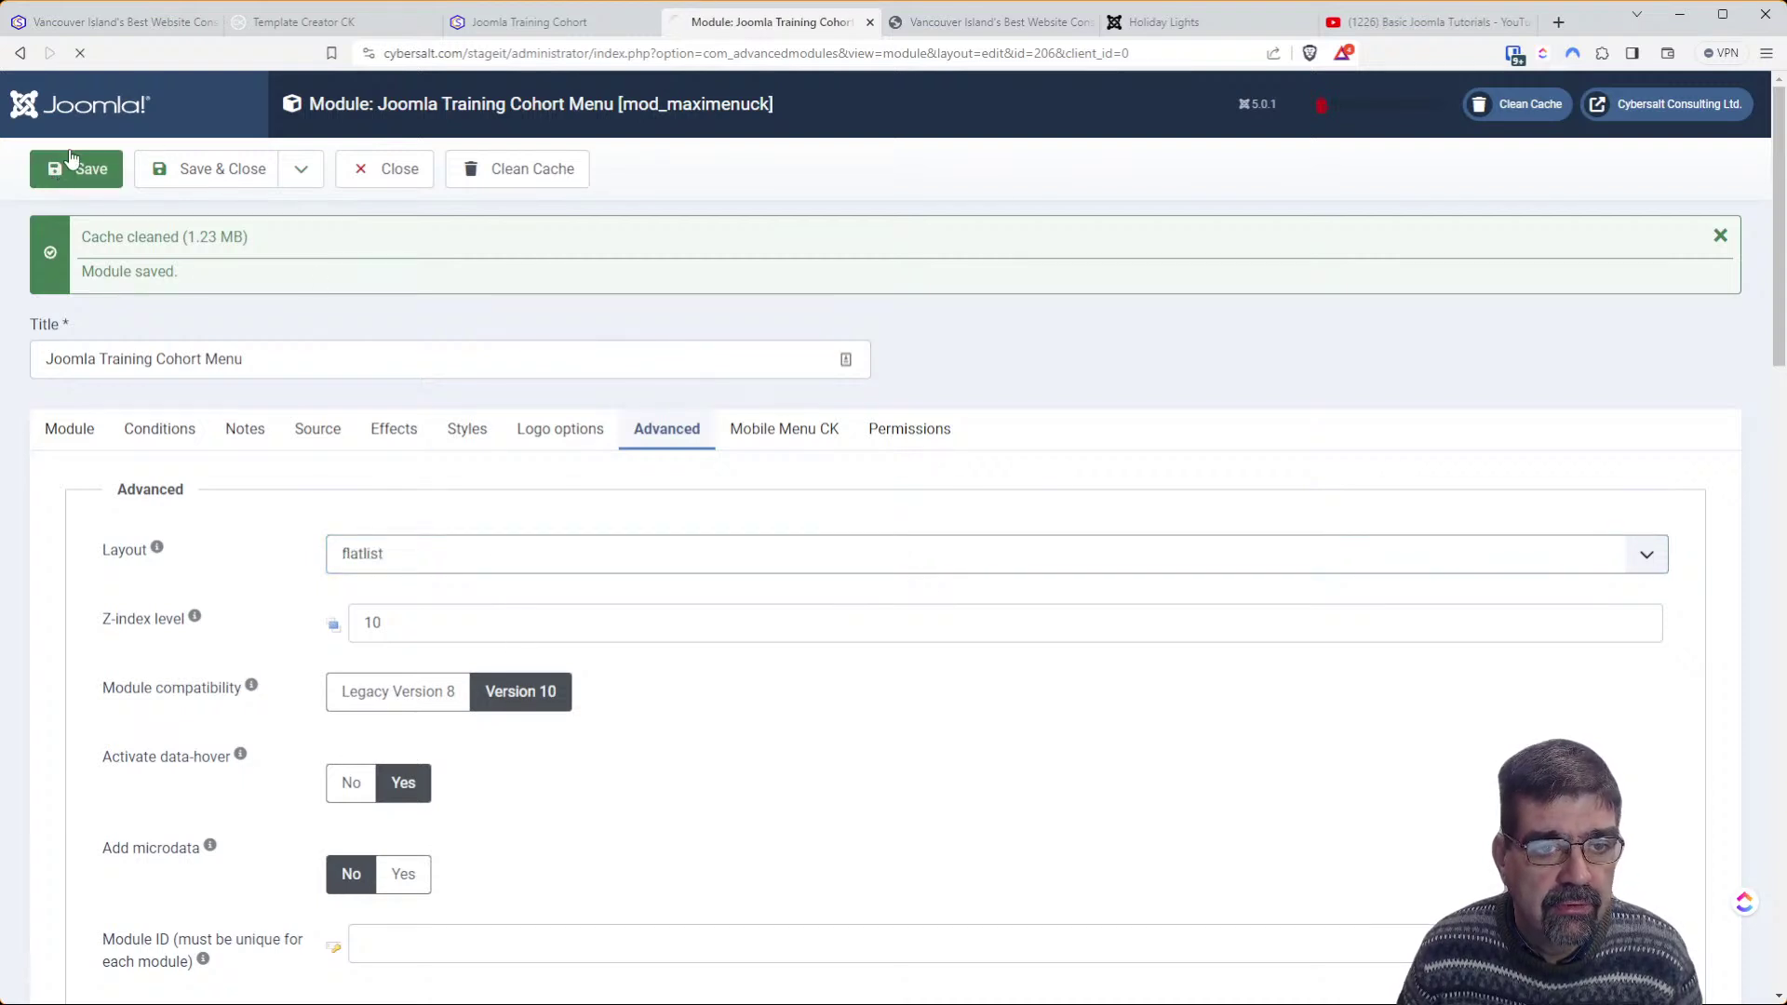
pyautogui.click(531, 22)
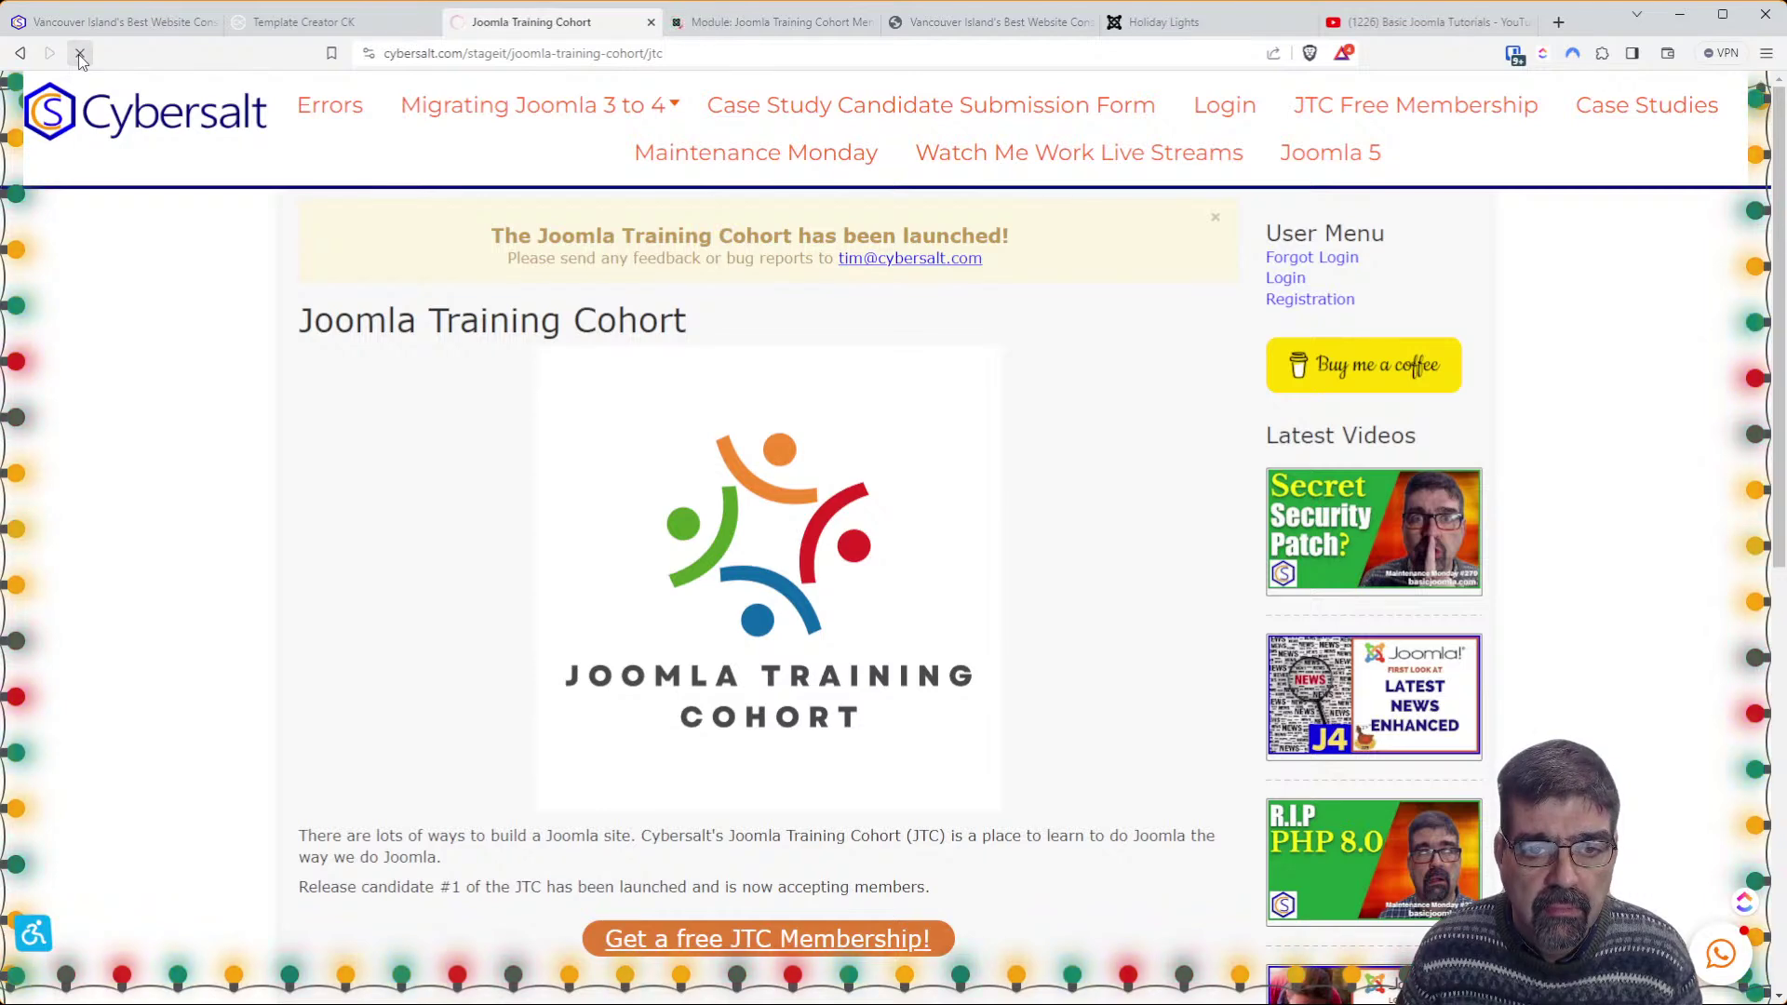
pyautogui.click(79, 54)
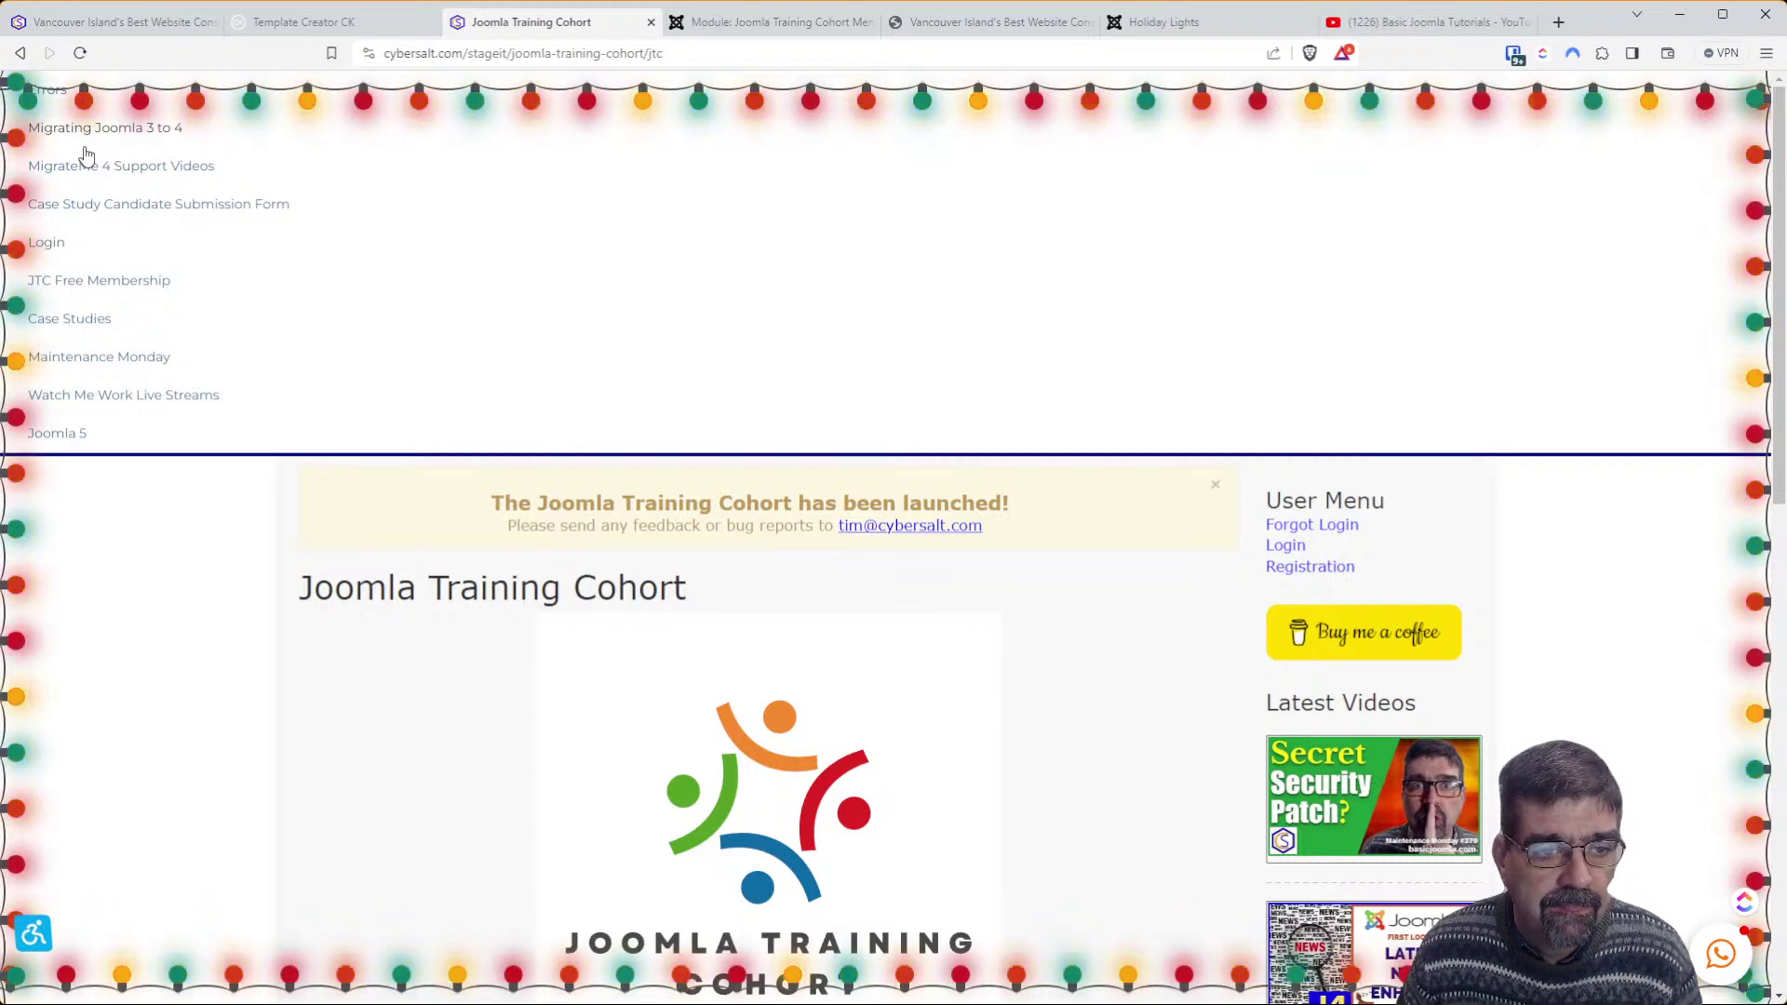
# Try the dropselect layout for the Joomla Training Cohort Menu module, save it, reload the cohort page and choose Migrating Joomla 3 to 4
pyautogui.click(806, 9)
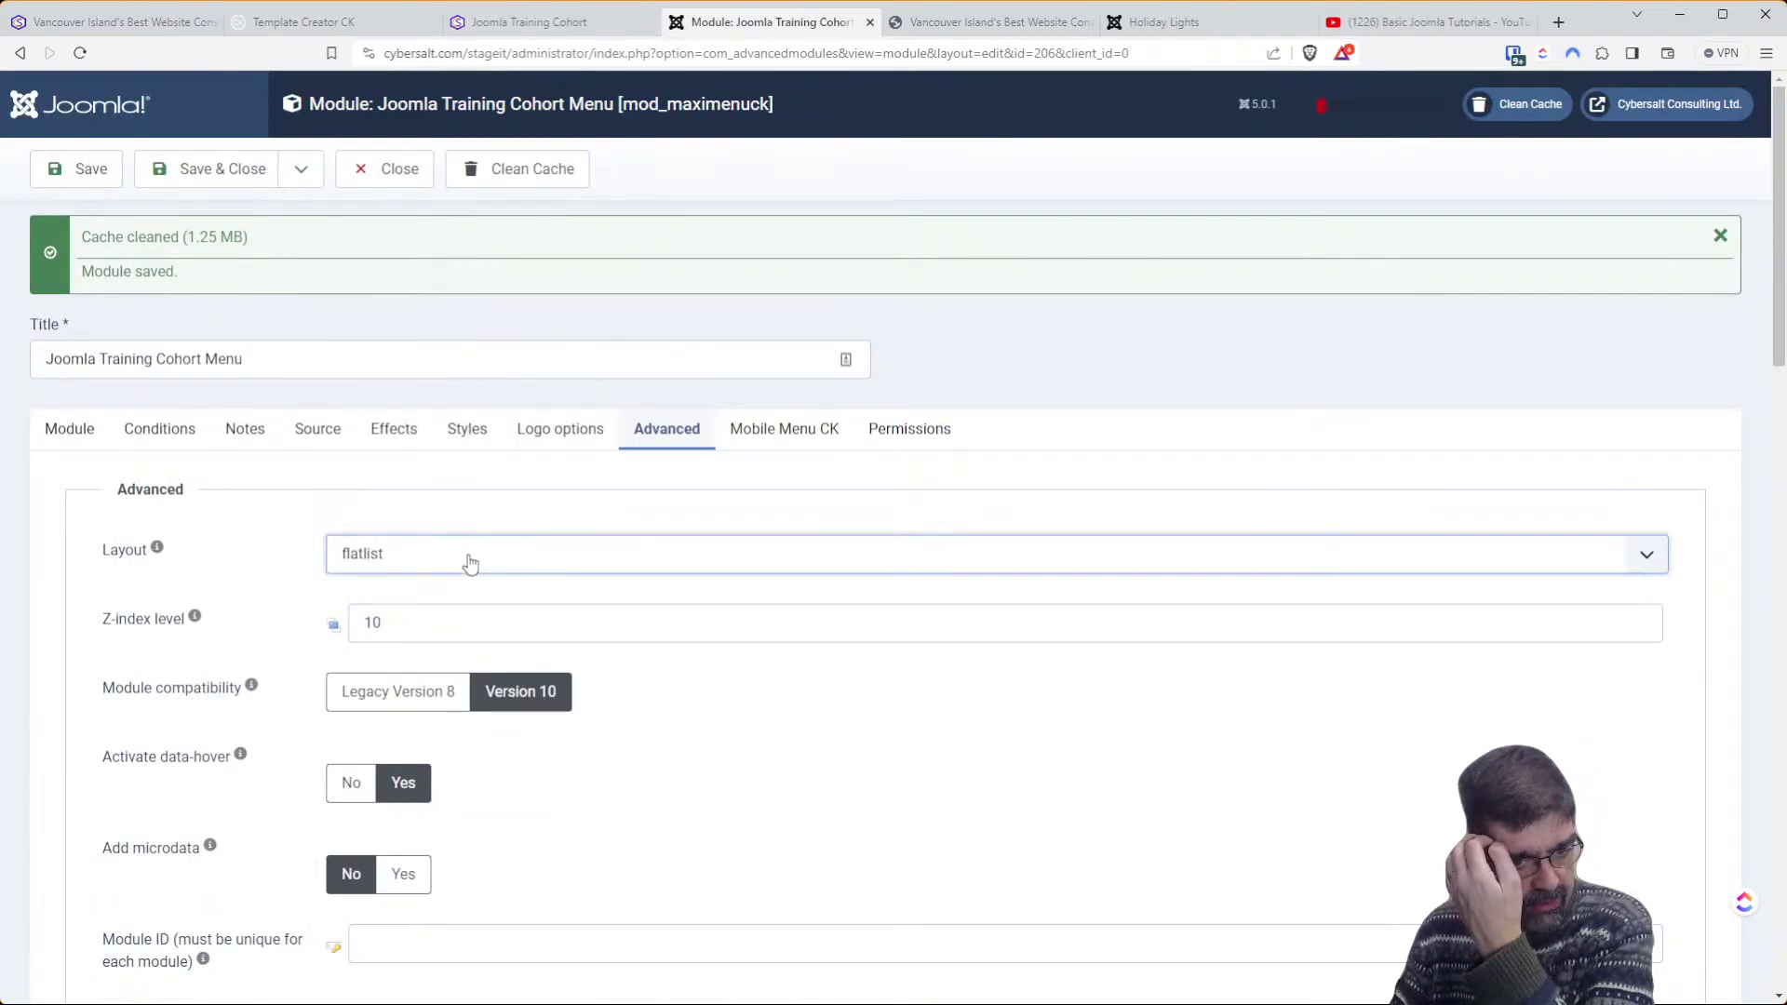
pyautogui.click(472, 623)
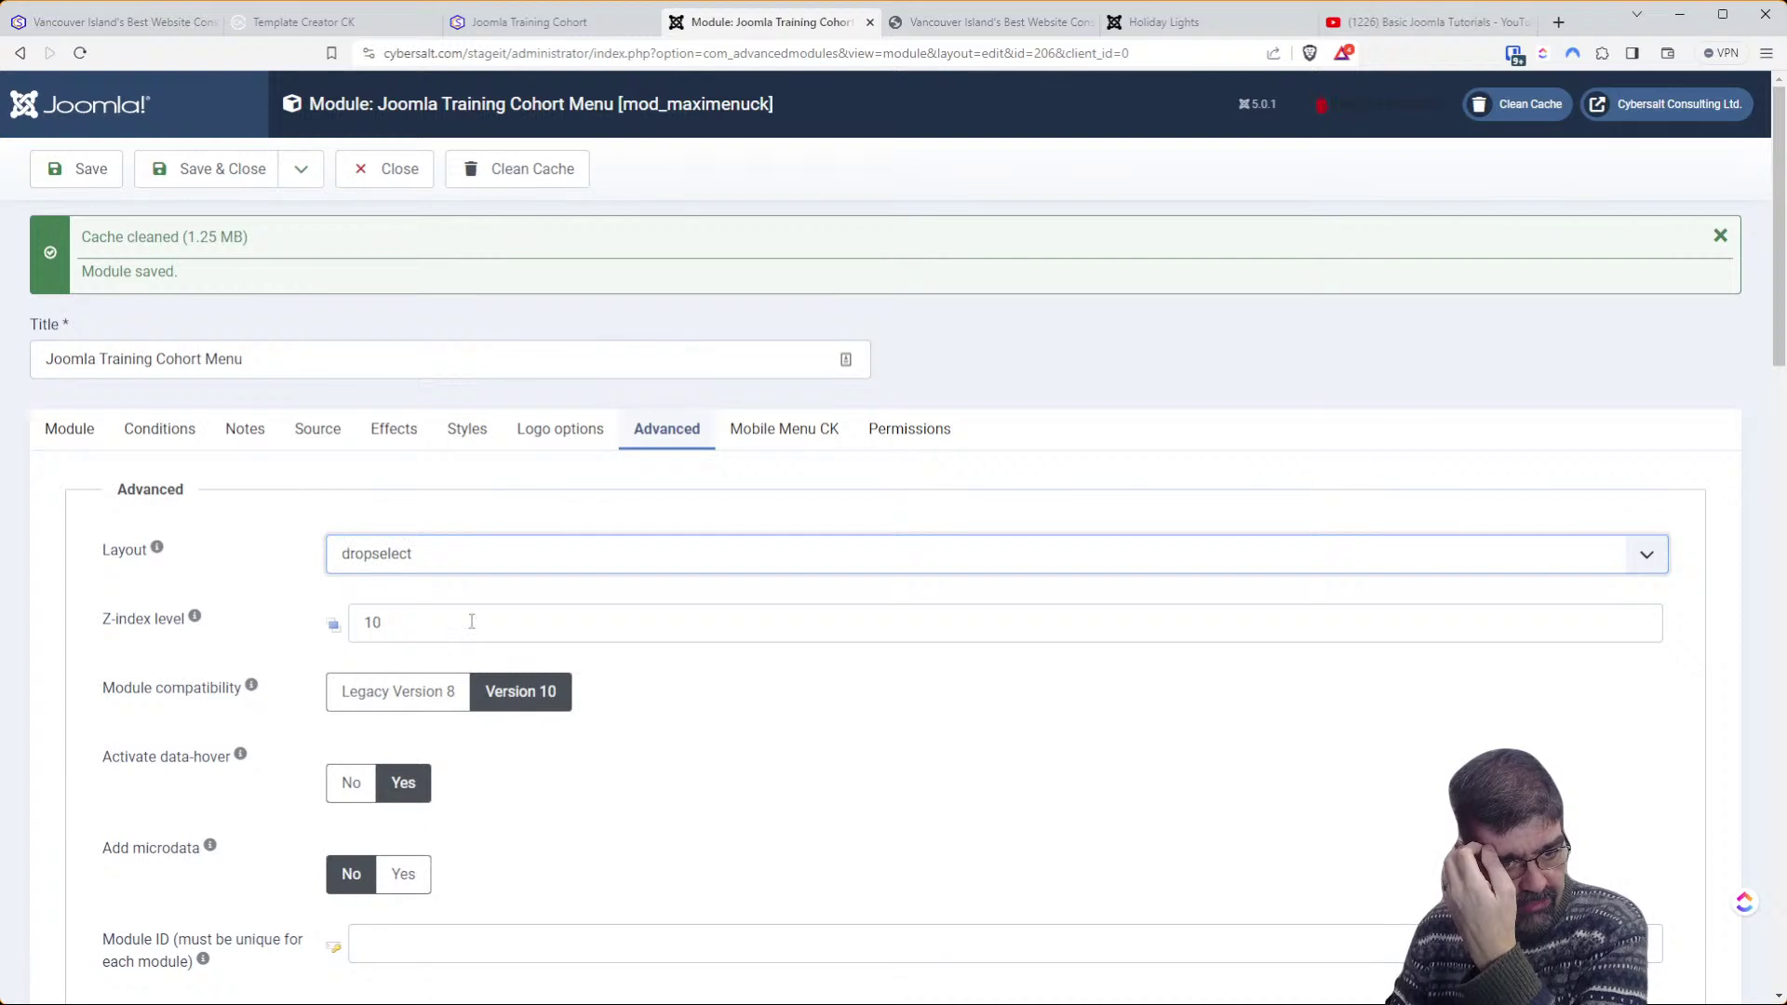
pyautogui.click(76, 169)
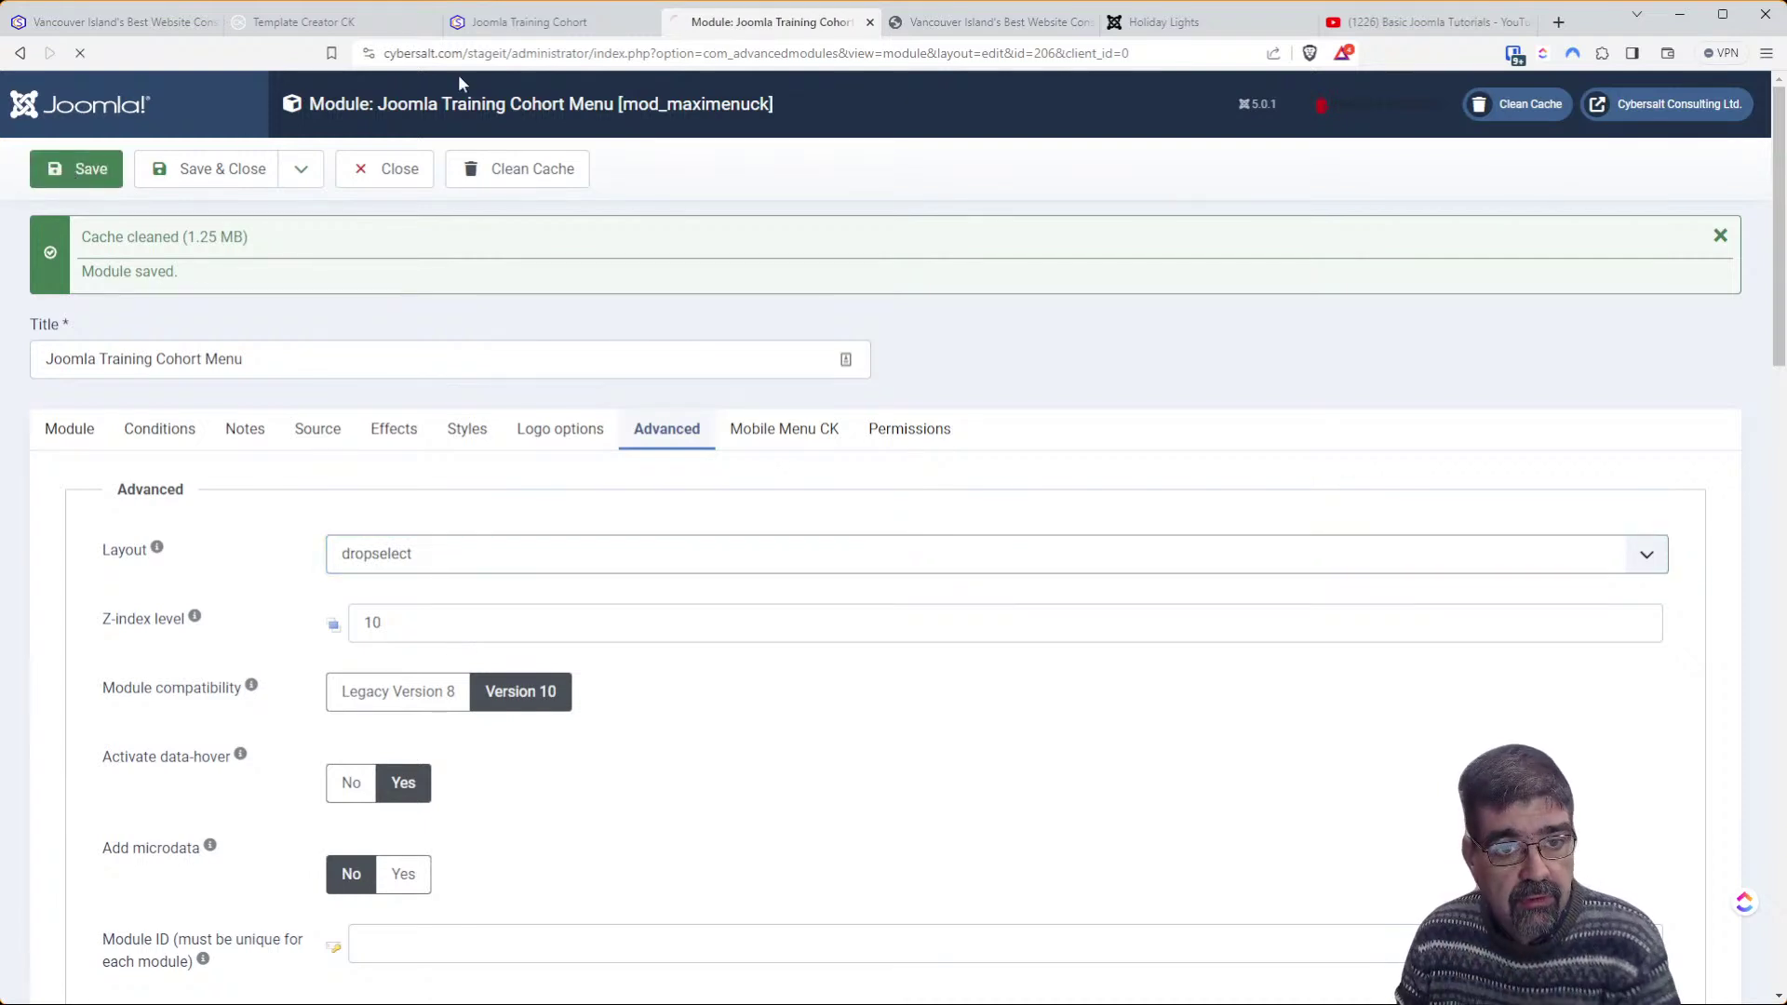
pyautogui.click(530, 22)
pyautogui.click(81, 53)
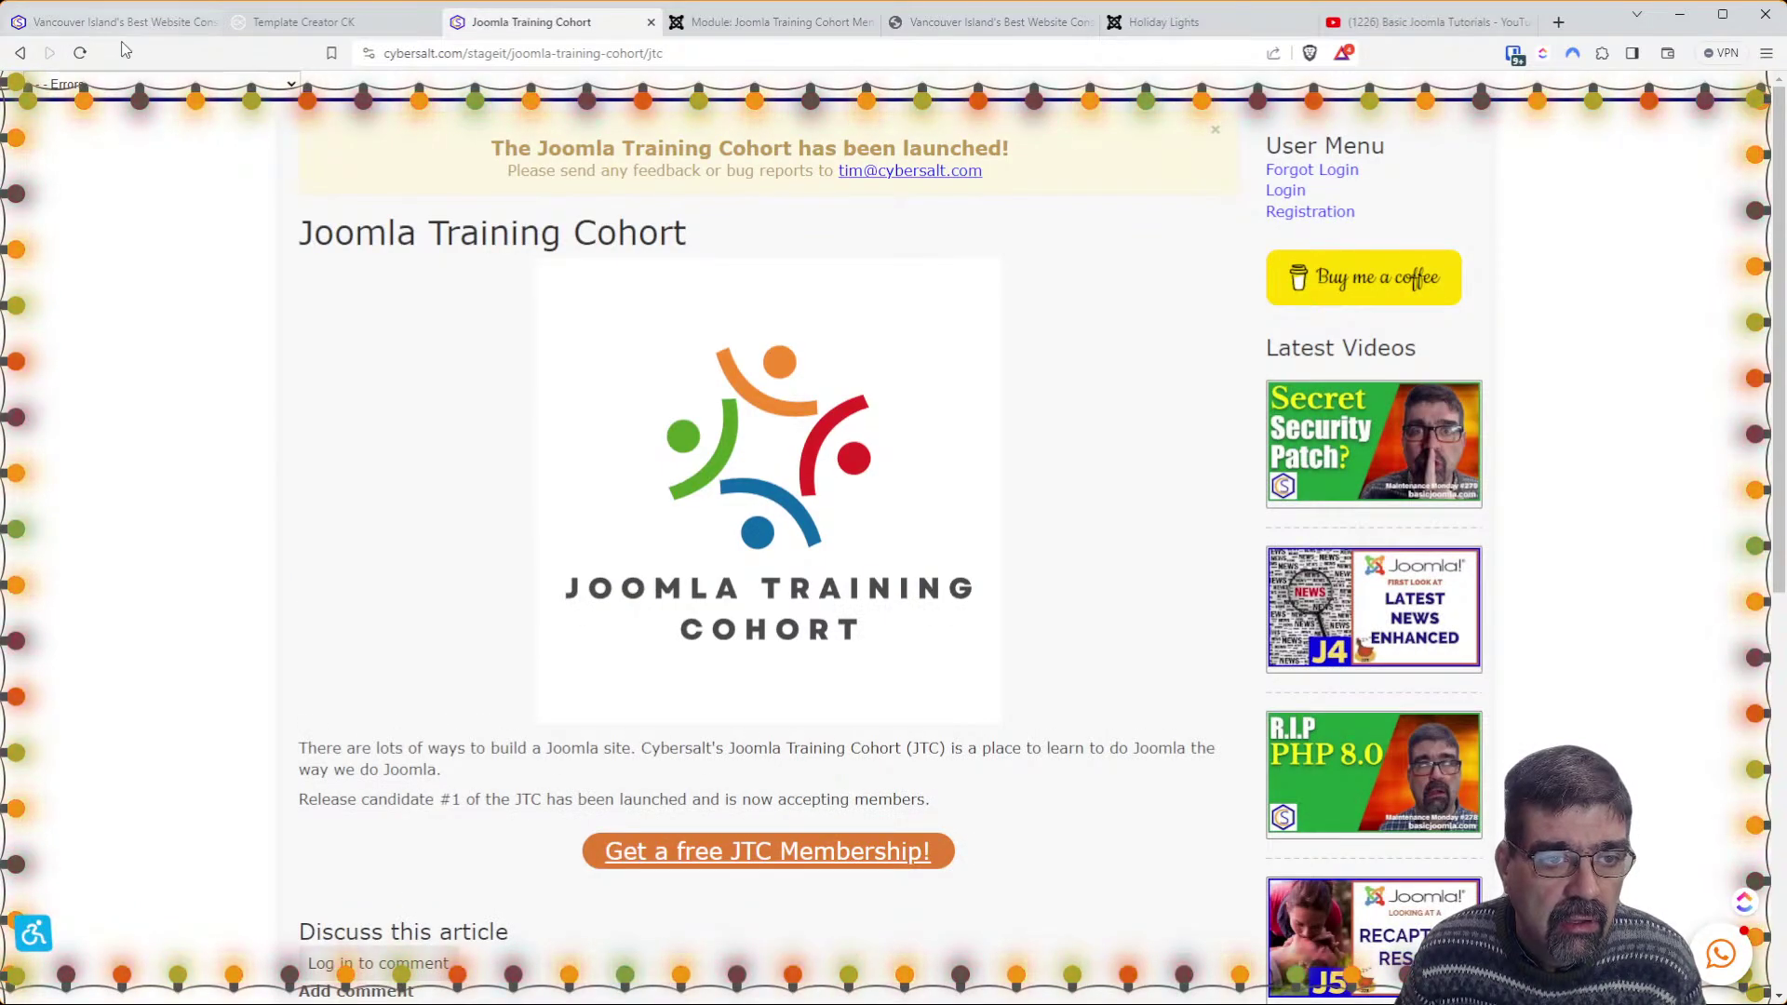
pyautogui.click(74, 58)
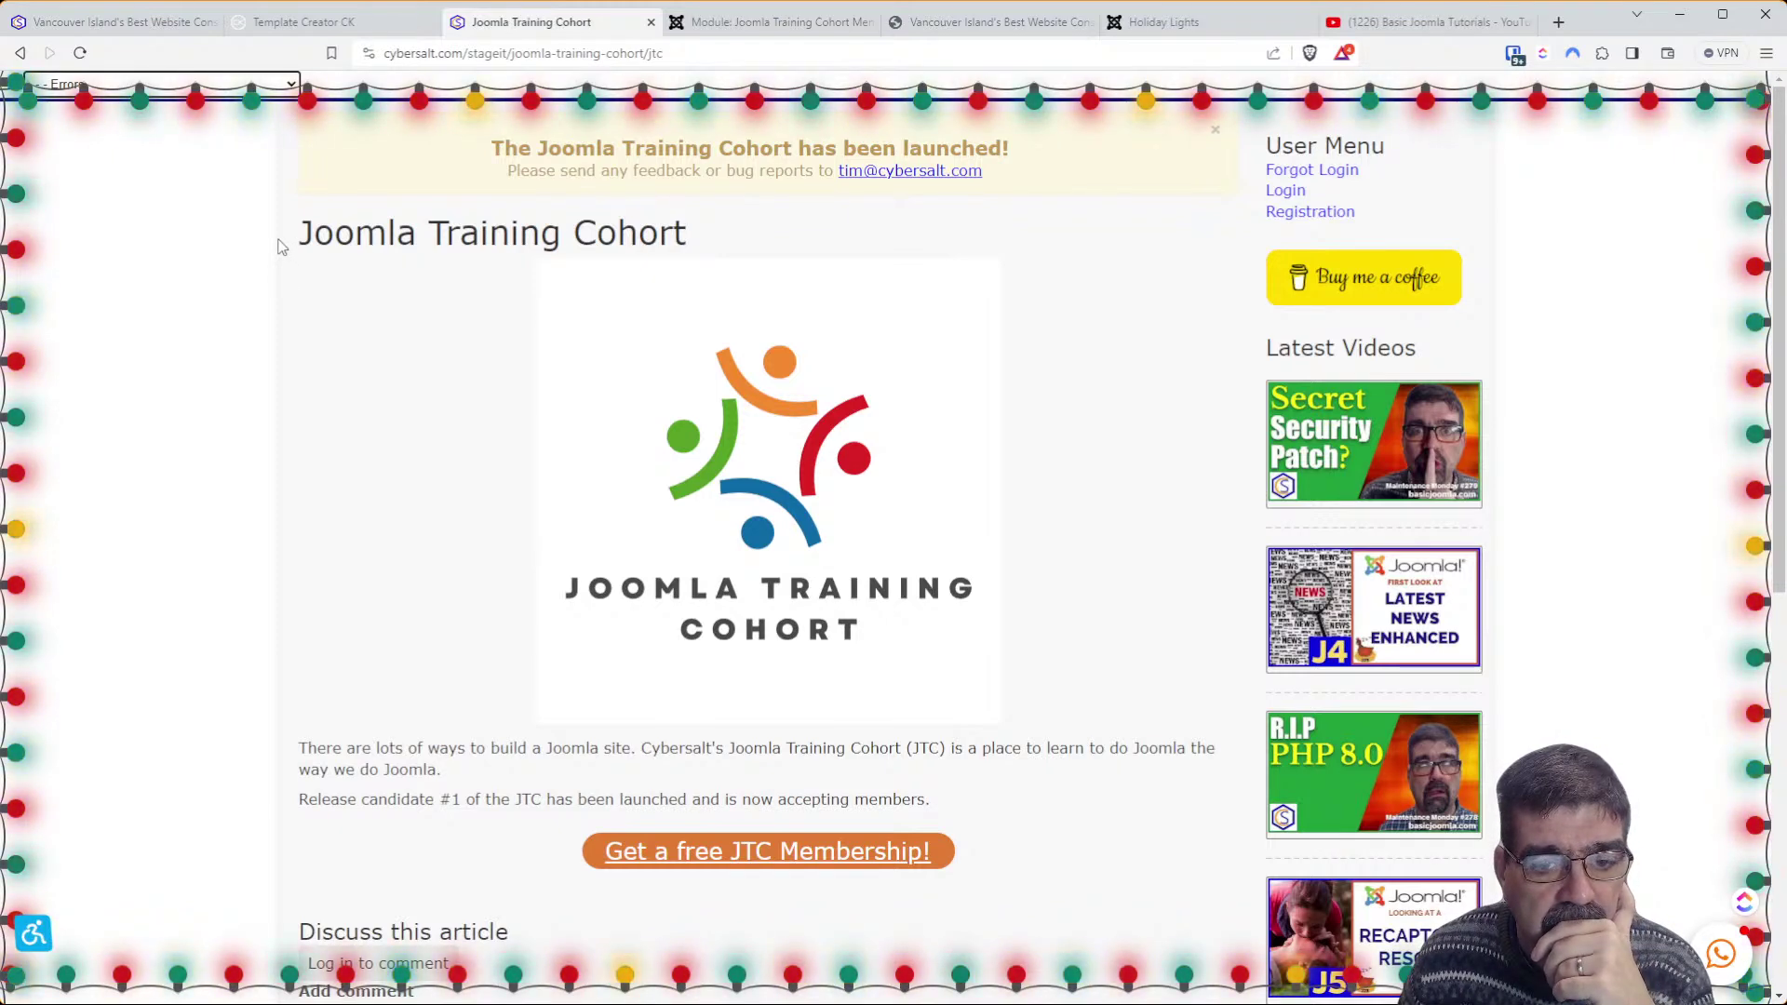
pyautogui.press('Down')
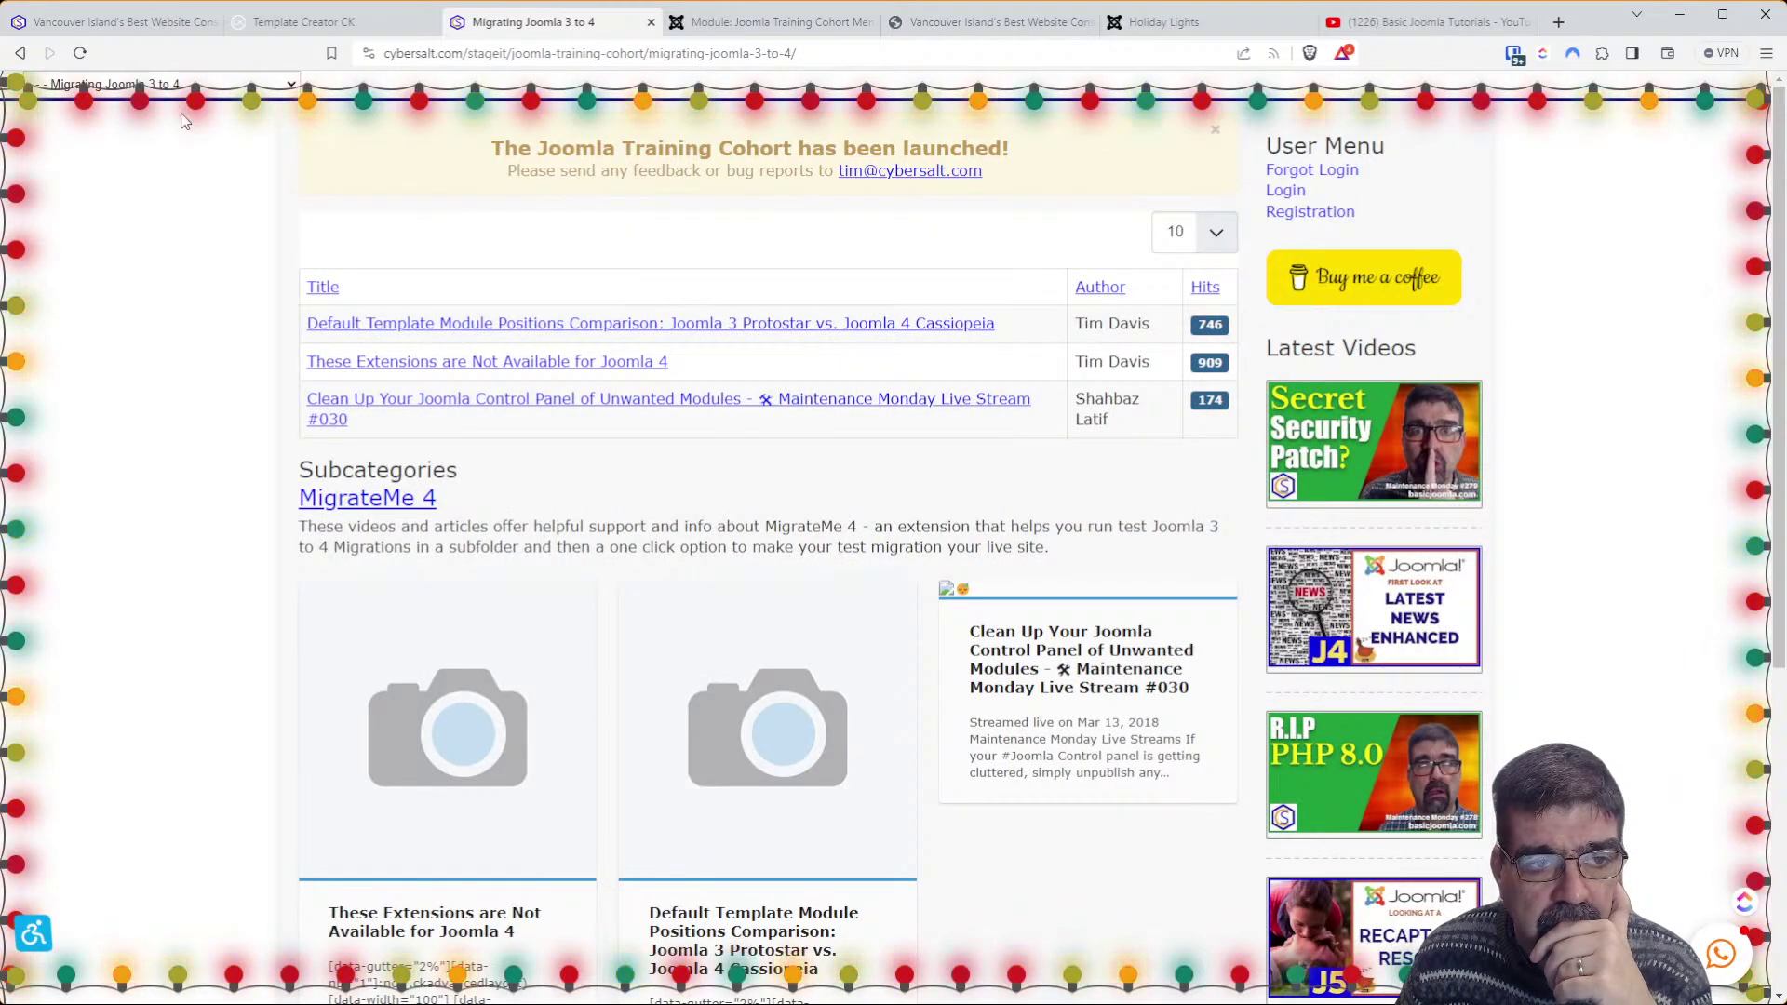
# Try the megatabs layout for the Joomla Training Cohort Menu module, saving it and reloading the Migrating Joomla 3 to 4 page
pyautogui.click(788, 26)
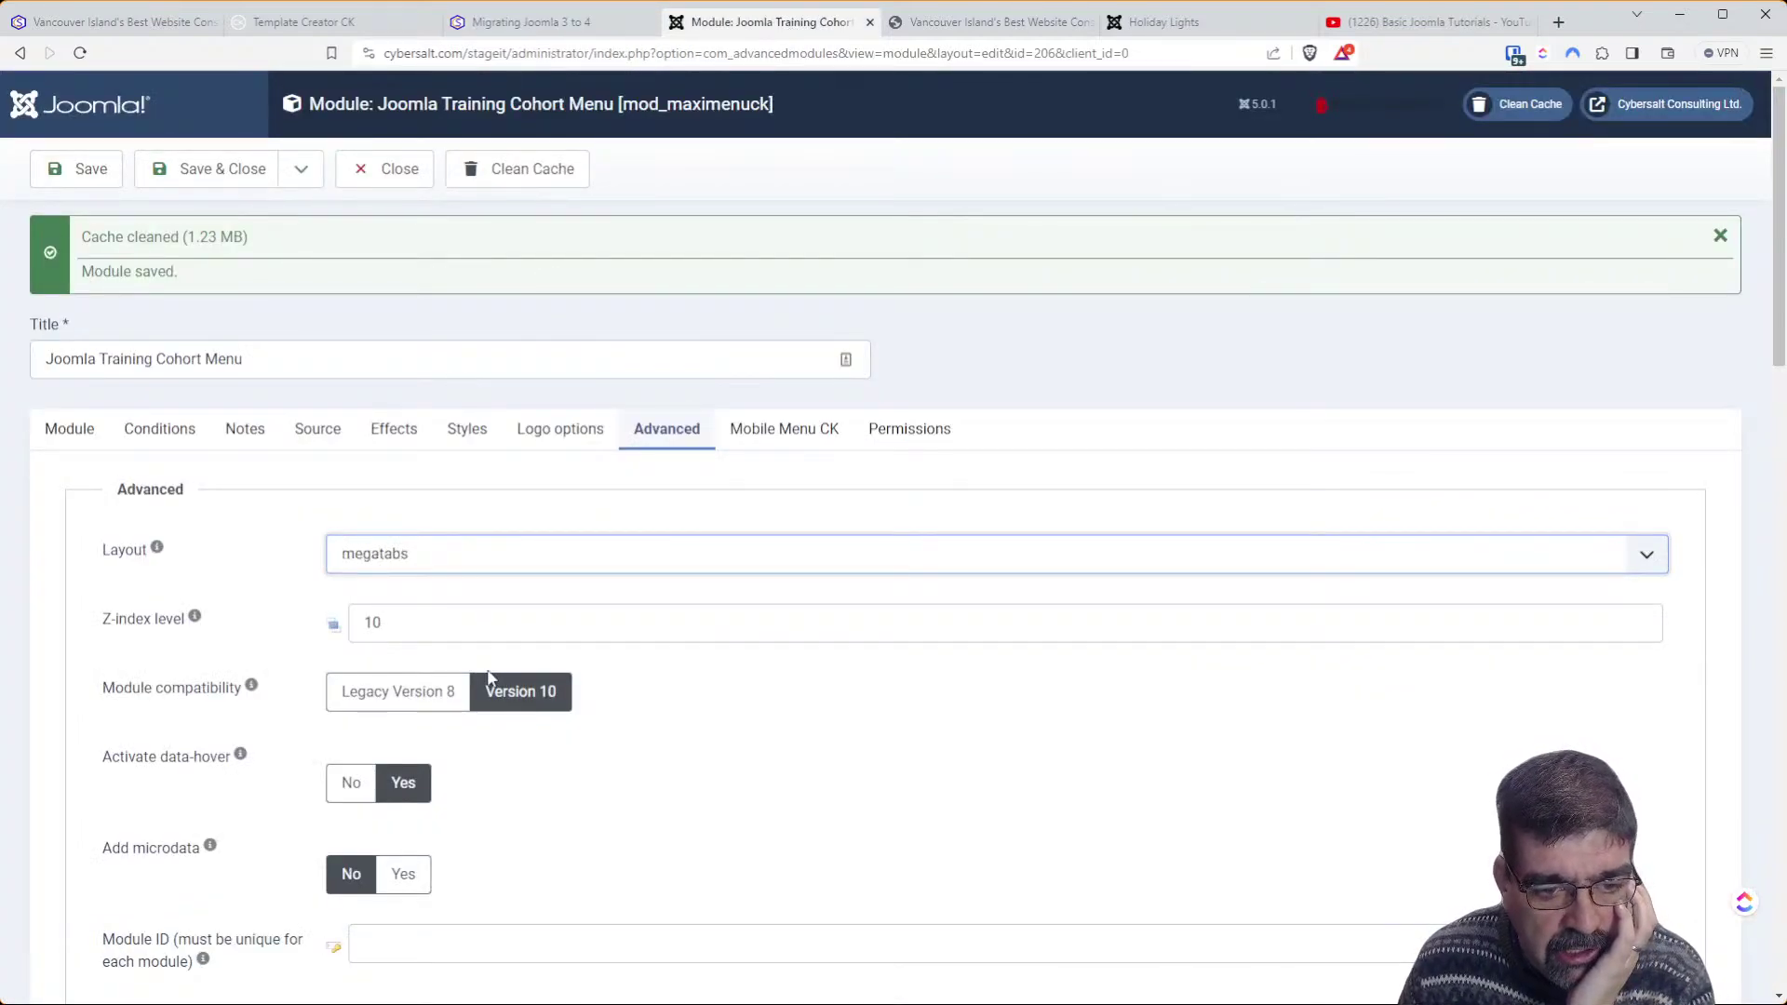
pyautogui.click(93, 184)
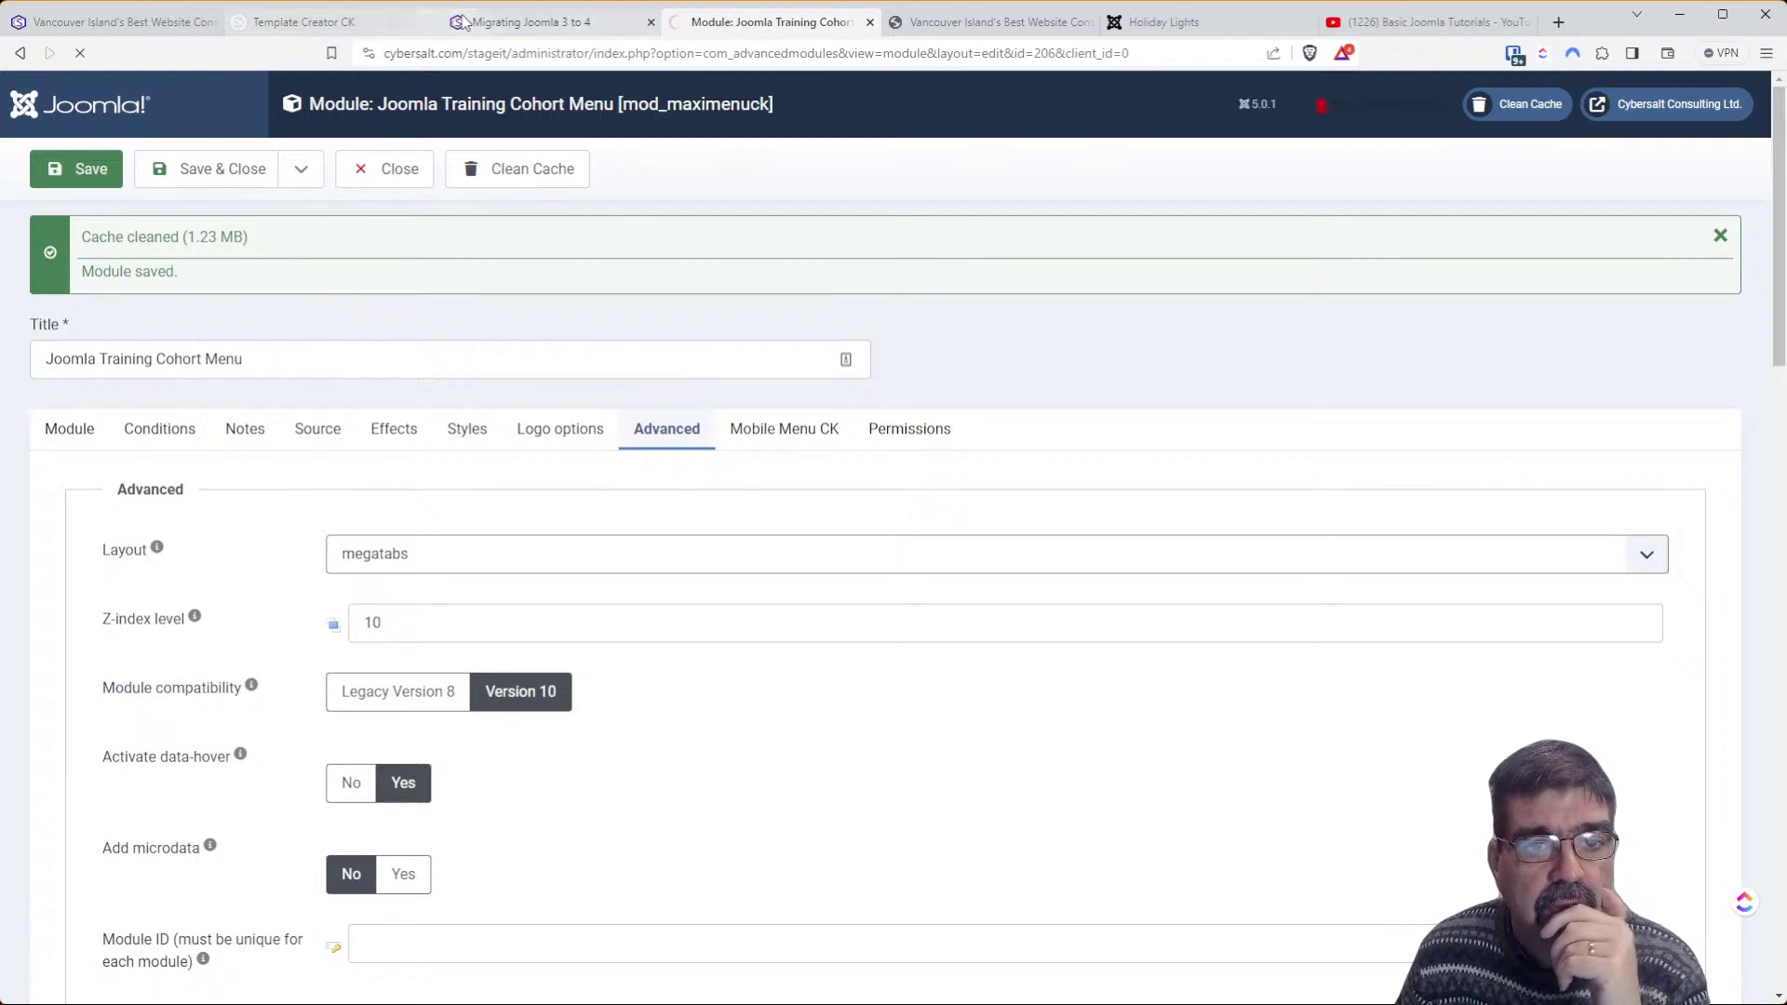
pyautogui.click(298, 26)
pyautogui.hotkey('ctrl', 'Tab')
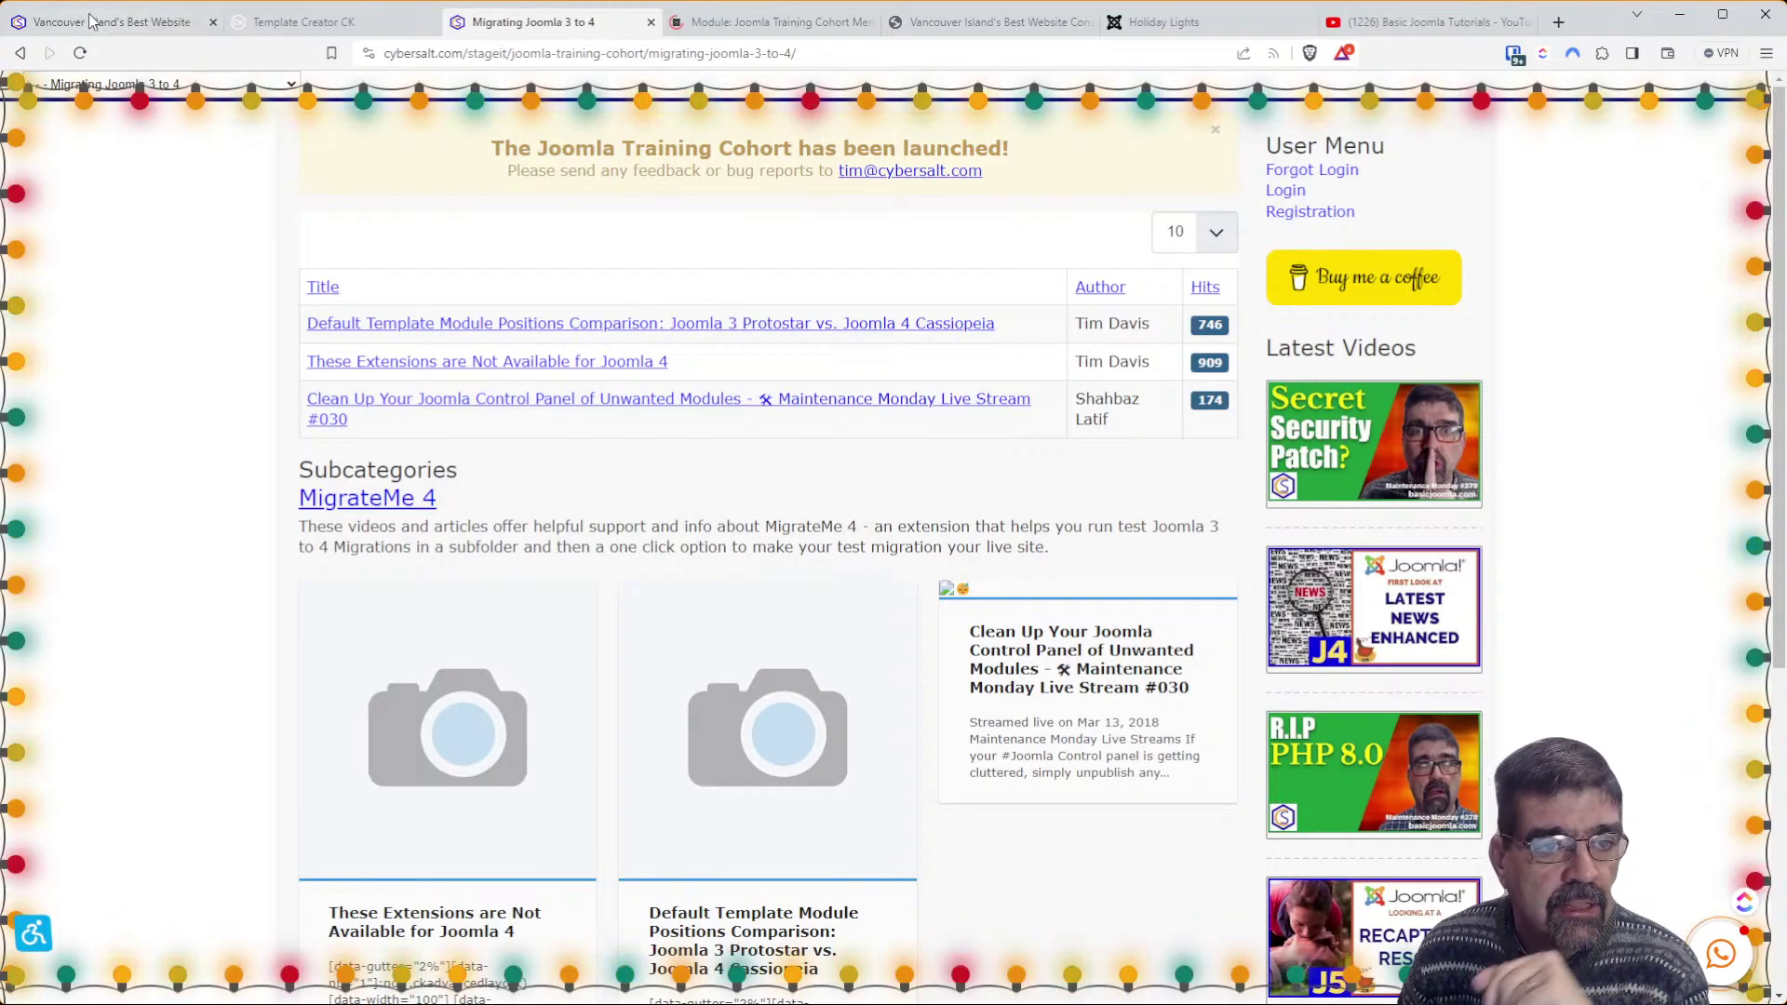
pyautogui.click(79, 54)
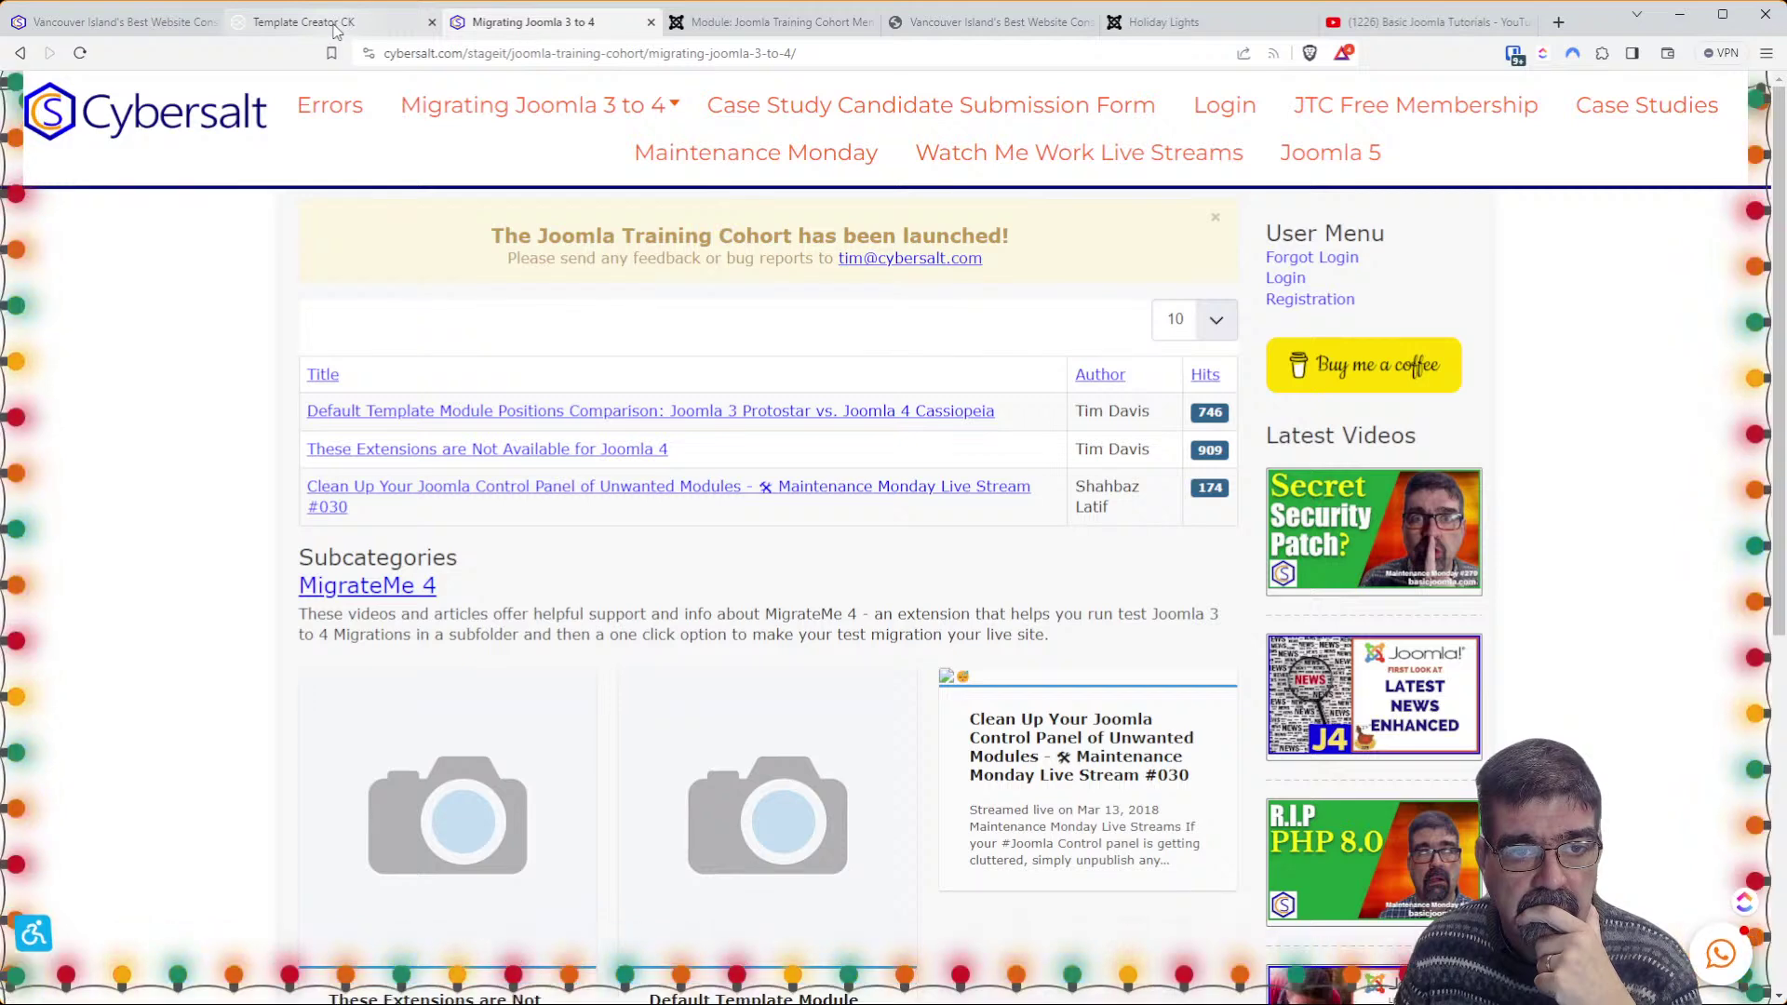
# Set the Joomla Training Cohort Menu module's layout to default, save it and reload the Migrating Joomla 3 to 4 page
pyautogui.click(763, 21)
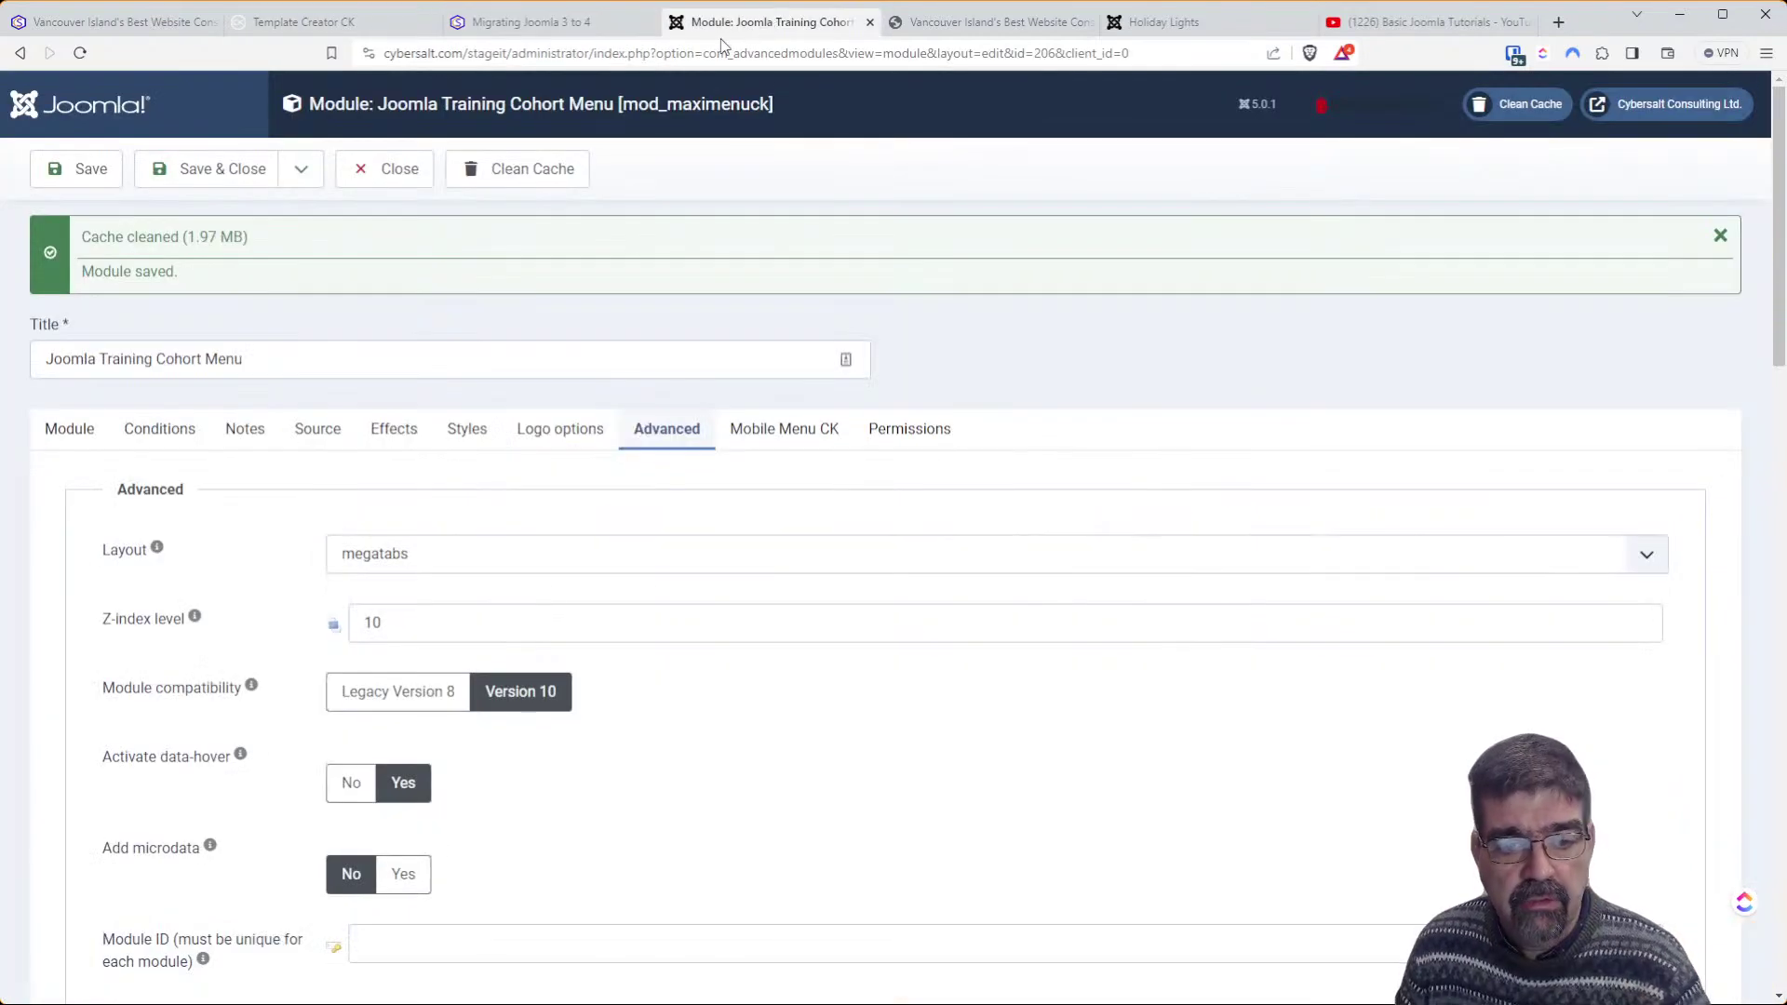
pyautogui.click(427, 557)
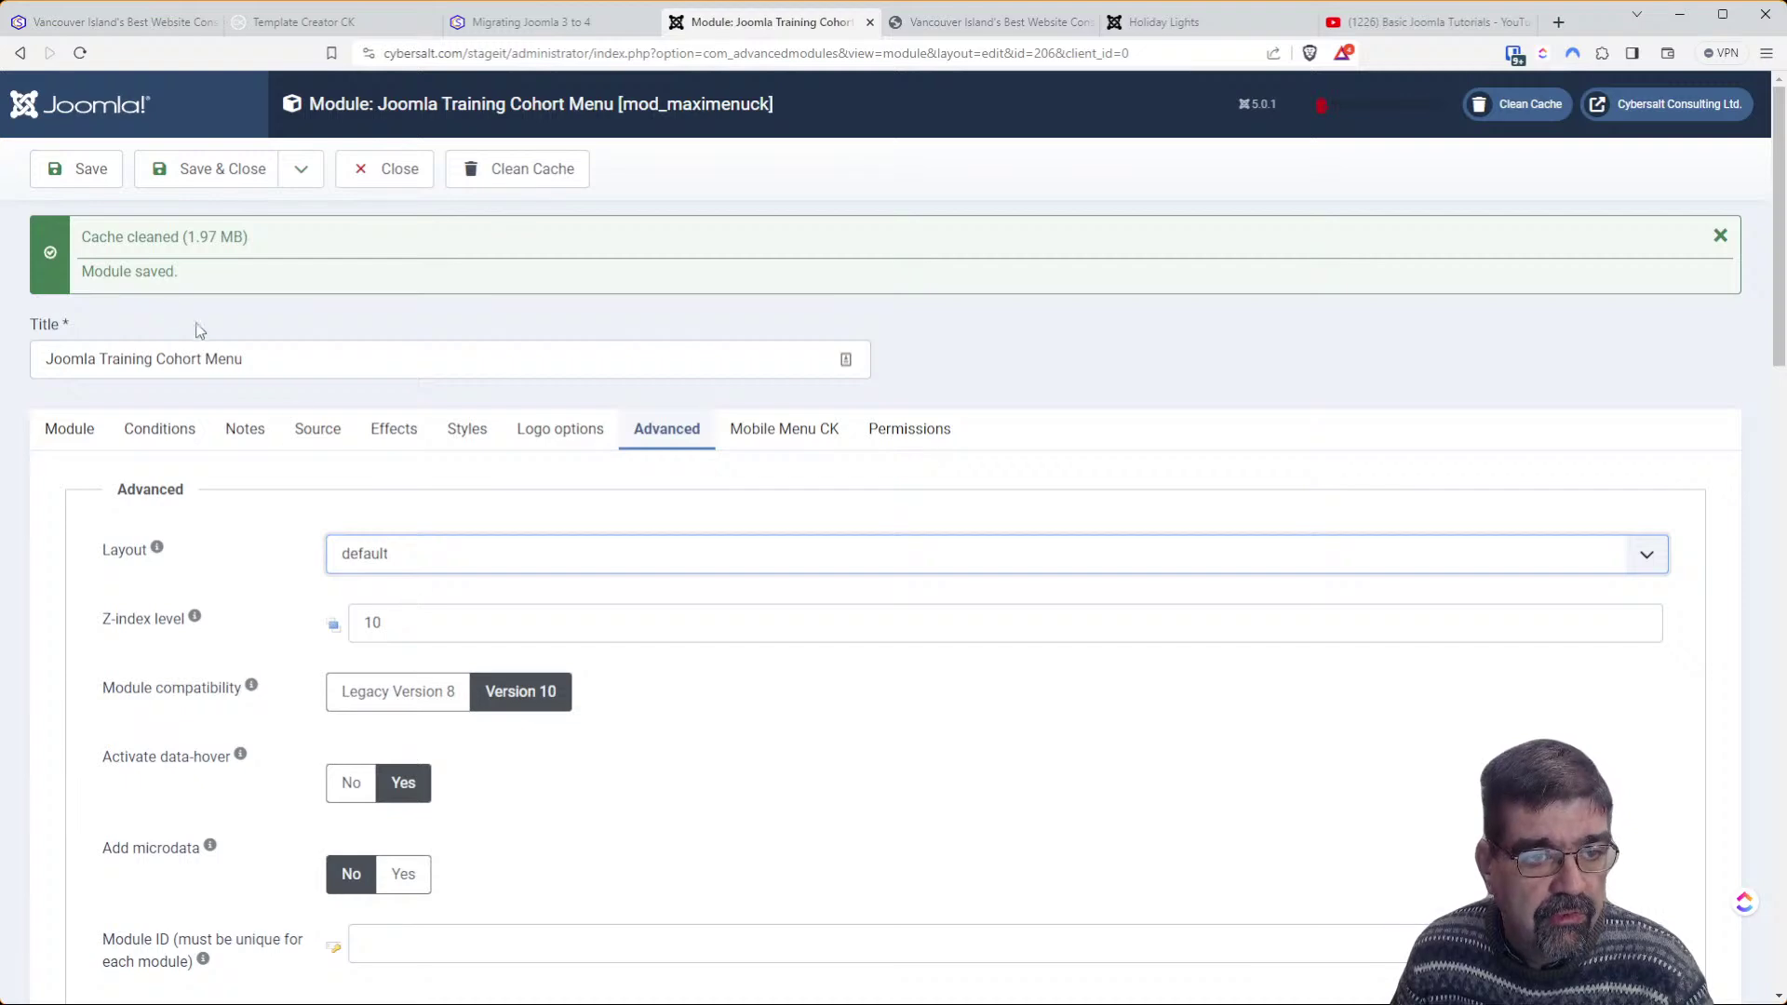
pyautogui.click(513, 23)
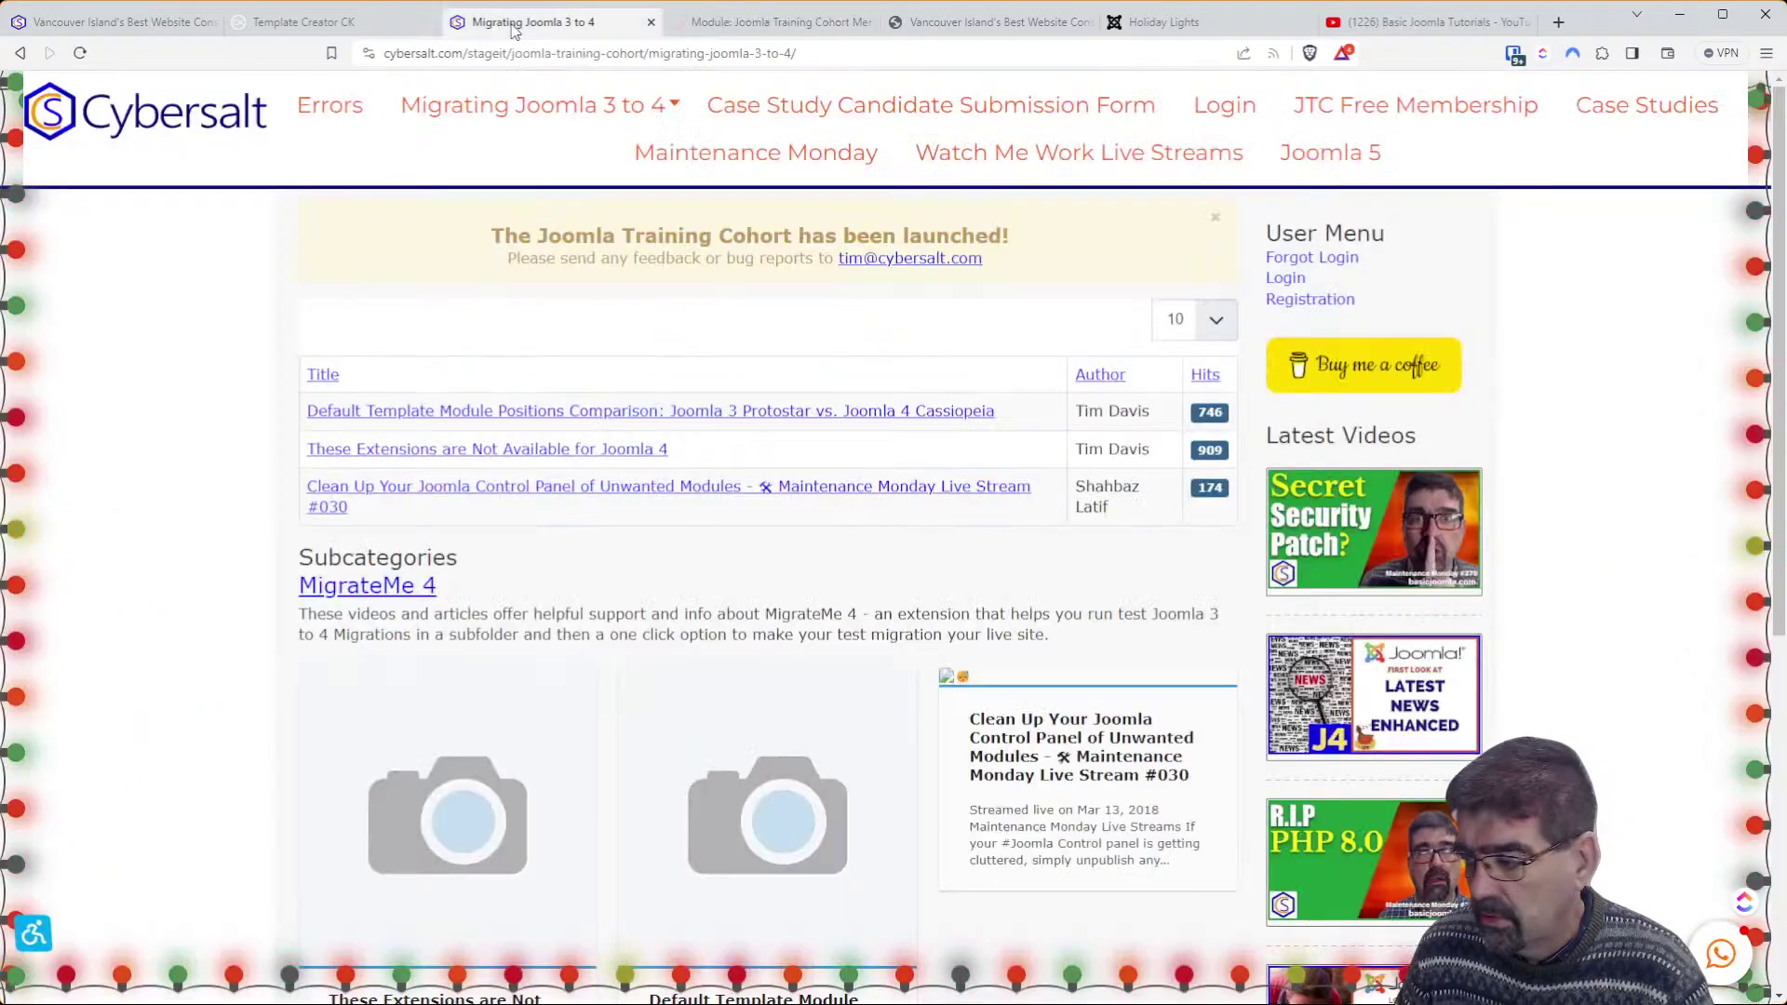
pyautogui.click(76, 54)
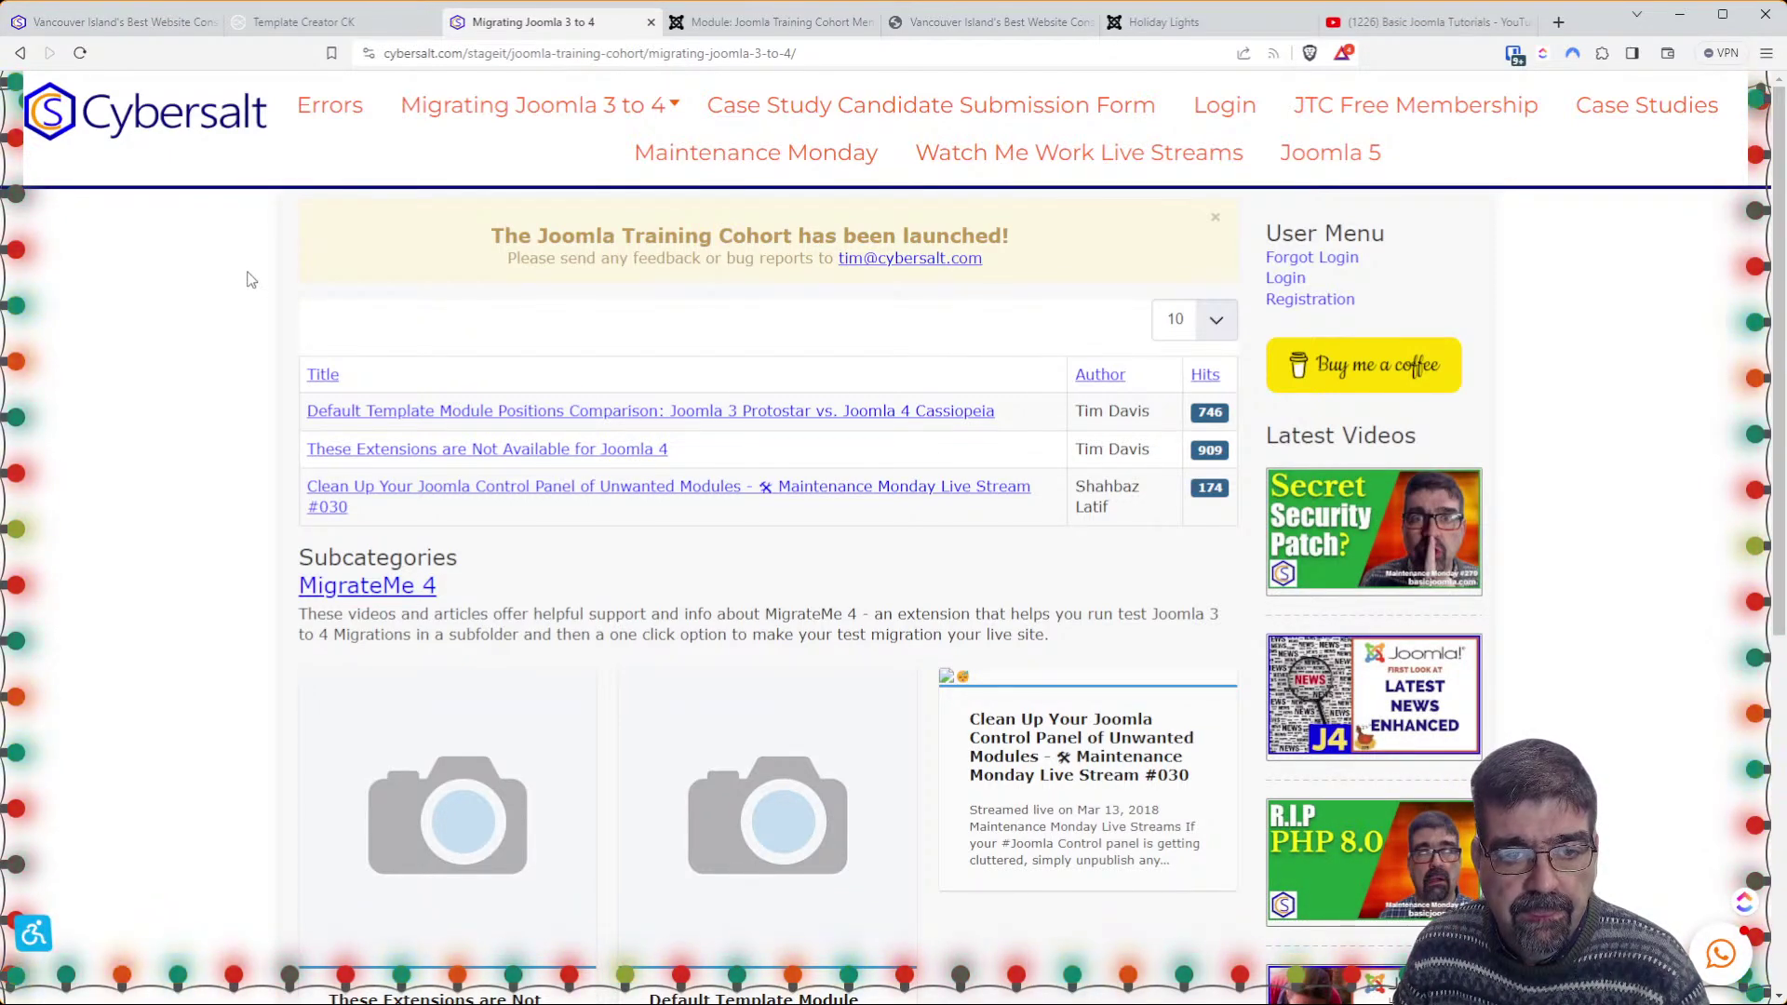
pyautogui.moveTo(546, 126)
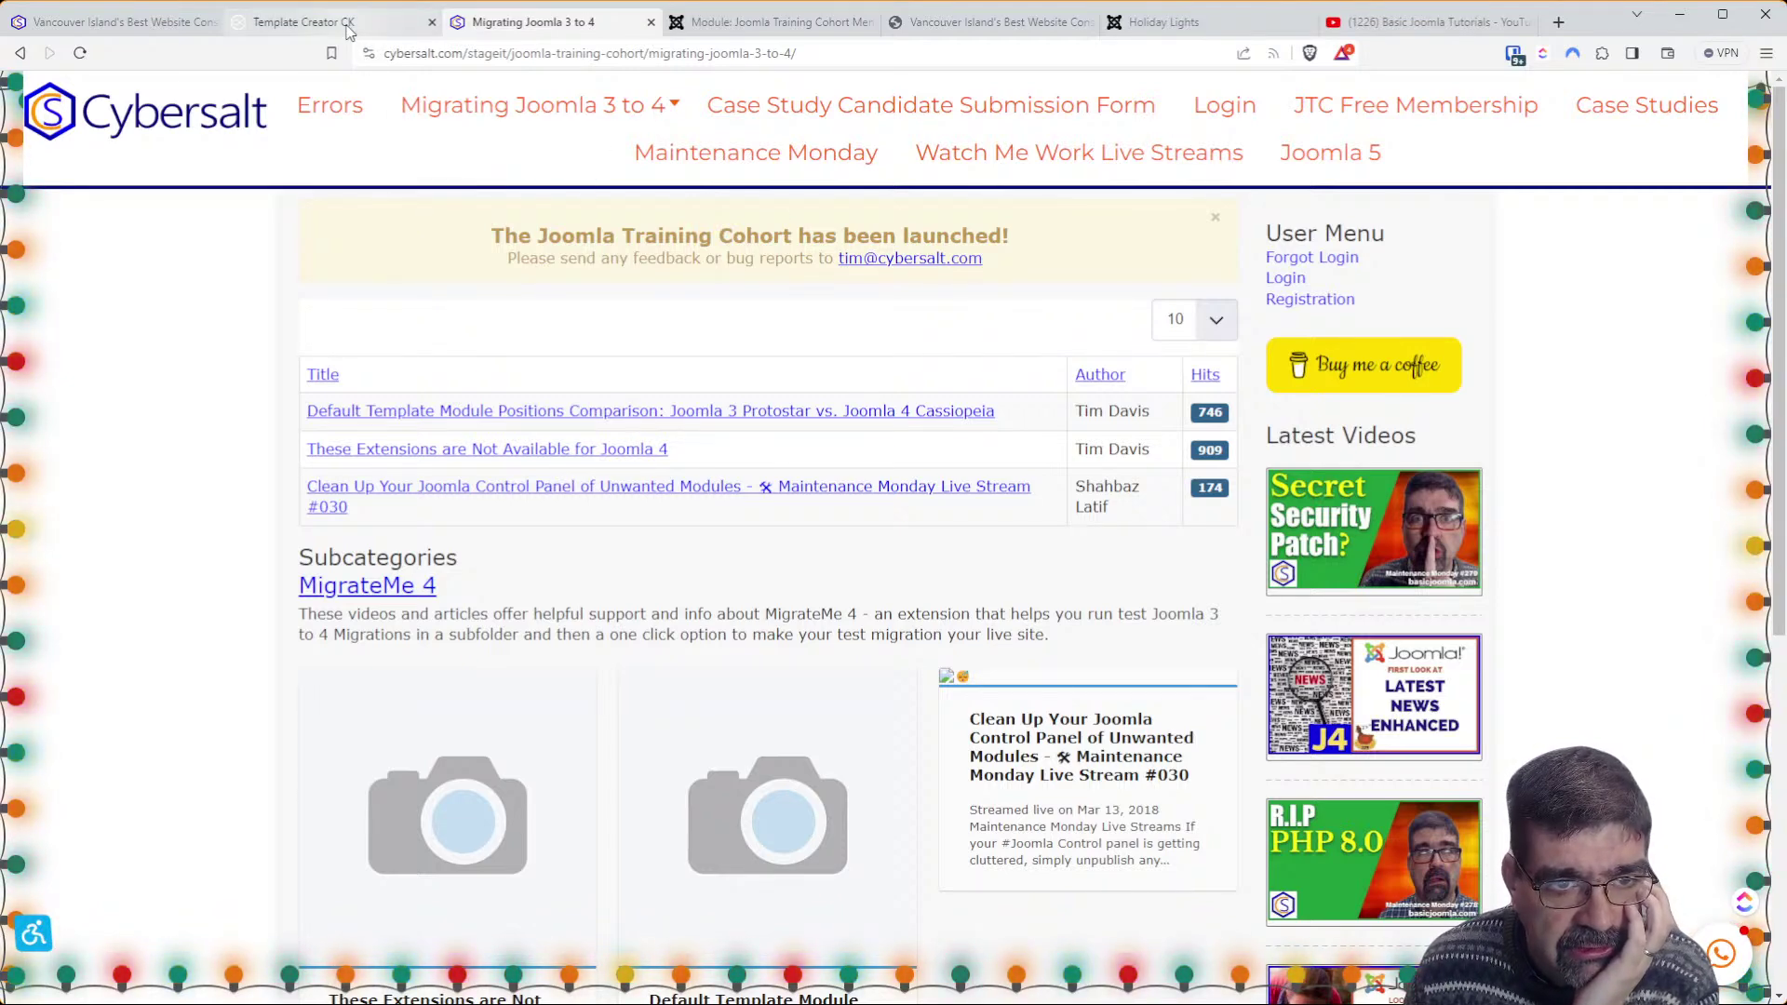
# Examine the menu module's remaining advanced settings, from layout and module ID to images, accessibility and module tag, and return to the site page
pyautogui.click(730, 22)
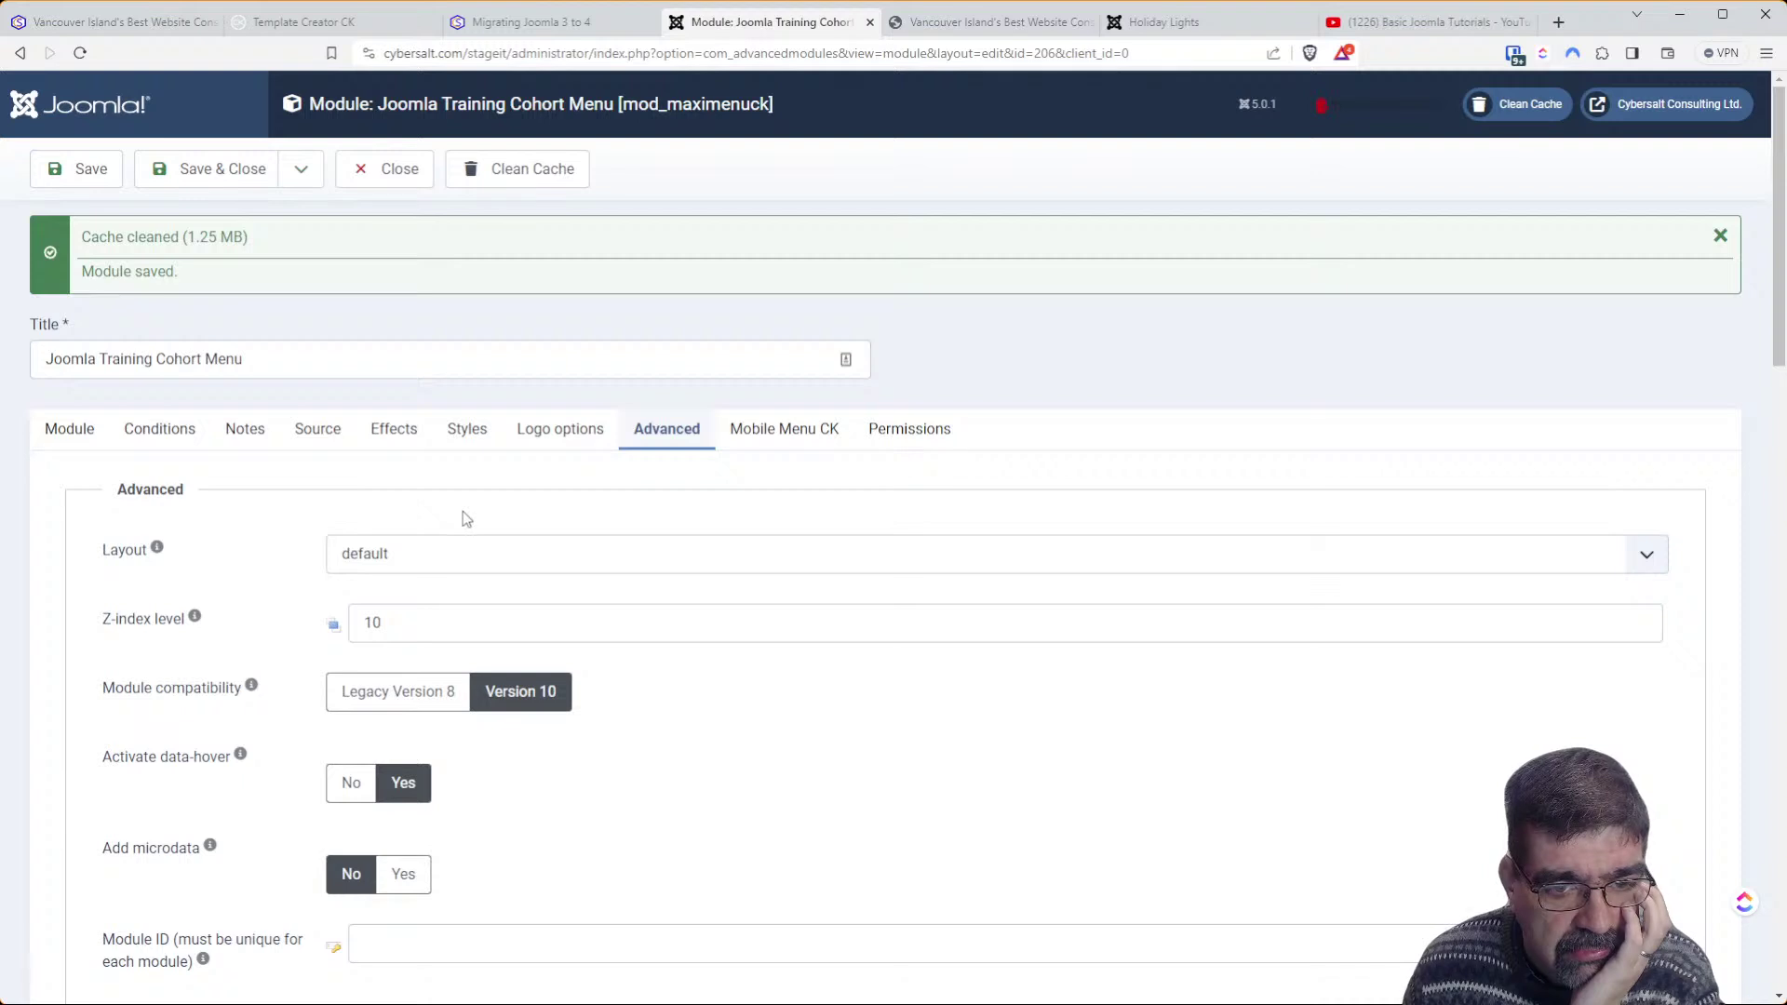
pyautogui.scroll(-3, 467, 519)
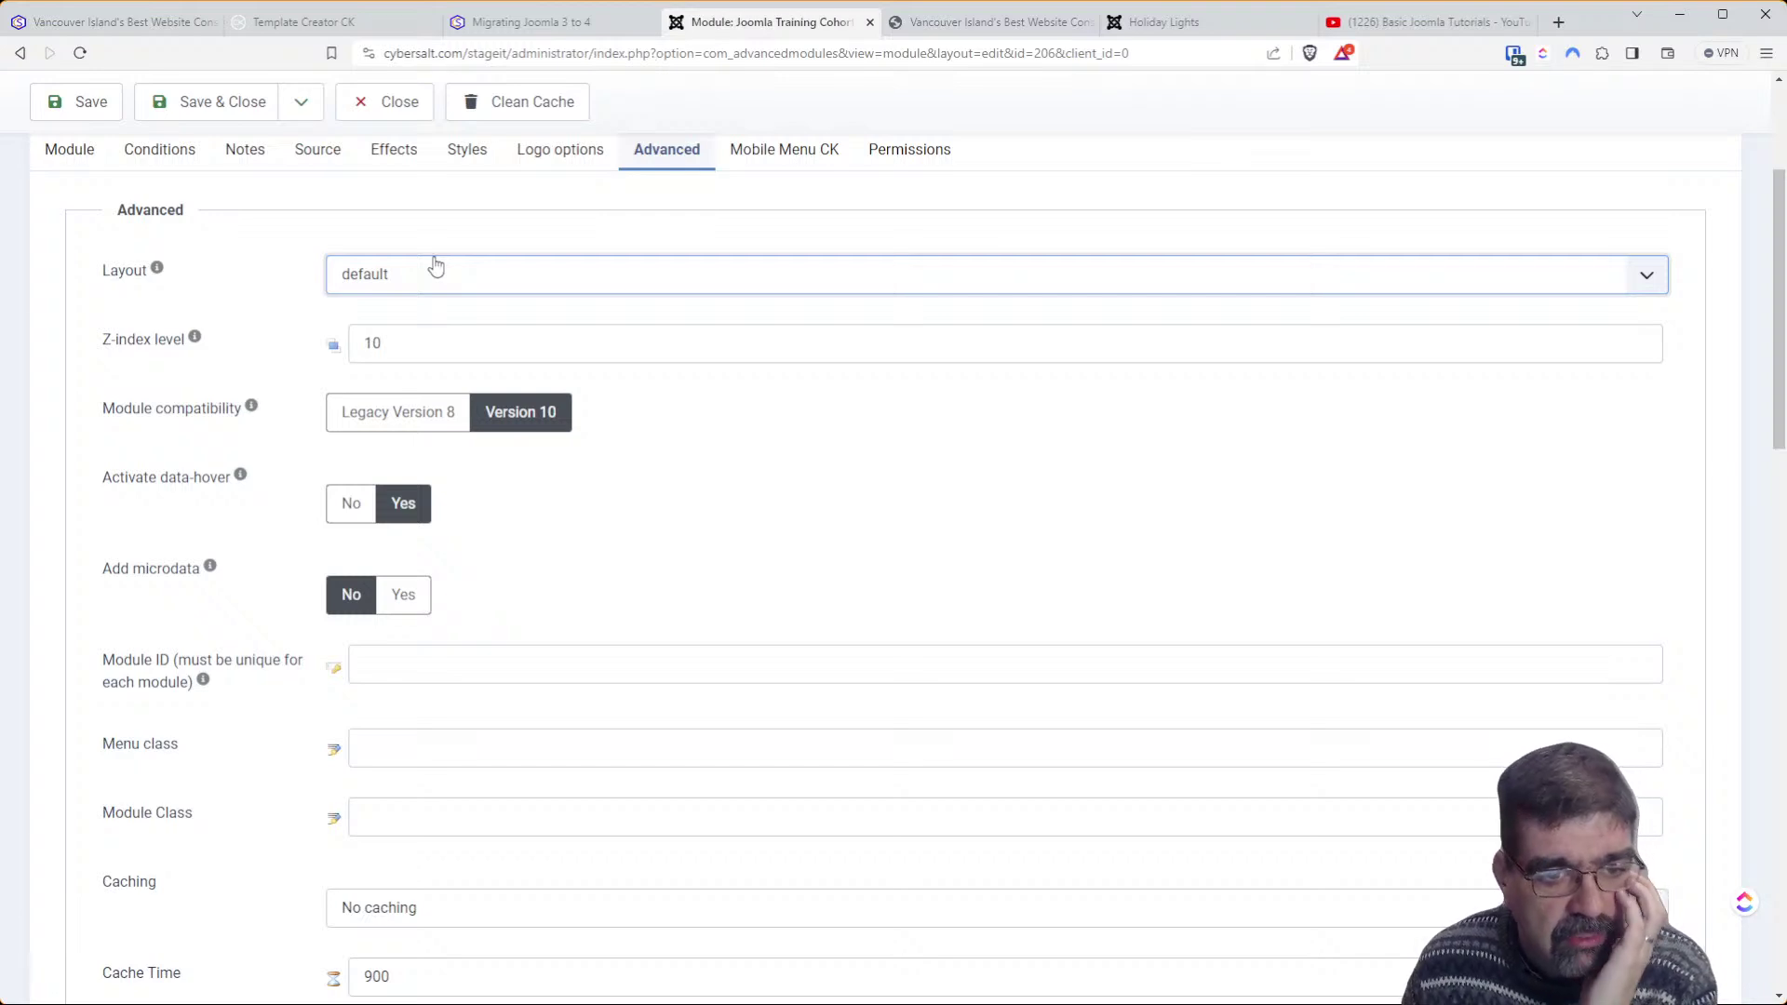
pyautogui.scroll(-5, 266, 516)
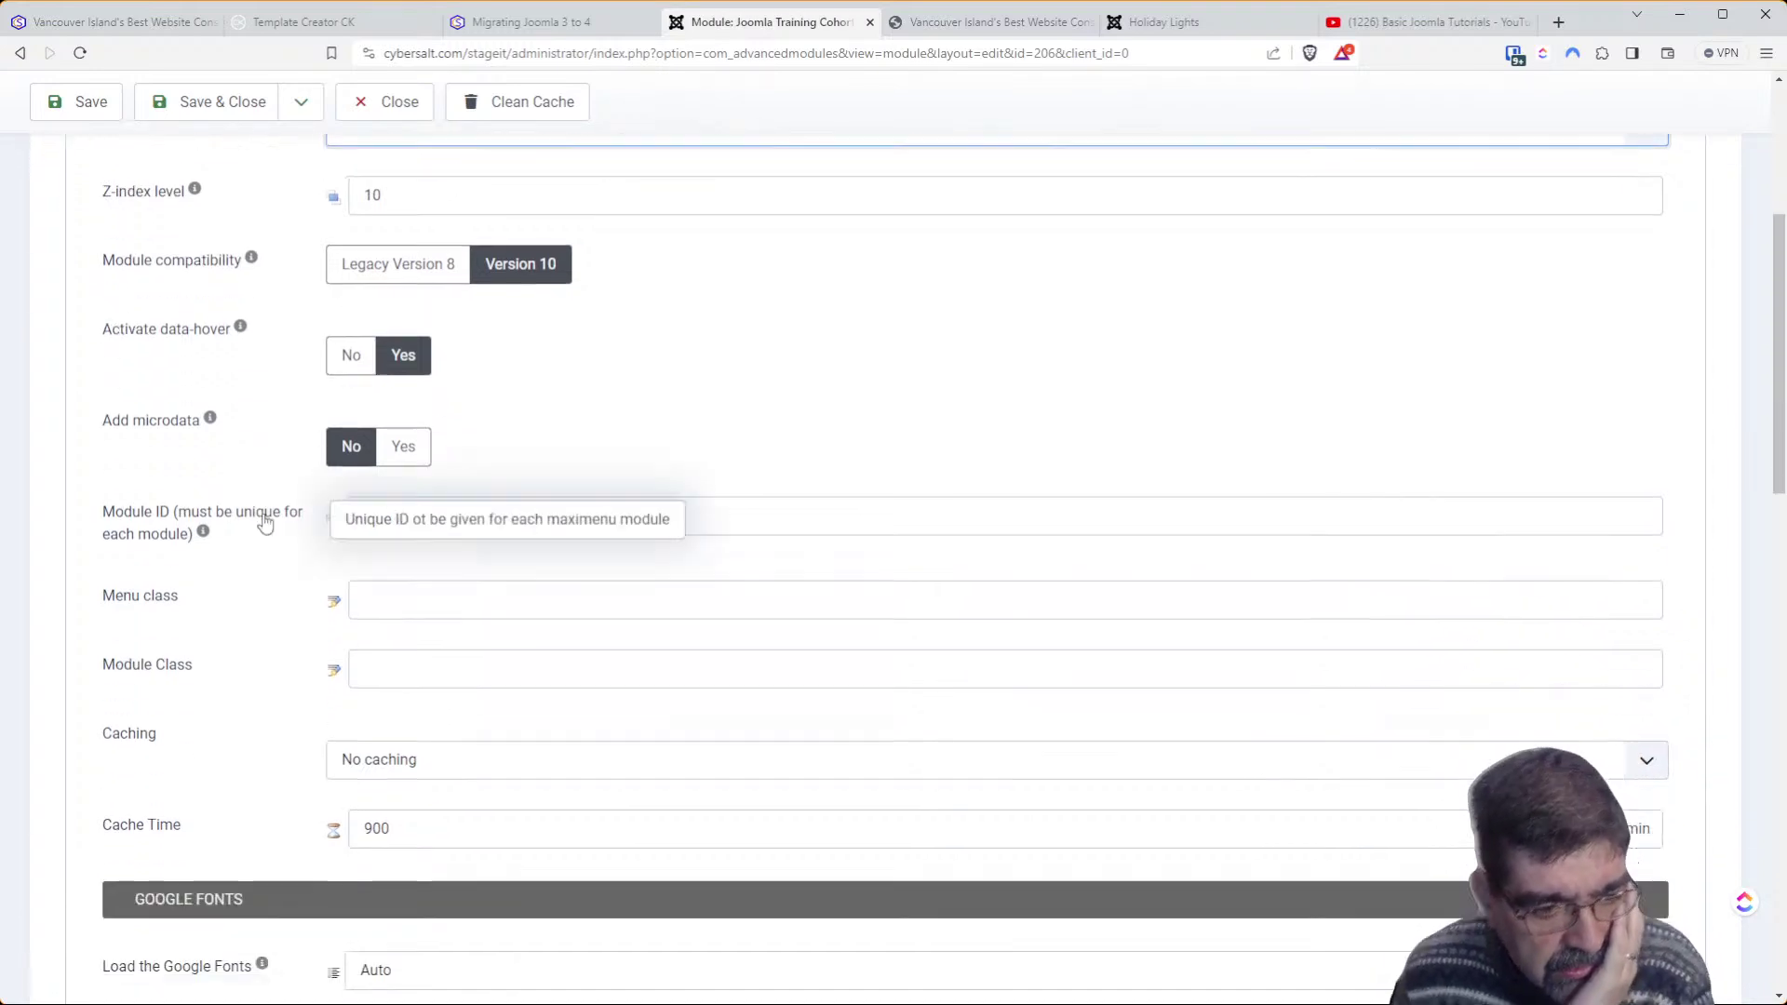
pyautogui.scroll(-8, 262, 513)
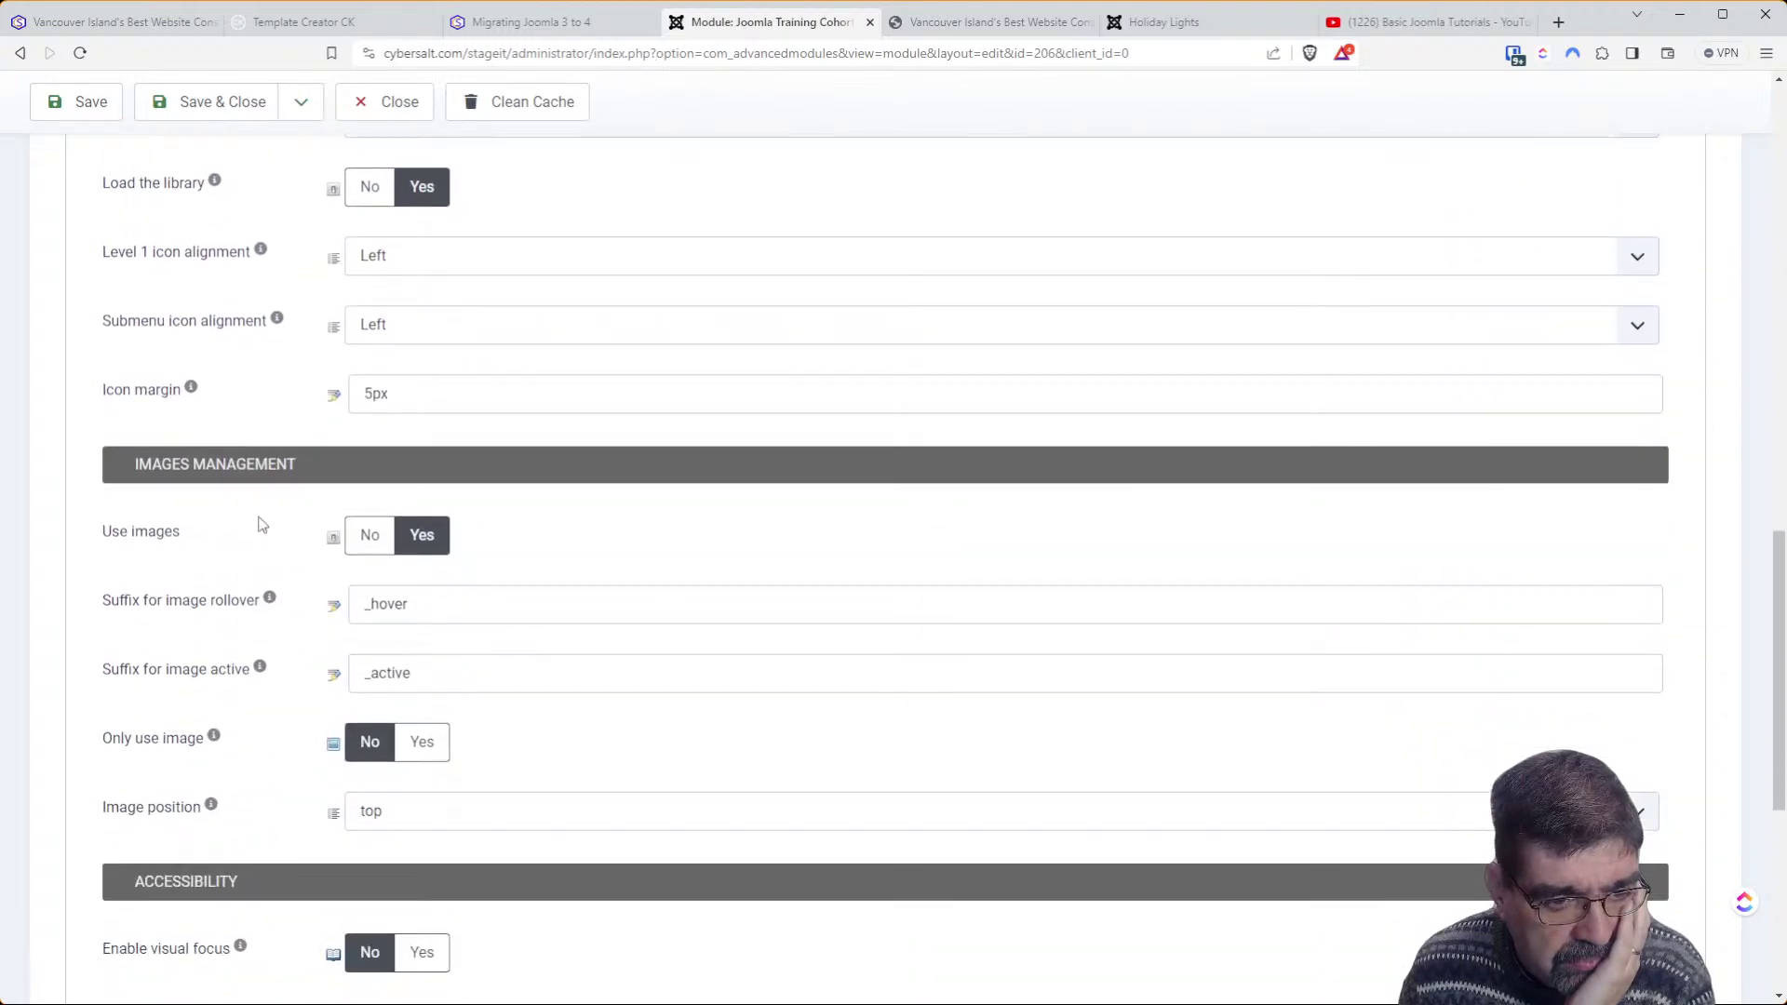
pyautogui.scroll(-6, 261, 525)
pyautogui.scroll(4, 270, 516)
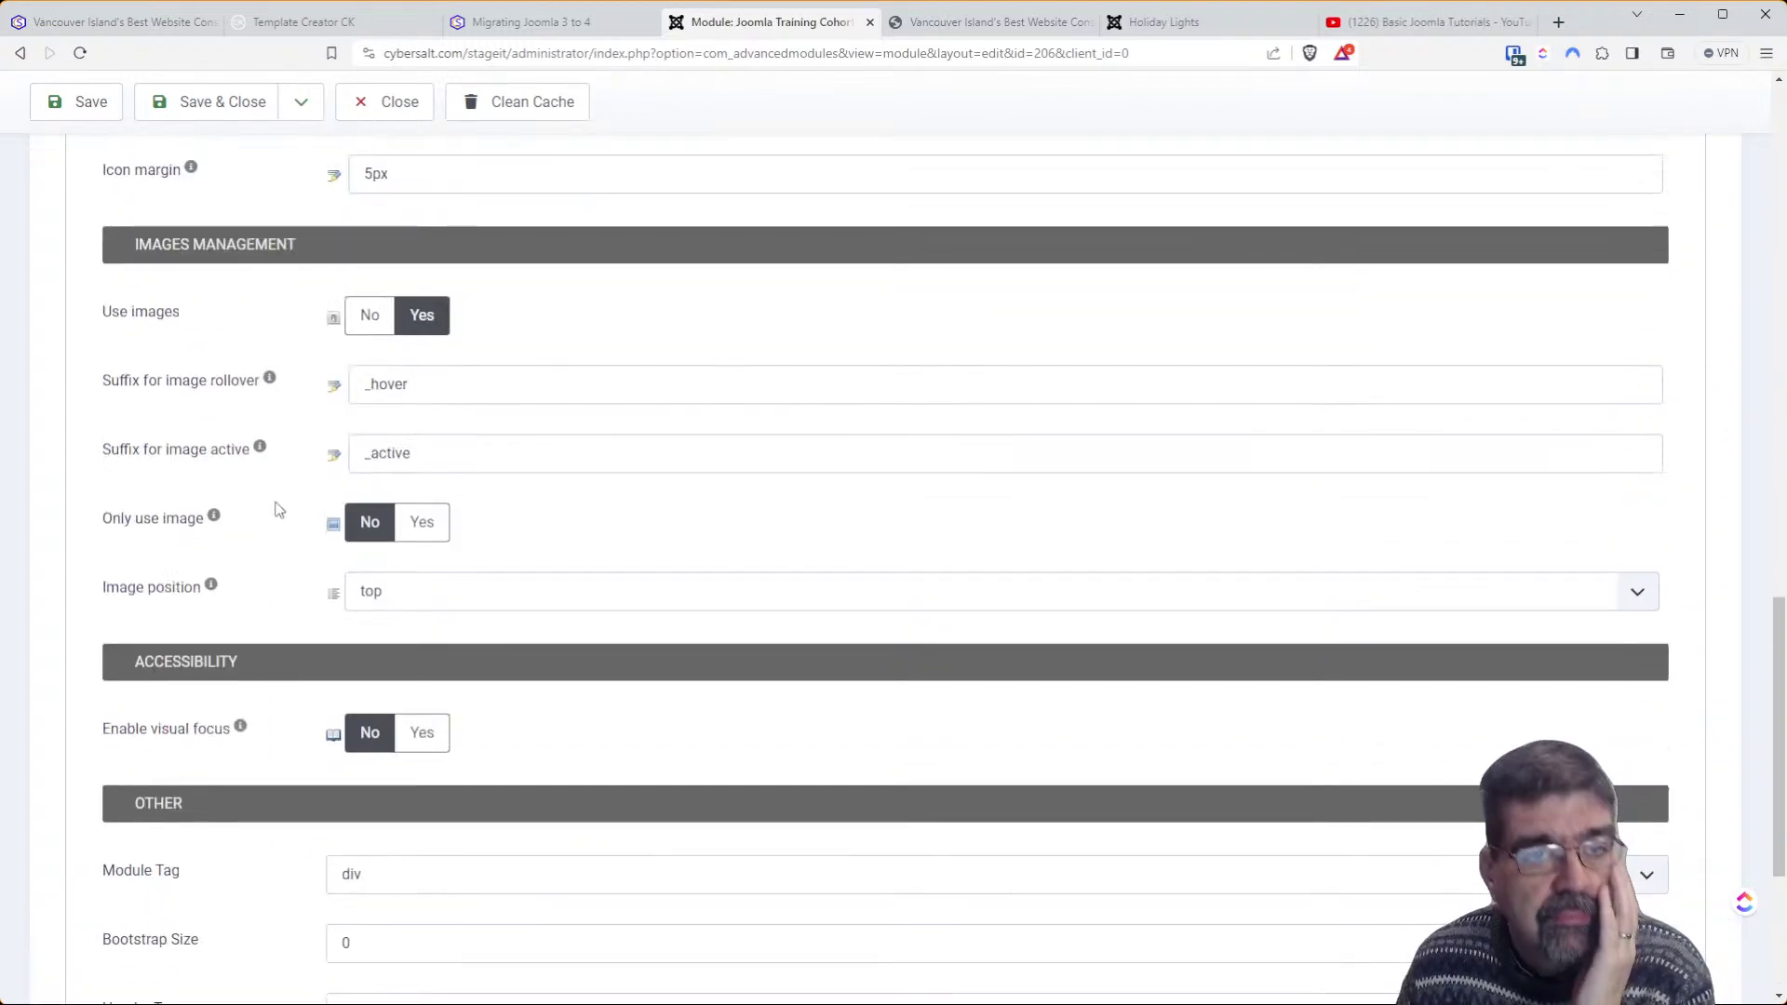
pyautogui.scroll(20, 288, 512)
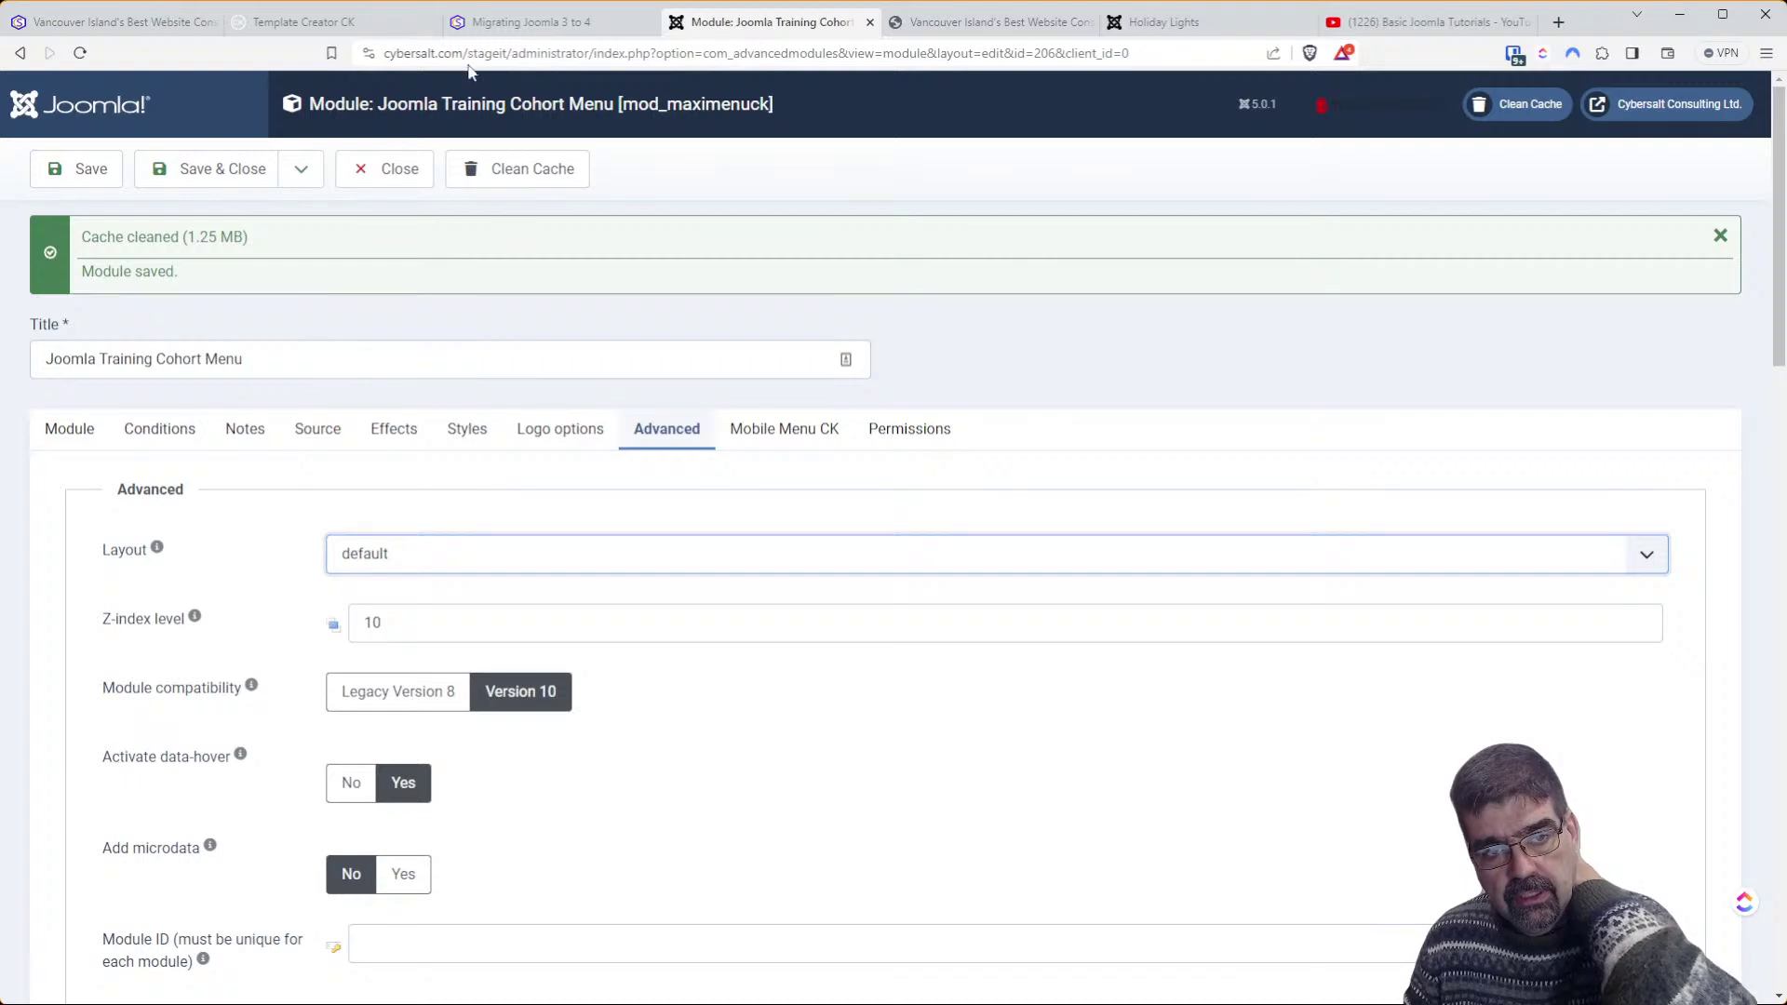
pyautogui.click(486, 26)
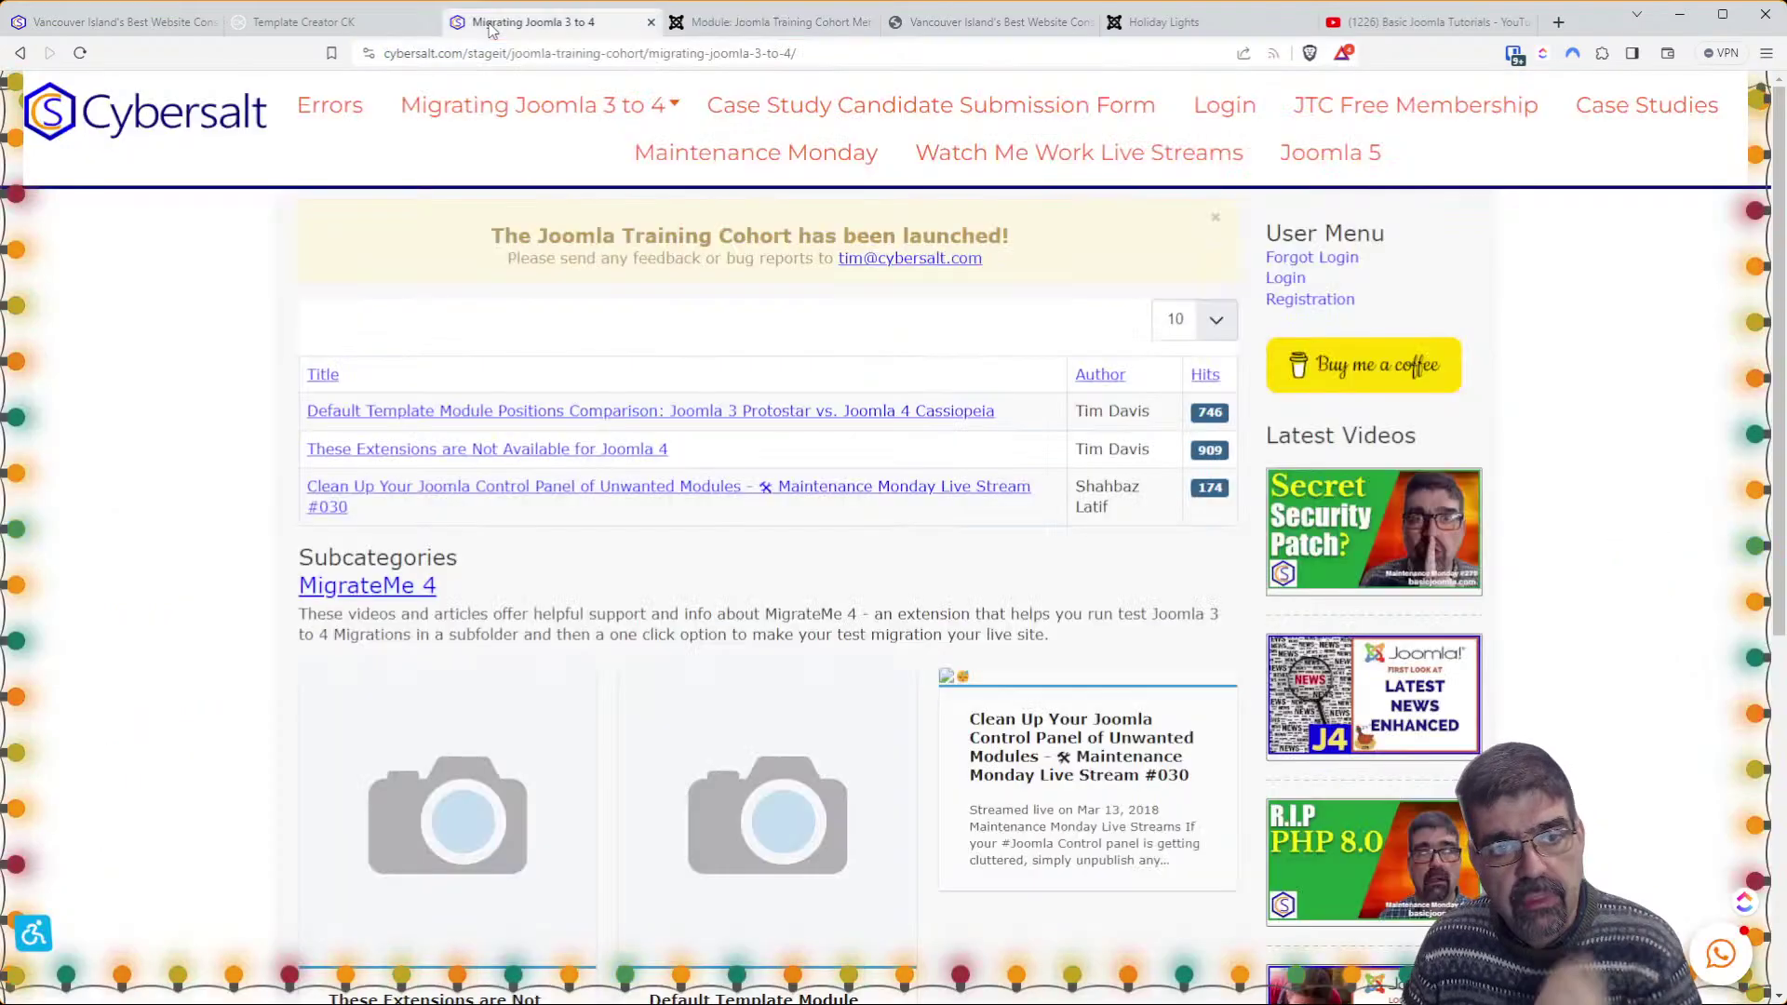
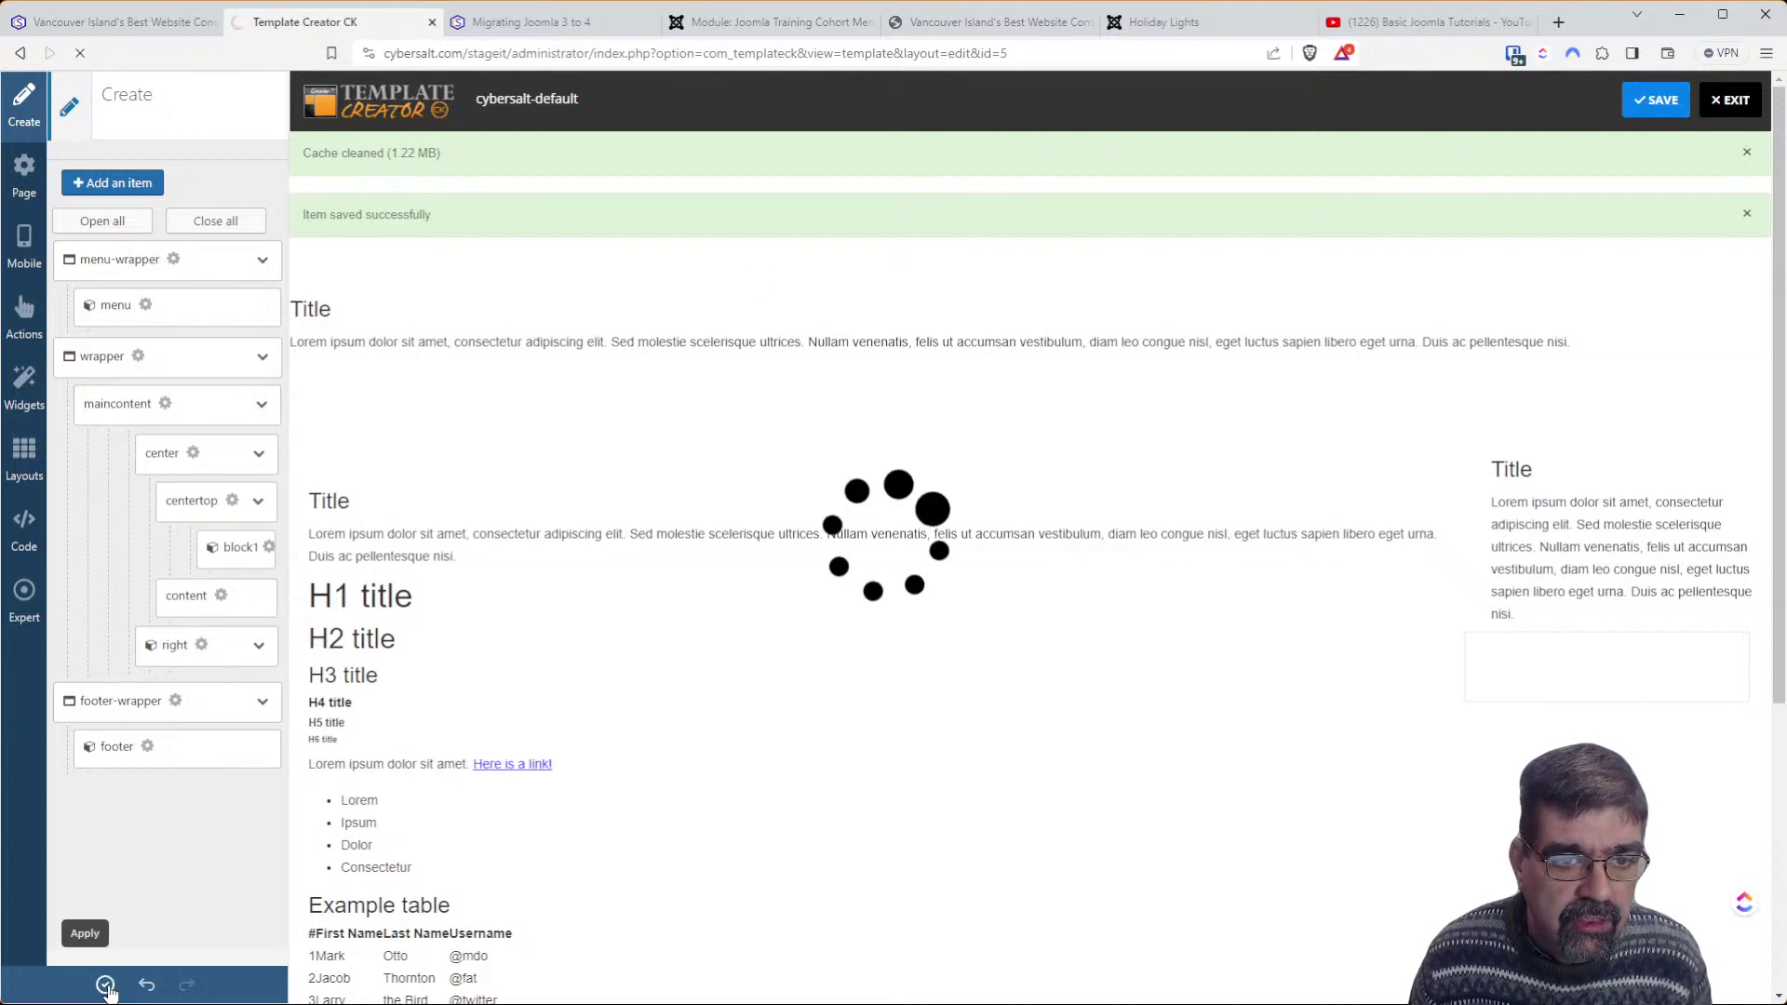
# Check the site page's header menu, and examine the page background and container options of the menu-wrapper in the cybersalt-default template
pyautogui.click(523, 23)
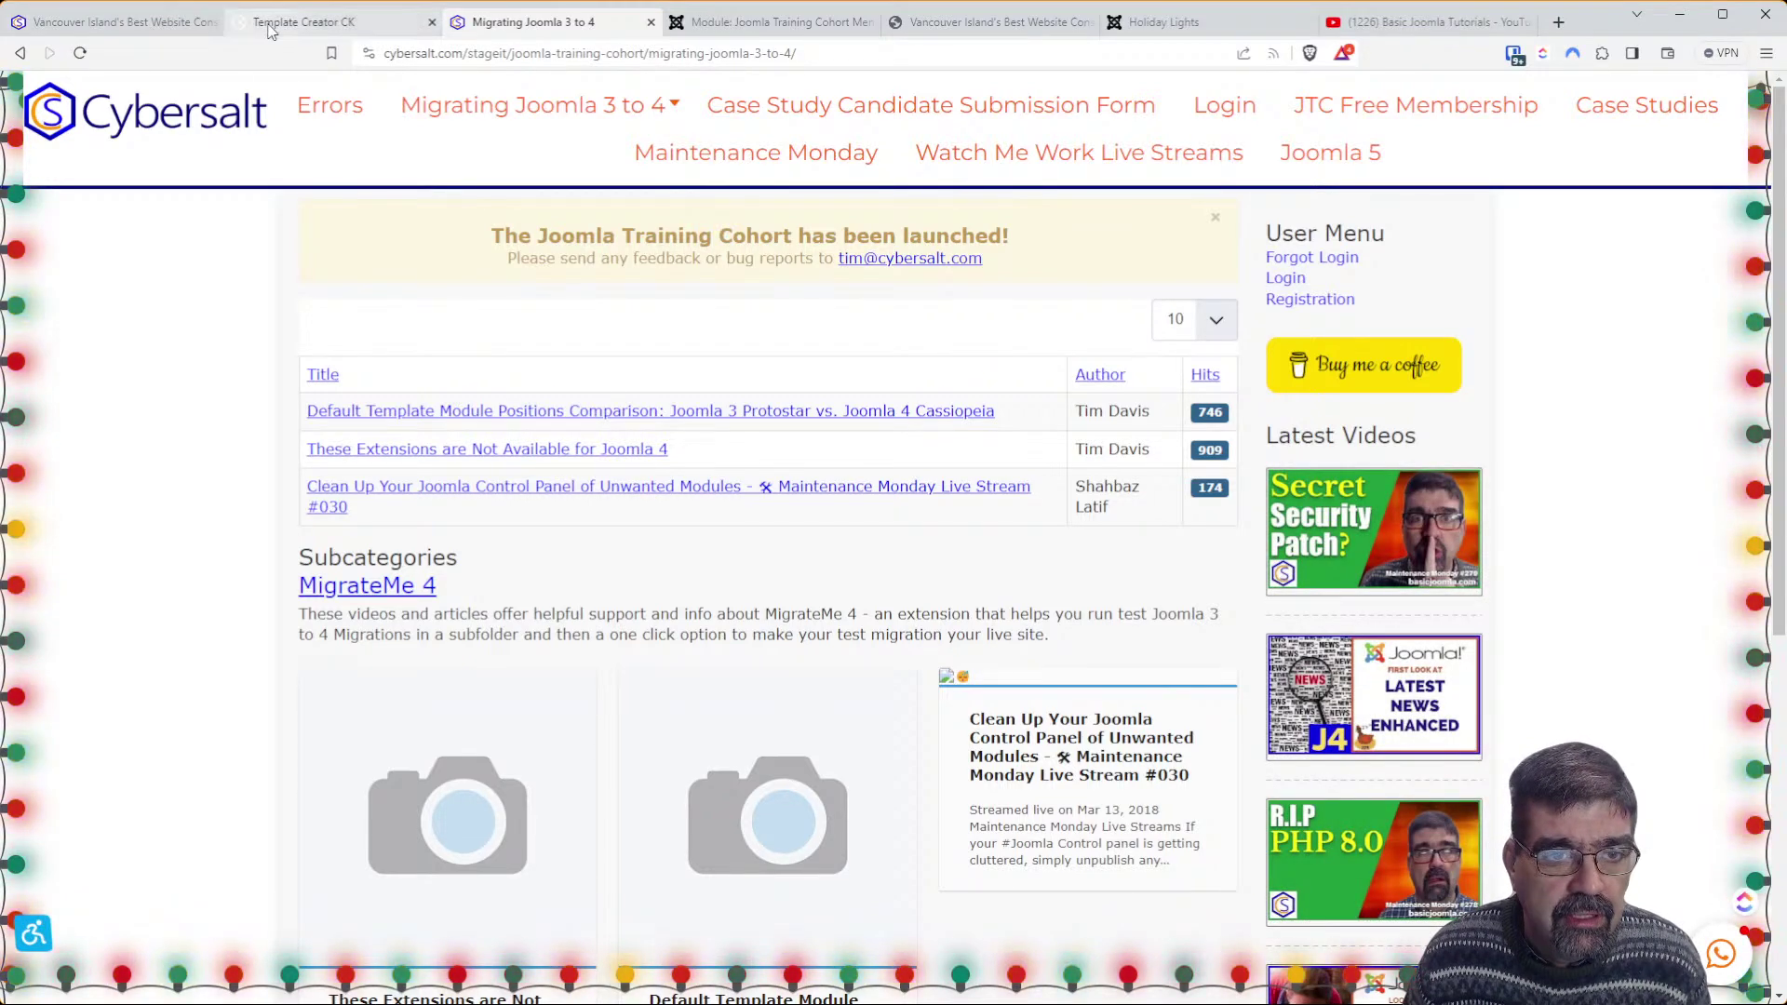
pyautogui.click(307, 22)
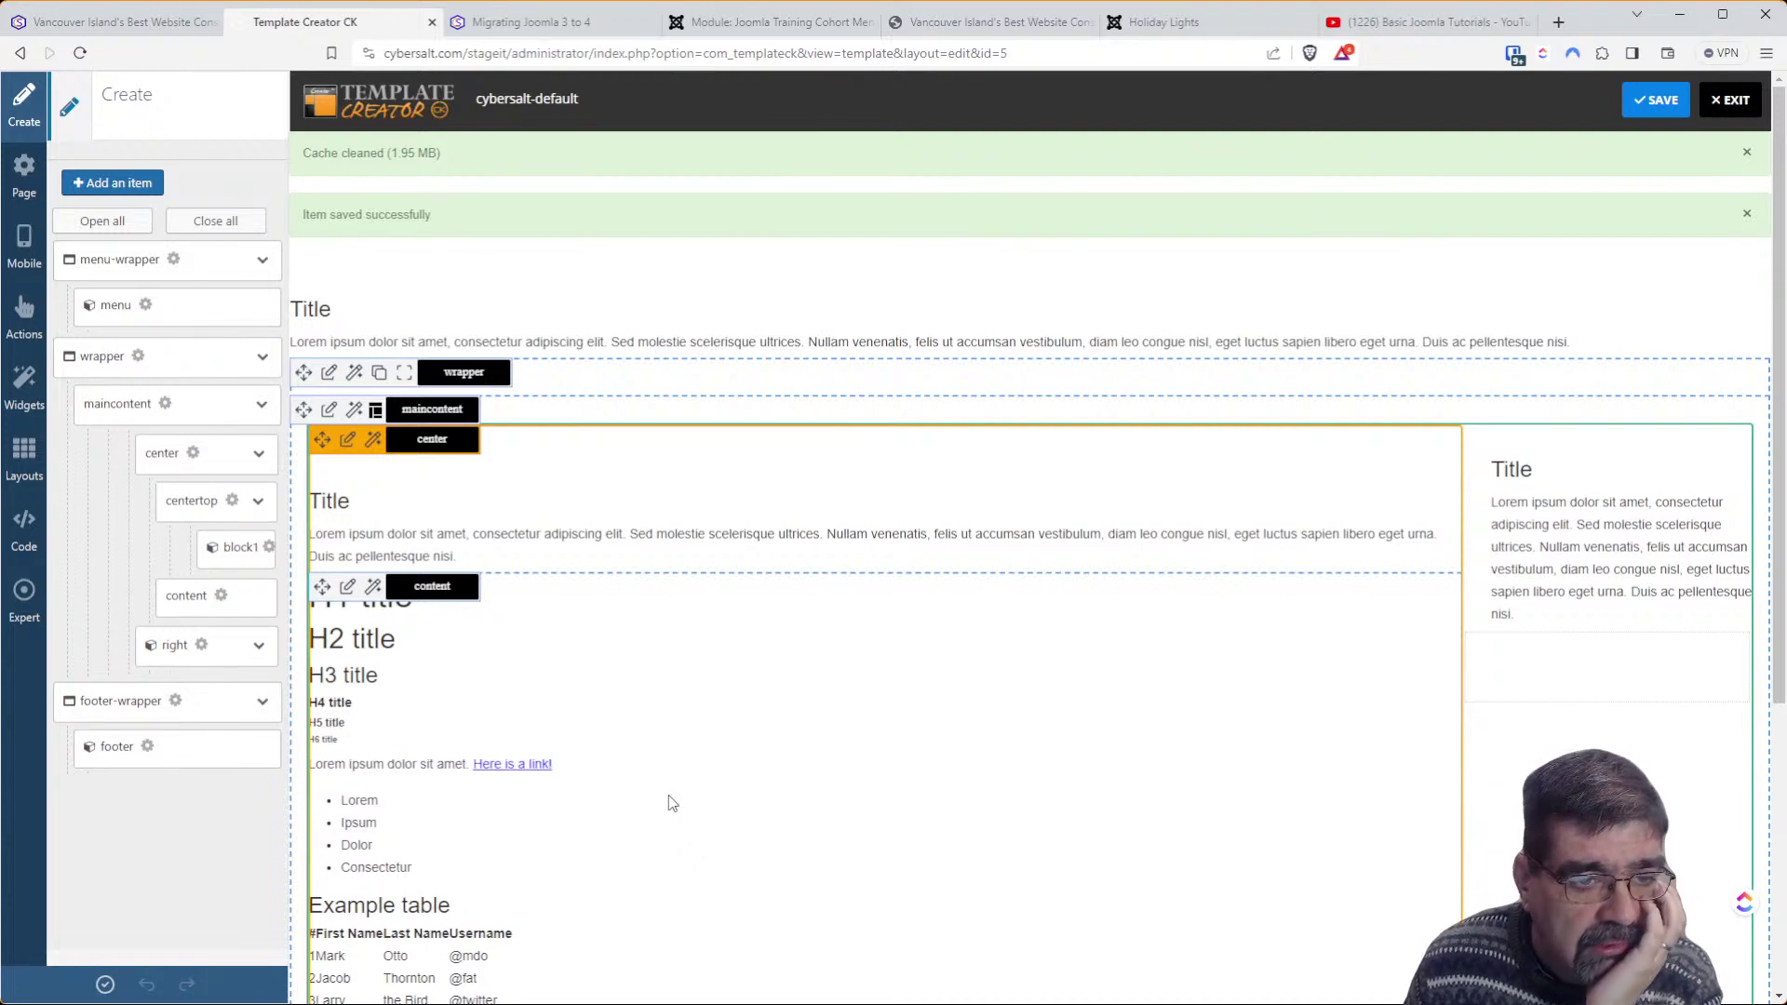
pyautogui.click(173, 260)
pyautogui.click(172, 228)
pyautogui.click(70, 105)
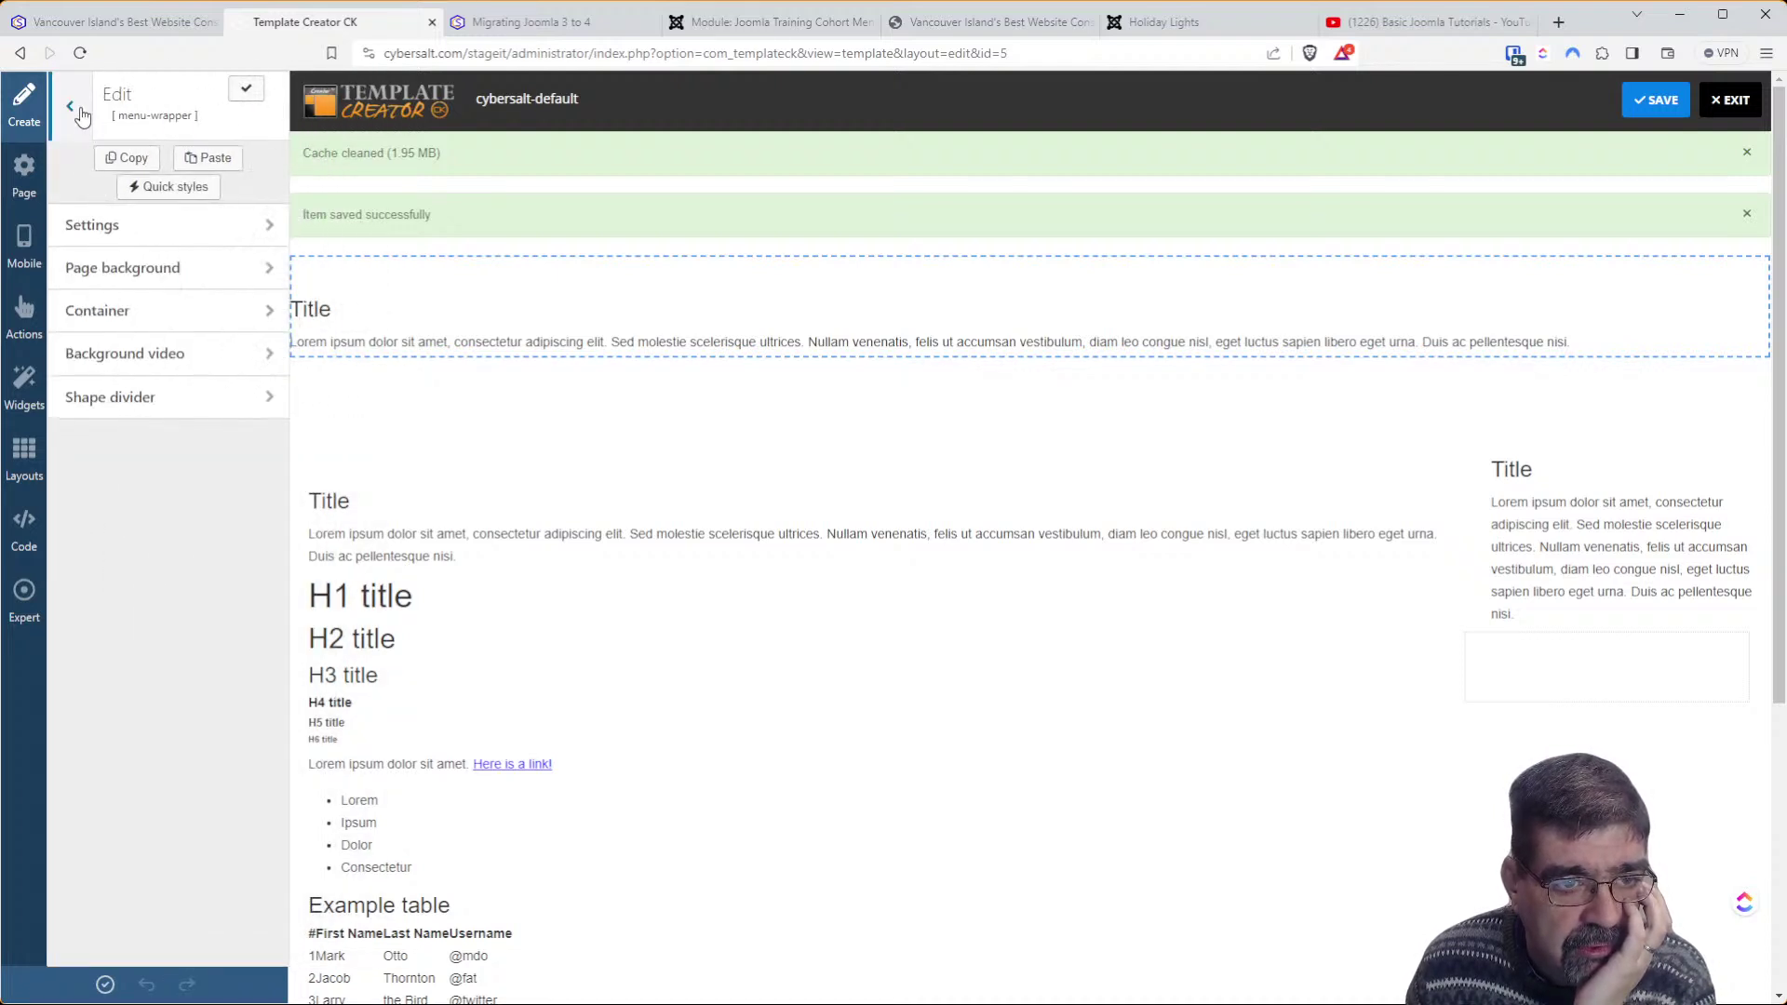
pyautogui.click(138, 272)
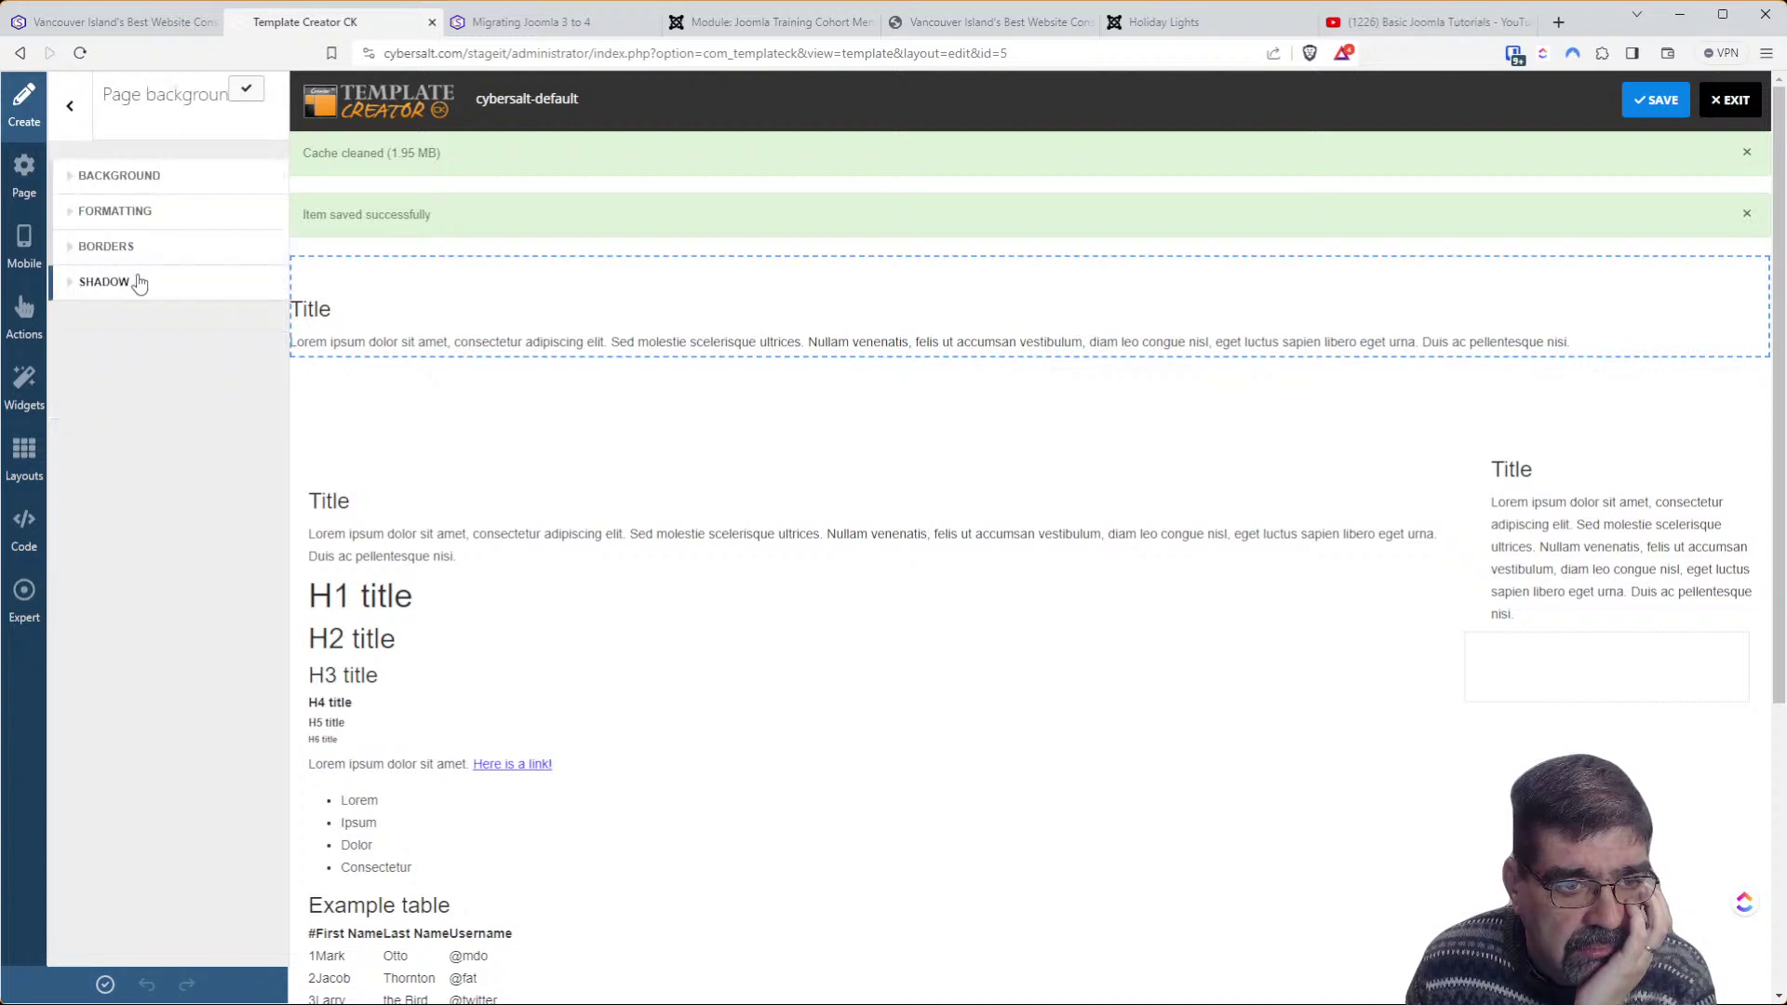
pyautogui.click(127, 183)
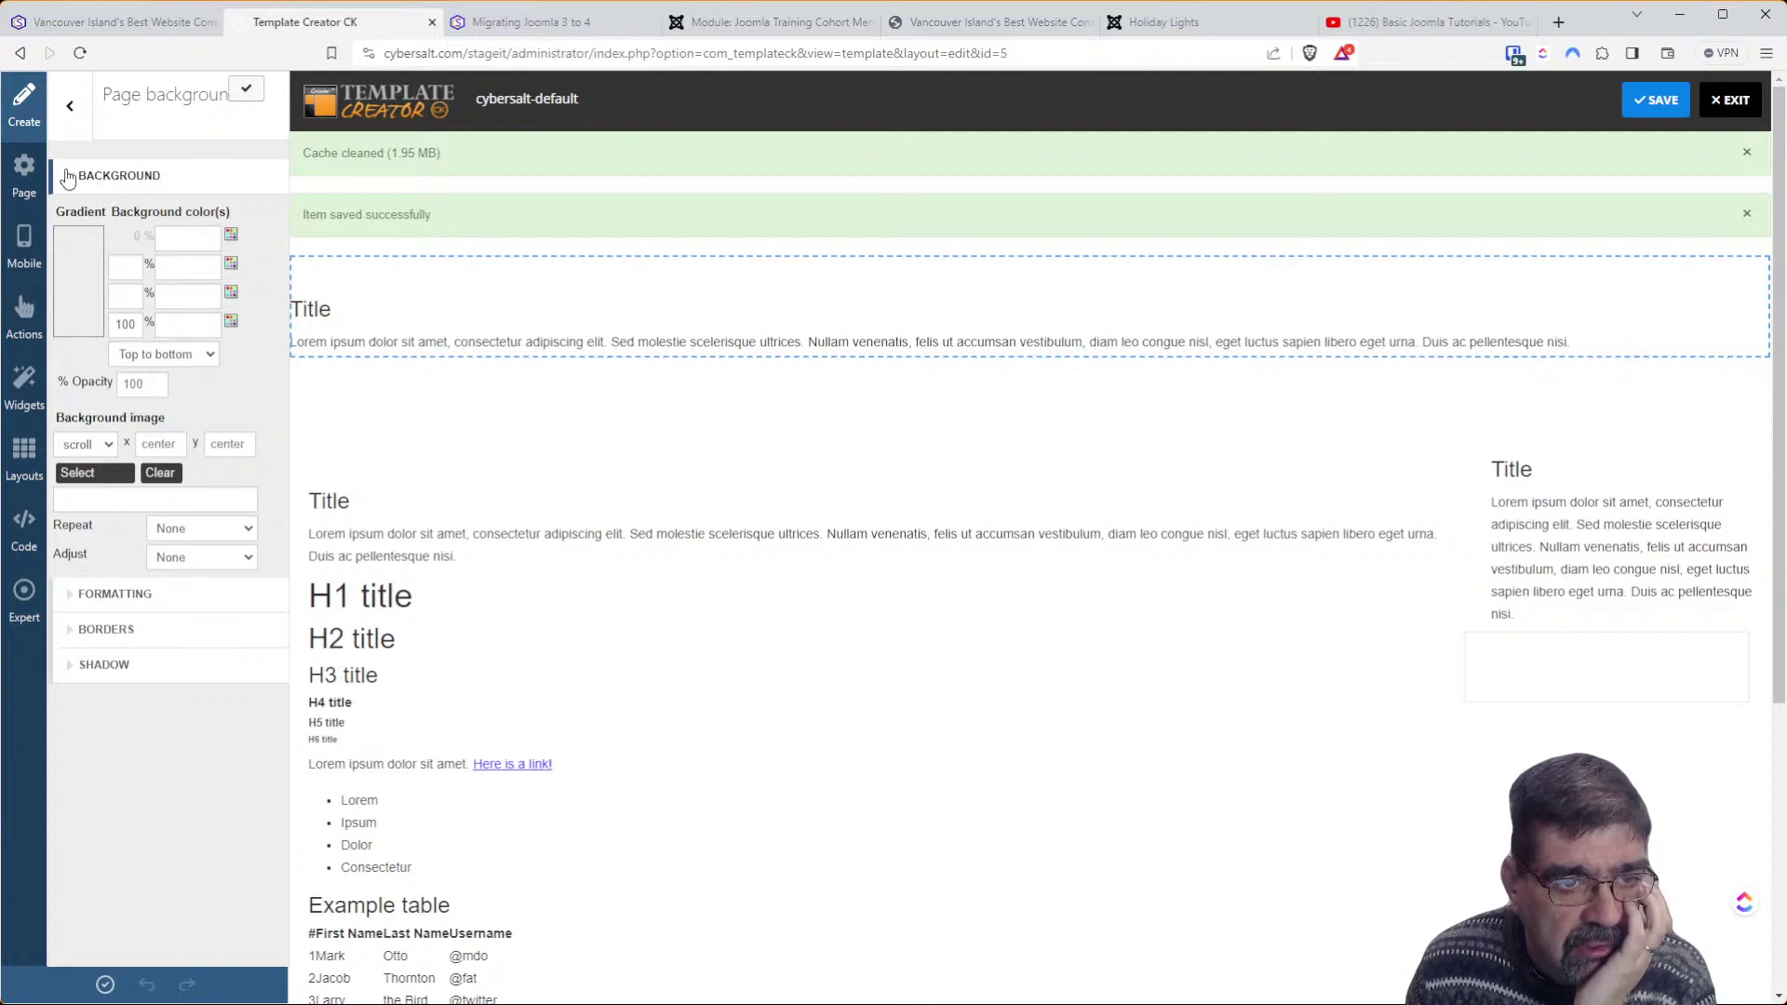
pyautogui.click(70, 120)
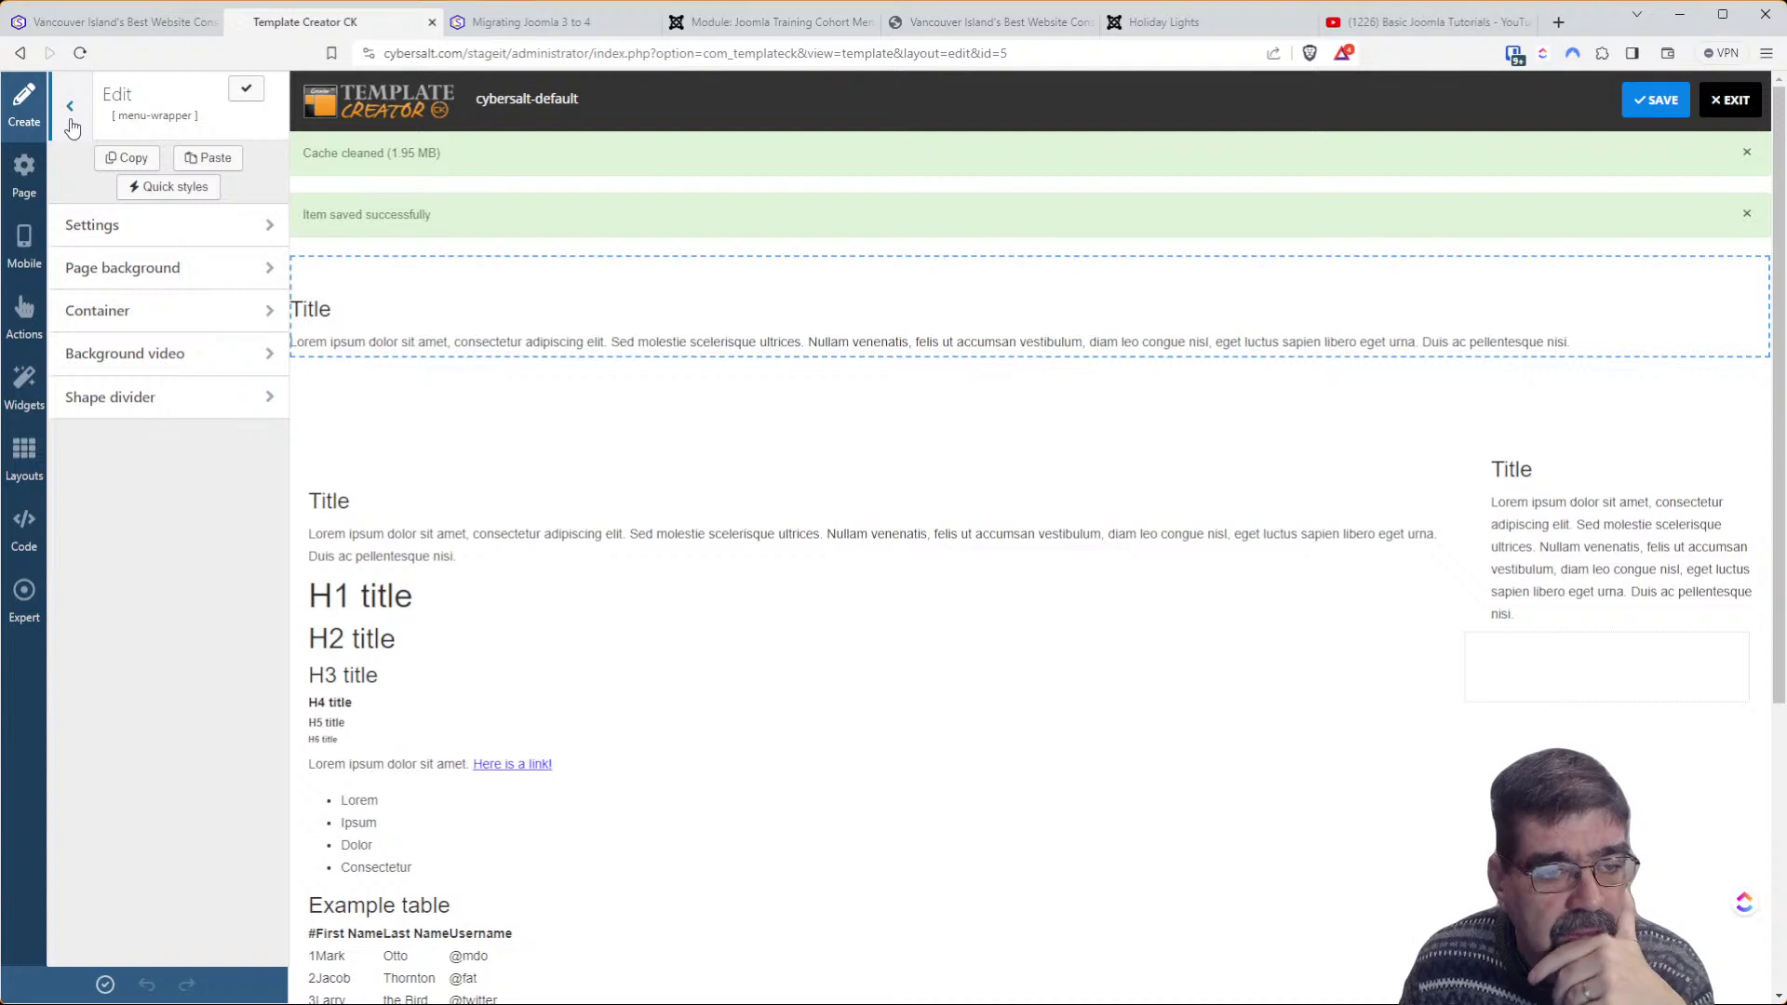
pyautogui.click(157, 313)
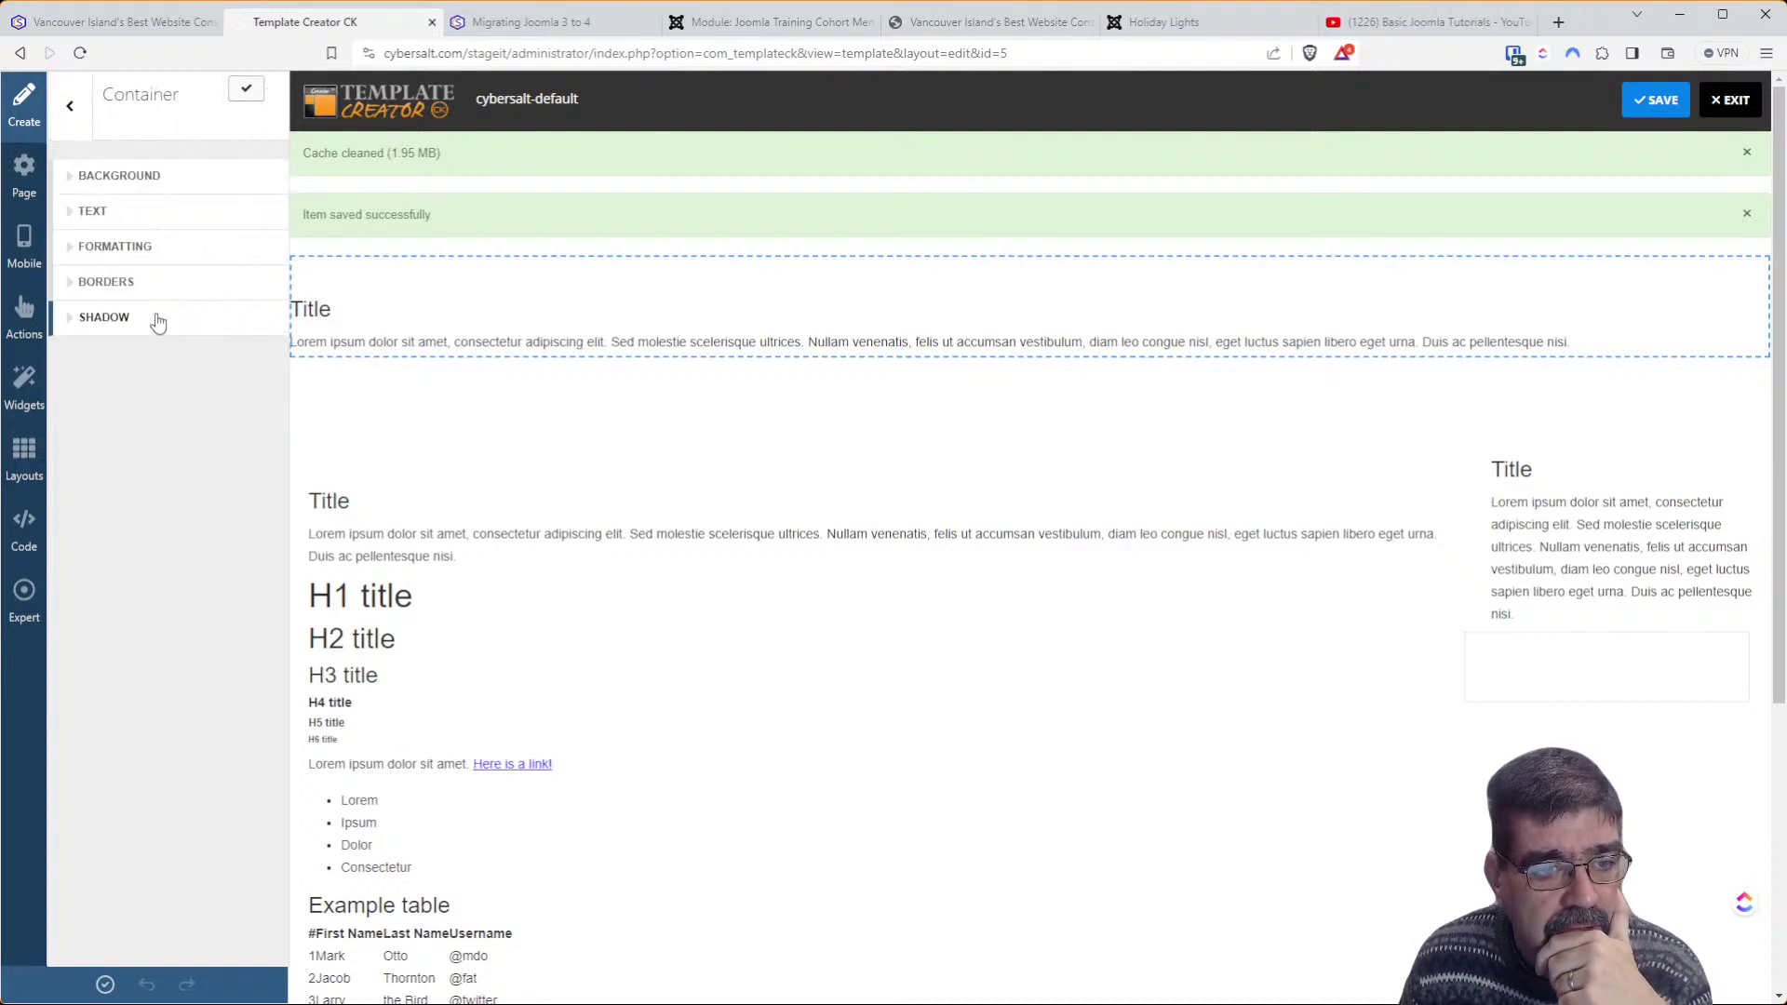
pyautogui.click(86, 176)
pyautogui.click(85, 176)
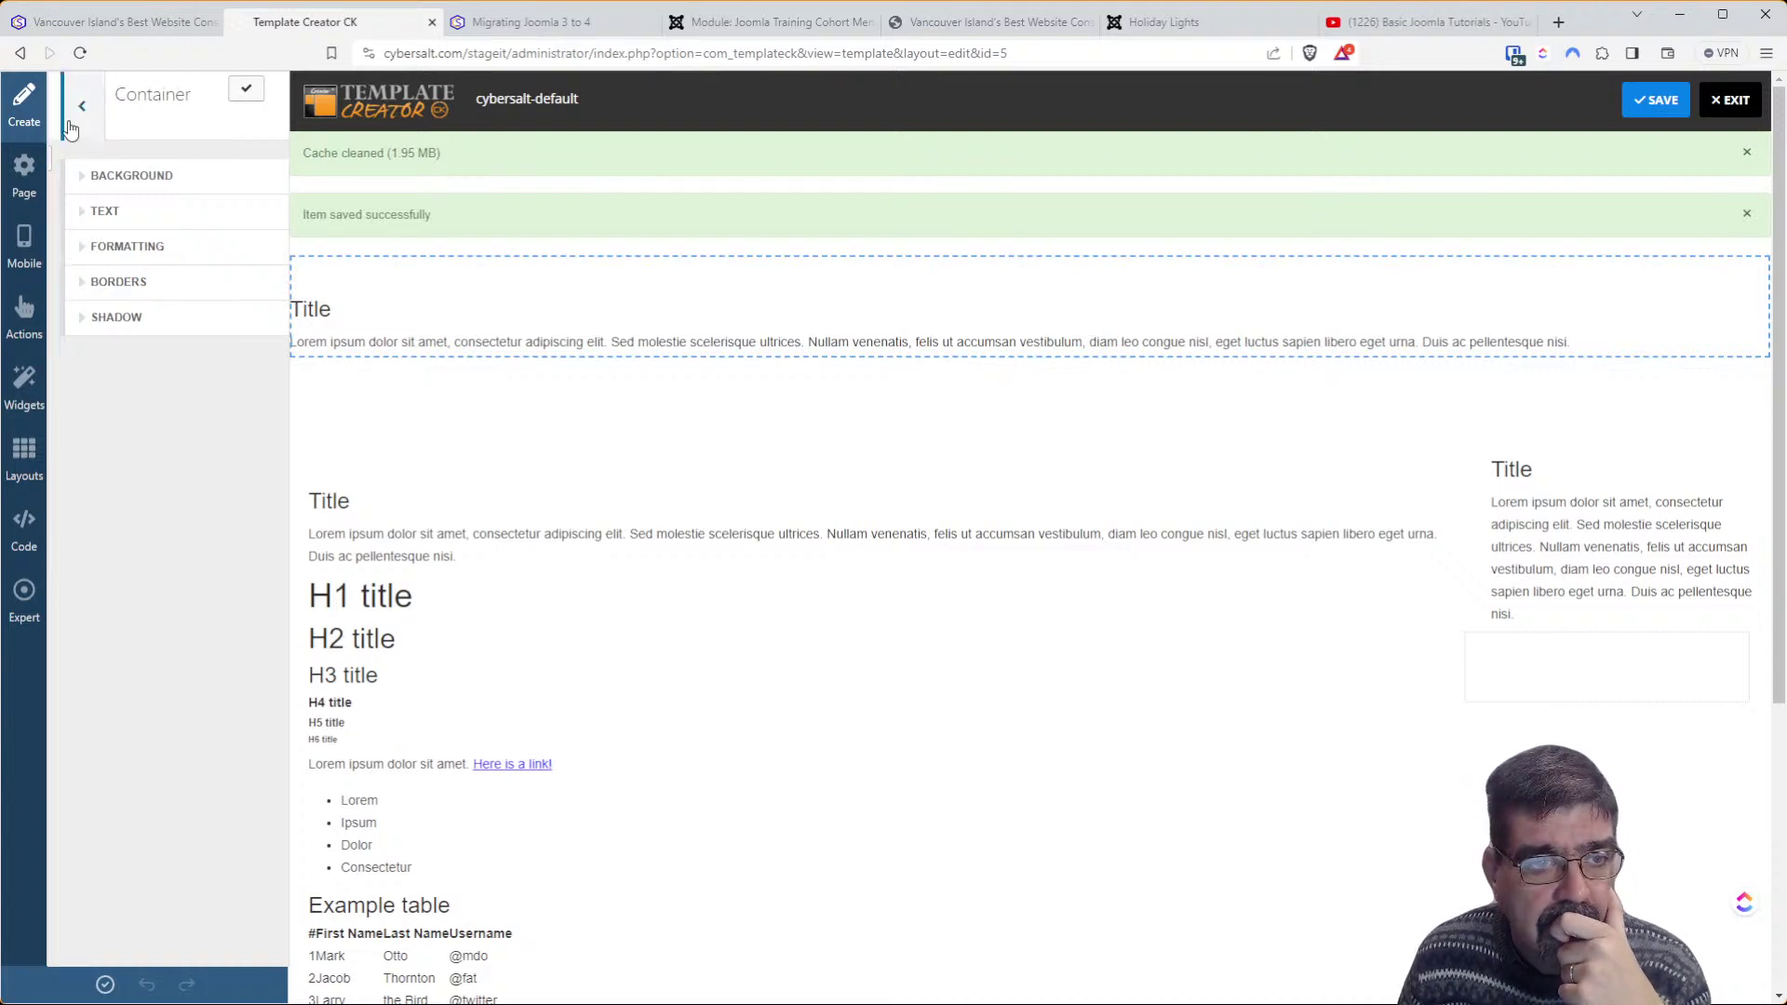
pyautogui.click(71, 126)
pyautogui.click(69, 121)
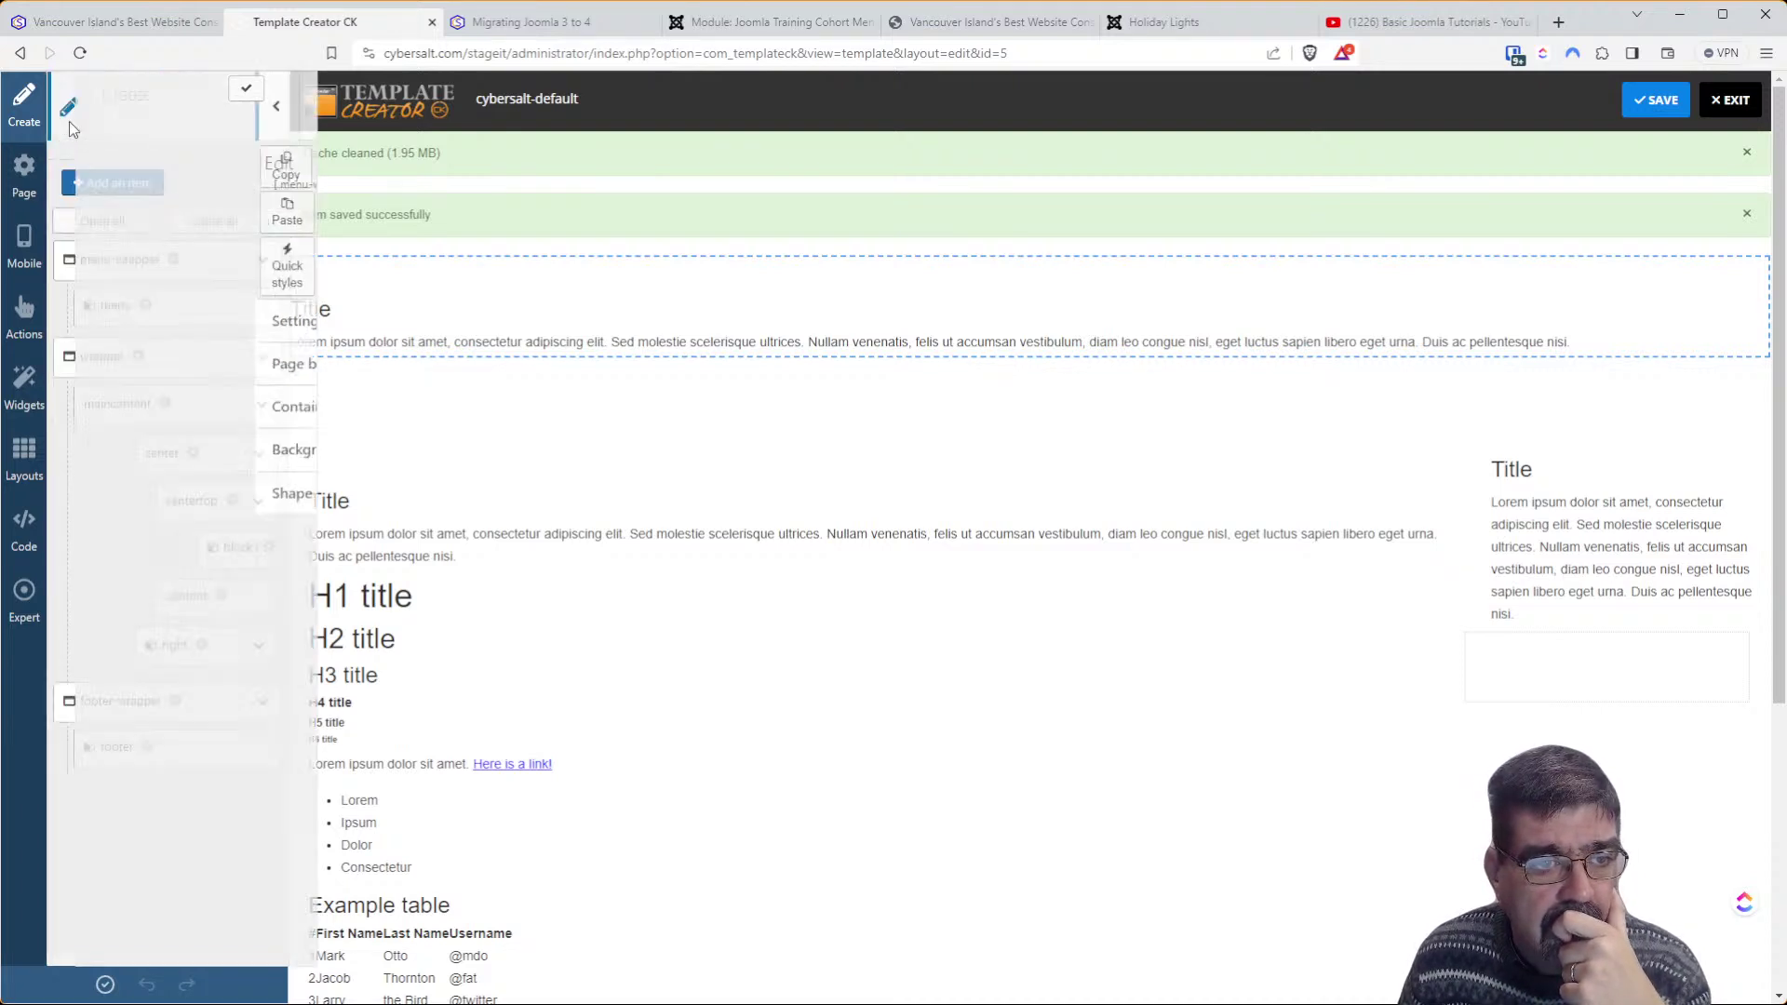
# Set the template width to 1200 in the page settings of the cybersalt-default template and apply it
pyautogui.click(28, 187)
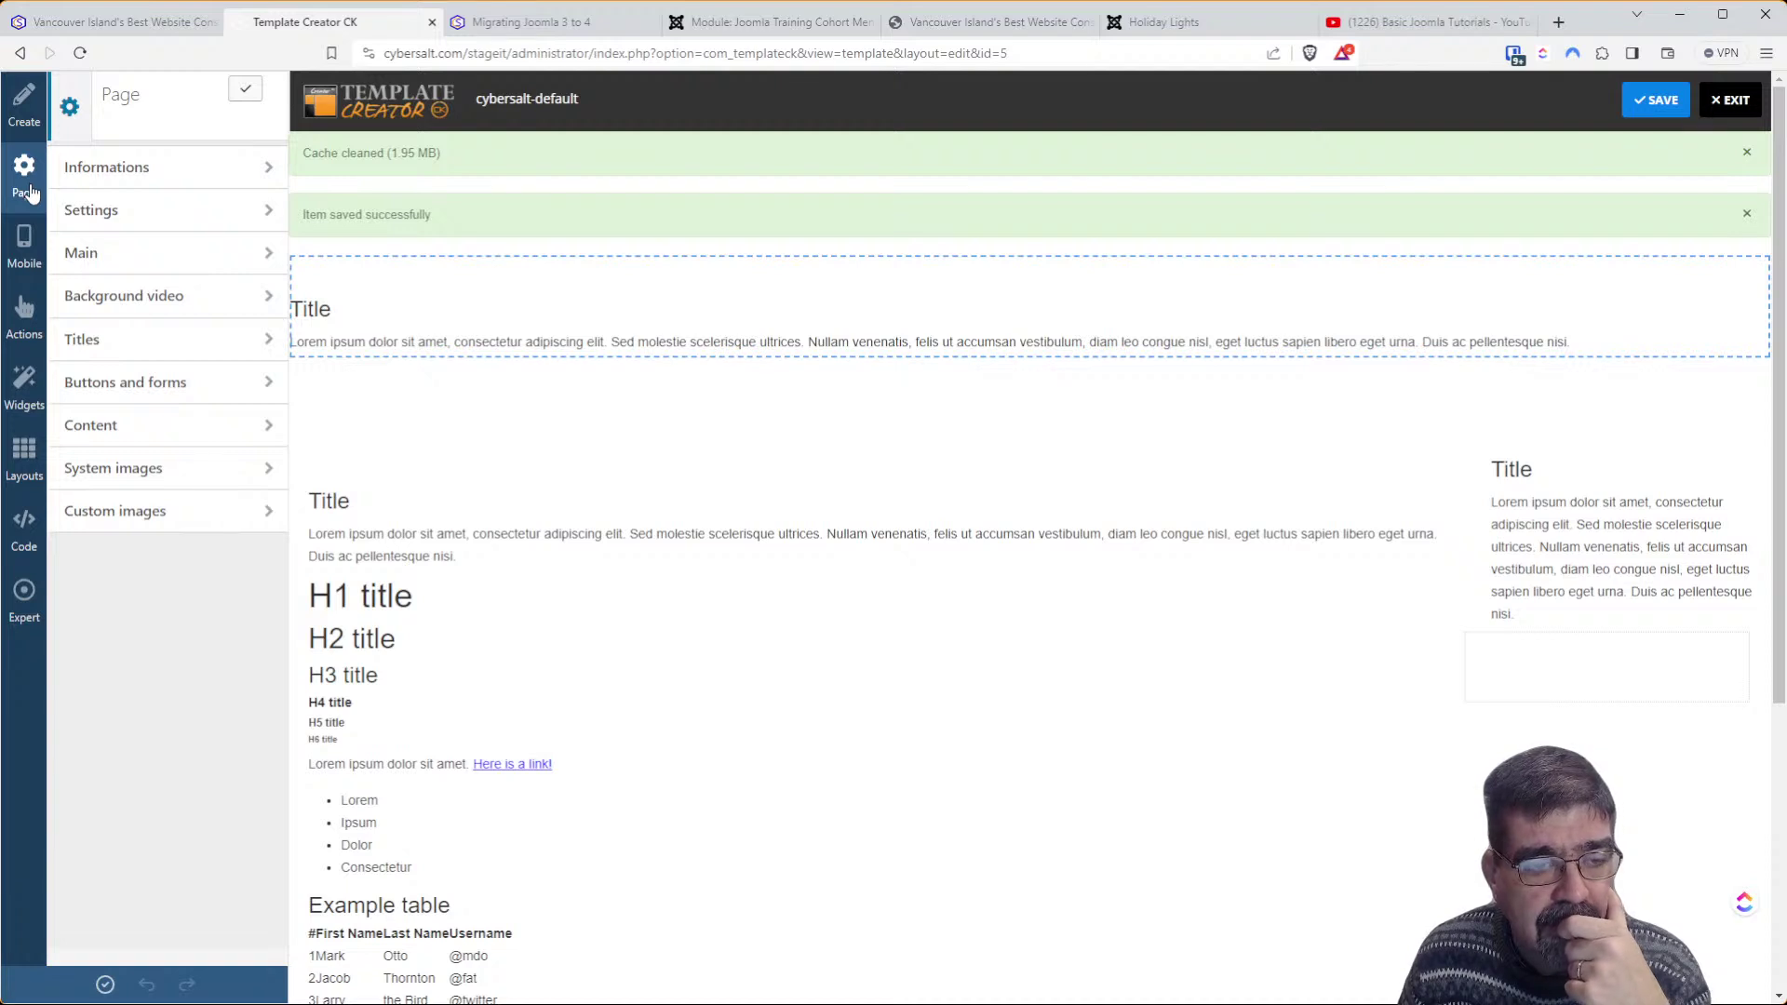
pyautogui.click(129, 171)
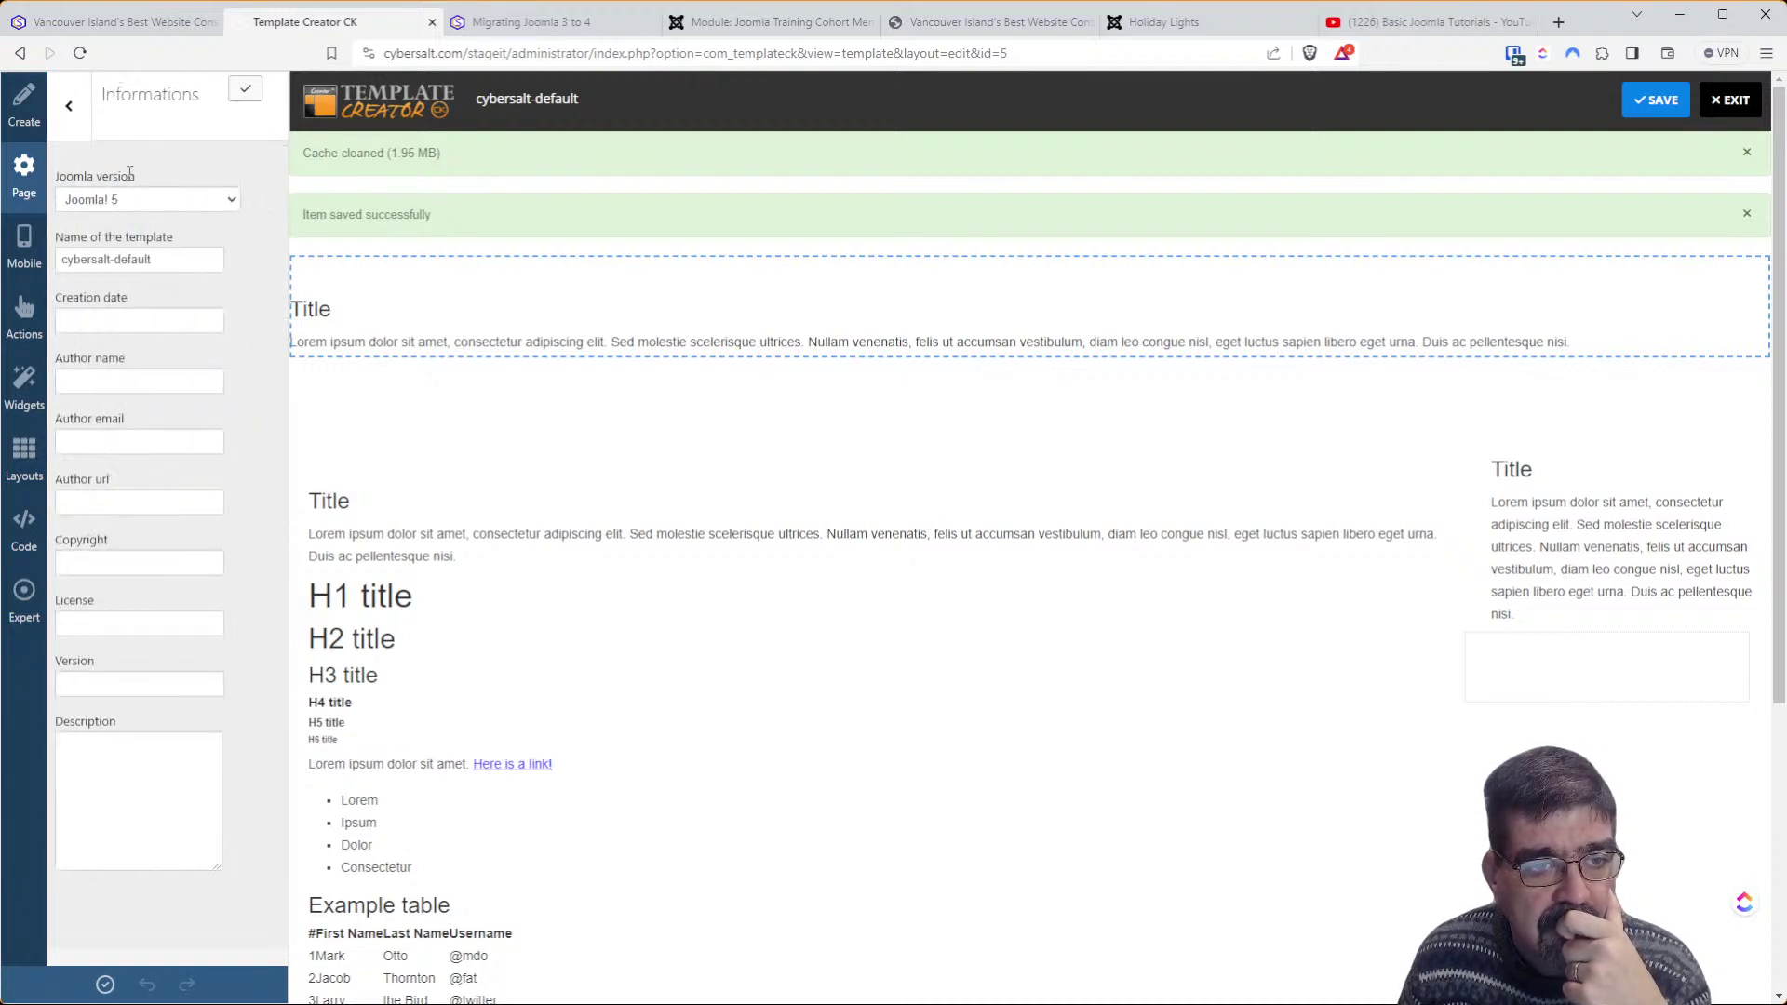
pyautogui.click(69, 105)
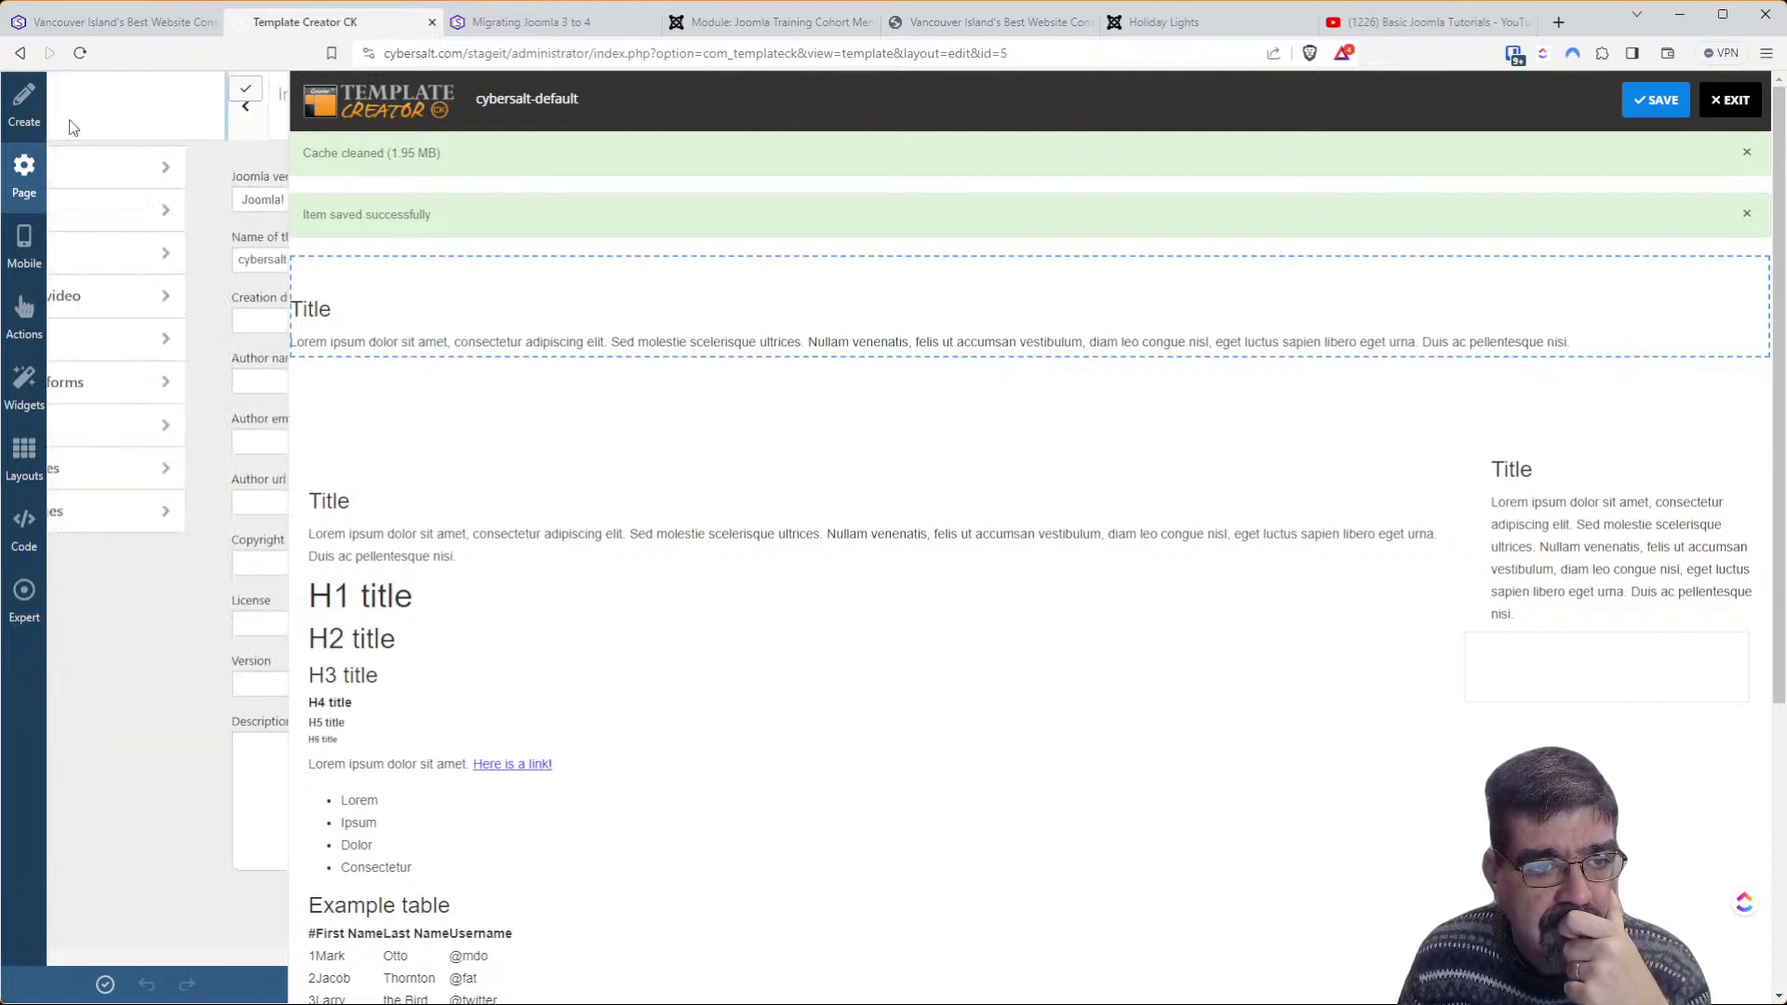
pyautogui.click(99, 226)
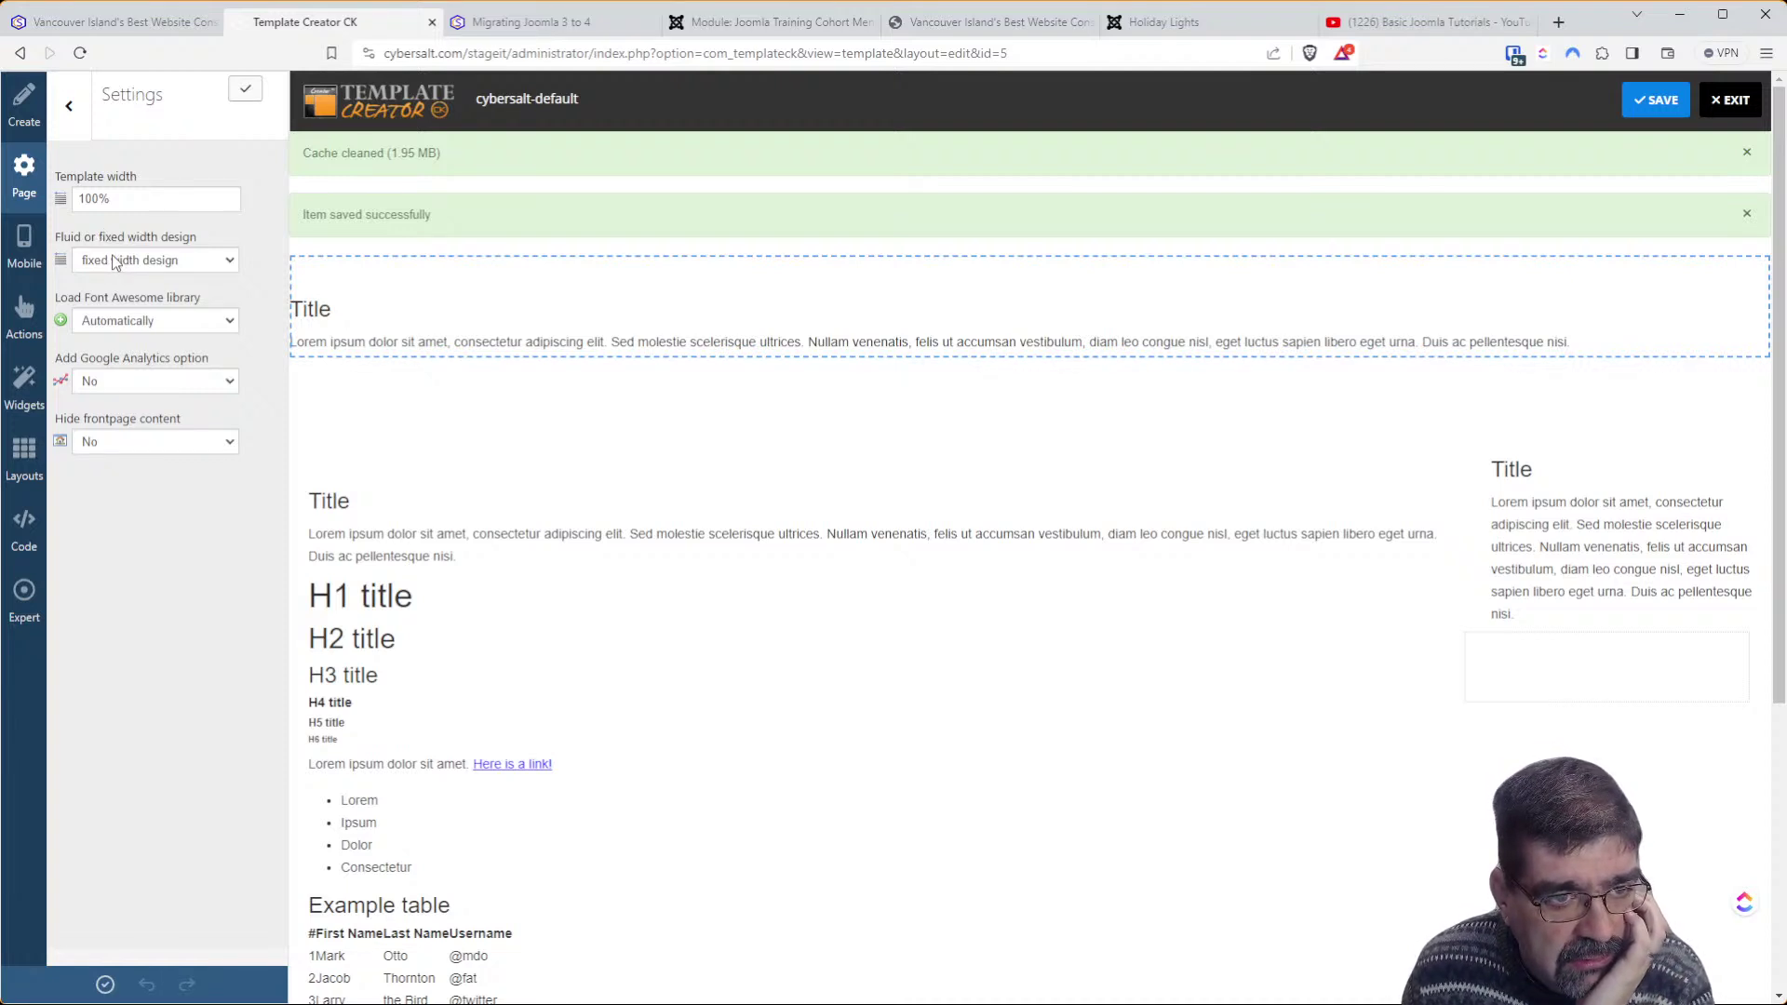
pyautogui.click(104, 179)
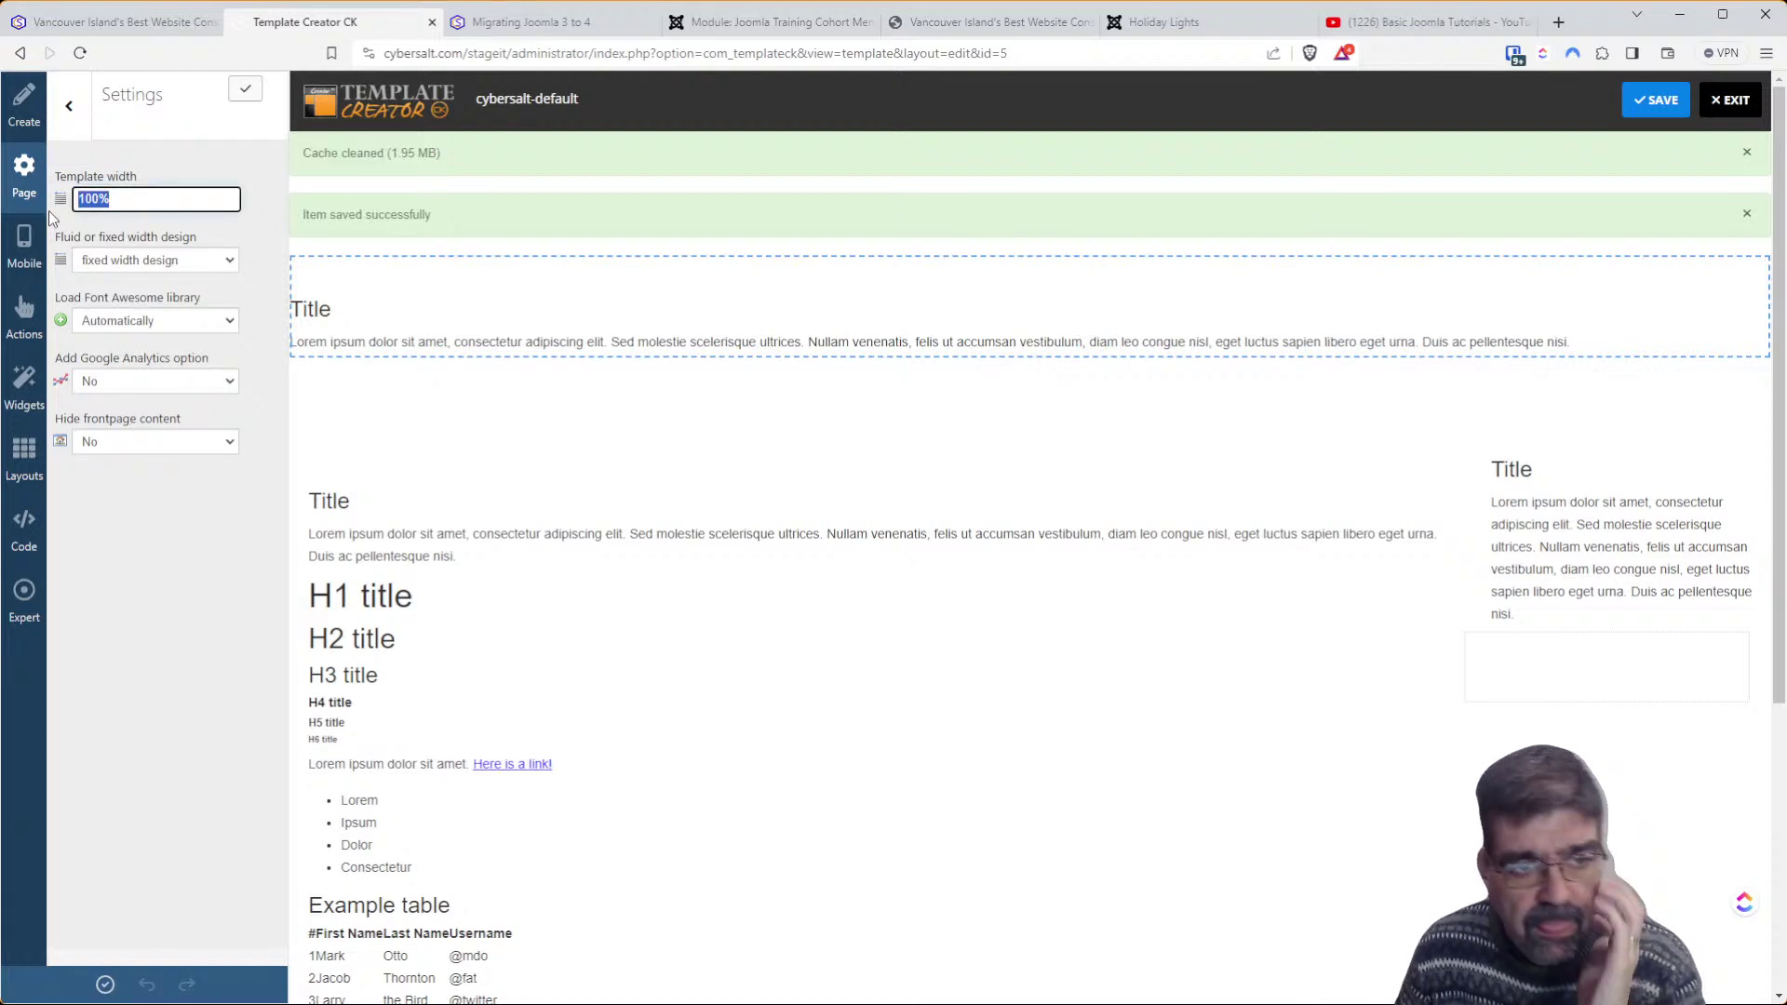
pyautogui.press('BackSpace')
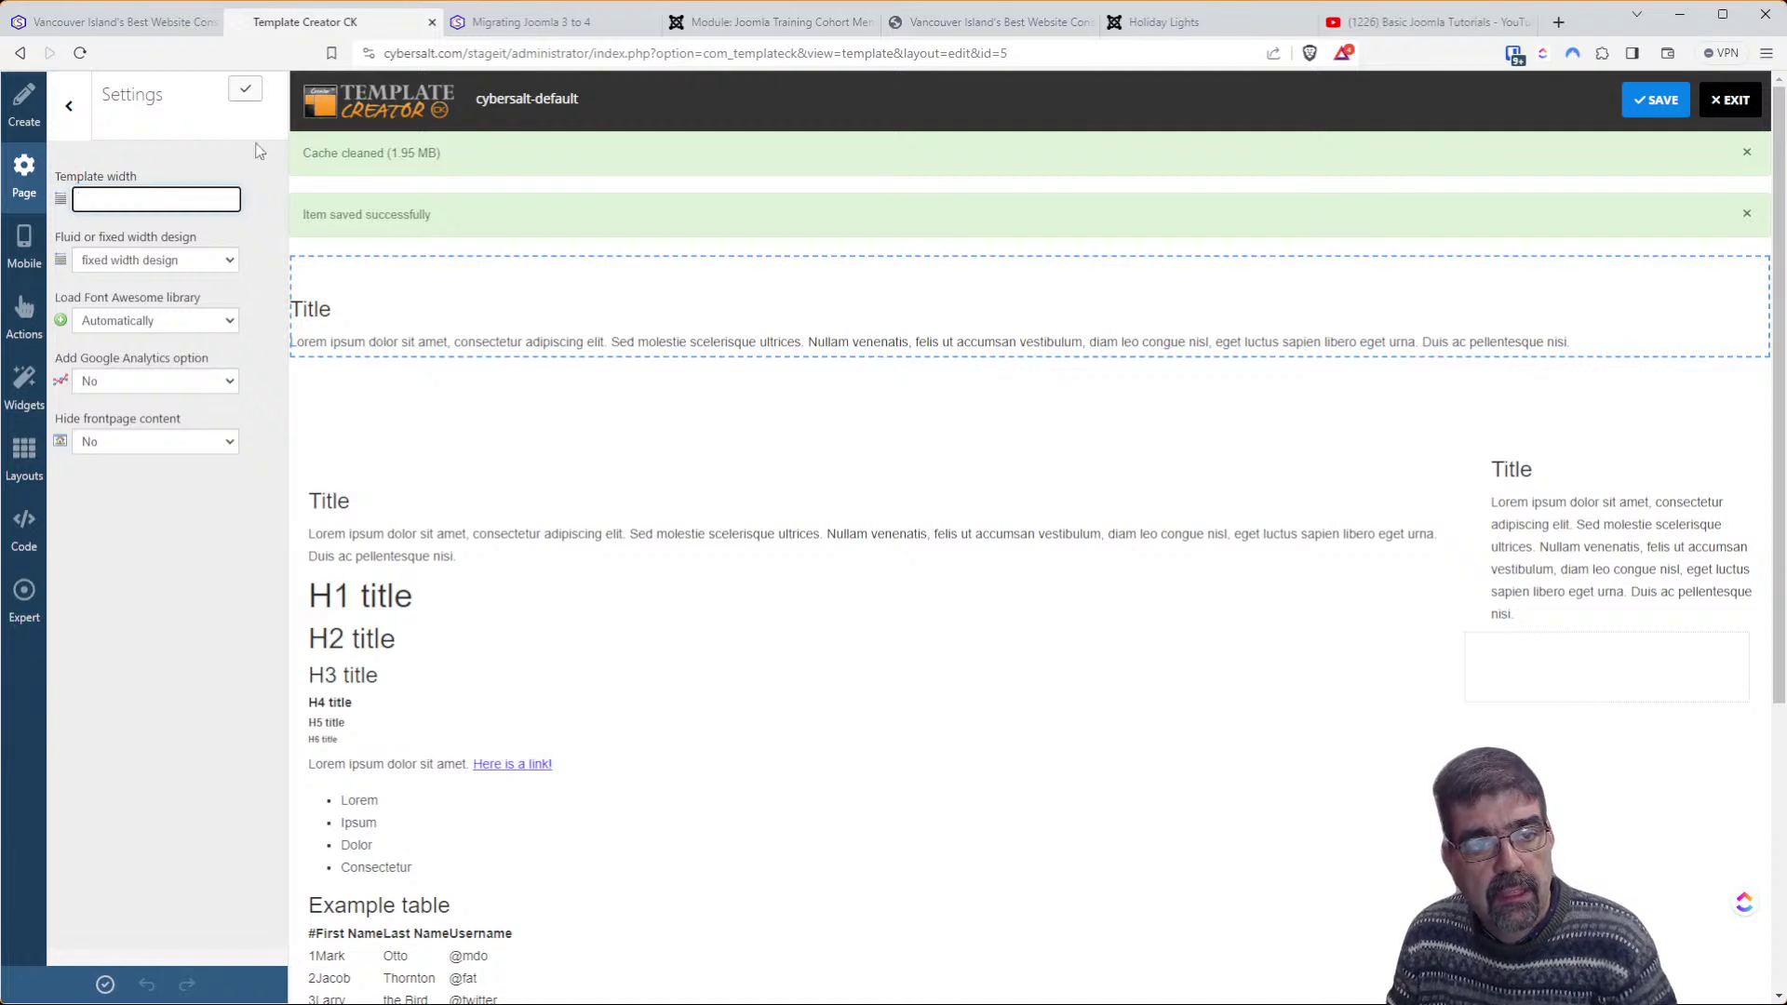
pyautogui.click(248, 96)
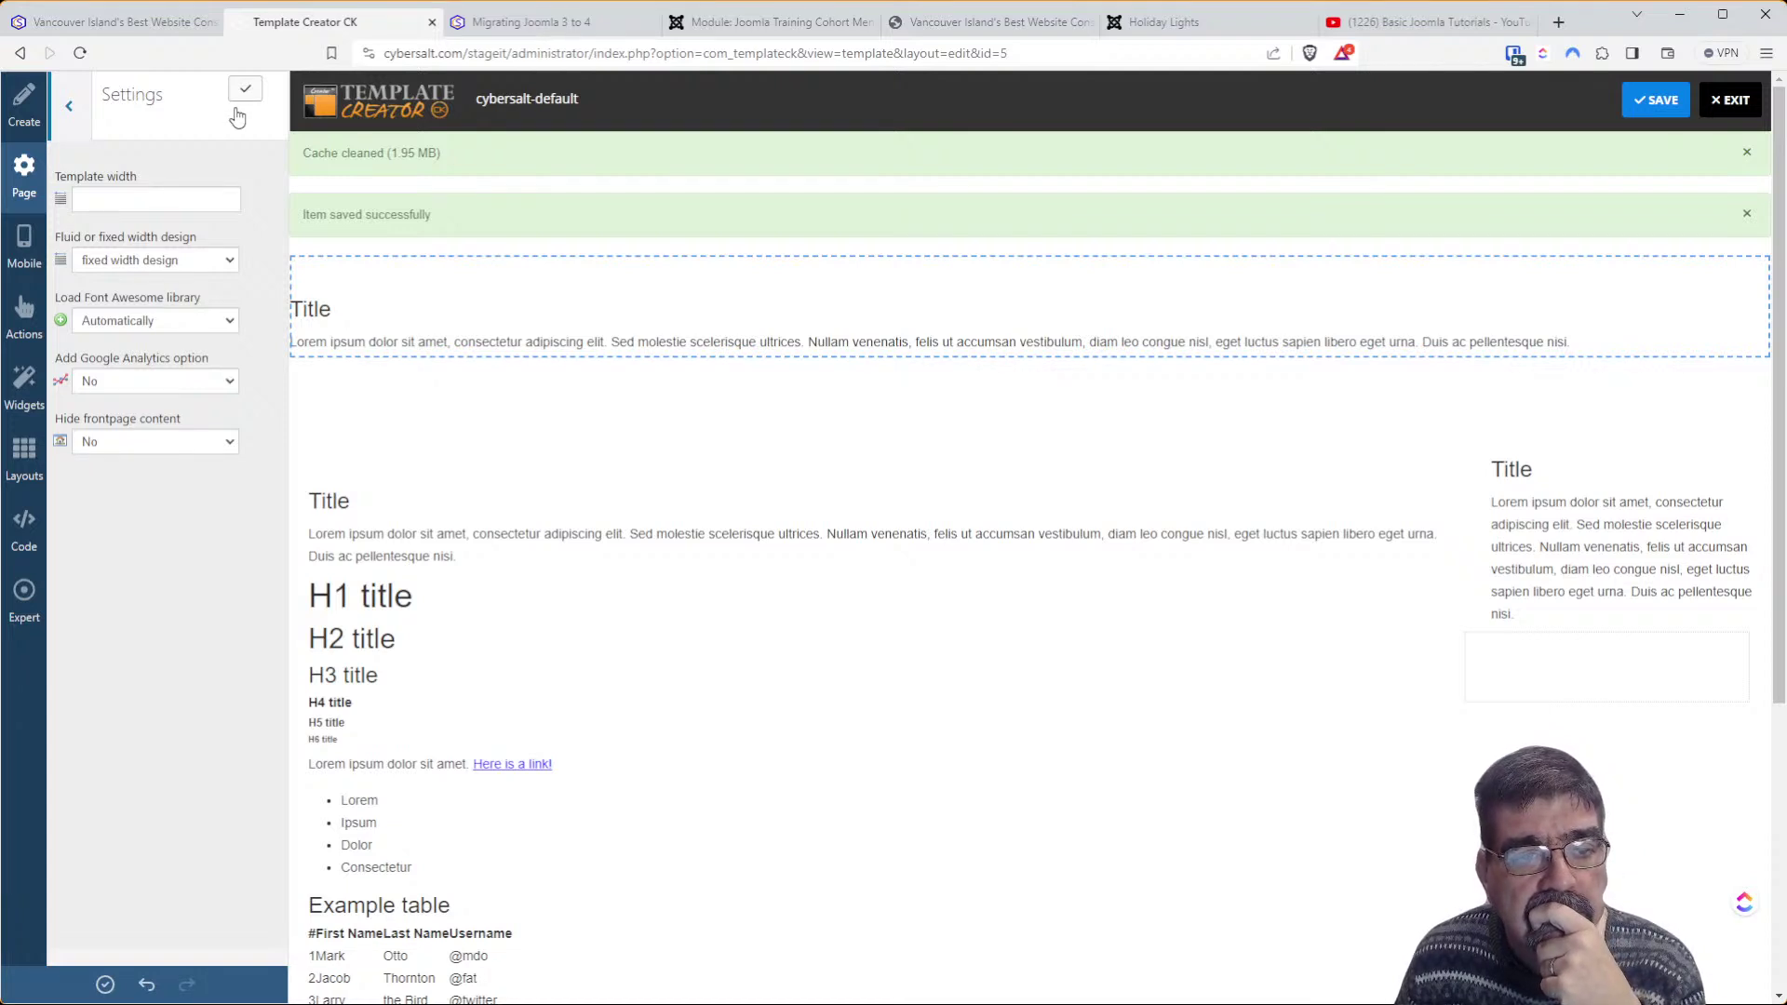
pyautogui.click(144, 206)
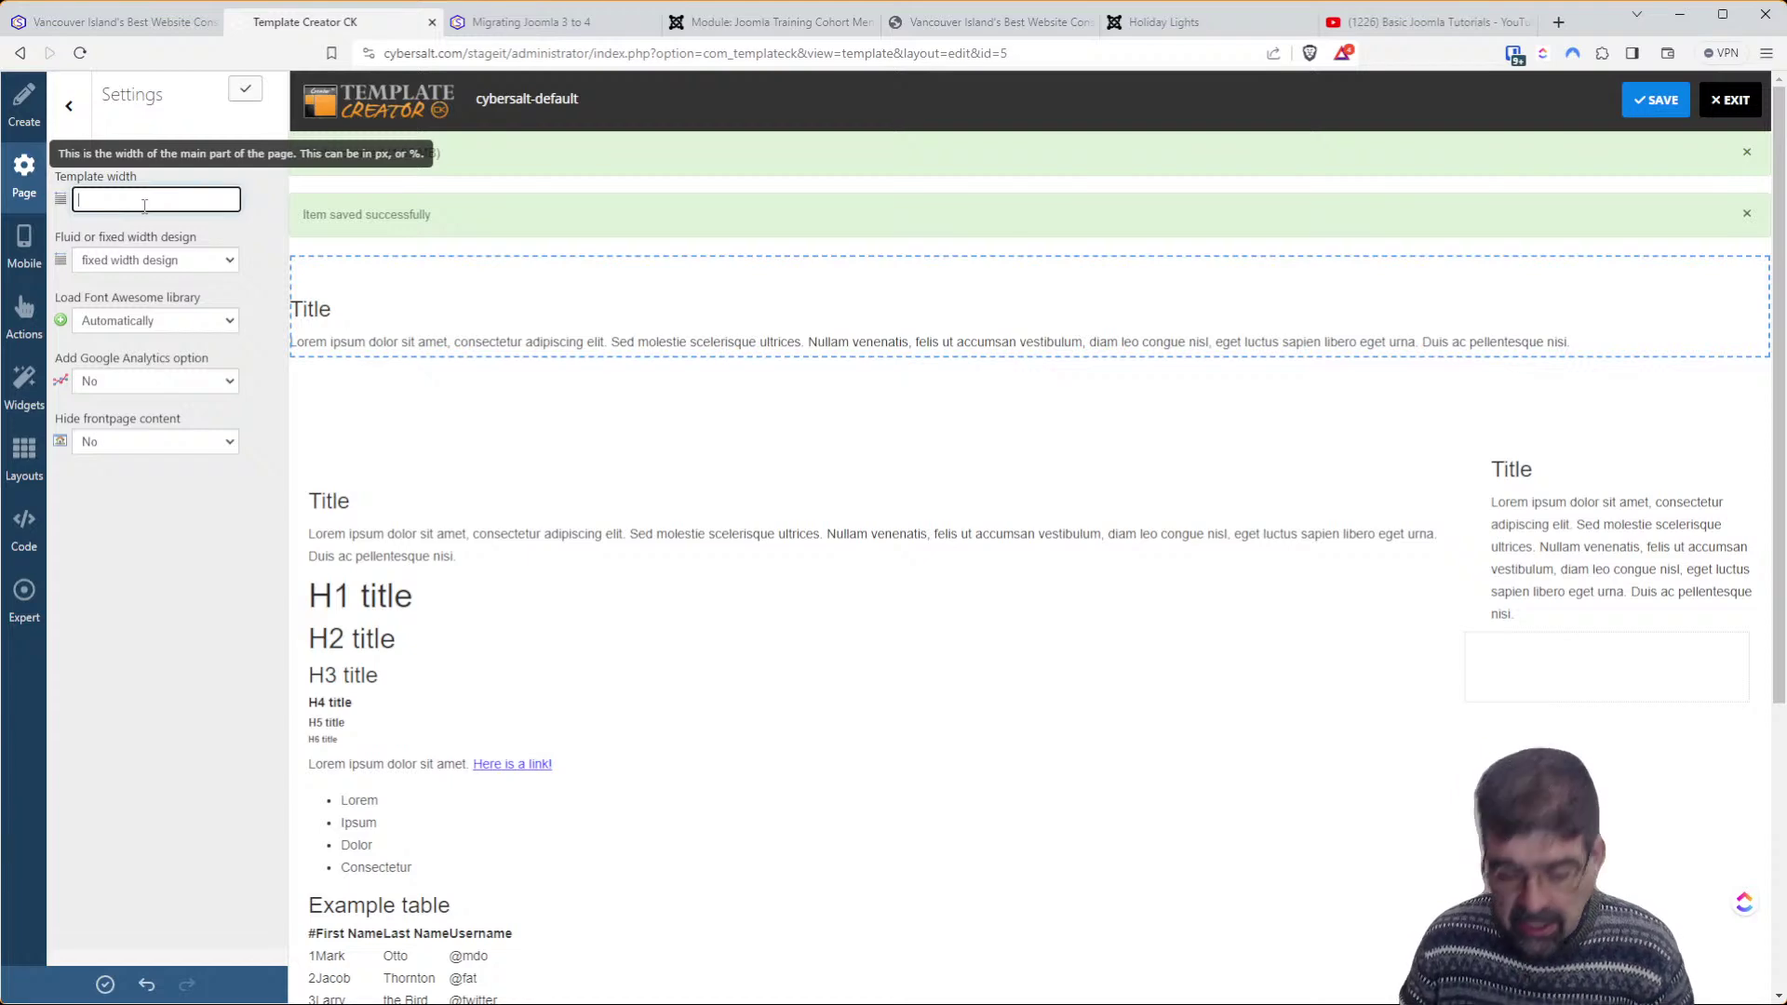
pyautogui.write('1200')
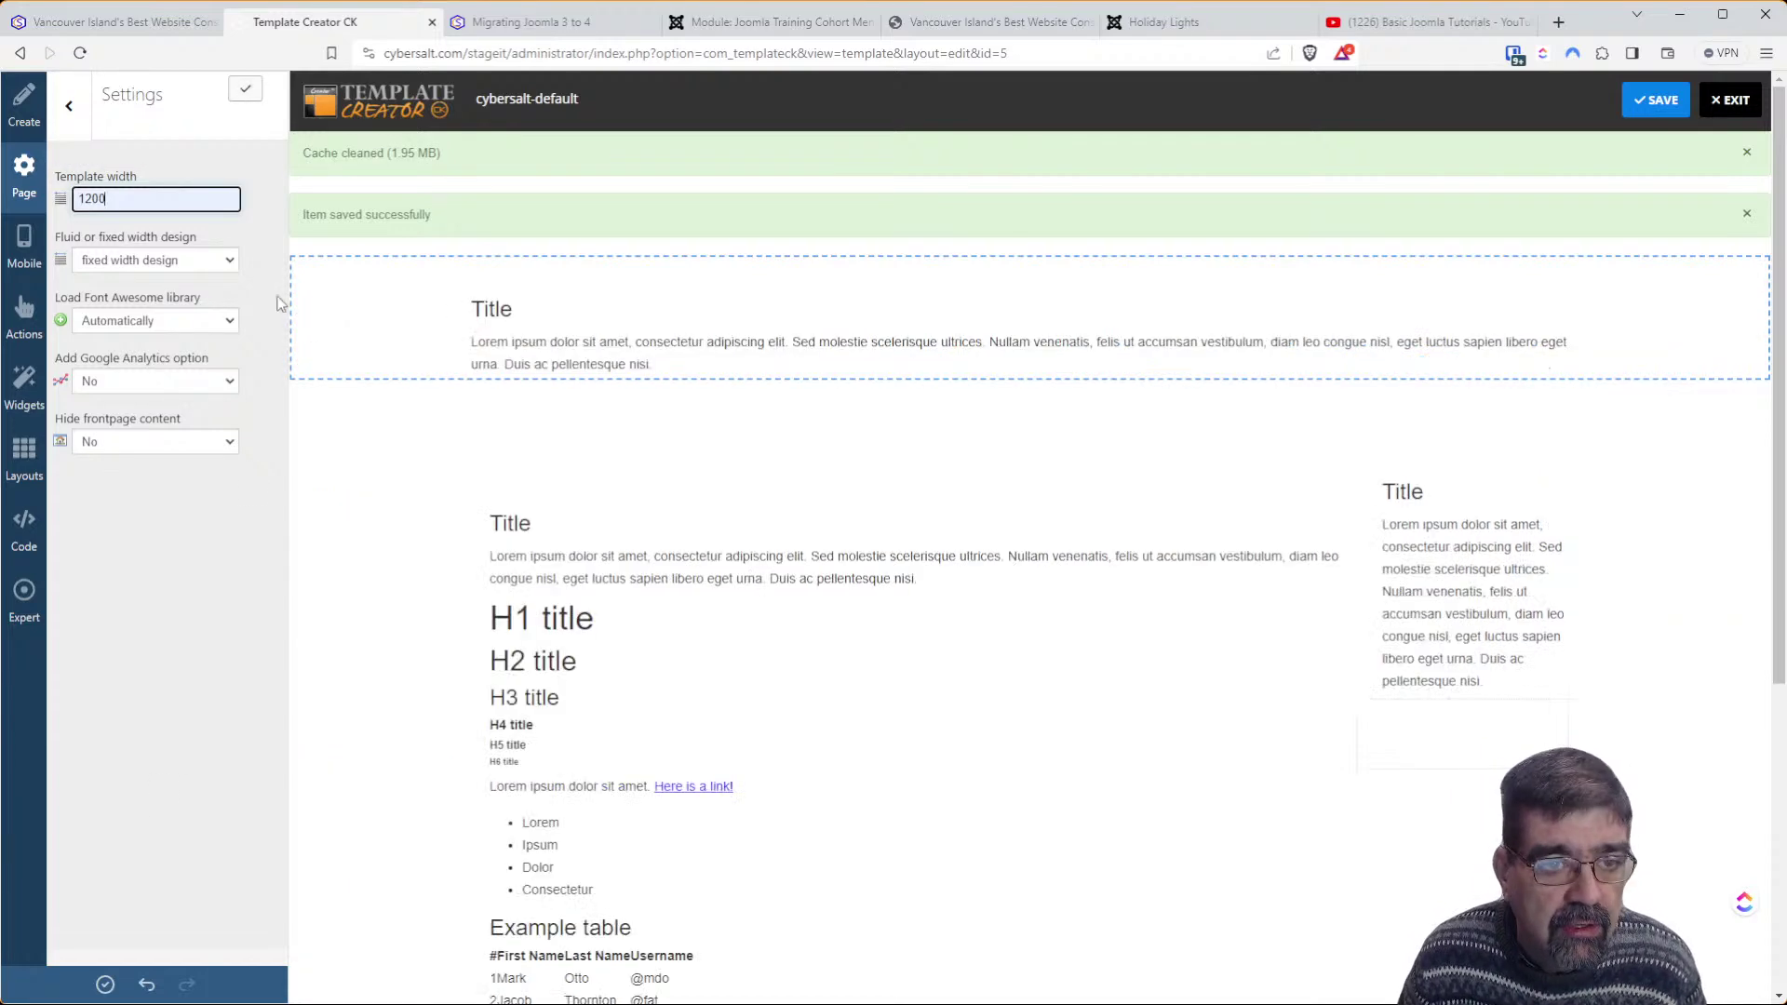
pyautogui.click(248, 93)
# Generate and save the cybersalt-default template, and reload the Migrating Joomla 3 to 4 page to check the layout
pyautogui.click(105, 984)
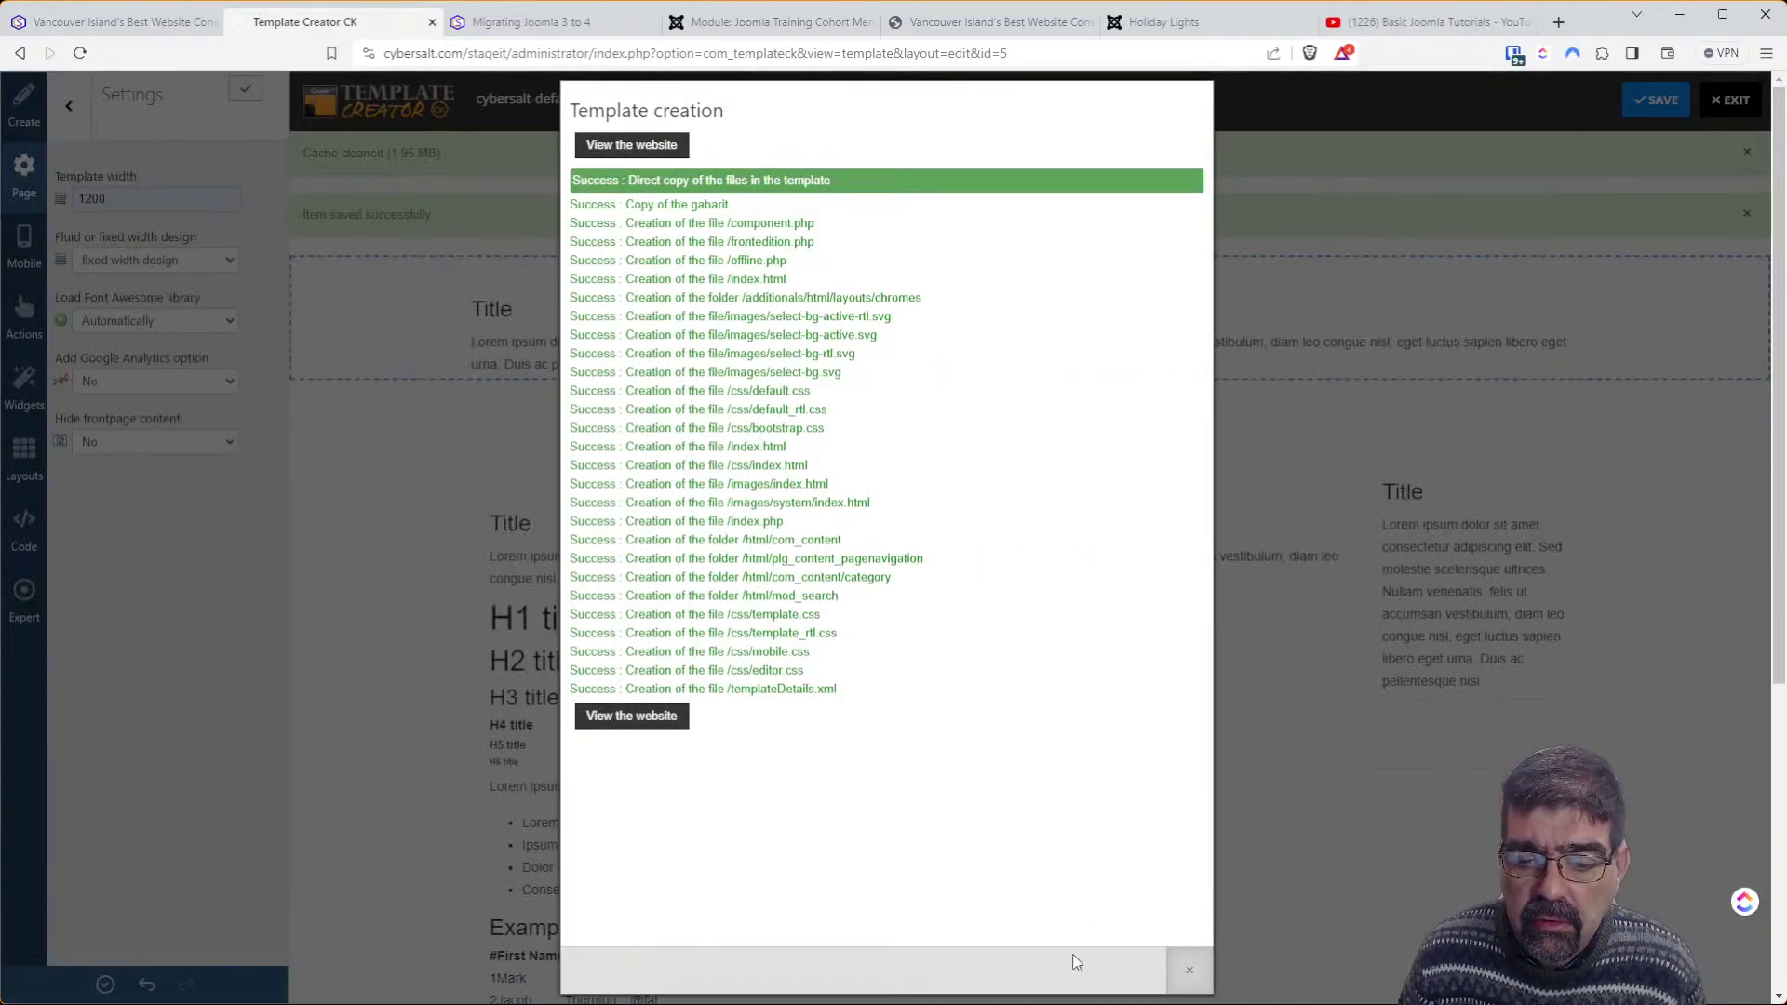
pyautogui.click(1190, 970)
pyautogui.click(1667, 98)
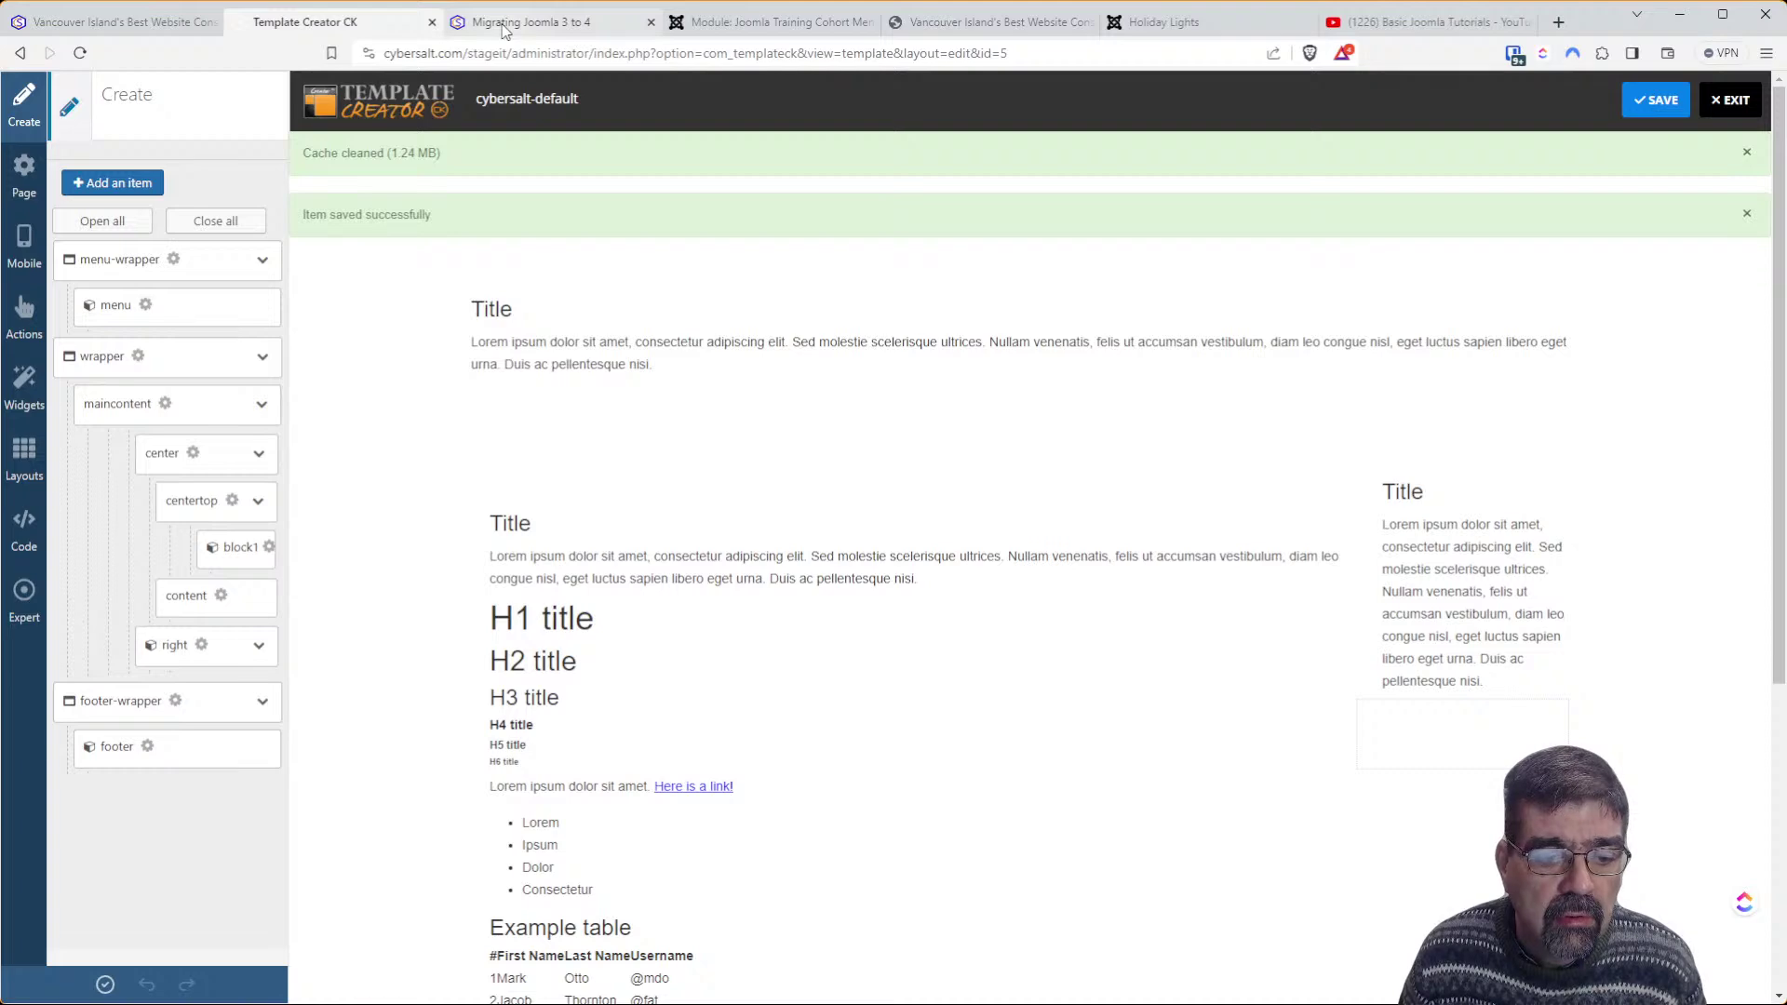
pyautogui.click(105, 985)
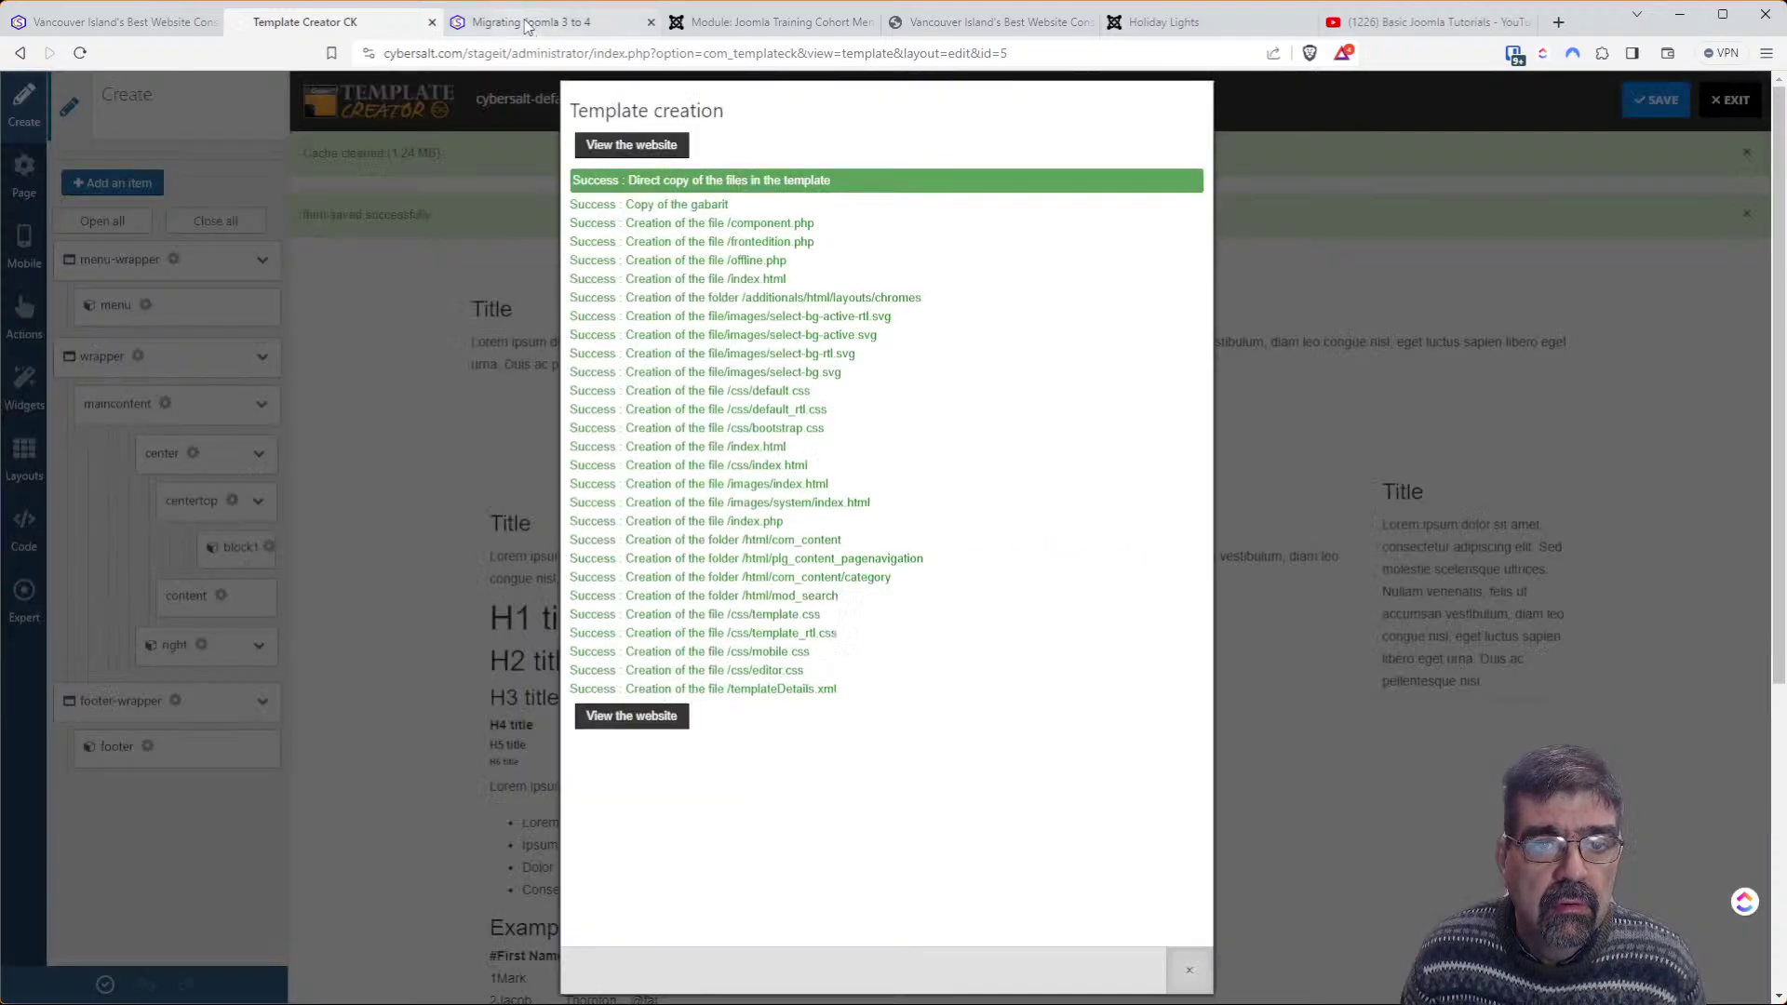
pyautogui.click(531, 22)
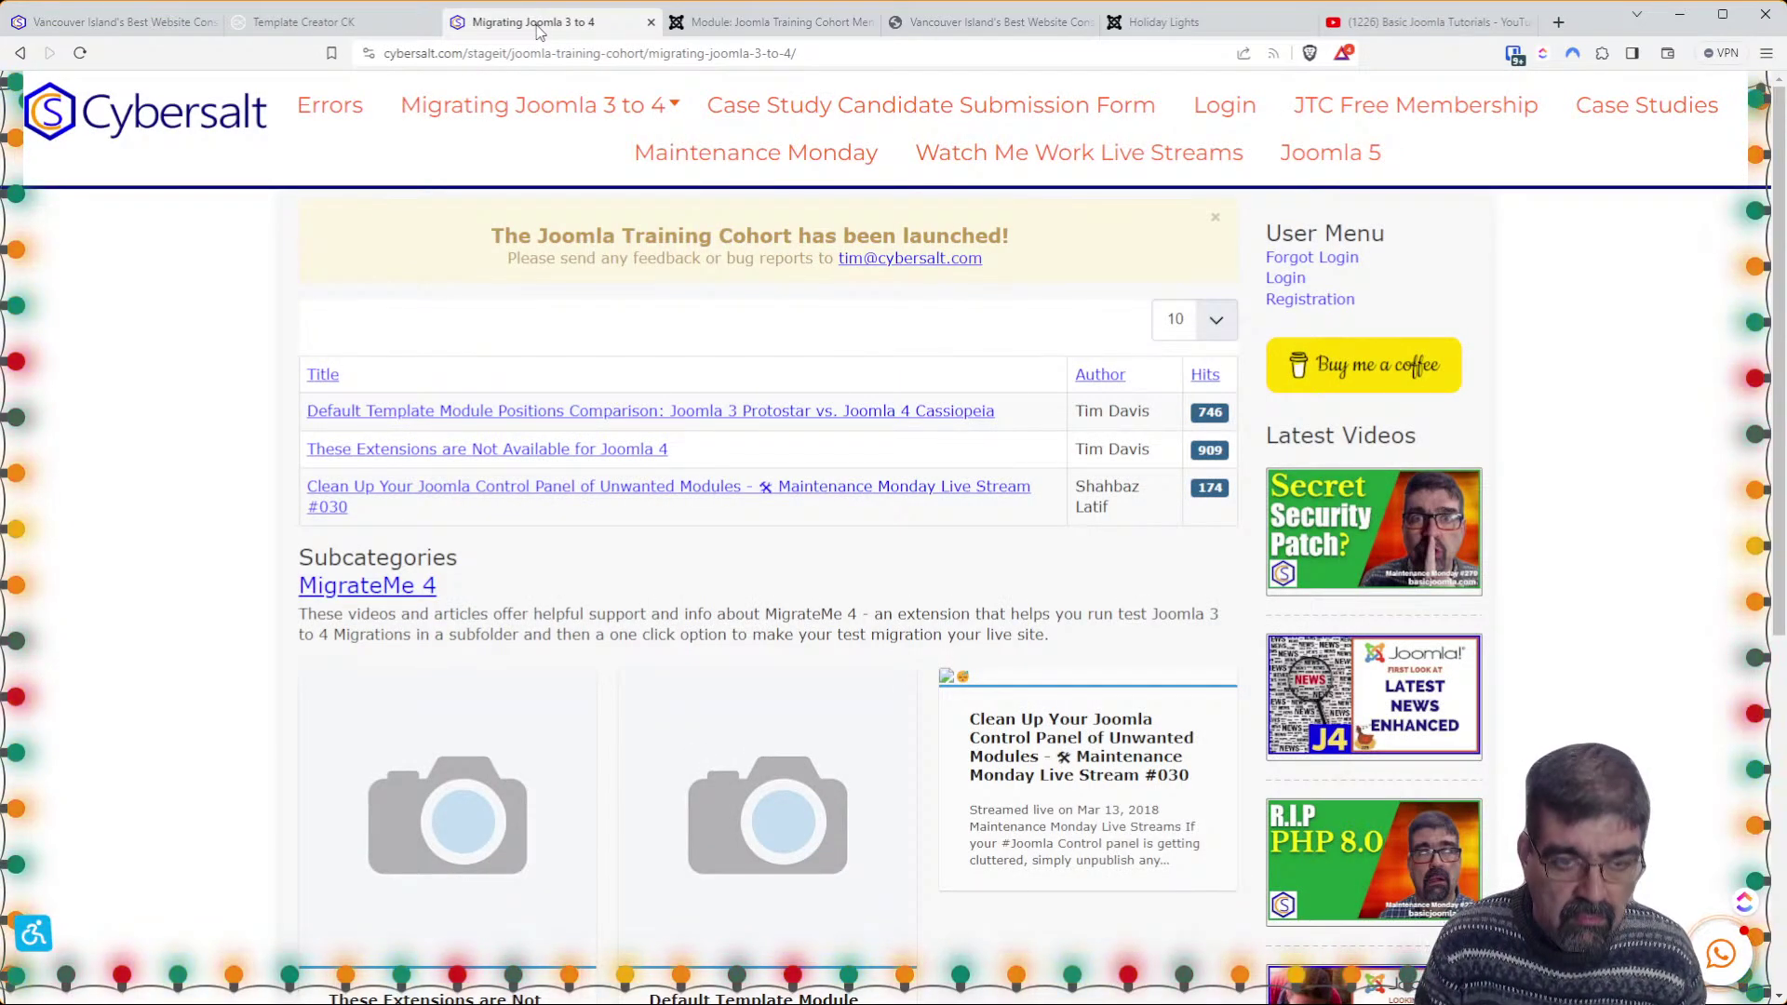
pyautogui.press('F5')
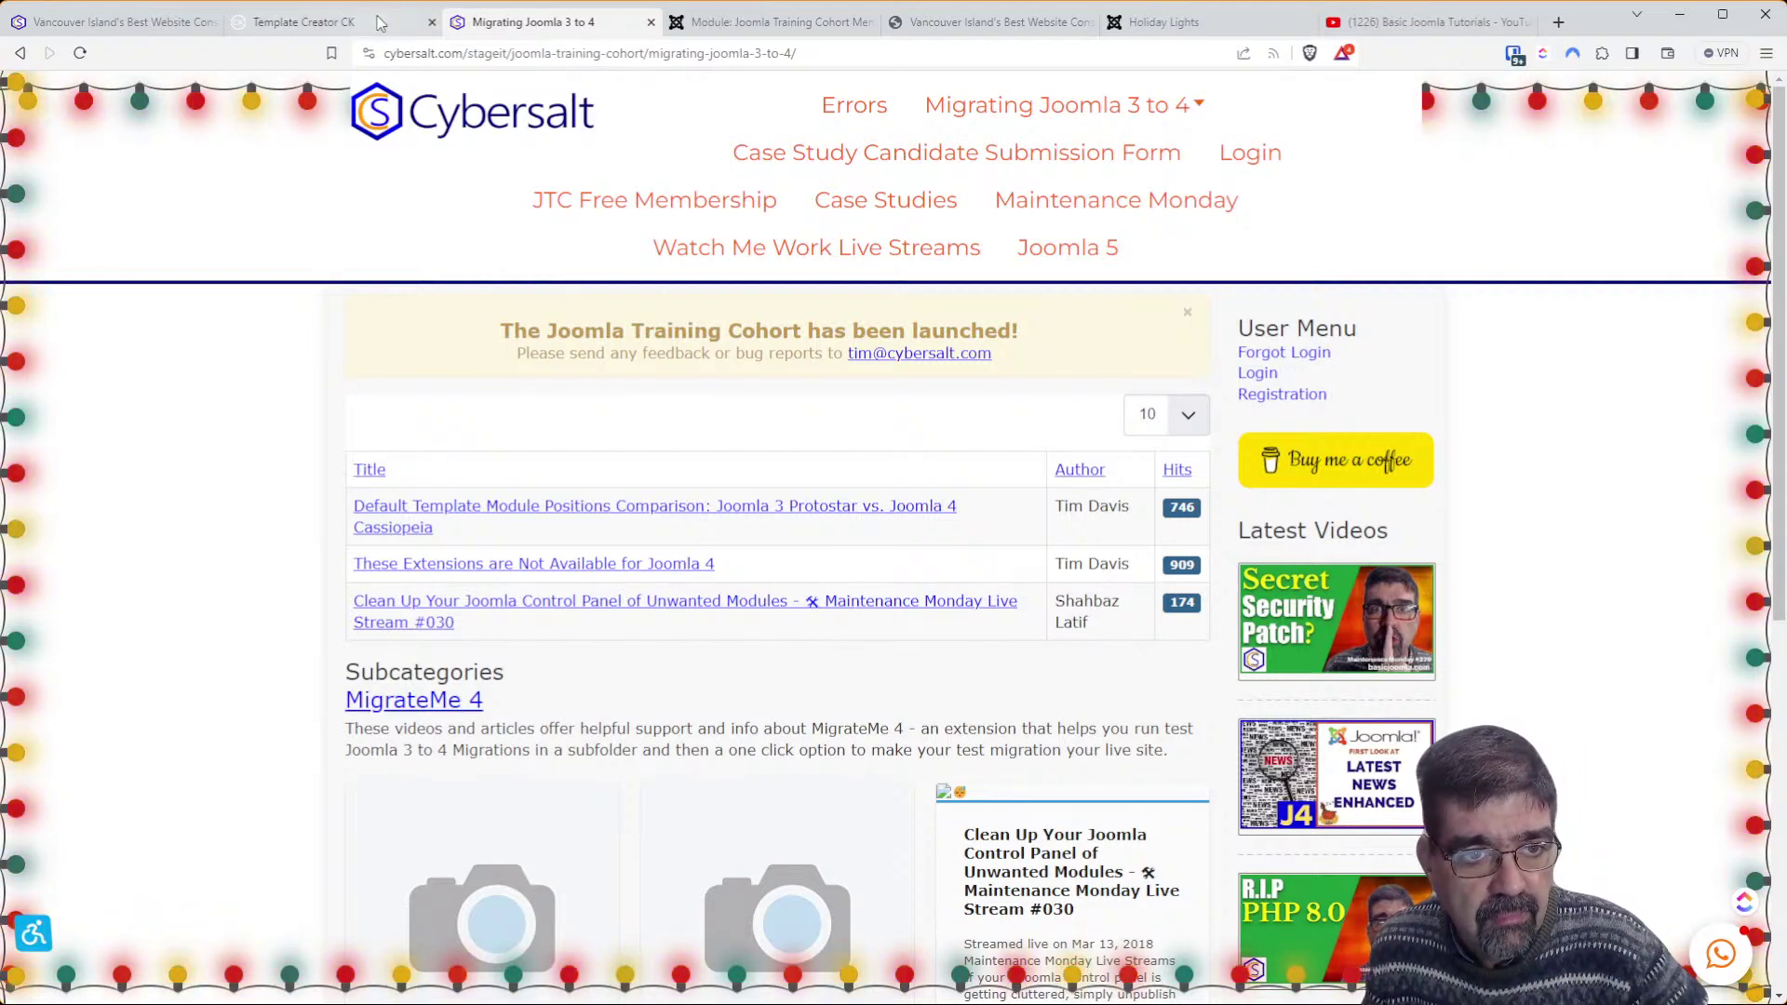
# Turn on the full width wrapper option for the menu-wrapper block and reload the Migrating Joomla 3 to 4 page
pyautogui.click(307, 21)
pyautogui.click(330, 321)
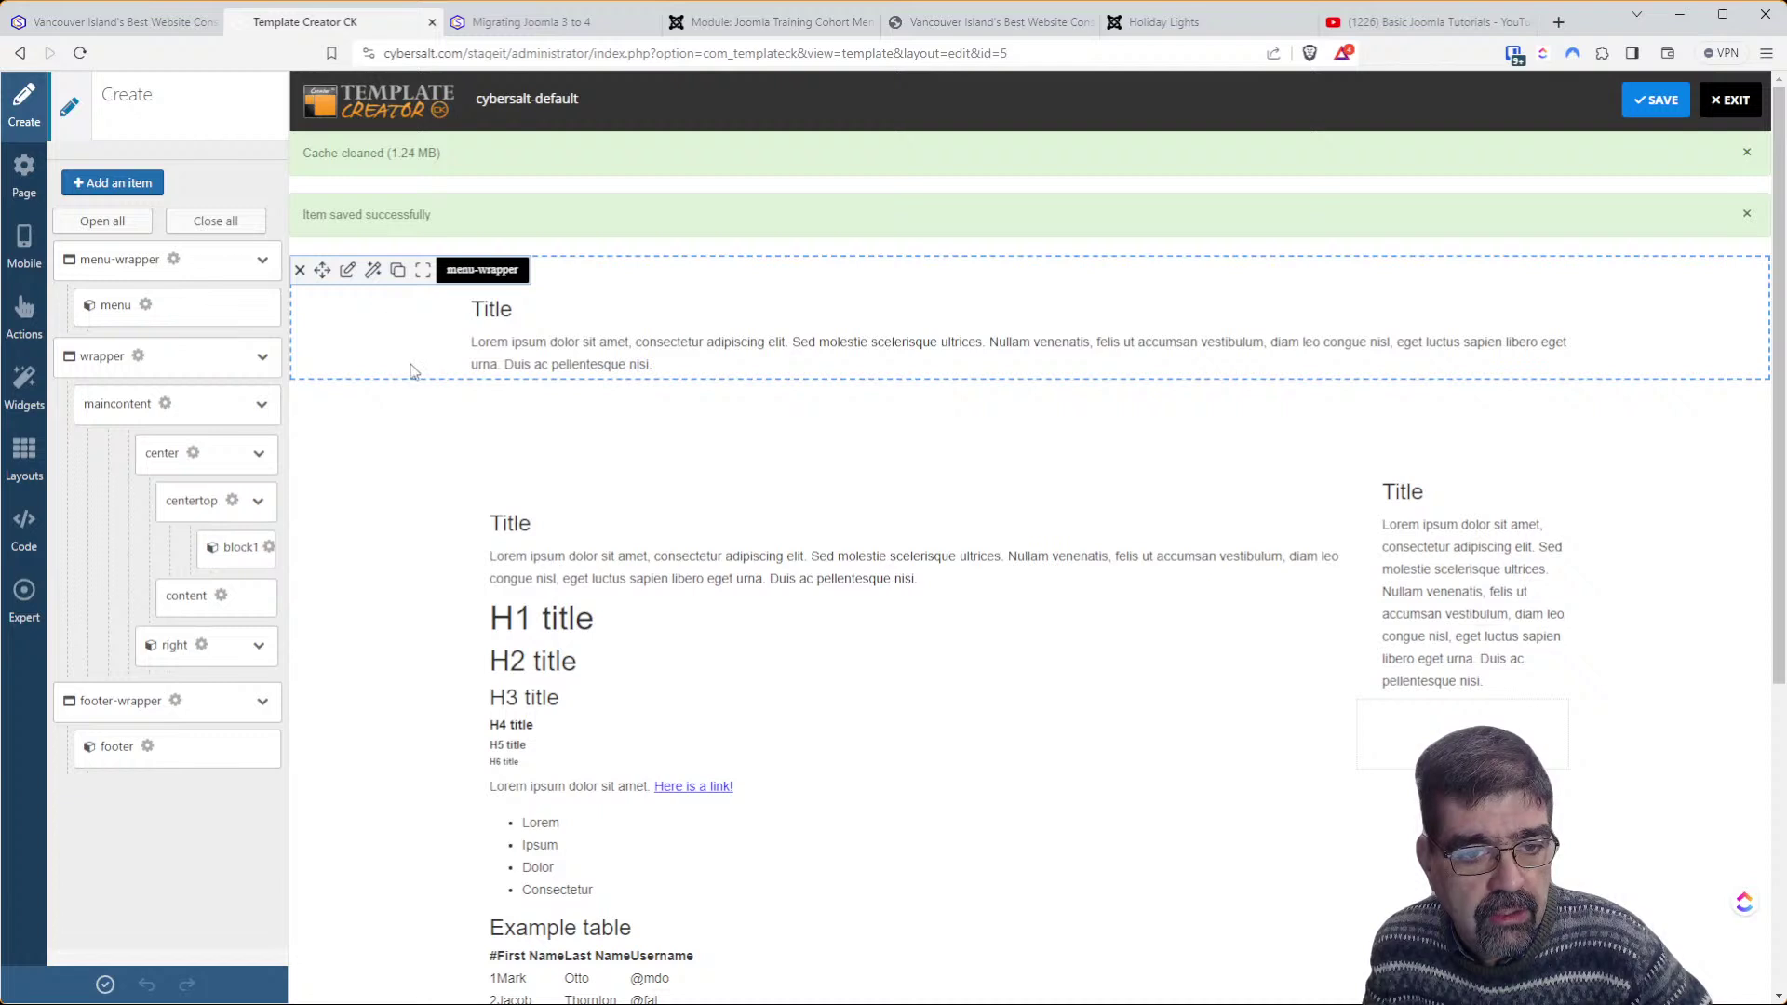
pyautogui.click(421, 271)
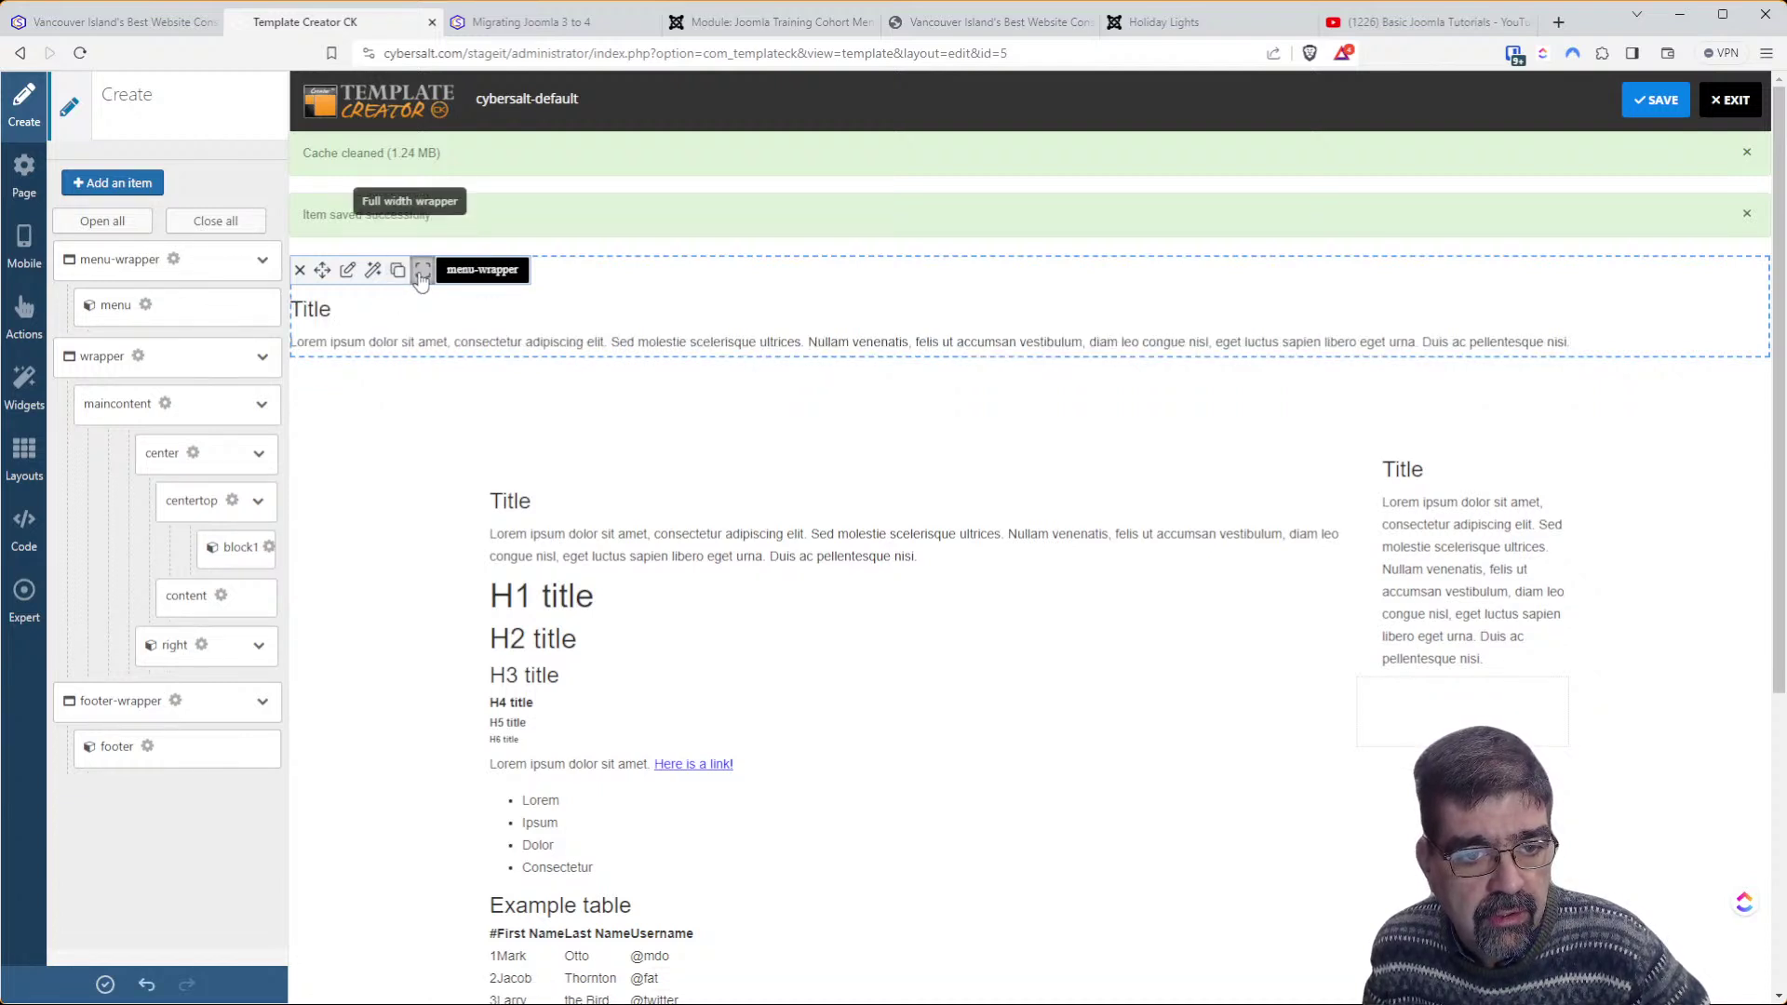
pyautogui.click(420, 278)
pyautogui.click(421, 278)
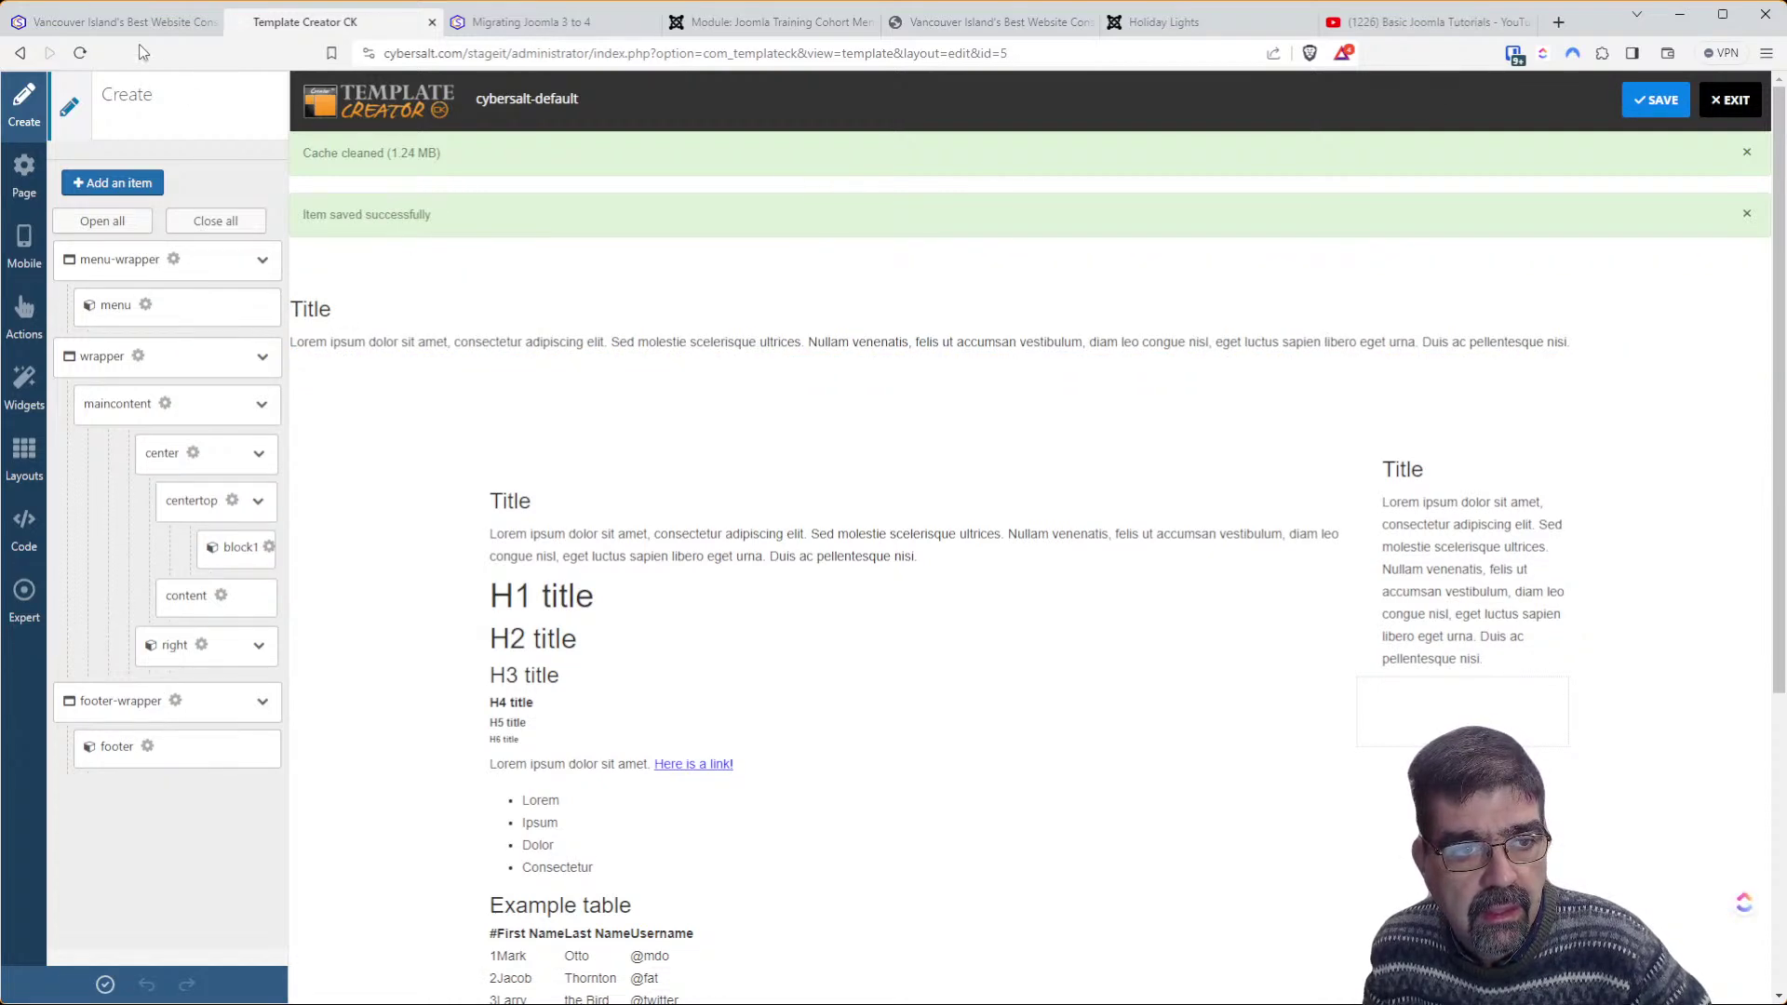
pyautogui.click(131, 21)
pyautogui.click(559, 22)
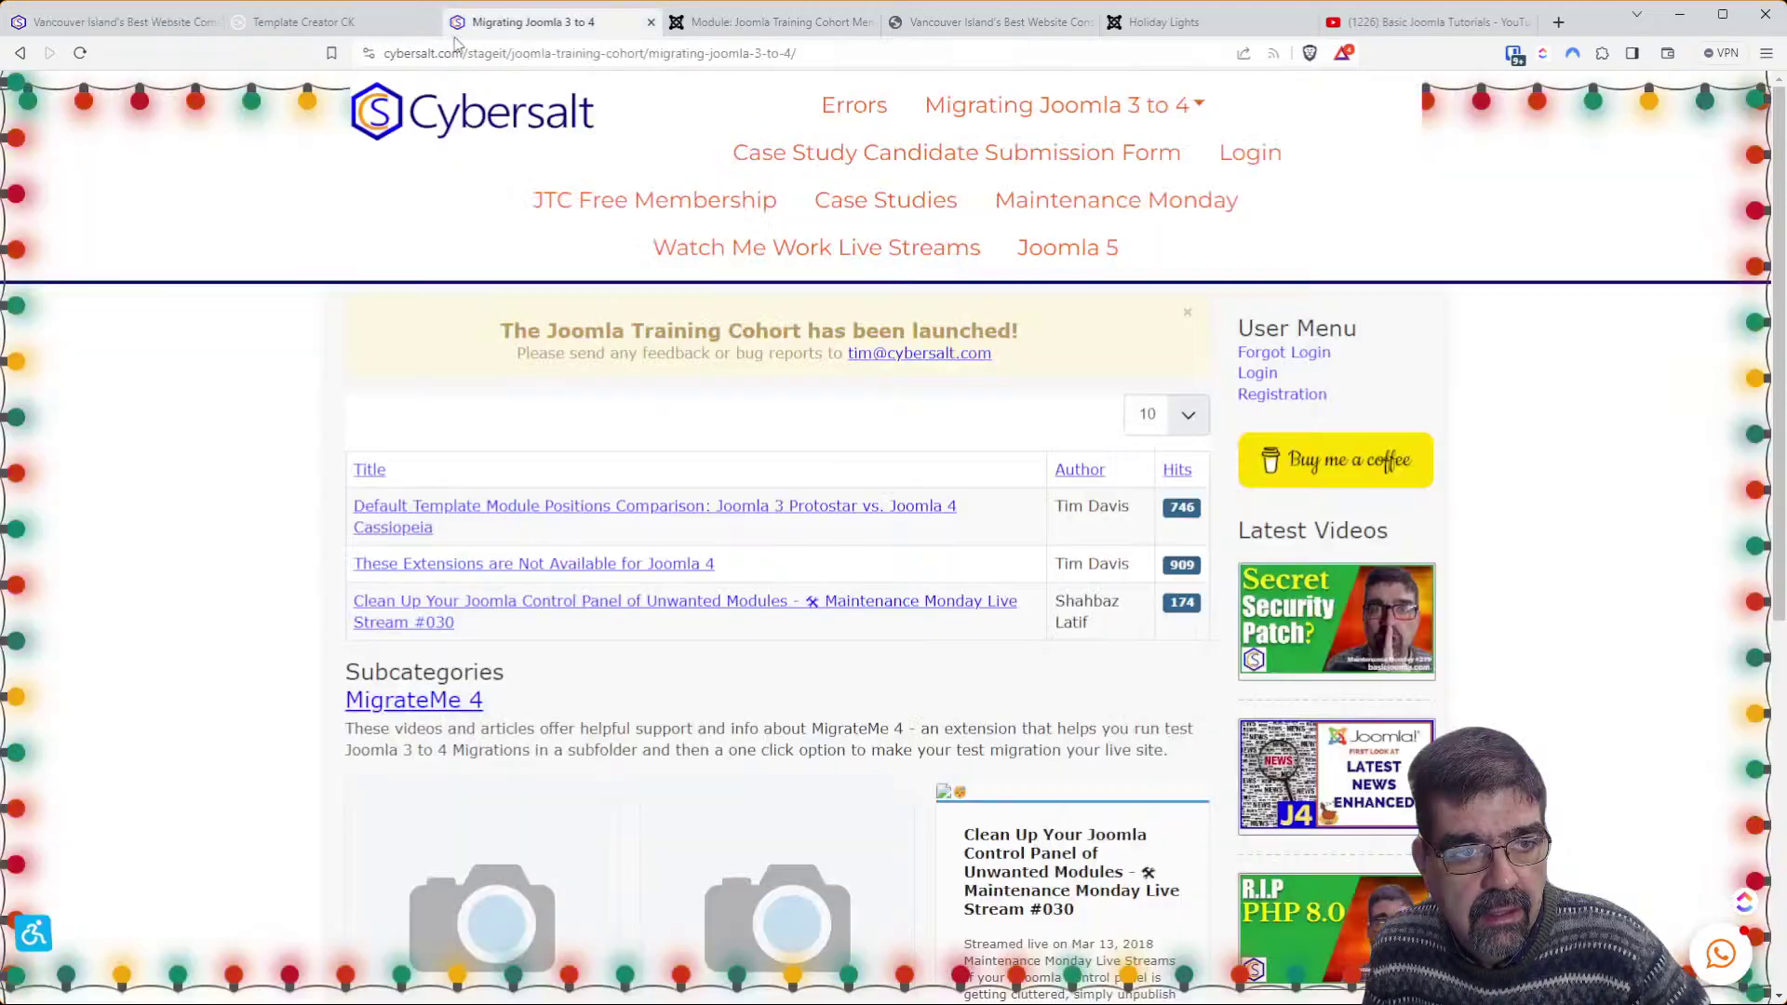
pyautogui.press('F5')
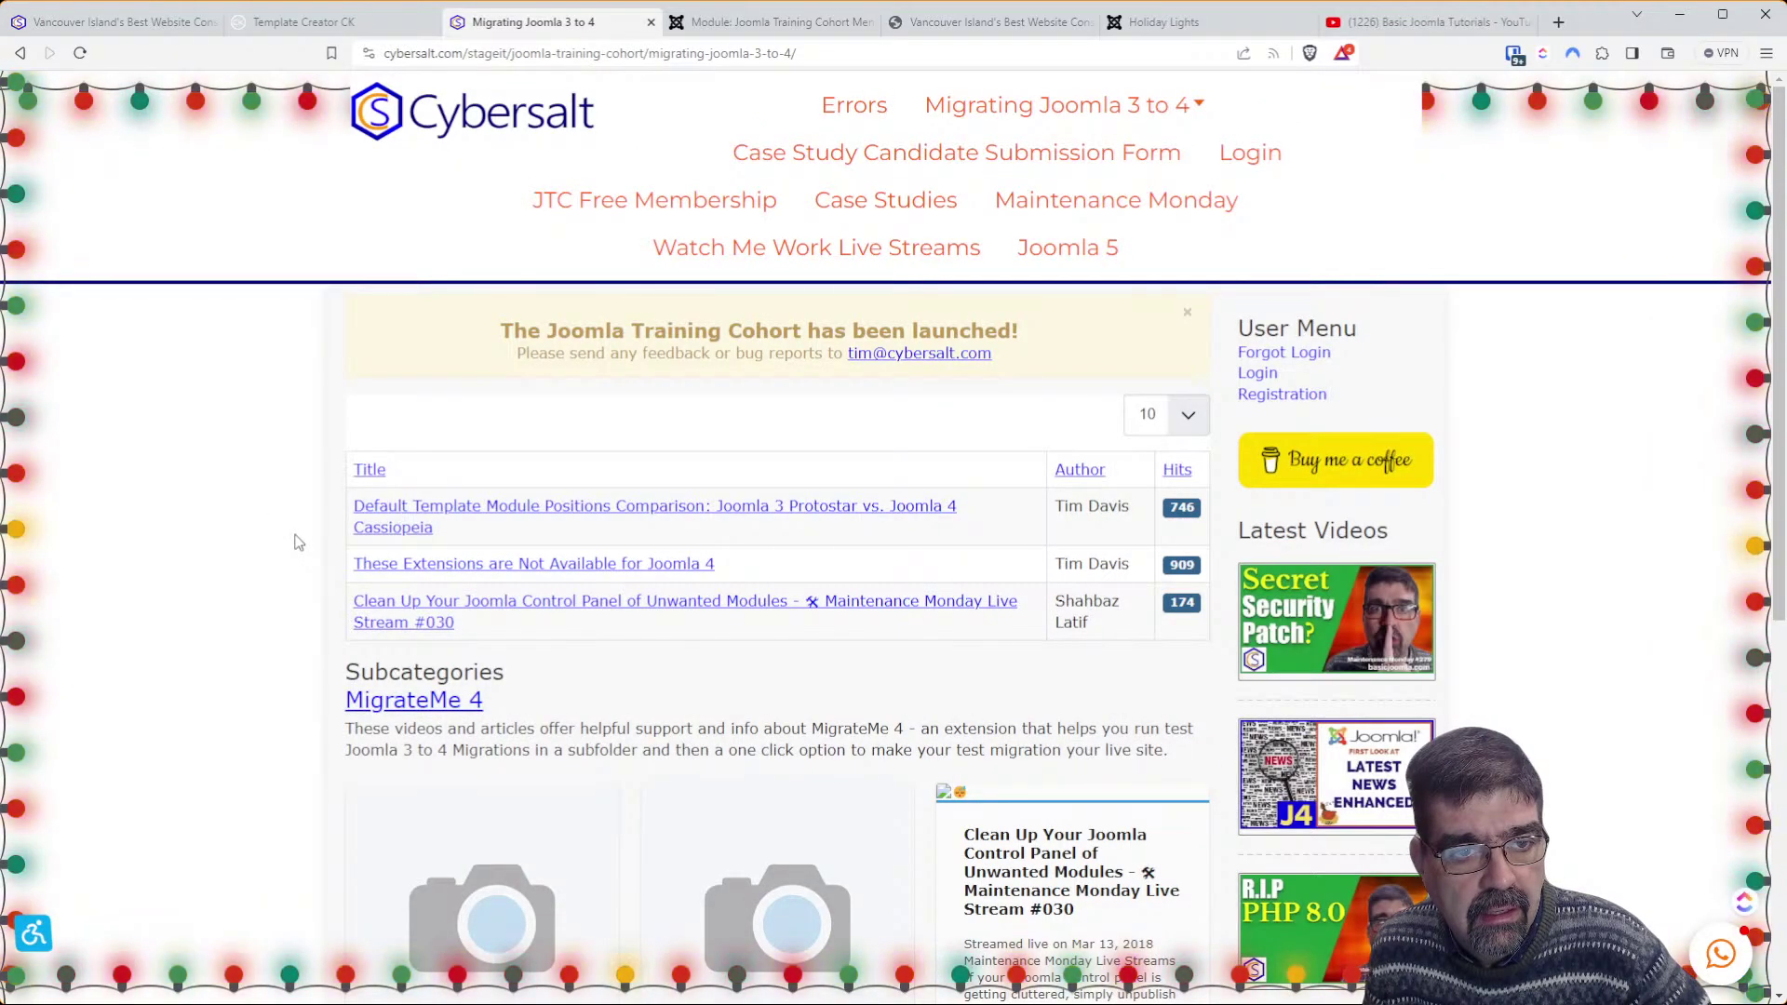
# Regenerate the cybersalt-default template and load the Migrating Joomla 3 to 4 page afresh from its address
pyautogui.click(361, 24)
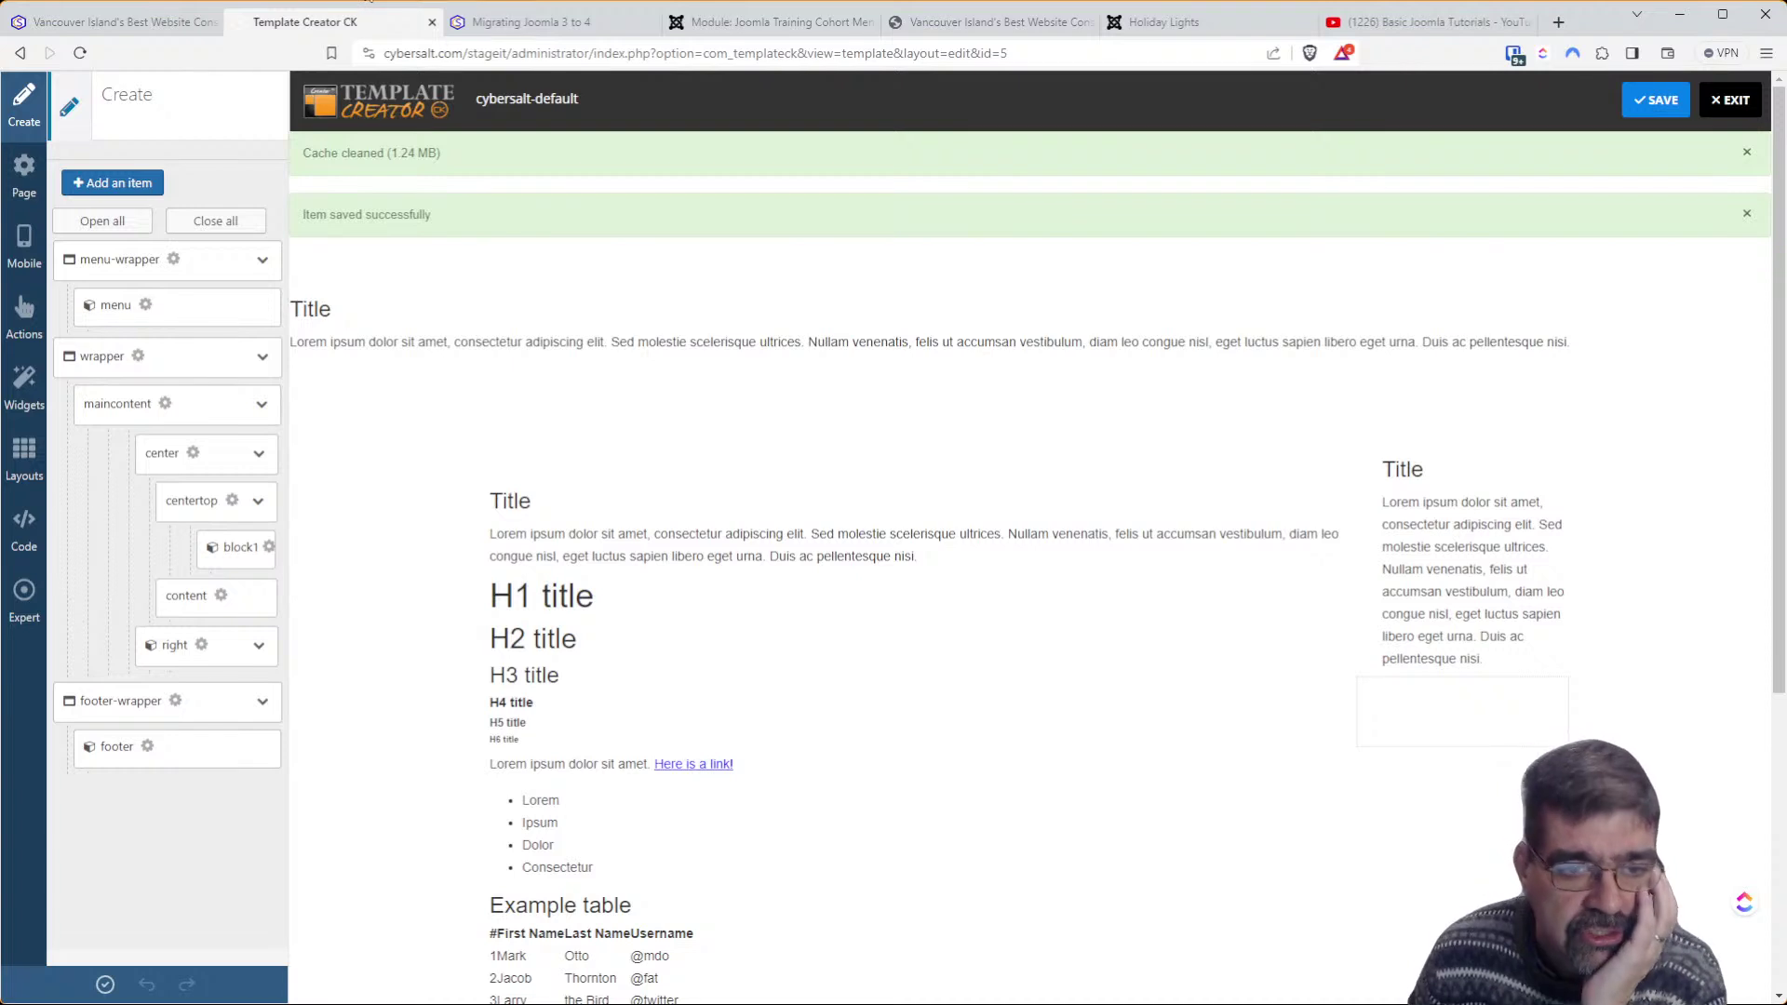
pyautogui.moveTo(381, 288)
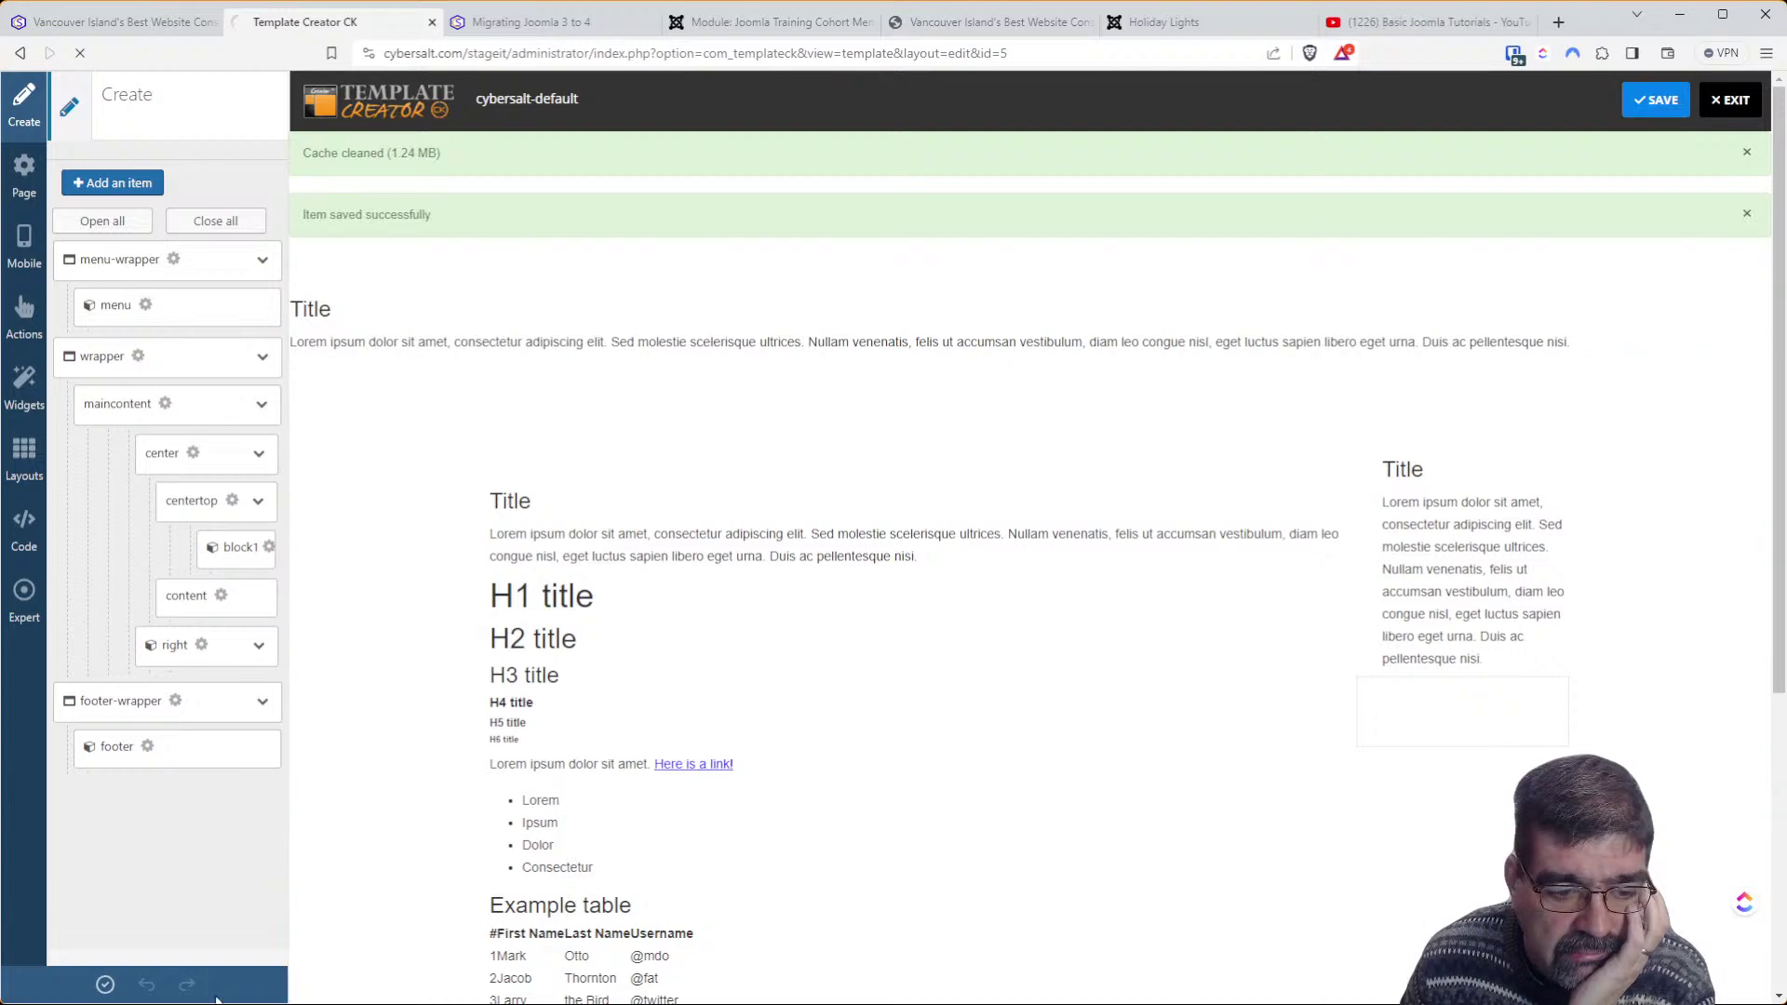
pyautogui.click(105, 985)
pyautogui.click(508, 25)
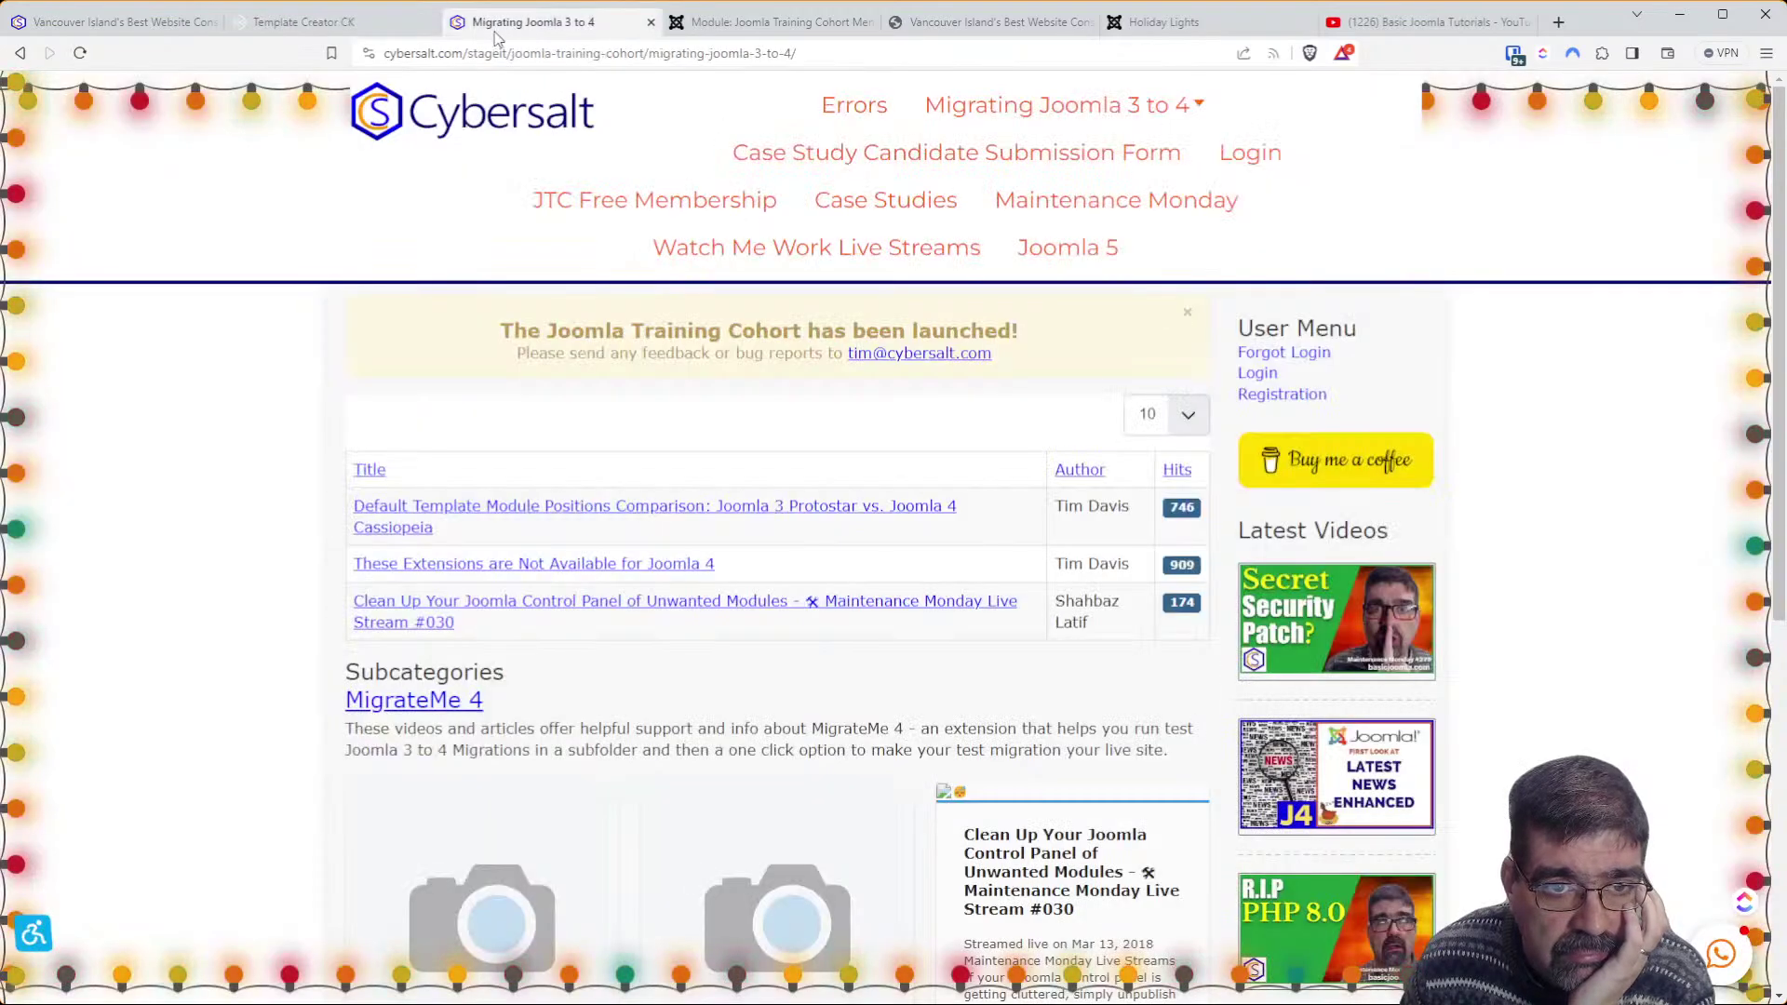
pyautogui.click(587, 53)
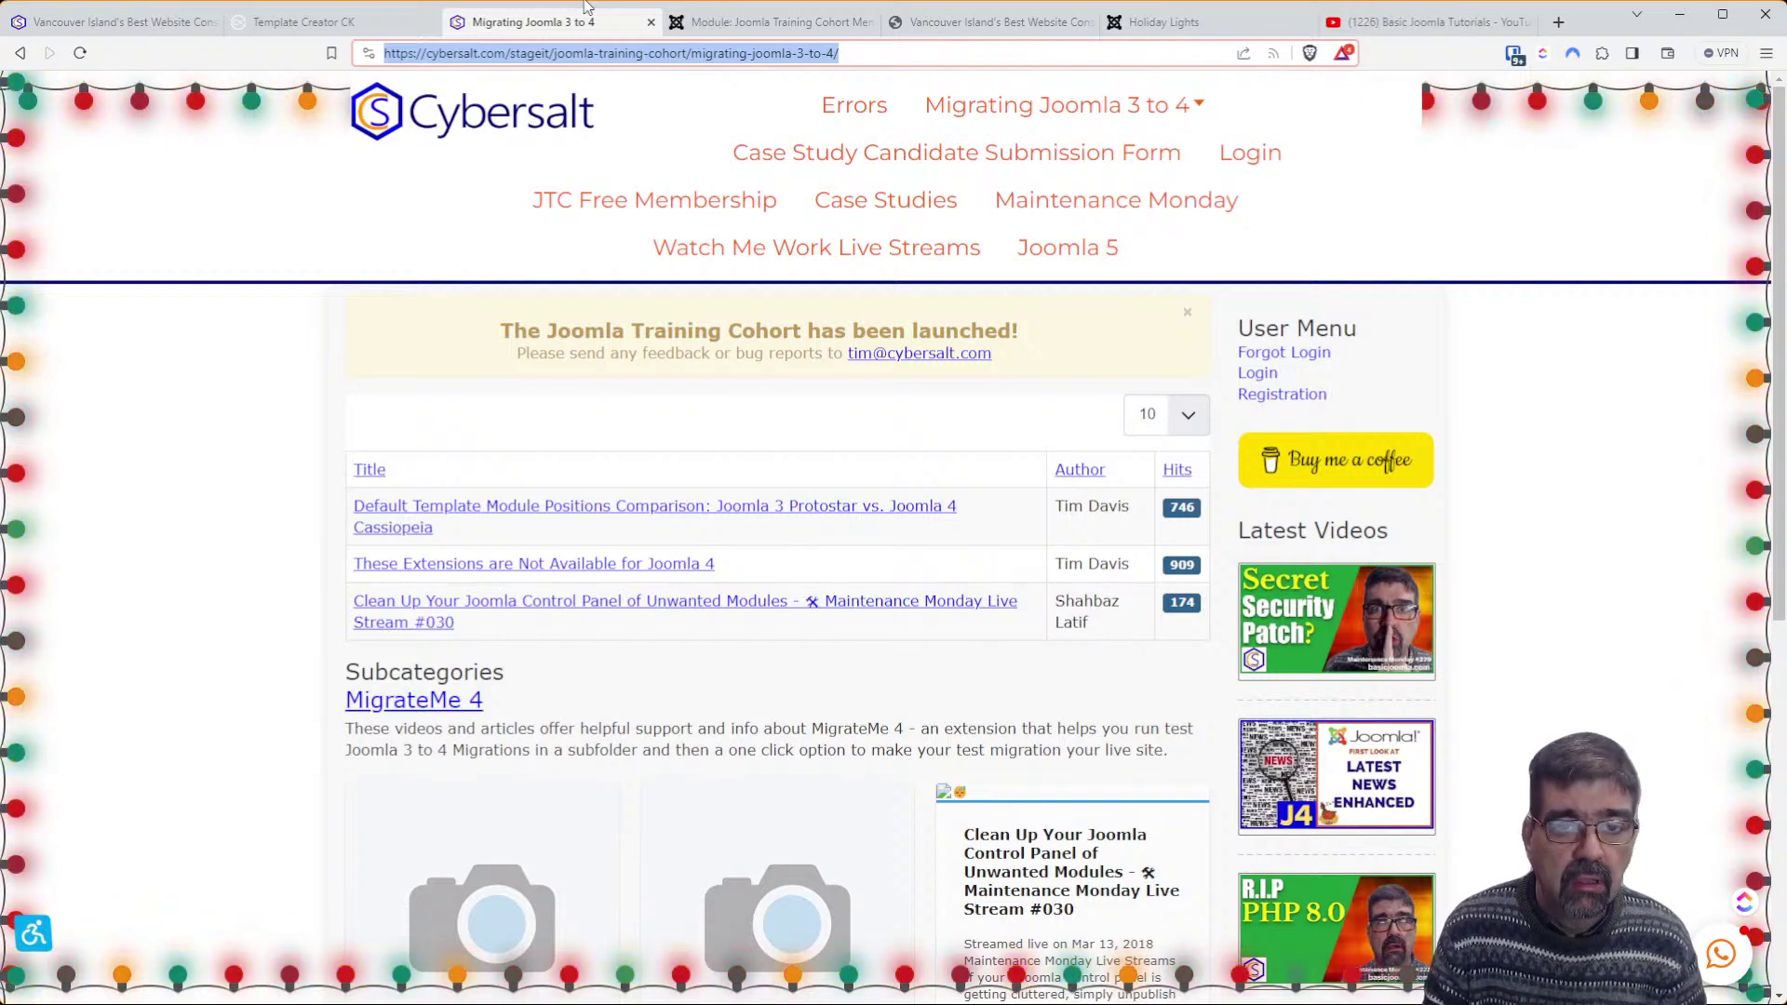
pyautogui.press('Return')
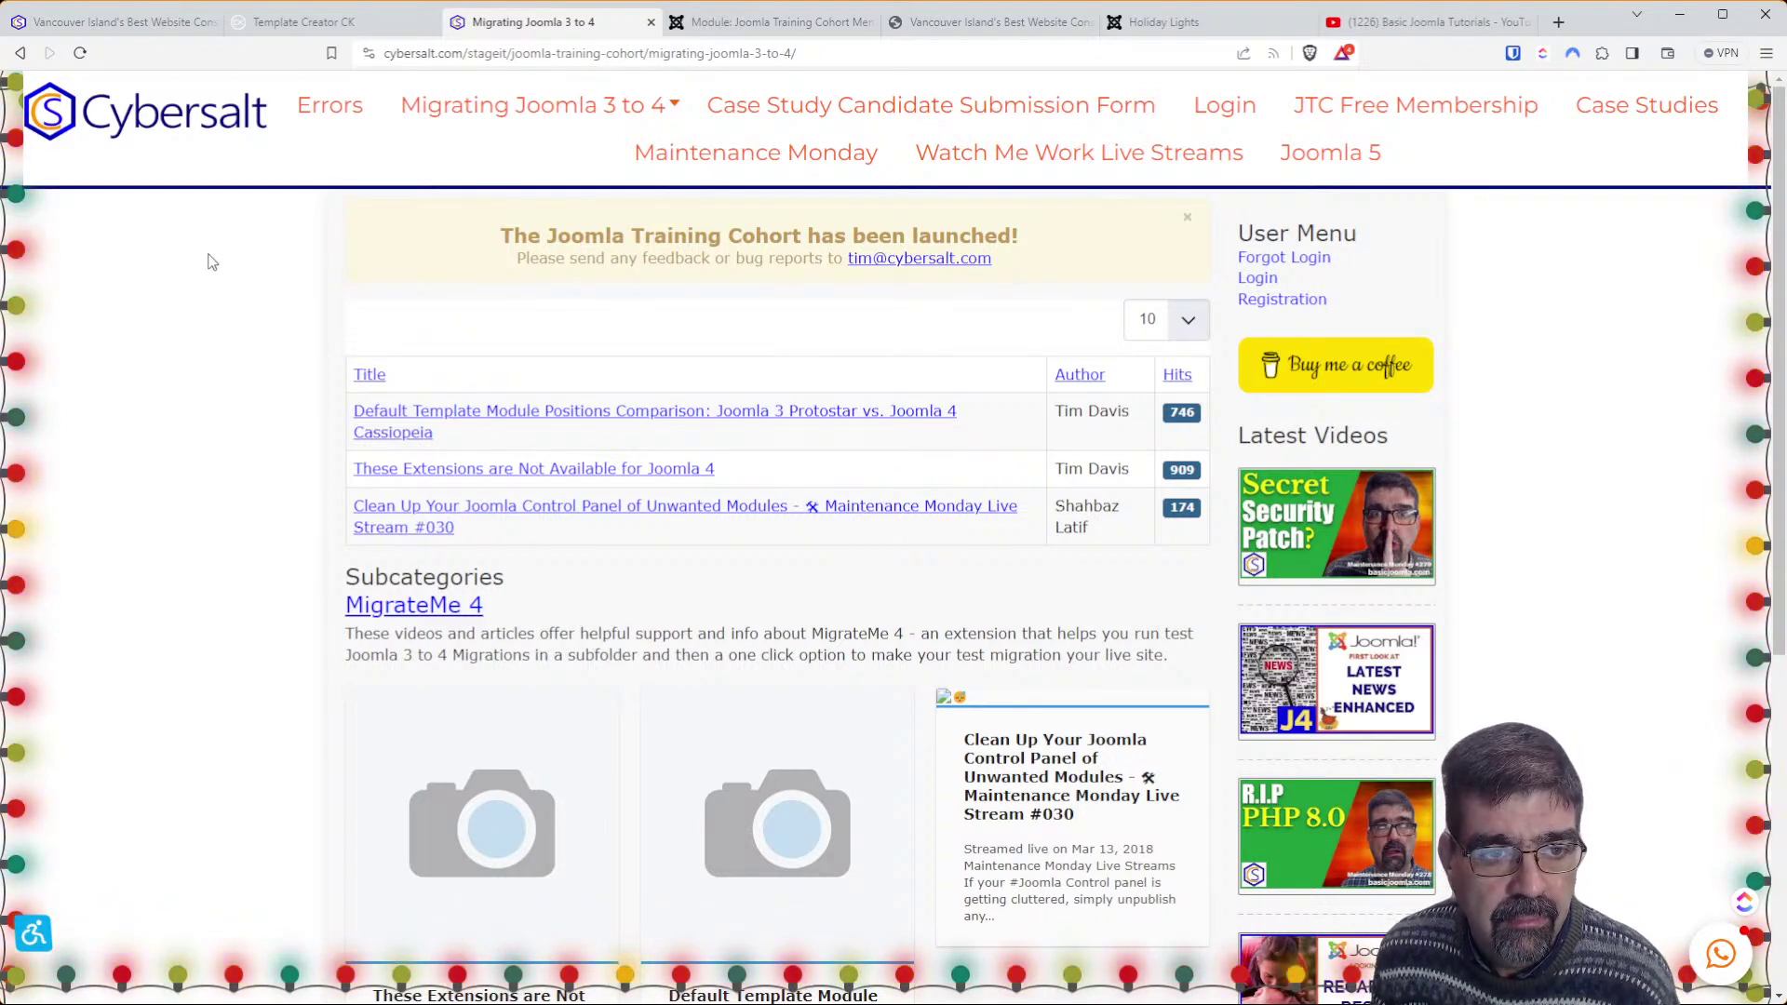
# Set the template width to 1300 in the page settings of the cybersalt-default template
pyautogui.click(303, 21)
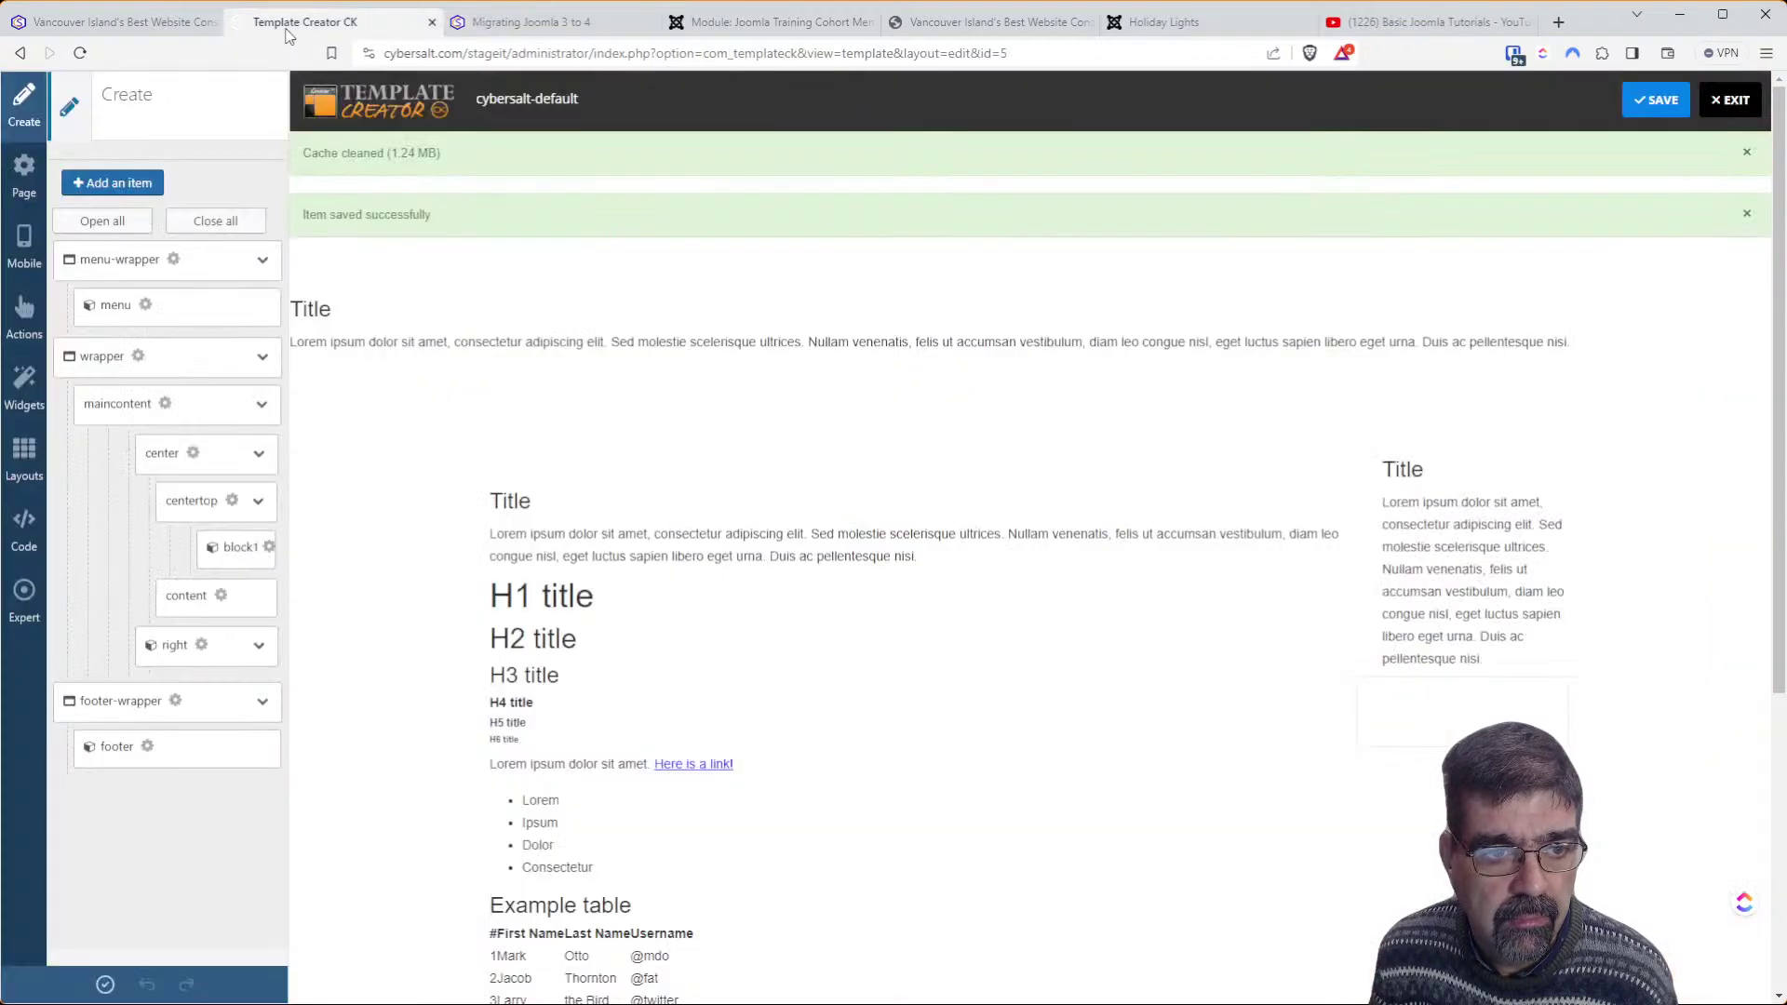
pyautogui.click(36, 175)
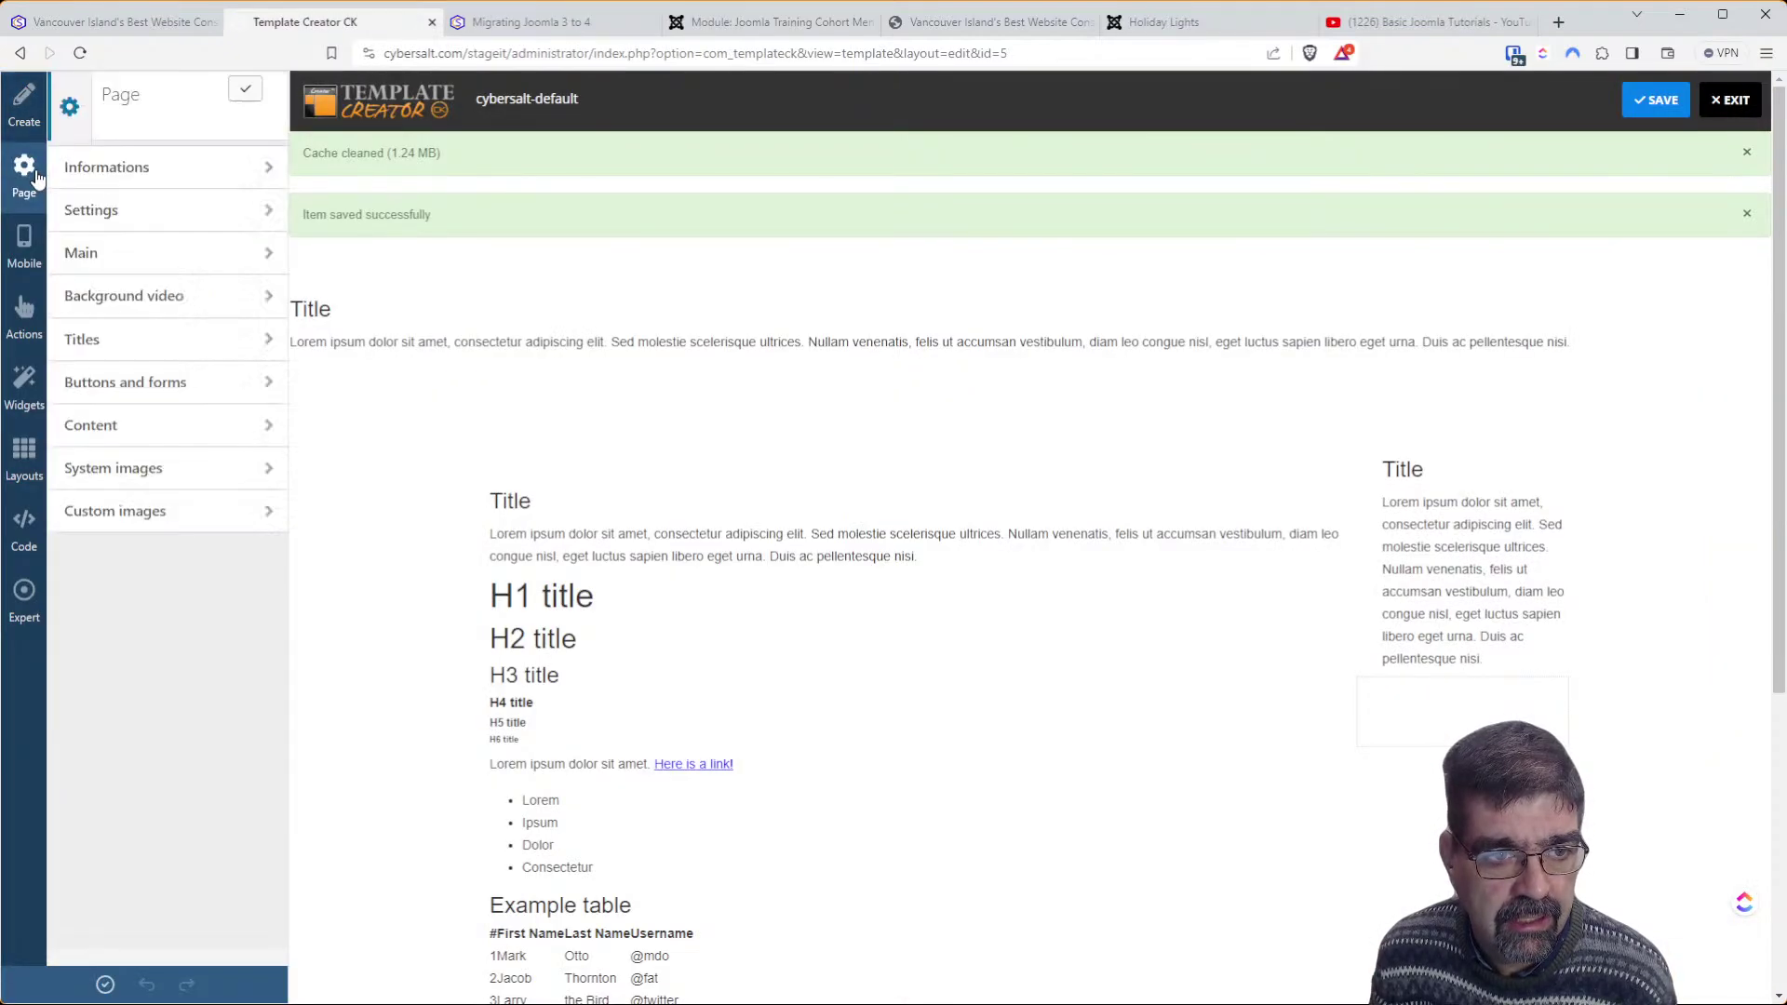
pyautogui.click(84, 170)
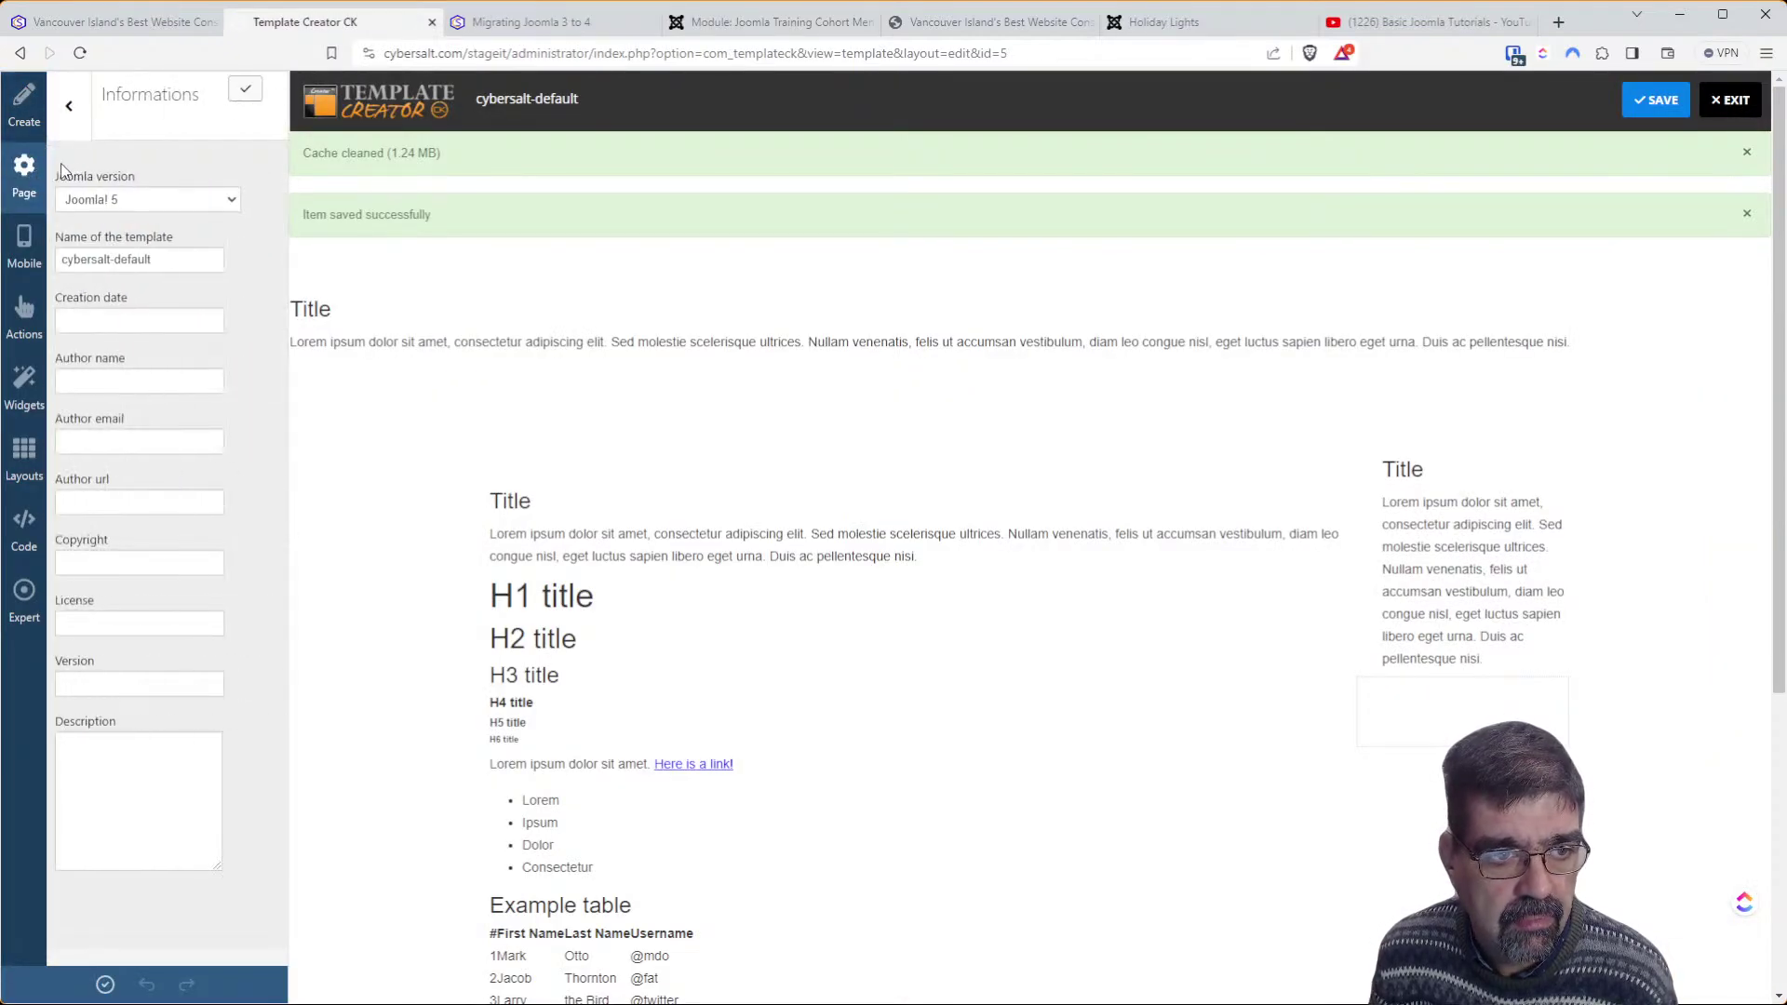
pyautogui.click(65, 97)
pyautogui.click(92, 216)
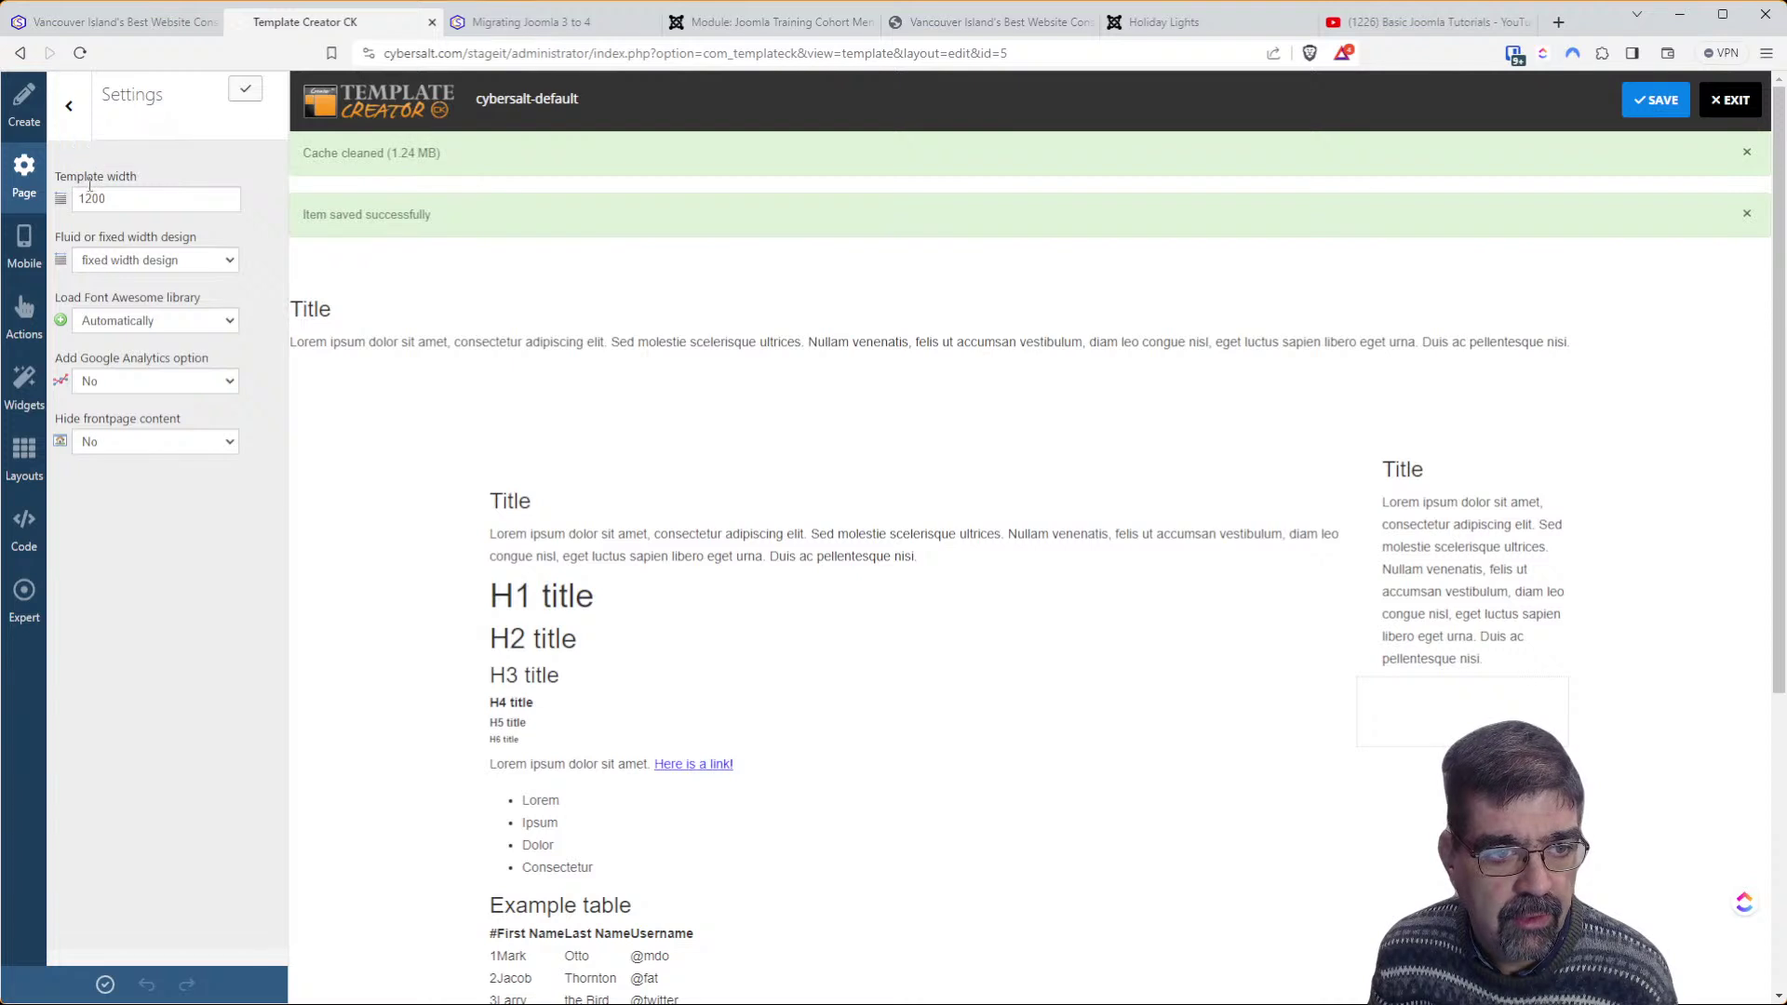
pyautogui.click(86, 202)
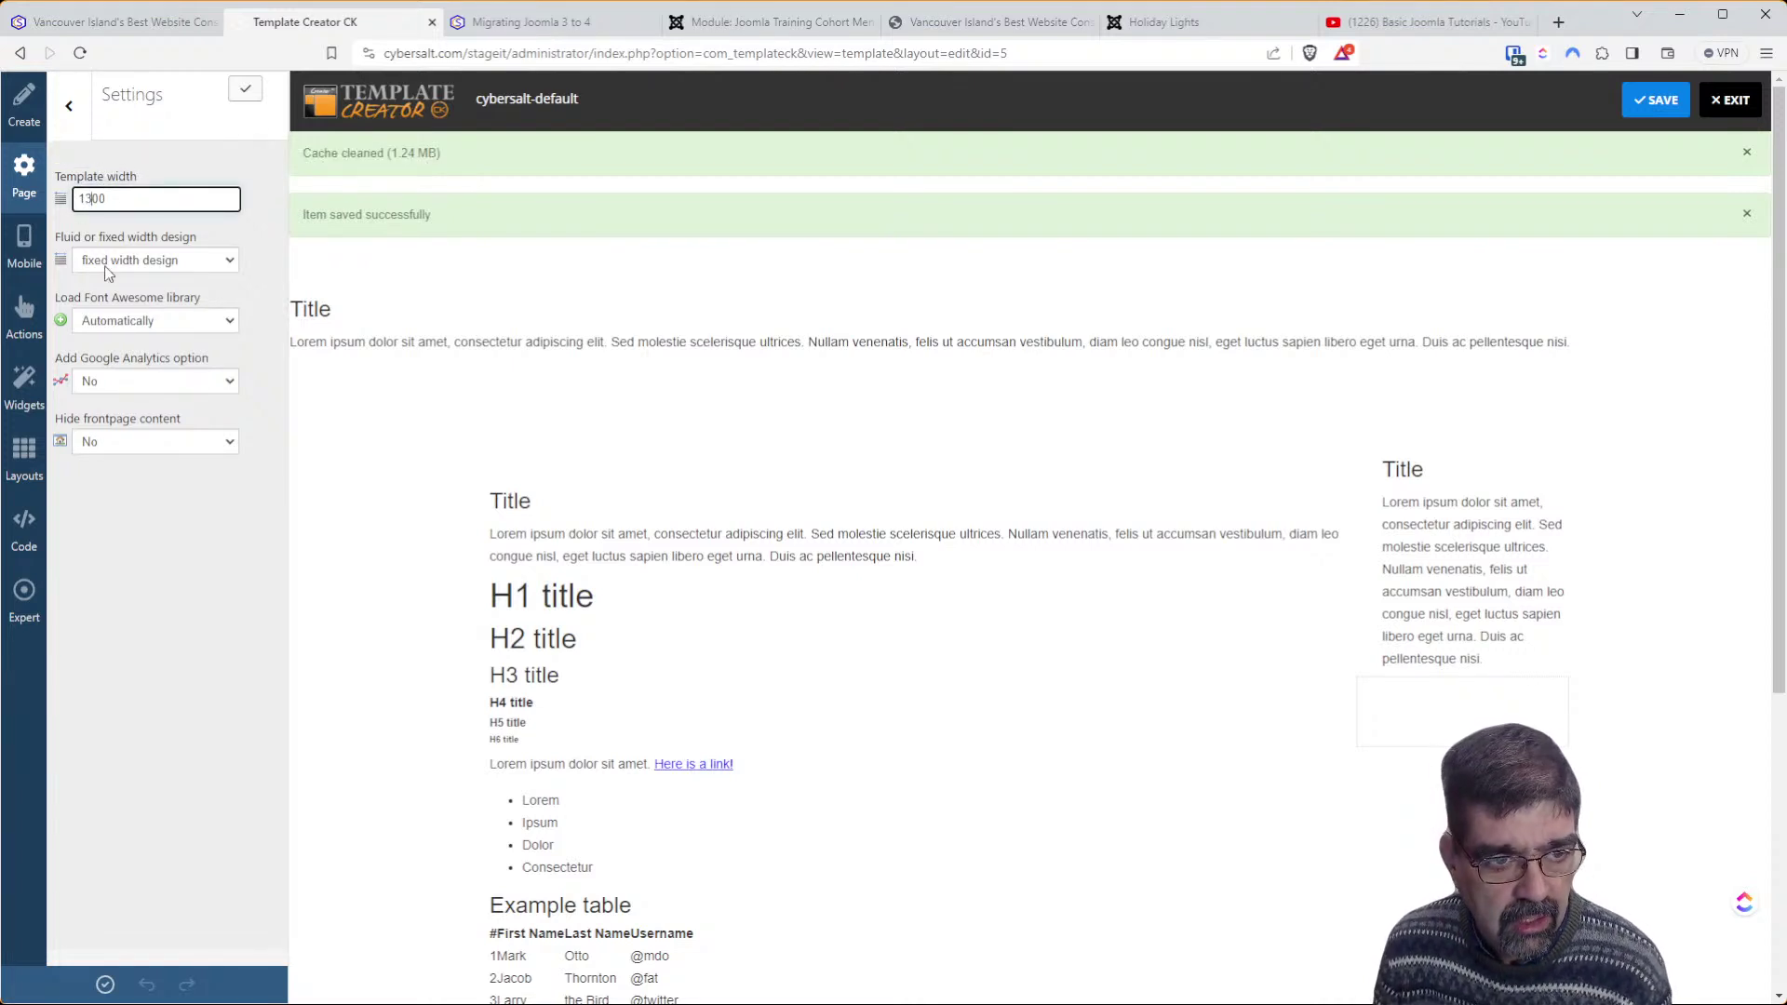
pyautogui.press('Tab')
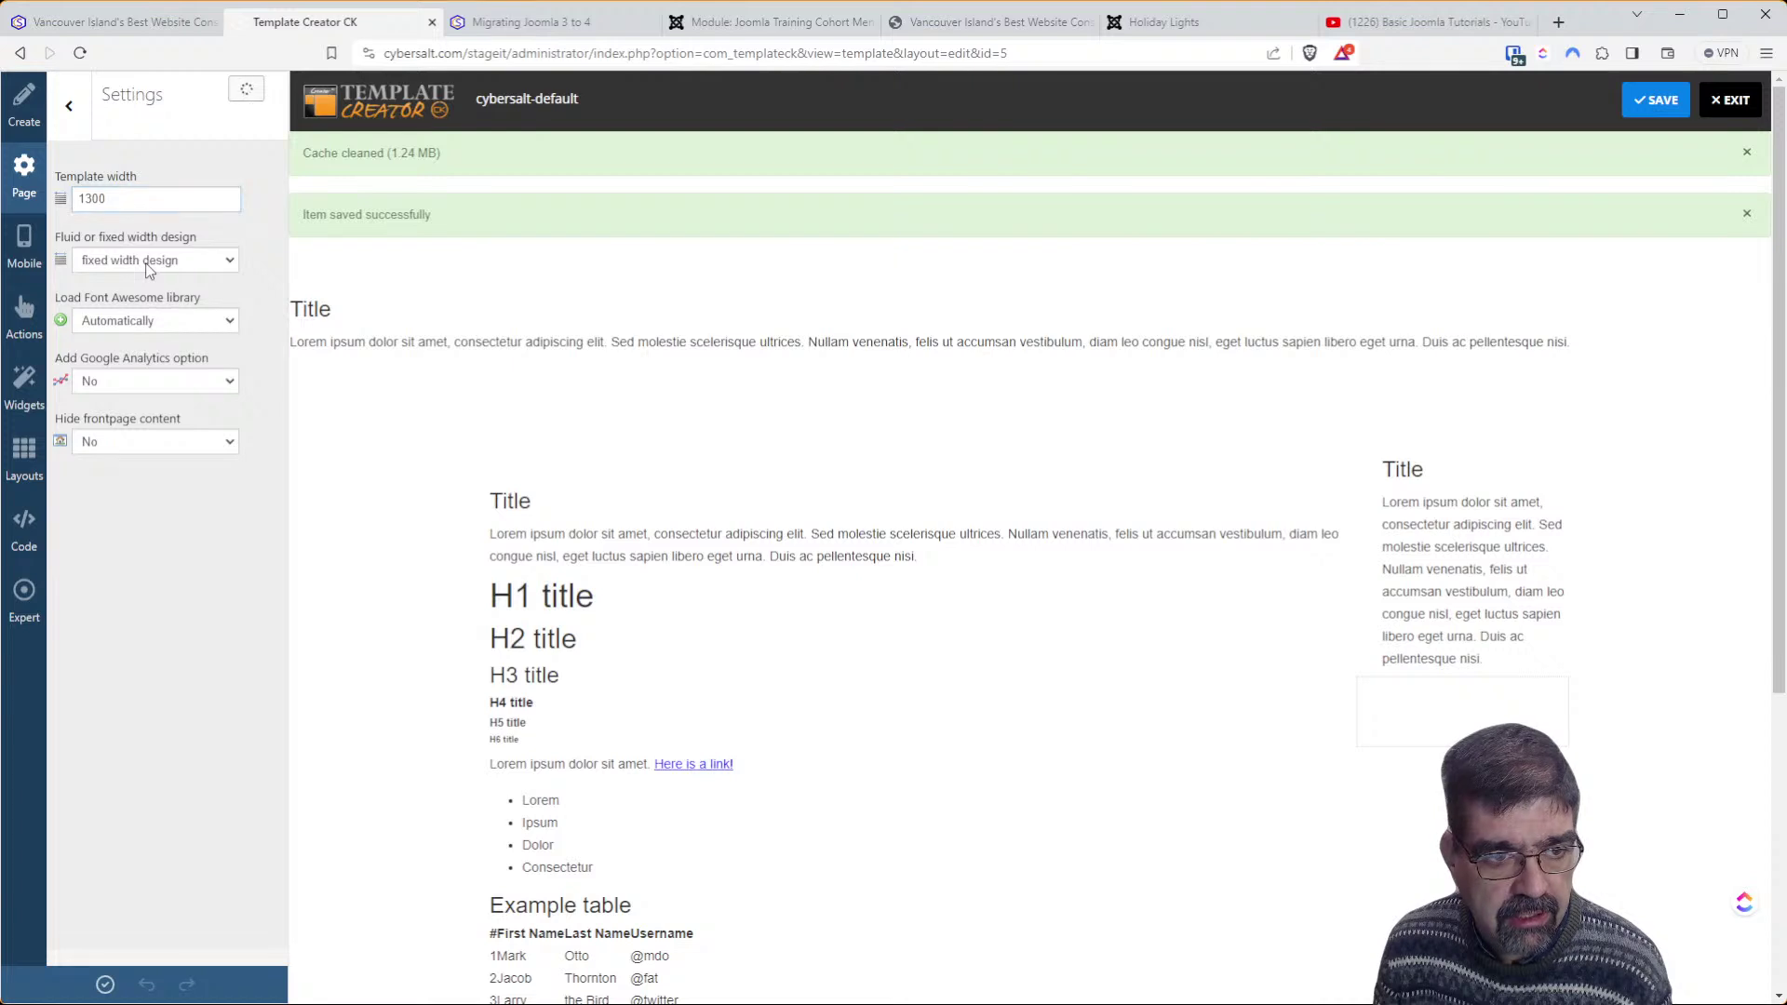
# Switch the template to fluid width design and save it
pyautogui.press('Down')
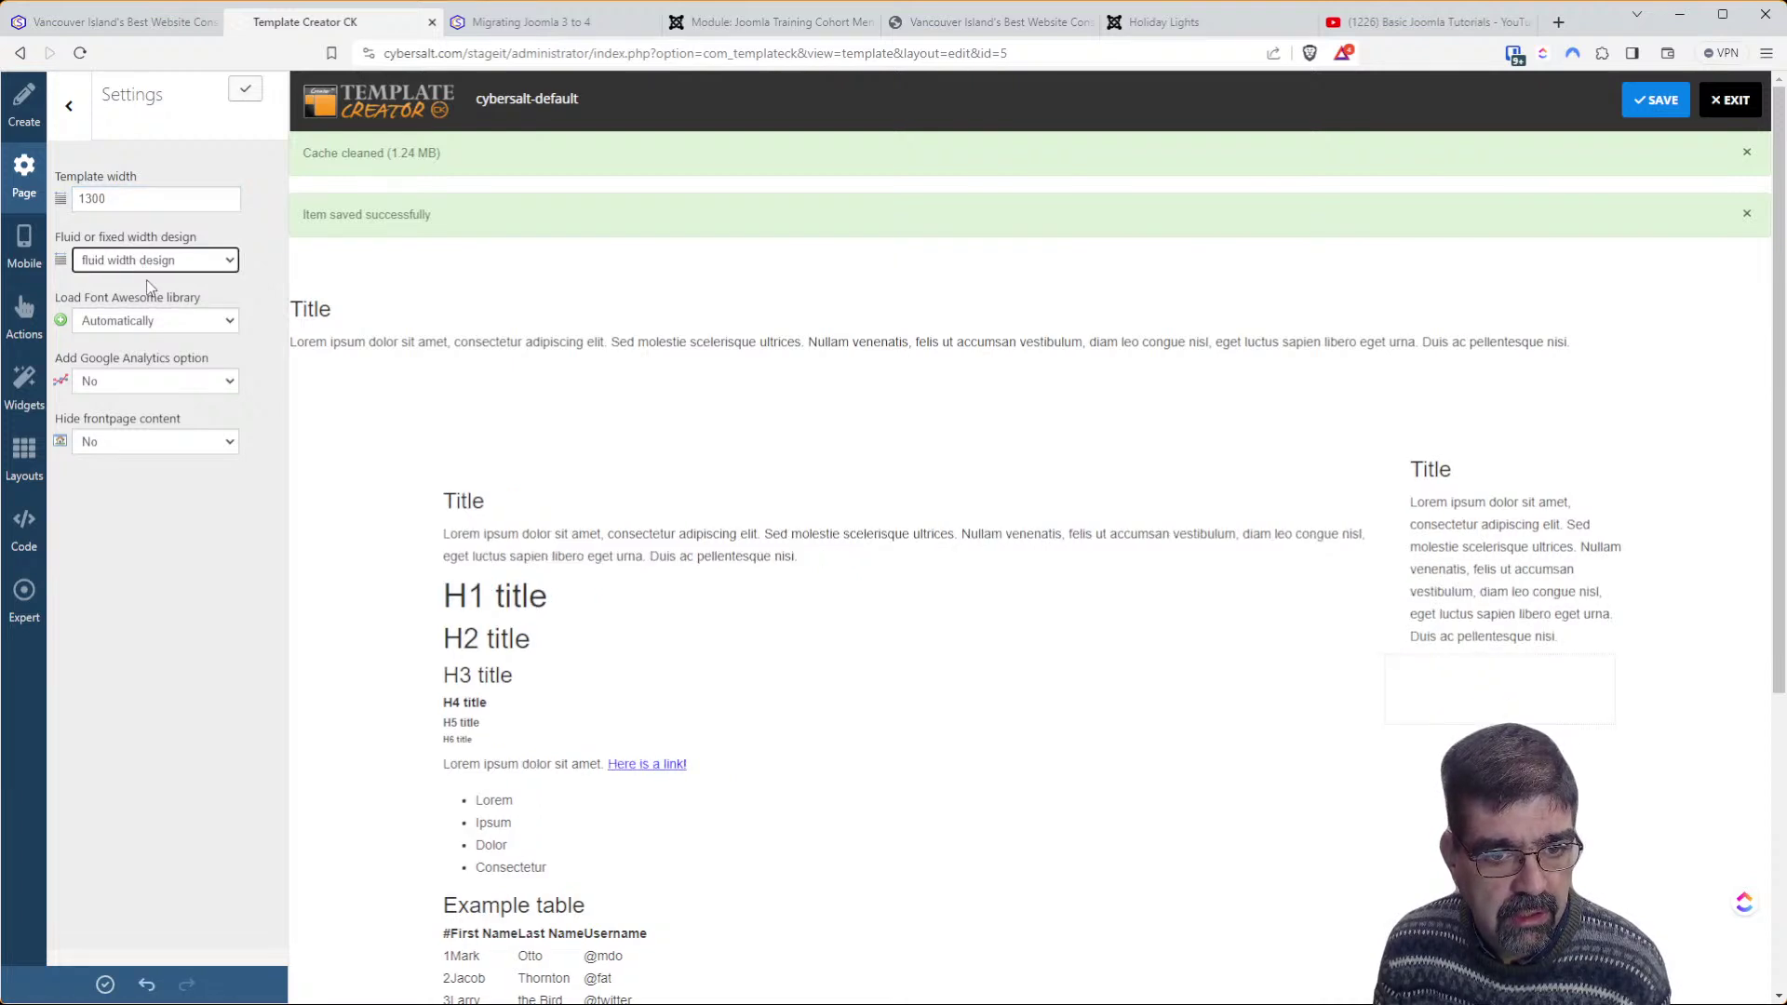
pyautogui.click(146, 263)
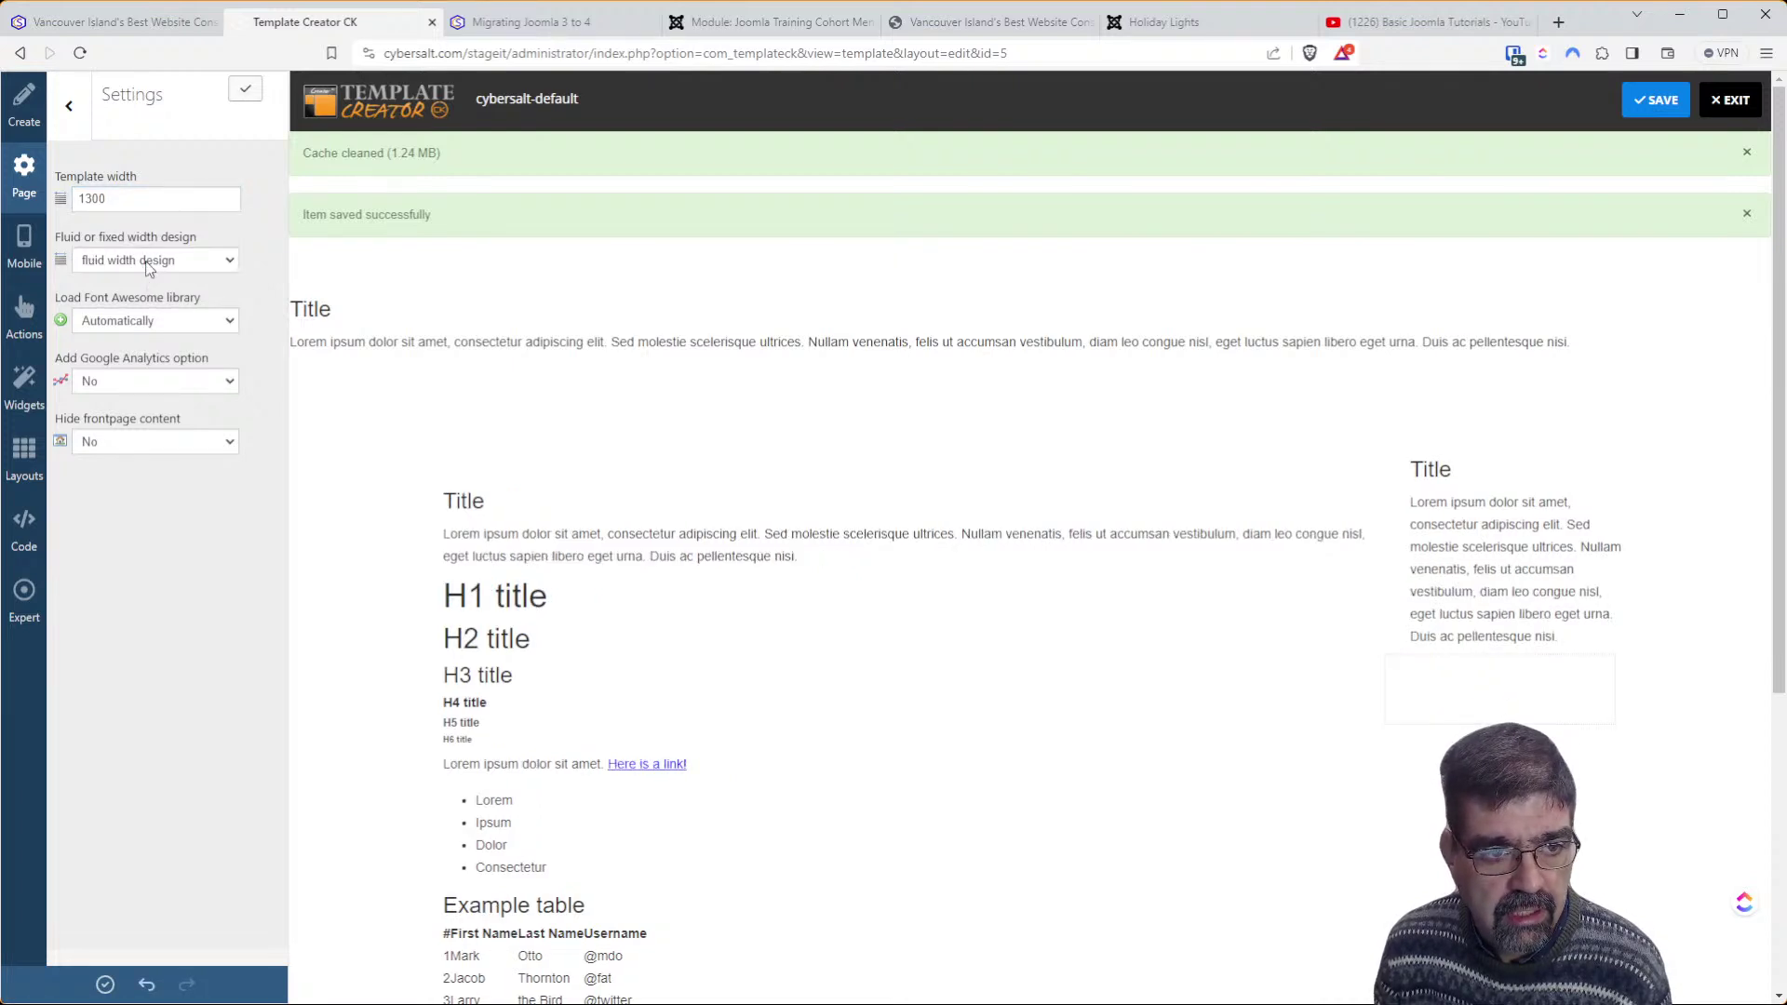
pyautogui.click(148, 297)
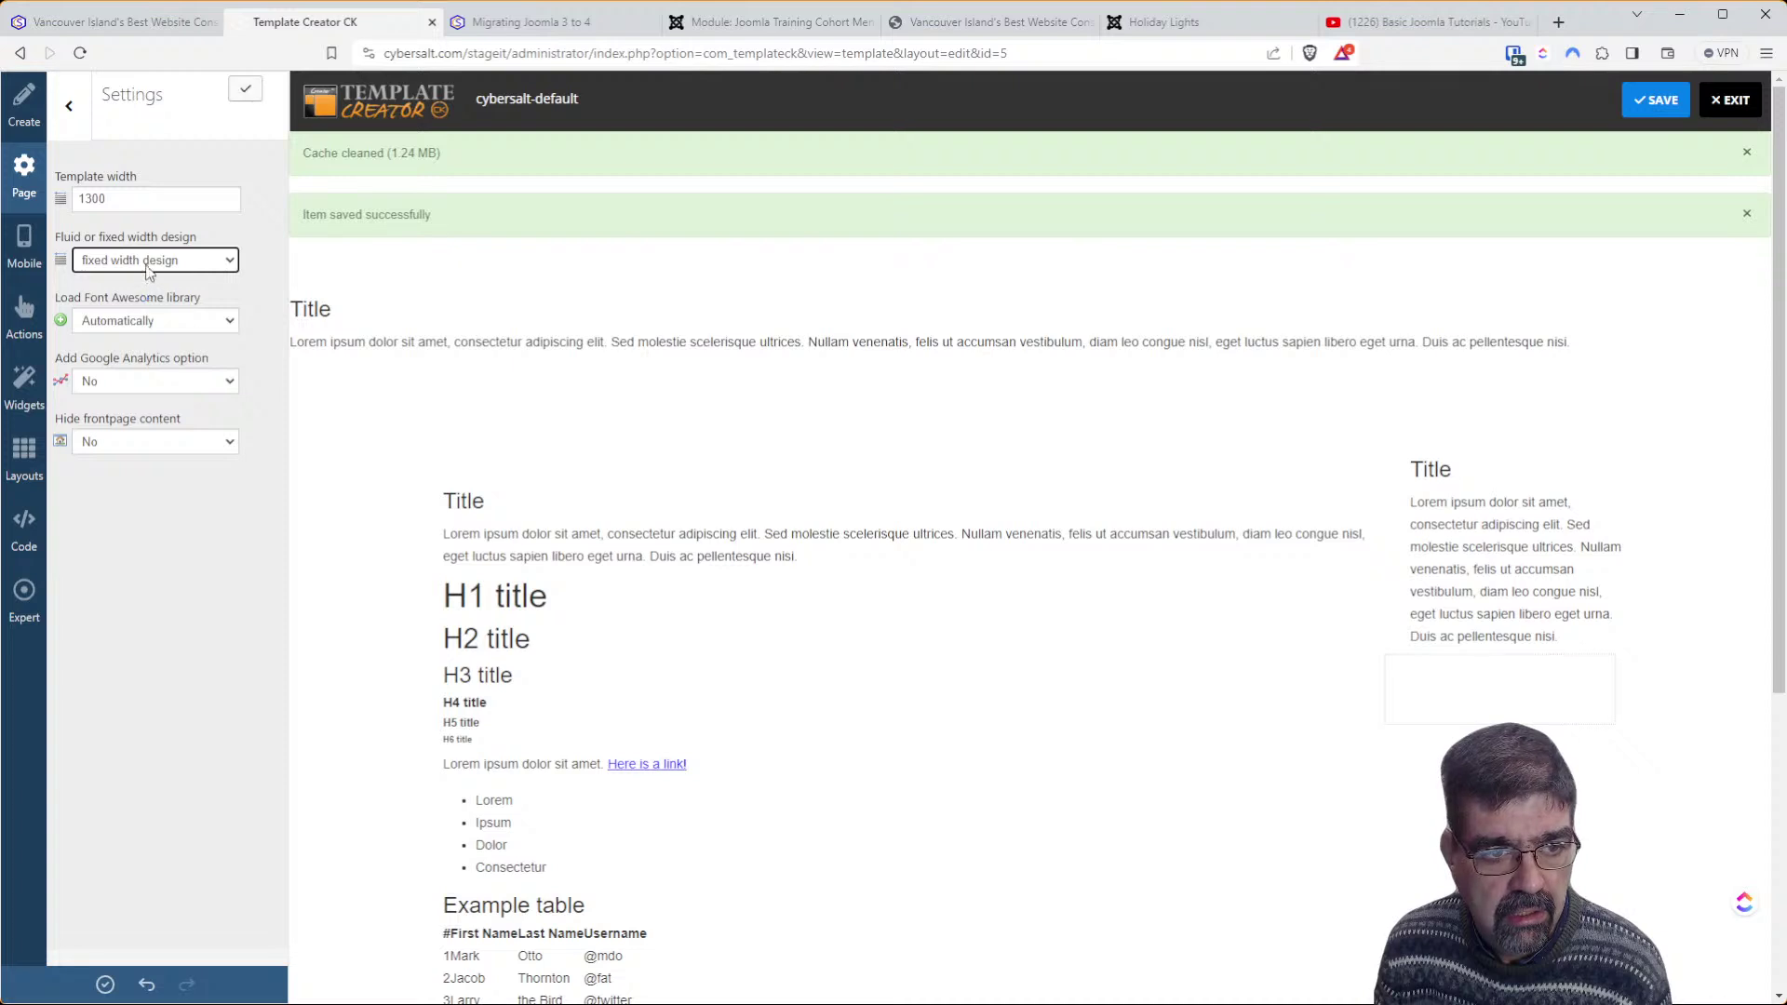
pyautogui.click(146, 286)
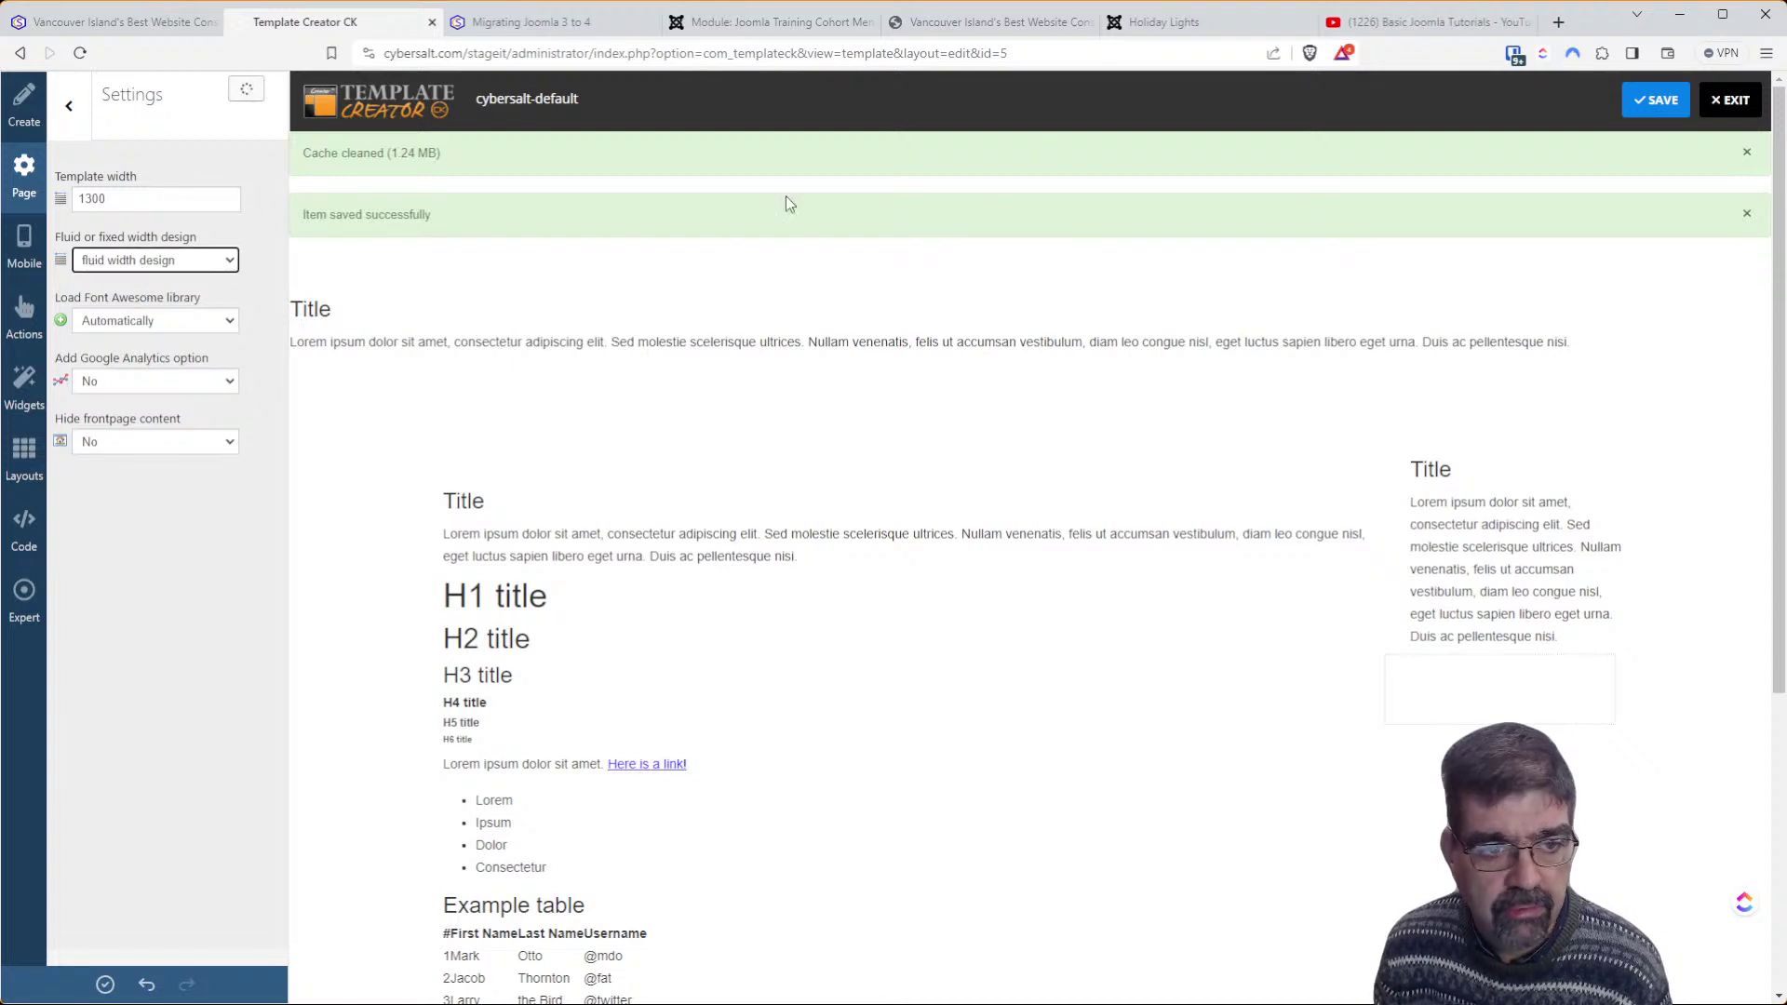
pyautogui.click(1655, 111)
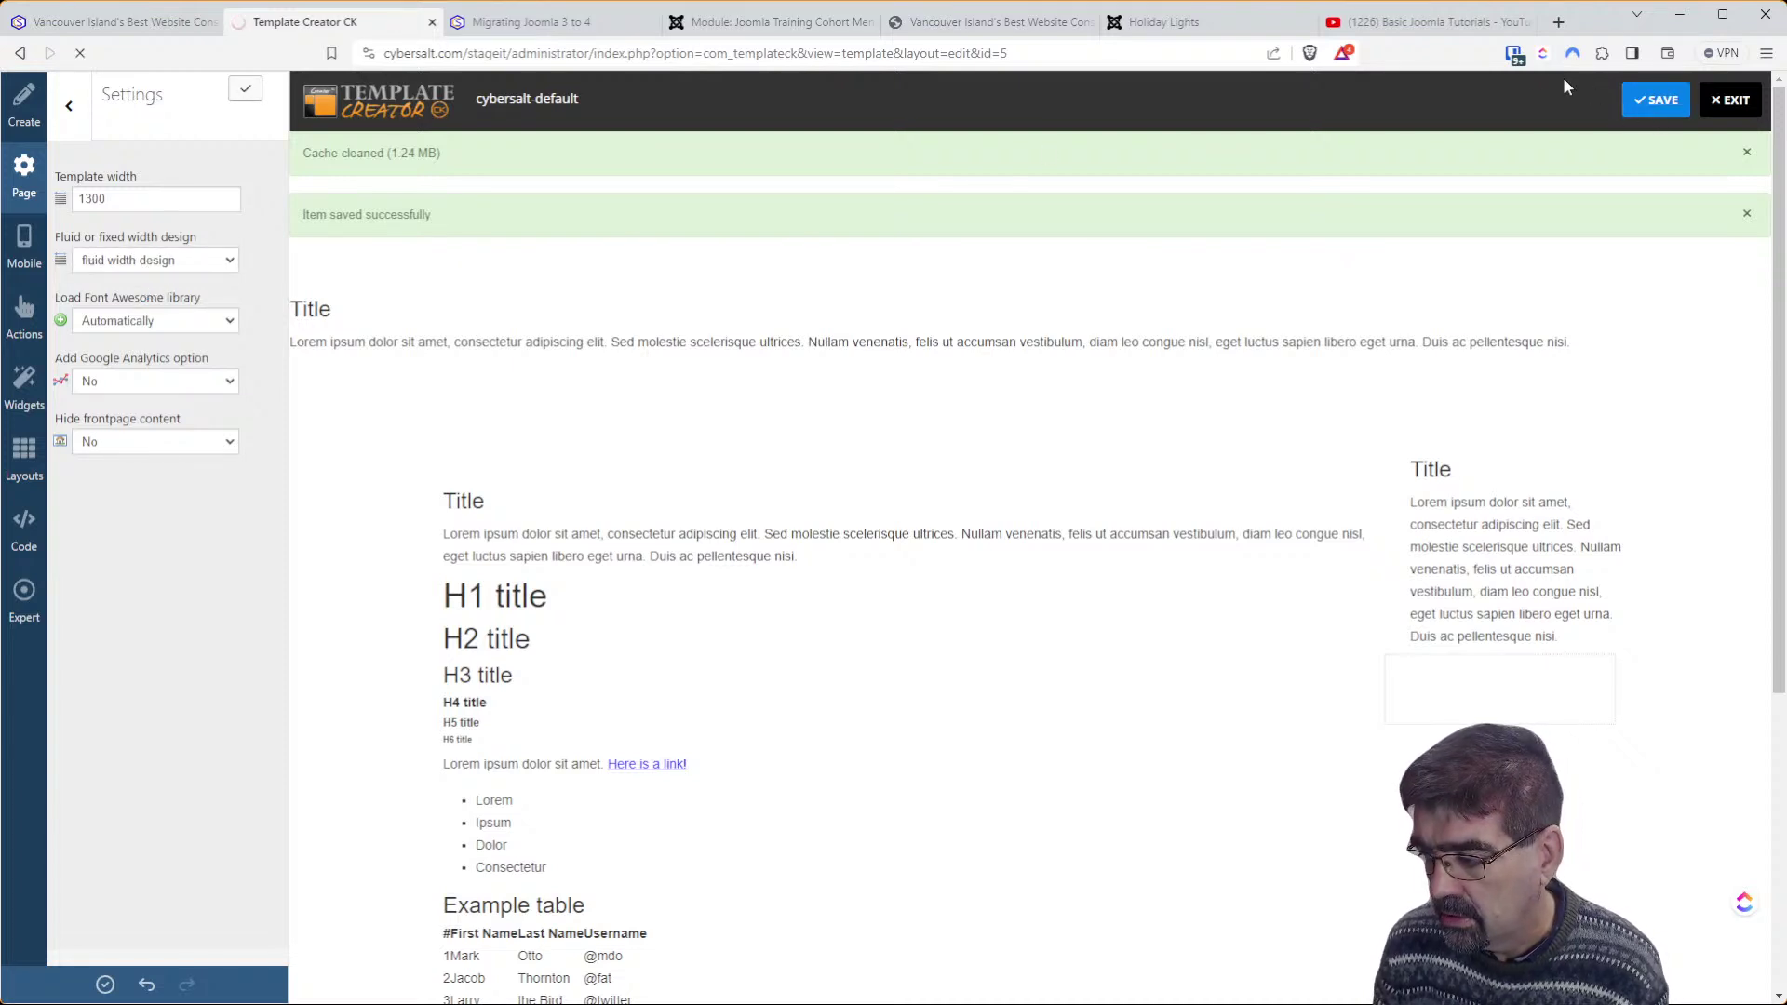
# Regenerate the cybersalt-default template and reload the Migrating Joomla 3 to 4 page
pyautogui.click(103, 985)
pyautogui.click(535, 22)
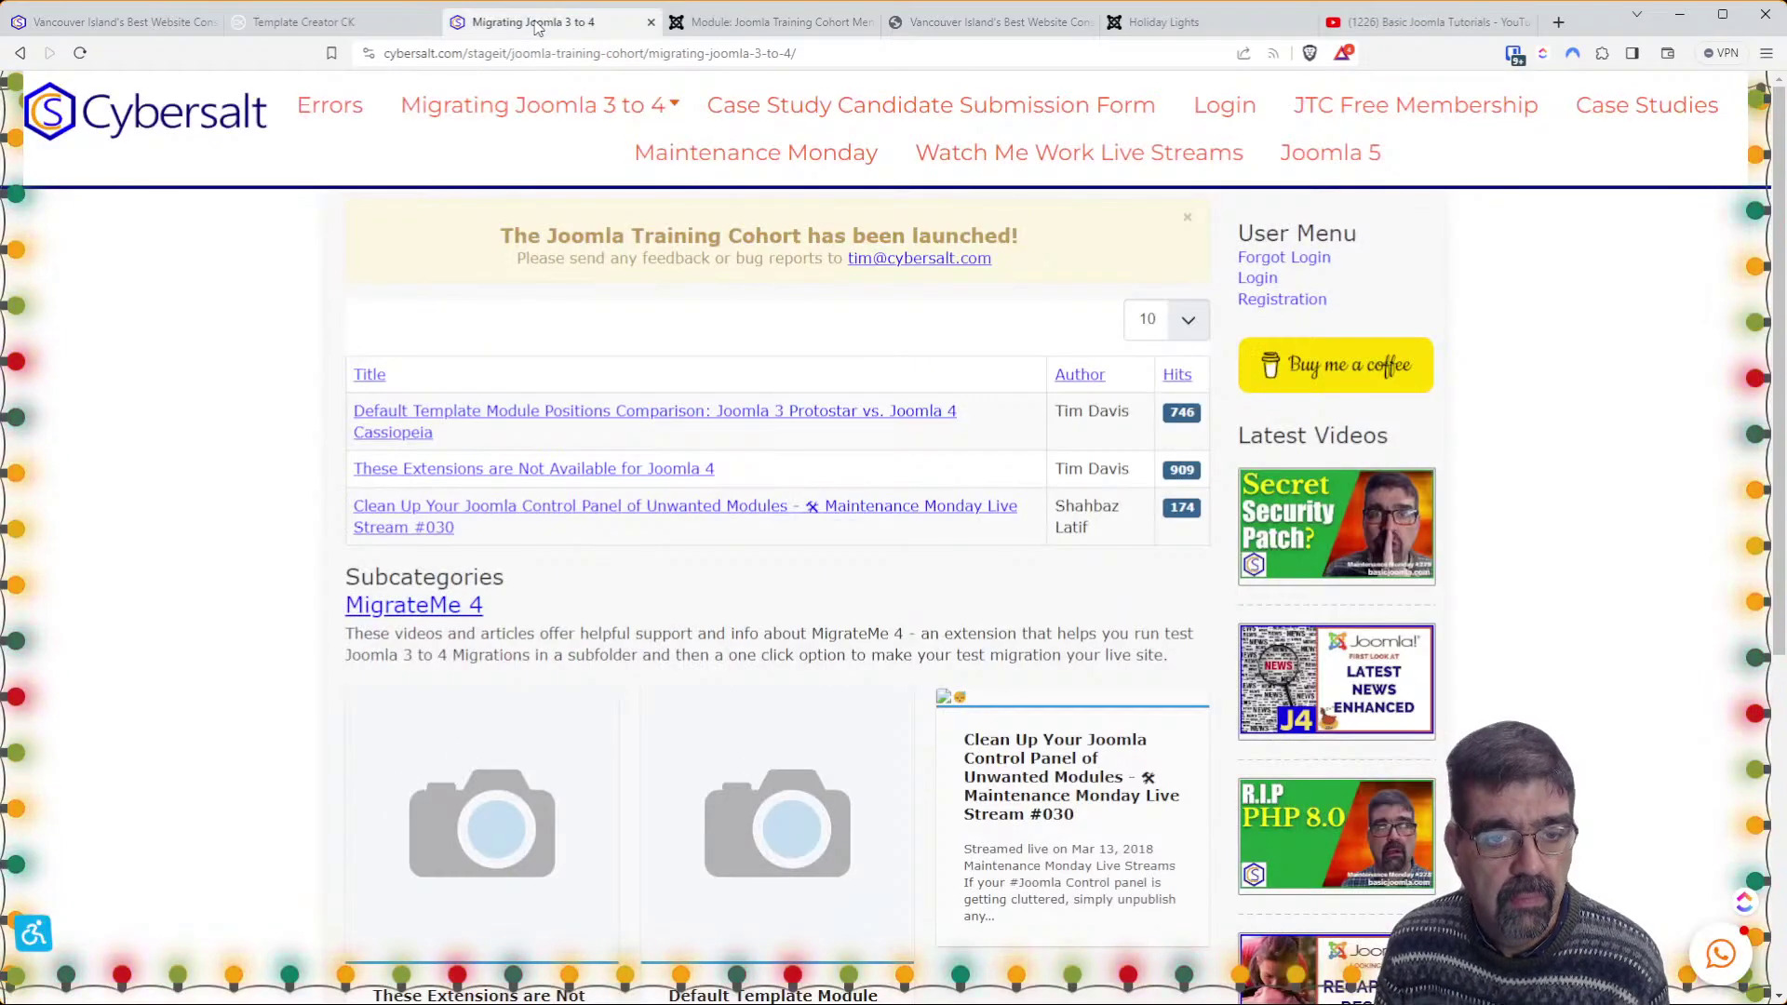
pyautogui.press('F5')
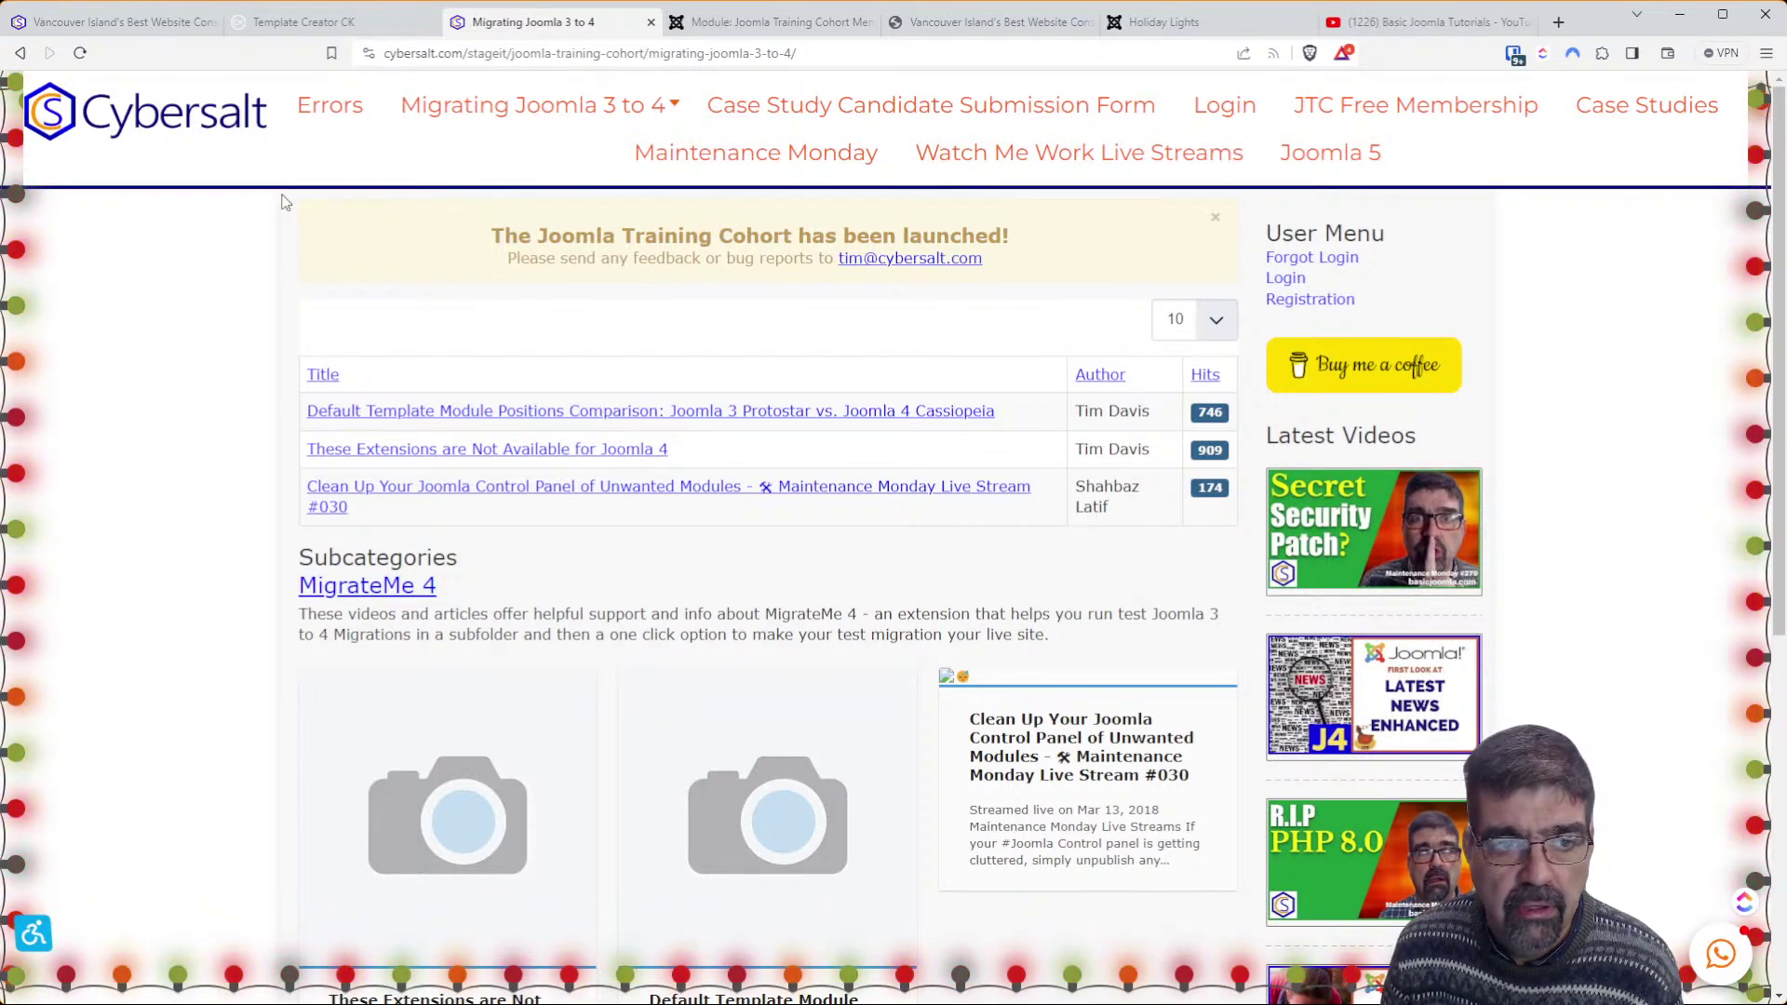
# Turn off the full width wrapper option for the menu-wrapper block, regenerate the template and refresh the Migrating Joomla 3 to 4 page
pyautogui.click(311, 24)
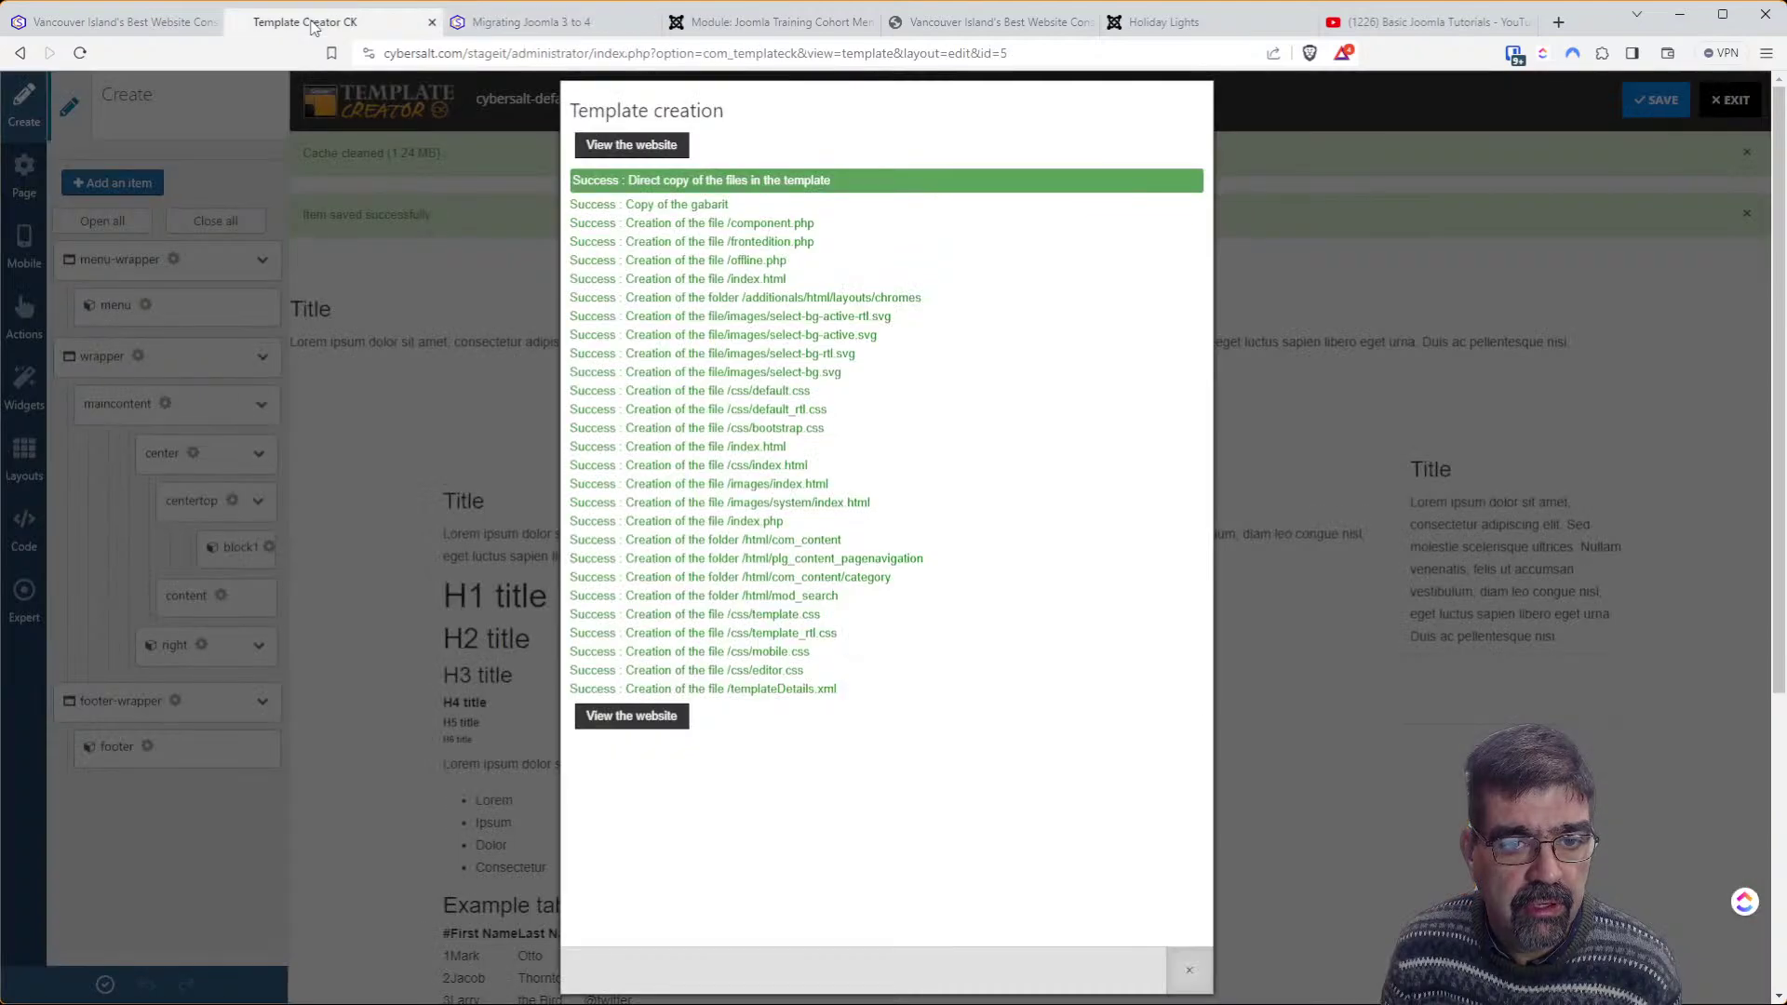
pyautogui.click(434, 413)
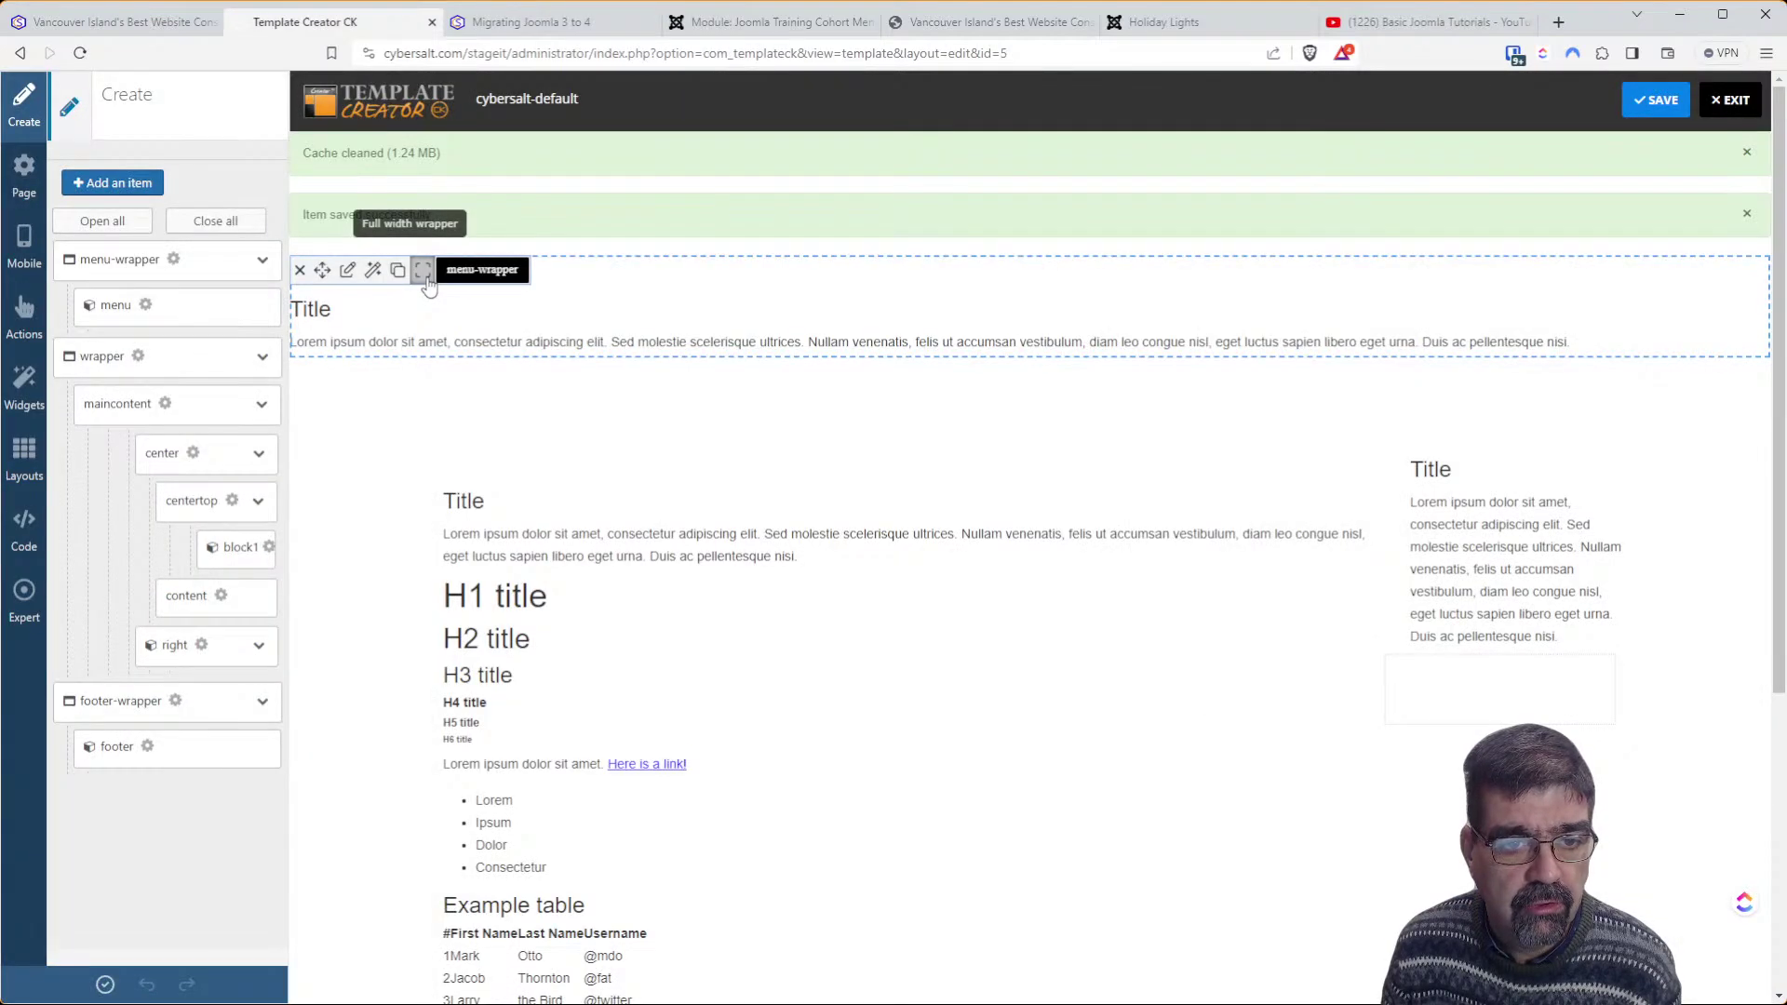
pyautogui.click(426, 282)
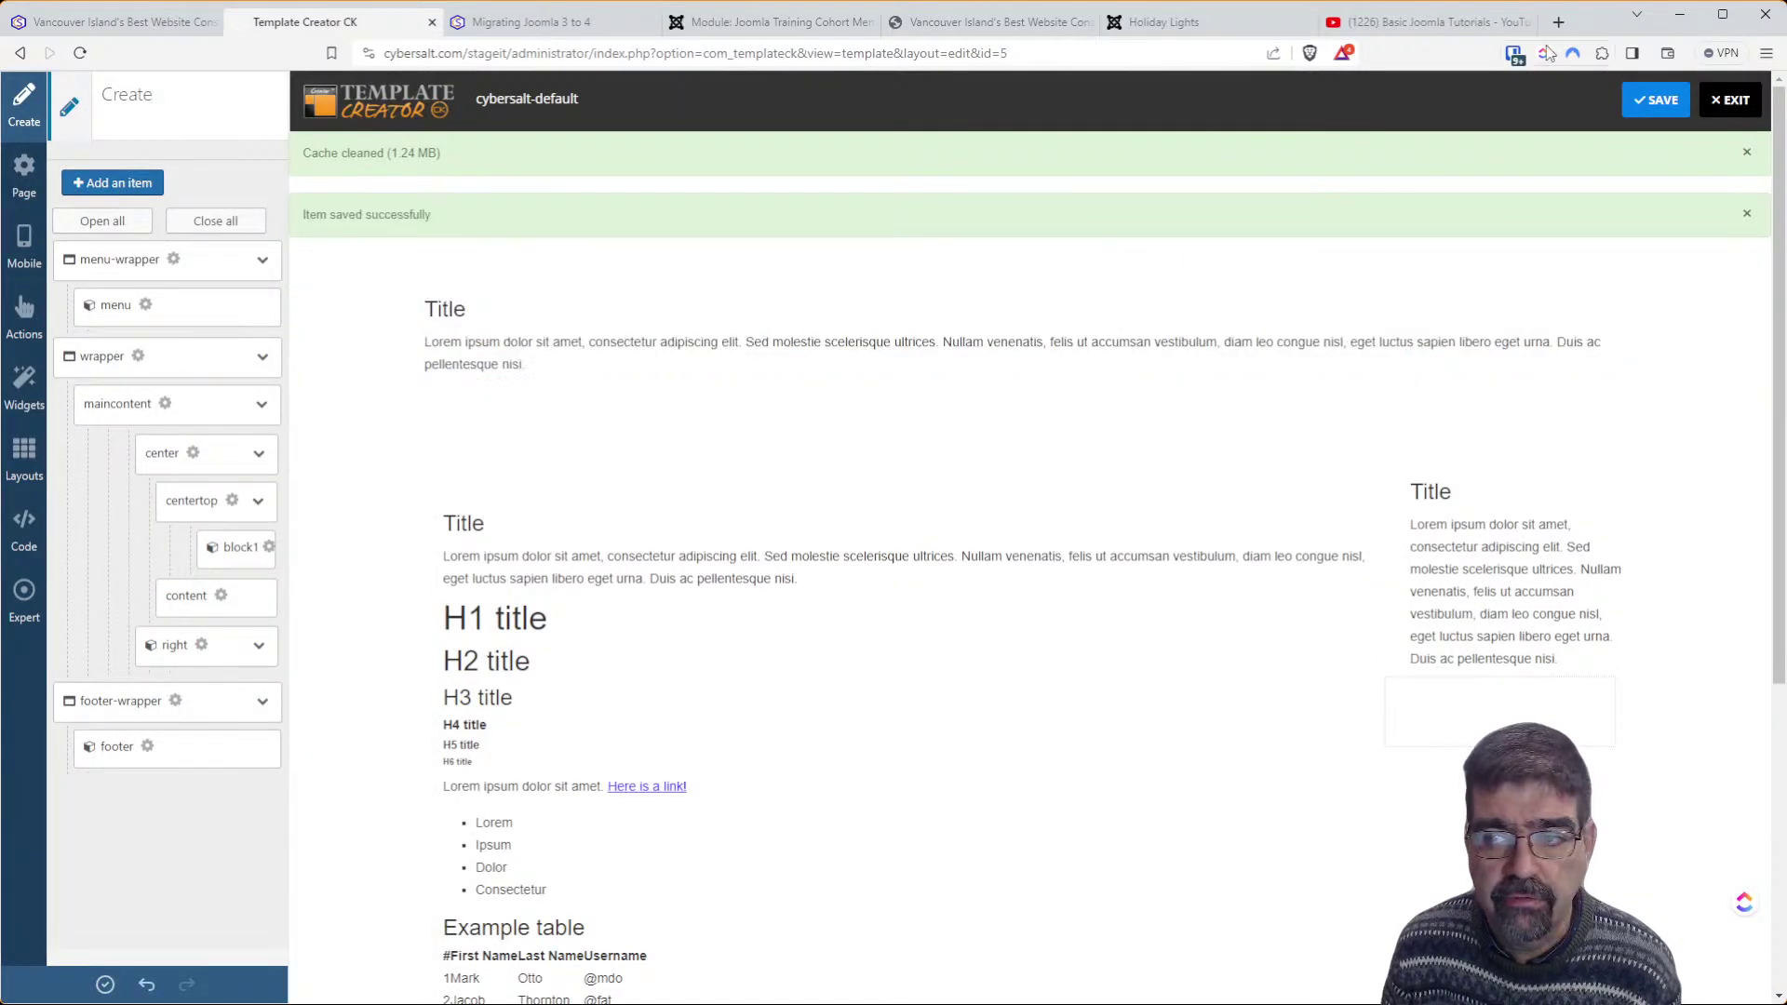
pyautogui.click(106, 984)
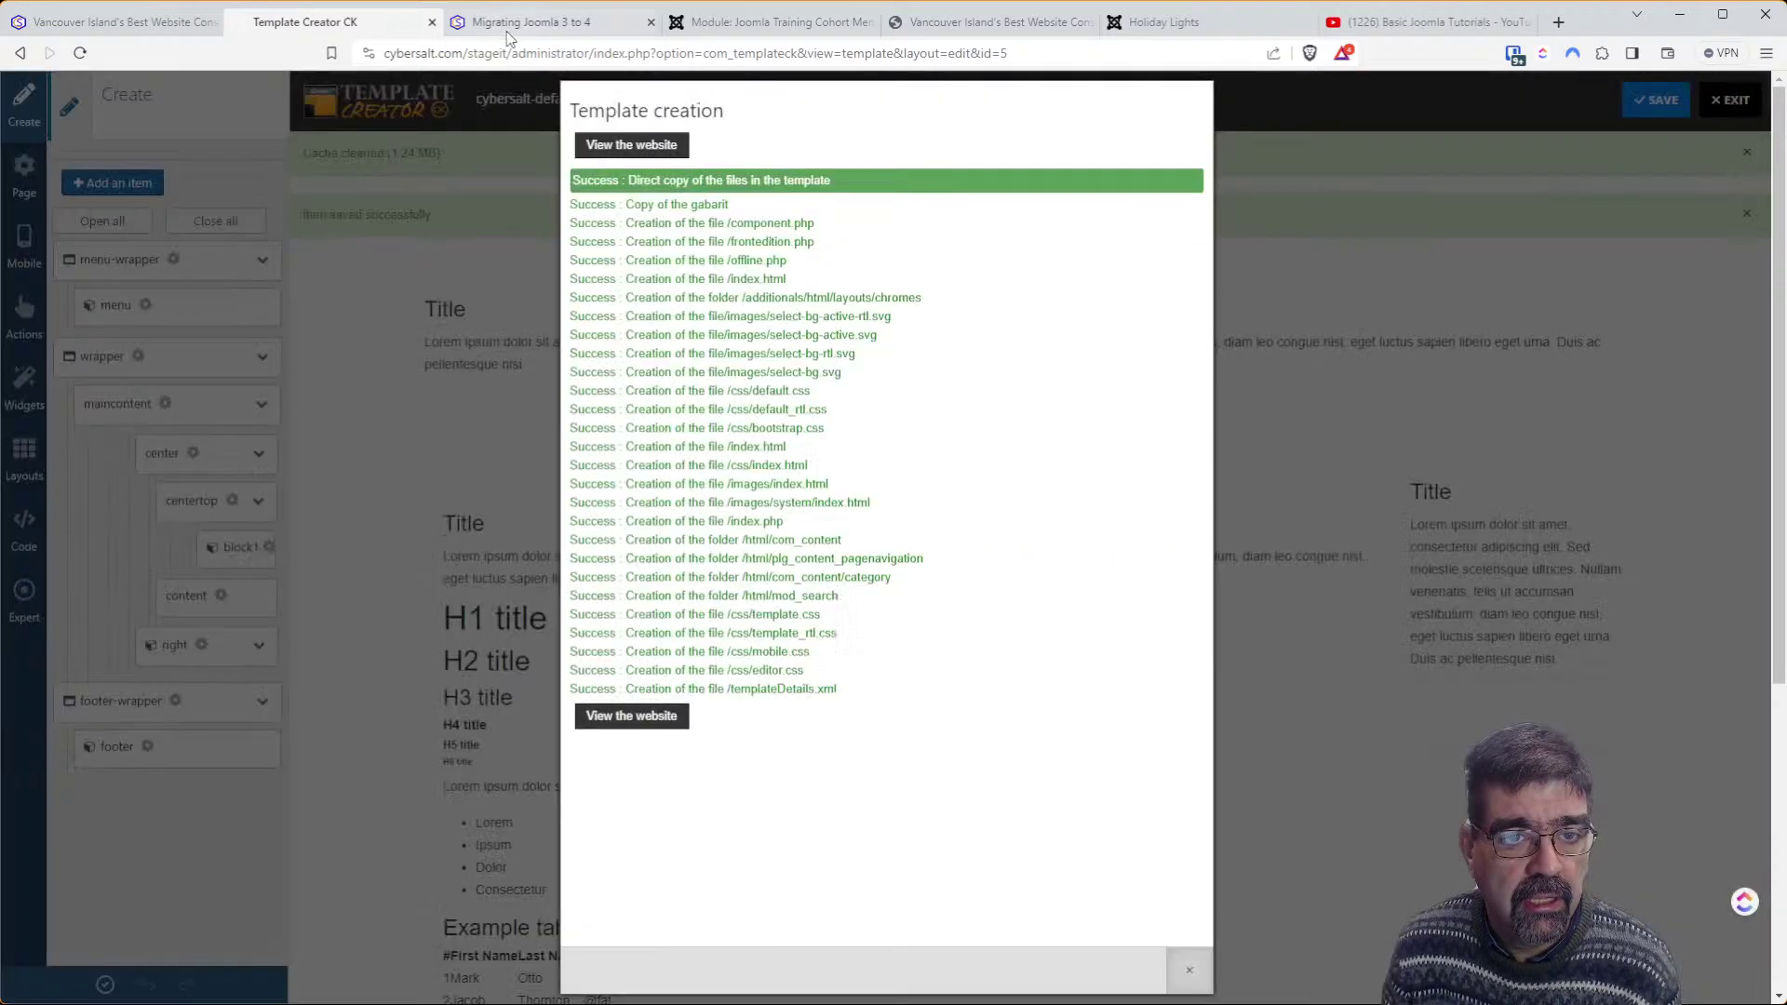
pyautogui.click(481, 22)
pyautogui.click(80, 53)
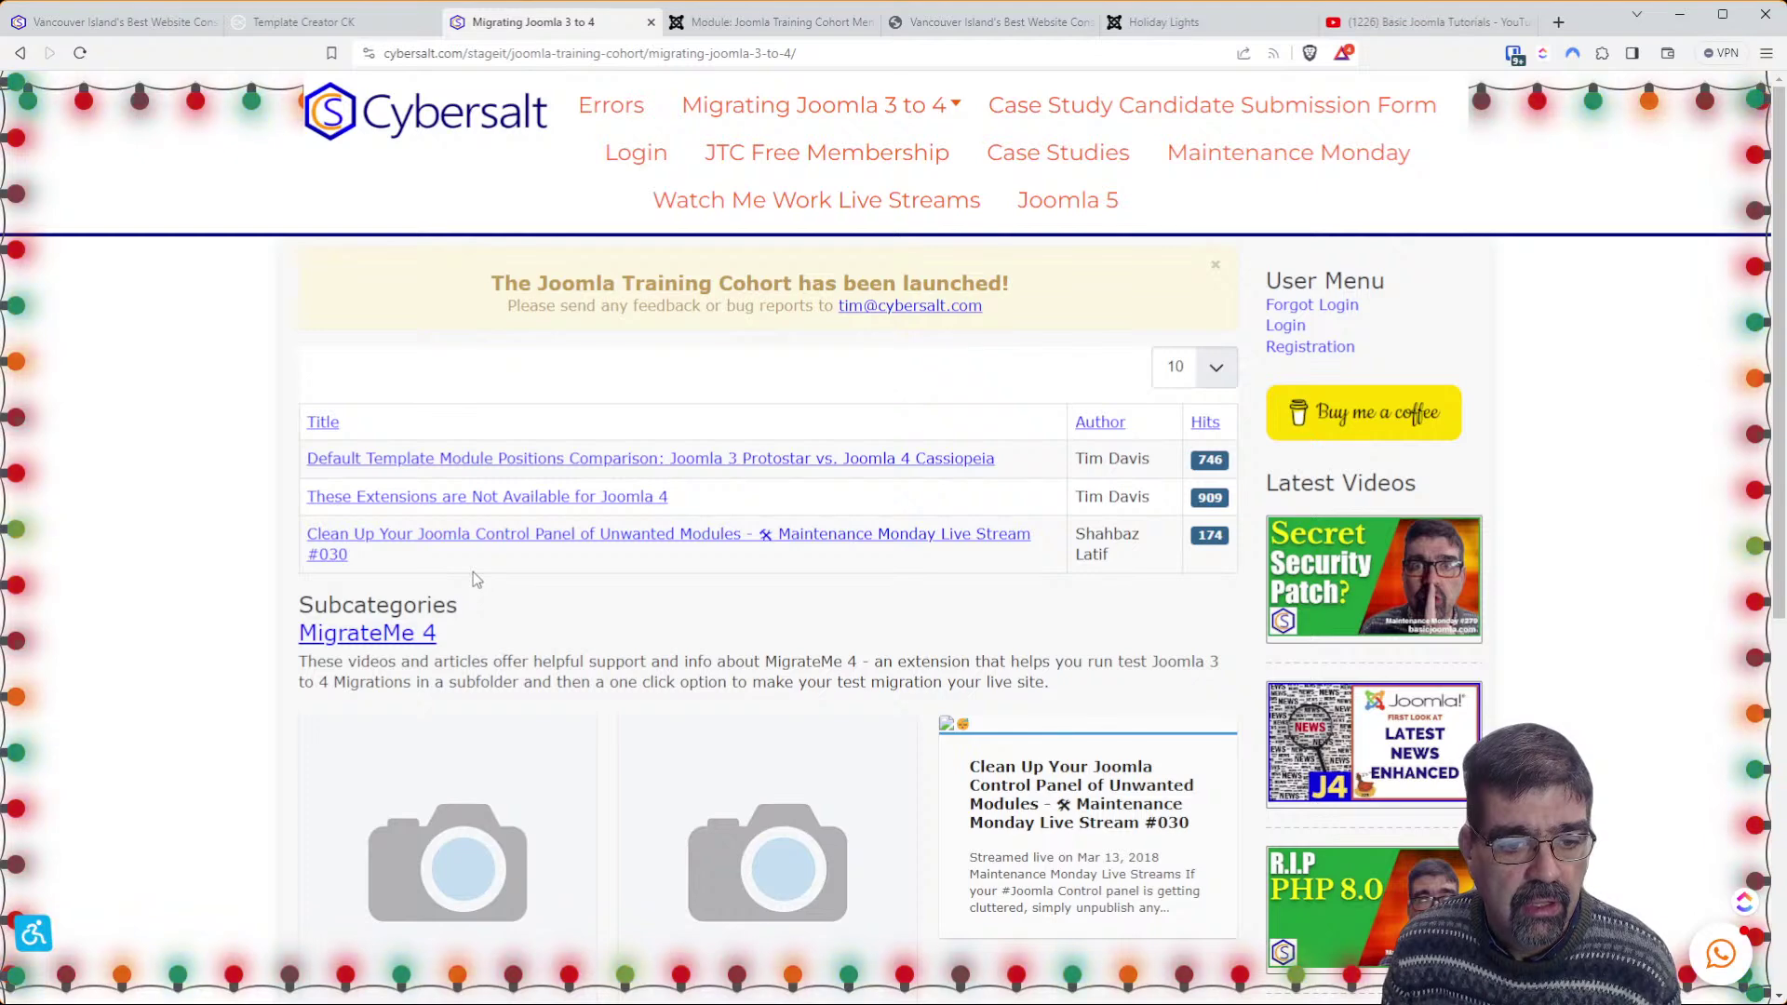
# Inspect the header's menu container in the developer tools and review the template's page width settings
pyautogui.hotkey('ctrl', 'shift', 'c')
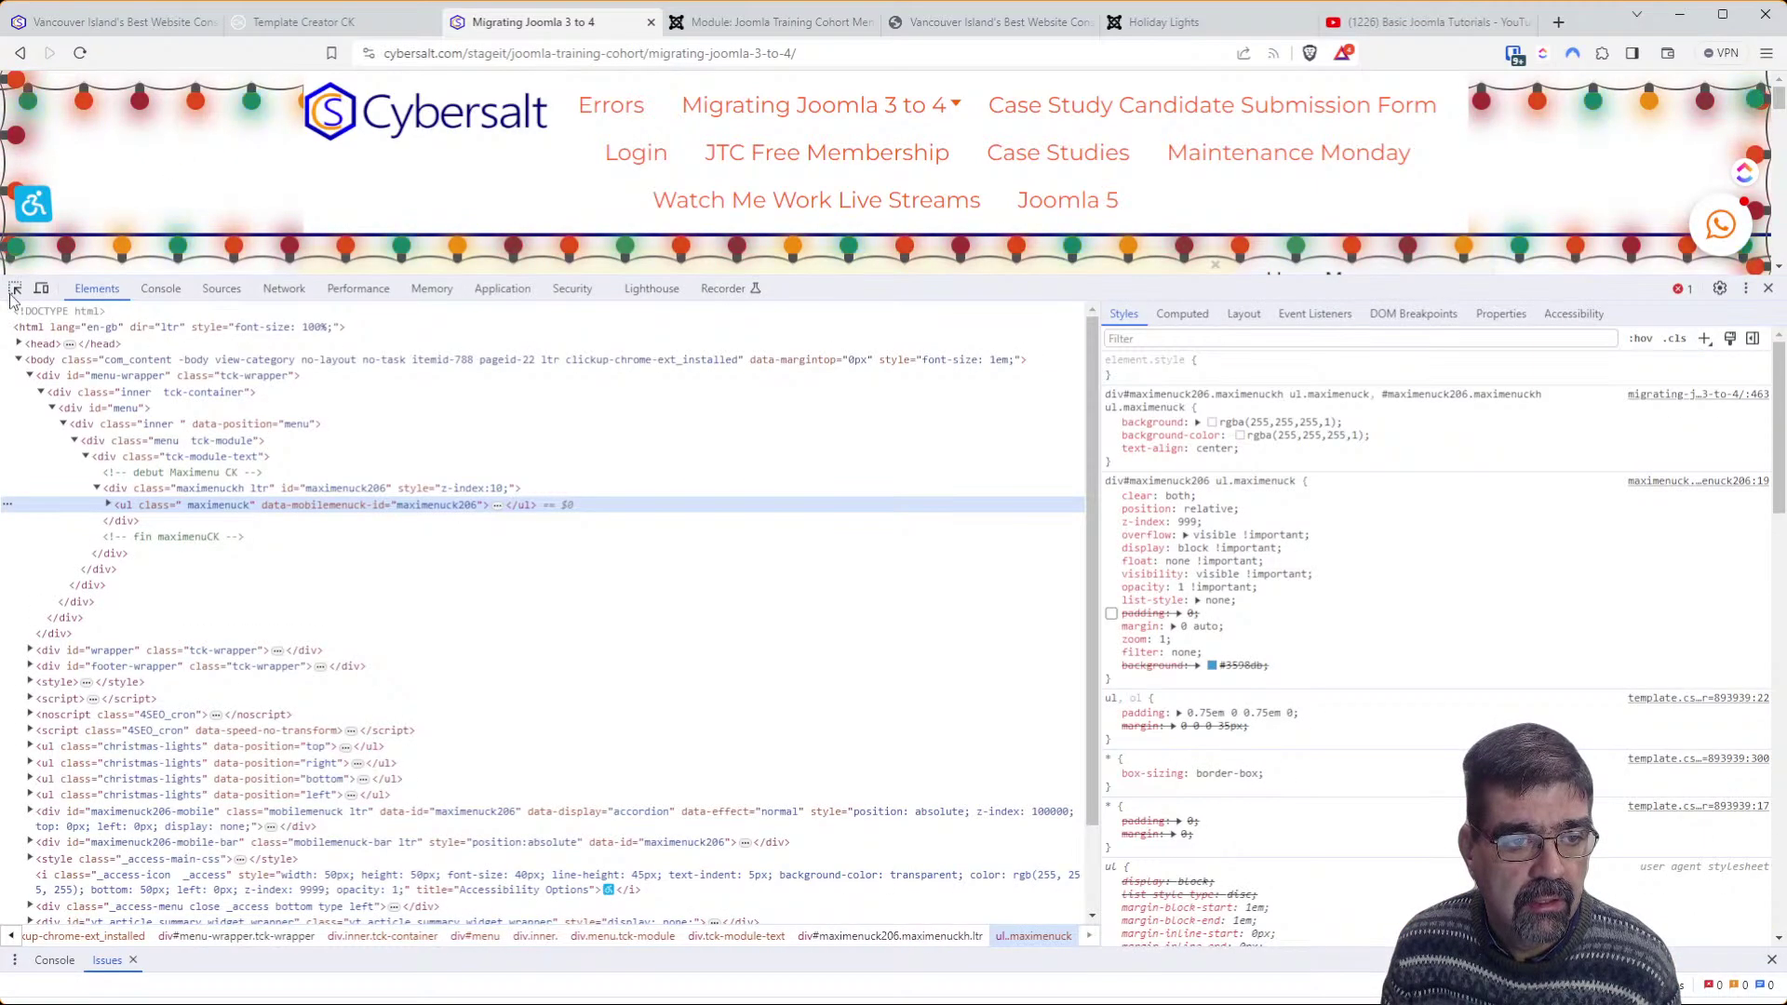
pyautogui.click(289, 178)
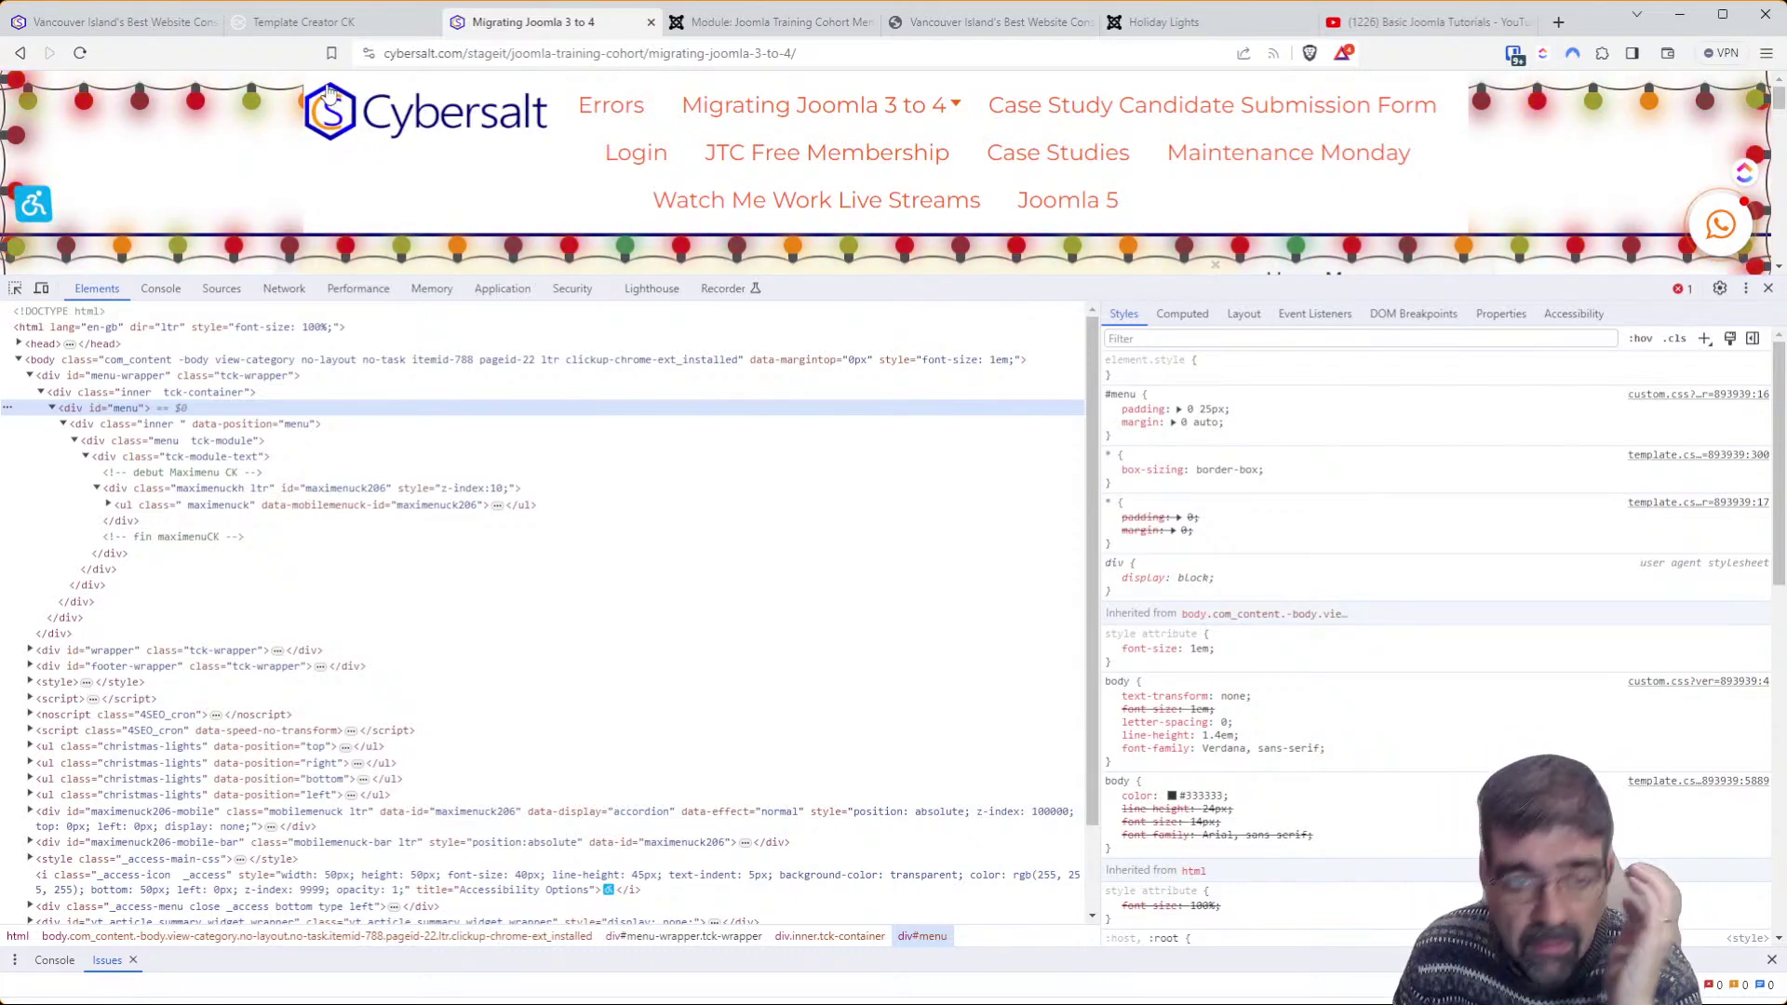
pyautogui.click(298, 26)
pyautogui.click(387, 357)
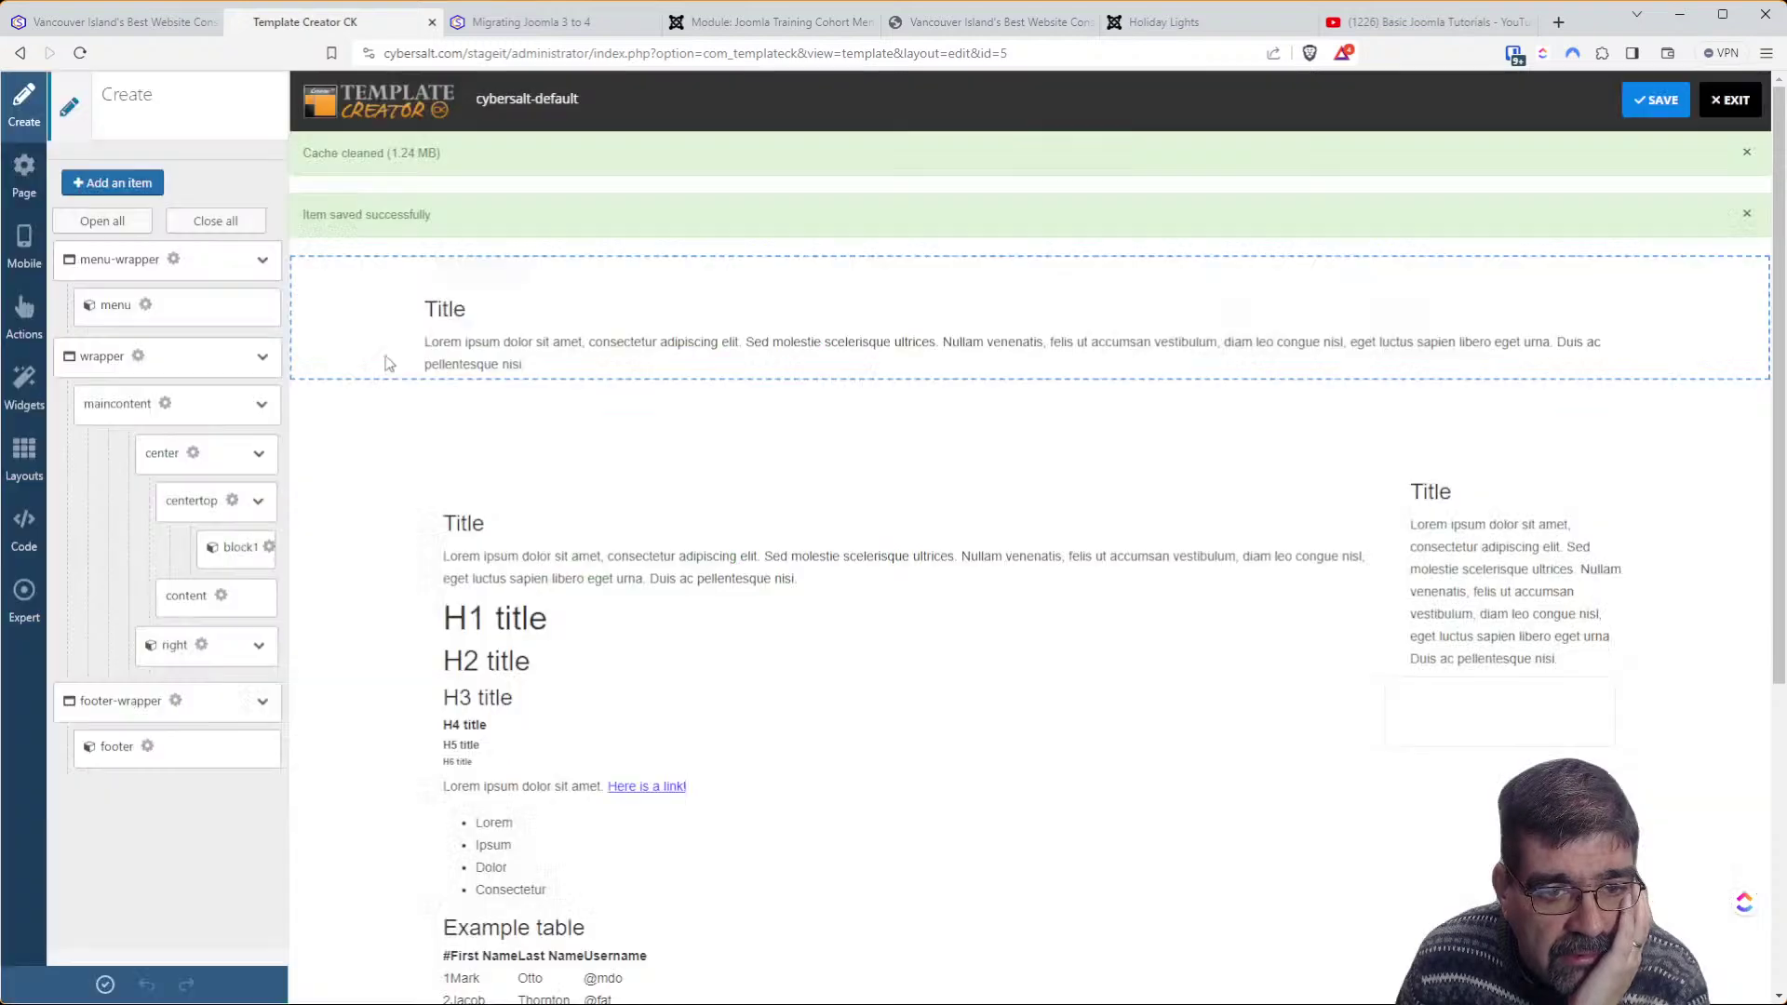
pyautogui.click(24, 170)
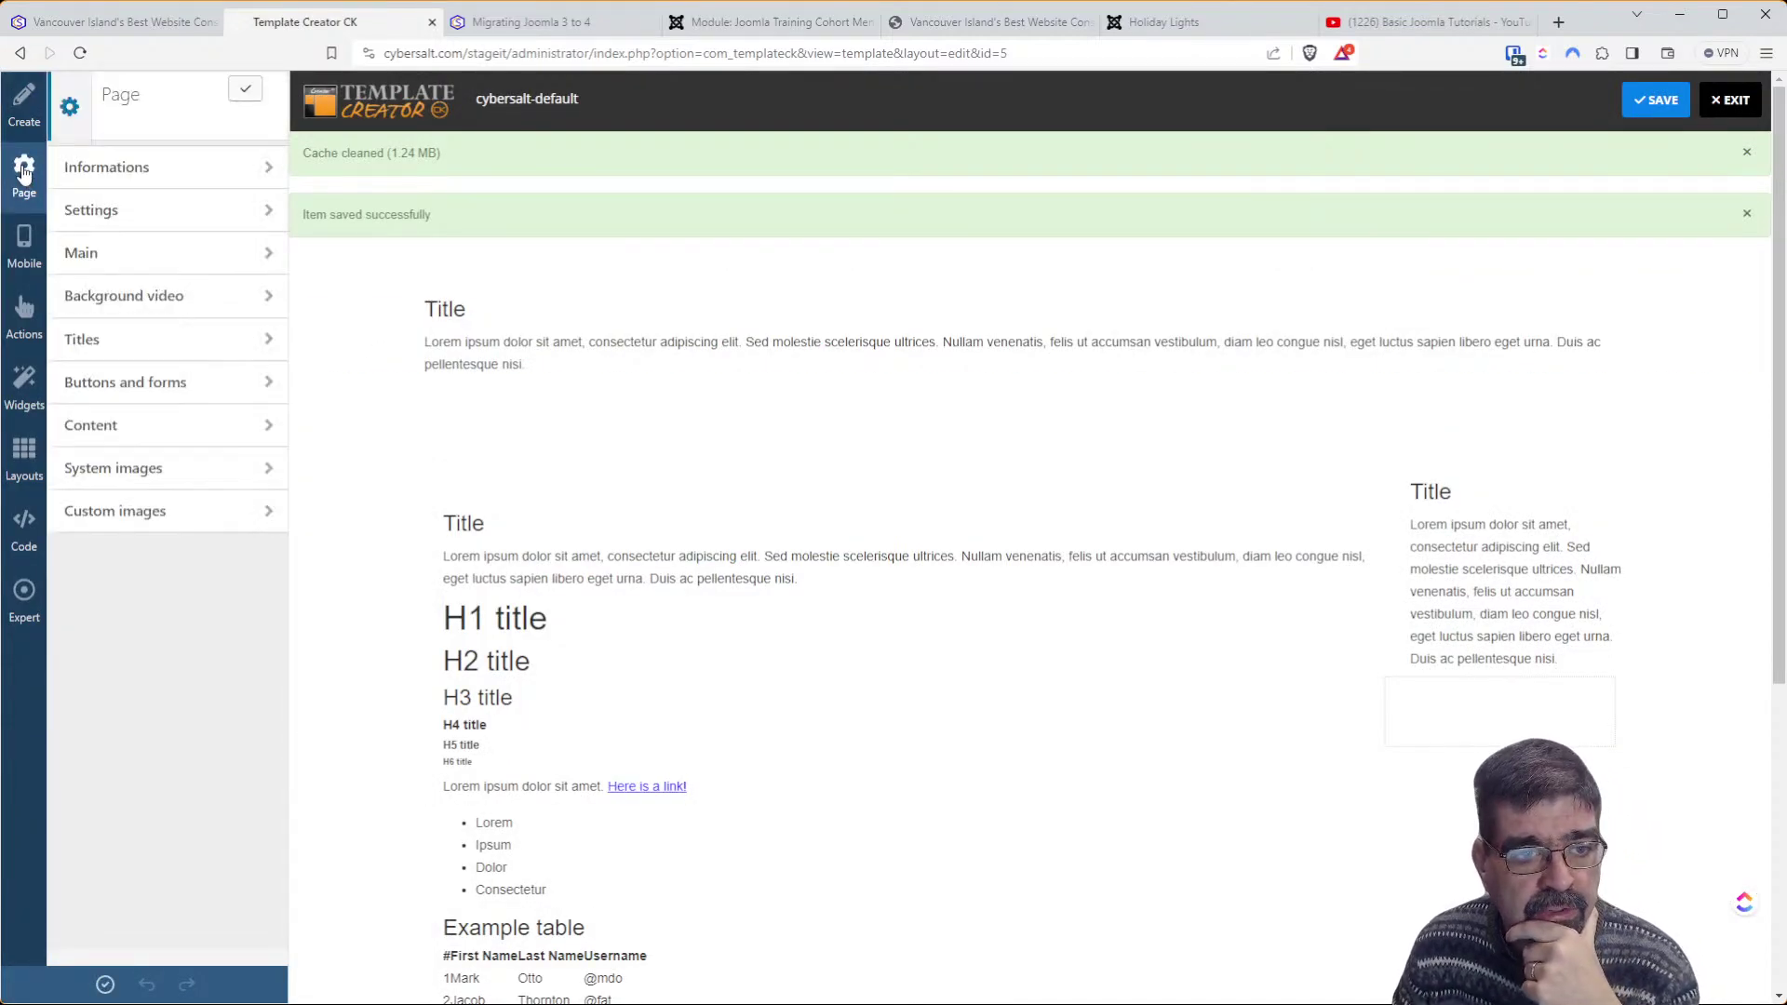
pyautogui.click(87, 208)
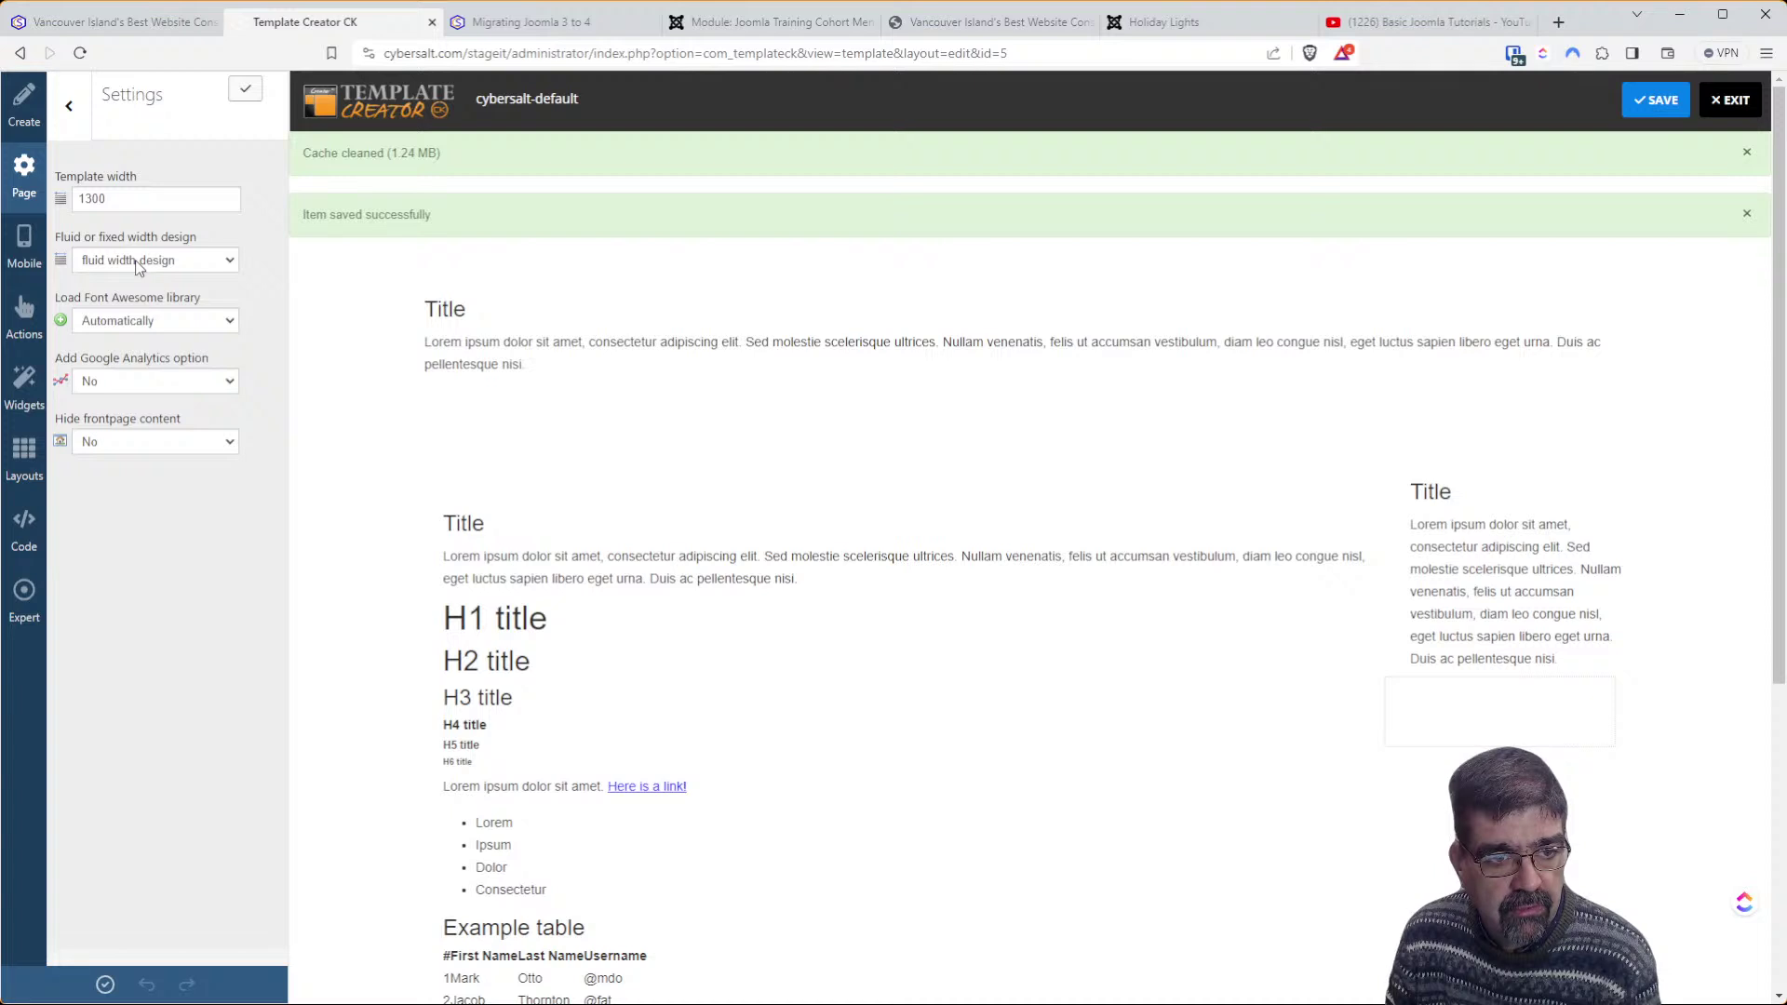
pyautogui.click(172, 141)
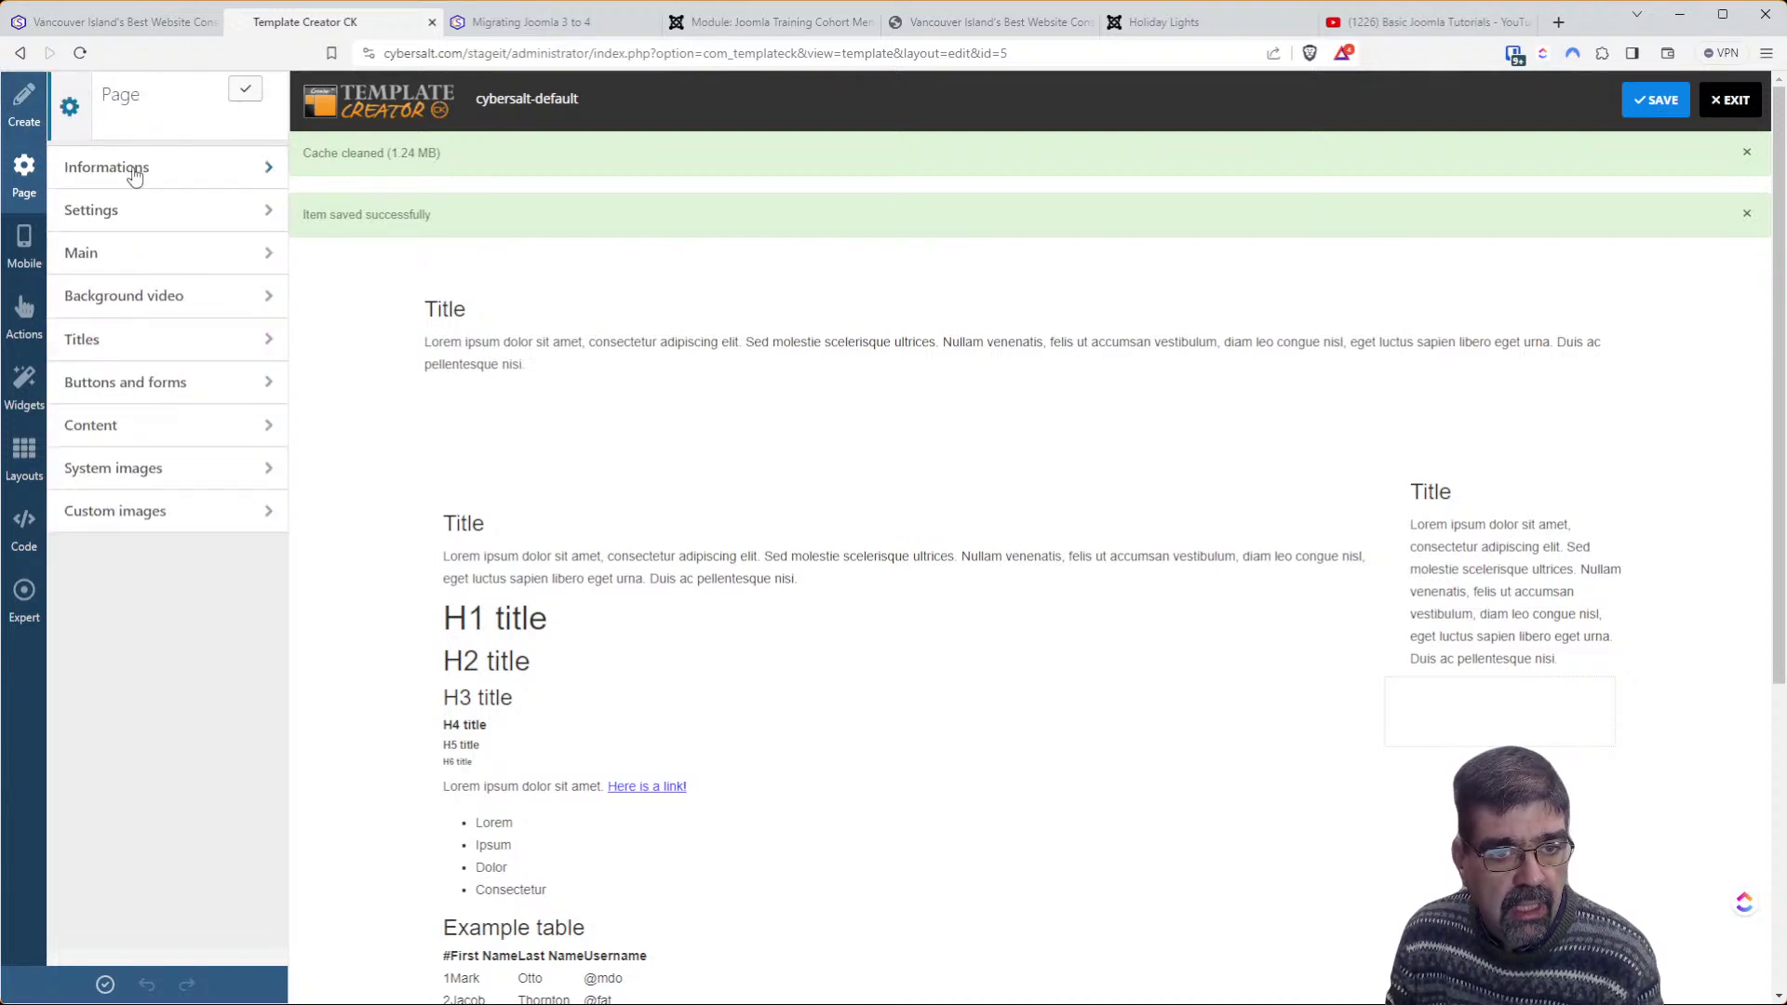
pyautogui.moveTo(480, 272)
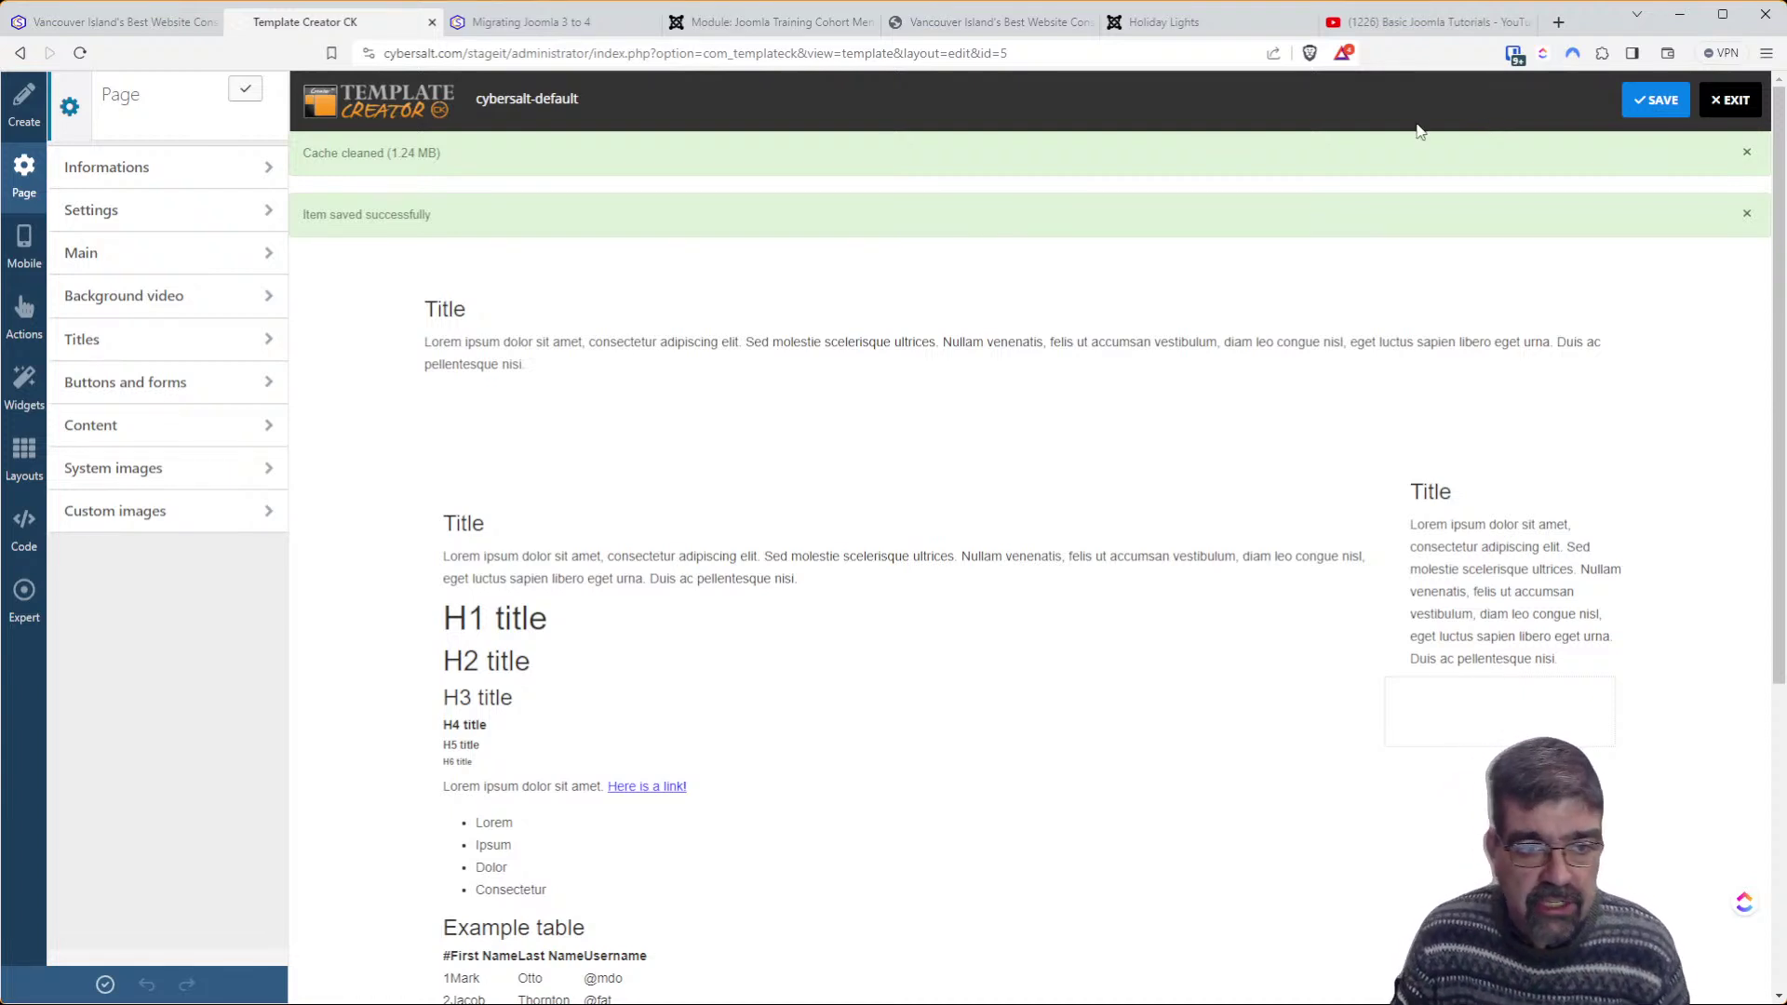
pyautogui.click(550, 23)
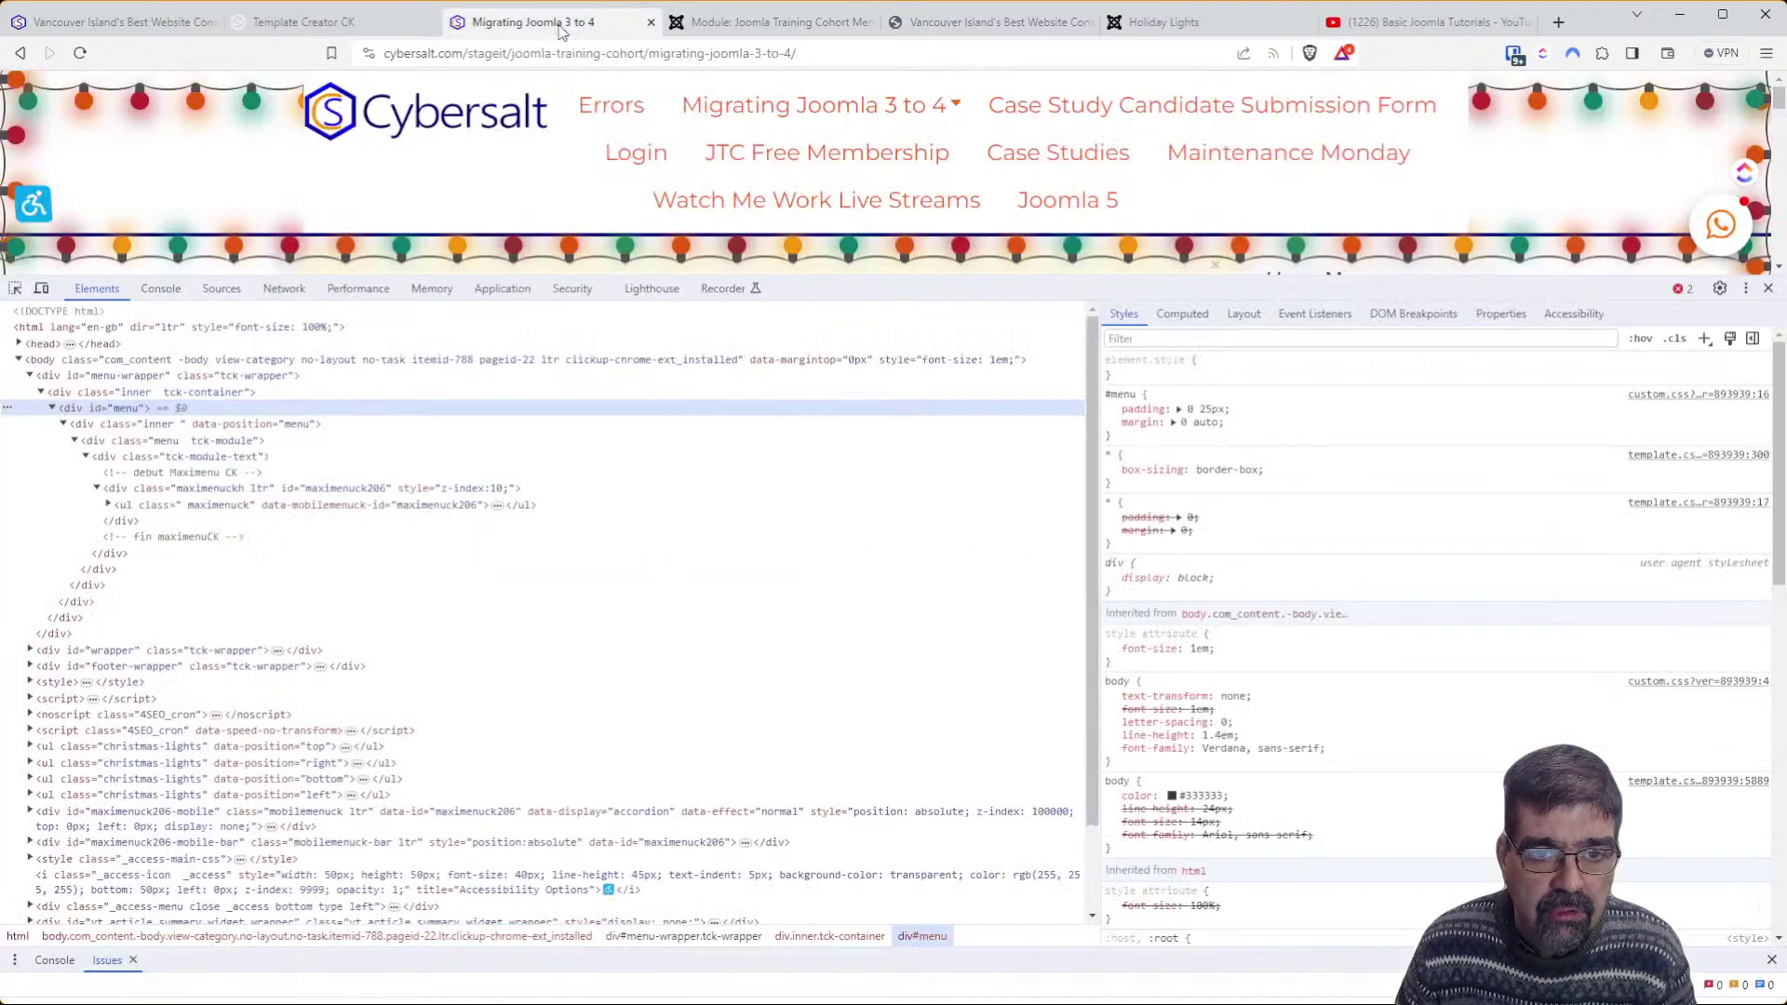
pyautogui.click(1770, 290)
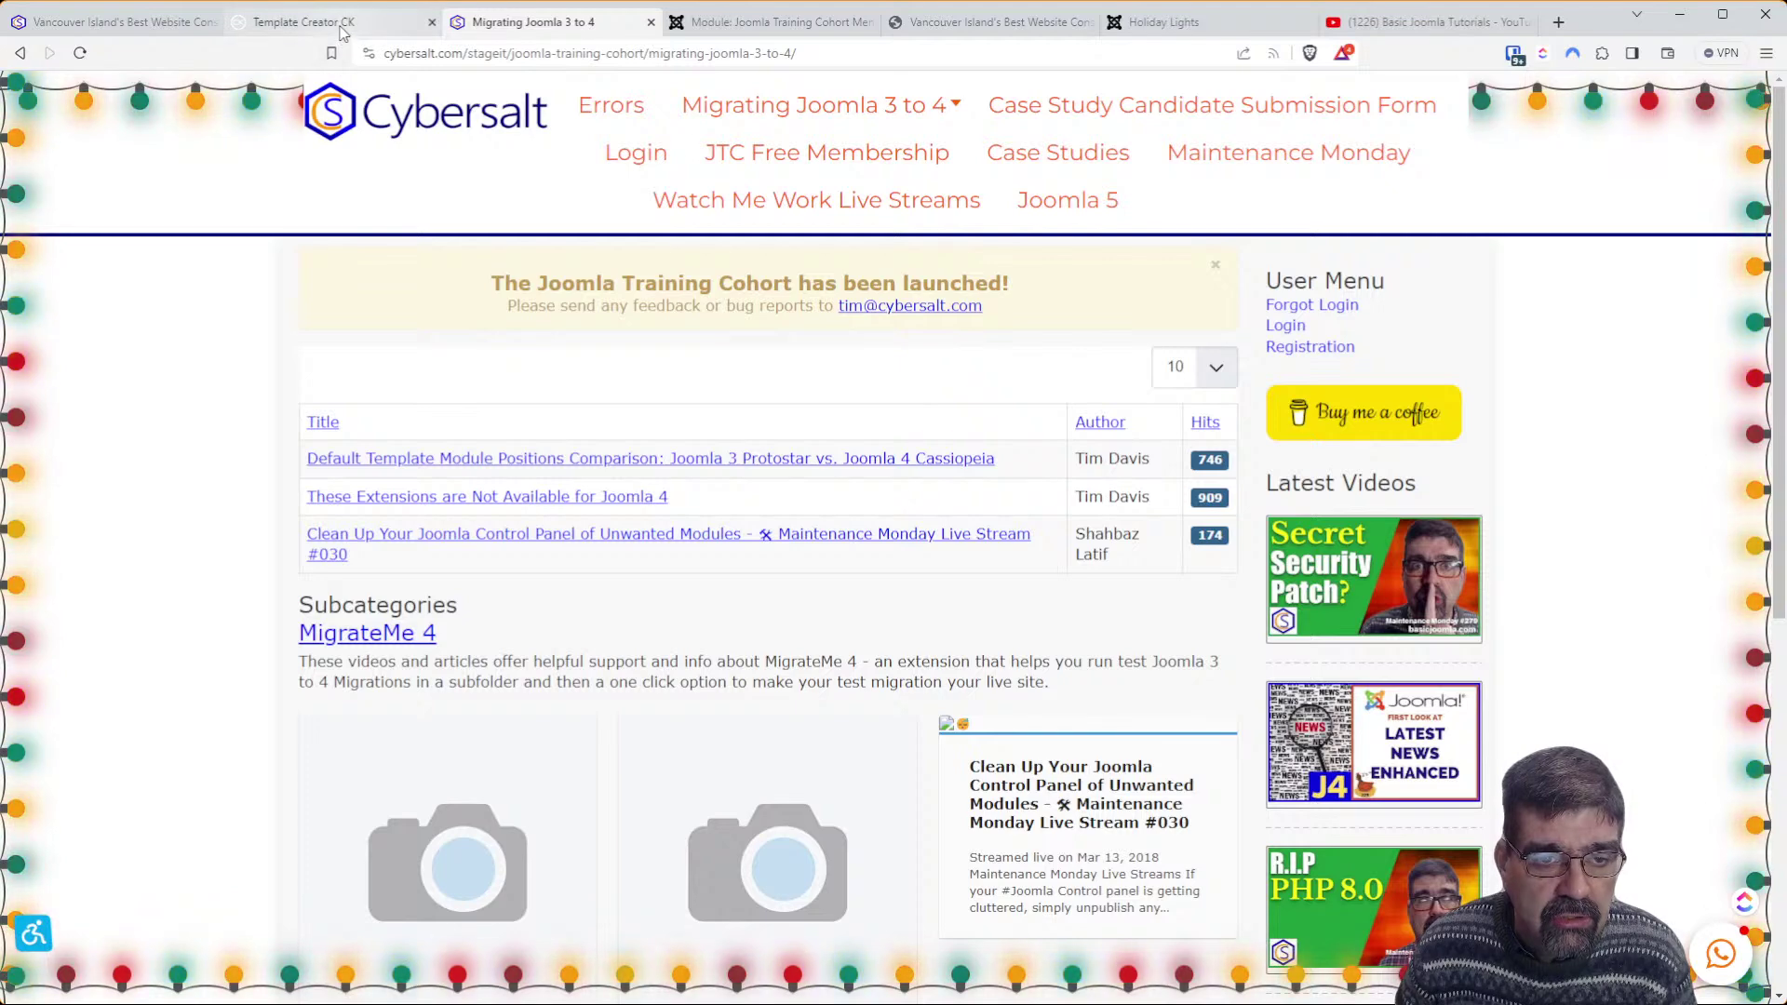
# Set the left inside margin (padding) of the menu block to 10 and save the template
pyautogui.click(304, 22)
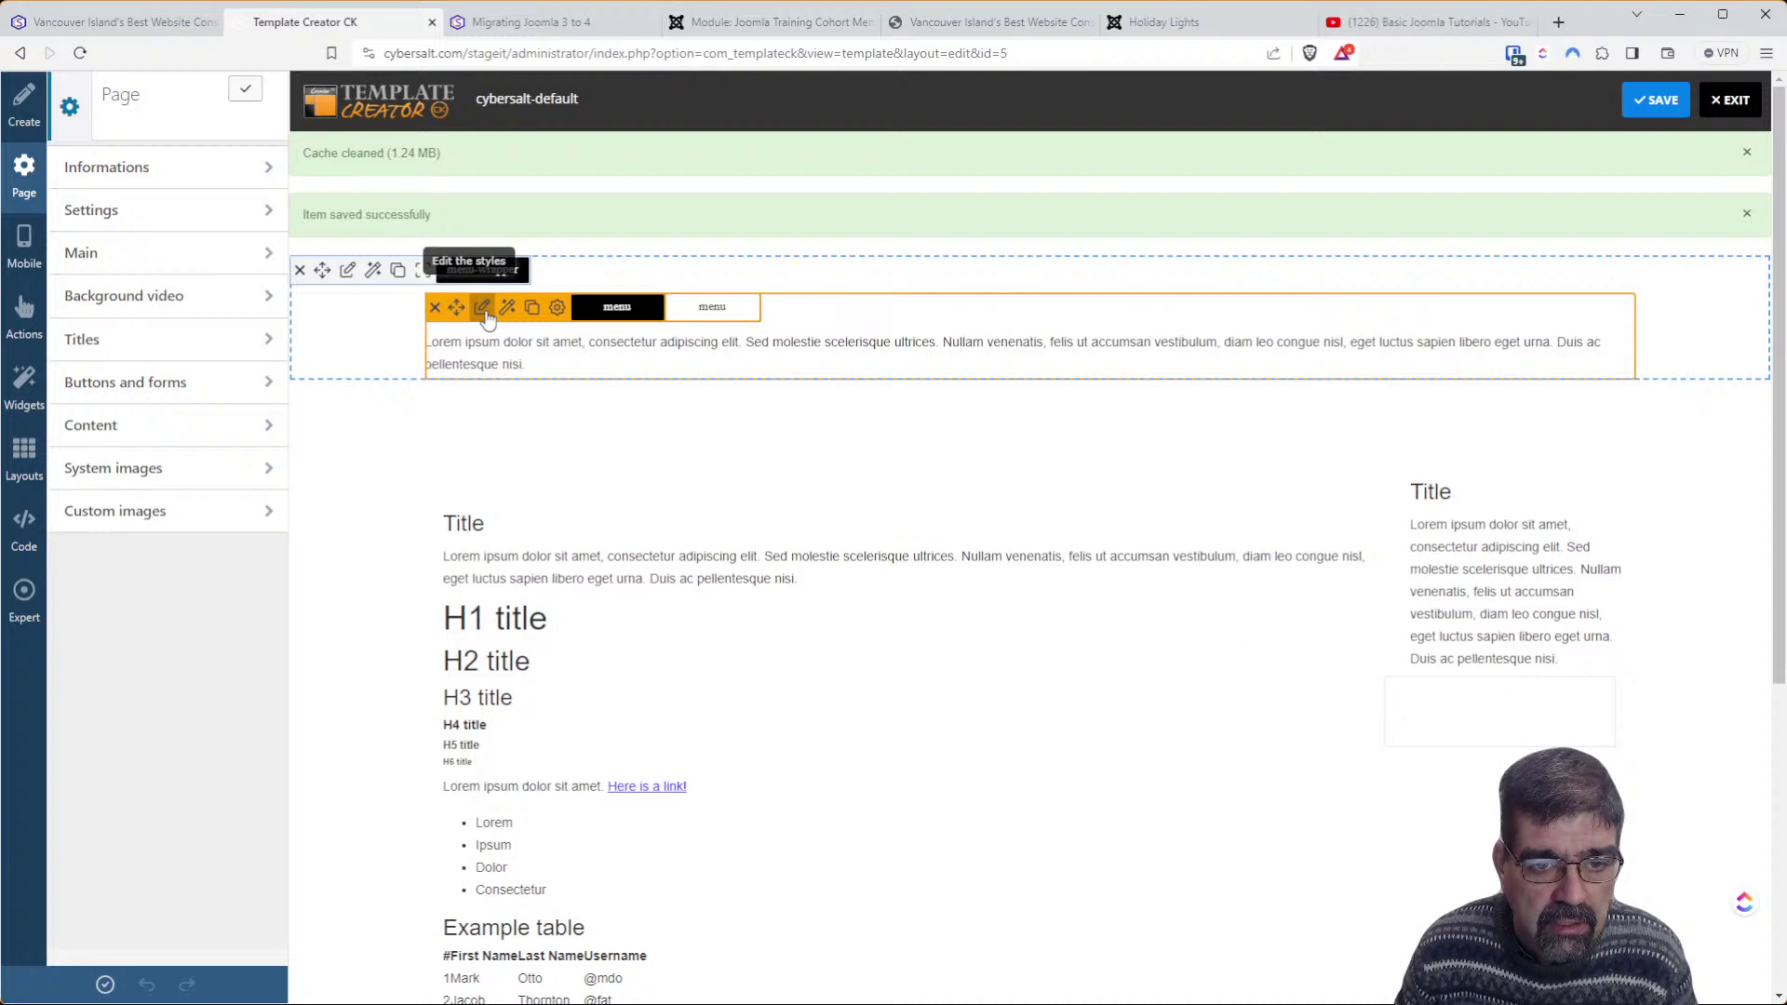
pyautogui.click(484, 313)
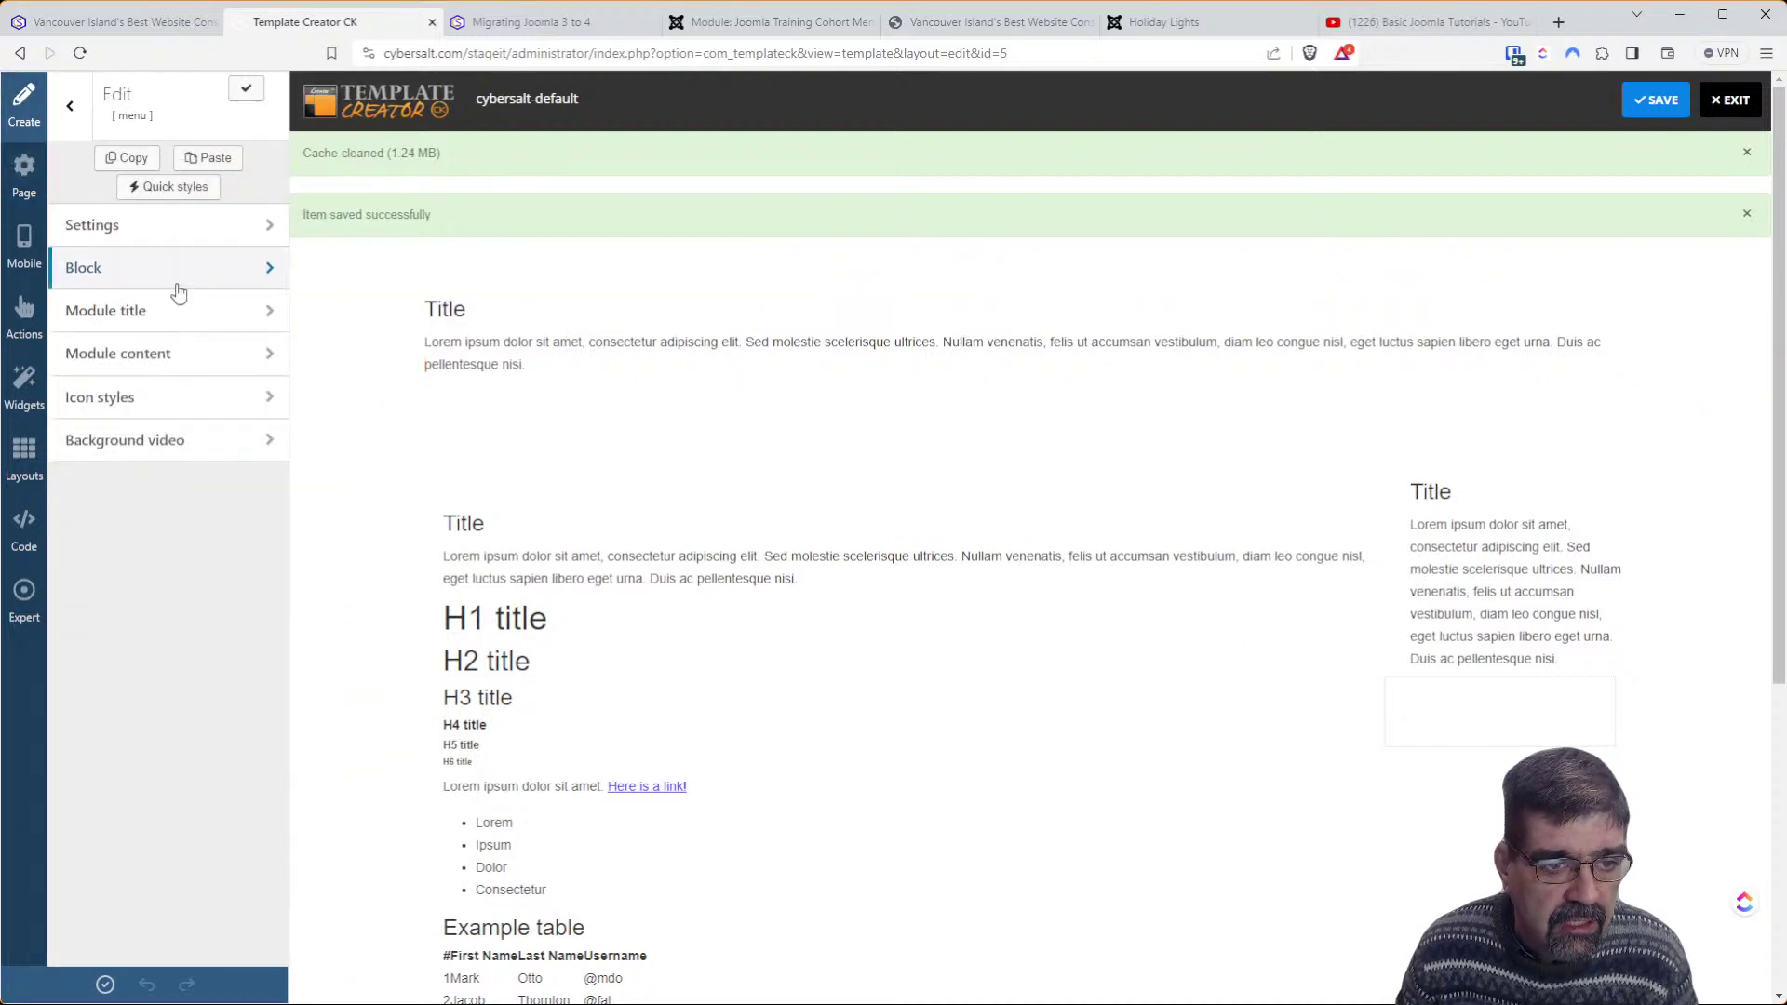
pyautogui.click(186, 269)
pyautogui.click(142, 289)
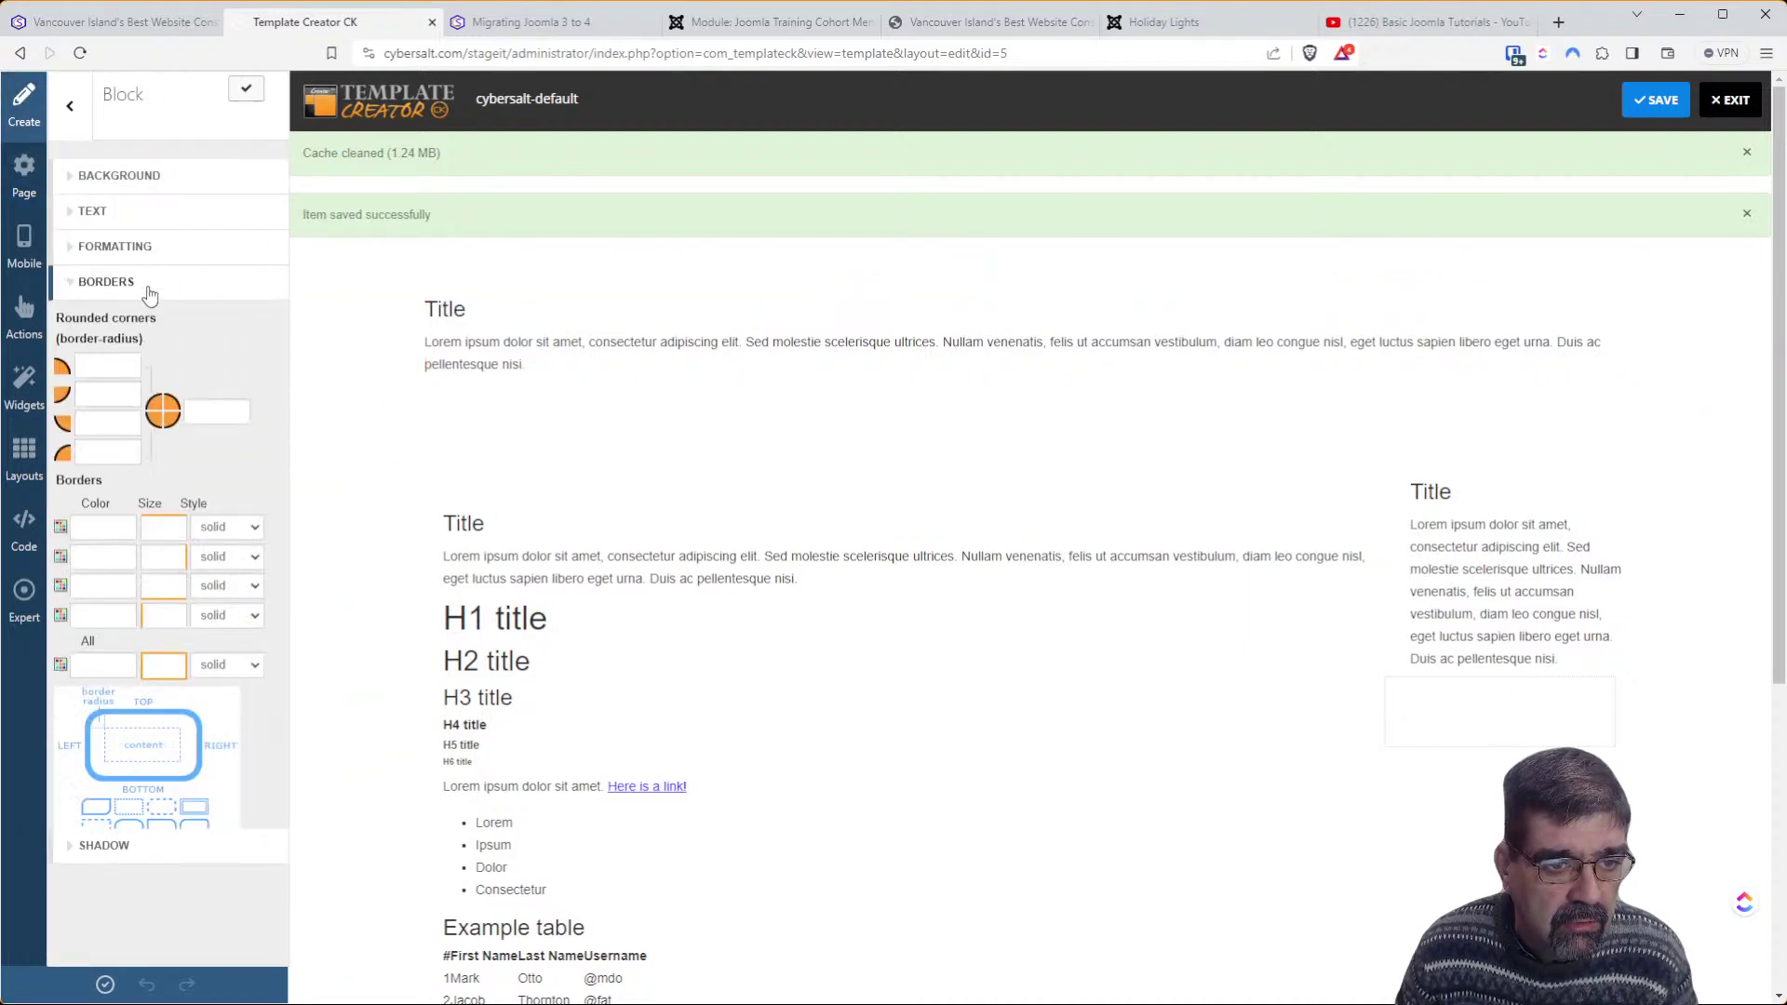
pyautogui.click(141, 246)
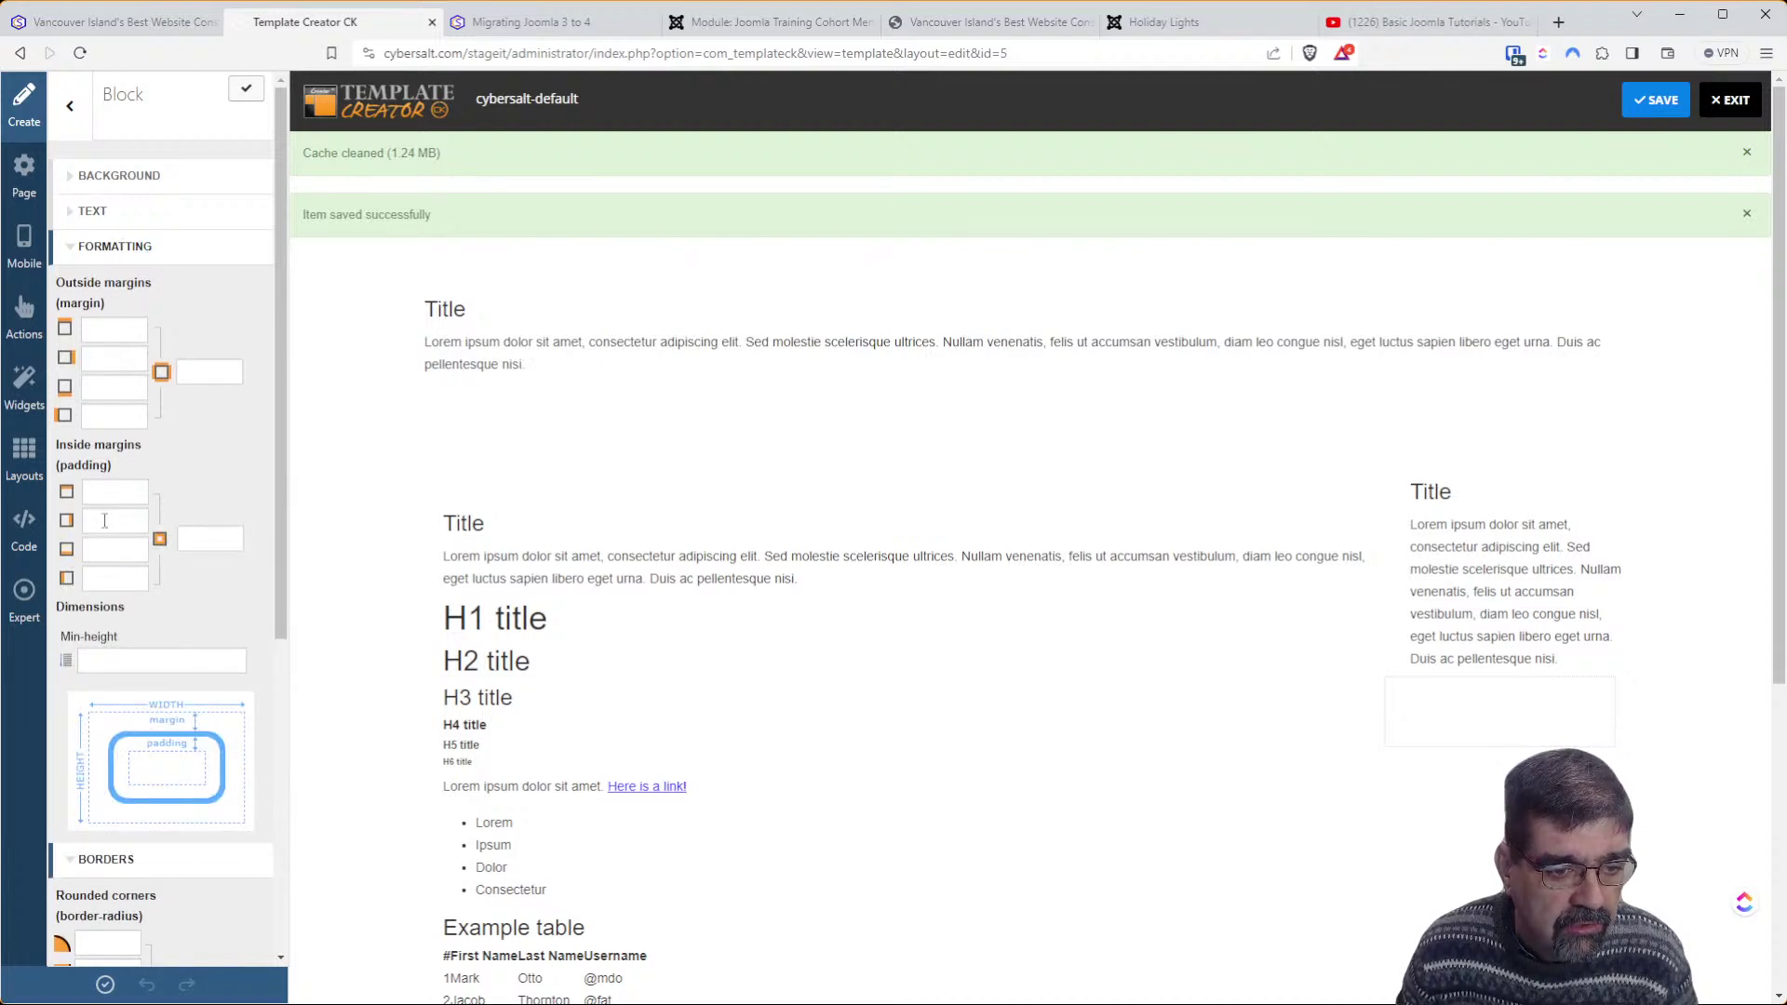
pyautogui.click(107, 577)
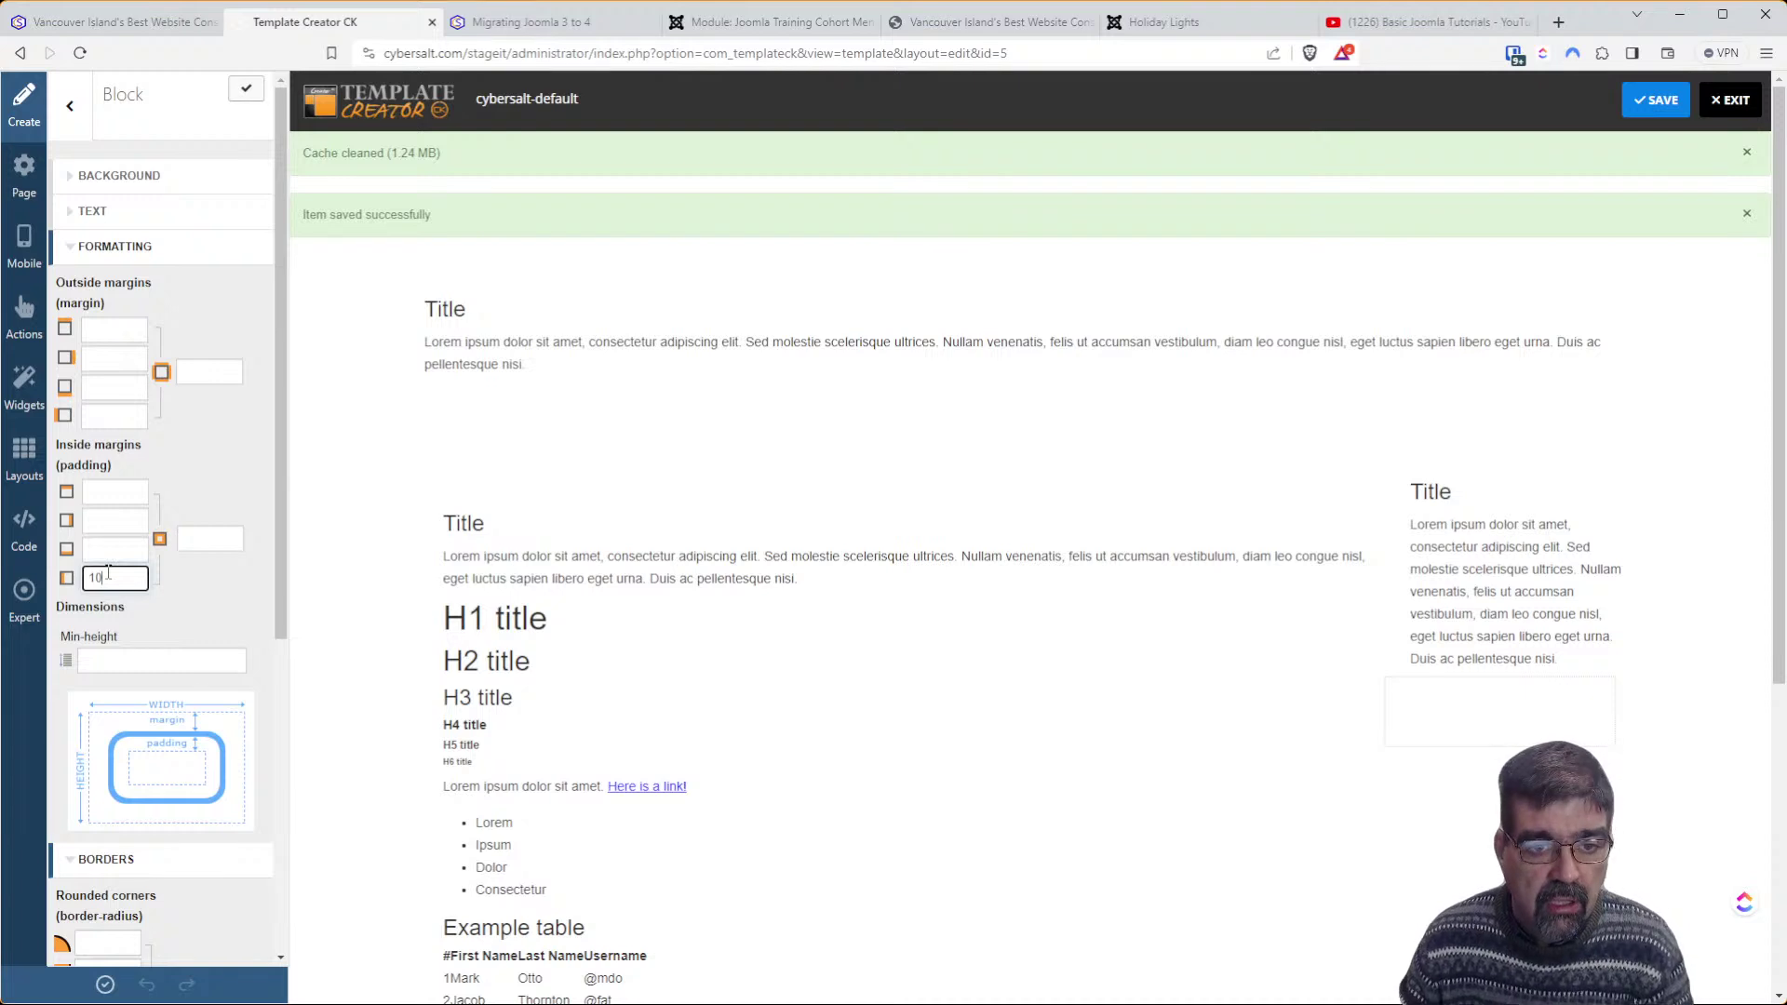
pyautogui.press('Tab')
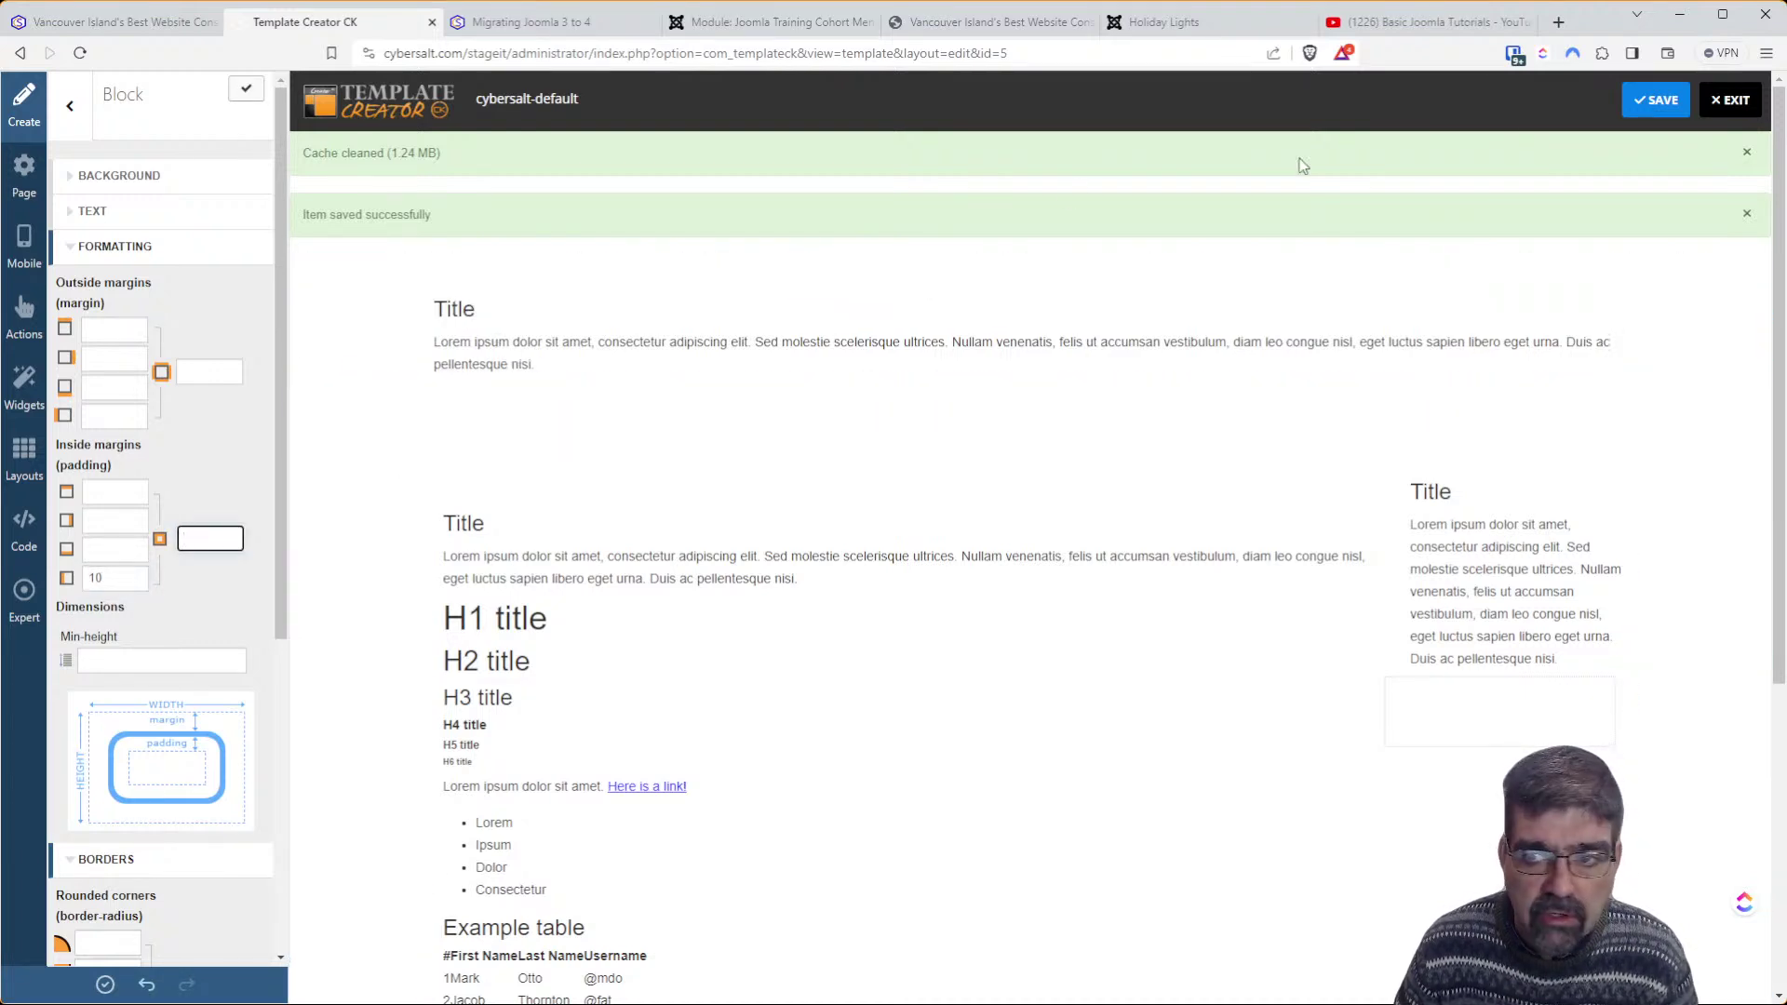
pyautogui.click(1650, 104)
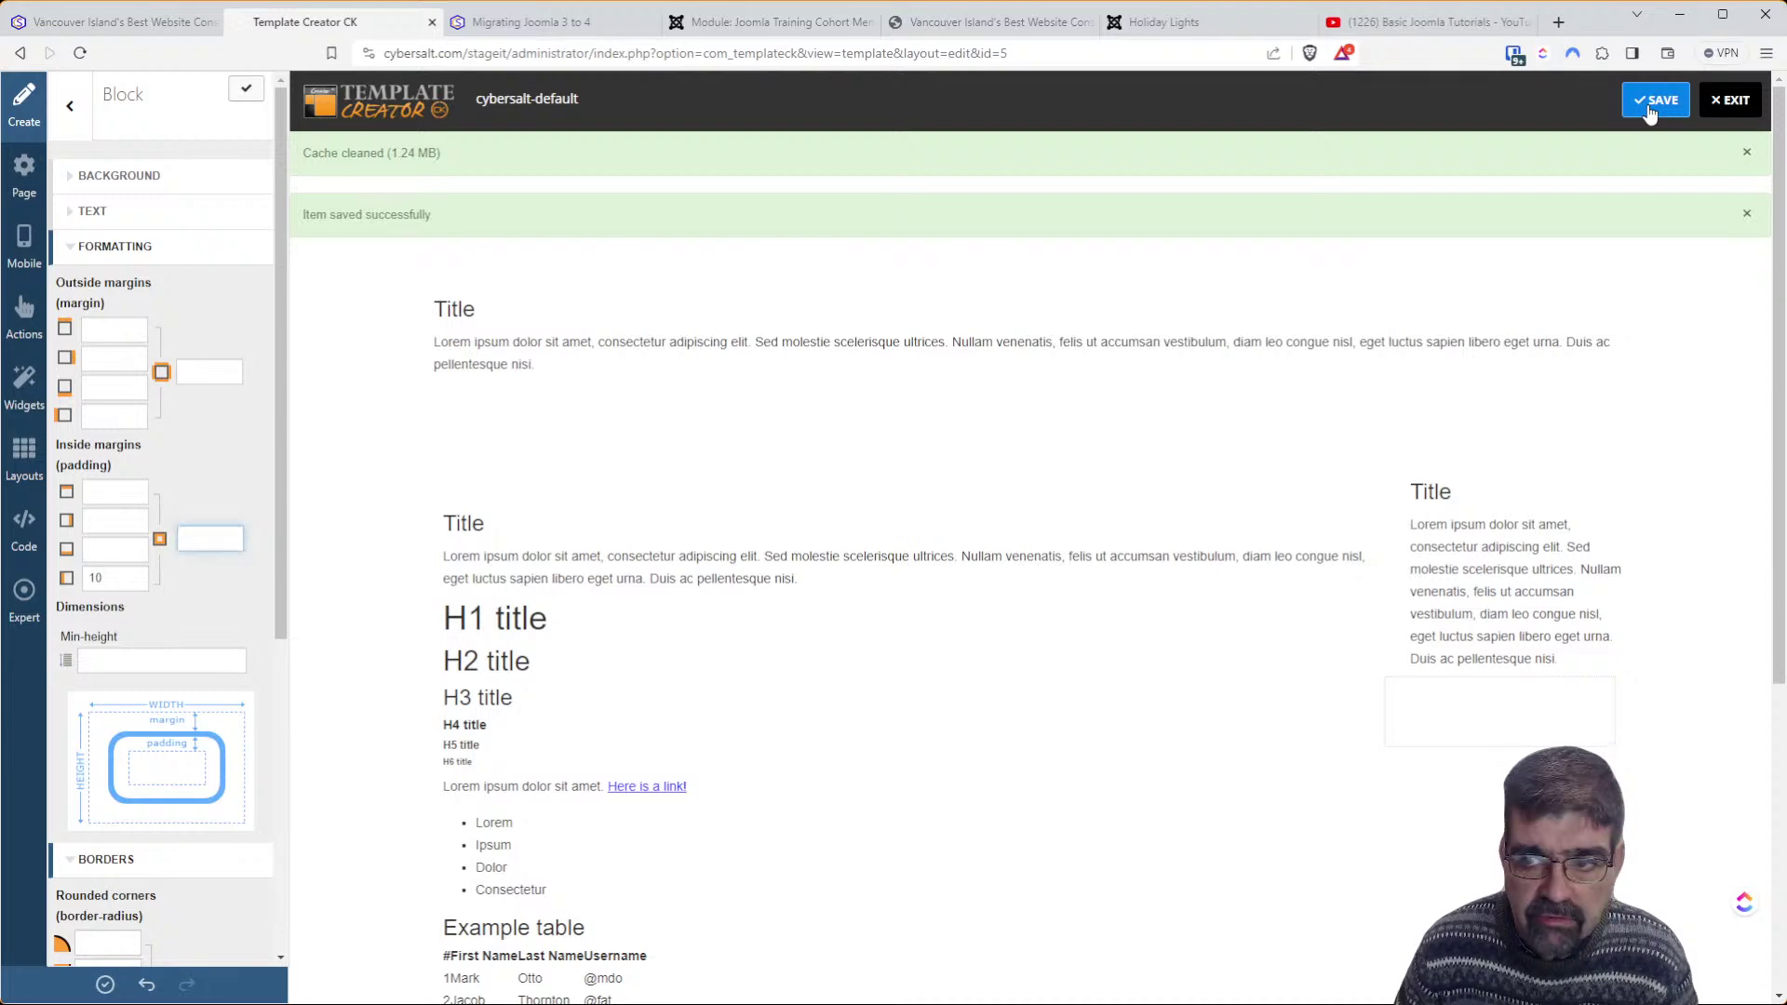
# Regenerate the template with the new menu padding and reload the Migrating Joomla 3 to 4 page
pyautogui.click(106, 984)
pyautogui.hotkey('ctrl', 'Tab')
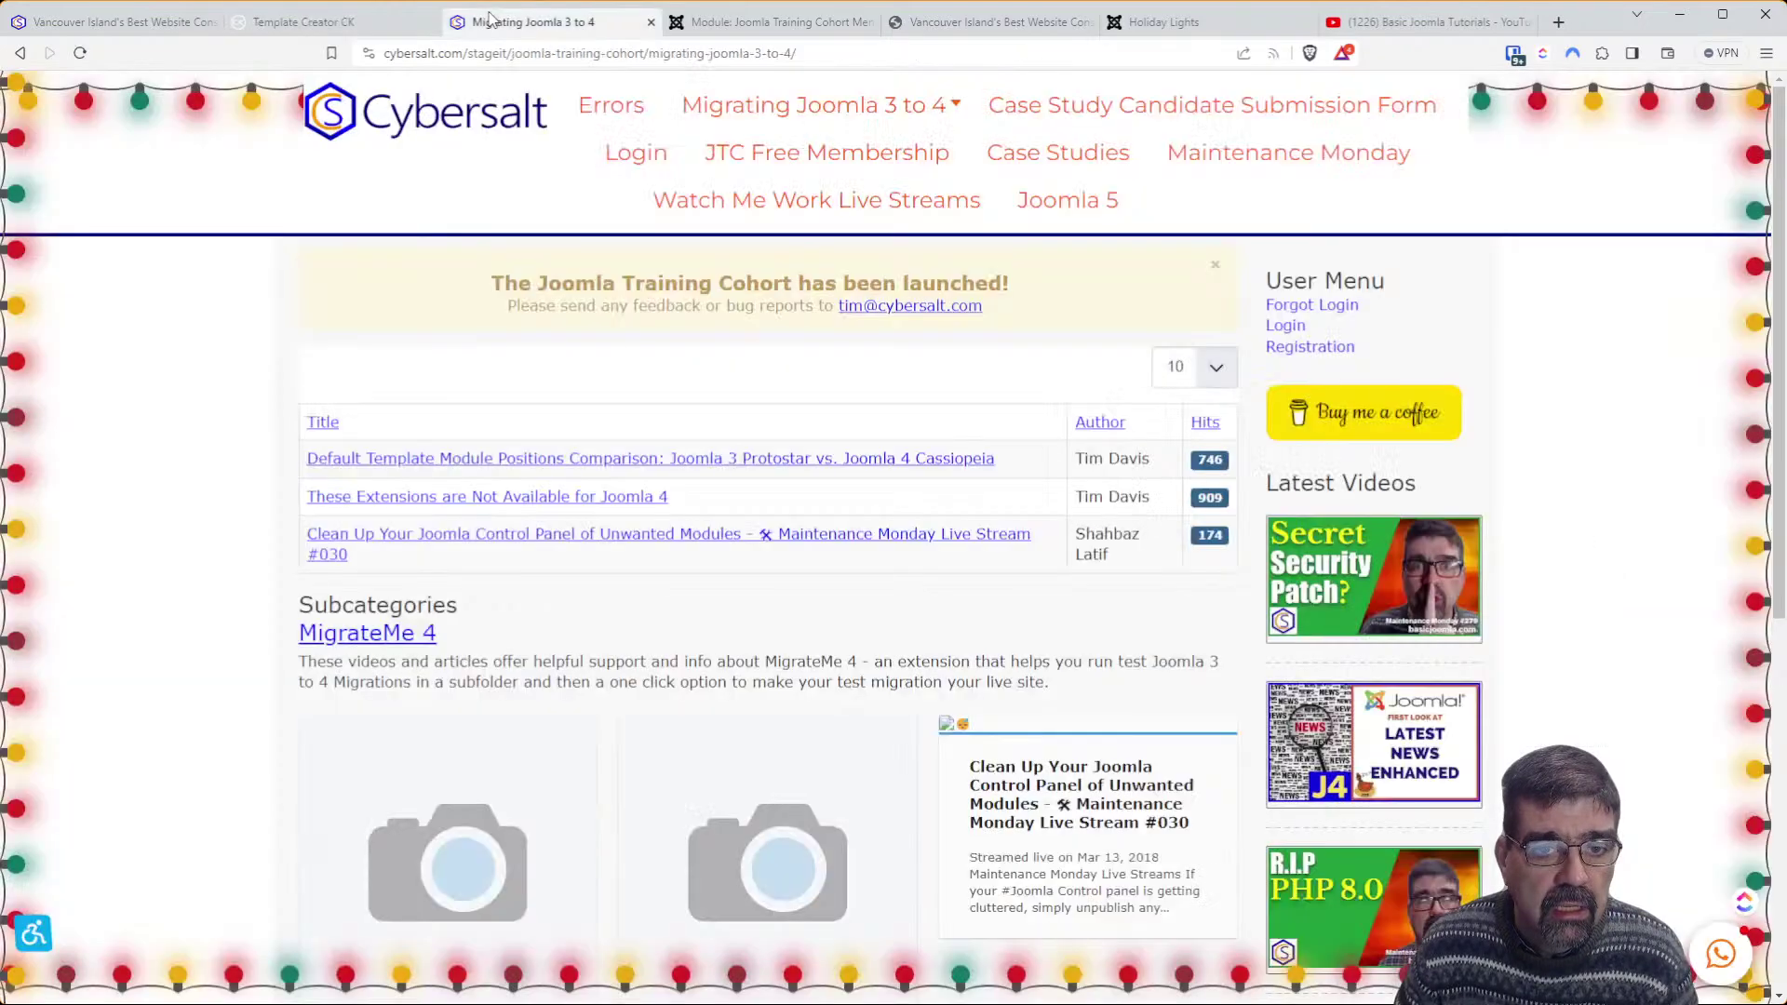
pyautogui.click(80, 54)
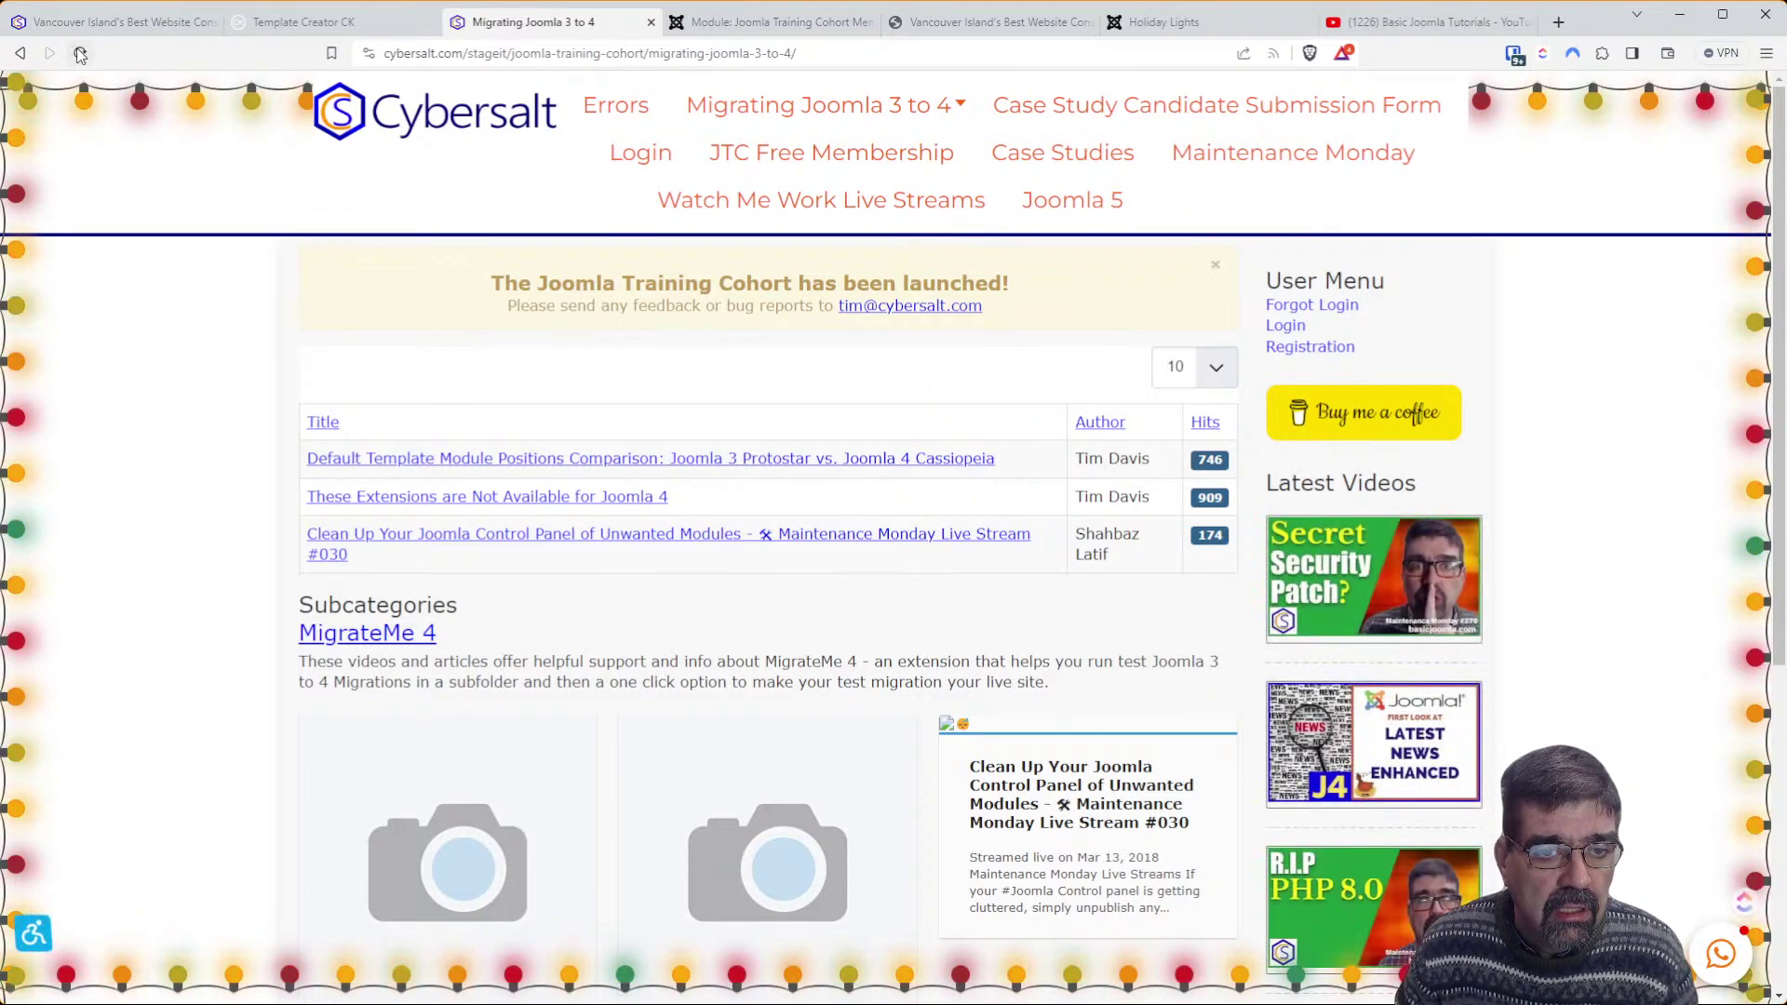
# Review the menu block's margin, padding and dimension settings in the block formatting styles
pyautogui.click(332, 24)
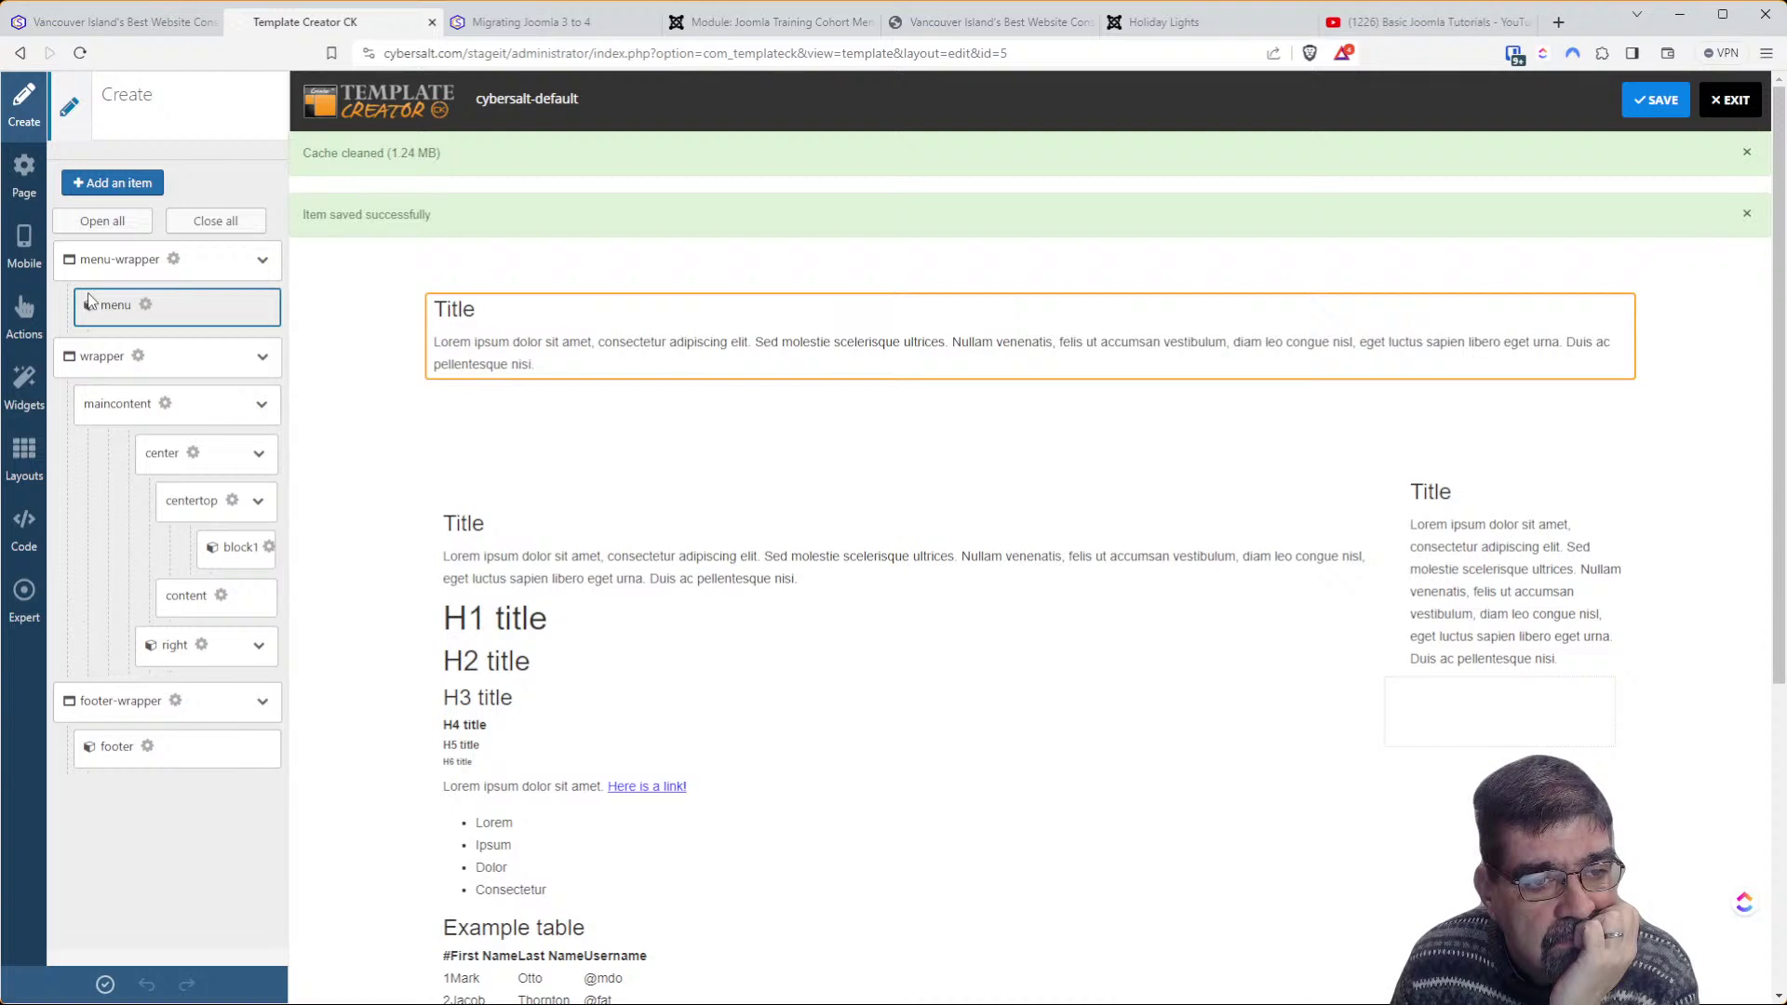
pyautogui.moveTo(563, 358)
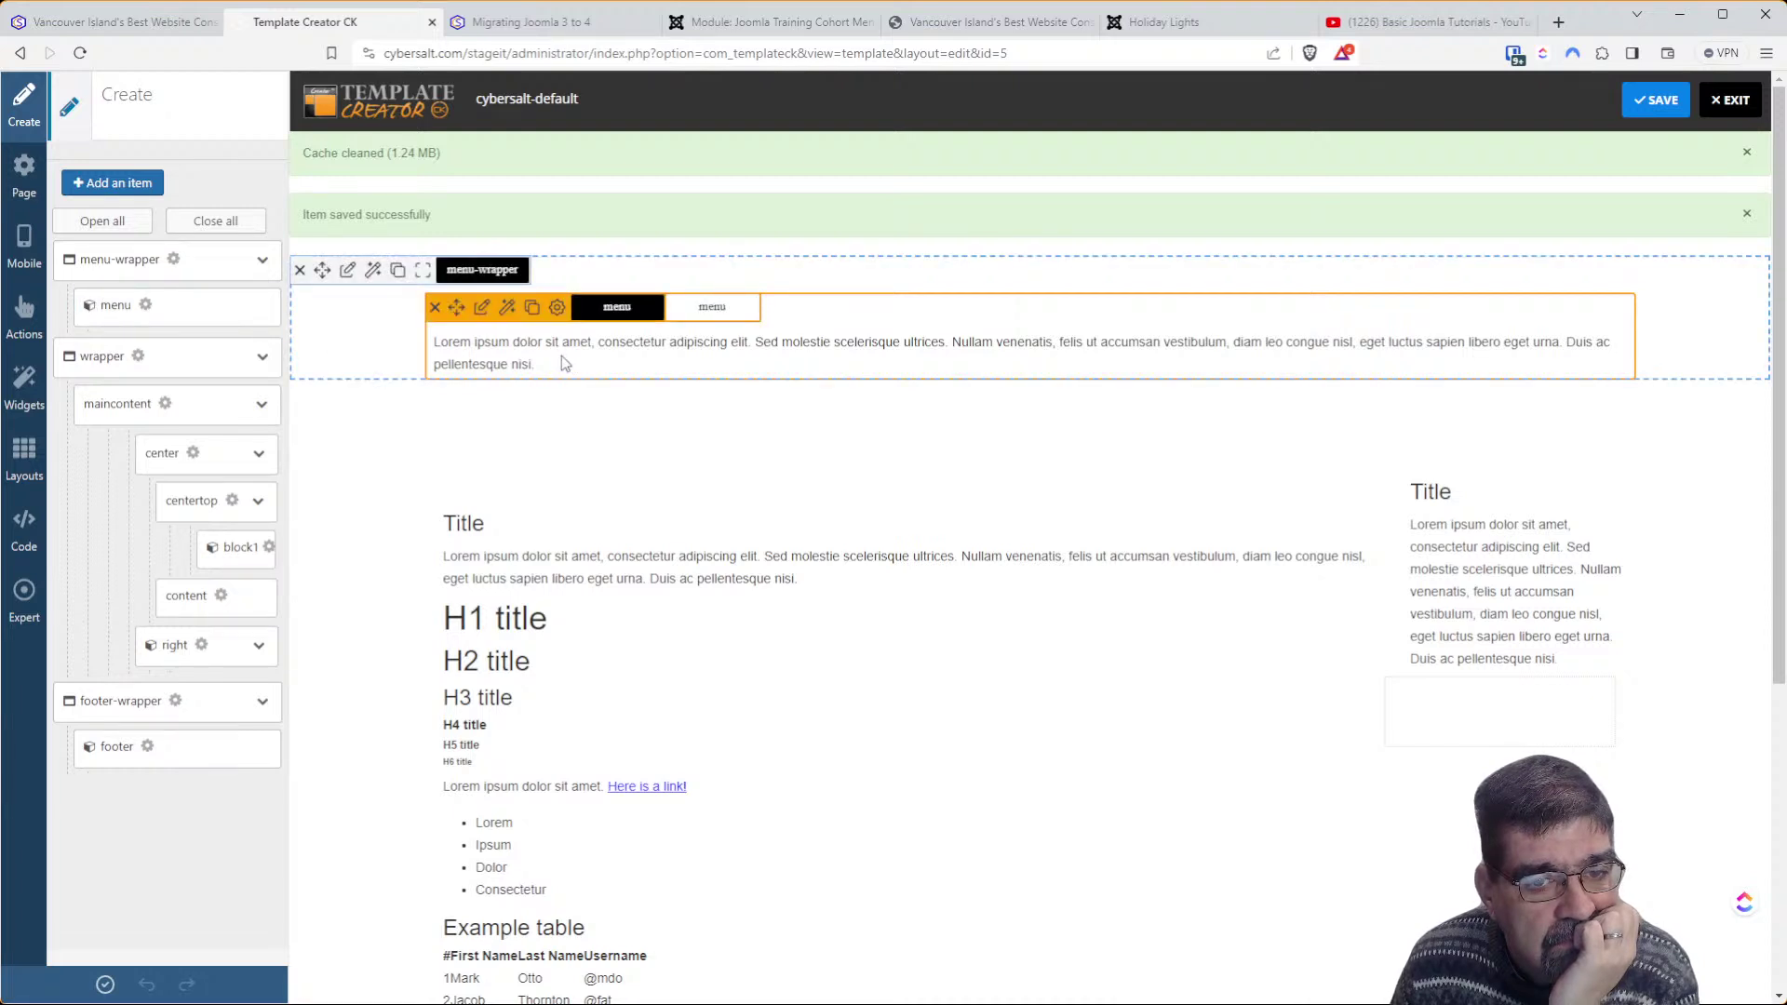
pyautogui.click(482, 308)
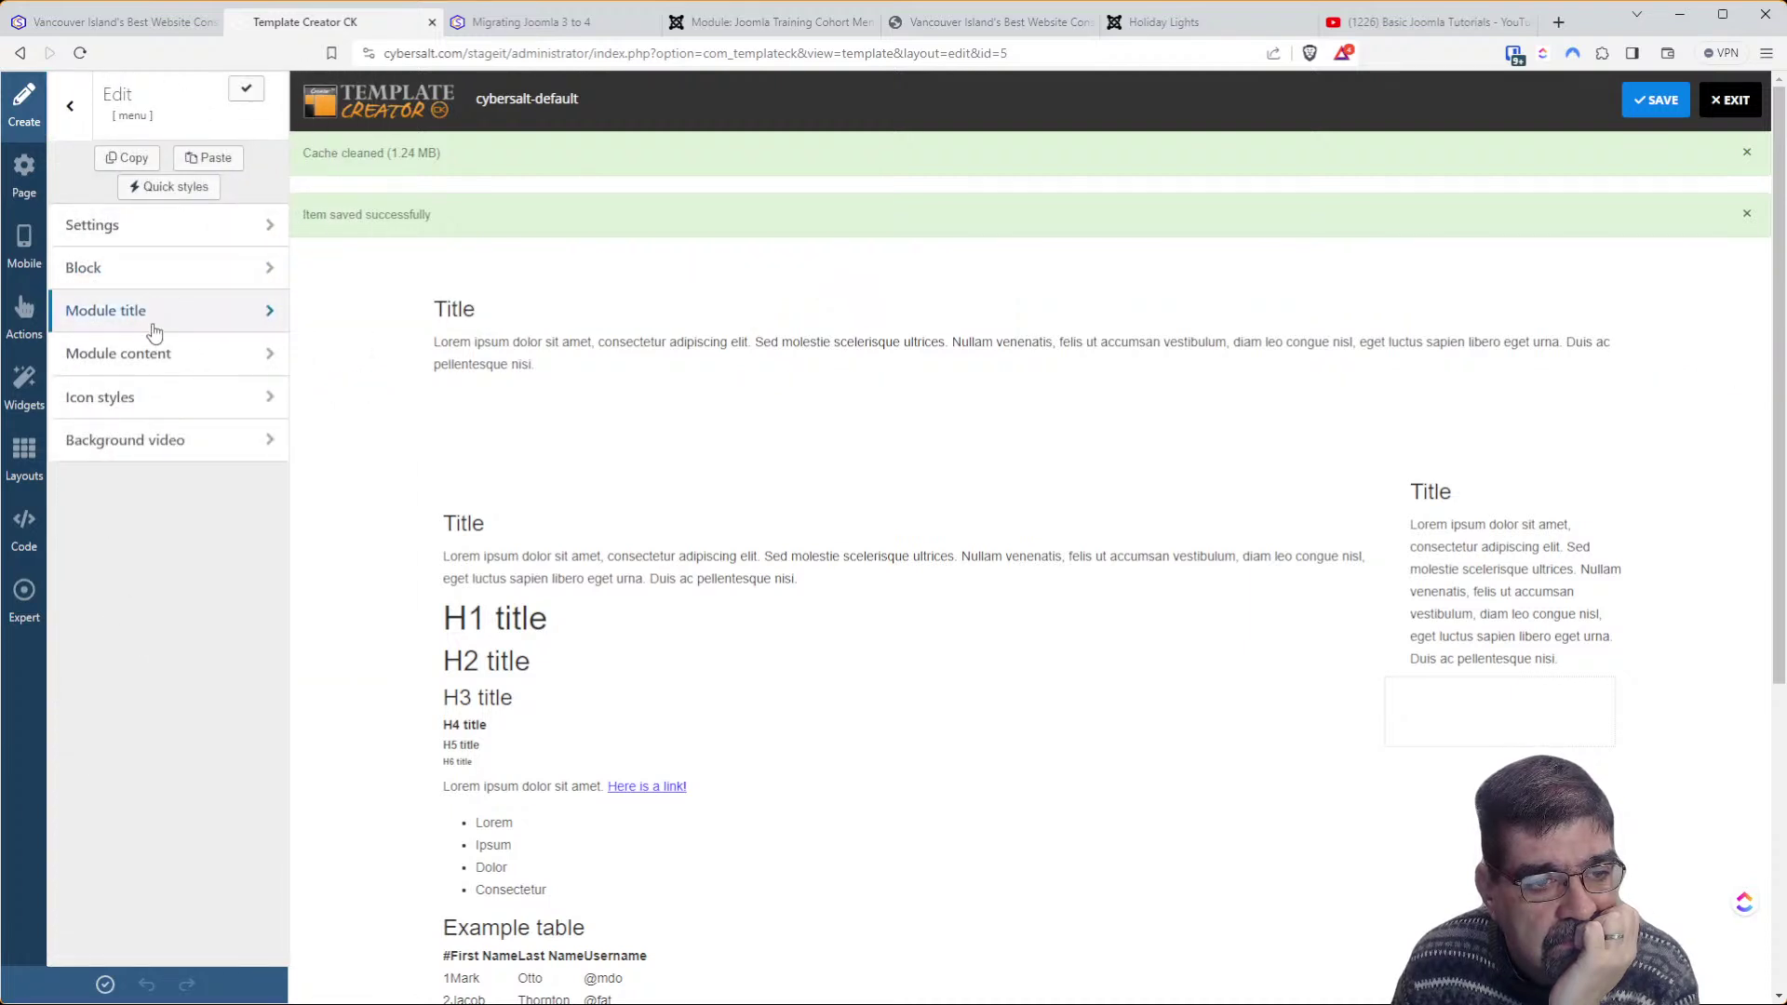
pyautogui.click(149, 276)
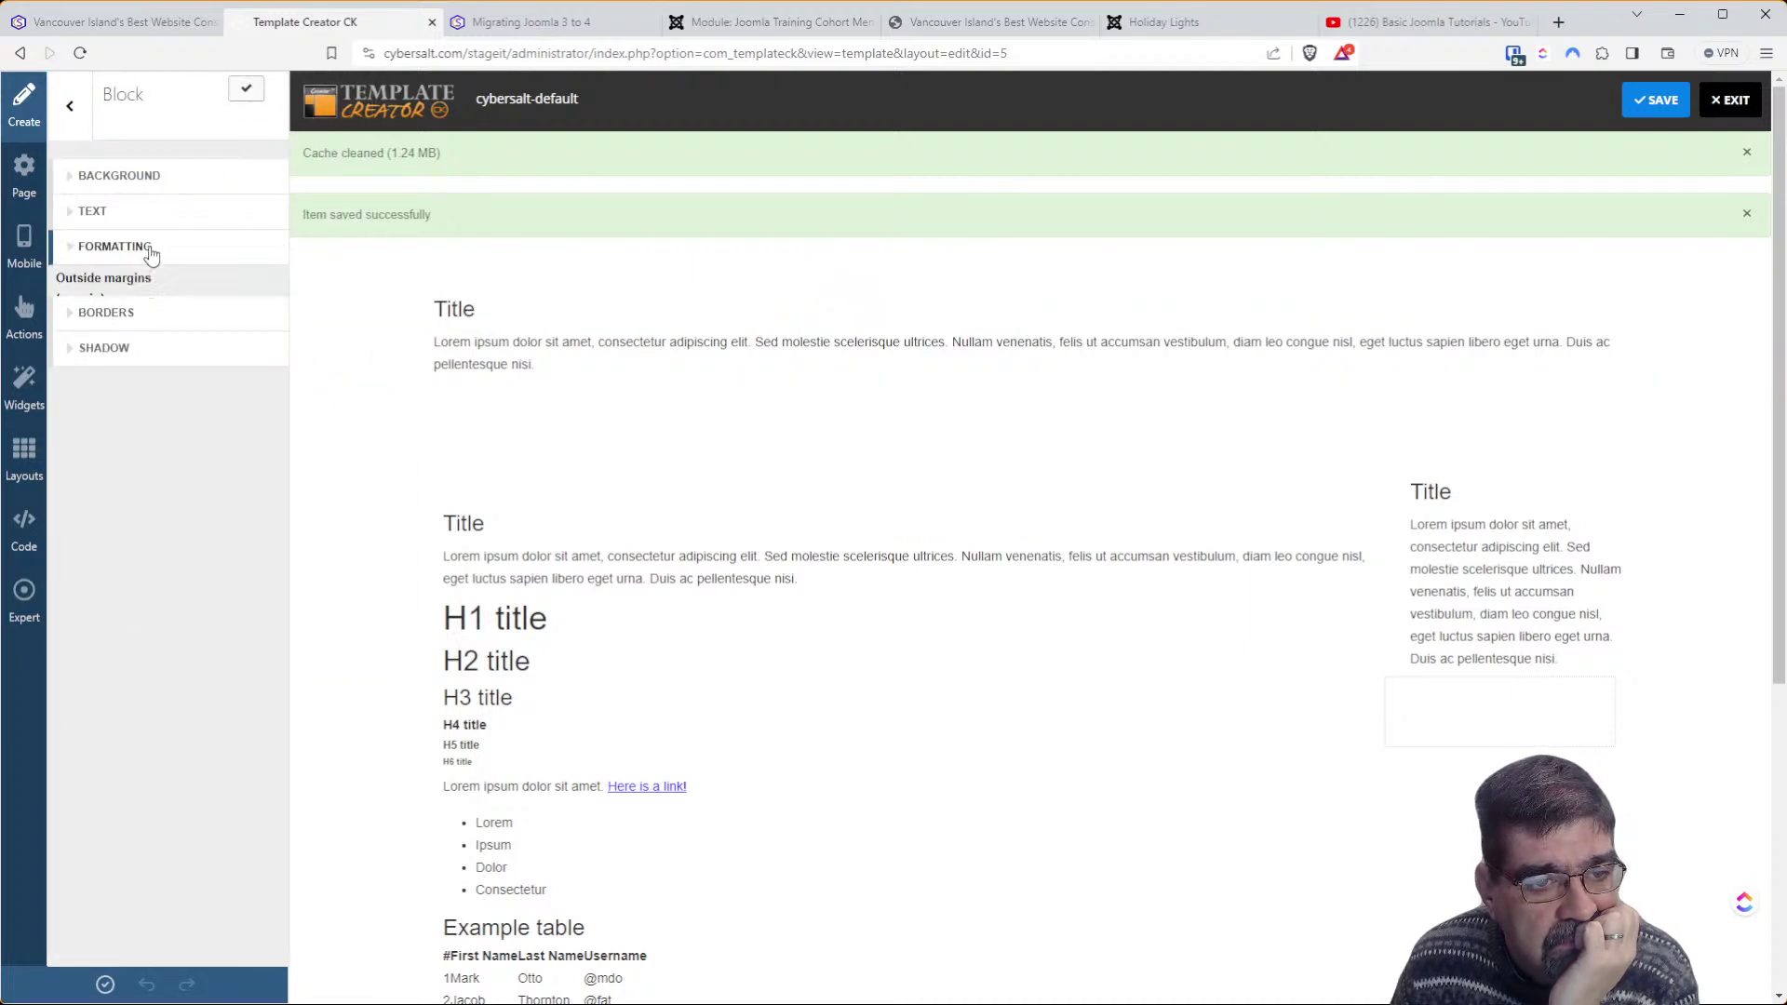
pyautogui.click(151, 251)
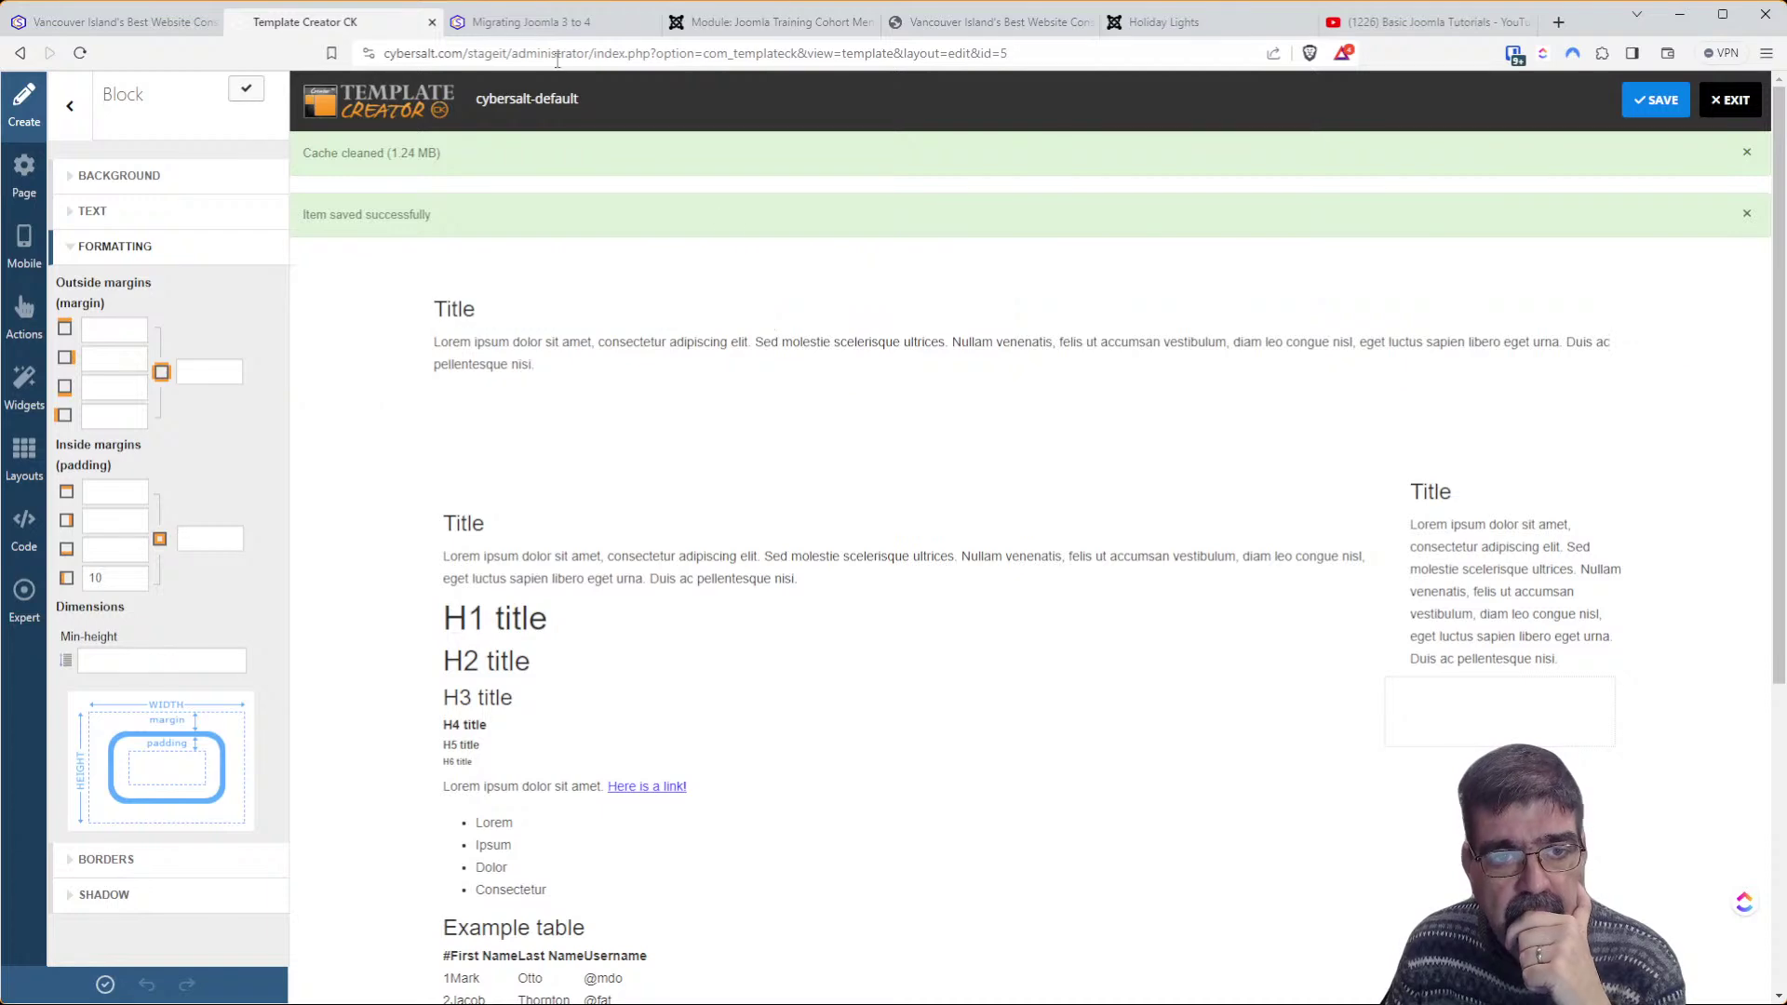
# Inspect the Cybersalt logo image in the page header and check the menu's alignment while the page is scrolled down
pyautogui.click(545, 31)
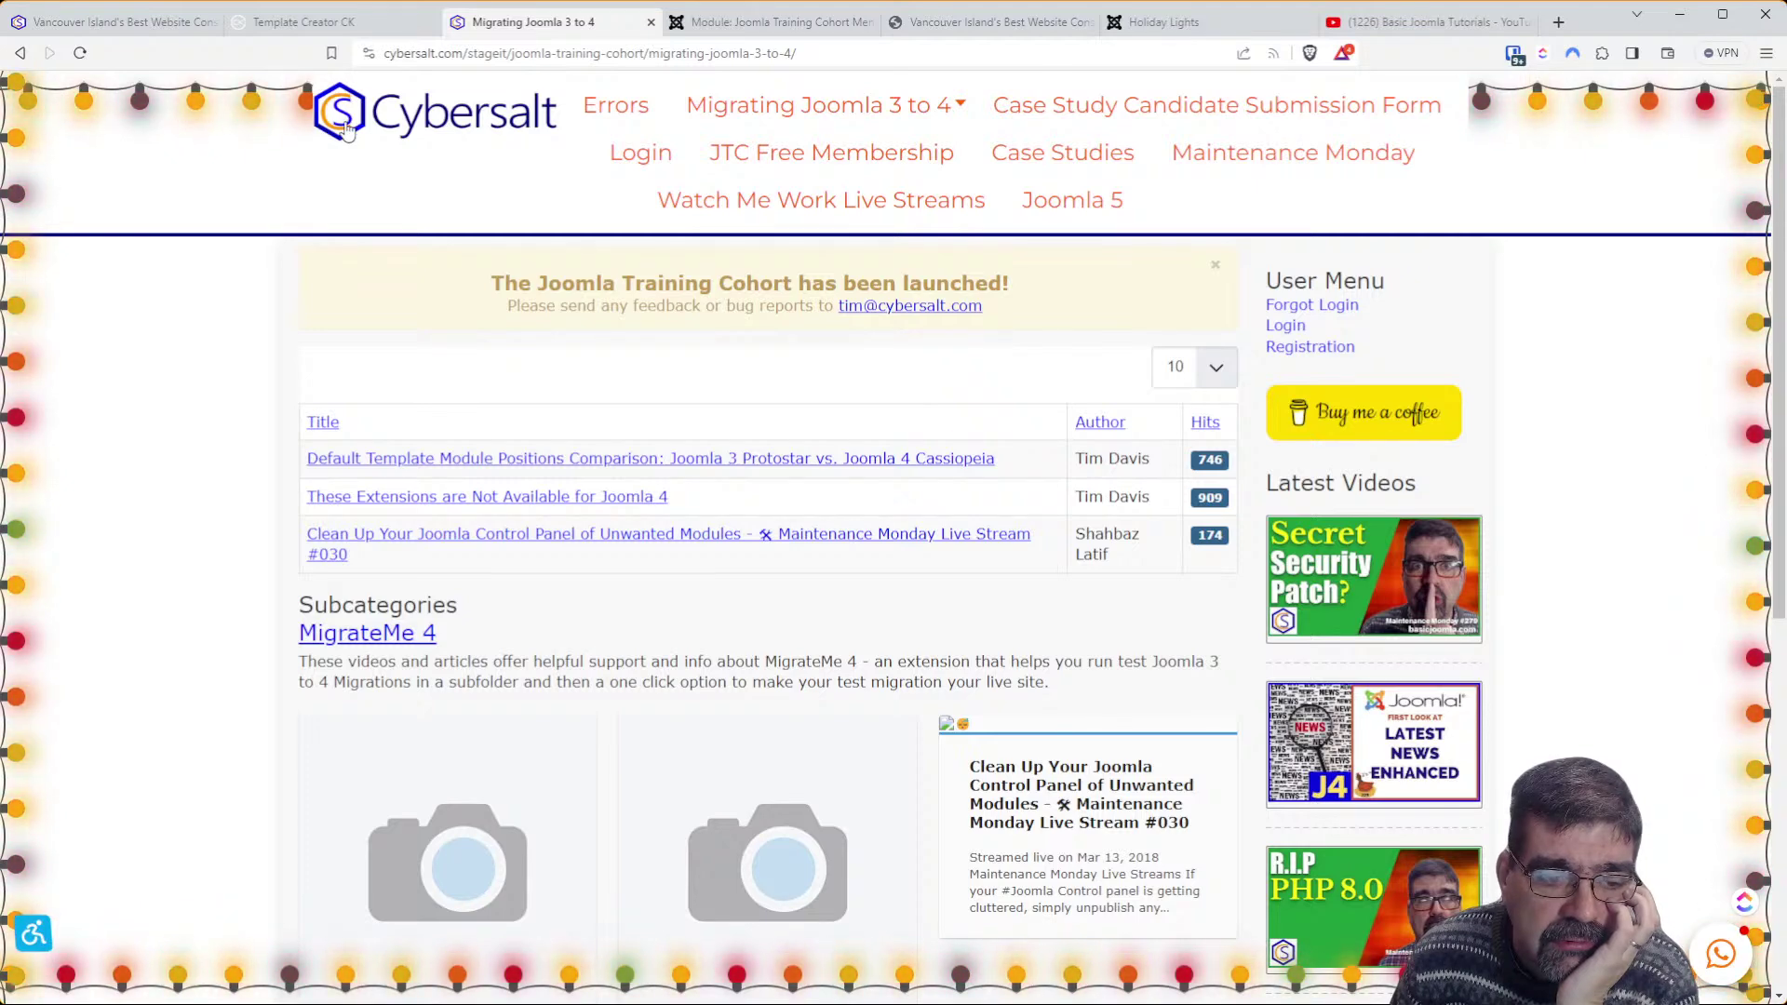
pyautogui.hotkey('ctrl', 'shift', 'i')
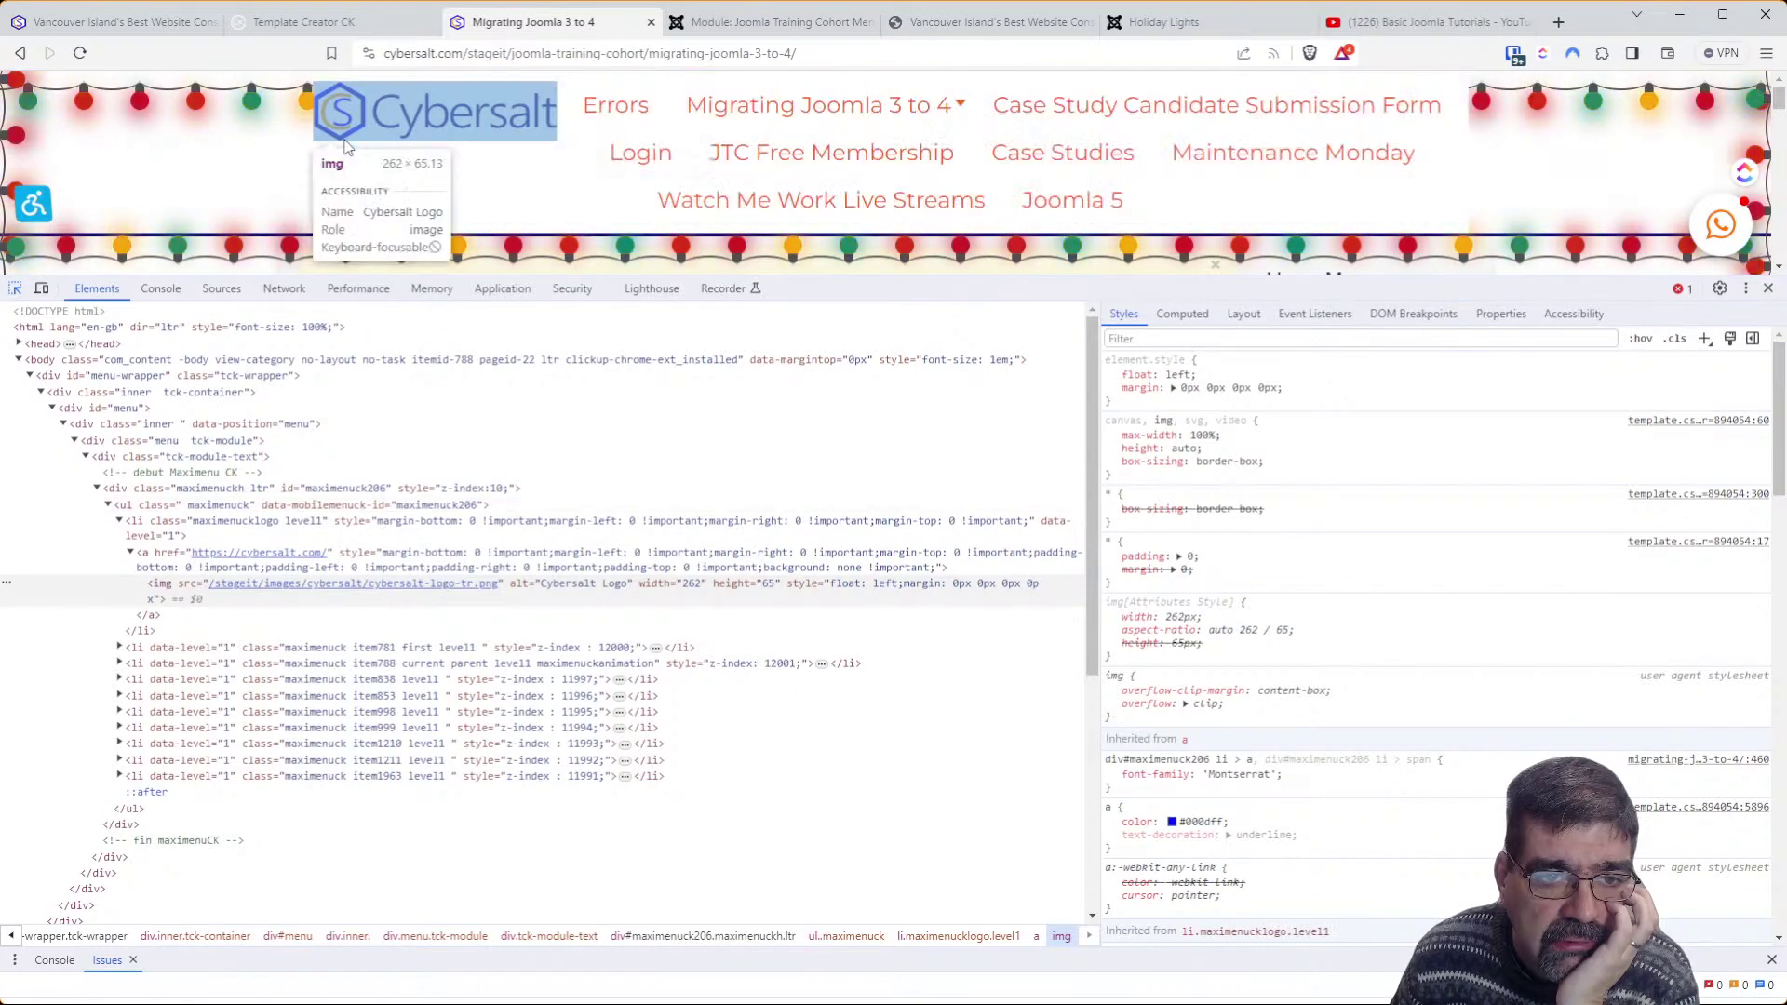
pyautogui.click(341, 139)
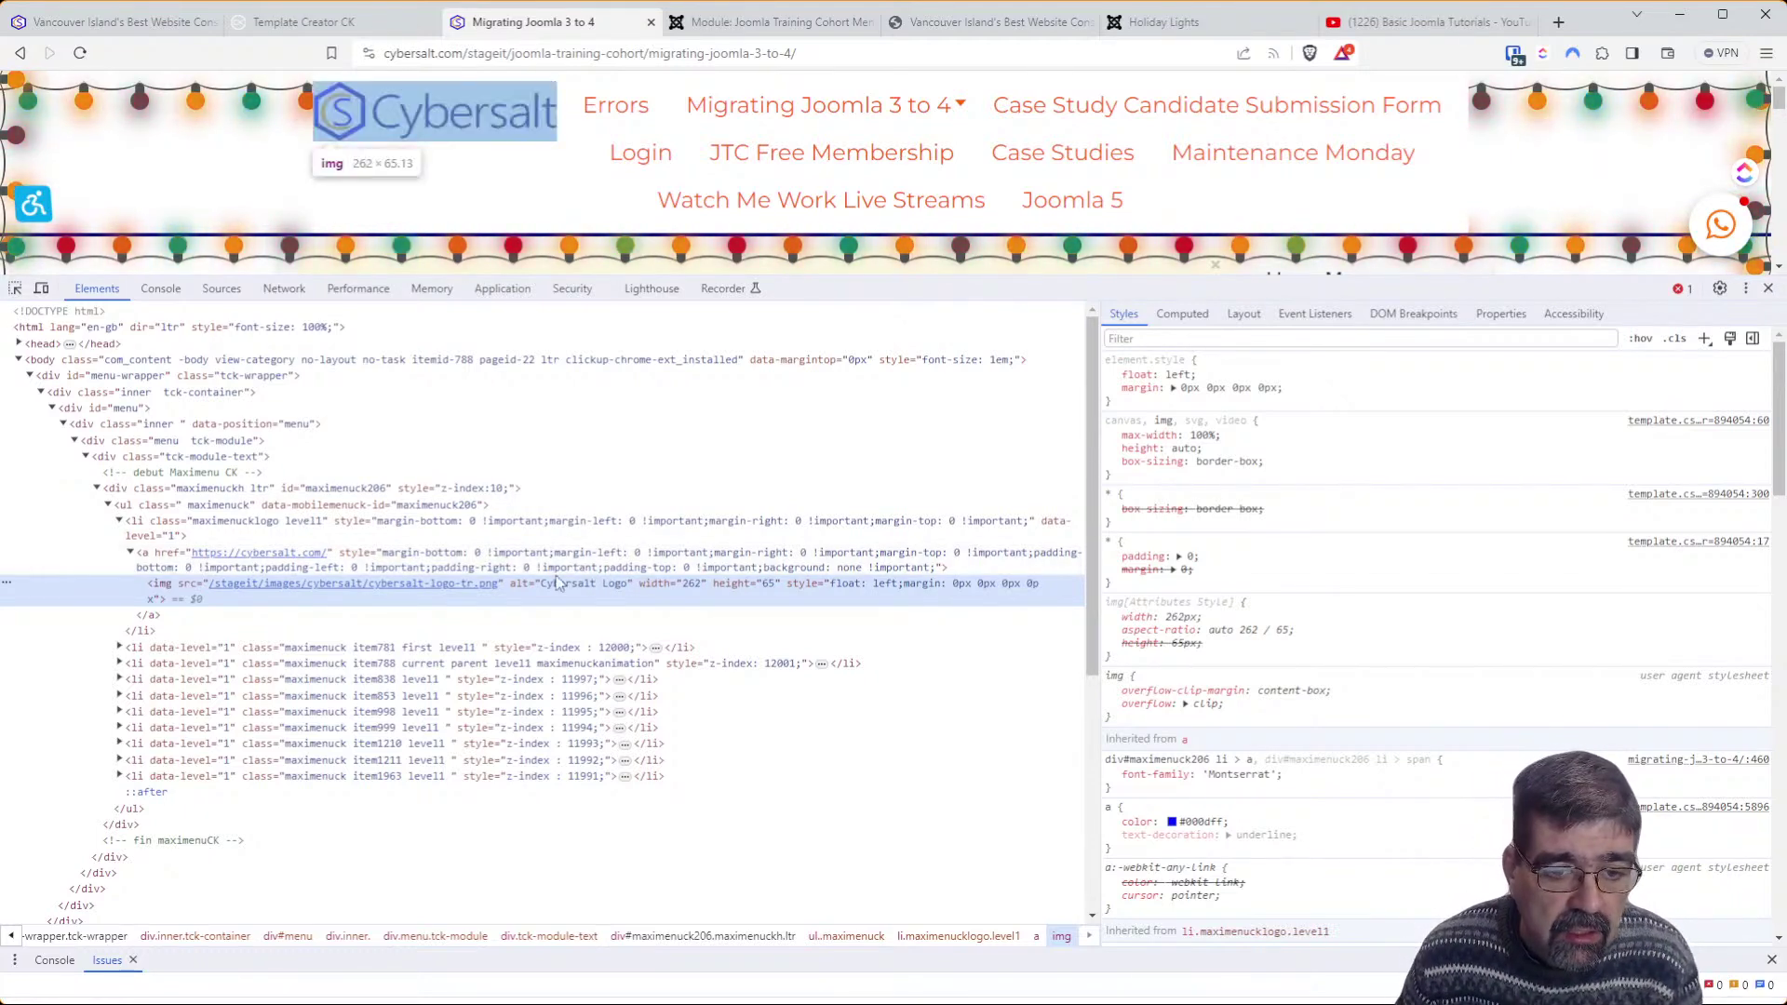
pyautogui.moveTo(417, 596)
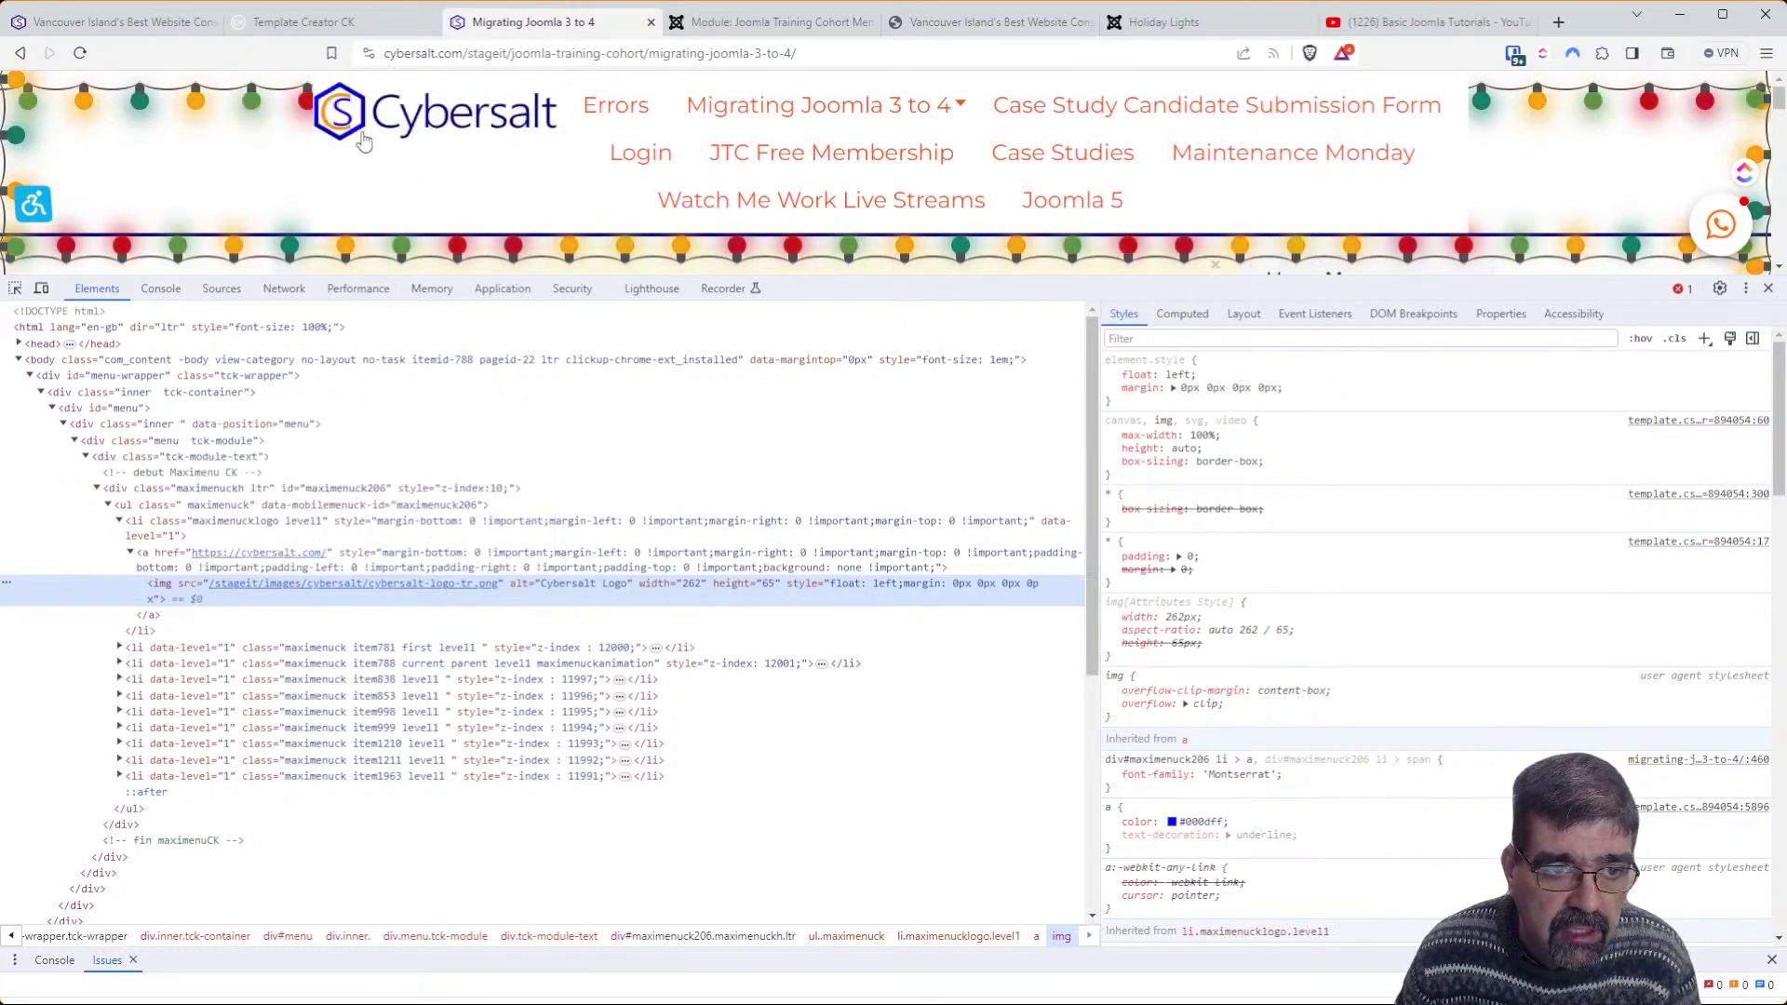
pyautogui.scroll(-3, 361, 149)
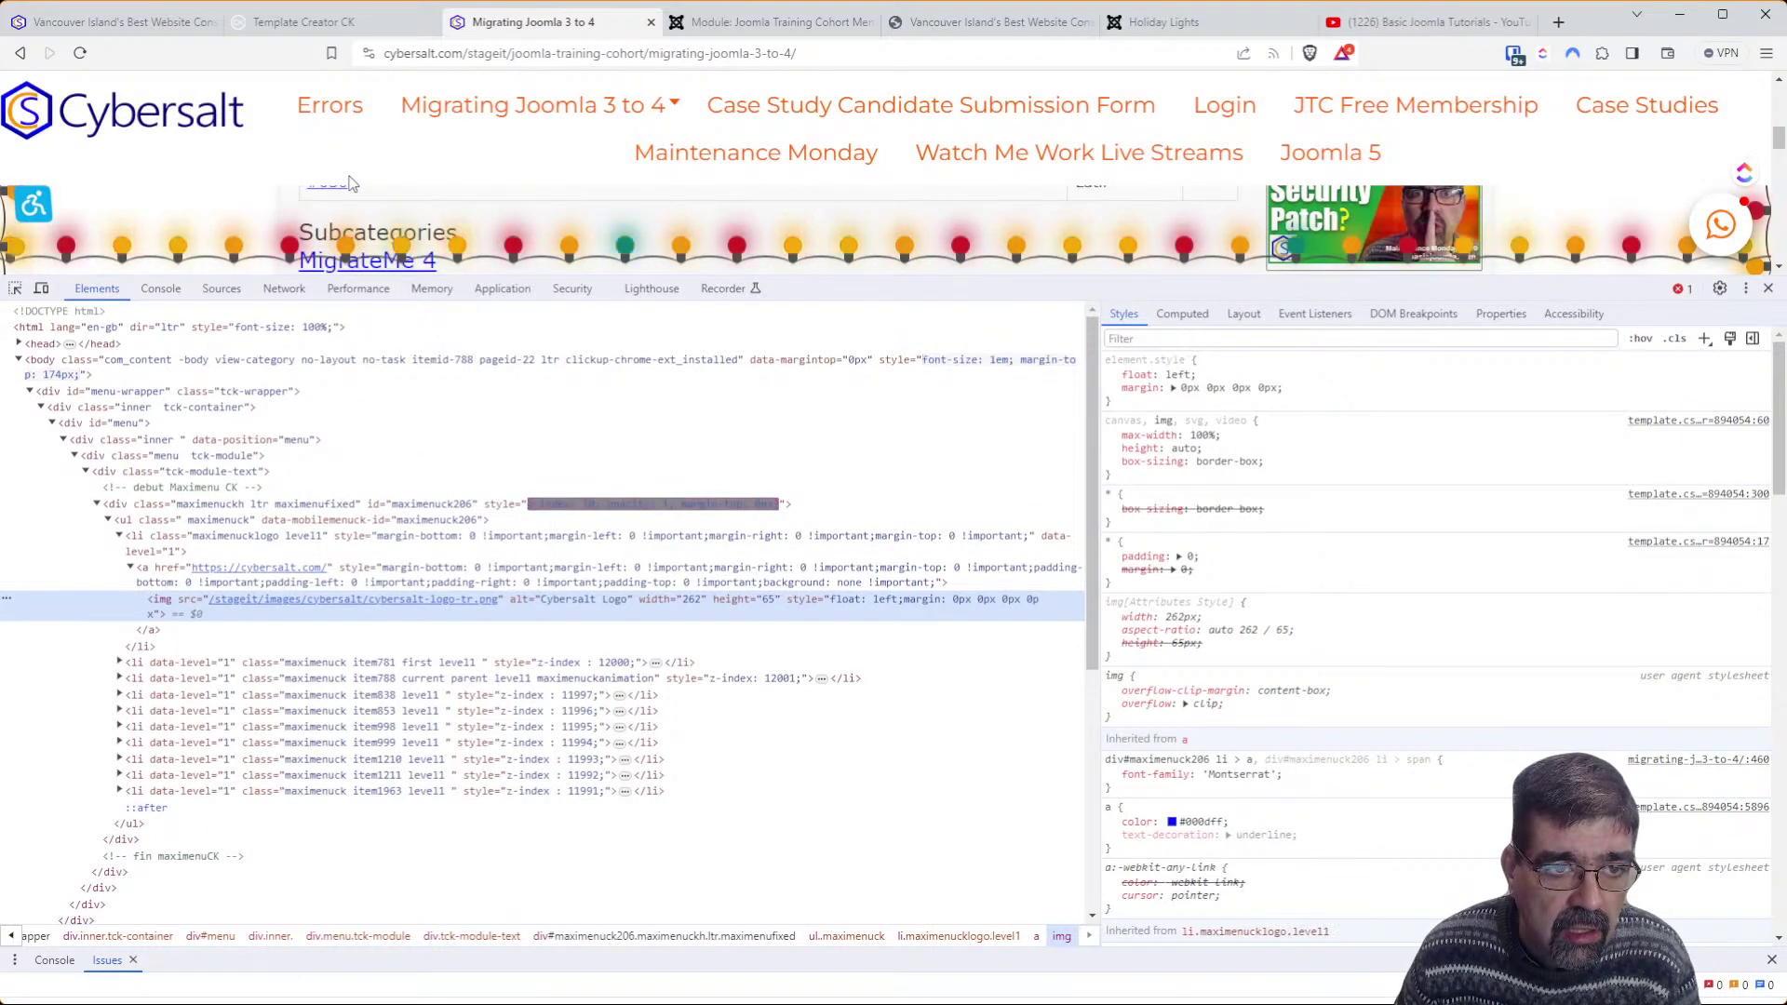
# Switch to the Template Creator CK template and open the style editing of the menu block inside menu-wrapper
pyautogui.scroll(3, 350, 183)
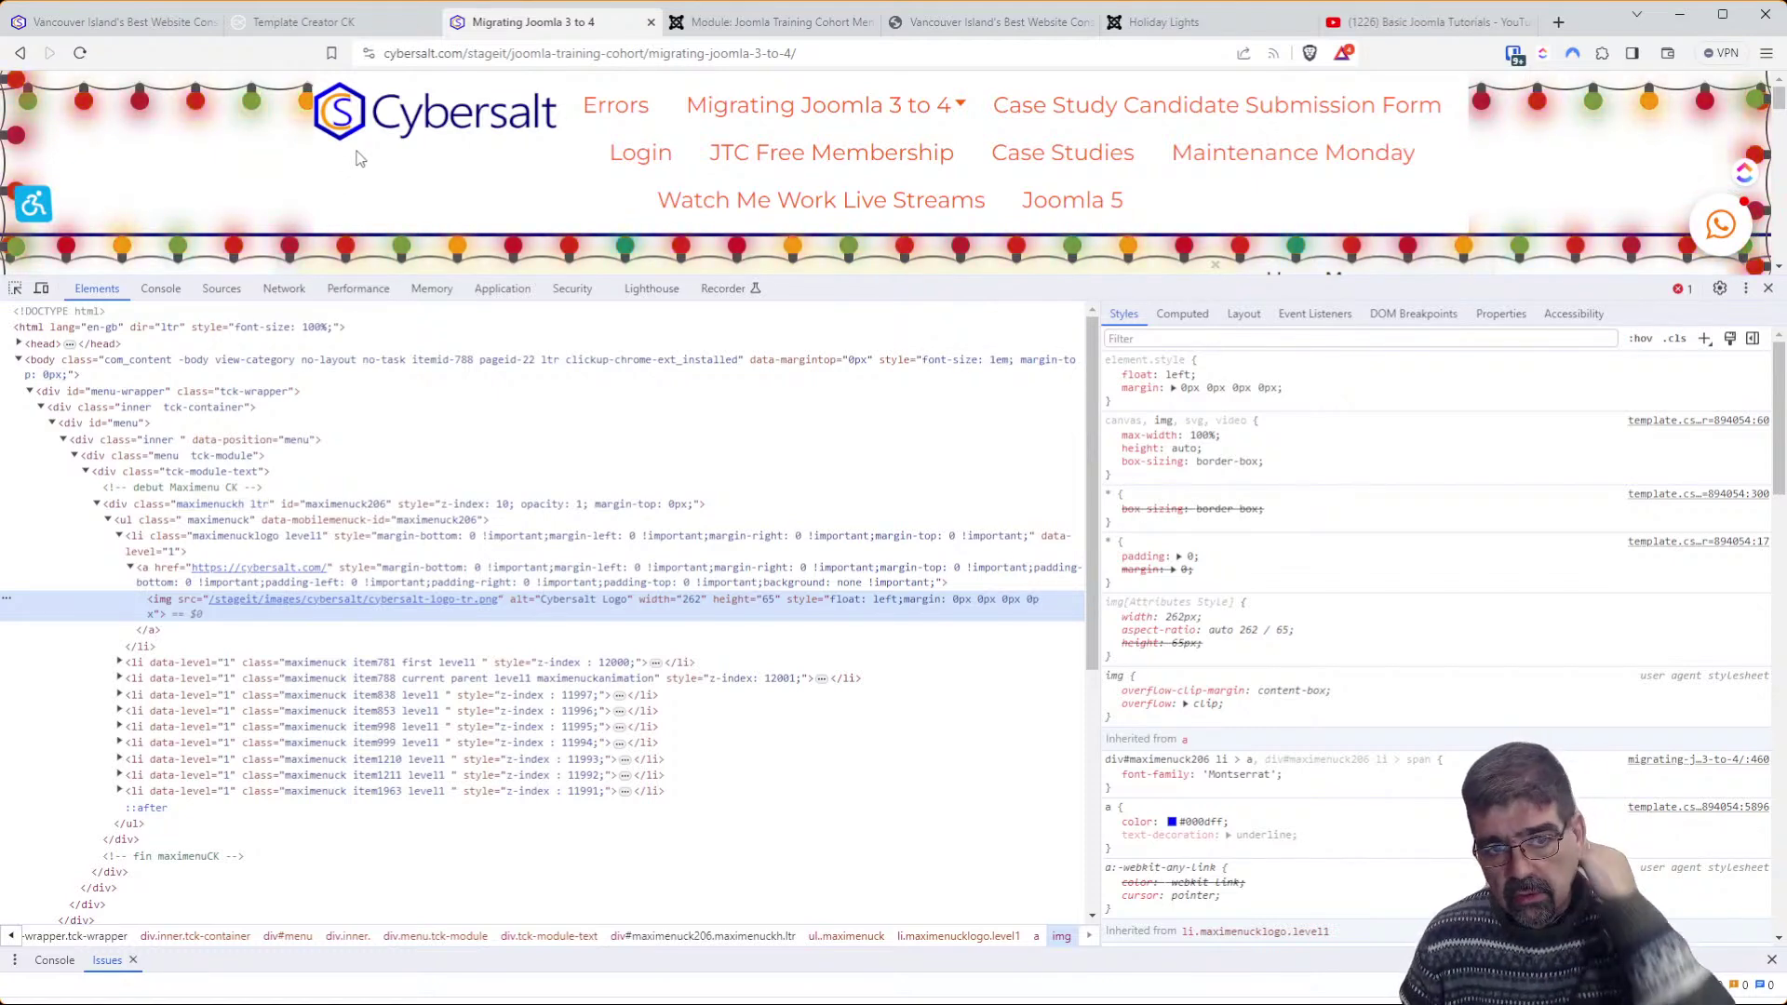
pyautogui.click(297, 25)
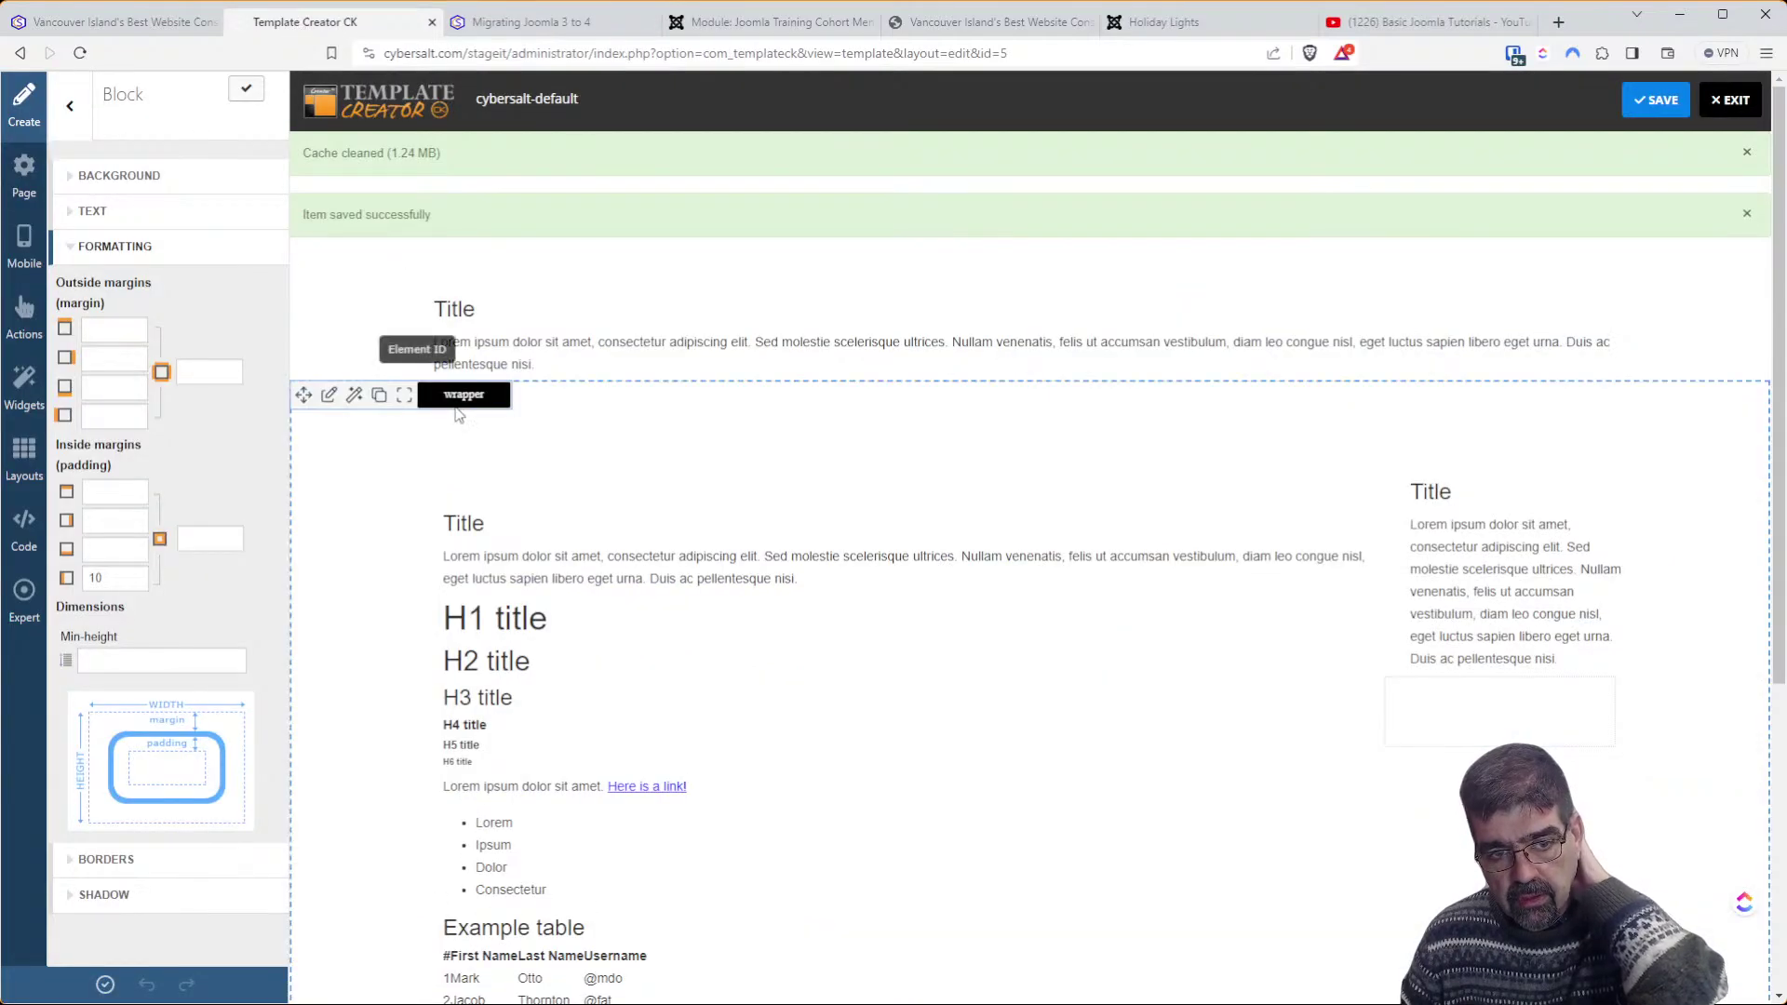
pyautogui.moveTo(471, 345)
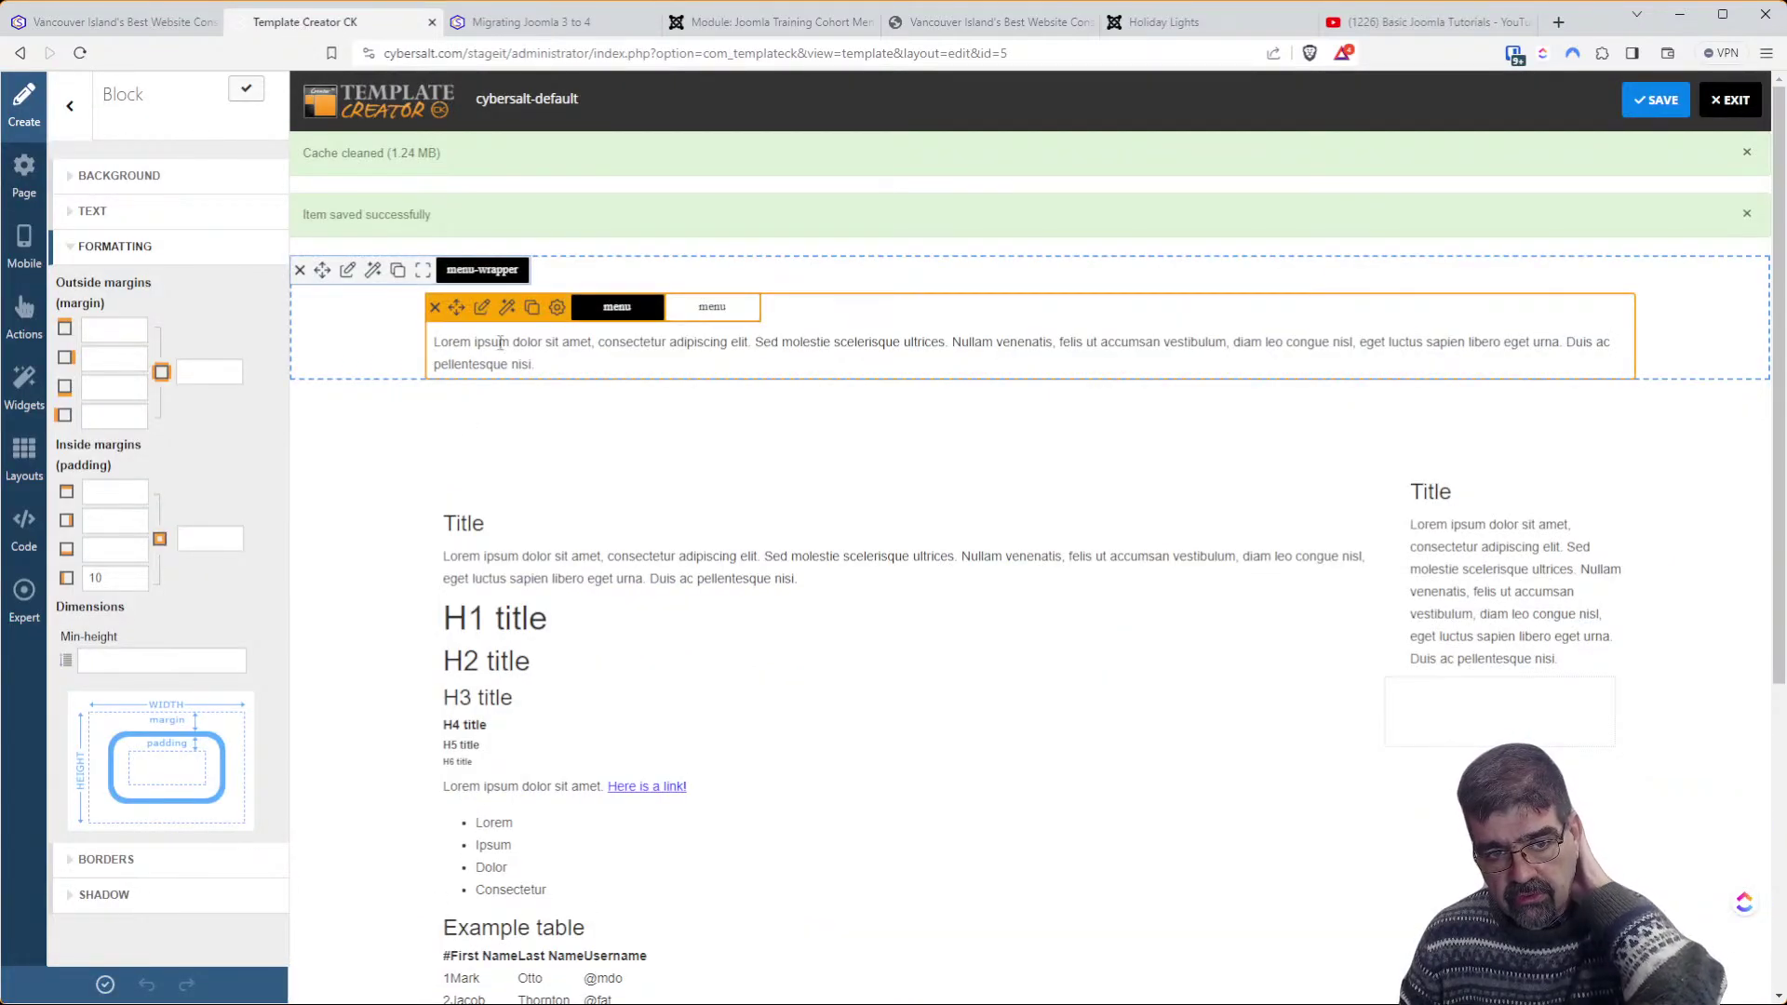
pyautogui.click(482, 311)
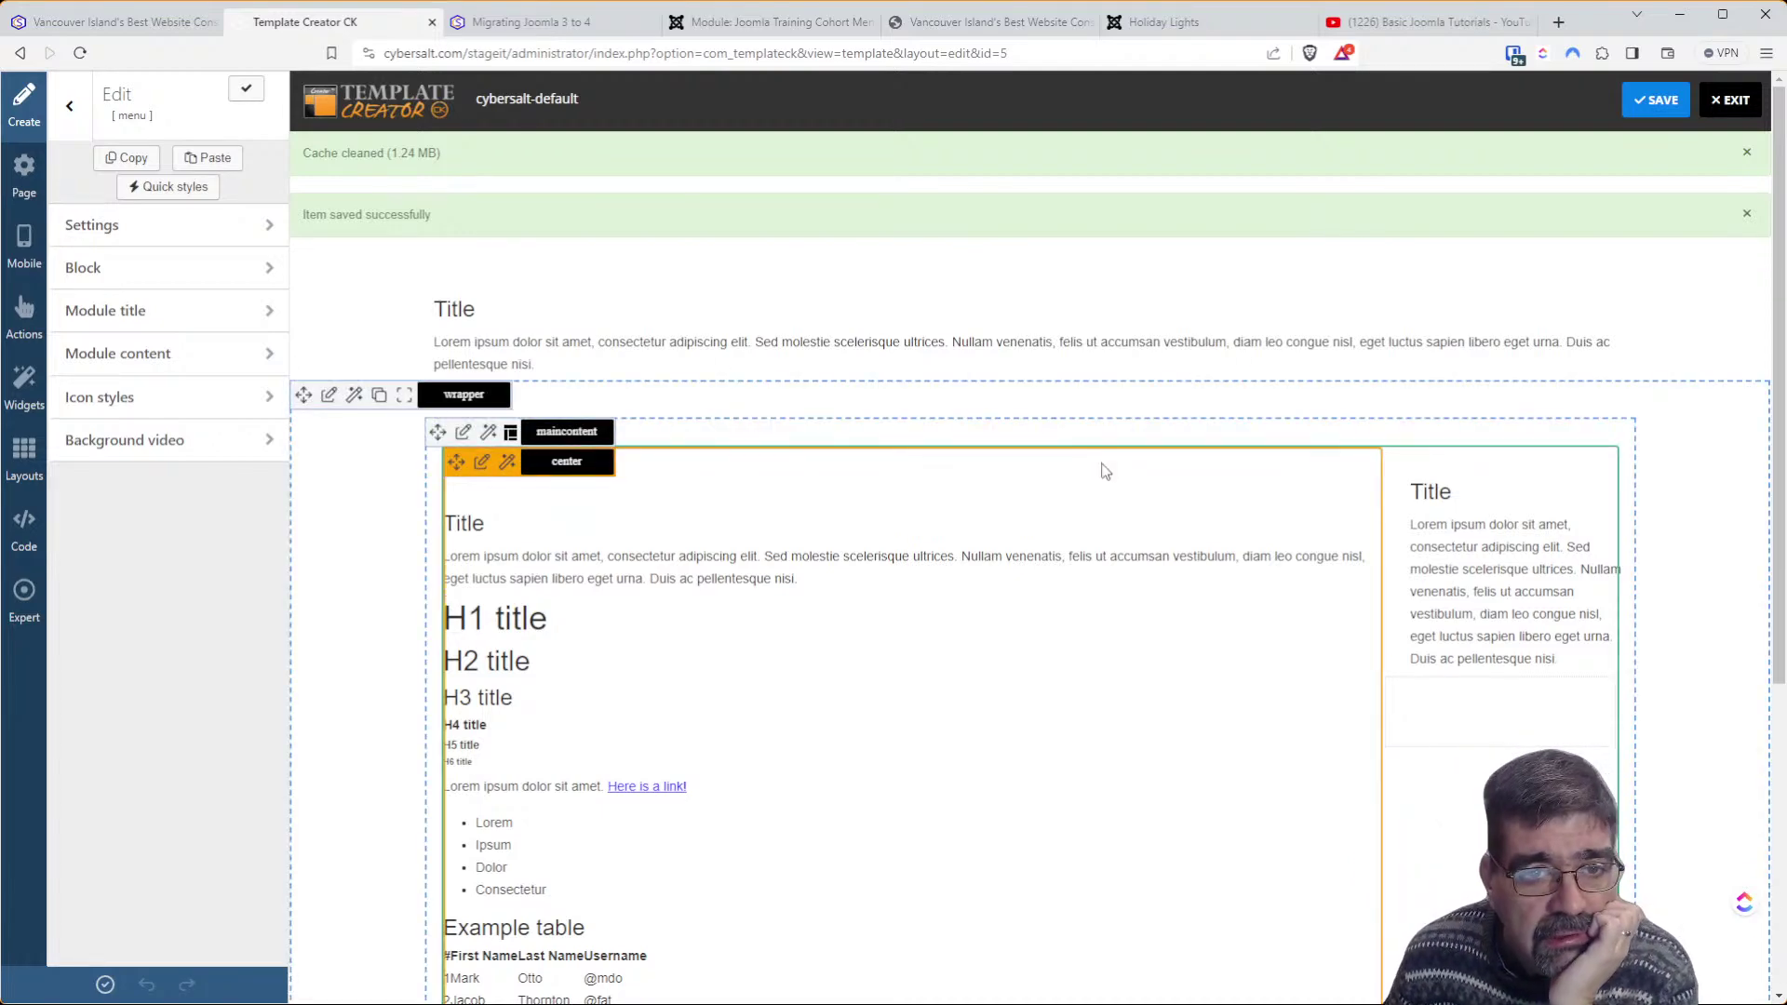
# Inspect the menu div on the Migrating Joomla 3 to 4 page and disable the padding declaration in its #menu rule
pyautogui.click(549, 23)
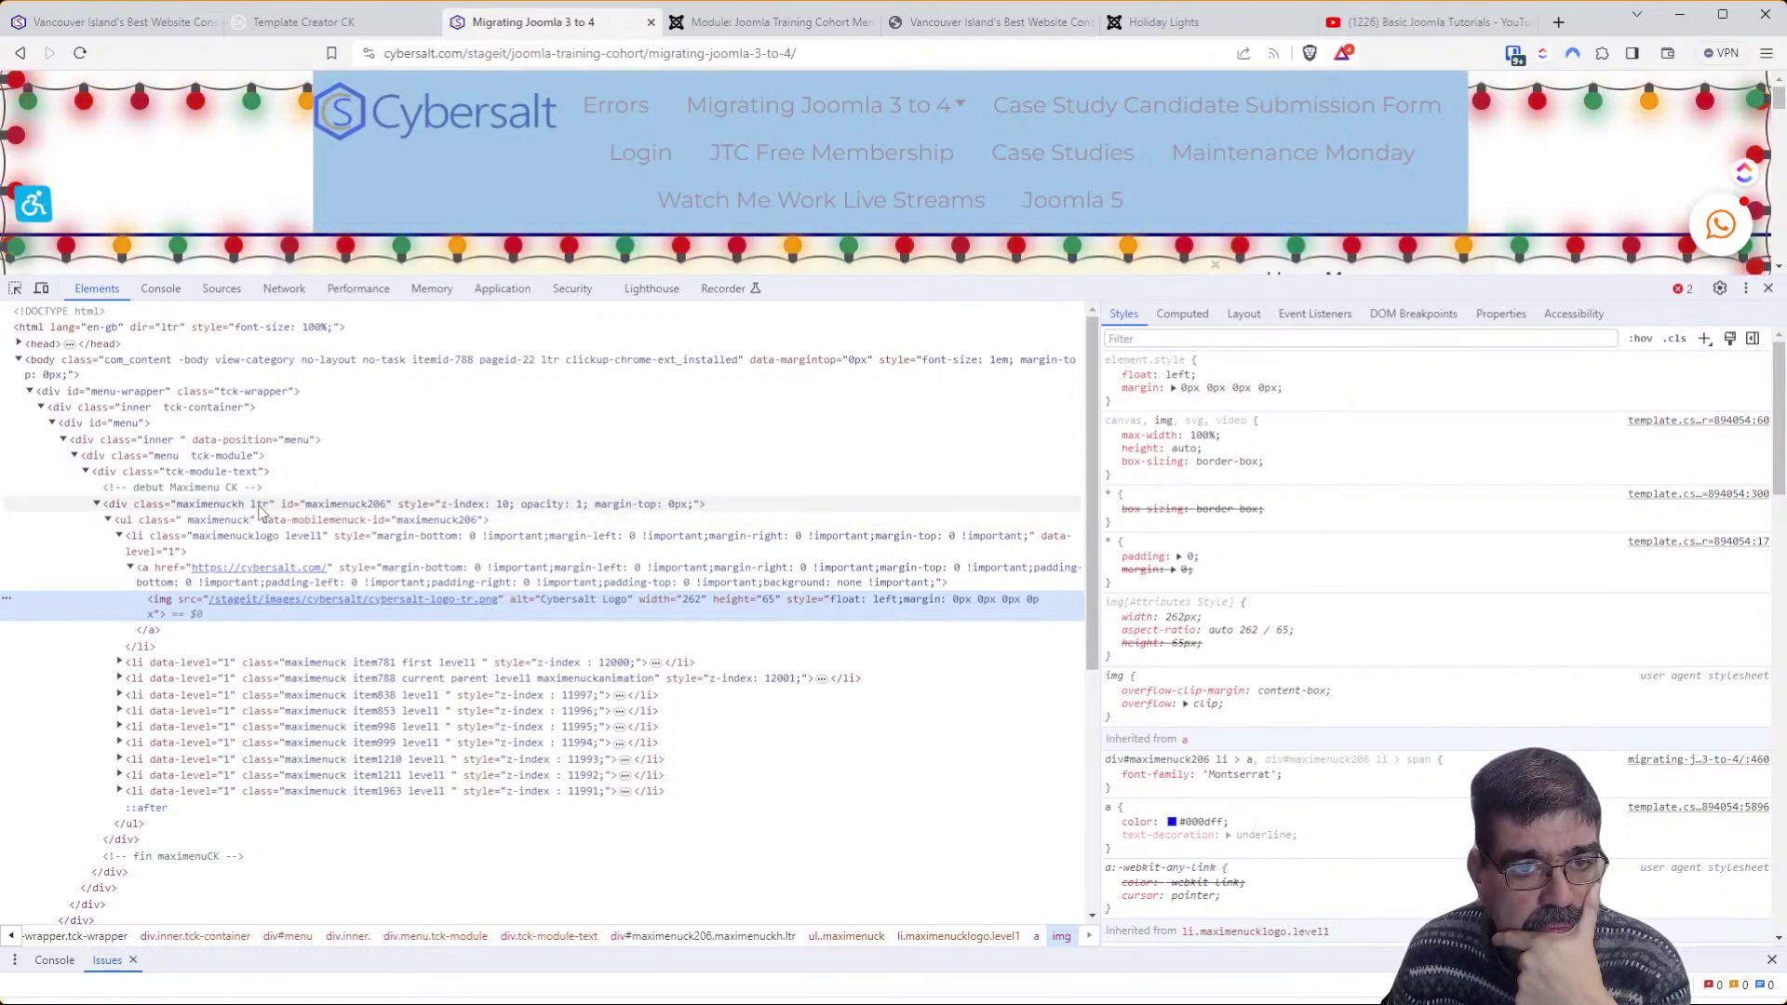
pyautogui.click(260, 506)
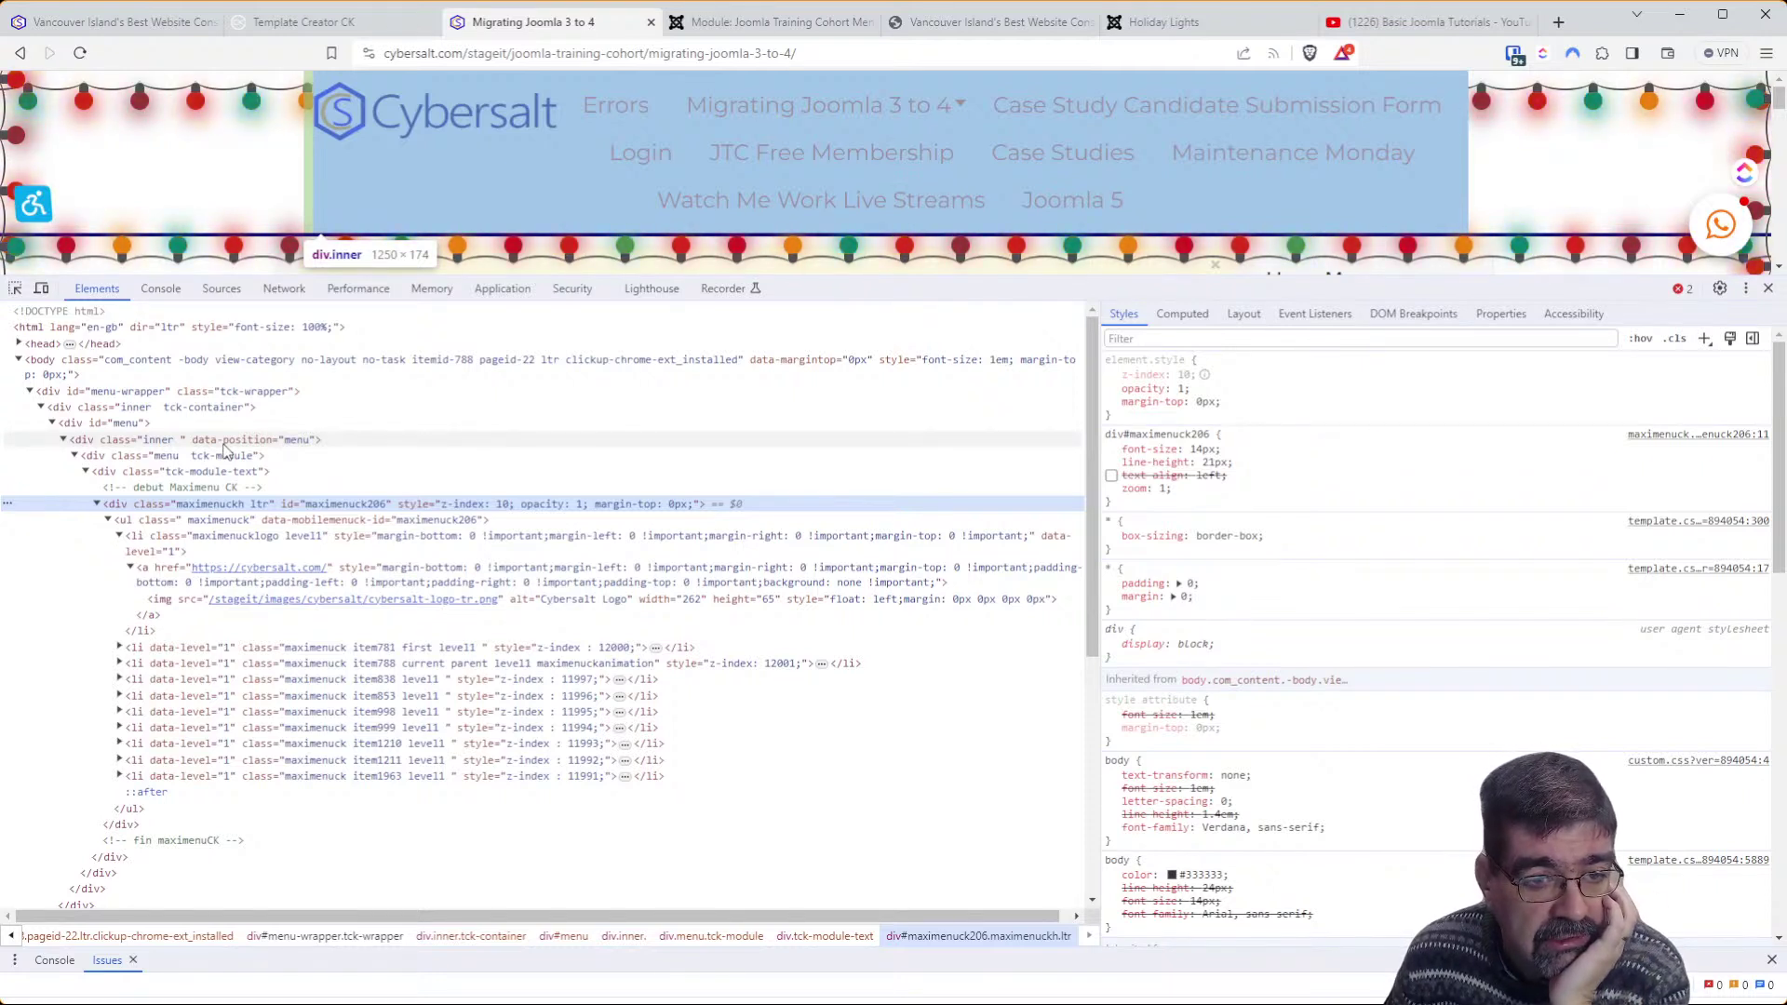
pyautogui.click(139, 423)
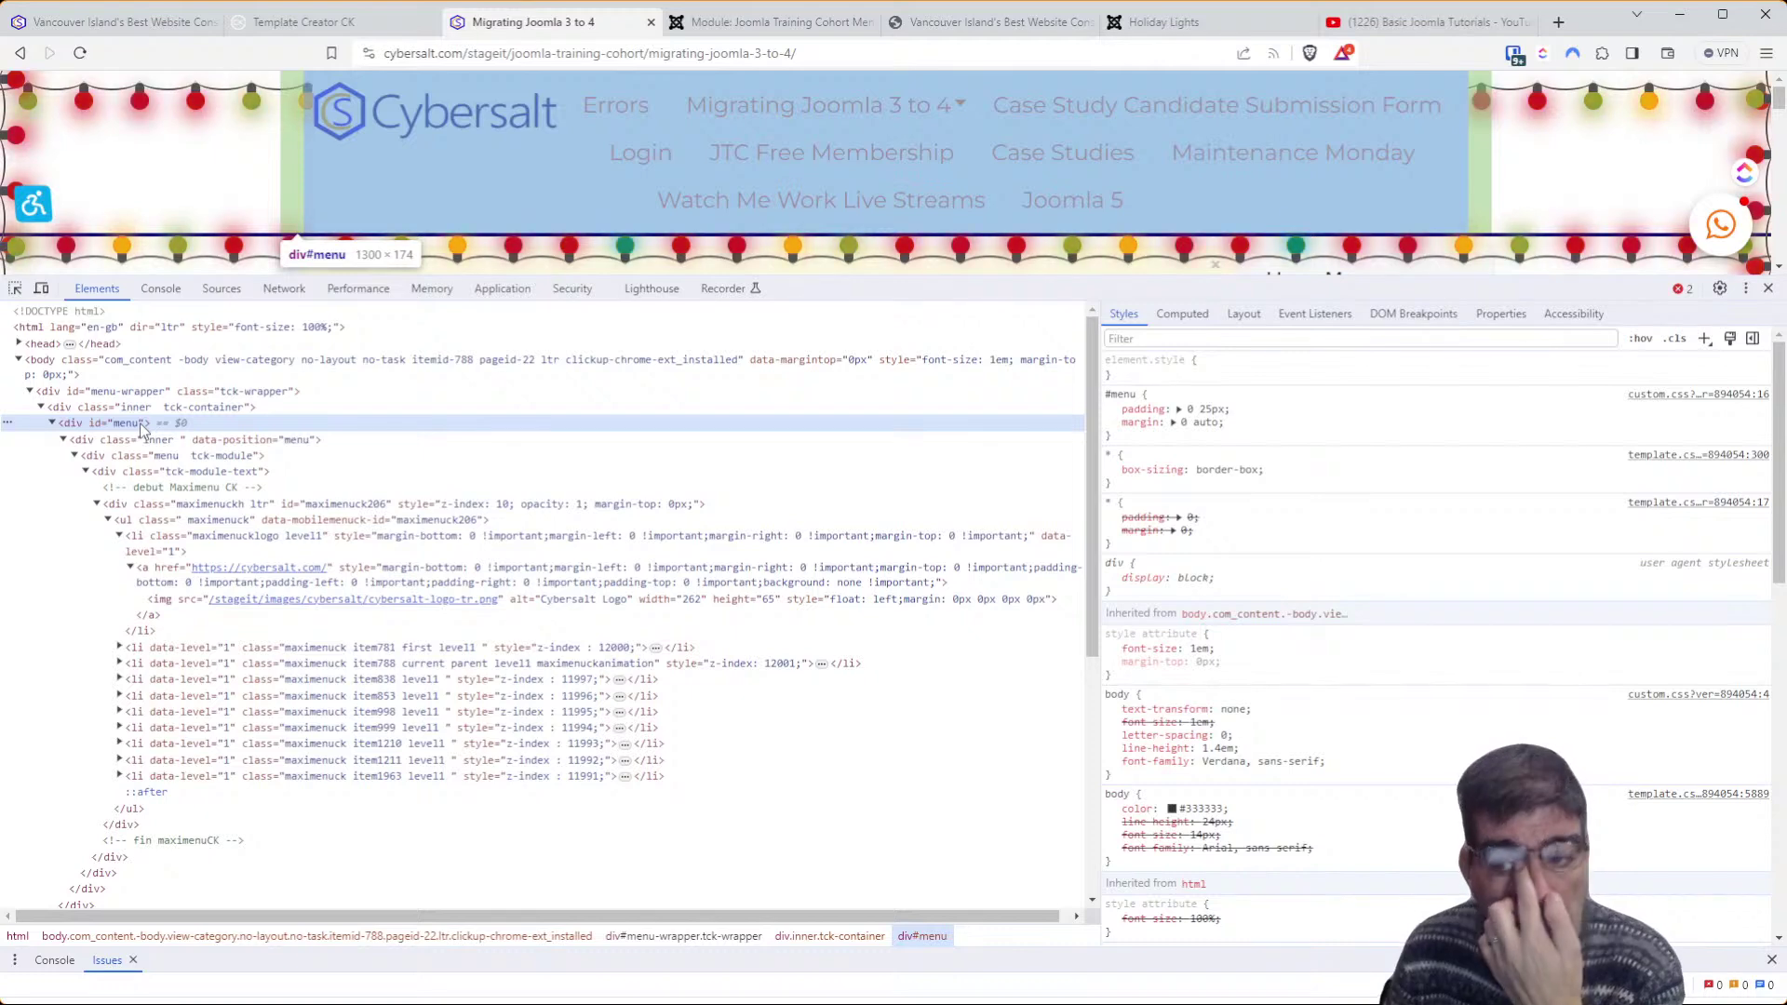
pyautogui.click(1111, 410)
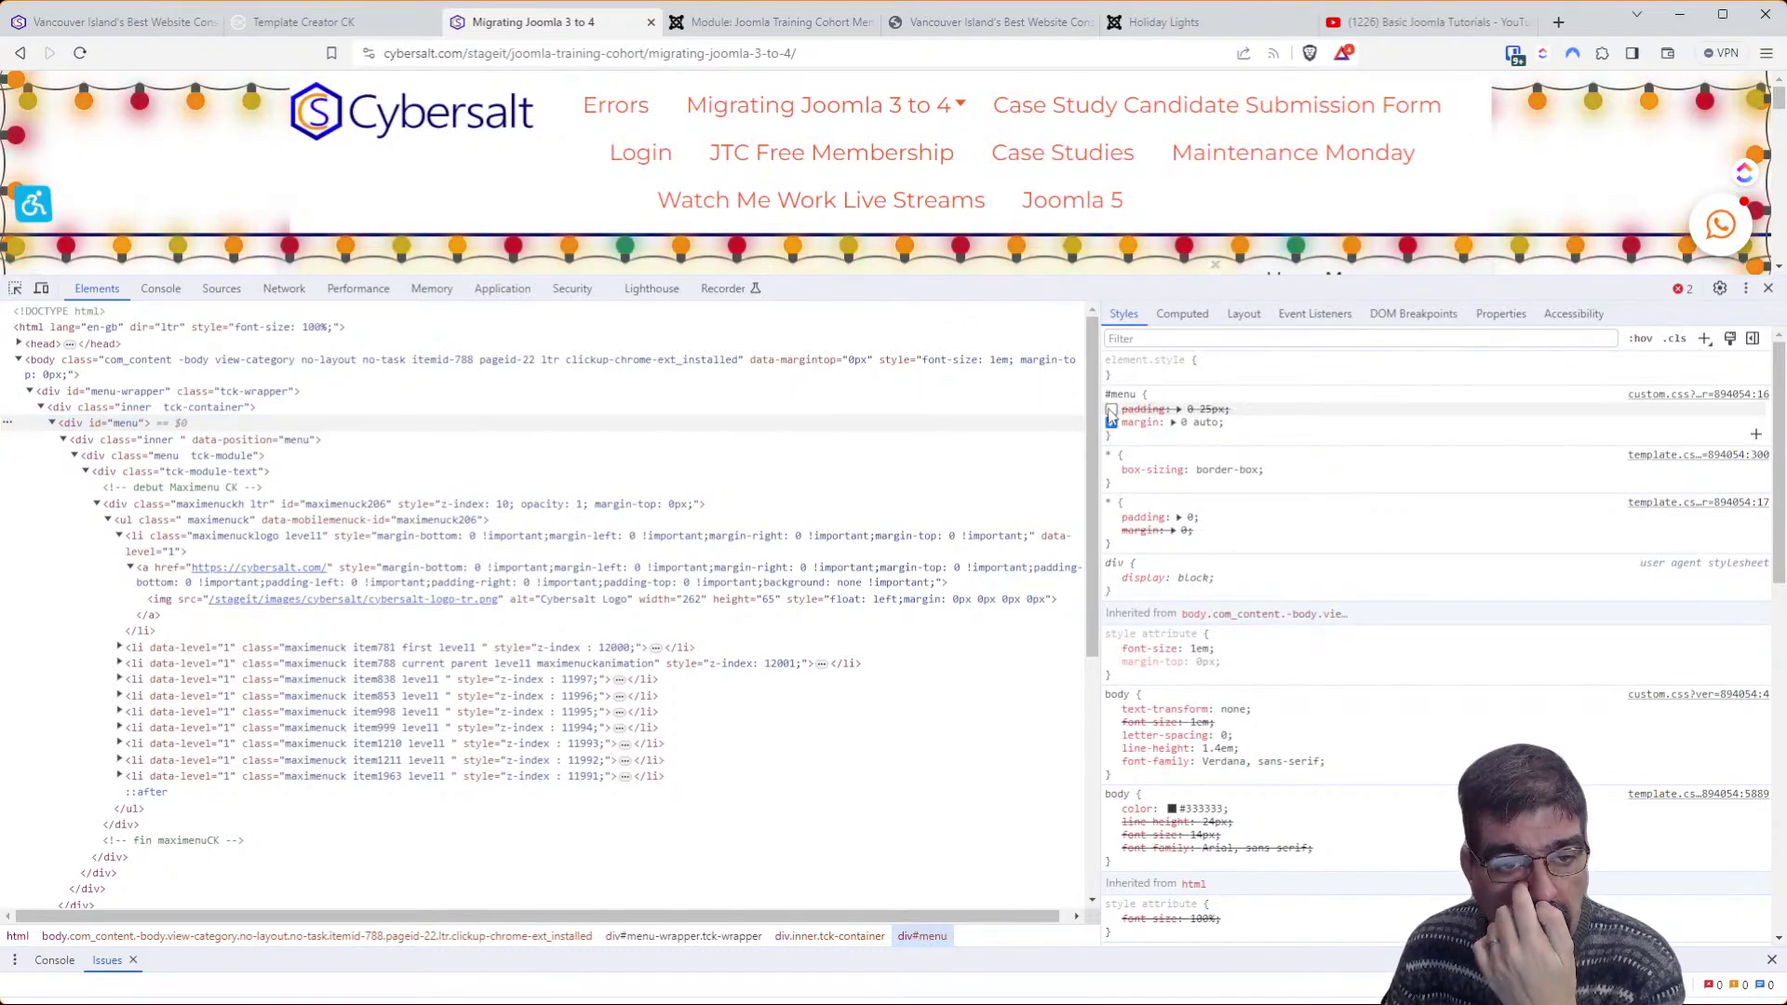
pyautogui.scroll(-1, 715, 156)
pyautogui.scroll(1, 715, 157)
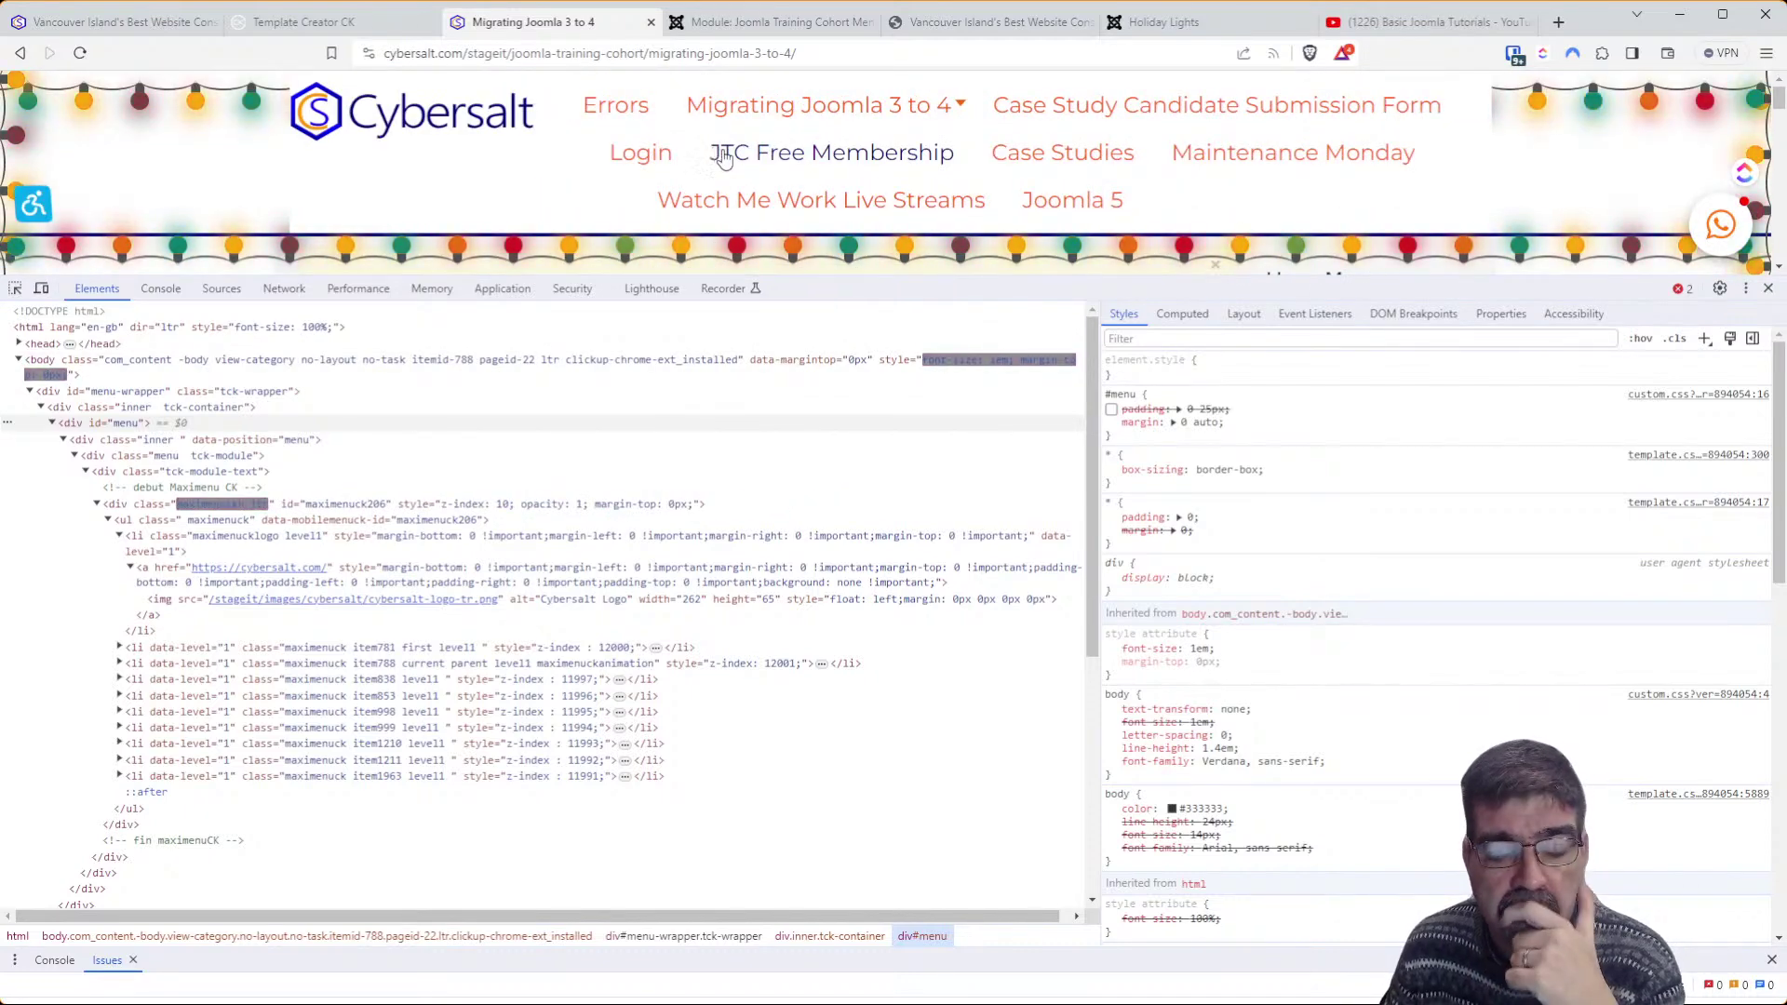
# Review the menu block's general settings and its block margin and padding formatting in the Template Creator CK template
pyautogui.click(286, 22)
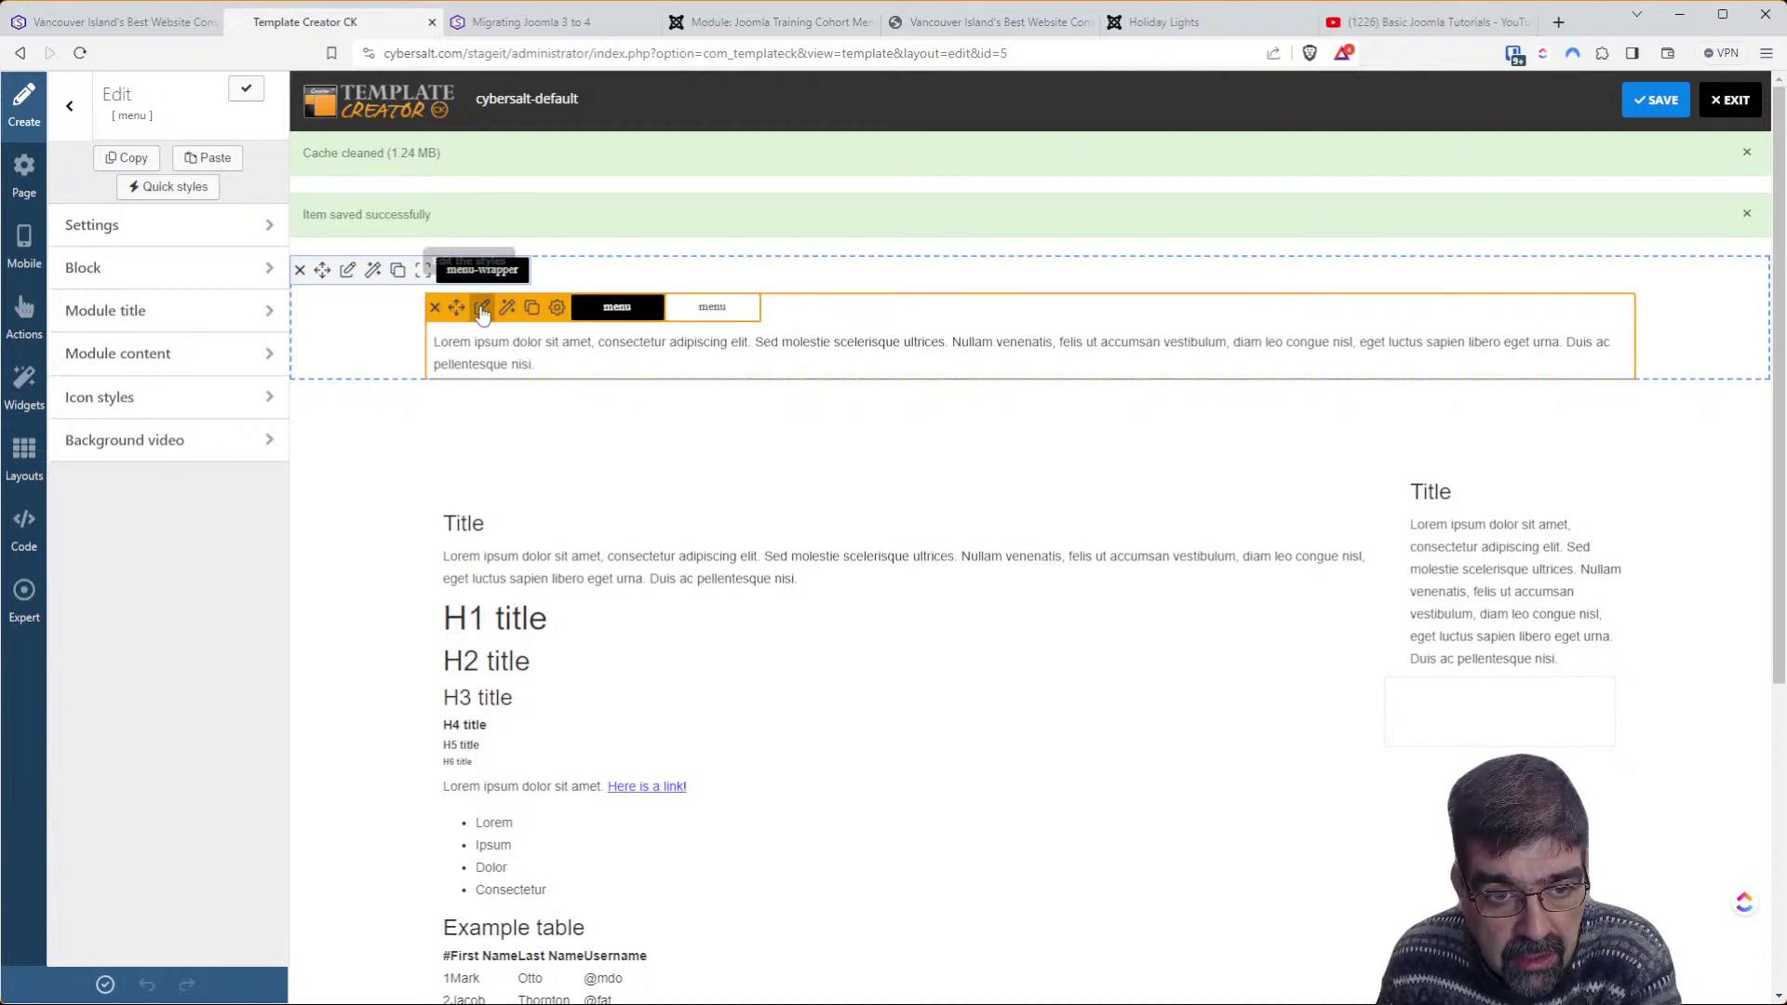
pyautogui.click(482, 310)
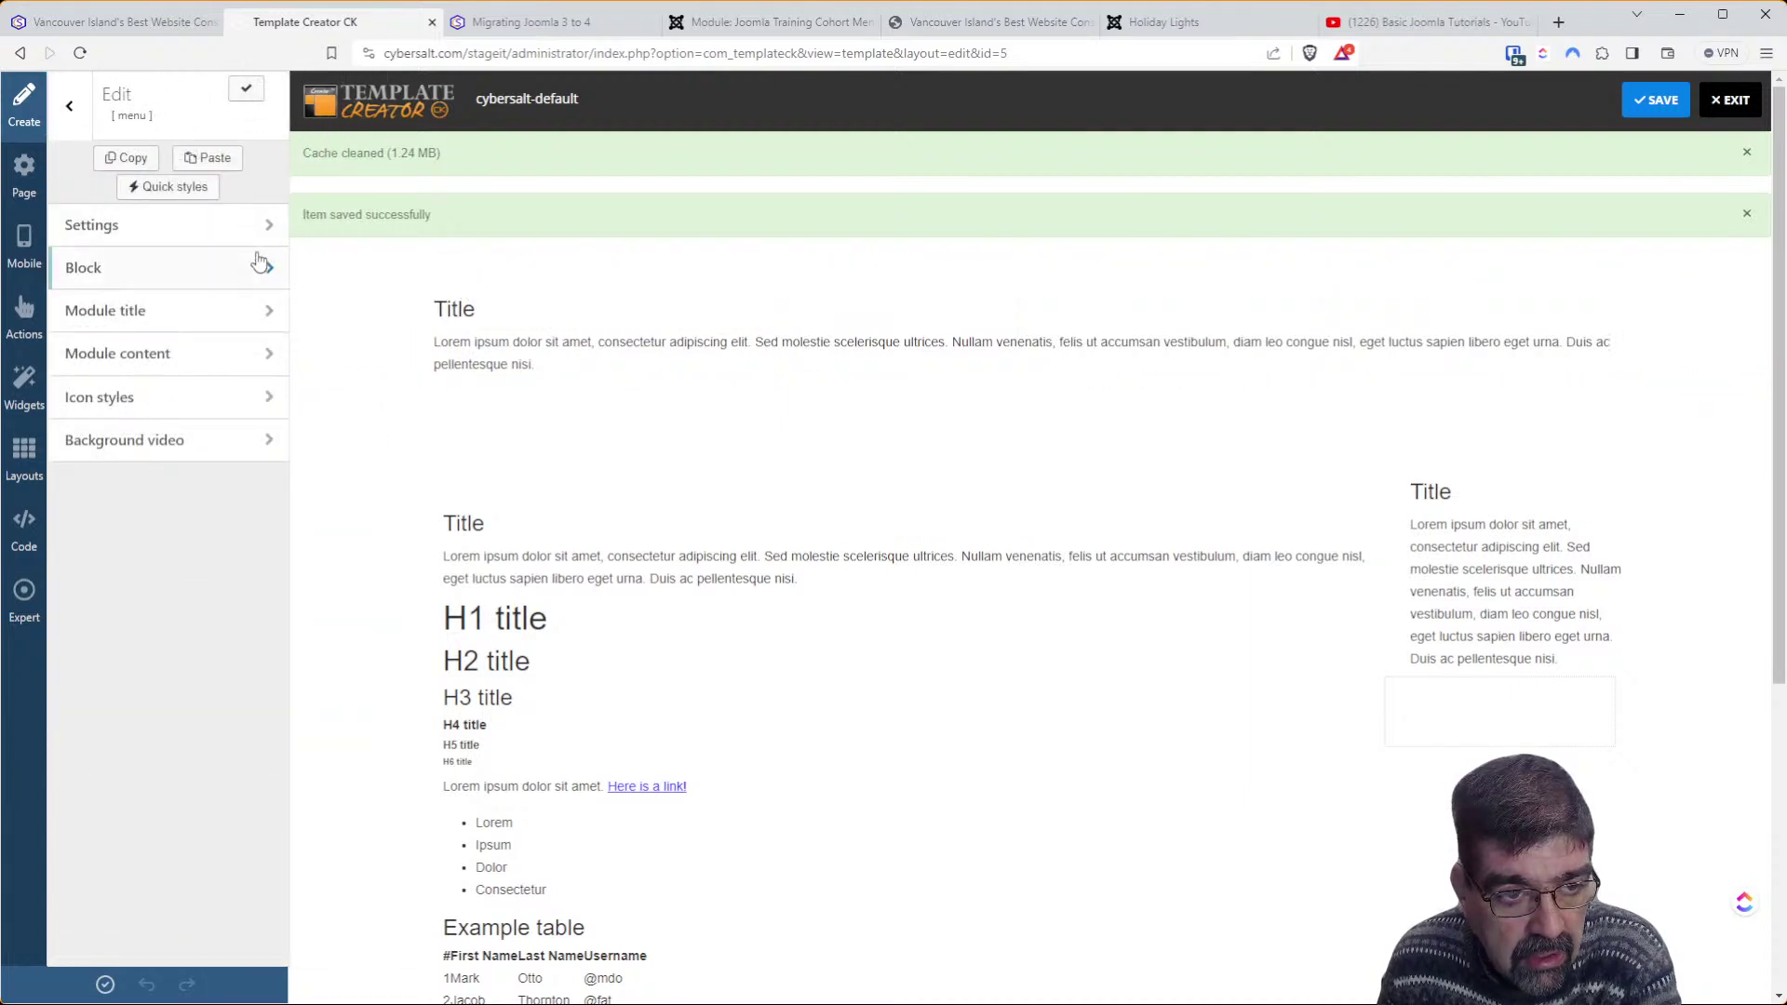
pyautogui.click(144, 224)
pyautogui.click(59, 104)
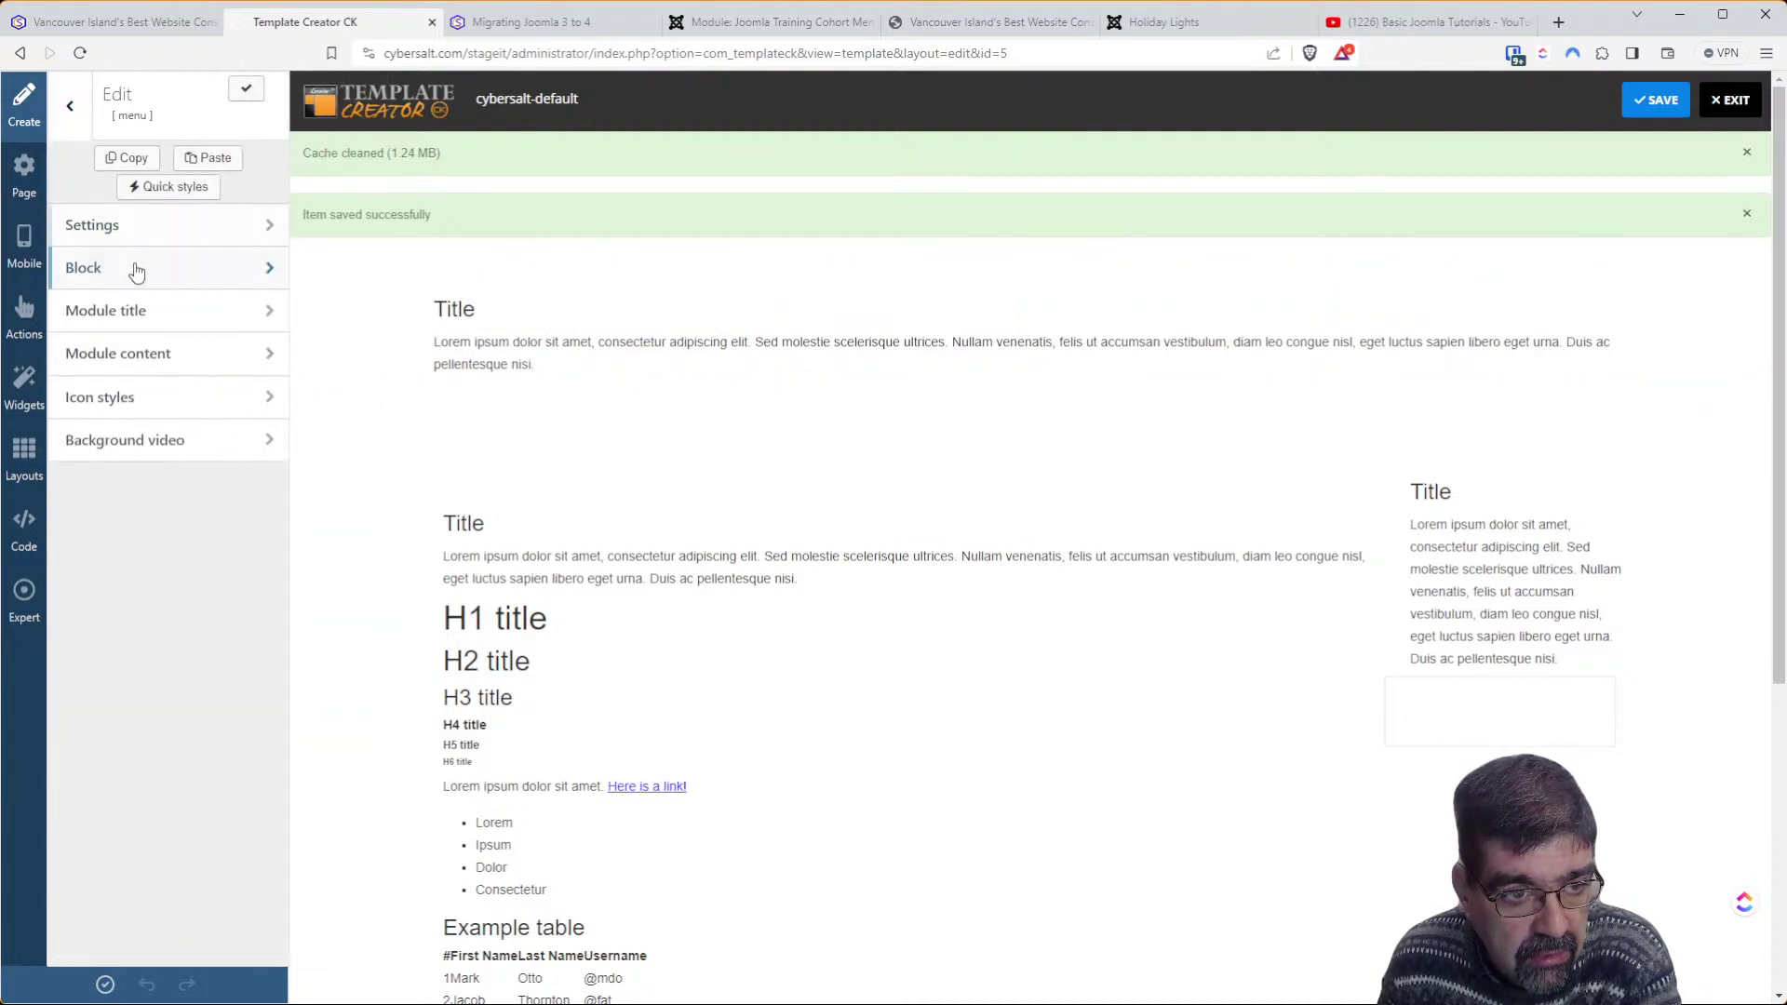
pyautogui.click(83, 267)
pyautogui.click(131, 246)
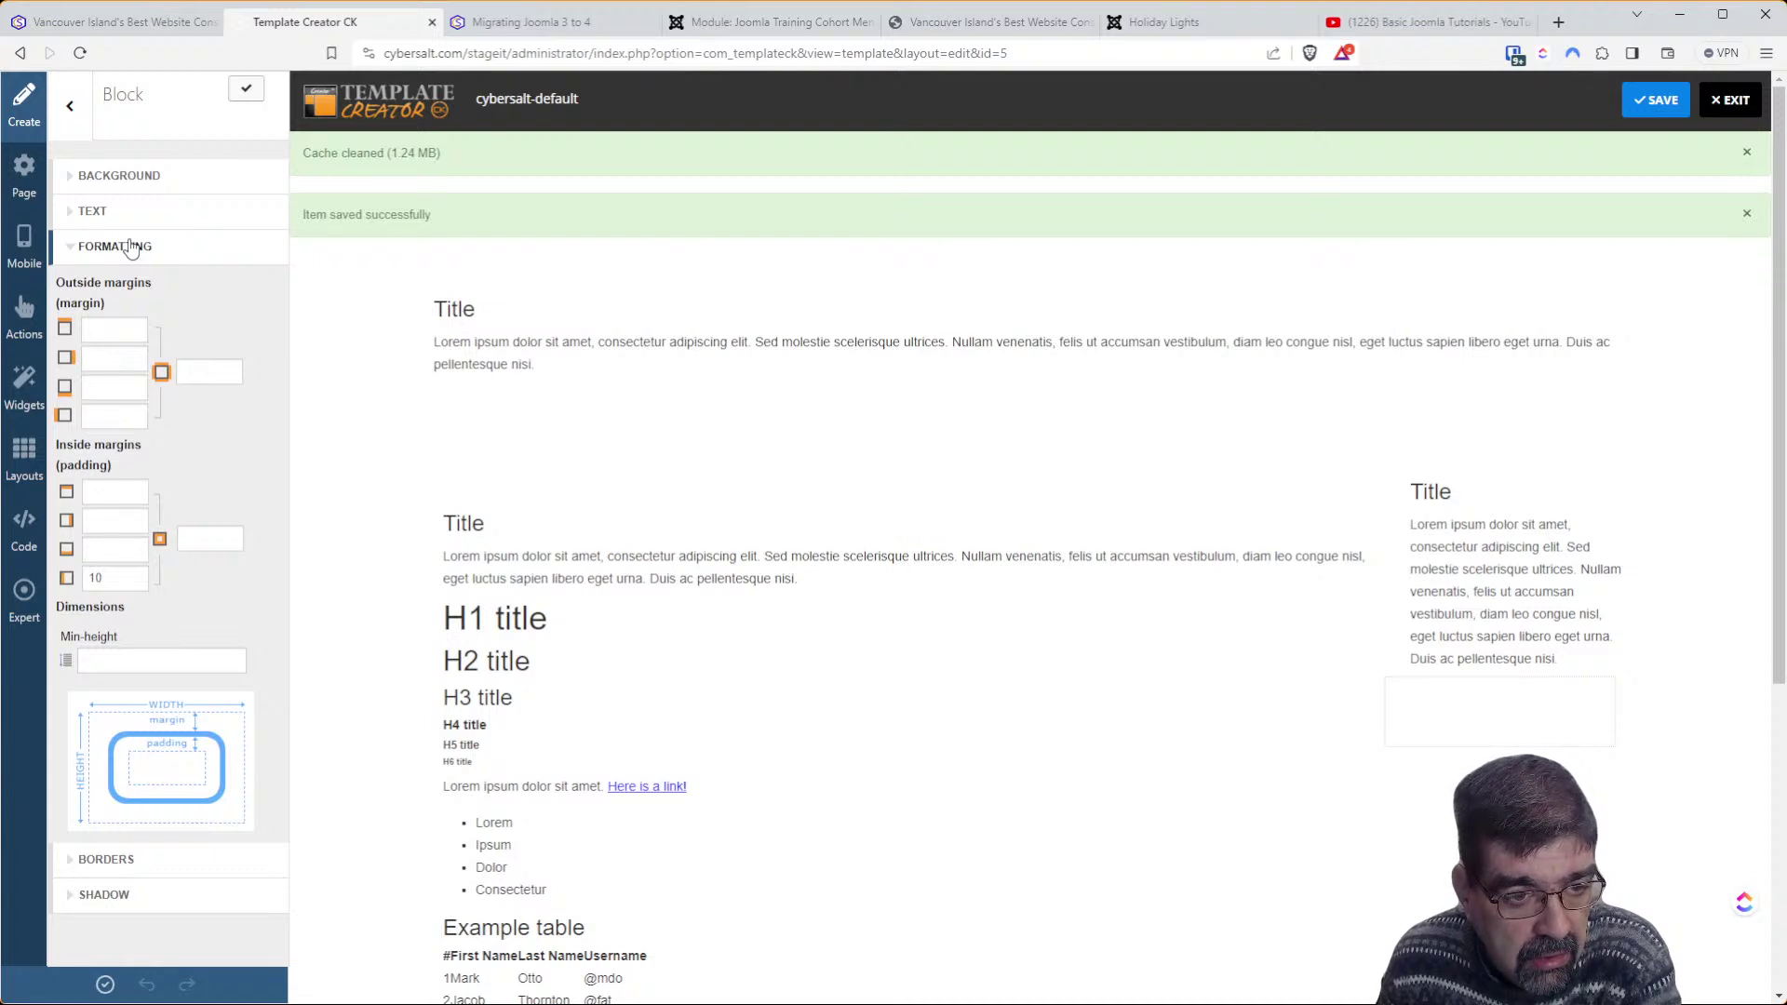
pyautogui.click(78, 111)
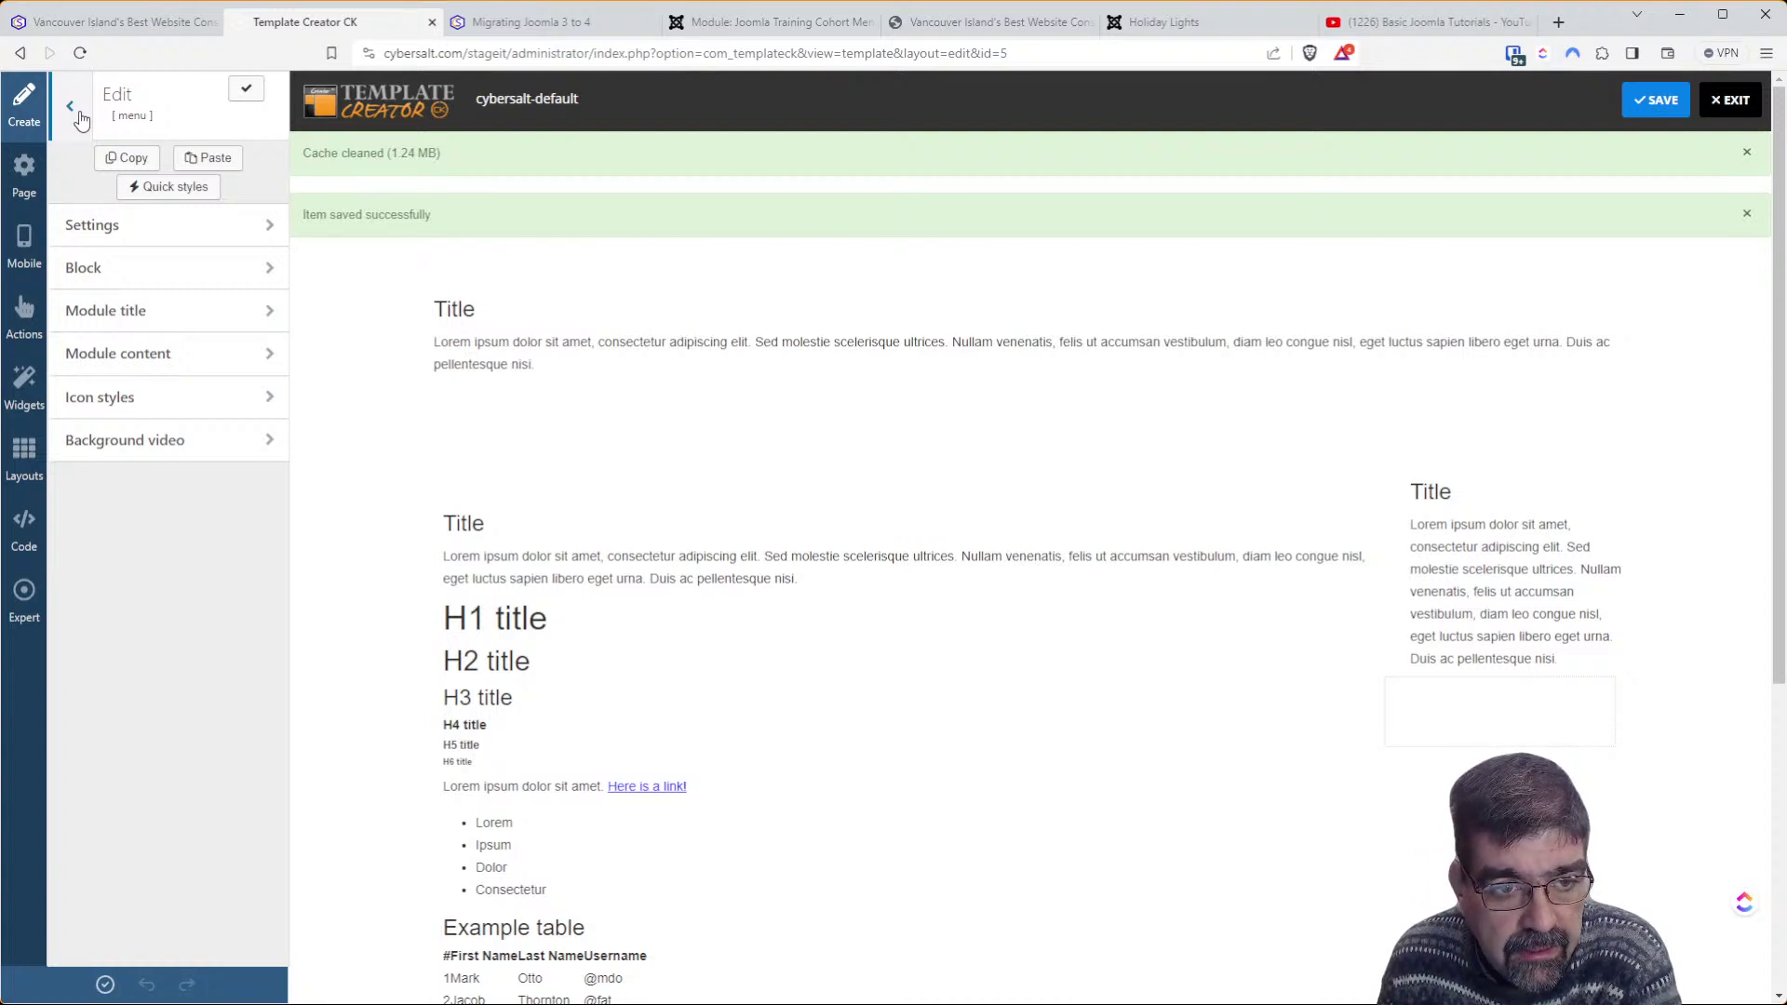
# Check the menu block's module title and module content styles, including their formatting options
pyautogui.click(126, 319)
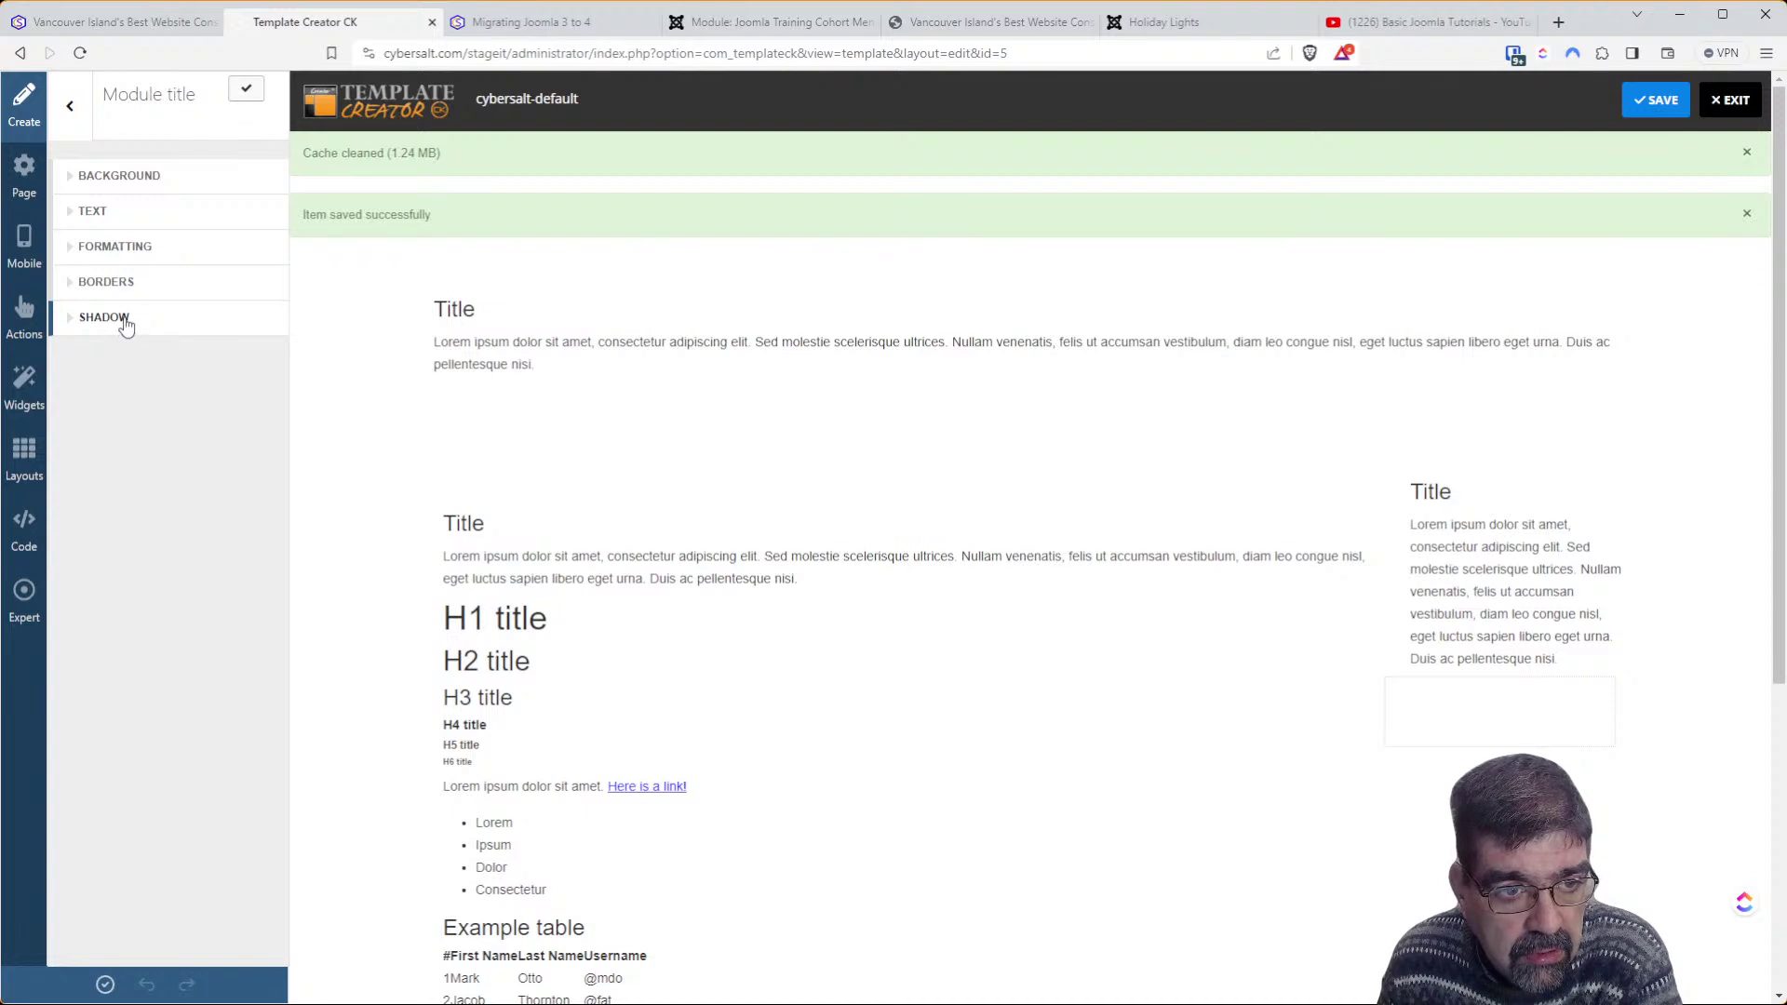
pyautogui.click(72, 110)
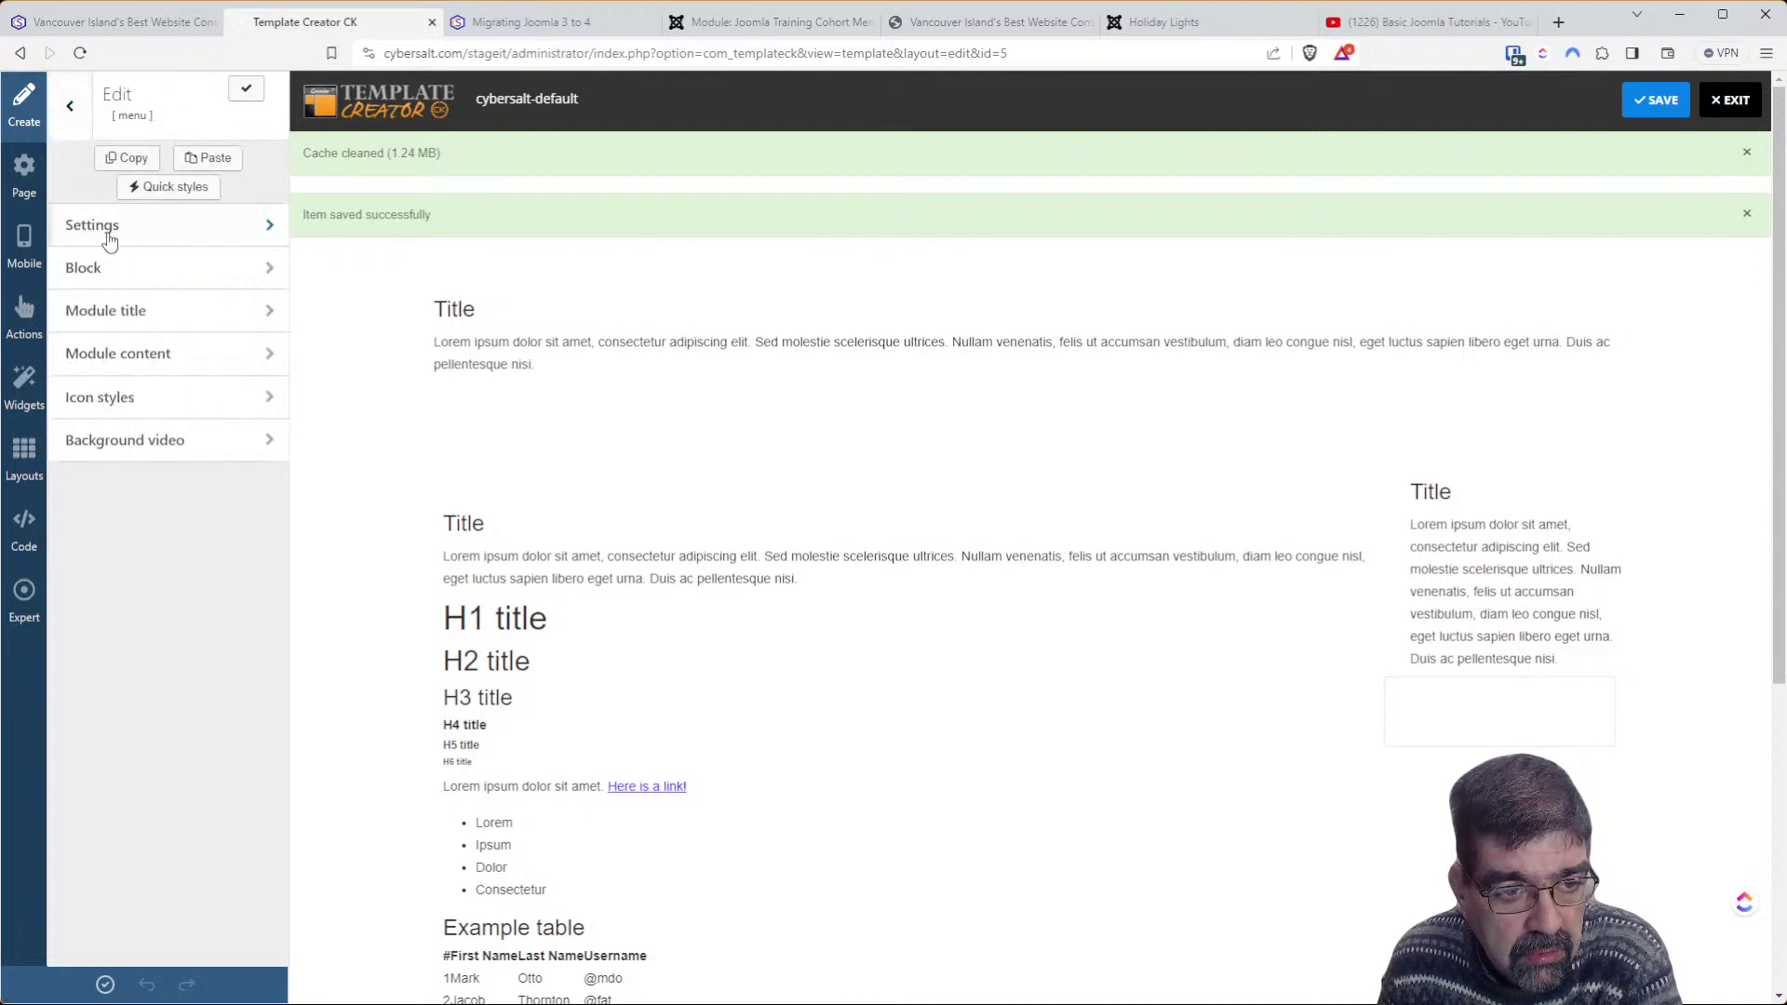
pyautogui.click(130, 358)
pyautogui.click(74, 112)
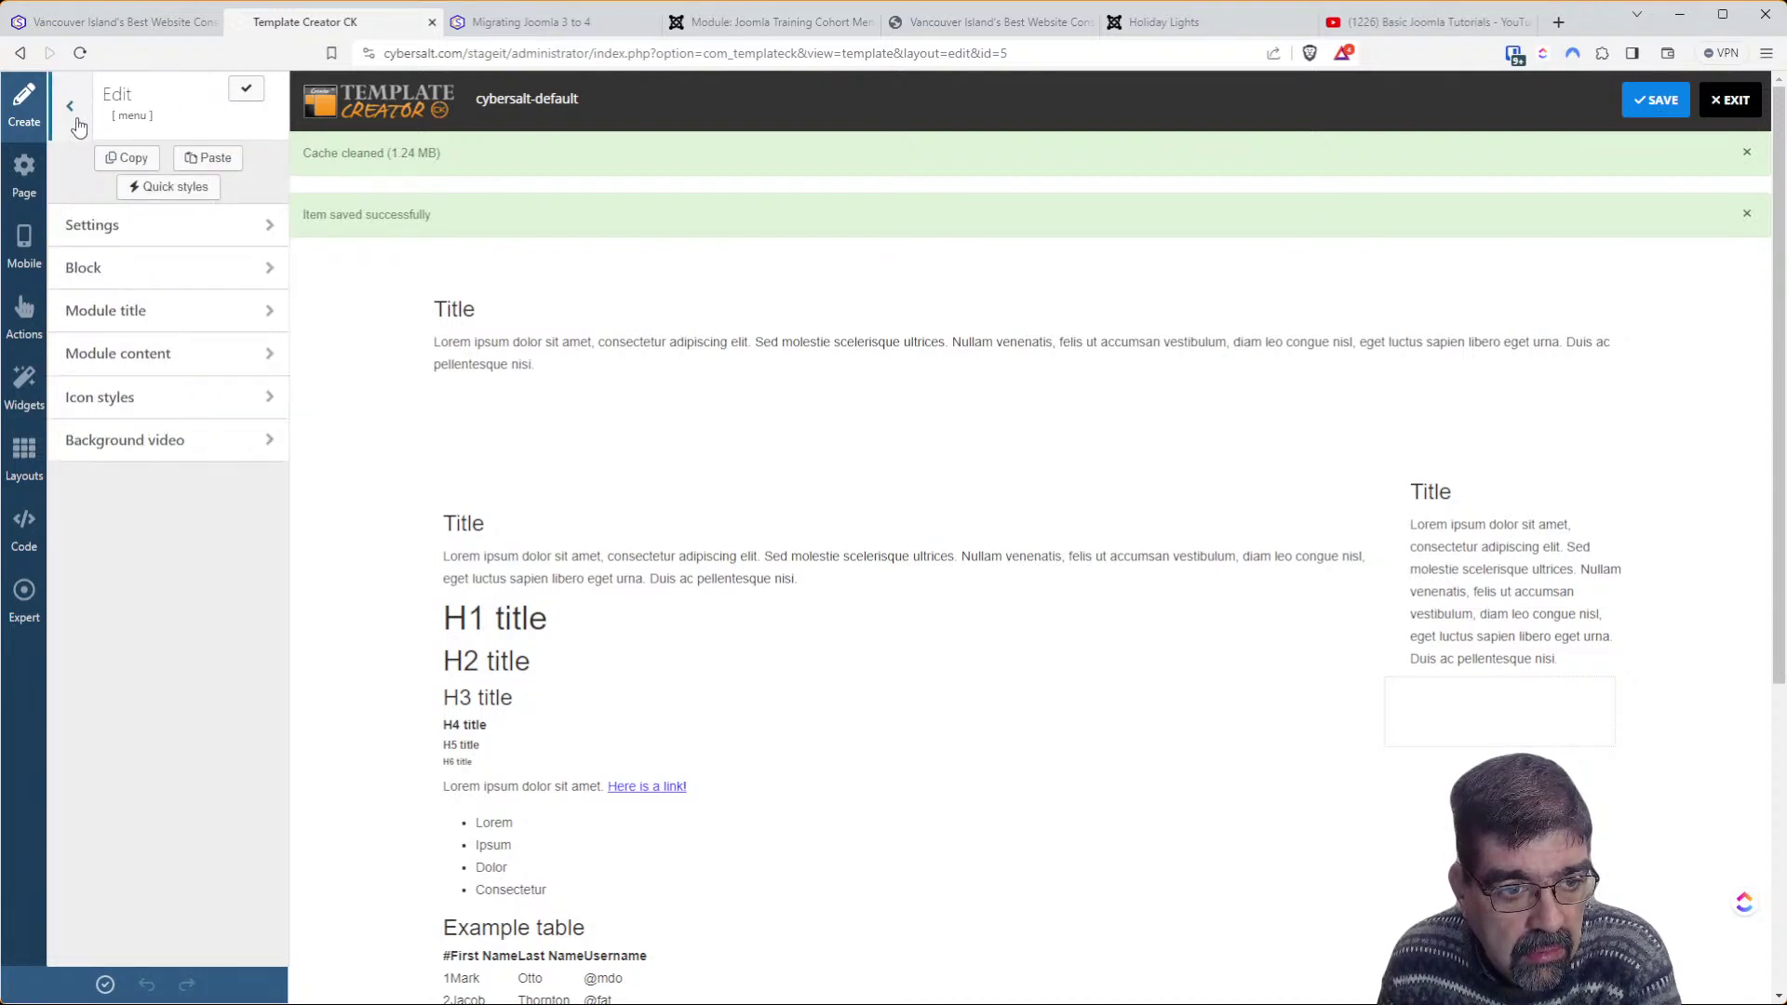
pyautogui.click(121, 353)
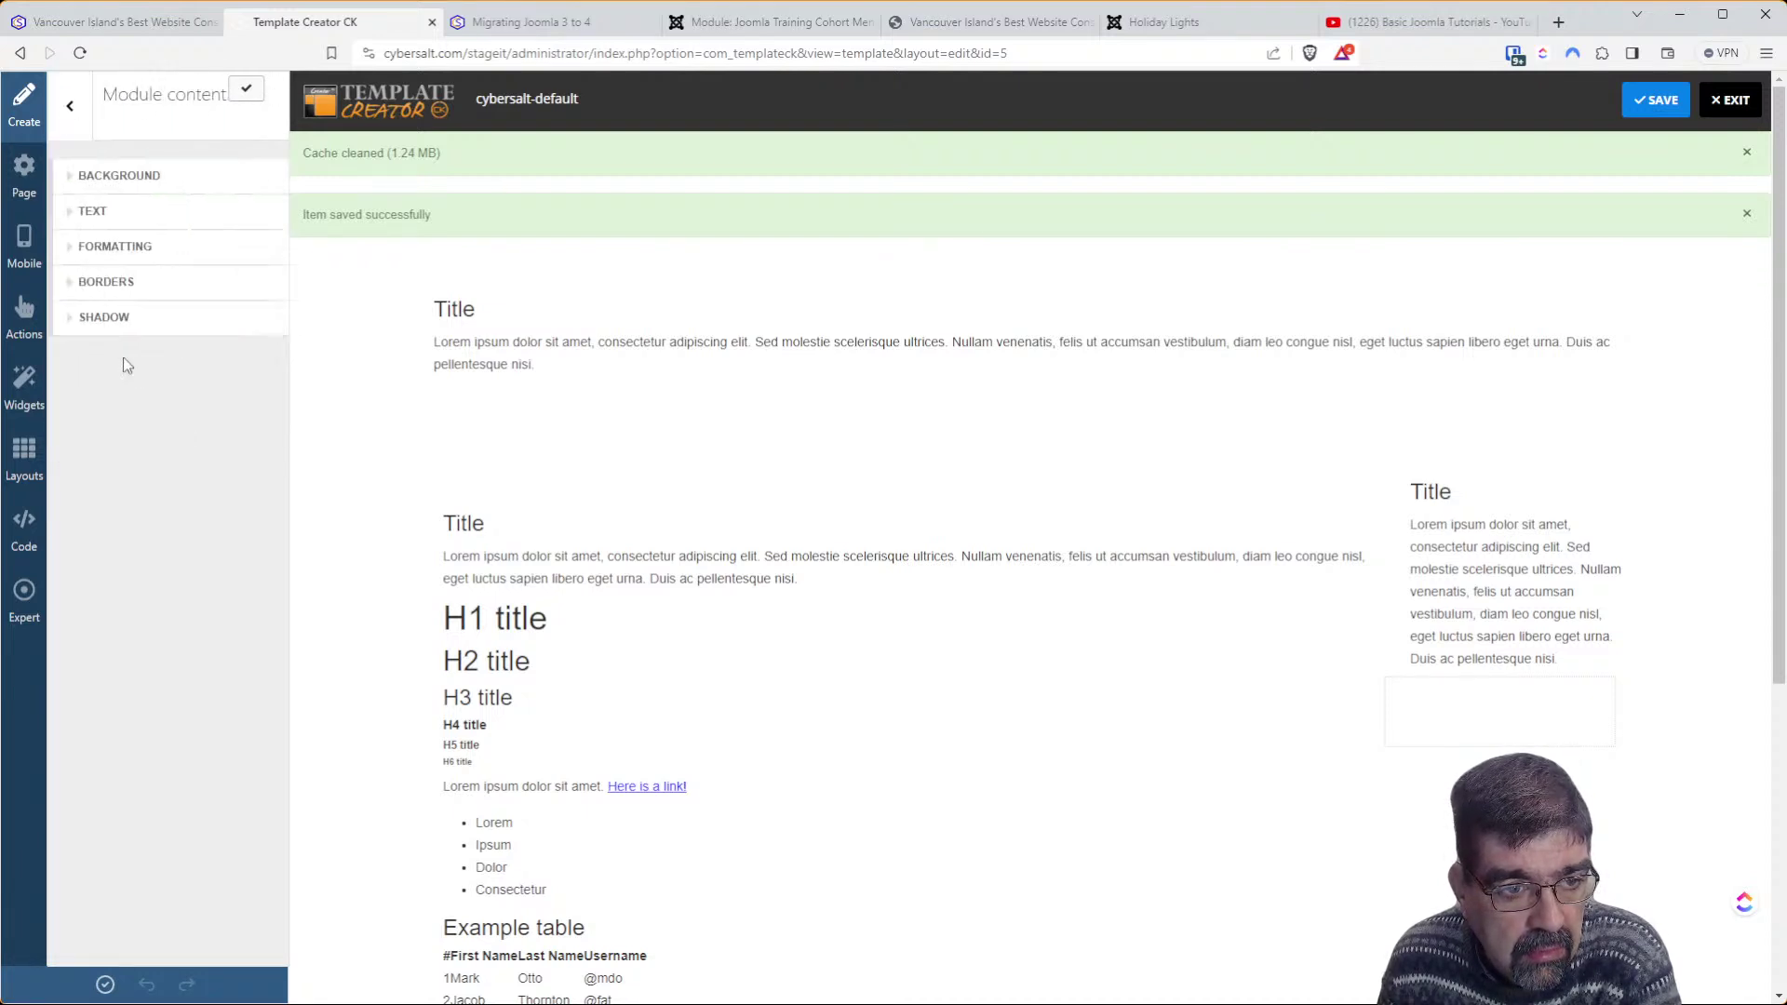
pyautogui.click(115, 248)
pyautogui.click(115, 247)
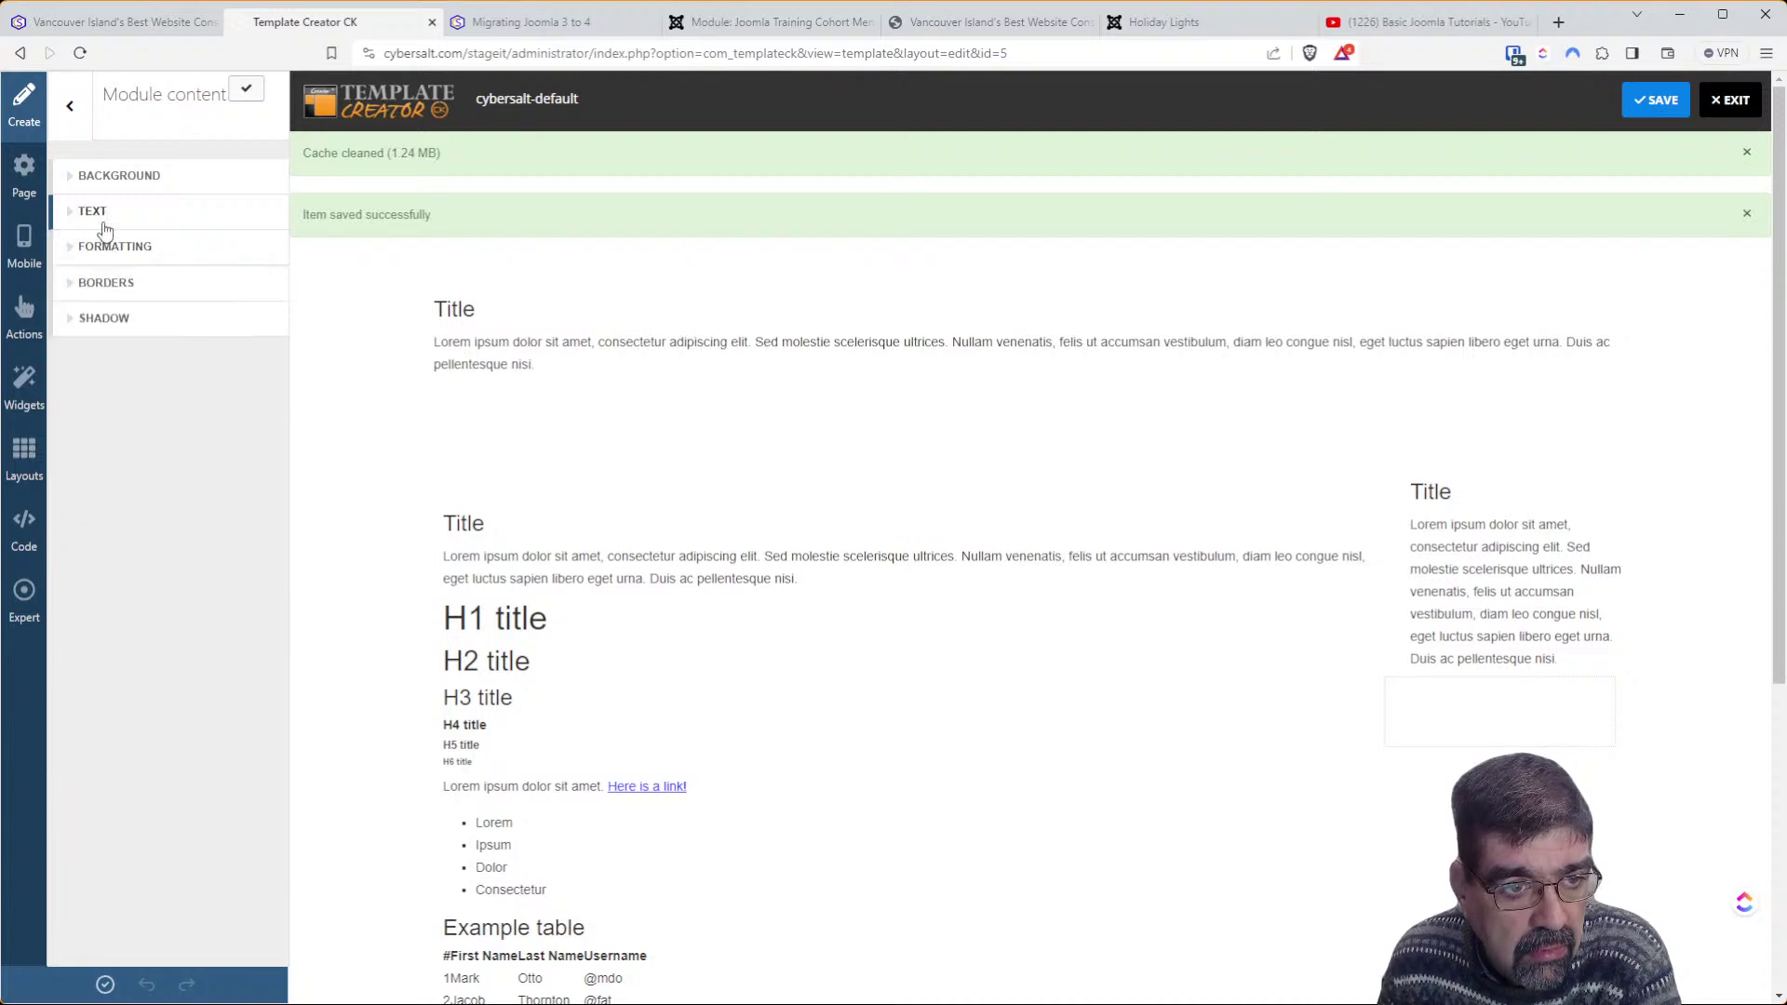
pyautogui.click(70, 105)
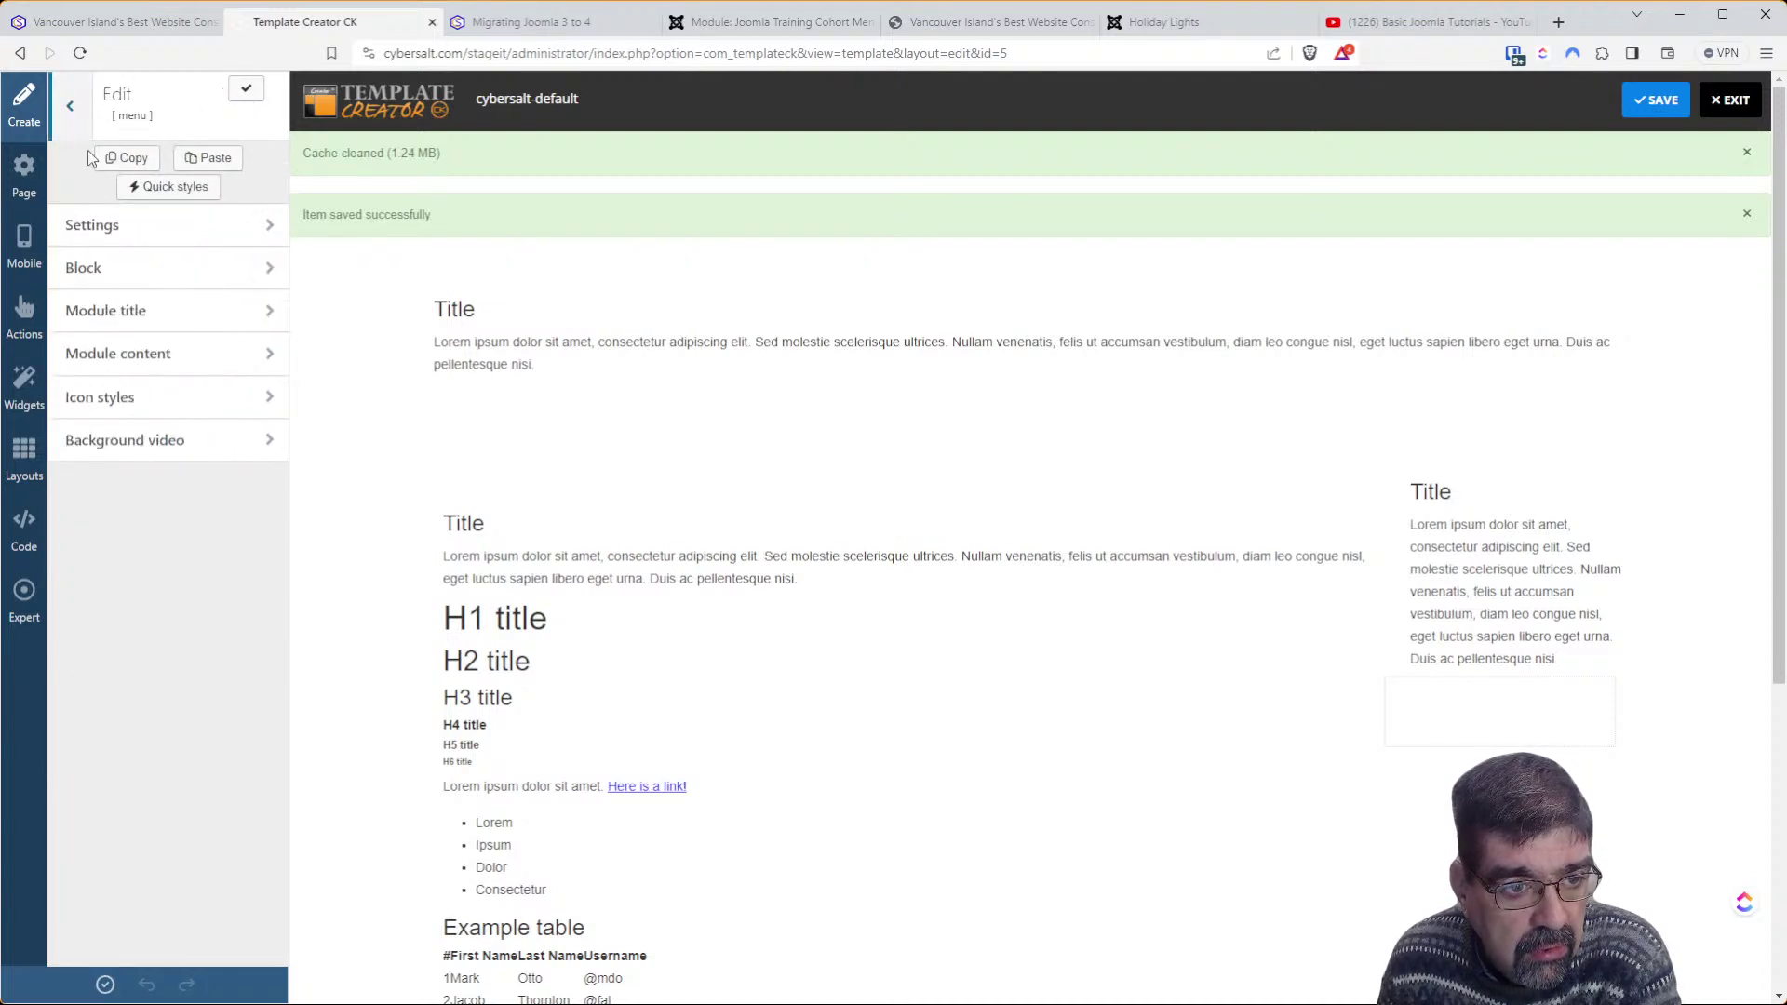
pyautogui.click(112, 313)
pyautogui.click(111, 248)
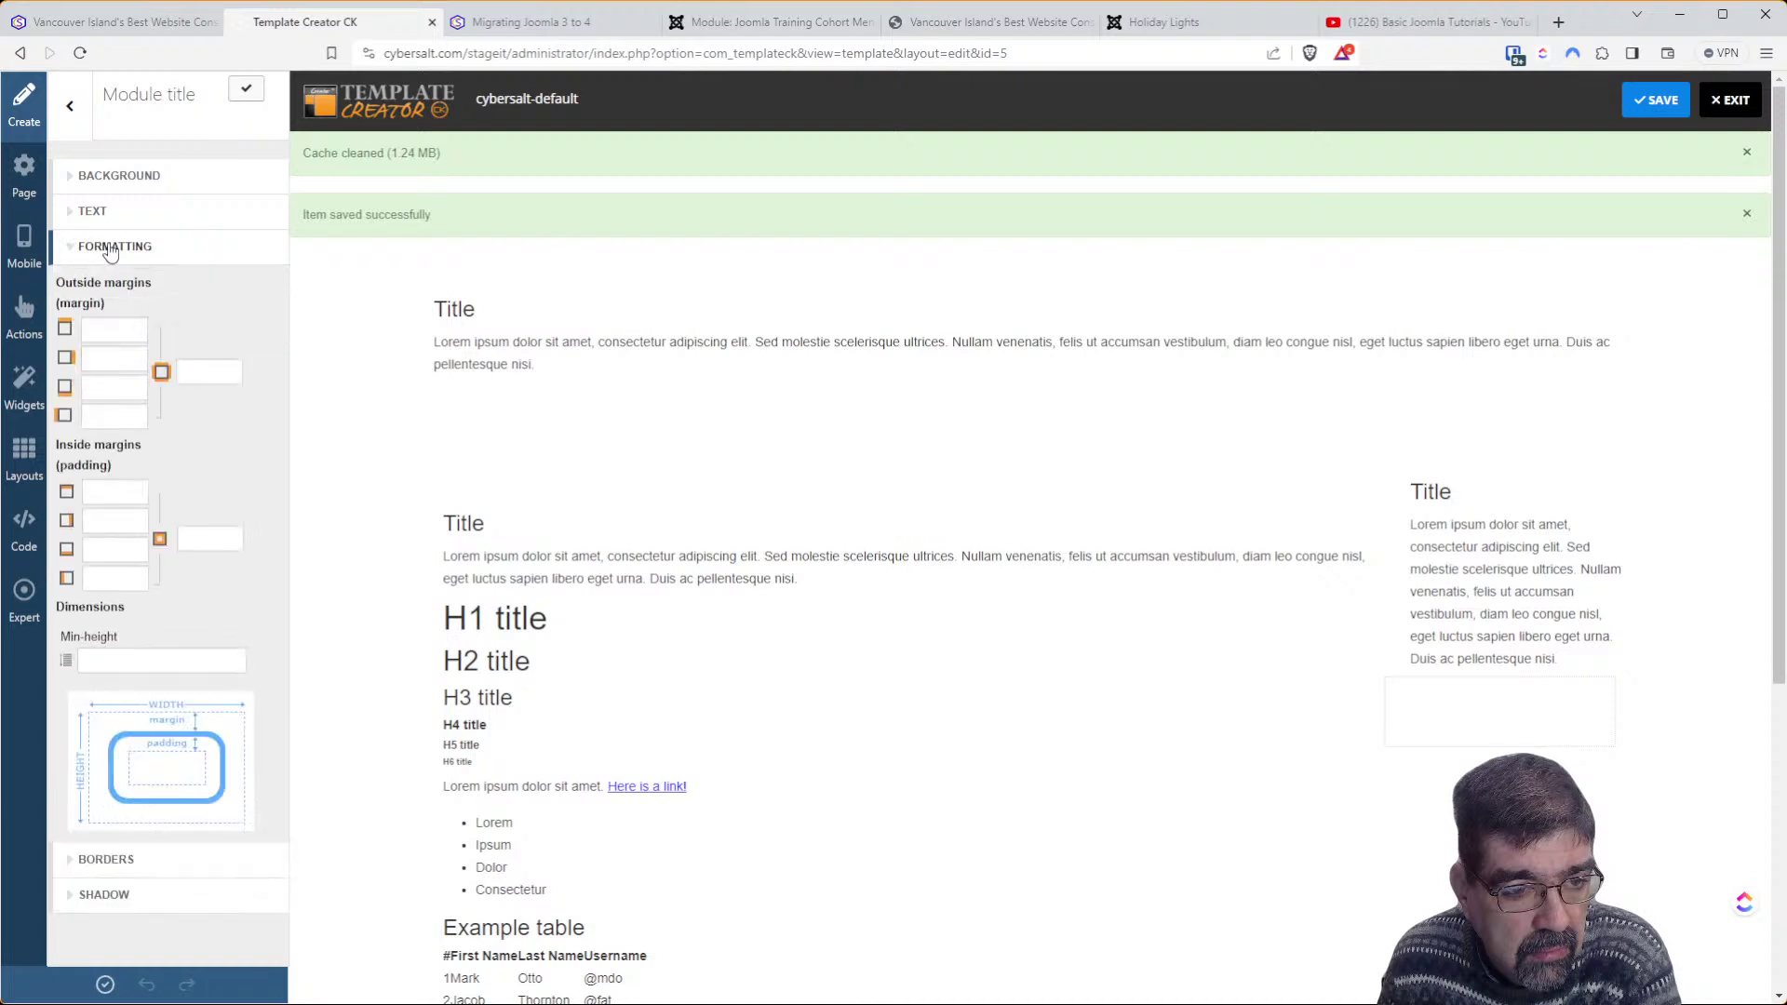
pyautogui.click(71, 110)
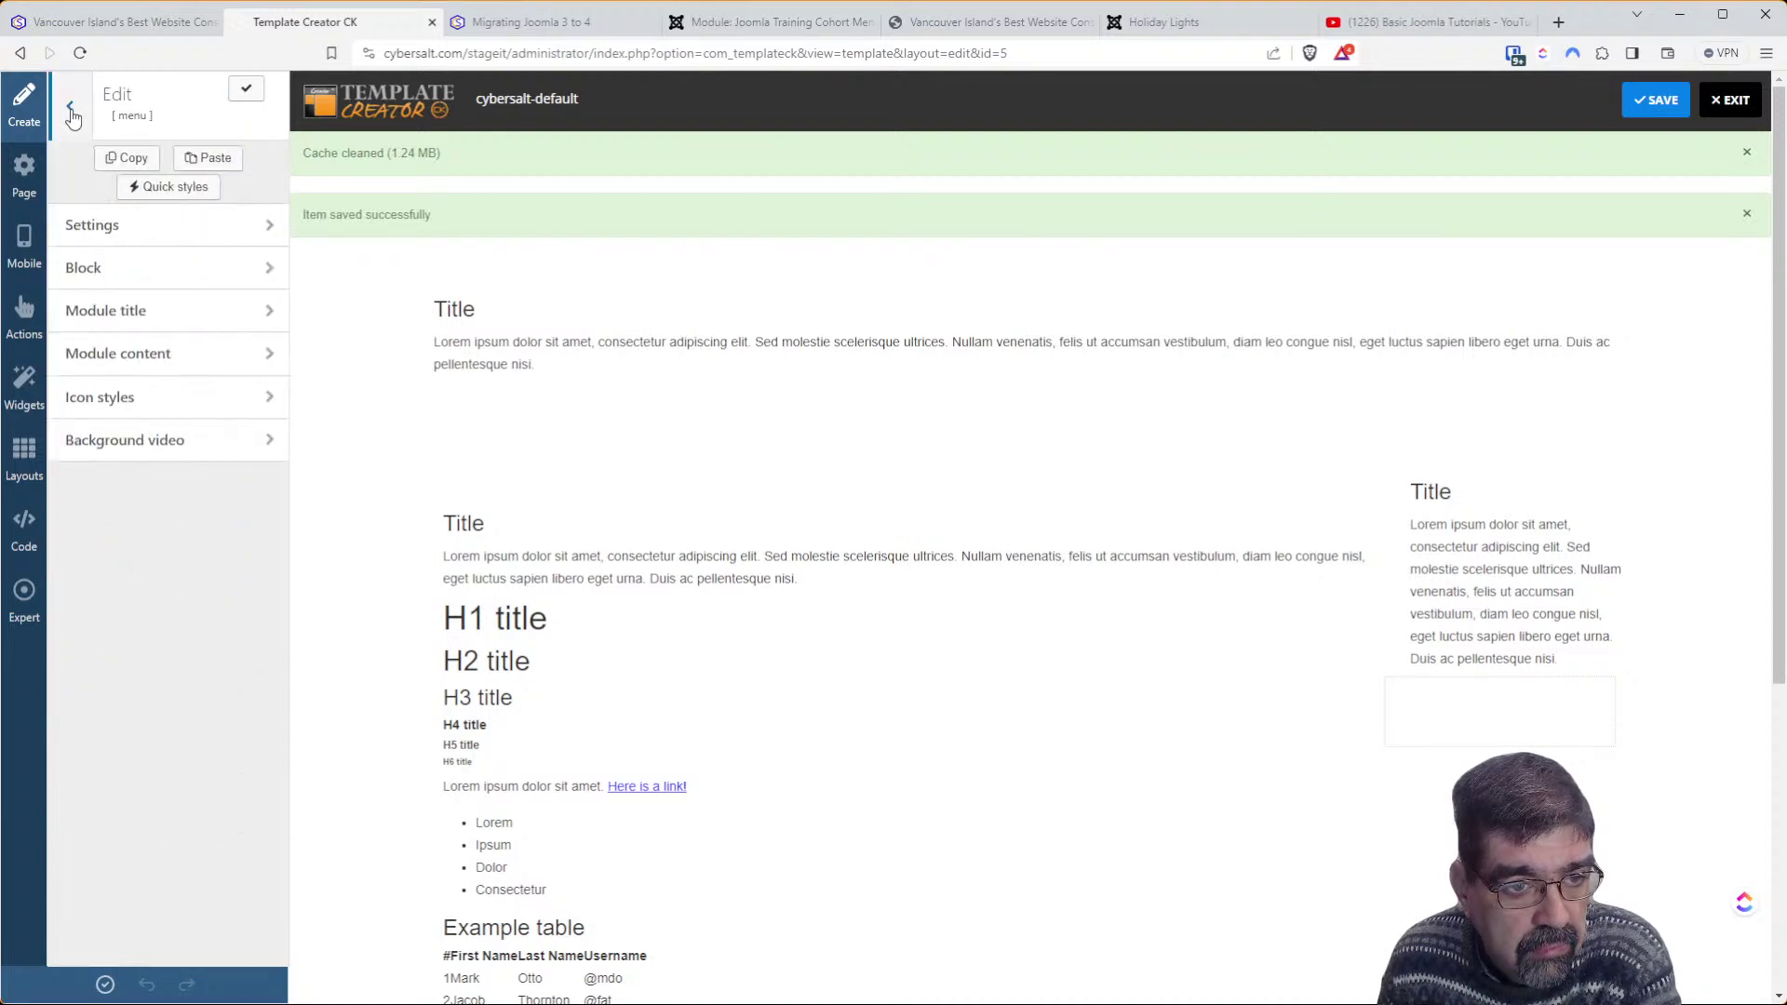
# Add a row above the menu block inside menu-wrapper and set its number of columns to 1
pyautogui.click(71, 110)
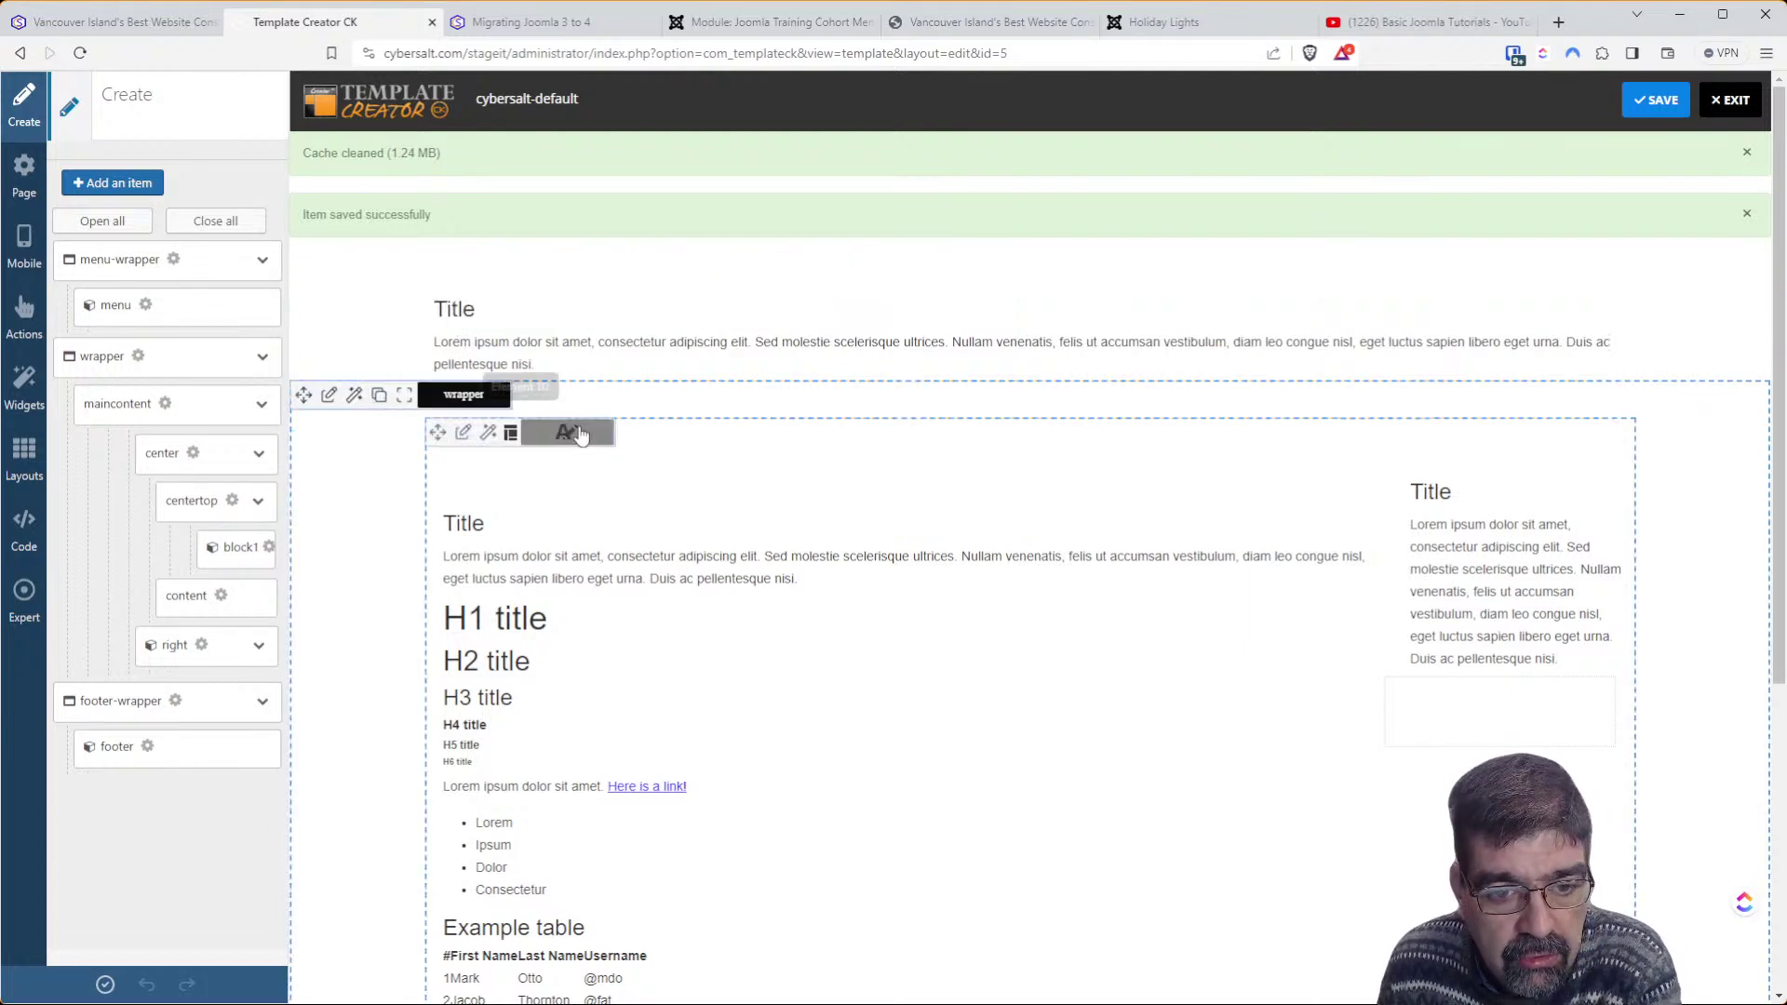
pyautogui.click(142, 183)
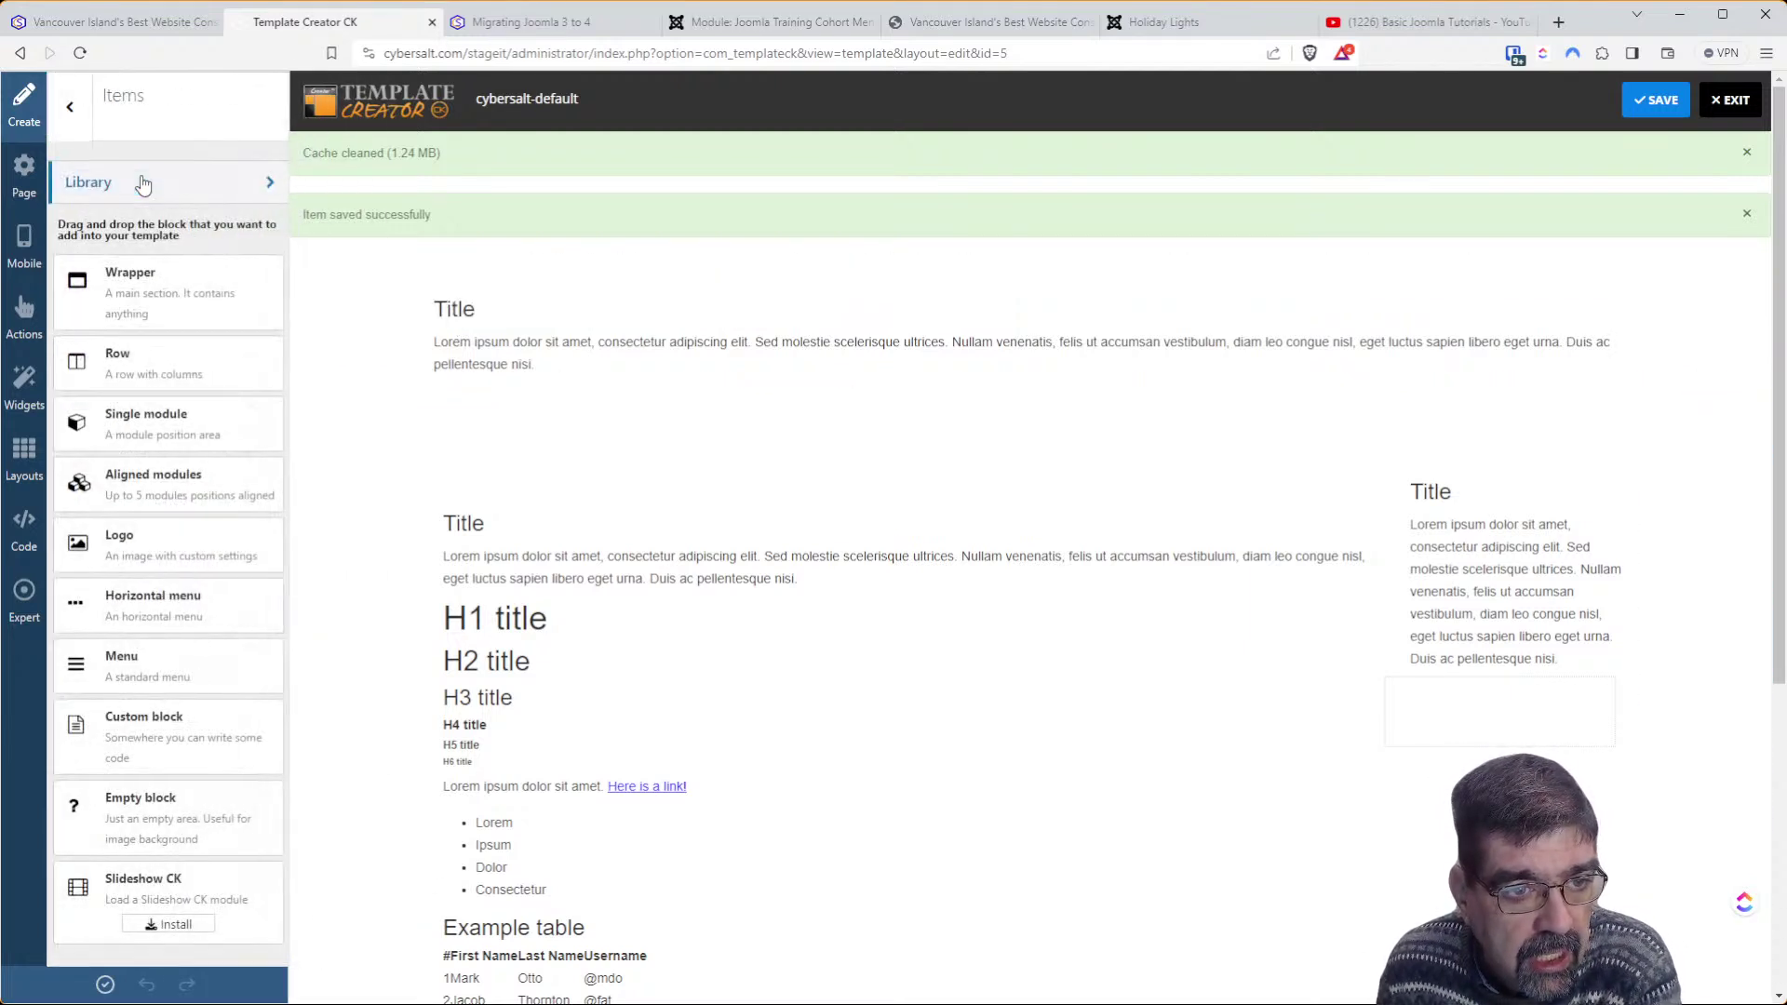
pyautogui.moveTo(138, 357); pyautogui.dragTo(568, 320)
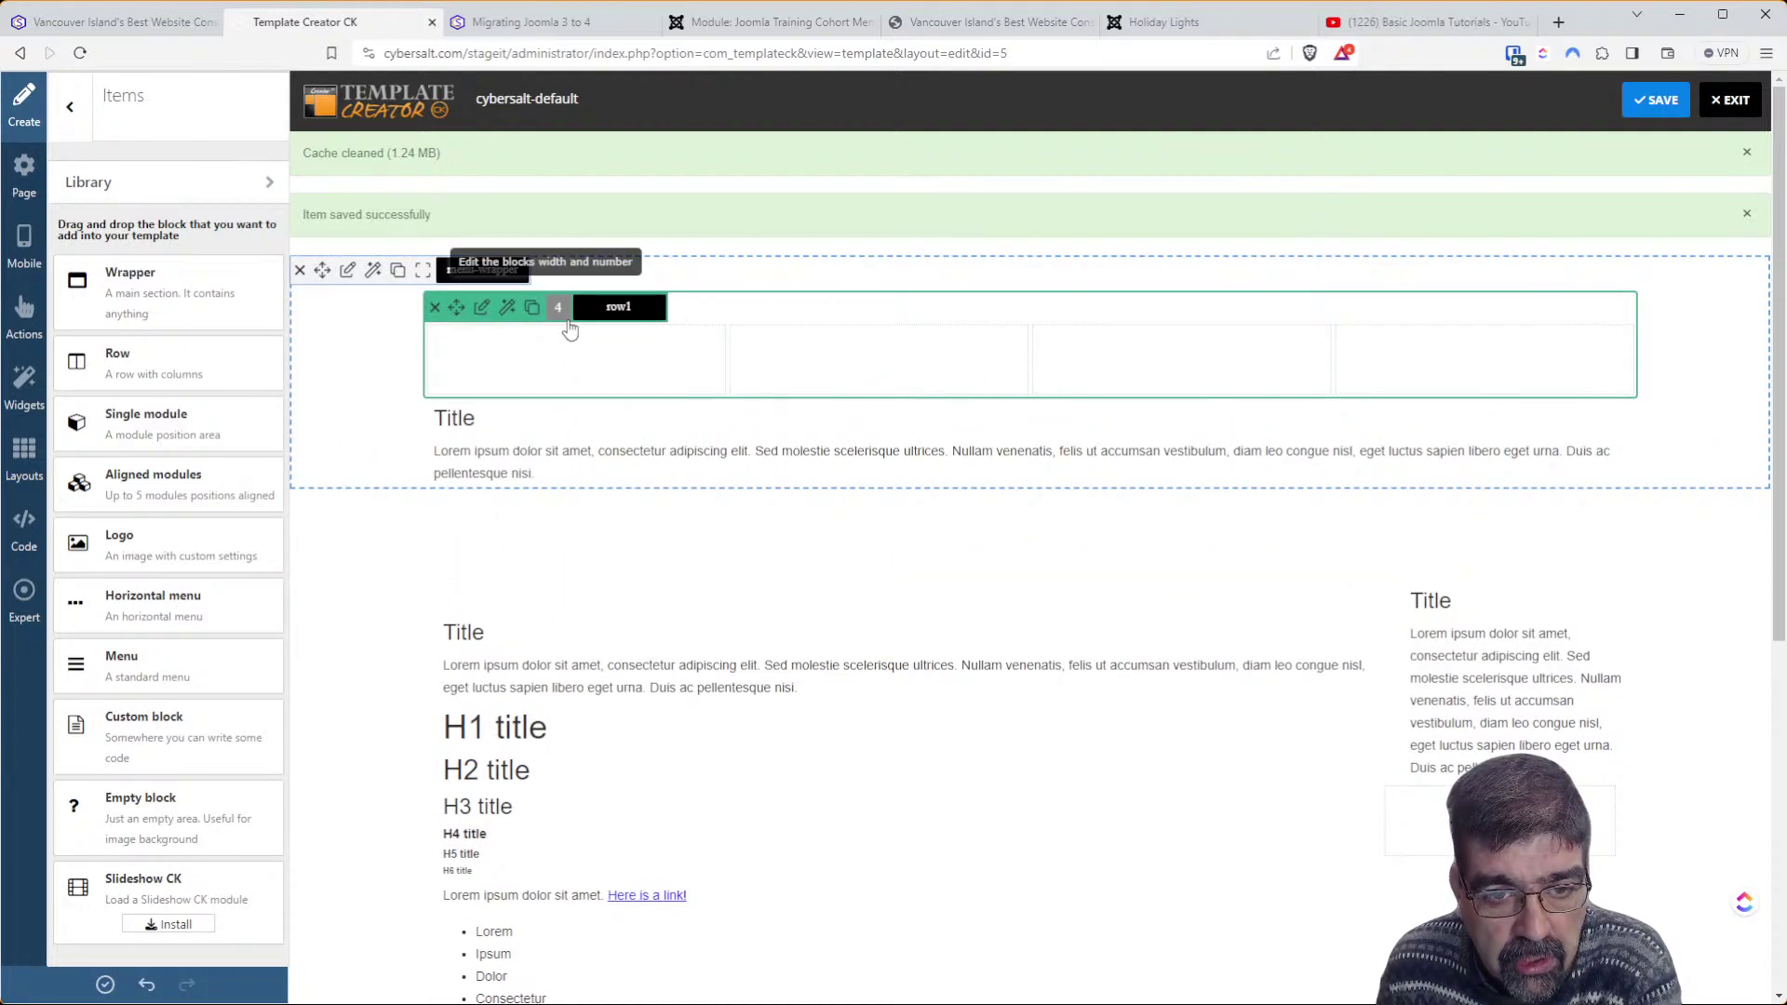
pyautogui.click(556, 310)
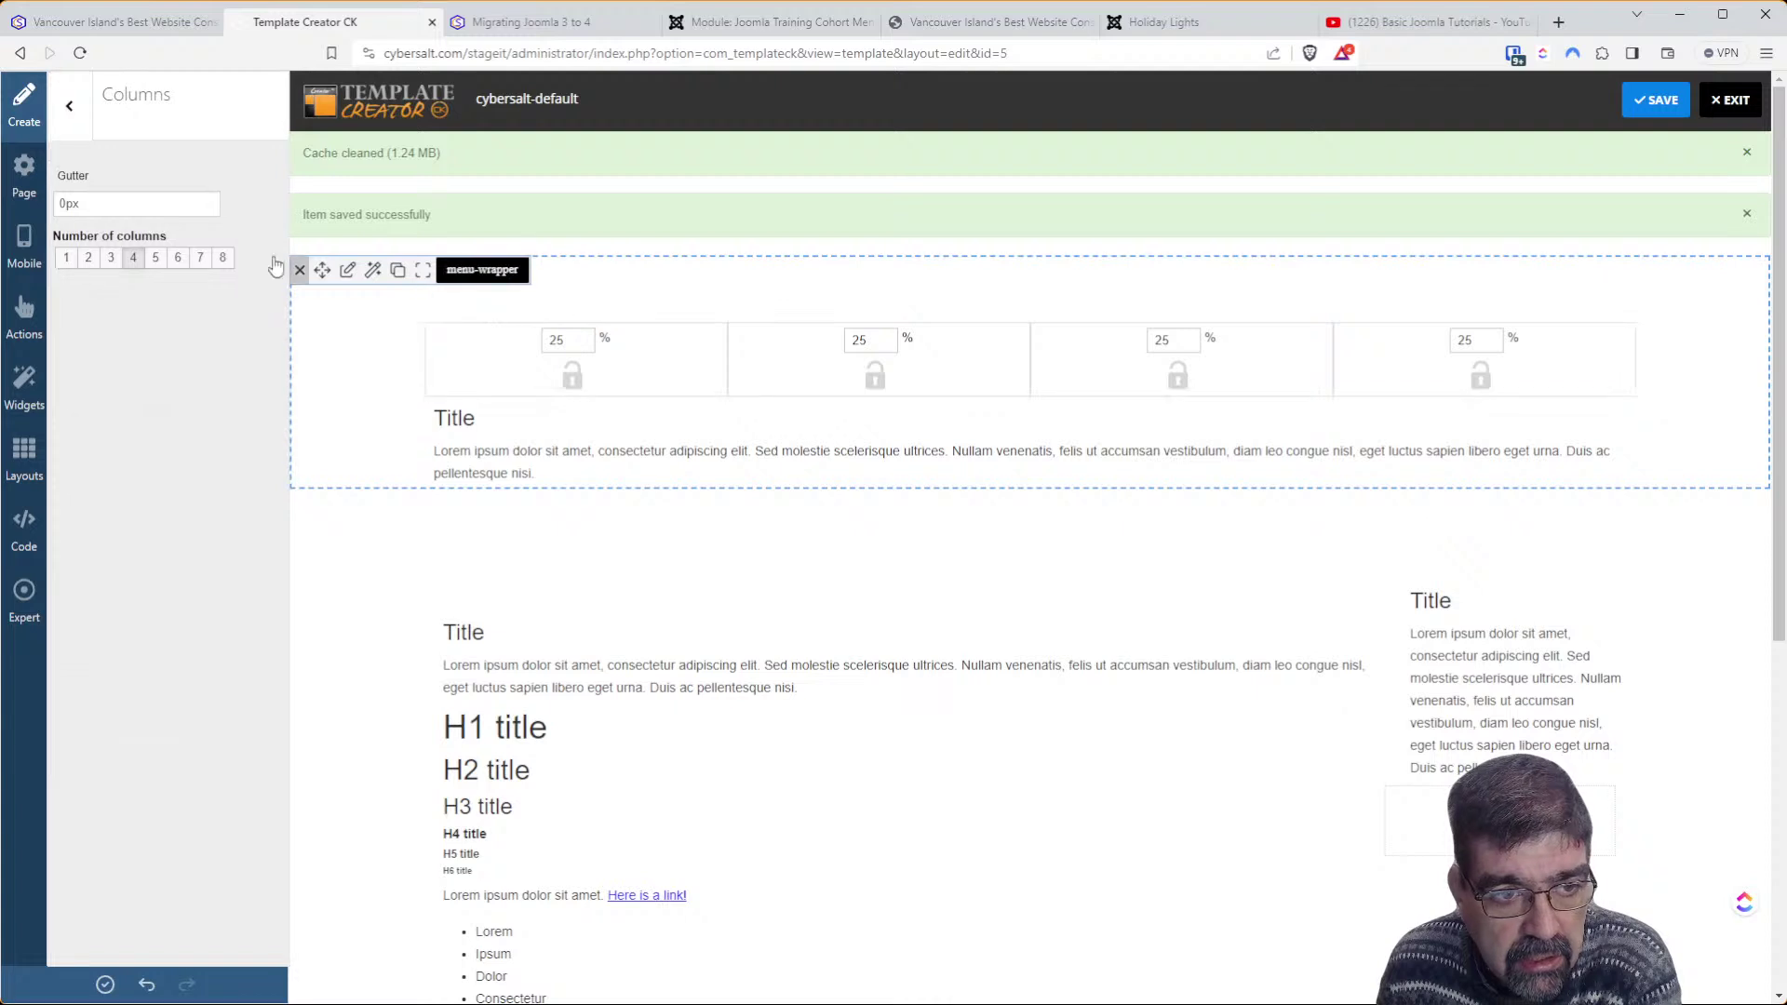
pyautogui.click(65, 260)
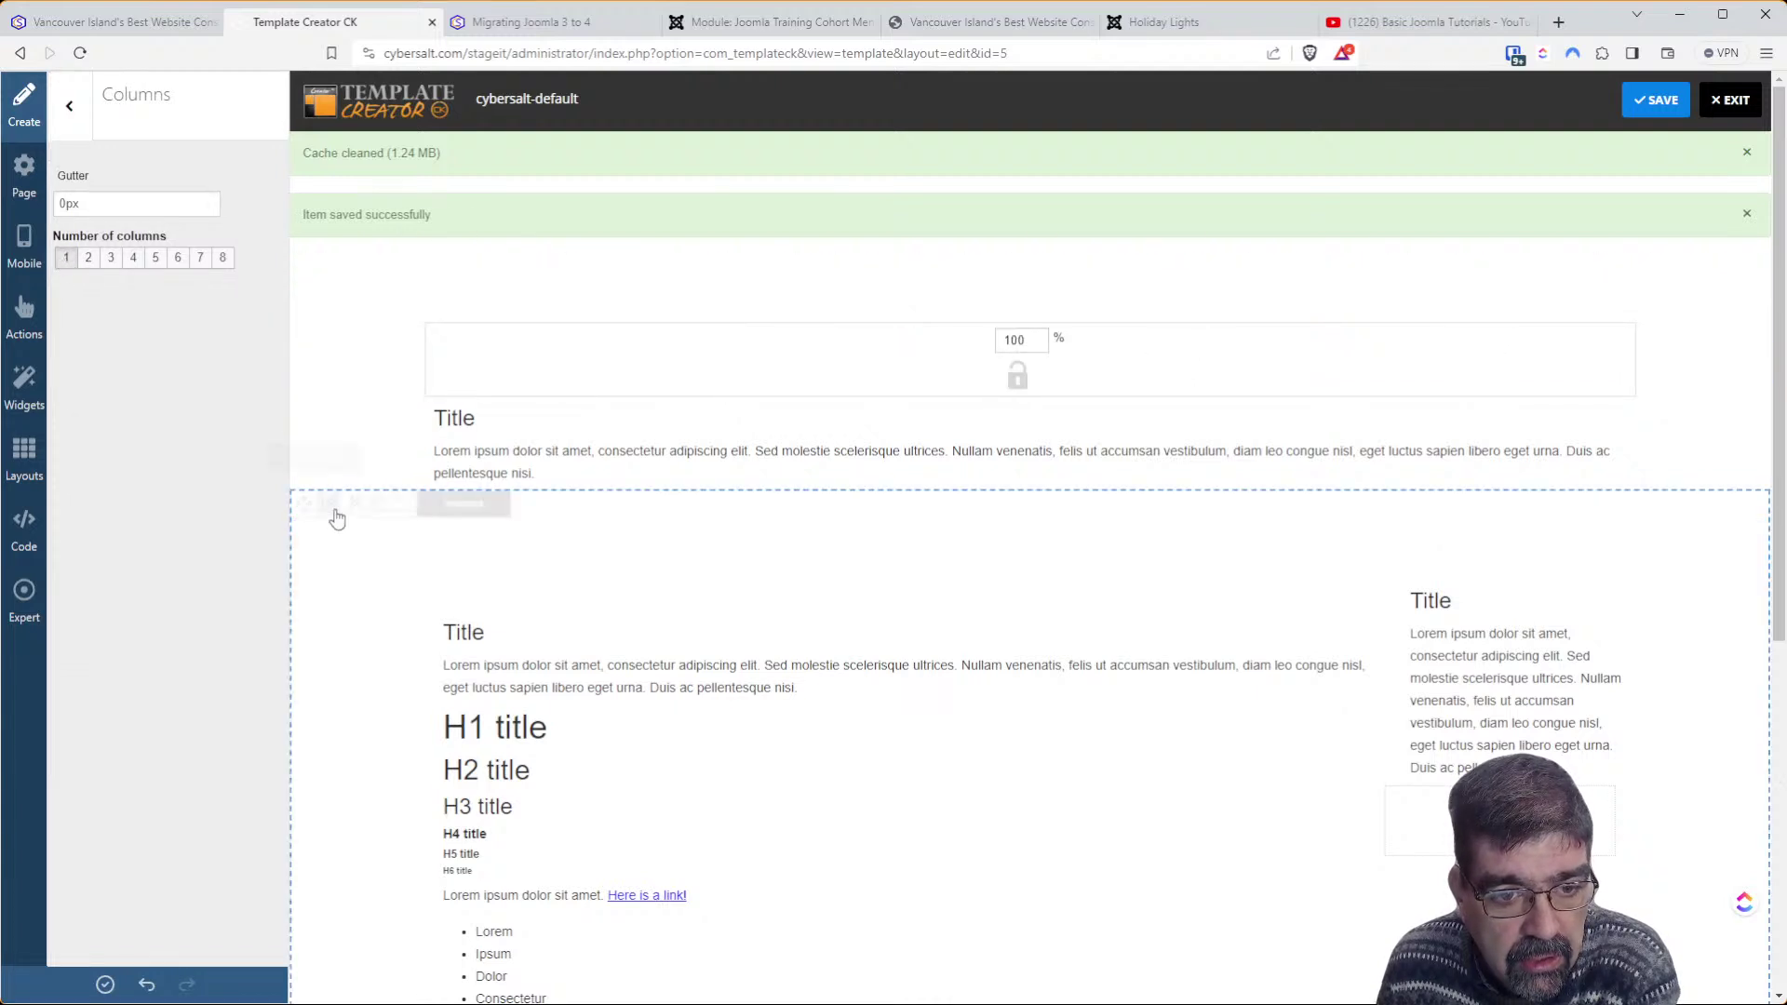
pyautogui.moveTo(456, 416); pyautogui.dragTo(514, 417)
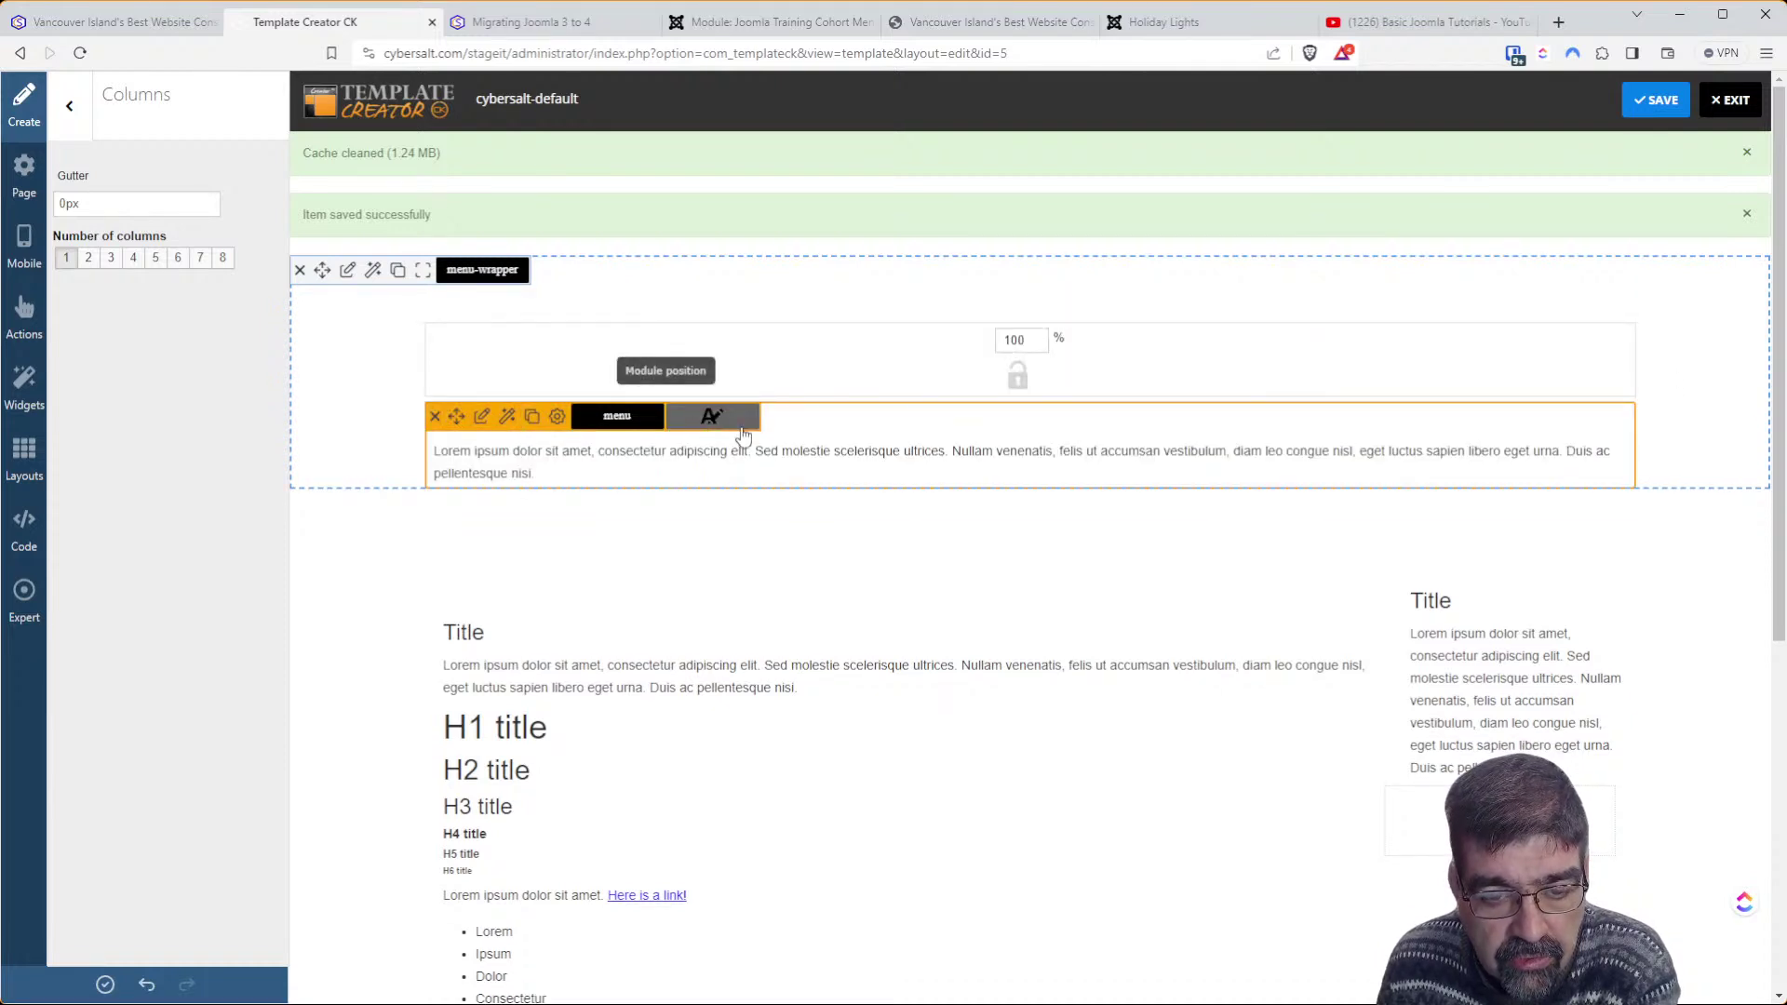
pyautogui.click(436, 418)
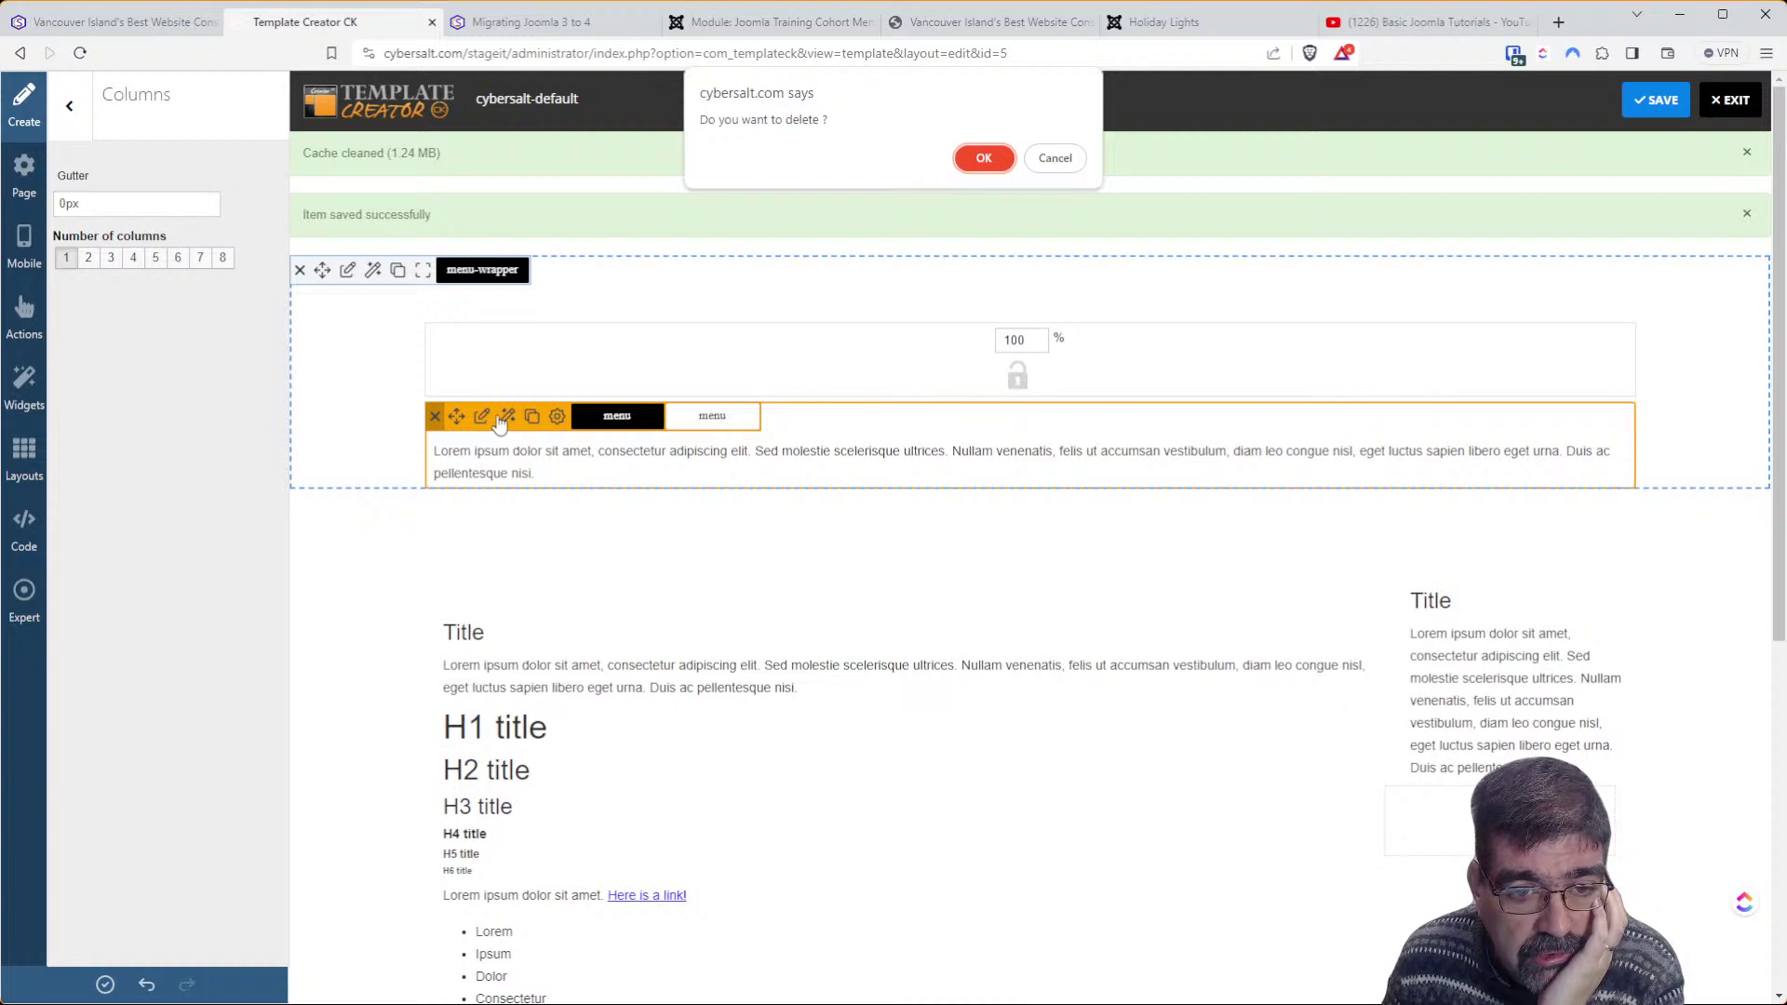
pyautogui.click(1052, 160)
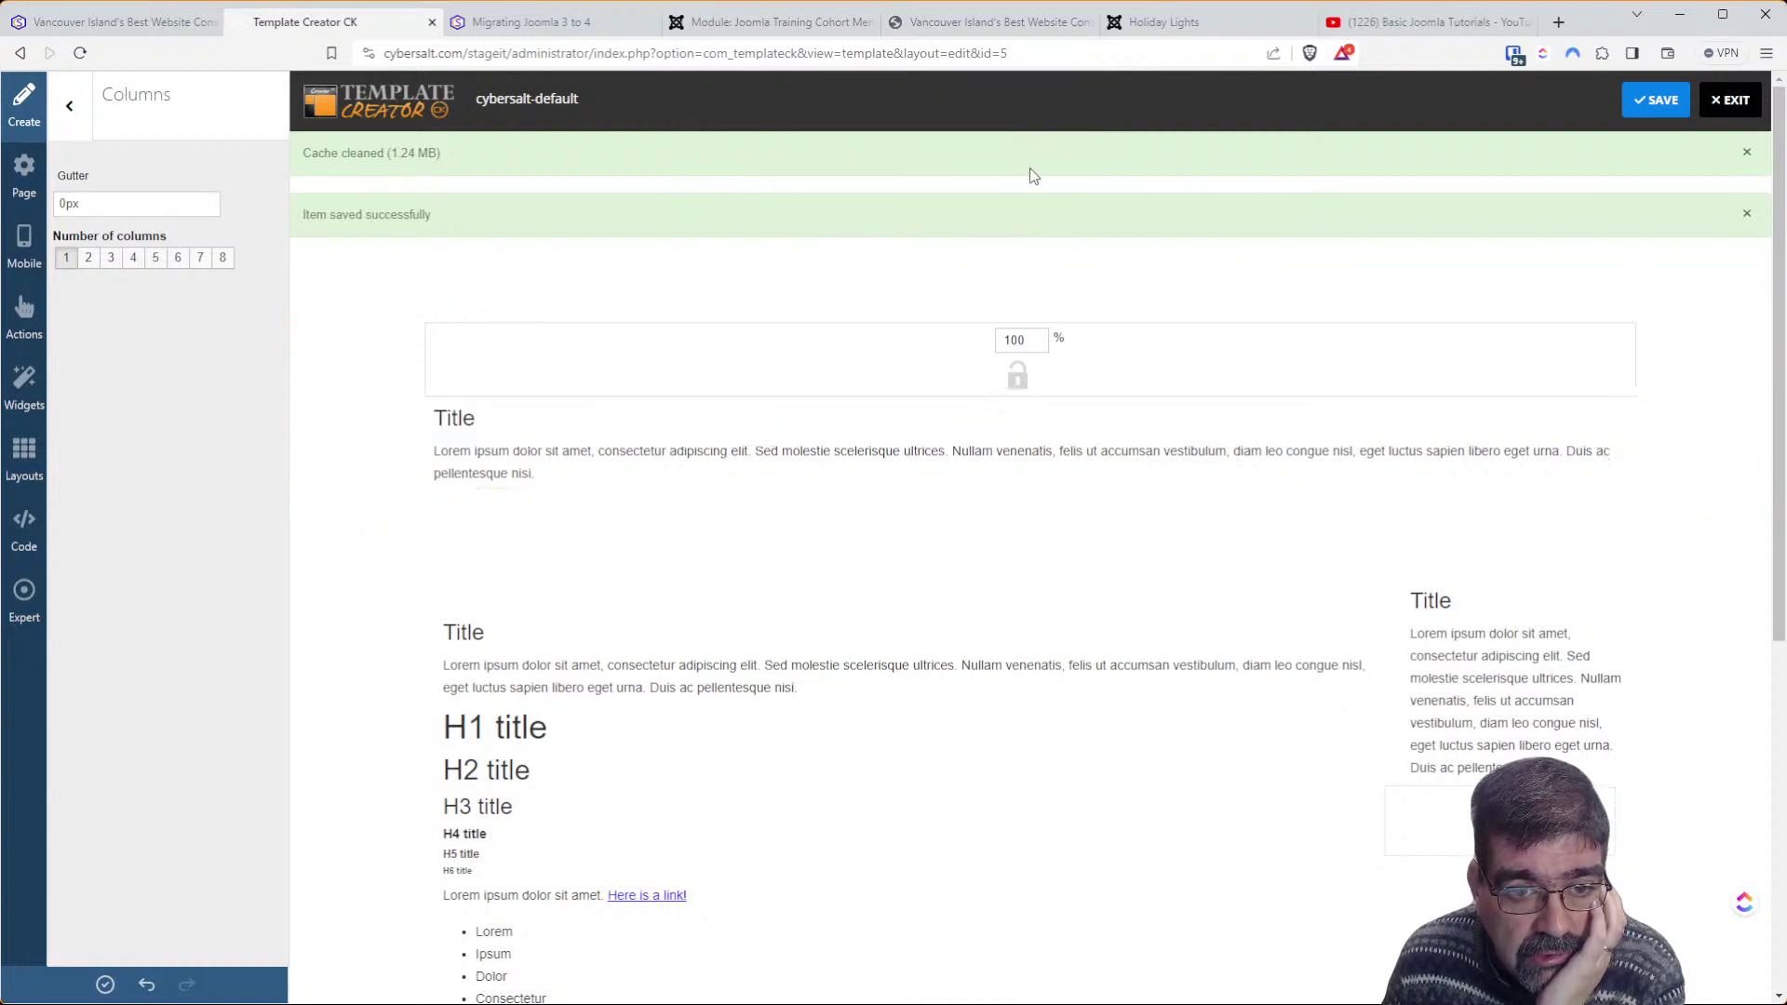
# Copy the menu block's CSS styles and delete the block from menu-wrapper
pyautogui.click(481, 419)
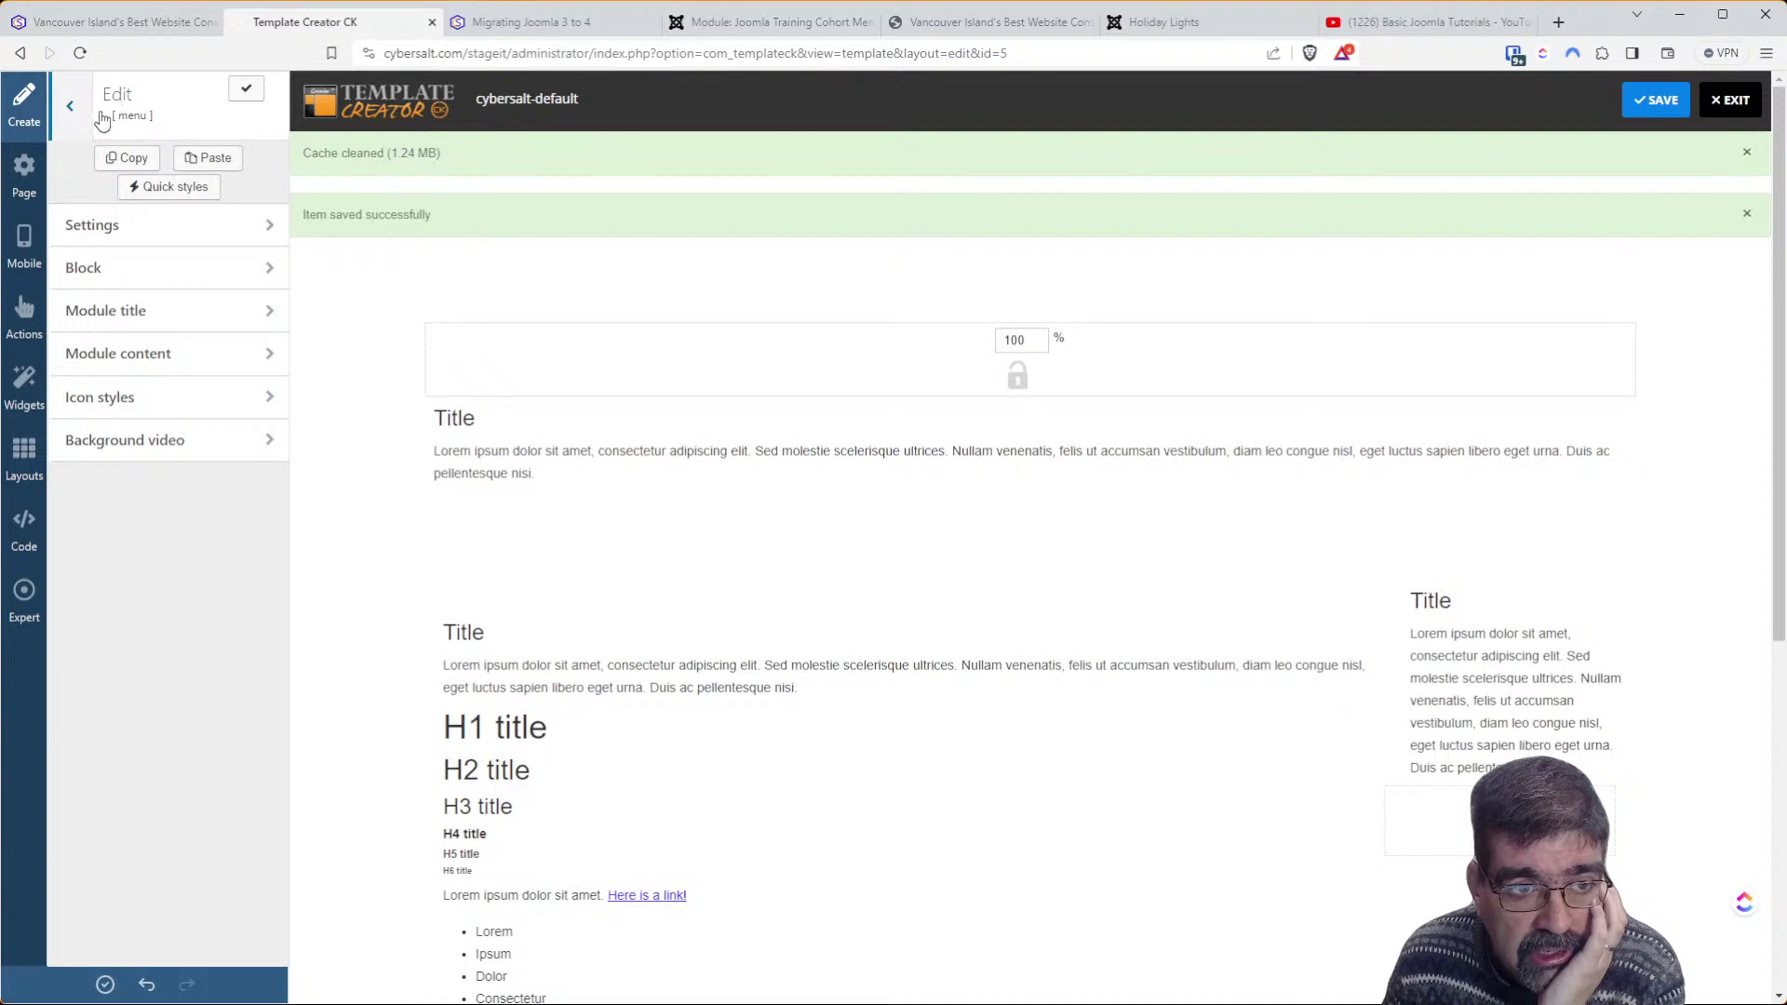
pyautogui.click(126, 160)
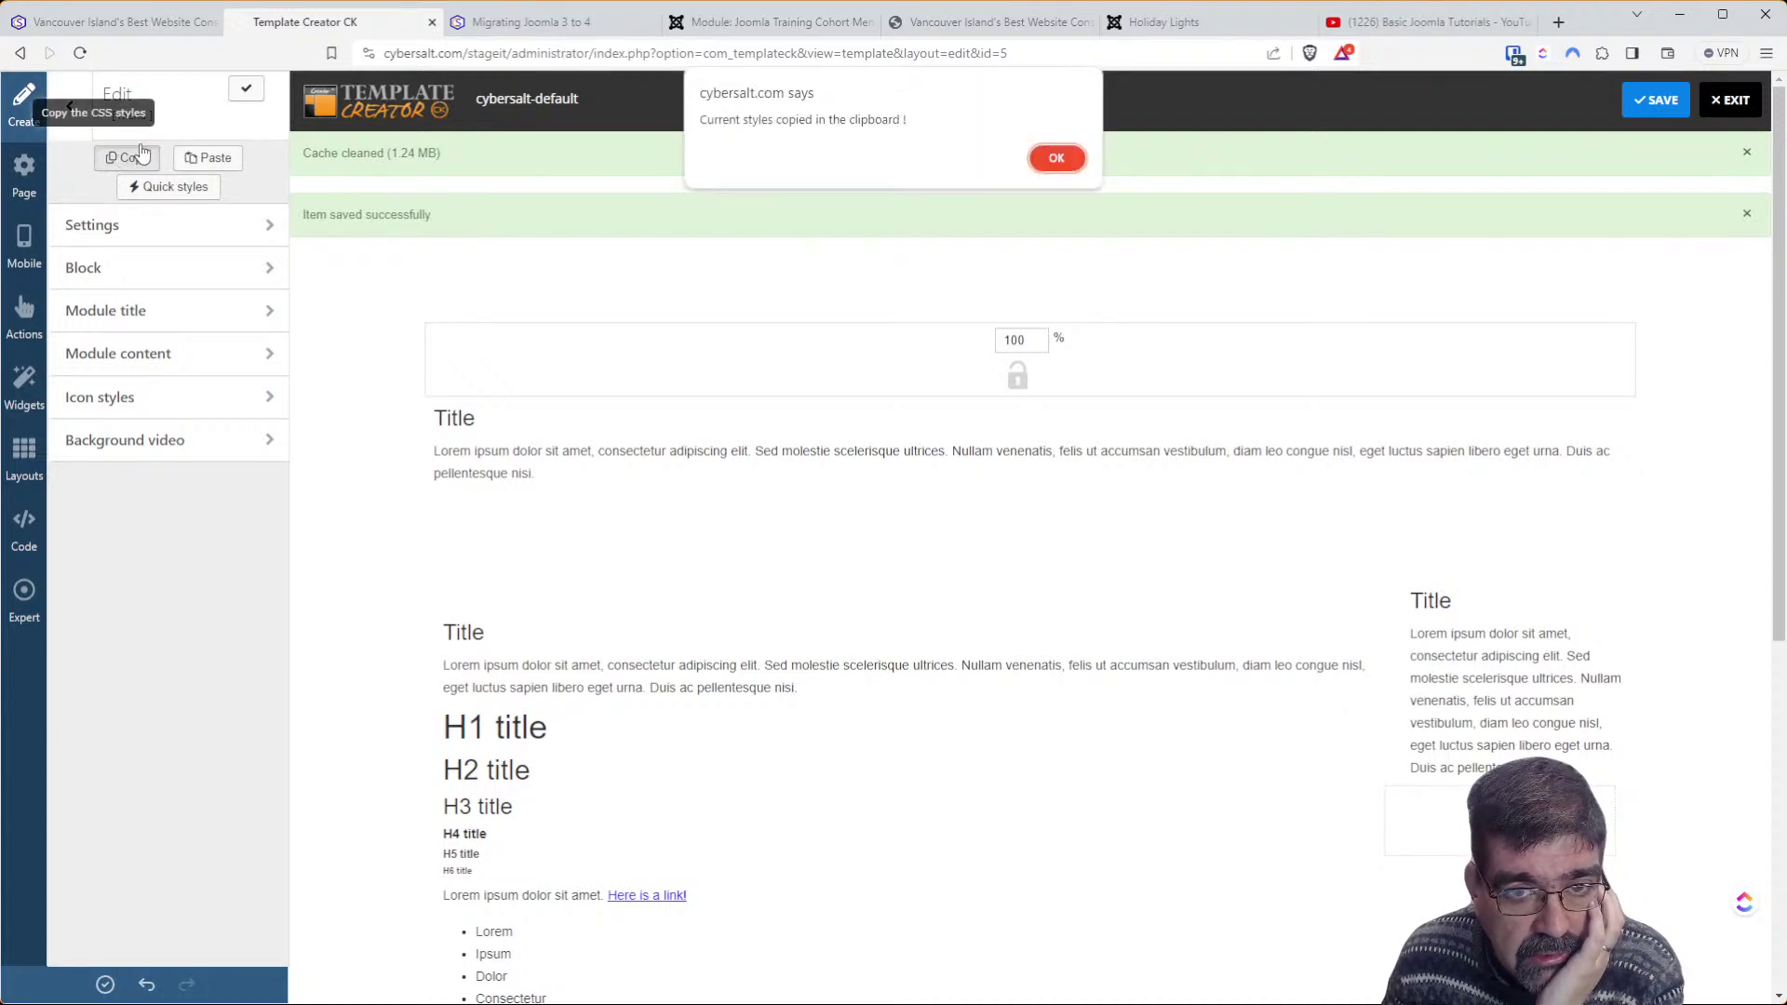
pyautogui.click(1056, 158)
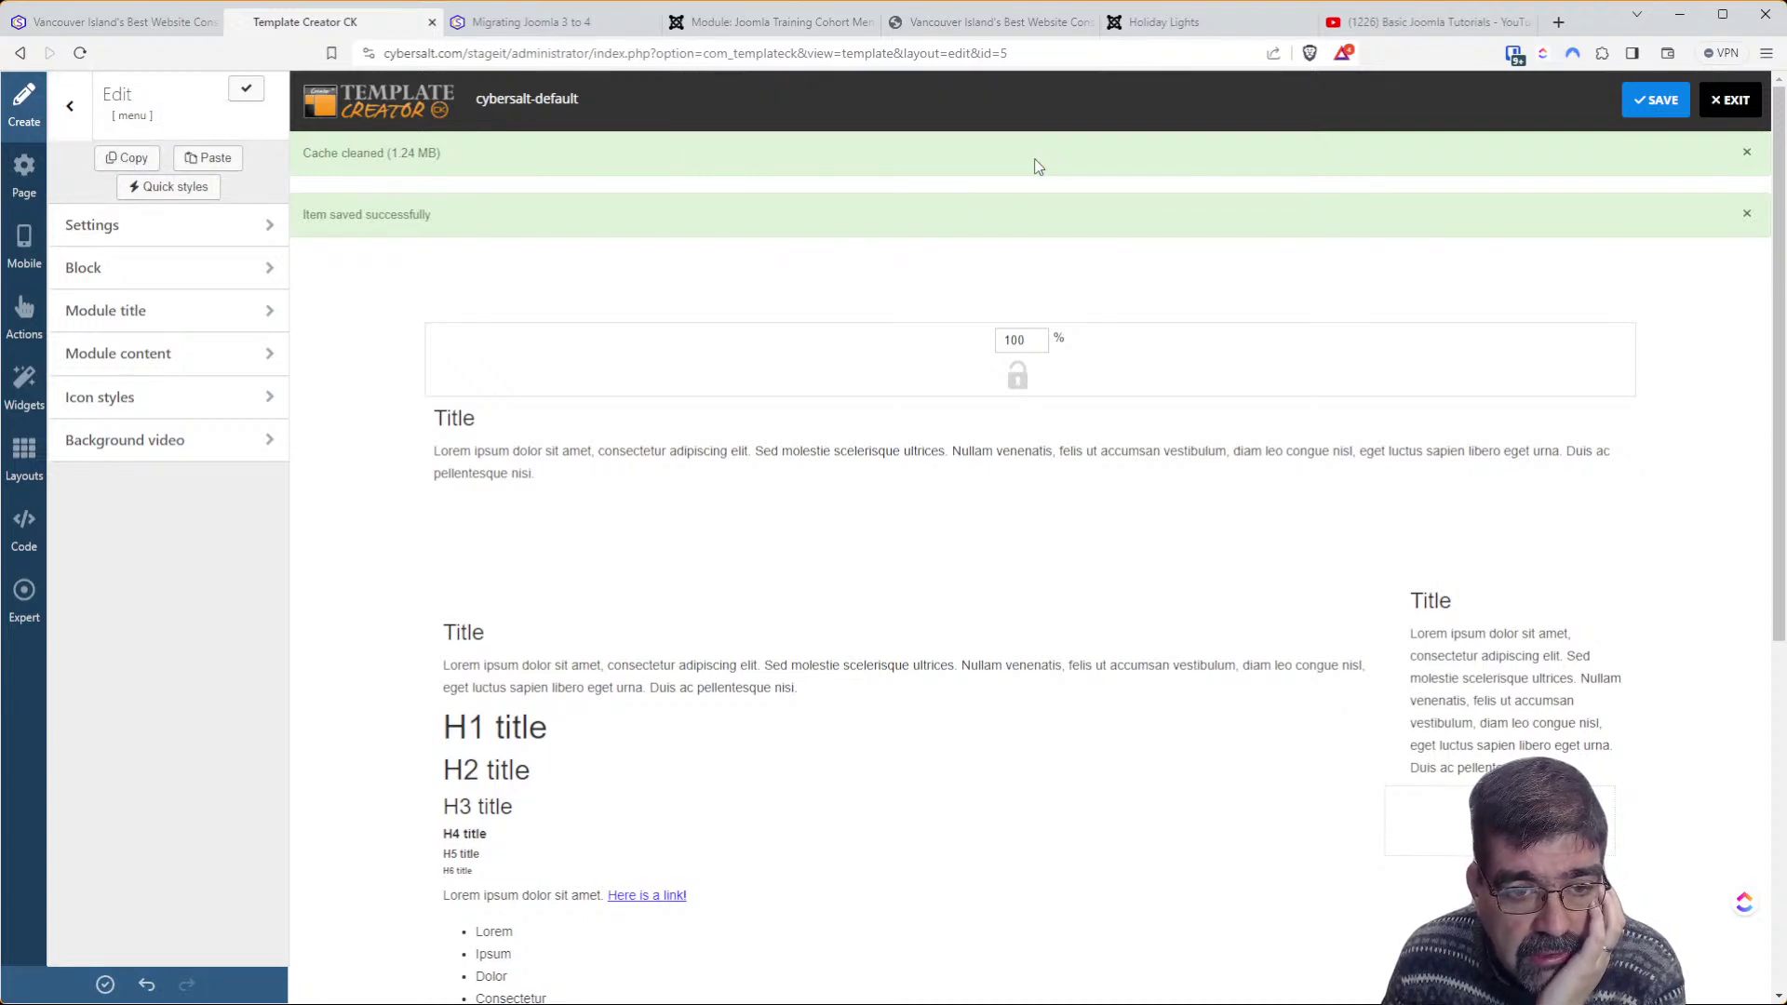
pyautogui.moveTo(481, 423)
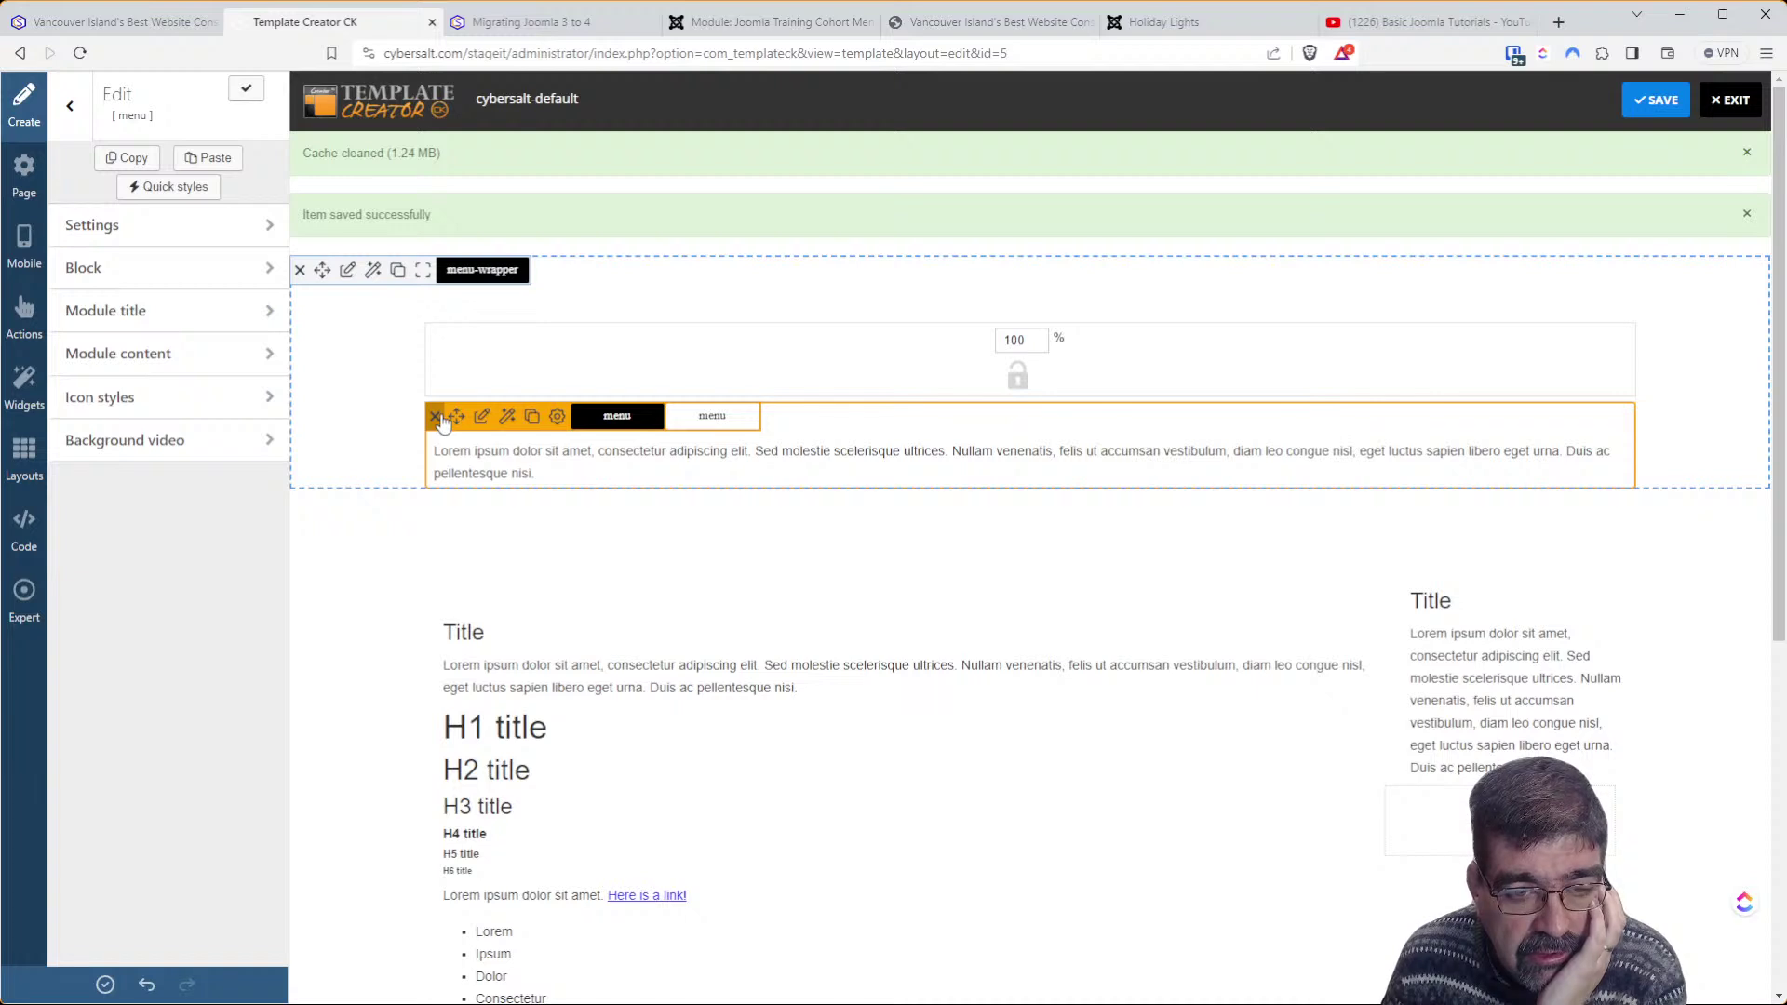
pyautogui.click(438, 418)
pyautogui.click(976, 161)
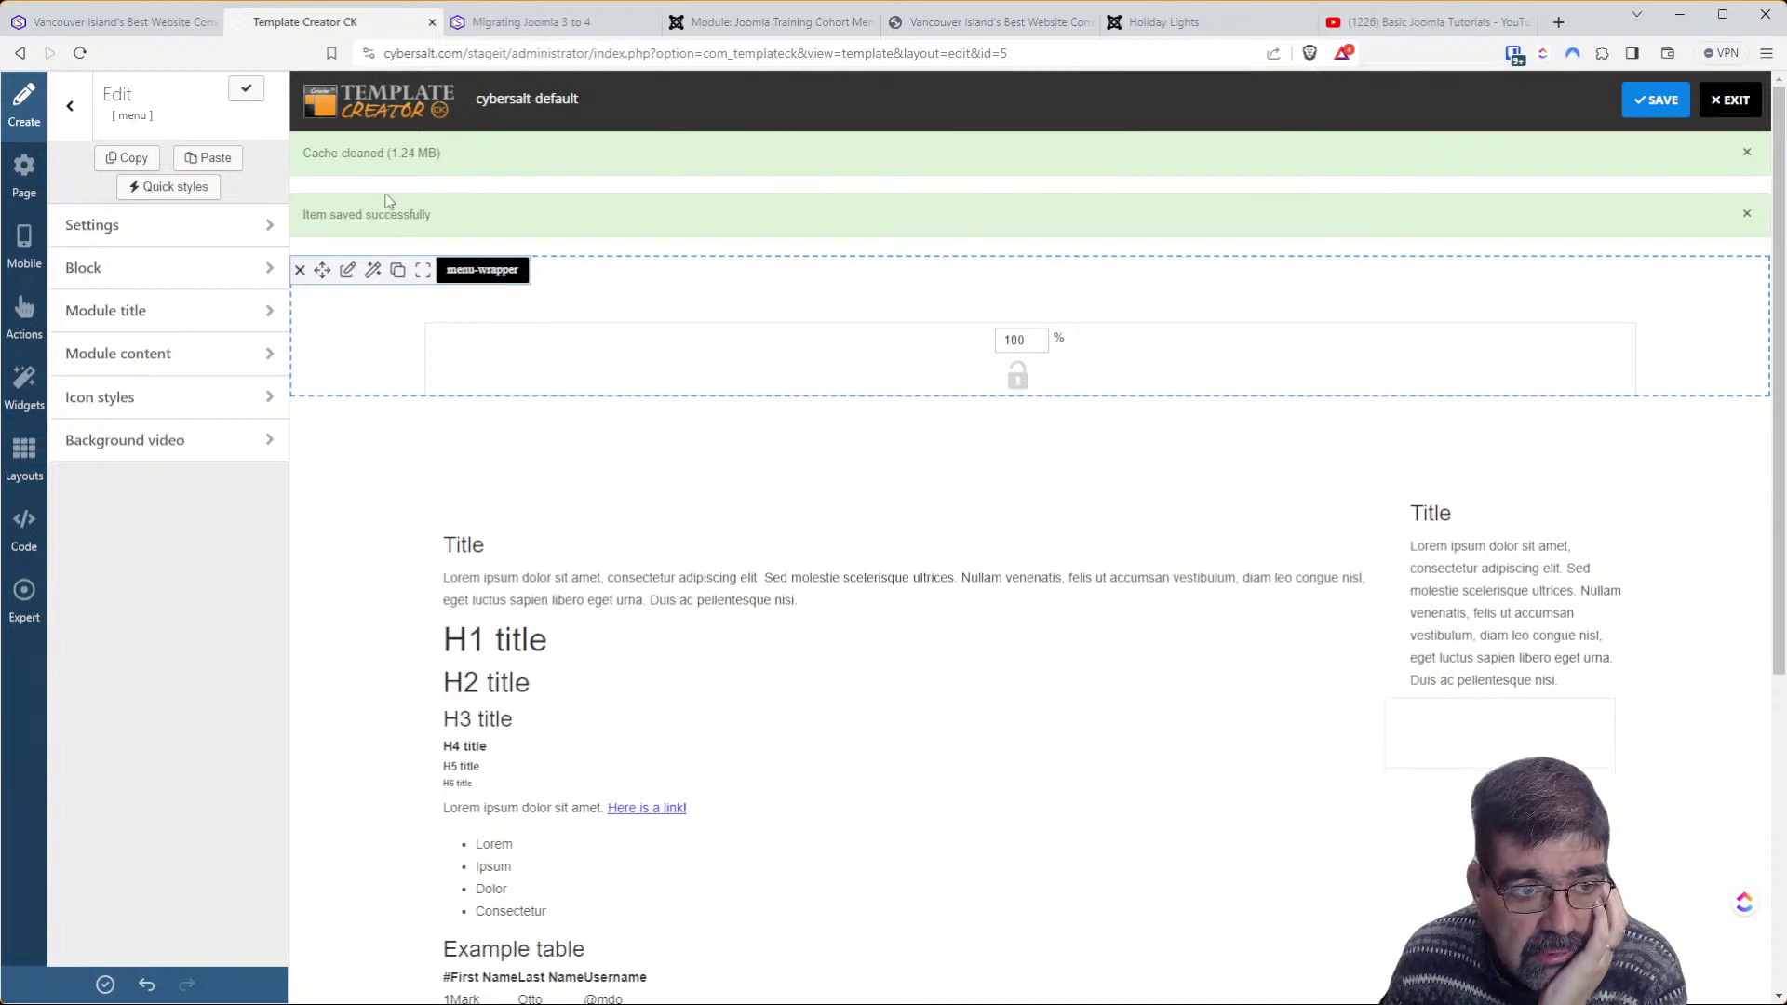
# Add a Single module block inside the single-column row of menu-wrapper and set its module position to menu
pyautogui.click(25, 186)
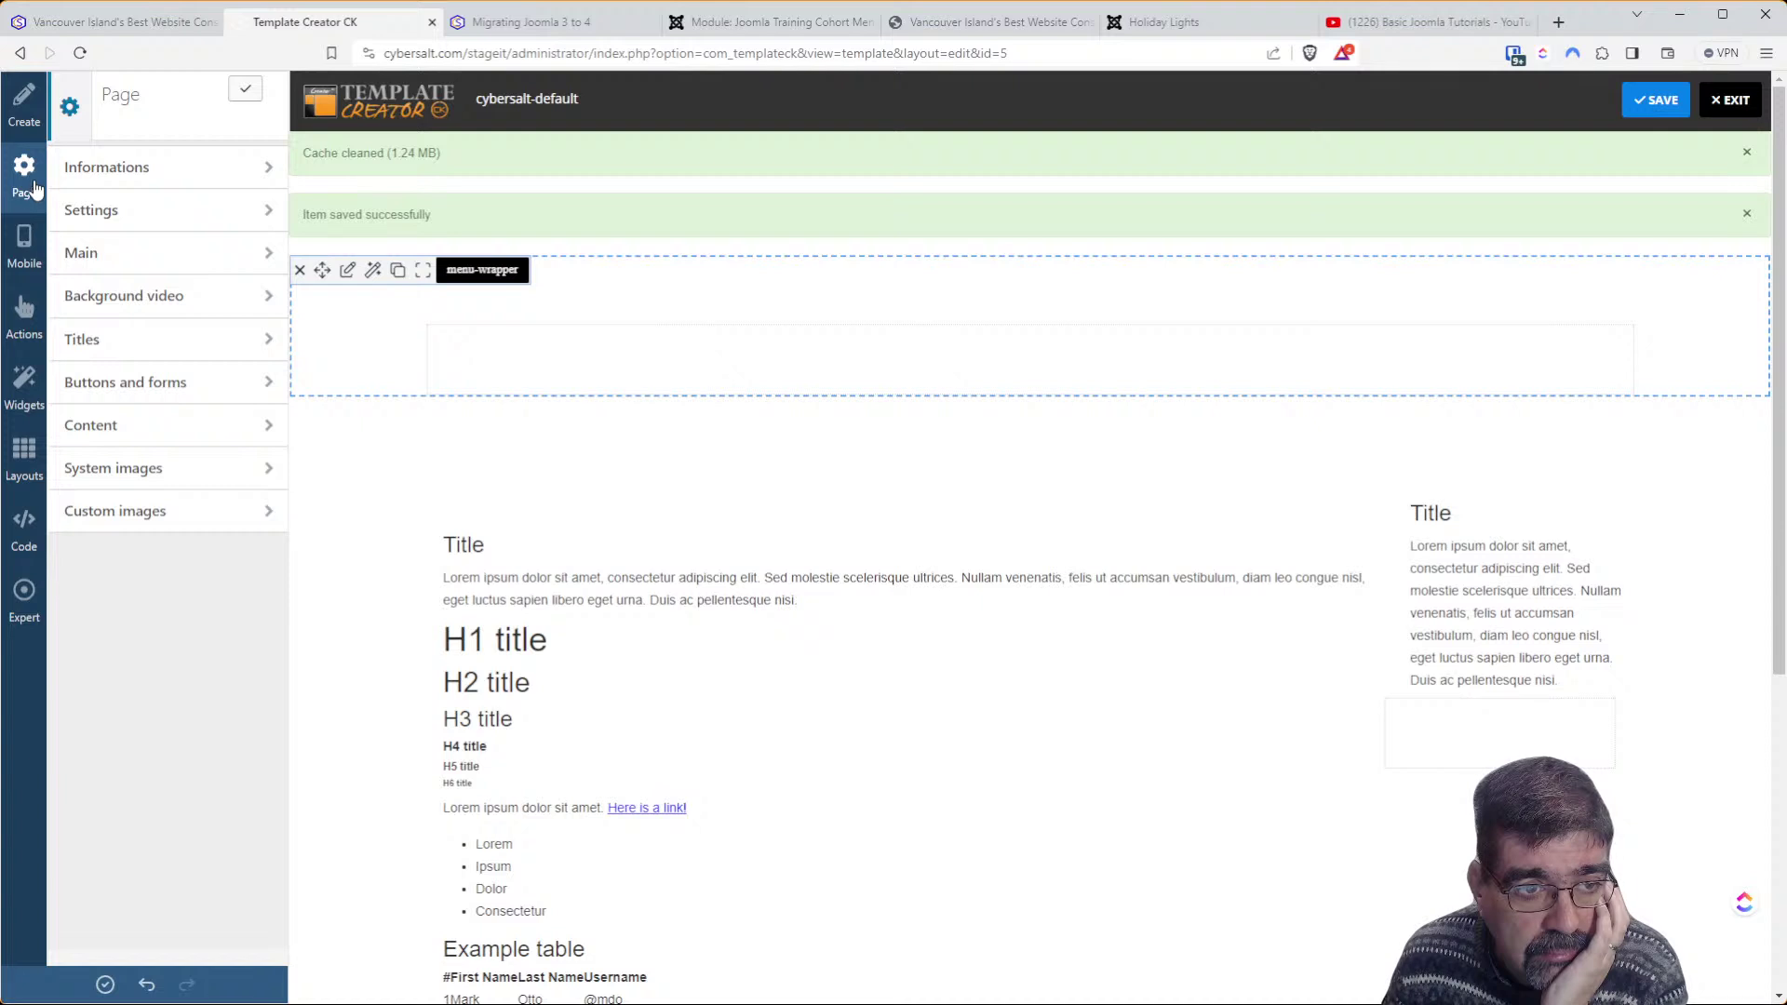
pyautogui.click(24, 104)
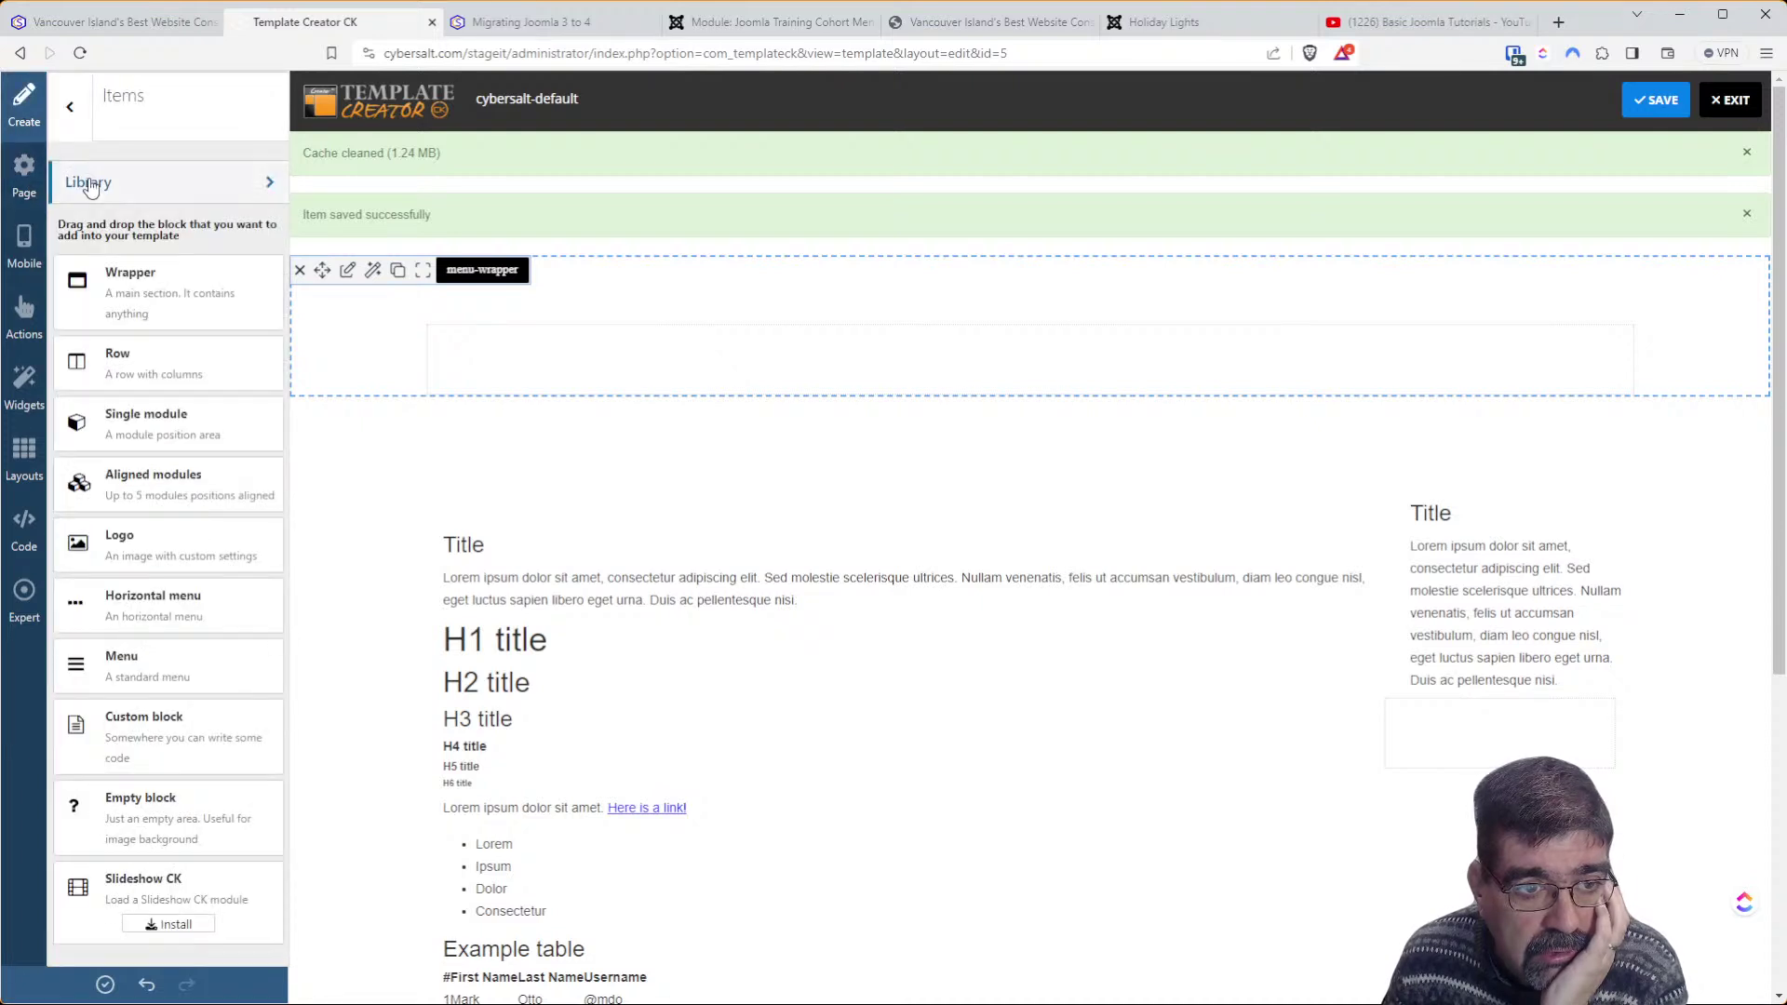
pyautogui.moveTo(116, 419); pyautogui.dragTo(712, 381)
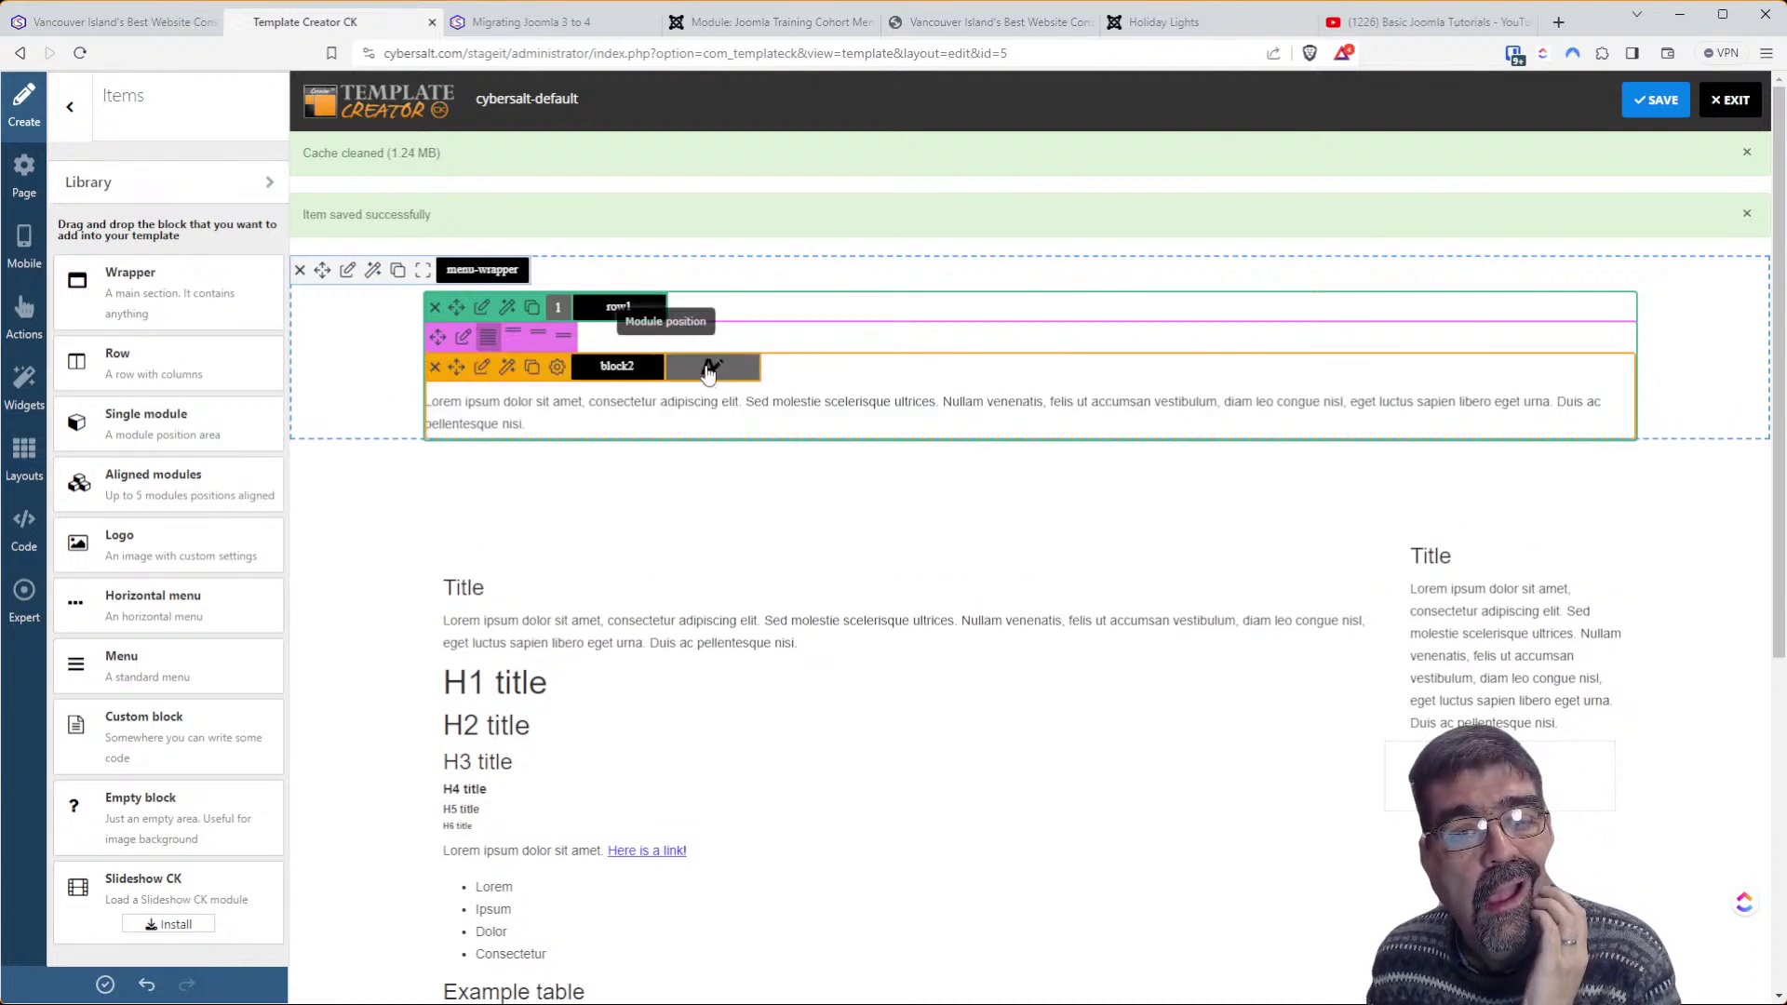
pyautogui.click(711, 367)
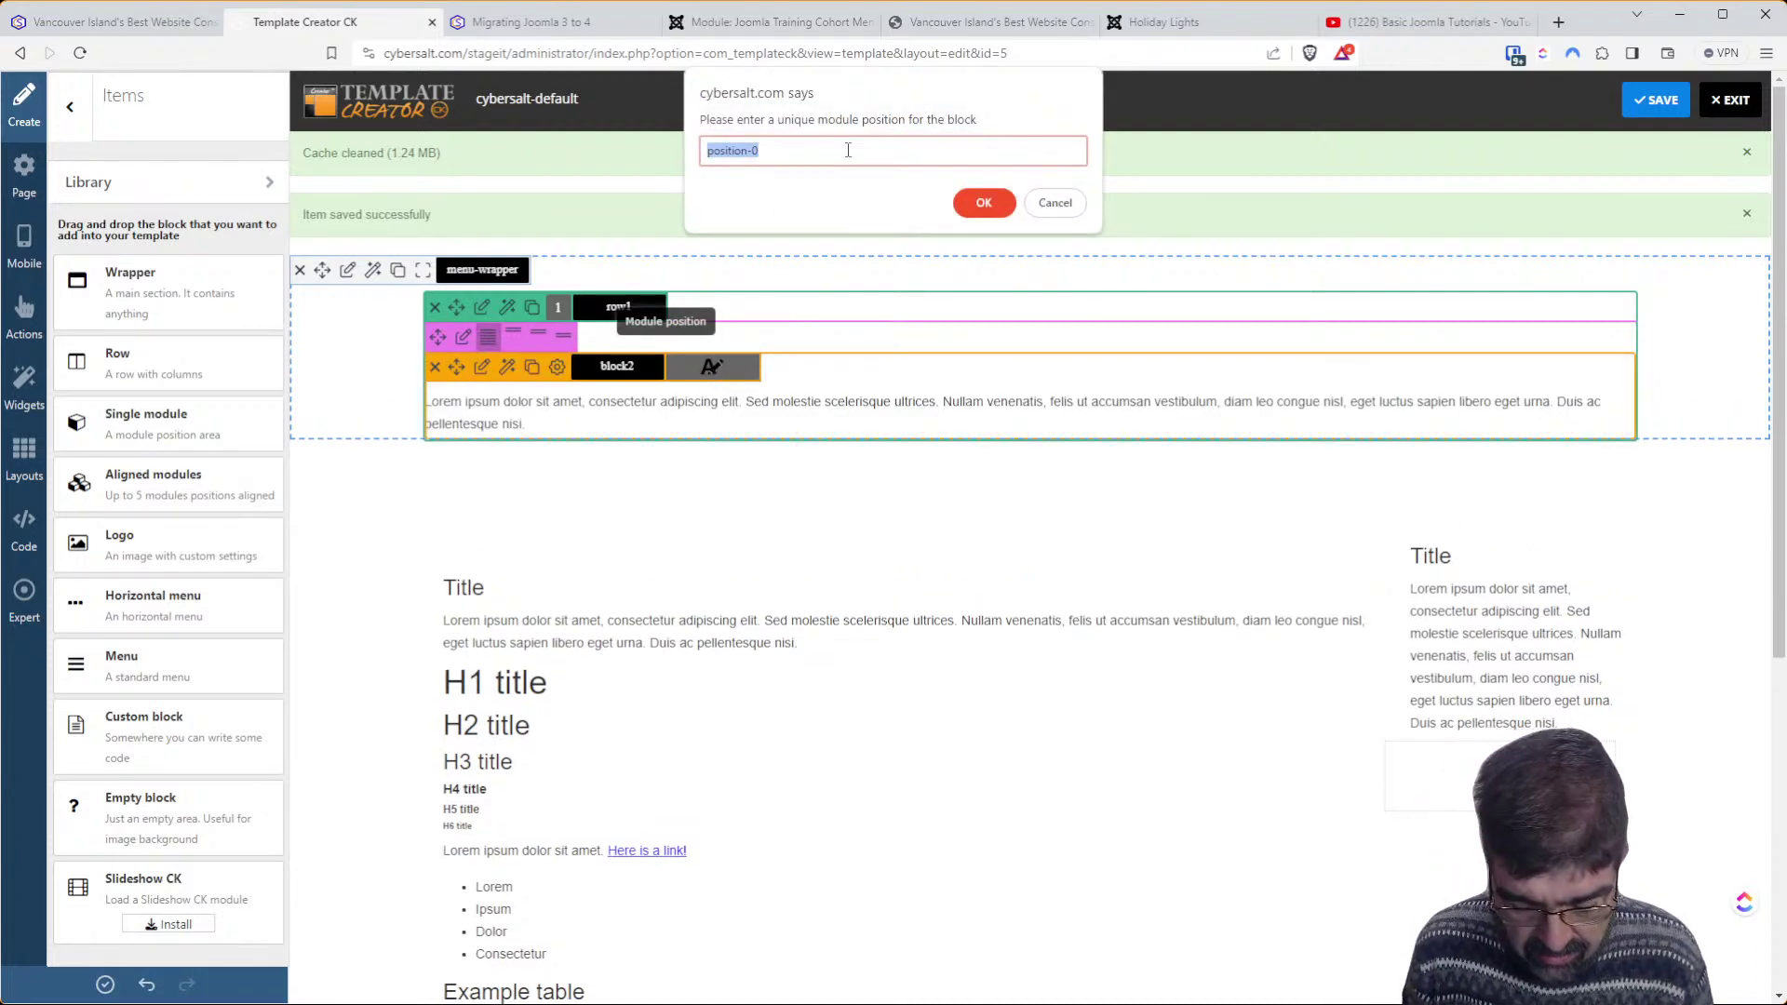
pyautogui.press('Tab')
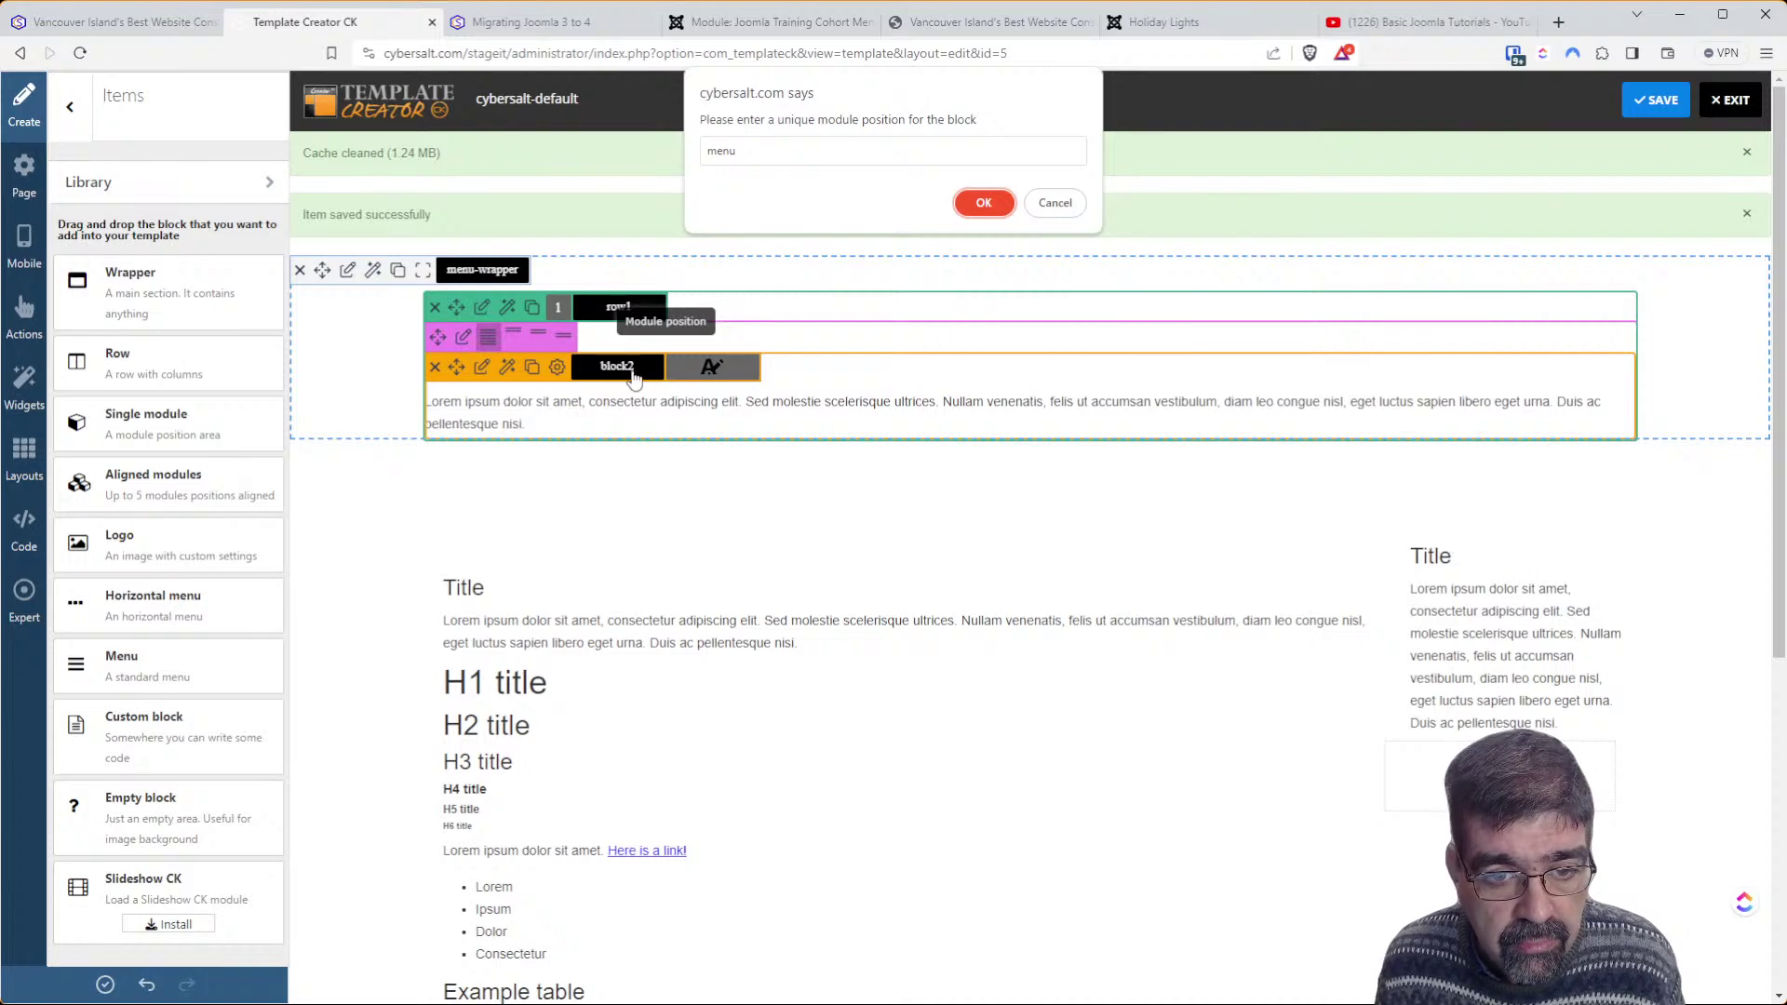
pyautogui.press('Return')
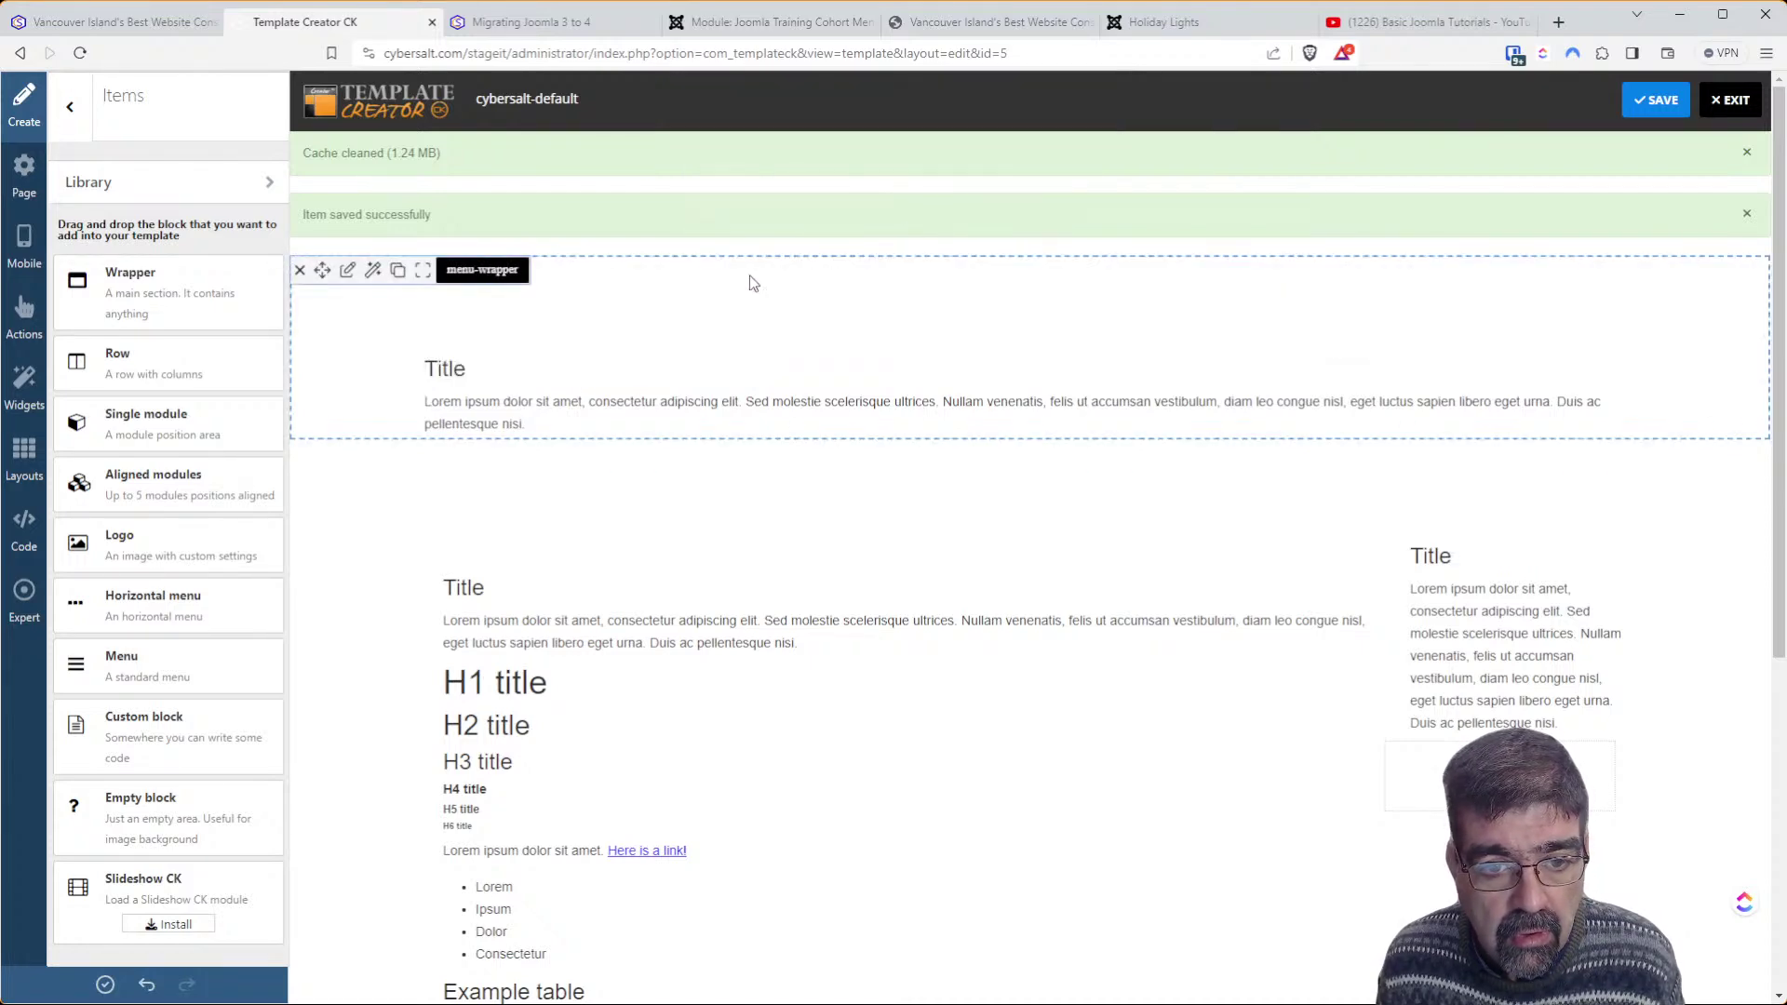
# Paste the copied CSS styles onto the new module block in menu-wrapper, replacing all its current styles
pyautogui.click(488, 375)
pyautogui.click(221, 173)
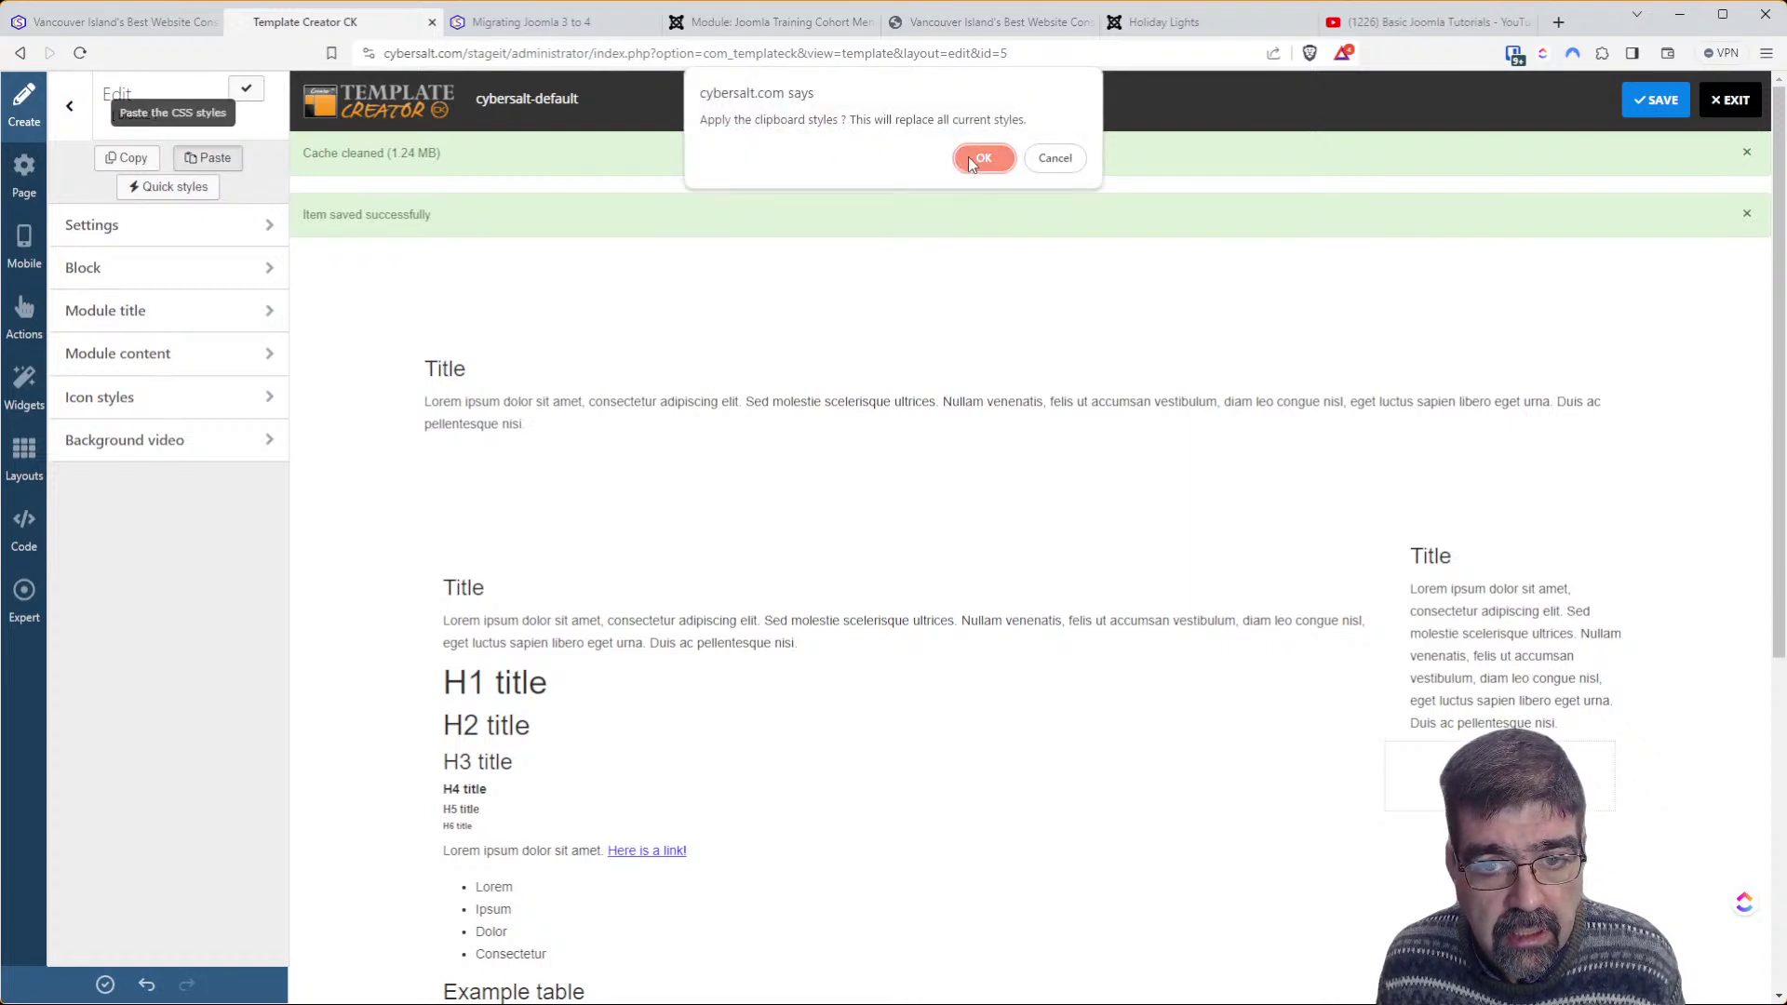
# Apply the copied styles to block2 in the template and reload the Migrating Joomla 3 to 4 page to check the header
pyautogui.click(972, 158)
pyautogui.moveTo(772, 363)
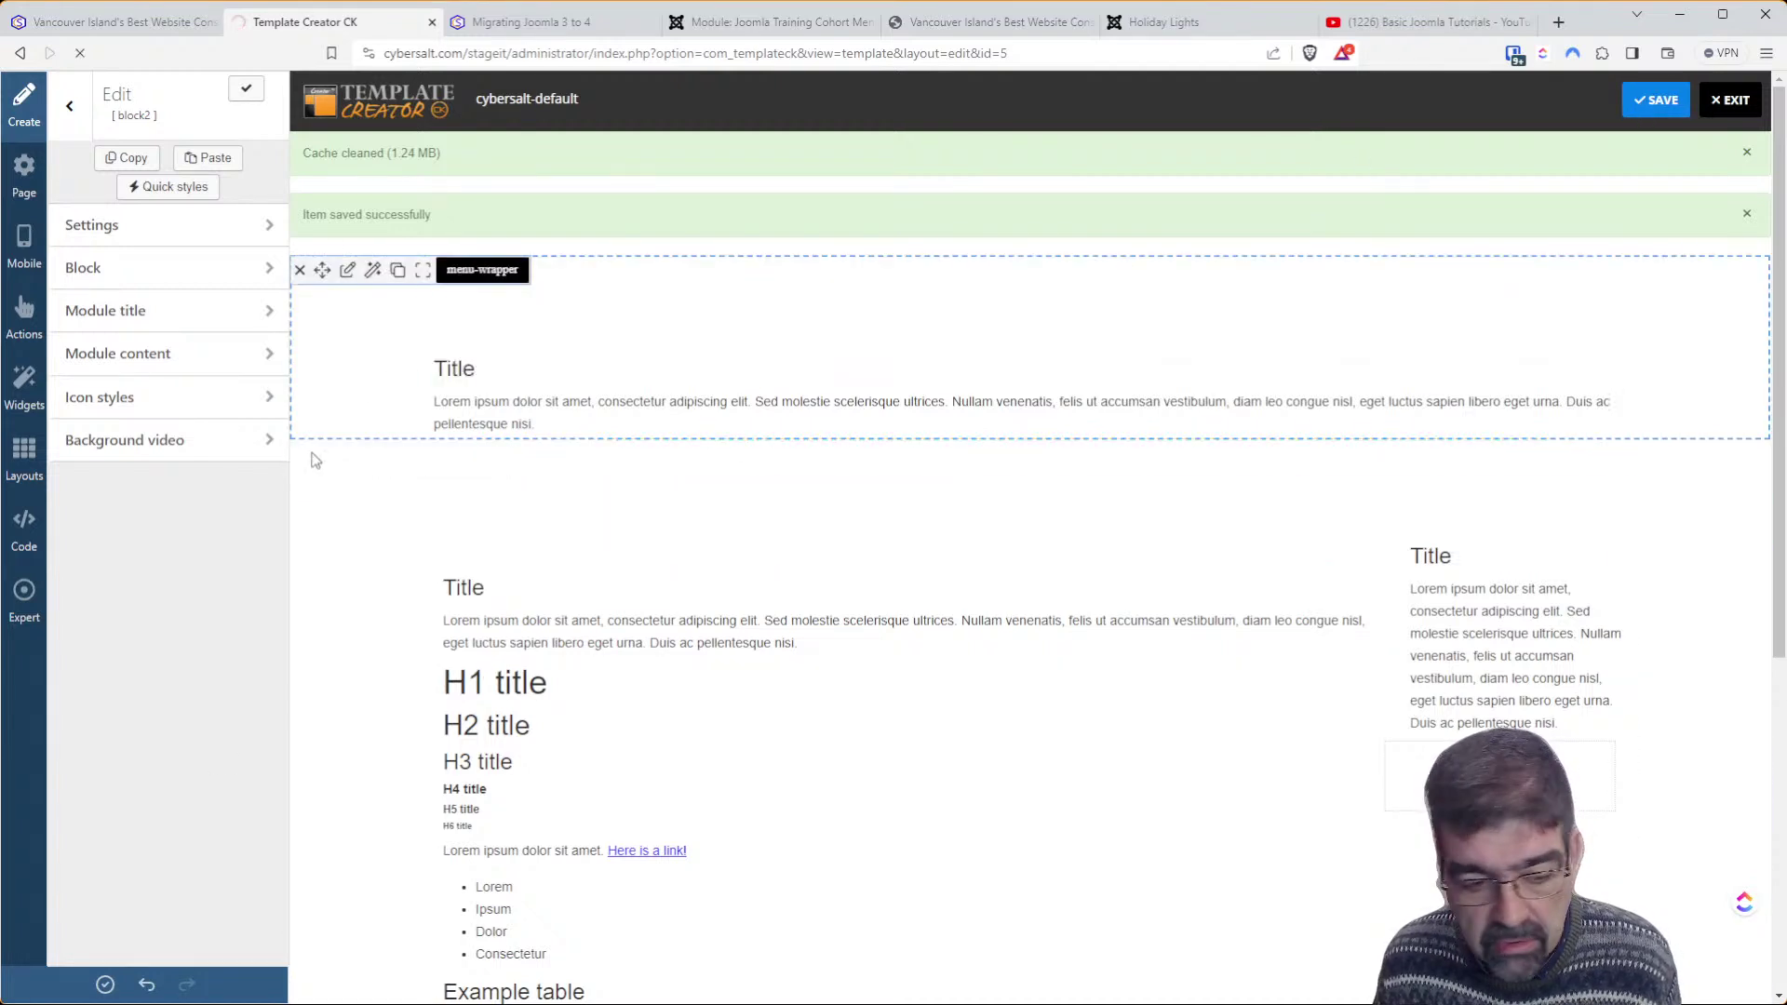
pyautogui.click(106, 985)
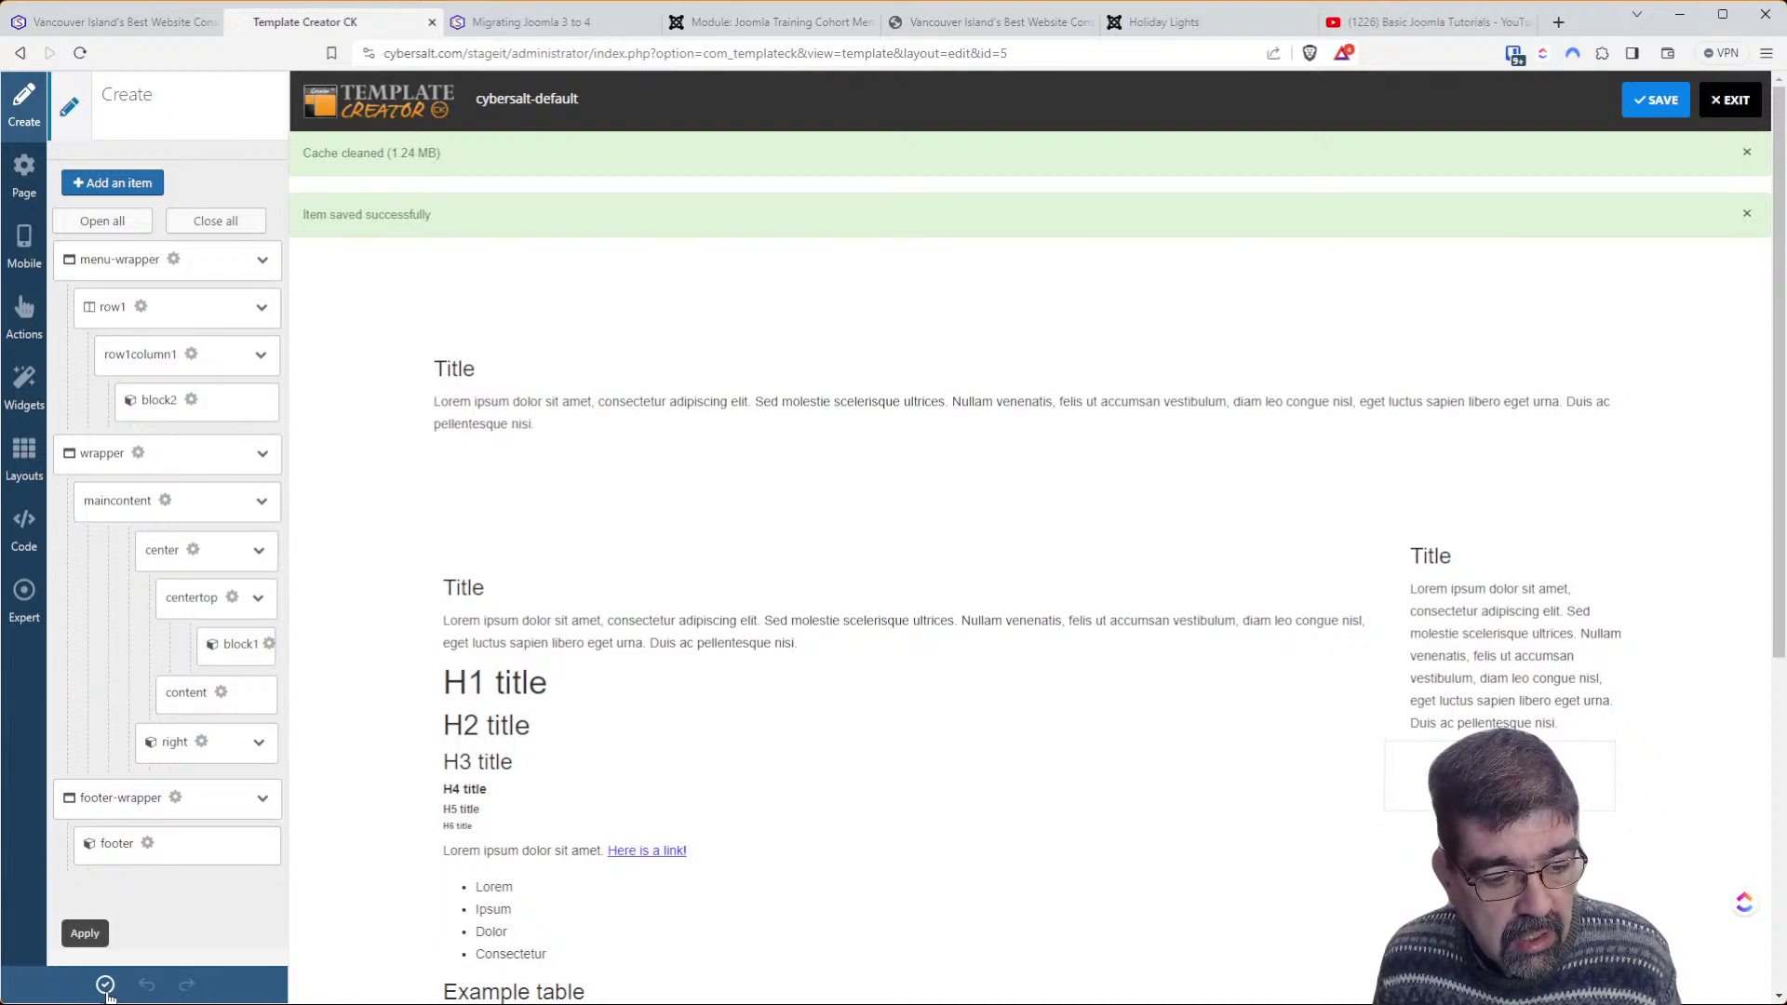
pyautogui.click(105, 985)
pyautogui.click(510, 25)
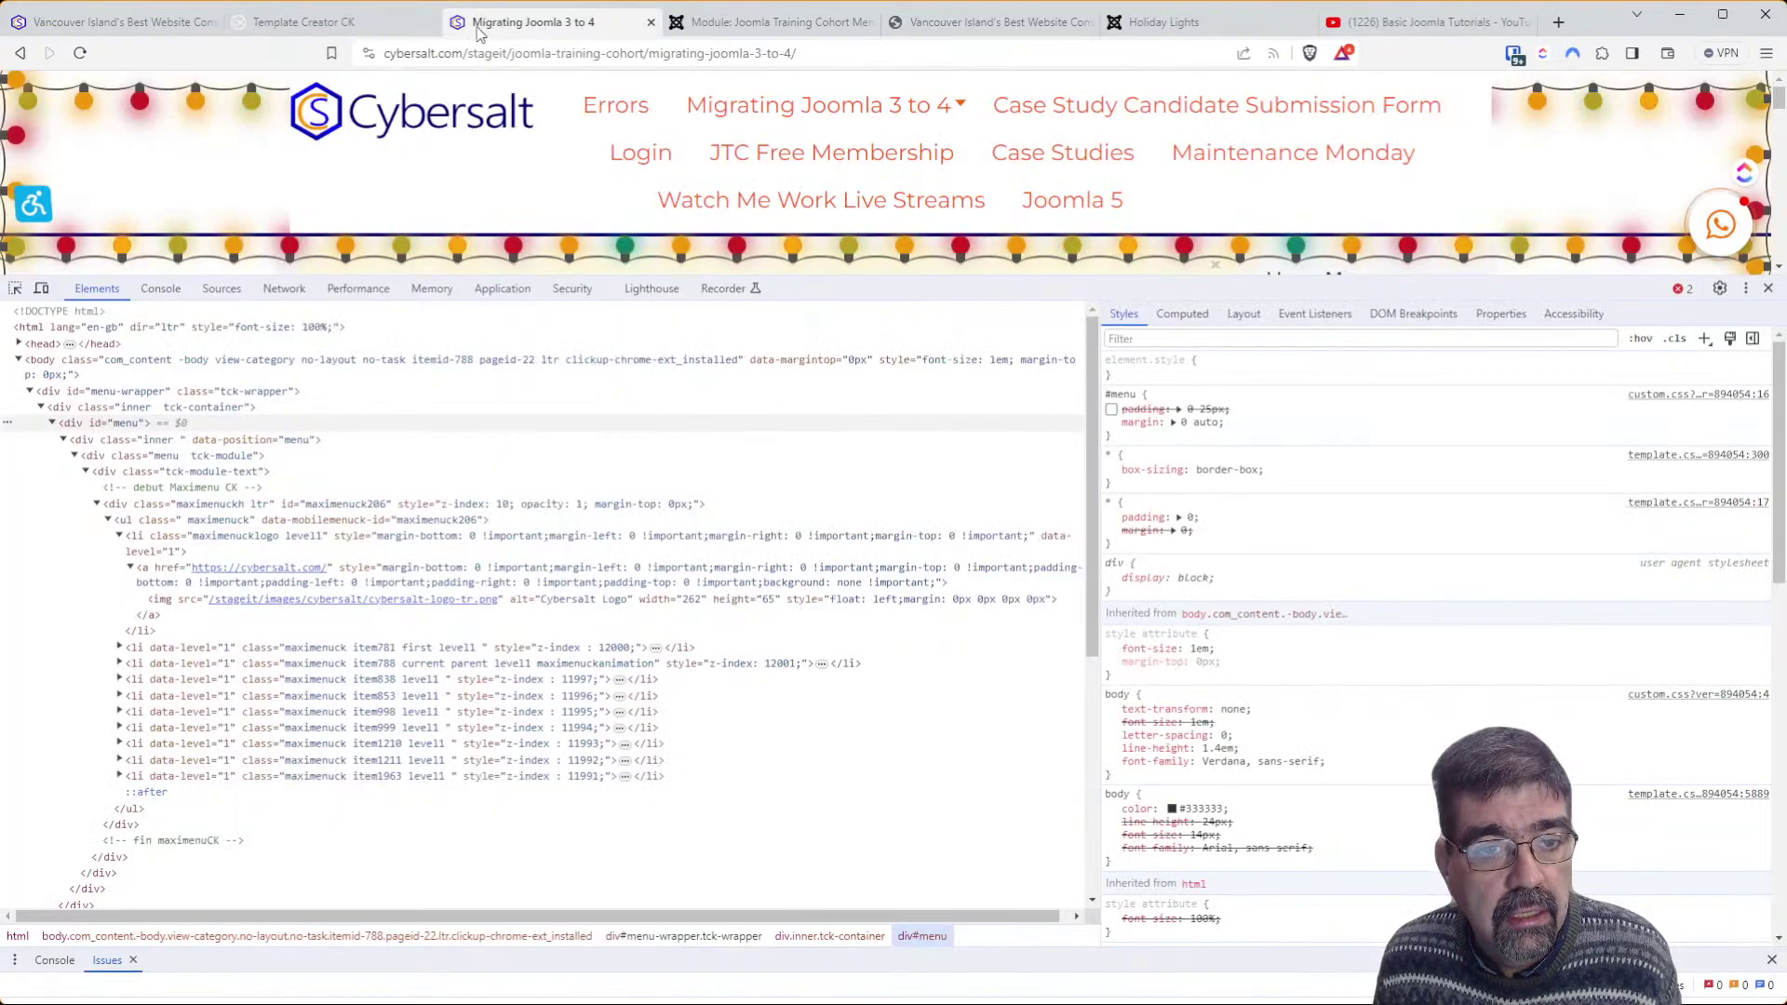
pyautogui.hotkey('ctrl', 'r')
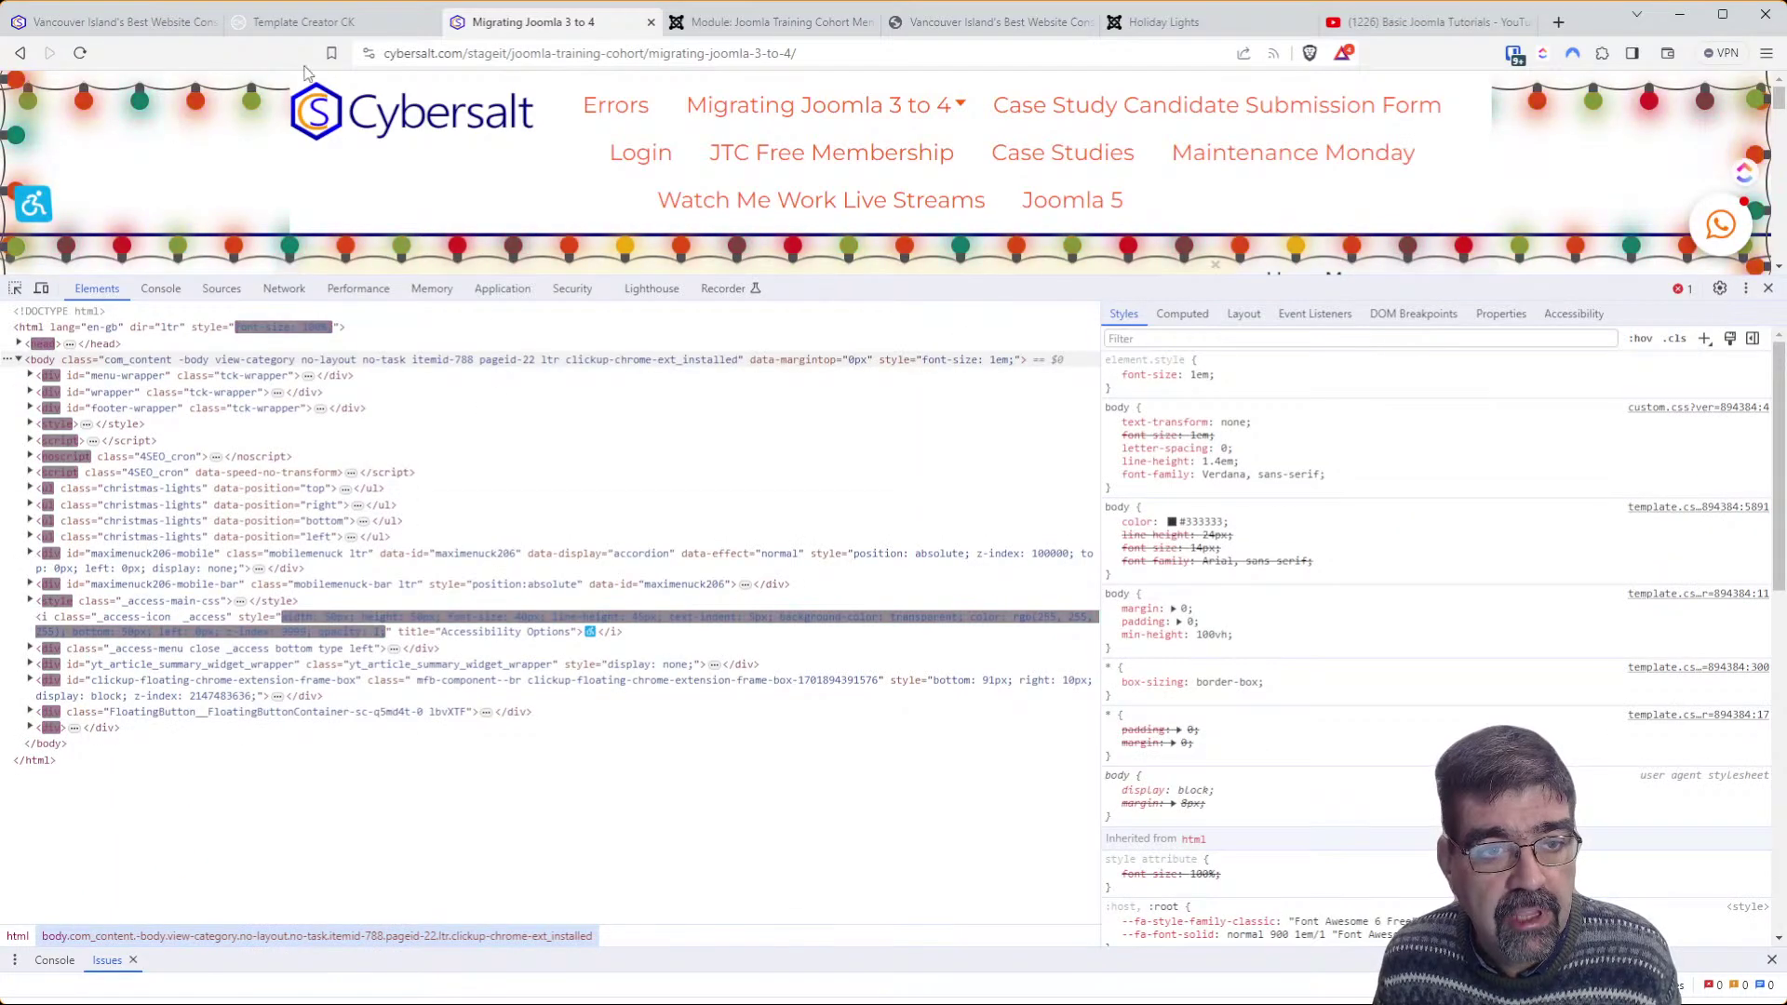
# Apply a left padding of 10 to row1column1 in the template and inspect the header on the Migrating Joomla 3 to 4 page
pyautogui.click(291, 24)
pyautogui.click(386, 270)
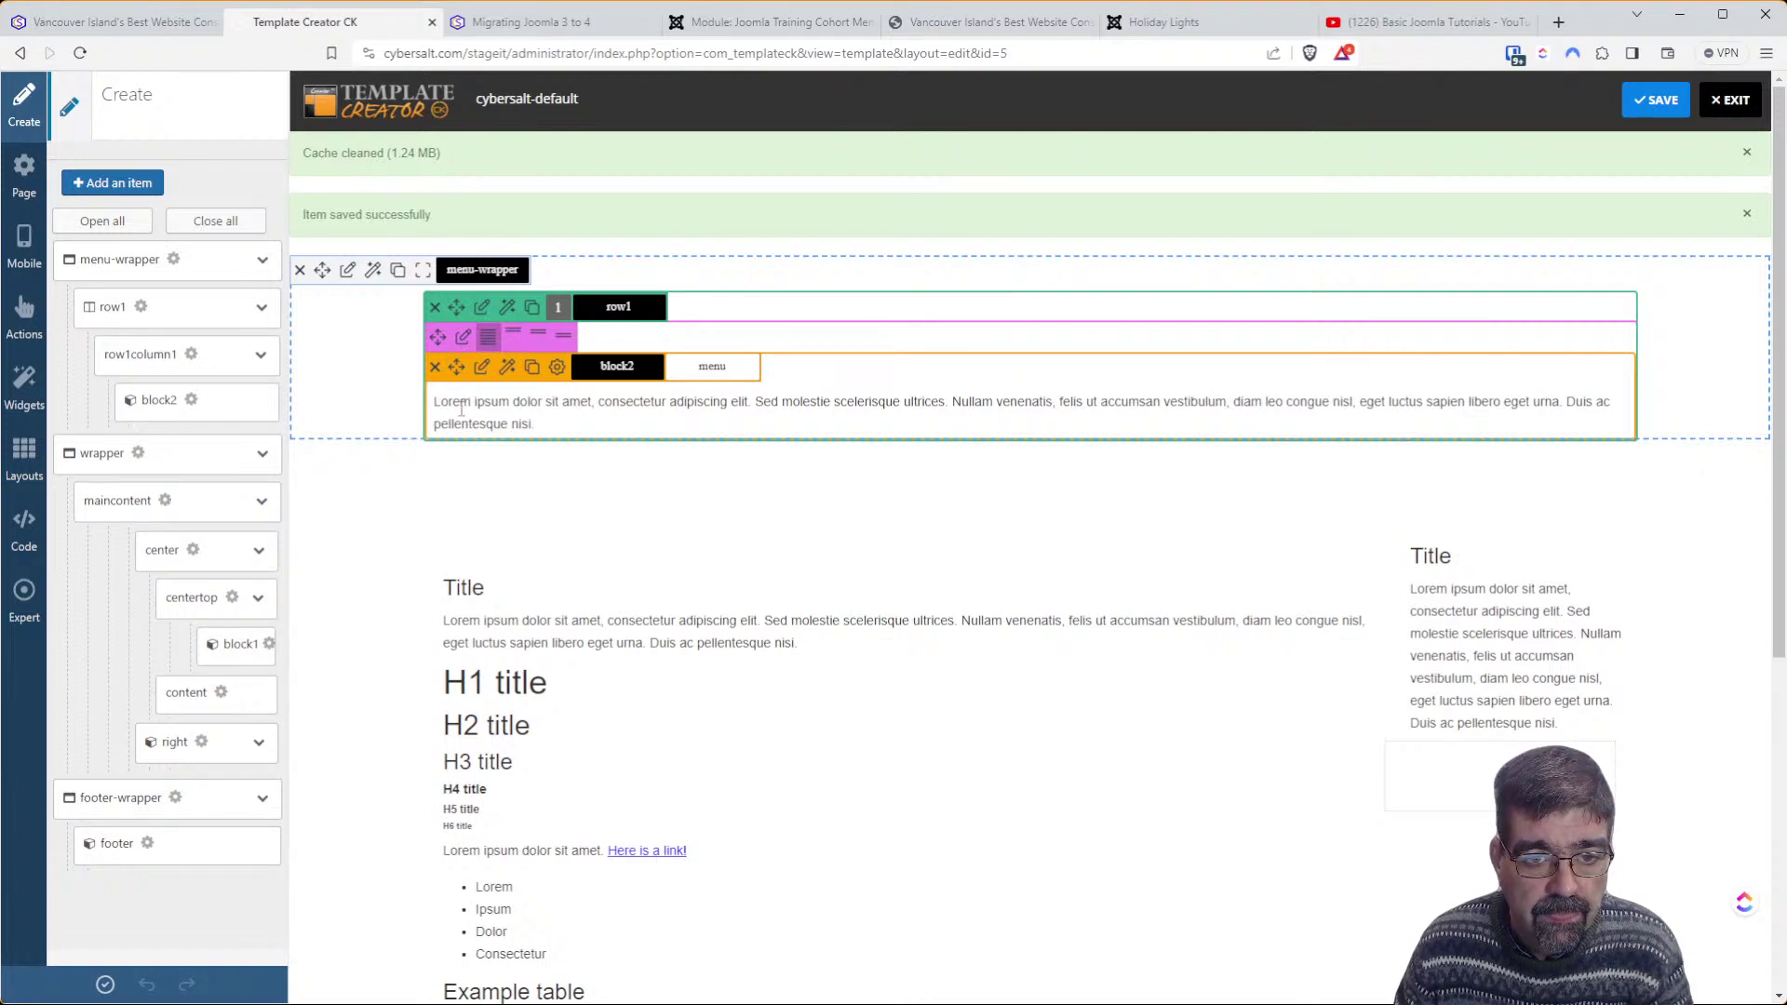
pyautogui.click(463, 342)
pyautogui.click(153, 312)
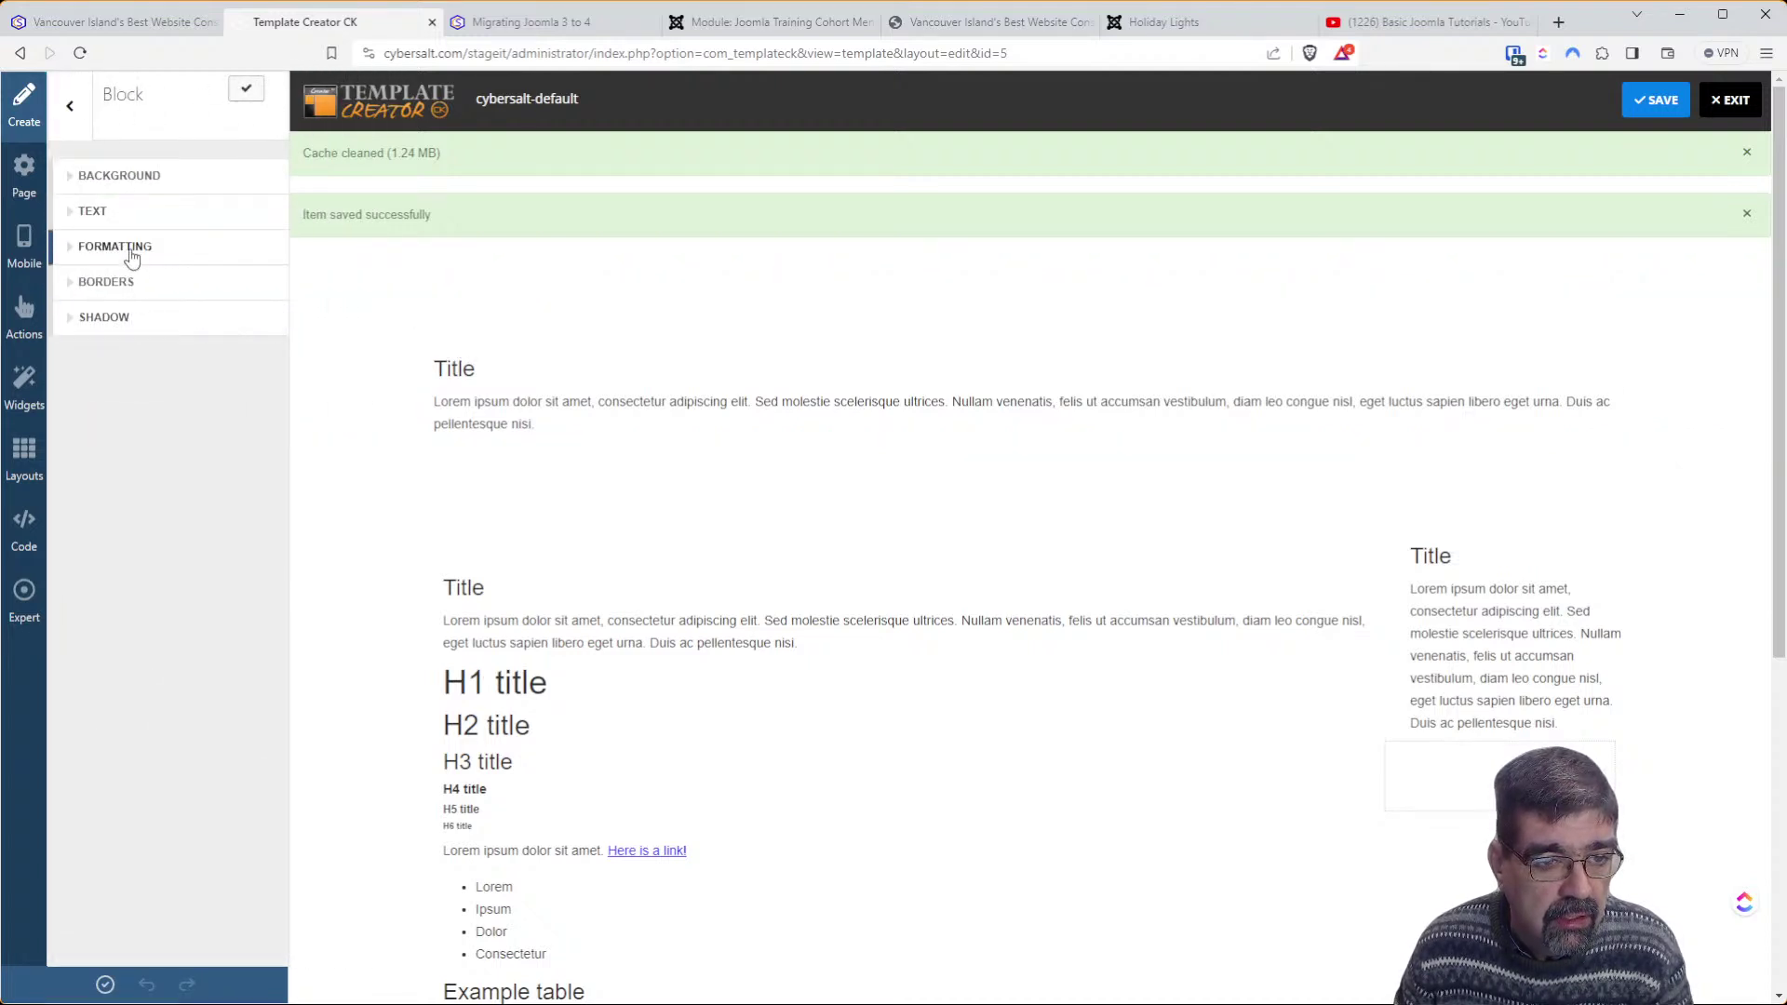
pyautogui.click(132, 253)
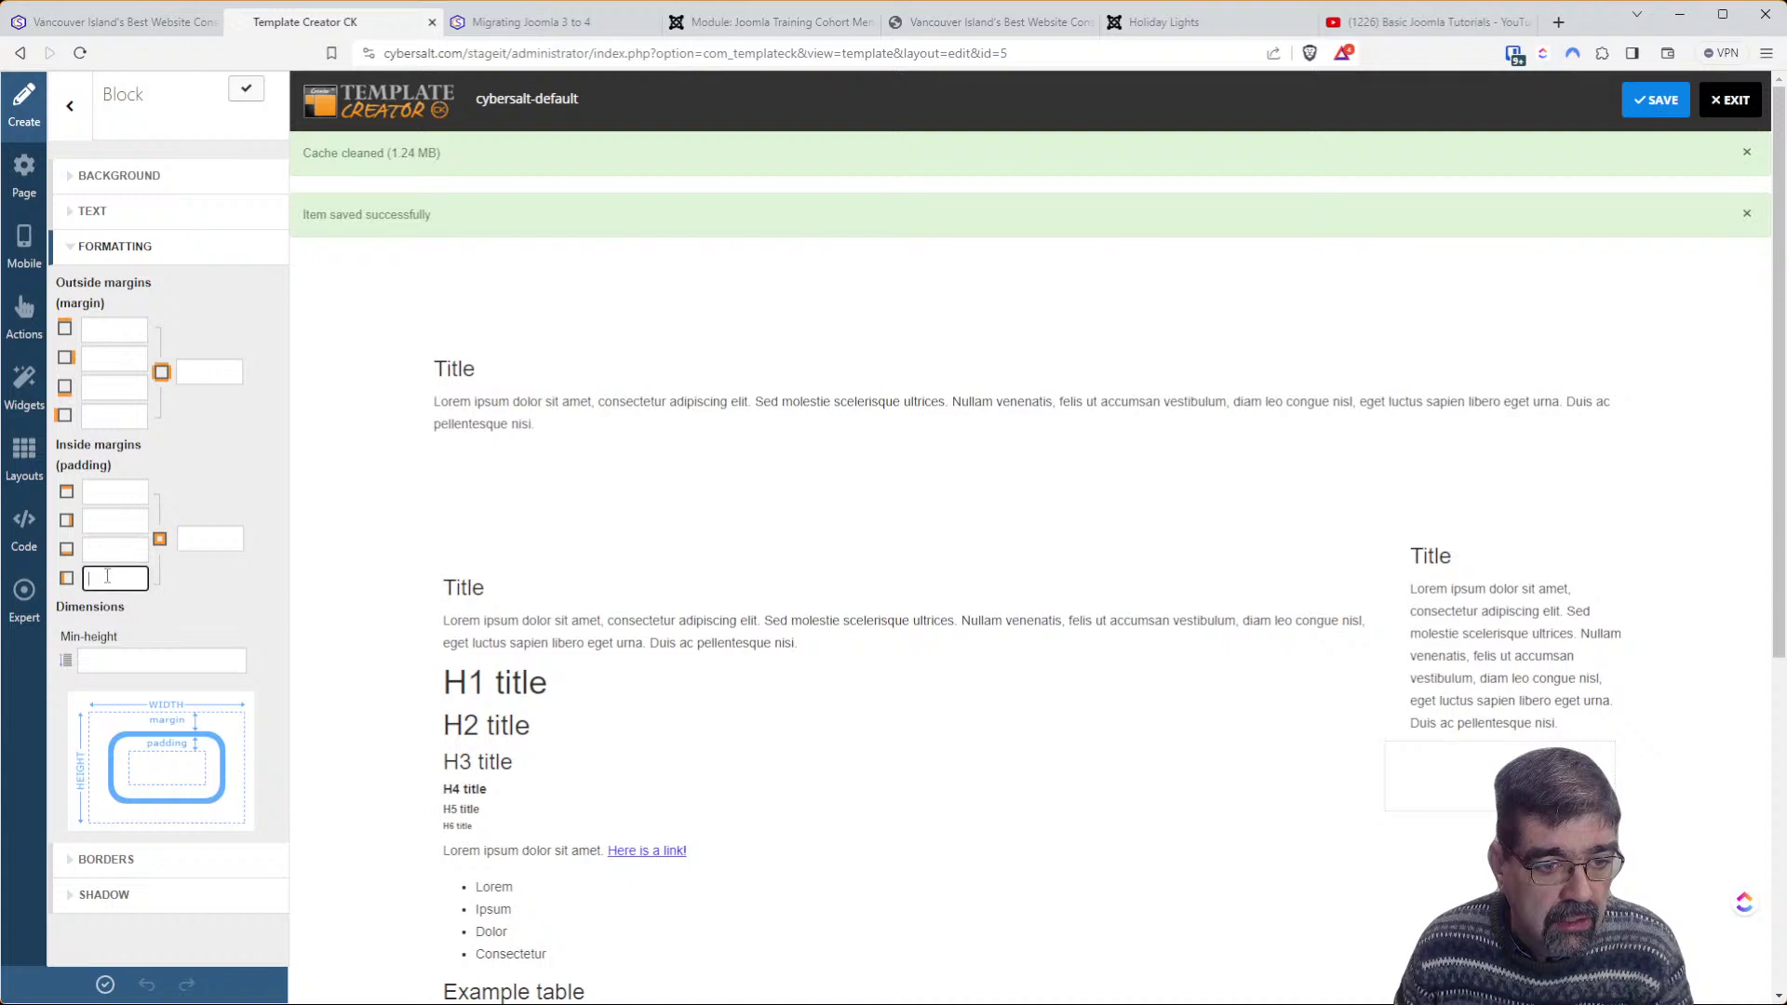
pyautogui.write('10')
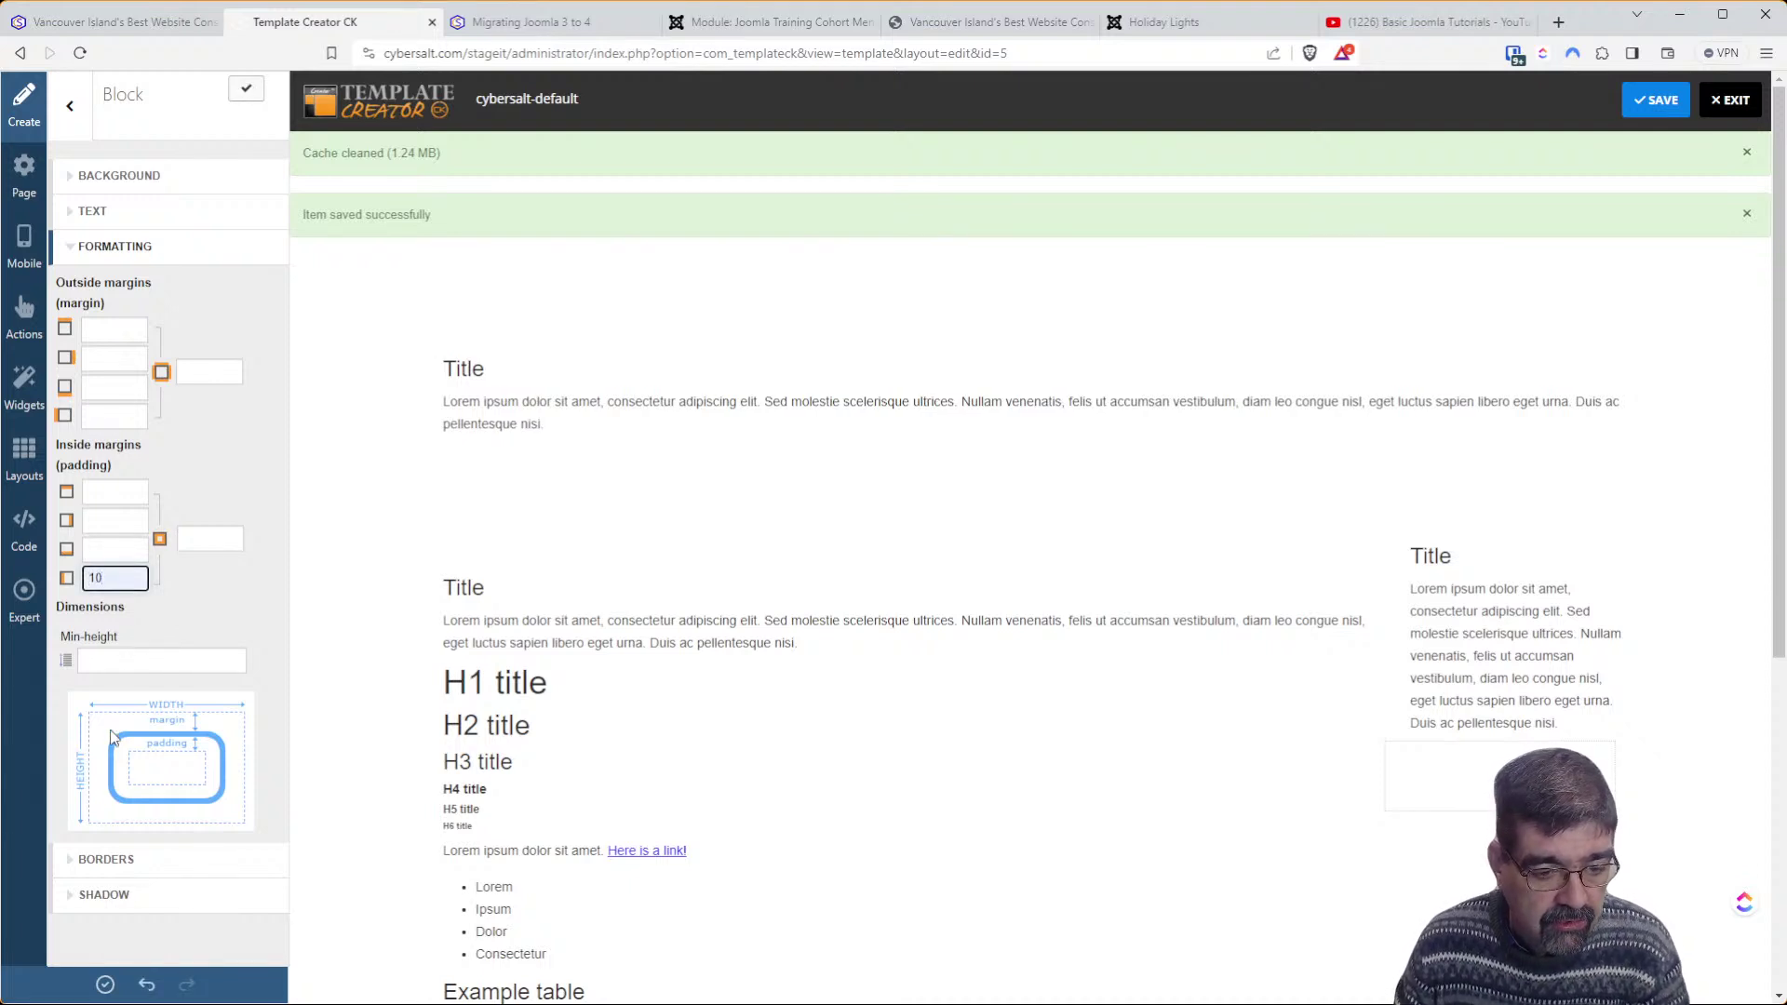
pyautogui.click(106, 984)
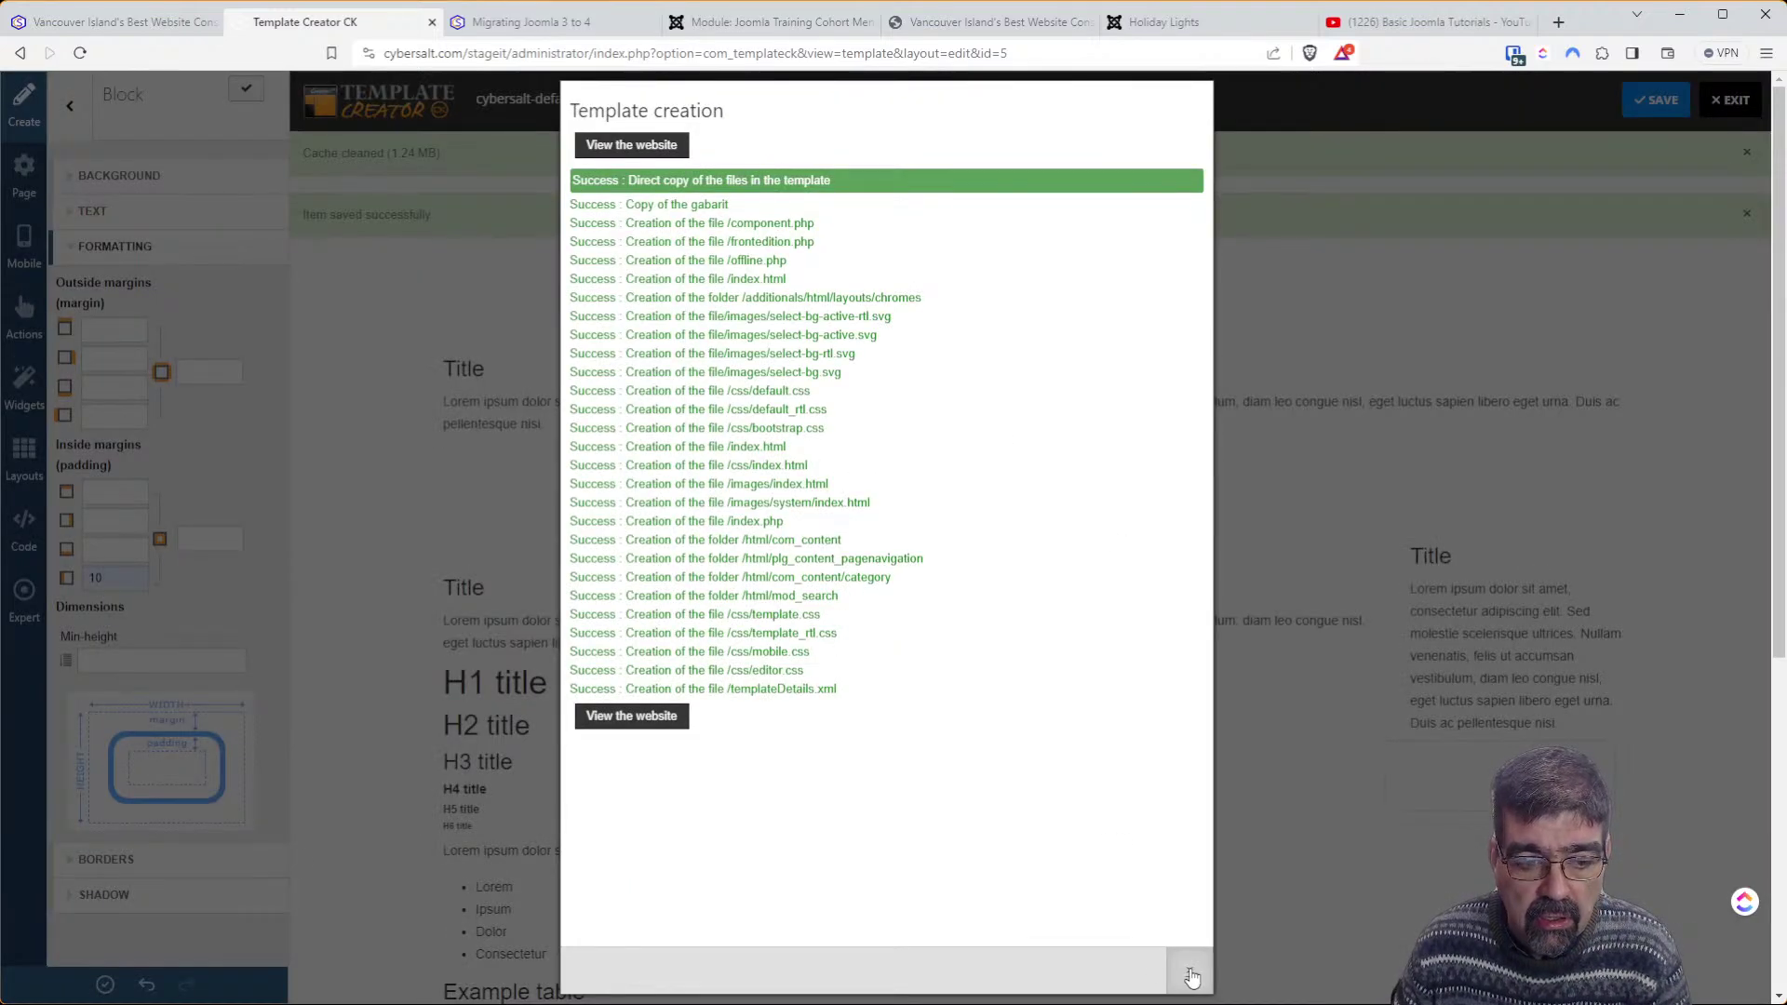
pyautogui.click(1191, 977)
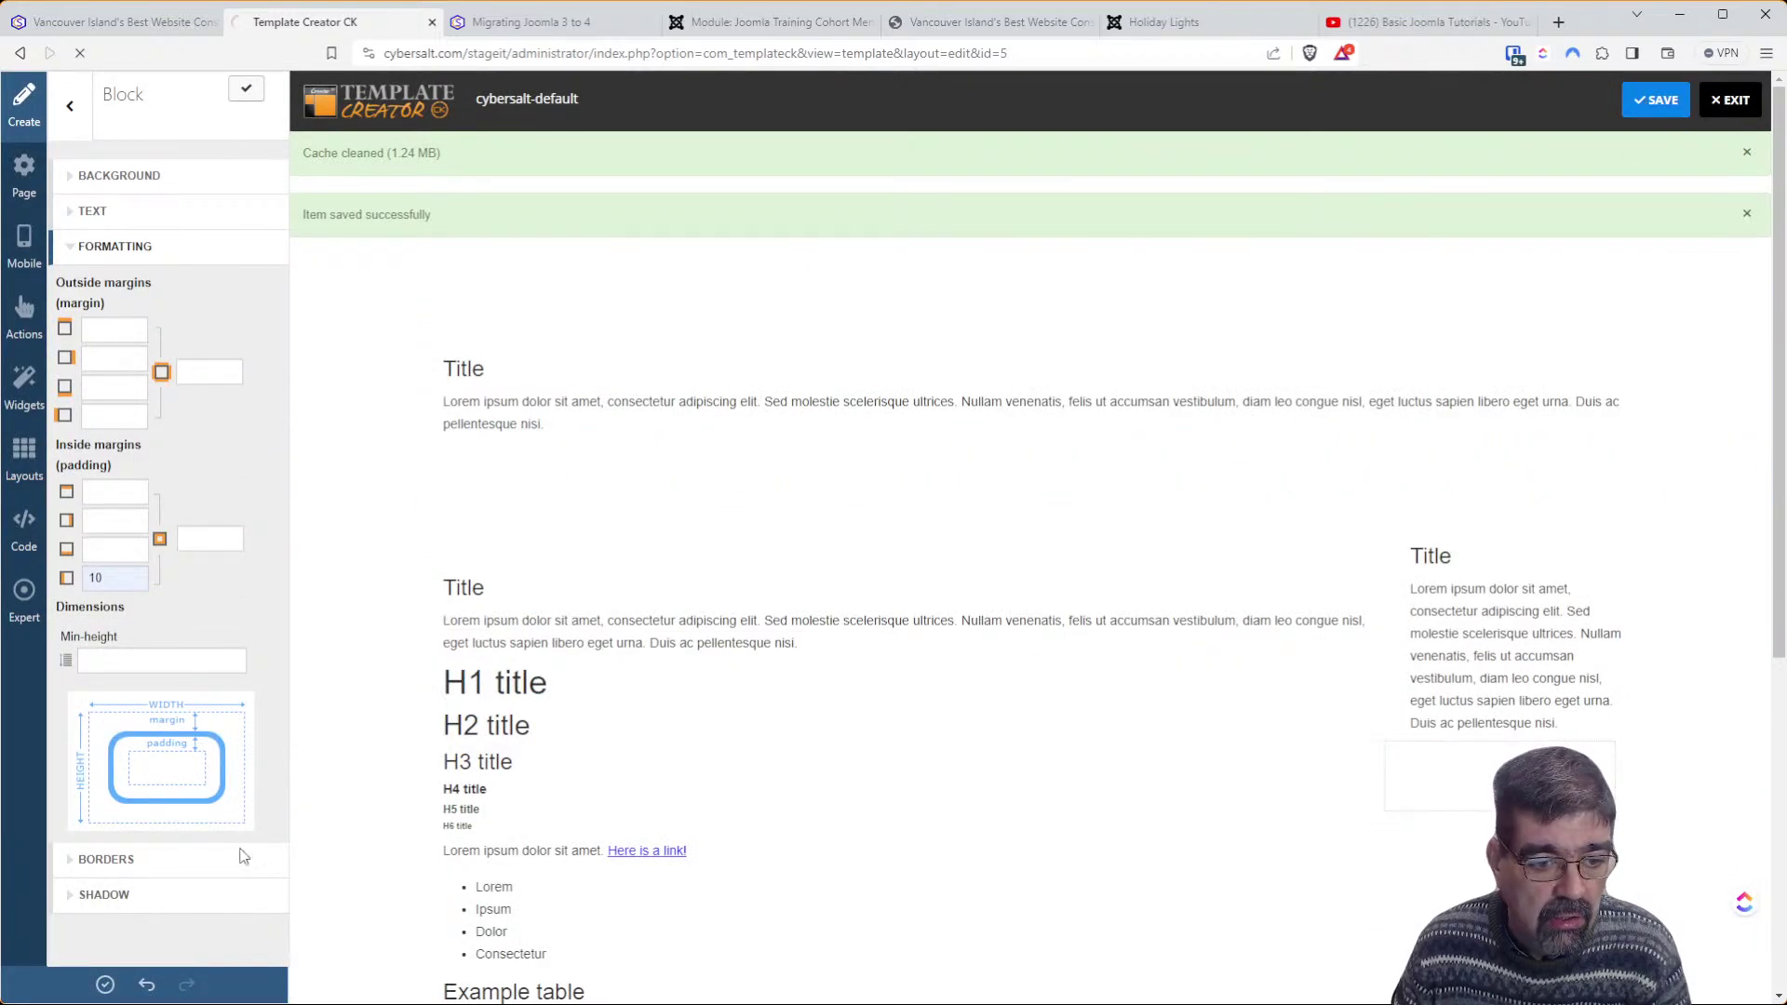
pyautogui.click(104, 989)
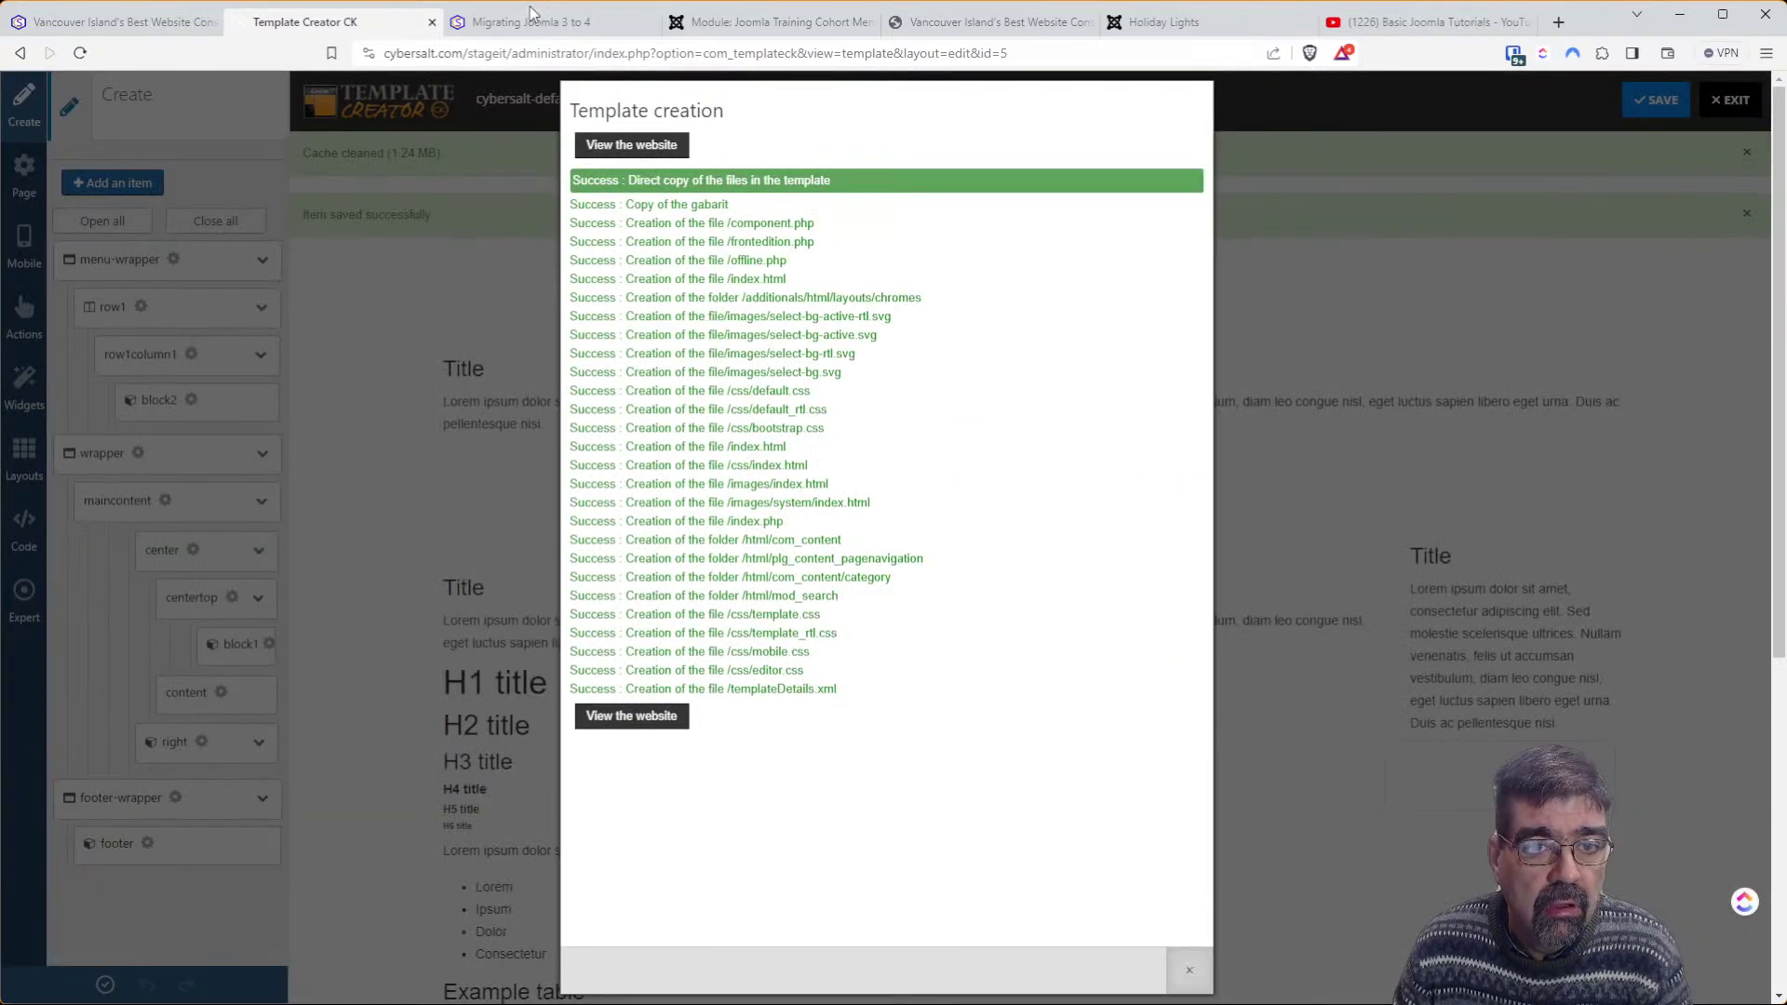
pyautogui.click(533, 13)
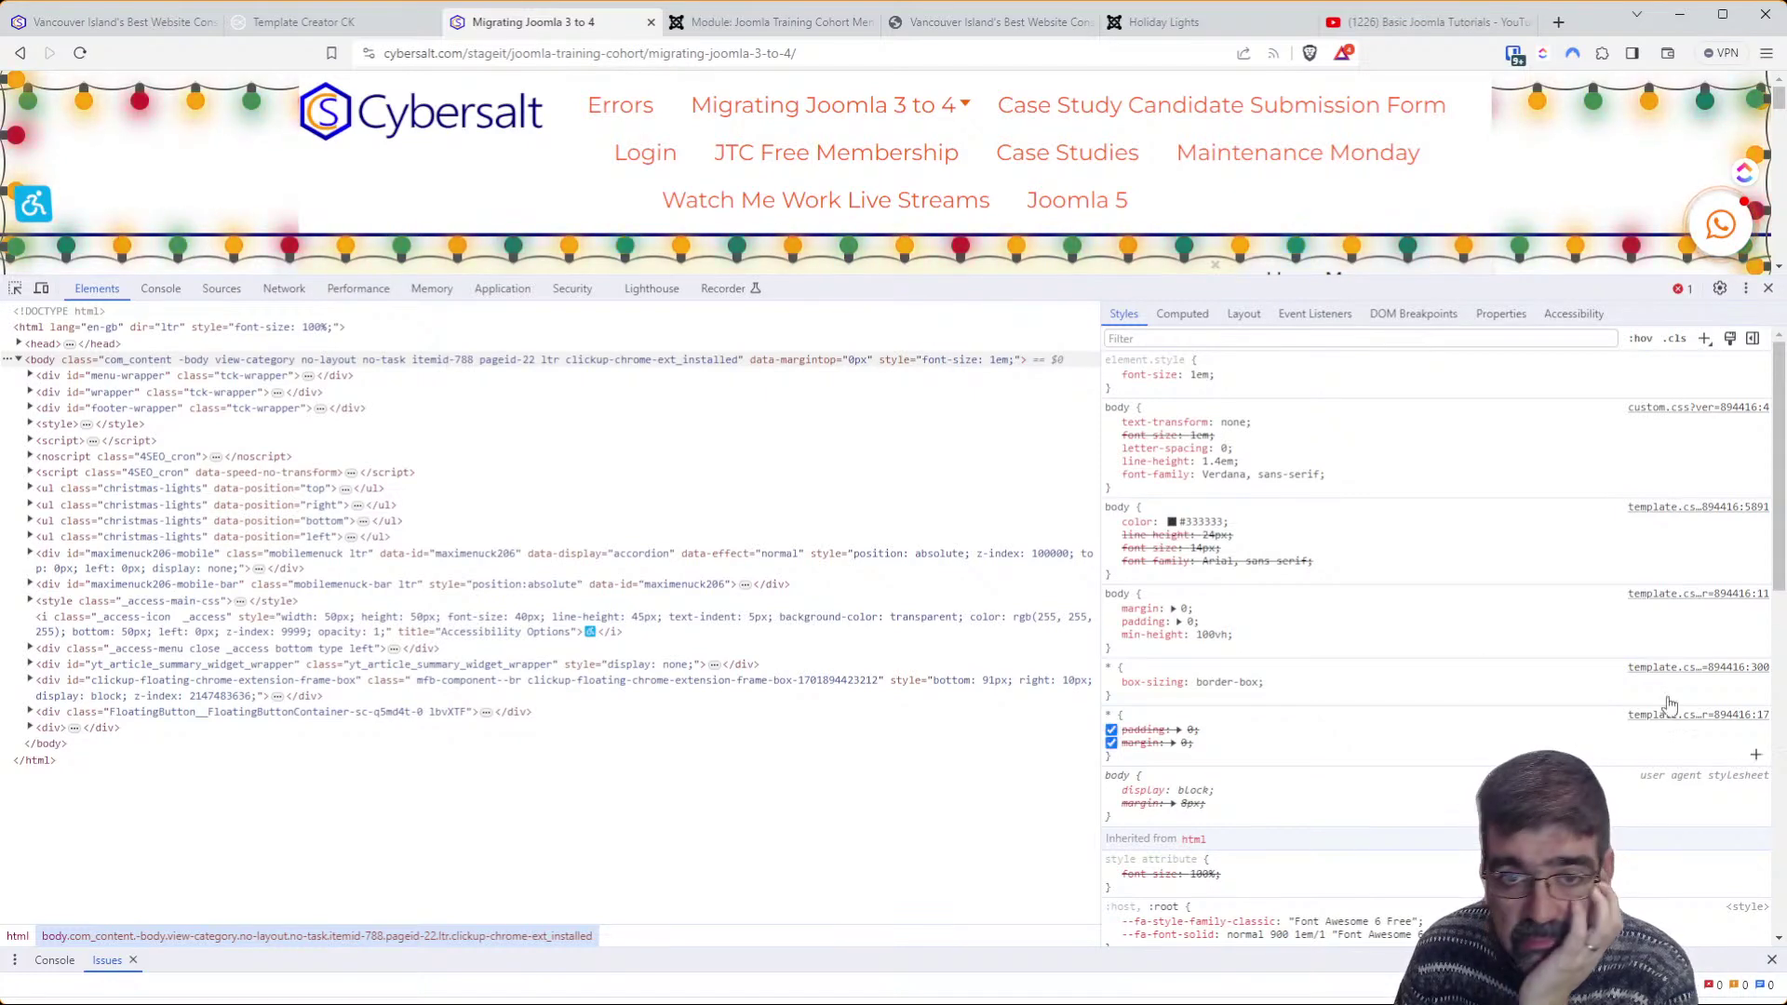
pyautogui.click(15, 288)
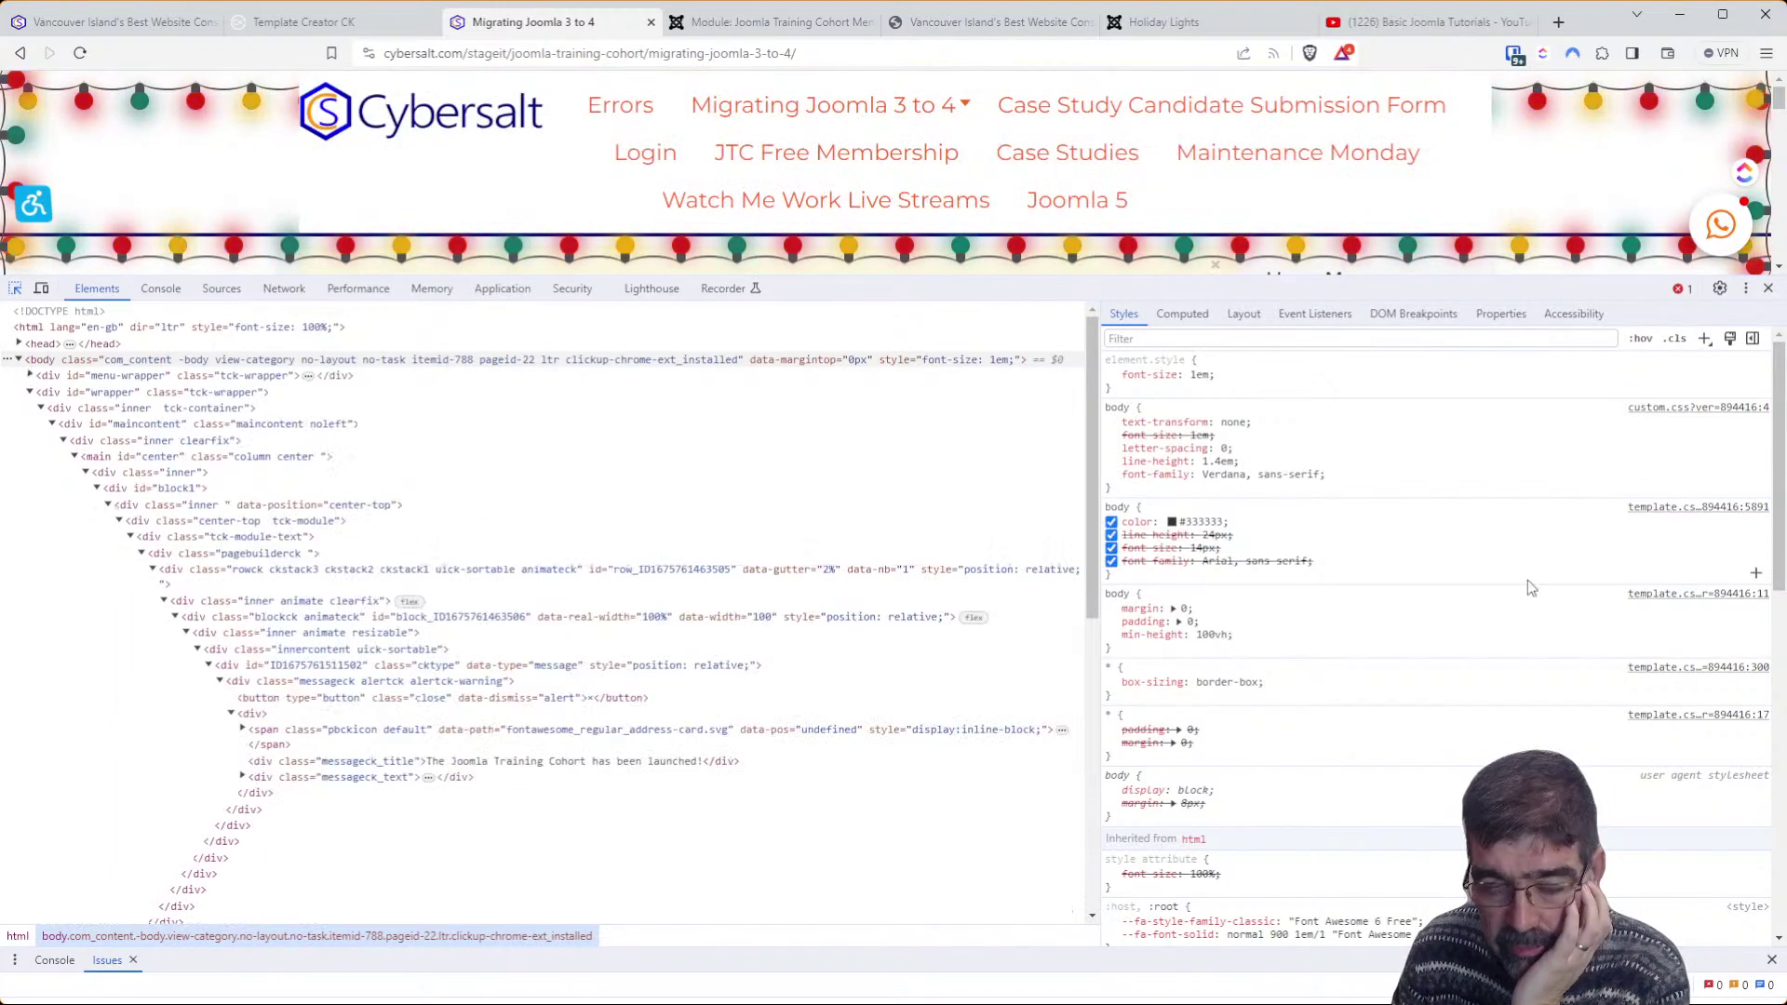
# In the template, set the left padding of row1 to 10 and save
pyautogui.click(344, 26)
pyautogui.click(459, 454)
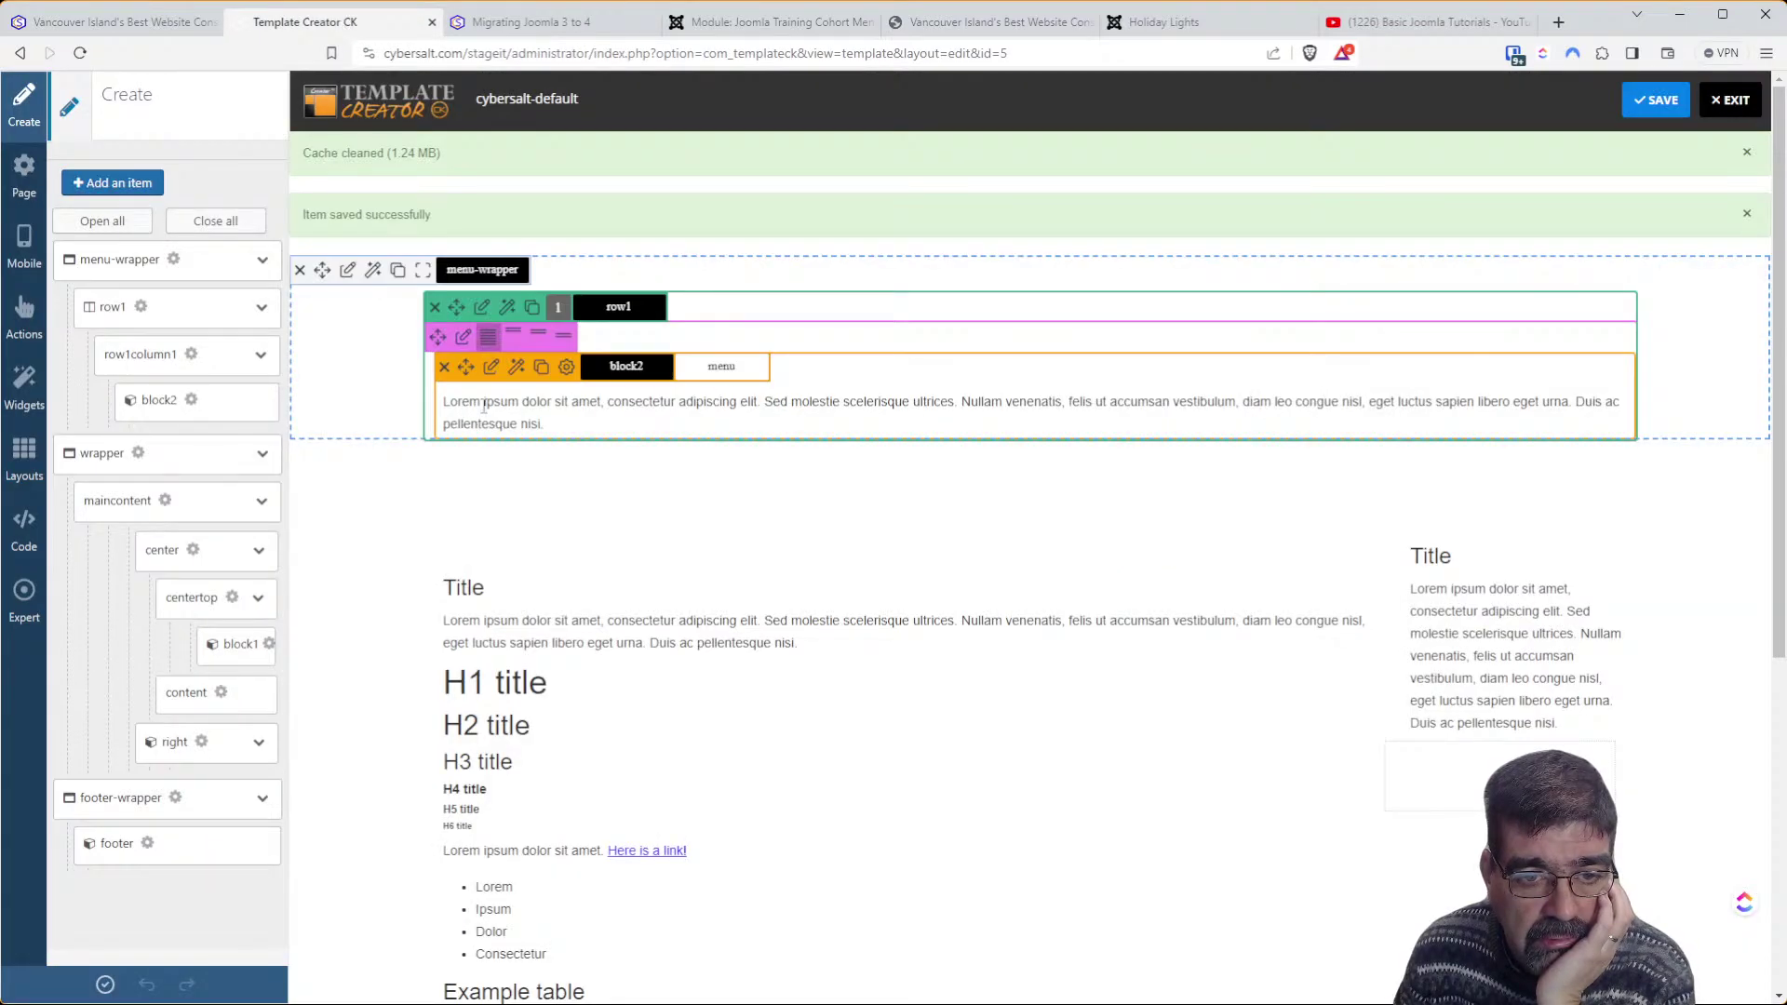
pyautogui.click(486, 309)
pyautogui.click(181, 312)
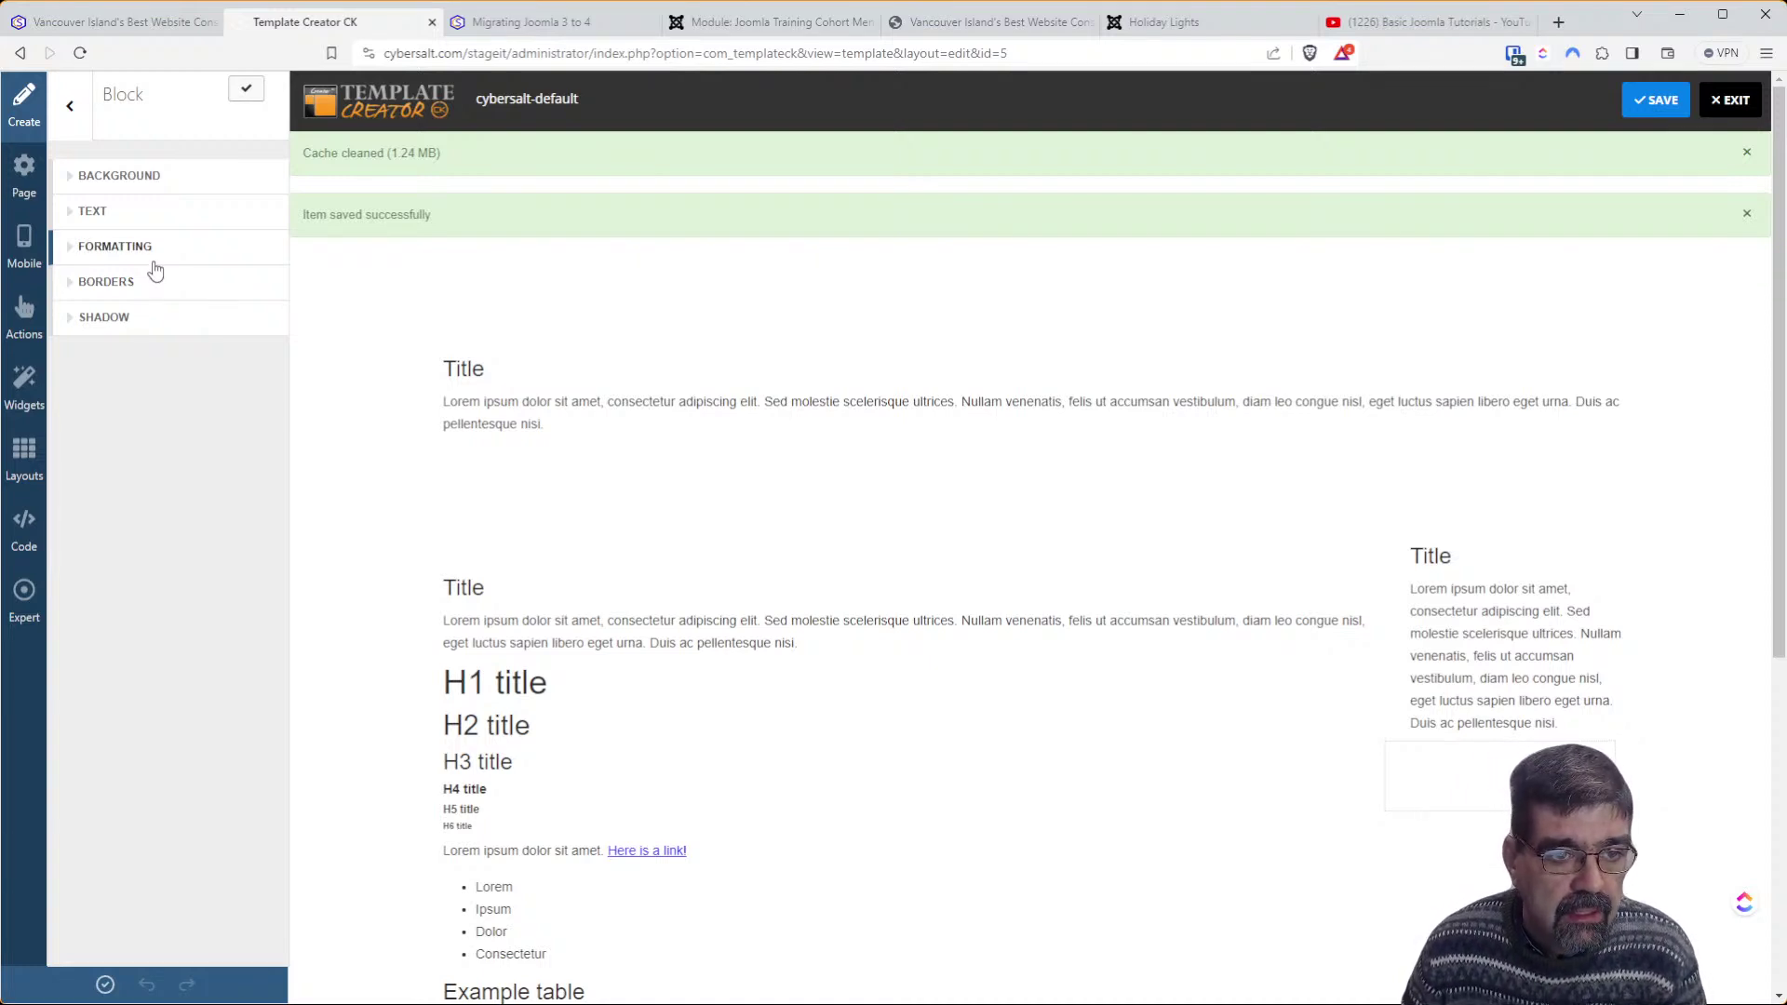
pyautogui.click(156, 270)
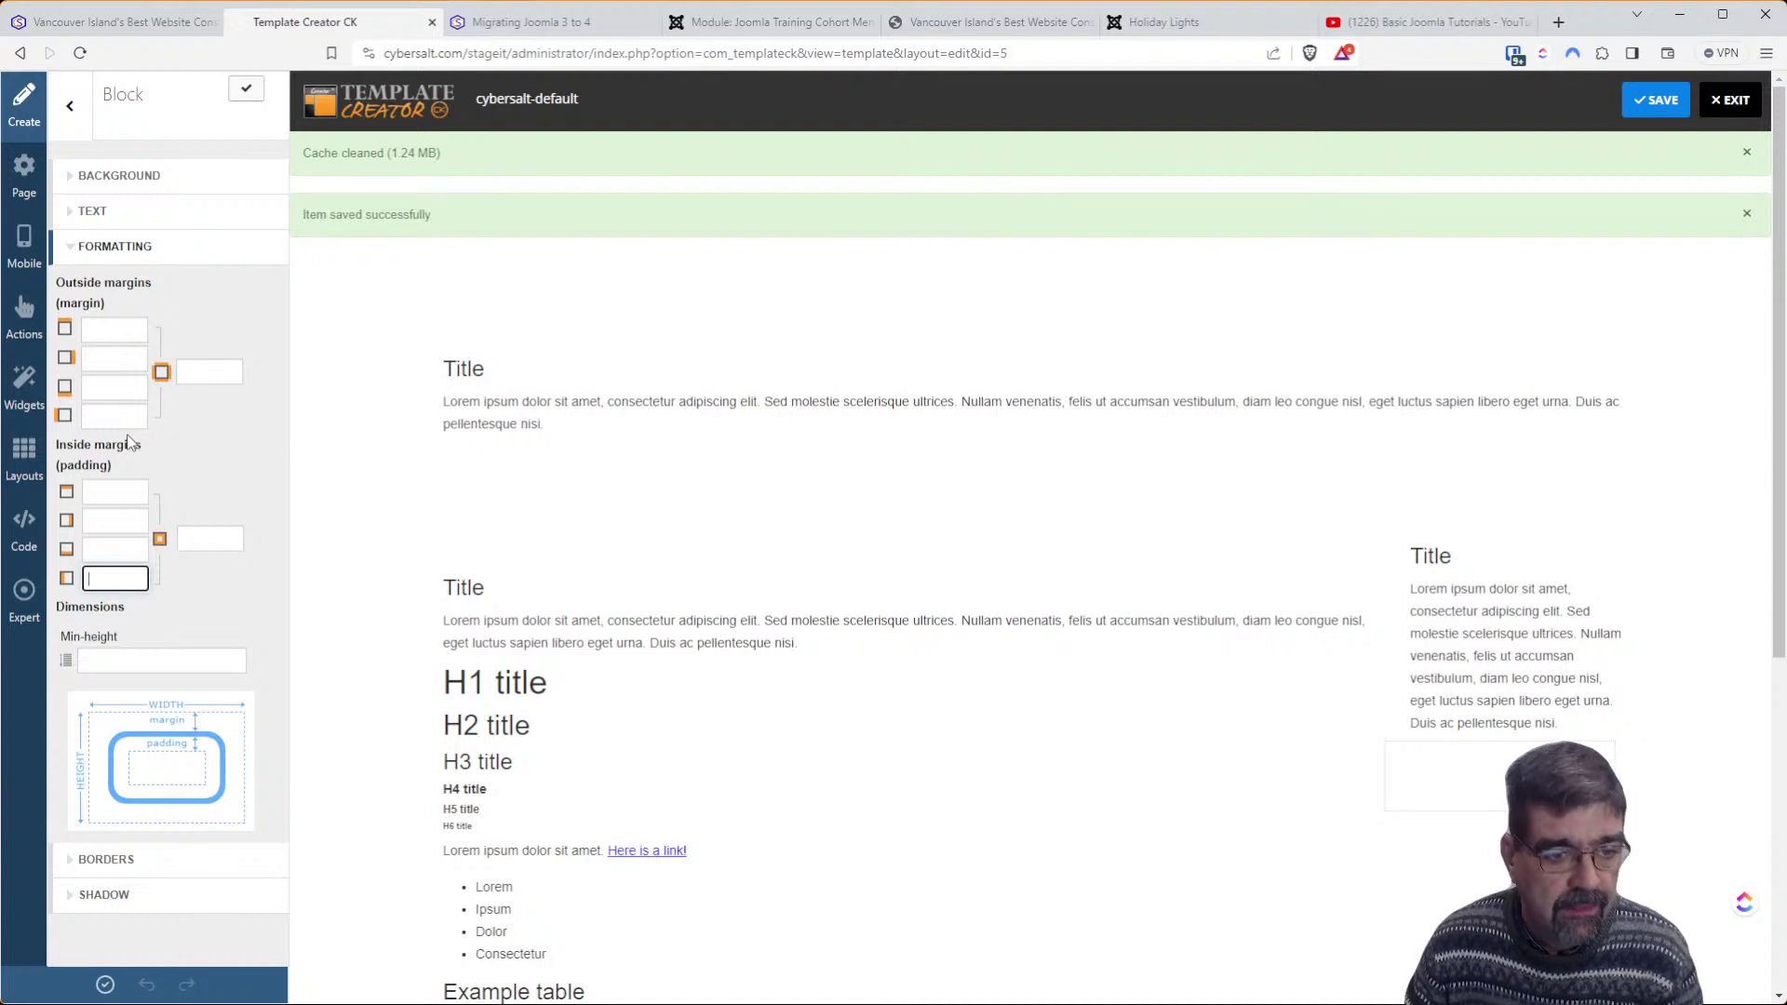
pyautogui.write('20')
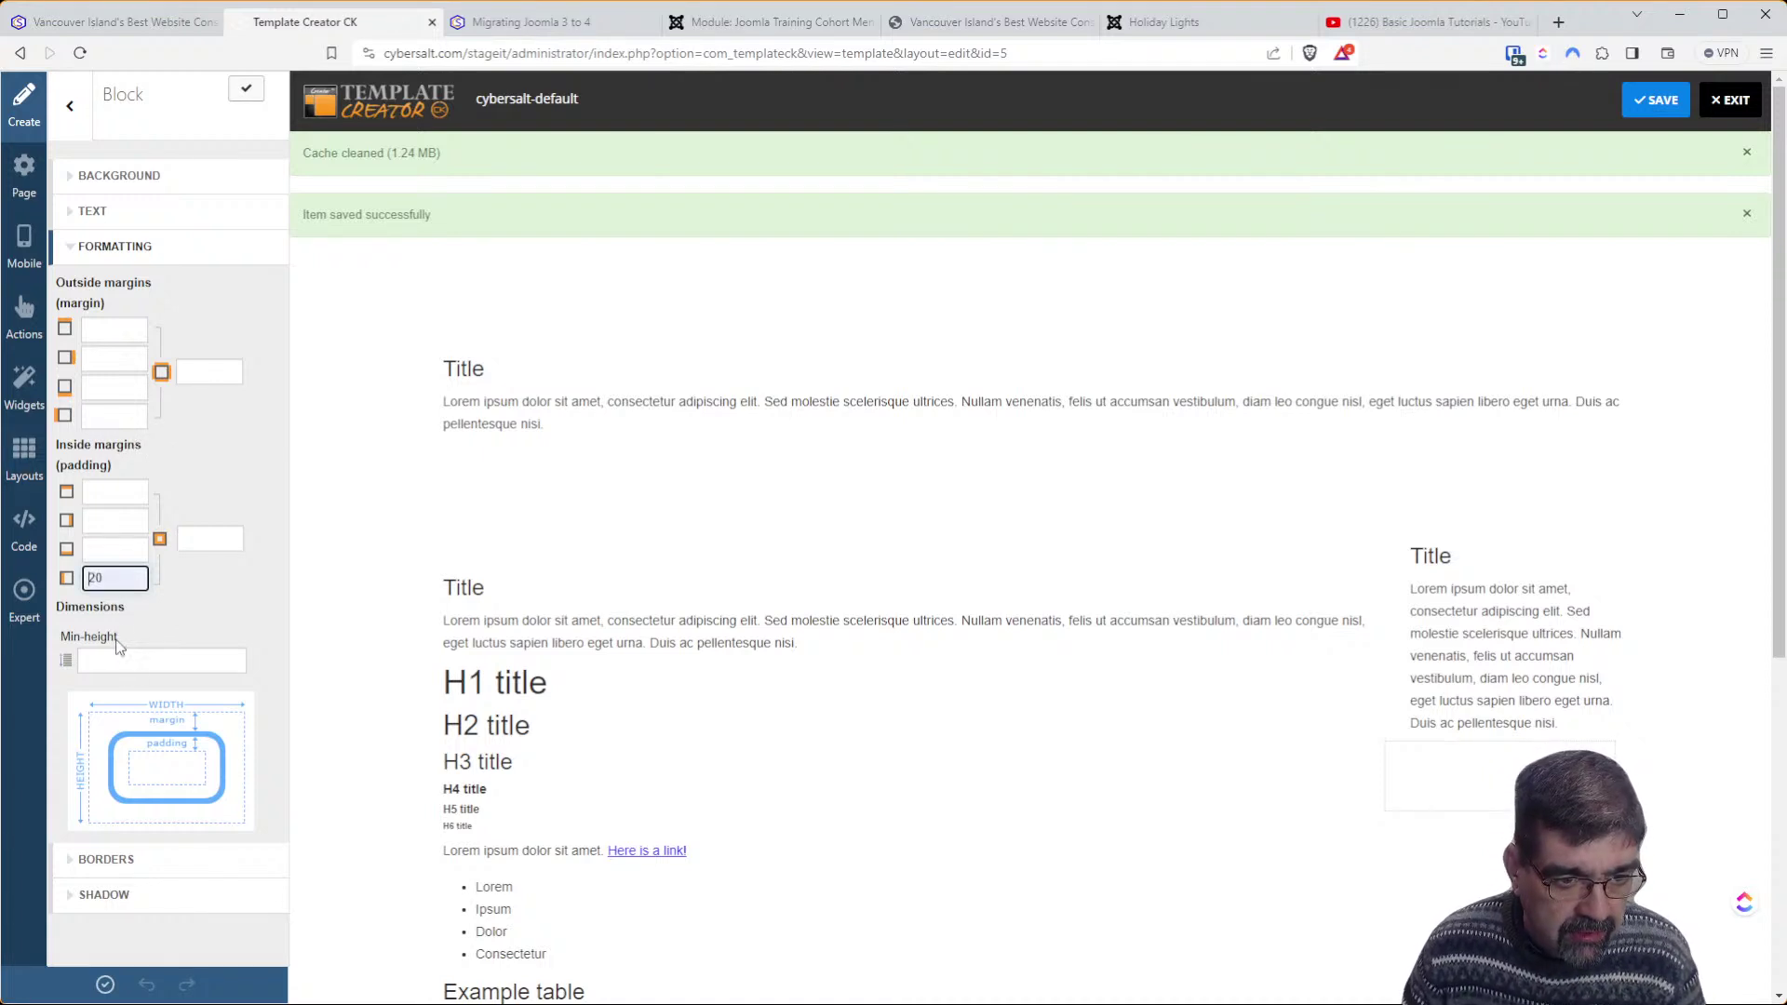
pyautogui.click(1648, 110)
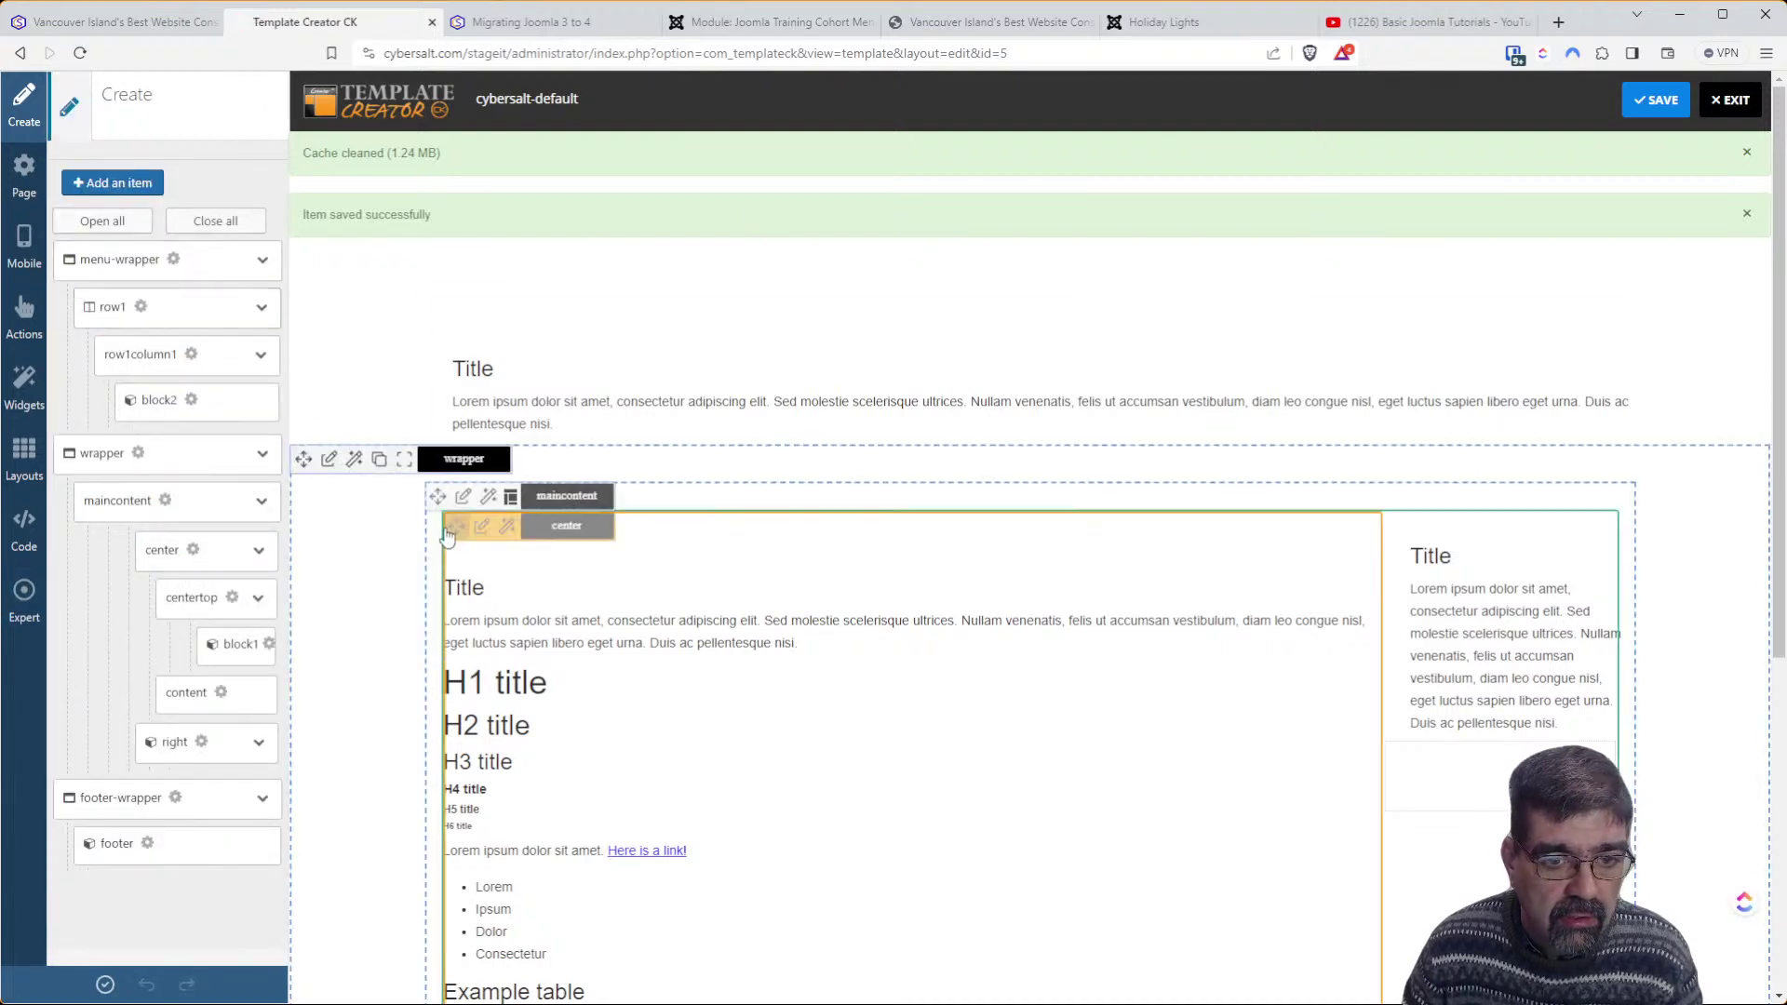
# Review the margin and padding settings of row1, confirm them and save the template again
pyautogui.moveTo(459, 326)
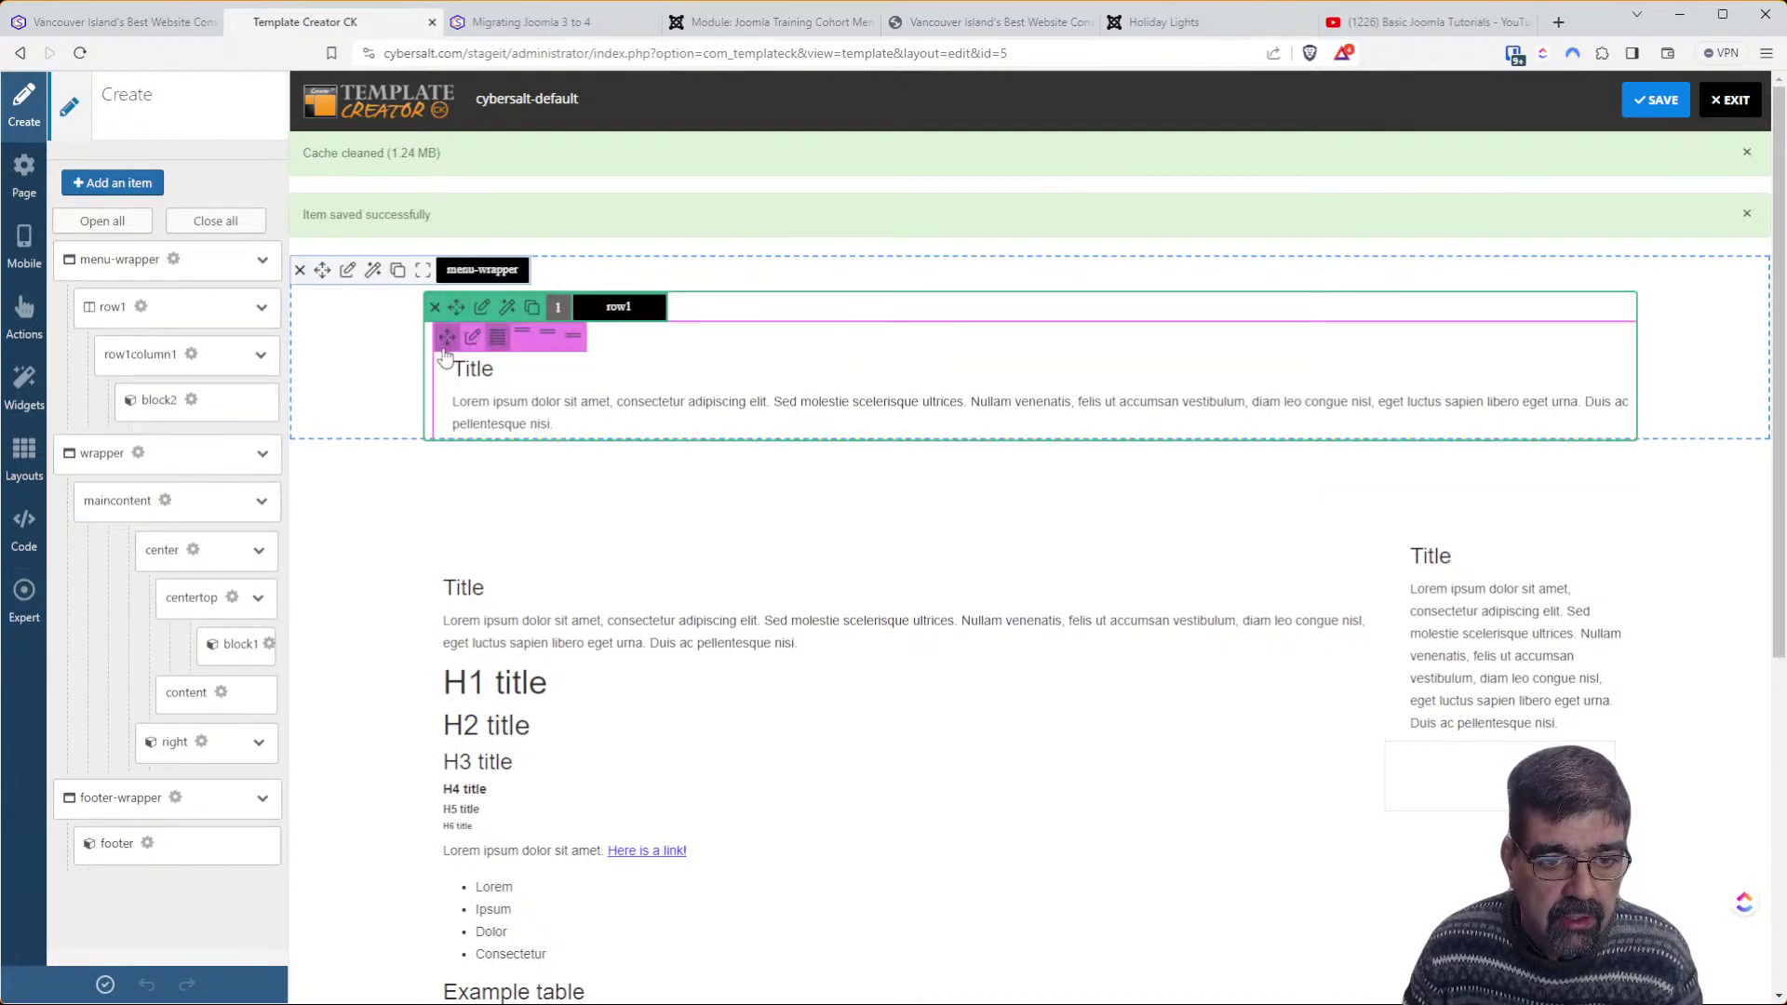
pyautogui.click(482, 310)
pyautogui.click(149, 321)
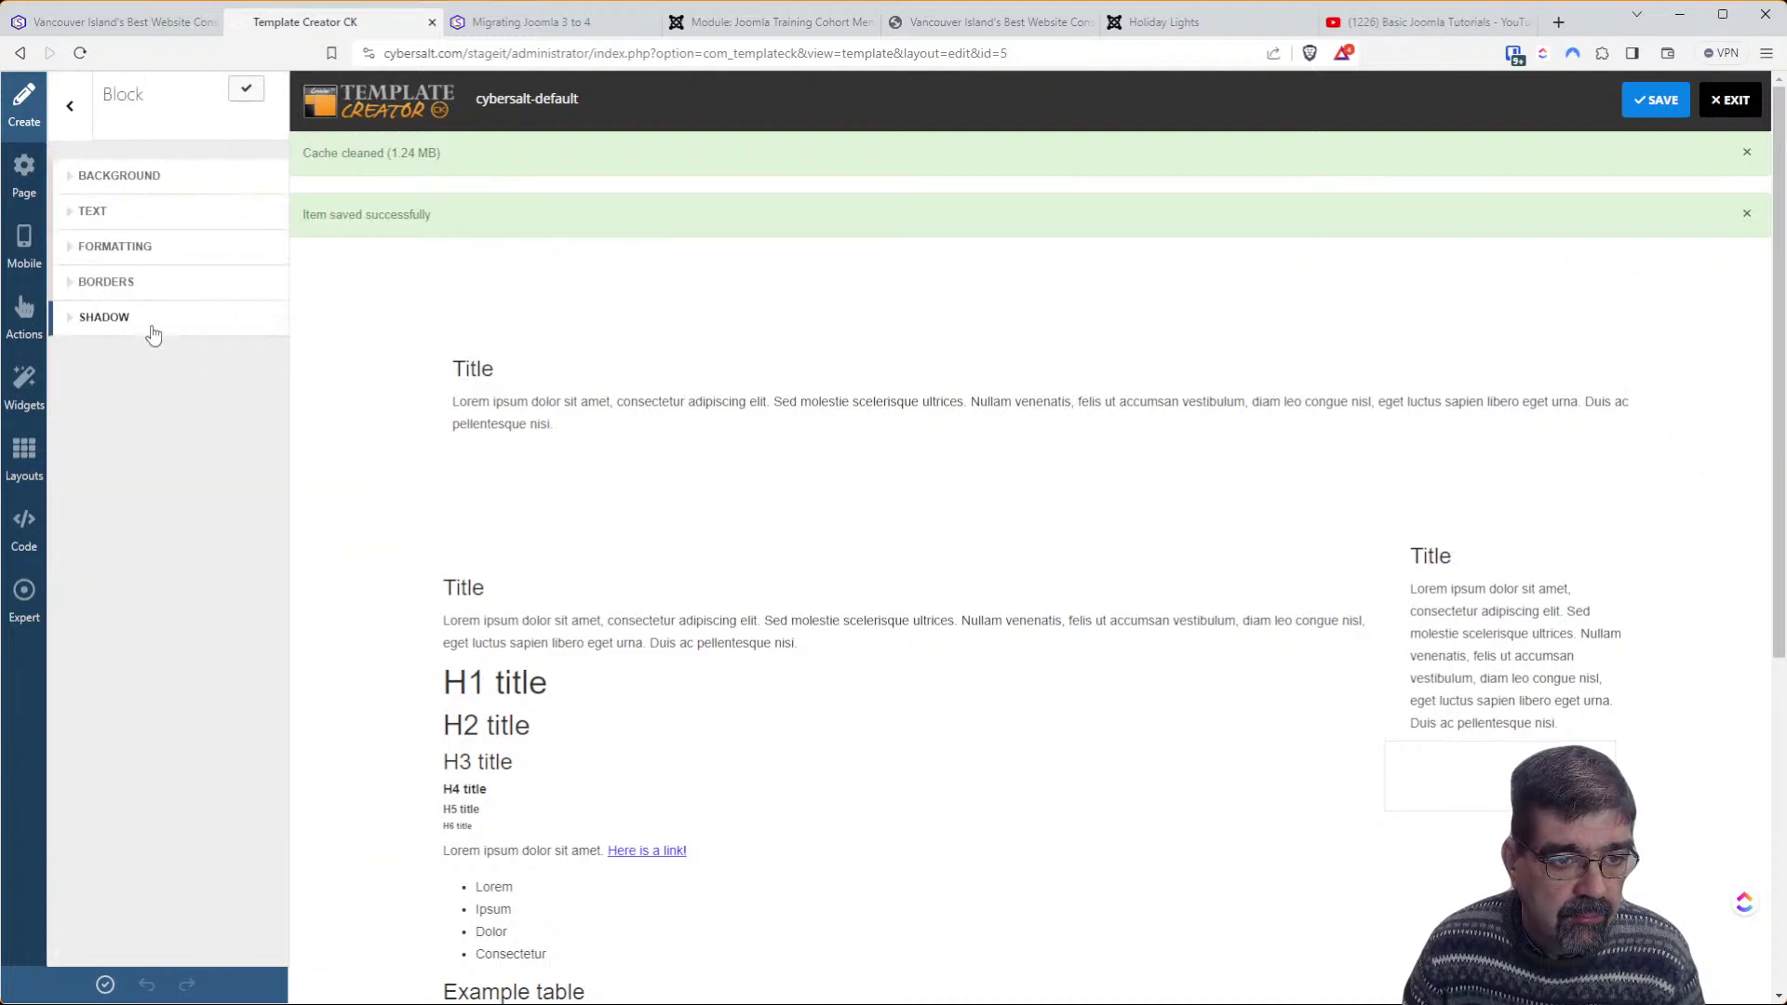
pyautogui.click(127, 259)
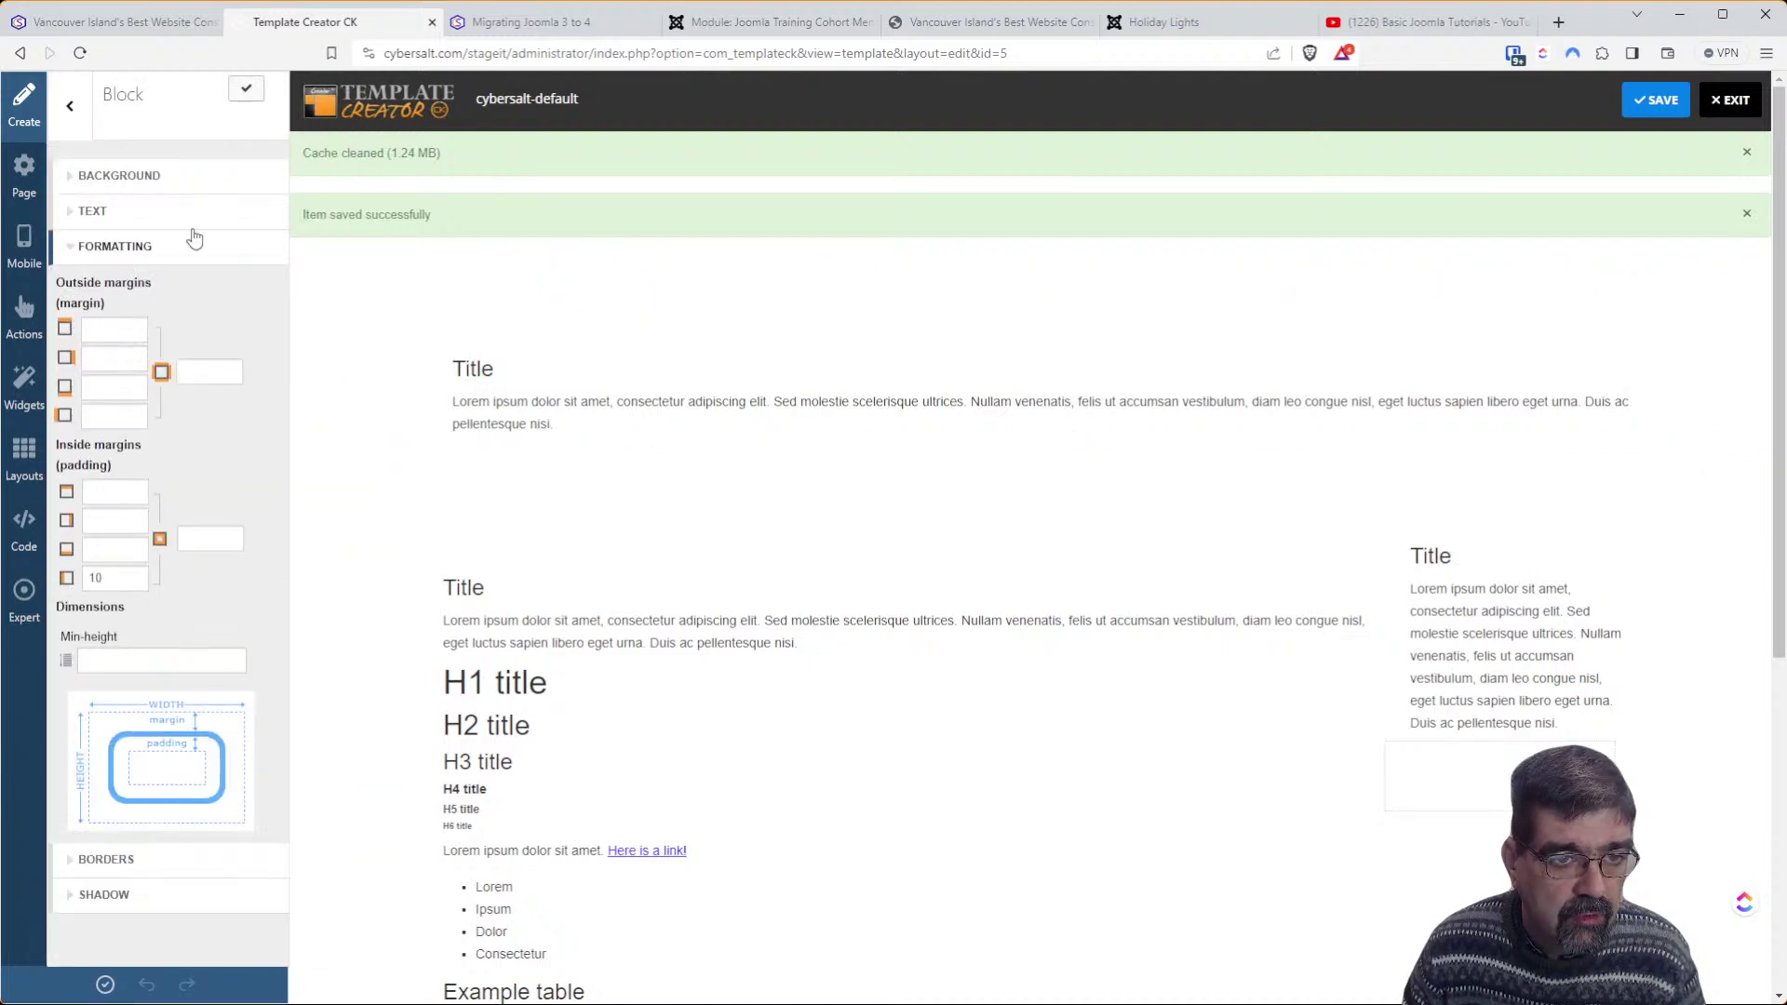
pyautogui.click(246, 89)
pyautogui.click(1659, 104)
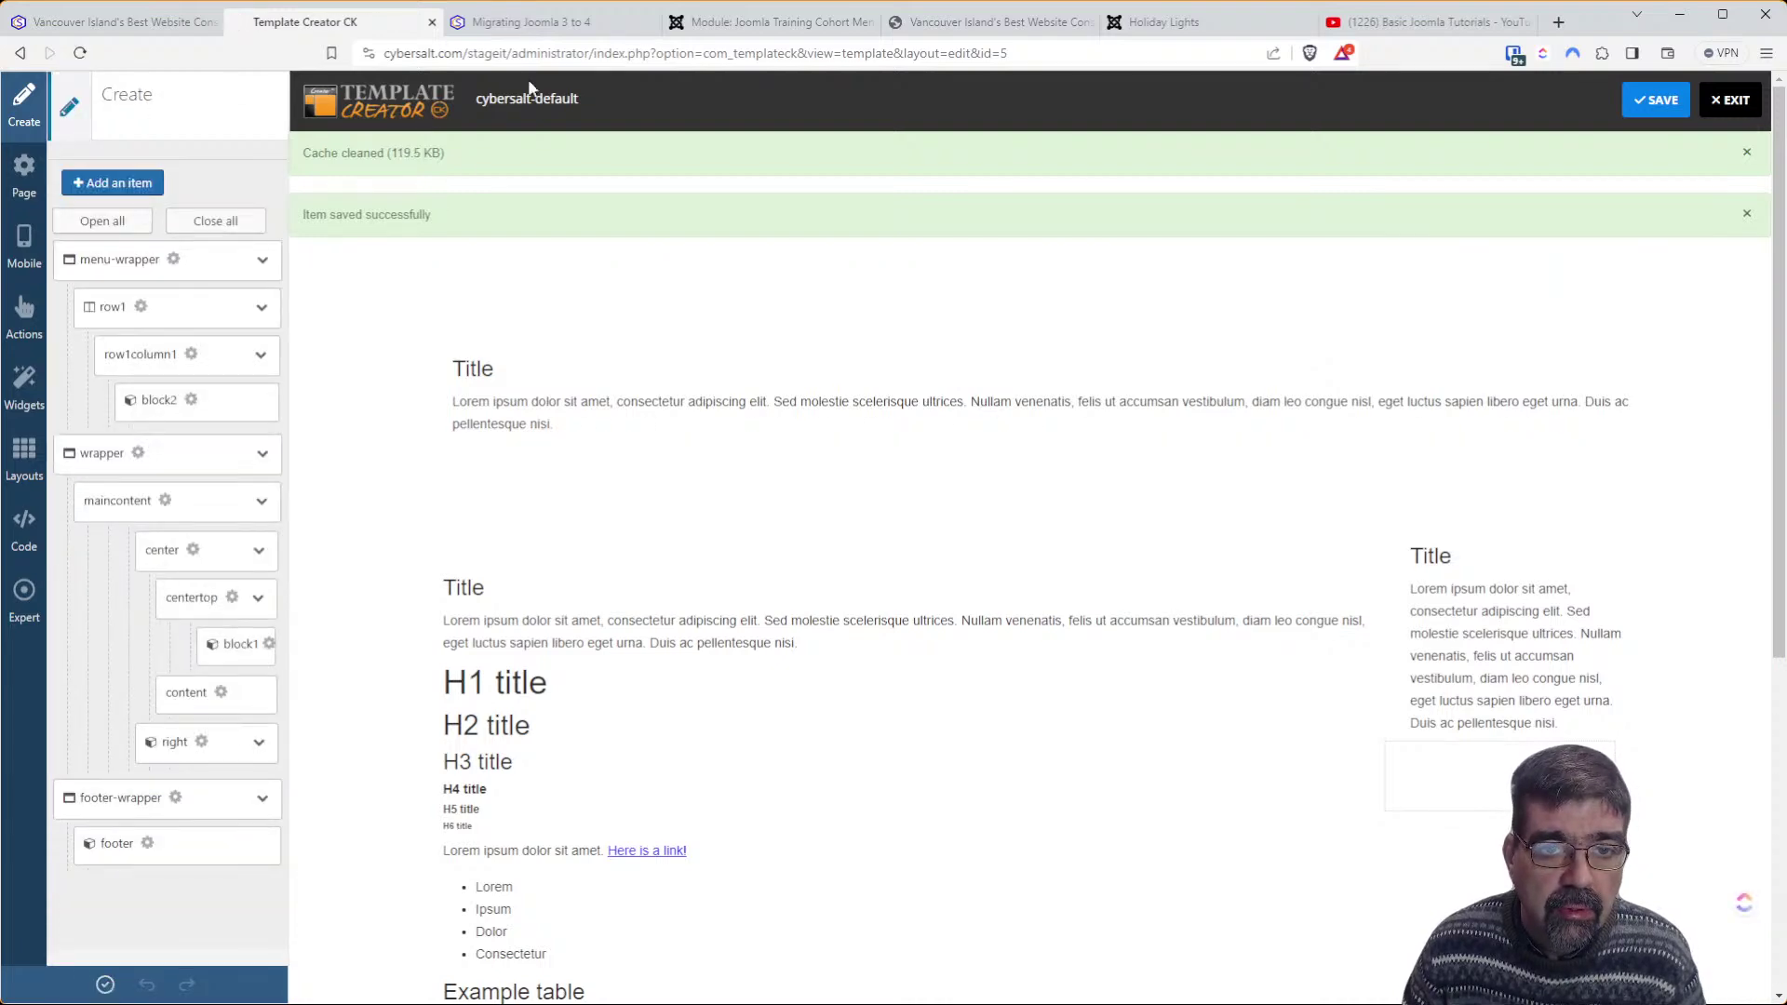
# Reload the Migrating Joomla 3 to 4 page and check the spacing of the header logo and menu
pyautogui.click(556, 27)
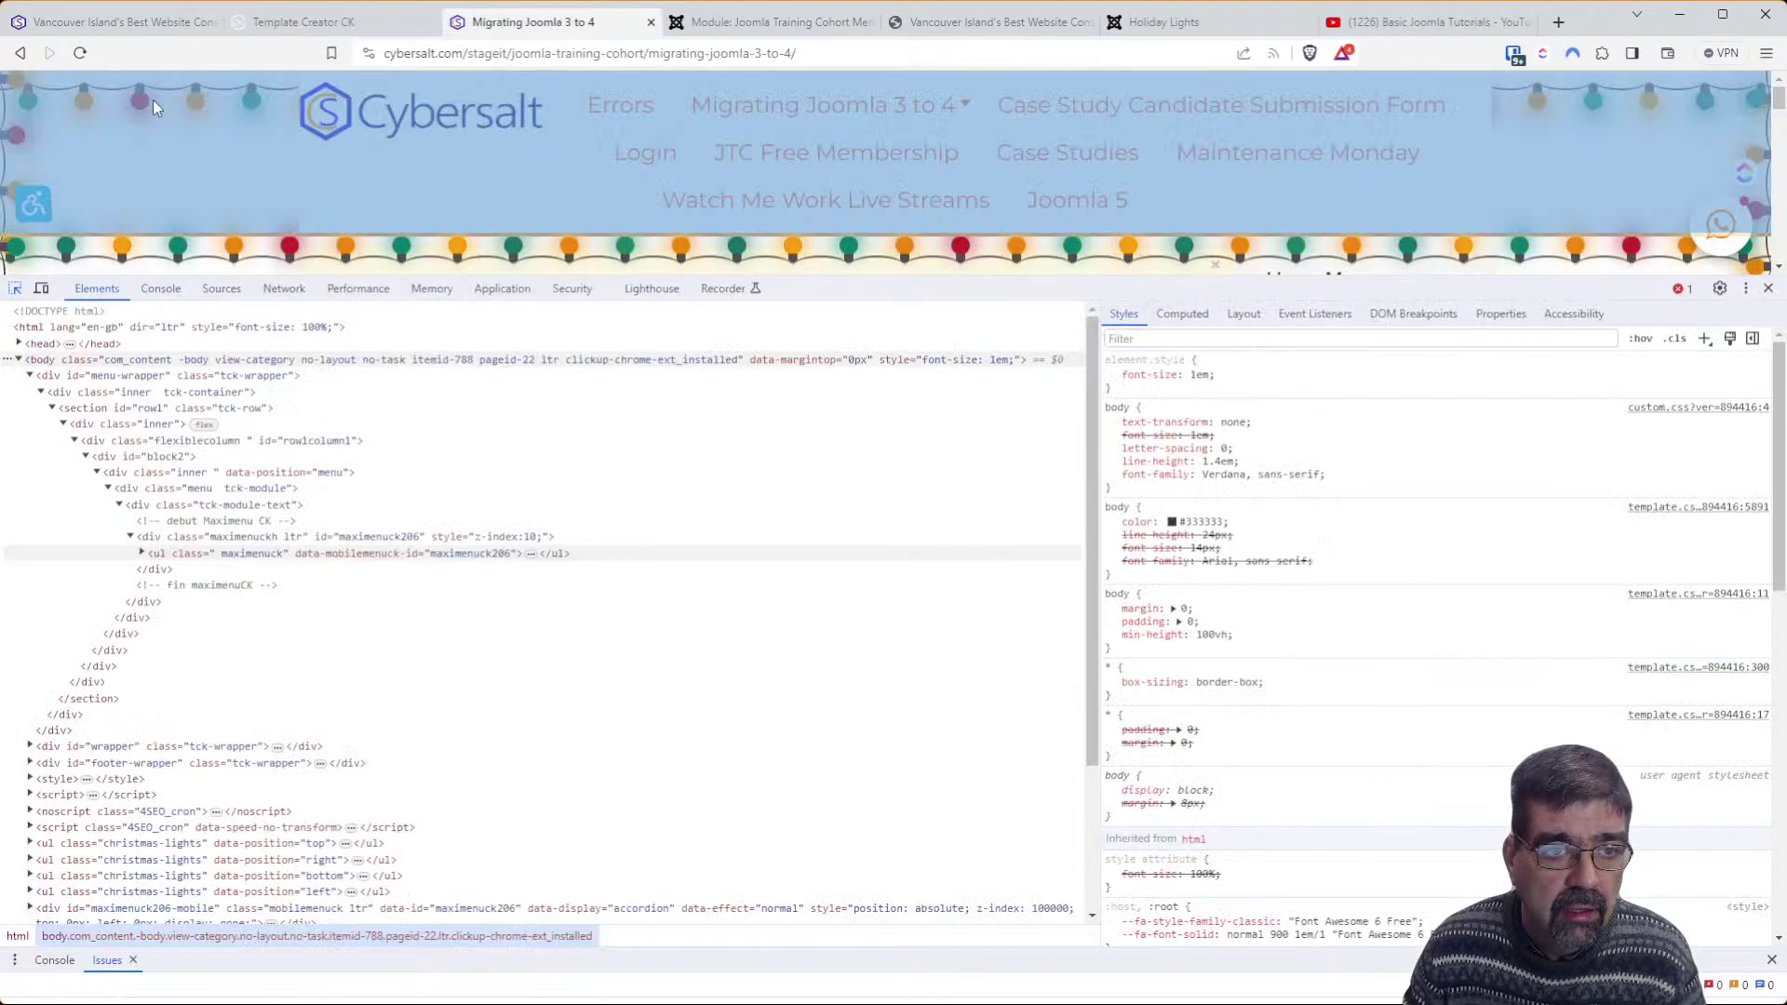
pyautogui.click(88, 54)
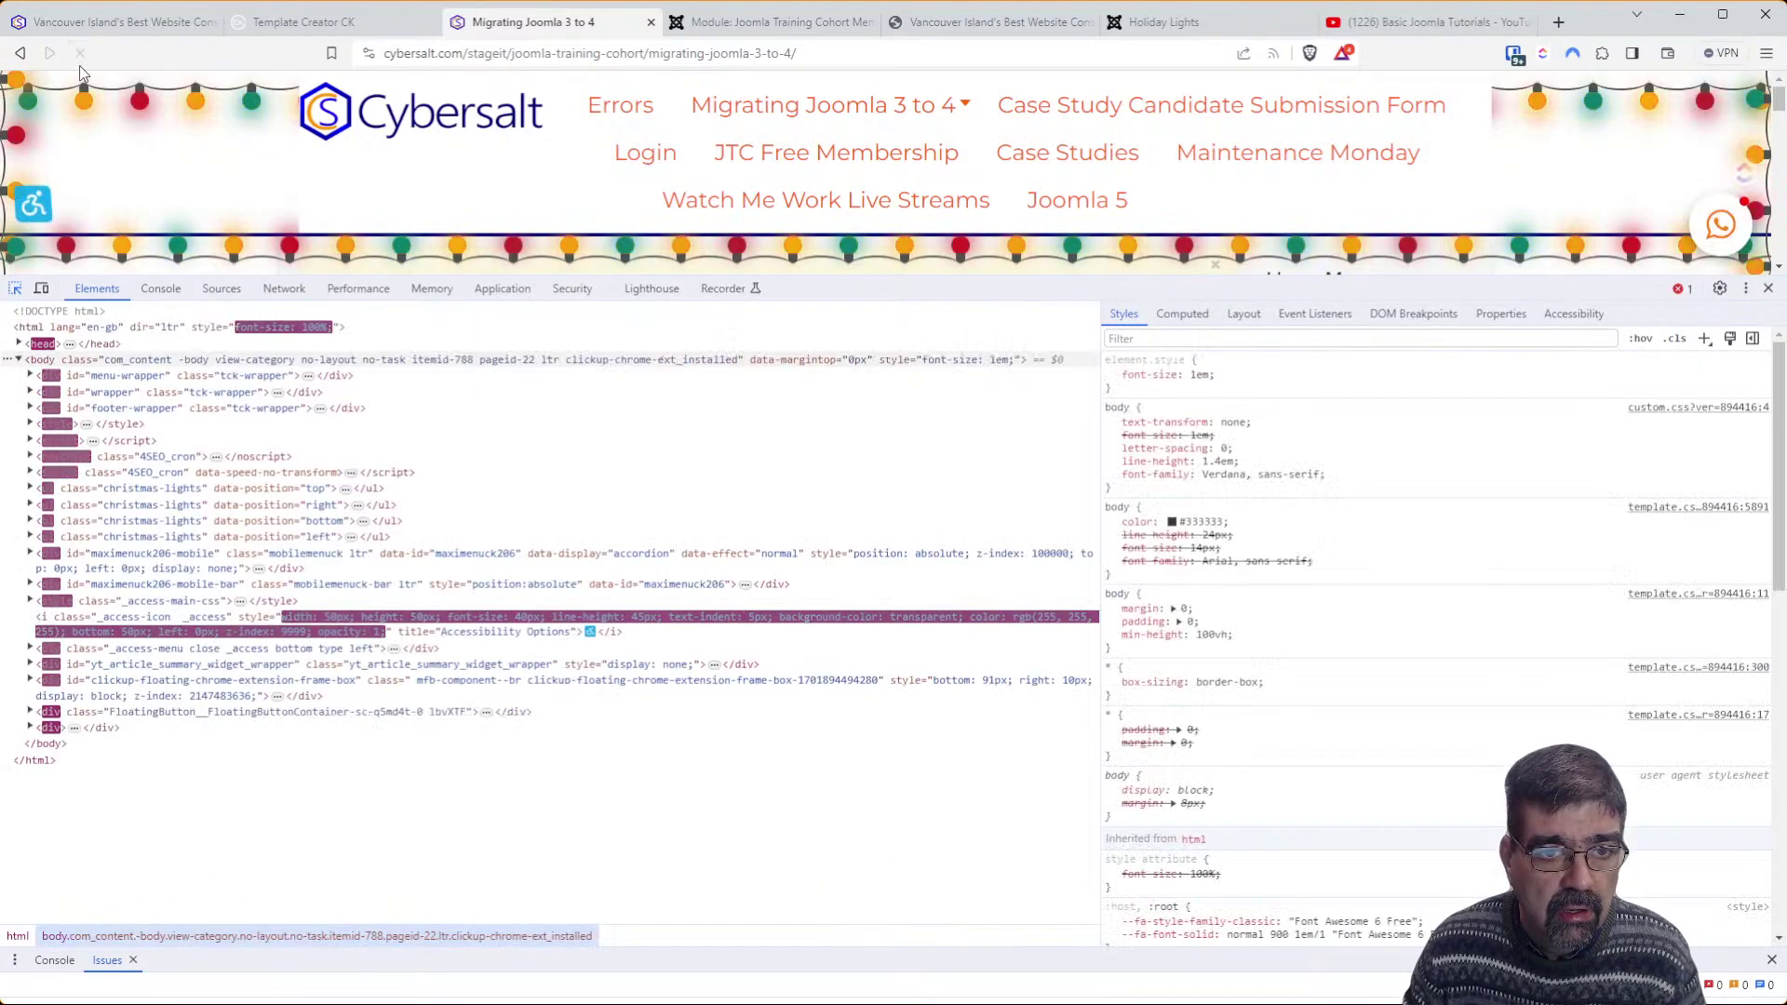
pyautogui.click(196, 152)
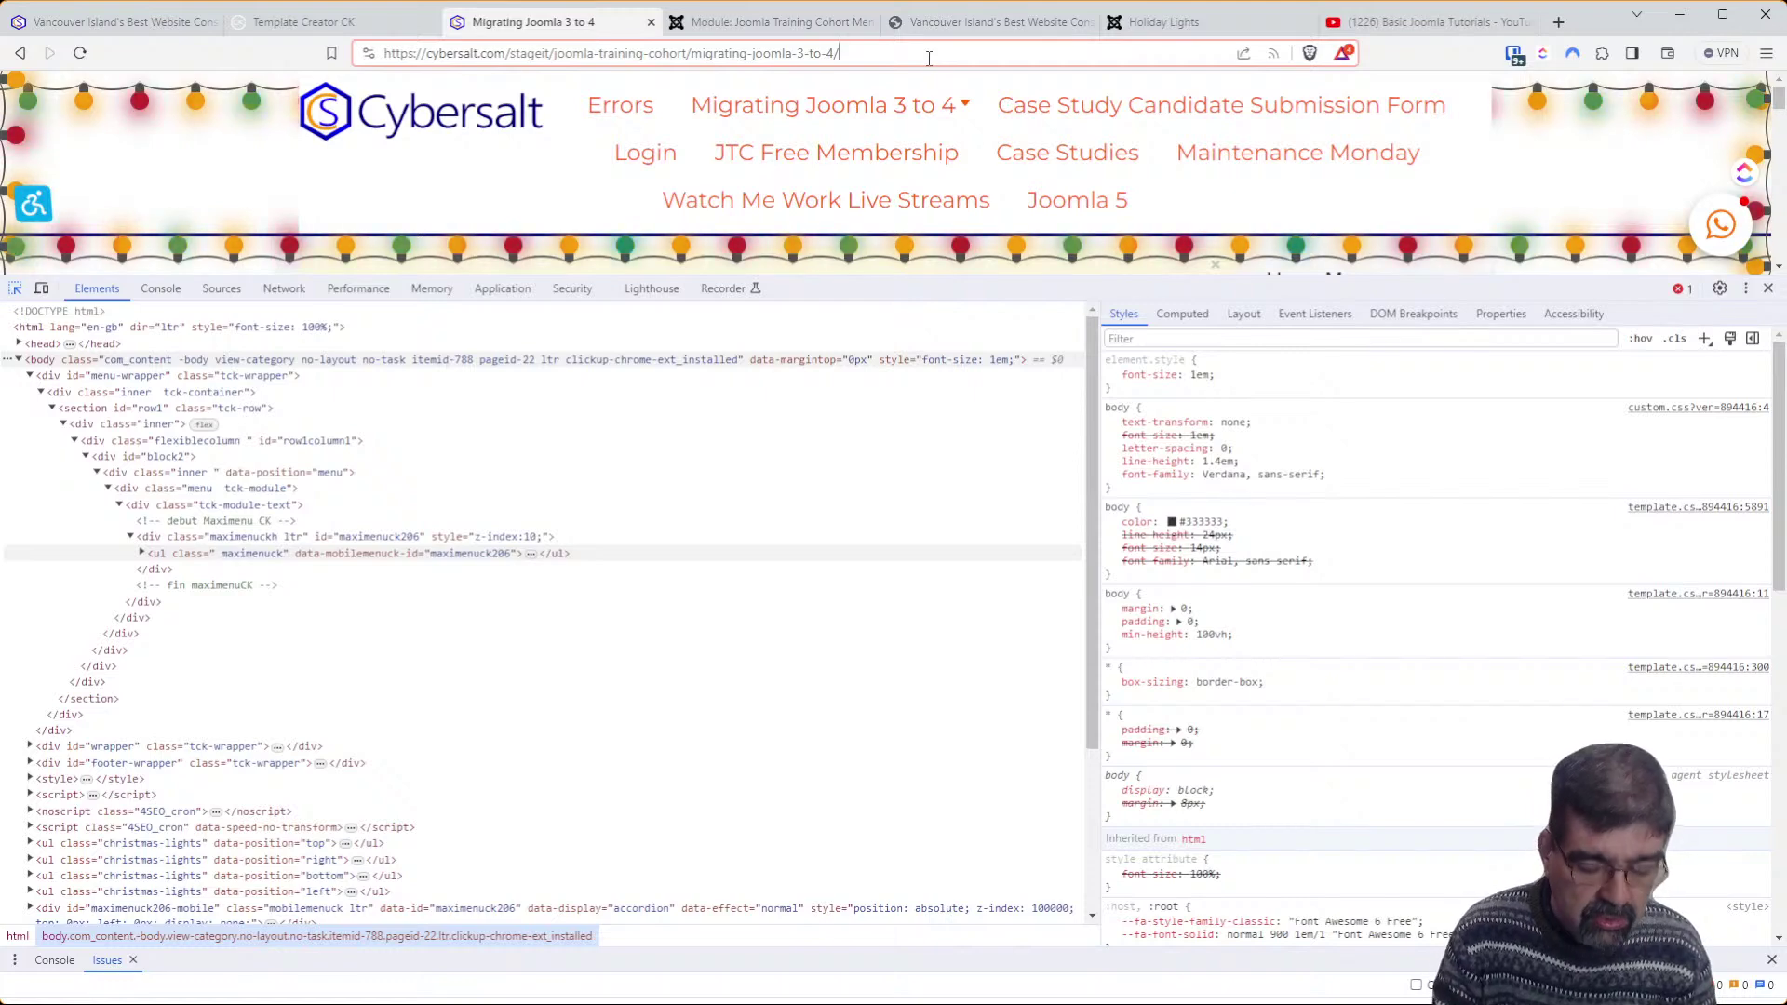
pyautogui.press('Return')
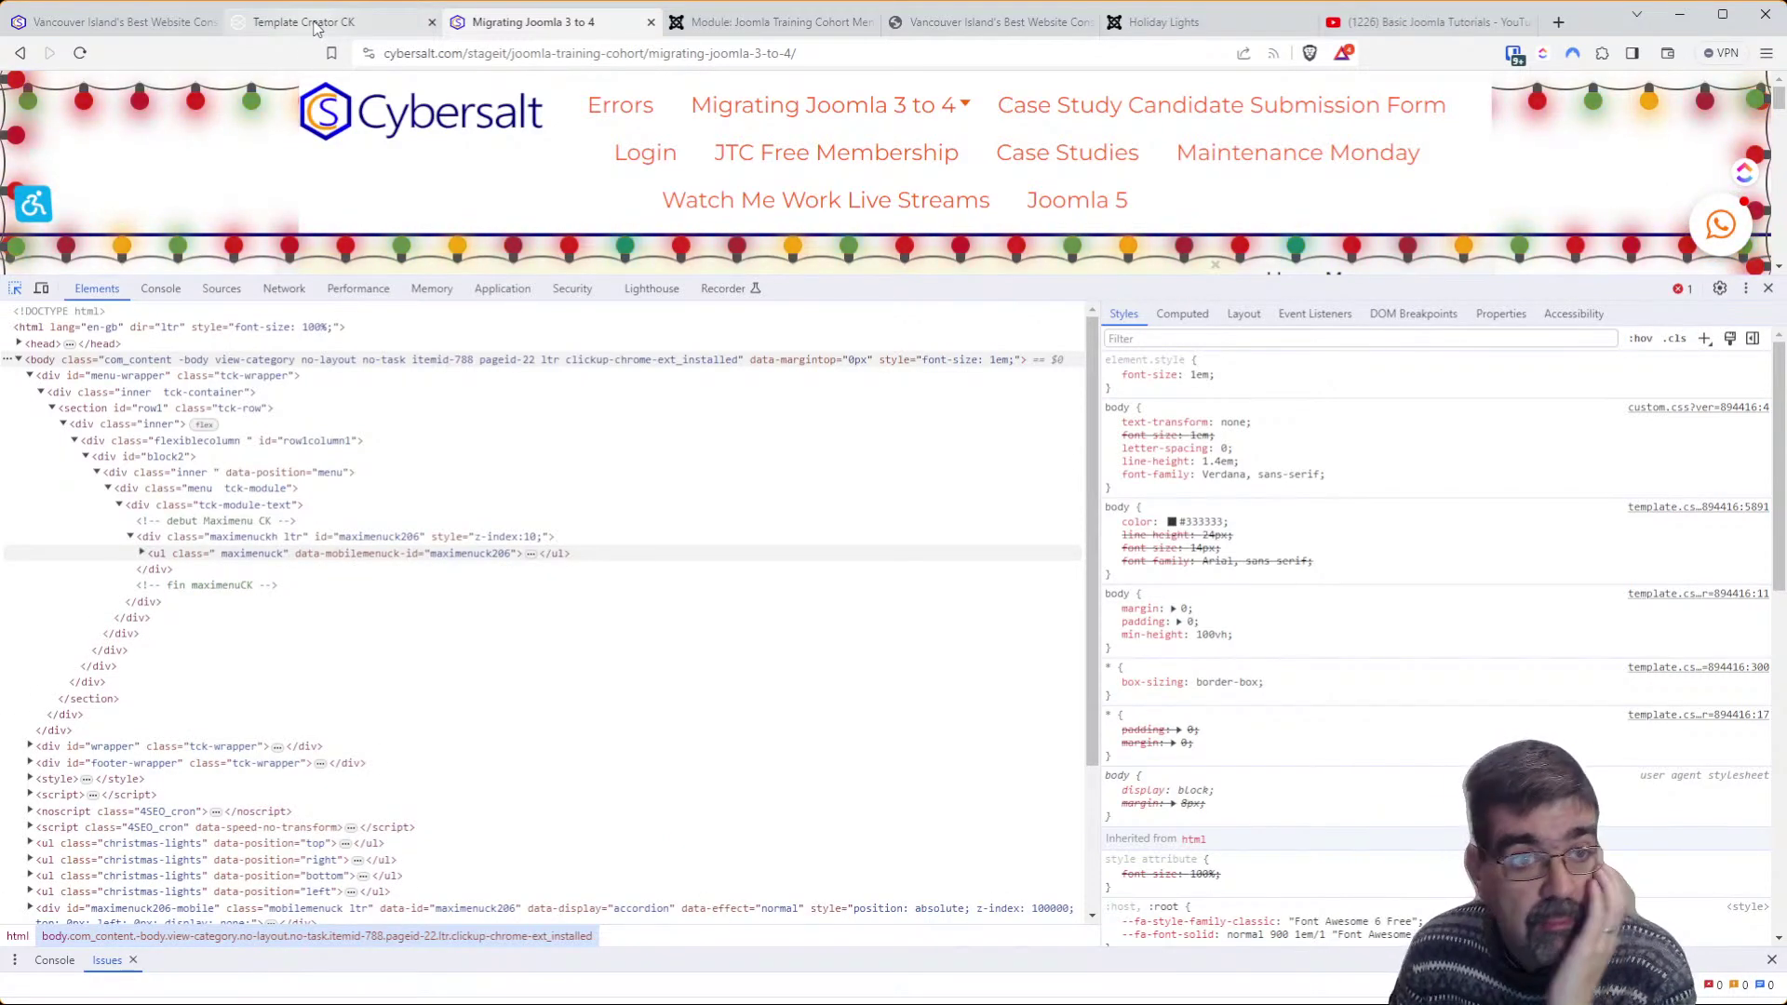
# Set the left padding of block2's module content to 10 in the template and apply the changes
pyautogui.click(315, 25)
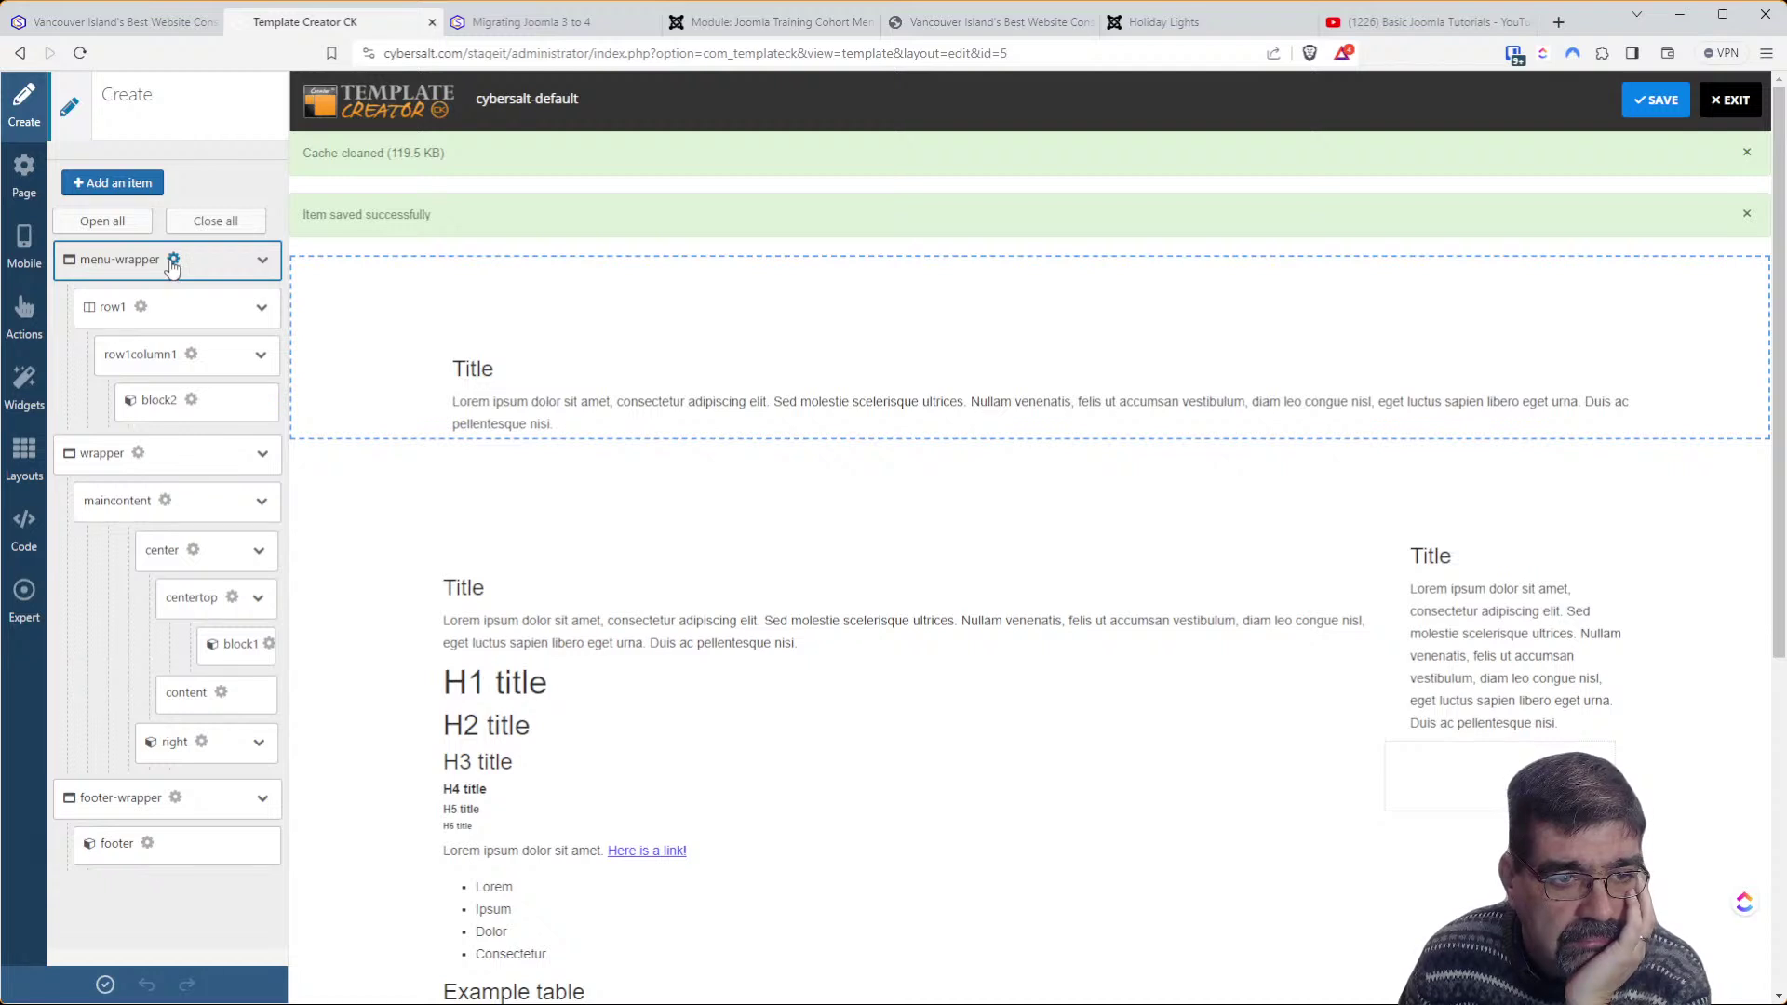
pyautogui.click(195, 400)
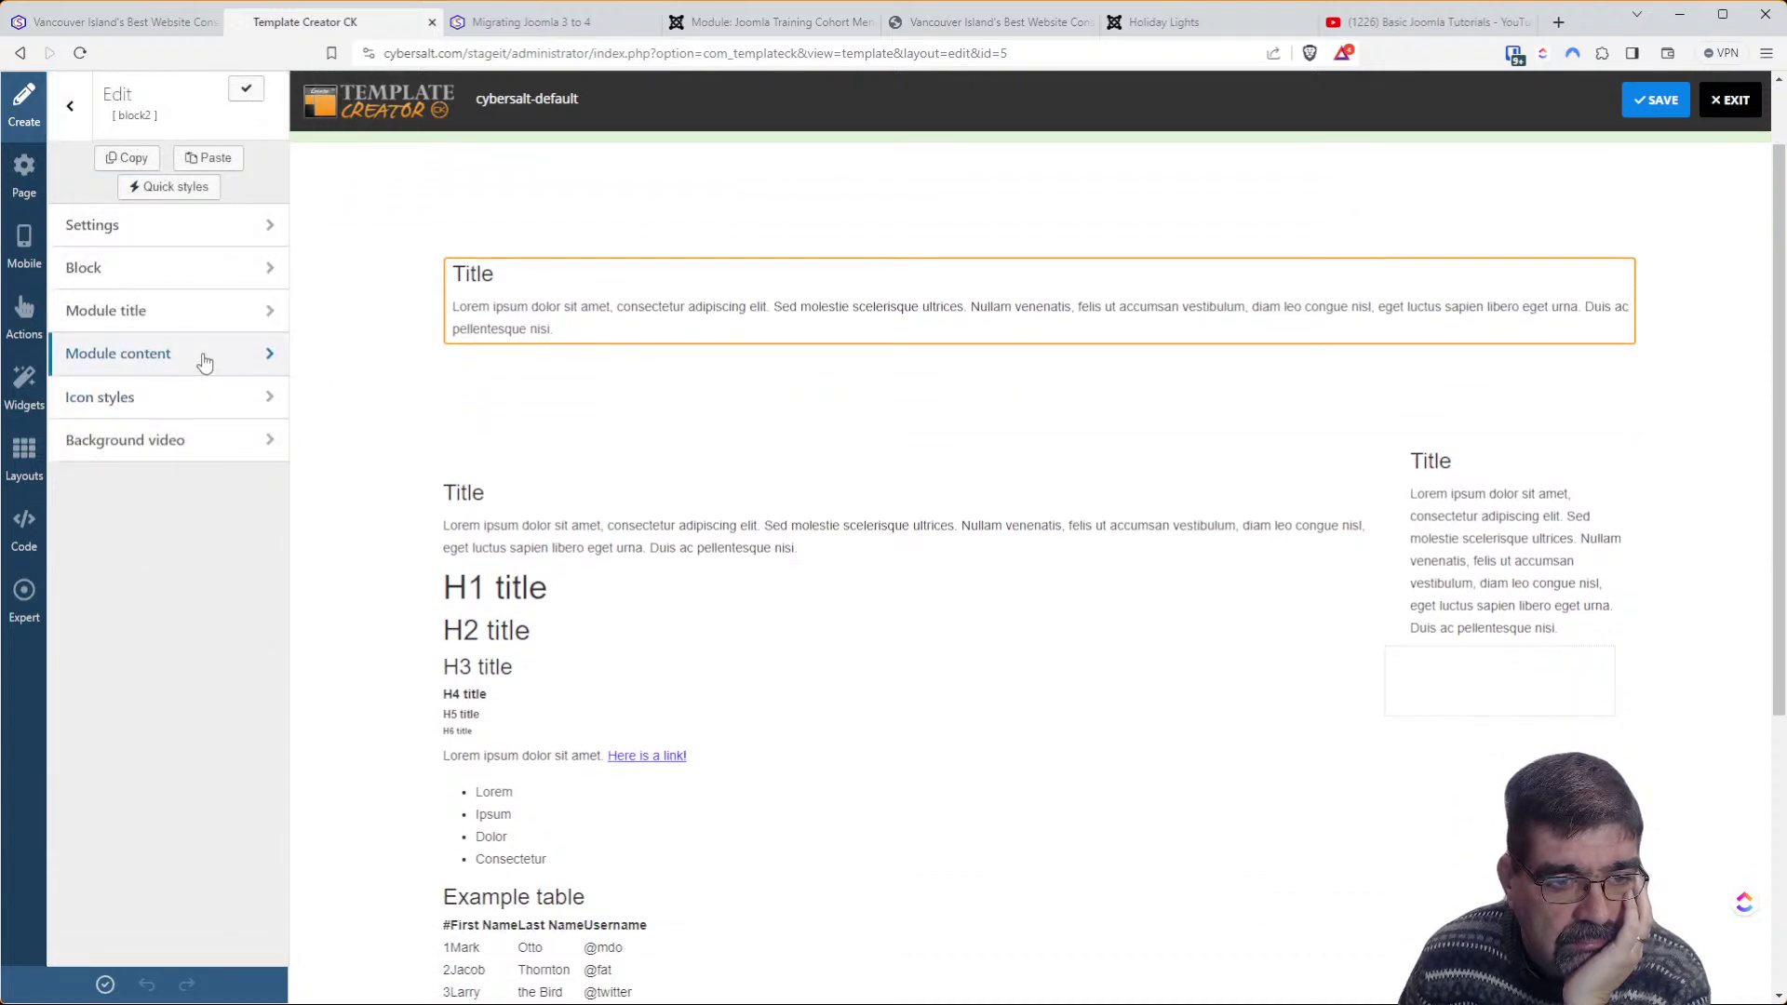
pyautogui.click(205, 361)
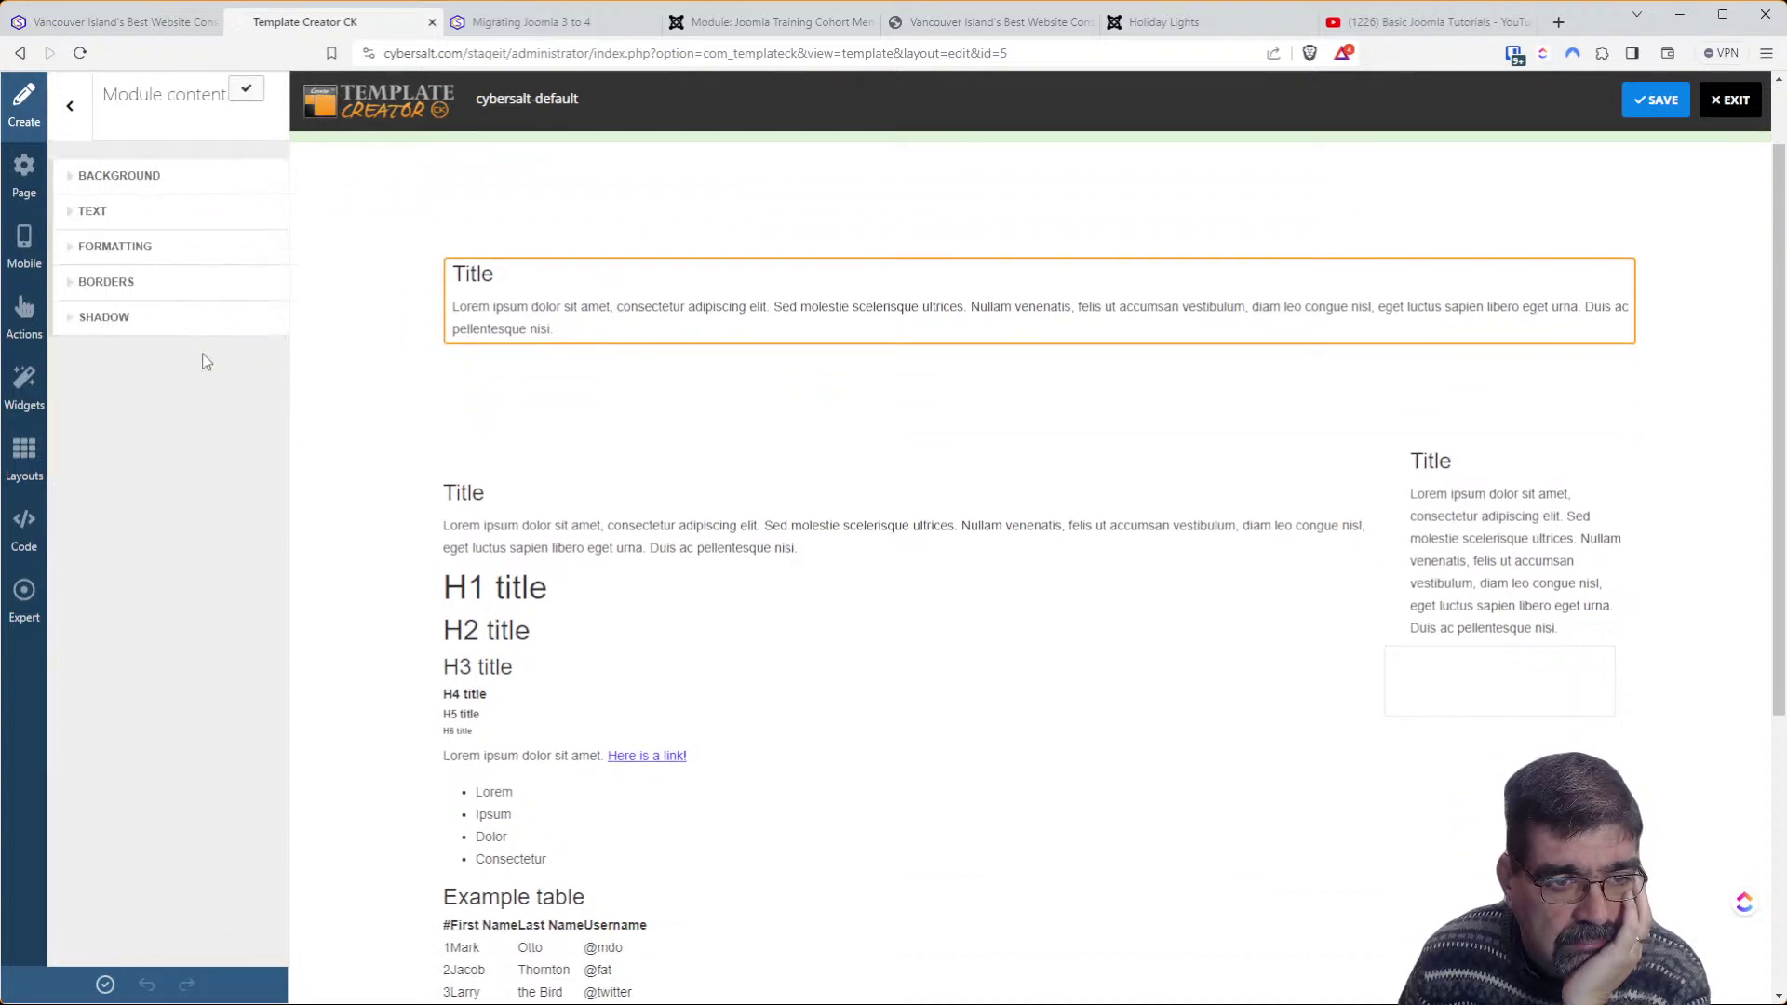
pyautogui.click(115, 248)
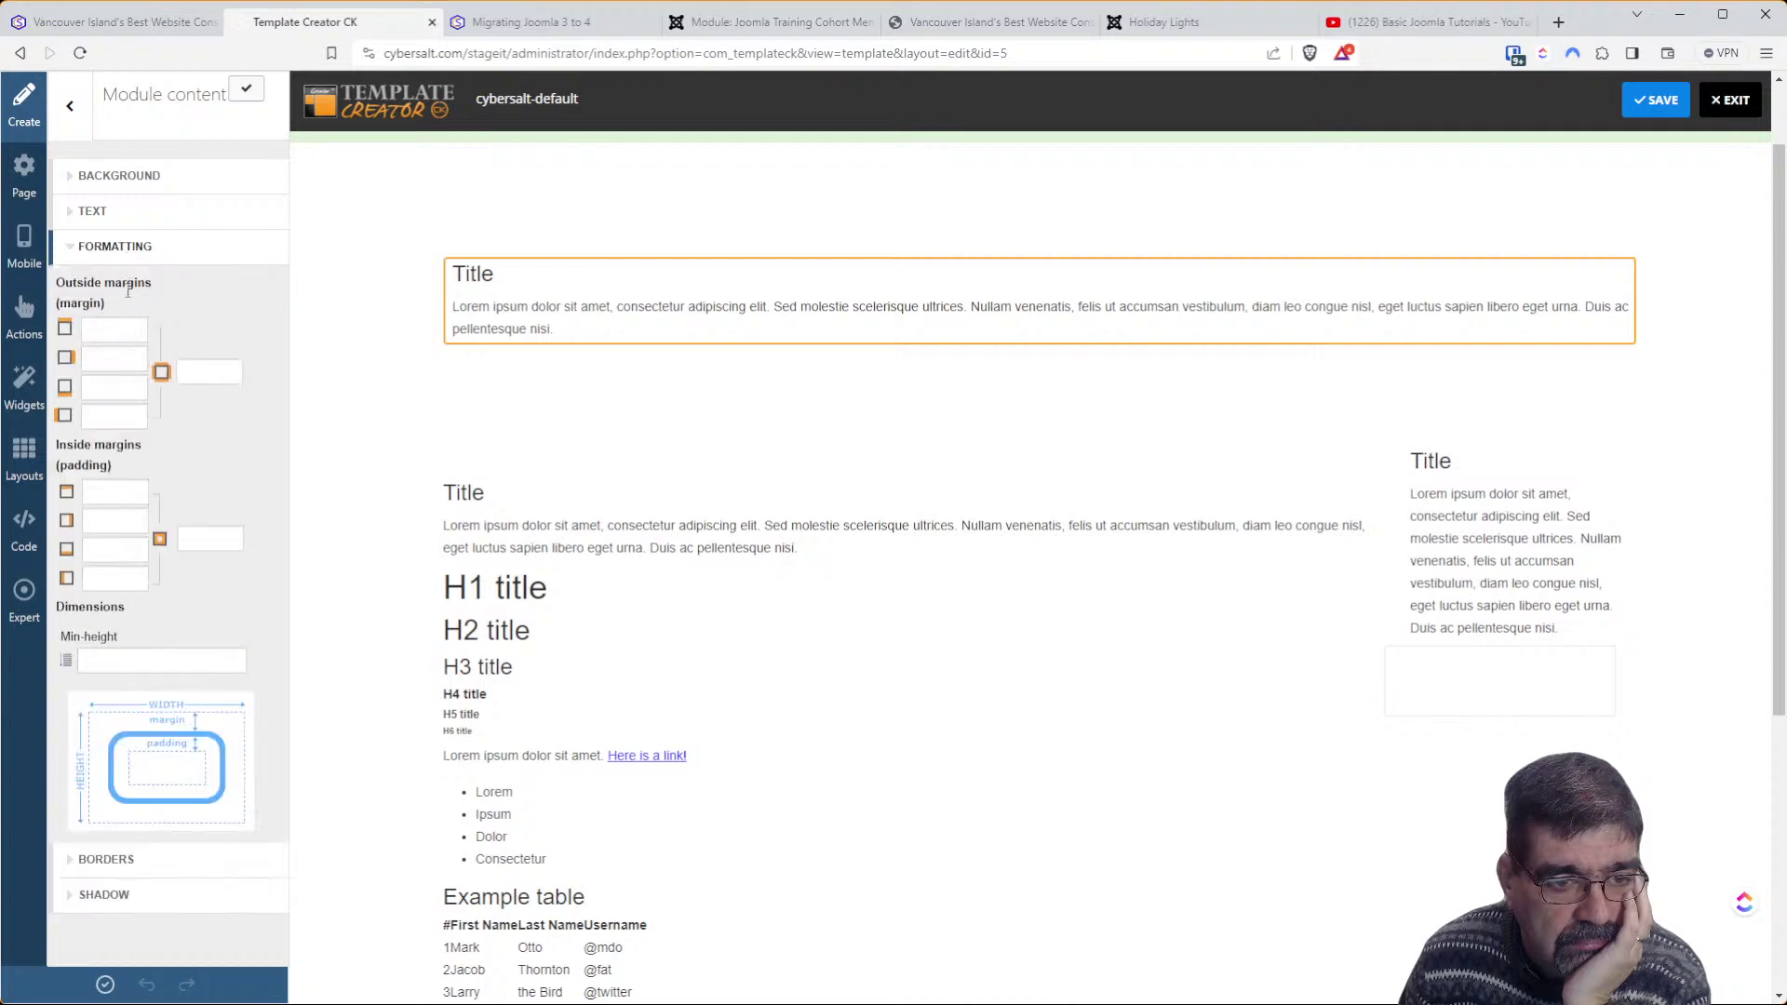
pyautogui.click(142, 585)
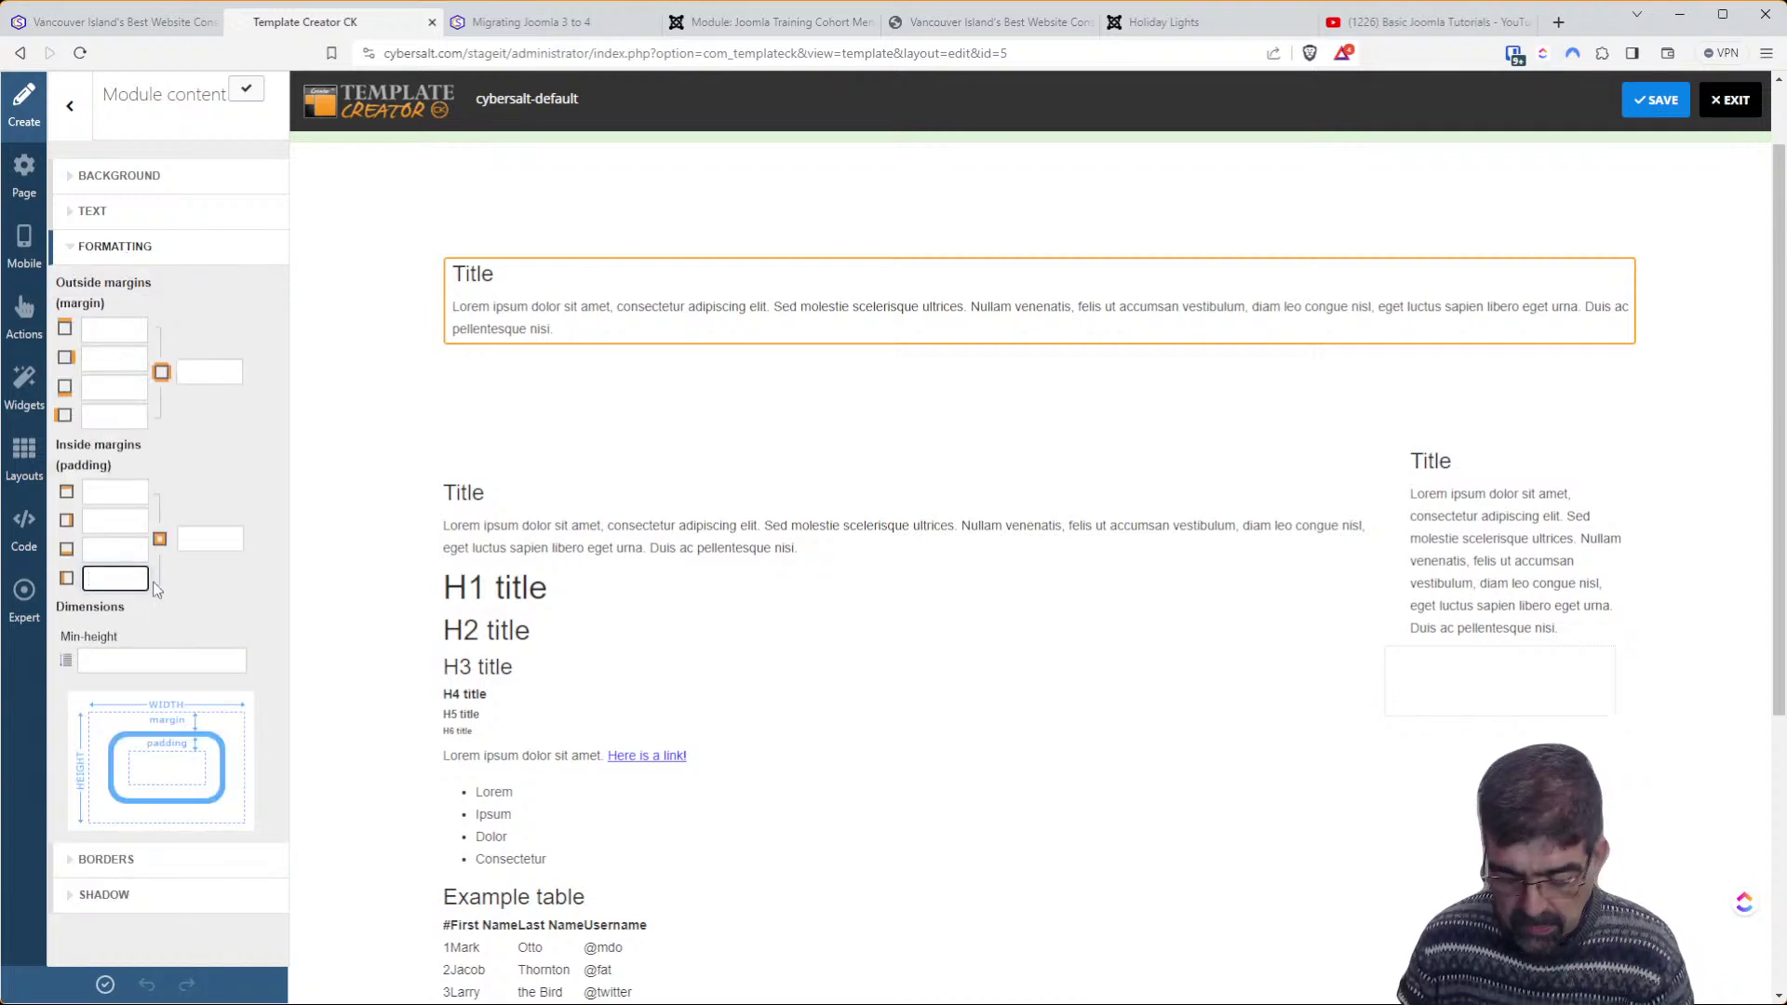
pyautogui.press('Tab')
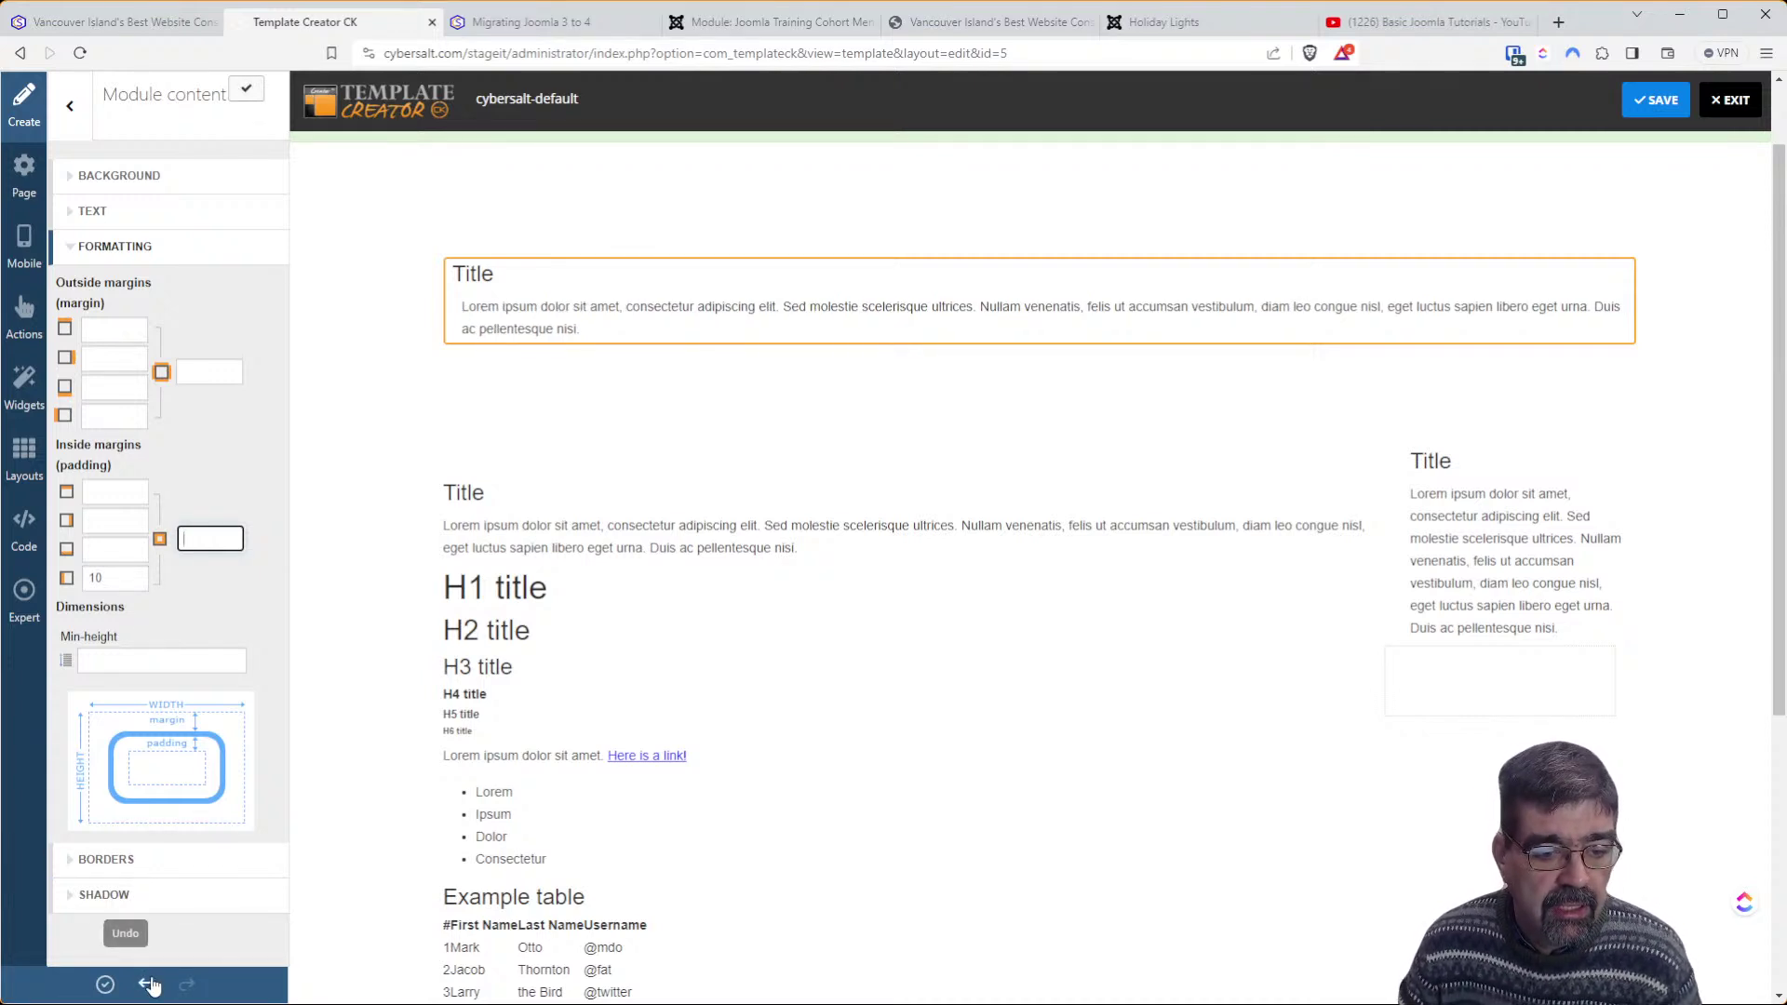
pyautogui.click(106, 987)
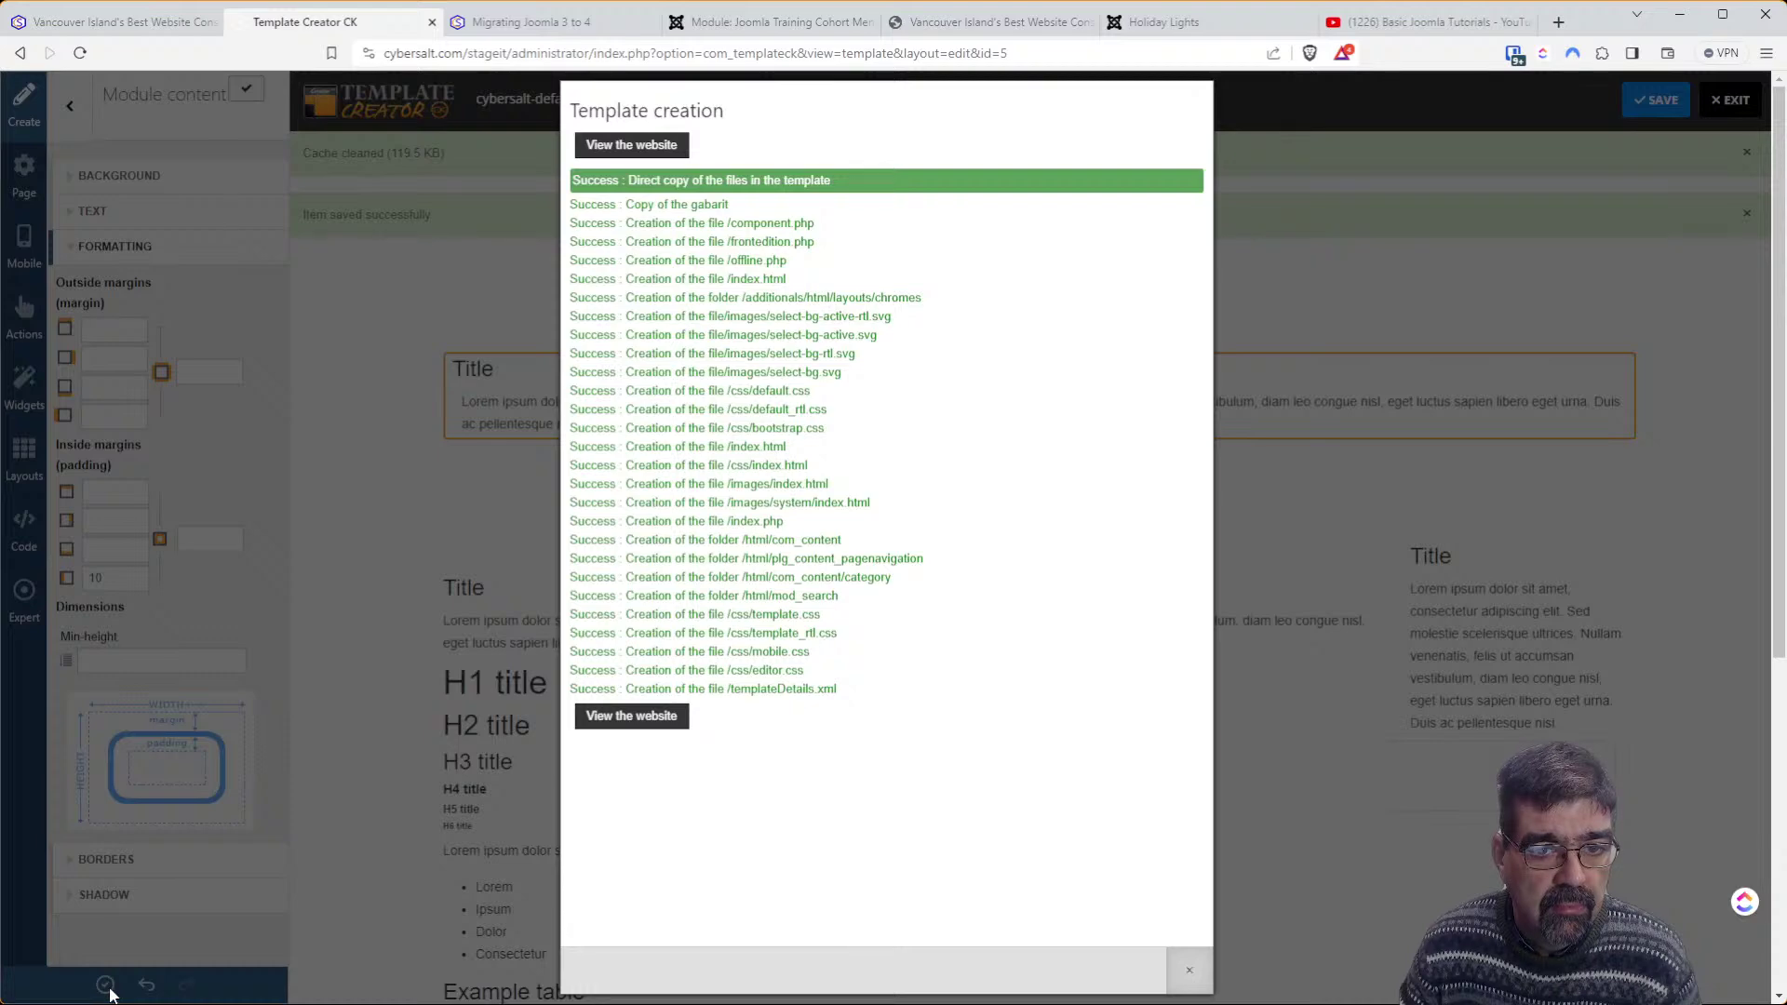
pyautogui.click(1188, 976)
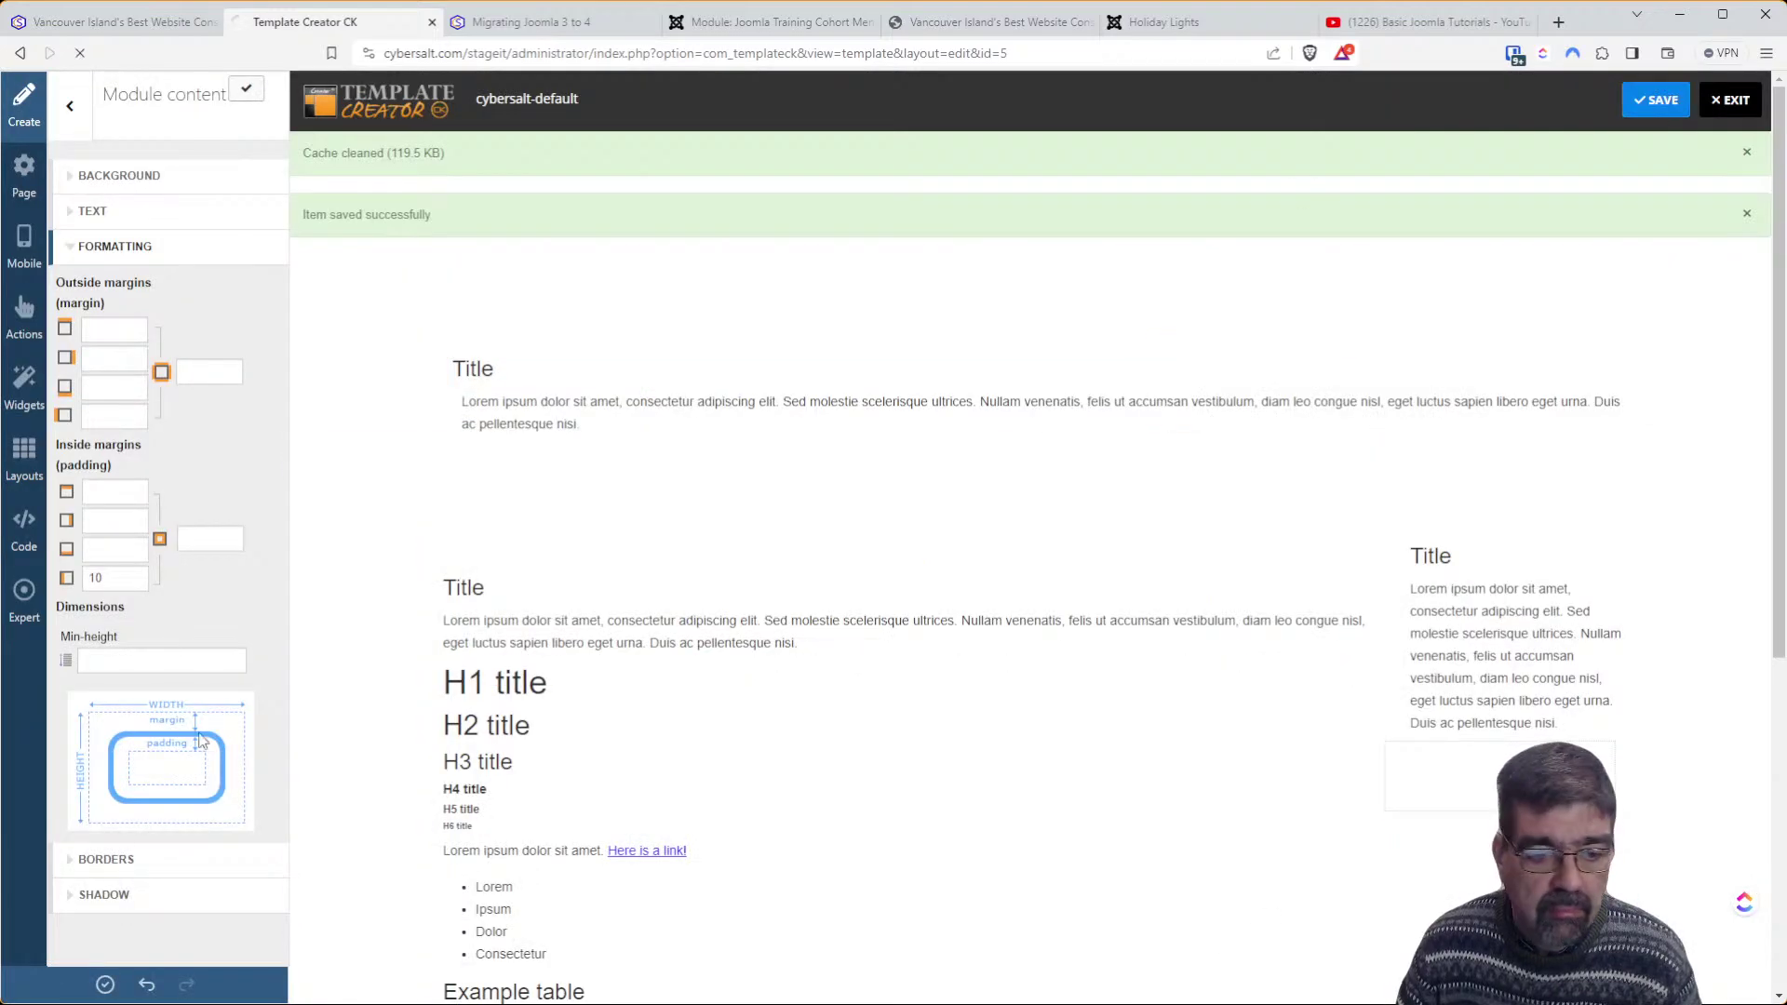
pyautogui.click(105, 986)
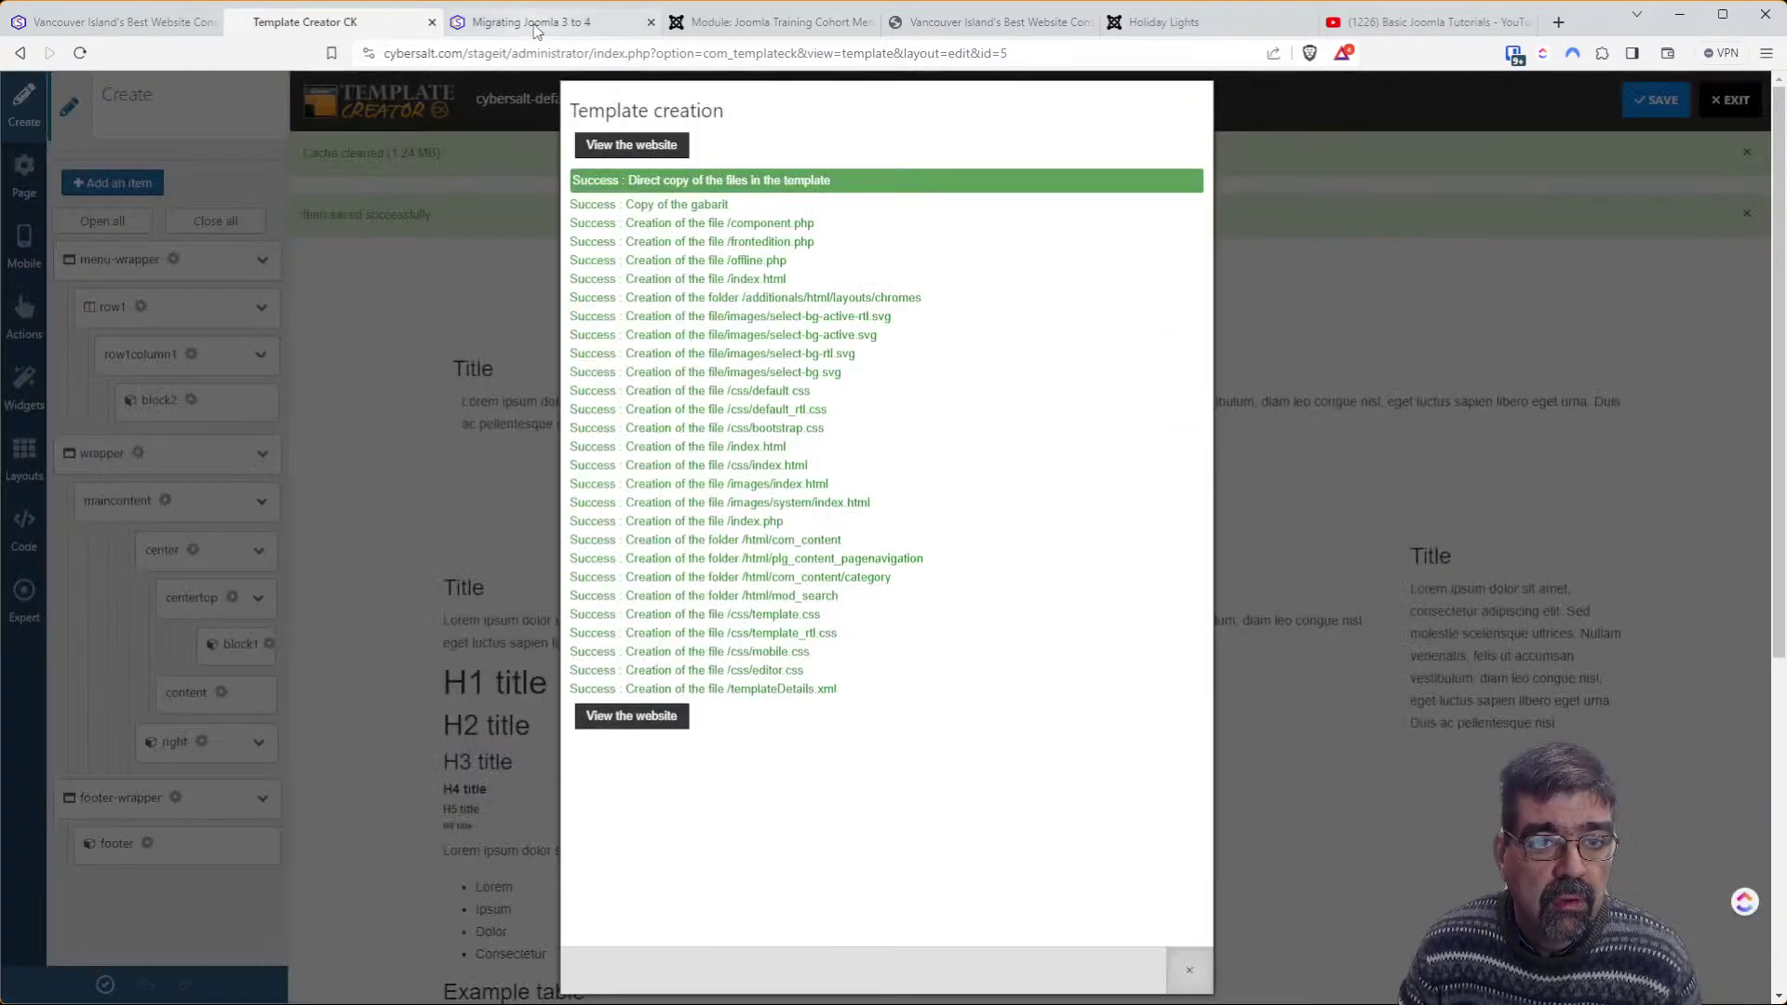
# Reload the Migrating Joomla 3 to 4 page and check how the block2 padding affects the header logo's position
pyautogui.click(536, 28)
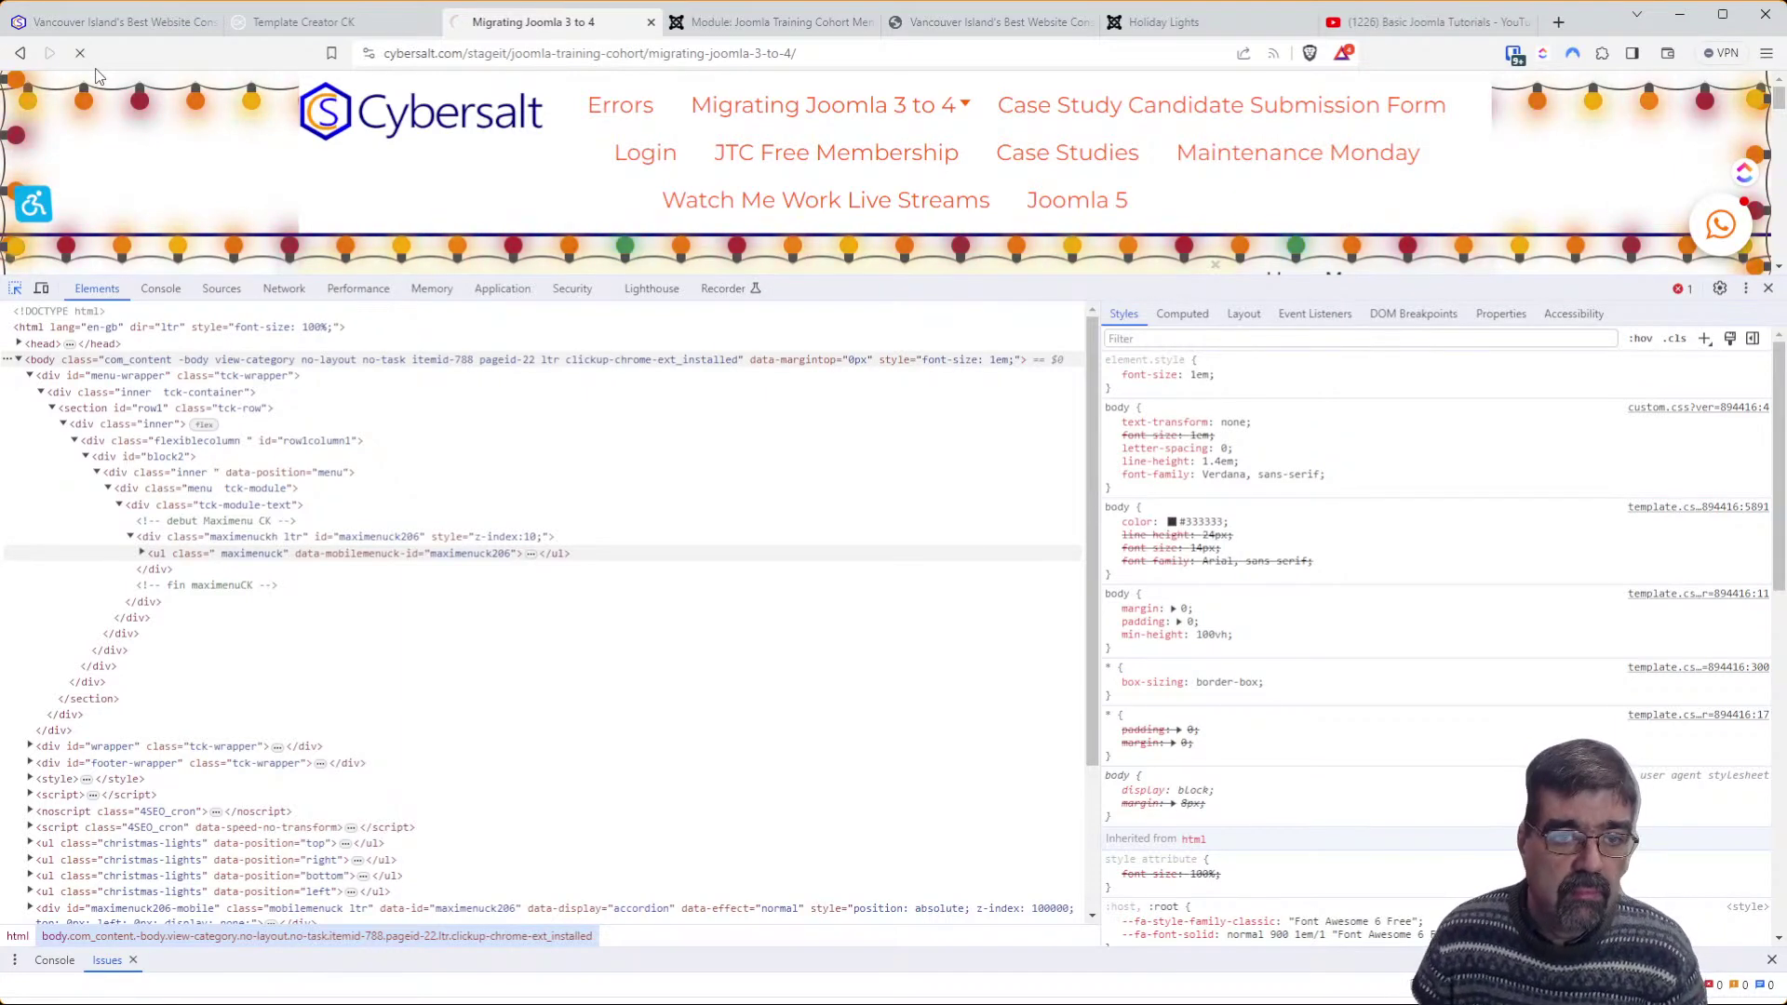
pyautogui.press('F5')
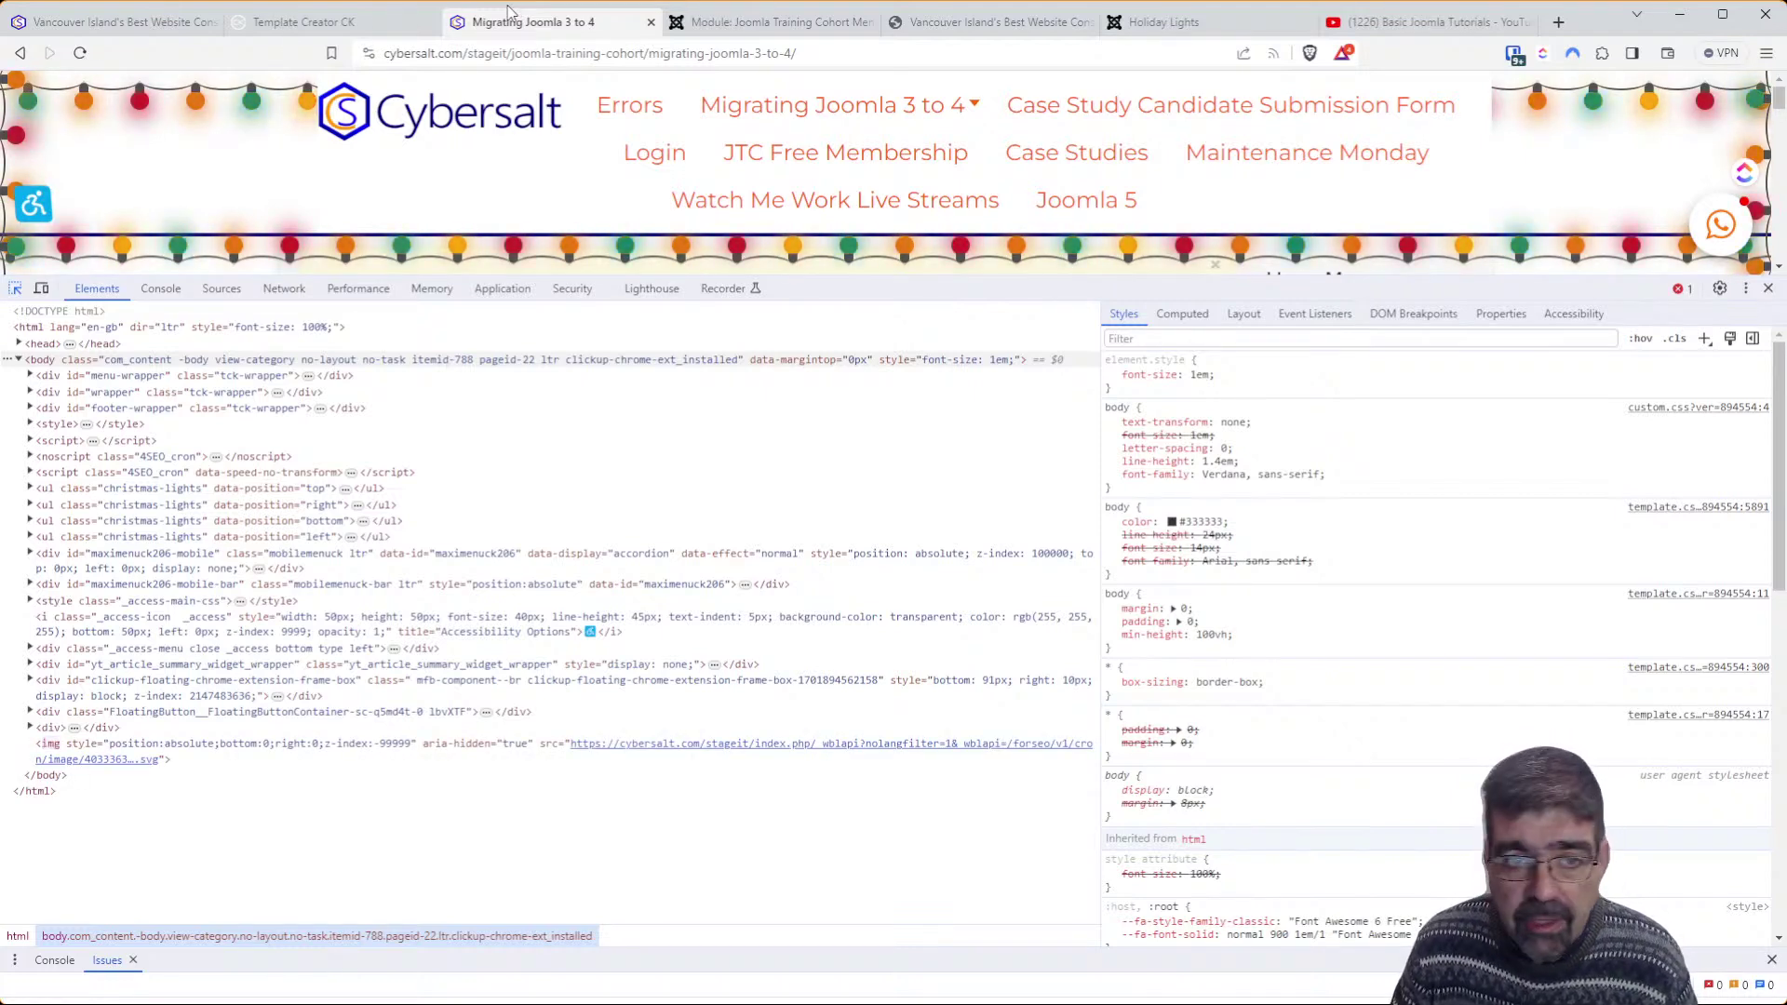
pyautogui.click(491, 54)
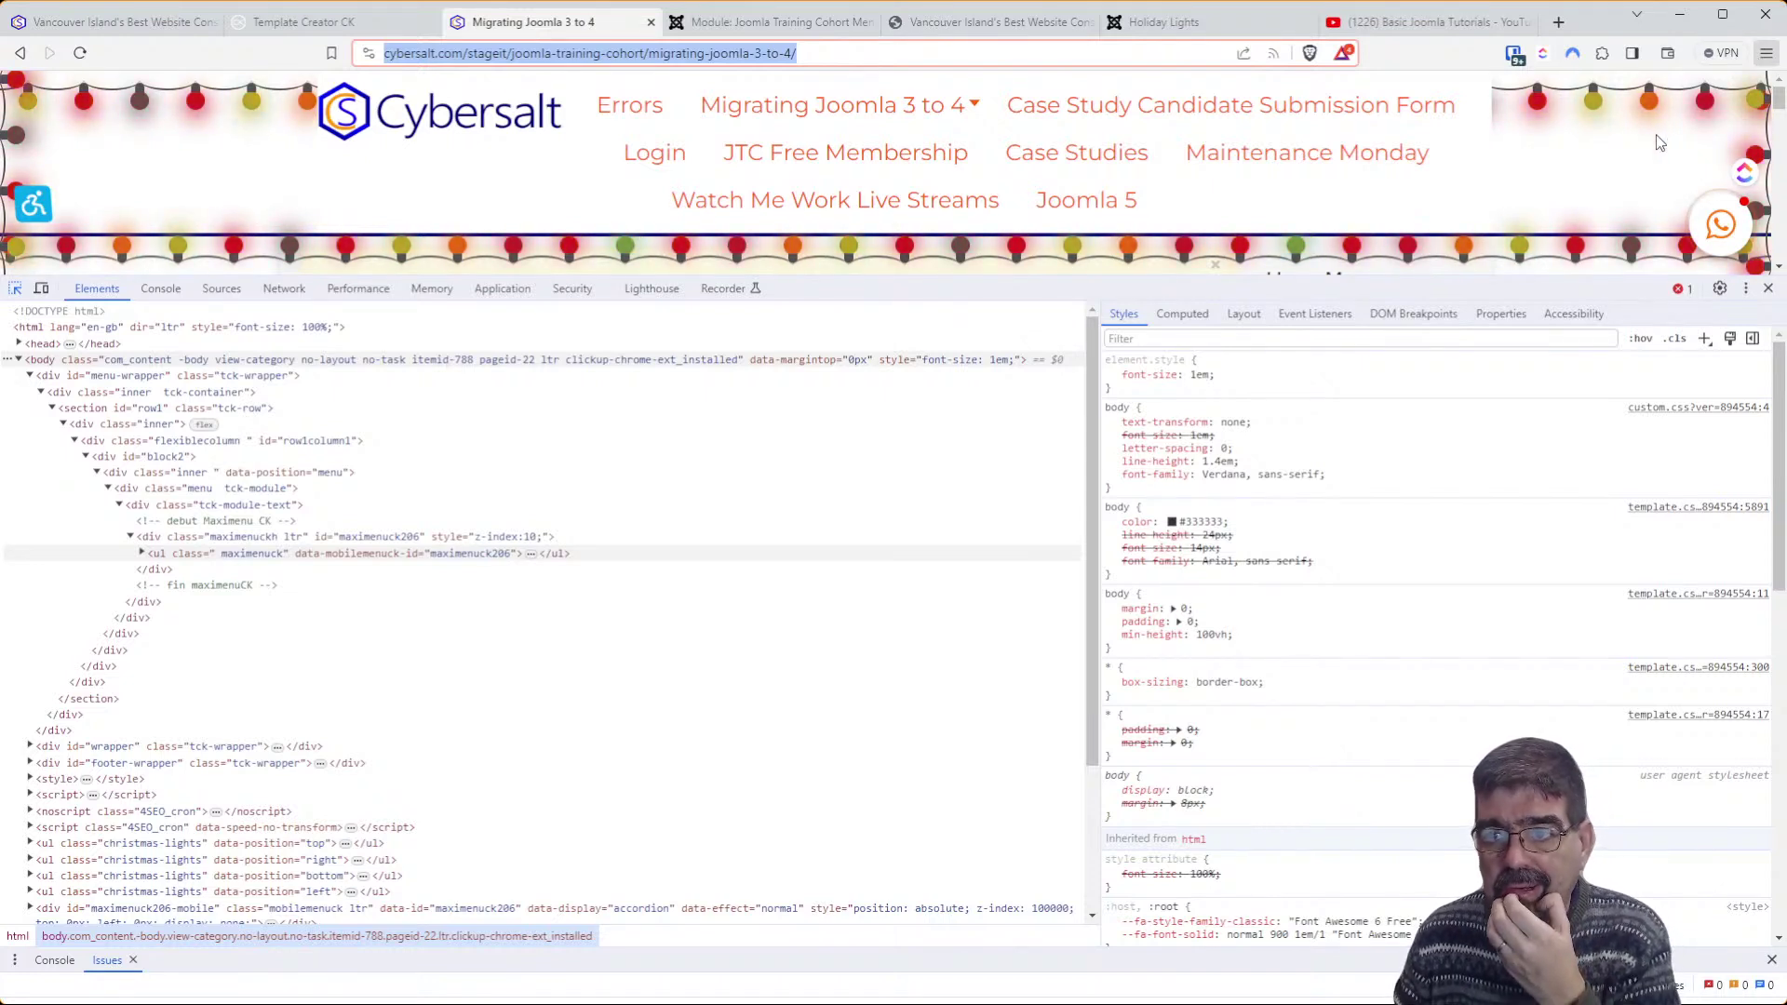
pyautogui.click(698, 53)
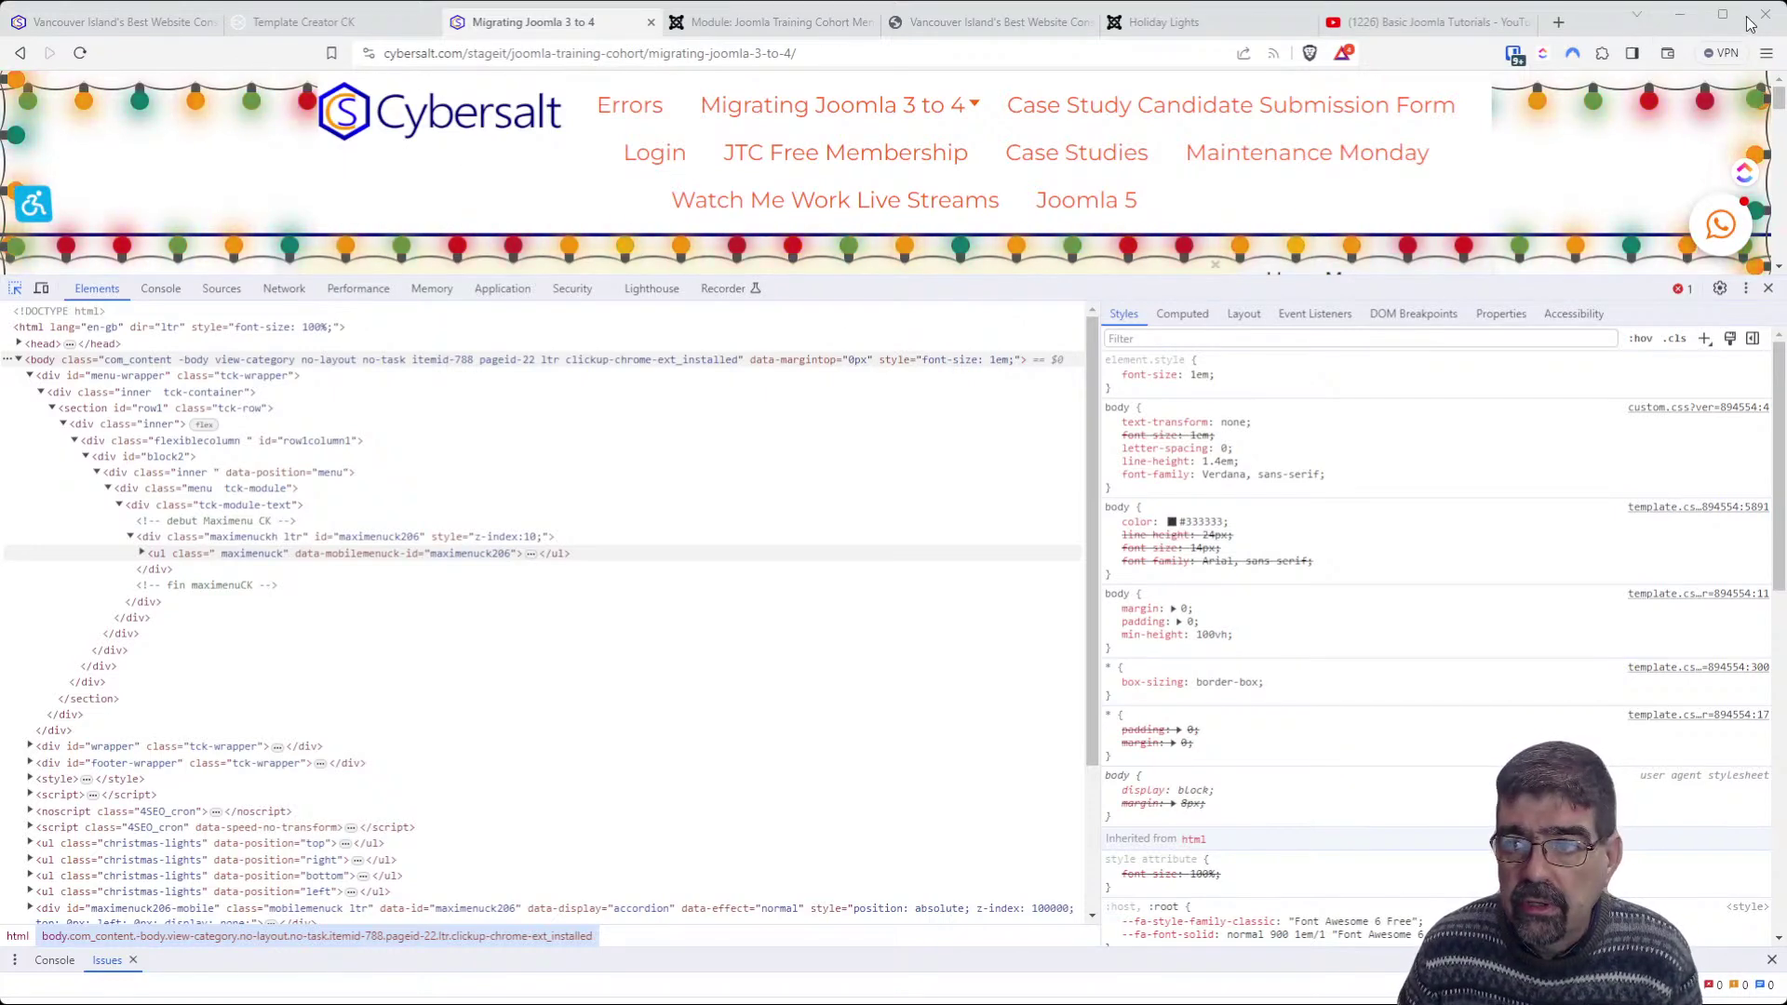
pyautogui.hotkey('ctrl', 'l')
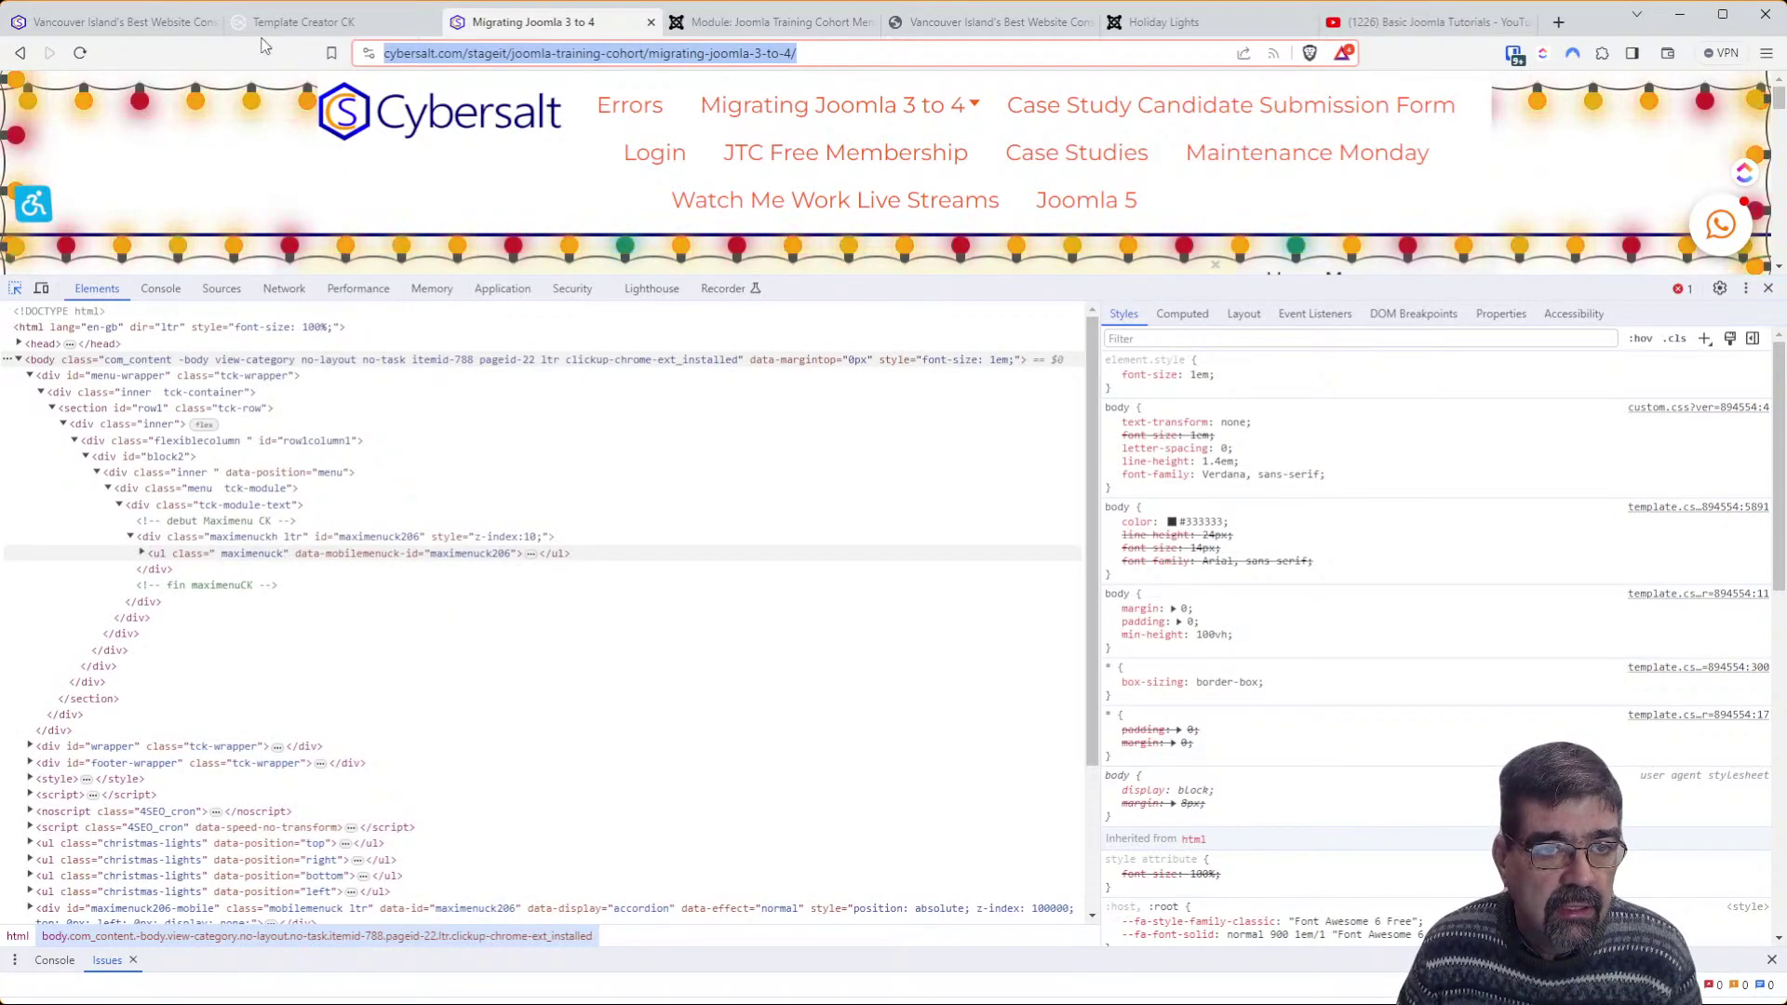
# In the logo options of the Joomla Training Cohort Menu module, set the left margin to 10 px and save the module
pyautogui.click(762, 25)
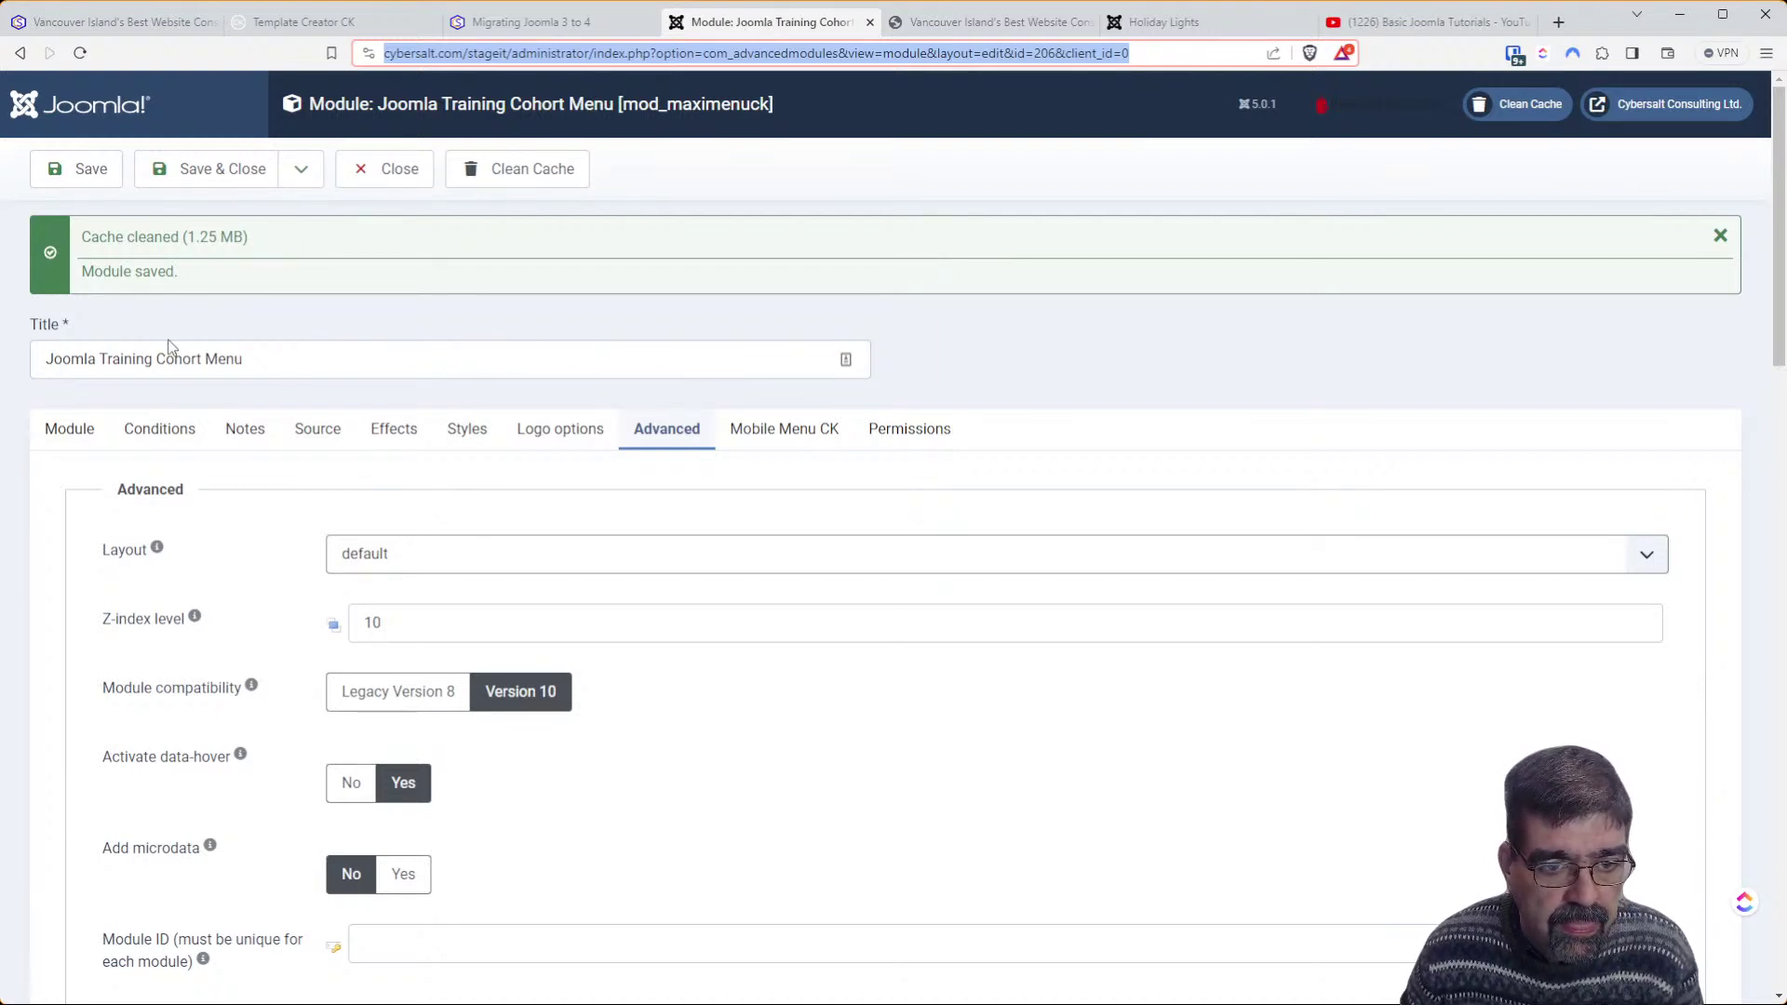
pyautogui.click(536, 430)
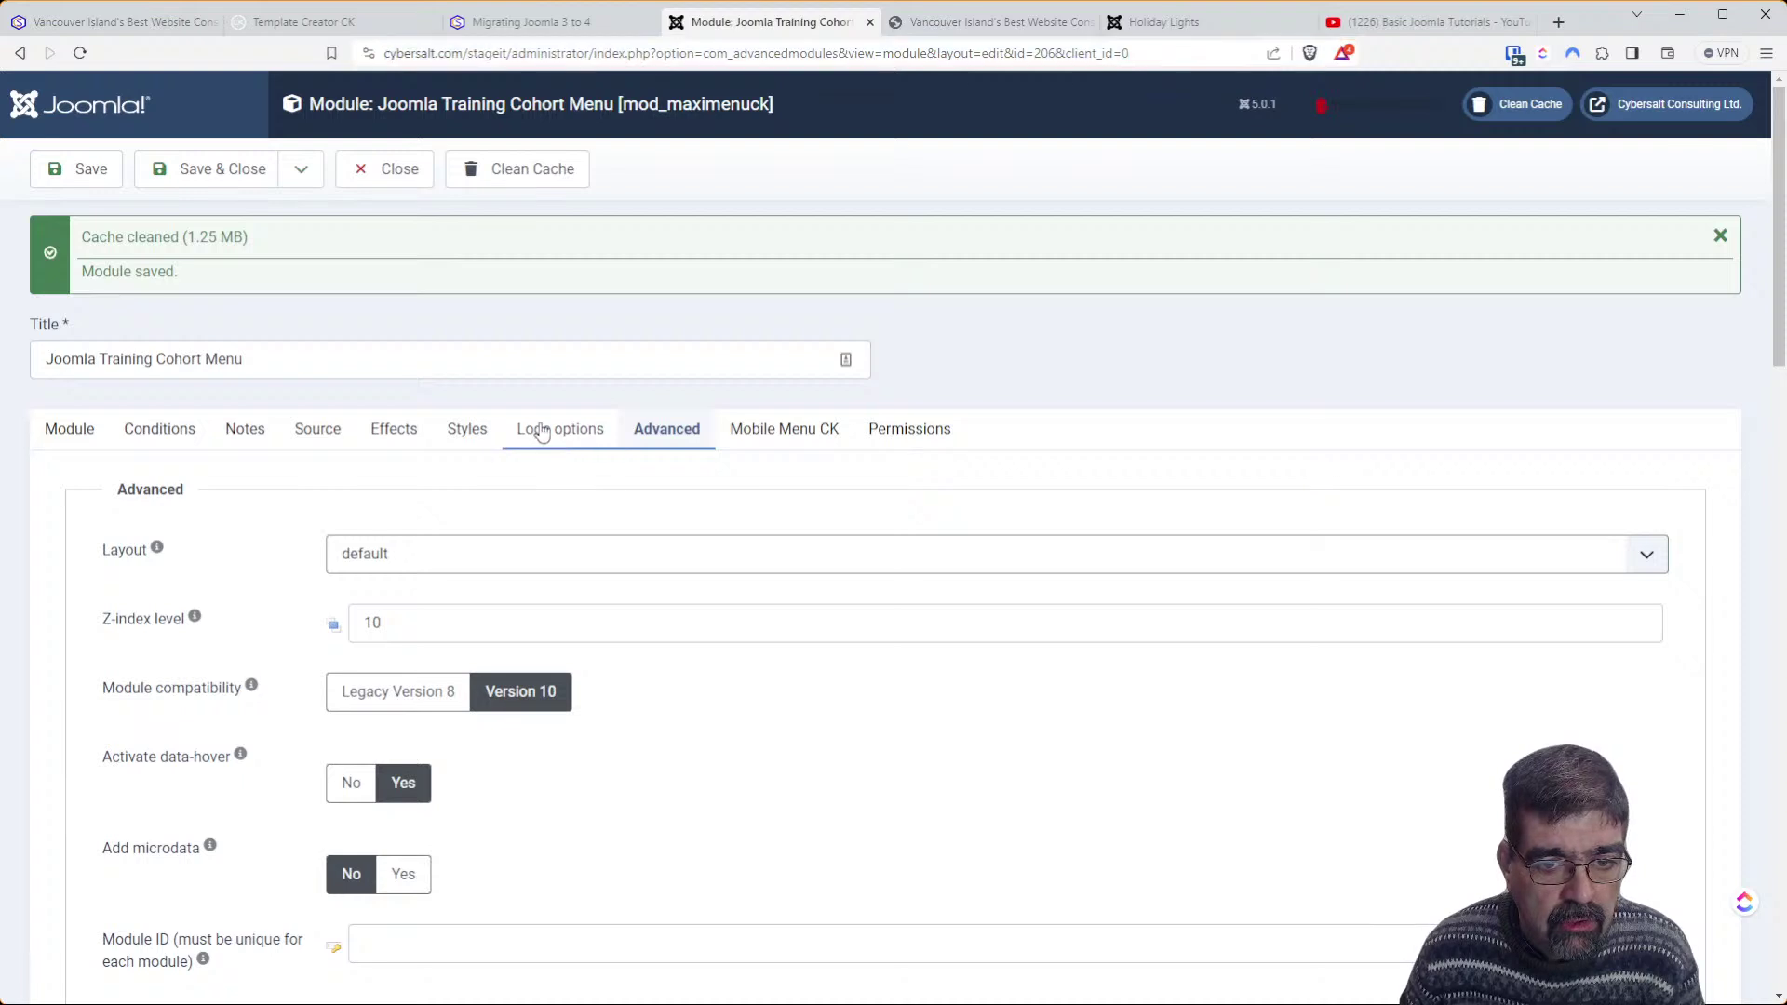
pyautogui.scroll(-1, 300, 391)
pyautogui.scroll(-3, 301, 392)
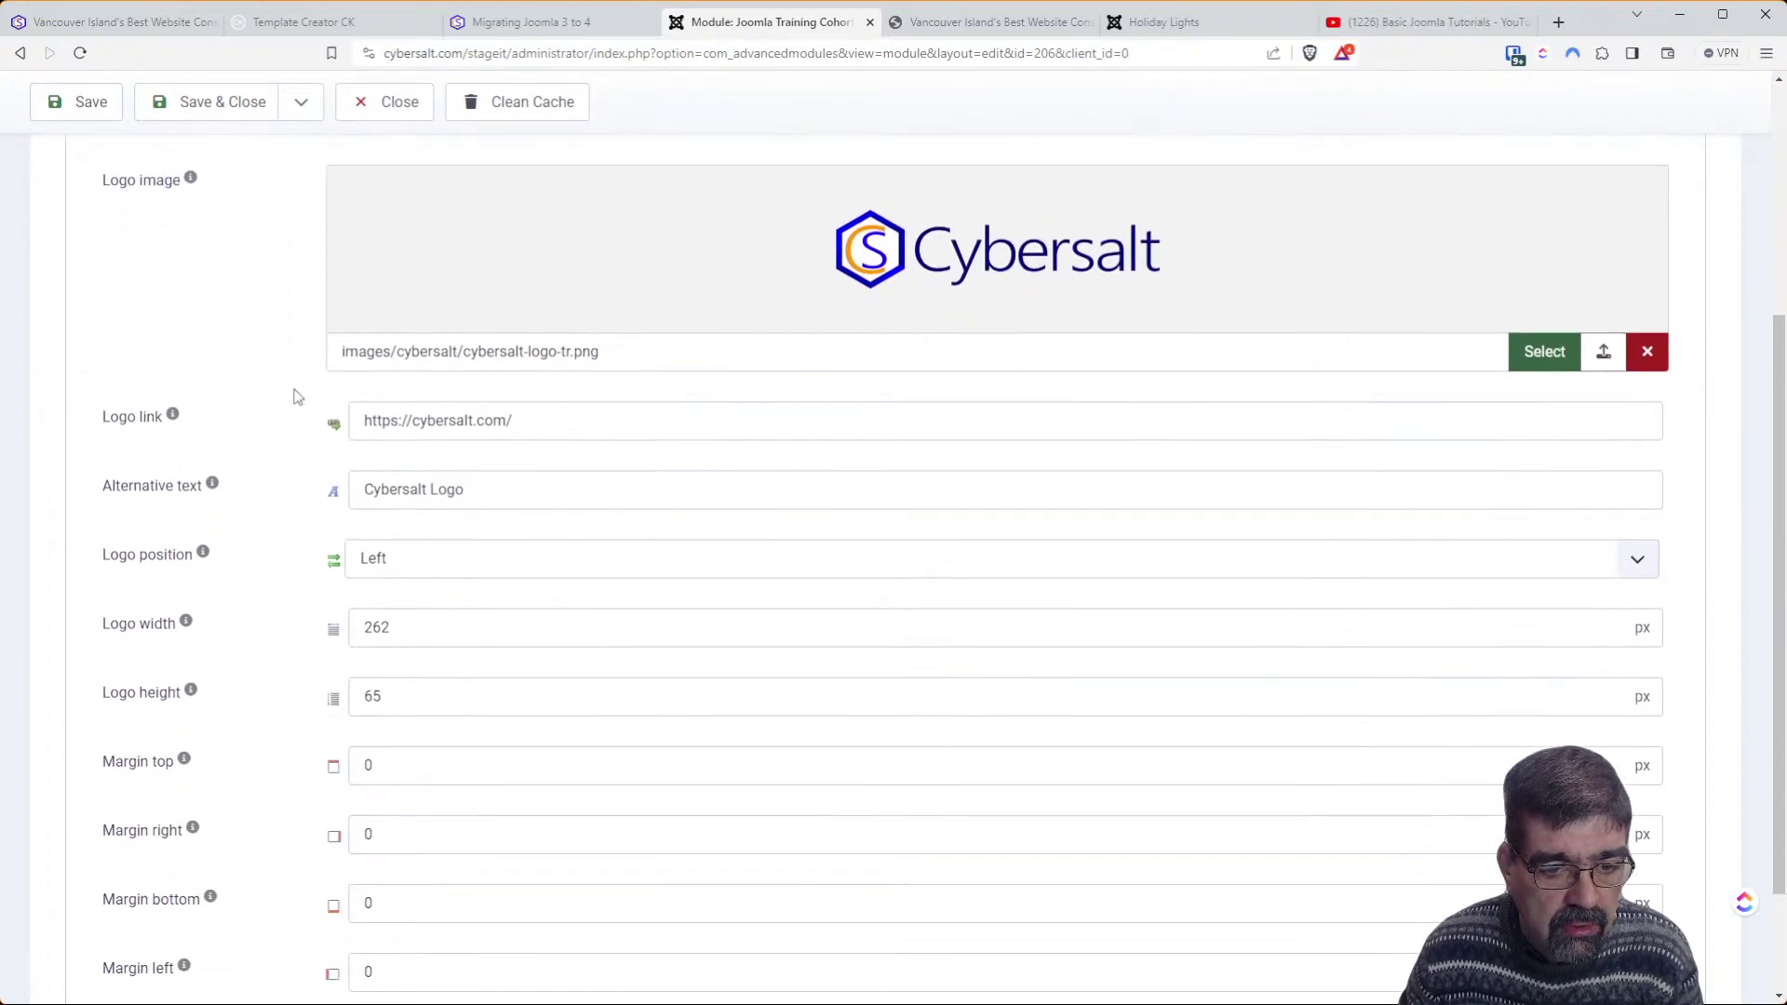
pyautogui.scroll(-2, 297, 396)
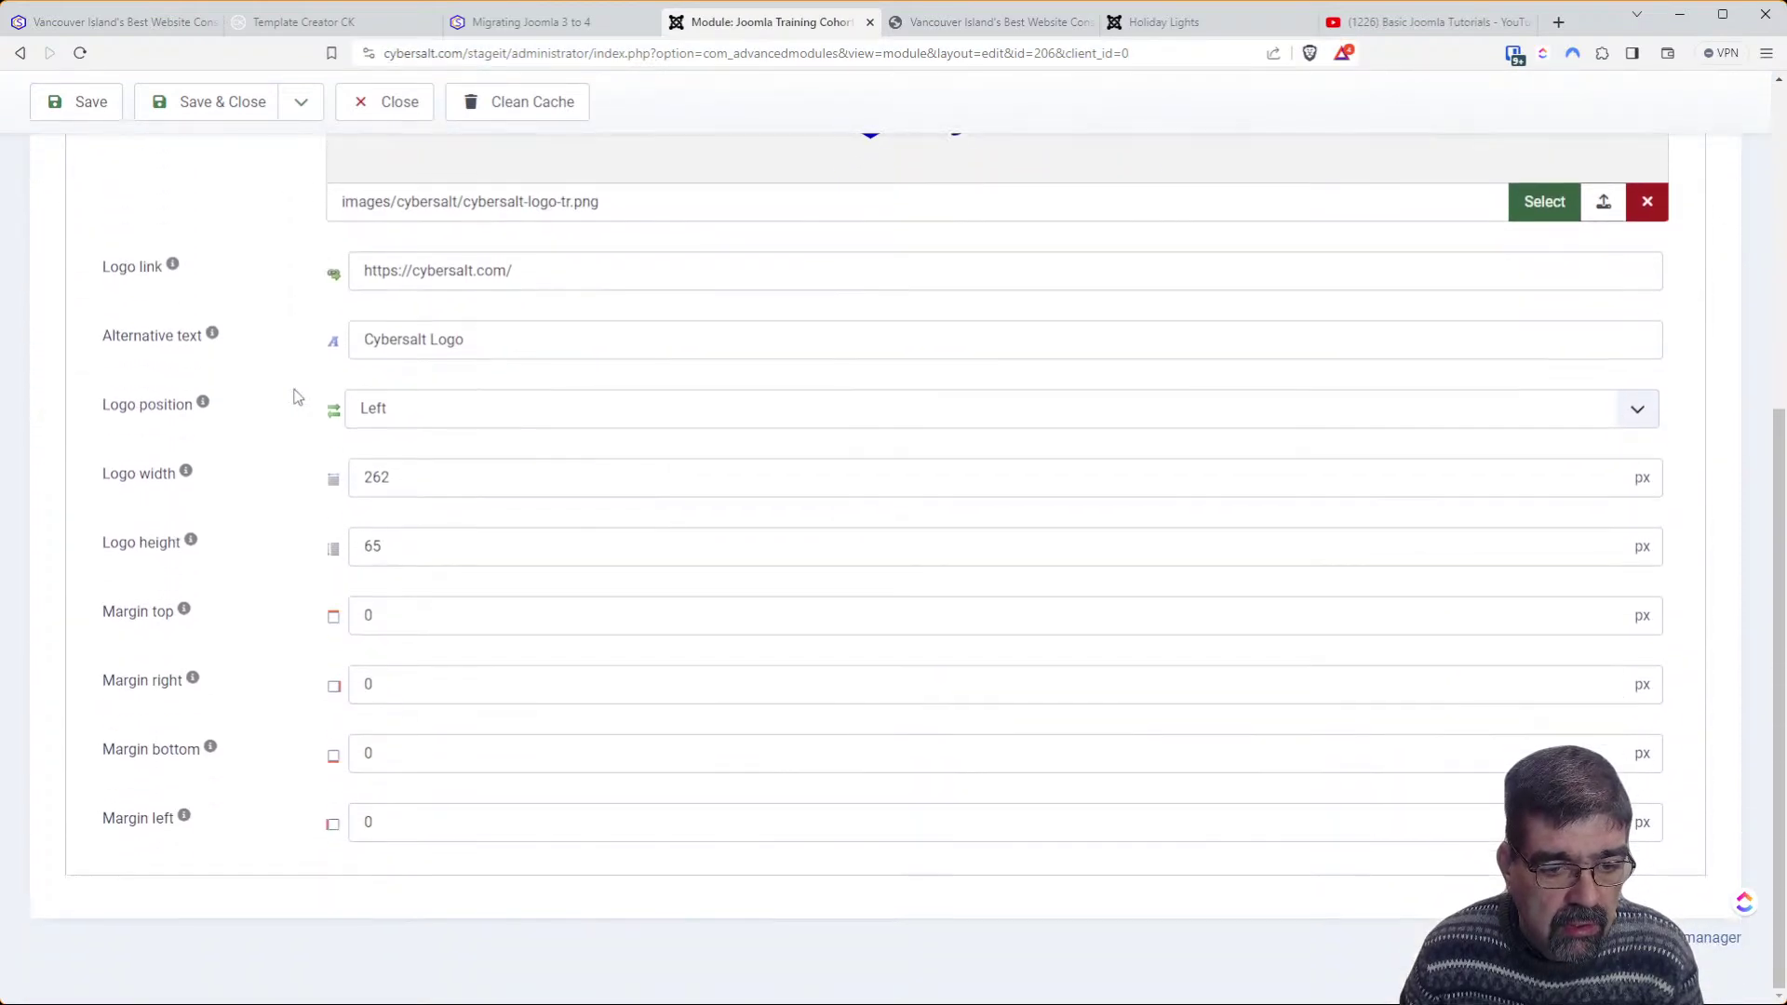
pyautogui.scroll(3, 297, 397)
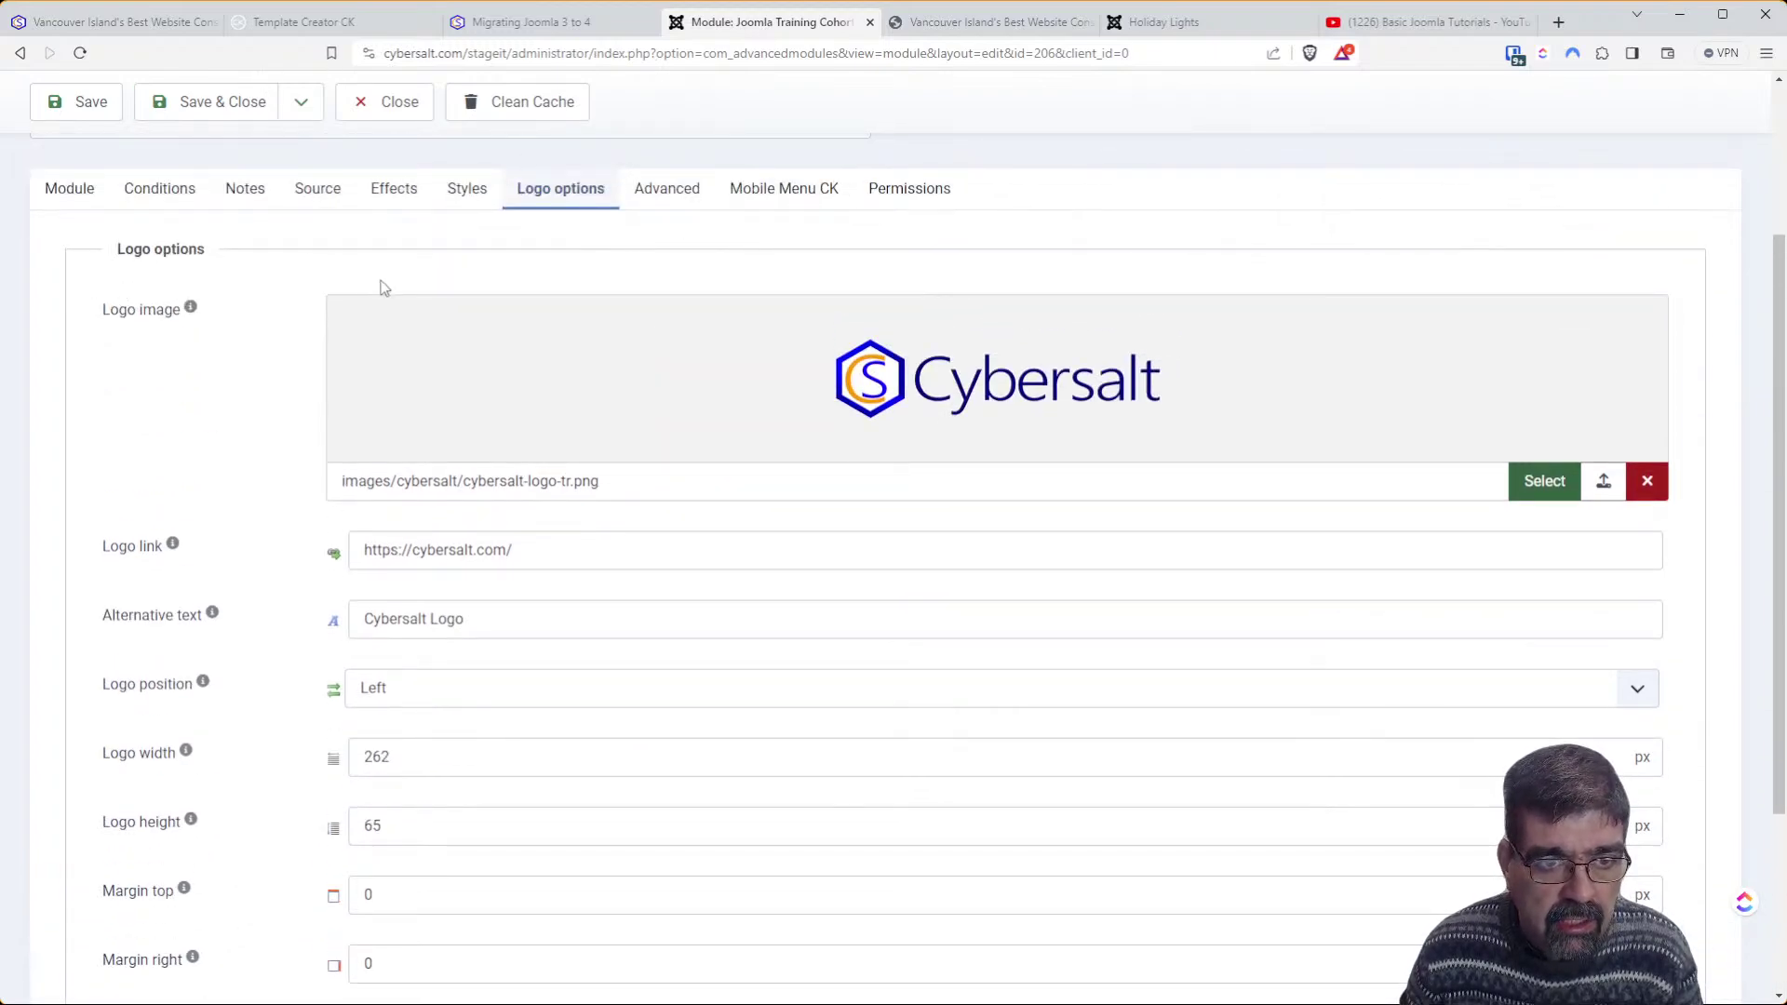
pyautogui.scroll(3, 381, 287)
pyautogui.scroll(-5, 380, 376)
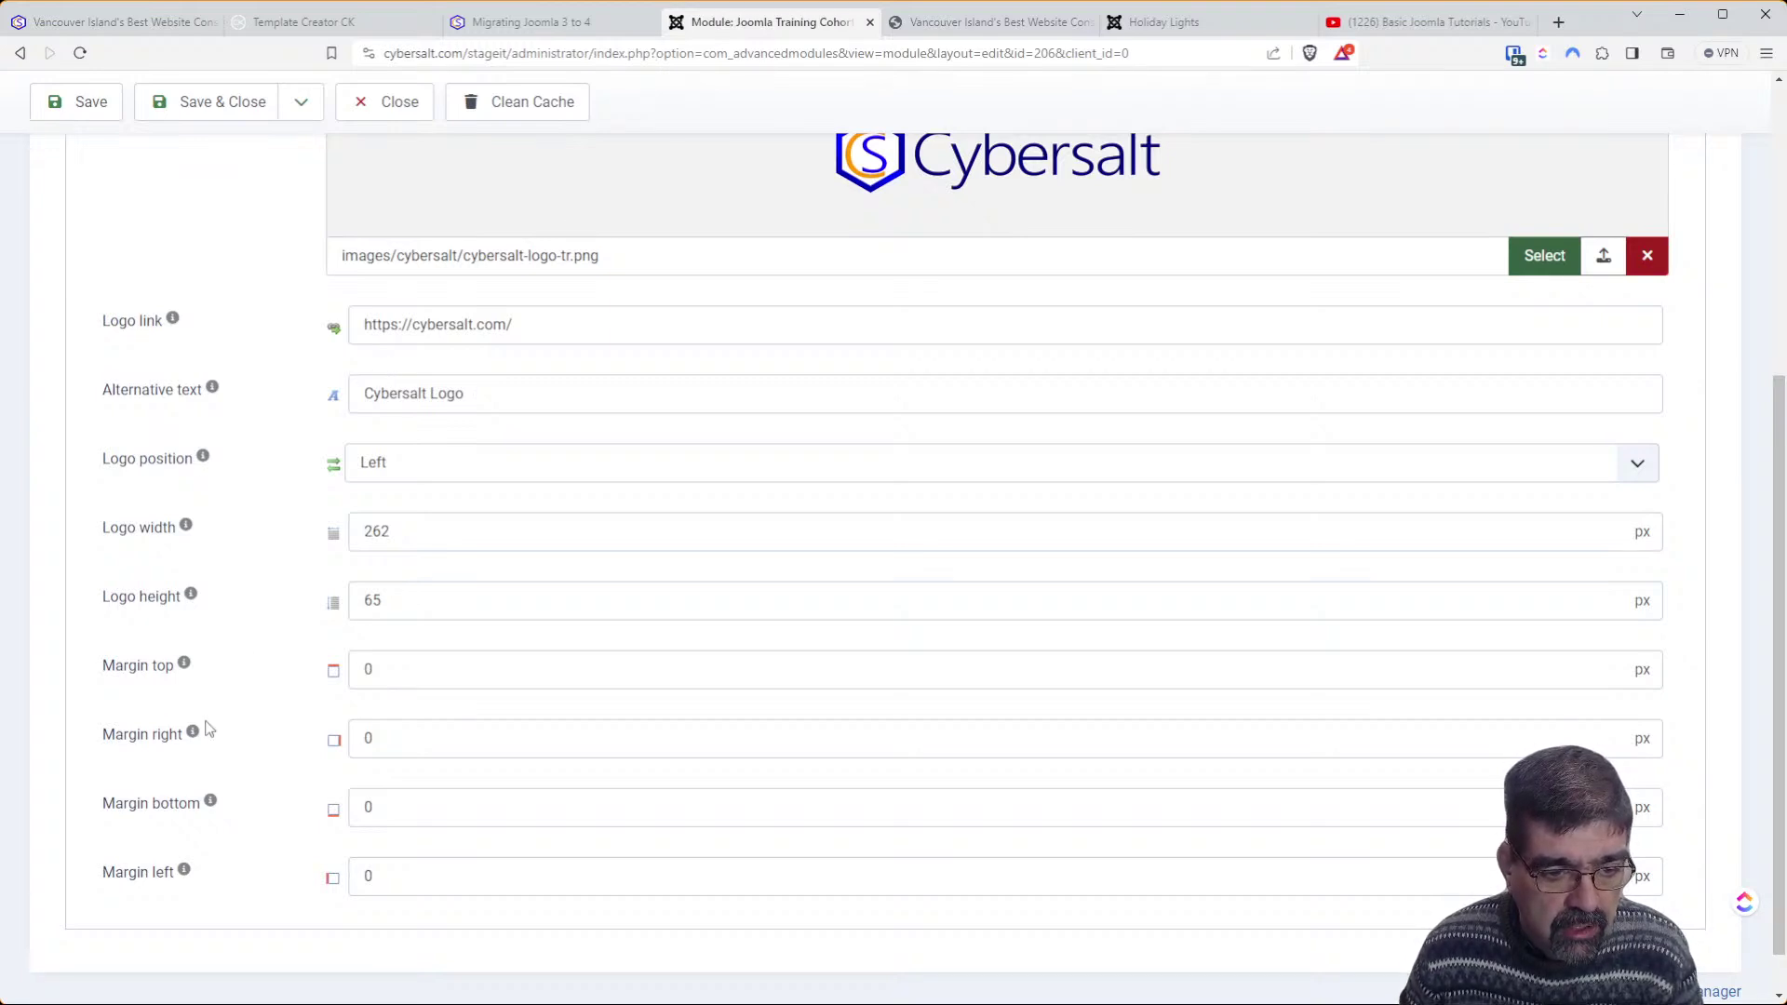
pyautogui.doubleClick(384, 881)
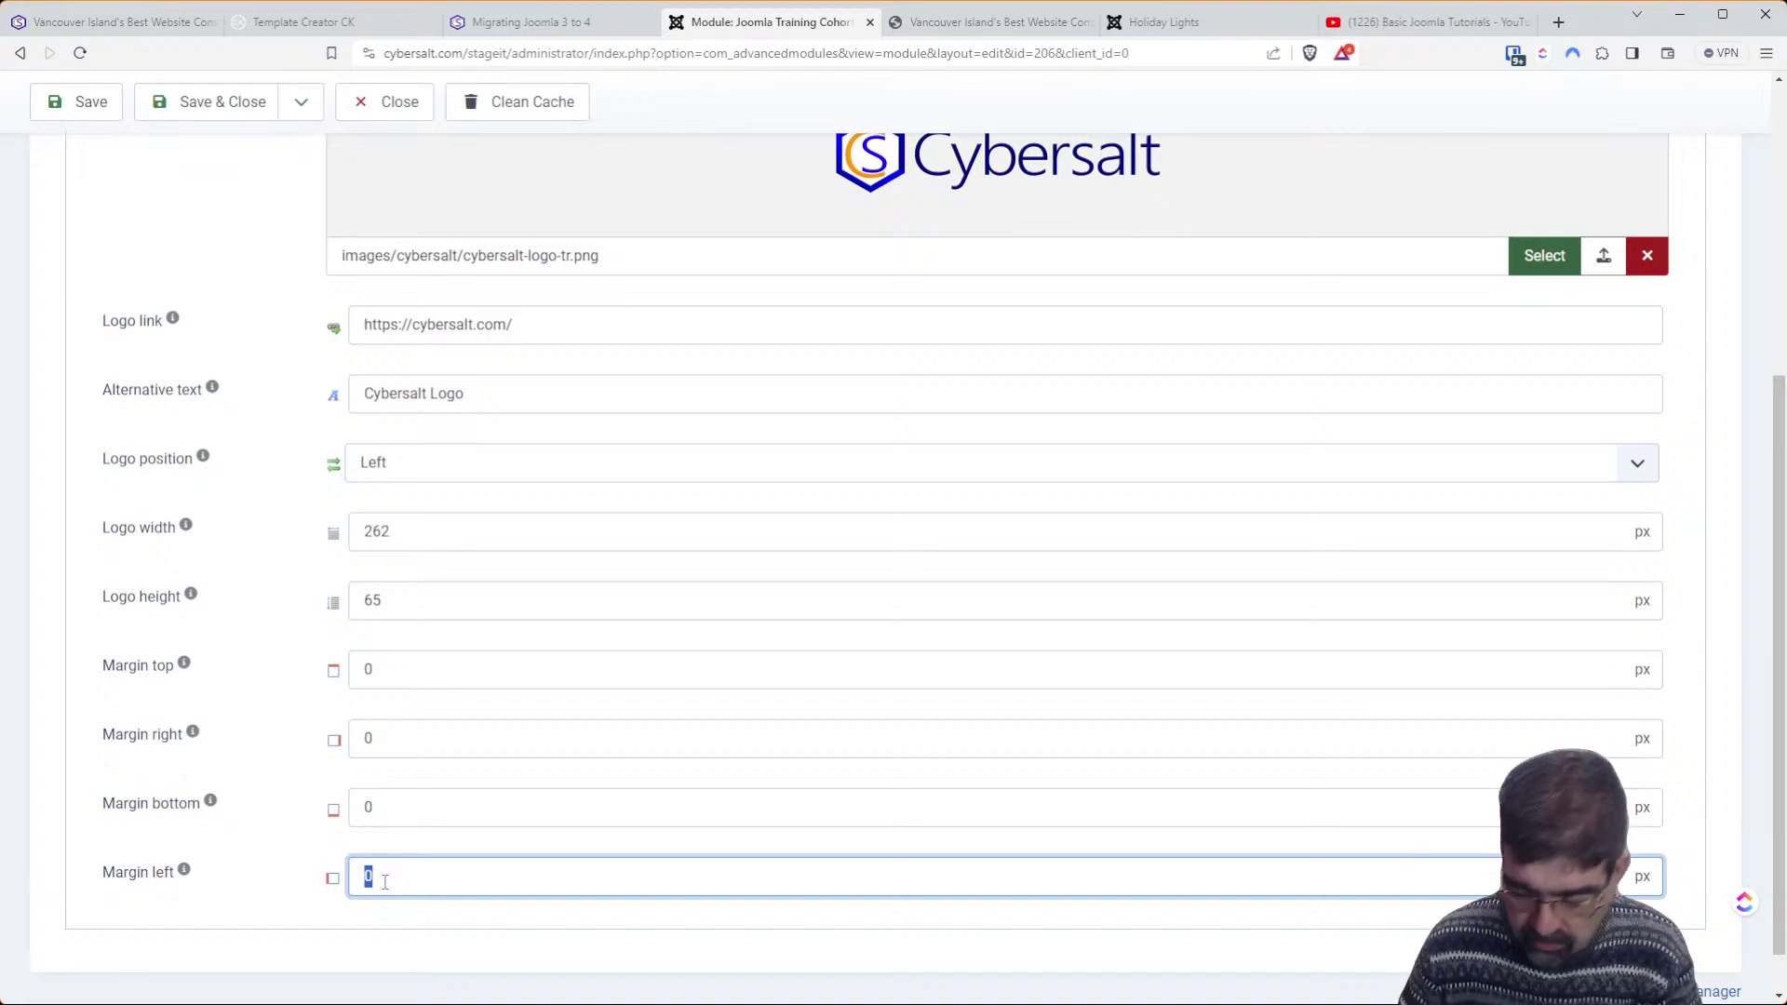
pyautogui.write('10')
pyautogui.press('Tab')
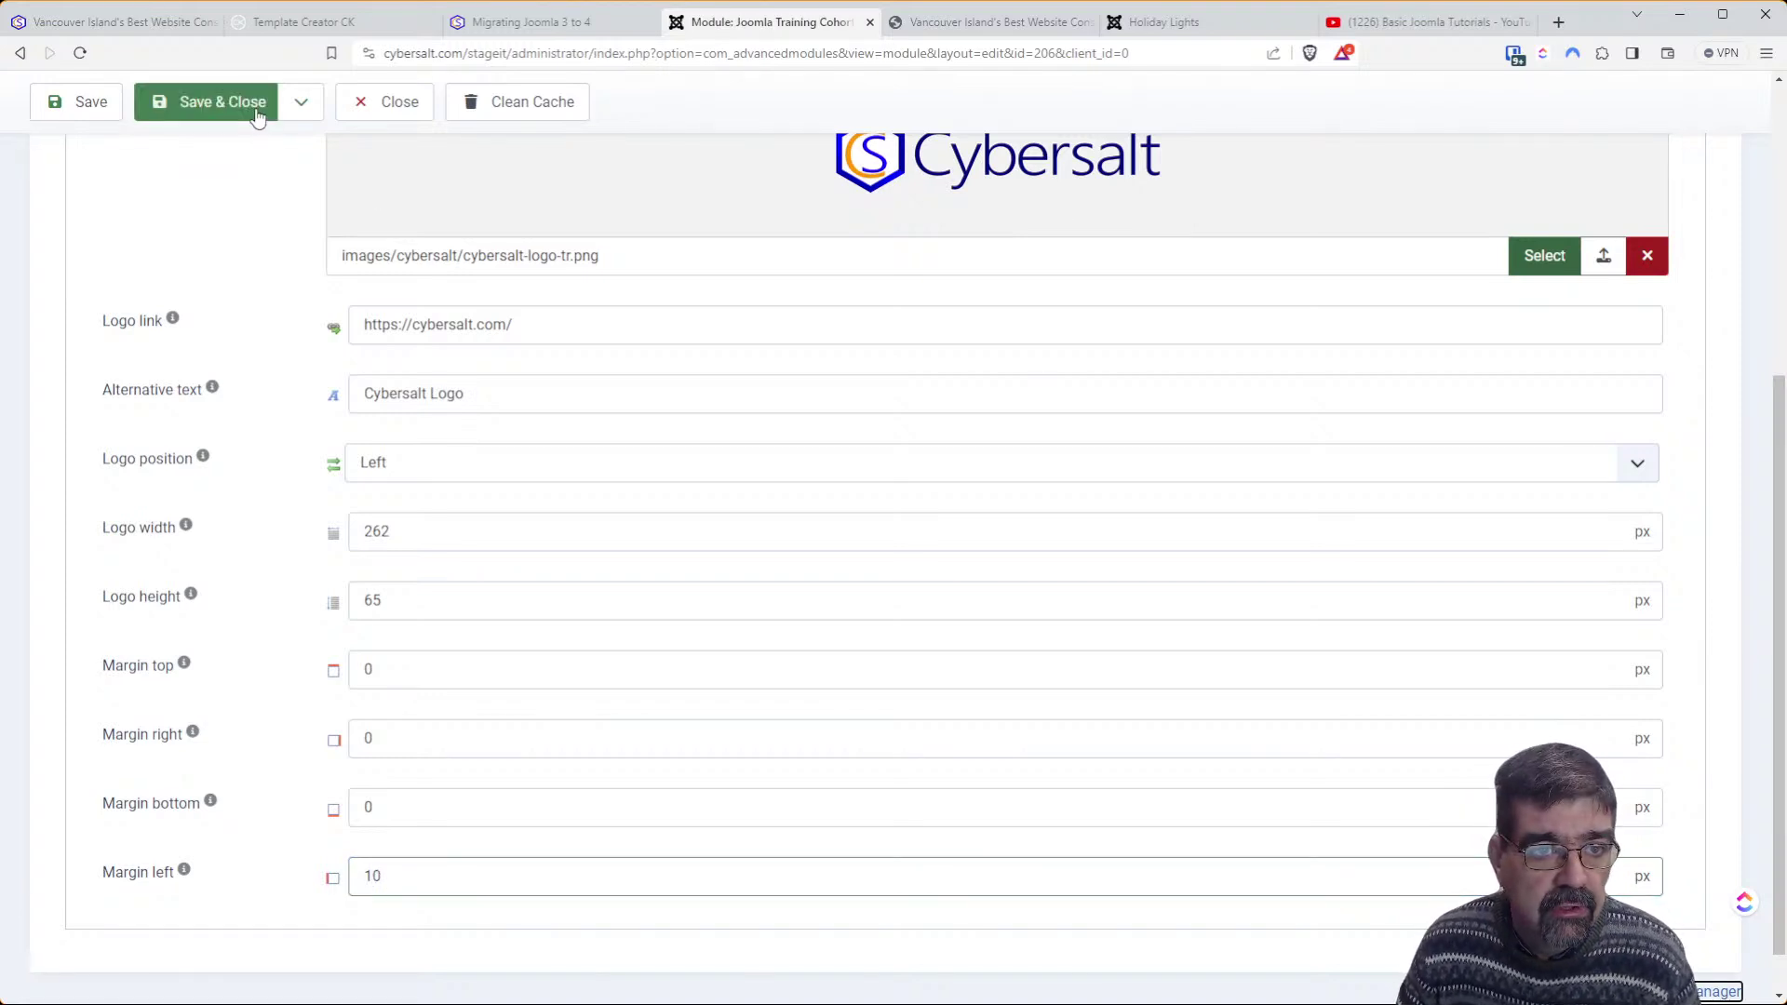
pyautogui.click(80, 102)
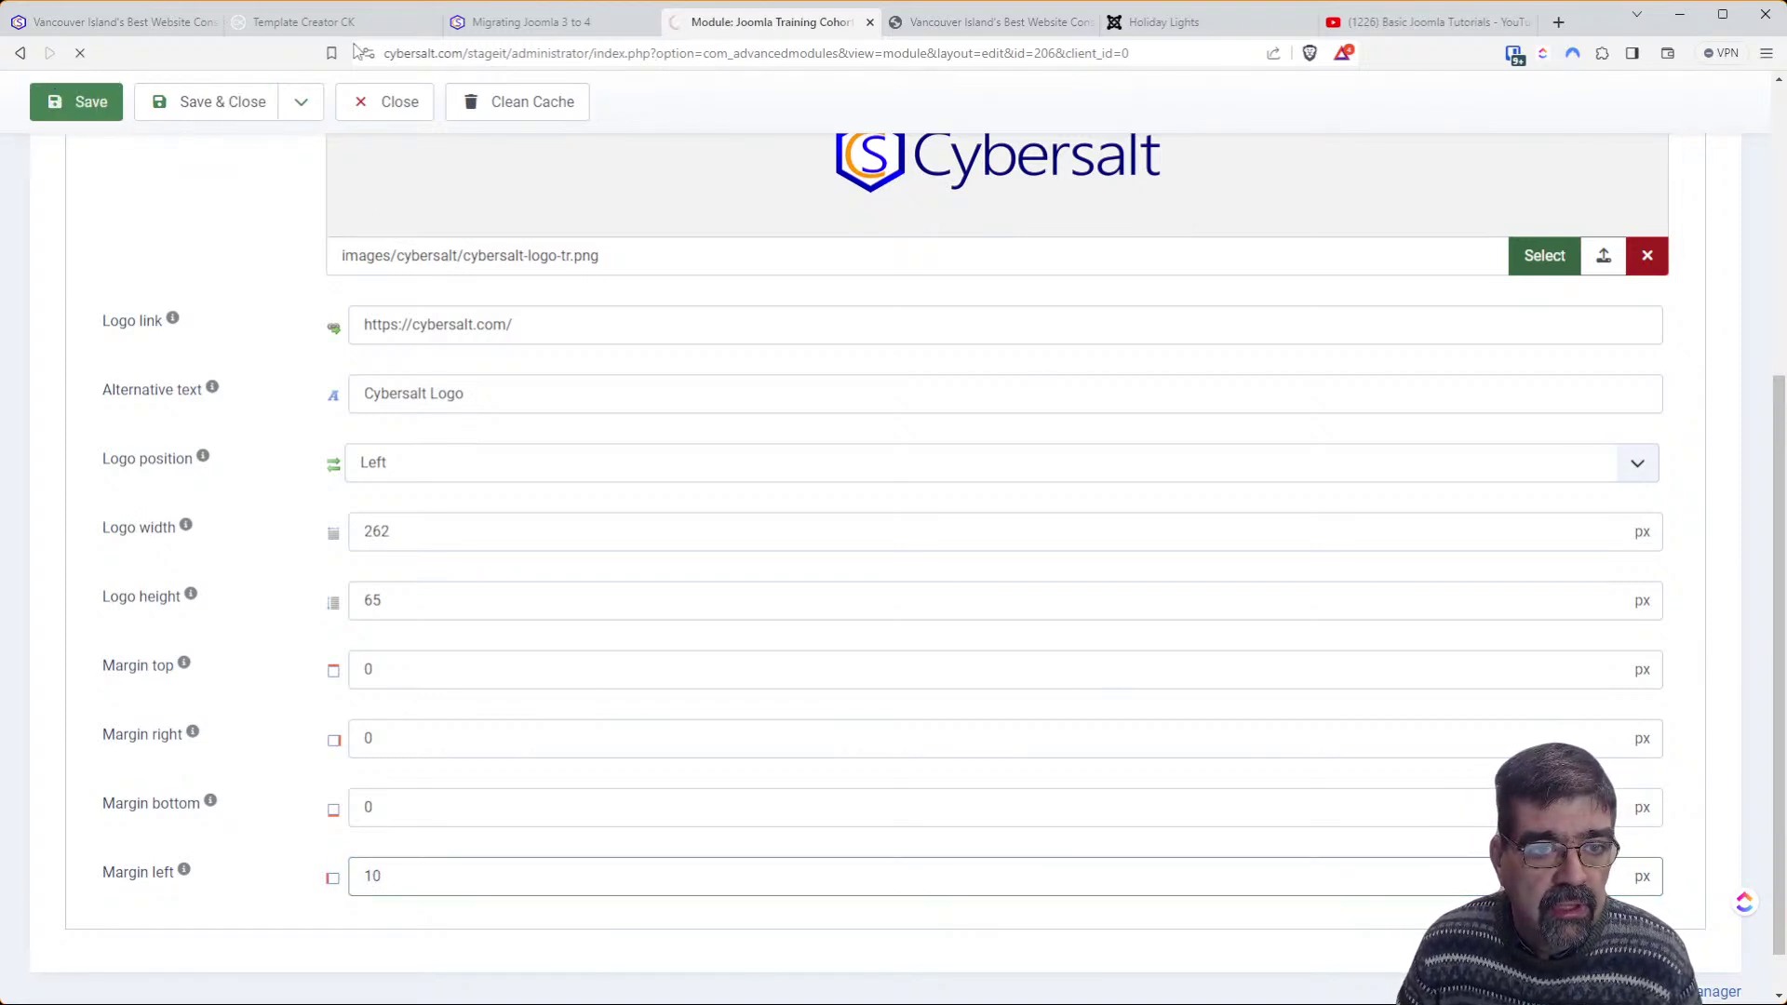
# Reload the Migrating Joomla 3 to 4 page, inspect the header logo's margin and compare it with the module's logo options
pyautogui.click(526, 21)
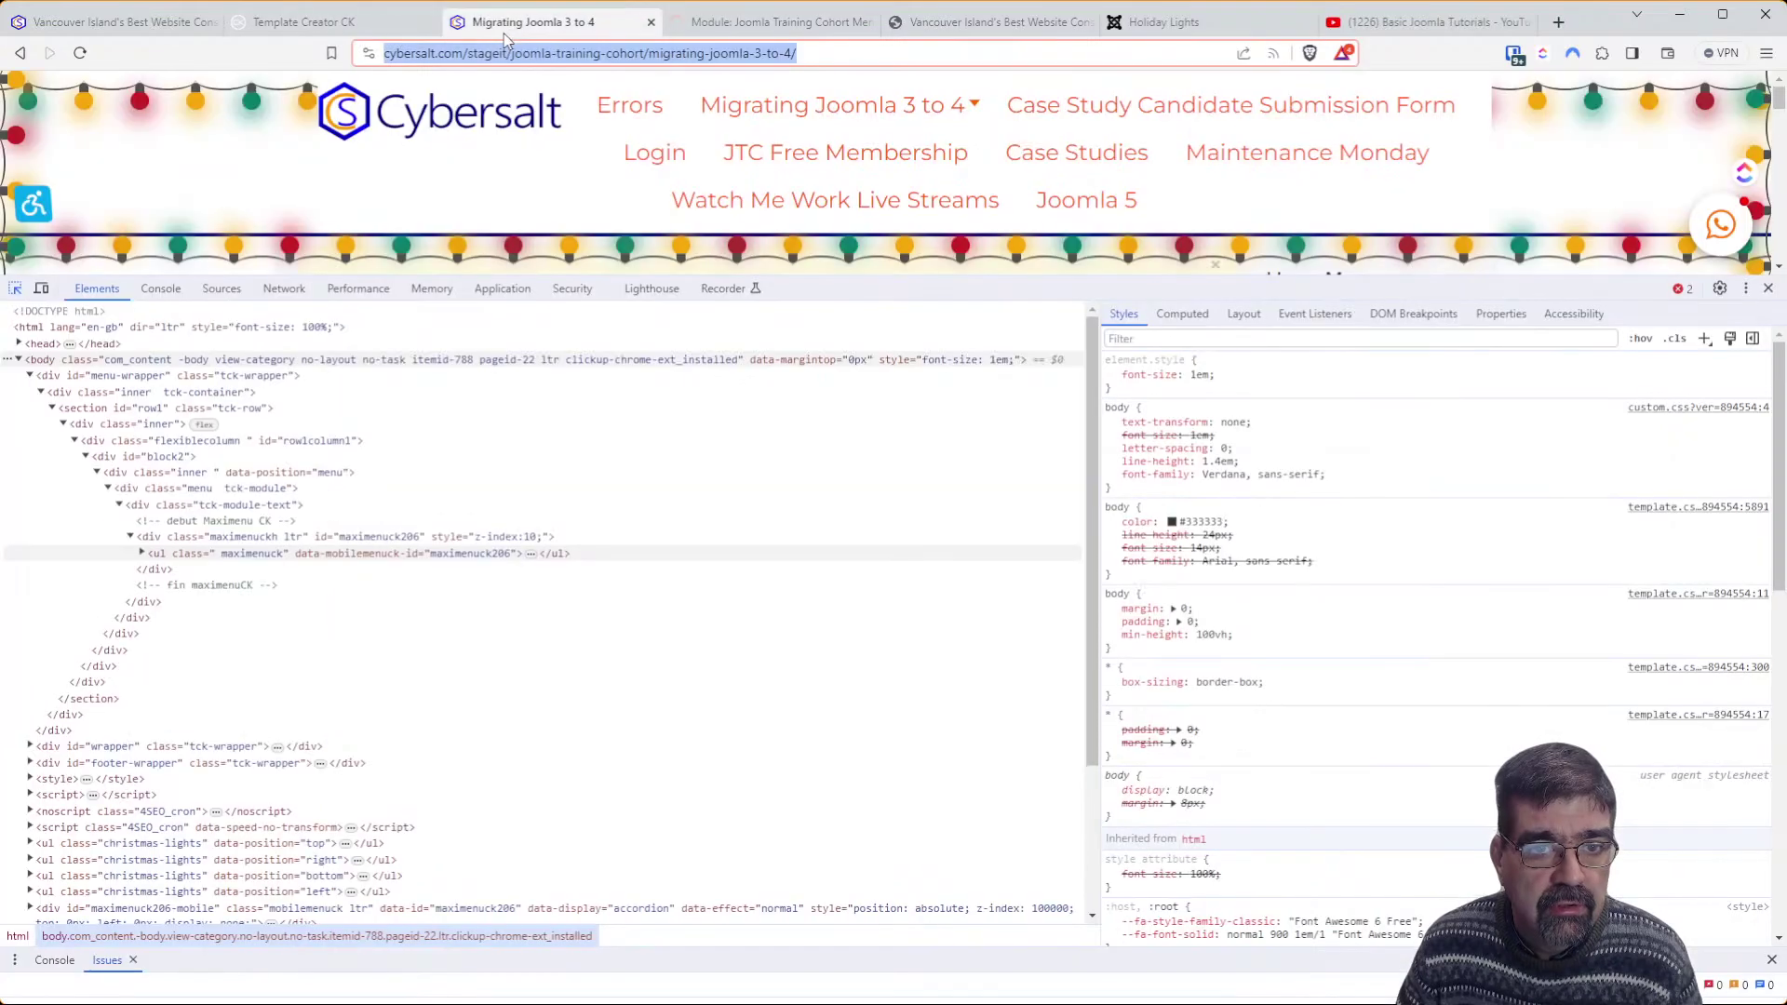
pyautogui.click(80, 54)
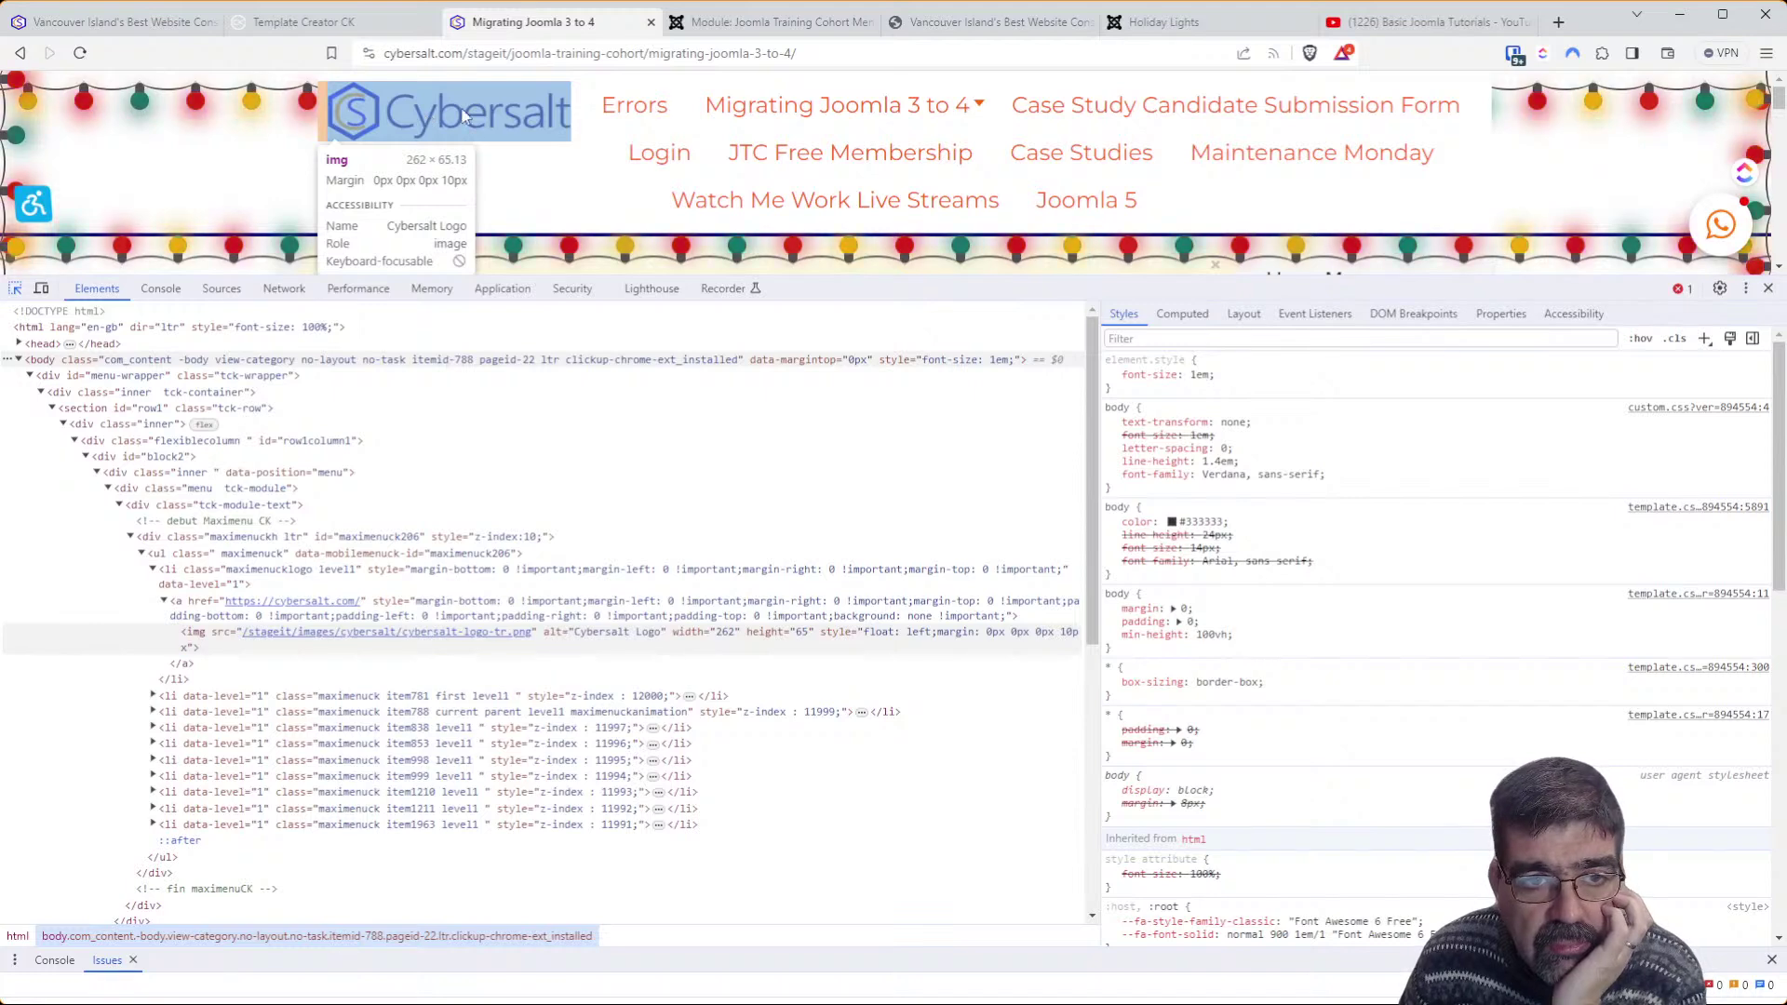
pyautogui.hotkey('ctrl', 'Tab')
pyautogui.scroll(-5, 483, 584)
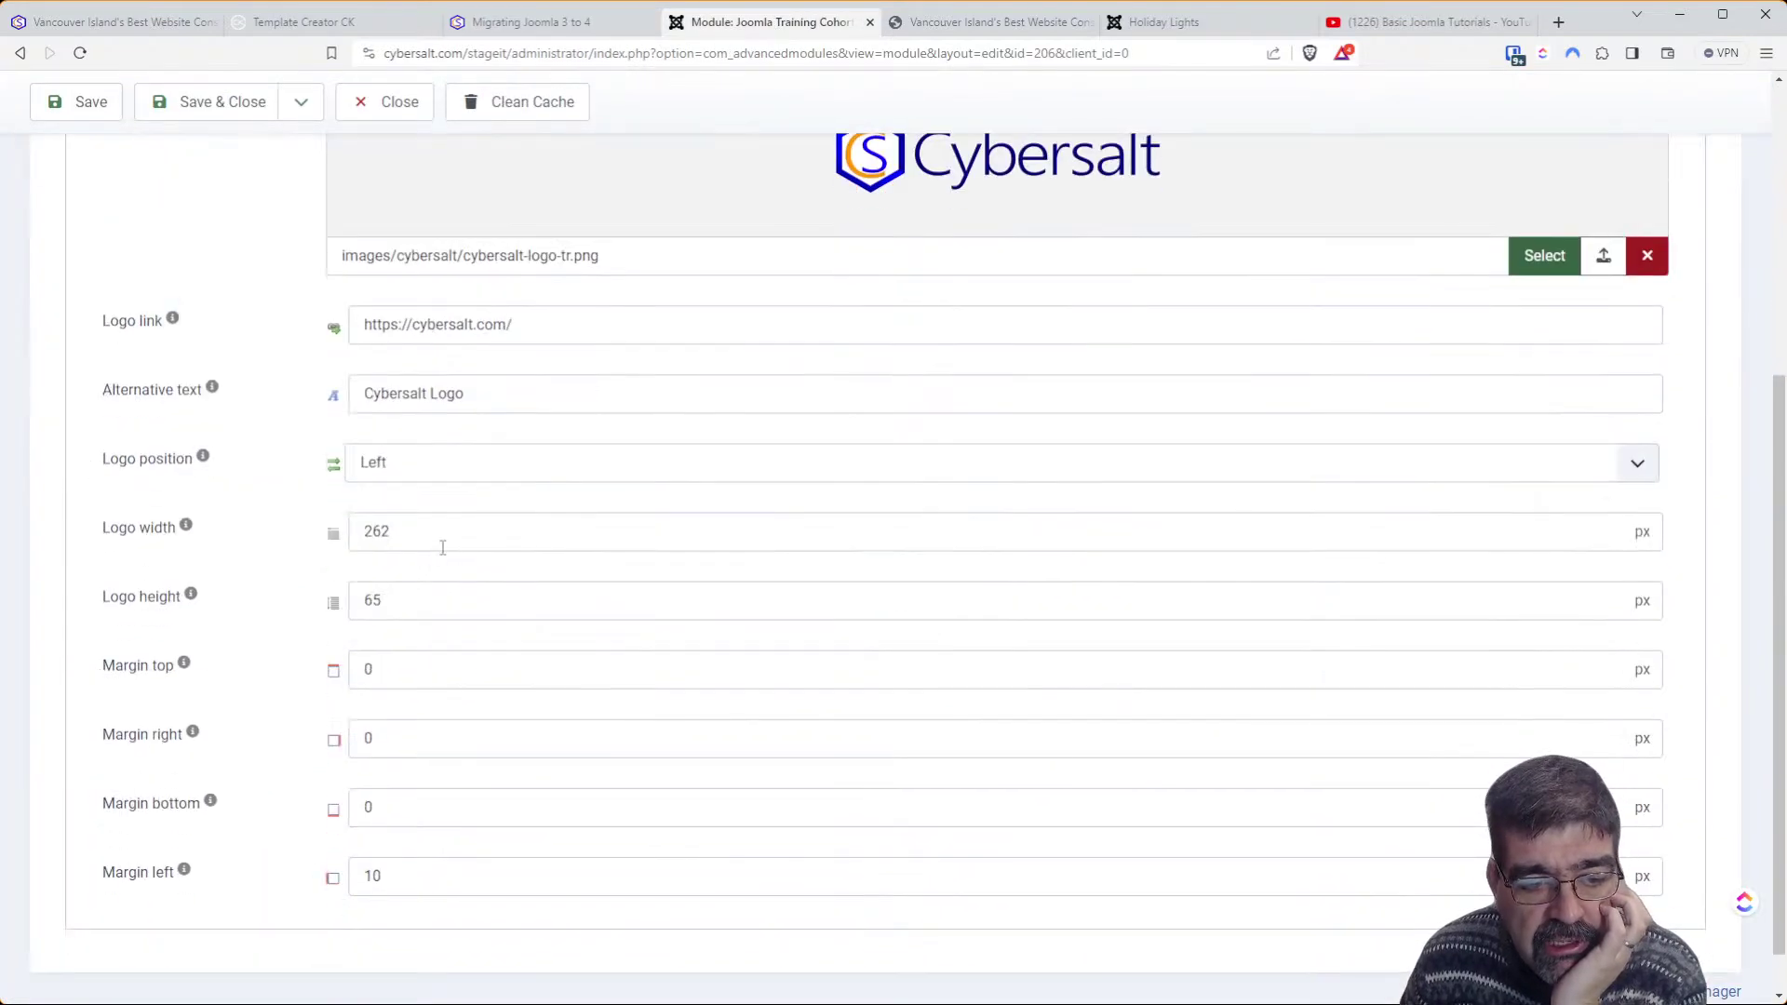
pyautogui.scroll(2, 704, 383)
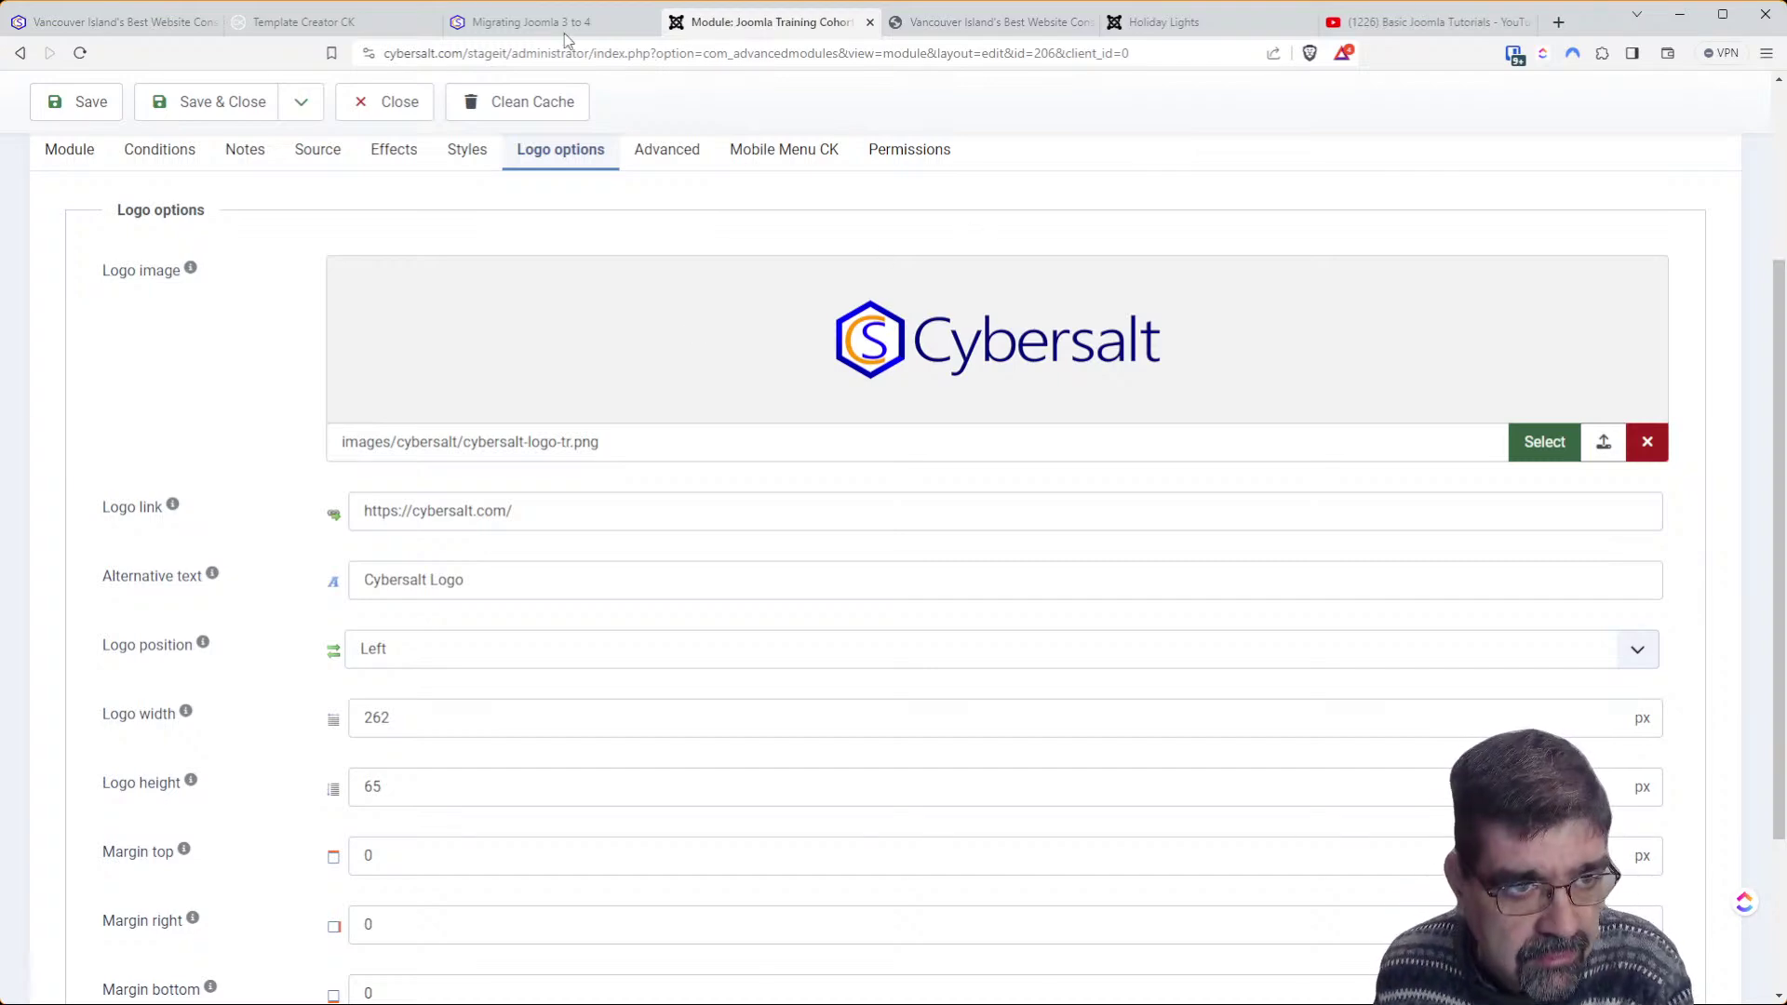
# In the cybersalt-default template, clear the left padding in the block formatting of block2
pyautogui.click(307, 24)
pyautogui.click(382, 375)
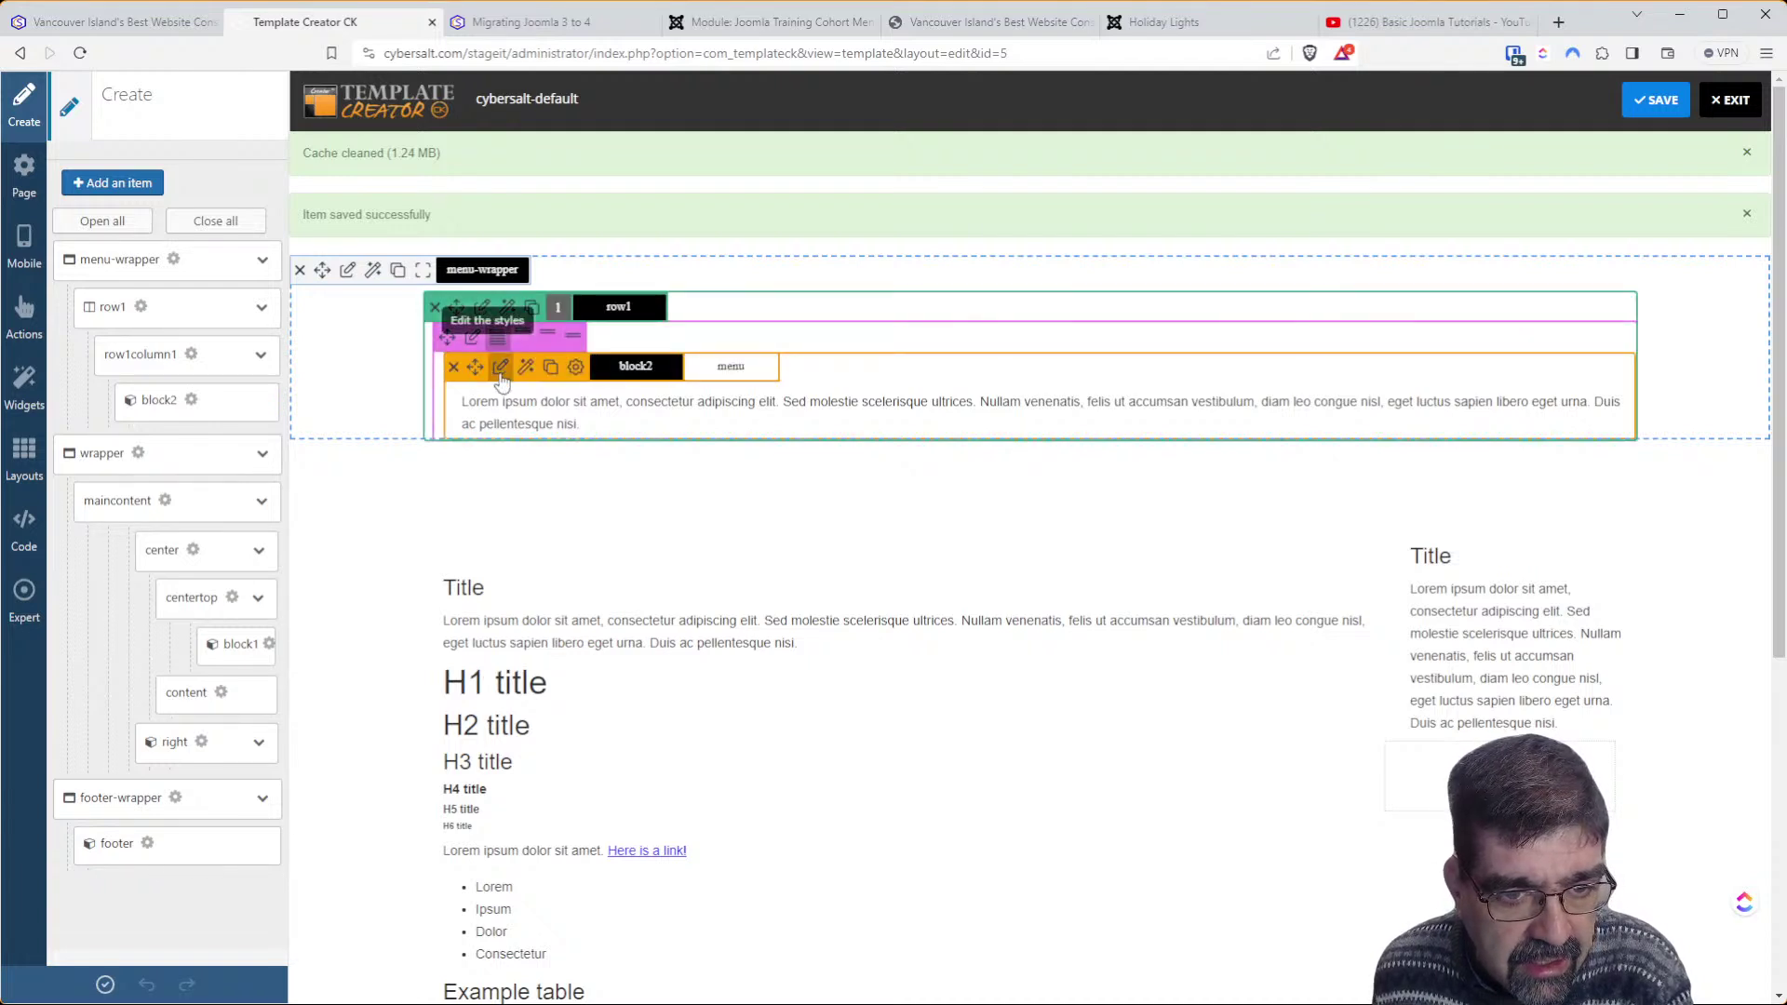
pyautogui.click(500, 372)
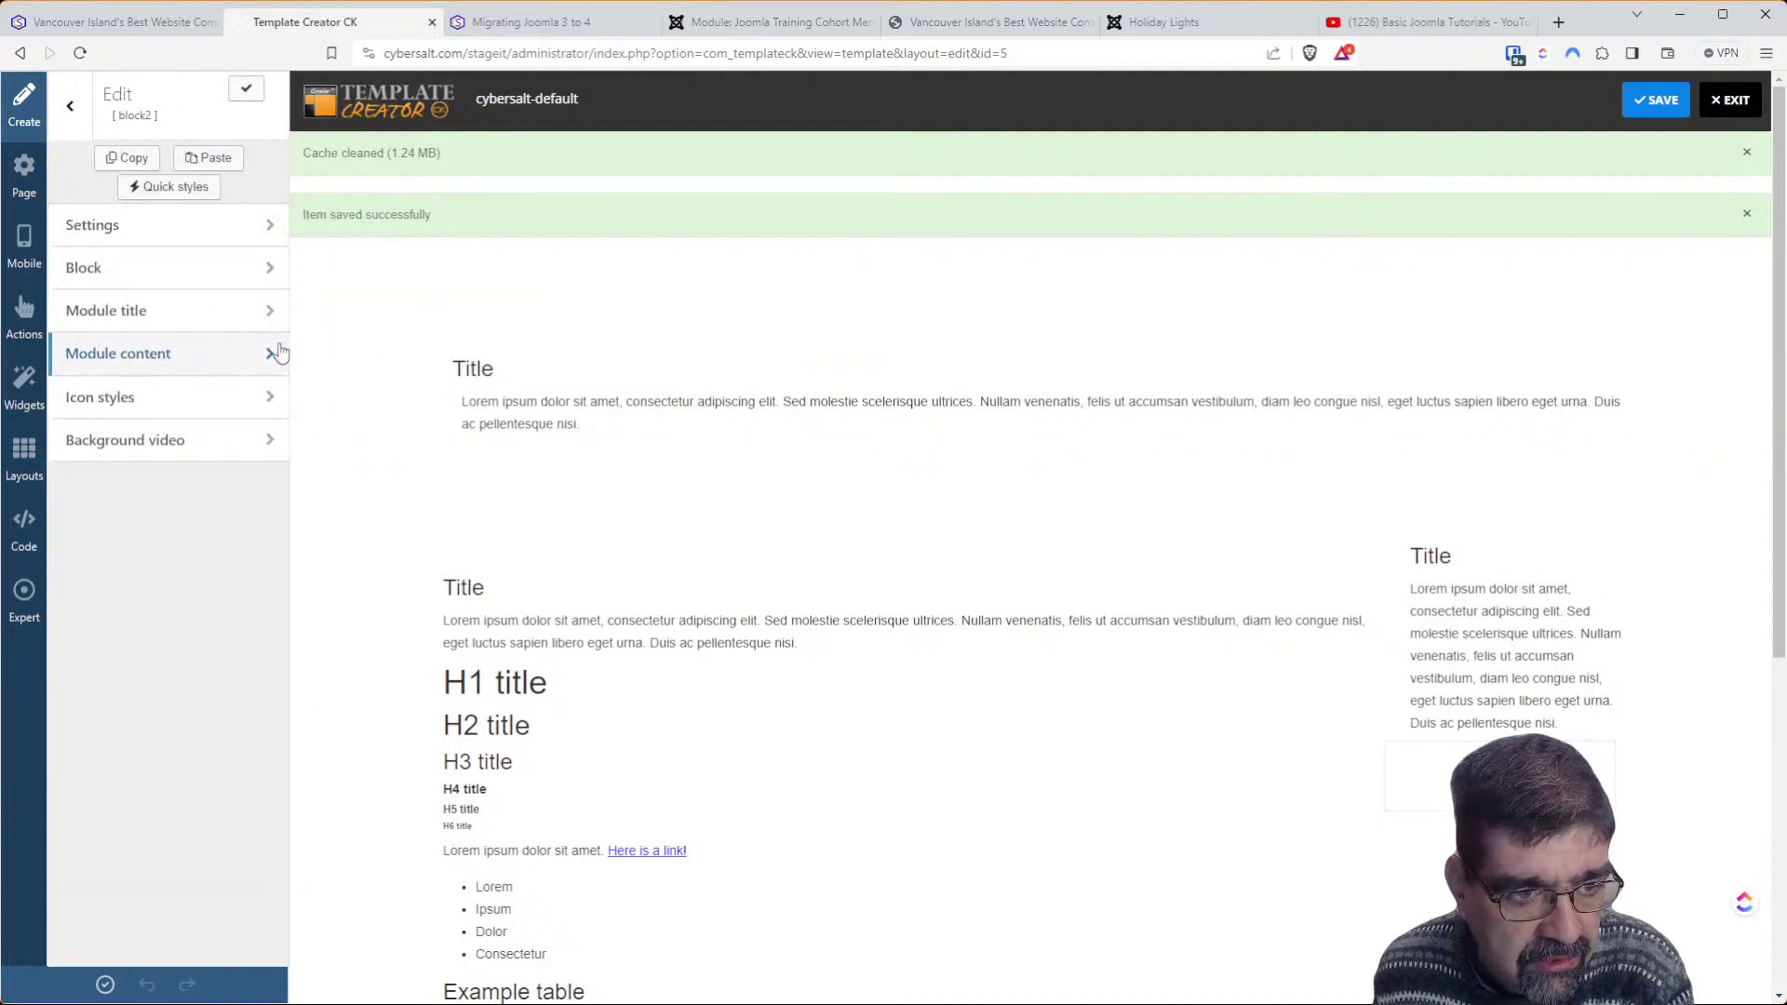
pyautogui.click(171, 268)
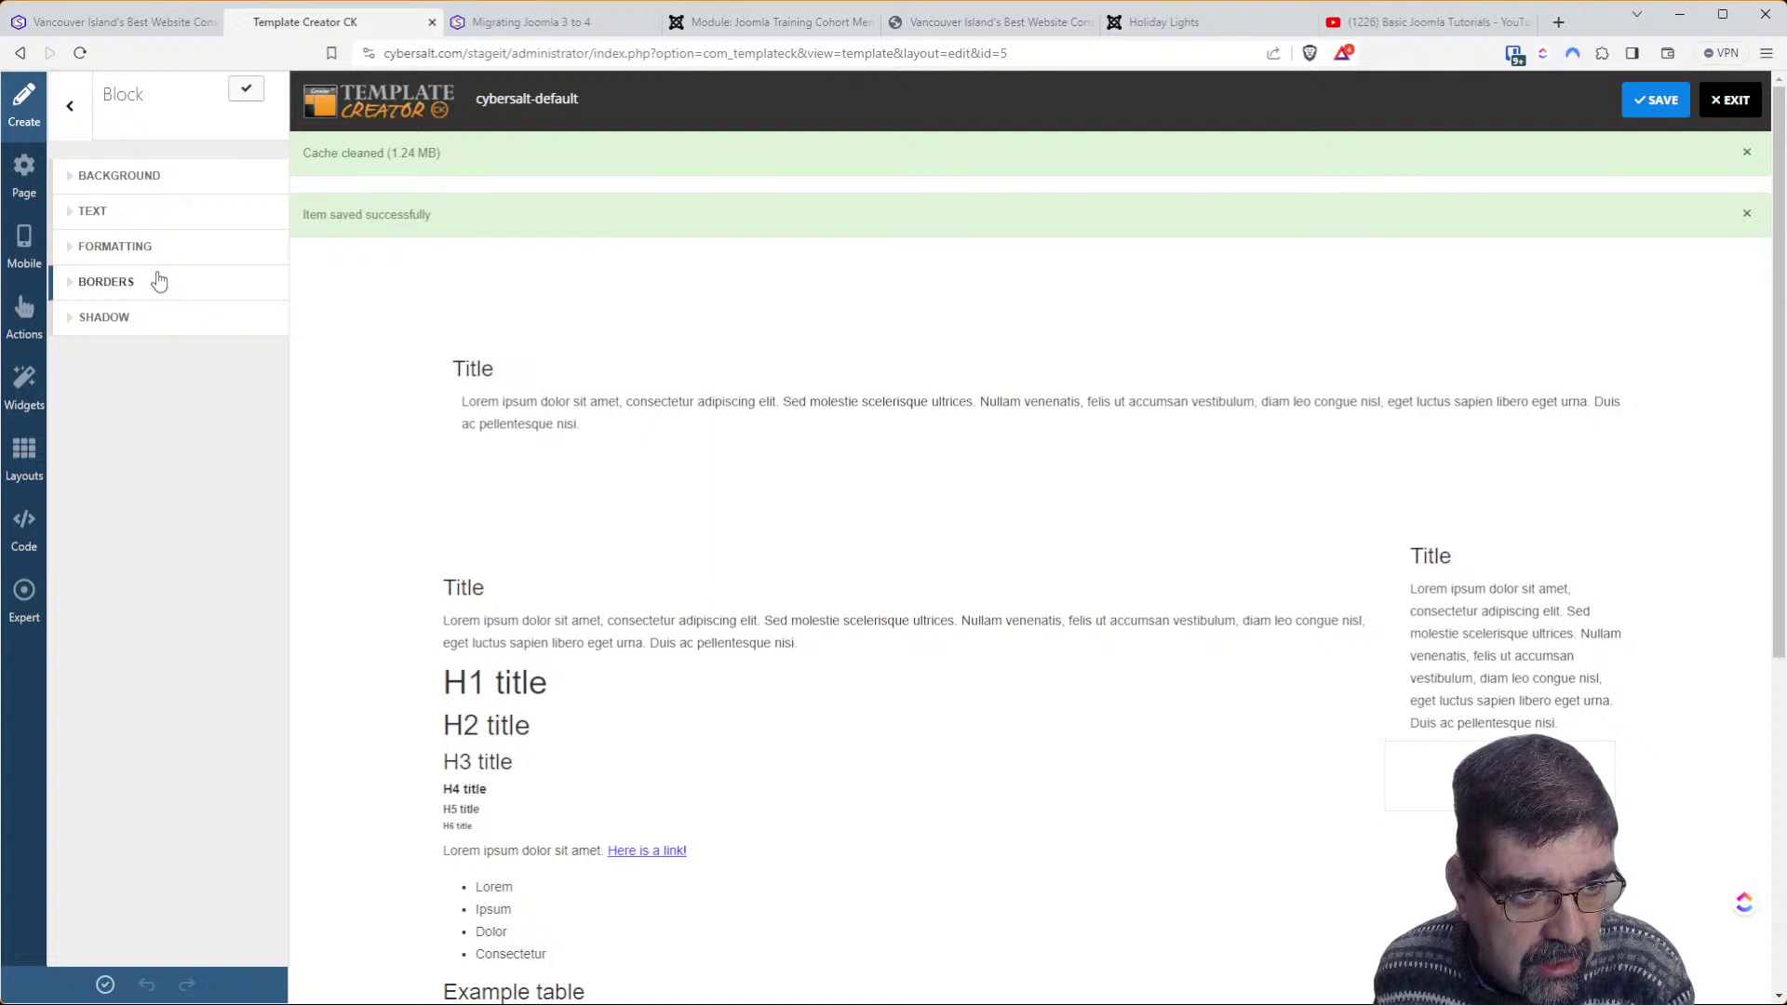
pyautogui.click(147, 246)
pyautogui.moveTo(129, 574); pyautogui.dragTo(20, 570)
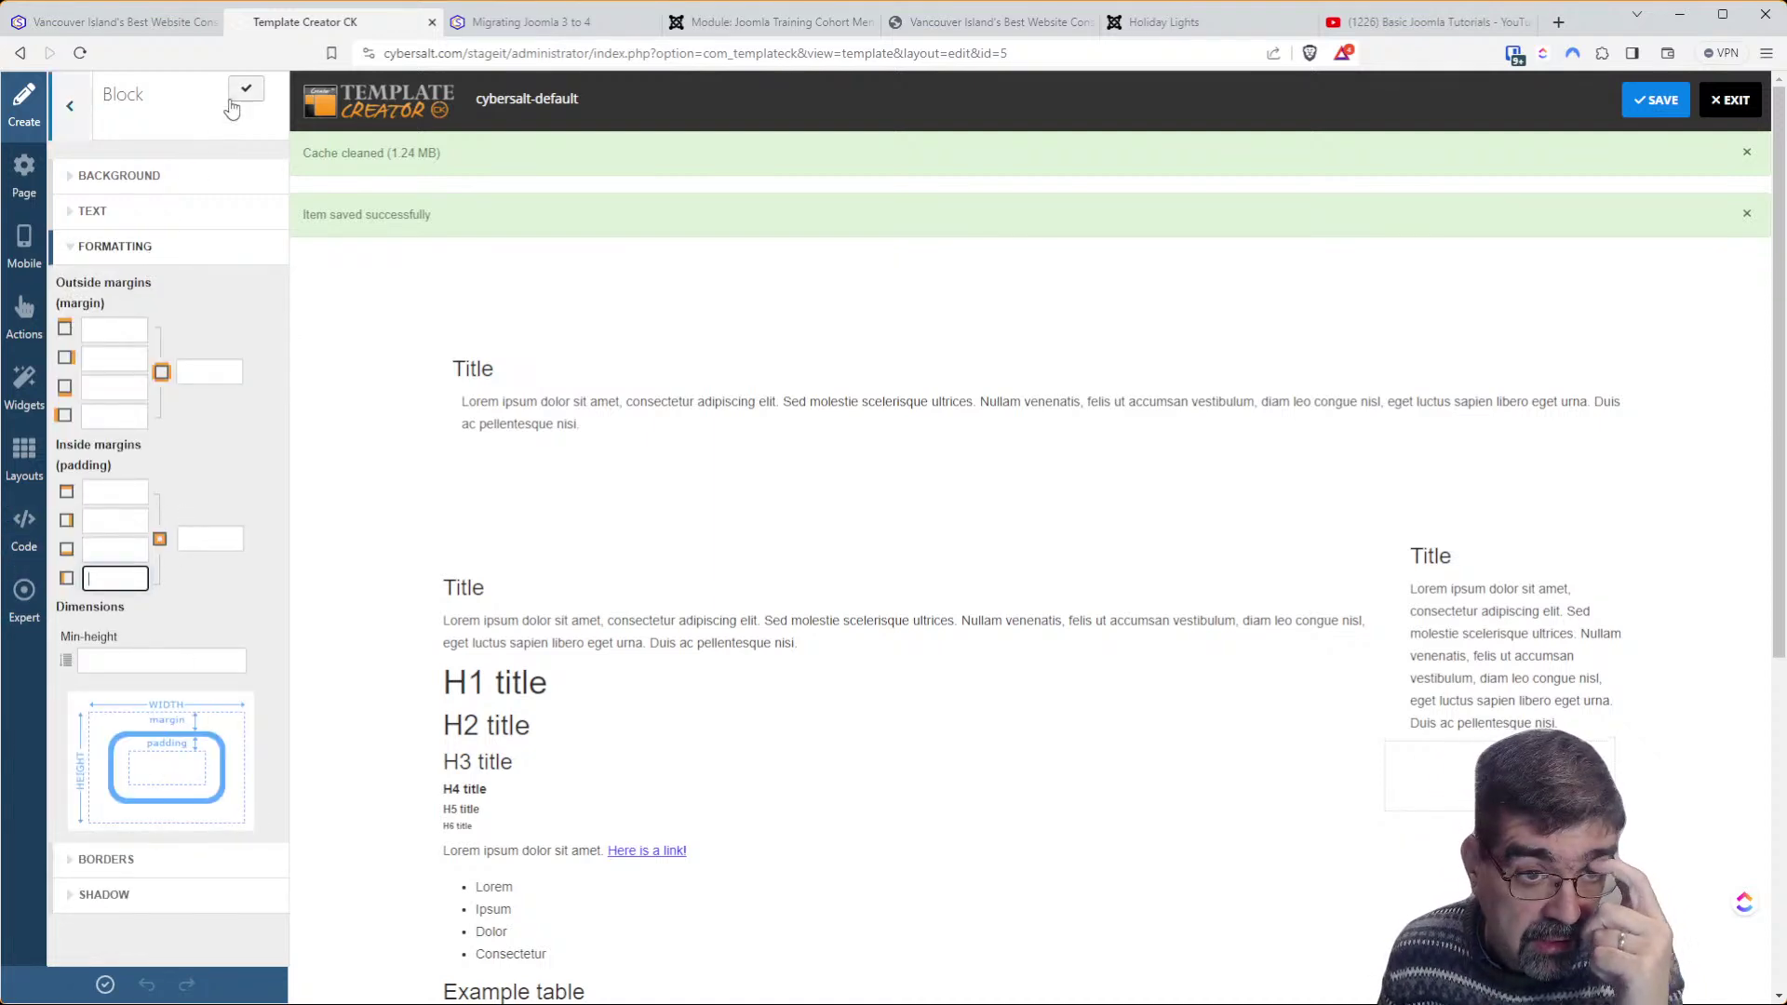
pyautogui.click(79, 121)
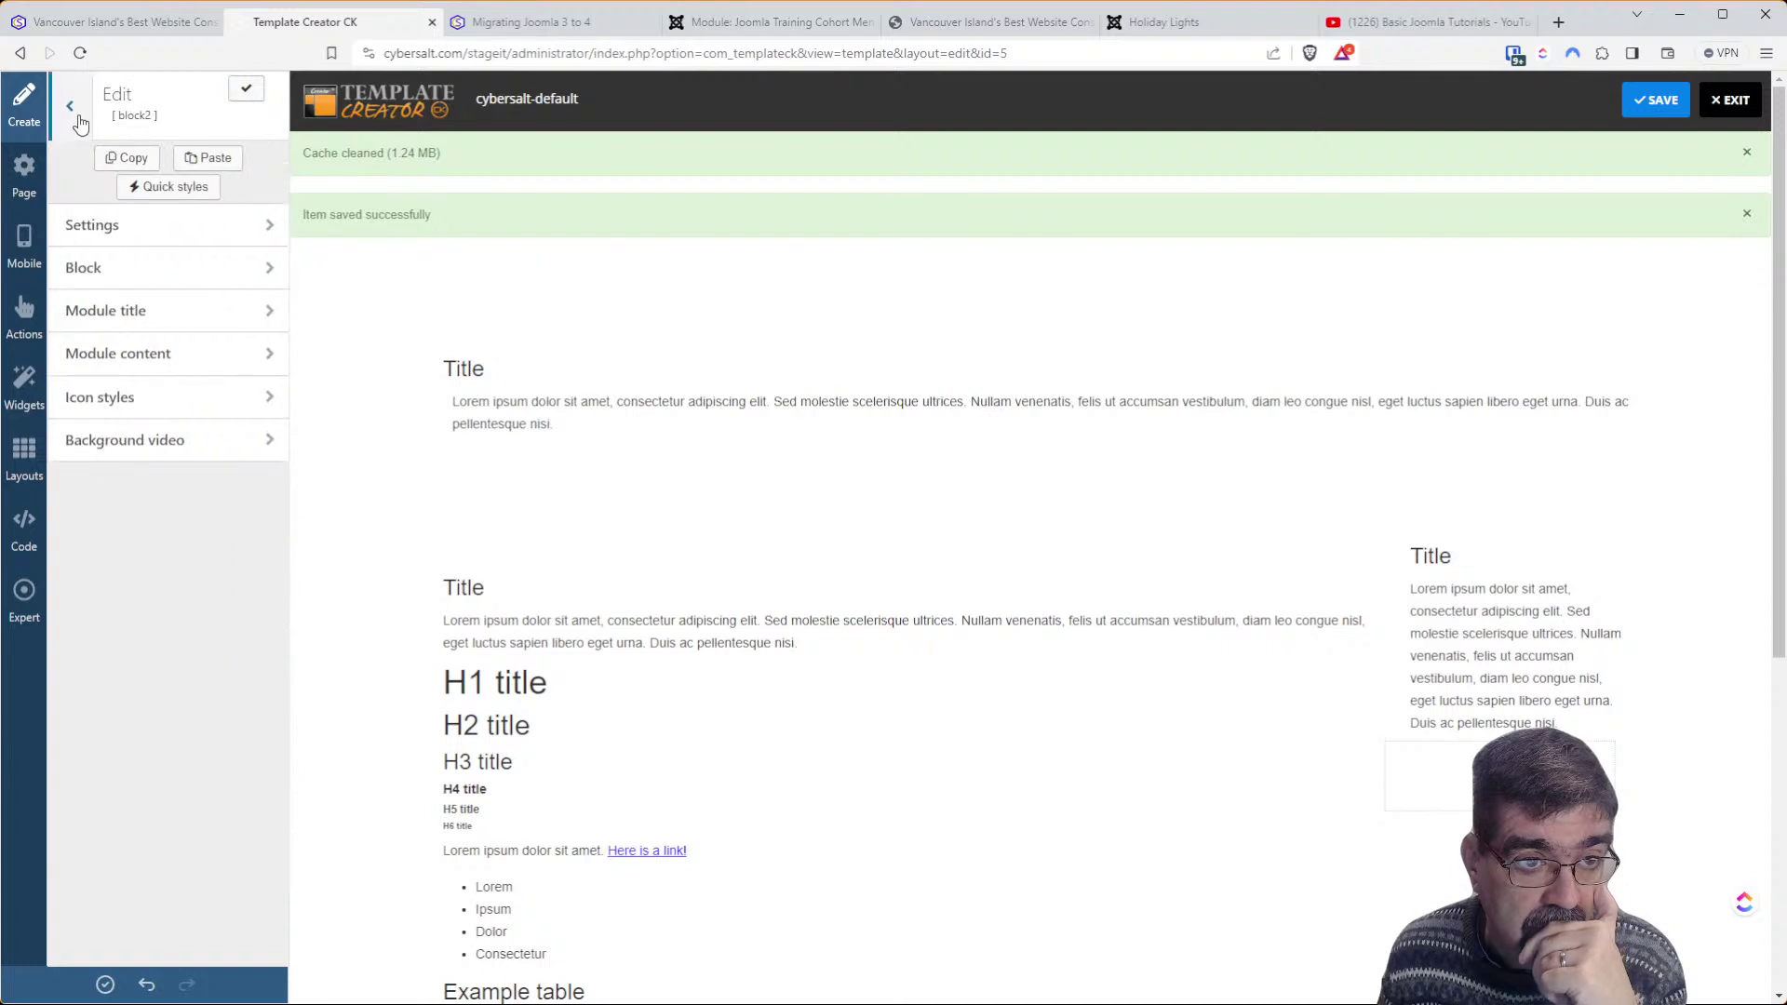
pyautogui.click(76, 113)
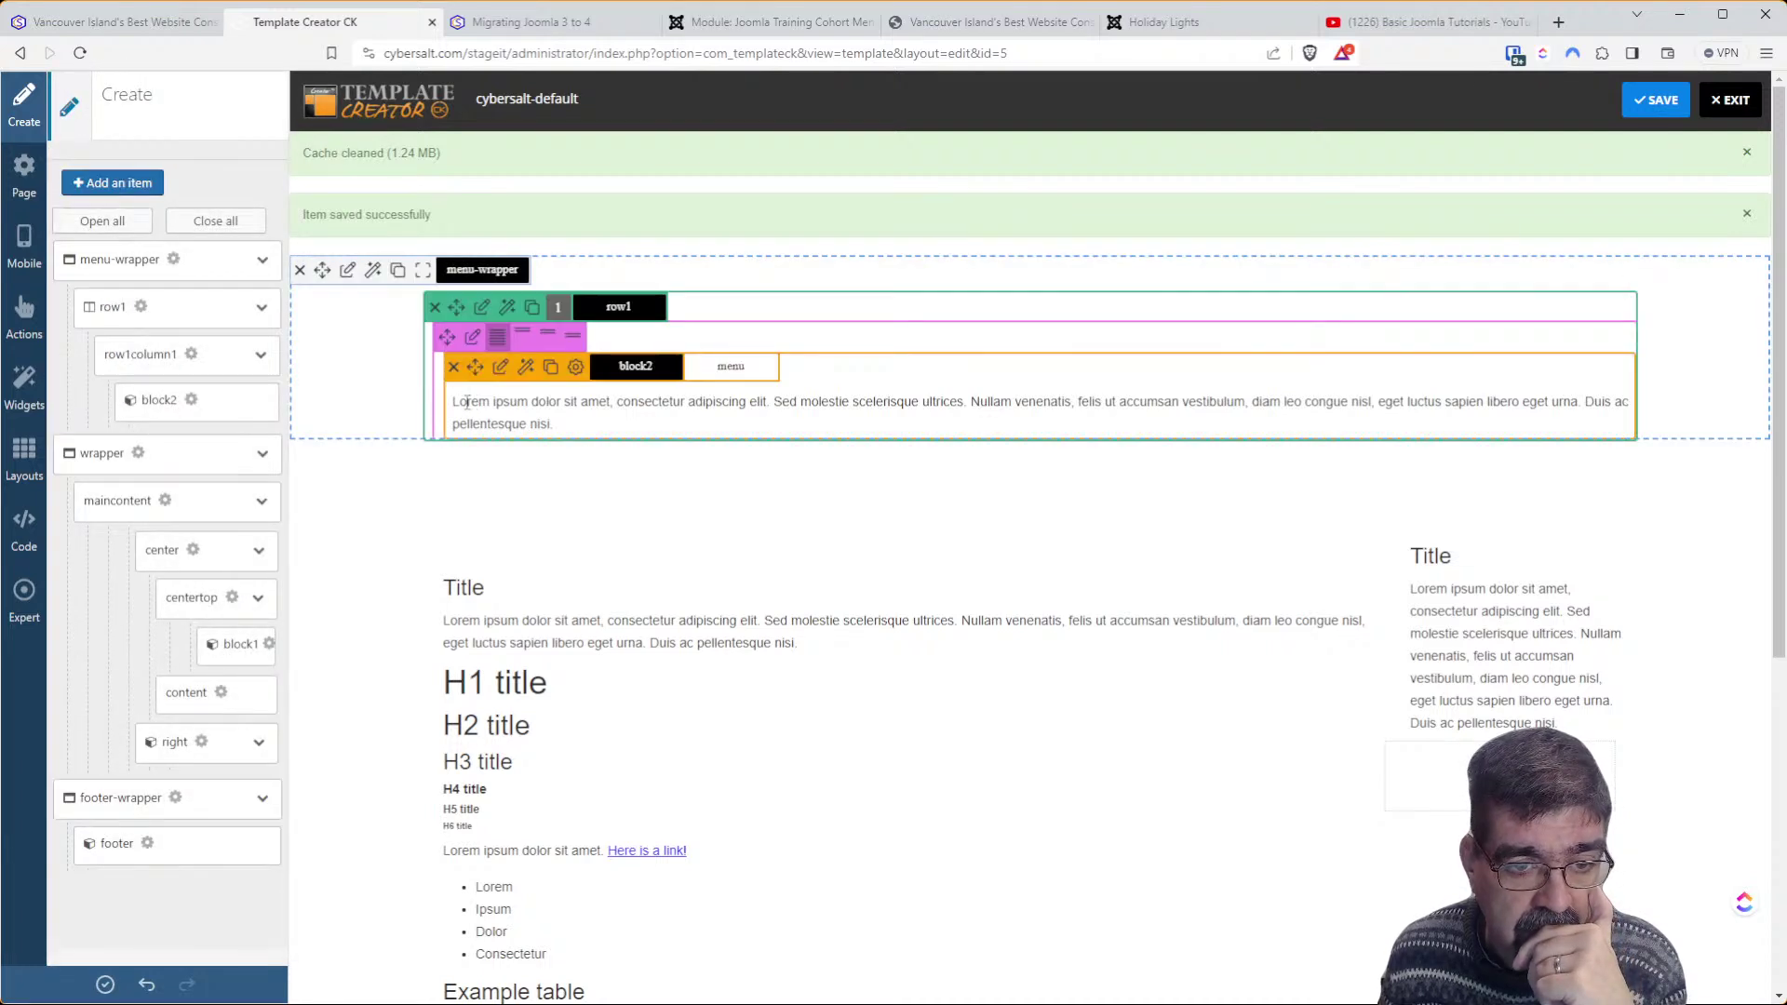
# Clear the left padding in the block formatting of row1column1 and apply the change
pyautogui.click(469, 341)
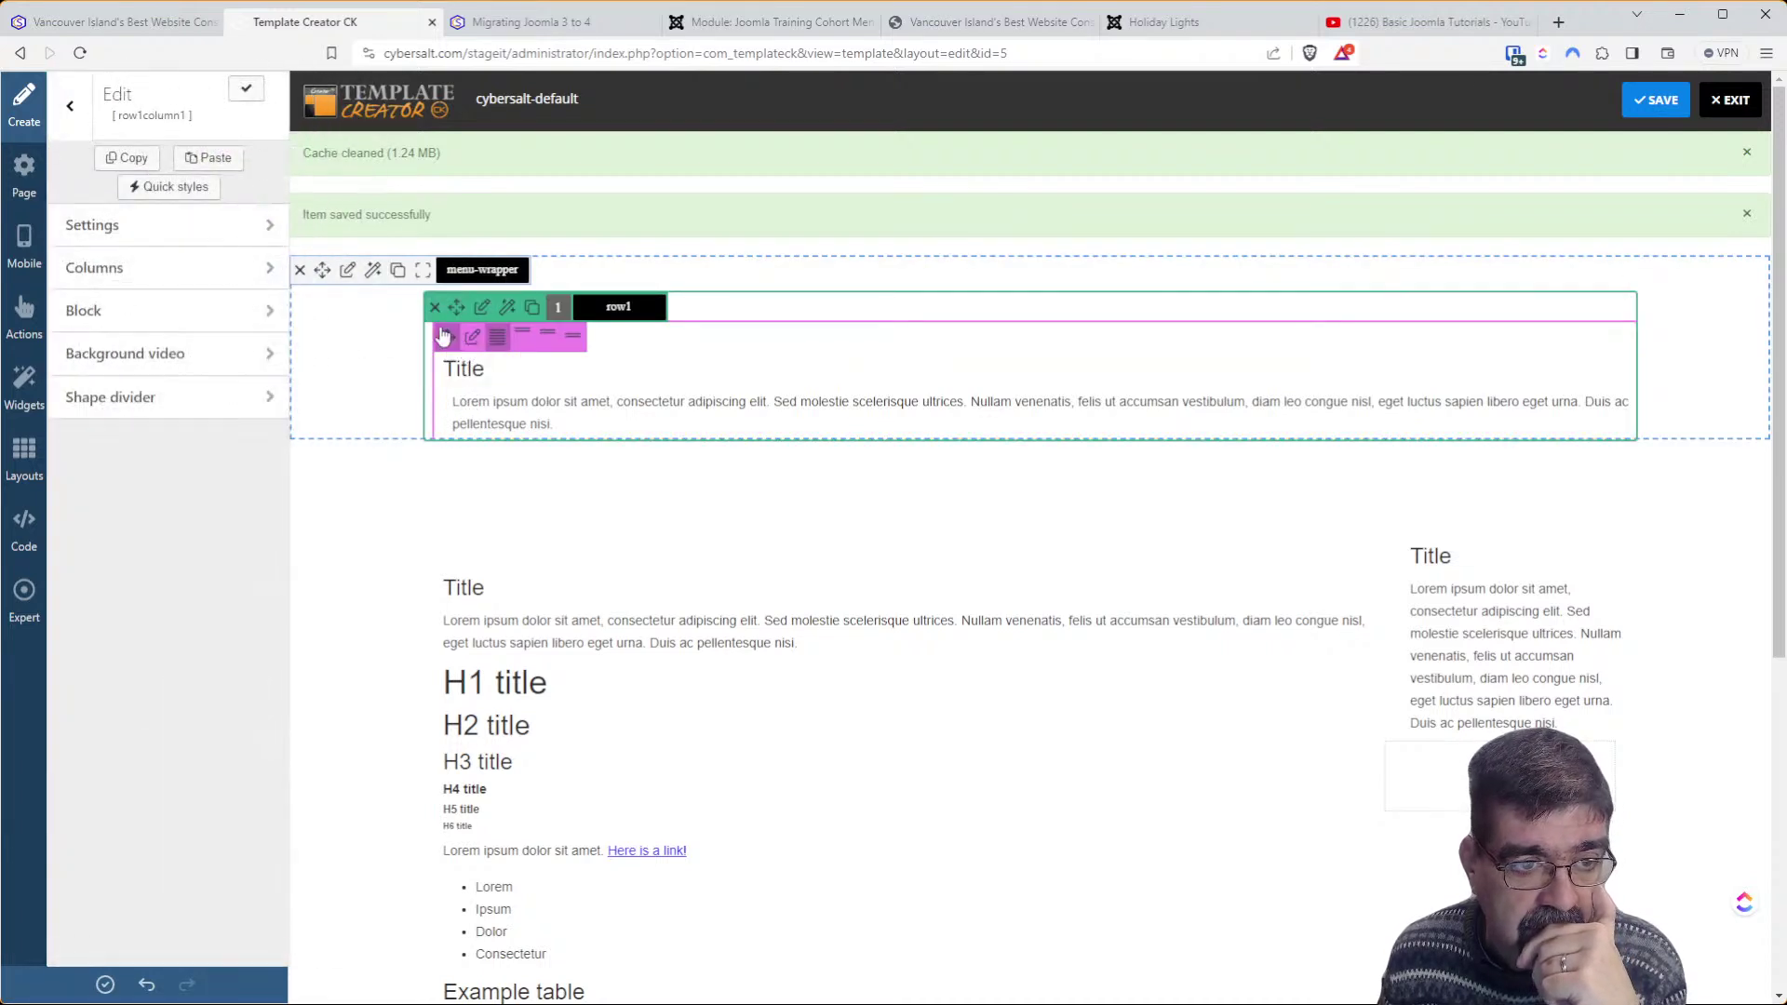
pyautogui.click(181, 310)
pyautogui.click(145, 247)
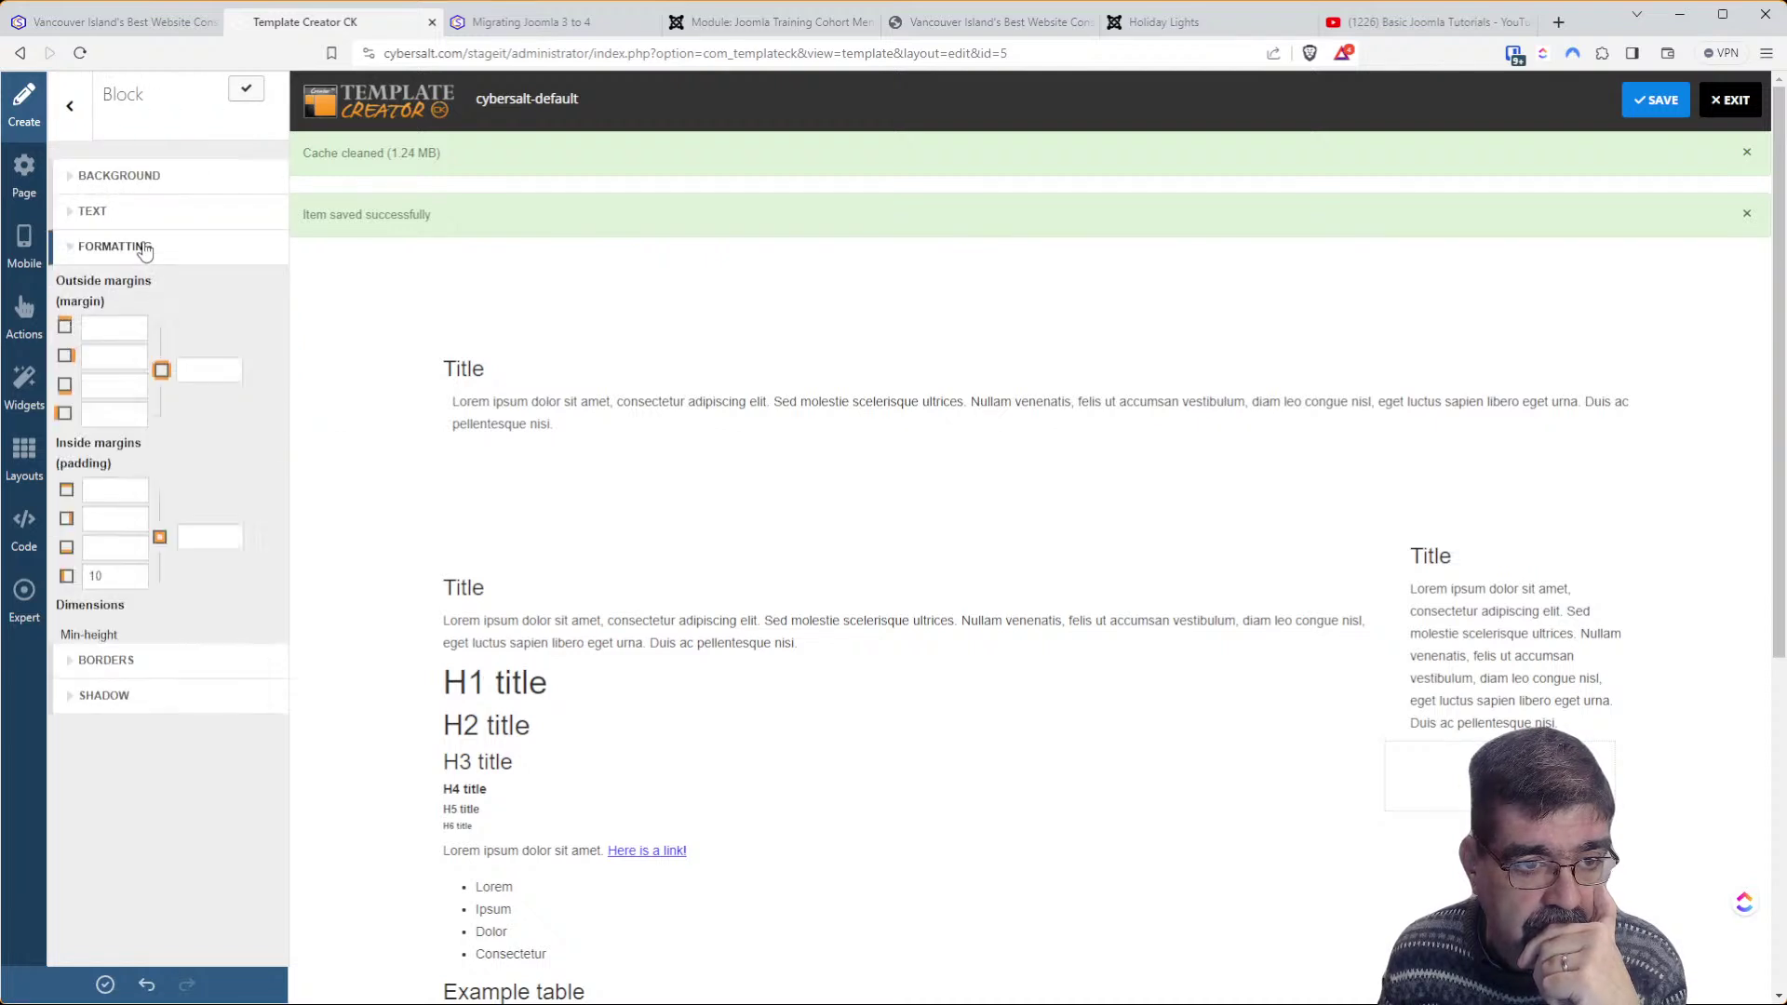
pyautogui.doubleClick(132, 582)
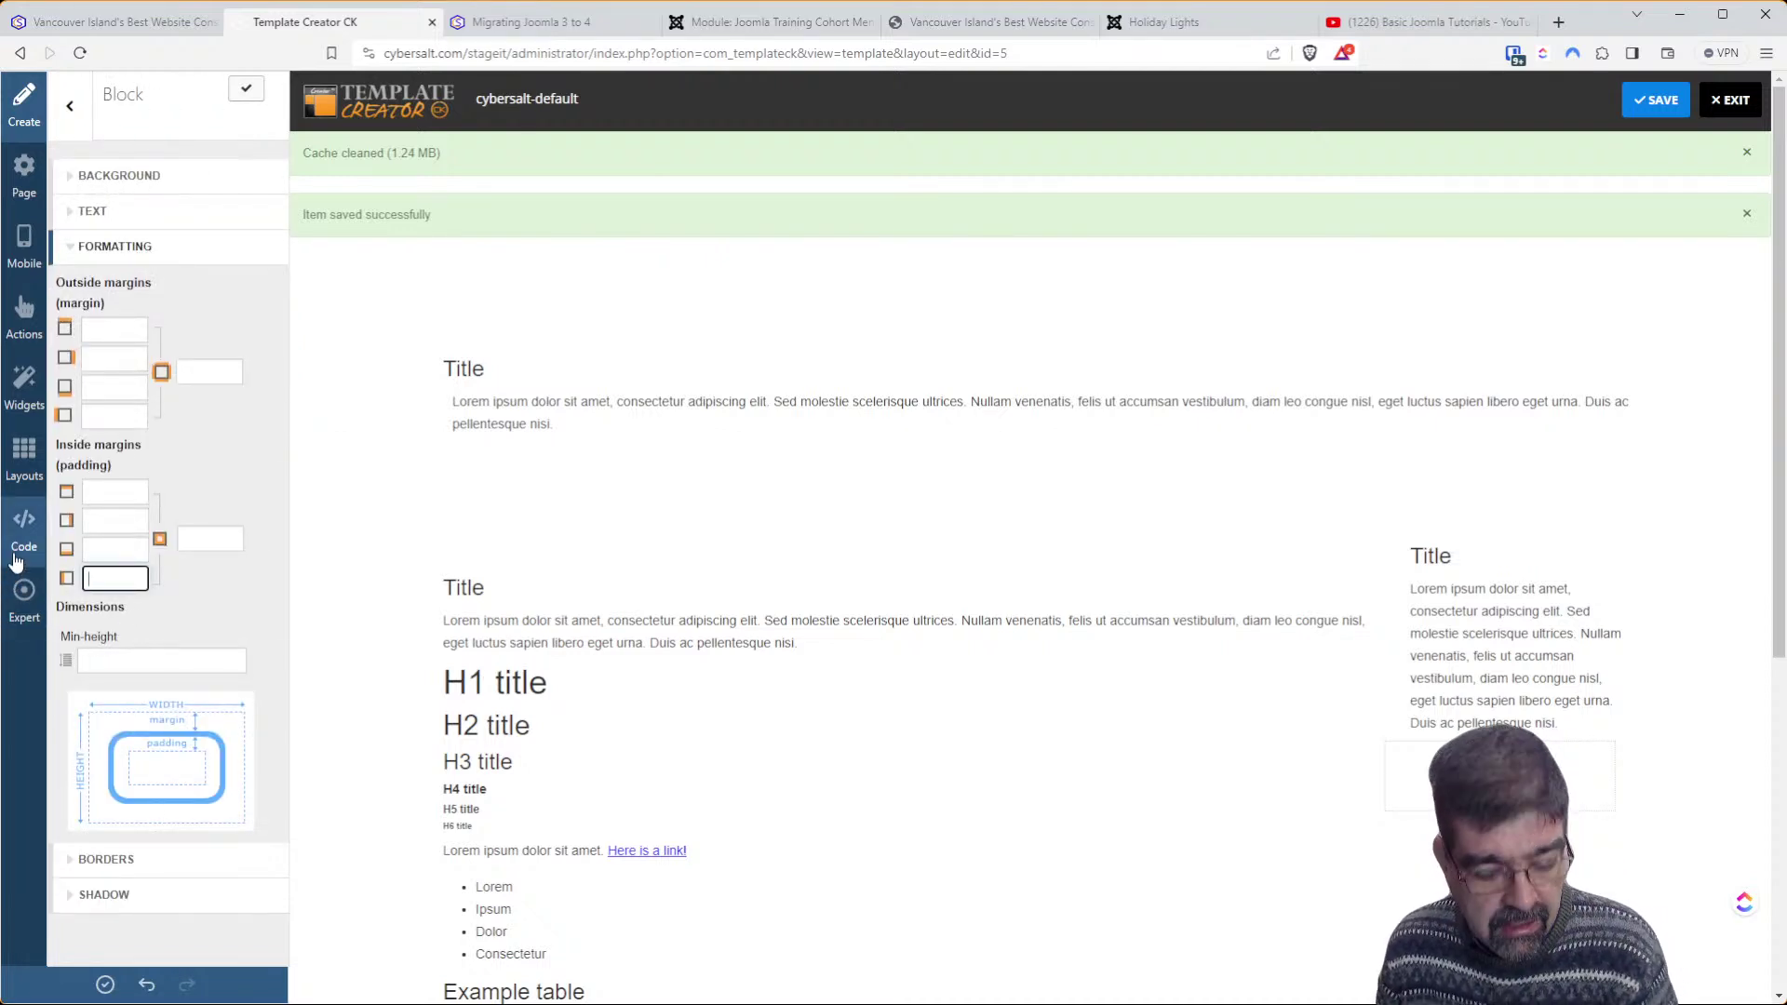
pyautogui.press('Tab')
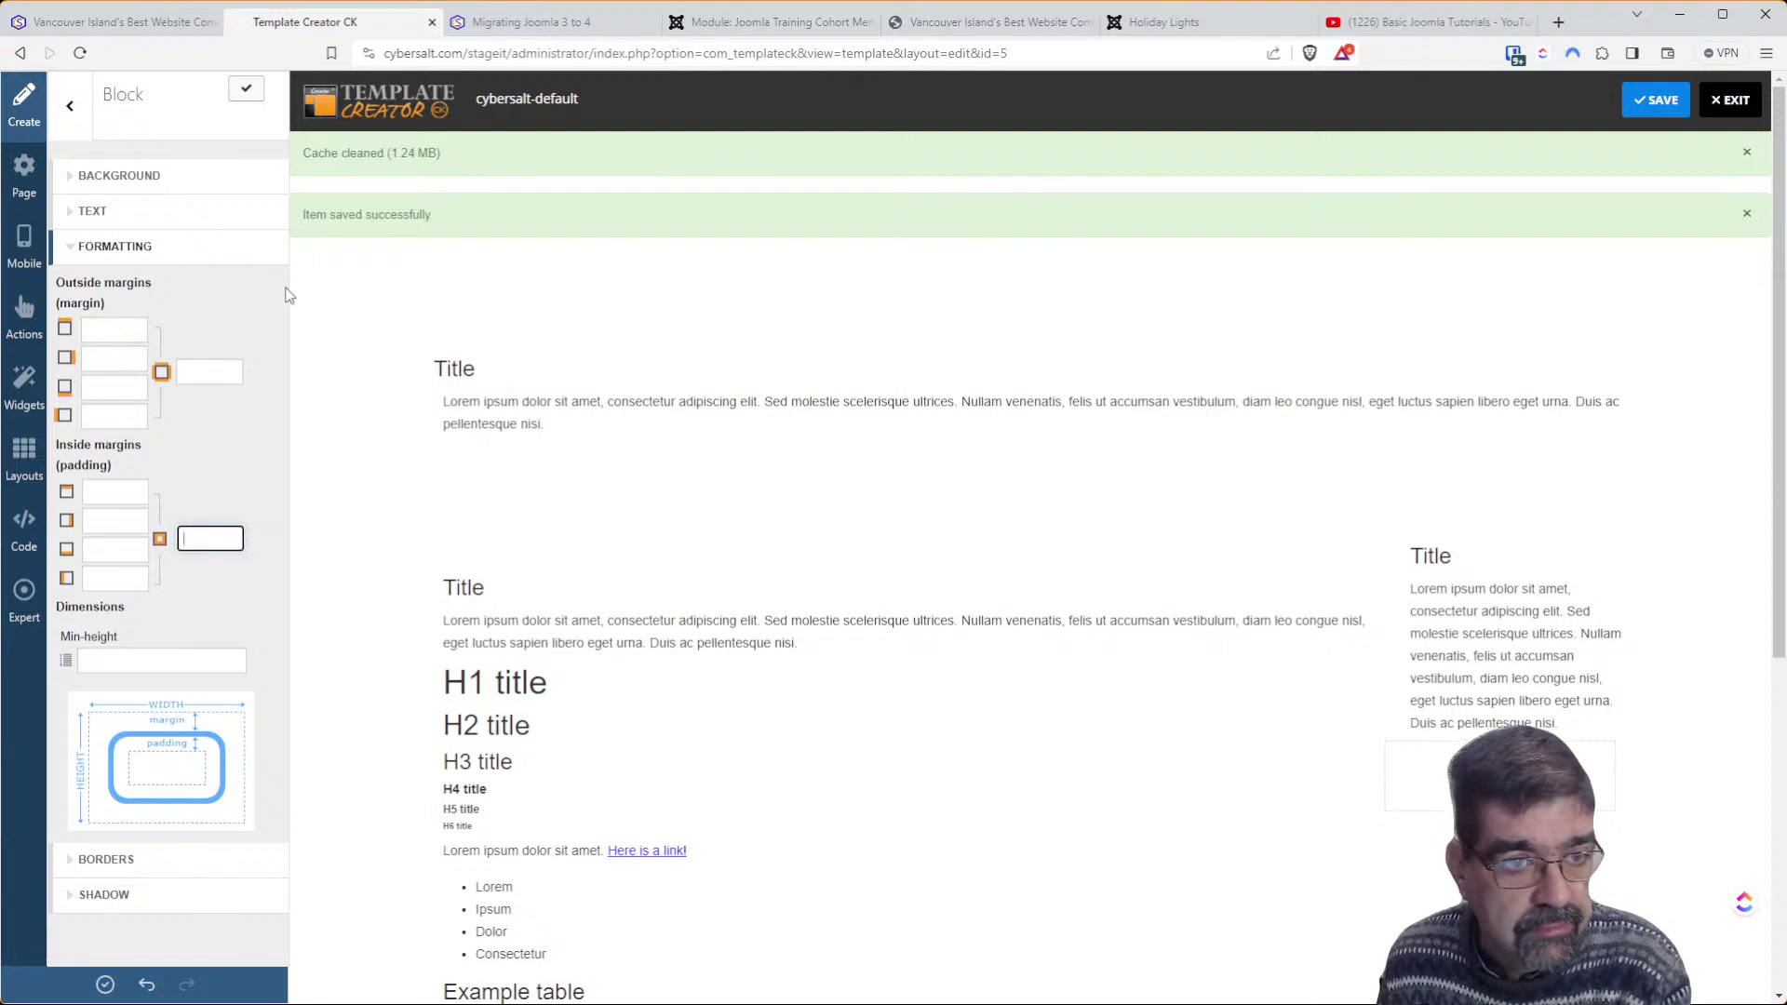
pyautogui.click(246, 89)
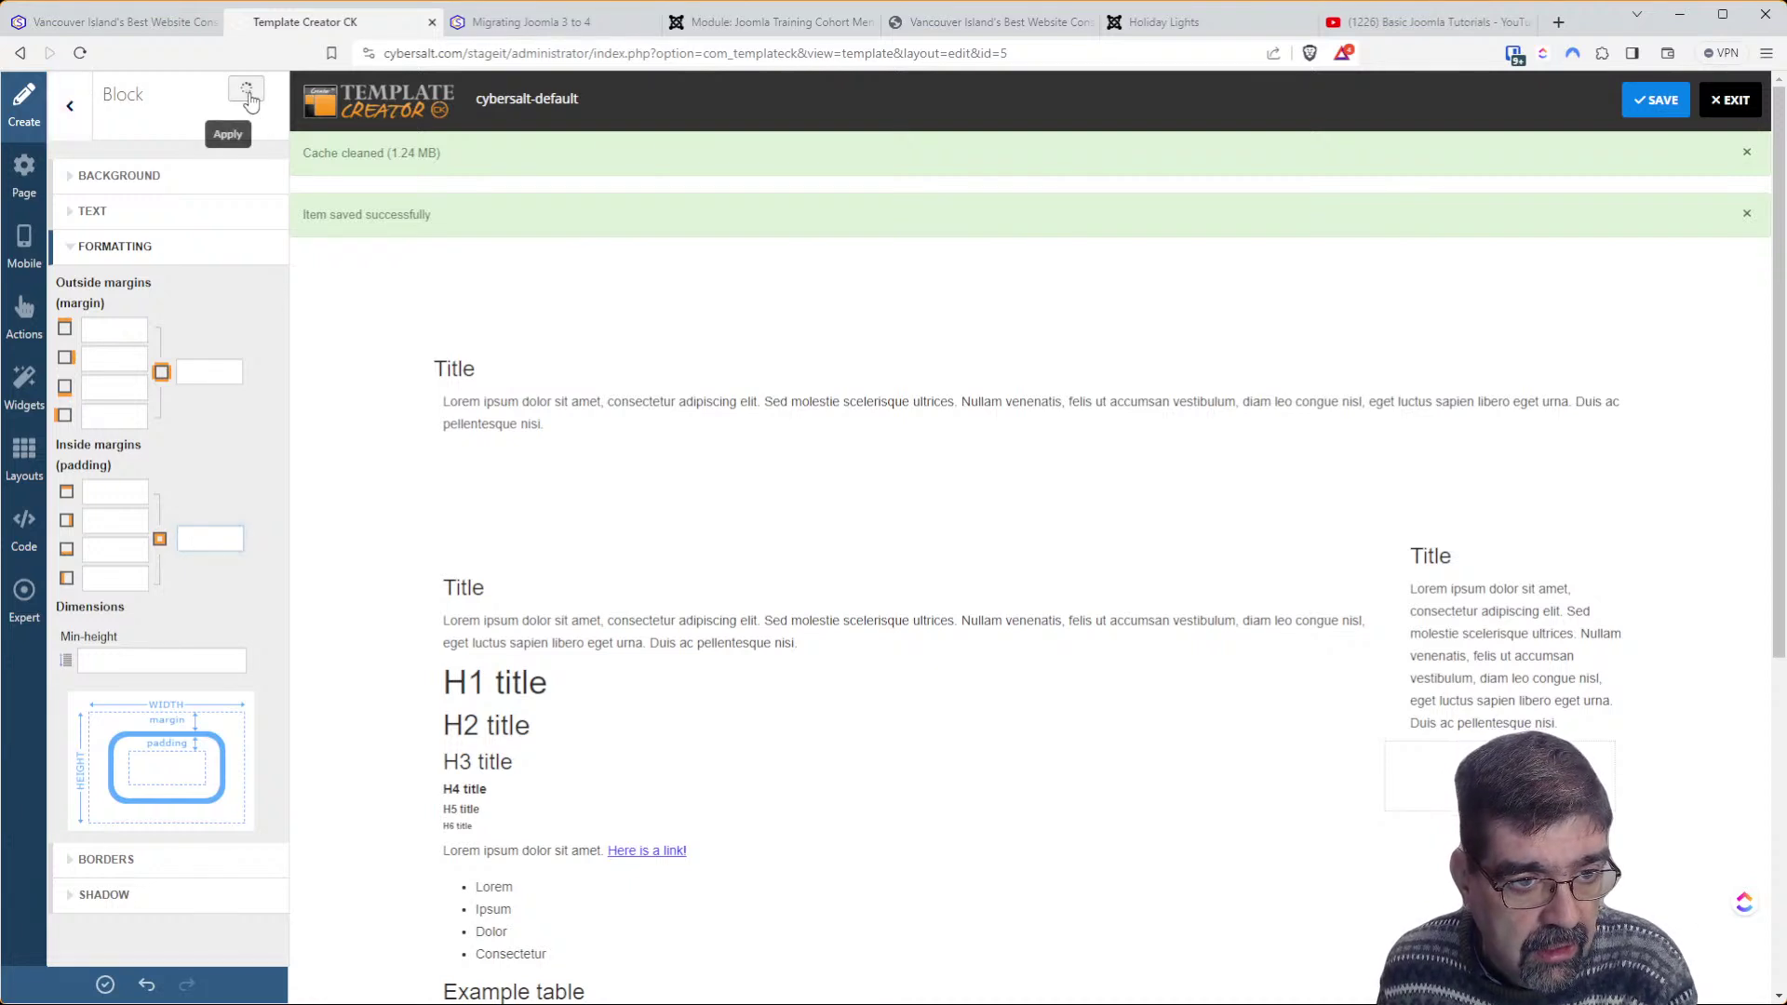
pyautogui.click(70, 106)
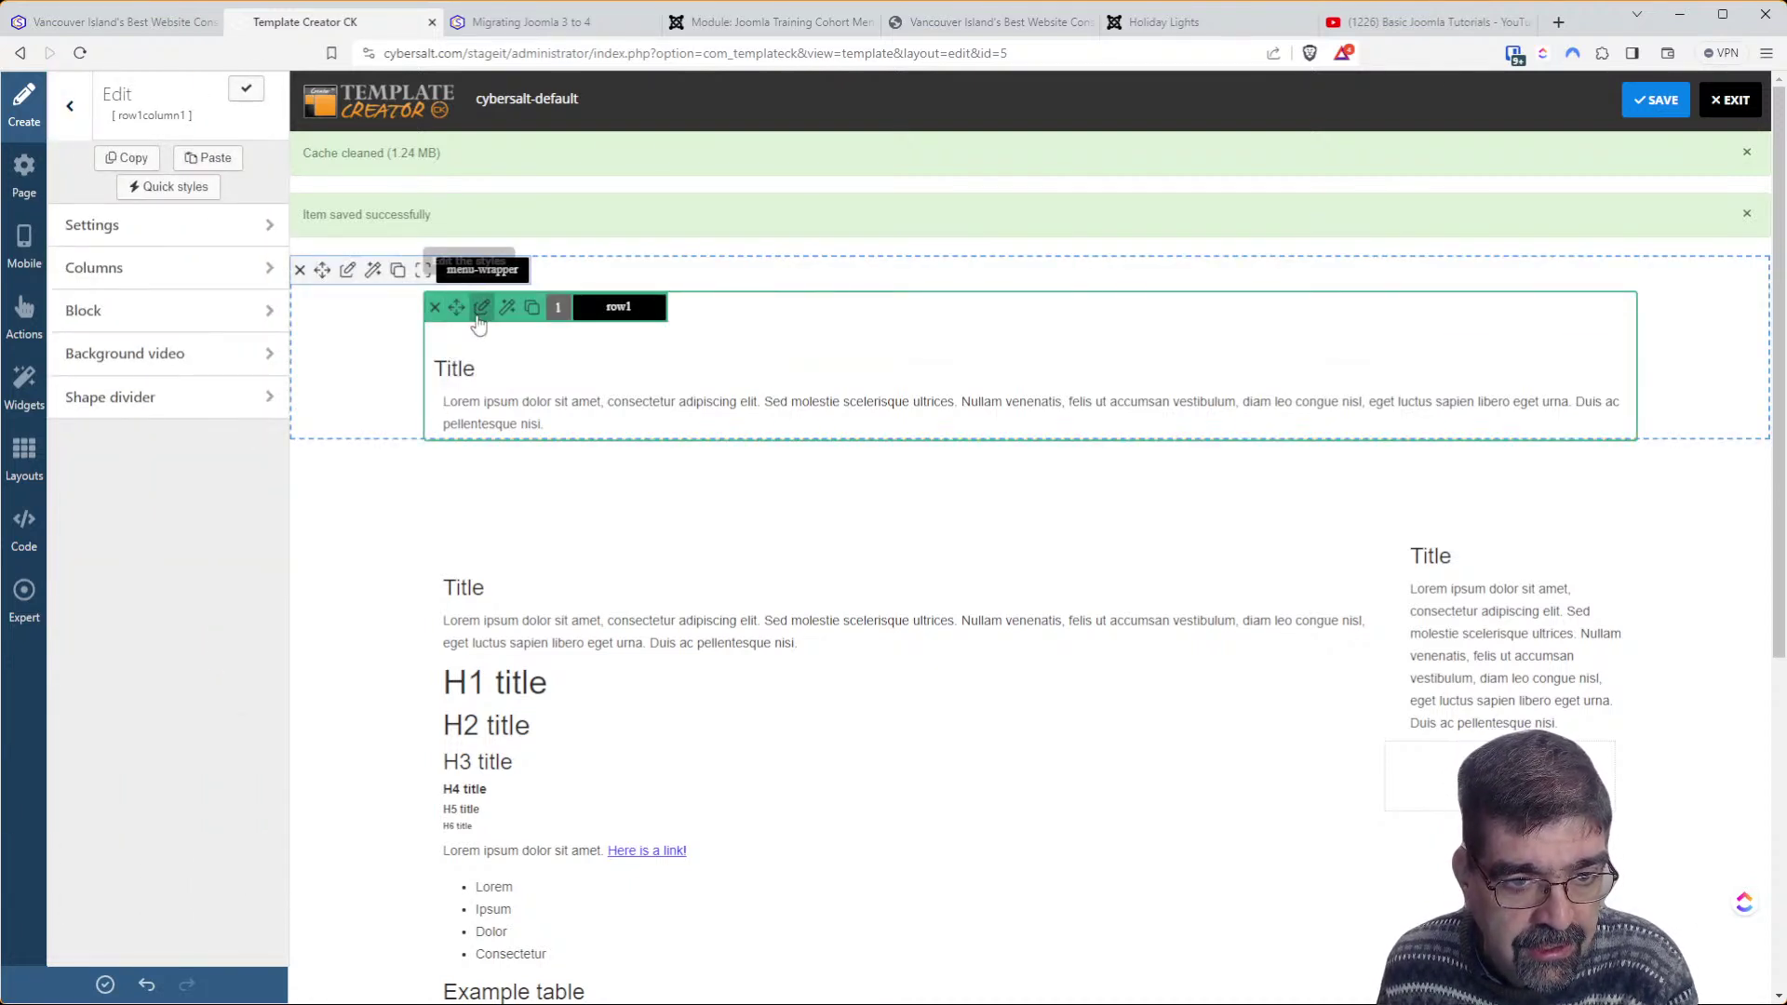
# Clear the left padding in the block formatting of row1, save the template and dismiss the template creation report
pyautogui.click(479, 308)
pyautogui.click(205, 317)
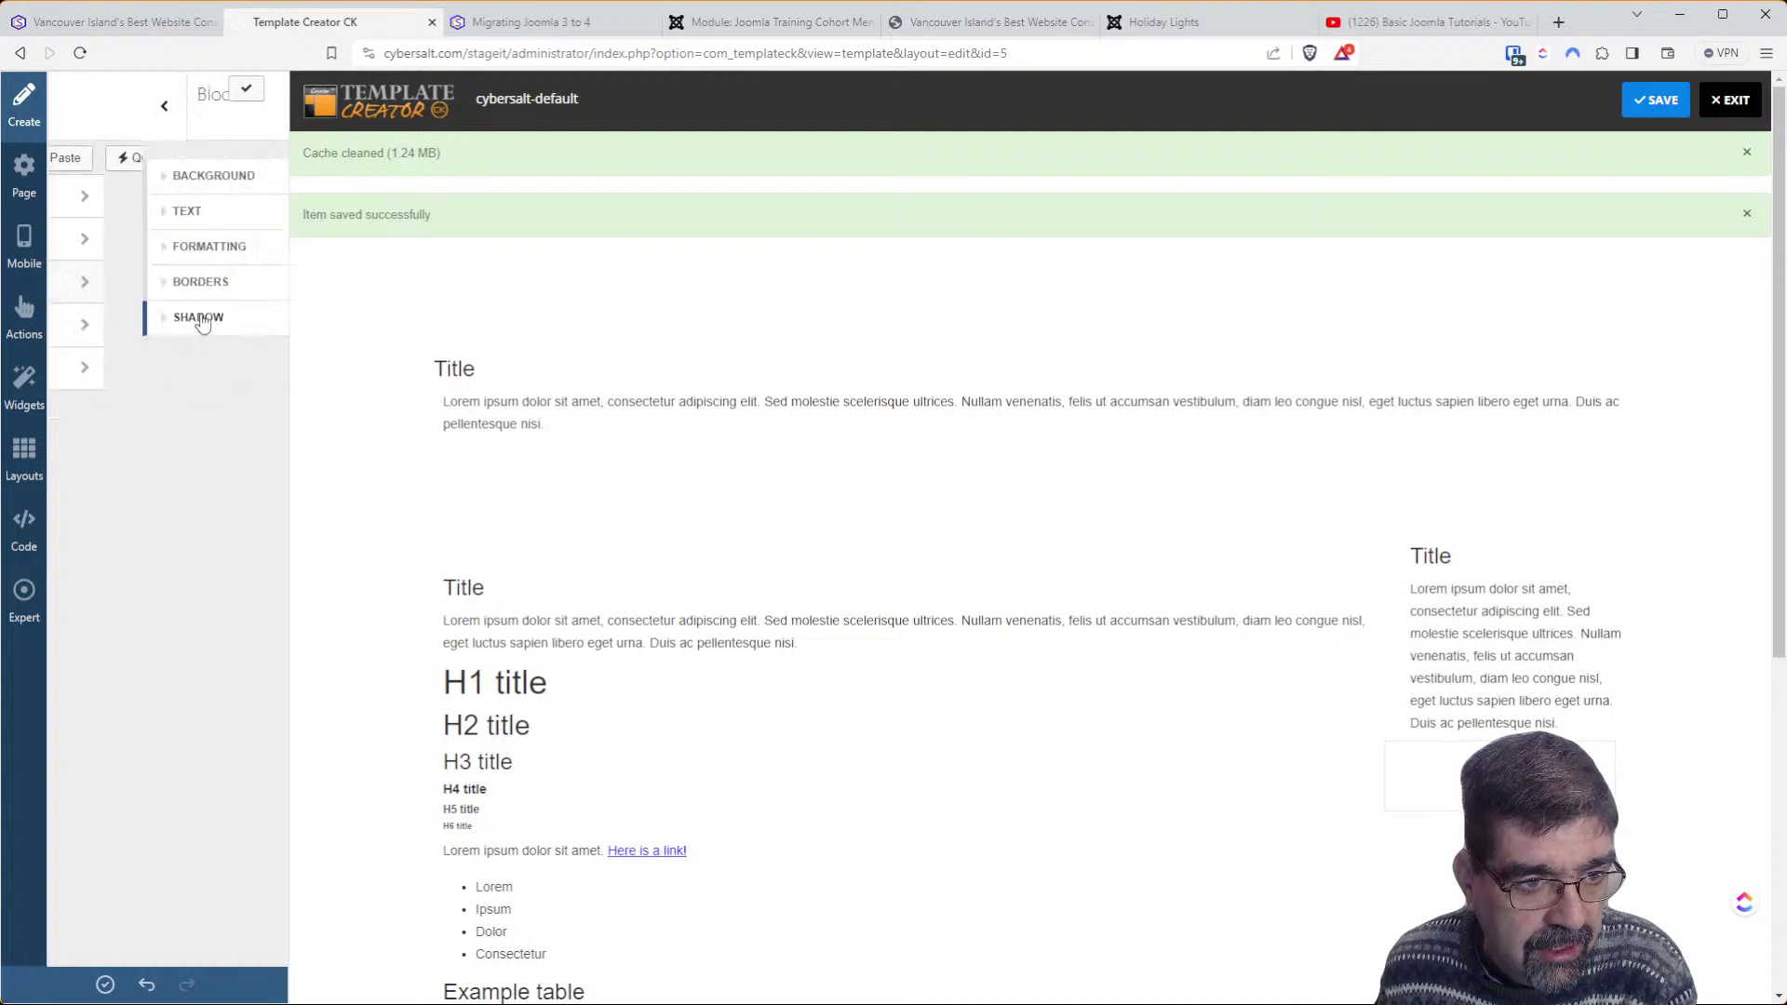
pyautogui.click(139, 246)
pyautogui.doubleClick(135, 575)
pyautogui.click(92, 580)
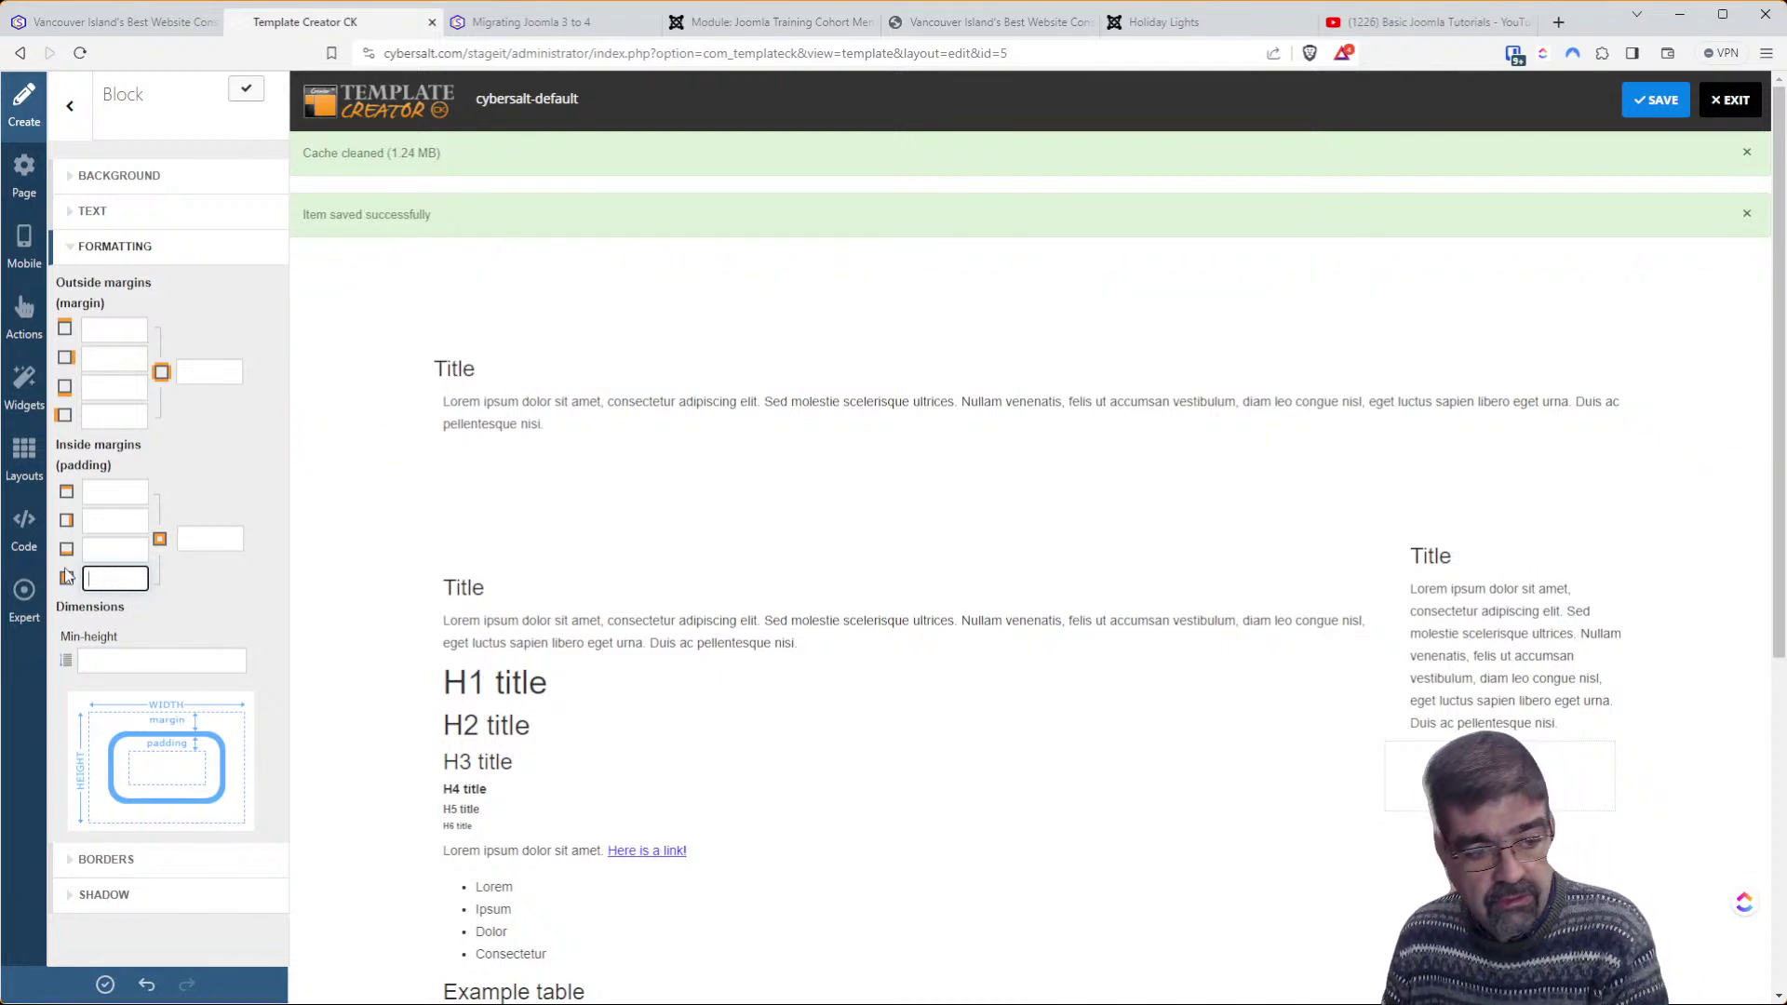
pyautogui.click(246, 89)
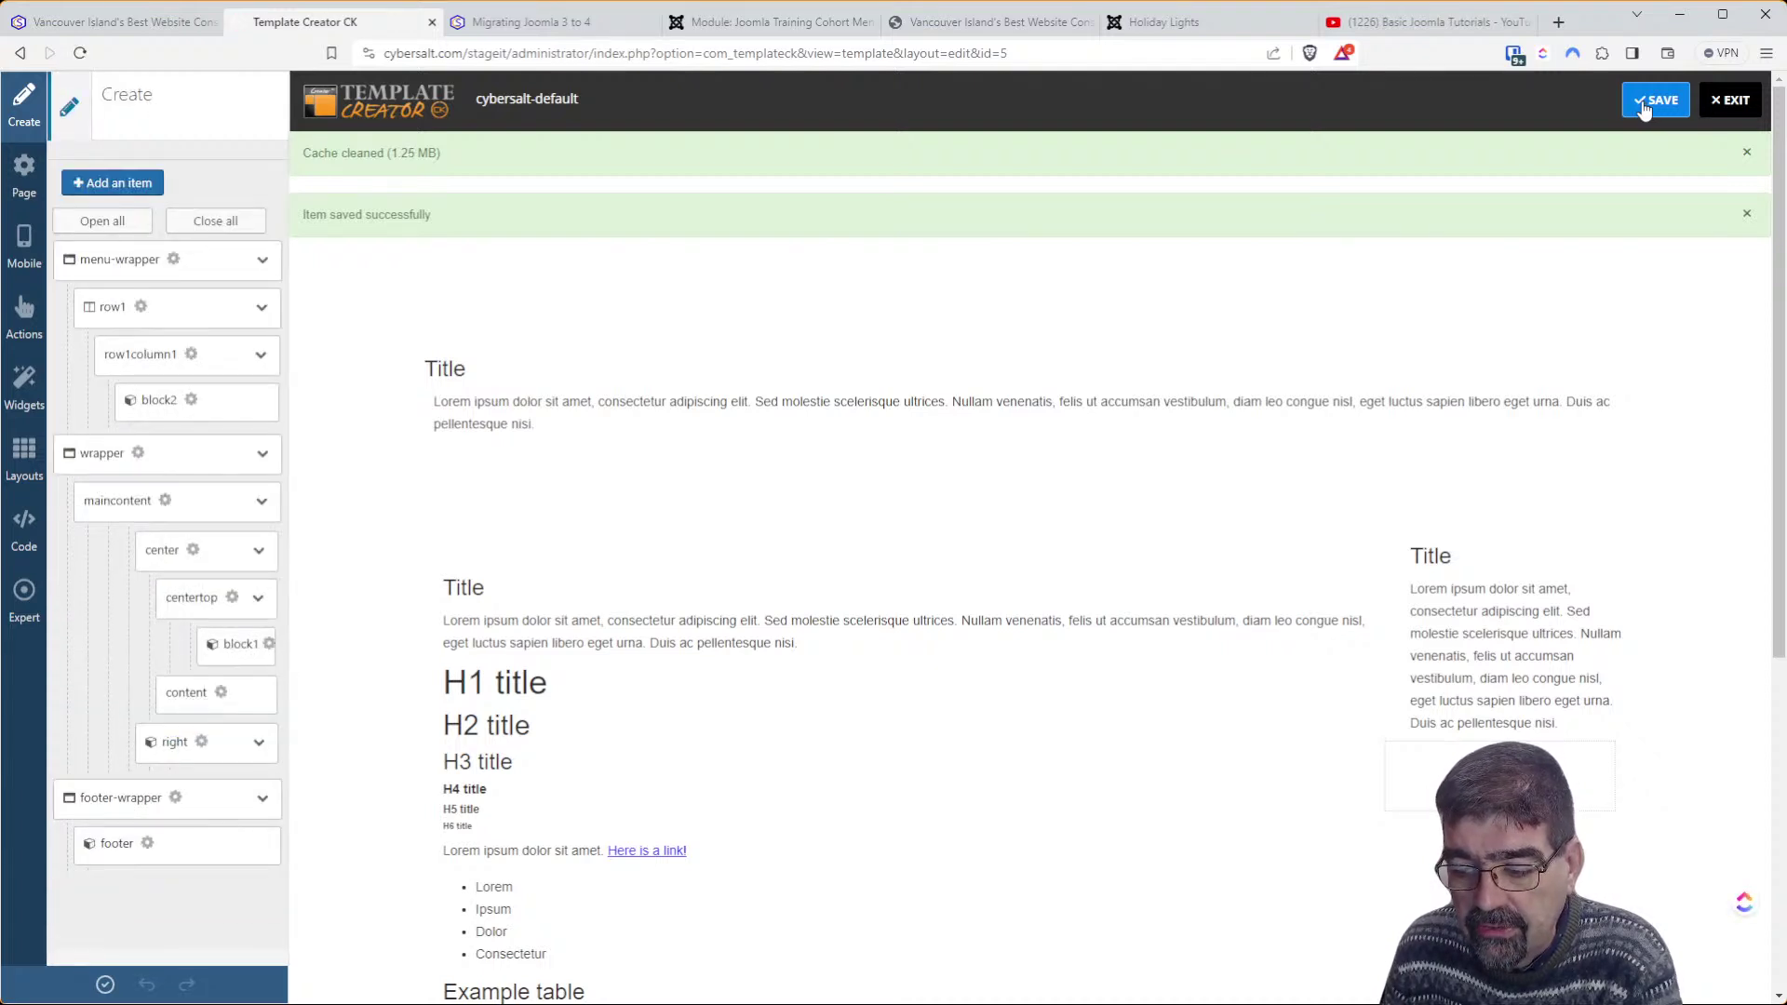
pyautogui.click(105, 984)
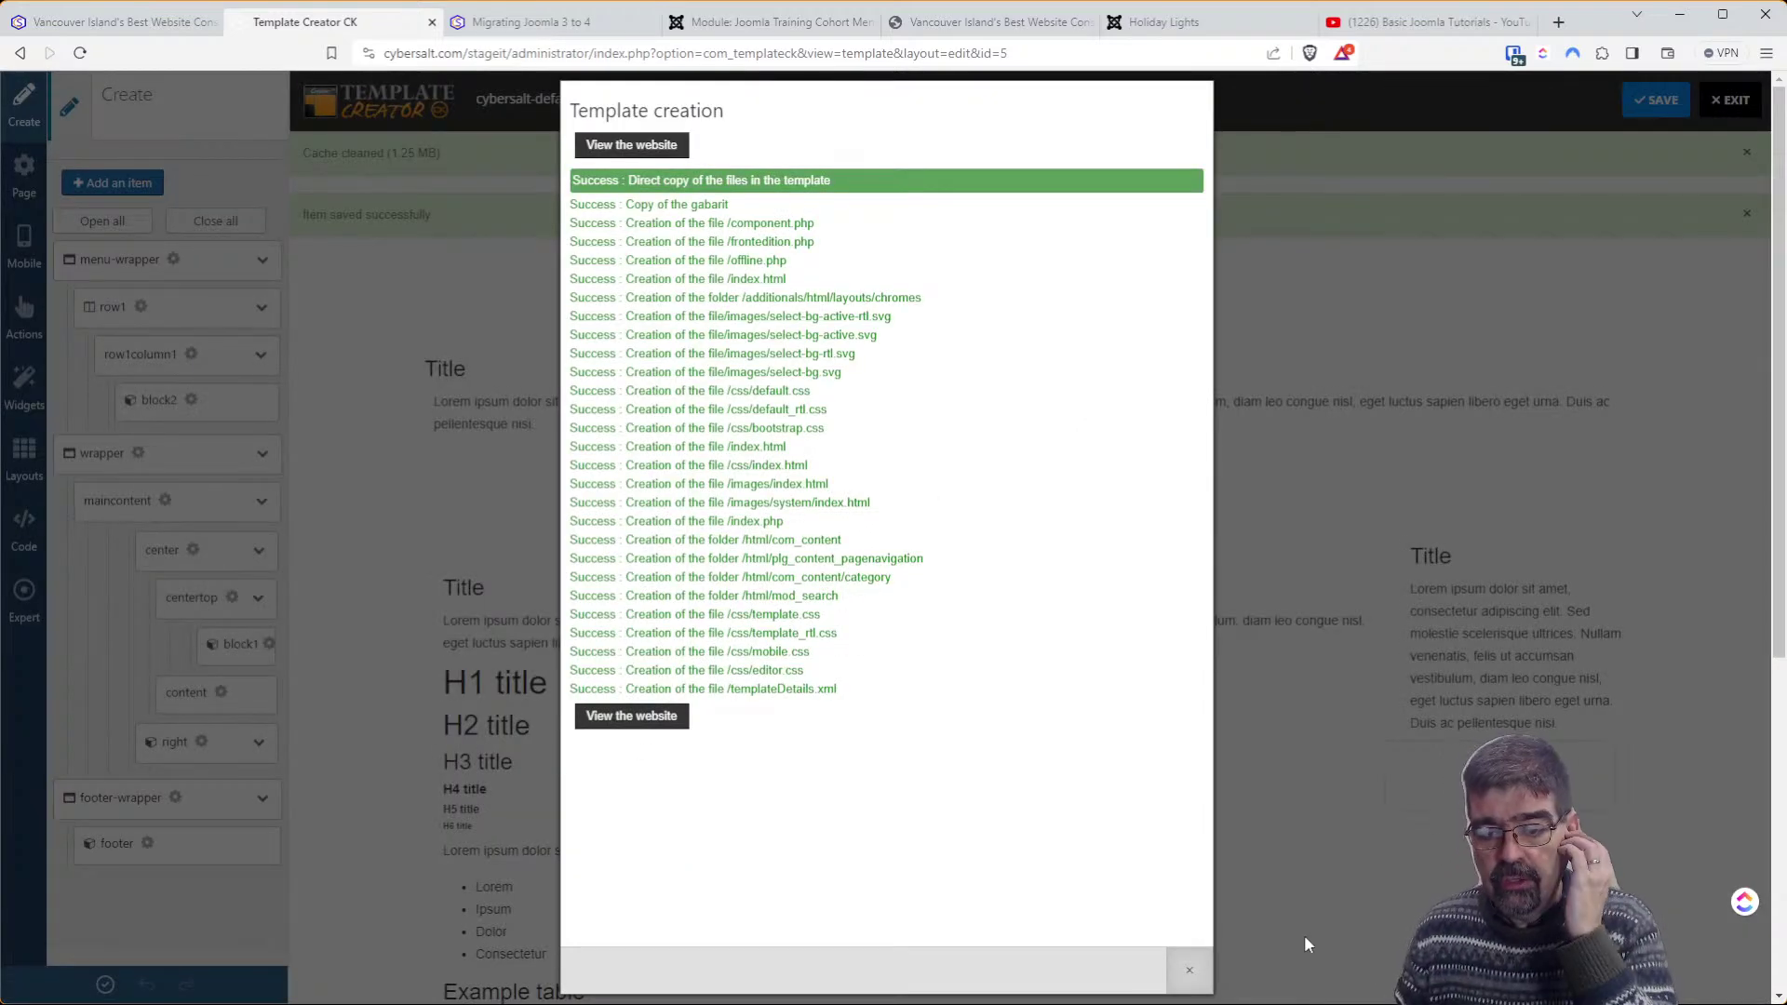
pyautogui.click(1189, 972)
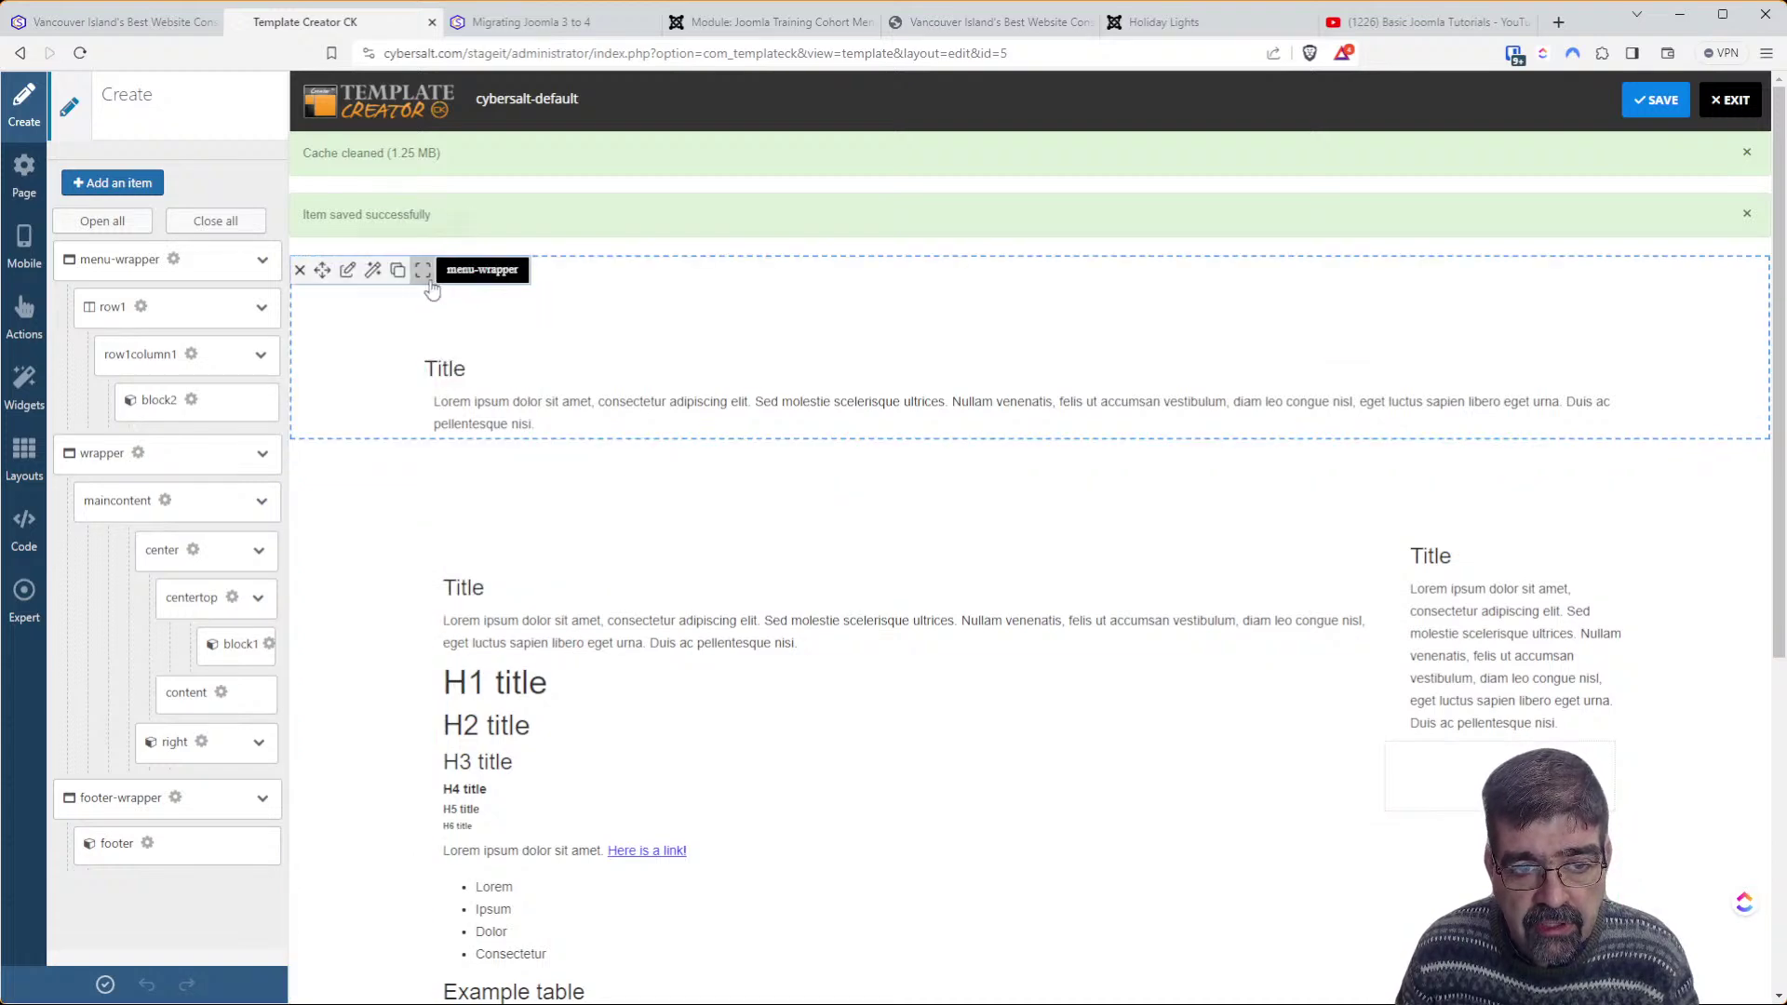
# Try the full-width setting on menu-wrapper and on wrapper, returning each to its original width
pyautogui.click(421, 272)
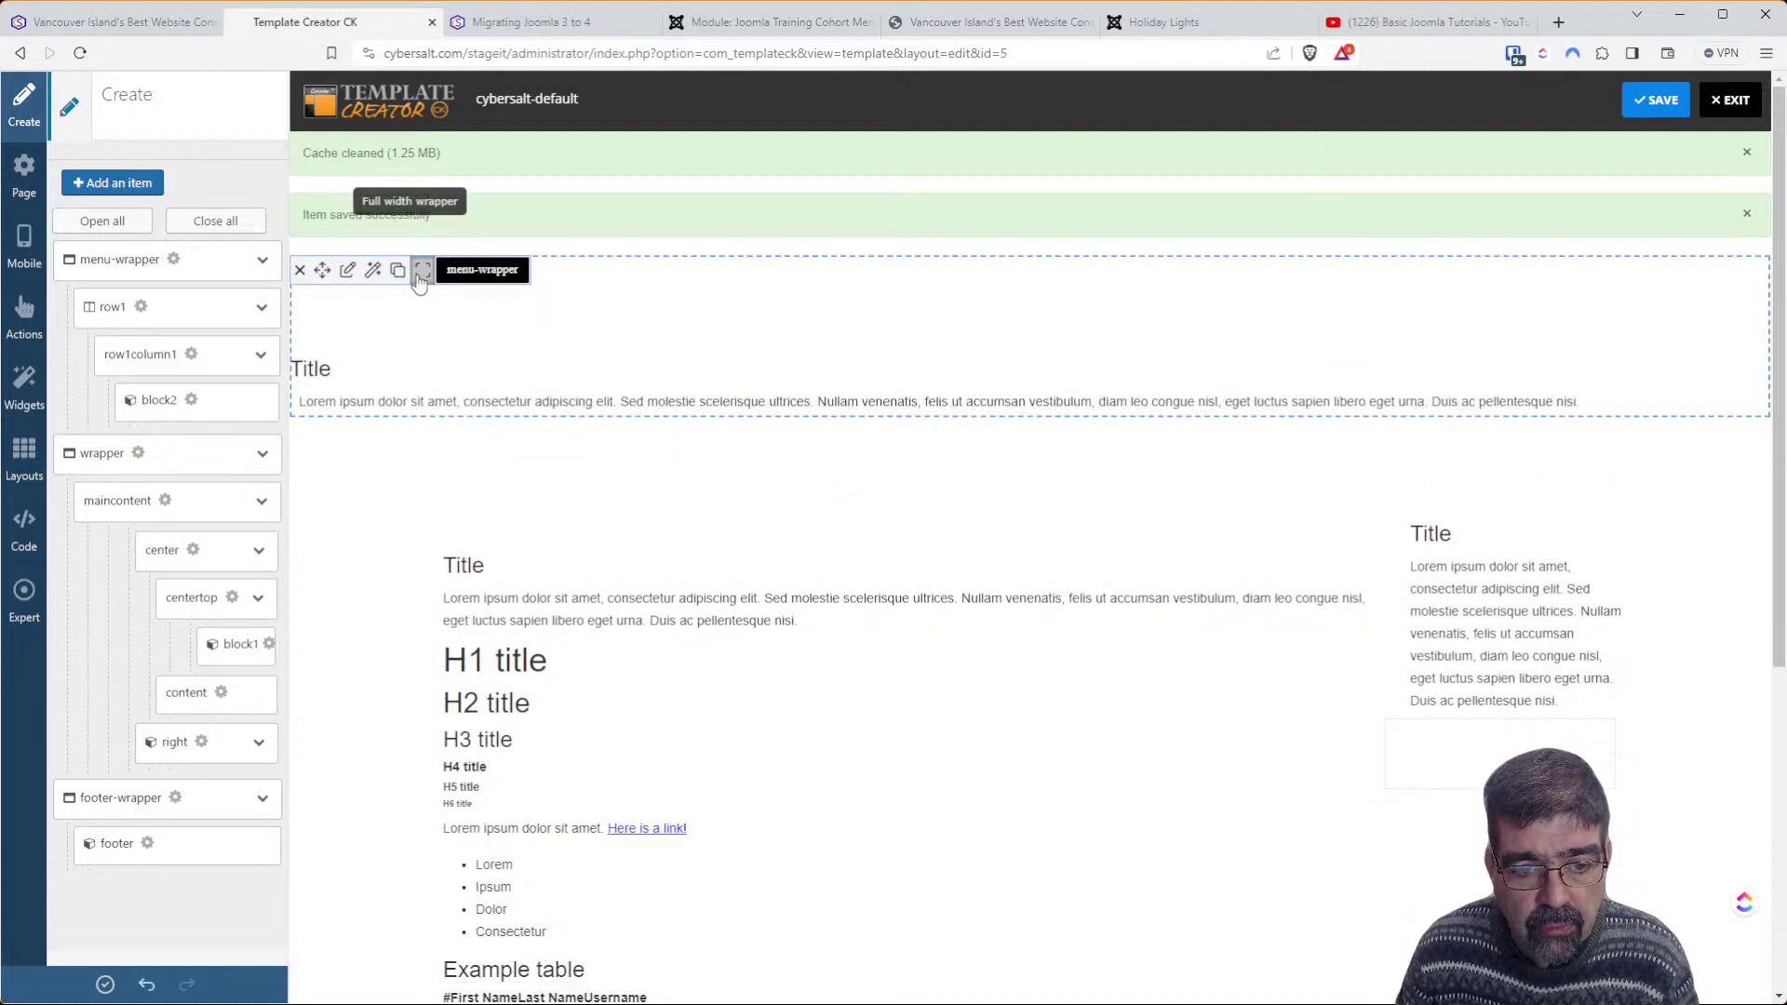
pyautogui.click(420, 272)
pyautogui.click(419, 273)
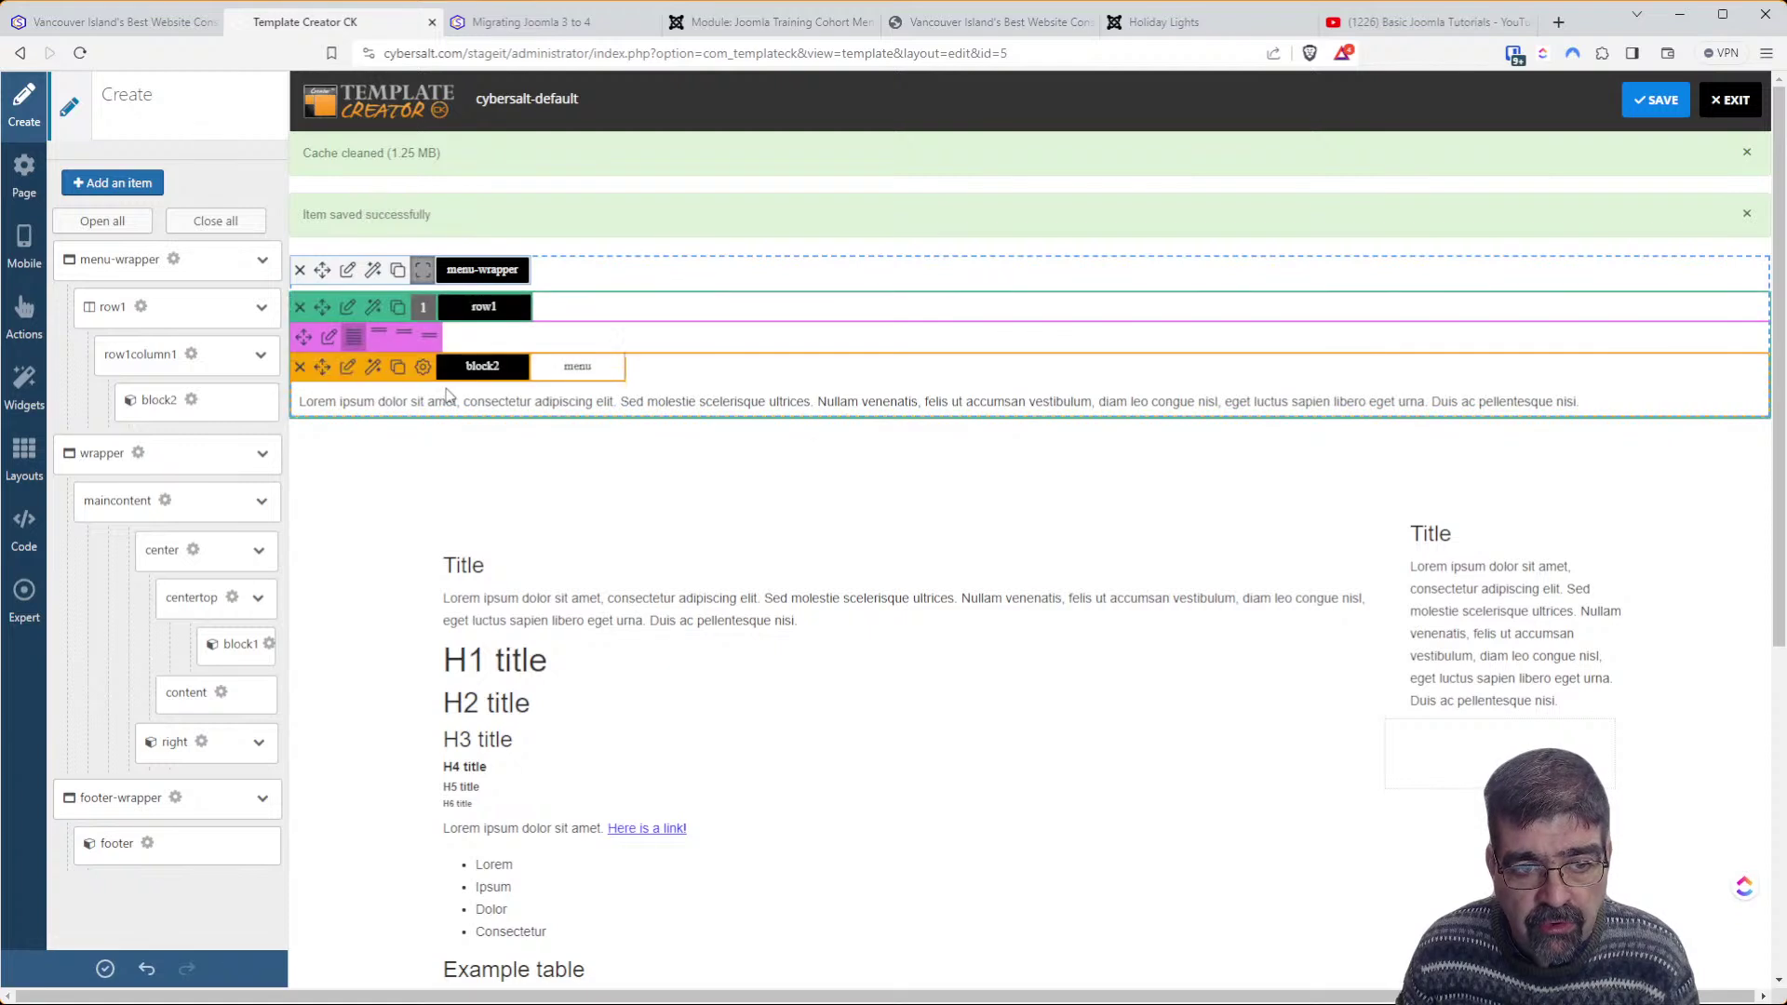
pyautogui.click(422, 271)
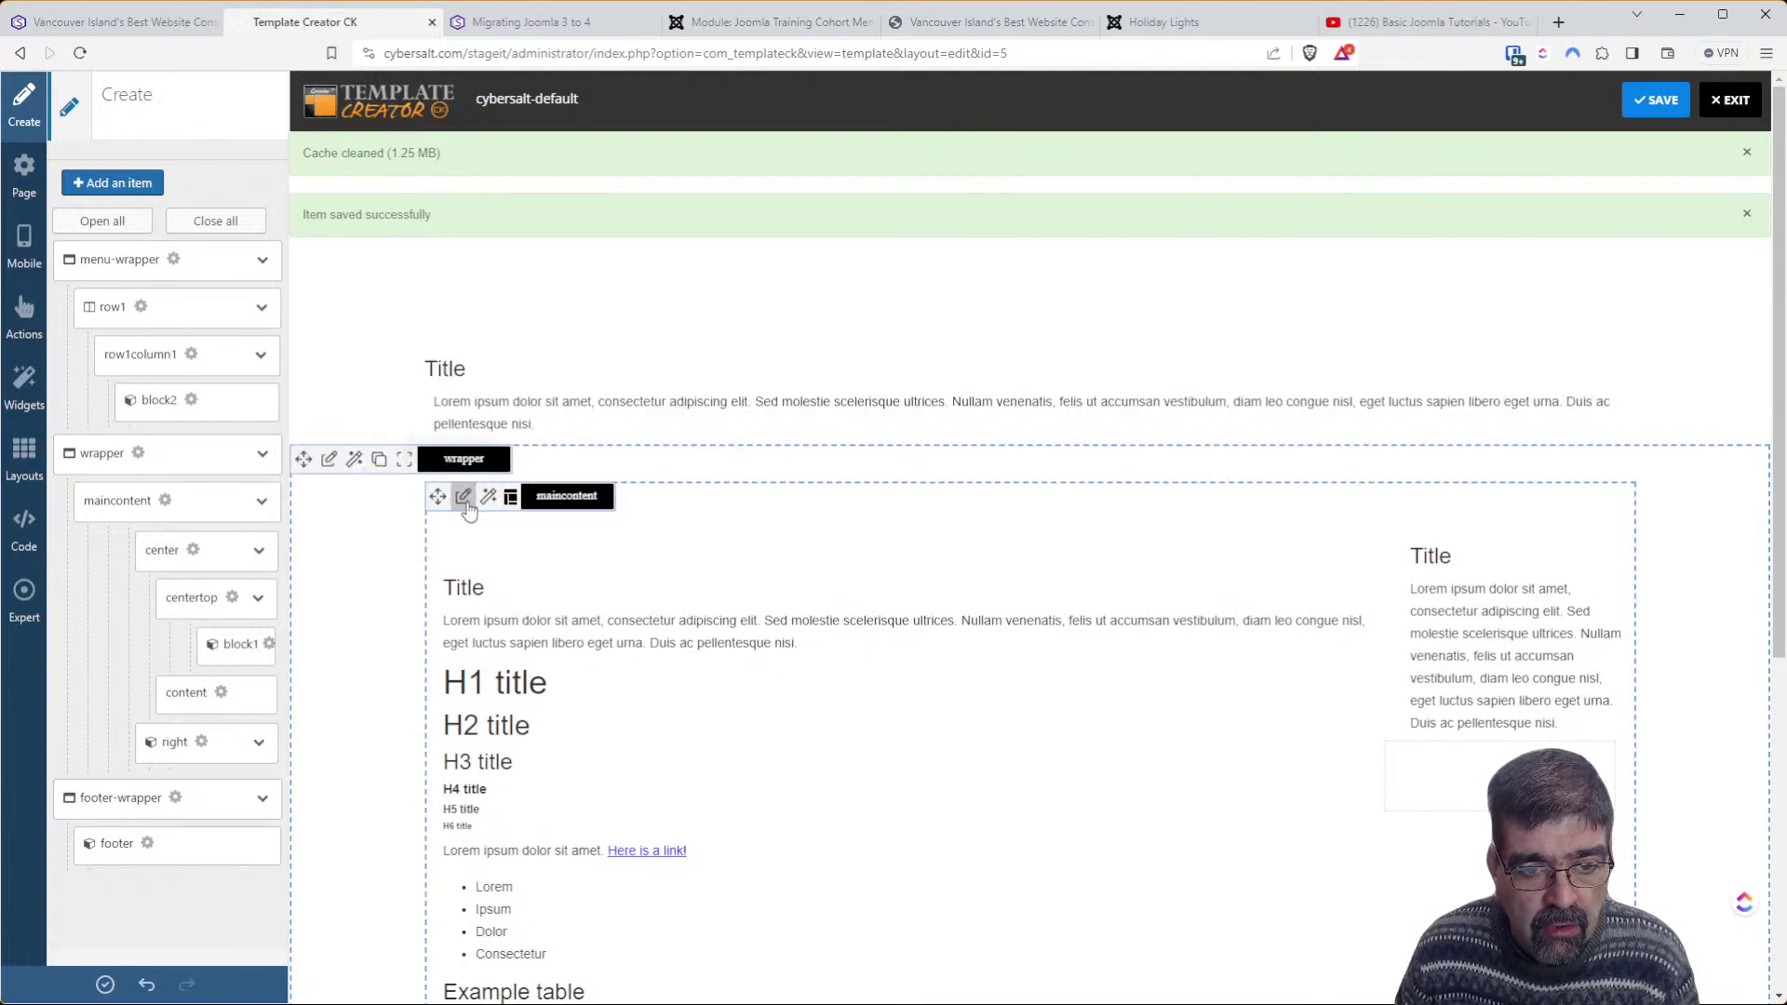
pyautogui.click(410, 459)
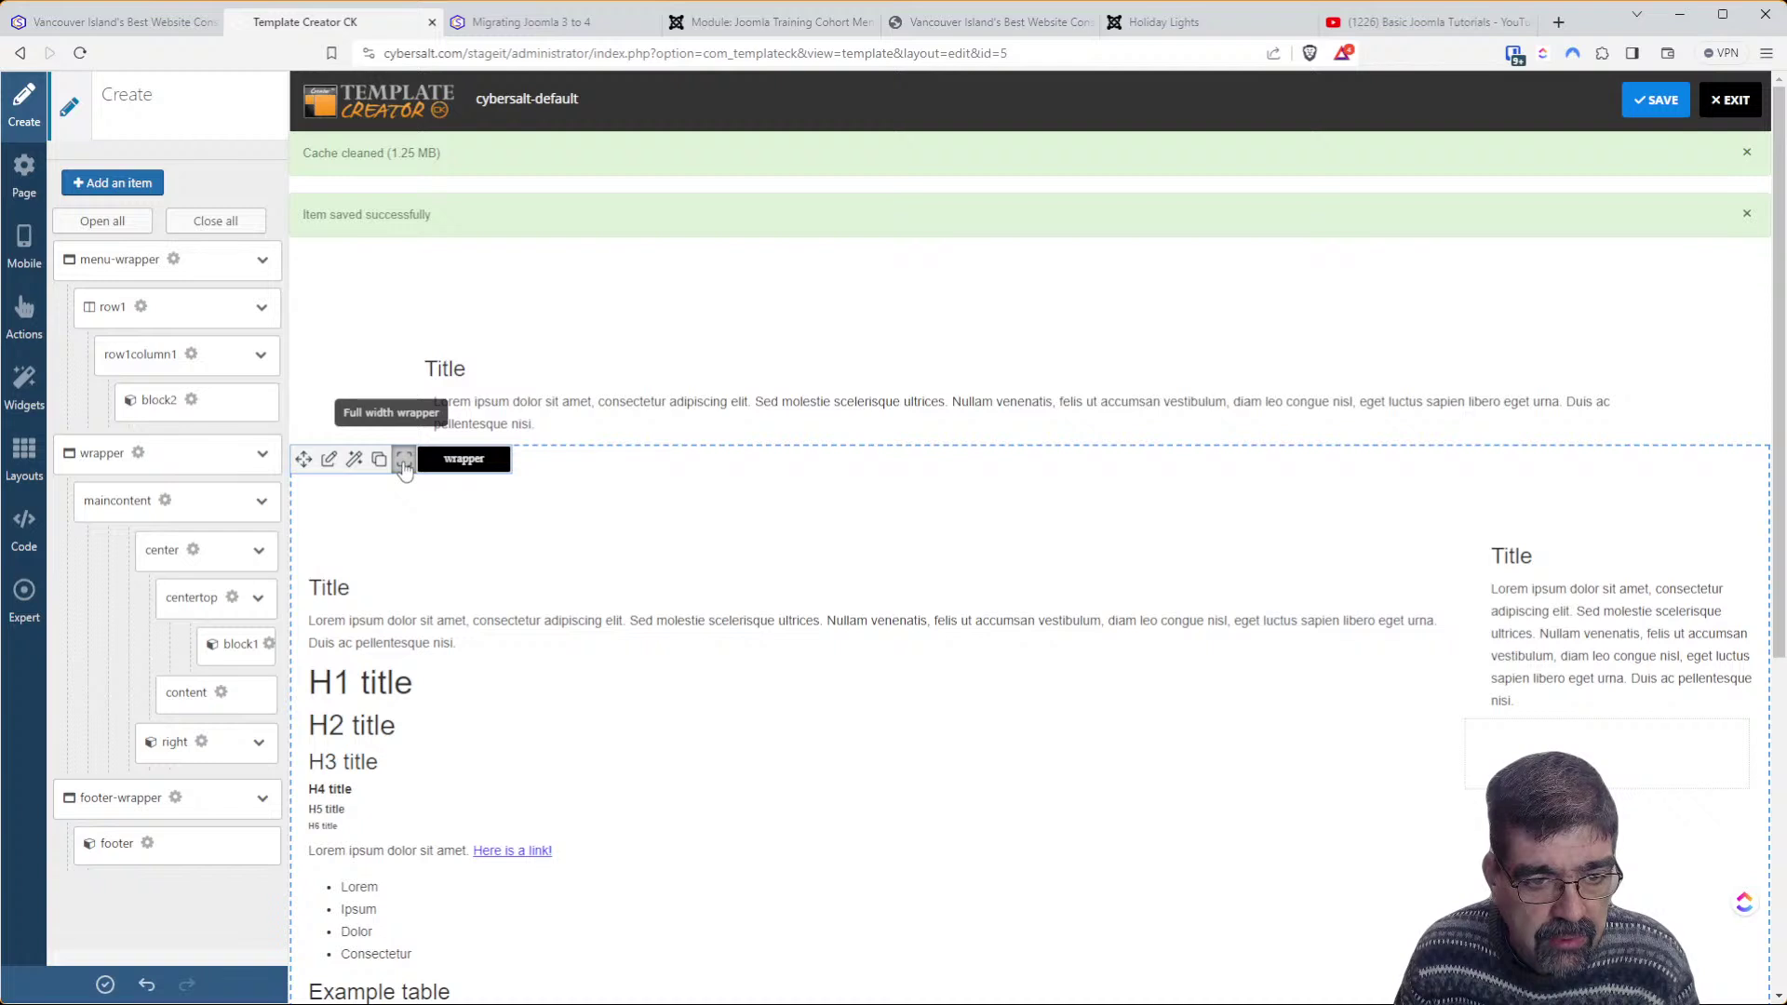
pyautogui.click(404, 463)
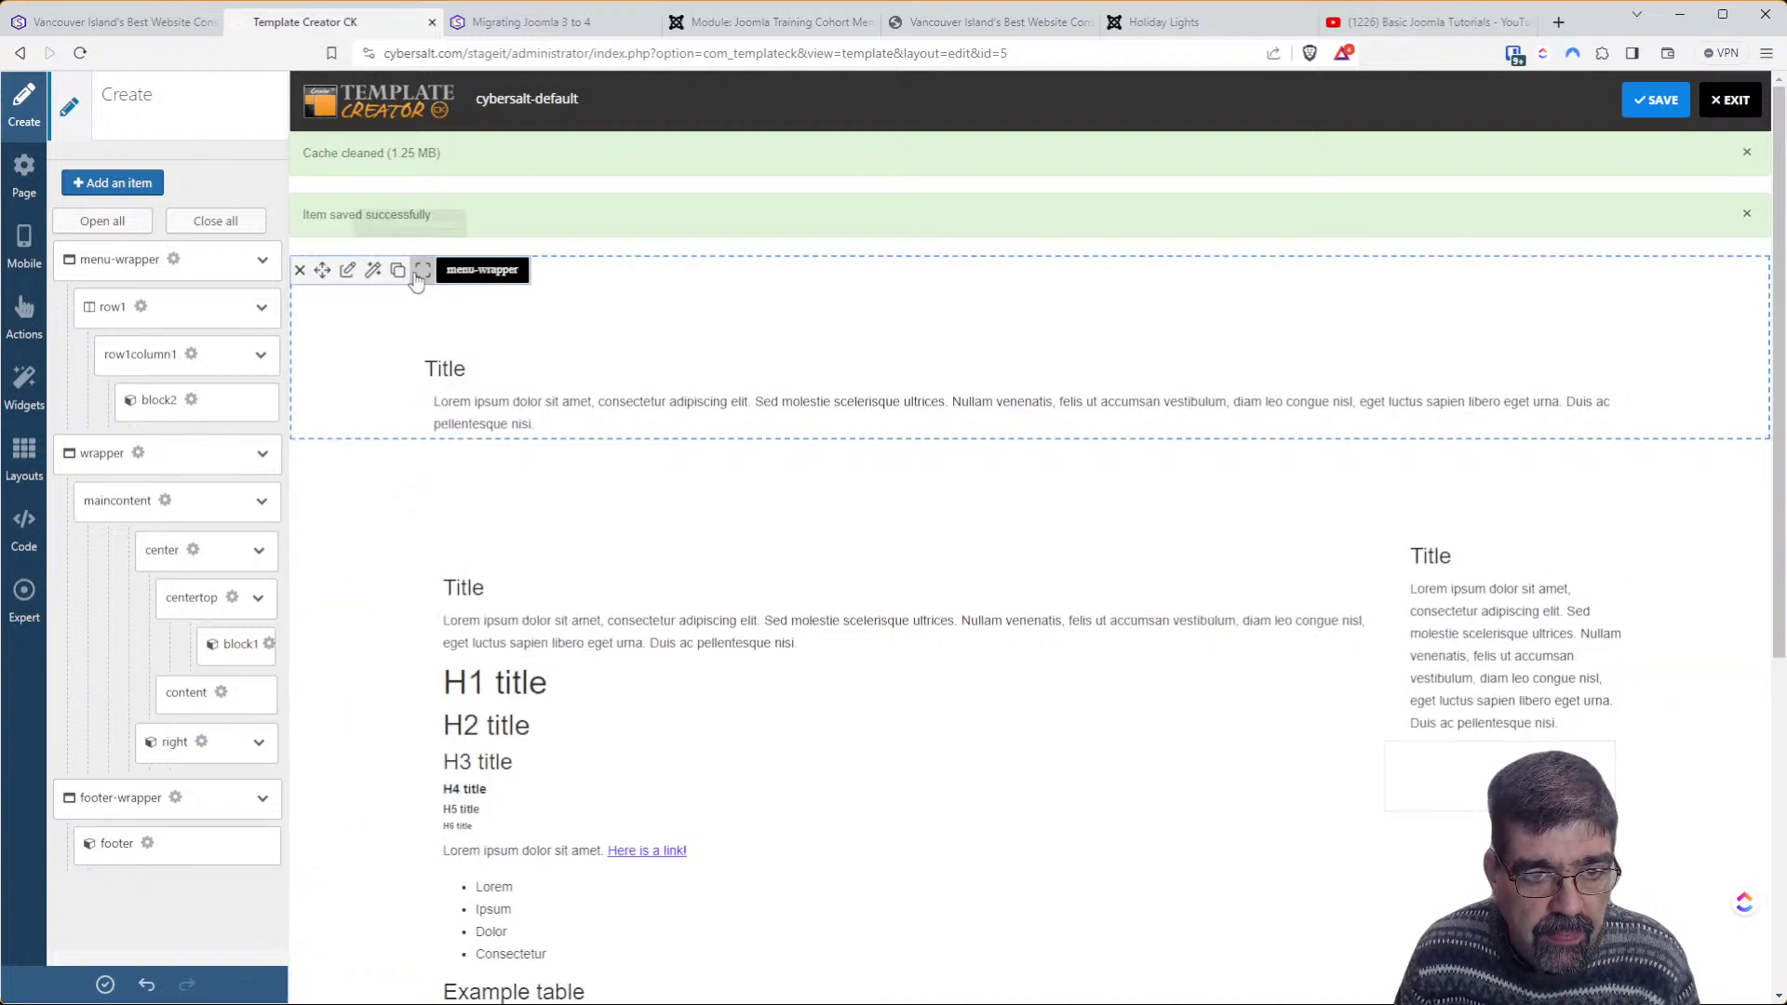
# Make the menu-wrapper full width and save the cybersalt-default template
pyautogui.click(424, 271)
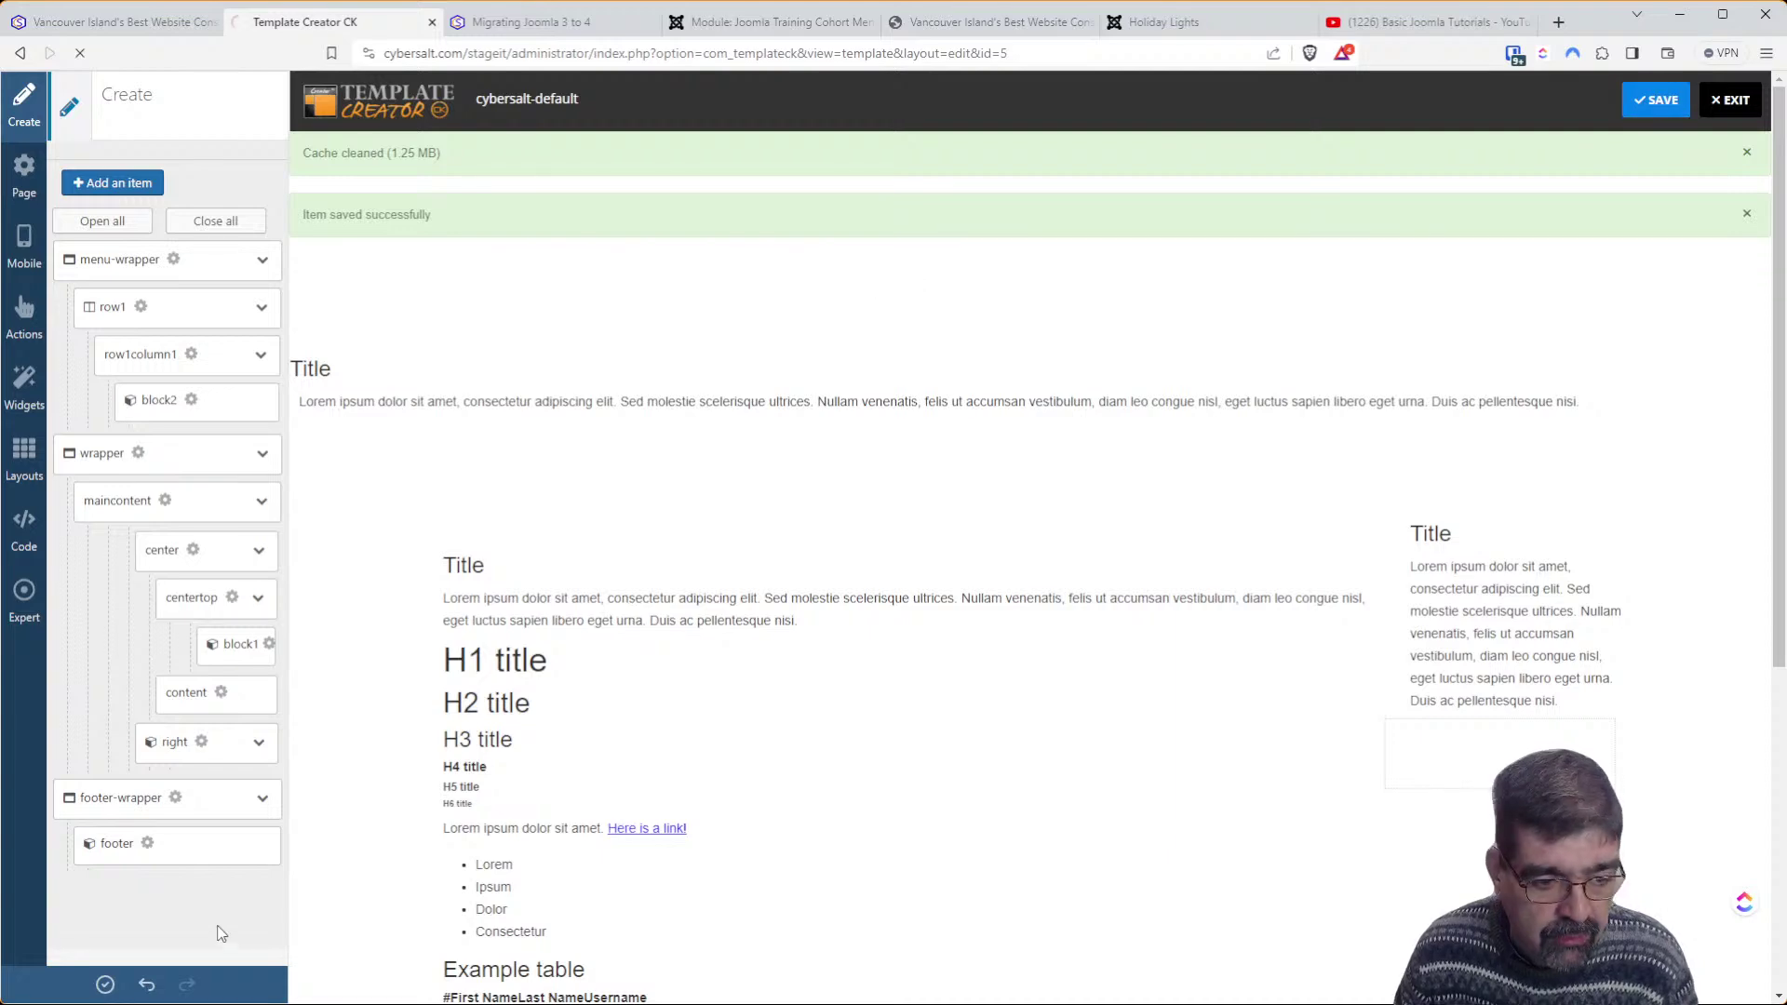
pyautogui.click(105, 985)
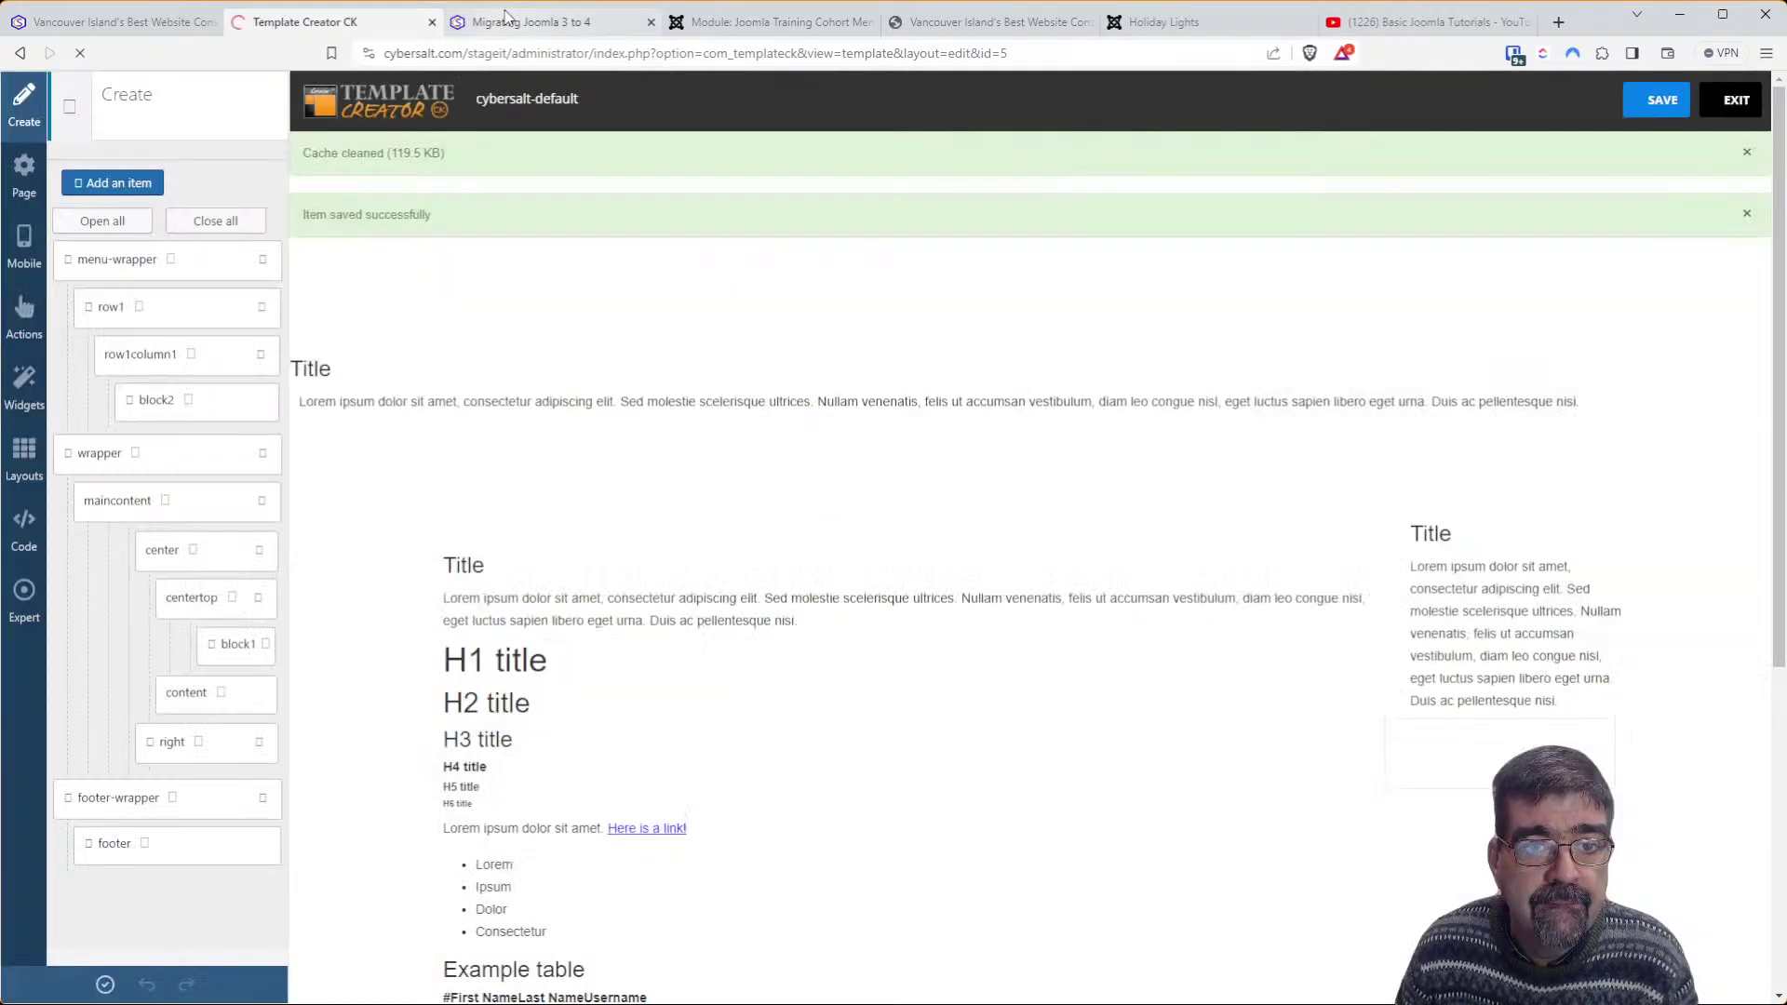
# Reload the Migrating Joomla 3 to 4 page without developer tools and check its layout at tablet and phone widths
pyautogui.click(508, 22)
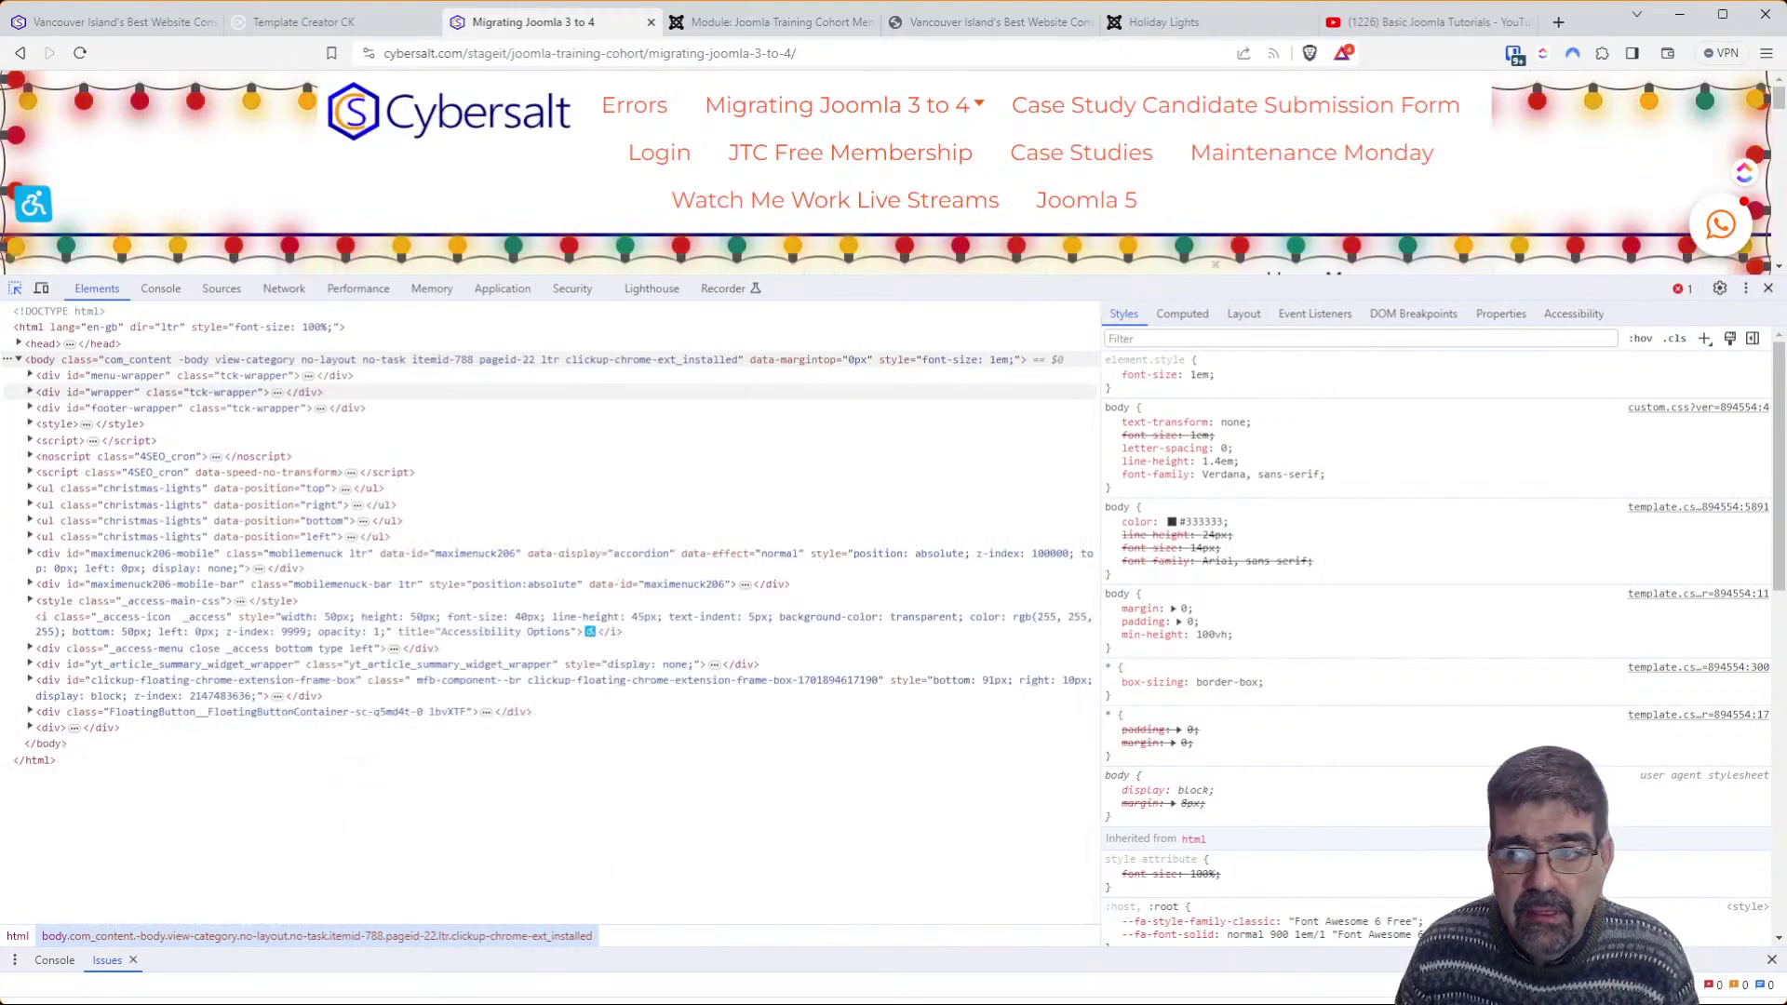
pyautogui.press('F12')
pyautogui.press('F5')
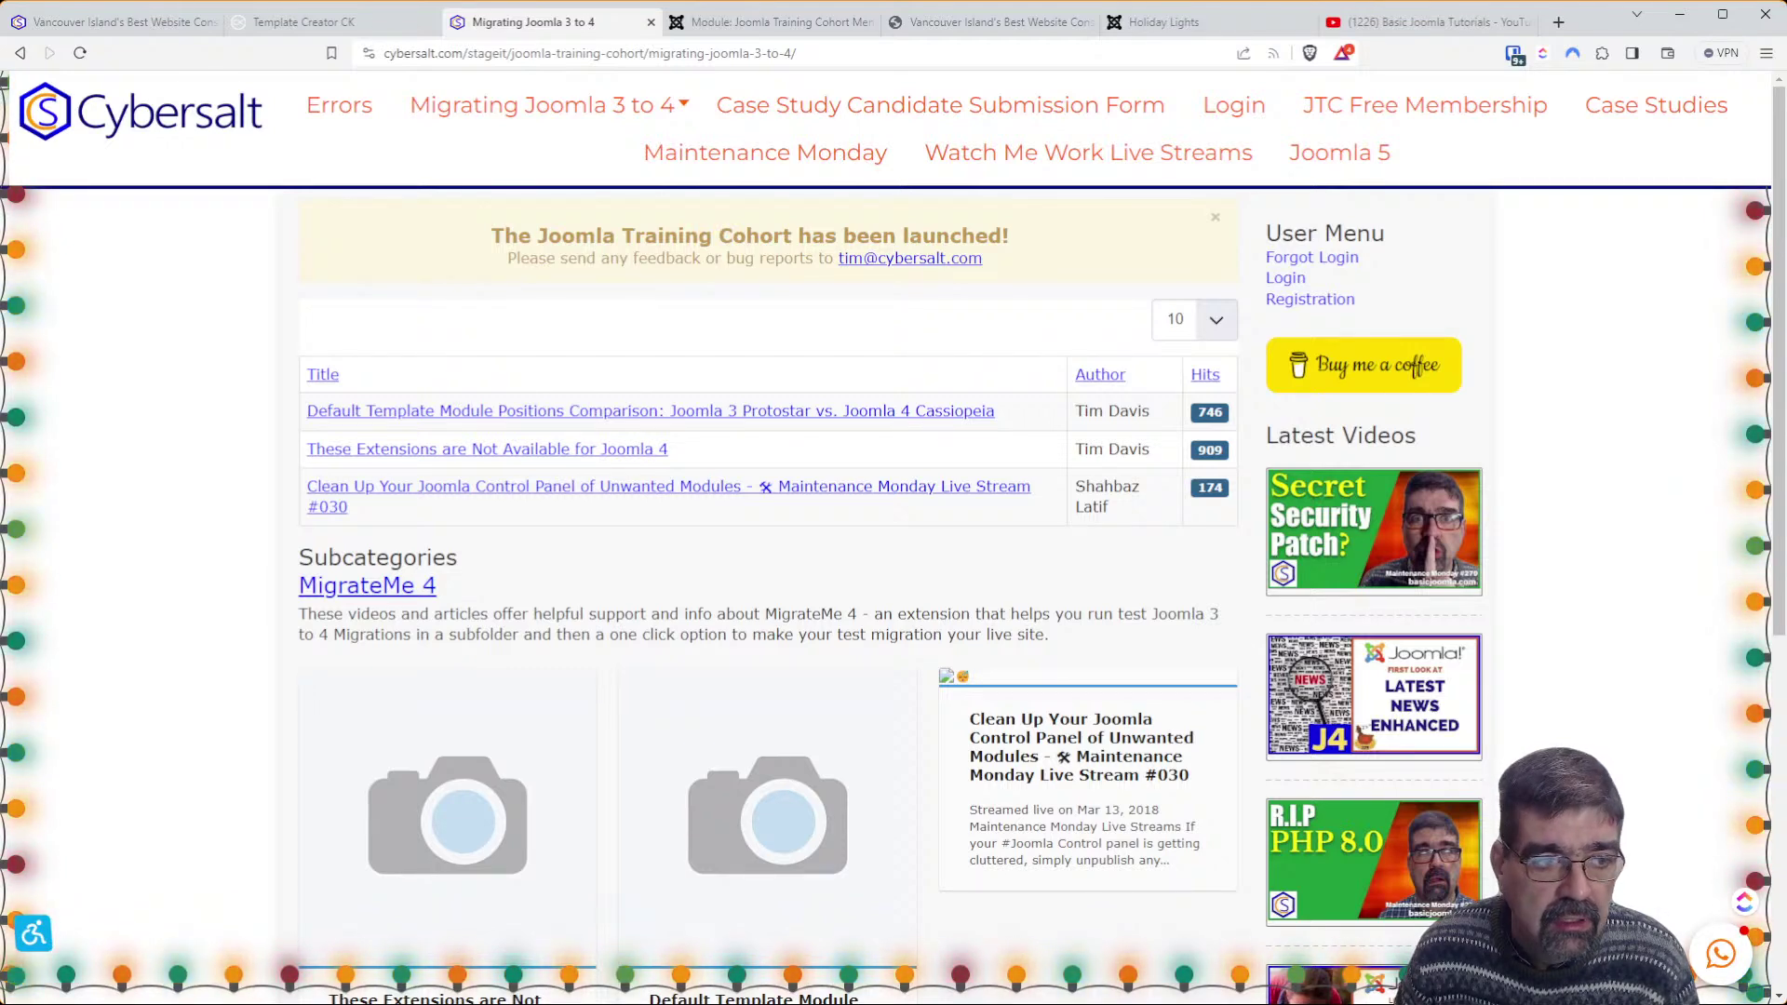
pyautogui.moveTo(1783, 436); pyautogui.dragTo(683, 431)
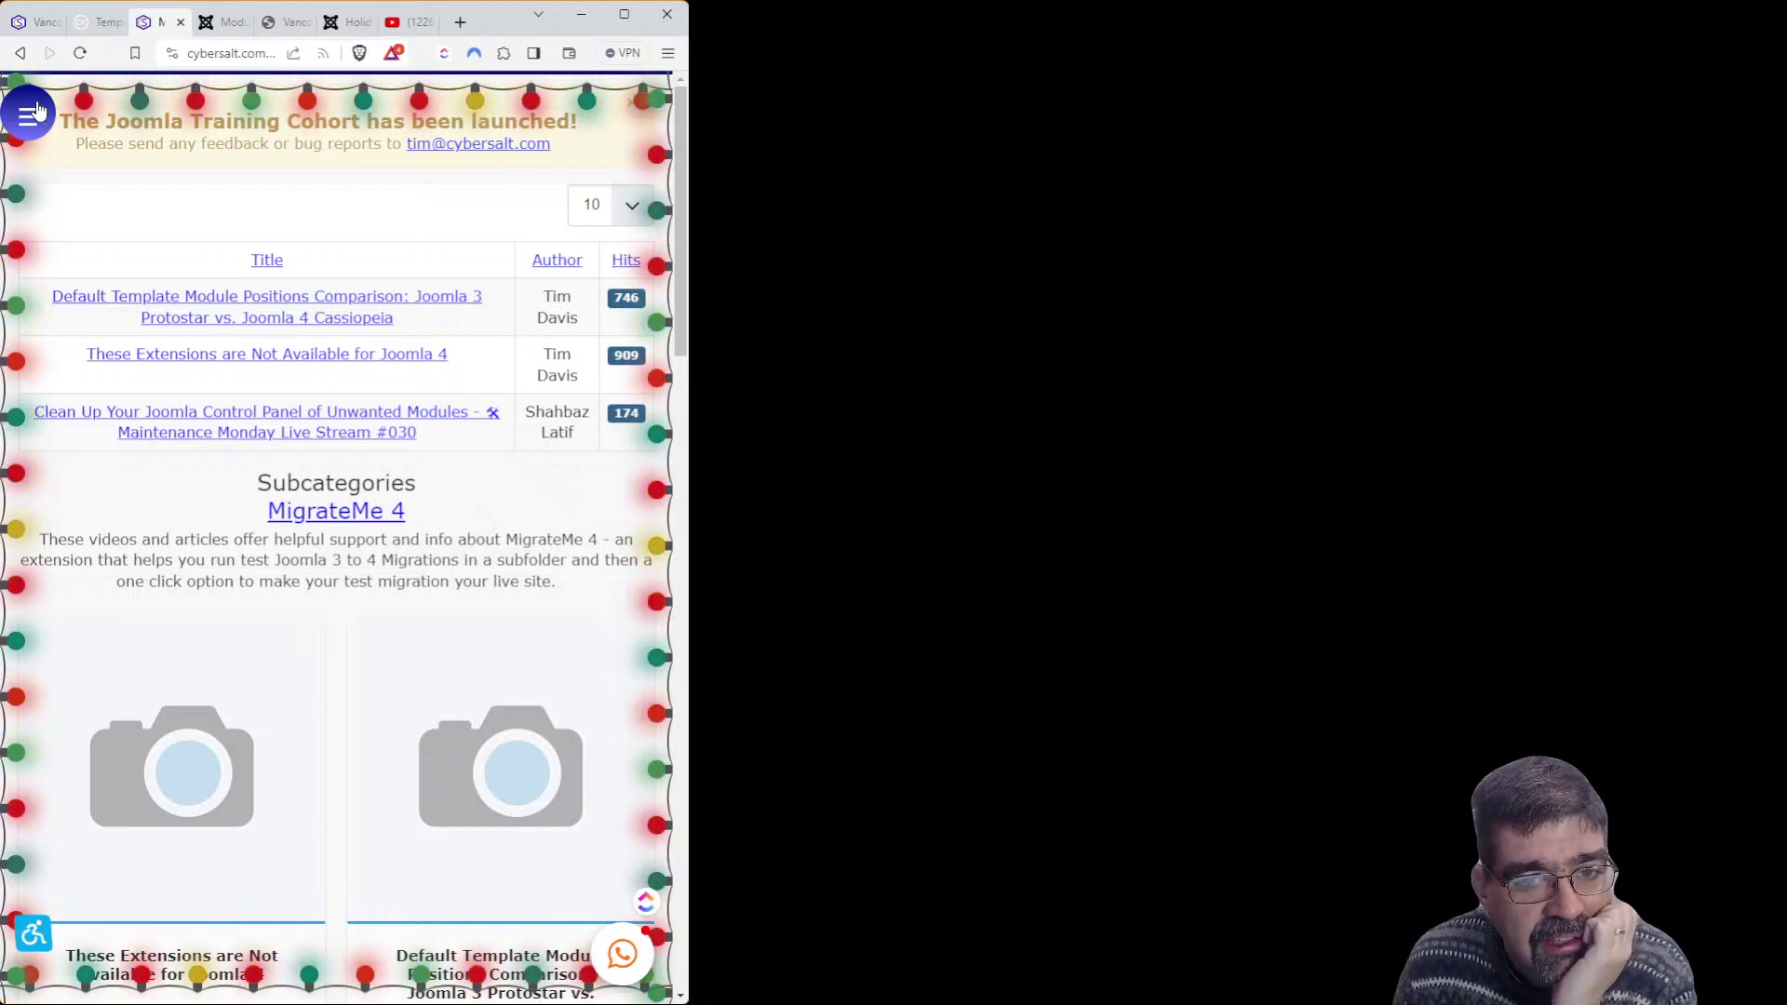
pyautogui.moveTo(684, 405); pyautogui.dragTo(465, 396)
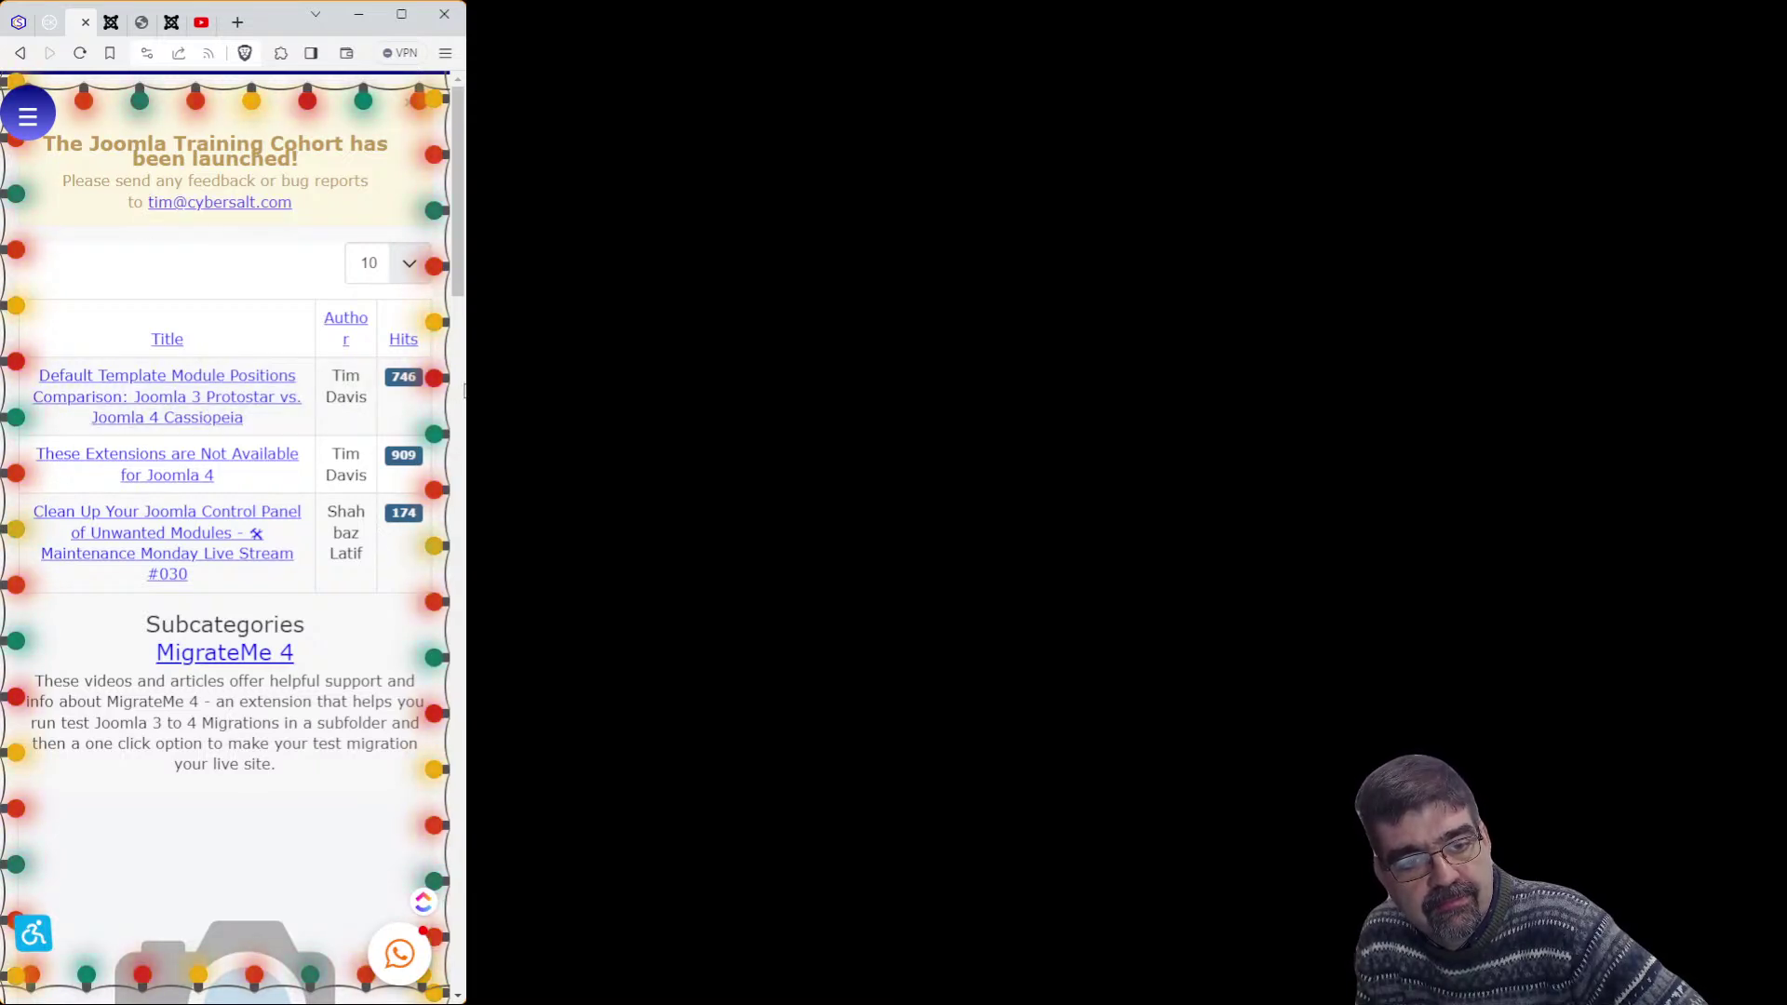
pyautogui.doubleClick(276, 25)
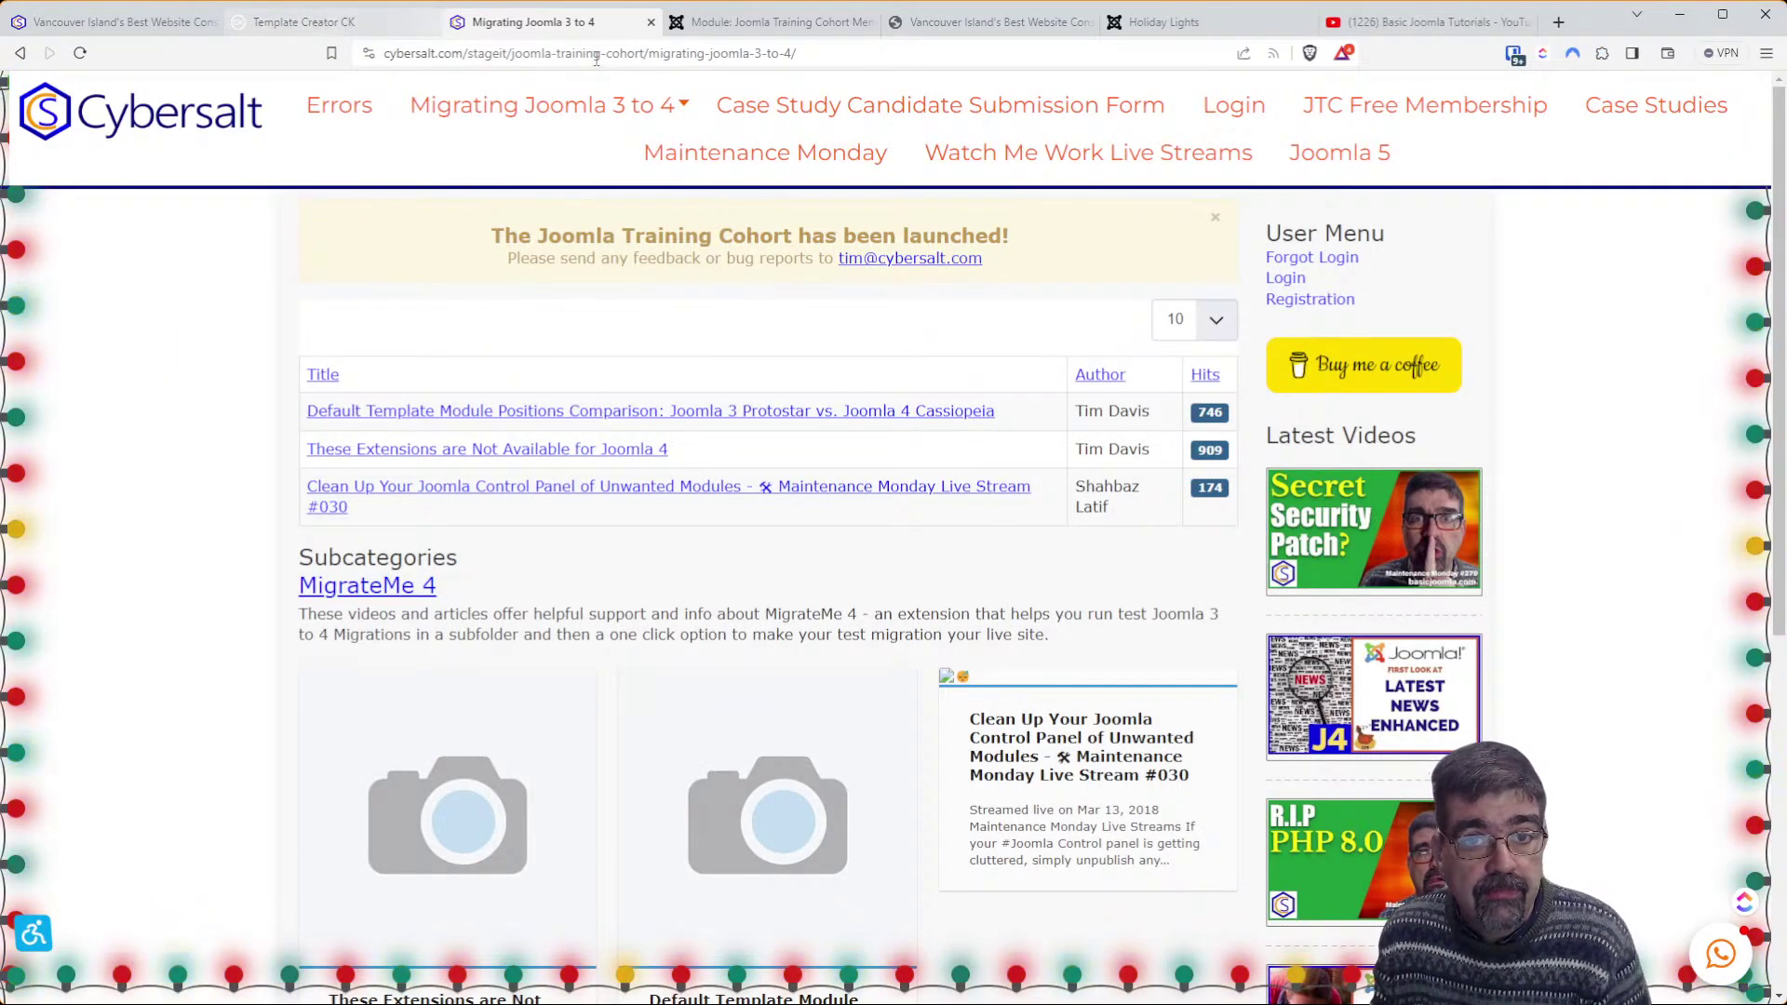
# Clear the filters in the site module list and open the Holiday Lights Module's condition set for editing
pyautogui.click(822, 26)
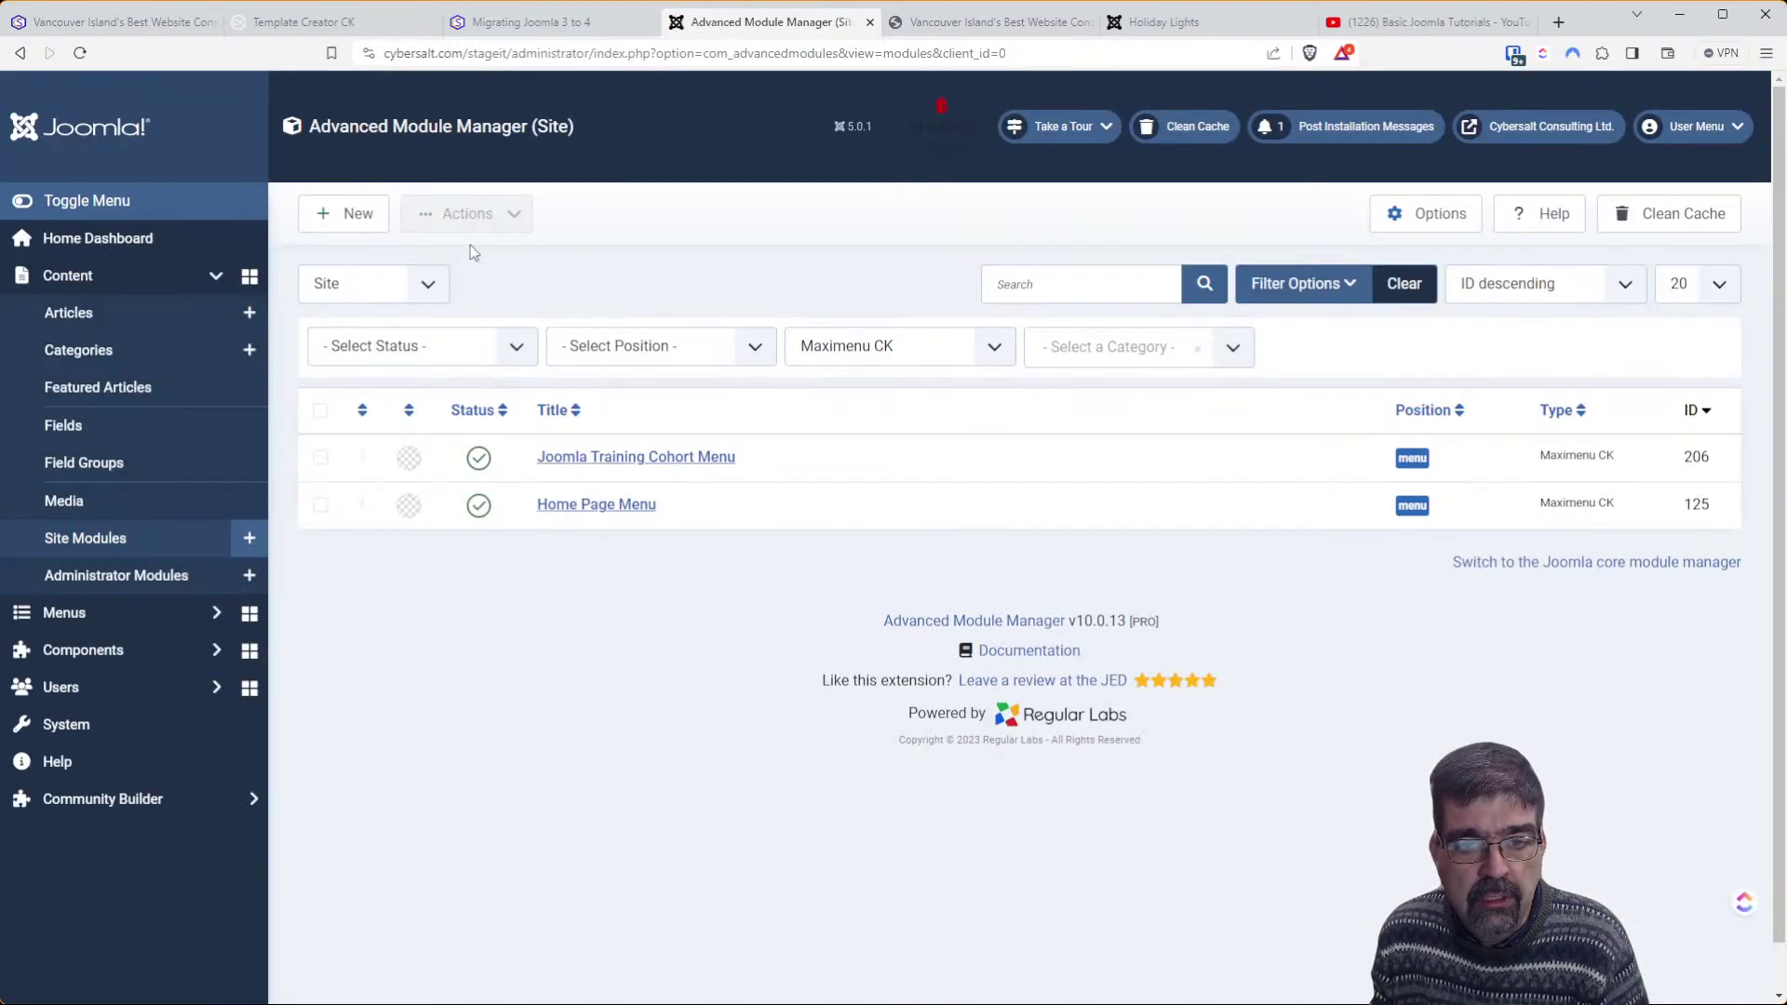
pyautogui.click(1405, 285)
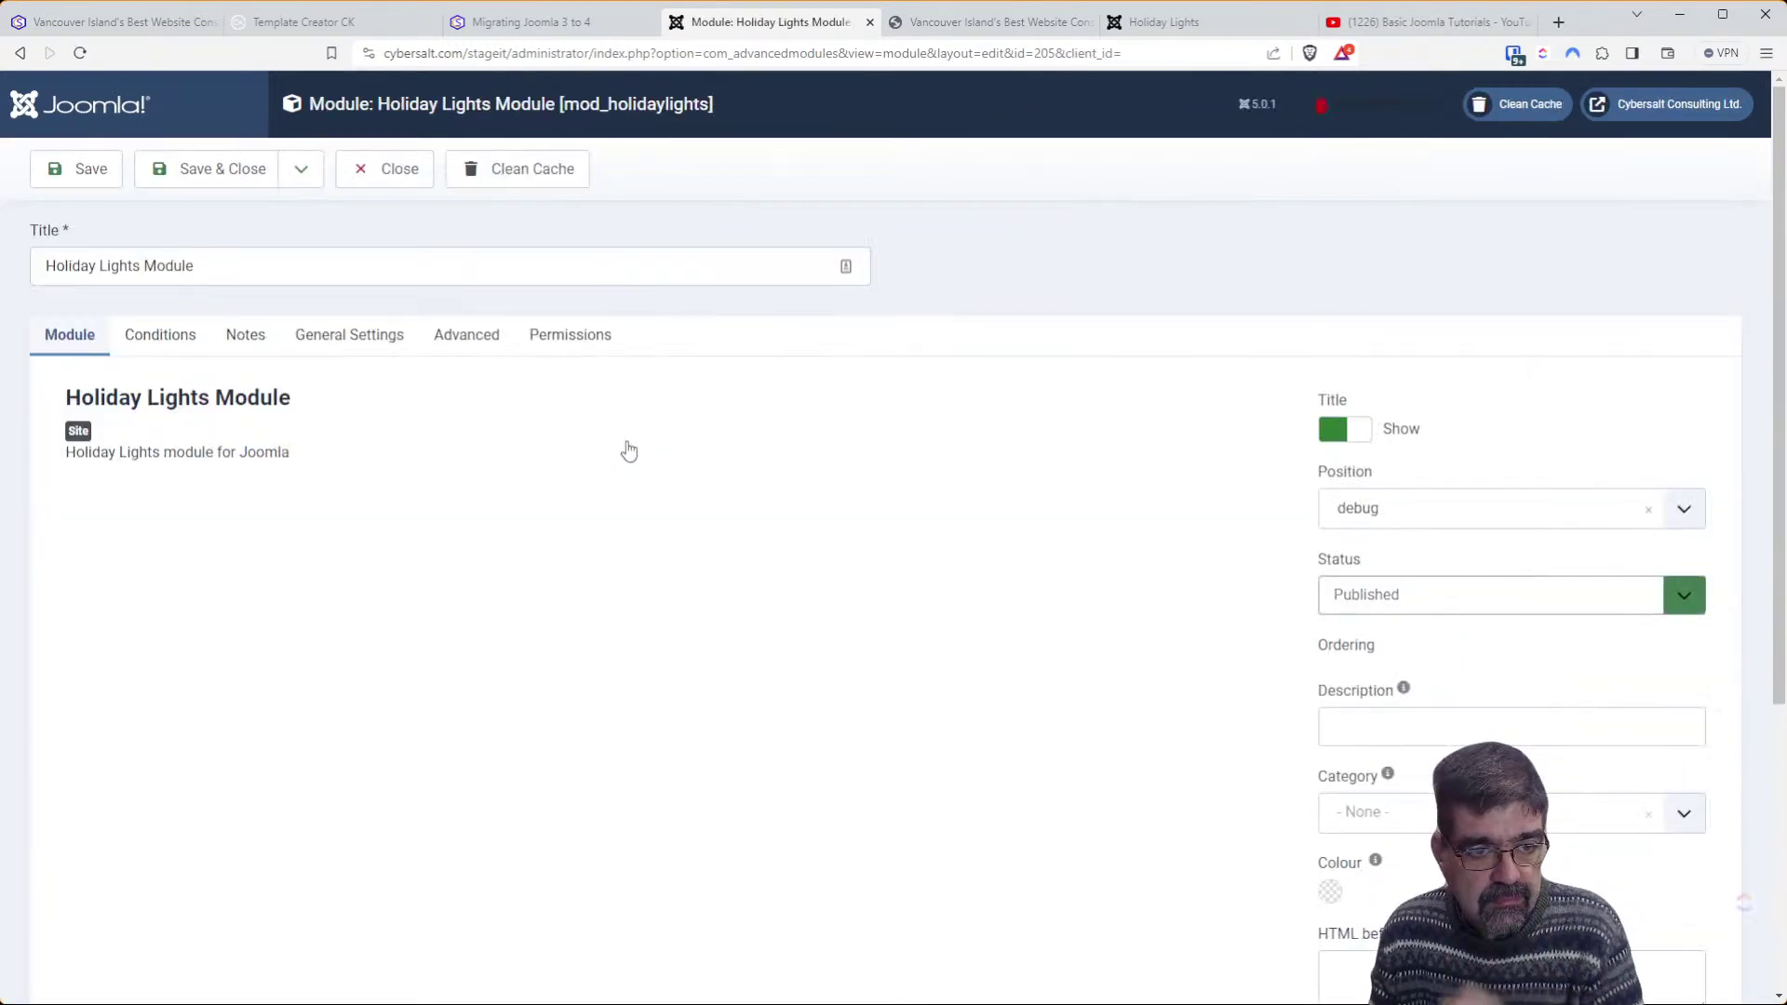
pyautogui.click(160, 345)
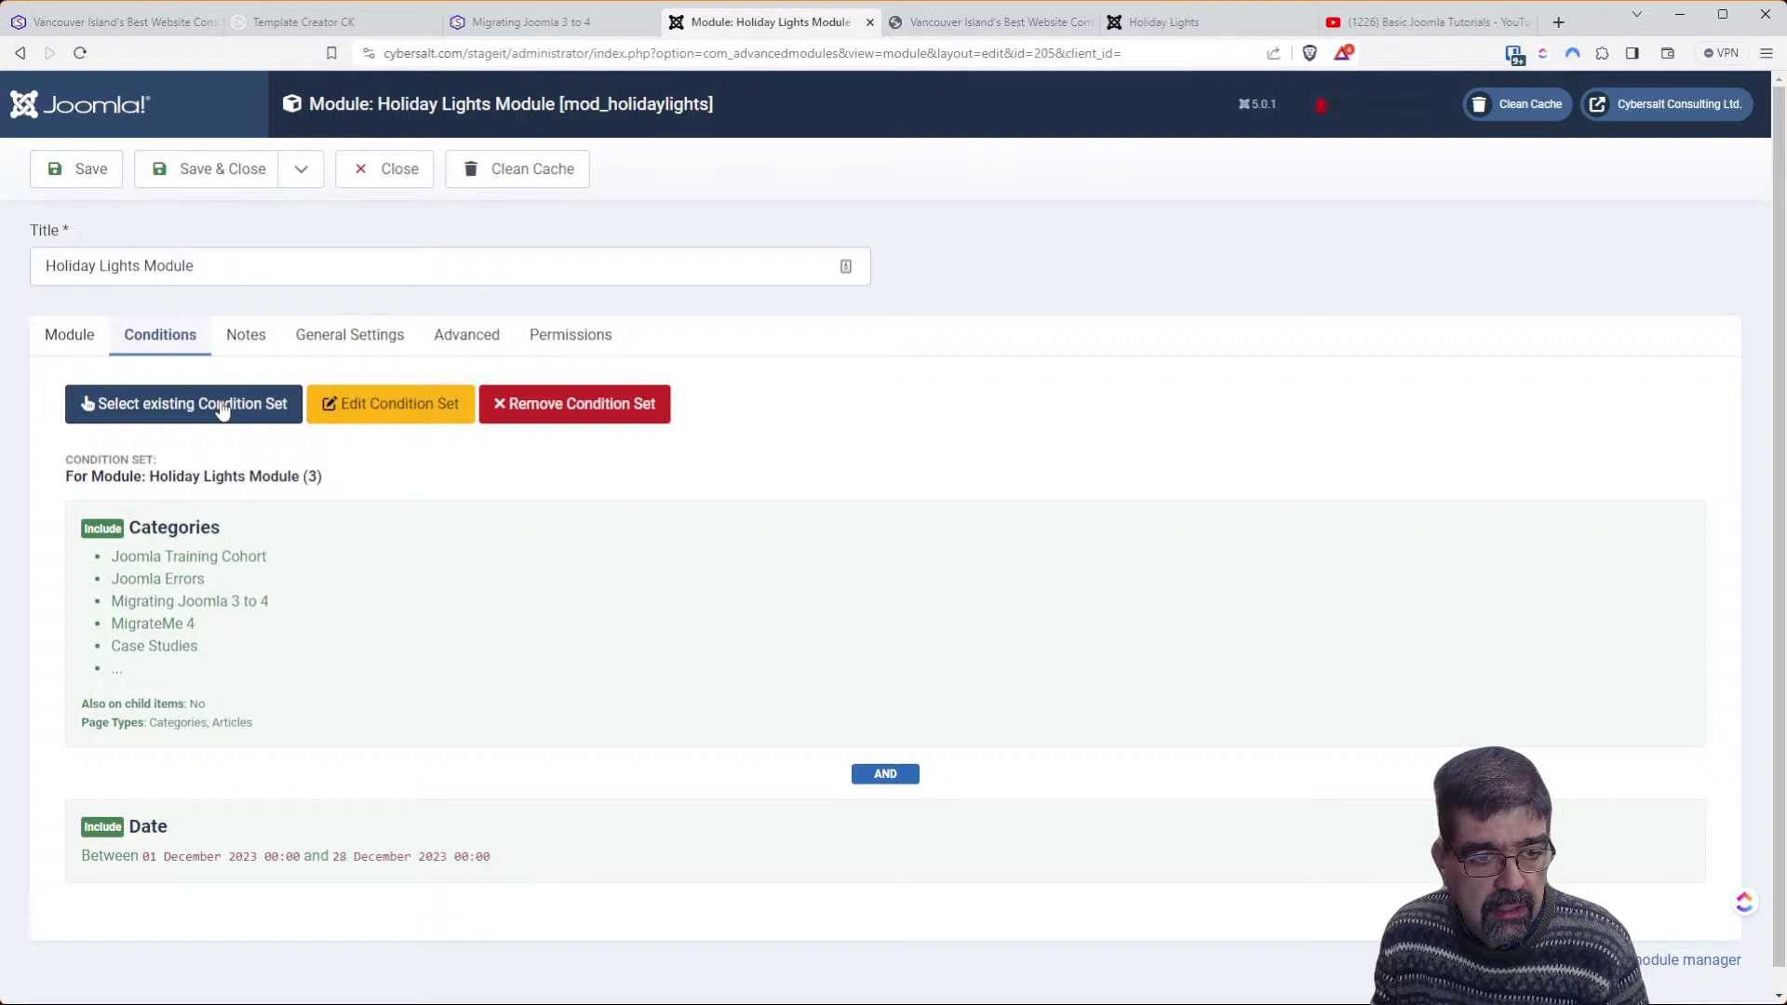
pyautogui.click(377, 417)
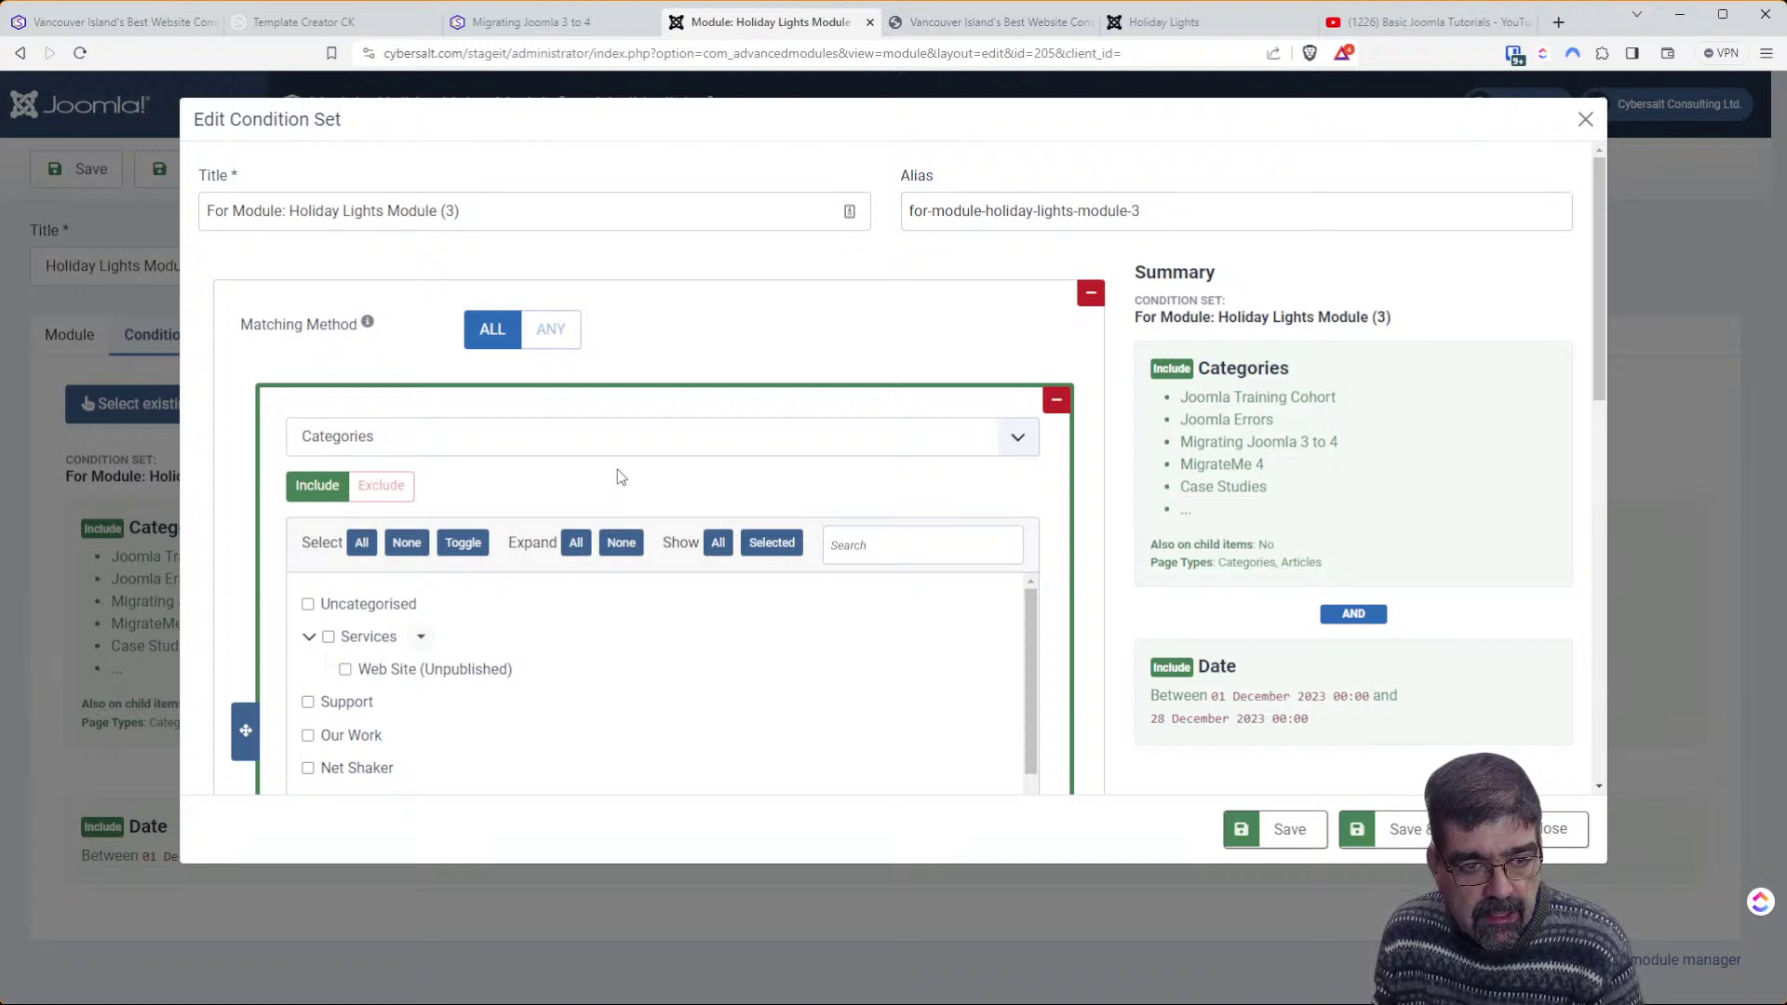
# Add a Mobile Browsers rule after the date rule in the condition set and show its browser options
pyautogui.scroll(-5, 617, 469)
pyautogui.scroll(-3, 618, 470)
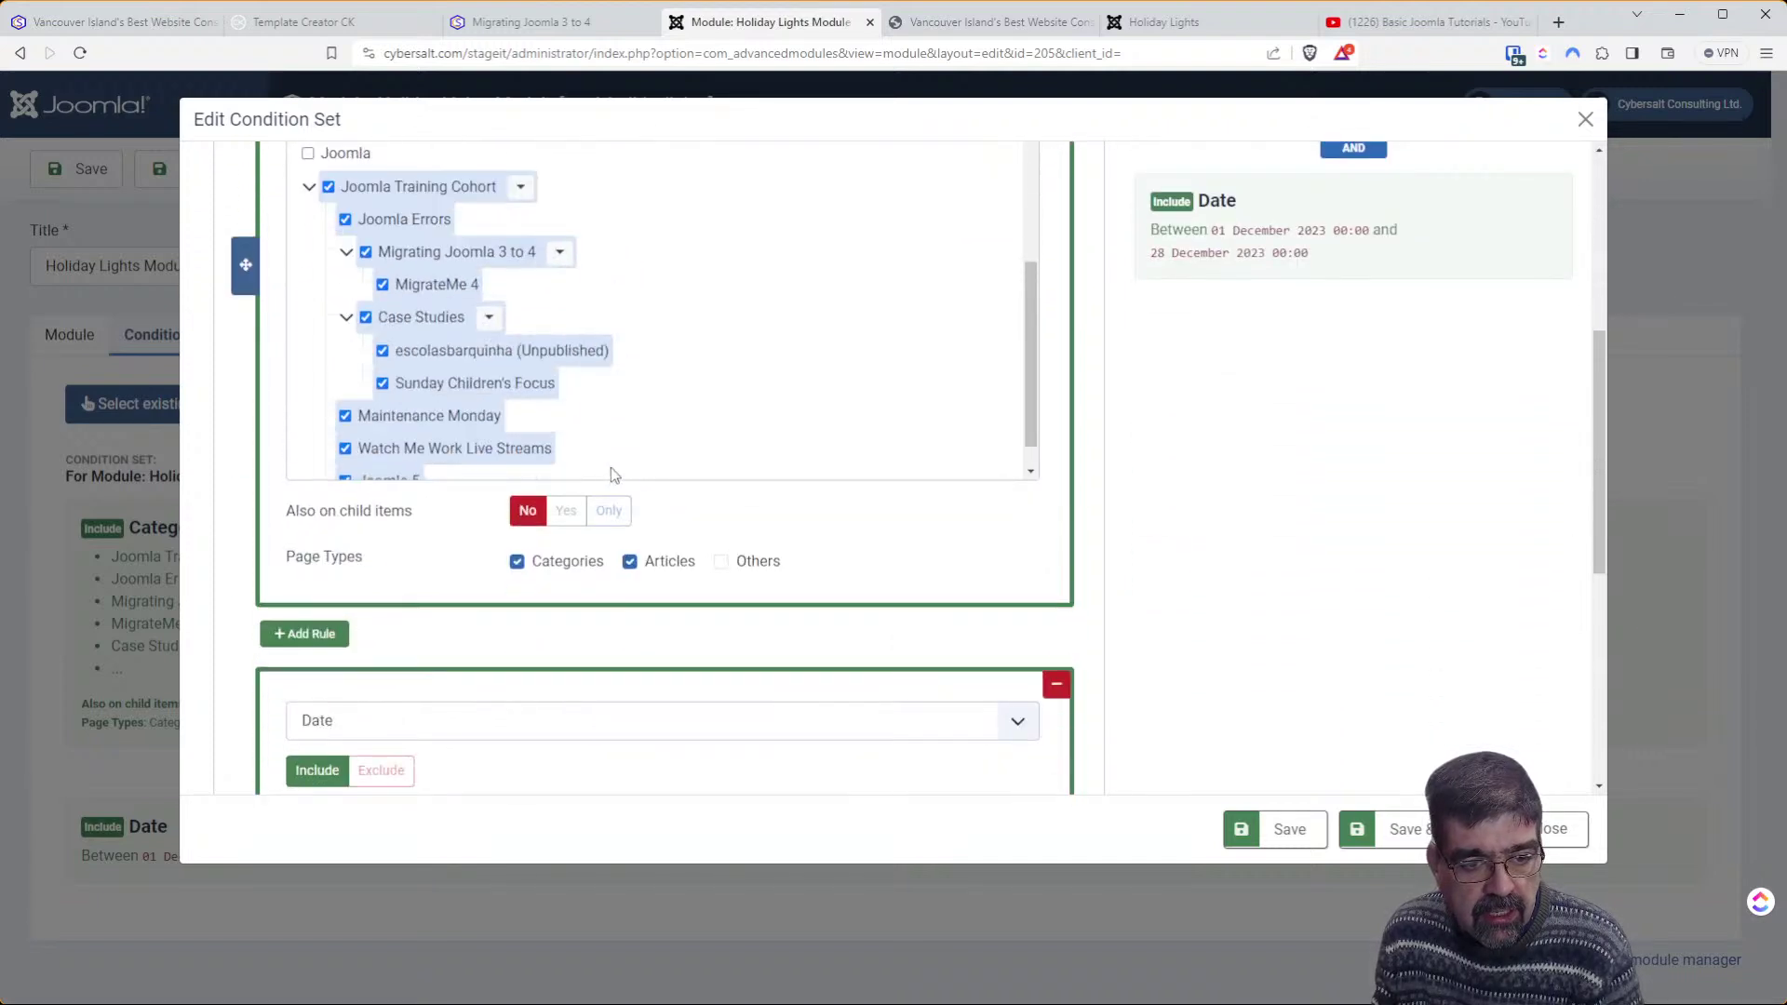
pyautogui.scroll(-4, 497, 635)
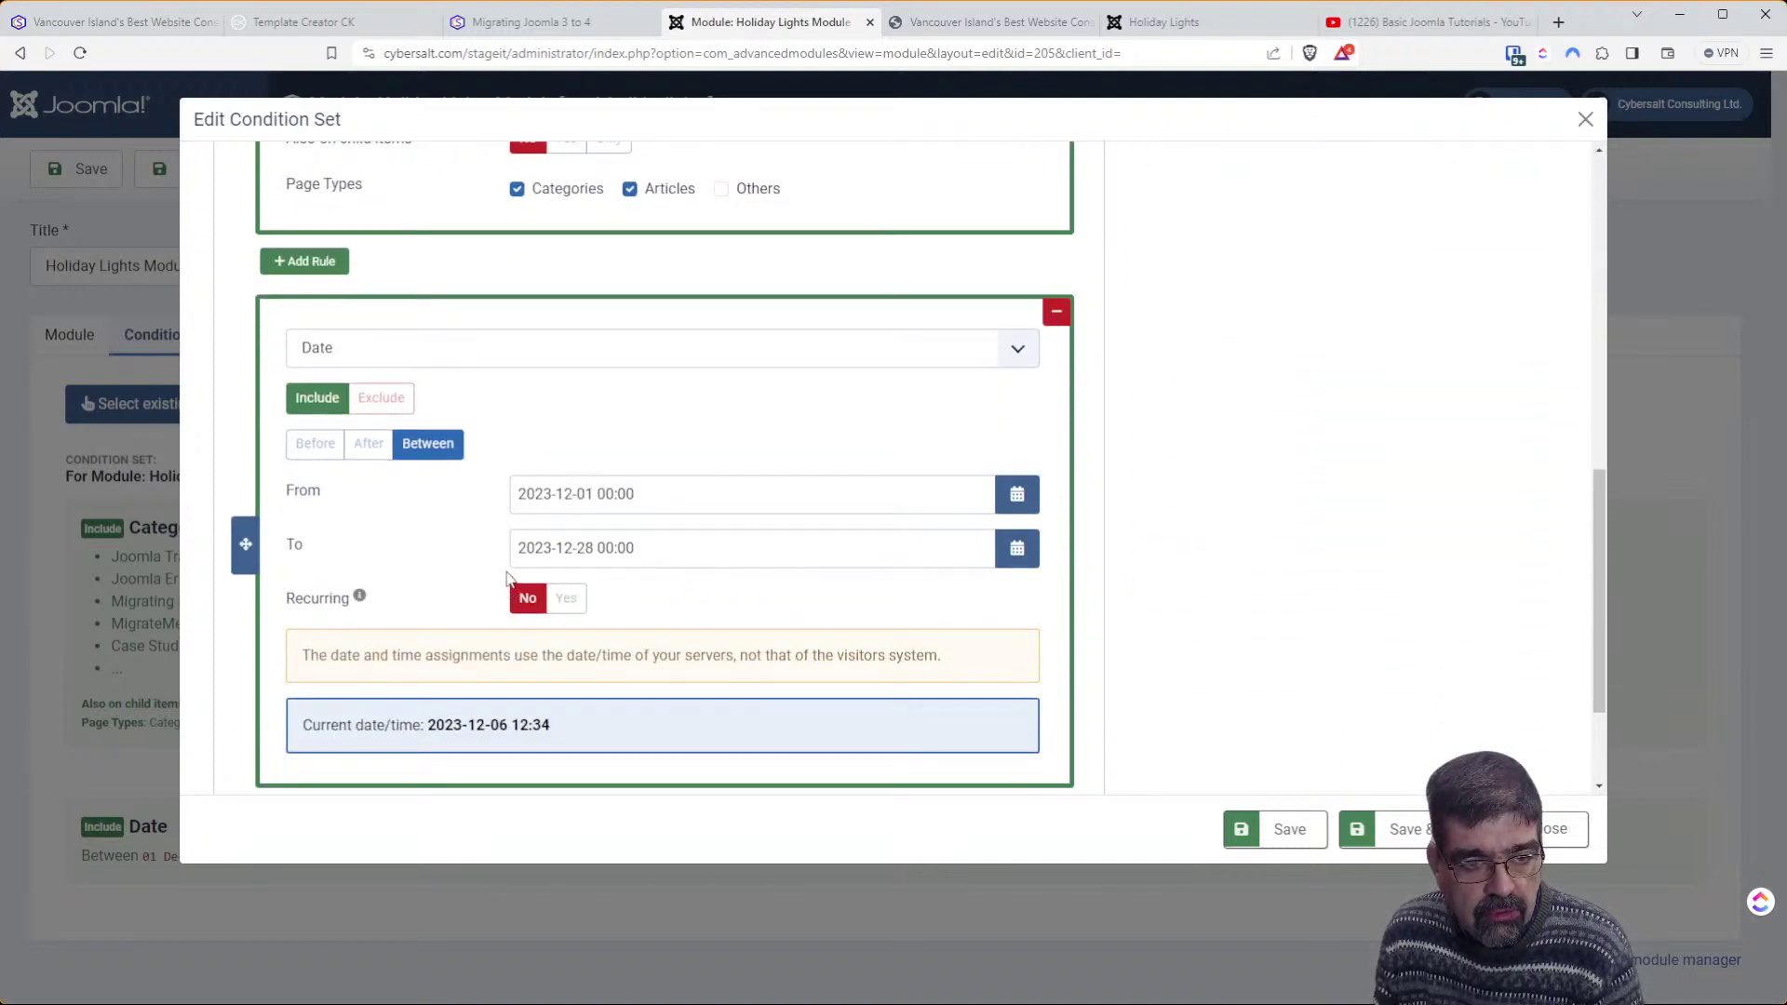
pyautogui.scroll(-2, 507, 579)
pyautogui.click(281, 637)
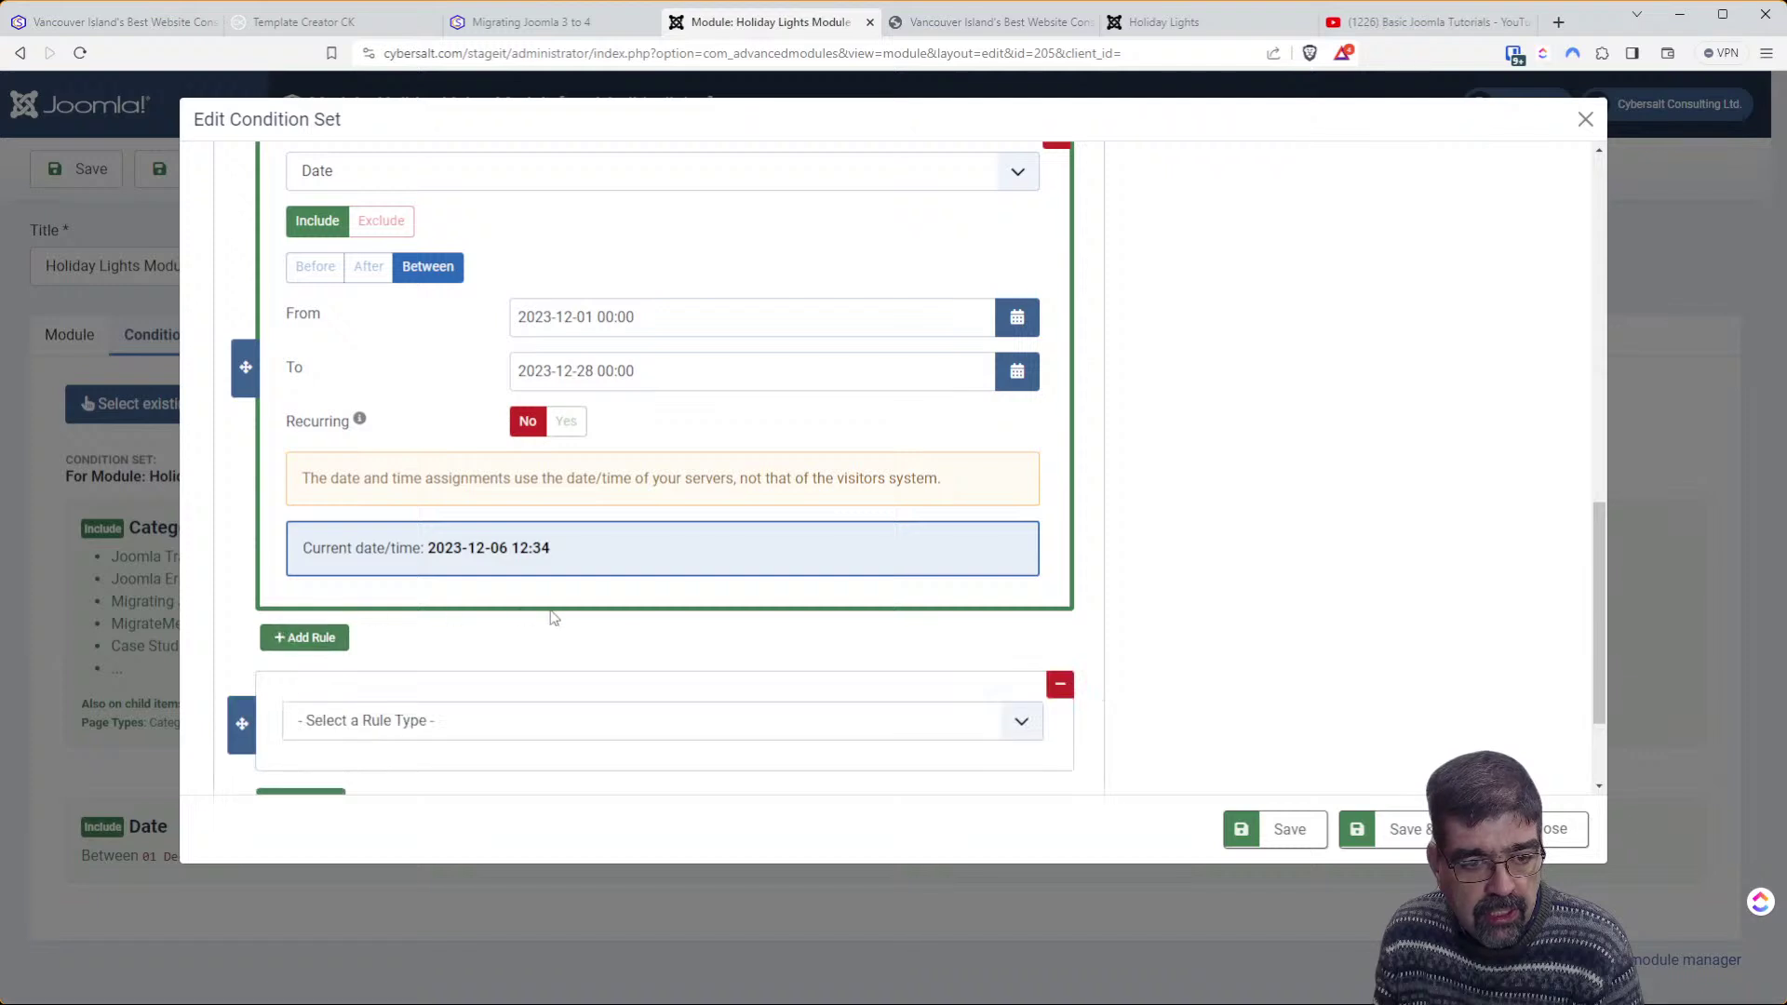
pyautogui.scroll(-1, 631, 628)
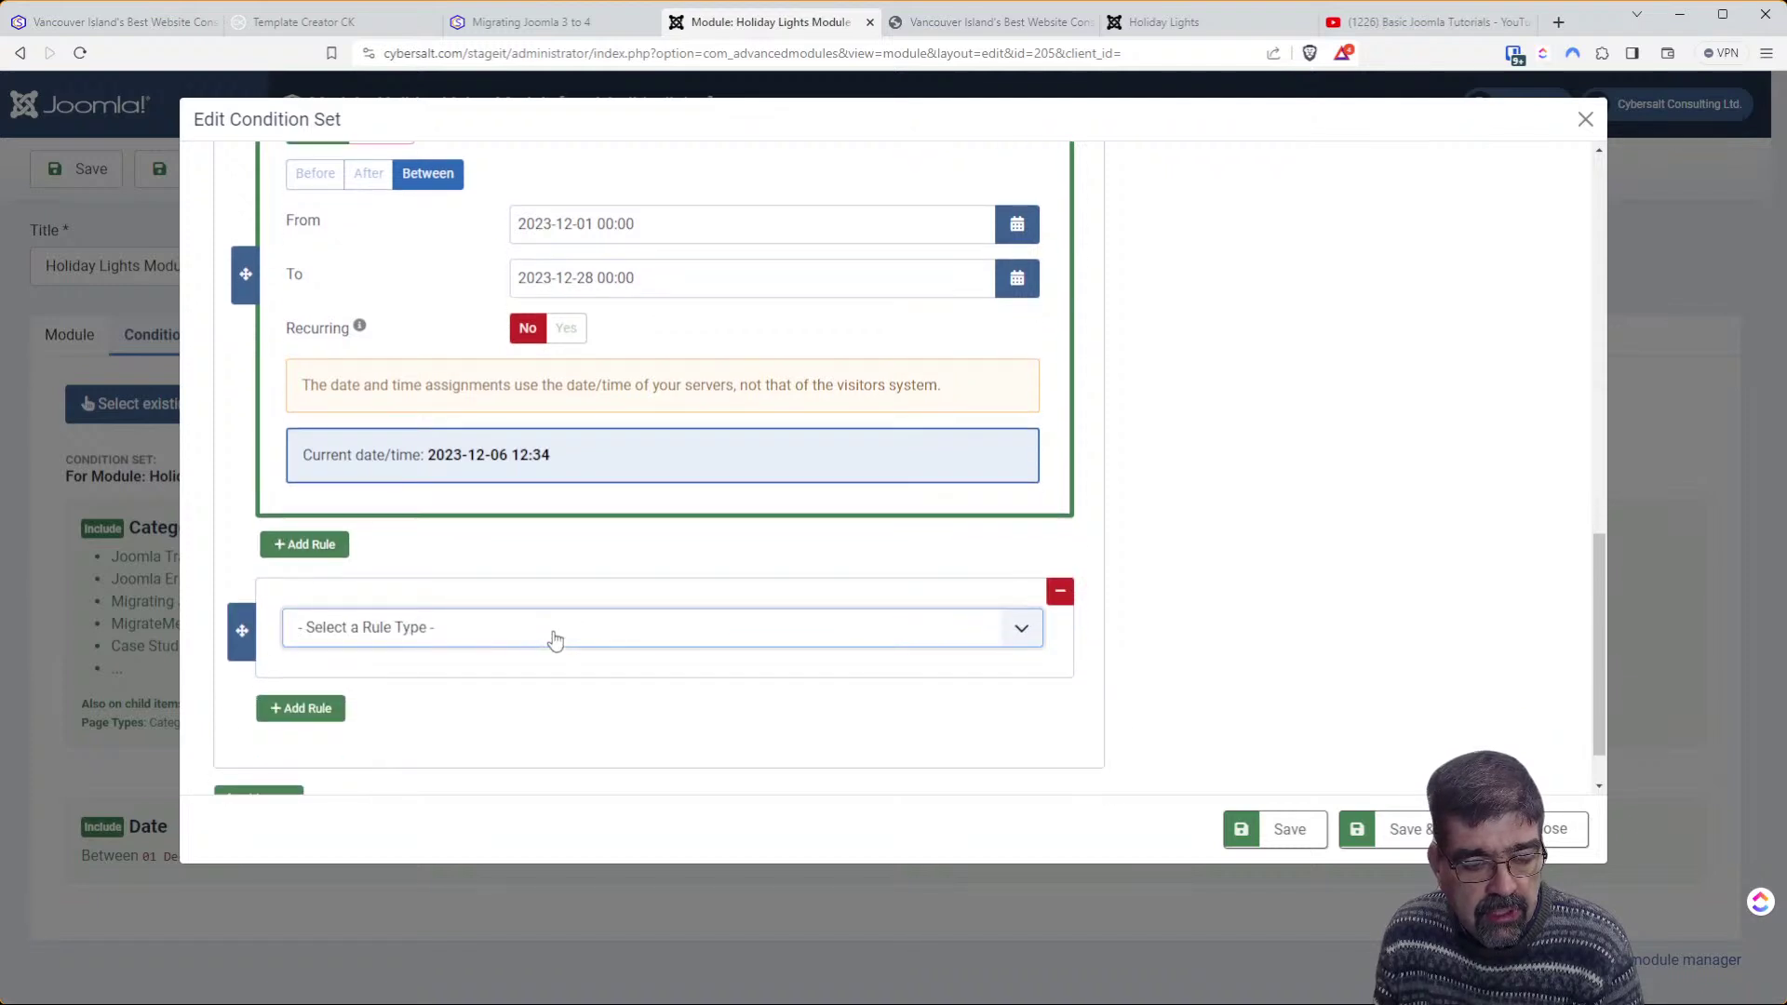
pyautogui.click(582, 726)
pyautogui.scroll(-2, 607, 672)
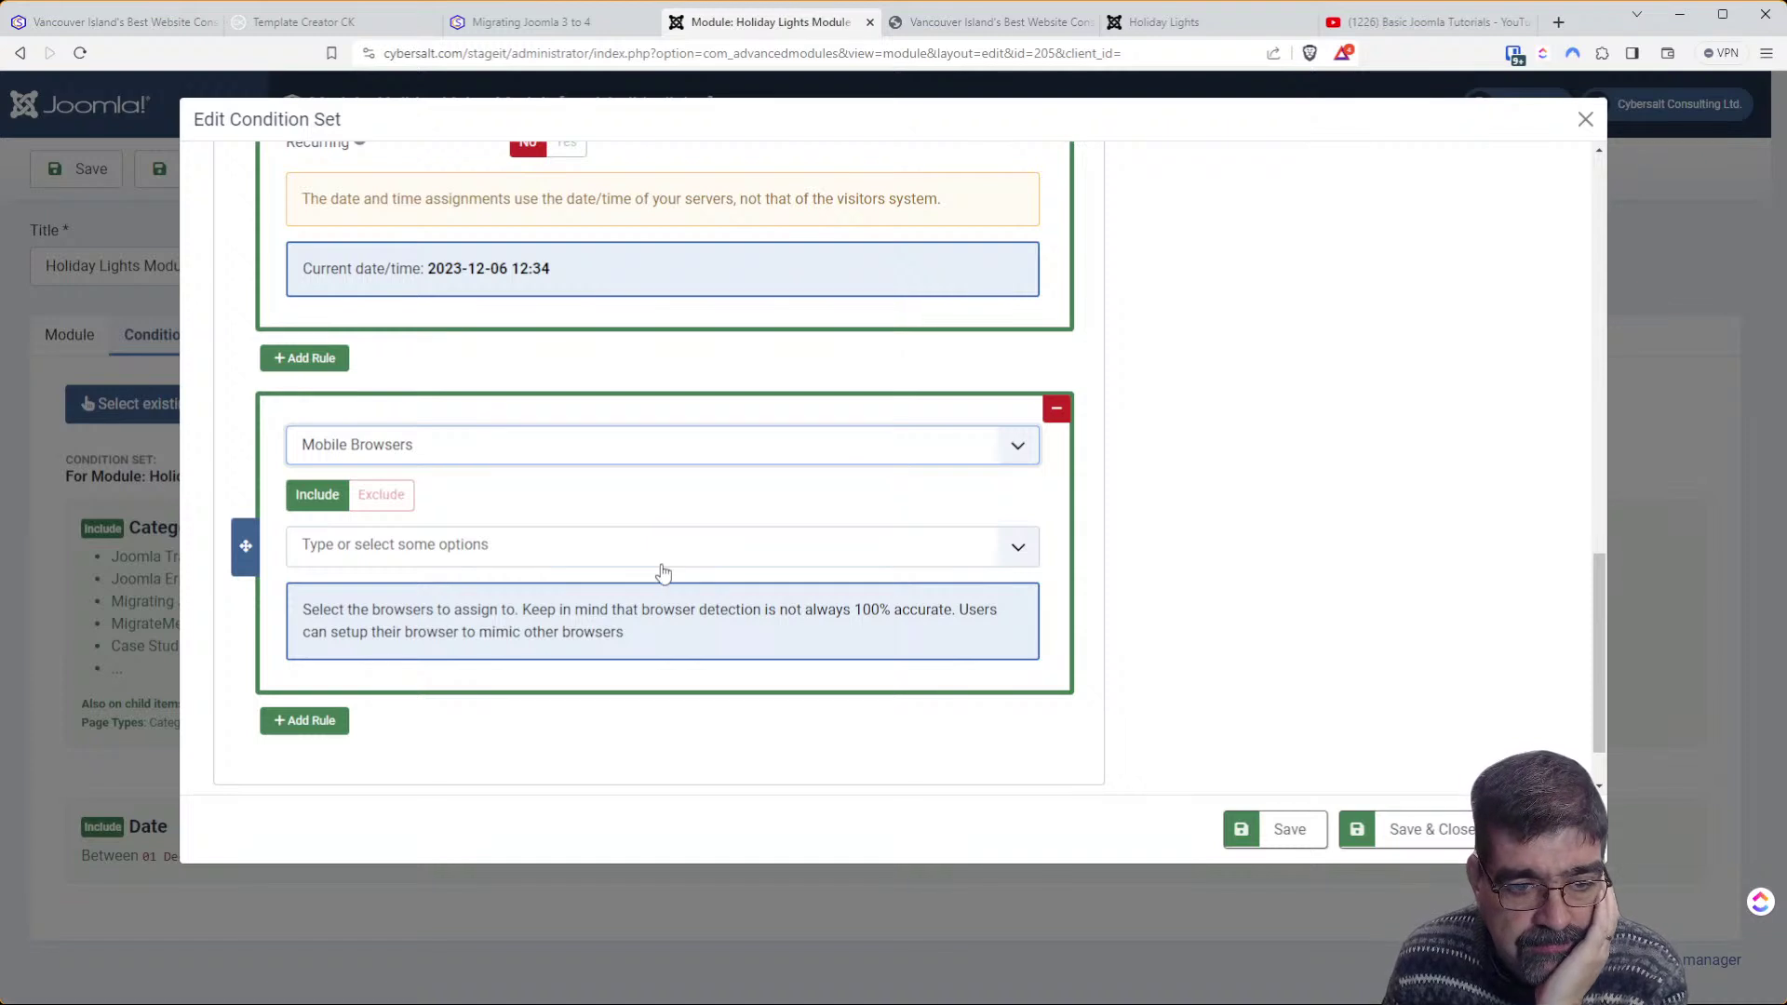
pyautogui.click(661, 563)
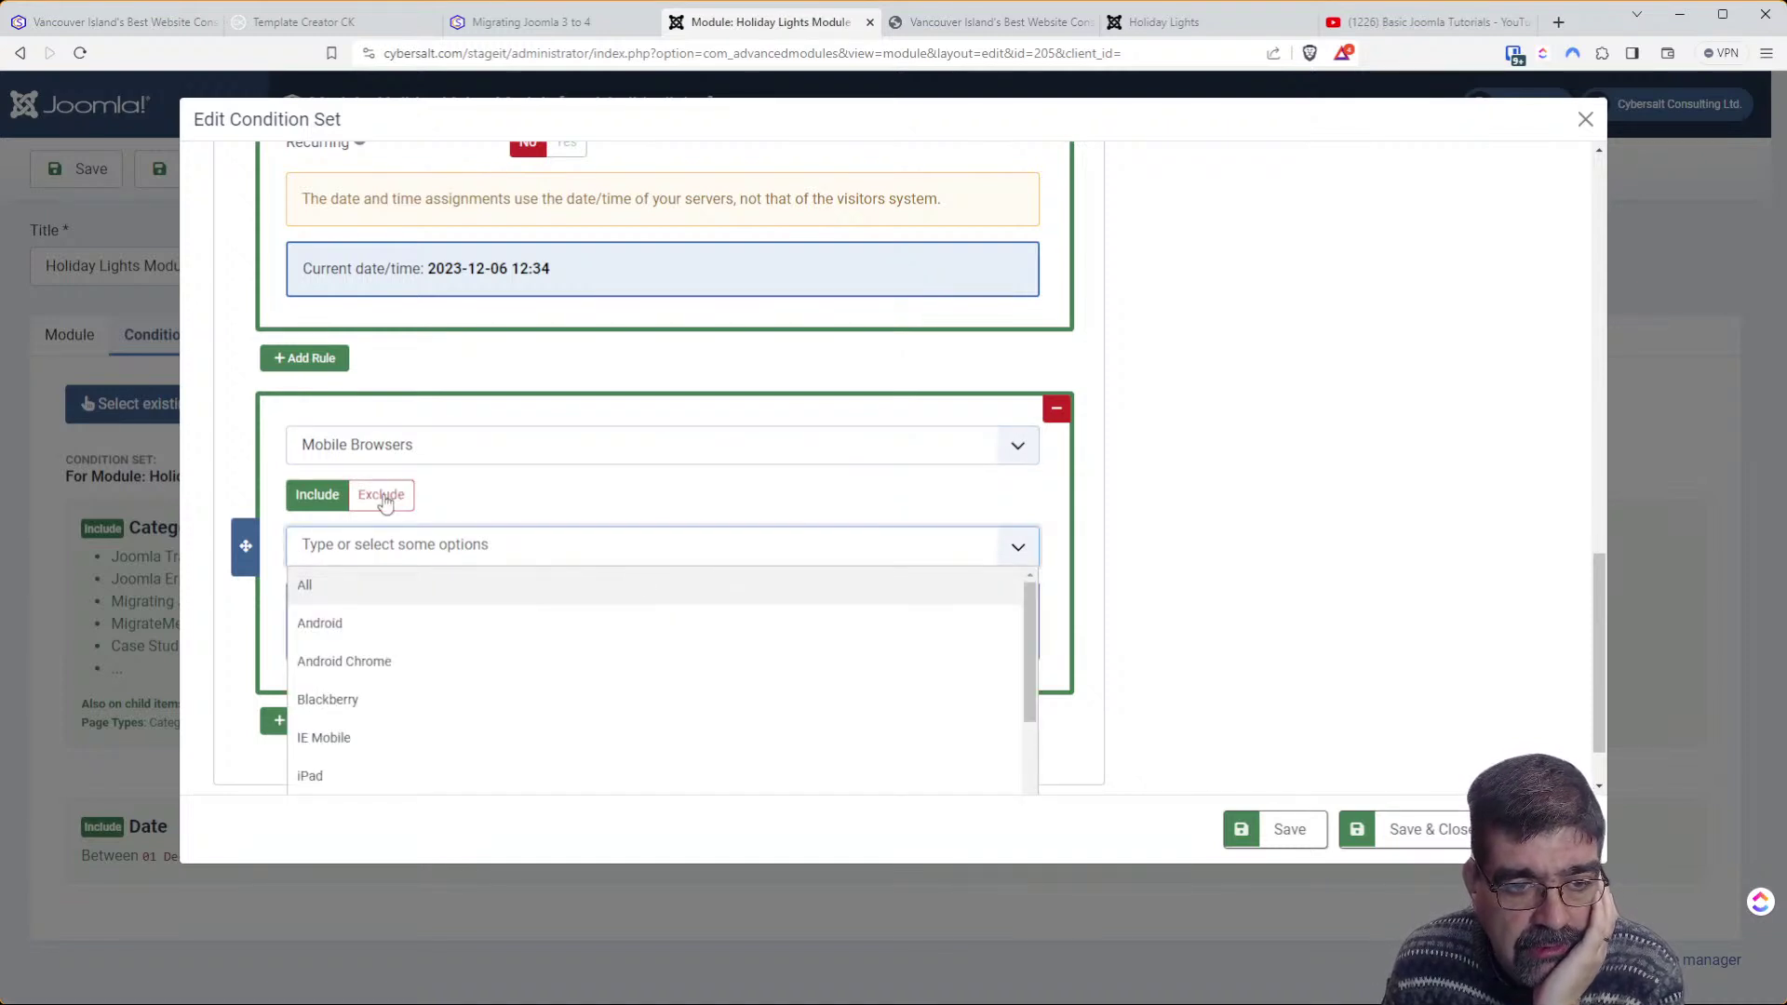
# Change the new rule's type to Devices, make it exclude Mobile, and save and close the condition set
pyautogui.click(433, 447)
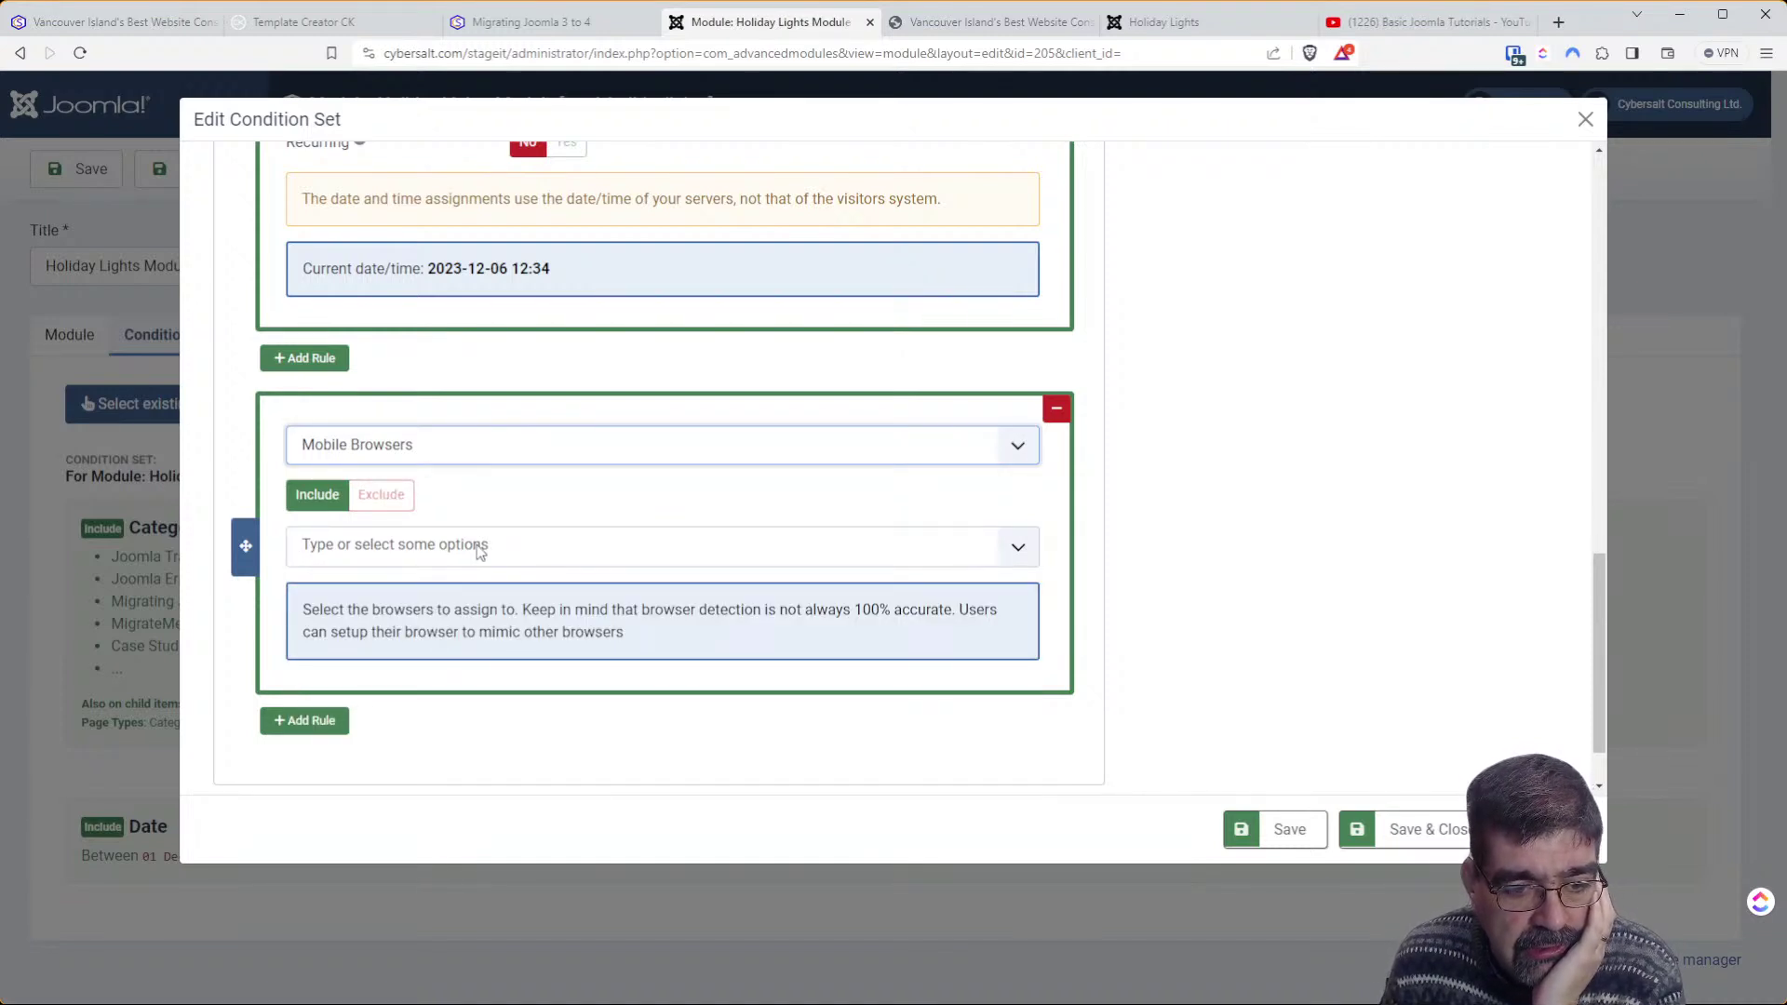
pyautogui.click(346, 772)
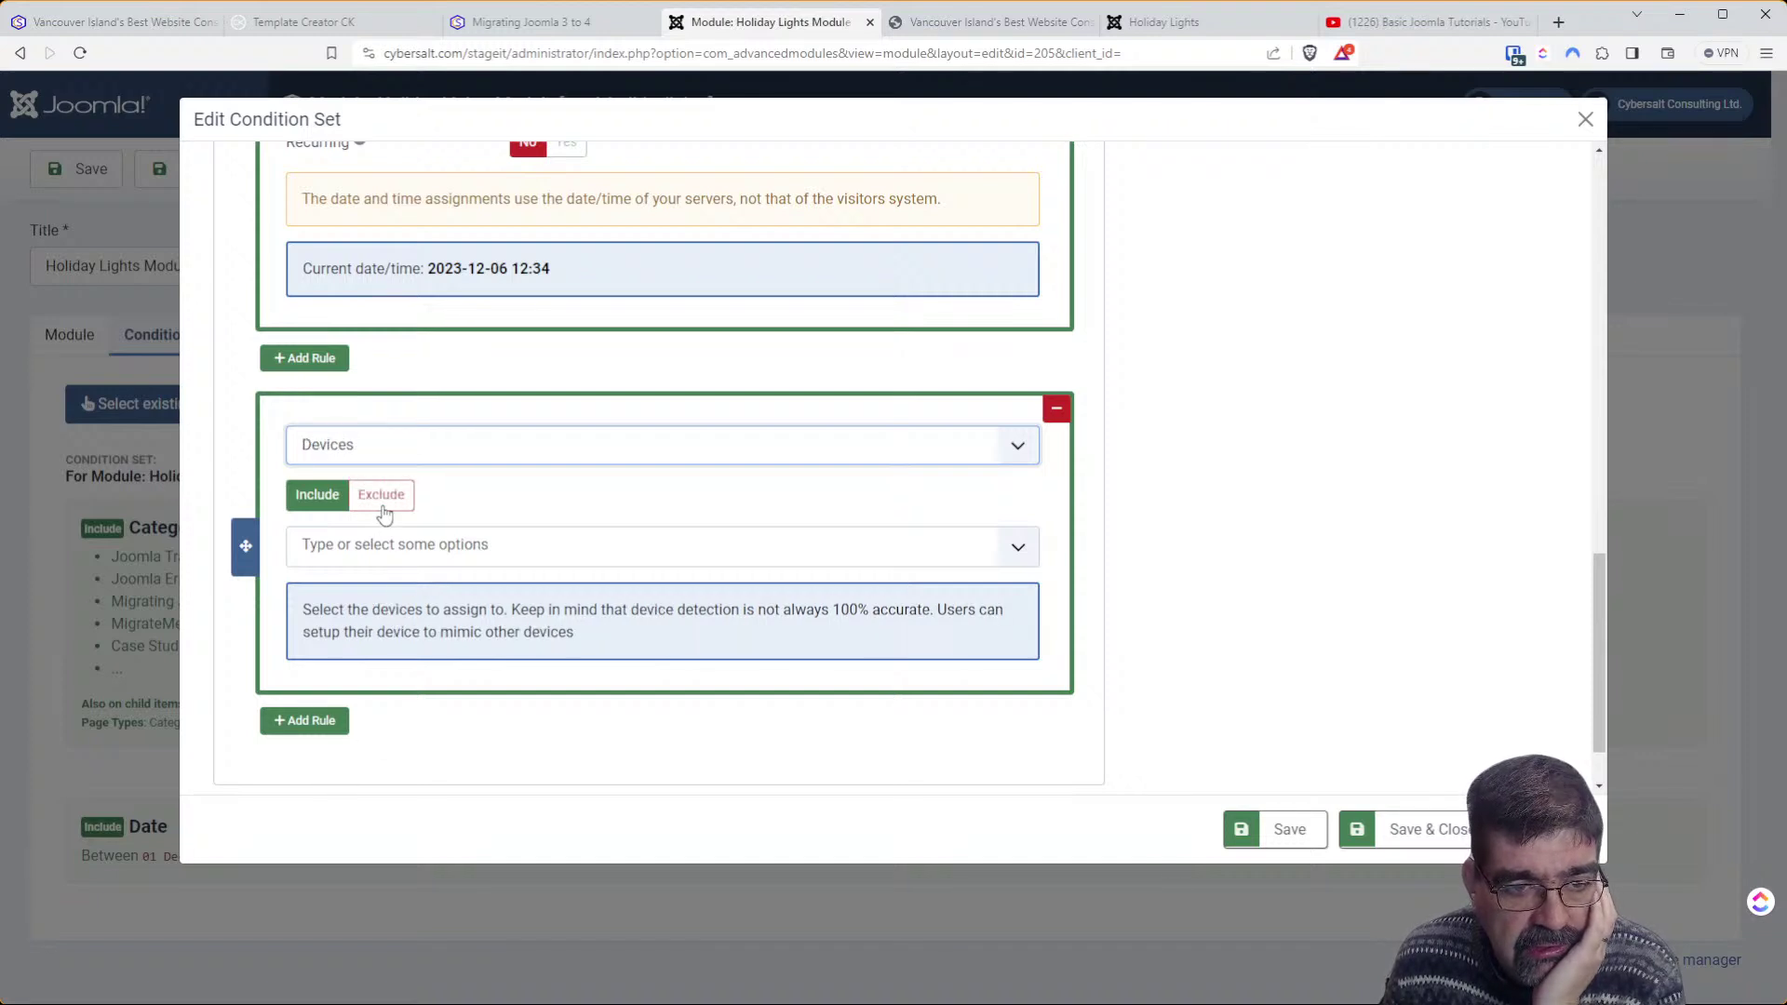
pyautogui.click(383, 508)
pyautogui.click(410, 544)
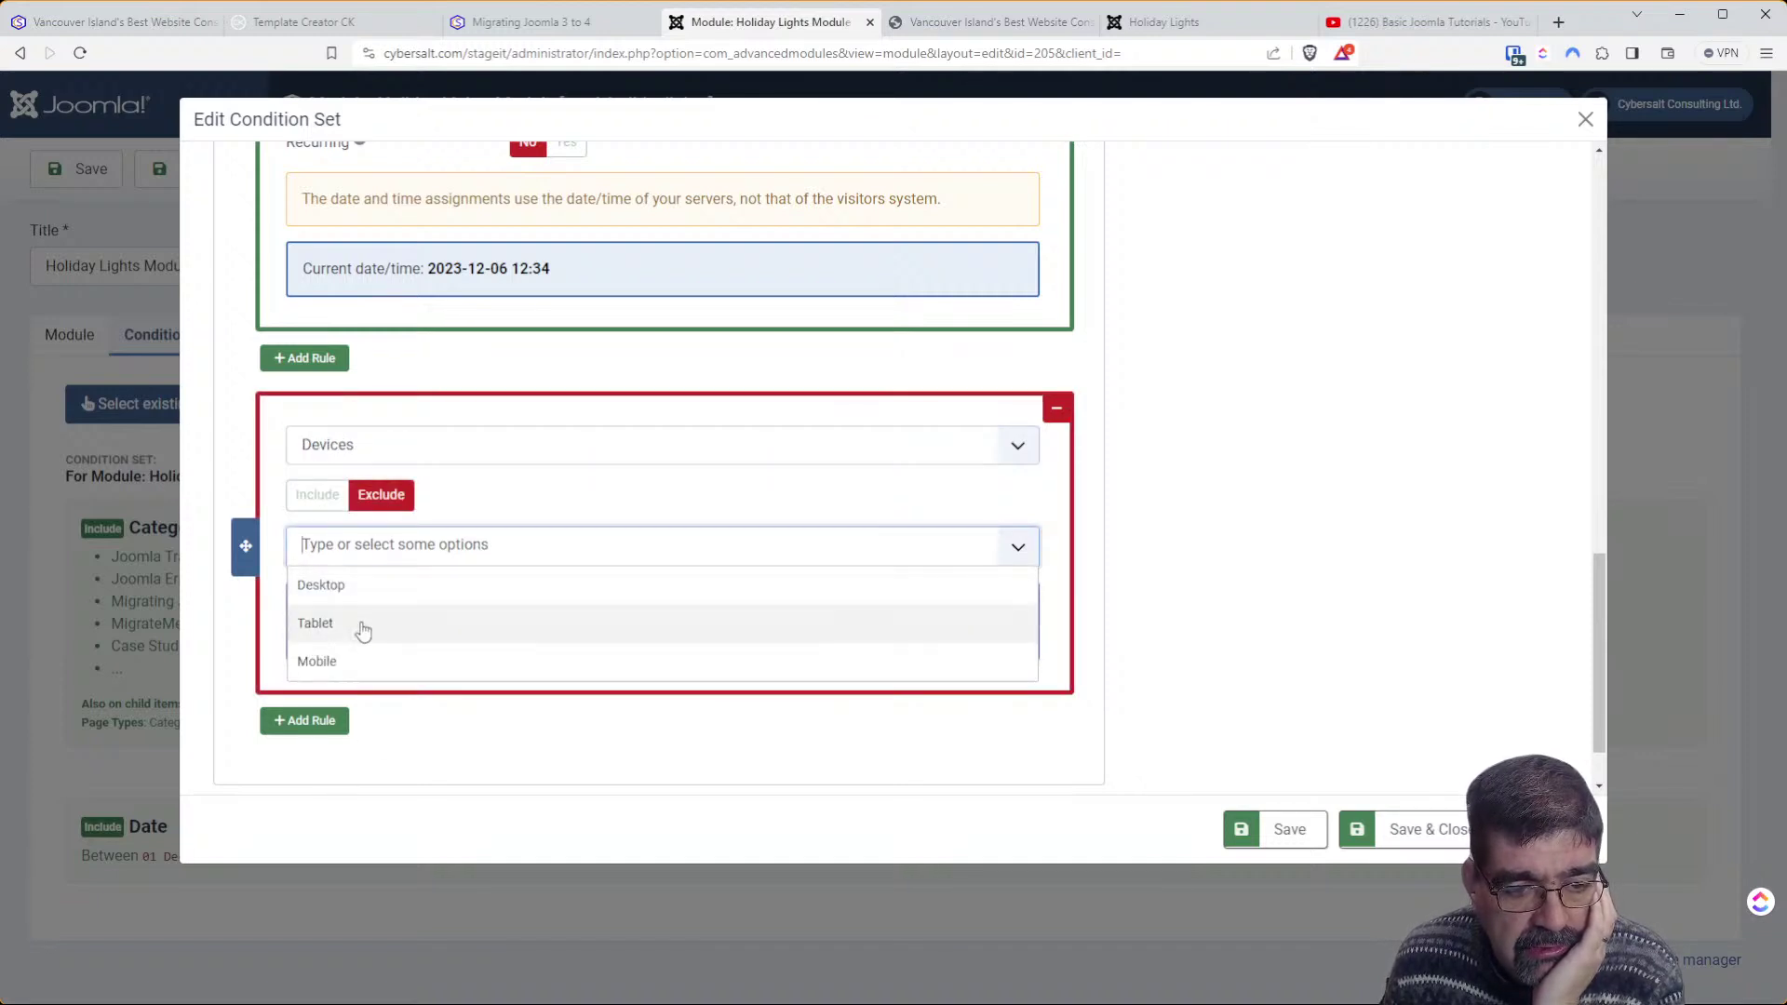
pyautogui.click(365, 661)
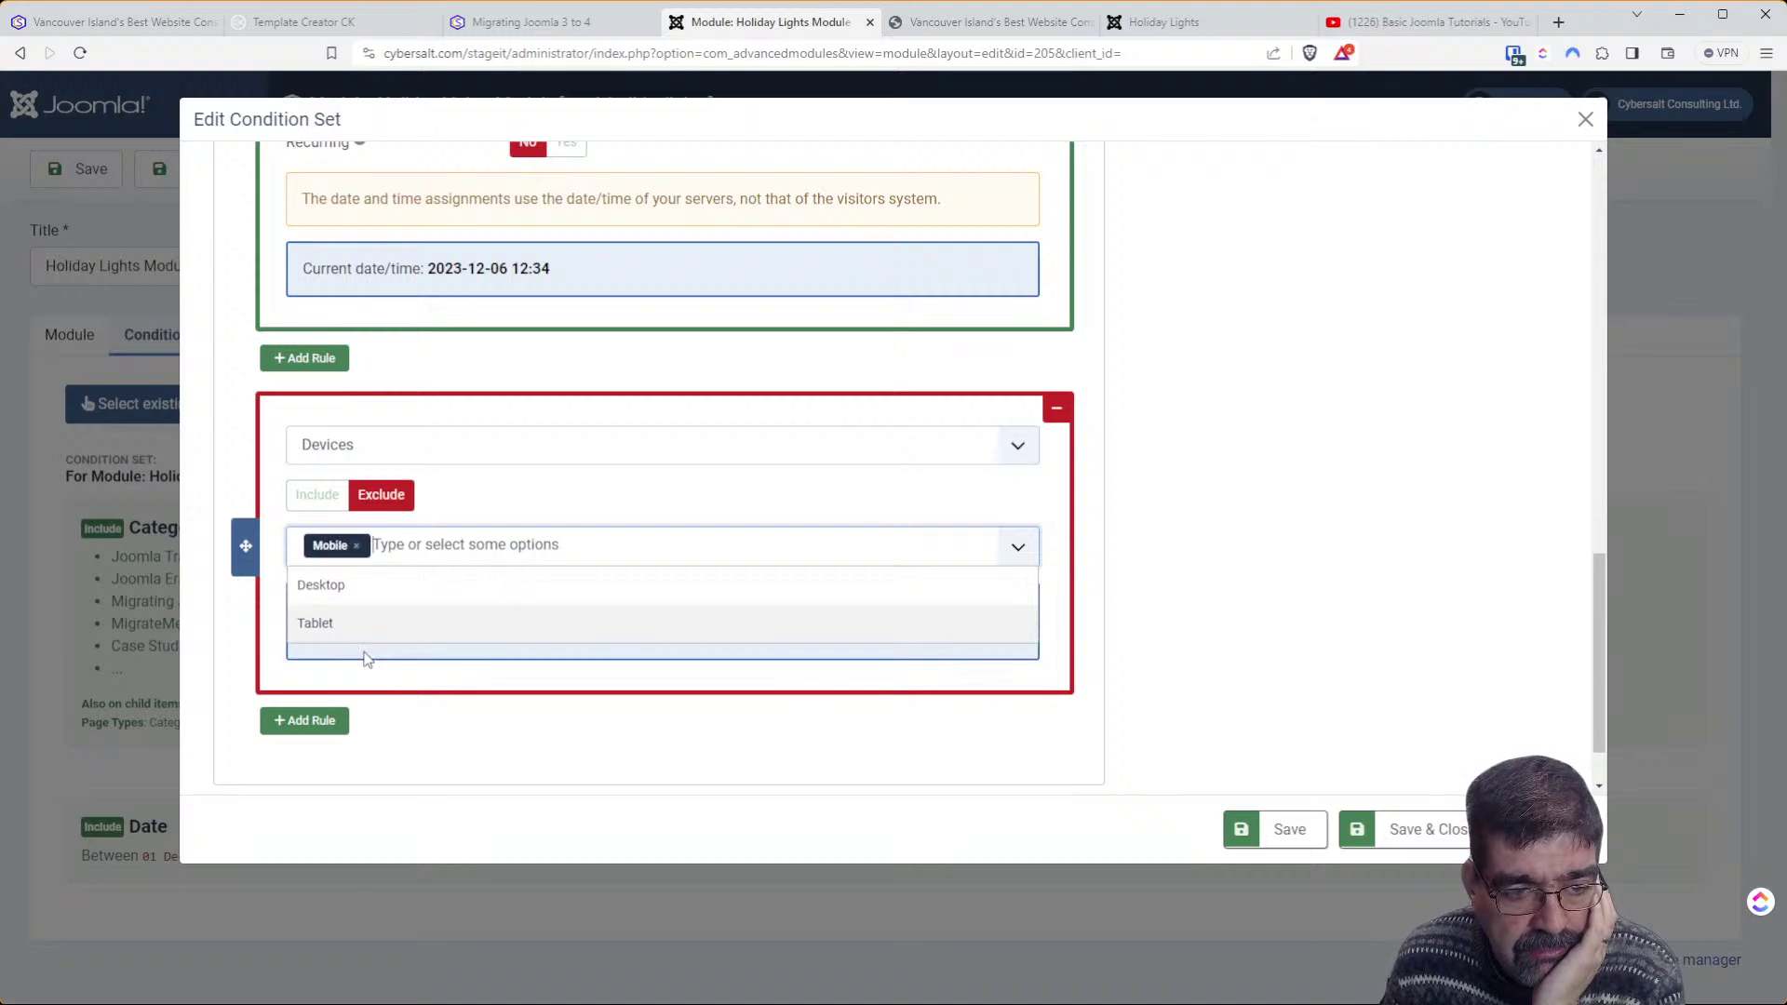
pyautogui.click(1401, 832)
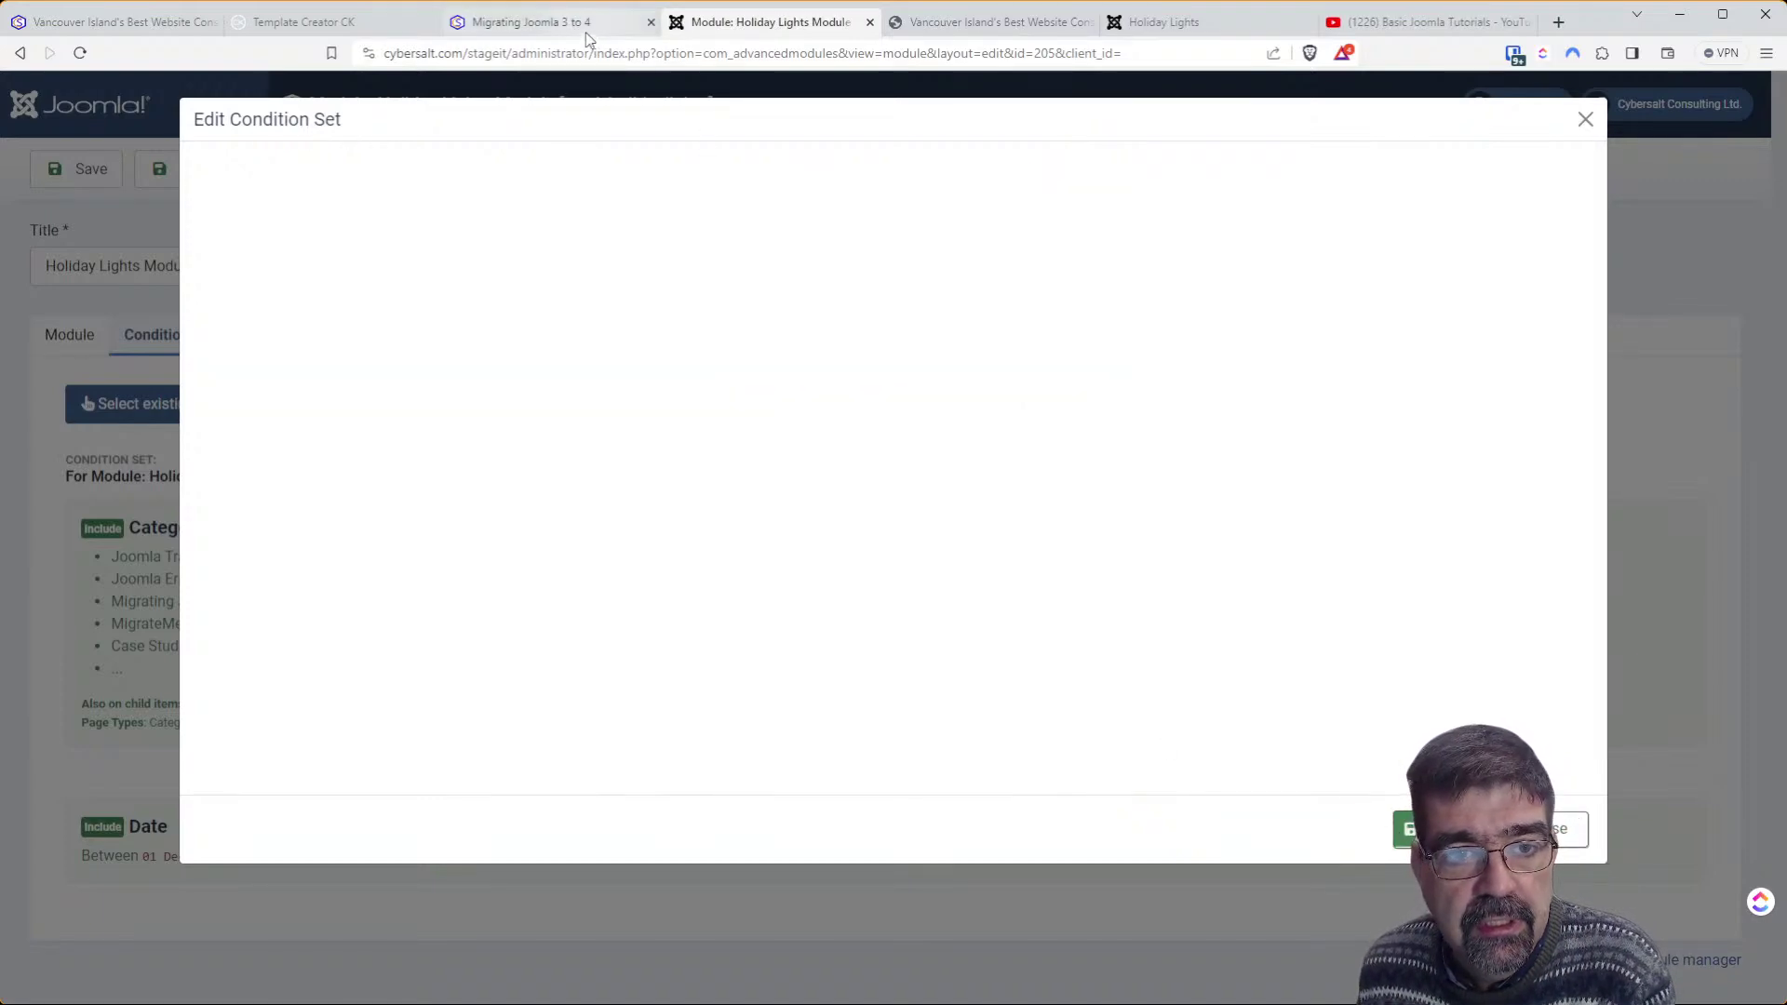
# Reload the Migrating Joomla 3 to 4 page and check at phone width whether the holiday lights still show
pyautogui.click(558, 23)
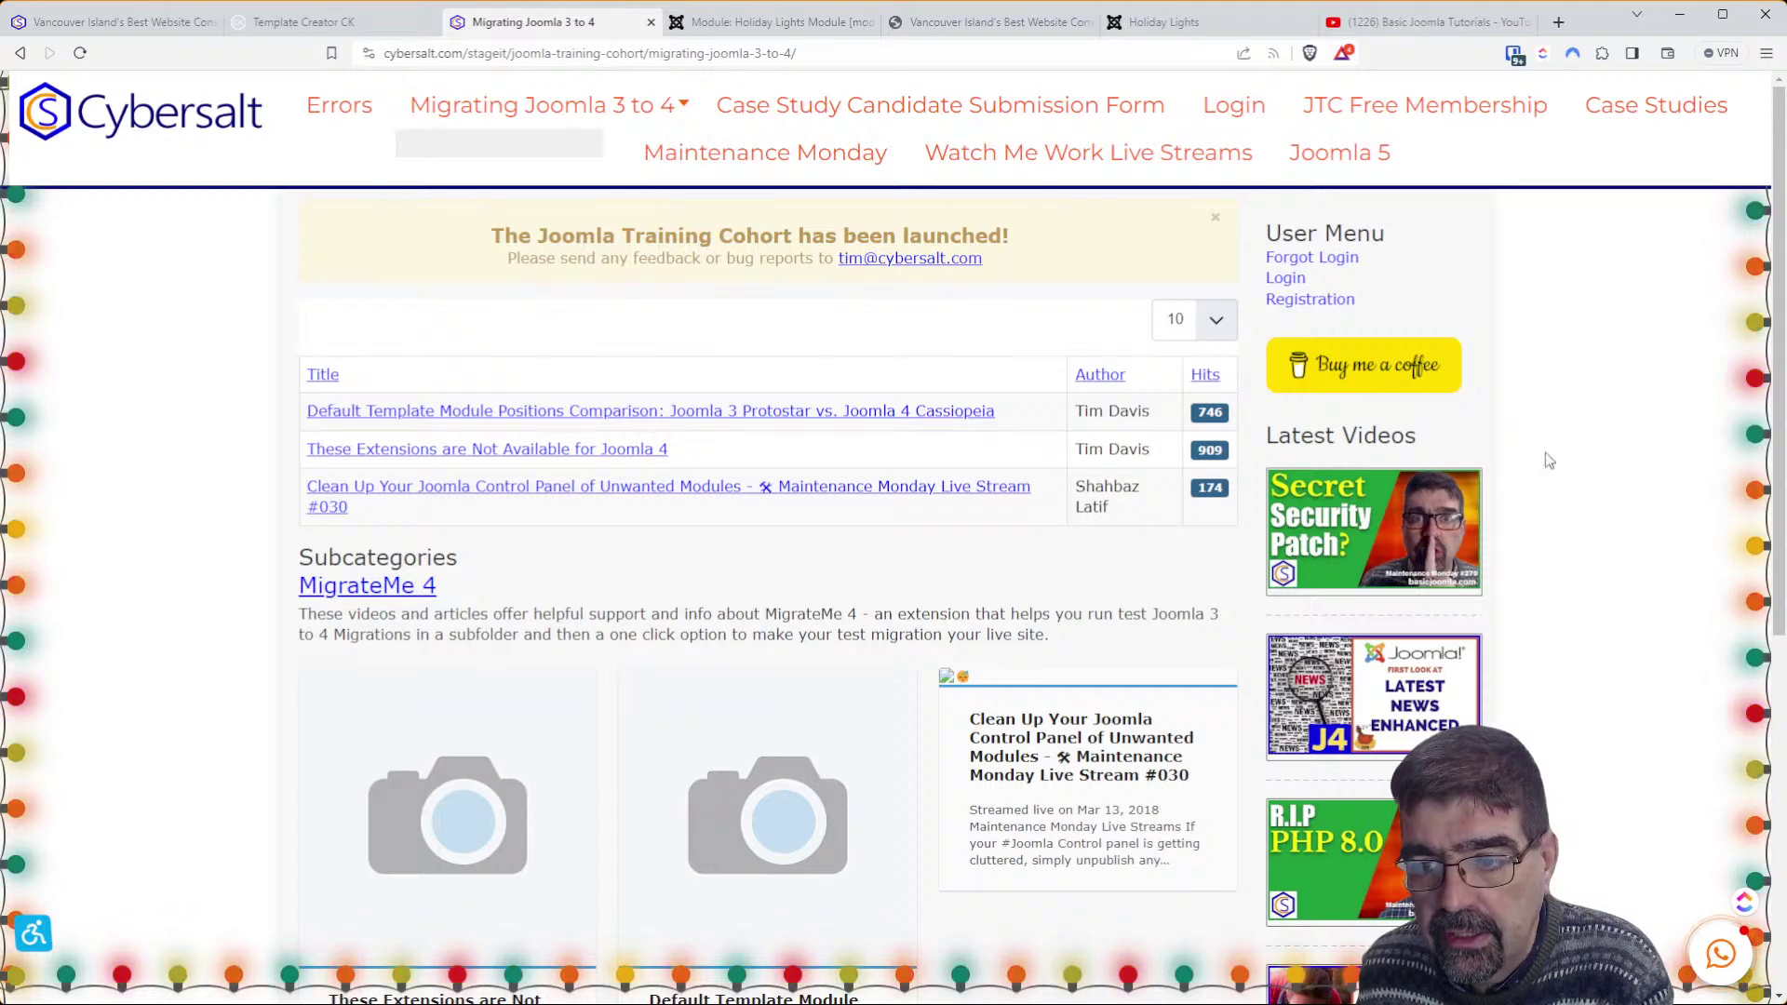
pyautogui.click(81, 54)
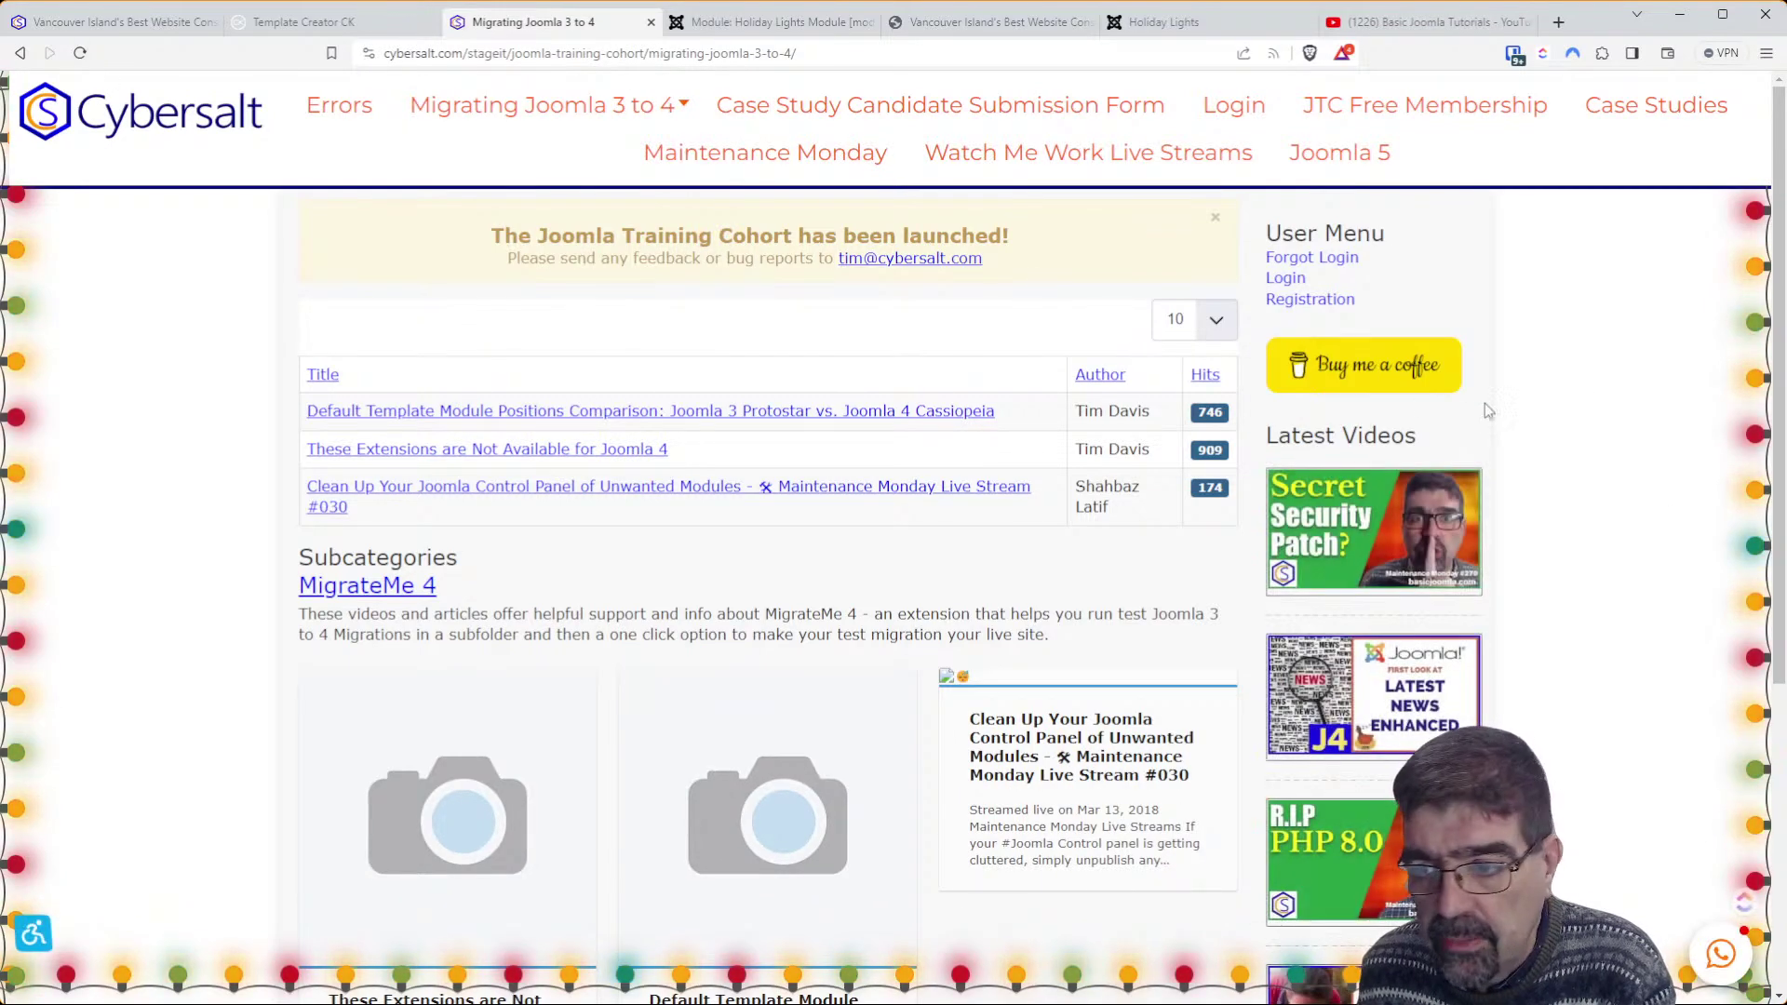
pyautogui.moveTo(1783, 457); pyautogui.dragTo(465, 456)
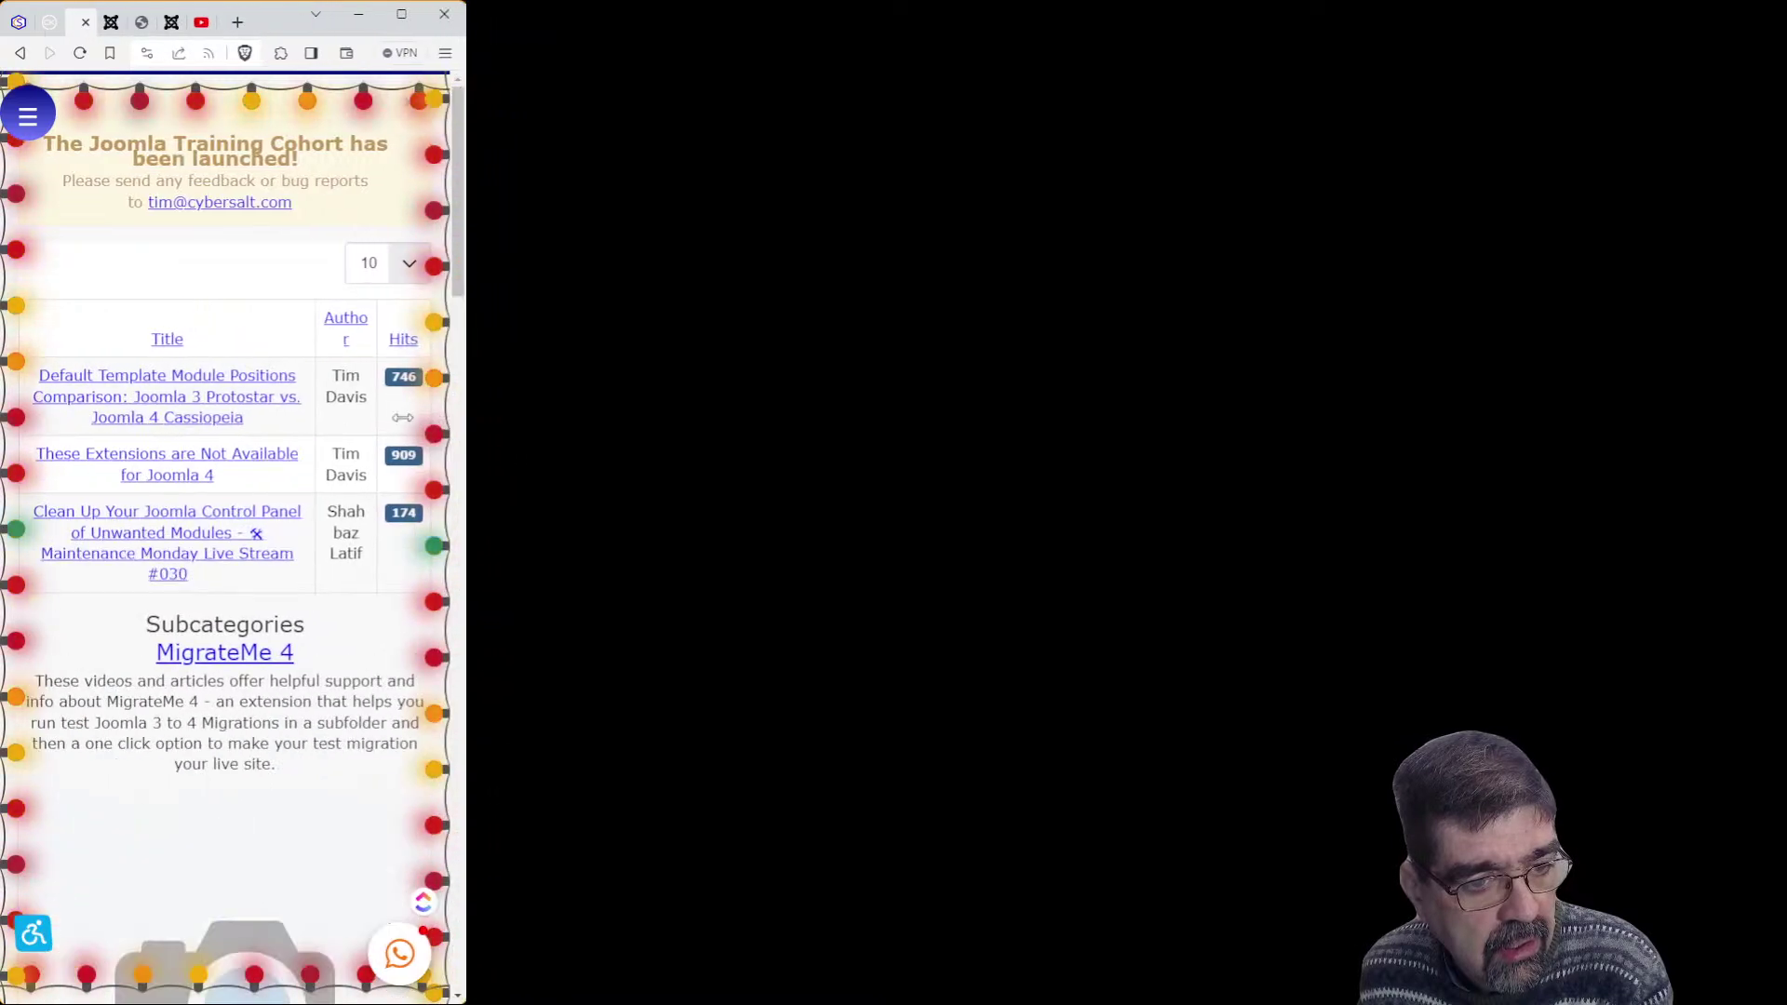
pyautogui.click(137, 382)
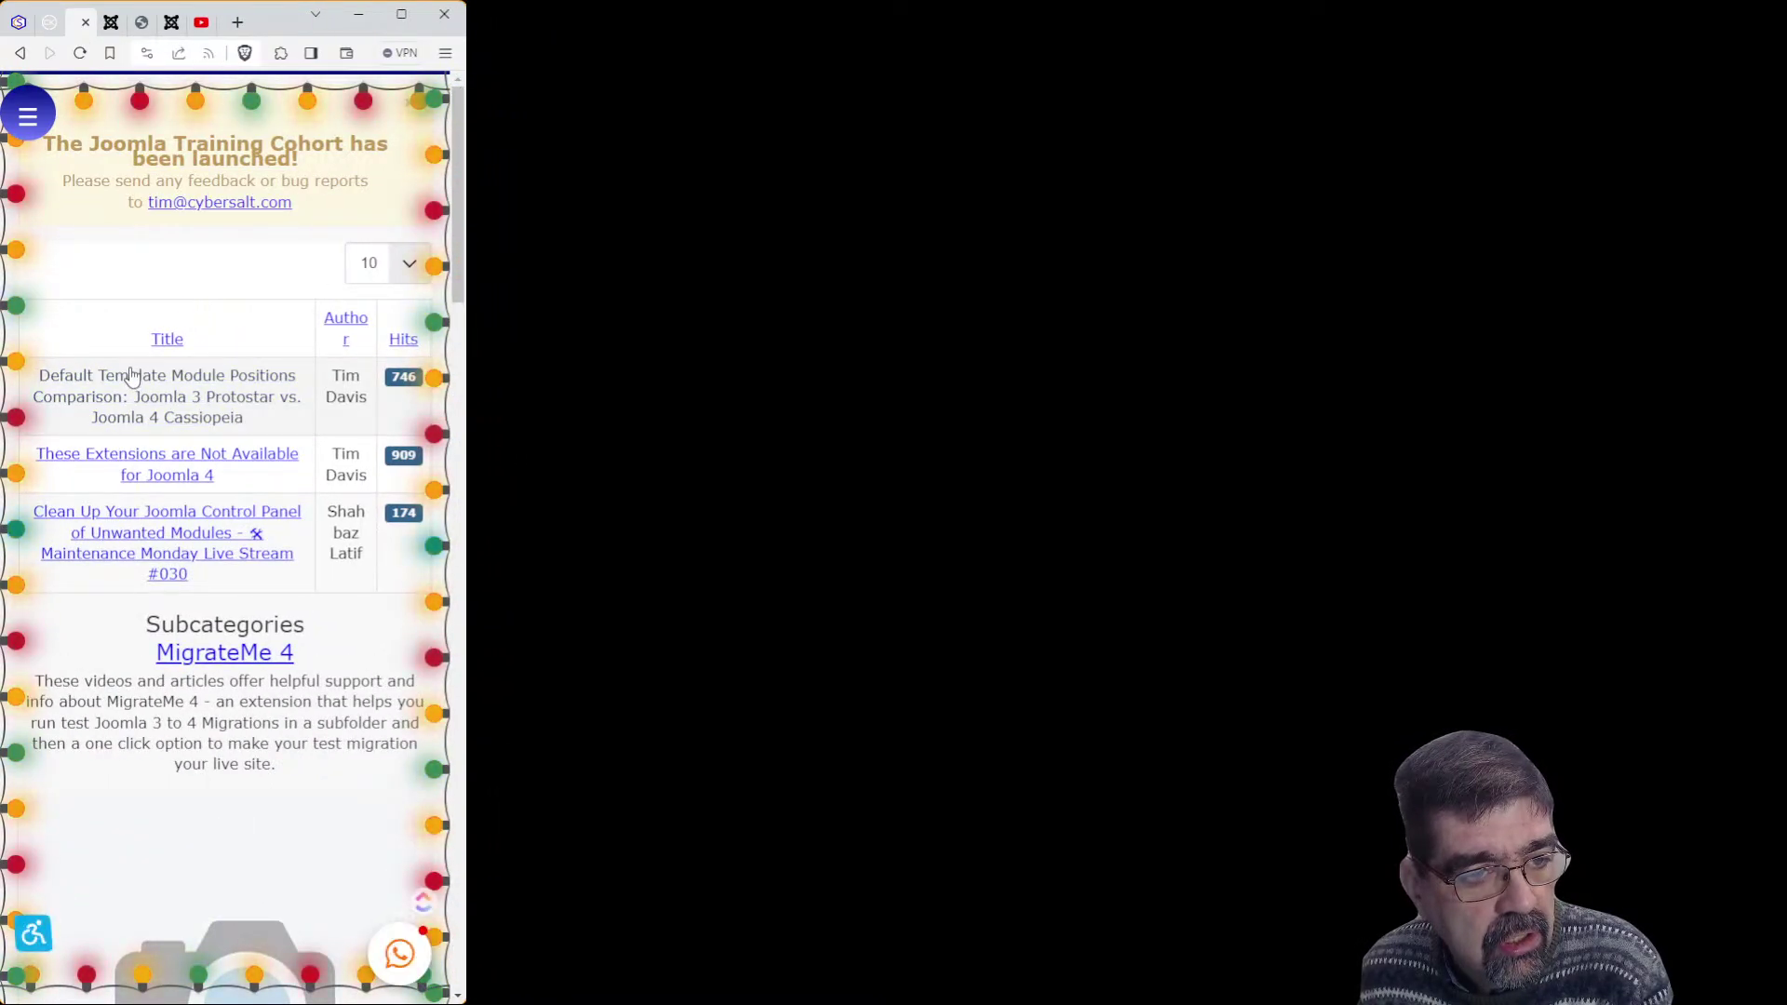
pyautogui.click(82, 57)
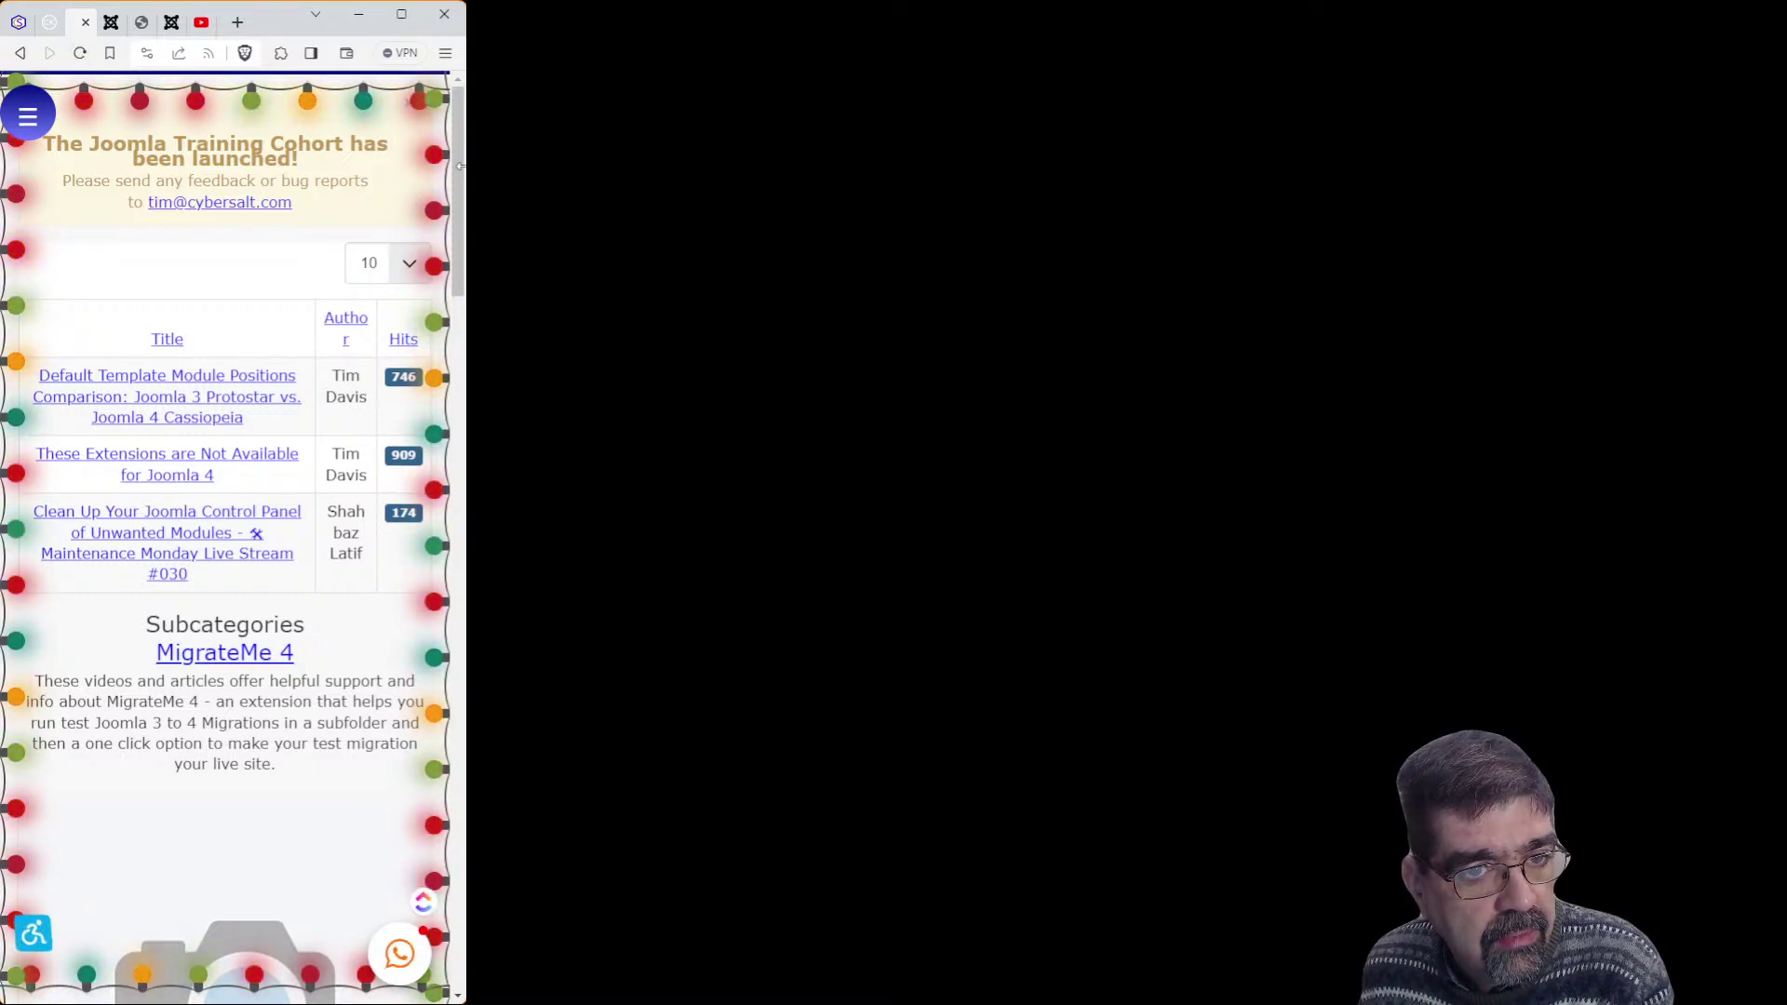
pyautogui.press('super+Up')
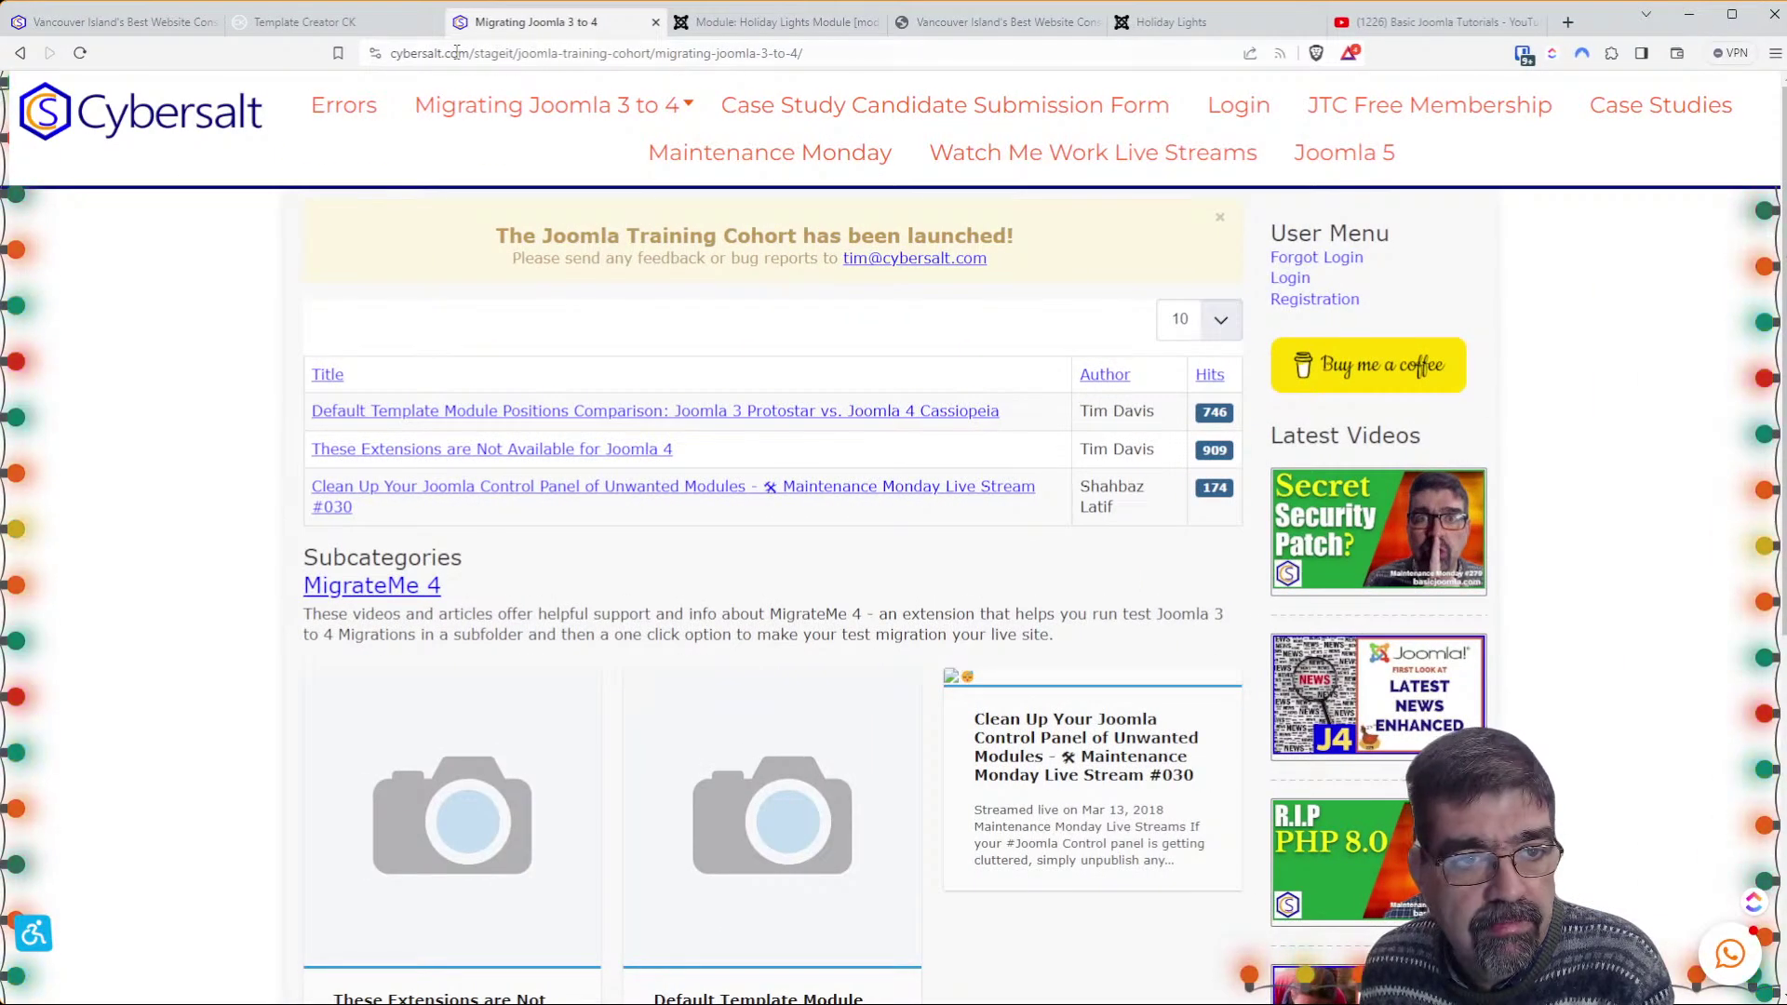
# Emulate the Migrating Joomla 3 to 4 page as a Samsung Galaxy S20 Ultra in enlarged view with the developer tools
pyautogui.click(300, 30)
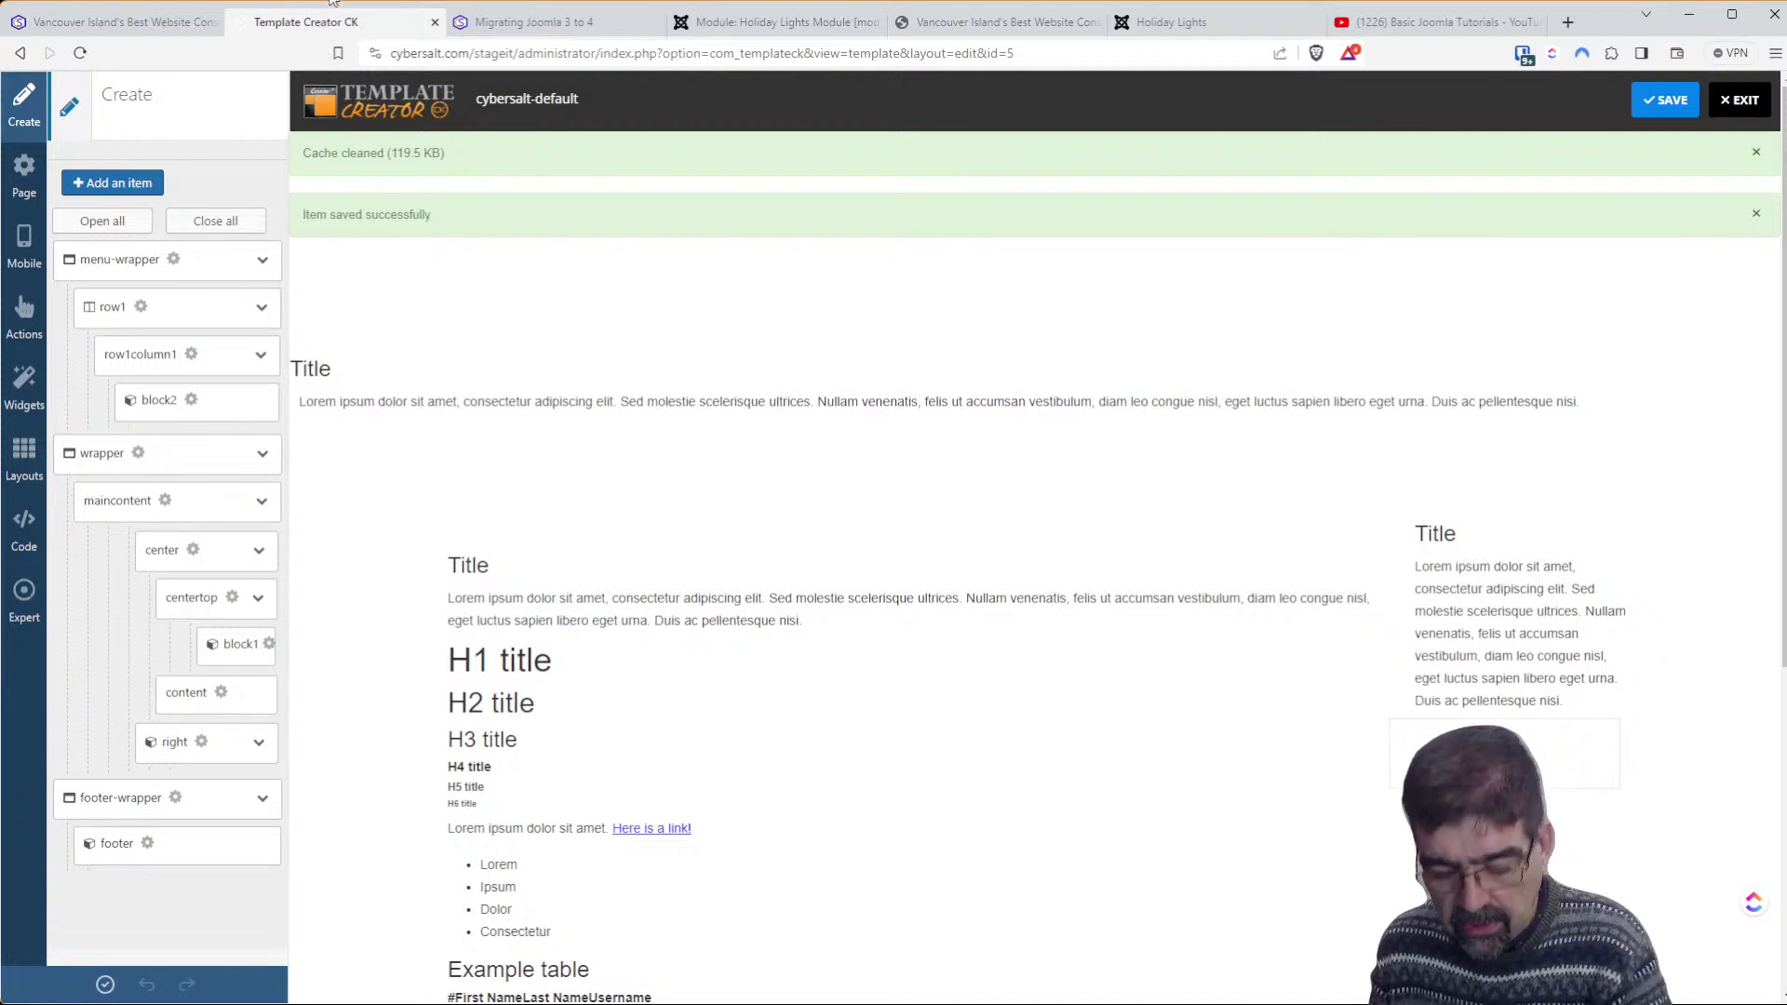
pyautogui.press('F12')
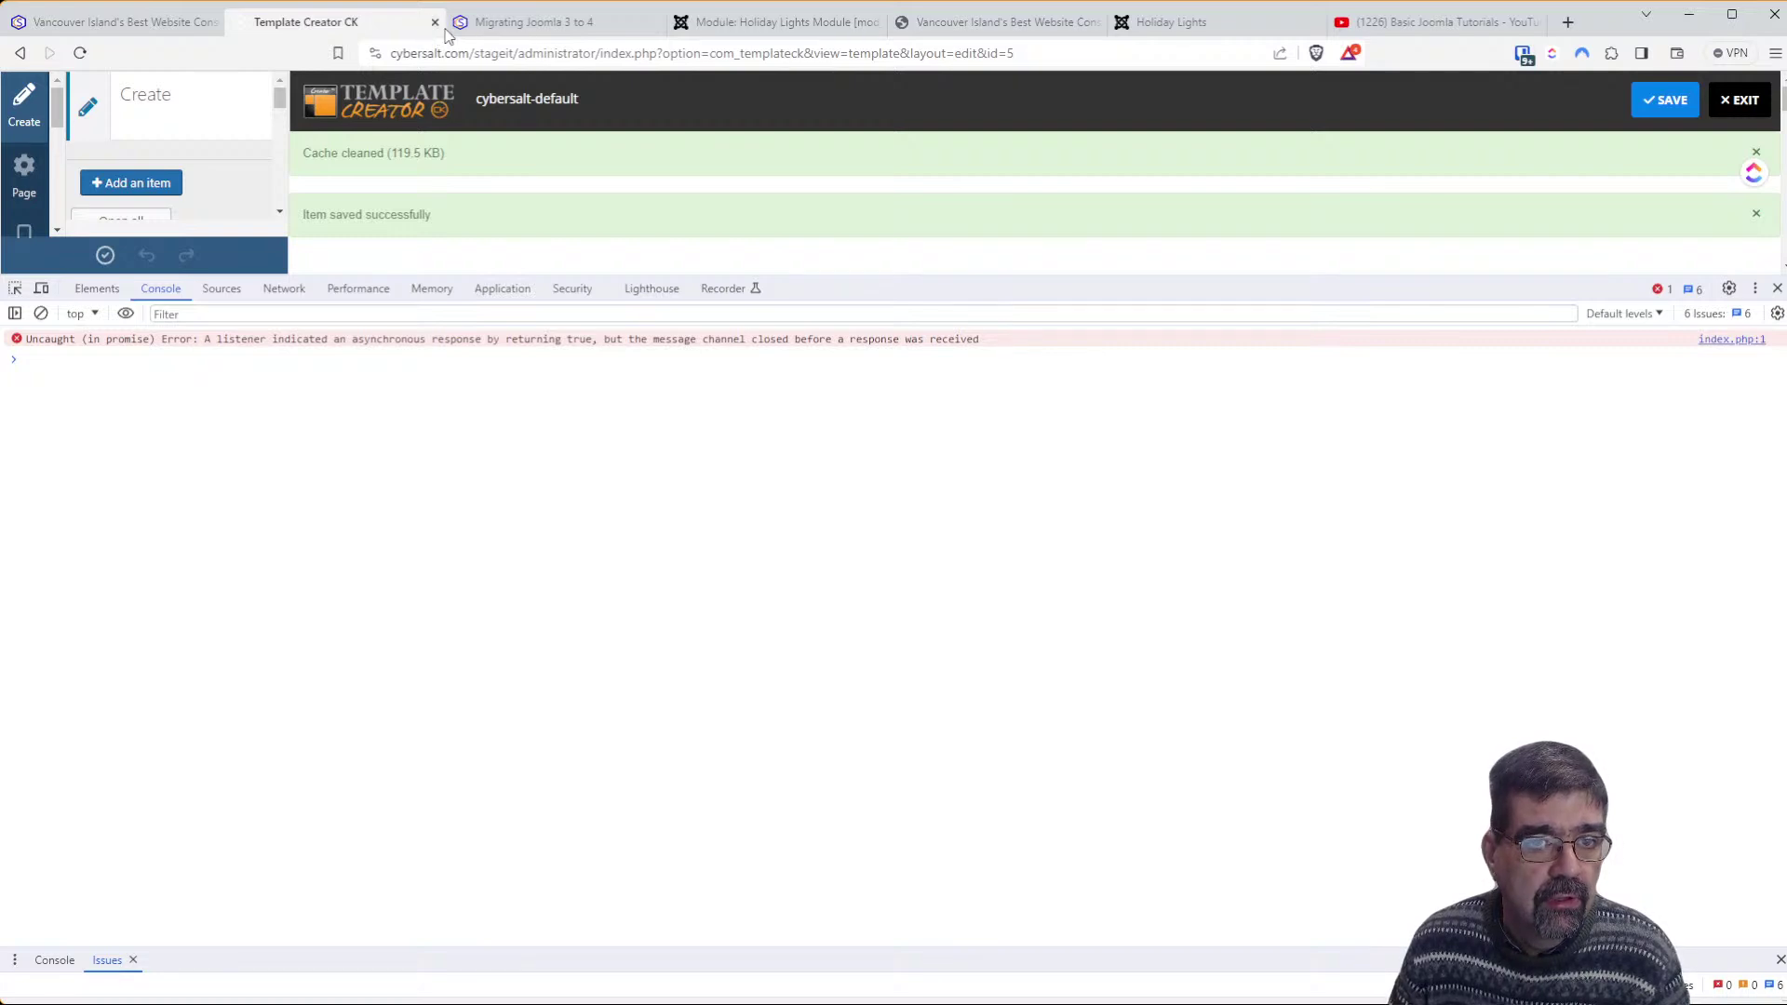
pyautogui.click(558, 27)
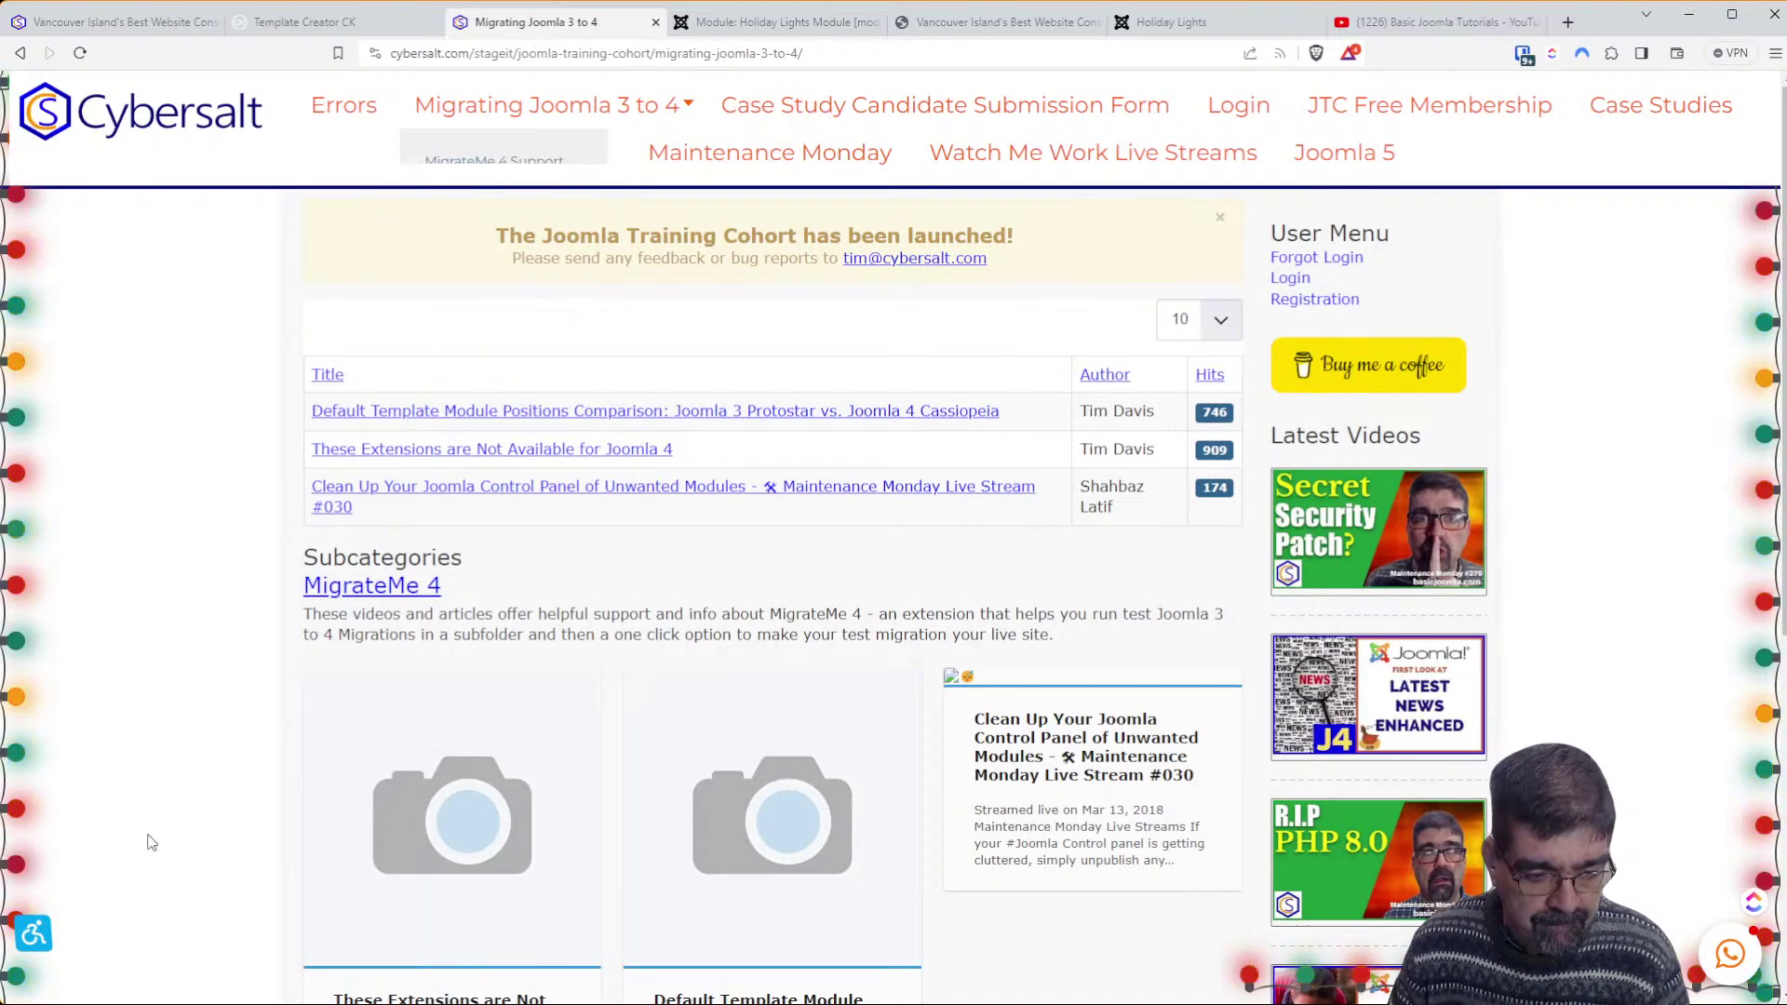
pyautogui.press('F12')
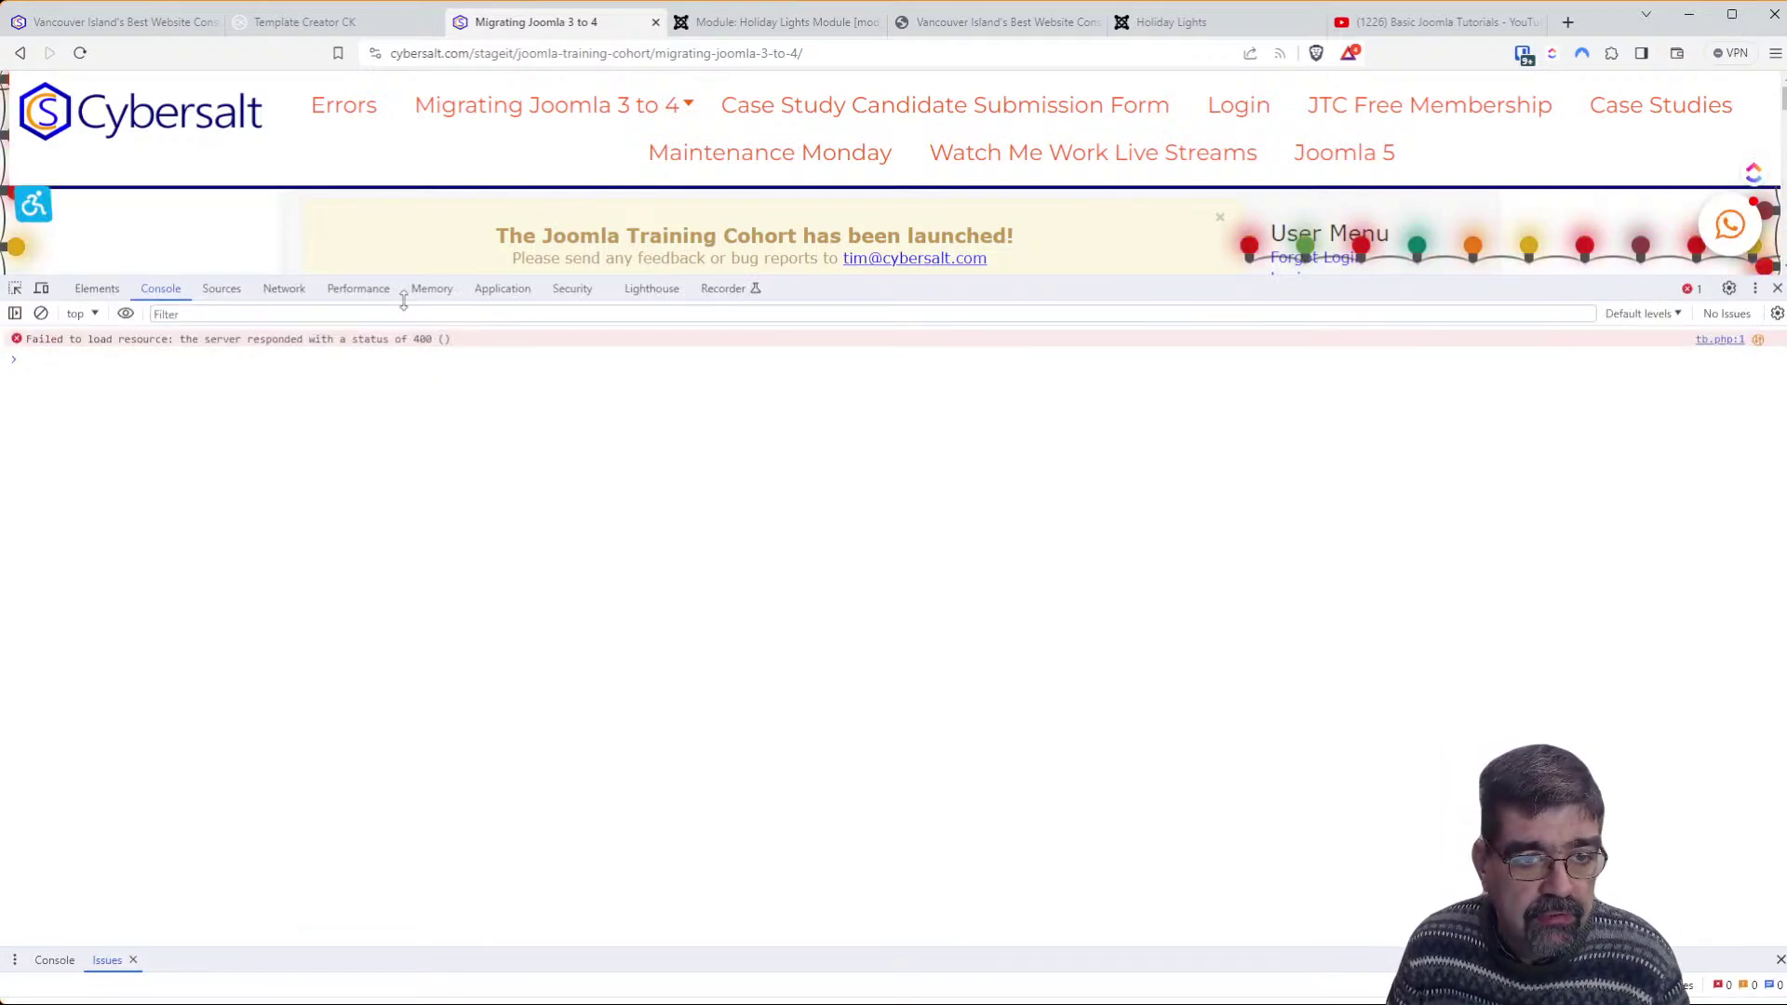
pyautogui.moveTo(396, 277); pyautogui.dragTo(395, 825)
pyautogui.click(41, 834)
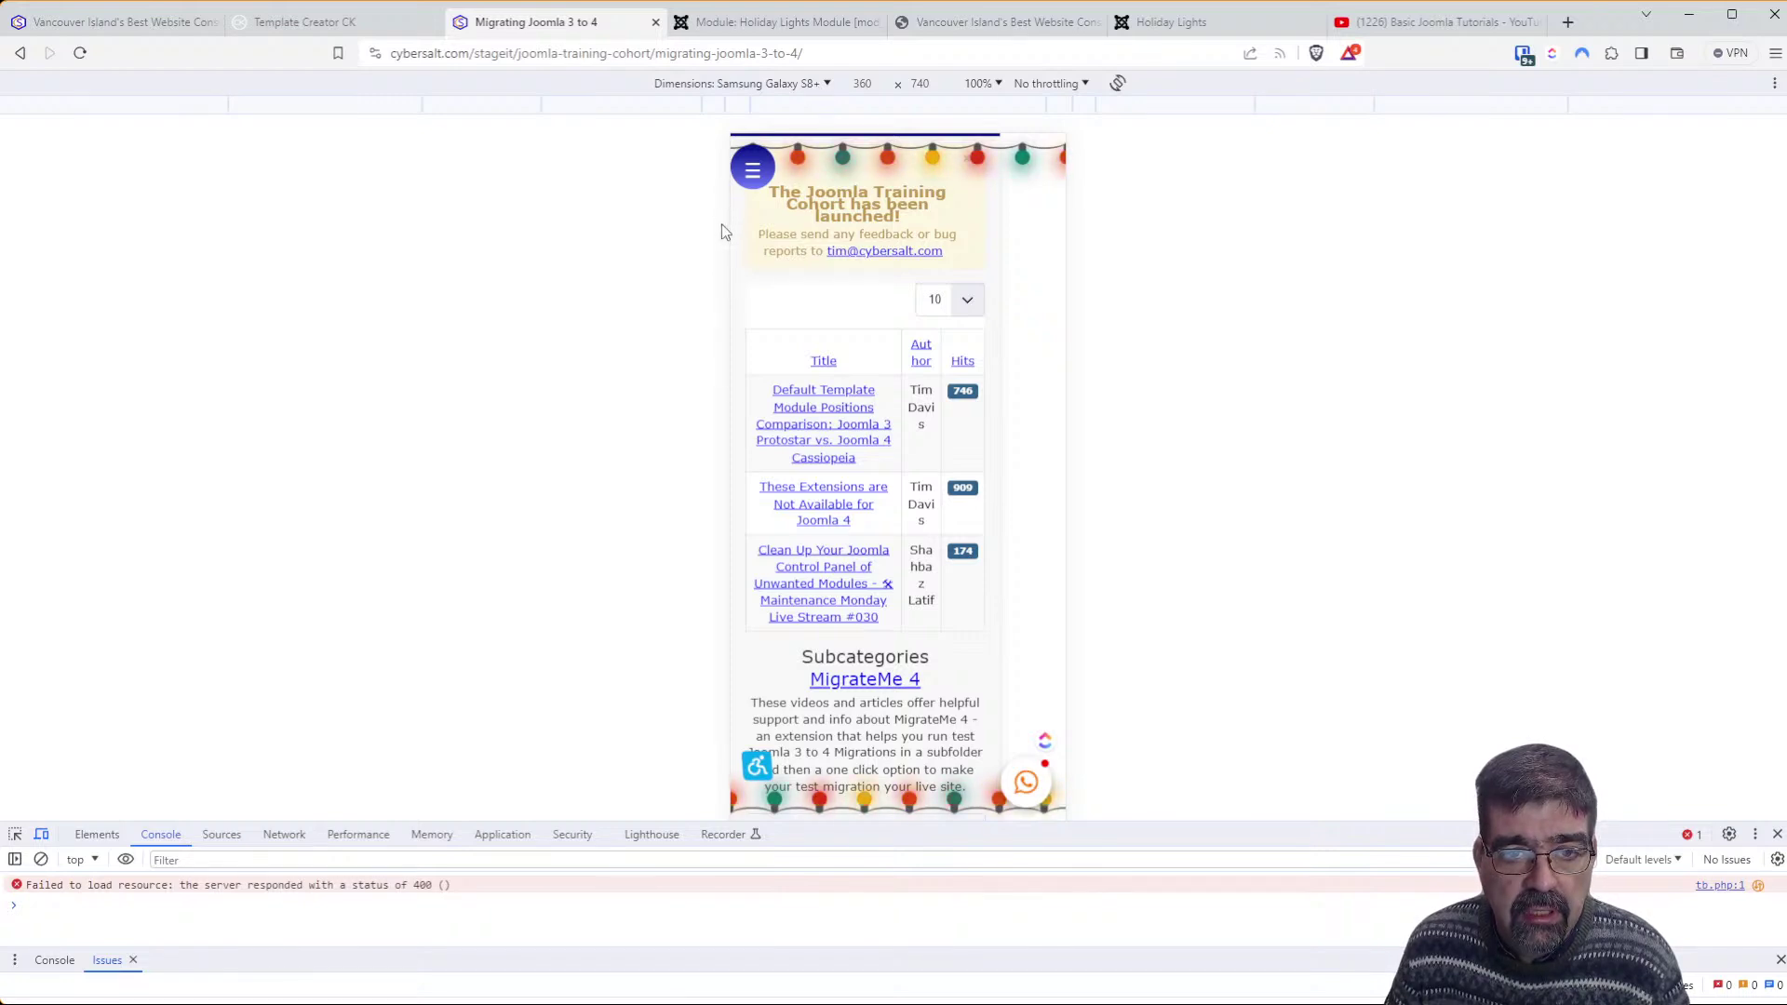
pyautogui.press('Down')
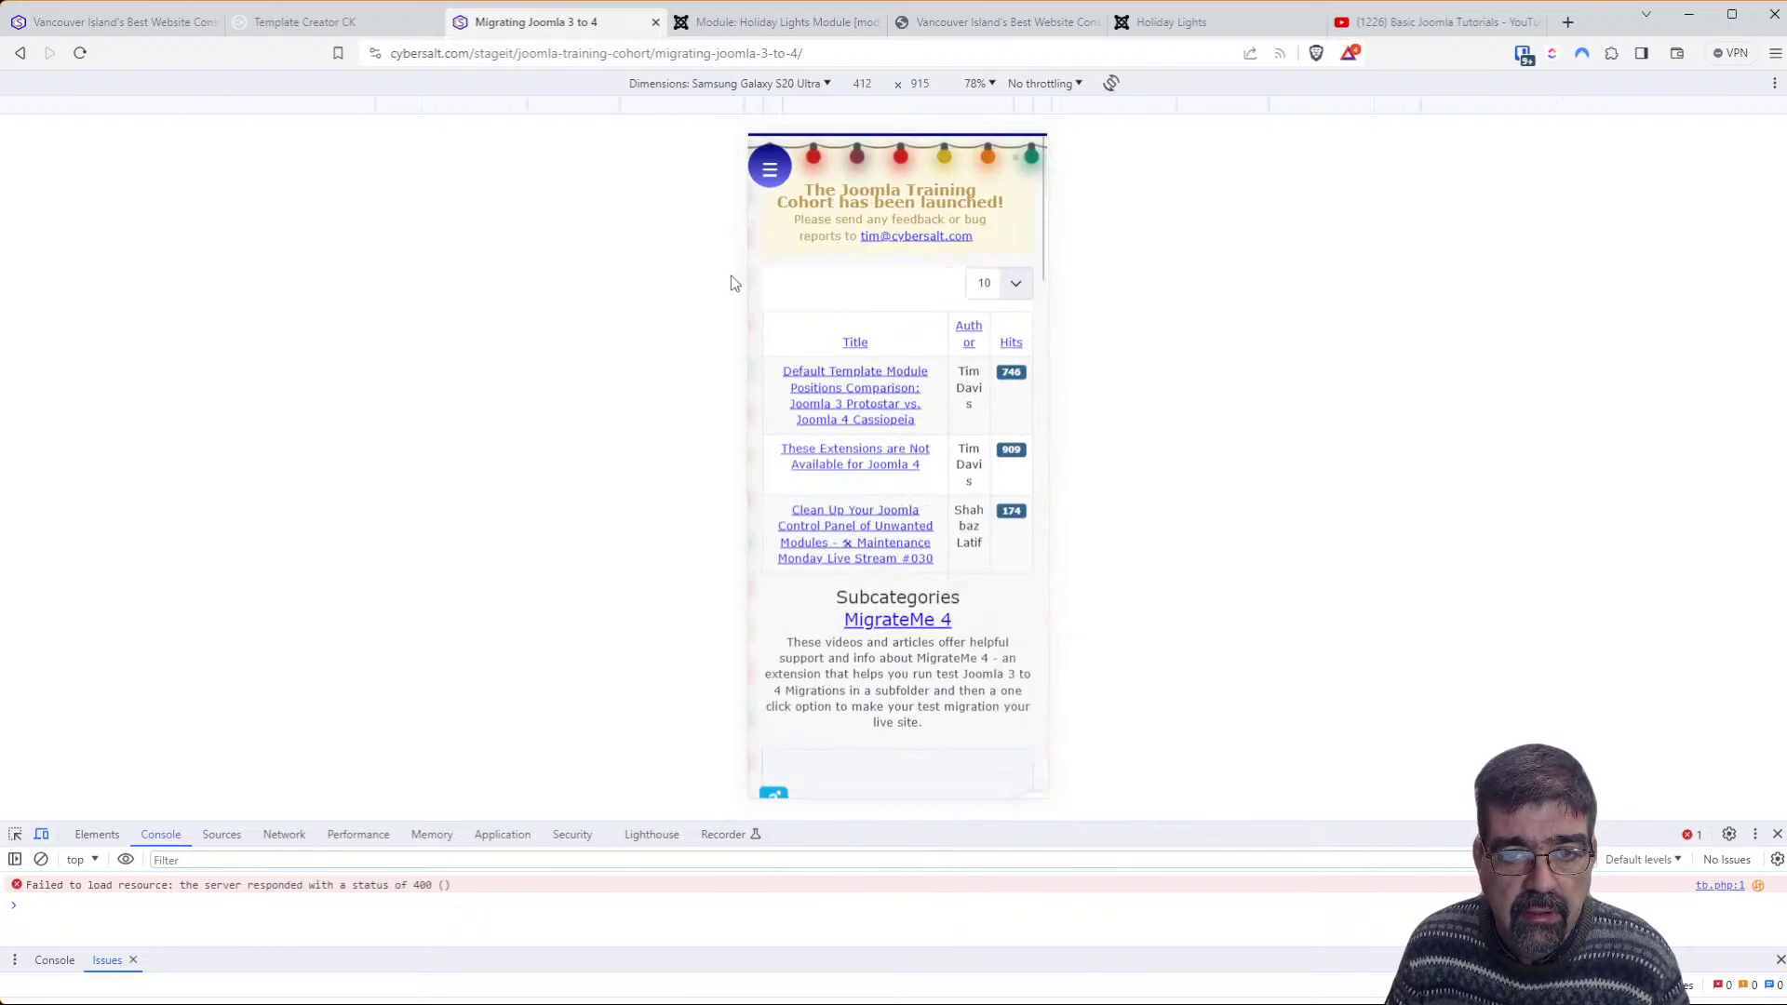
# Reload the page in the emulated phone view and check down to the footer whether the holiday lights still show
pyautogui.scroll(-3, 885, 372)
pyautogui.scroll(-2, 894, 421)
pyautogui.scroll(1, 894, 419)
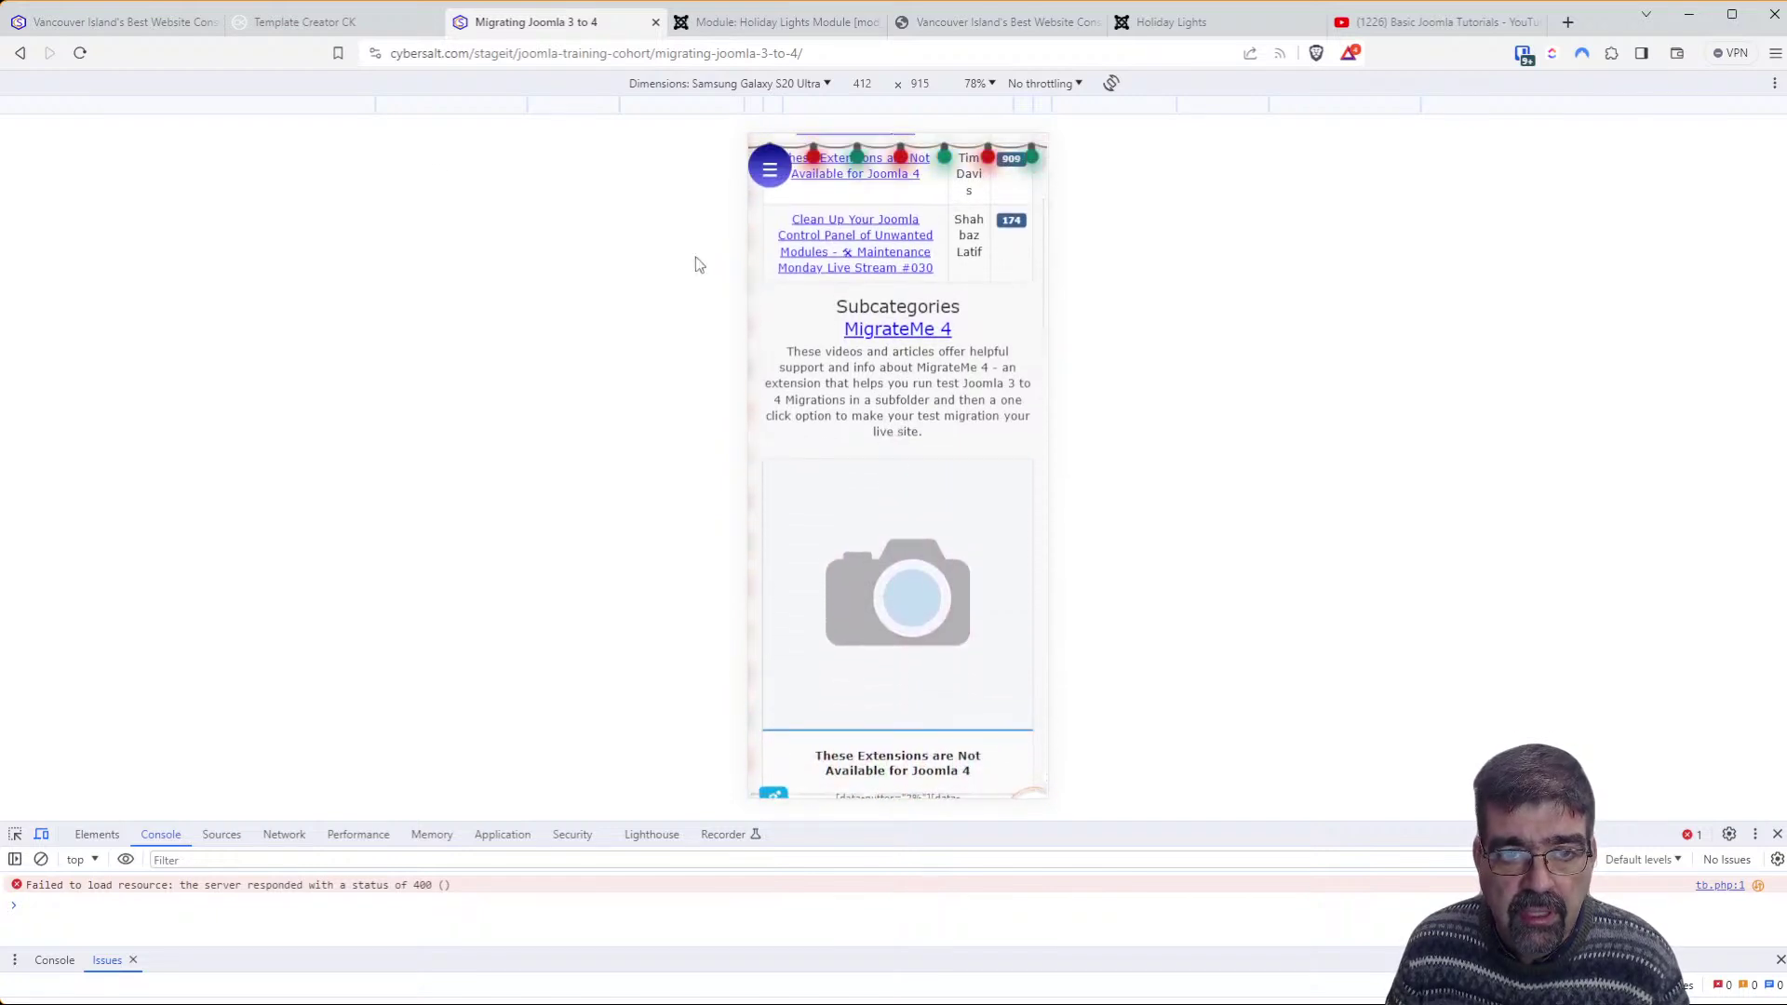
pyautogui.click(81, 58)
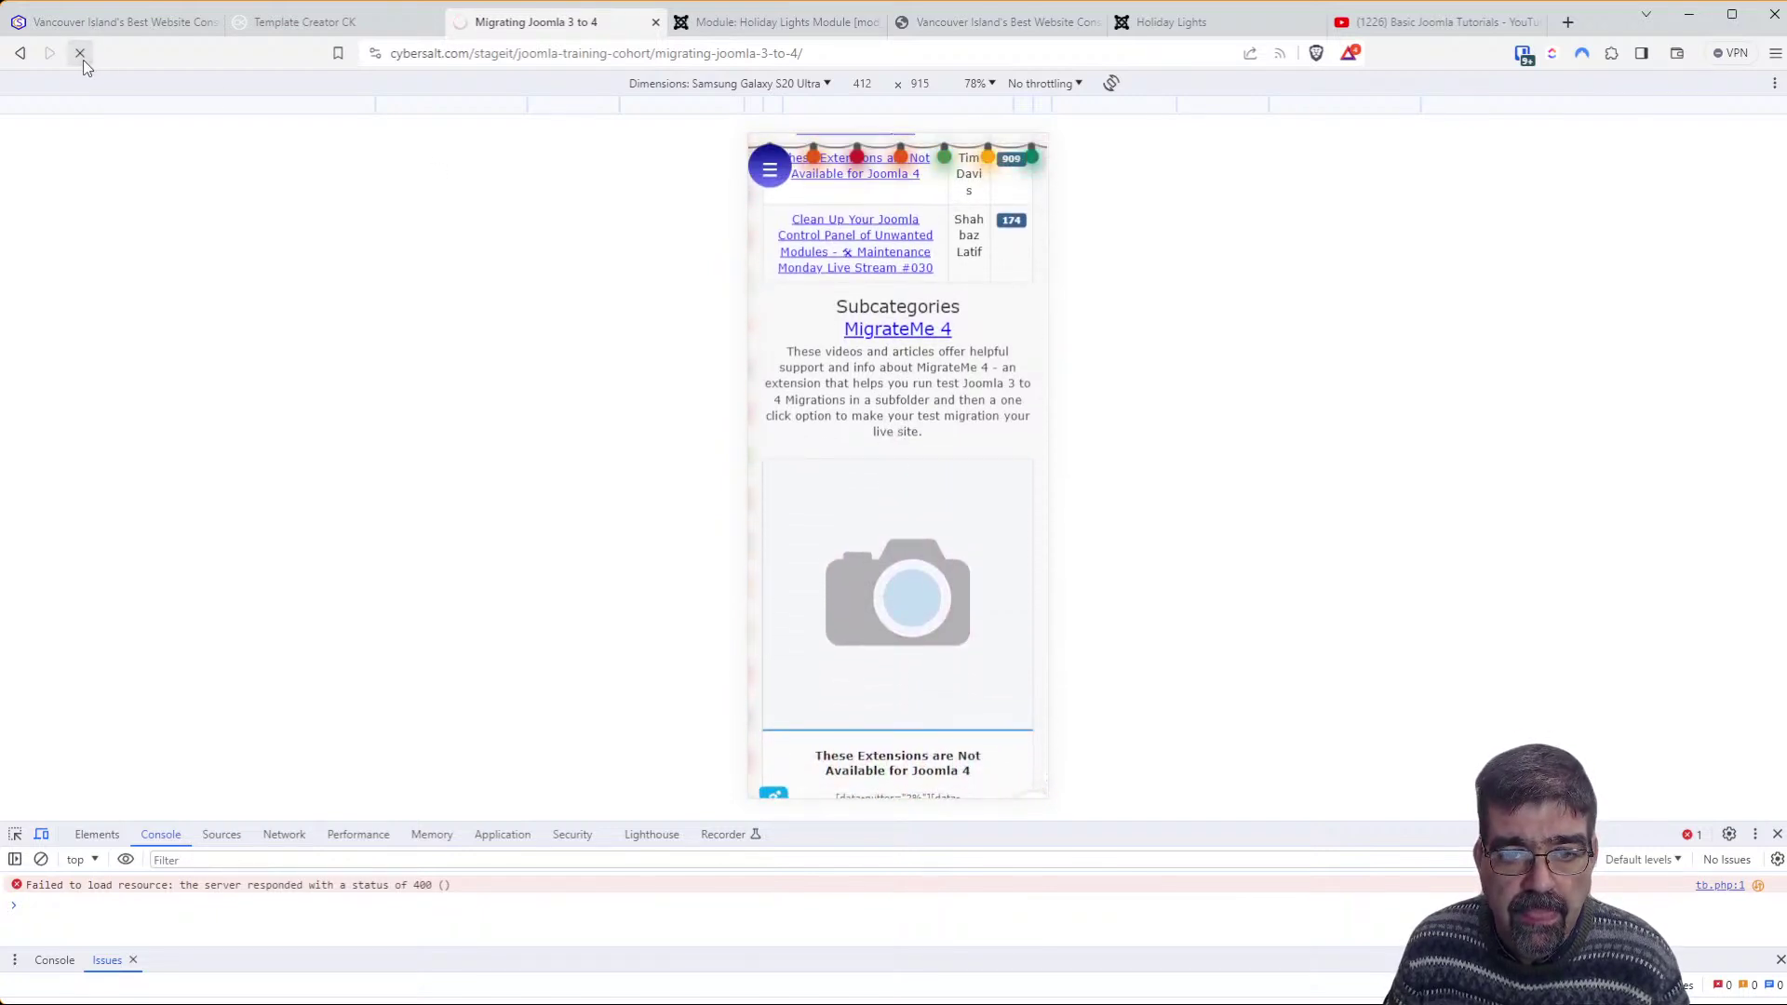
pyautogui.scroll(-2, 989, 443)
pyautogui.scroll(-10, 989, 443)
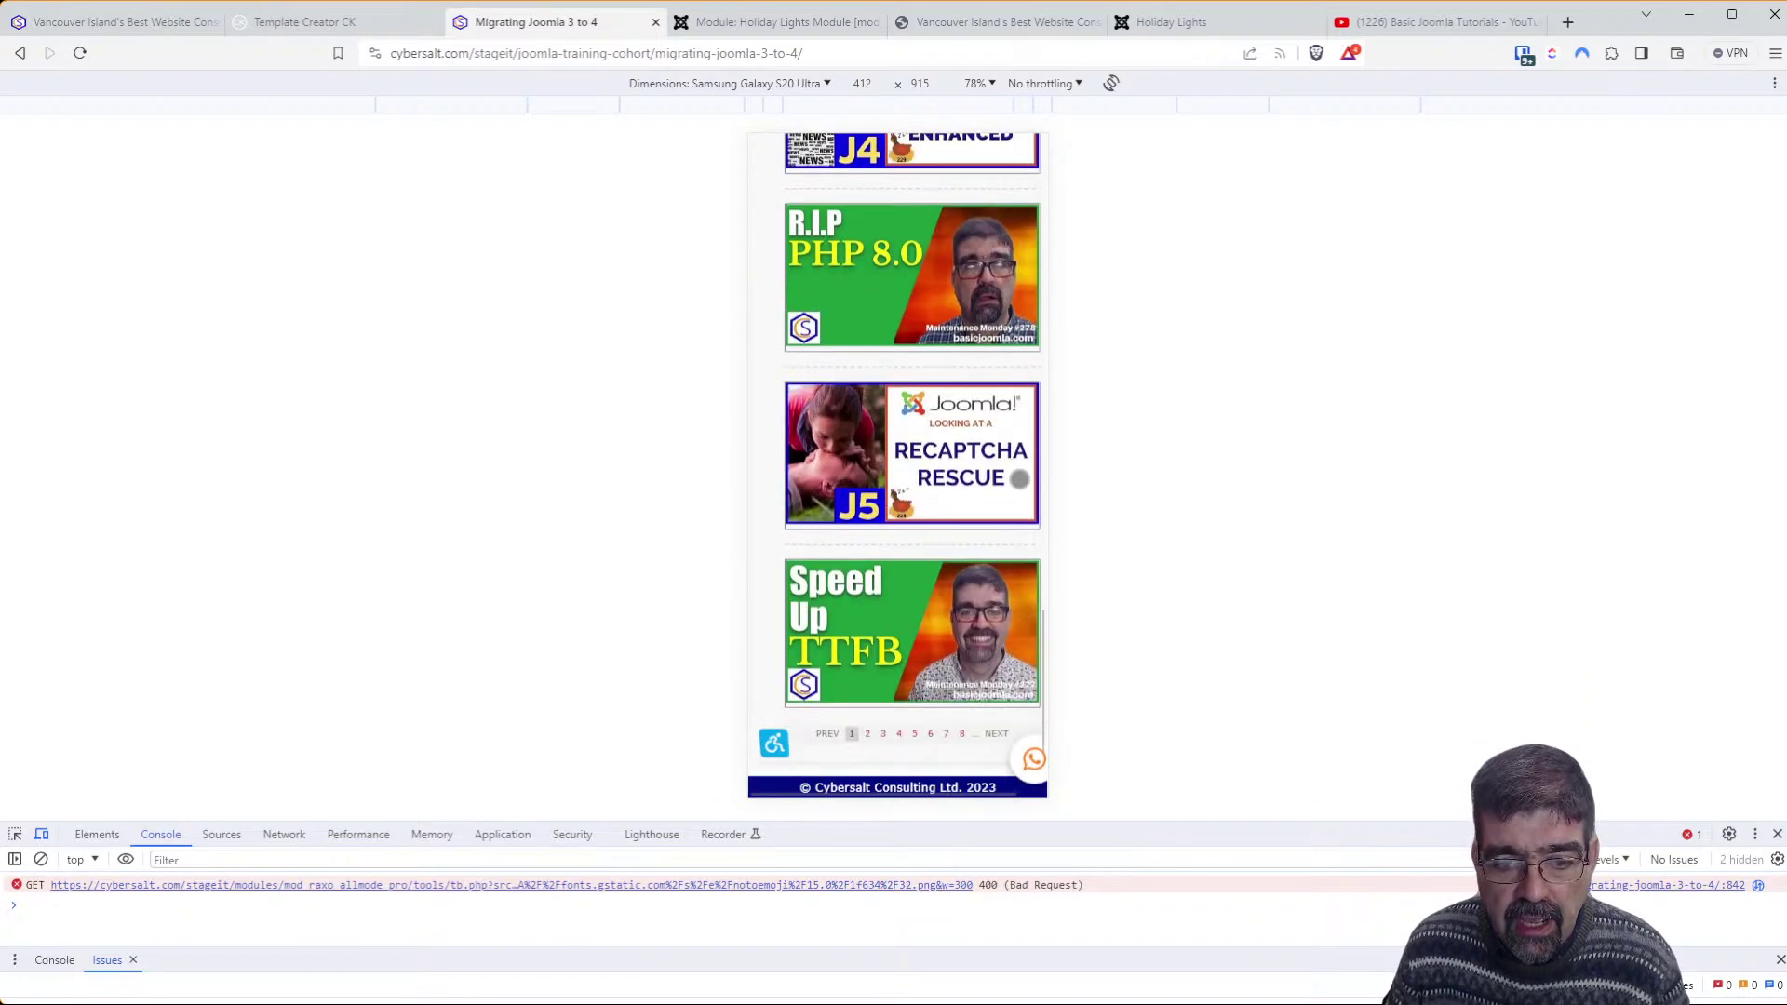
pyautogui.scroll(-2, 1020, 478)
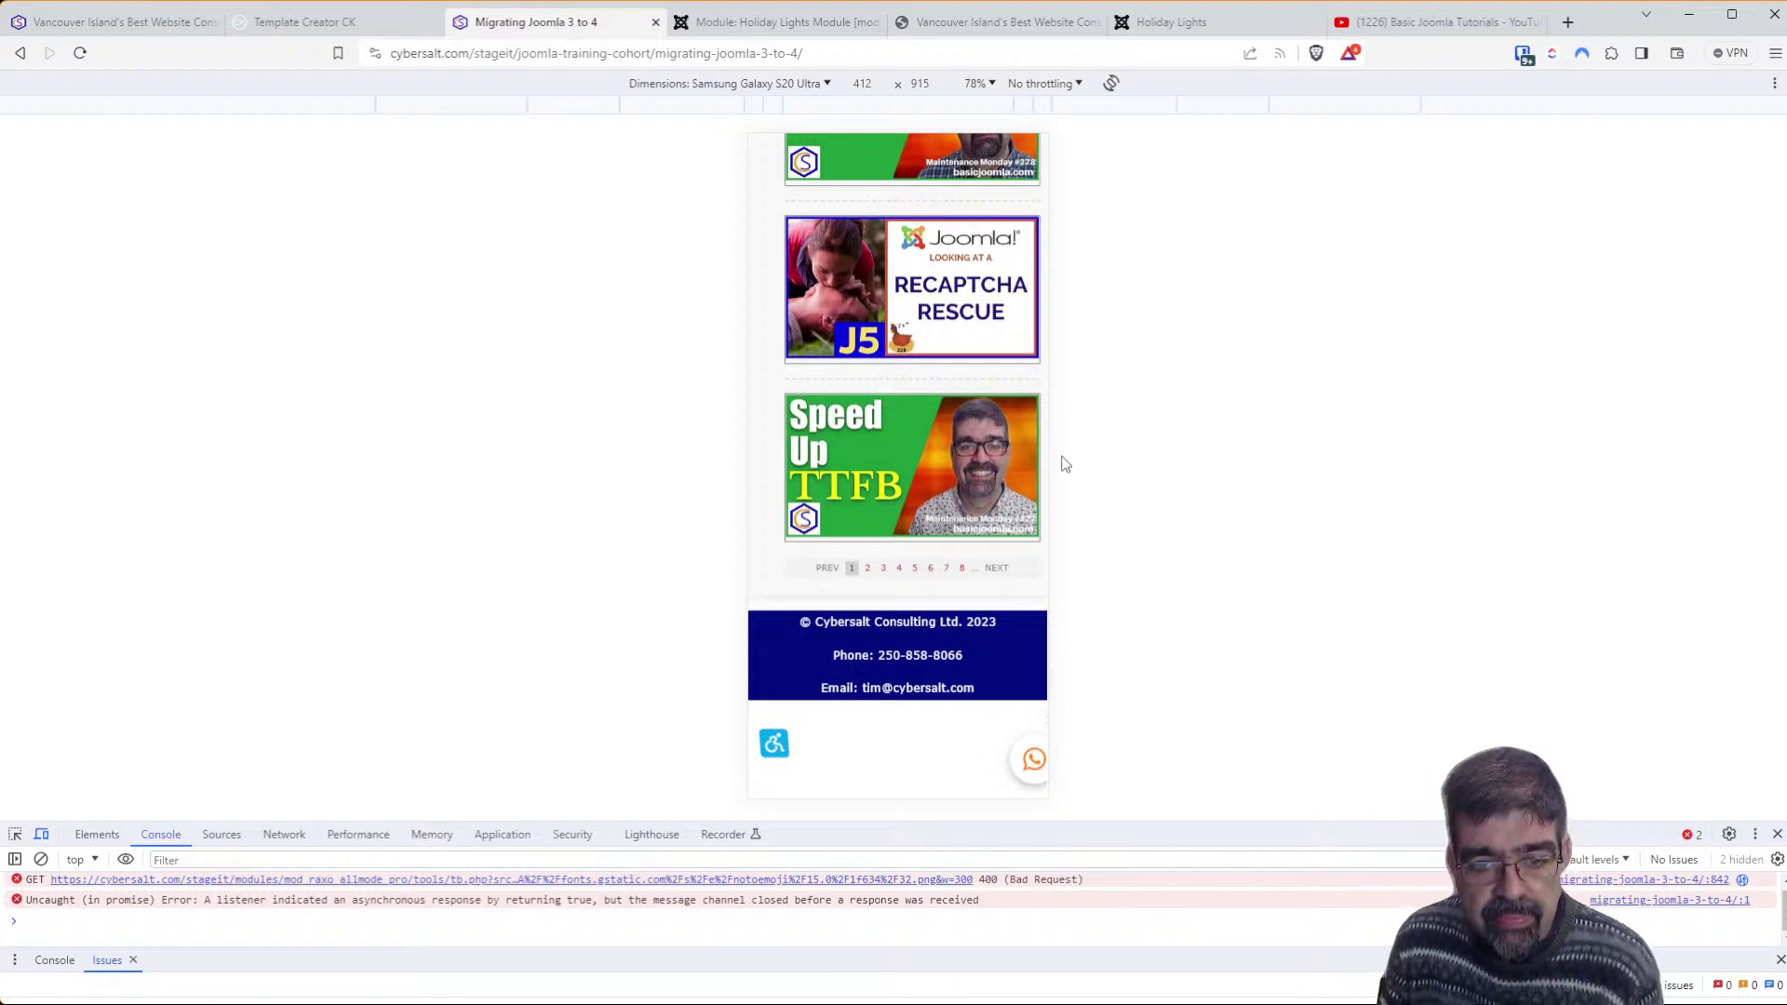
# Examine the phone layout of the article table, article cards, user menu, video list and footer
pyautogui.scroll(15, 951, 462)
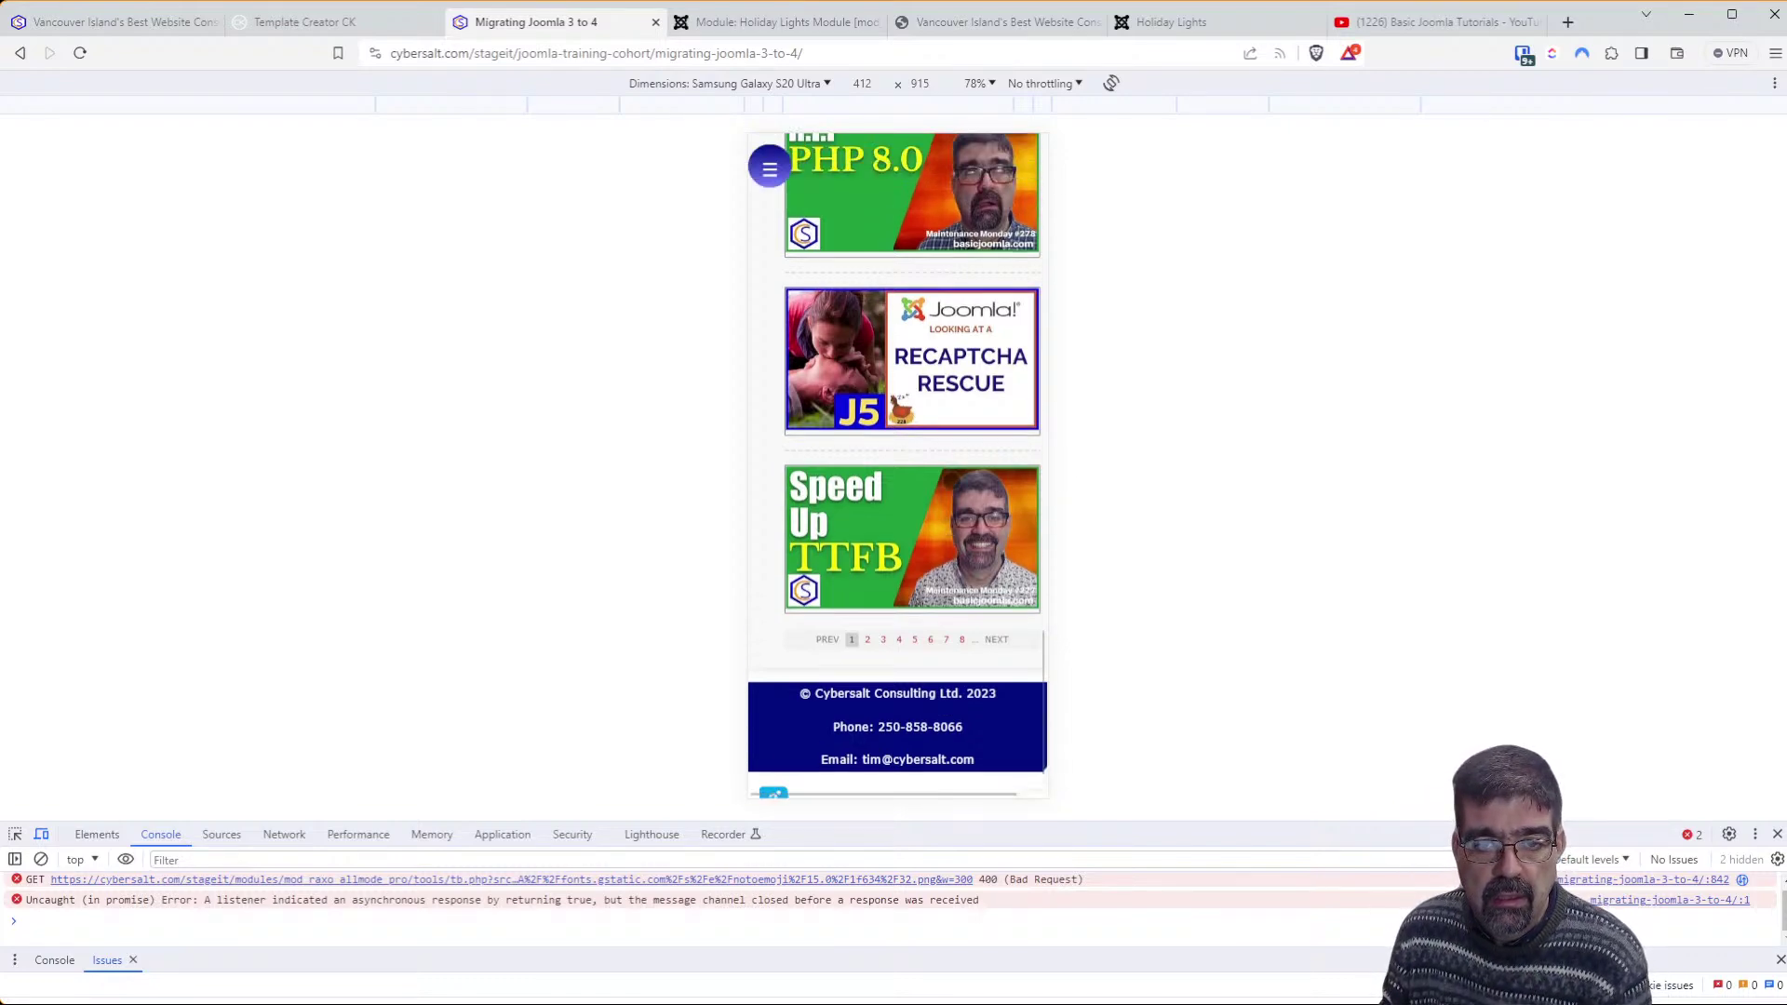
pyautogui.scroll(8, 951, 463)
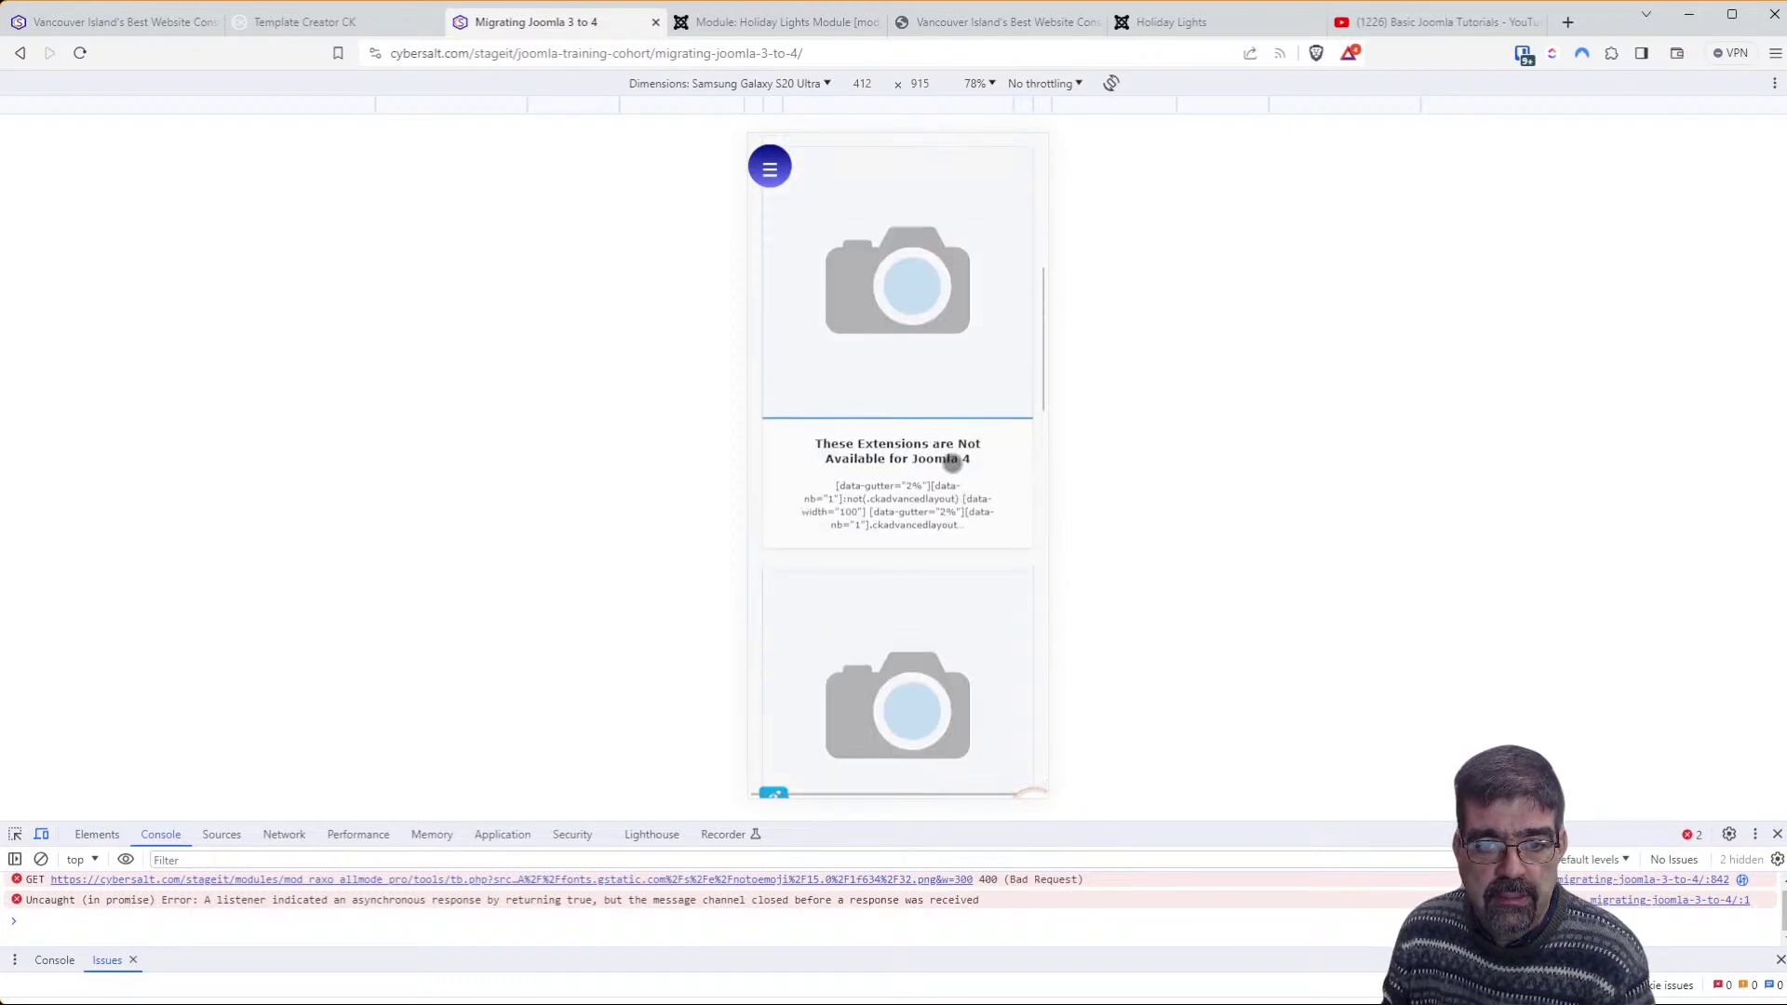
pyautogui.scroll(-5, 949, 447)
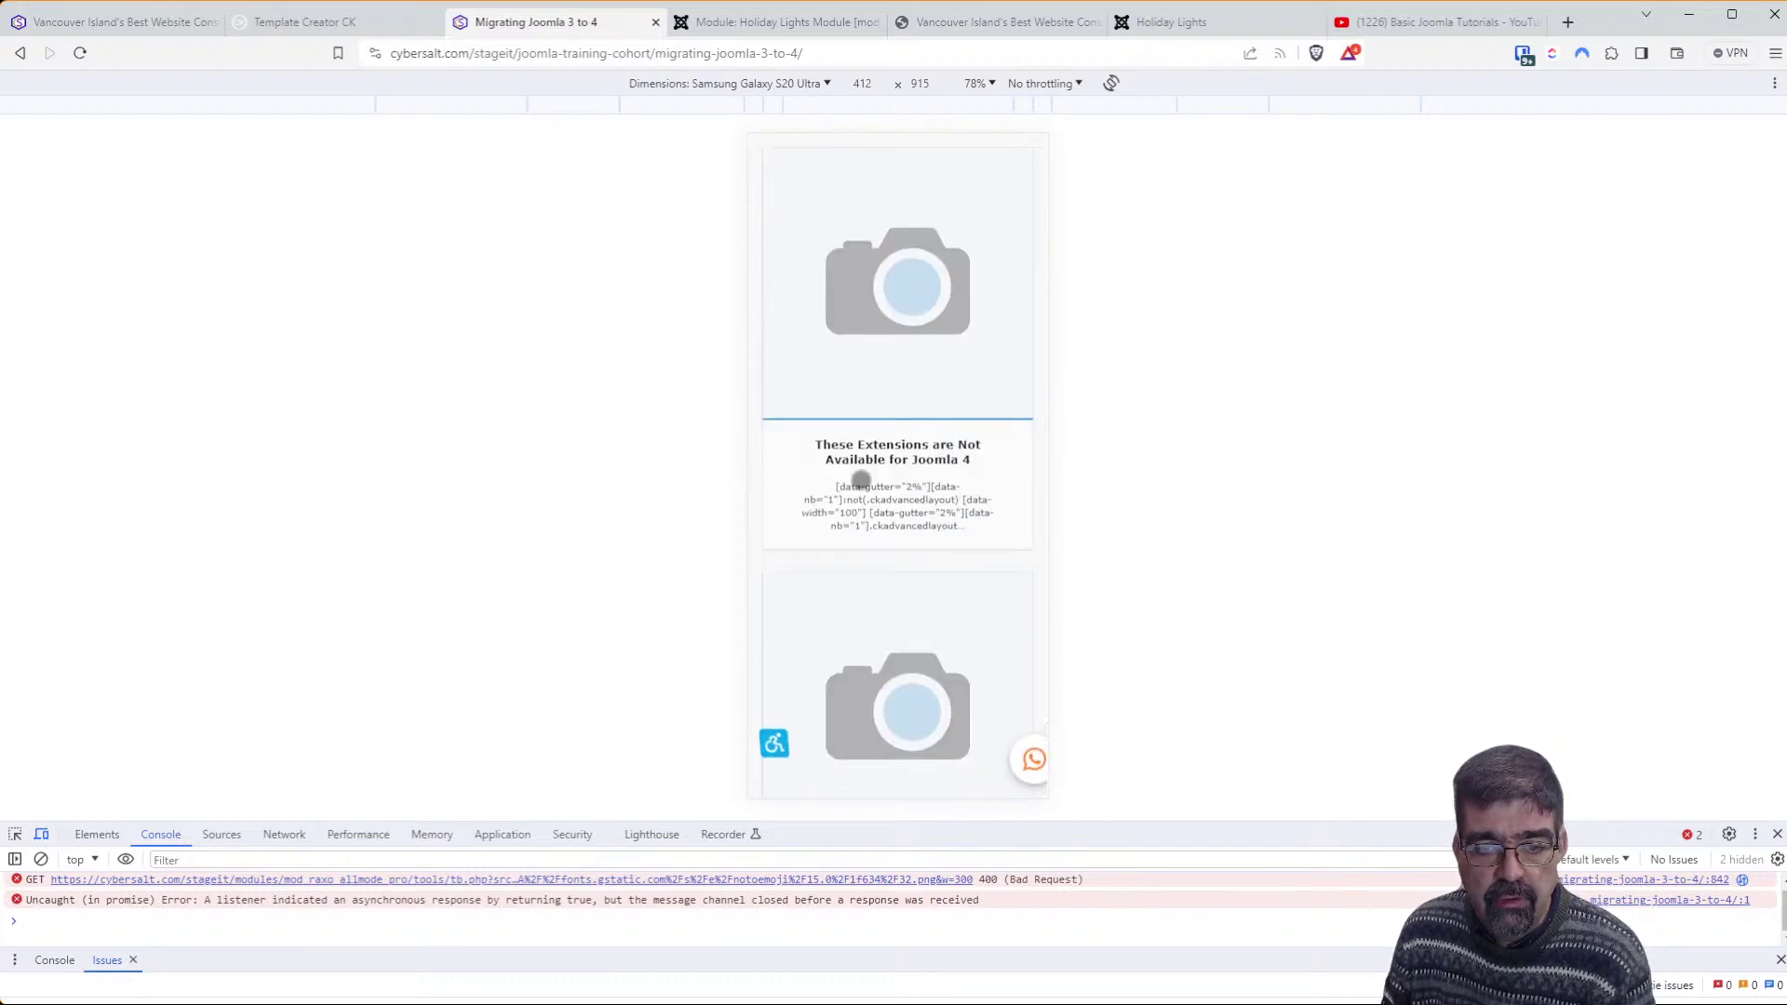
pyautogui.scroll(-2, 861, 480)
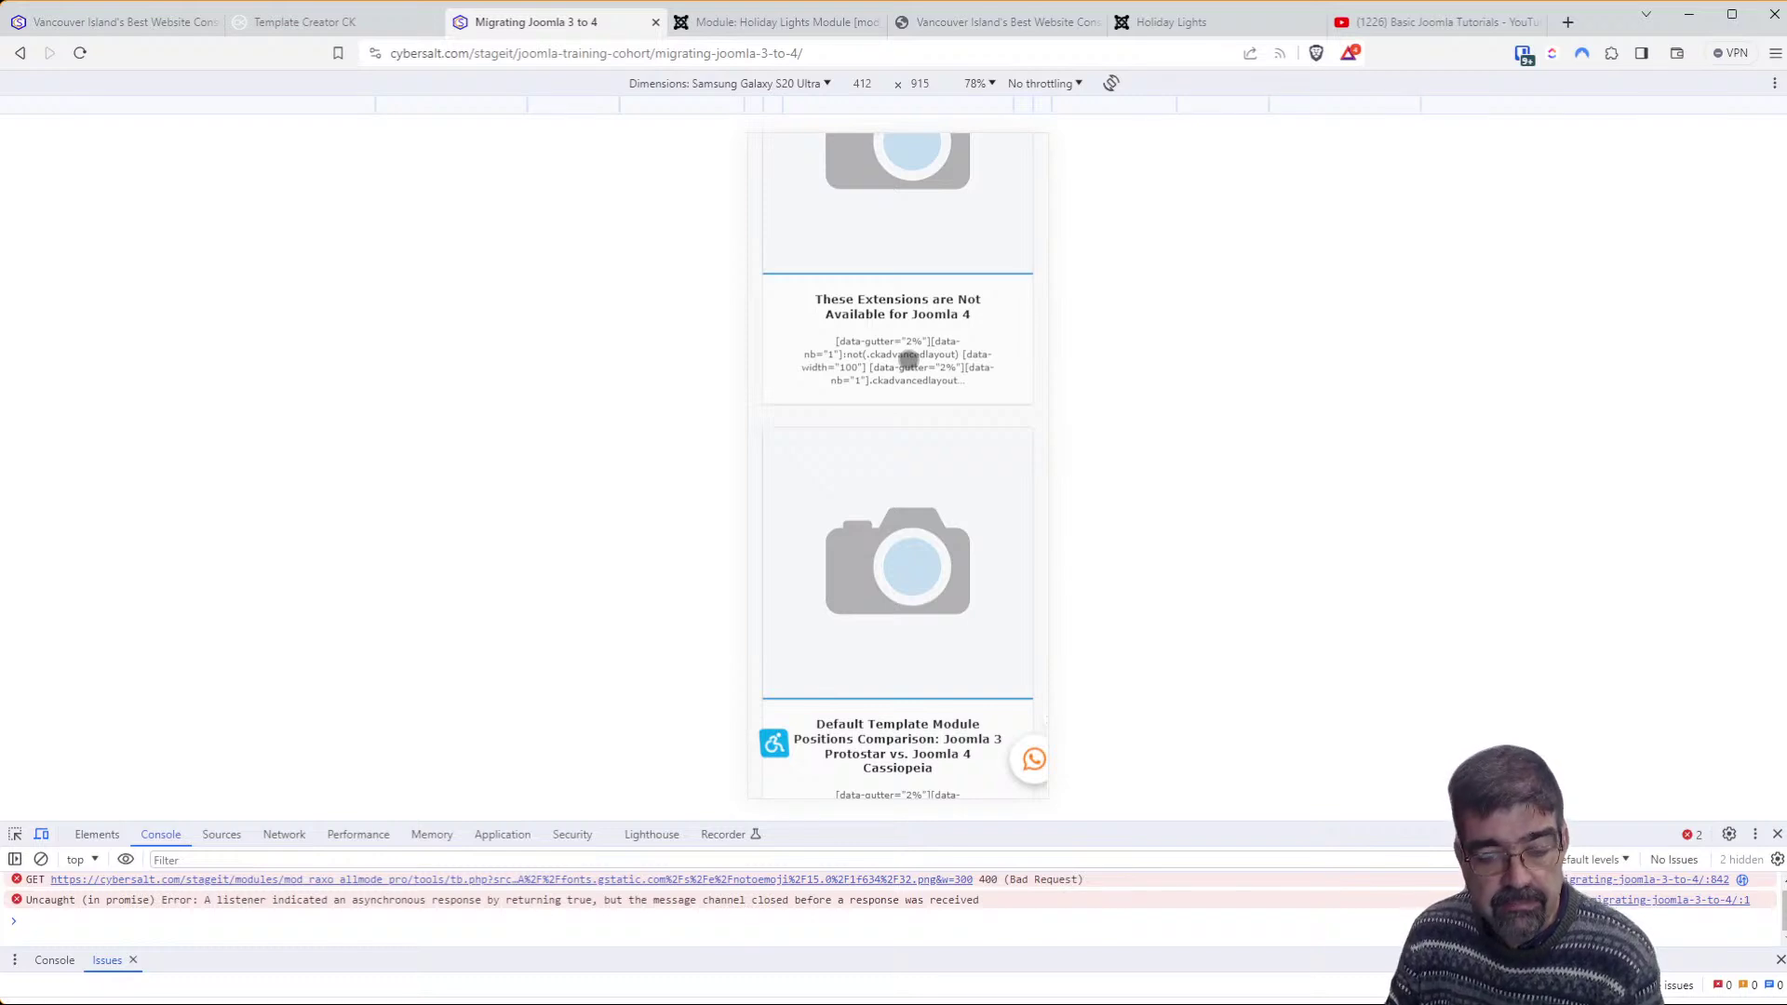
pyautogui.scroll(-3, 909, 366)
pyautogui.scroll(-3, 912, 412)
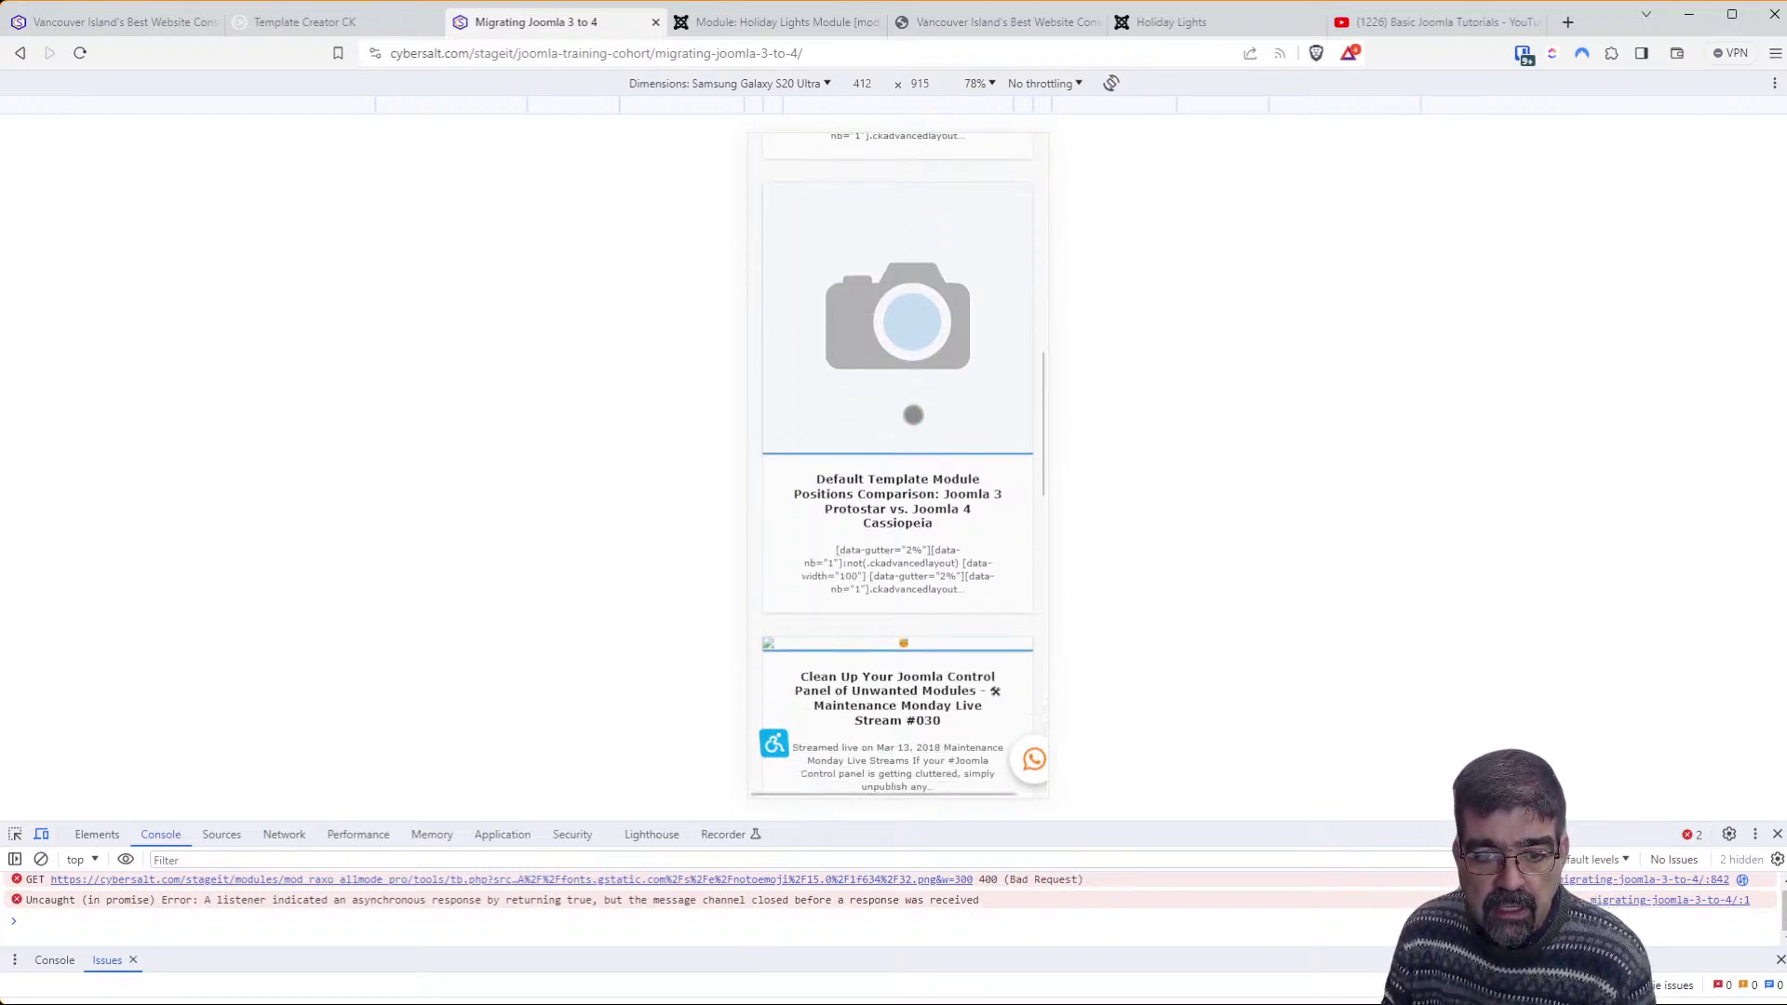
pyautogui.scroll(1, 912, 412)
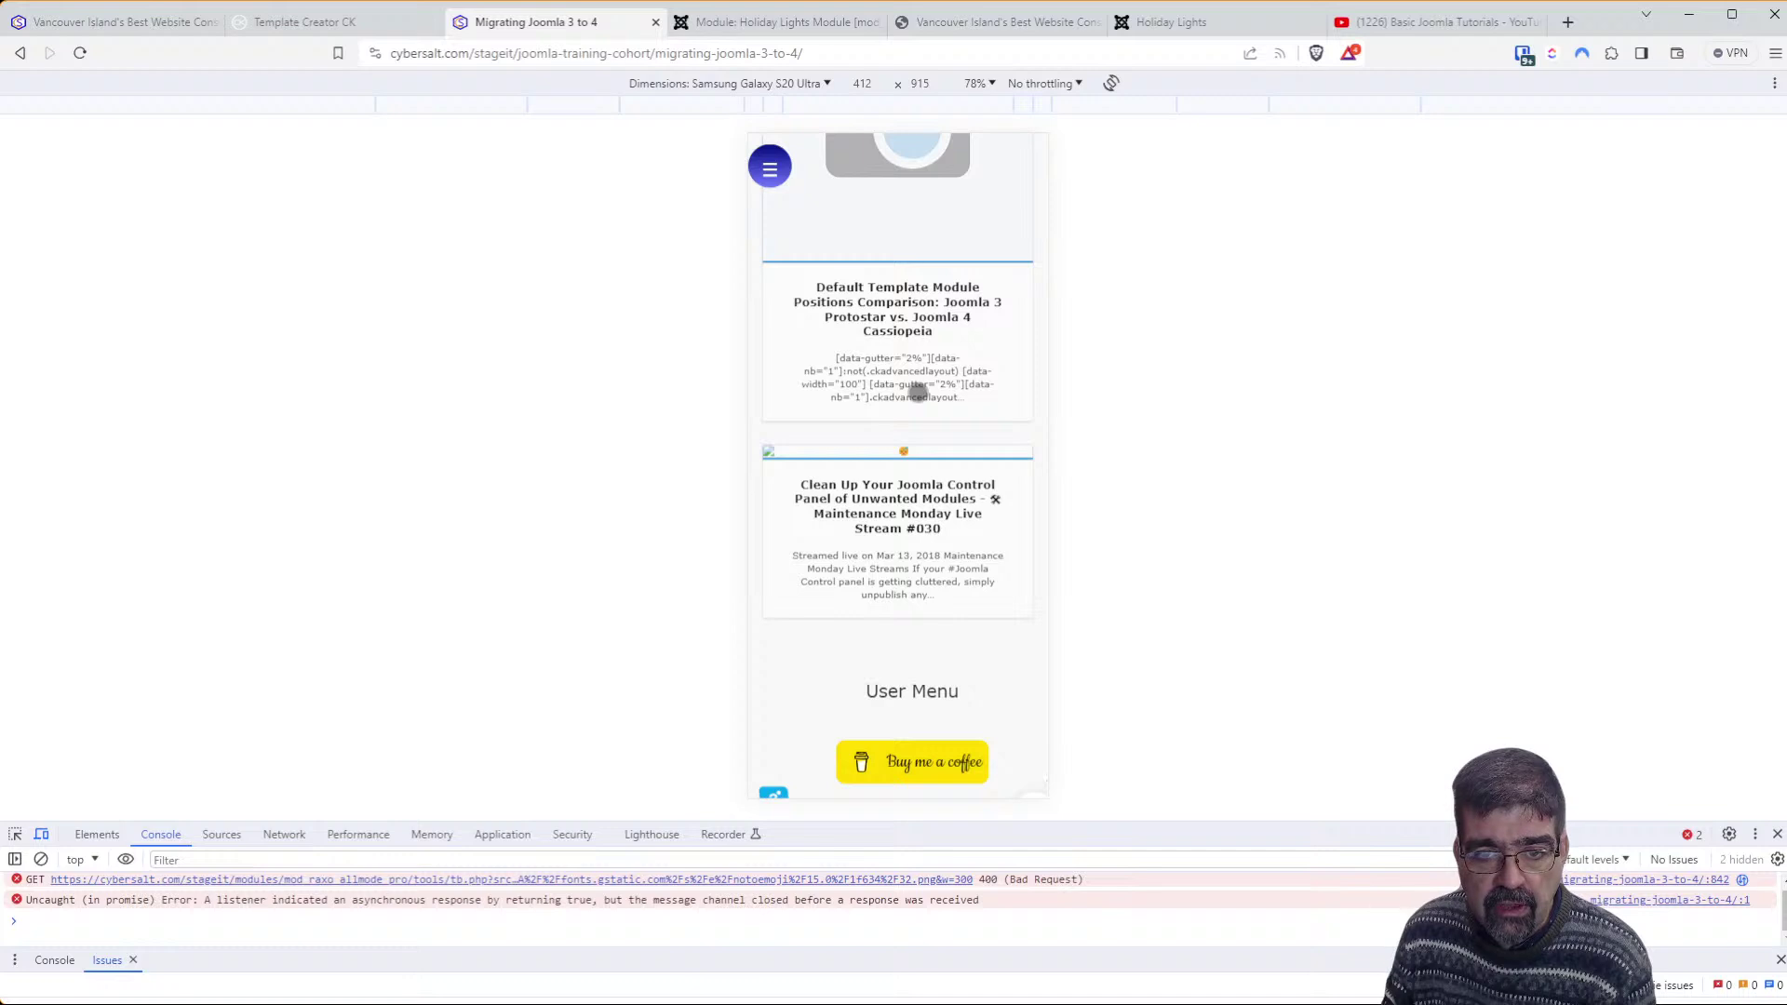
pyautogui.scroll(2, 918, 392)
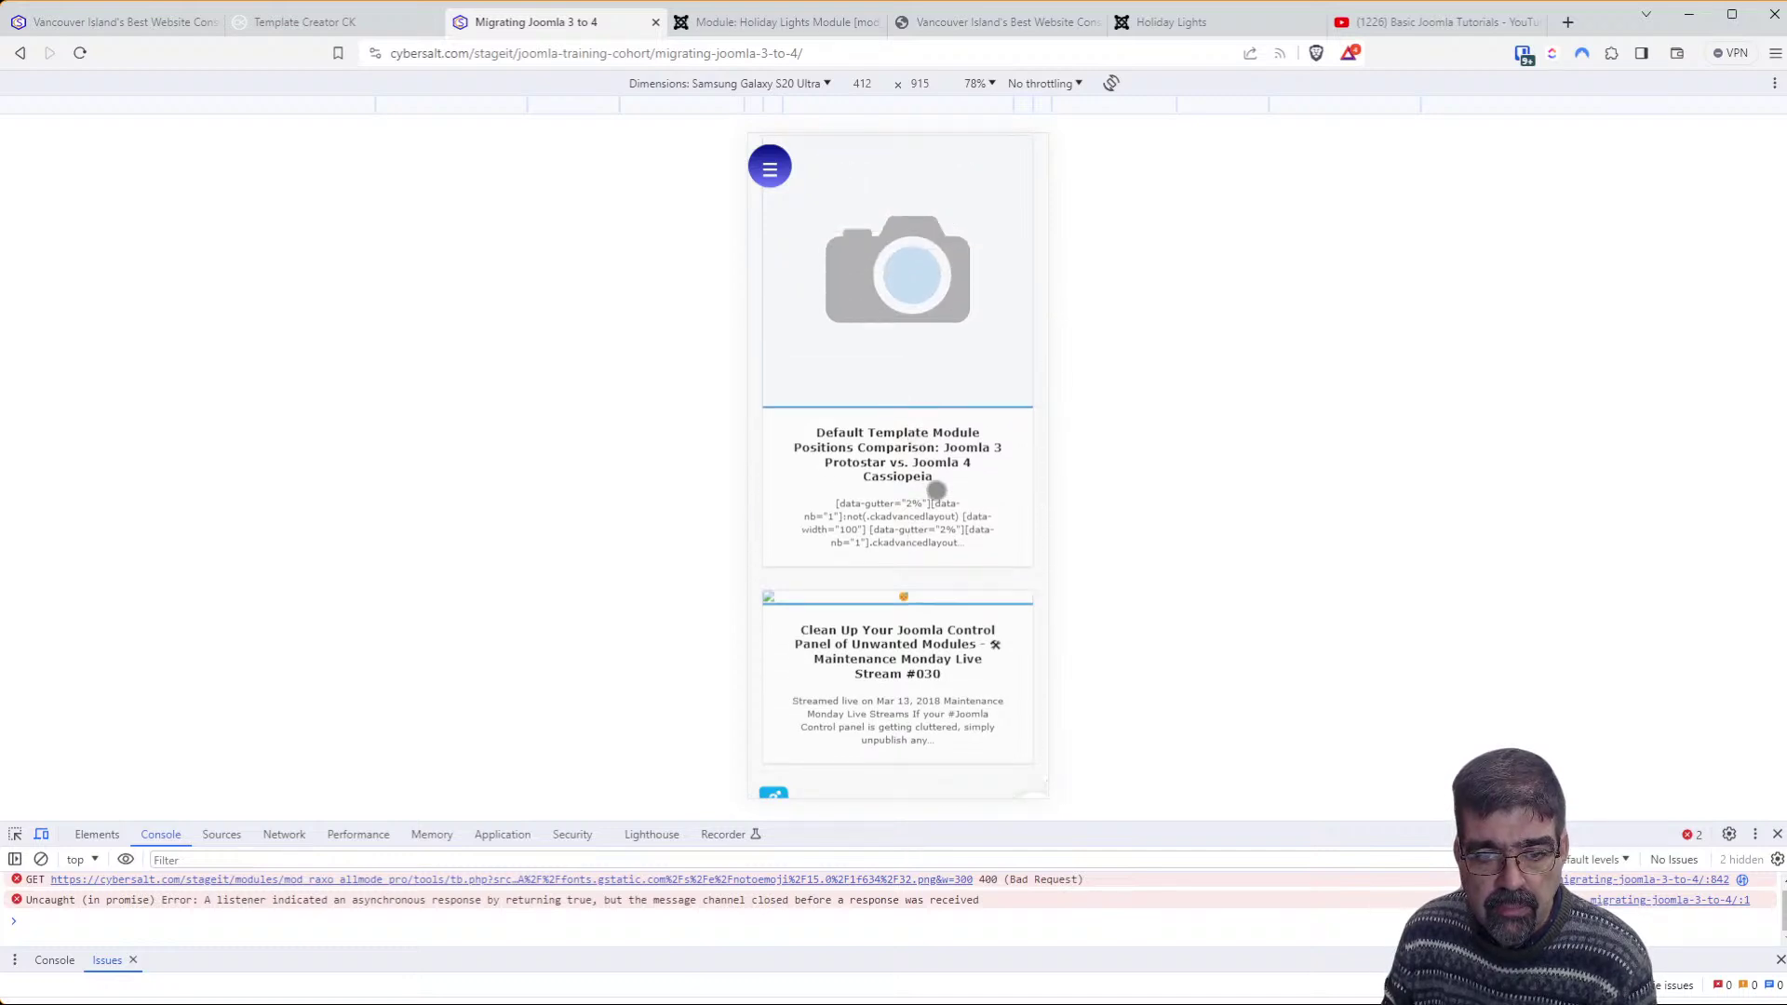
pyautogui.scroll(10, 959, 484)
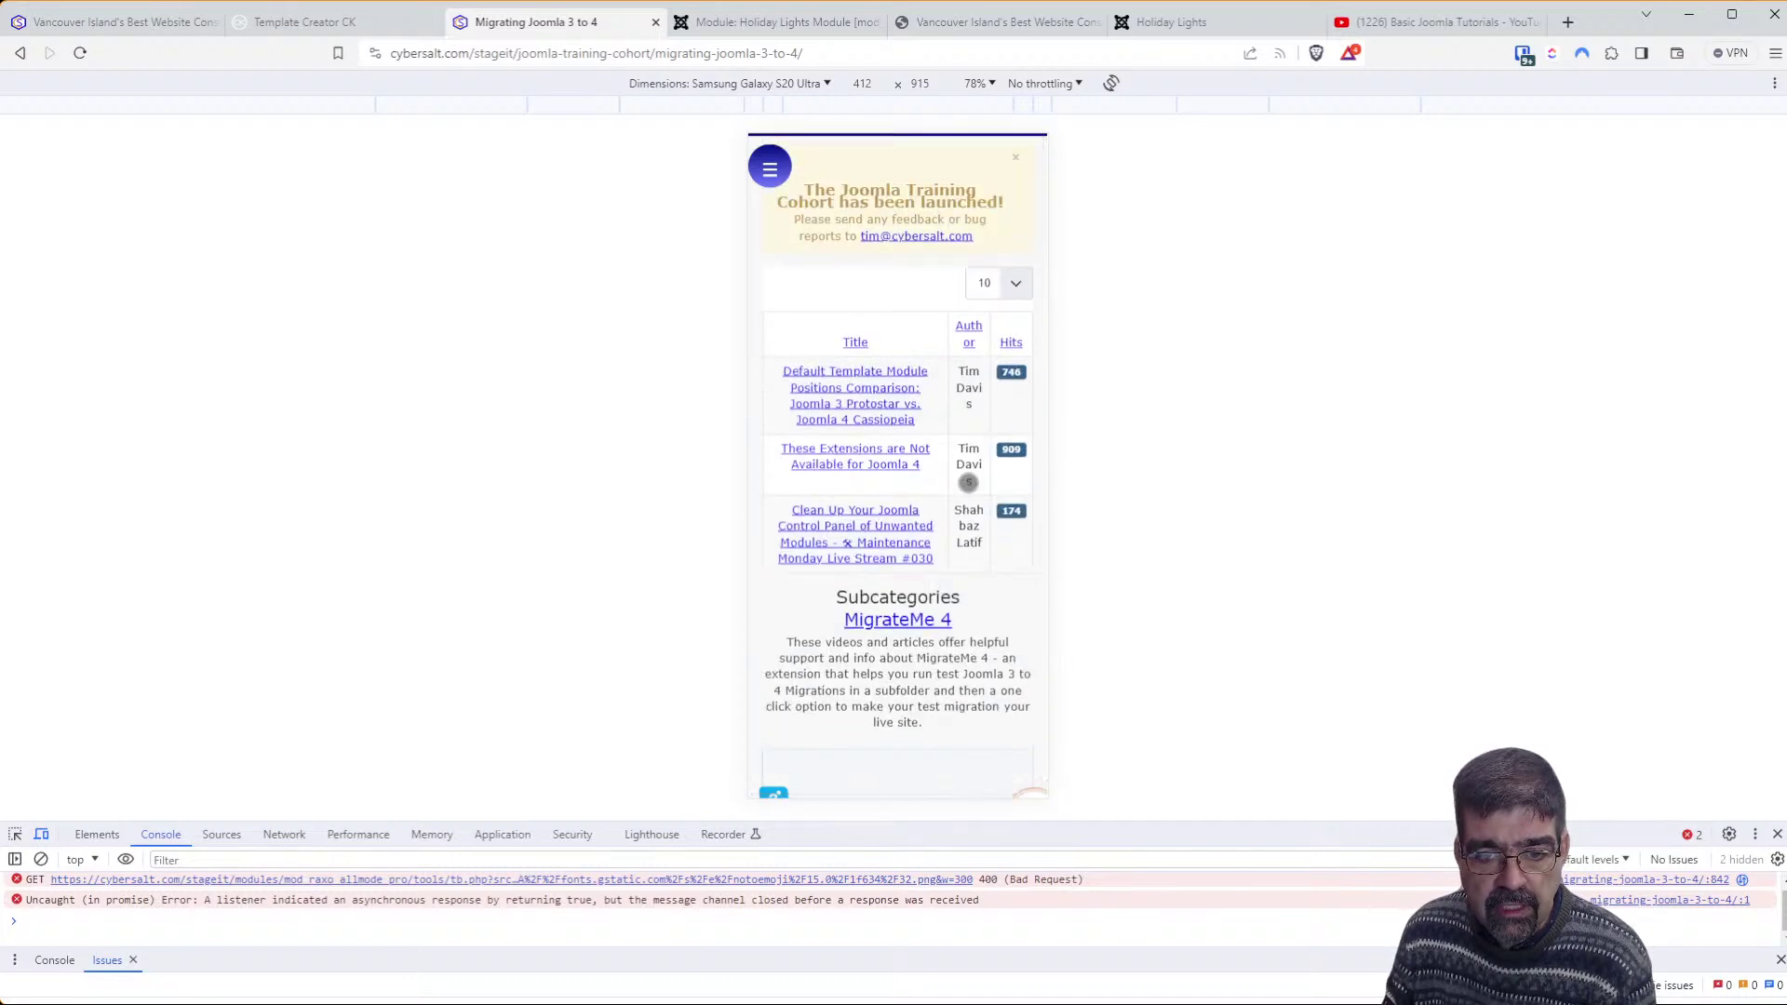
pyautogui.scroll(-6, 905, 532)
pyautogui.scroll(-4, 904, 536)
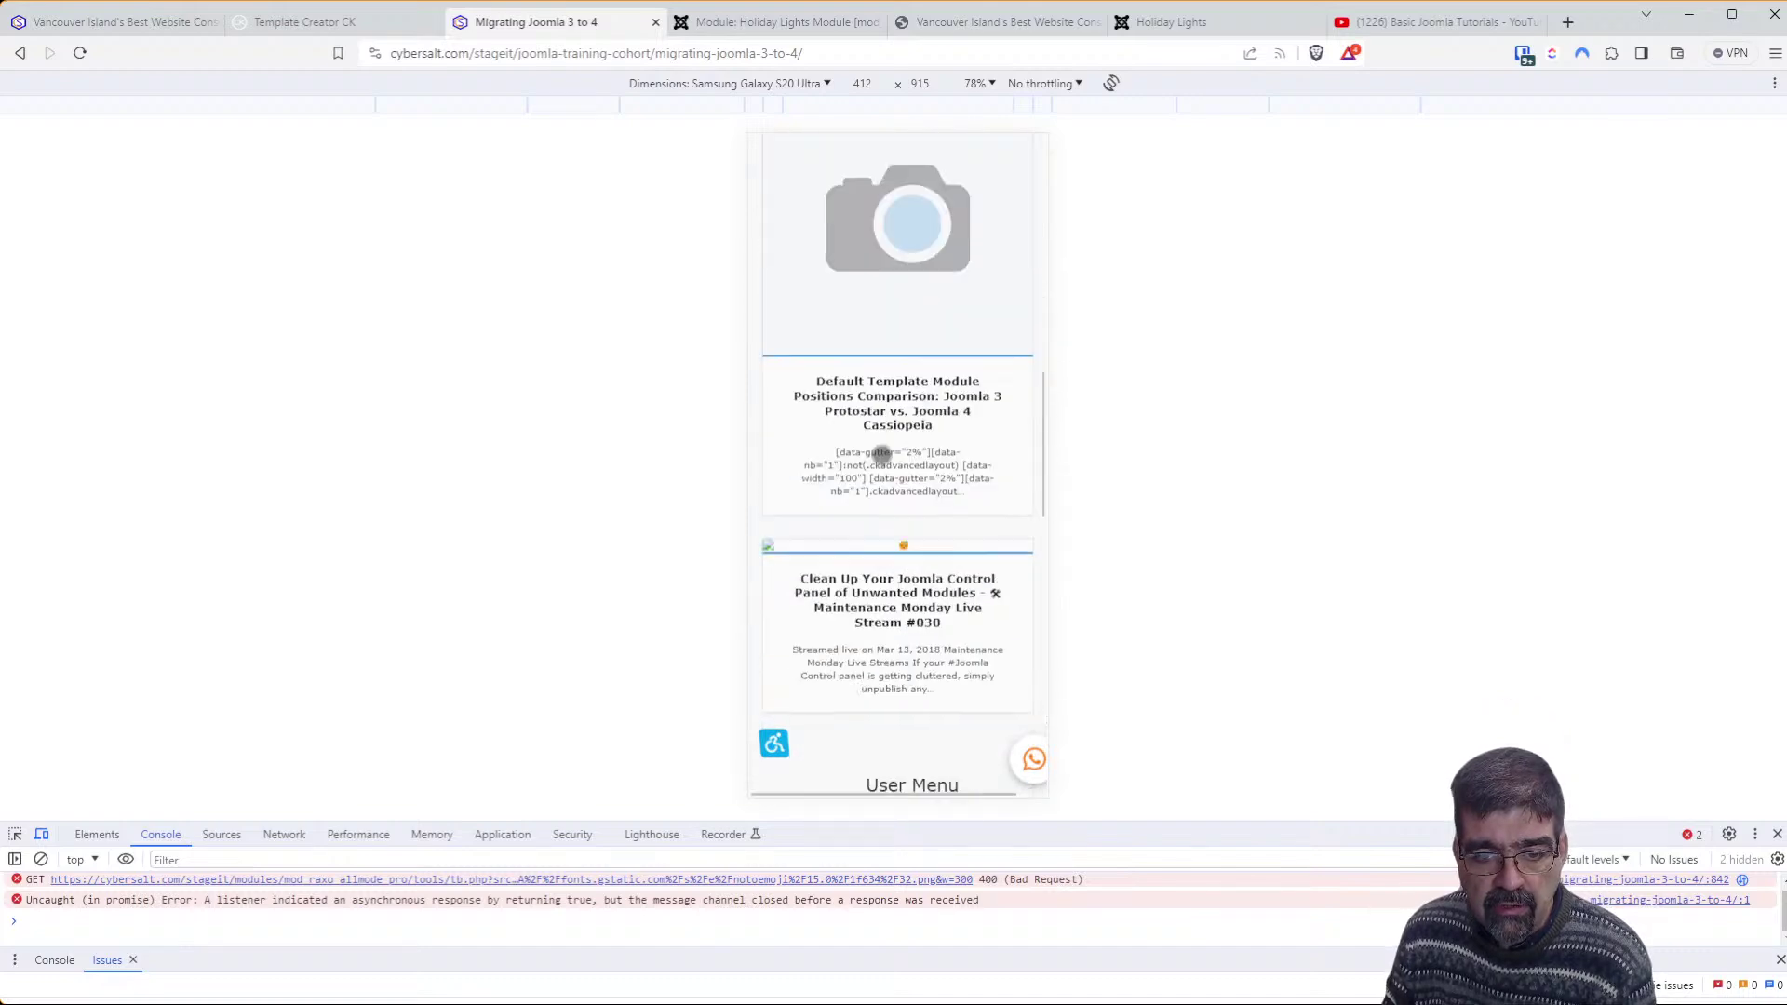
pyautogui.scroll(-6, 881, 456)
pyautogui.scroll(-6, 881, 461)
pyautogui.scroll(-5, 881, 465)
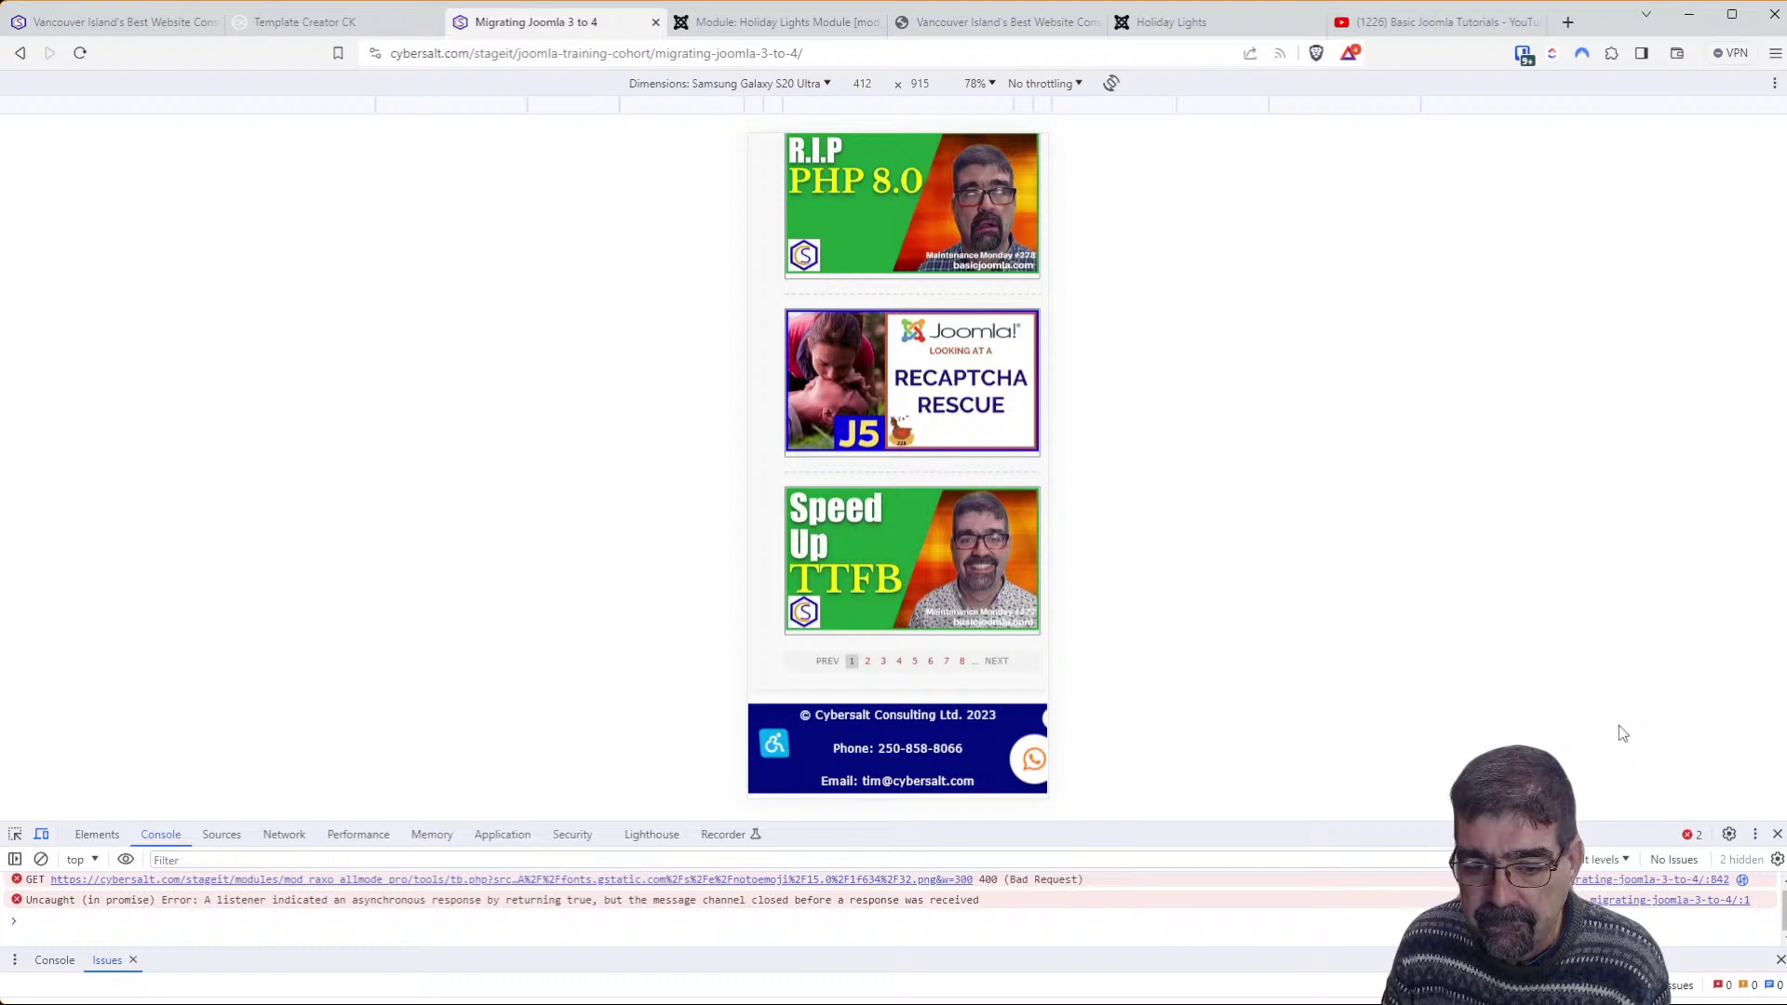
# Close the developer tools and examine the page's desktop layout from the header menu to the footer
pyautogui.click(1779, 835)
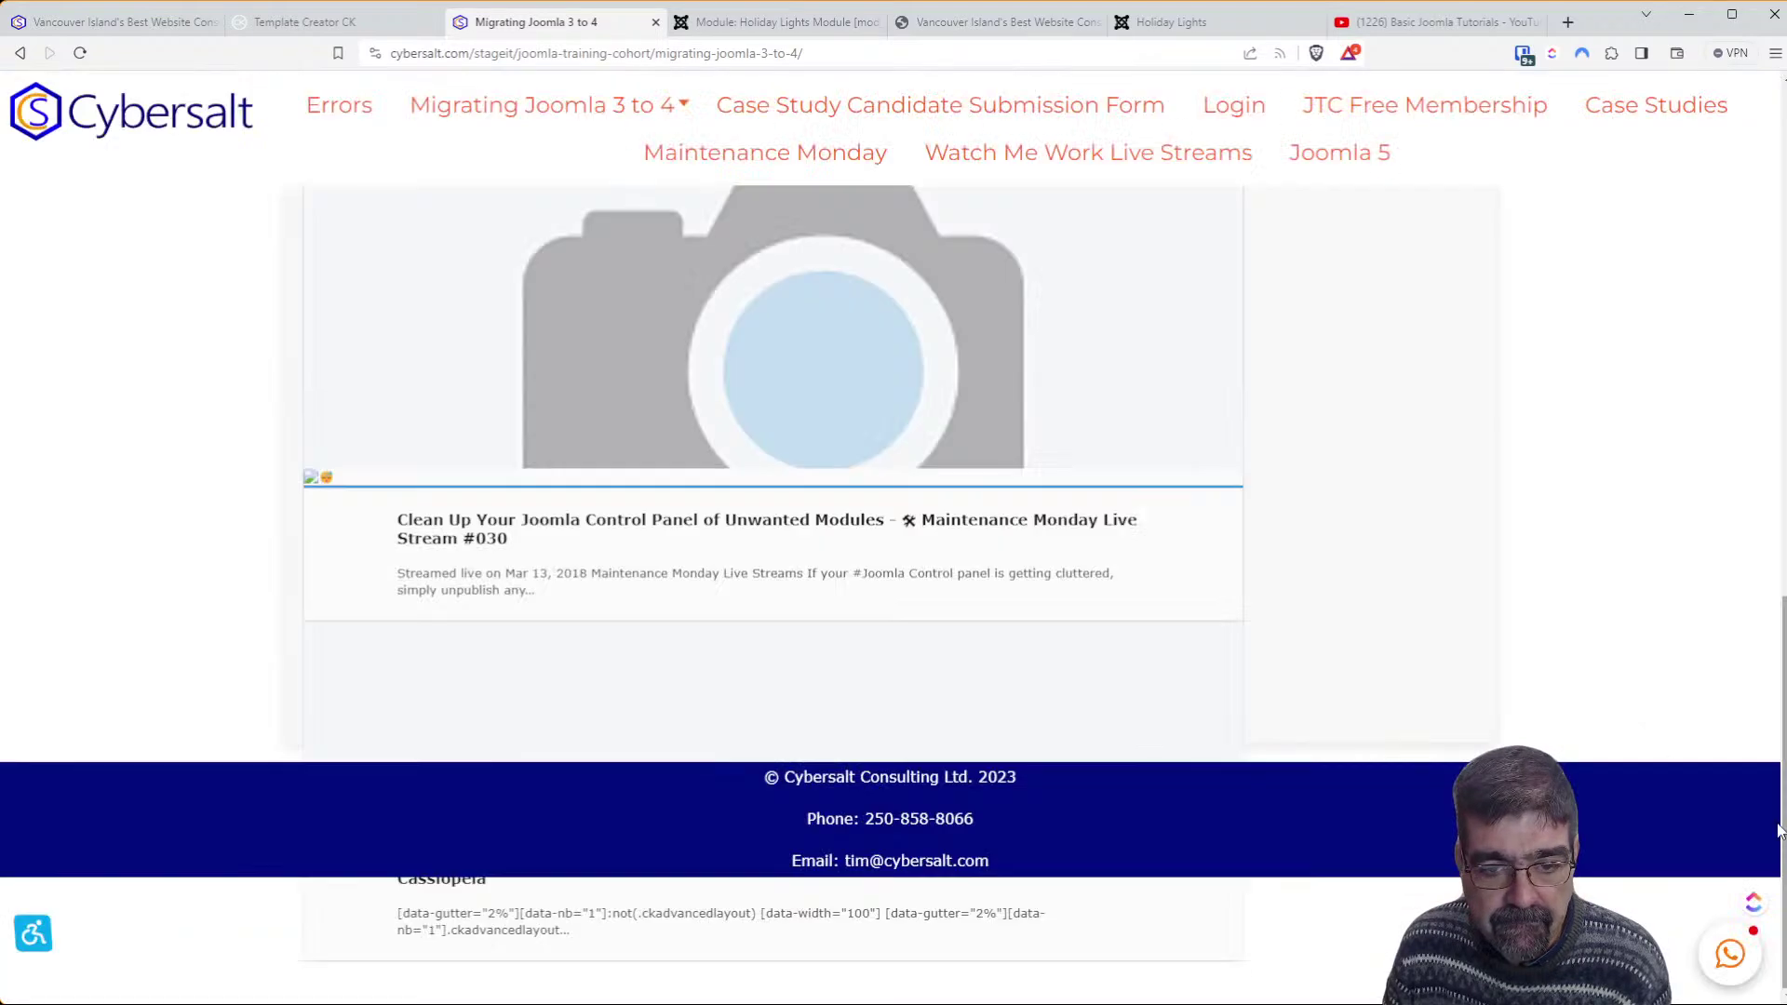
pyautogui.scroll(5, 1210, 559)
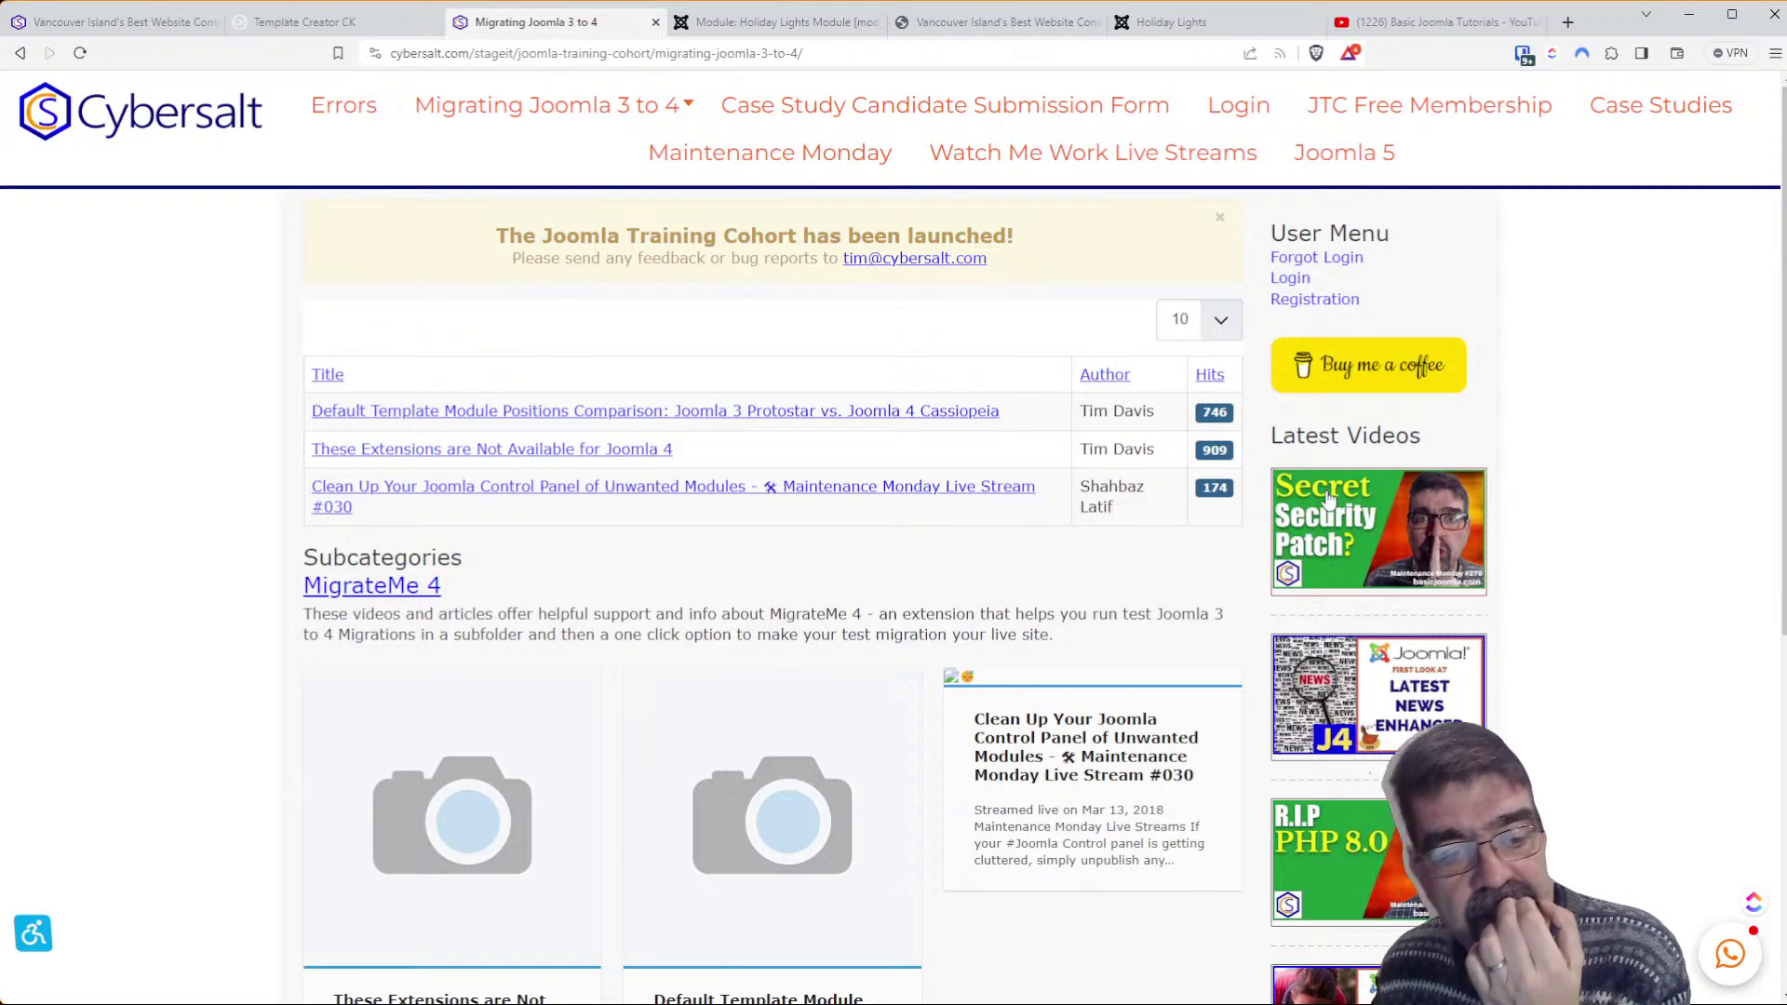
pyautogui.scroll(-4, 1005, 628)
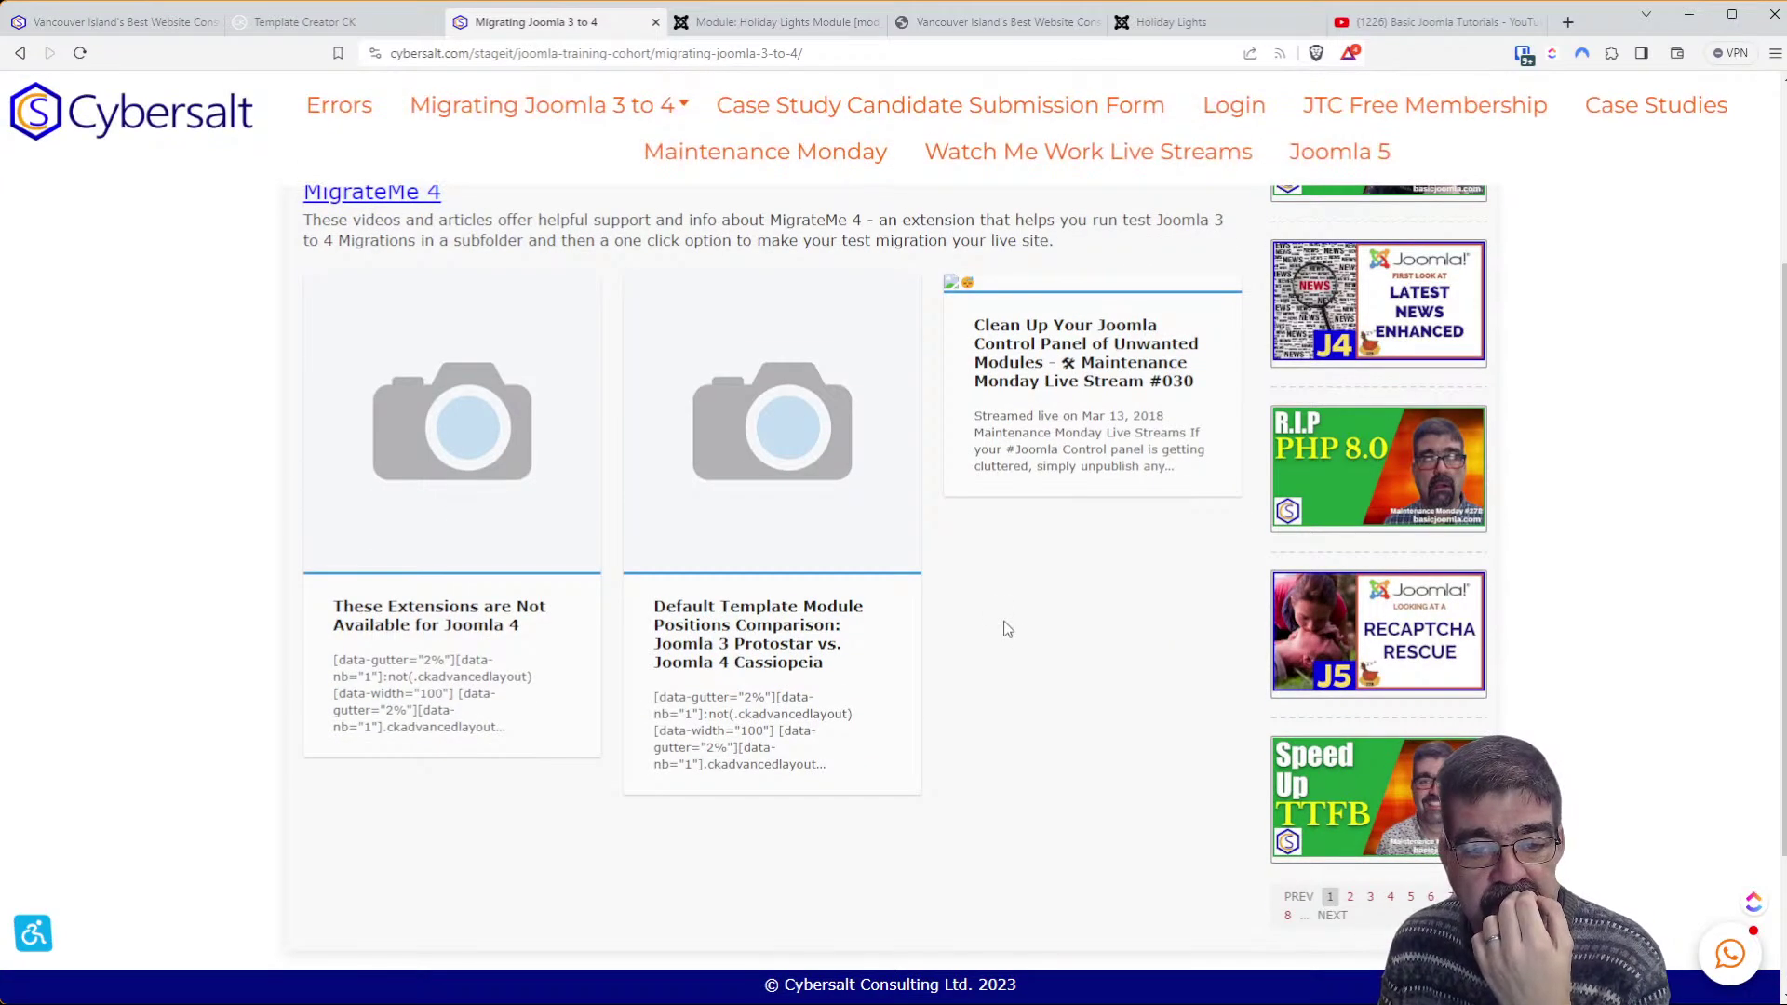
pyautogui.scroll(4, 1006, 628)
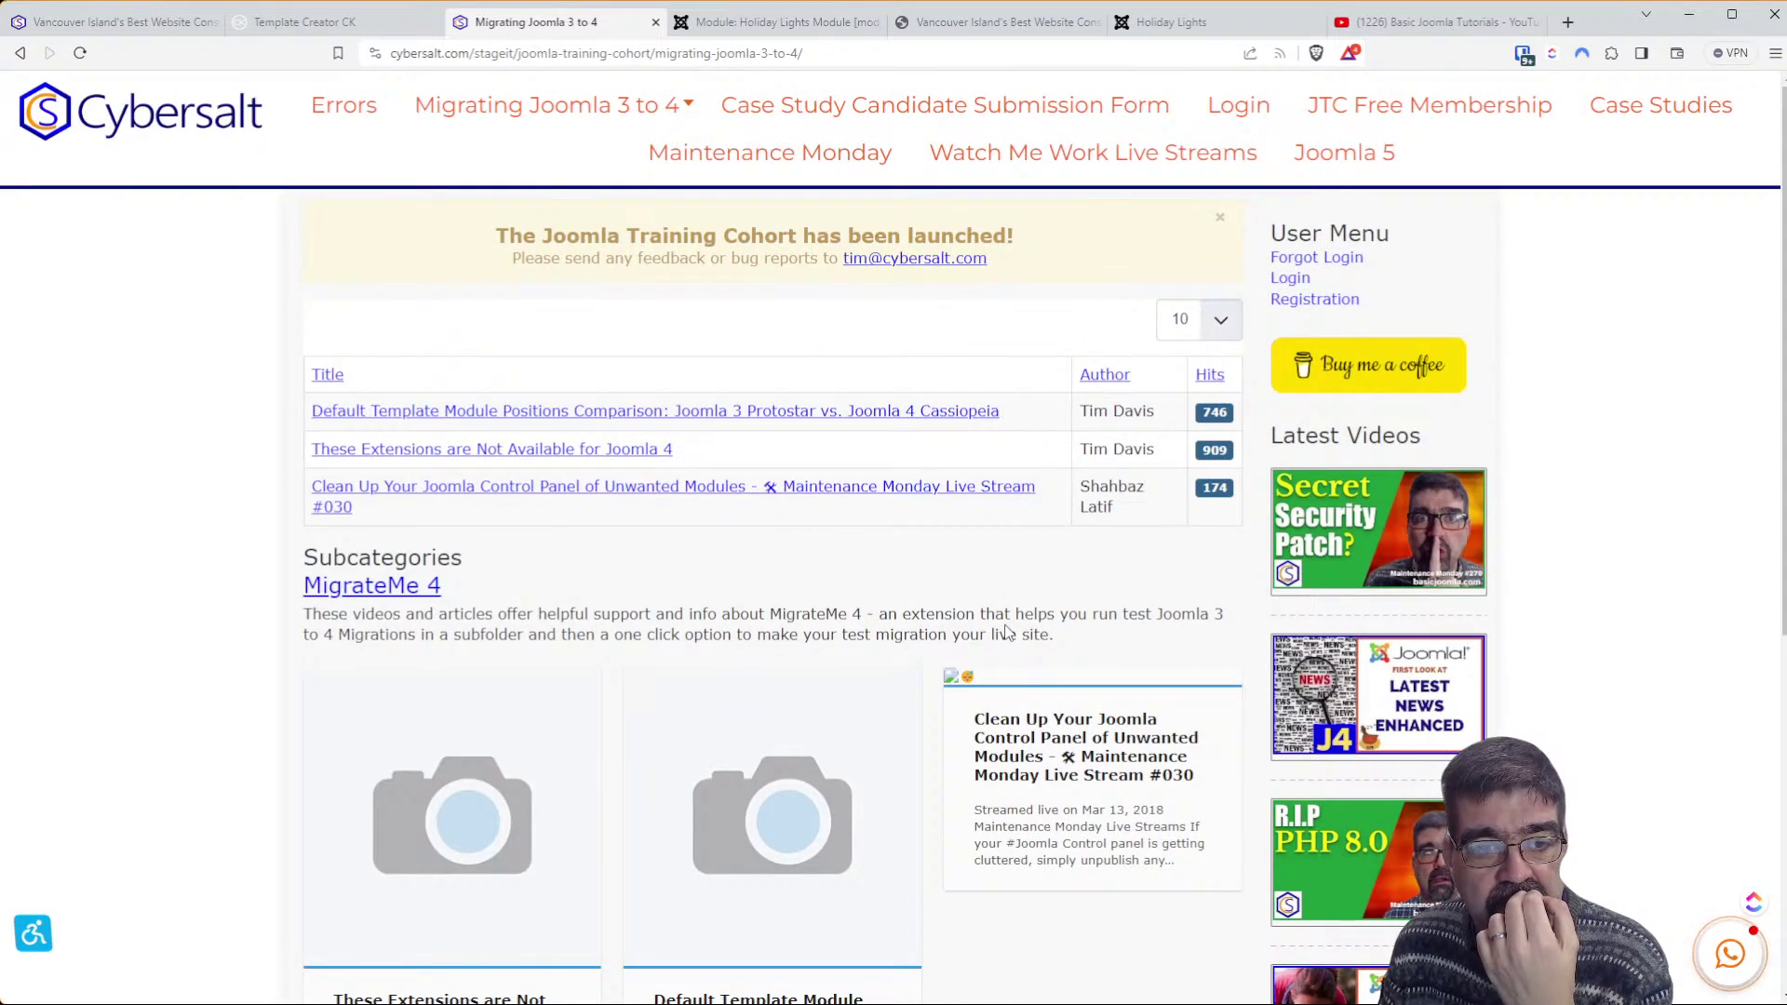
pyautogui.scroll(-5, 1006, 631)
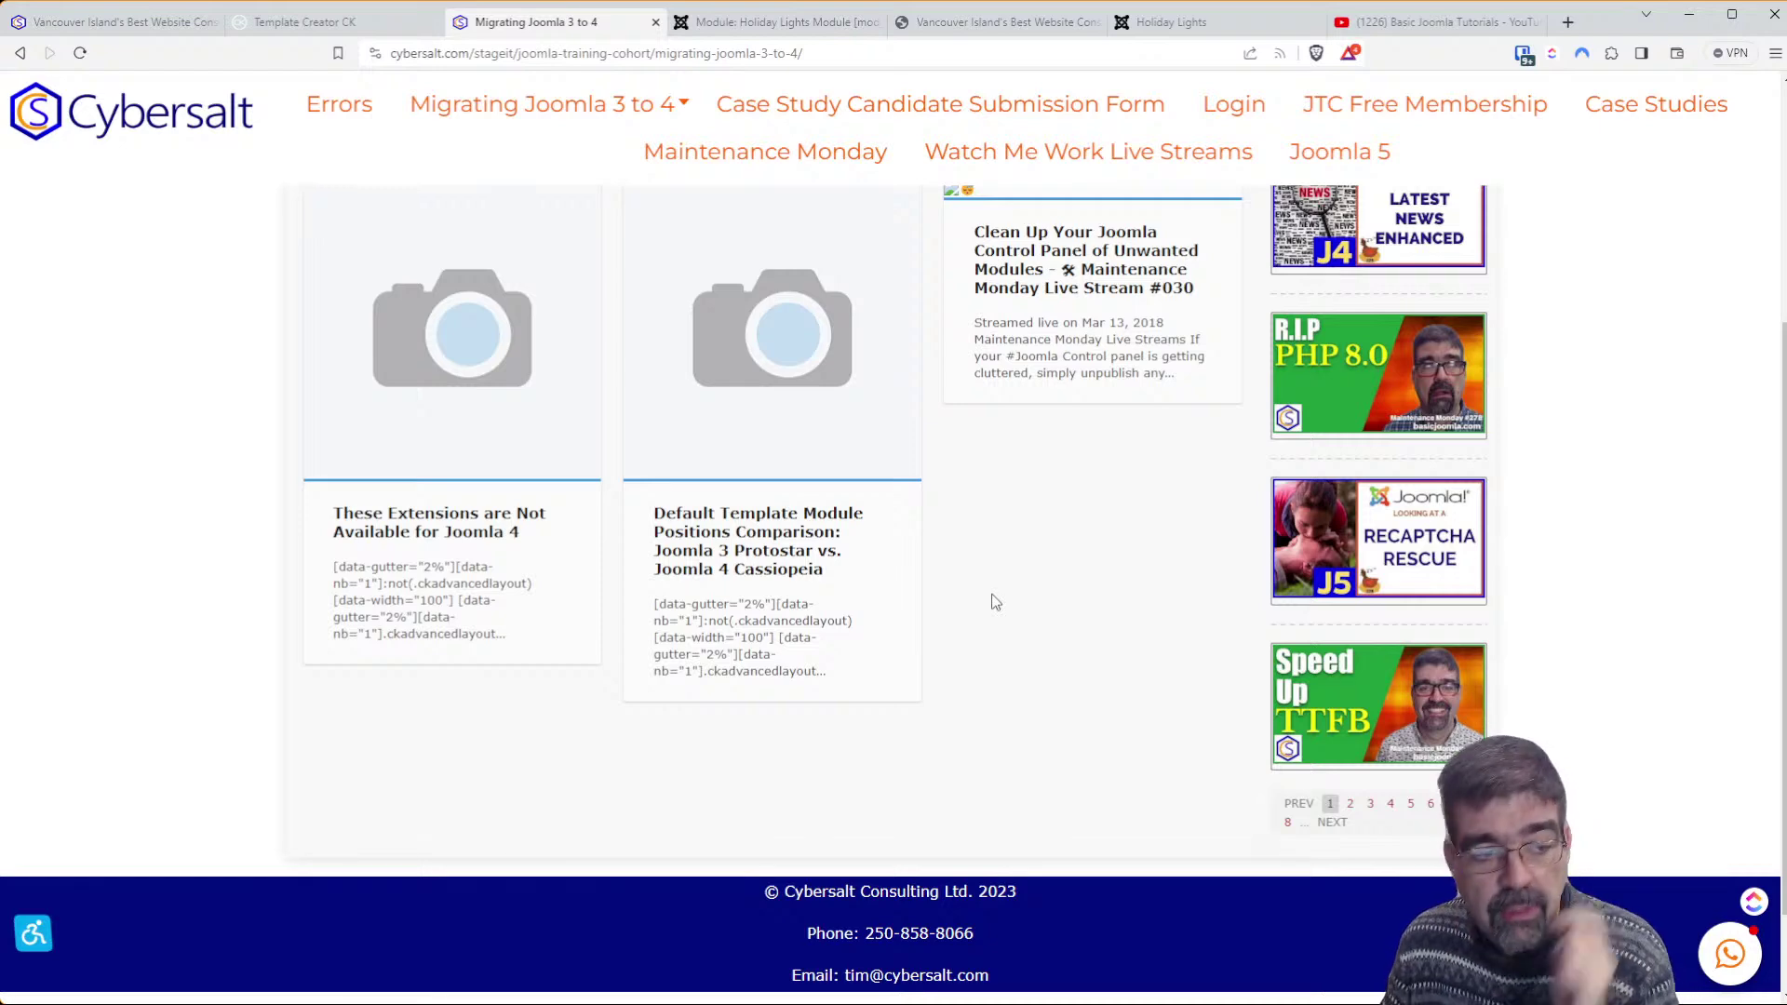
pyautogui.scroll(3, 995, 603)
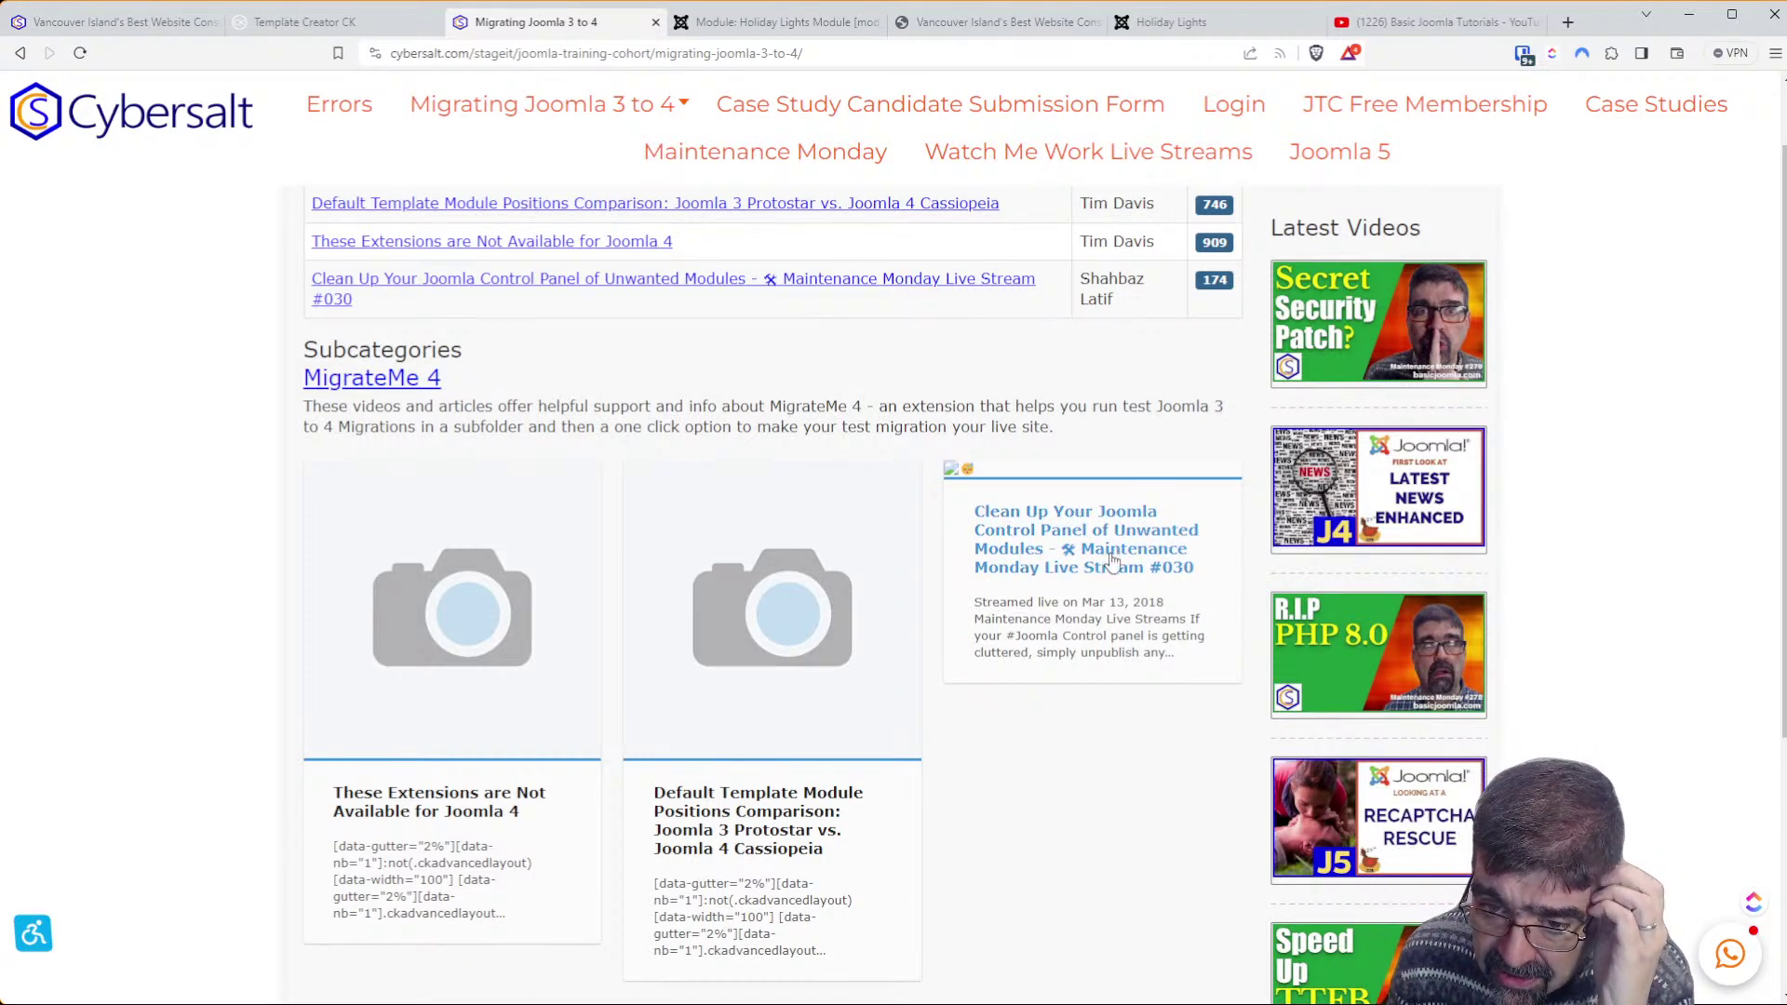
pyautogui.scroll(2, 1117, 563)
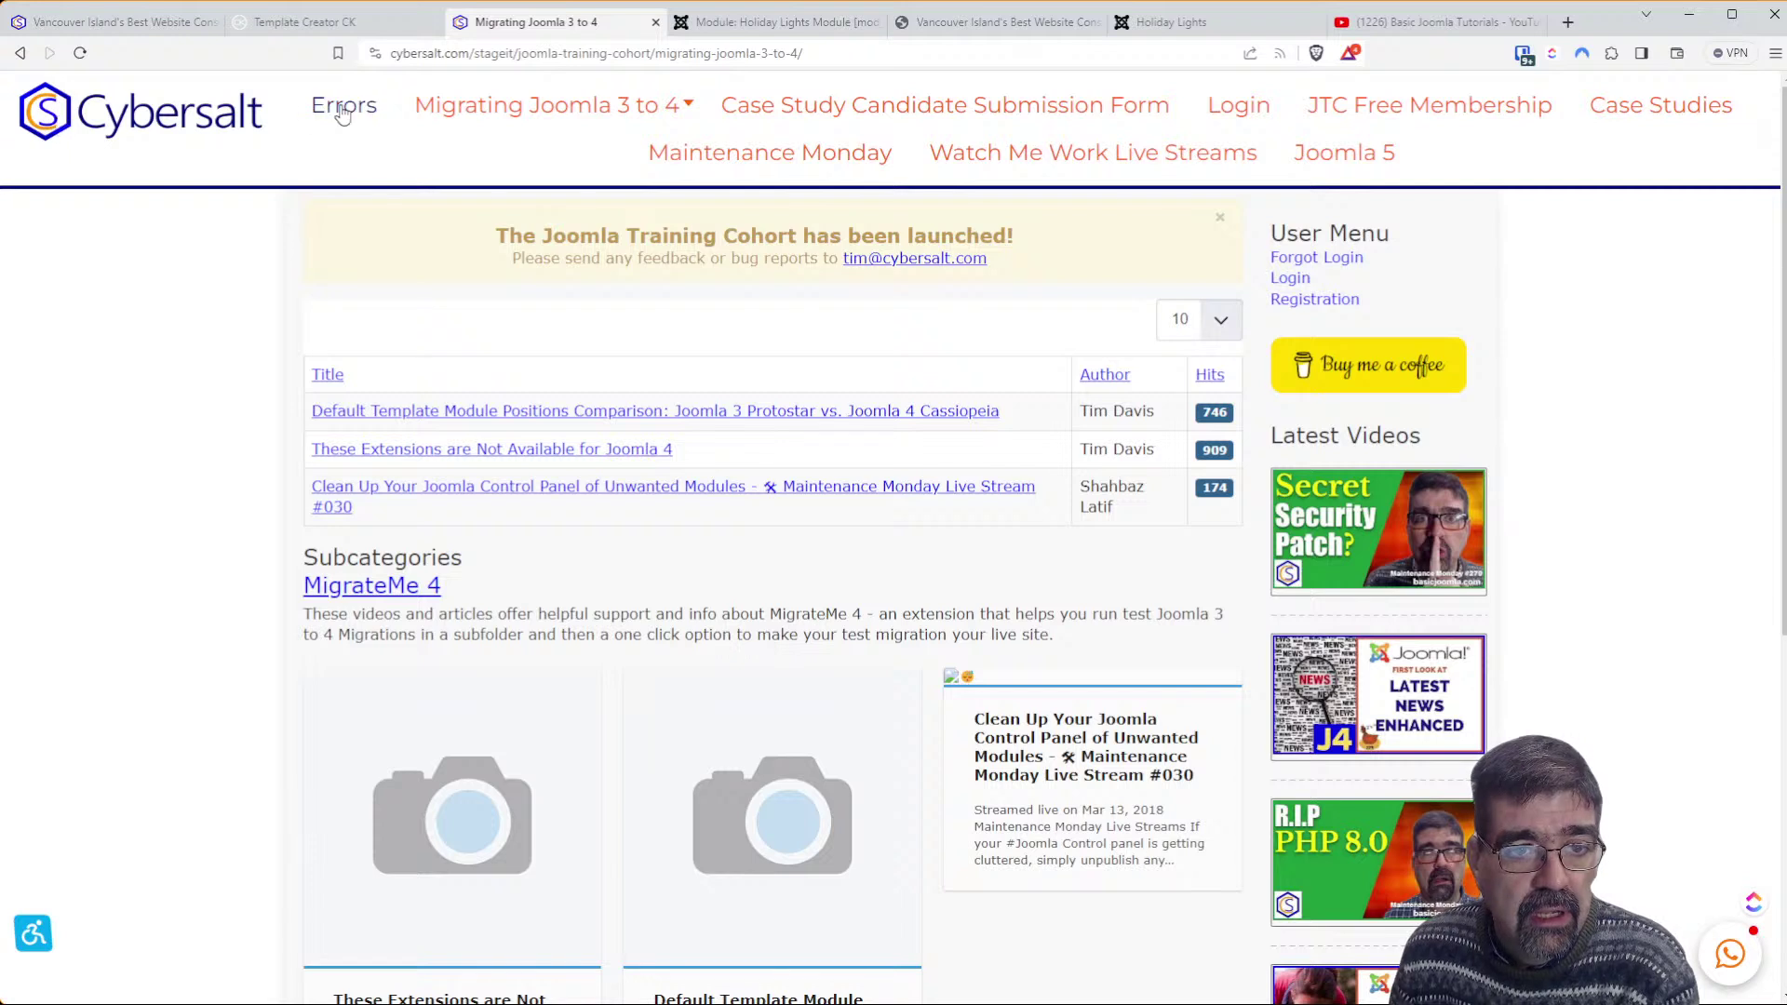
# Reload the Migrating Joomla 3 to 4 page at desktop width and check whether the holiday lights show
pyautogui.doubleClick(484, 56)
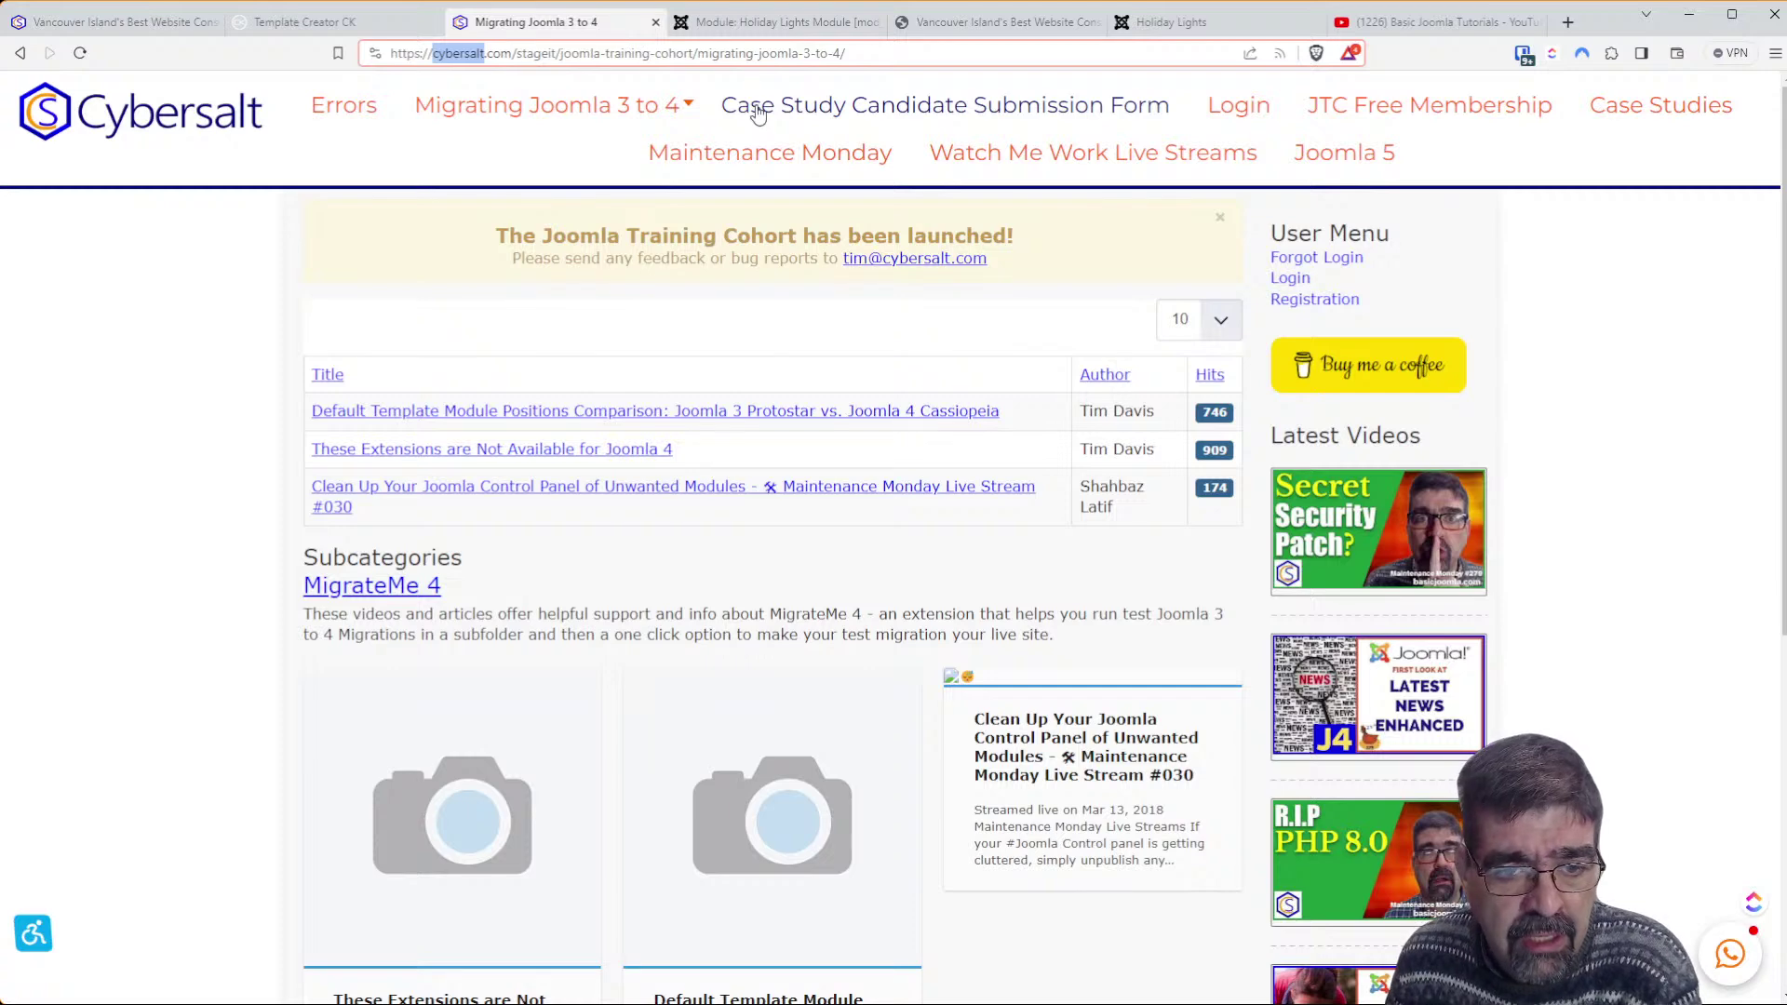
pyautogui.click(80, 53)
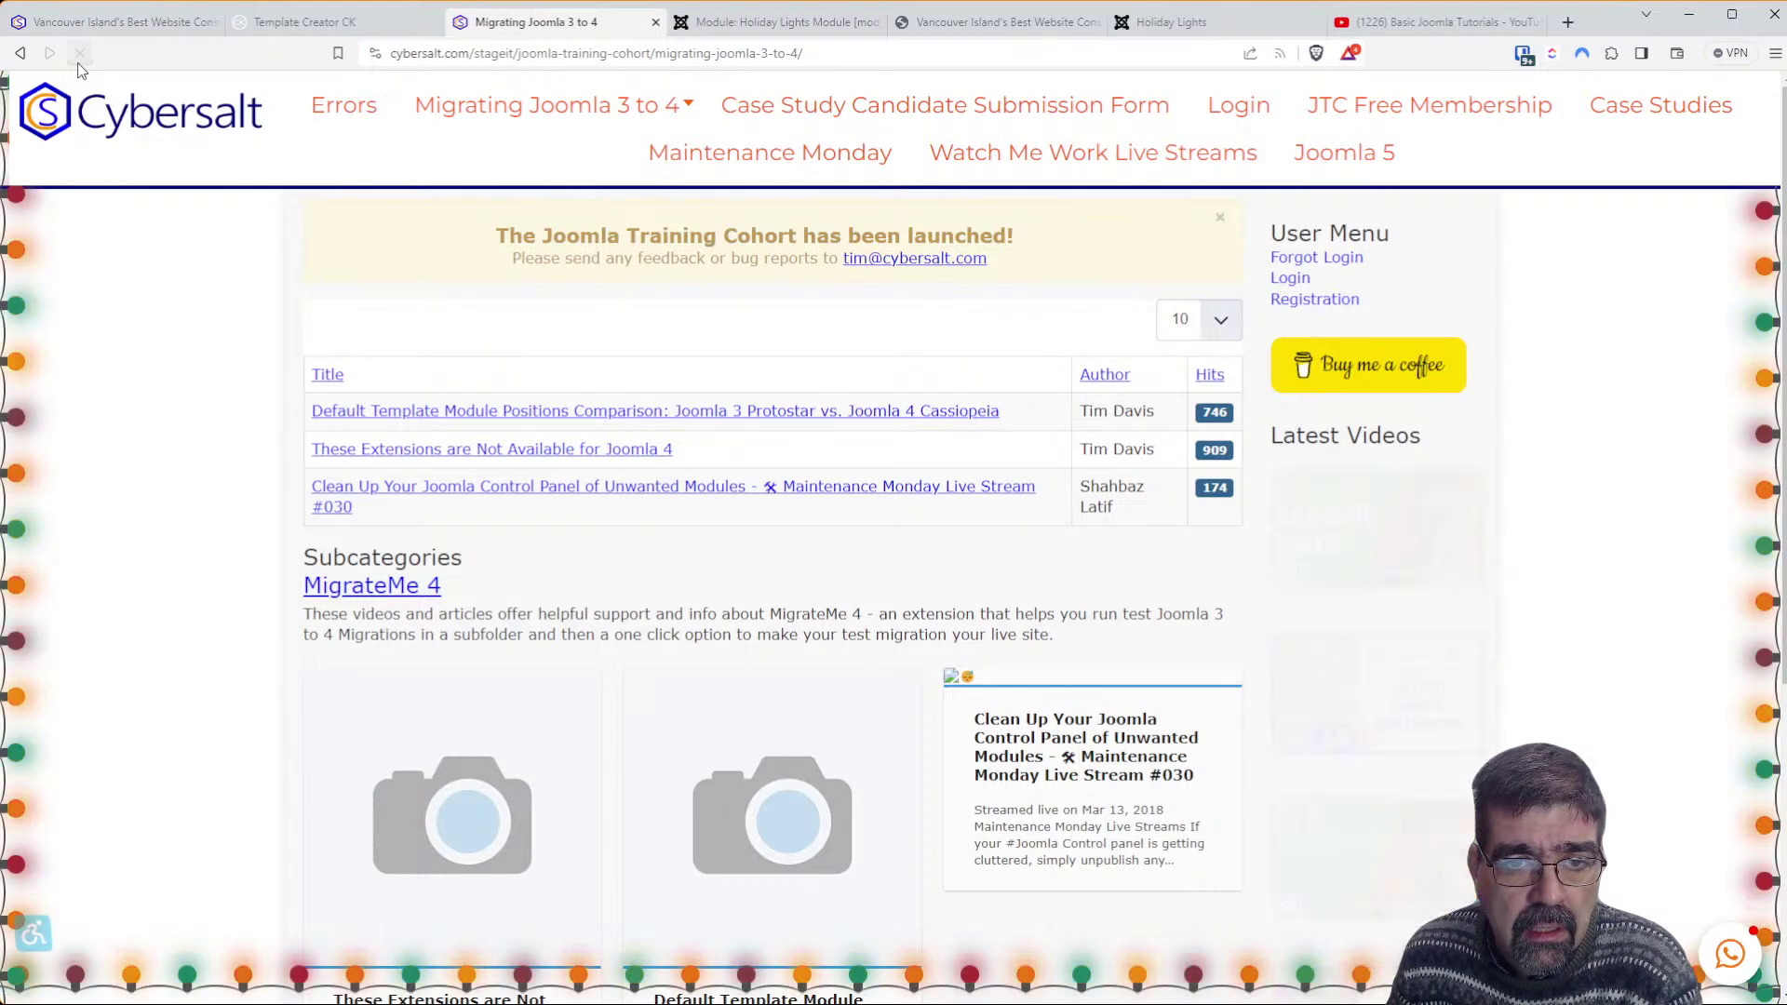
pyautogui.moveTo(436, 130)
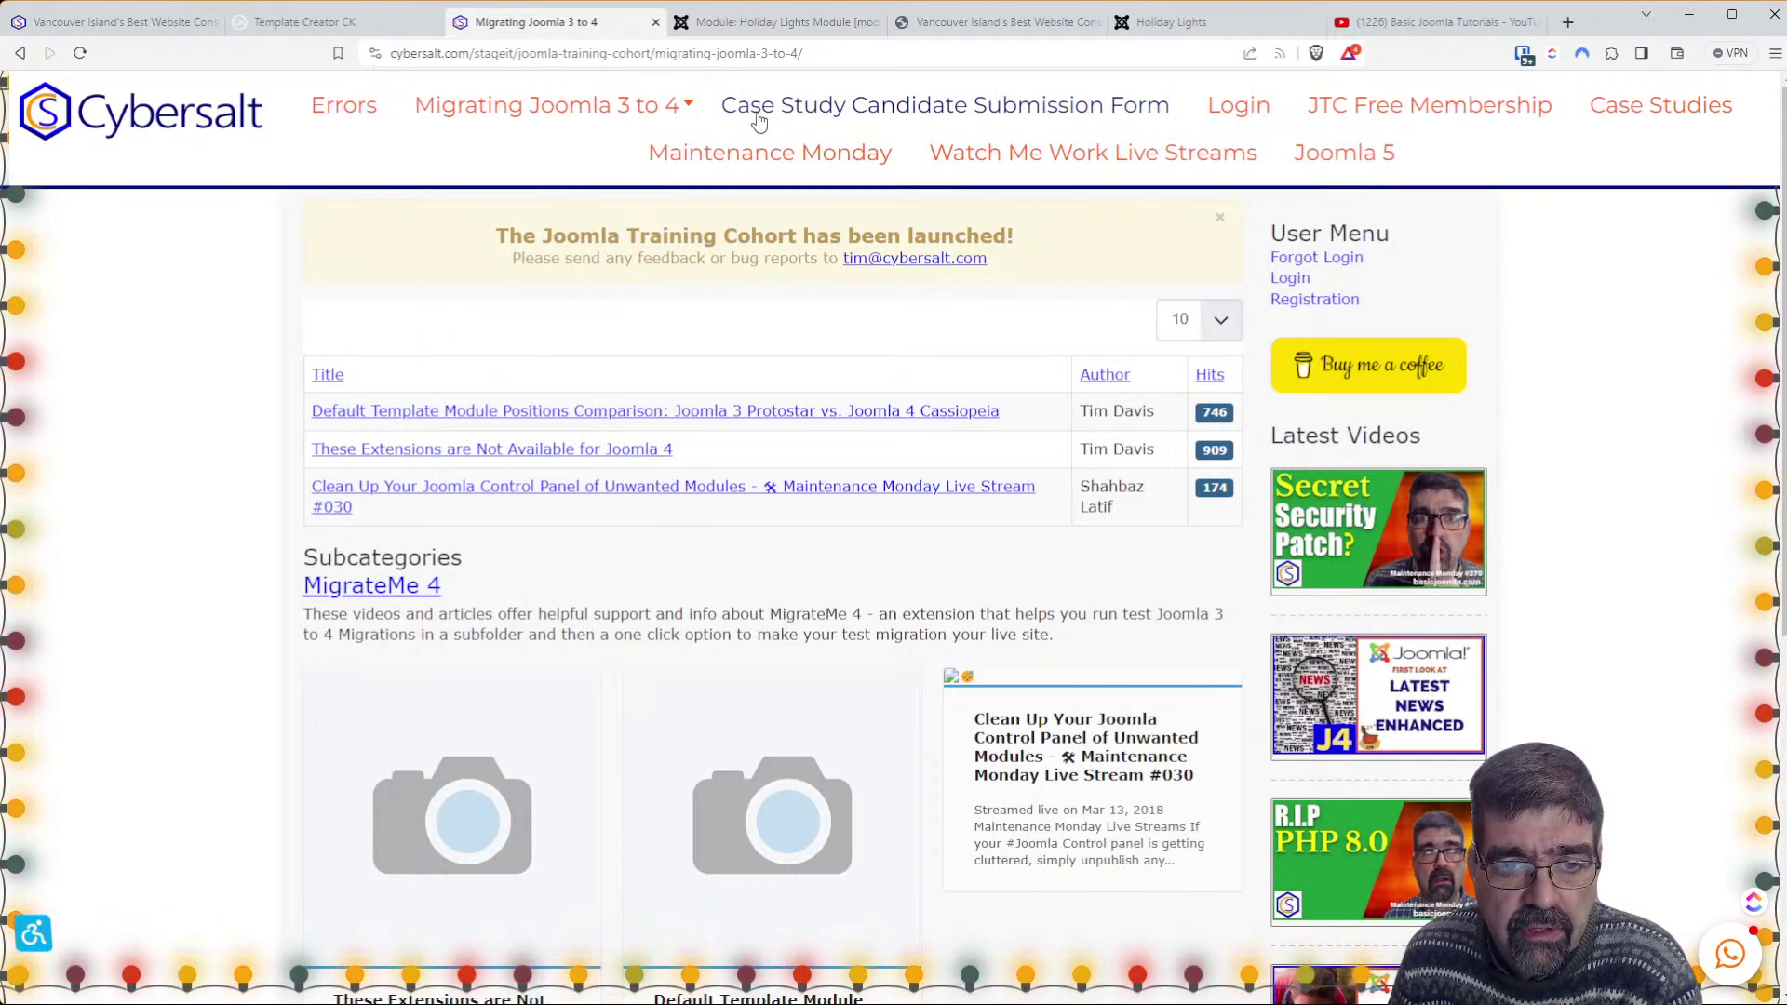
pyautogui.click(279, 23)
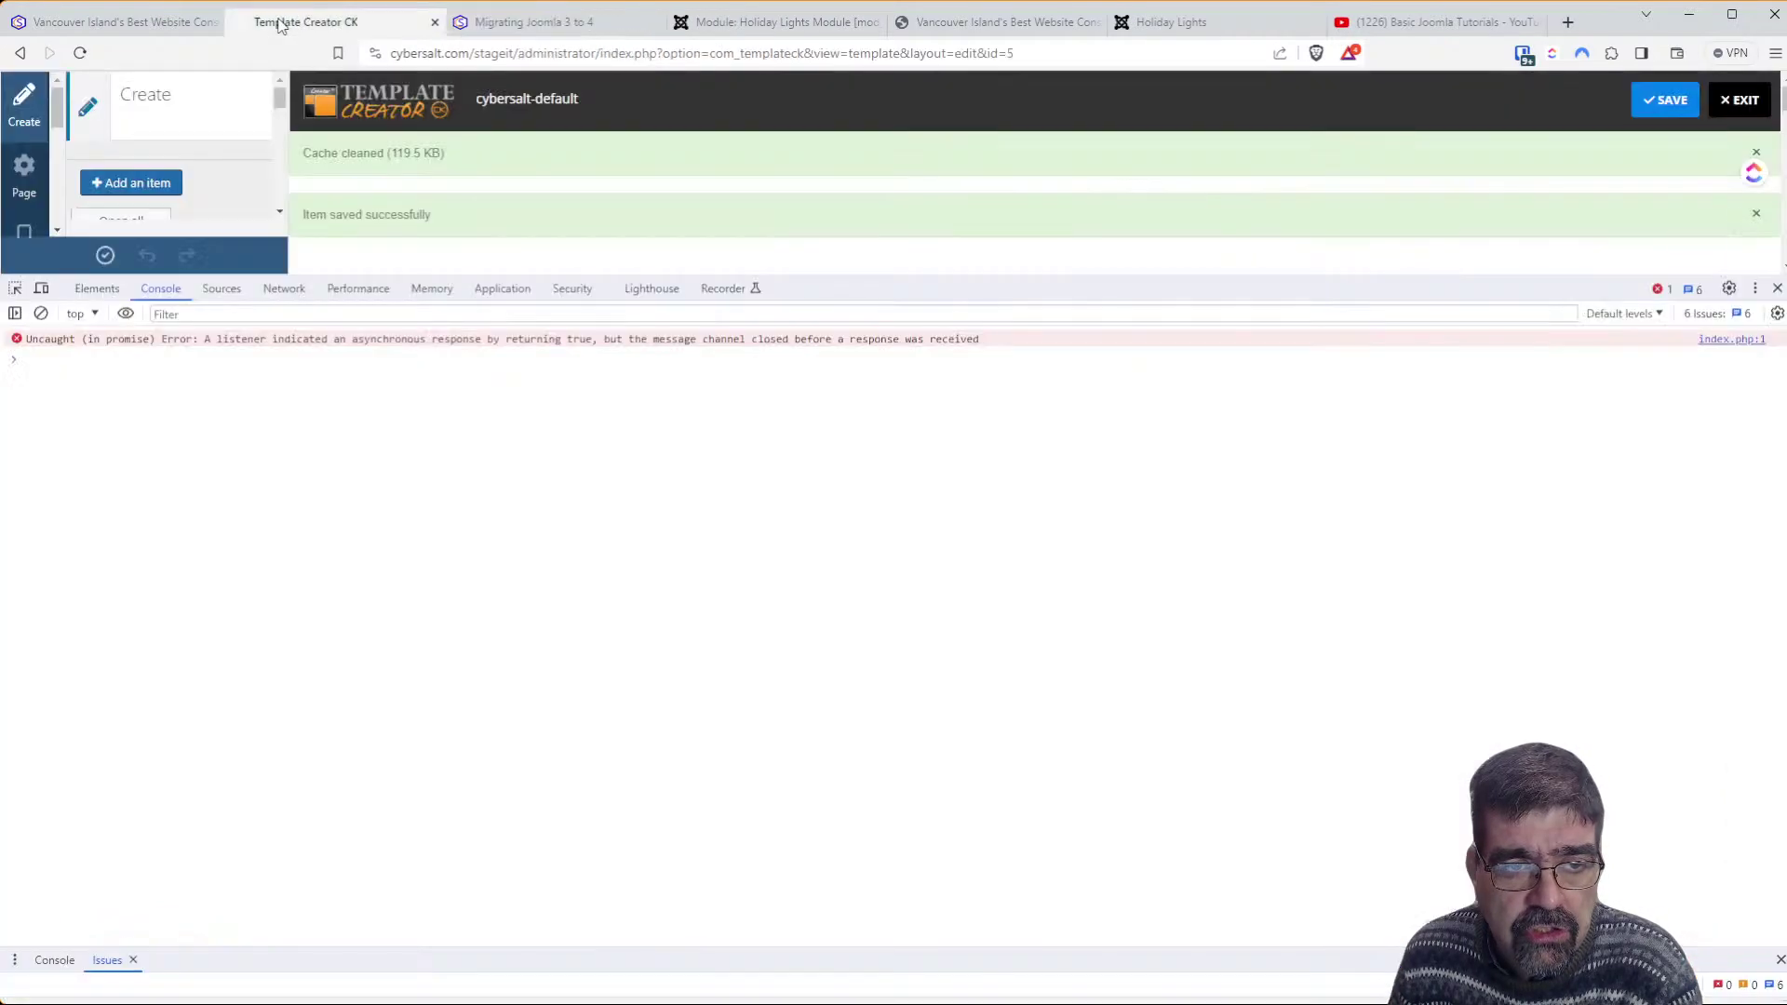
pyautogui.click(574, 23)
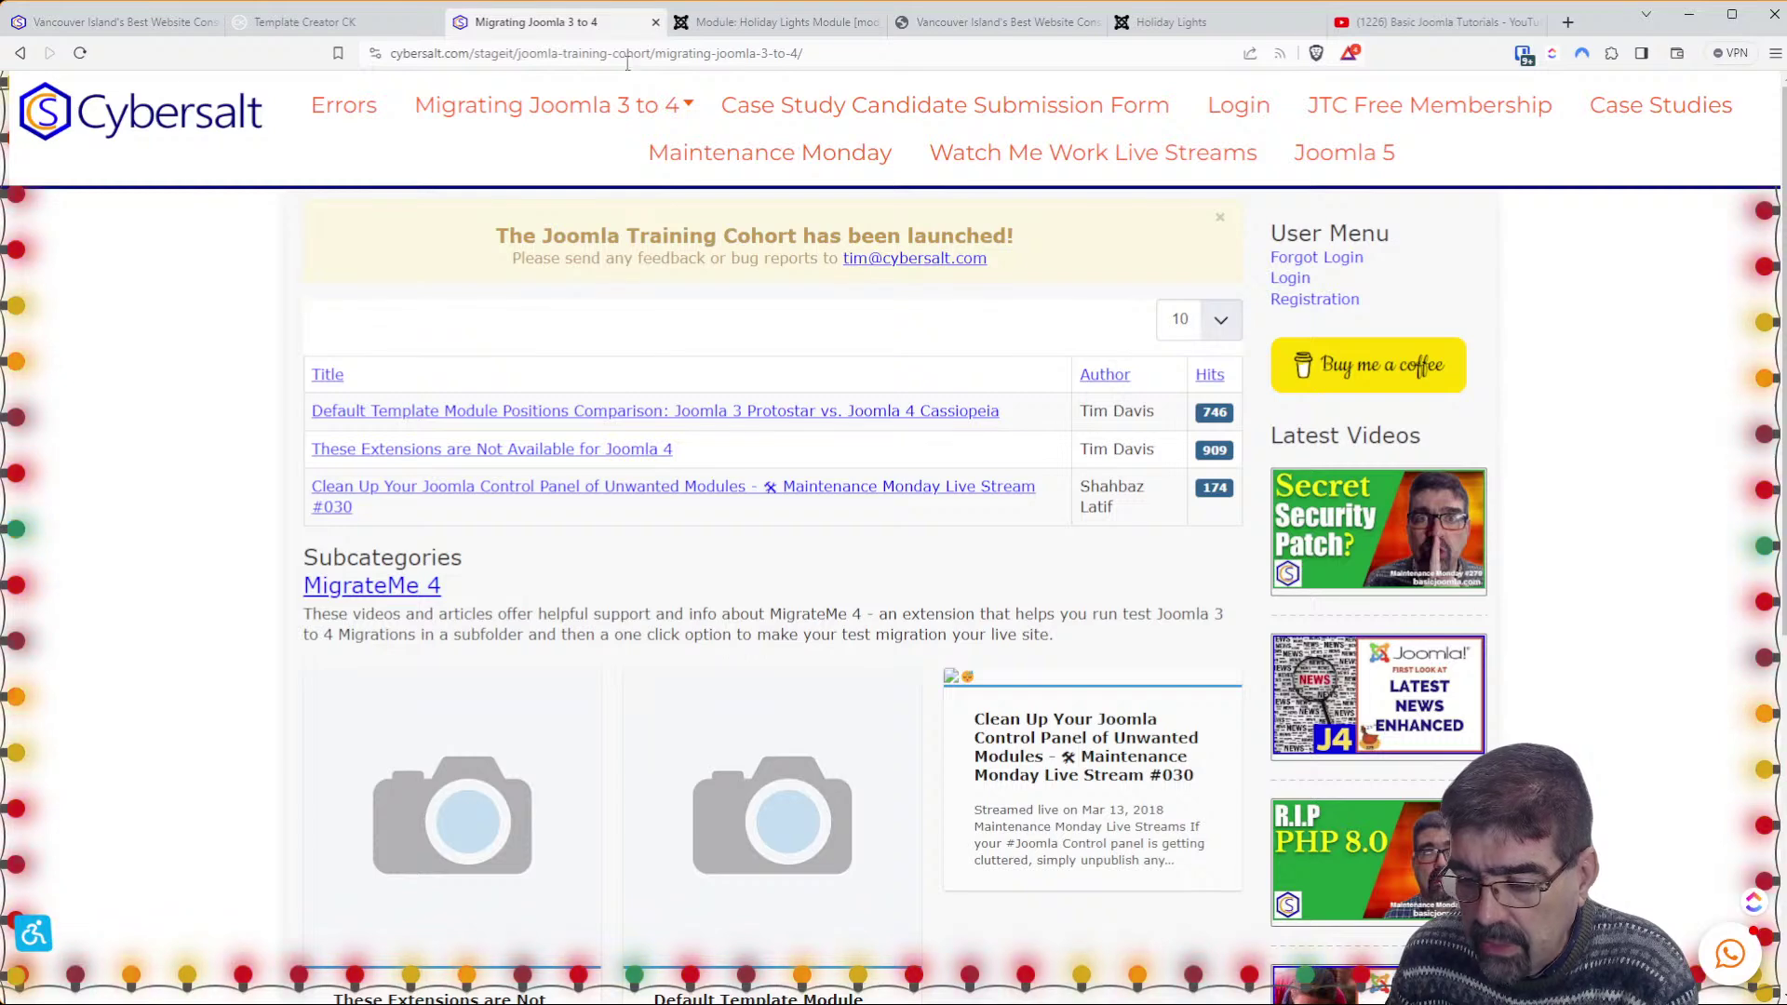
# Try the Grey Hues and Invert Colours settings in the page's accessibility options
pyautogui.click(34, 934)
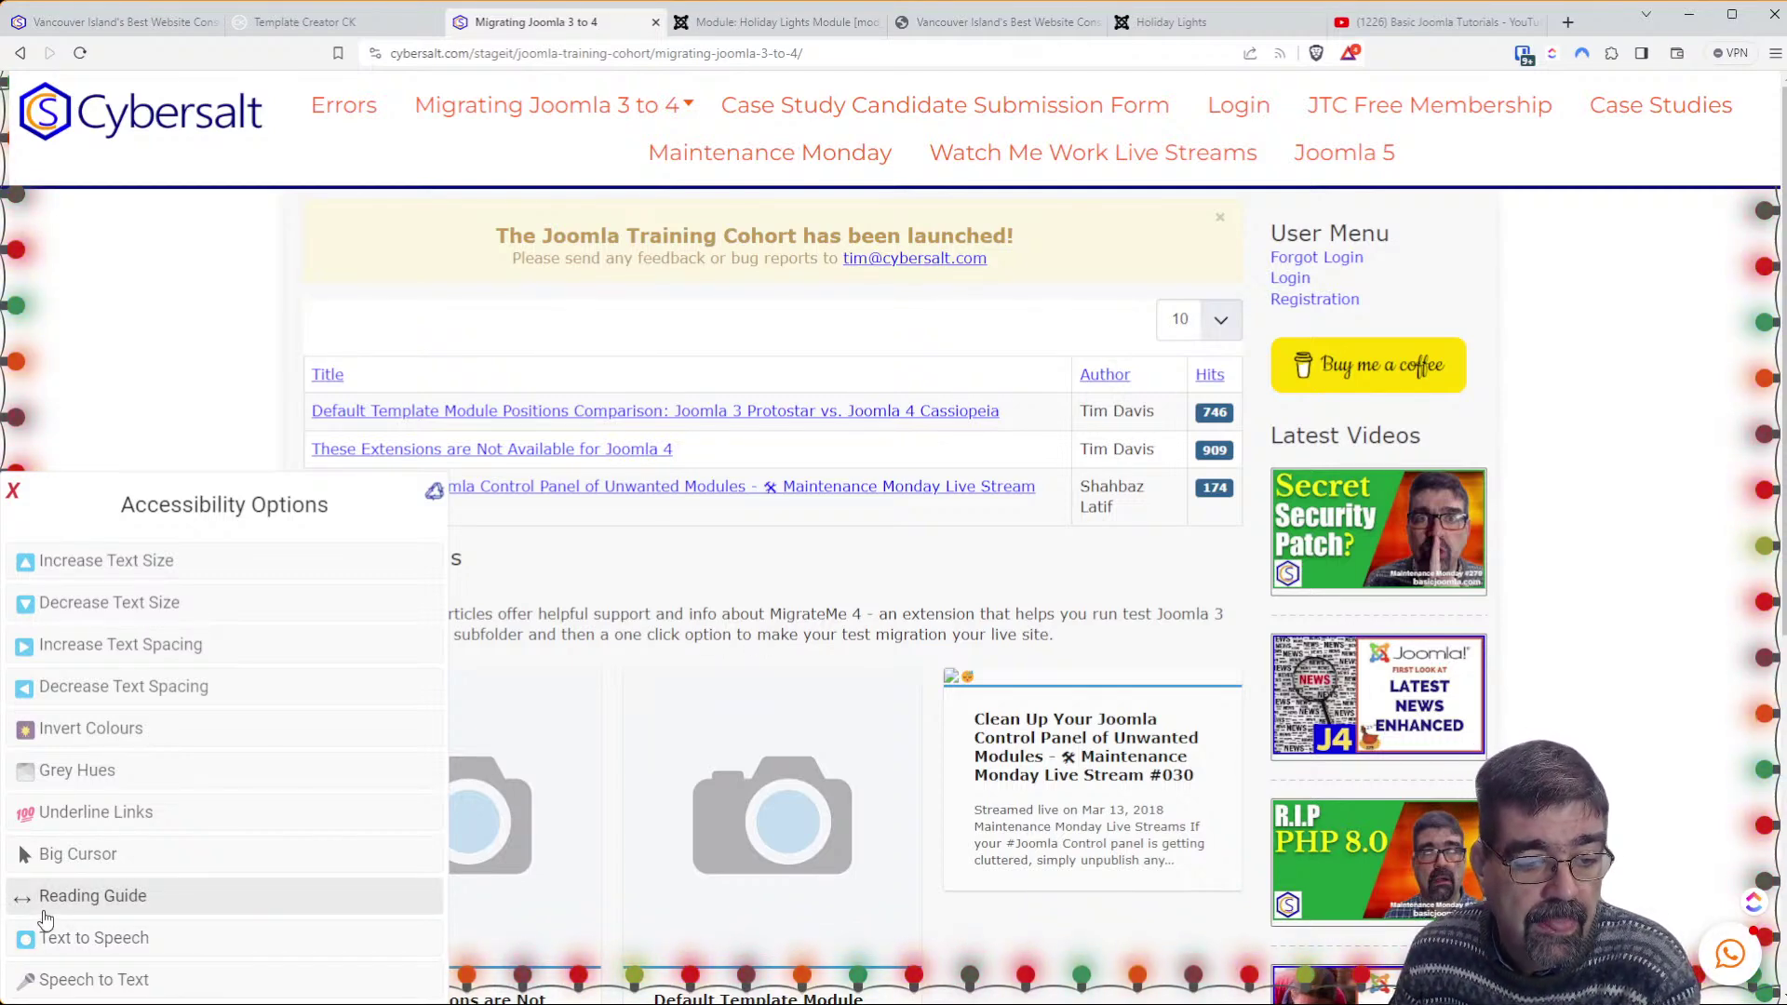
pyautogui.click(131, 780)
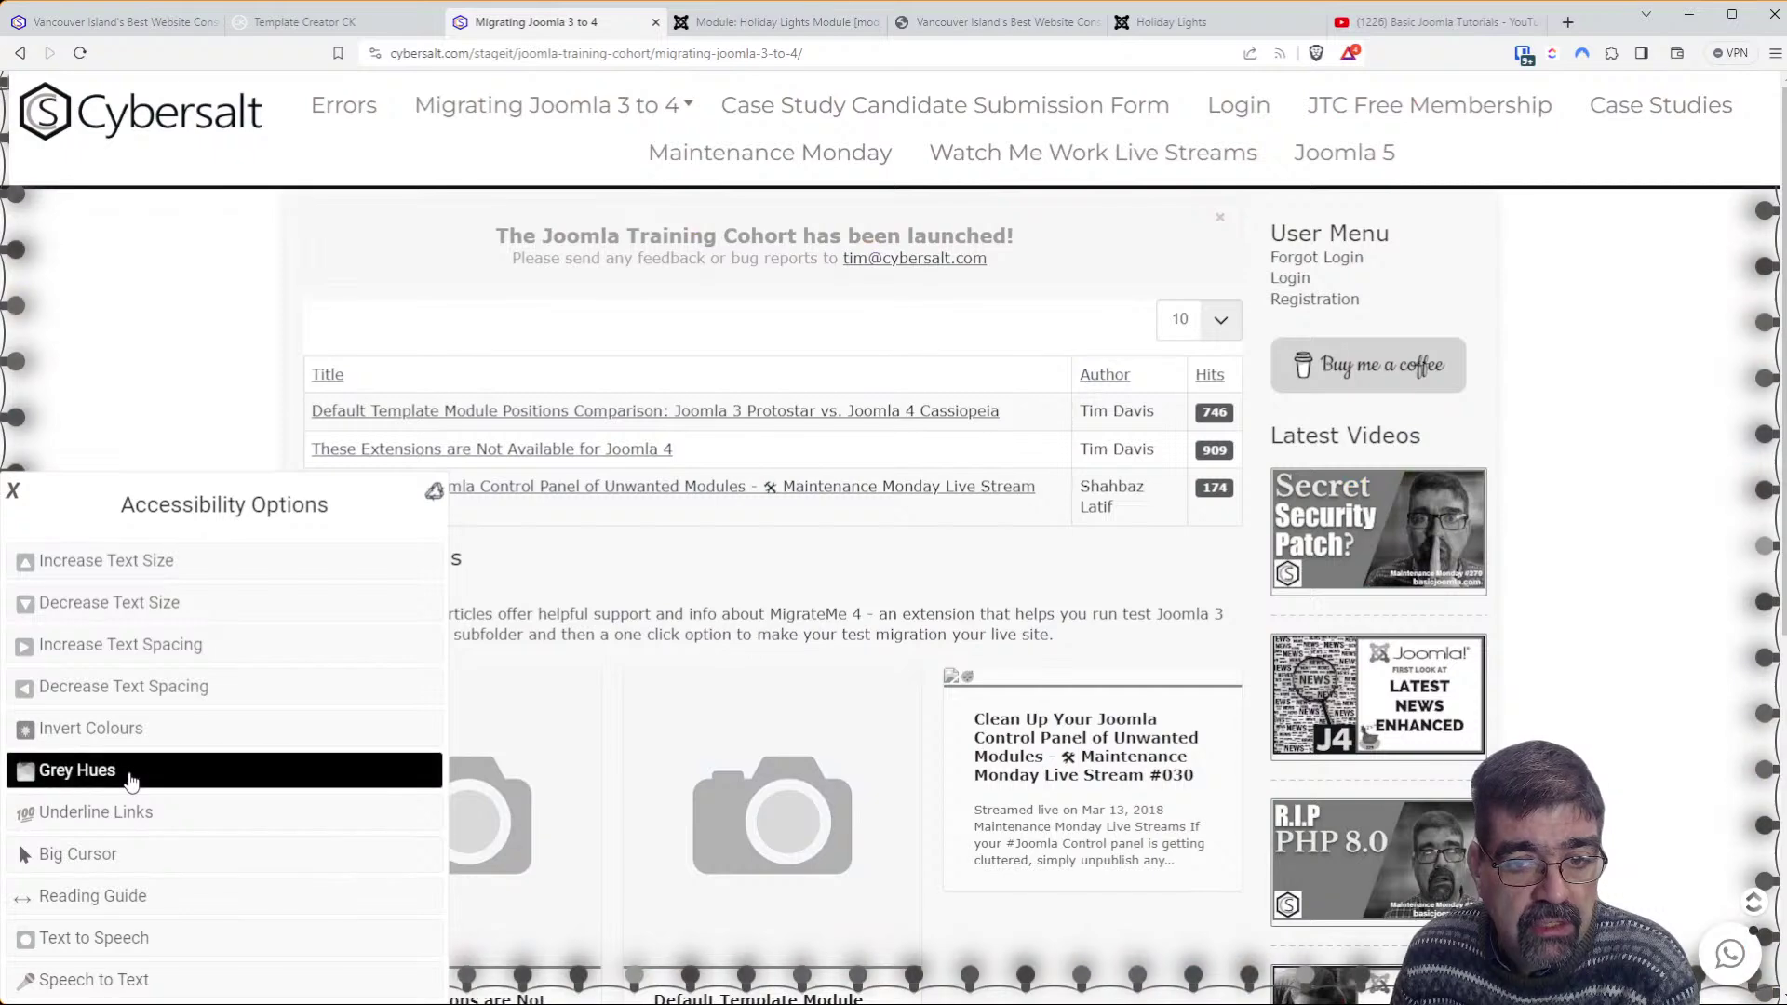
pyautogui.click(126, 736)
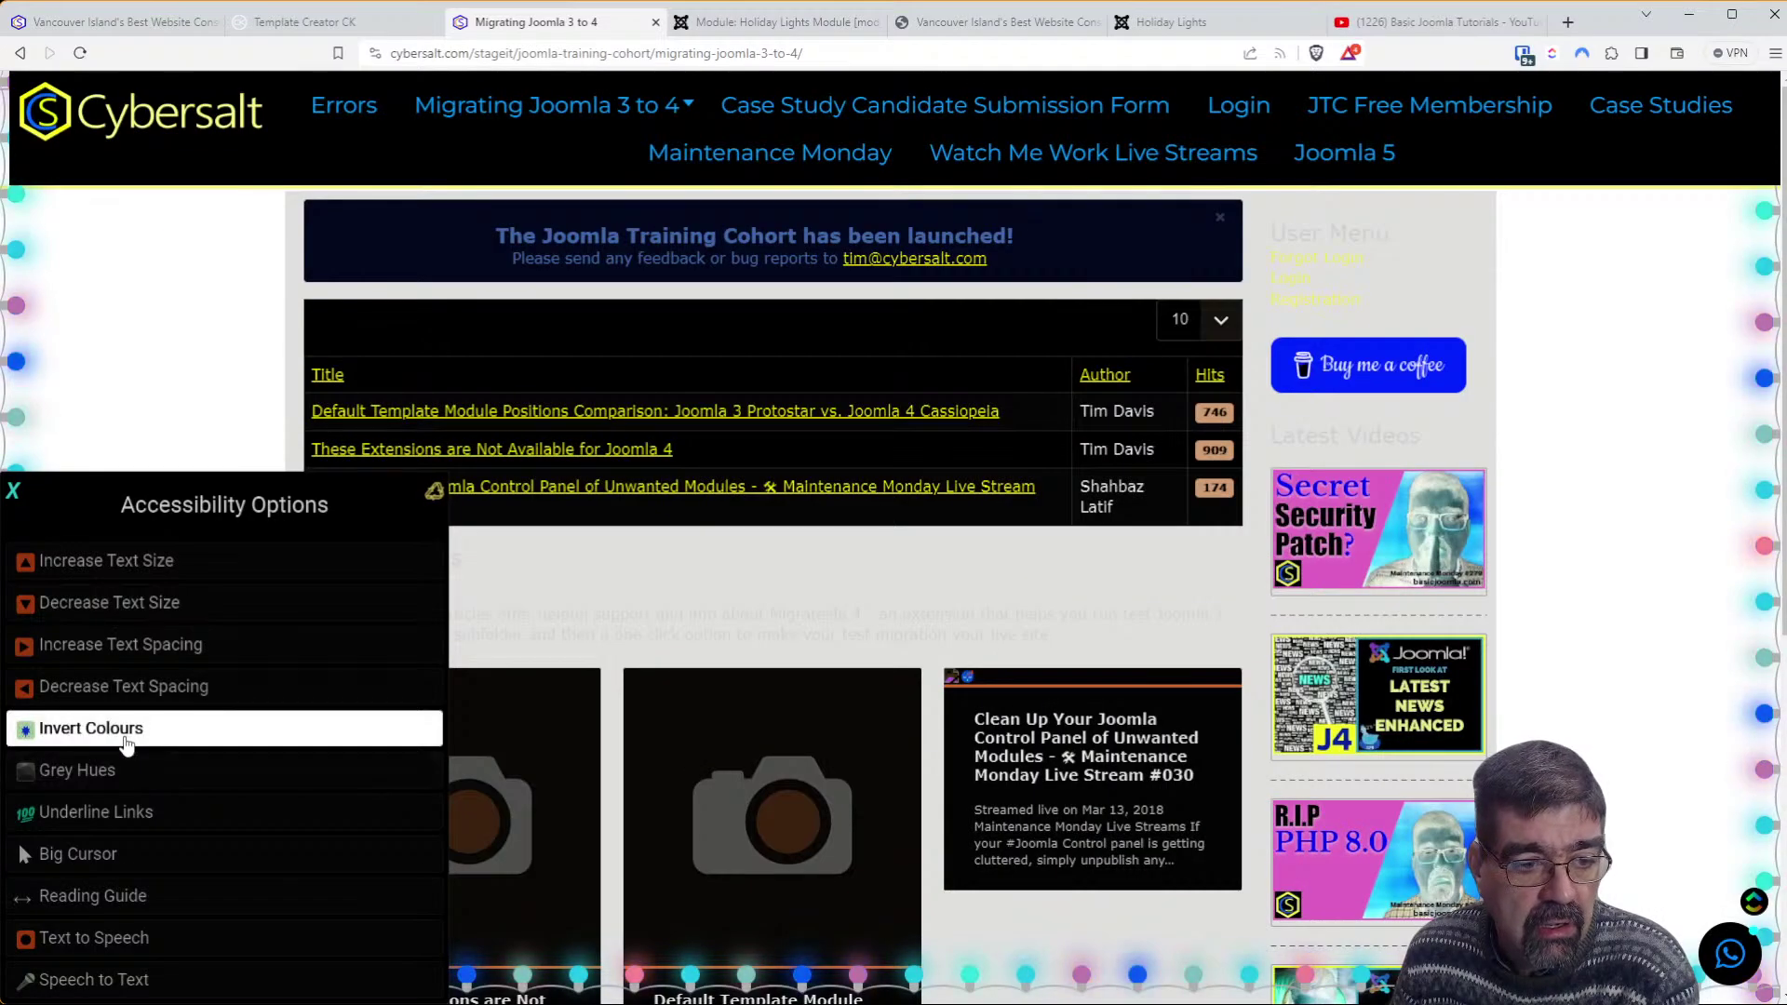
# Try decreasing and increasing the text spacing and decreasing the text size on the staged page, and close the accessibility options
pyautogui.click(132, 703)
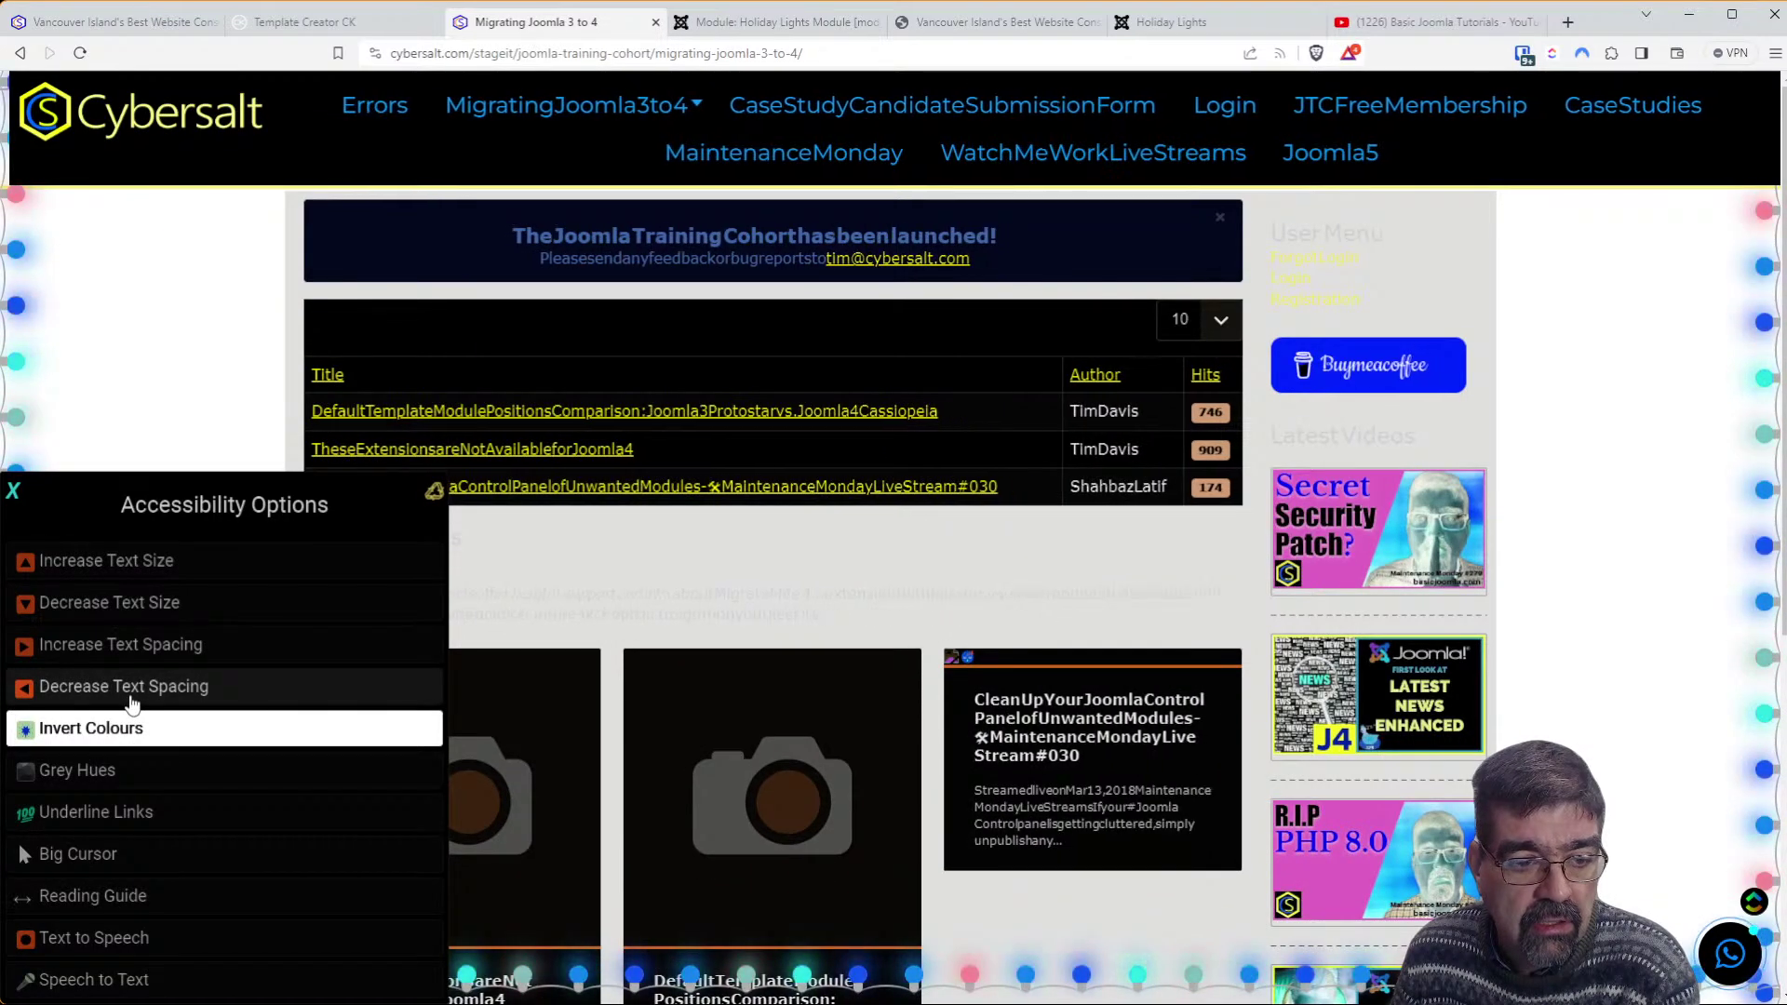
pyautogui.click(132, 657)
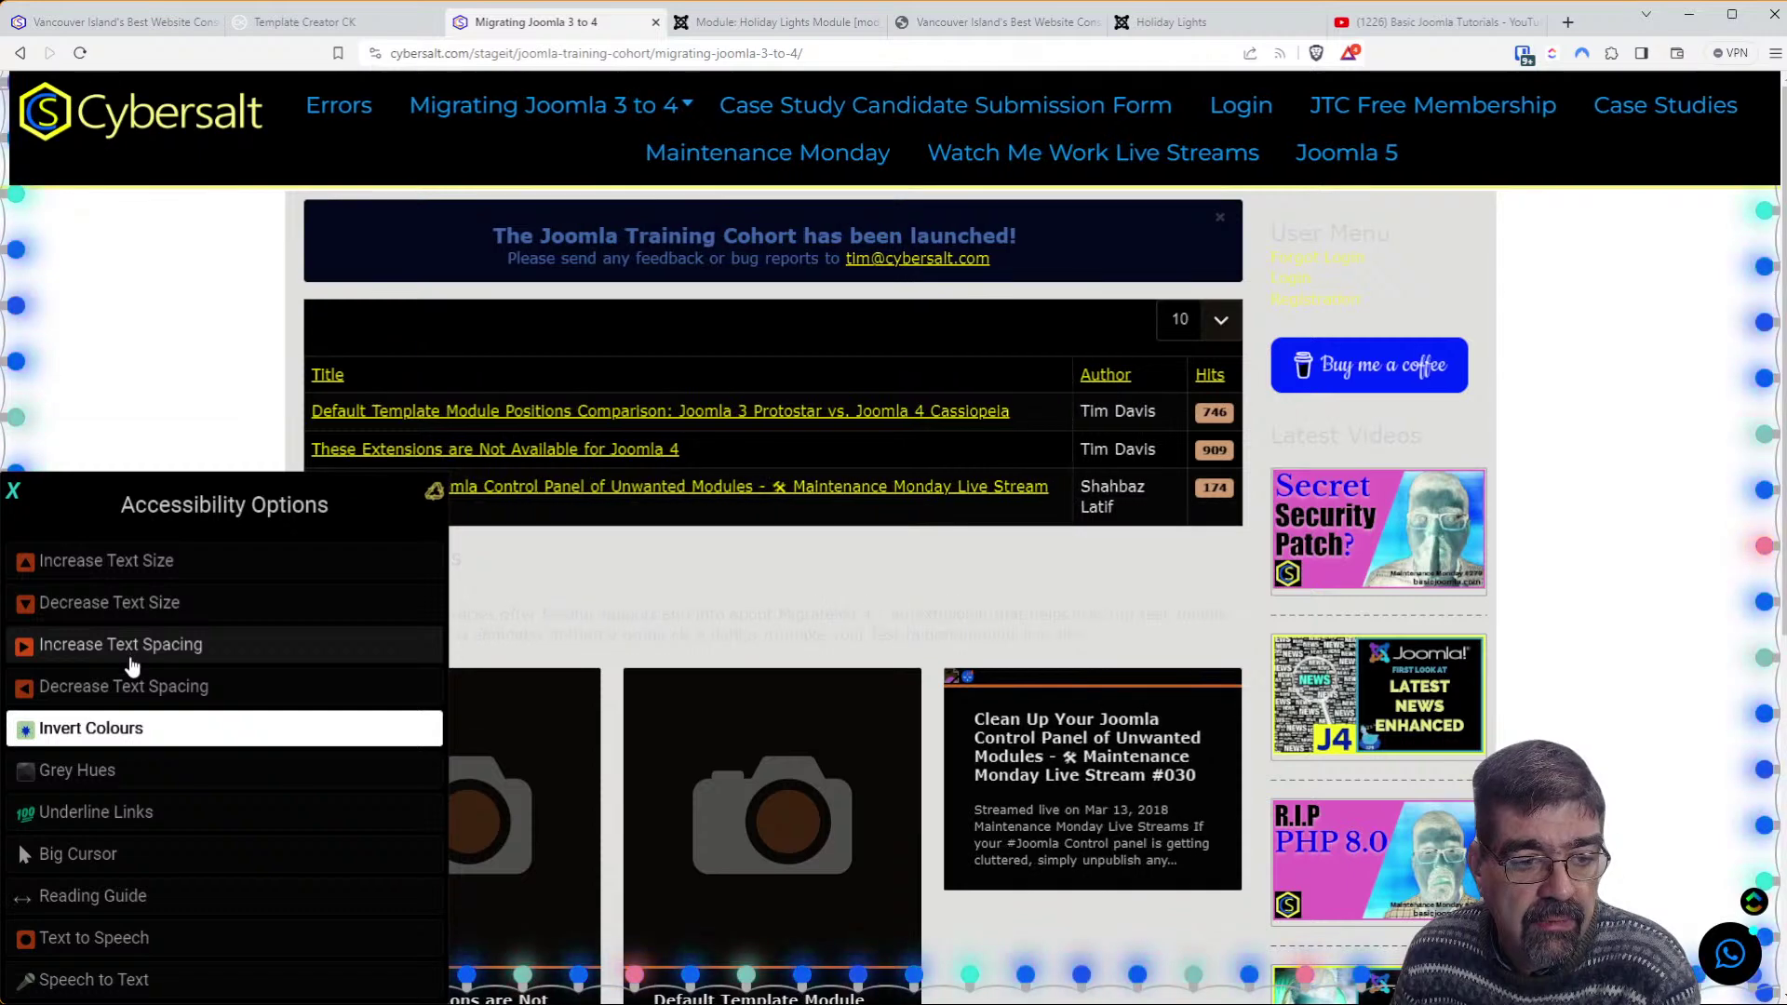
pyautogui.click(131, 621)
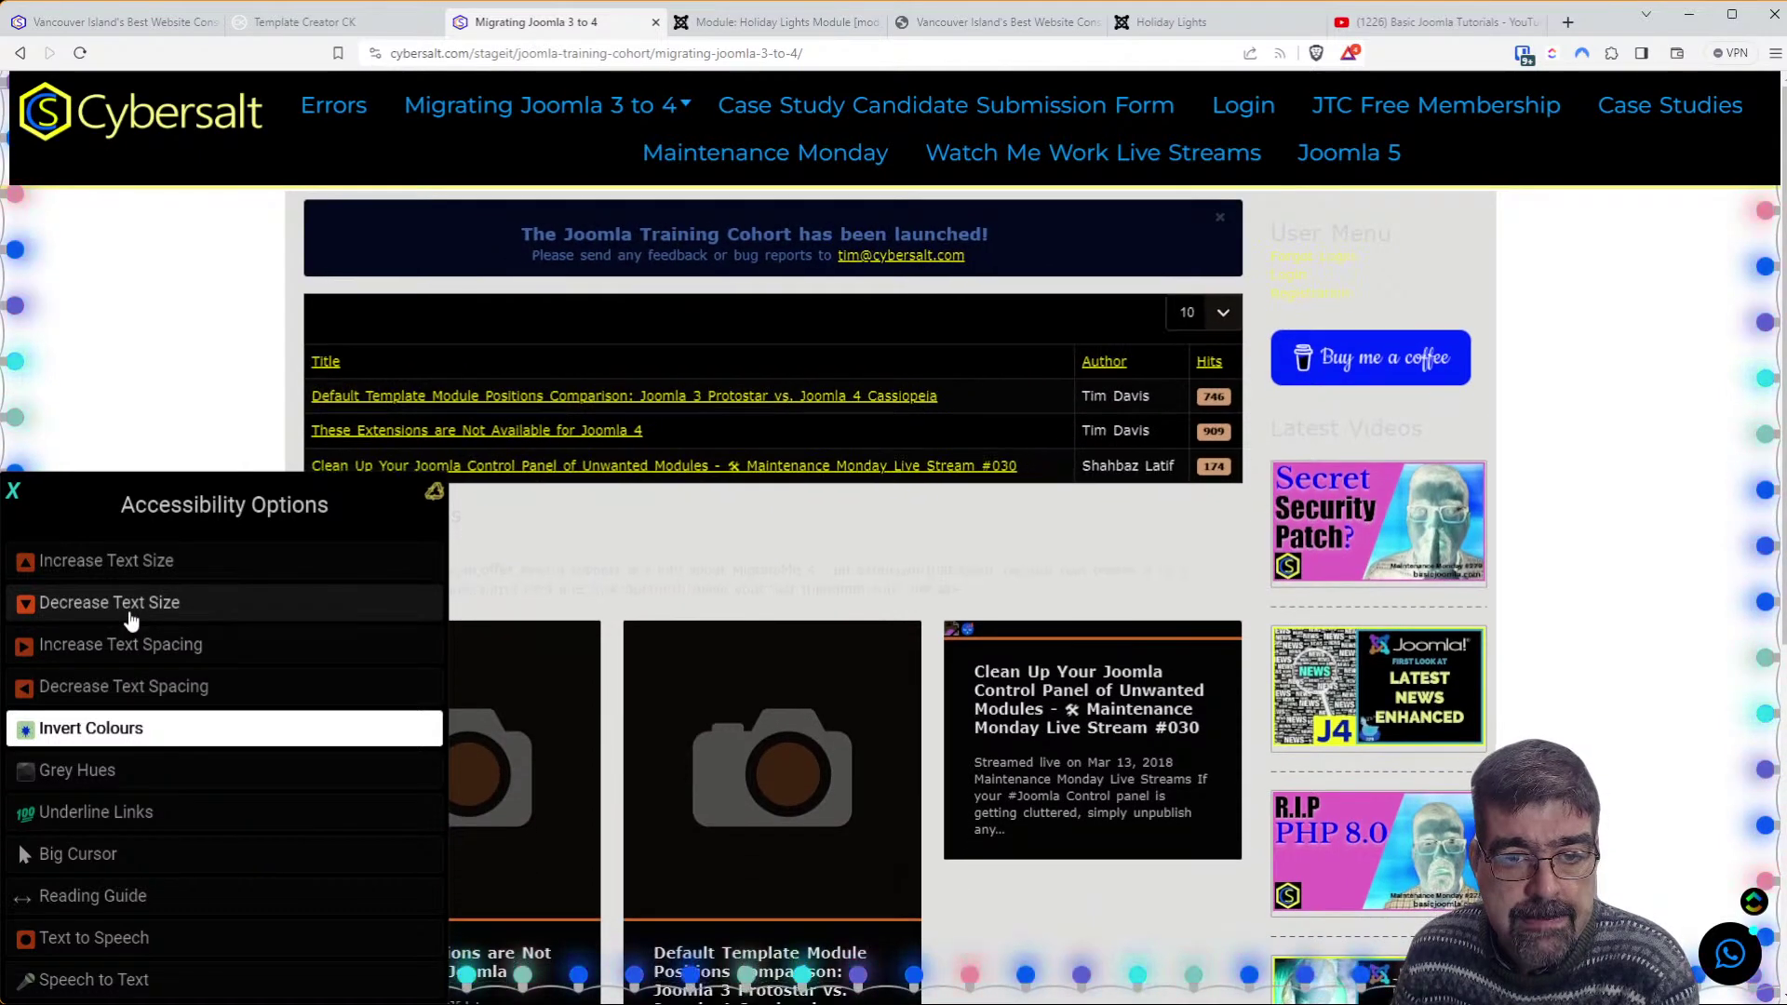
pyautogui.click(13, 491)
# Save and close the Holiday Lights Module, and search the site modules for "acc"
pyautogui.click(731, 21)
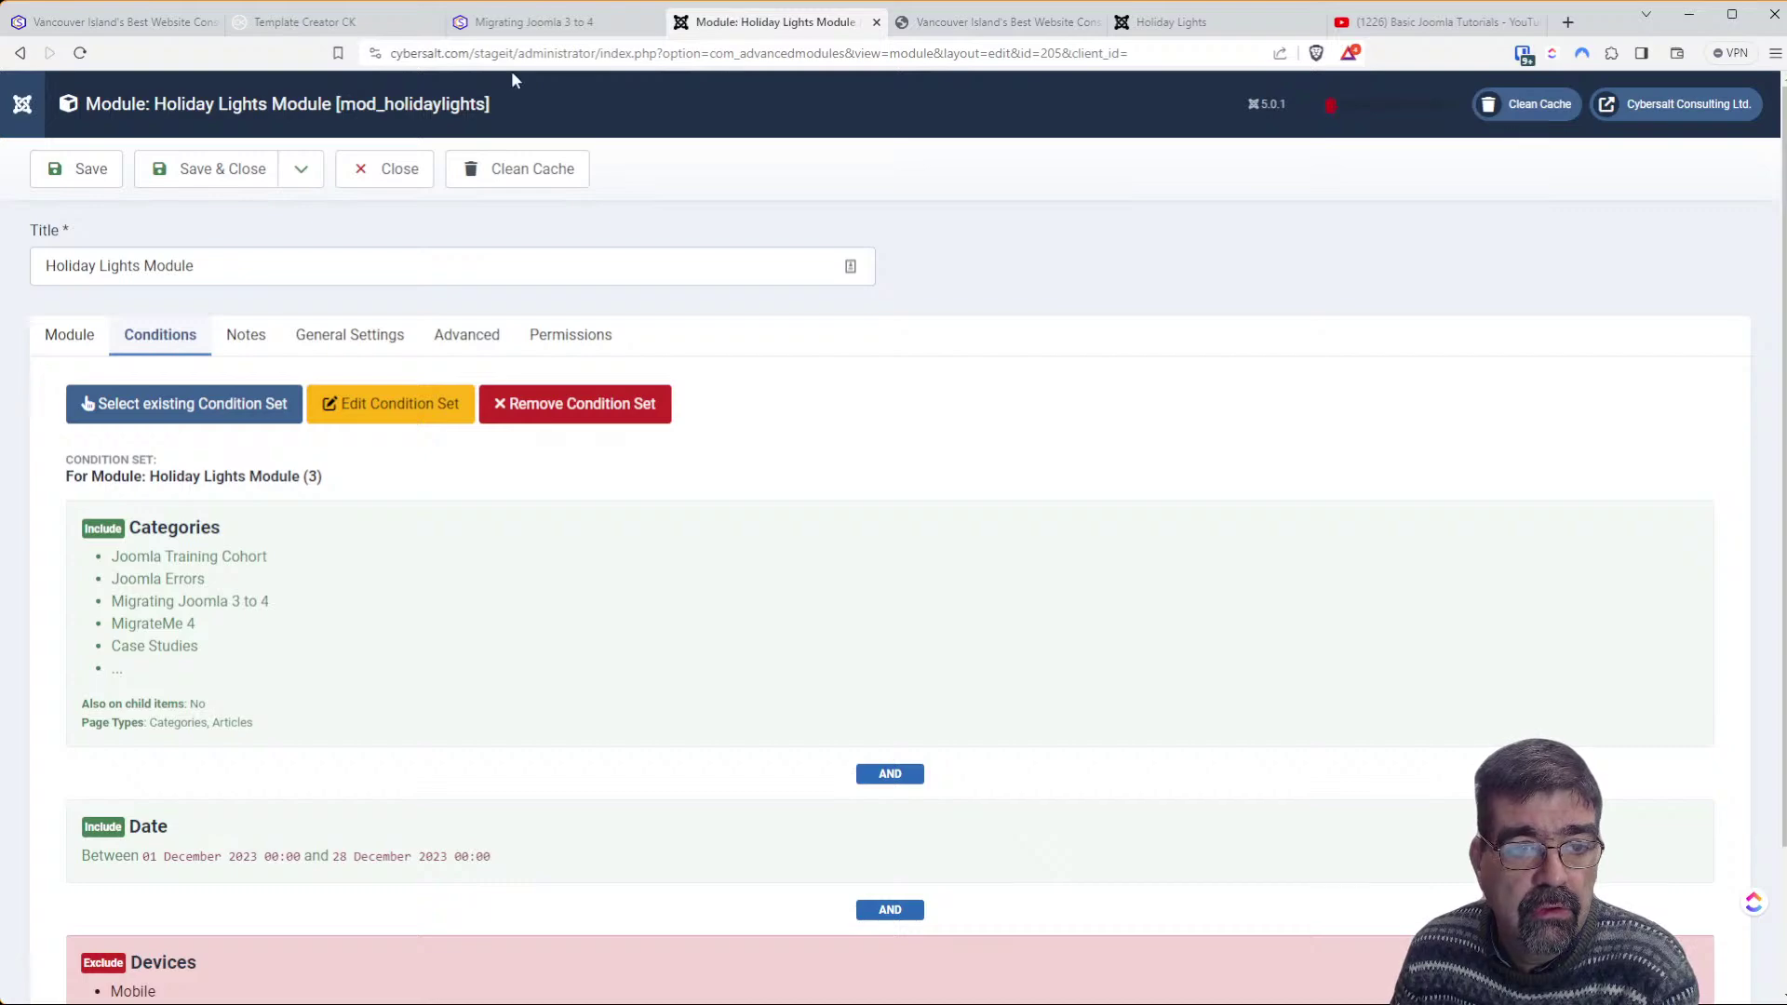
pyautogui.click(206, 177)
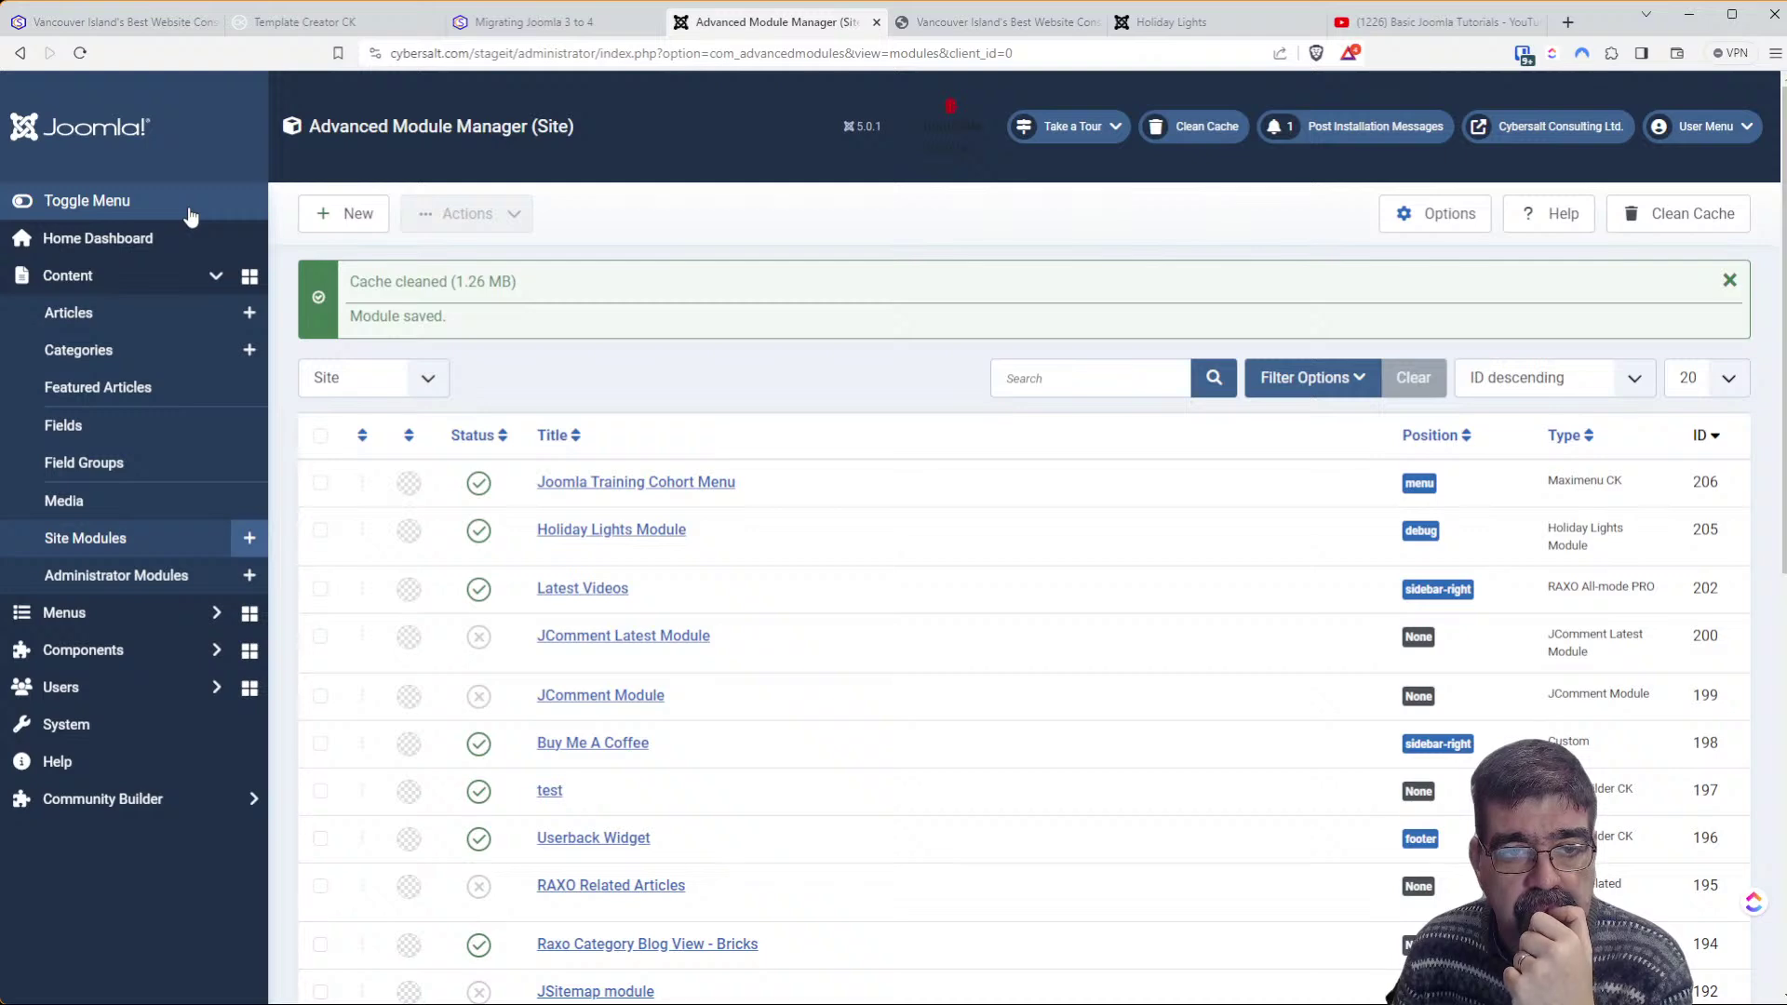
pyautogui.click(1059, 372)
pyautogui.write('acc')
pyautogui.press('Return')
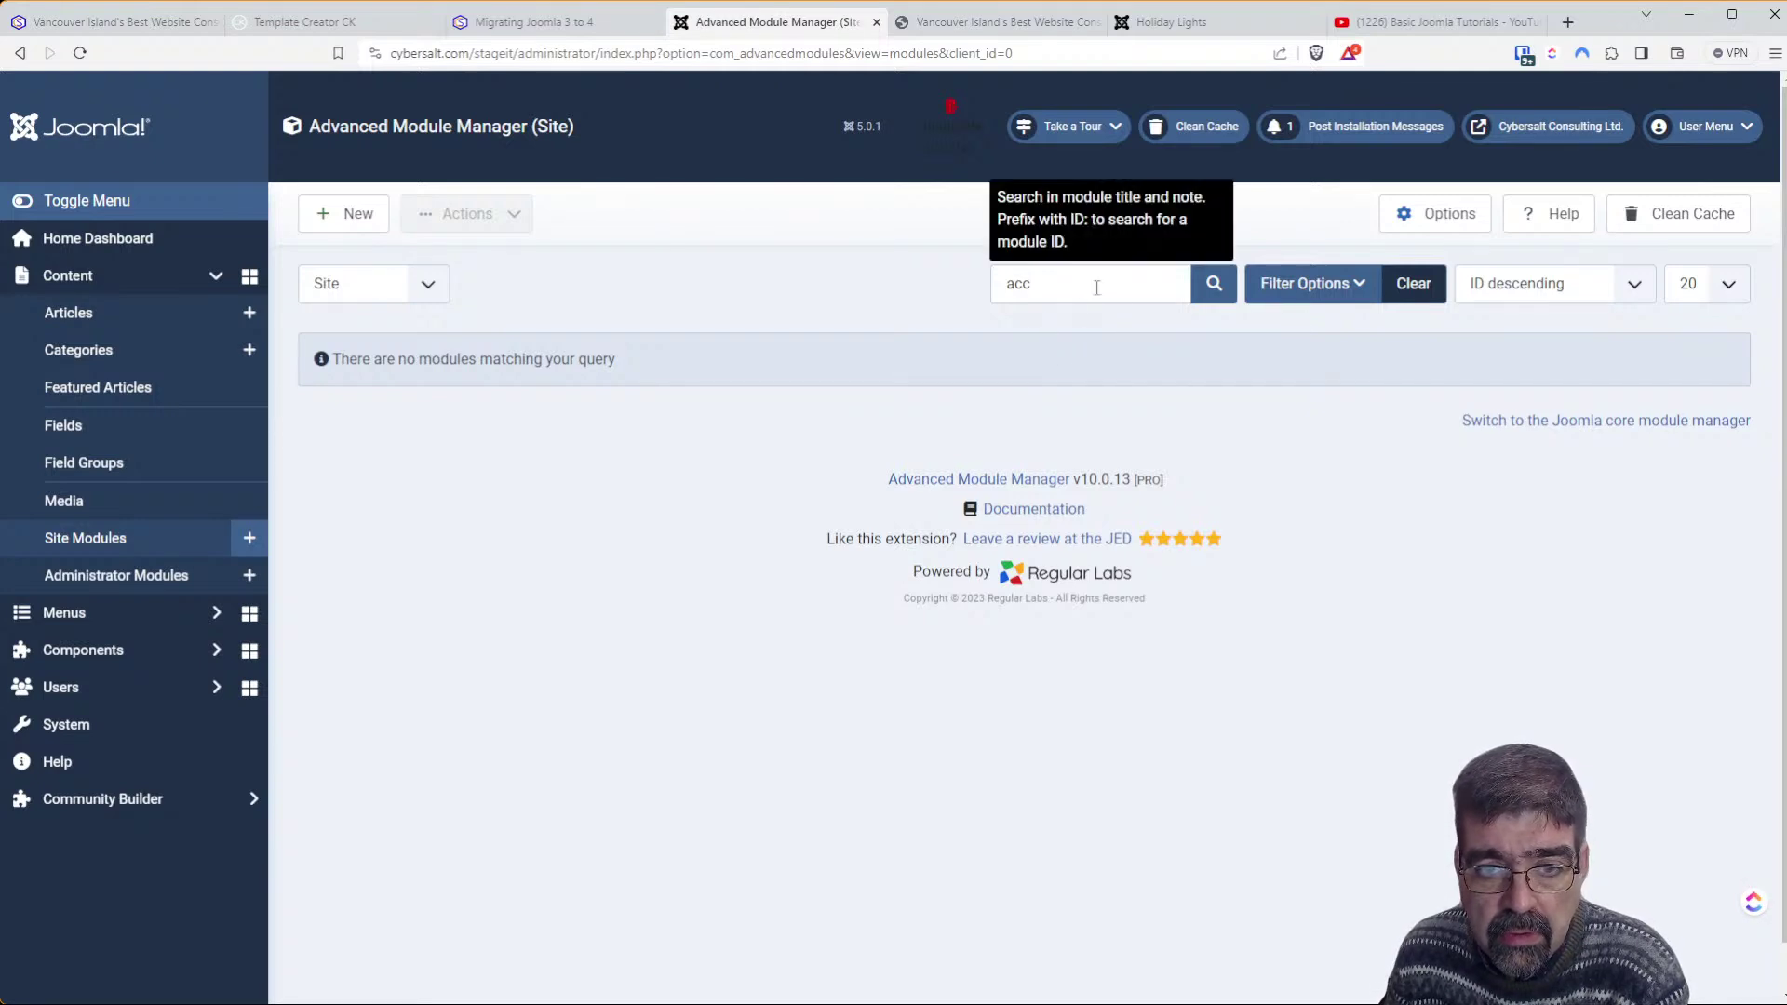
# Open the site's plugin list and search it for "acc"
pyautogui.click(84, 724)
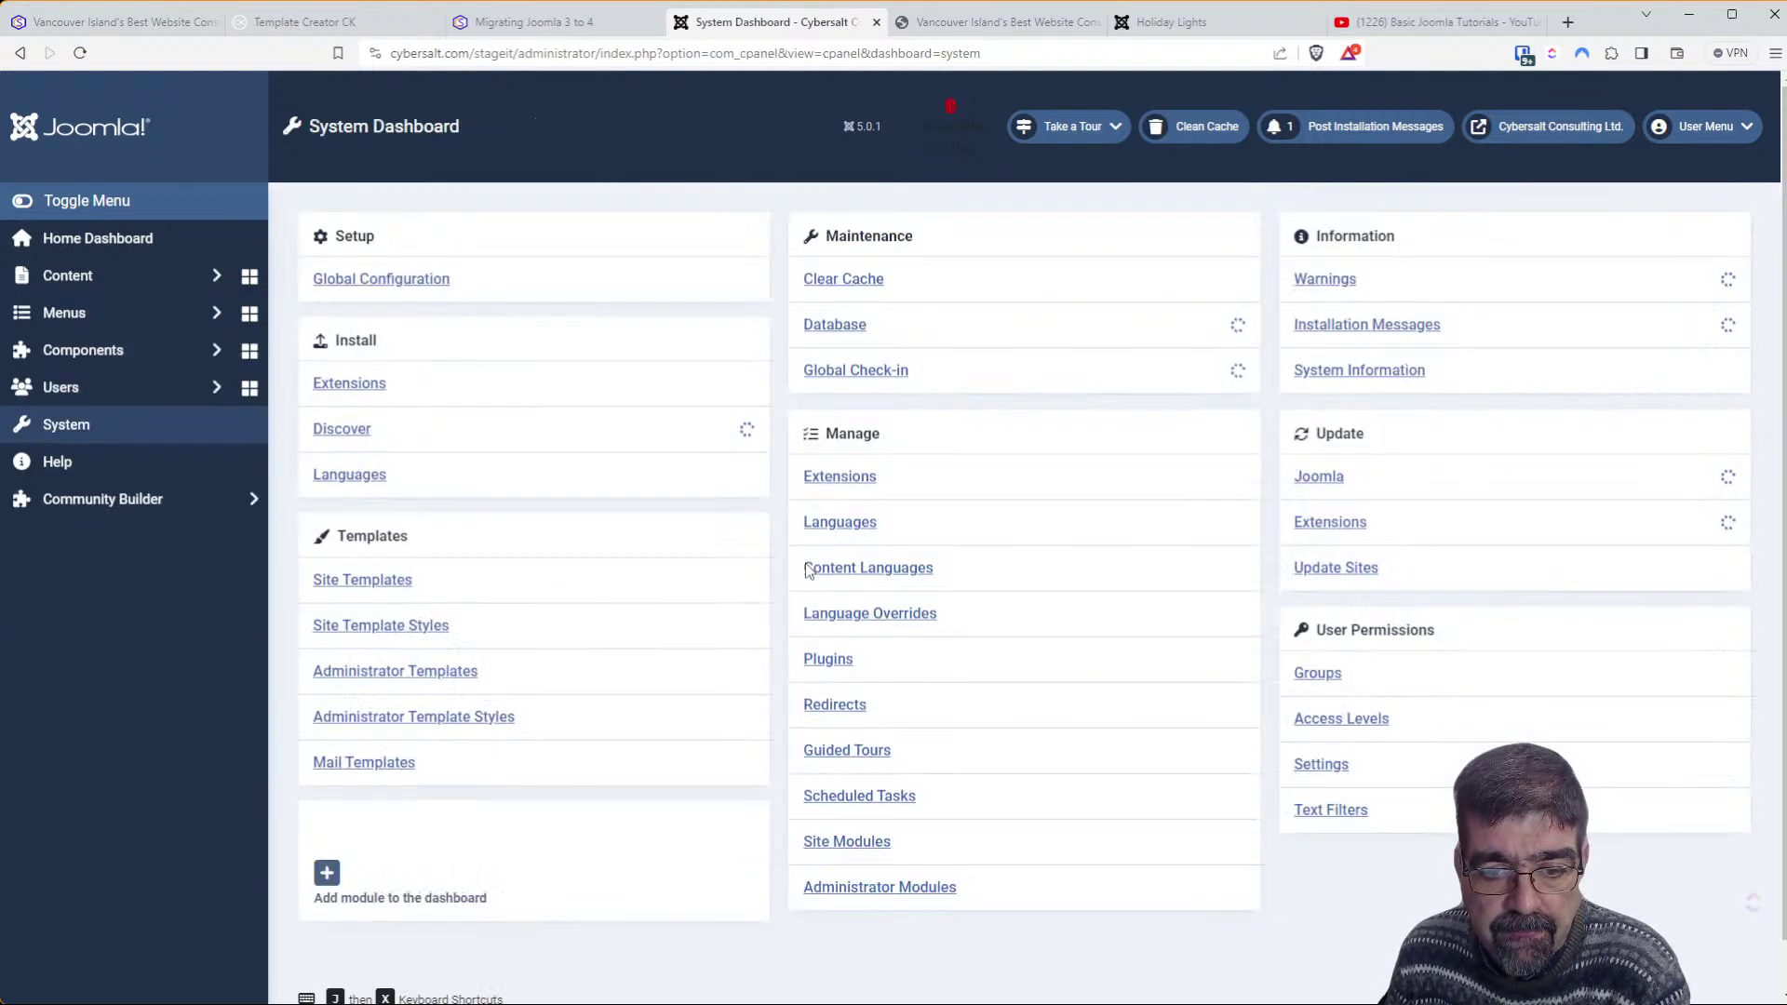
pyautogui.click(827, 659)
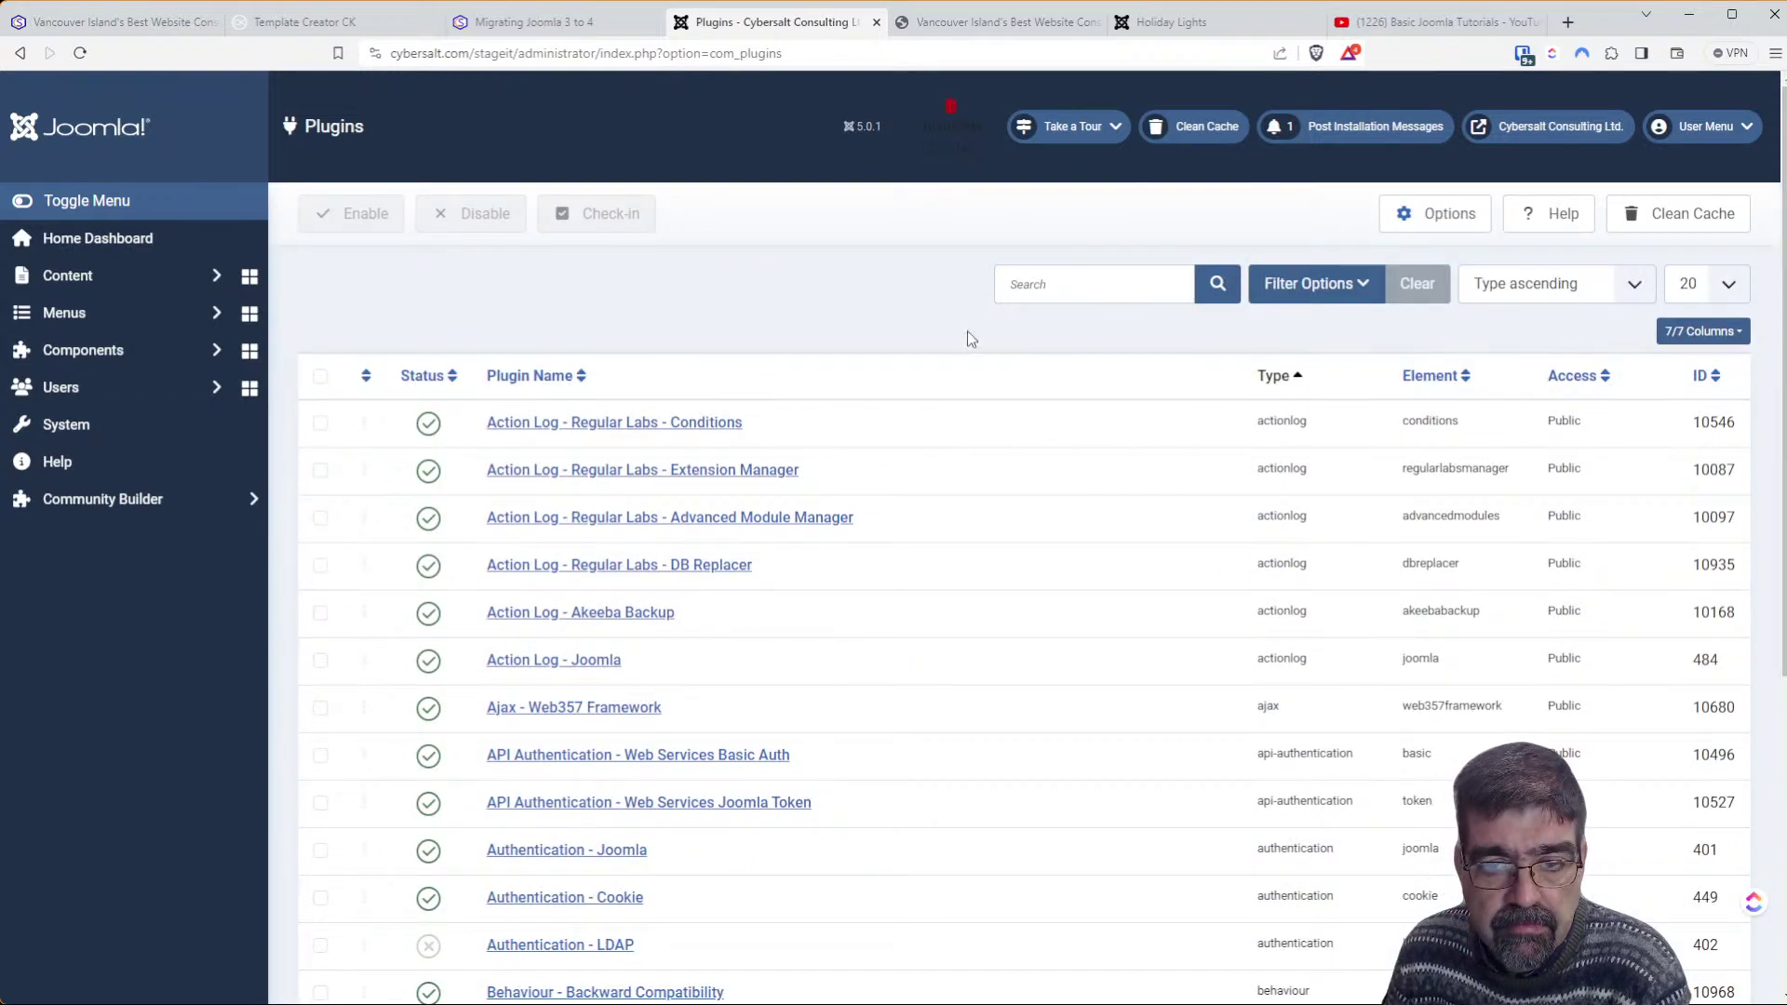
pyautogui.click(1030, 282)
pyautogui.write('acc')
pyautogui.press('Return')
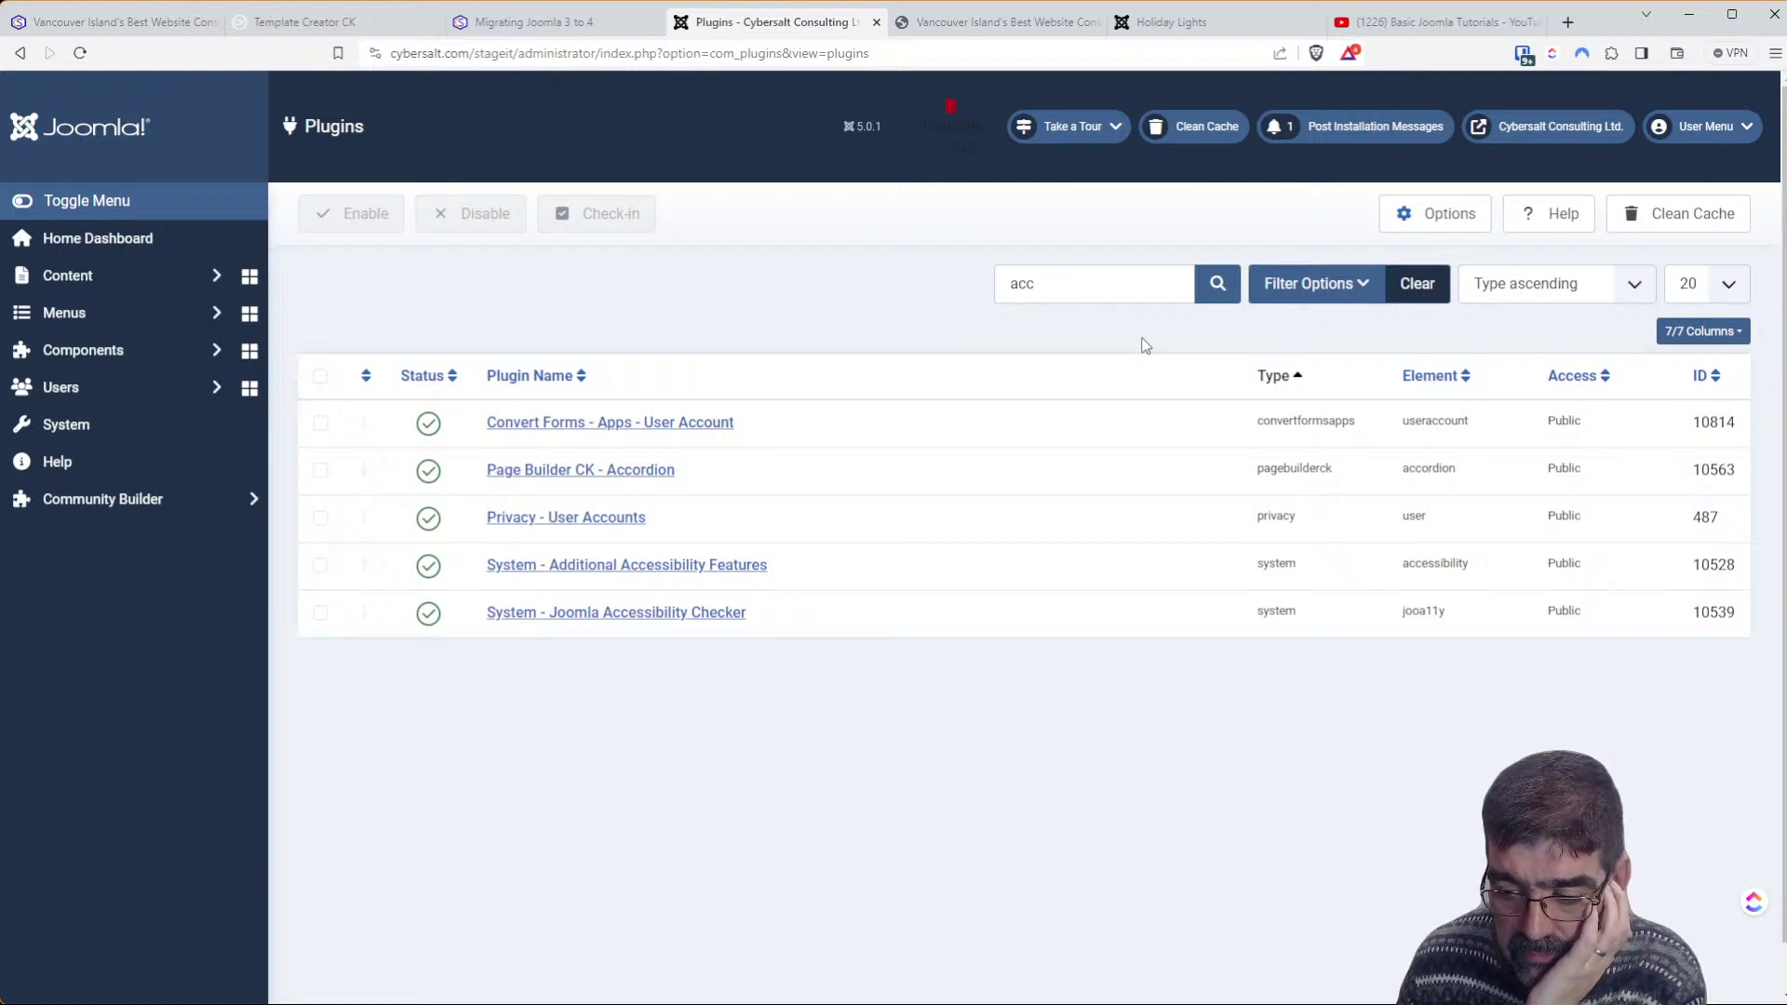
# Look through the installed components for one that provides the accessibility options
pyautogui.click(173, 354)
pyautogui.scroll(-1, 170, 371)
pyautogui.scroll(-8, 170, 371)
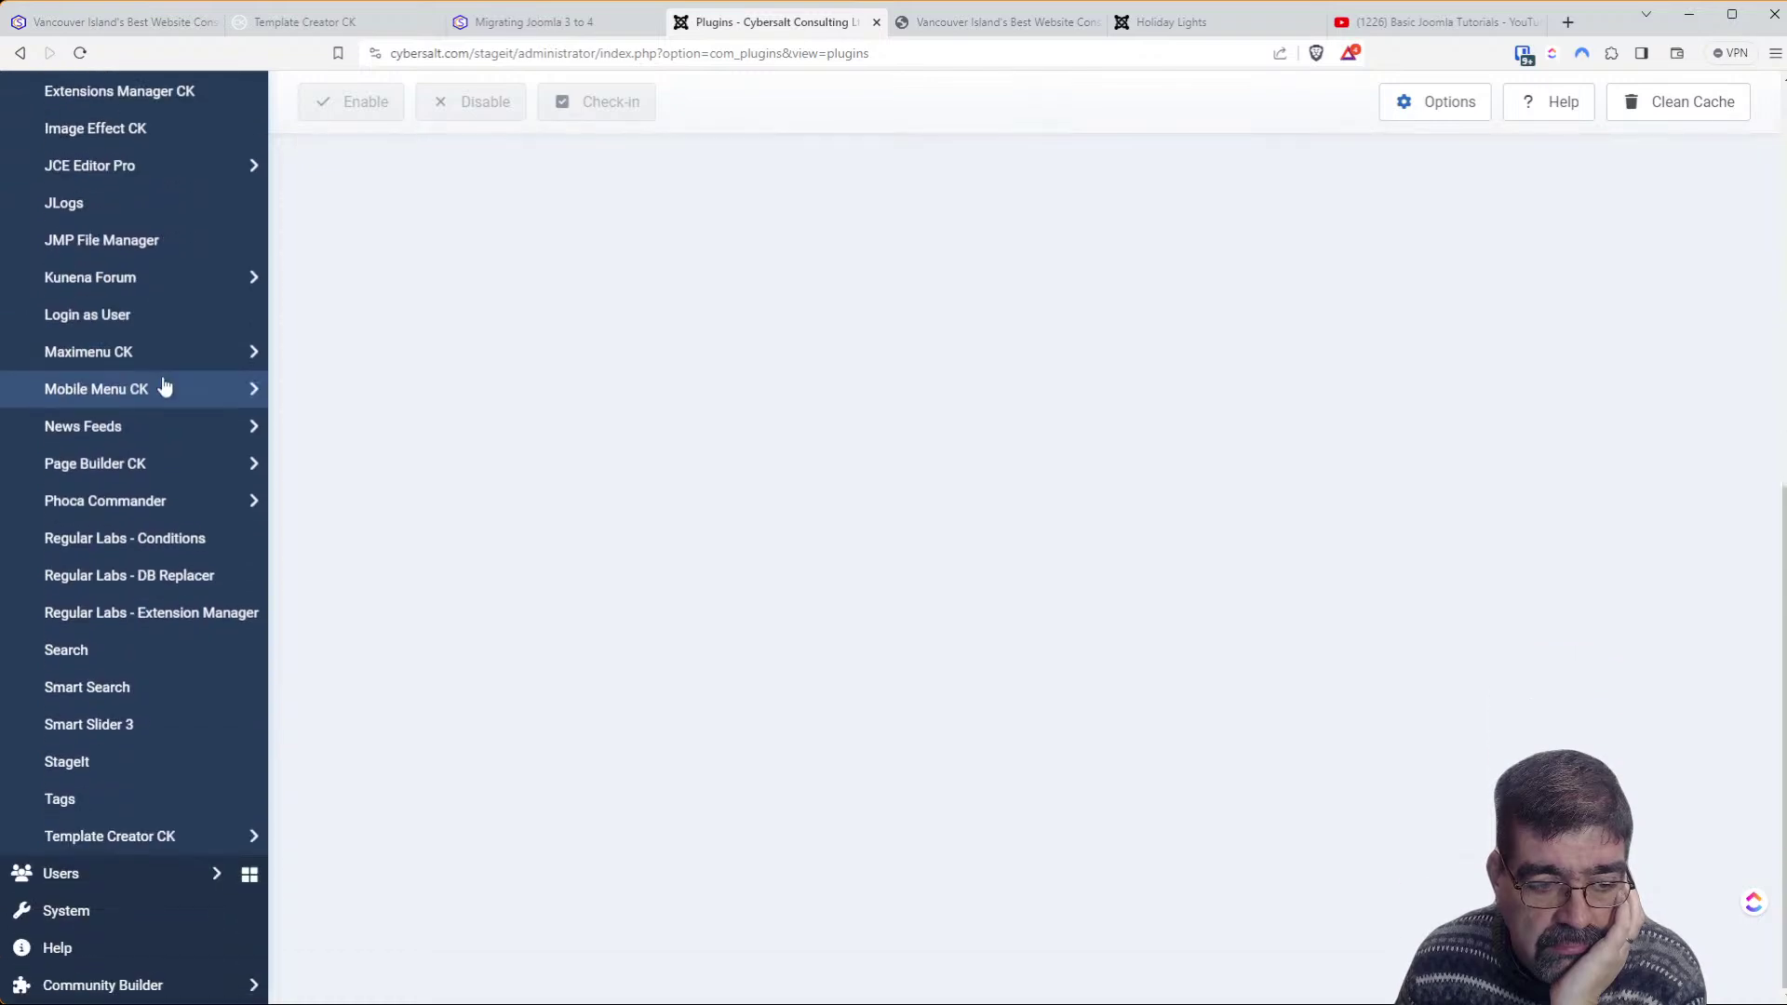
pyautogui.scroll(5, 164, 385)
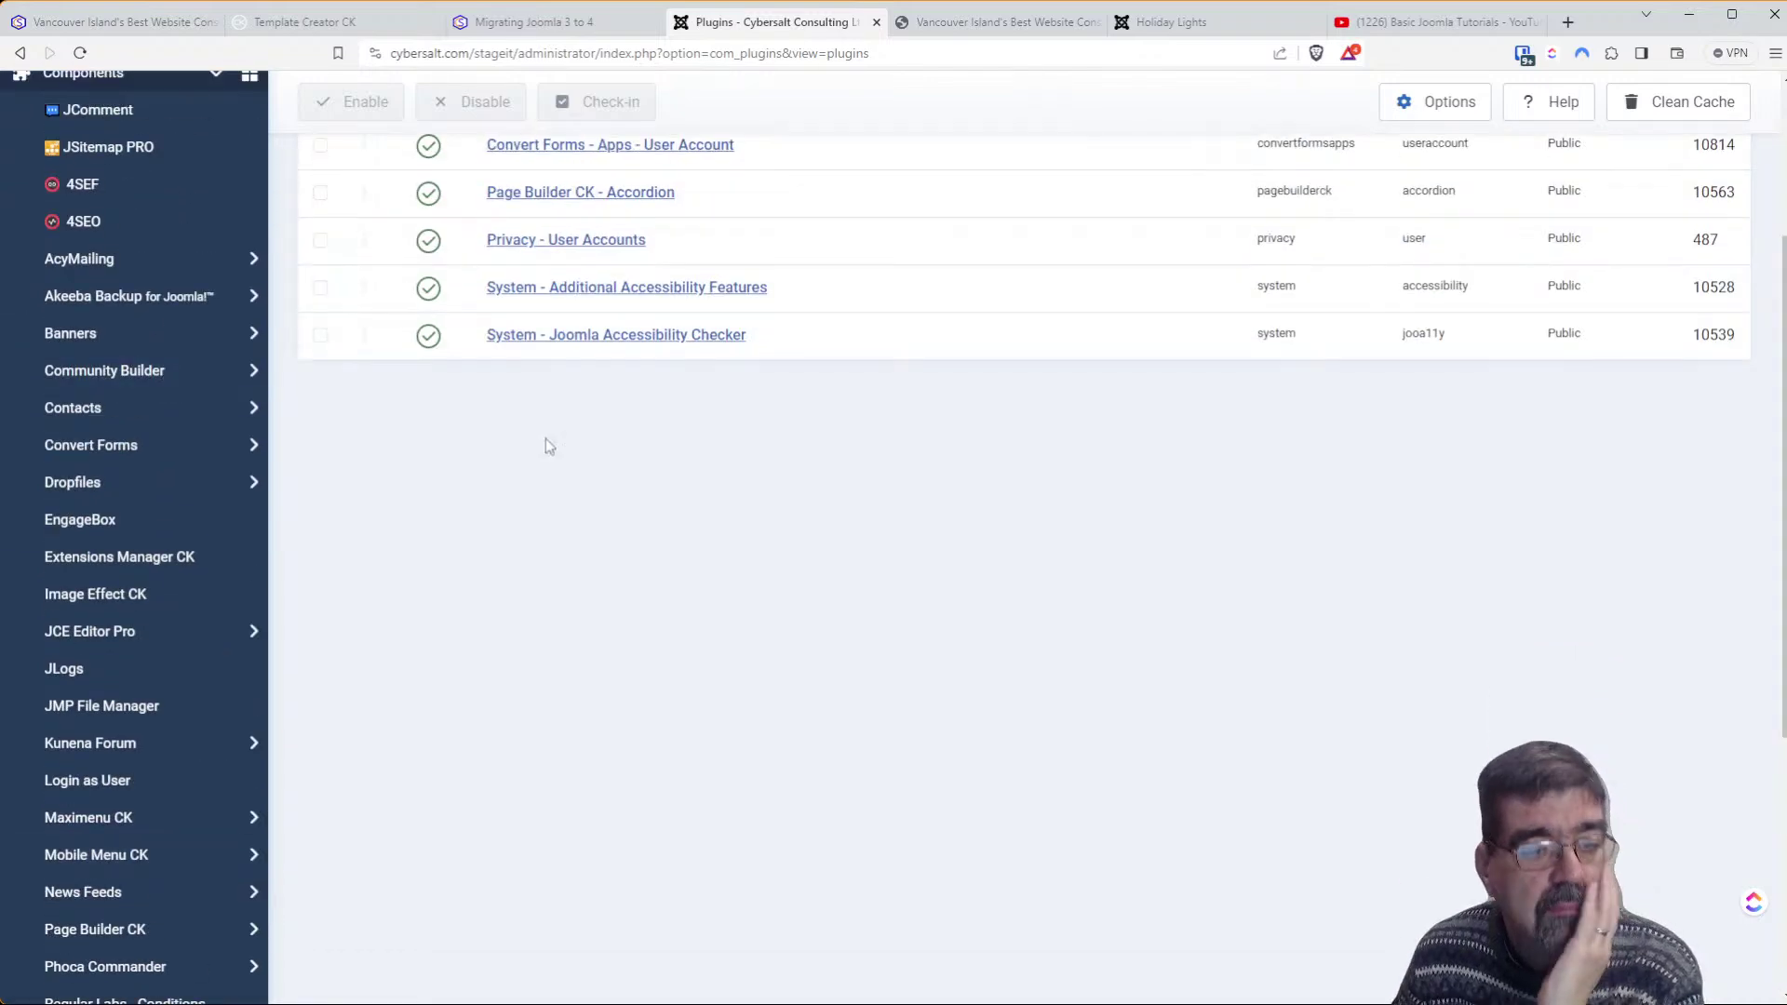
pyautogui.scroll(3, 605, 493)
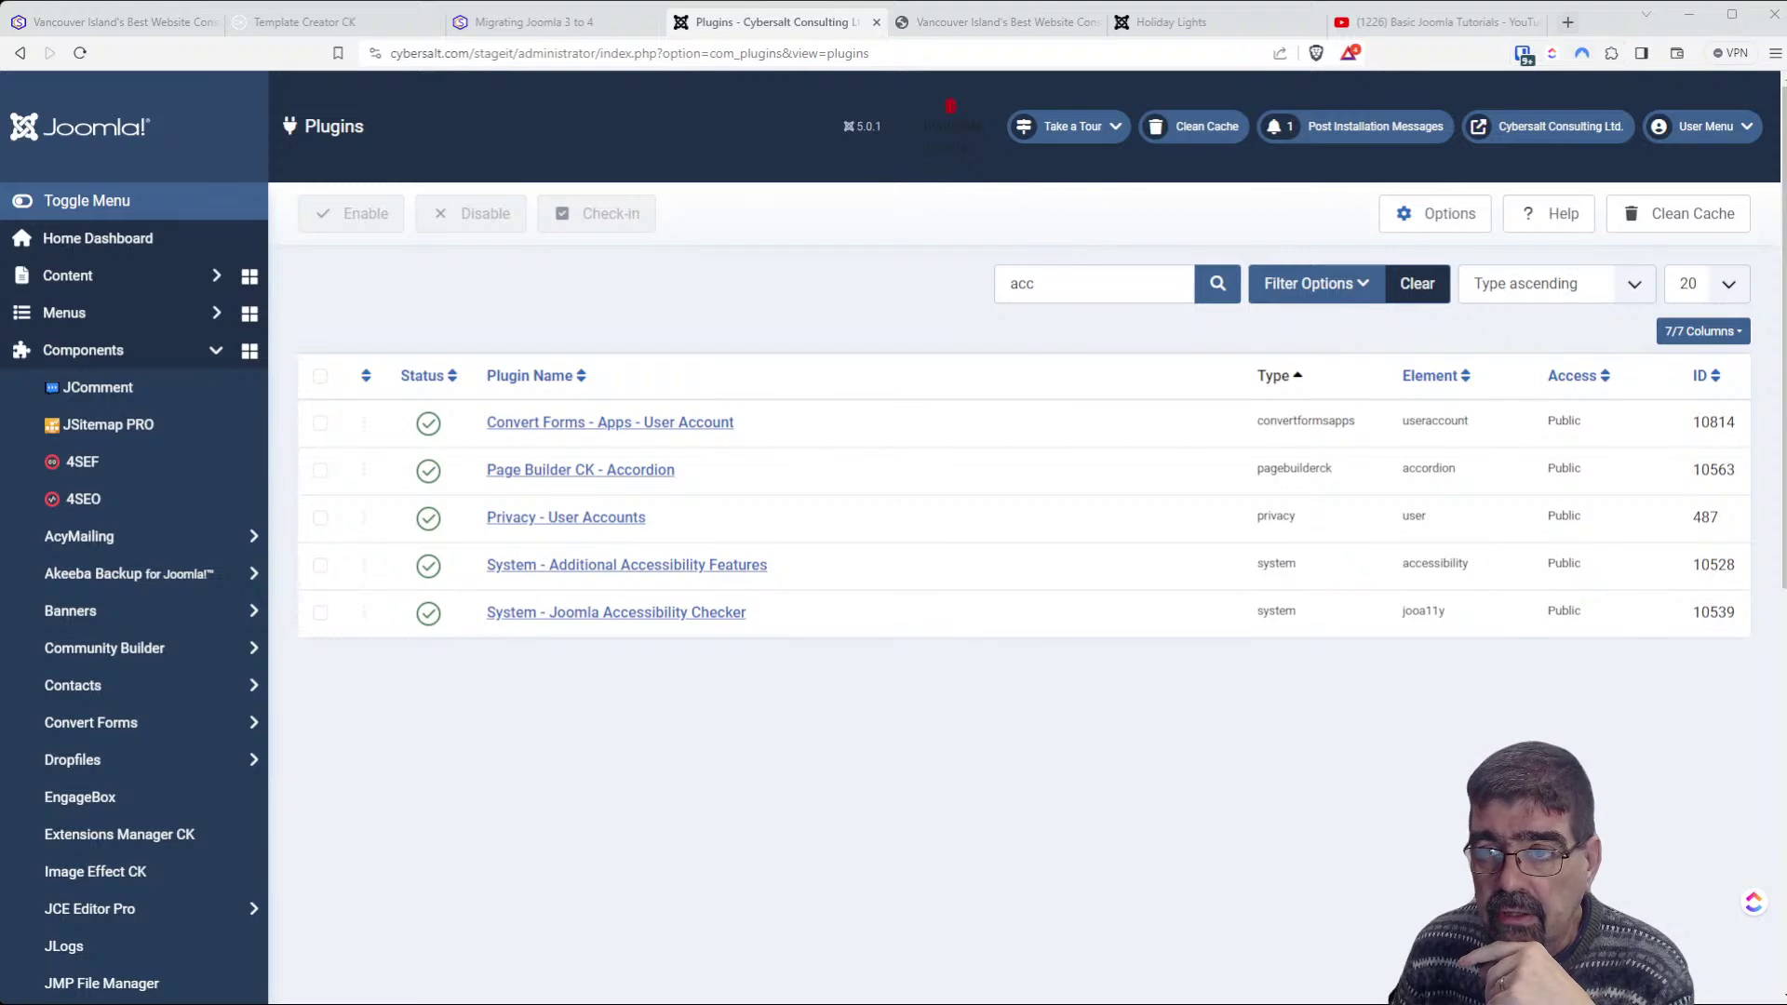
pyautogui.hotkey('ctrl', 't')
pyautogui.write('https://www.joomlack.fr/en/joomla-extensions/mobile-menu-ck')
pyautogui.press('Return')
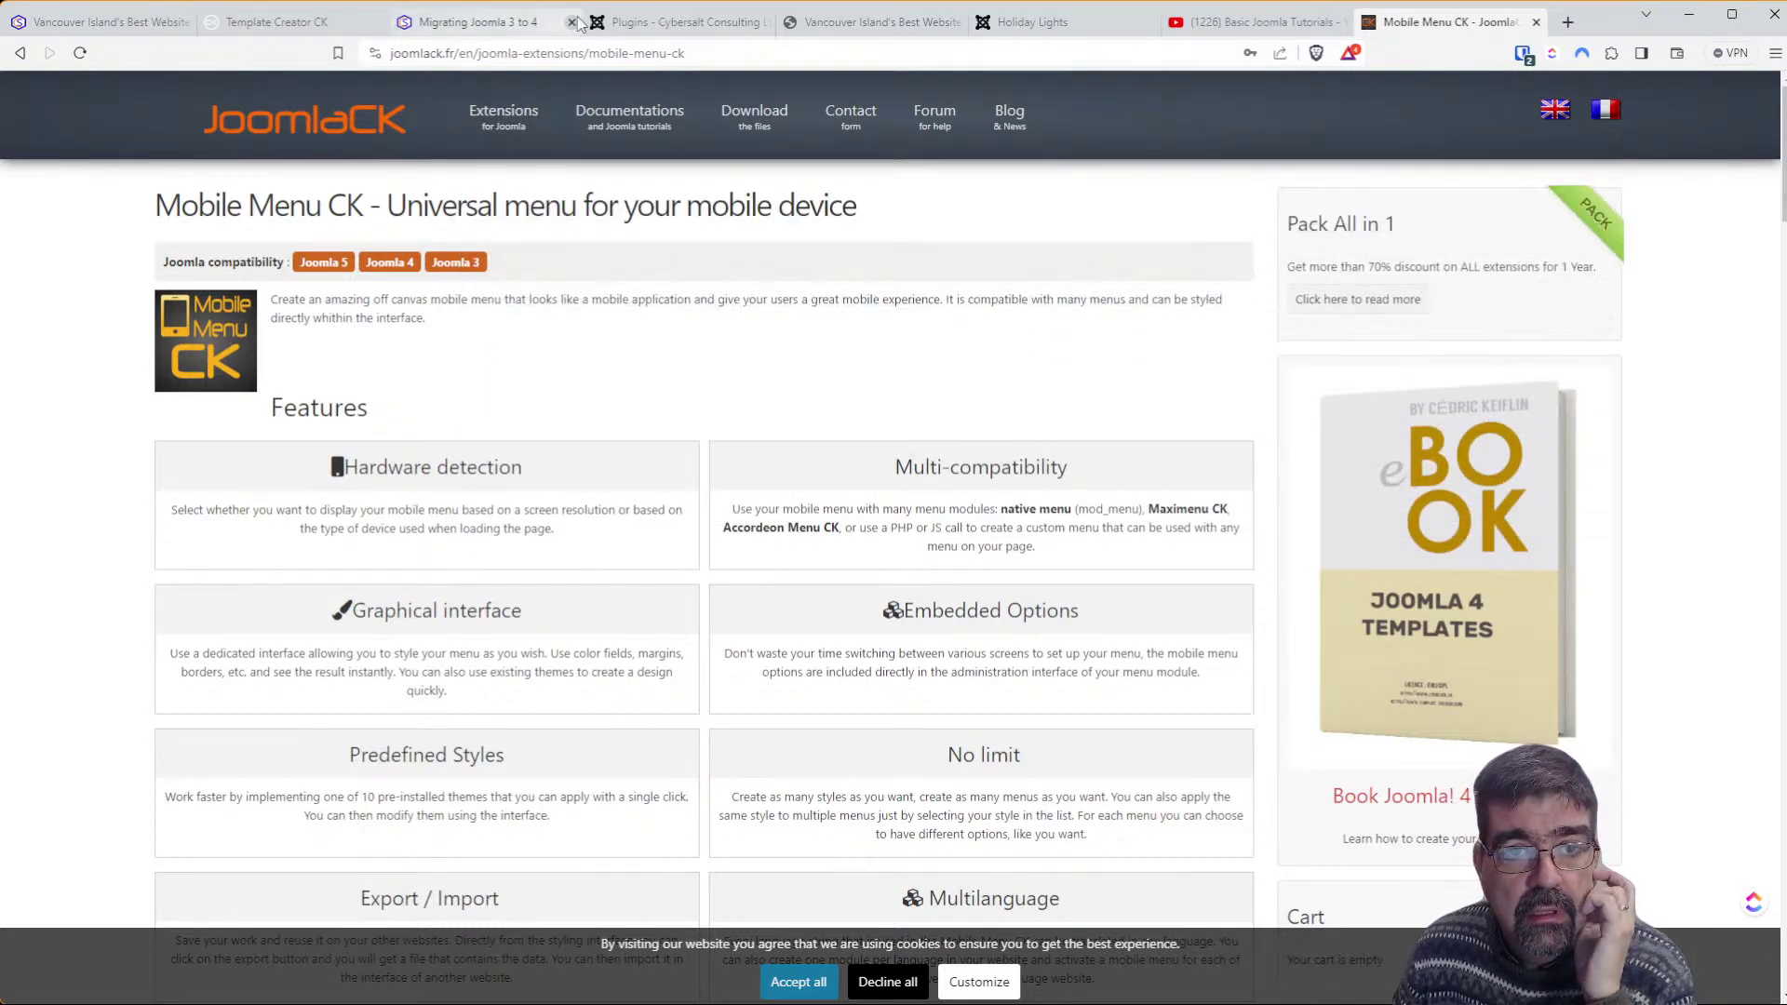
# Set Site Section to Both in the System - Additional Accessibility Features plugin and save it
pyautogui.click(632, 22)
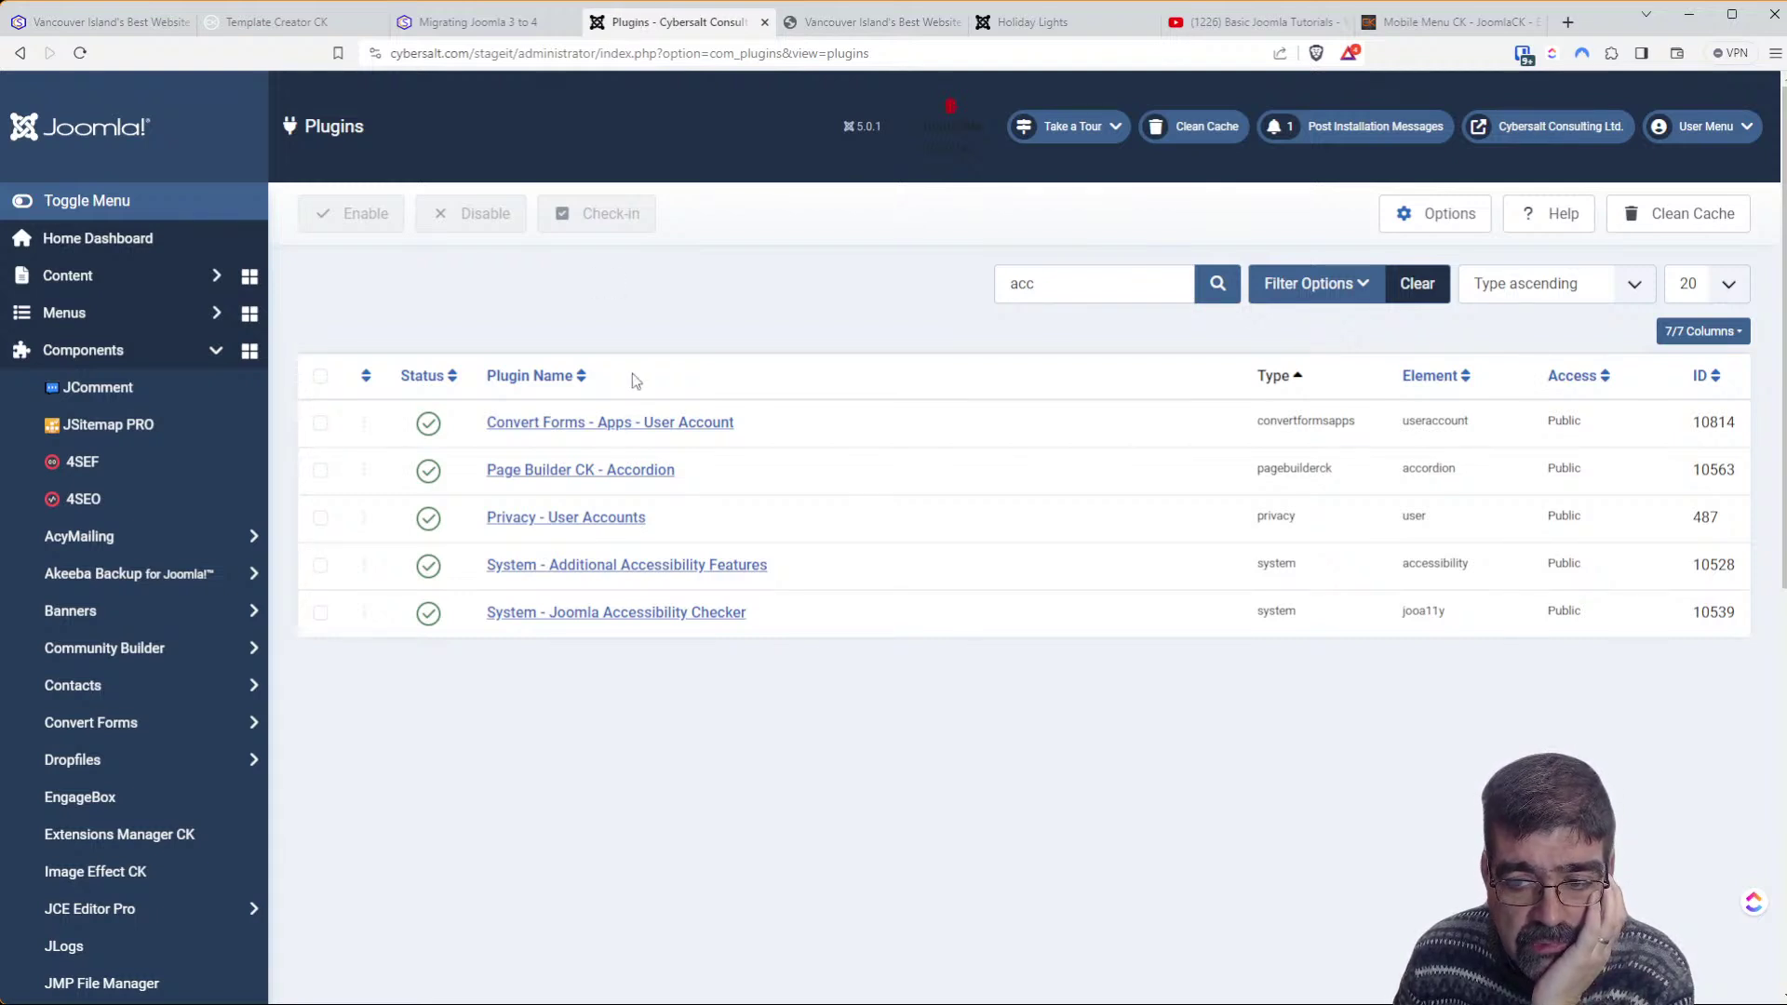
pyautogui.click(635, 570)
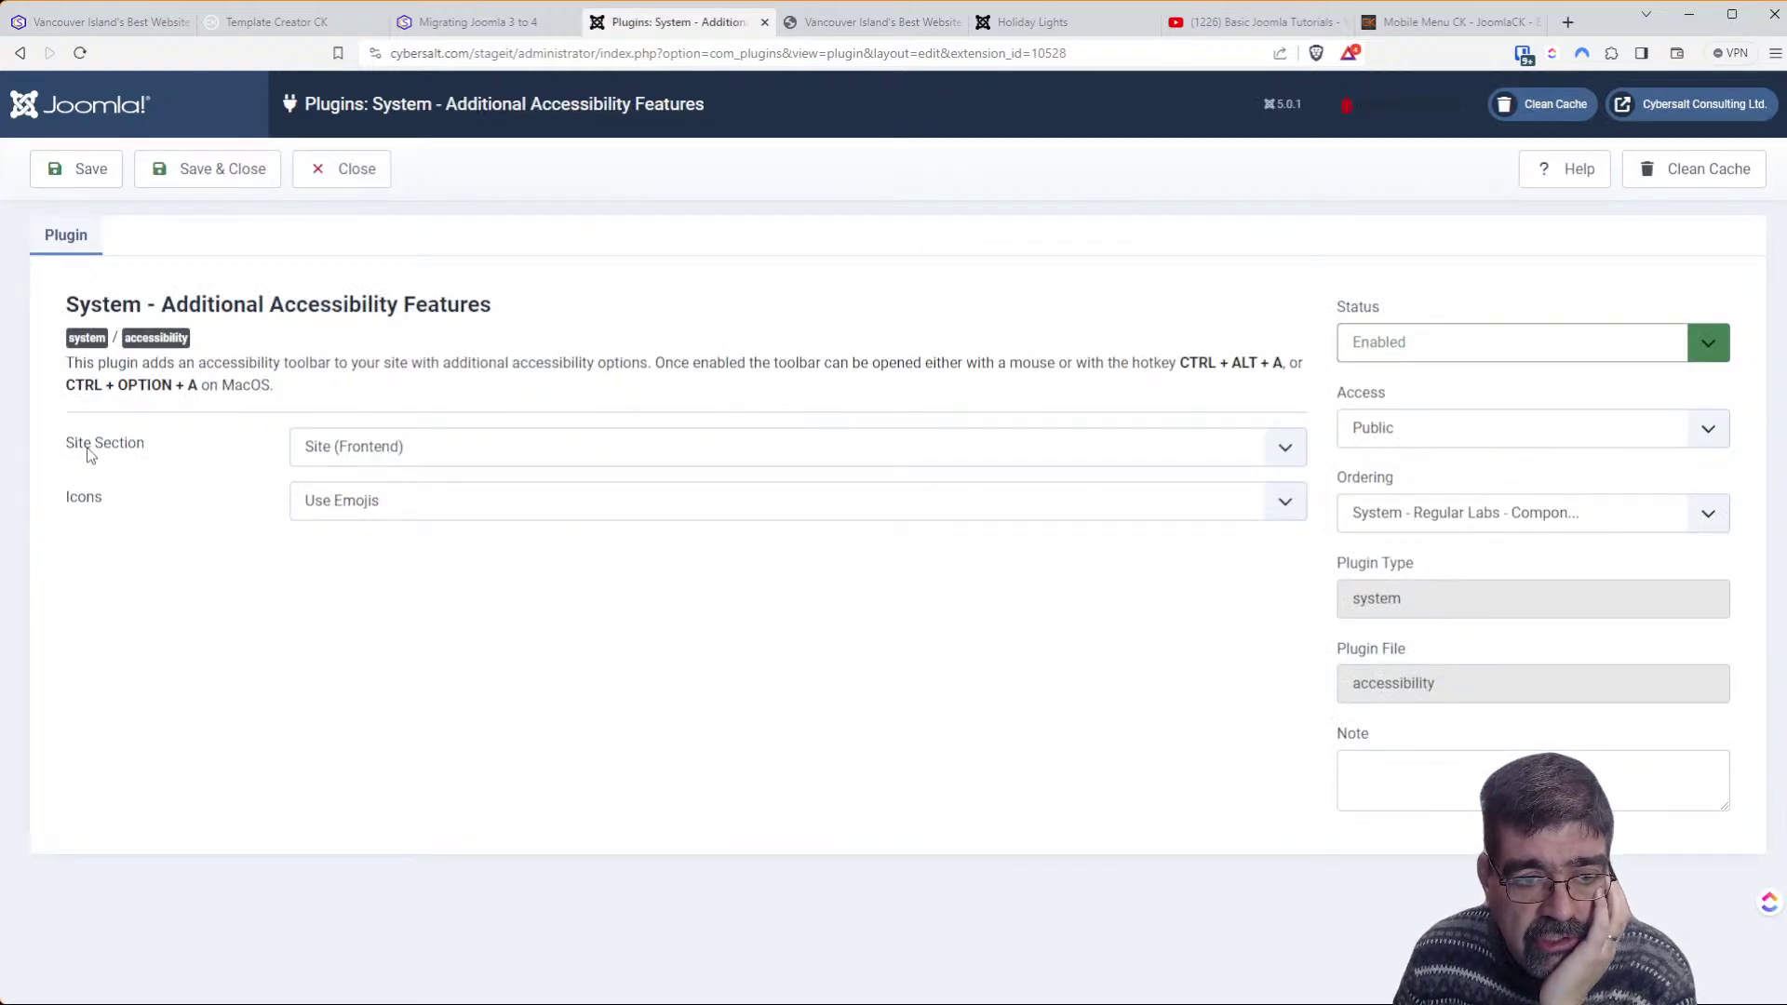
pyautogui.click(431, 443)
pyautogui.click(418, 526)
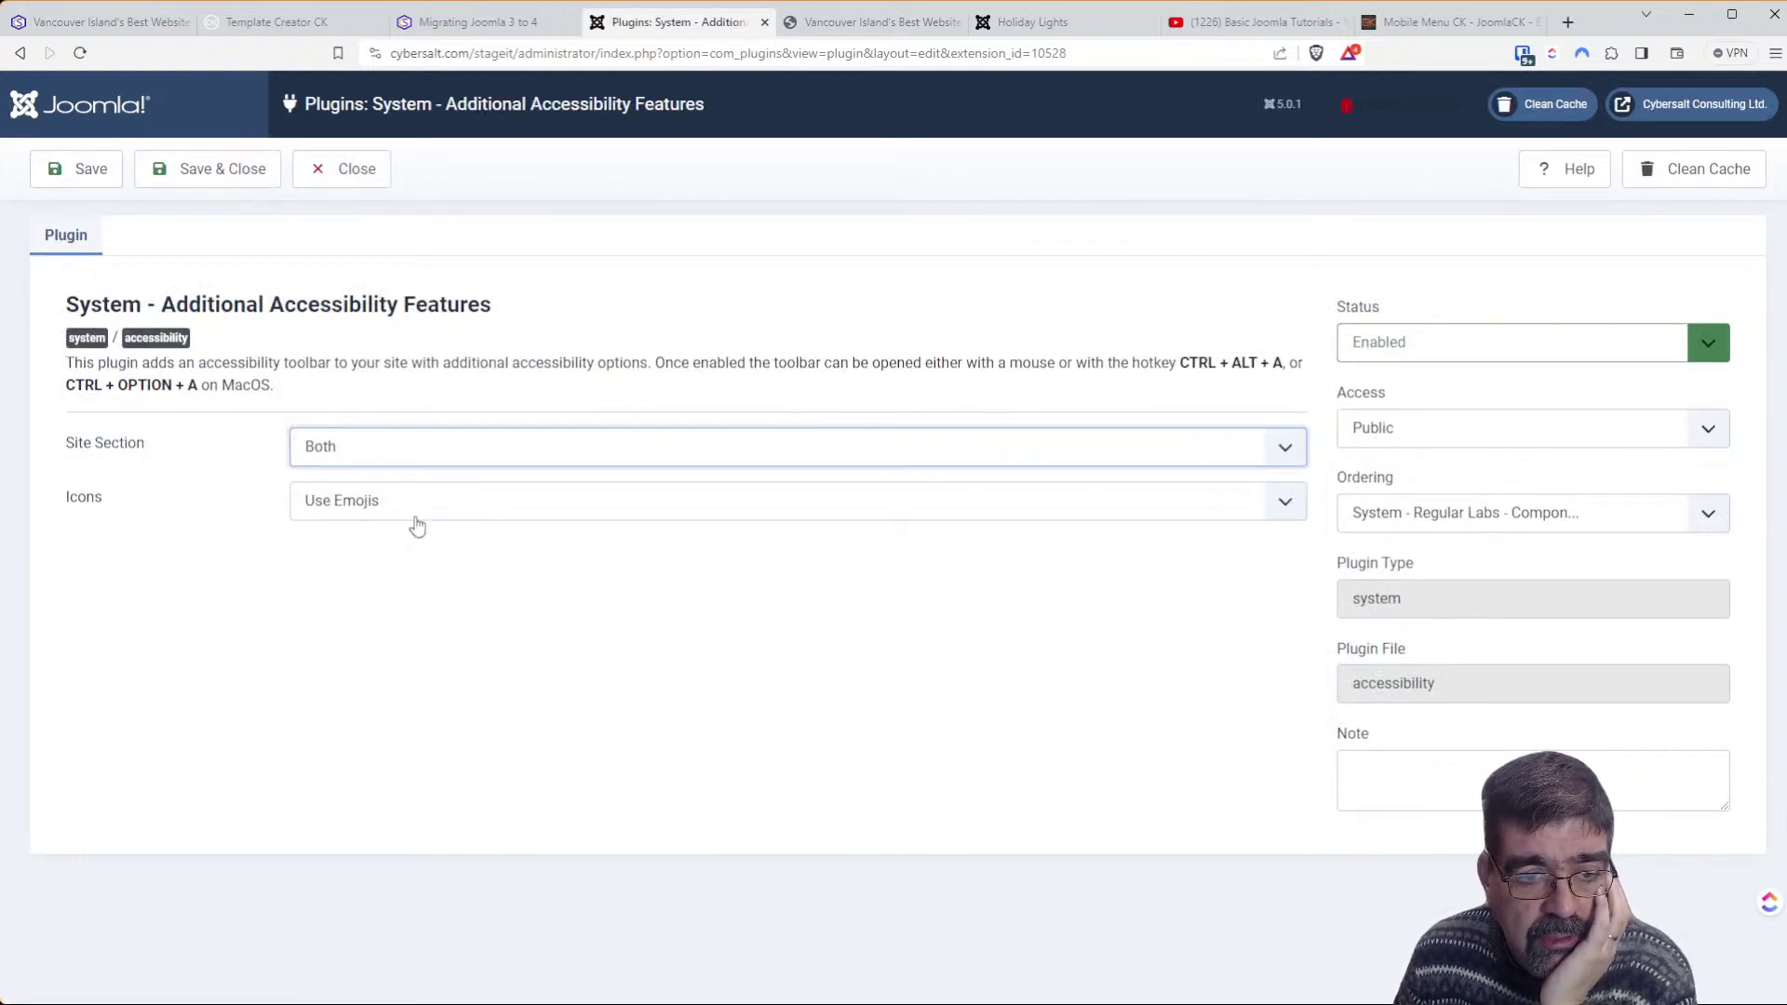
pyautogui.click(104, 173)
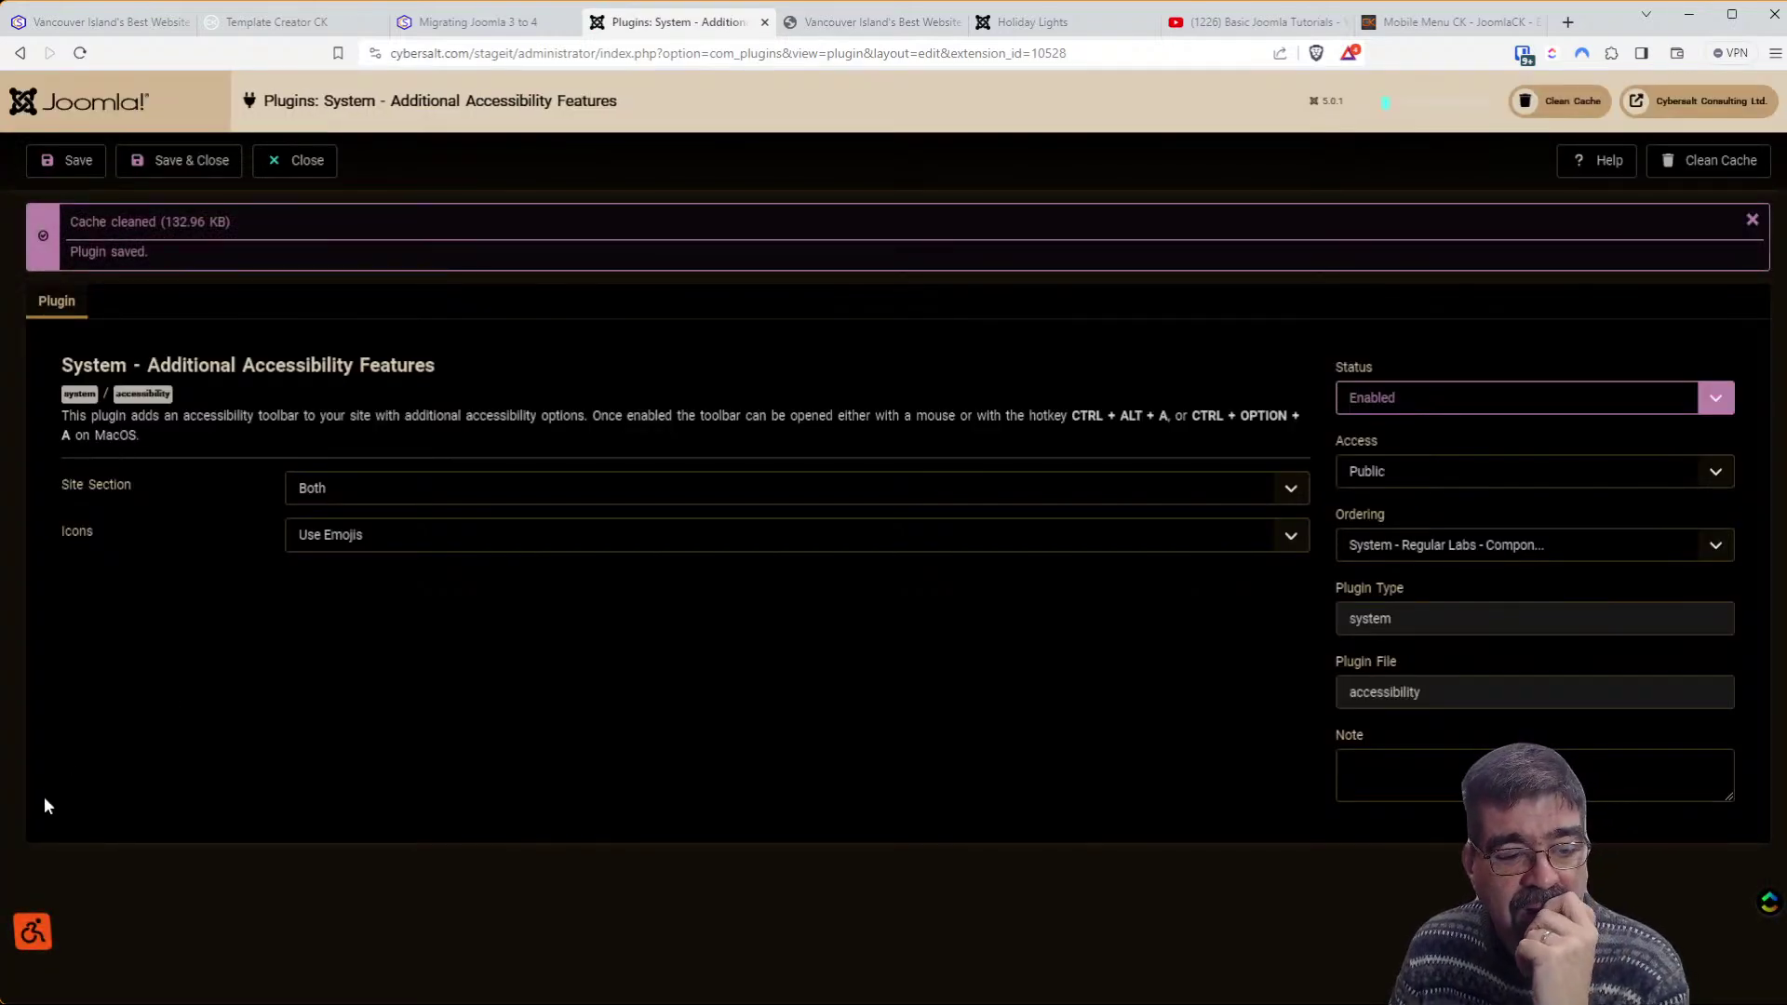
# Turn off Invert Colours in the administrator page's accessibility options and reset all accessibility settings
pyautogui.click(34, 947)
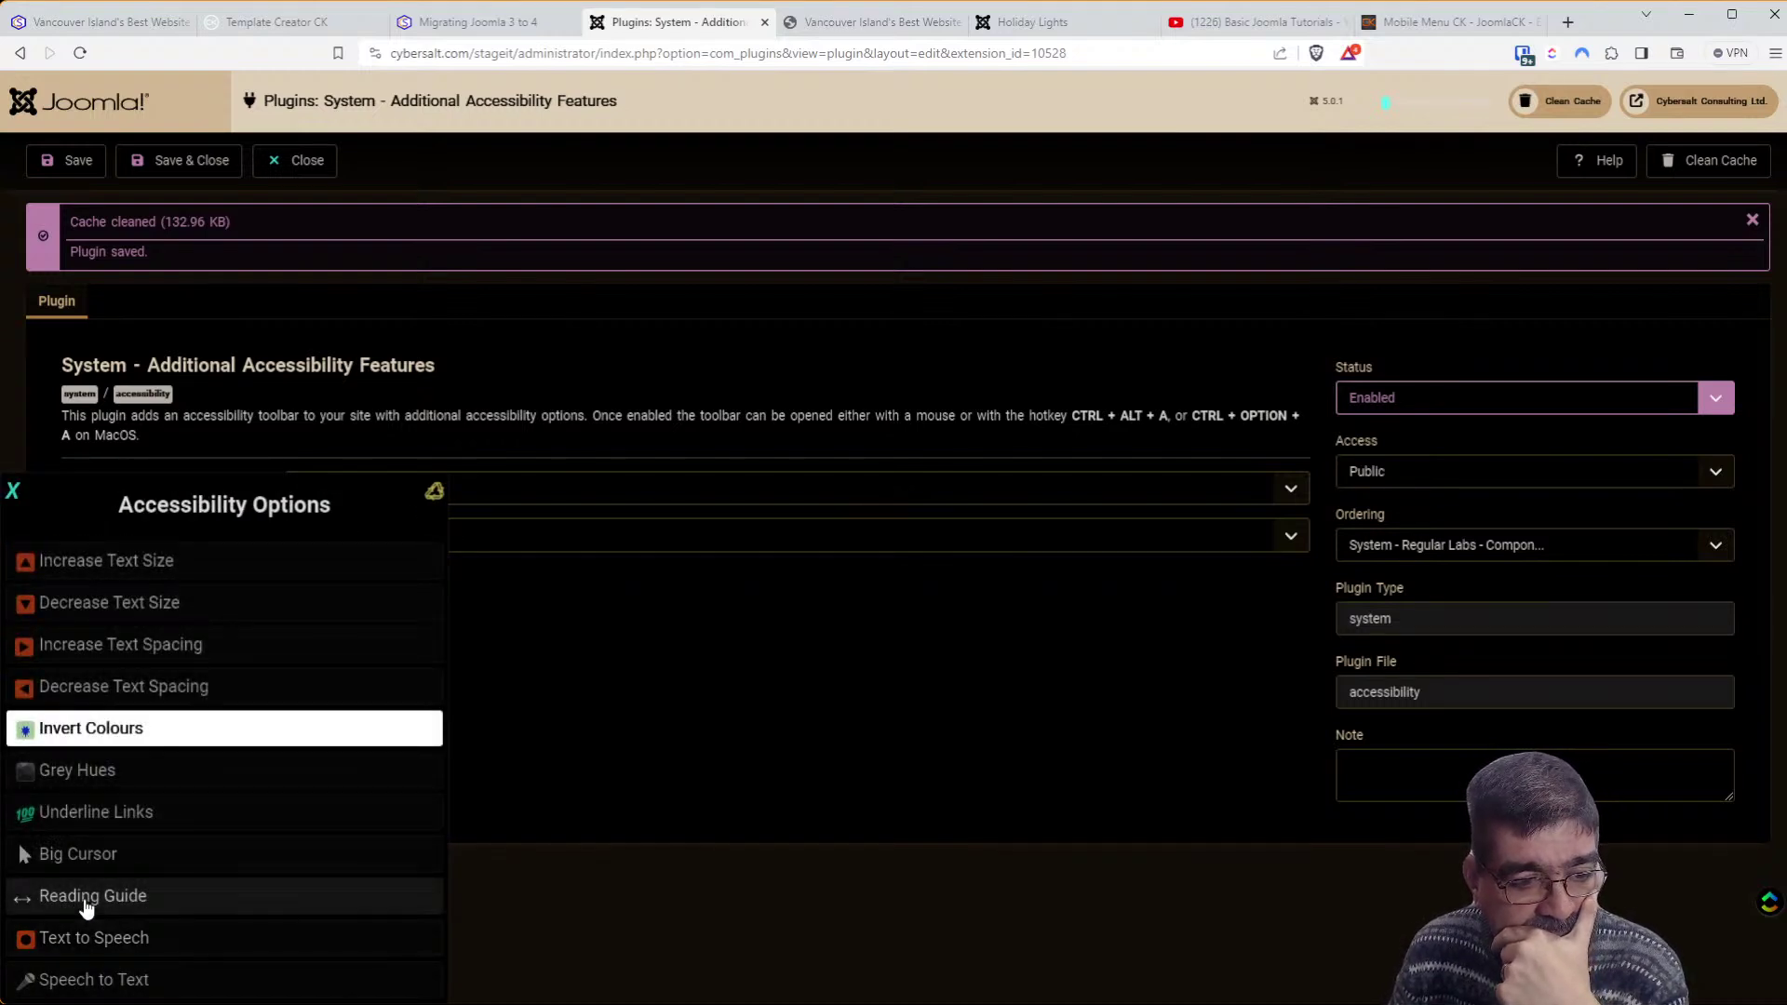
pyautogui.click(101, 743)
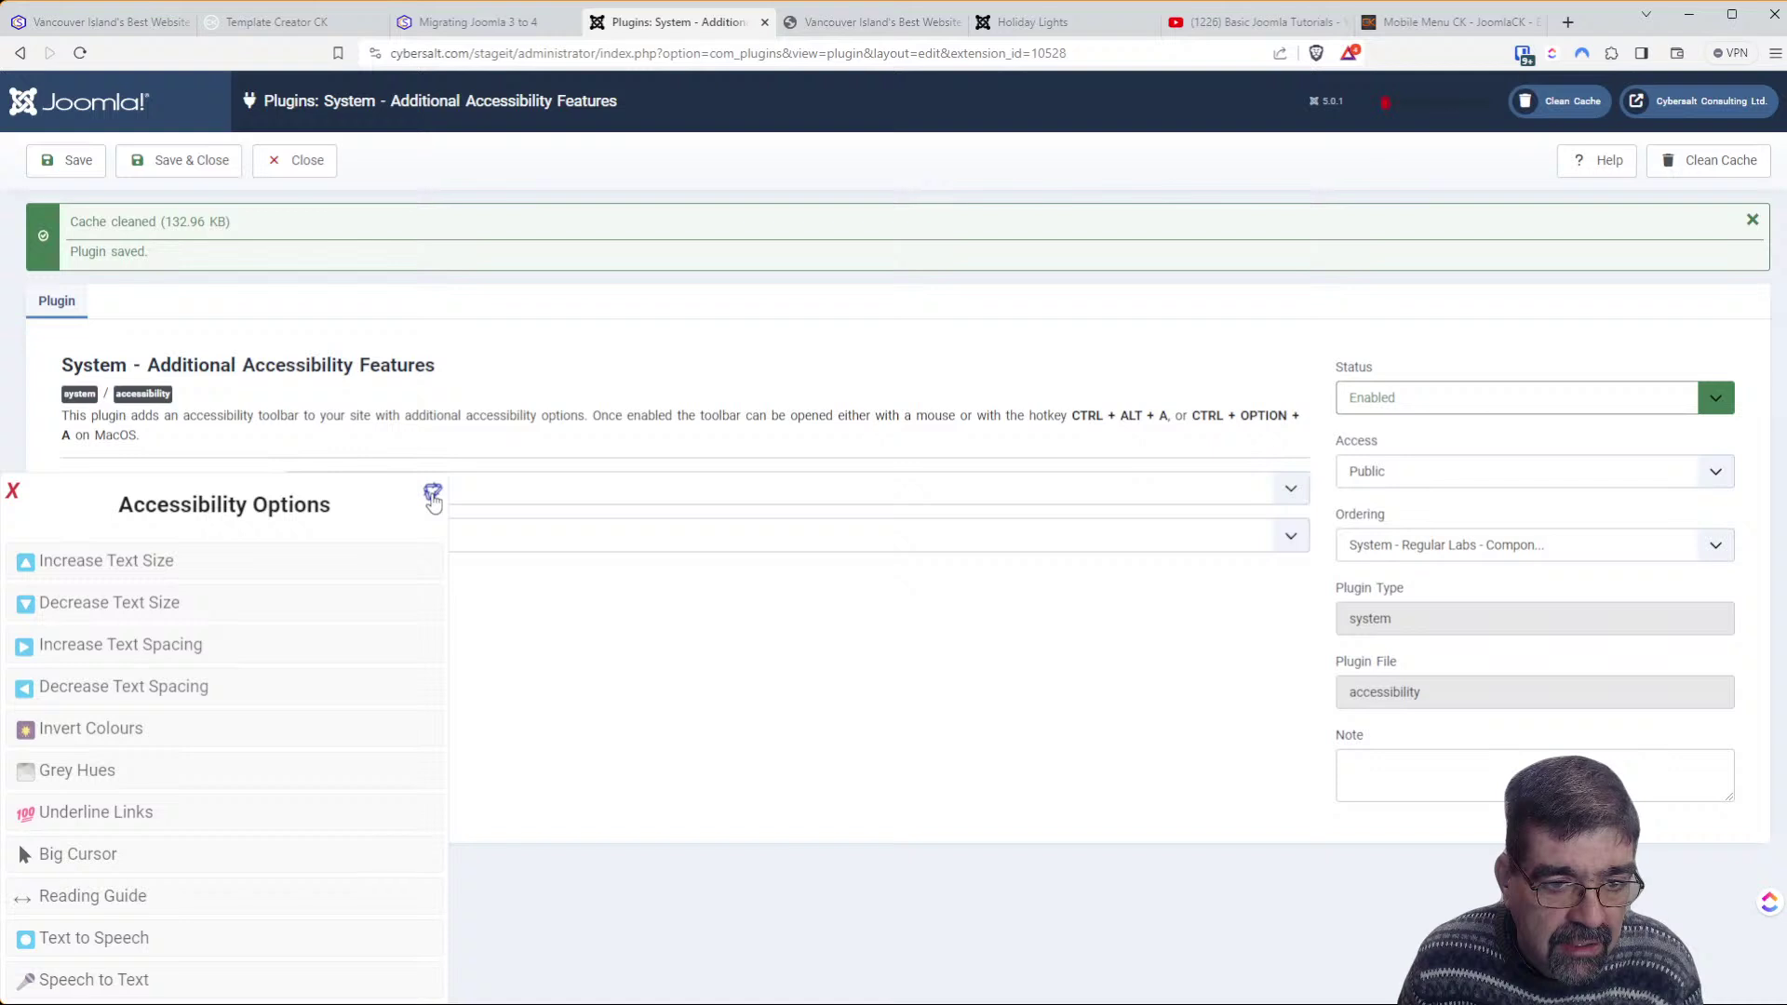
pyautogui.click(432, 496)
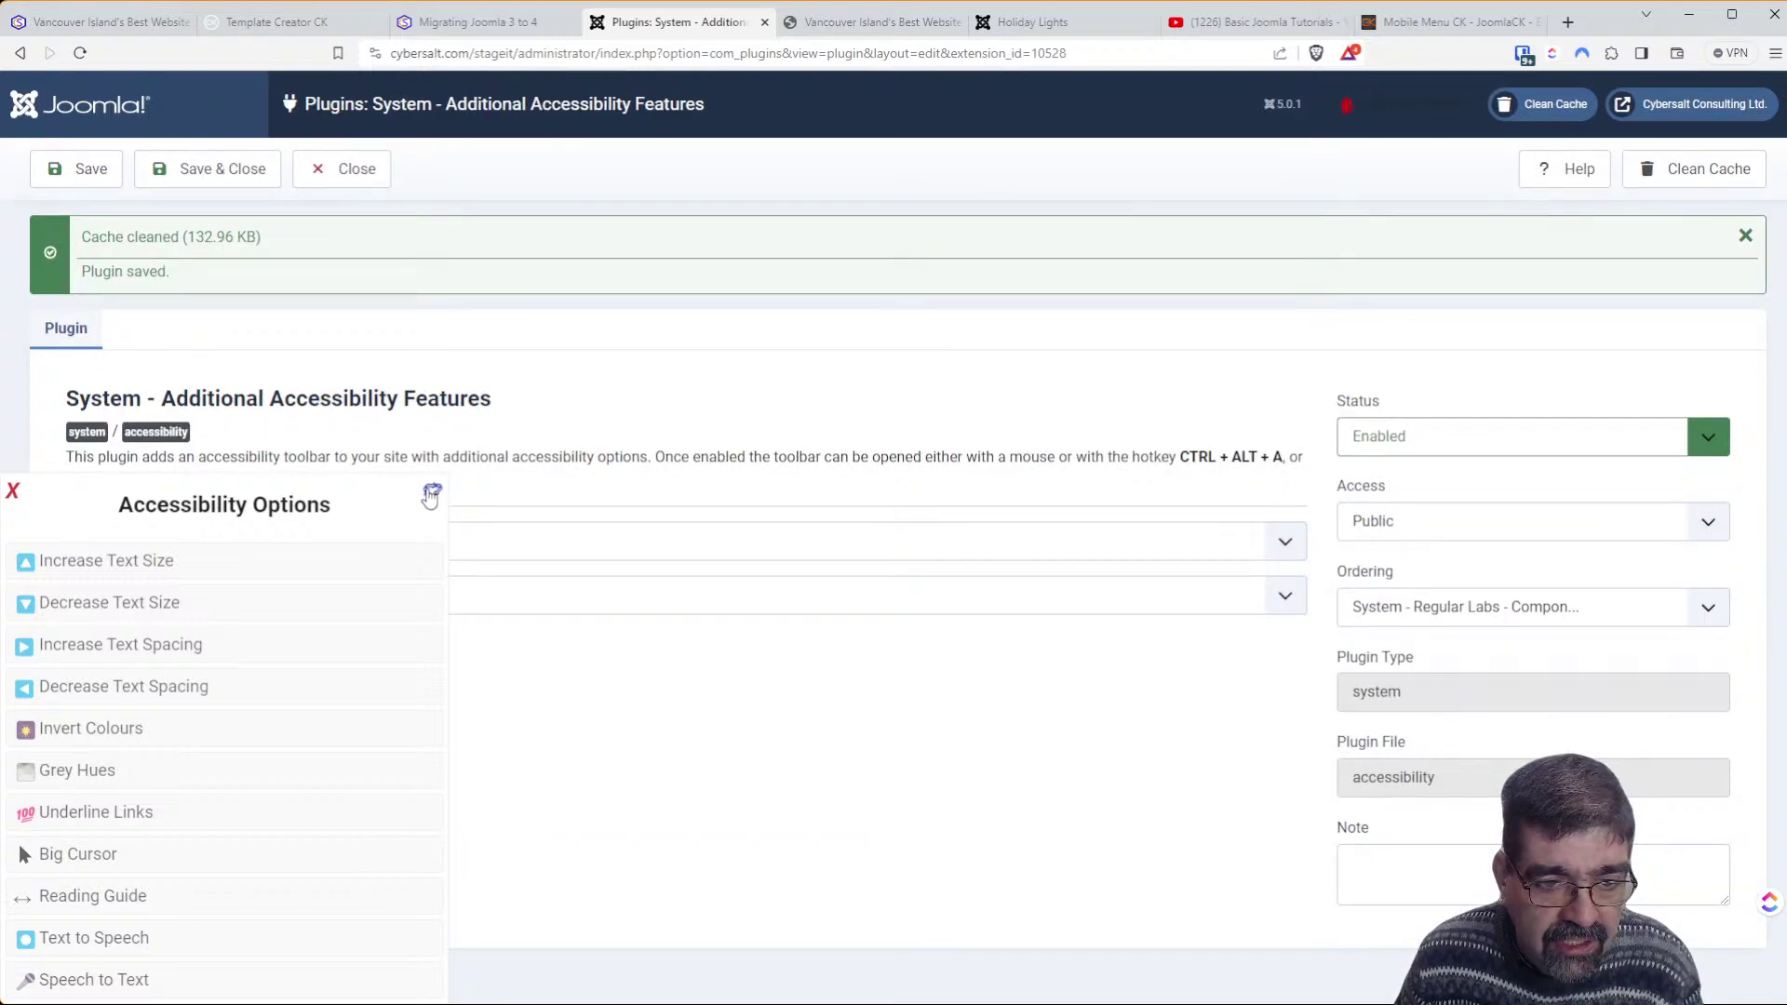
# Try decreasing and increasing the administrator page's text size, reset the accessibility settings and close the options
pyautogui.click(33, 616)
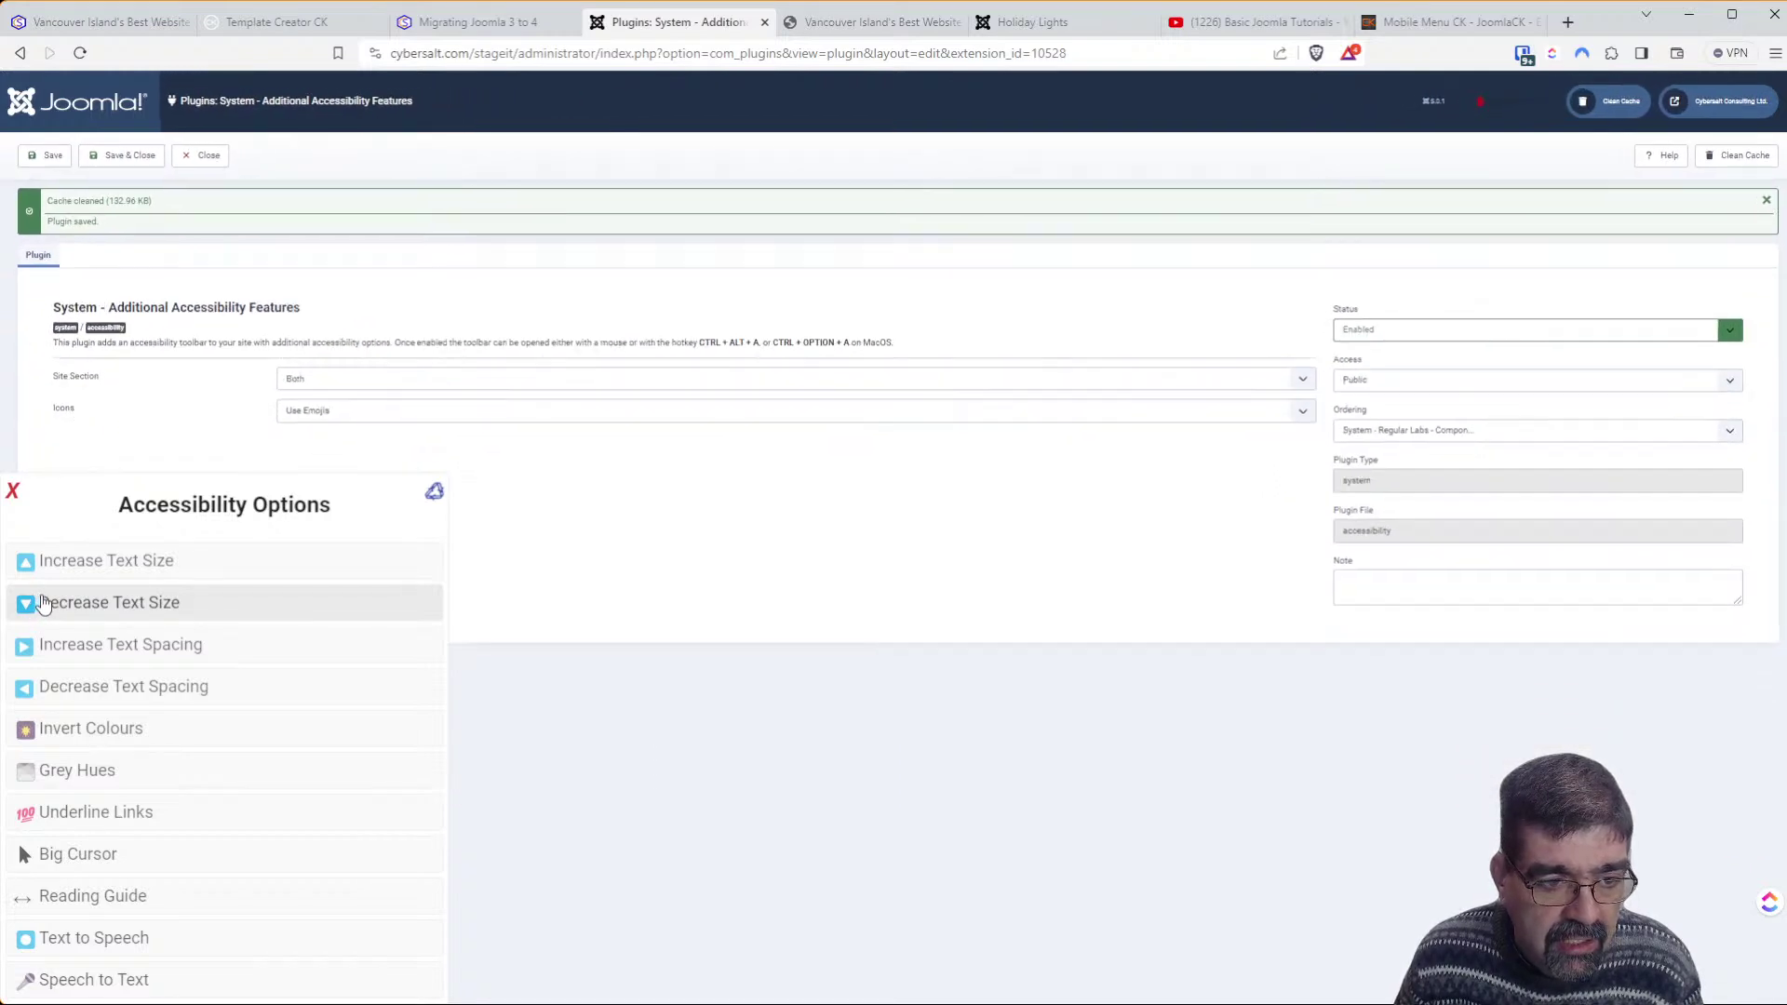
pyautogui.click(71, 559)
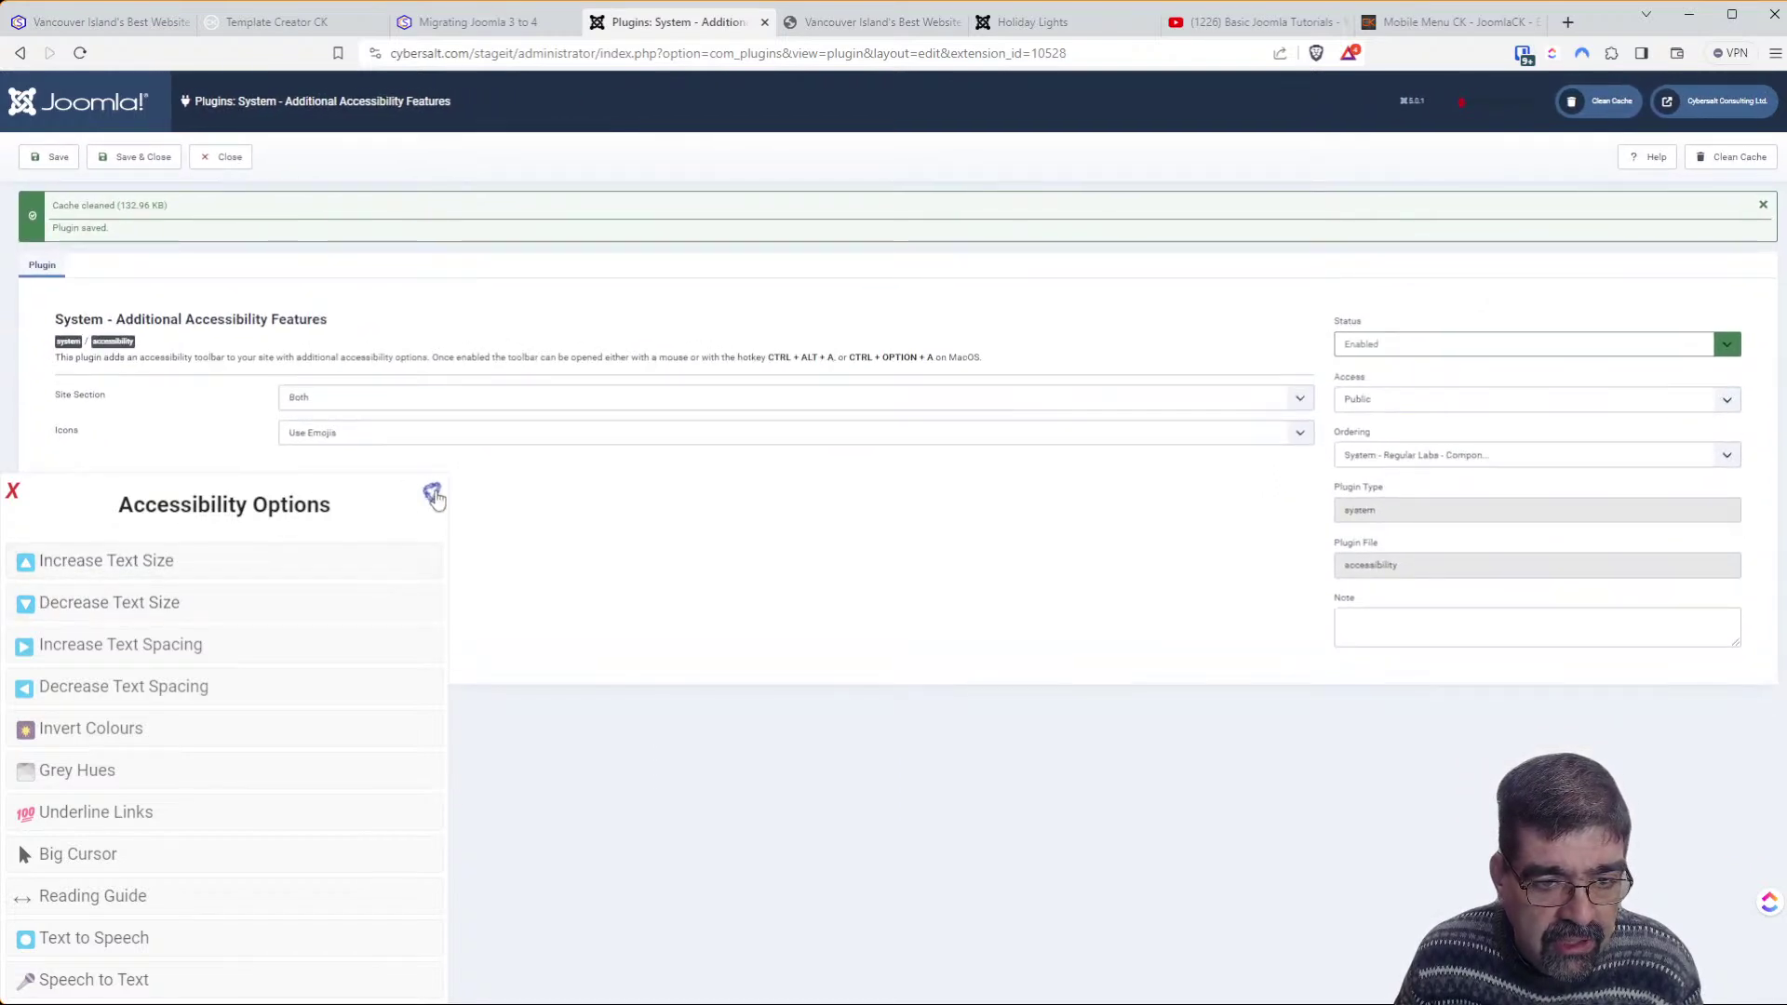
pyautogui.click(434, 494)
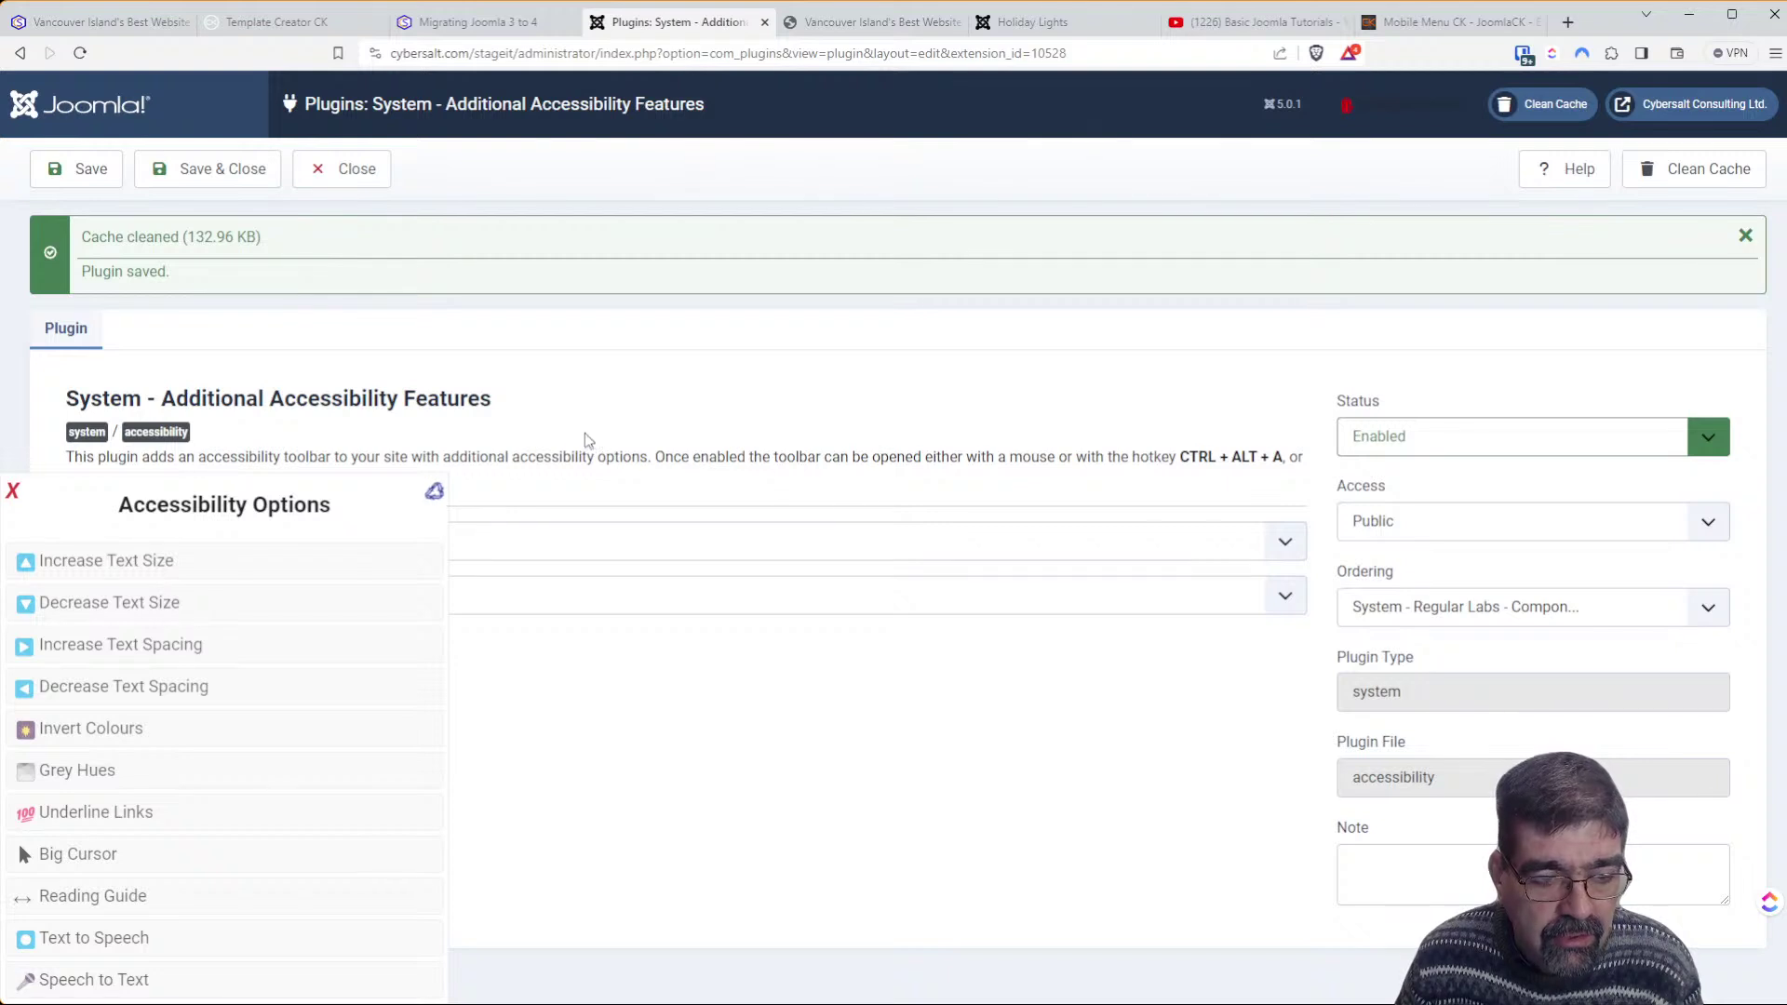
pyautogui.click(13, 495)
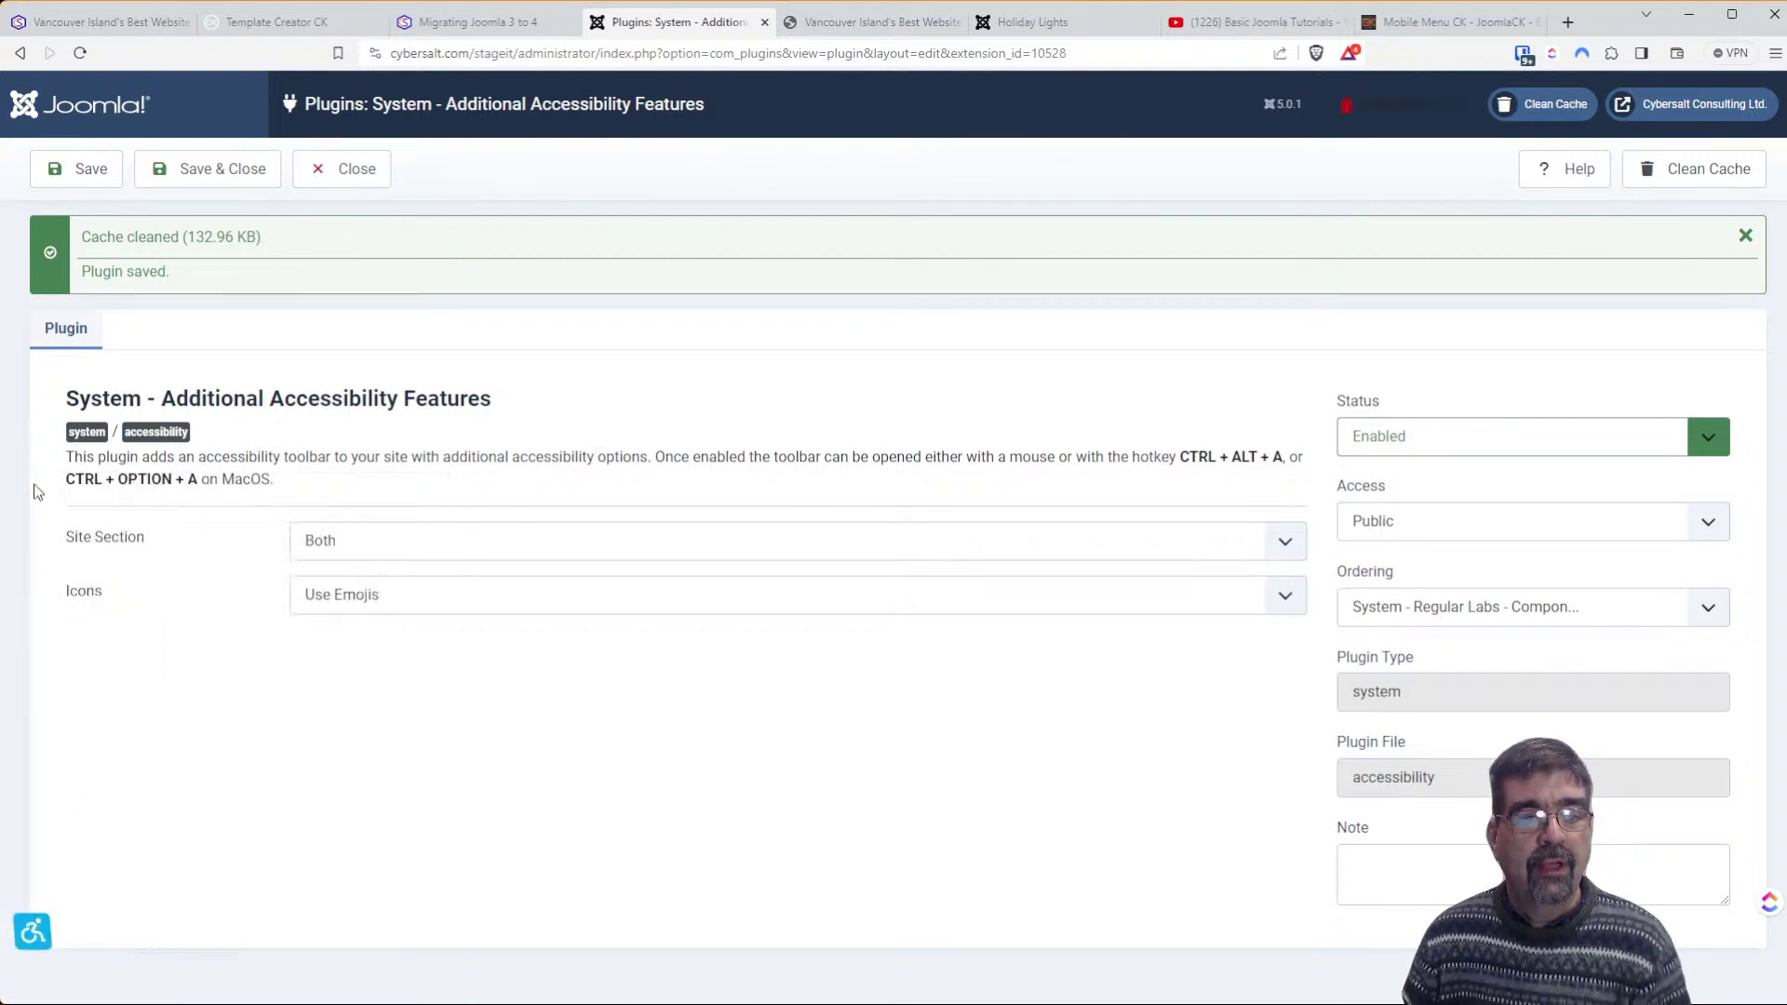
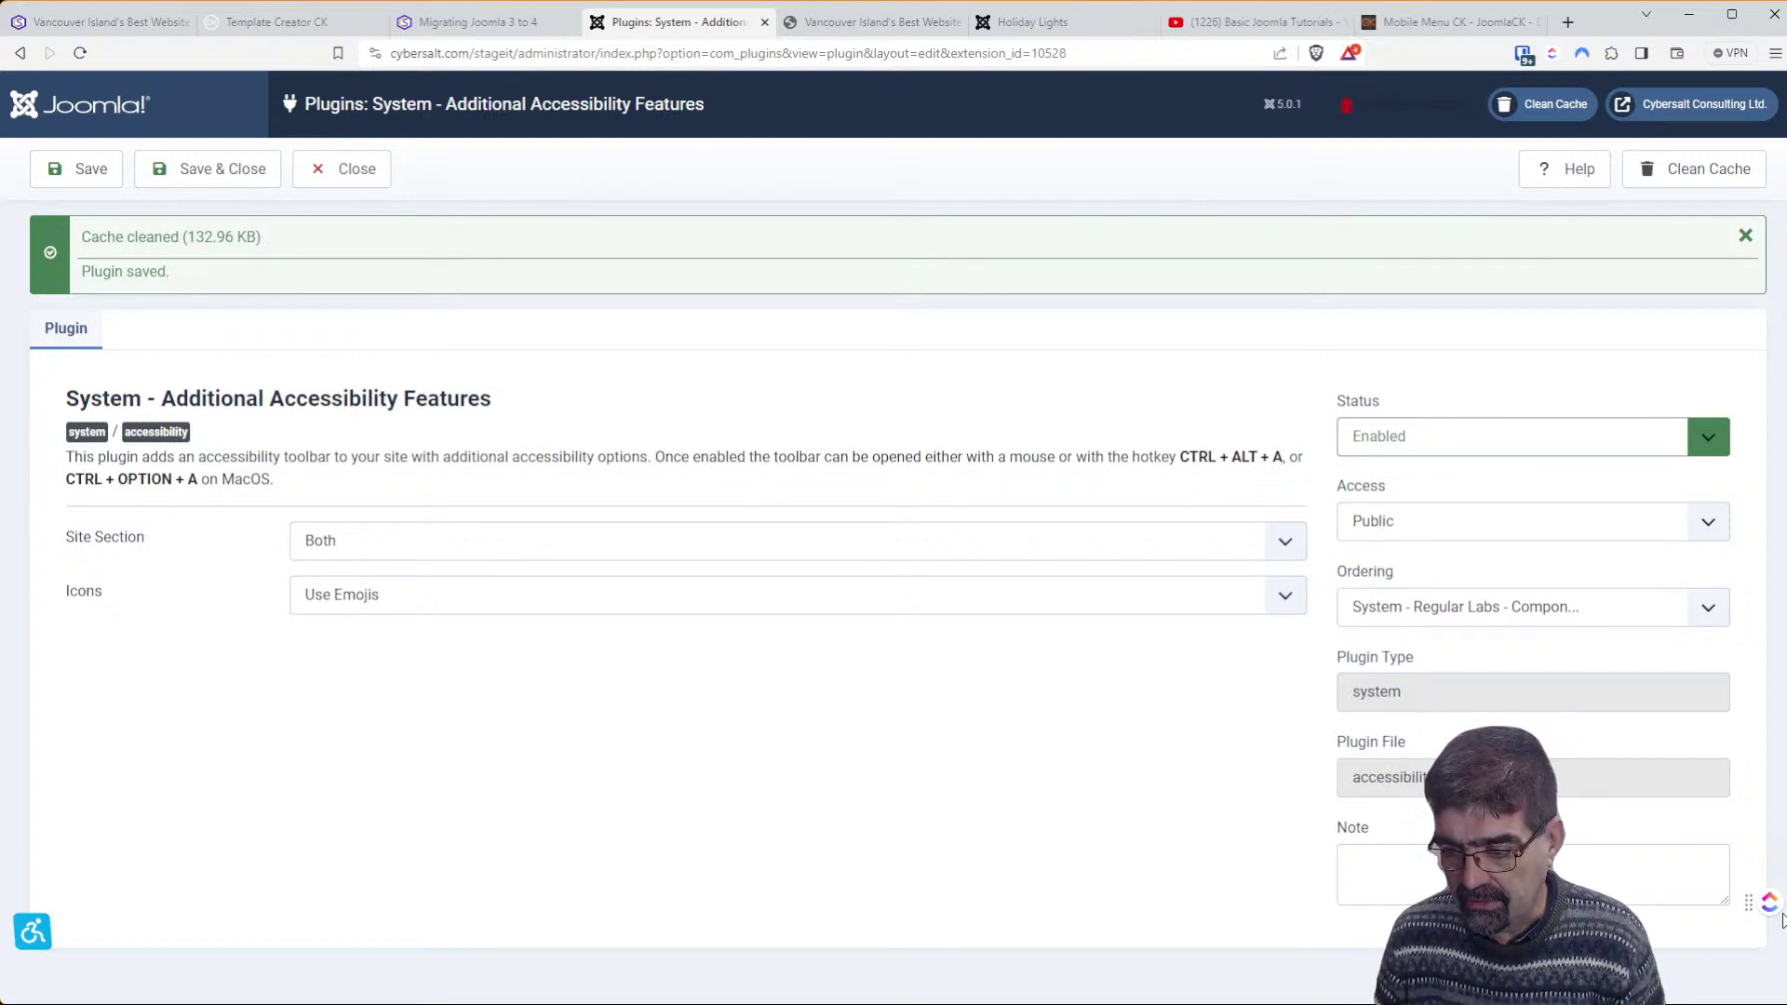
# Start a new task in the ClickUp browser extension with MM Episode Ideas under Basic Joomla as its destination
pyautogui.moveTo(1769, 902)
pyautogui.click(1769, 788)
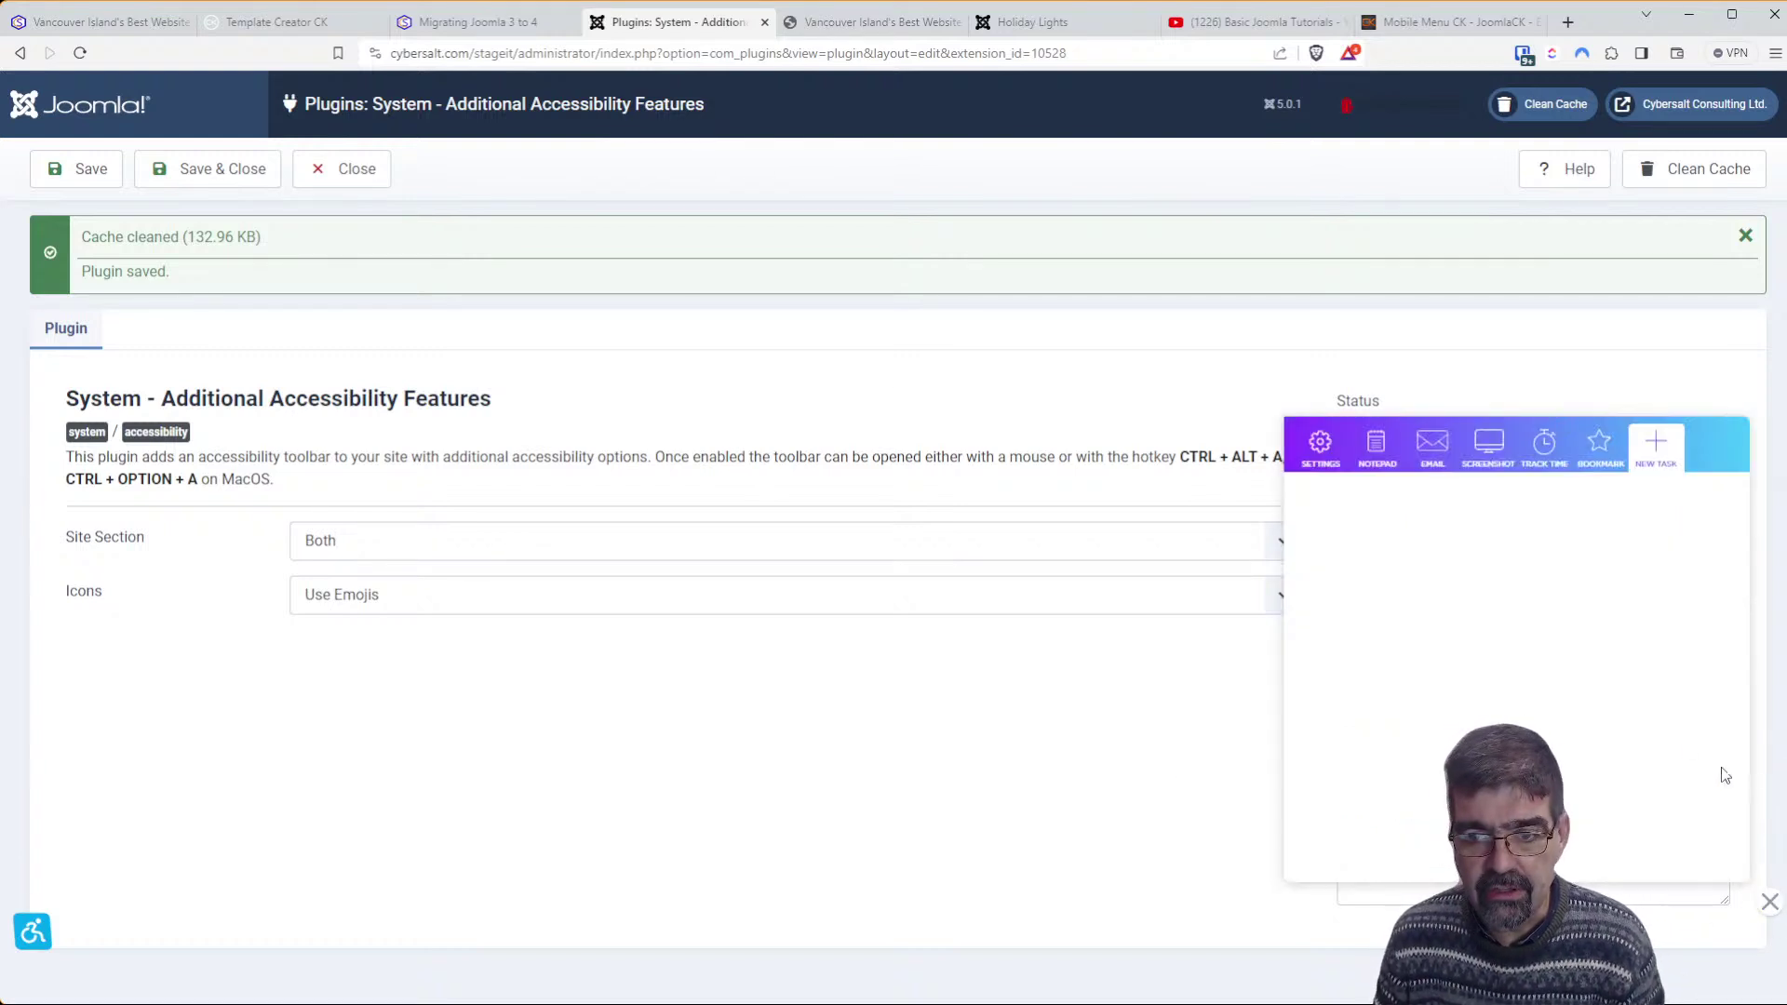
pyautogui.click(1459, 555)
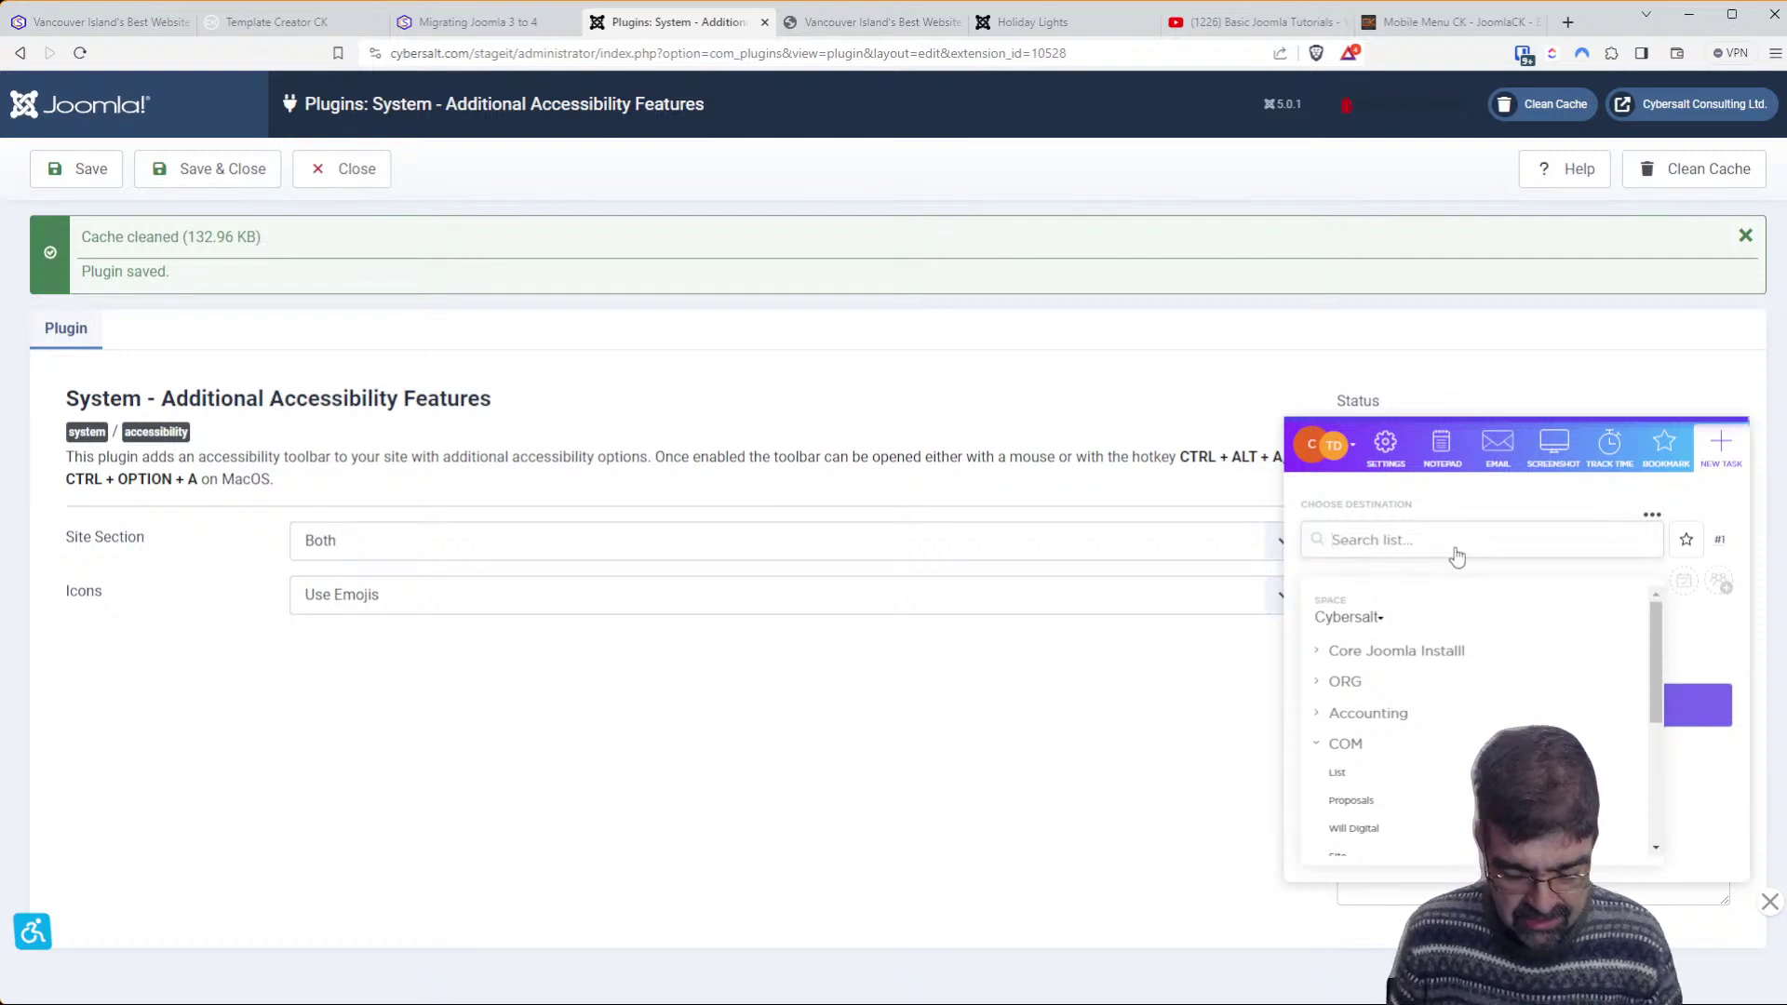
pyautogui.write('mm')
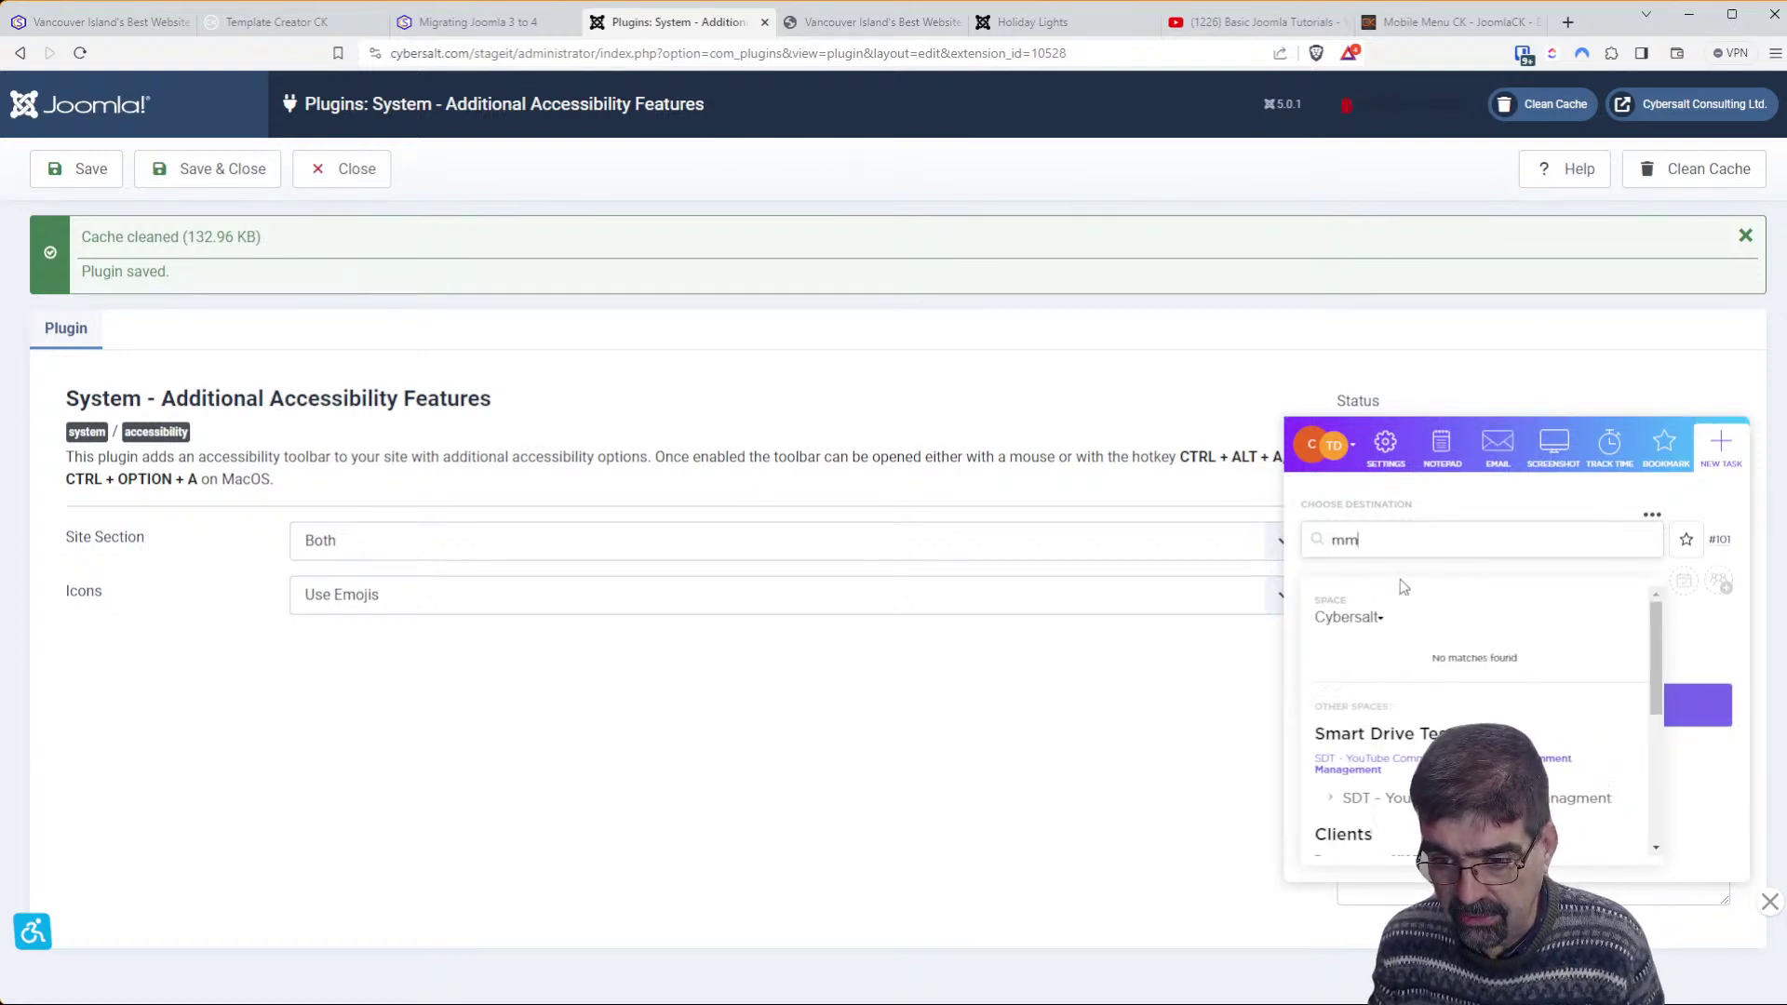
pyautogui.click(1410, 550)
pyautogui.click(1414, 551)
pyautogui.write('basic')
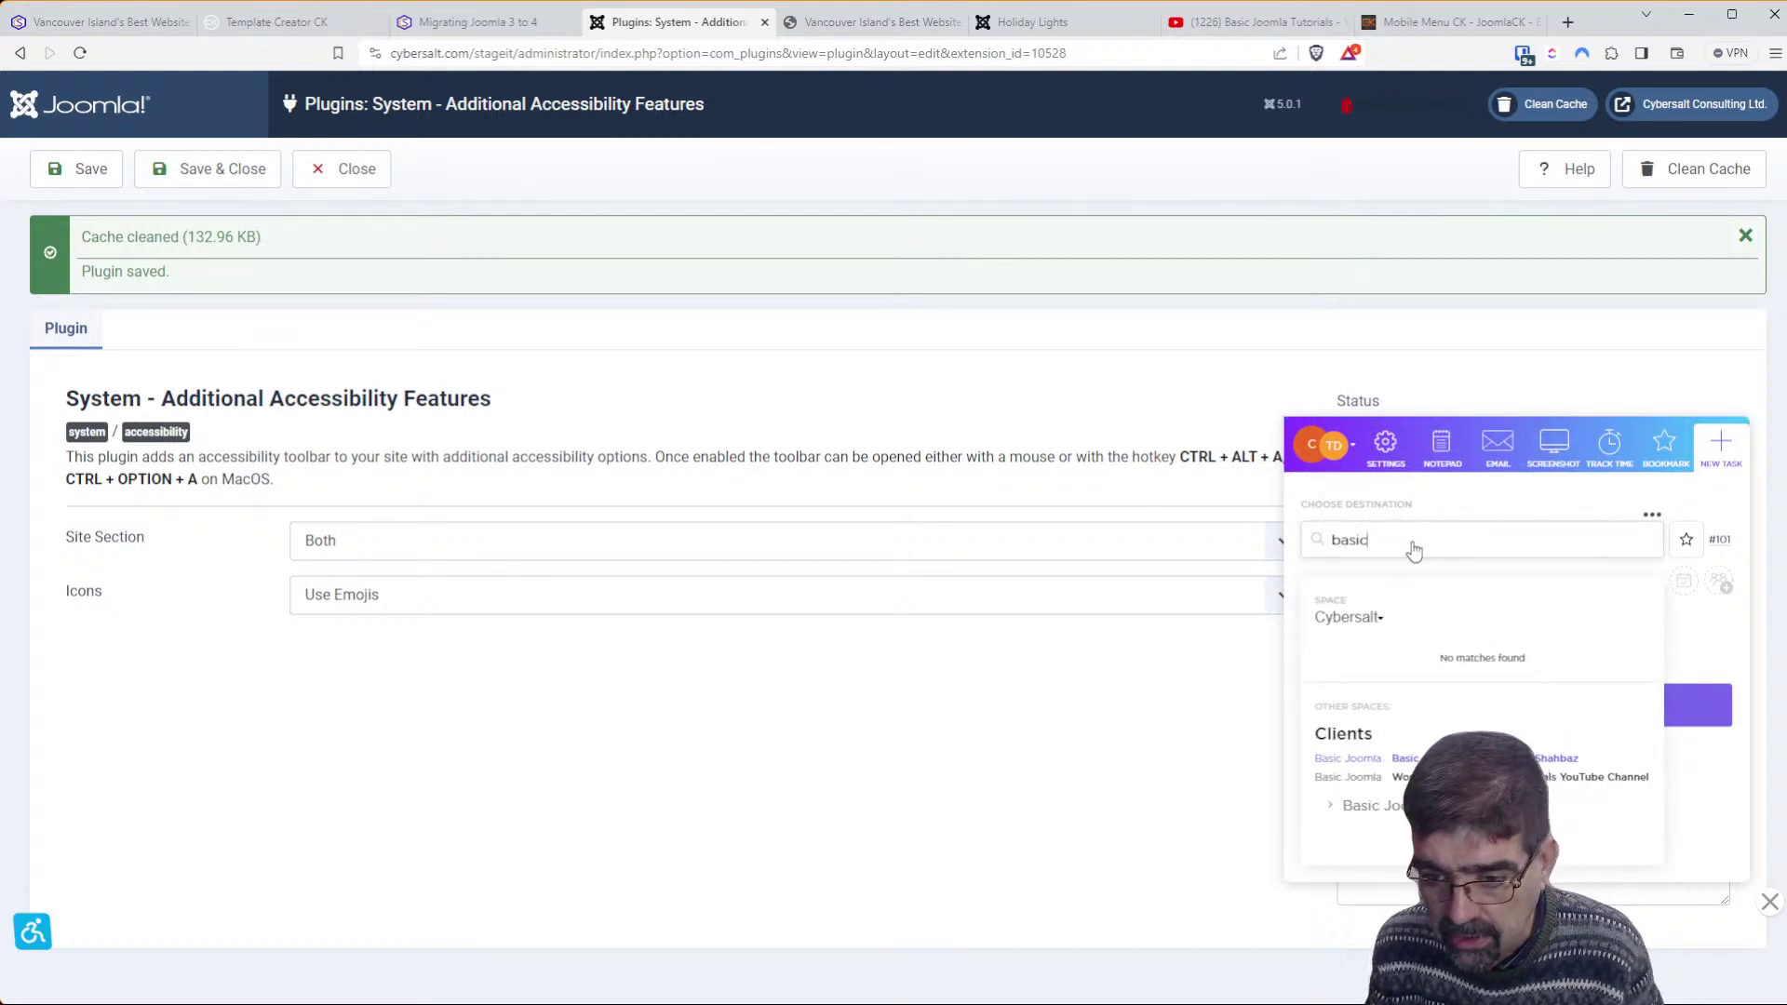
pyautogui.click(1377, 812)
pyautogui.scroll(-5, 1408, 714)
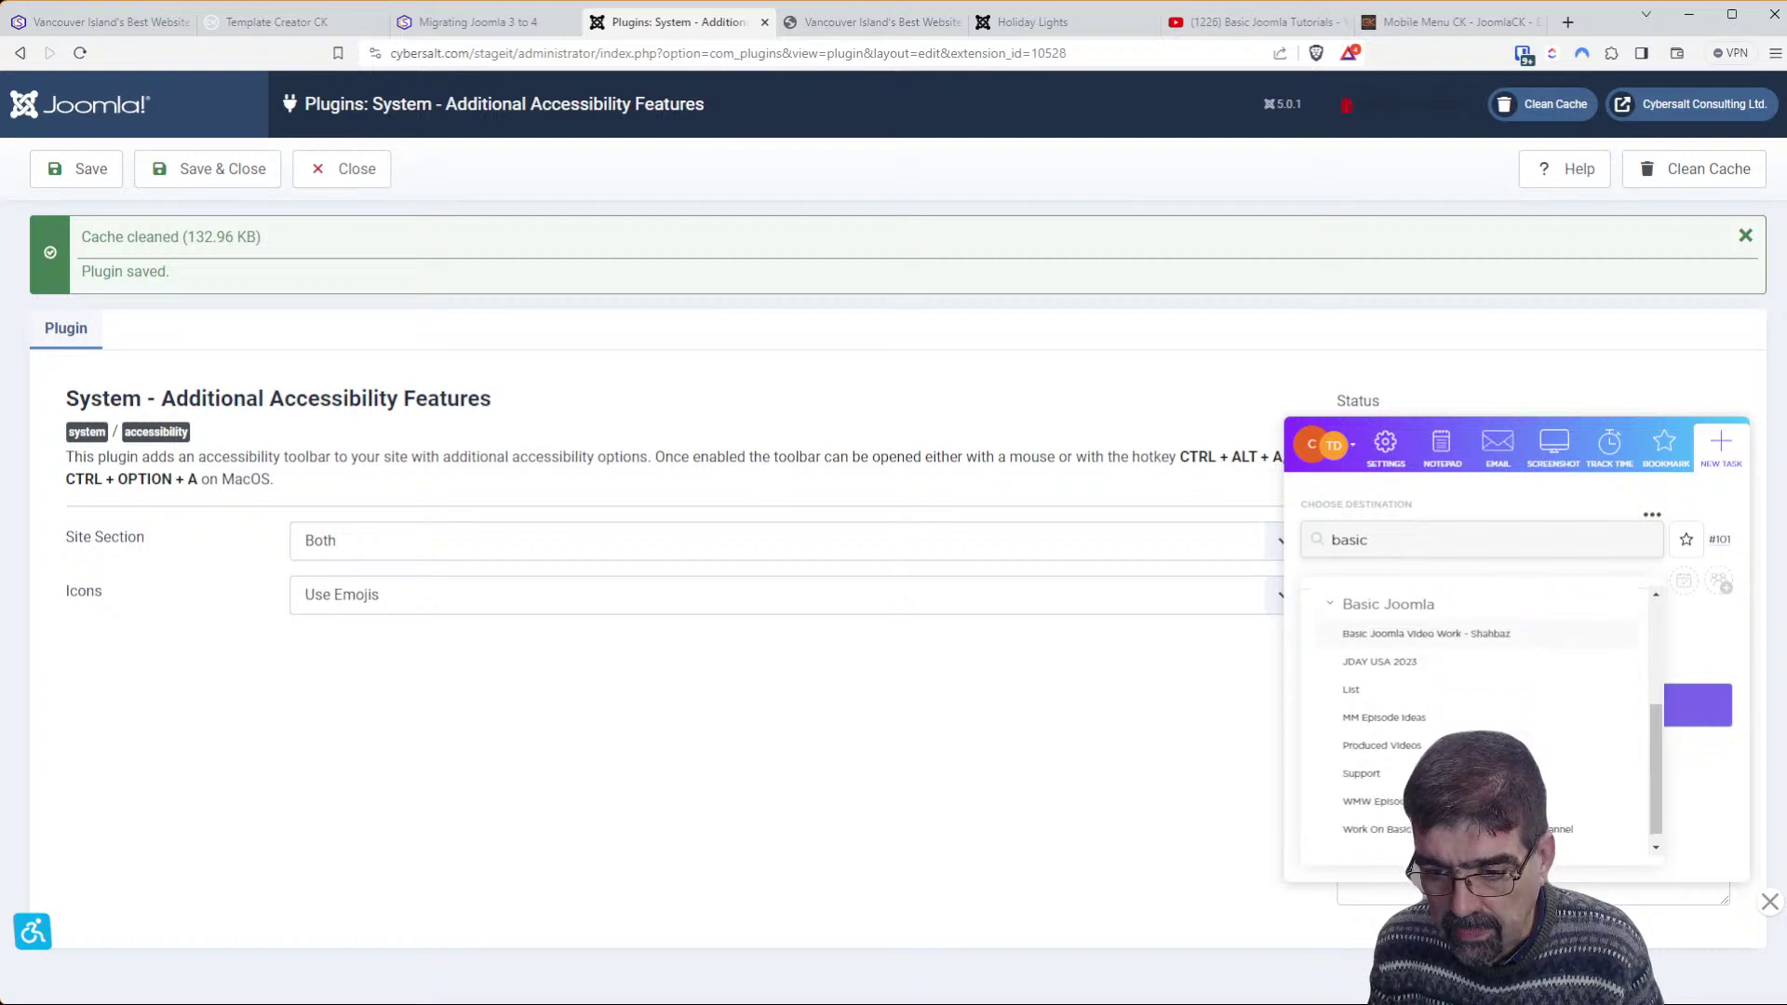
pyautogui.click(1408, 708)
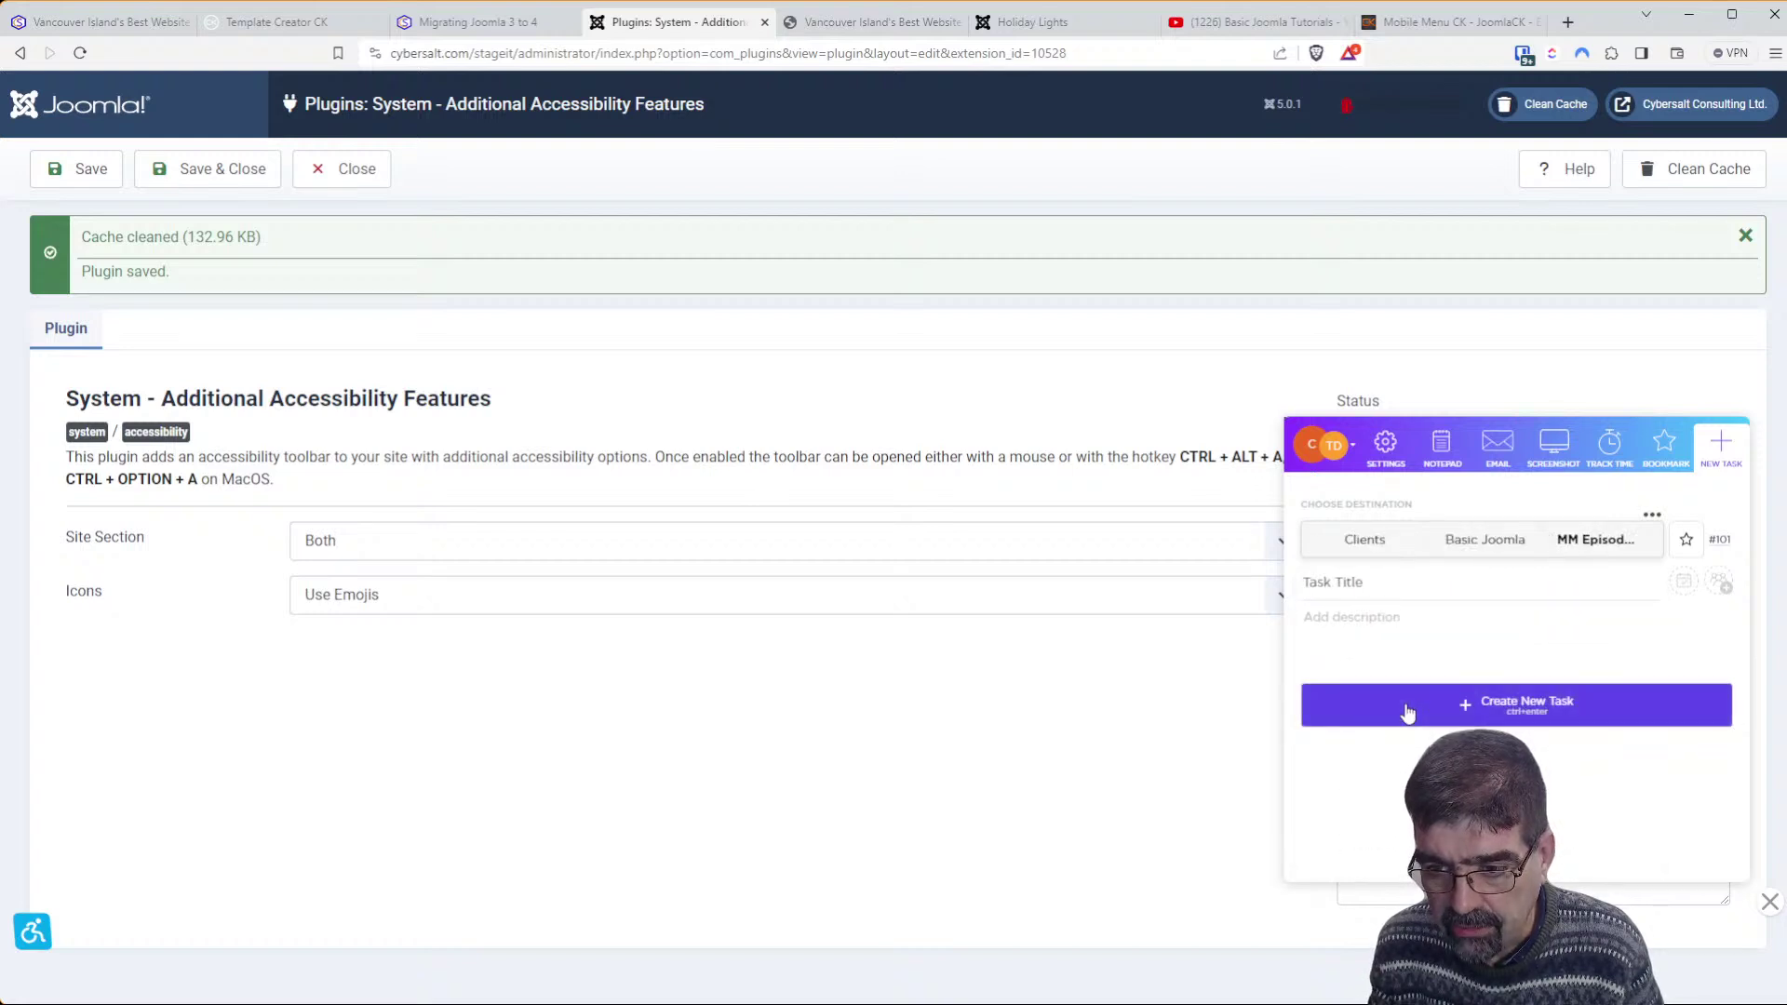
# Title the new ClickUp task "reset button on accessibility tool - core"
pyautogui.click(1395, 586)
pyautogui.write('reset')
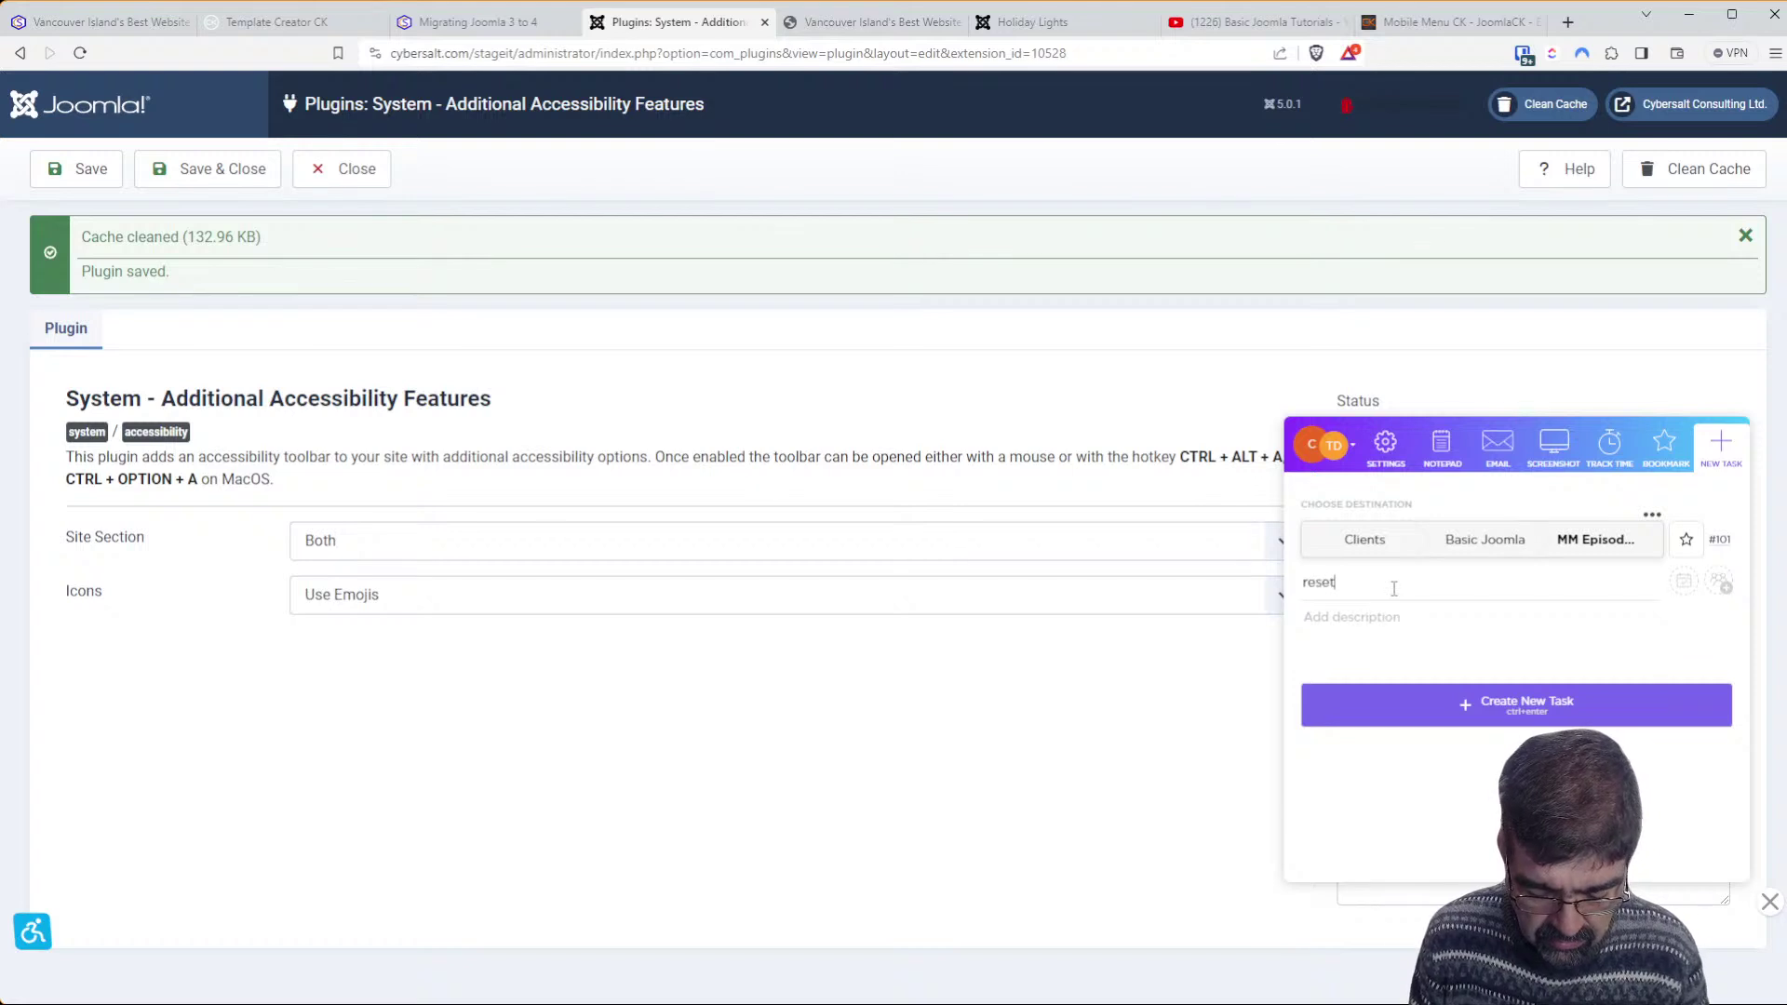
pyautogui.write(' button on acc')
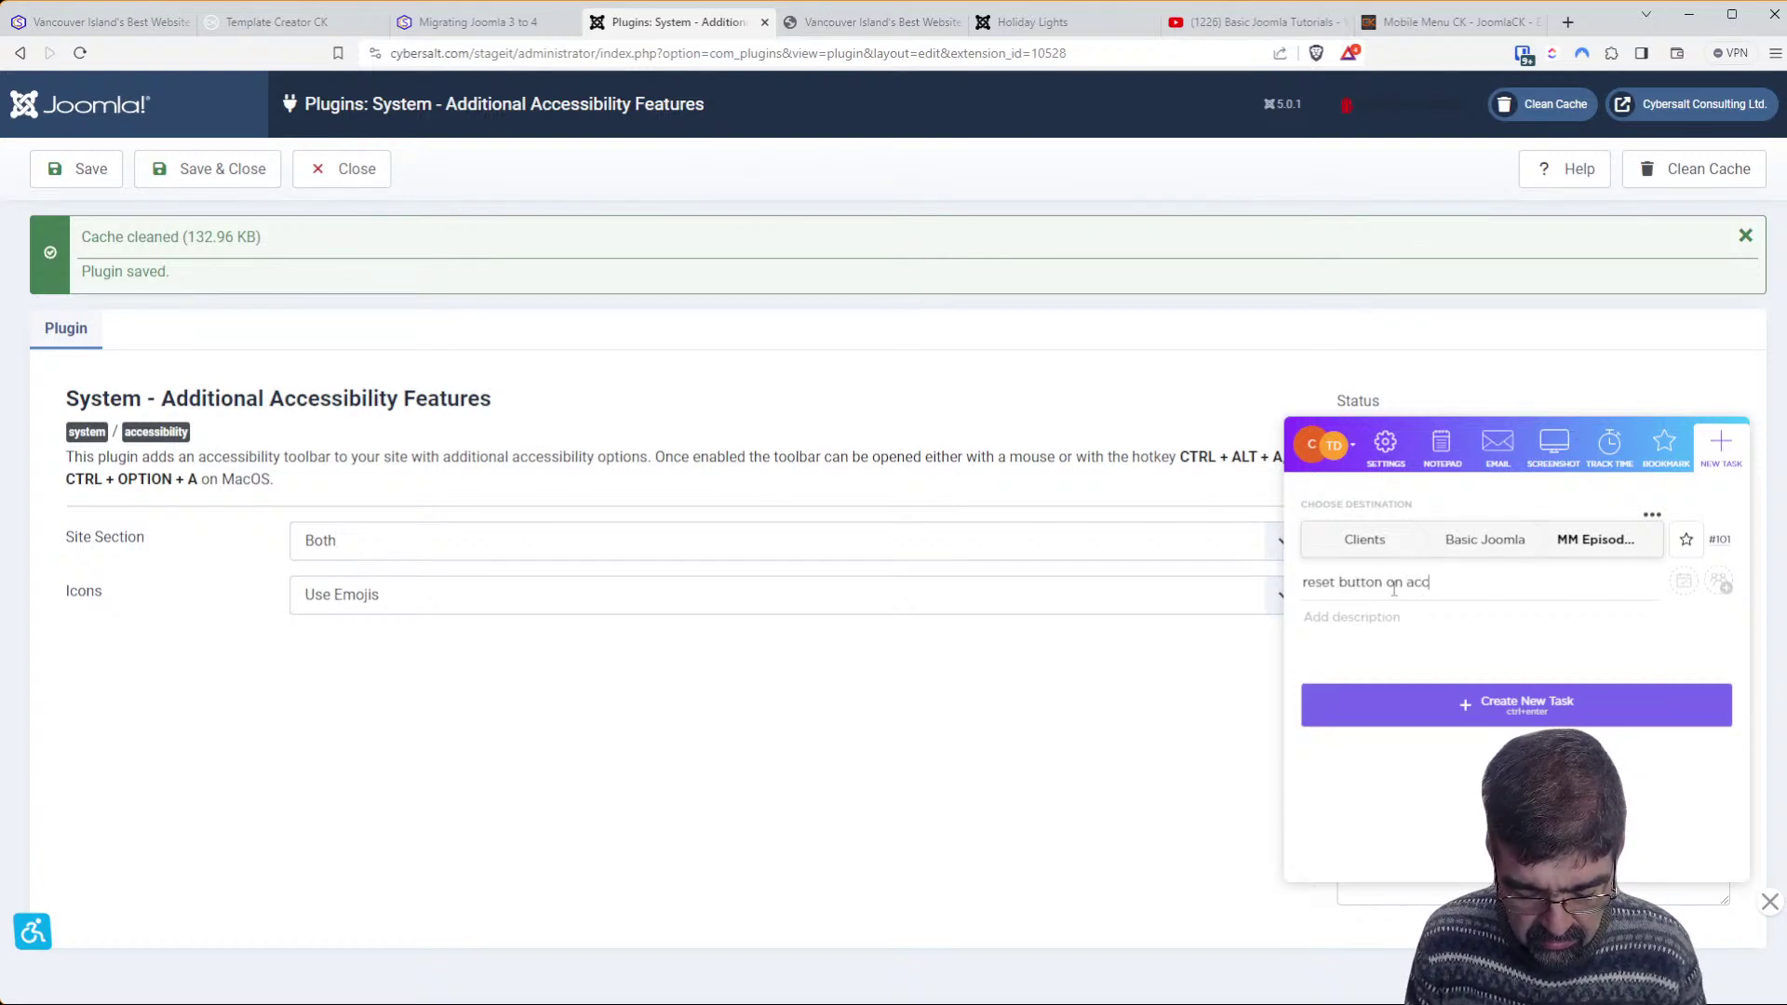
pyautogui.write('essibltiy')
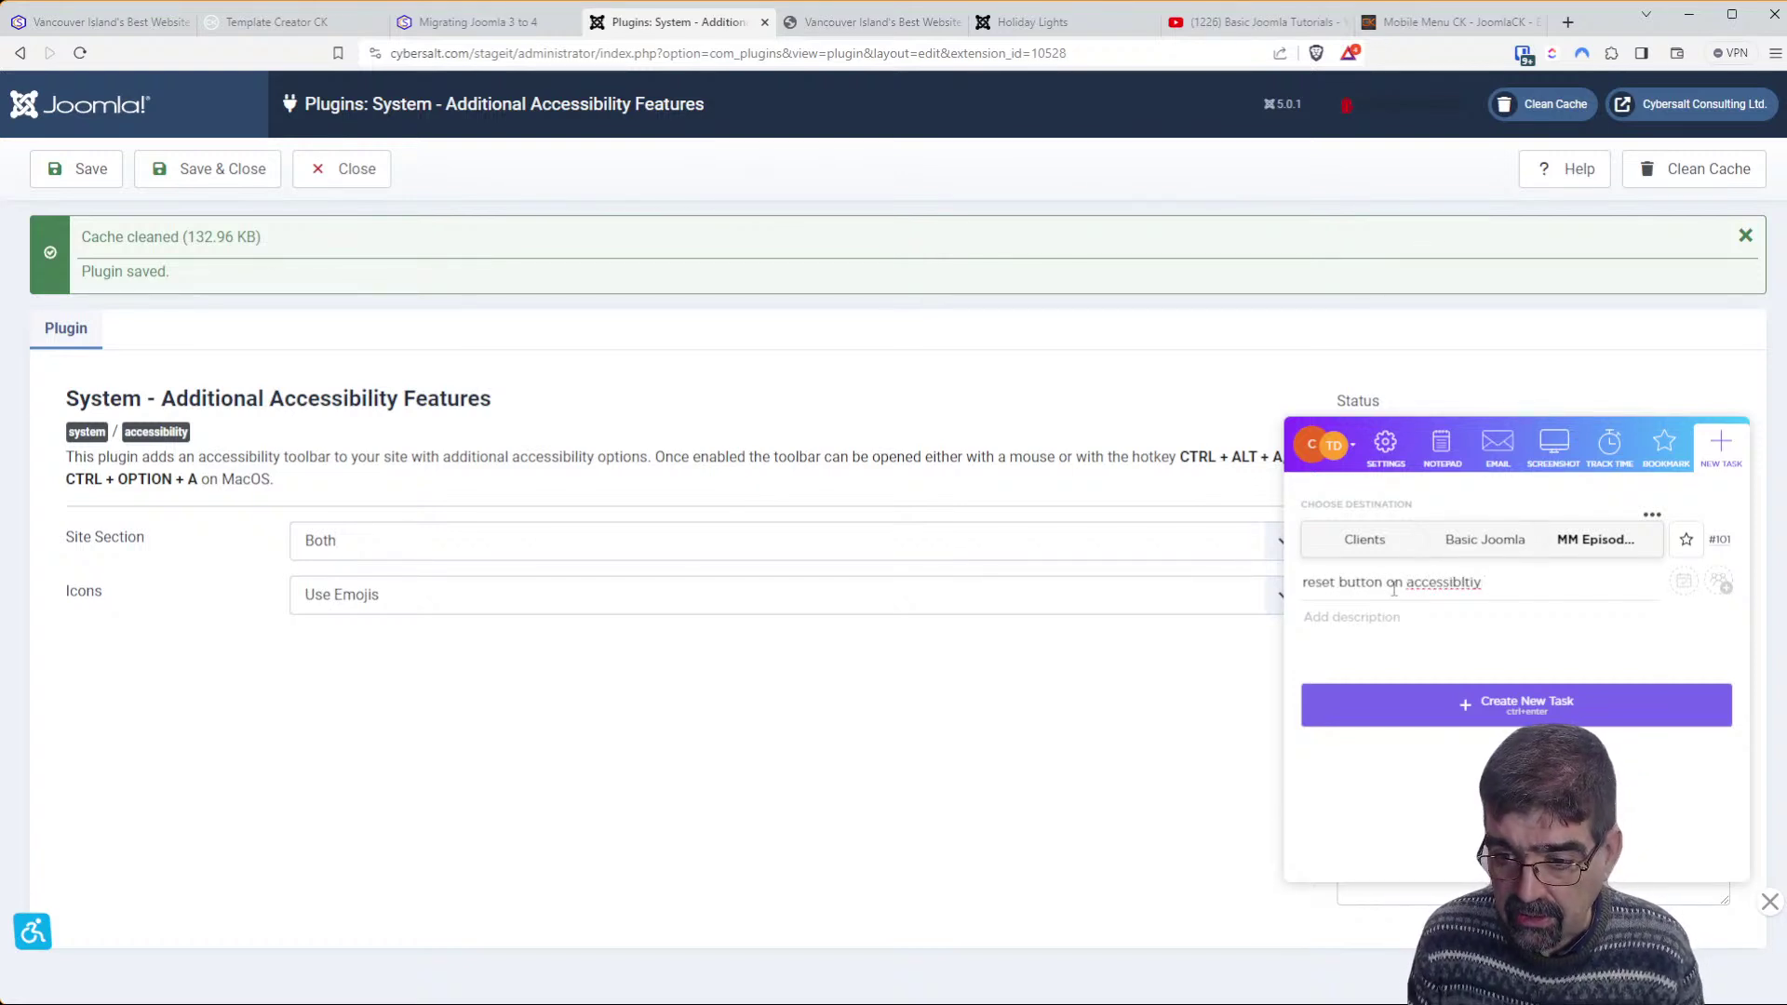
pyautogui.press('BackSpace')
pyautogui.press('BackSpace')
pyautogui.press('BackSpace')
pyautogui.press('BackSpace')
pyautogui.write('ility ')
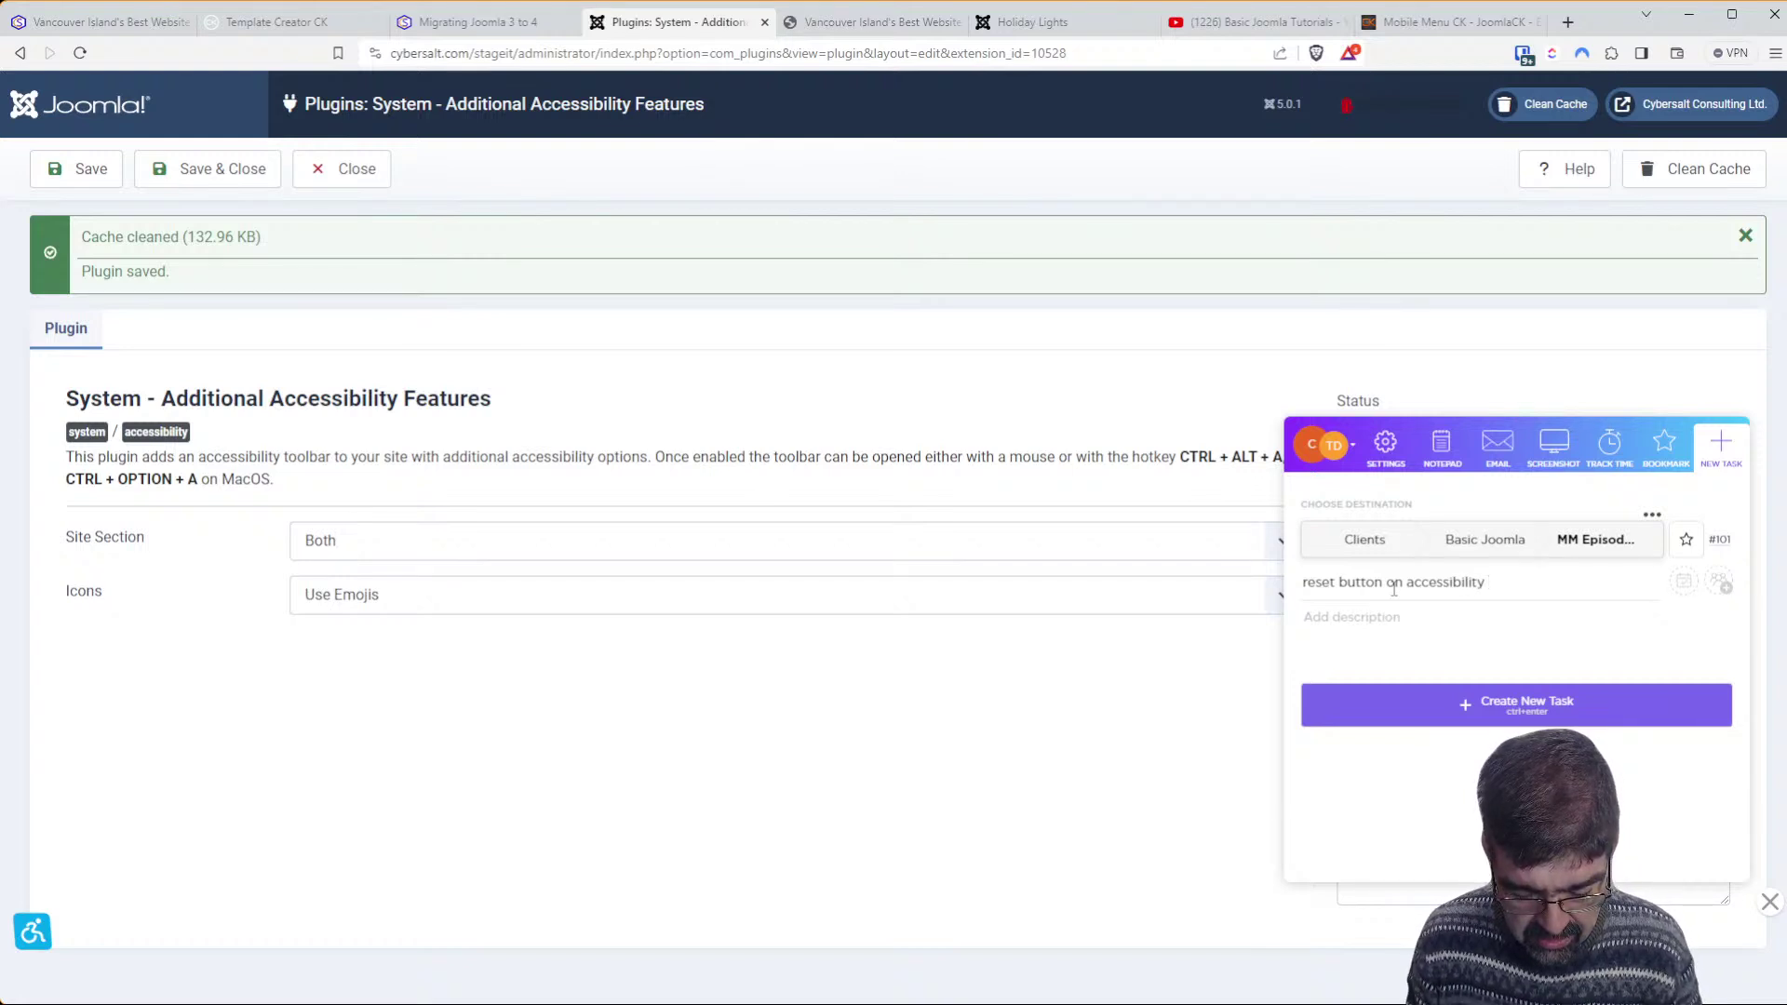
pyautogui.write('tool ')
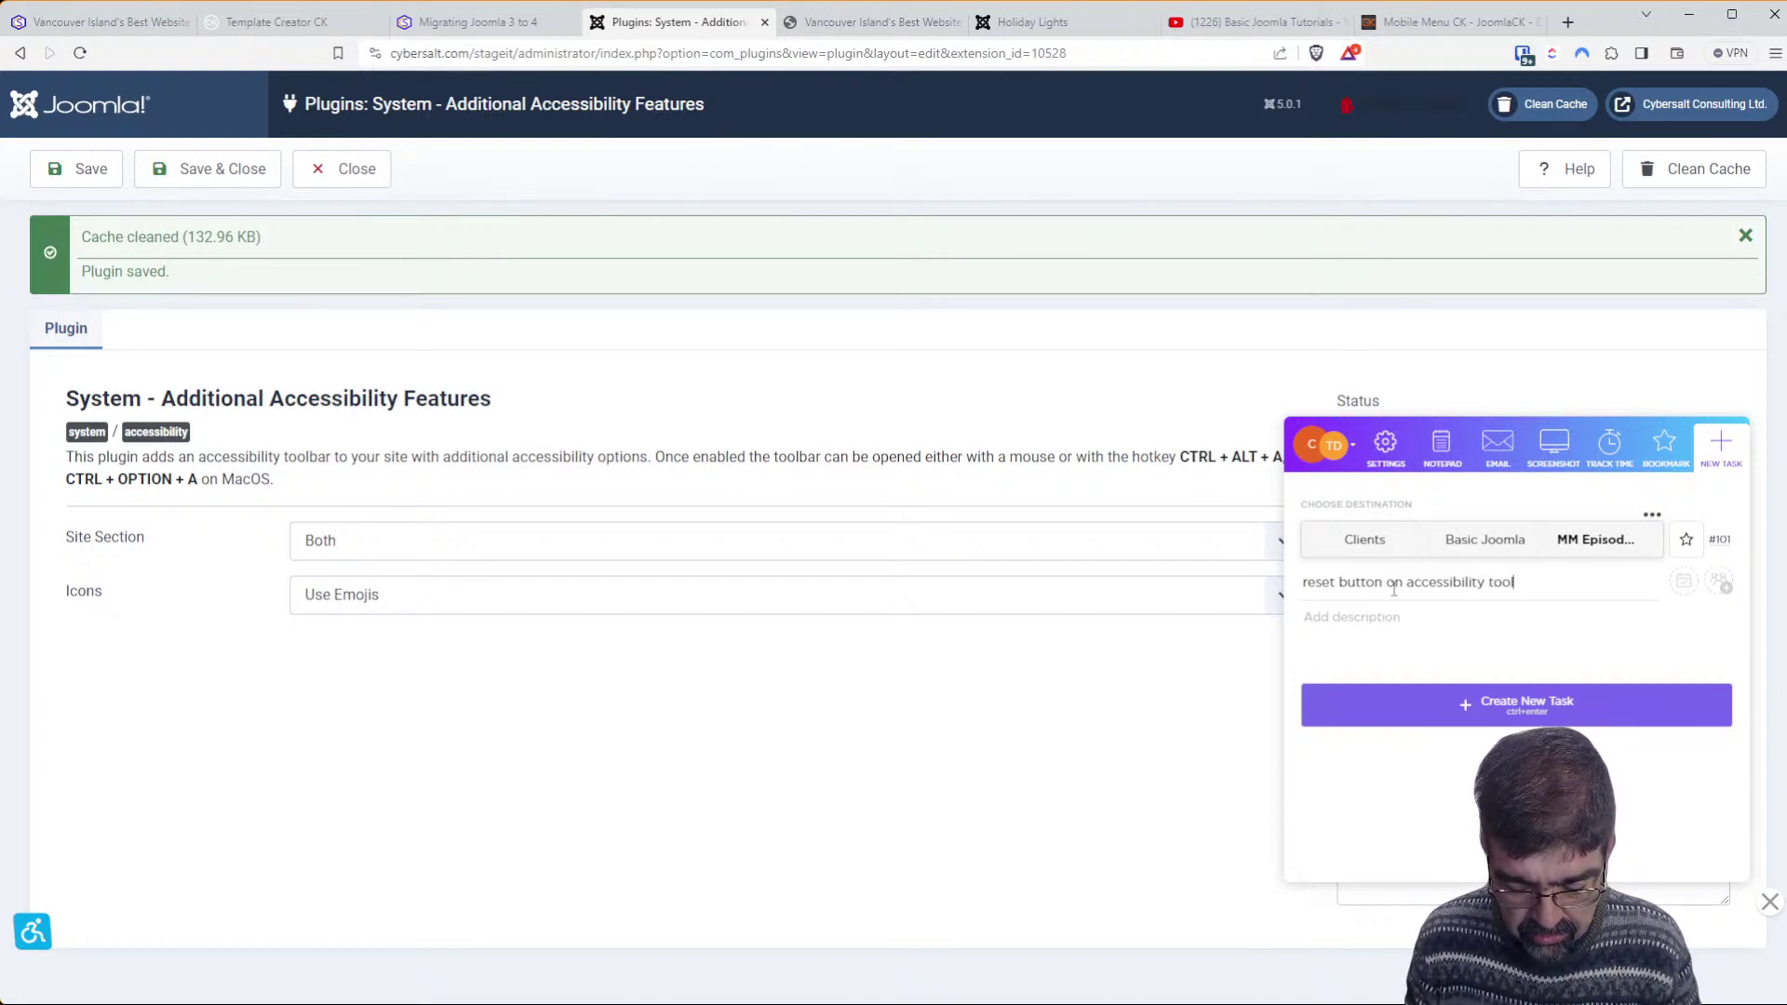
pyautogui.write('- core')
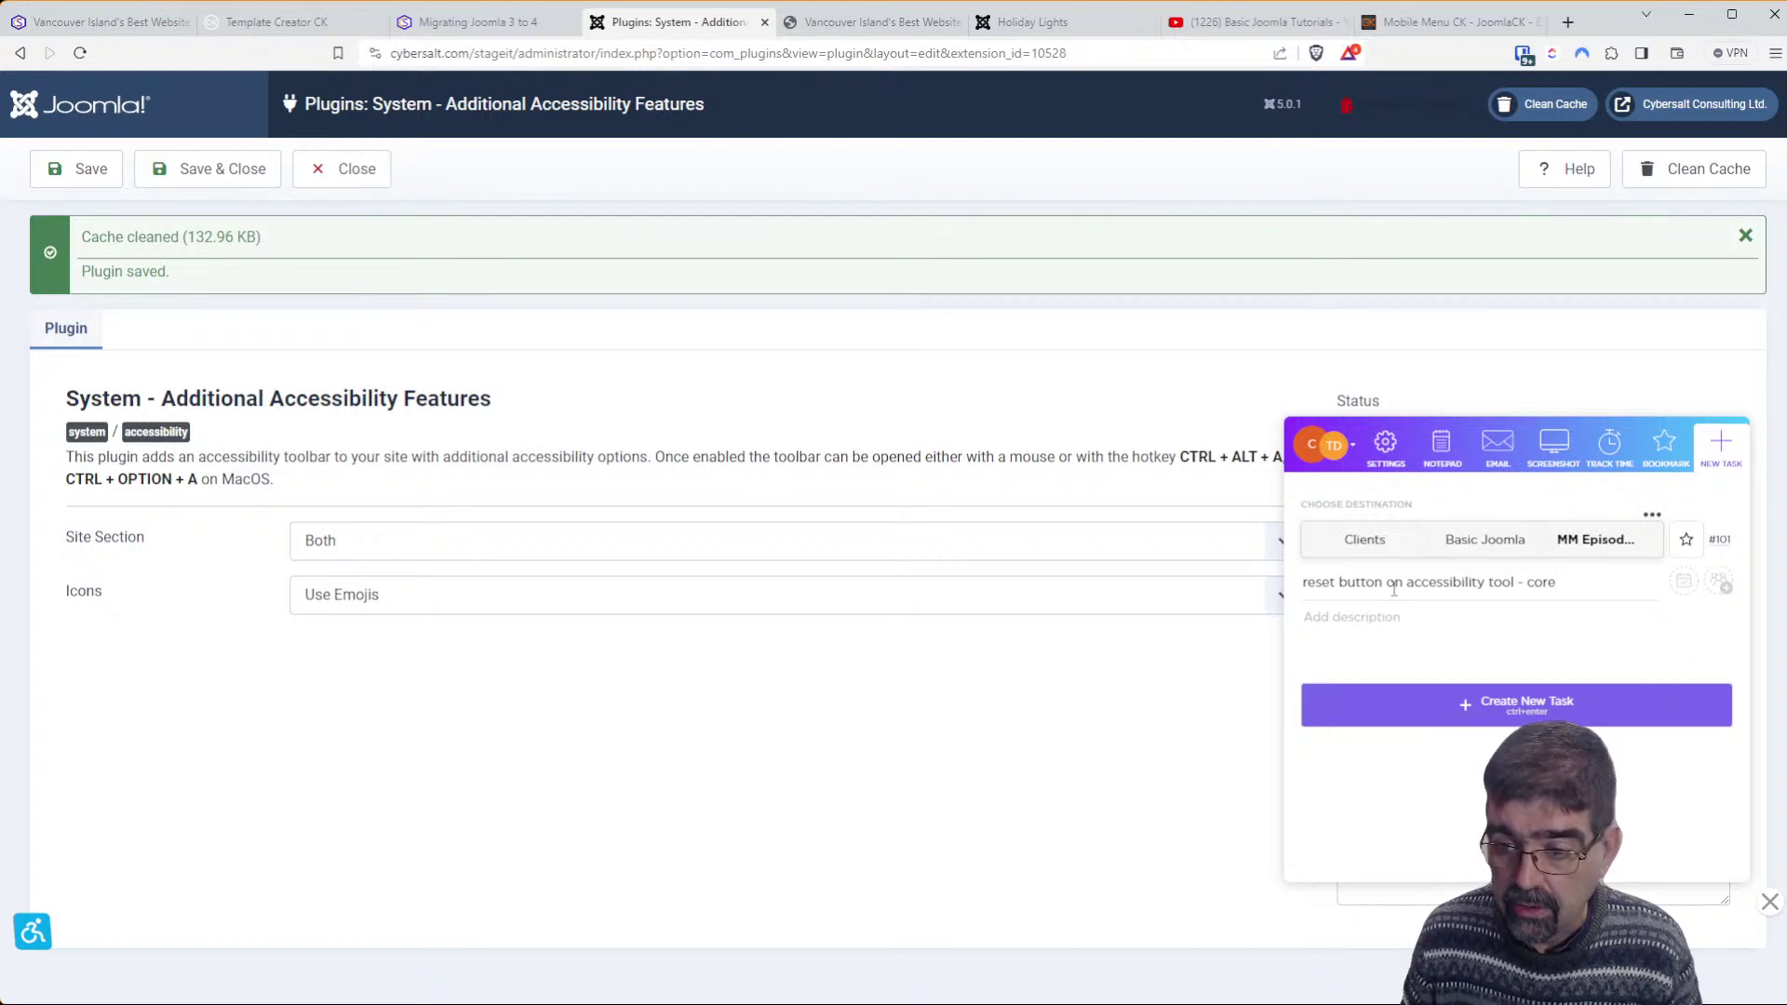
# Assign the episode idea task to yourself and create it
pyautogui.click(1720, 583)
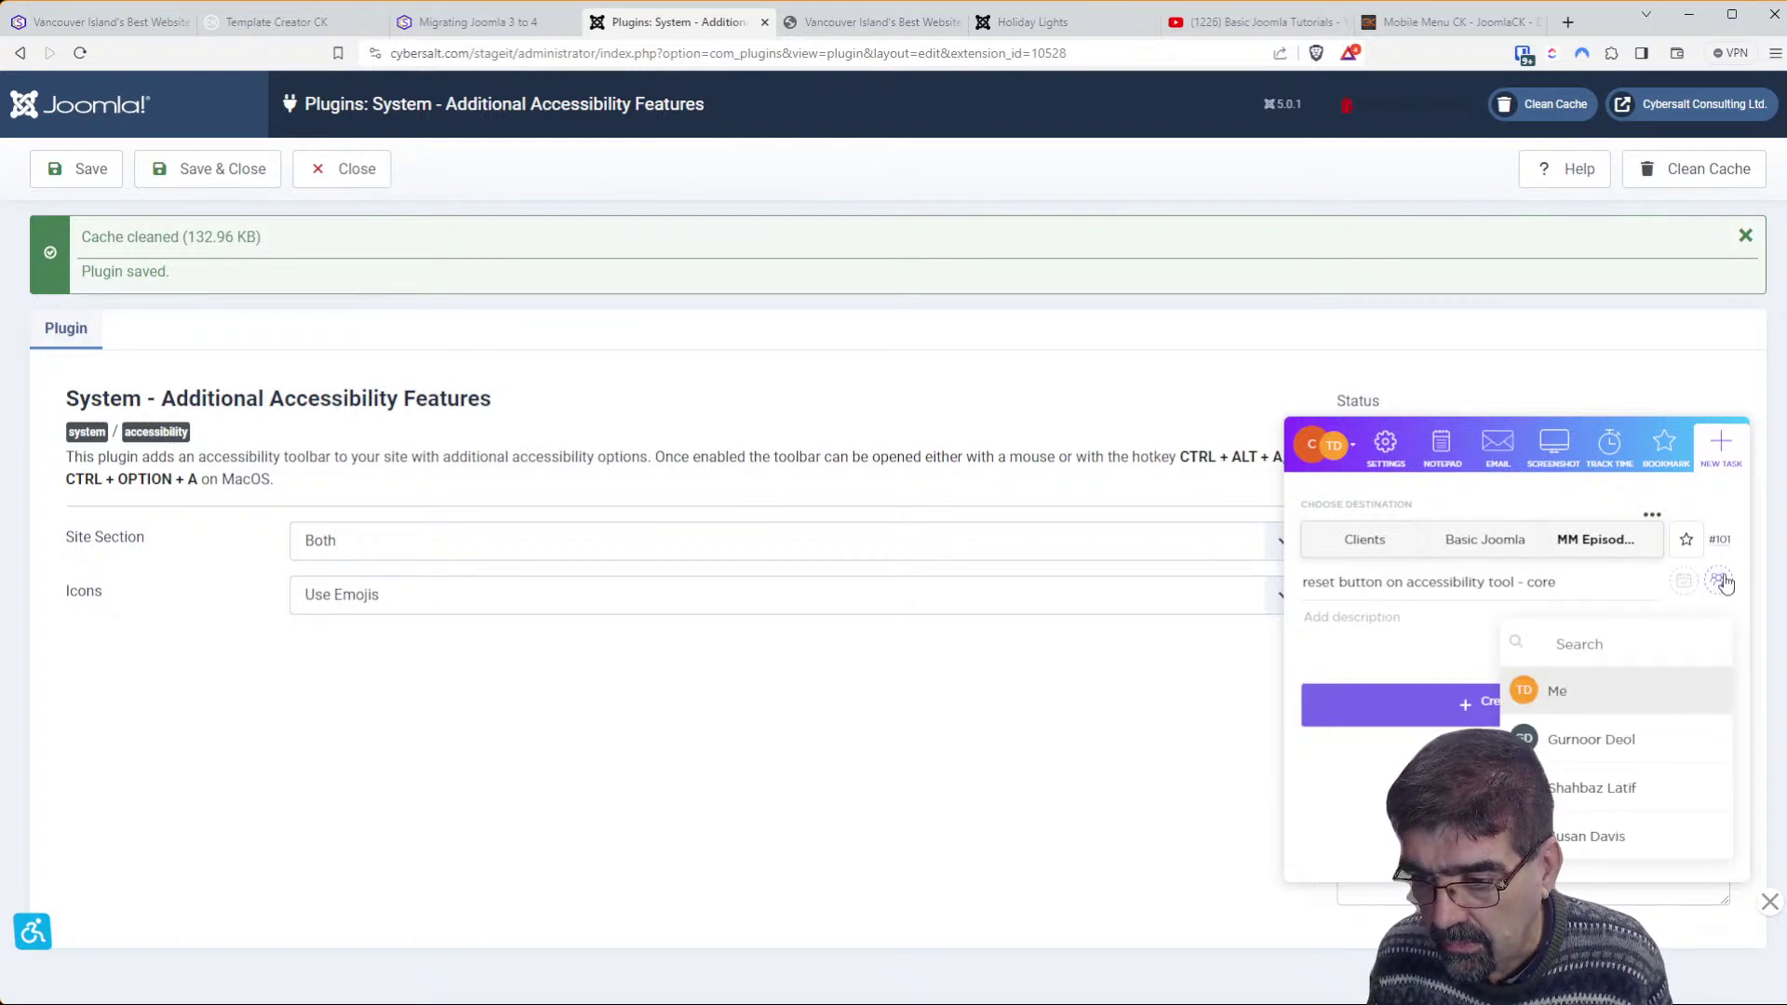
pyautogui.click(1560, 692)
pyautogui.click(1564, 698)
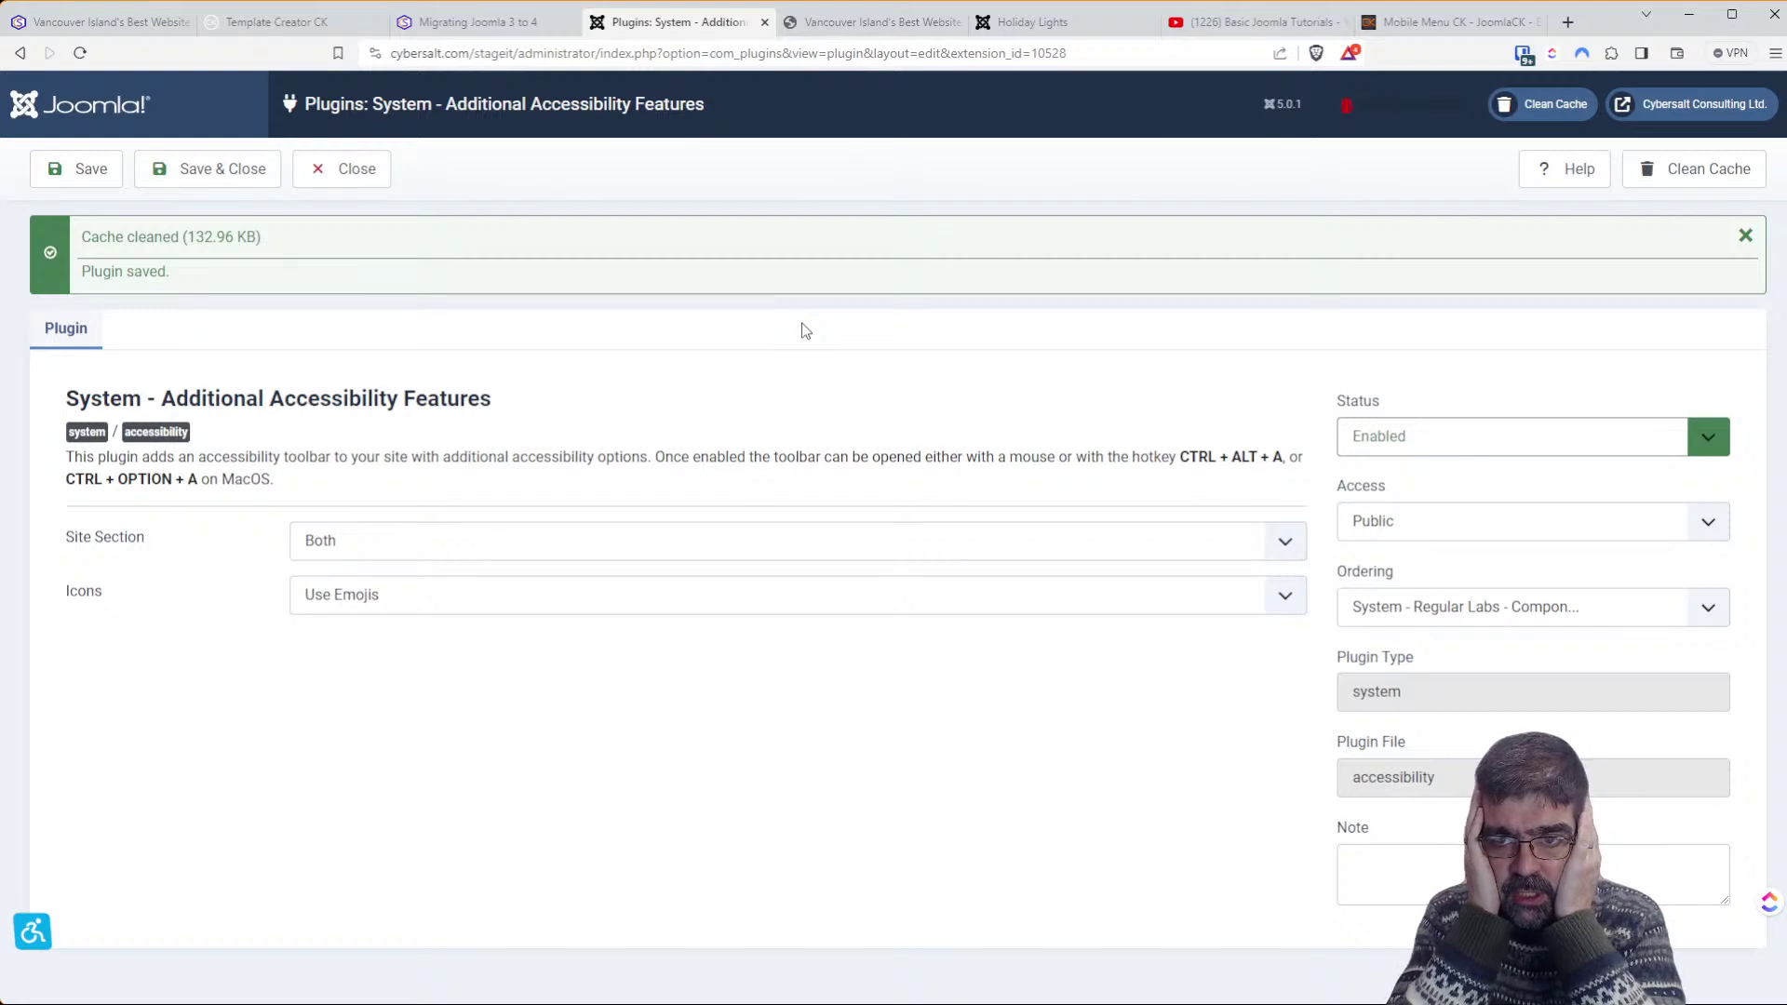
# Look at the Mobile Menu CK extension page, then save and close the System - Additional Accessibility Features plugin in the administrator
pyautogui.click(1421, 26)
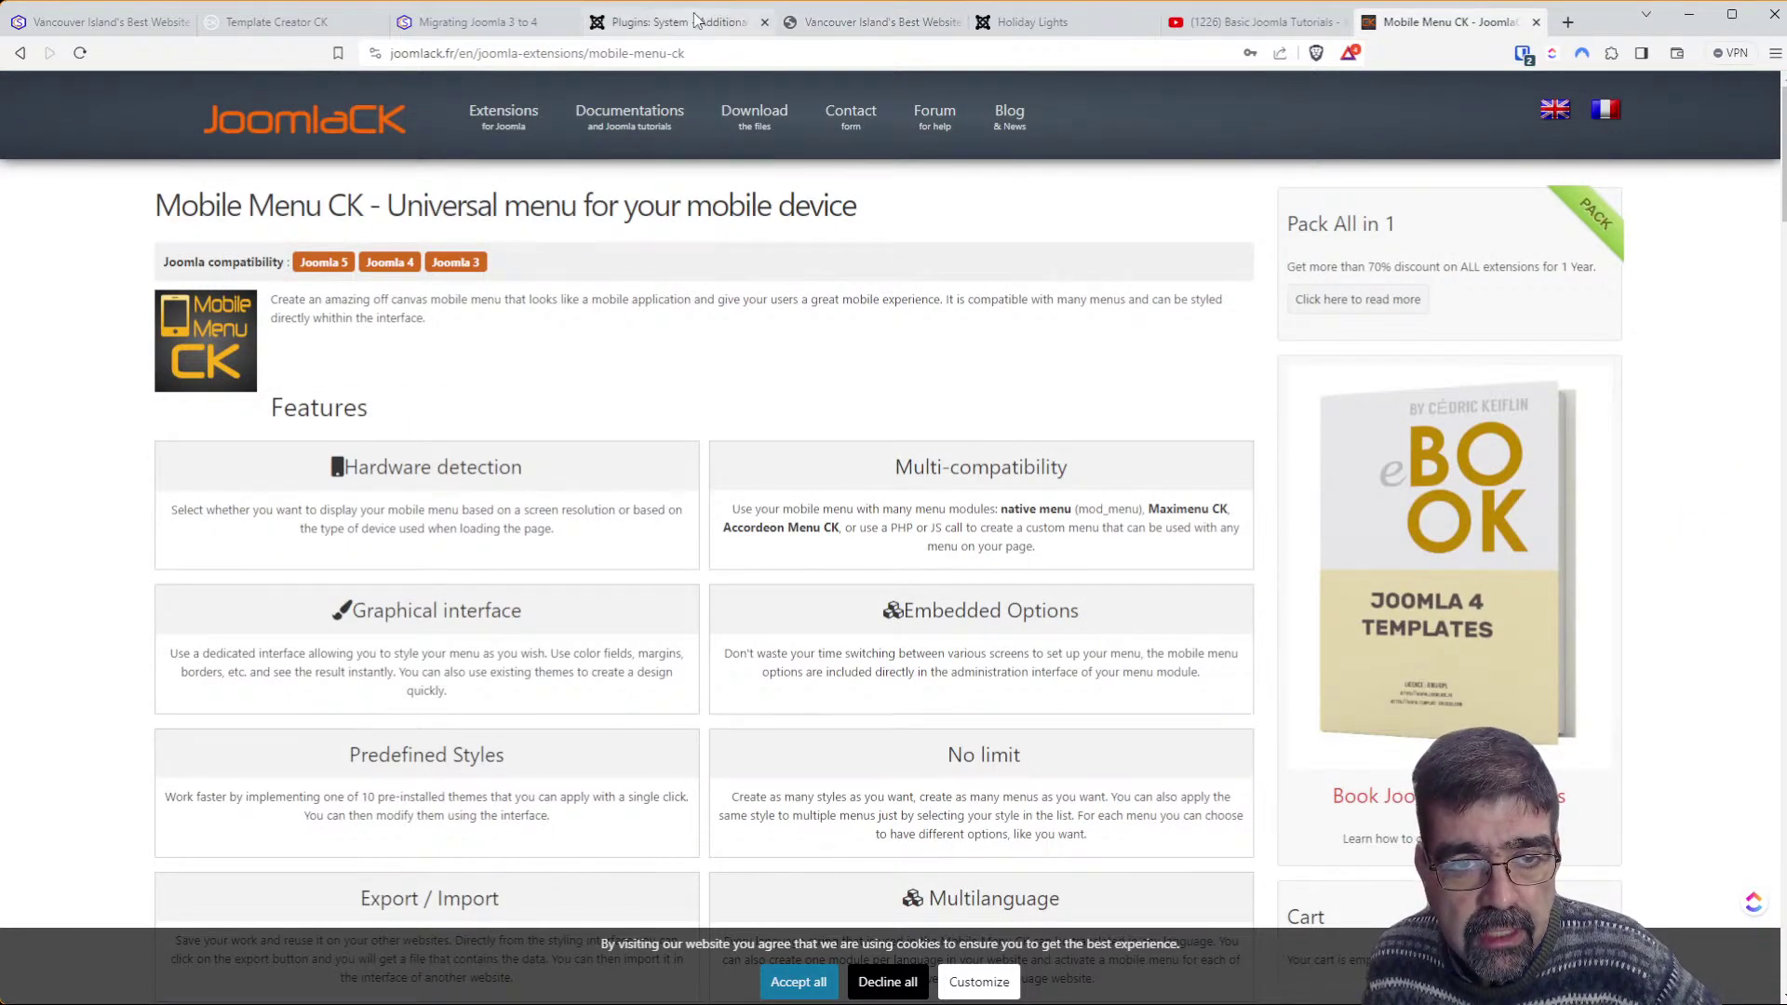
pyautogui.click(662, 30)
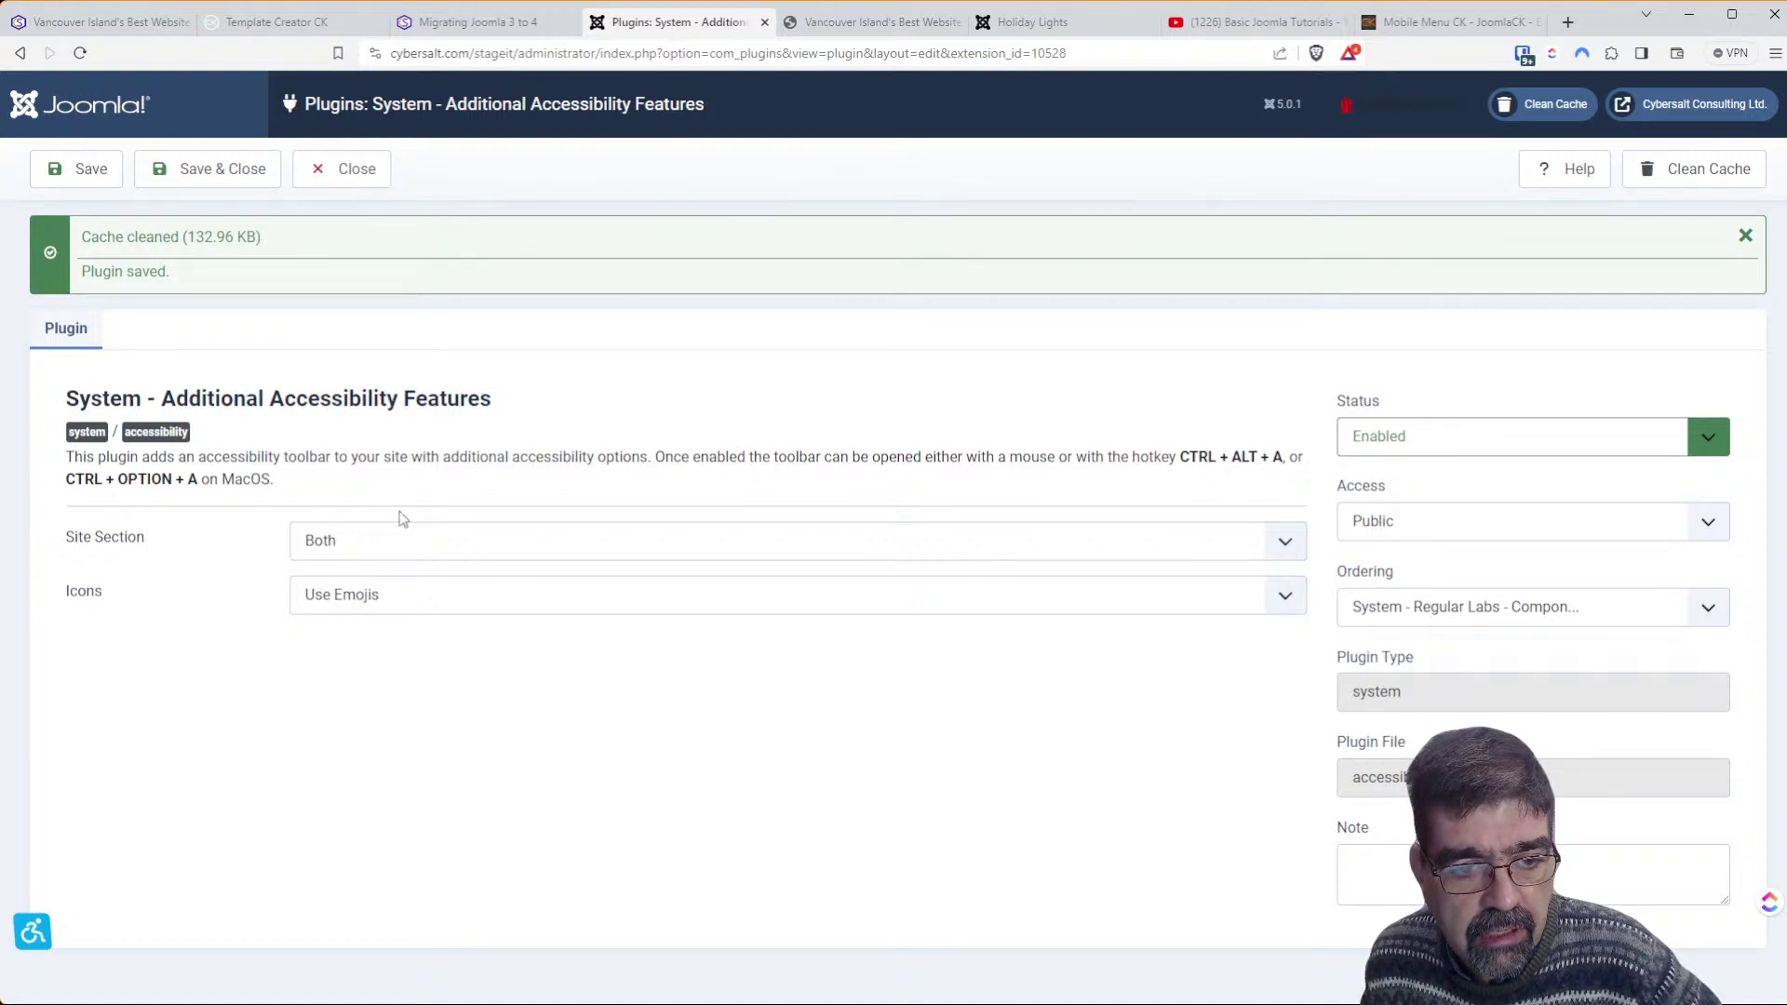
pyautogui.click(378, 557)
pyautogui.click(378, 568)
pyautogui.click(200, 160)
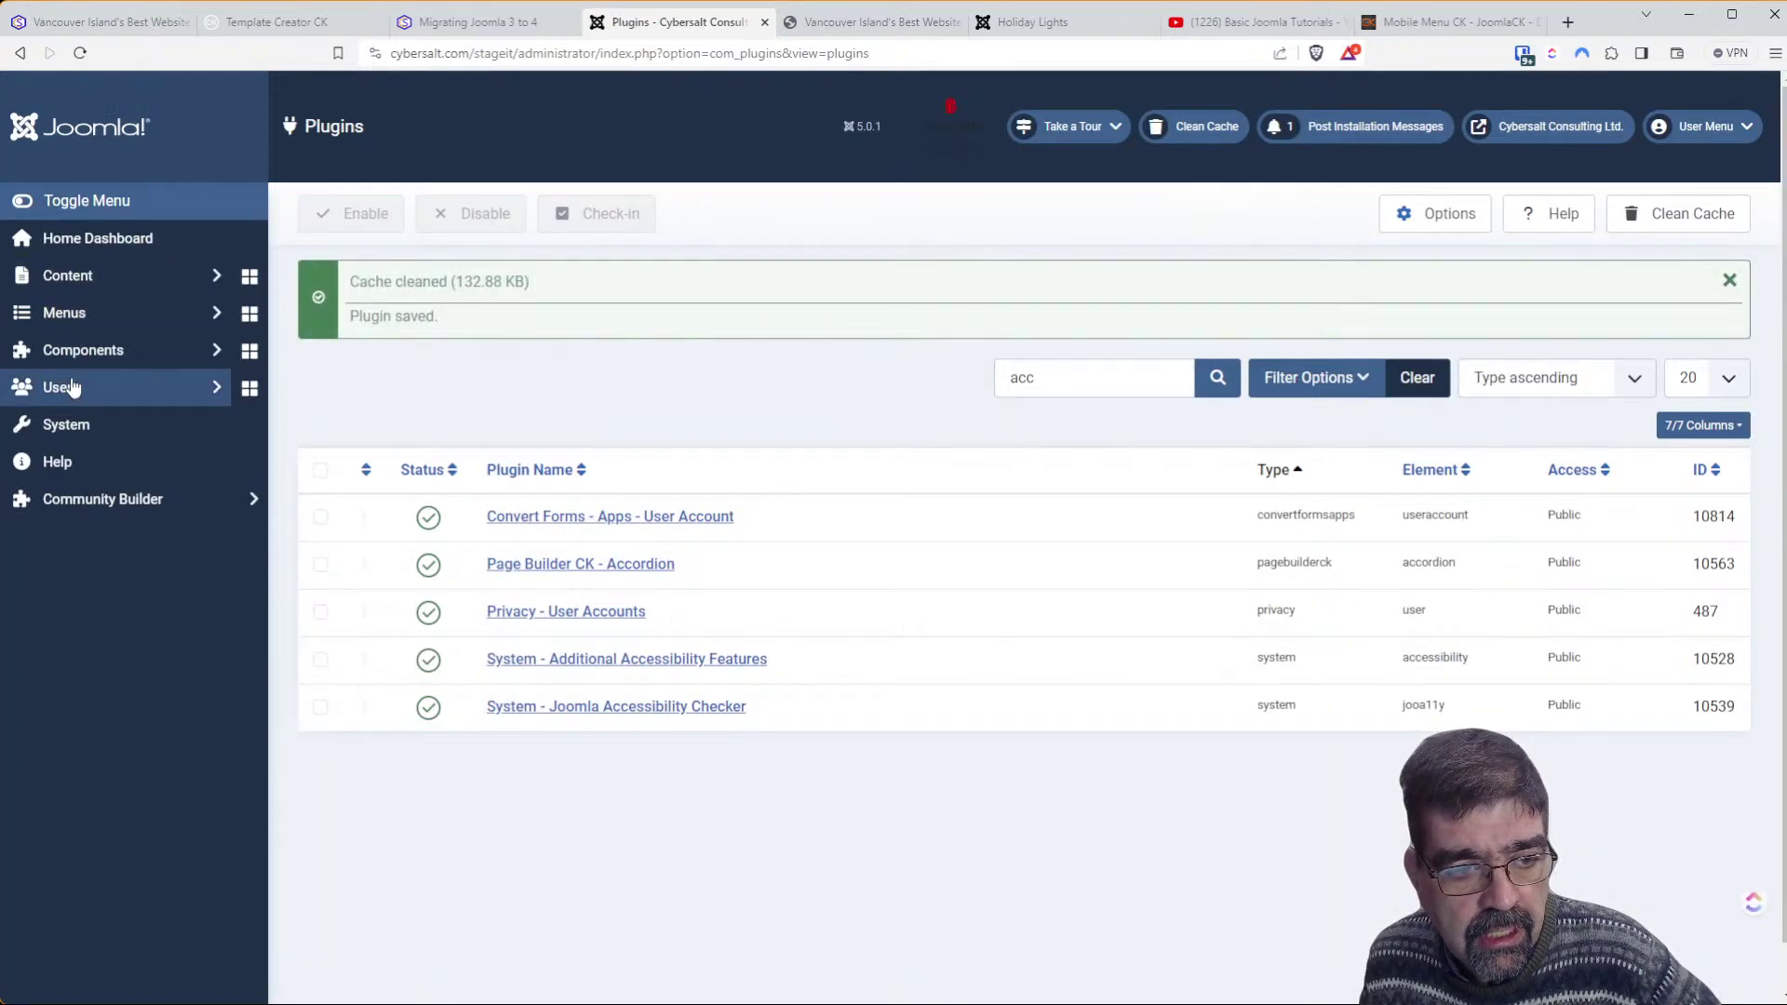
# Open the site modules list, clear its search filter and filter the modules by type Maximenu CK
pyautogui.click(63, 277)
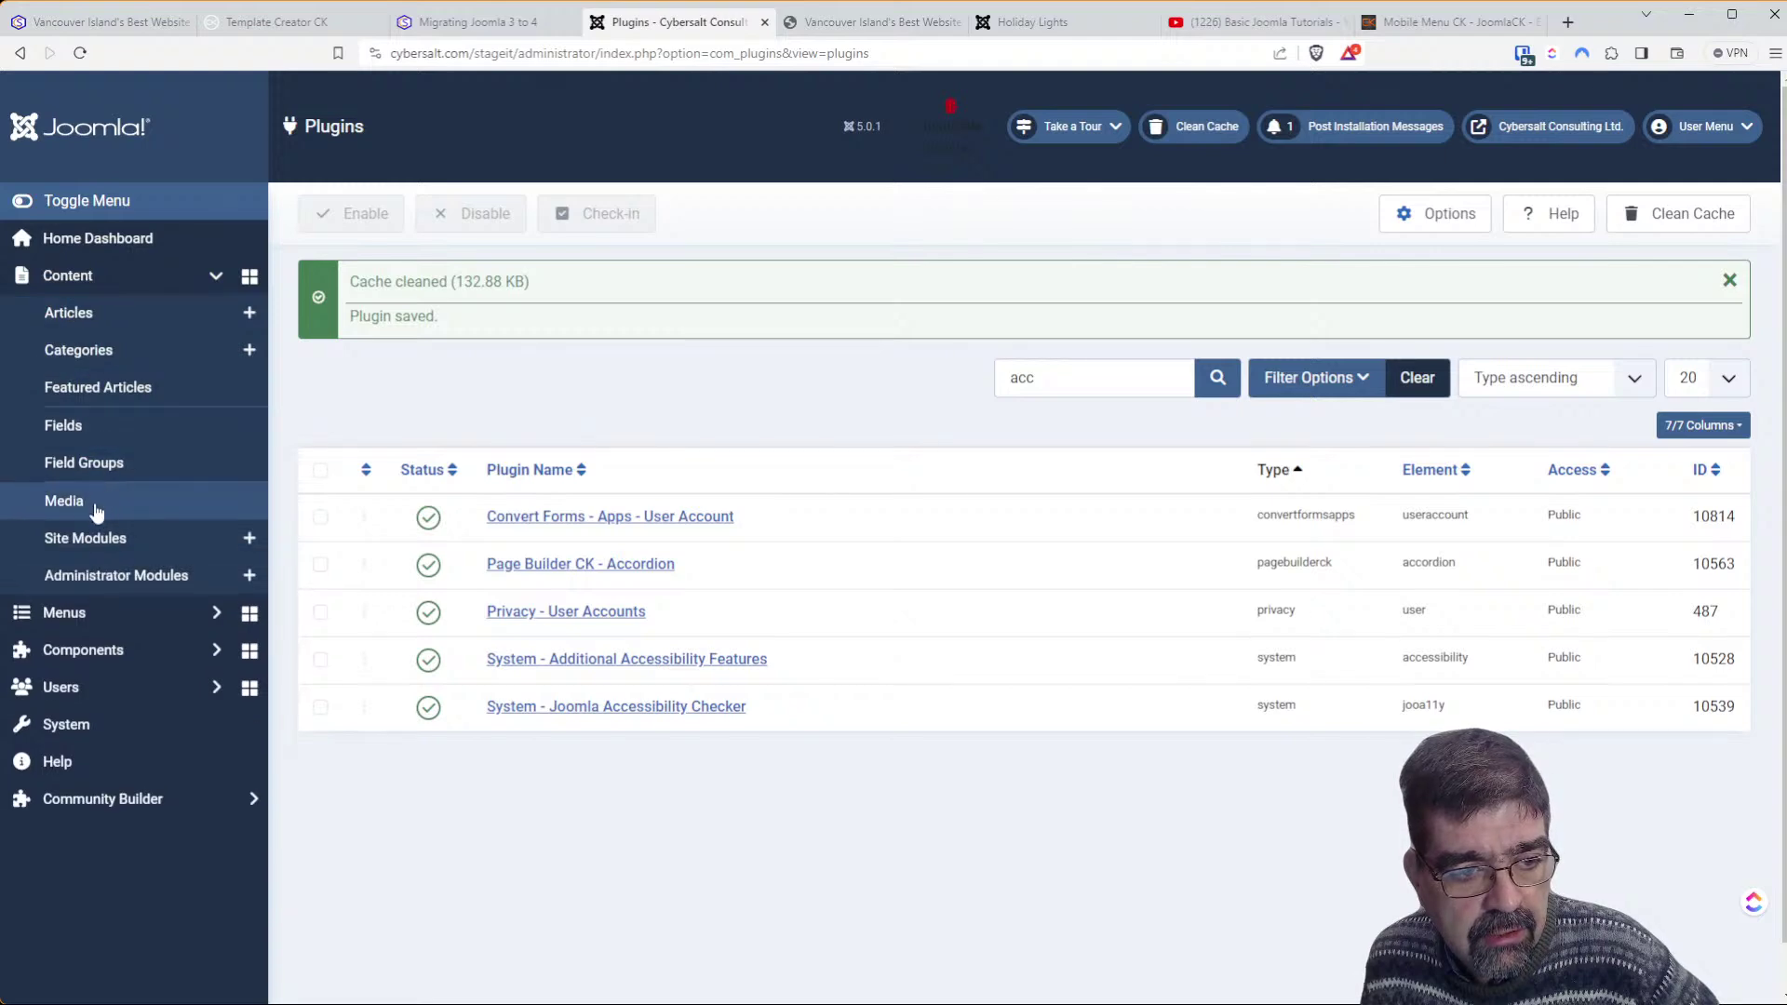
pyautogui.click(93, 536)
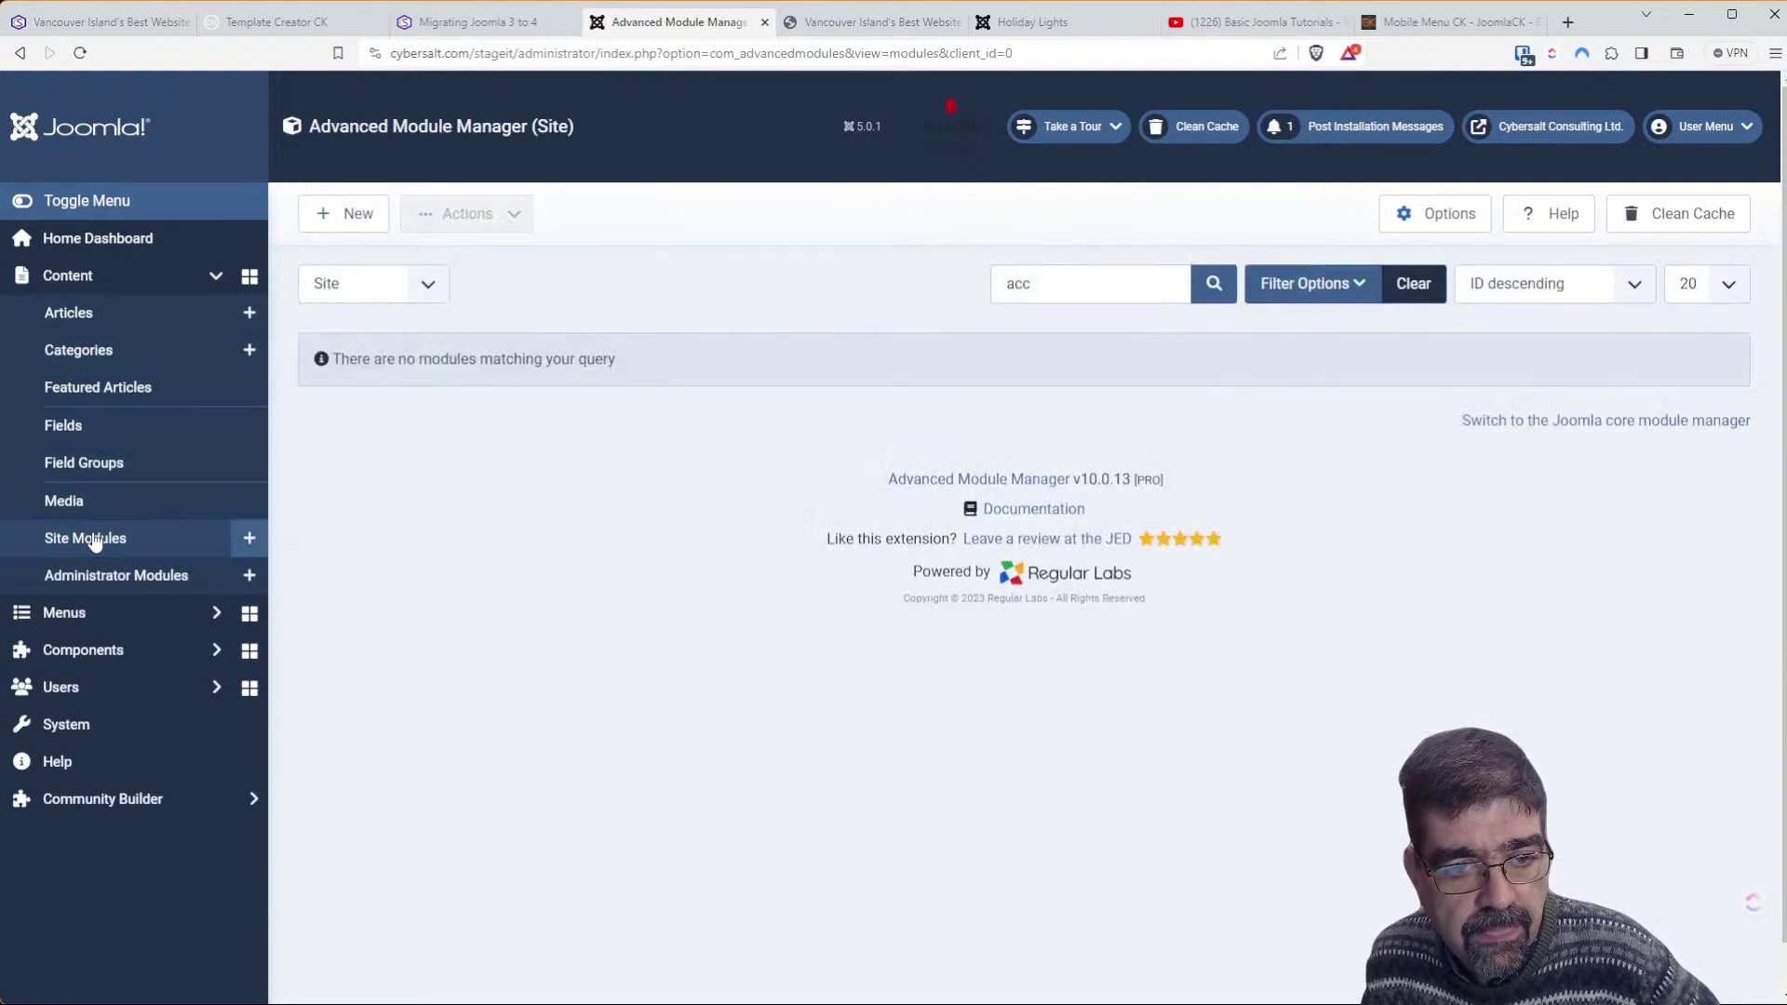
pyautogui.click(1414, 284)
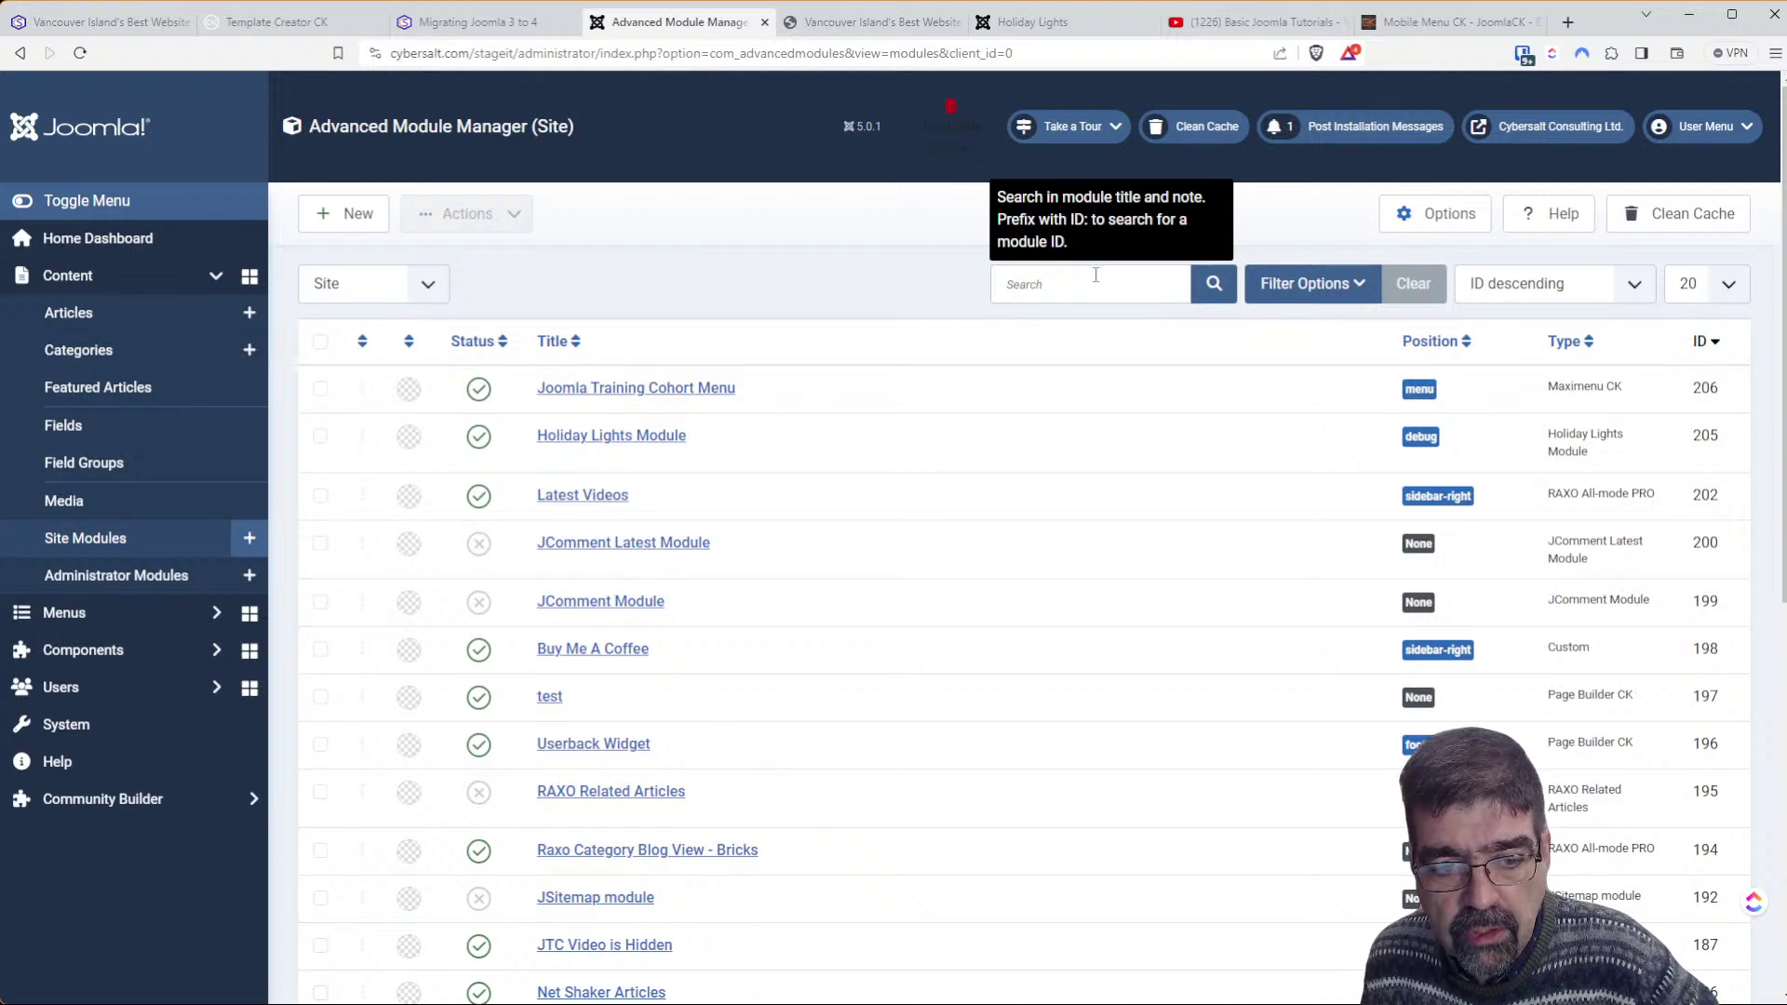
pyautogui.click(1303, 285)
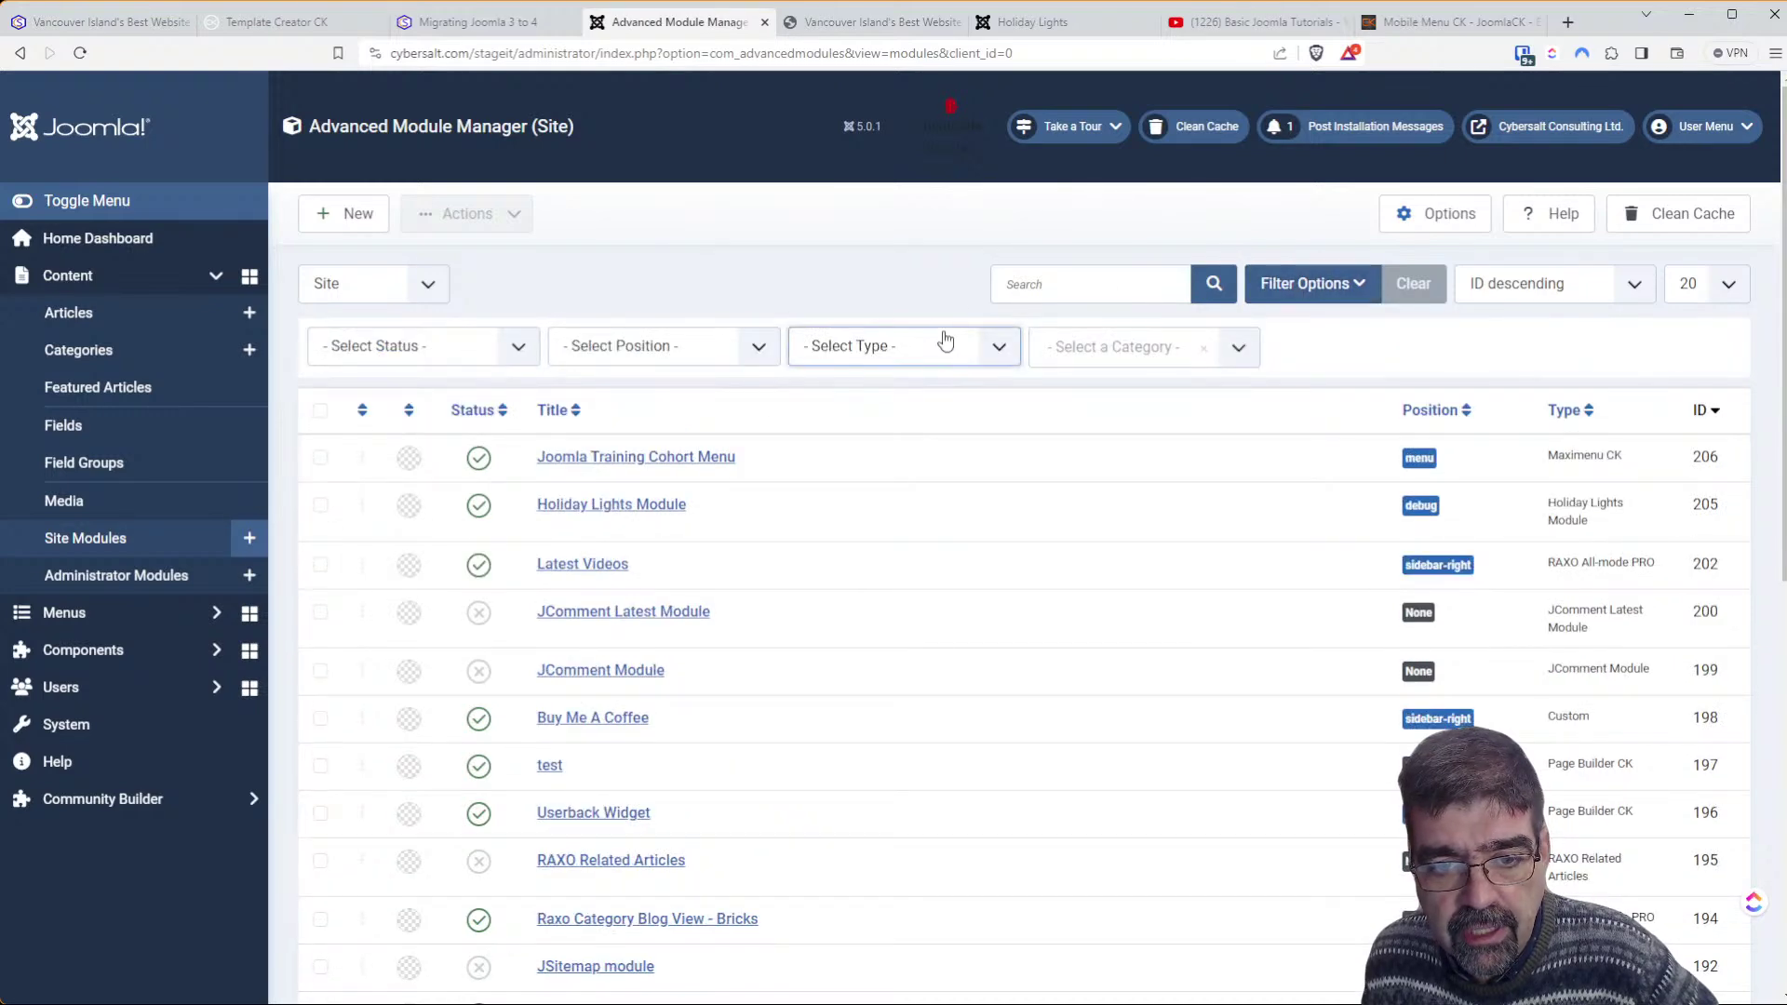
pyautogui.click(903, 742)
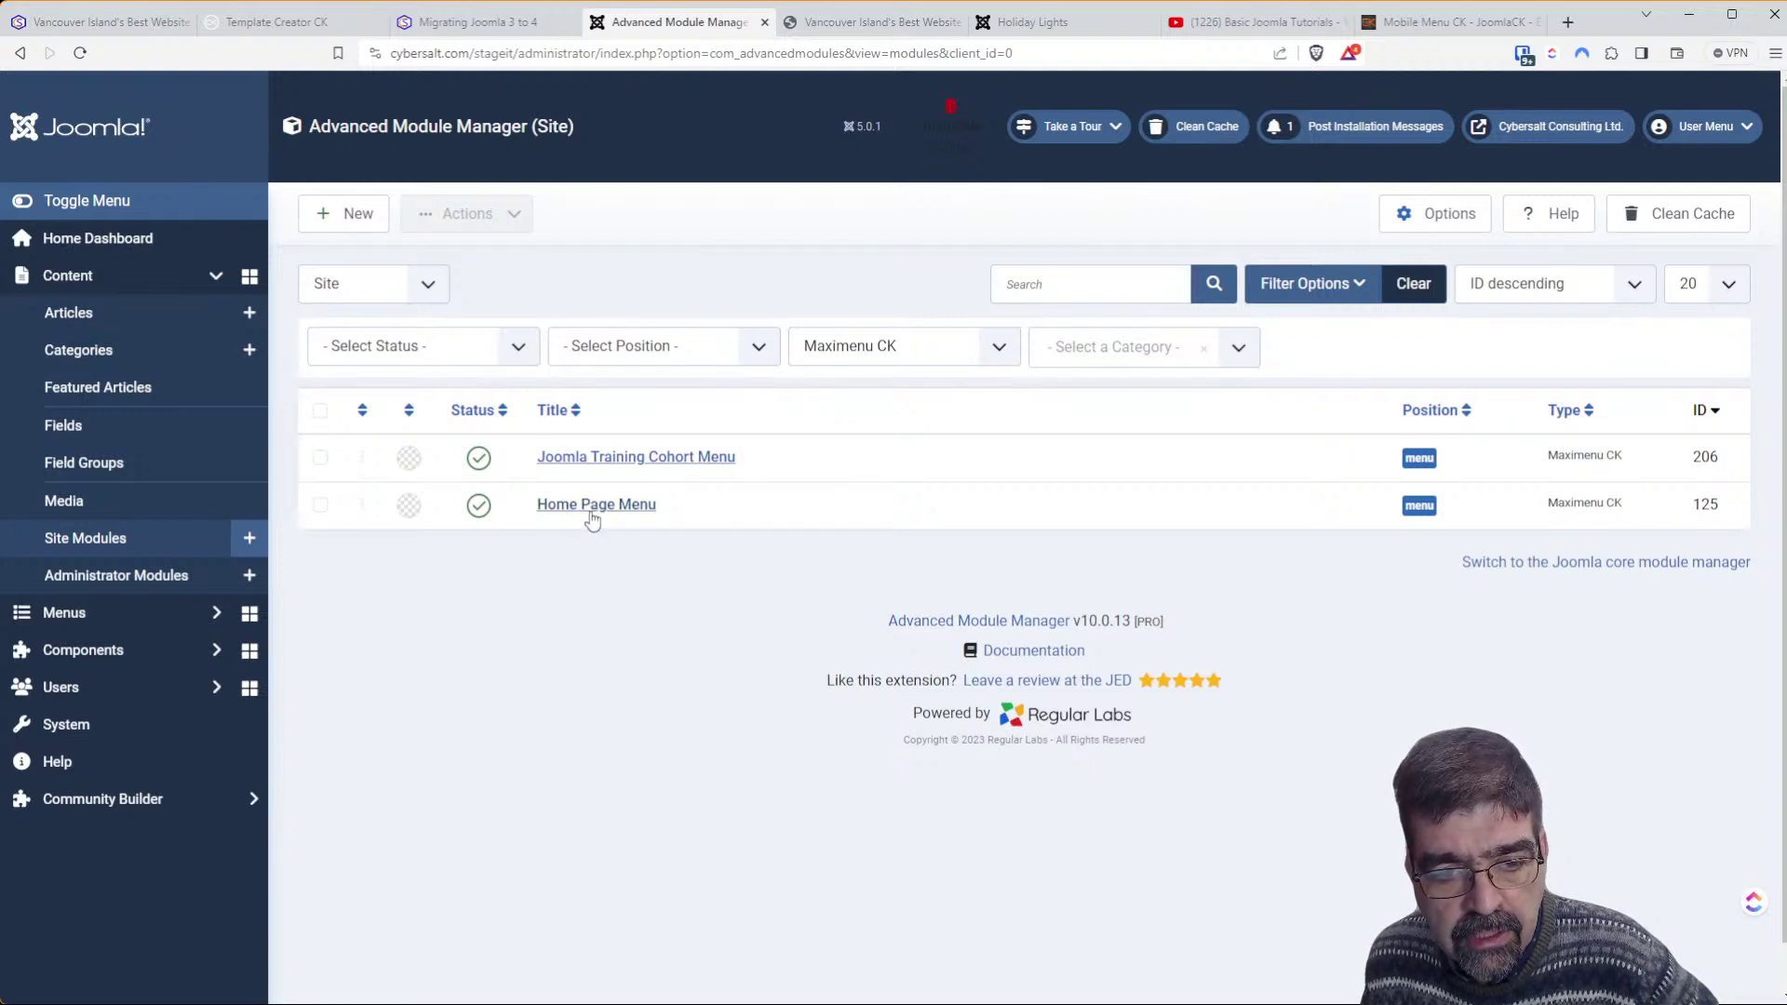
# Open the Joomla Training Cohort Menu module and examine its Mobile Menu CK settings, from style and detection type through the logo options
pyautogui.click(611, 466)
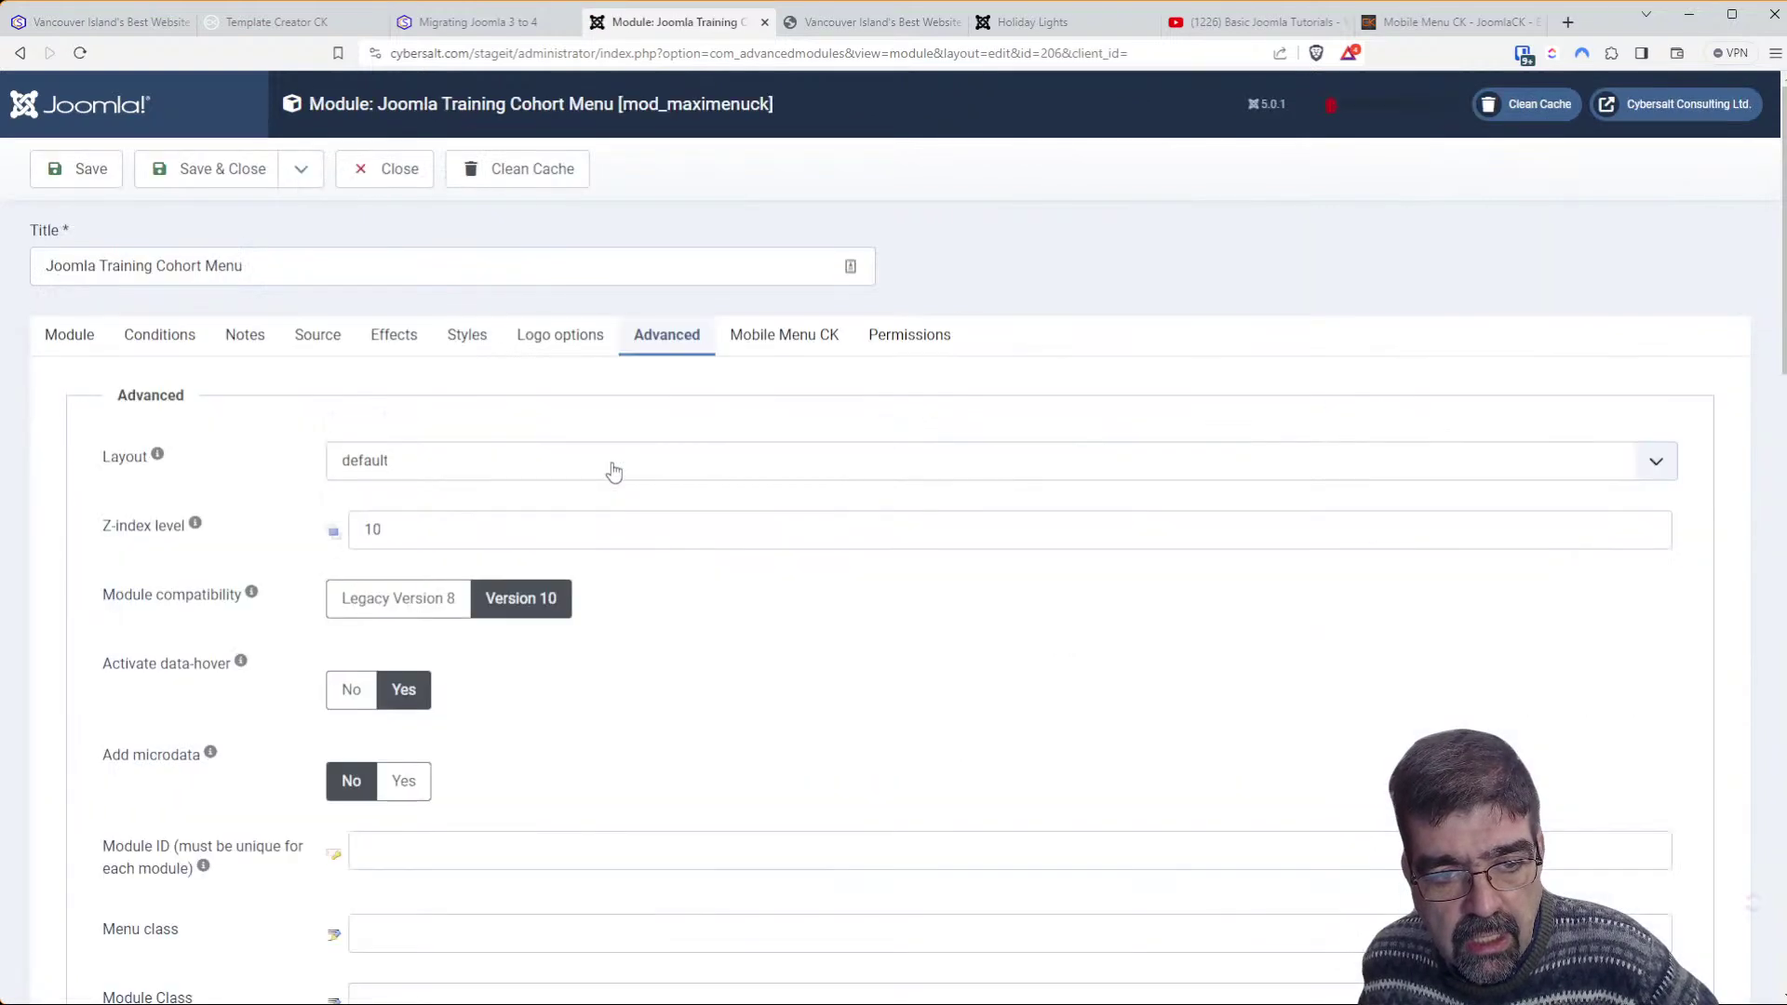
pyautogui.click(806, 344)
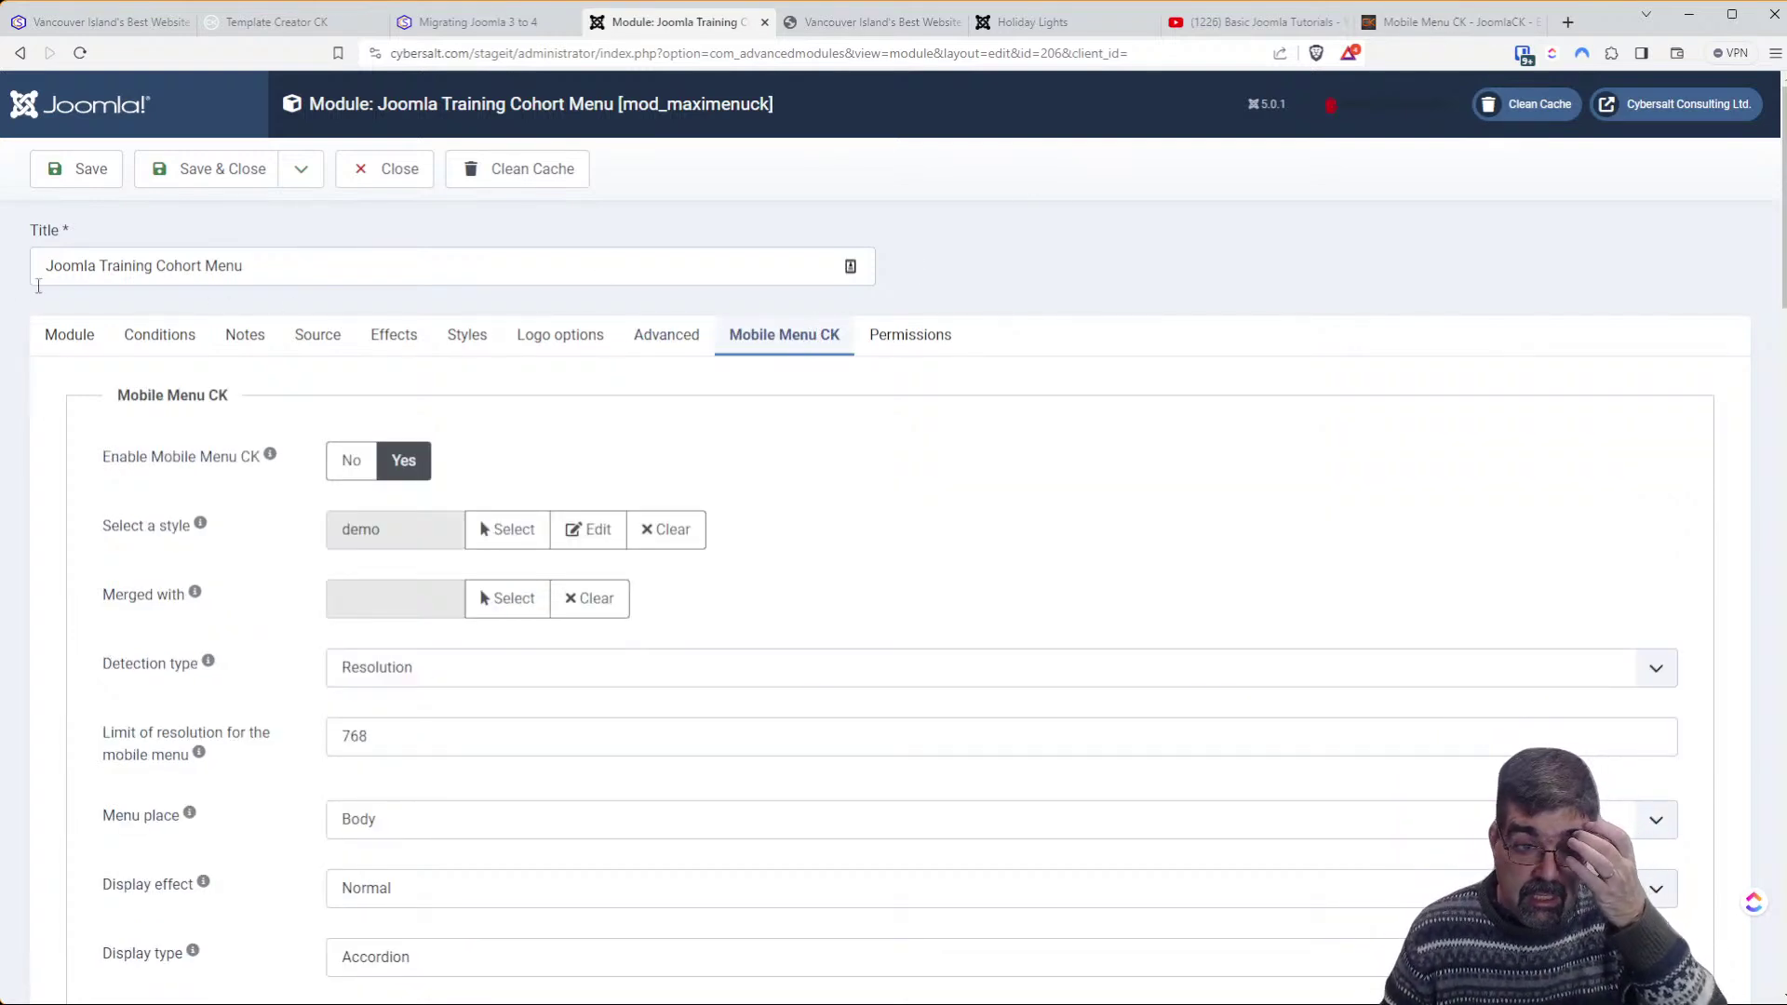
pyautogui.scroll(-12, 298, 445)
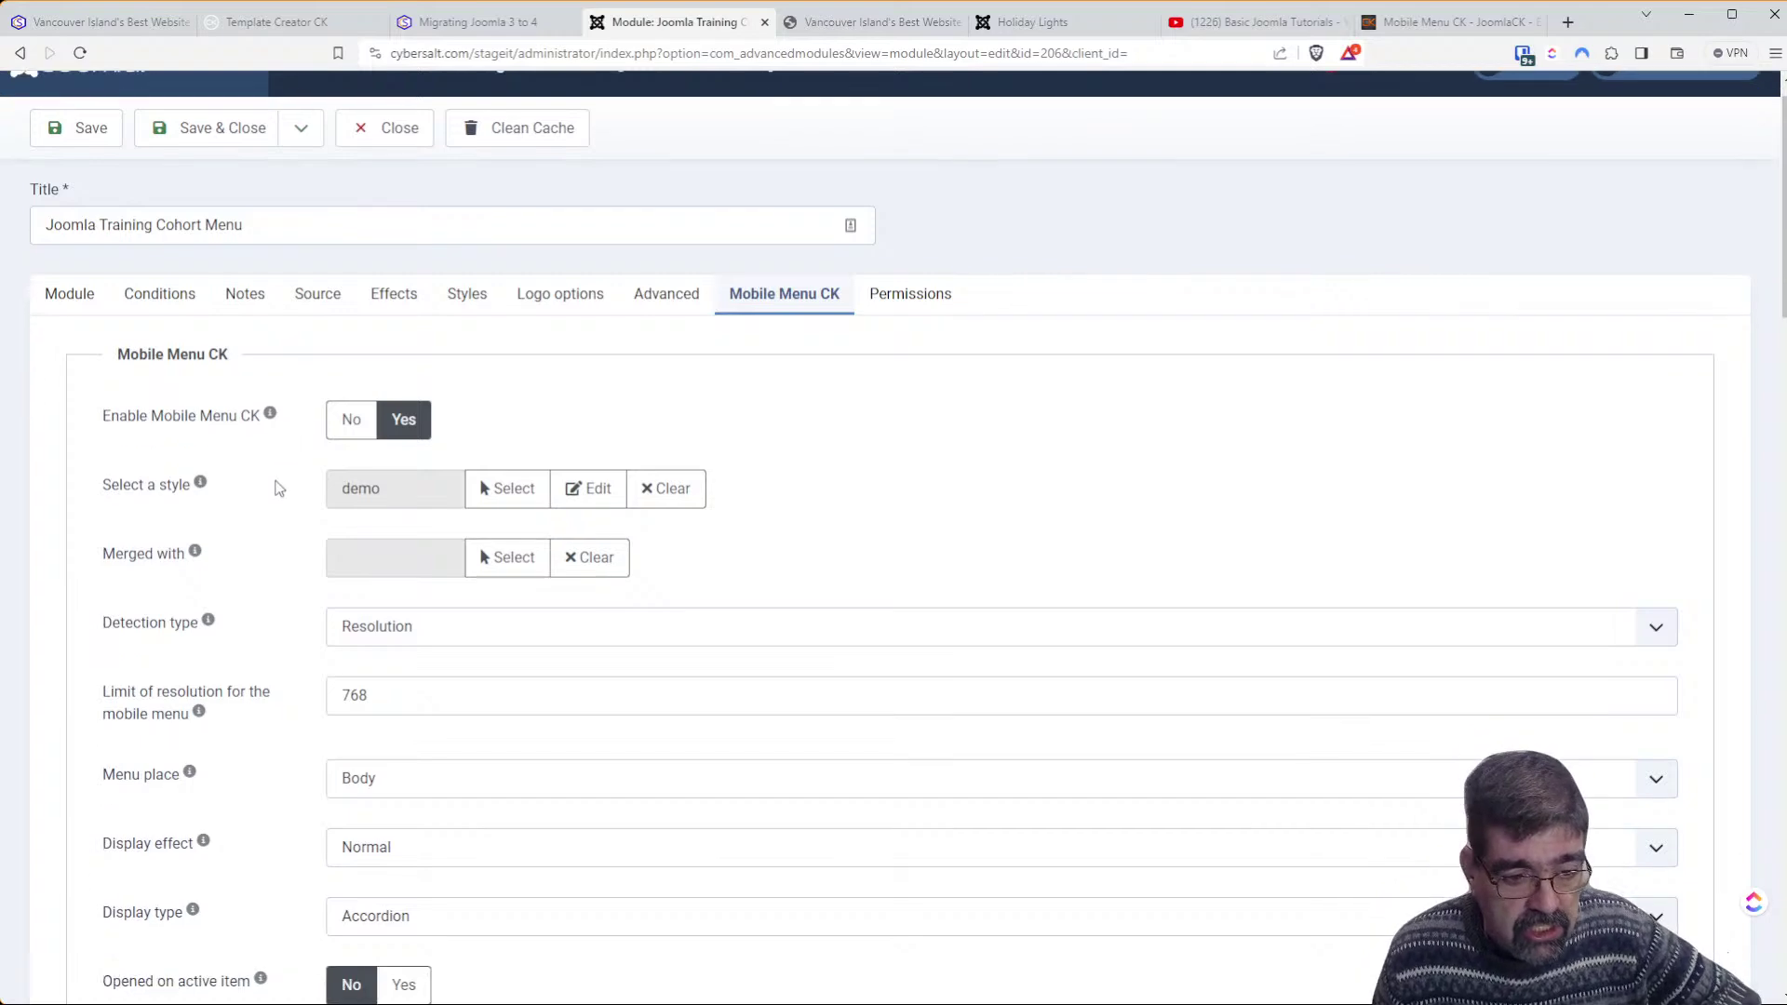
pyautogui.scroll(15, 279, 519)
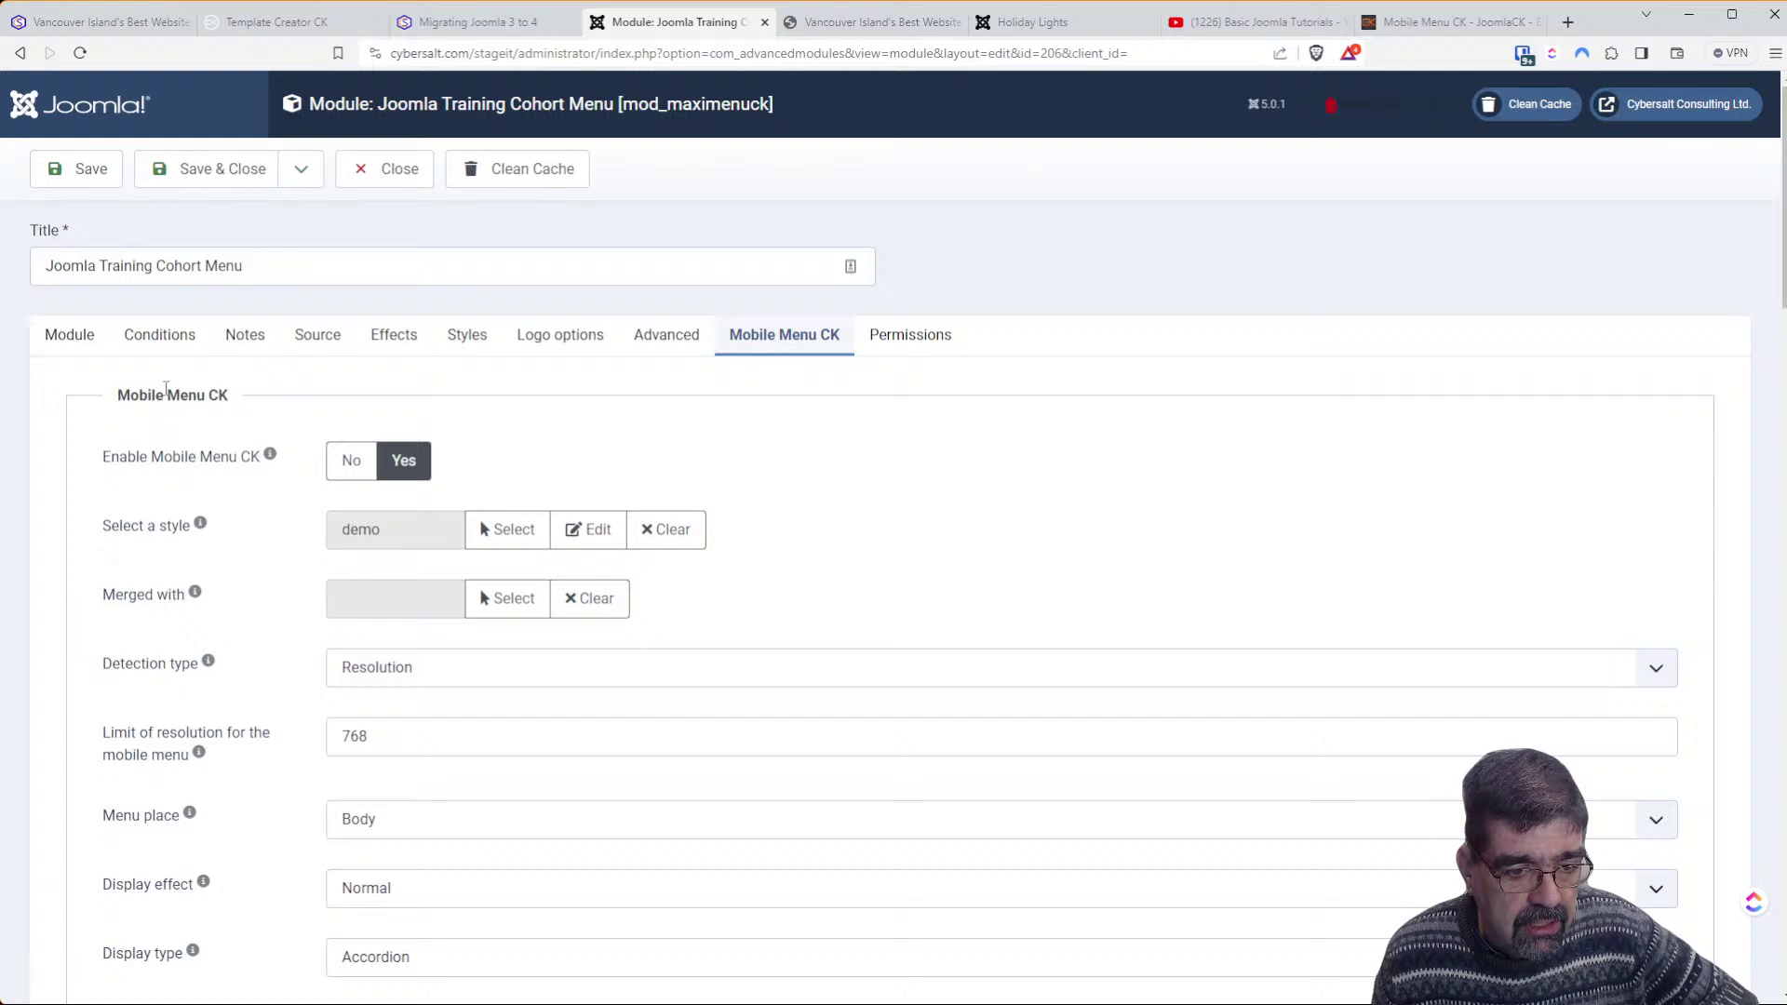
pyautogui.scroll(-4, 166, 388)
pyautogui.scroll(-5, 171, 419)
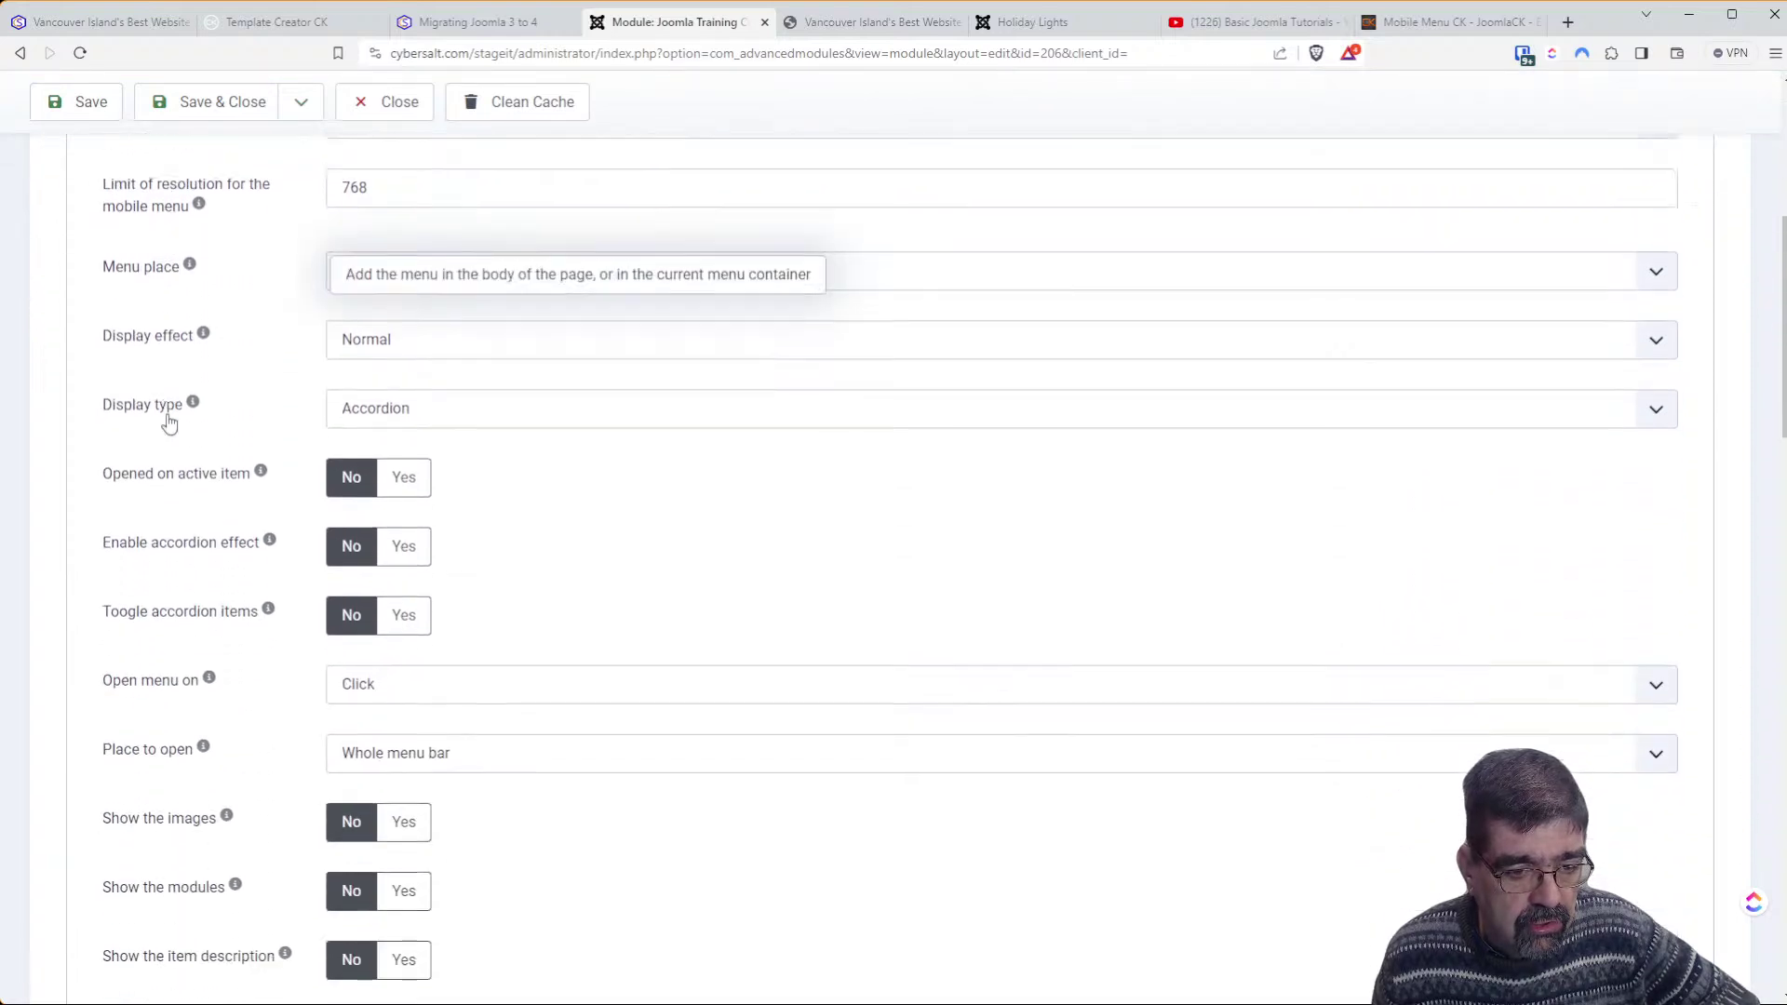
pyautogui.scroll(-6, 171, 422)
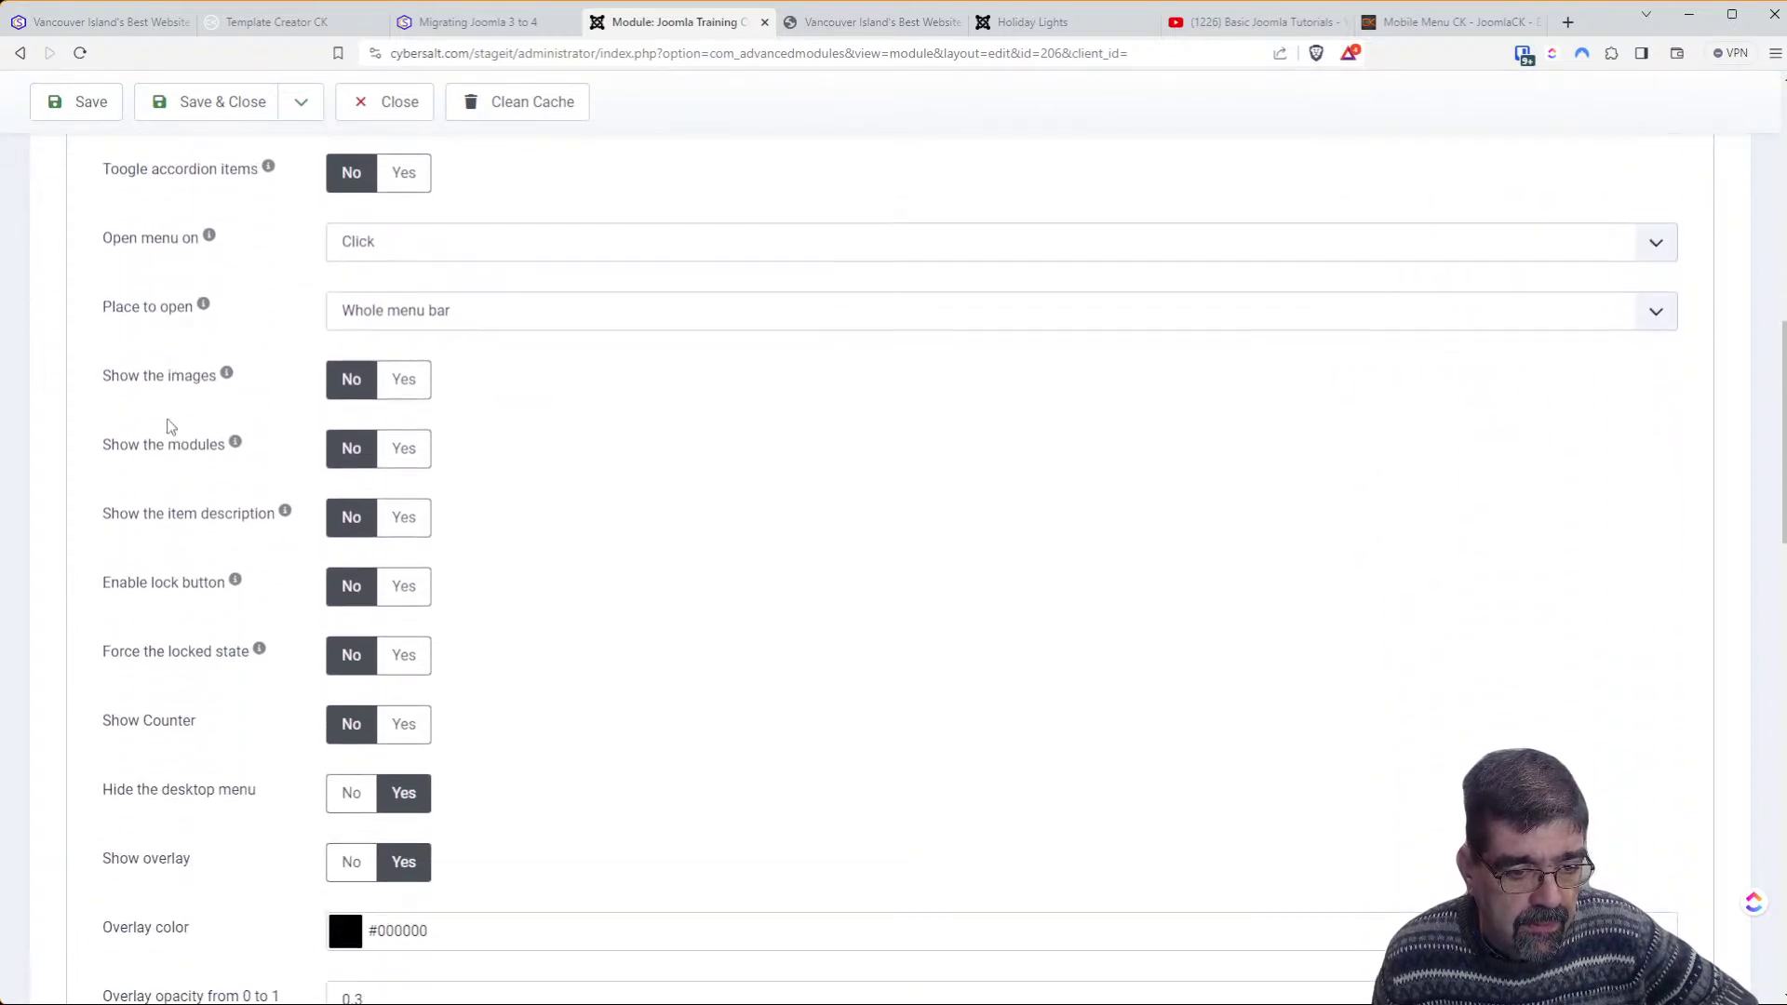
pyautogui.scroll(-3, 170, 428)
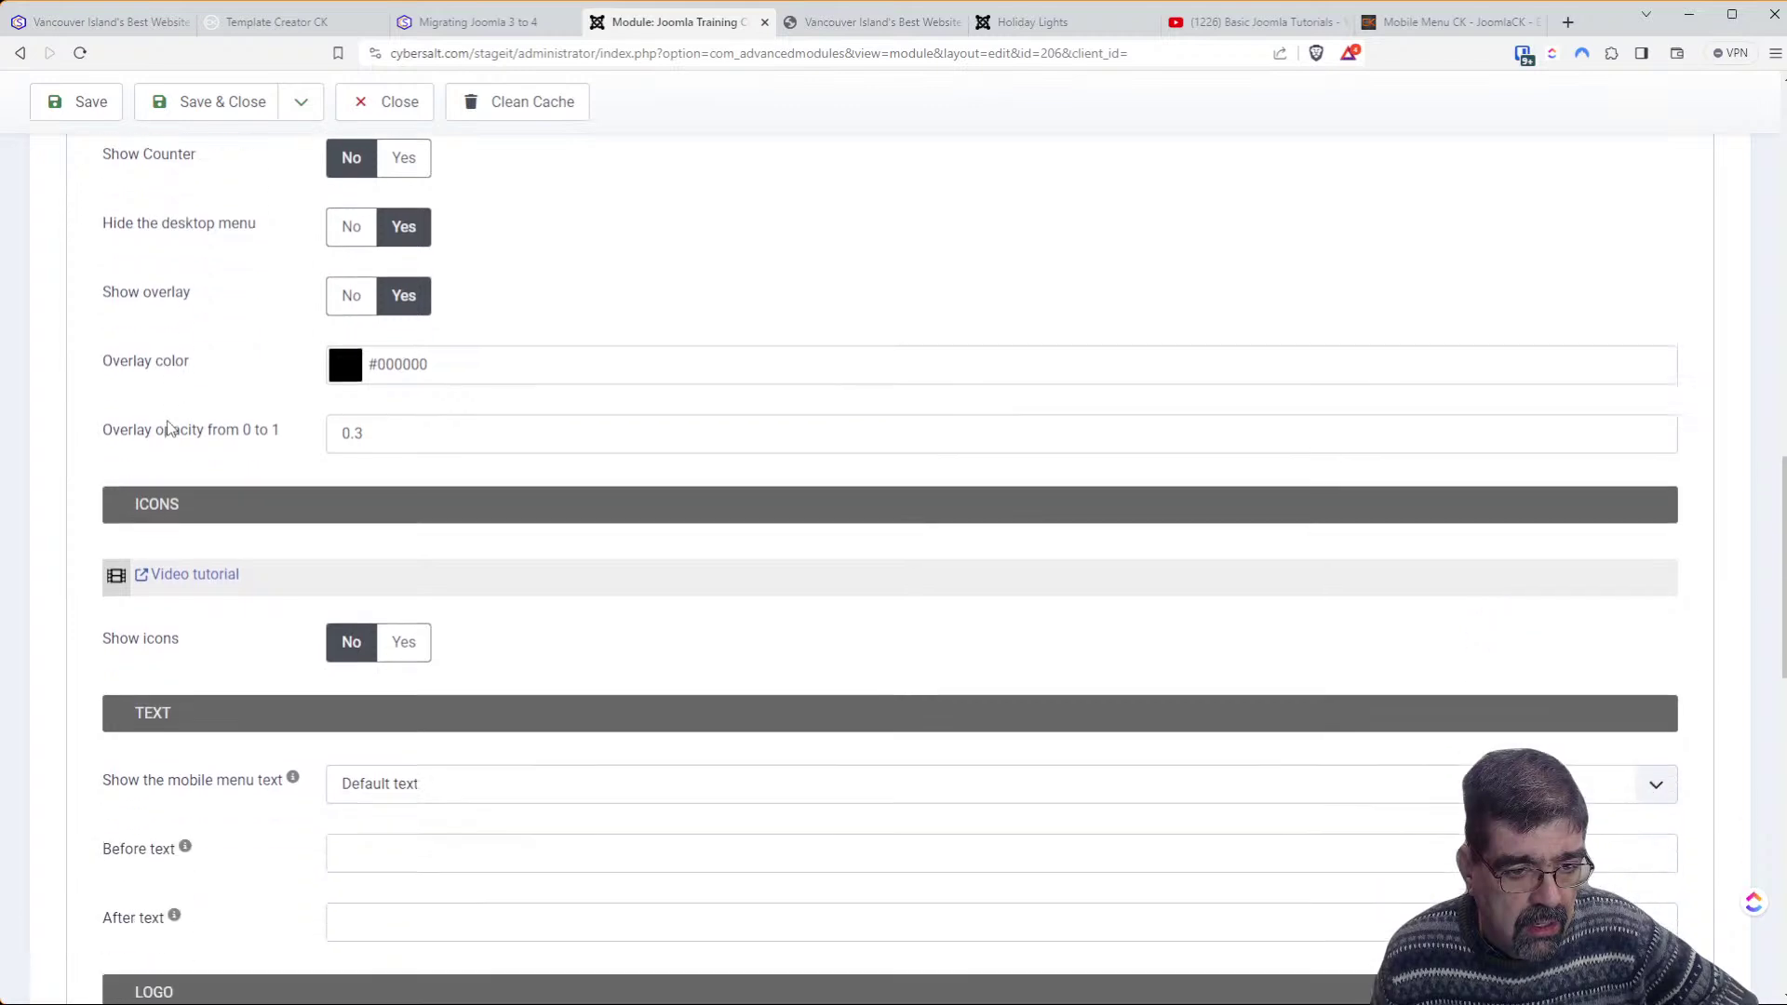
pyautogui.scroll(-3, 170, 428)
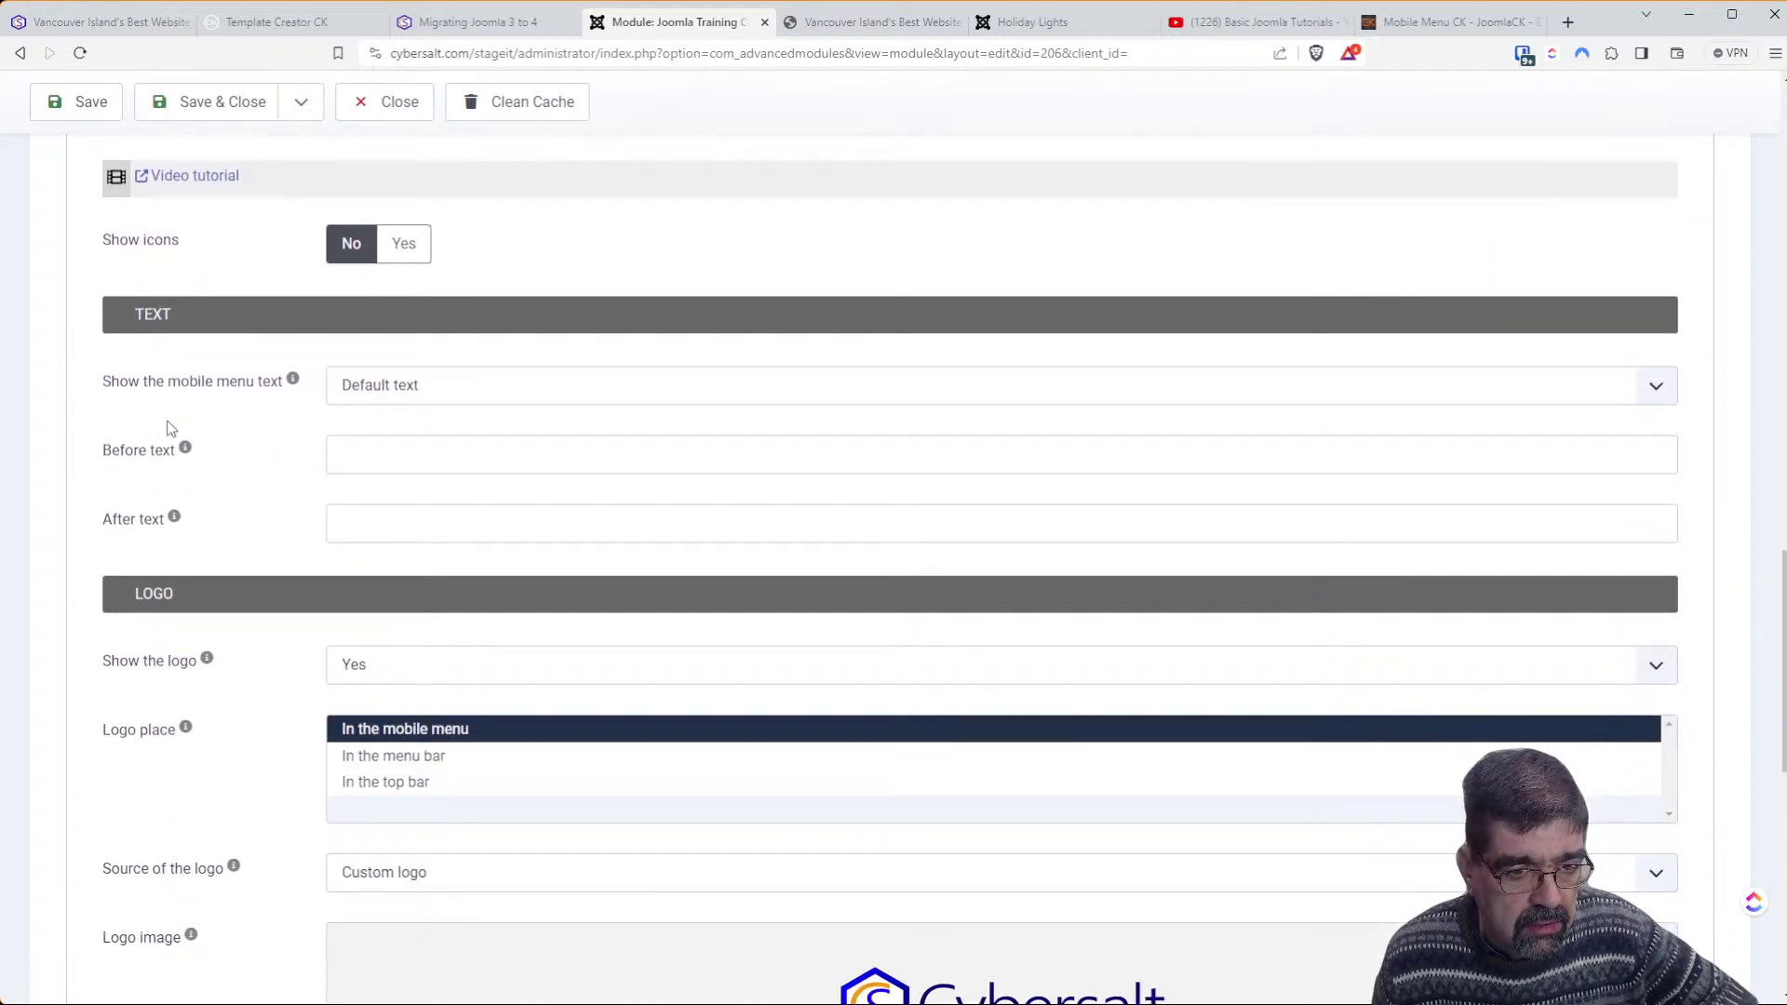
pyautogui.scroll(-2, 171, 428)
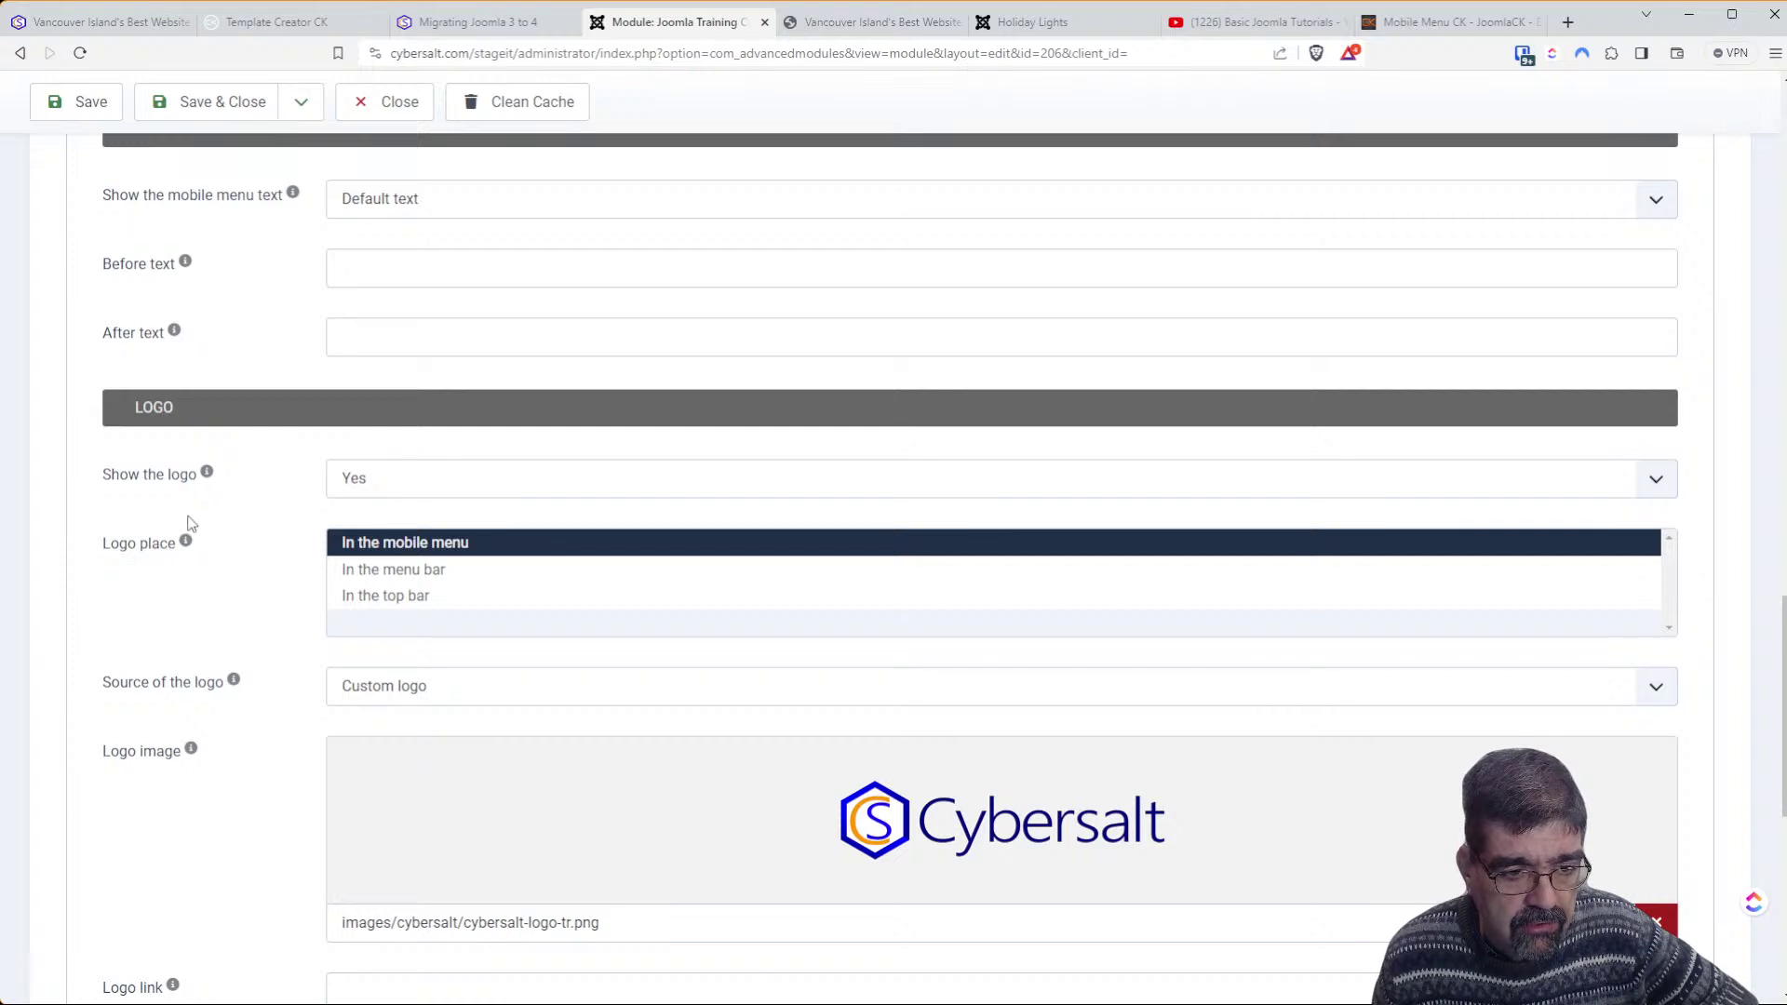
pyautogui.scroll(-2, 189, 518)
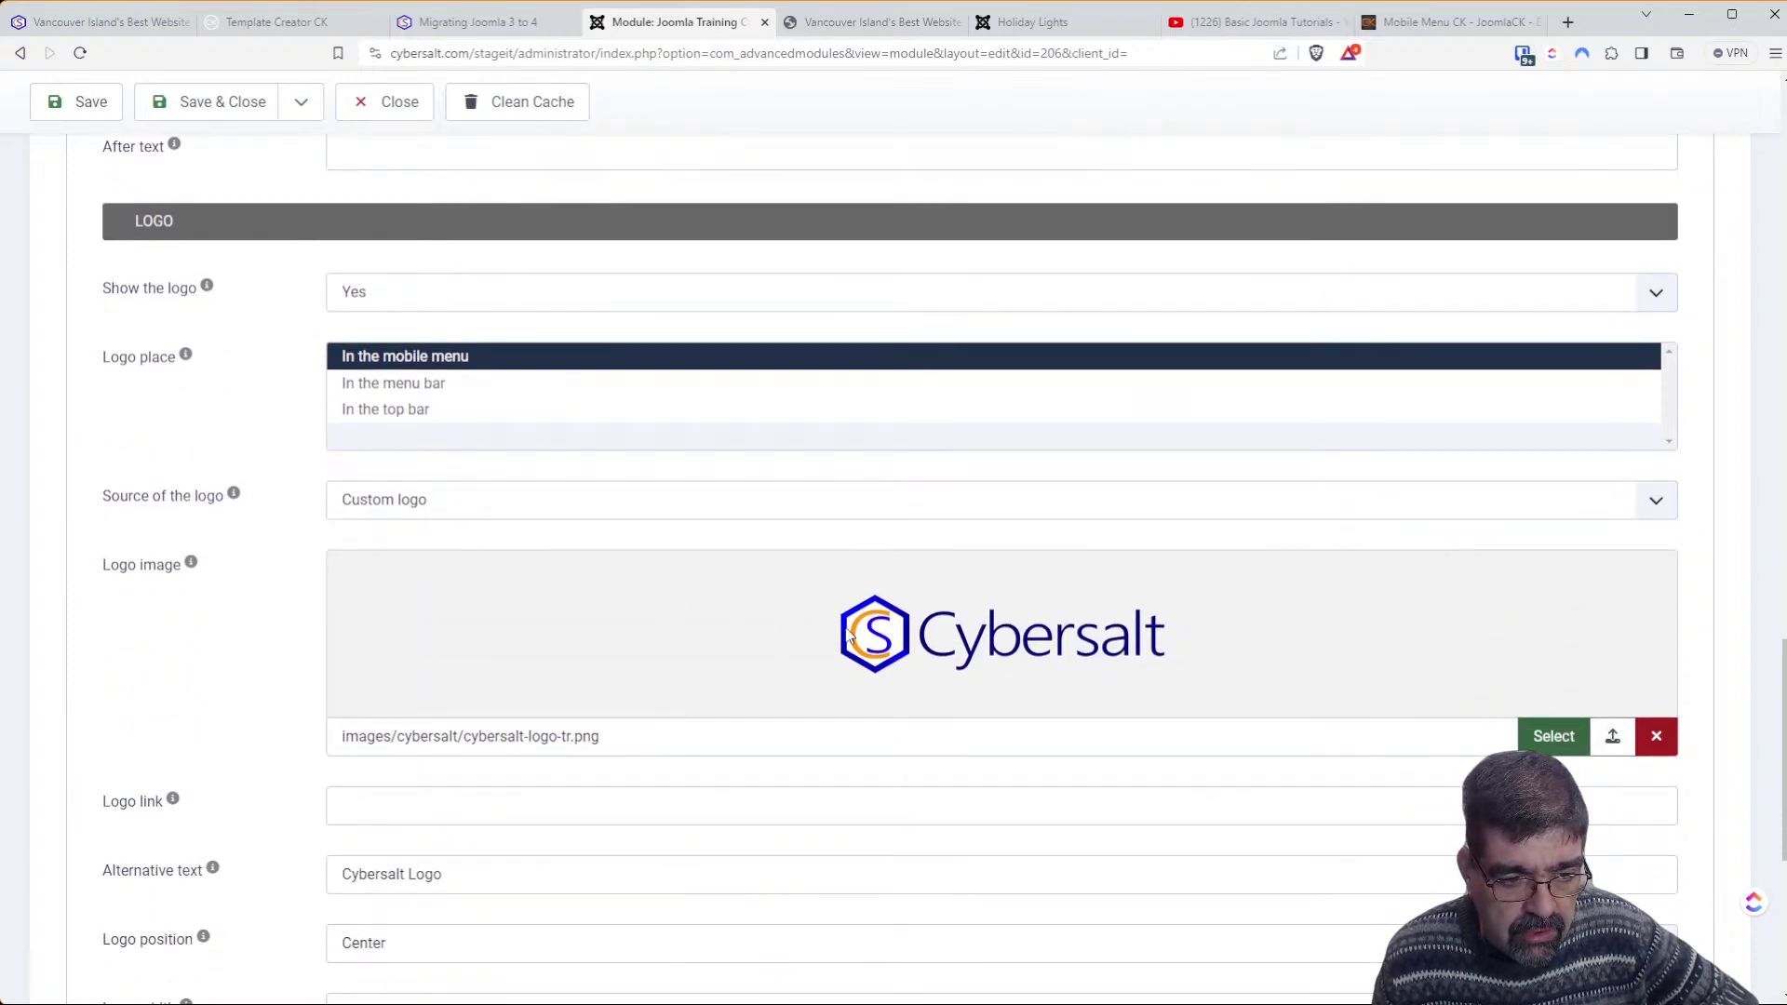
pyautogui.scroll(-2, 848, 637)
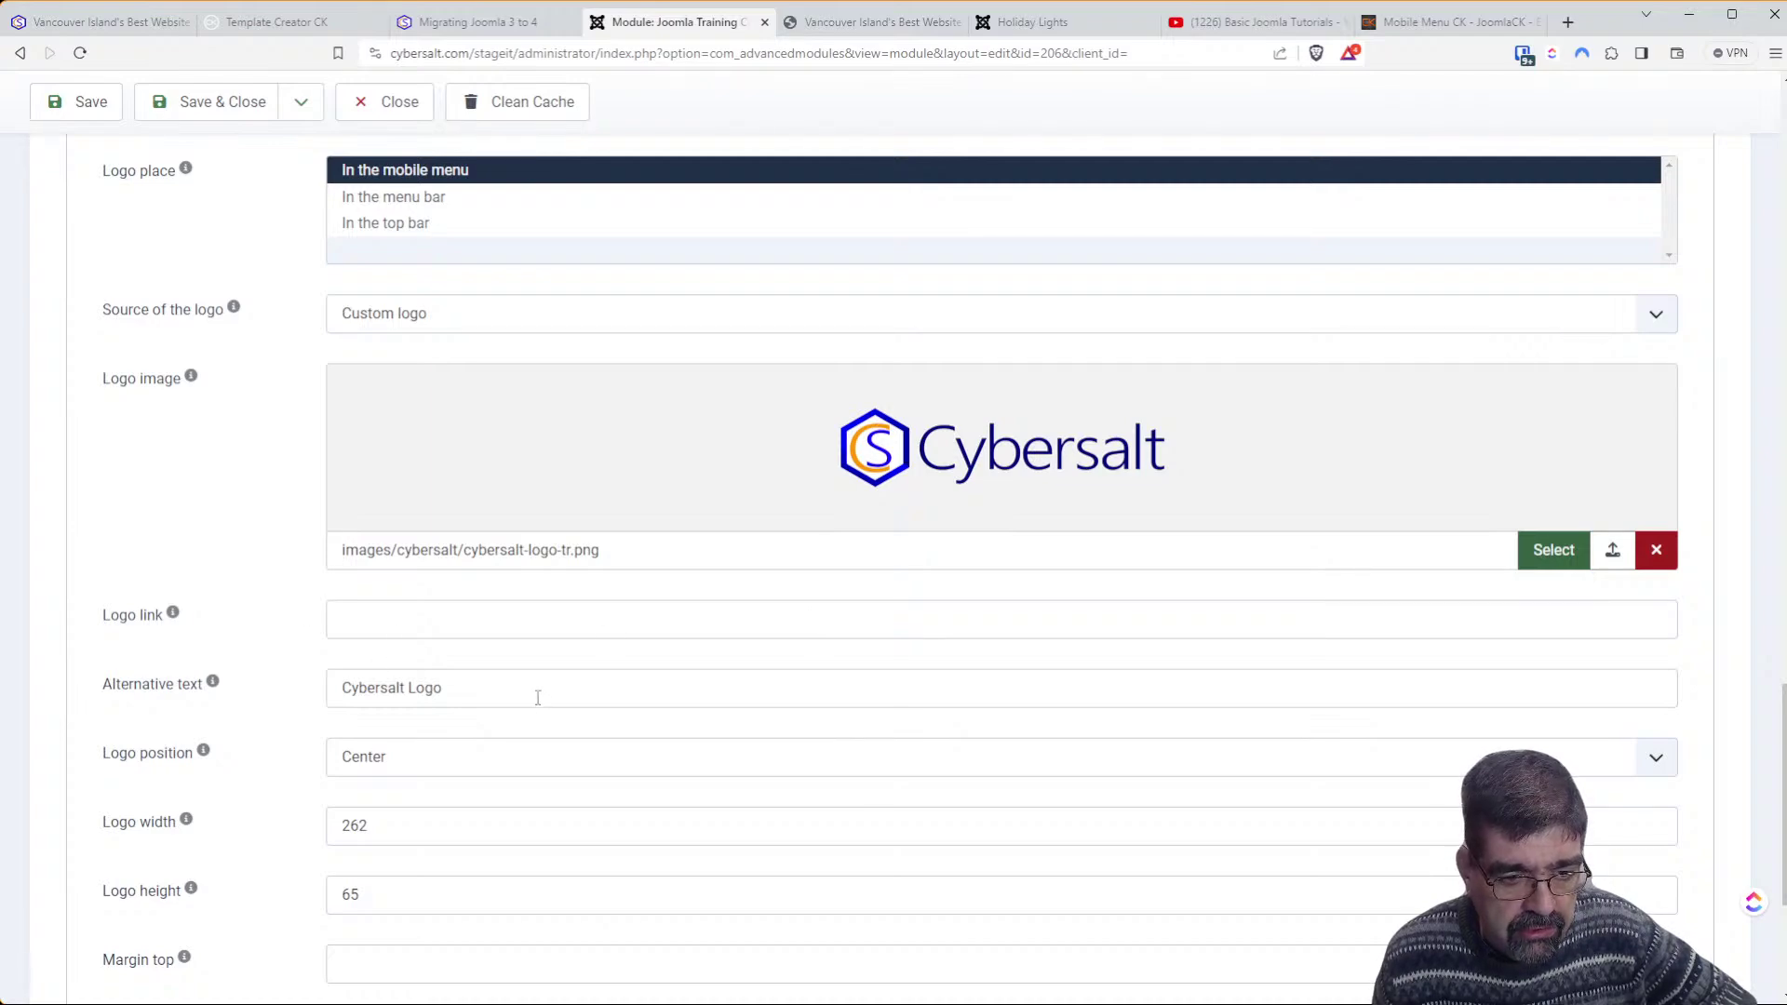
pyautogui.scroll(-4, 537, 707)
pyautogui.scroll(5, 546, 718)
pyautogui.scroll(20, 550, 718)
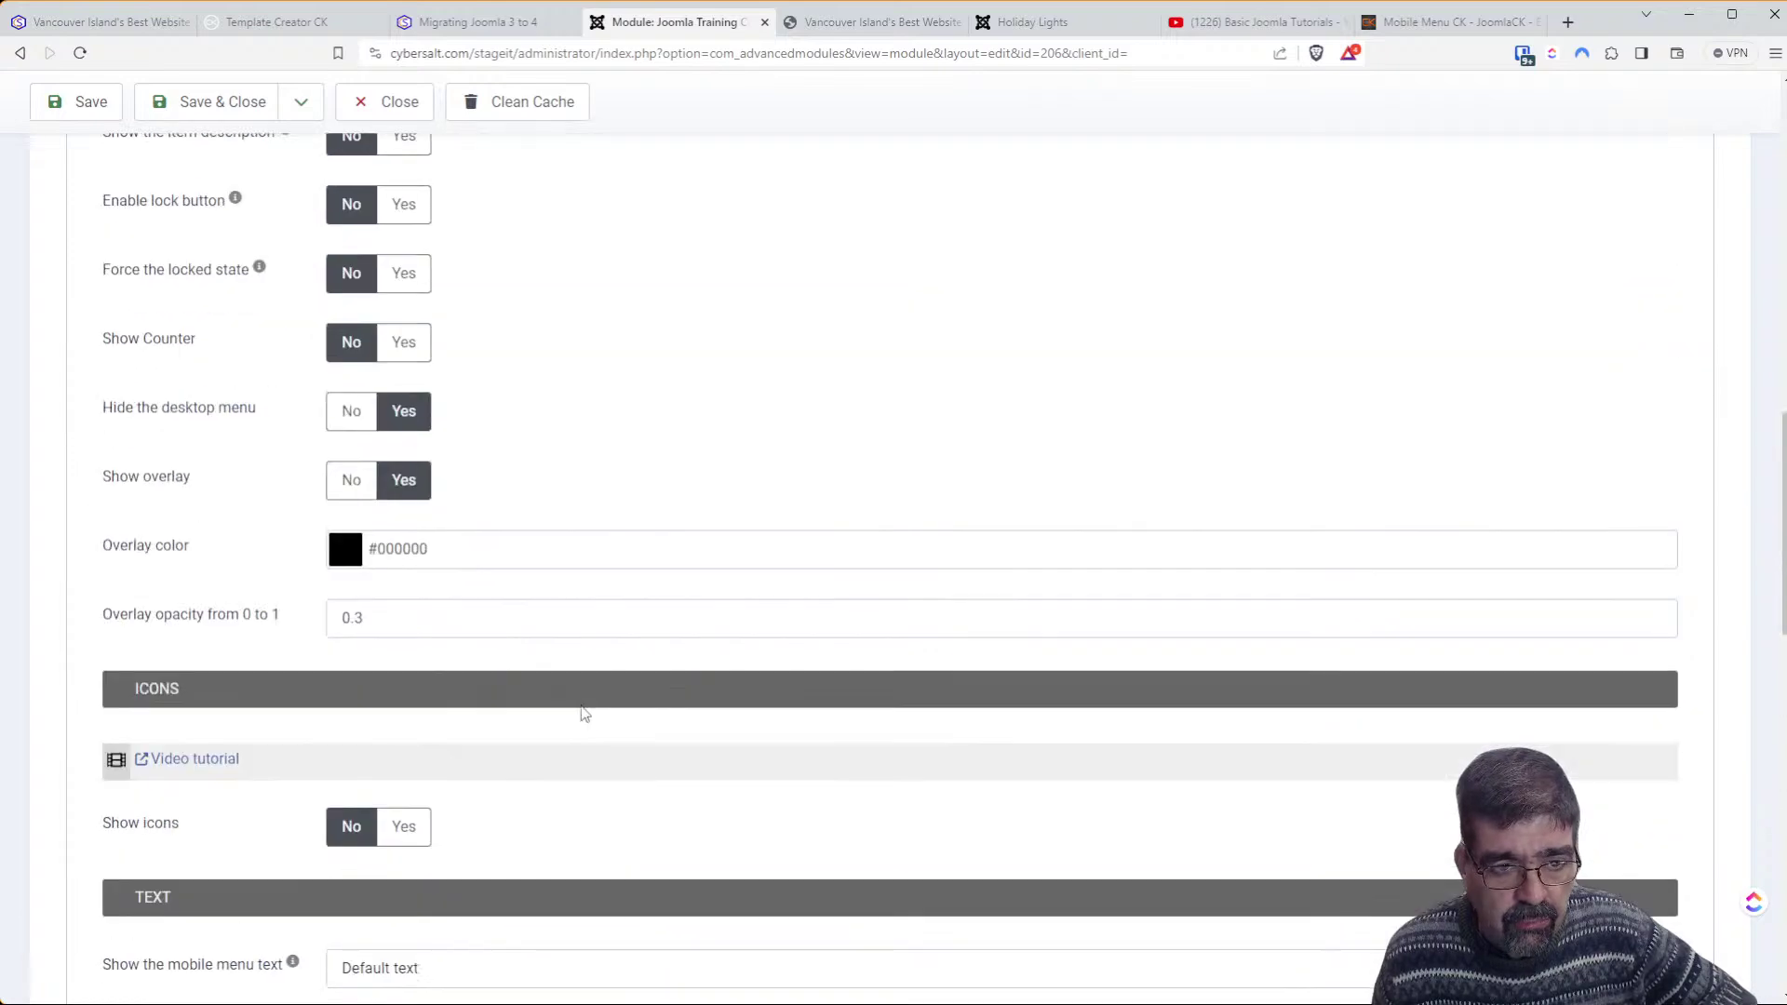
pyautogui.scroll(3, 590, 708)
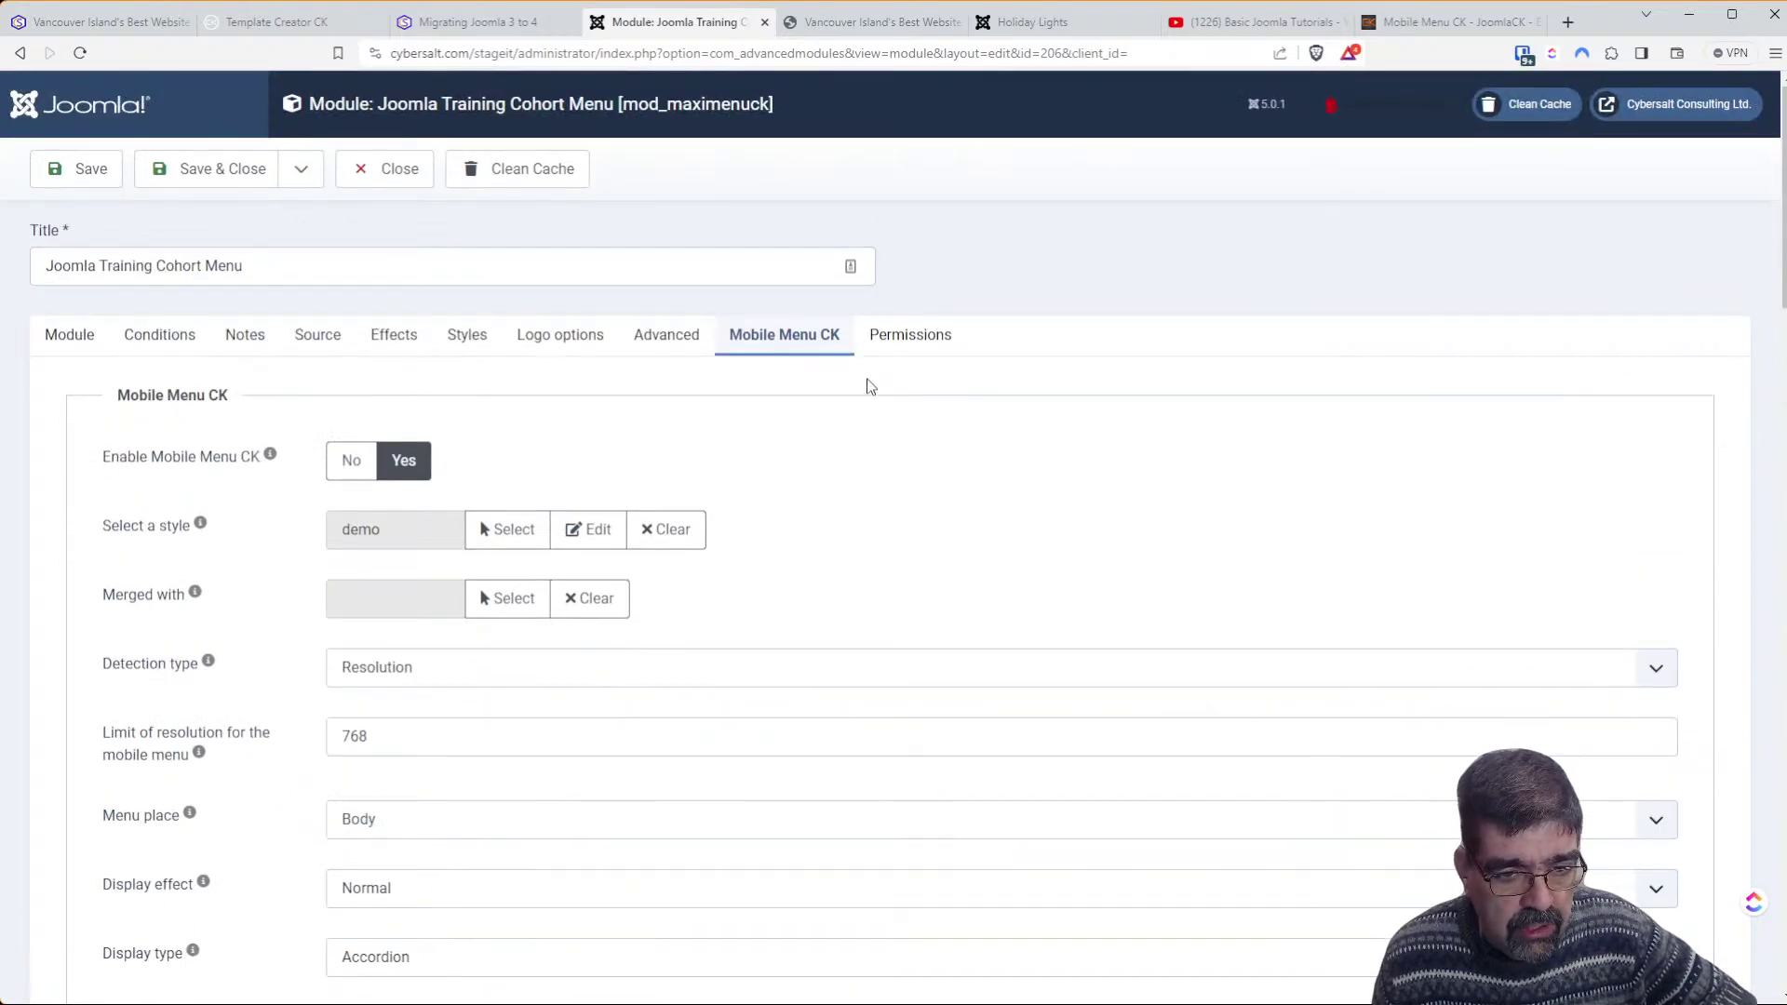
# Open the demo mobile menu style for editing and examine the mobile menu's Bar and Menu appearance settings
pyautogui.click(603, 536)
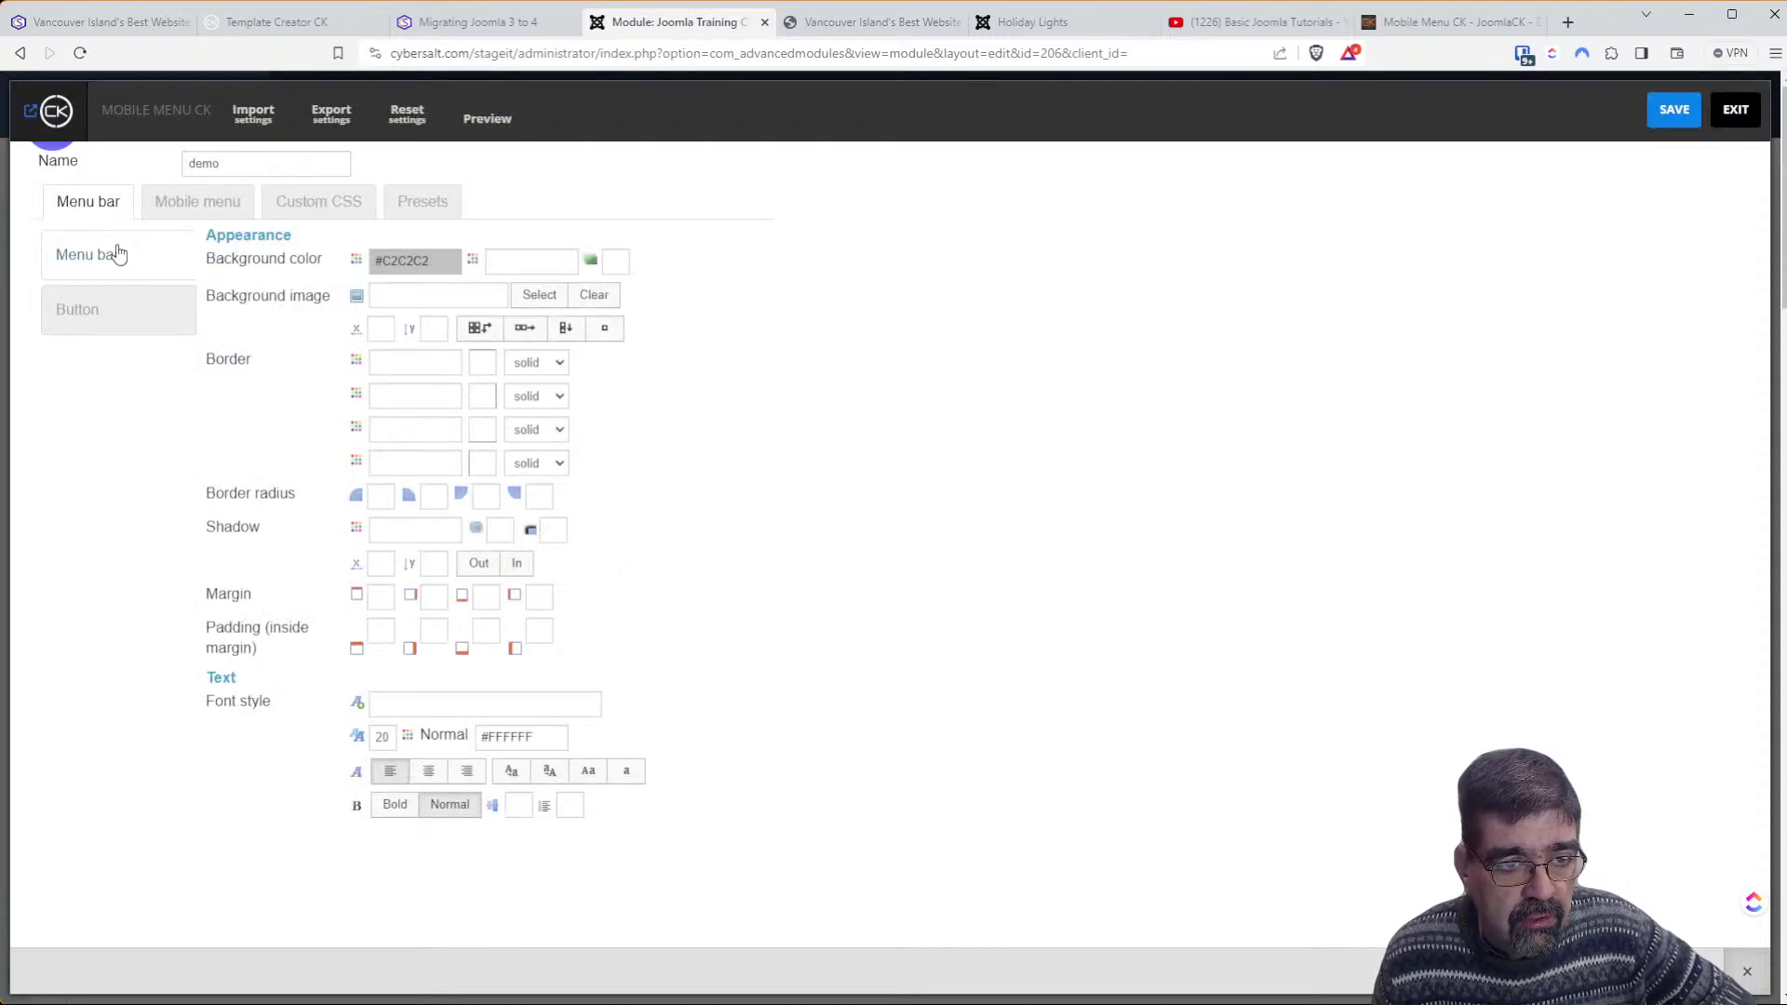
pyautogui.click(201, 212)
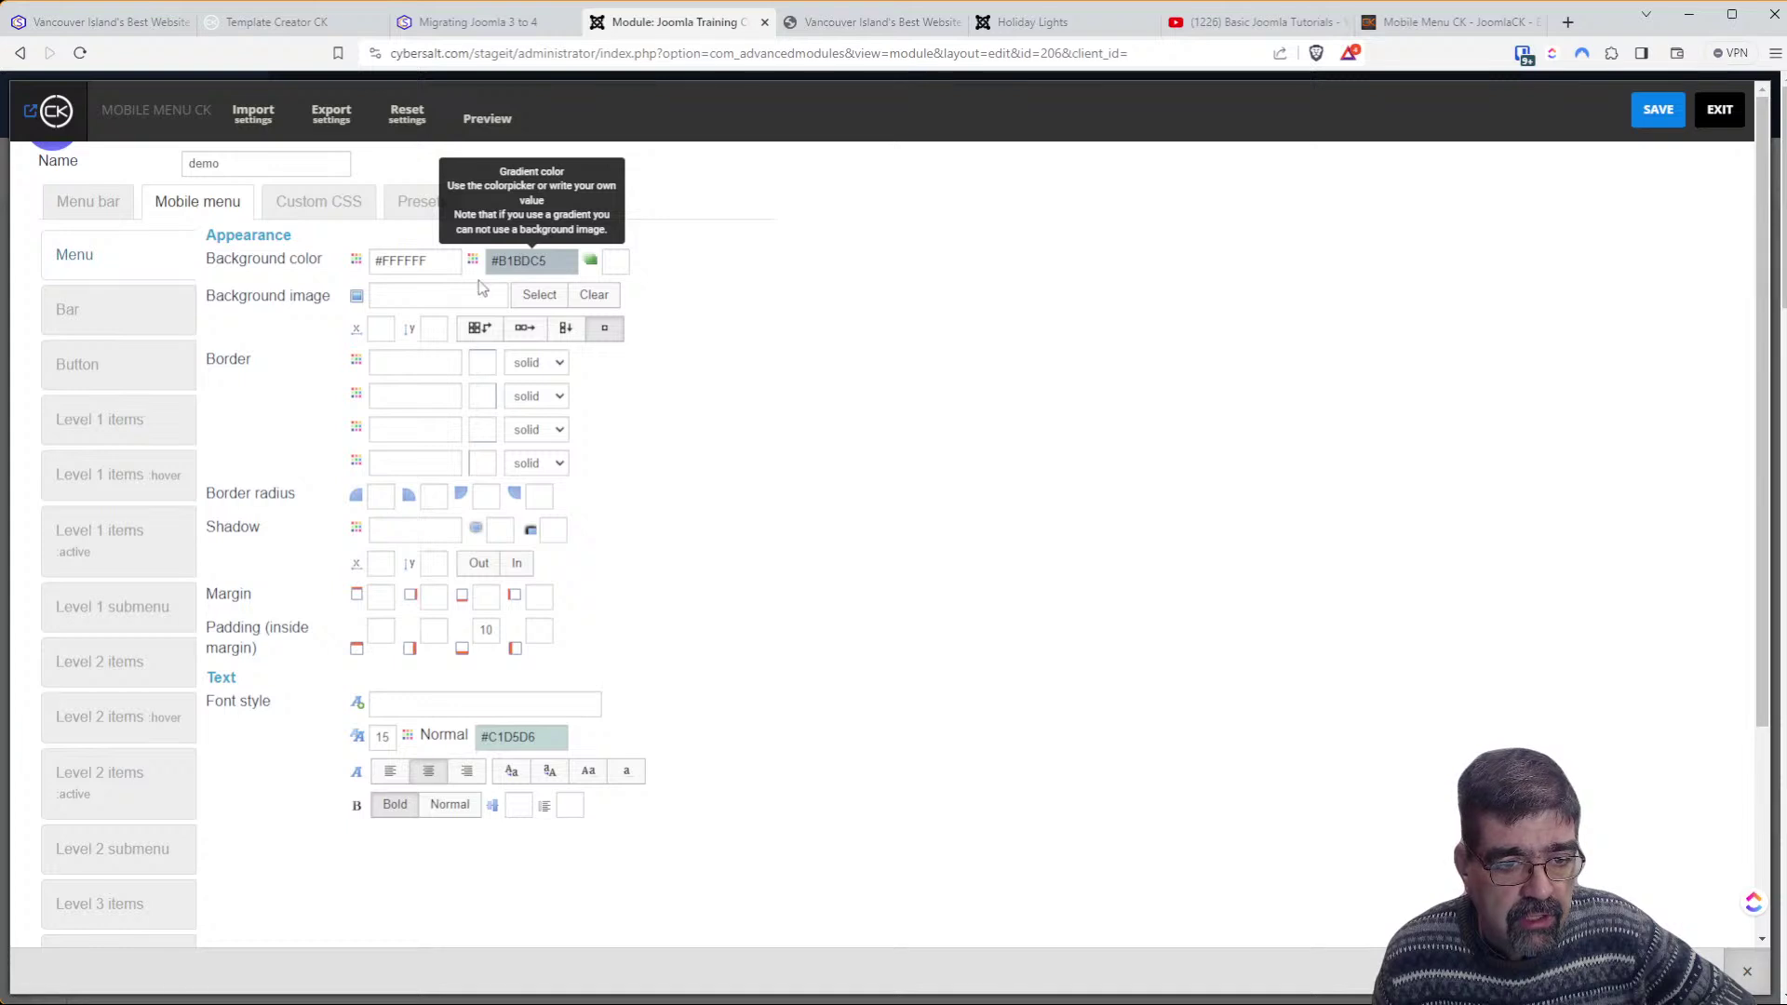
pyautogui.click(138, 320)
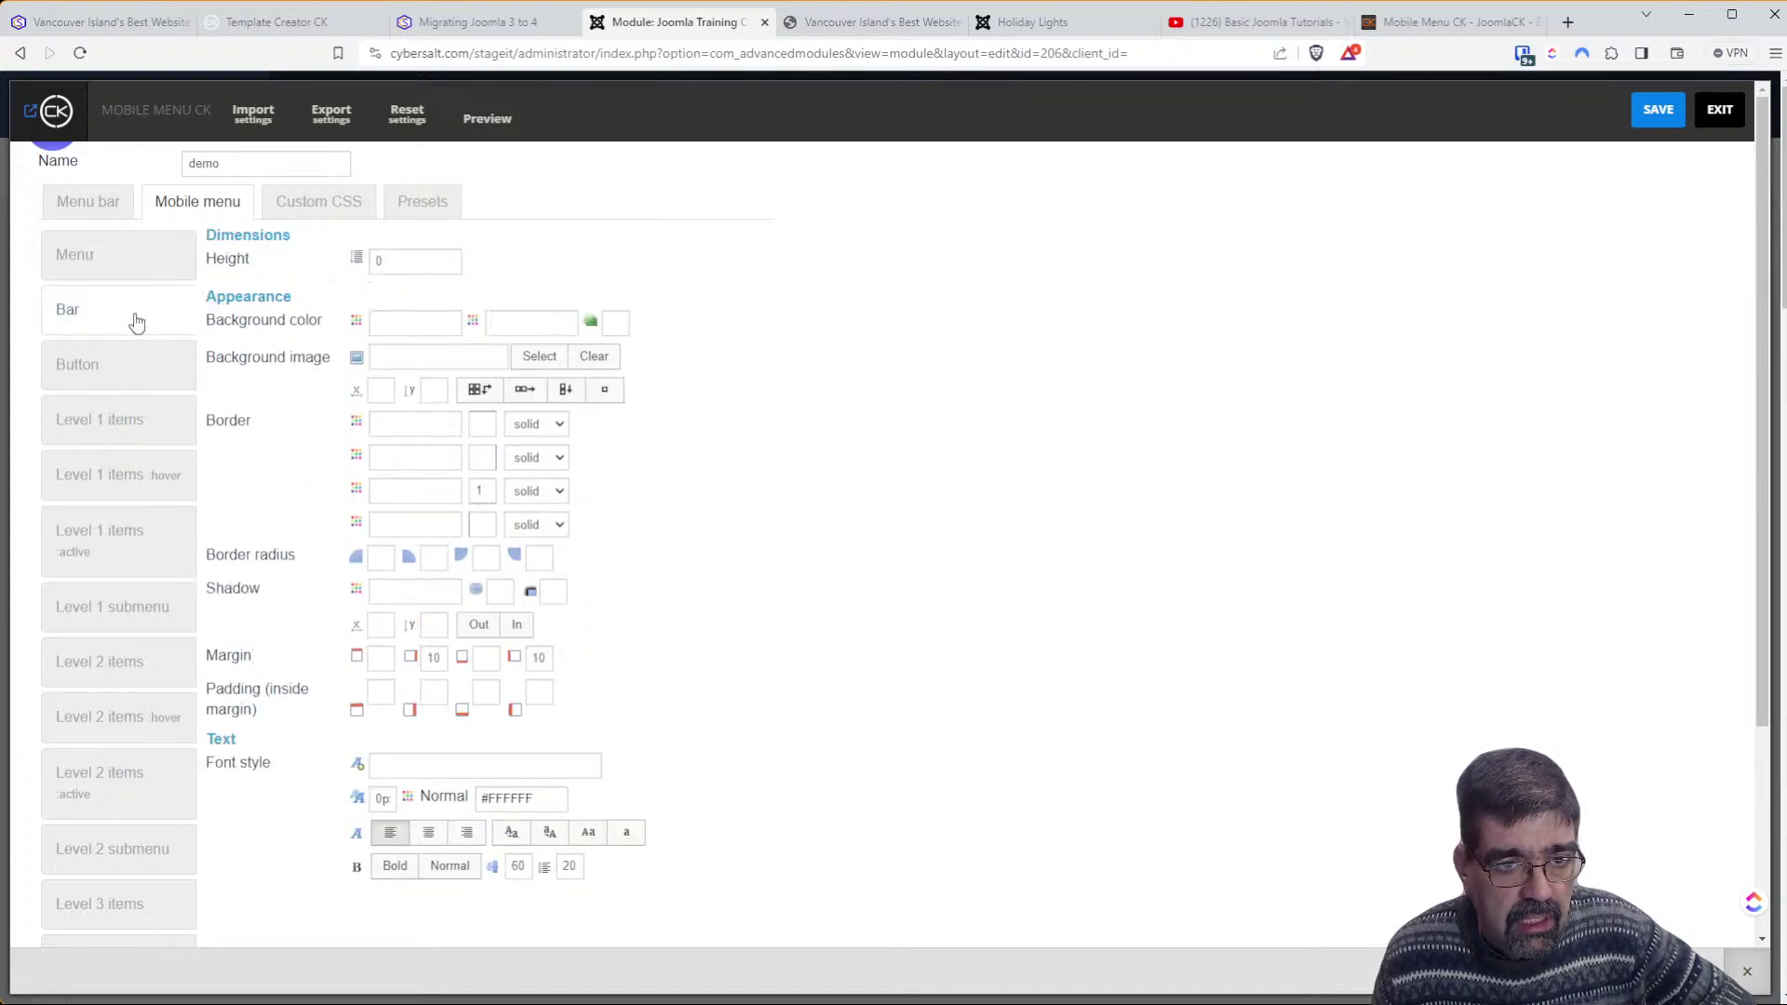
pyautogui.click(144, 270)
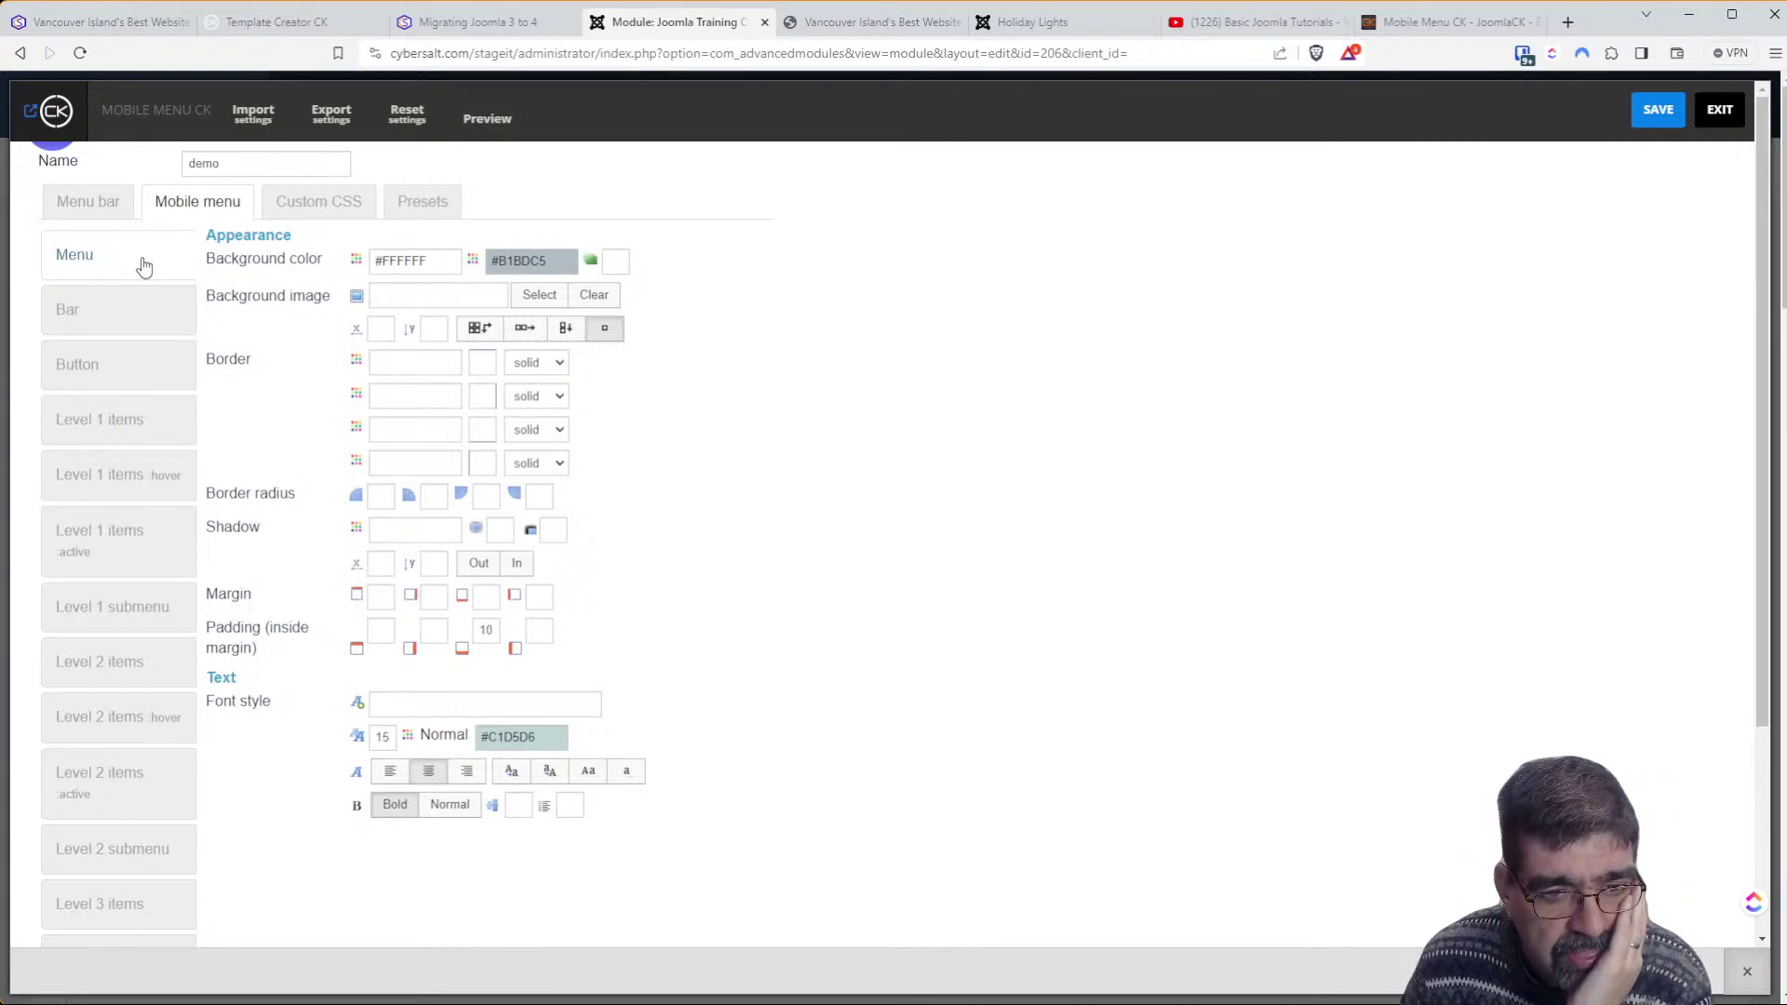
# Reload the staged Migrating Joomla 3 to 4 page and display it in the developer tools' mobile device view
pyautogui.click(513, 20)
pyautogui.click(80, 53)
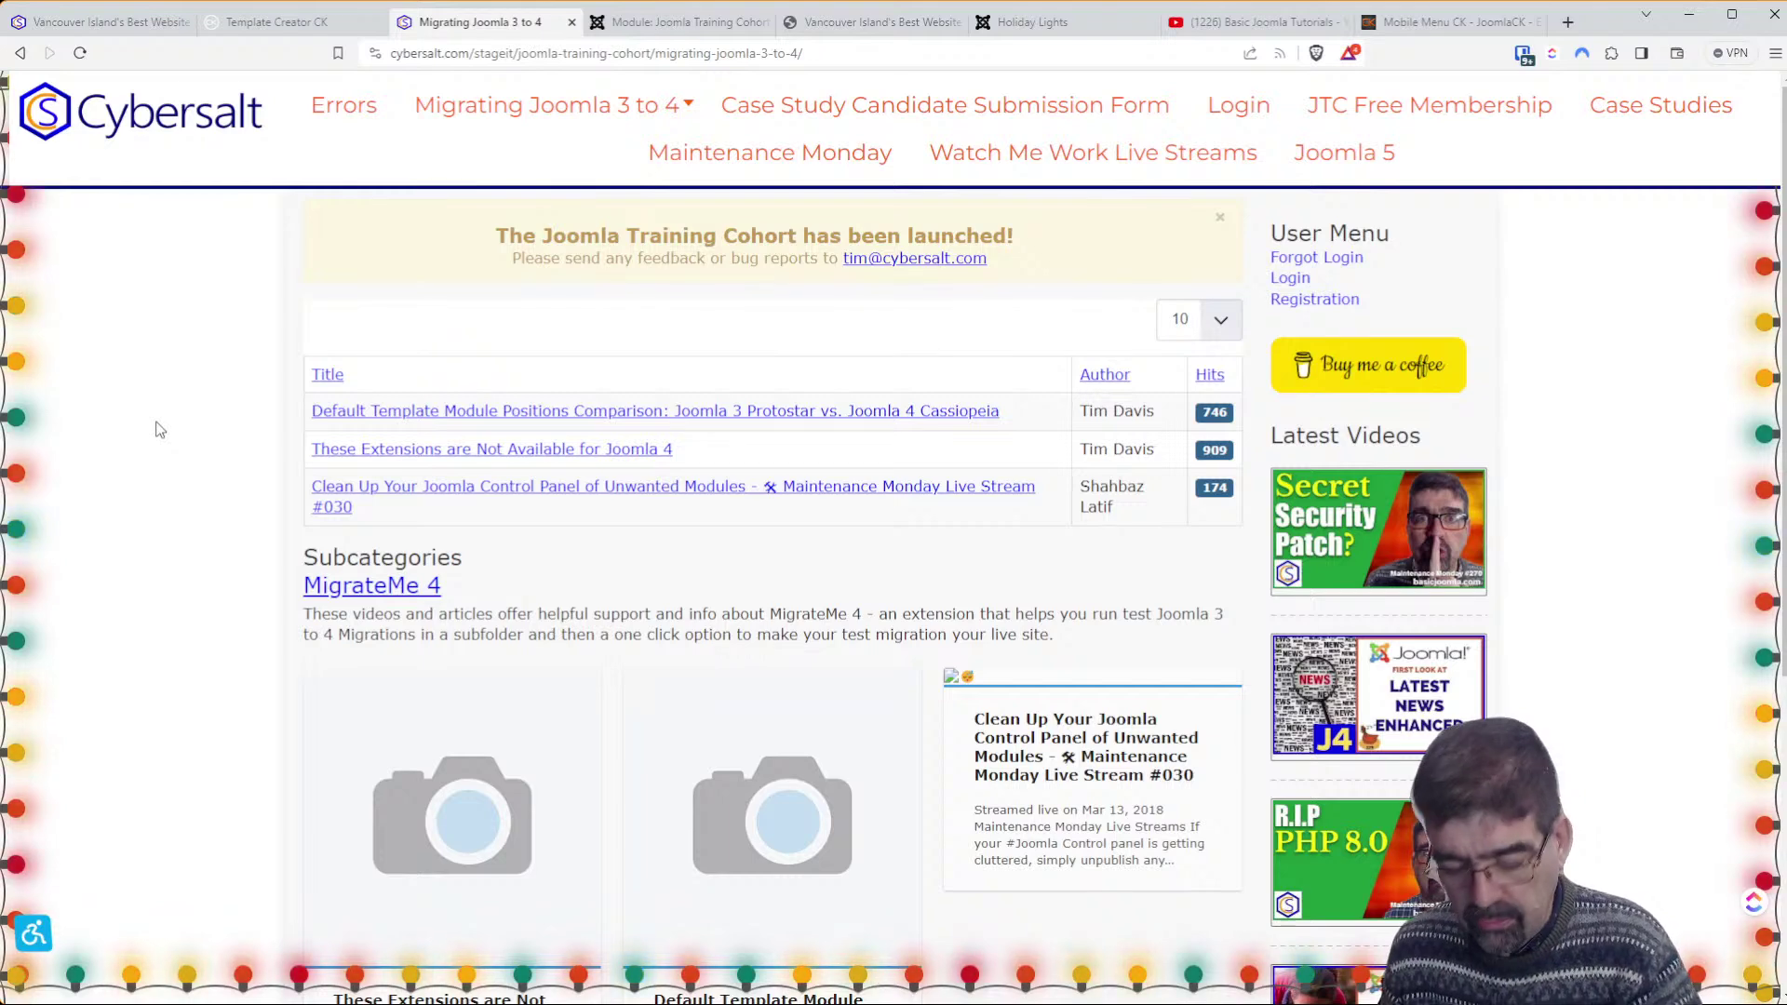
pyautogui.hotkey('ctrl', 'shift', 'i')
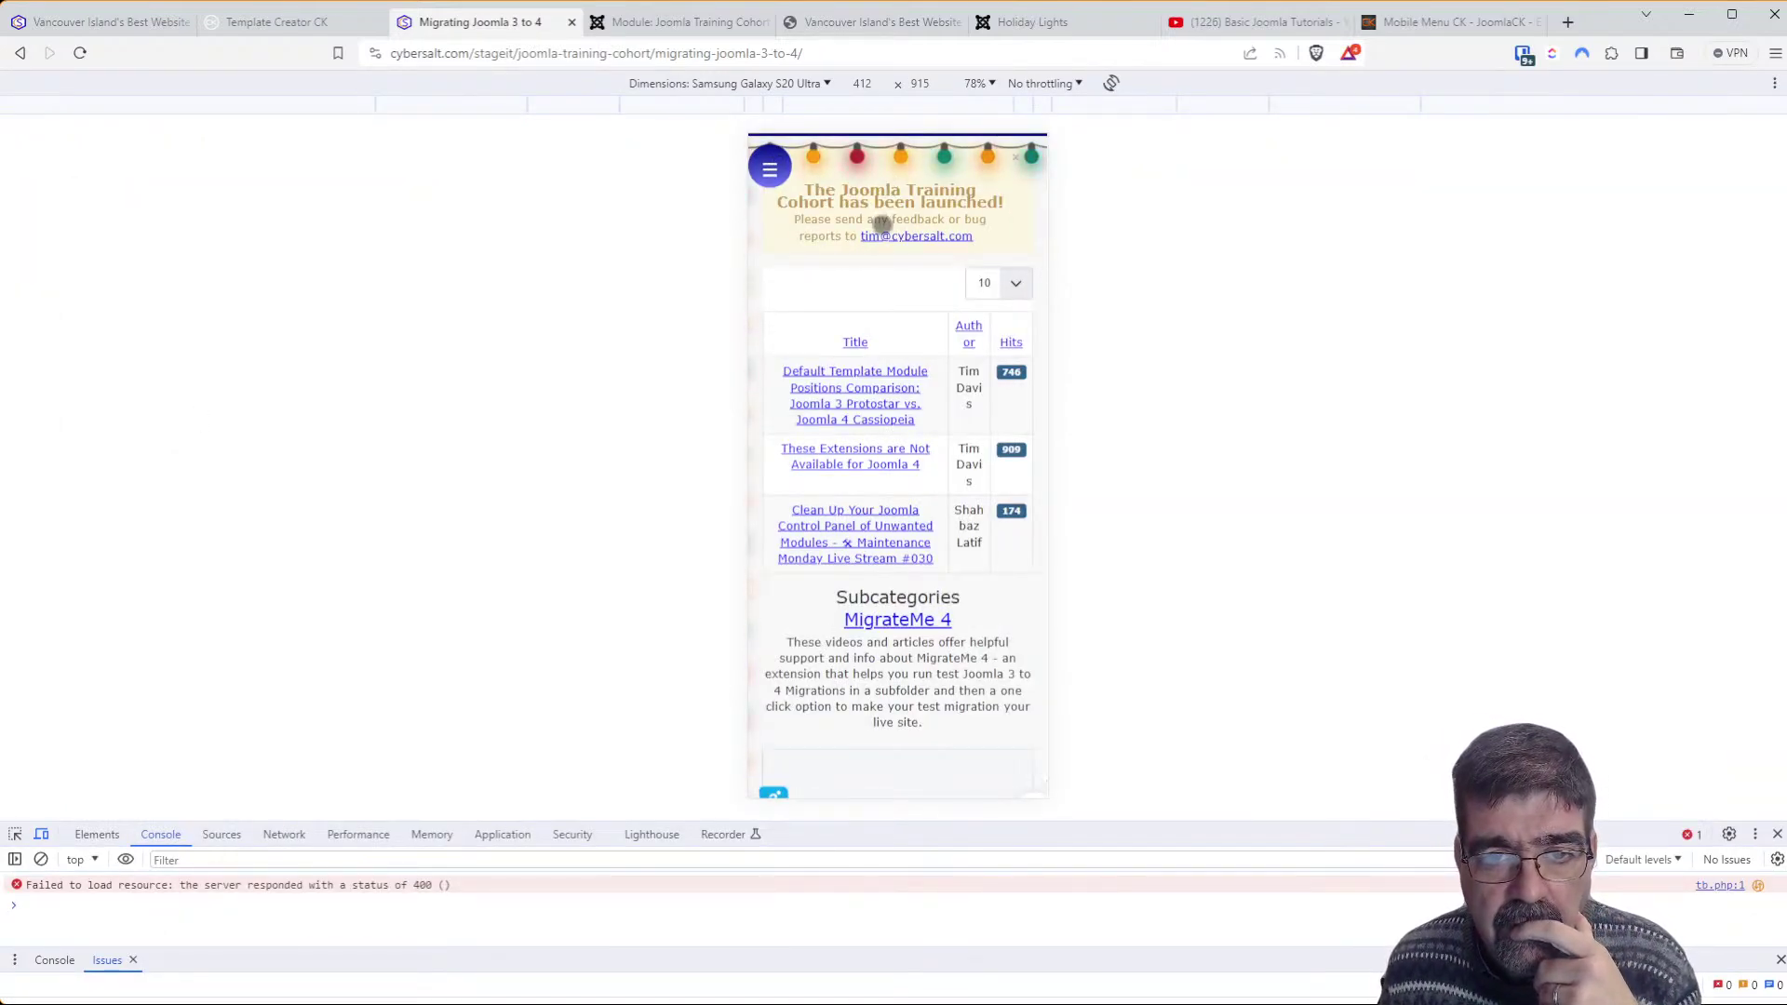
# Check the opened mobile menu on the Migrating Joomla 3 to 4 page, then return to the Joomla Training Cohort page in desktop view
pyautogui.click(770, 166)
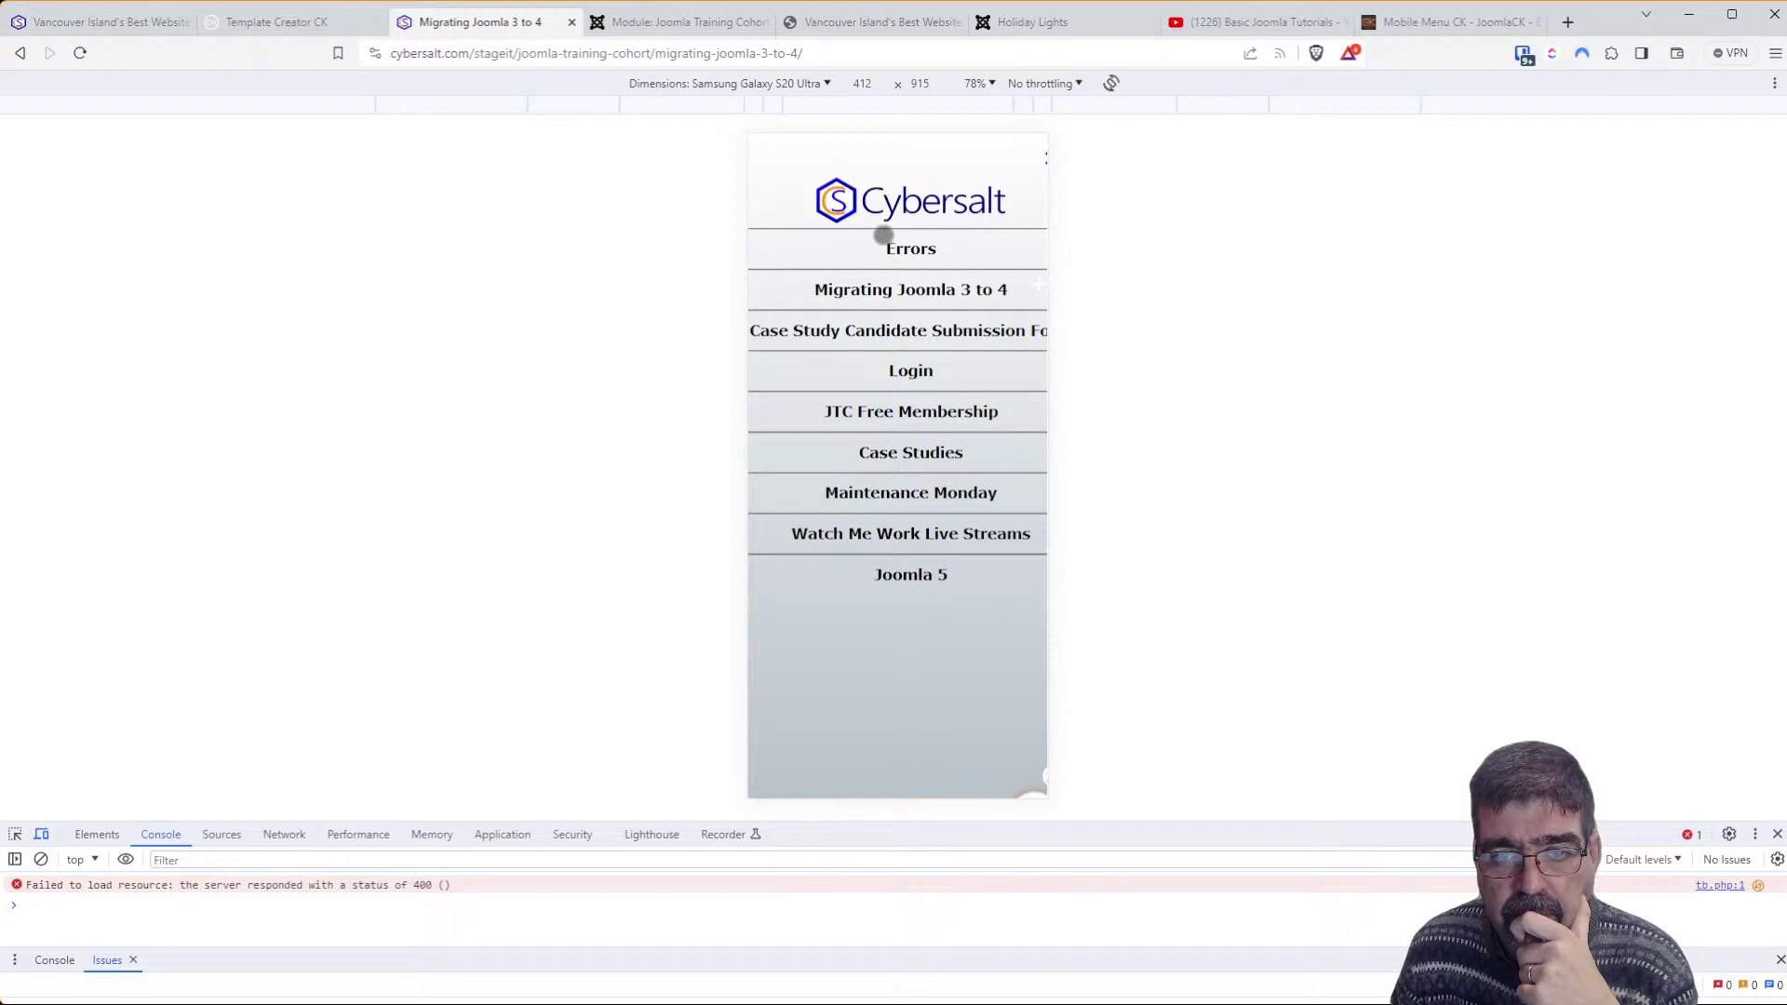
pyautogui.click(1040, 156)
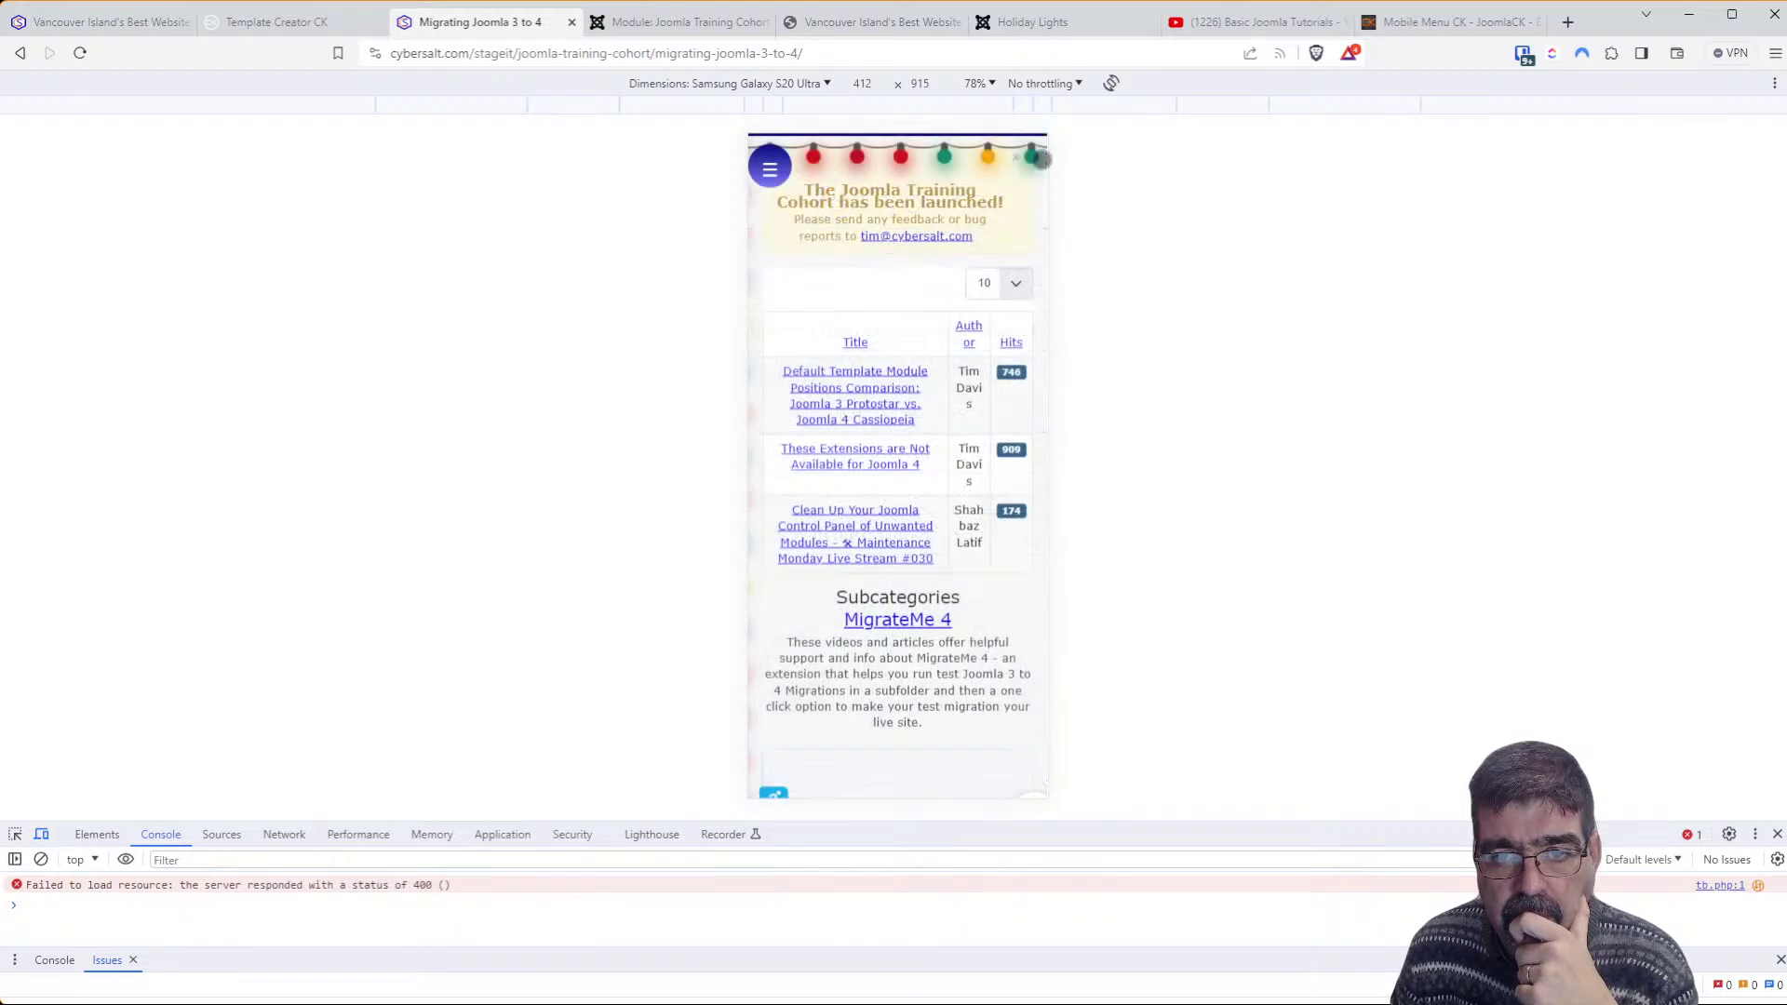
pyautogui.click(769, 167)
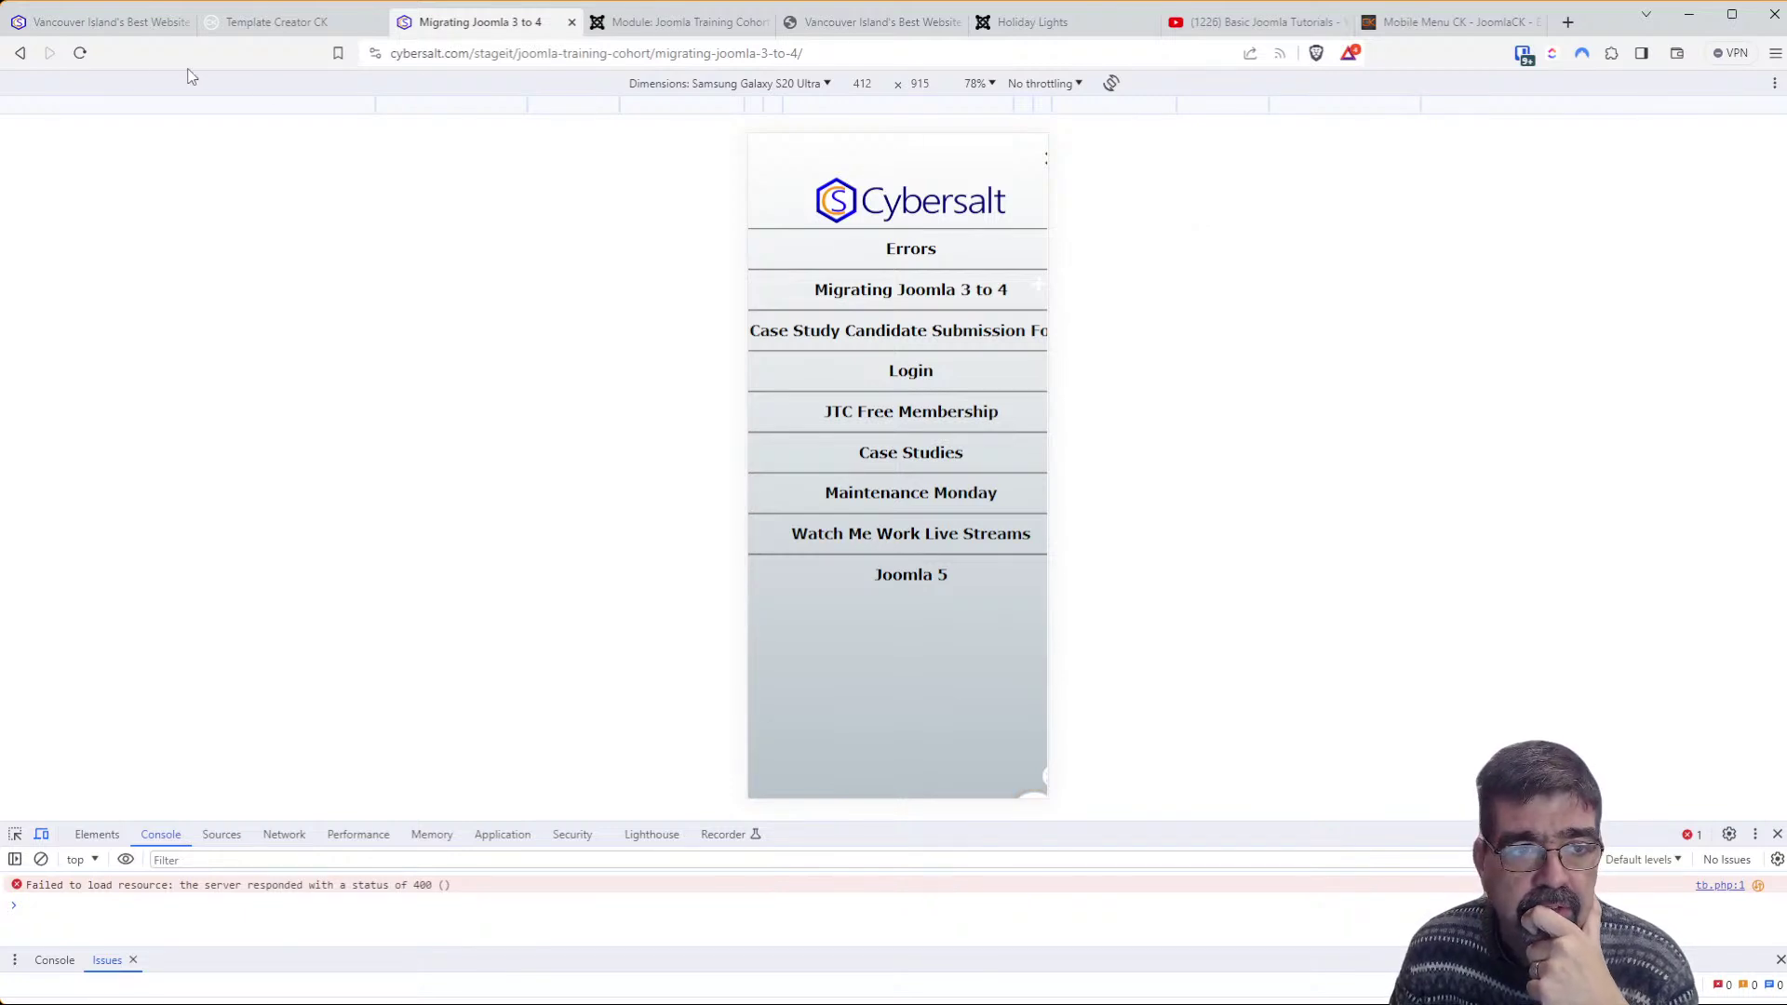
pyautogui.click(19, 53)
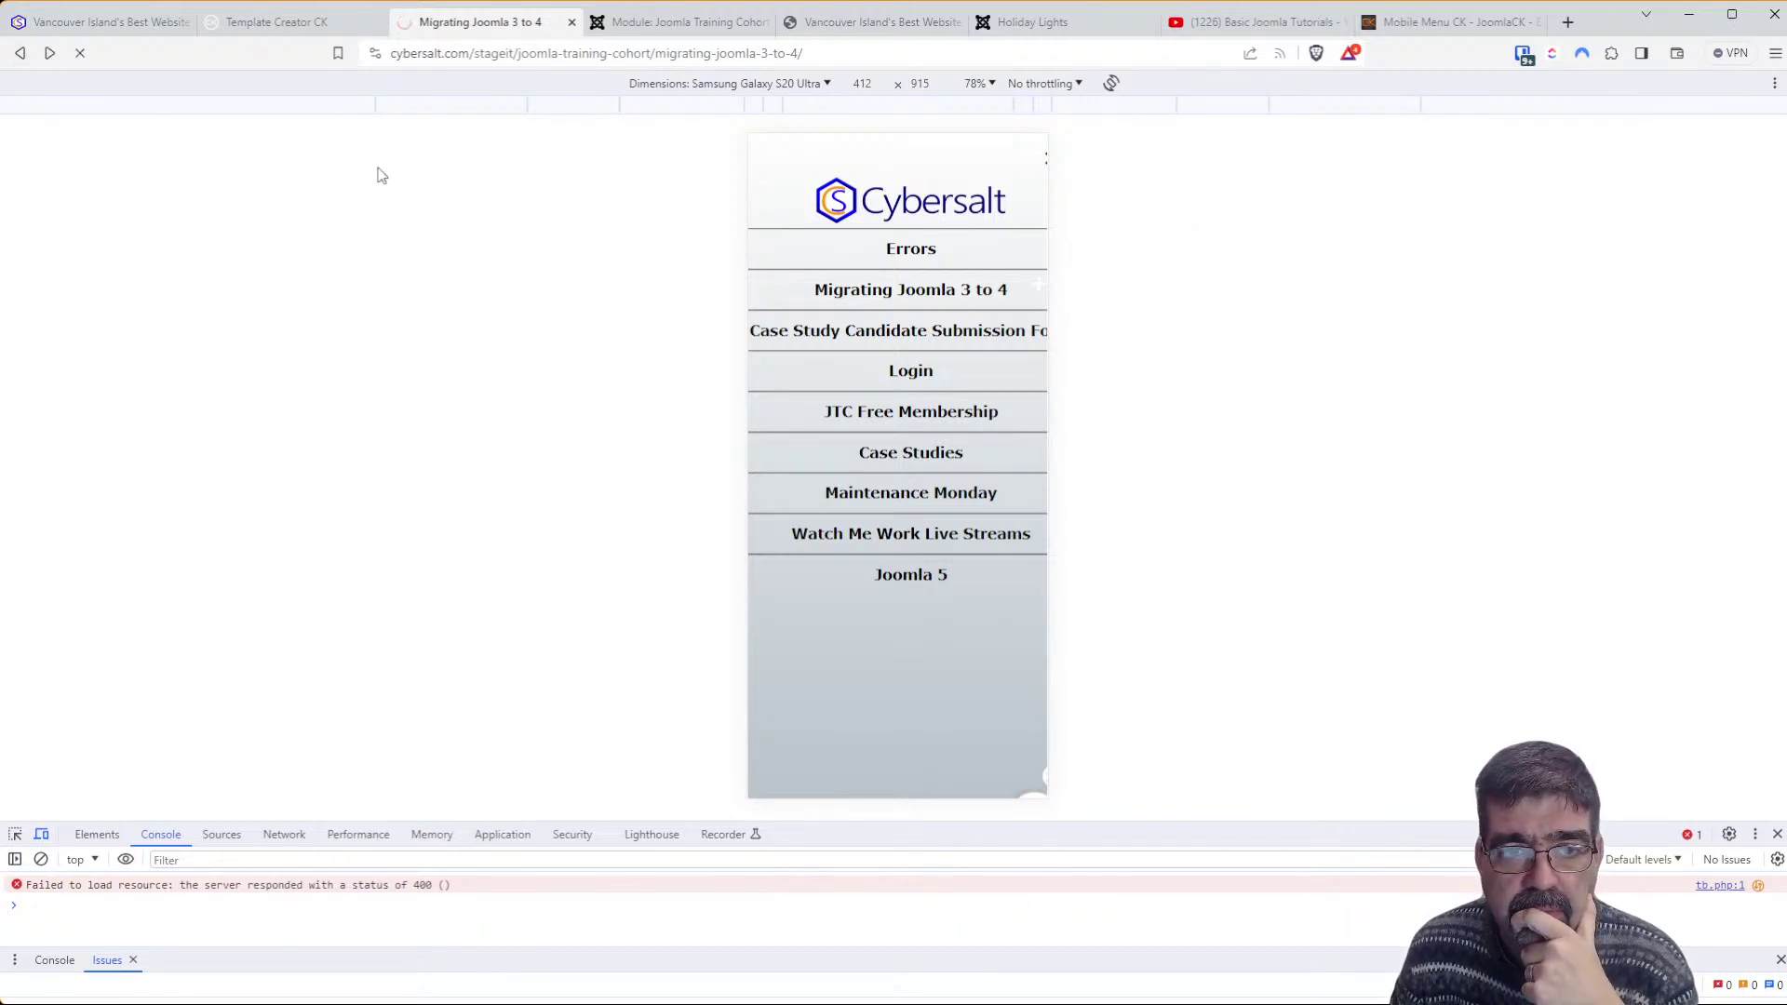
pyautogui.hotkey('ctrl', 'shift', 'm')
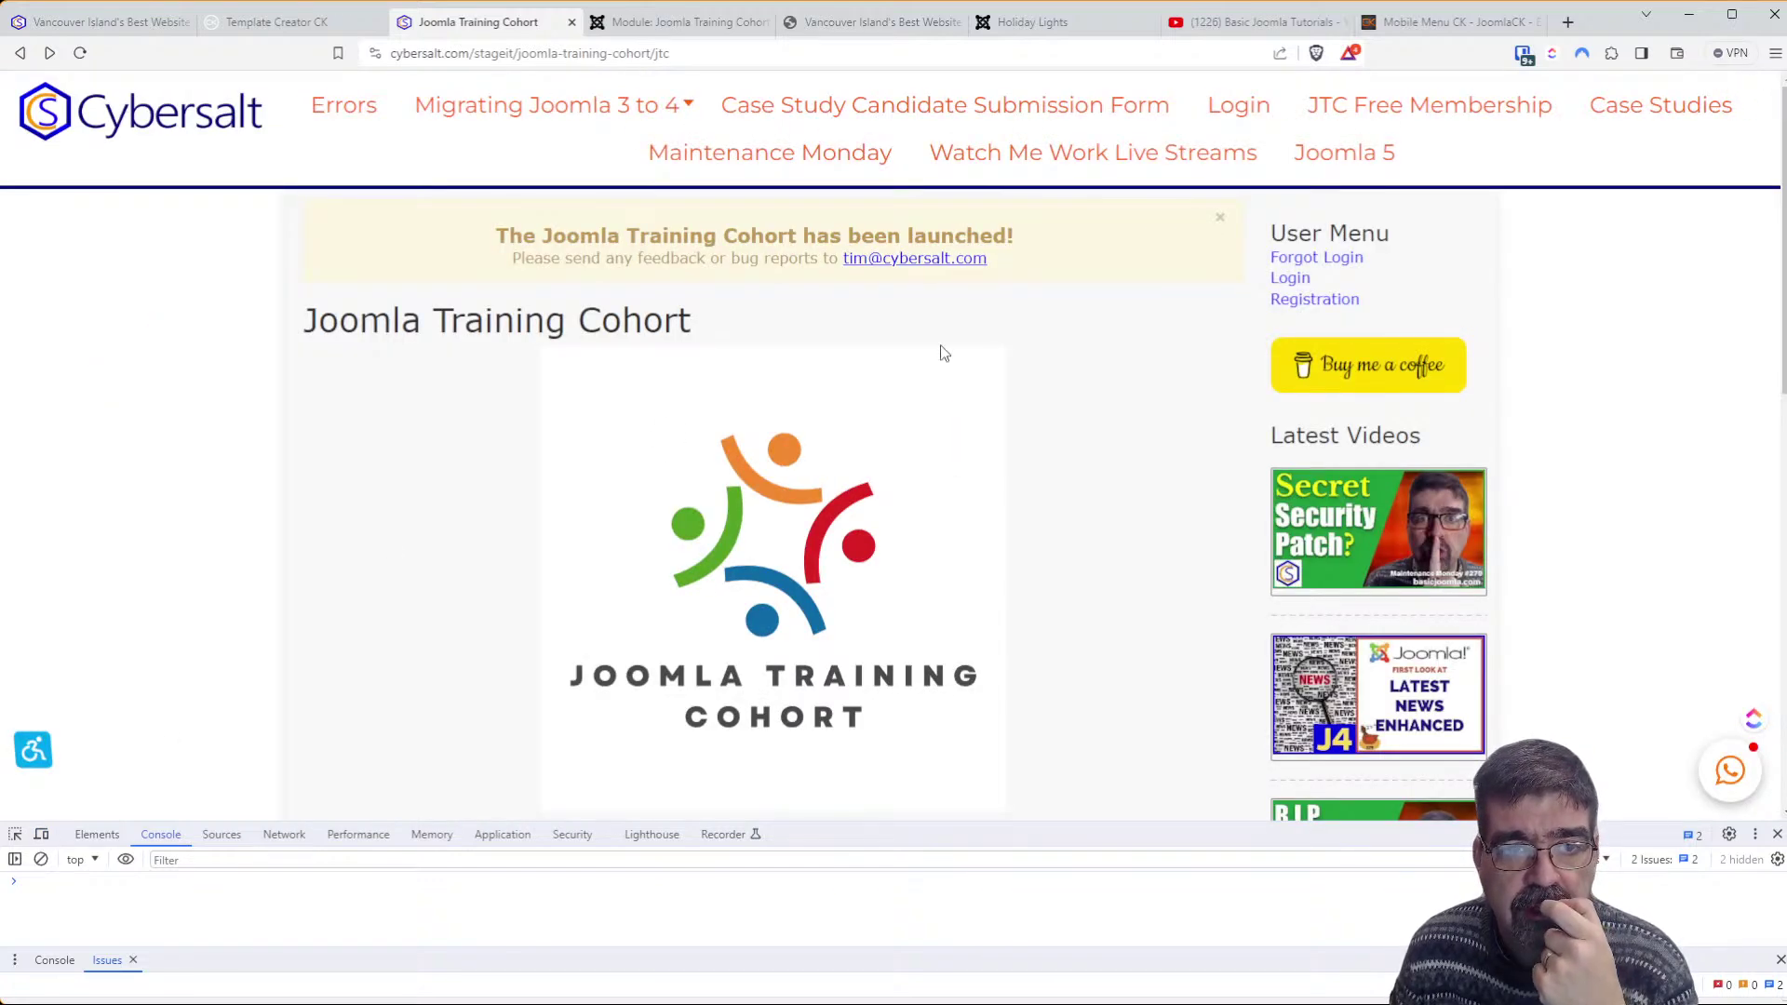
# Switch to the cybersalt-default template in Template Creator CK and add a Logo item above row1 in the menu-wrapper
pyautogui.click(284, 24)
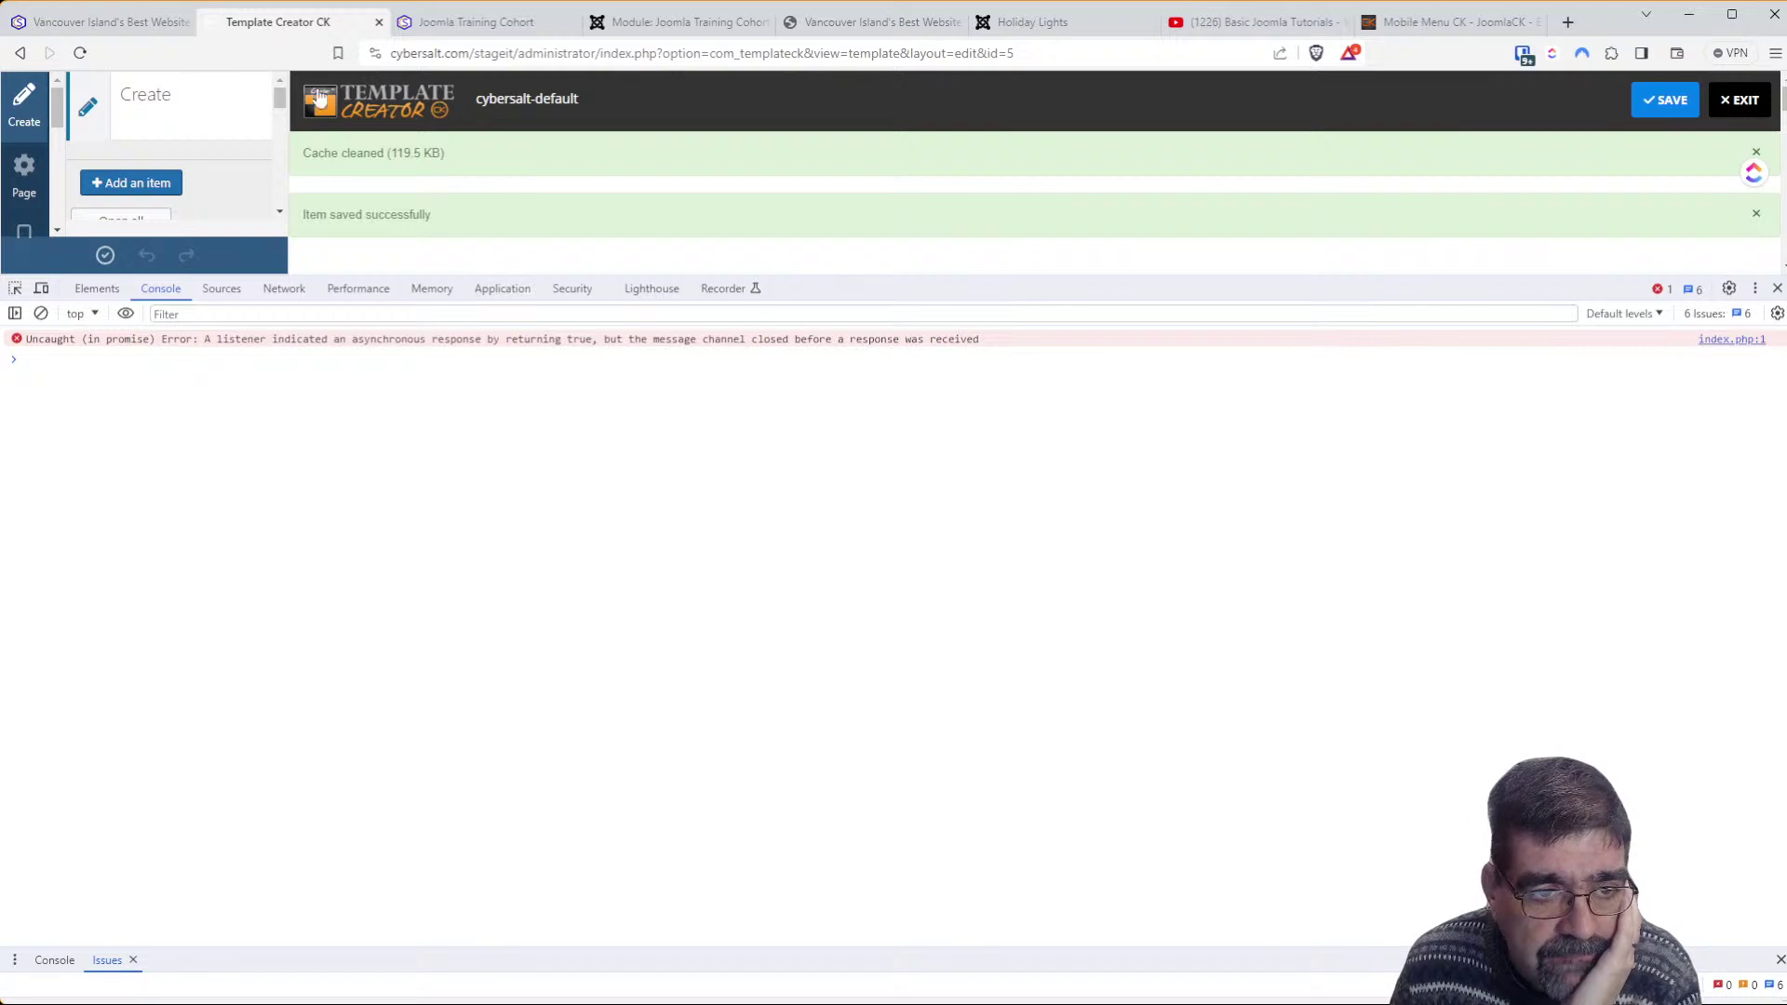
pyautogui.click(1778, 288)
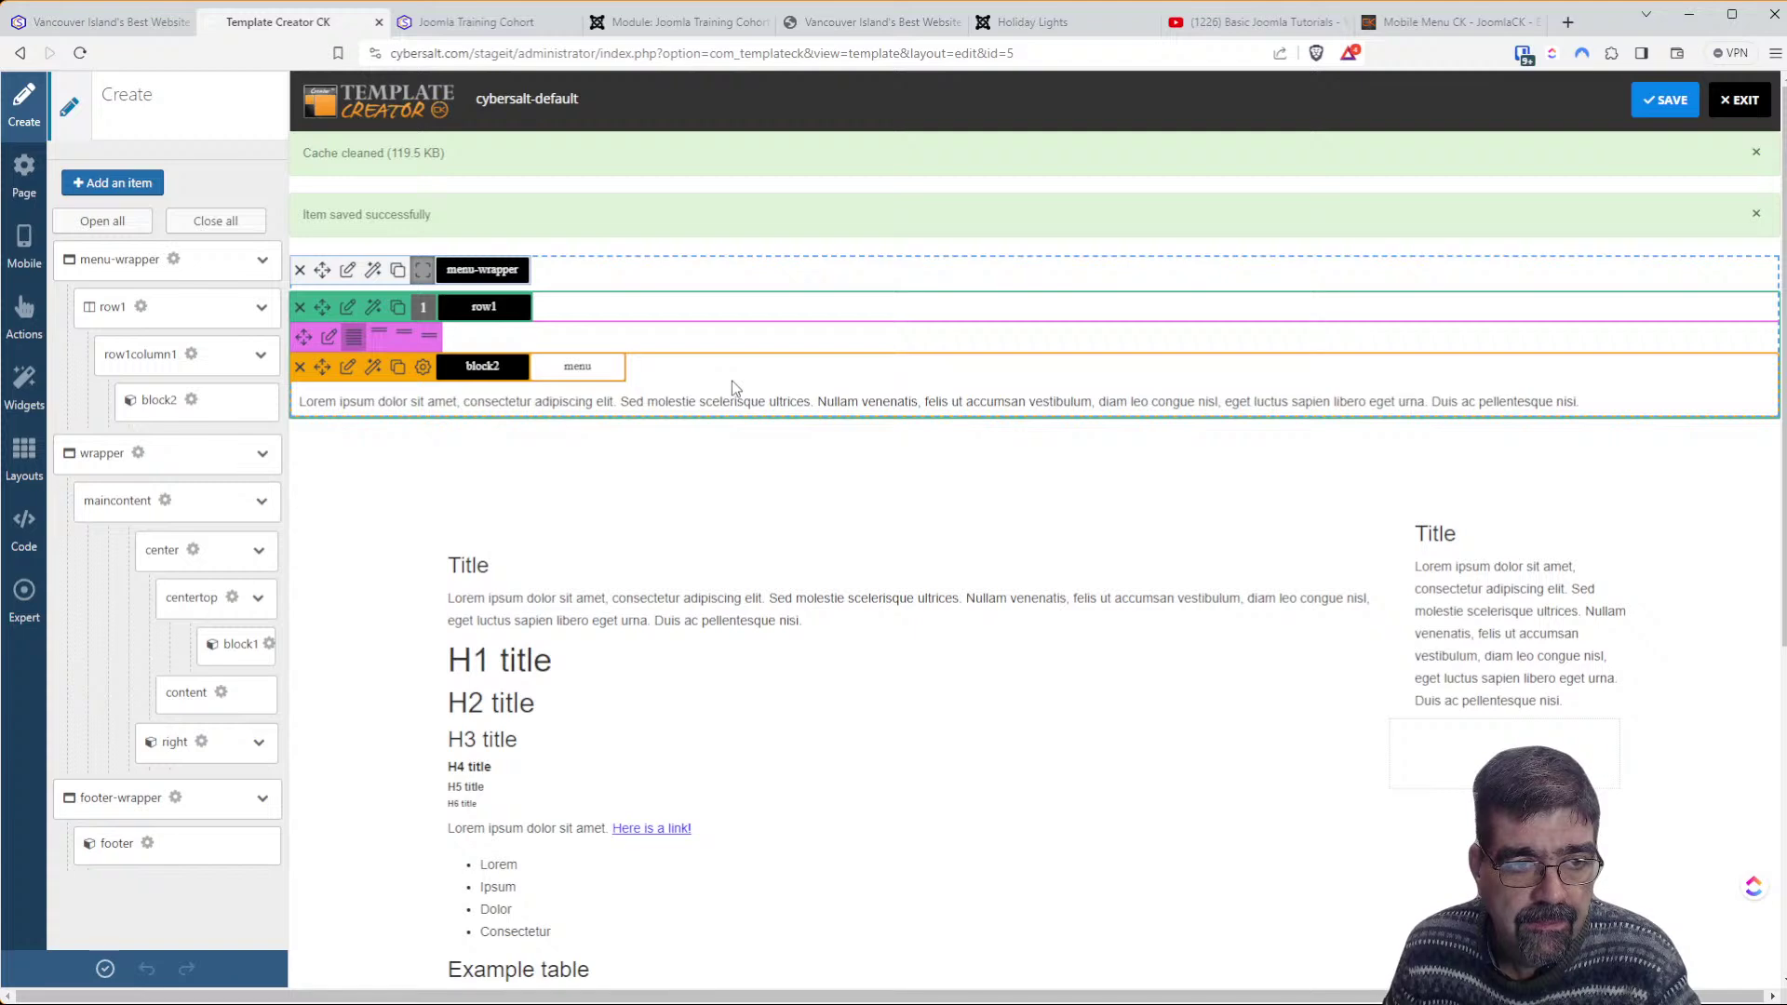
pyautogui.click(113, 183)
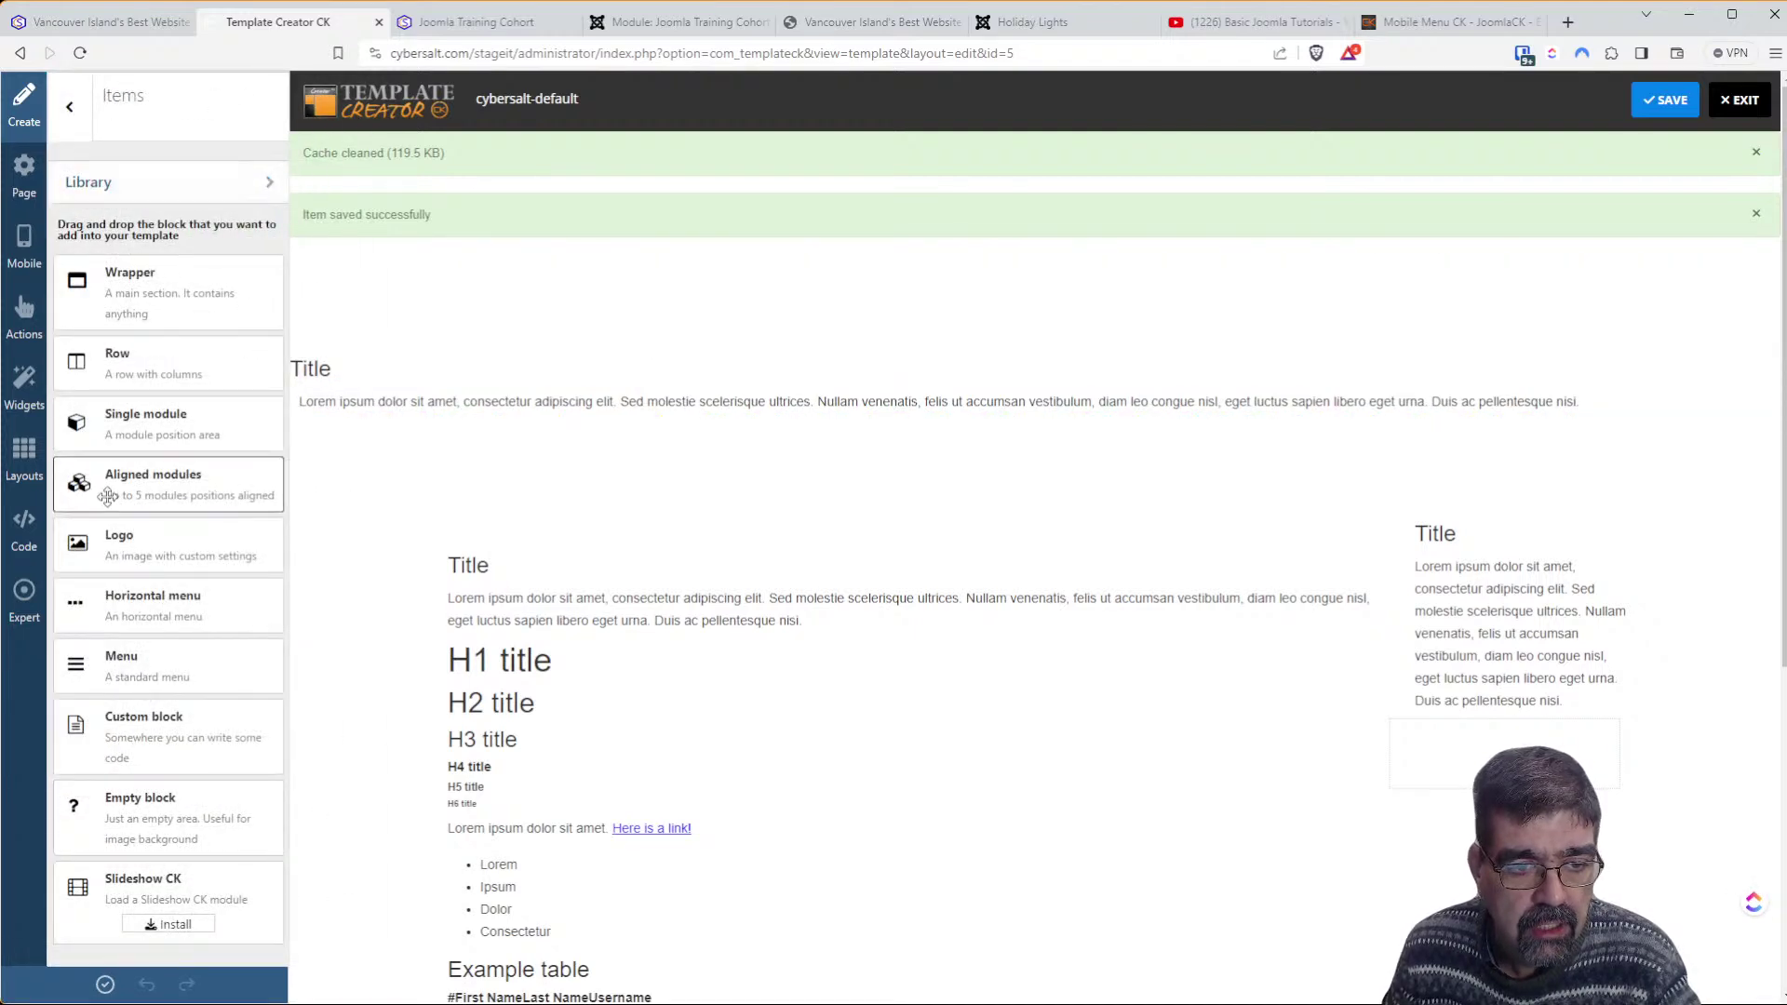
pyautogui.moveTo(110, 540); pyautogui.dragTo(667, 320)
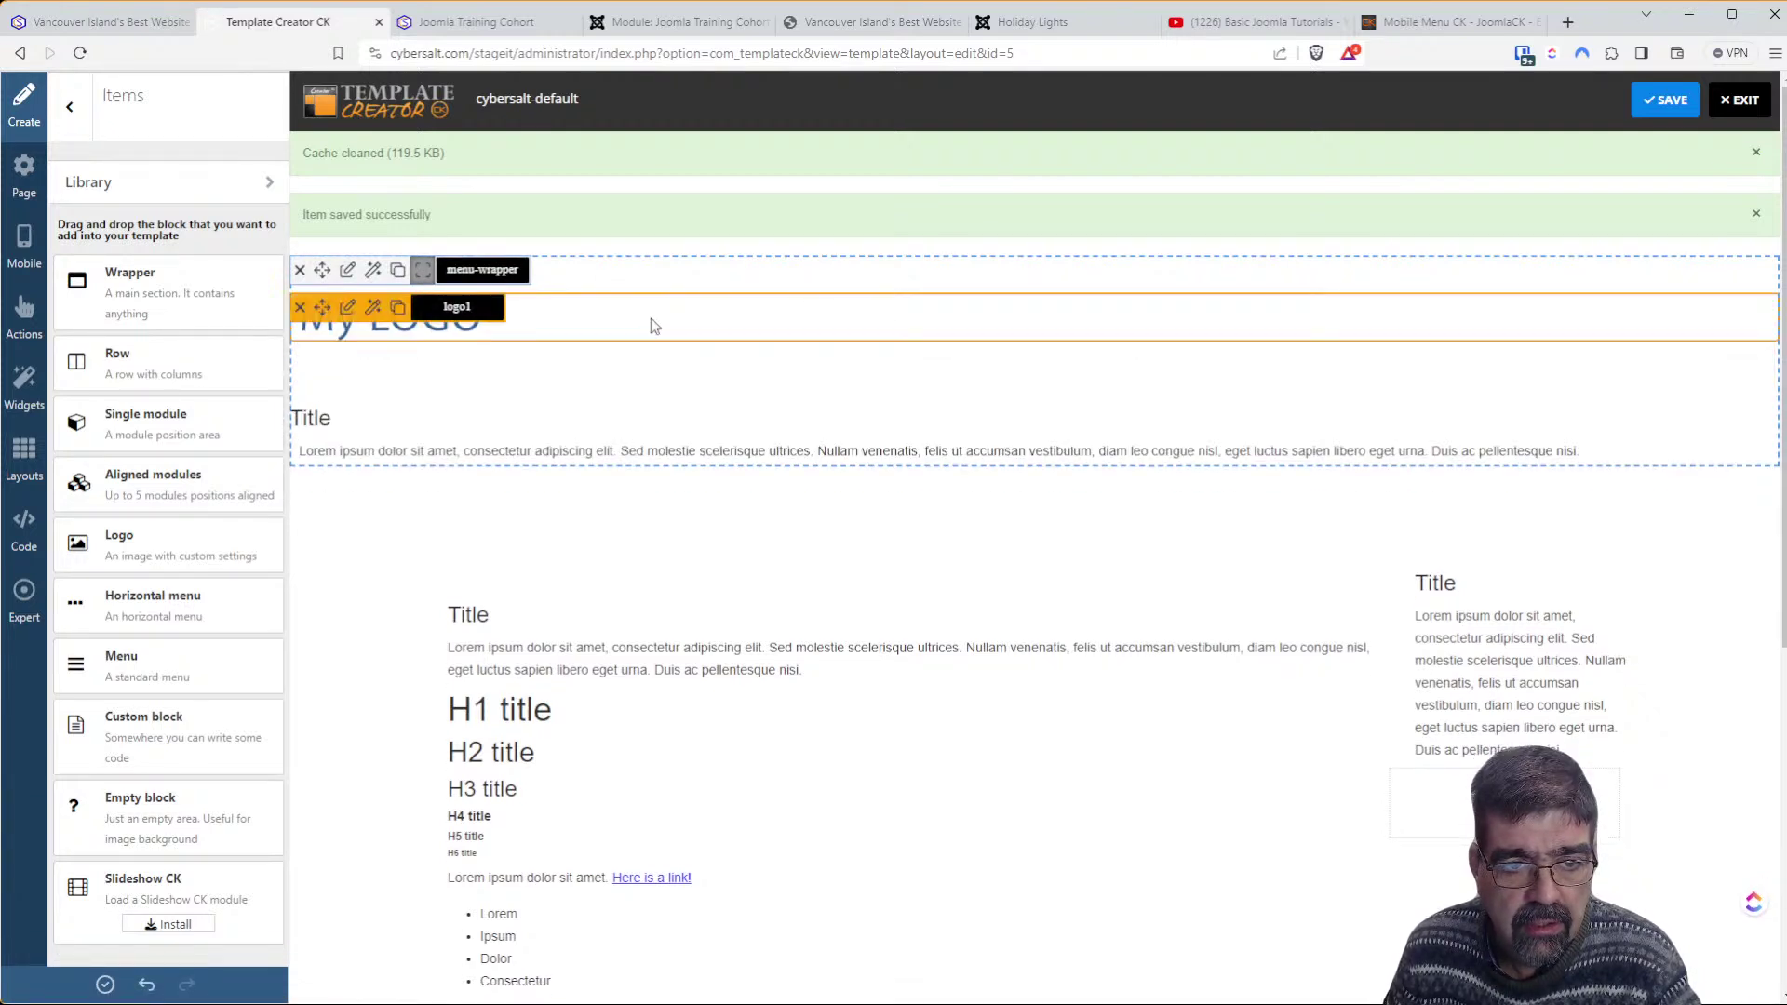
# Set the new logo block's image to cybersalt-logo-tr.png from the images folder
pyautogui.click(349, 308)
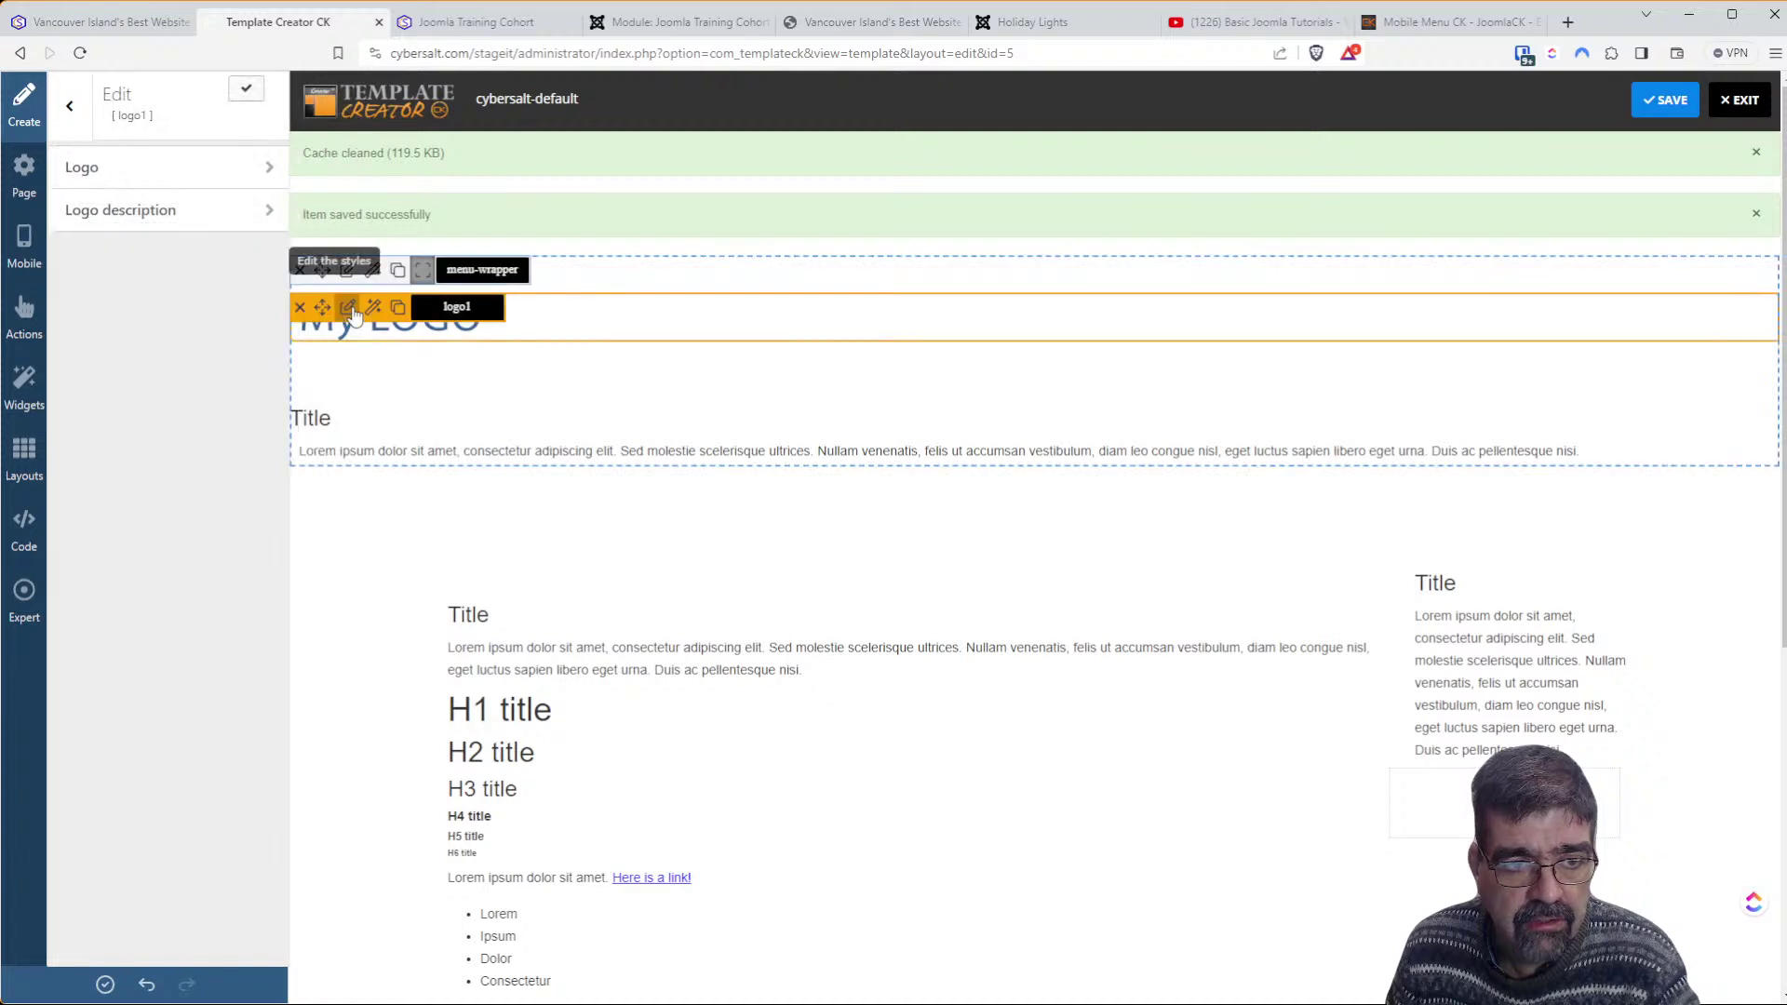
pyautogui.click(109, 171)
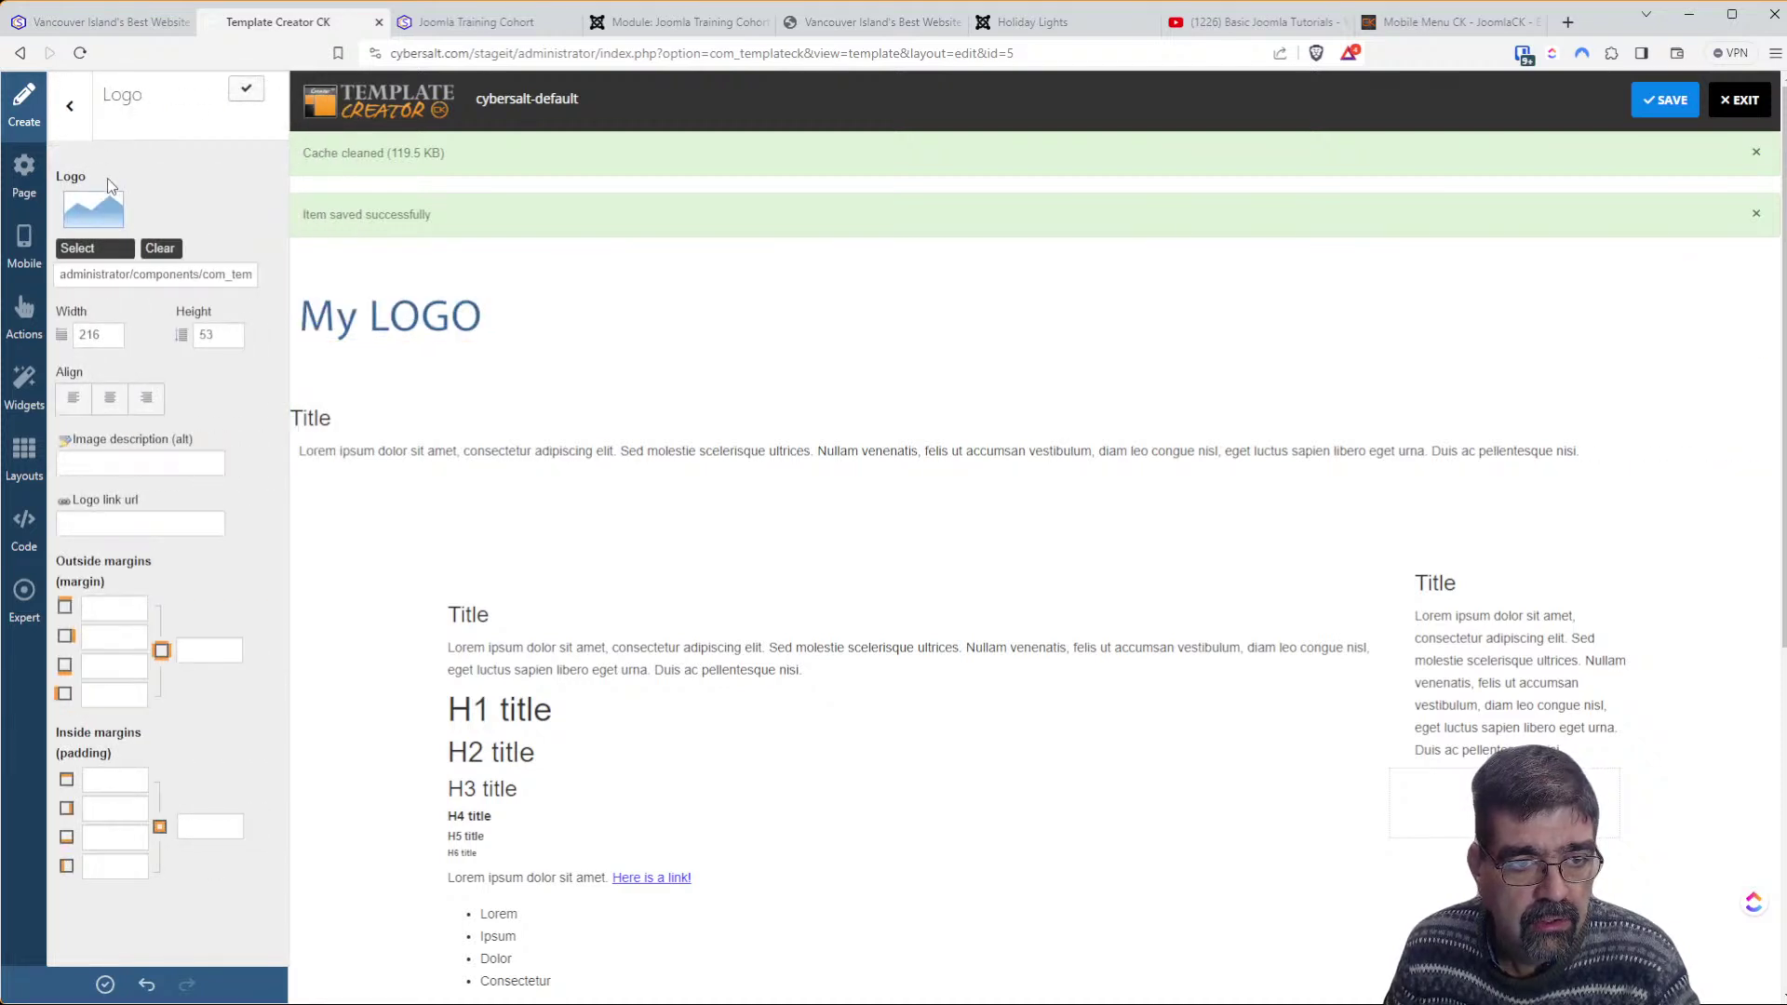
pyautogui.click(113, 253)
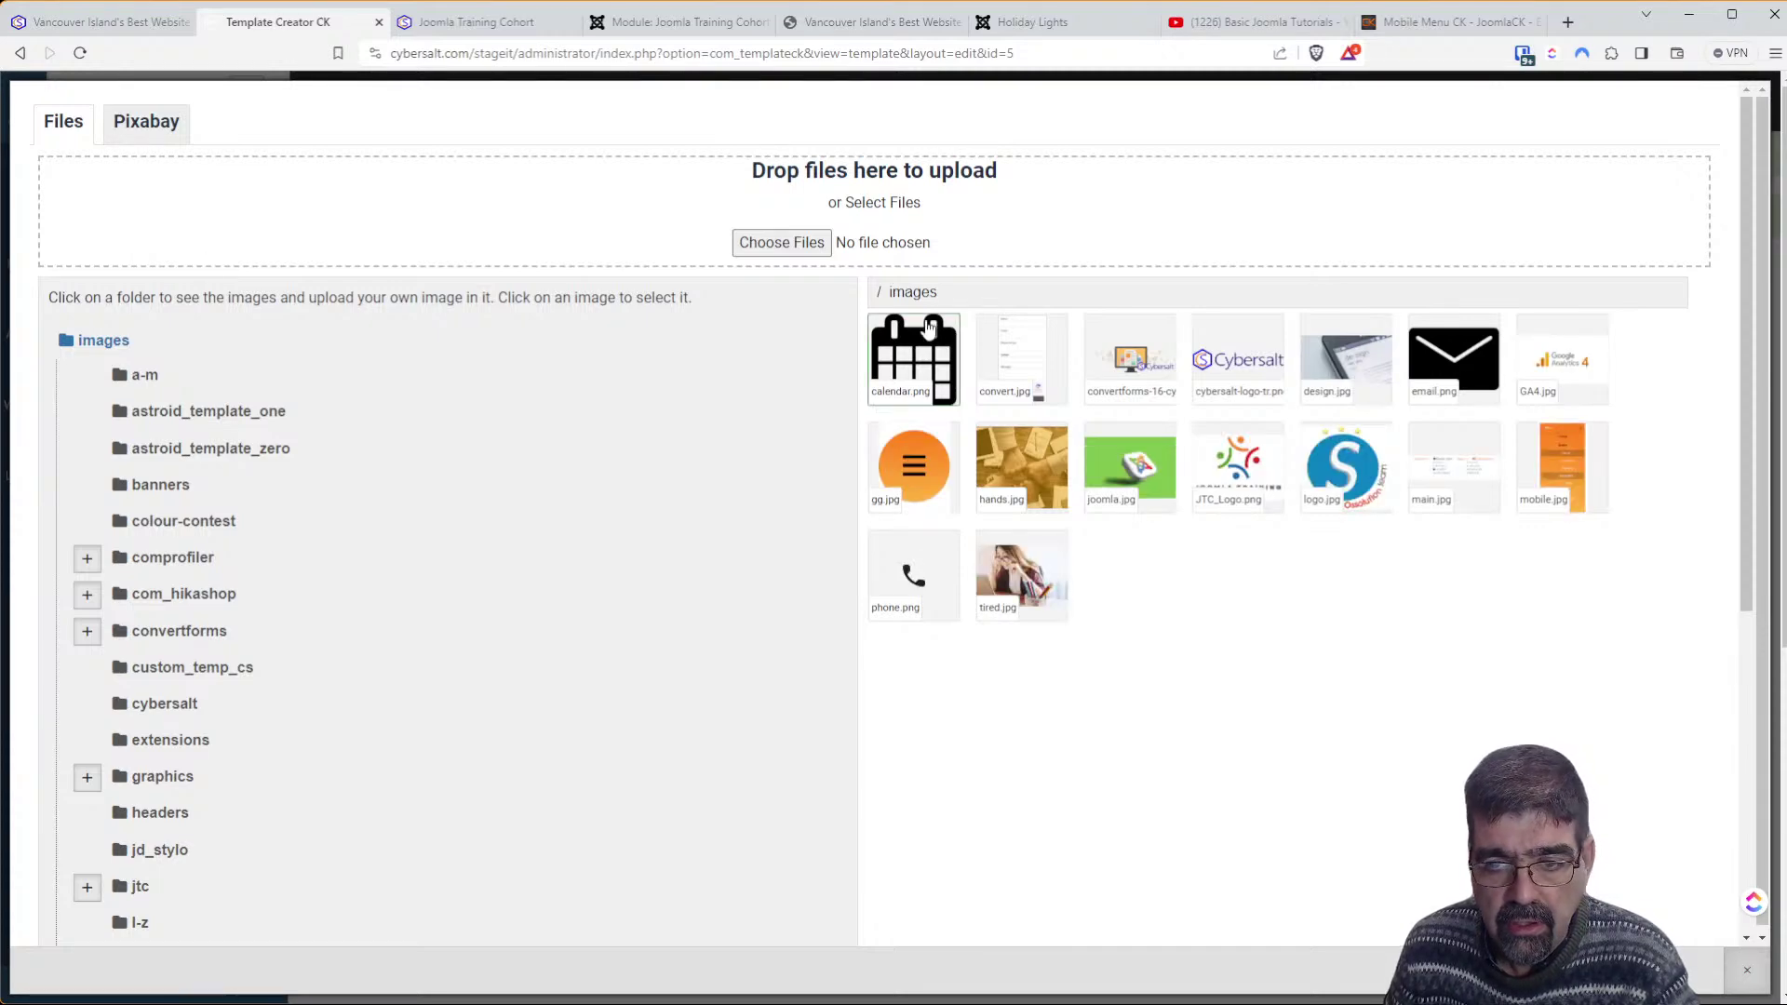
pyautogui.click(1225, 359)
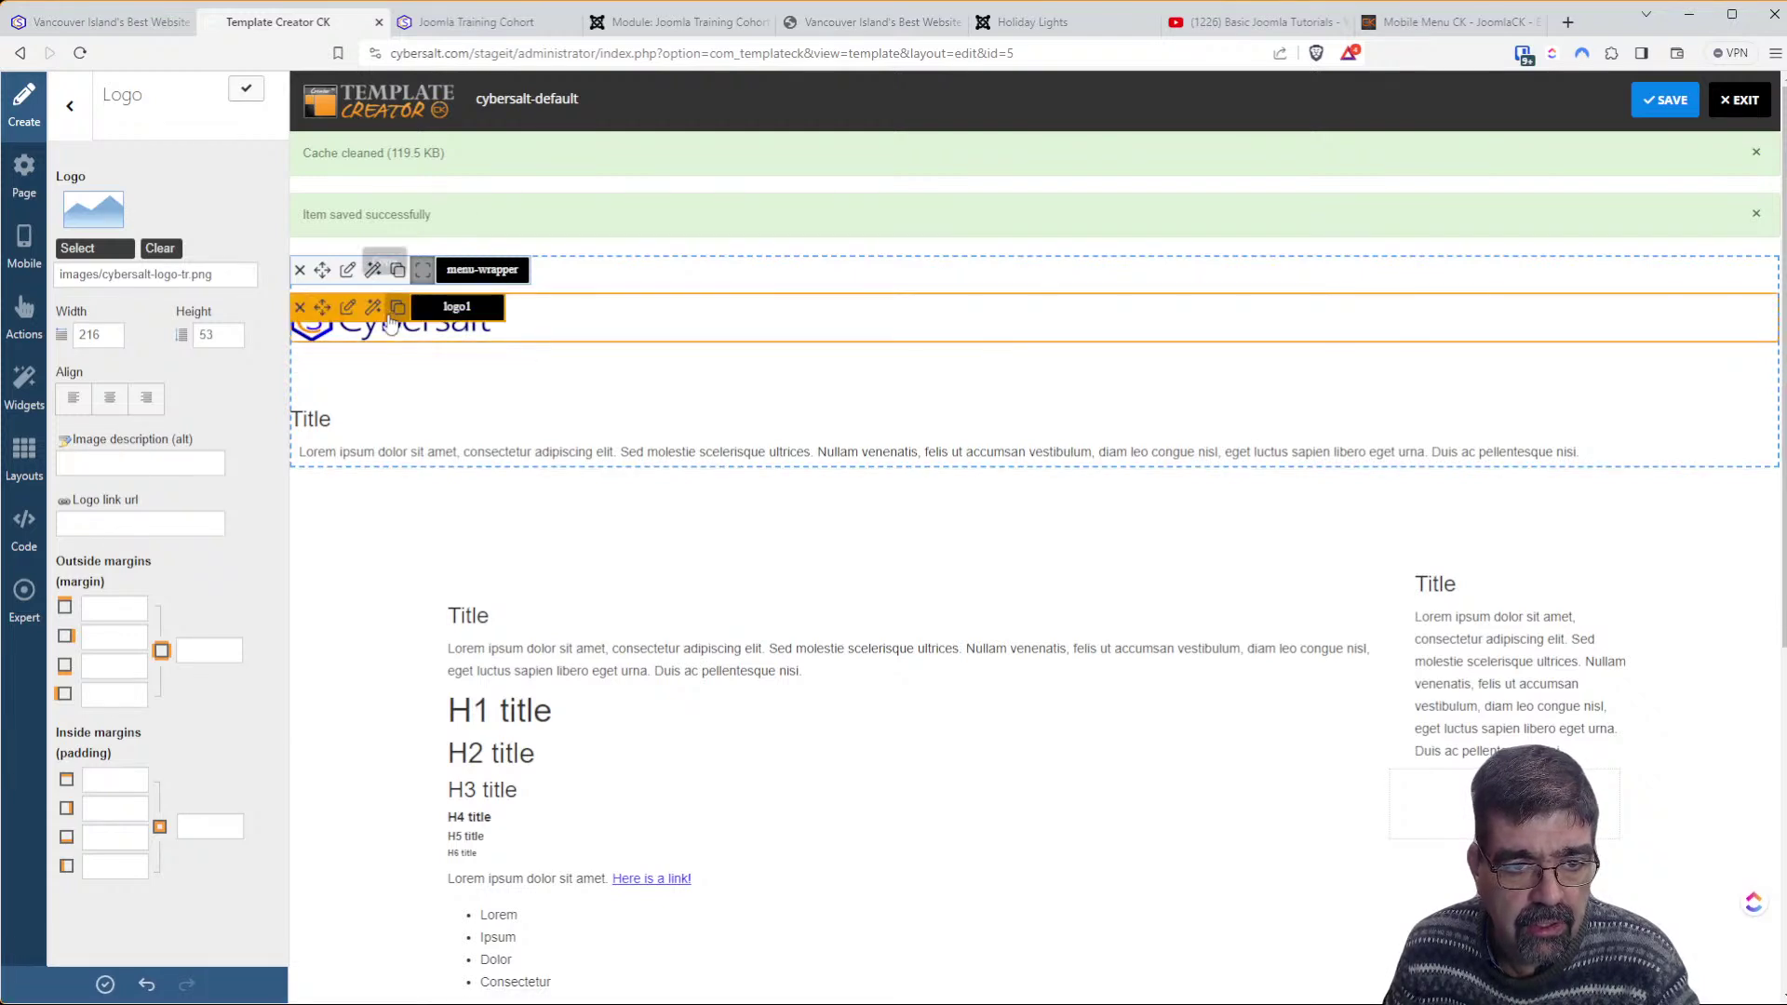
# Reopen the logo's image selection and browse the graphics and cybersalt folders for other logo files
pyautogui.click(351, 304)
pyautogui.click(351, 304)
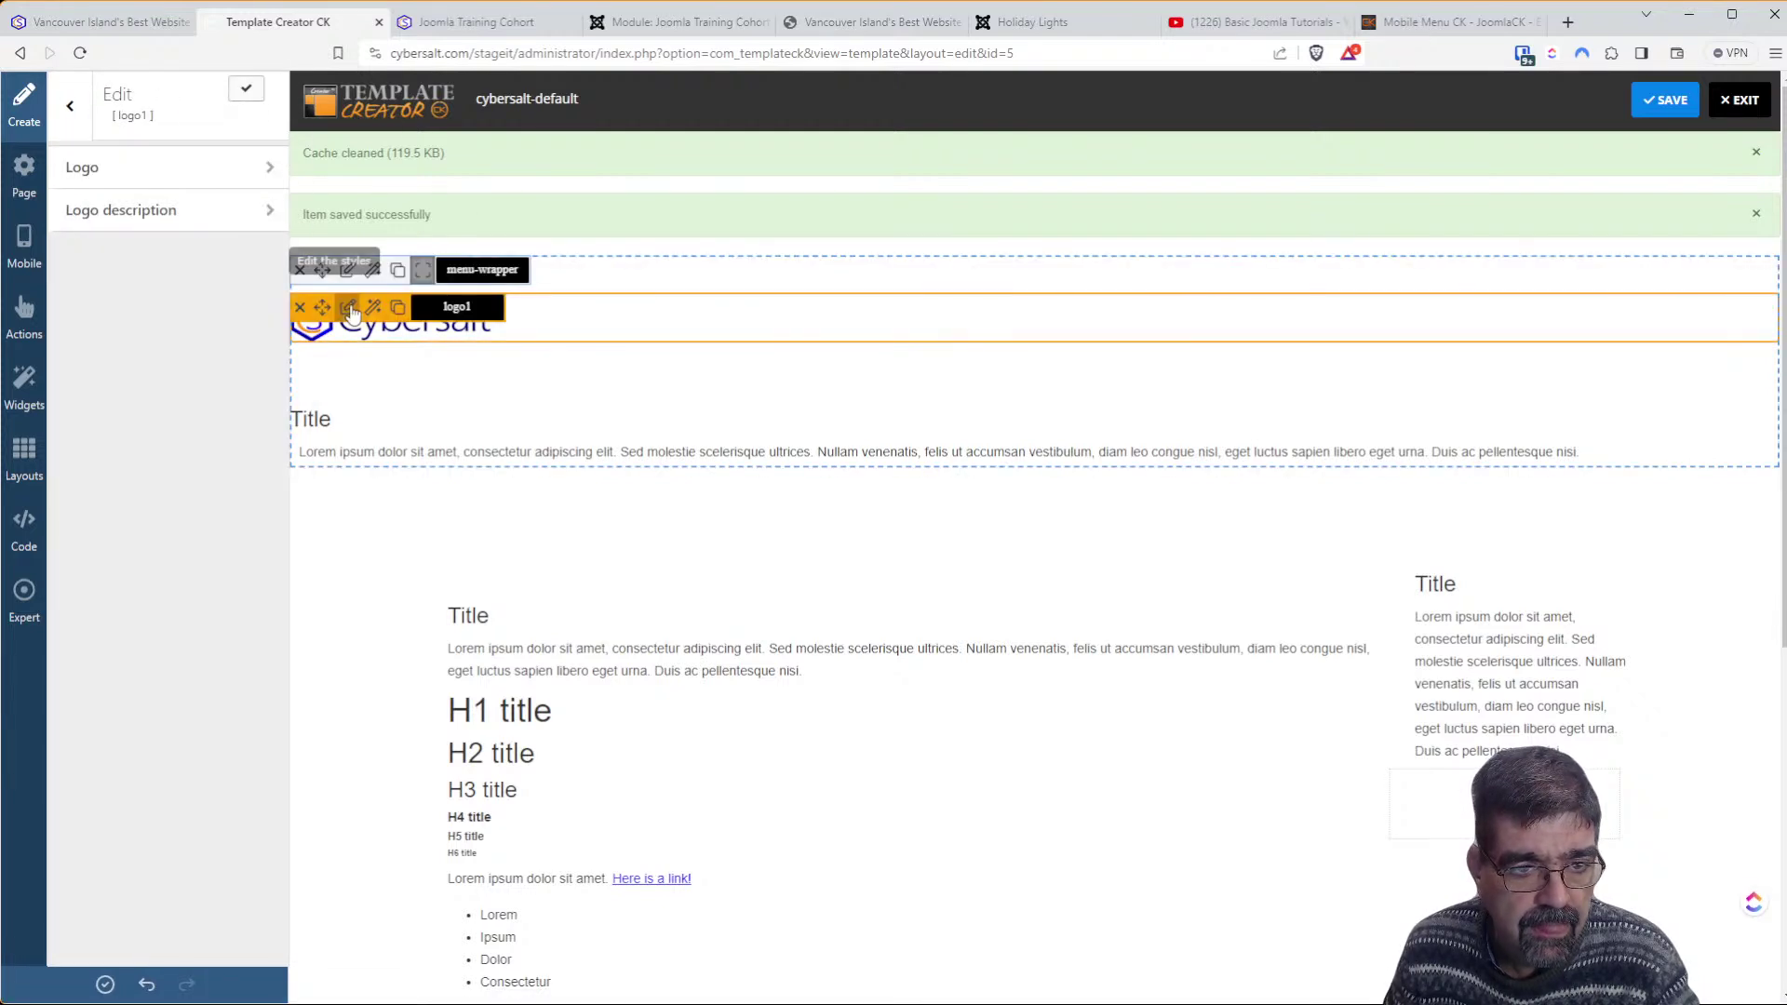
pyautogui.click(82, 172)
pyautogui.click(98, 247)
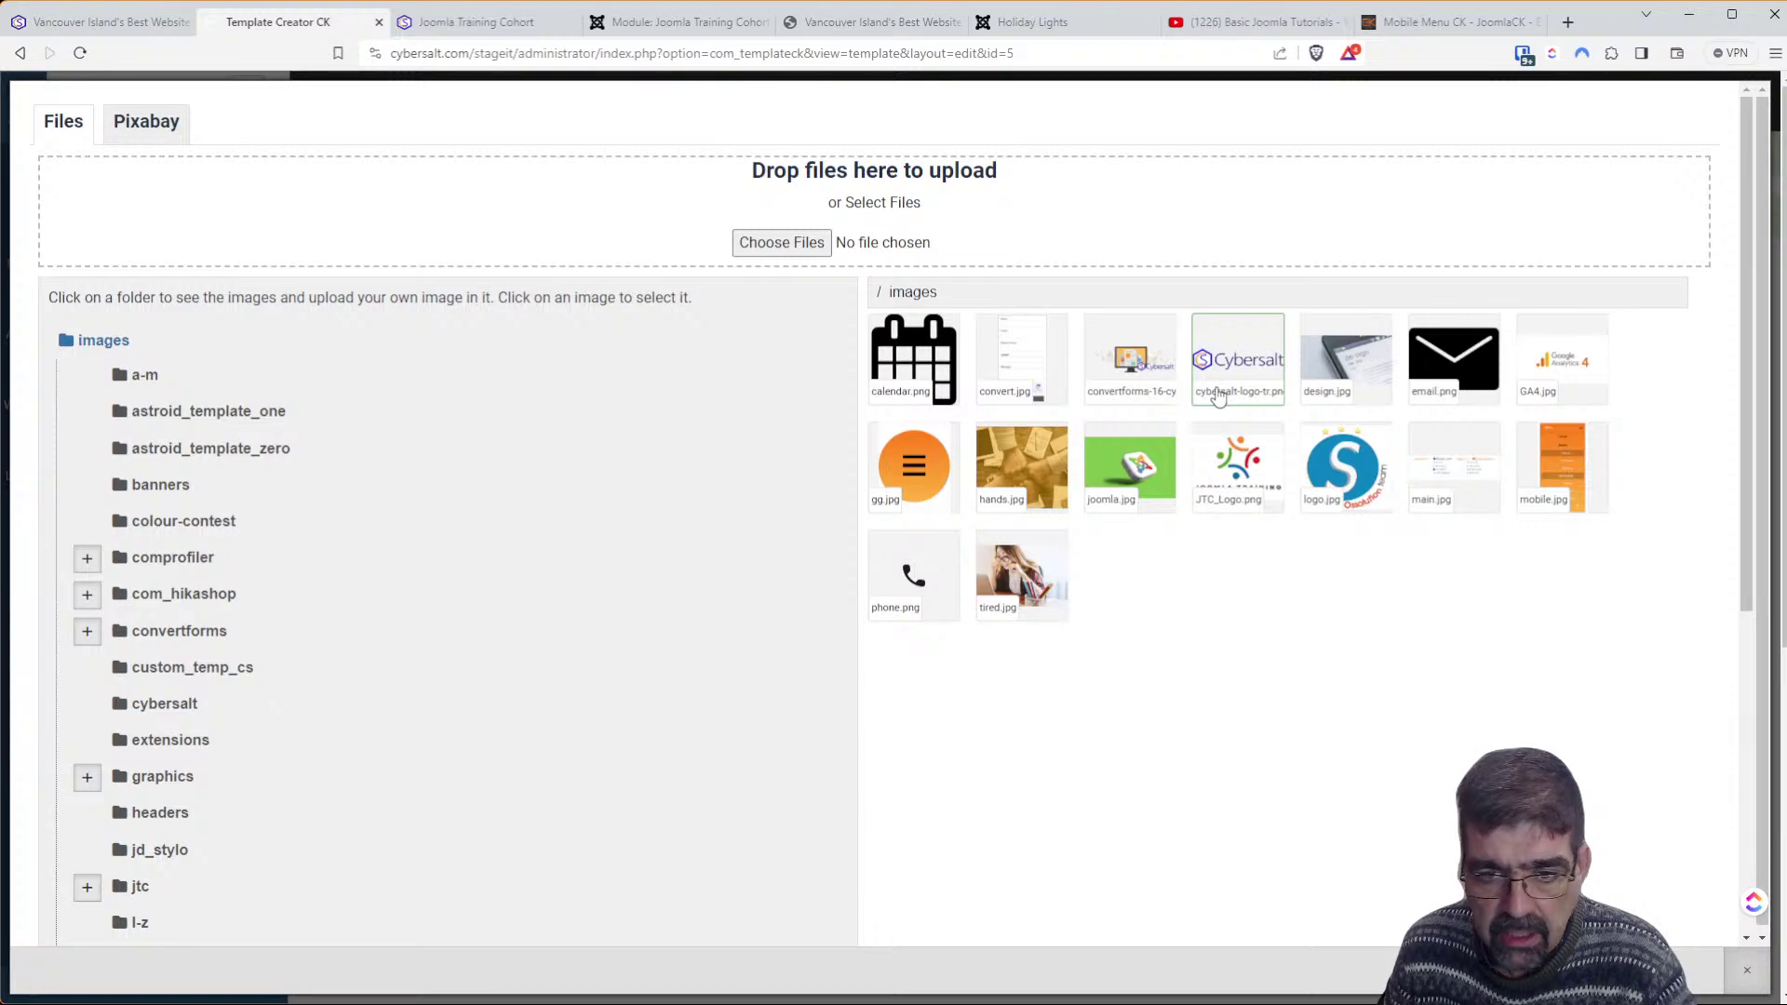
pyautogui.scroll(-1, 262, 461)
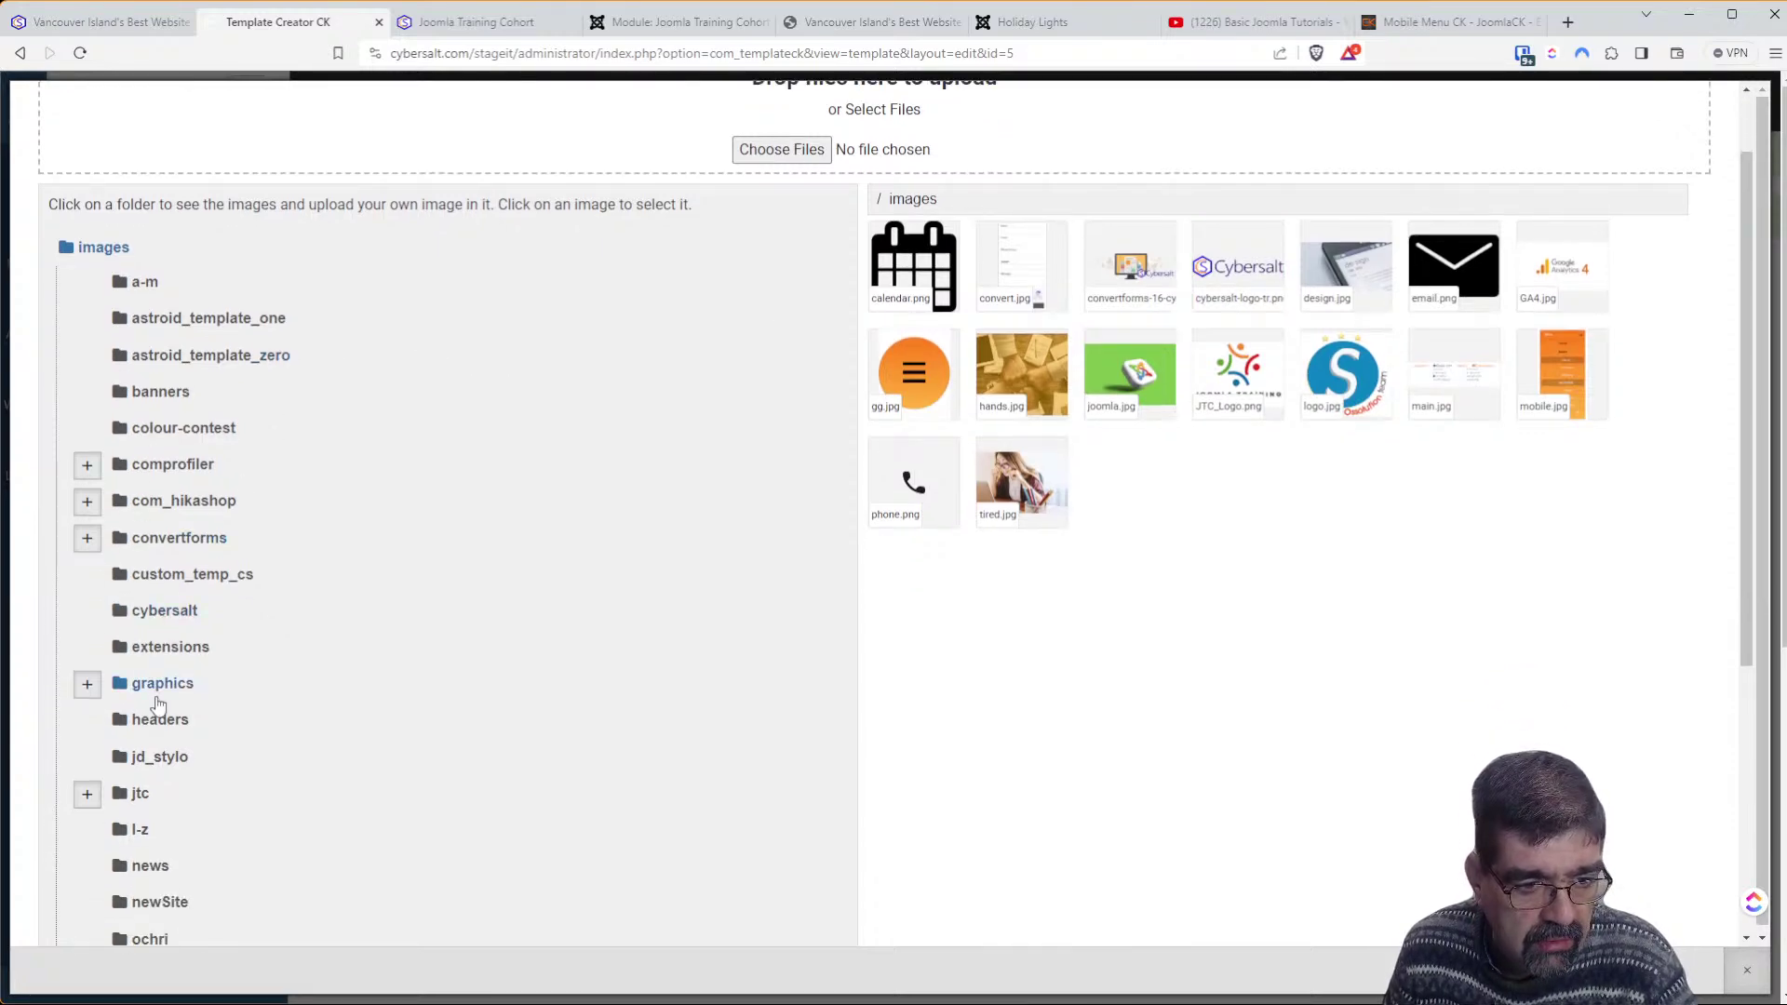
pyautogui.click(159, 685)
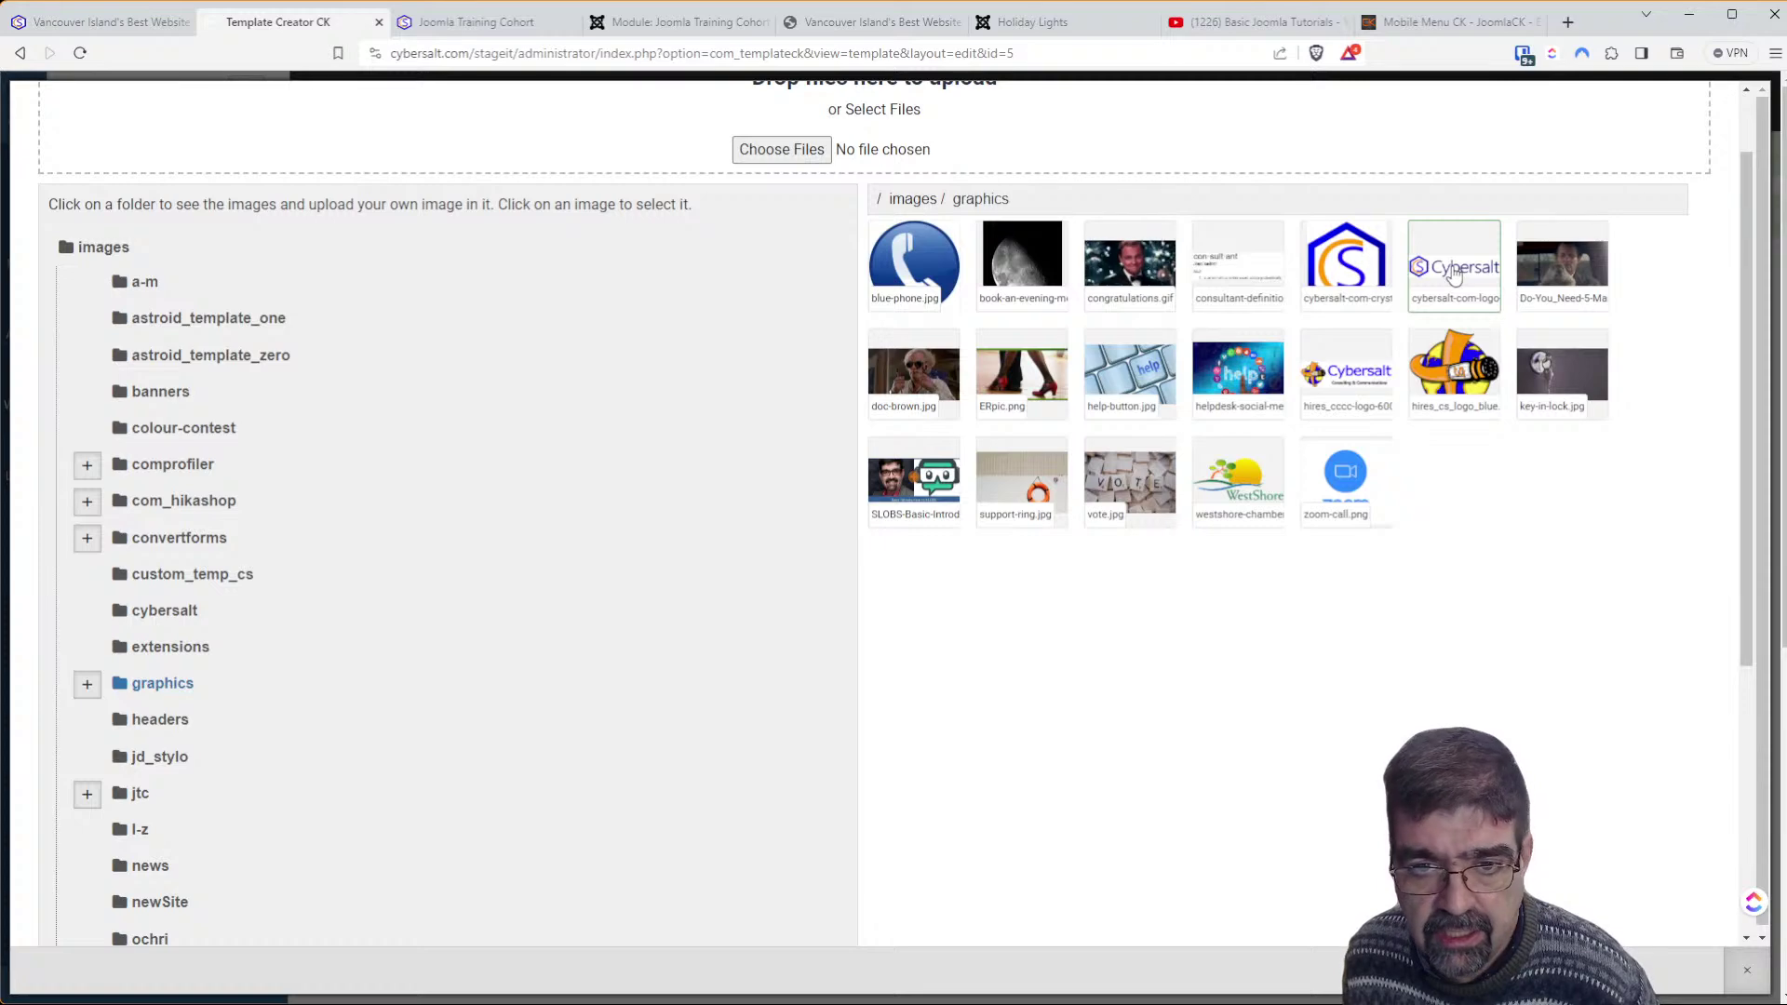
pyautogui.click(89, 684)
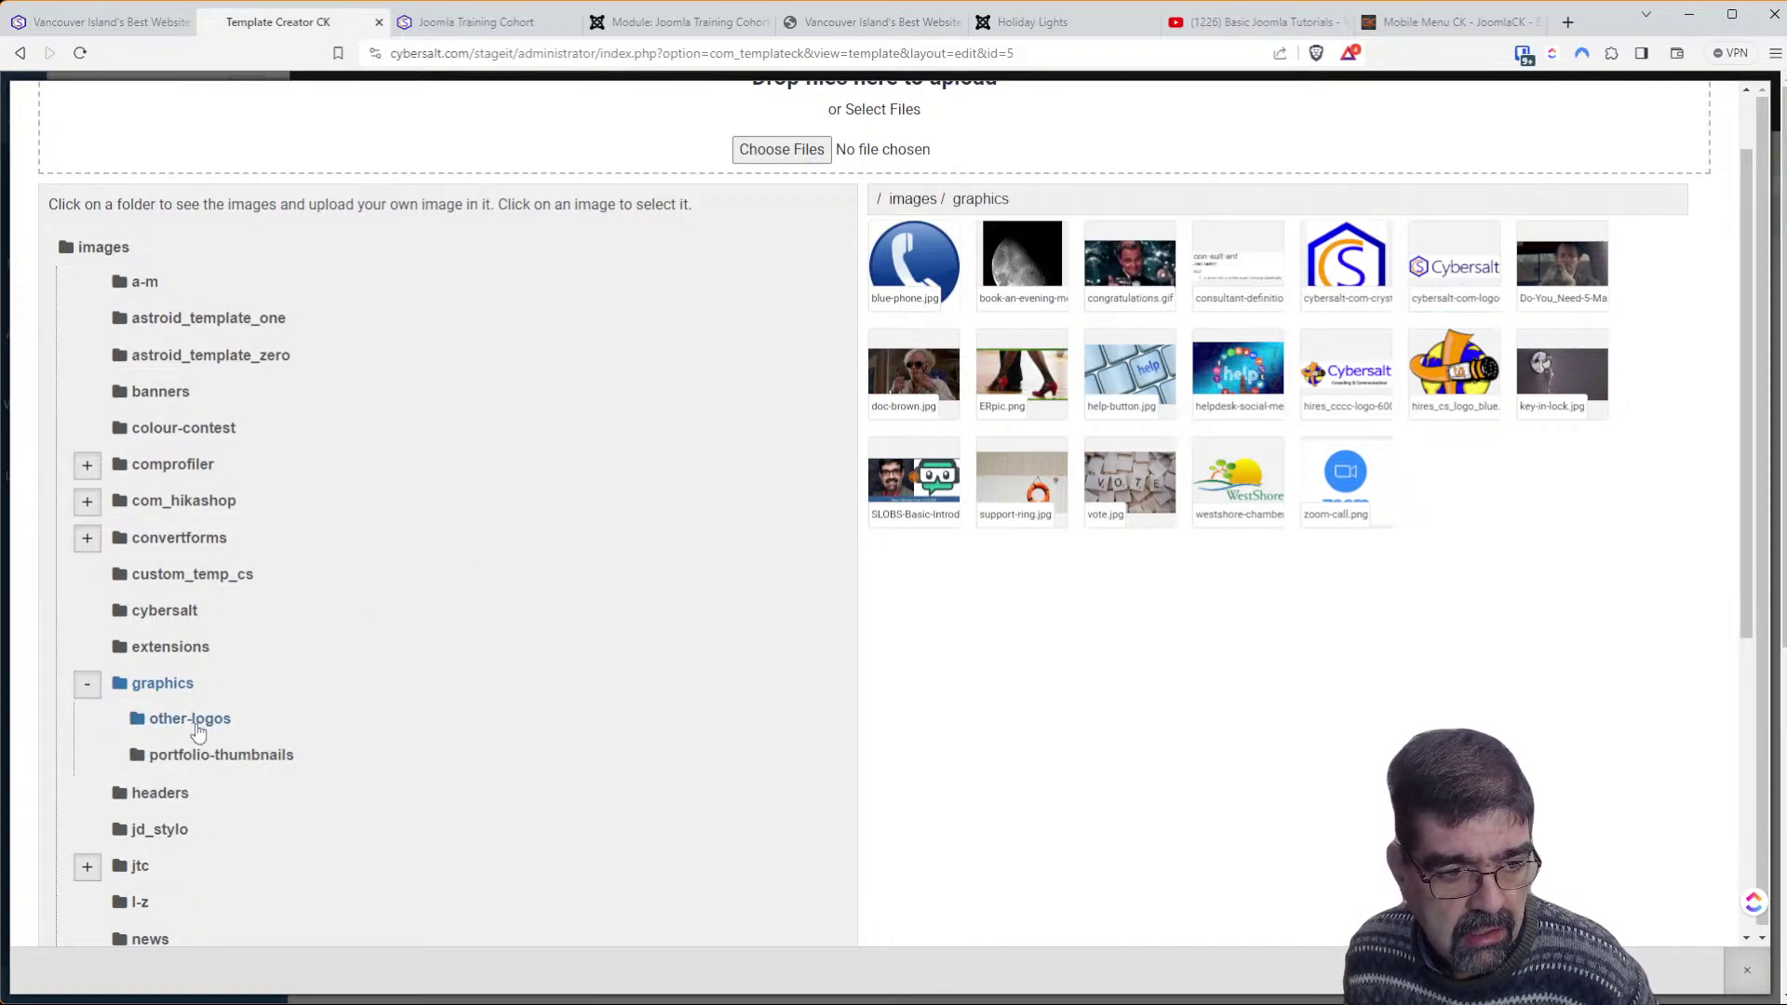
pyautogui.click(158, 622)
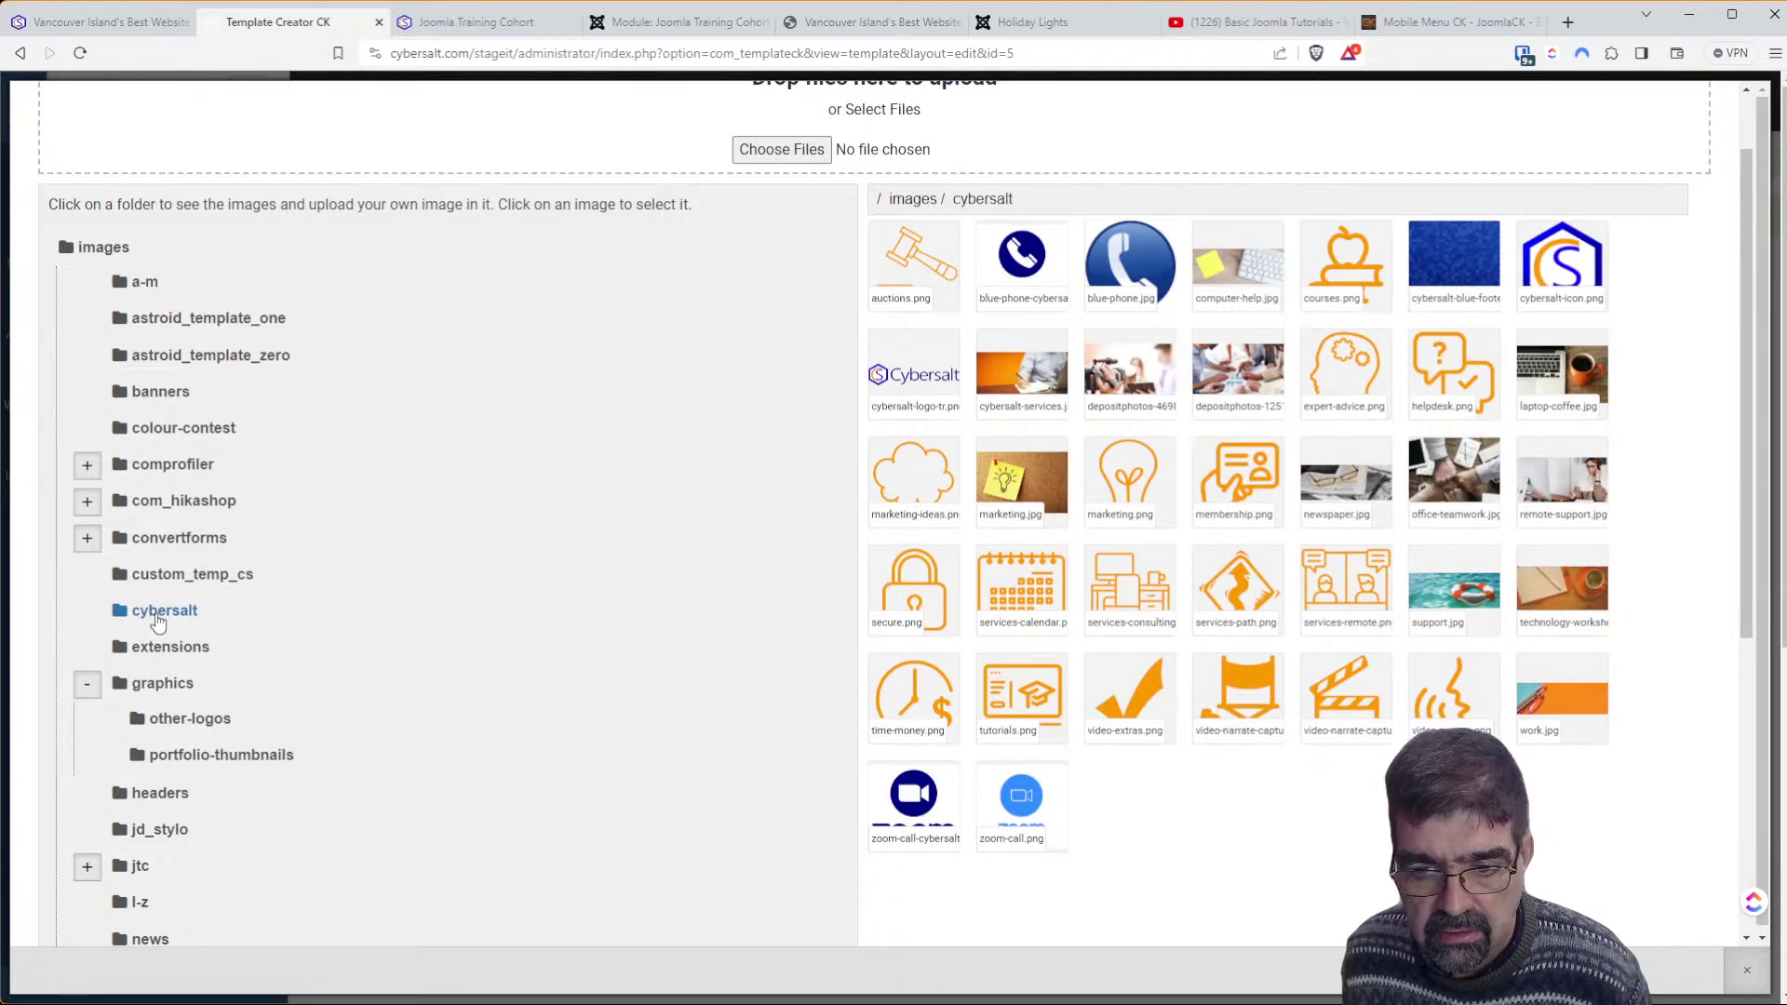
pyautogui.scroll(-2, 307, 684)
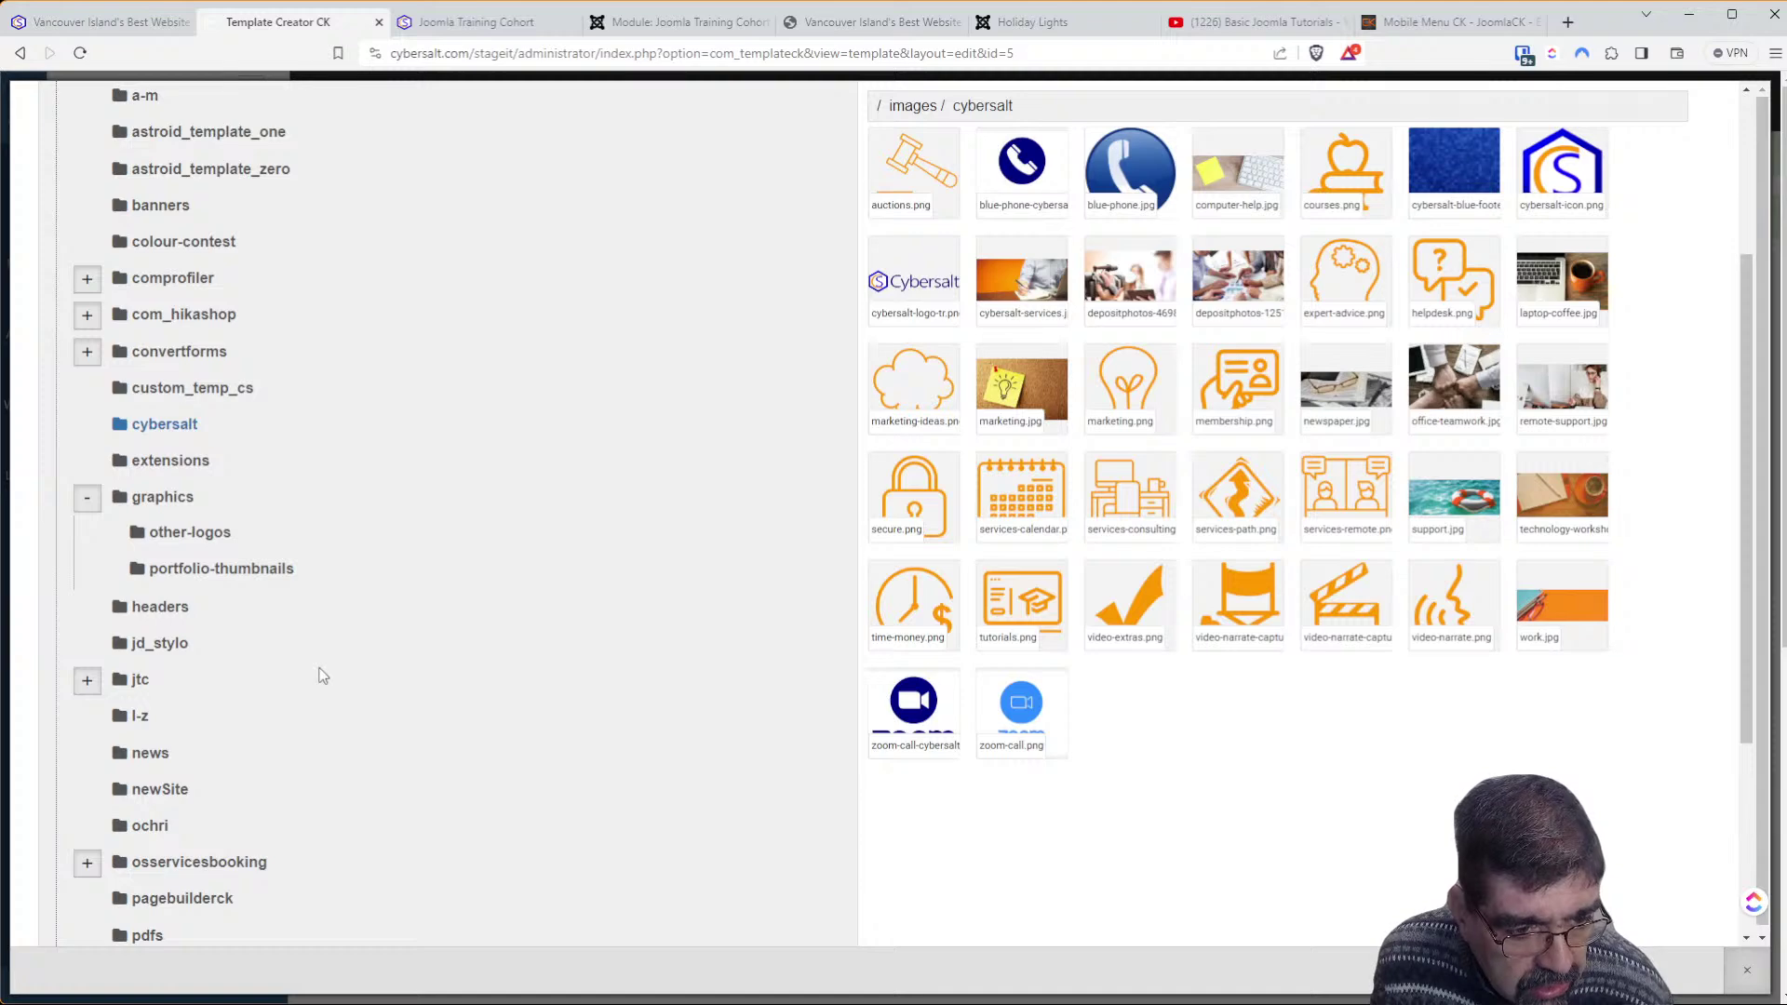
pyautogui.scroll(3, 321, 674)
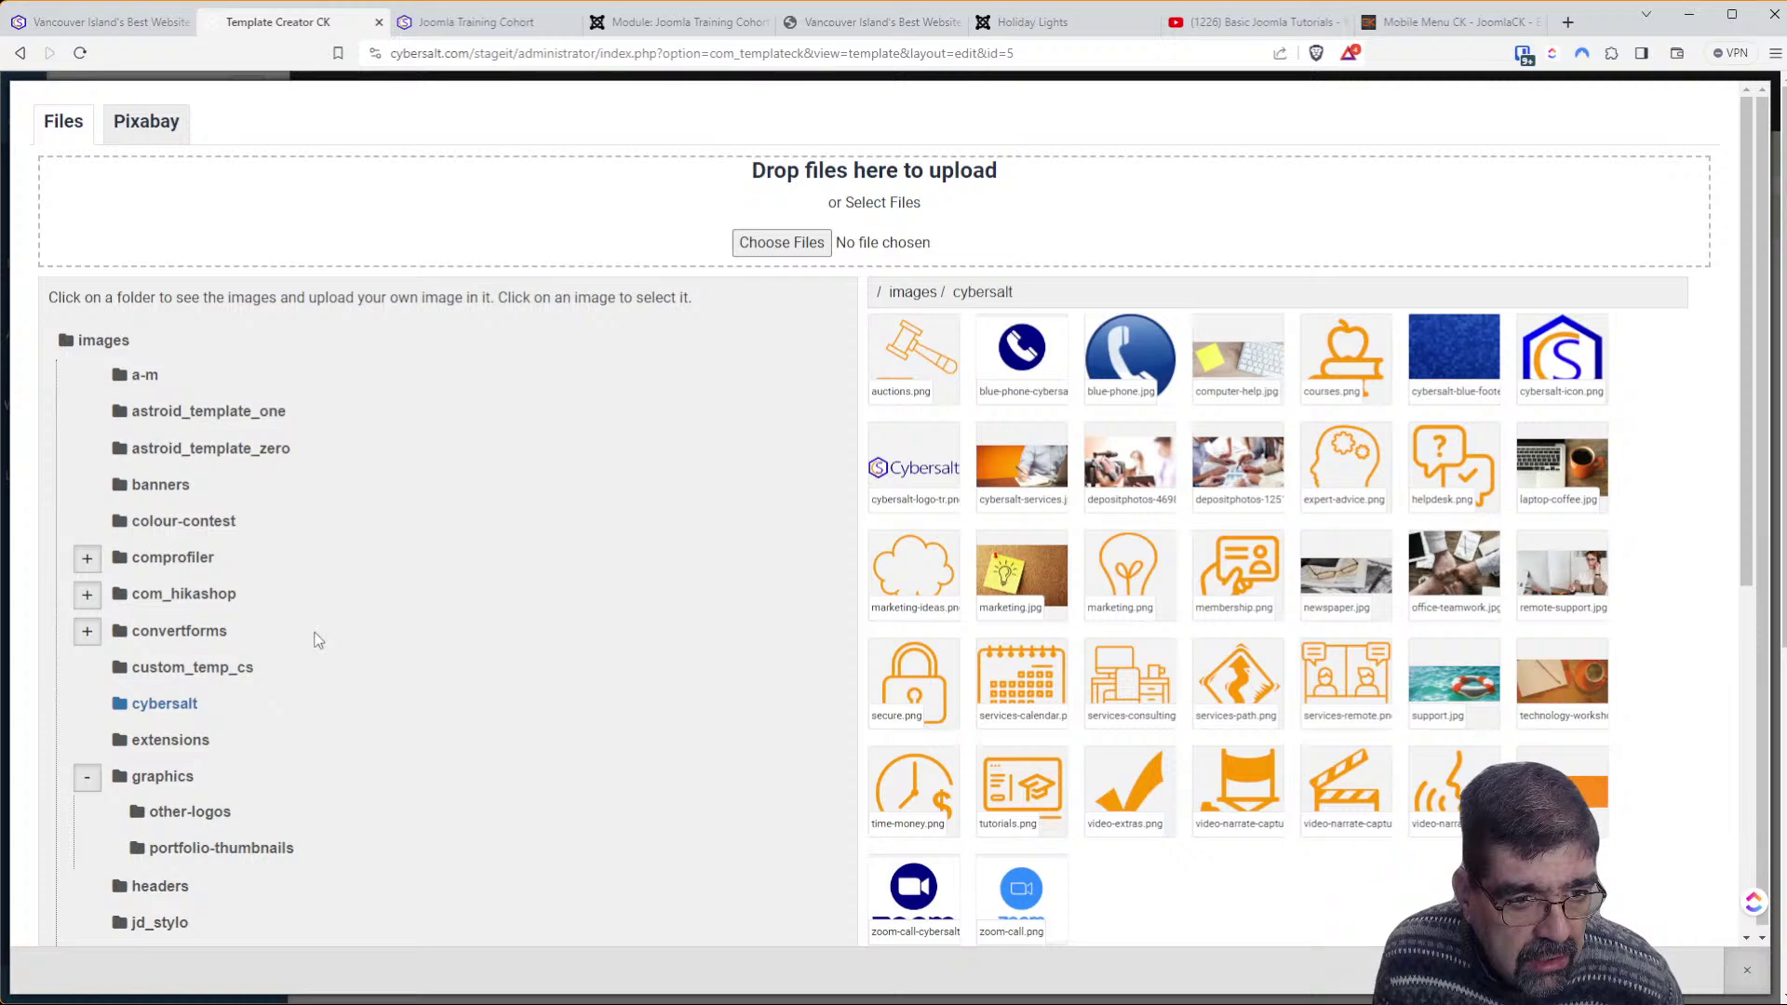
# Choose cybersalt-logo-tr.png from the main images folder again and align the logo to the center
pyautogui.click(82, 340)
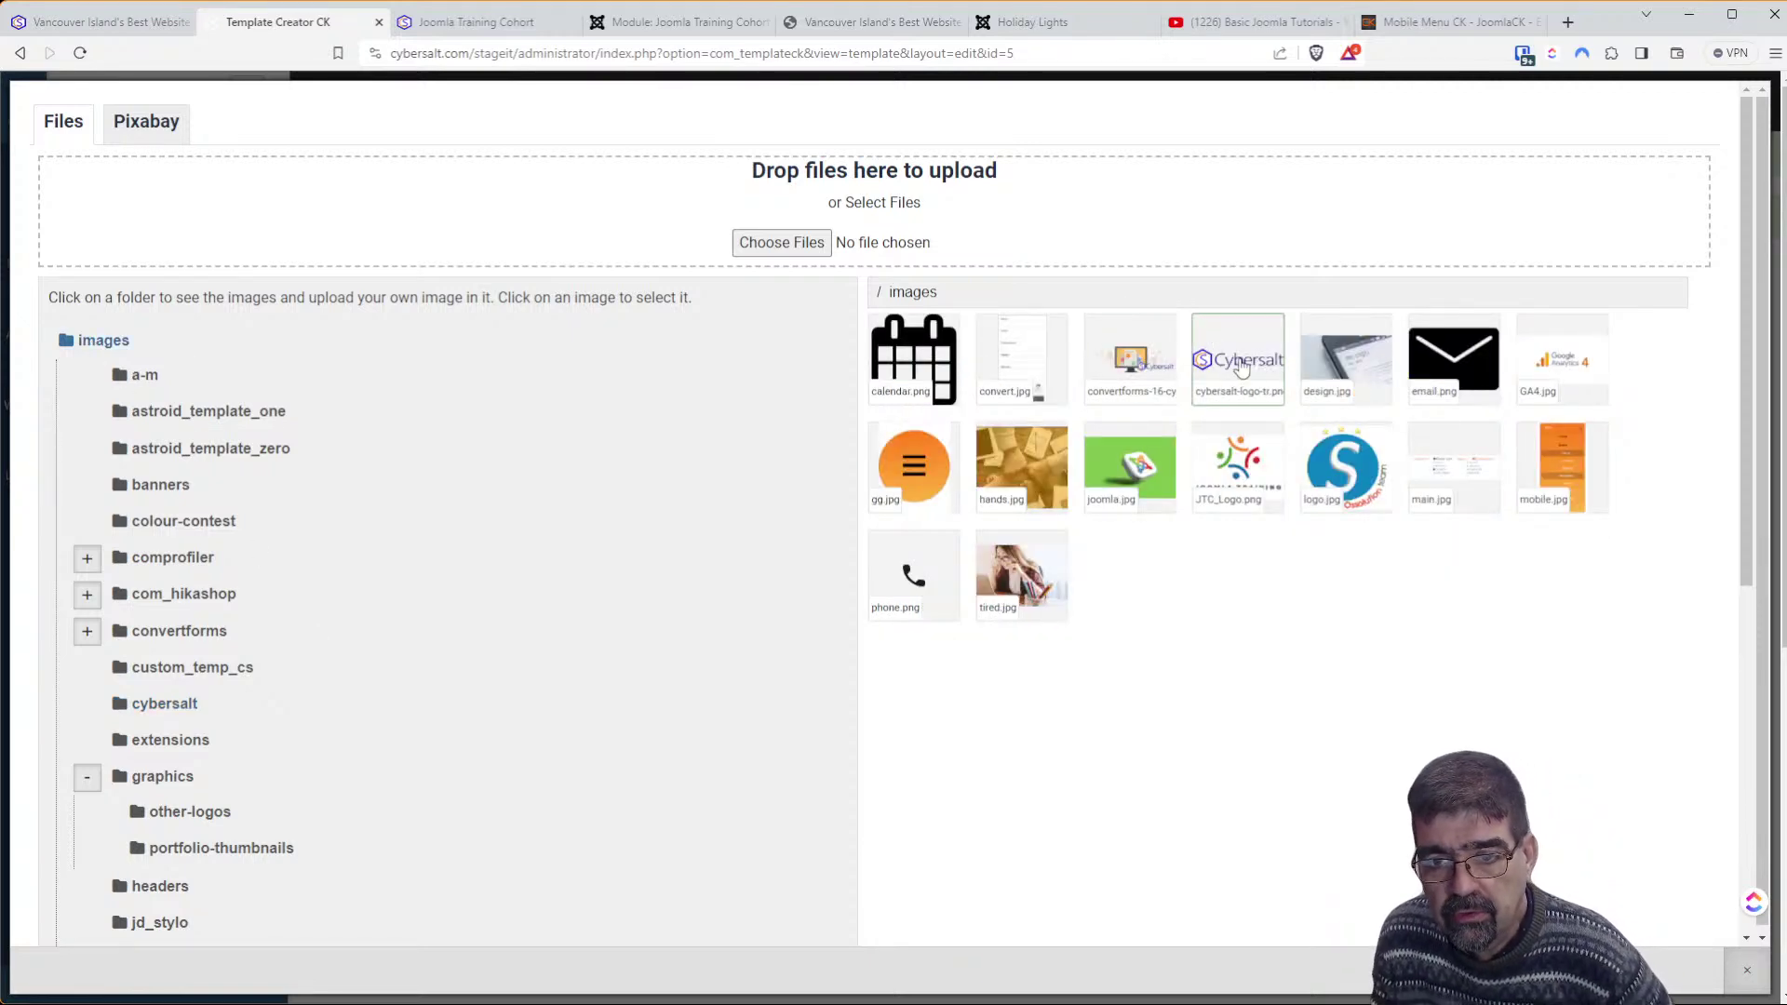
pyautogui.click(1242, 369)
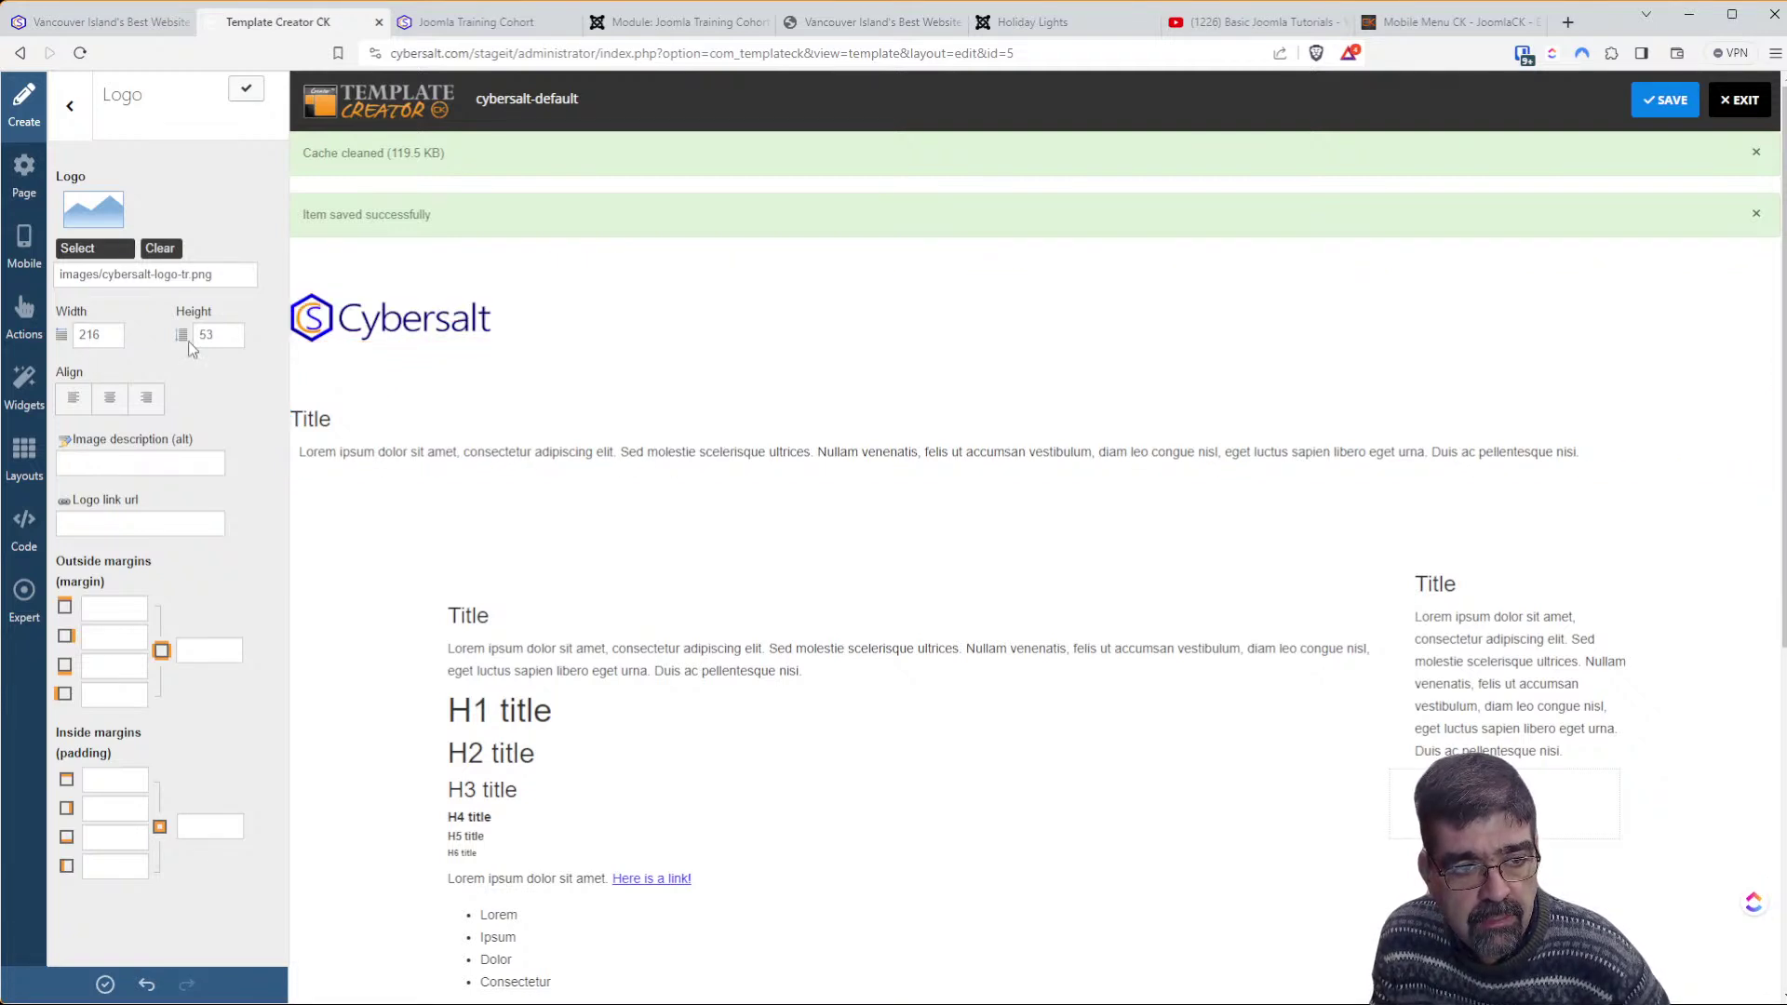
pyautogui.click(110, 399)
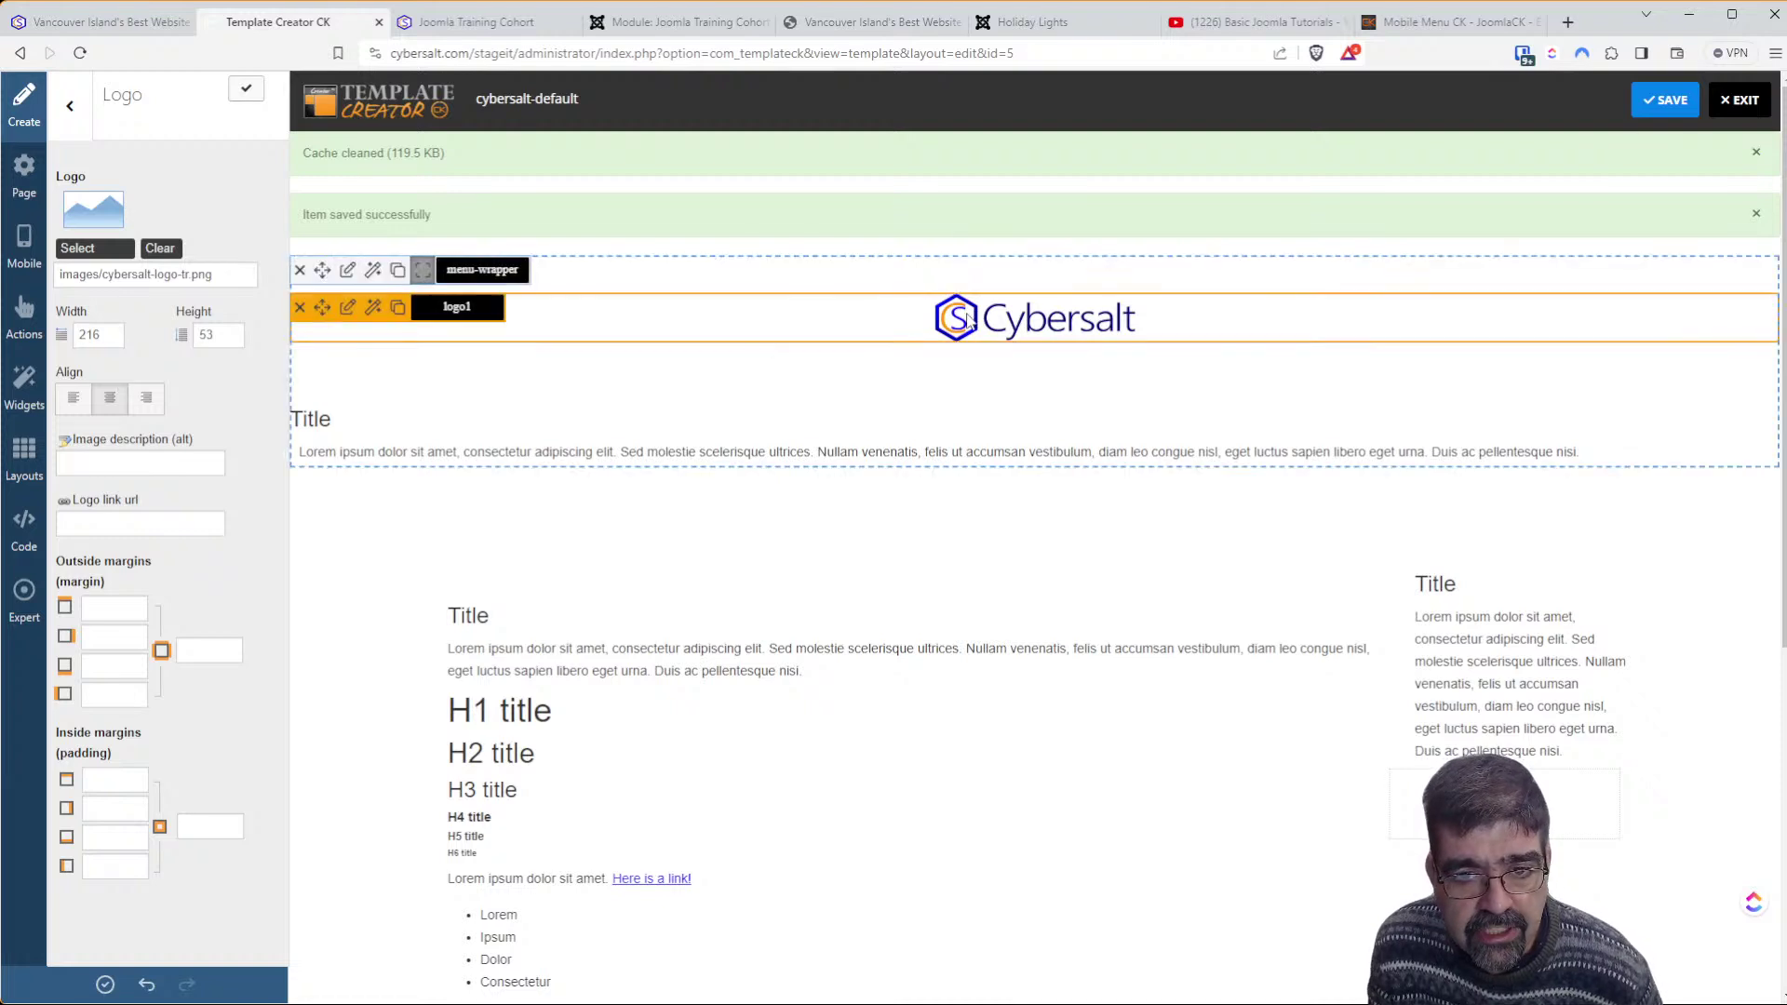
# Hide logo1 at the Computer and Tablet / Landscape resolutions, and check the Tablet / Portrait and both phone layouts
pyautogui.click(24, 245)
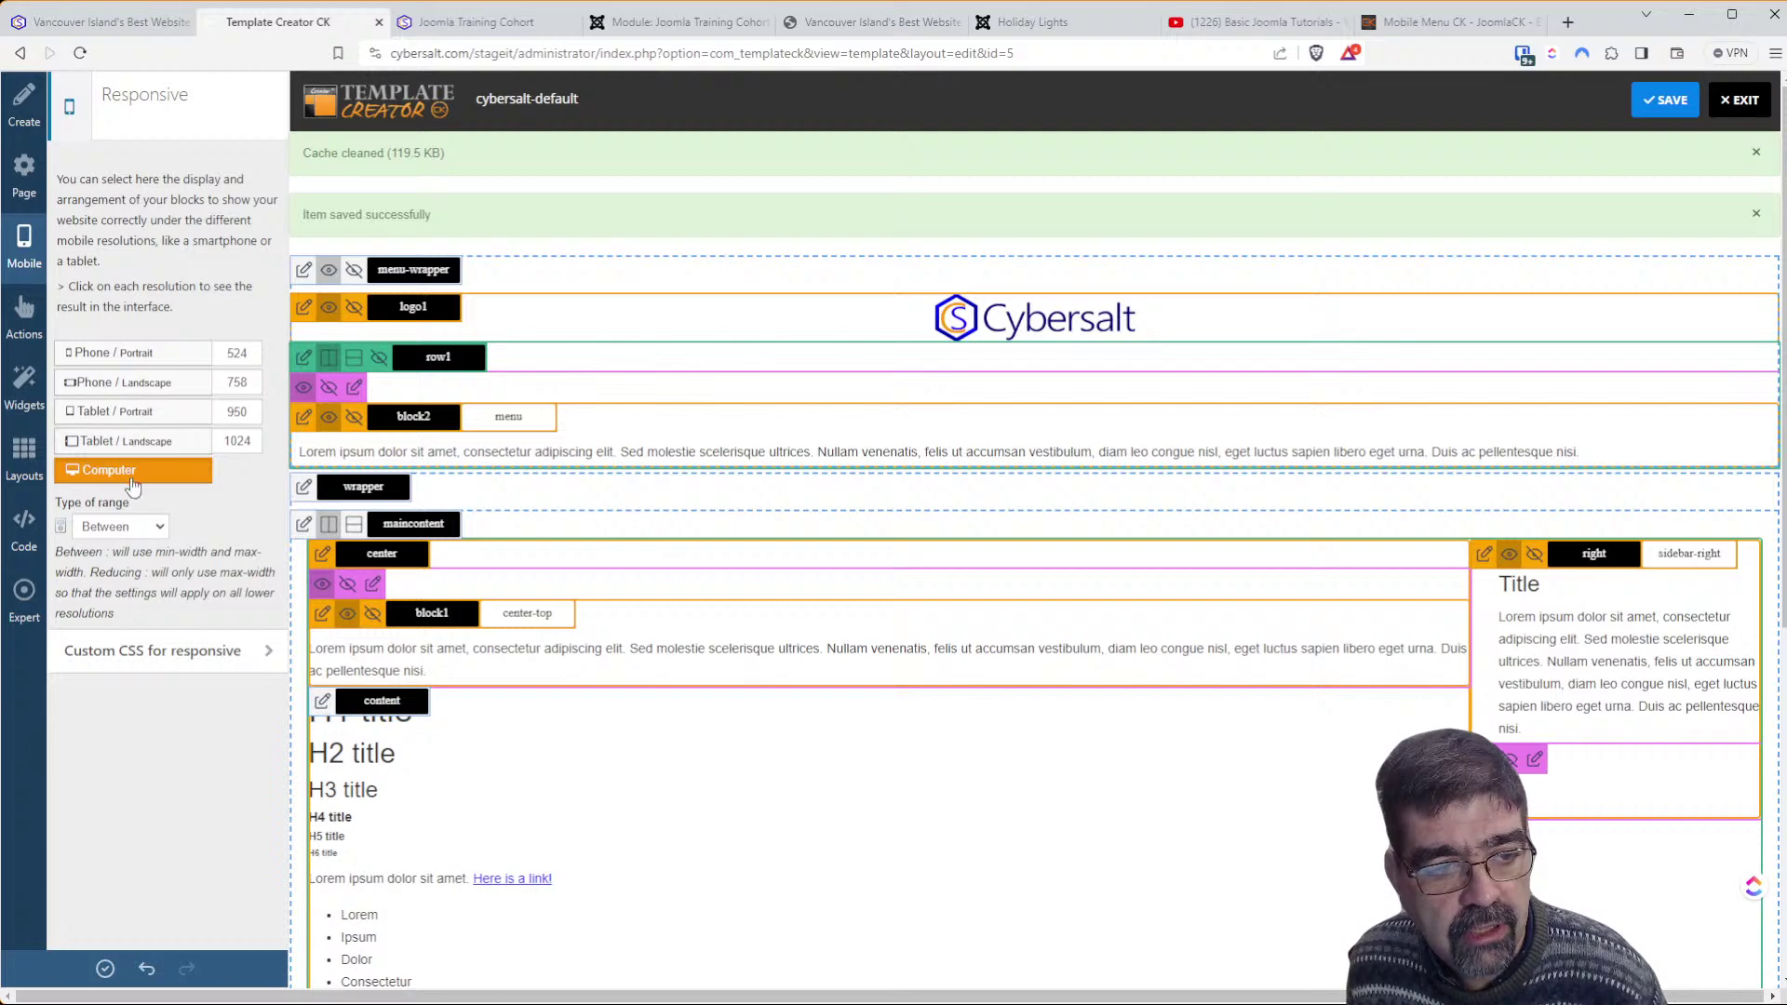
pyautogui.click(354, 310)
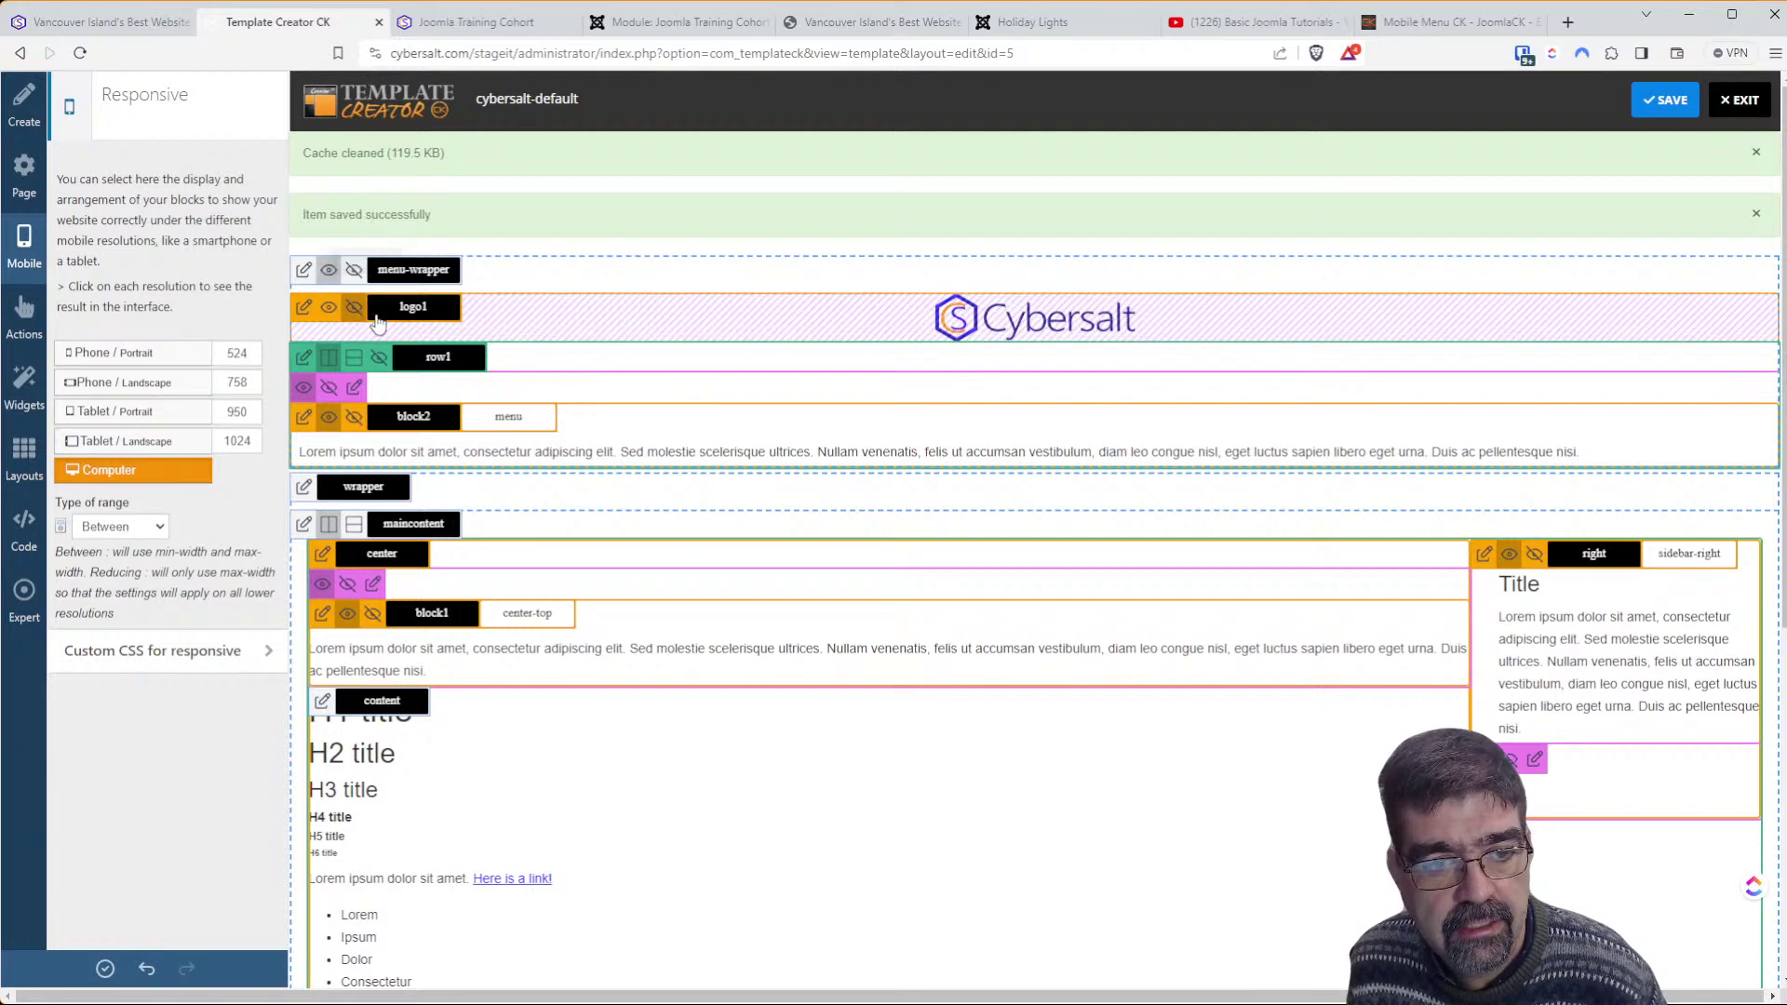
pyautogui.click(107, 443)
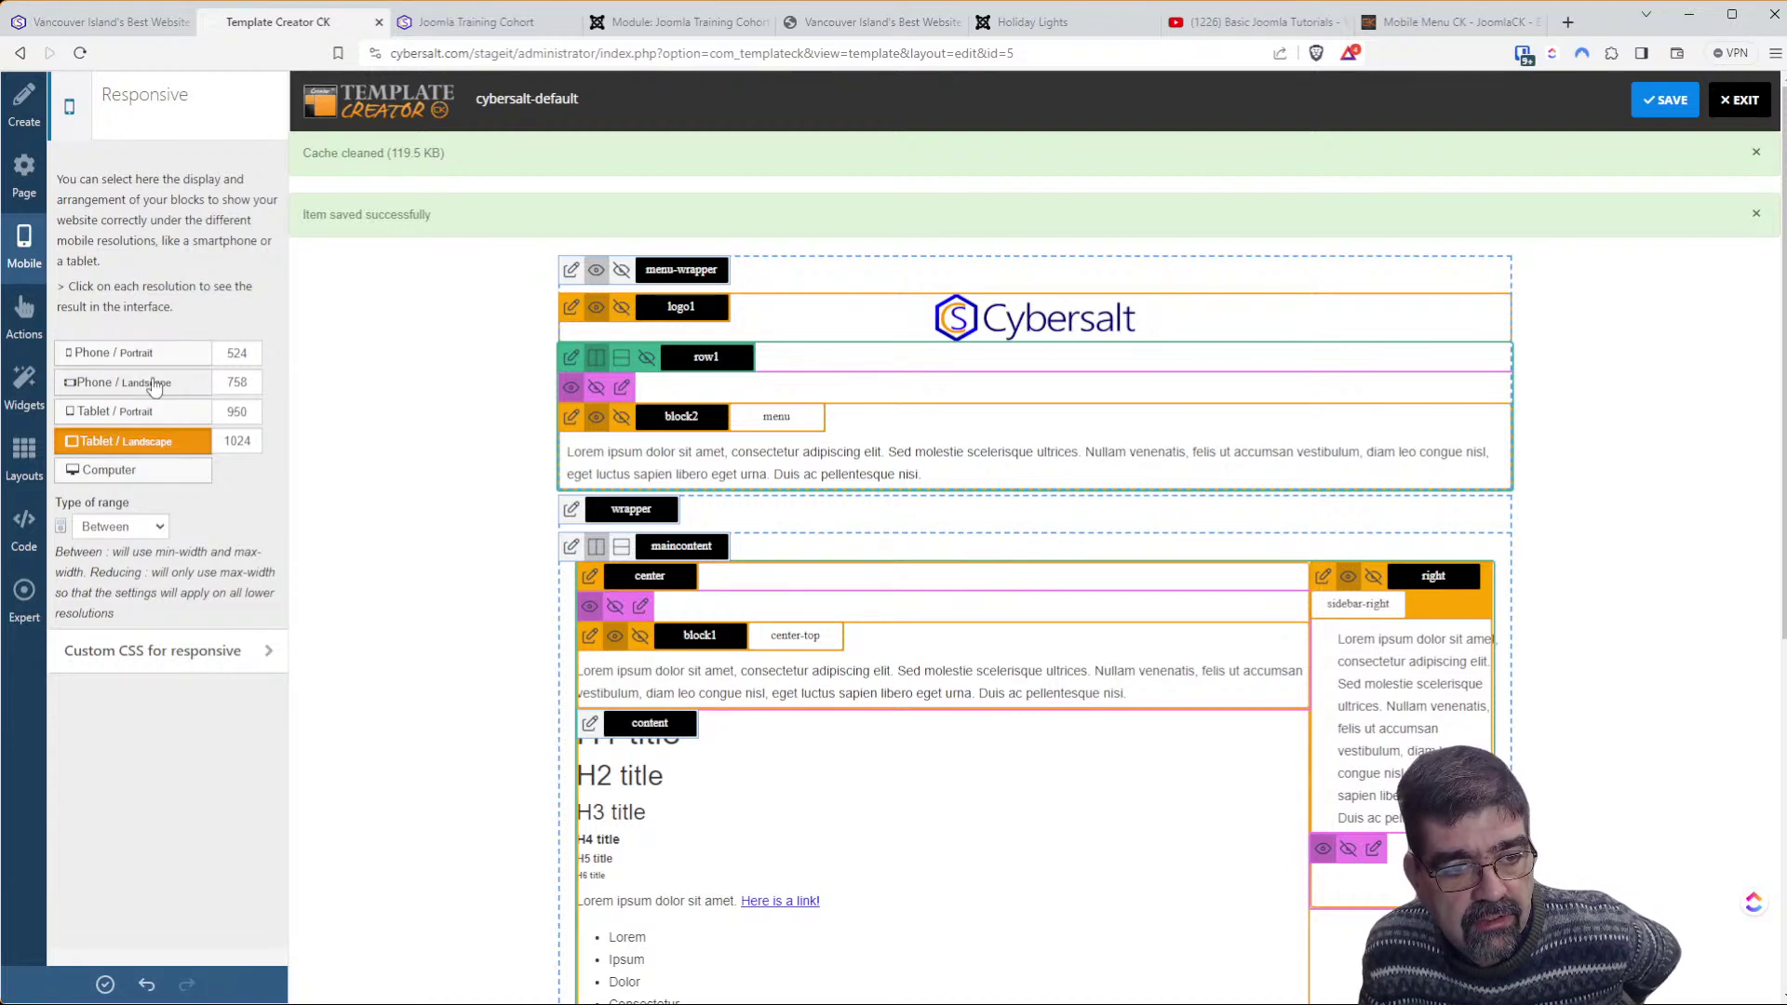
pyautogui.click(618, 312)
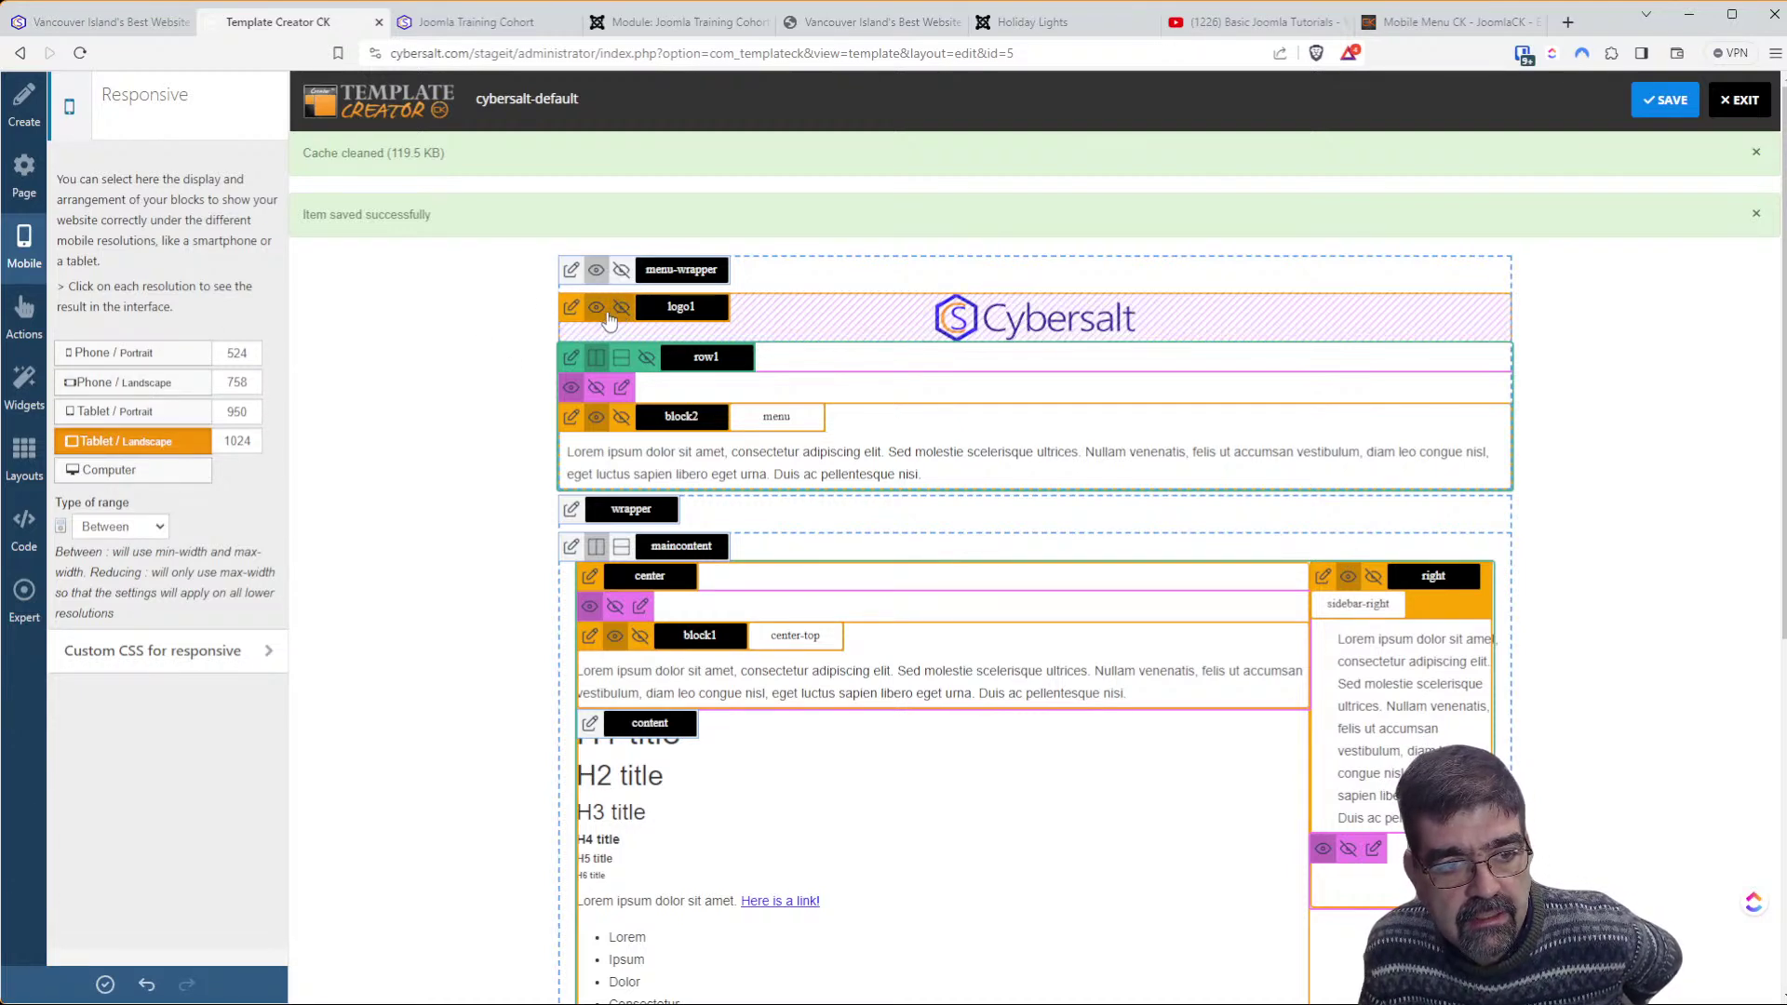
pyautogui.click(177, 412)
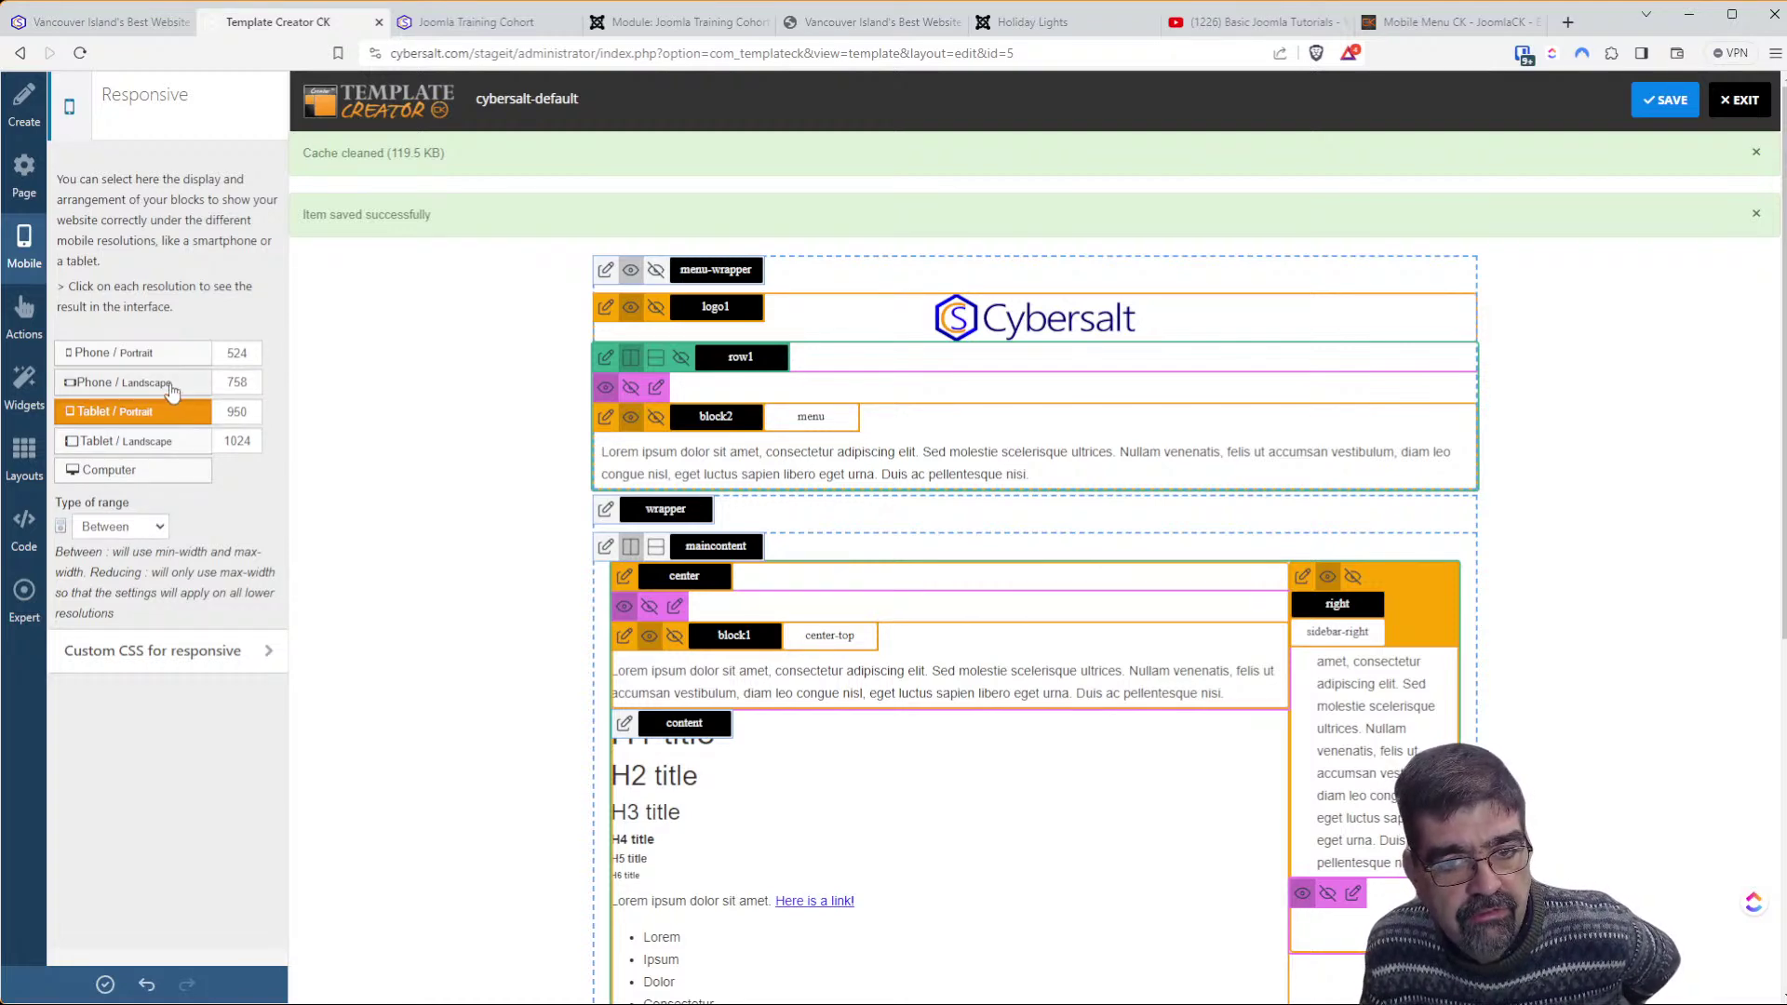
pyautogui.click(173, 387)
pyautogui.click(153, 354)
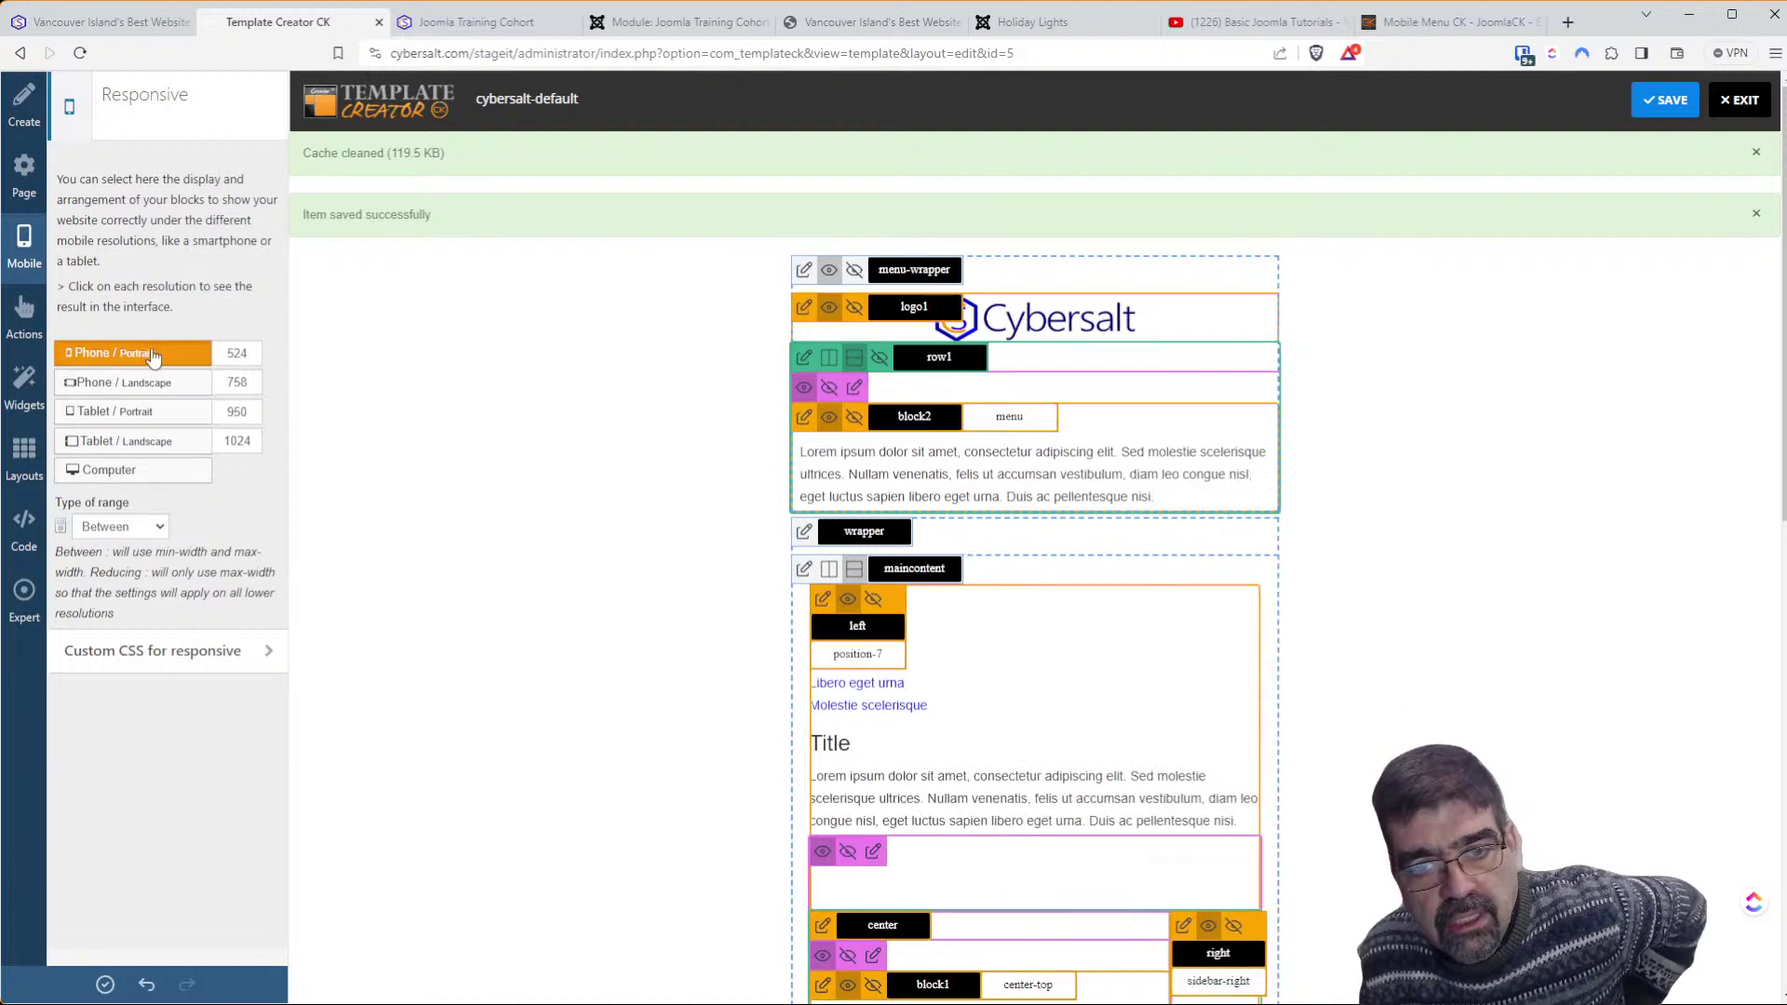
# Save the cybersalt-default template with the new logo block
pyautogui.click(1654, 112)
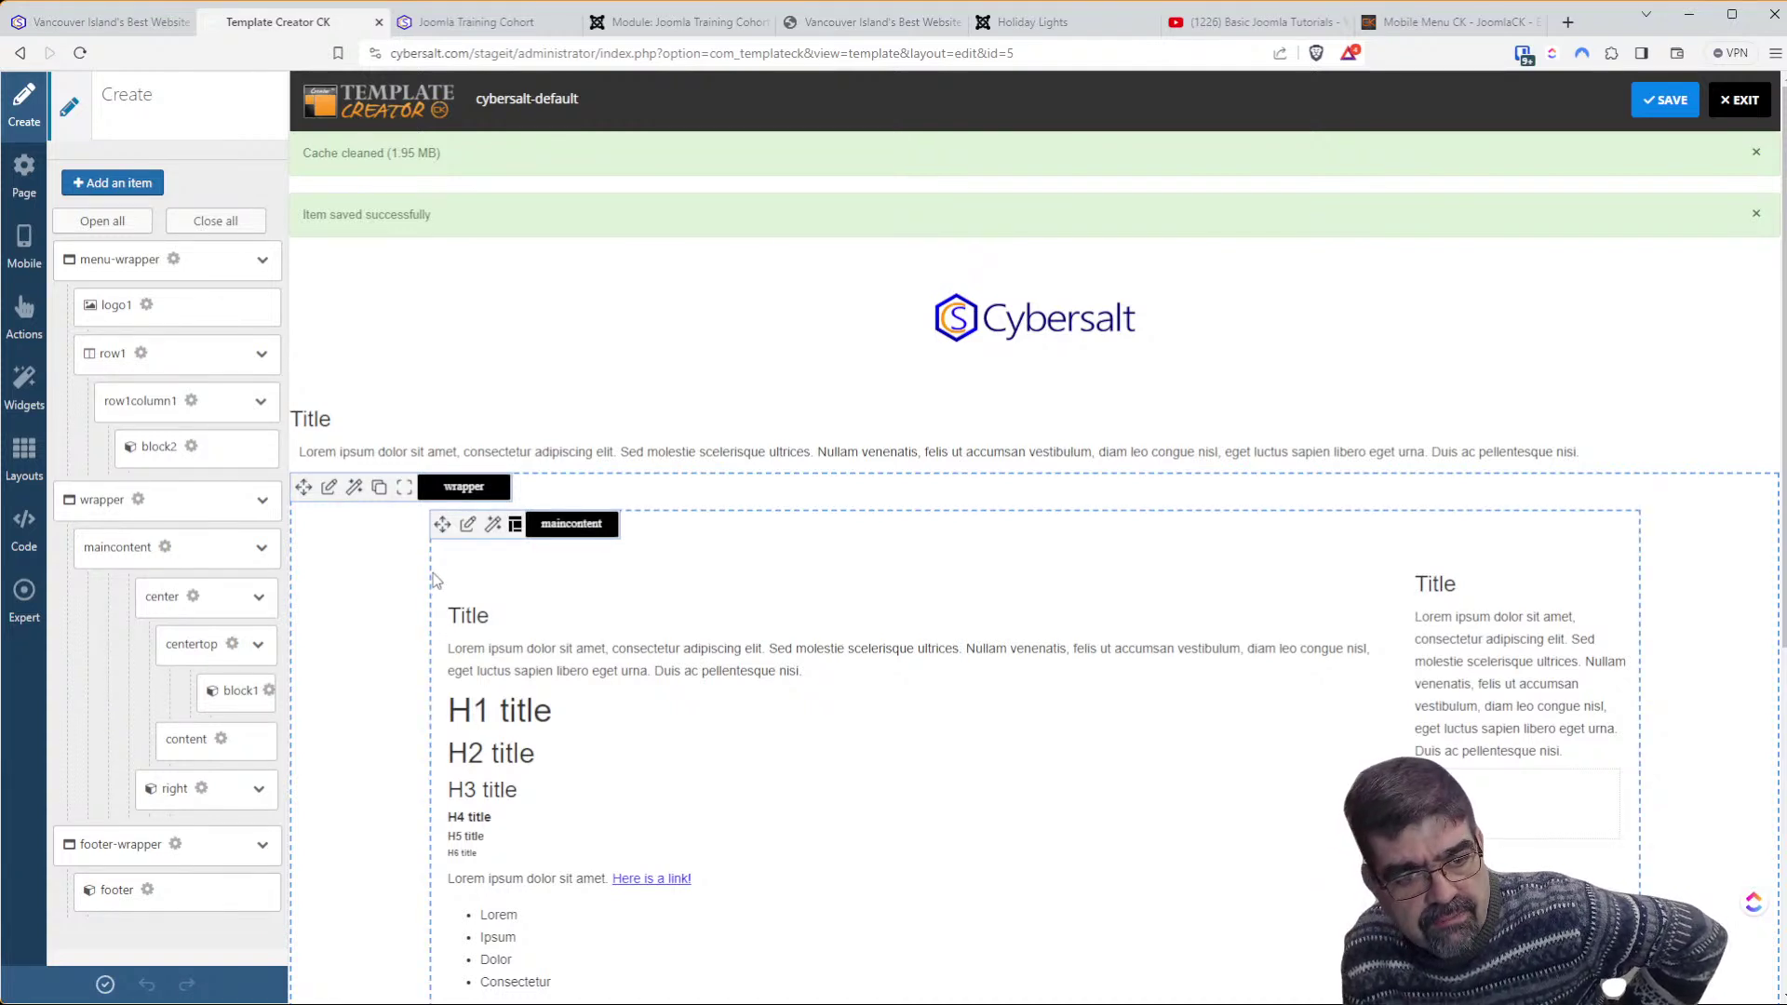
pyautogui.click(1646, 107)
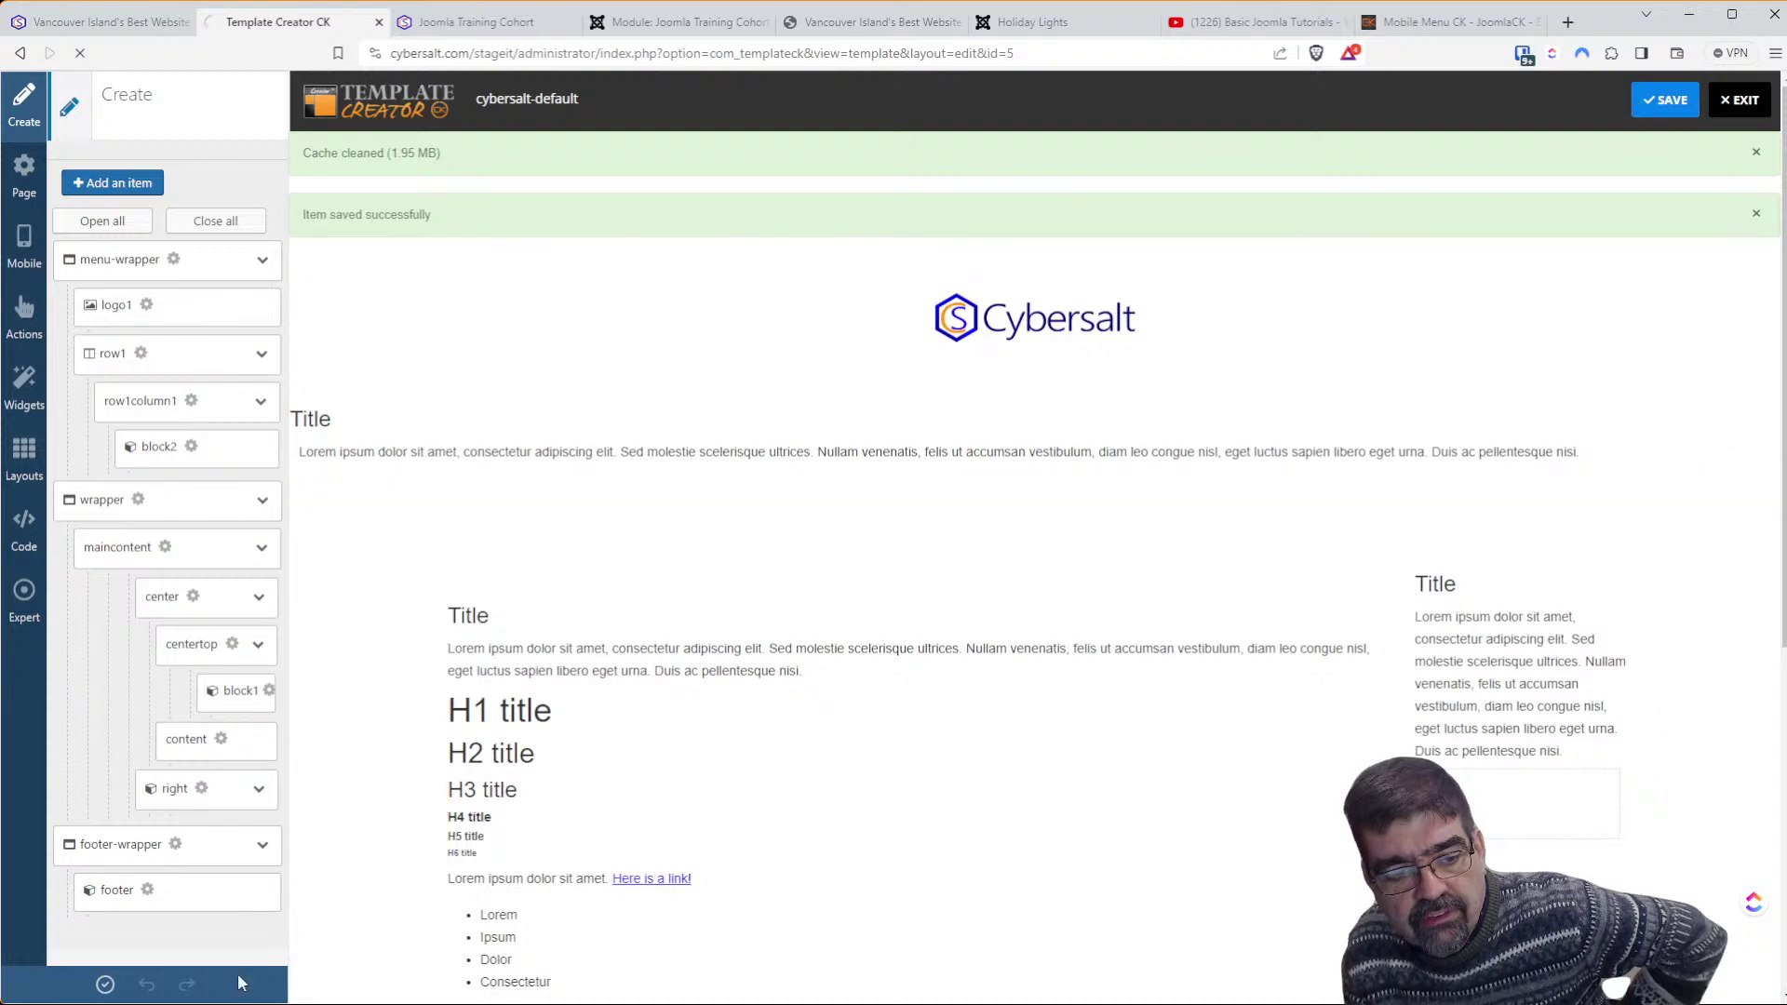
pyautogui.click(105, 985)
# Reload the staged Joomla Training Cohort page and display it in the developer tools' mobile device view
pyautogui.click(424, 22)
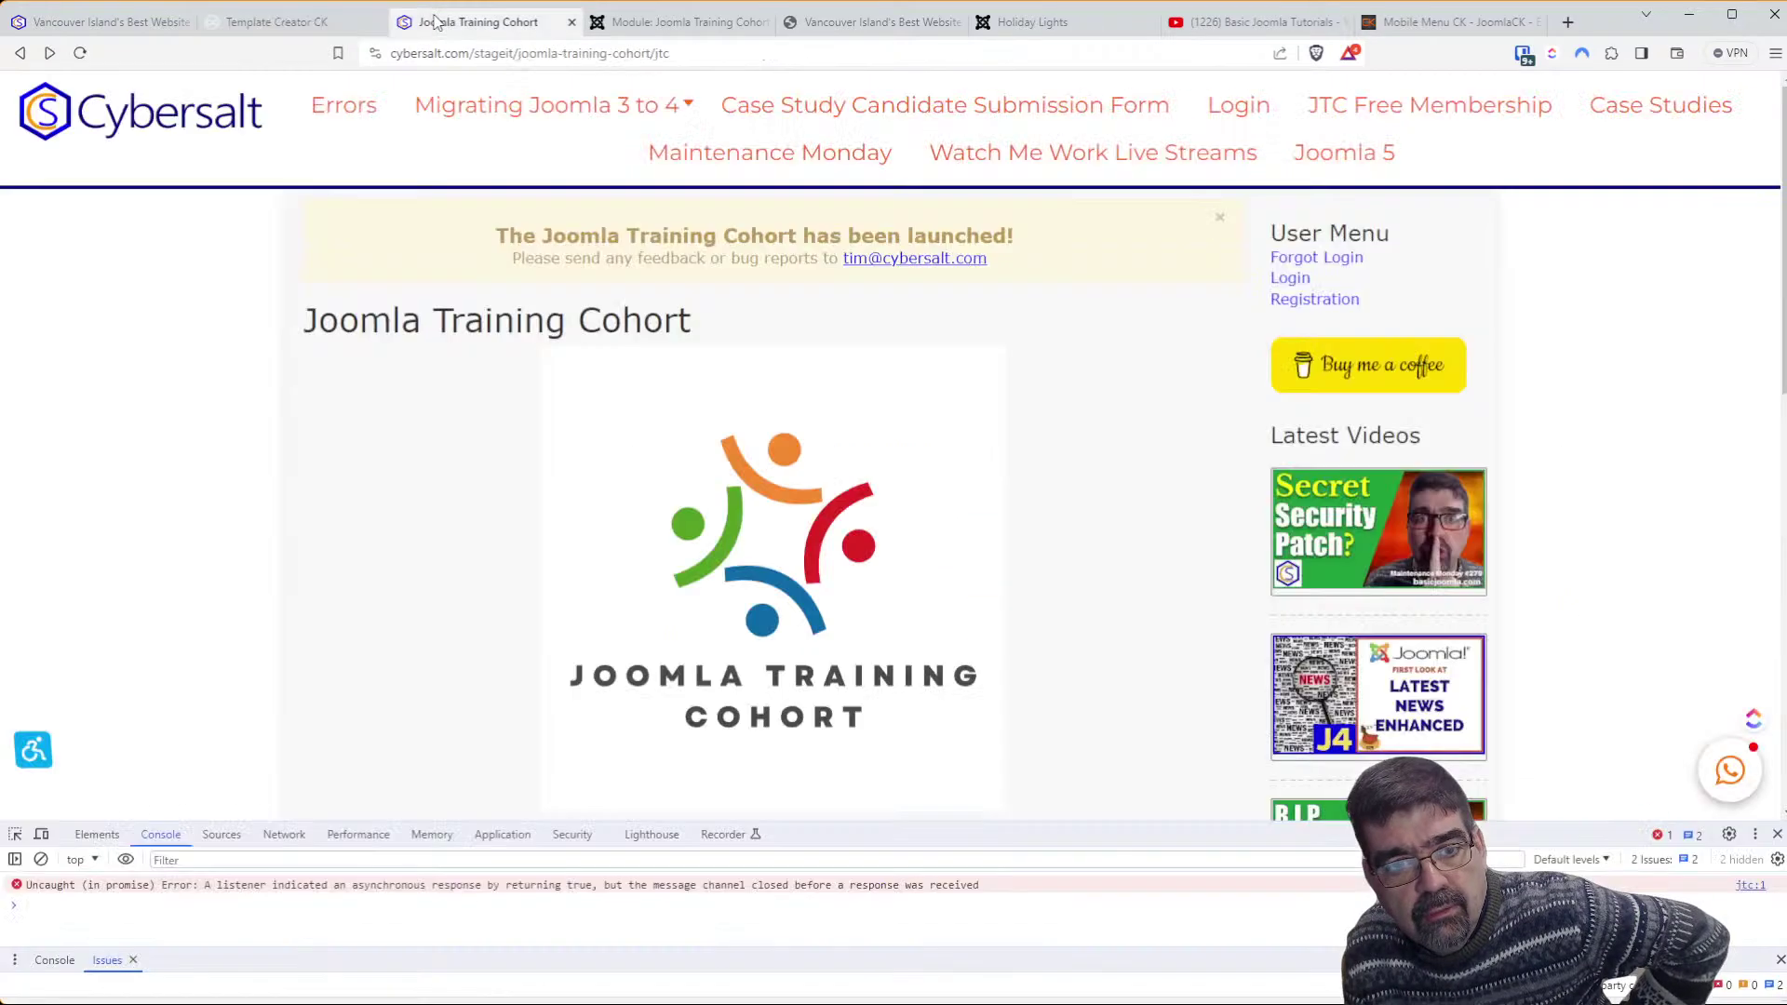
pyautogui.click(80, 54)
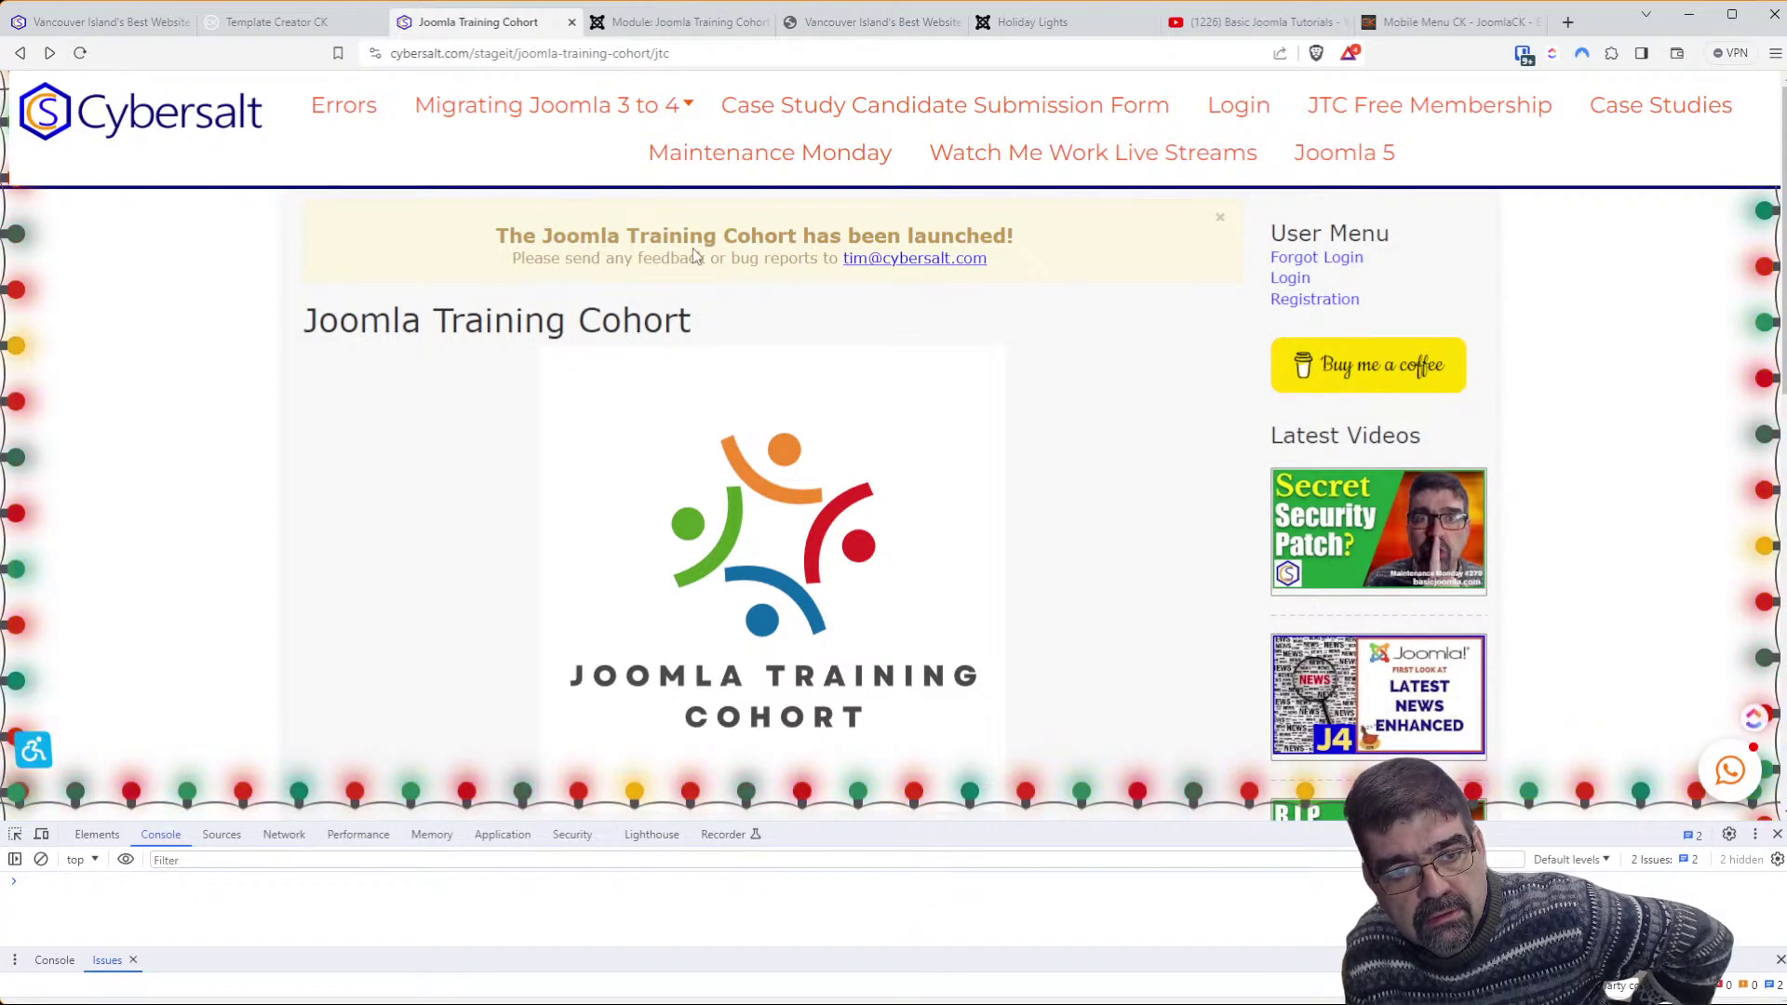
pyautogui.click(42, 836)
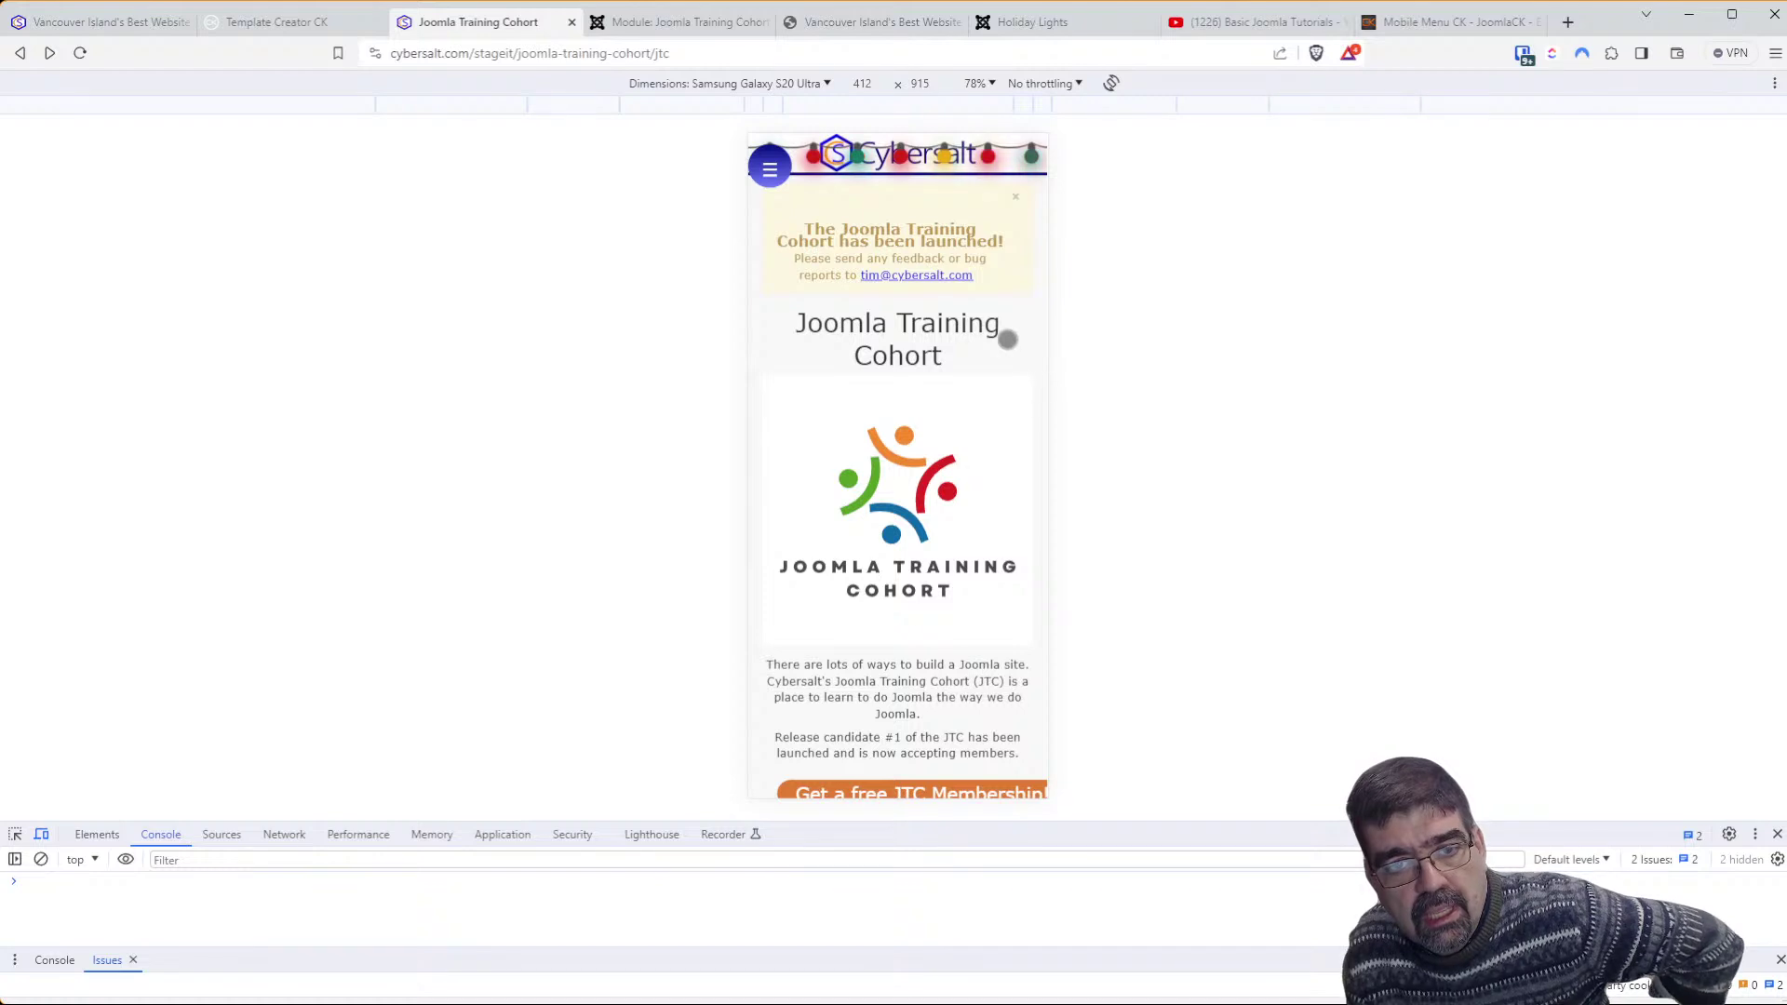
# Reload the Joomla Training Cohort page in mobile view and inspect logo1's Logo settings in the template editor
pyautogui.click(80, 53)
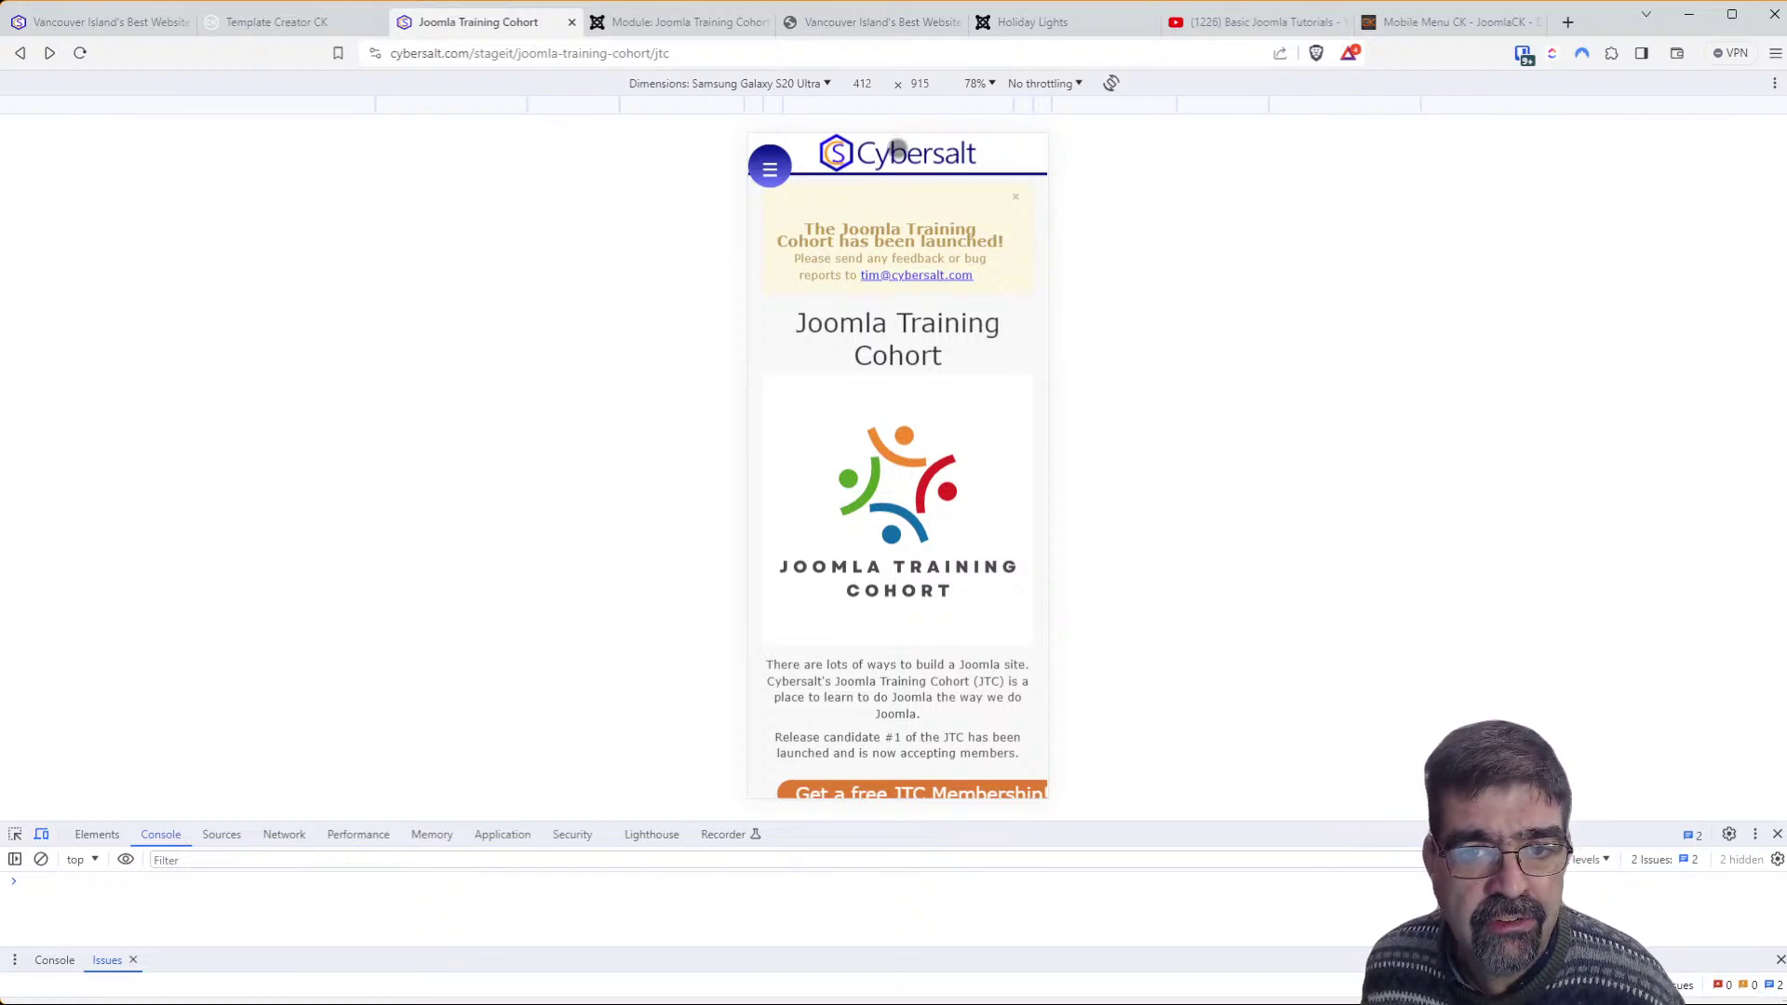
pyautogui.click(252, 25)
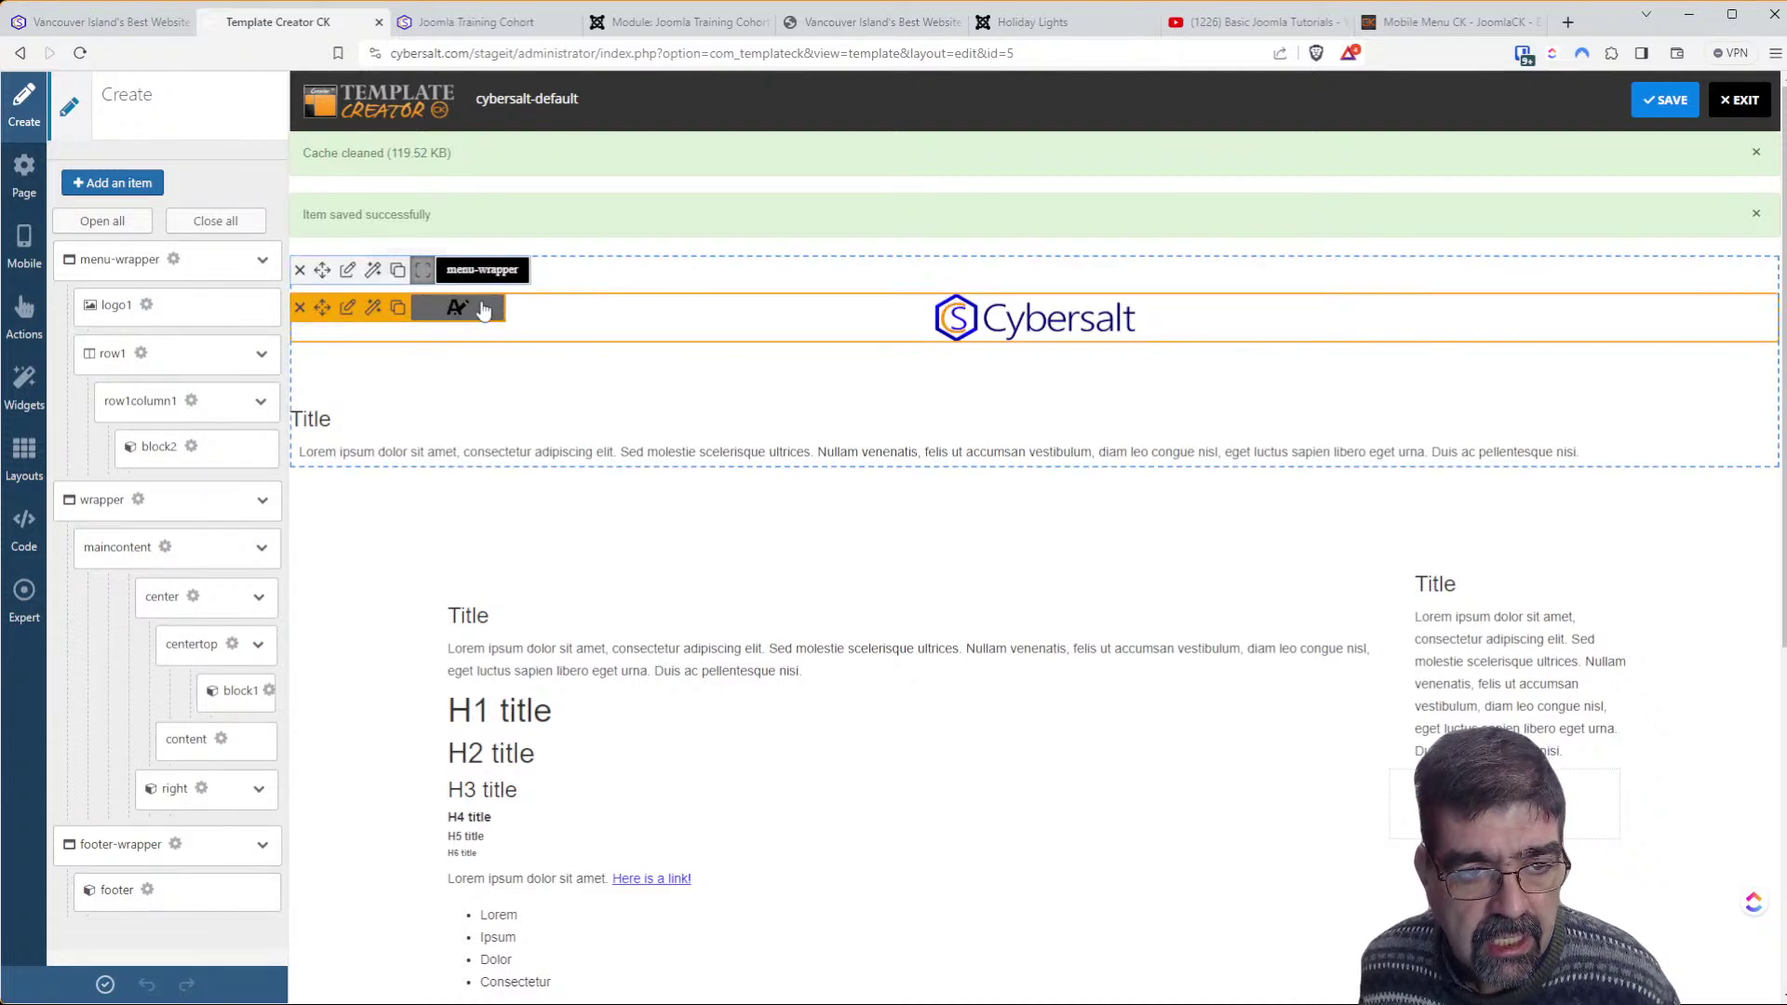
pyautogui.click(351, 318)
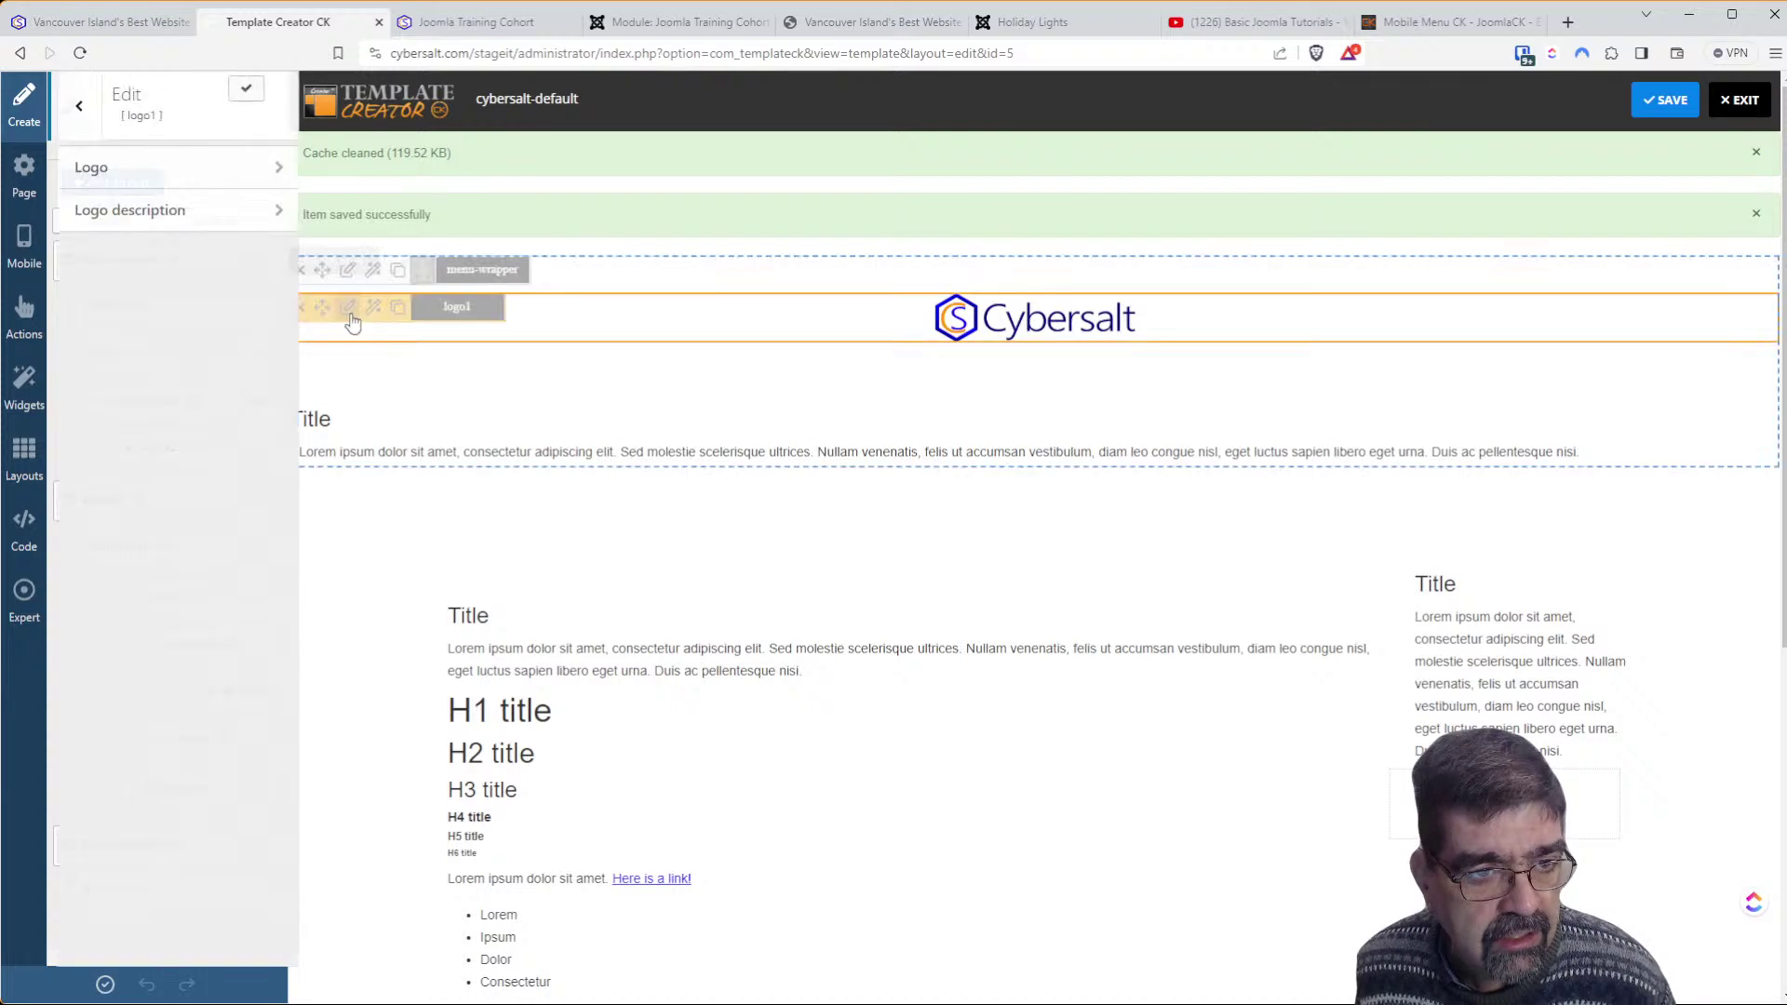
pyautogui.click(168, 179)
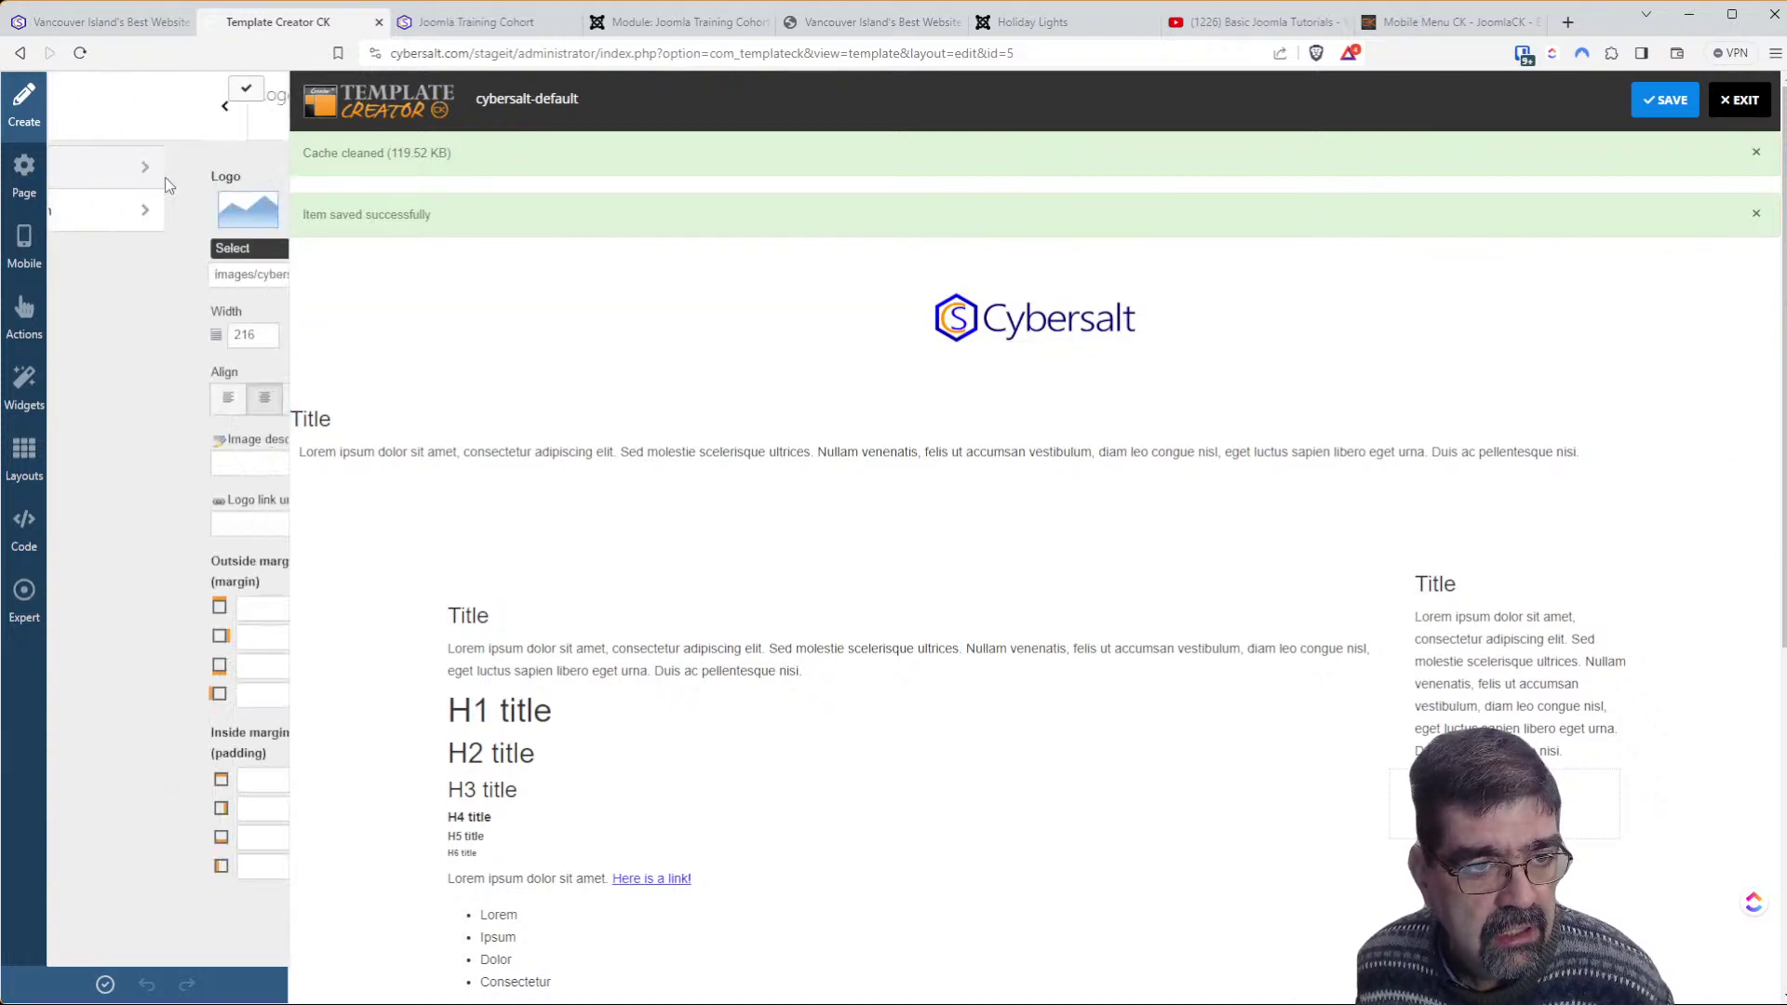
pyautogui.click(70, 105)
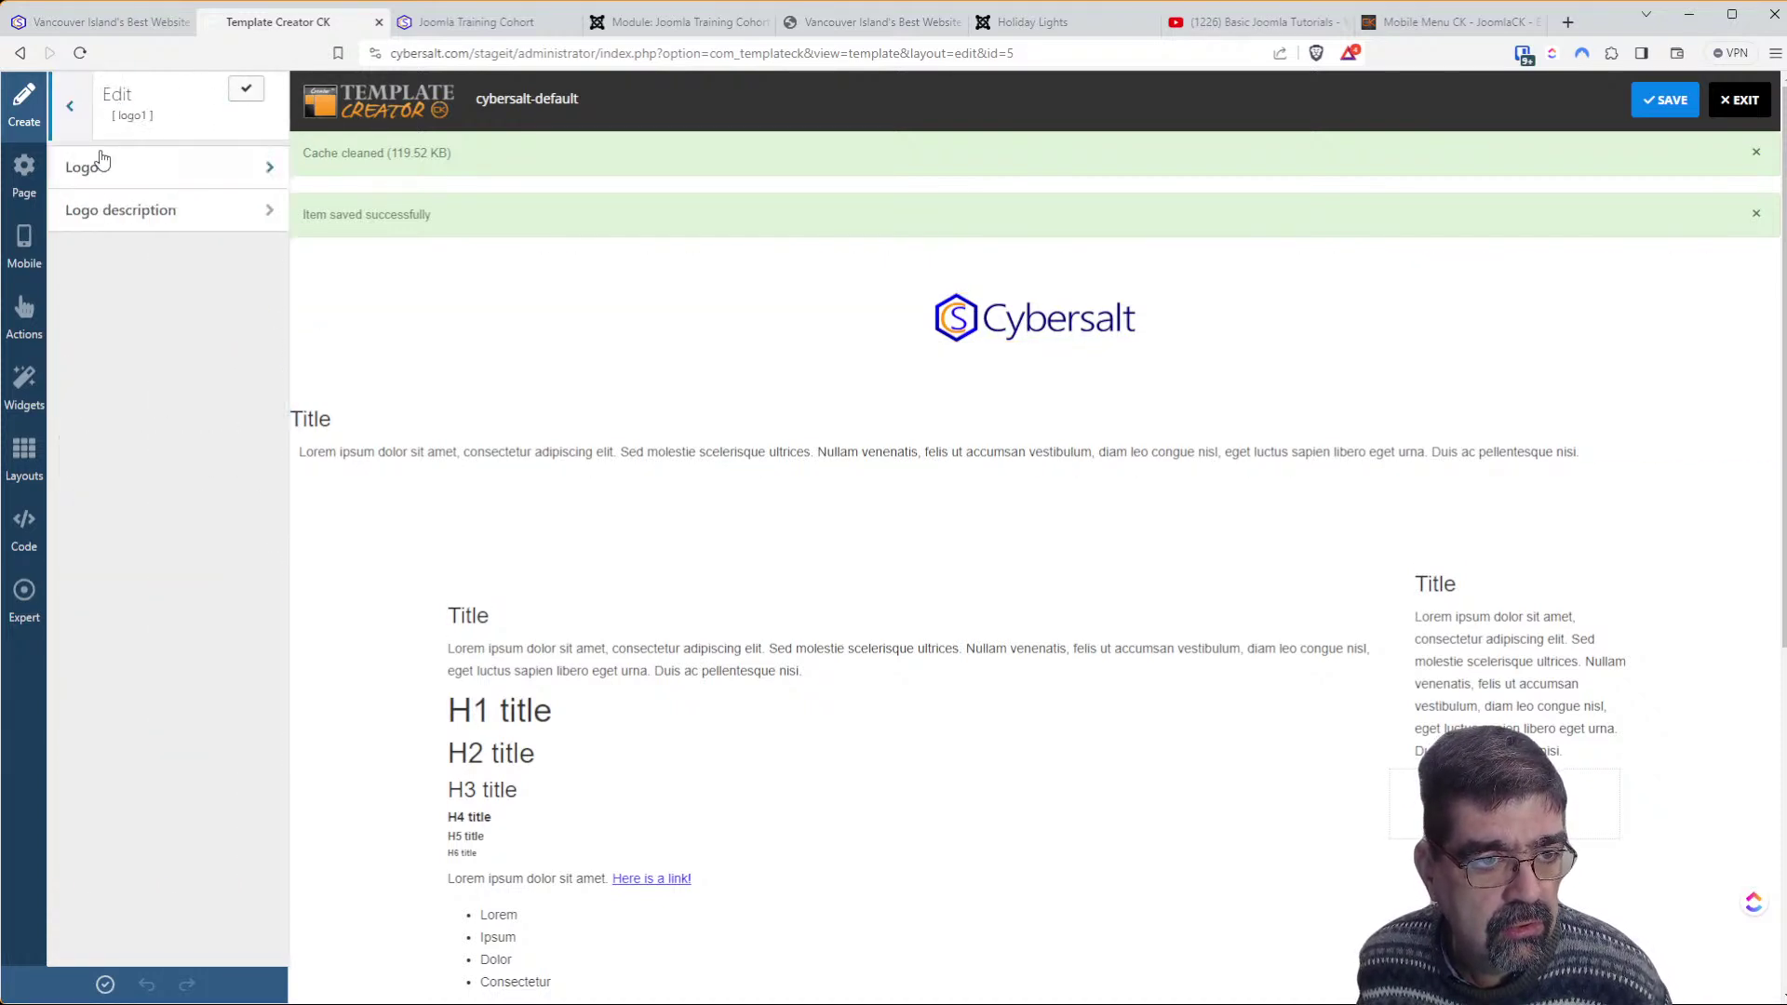
# Try setting the top and bottom inside margins (padding) to 10 in logo1's description formatting
pyautogui.click(112, 215)
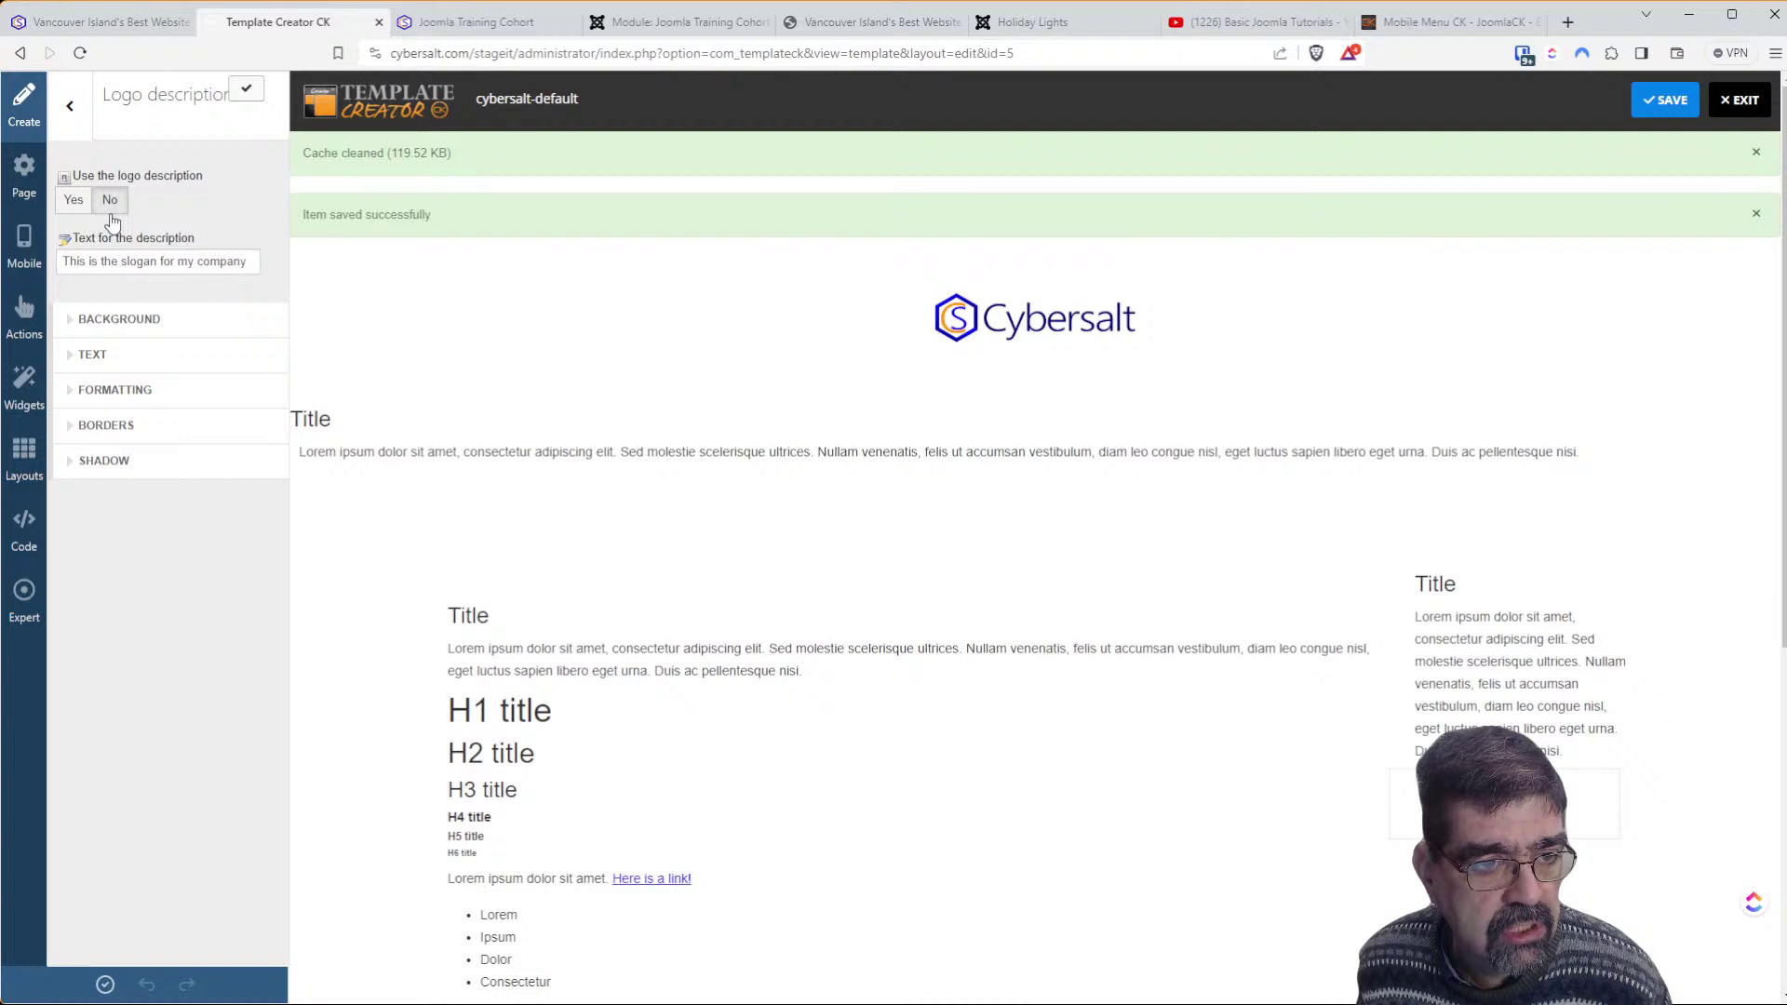
pyautogui.click(112, 390)
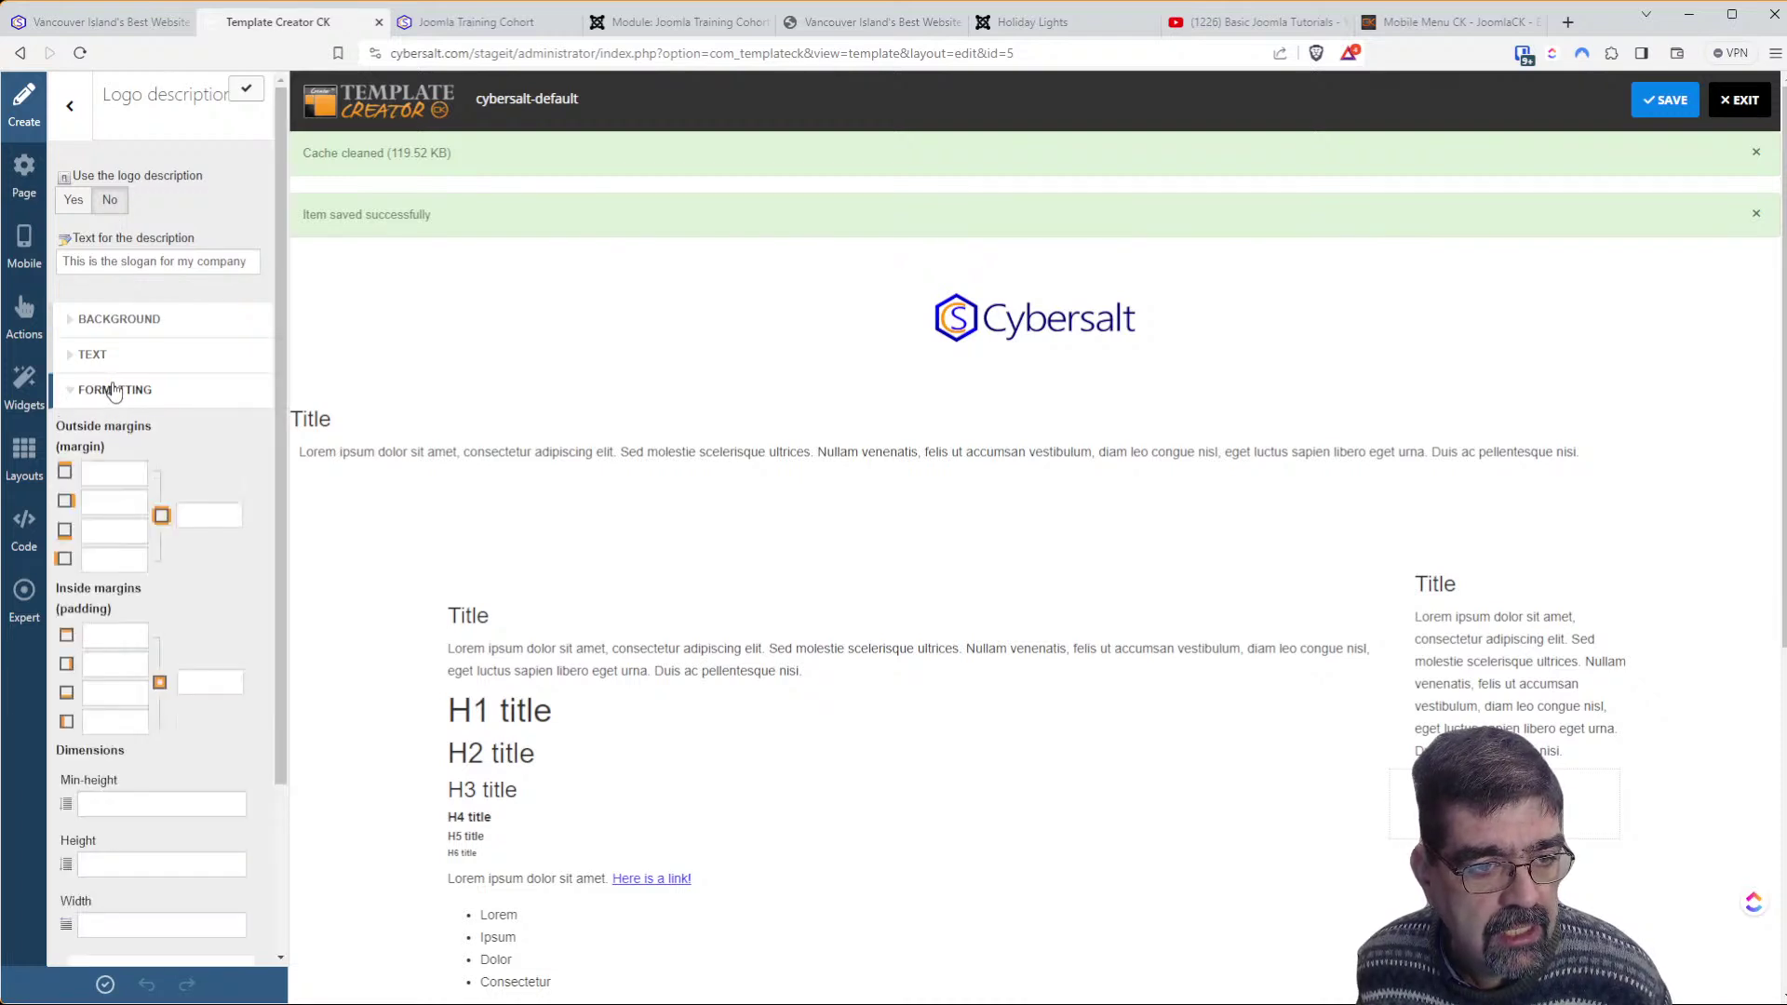
pyautogui.click(125, 625)
pyautogui.write('10')
pyautogui.press('Tab')
pyautogui.press('Tab')
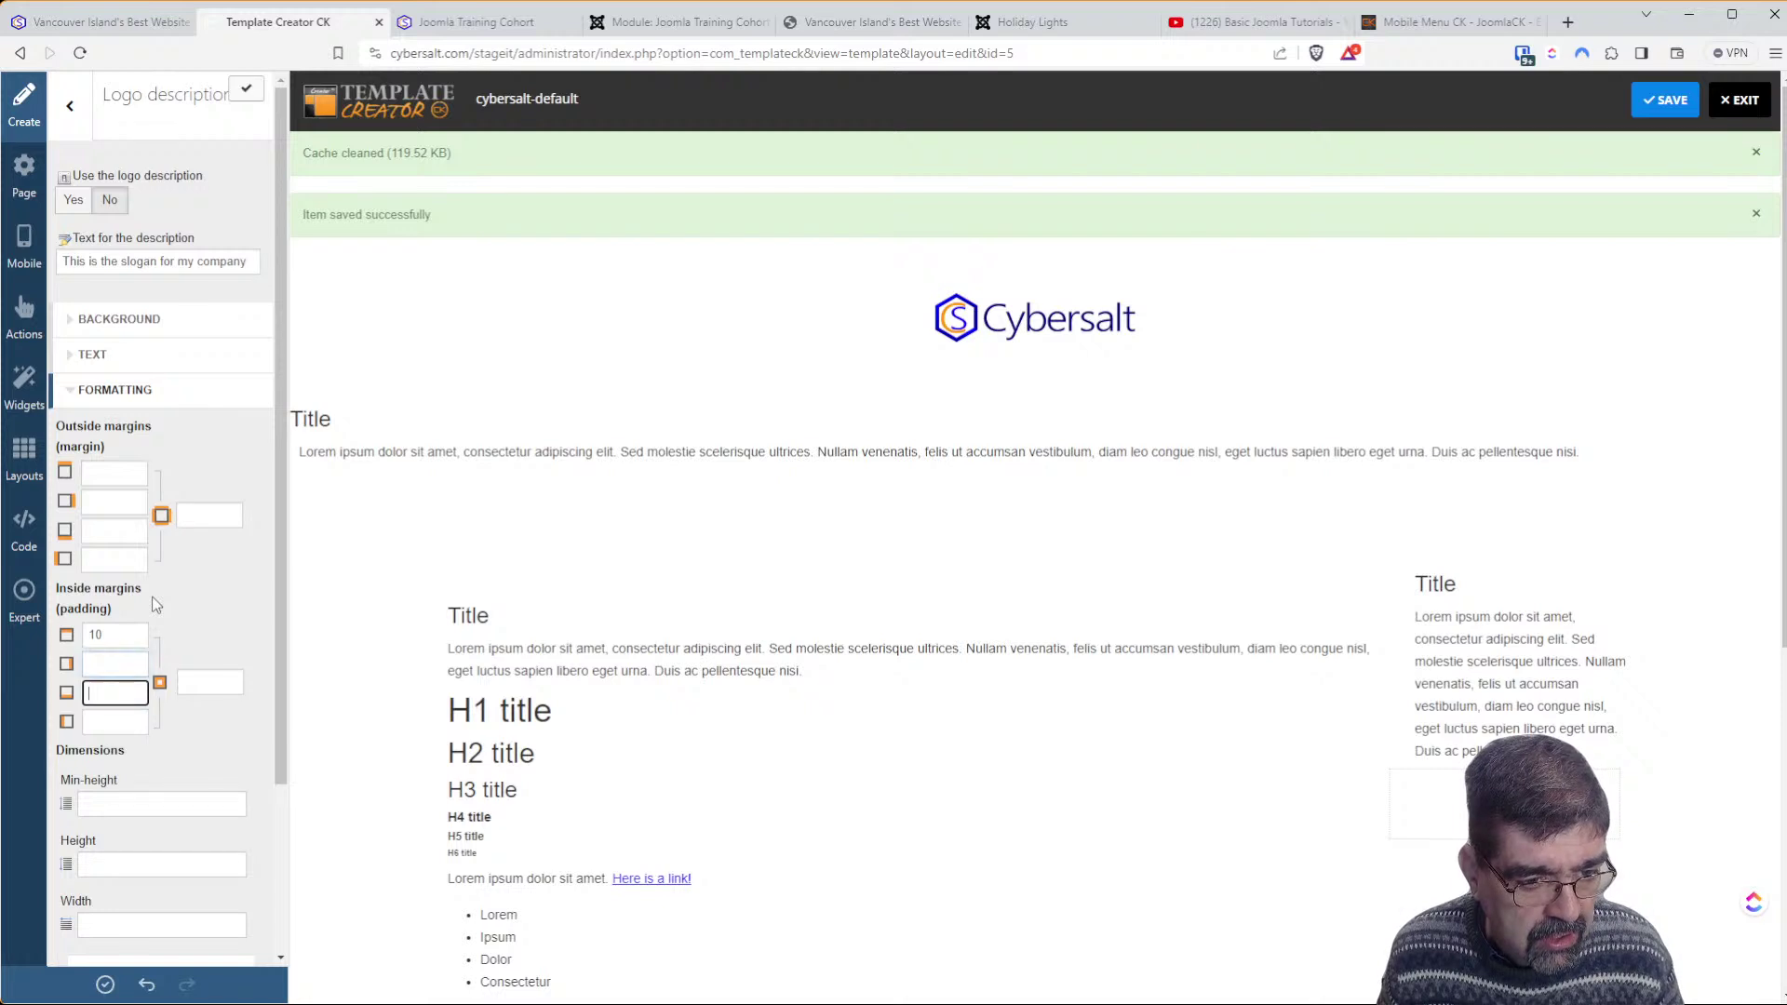
pyautogui.write('10')
pyautogui.press('Tab')
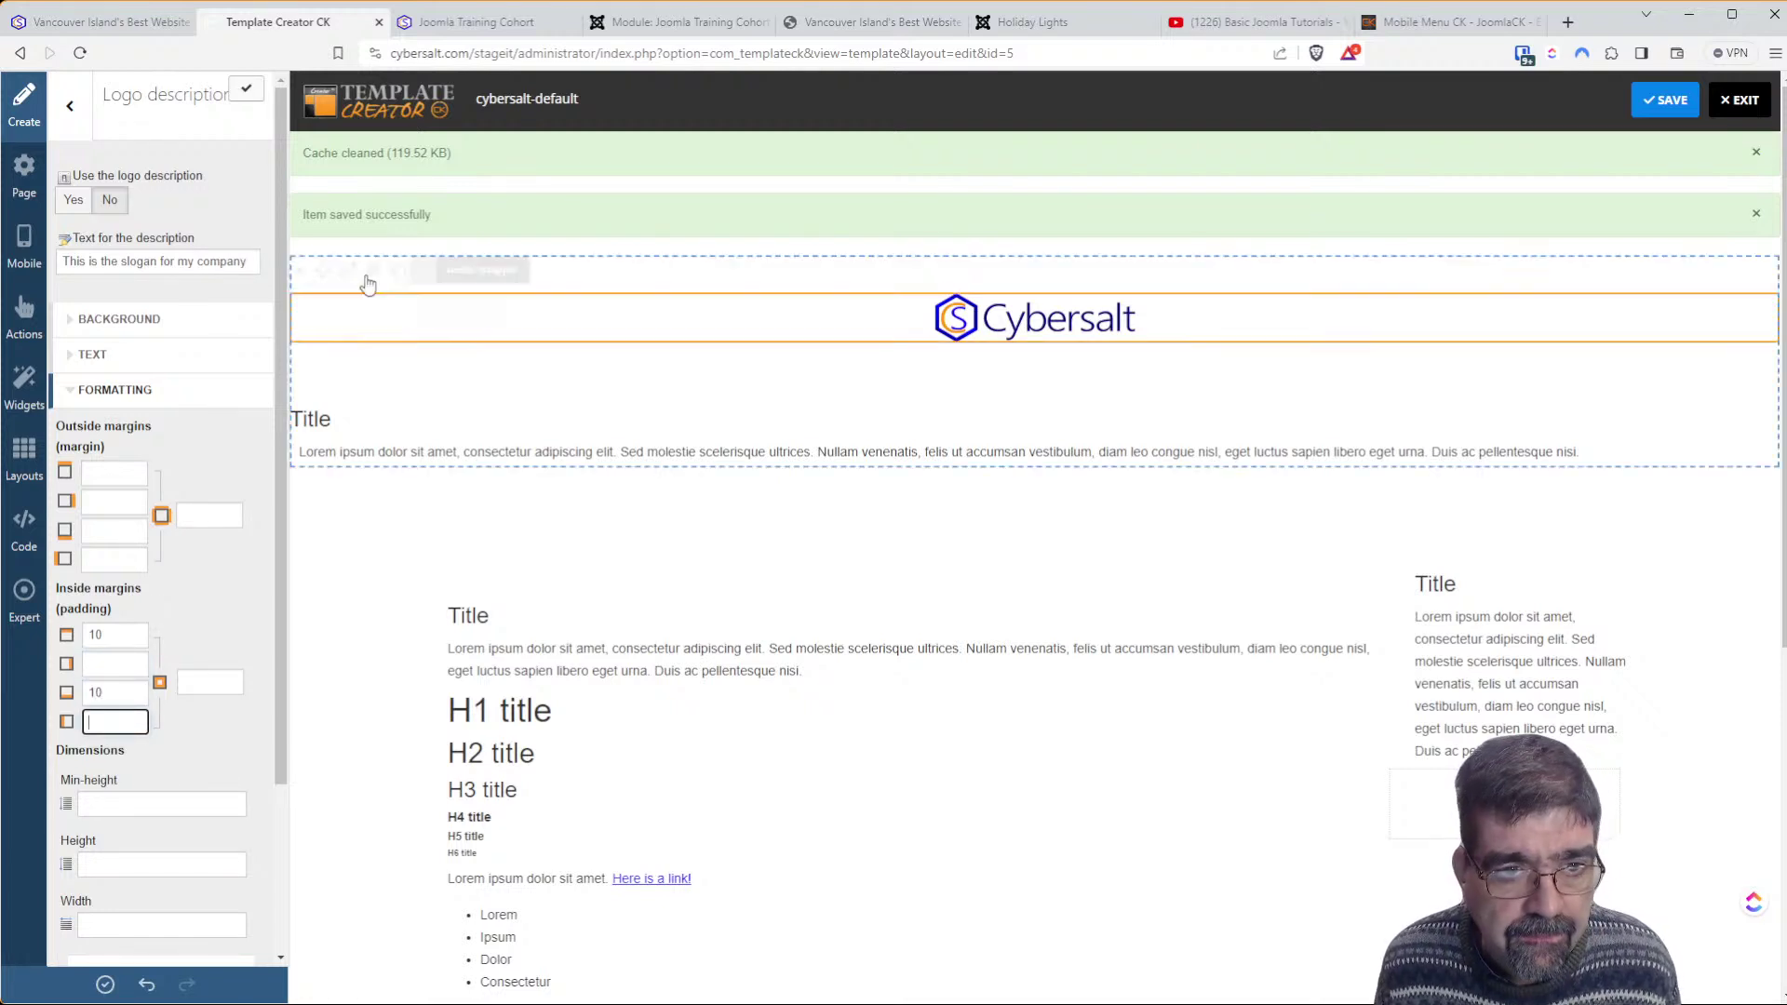
# Save the cybersalt-default template and check the logo spacing on the Joomla Training Cohort page in mobile view
pyautogui.click(1669, 110)
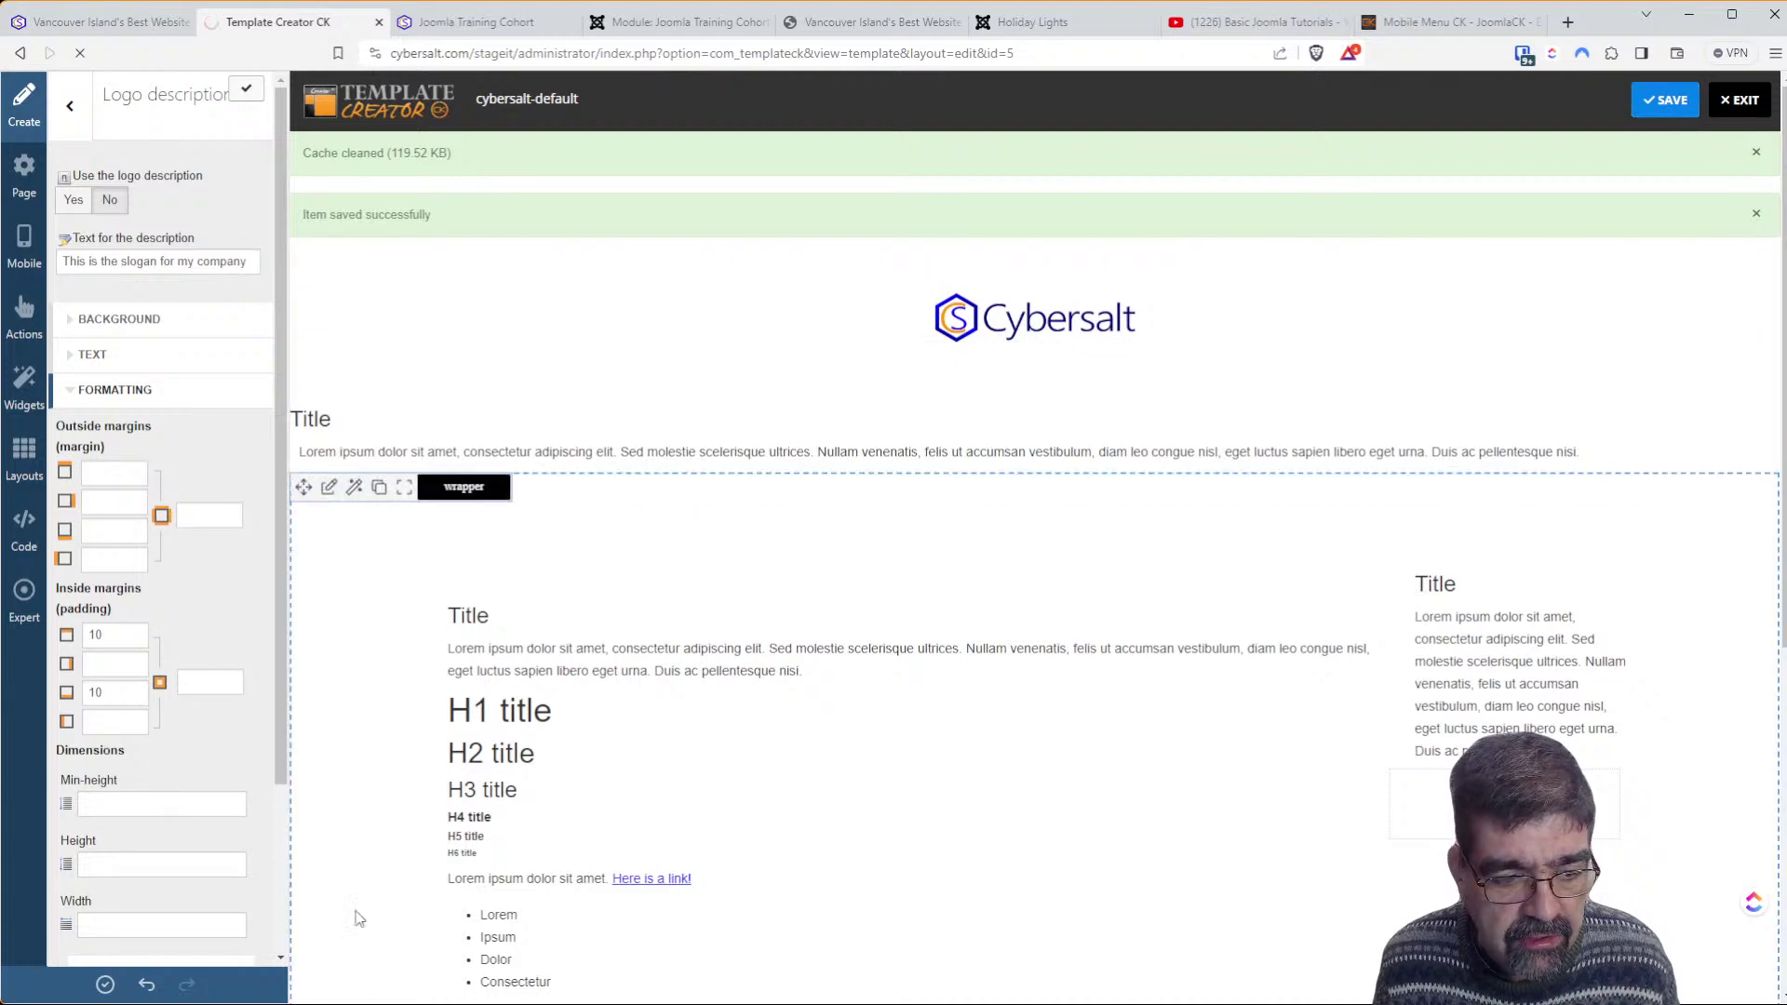
pyautogui.click(642, 22)
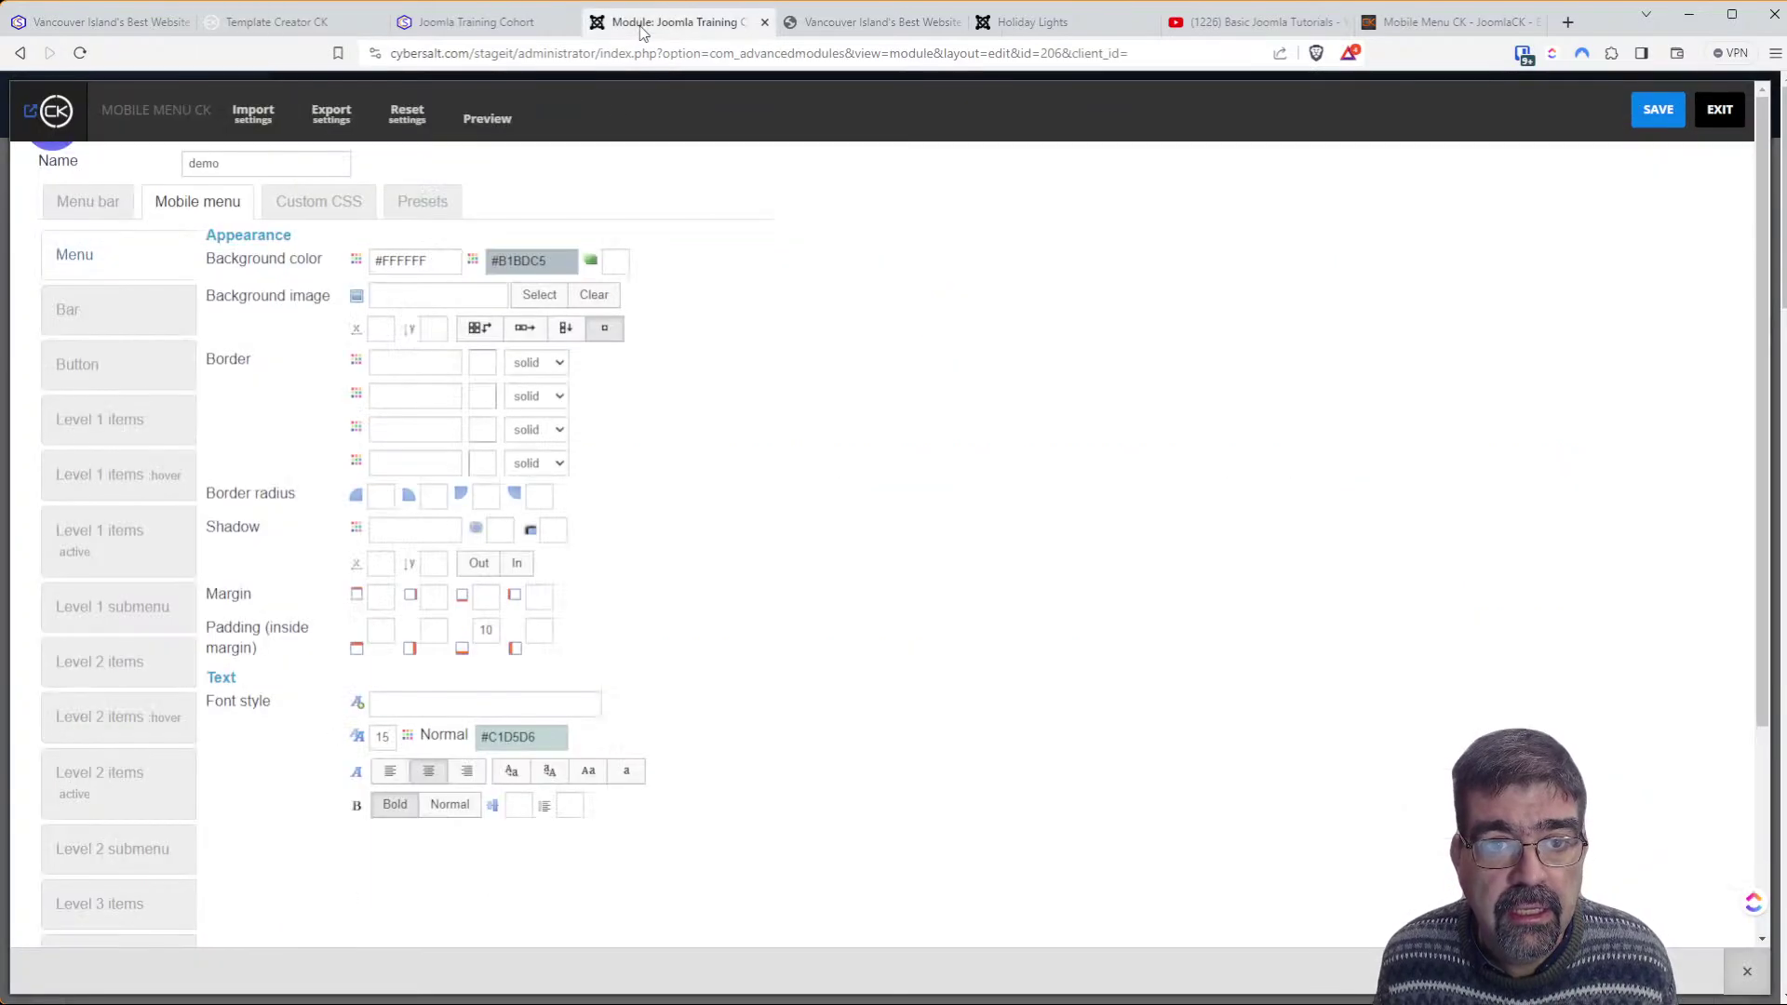
pyautogui.click(829, 23)
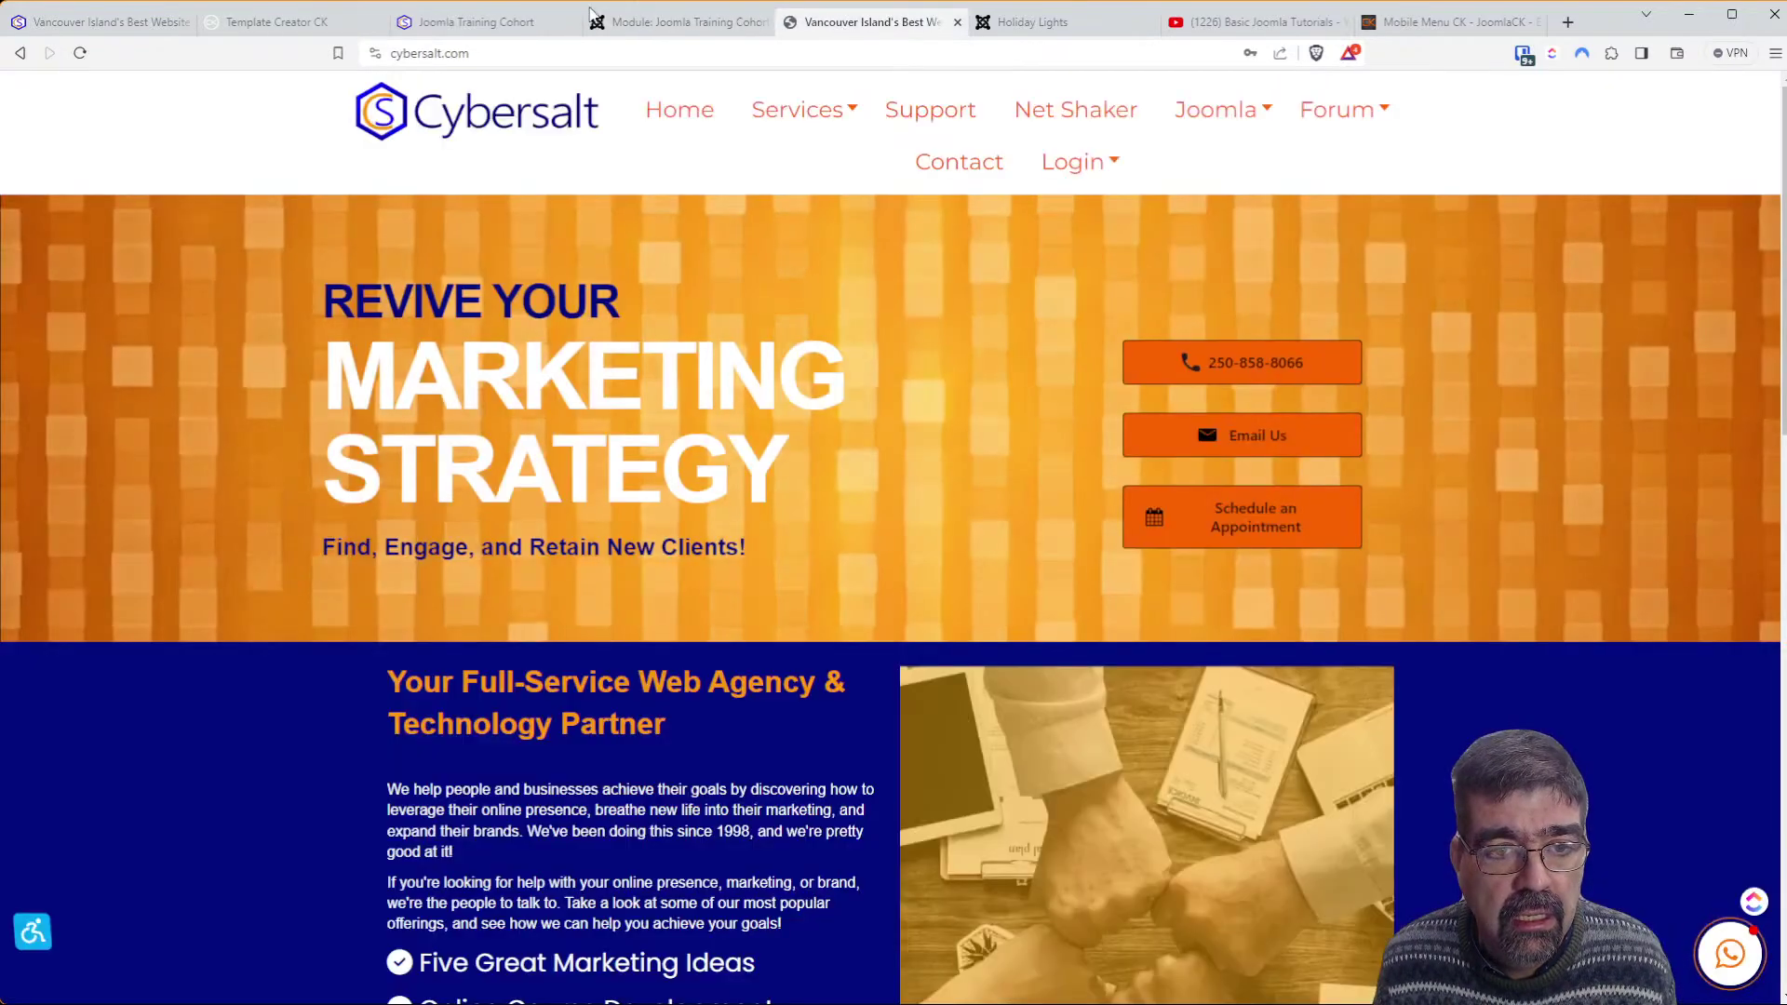
pyautogui.click(474, 22)
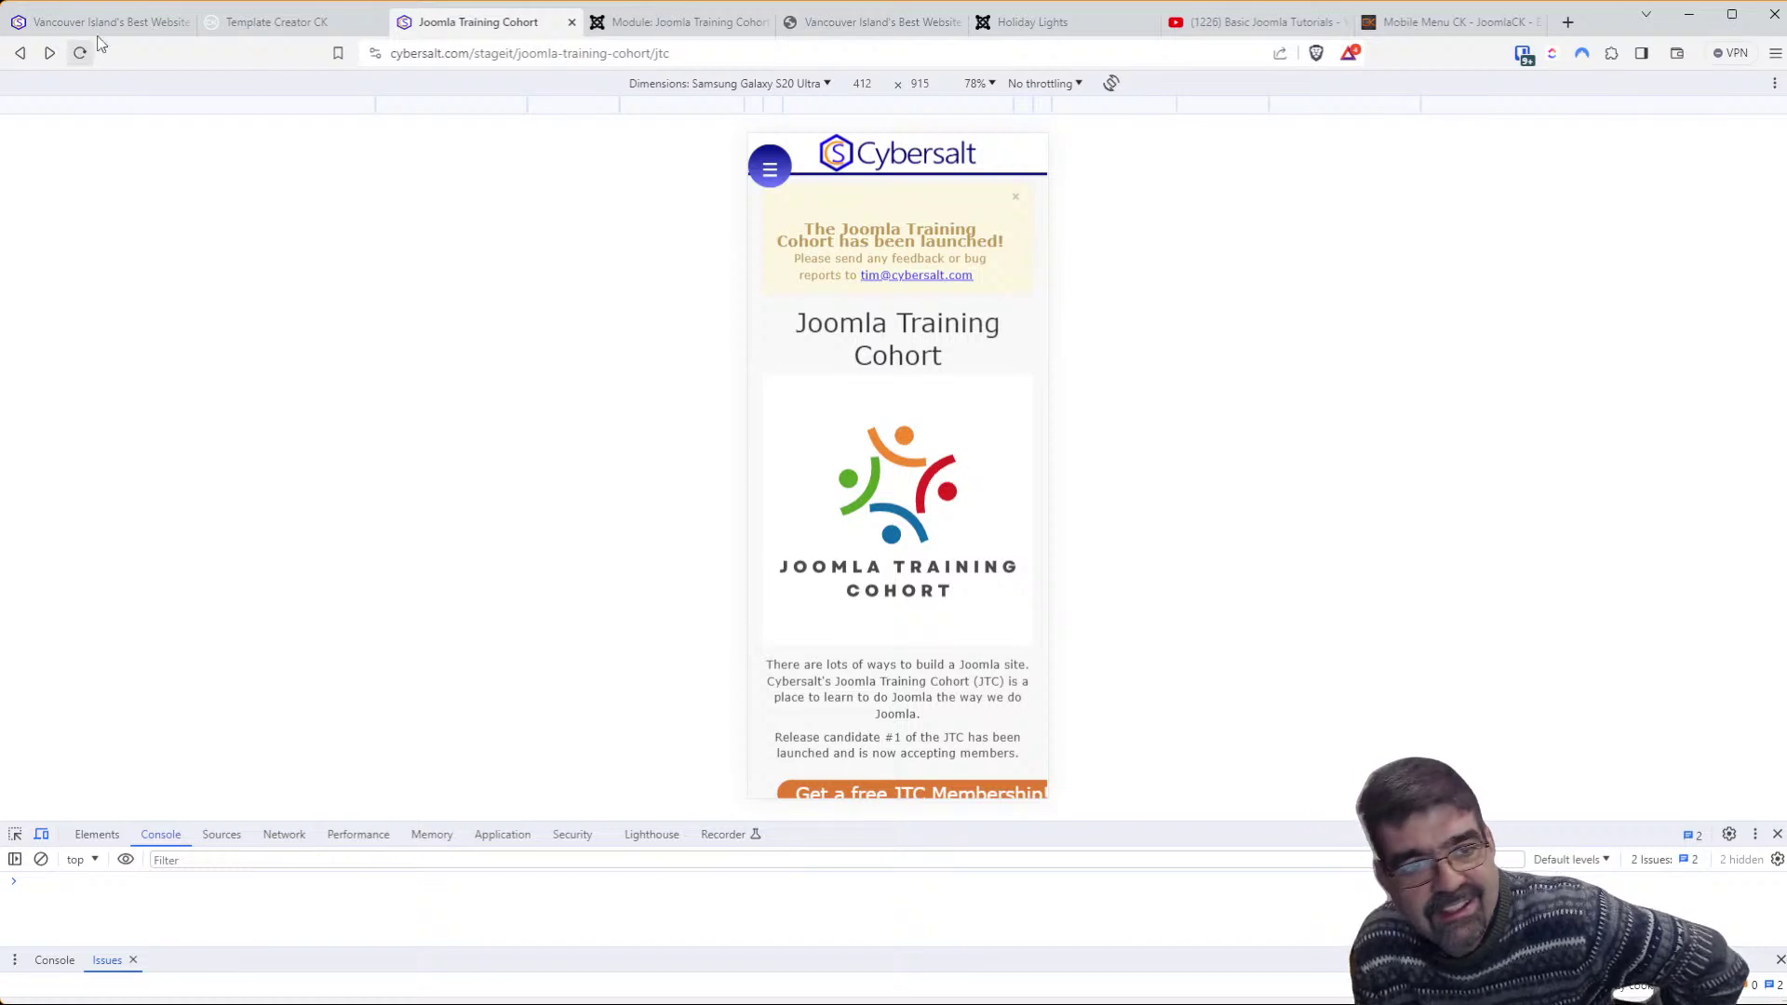
# Try setting the top and bottom outside margins to 10 in logo1's Logo settings
pyautogui.click(269, 21)
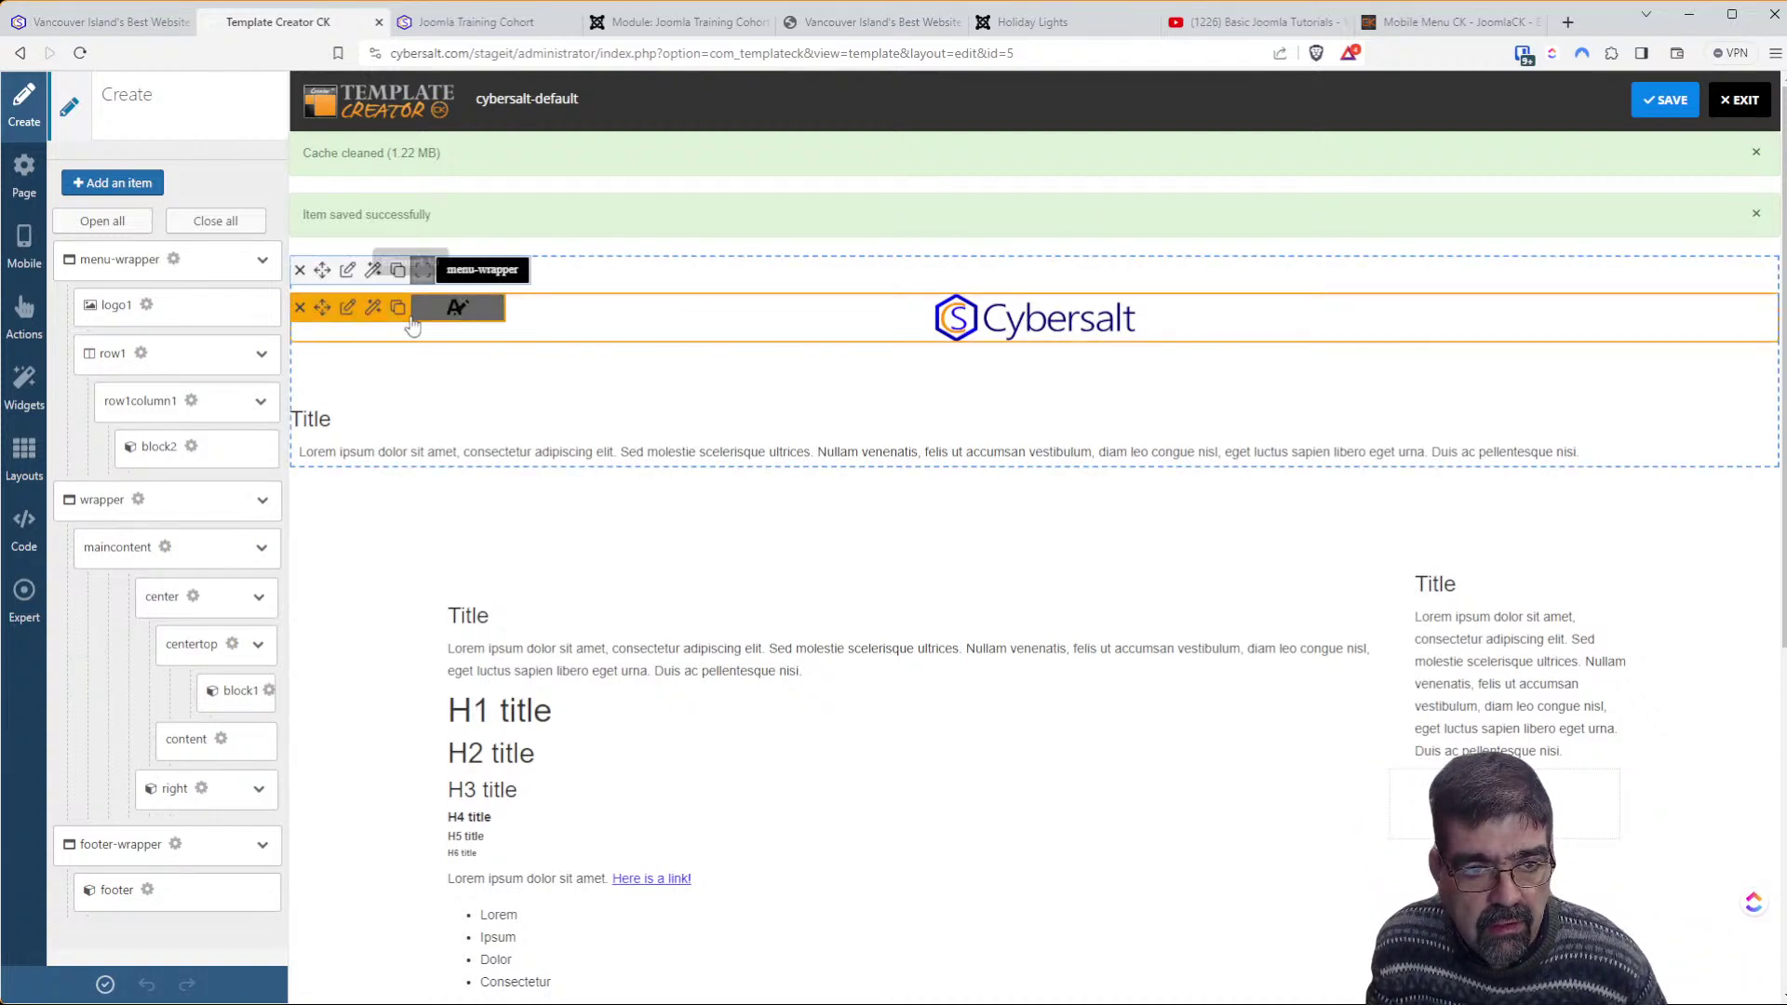
pyautogui.click(350, 308)
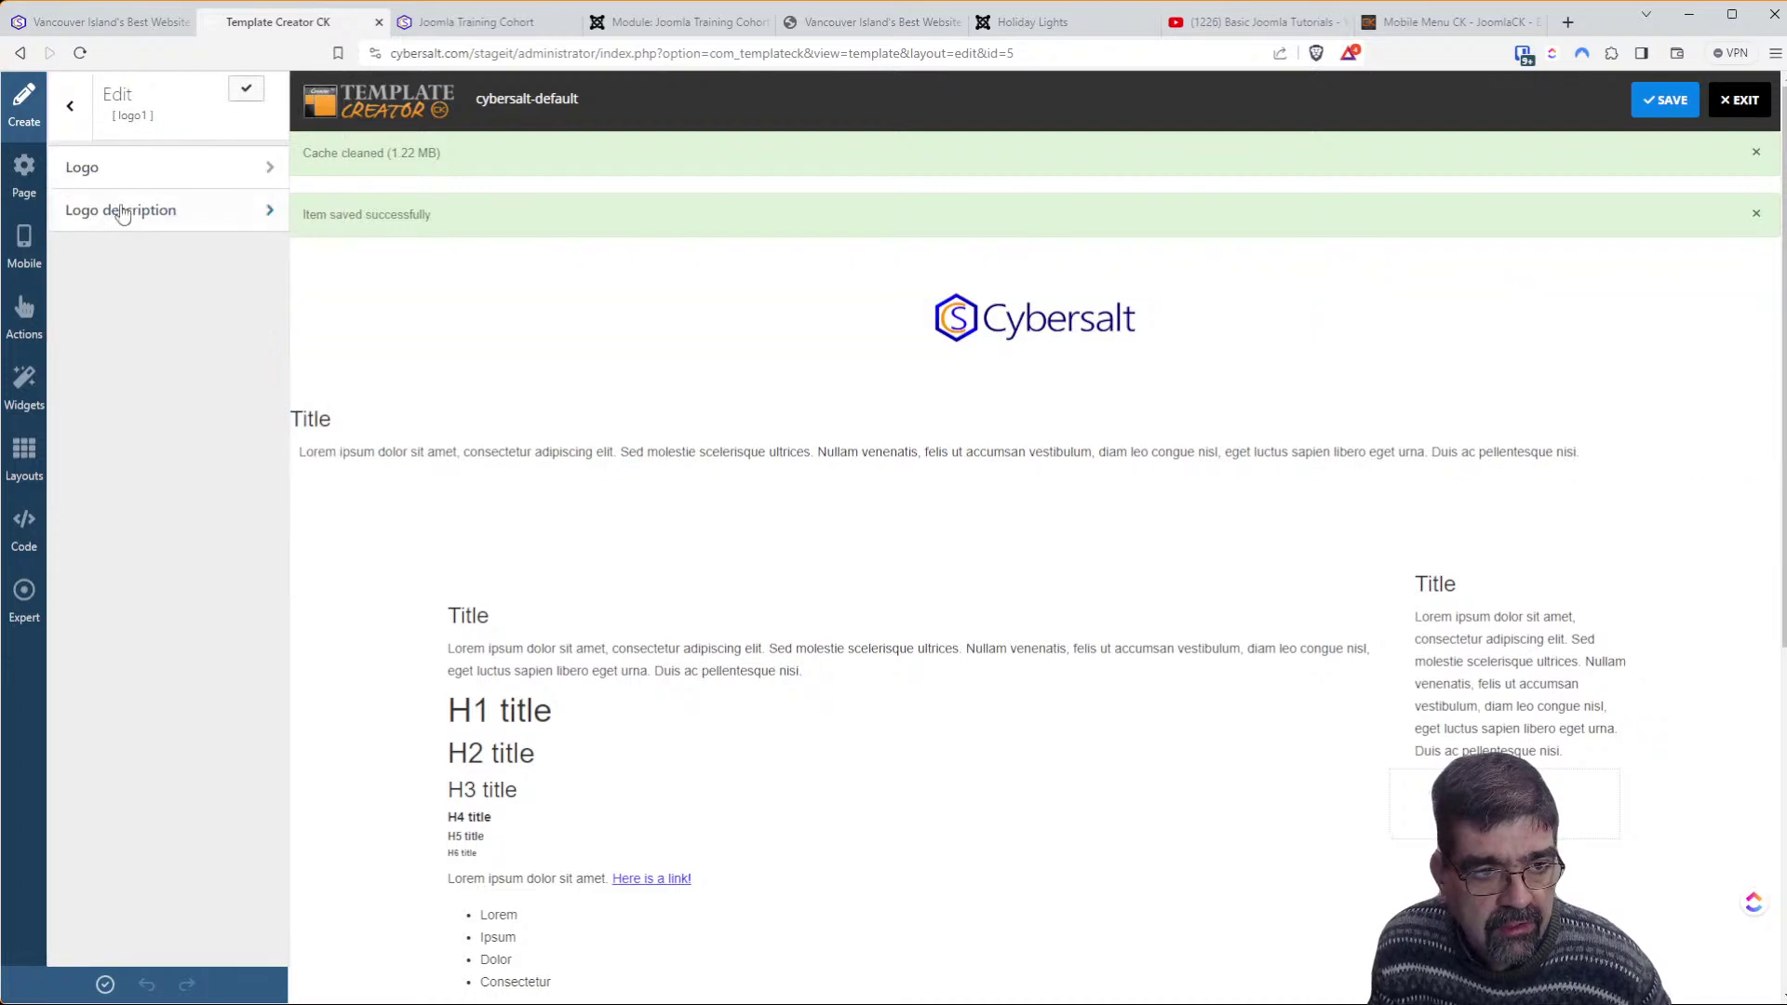
pyautogui.click(82, 207)
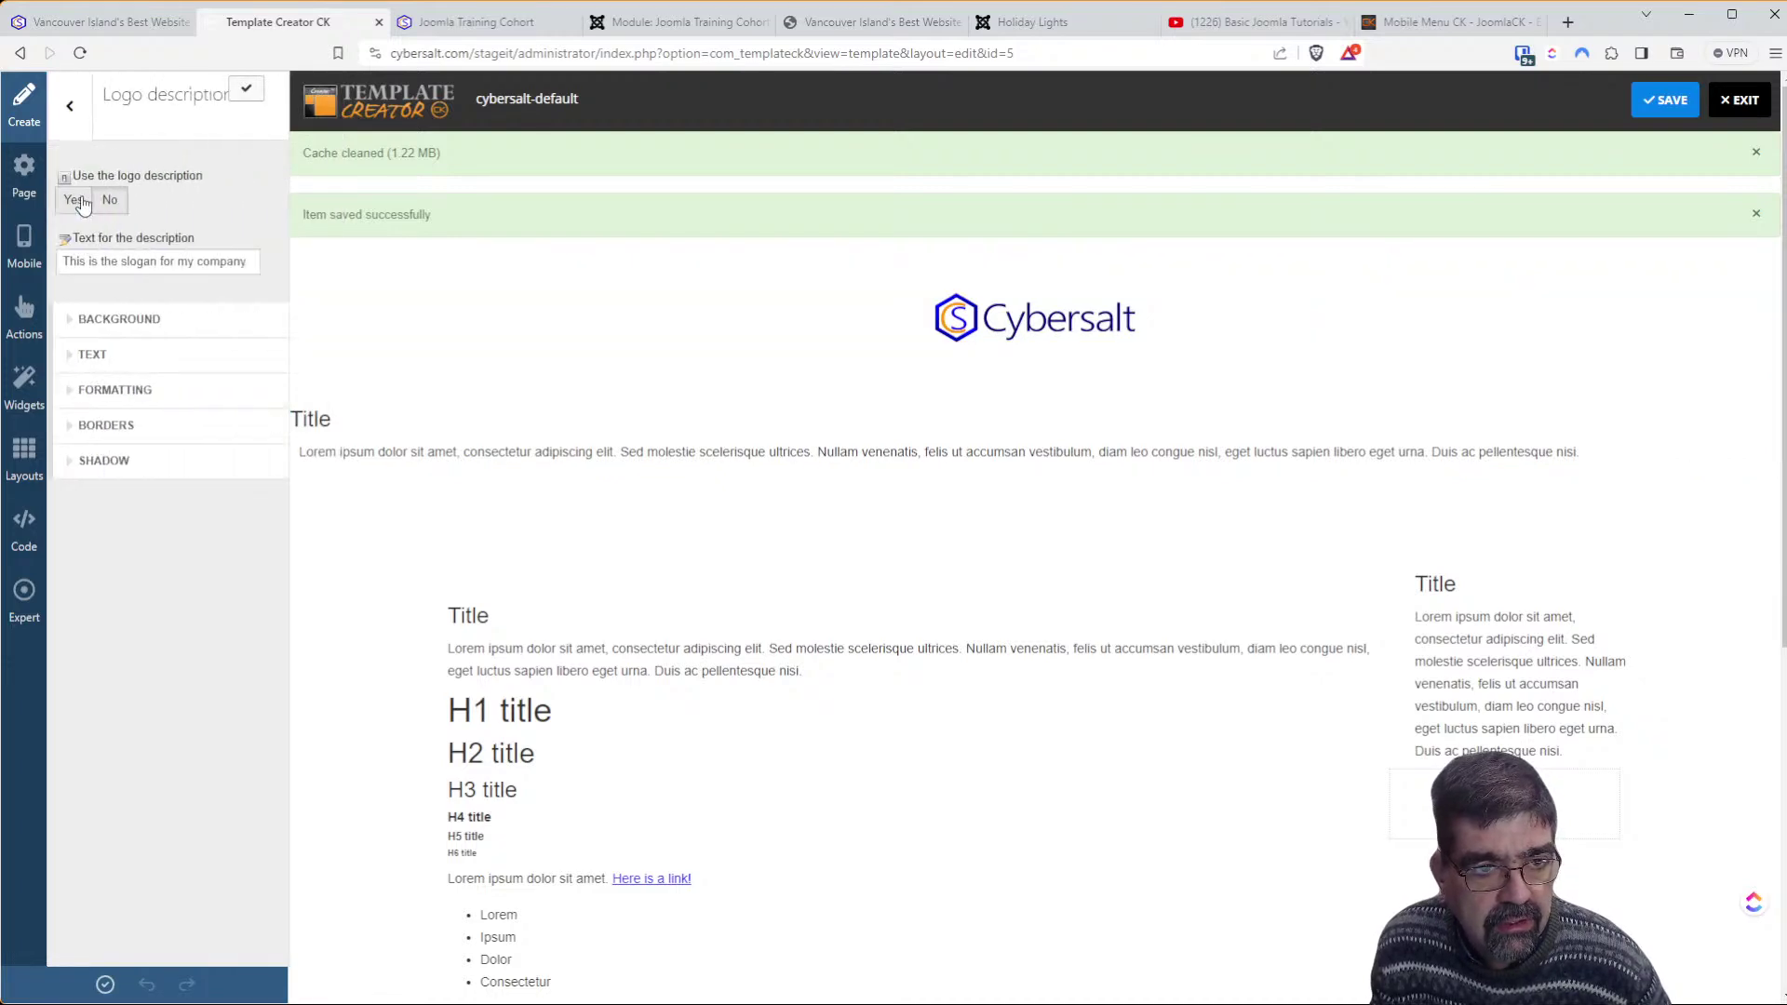
pyautogui.click(69, 105)
pyautogui.click(109, 175)
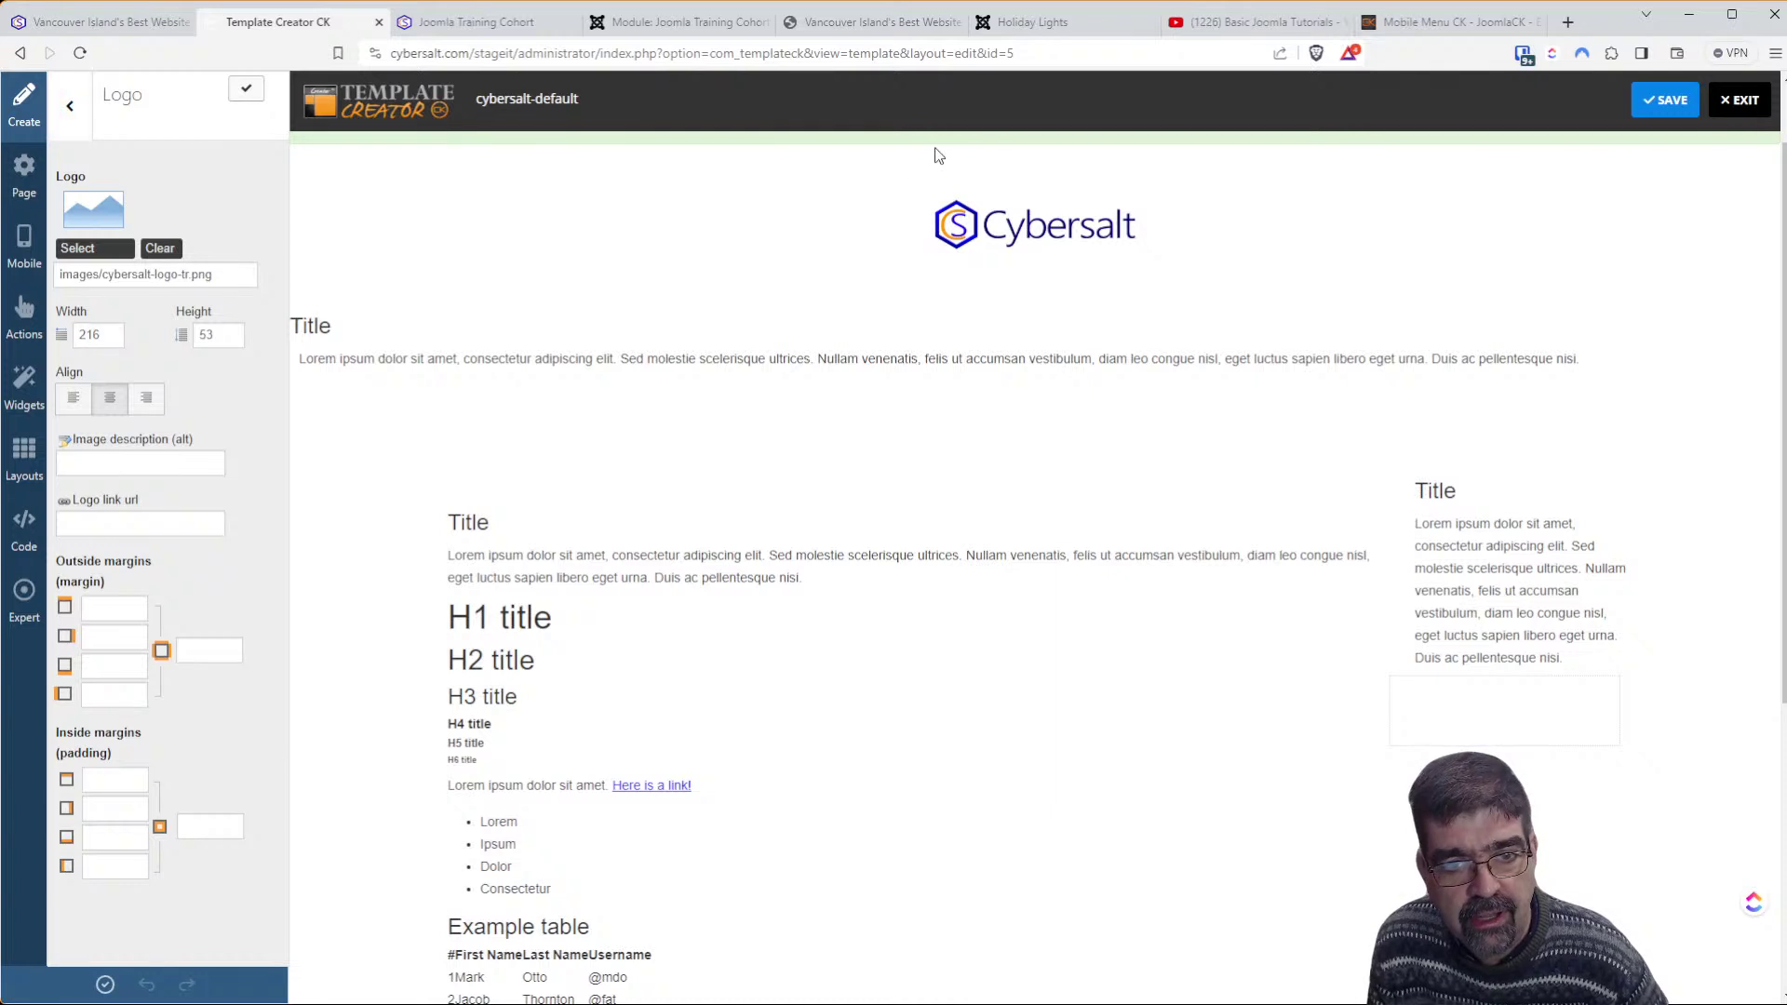
pyautogui.click(107, 606)
pyautogui.write('10')
pyautogui.press('Tab')
pyautogui.press('Tab')
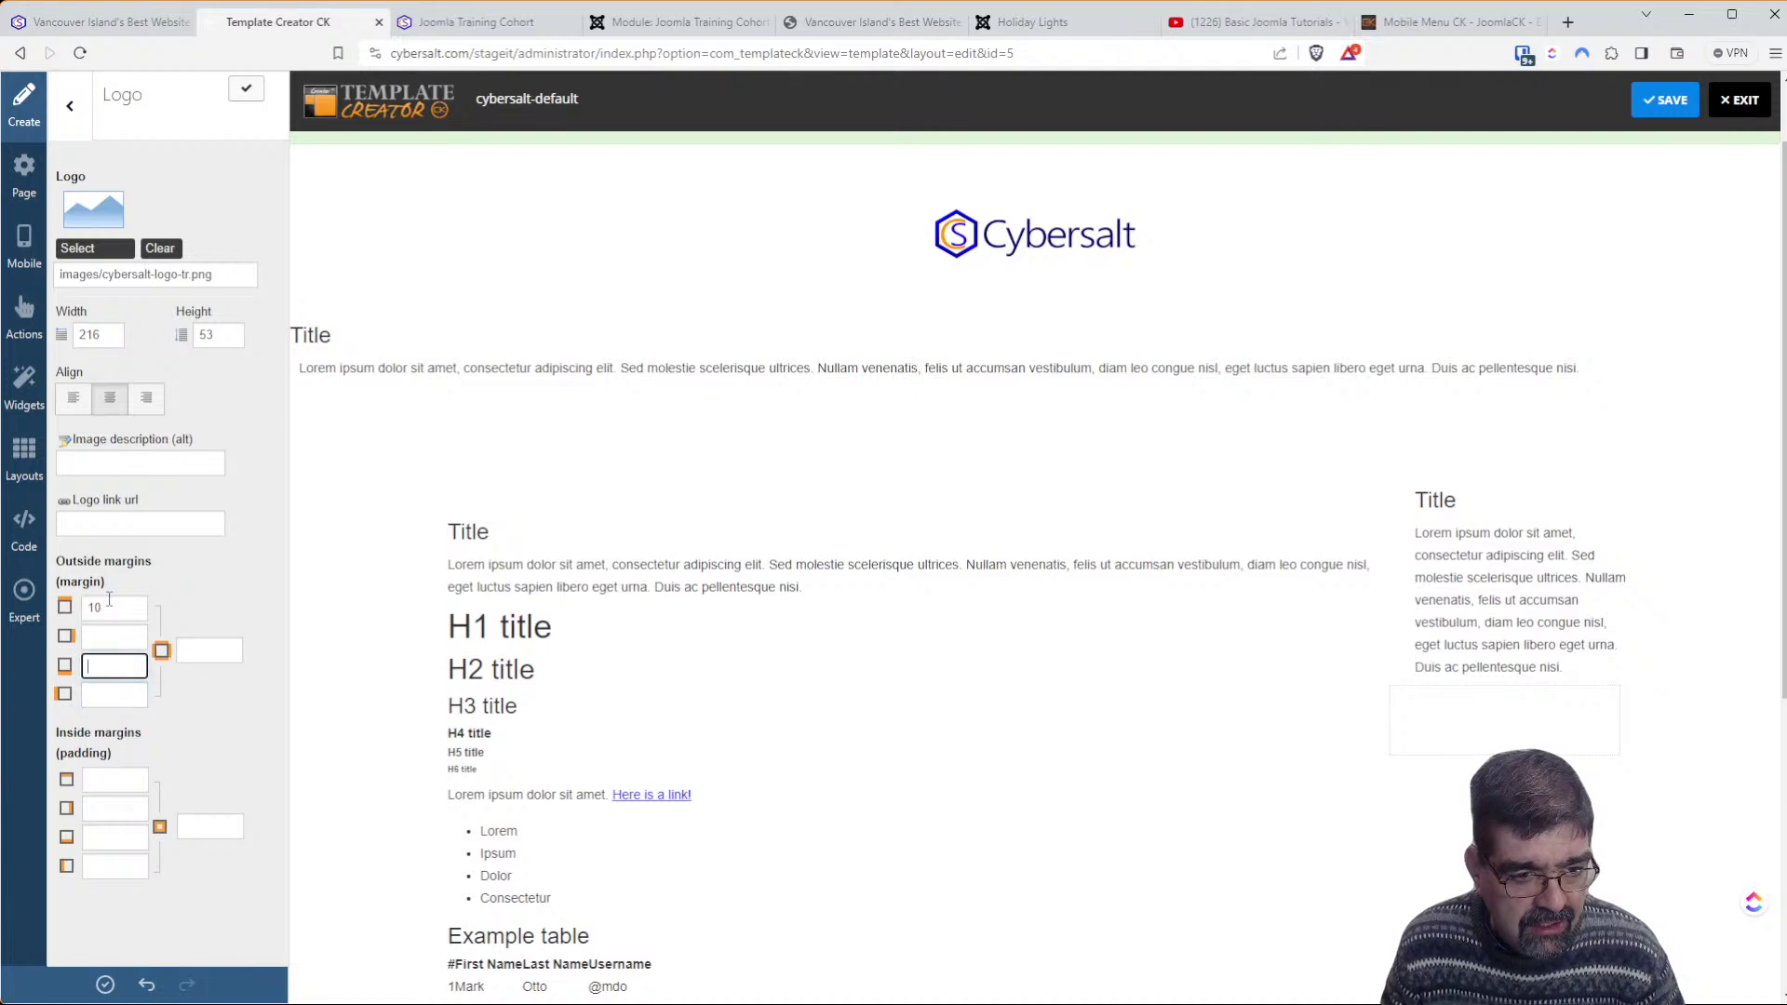
pyautogui.write('10')
pyautogui.press('Tab')
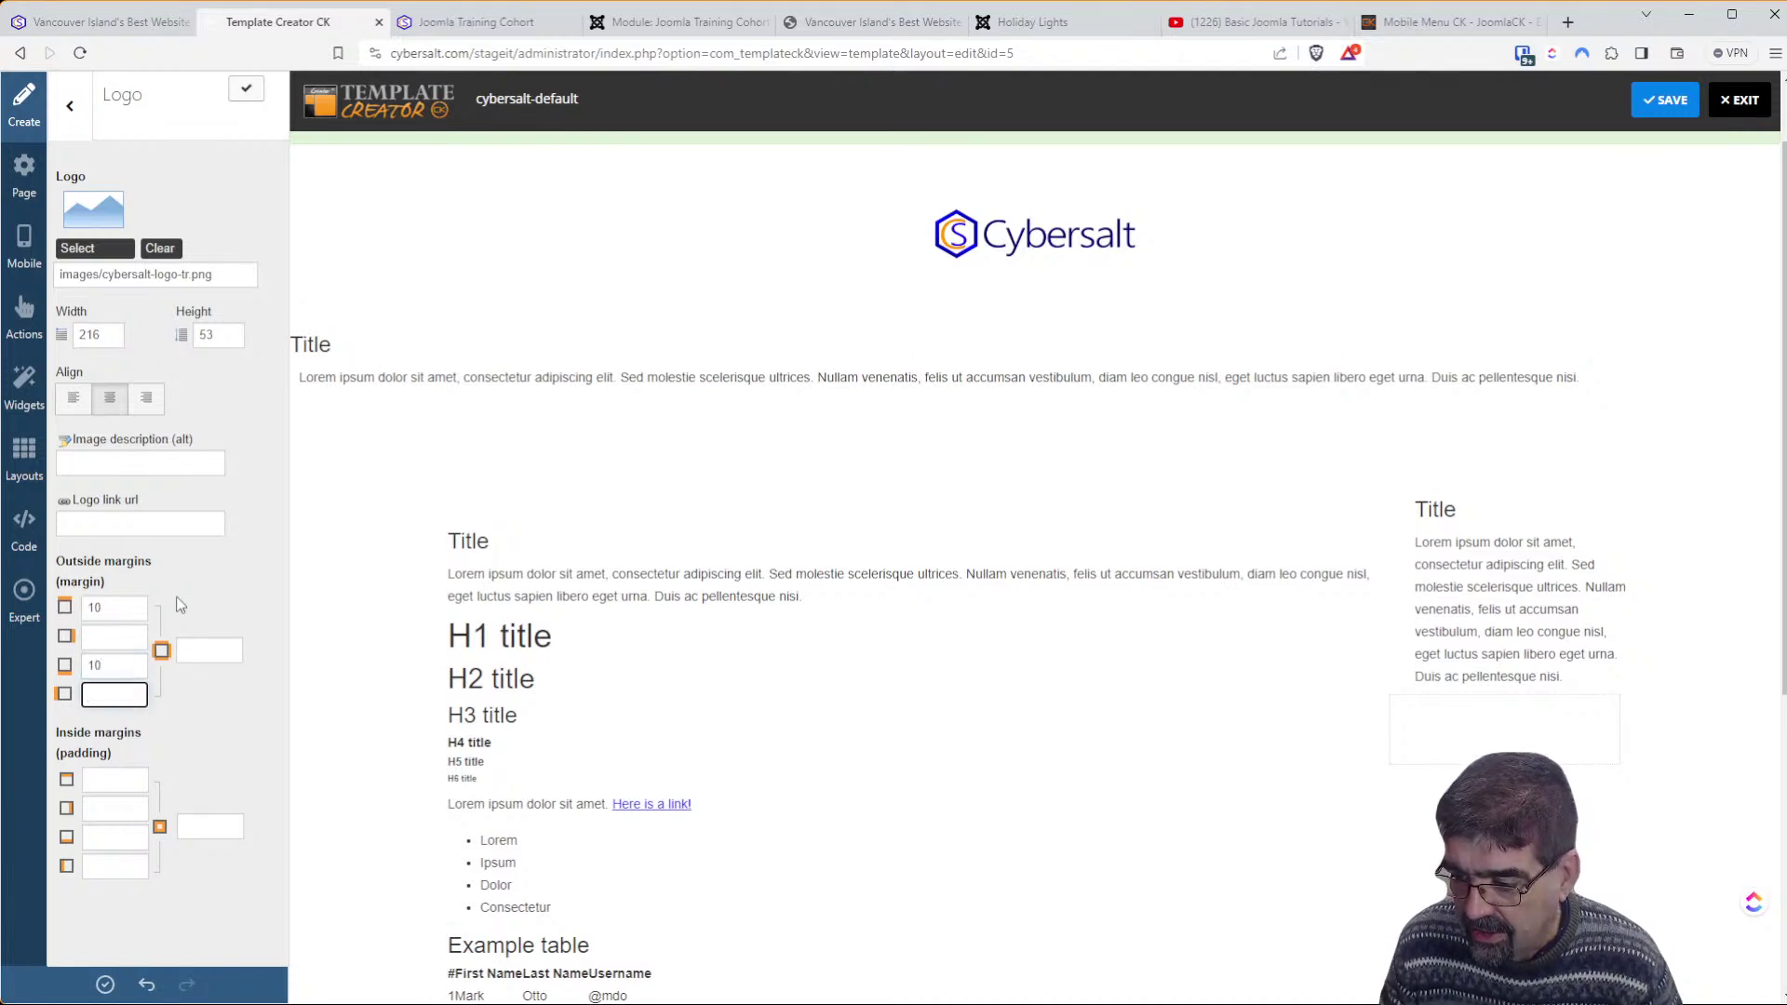
# Save and generate the cybersalt-default template, and reload the Joomla Training Cohort page in mobile view to check the logo
pyautogui.click(1665, 110)
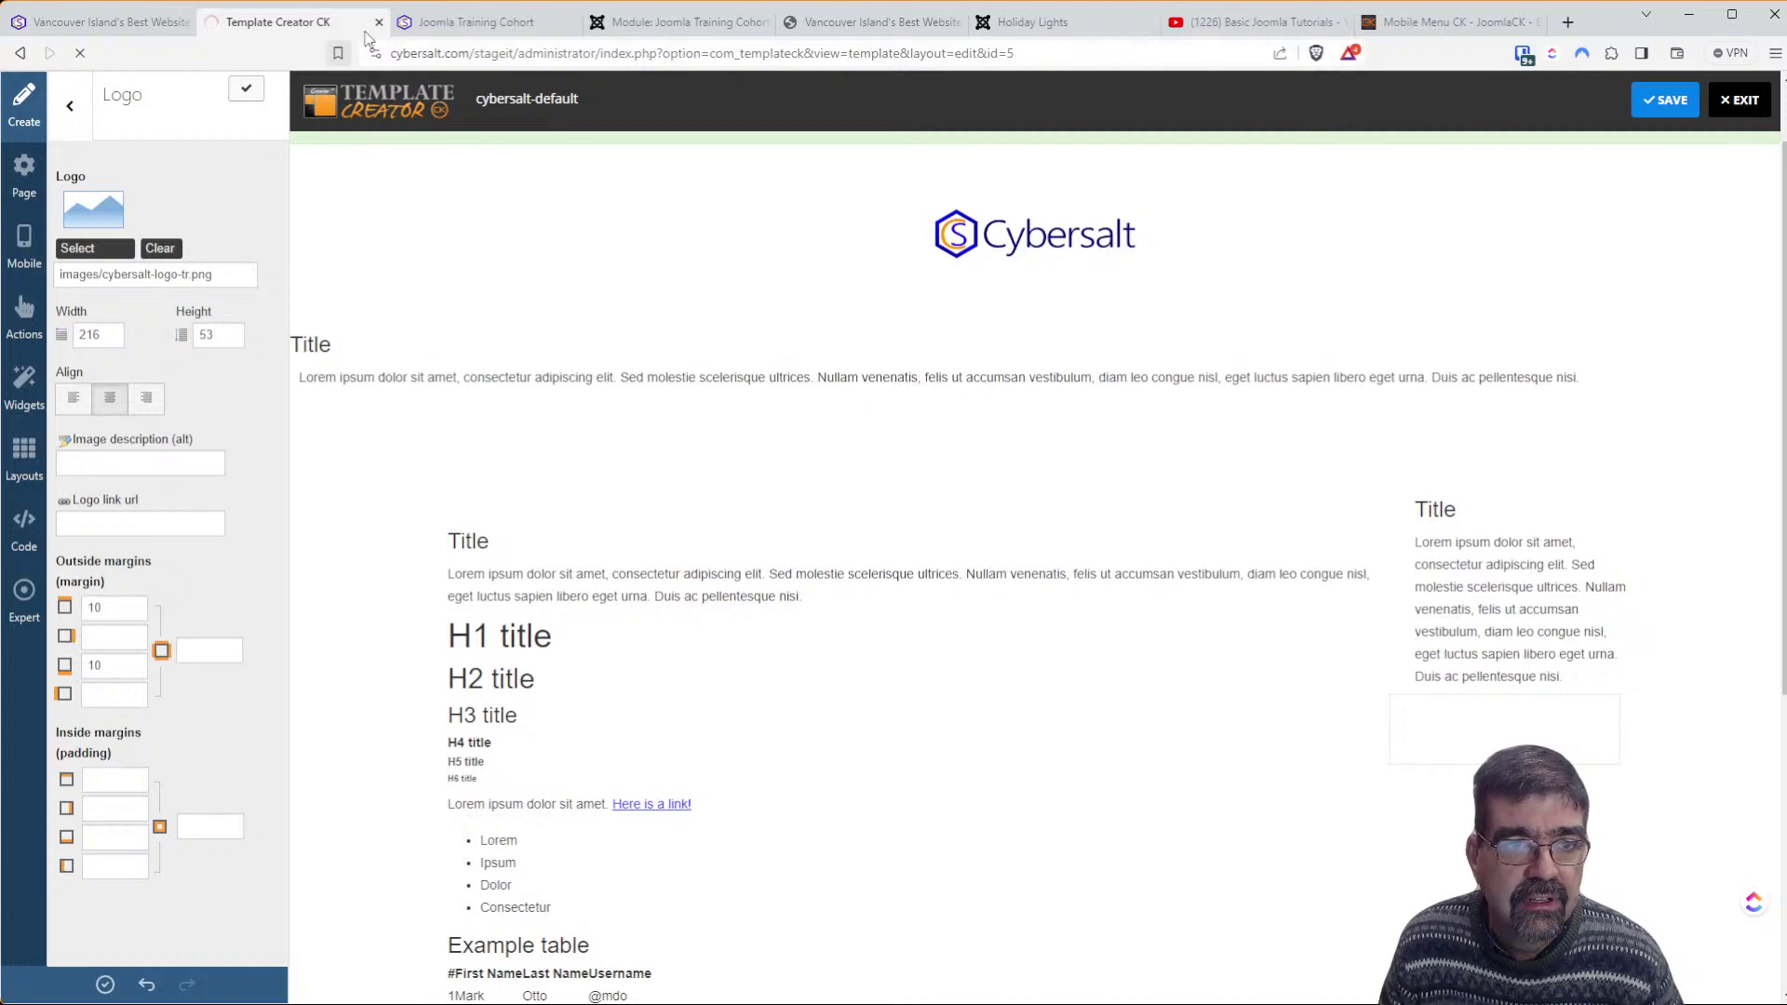
pyautogui.click(105, 985)
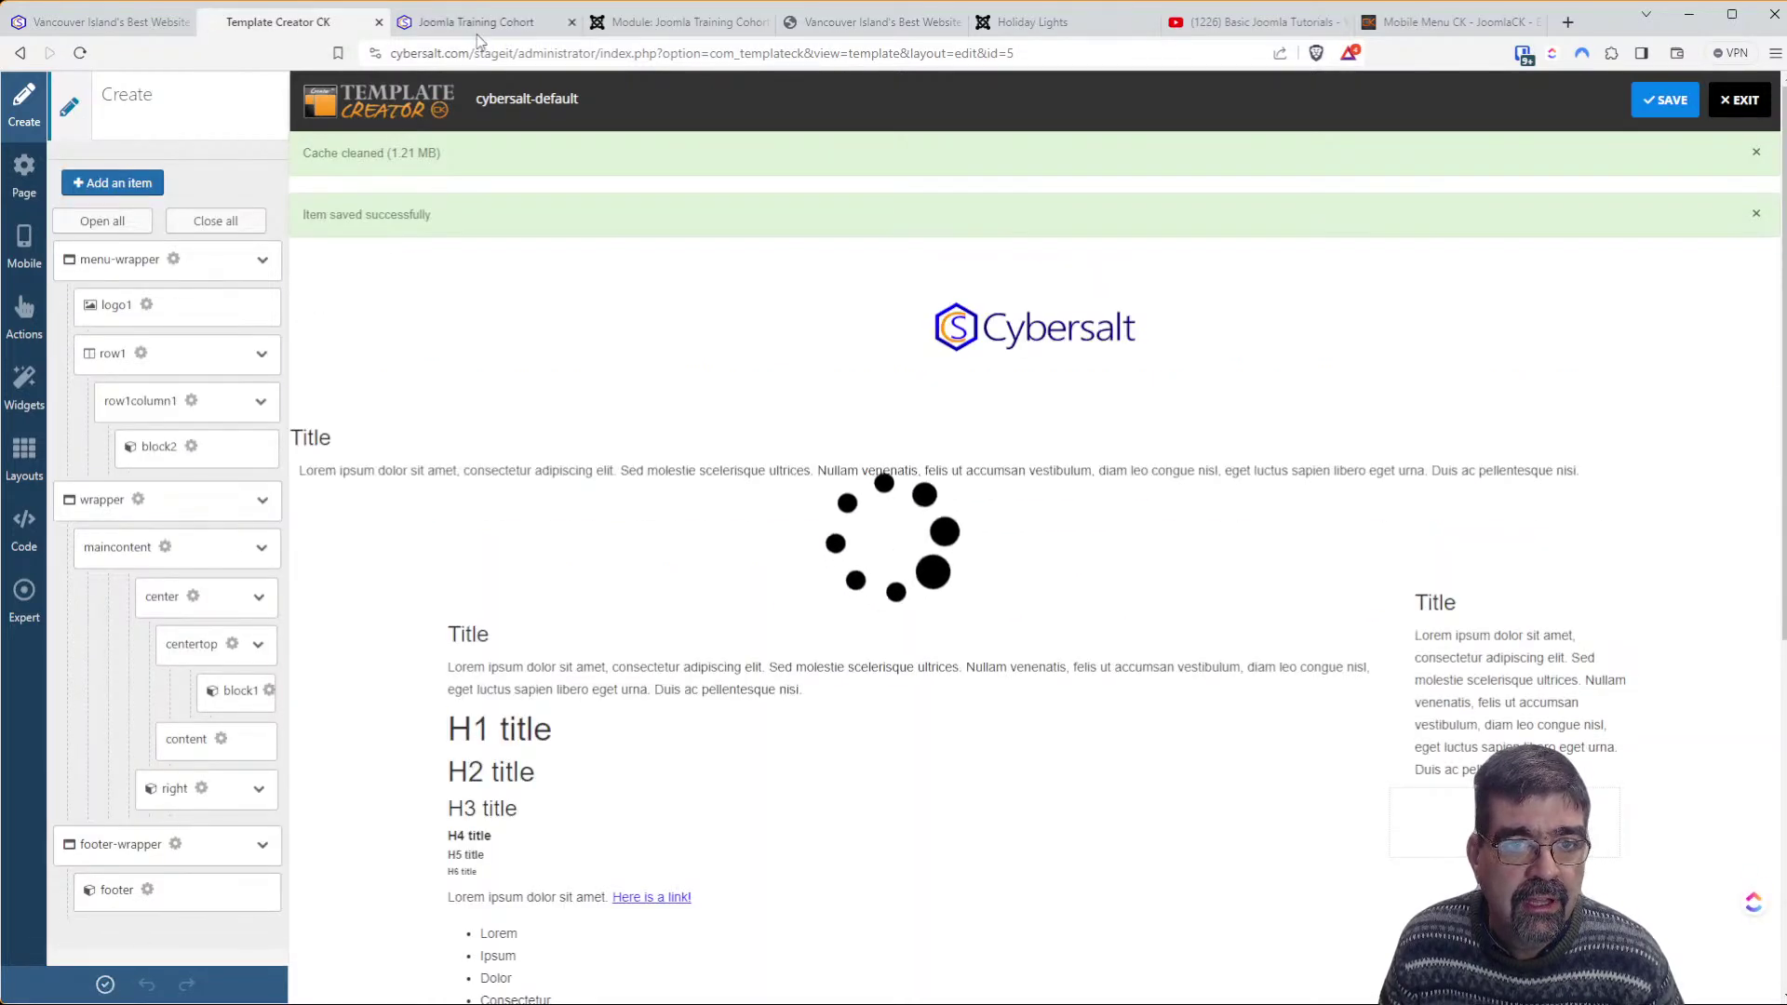
pyautogui.click(477, 22)
pyautogui.click(80, 53)
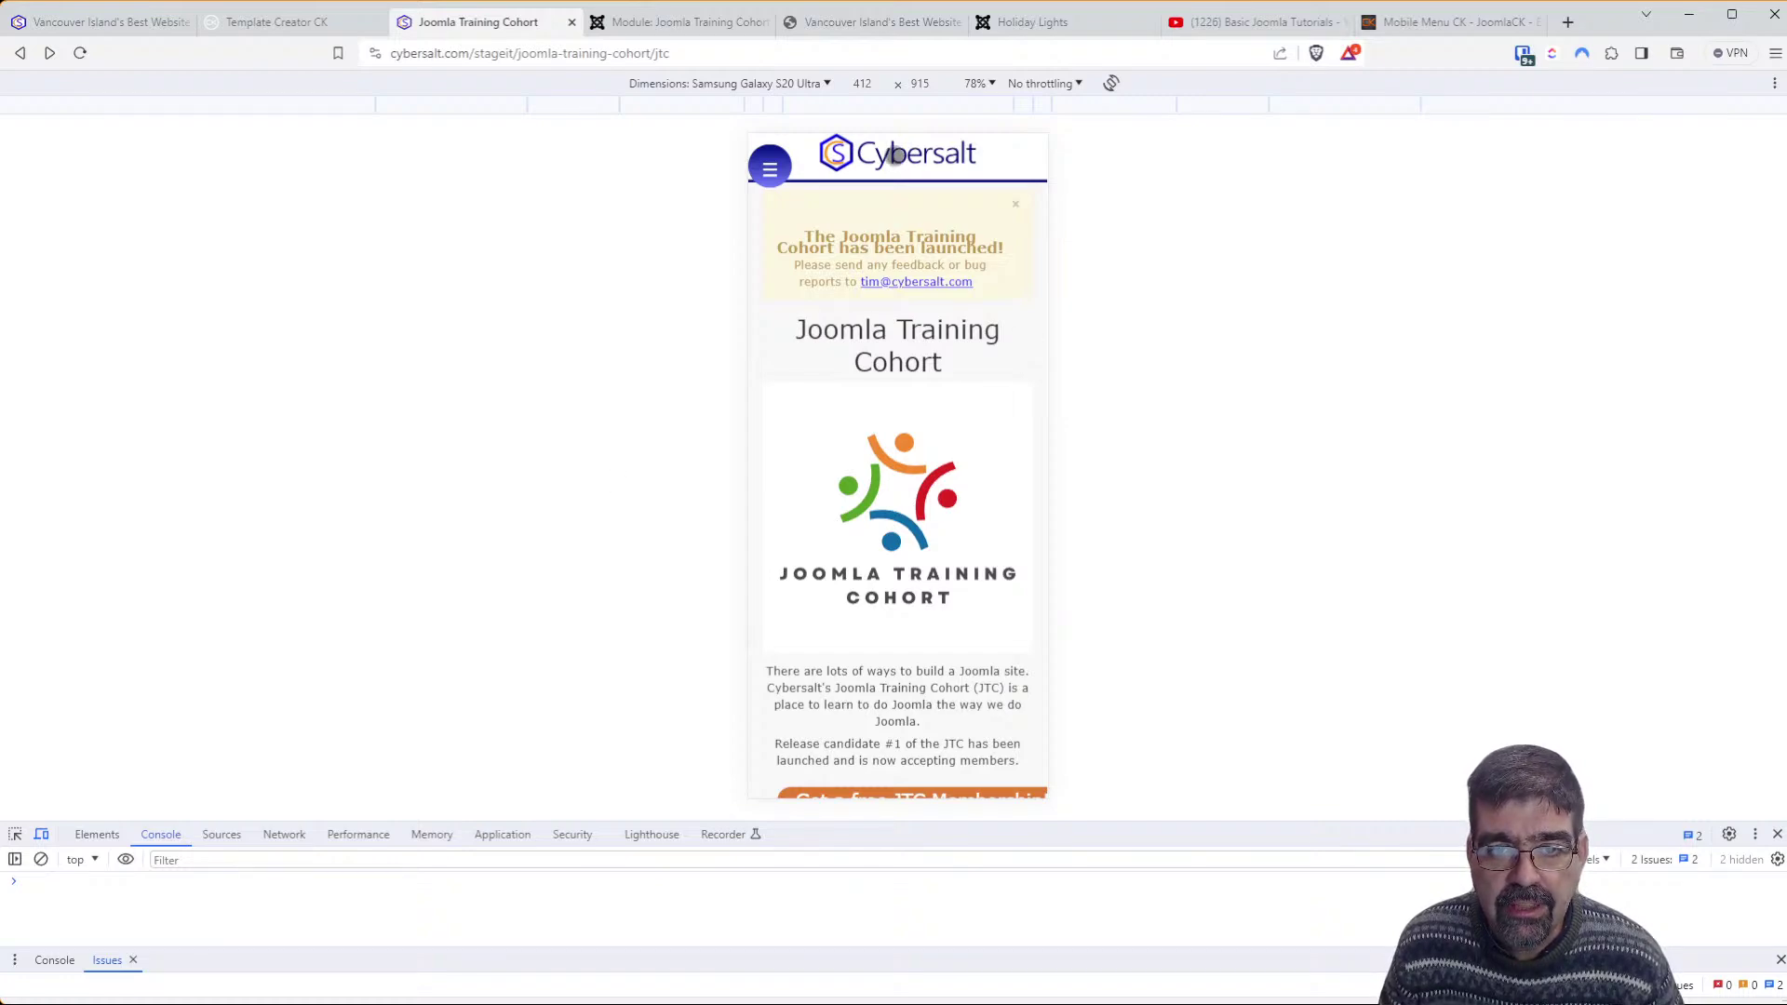
# Clear the top and bottom outside margins in logo1's Logo settings
pyautogui.click(270, 22)
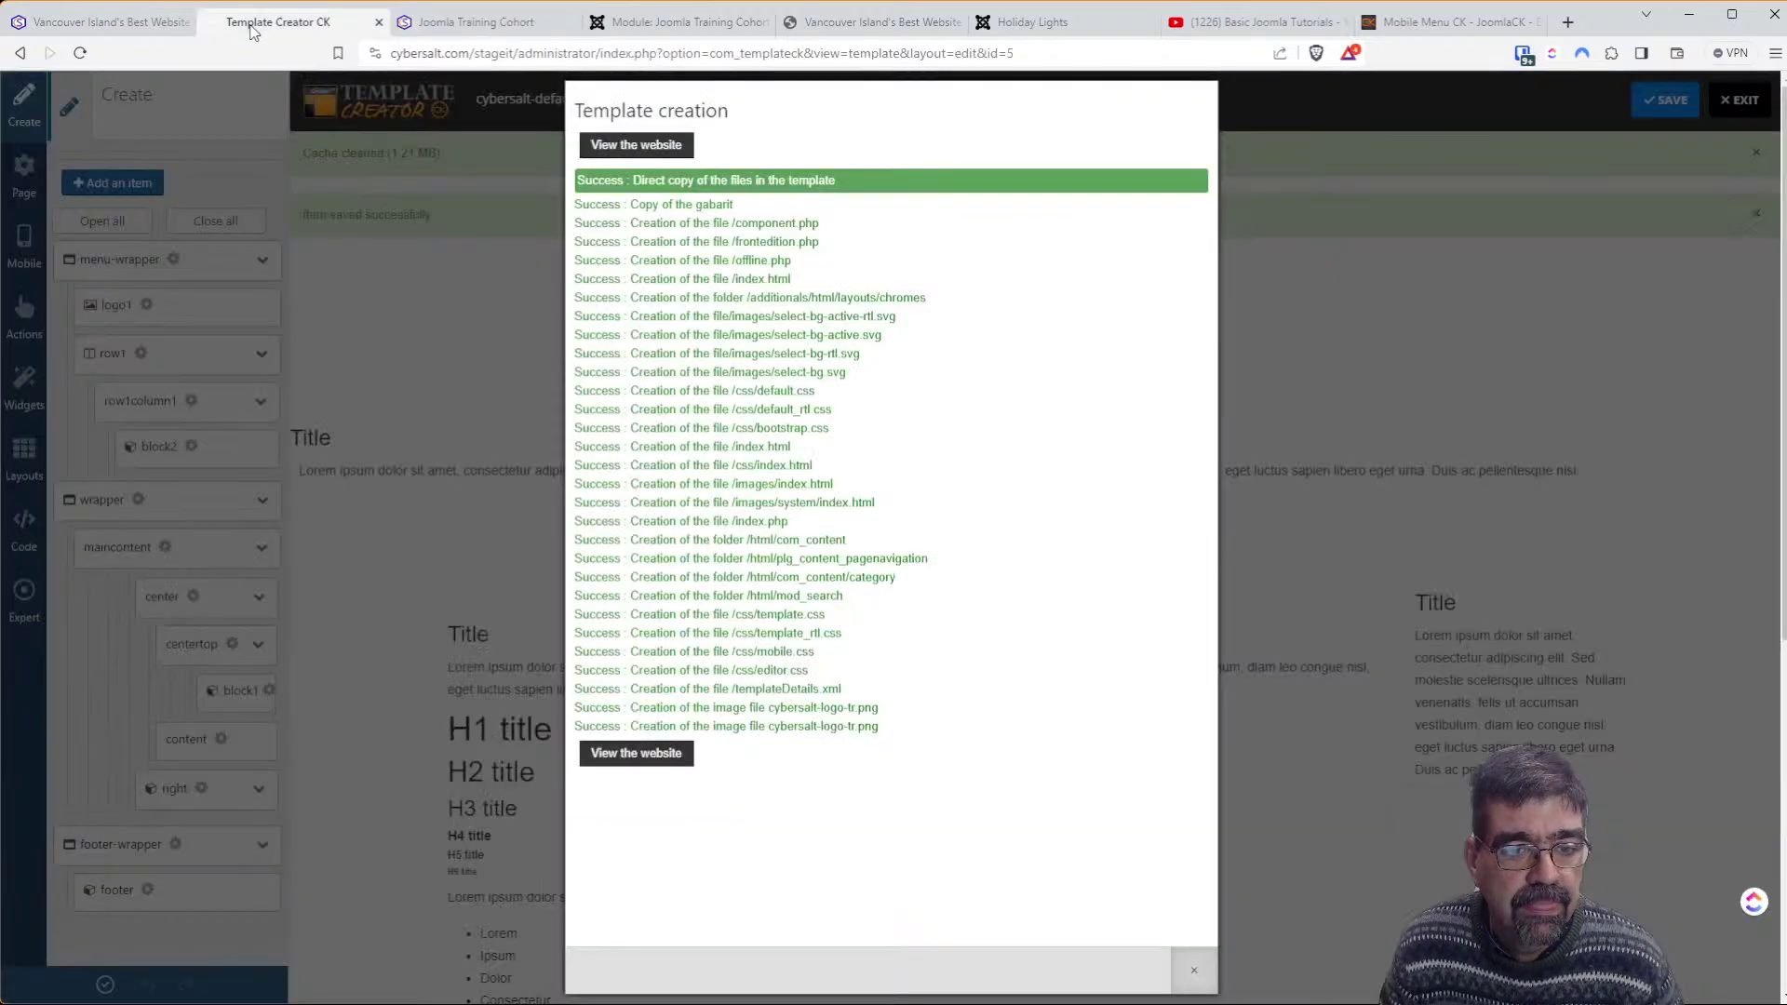
pyautogui.click(411, 375)
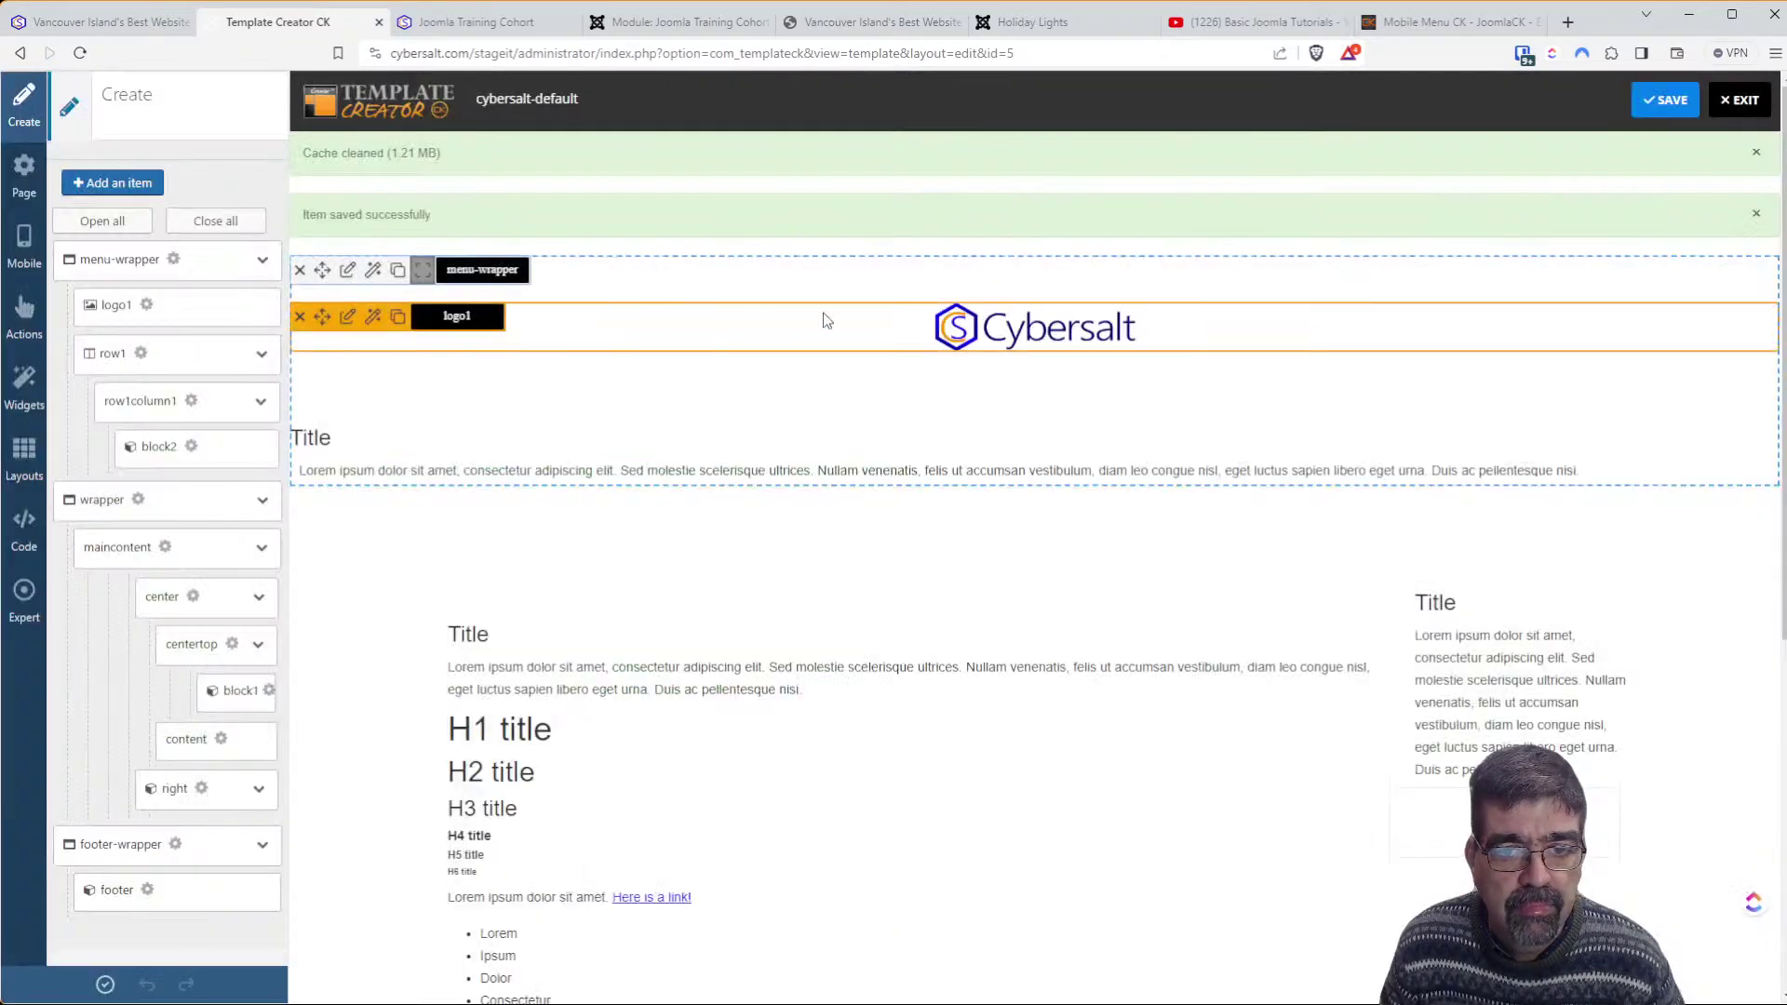
pyautogui.click(344, 321)
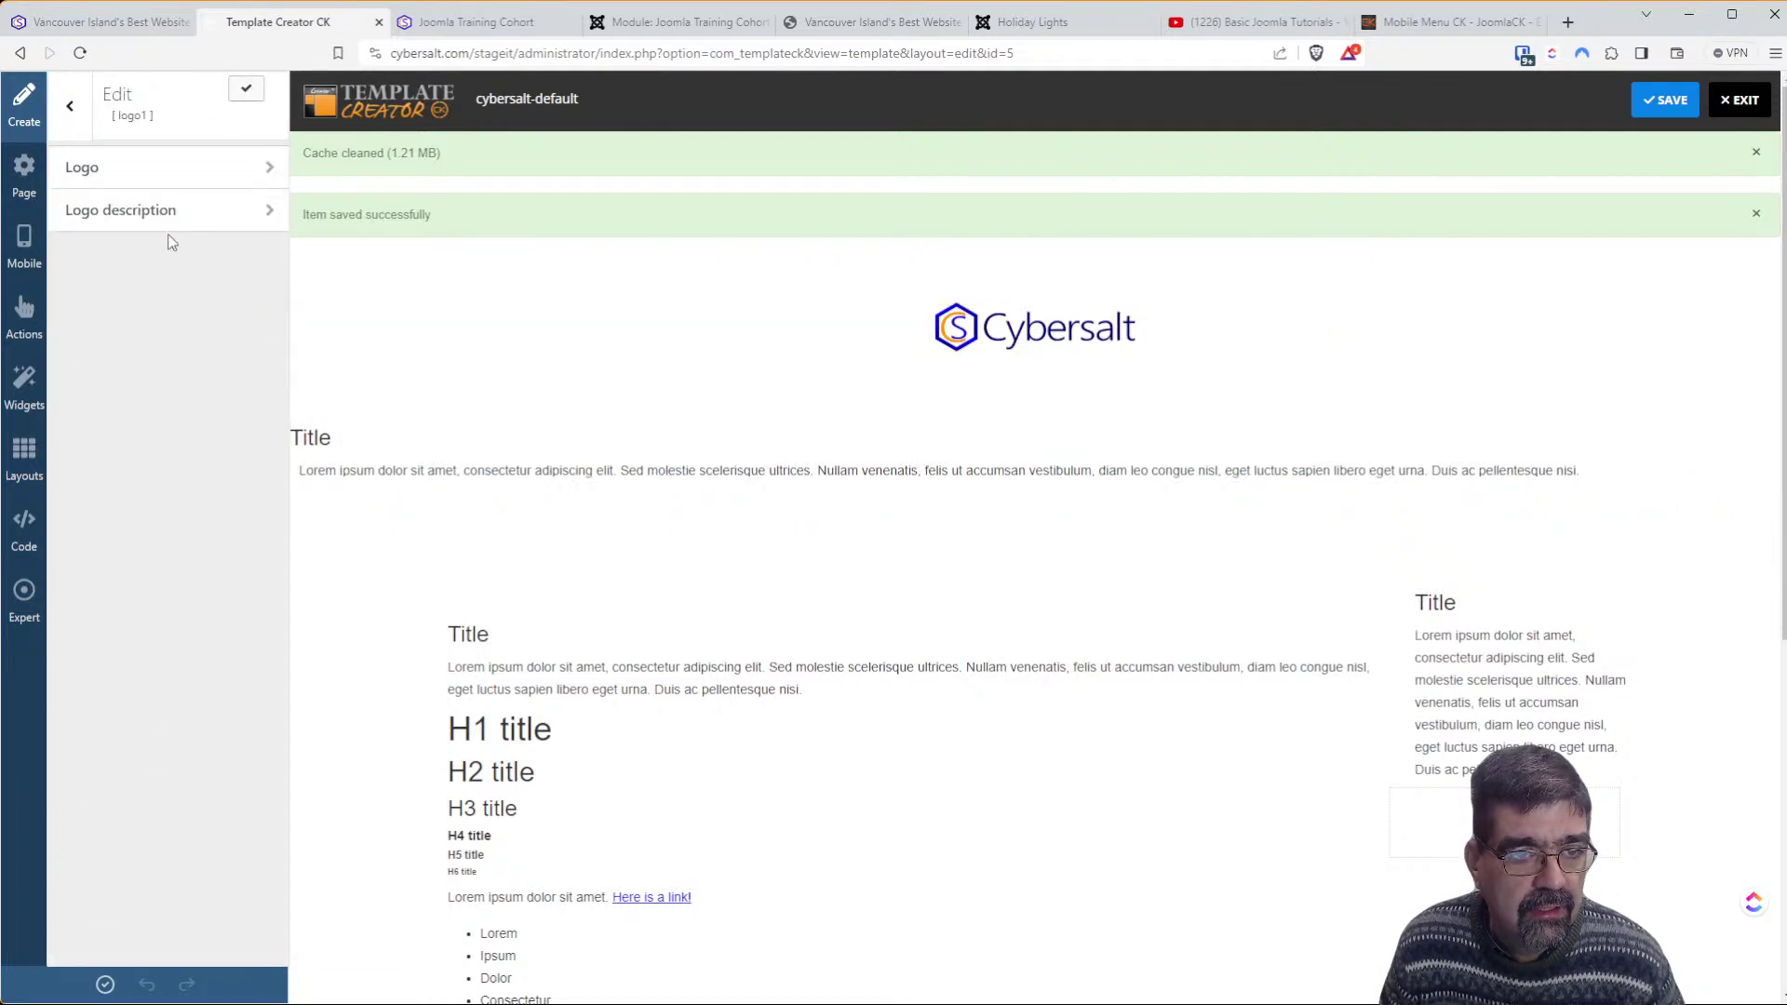
pyautogui.click(140, 176)
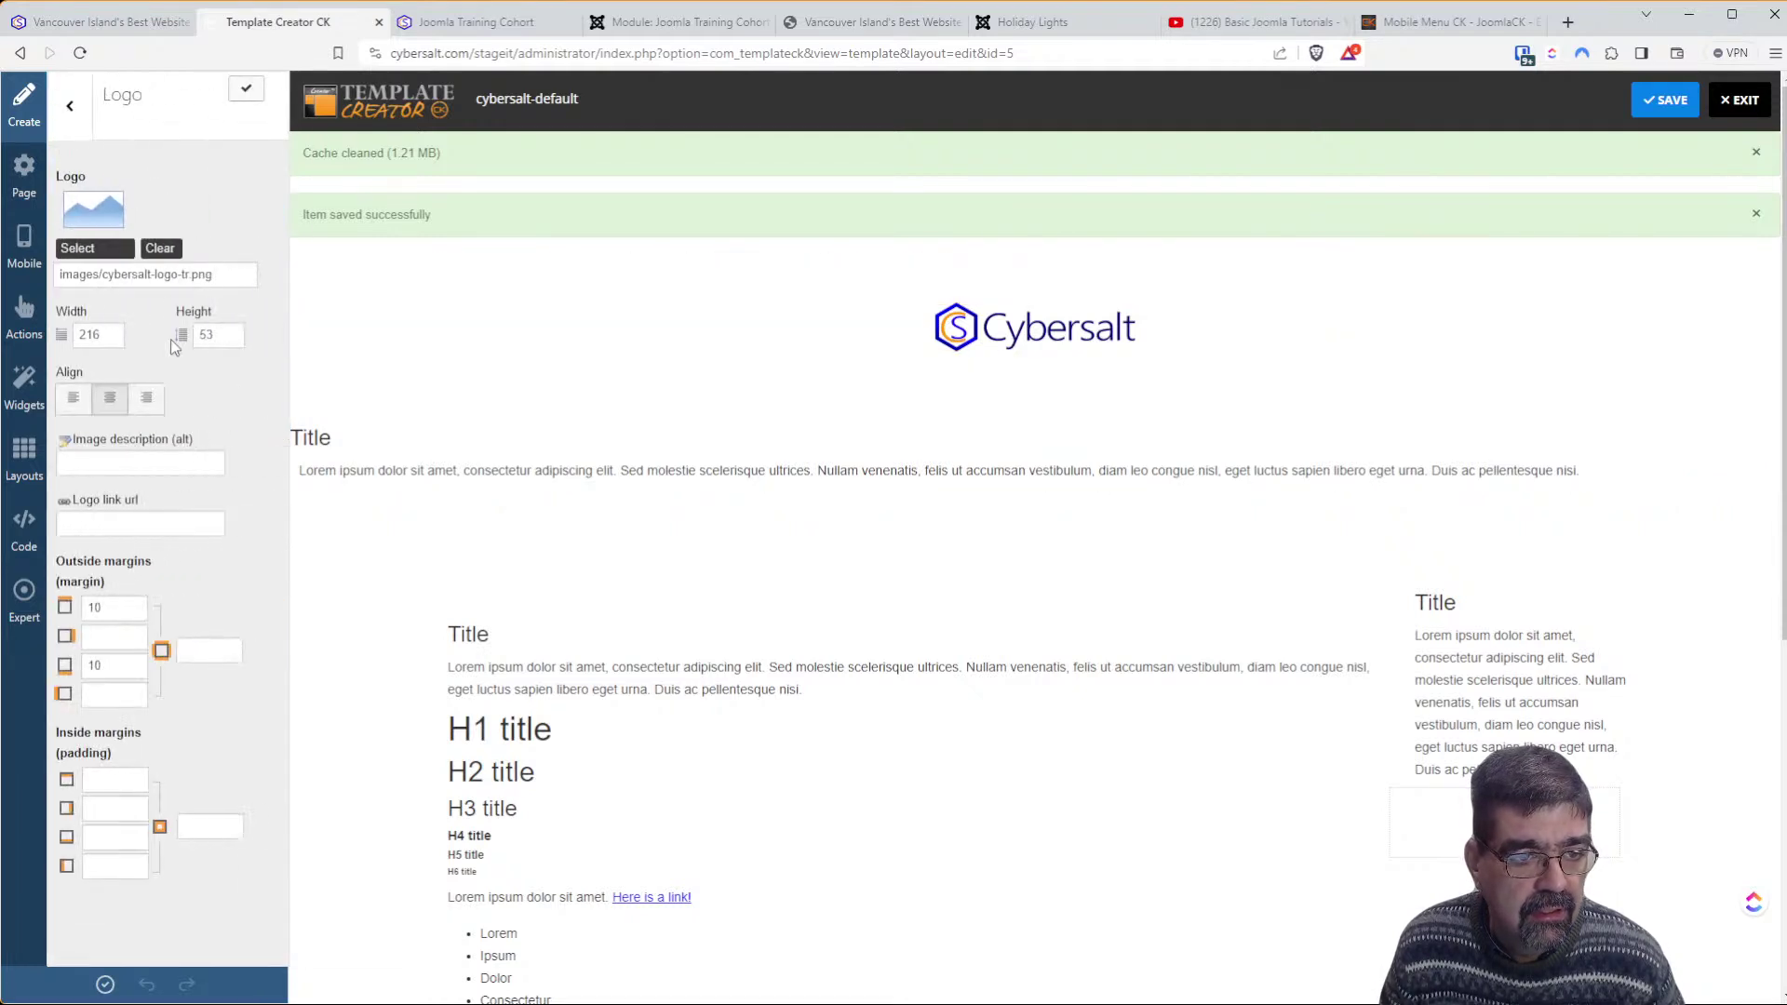
pyautogui.click(119, 611)
pyautogui.press('BackSpace')
pyautogui.press('BackSpace')
pyautogui.press('Tab')
pyautogui.press('Tab')
pyautogui.press('BackSpace')
# Set logo1's top and bottom inside margins (padding) to 10 and save the template
pyautogui.press('Tab')
pyautogui.press('Tab')
pyautogui.press('Tab')
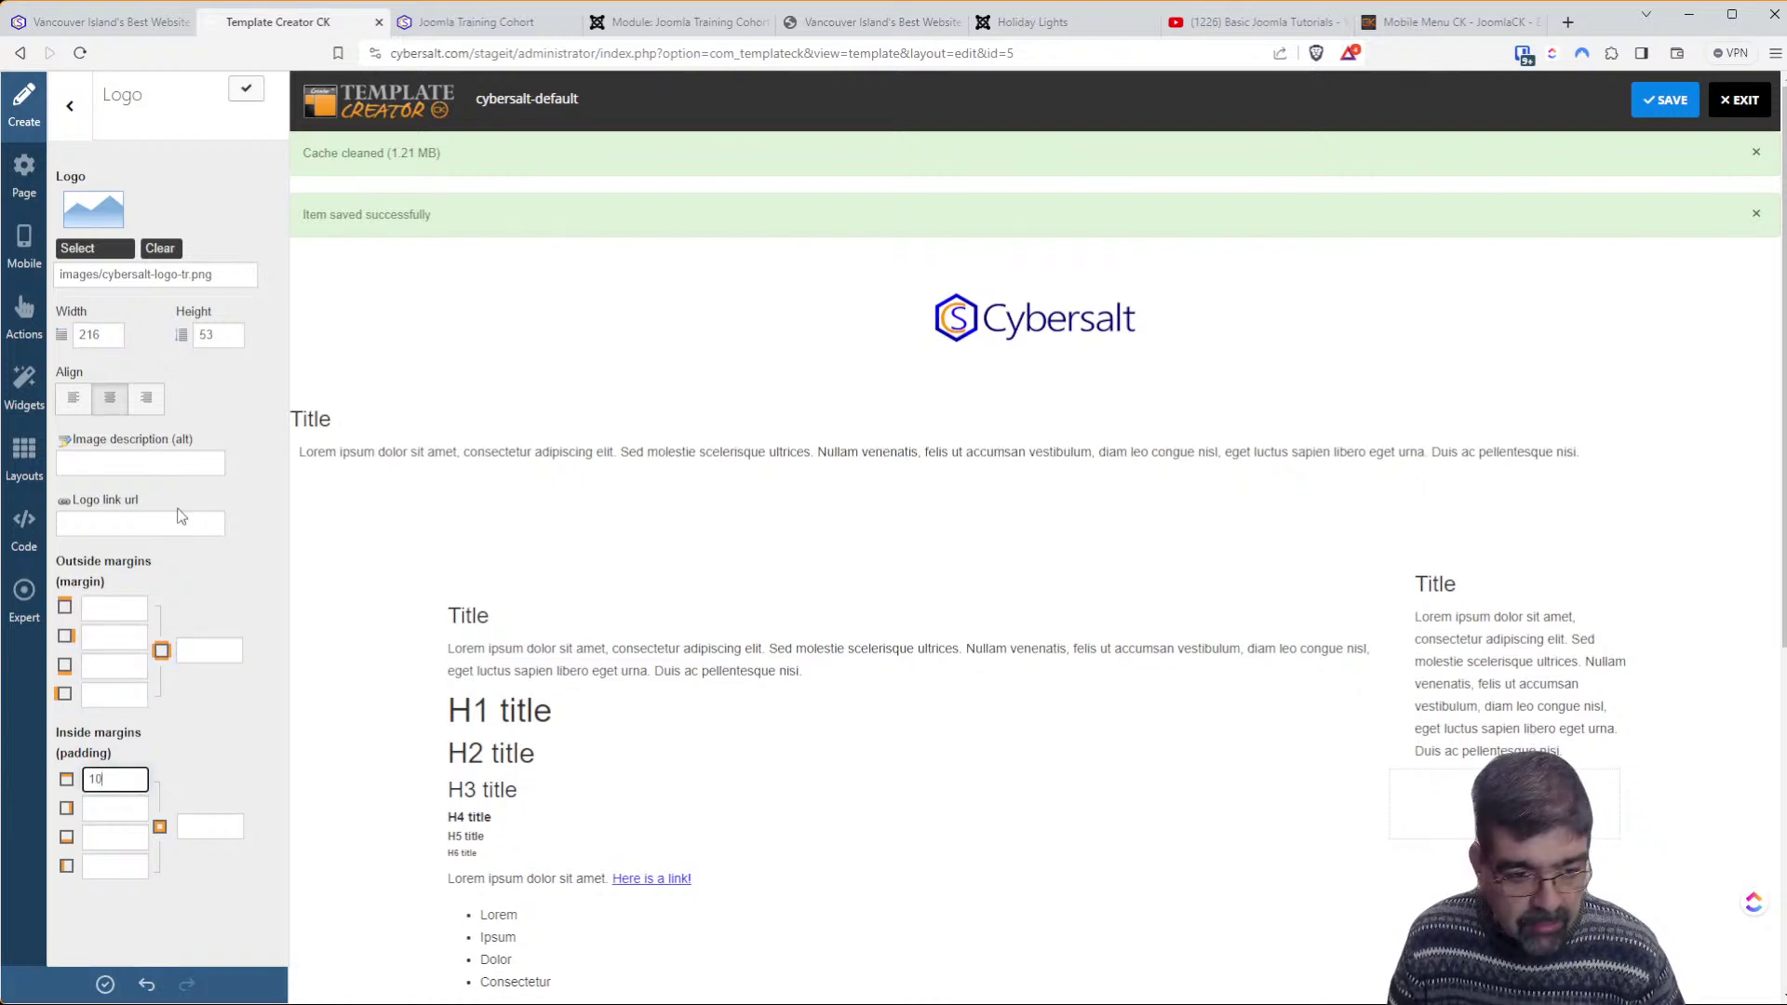
pyautogui.press('Tab')
pyautogui.press('Tab')
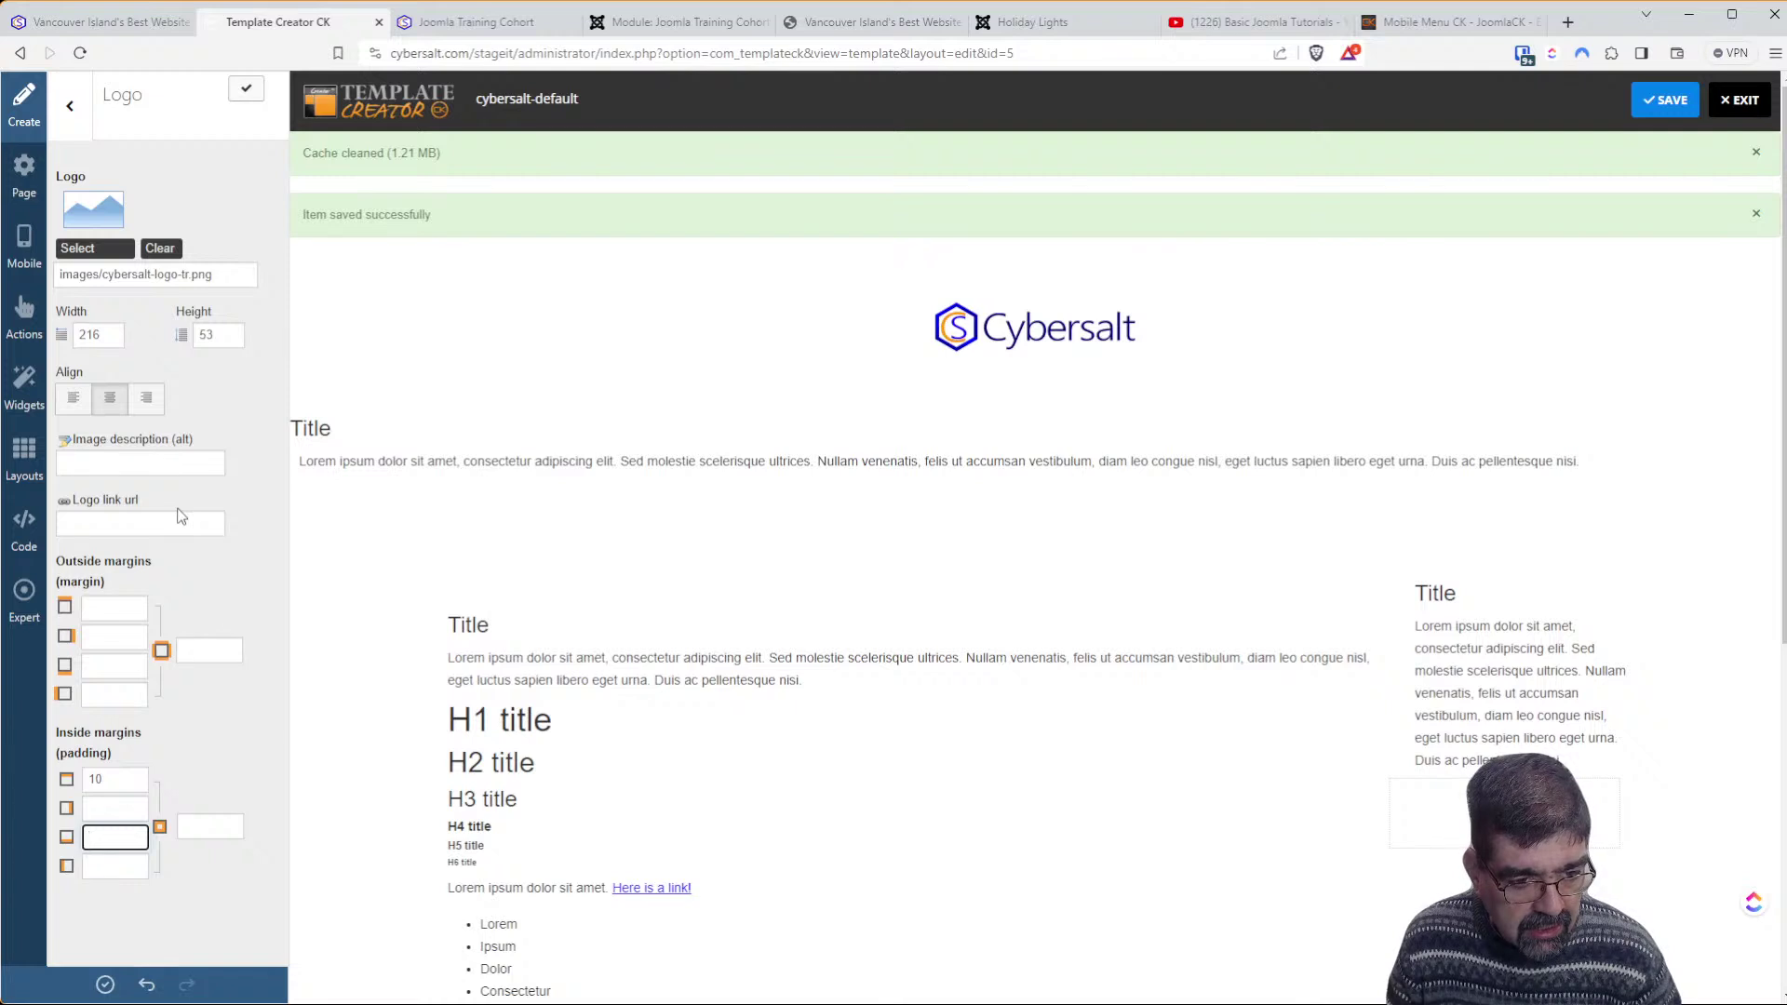
pyautogui.press('Tab')
pyautogui.click(1667, 104)
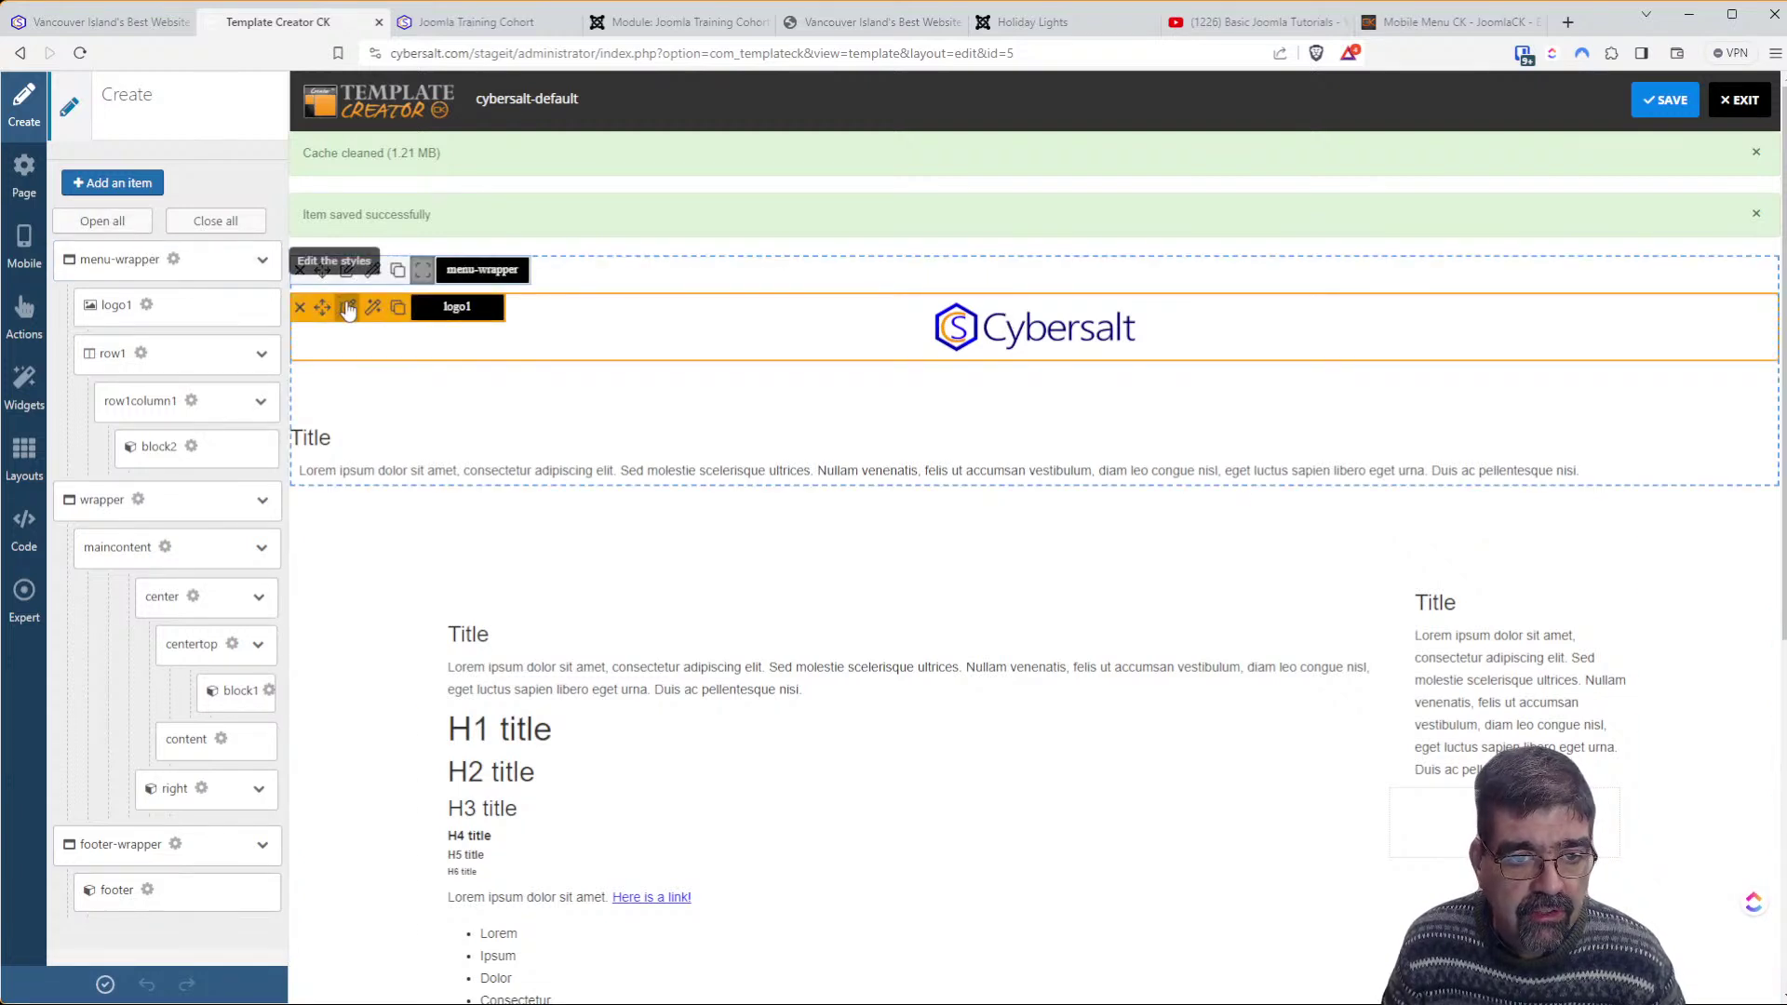
# Remove the top and bottom inside margins from logo1's description formatting
pyautogui.click(345, 309)
pyautogui.click(104, 214)
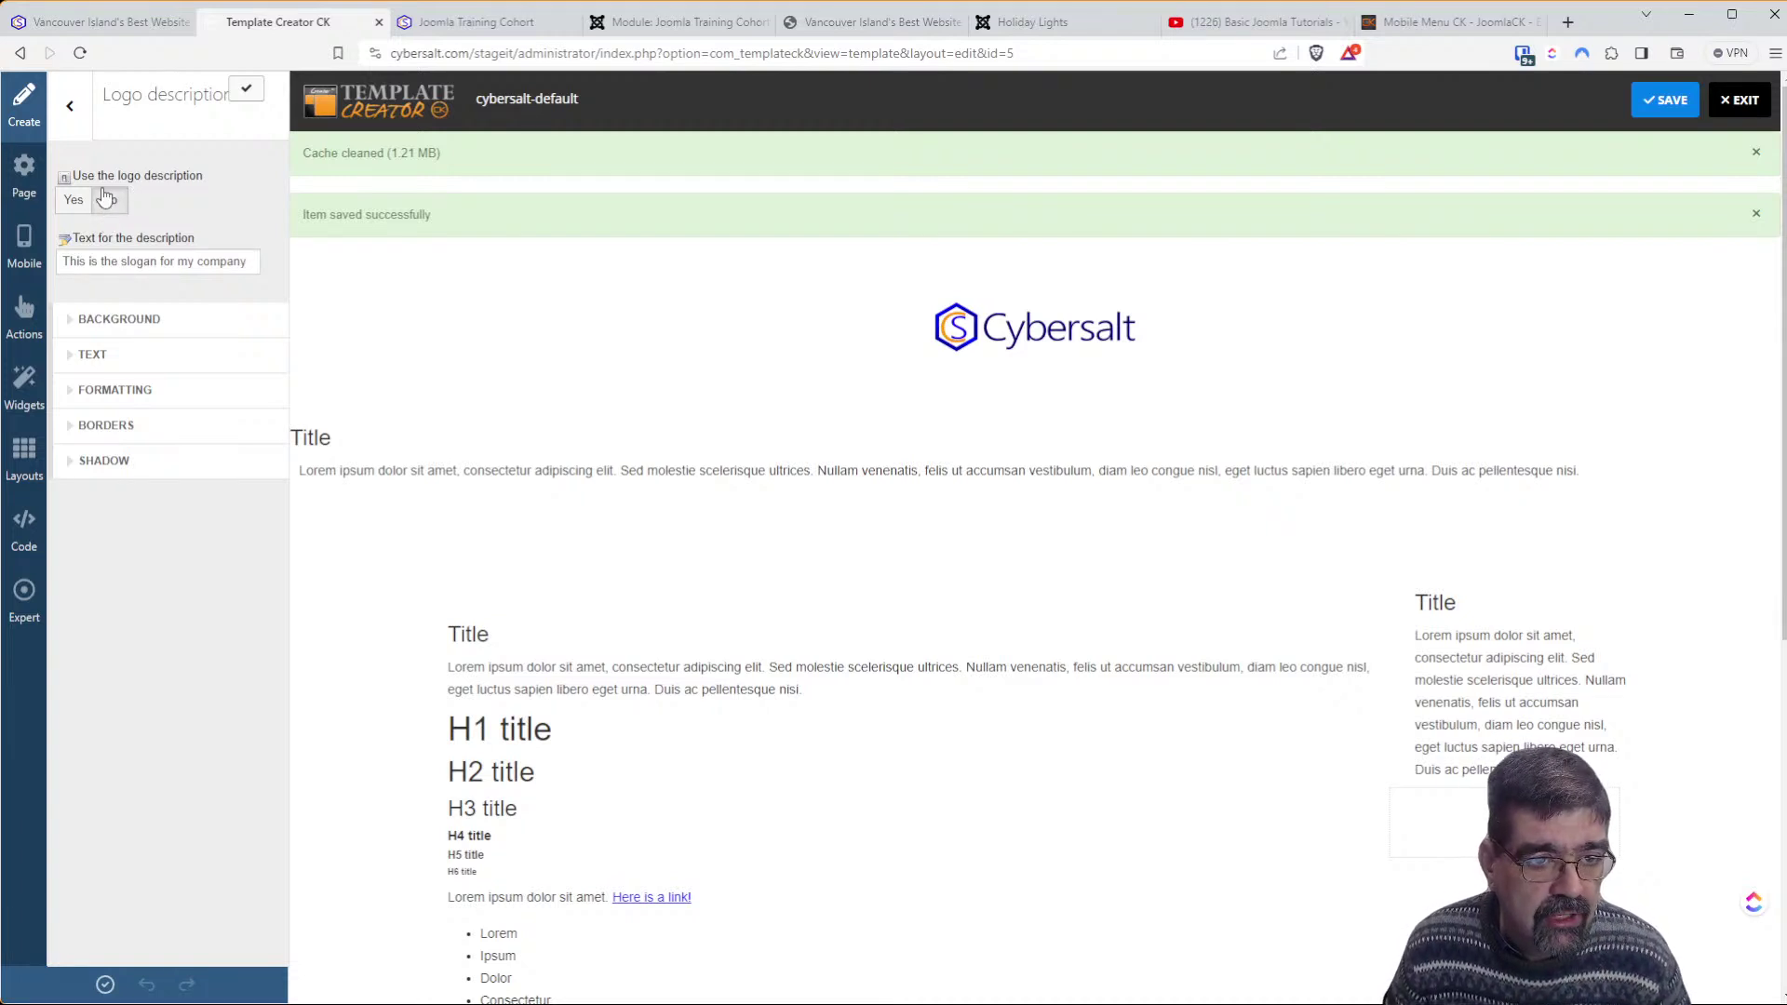
pyautogui.click(94, 389)
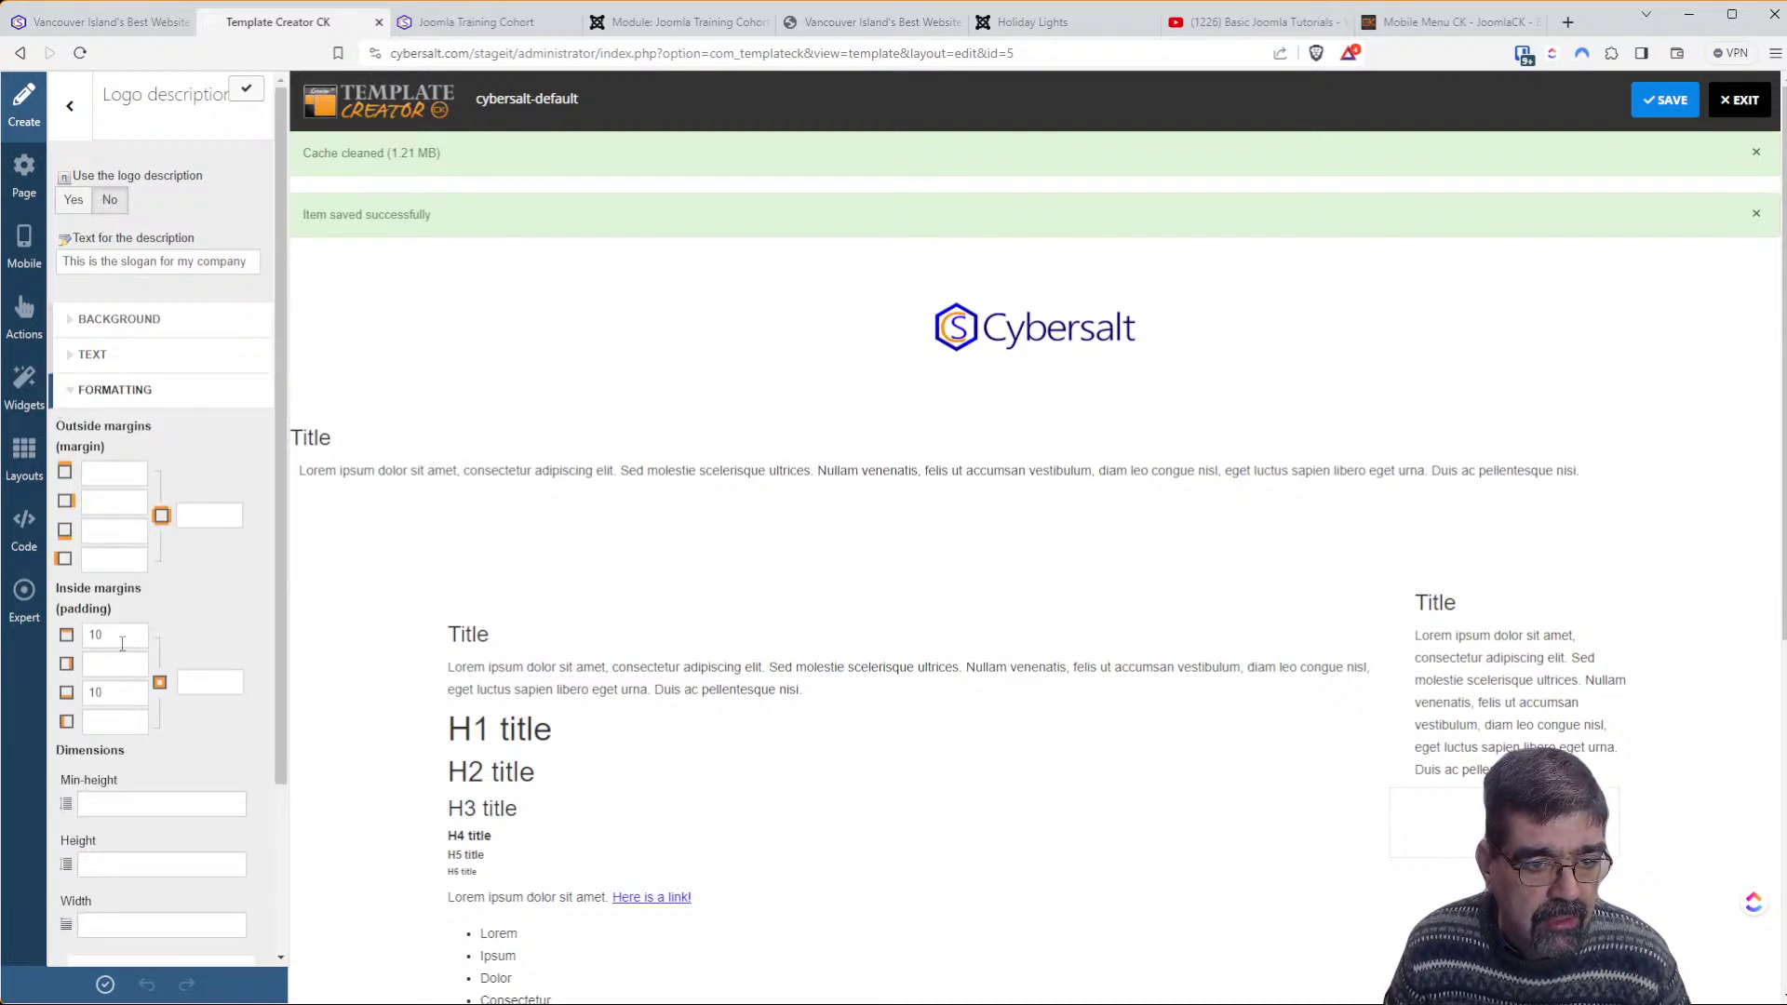
pyautogui.doubleClick(122, 637)
pyautogui.press('BackSpace')
pyautogui.doubleClick(93, 693)
pyautogui.write('40')
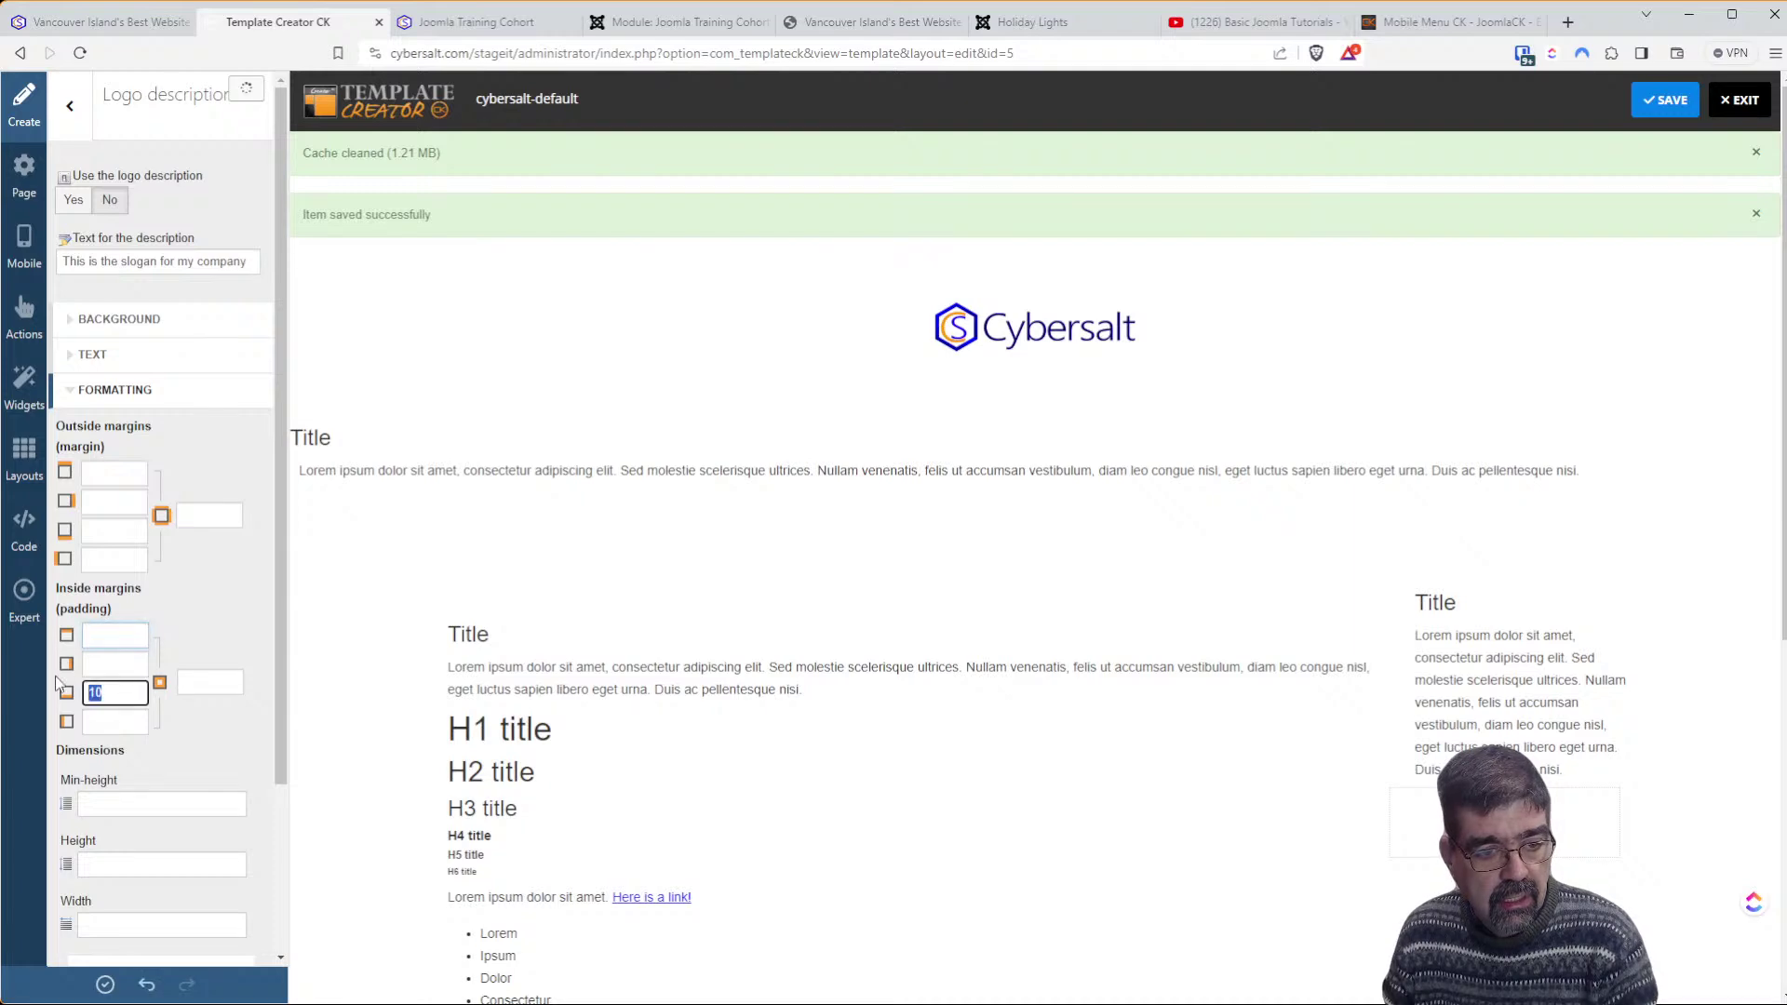
# Save the cybersalt-default template and review the staged Joomla Training Cohort page in mobile view down to the comment form
pyautogui.click(1657, 102)
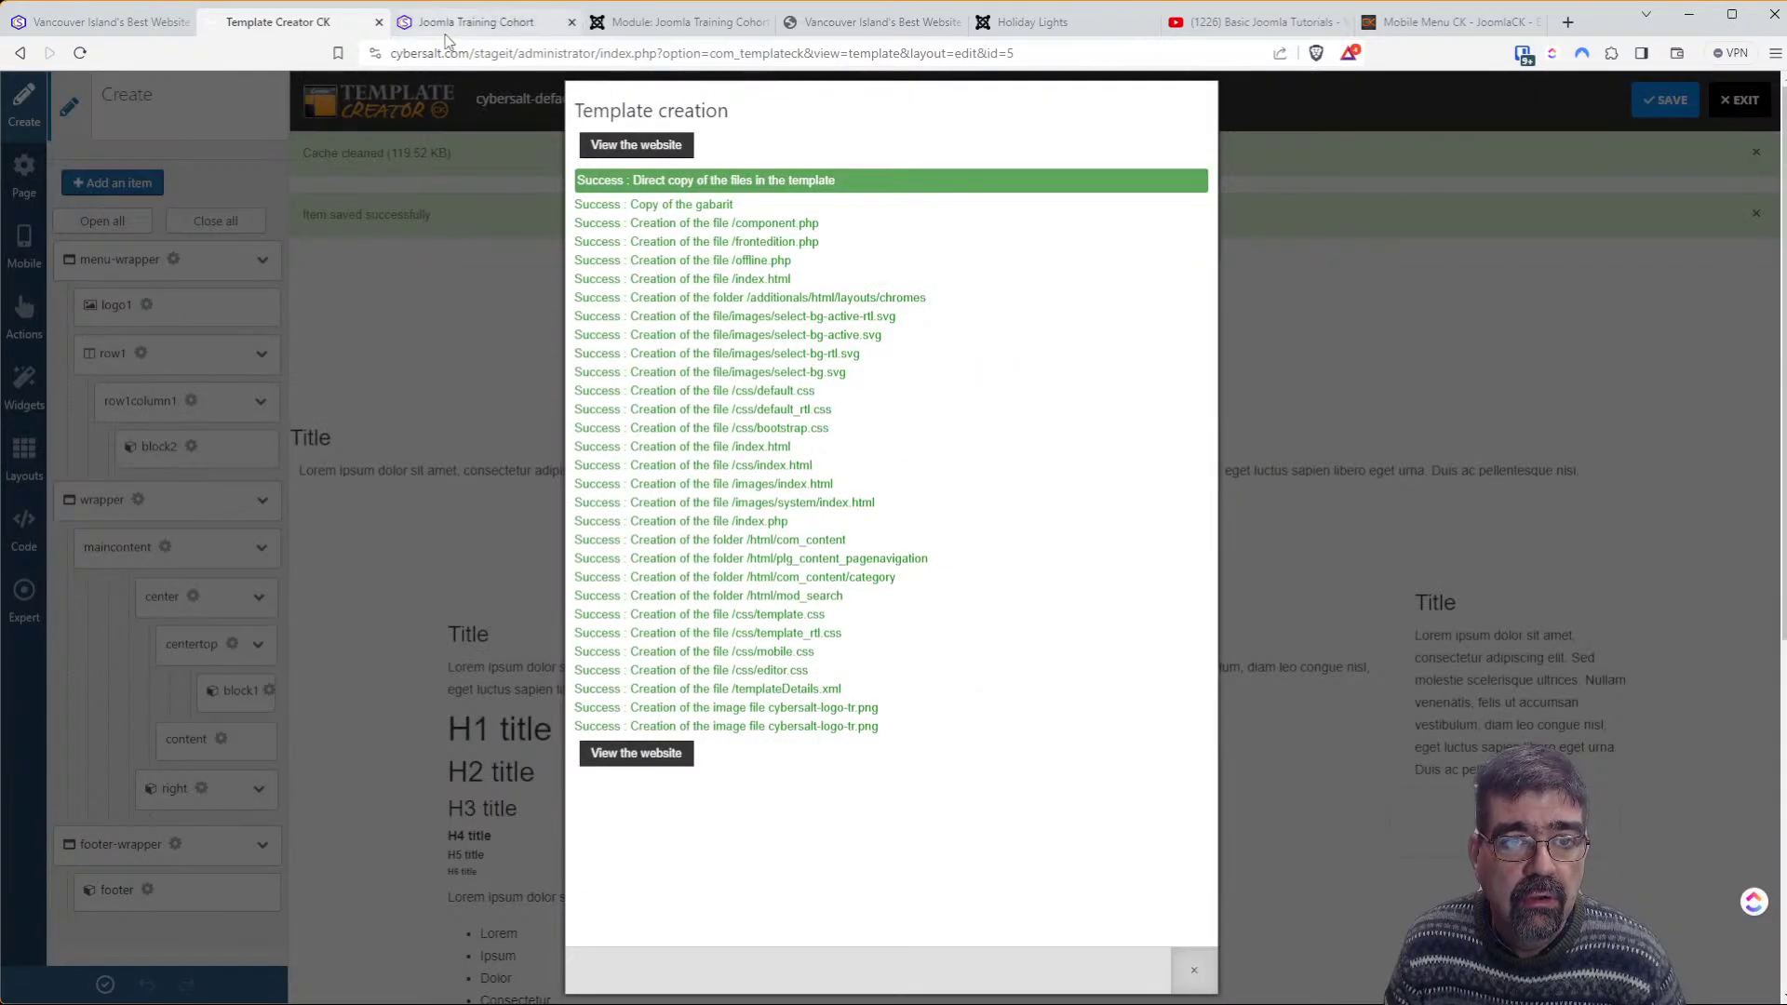
pyautogui.click(445, 26)
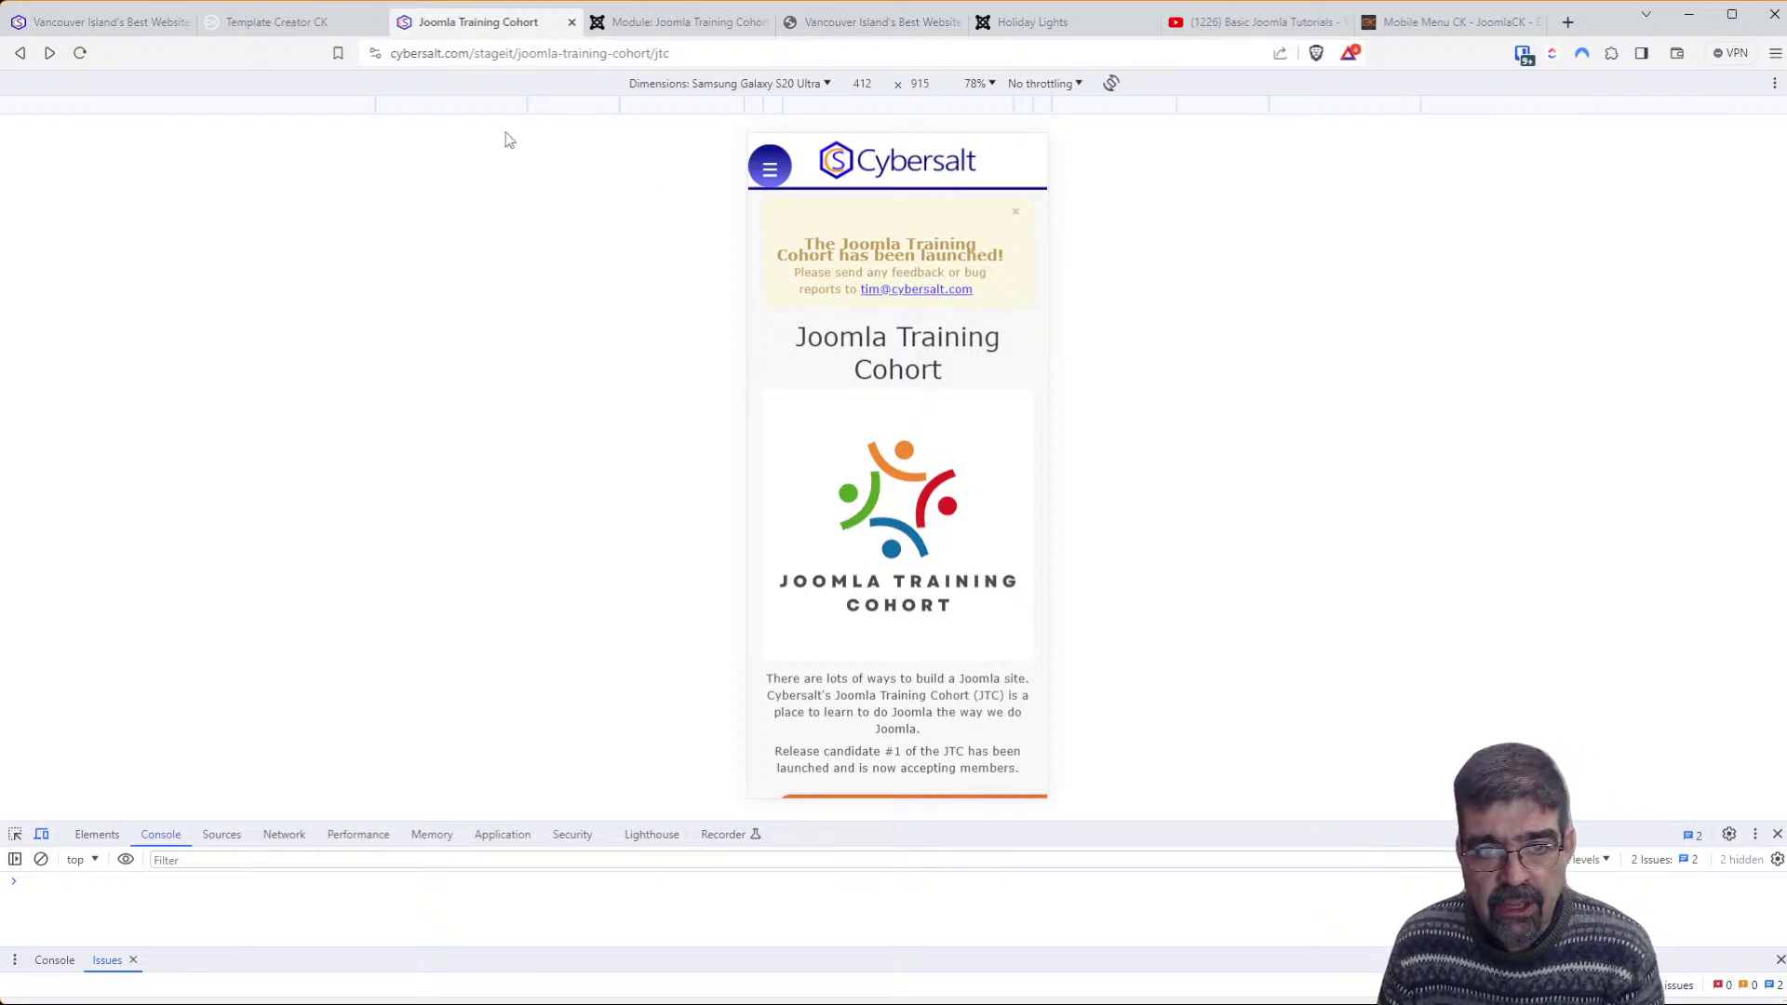
pyautogui.scroll(-4, 968, 283)
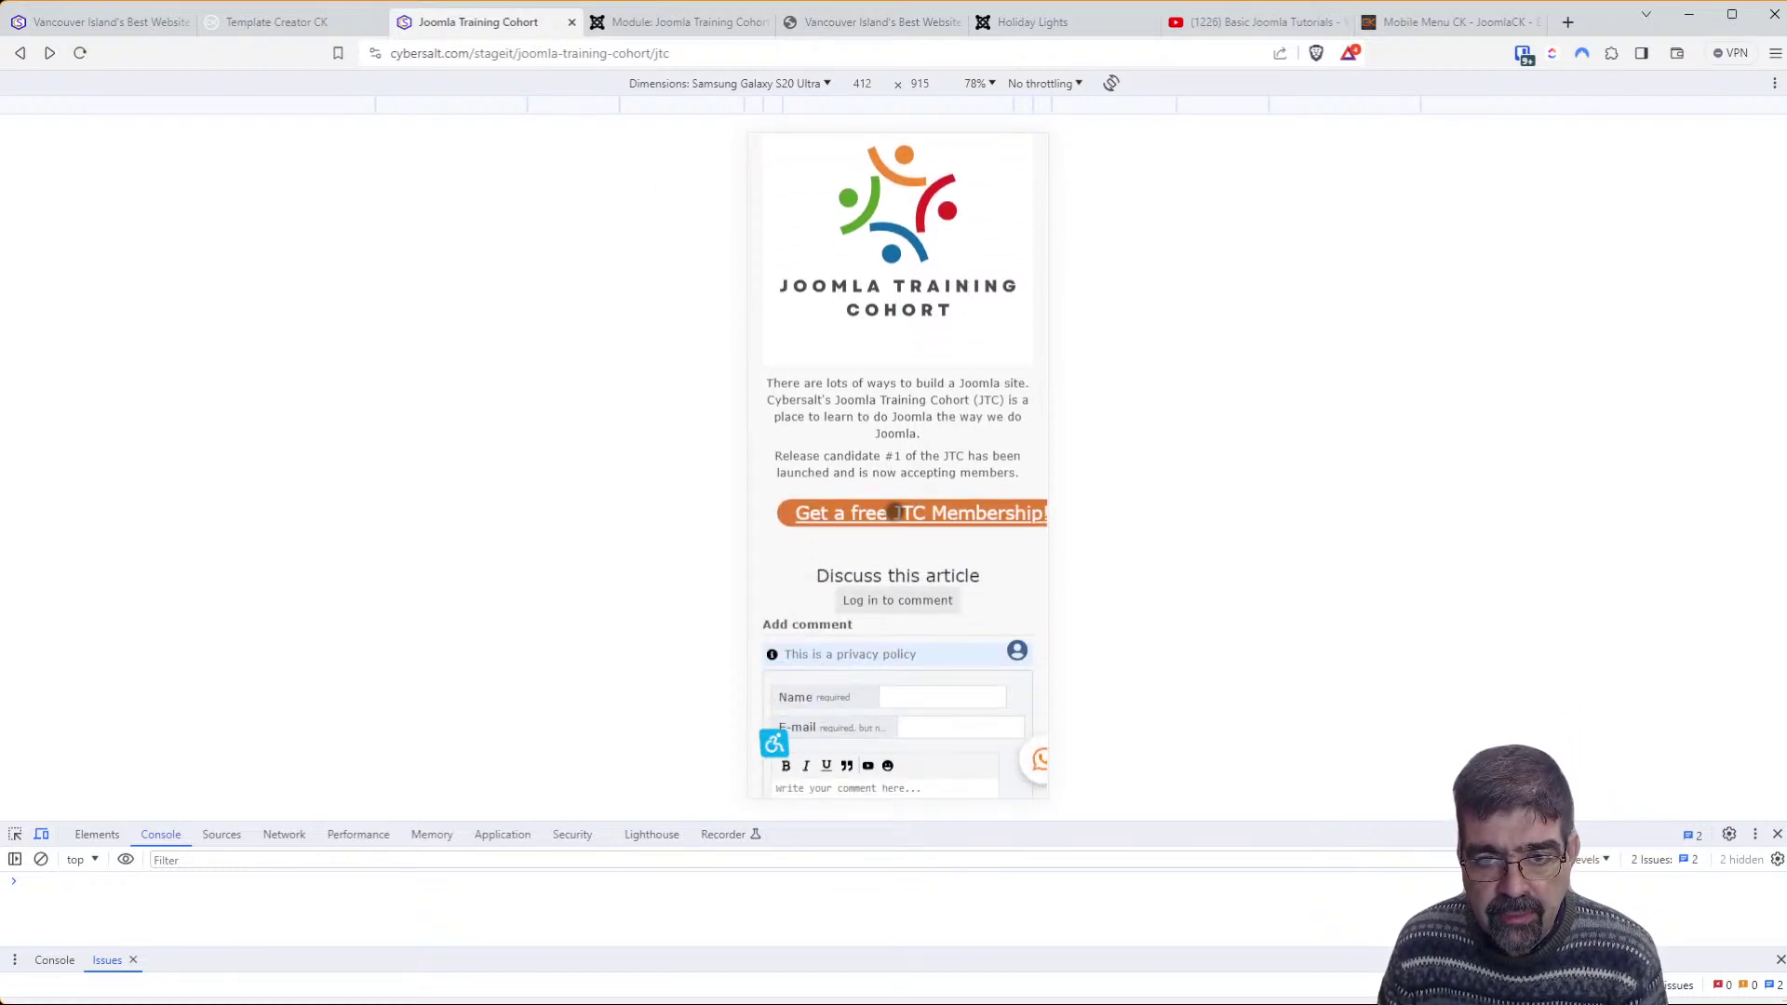
# Examine the rest of the Joomla Training Cohort page in mobile view, including the Latest Videos block and the main content's markup
pyautogui.scroll(-3, 893, 512)
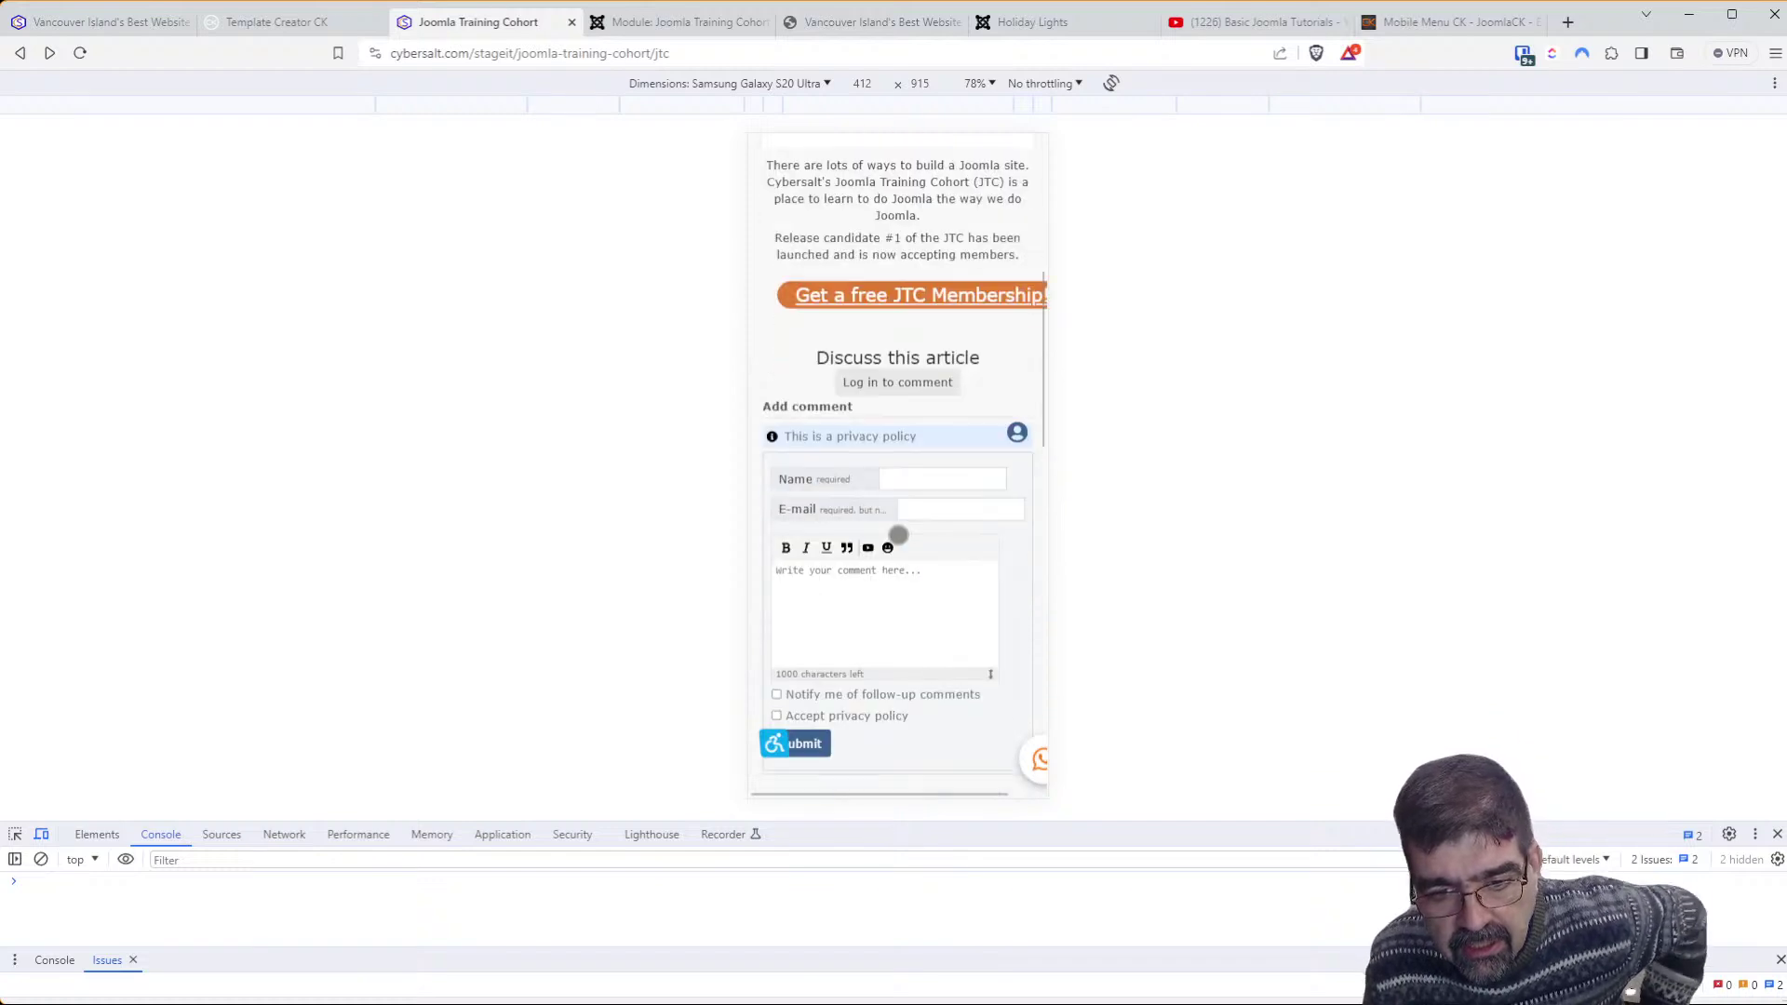
pyautogui.scroll(-9, 897, 535)
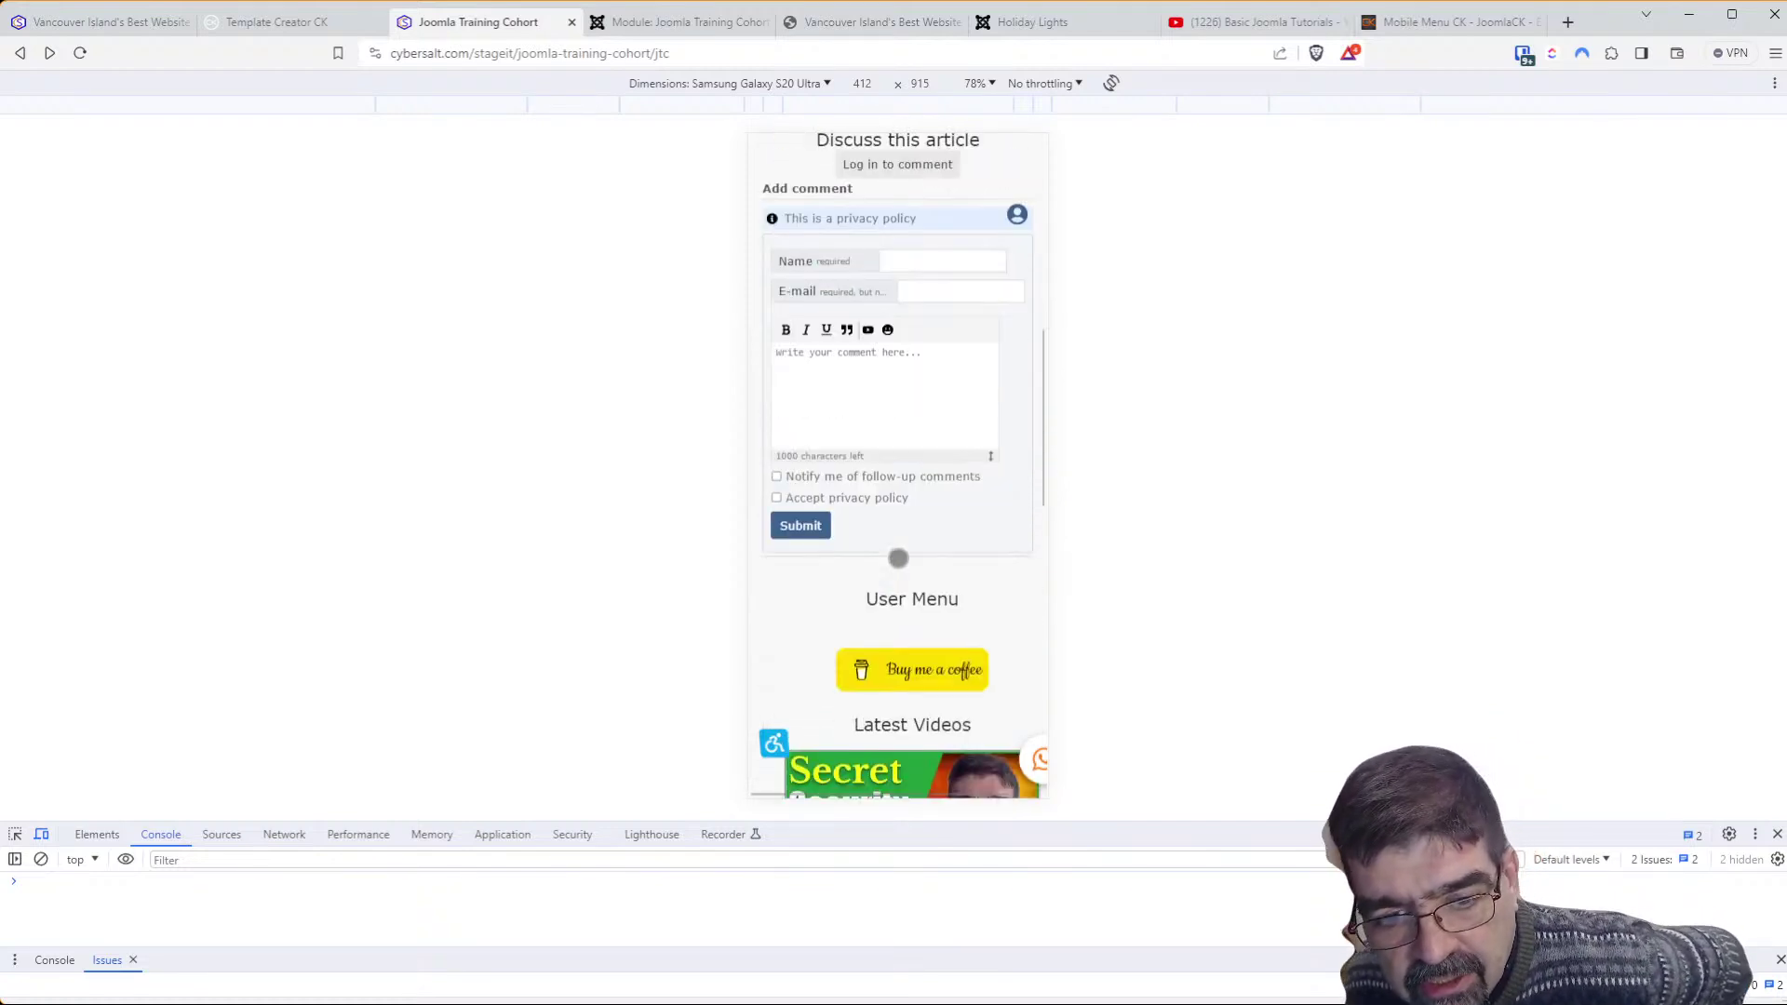
pyautogui.scroll(-3, 899, 558)
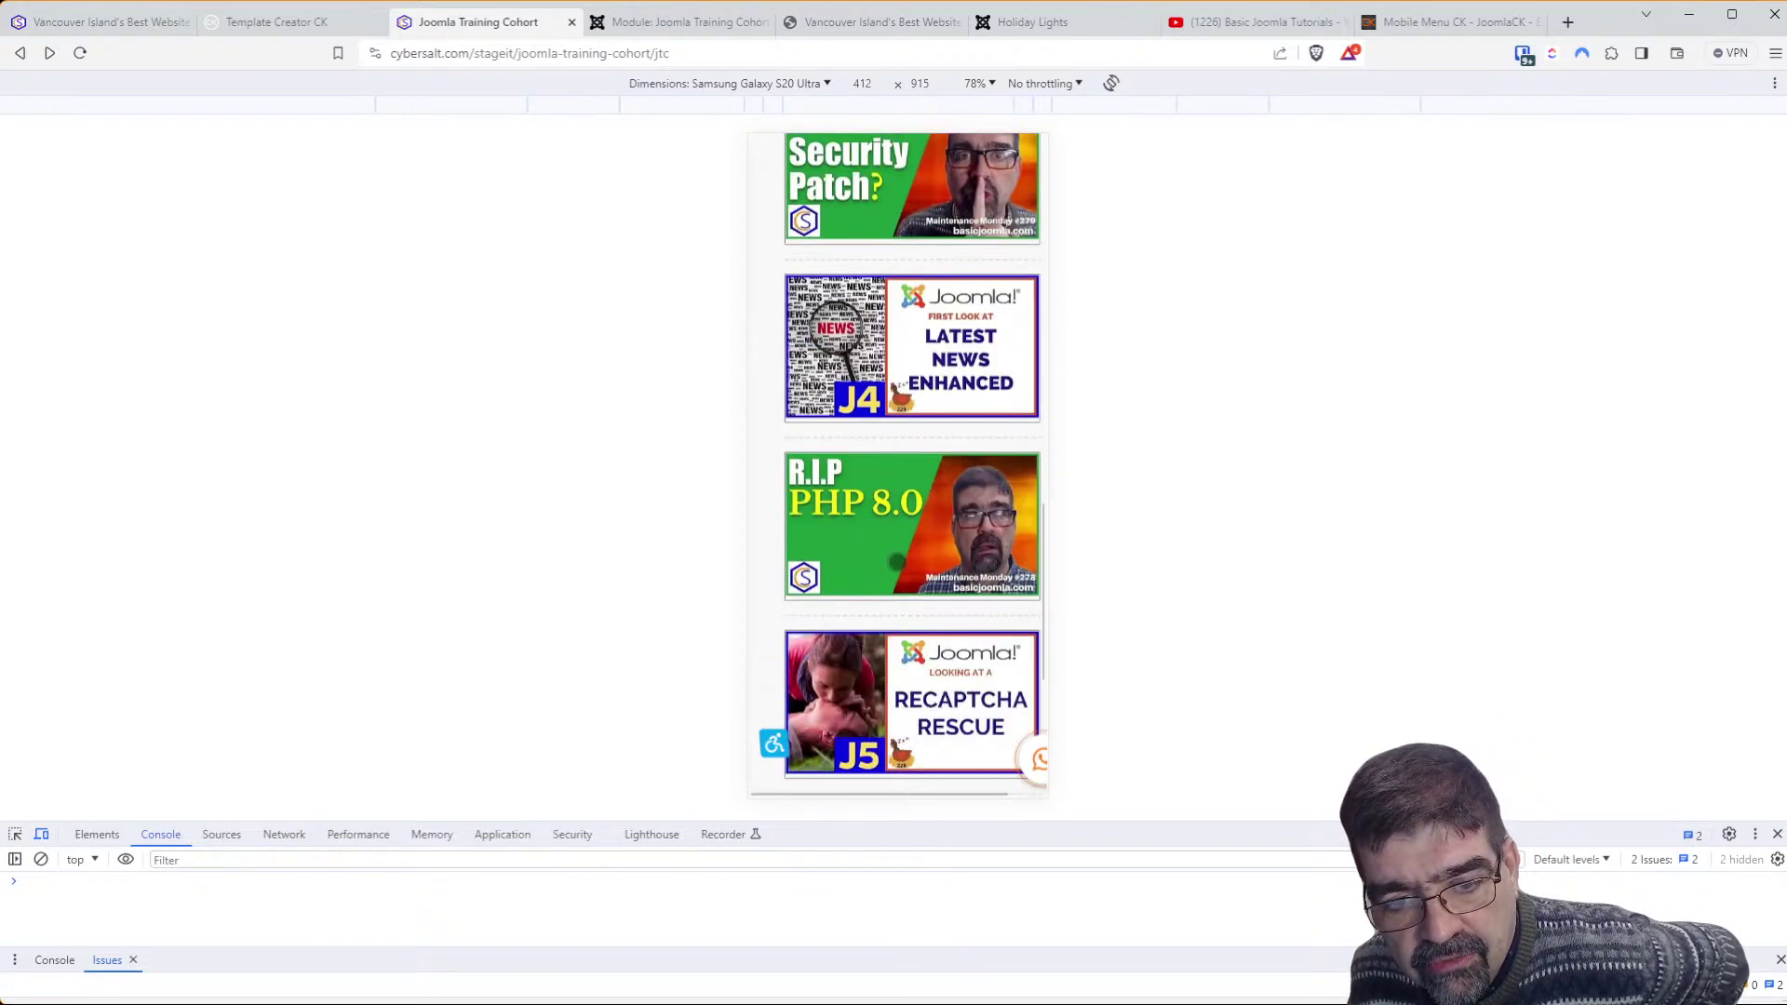
pyautogui.click(15, 834)
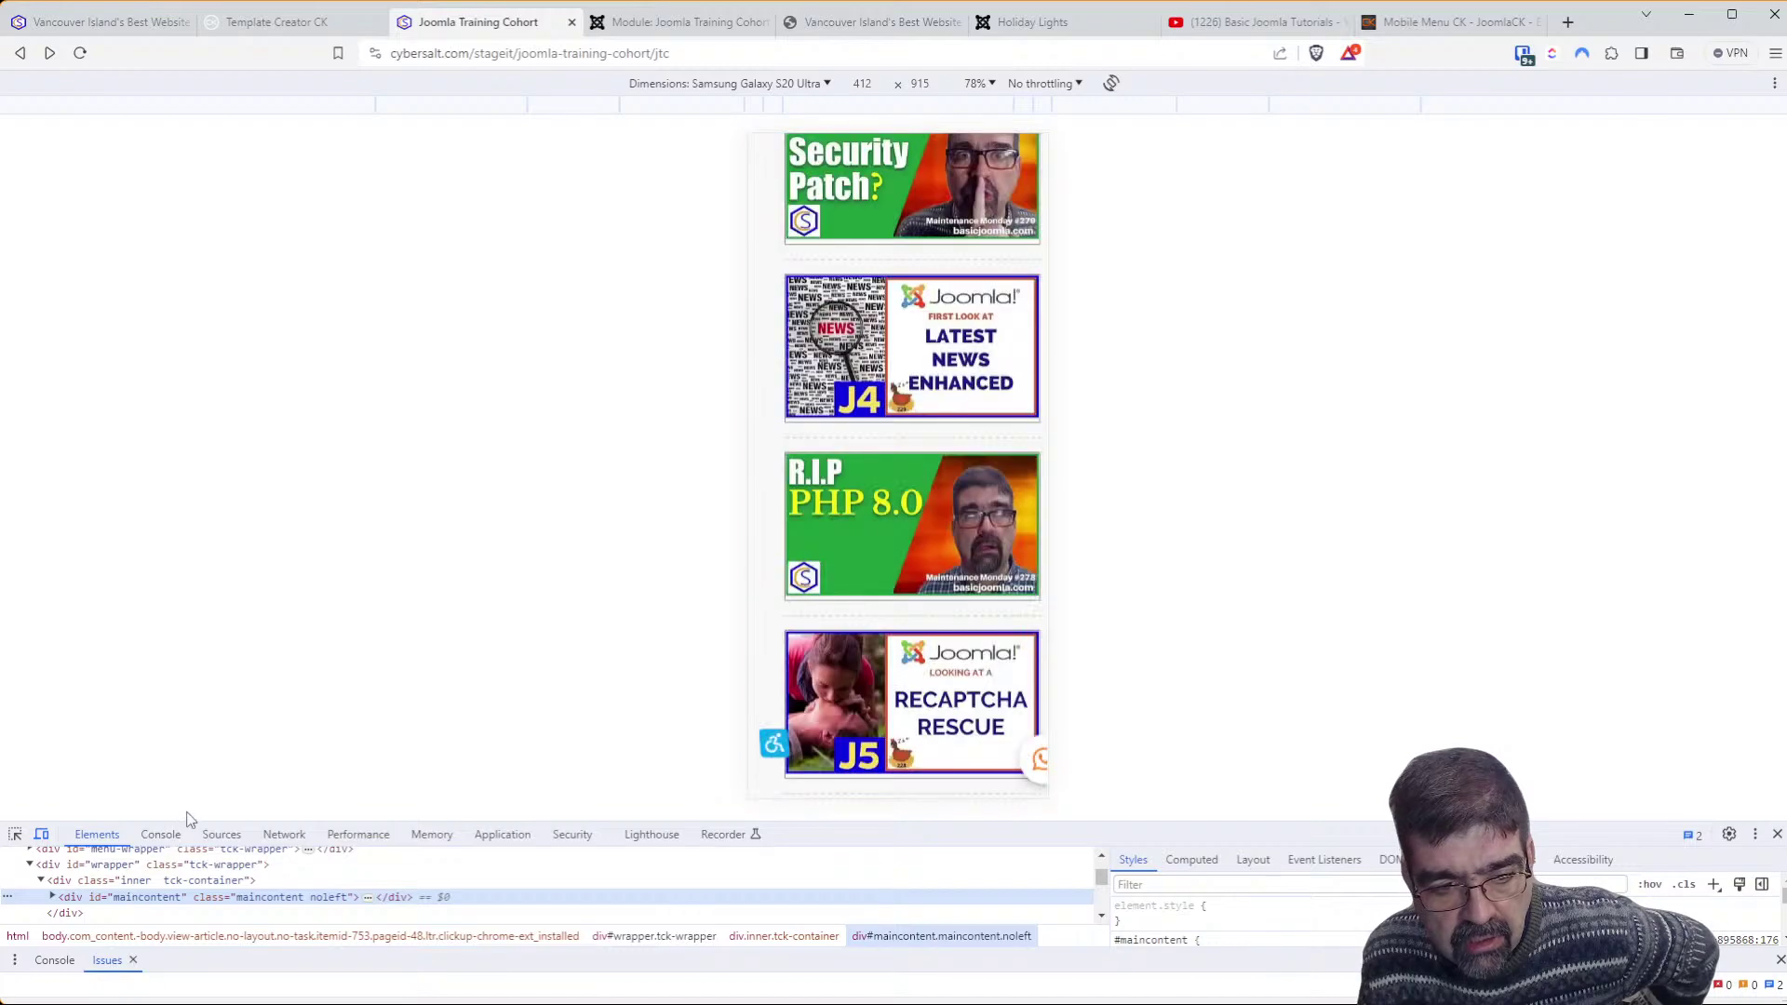
pyautogui.moveTo(184, 817); pyautogui.dragTo(279, 521)
pyautogui.scroll(-5, 968, 316)
pyautogui.scroll(-1, 948, 268)
pyautogui.scroll(5, 959, 372)
pyautogui.scroll(10, 960, 385)
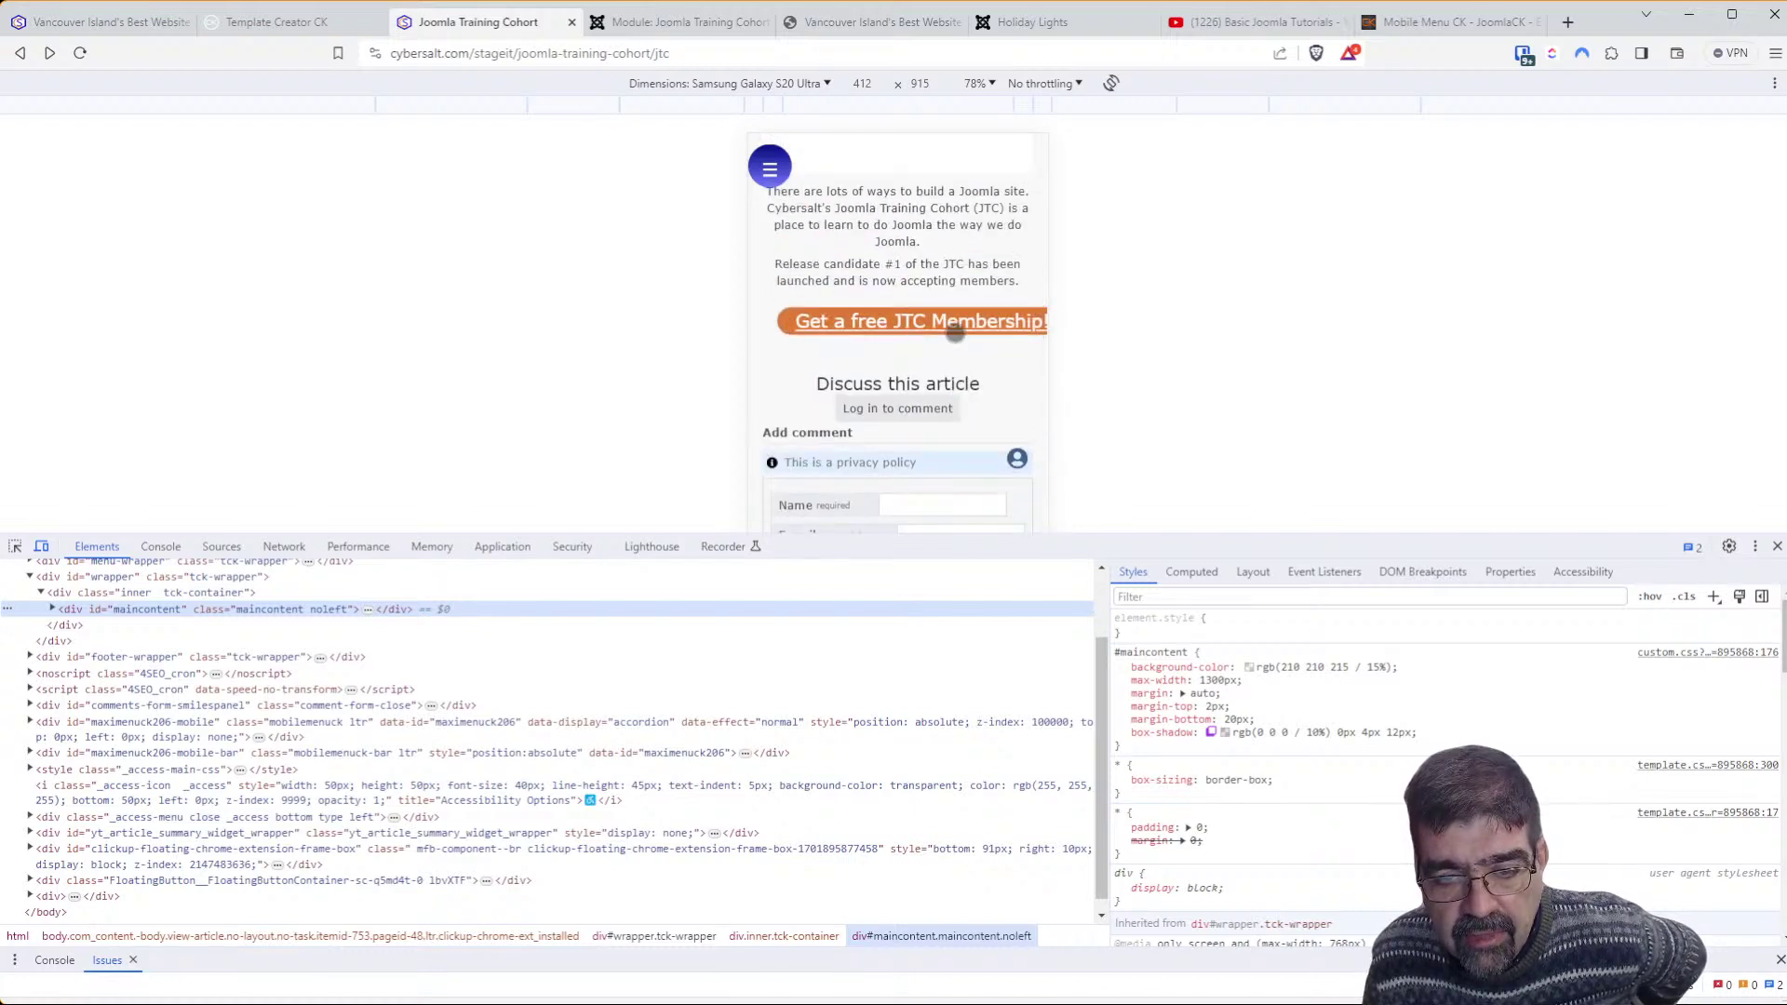
# Close the developer tools and view the Joomla Training Cohort page from its start at desktop width
pyautogui.click(1757, 548)
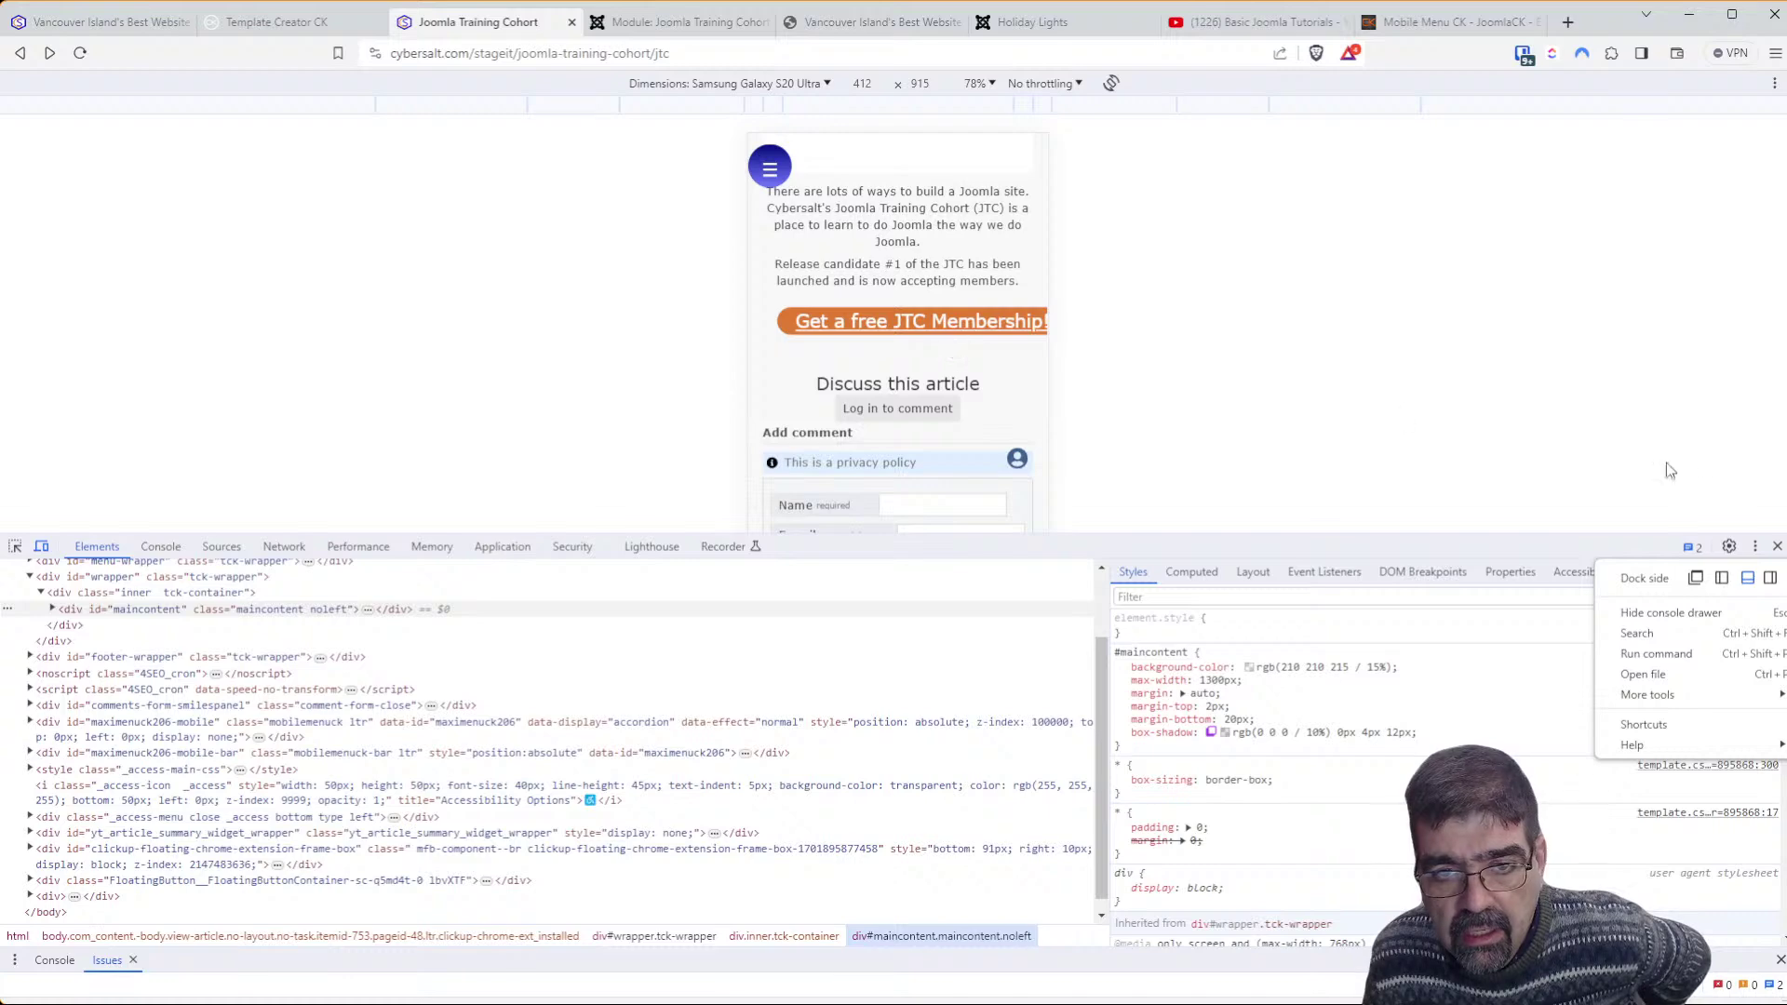
pyautogui.press('Escape')
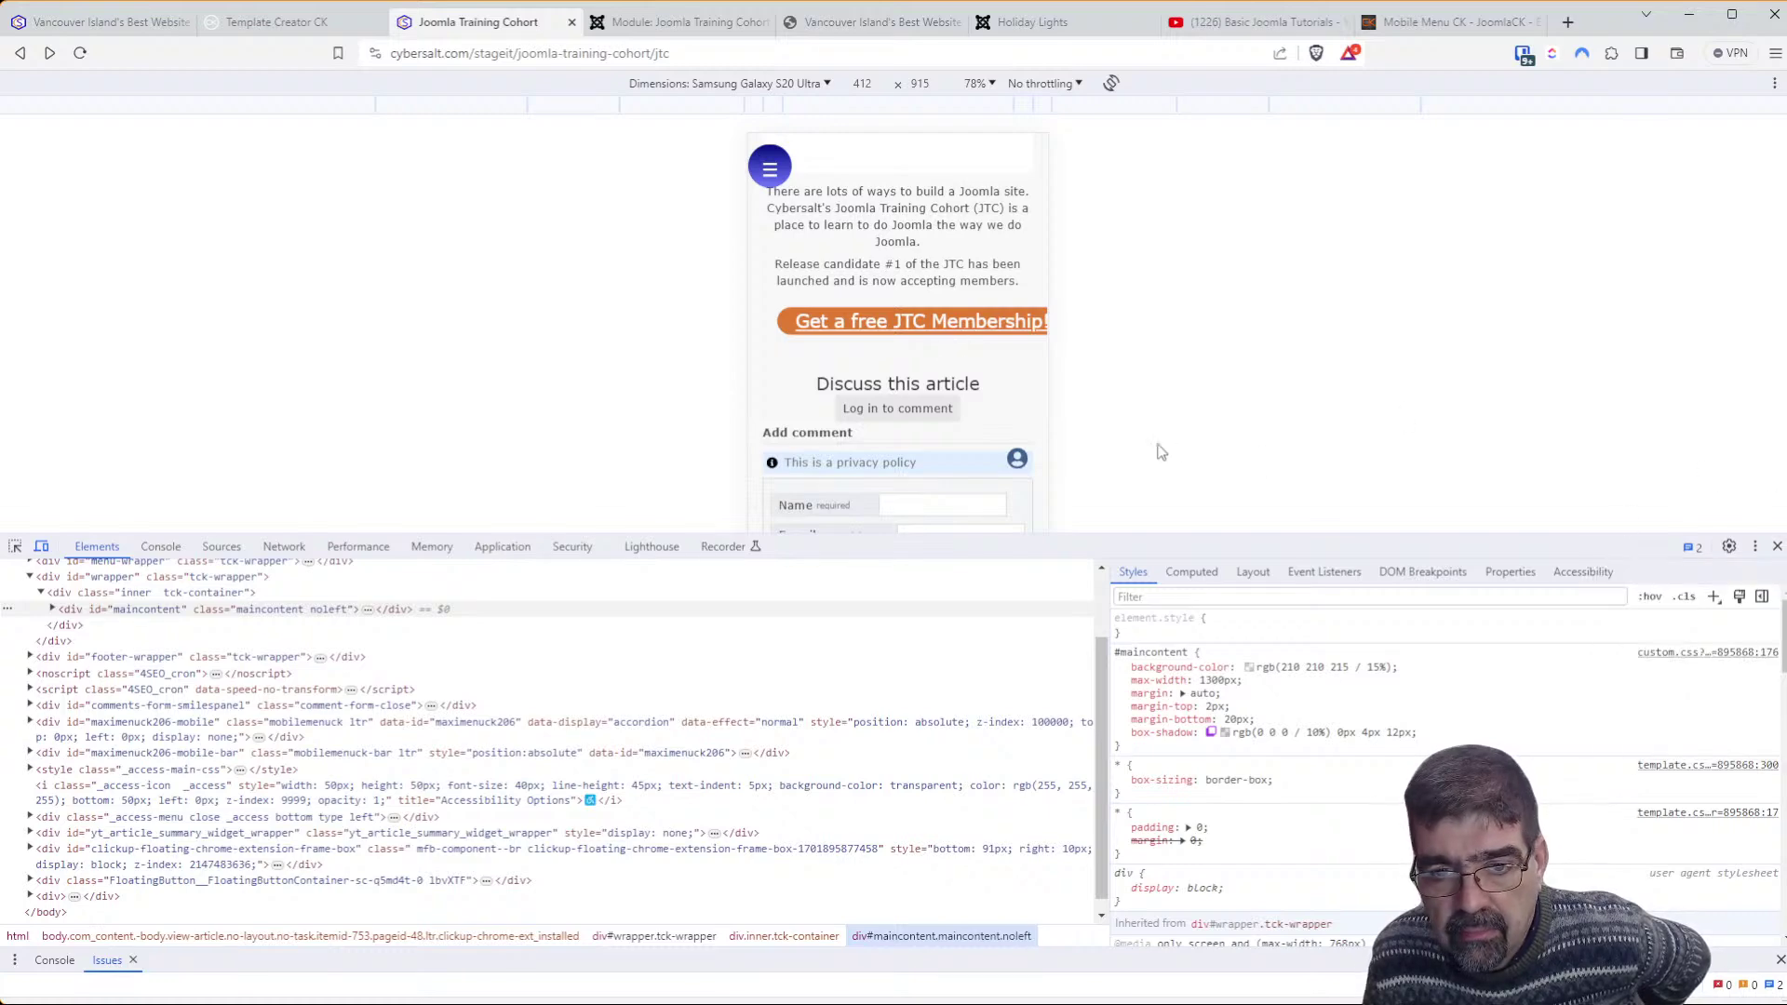
pyautogui.click(1778, 546)
pyautogui.scroll(4, 920, 346)
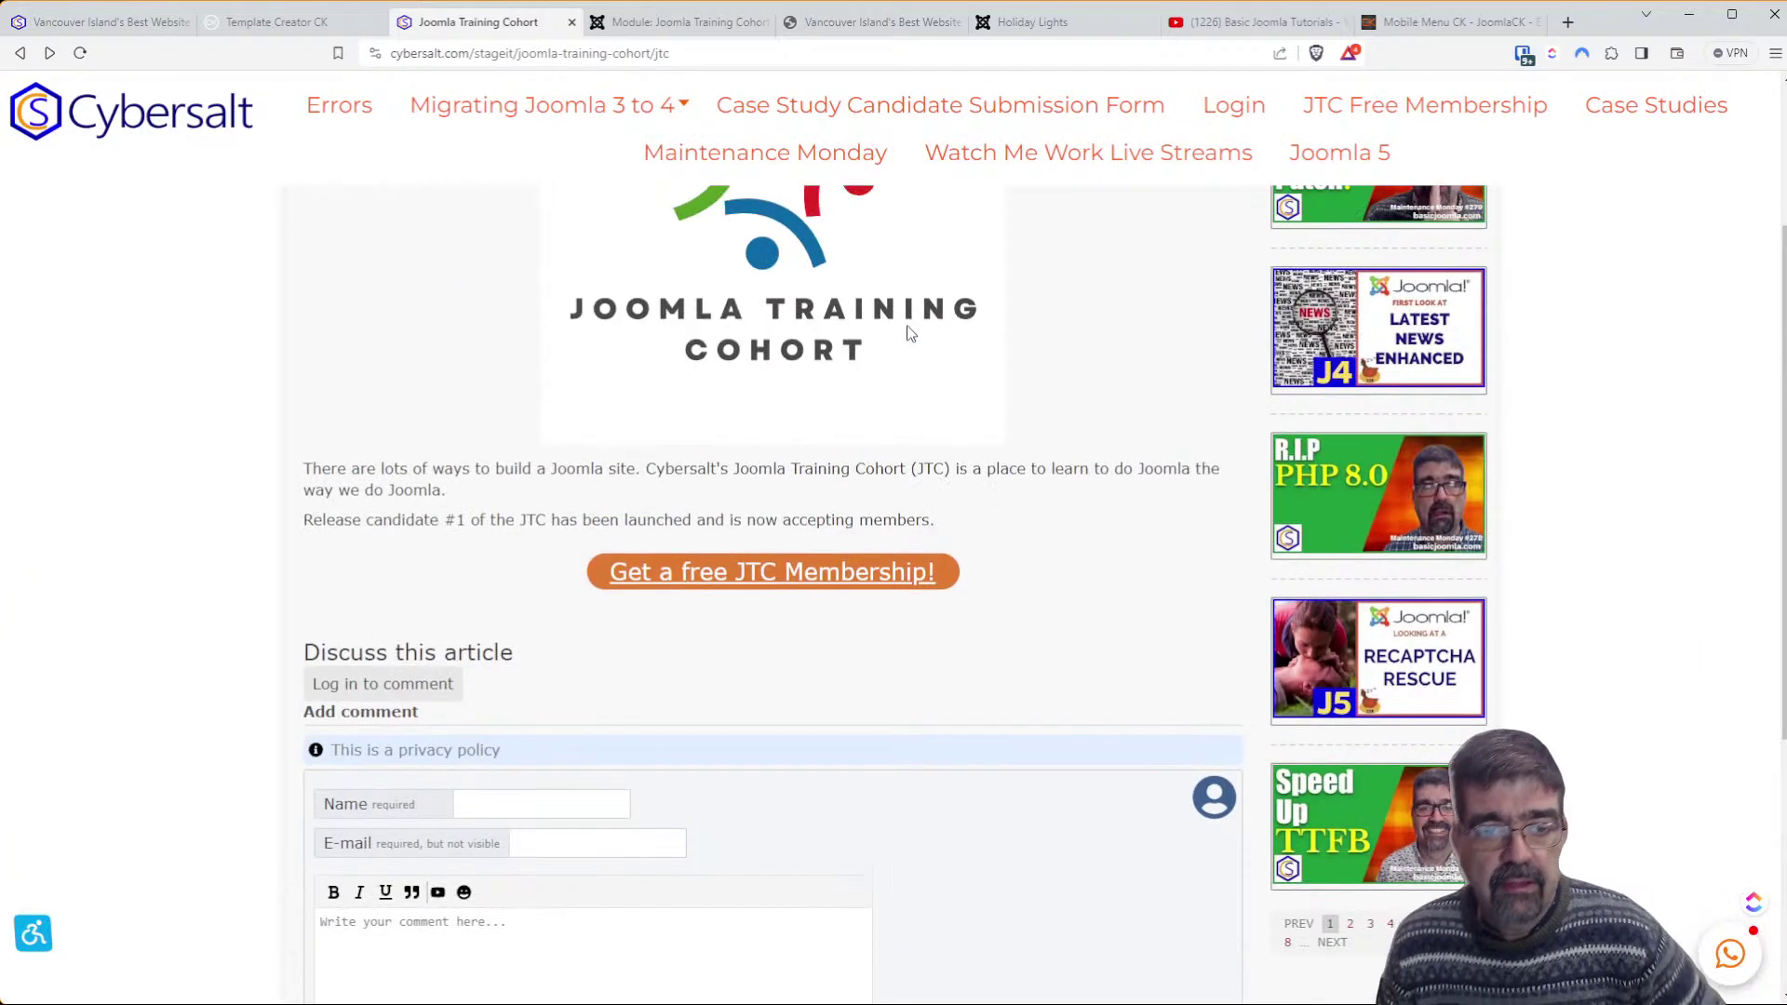
pyautogui.scroll(4, 920, 347)
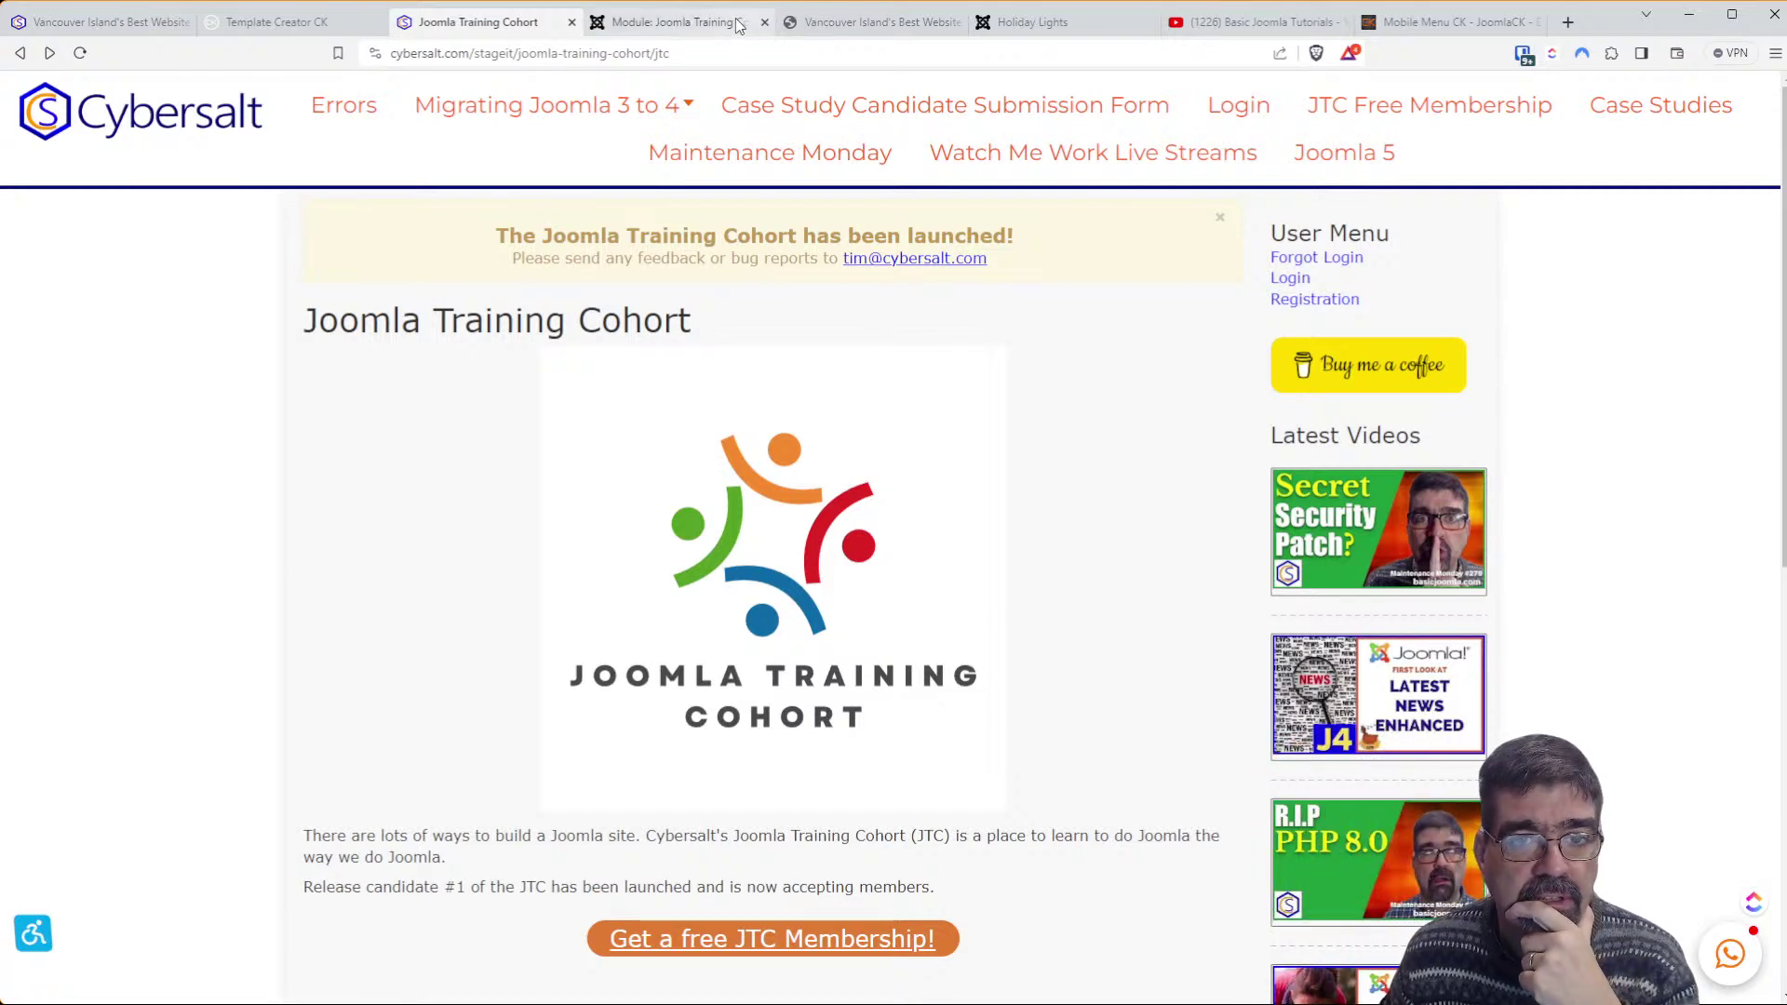
# Exit the Mobile Menu CK style editor and close the Joomla Training Cohort Menu module
pyautogui.click(689, 21)
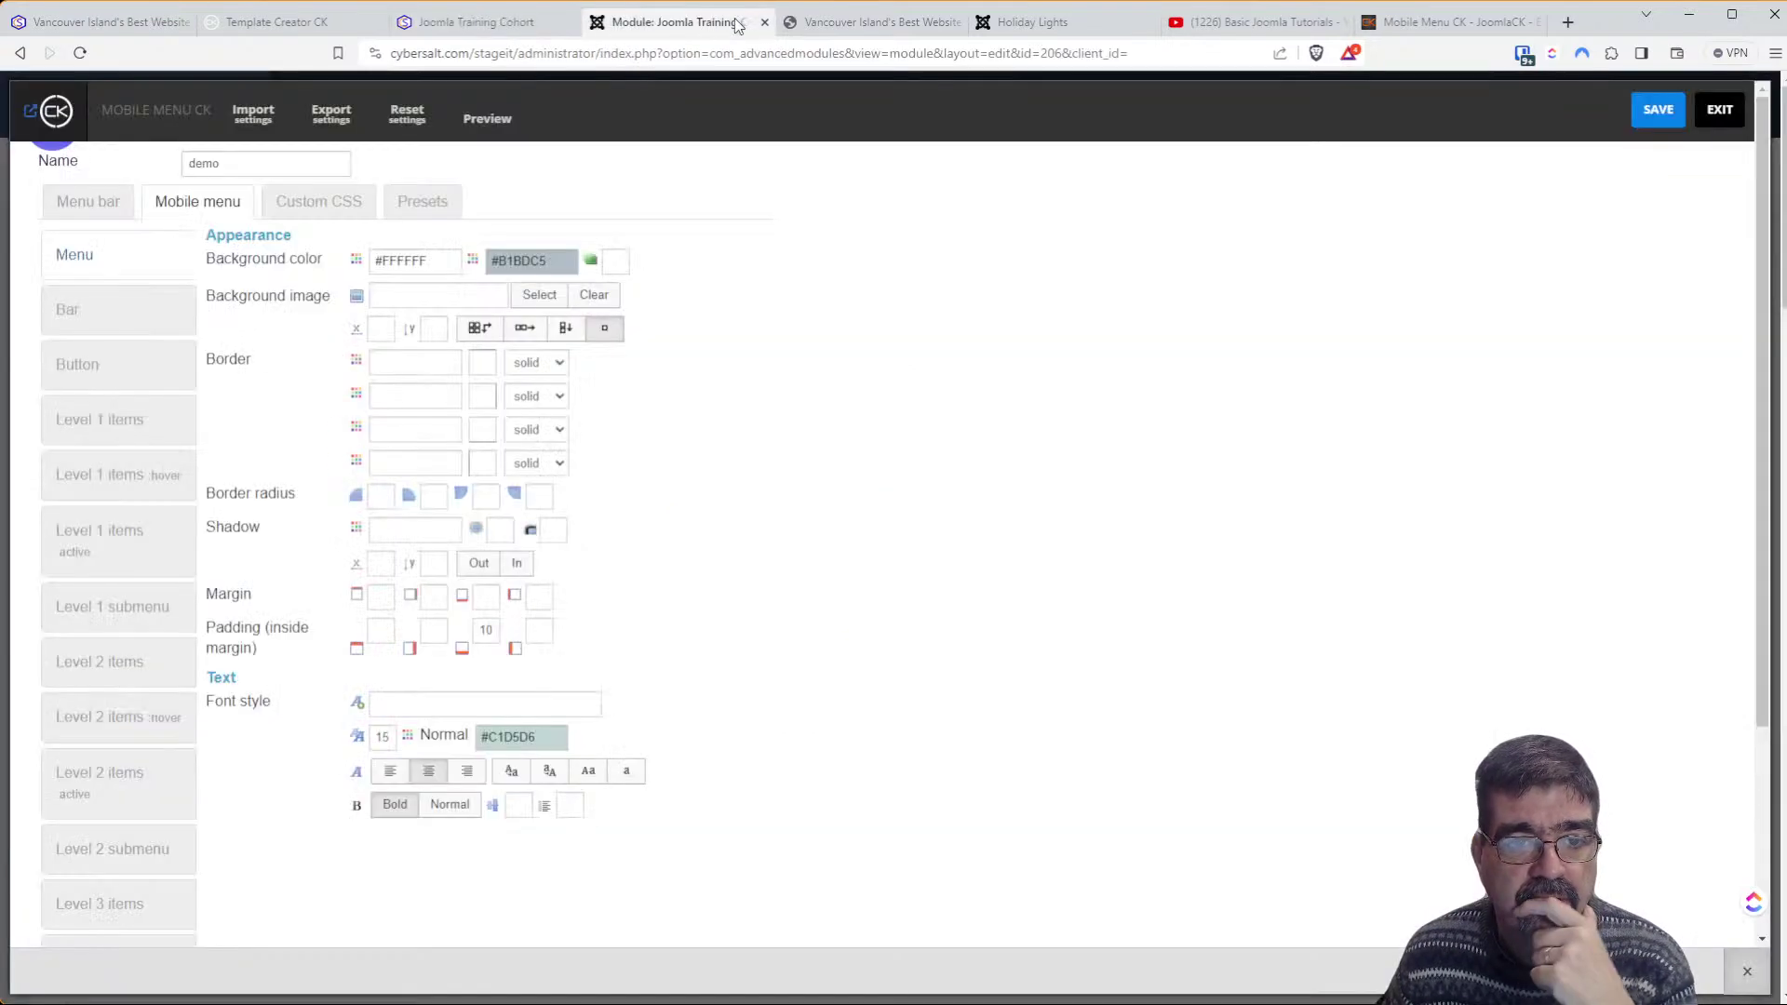
pyautogui.click(1720, 110)
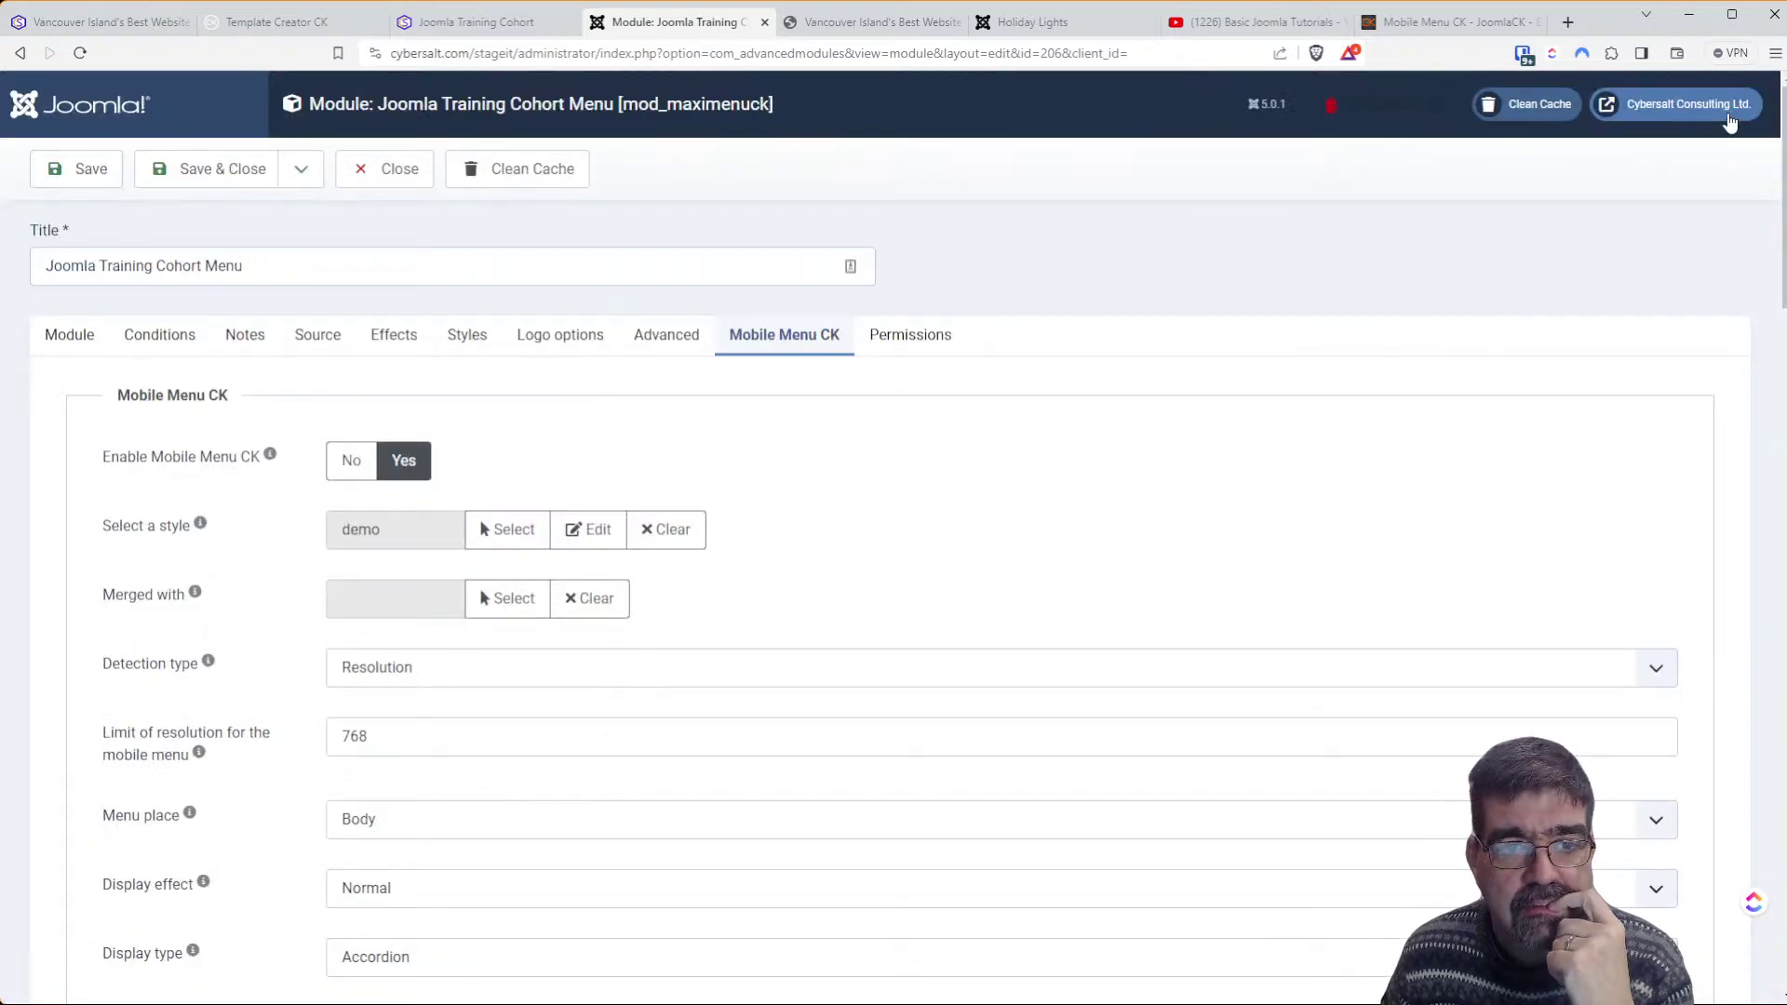
pyautogui.click(402, 182)
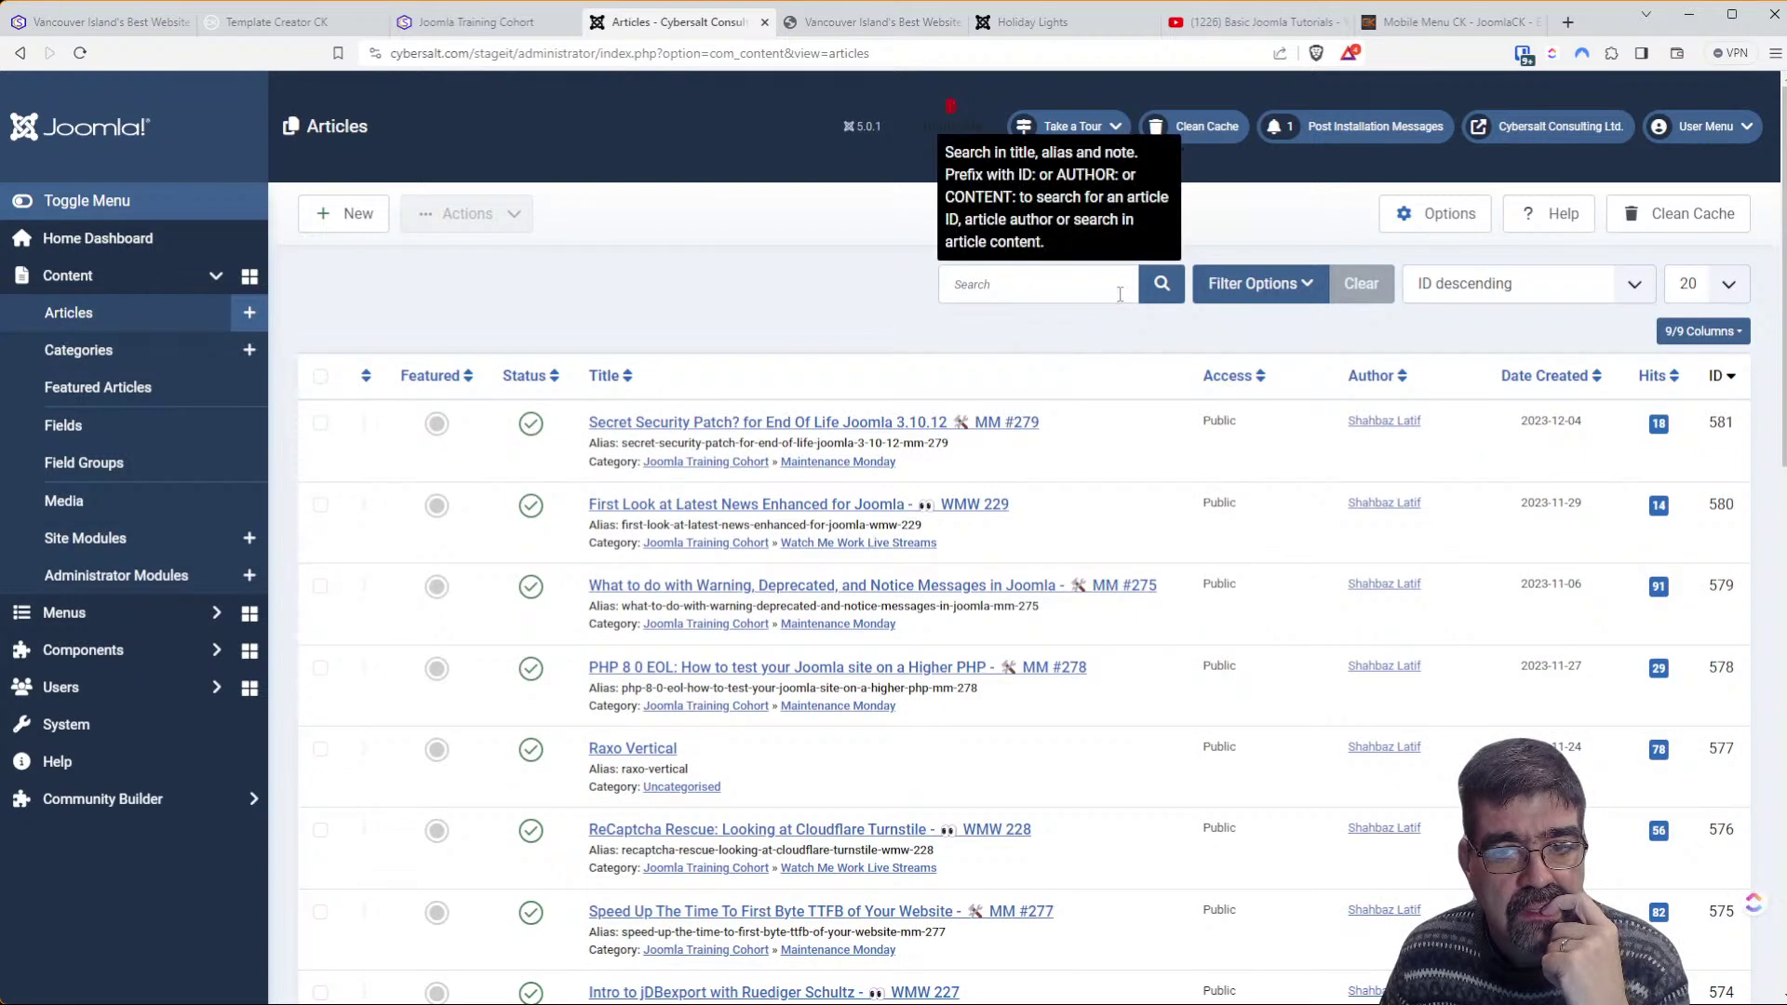
# Search the articles for "jtc" and check how the membership button is inserted in the Joomla Training Cohort article
pyautogui.click(1120, 293)
pyautogui.write('jtc')
pyautogui.press('Return')
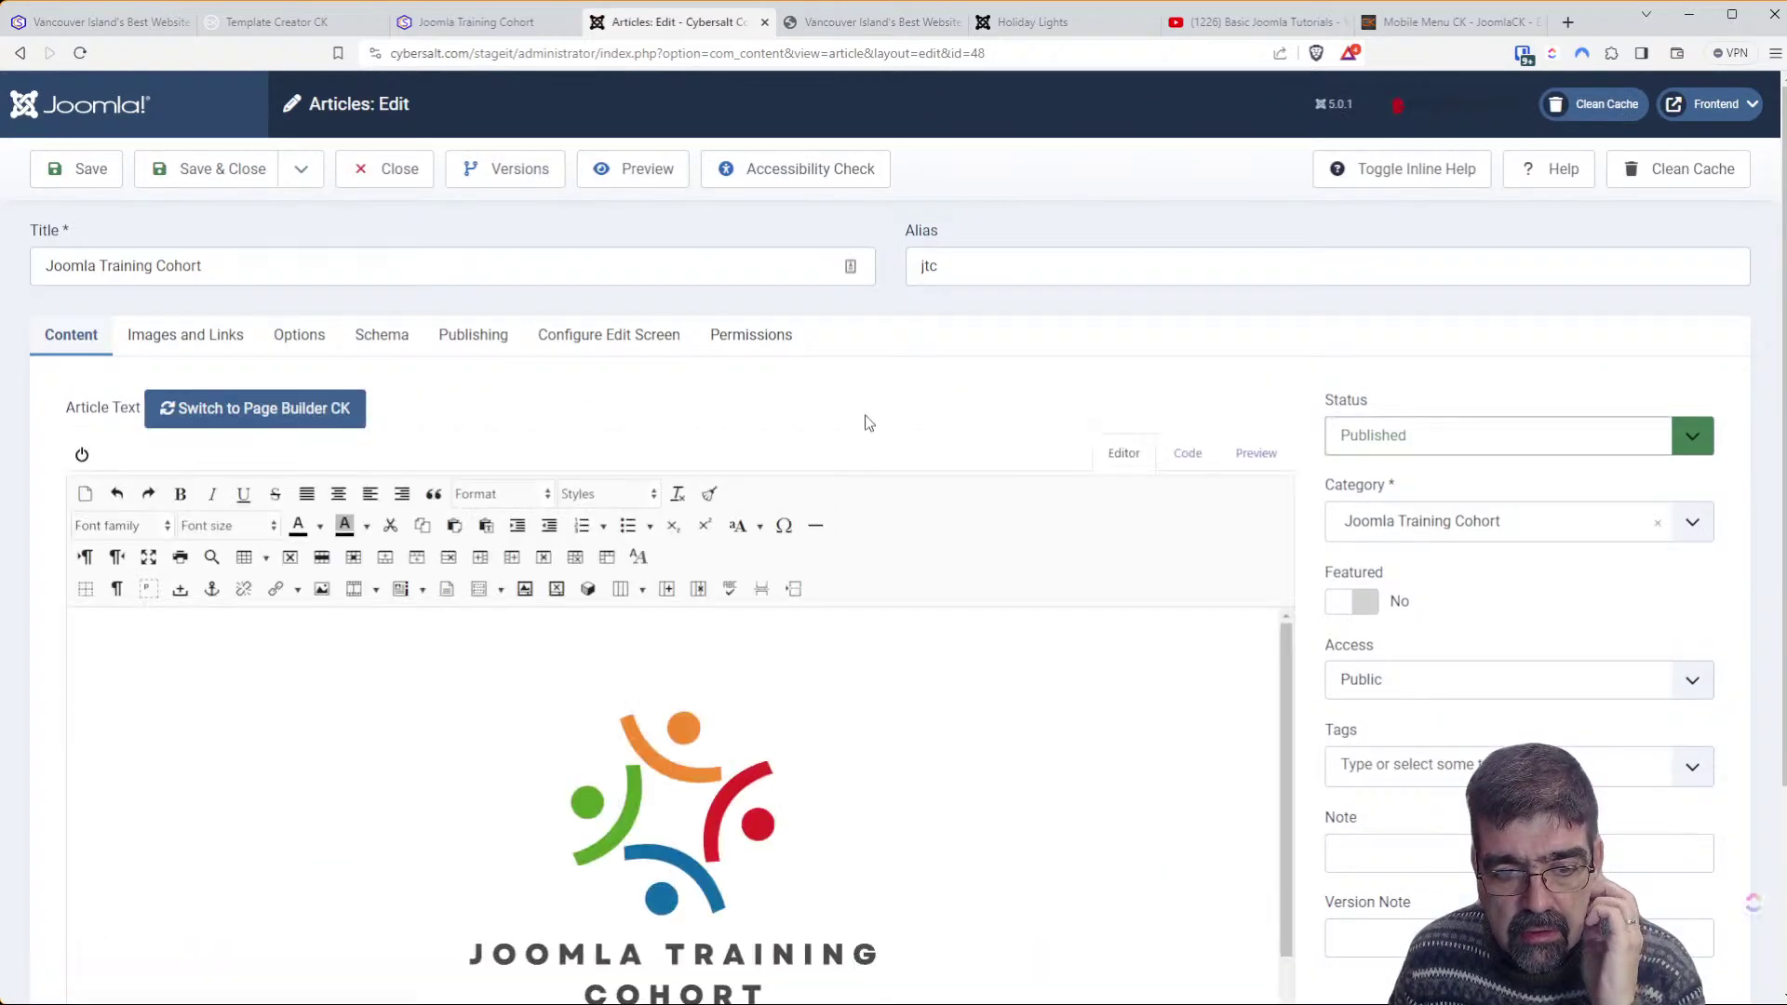
pyautogui.scroll(-3, 992, 470)
pyautogui.scroll(-3, 990, 470)
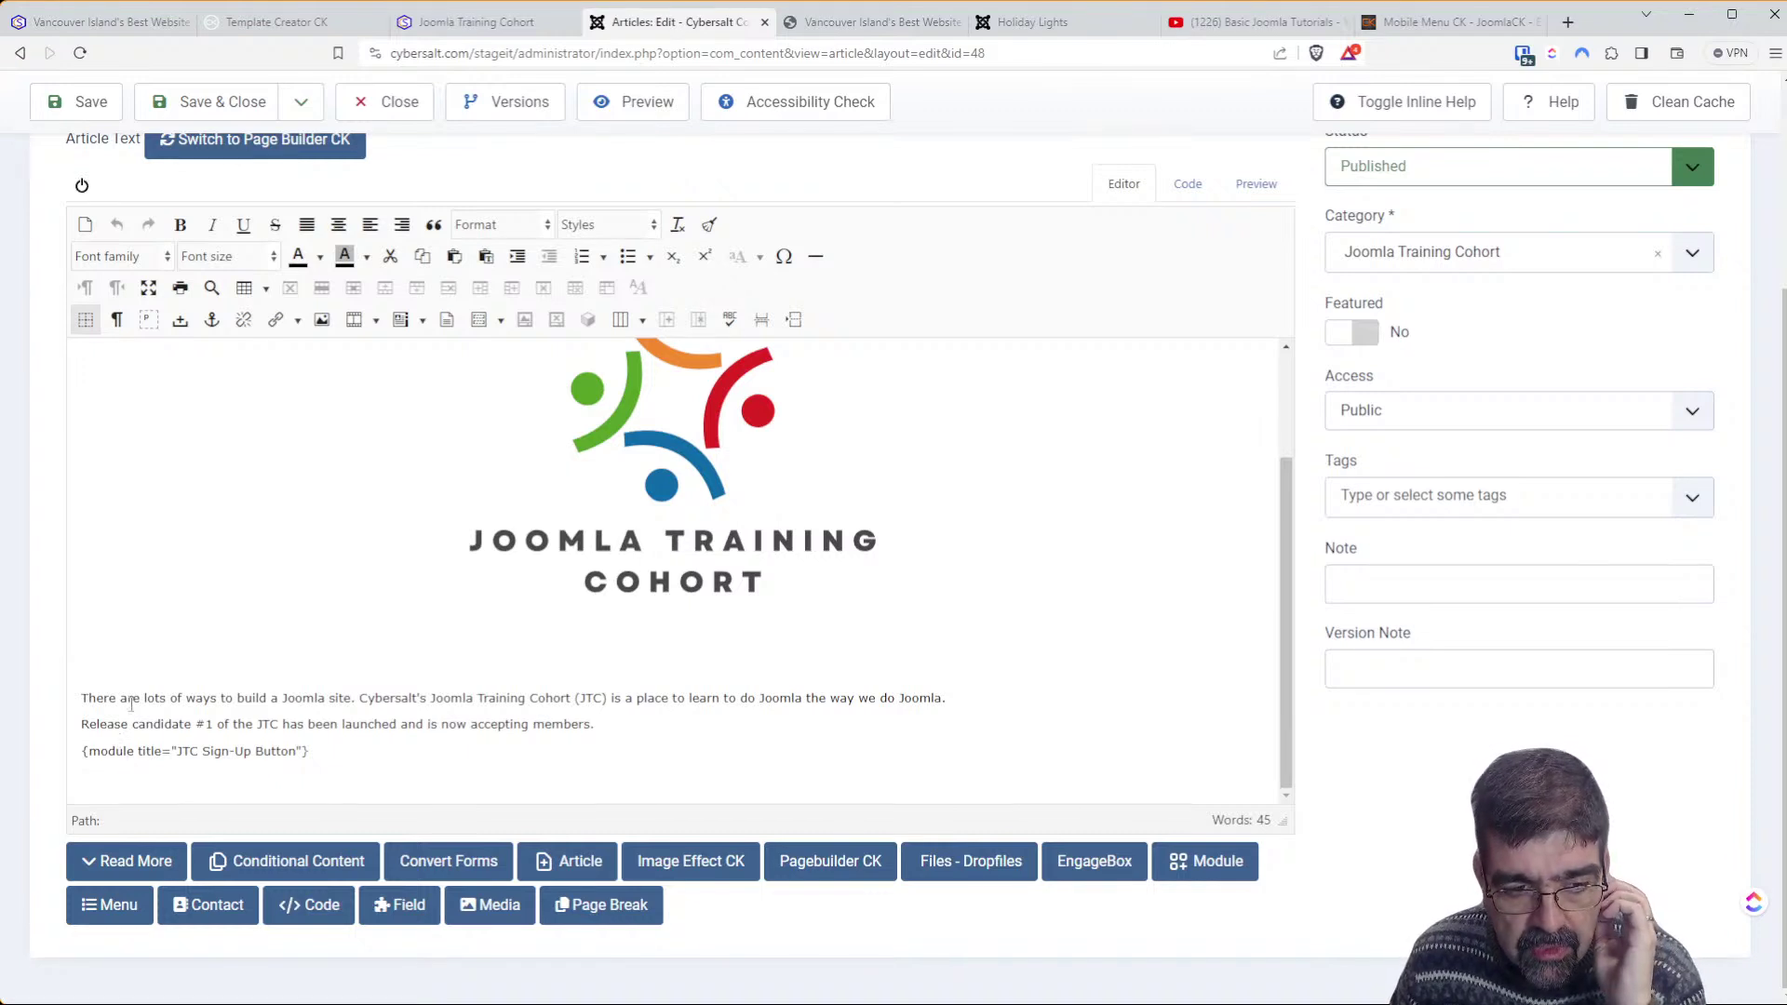
pyautogui.click(393, 107)
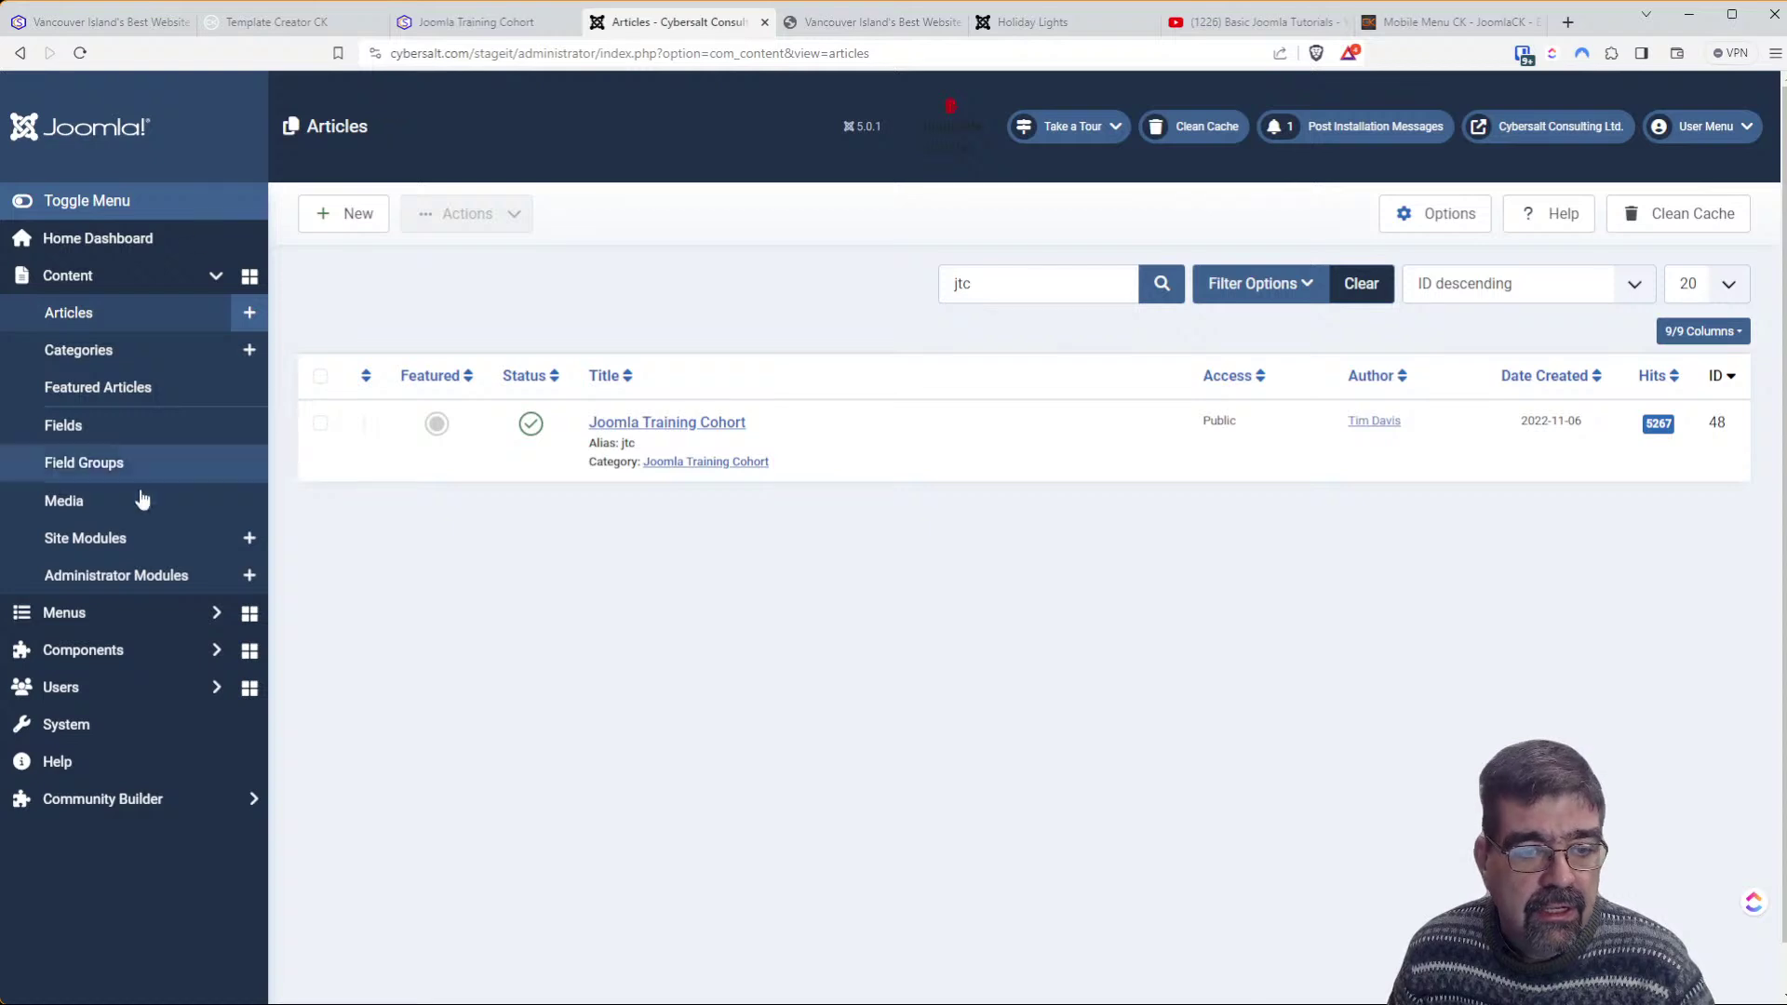
# Search the site modules for "jtc" with the Maximenu CK type filter removed, and open the JTC Sign-Up Button module
pyautogui.click(104, 543)
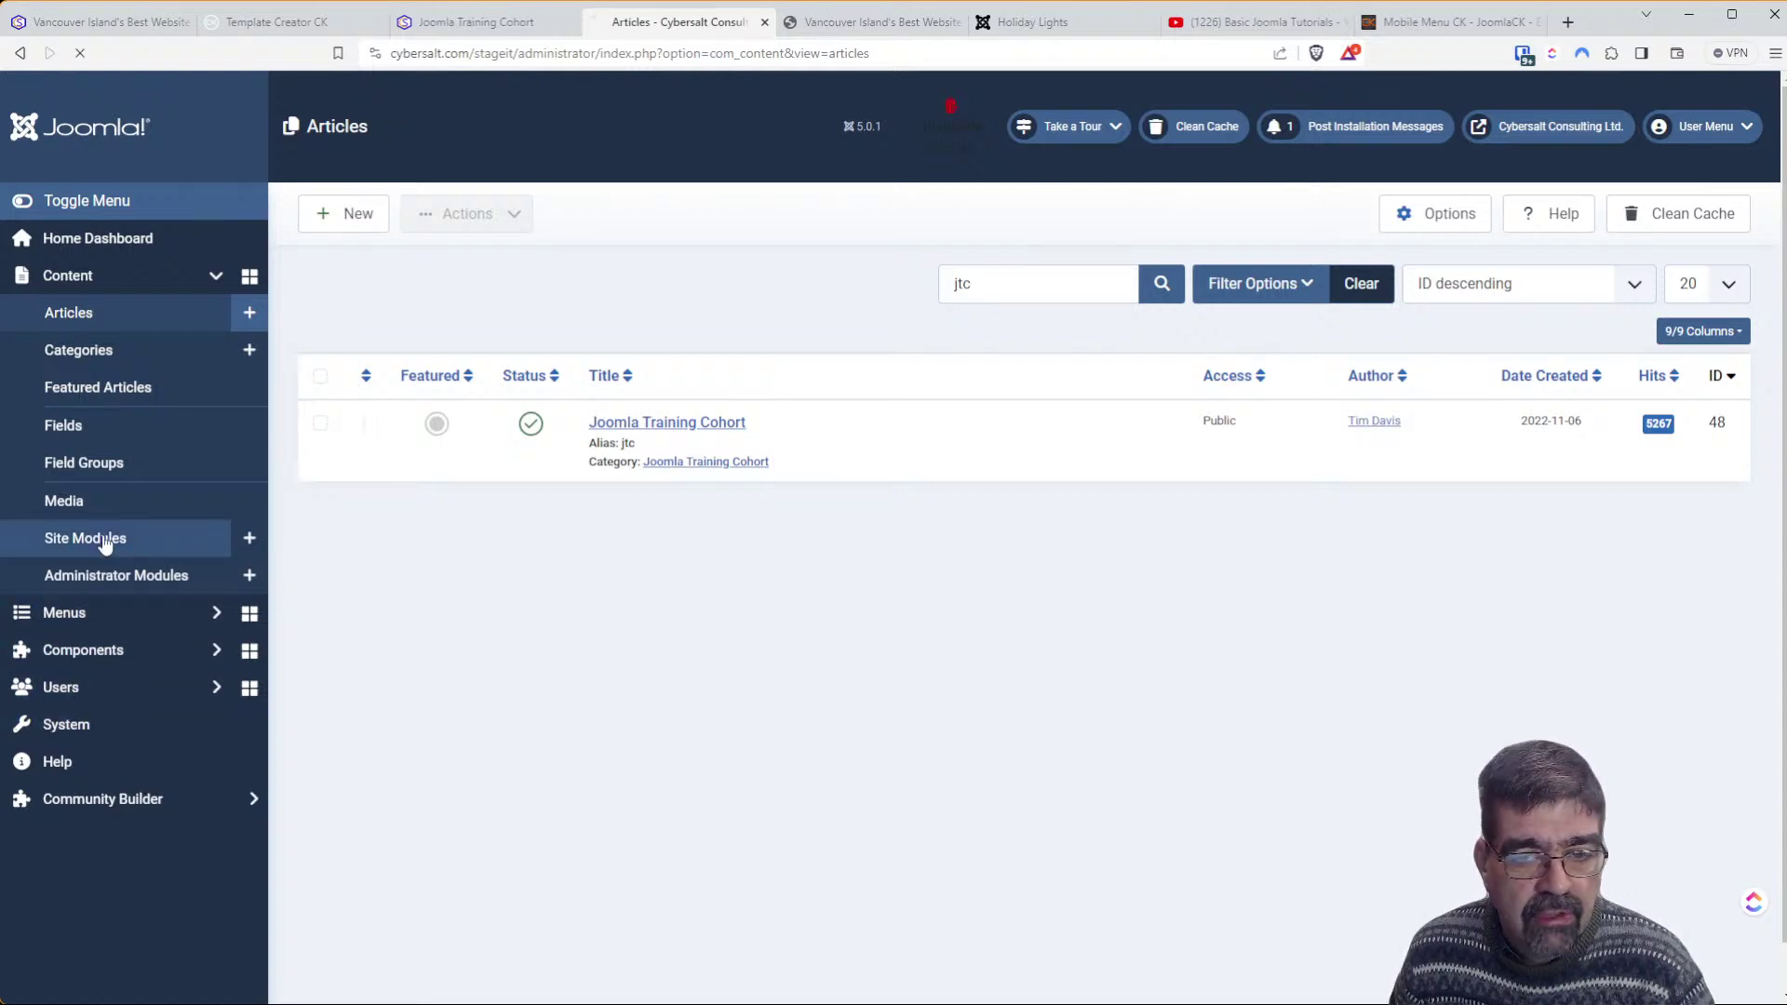
pyautogui.click(1038, 283)
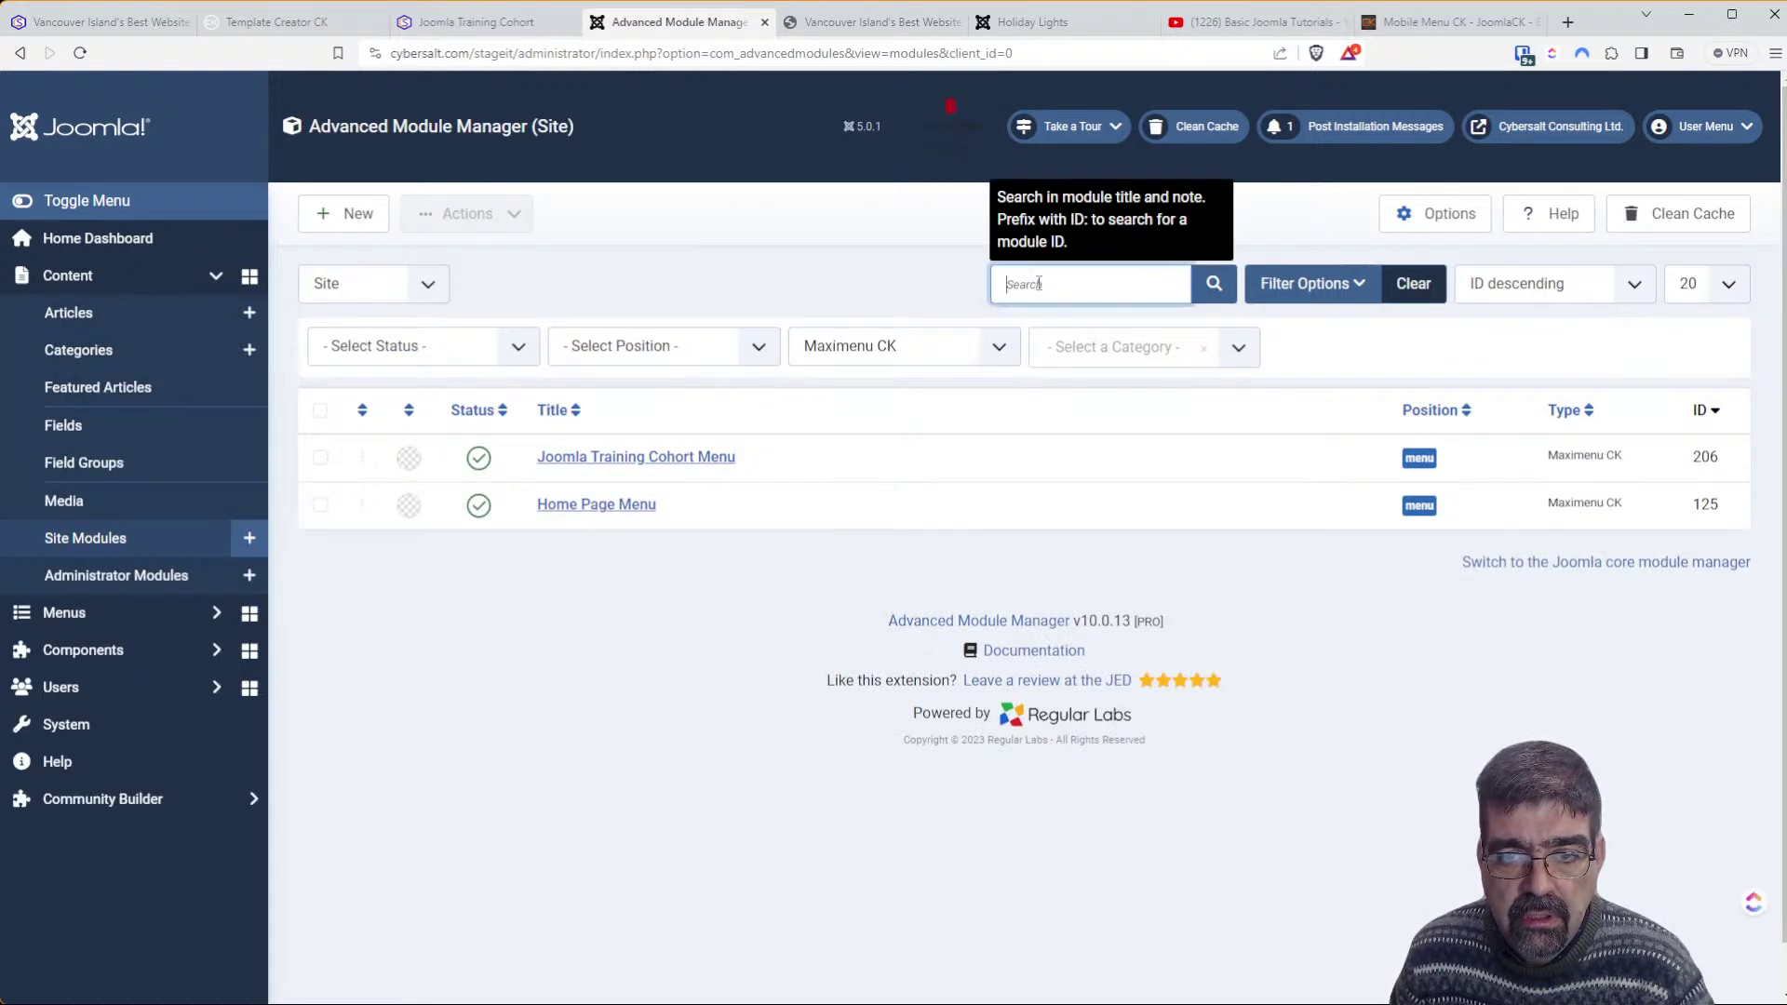
pyautogui.write('i')
pyautogui.write('tc')
pyautogui.press('Return')
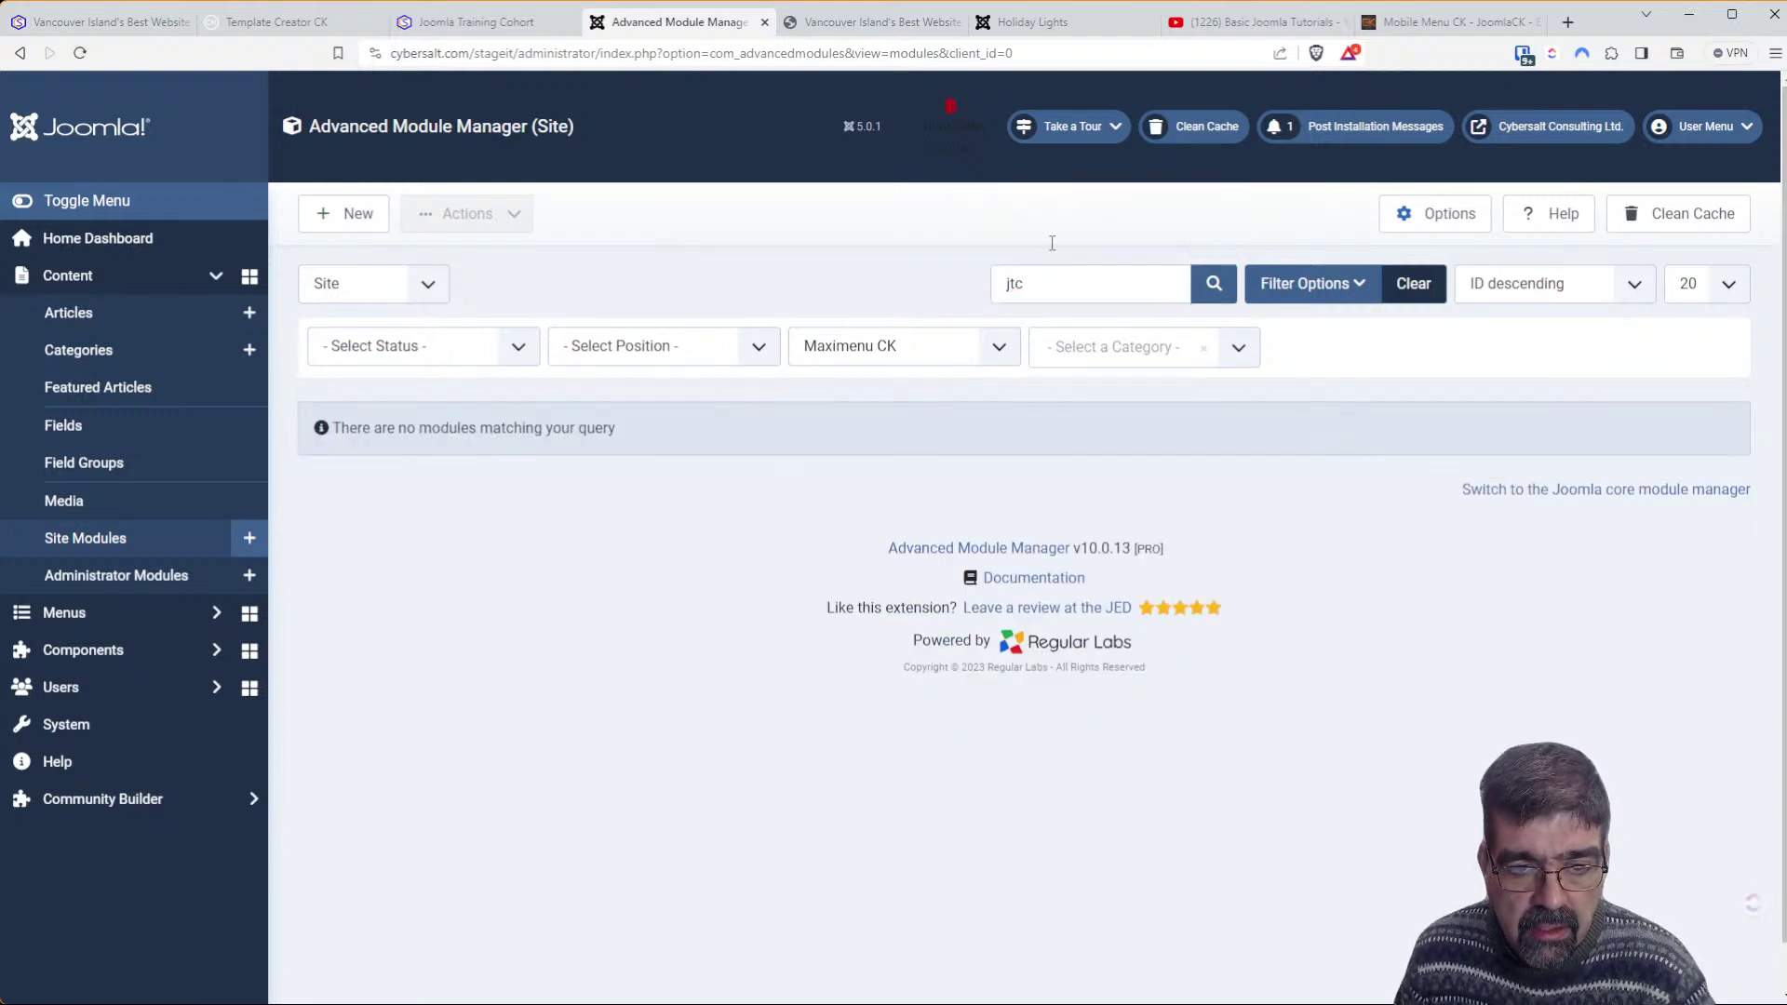
pyautogui.click(954, 363)
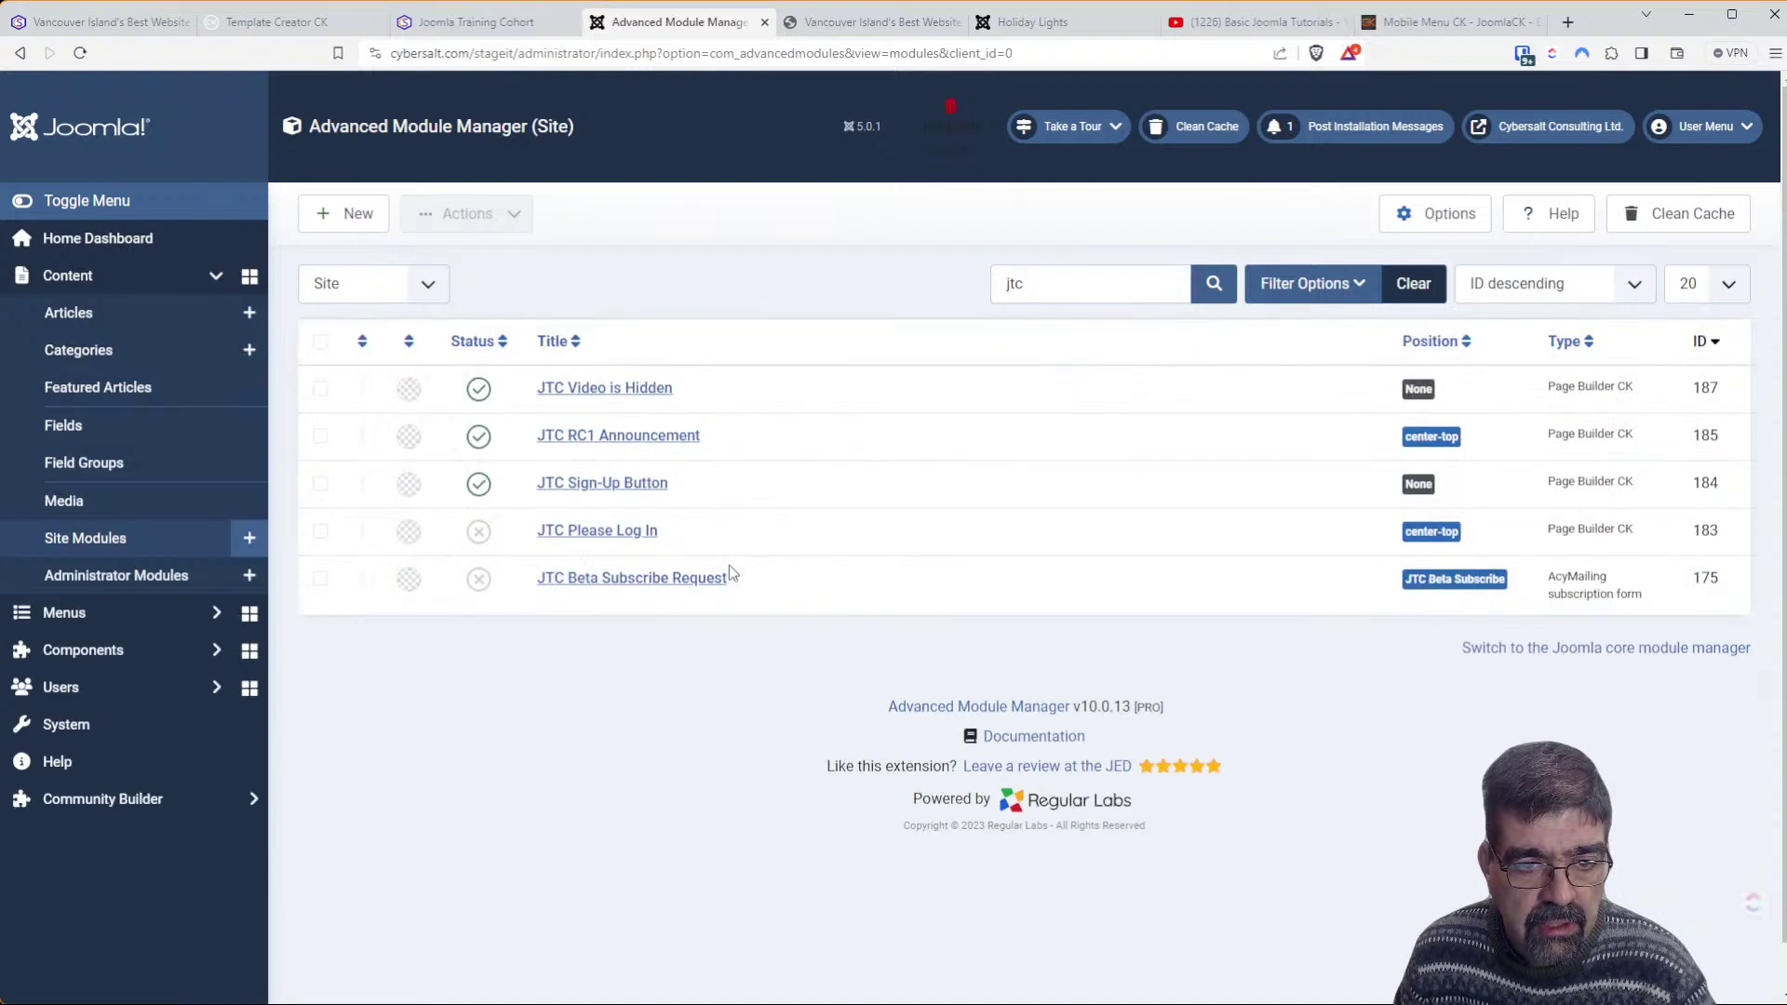
pyautogui.click(592, 485)
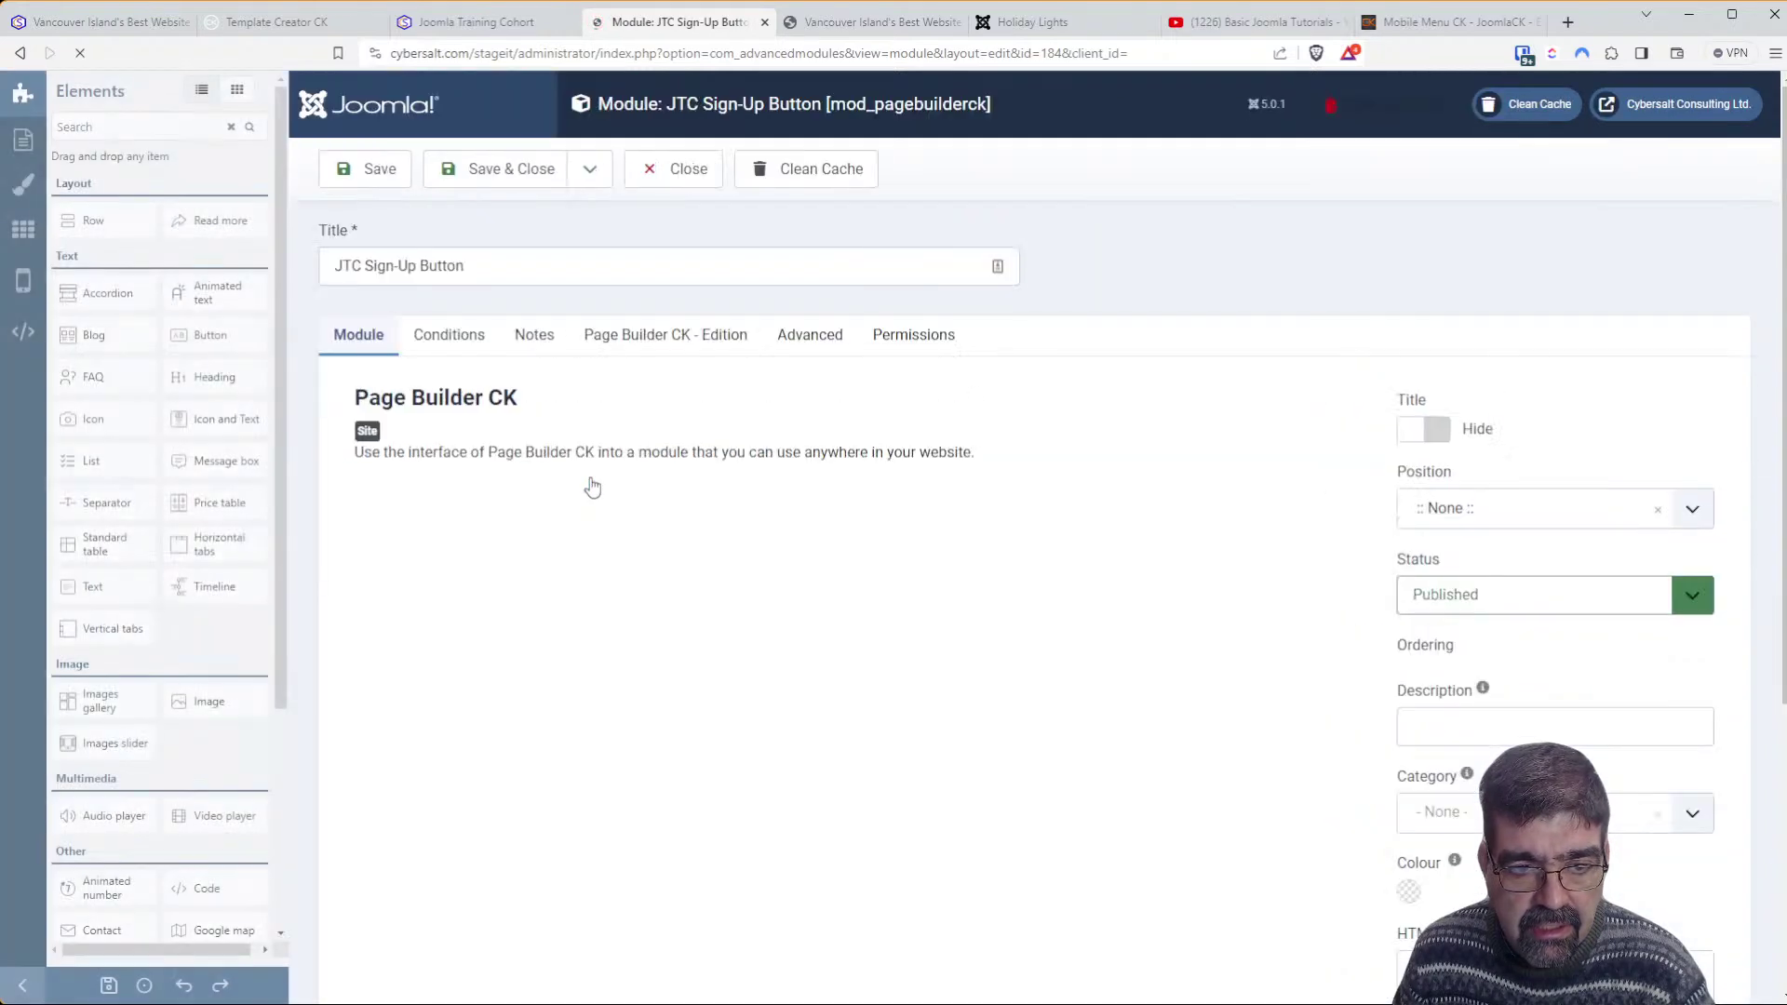
# Open the "Get a free JTC Membership!" button for editing in Page Builder CK and preview it in Phone / Portrait
pyautogui.click(646, 339)
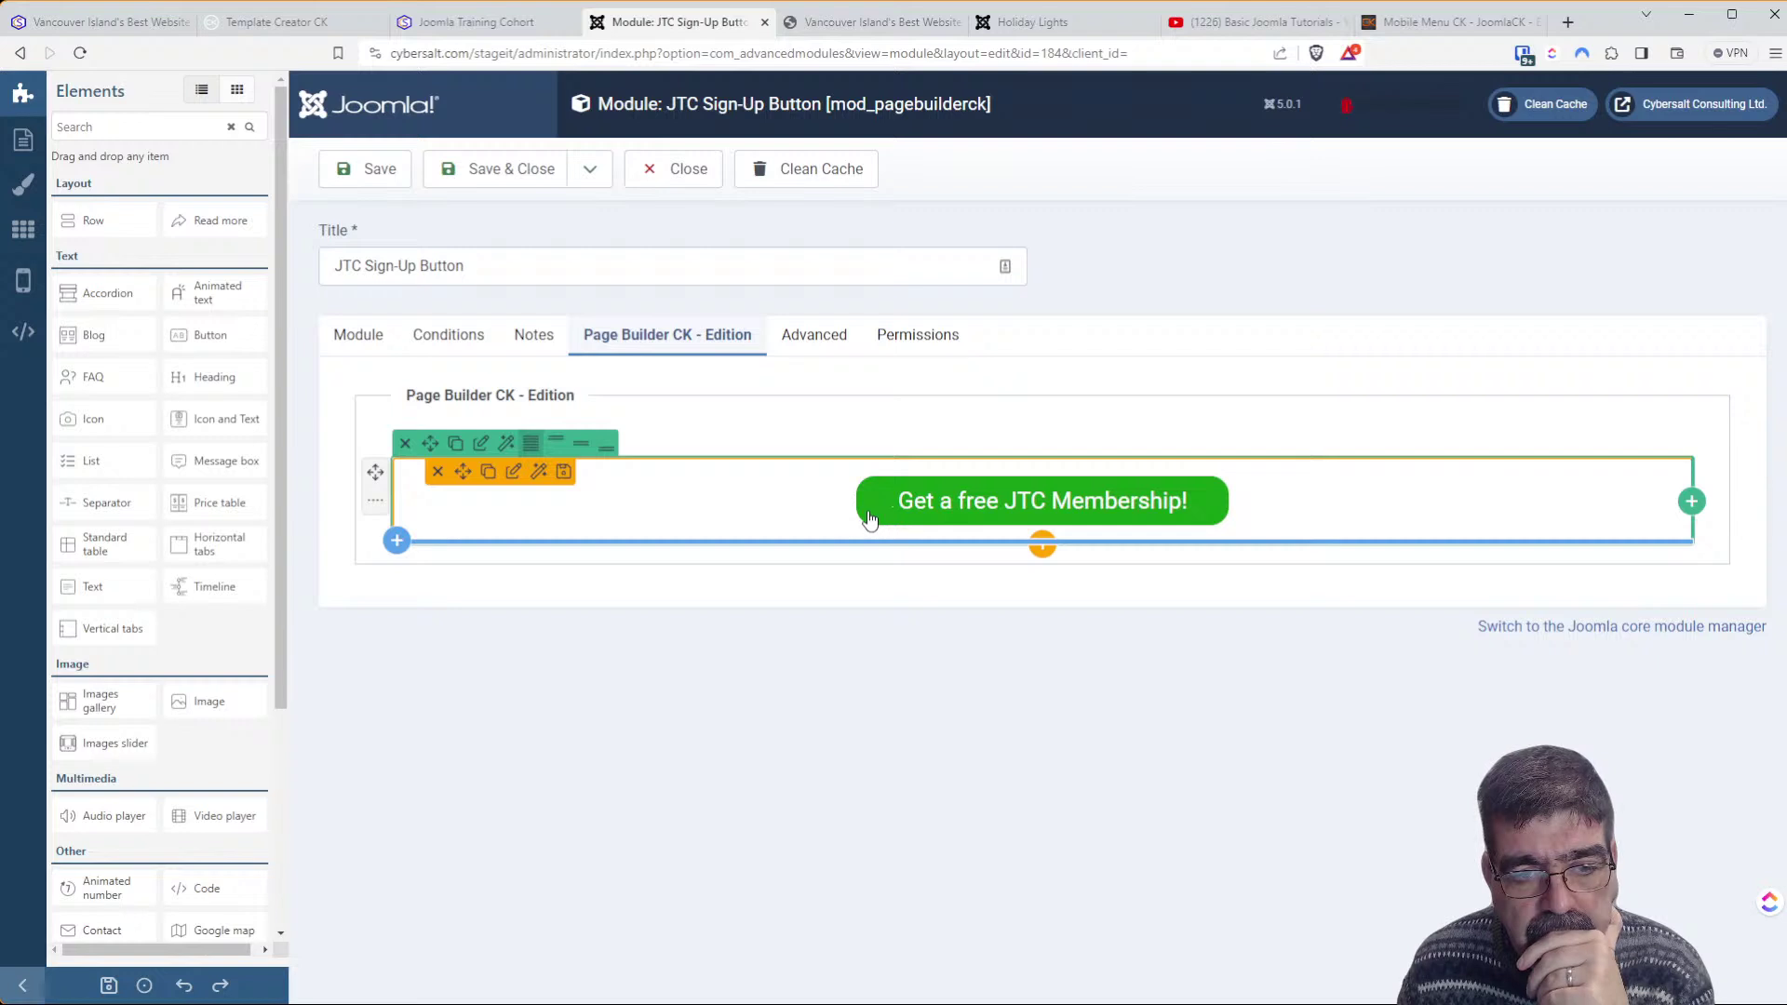
pyautogui.click(515, 474)
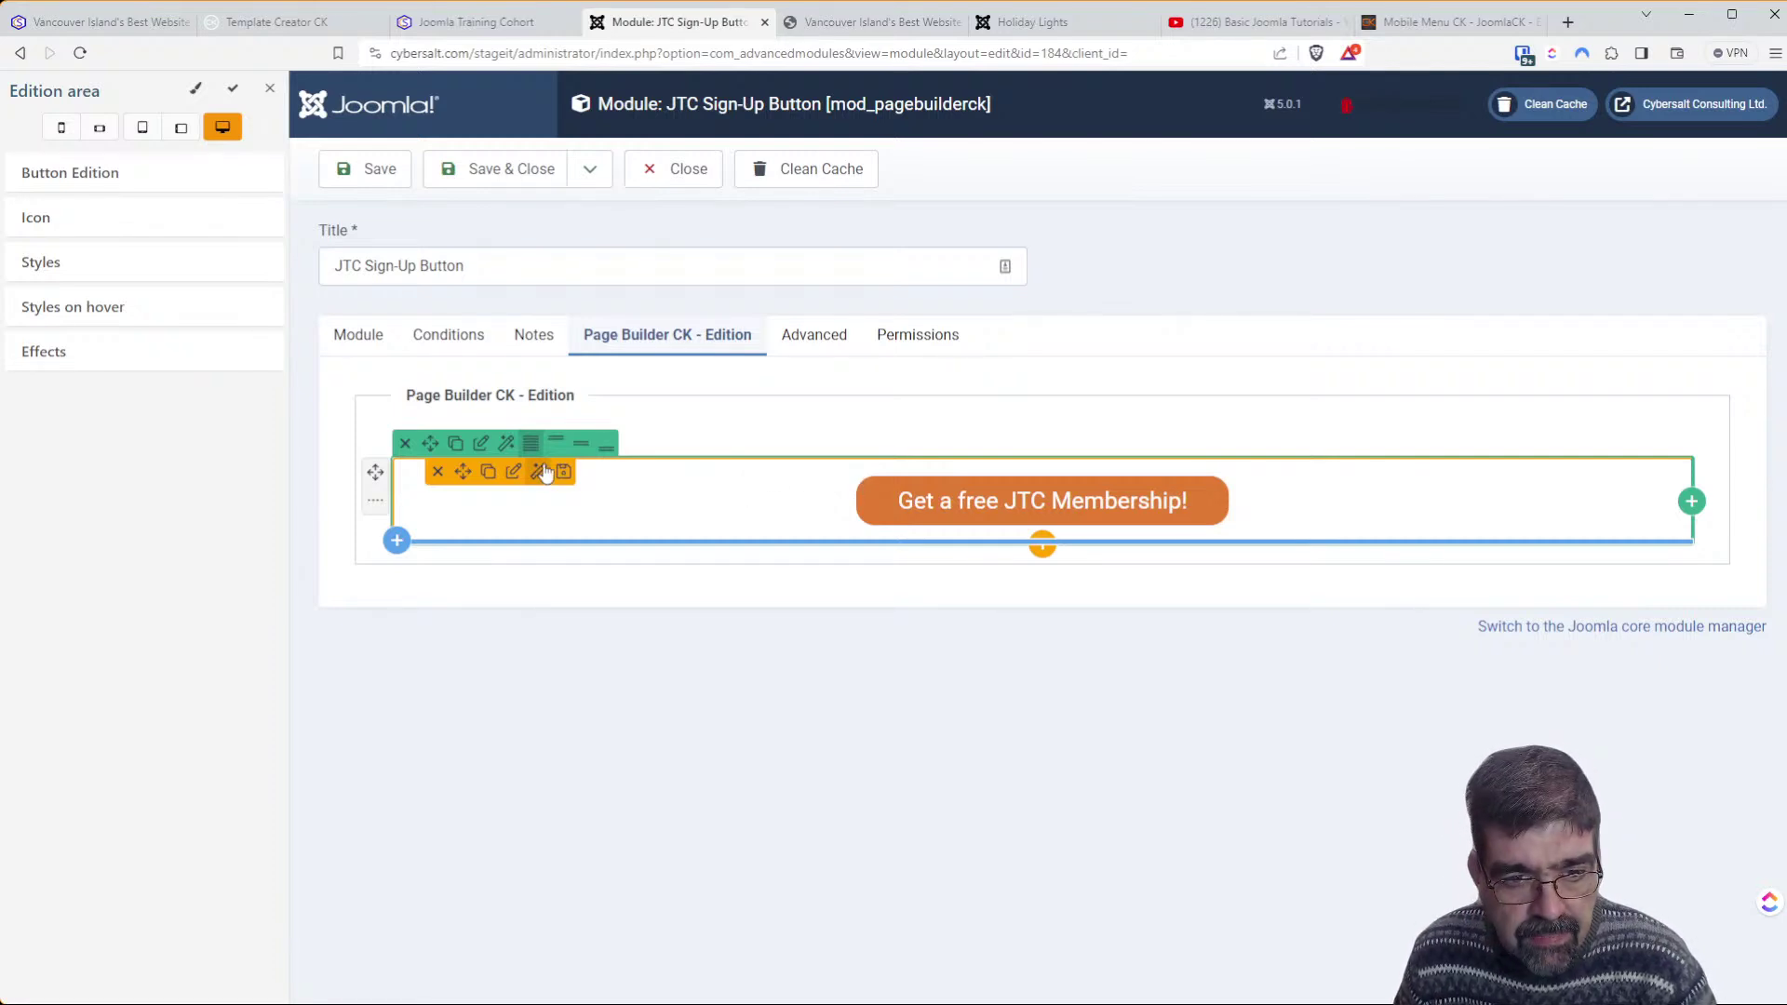
pyautogui.click(514, 472)
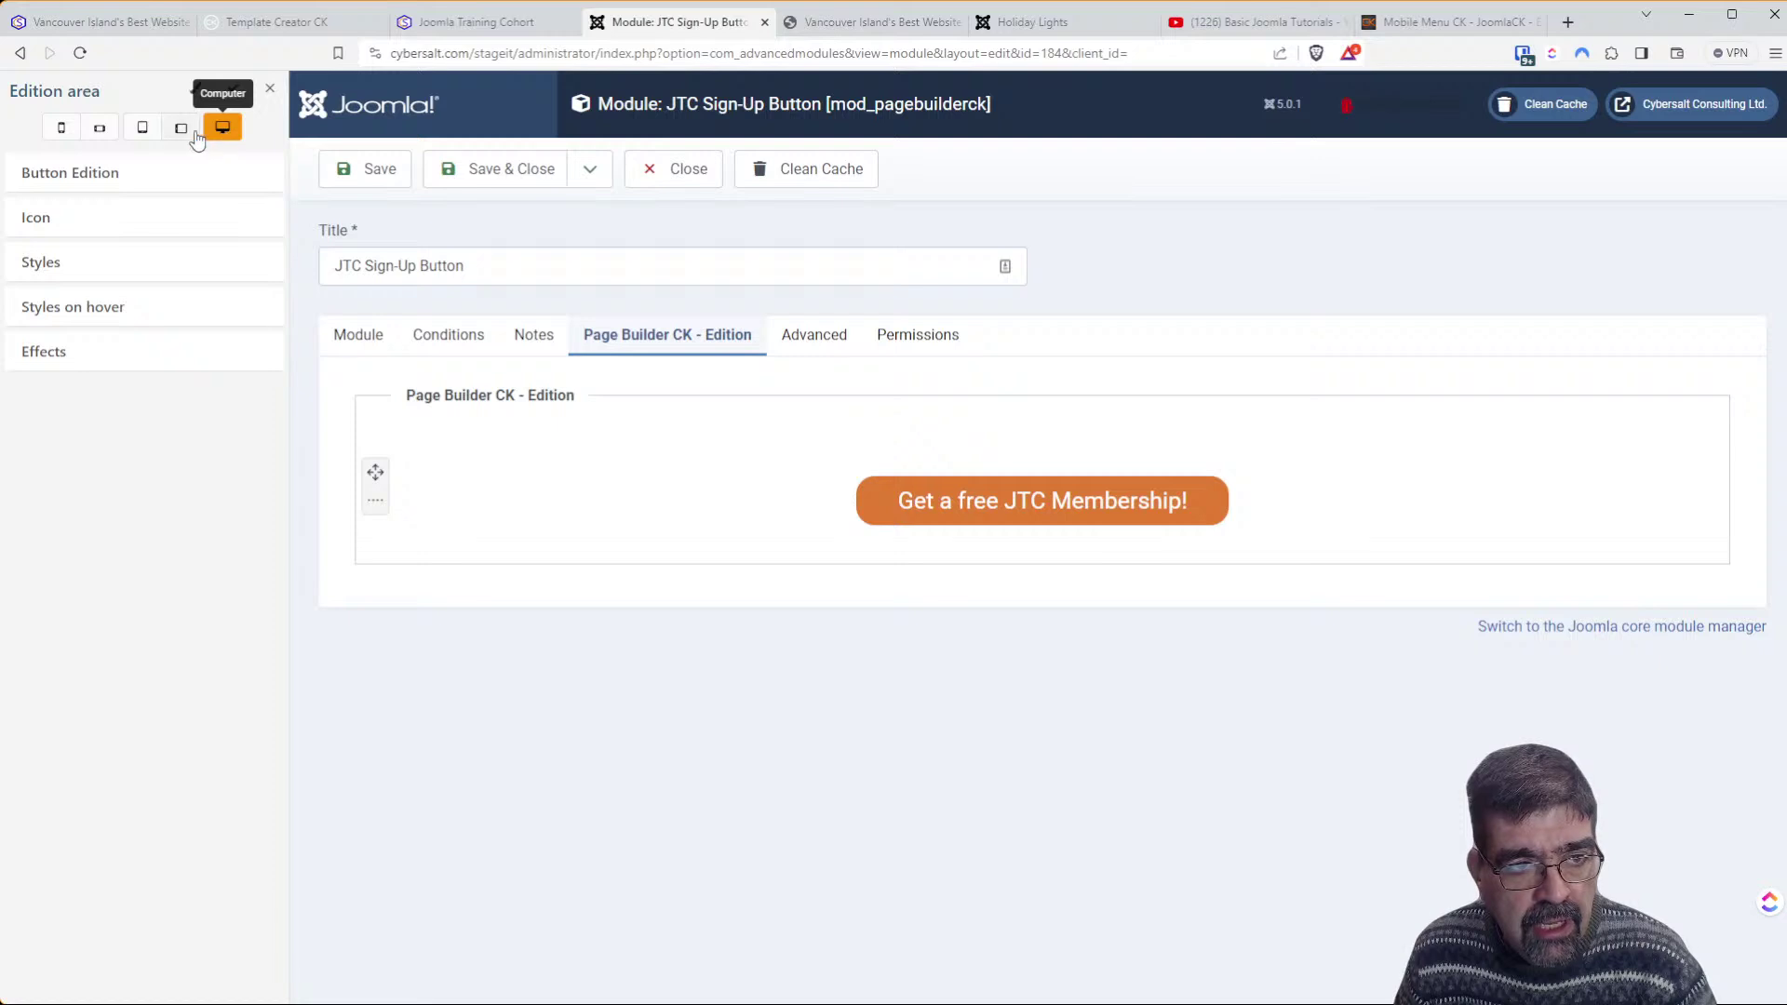
pyautogui.click(62, 129)
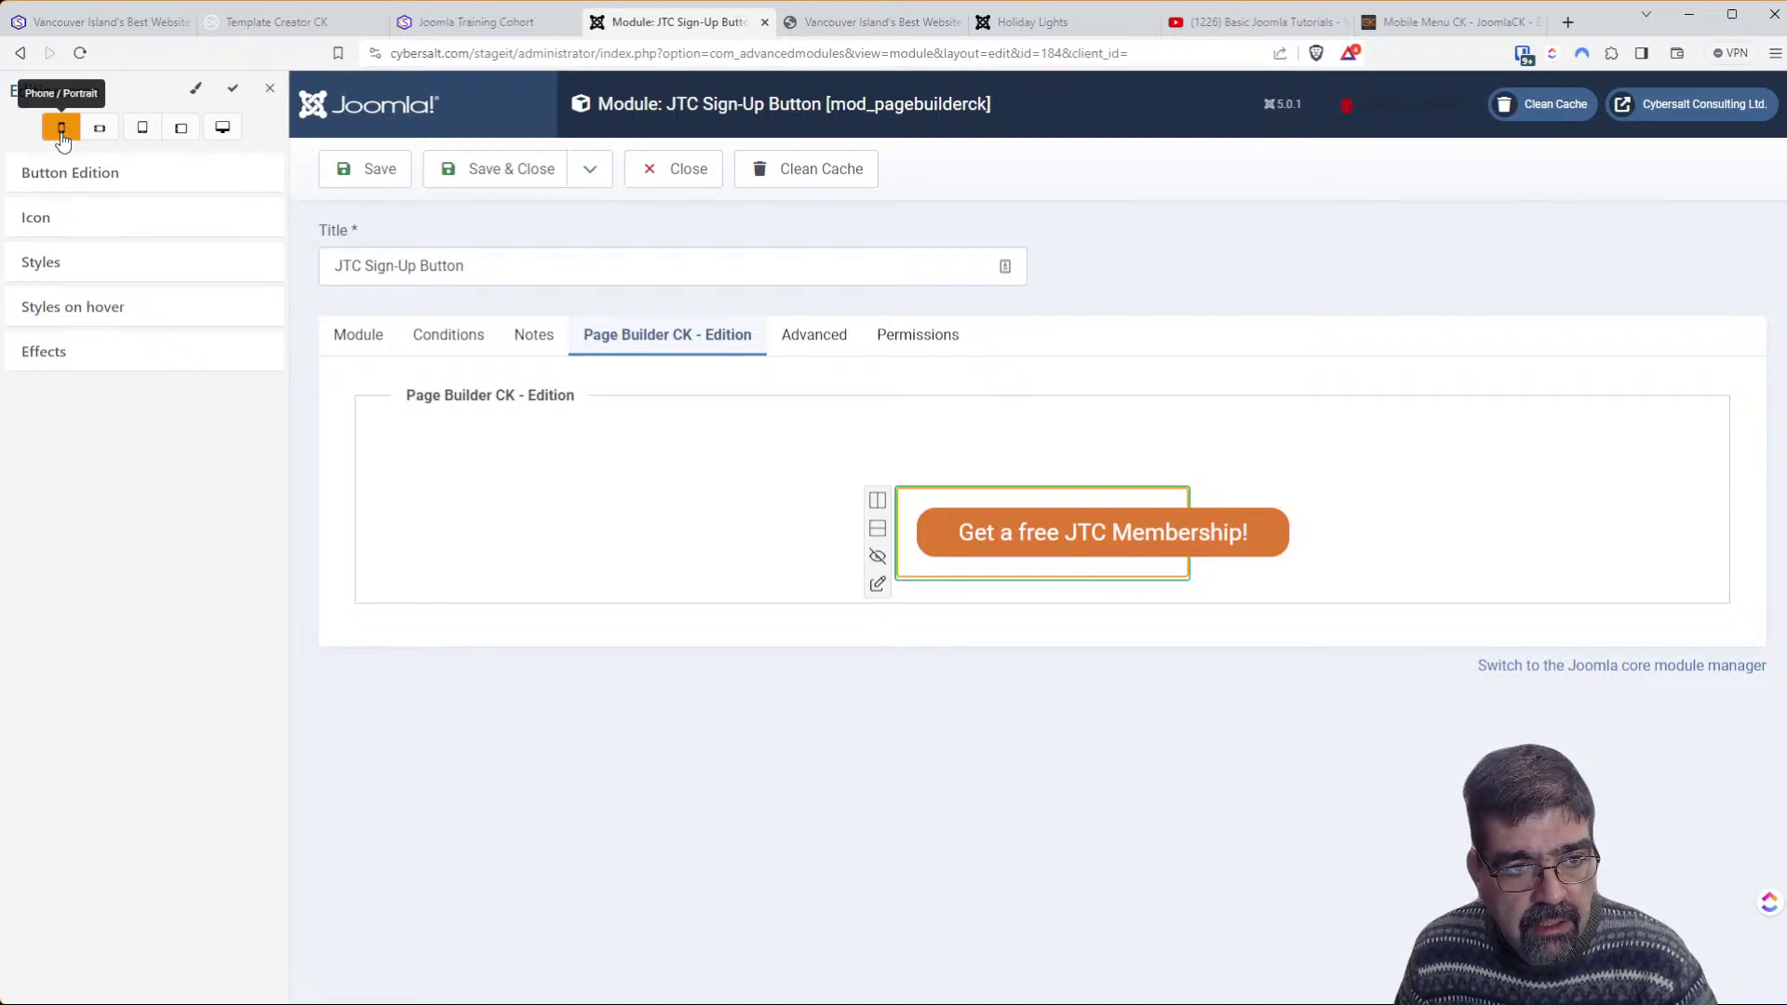
# Try a font size of 80% in the sign-up button row's phone portrait styles, and clear the value
pyautogui.moveTo(968, 551)
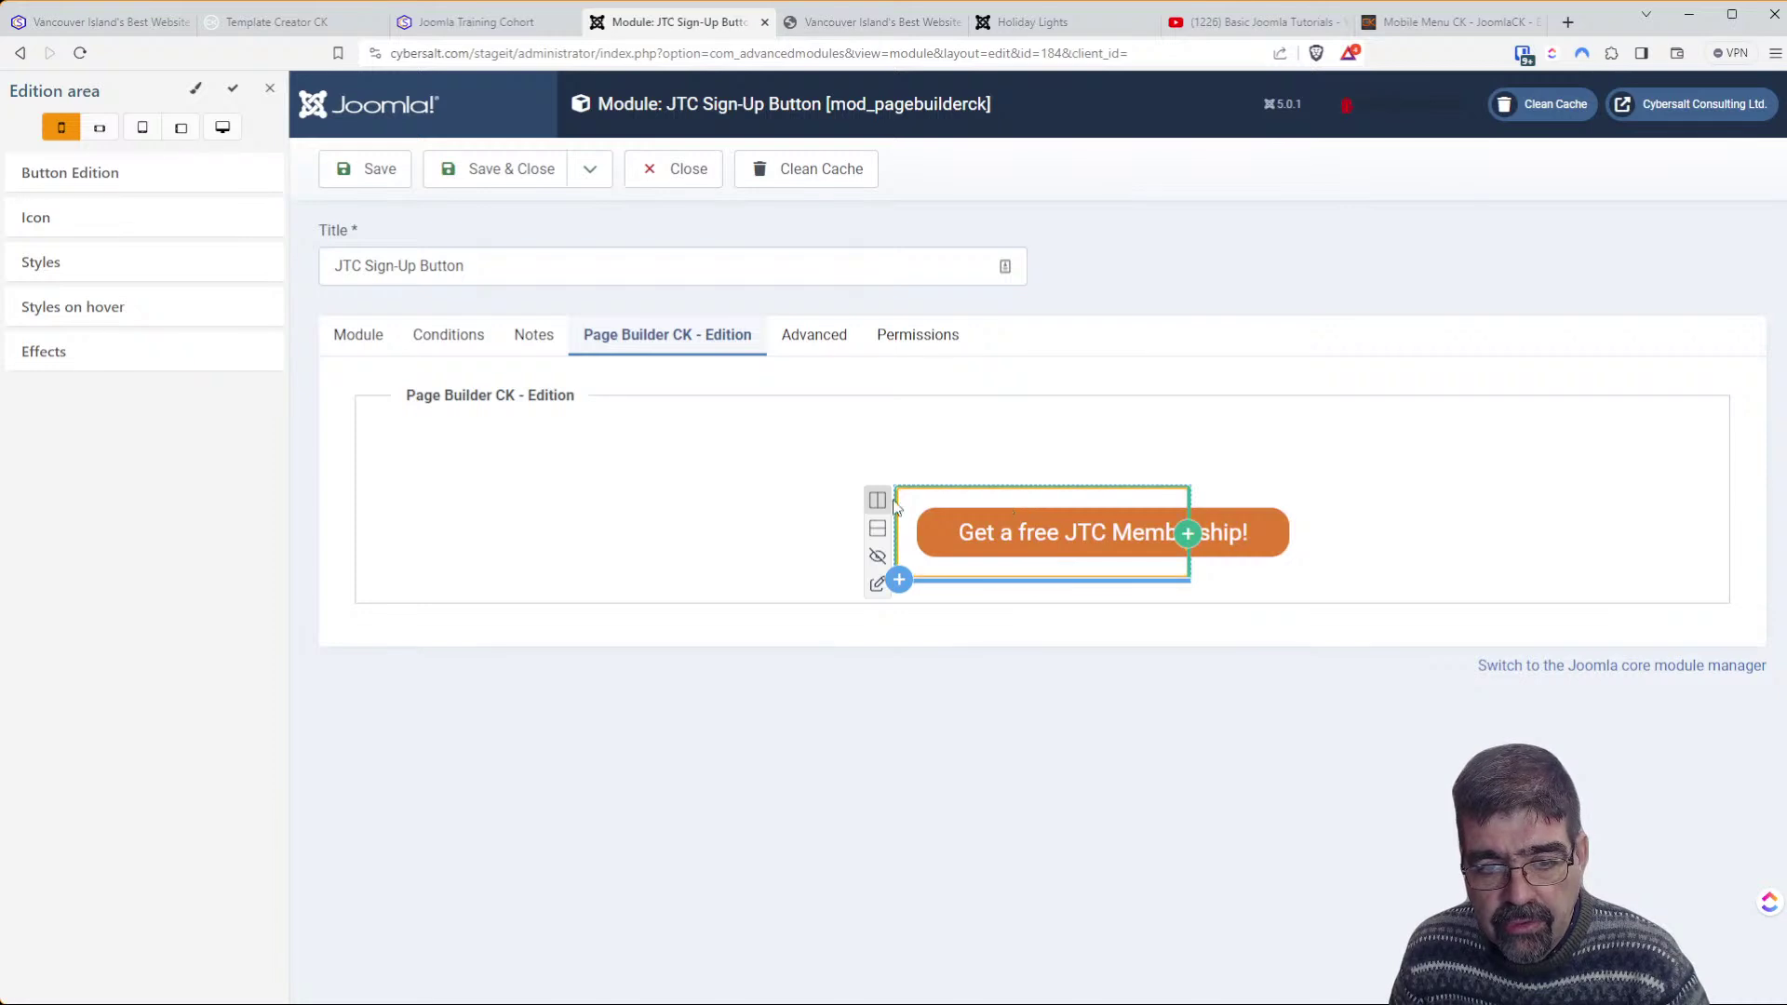
pyautogui.click(880, 556)
pyautogui.click(880, 555)
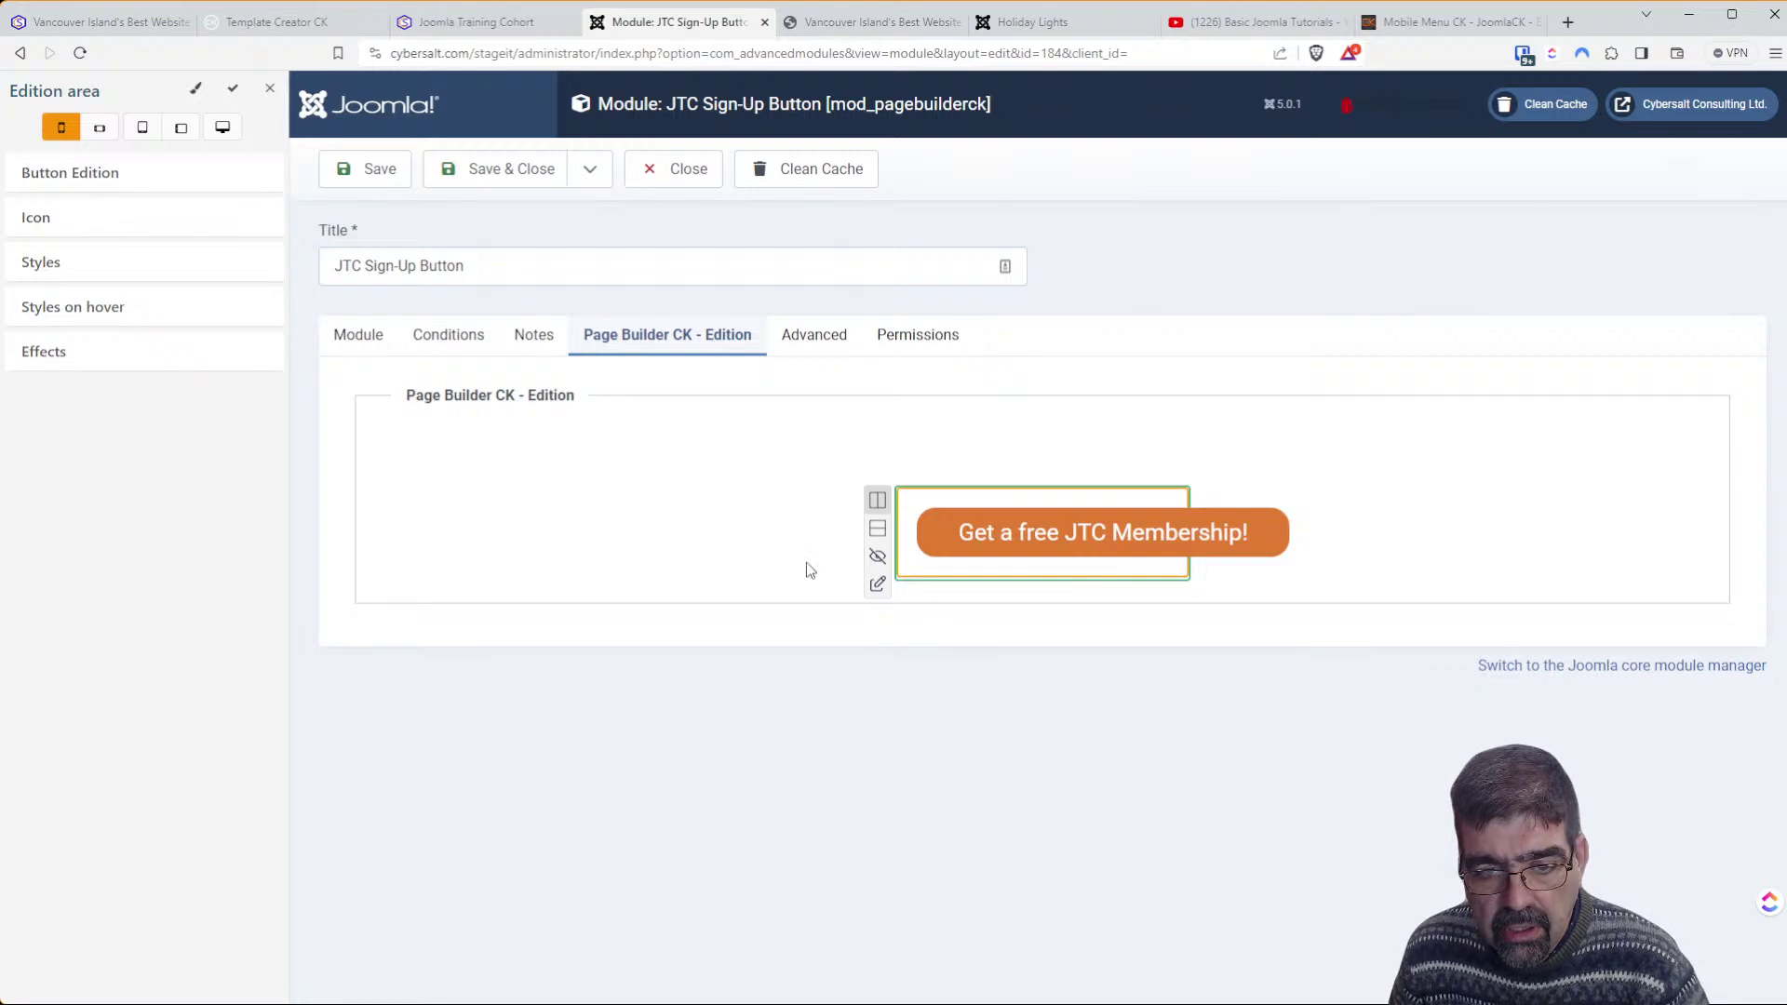
pyautogui.click(877, 586)
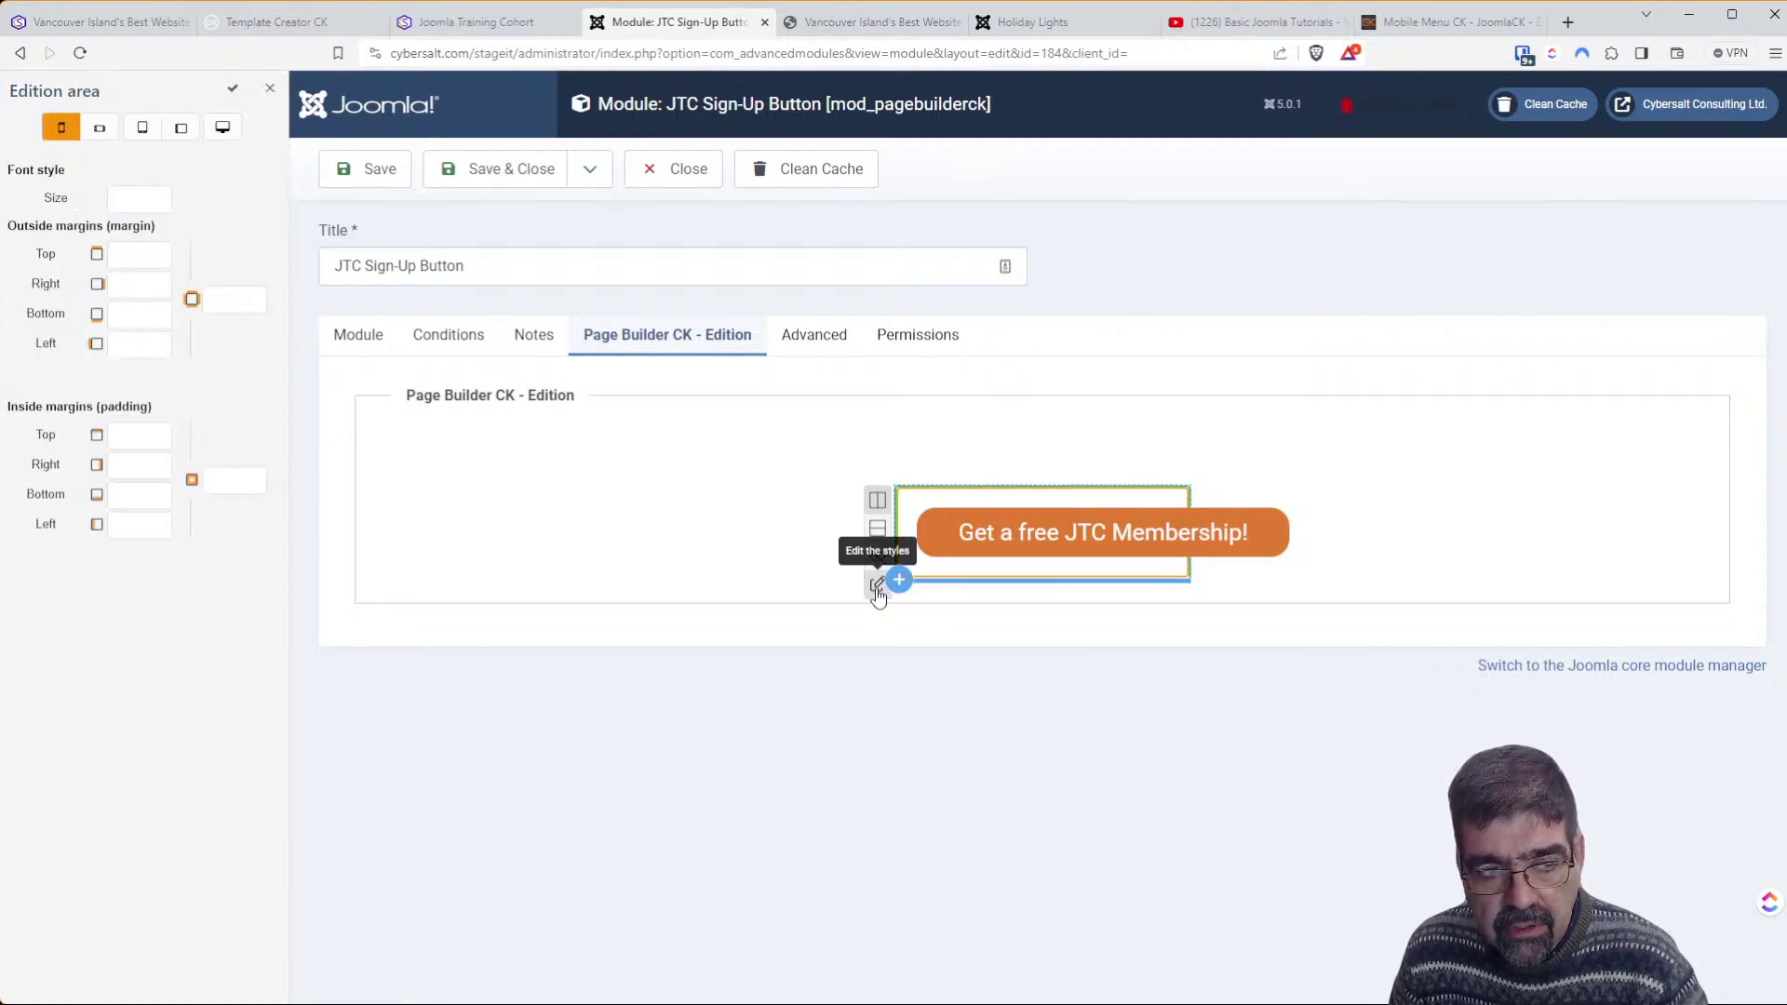
pyautogui.click(151, 196)
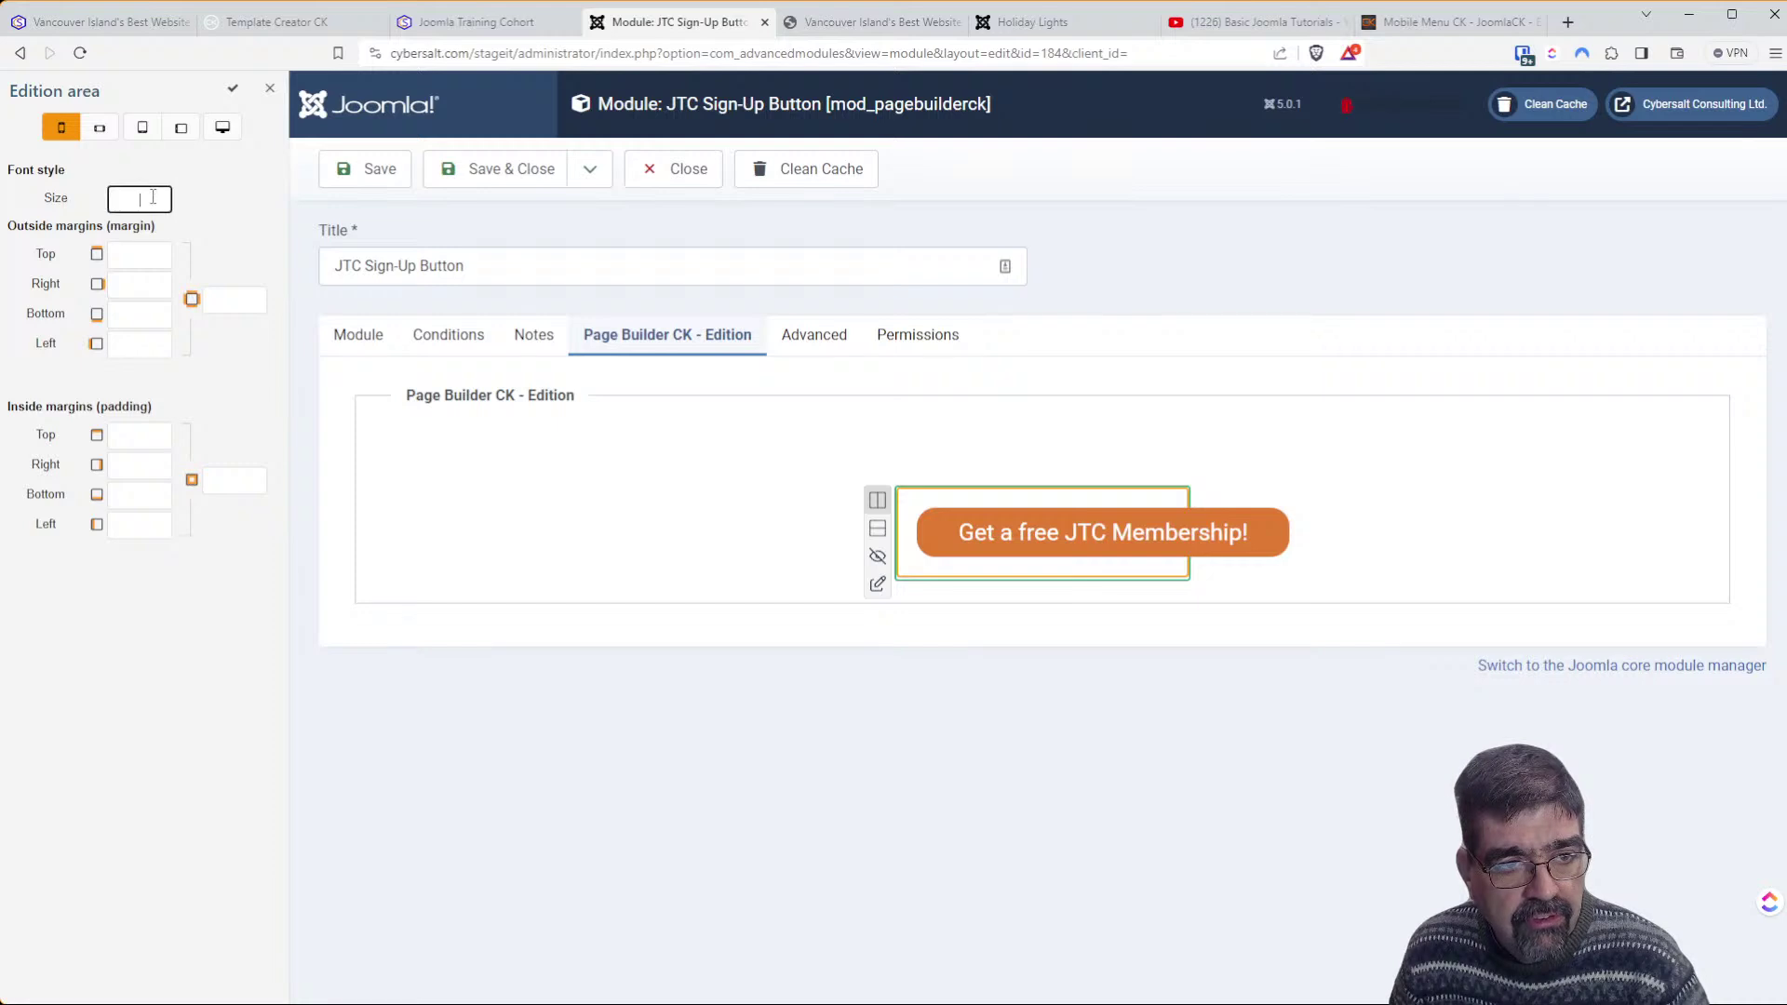
pyautogui.write('80')
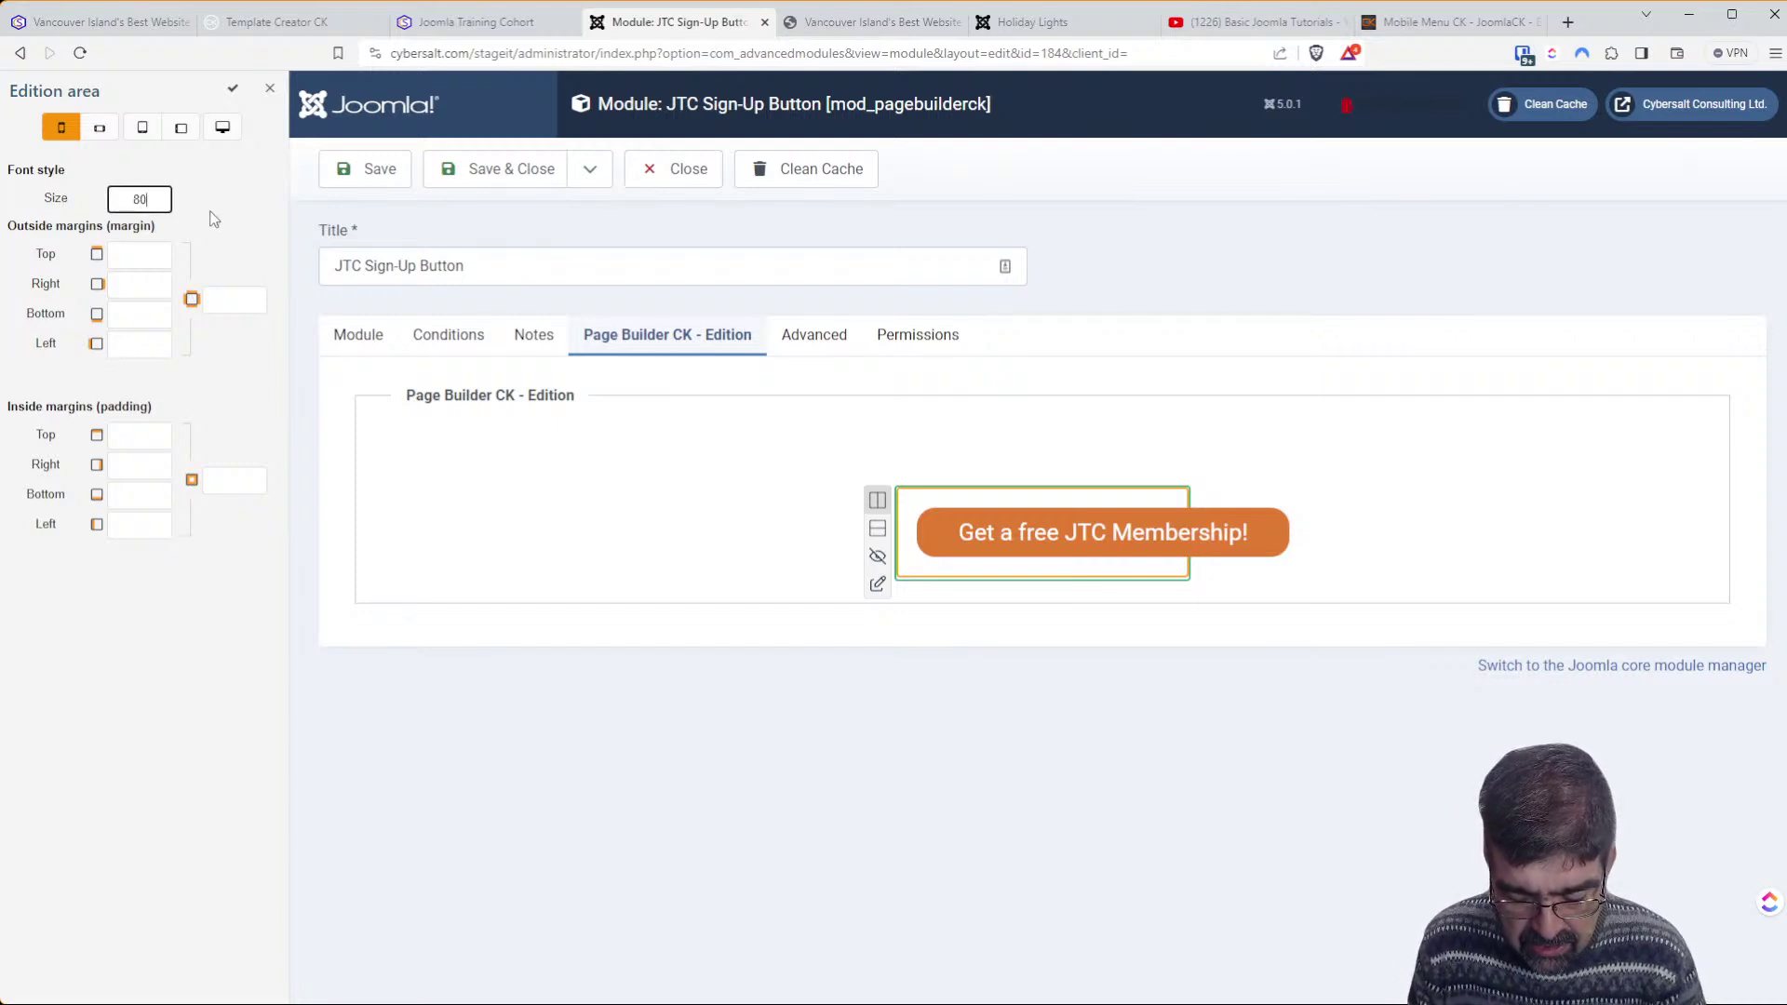
pyautogui.write('%')
pyautogui.press('Tab')
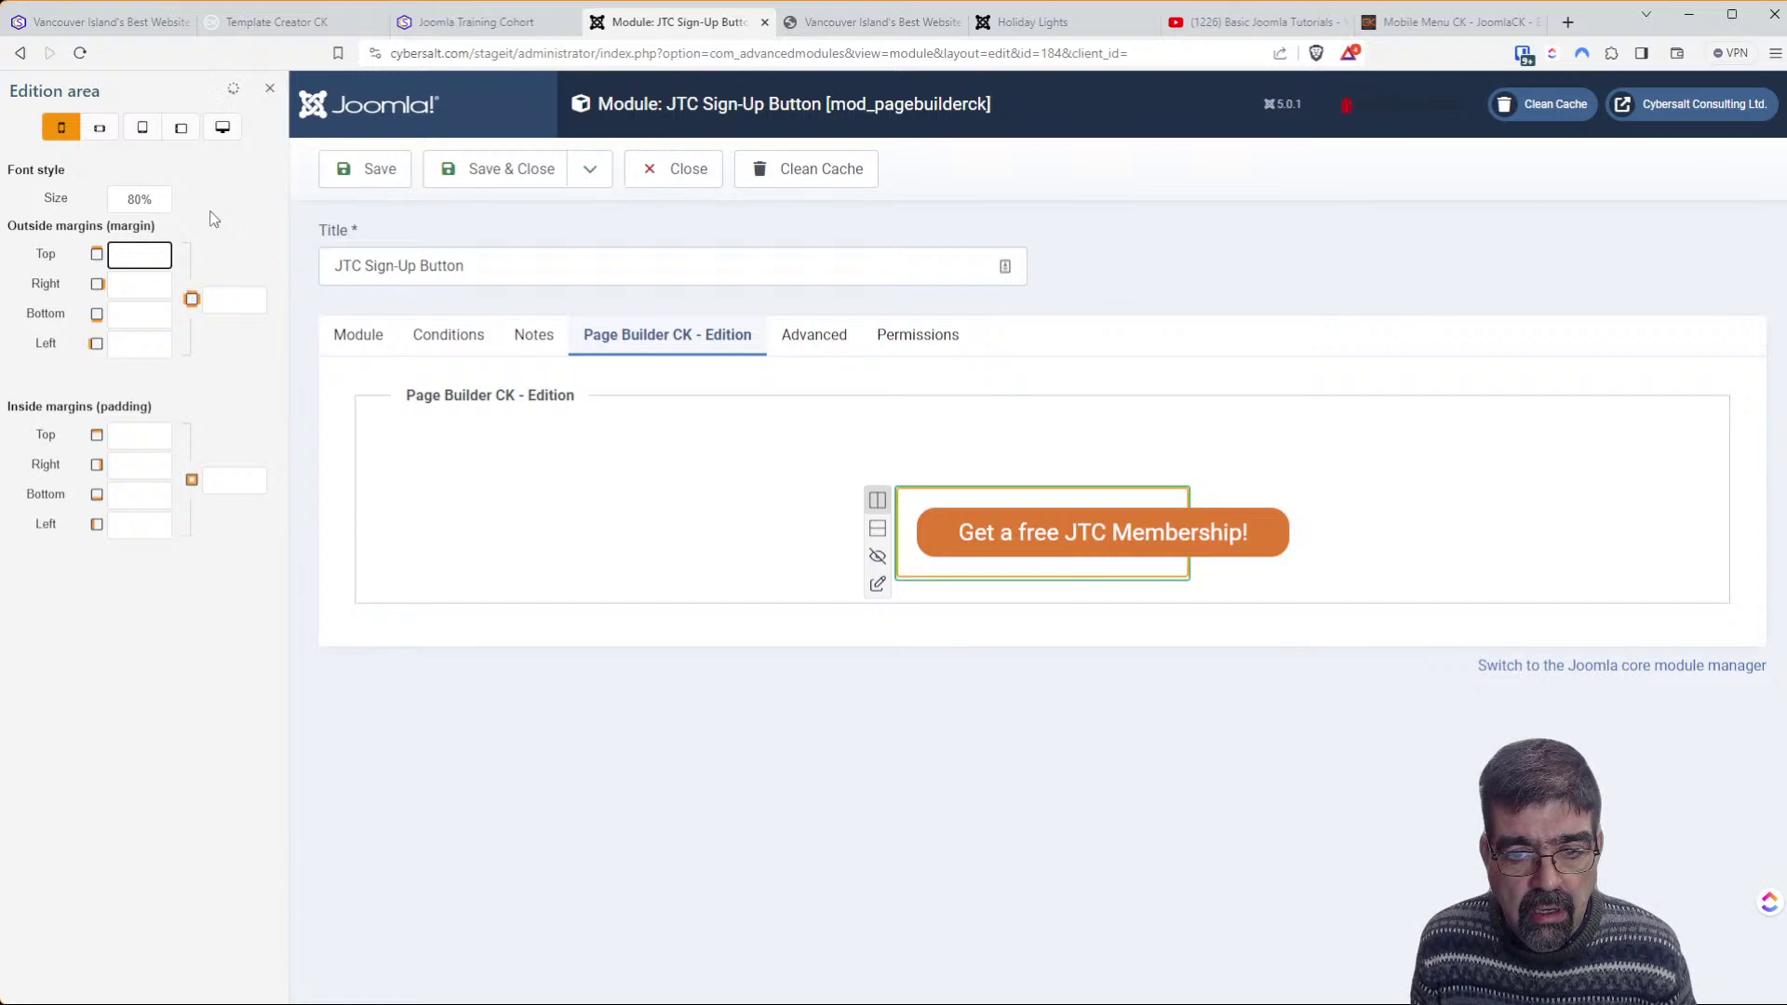
pyautogui.tripleClick(151, 202)
pyautogui.press('BackSpace')
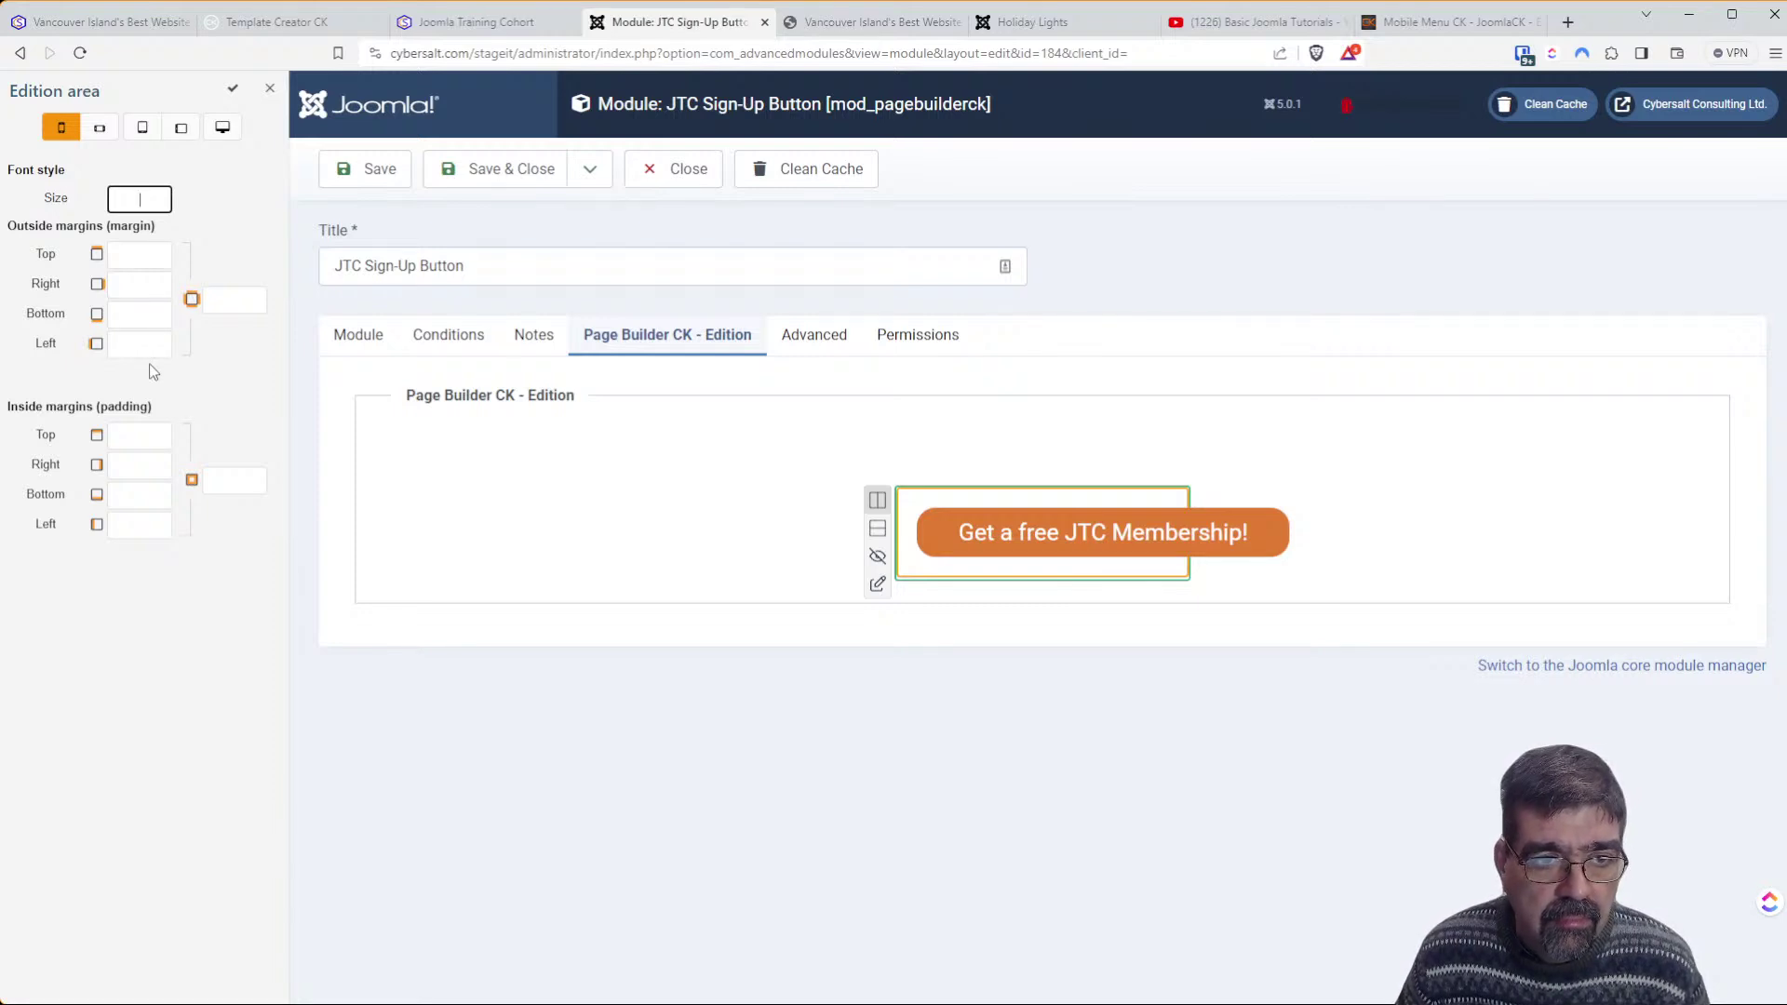
pyautogui.click(269, 89)
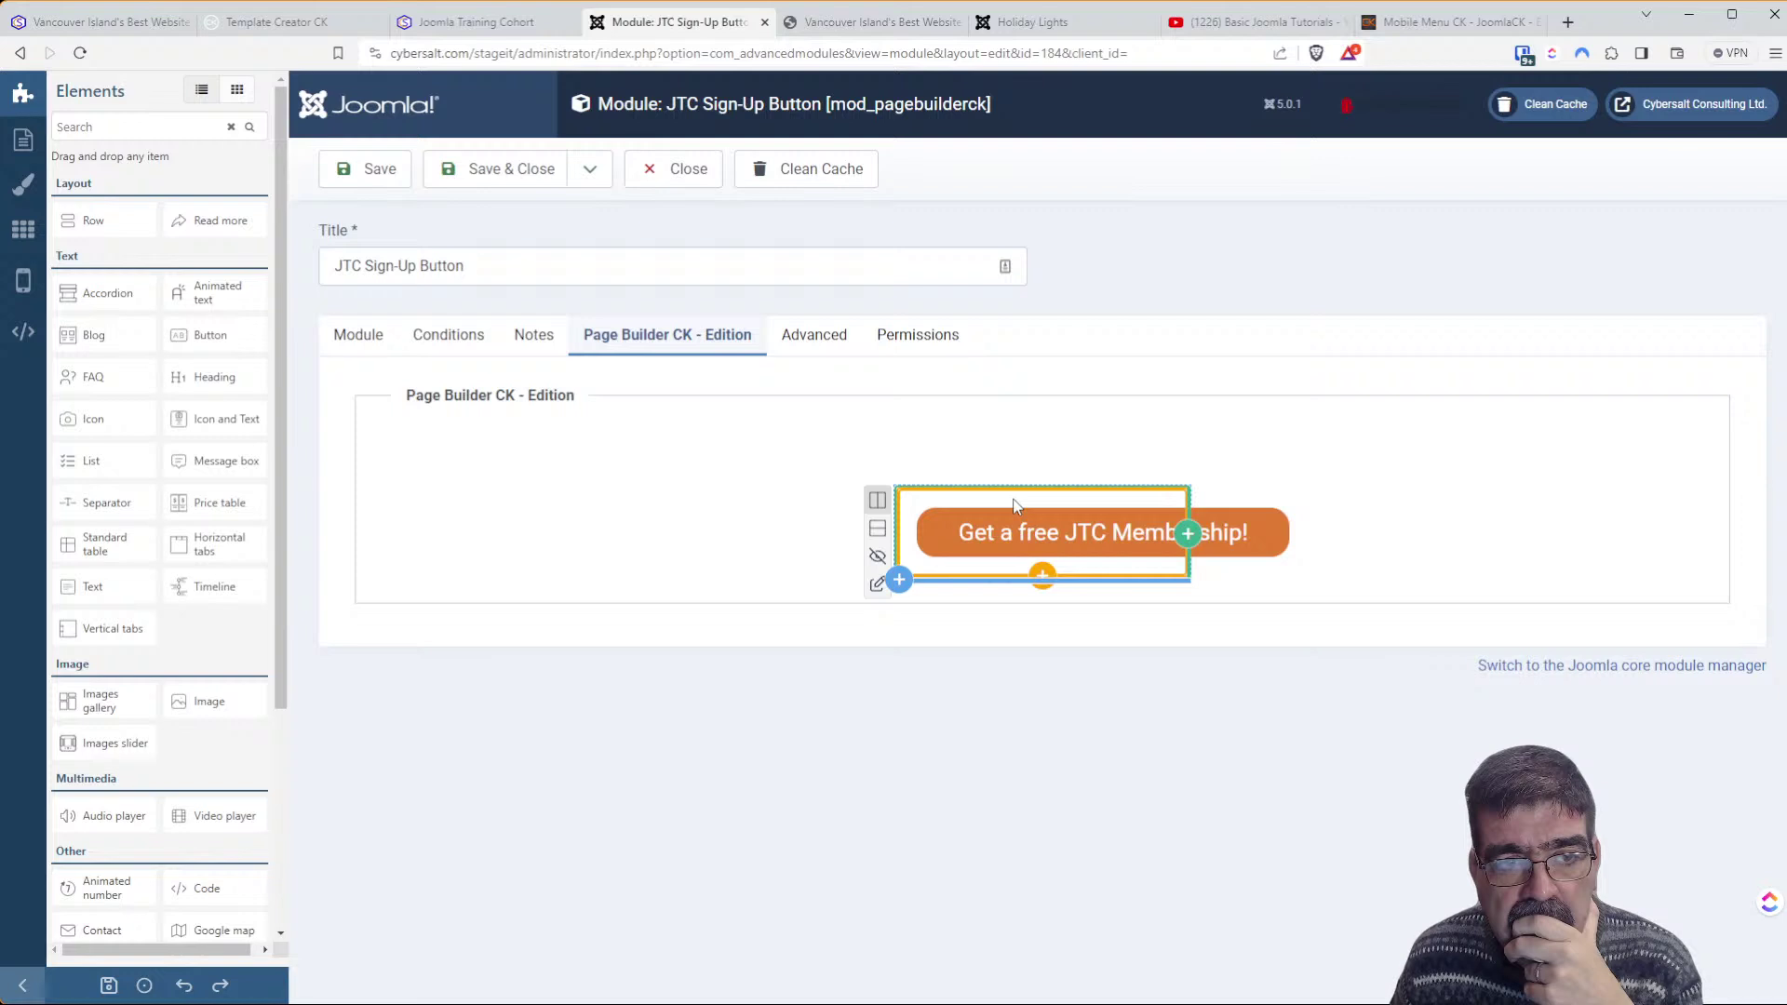
# Recheck the row's phone portrait styles and reload the JTC Sign-Up Button module's editing page
pyautogui.click(878, 585)
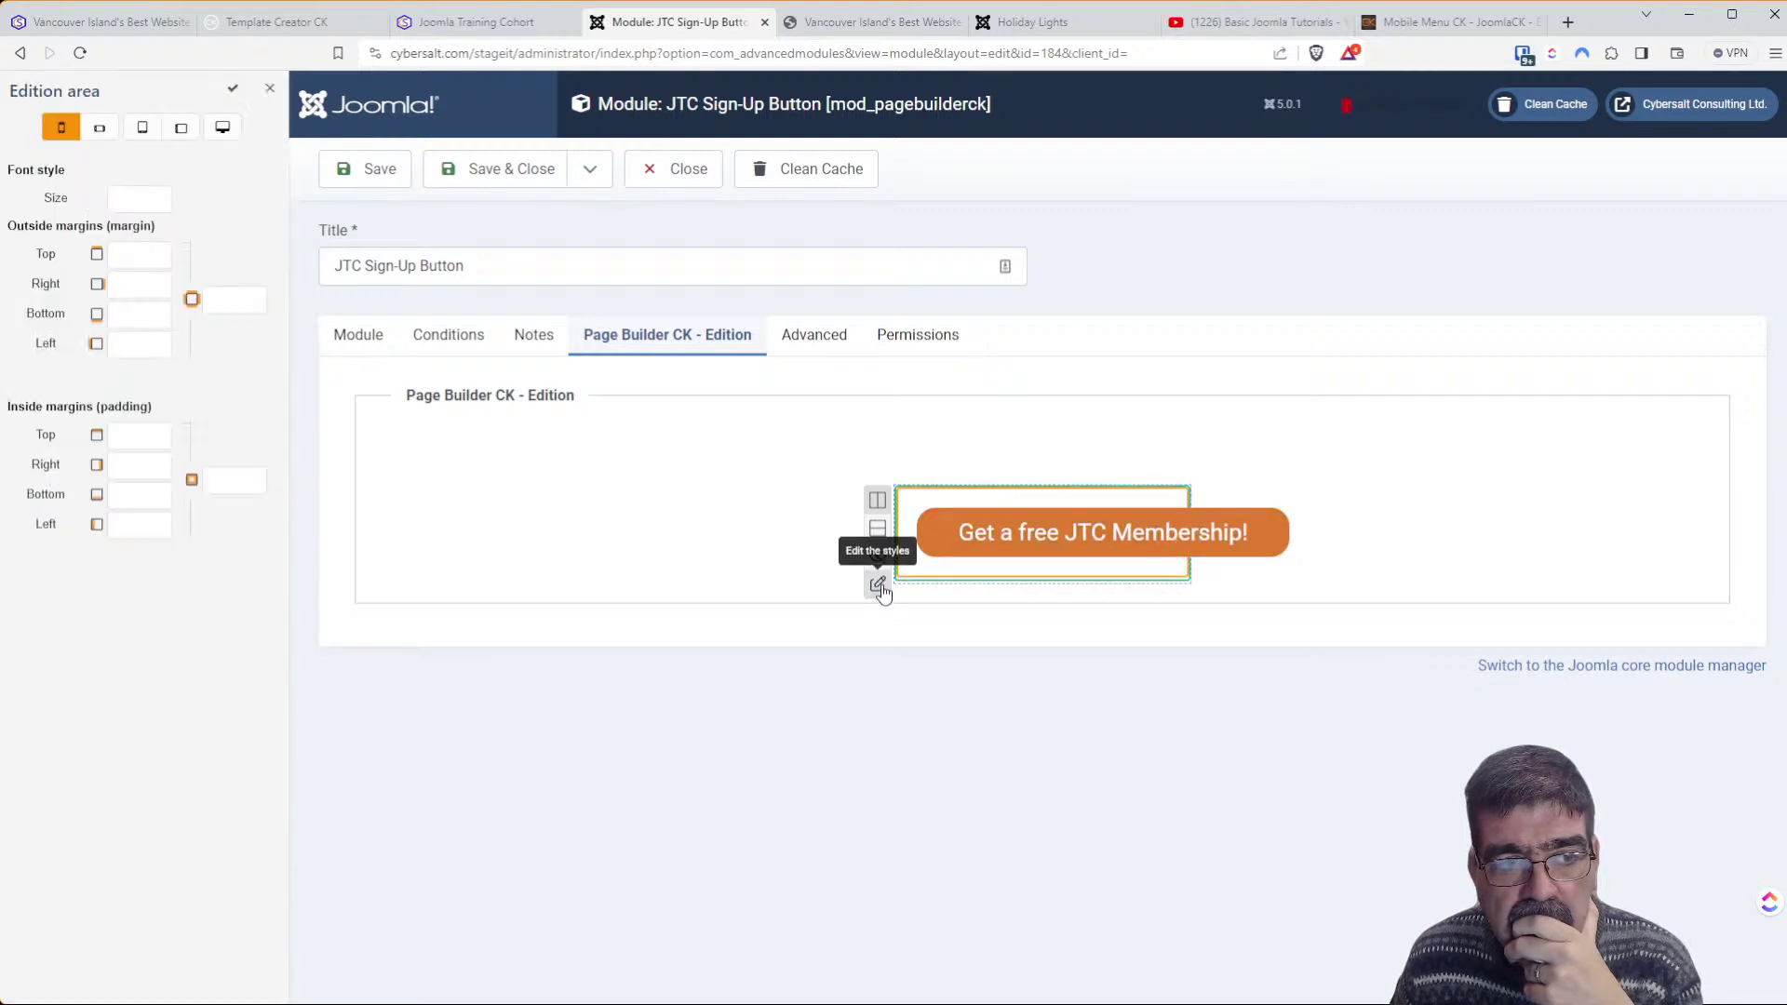
pyautogui.click(270, 89)
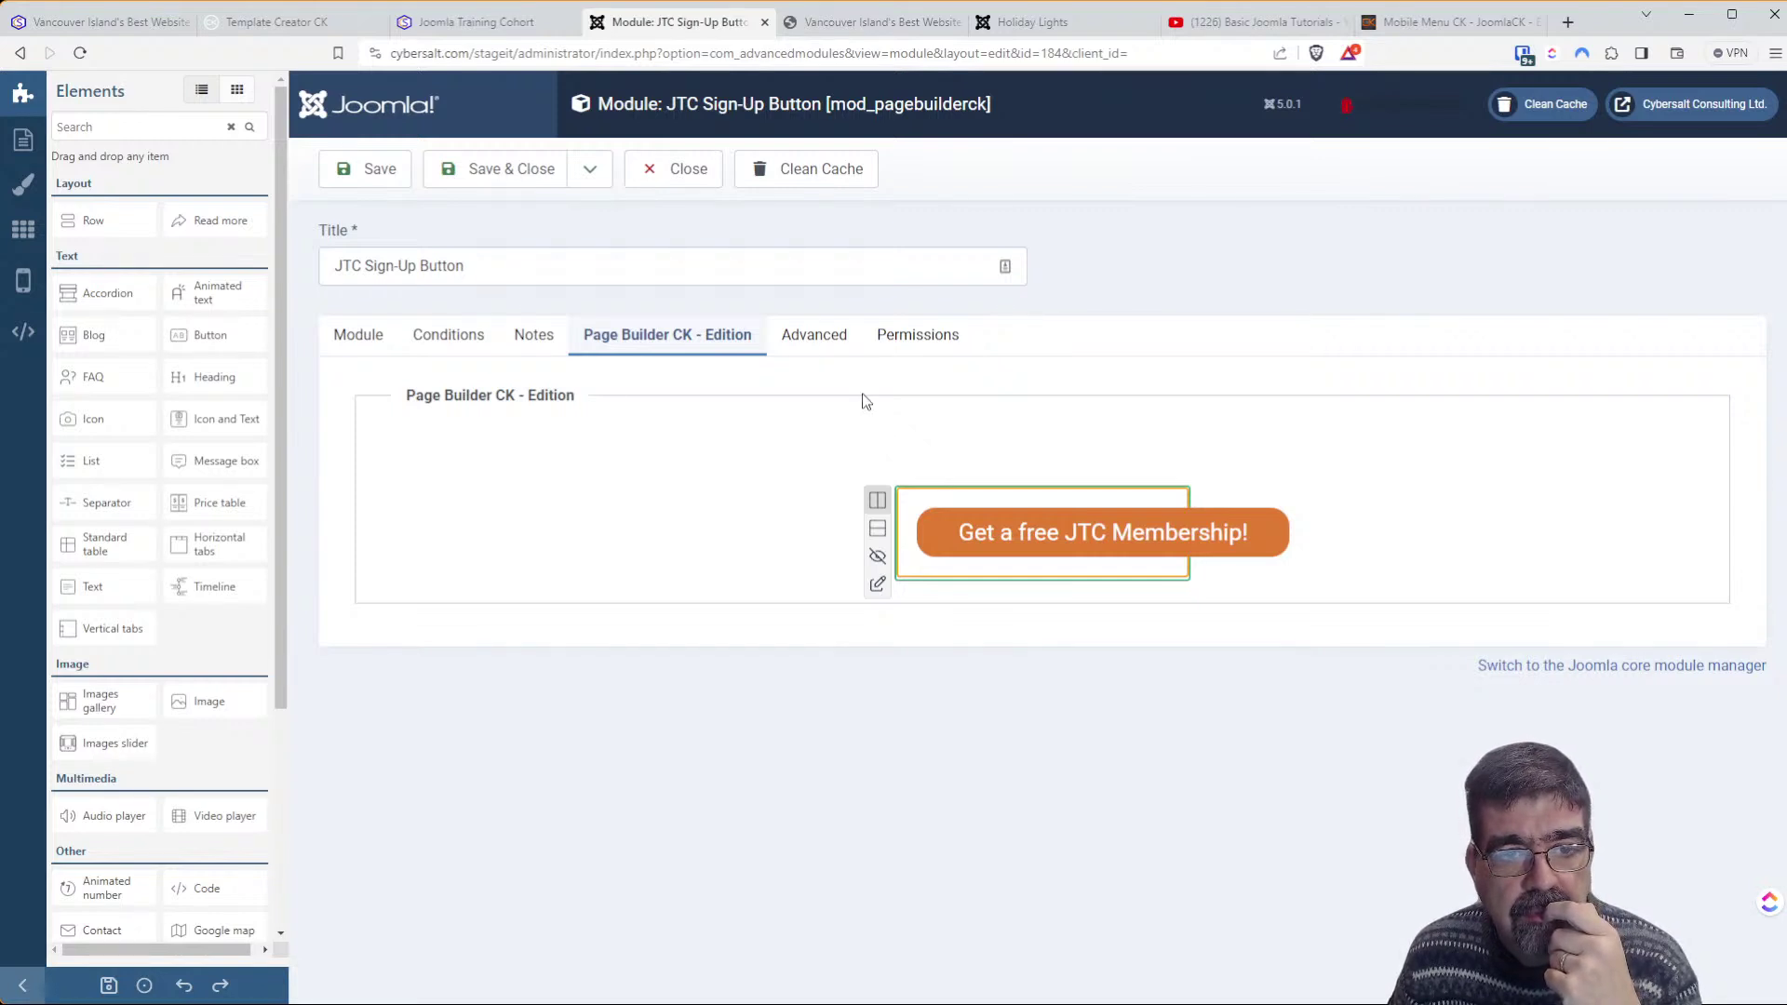
pyautogui.click(80, 53)
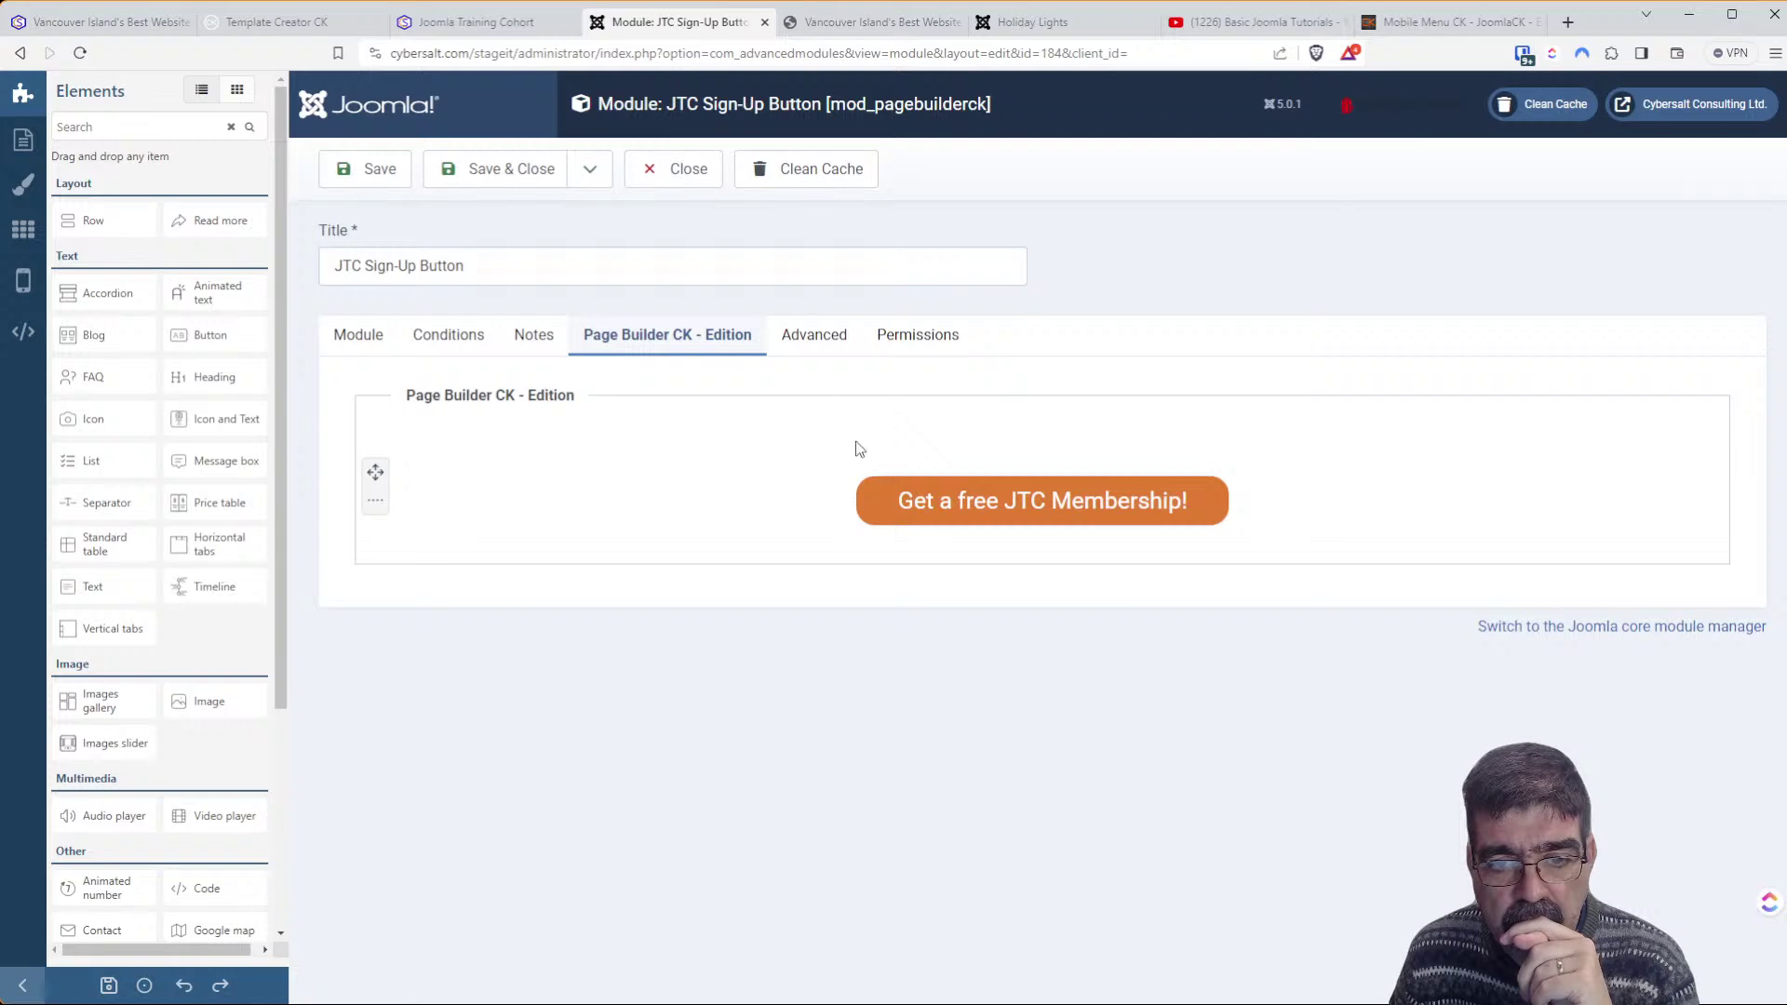
# Open the "Get a free JTC Membership!" button for editing and compare its width setting across the phone, tablet and computer views
pyautogui.moveTo(847, 445)
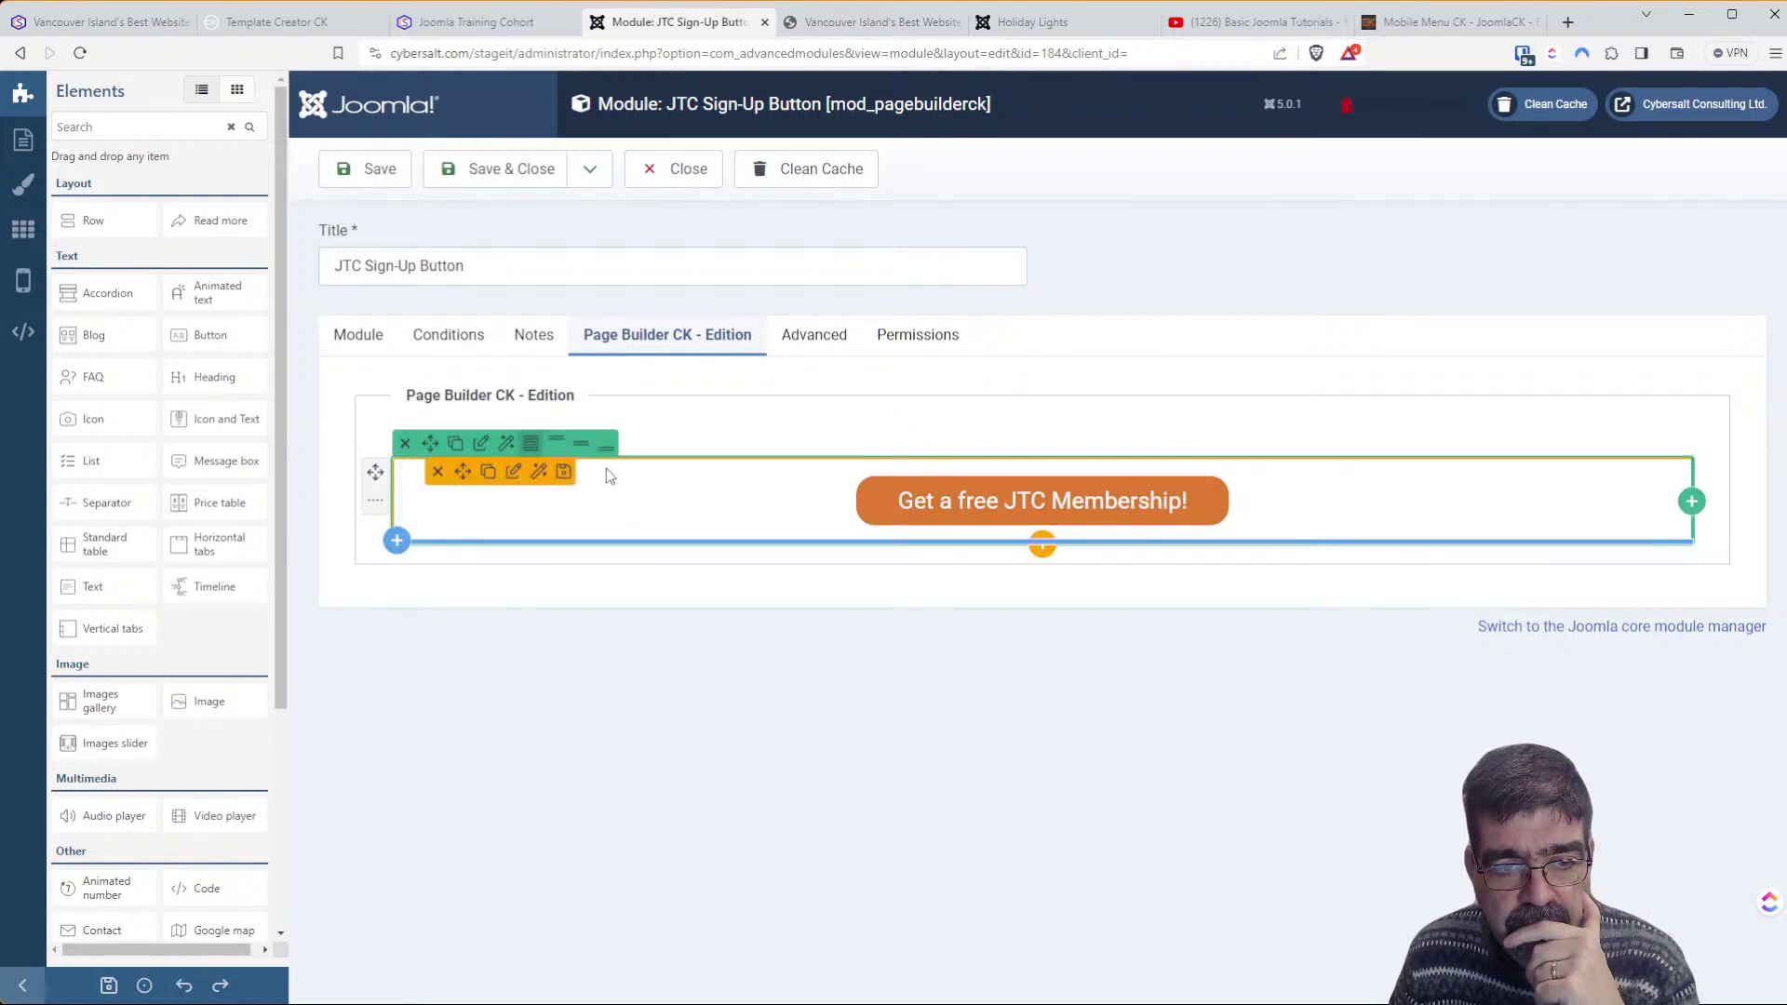
pyautogui.click(512, 472)
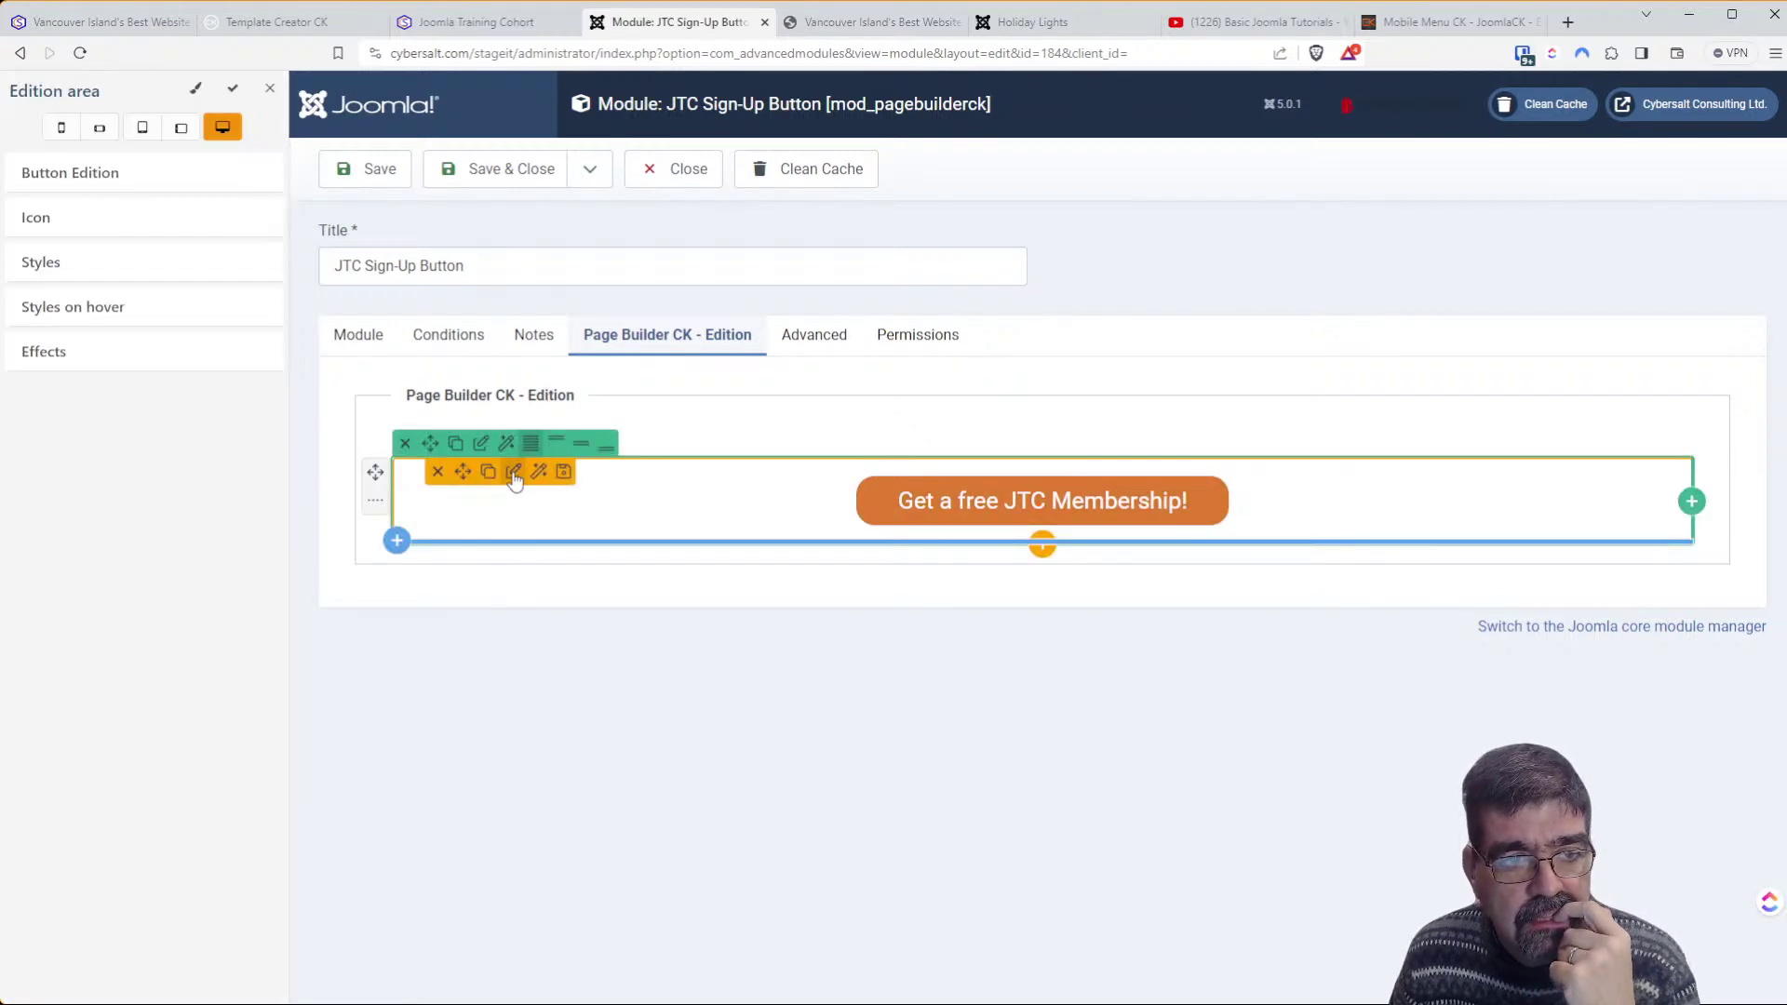
pyautogui.click(19, 183)
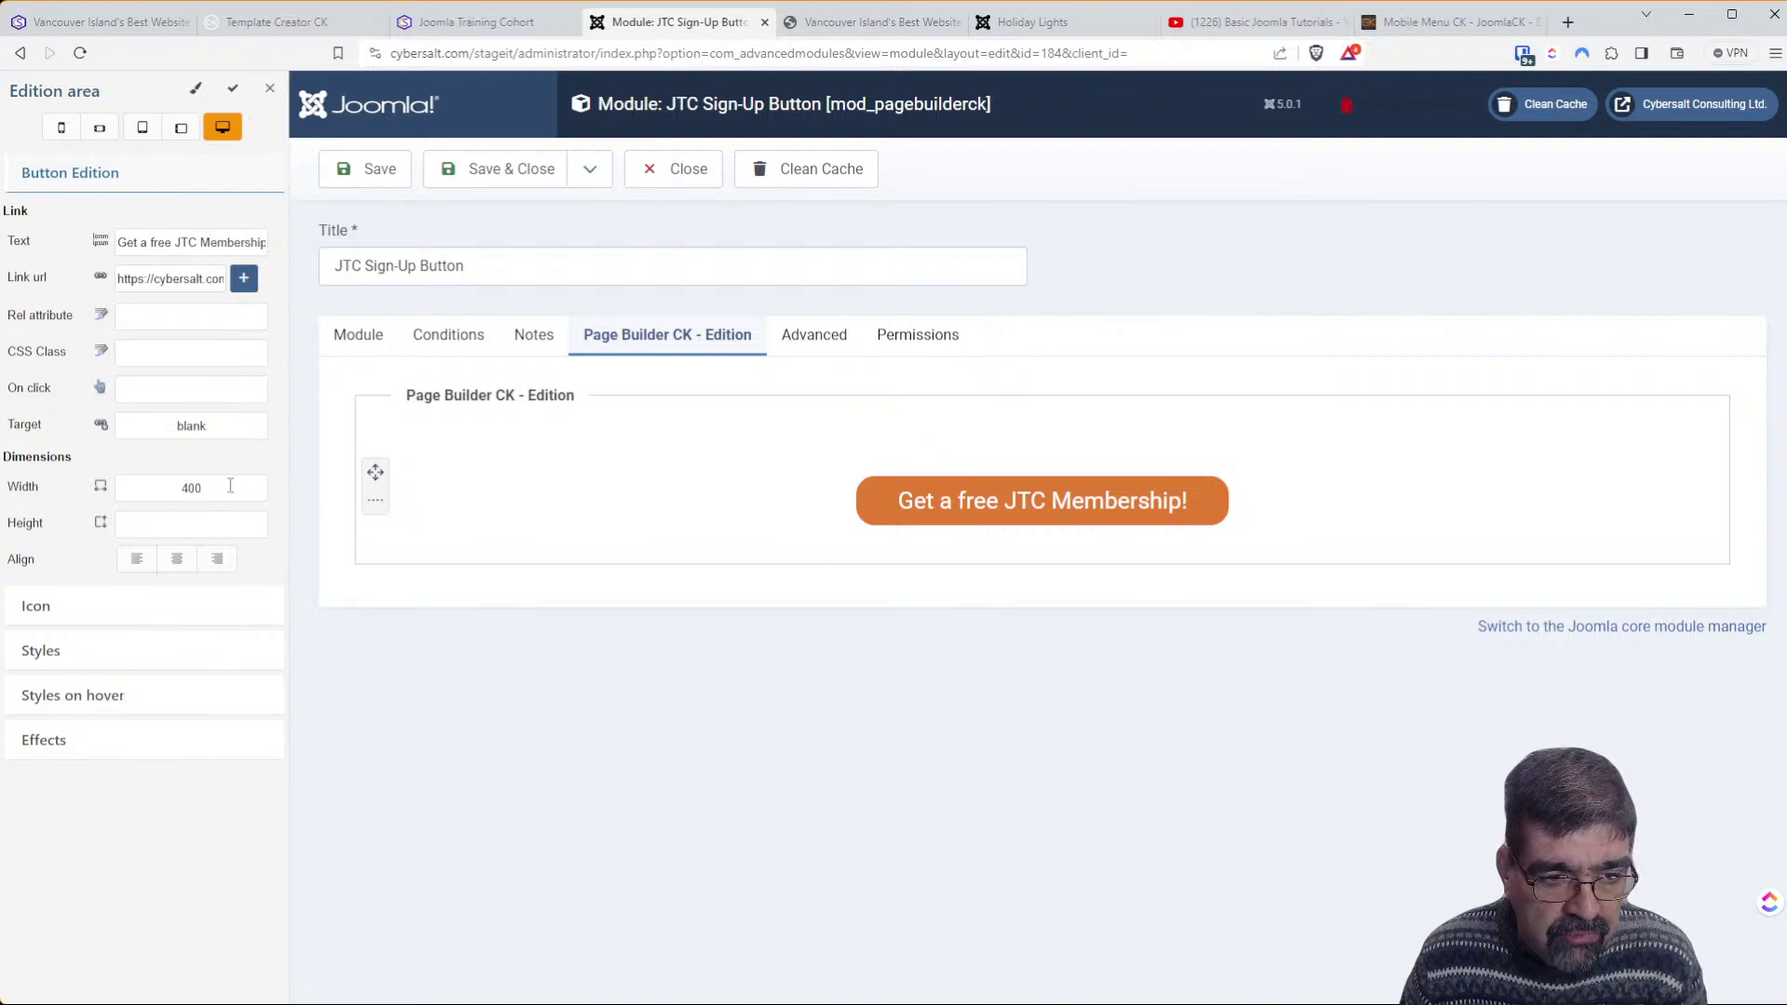
pyautogui.click(60, 131)
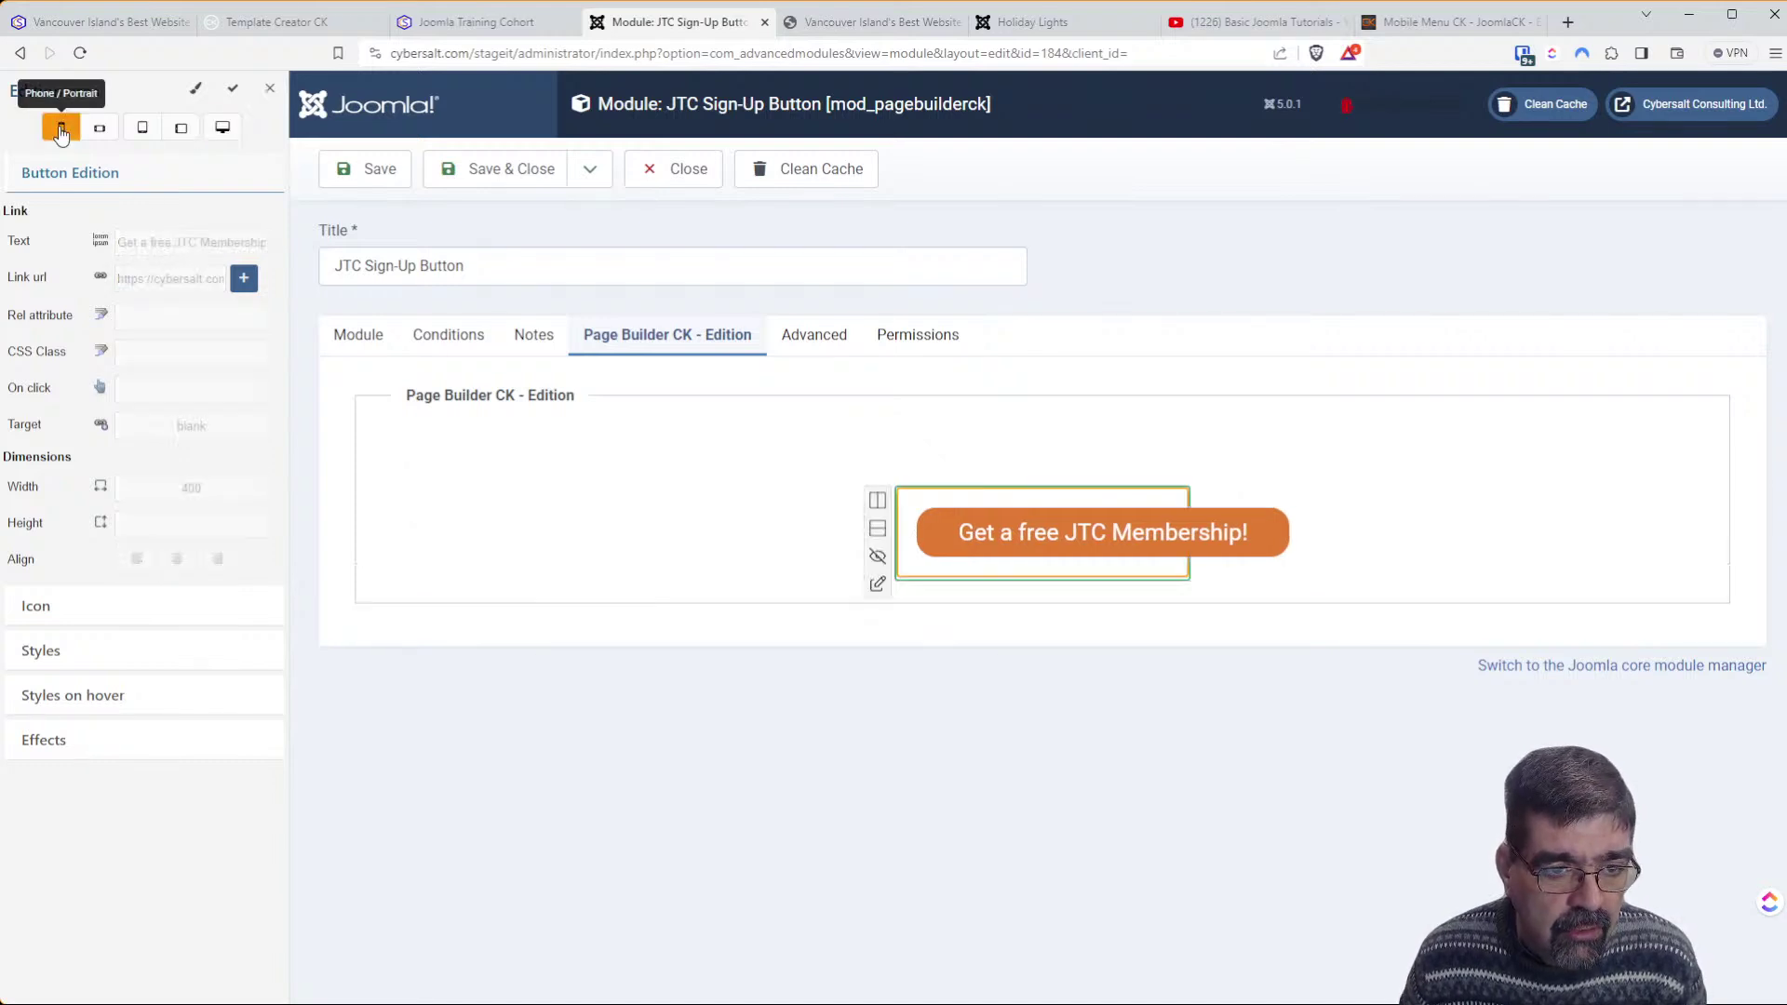
pyautogui.doubleClick(207, 490)
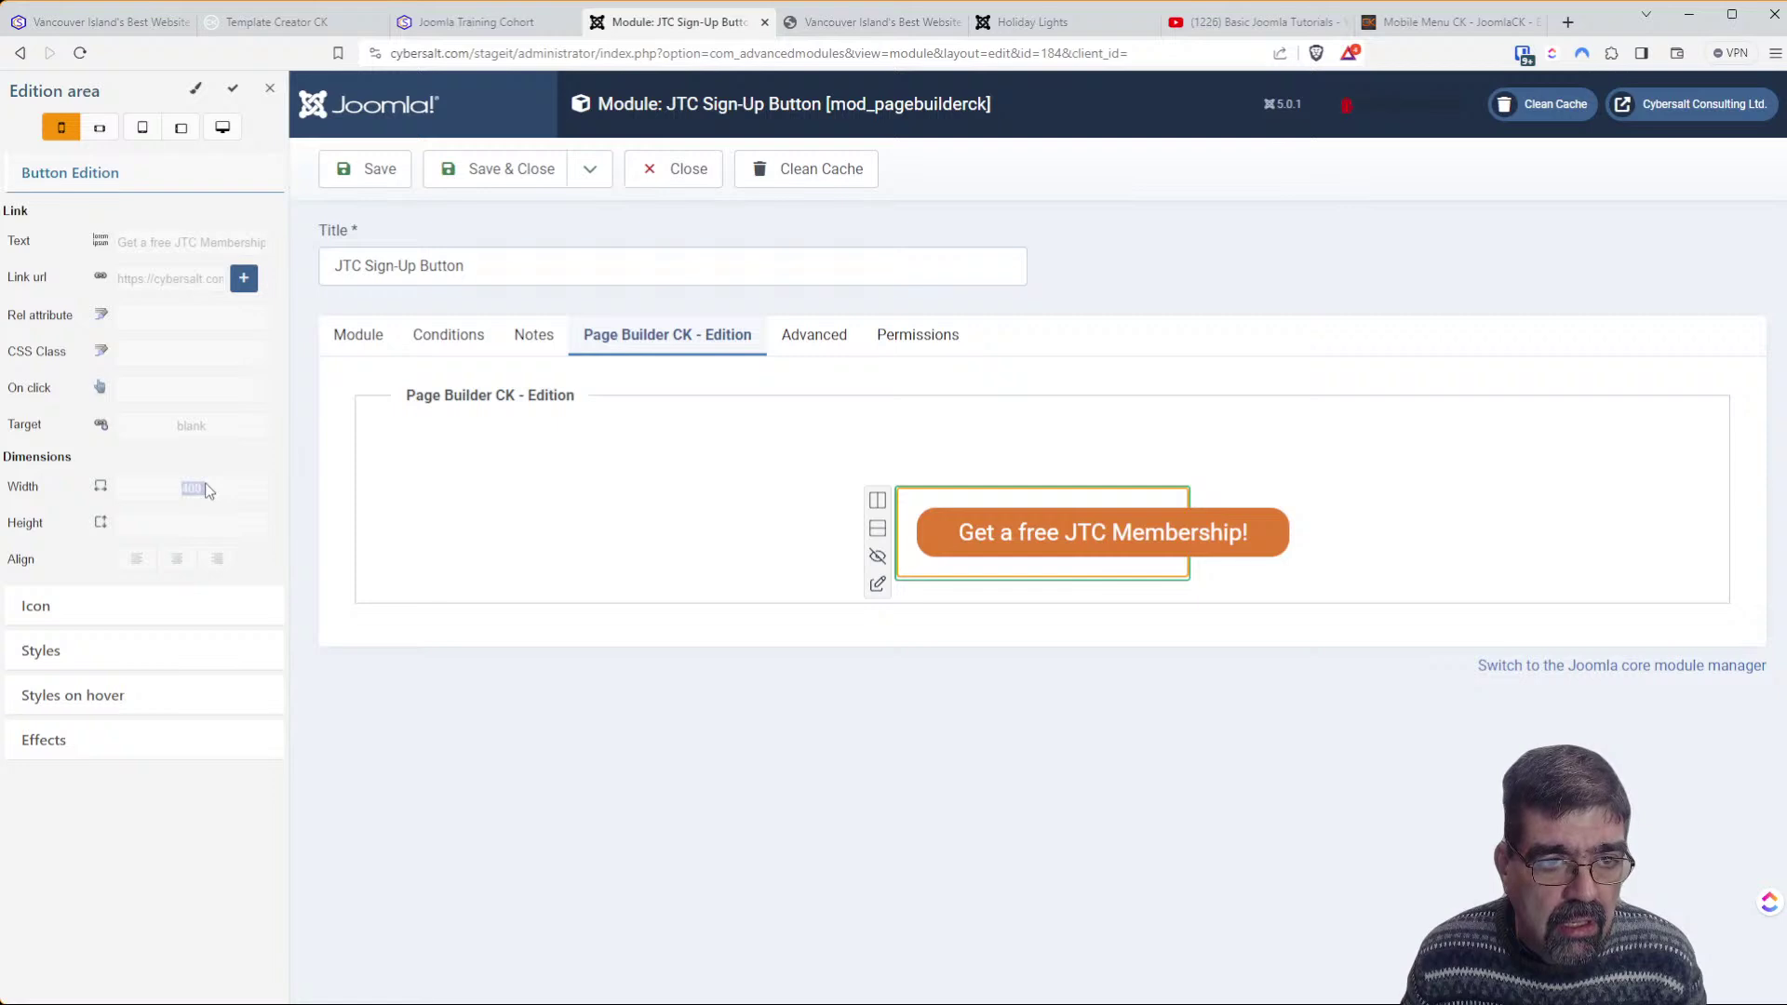
pyautogui.click(227, 132)
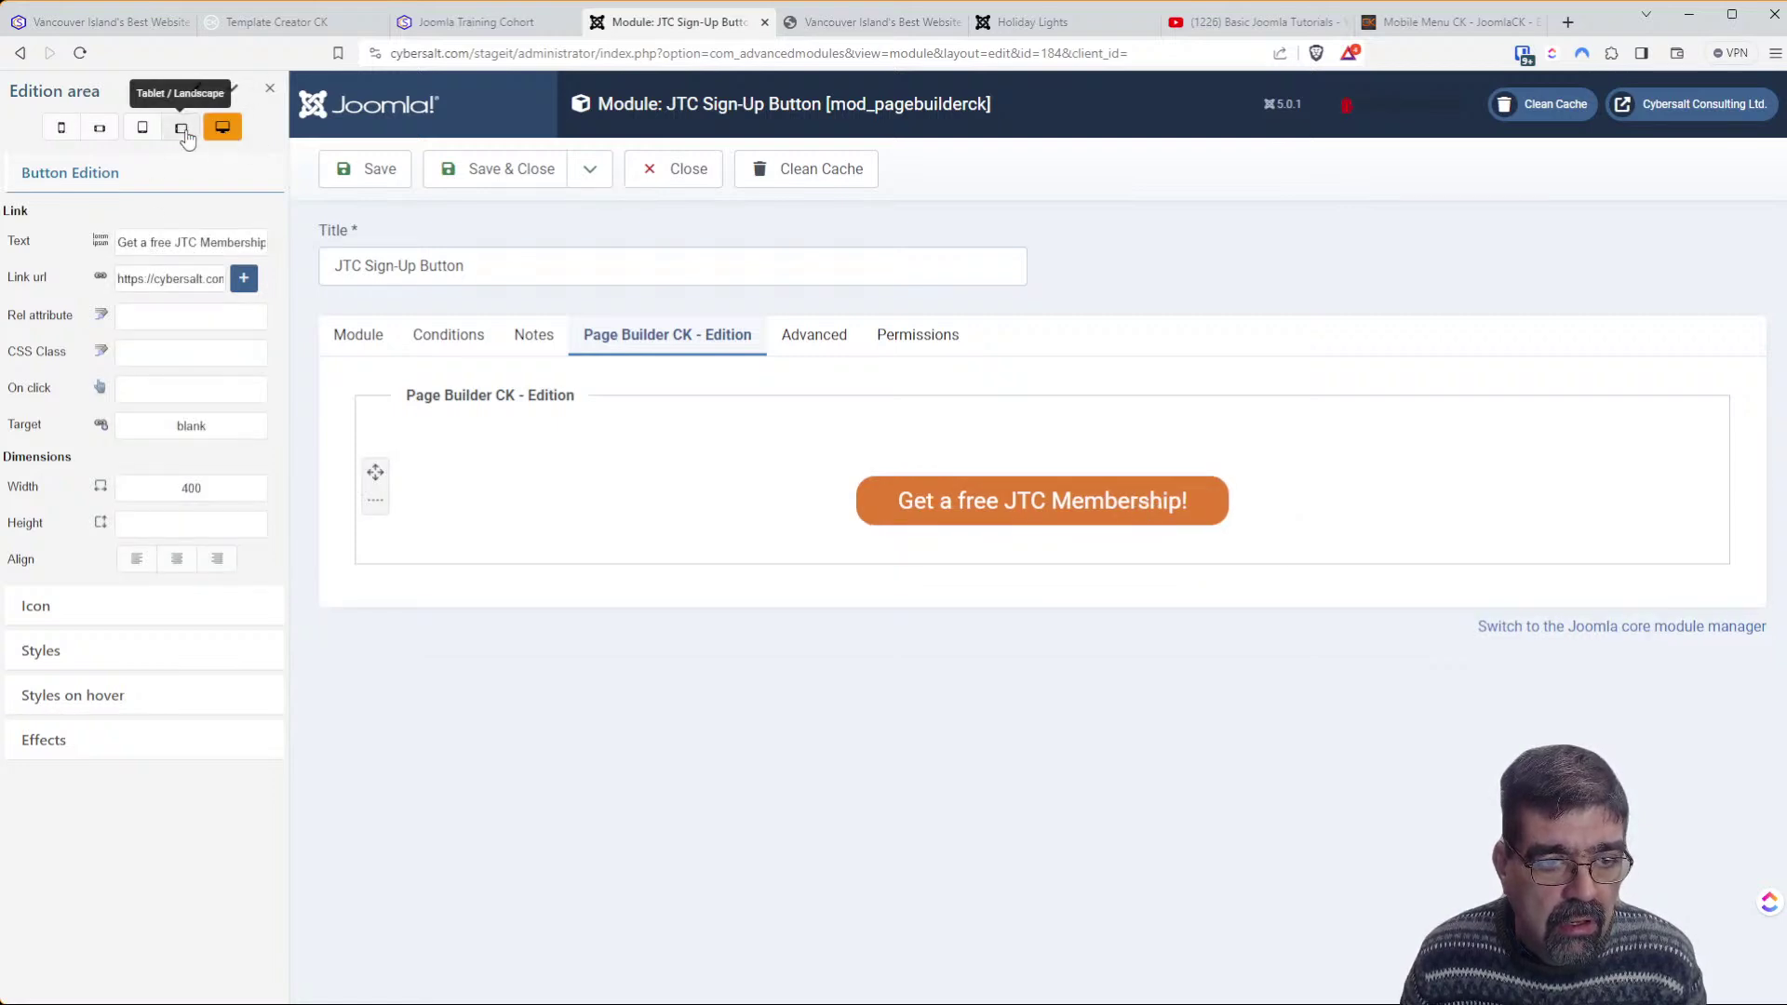
pyautogui.click(182, 135)
pyautogui.click(222, 140)
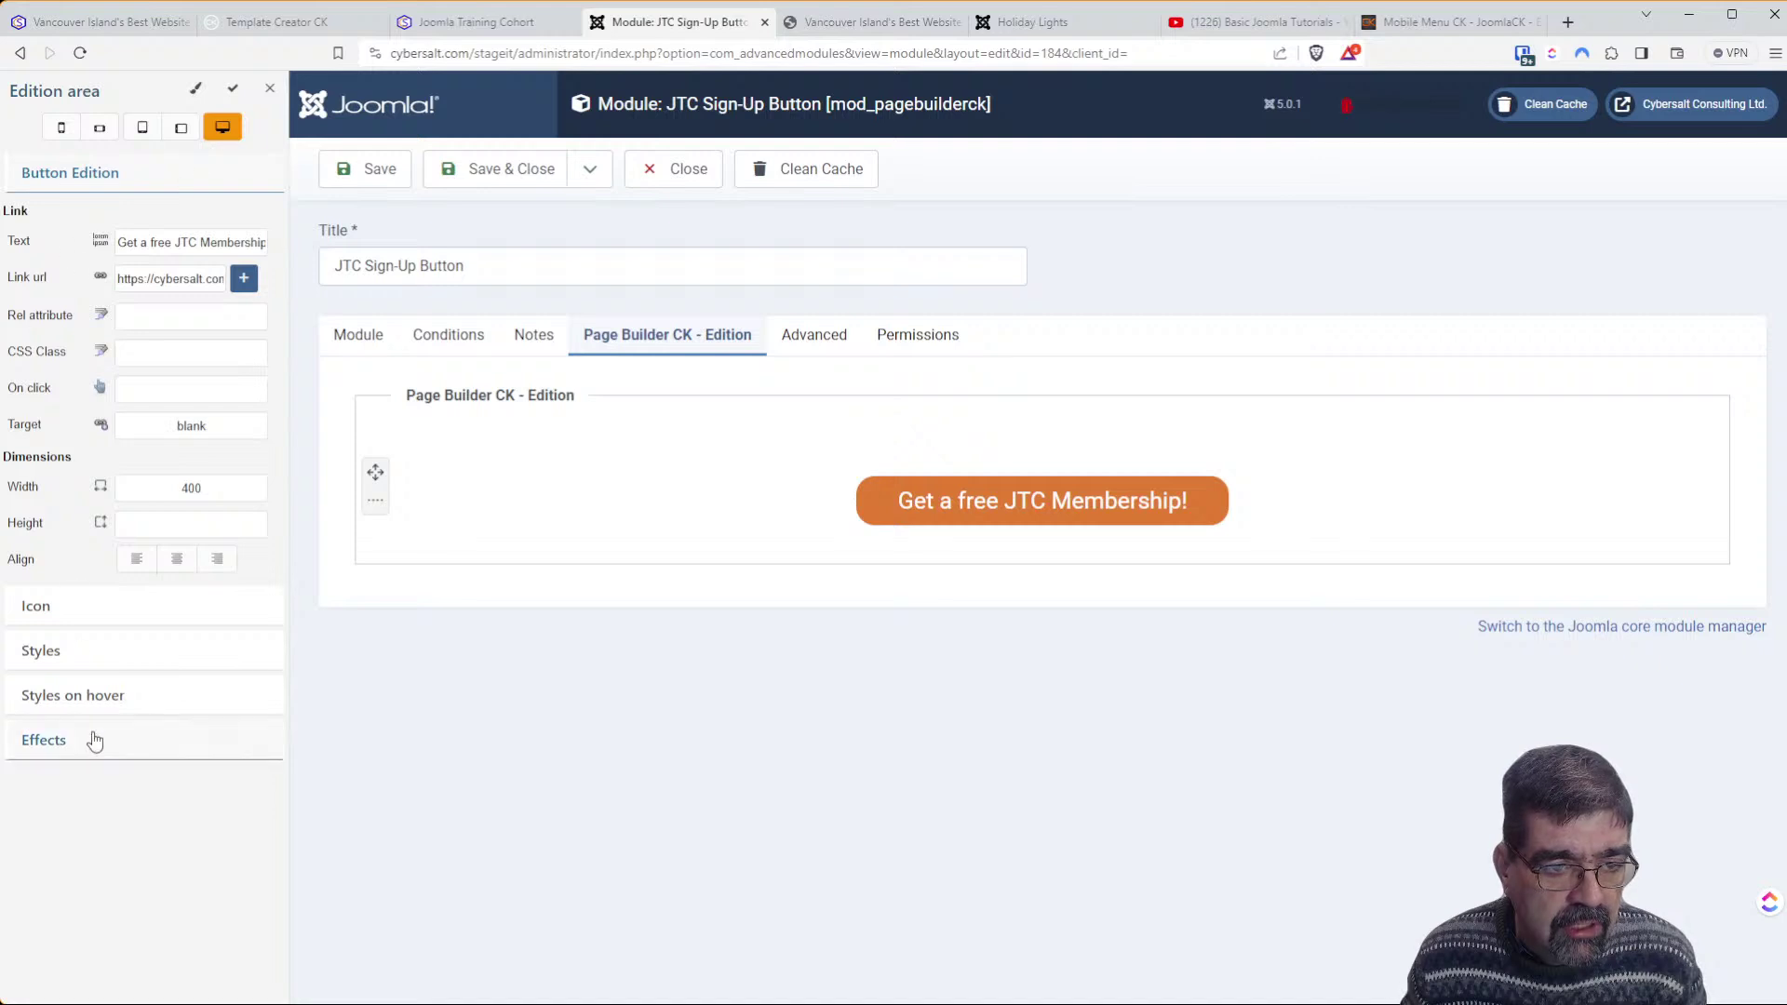
# Look through the button's Effects, Styles on hover and Styles options for a way to control its size
pyautogui.click(65, 745)
pyautogui.scroll(-10, 64, 745)
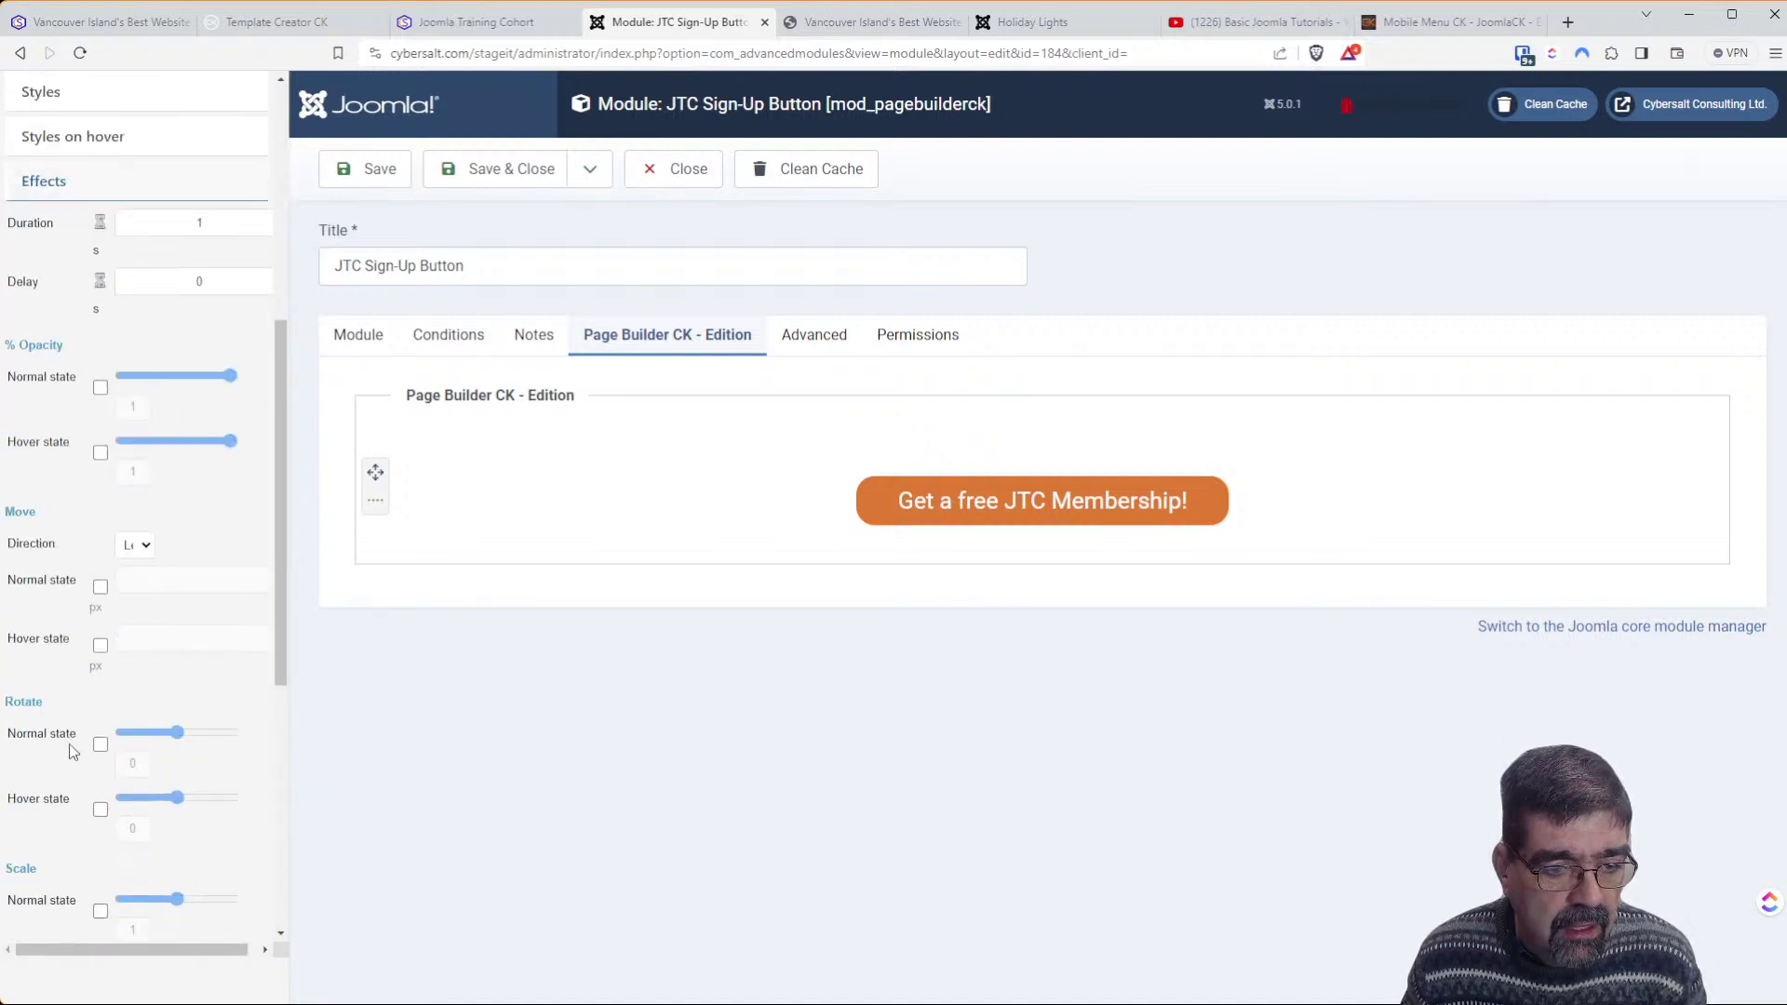
pyautogui.scroll(9, 74, 735)
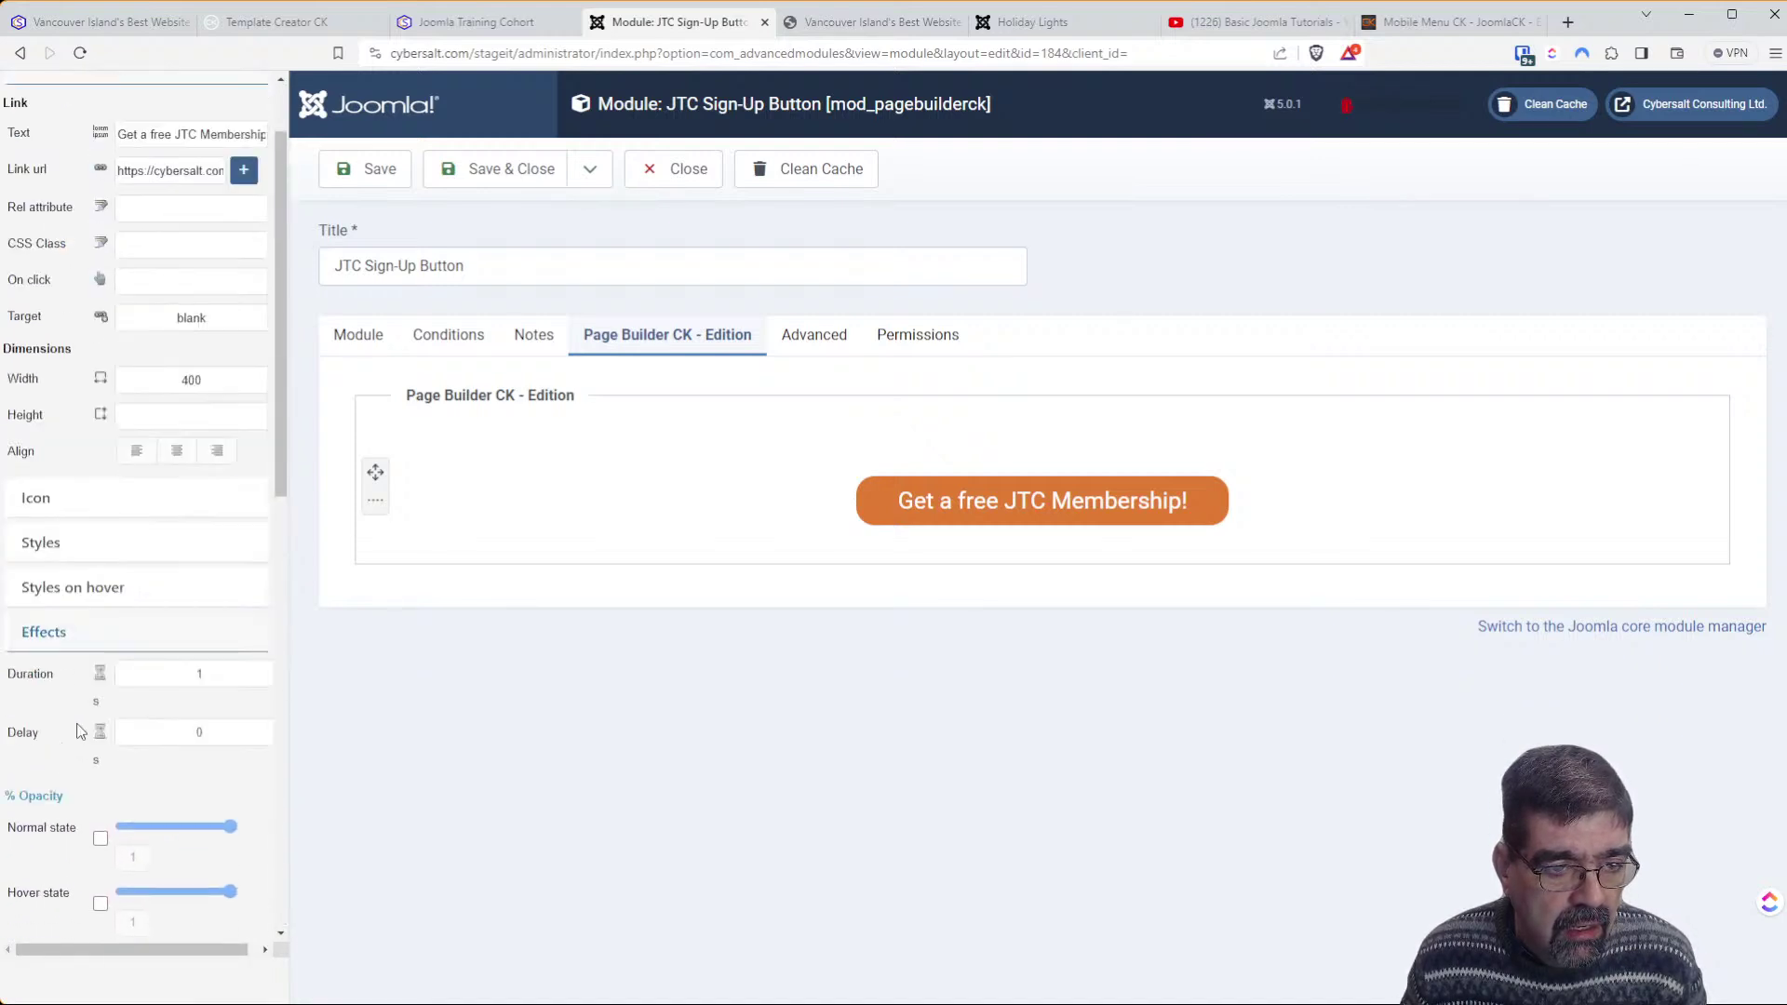
pyautogui.click(69, 597)
pyautogui.scroll(-2, 67, 610)
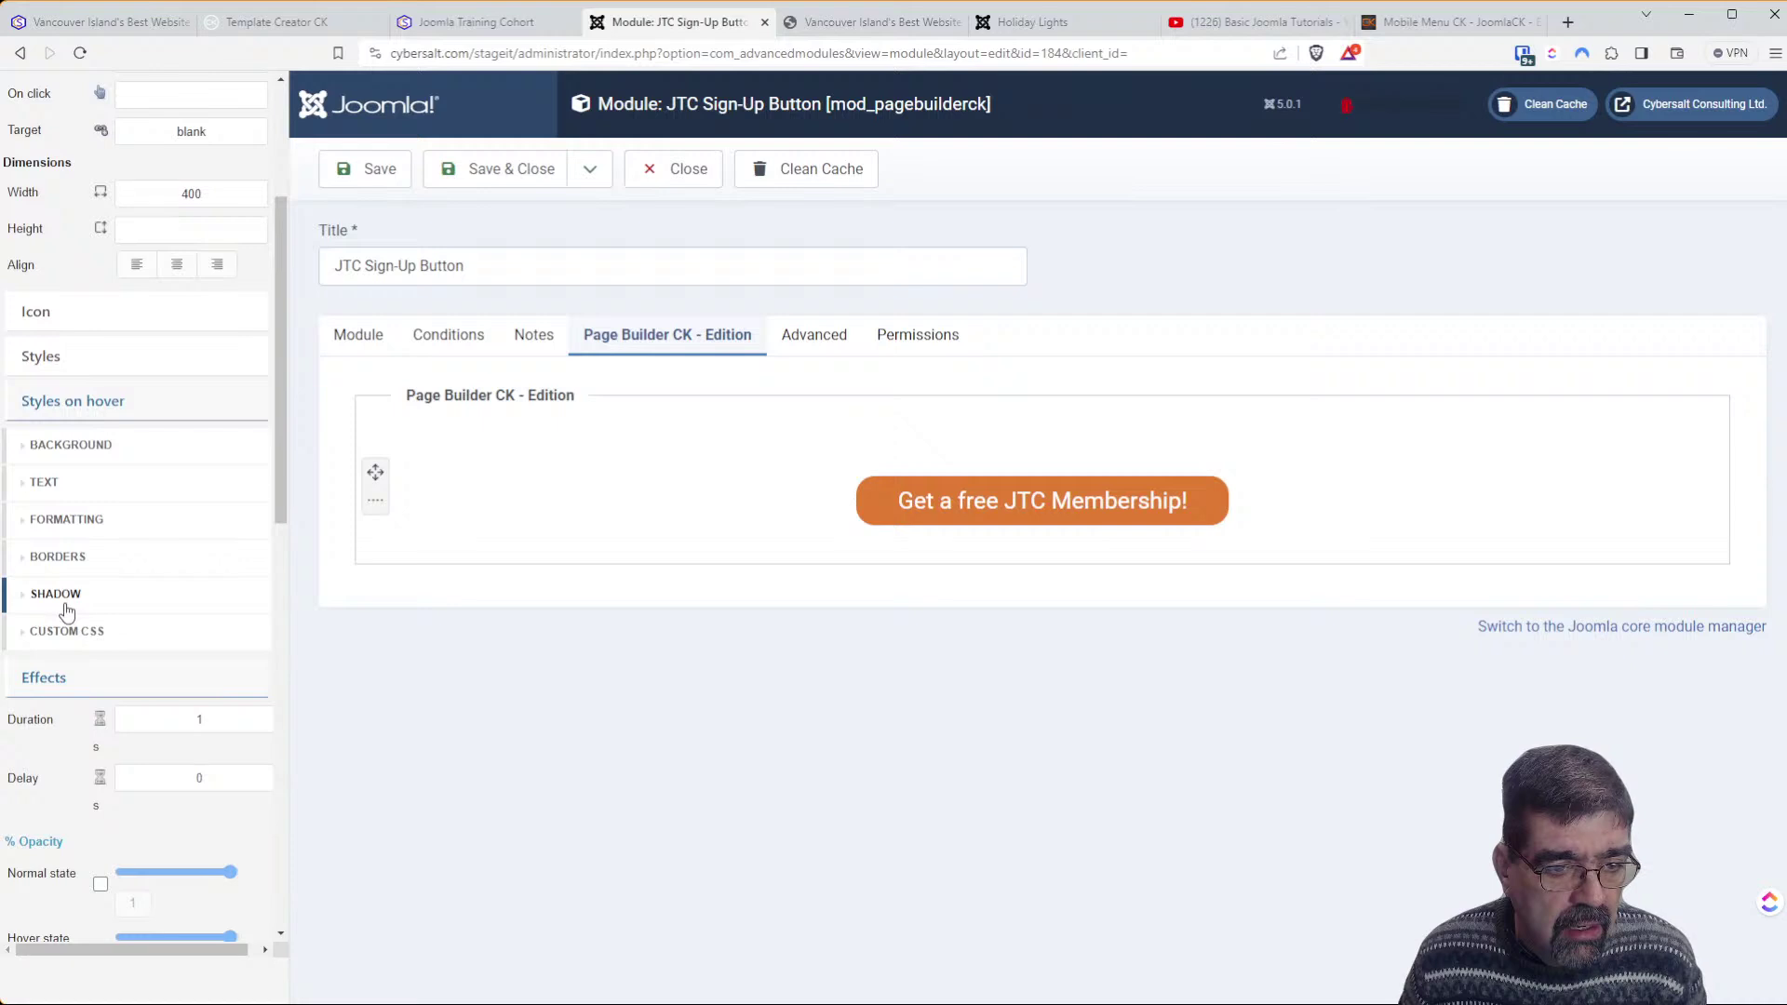
pyautogui.scroll(2, 67, 607)
pyautogui.click(71, 541)
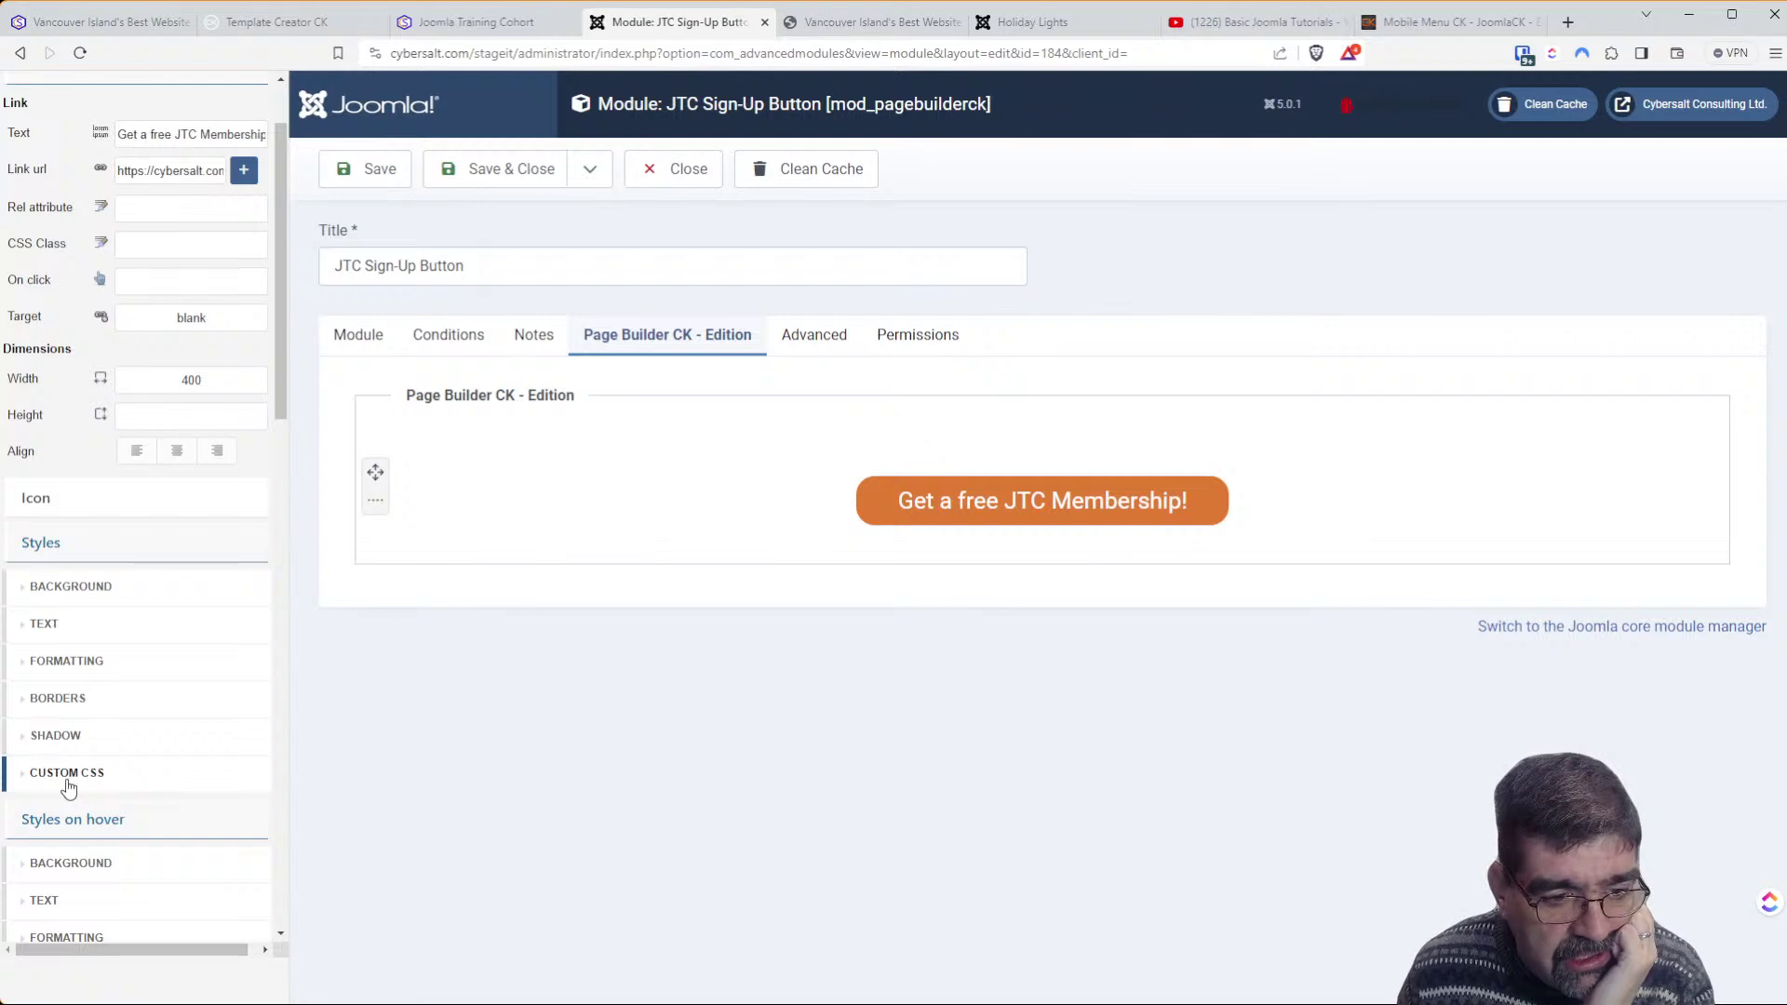
pyautogui.scroll(1, 177, 716)
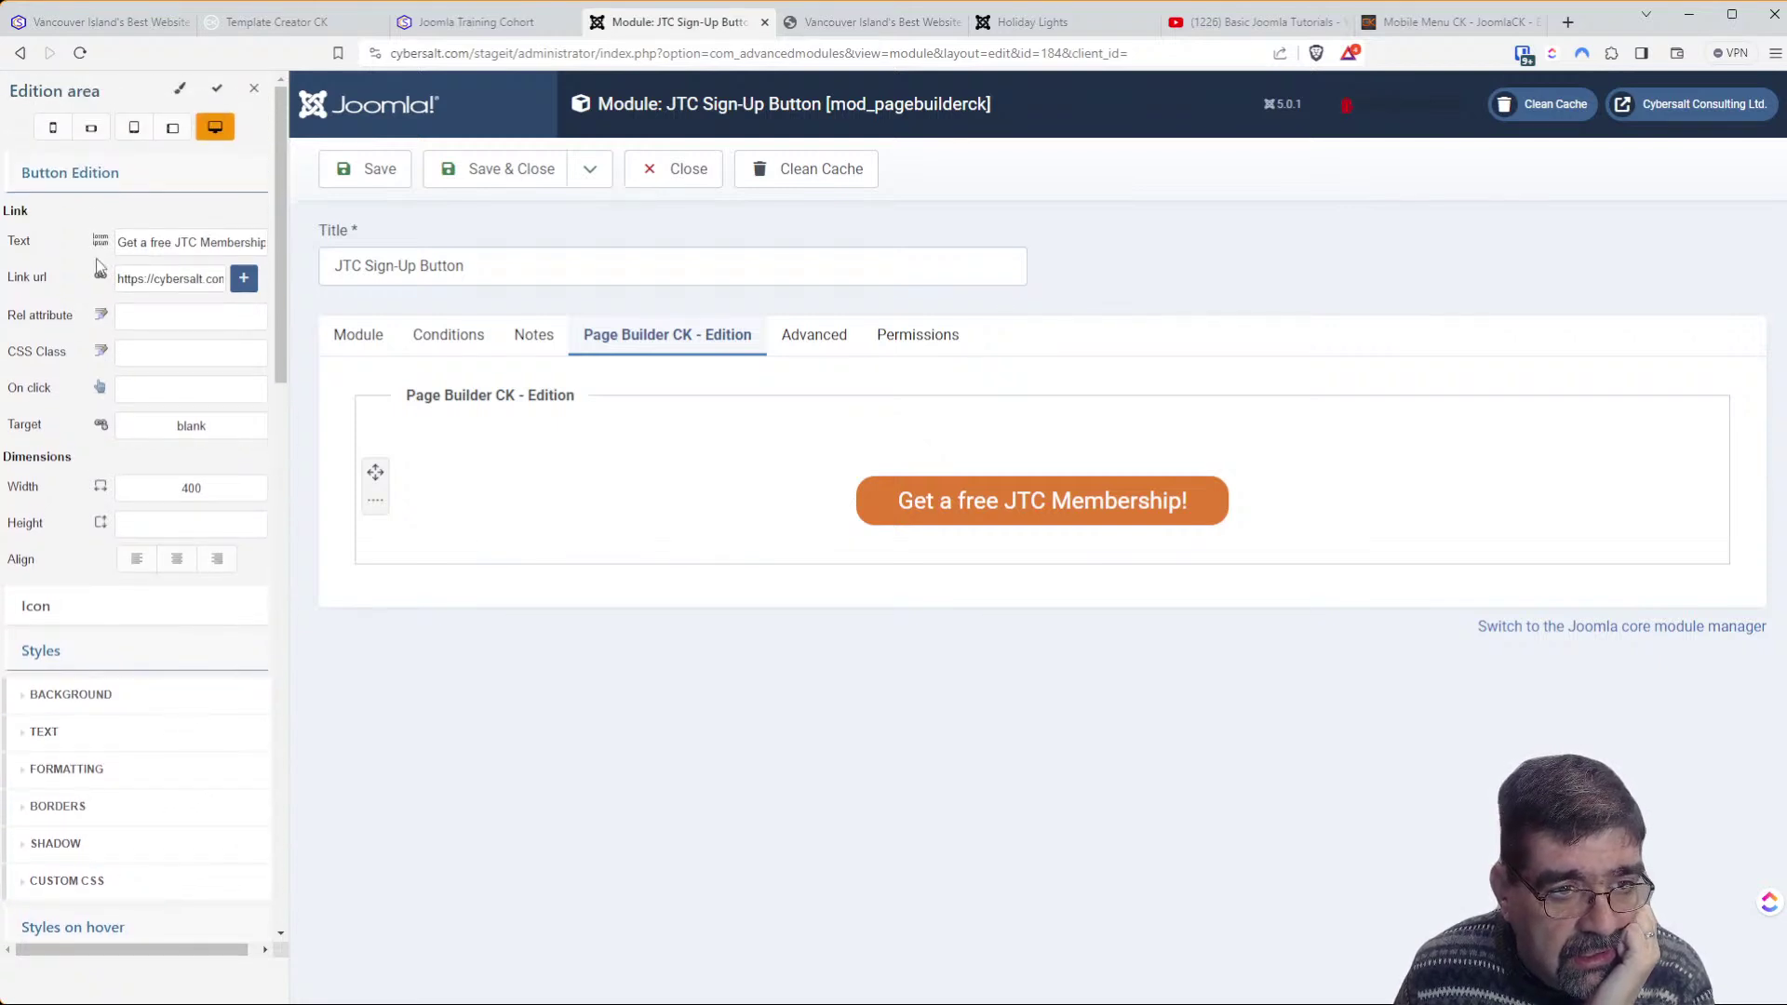
# Add the custom CSS "width: 80%" to the button's styles for Phone / Portrait
pyautogui.click(48, 127)
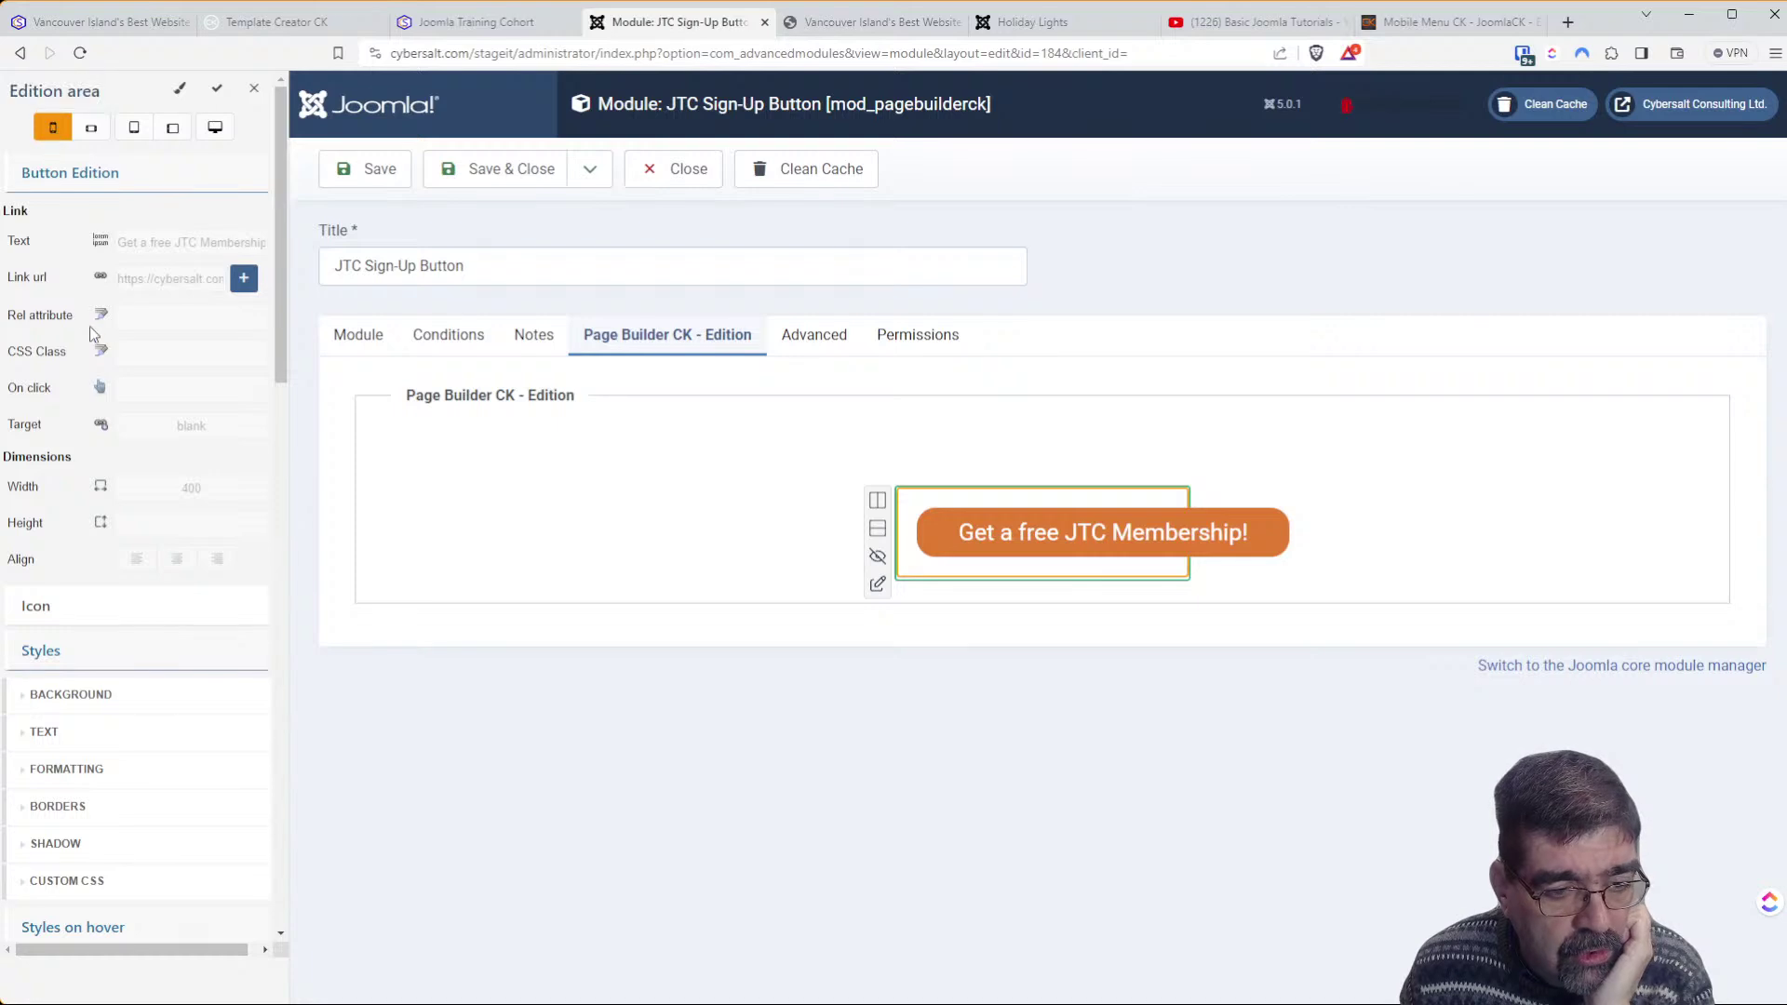
pyautogui.scroll(-2, 97, 363)
pyautogui.click(67, 694)
pyautogui.click(85, 751)
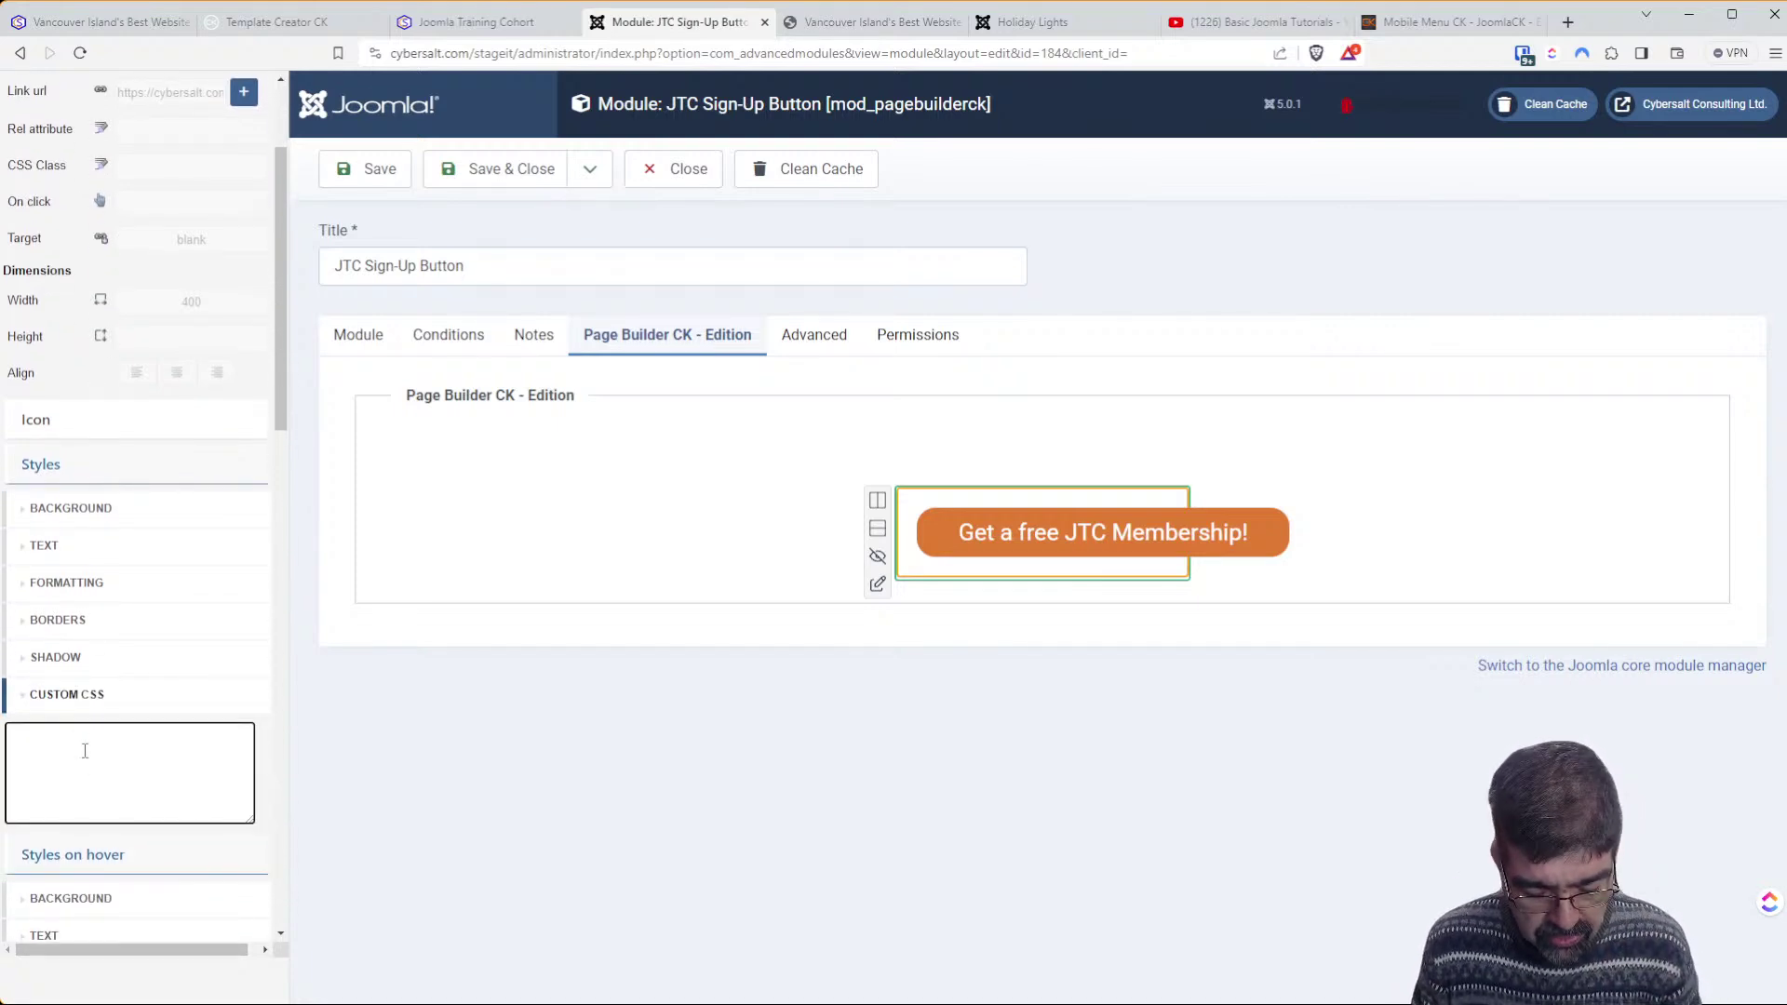
pyautogui.write('width: 80%')
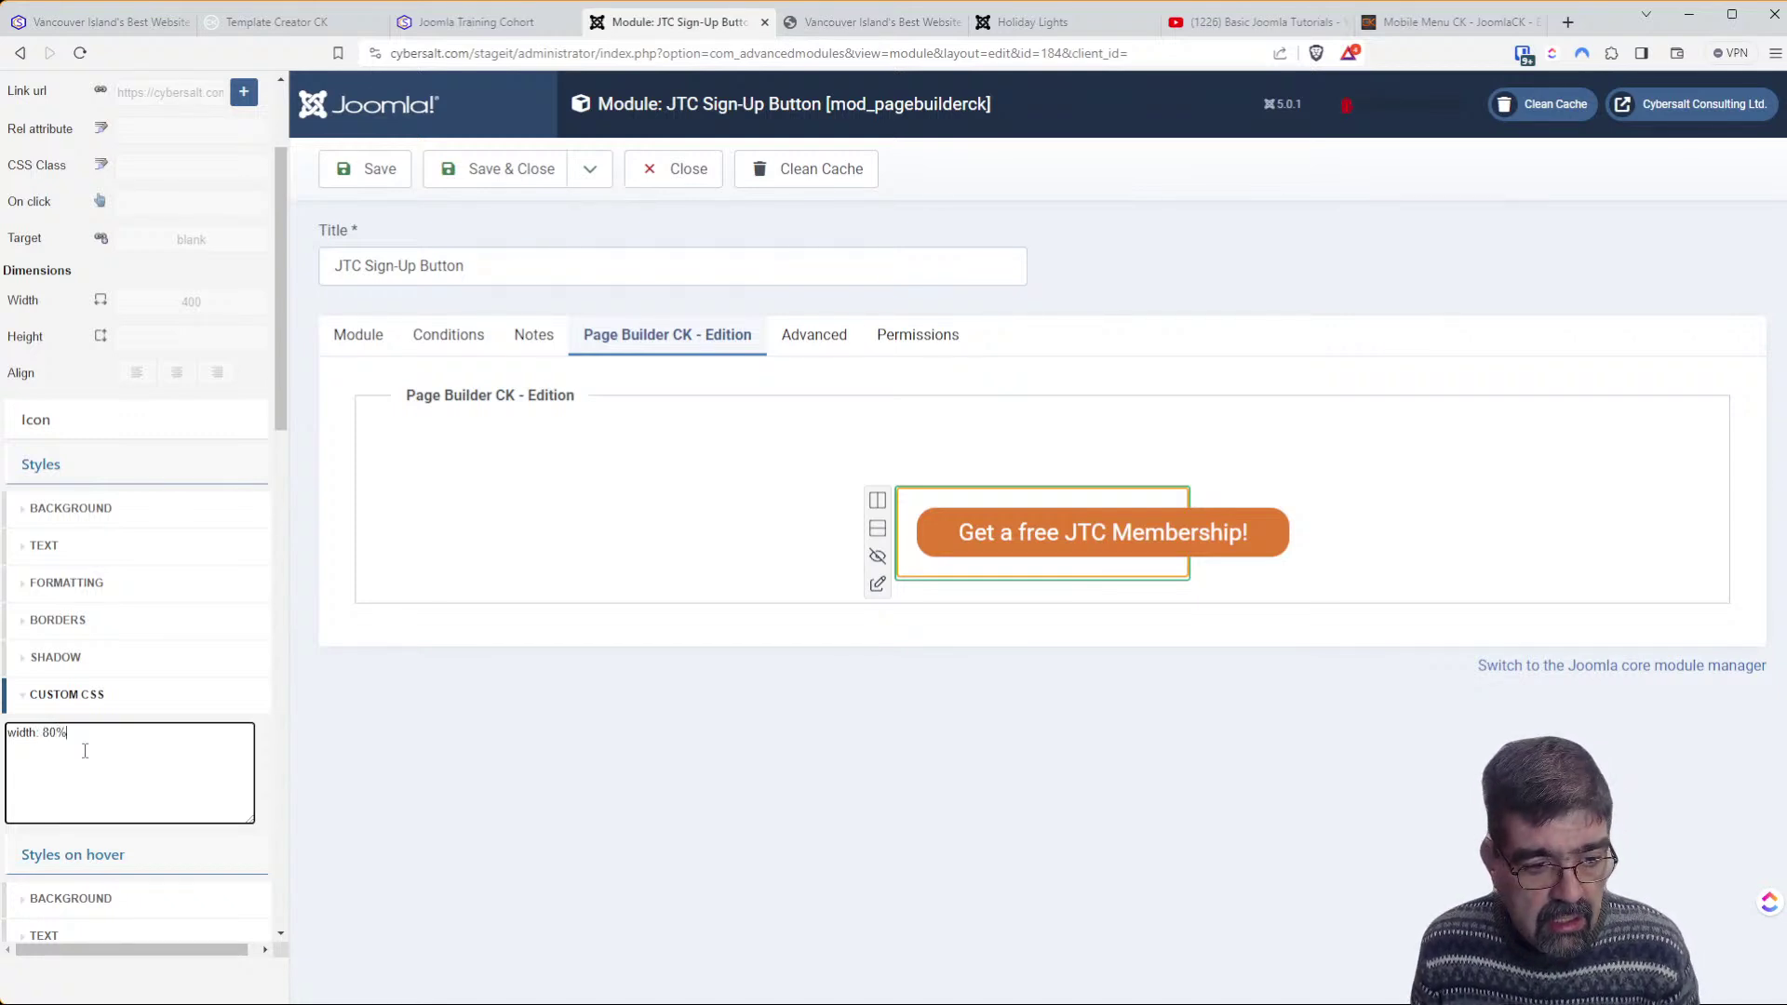
pyautogui.scroll(-7, 84, 754)
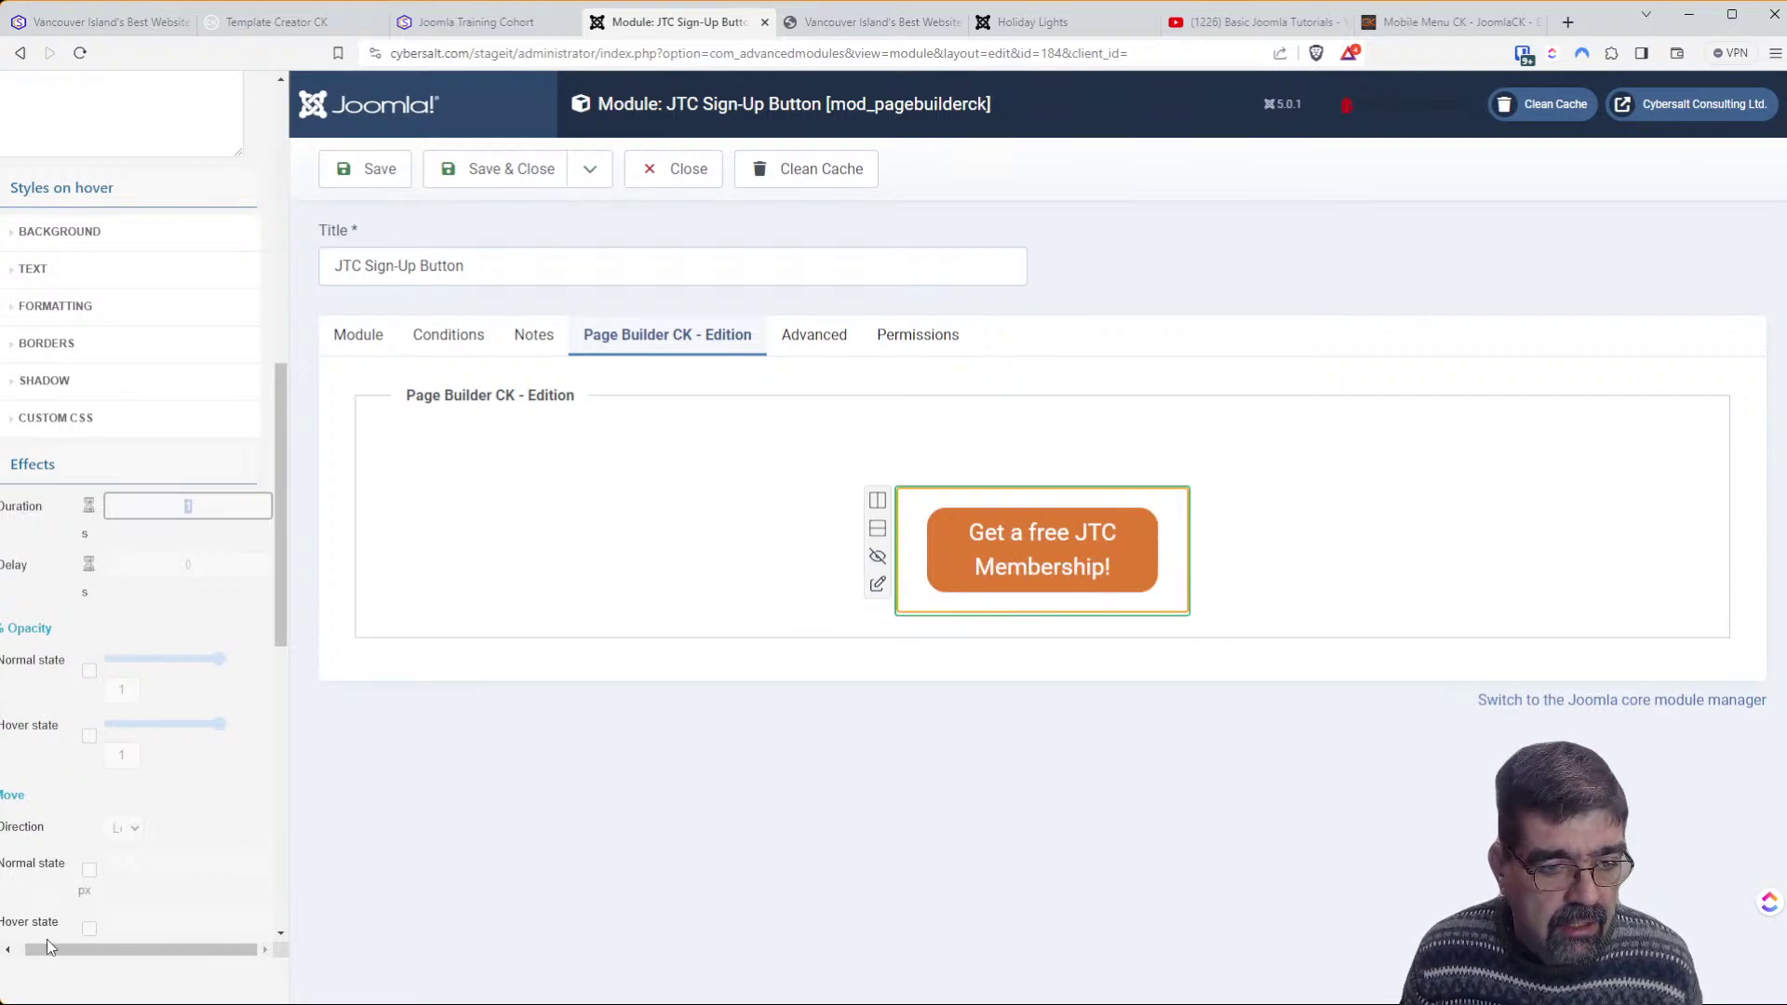
pyautogui.moveTo(66, 949); pyautogui.dragTo(54, 949)
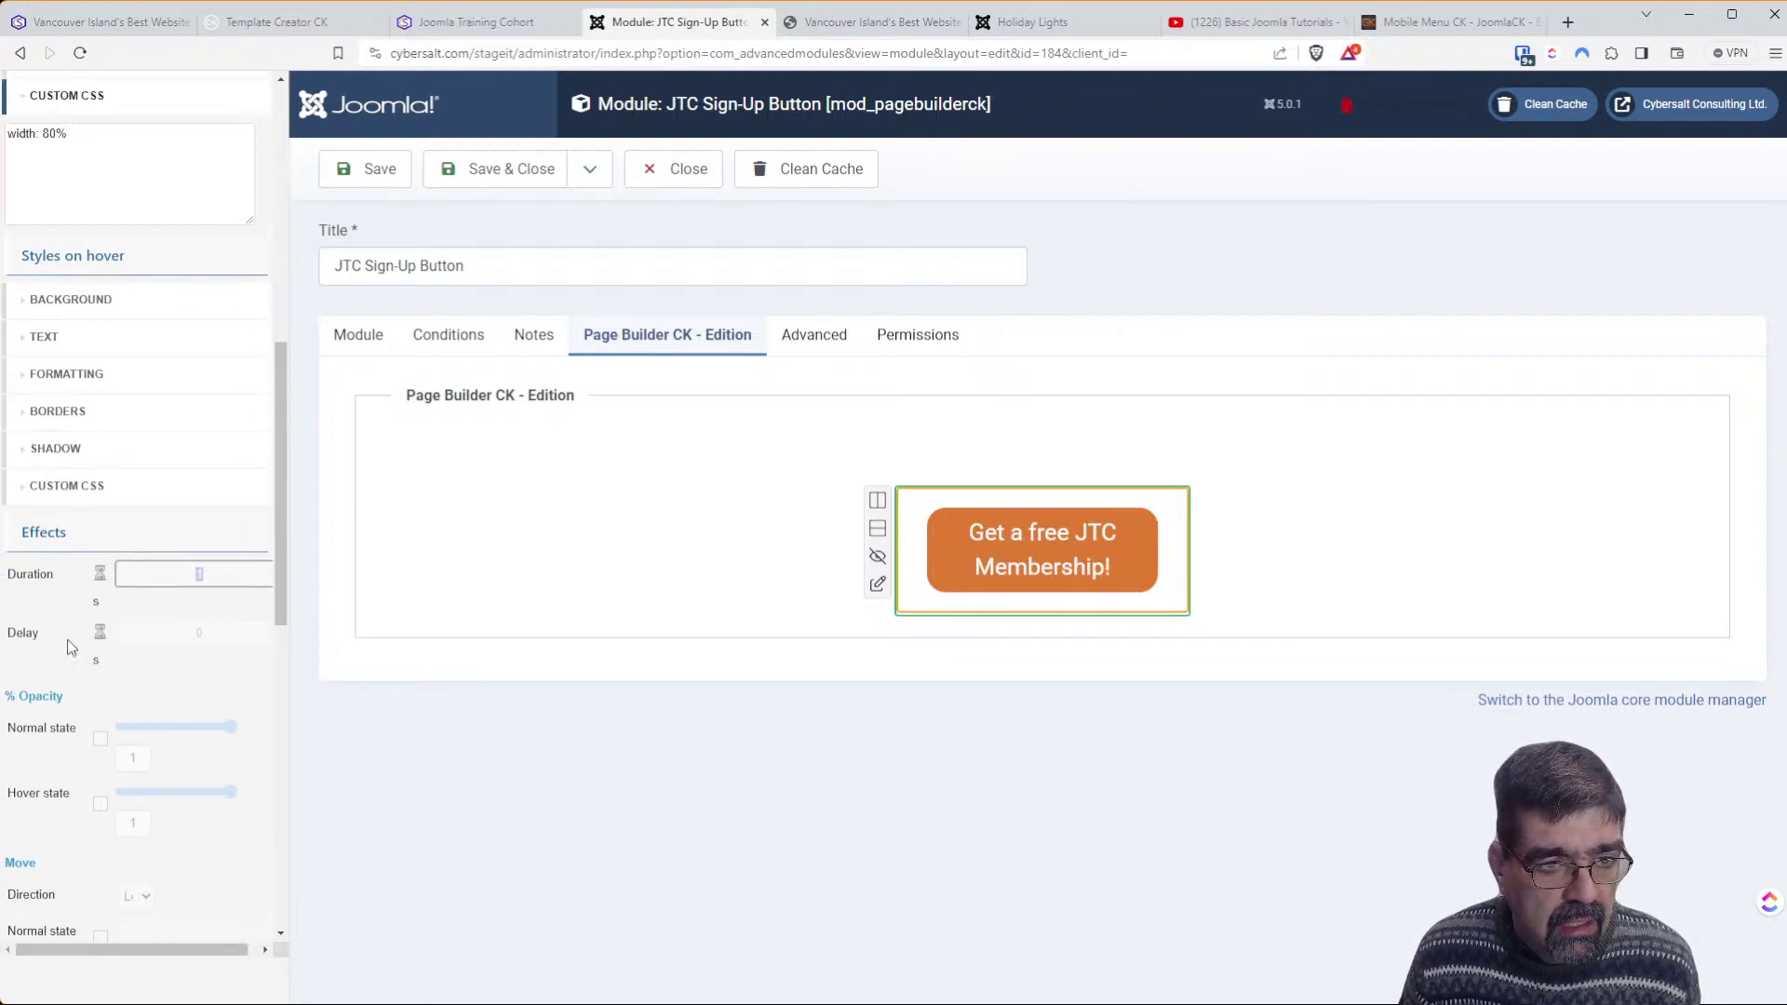
# Review the button's custom CSS and phone preview, and save the JTC Sign-Up Button module
pyautogui.scroll(4, 71, 626)
pyautogui.click(96, 439)
pyautogui.hotkey('ctrl', 'a')
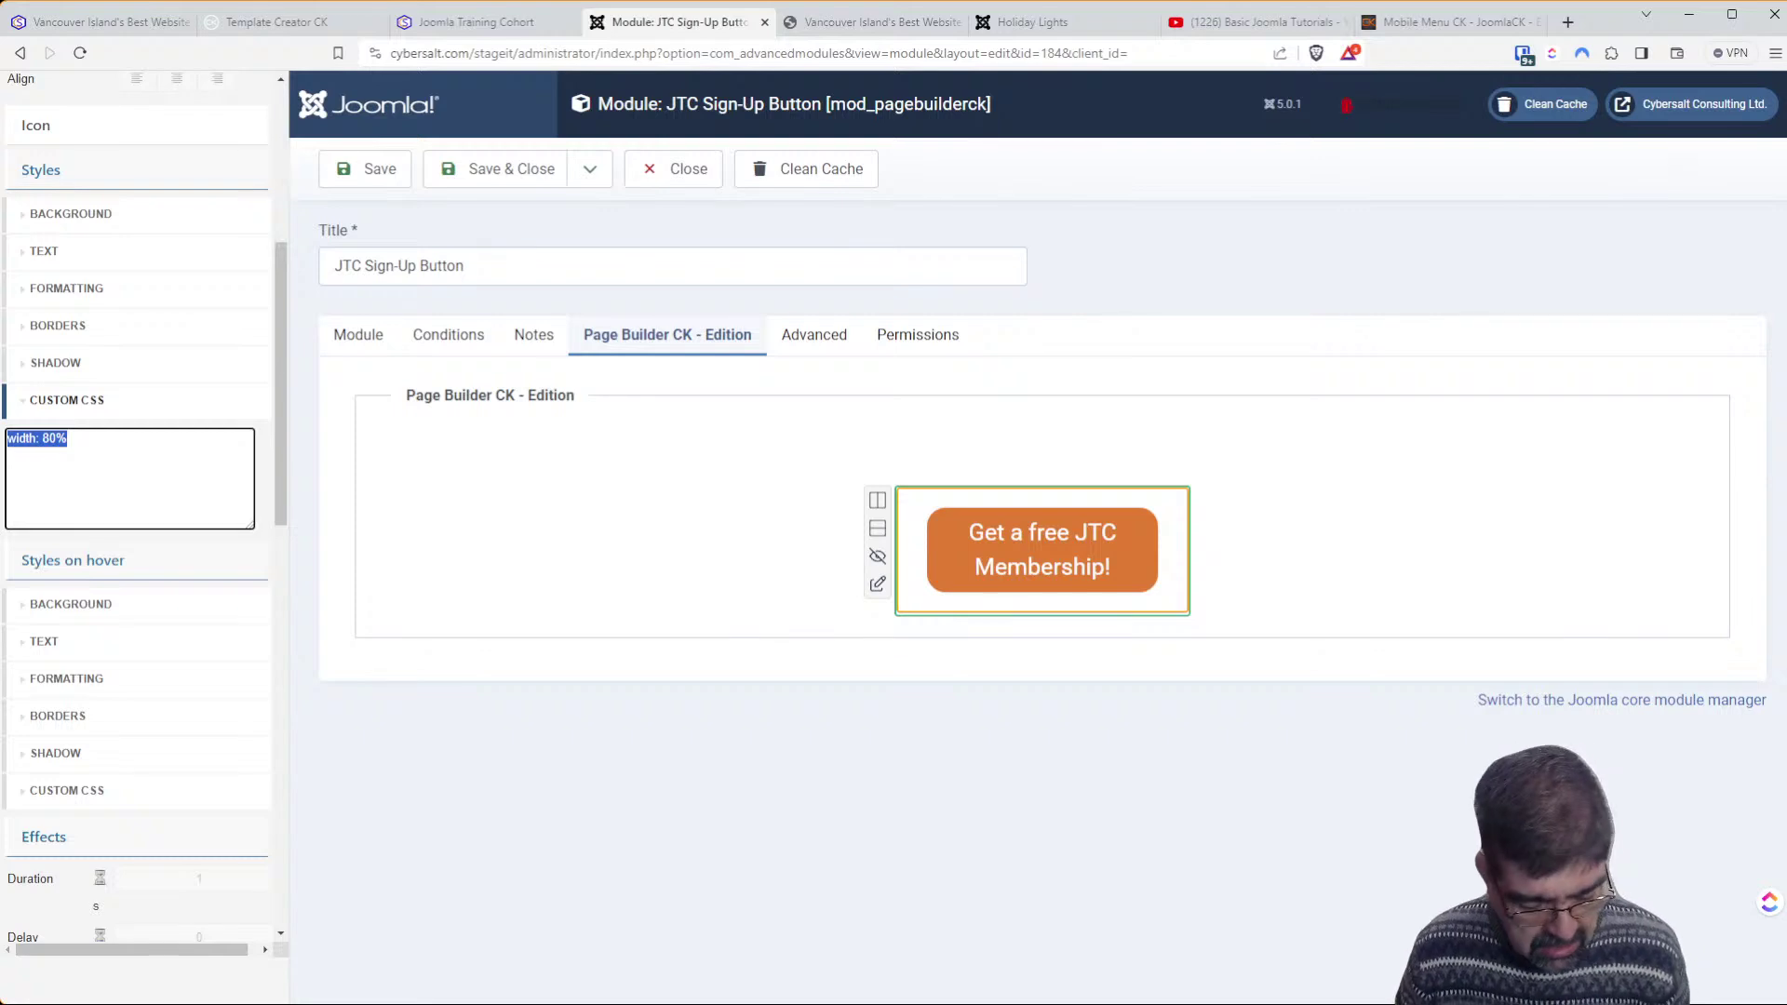
pyautogui.scroll(5, 104, 157)
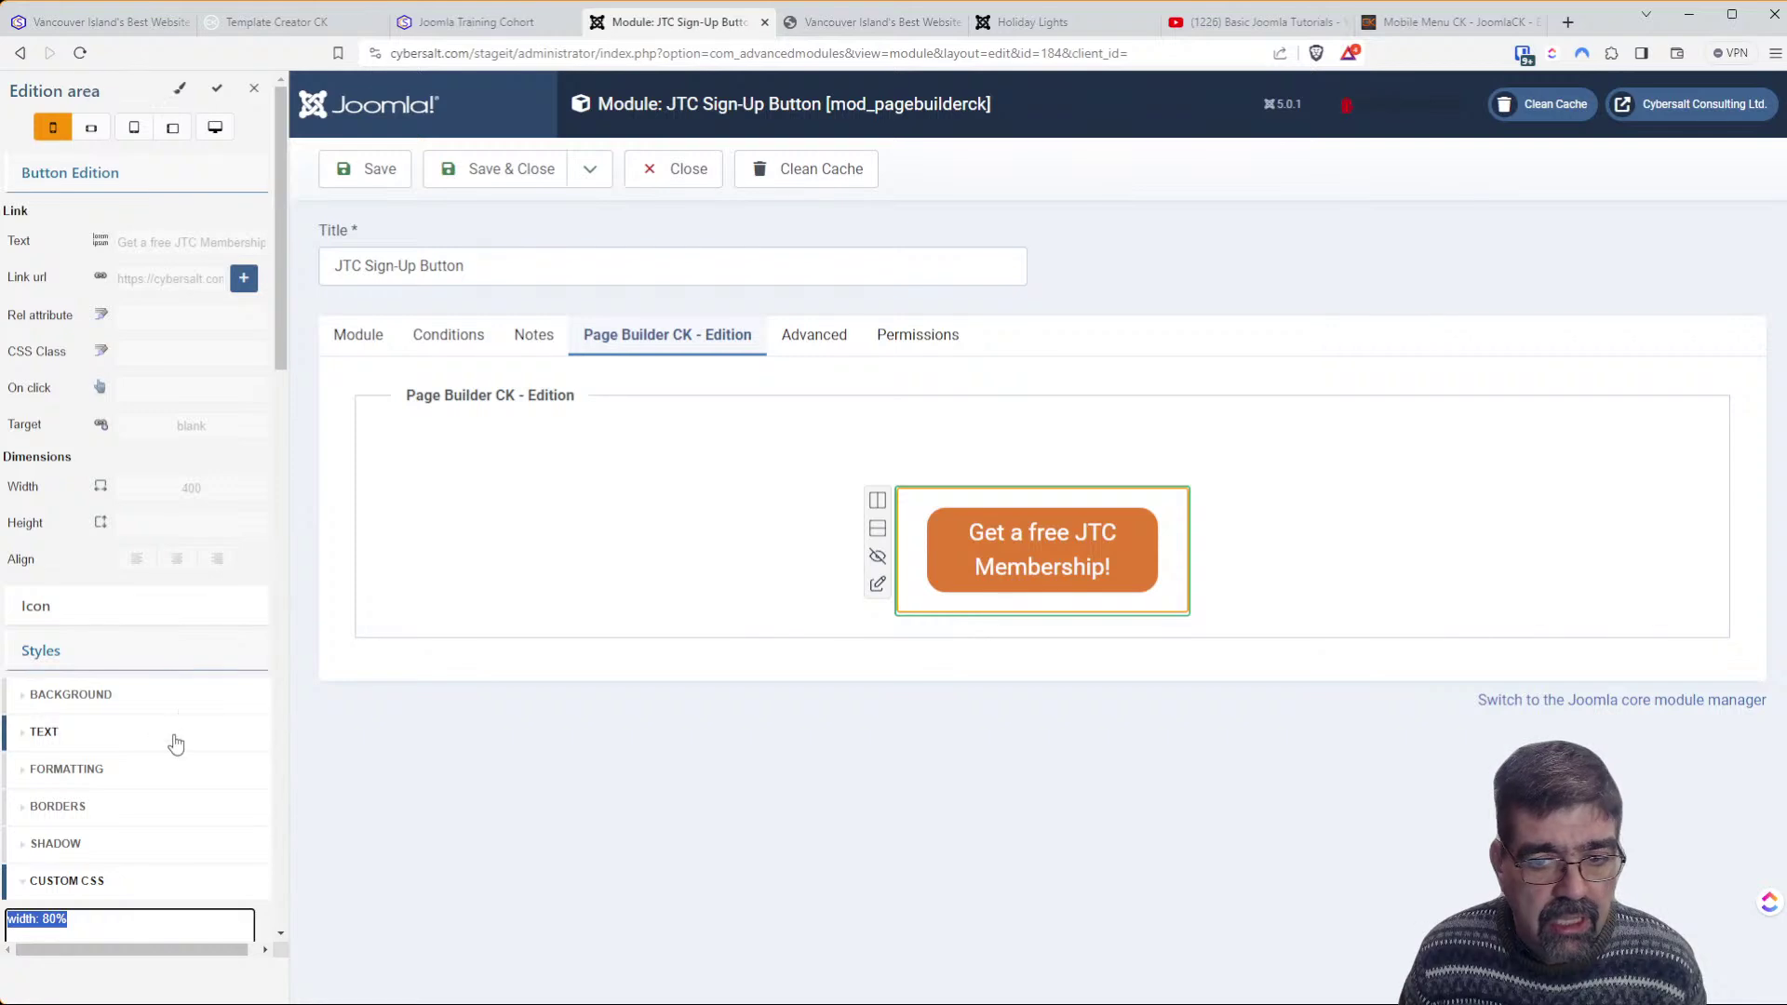
pyautogui.moveTo(2, 693); pyautogui.dragTo(0, 693)
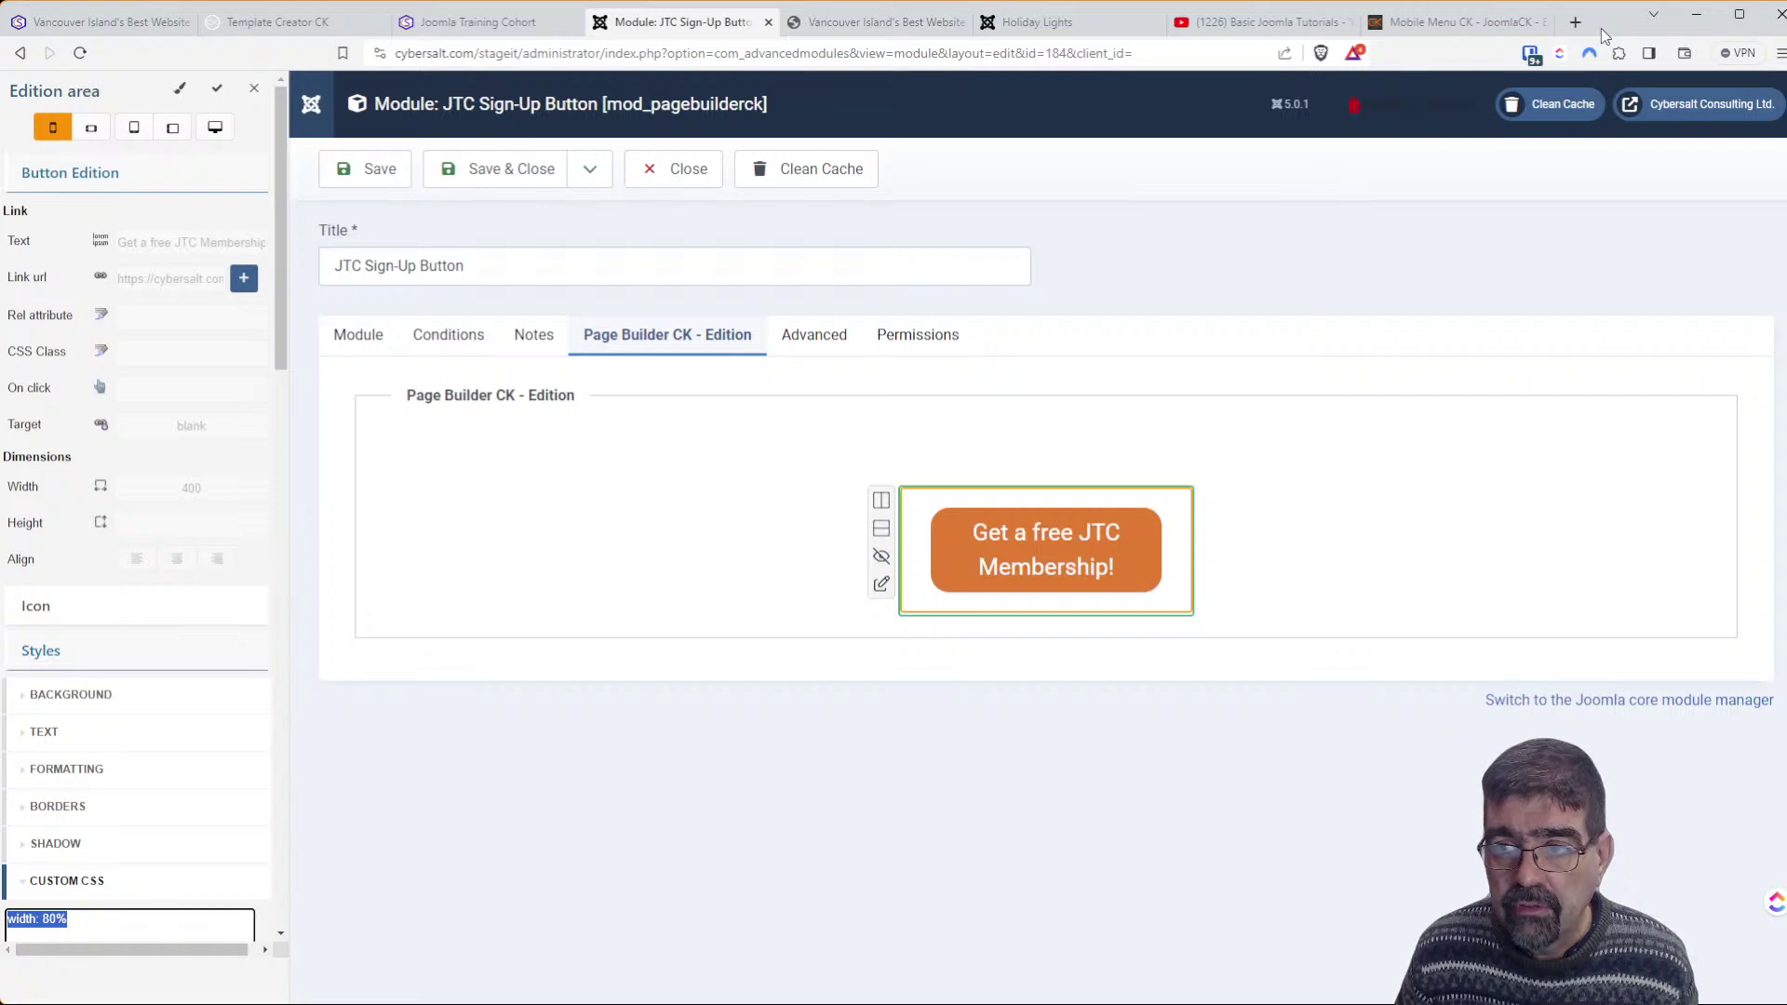
pyautogui.moveTo(1601, 28); pyautogui.dragTo(1601, 28)
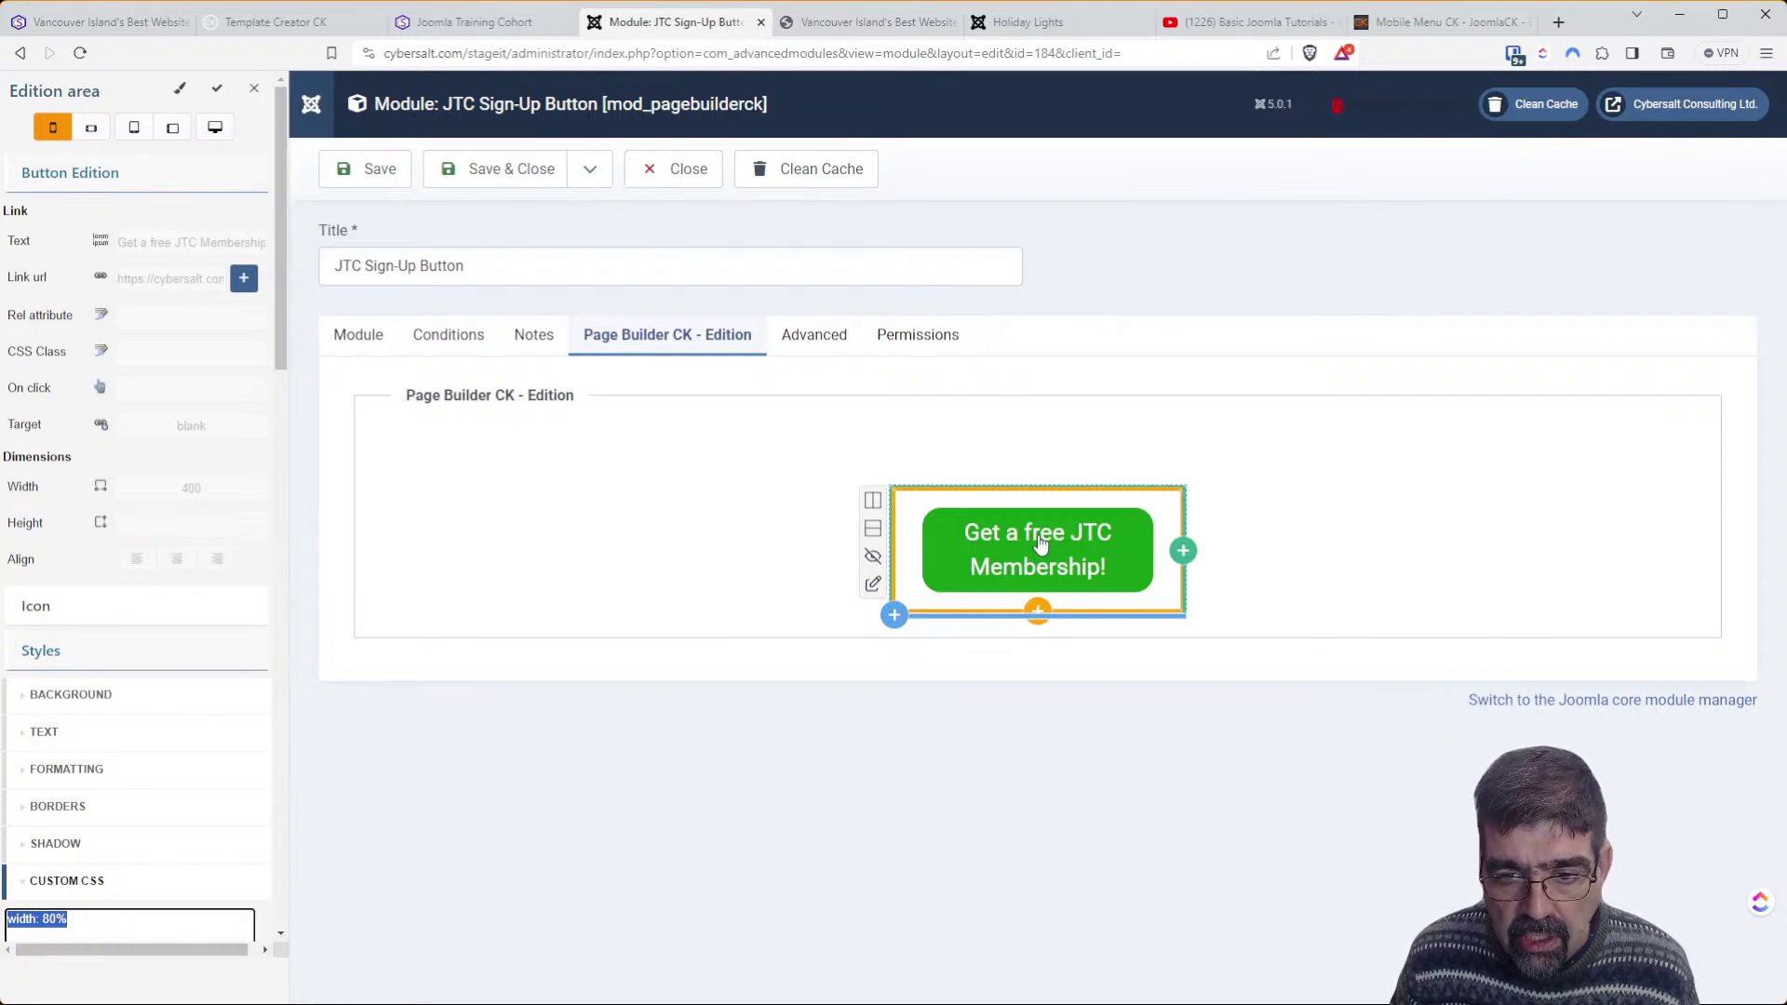
pyautogui.click(375, 171)
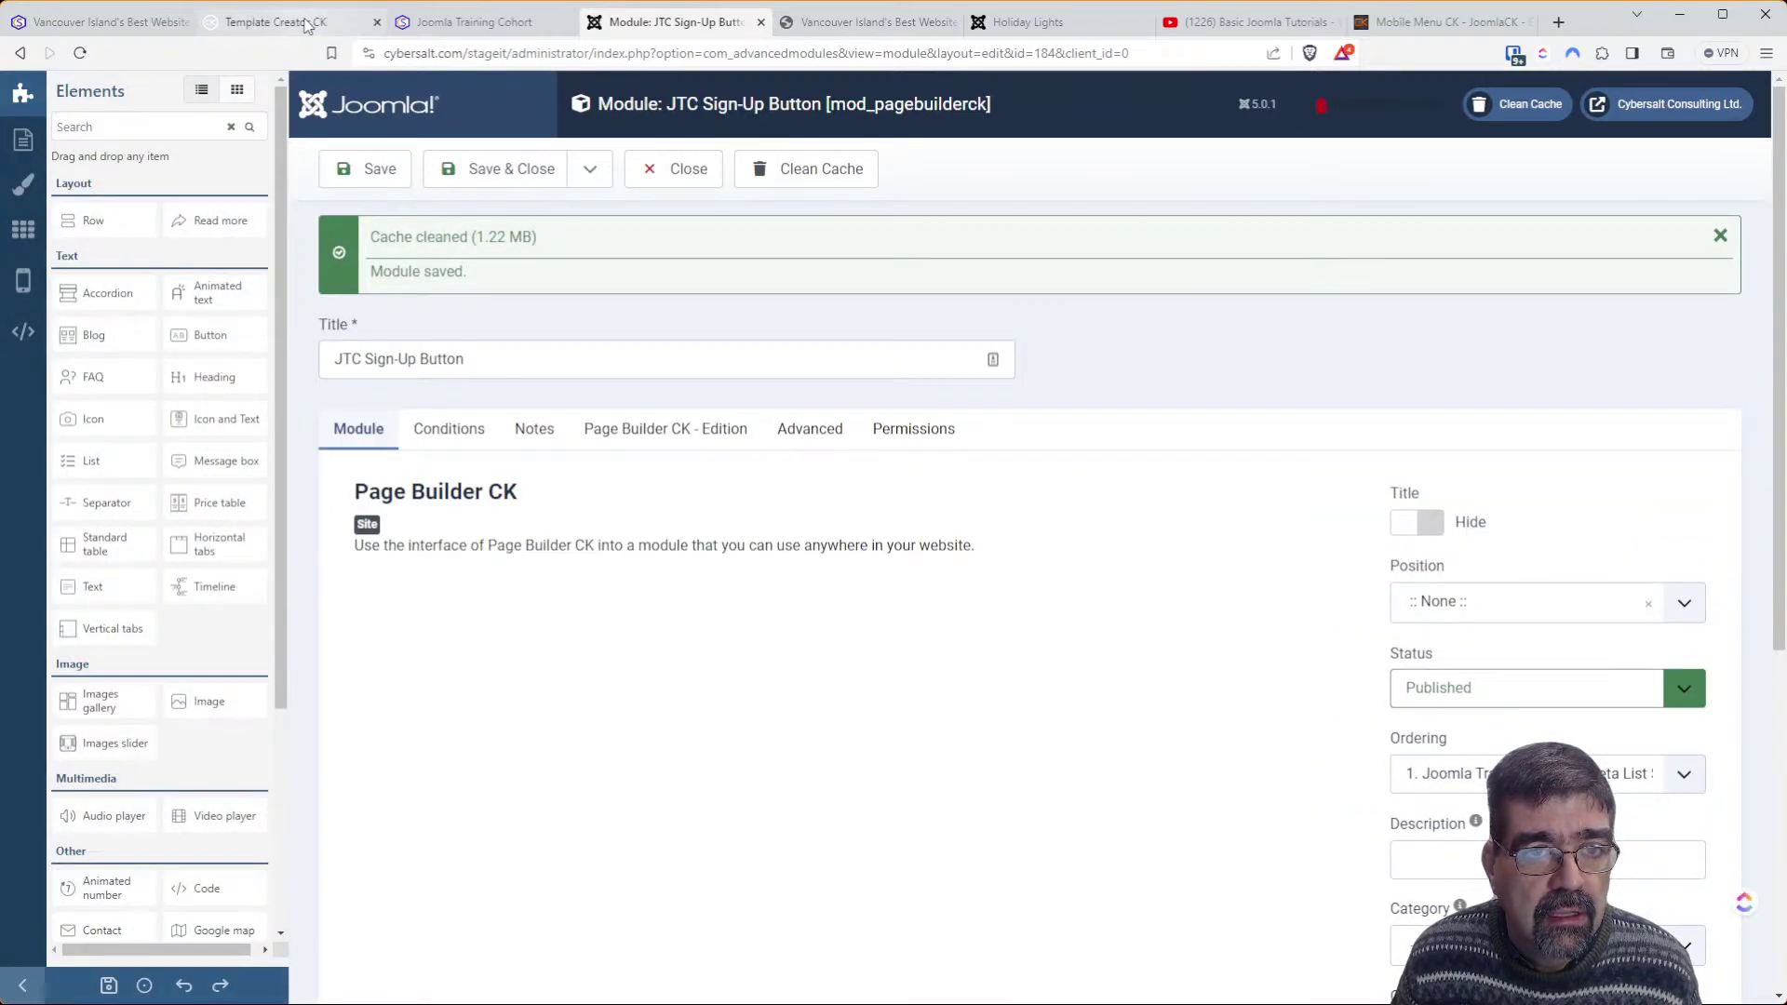
# View the staged Joomla Training Cohort page in the Samsung Galaxy S20 Ultra device emulation, reload it and check its layout
pyautogui.click(307, 23)
pyautogui.click(451, 26)
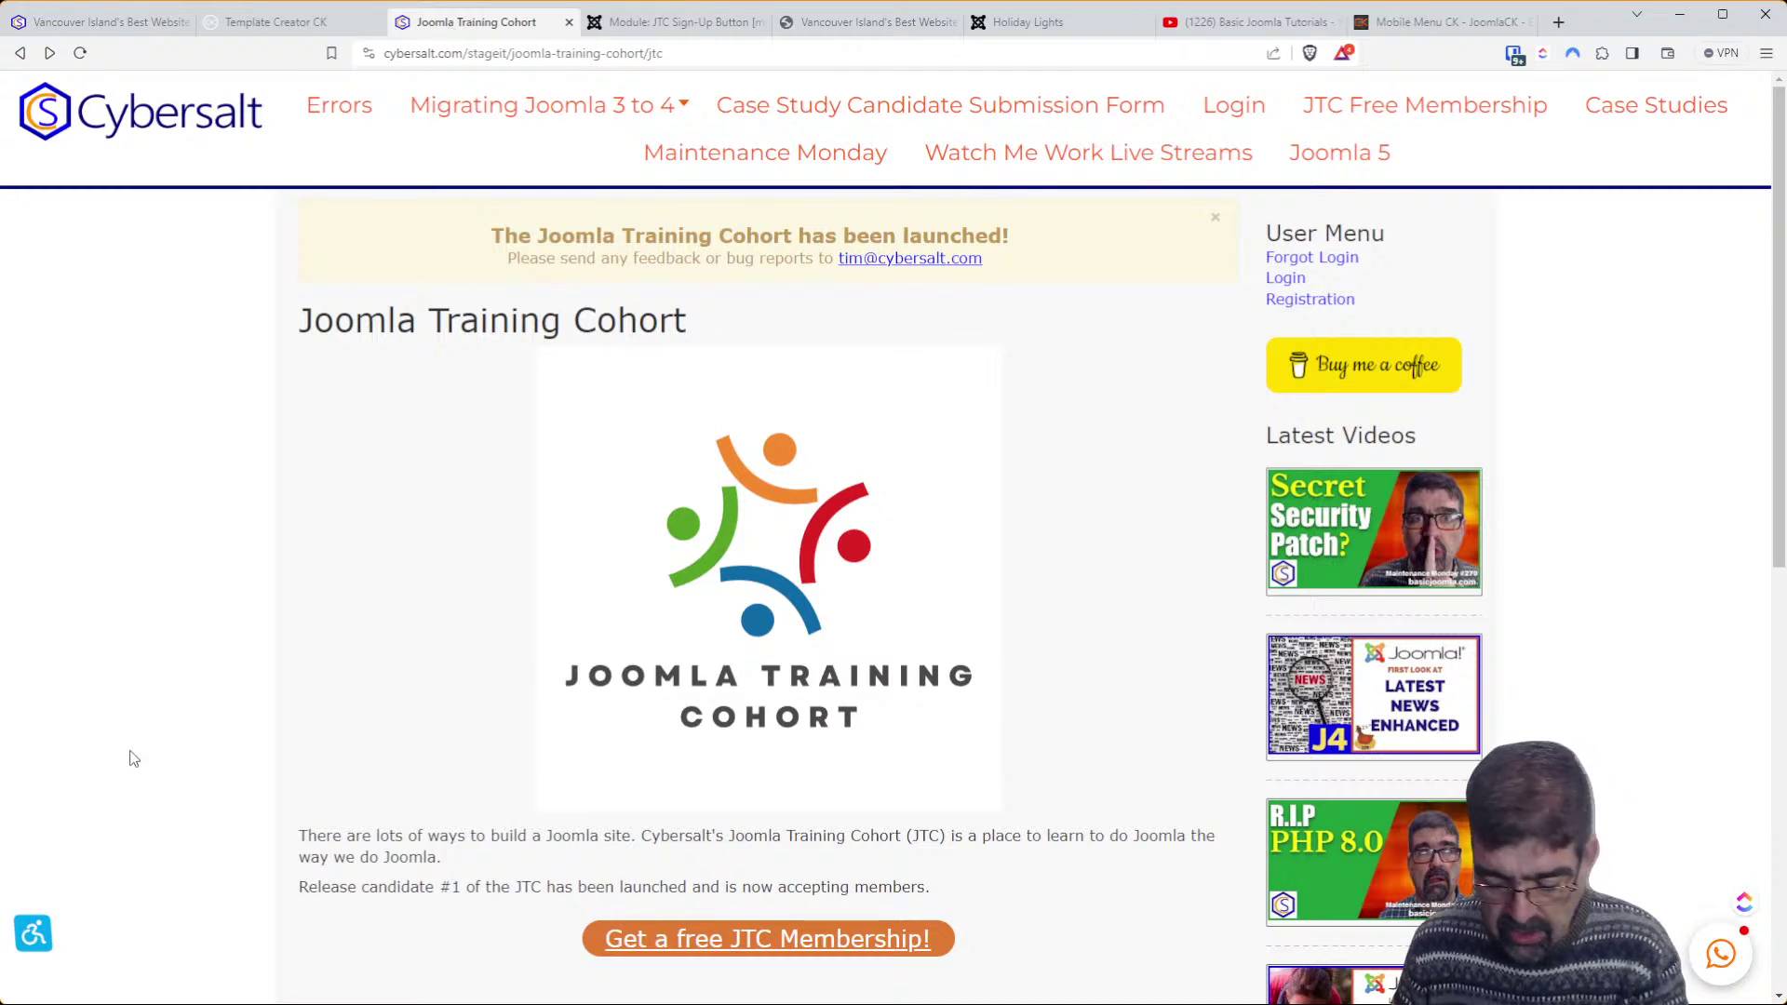
pyautogui.hotkey('ctrl', 'shift', 'i')
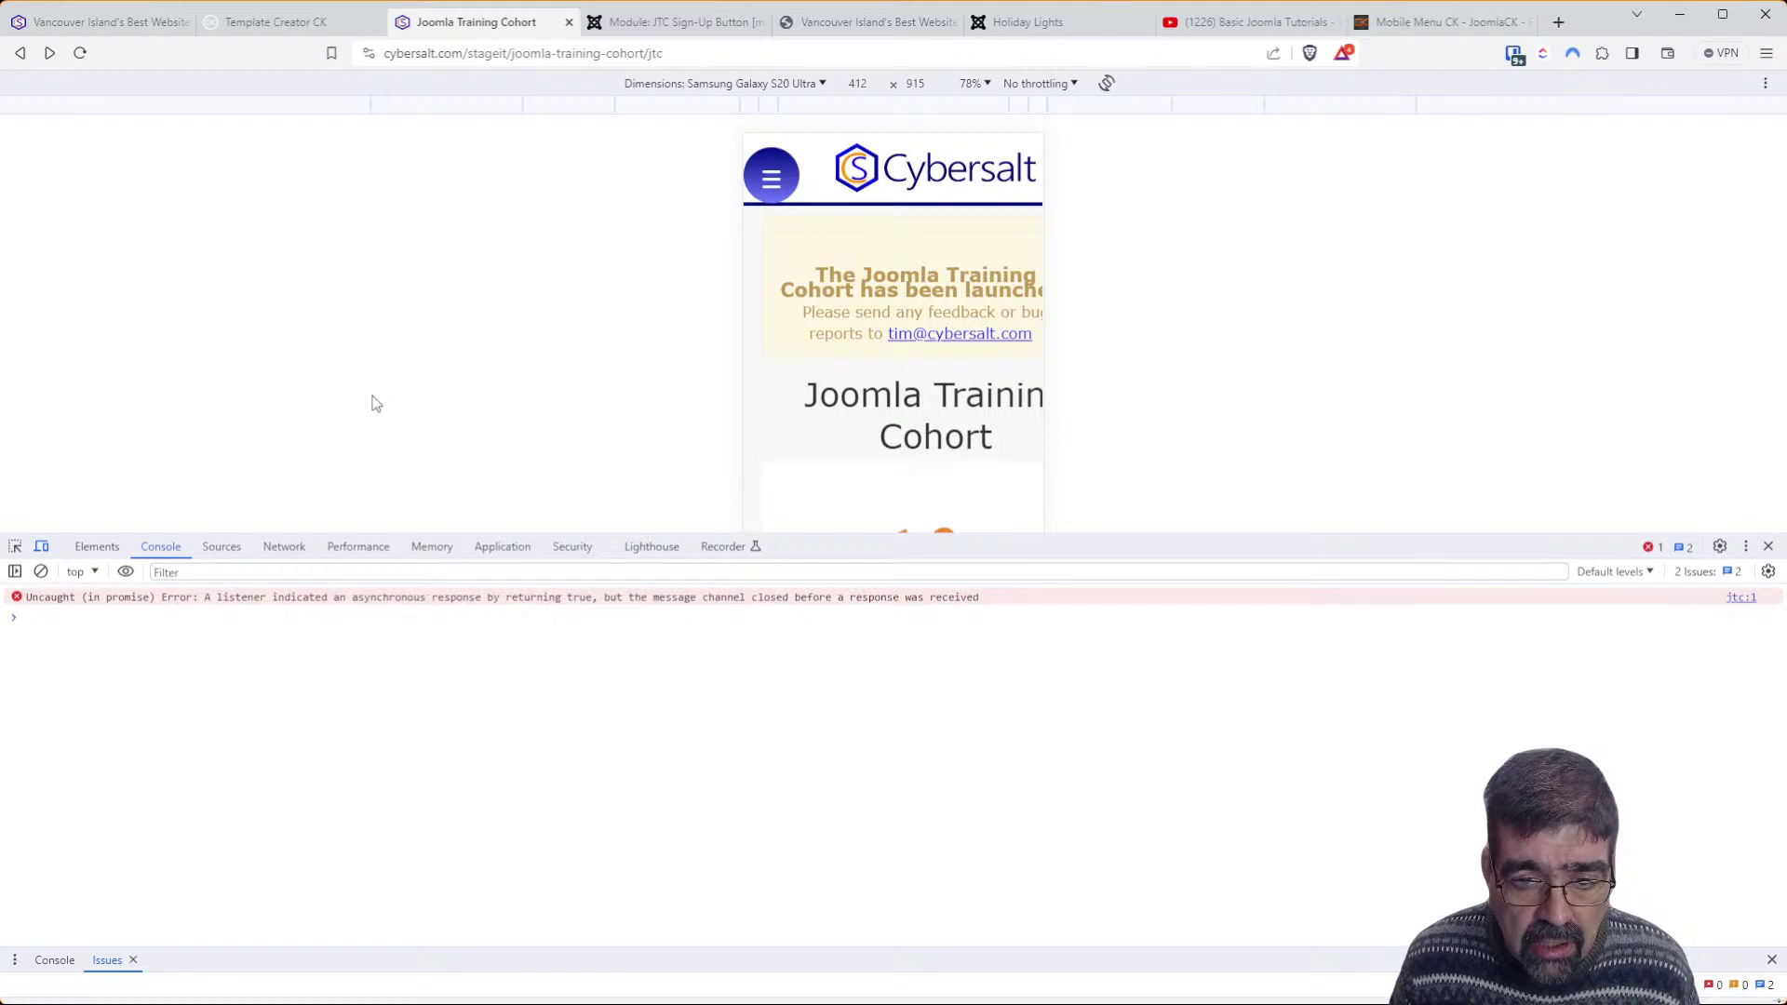
pyautogui.press('F5')
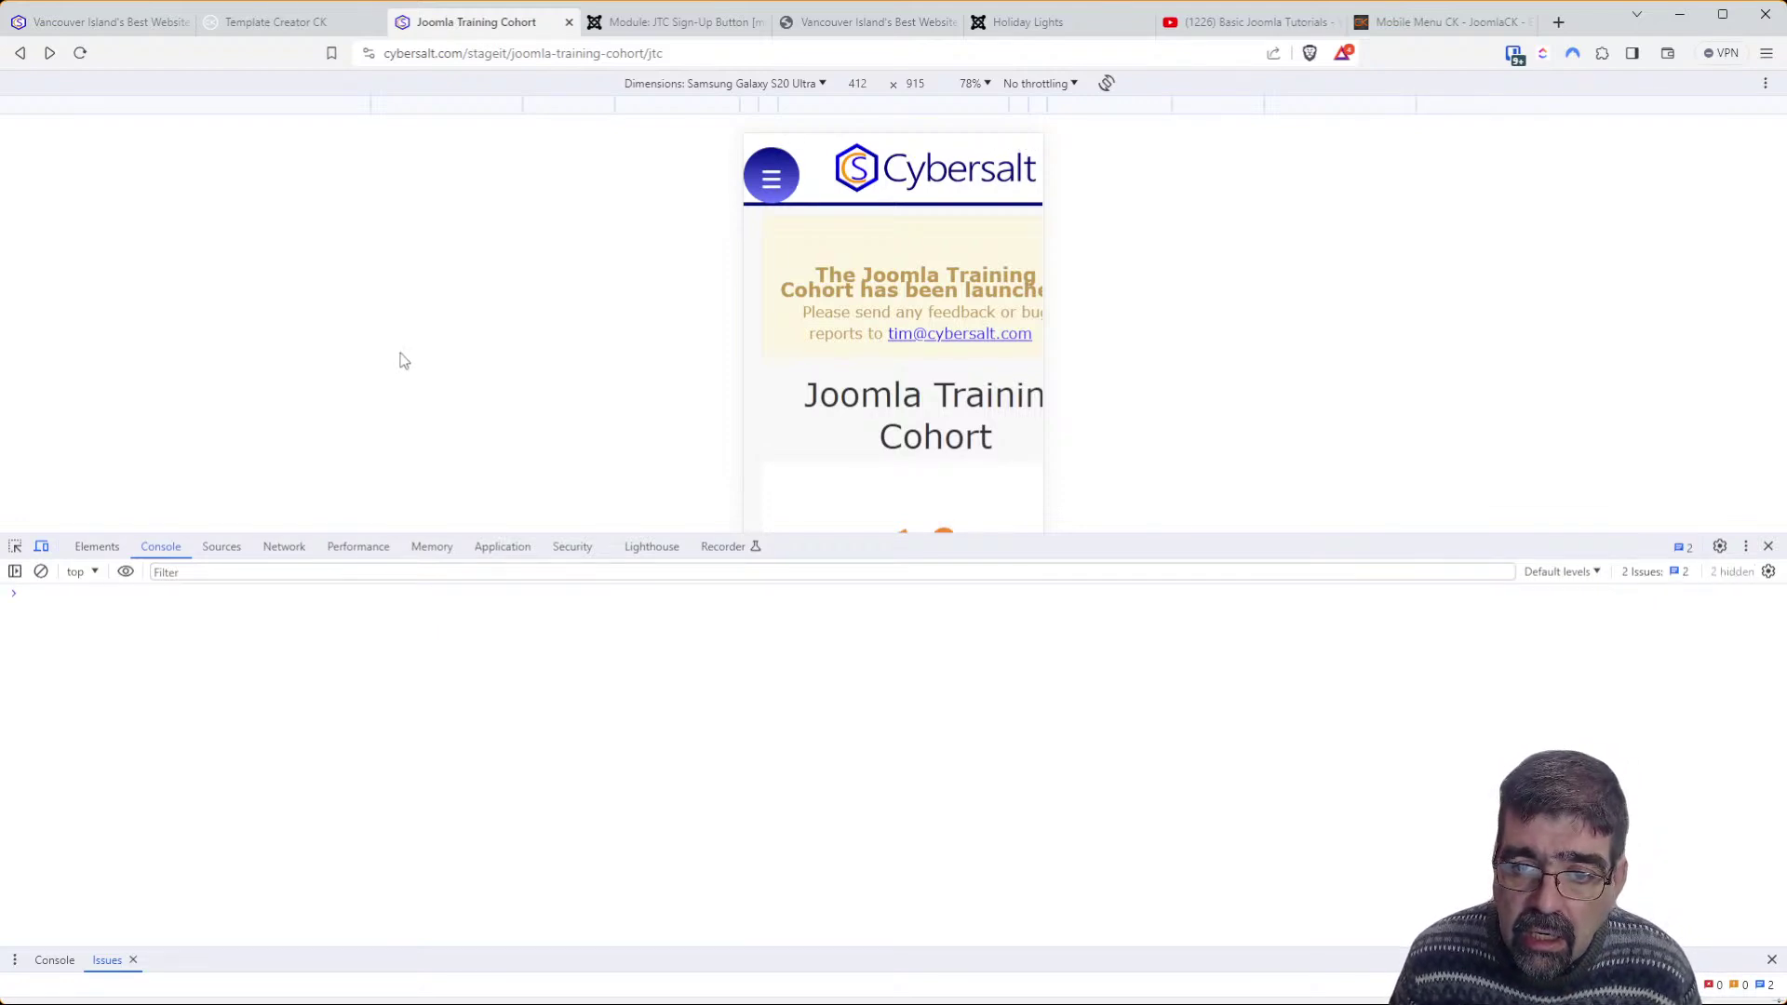
pyautogui.scroll(-4, 763, 289)
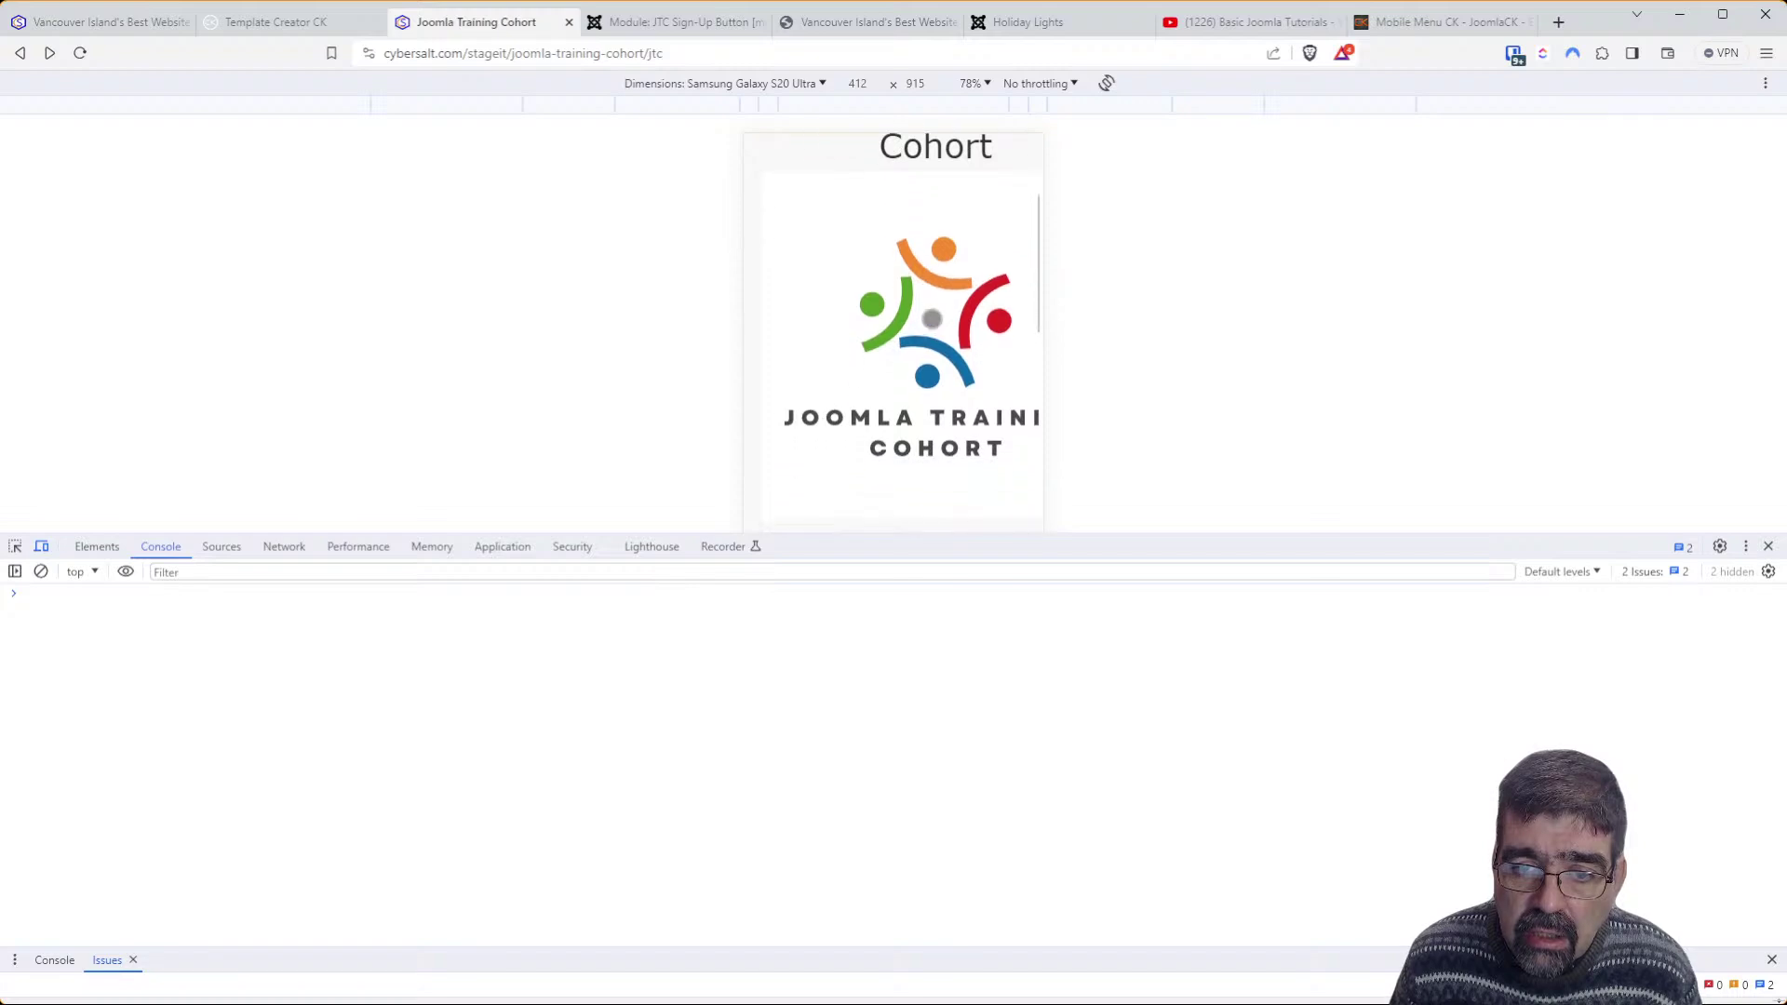
pyautogui.scroll(4, 932, 319)
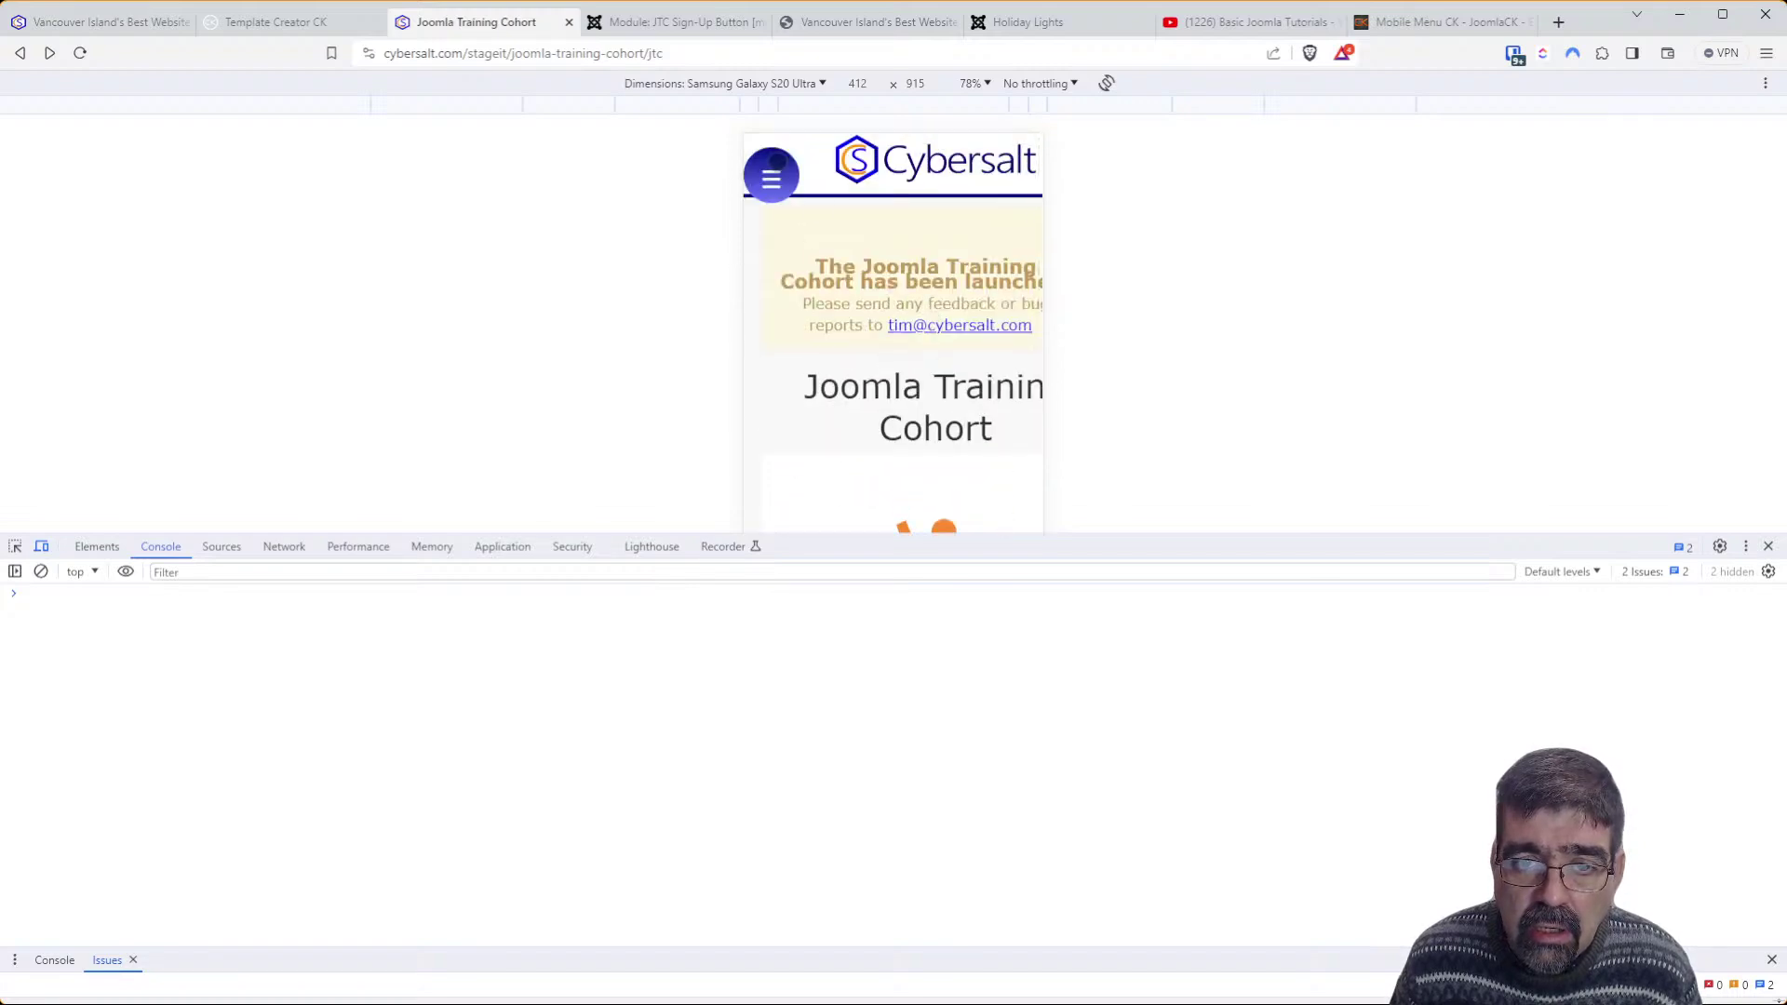
pyautogui.scroll(-4, 850, 223)
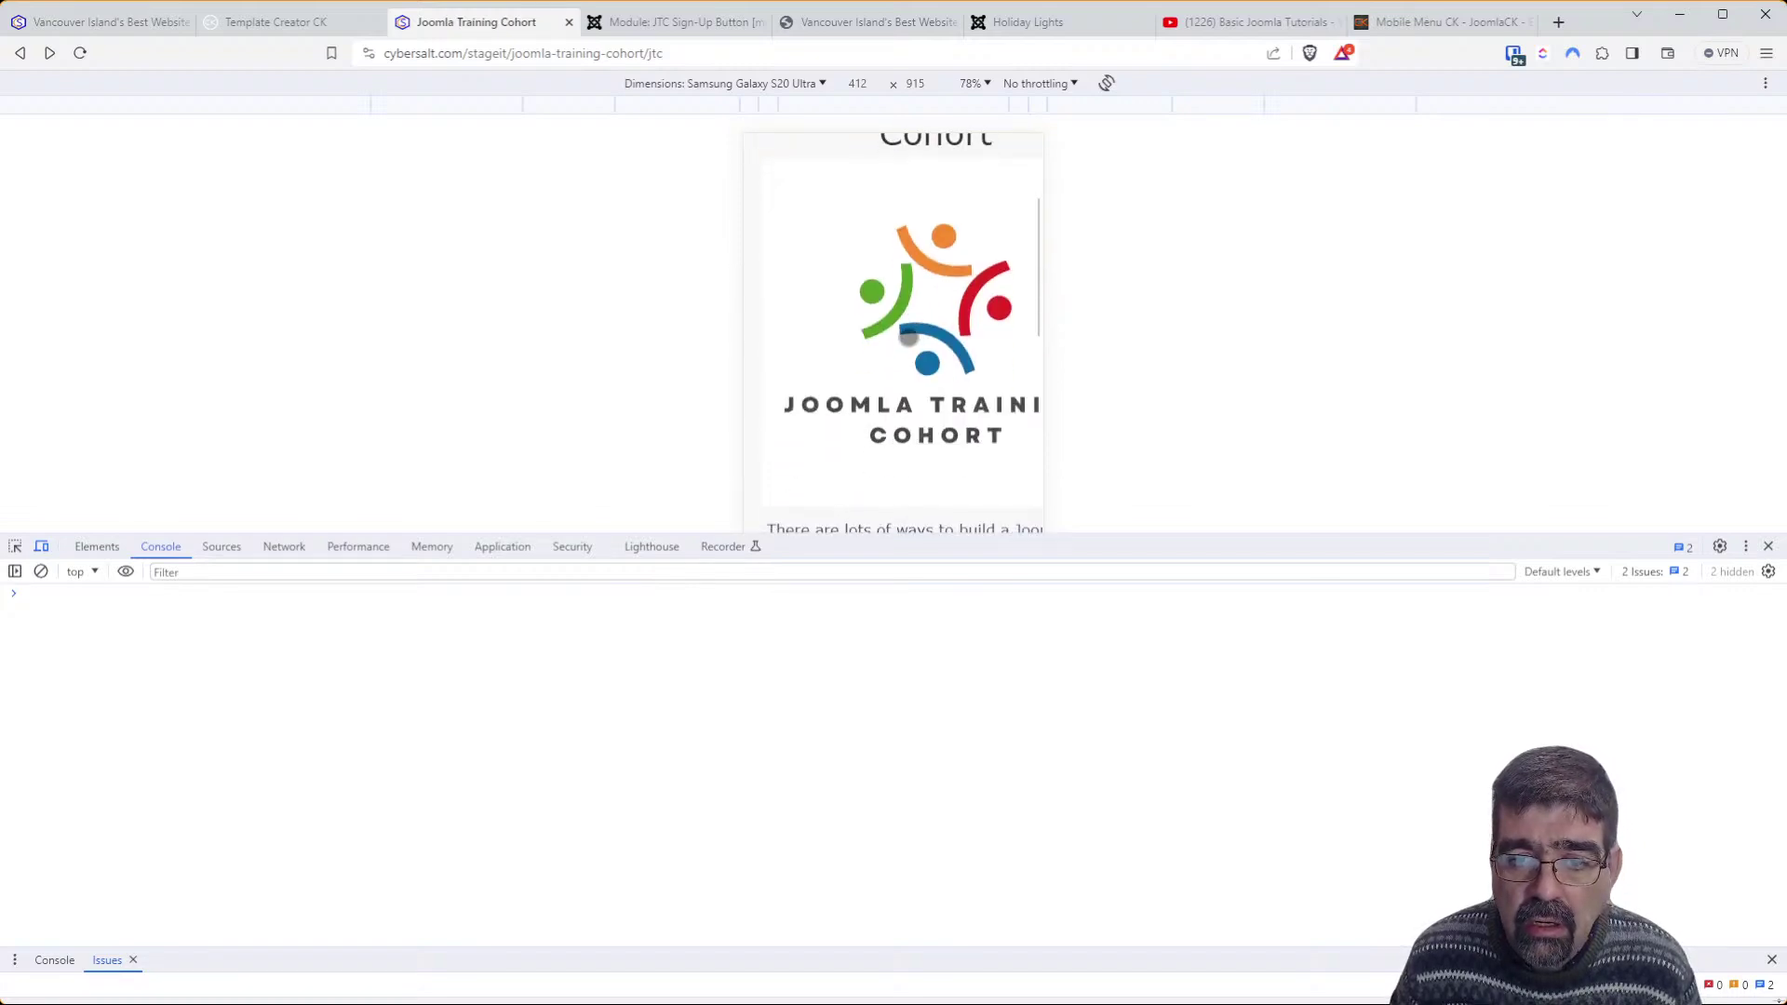
# Enlarge the device preview to show the sign-up button and load the page address again
pyautogui.moveTo(1254, 538); pyautogui.dragTo(1290, 851)
pyautogui.click(745, 53)
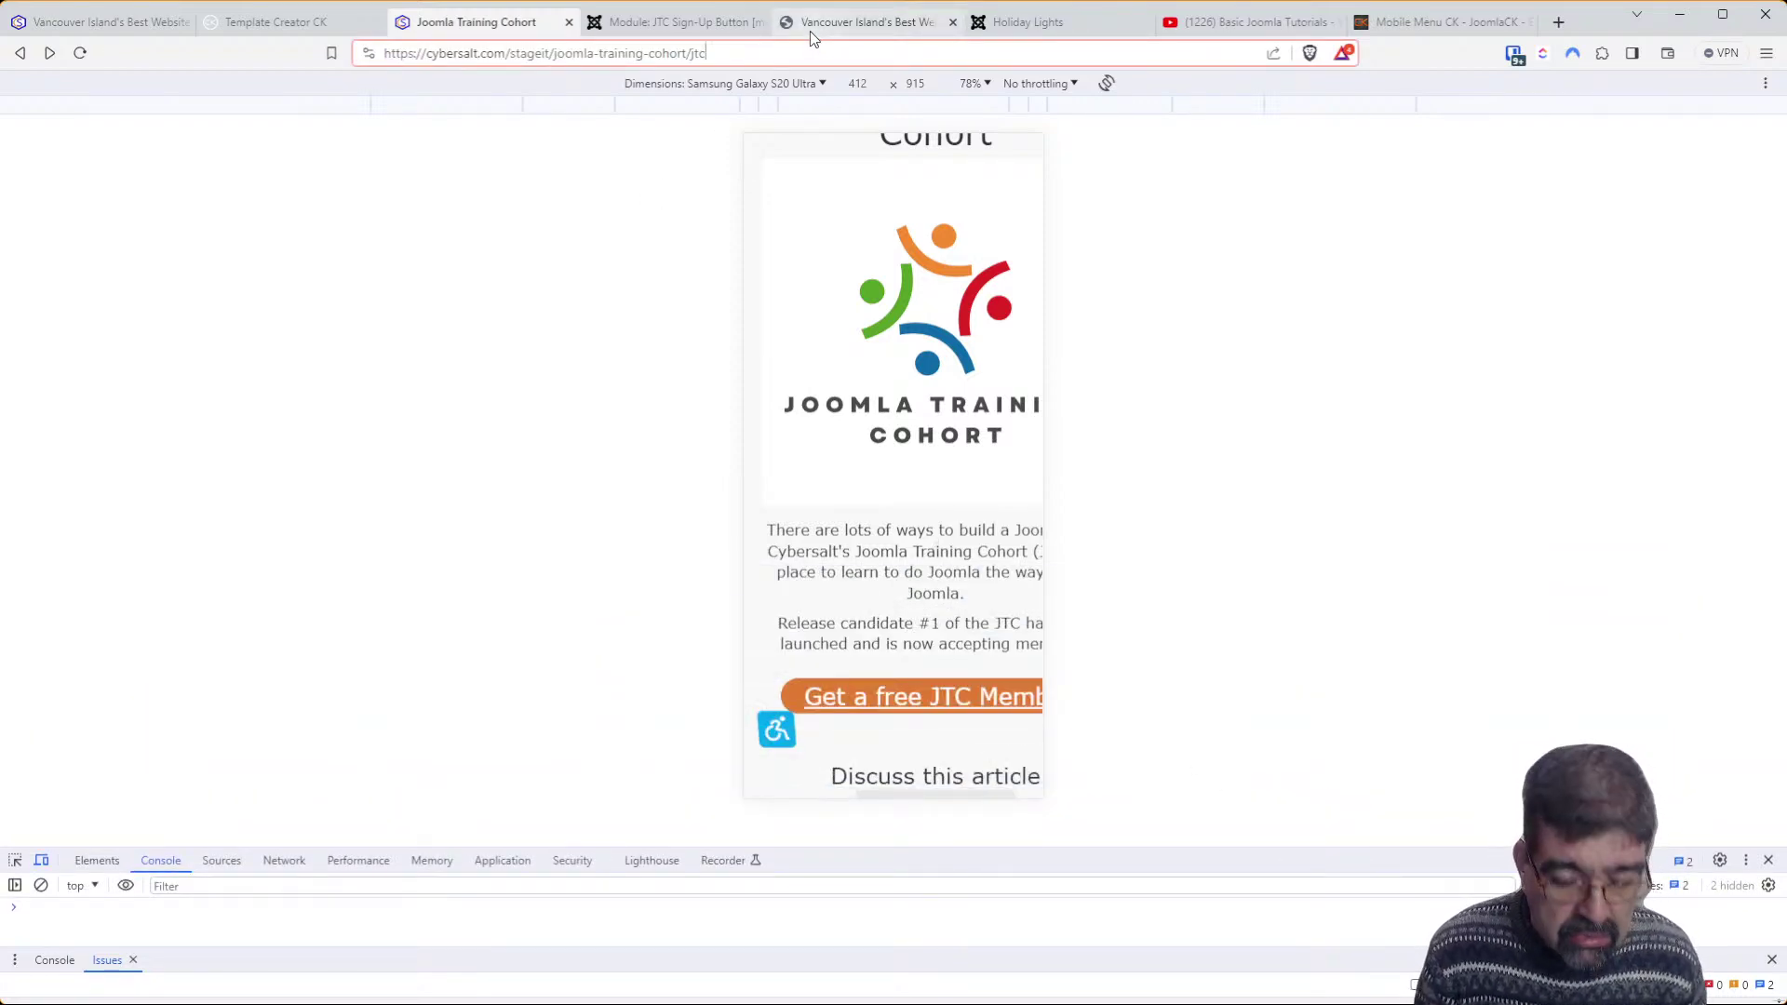
pyautogui.press('Return')
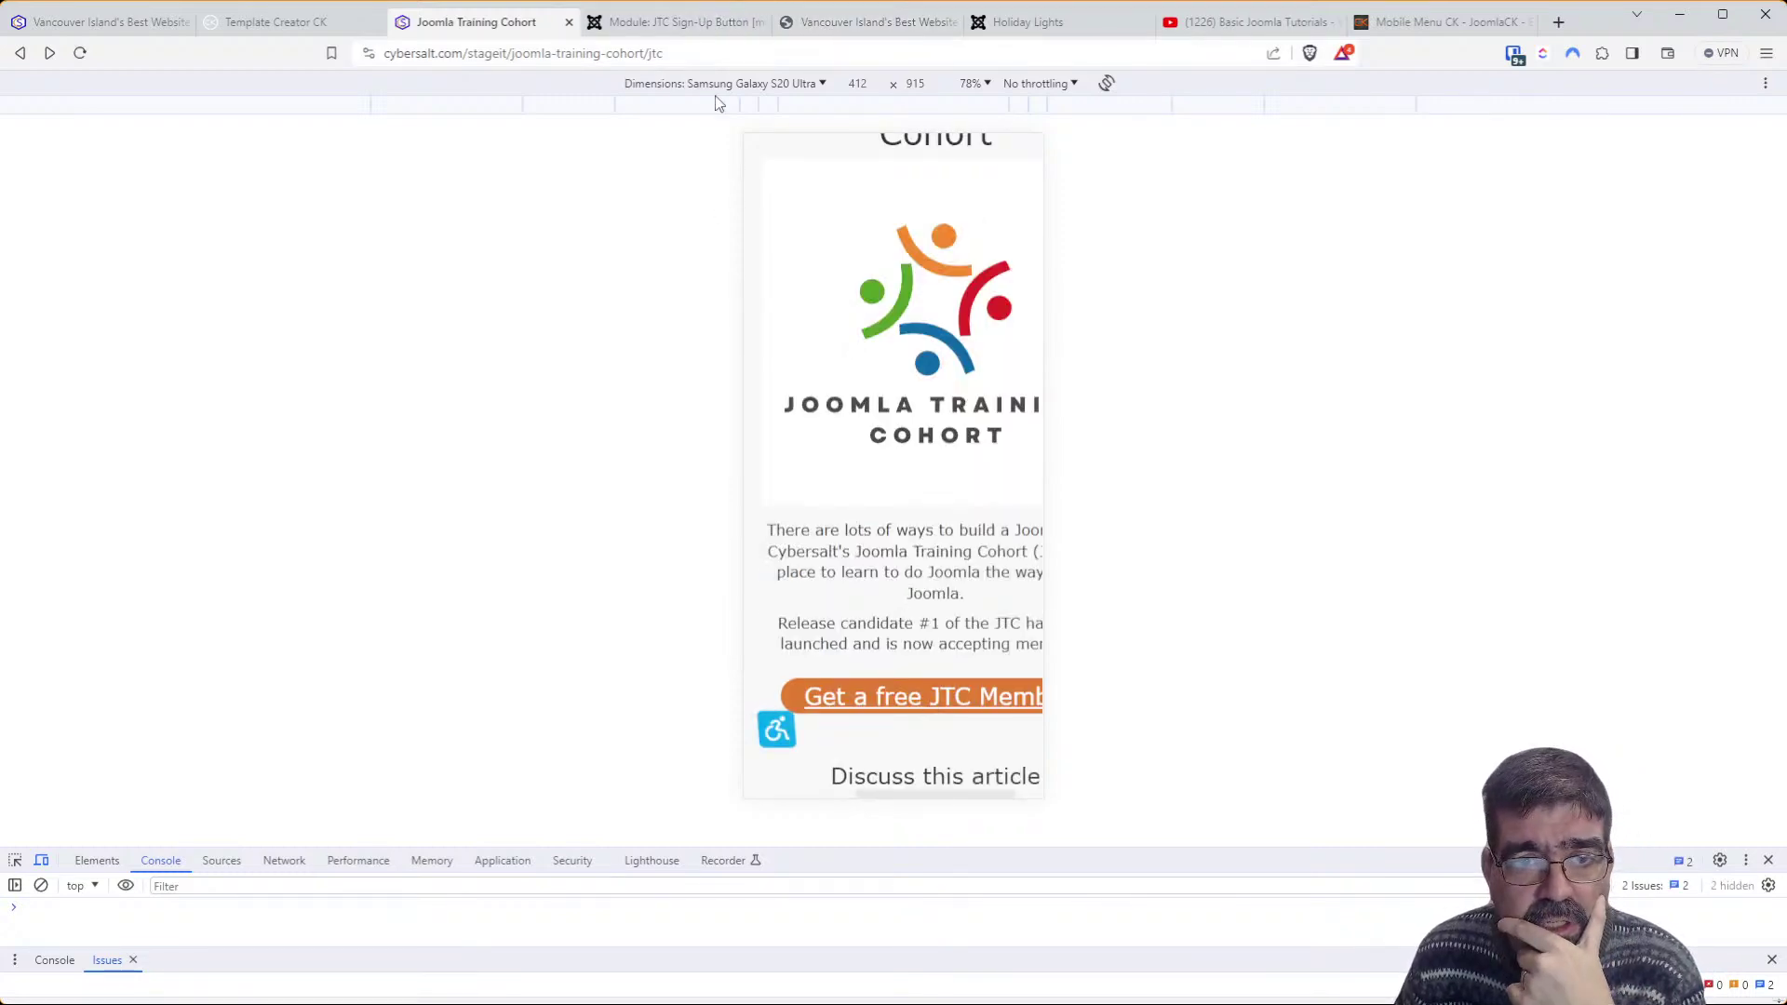
# Return to the JTC Sign-Up Button module and preview its Page Builder CK layout in Phone / Portrait
pyautogui.click(677, 25)
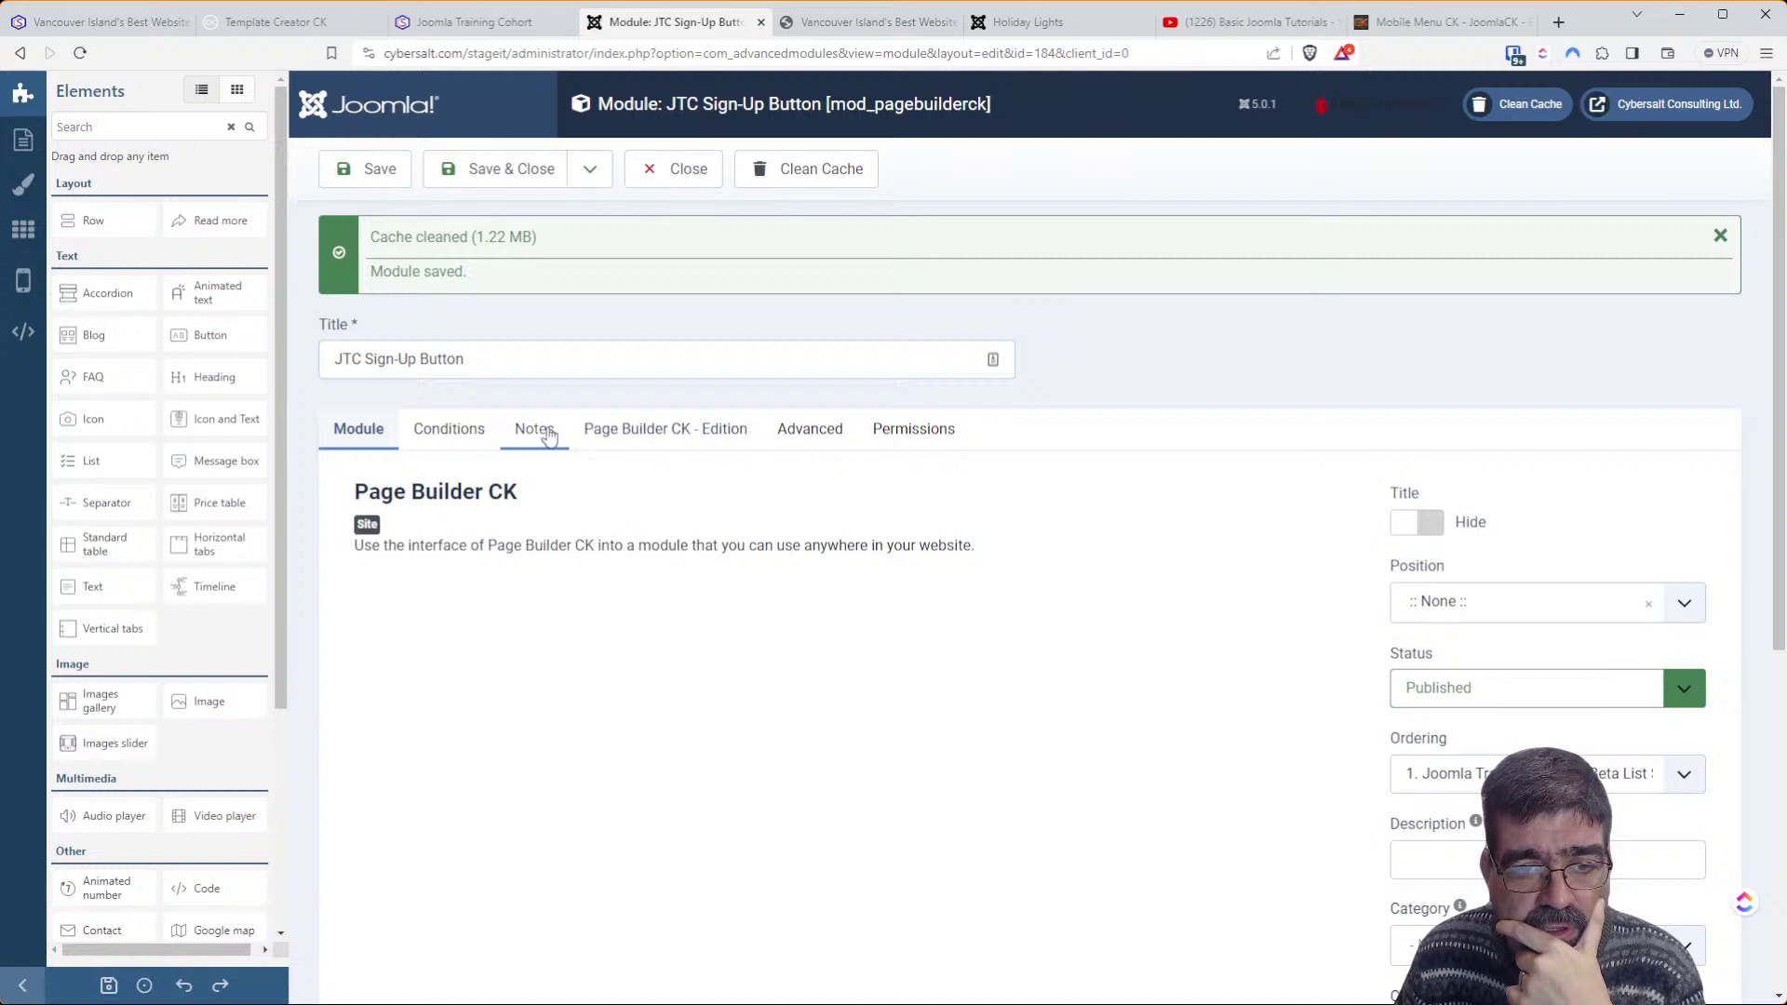
pyautogui.click(679, 438)
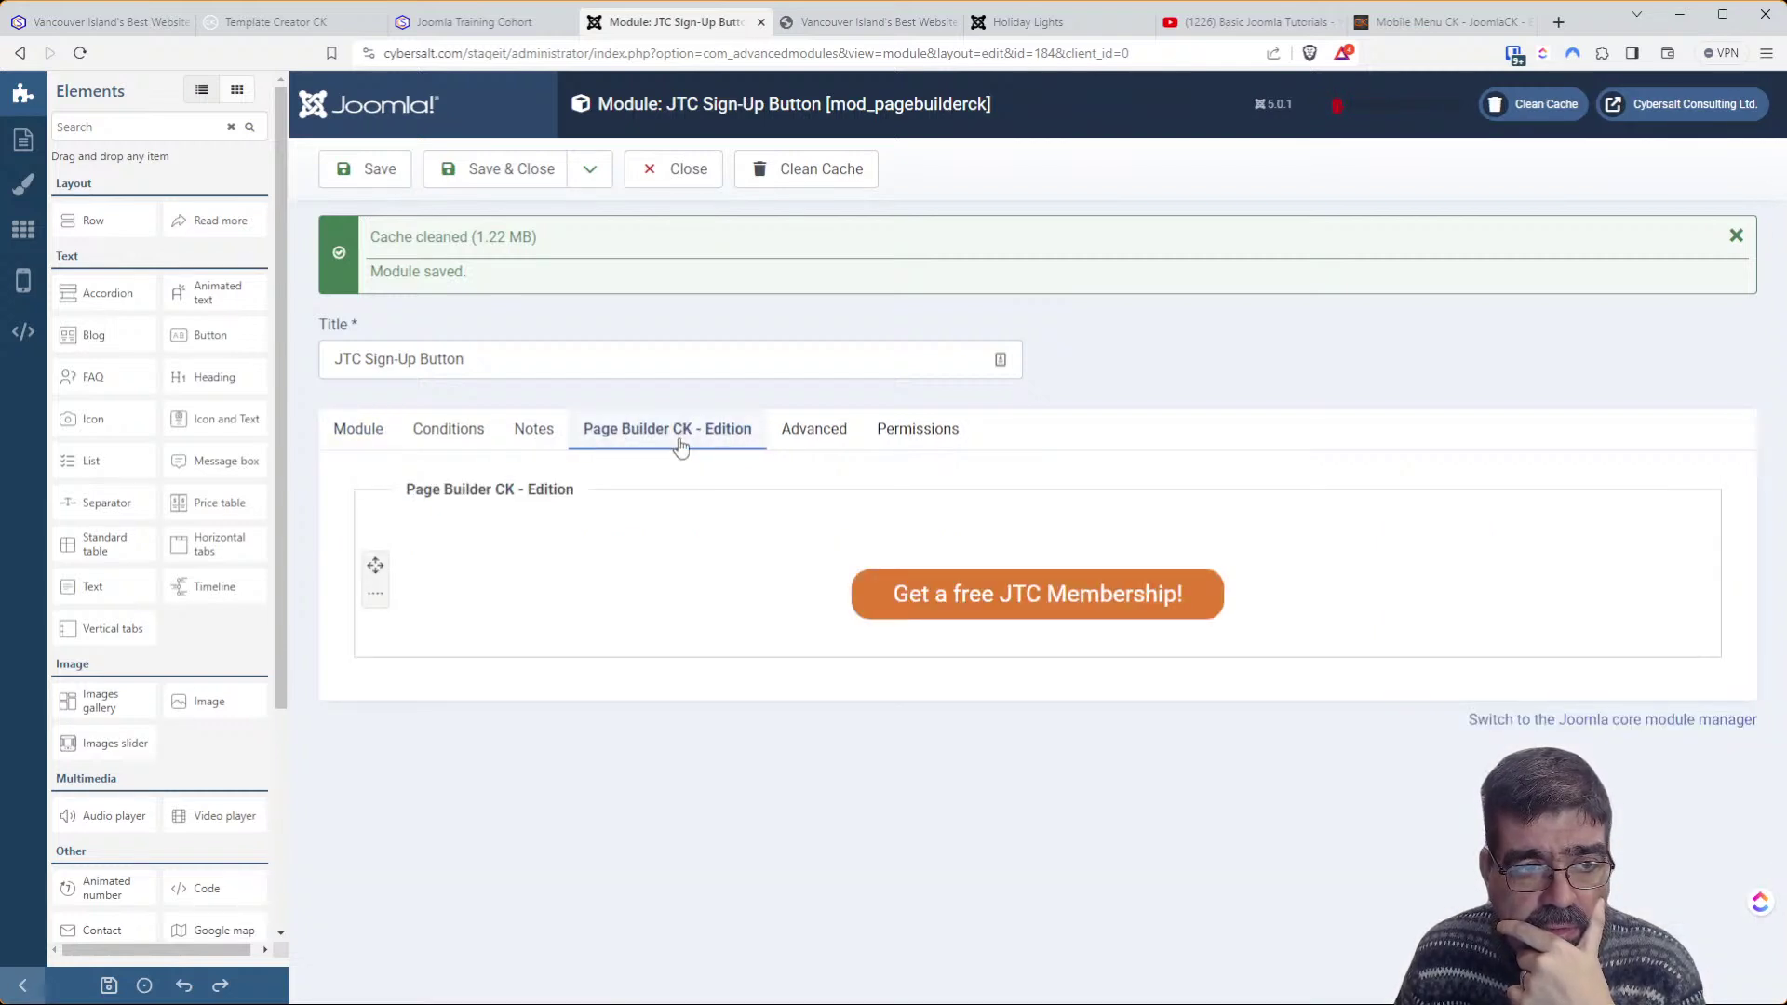
pyautogui.click(16, 284)
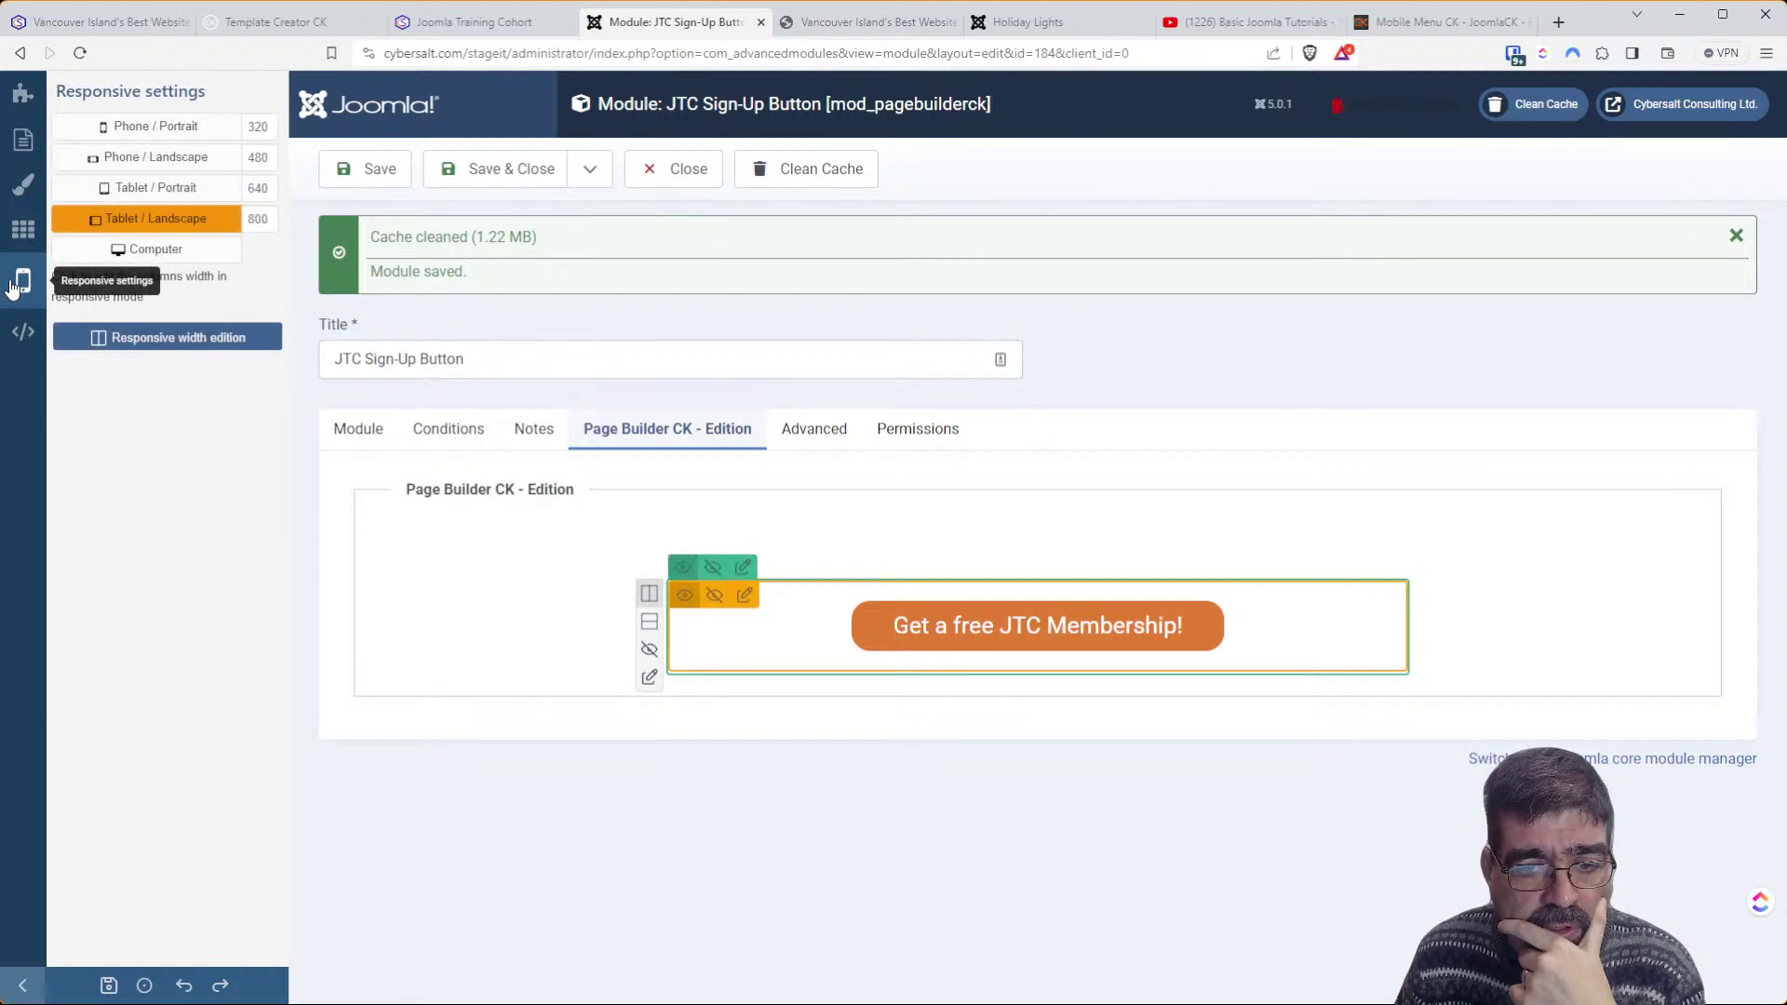
pyautogui.click(123, 127)
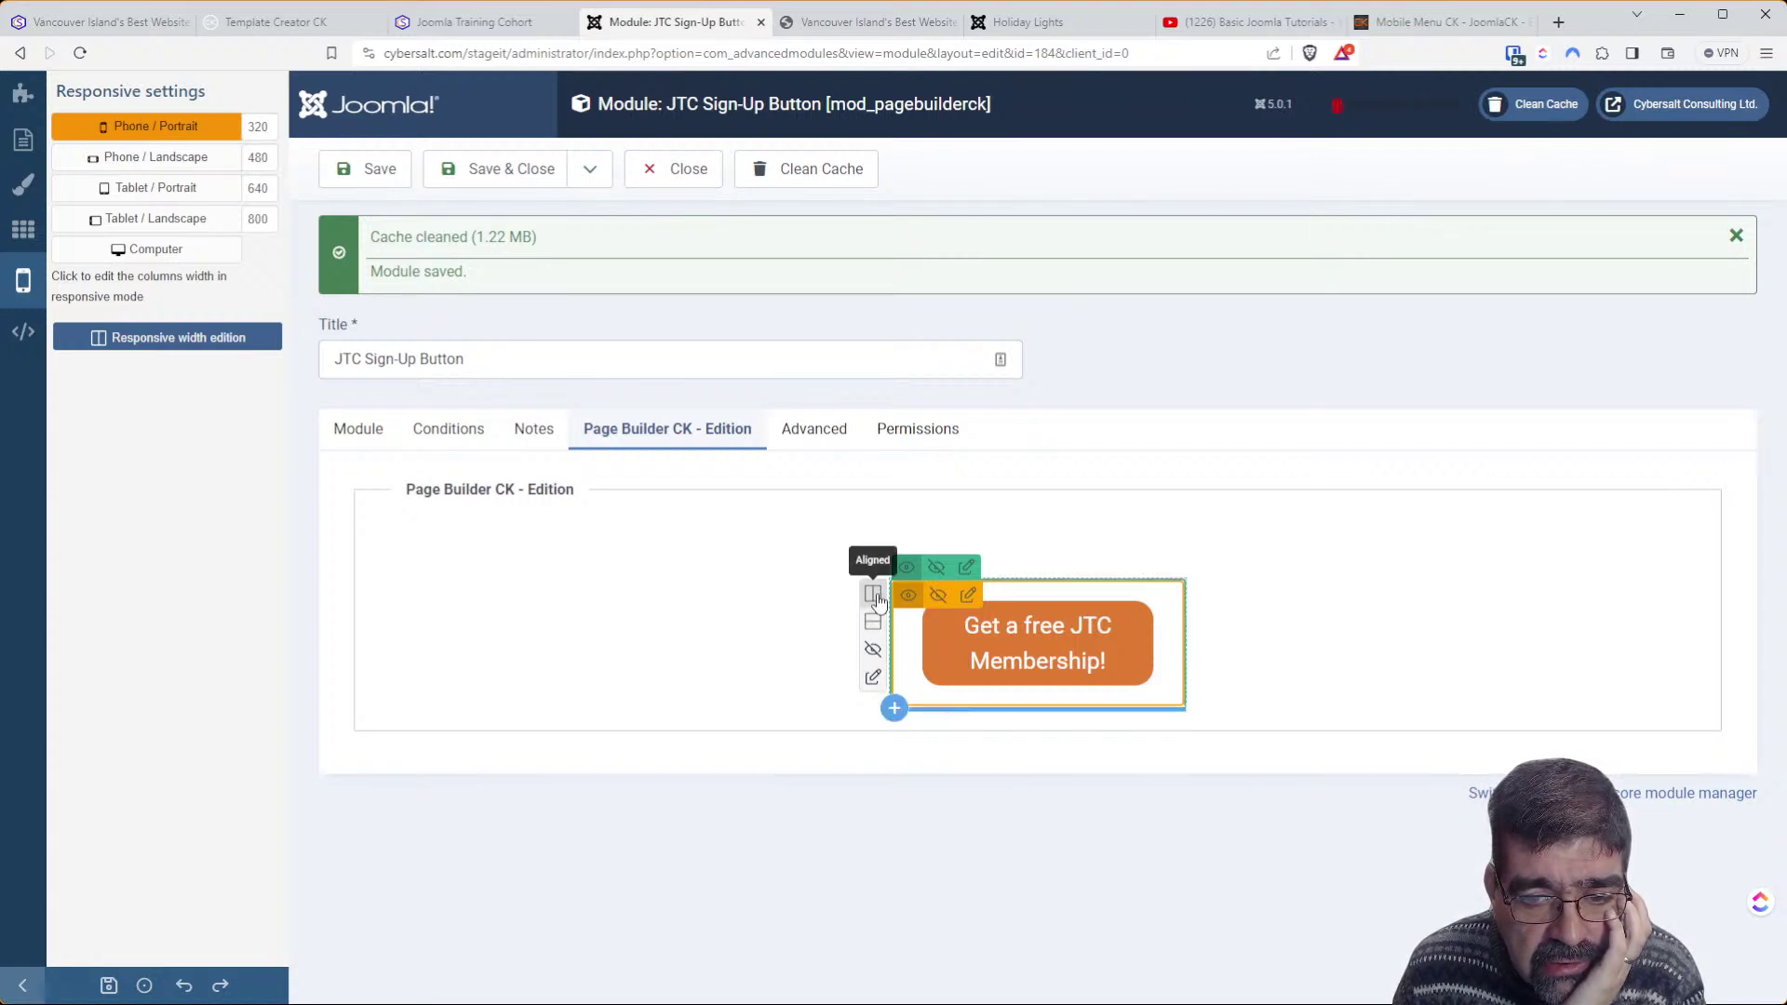
# Open the button's Phone / Portrait styles and check its custom CSS
pyautogui.click(967, 605)
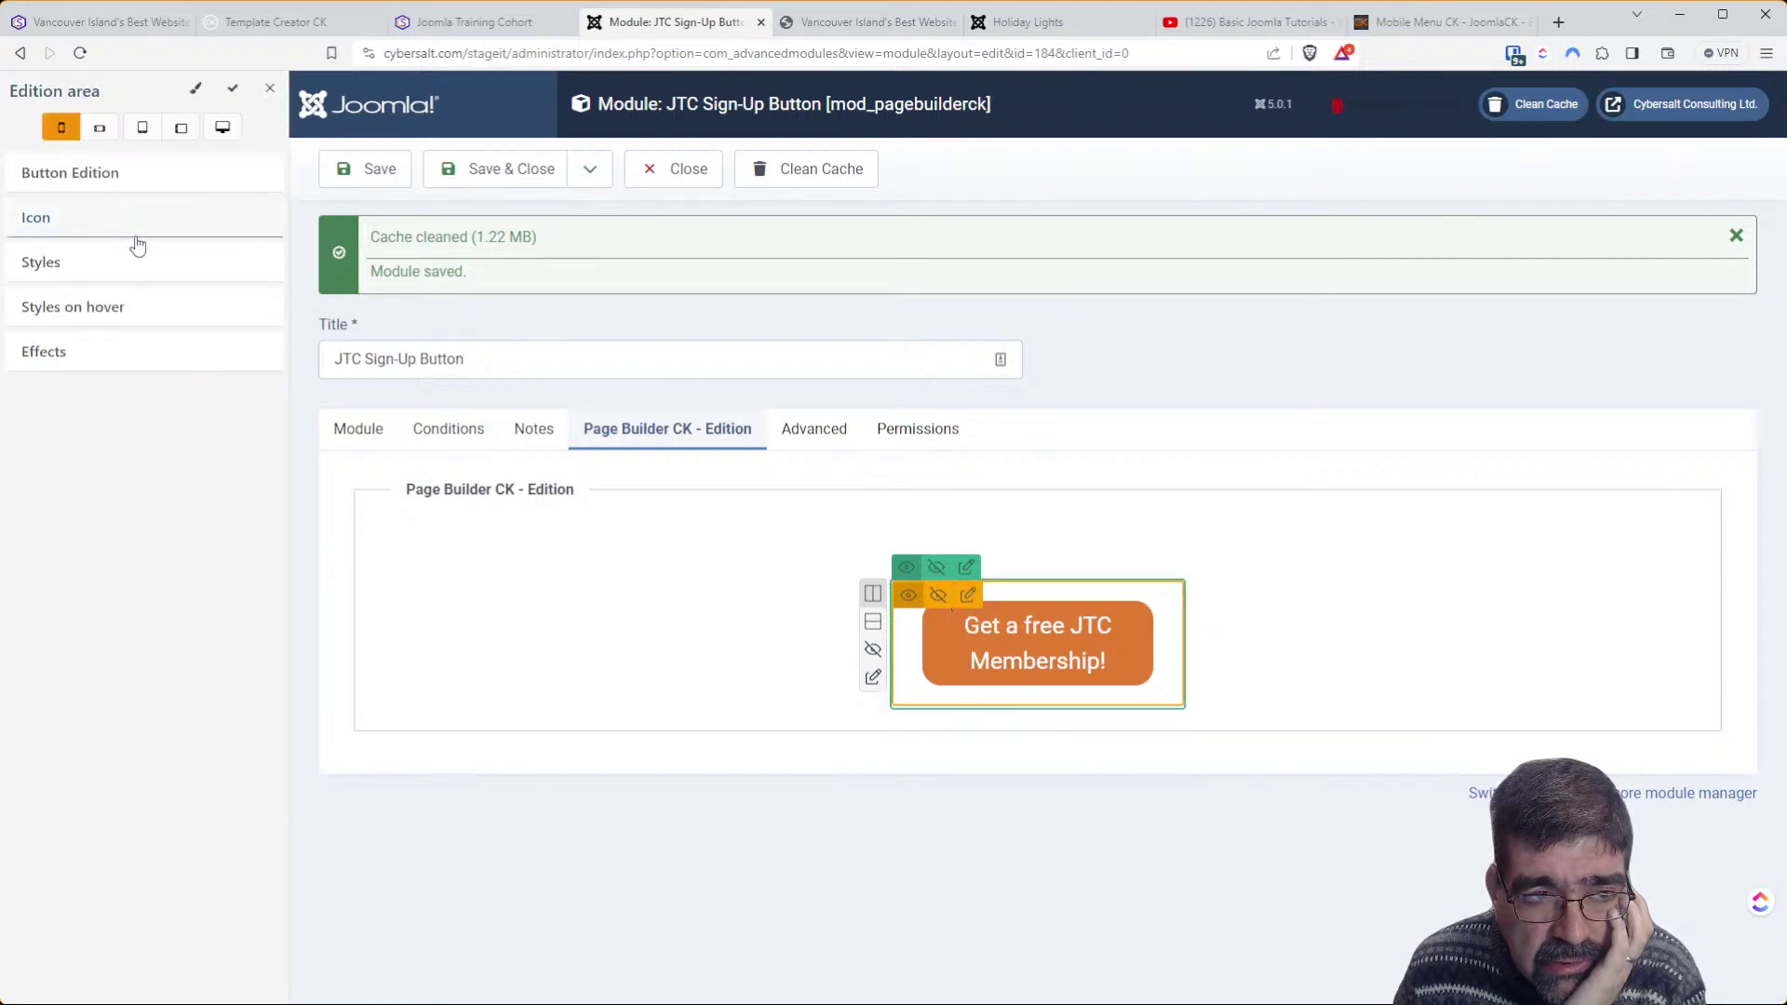
pyautogui.click(122, 259)
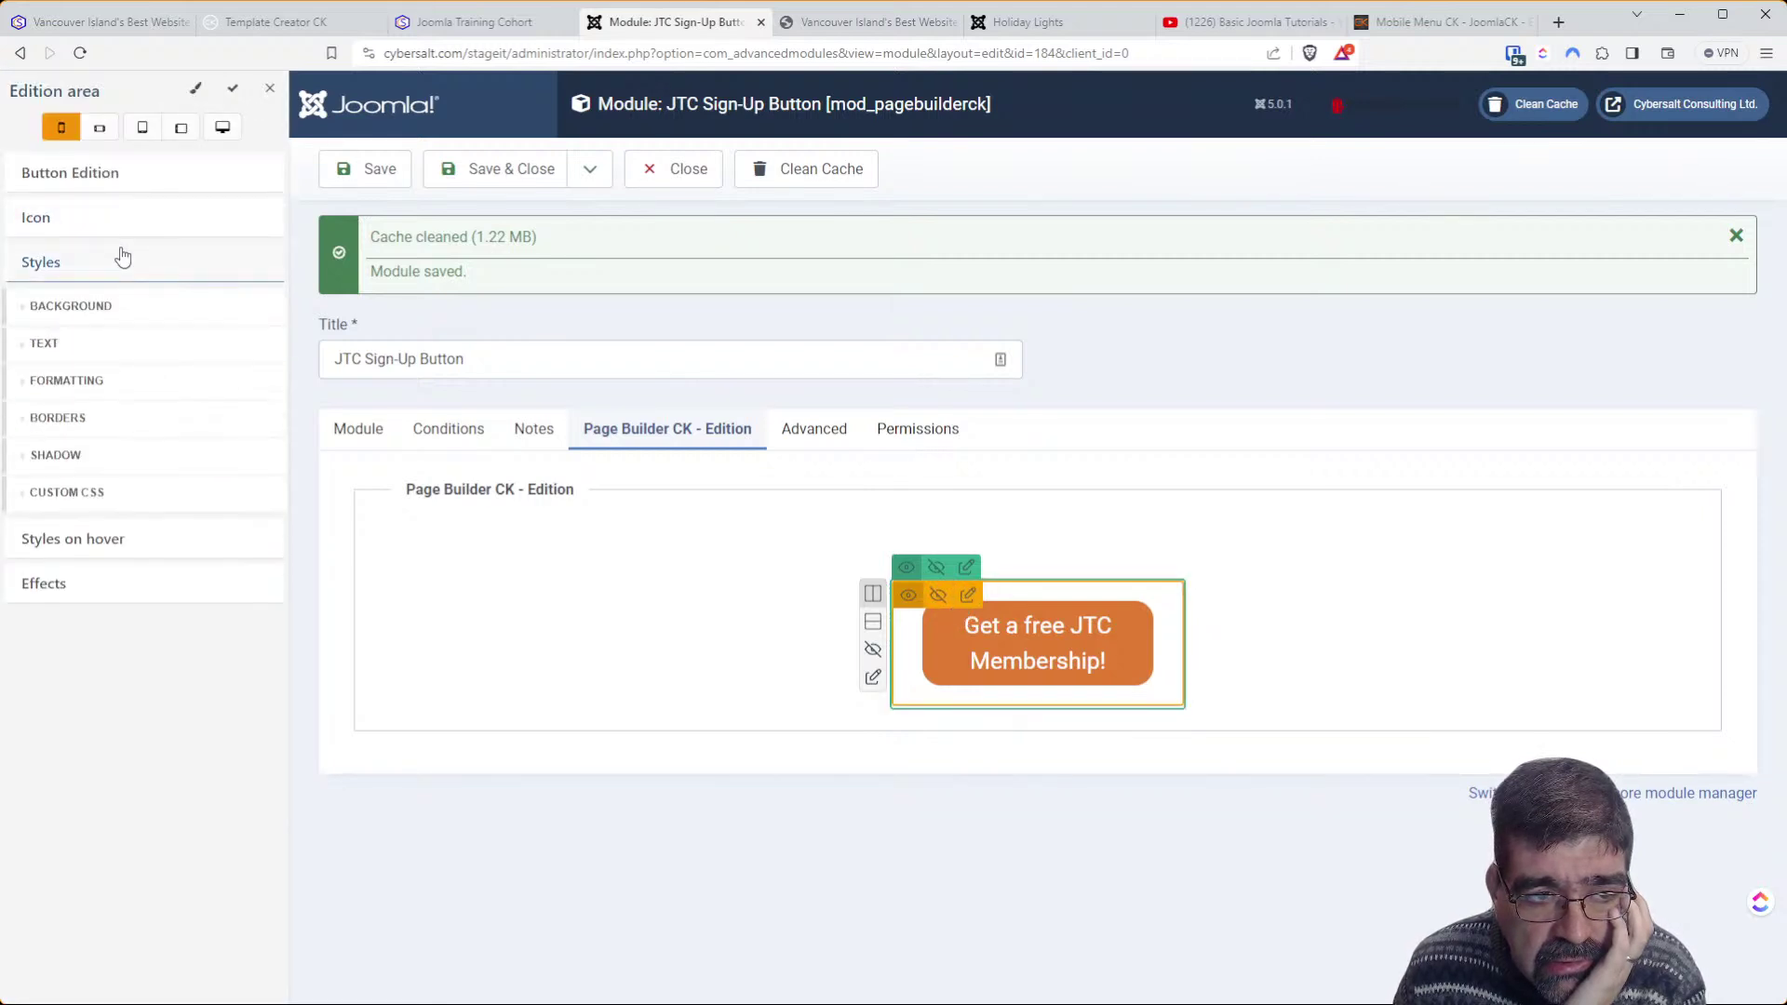
pyautogui.click(123, 258)
pyautogui.click(113, 269)
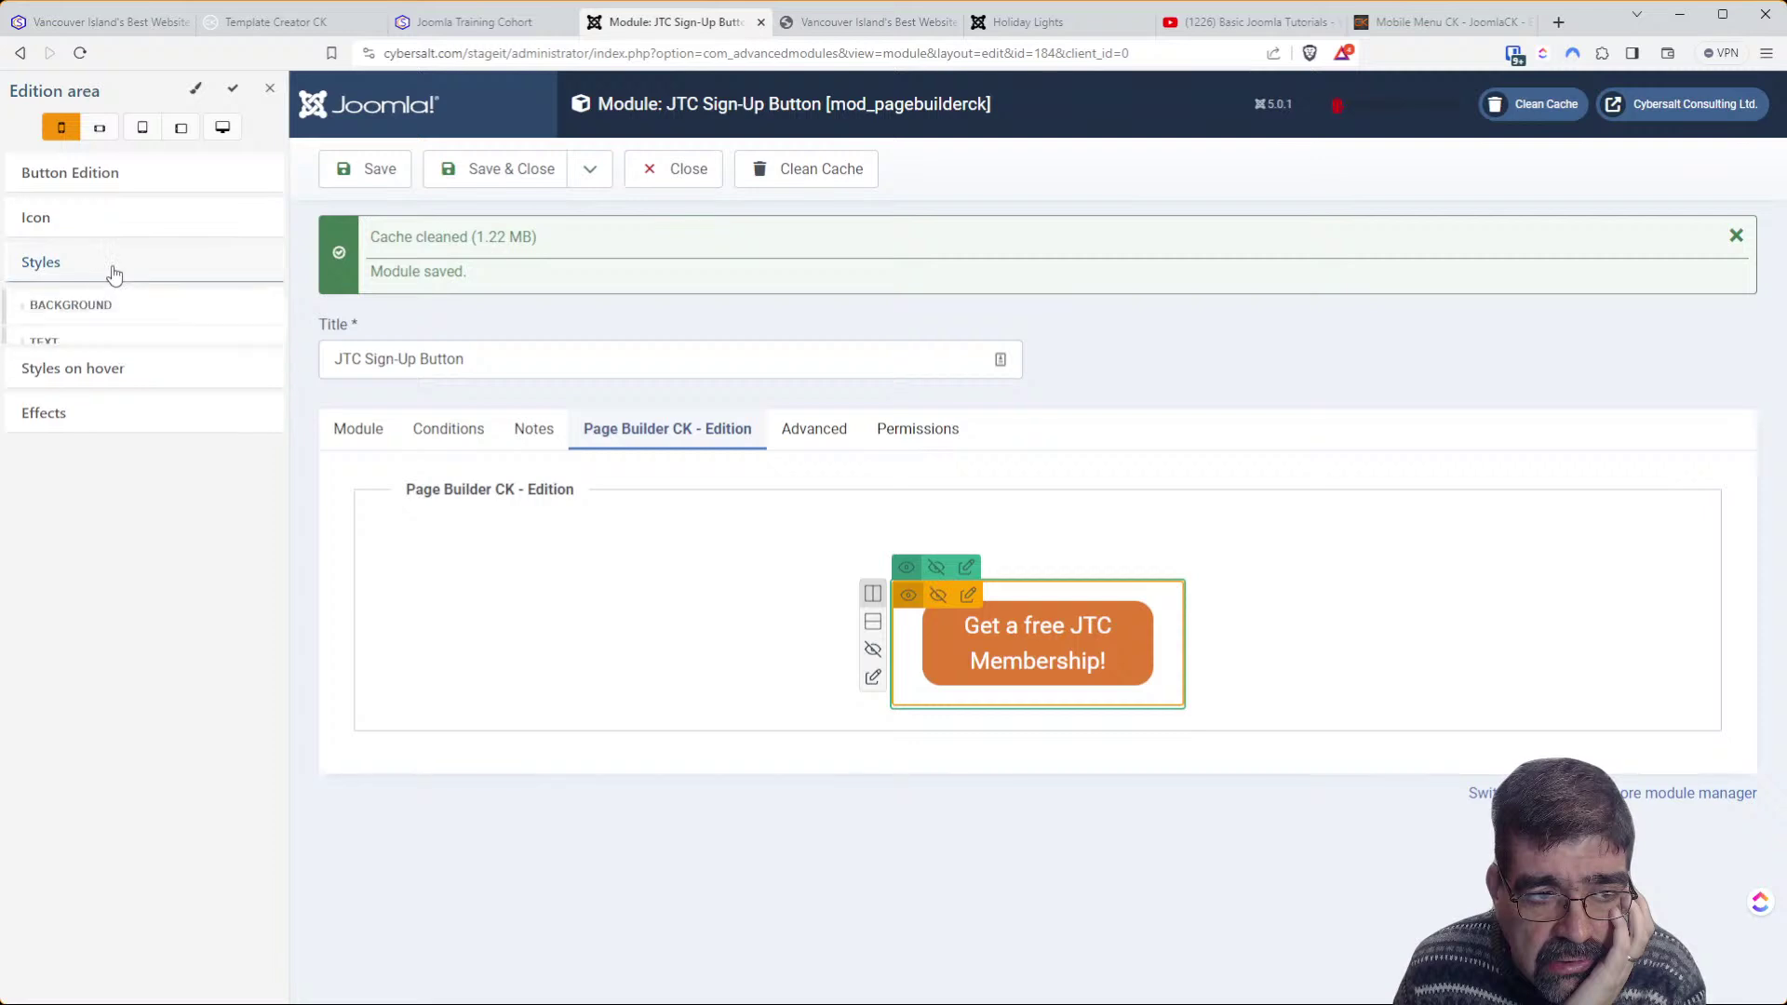
pyautogui.click(86, 498)
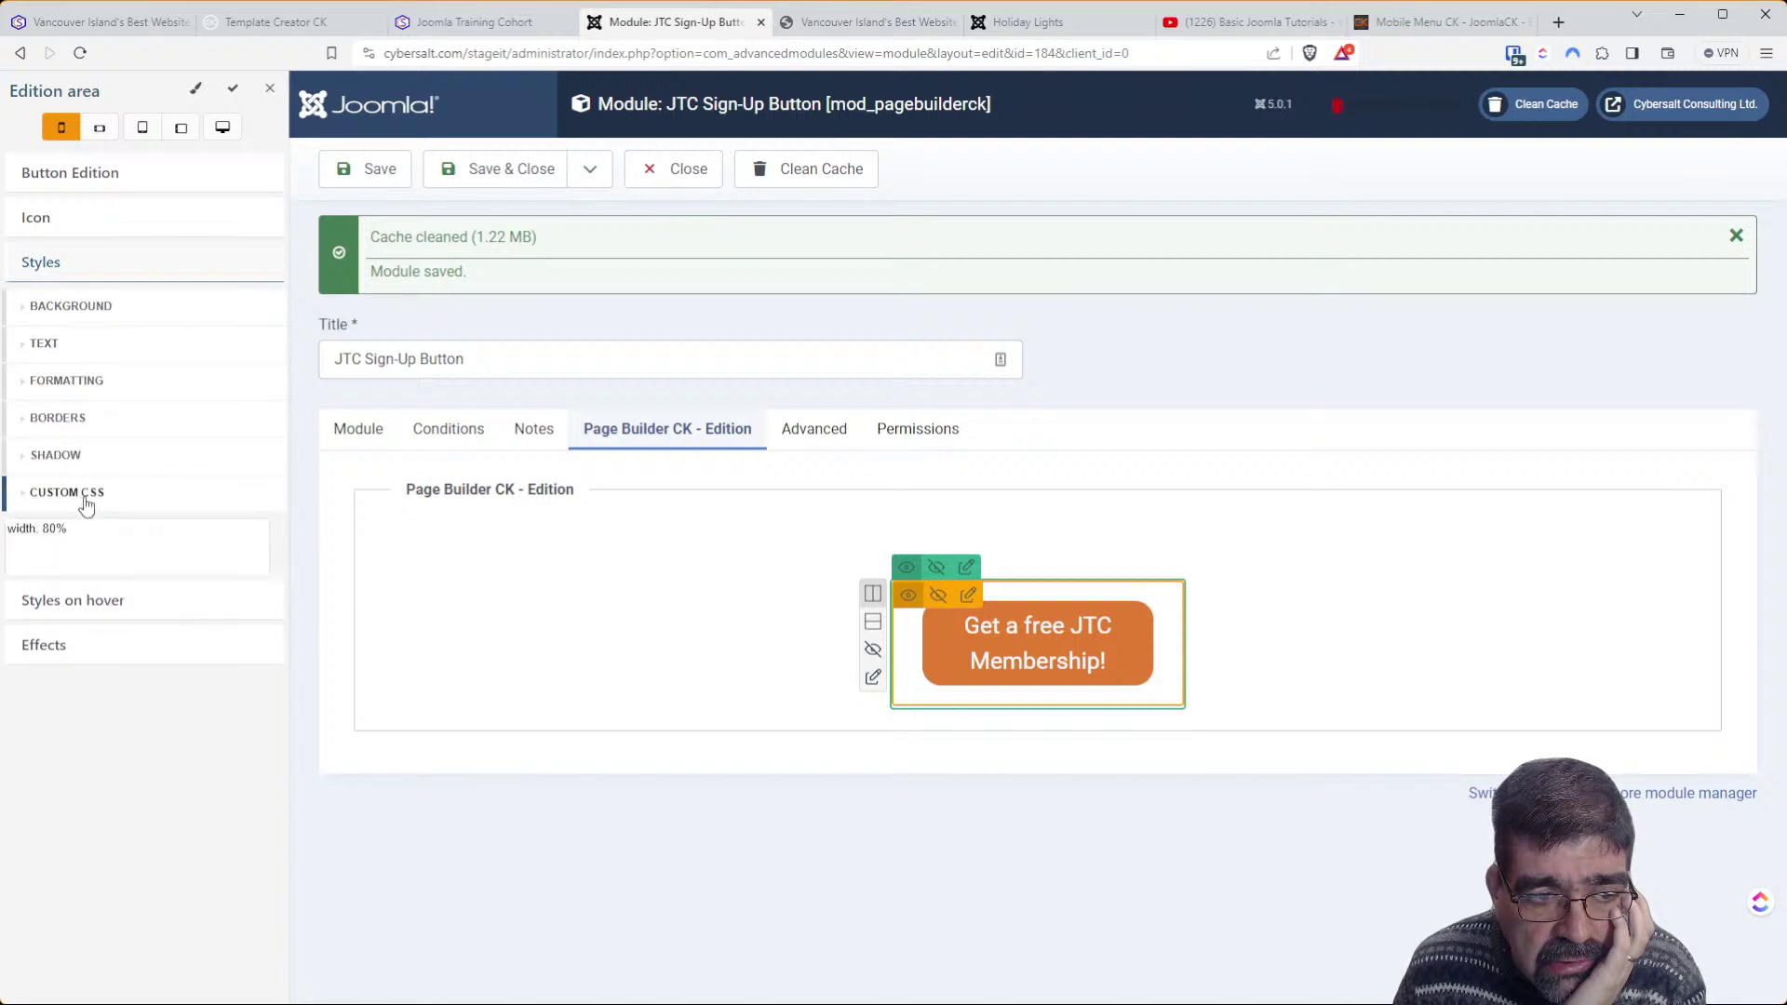
# Save and close the JTC Sign-Up Button module, then check the button on the reloaded Joomla Training Cohort page at Samsung Galaxy S8+ size
pyautogui.click(268, 92)
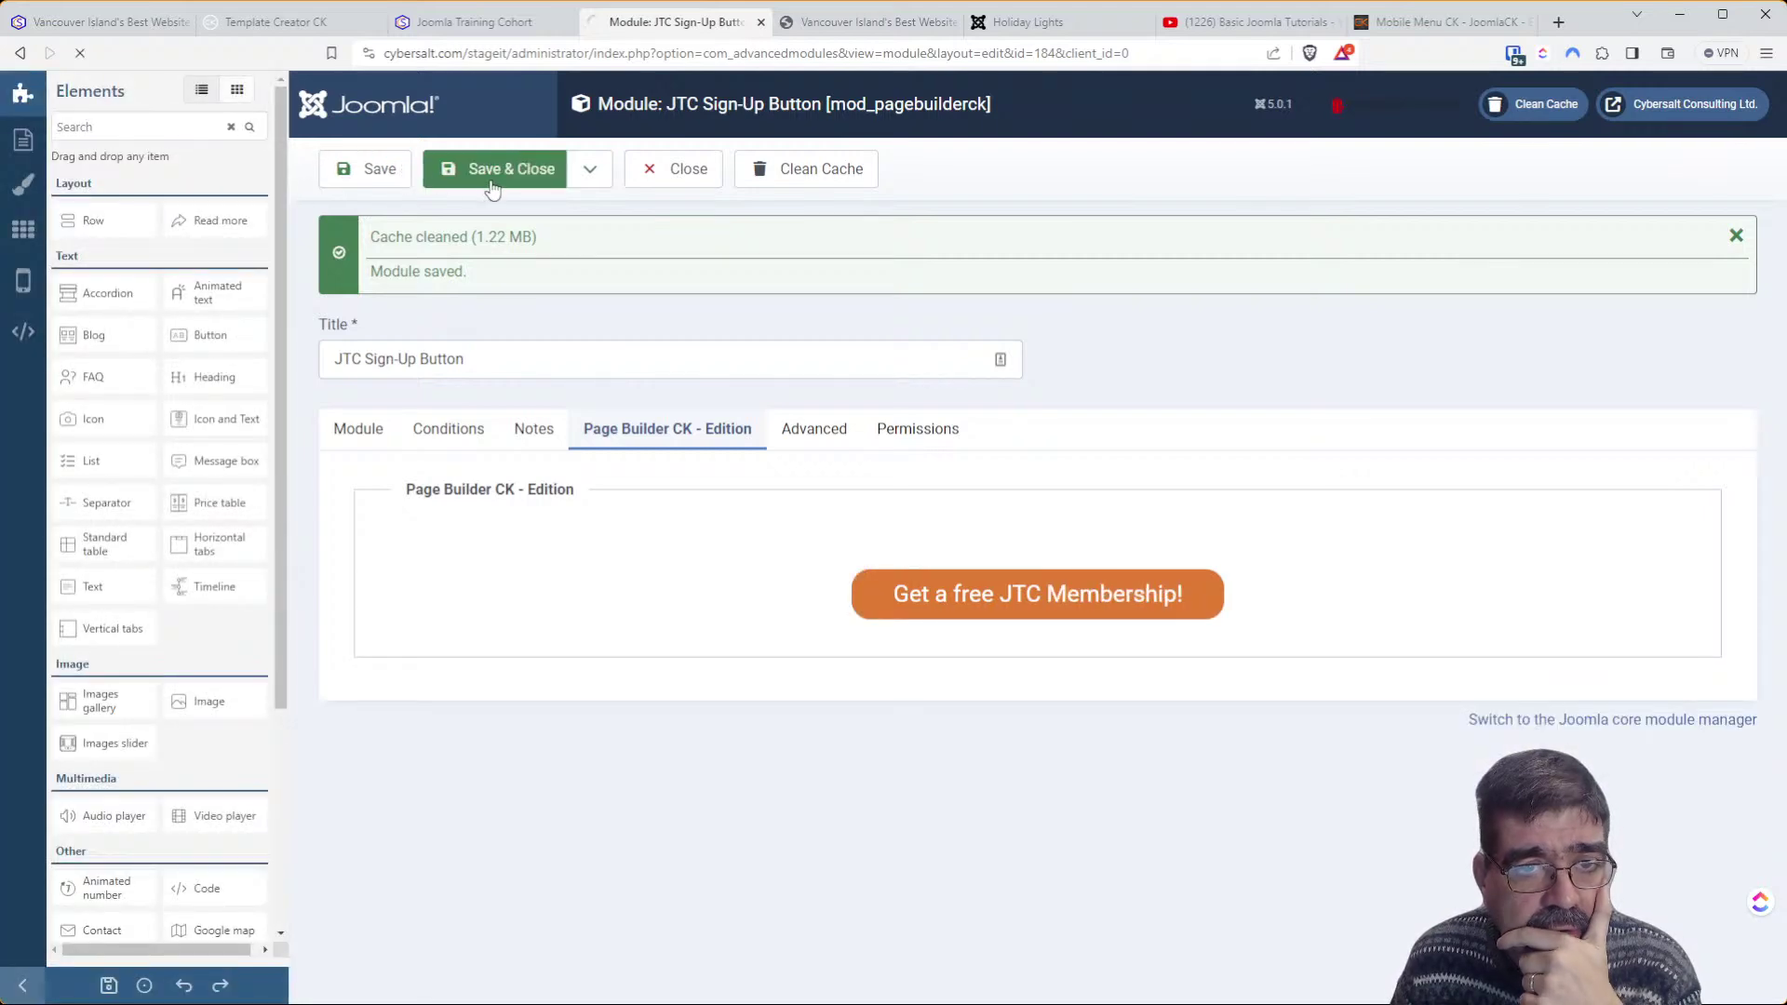
pyautogui.click(486, 19)
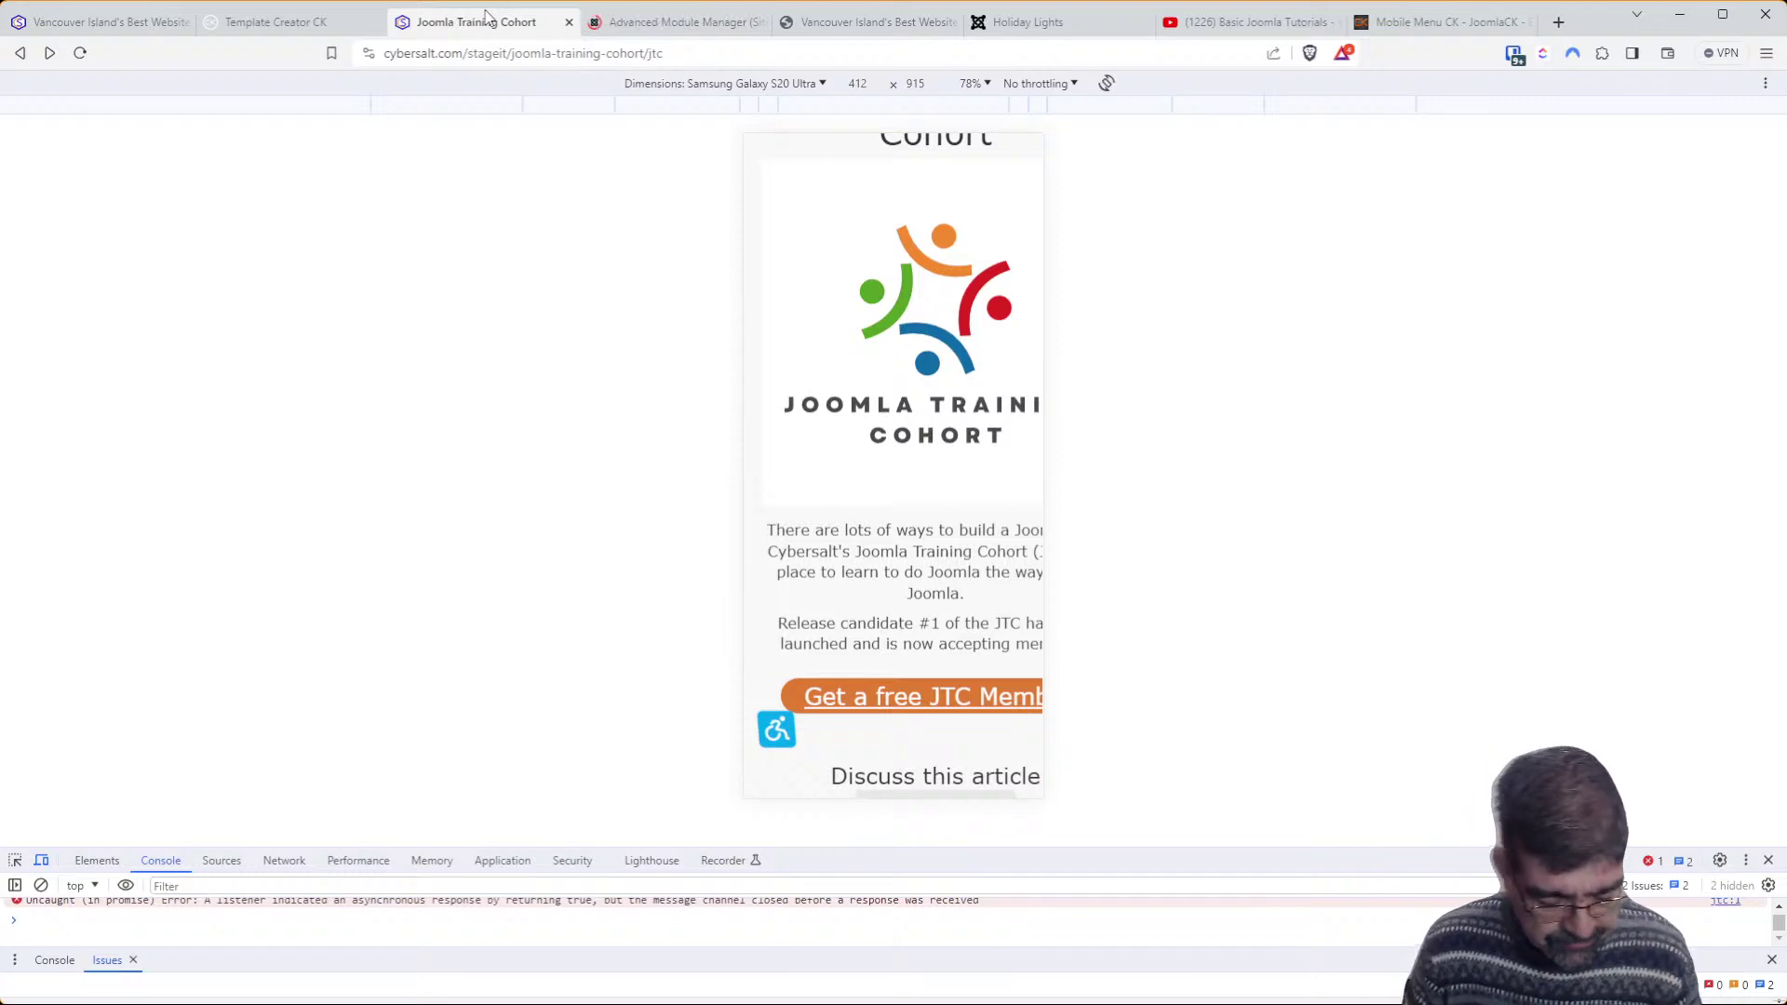
pyautogui.press('F5')
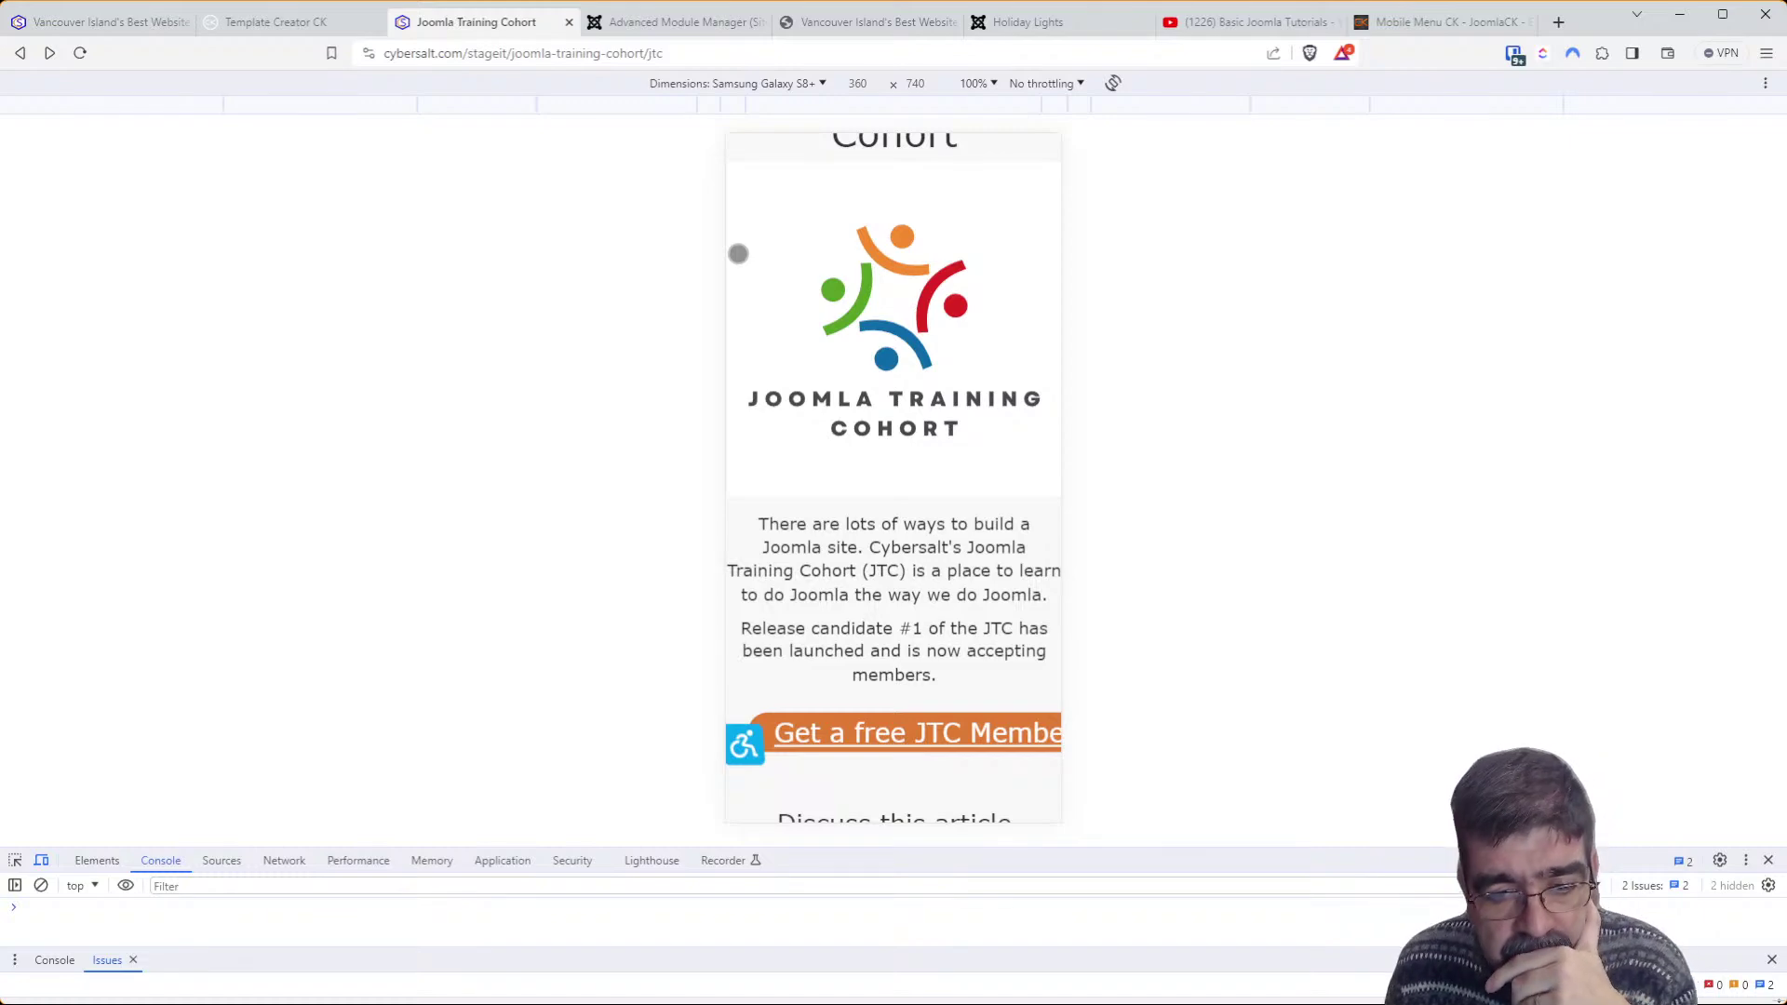
pyautogui.scroll(-4, 950, 415)
pyautogui.scroll(-6, 935, 407)
pyautogui.scroll(-4, 936, 407)
pyautogui.scroll(9, 935, 406)
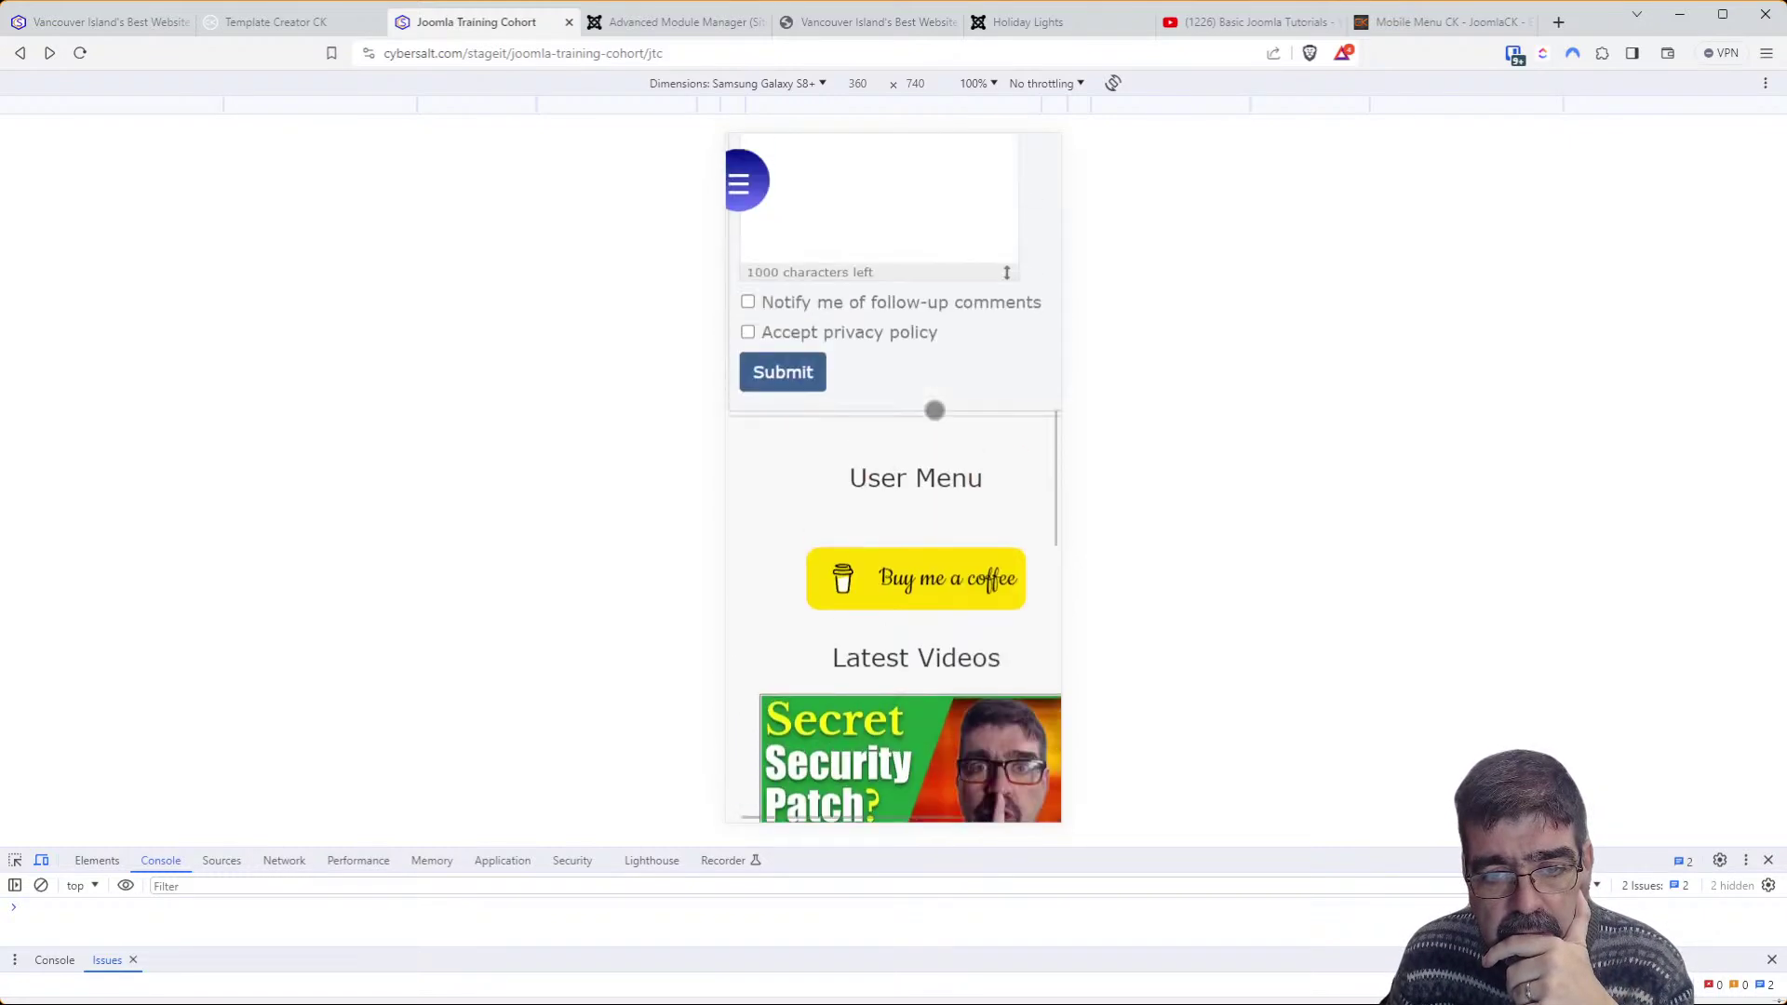
pyautogui.scroll(3, 936, 411)
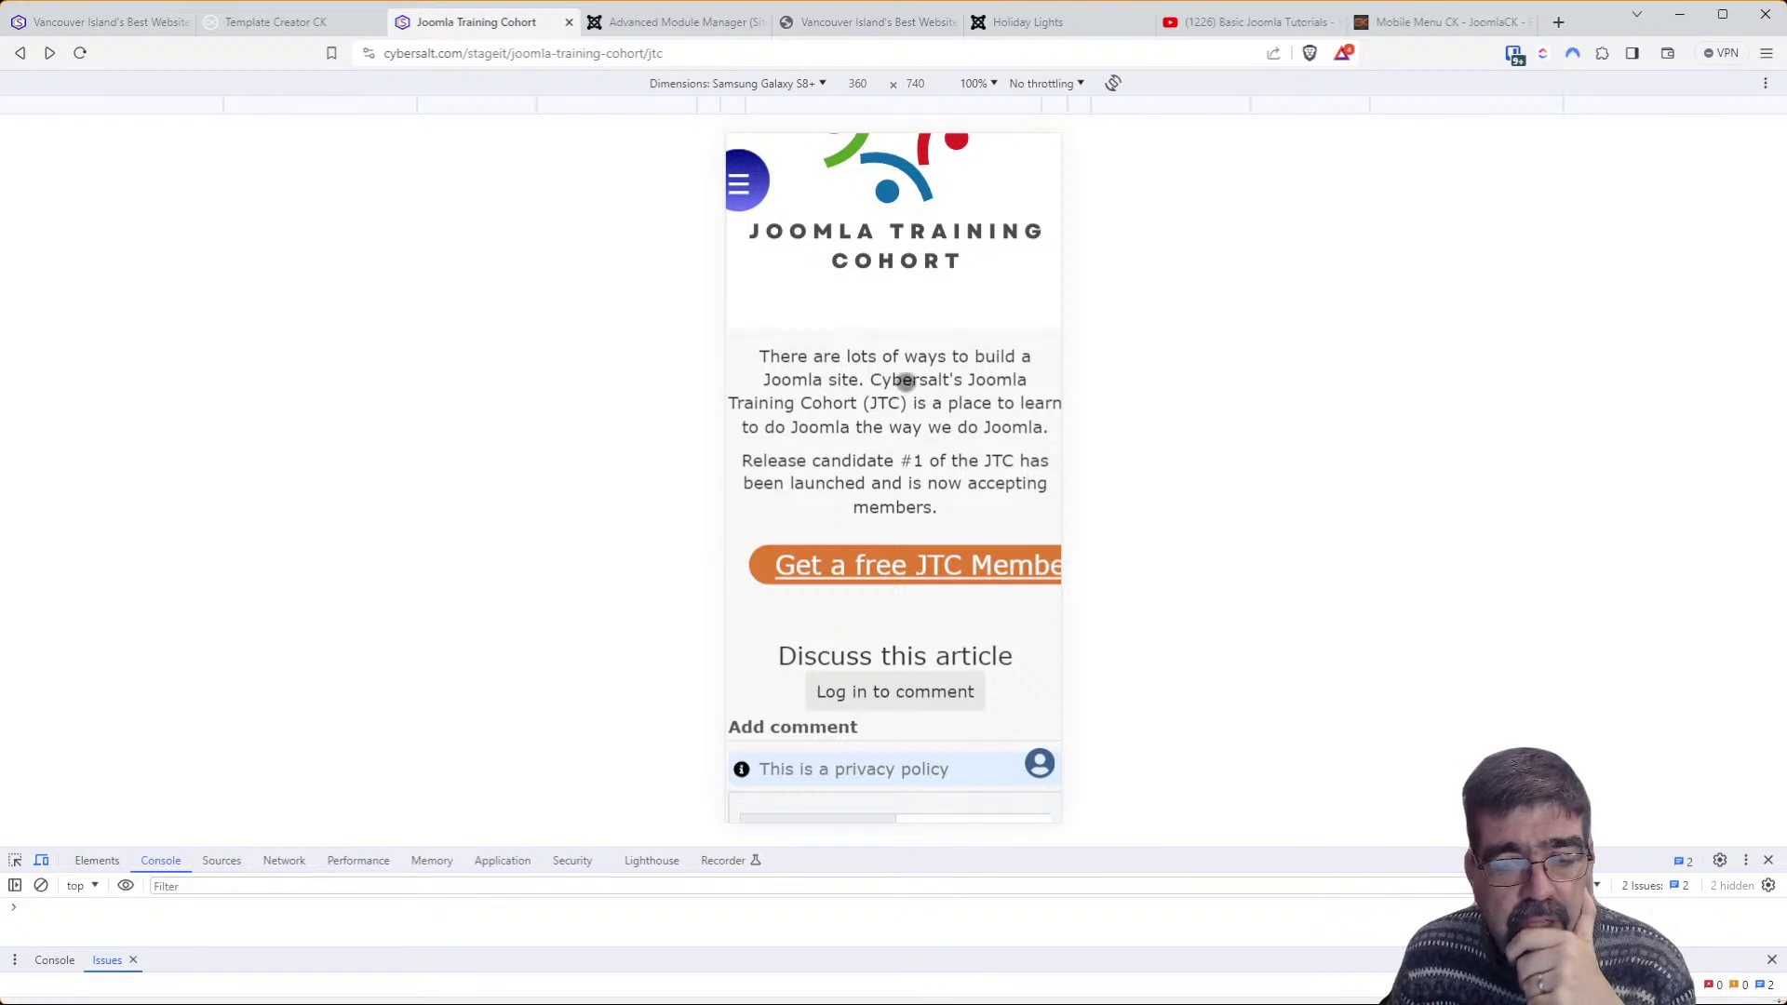
# Unpublish the JTC Sign-Up Button module and reload the Joomla Training Cohort page
pyautogui.click(688, 21)
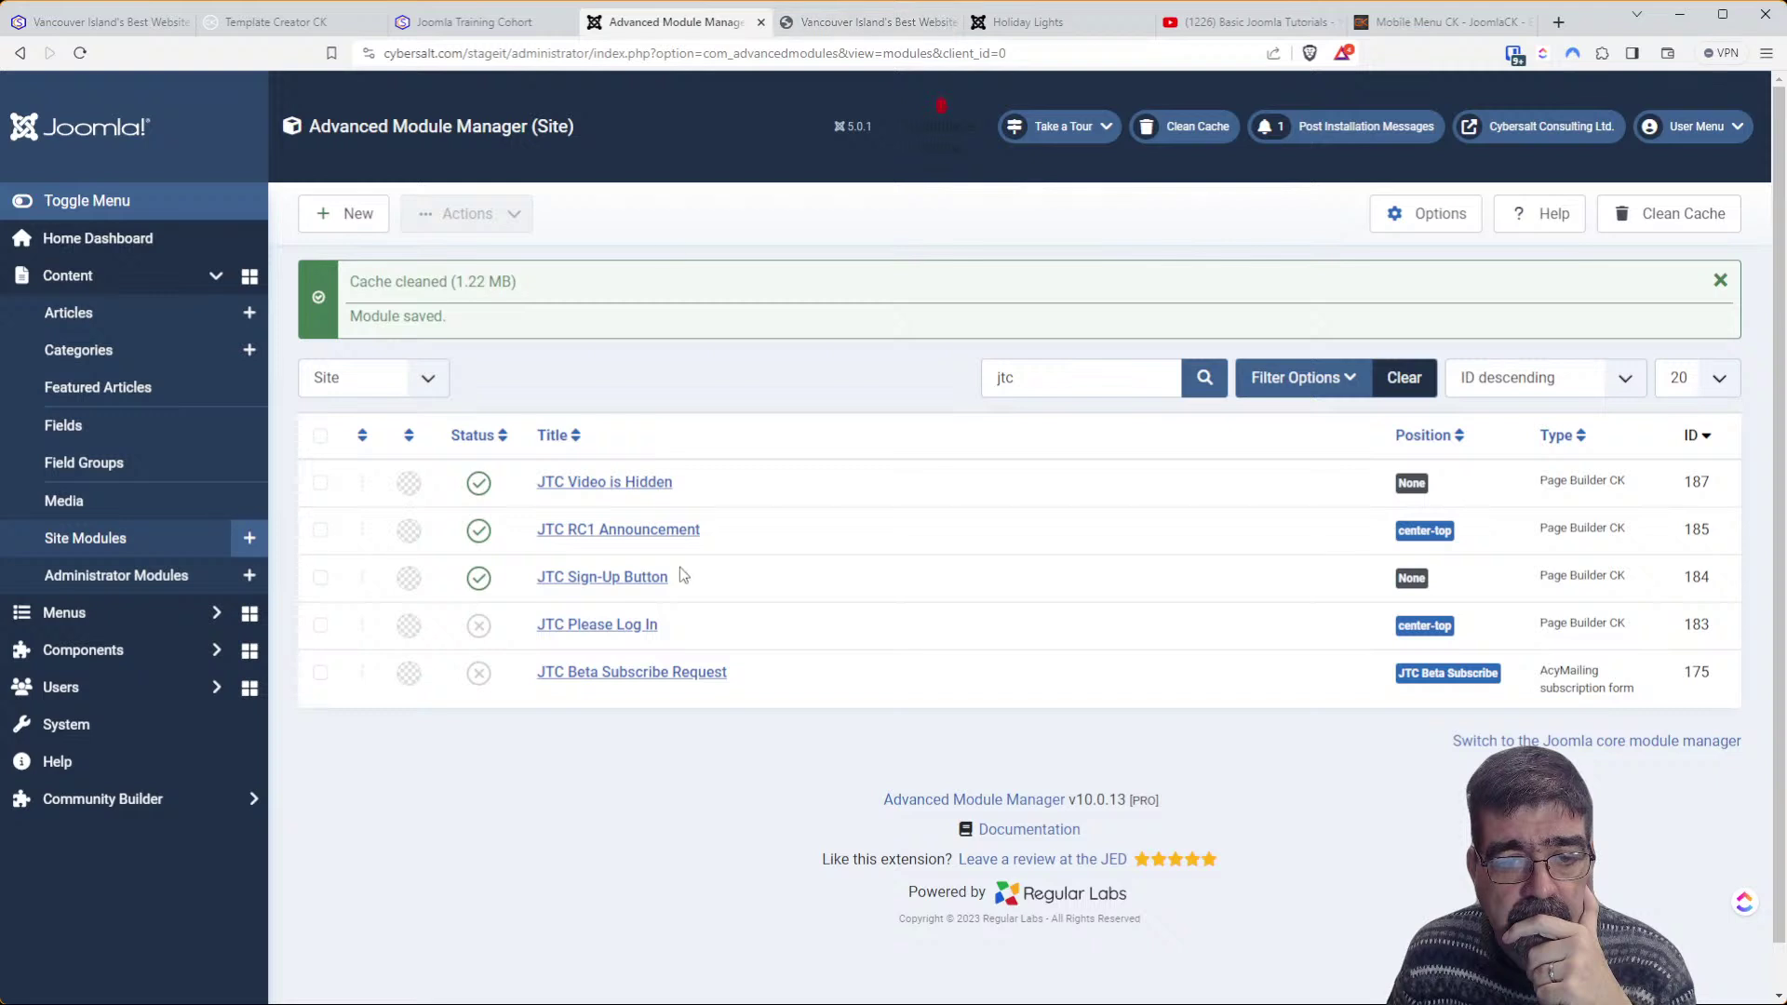
pyautogui.click(483, 584)
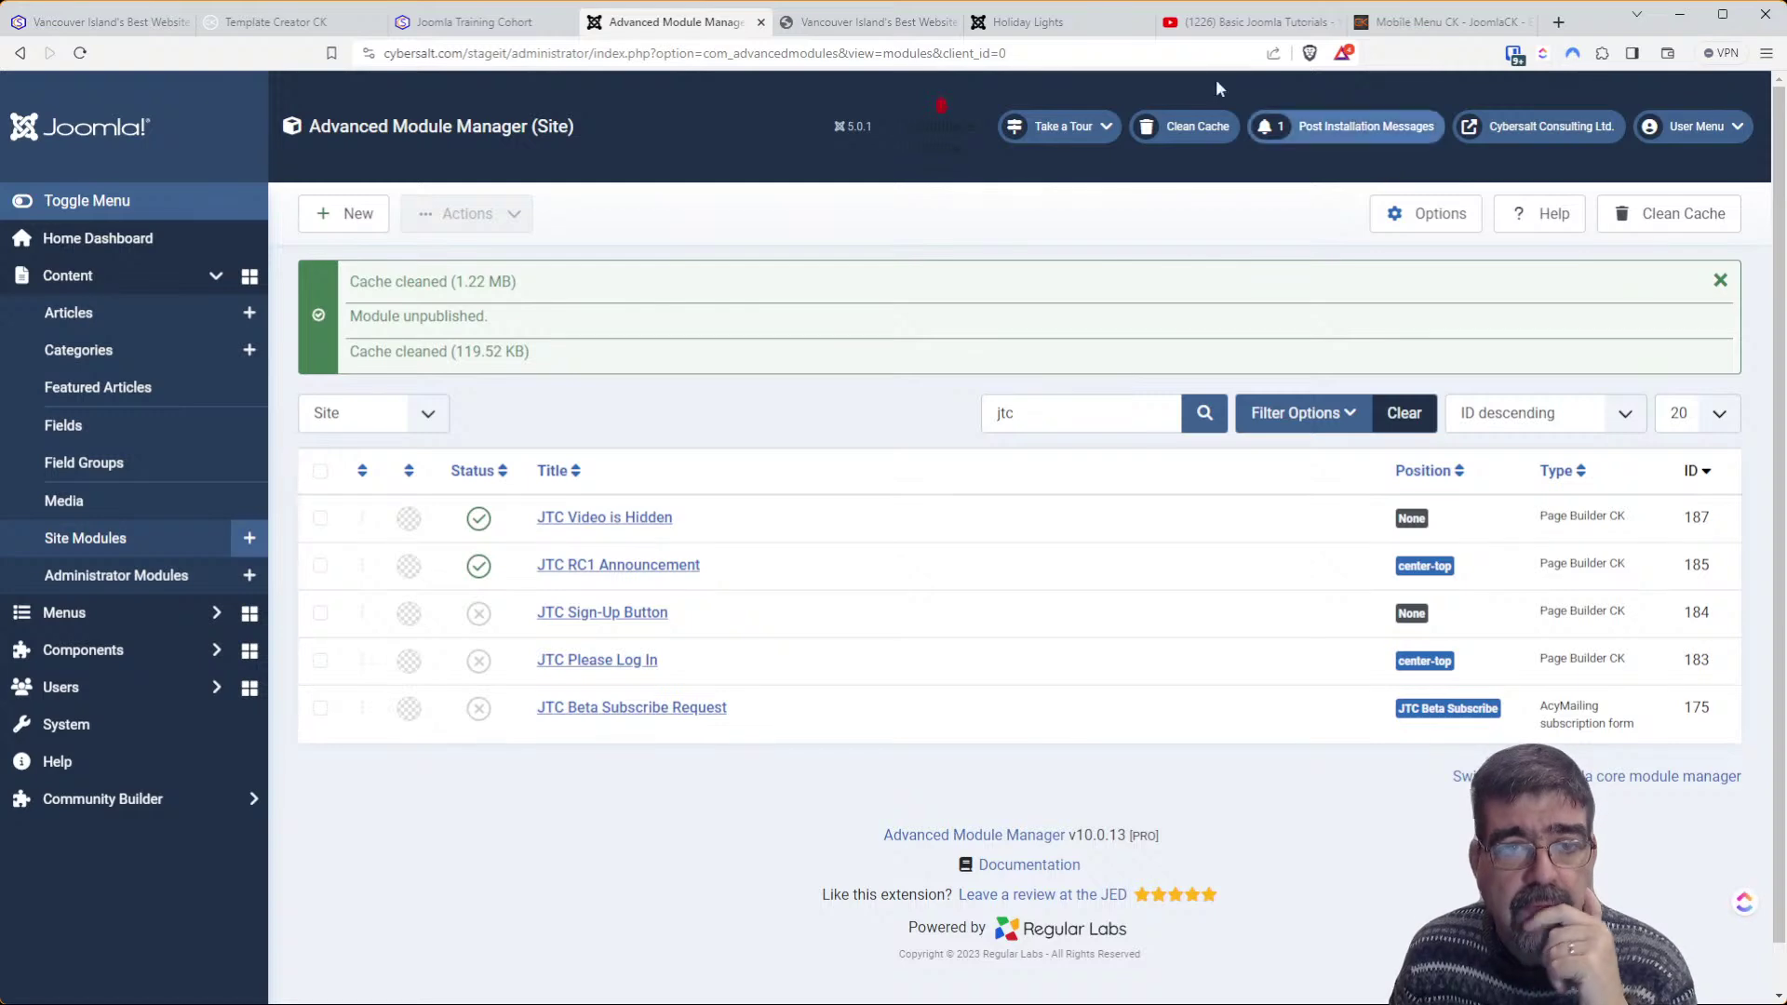
pyautogui.click(475, 20)
pyautogui.press('F5')
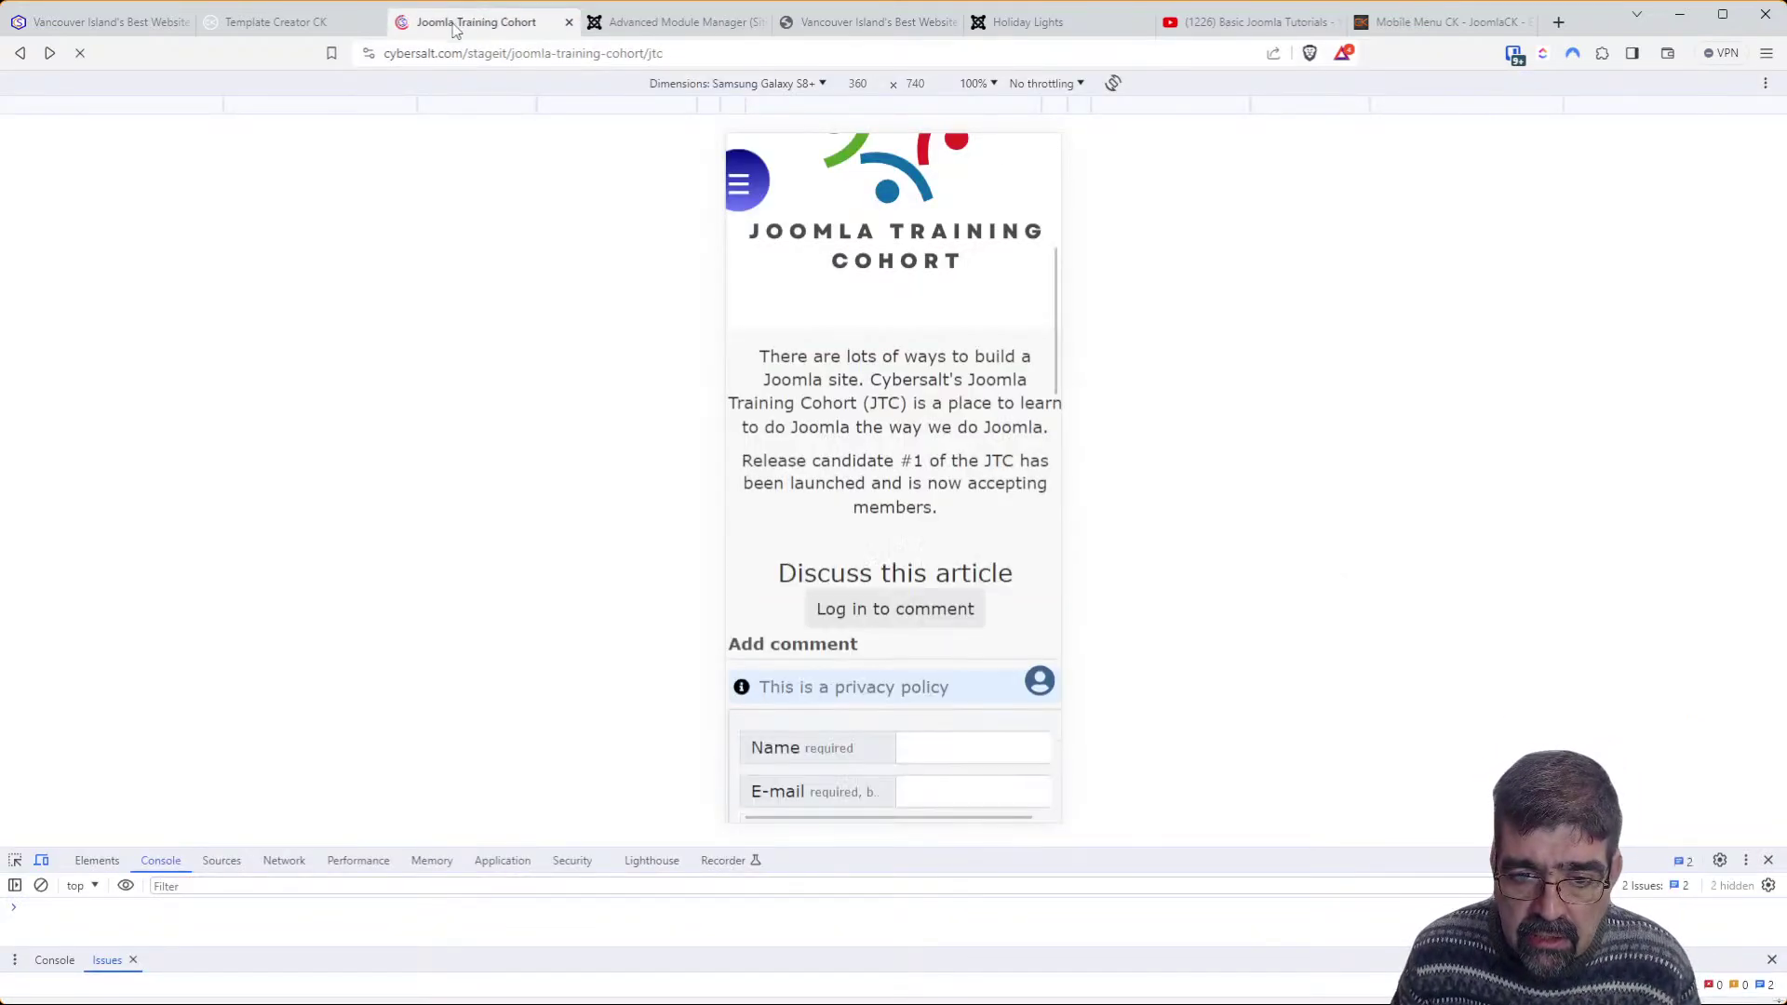
# Examine the mobile page's width from the article down to the latest videos without the sign-up button, and reload it
pyautogui.scroll(-3, 931, 408)
pyautogui.scroll(-9, 931, 408)
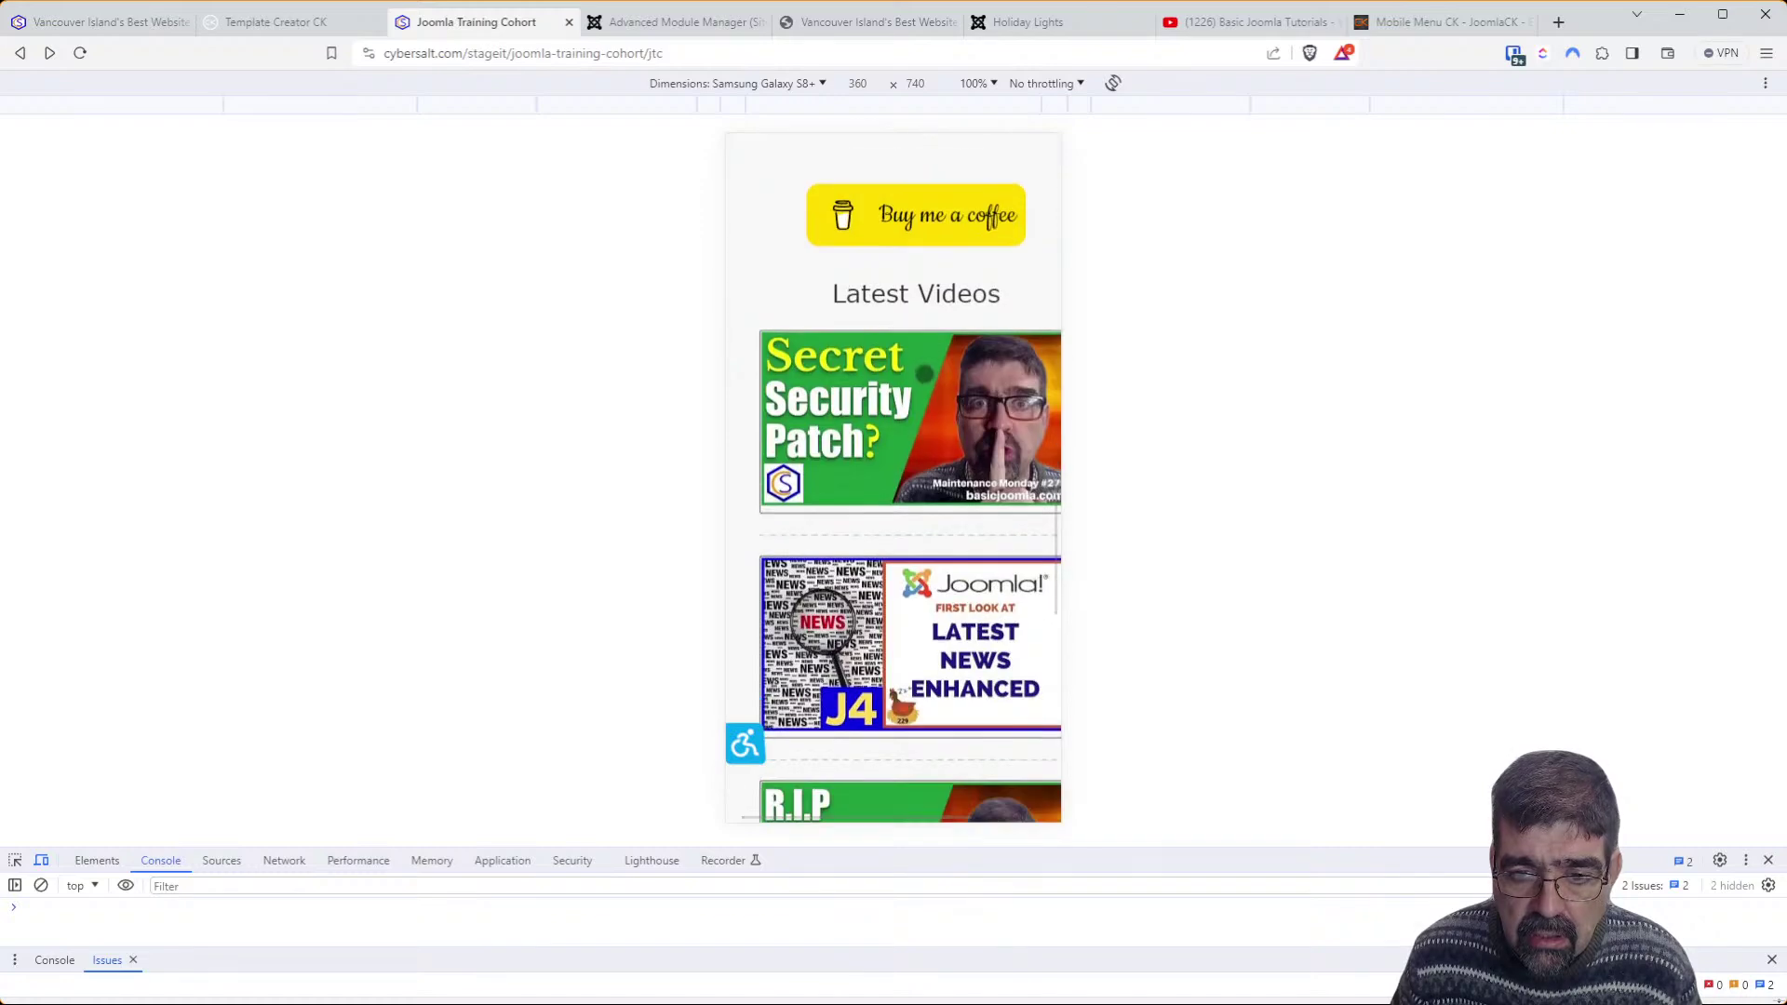
pyautogui.scroll(-10, 915, 365)
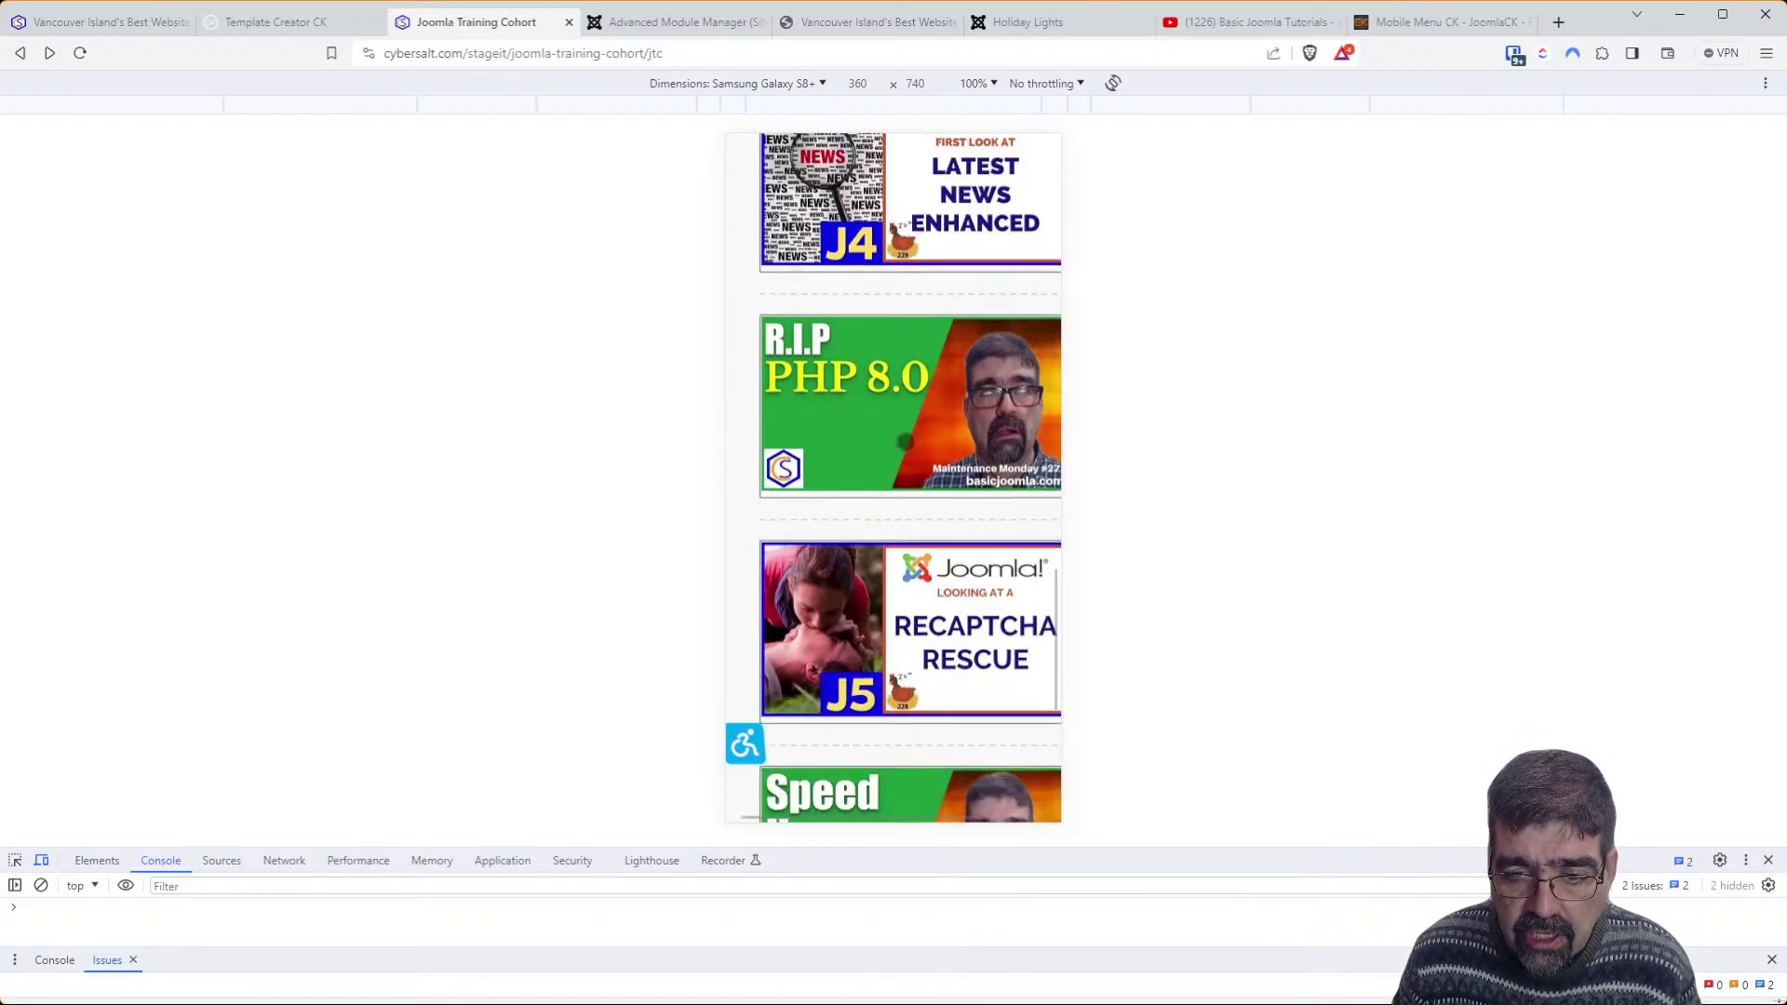
pyautogui.scroll(3, 915, 433)
pyautogui.scroll(13, 915, 433)
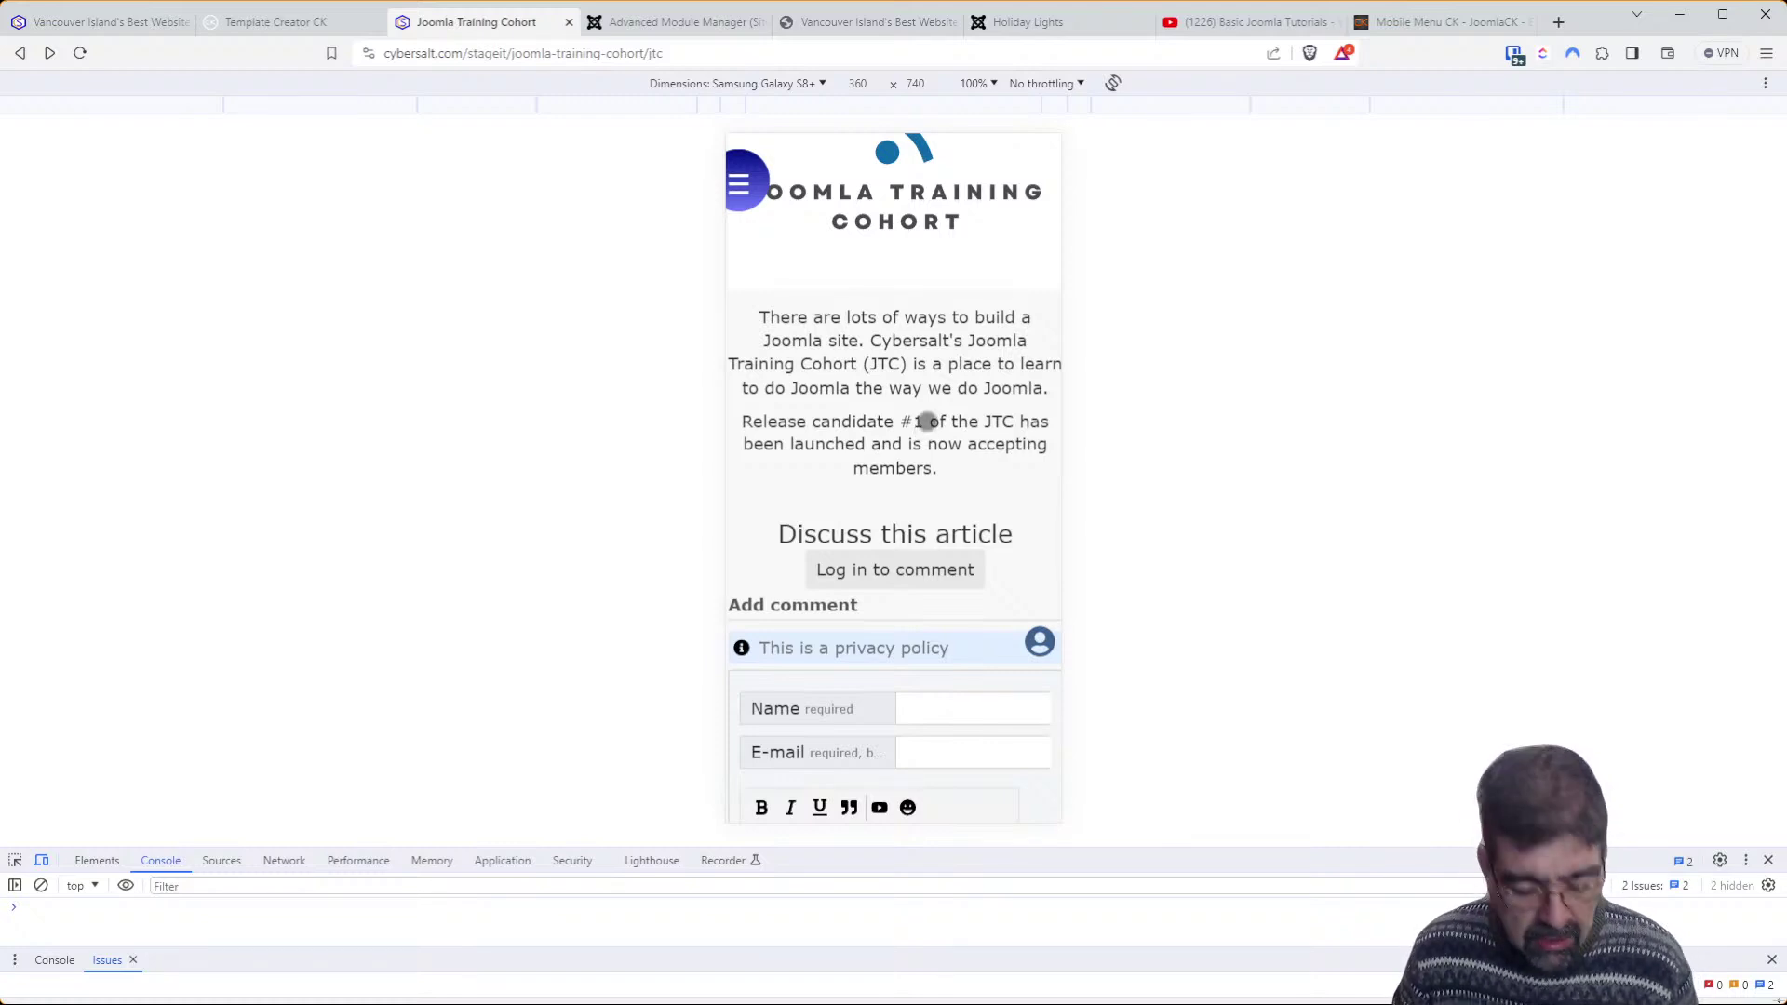
pyautogui.press('F5')
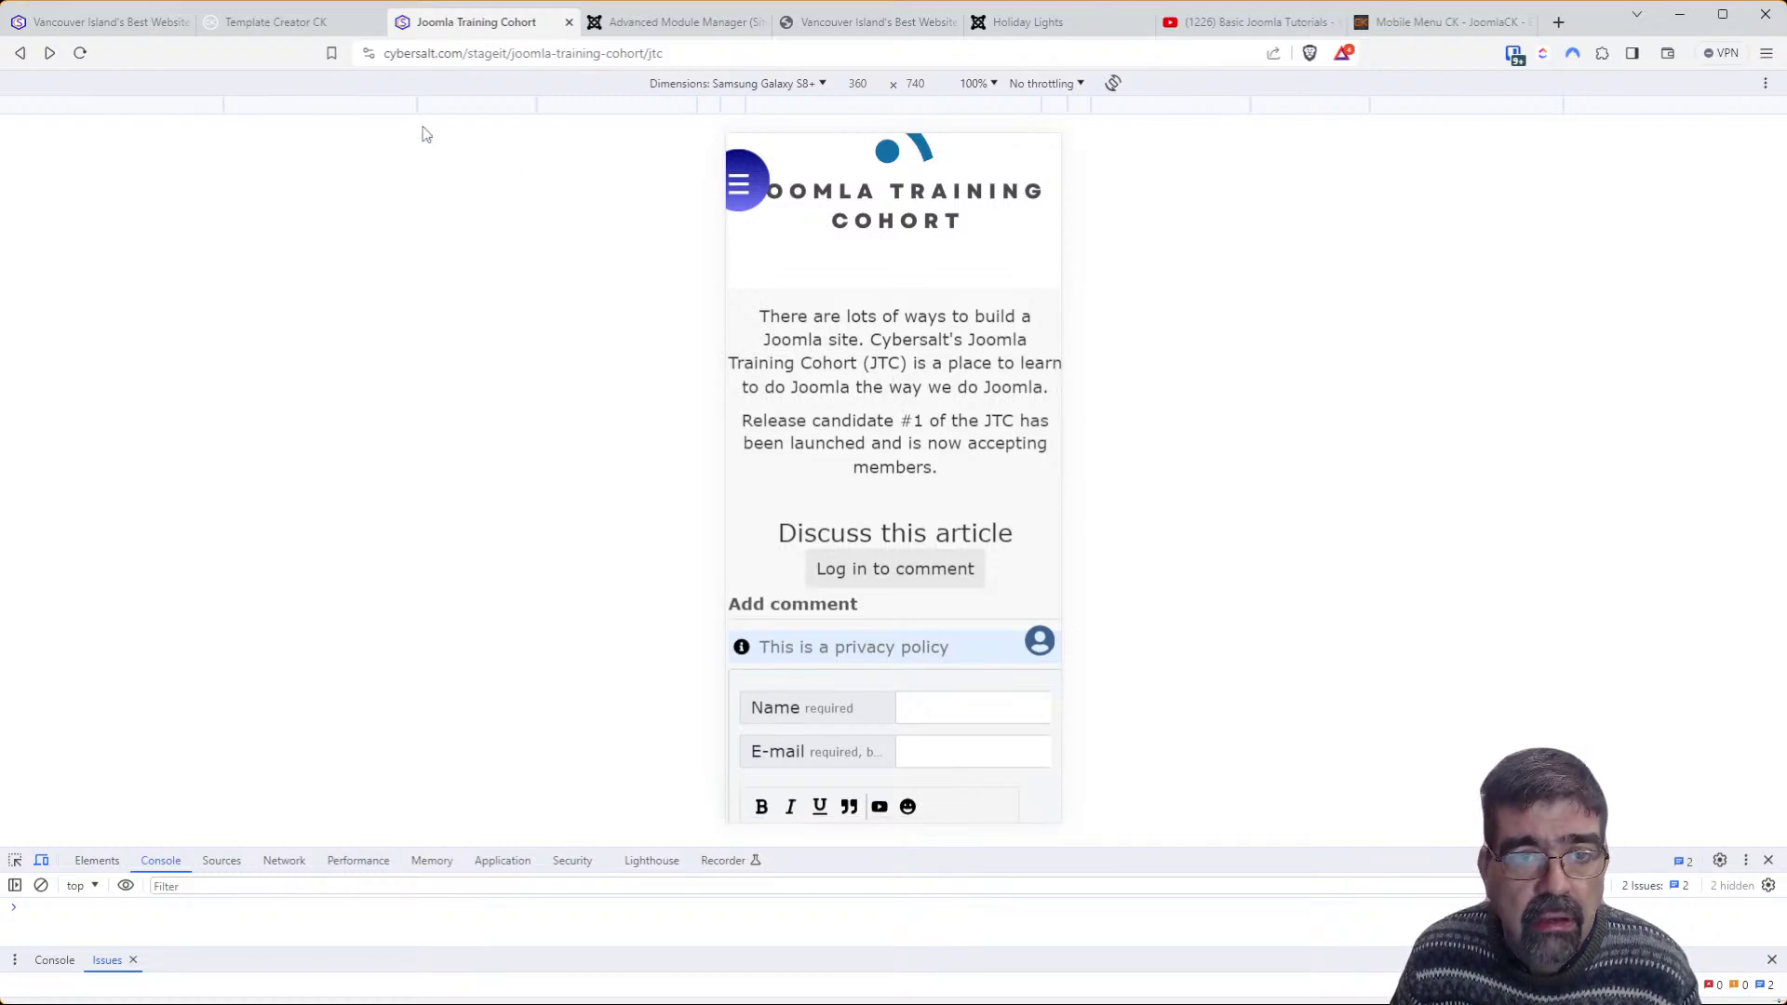
# Publish the JTC Sign-Up Button module again and reload the Joomla Training Cohort page
pyautogui.click(310, 25)
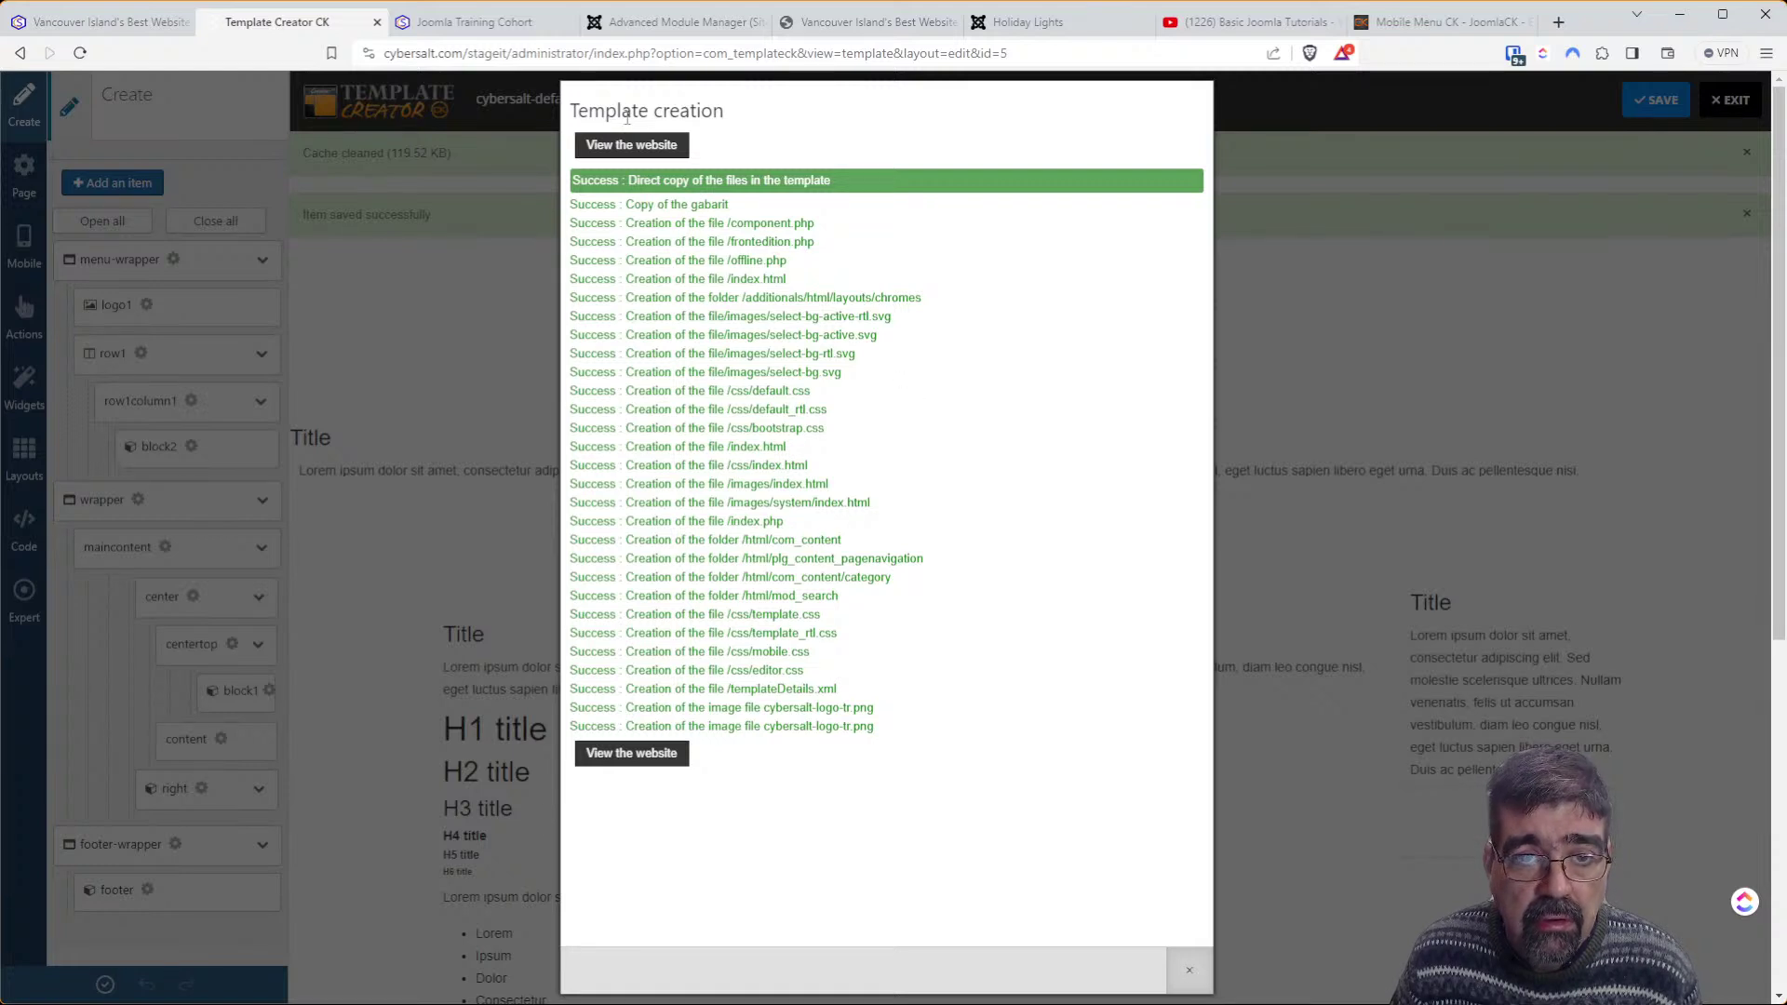
pyautogui.click(644, 20)
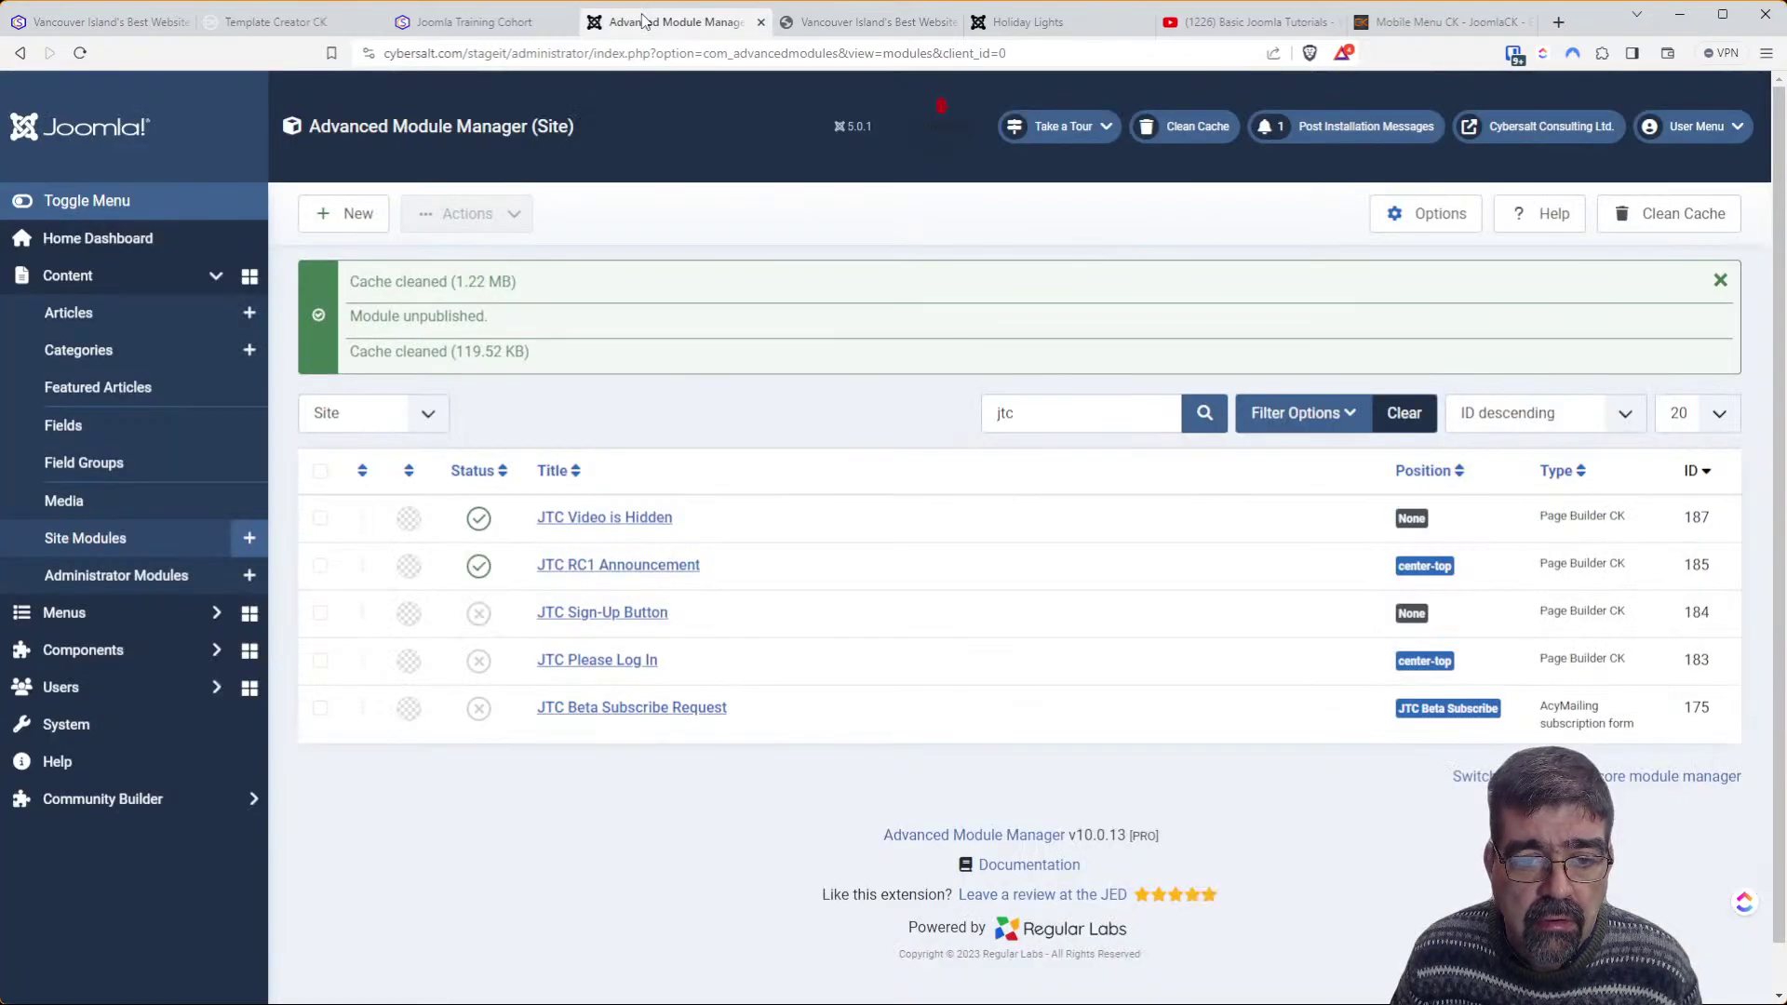
pyautogui.click(487, 619)
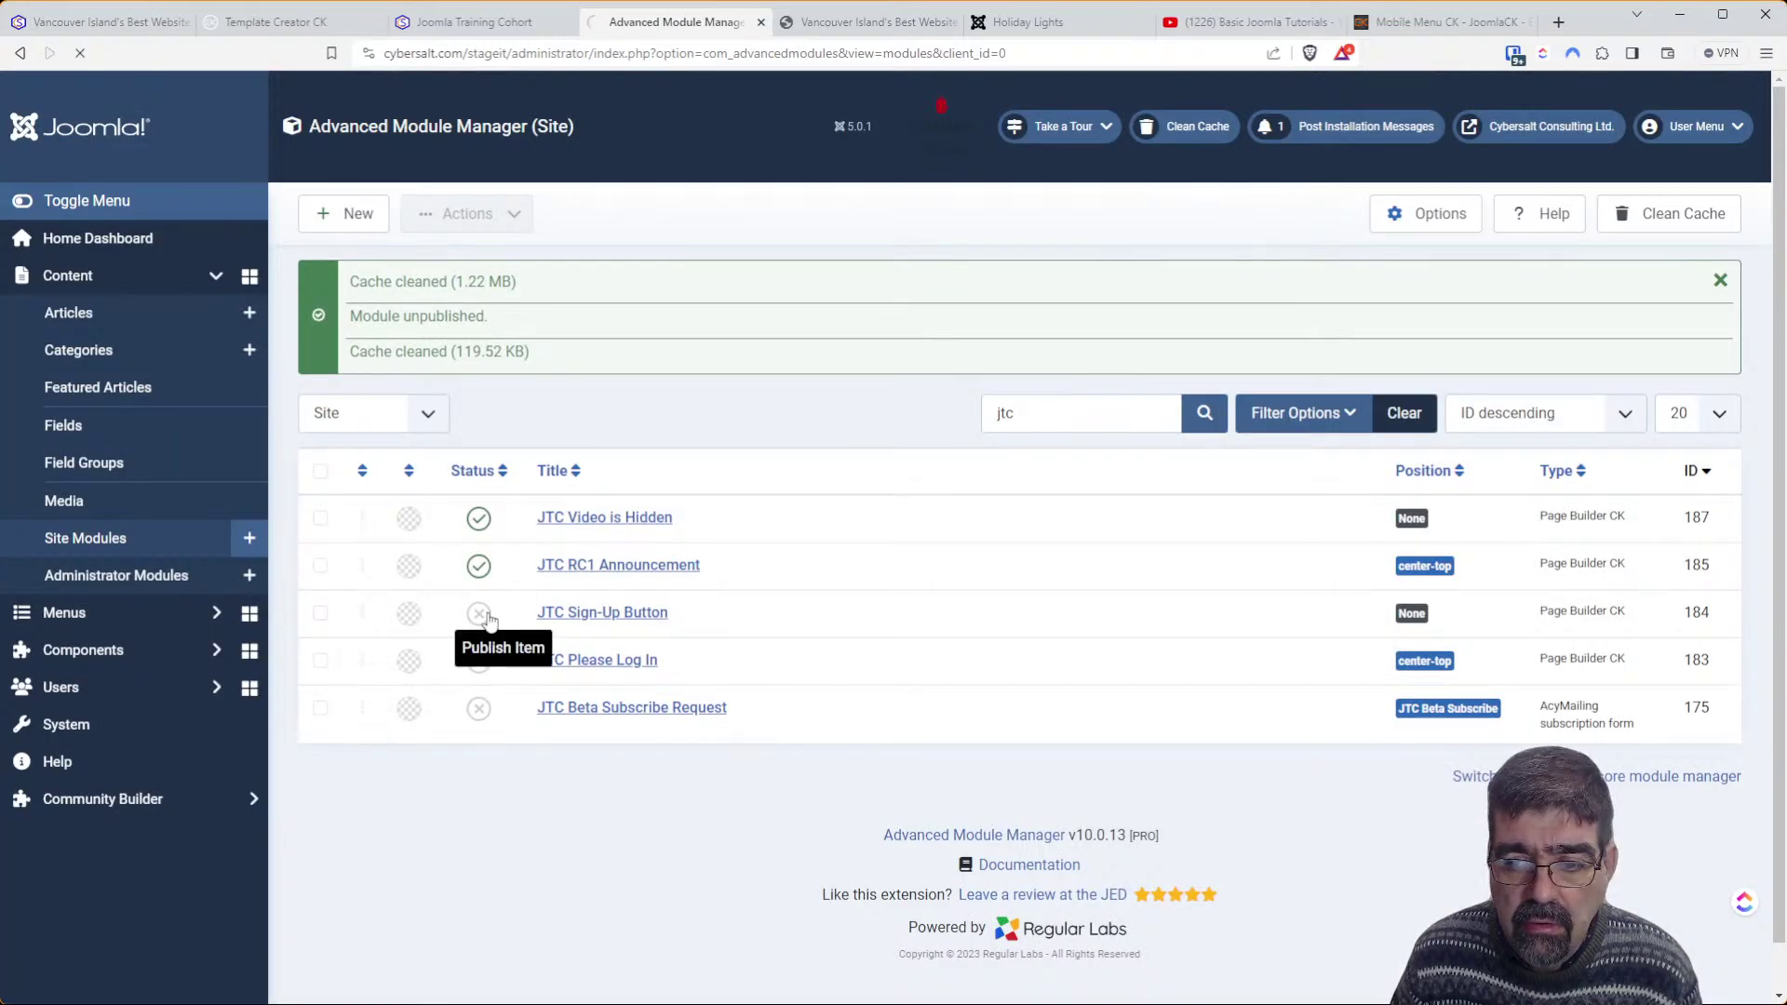
pyautogui.click(427, 22)
pyautogui.press('F5')
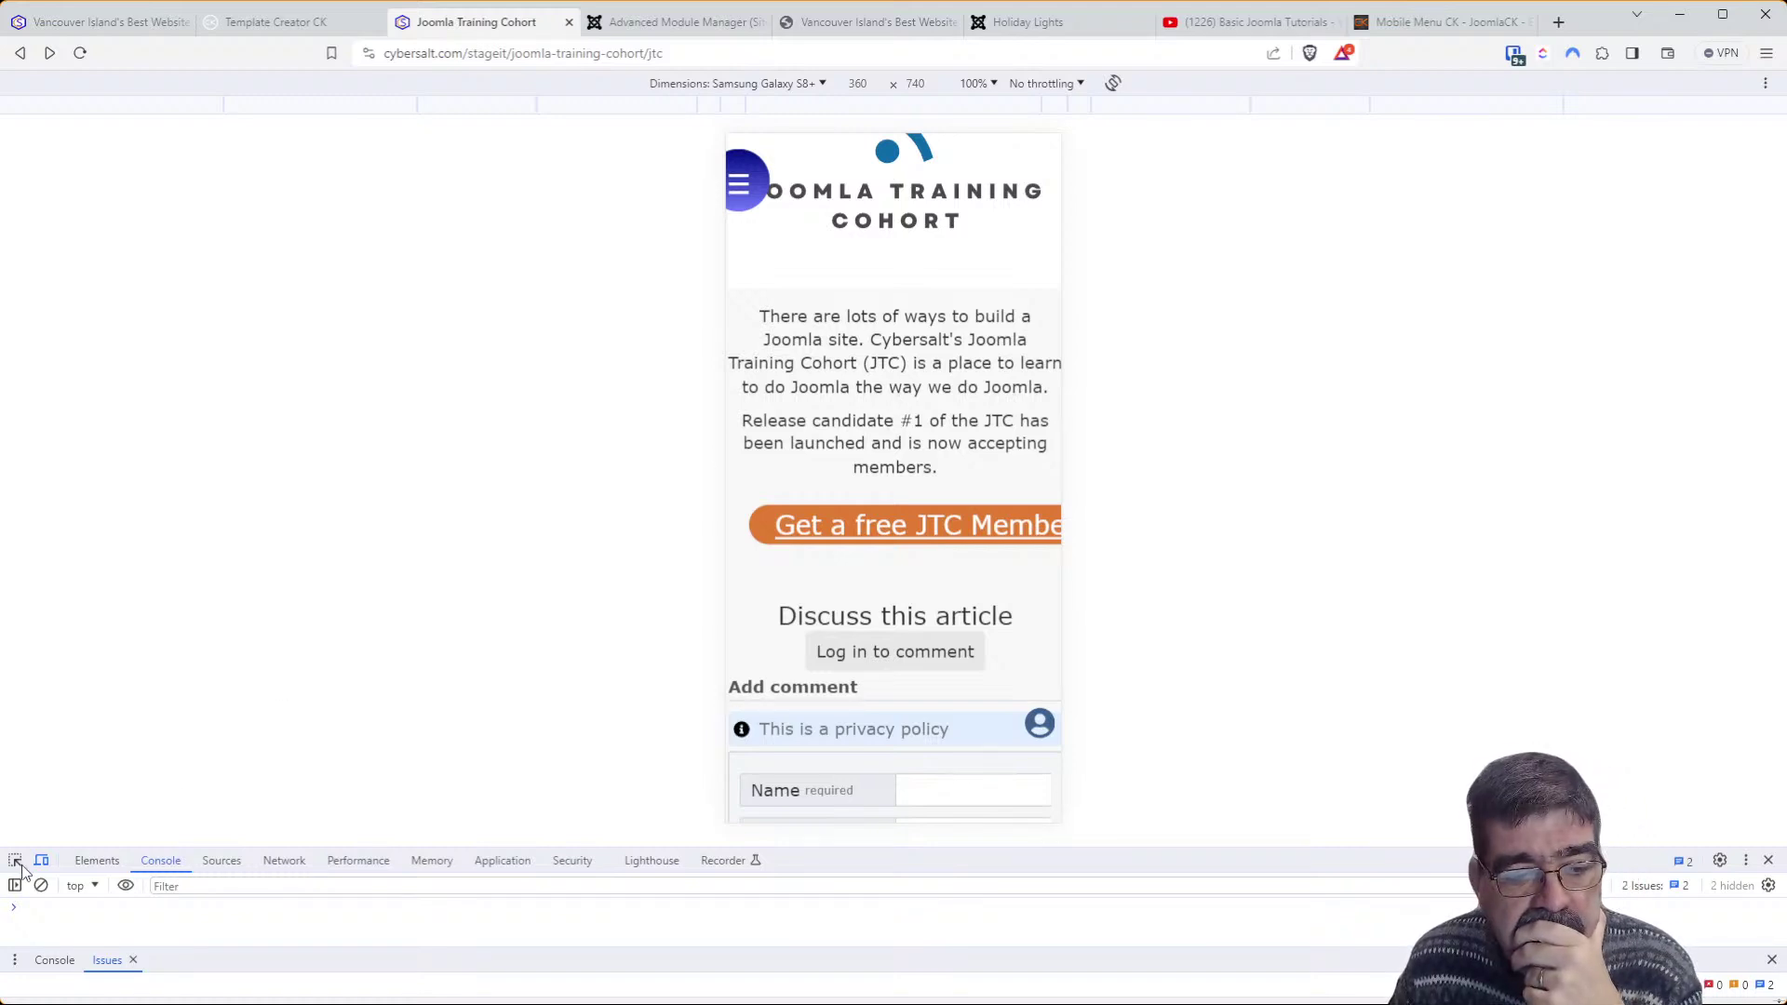
# Inspect the sign-up button's container element and its styles in an enlarged developer tools pane
pyautogui.click(872, 561)
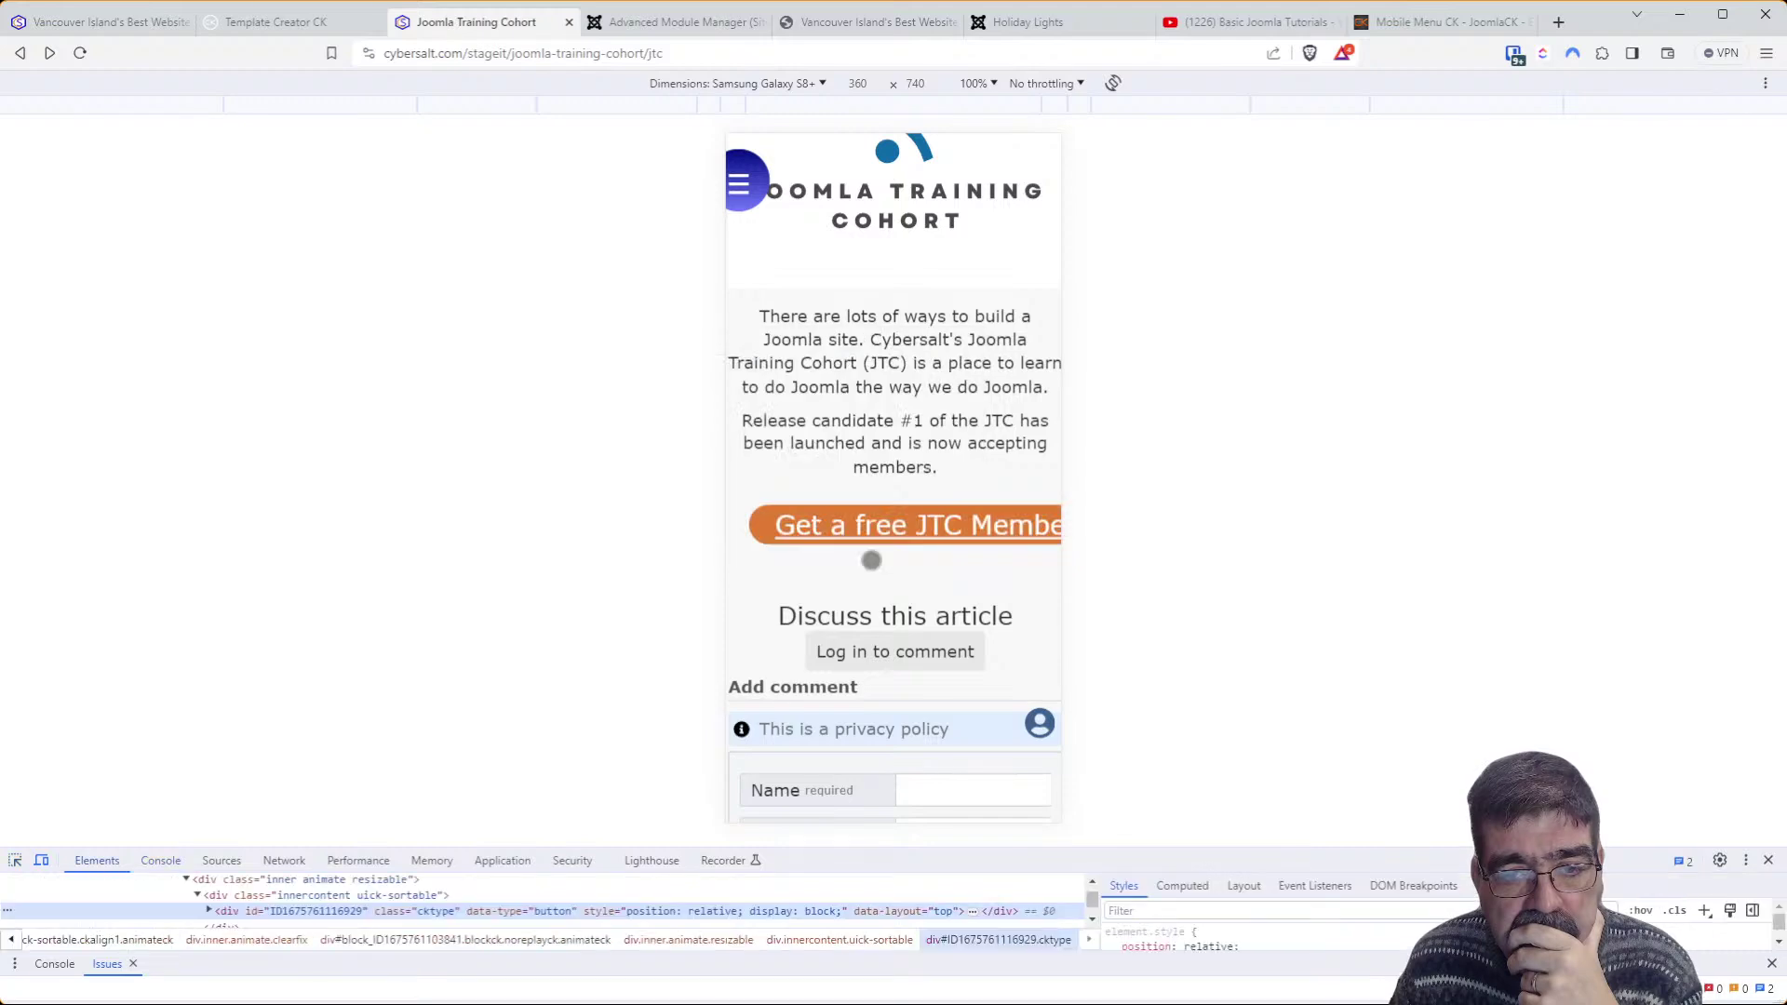
pyautogui.moveTo(1271, 847); pyautogui.dragTo(1292, 454)
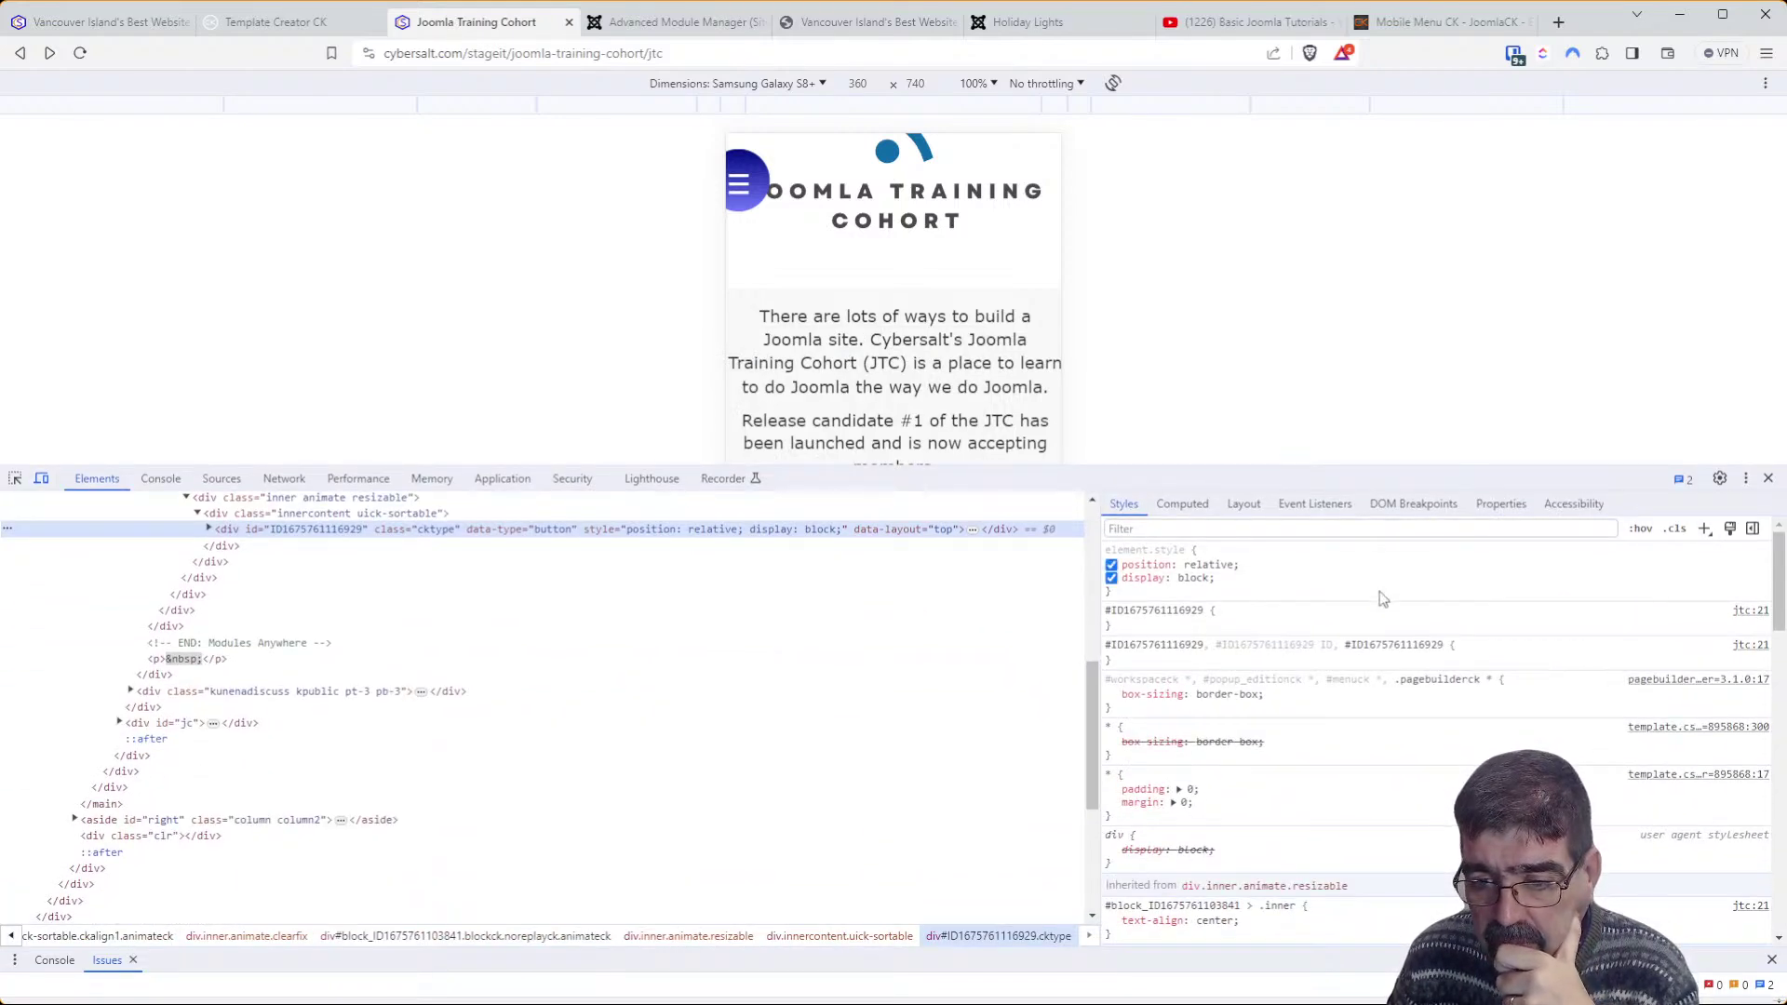
pyautogui.scroll(2, 556, 629)
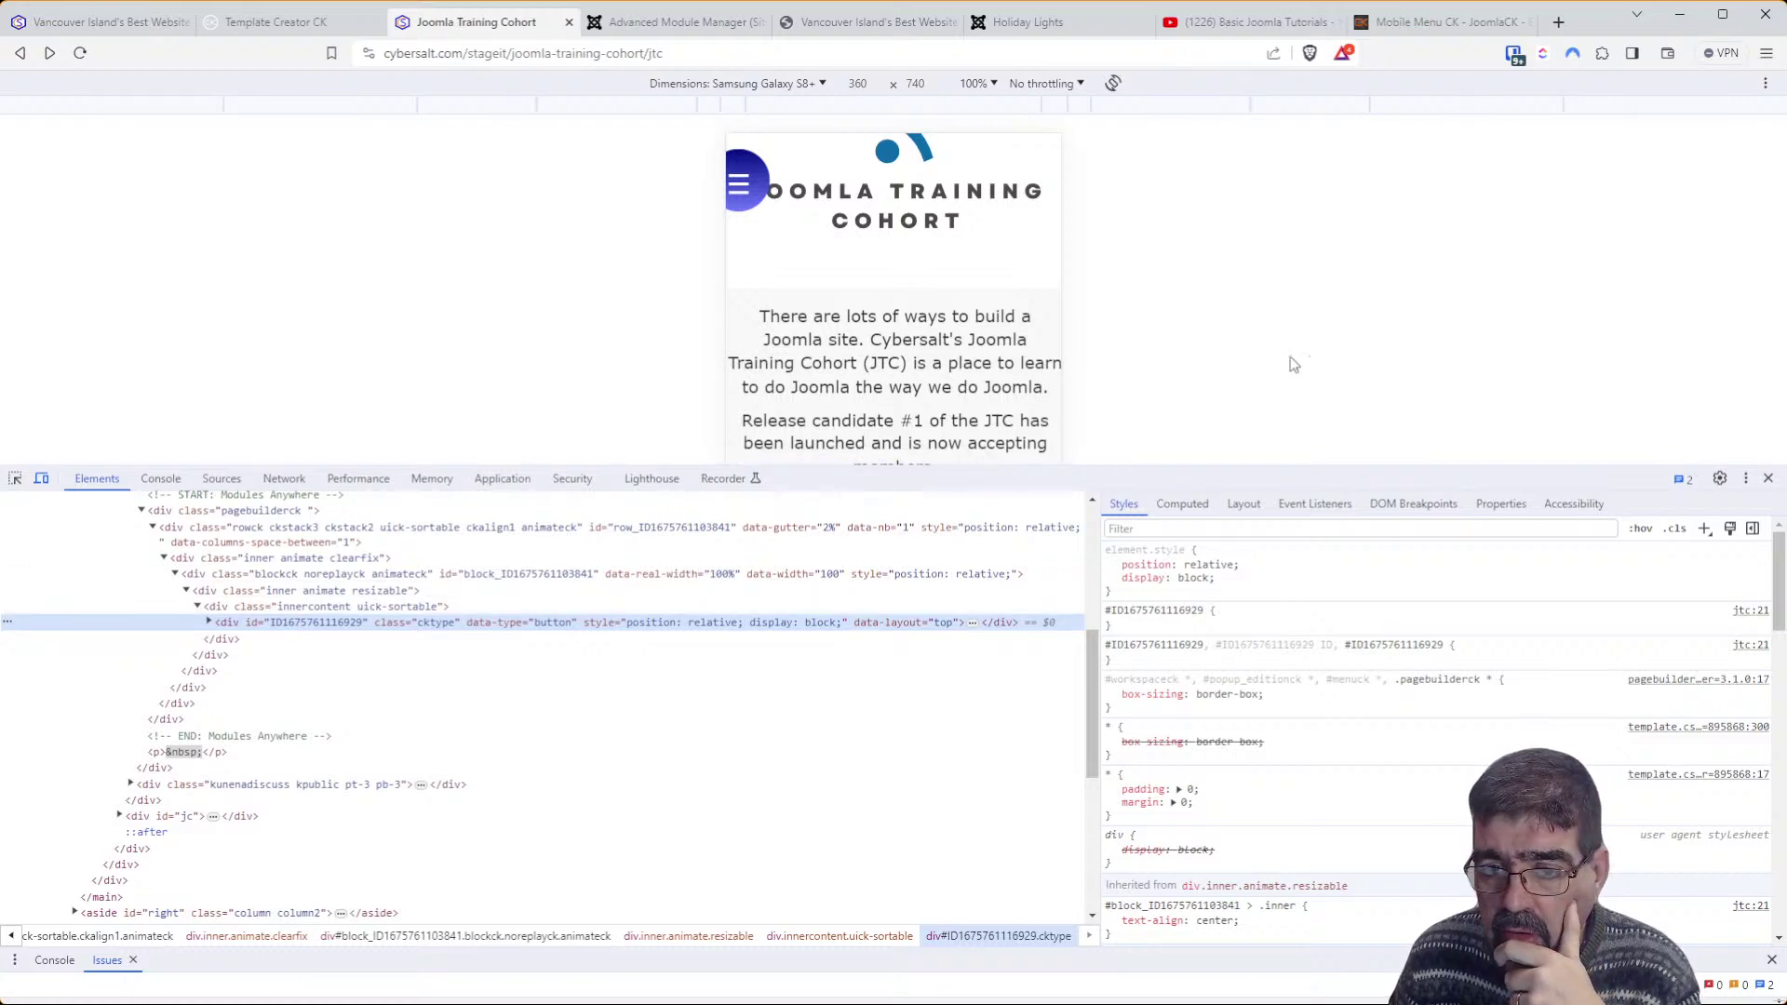
pyautogui.click(985, 319)
pyautogui.scroll(-3, 984, 319)
pyautogui.scroll(1, 989, 363)
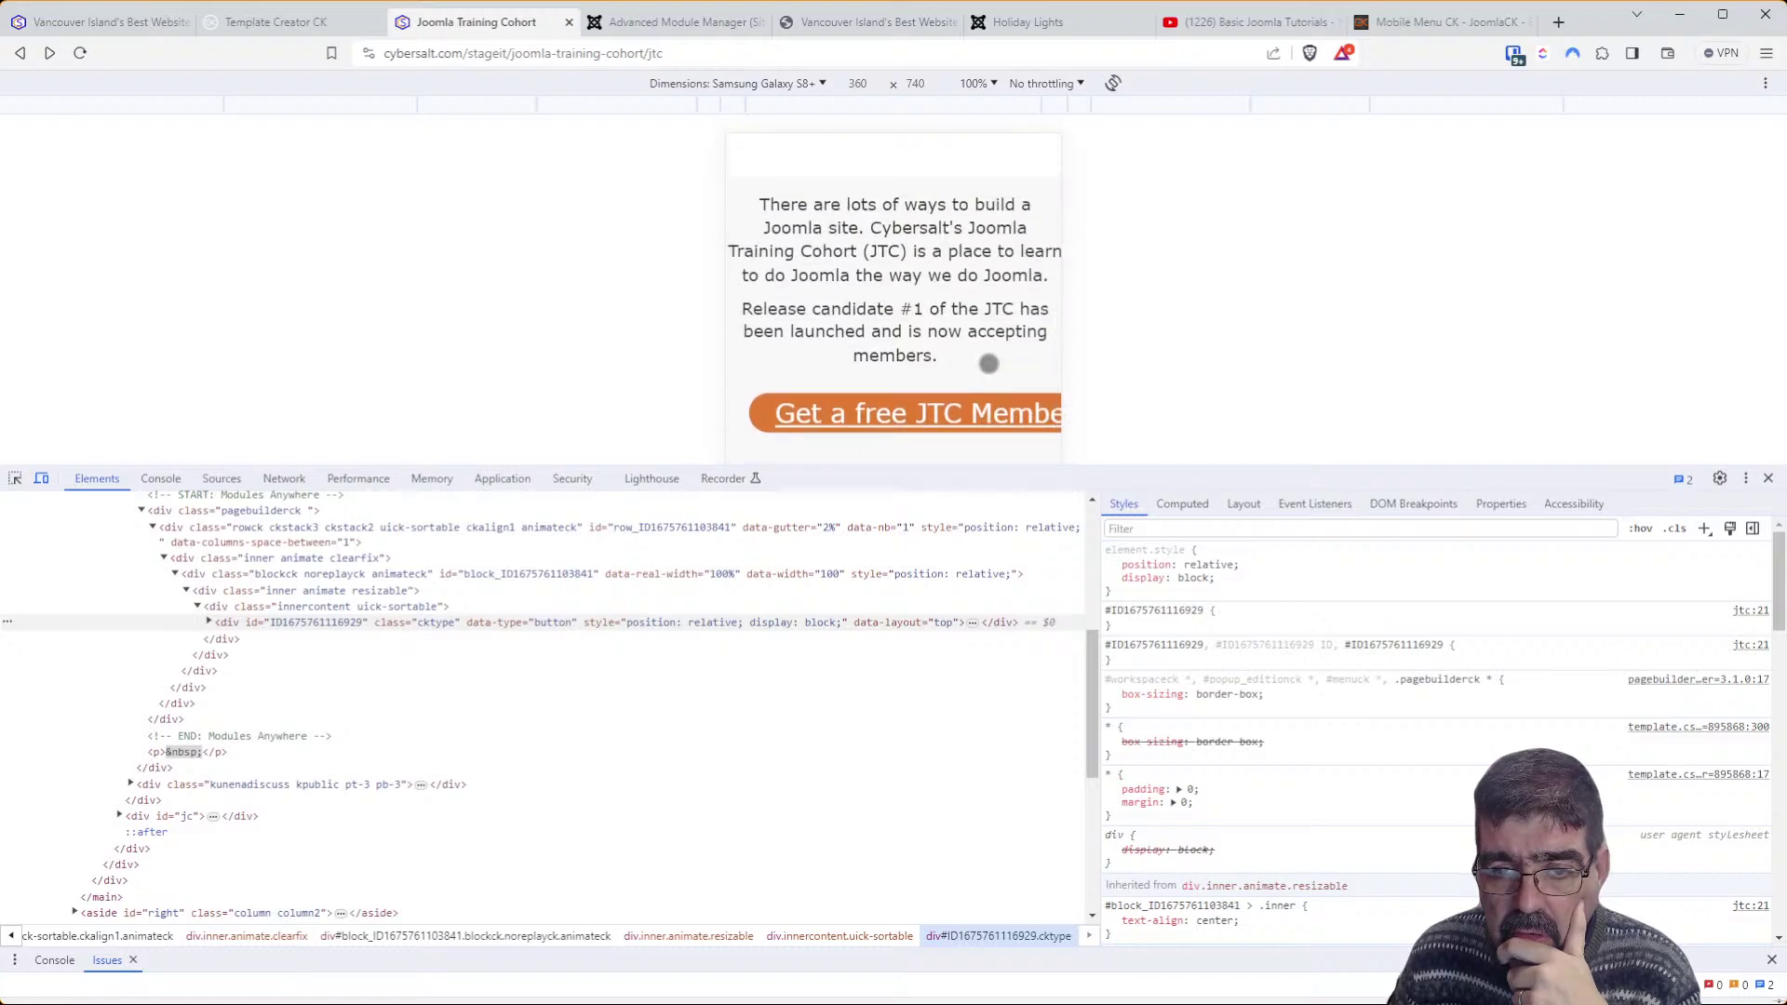
pyautogui.scroll(-1, 989, 363)
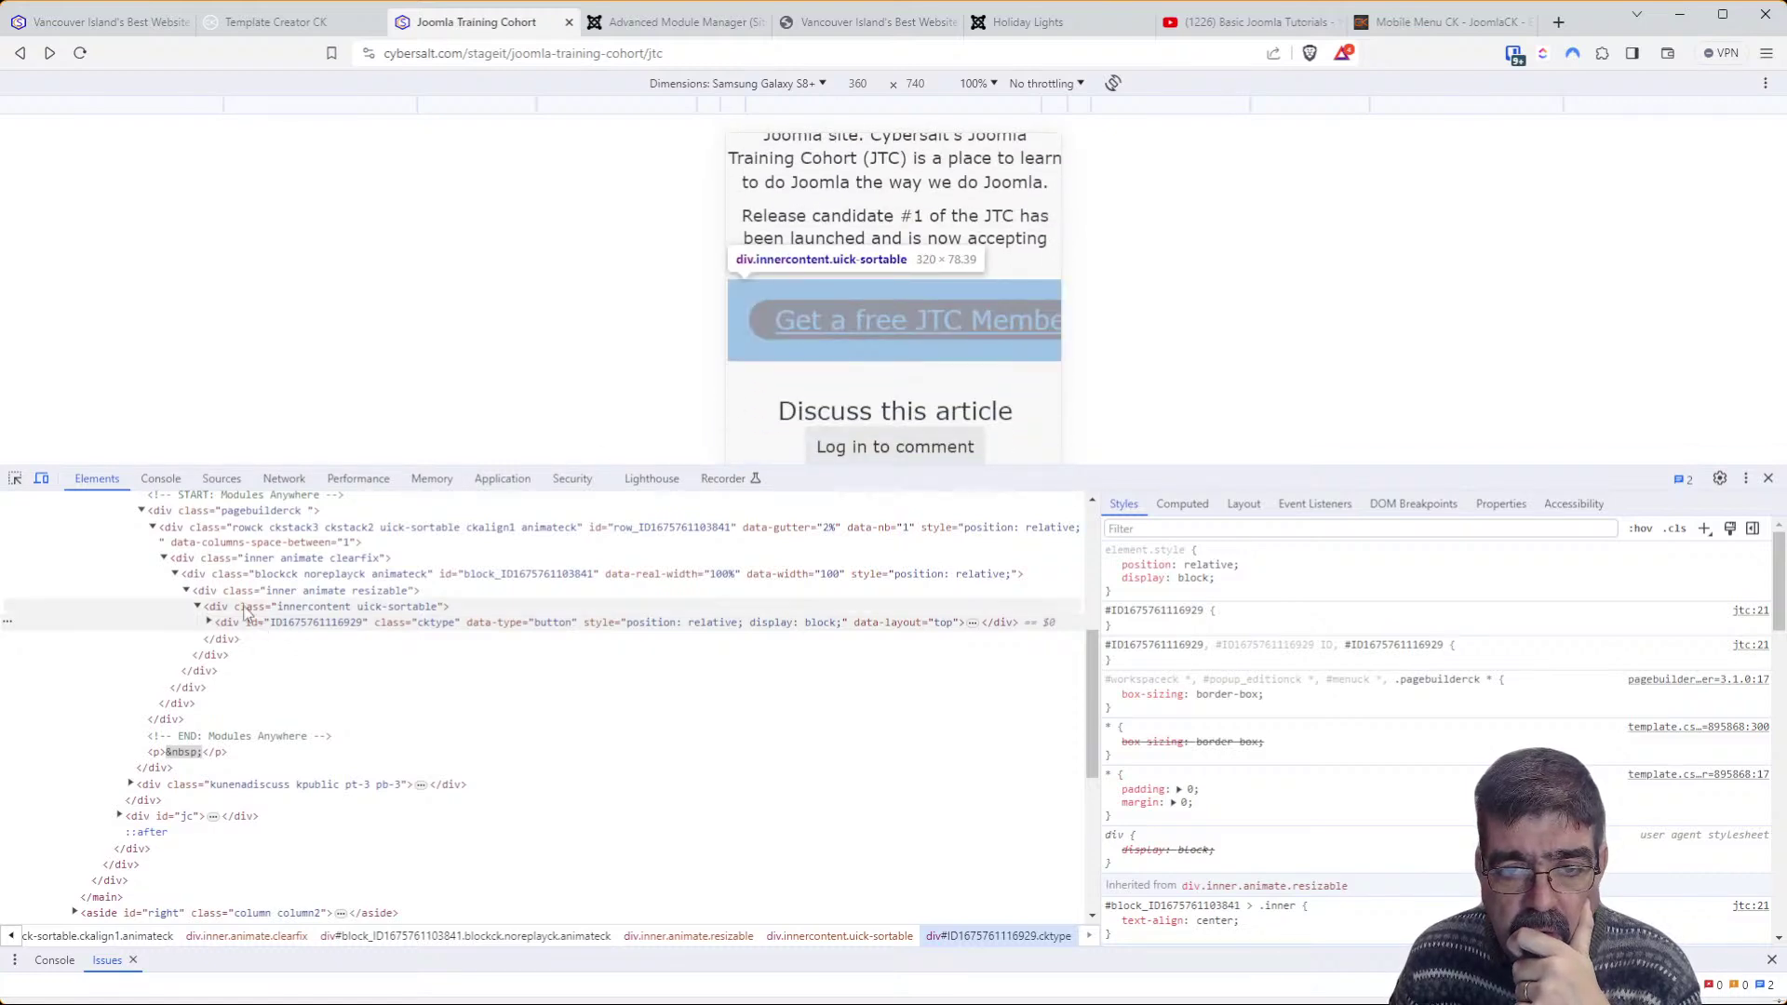
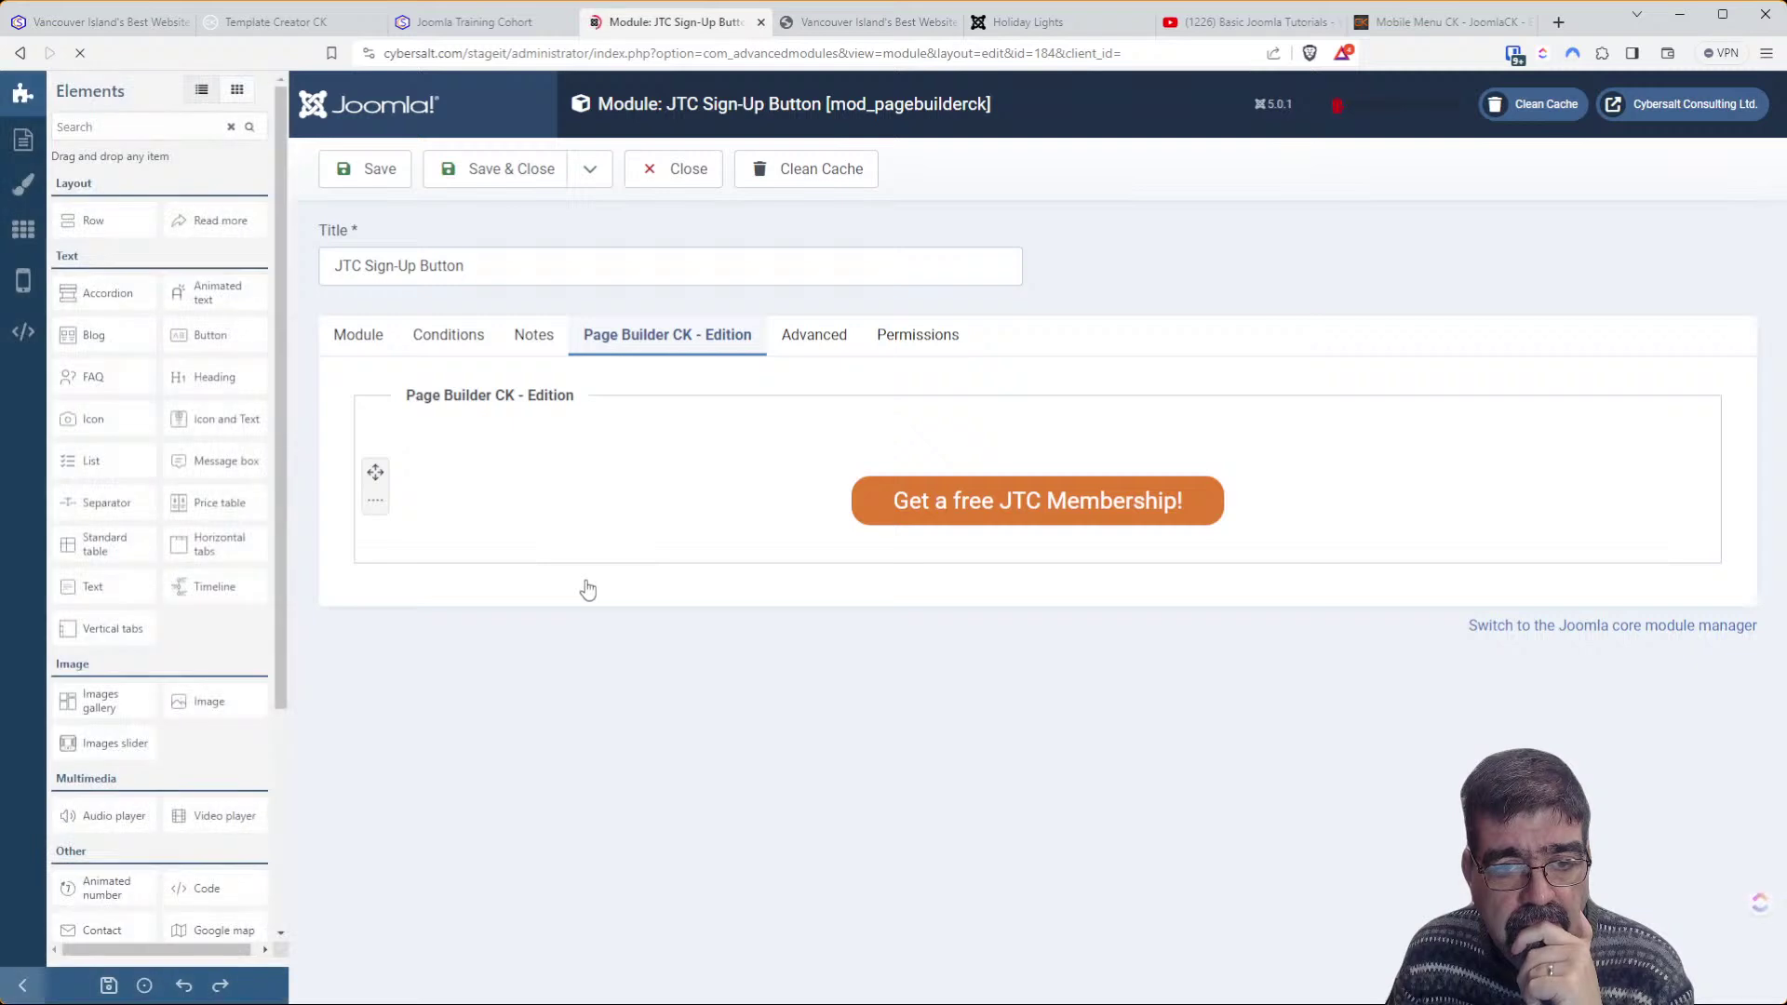
# Set the "Get a free JTC Membership!" button's width to 80% in the JTC Sign-Up Button module and save the module
pyautogui.moveTo(835, 493)
pyautogui.moveTo(577, 517)
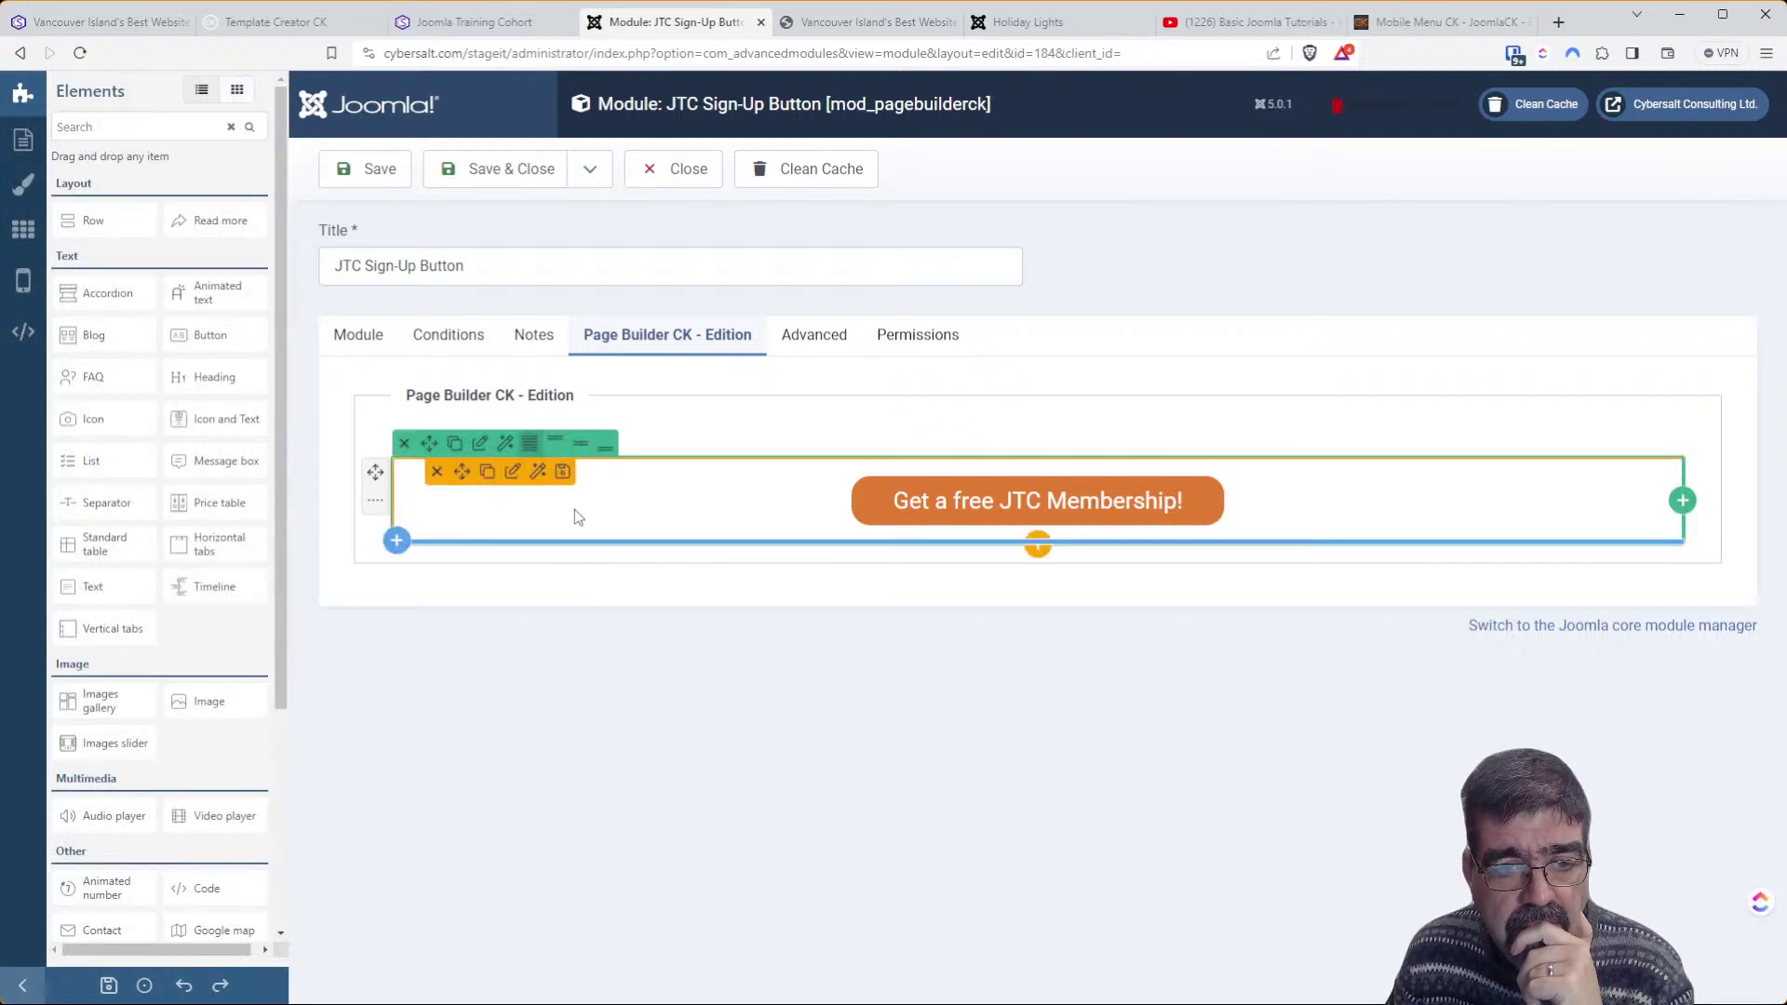
pyautogui.click(517, 476)
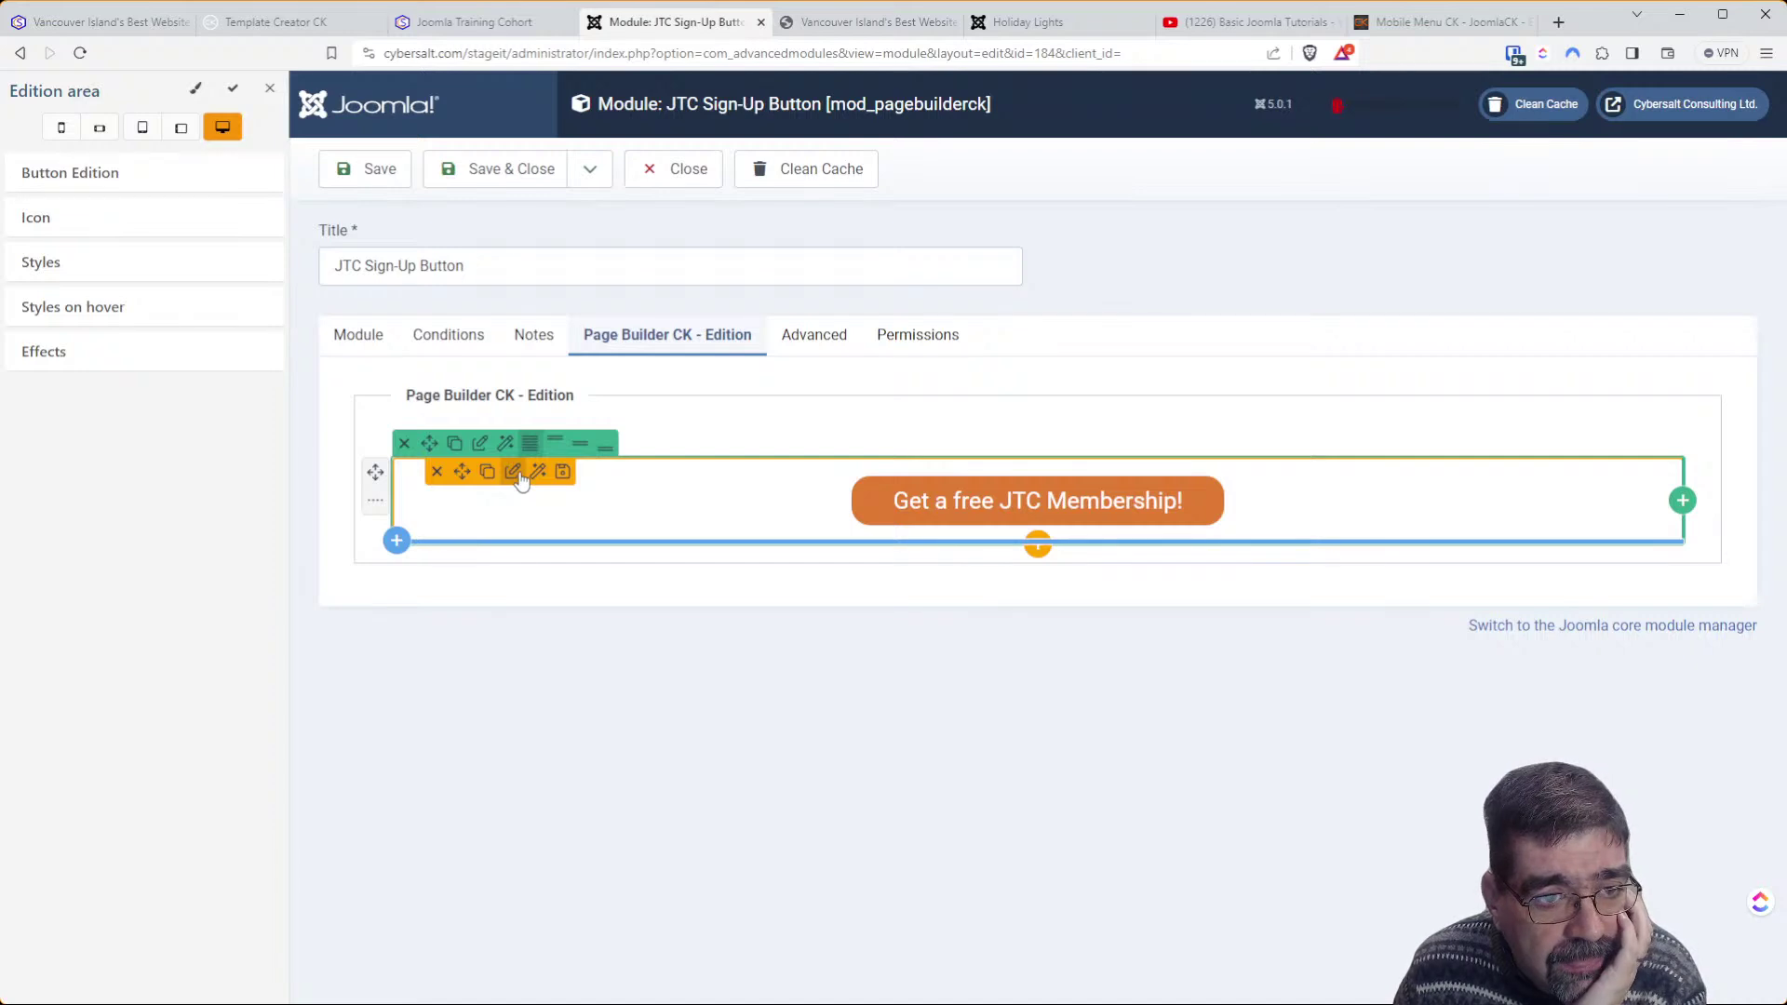
pyautogui.click(93, 175)
pyautogui.doubleClick(93, 177)
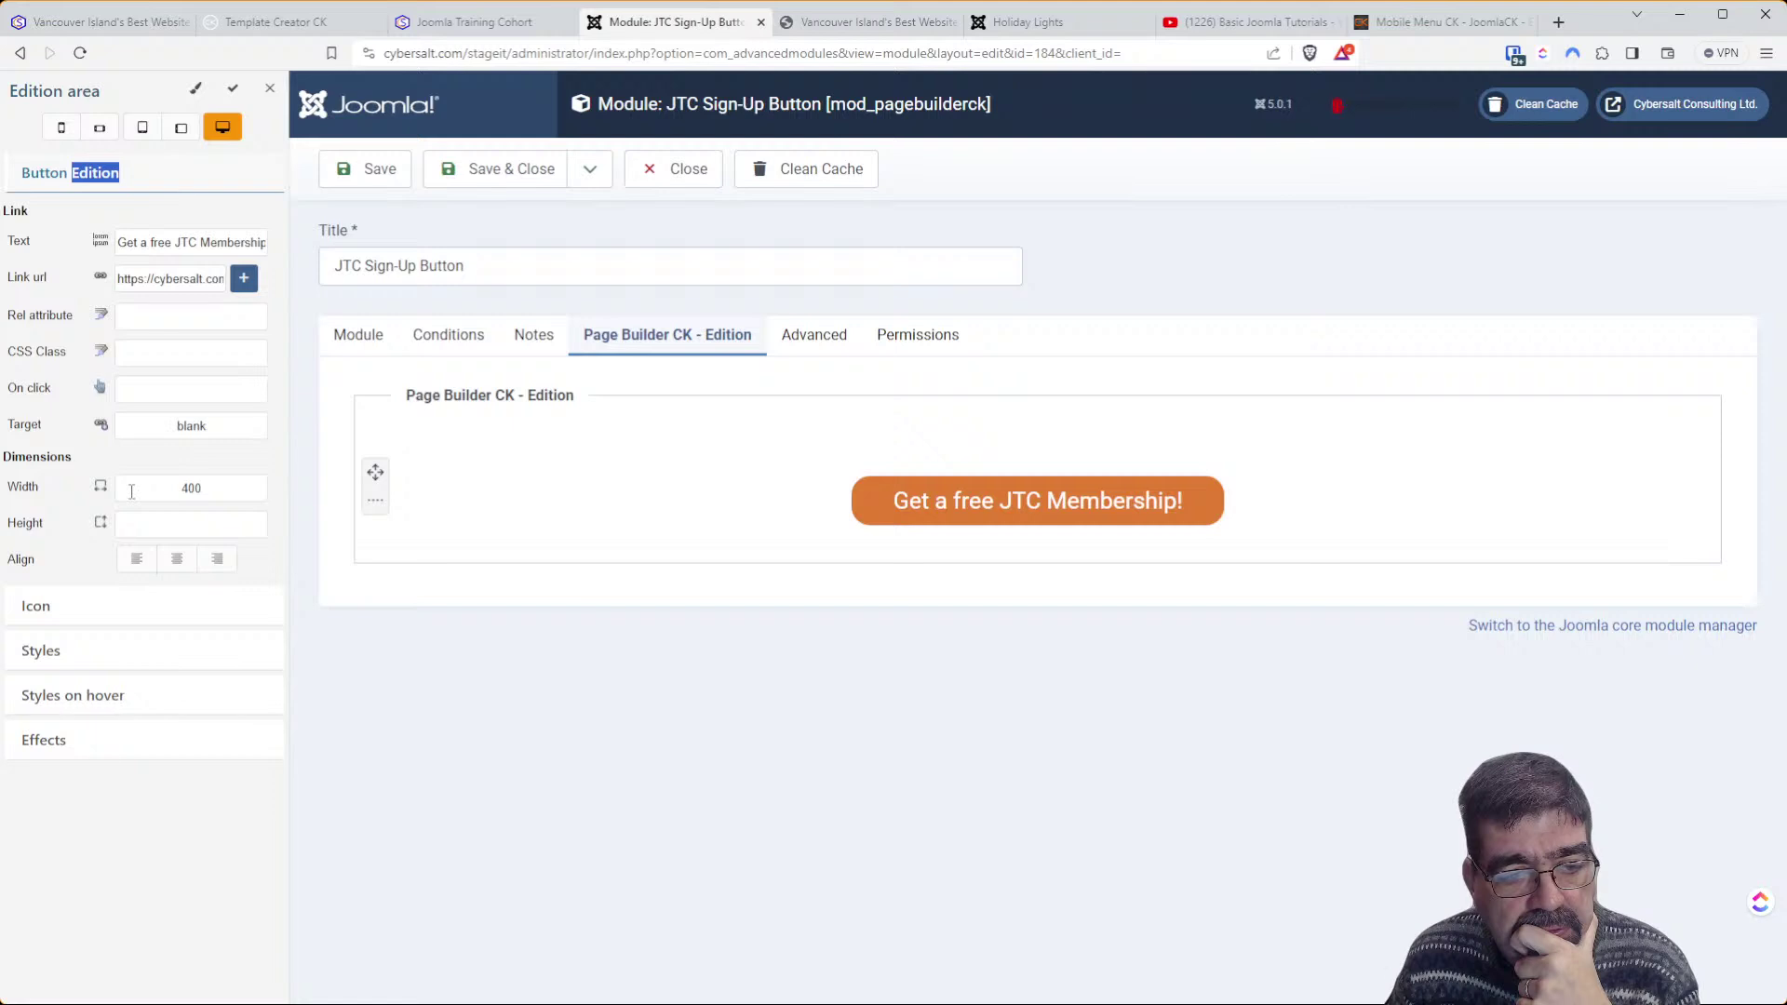
pyautogui.moveTo(173, 485); pyautogui.dragTo(238, 486)
pyautogui.write('80')
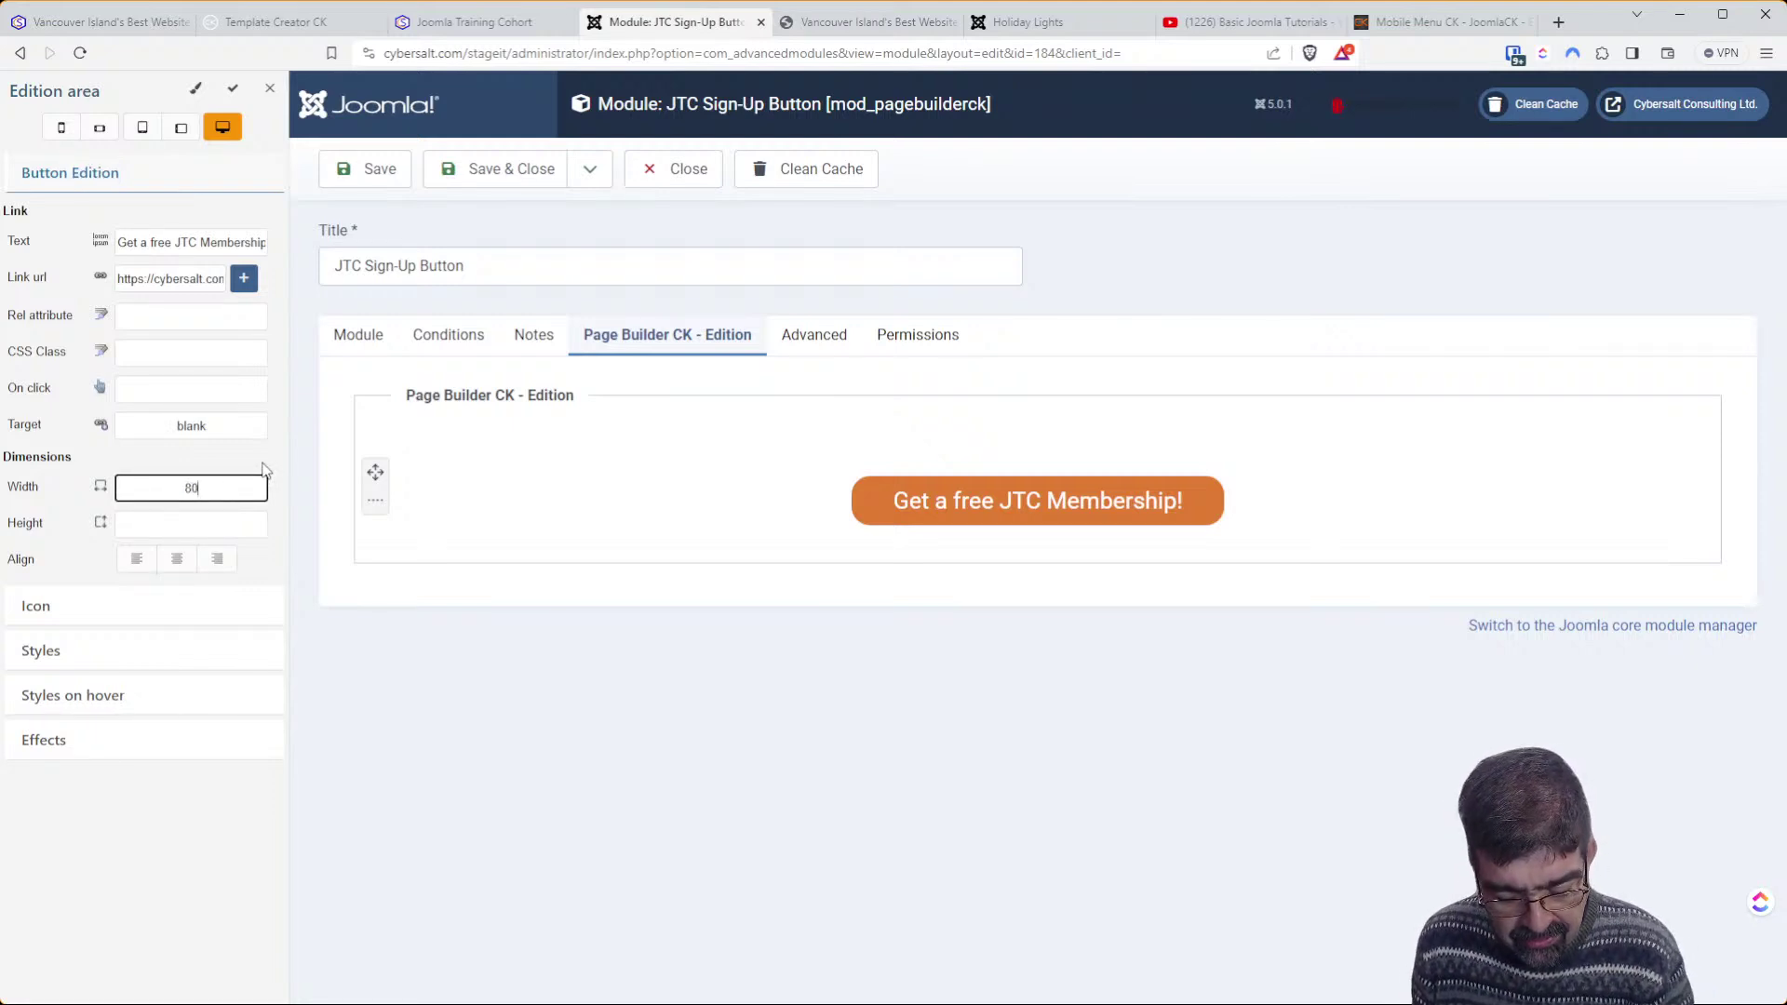
pyautogui.write('%')
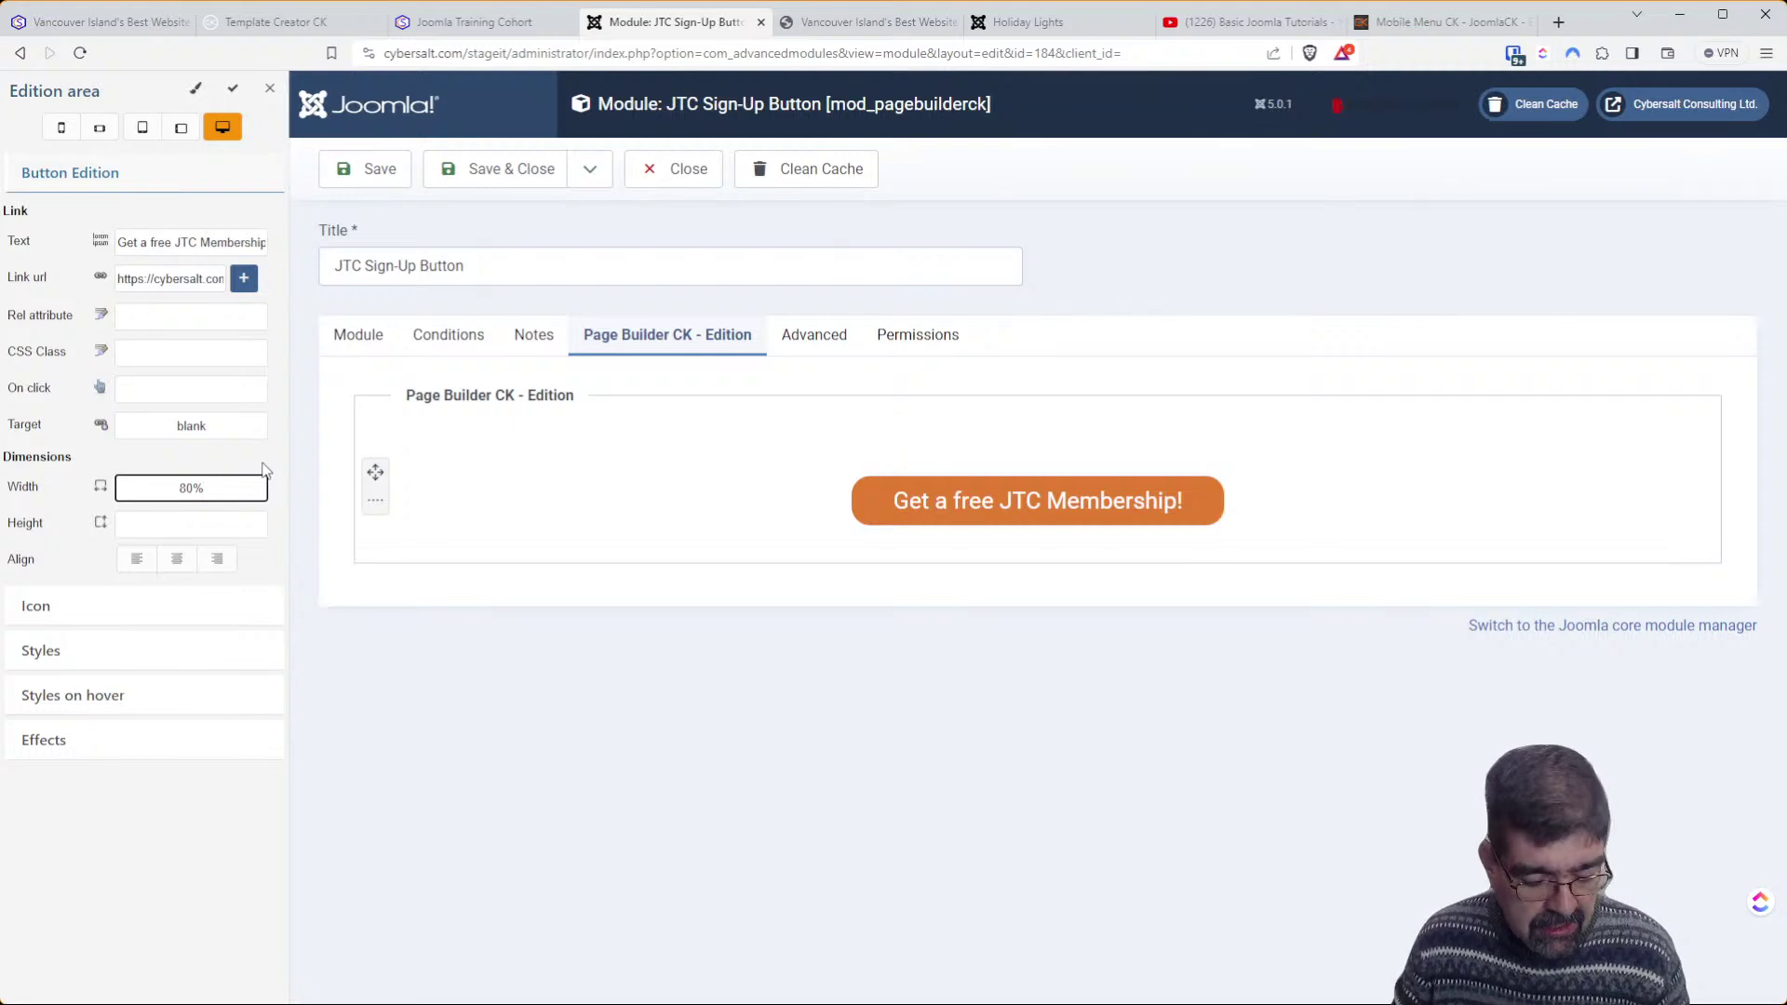
pyautogui.press('Tab')
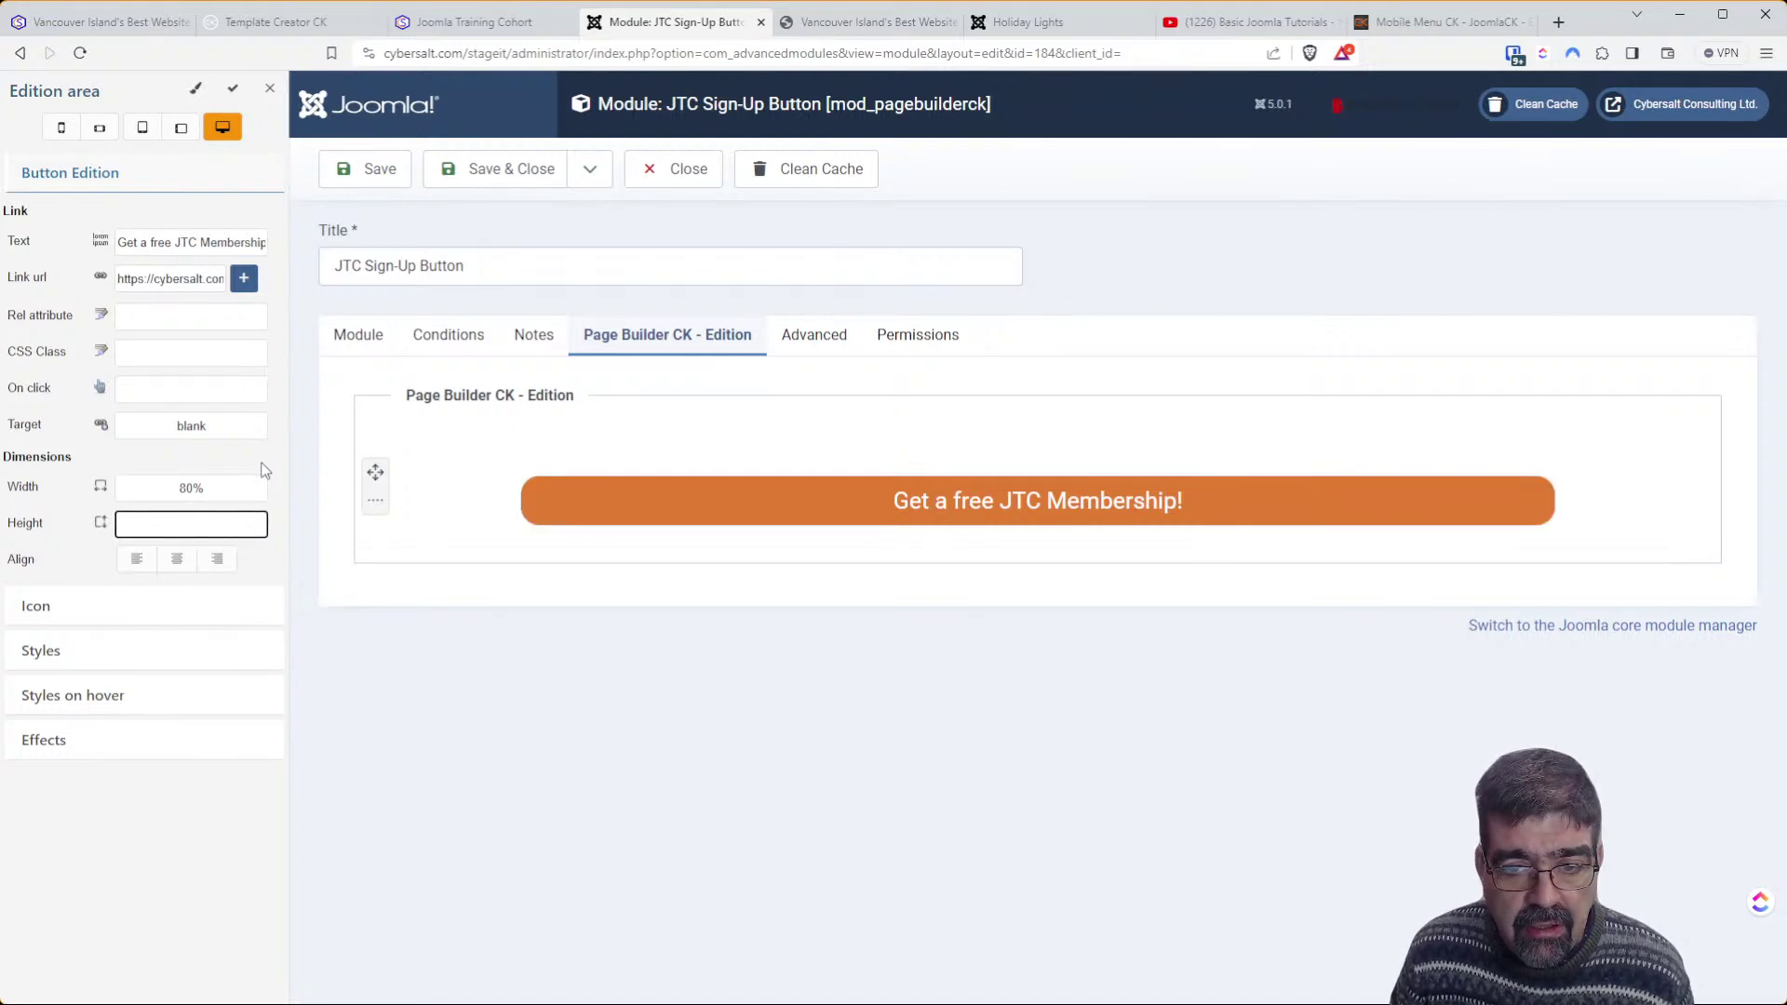
pyautogui.click(380, 175)
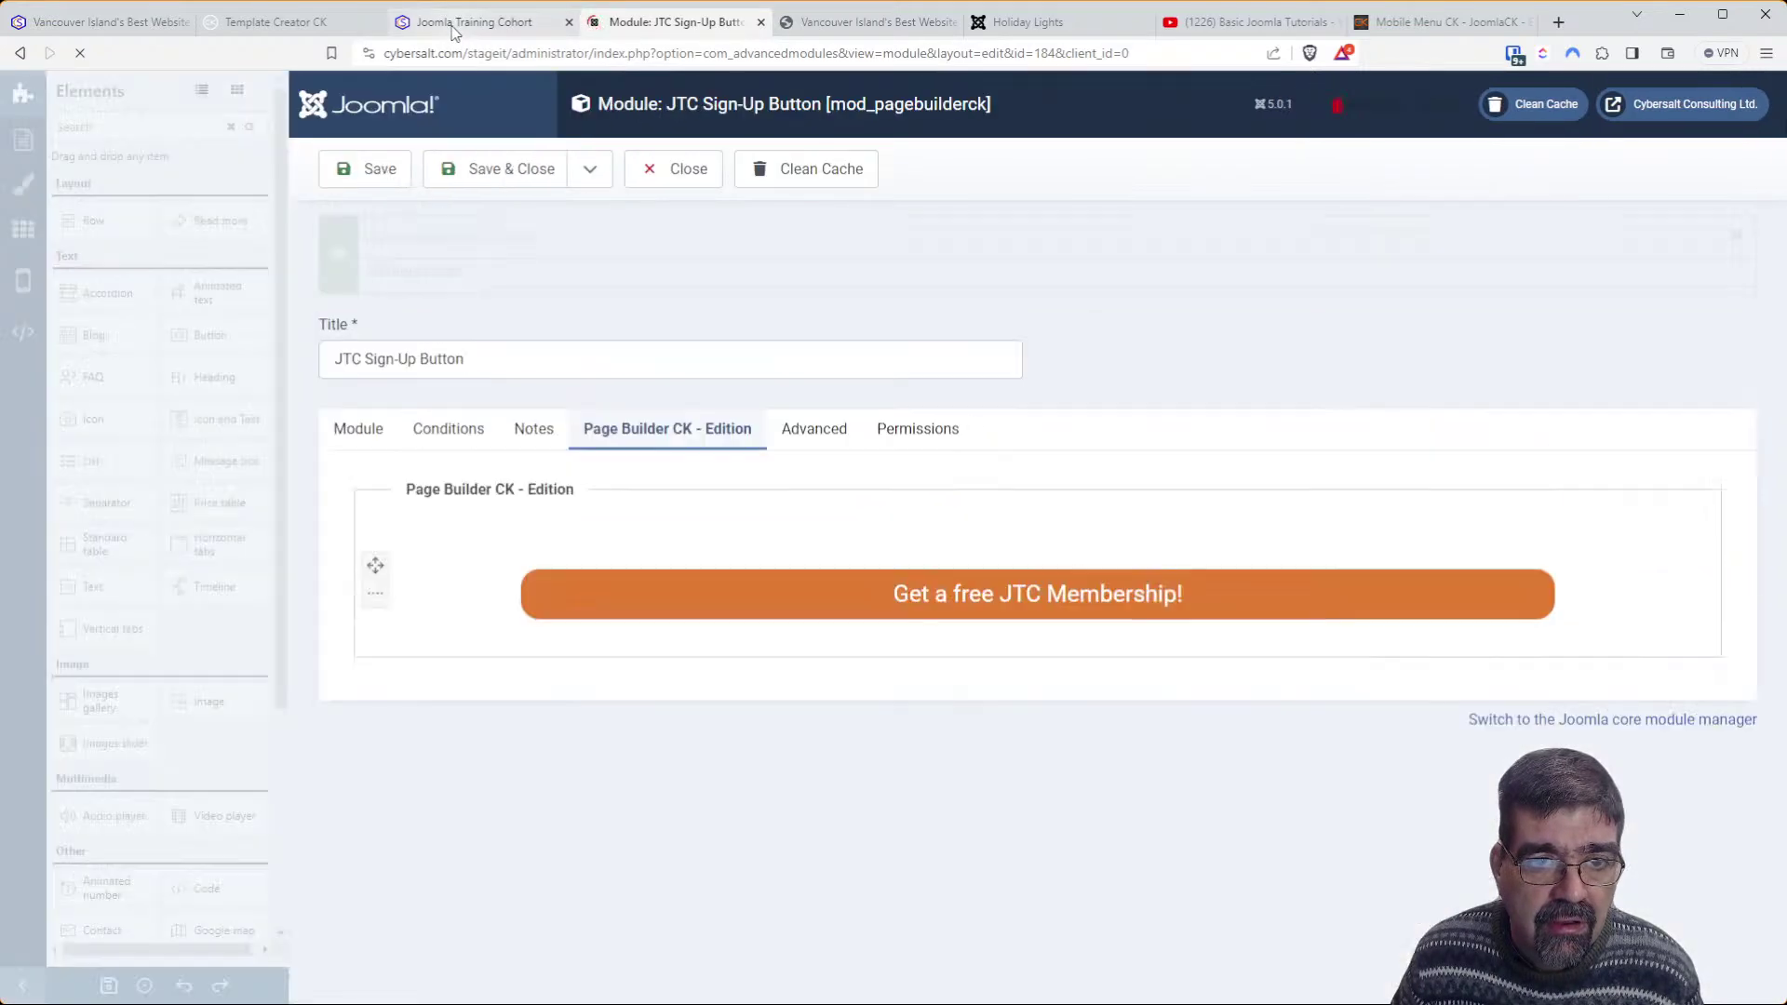
# Reload the Joomla Training Cohort page and check how the sign-up button and the content below it fit the mobile width
pyautogui.click(455, 25)
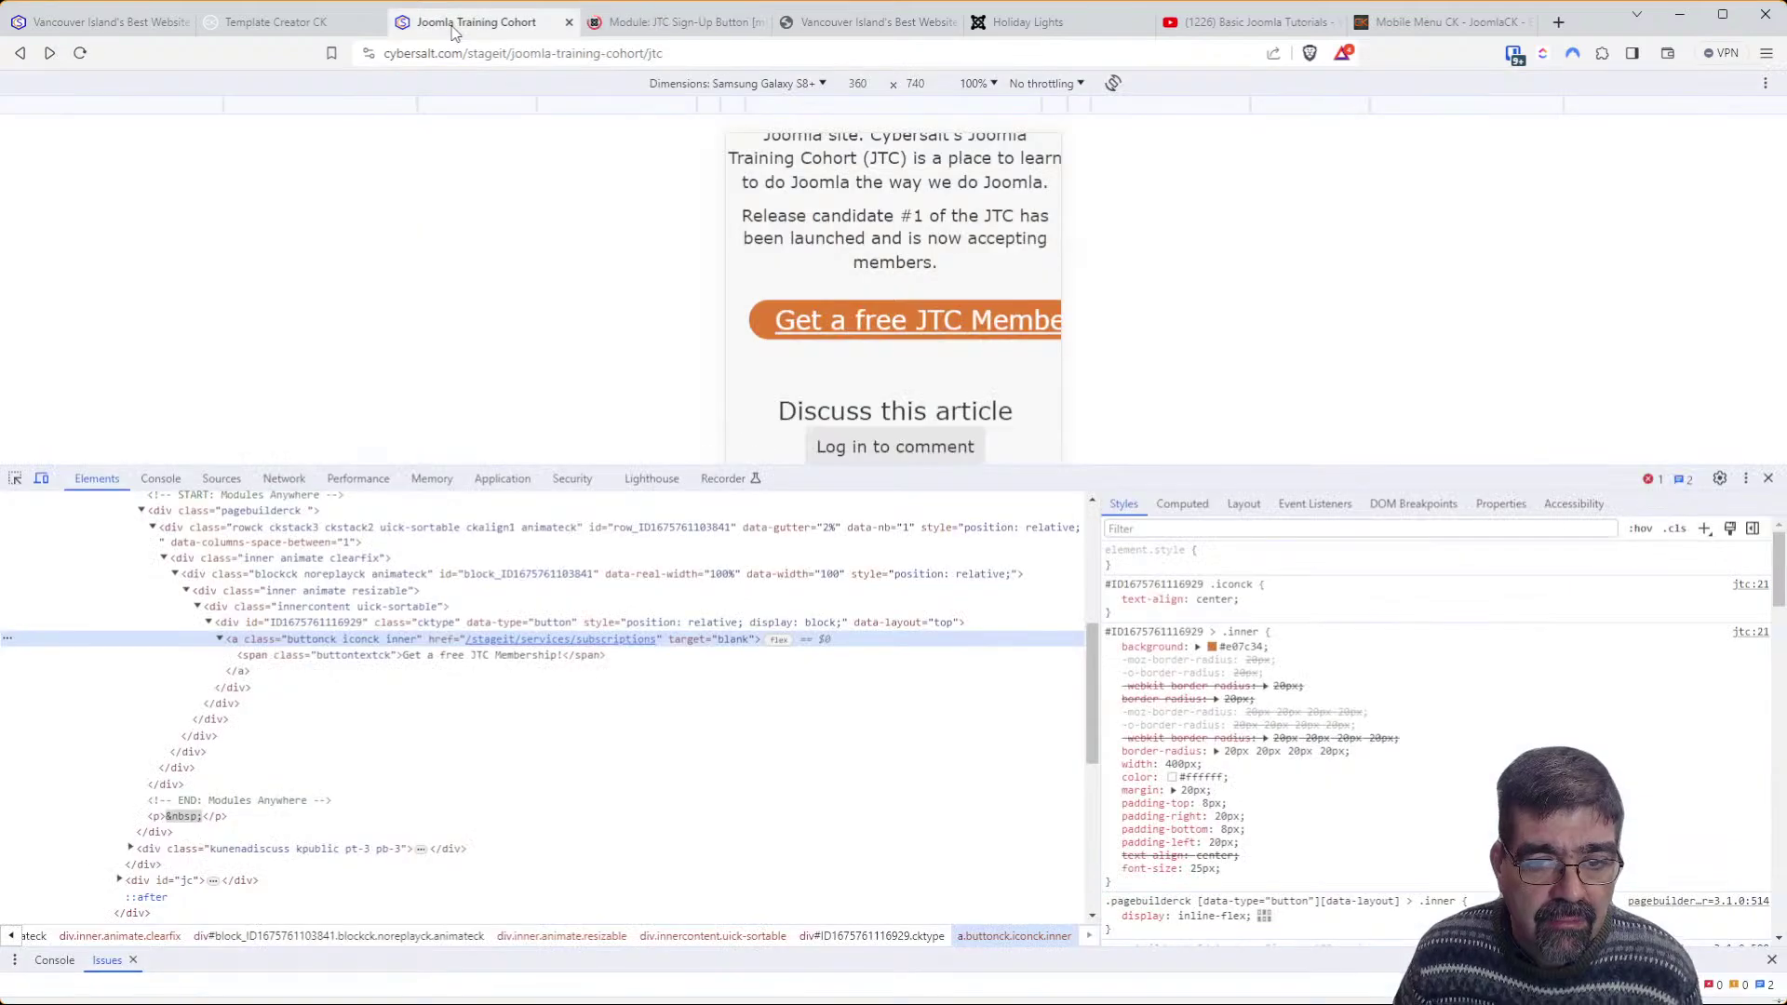
pyautogui.press('F5')
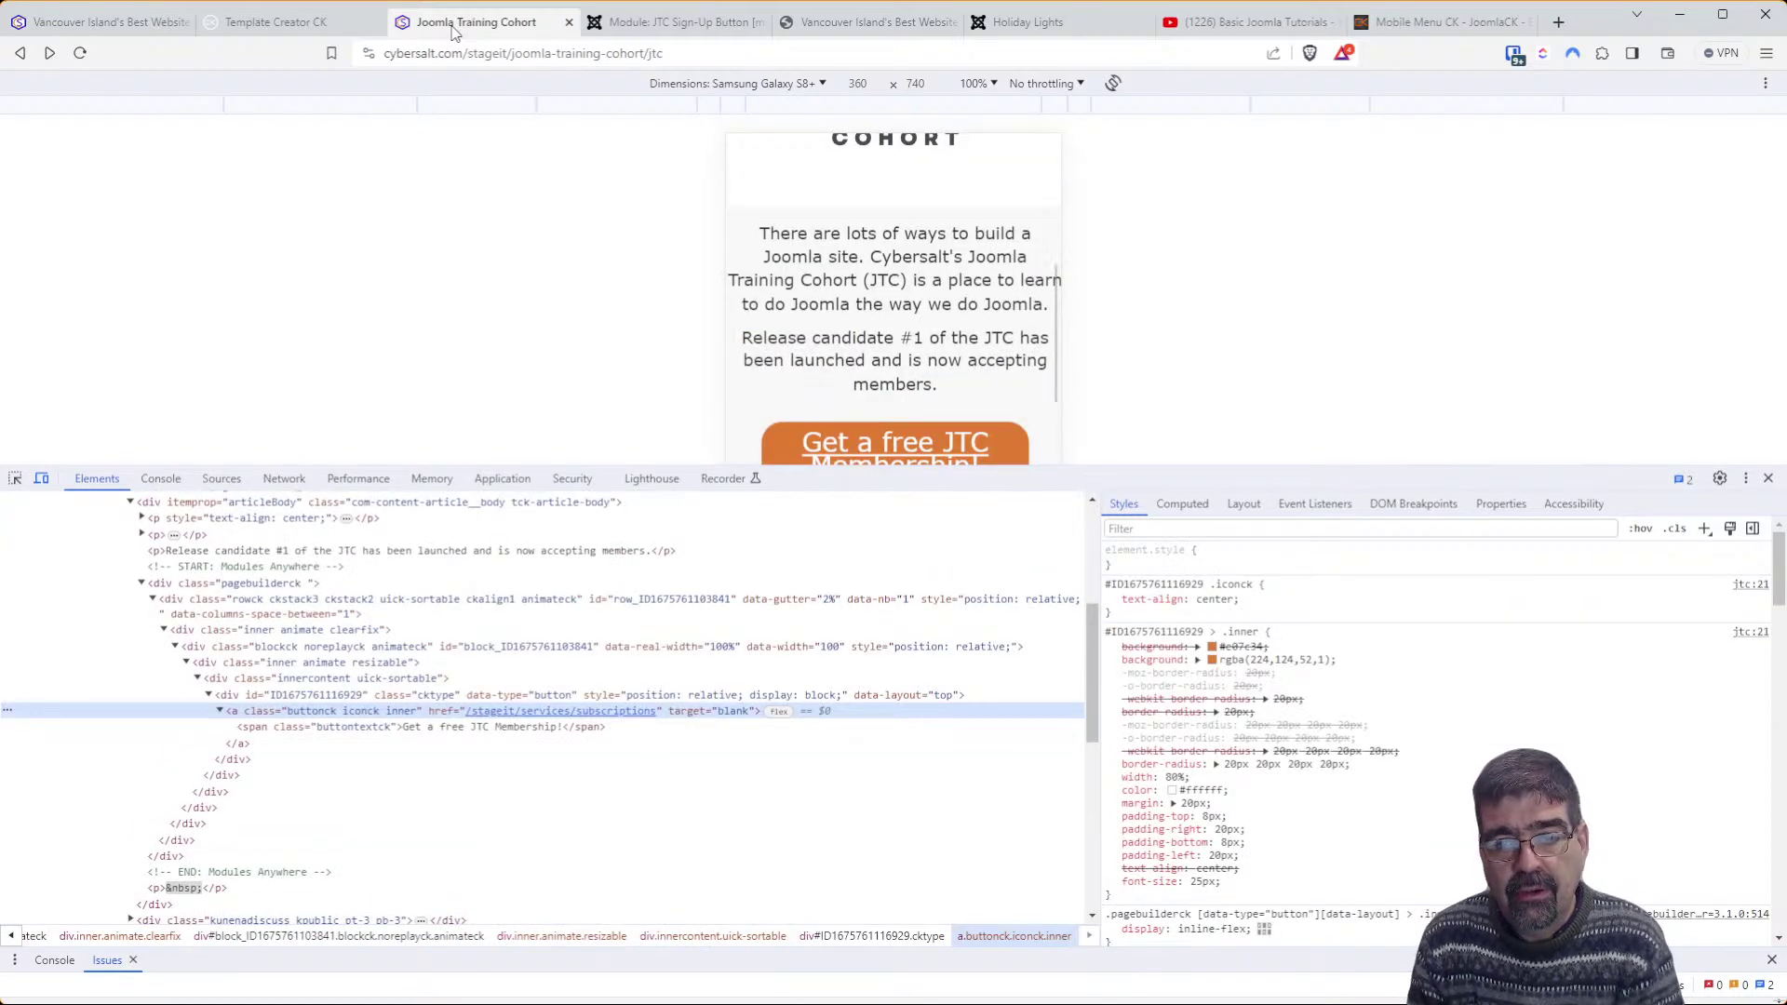
pyautogui.scroll(-5, 899, 363)
pyautogui.scroll(-3, 891, 451)
pyautogui.scroll(8, 842, 314)
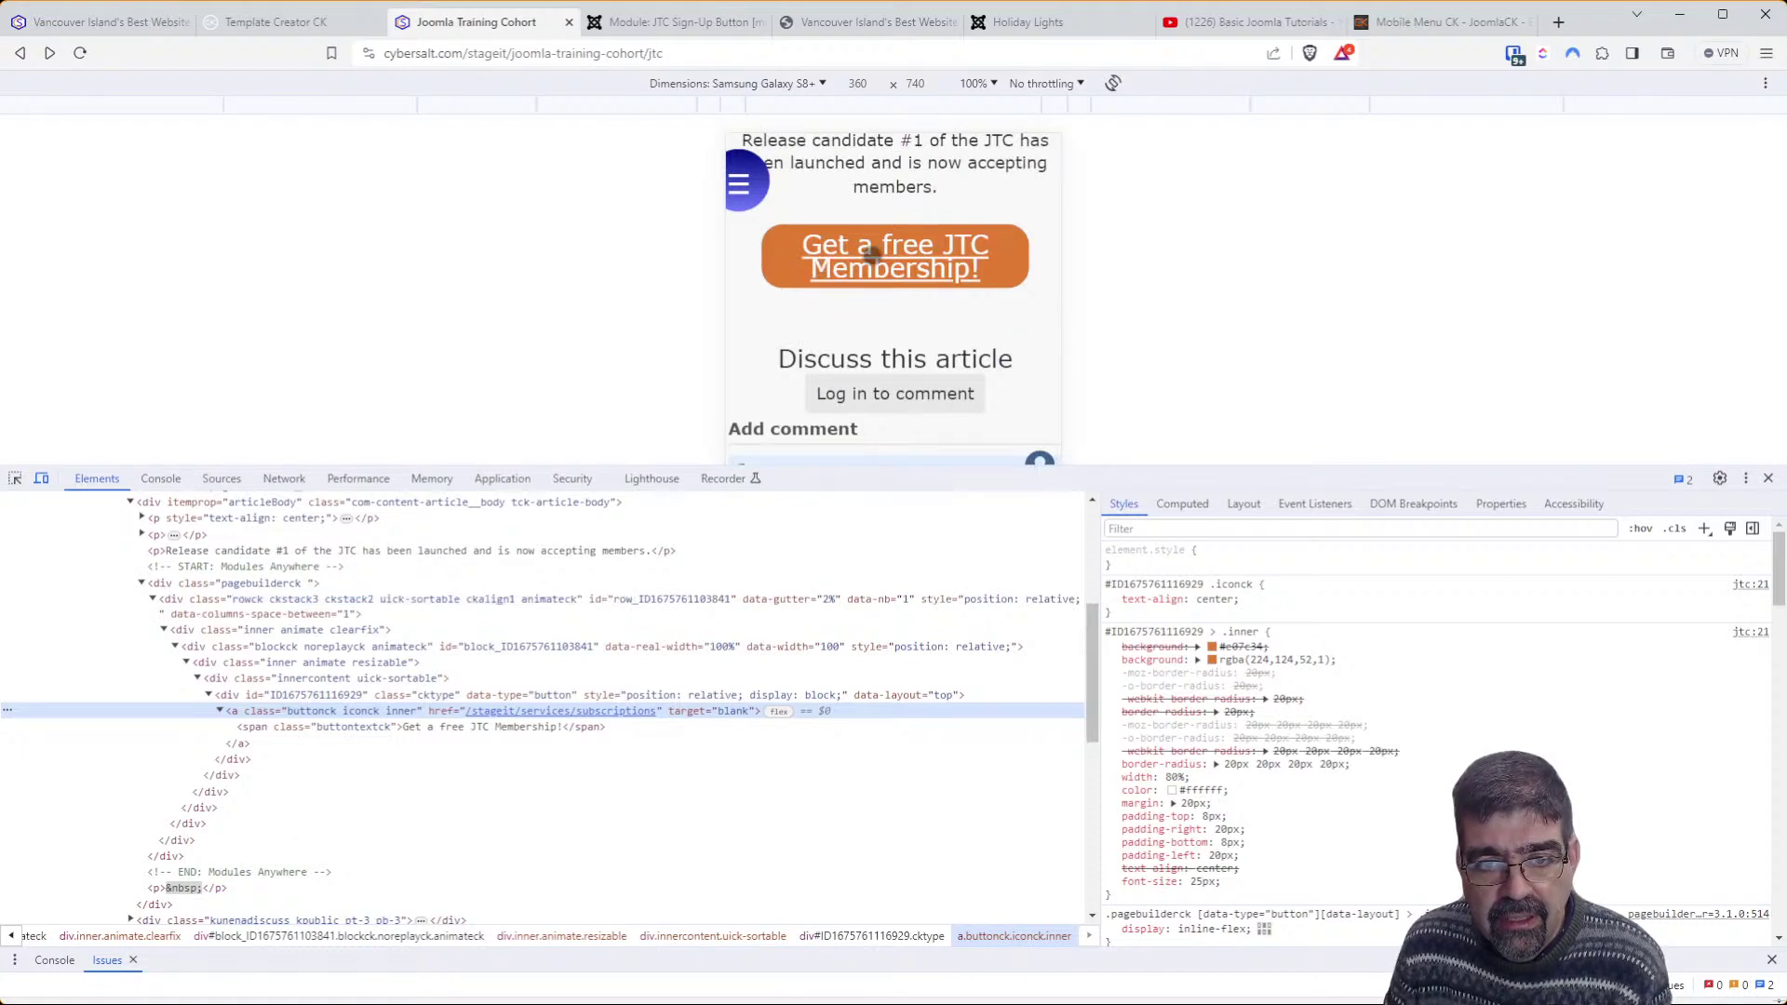
# Open the sign-up button's settings in the JTC Sign-Up Button module and review its phone-view dimensions and icon options
pyautogui.click(270, 31)
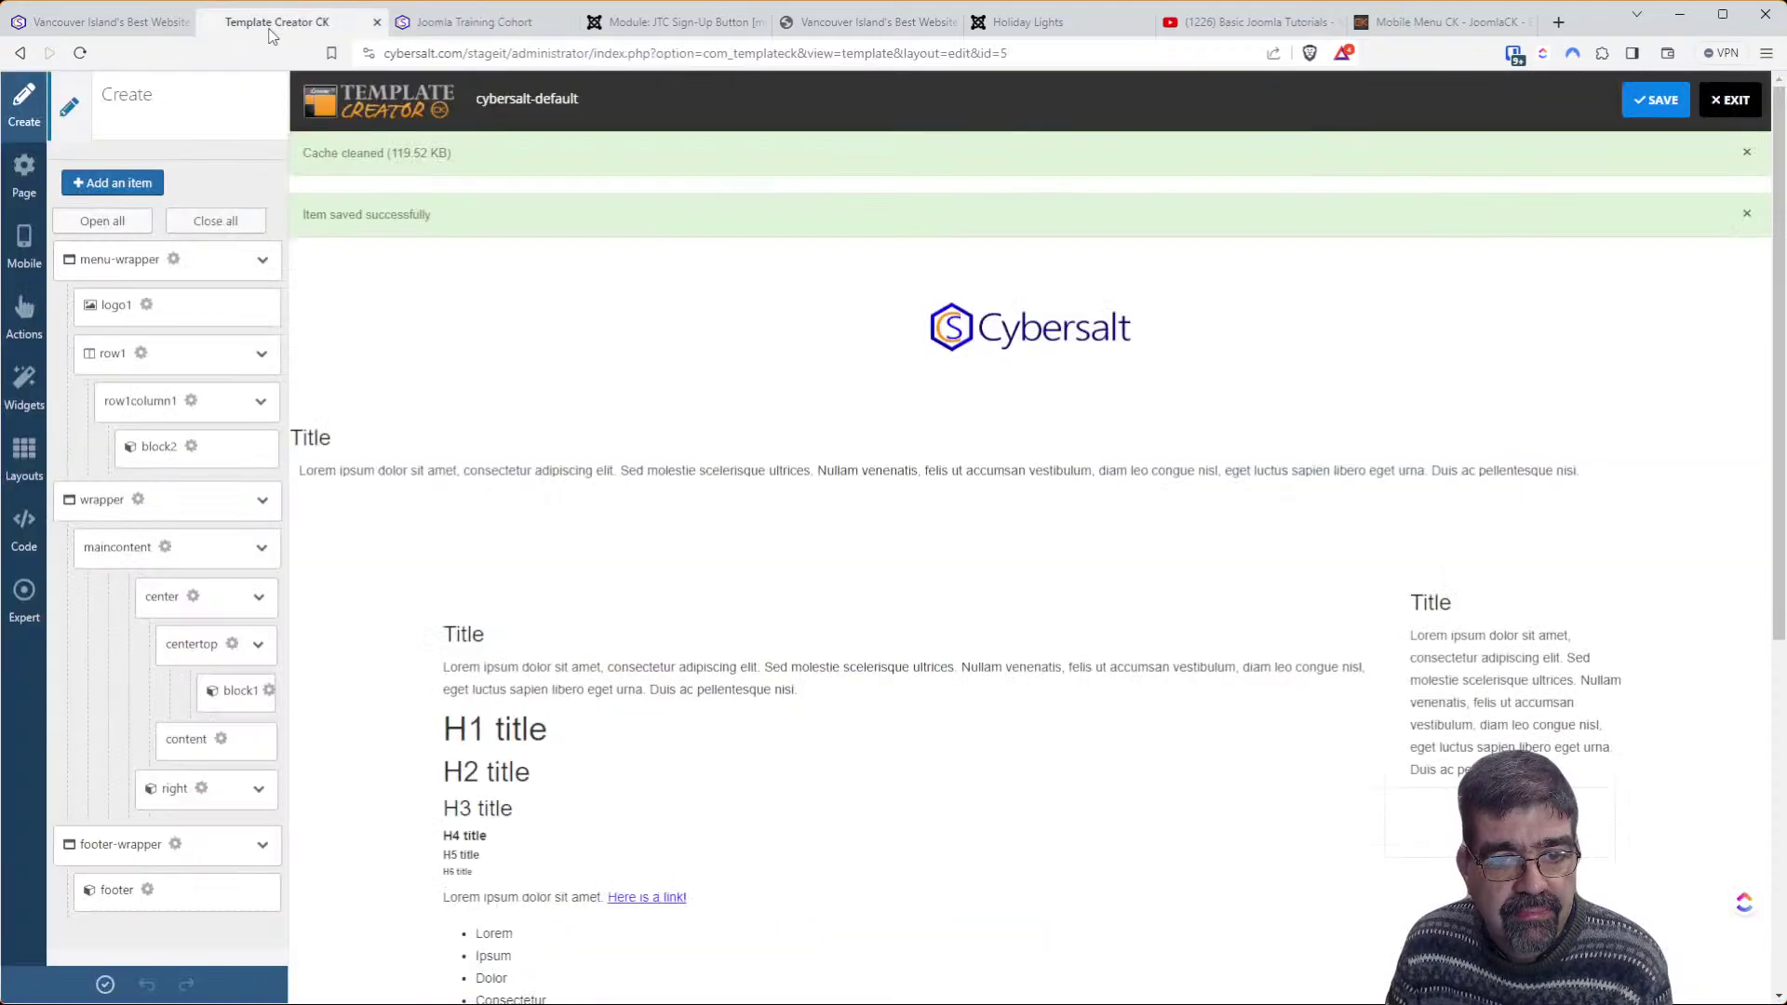
pyautogui.click(633, 20)
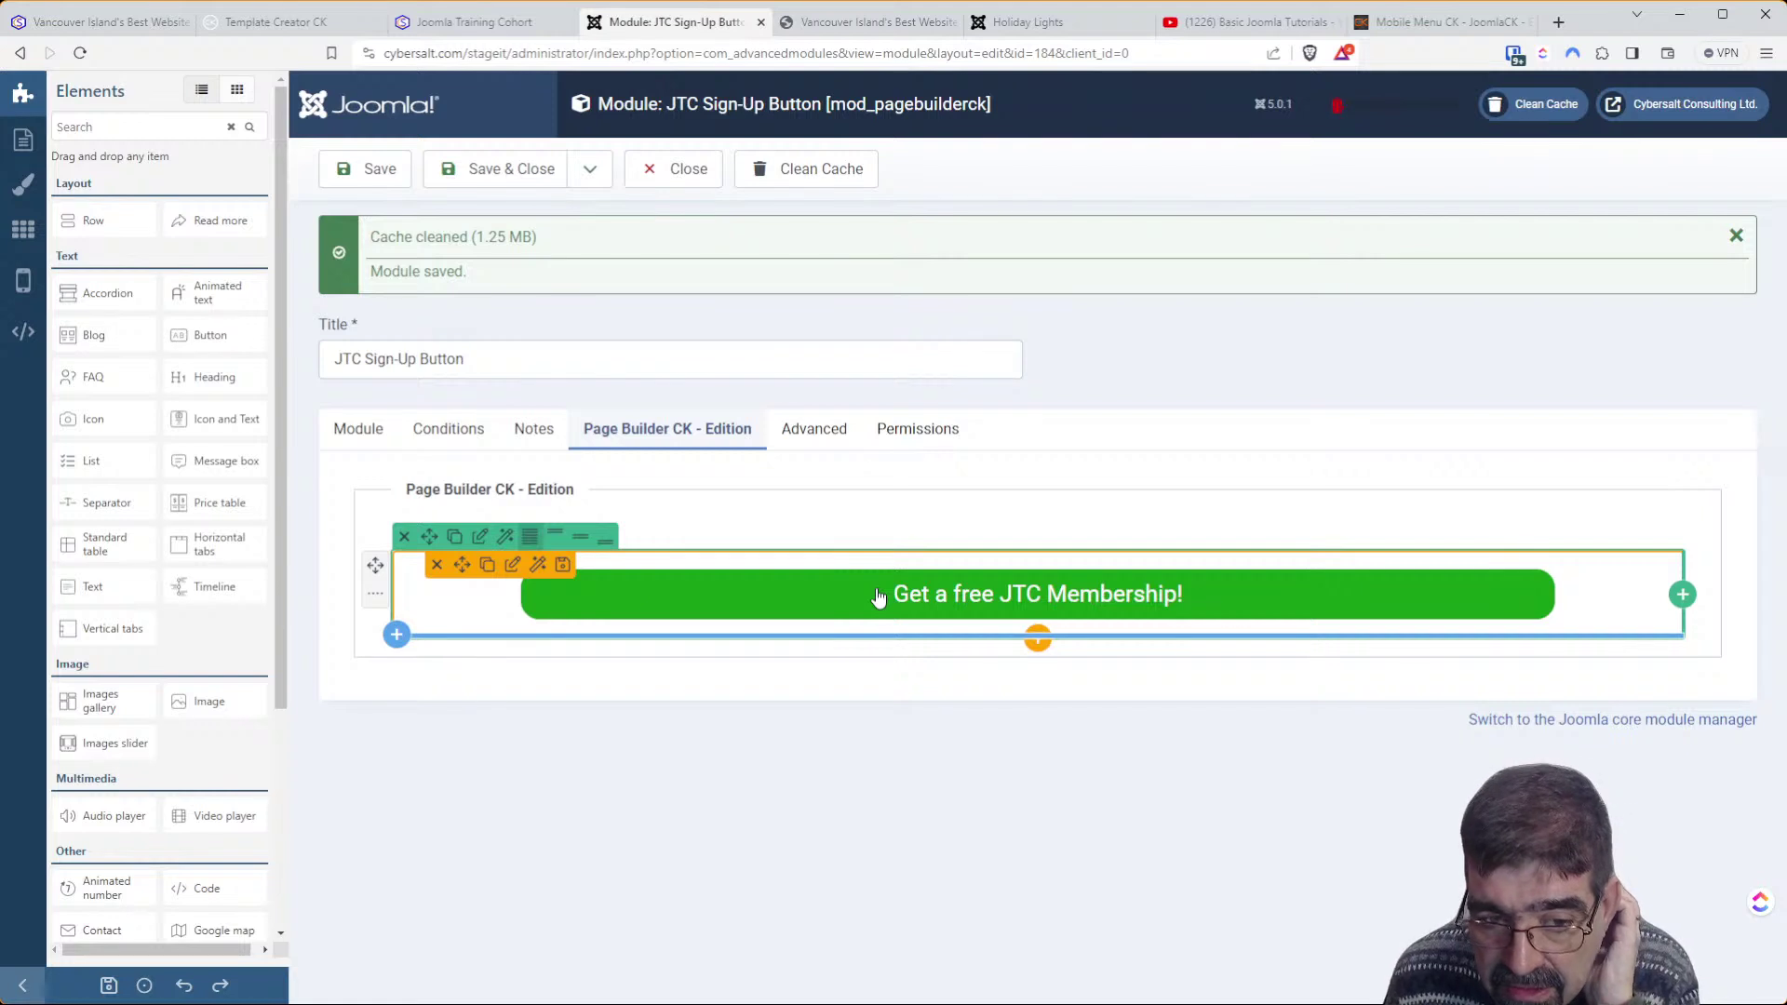
pyautogui.click(513, 566)
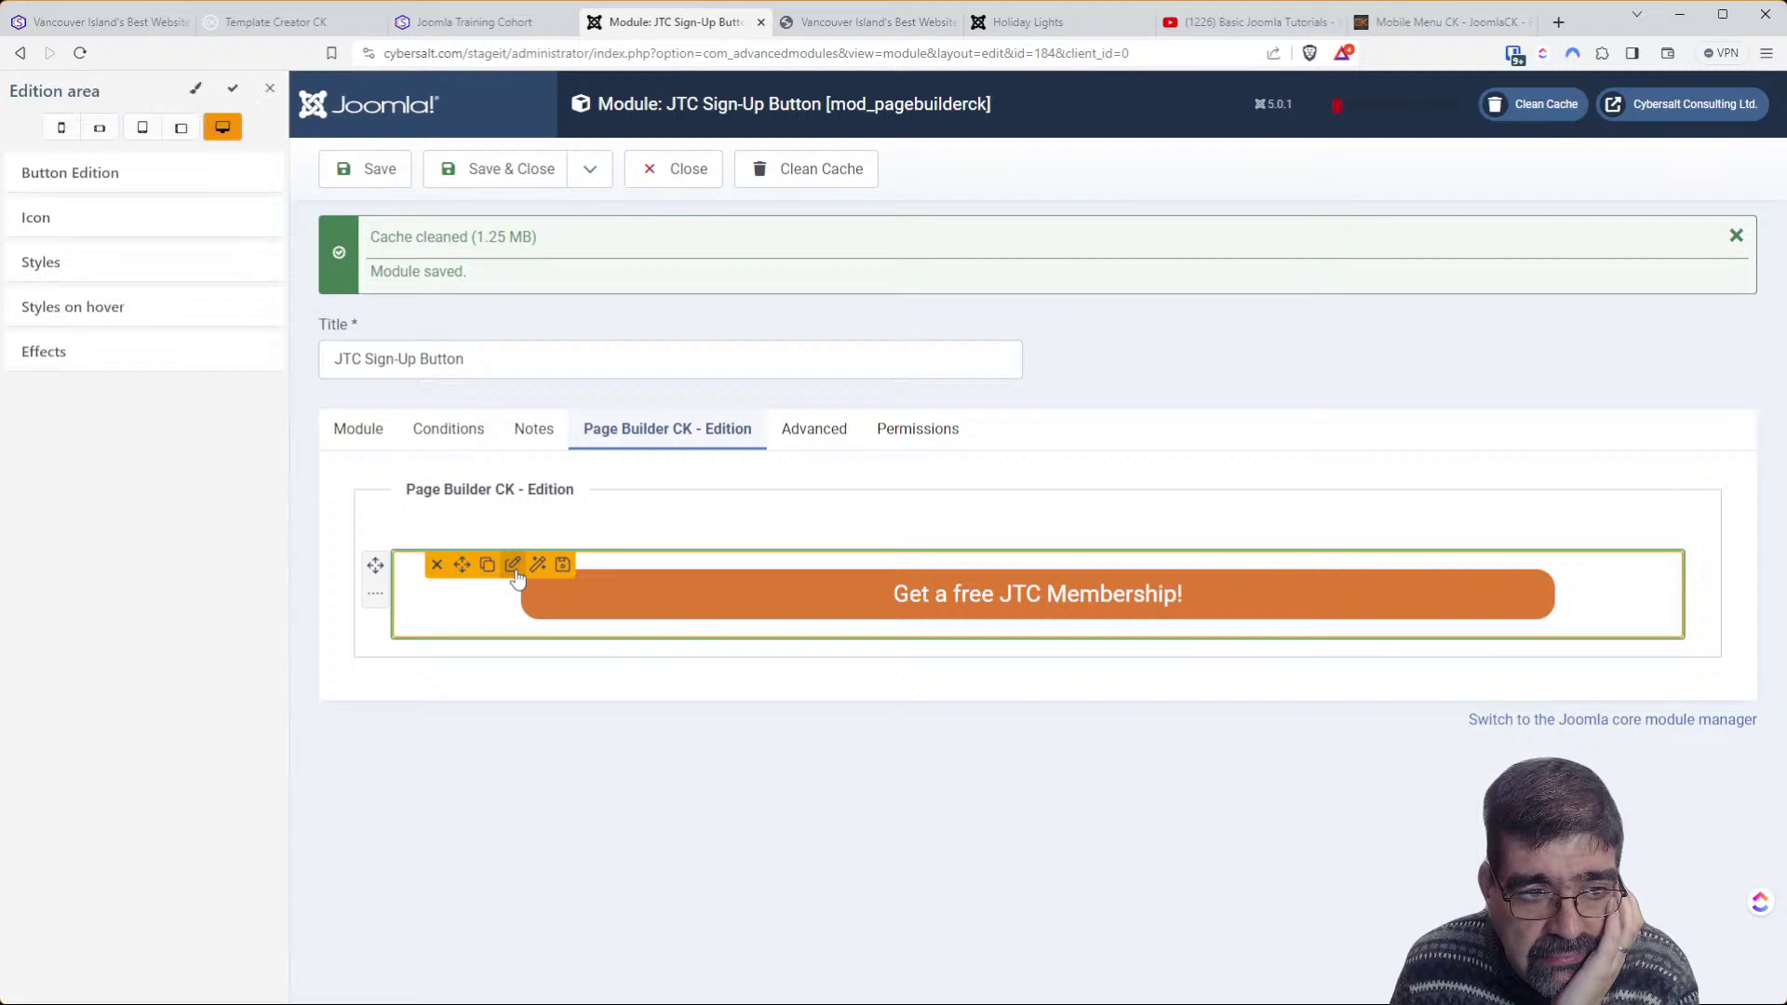
pyautogui.click(93, 185)
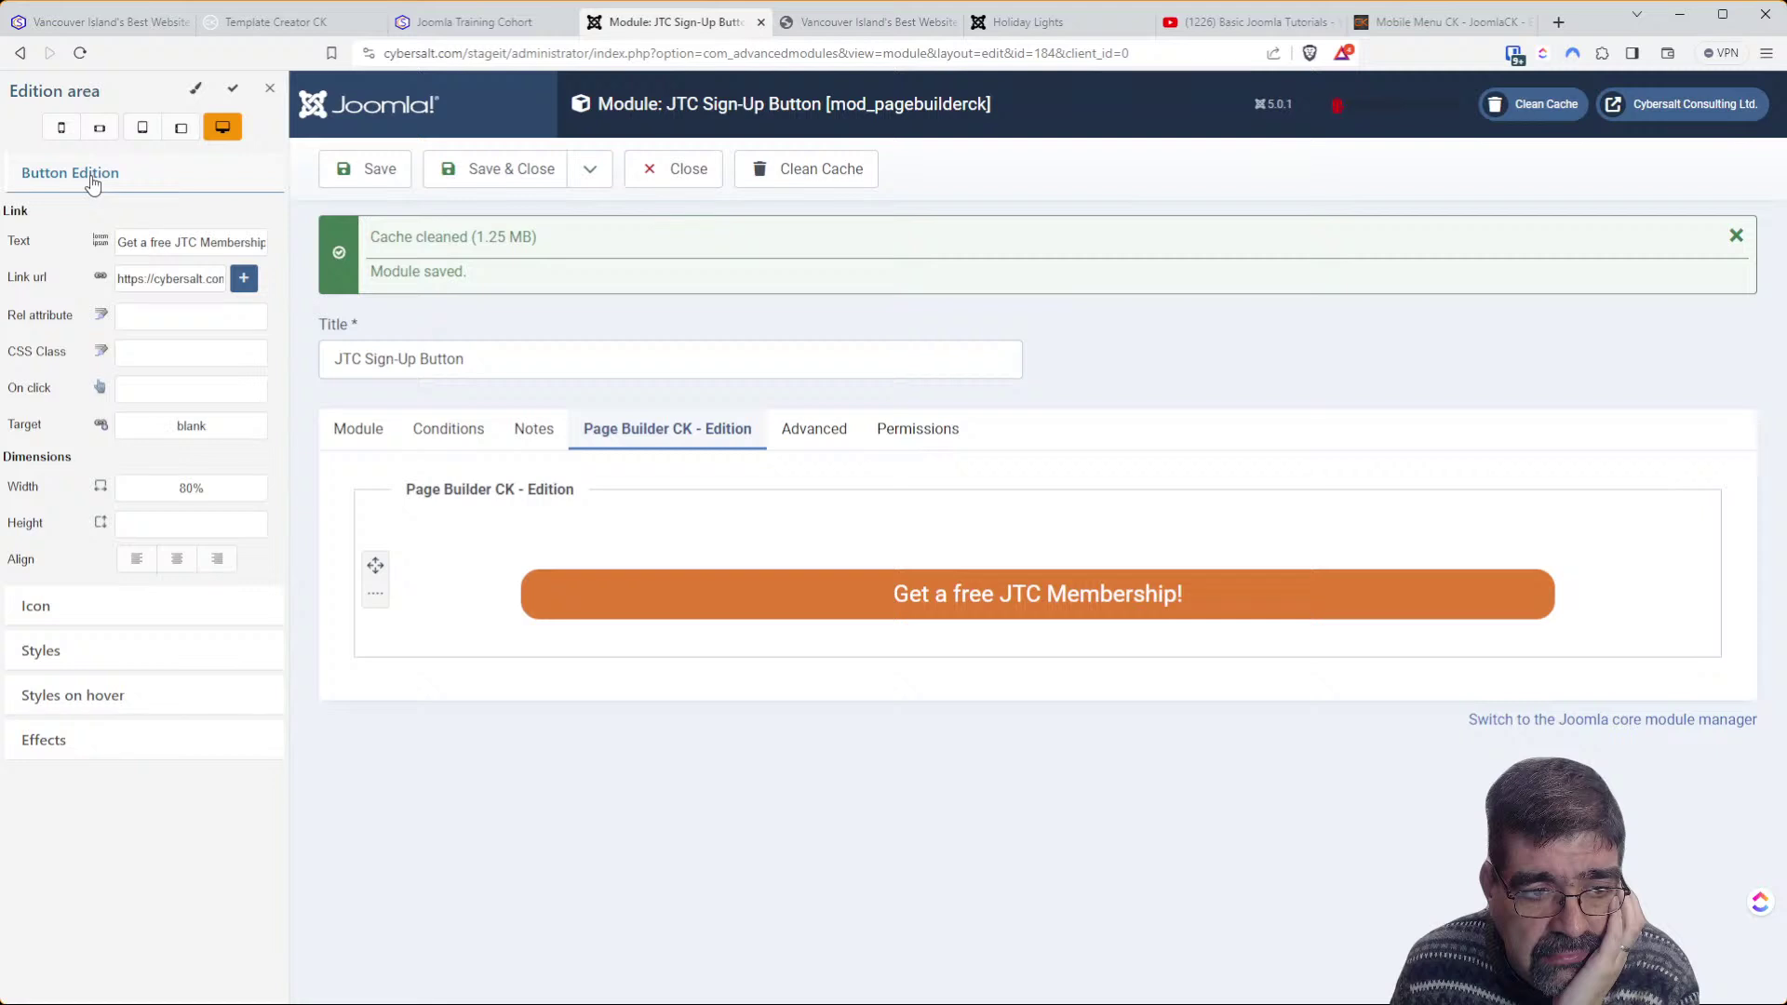
pyautogui.click(62, 130)
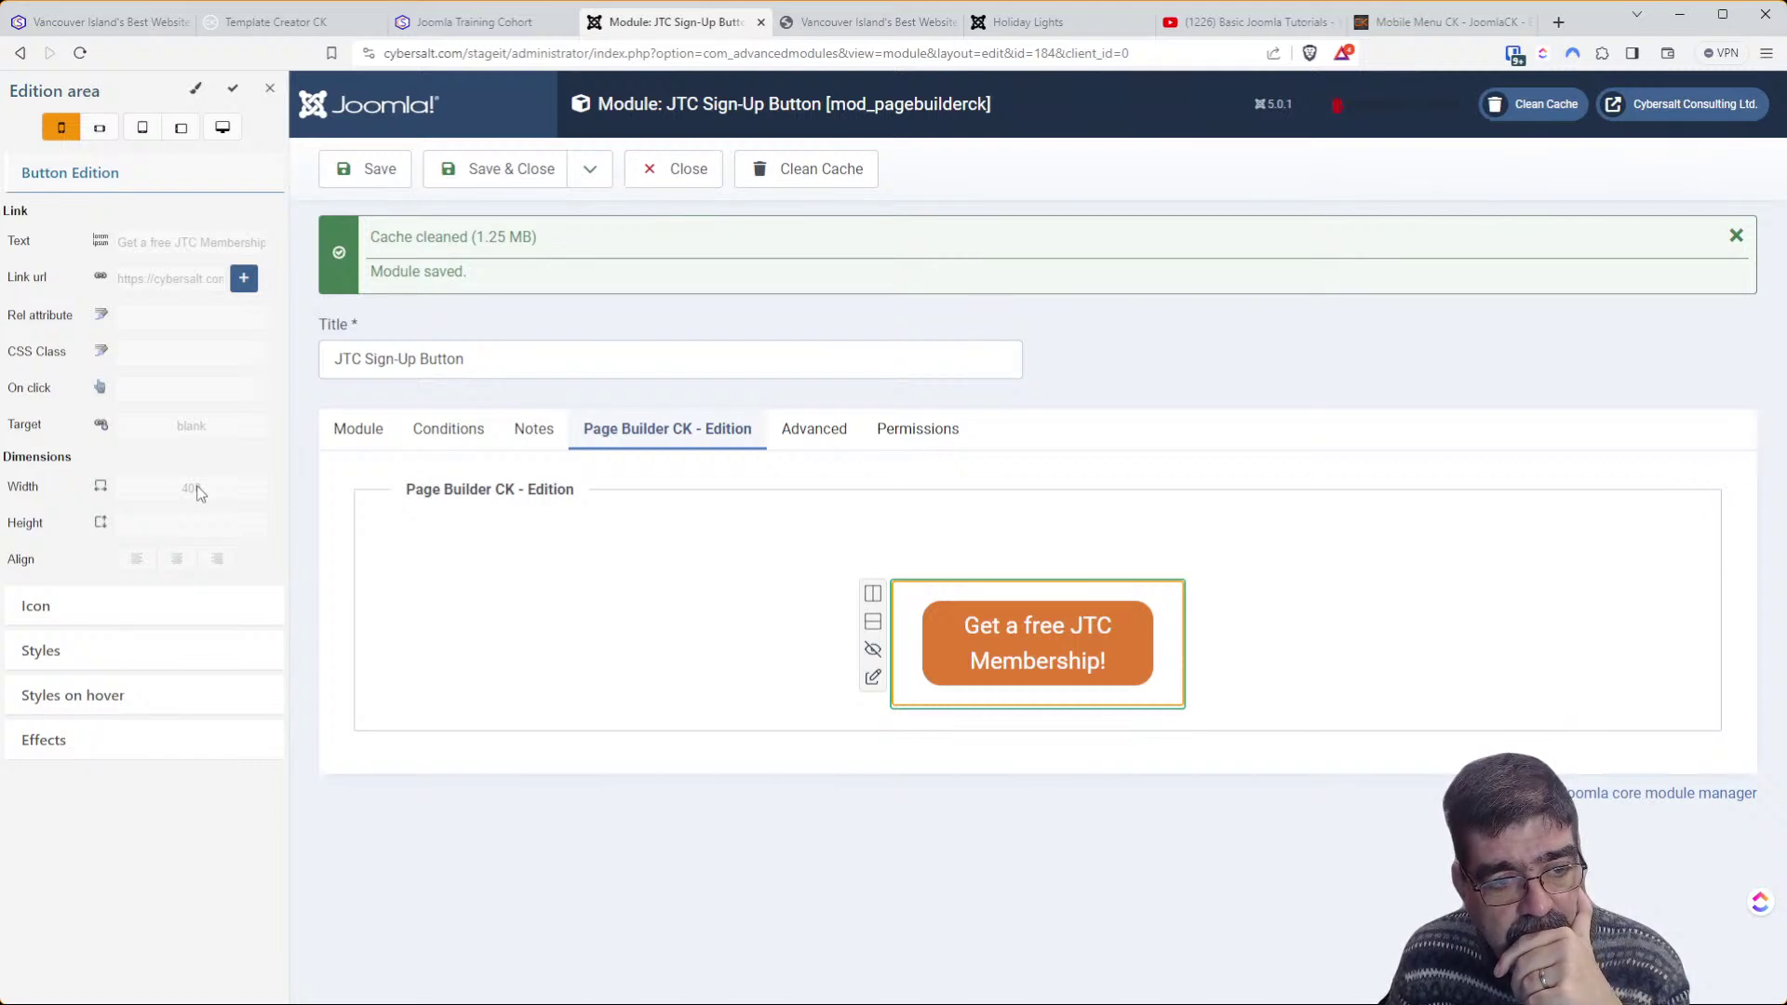
pyautogui.click(160, 606)
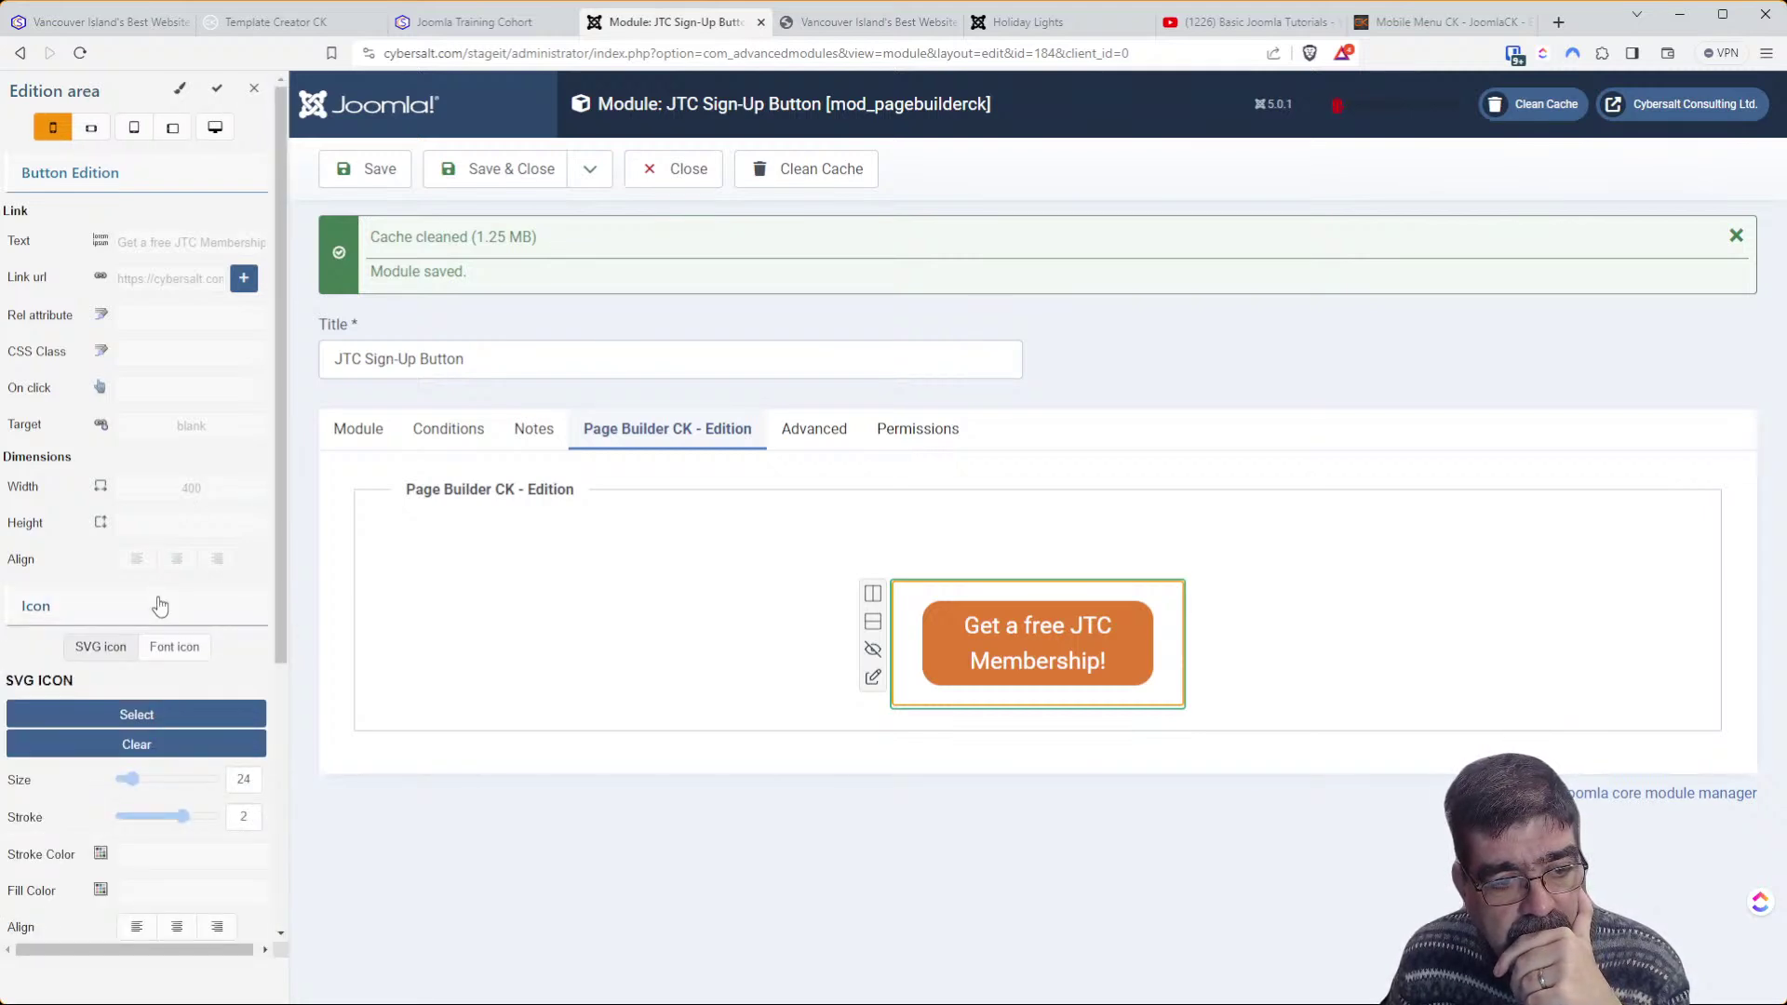
pyautogui.scroll(-3, 162, 600)
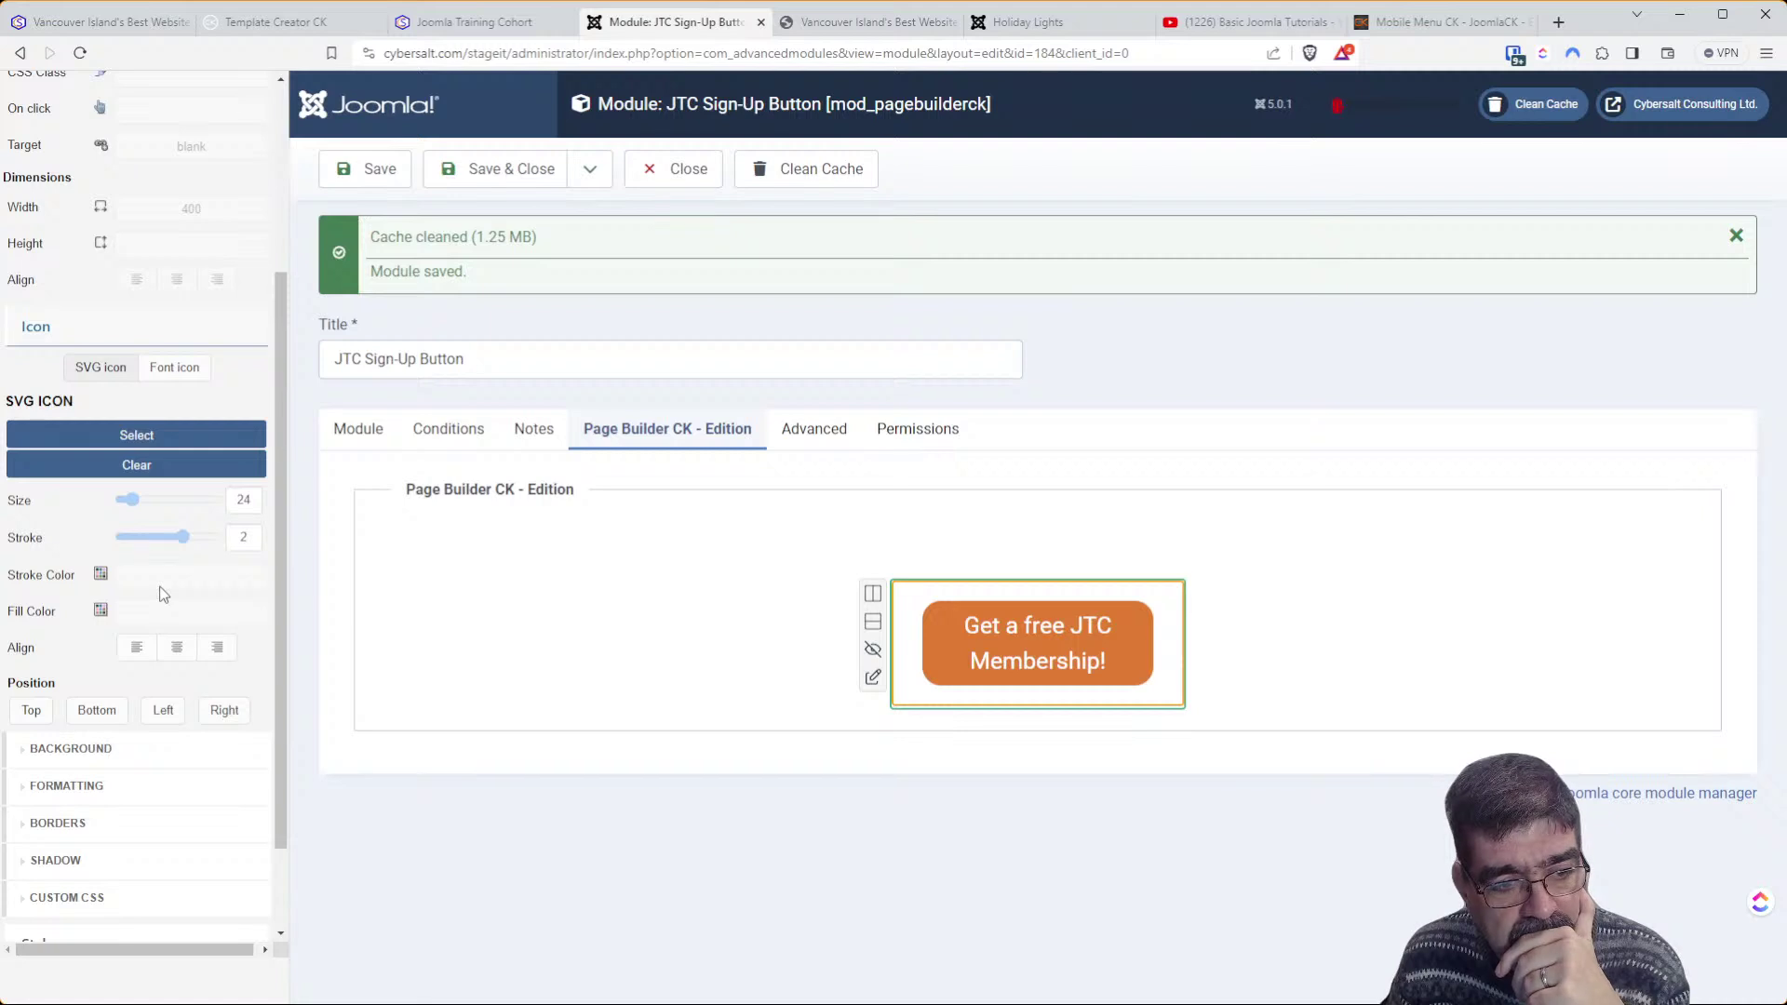
pyautogui.scroll(3, 162, 594)
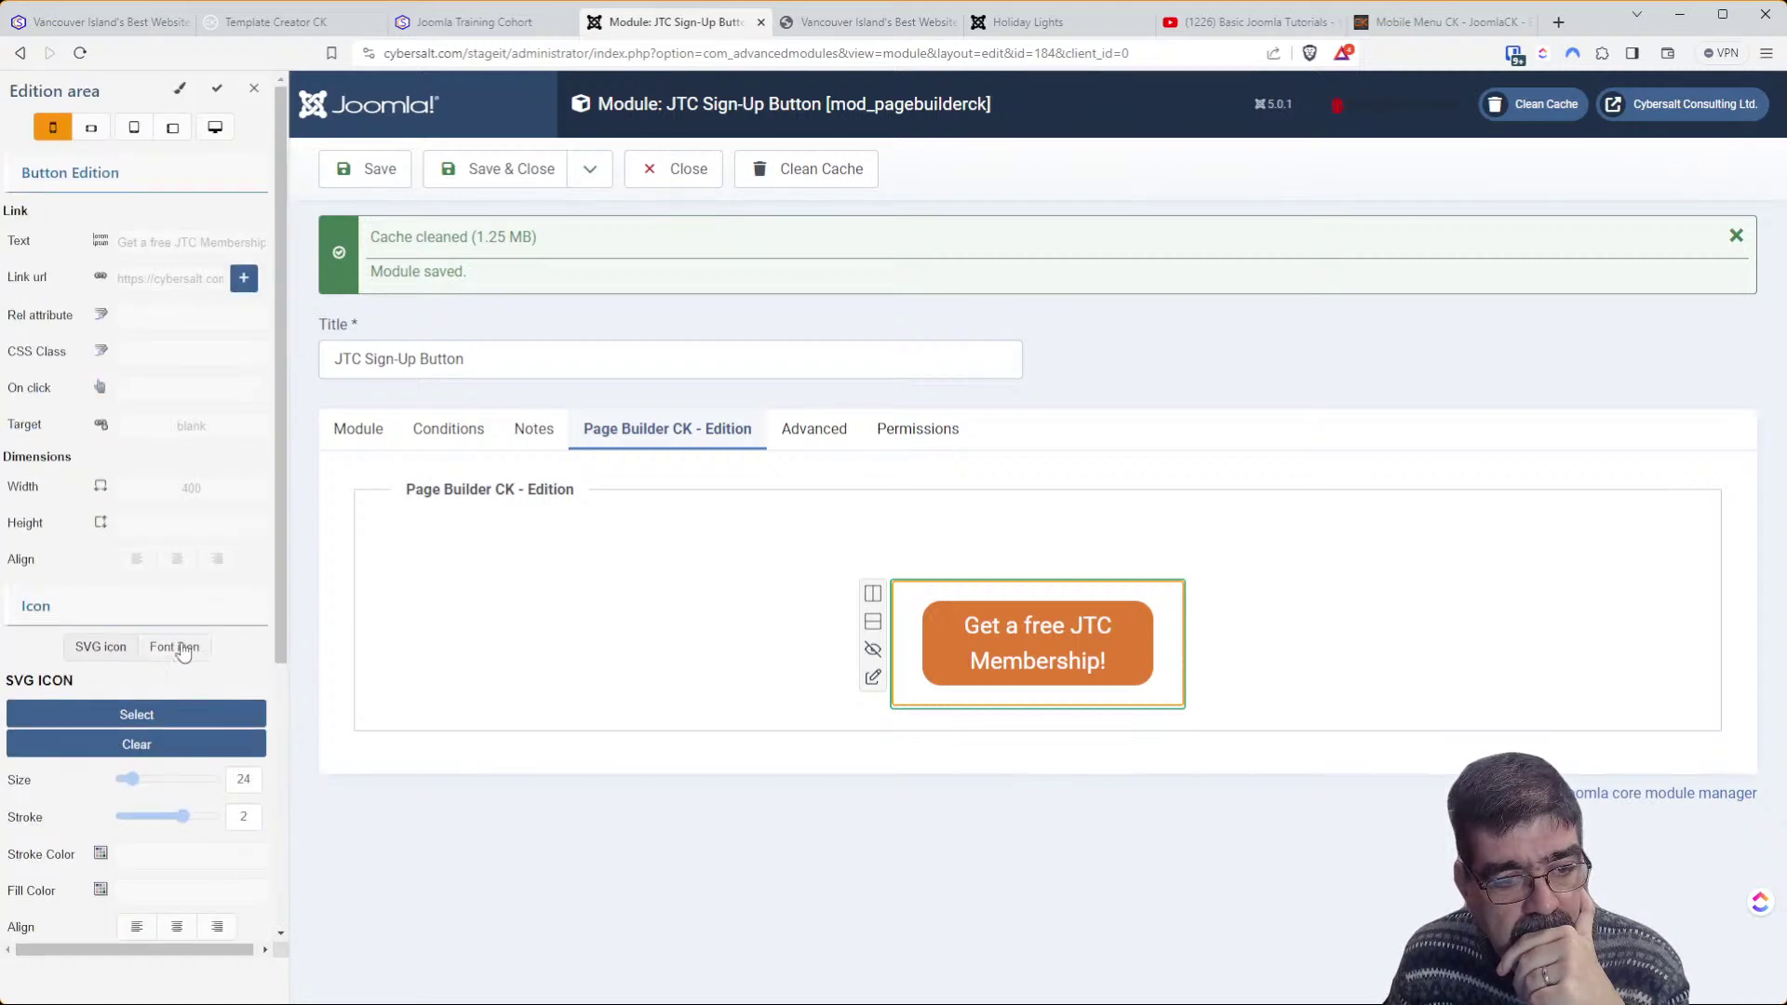
pyautogui.click(217, 611)
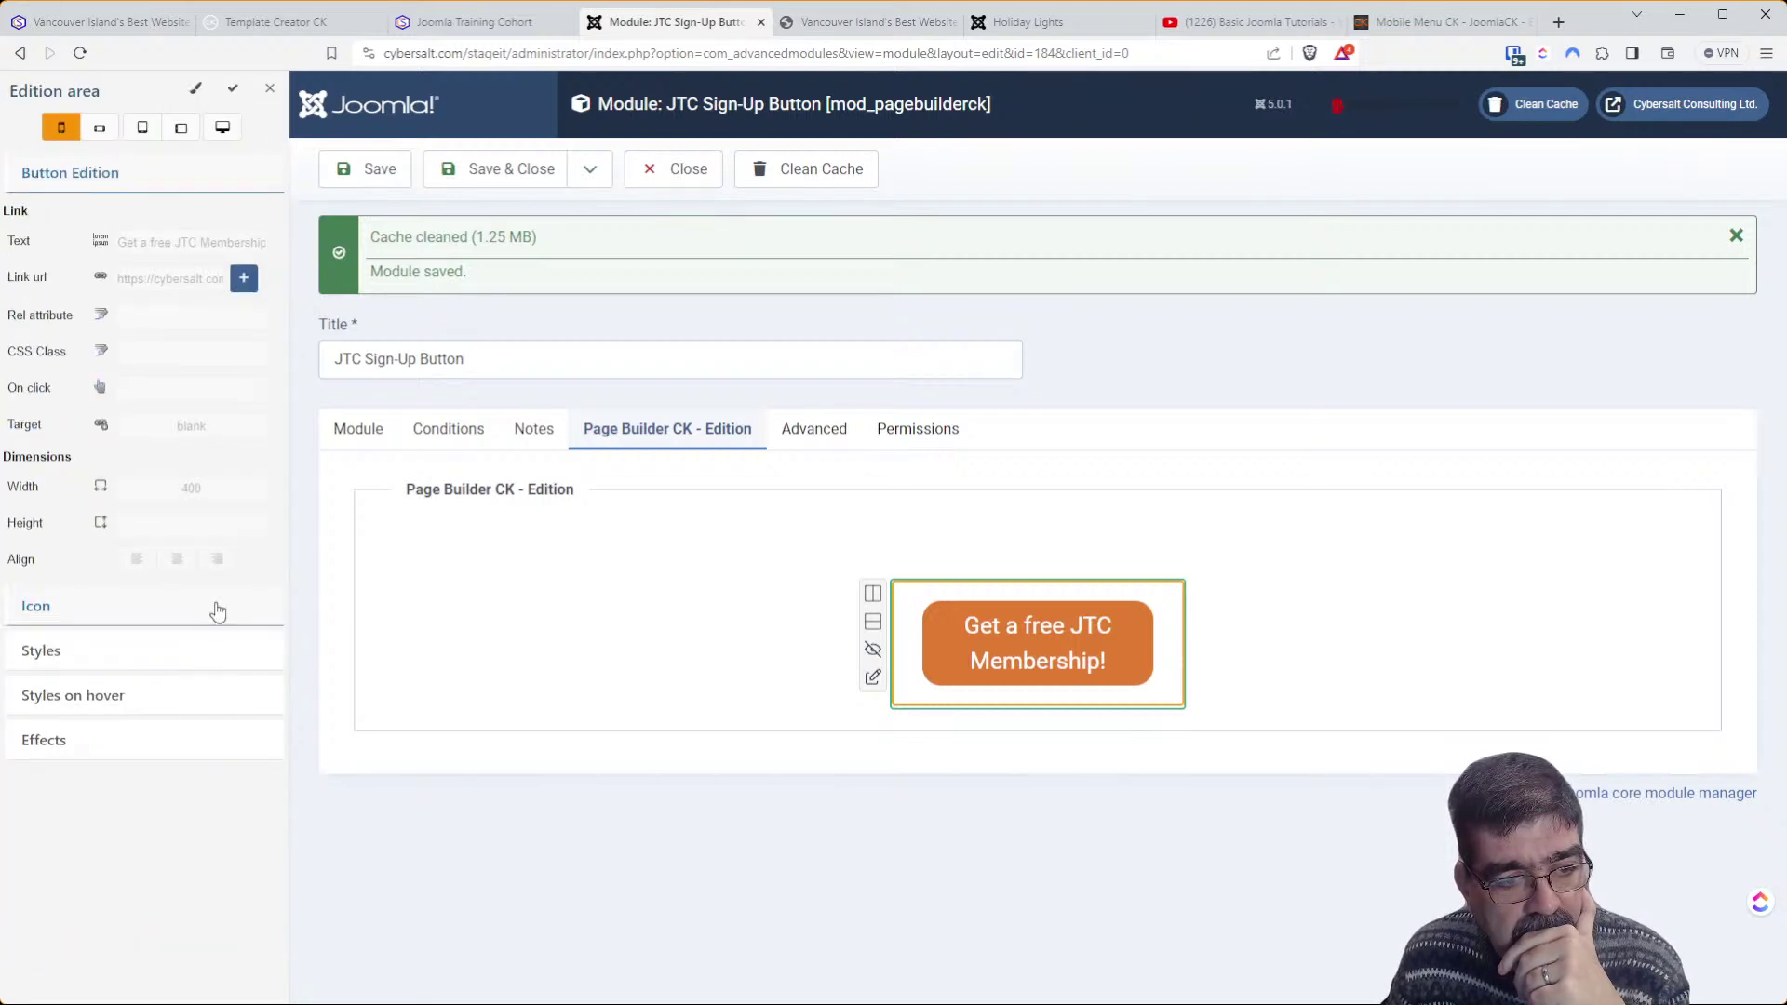
# Check the custom CSS in the sign-up button's phone-view styles
pyautogui.click(194, 644)
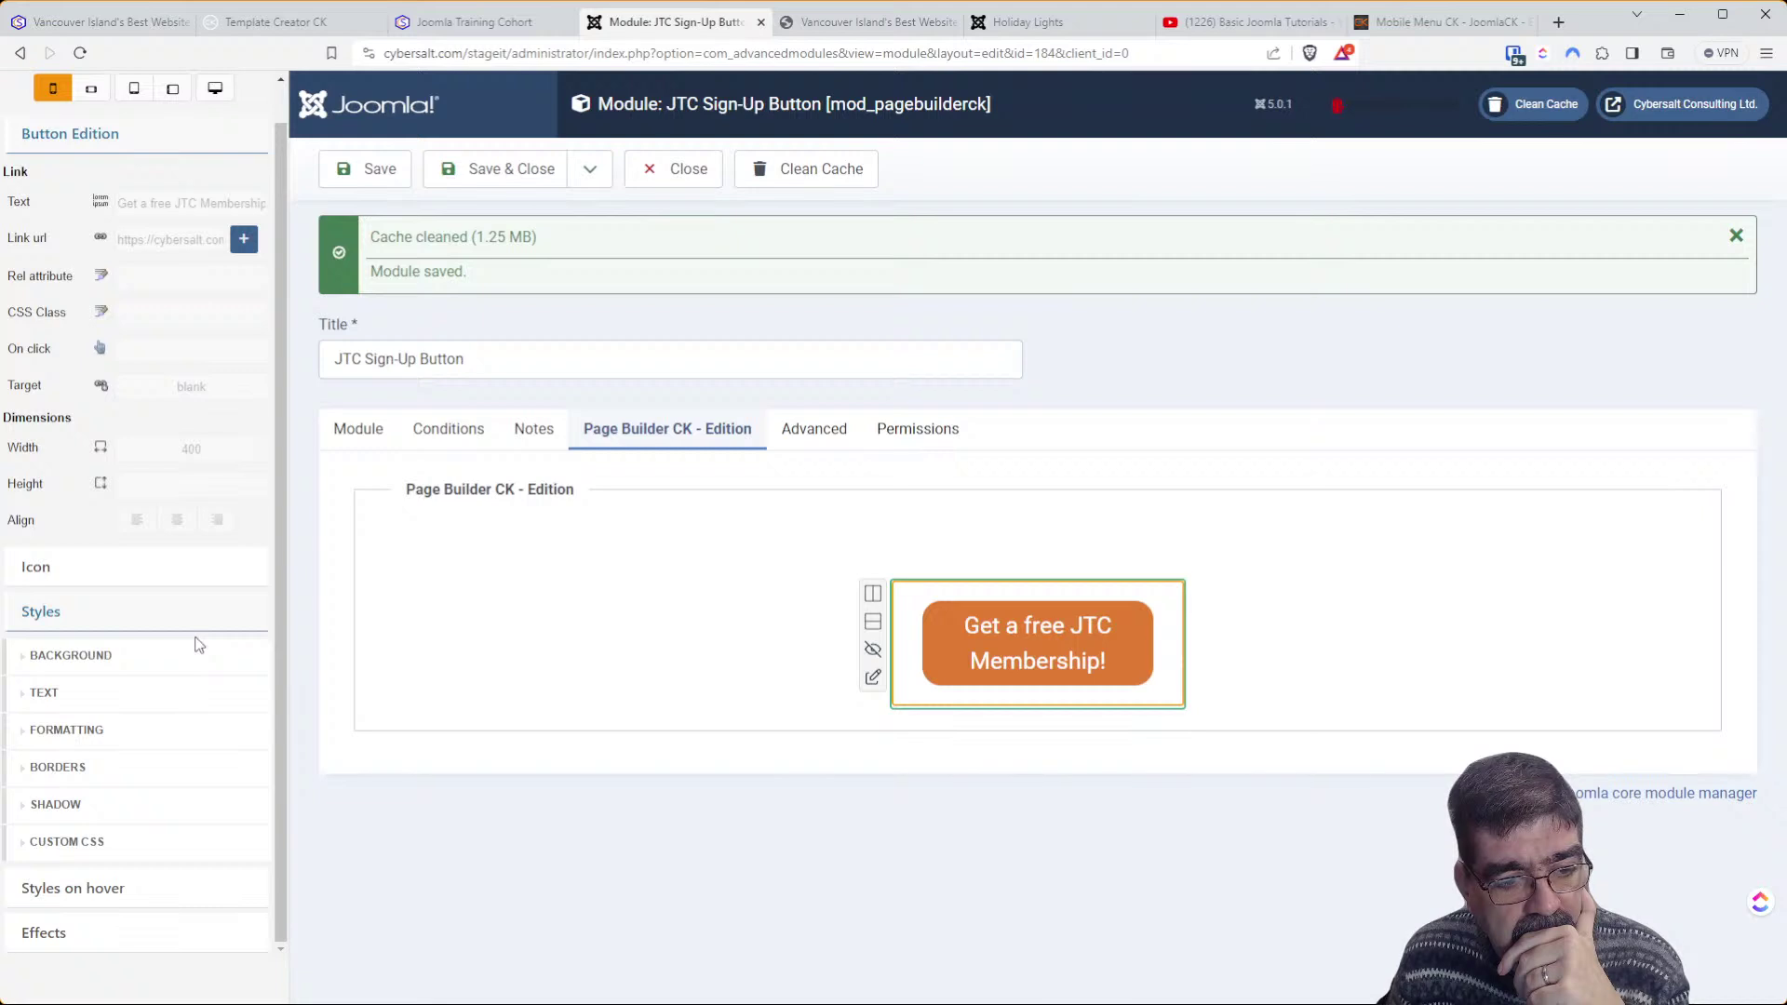
pyautogui.click(129, 852)
pyautogui.scroll(-1, 140, 838)
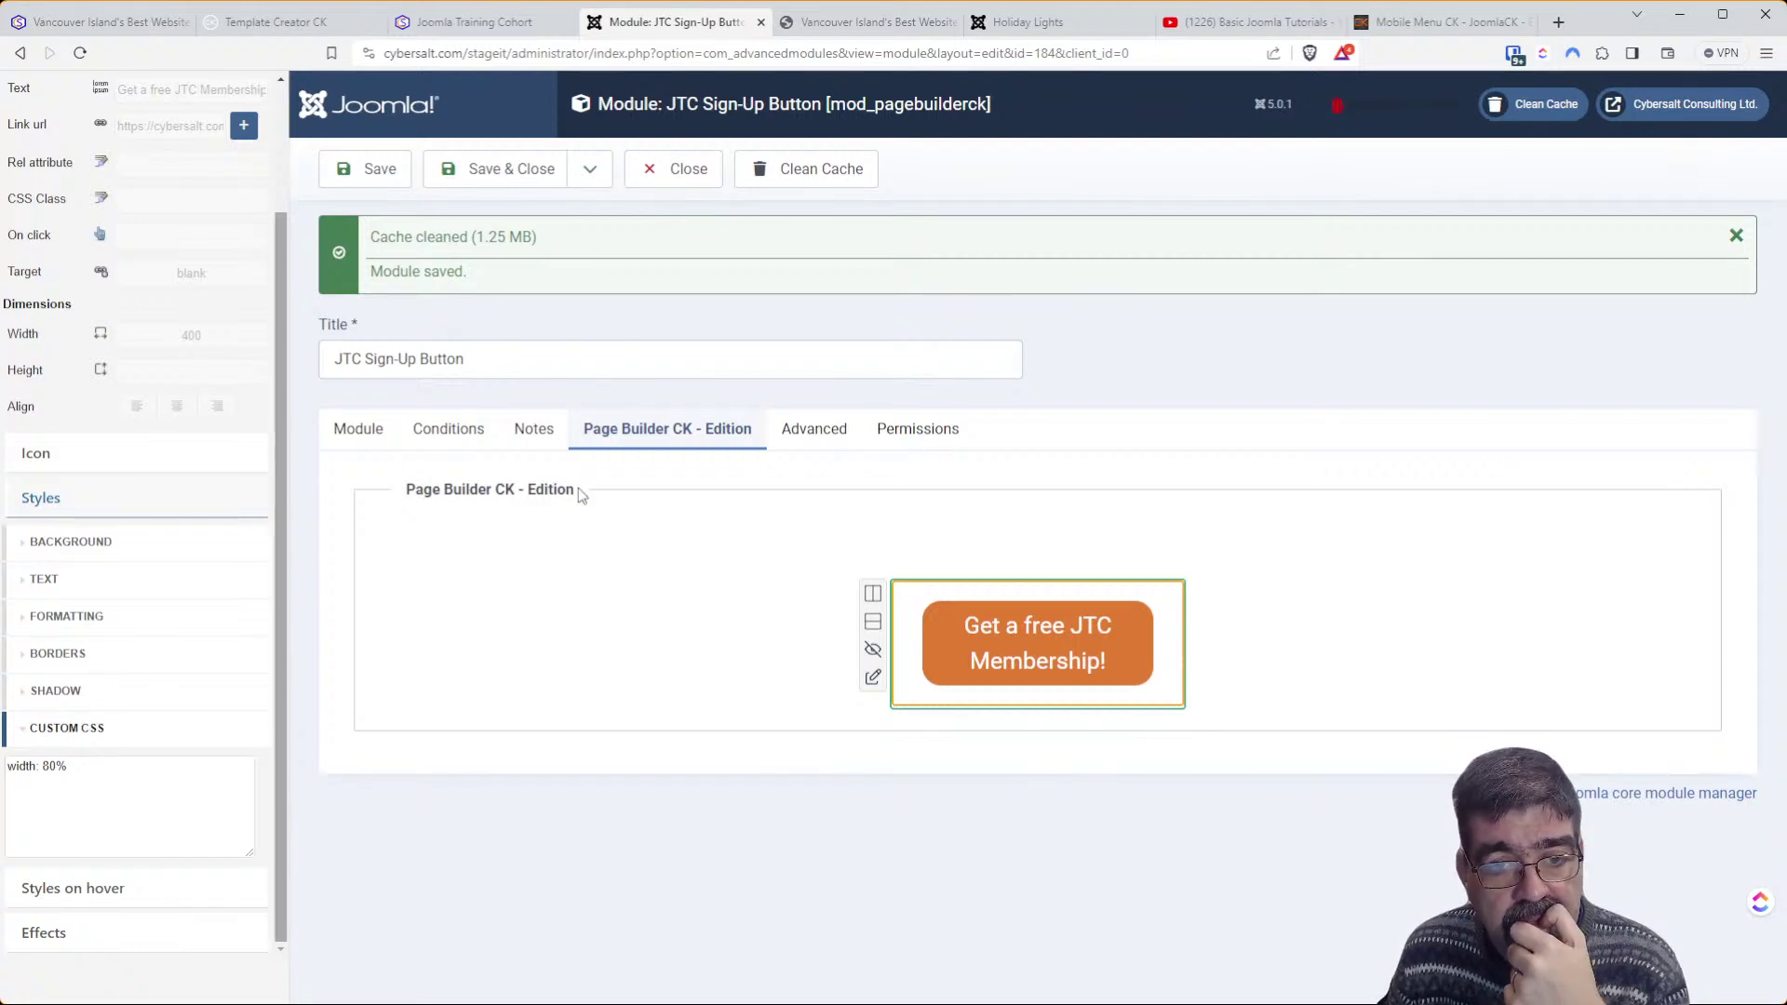
pyautogui.scroll(3, 143, 471)
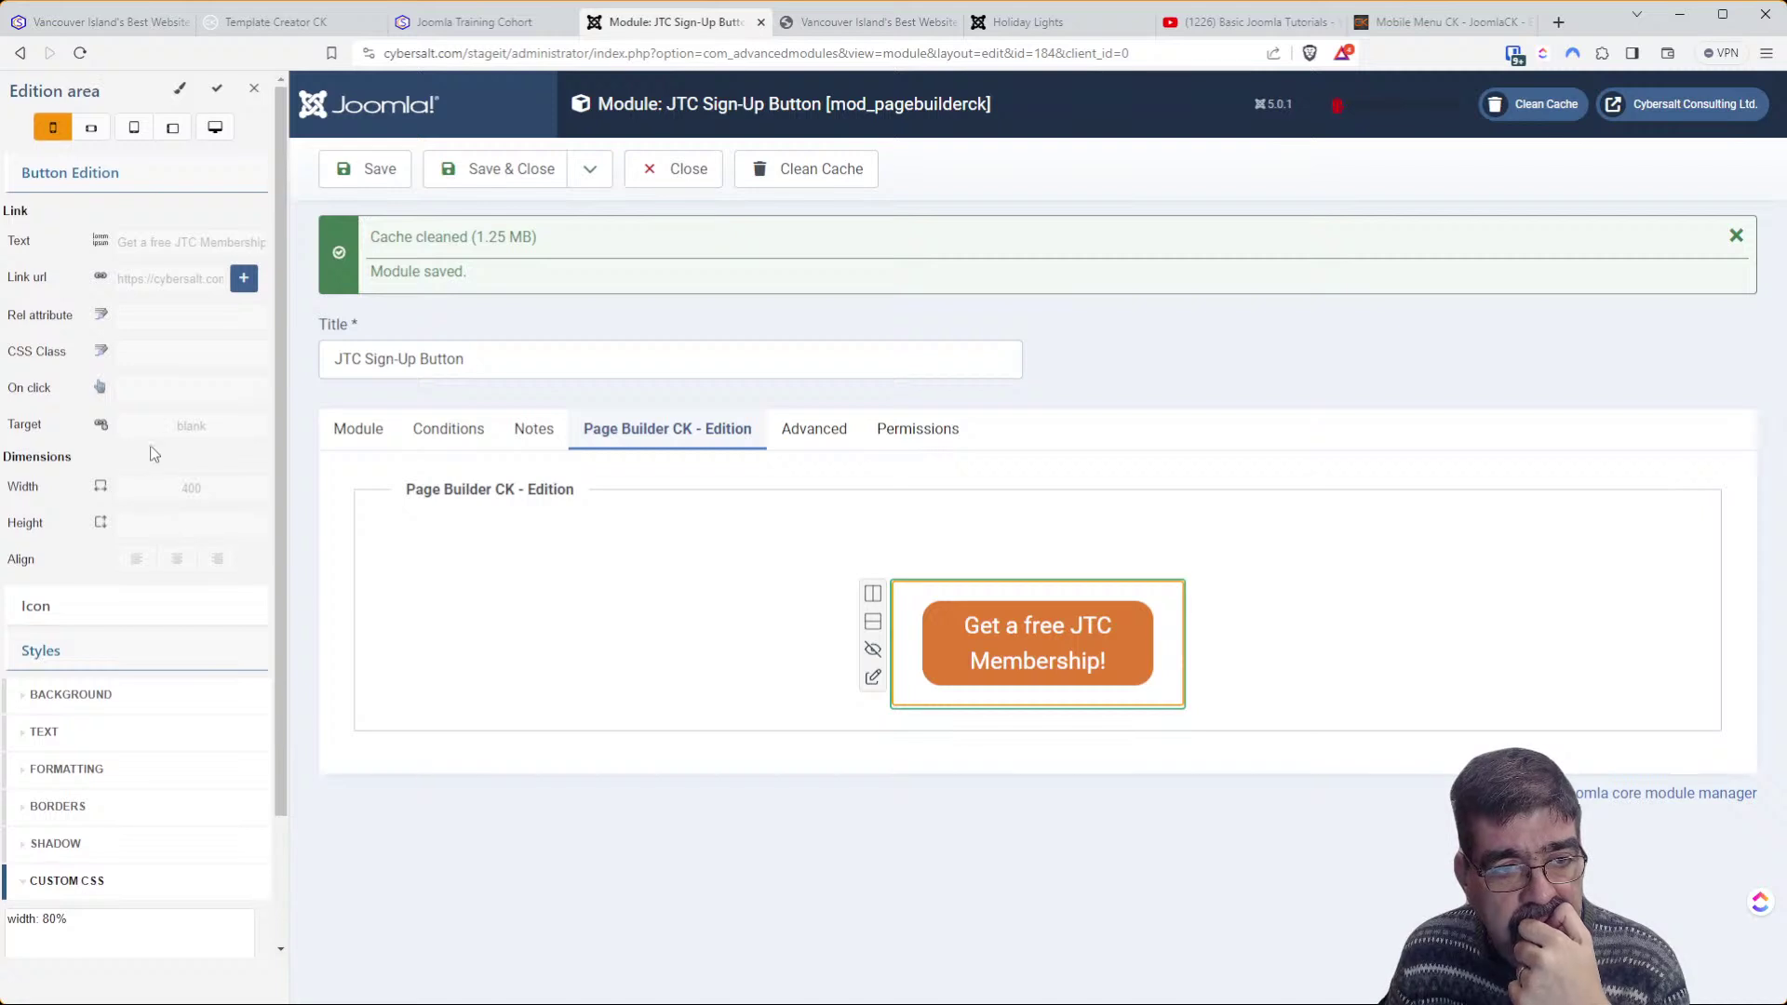
# Set the sign-up button's computer-view width to 300px, apply the change and reload the Joomla Training Cohort page
pyautogui.click(223, 128)
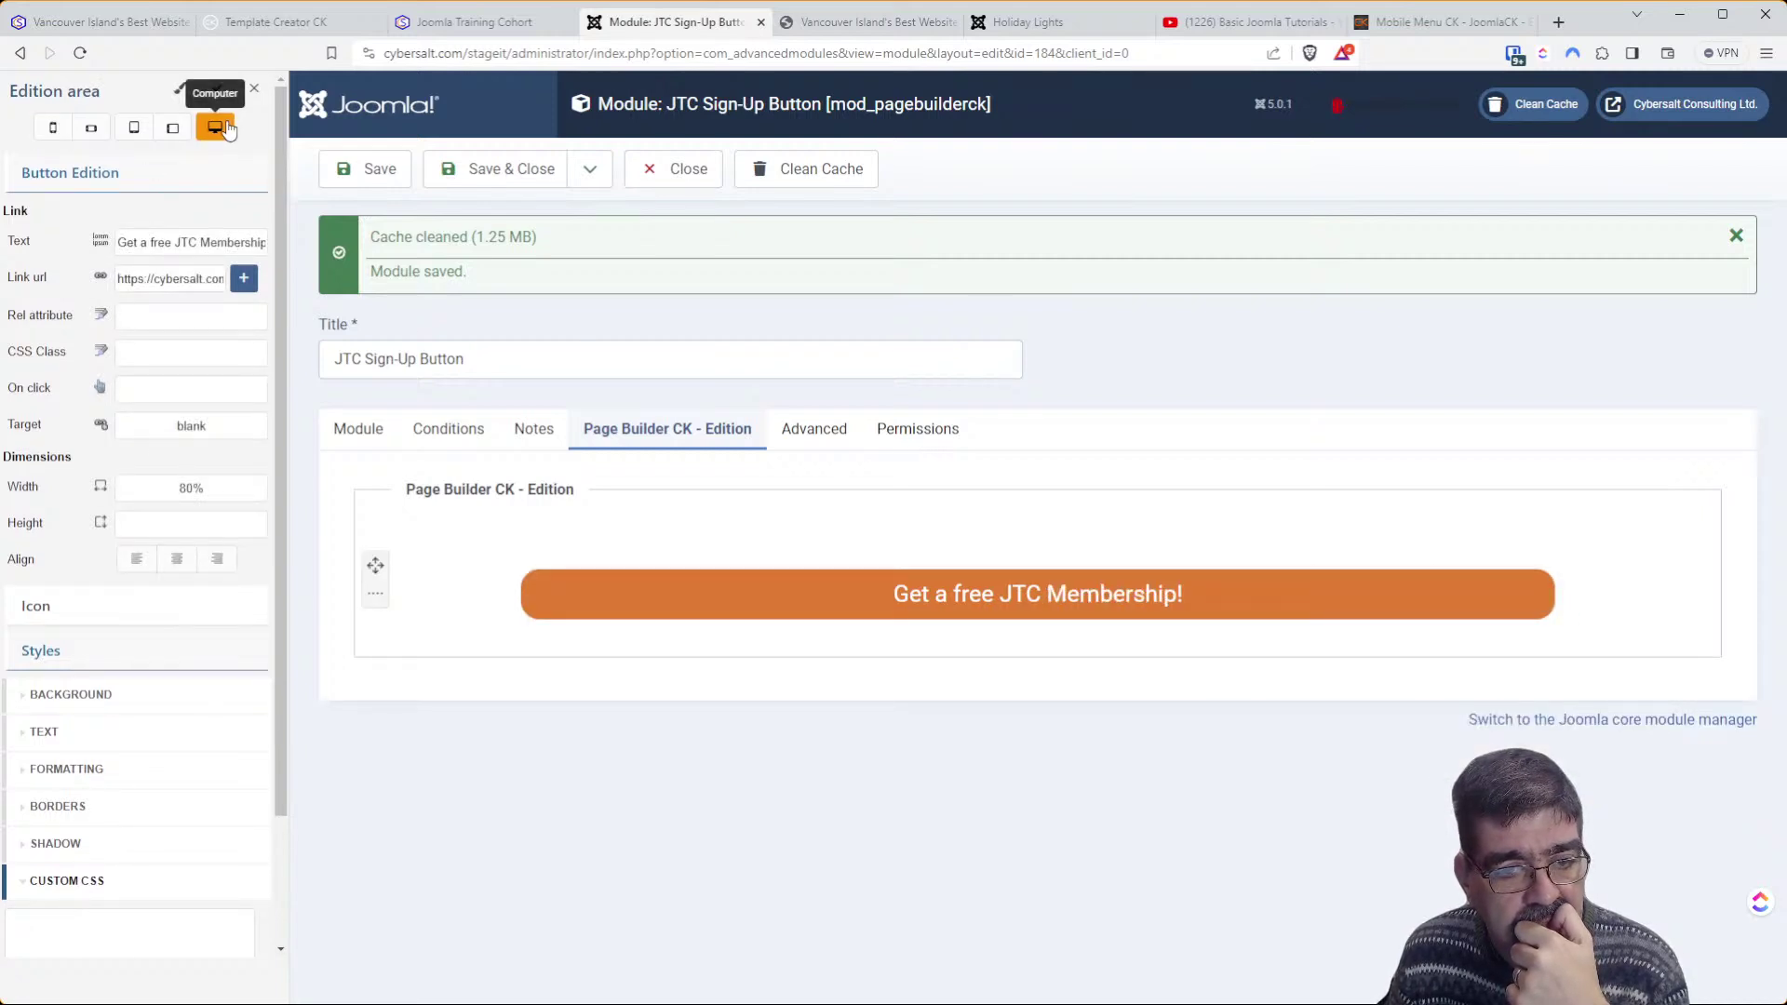
pyautogui.tripleClick(182, 487)
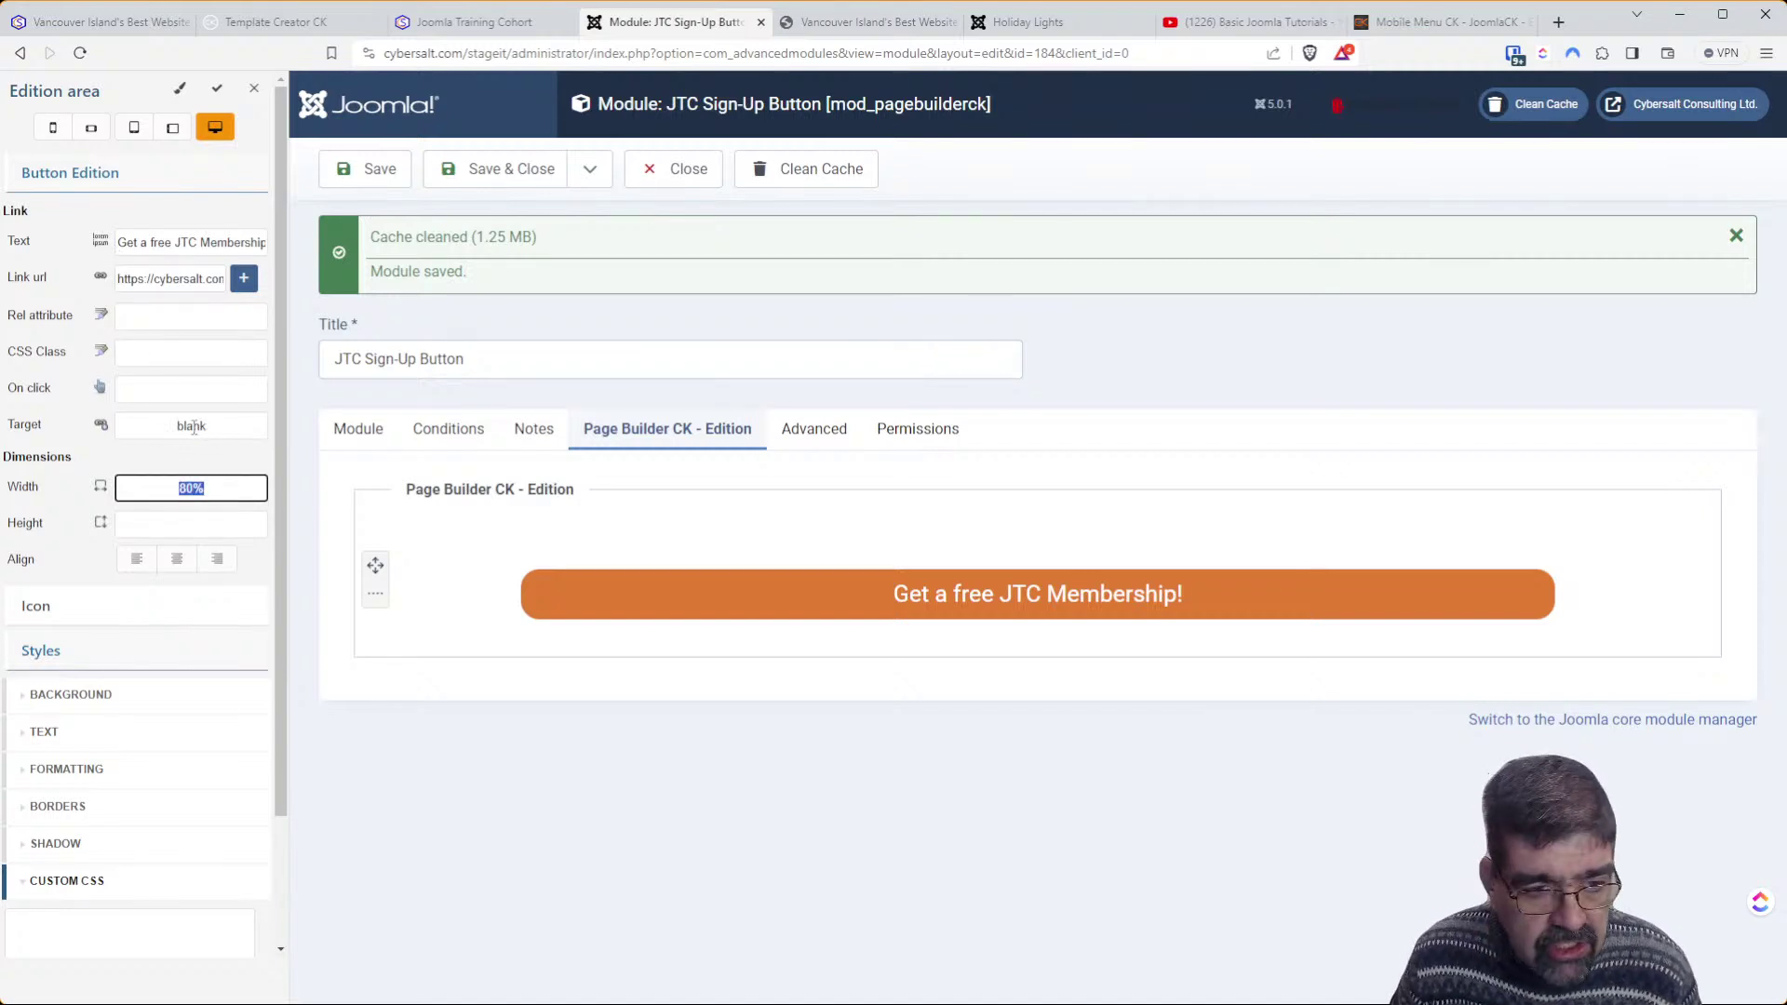
pyautogui.write('300px')
pyautogui.press('Tab')
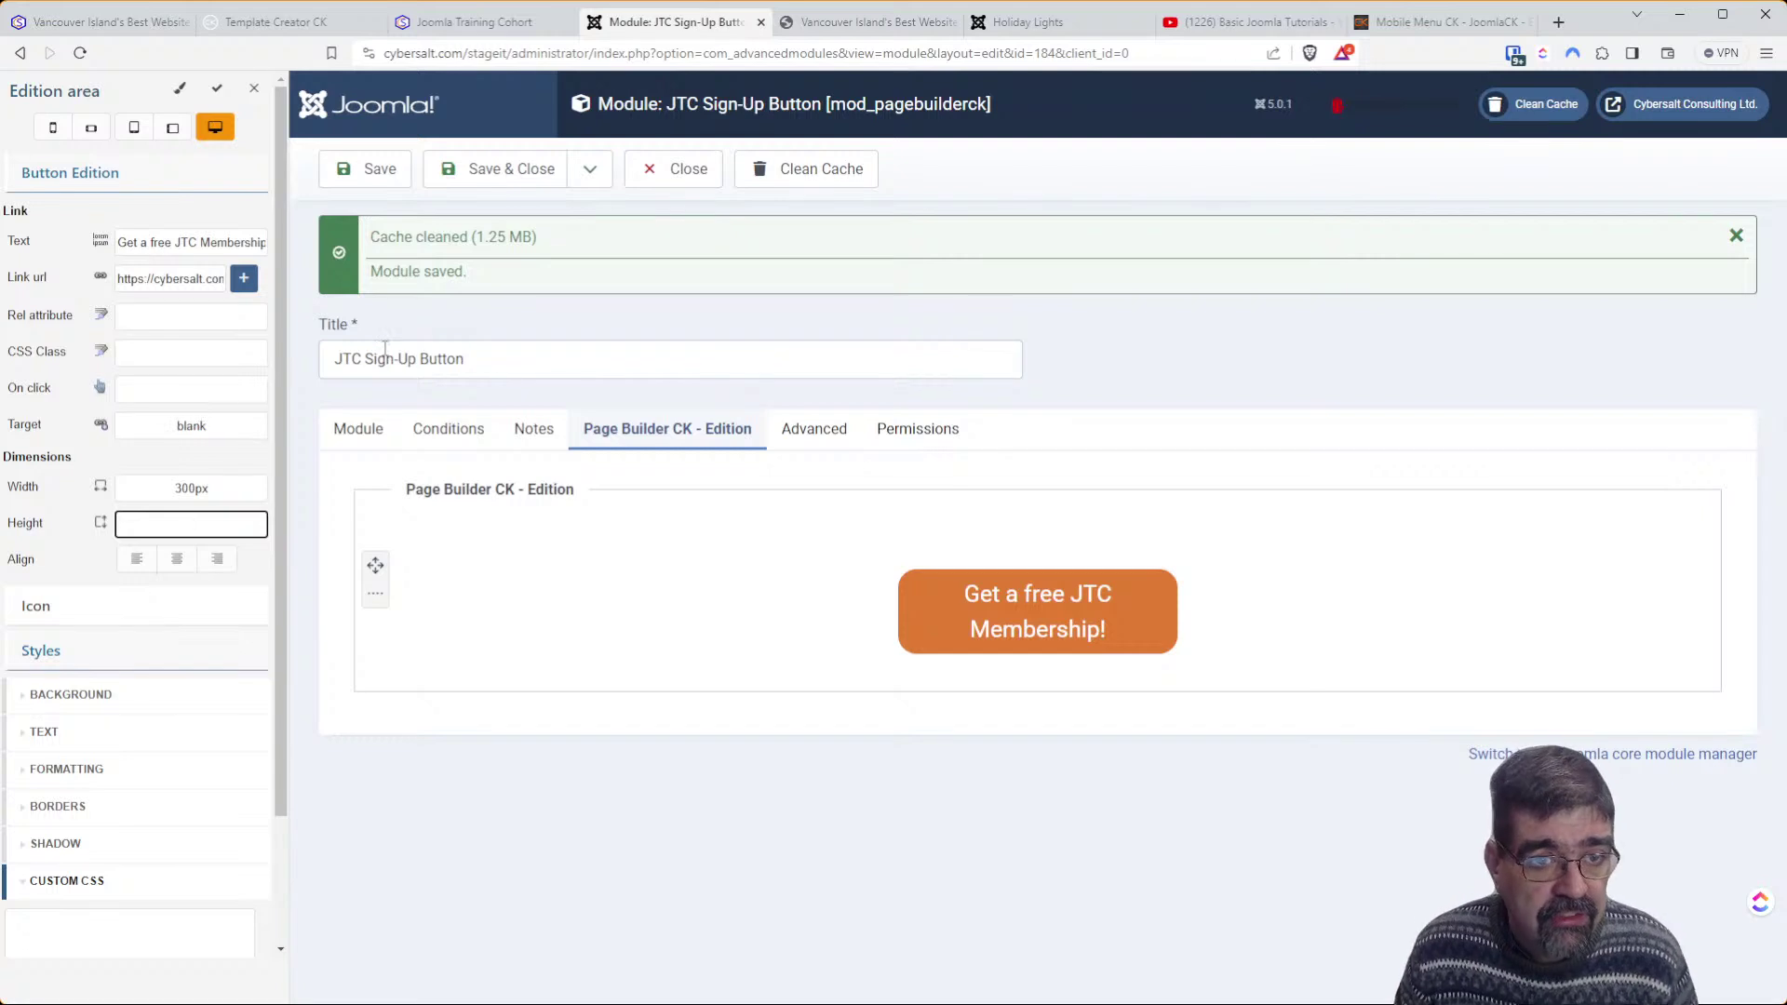
pyautogui.click(218, 88)
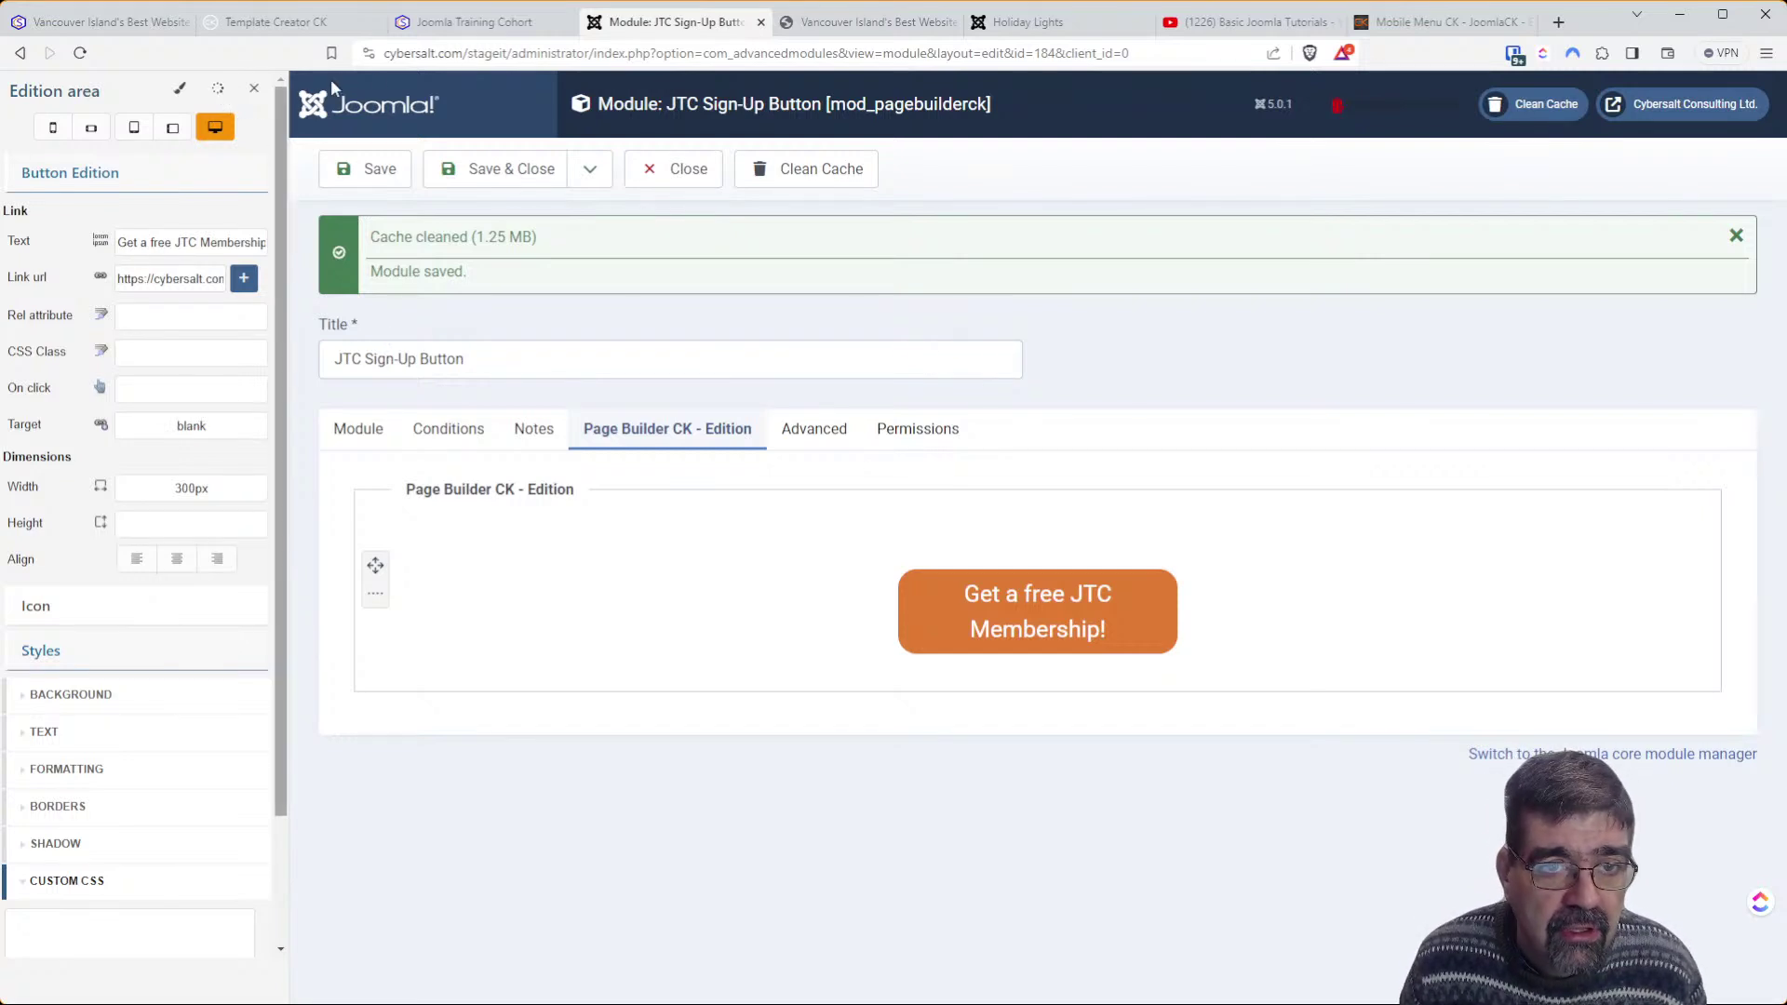
pyautogui.click(471, 37)
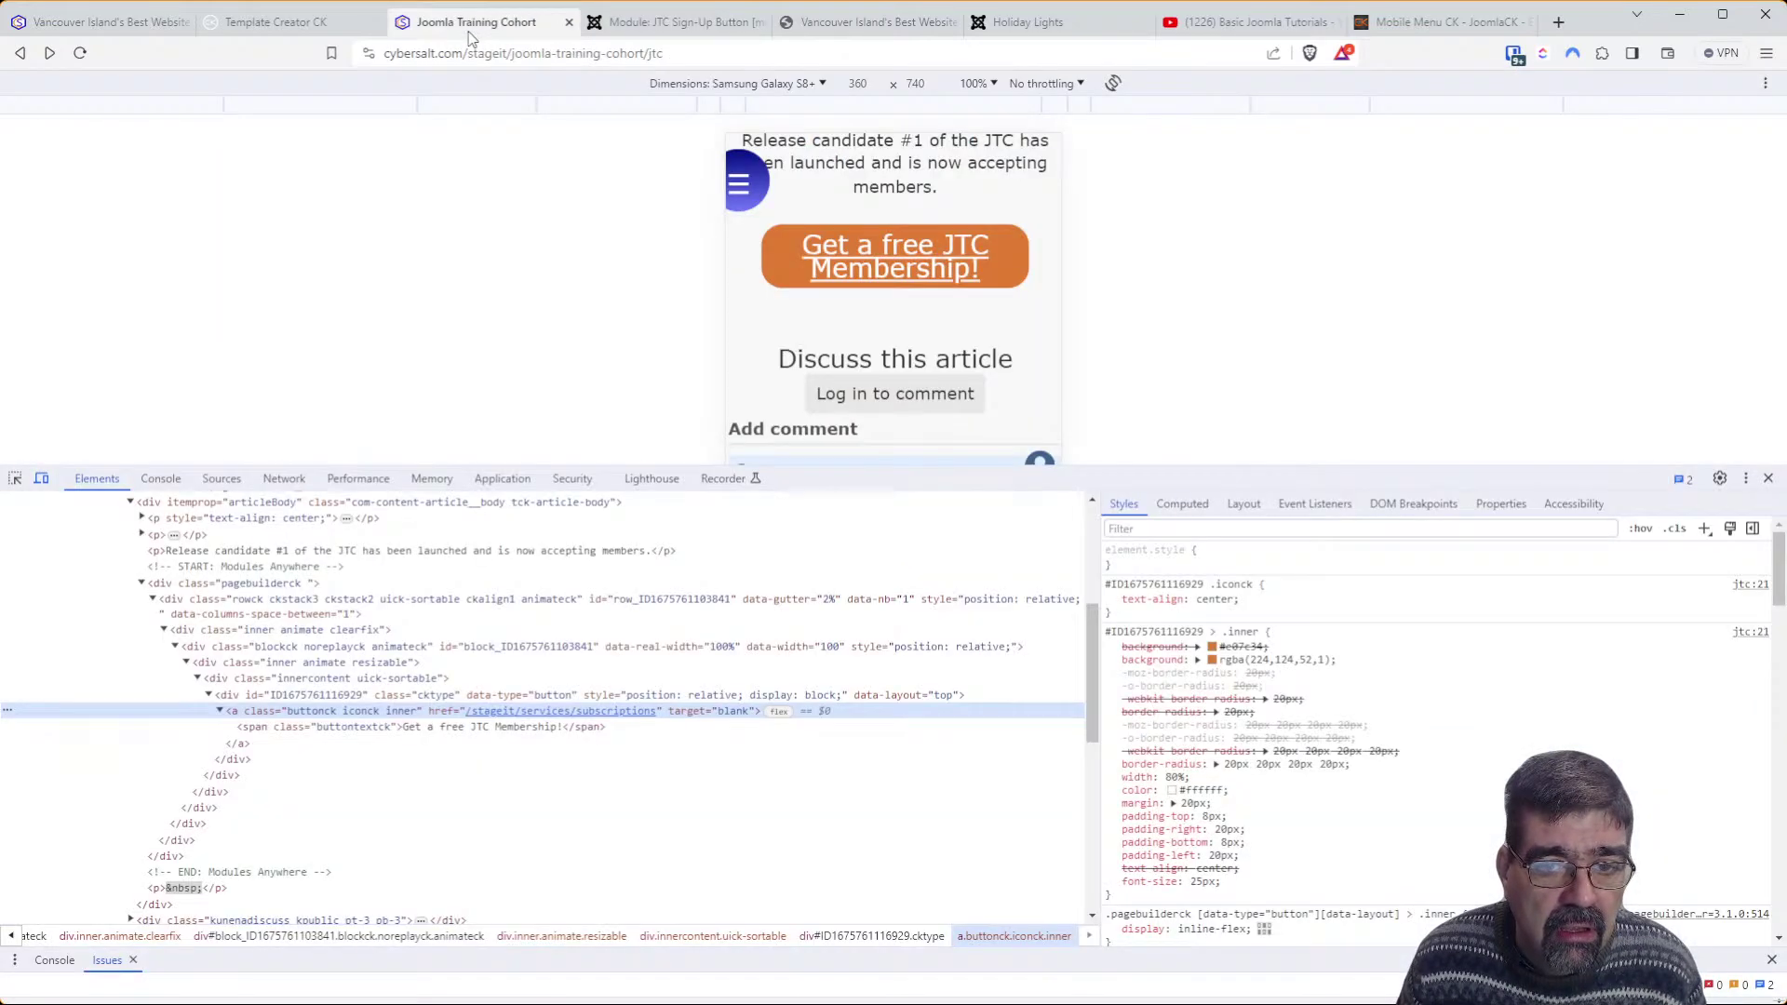
pyautogui.press('F5')
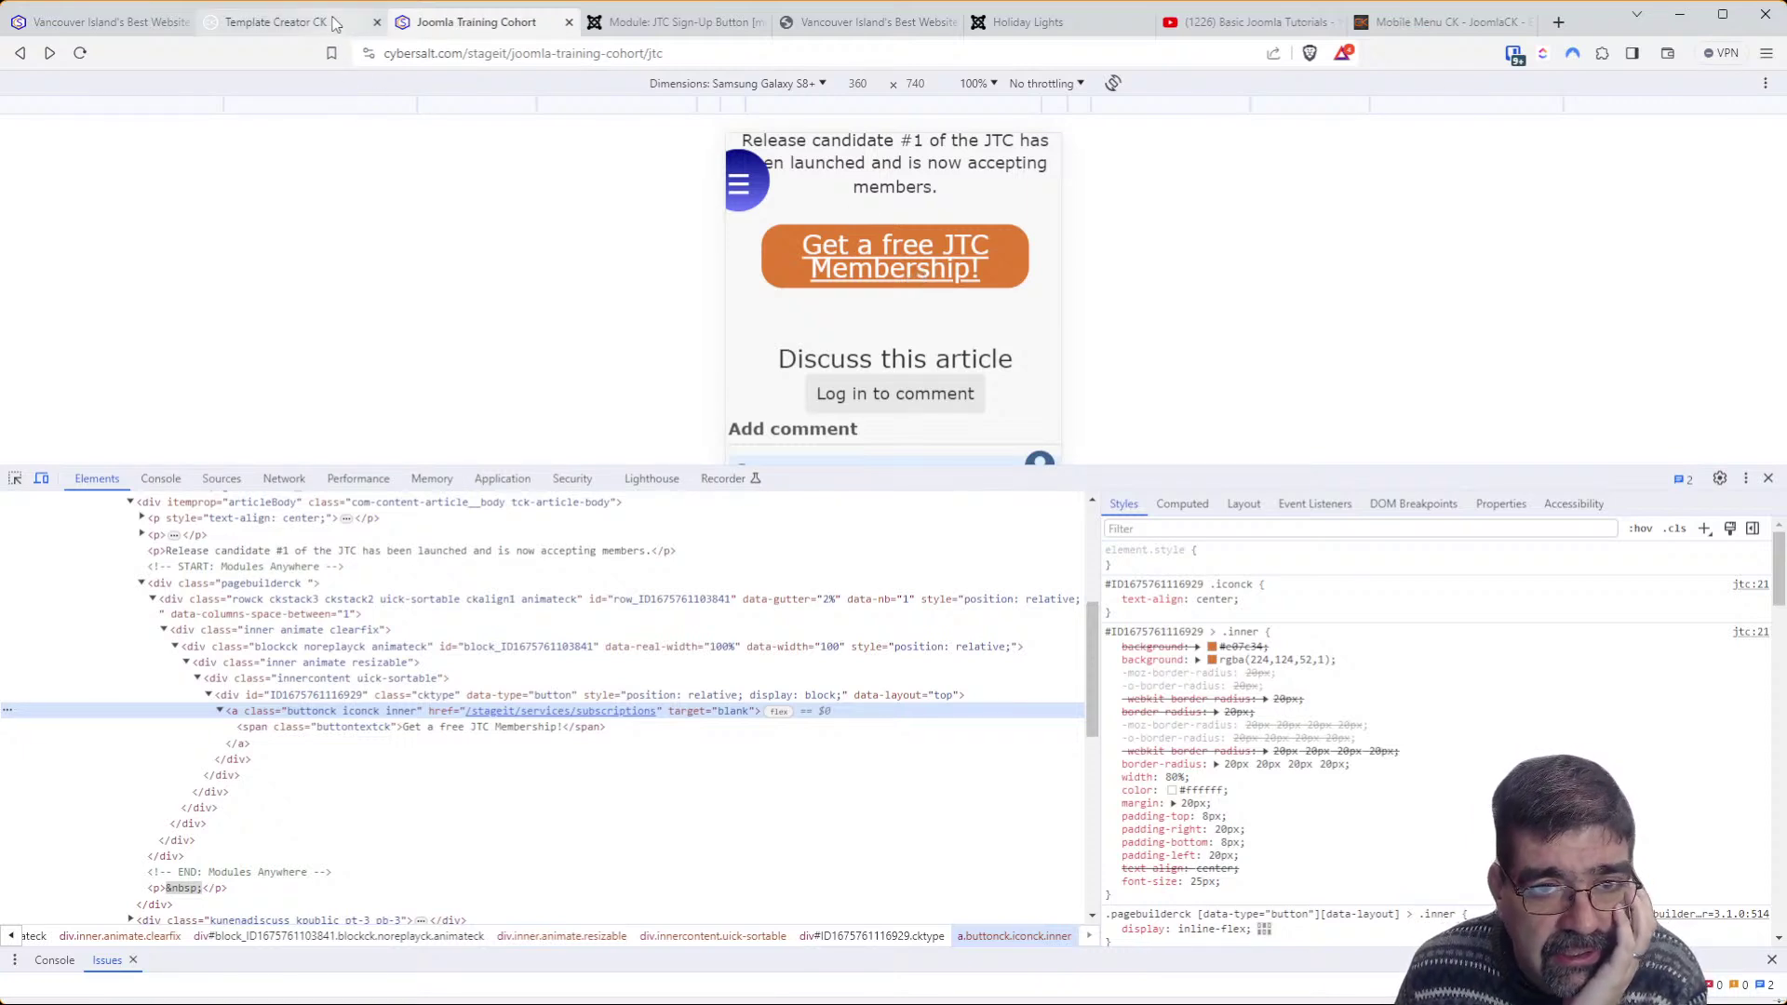
# Set the underline style of the sign-up button's normal and hover links to Normal in its text styles
pyautogui.click(707, 22)
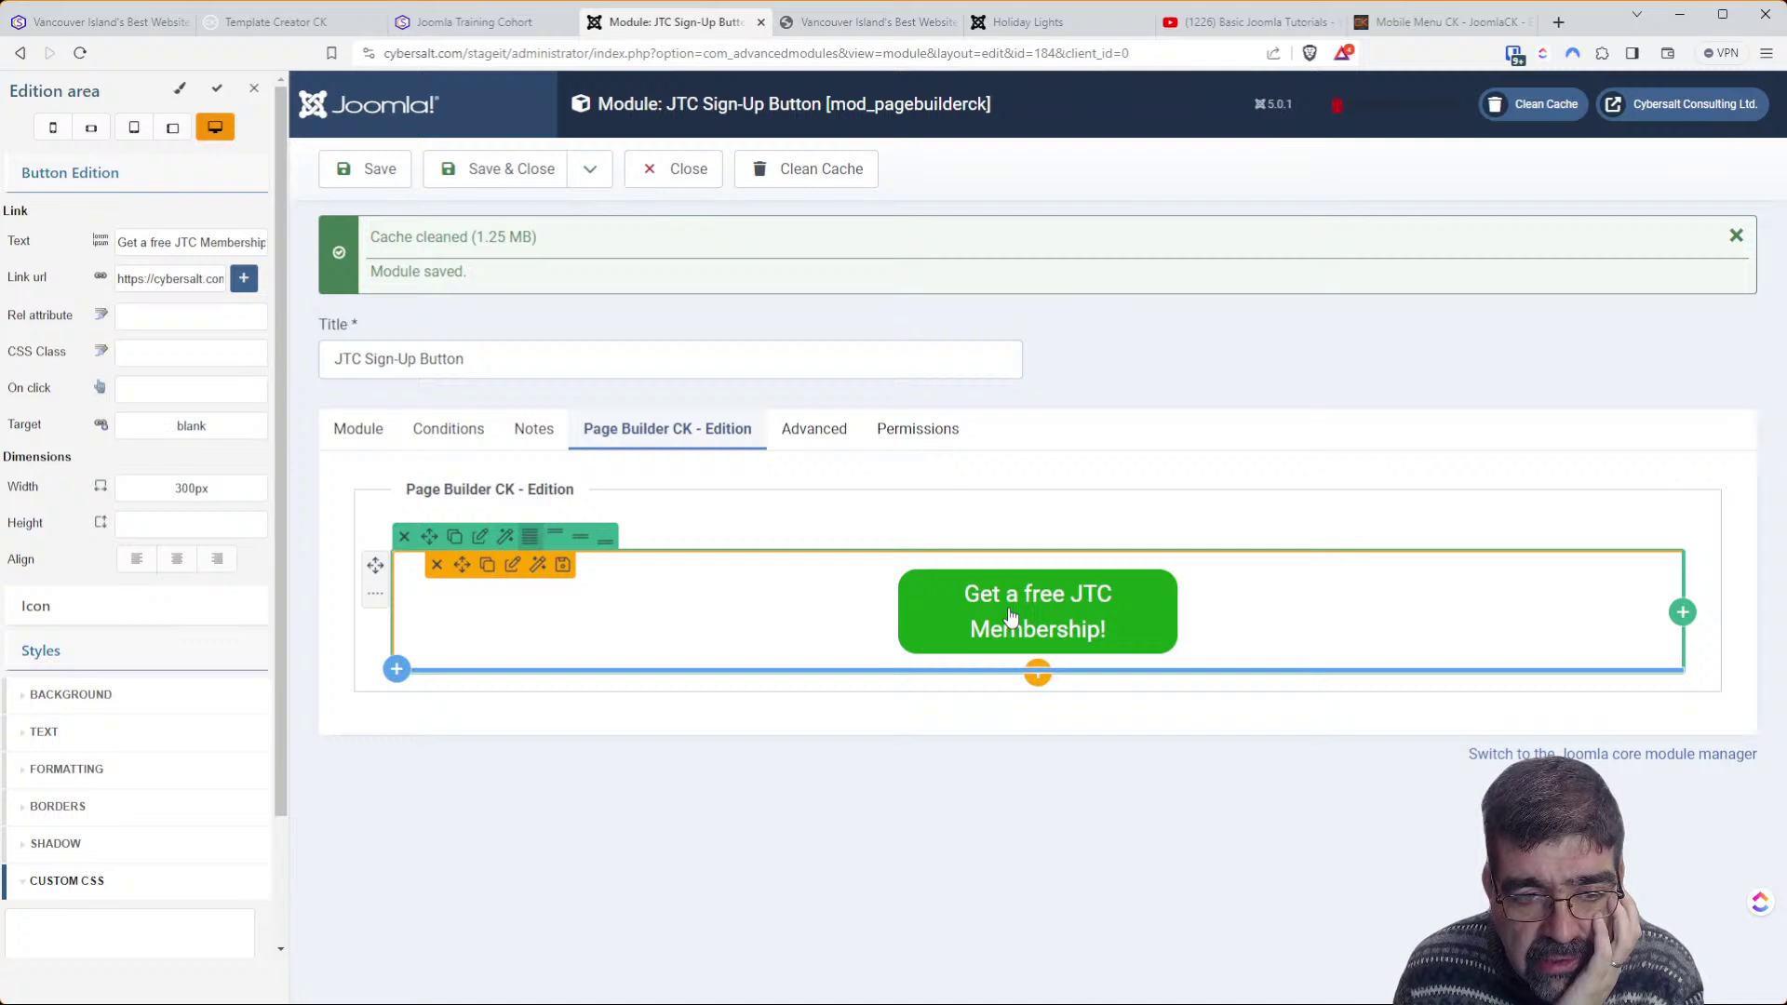
pyautogui.click(515, 571)
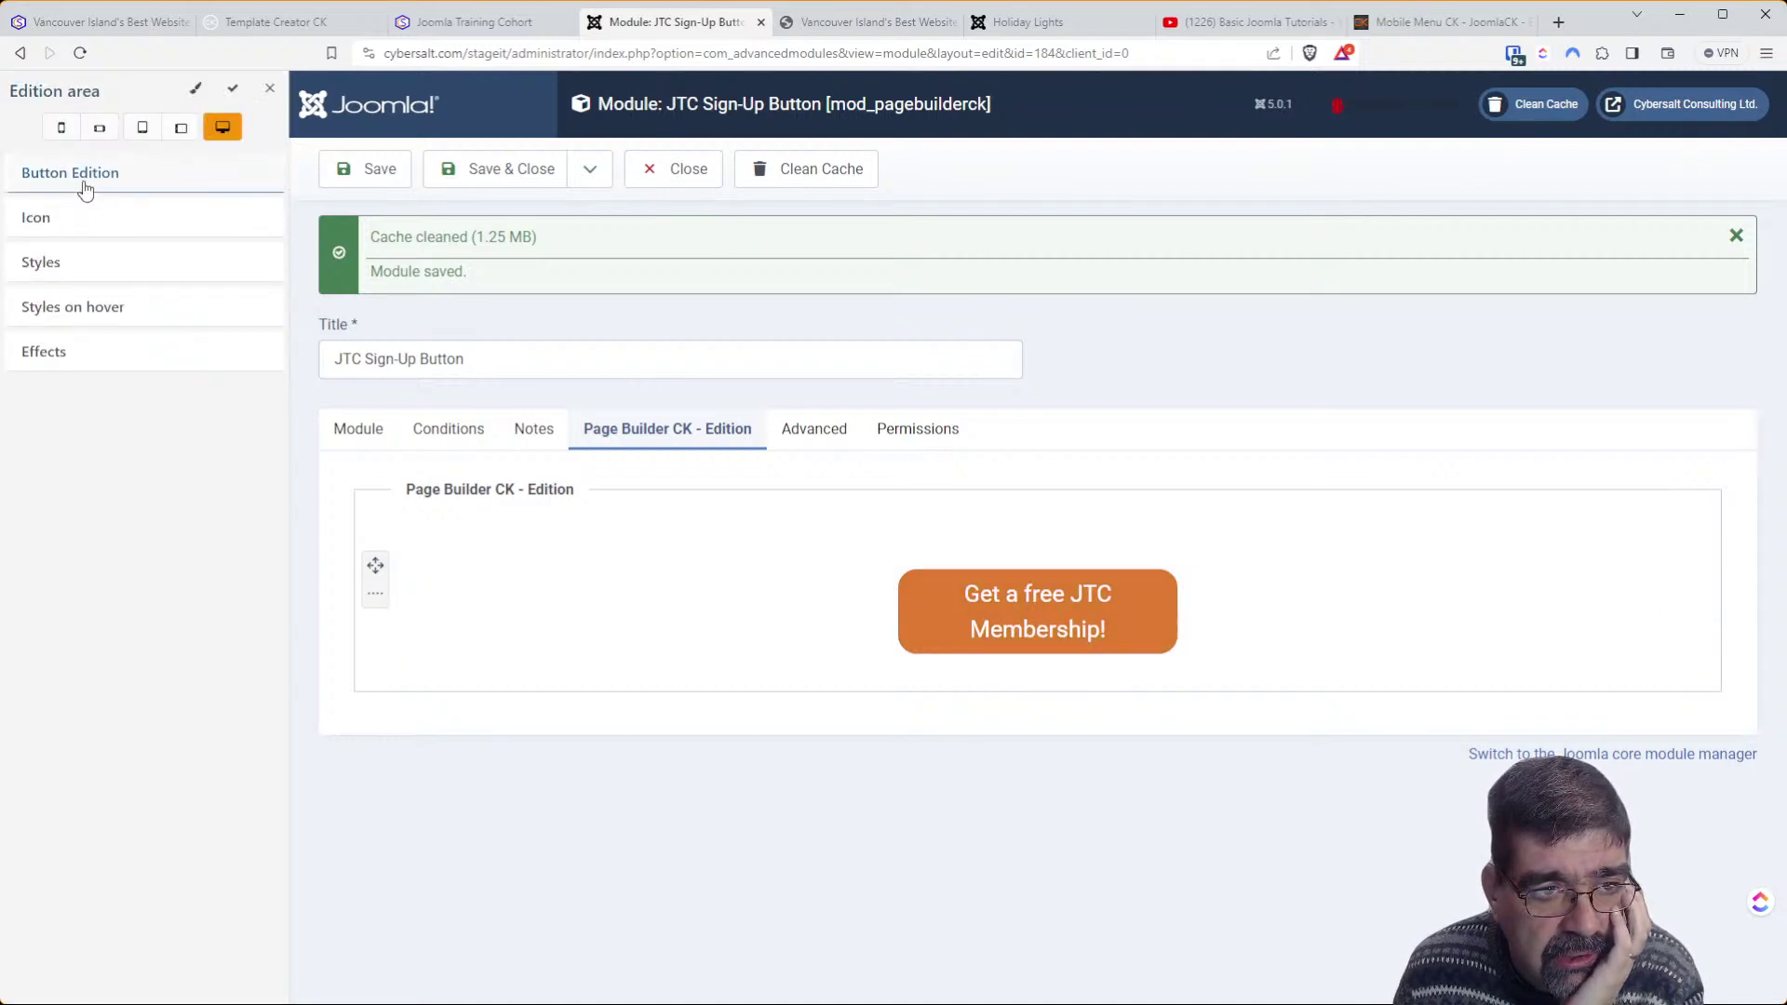
pyautogui.click(84, 185)
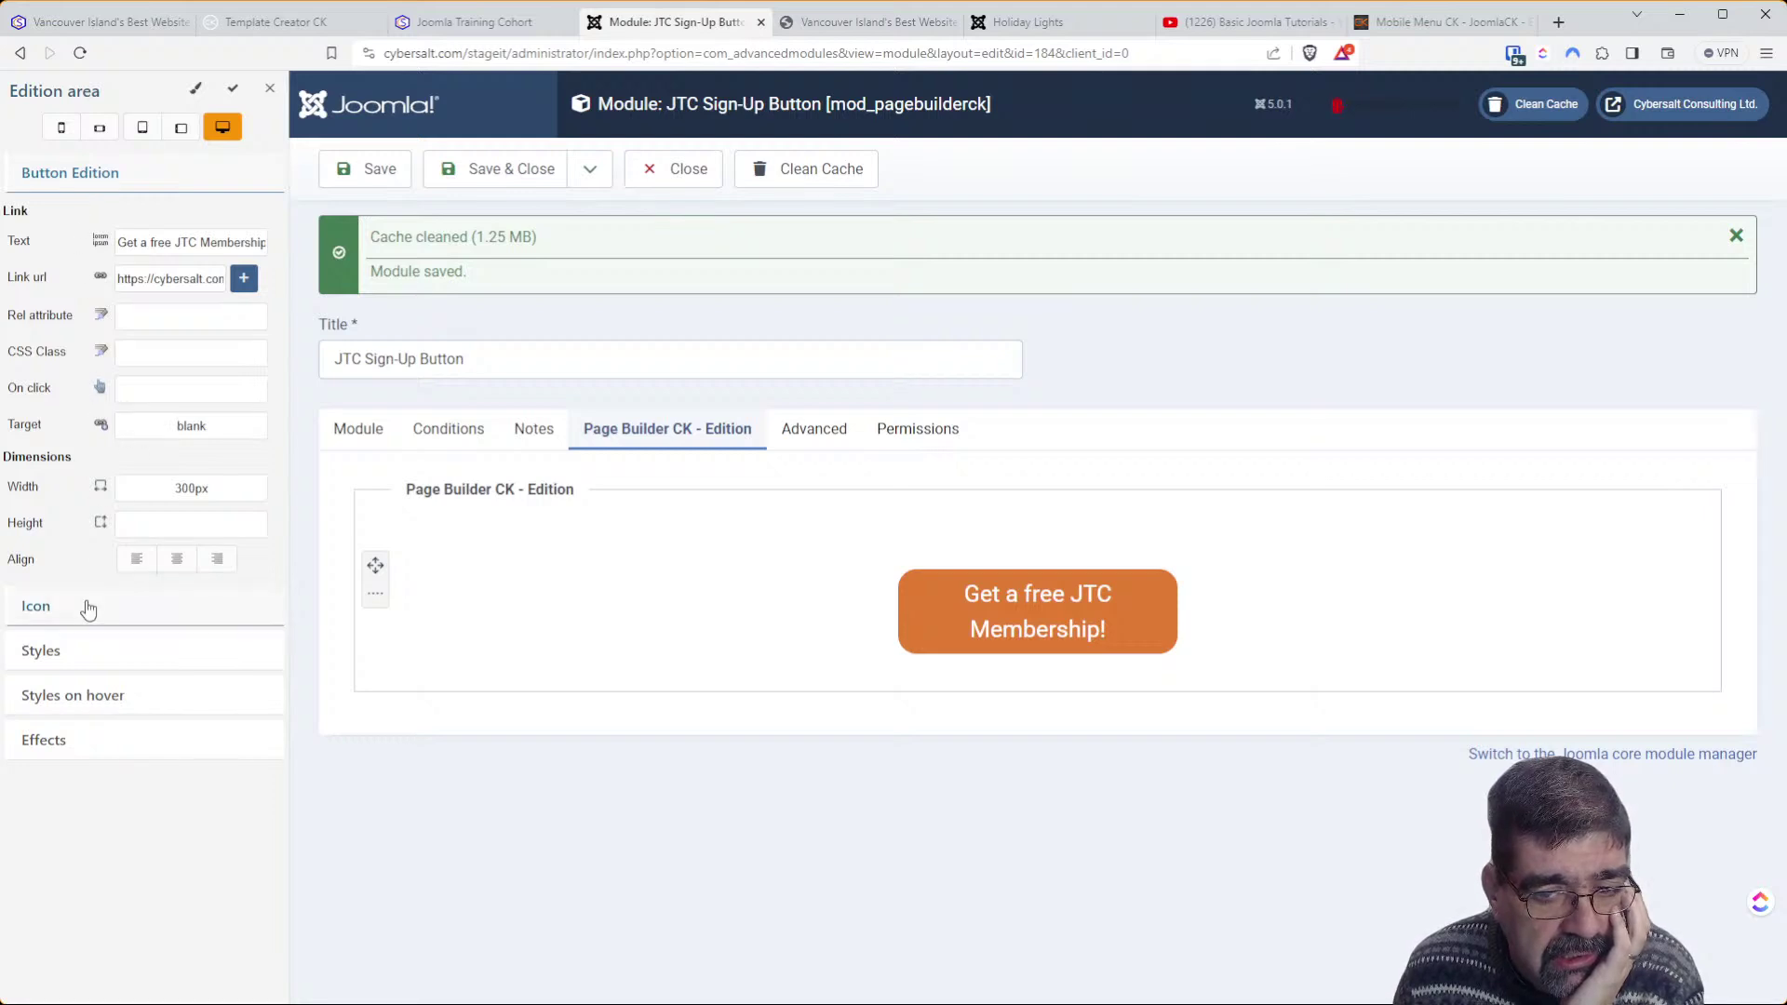
pyautogui.click(79, 651)
pyautogui.scroll(-1, 189, 642)
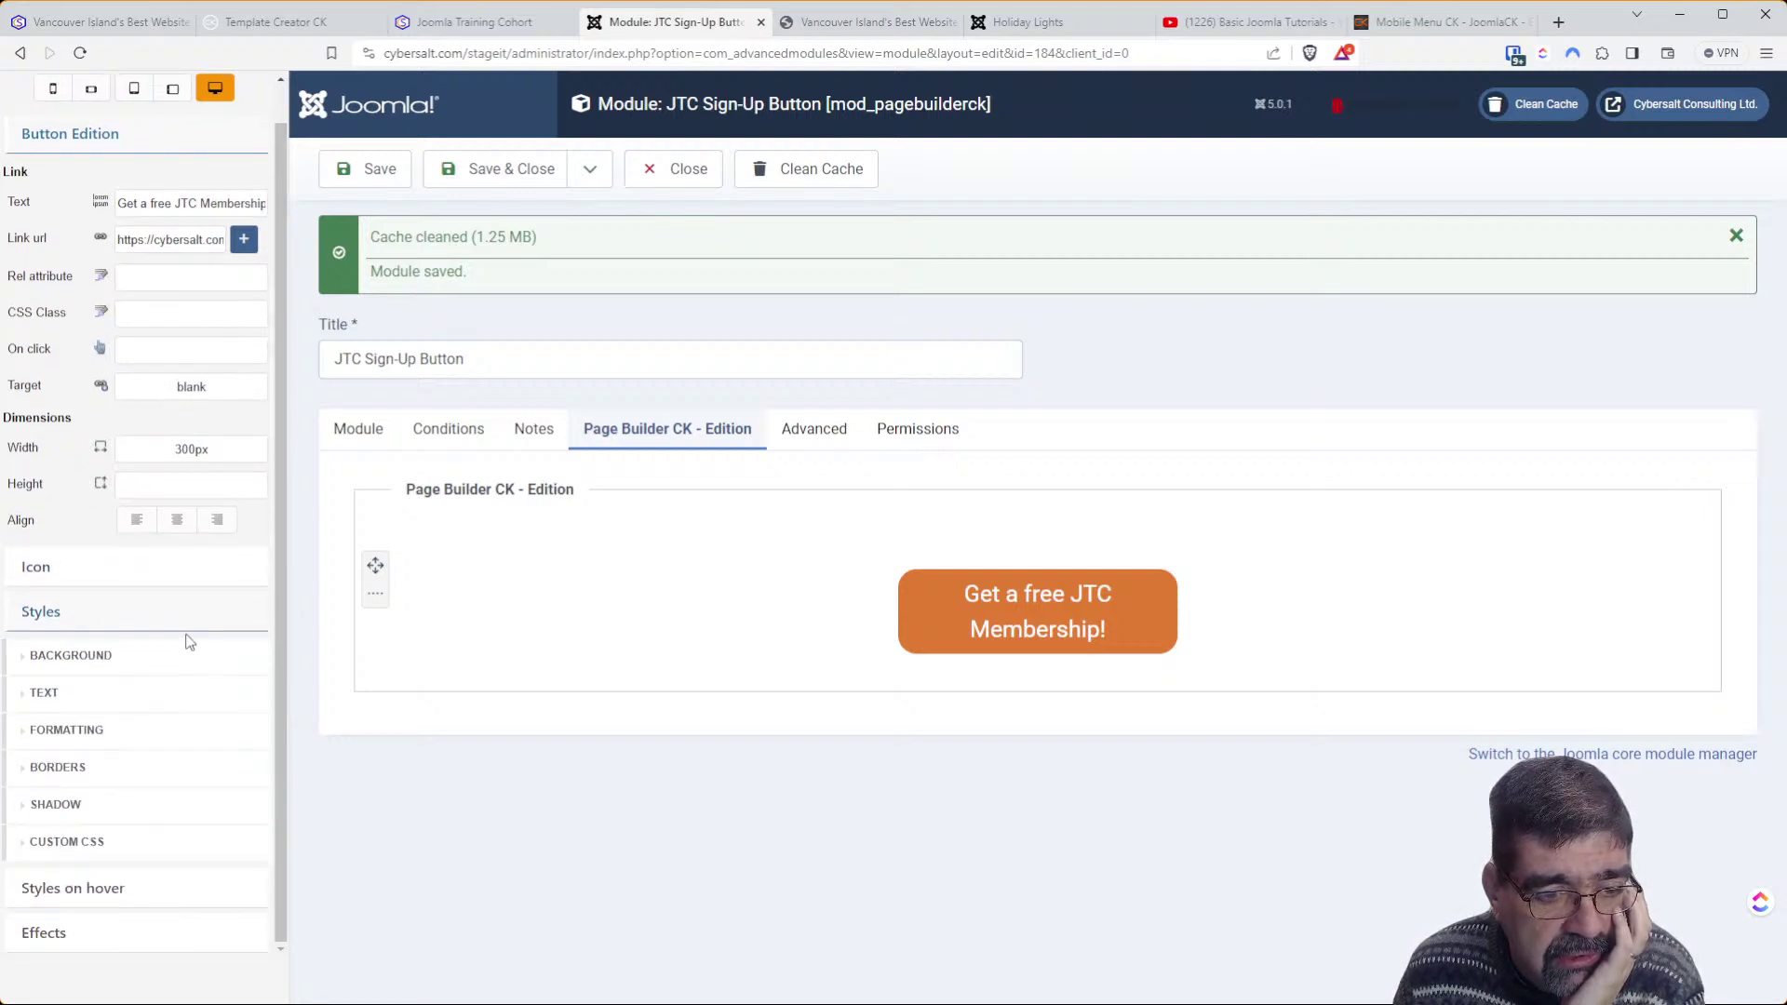
pyautogui.click(43, 692)
pyautogui.scroll(-5, 131, 671)
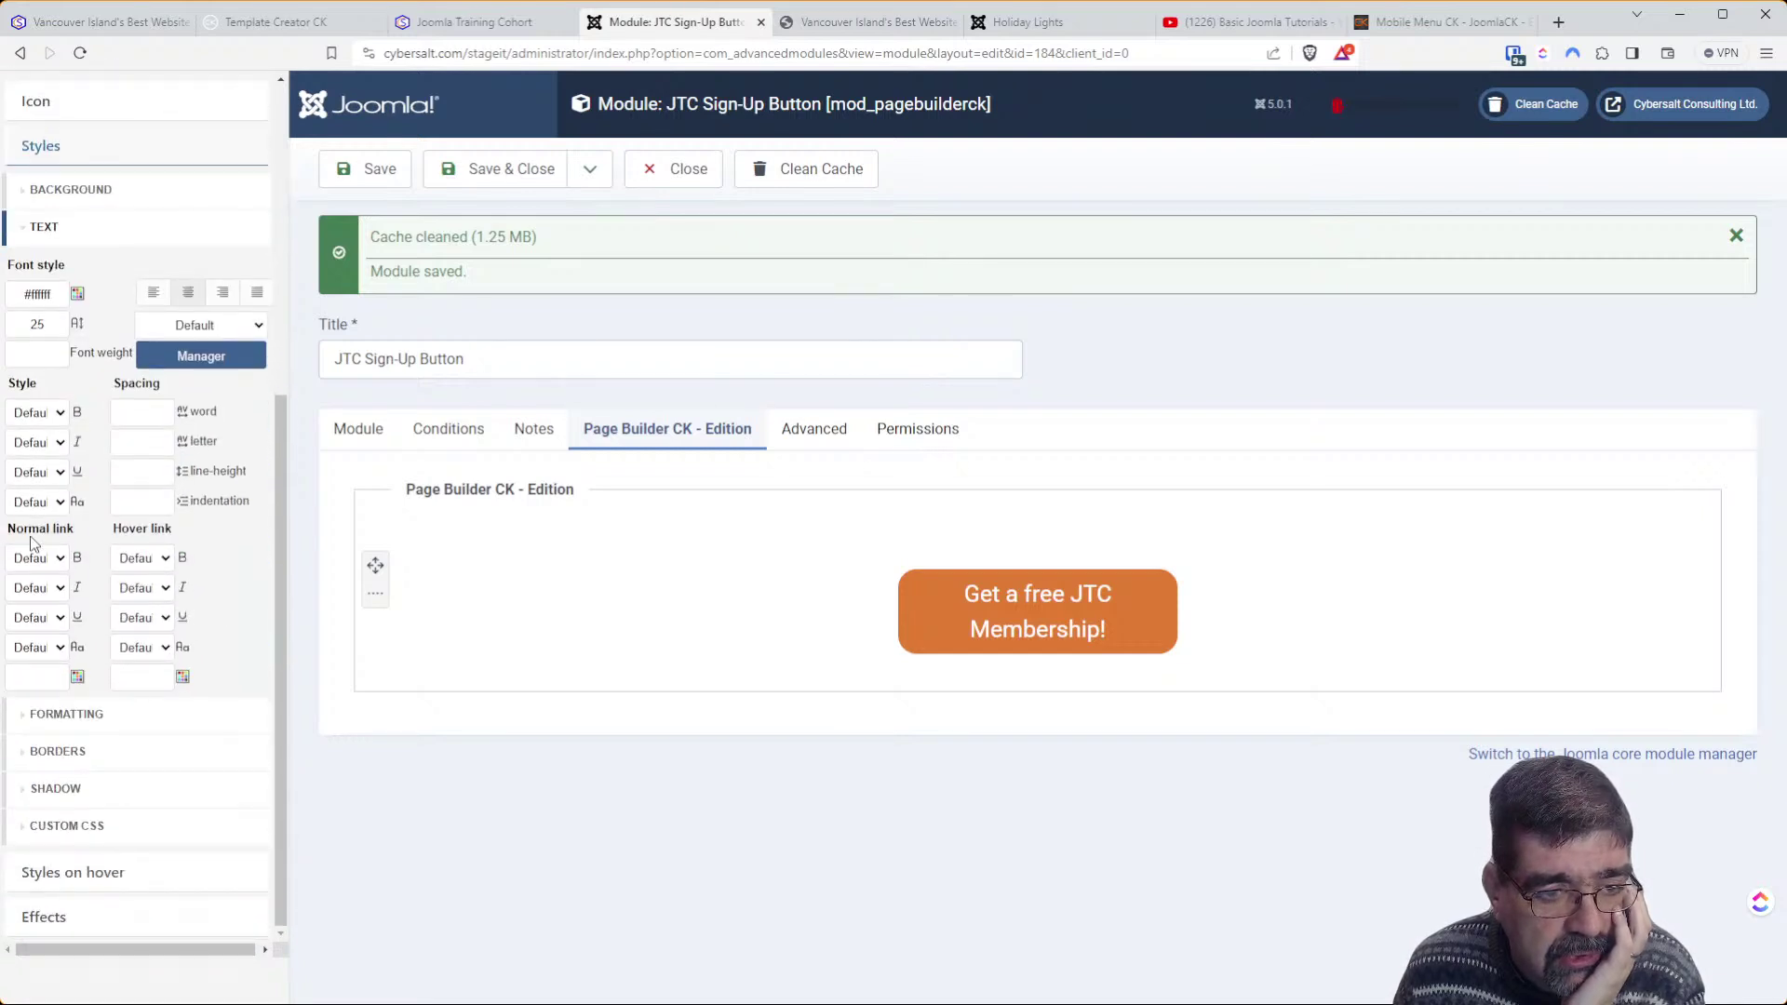
pyautogui.click(53, 629)
pyautogui.click(52, 670)
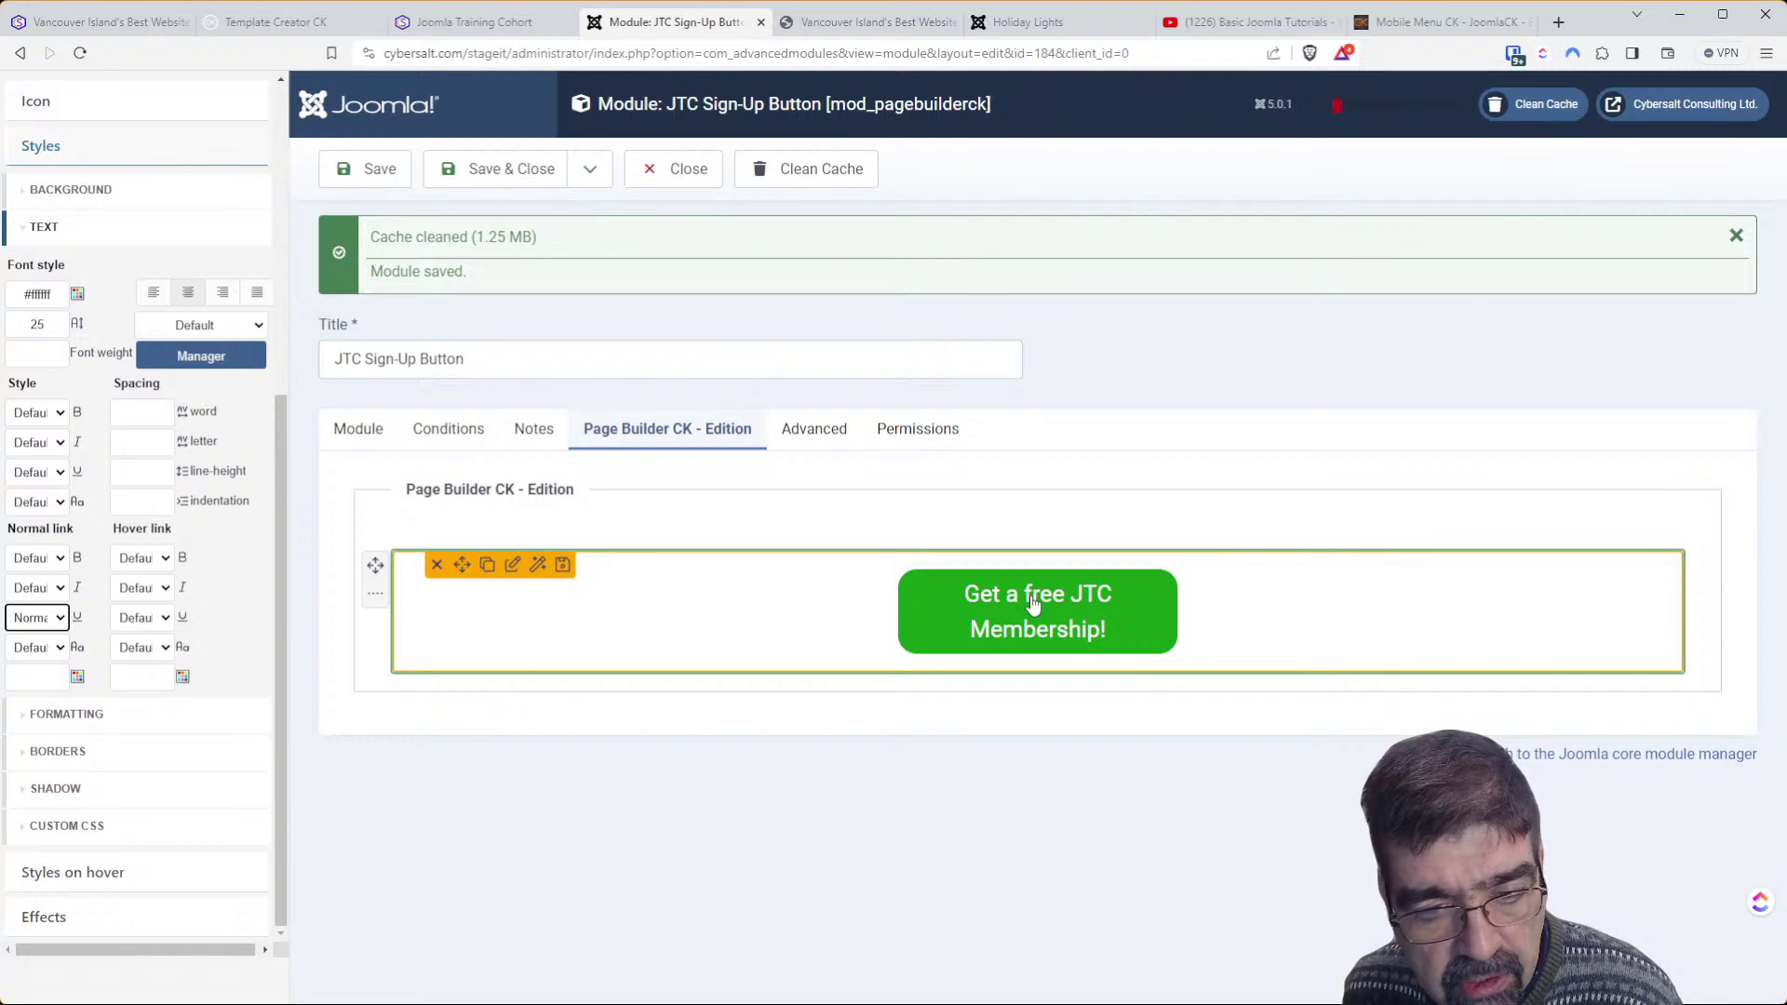
pyautogui.click(165, 624)
pyautogui.click(165, 666)
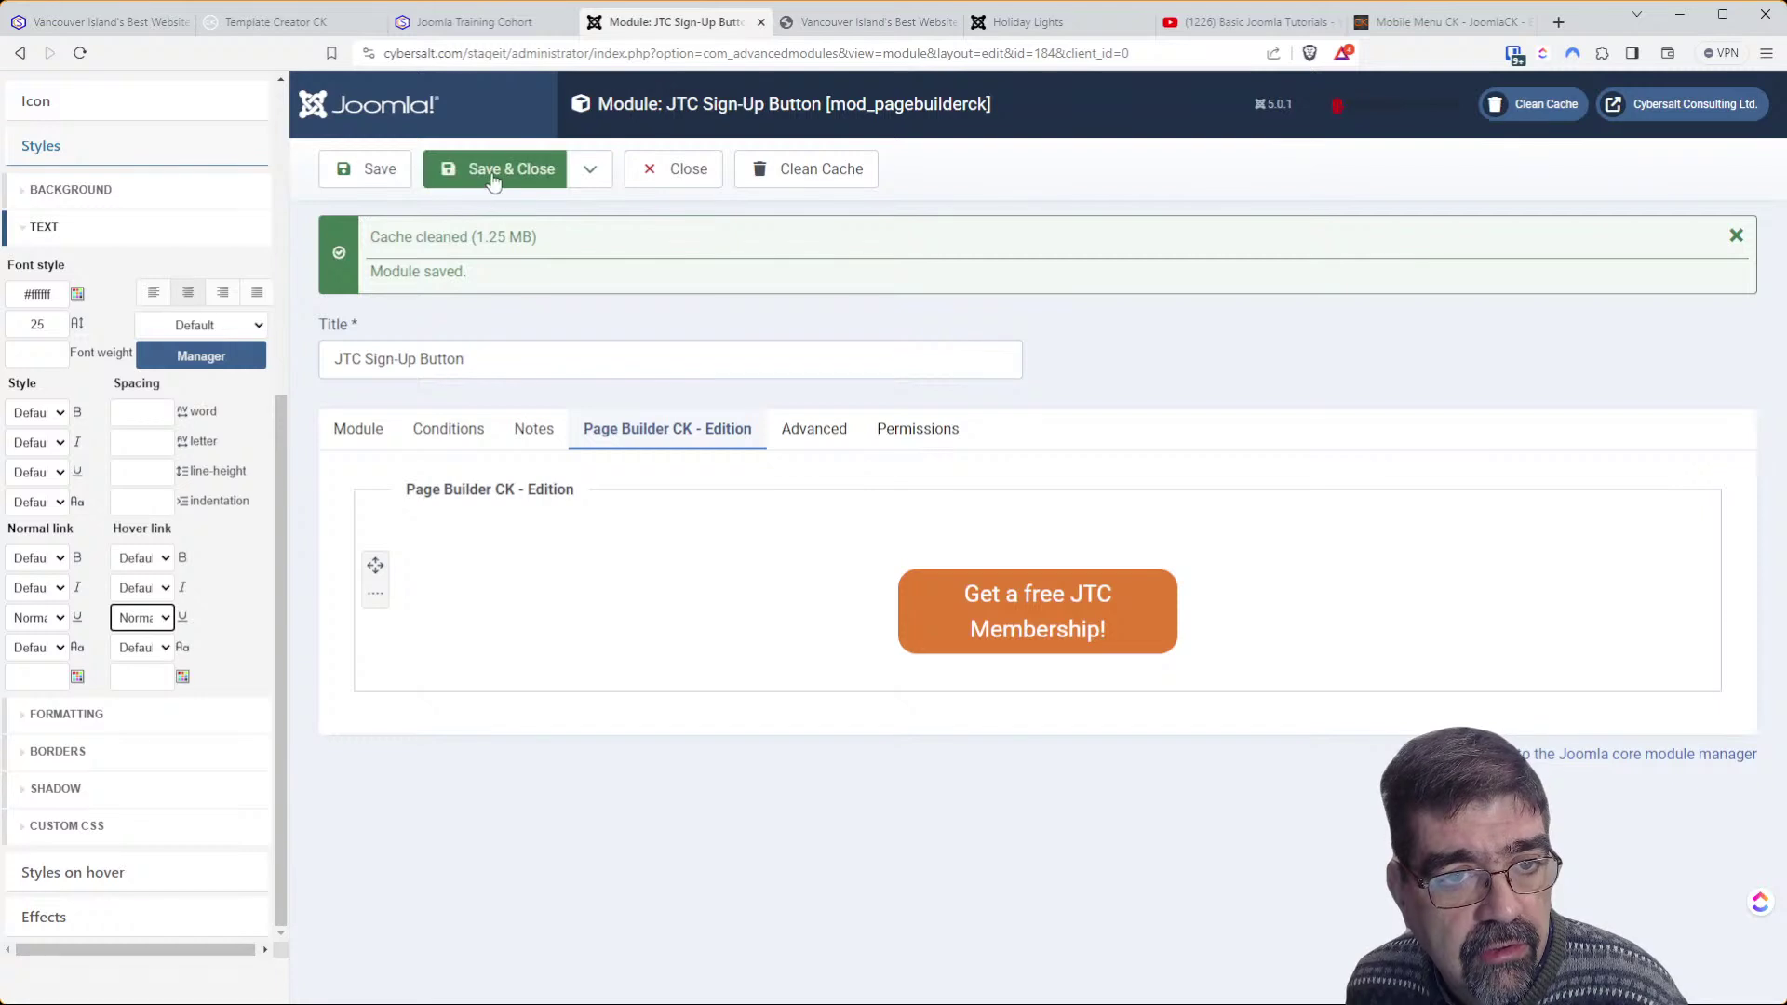
# Save the JTC Sign-Up Button module, reload the Joomla Training Cohort page and inspect the button text span's styles
pyautogui.click(365, 174)
pyautogui.click(458, 23)
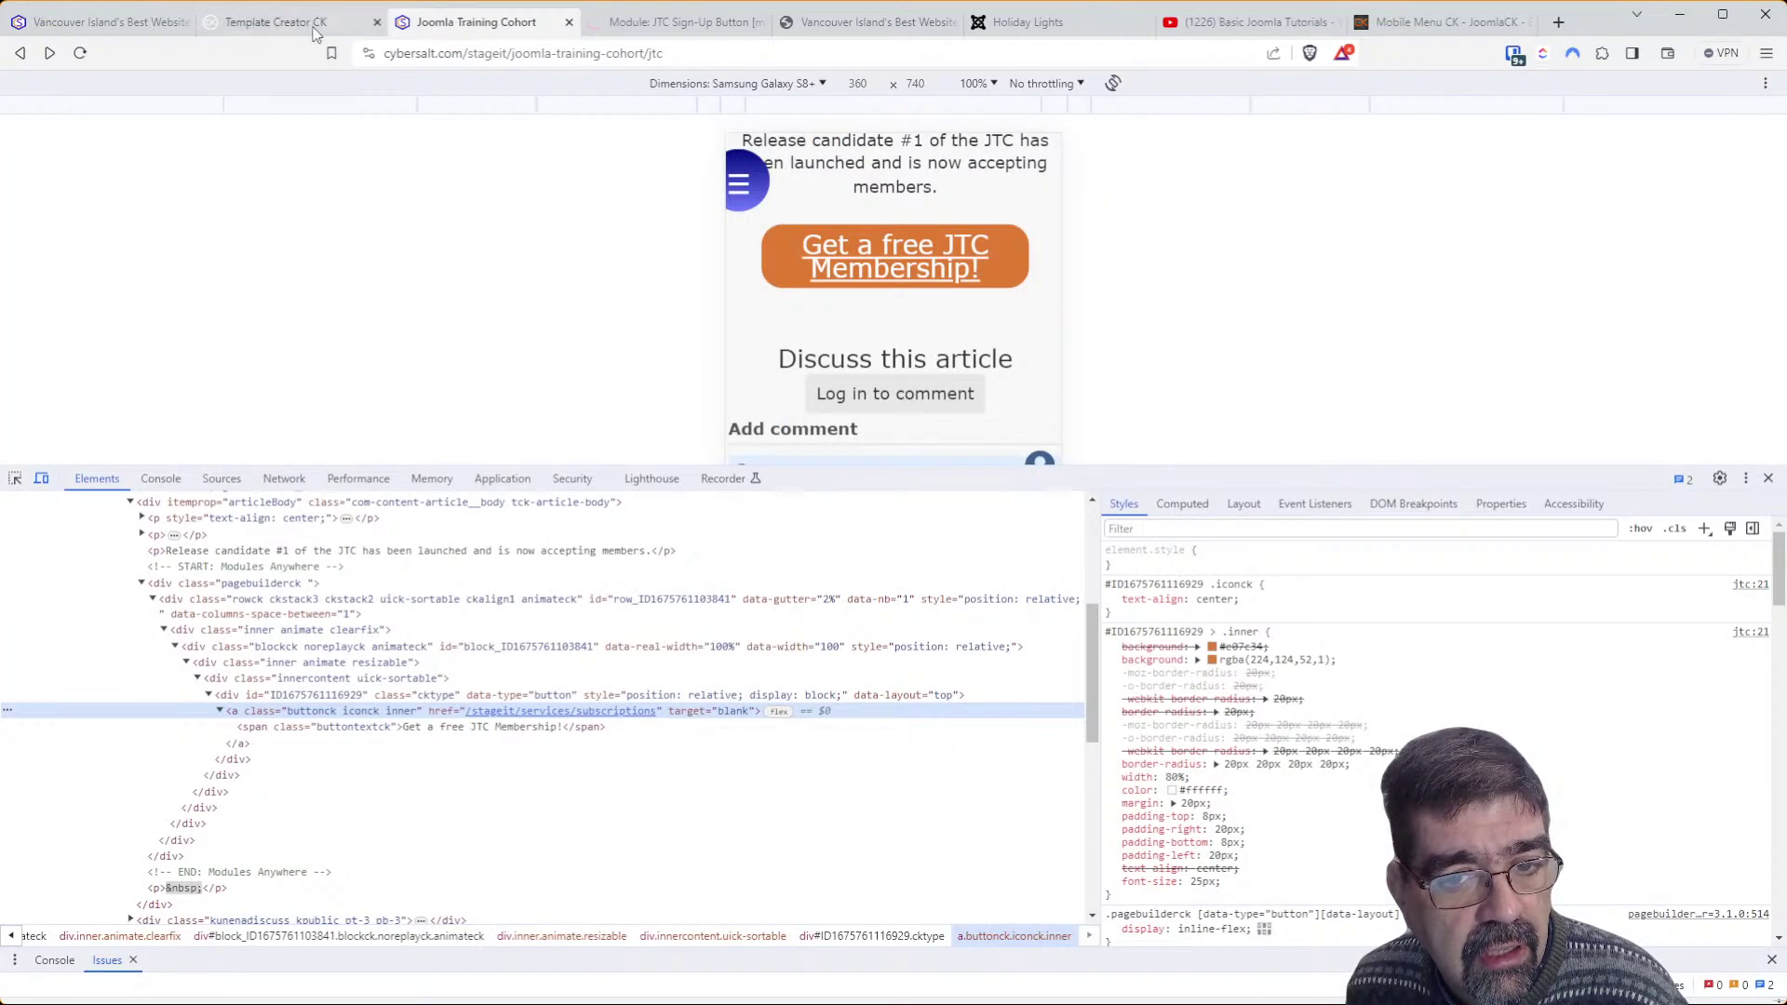
pyautogui.press('F5')
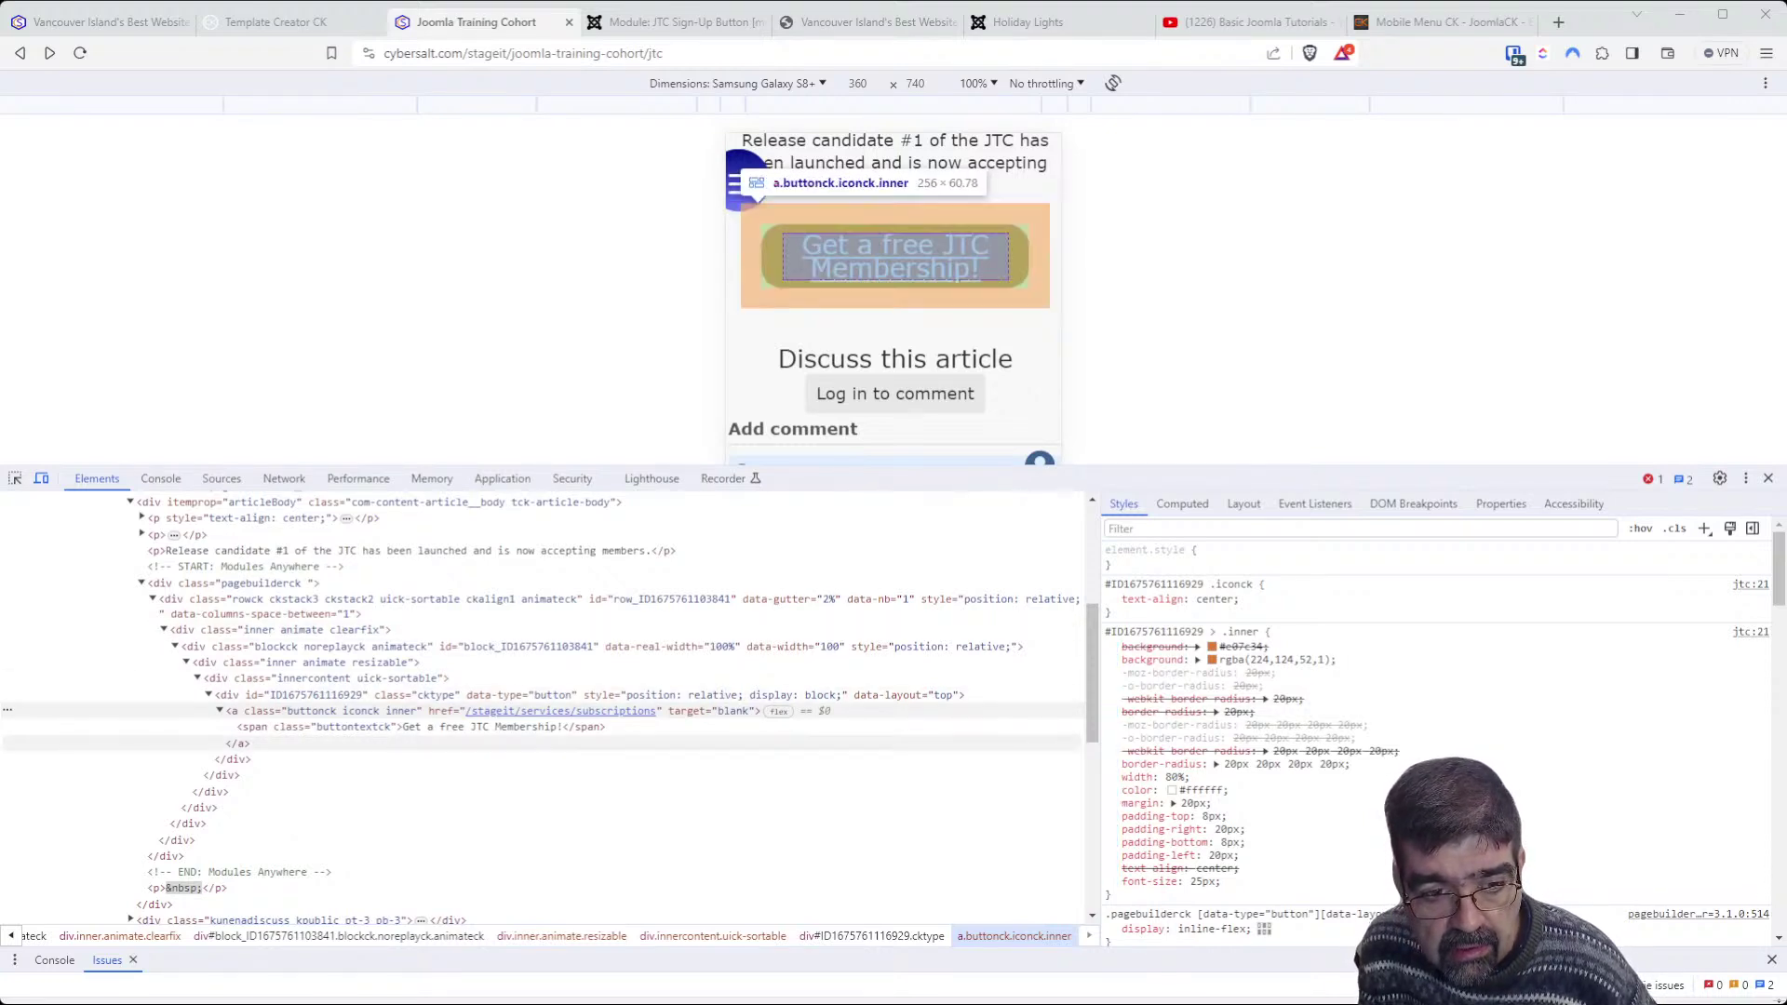
pyautogui.click(275, 727)
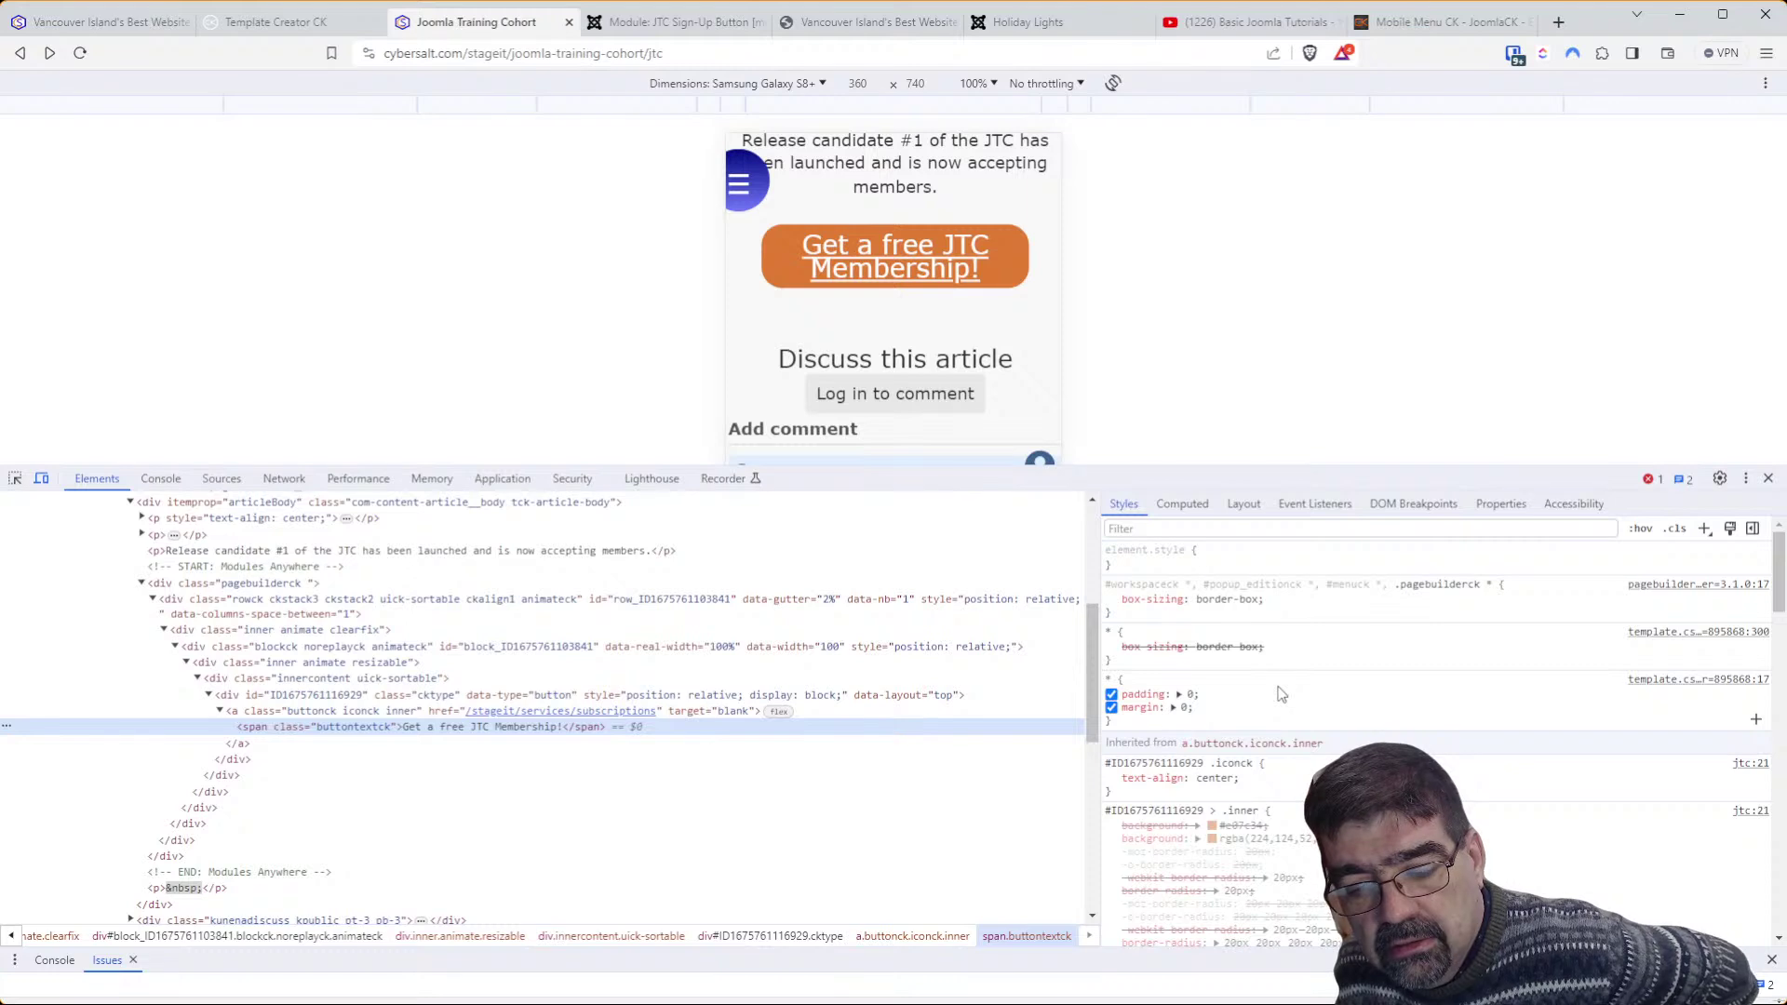
# Insert the rule ".ctk-module {display: grid; justify-content: center; }" with its copied chat text into the JTC Sign-Up Button module's custom CSS
pyautogui.click(635, 16)
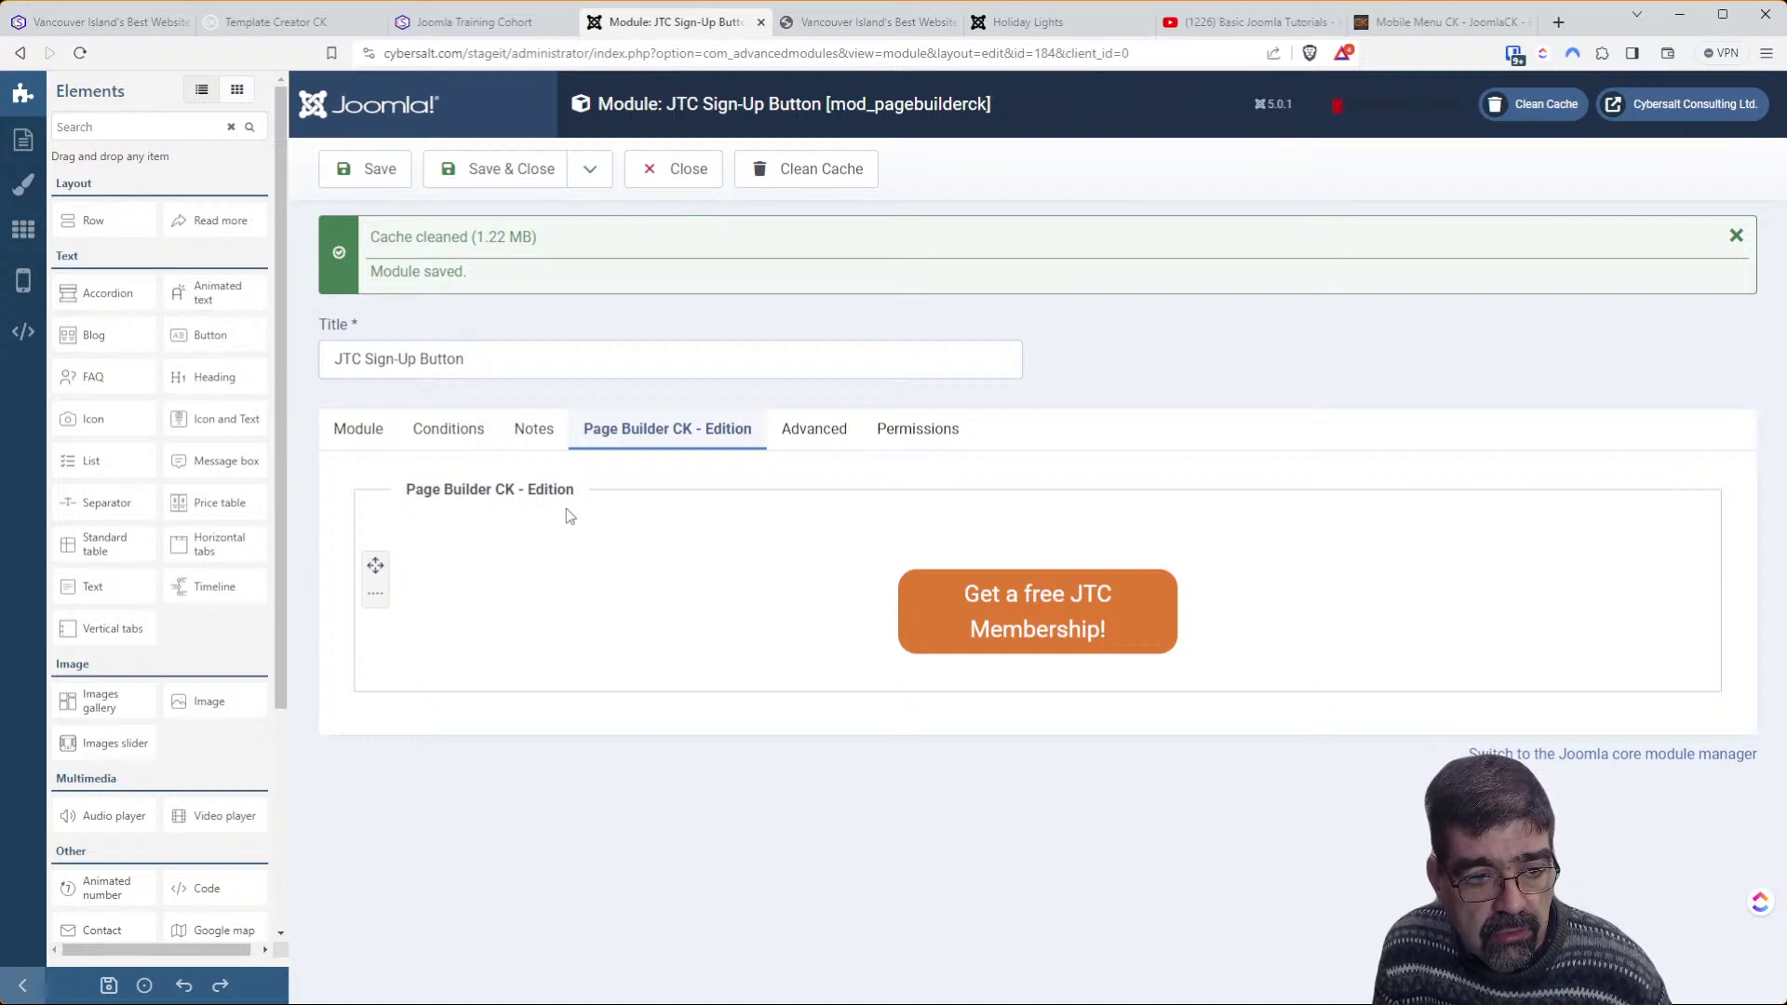
pyautogui.moveTo(479, 577)
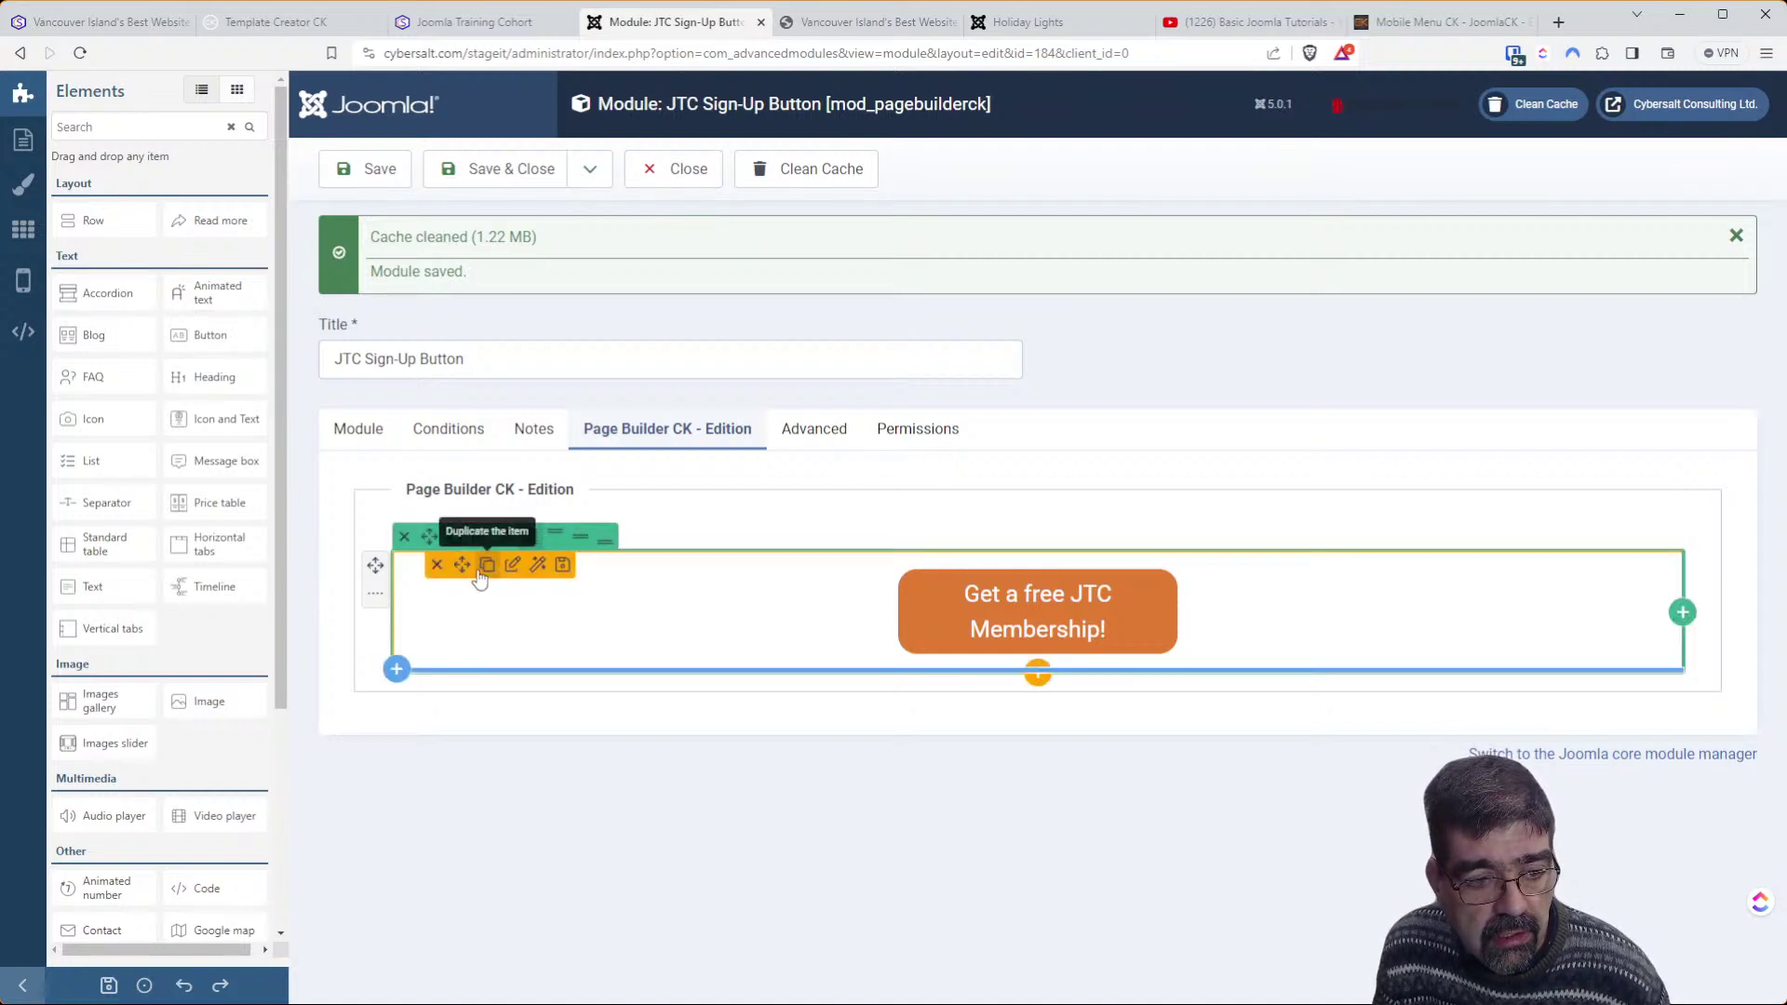
pyautogui.scroll(-3, 139, 558)
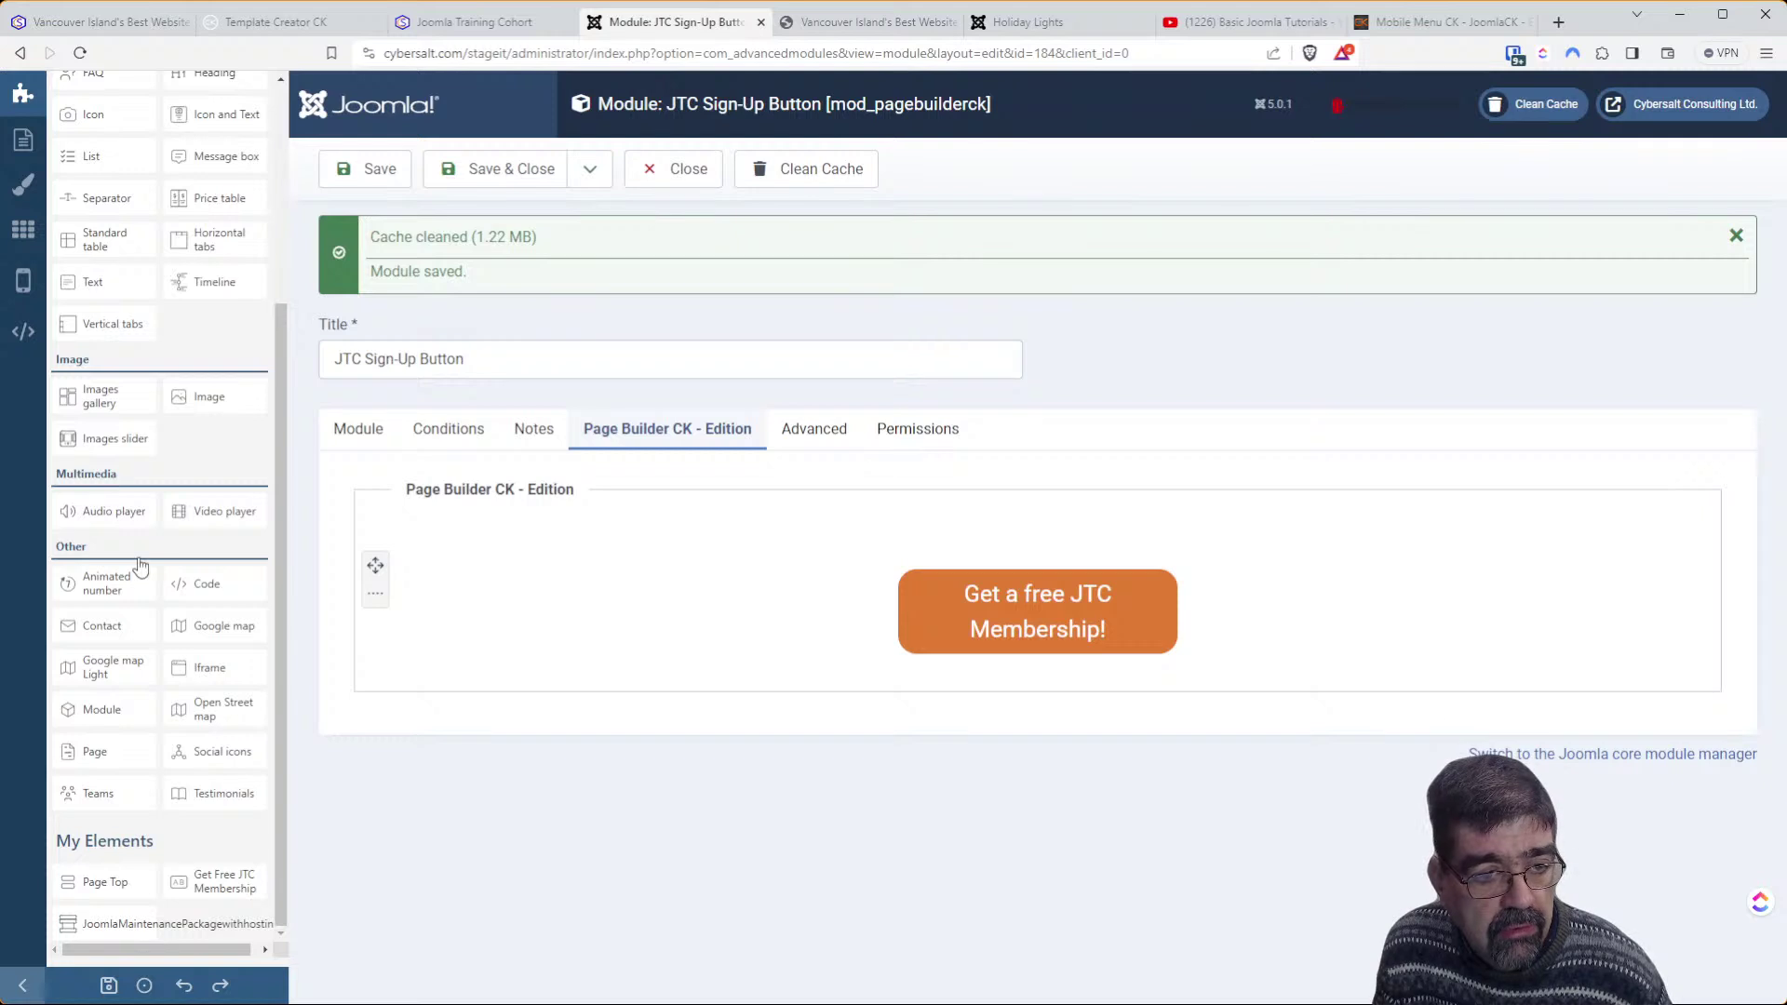
pyautogui.scroll(3, 140, 565)
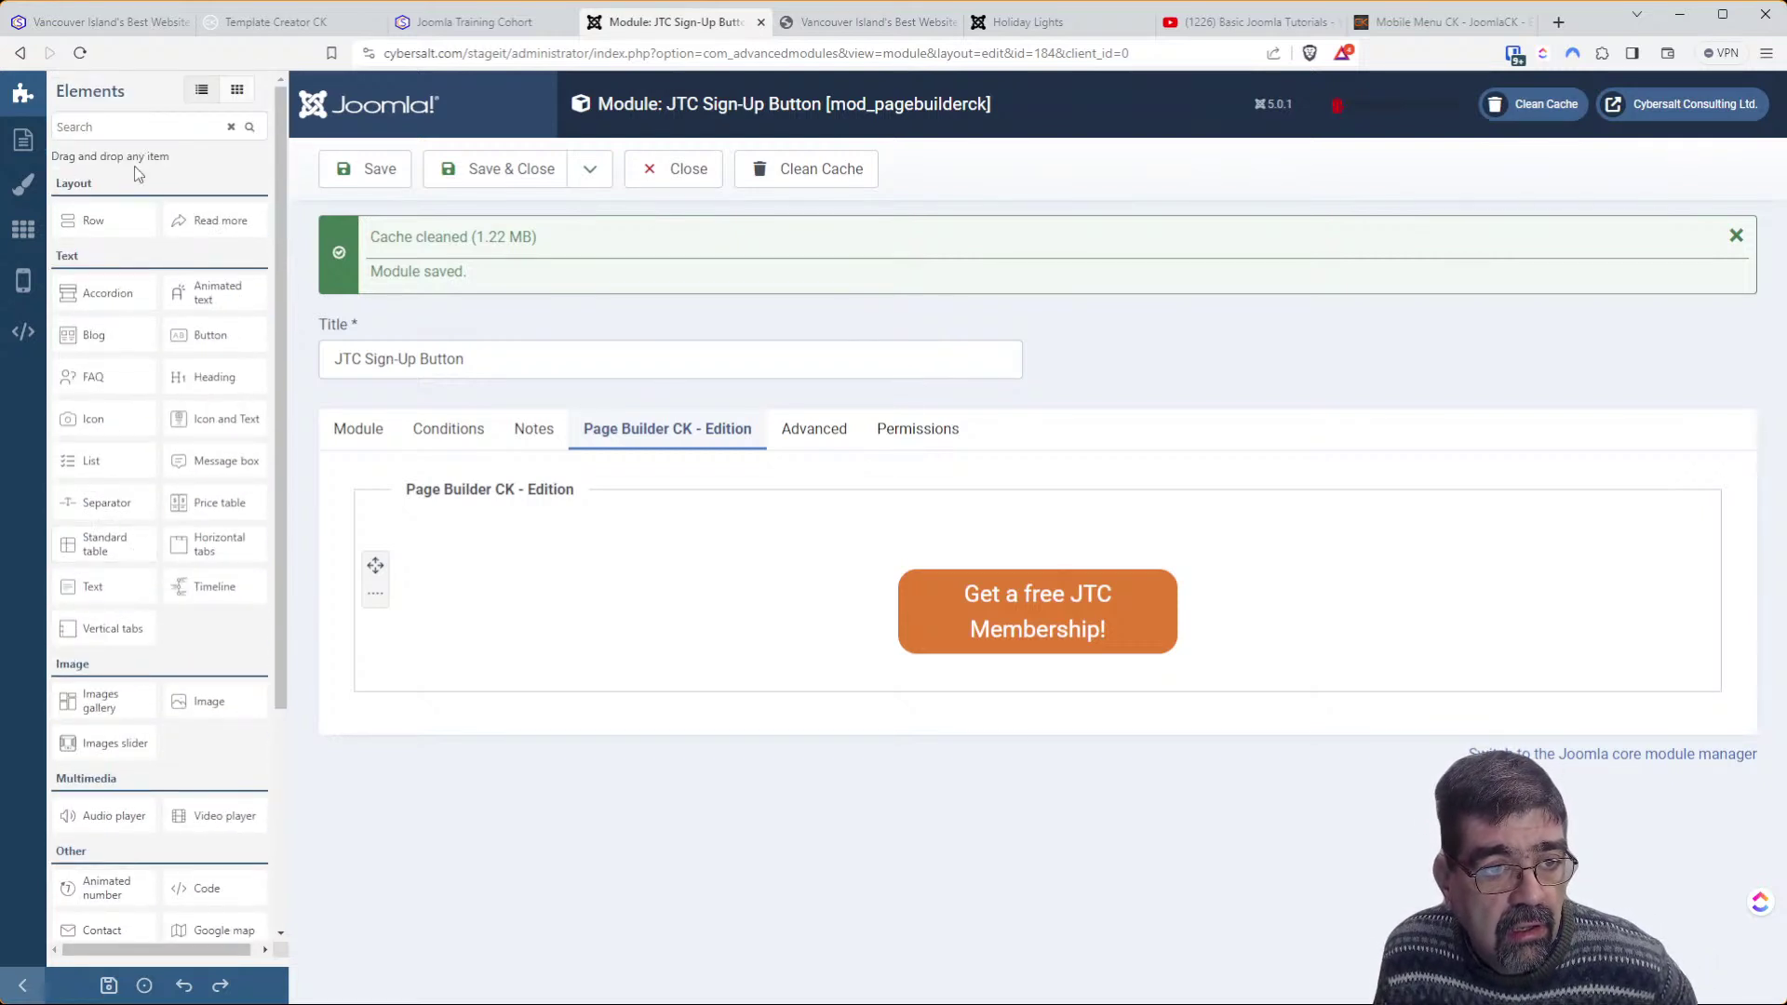
pyautogui.click(25, 337)
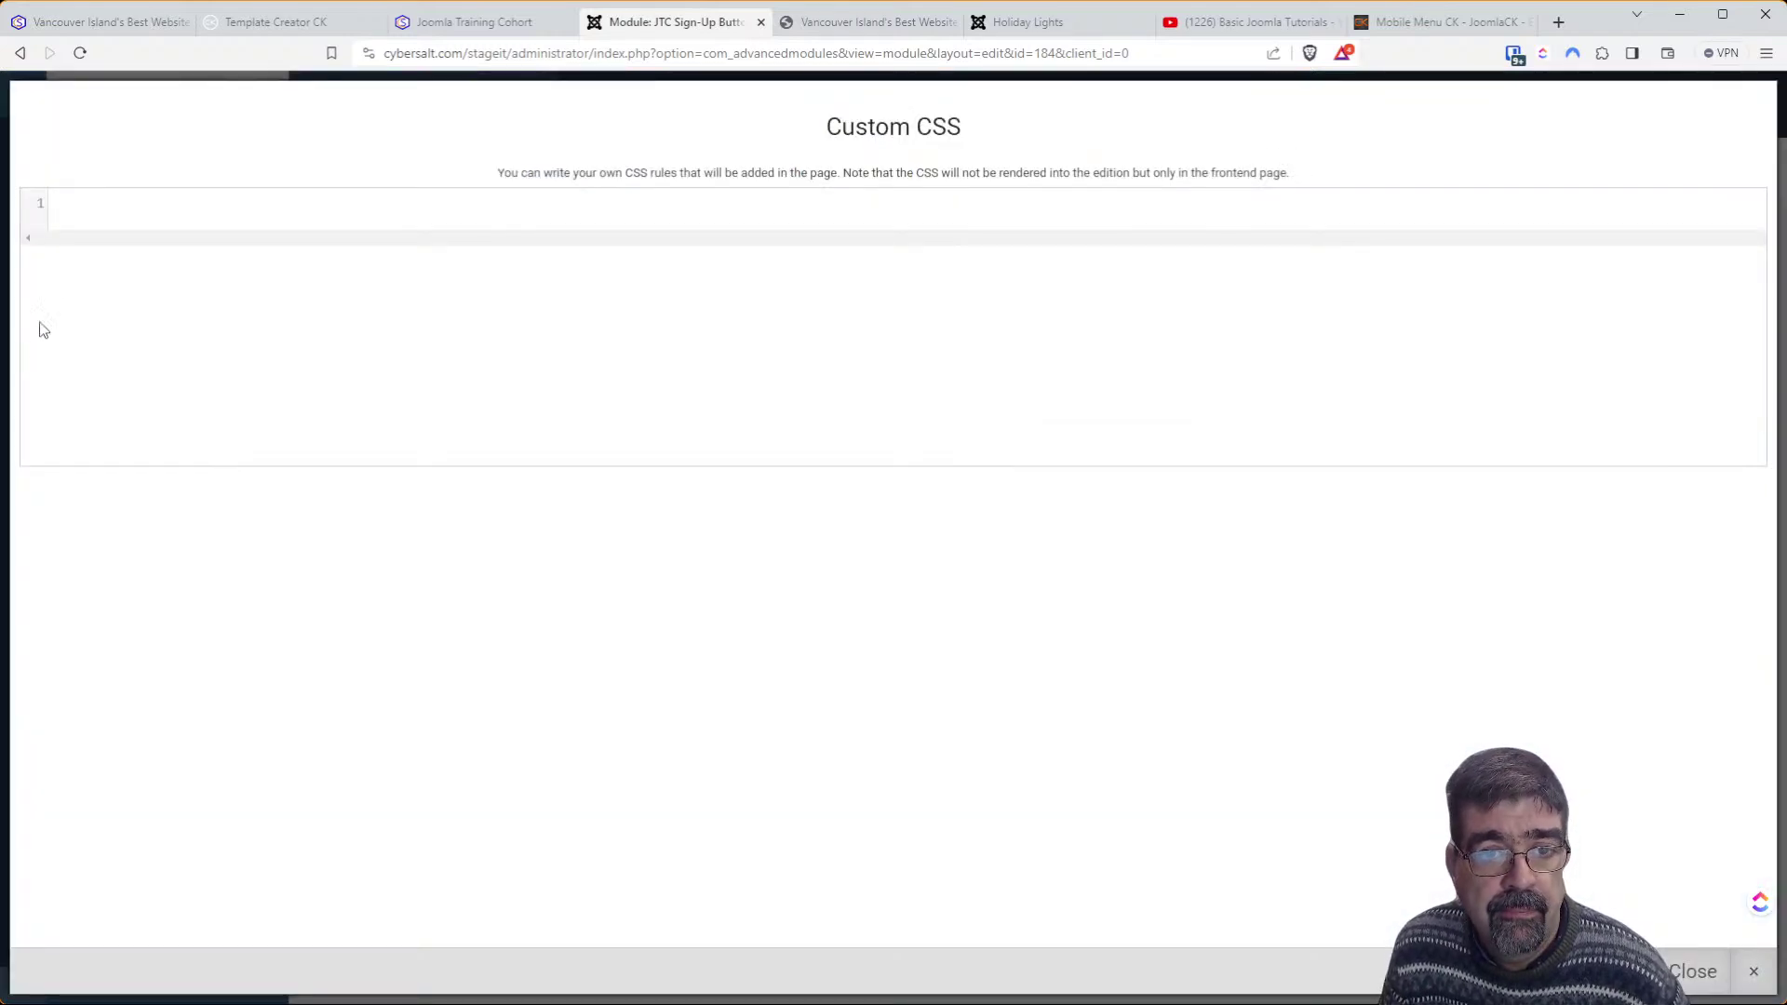
pyautogui.click(293, 219)
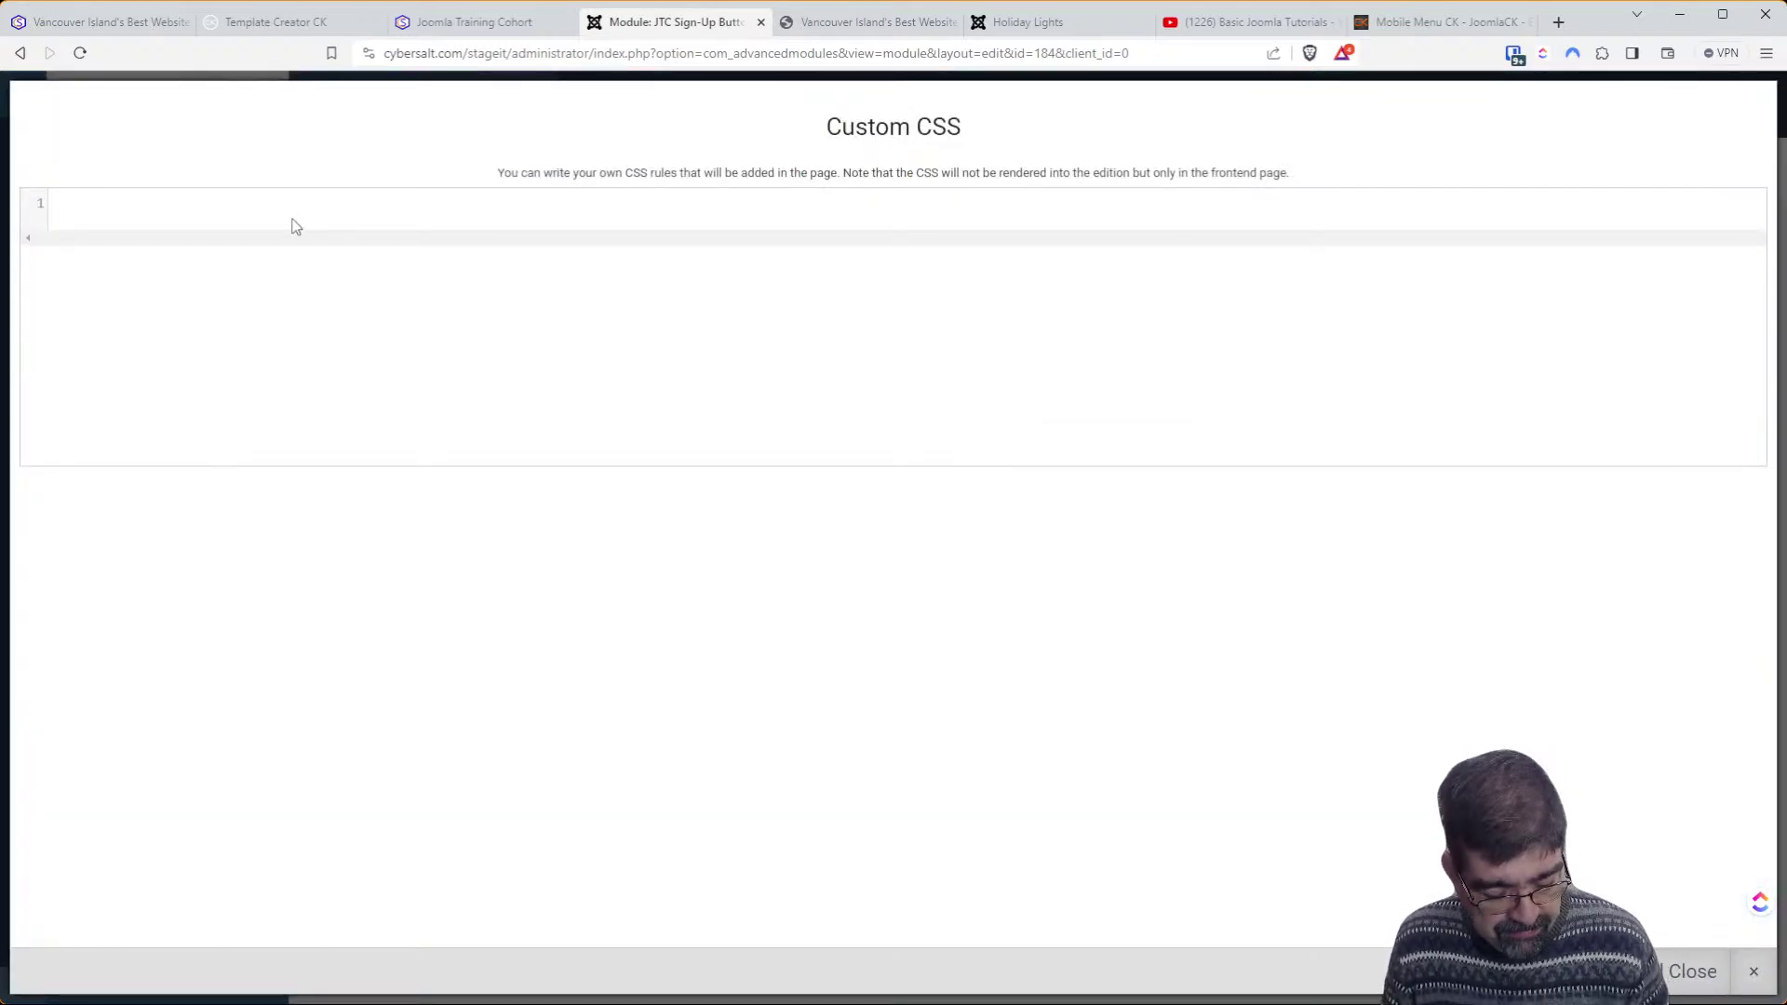
pyautogui.write('.ctk-module {display: grid; justify-content: center; }  Send 🖤  Send 😂  Send 🎉  Send 😳  Send 💯')
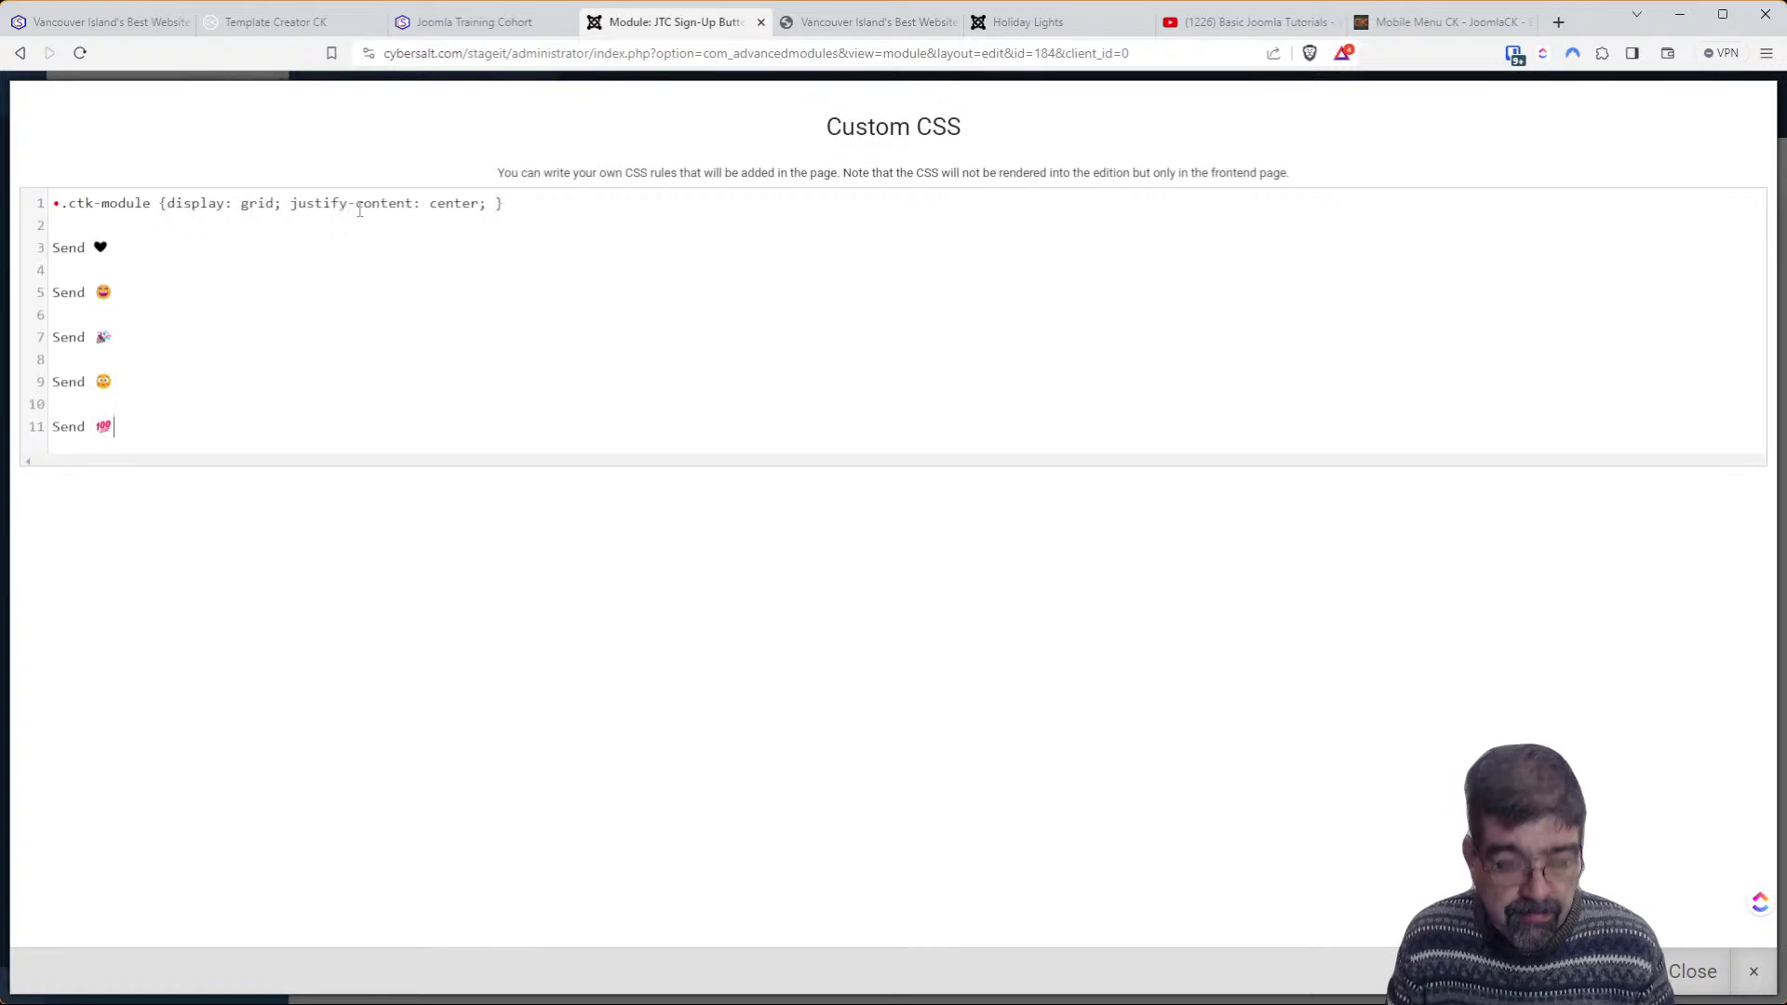
# Remove the stray bullet before the .ctk-module rule and the "Send" emoji lines below it, and save the custom CSS
pyautogui.moveTo(62, 203); pyautogui.dragTo(36, 206)
pyautogui.press('Delete')
pyautogui.click(555, 206)
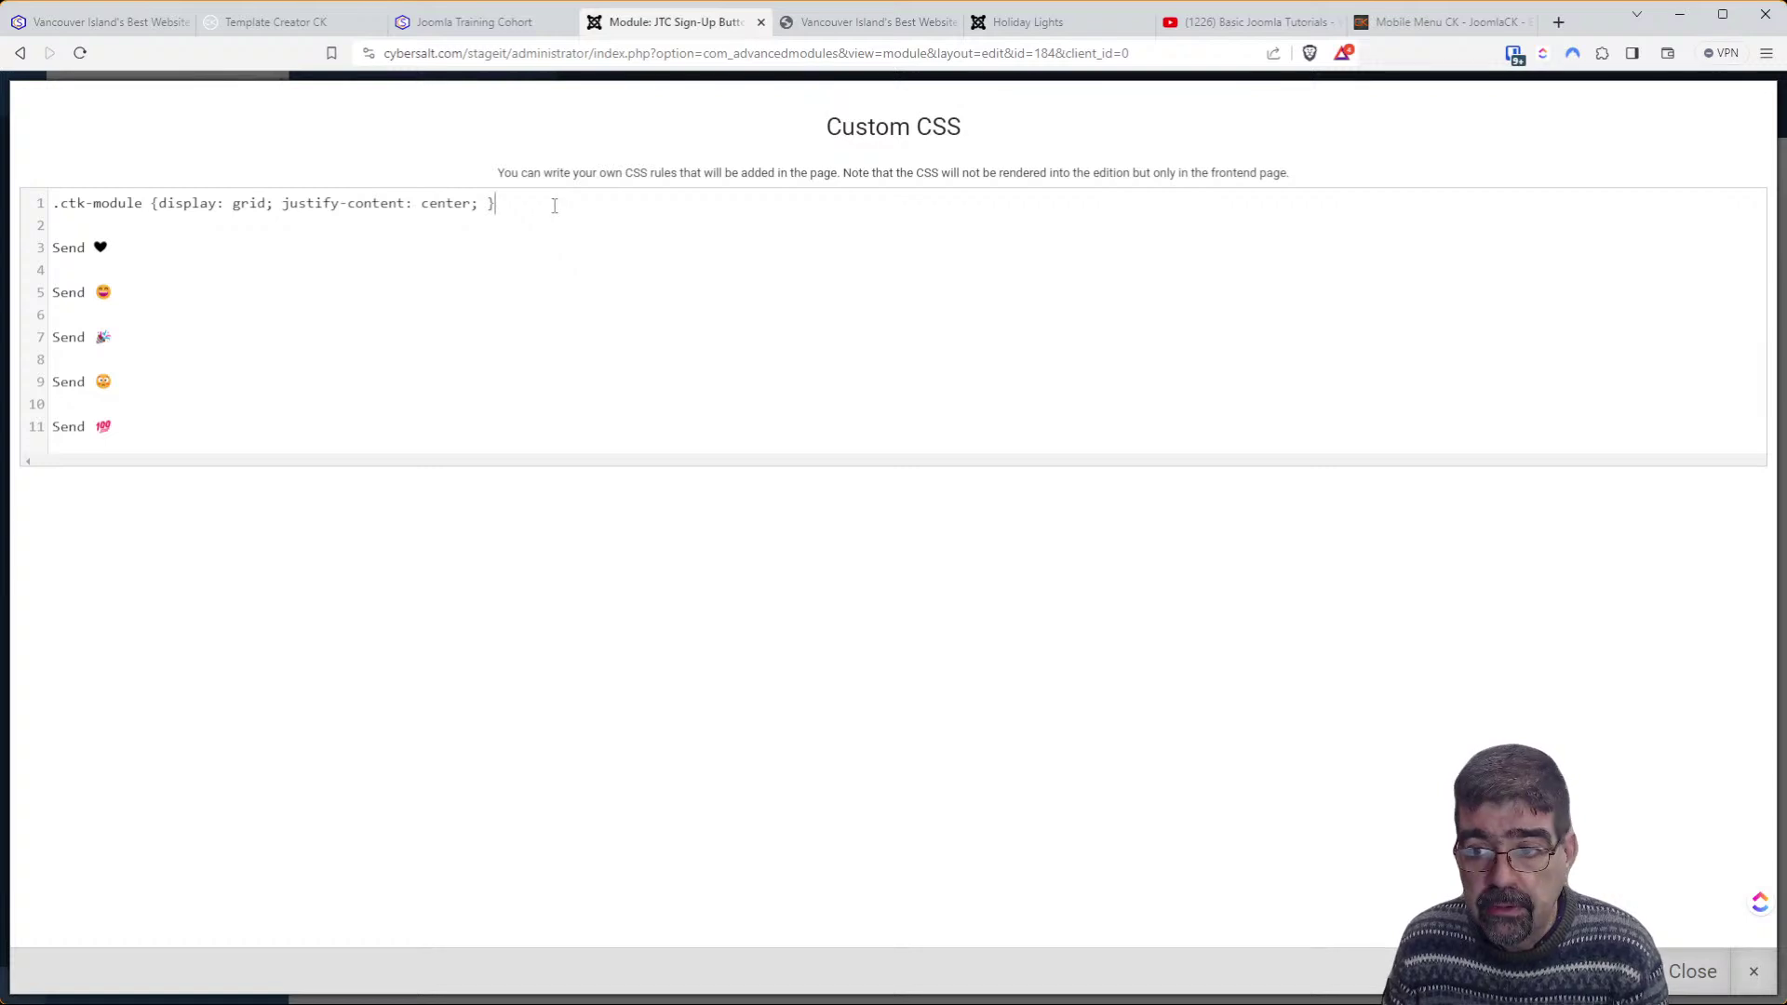
pyautogui.moveTo(555, 206); pyautogui.dragTo(657, 553)
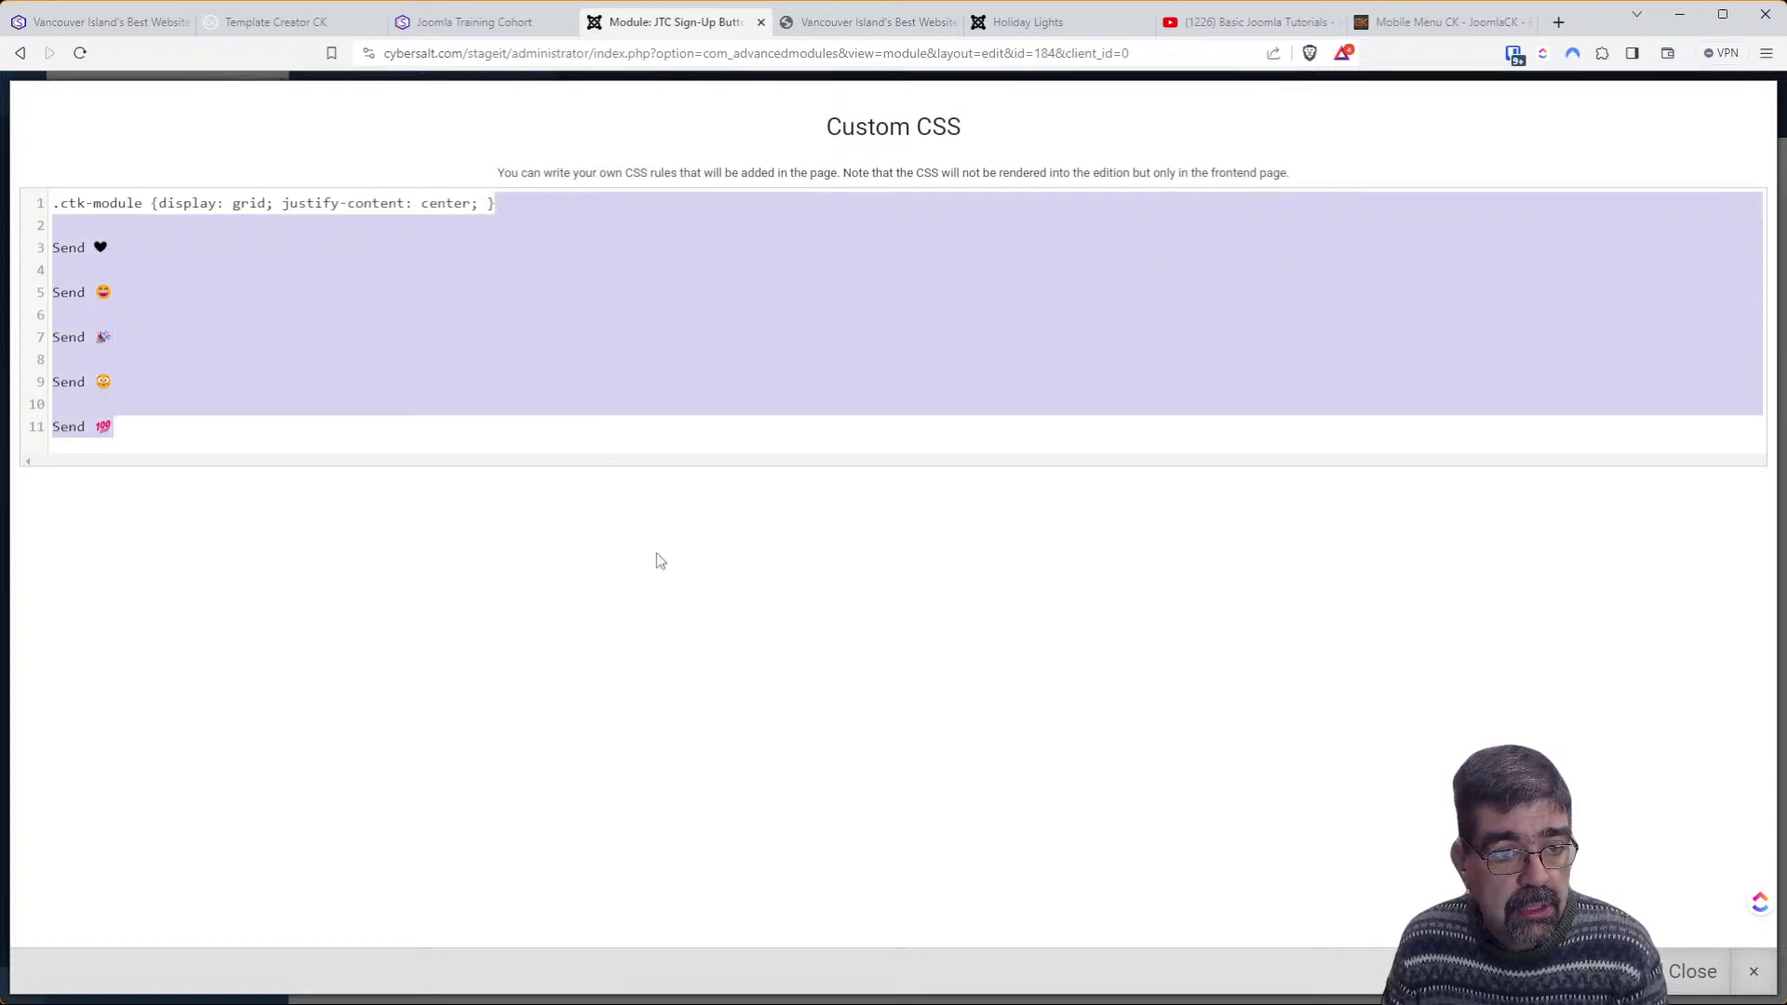
pyautogui.press('Delete')
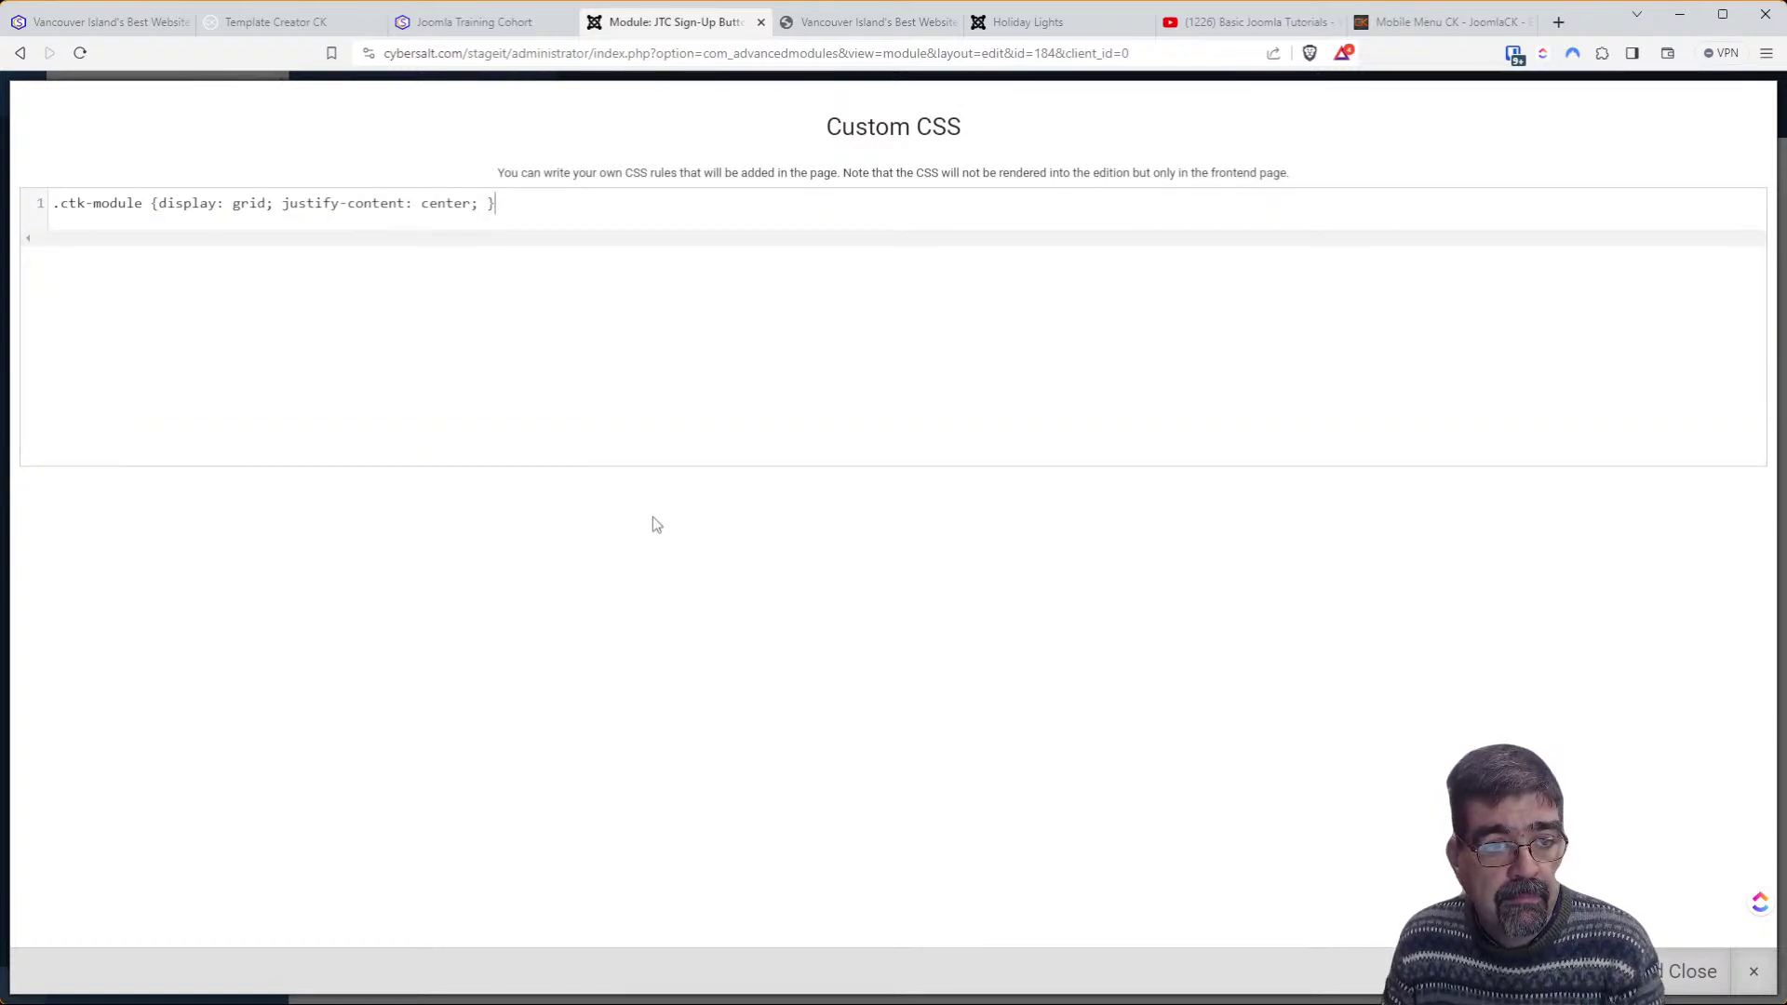
pyautogui.click(1692, 970)
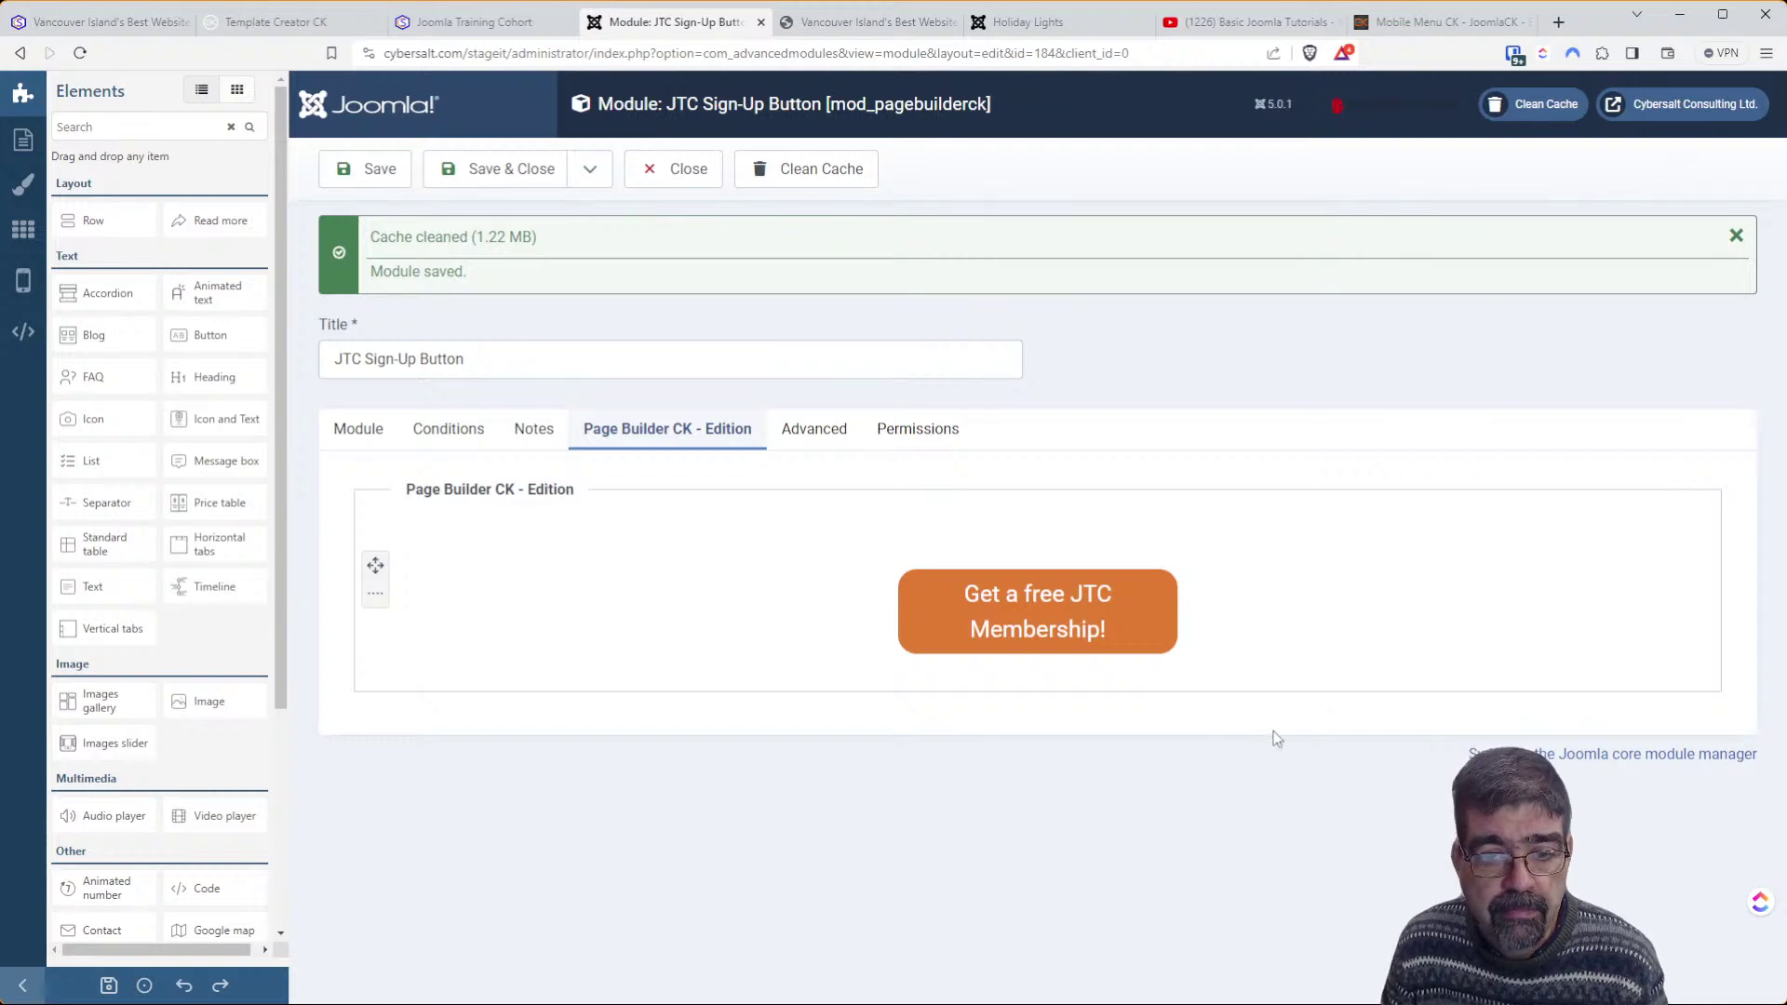
# Save the JTC Sign-Up Button module and reload the Joomla Training Cohort page
pyautogui.click(363, 170)
pyautogui.click(443, 28)
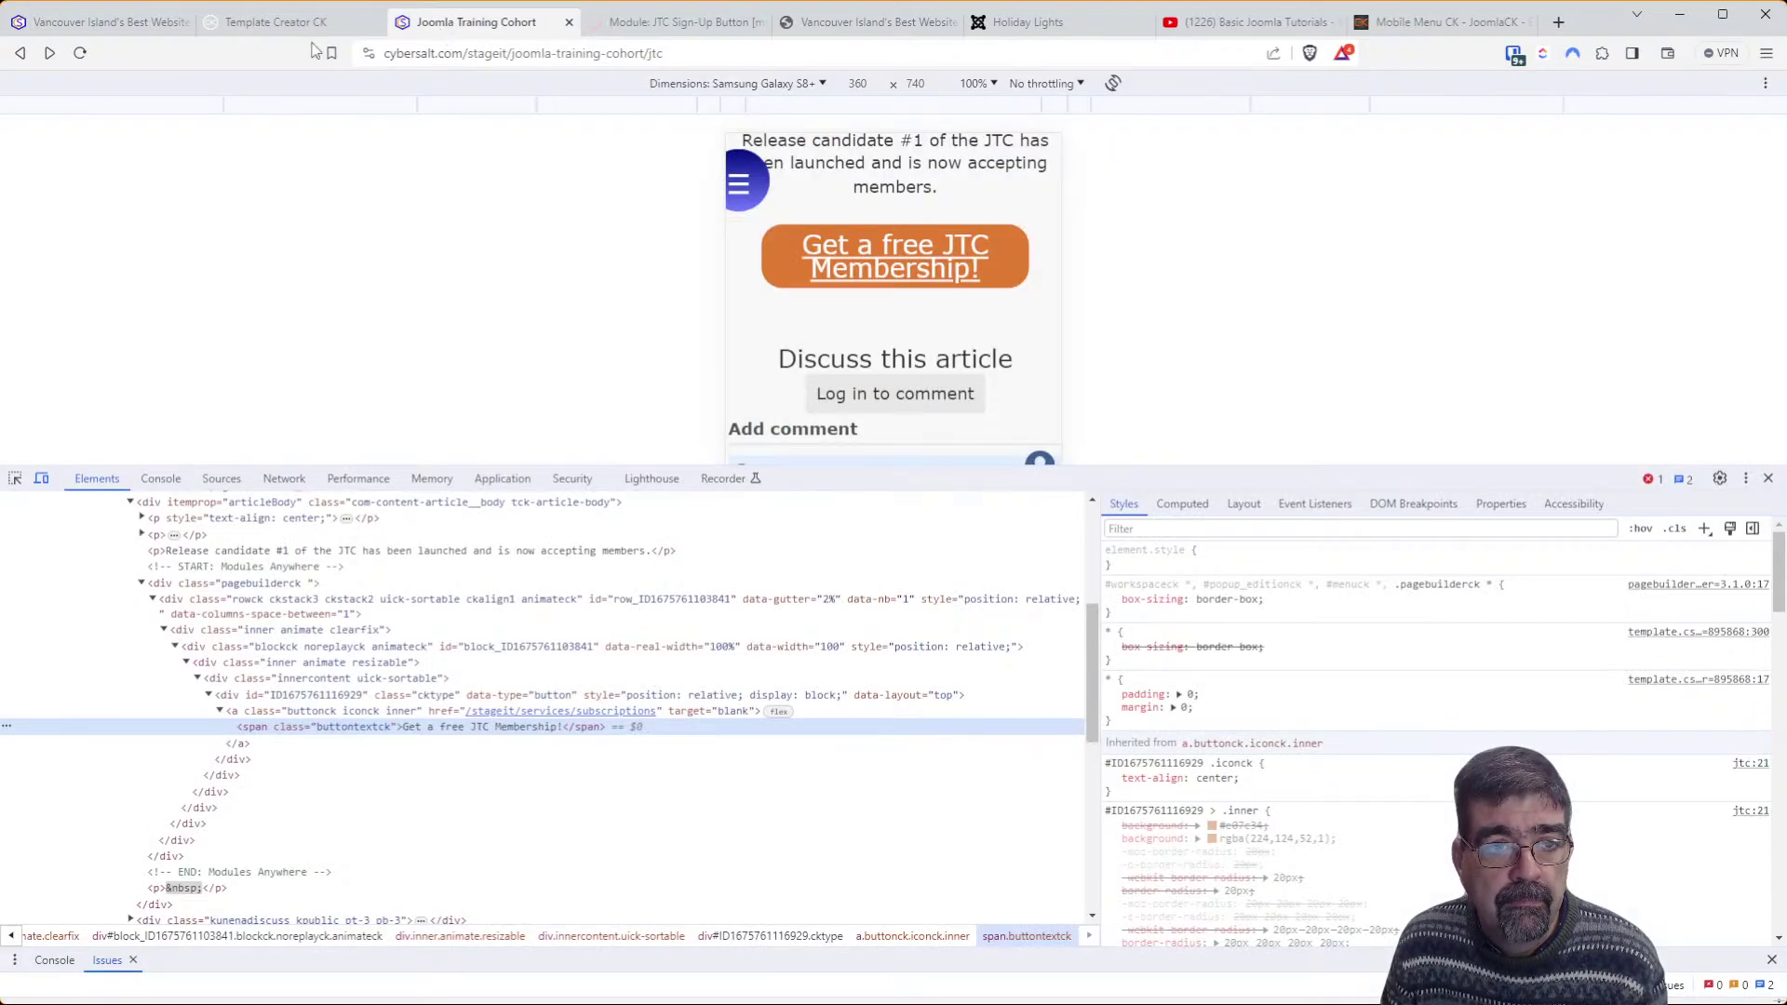
pyautogui.click(74, 58)
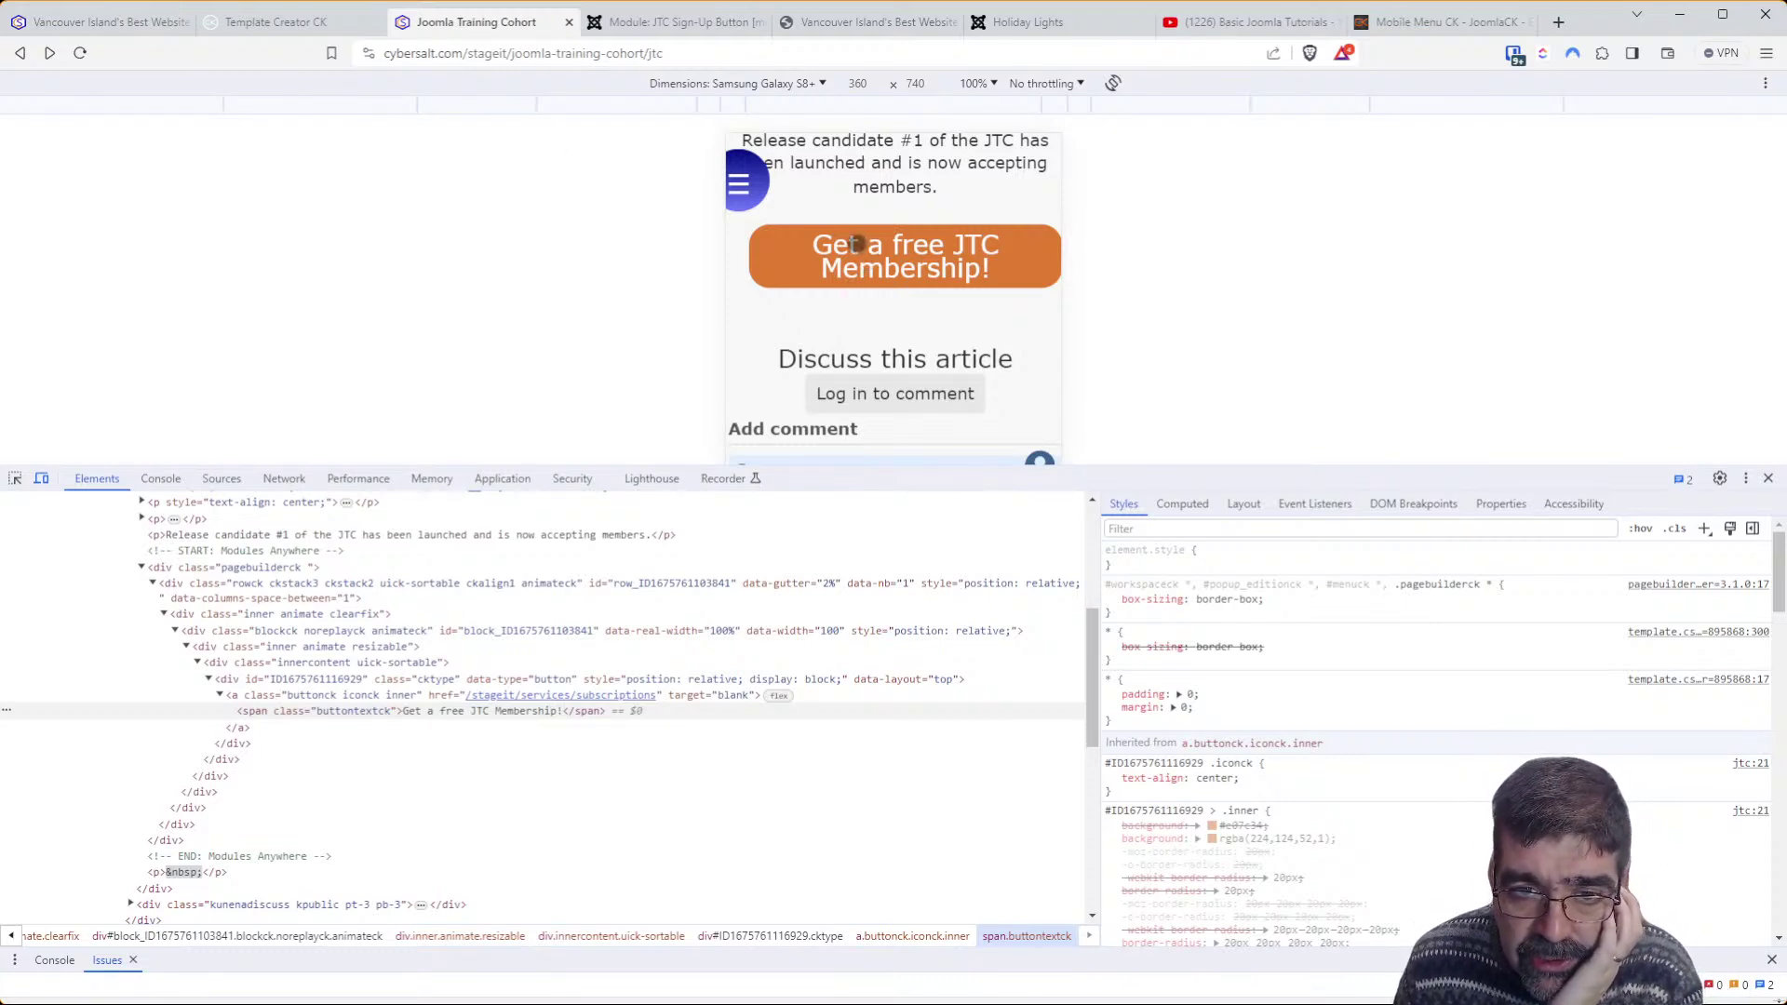
# Examine the Joomla Training Cohort page's mobile layout from top to footer, including page 2 of the Latest Videos
pyautogui.scroll(-6, 849, 279)
pyautogui.scroll(-4, 849, 306)
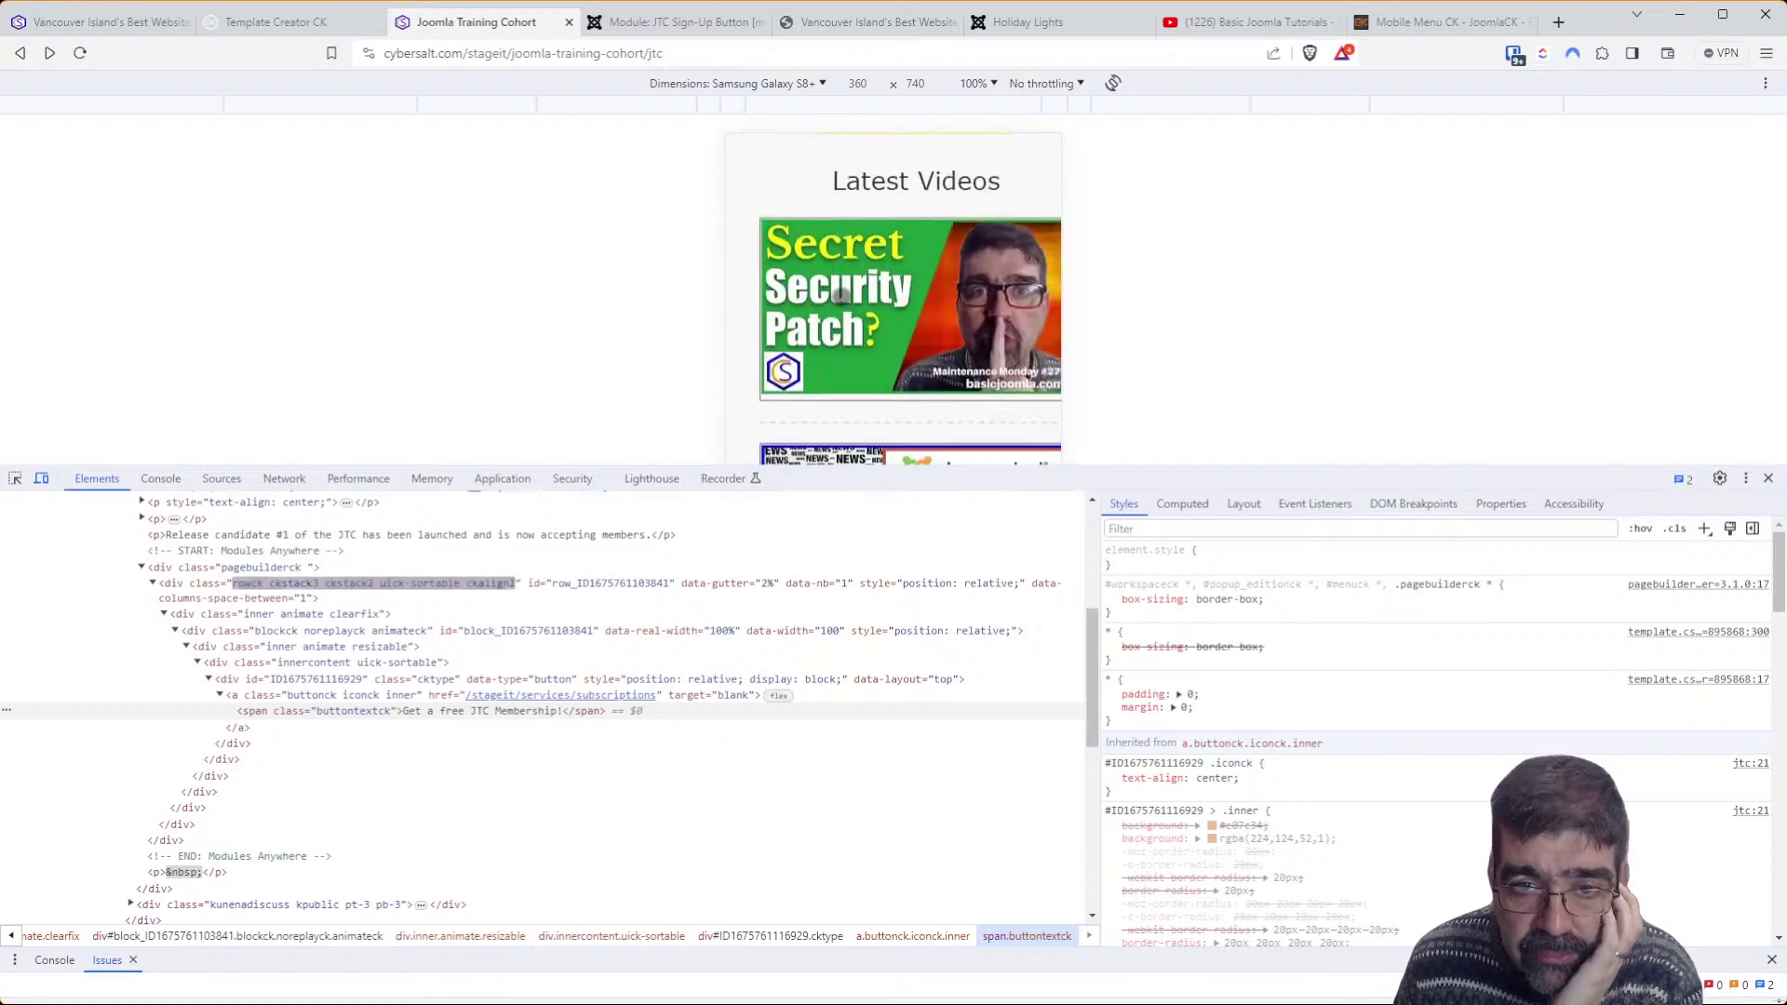
pyautogui.scroll(-4, 841, 297)
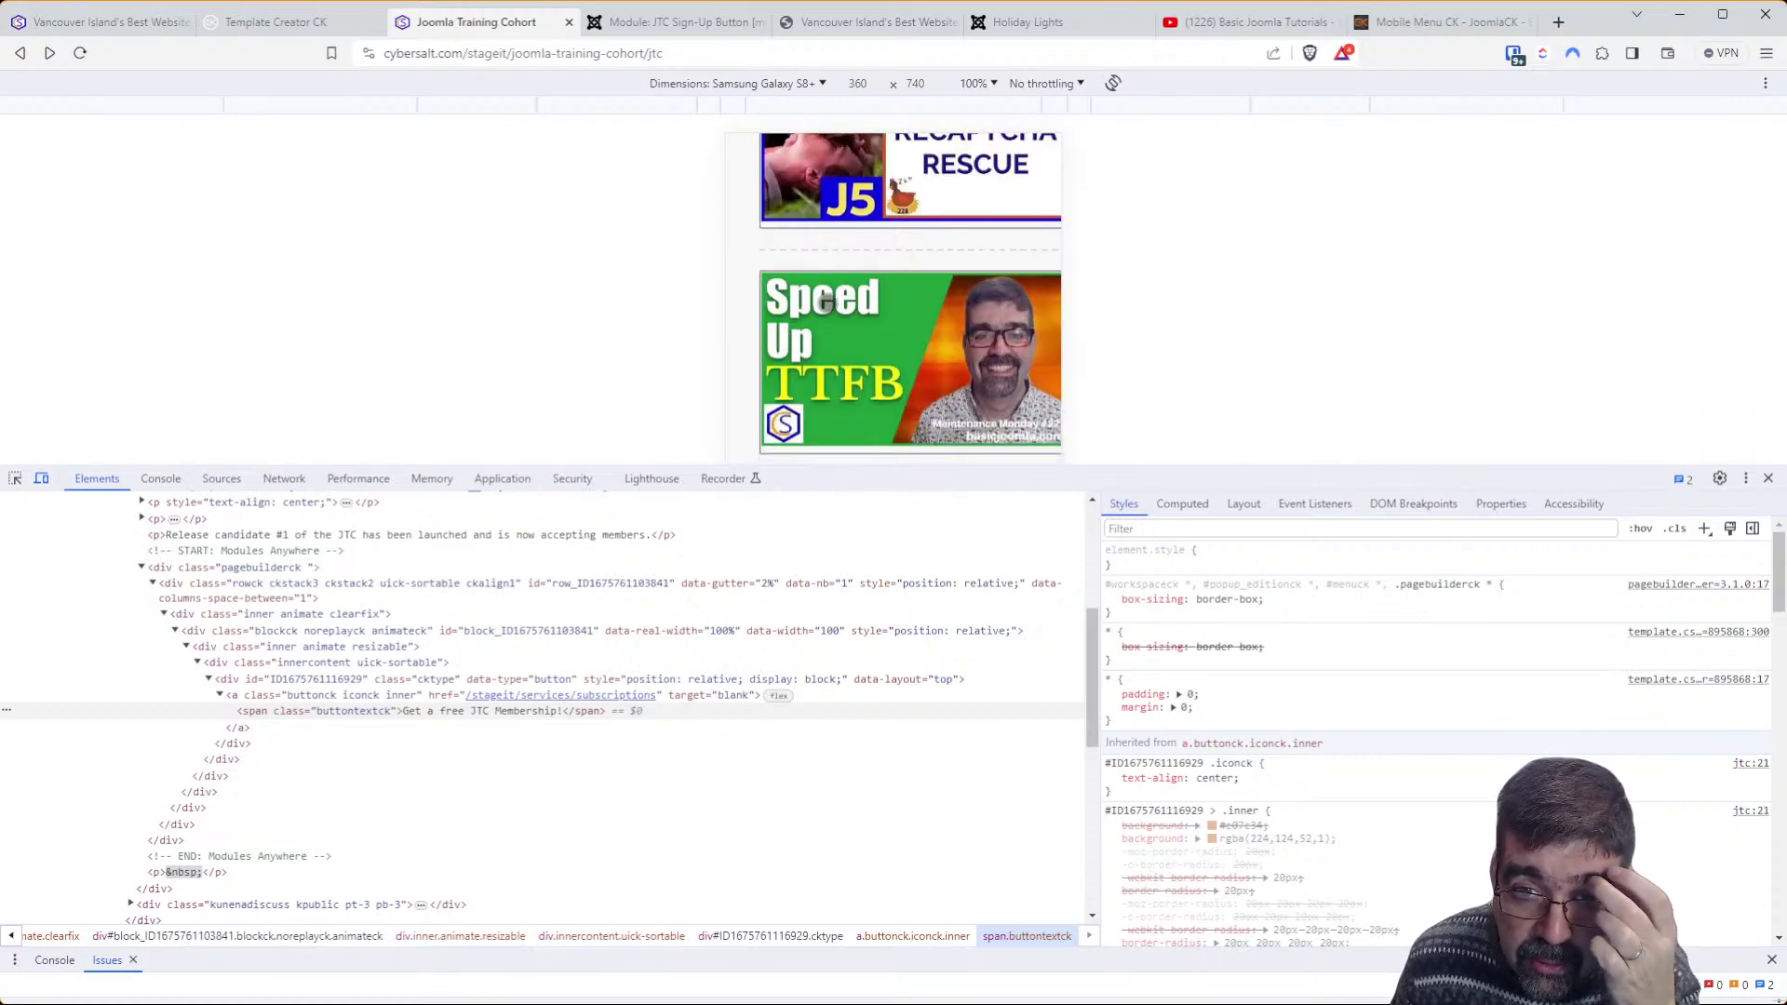
pyautogui.moveTo(1241, 470); pyautogui.dragTo(1239, 805)
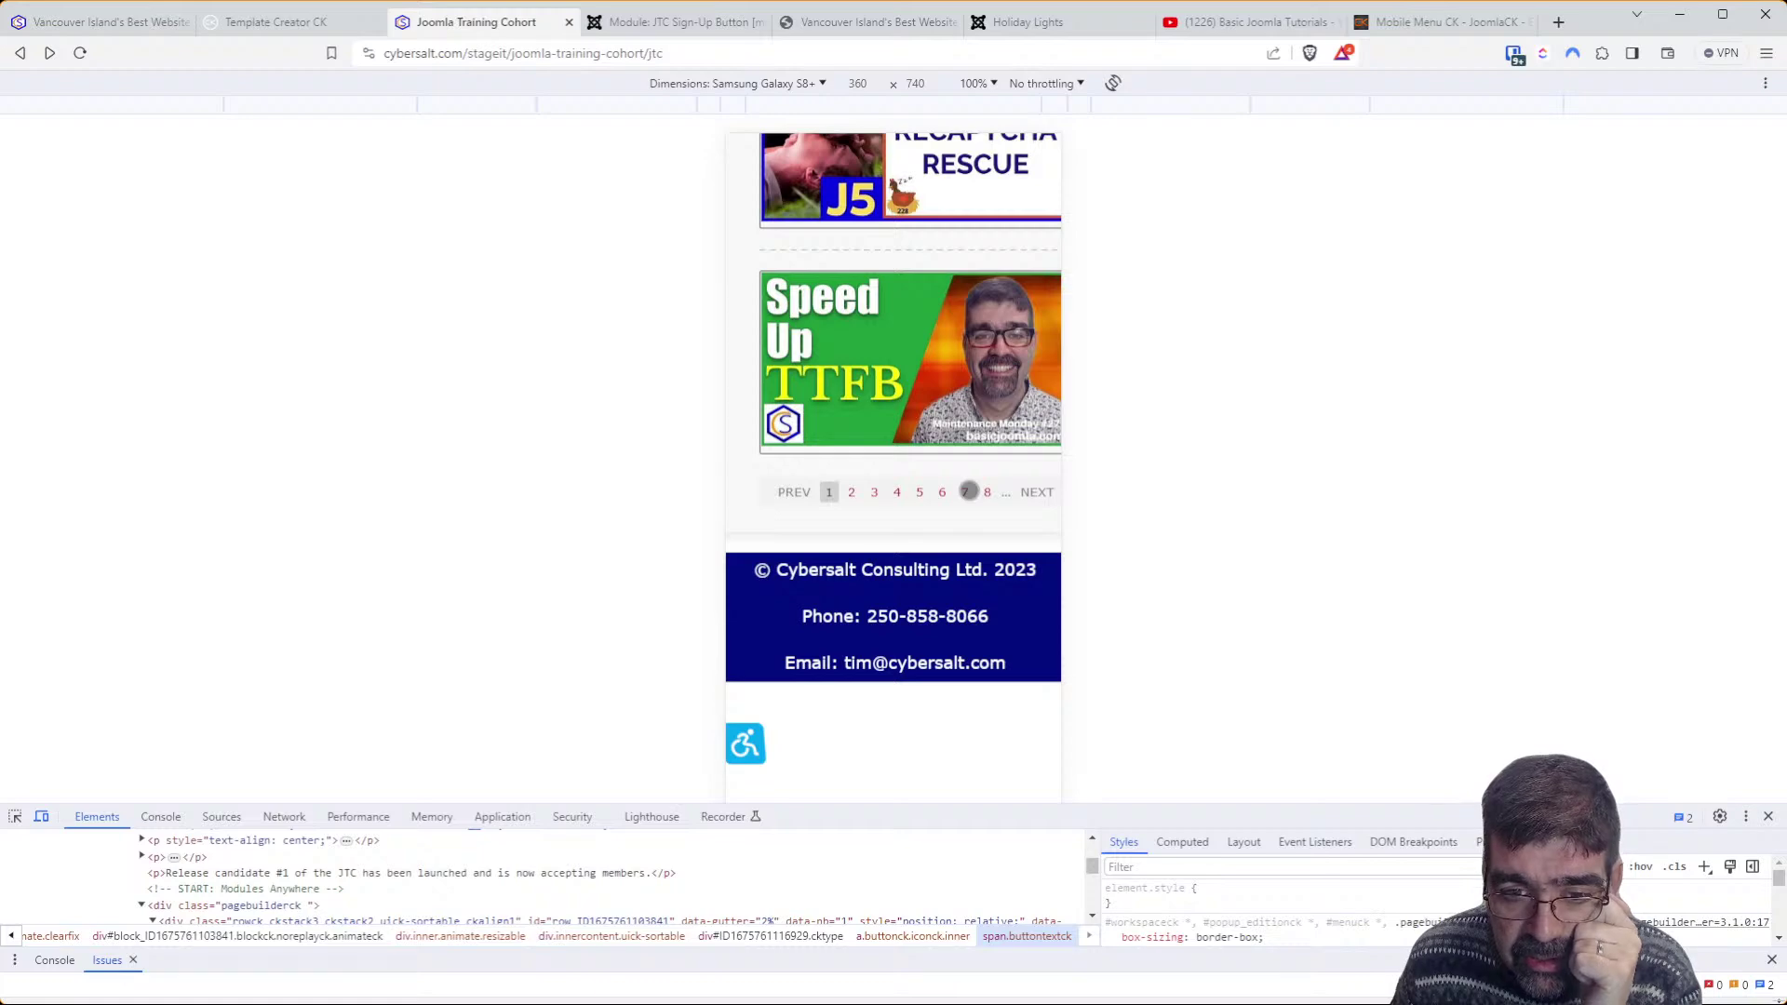
pyautogui.click(849, 493)
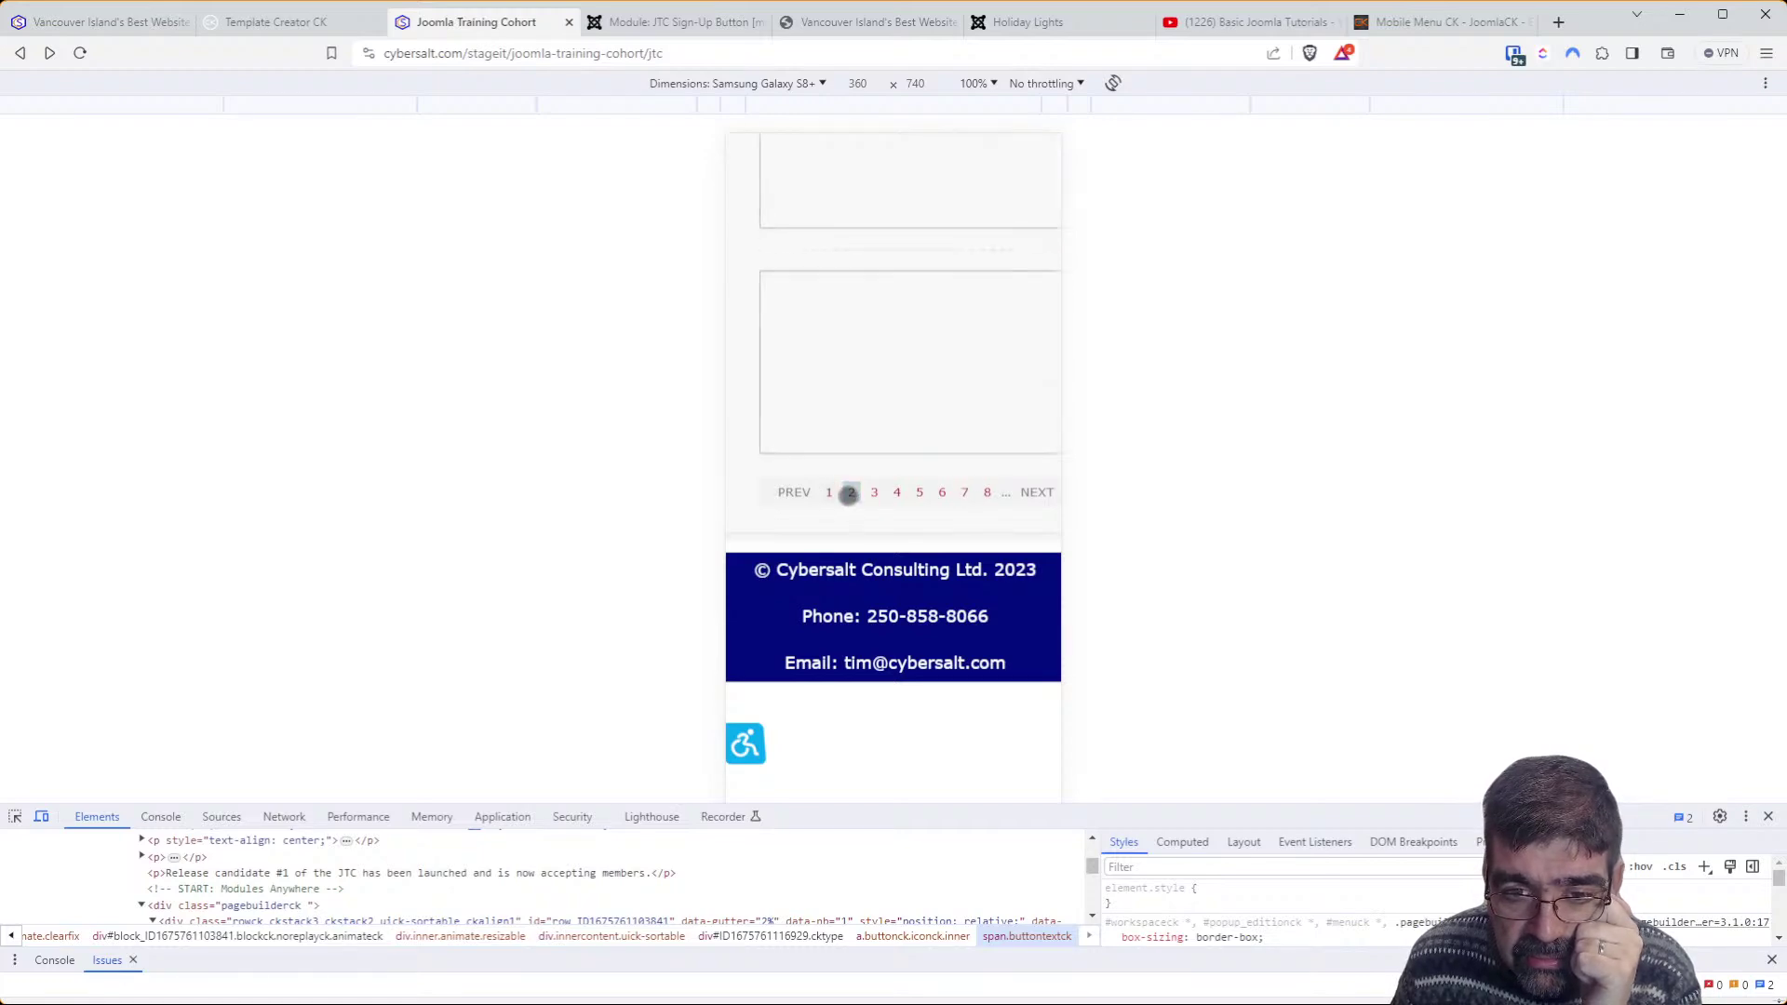
pyautogui.scroll(10, 844, 549)
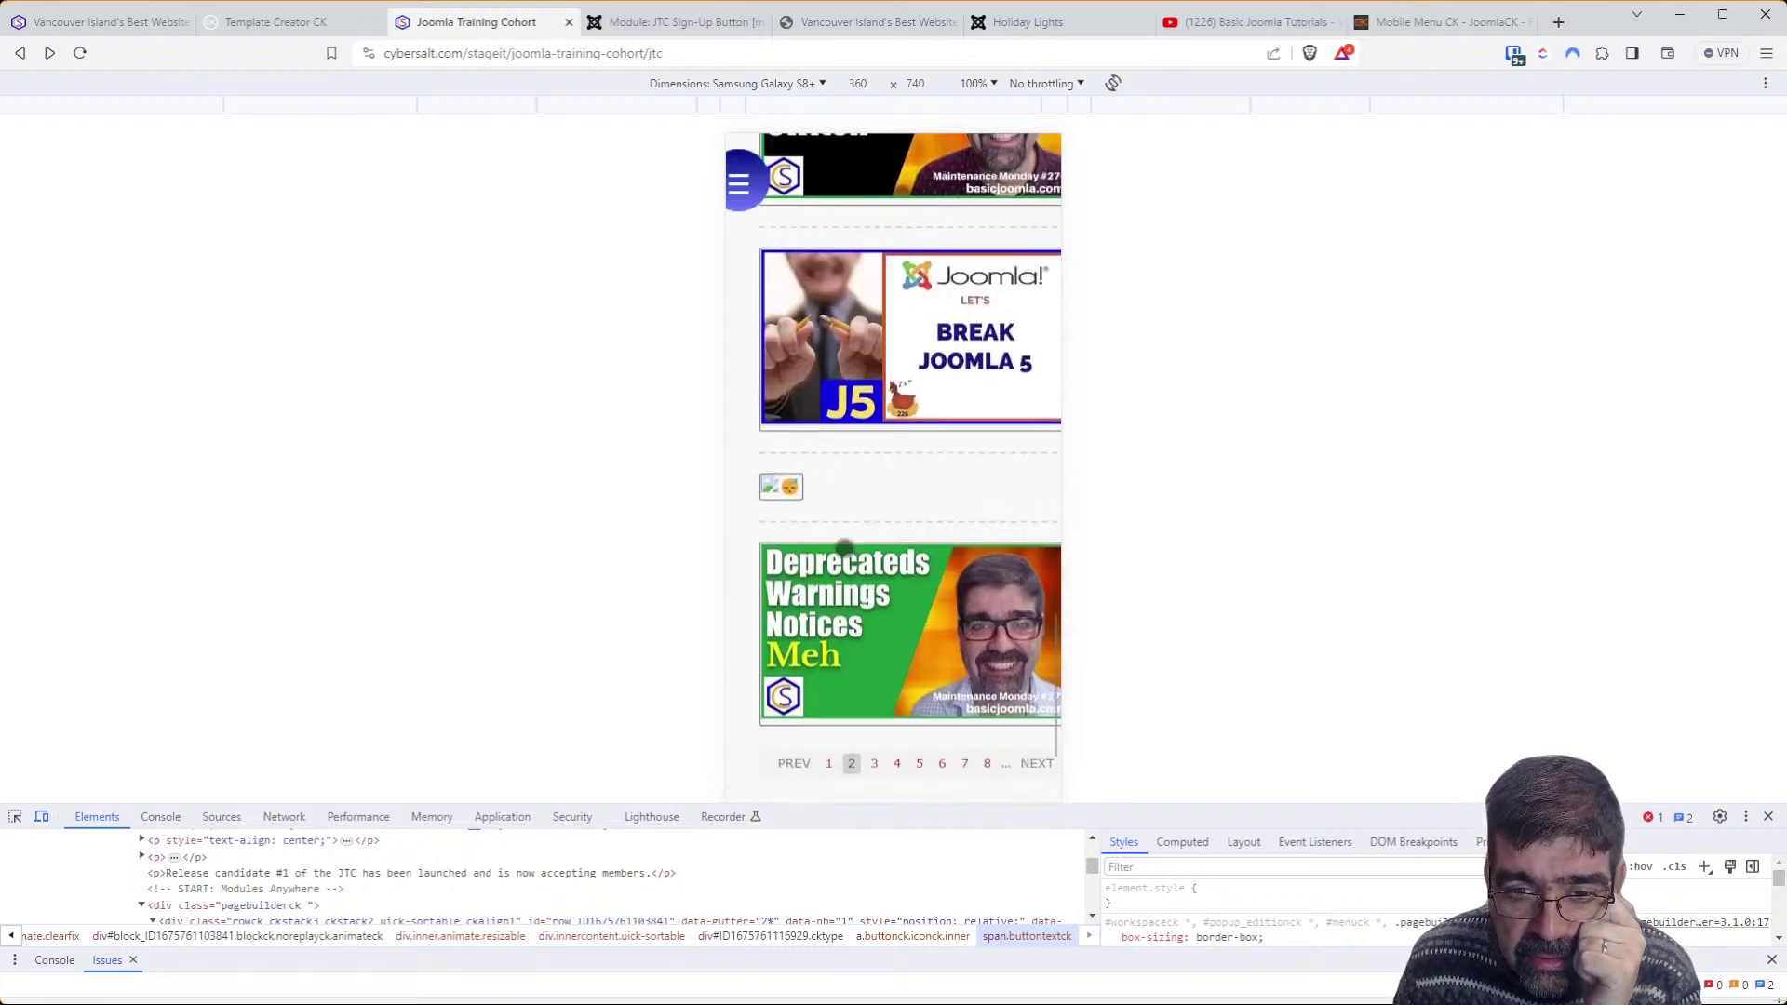
pyautogui.scroll(4, 843, 549)
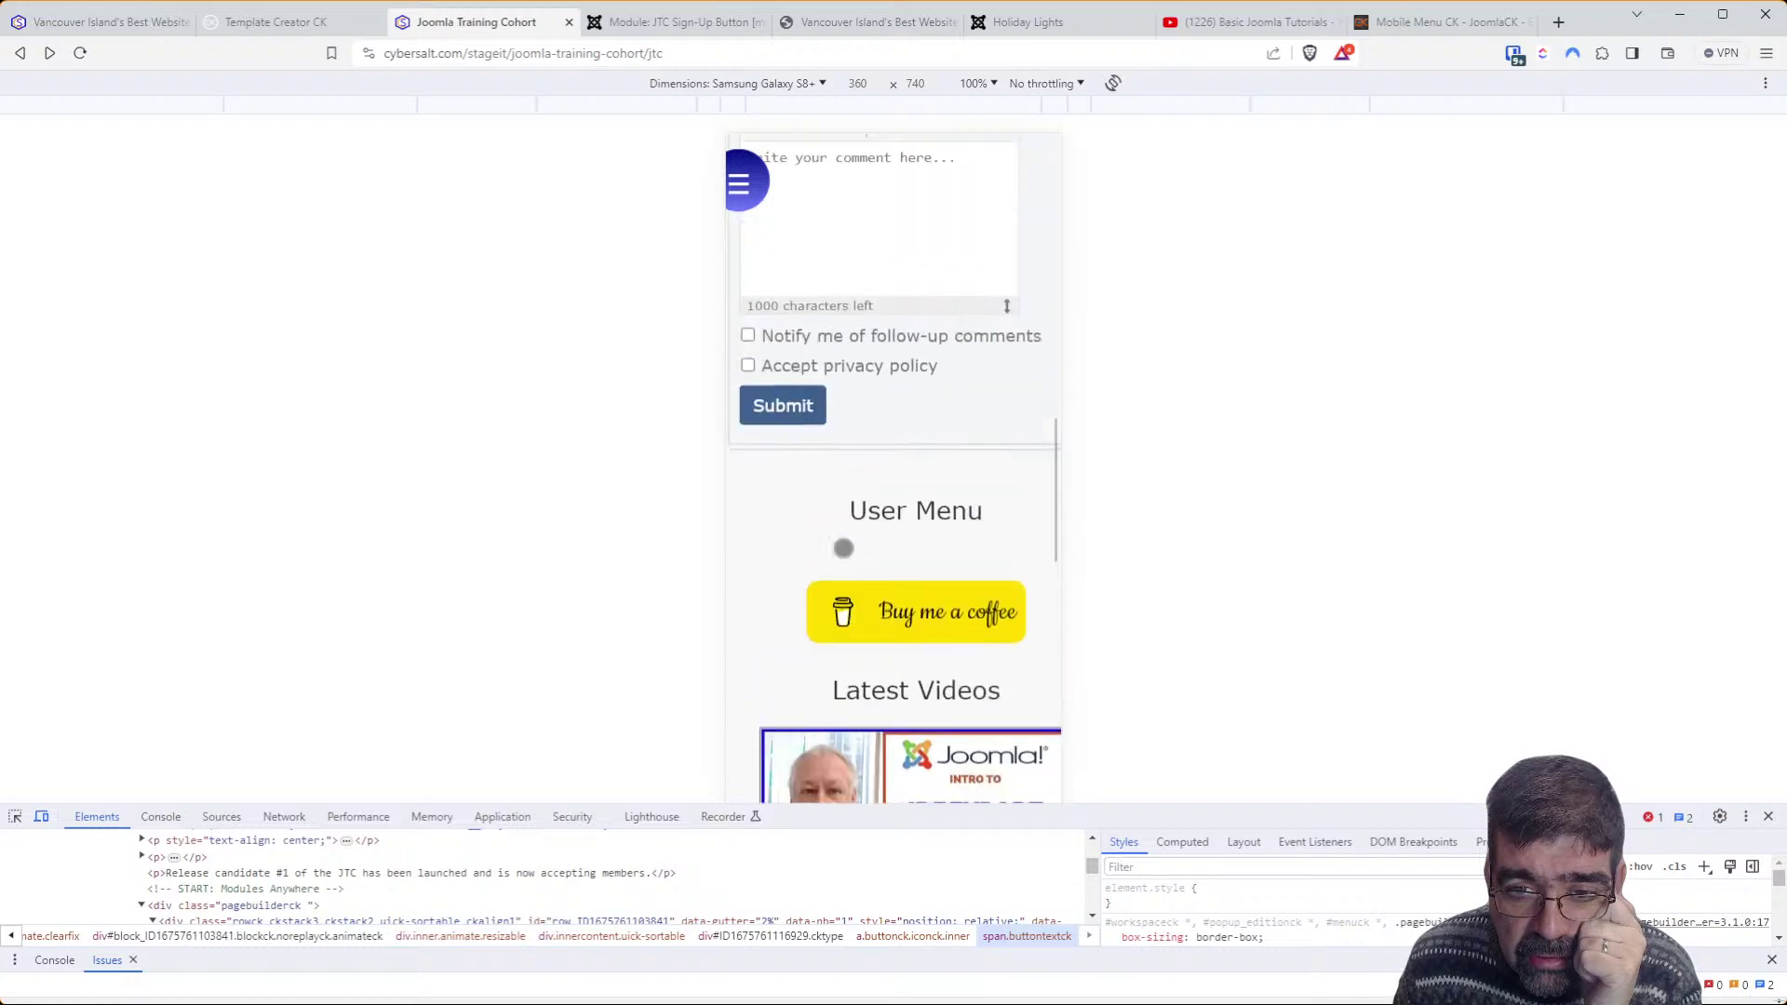
pyautogui.scroll(7, 843, 549)
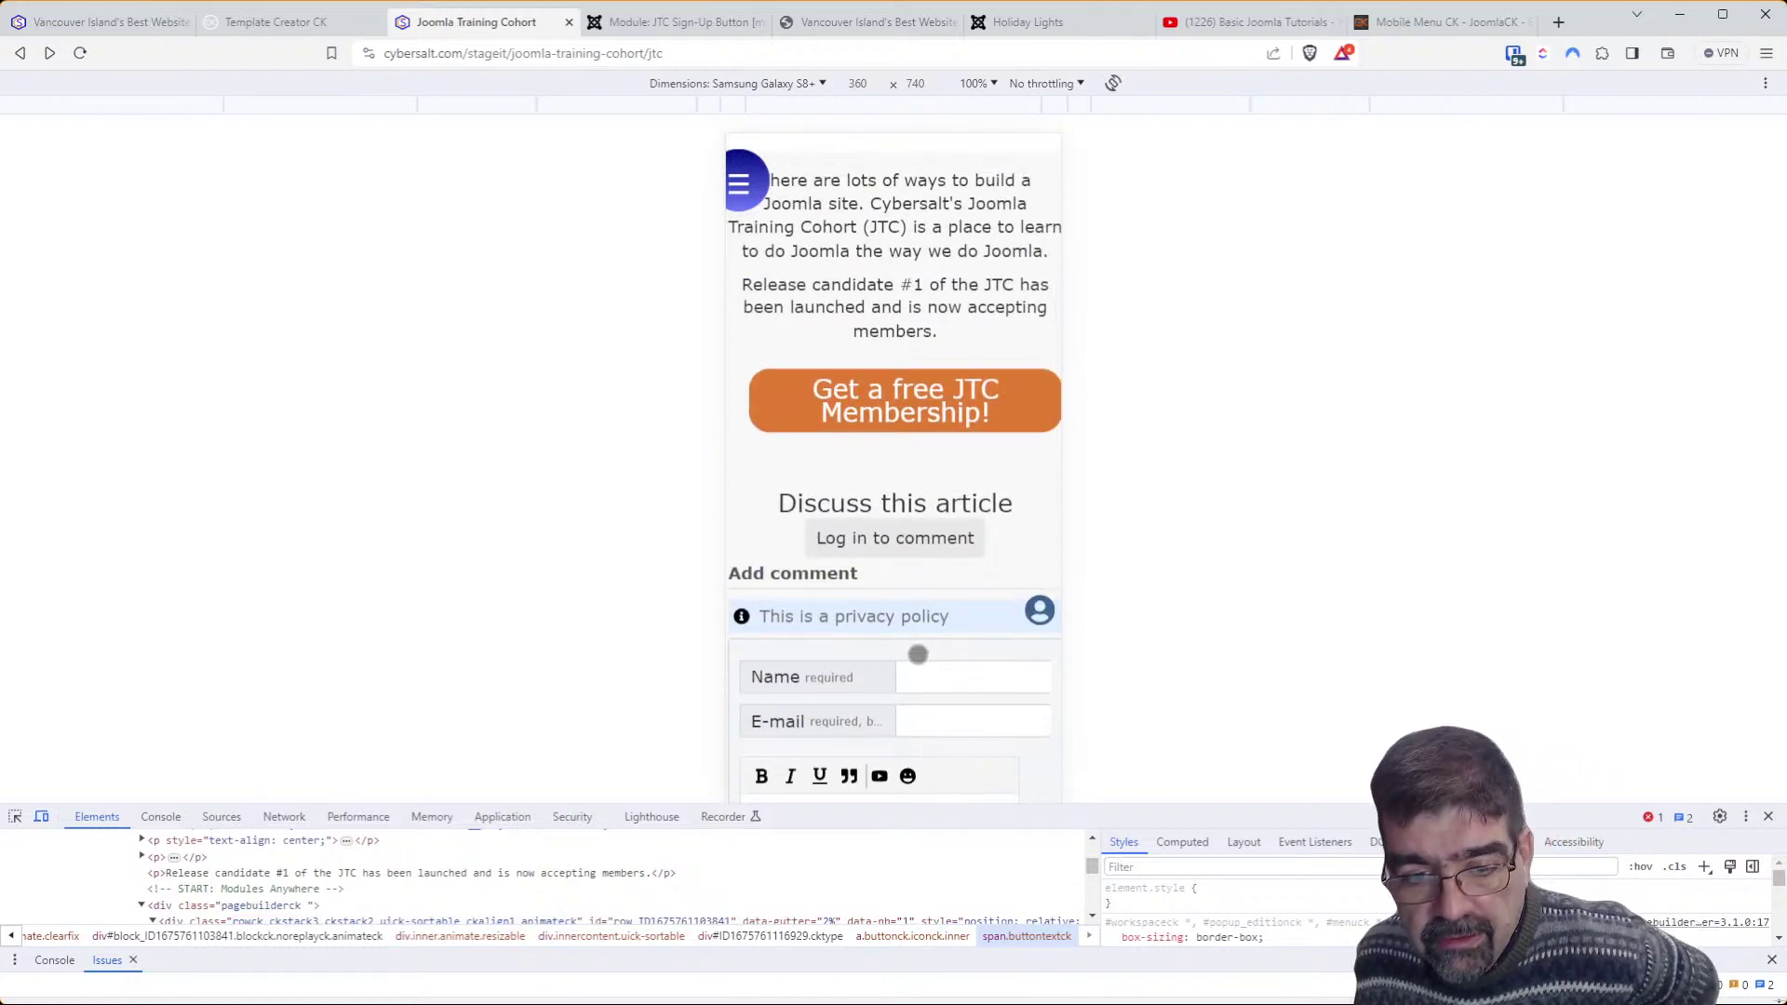
pyautogui.scroll(6, 919, 636)
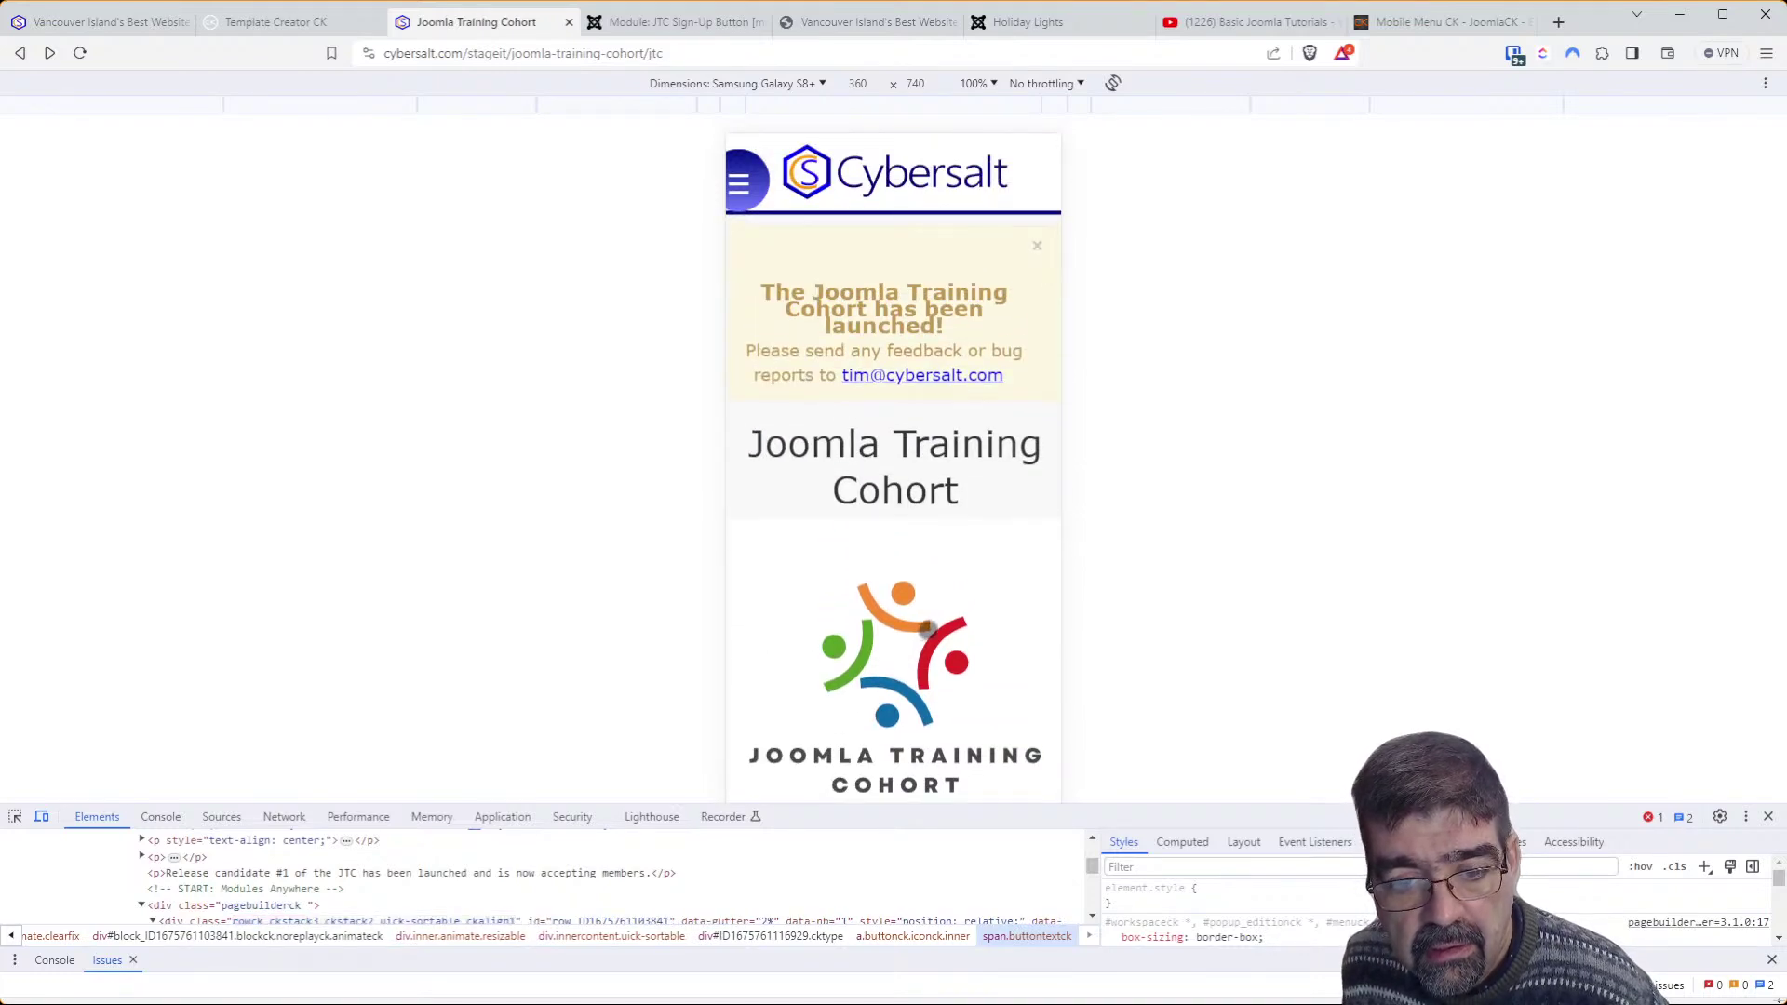
pyautogui.scroll(-3, 924, 633)
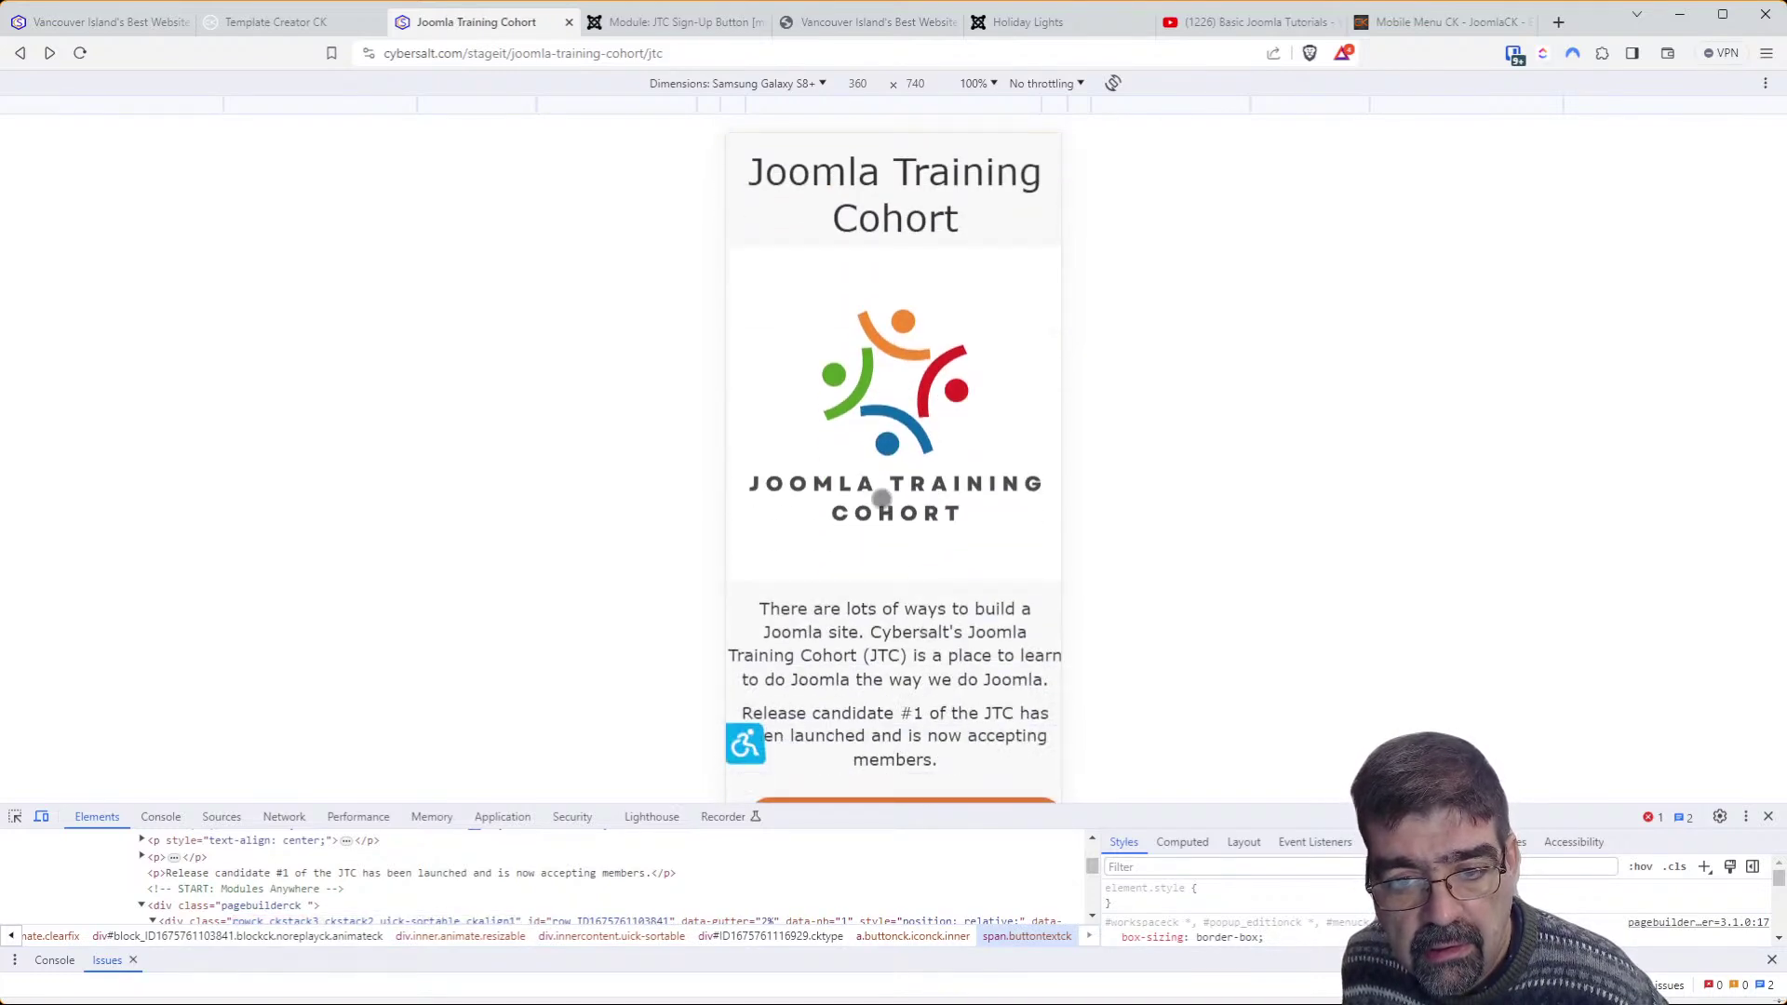
pyautogui.scroll(-3, 881, 500)
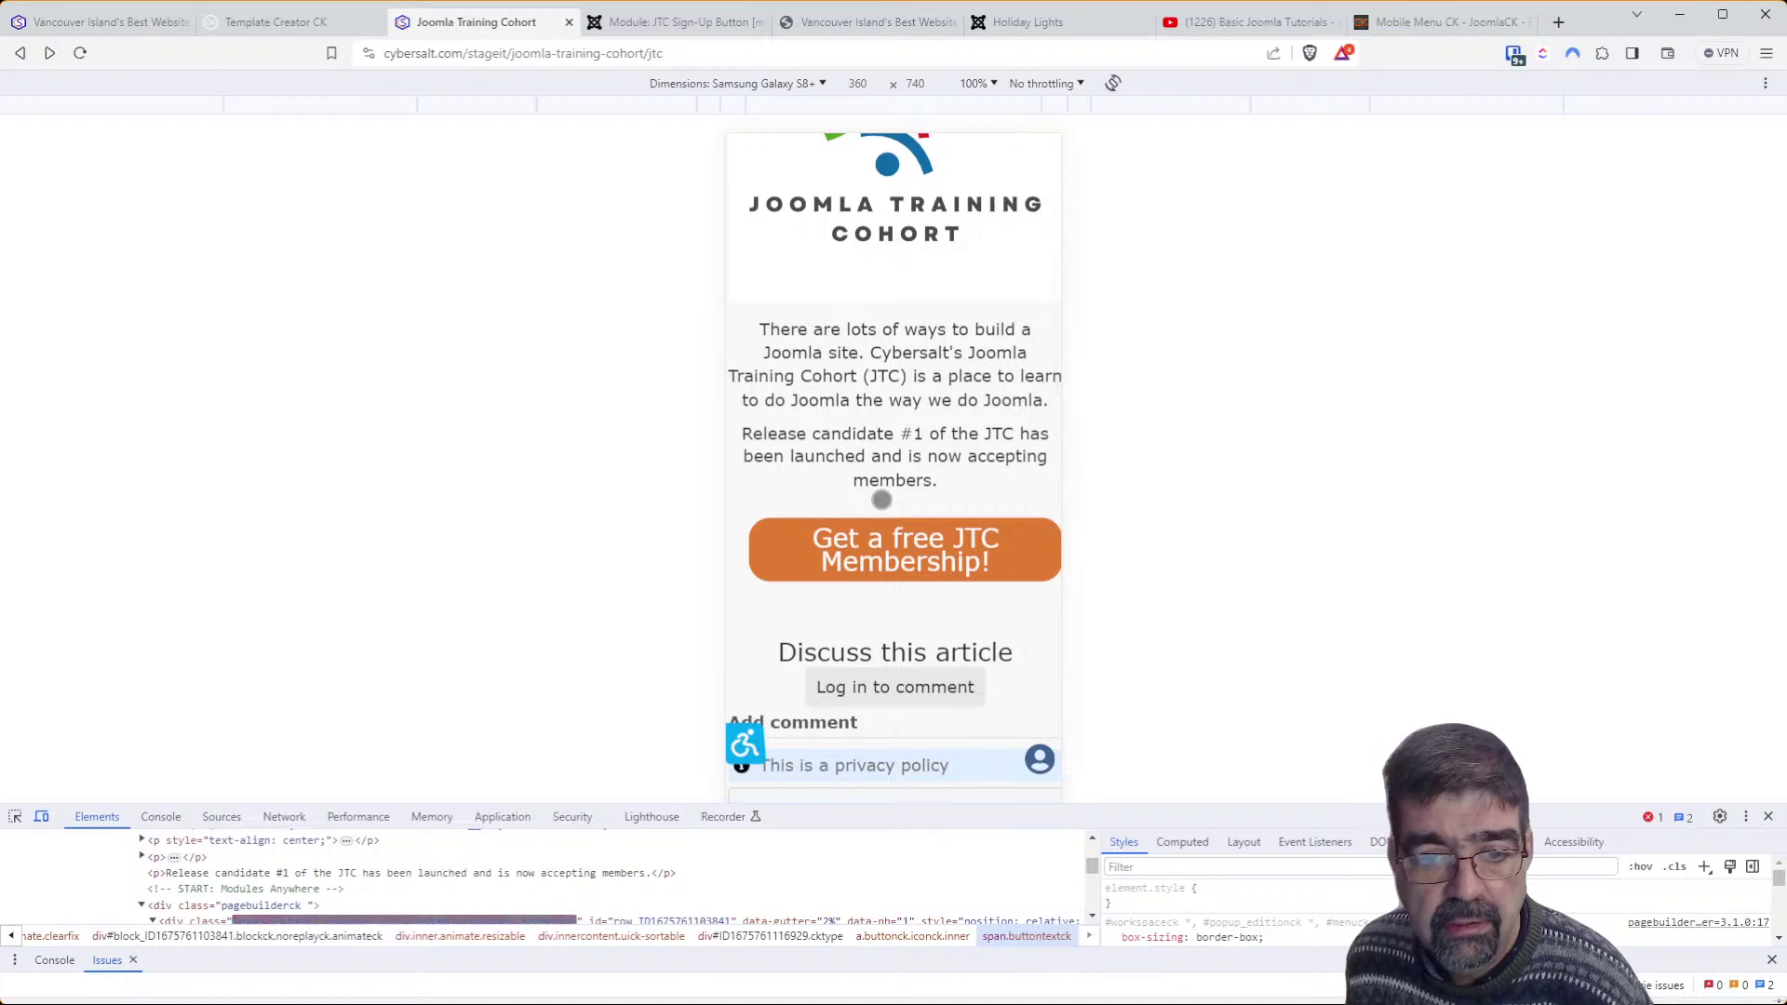
# Inspect the sign-up button's container div and examine its parent elements in the page markup
pyautogui.click(15, 816)
pyautogui.click(747, 538)
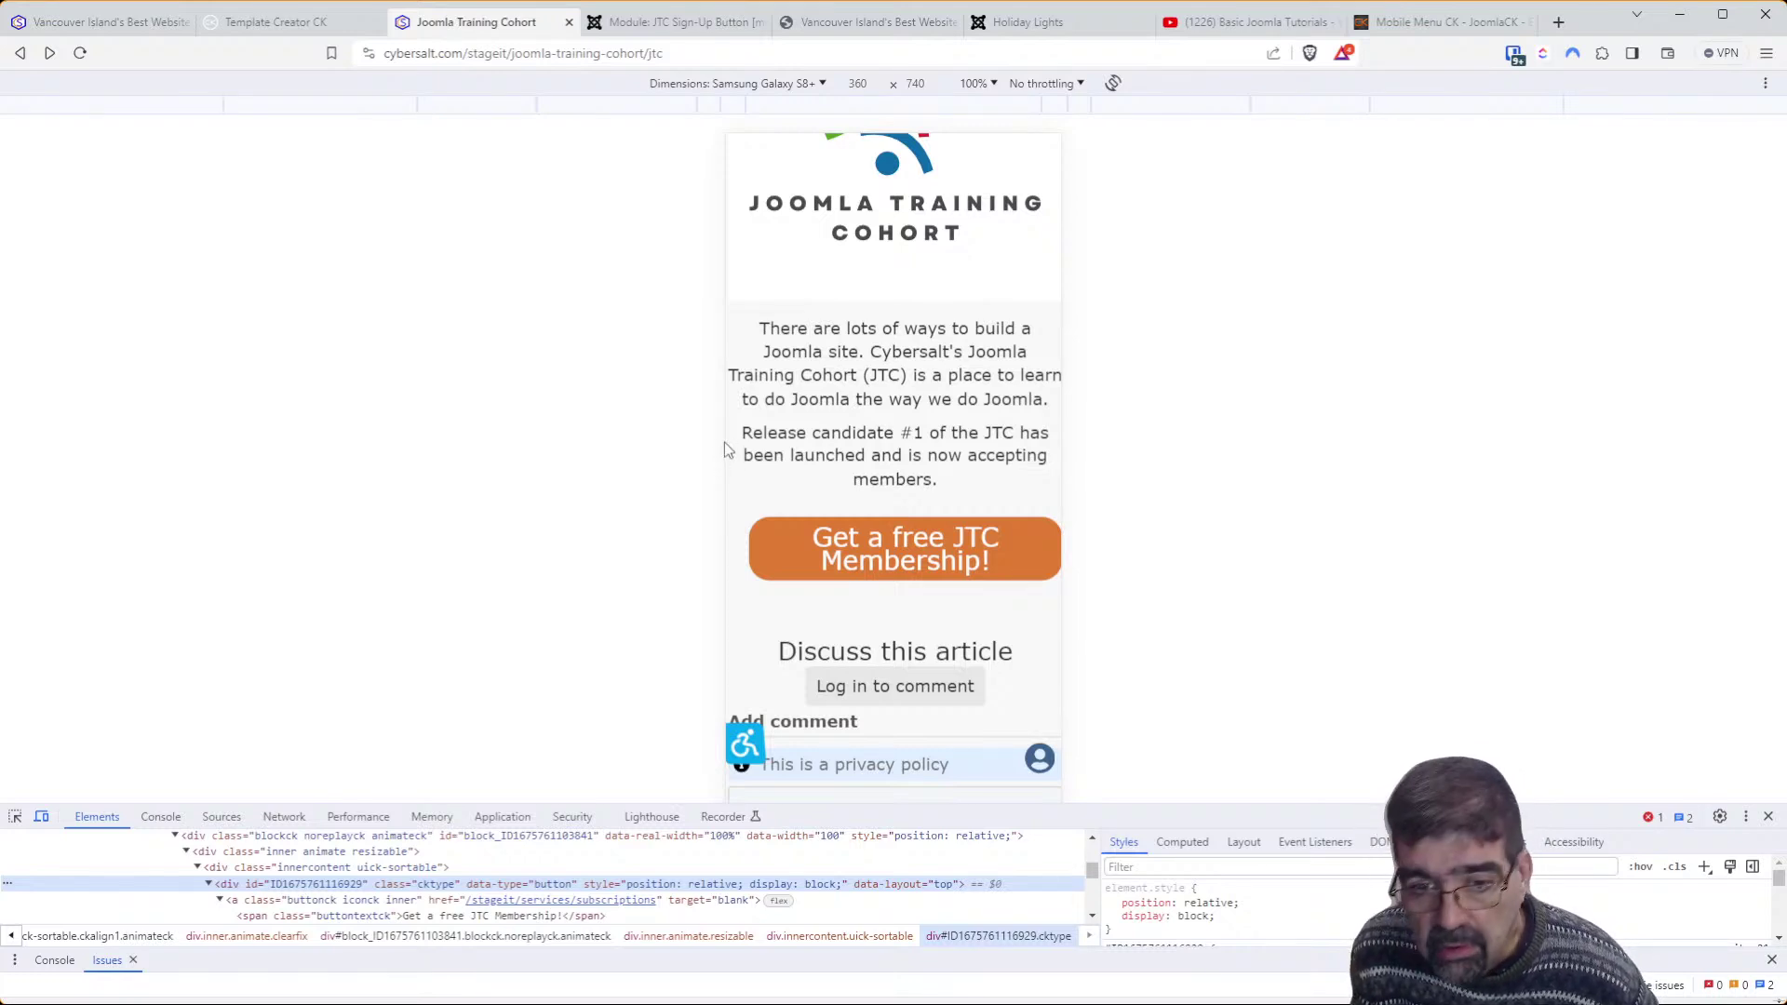
pyautogui.click(15, 816)
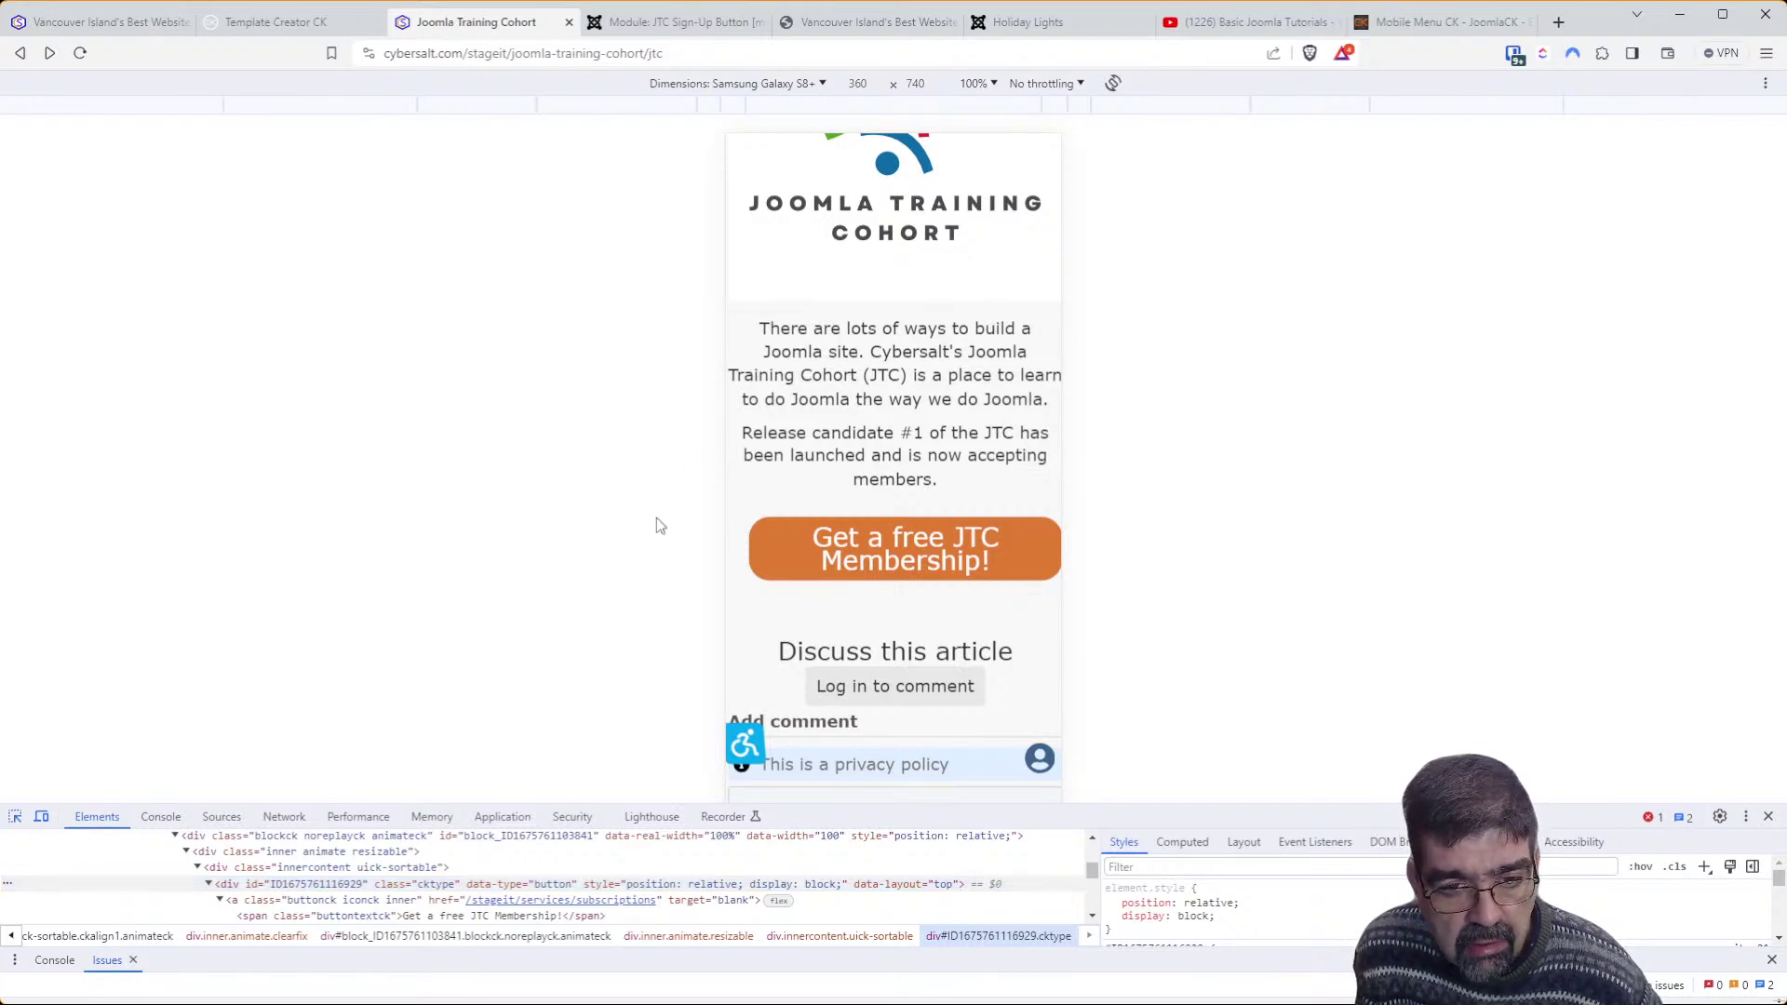
pyautogui.click(749, 552)
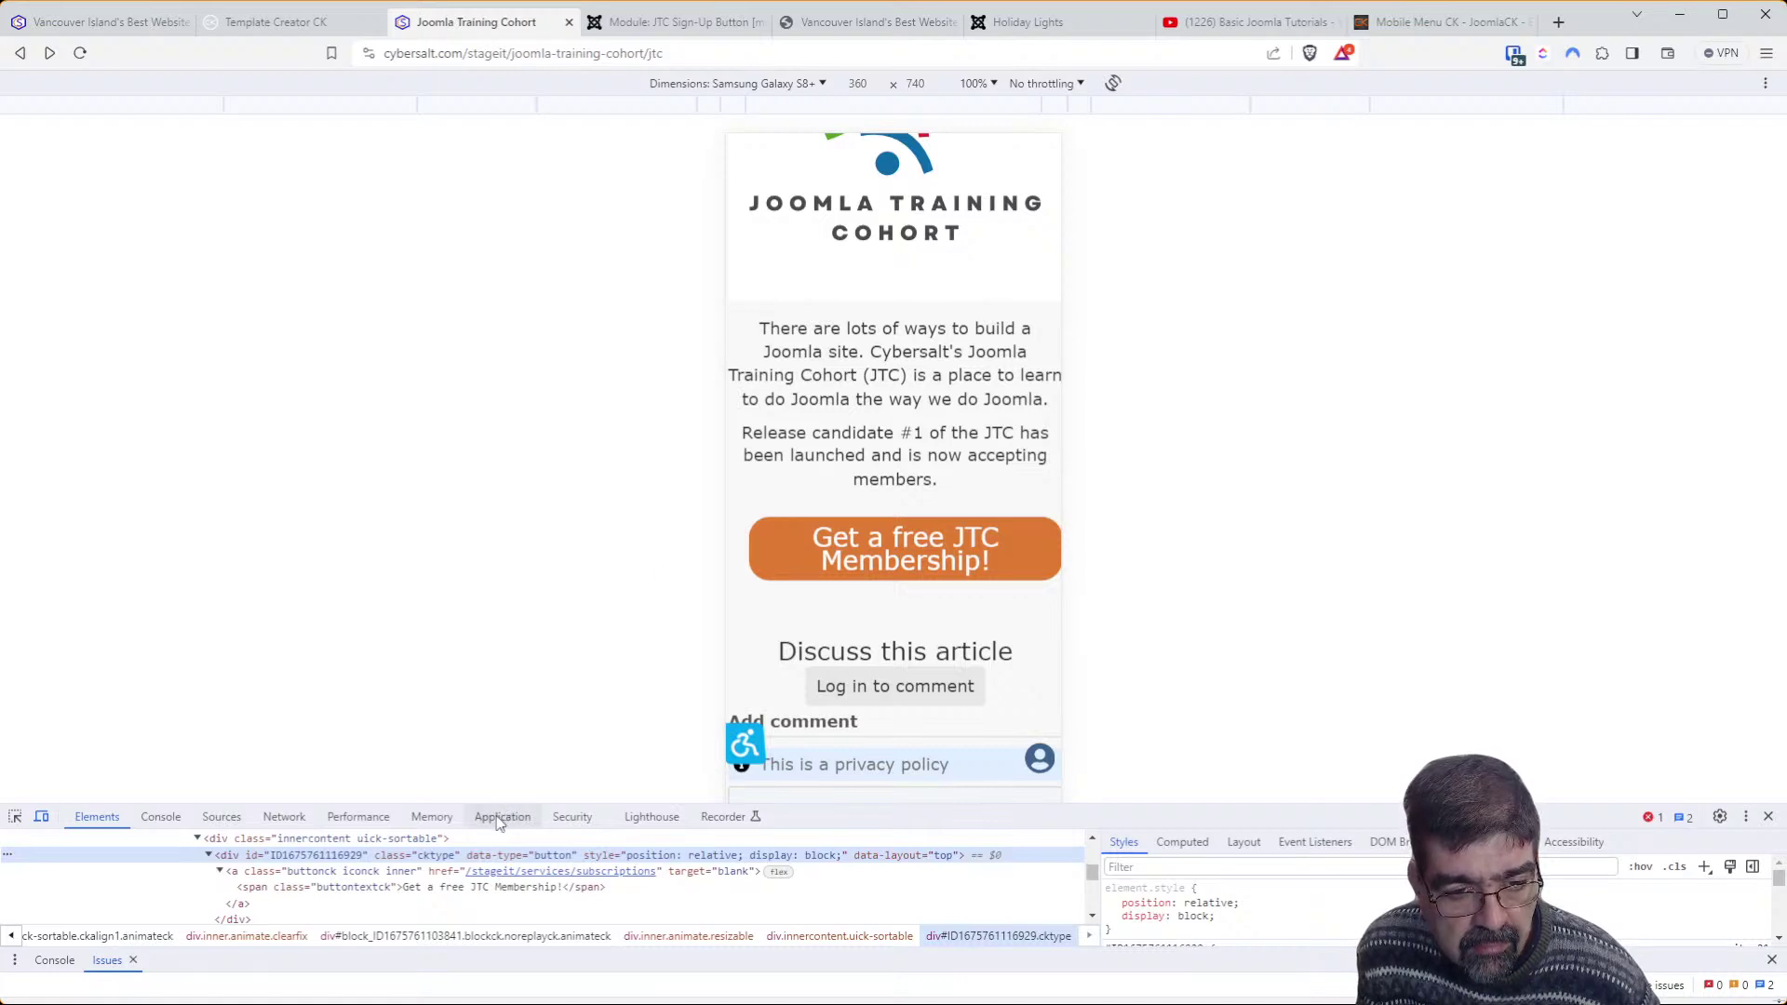
pyautogui.moveTo(499, 797); pyautogui.dragTo(517, 609)
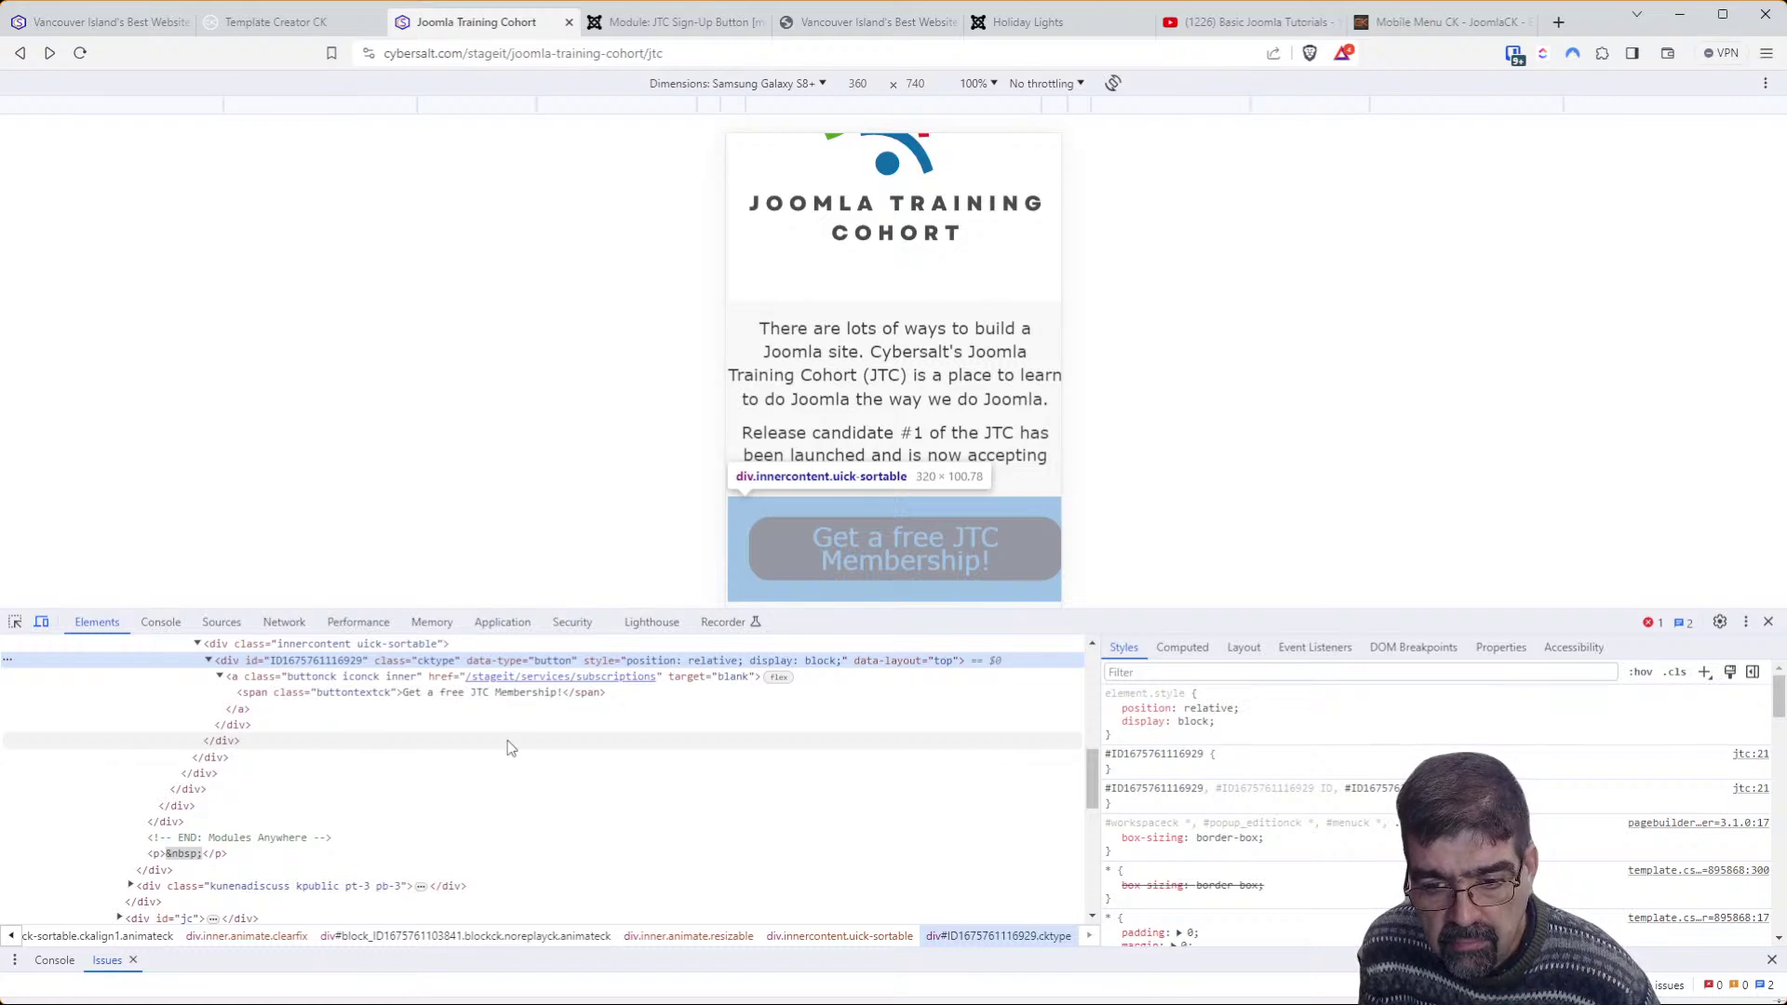
pyautogui.scroll(2, 507, 740)
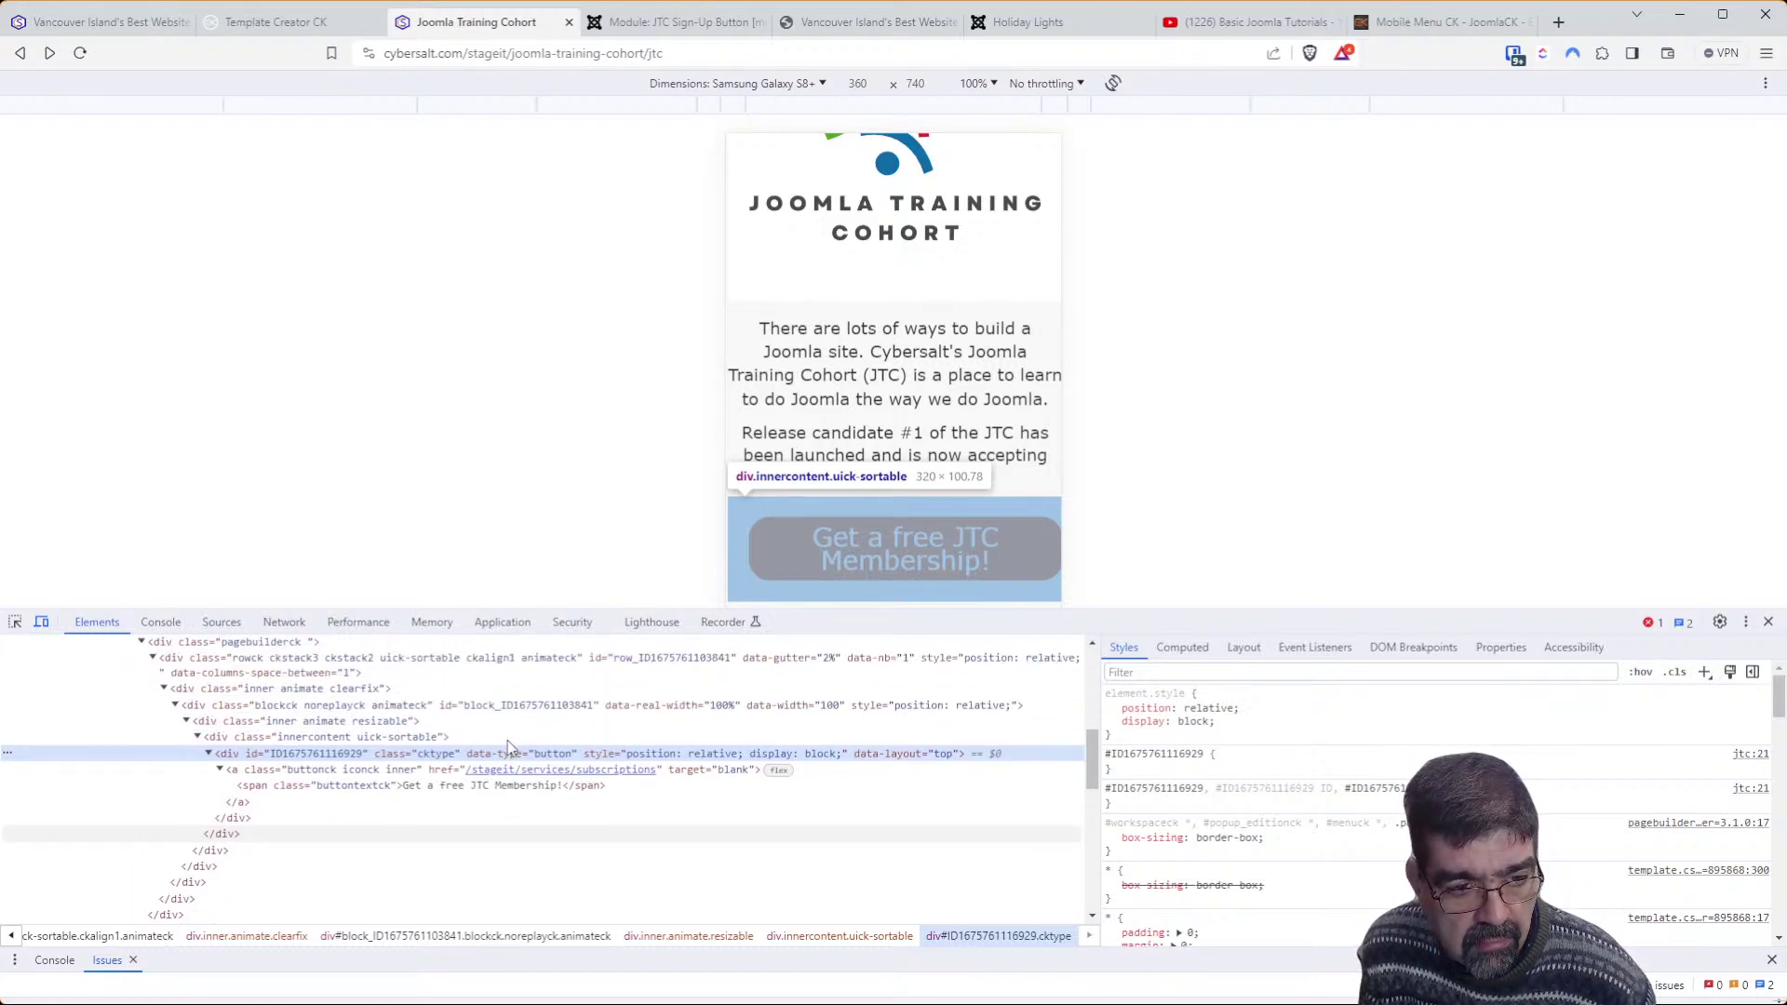
pyautogui.scroll(2, 509, 748)
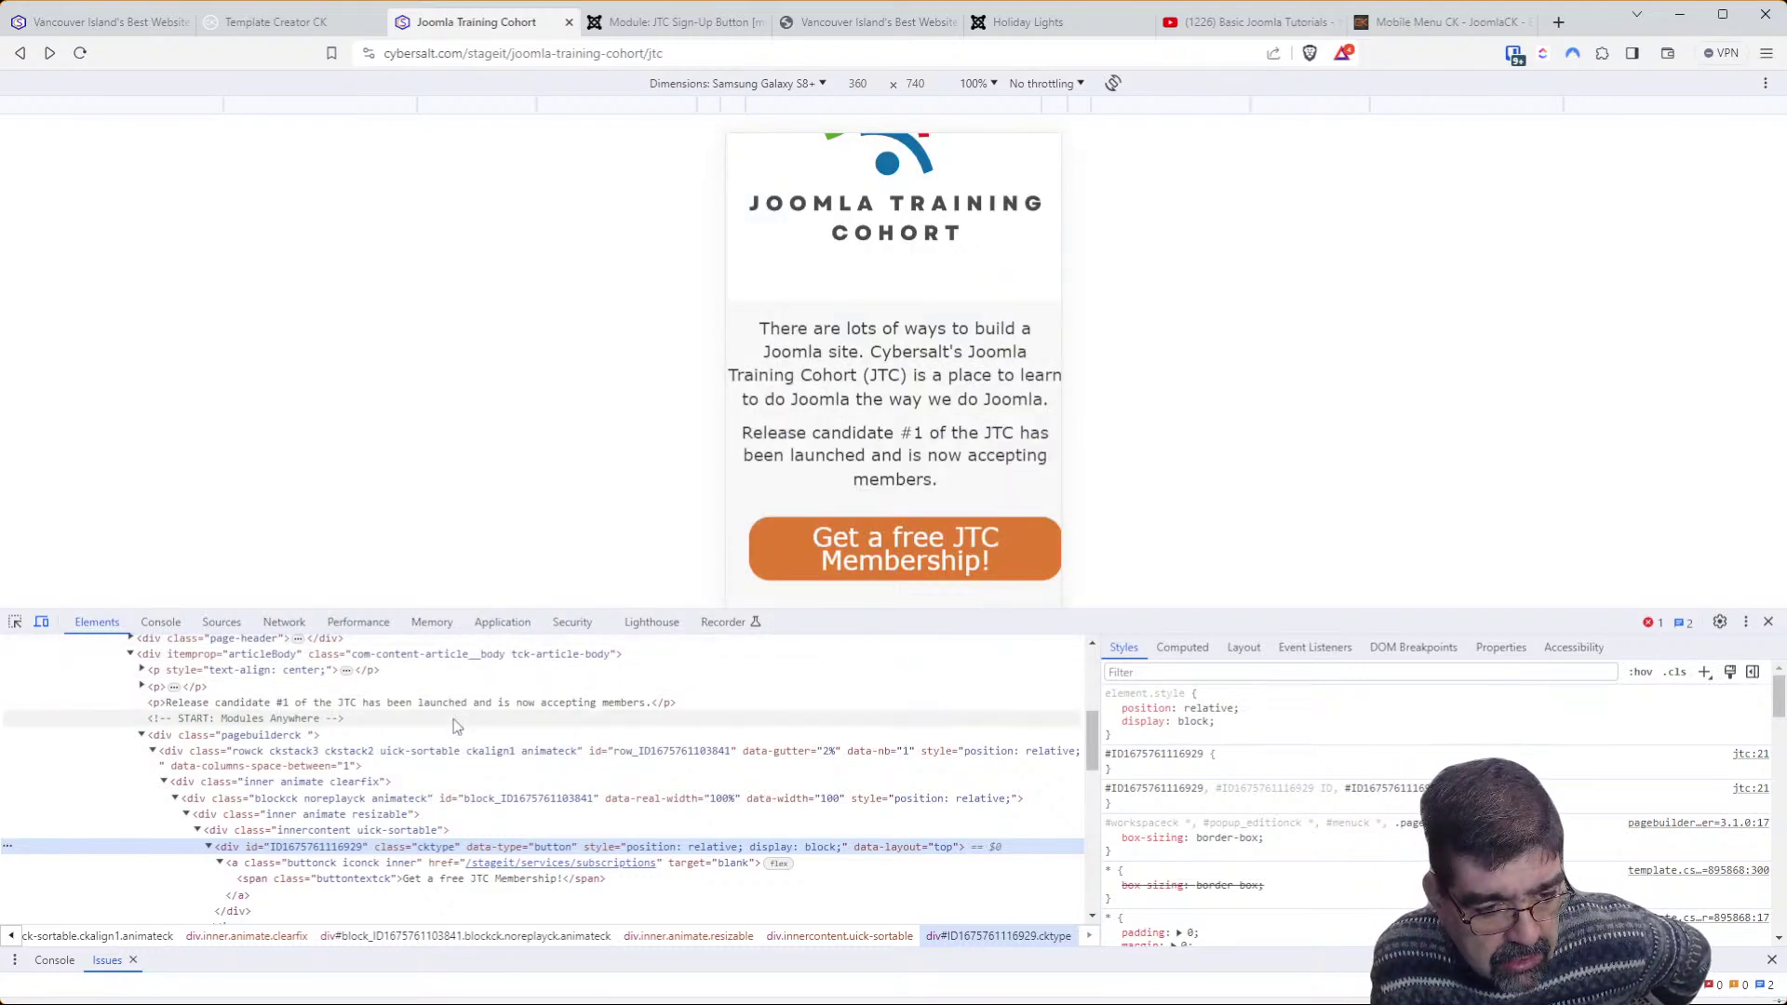
pyautogui.scroll(-3, 460, 727)
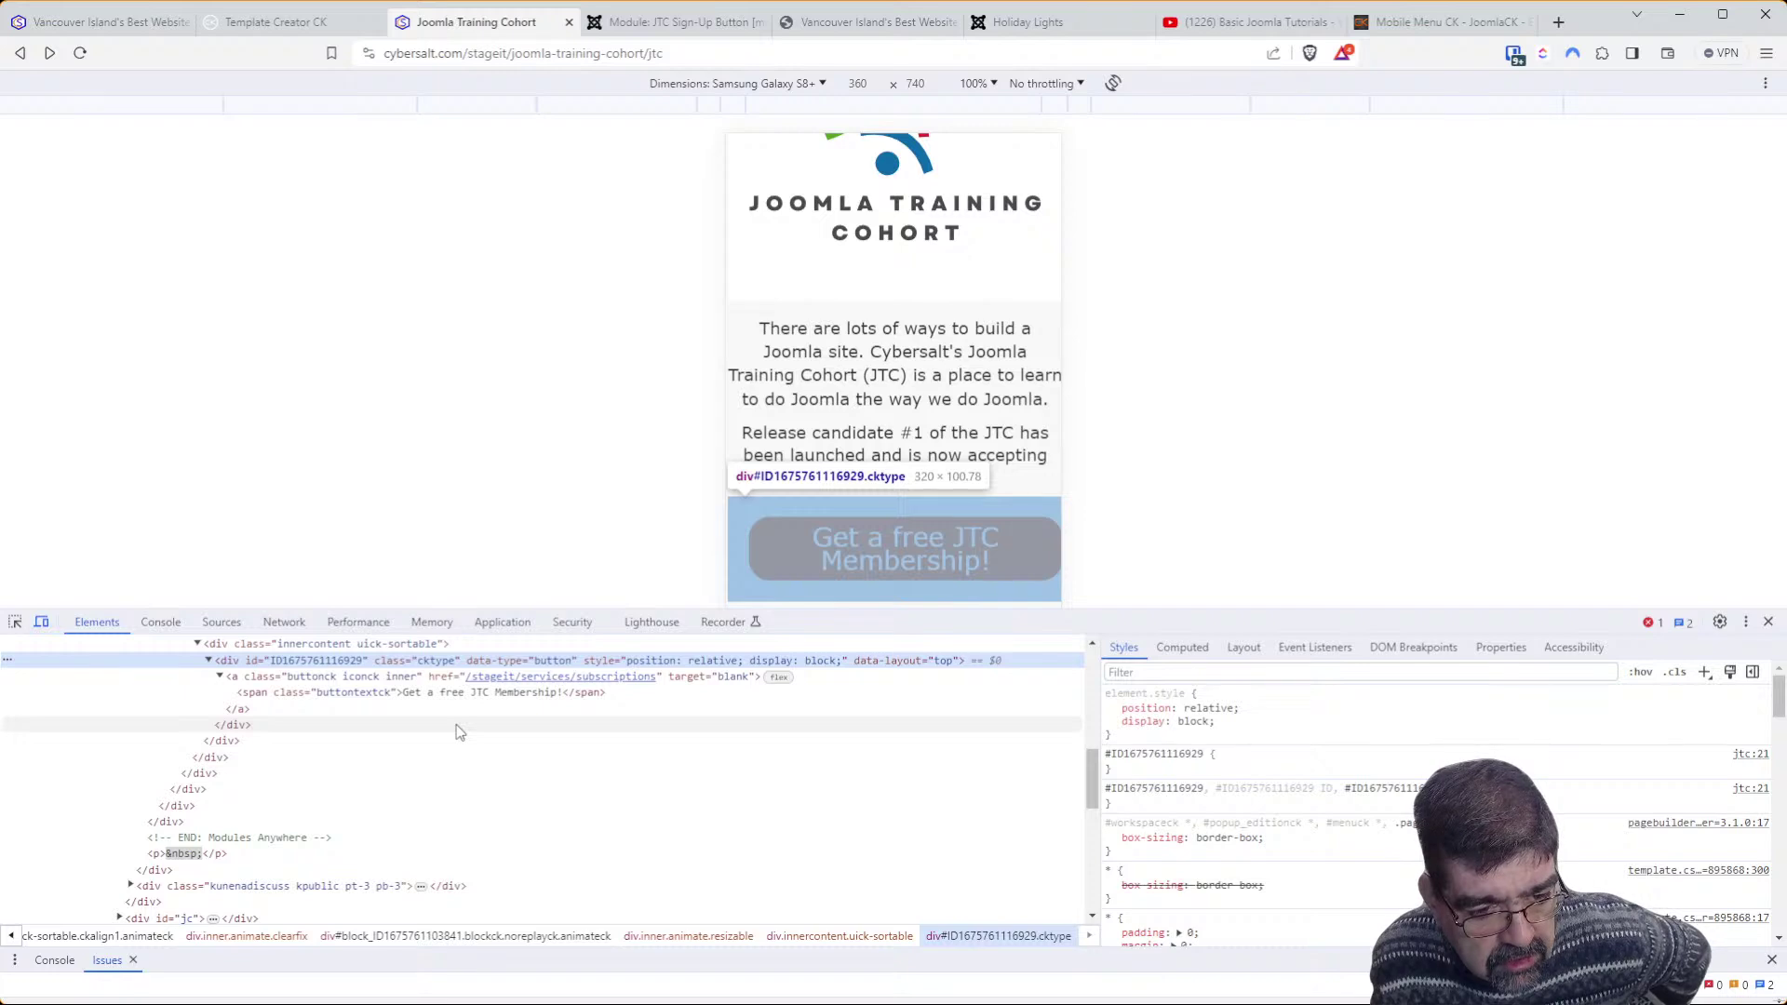
pyautogui.scroll(-2, 459, 730)
pyautogui.scroll(3, 462, 729)
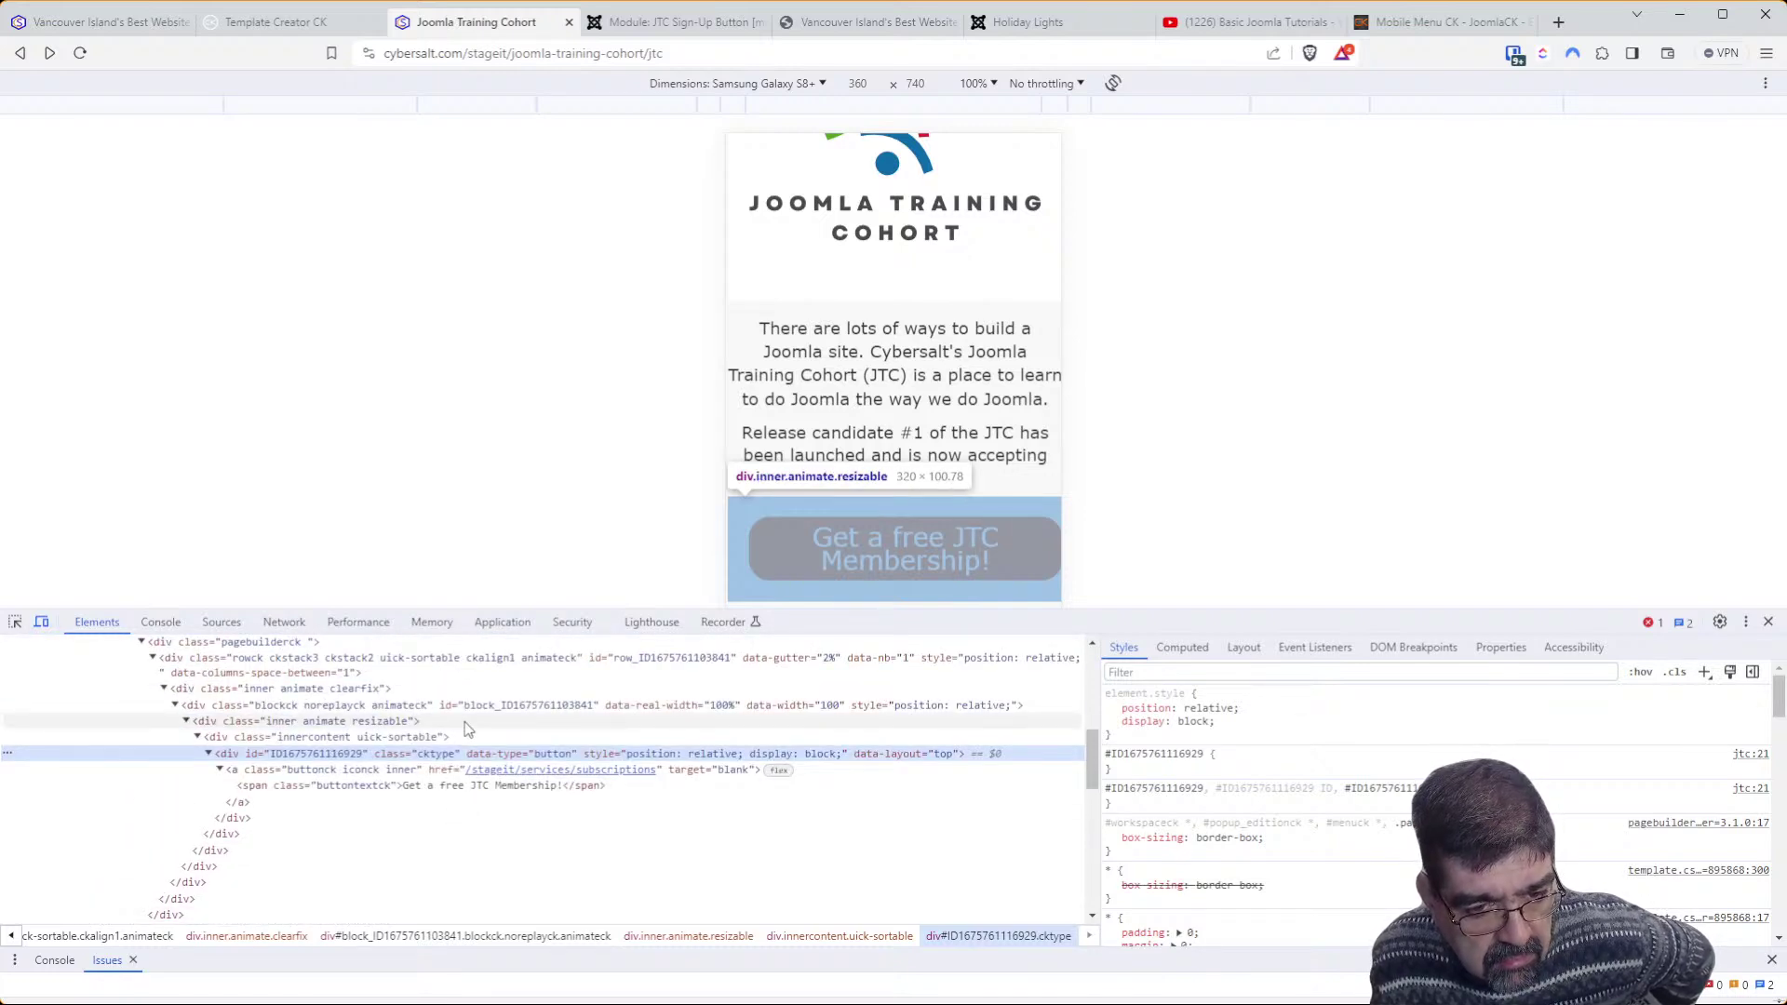
pyautogui.scroll(1, 468, 729)
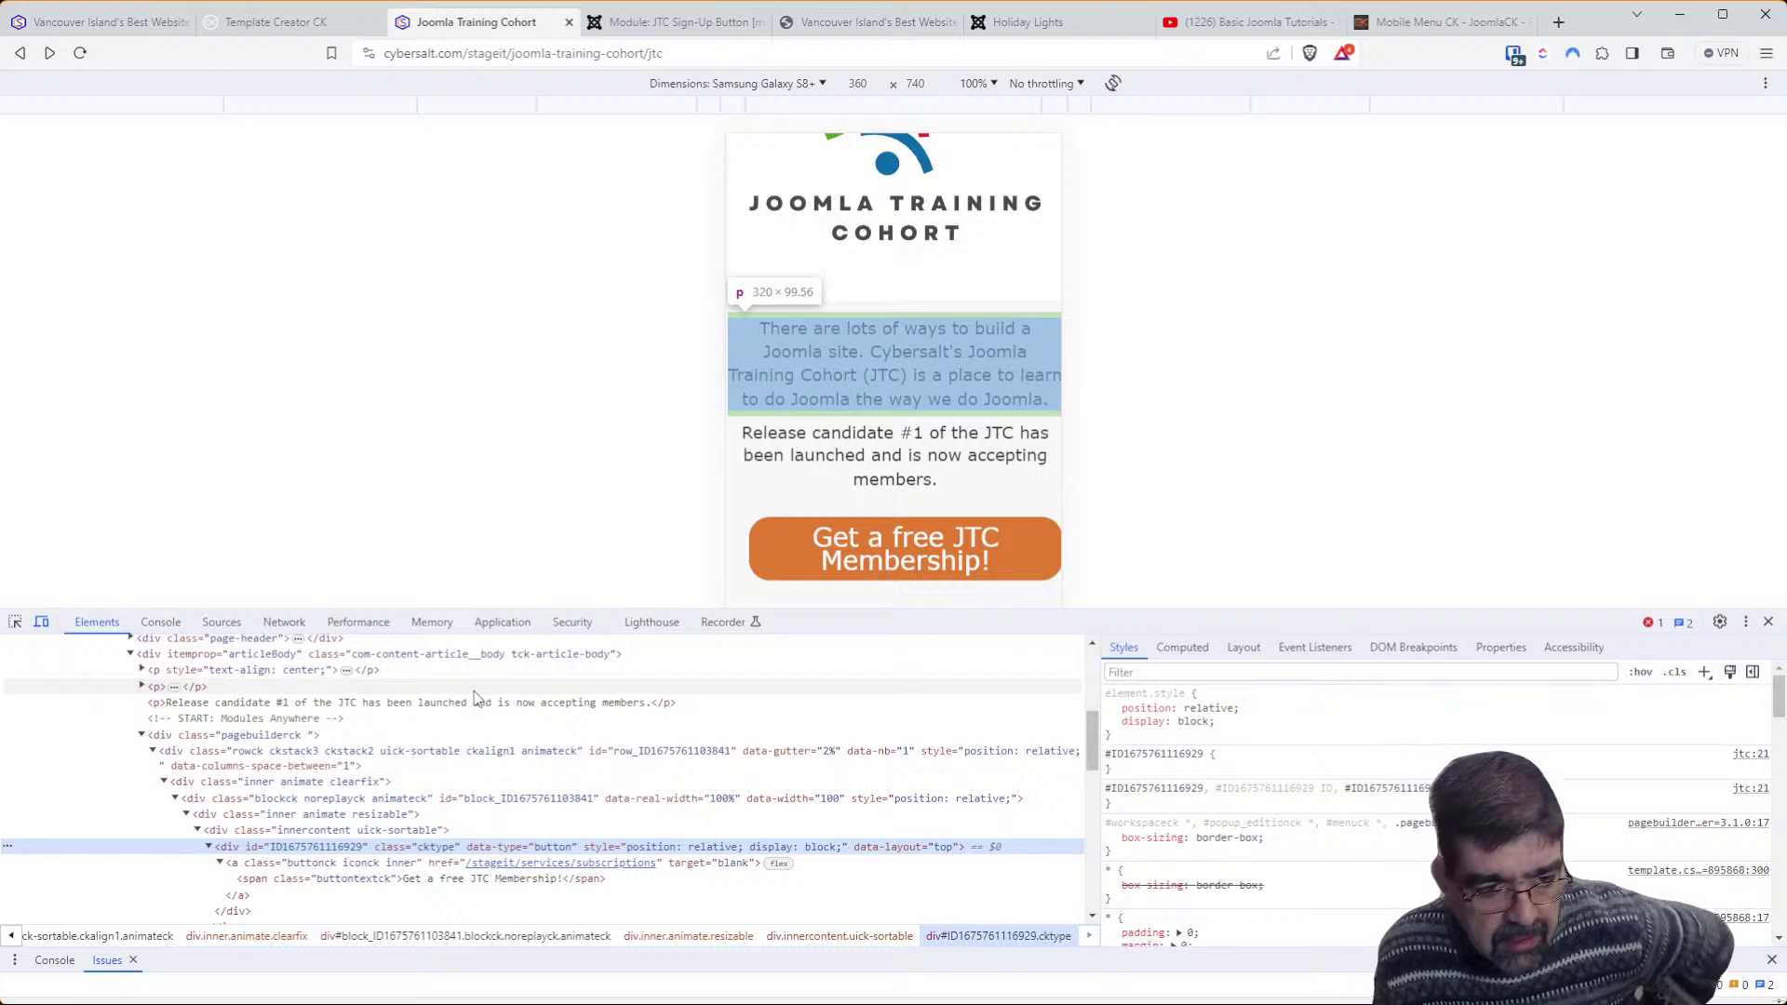
pyautogui.scroll(2, 447, 717)
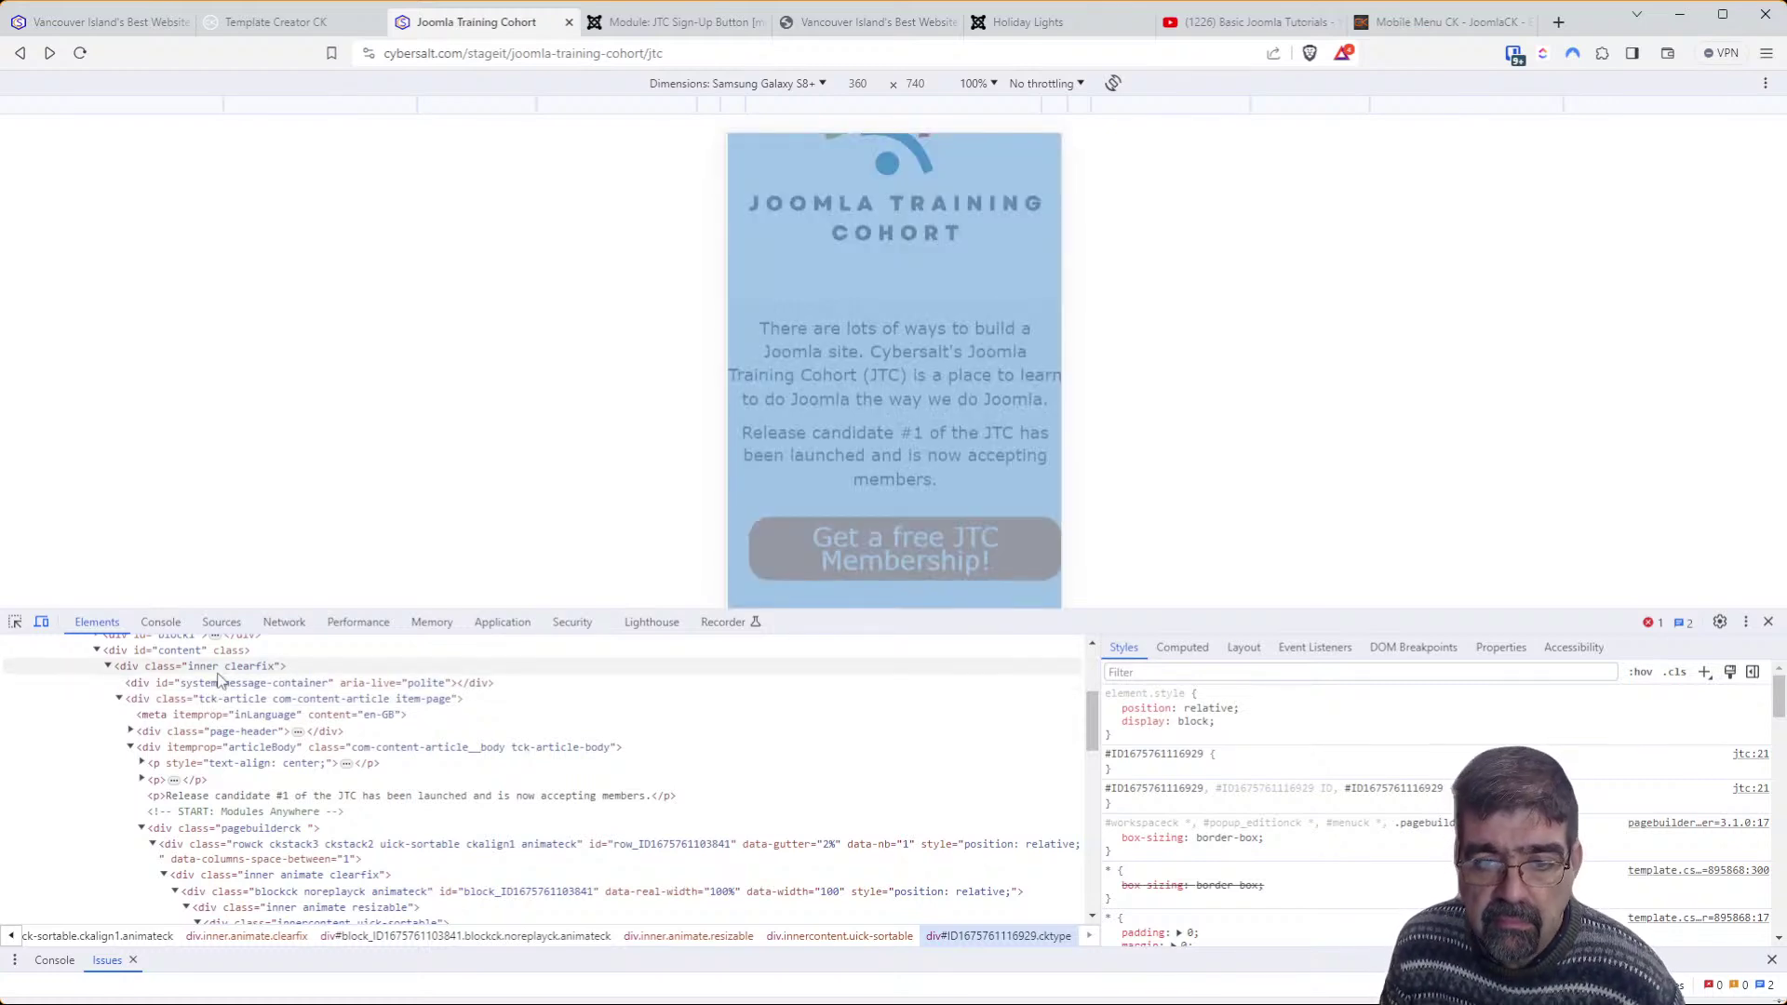
# Inspect the "There are lots of ways to build a Joomla site" paragraph and toggle its 5px 0 padding off and on
pyautogui.click(14, 622)
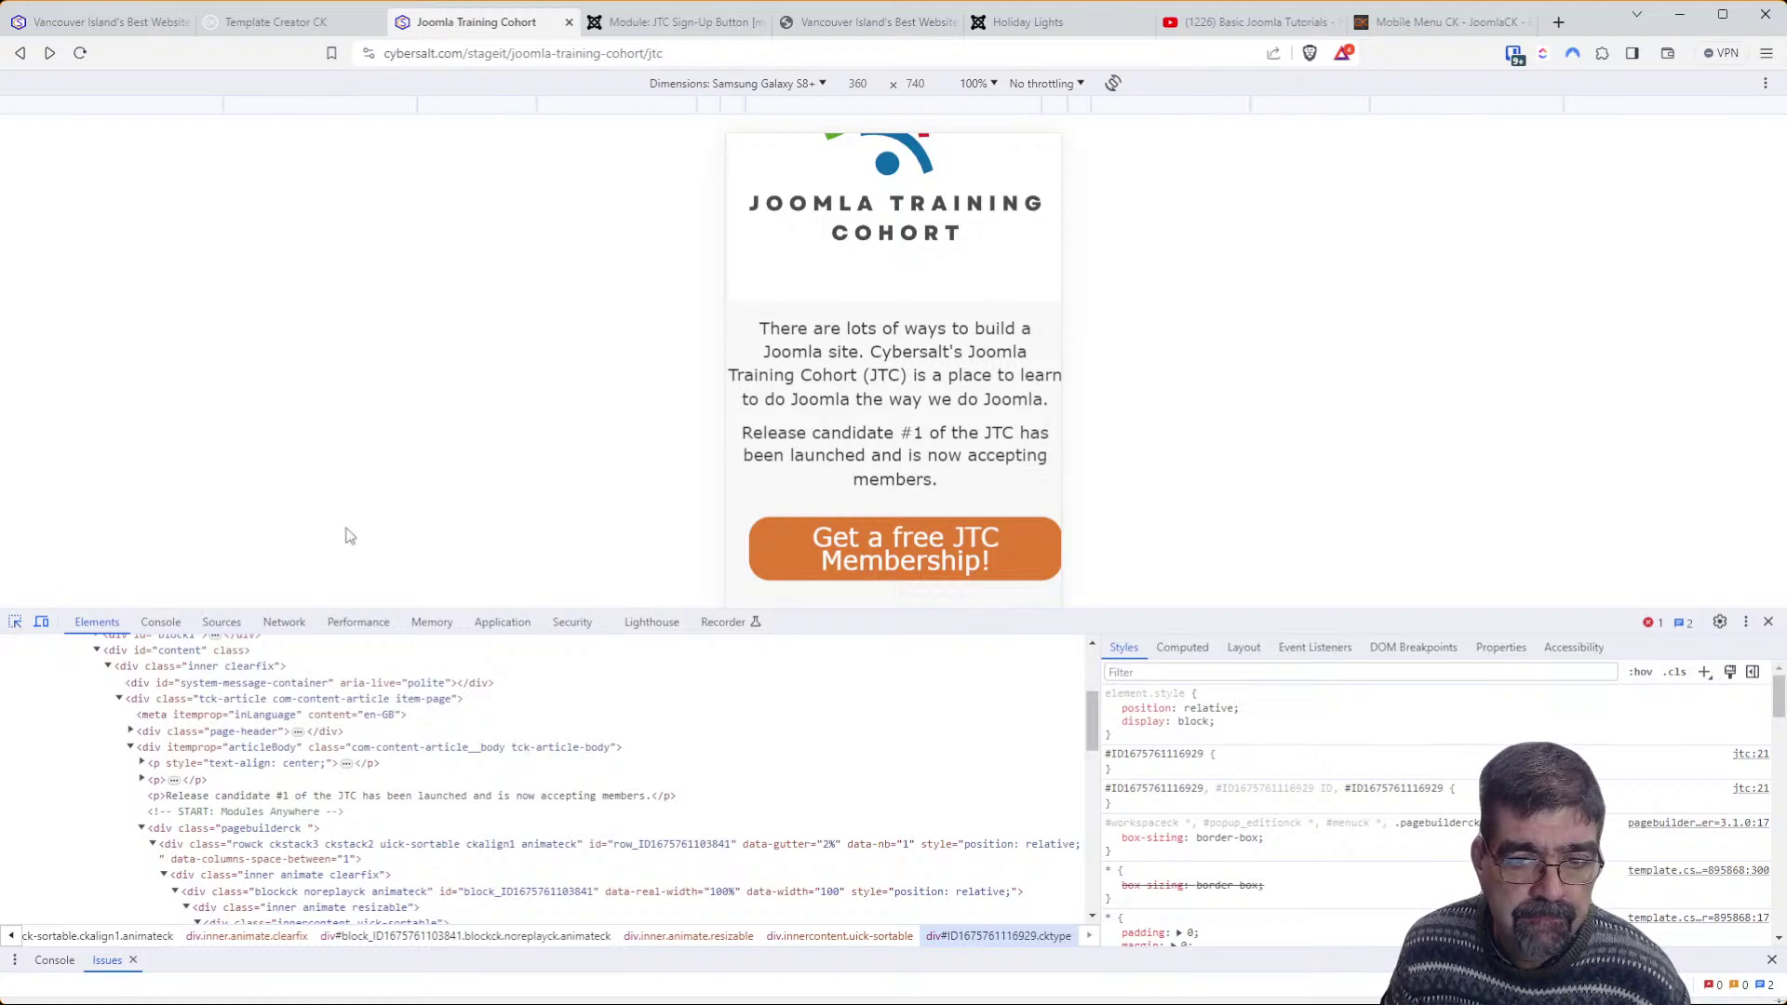
pyautogui.click(862, 363)
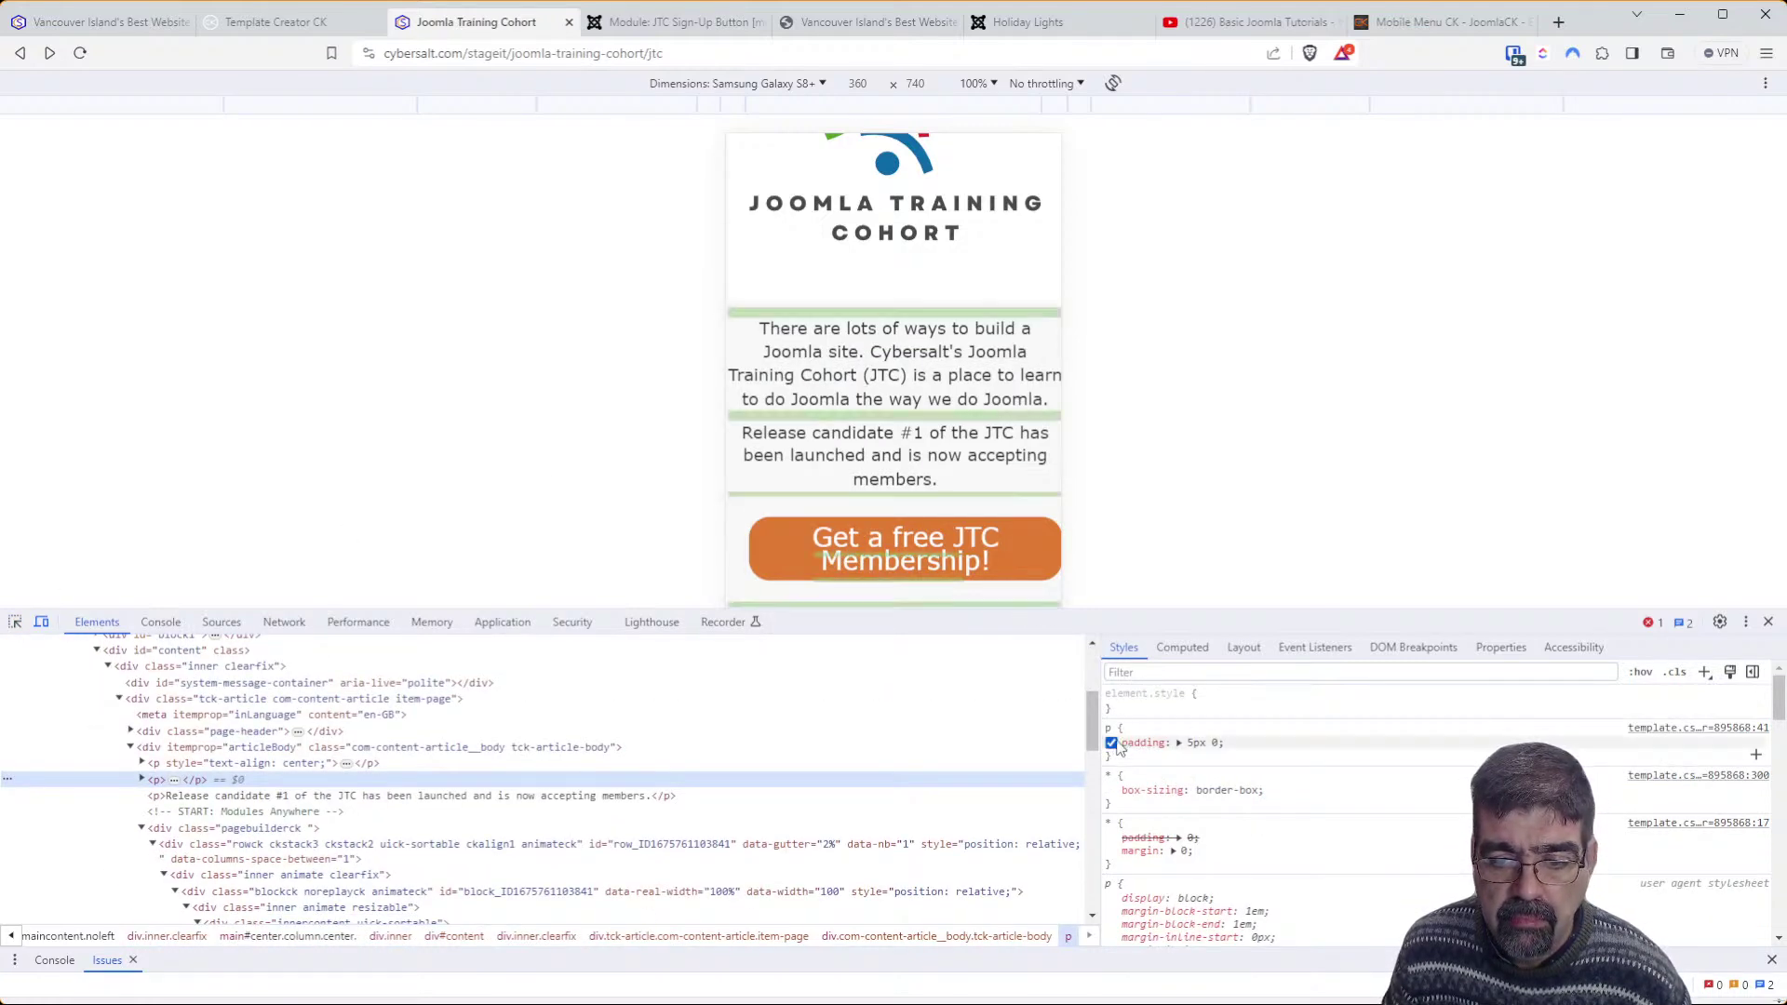
pyautogui.click(1111, 744)
pyautogui.click(1111, 744)
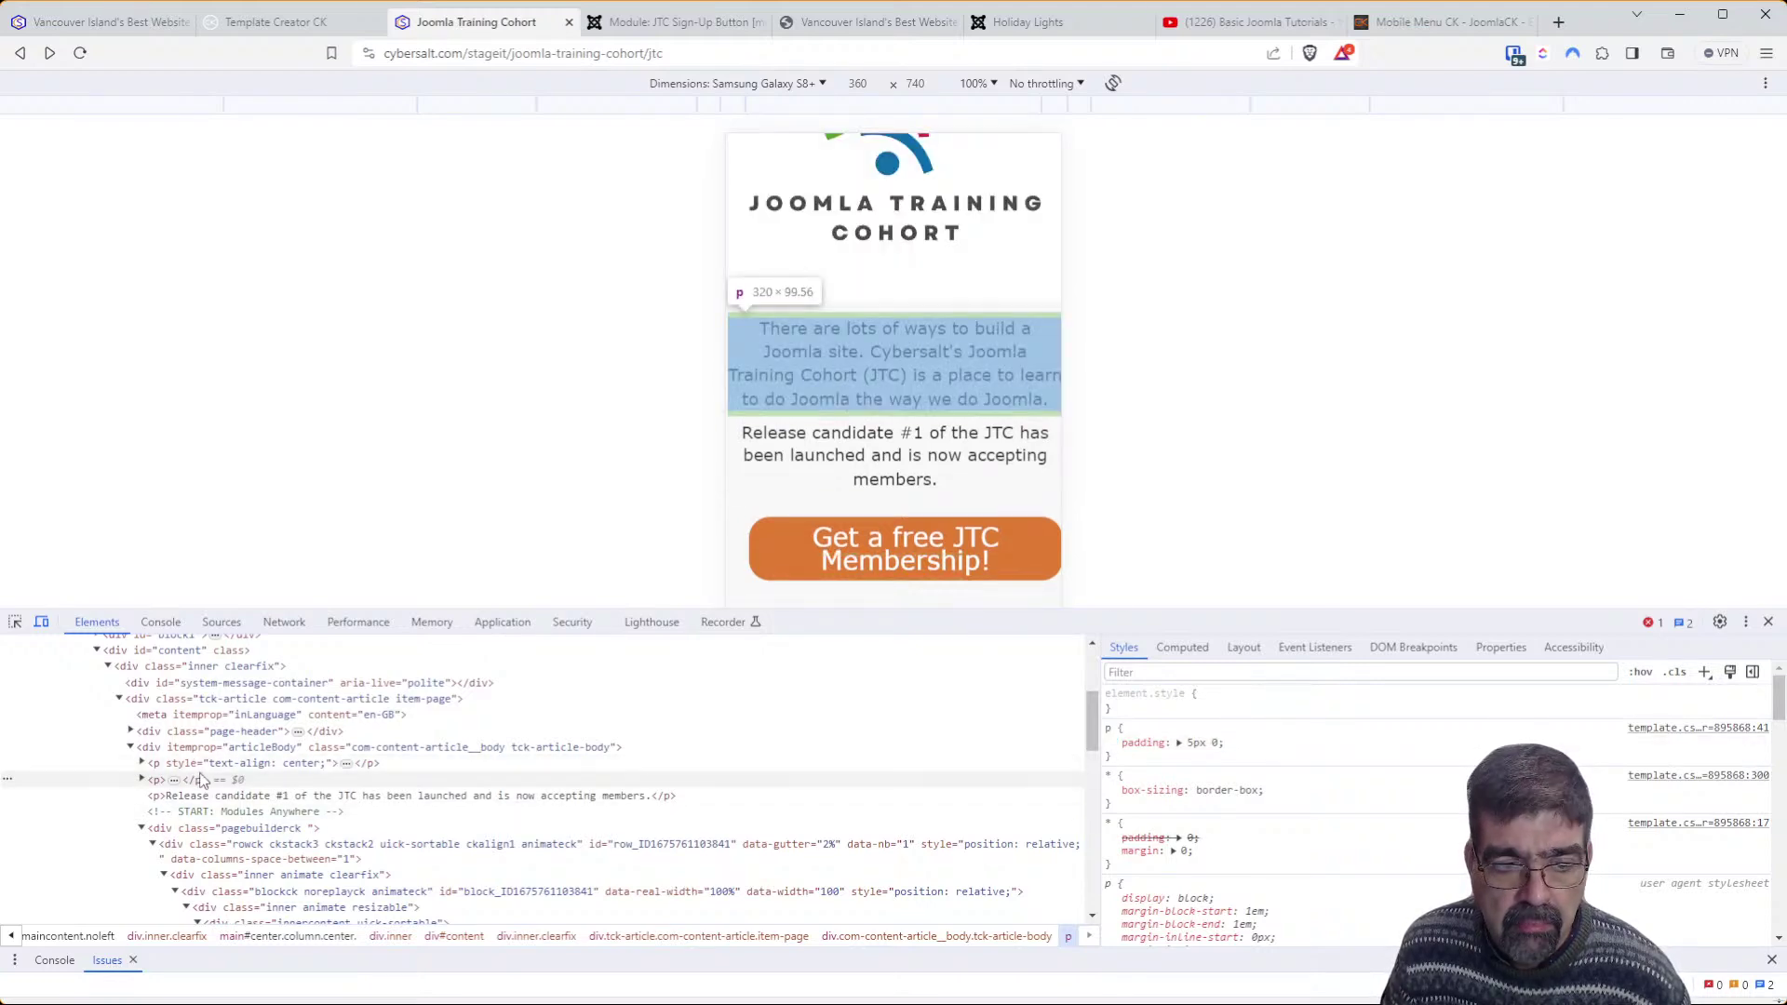
# Expand the intro paragraph in the markup and examine its text node and inherited style rules
pyautogui.click(144, 780)
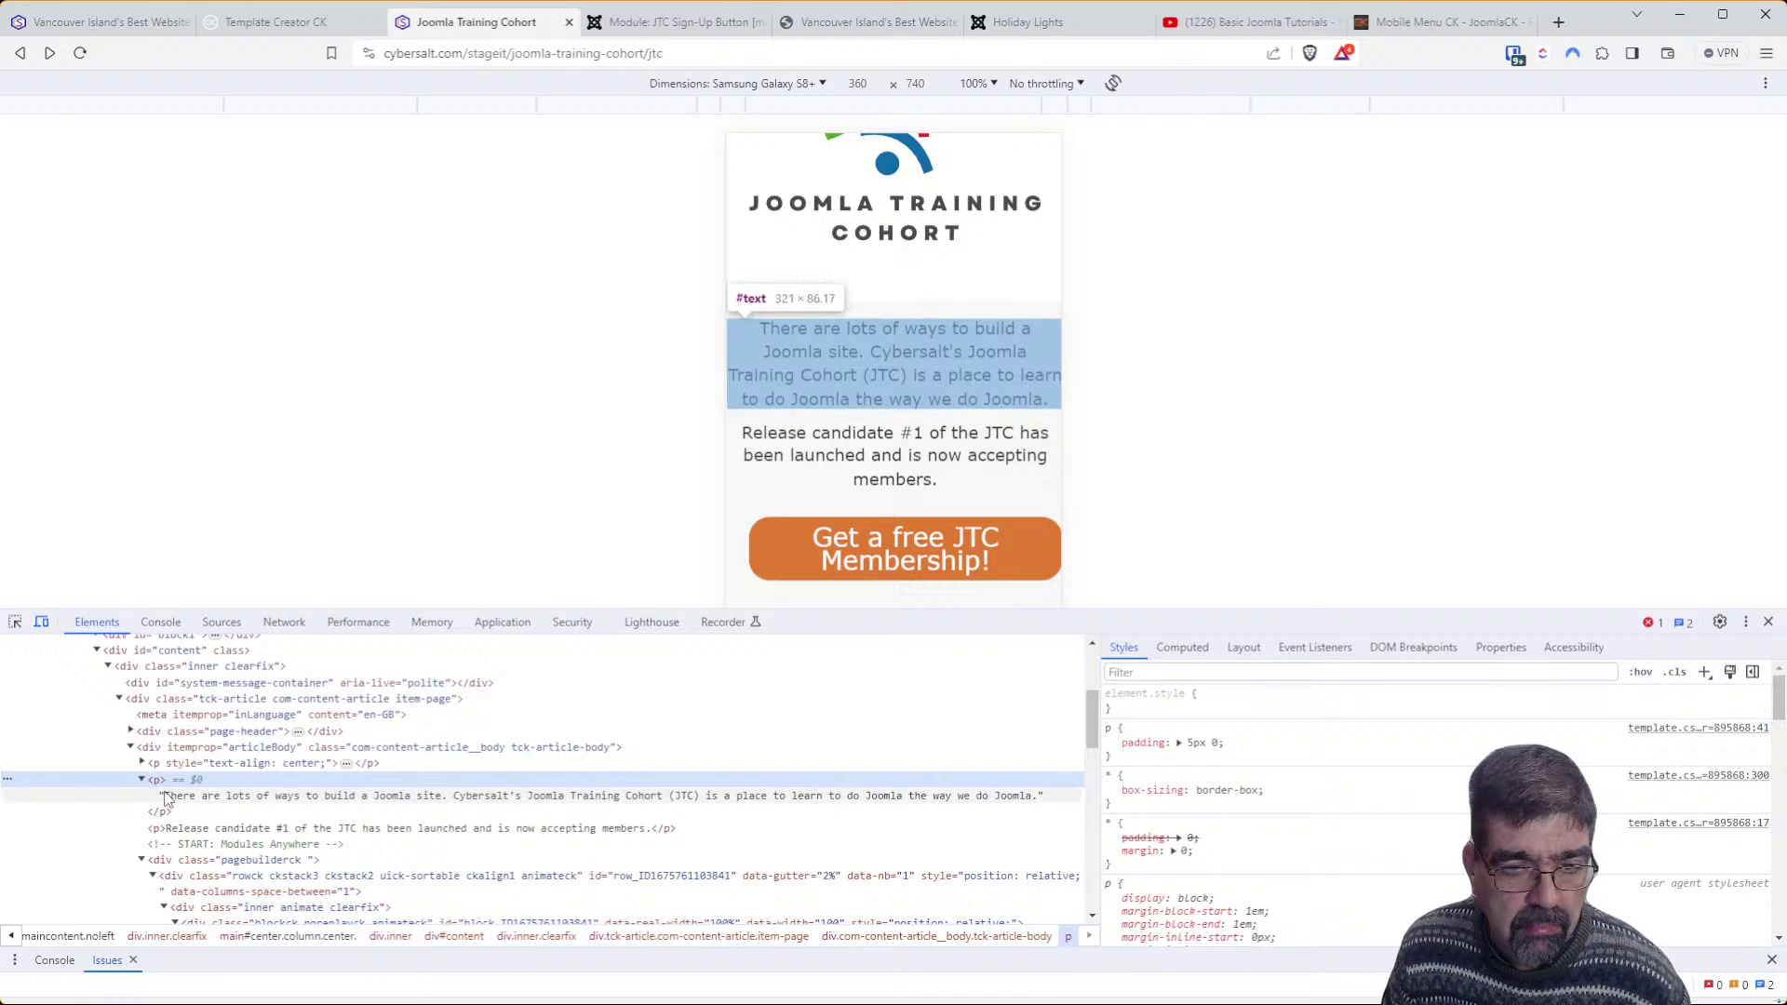
pyautogui.click(168, 798)
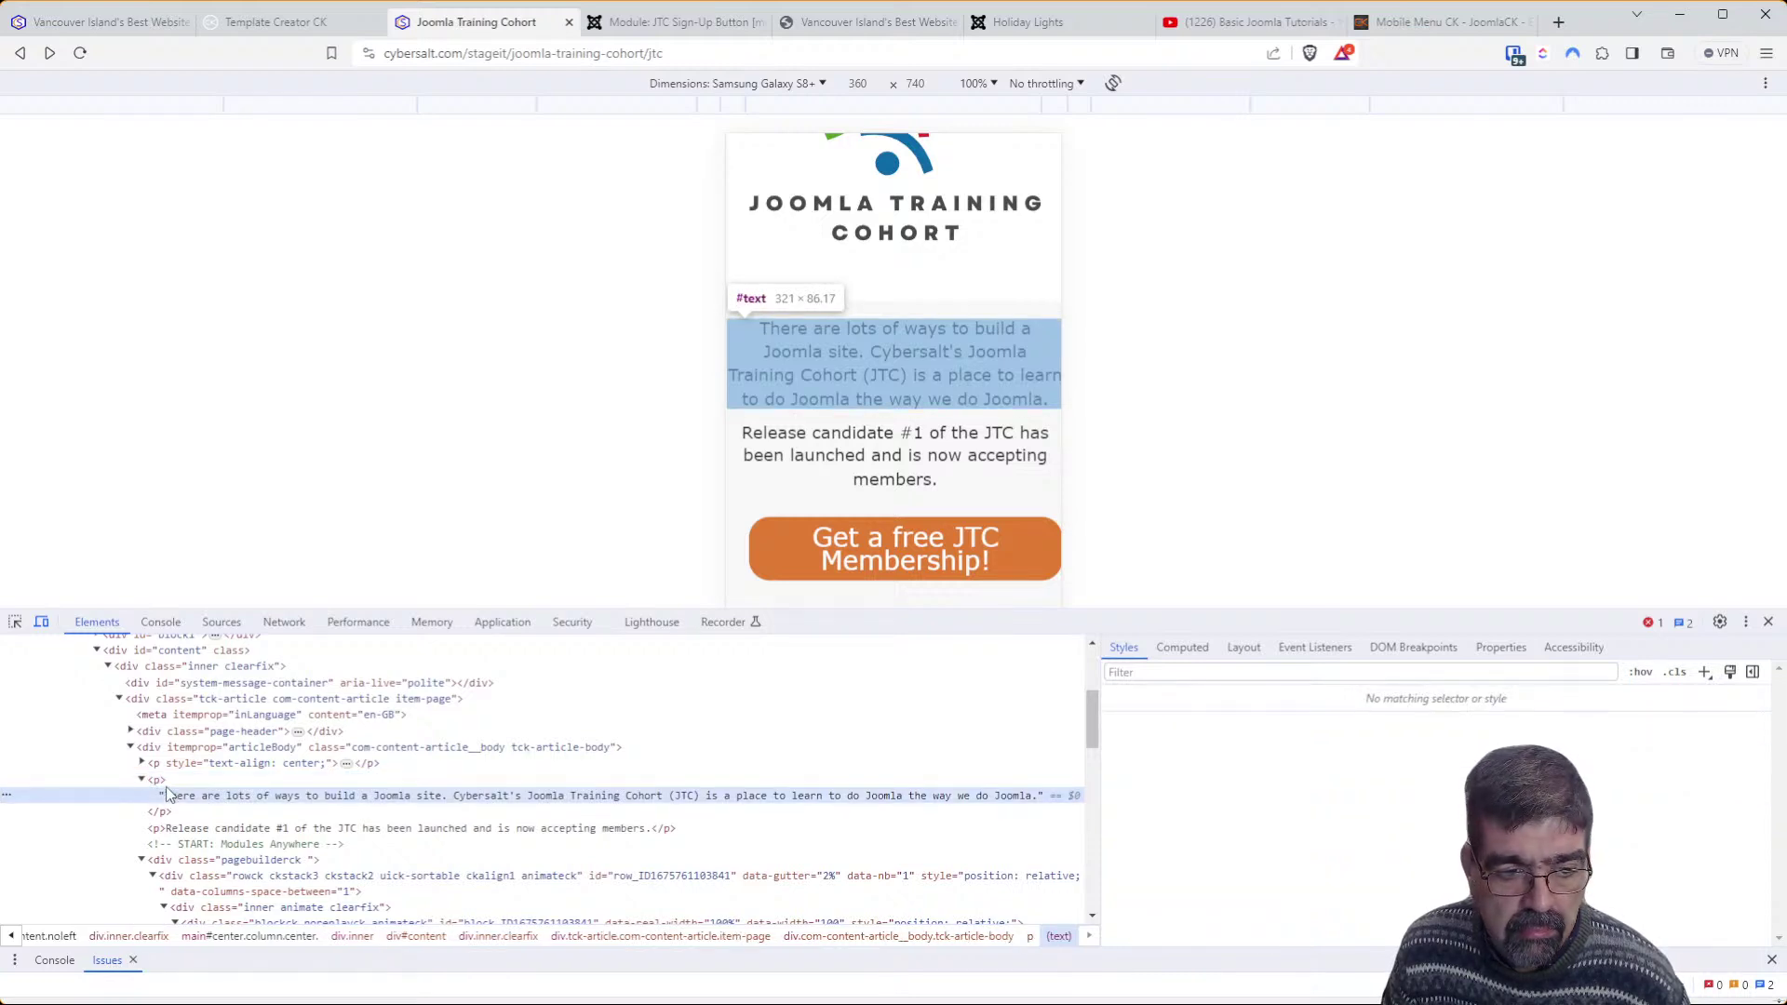
pyautogui.click(157, 780)
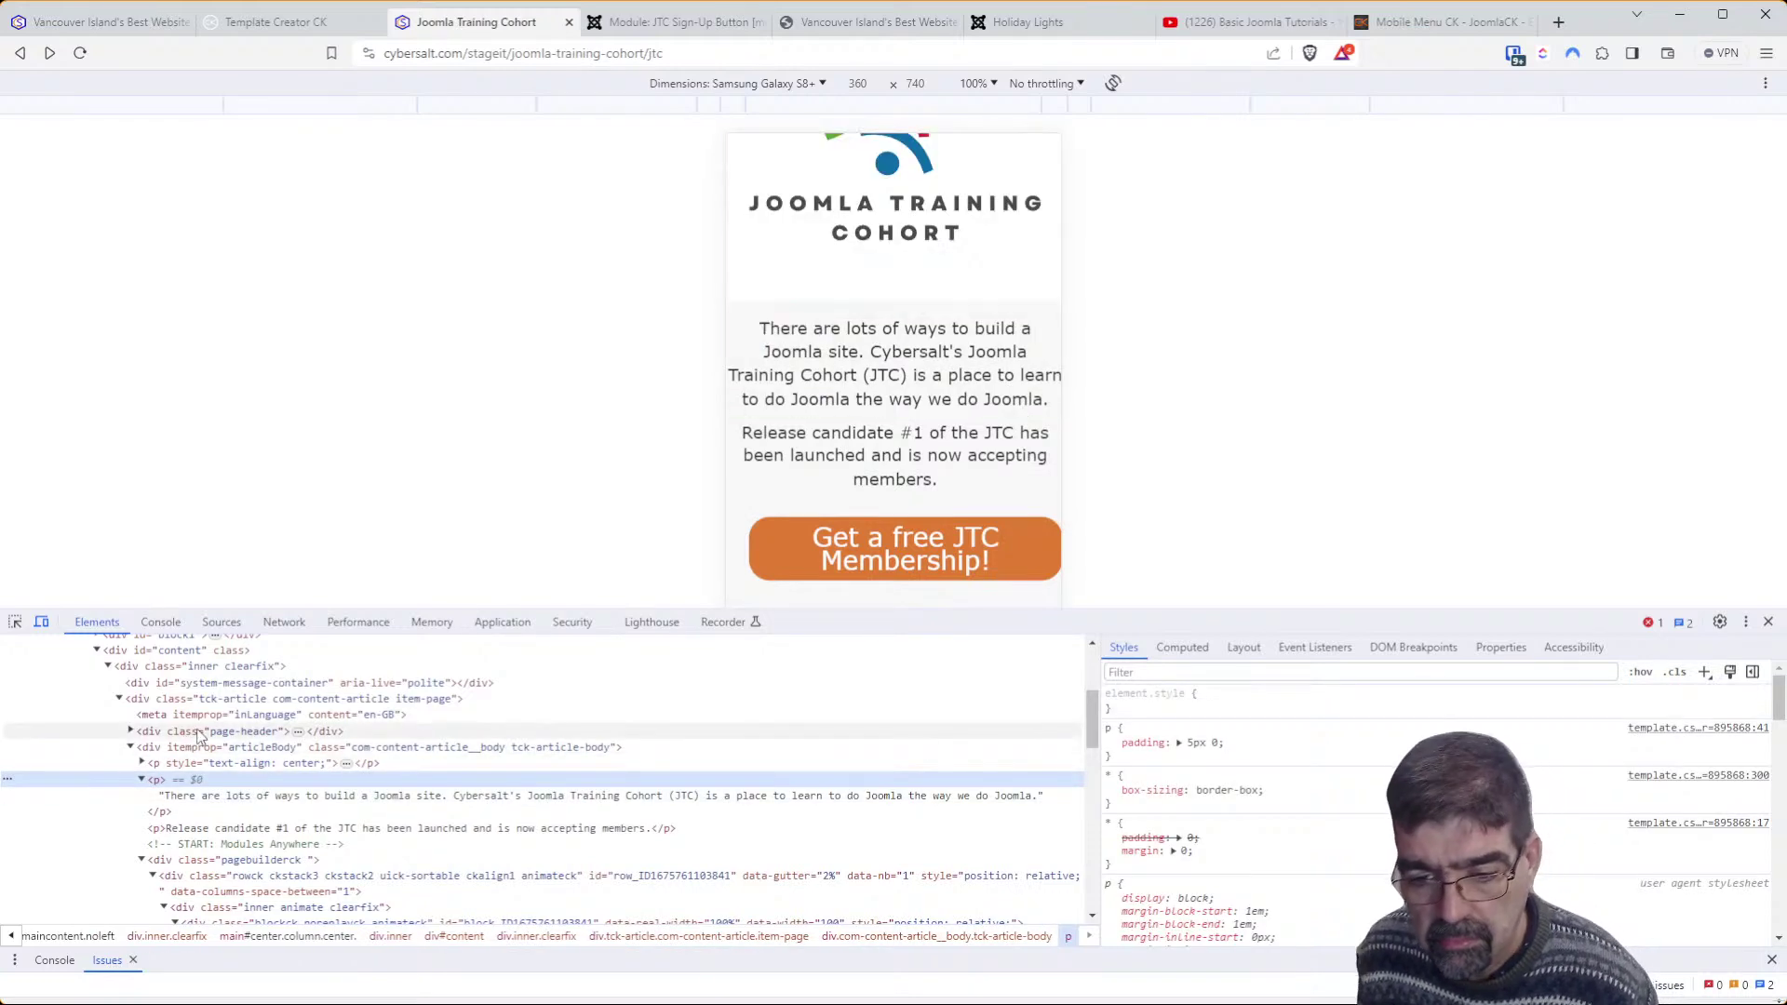
pyautogui.scroll(-2, 1298, 885)
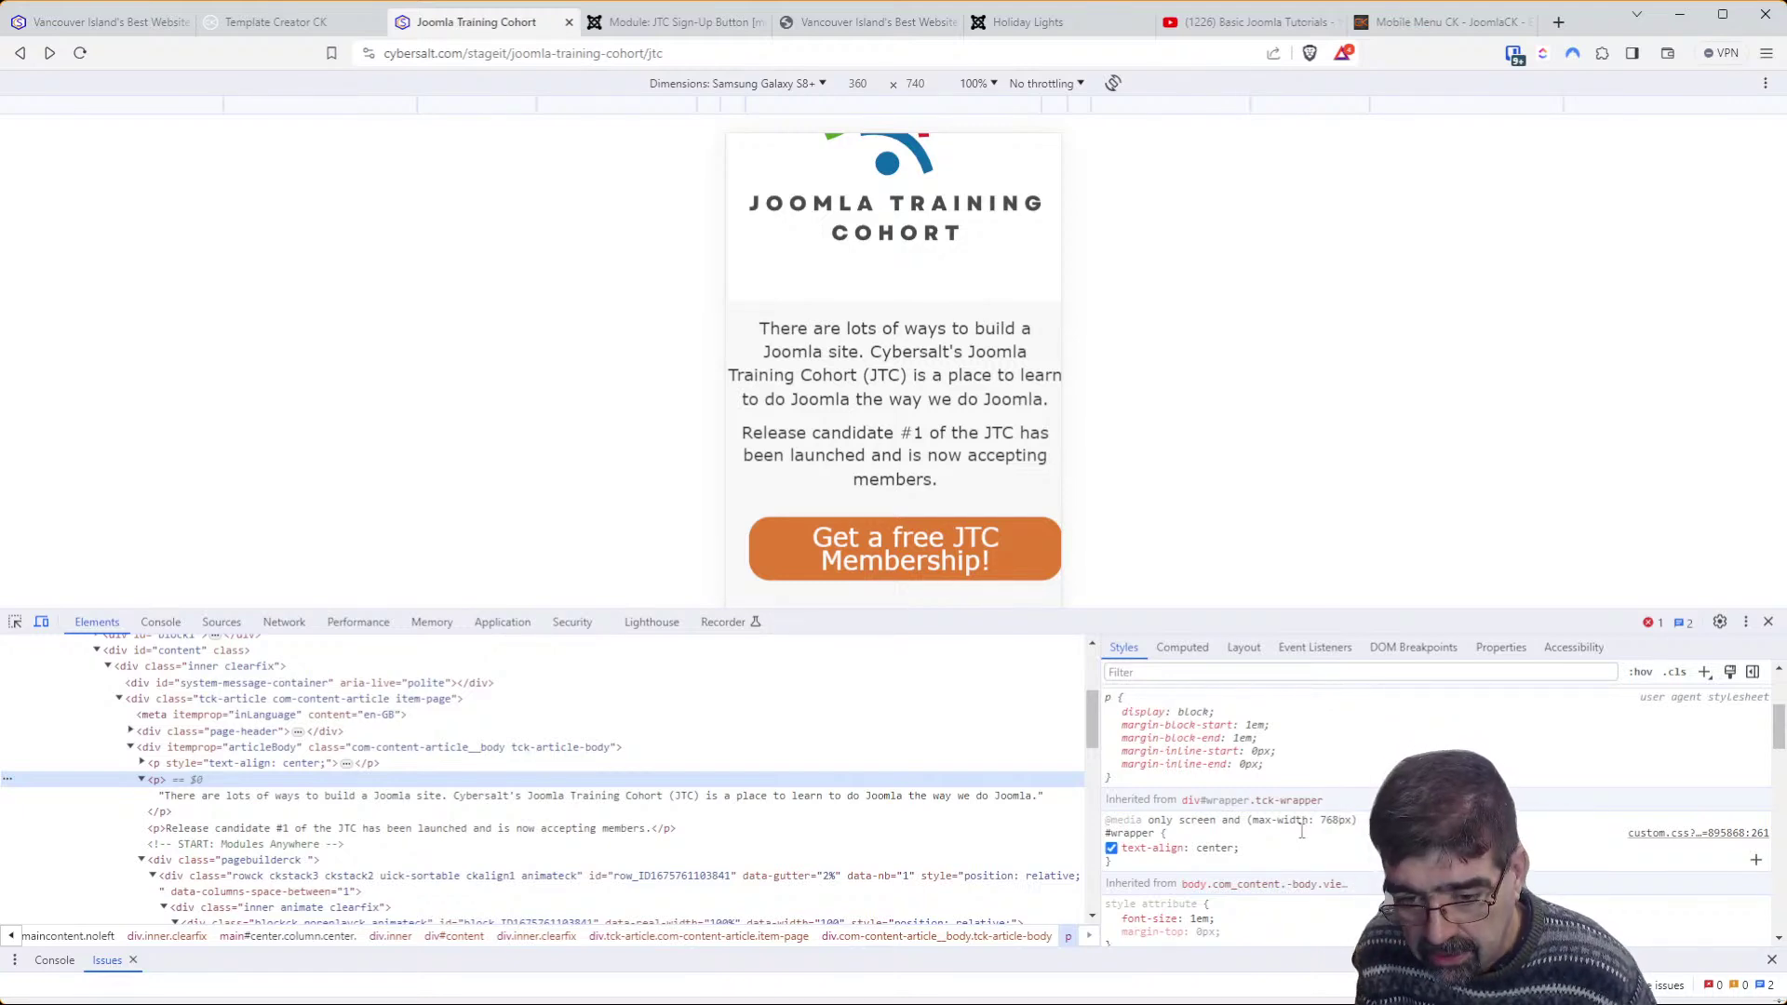
pyautogui.scroll(-2, 1303, 852)
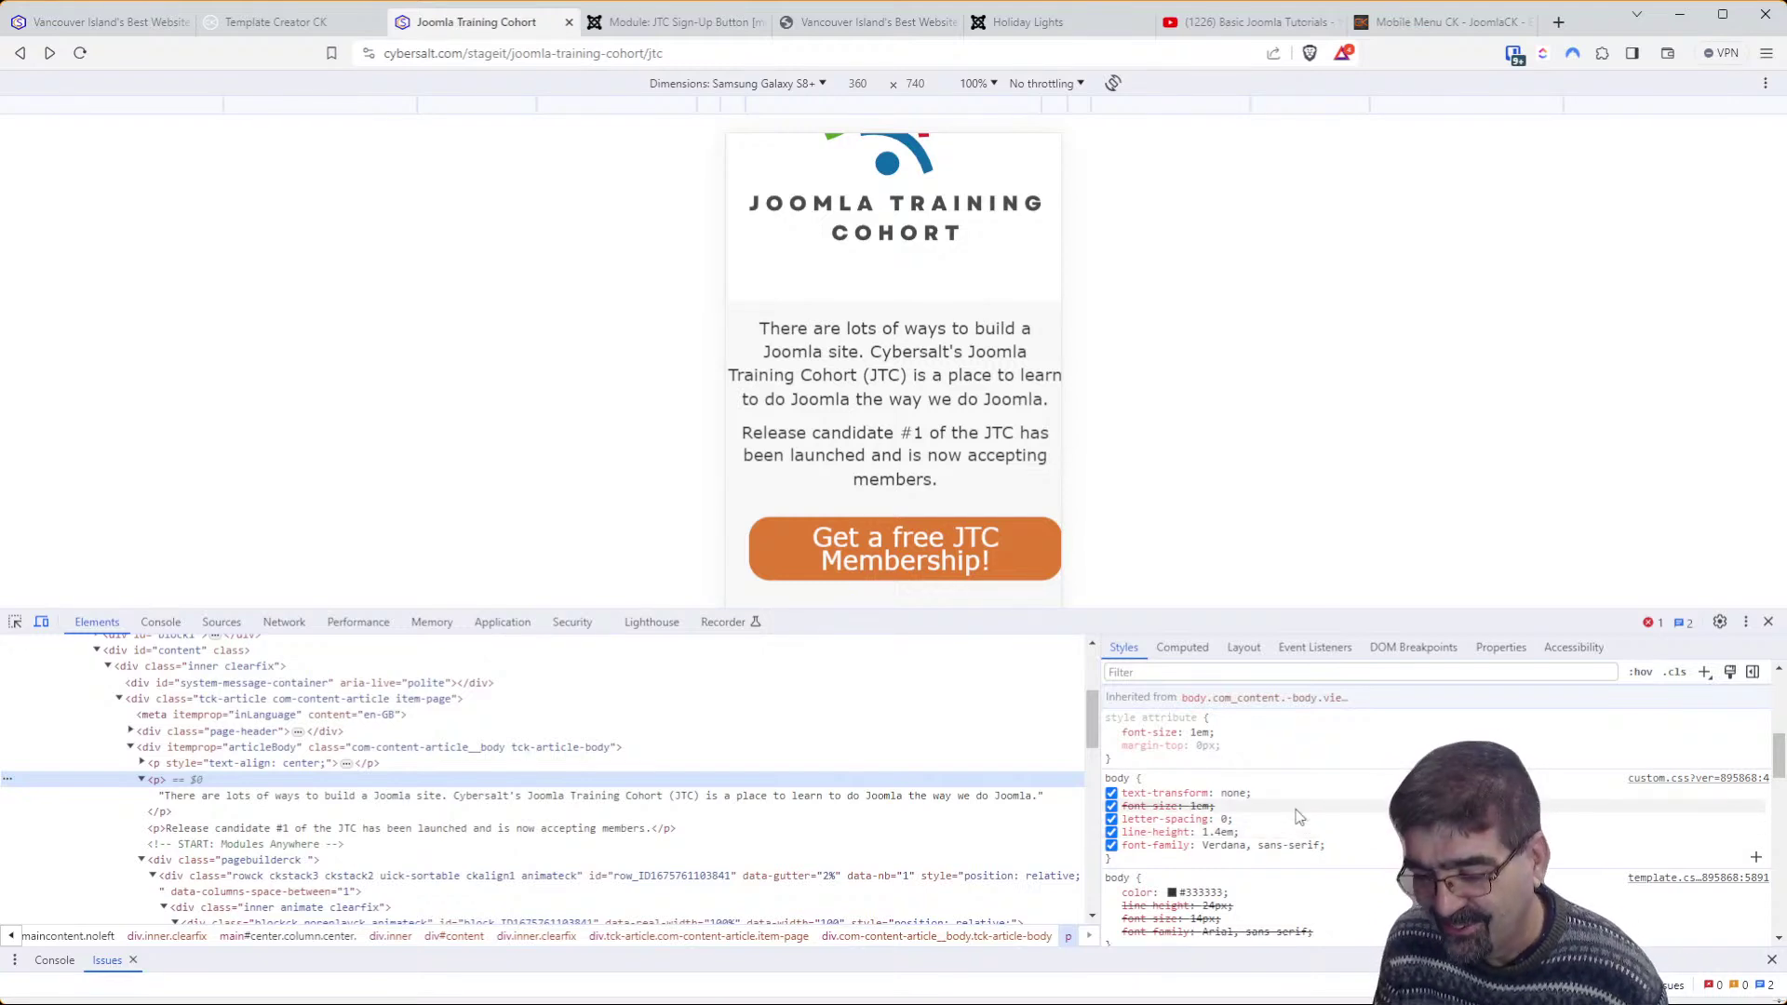
pyautogui.scroll(2, 1270, 810)
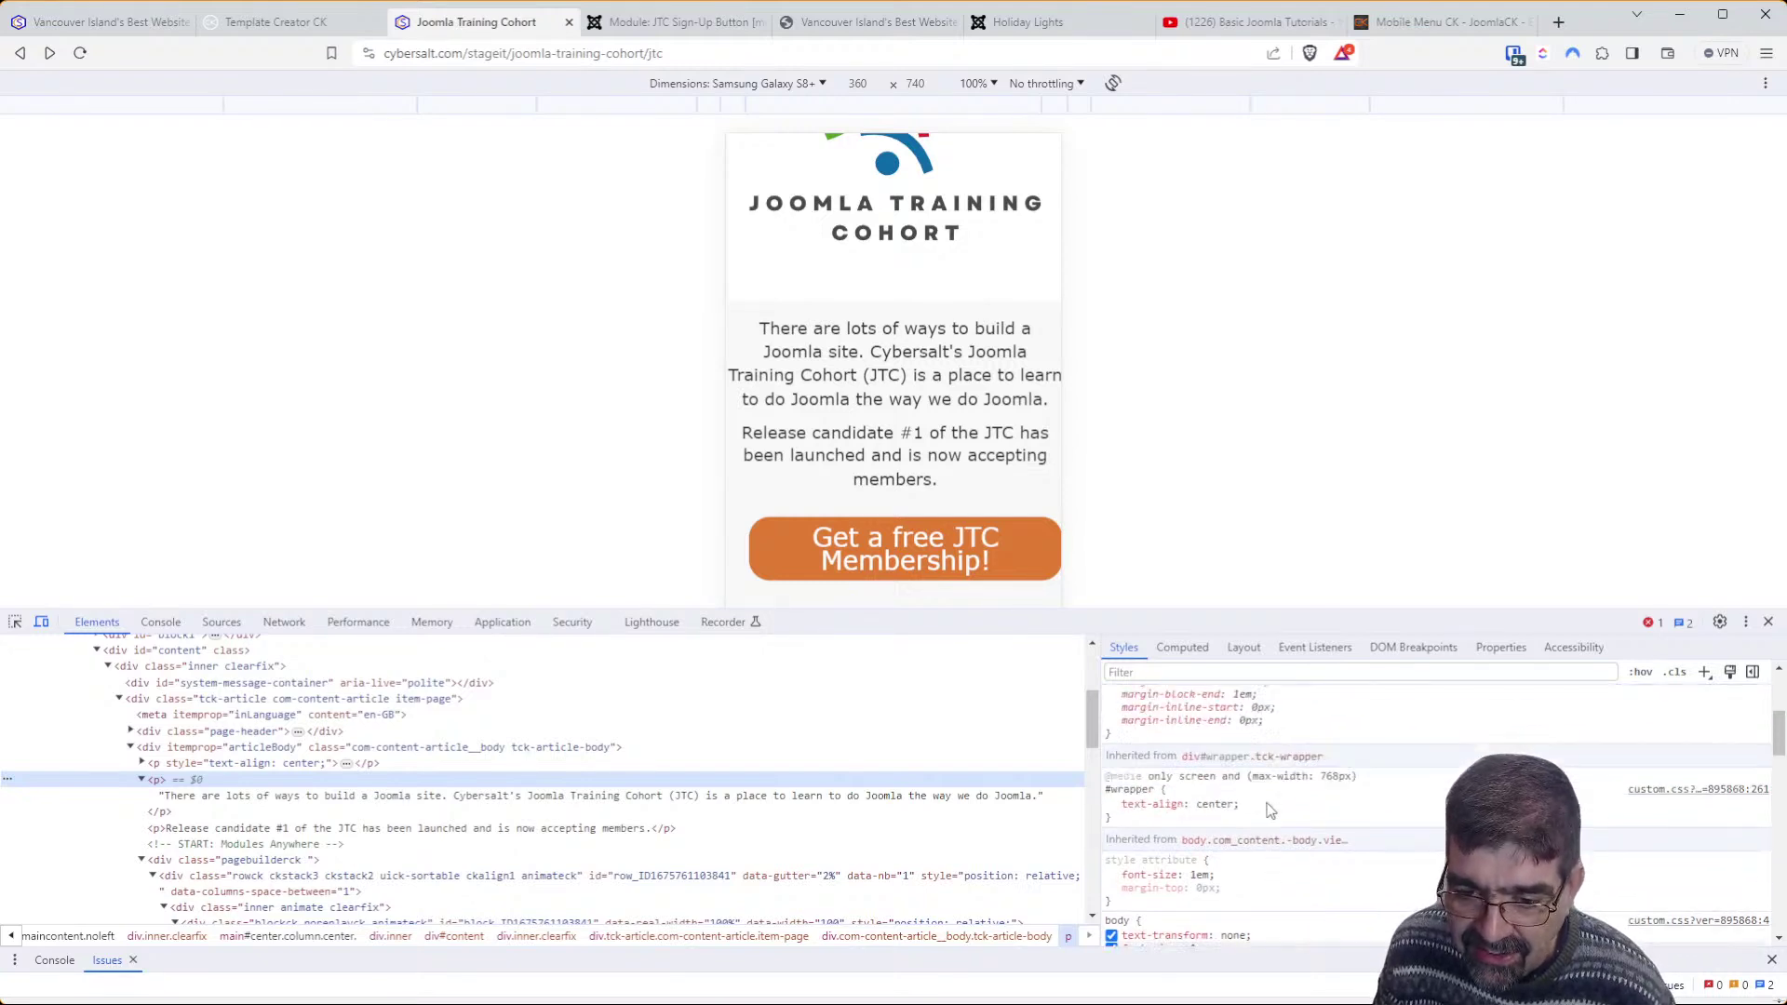
pyautogui.scroll(2, 1270, 810)
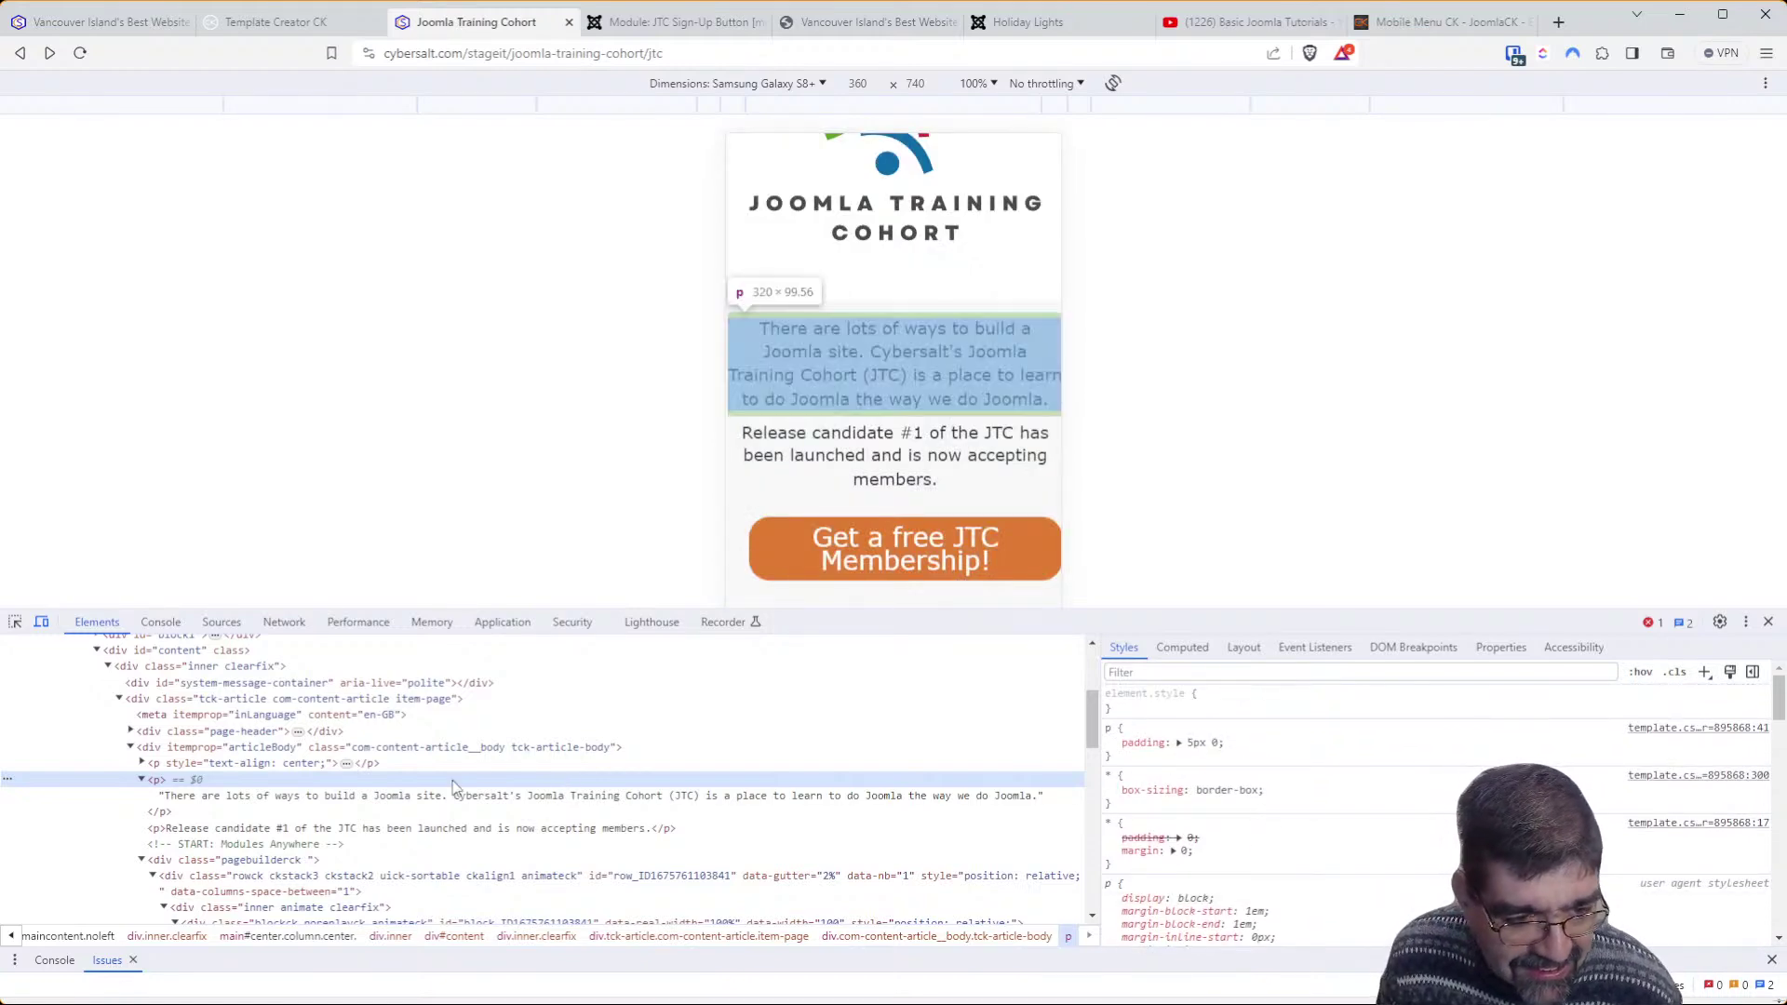
# Examine the style rules of the centre-aligned paragraph above the intro text, including those inherited from the wrapper and body
pyautogui.click(206, 765)
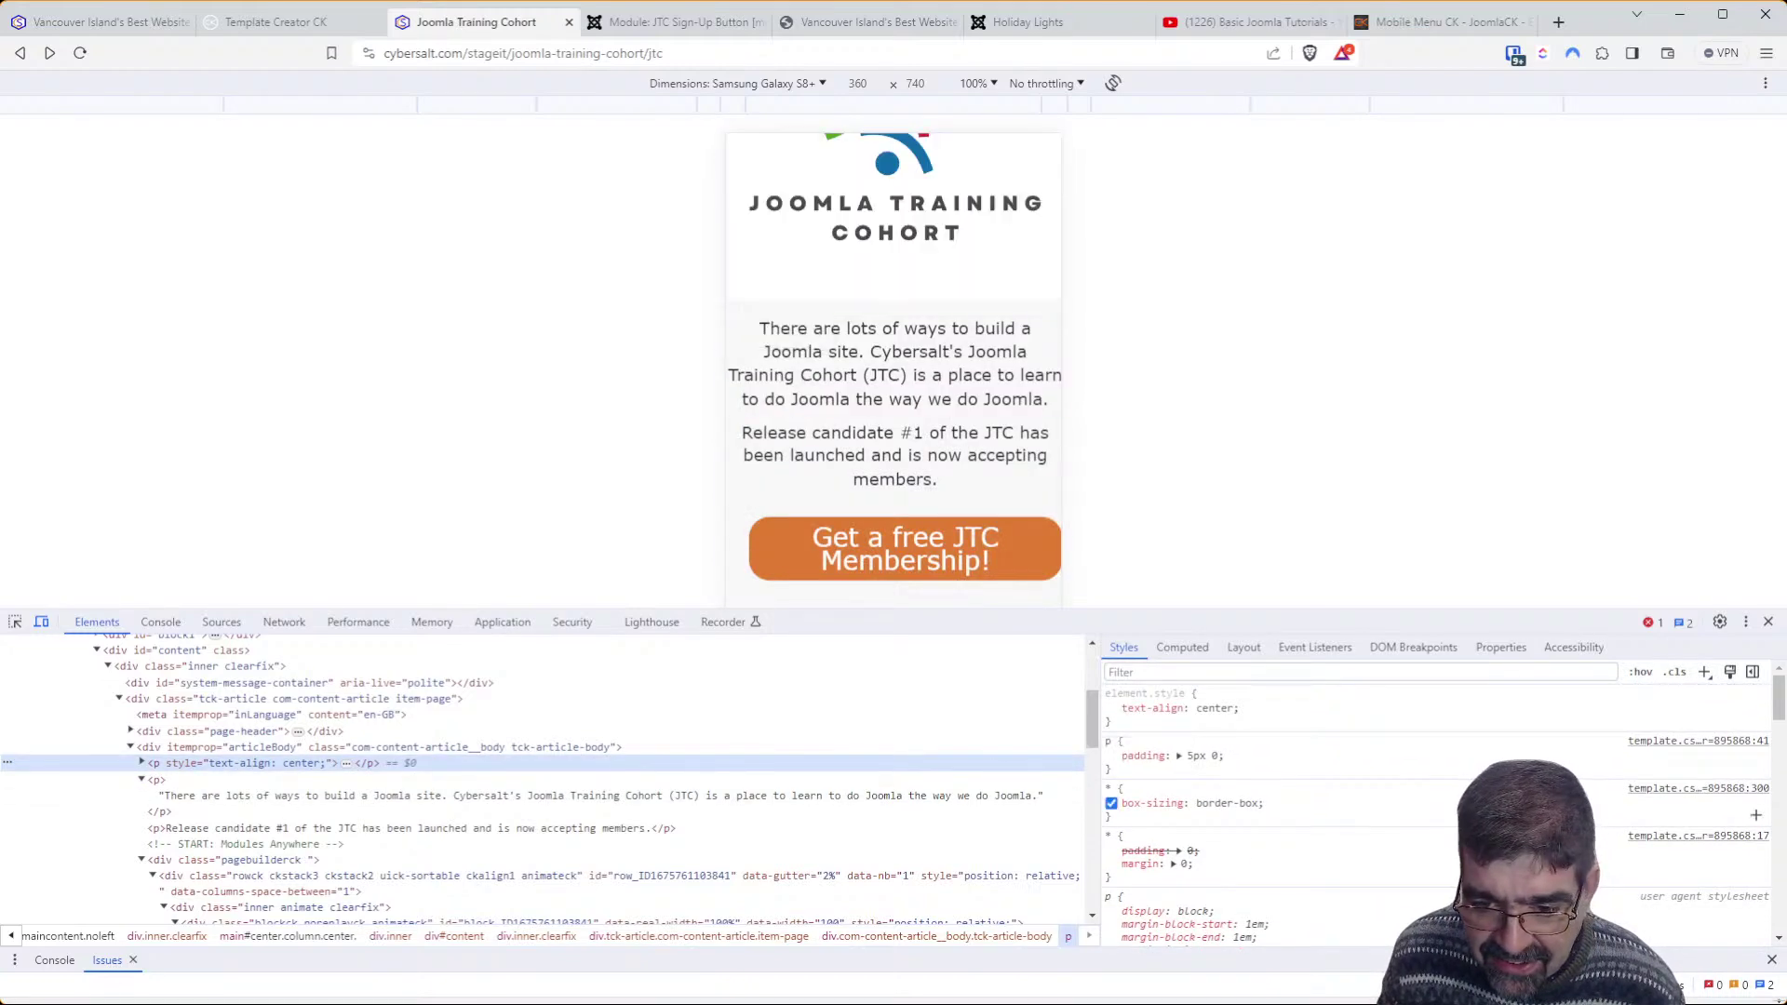
pyautogui.scroll(-2, 1257, 810)
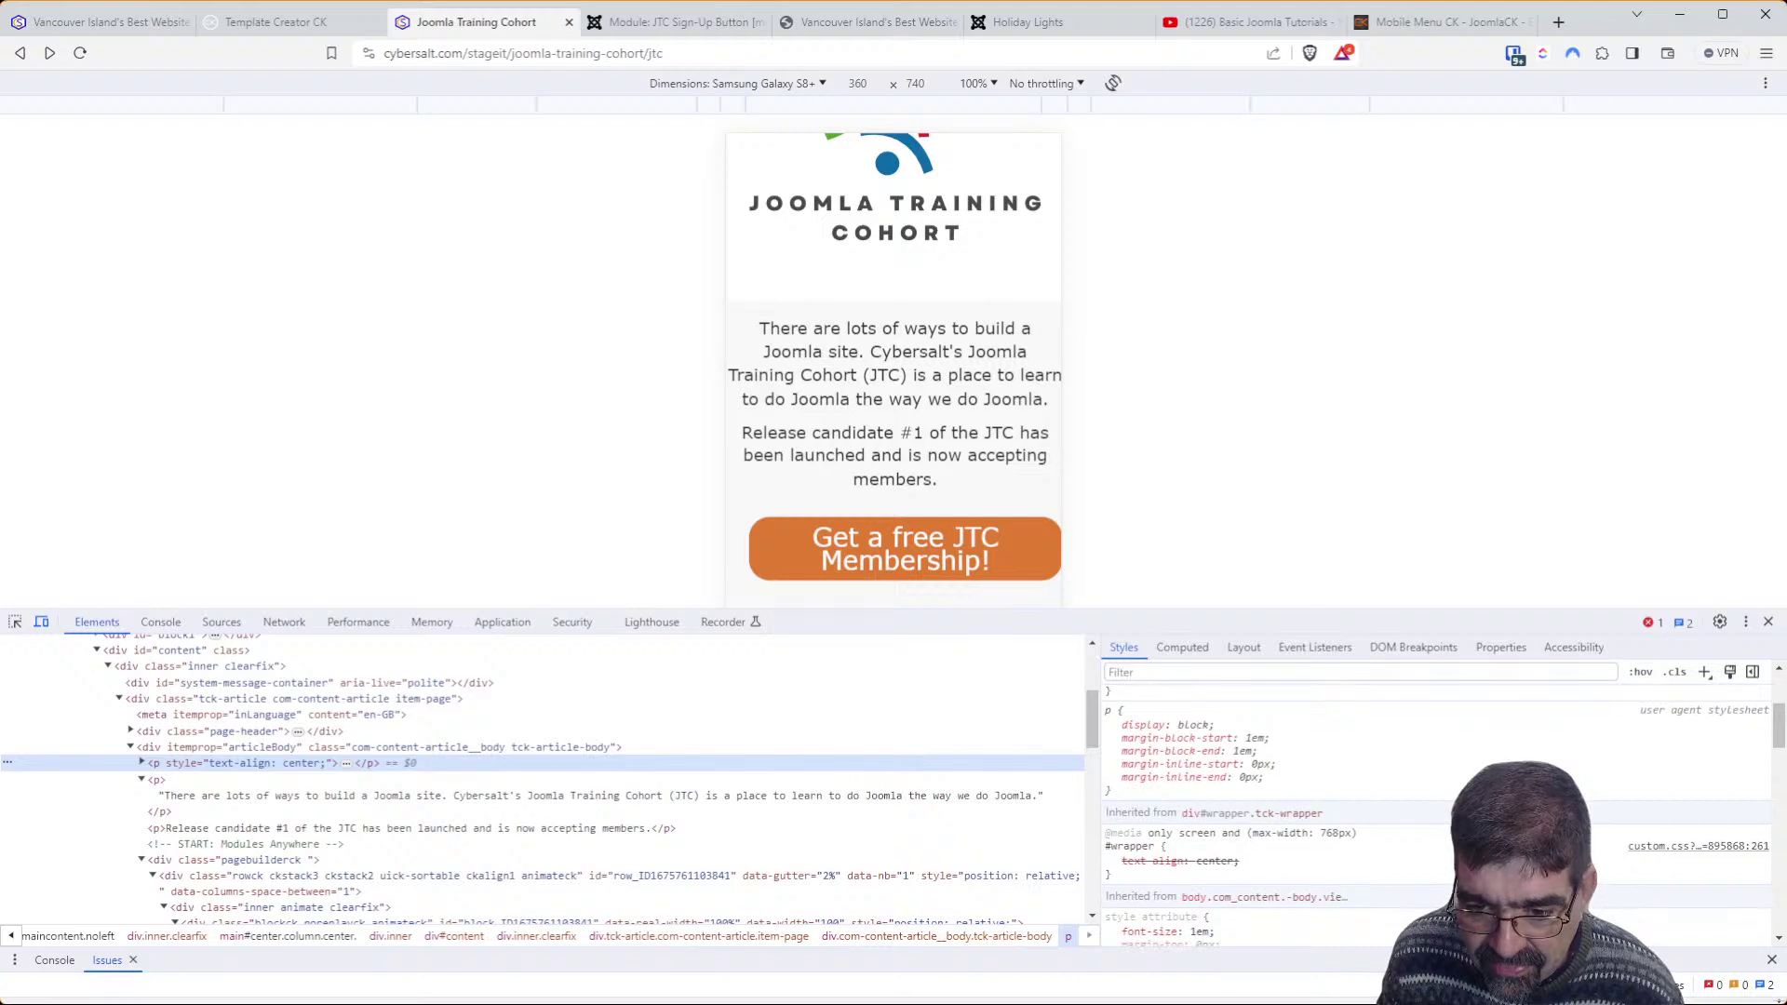
pyautogui.scroll(-2, 1272, 765)
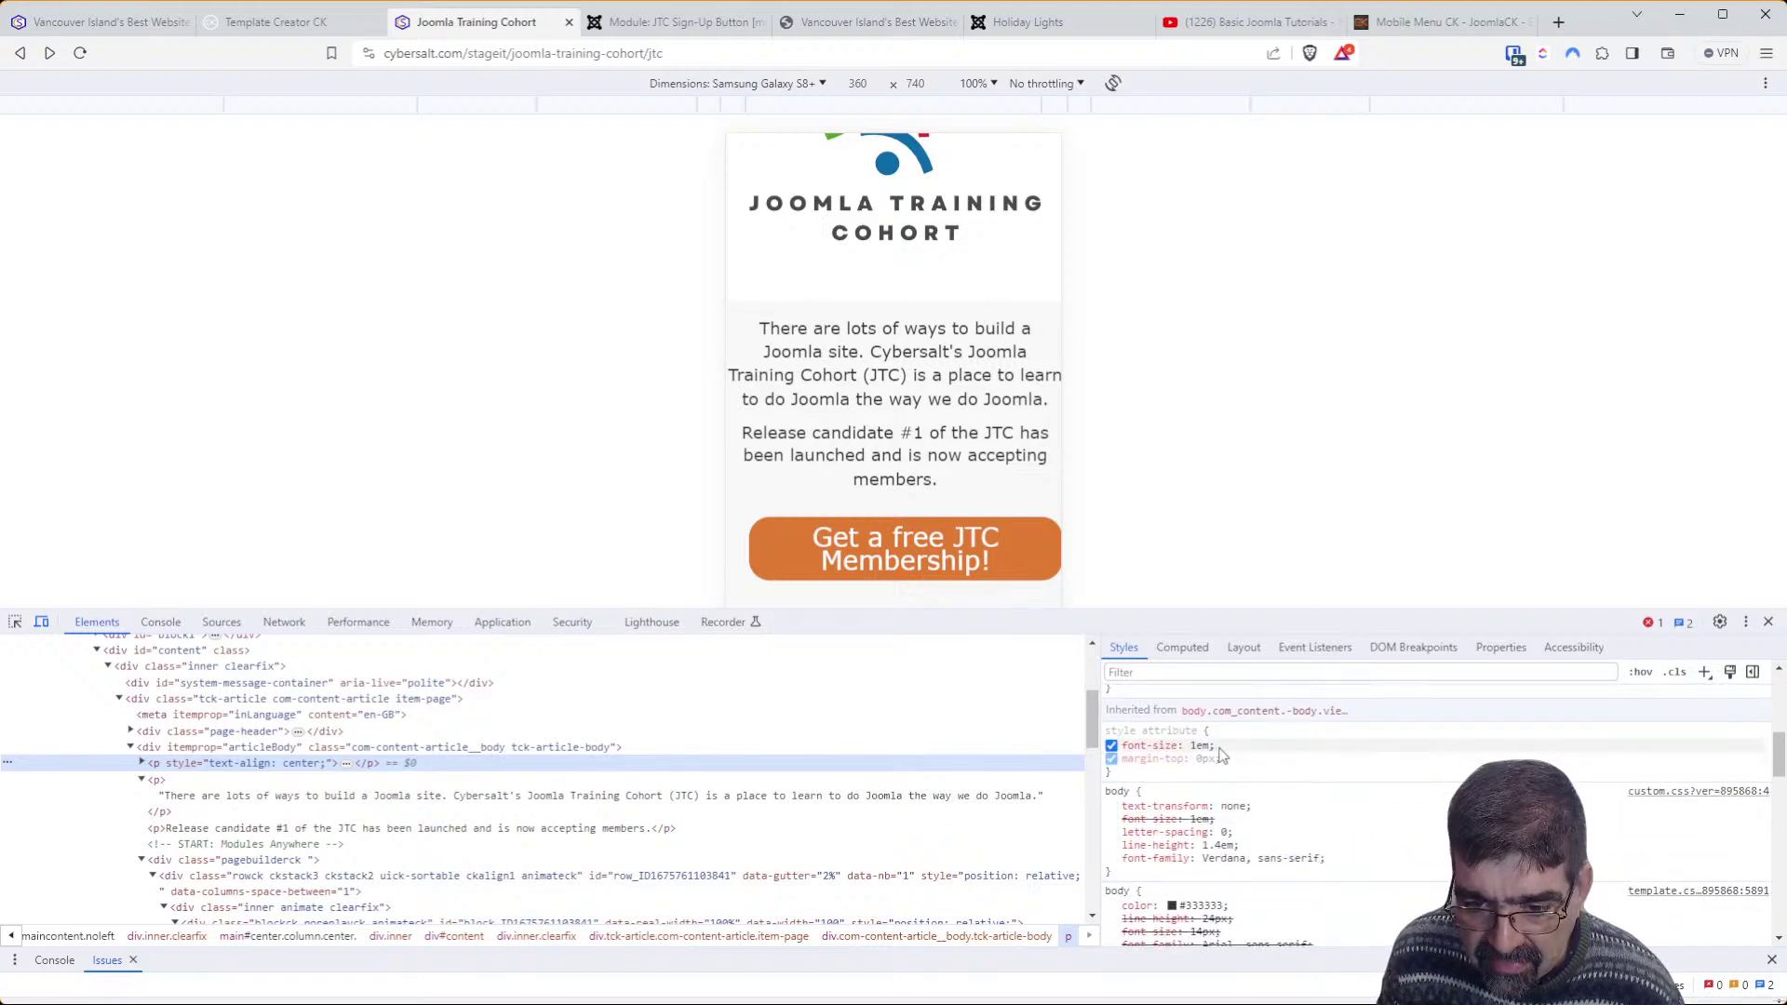
pyautogui.scroll(-2, 1222, 756)
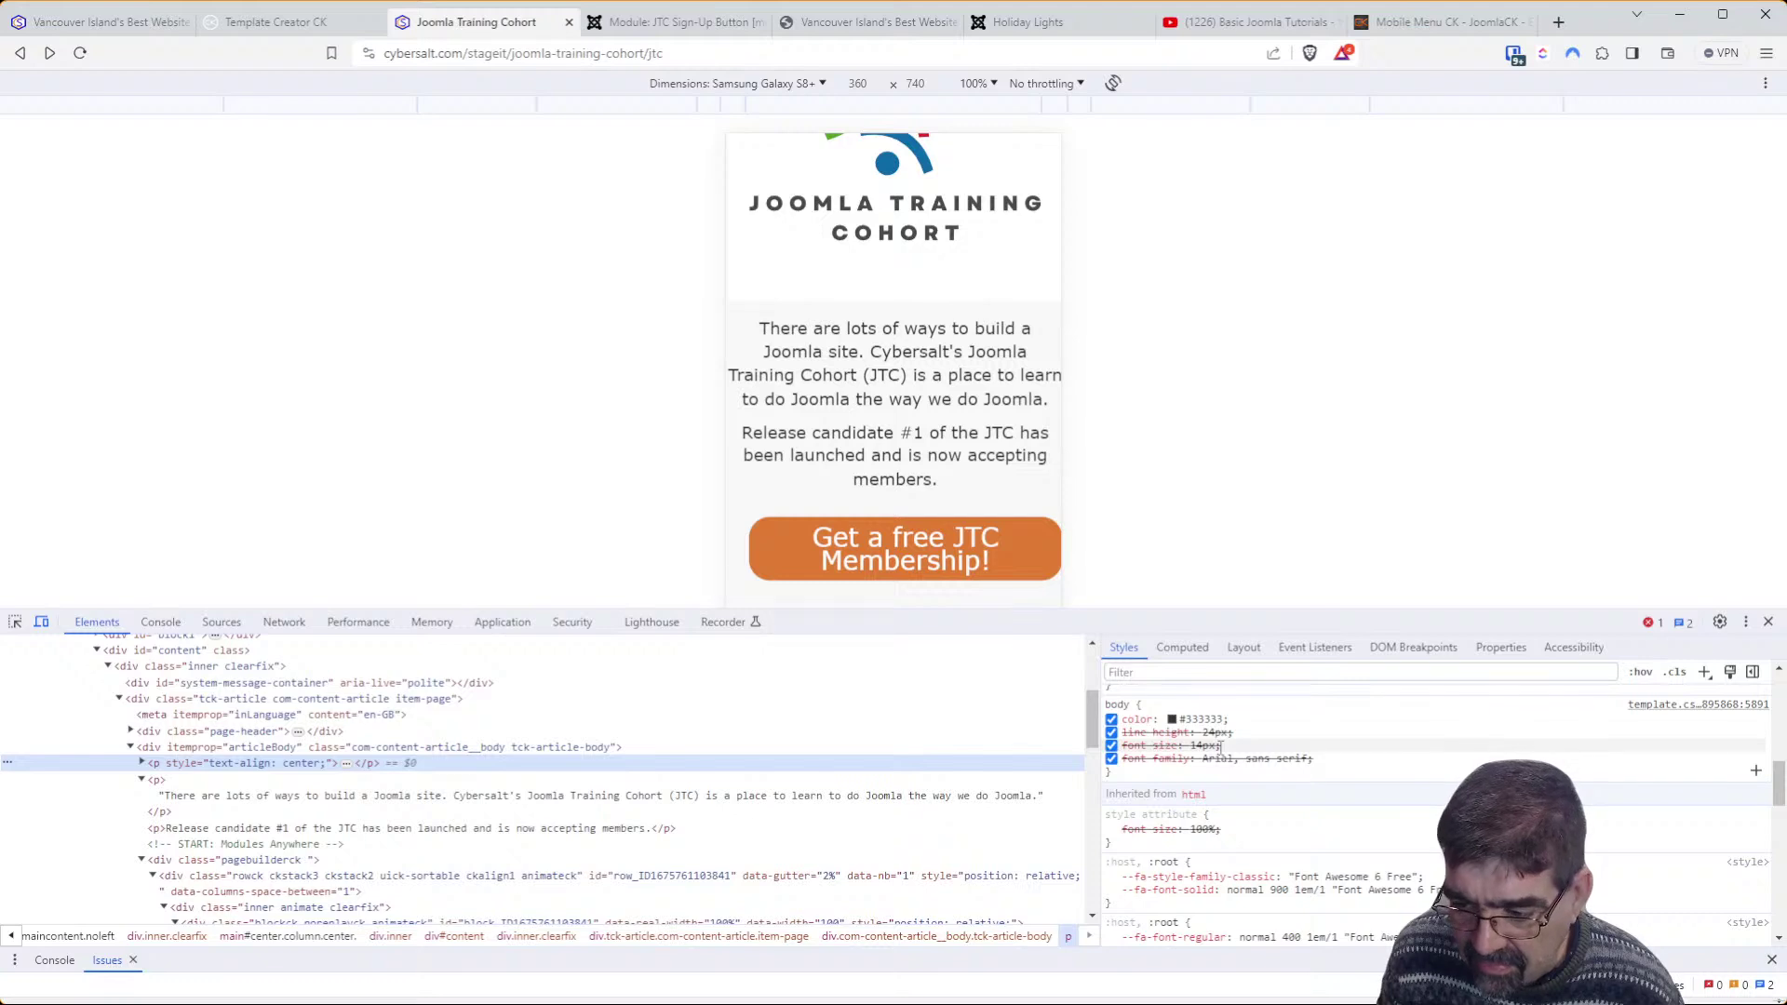
pyautogui.hotkey('alt', 'Tab')
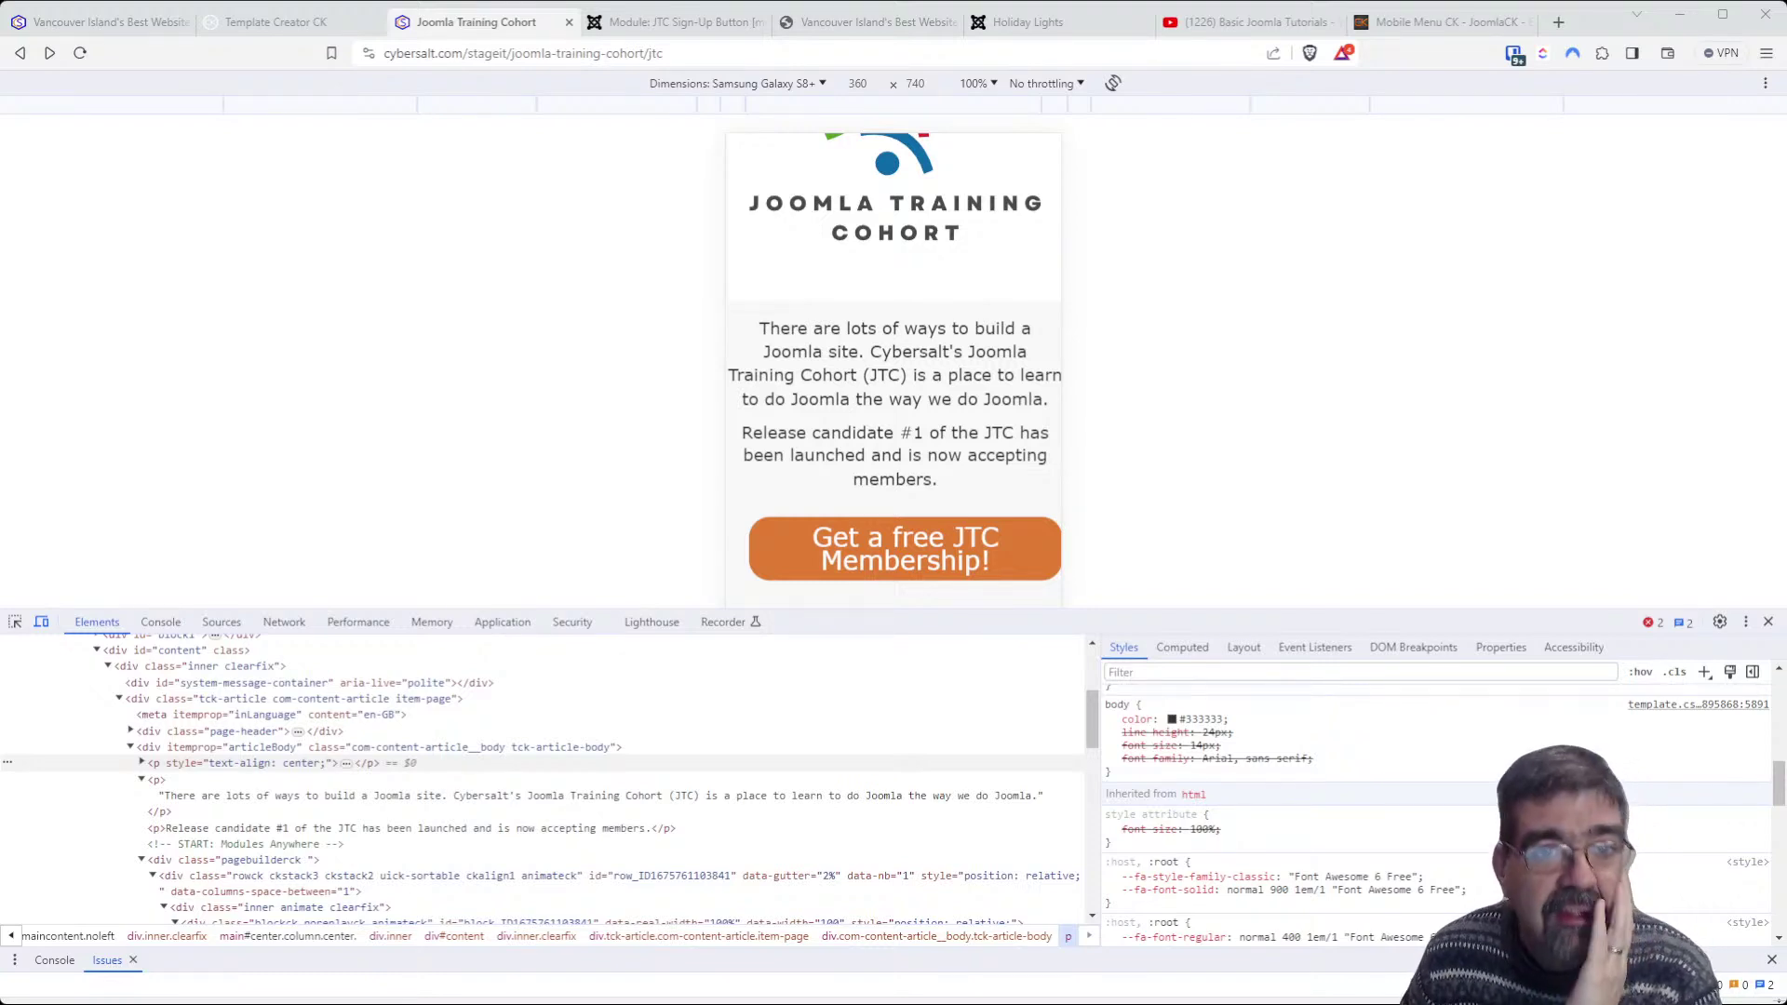
# In the JTC Sign-Up Button module's custom CSS, change the rule's selector to .tck-module and close the editor
pyautogui.click(671, 22)
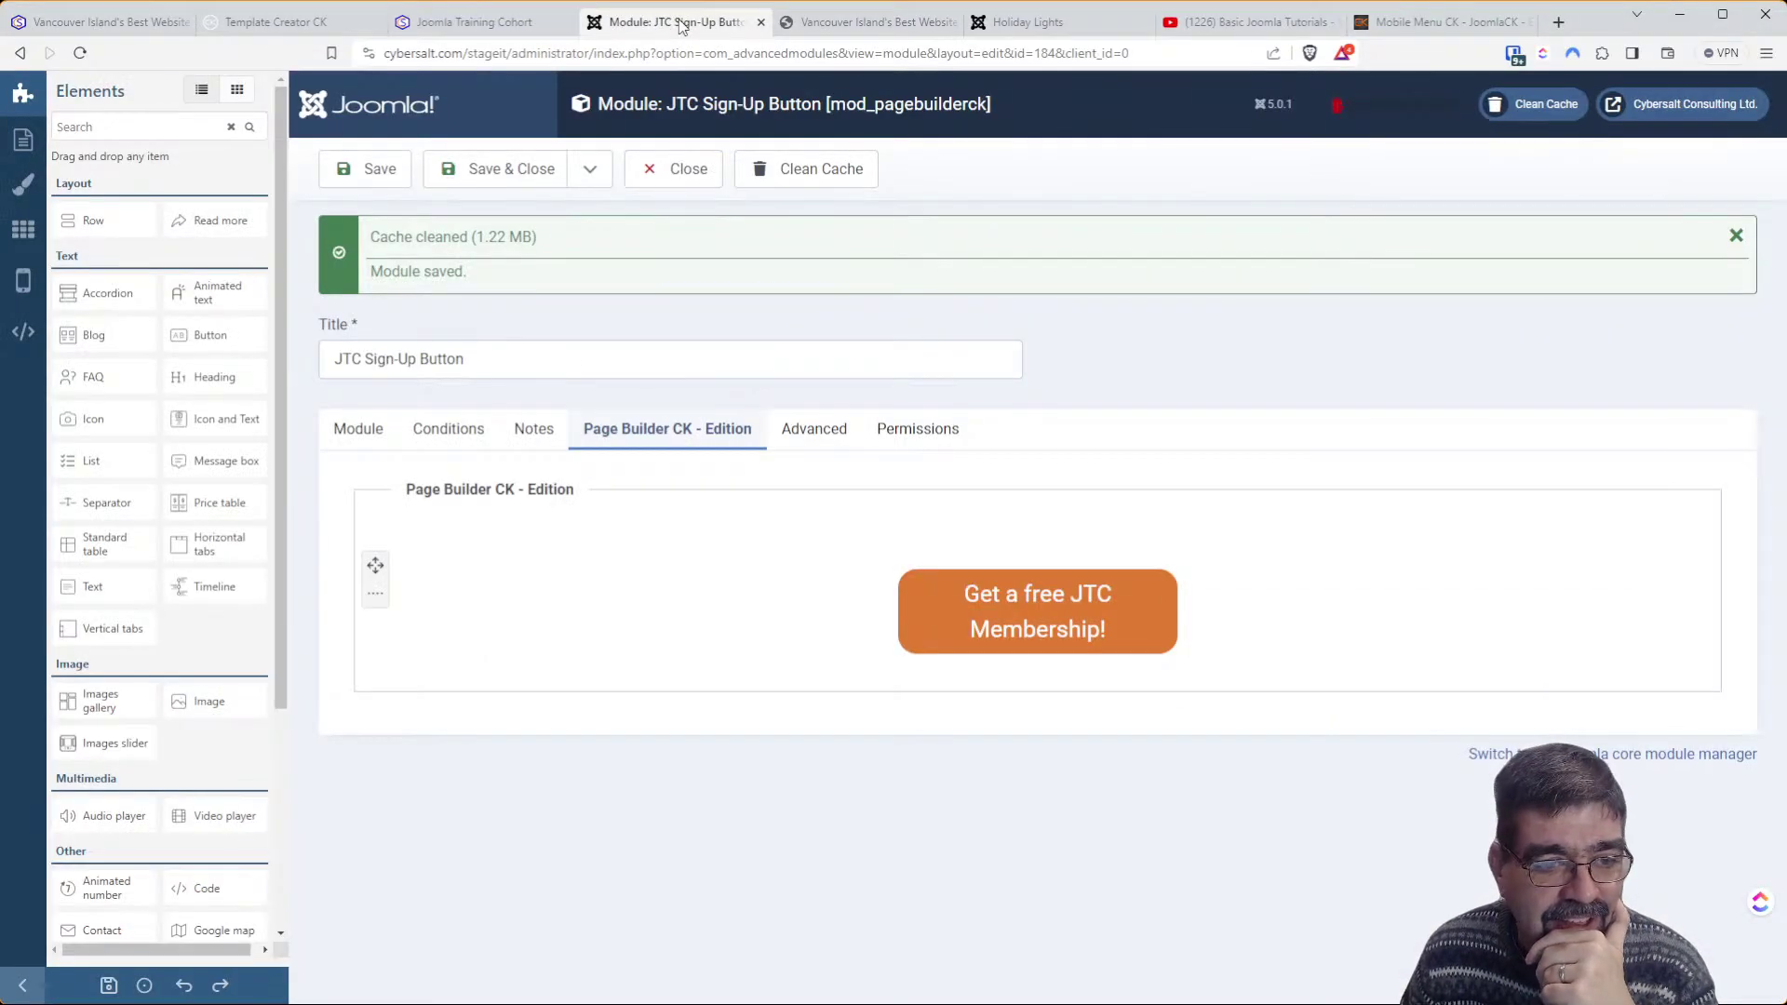
pyautogui.click(23, 332)
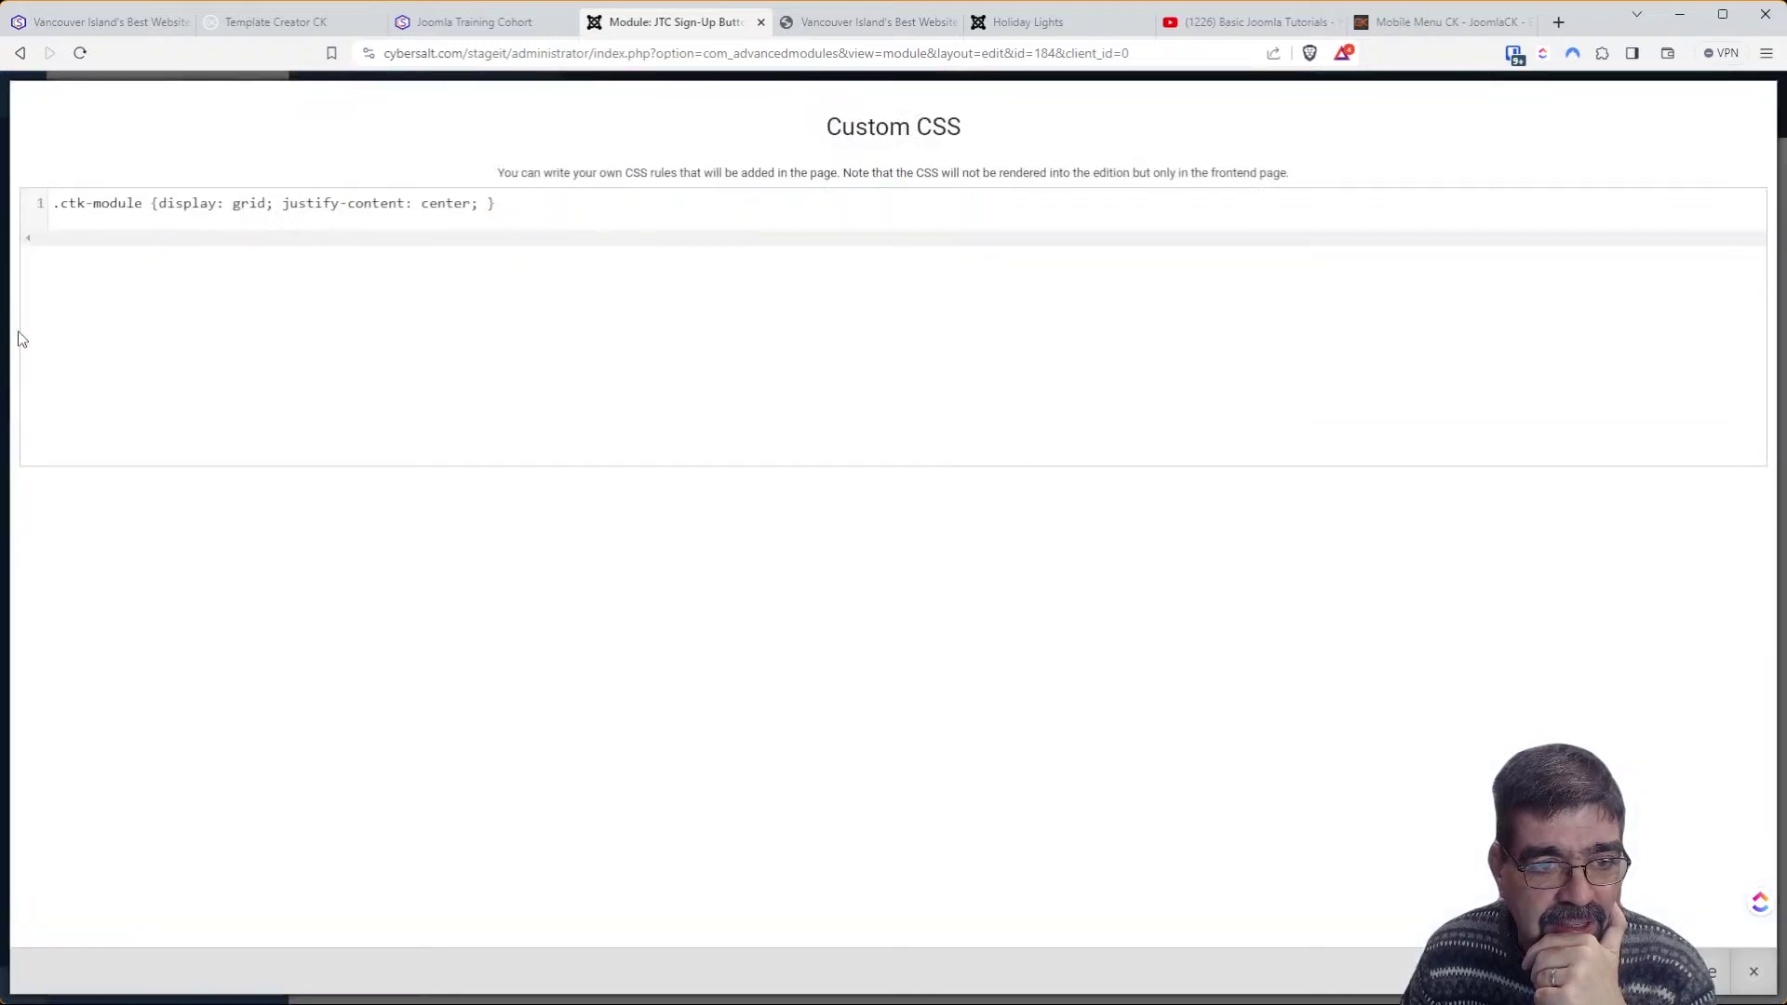
pyautogui.click(73, 205)
pyautogui.press('BackSpace')
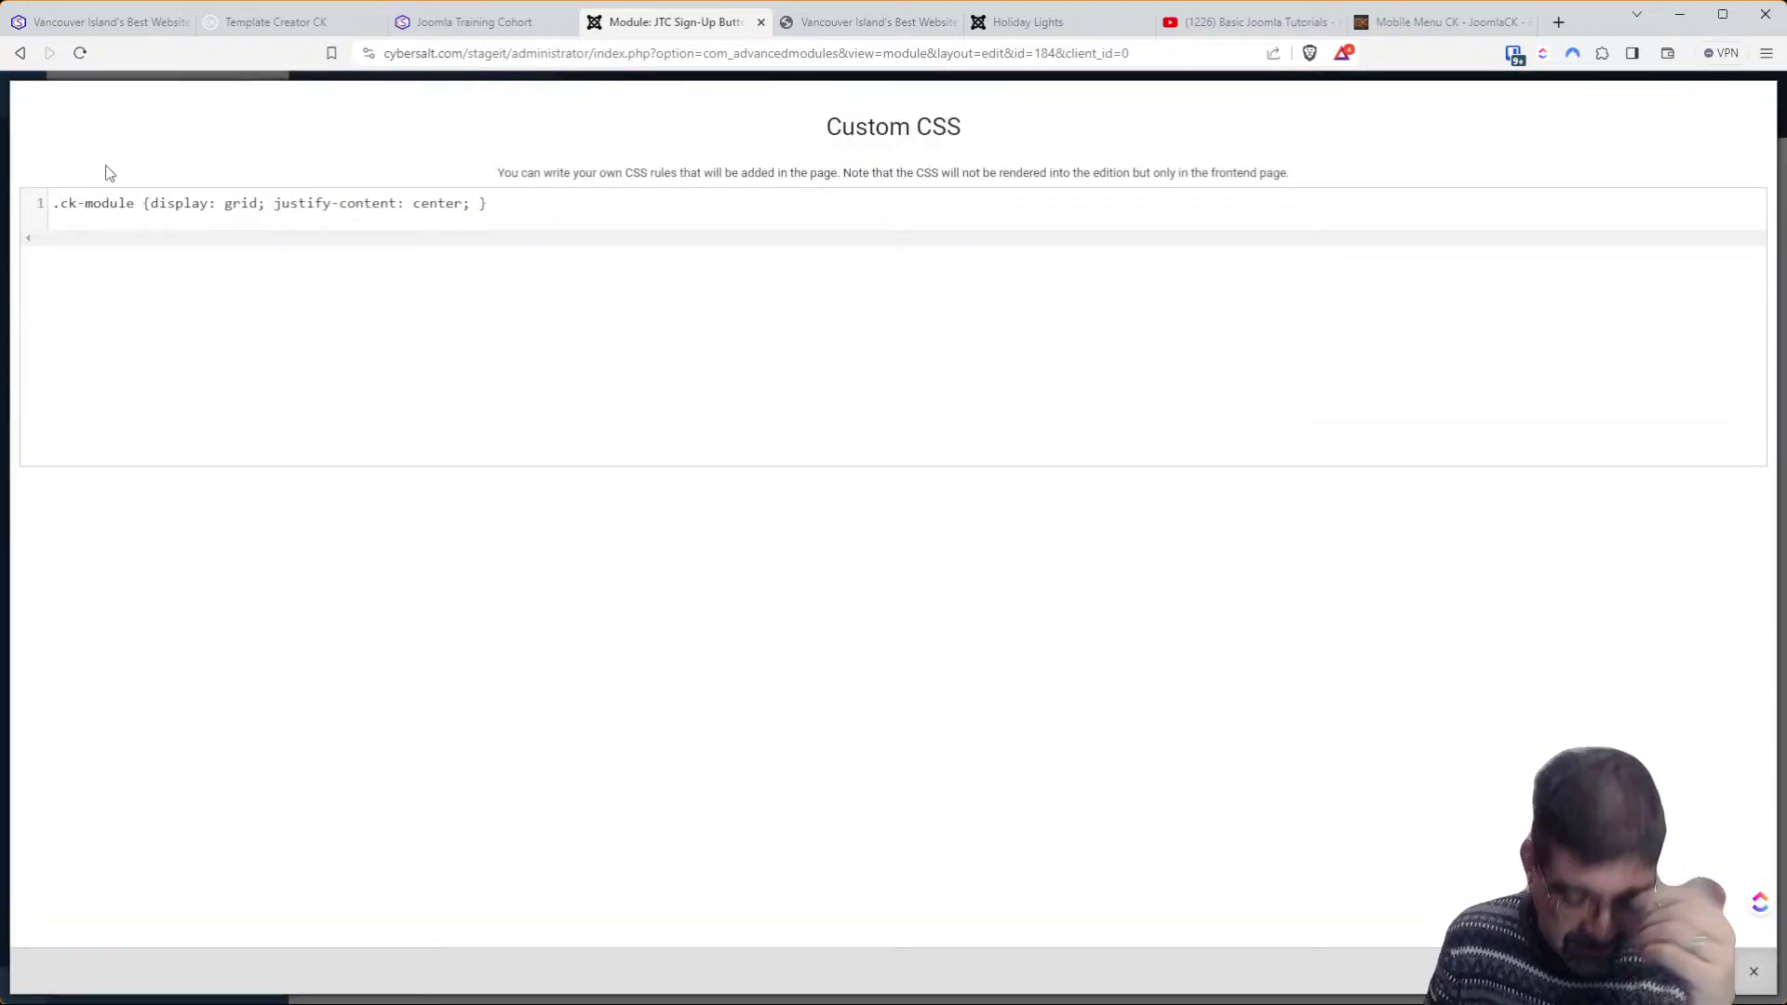
pyautogui.press('Left')
pyautogui.write('t')
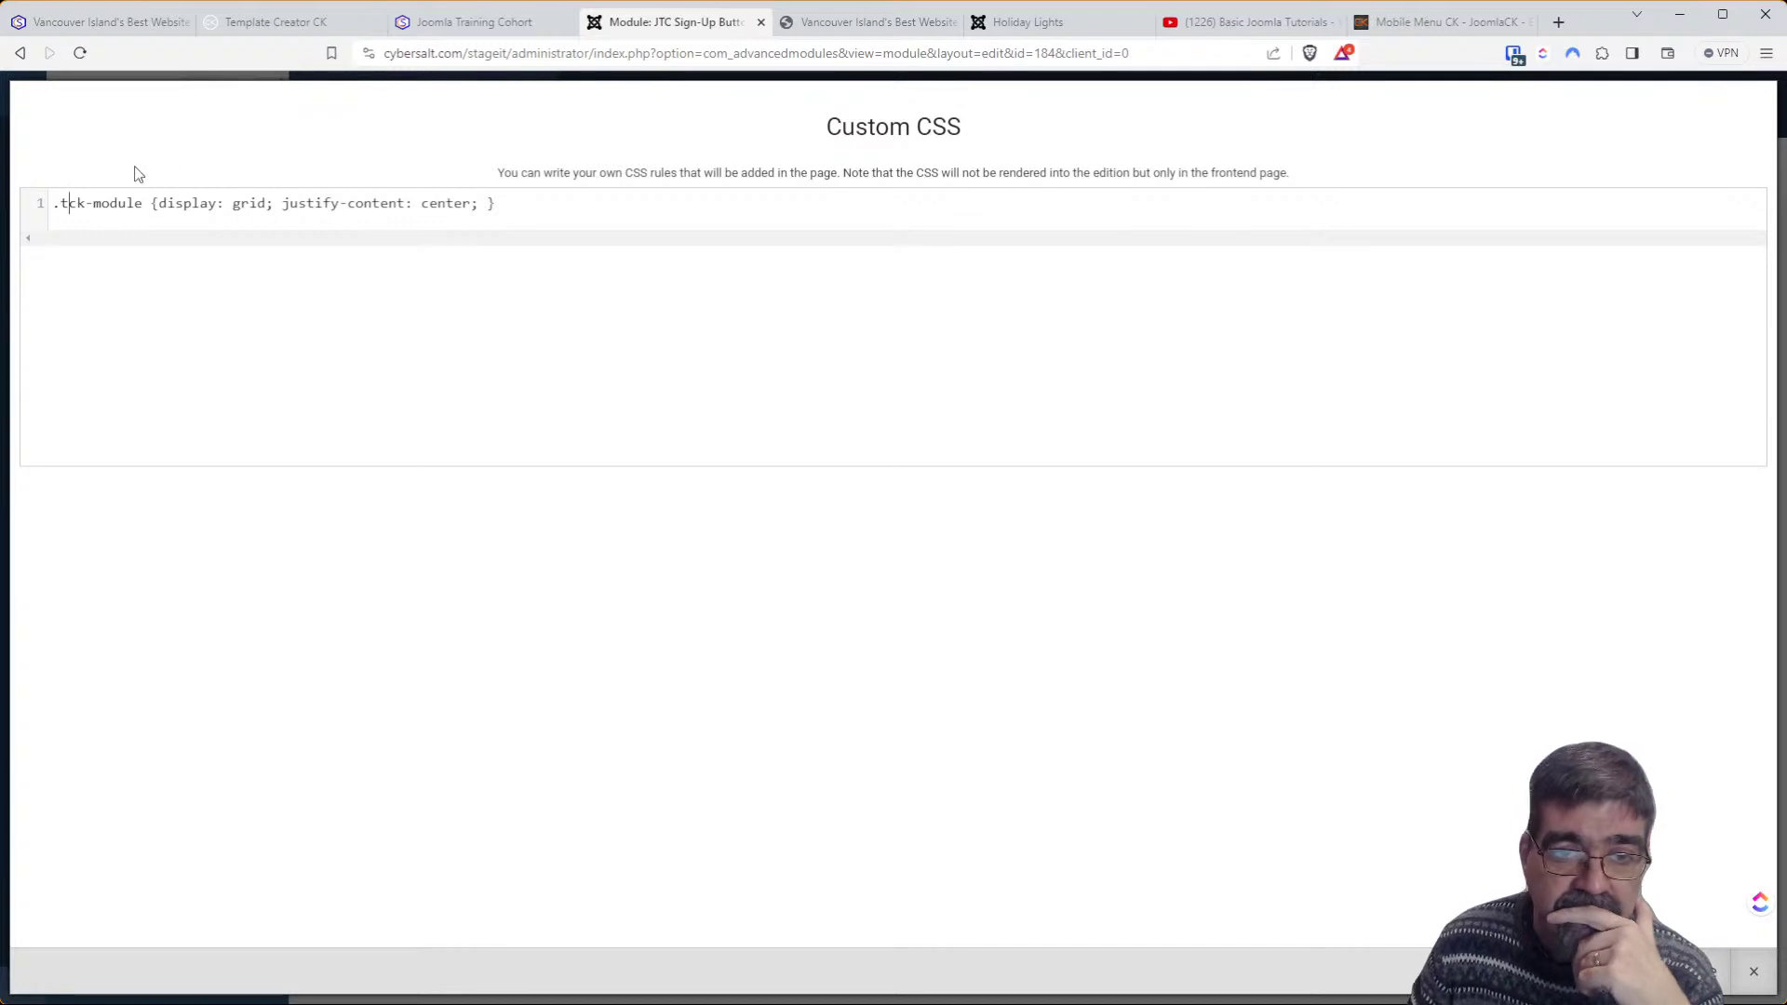
pyautogui.press('Escape')
# Save the module and reload the Joomla Training Cohort page
pyautogui.click(378, 172)
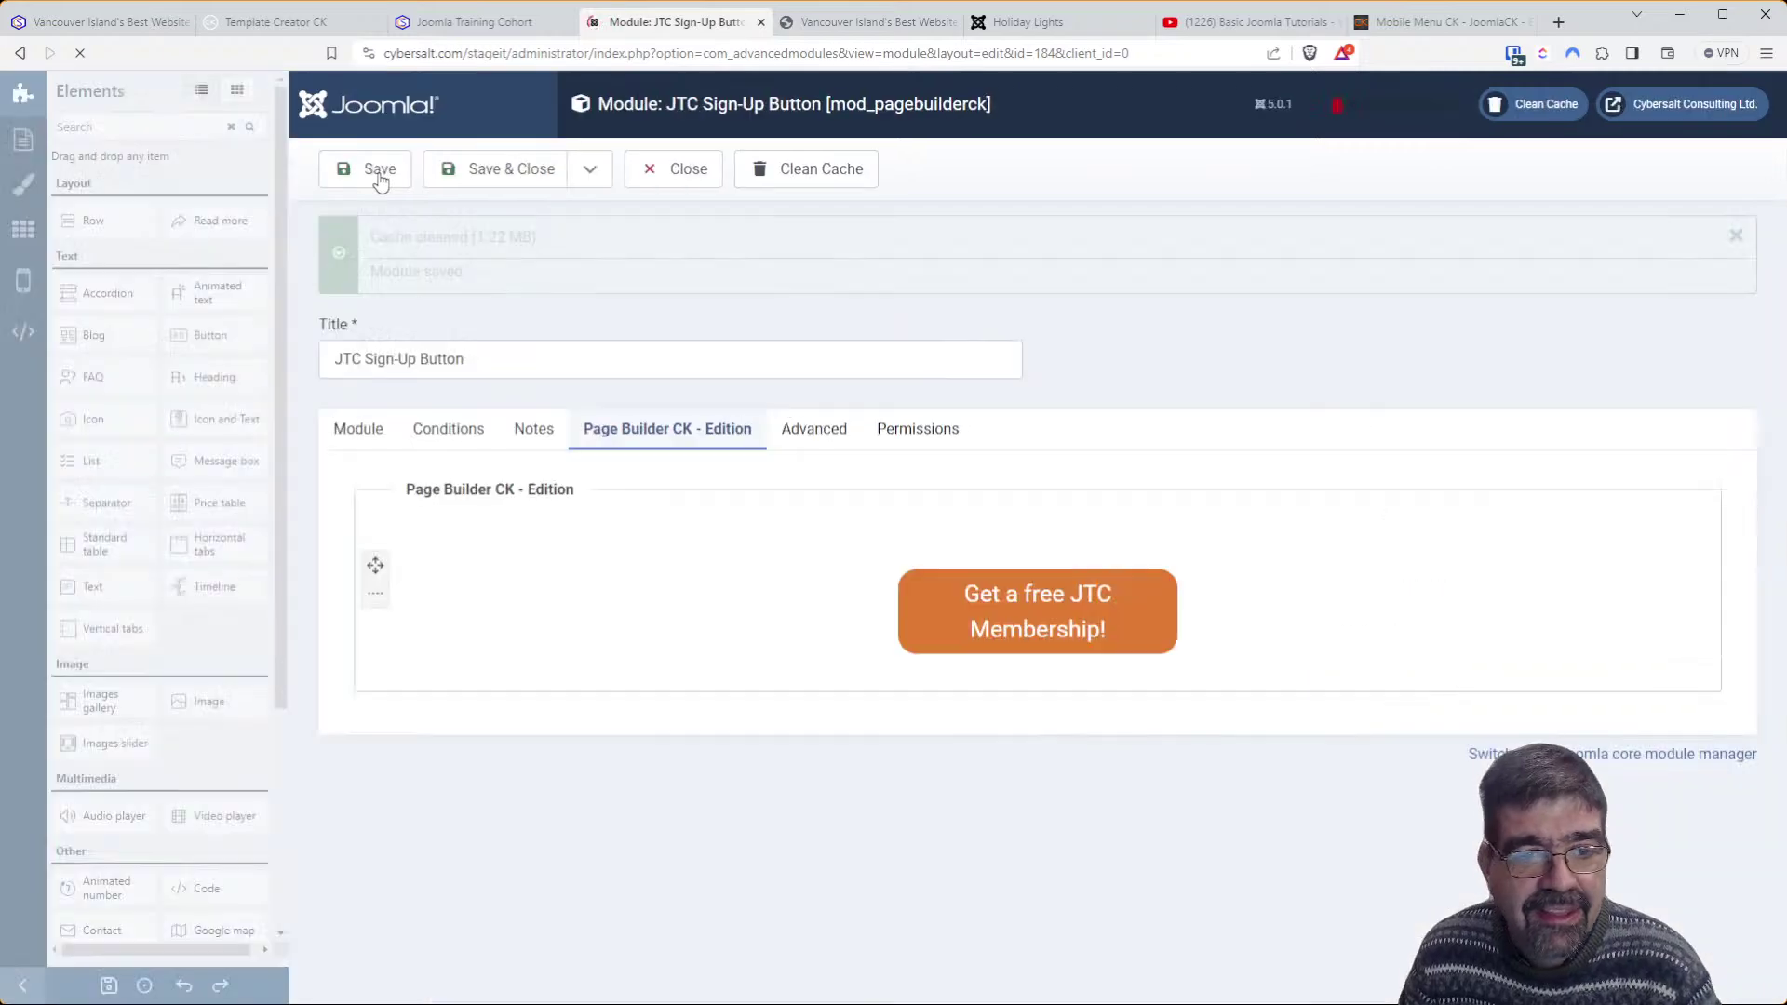
pyautogui.click(473, 28)
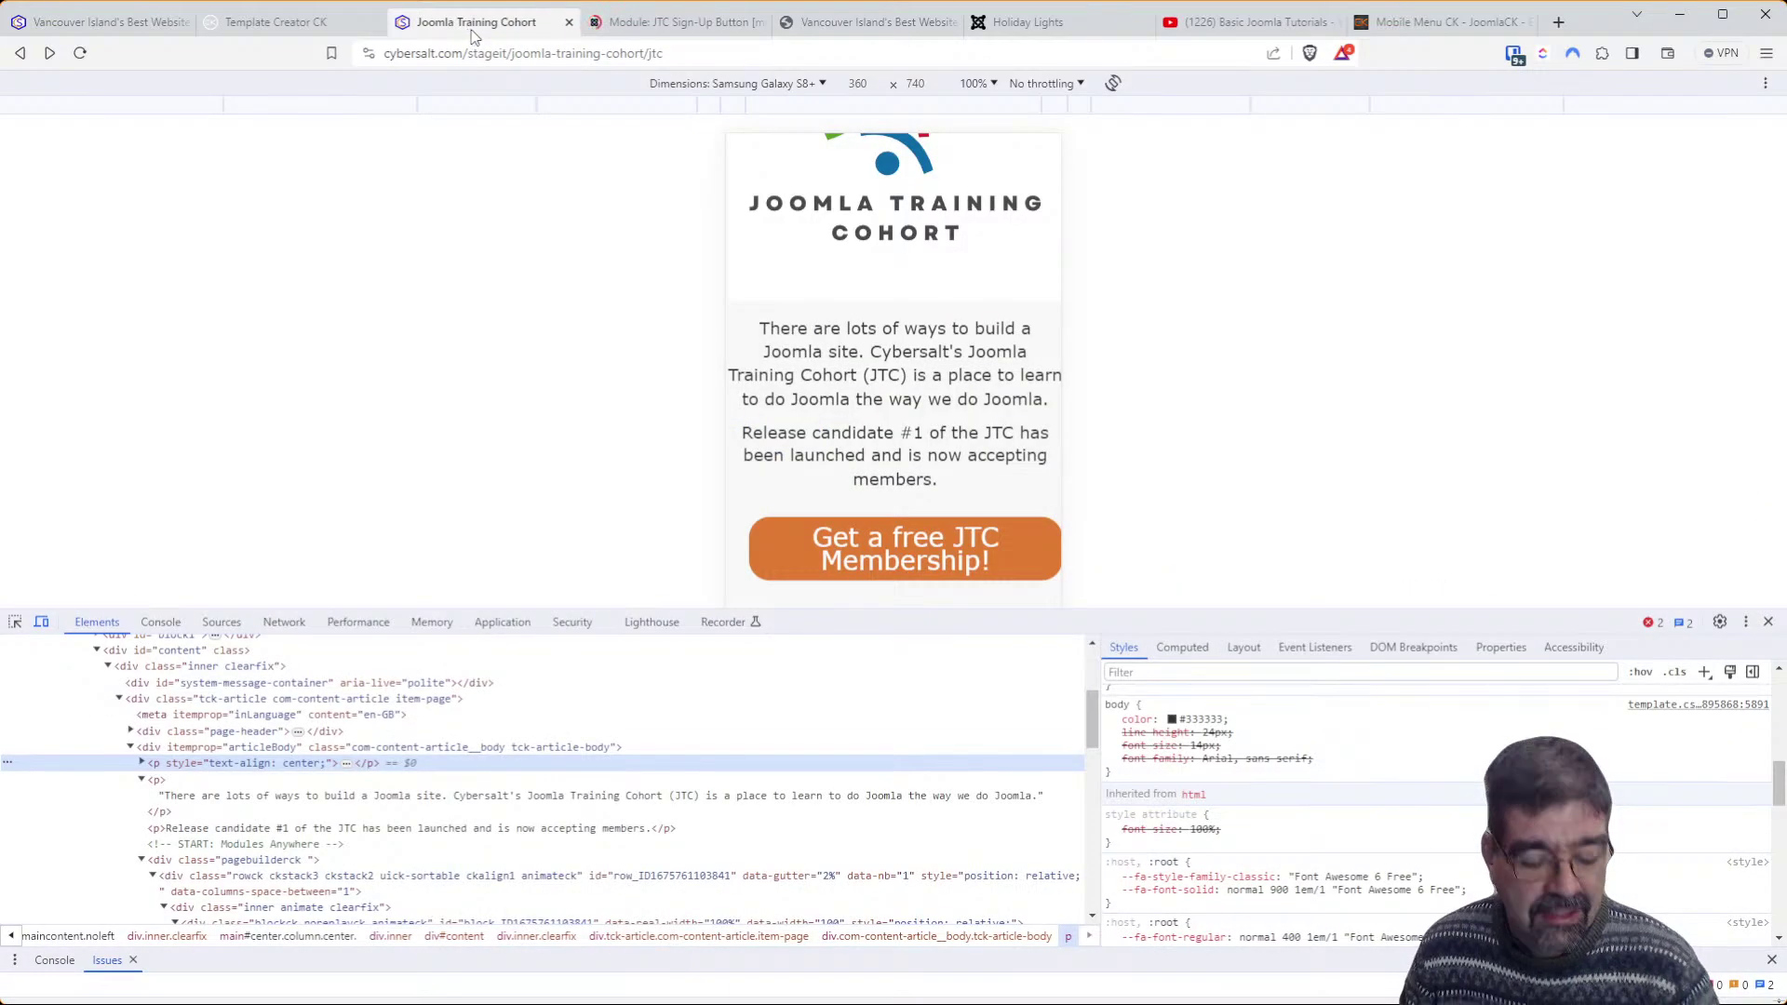
pyautogui.press('F5')
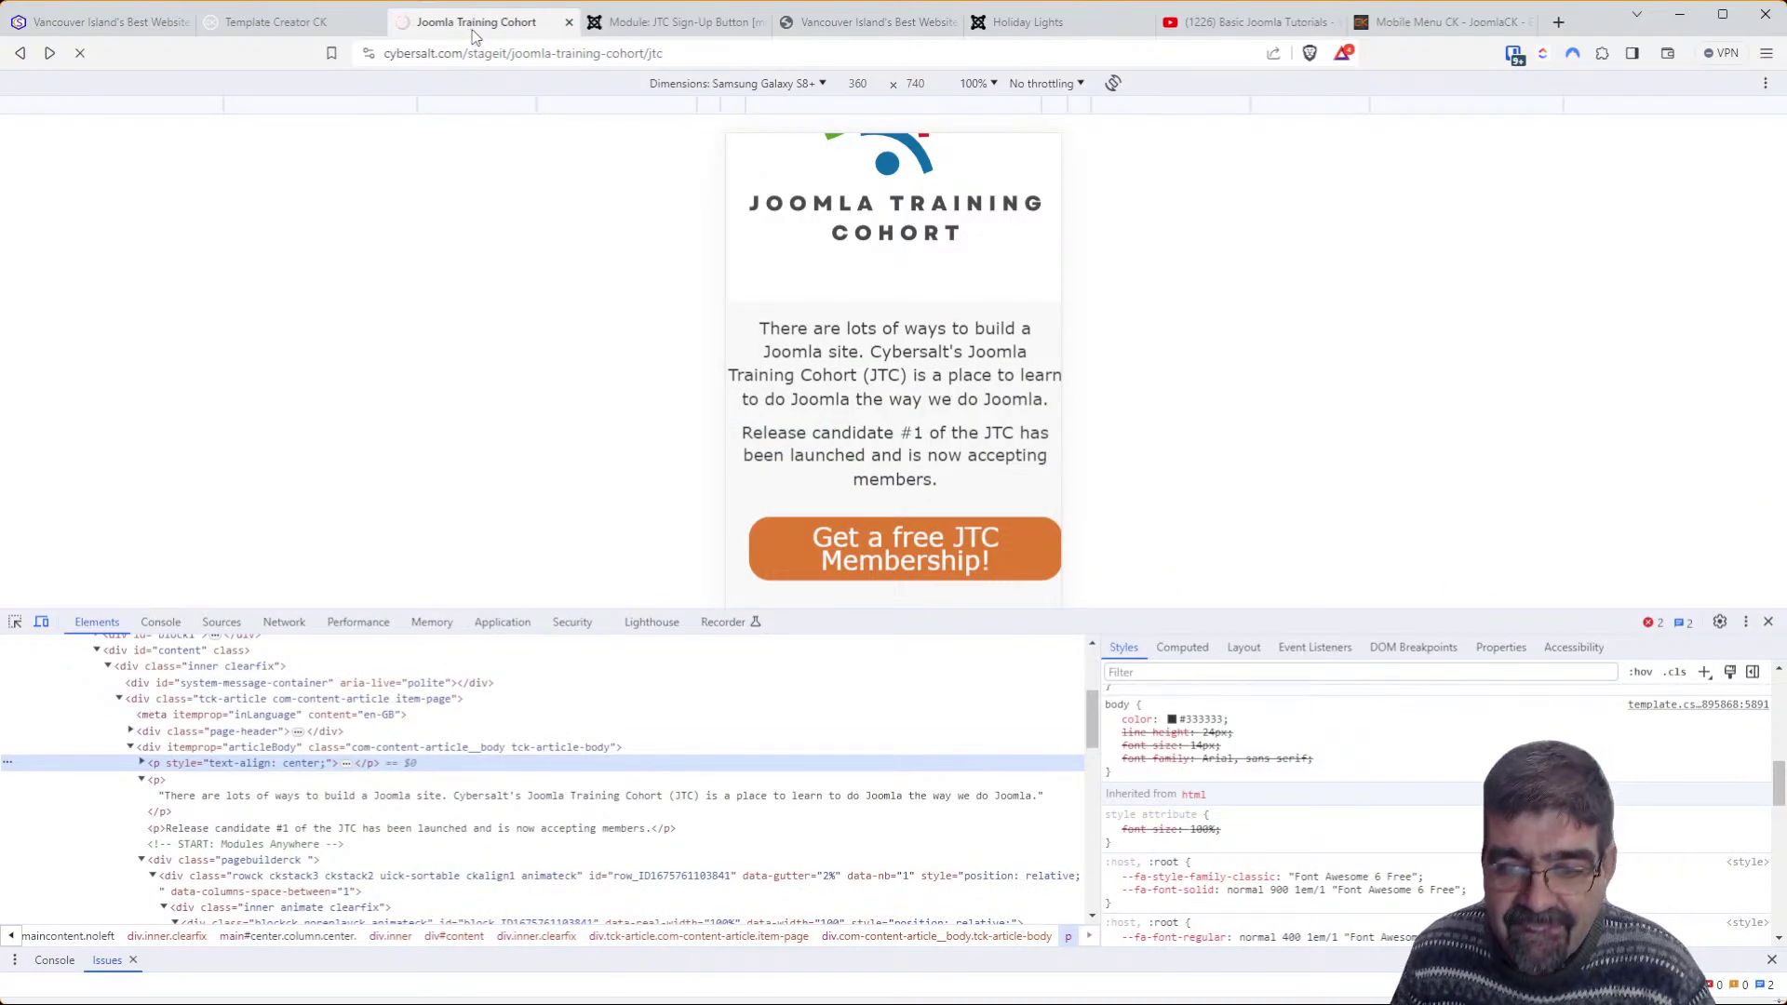
# Enlarge the mobile preview, reload it, and examine the layout from the sign-up button down to Latest Videos
pyautogui.scroll(-3, 870, 244)
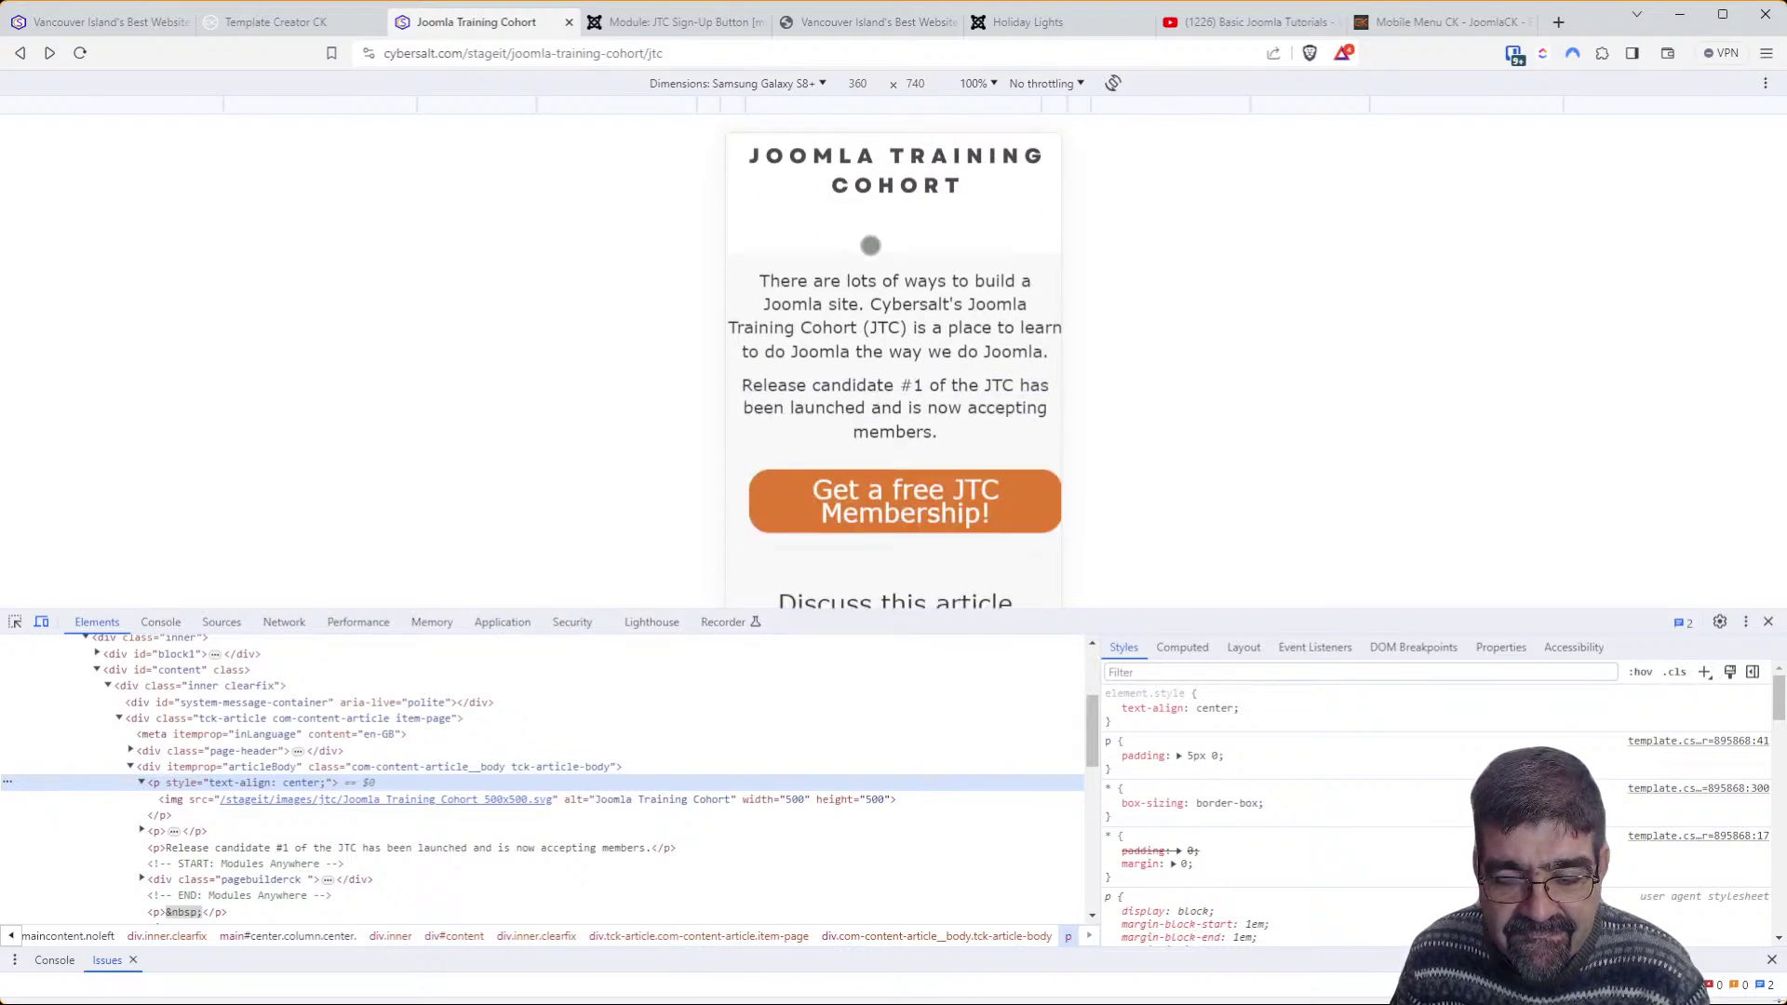
pyautogui.scroll(-1, 871, 245)
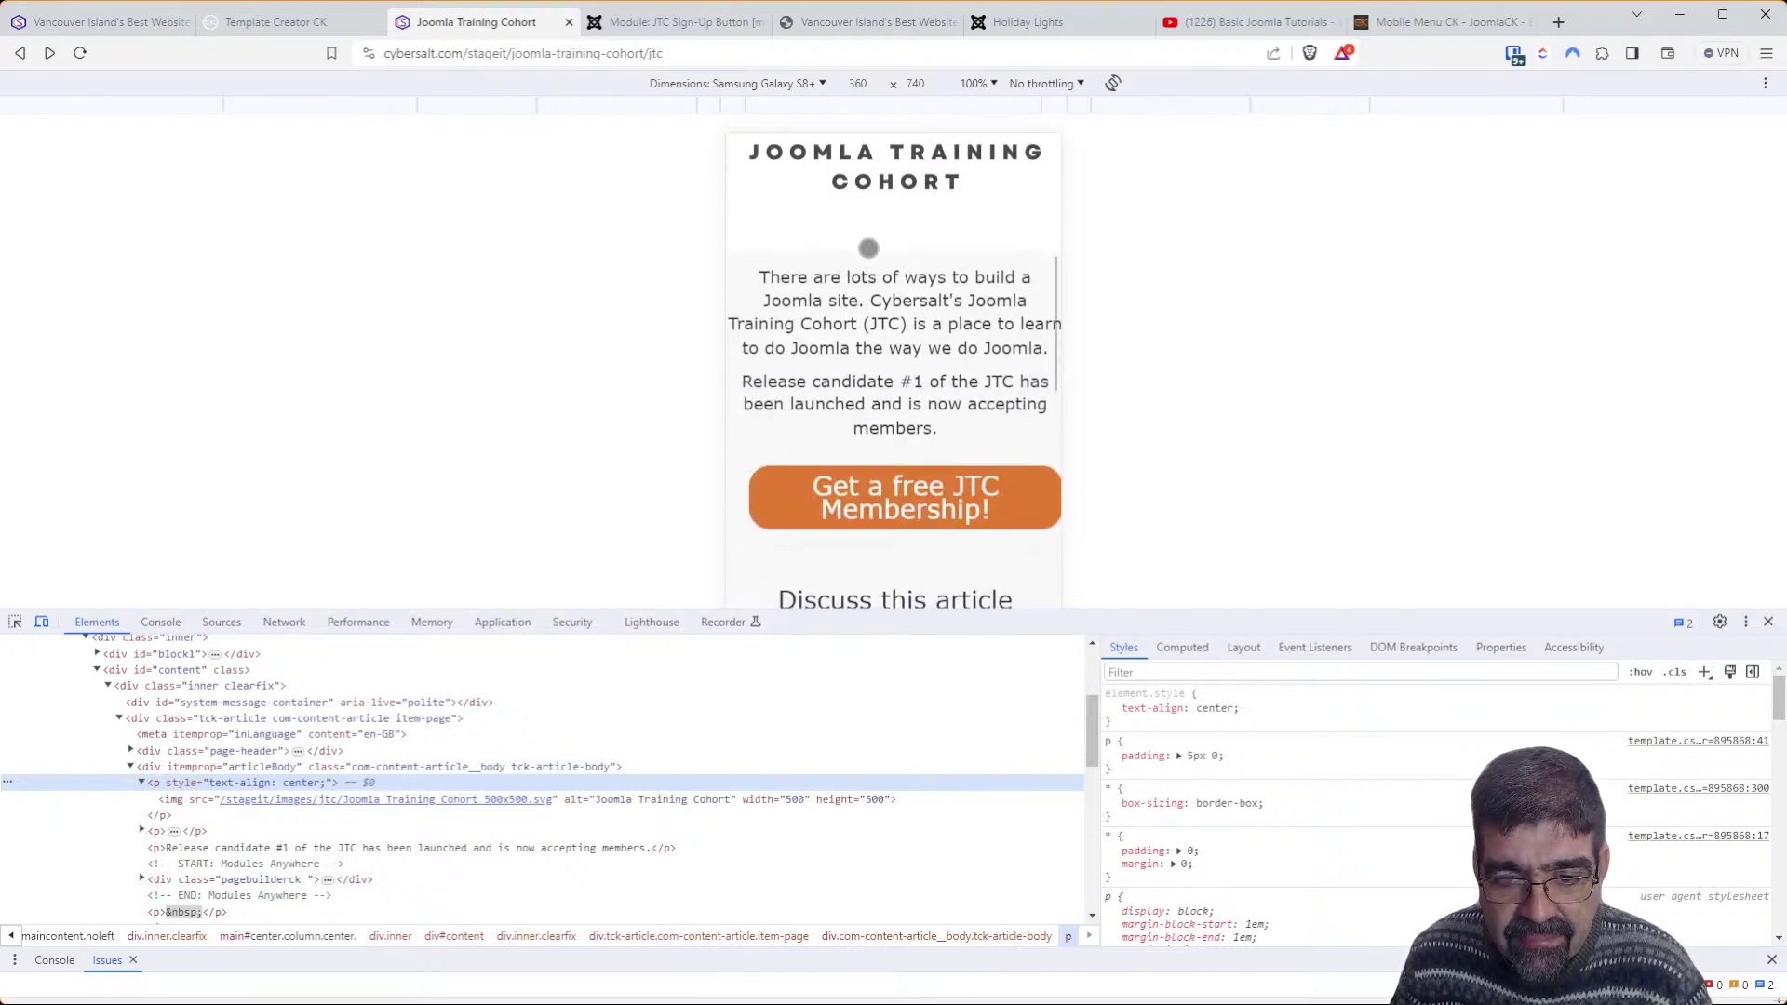
pyautogui.moveTo(768, 610); pyautogui.dragTo(822, 866)
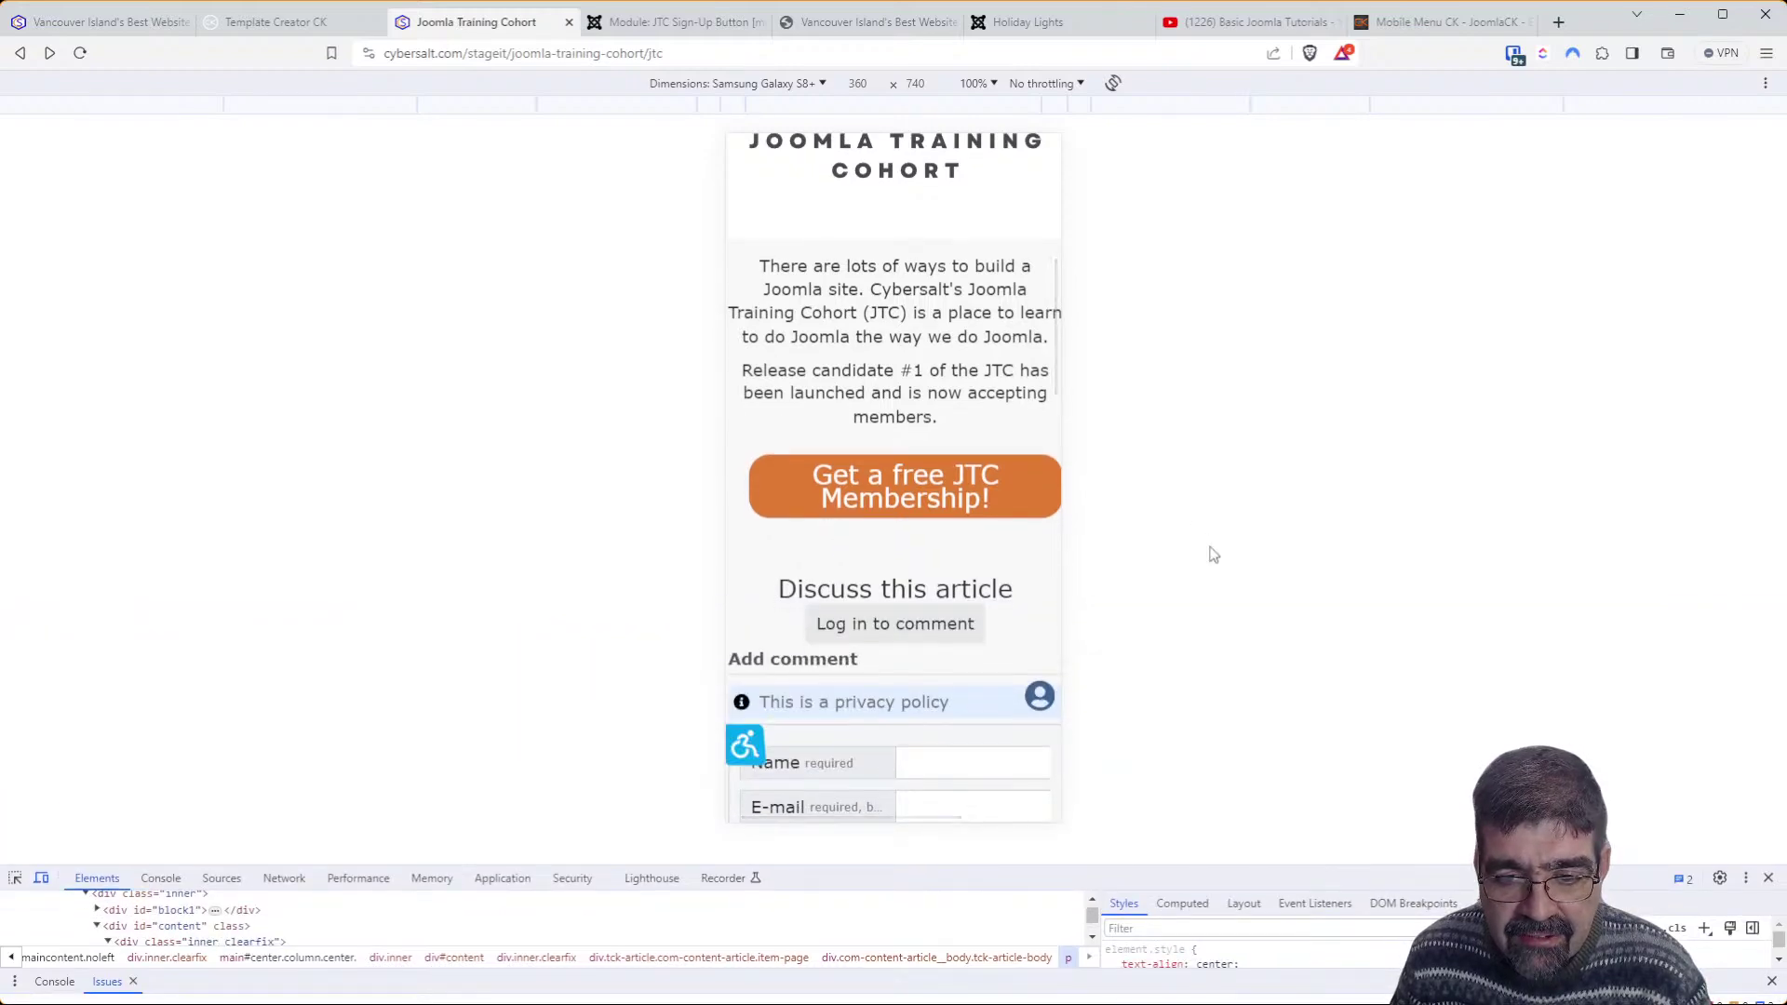
pyautogui.press('F5')
pyautogui.scroll(-2, 945, 496)
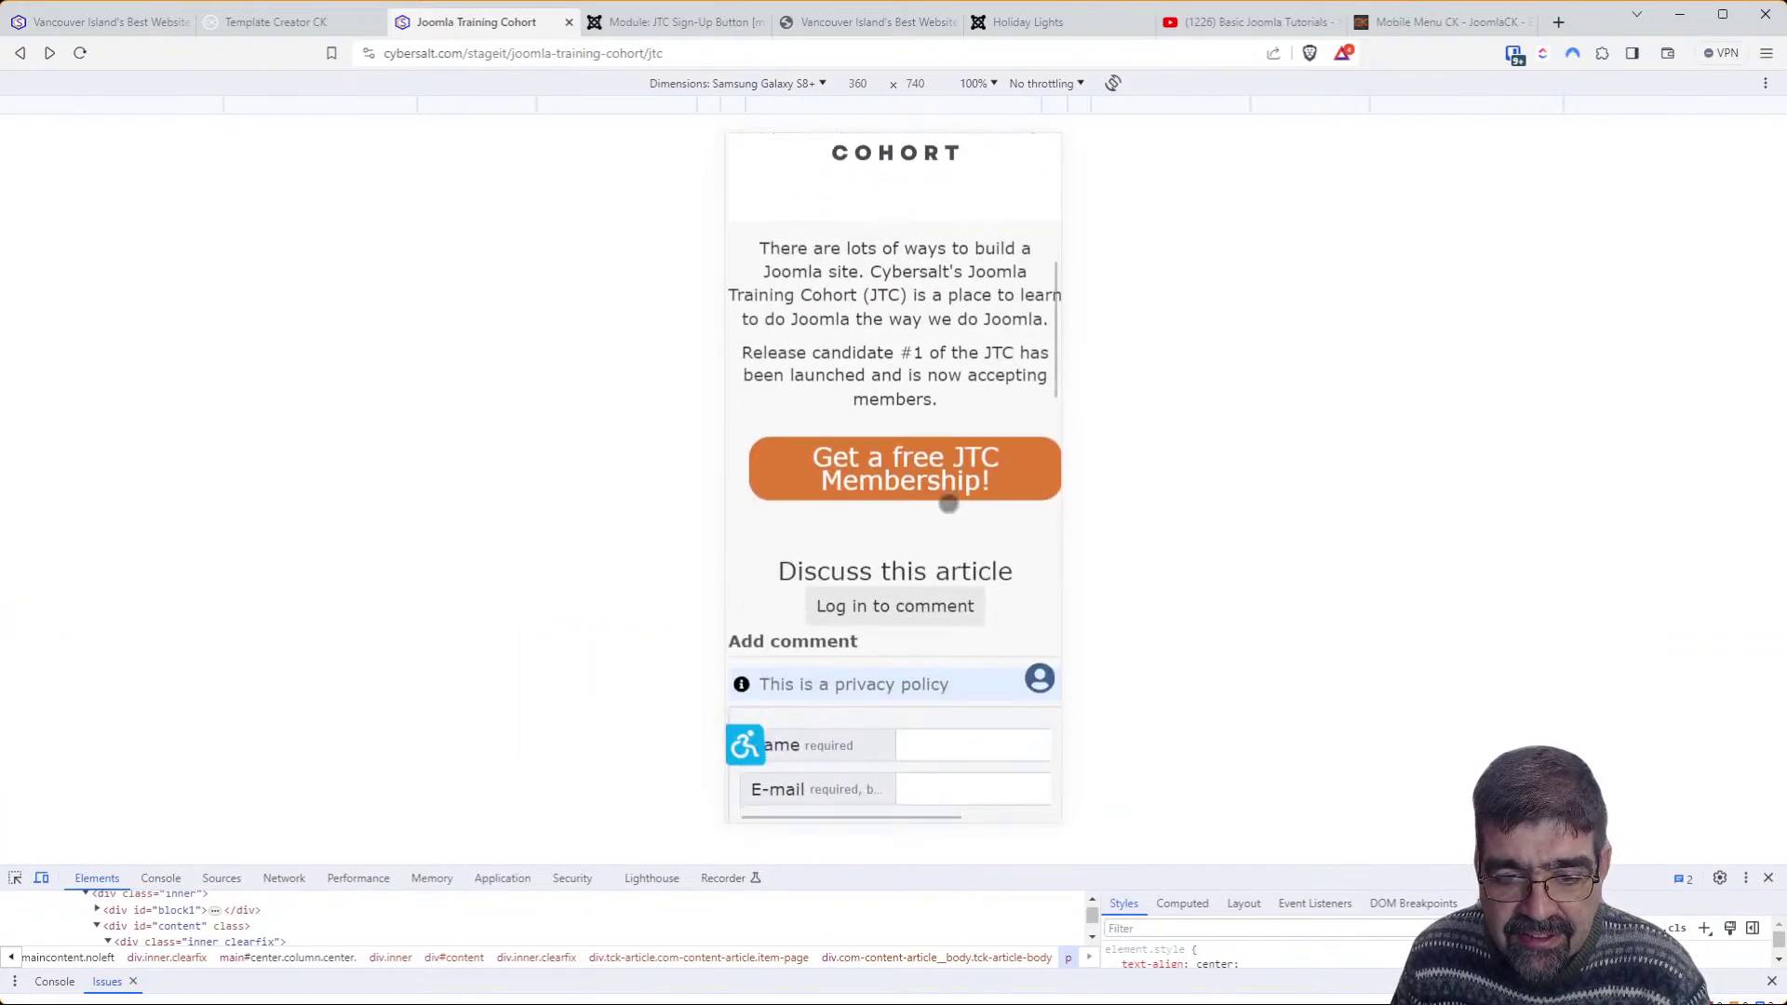
pyautogui.scroll(-2, 921, 391)
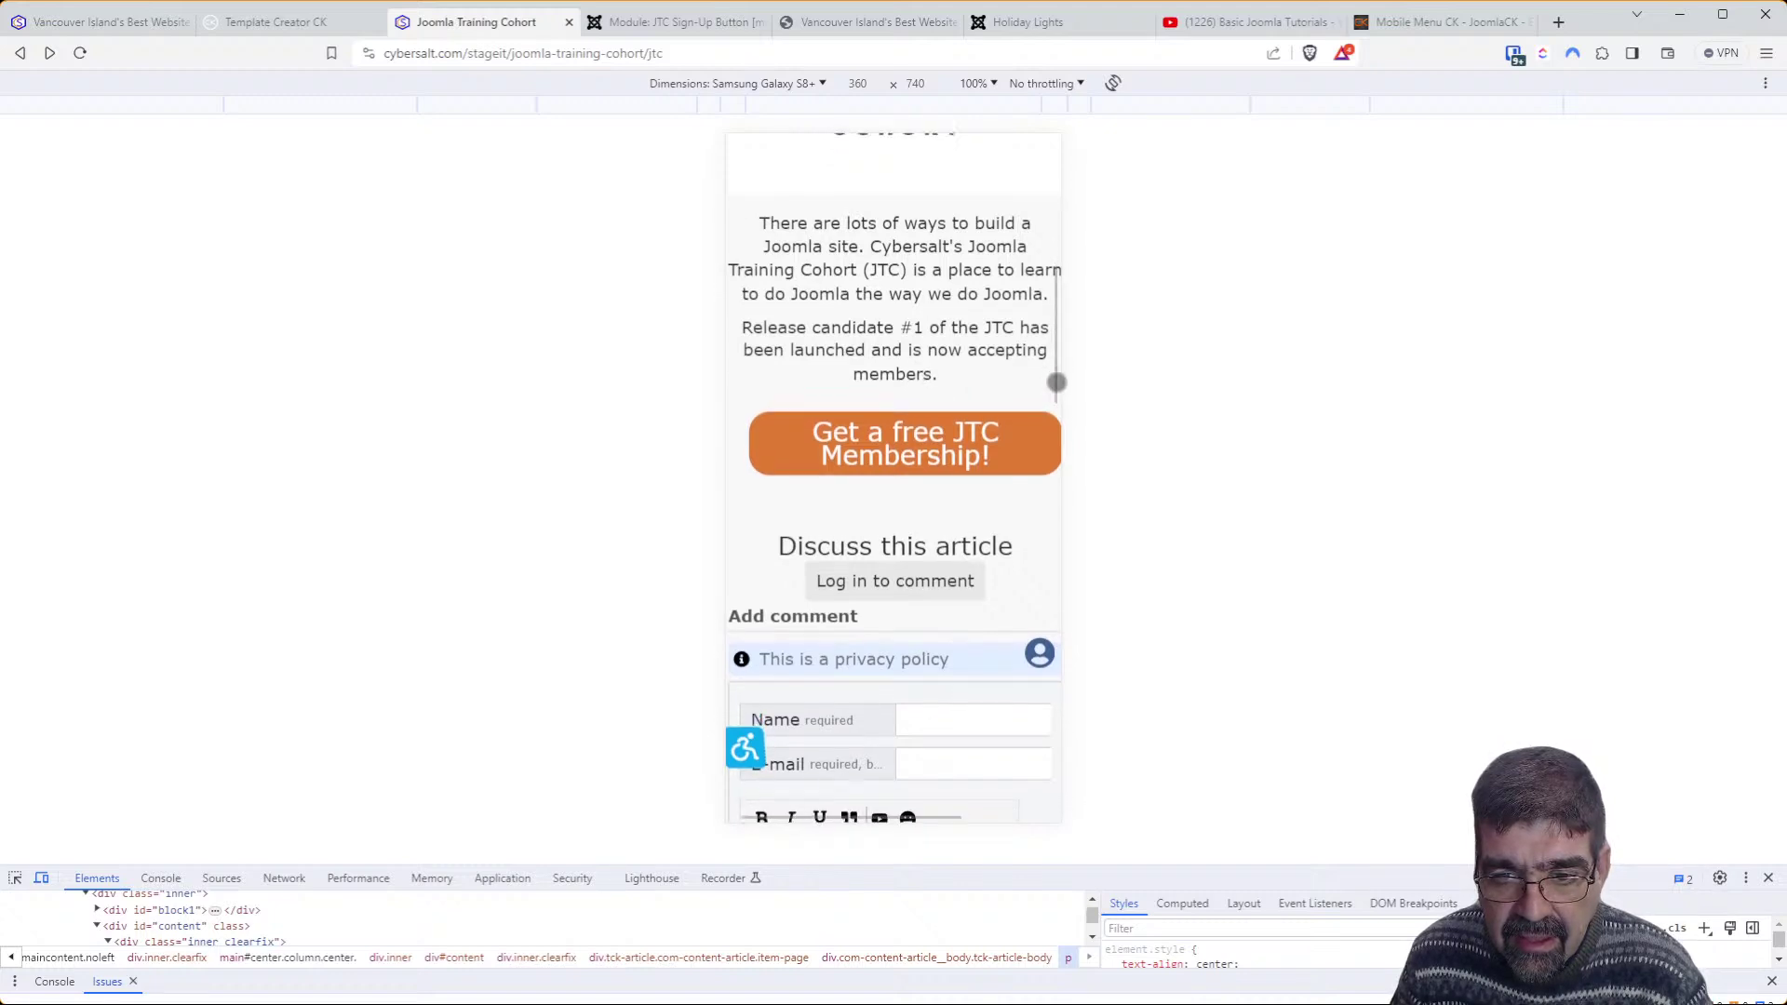
pyautogui.moveTo(1052, 377); pyautogui.dragTo(1042, 268)
pyautogui.moveTo(1033, 797); pyautogui.dragTo(986, 443)
pyautogui.moveTo(966, 555); pyautogui.dragTo(969, 312)
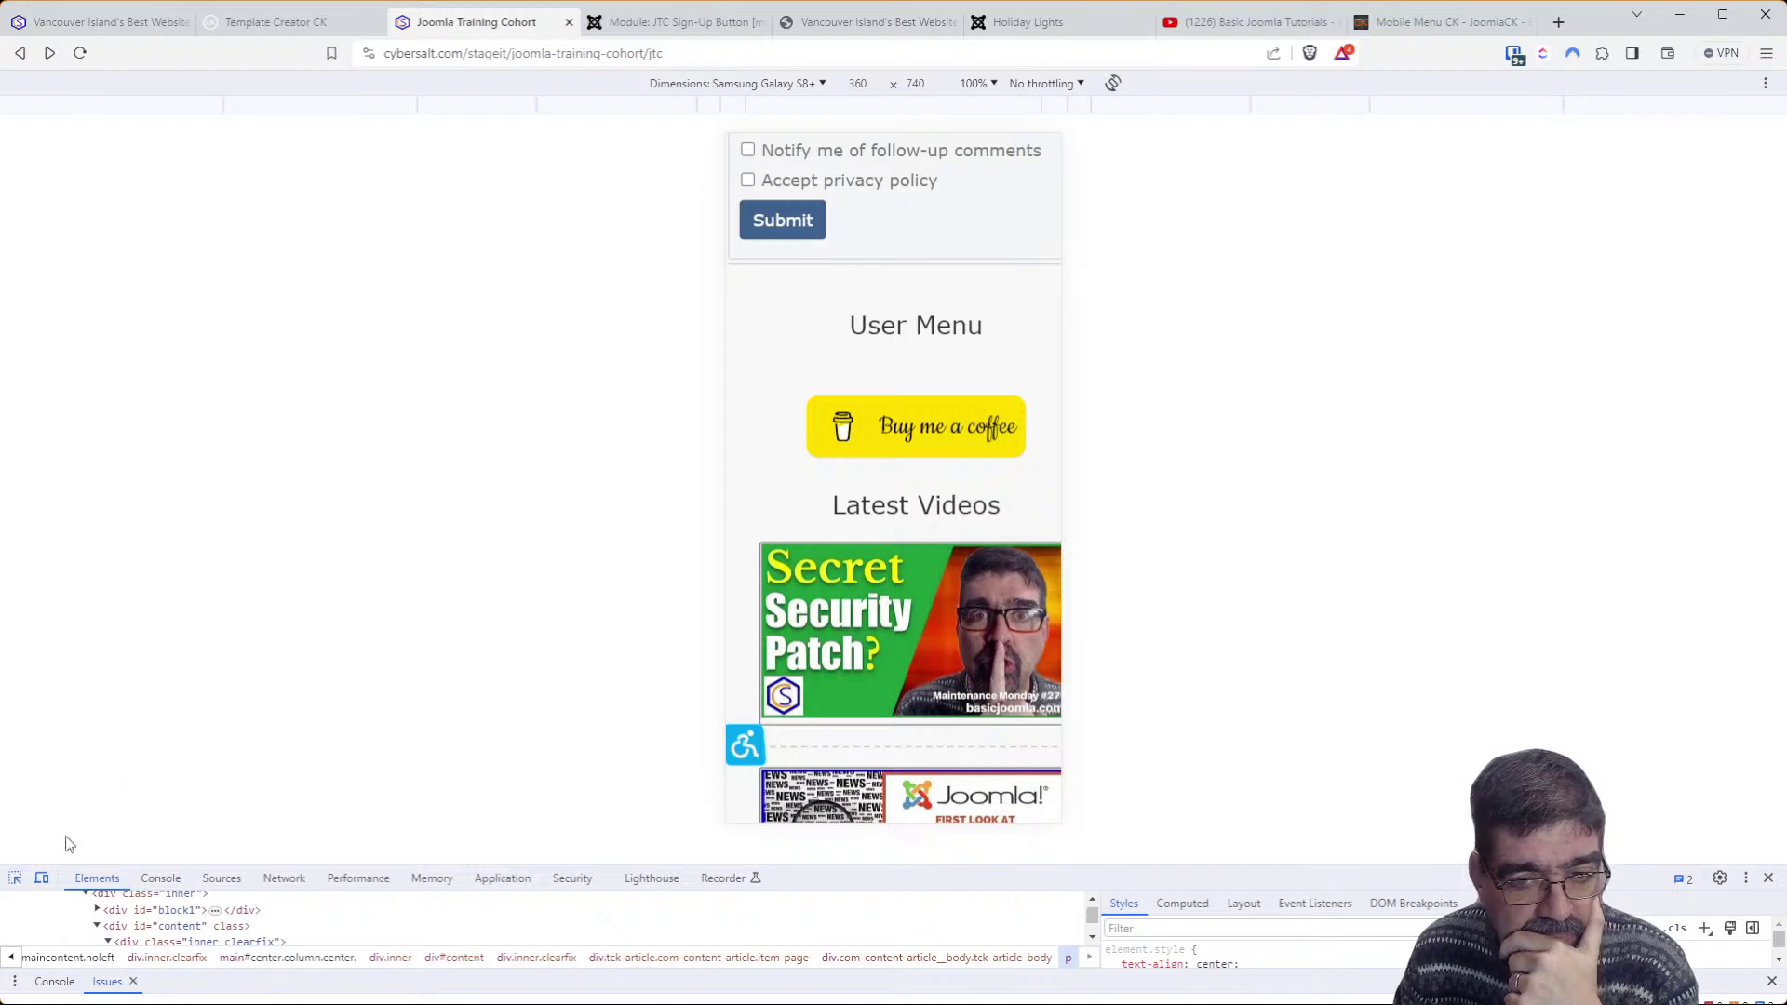
# Inspect the first Latest Videos thumbnail, enlarge the developer tools and expand its raxo-image div in the markup
pyautogui.click(16, 876)
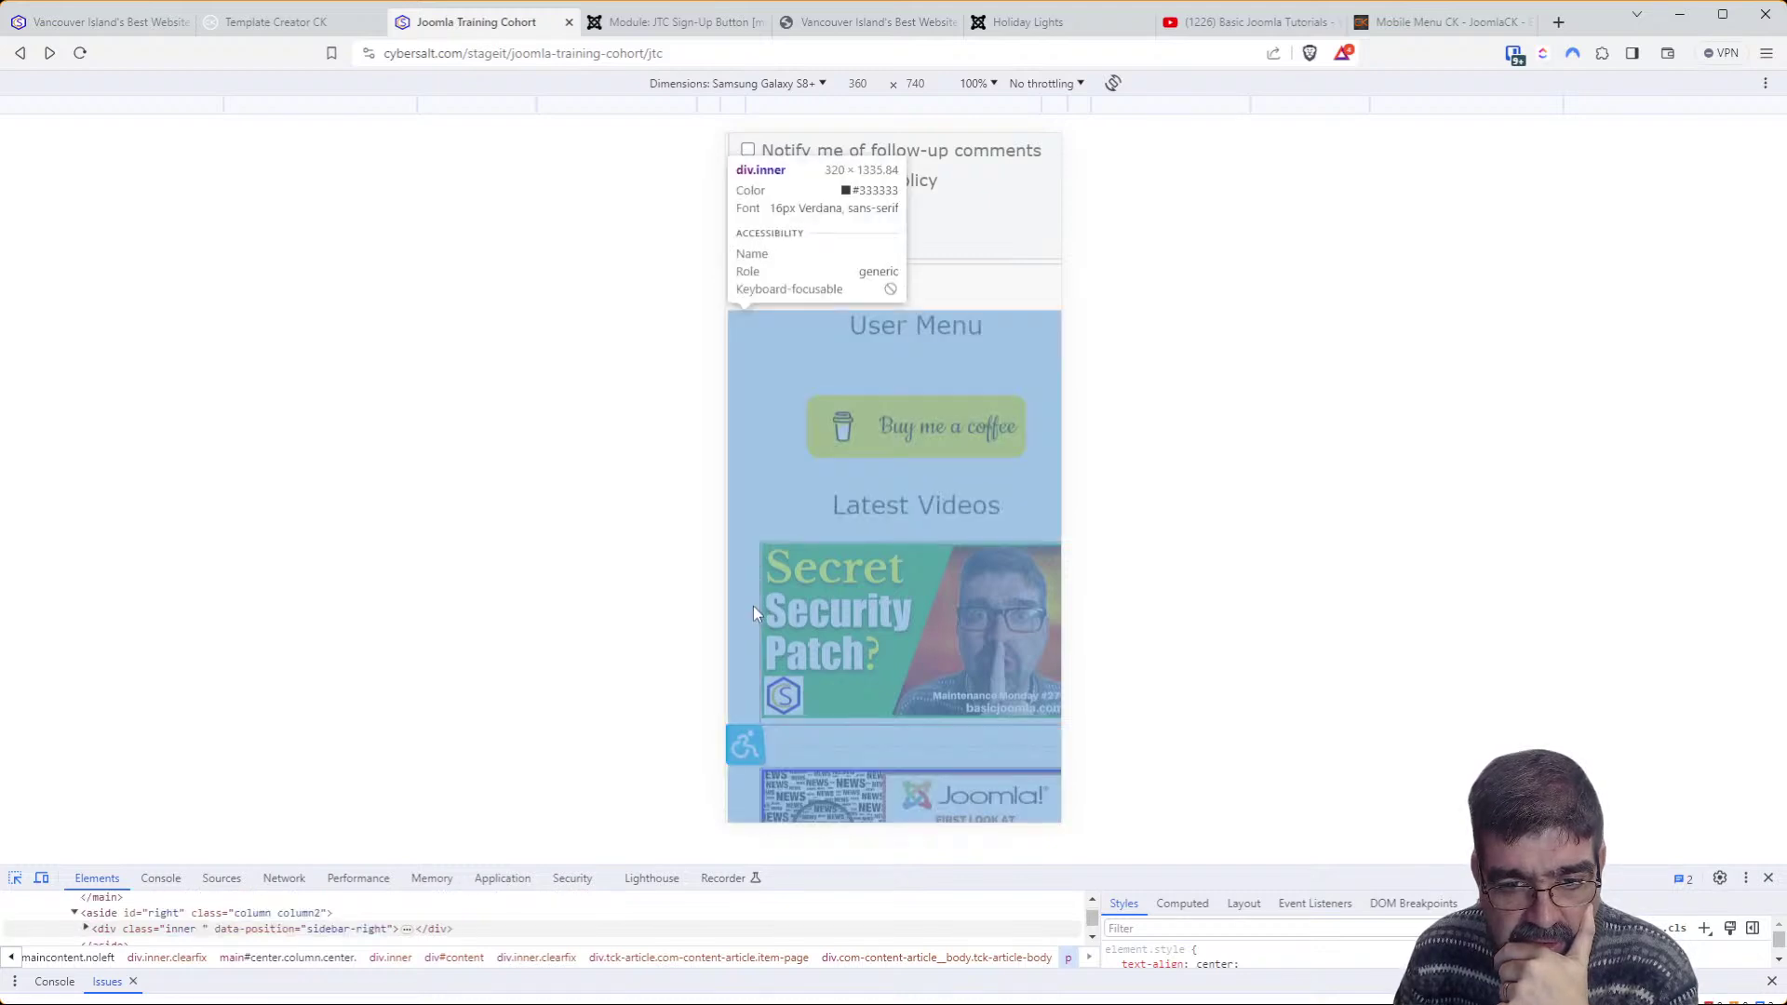
pyautogui.click(758, 607)
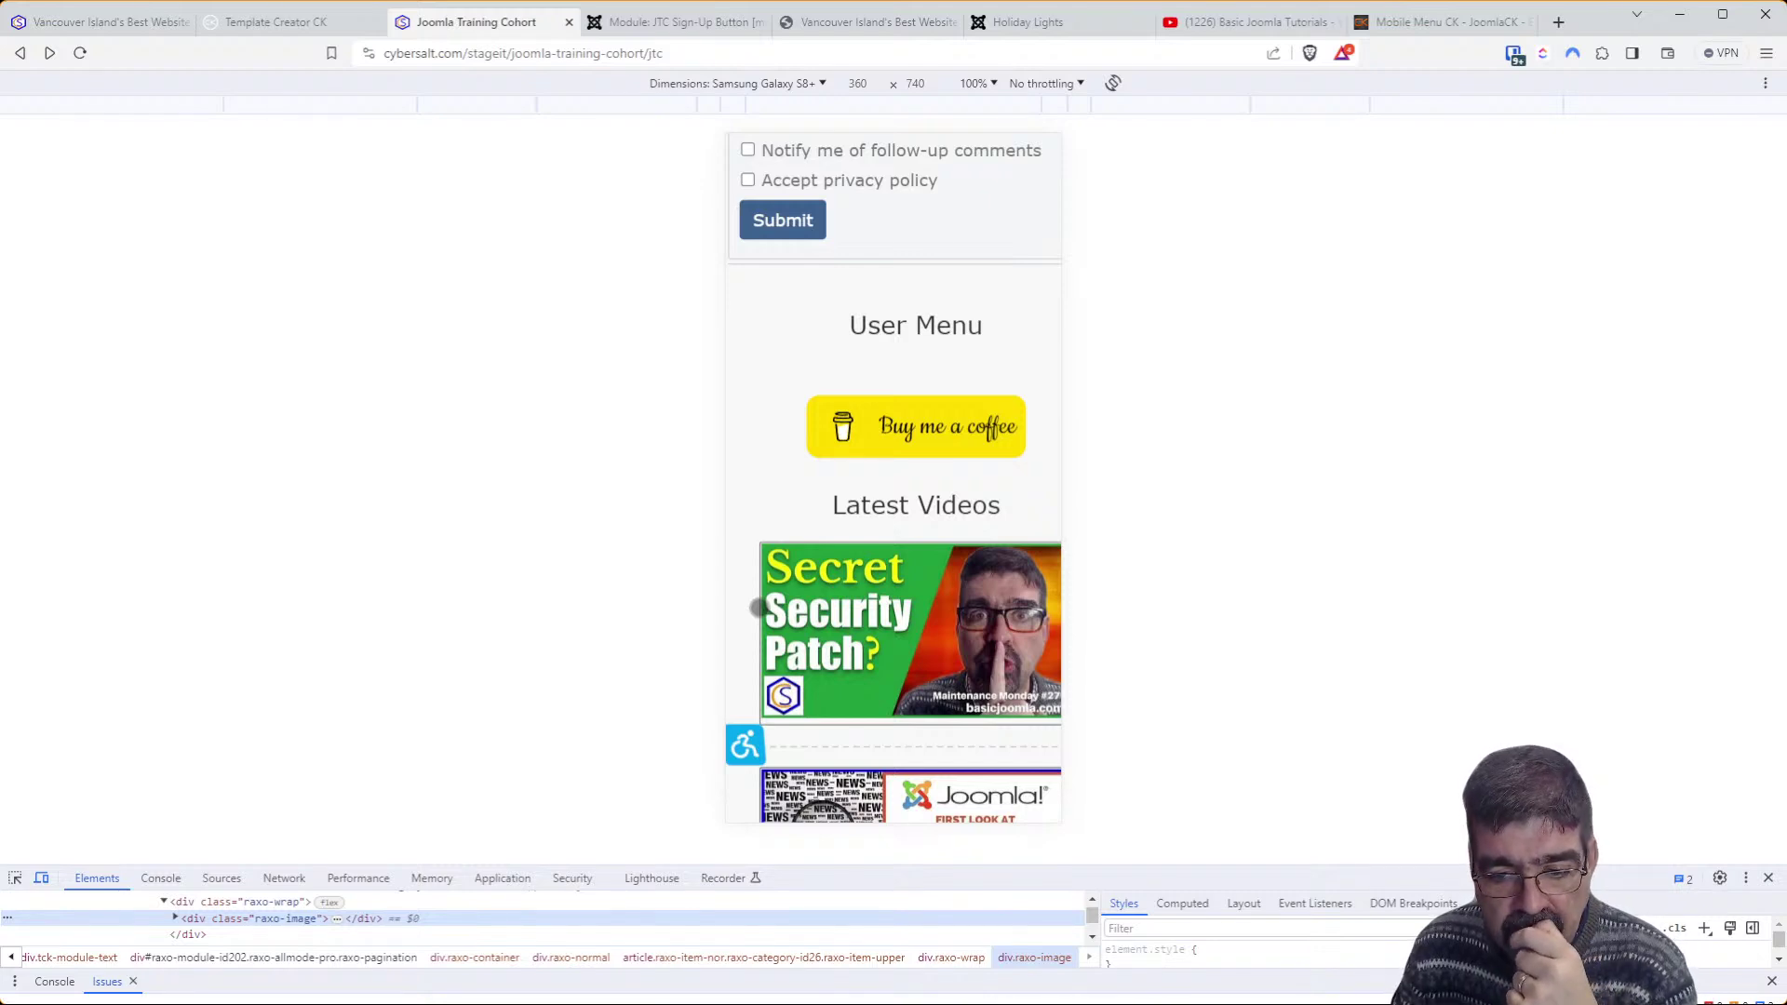
pyautogui.moveTo(714, 861); pyautogui.dragTo(712, 521)
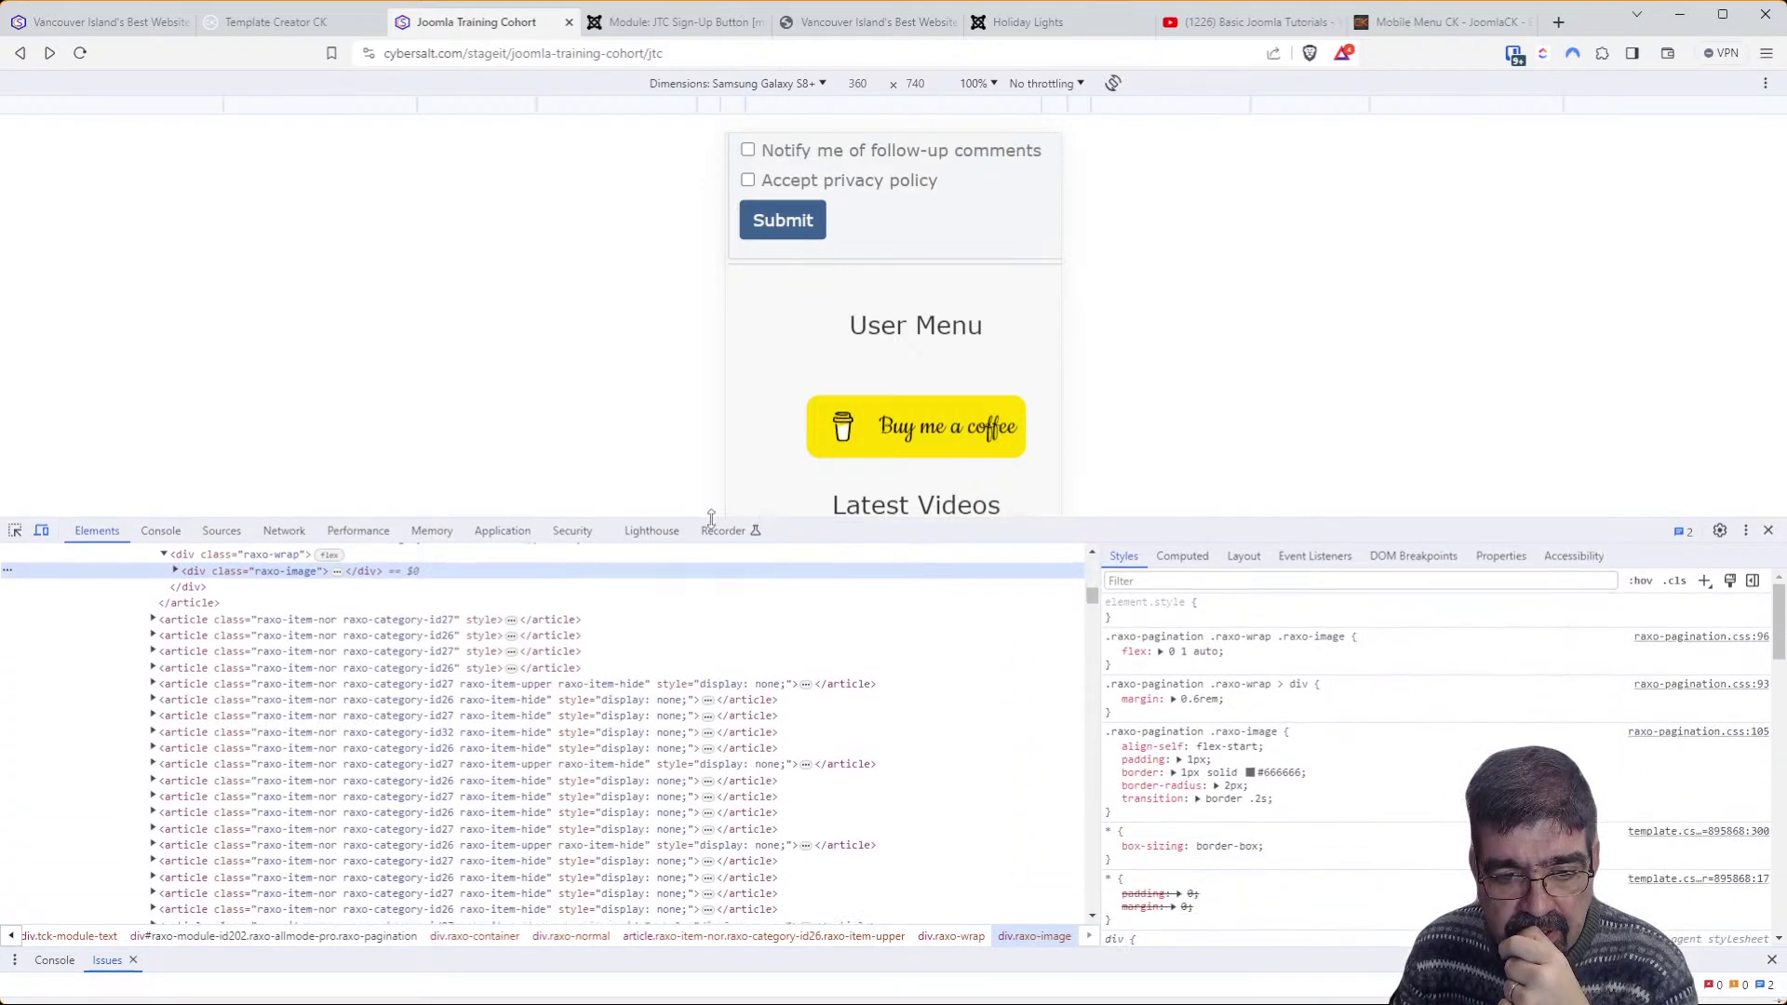
pyautogui.click(177, 571)
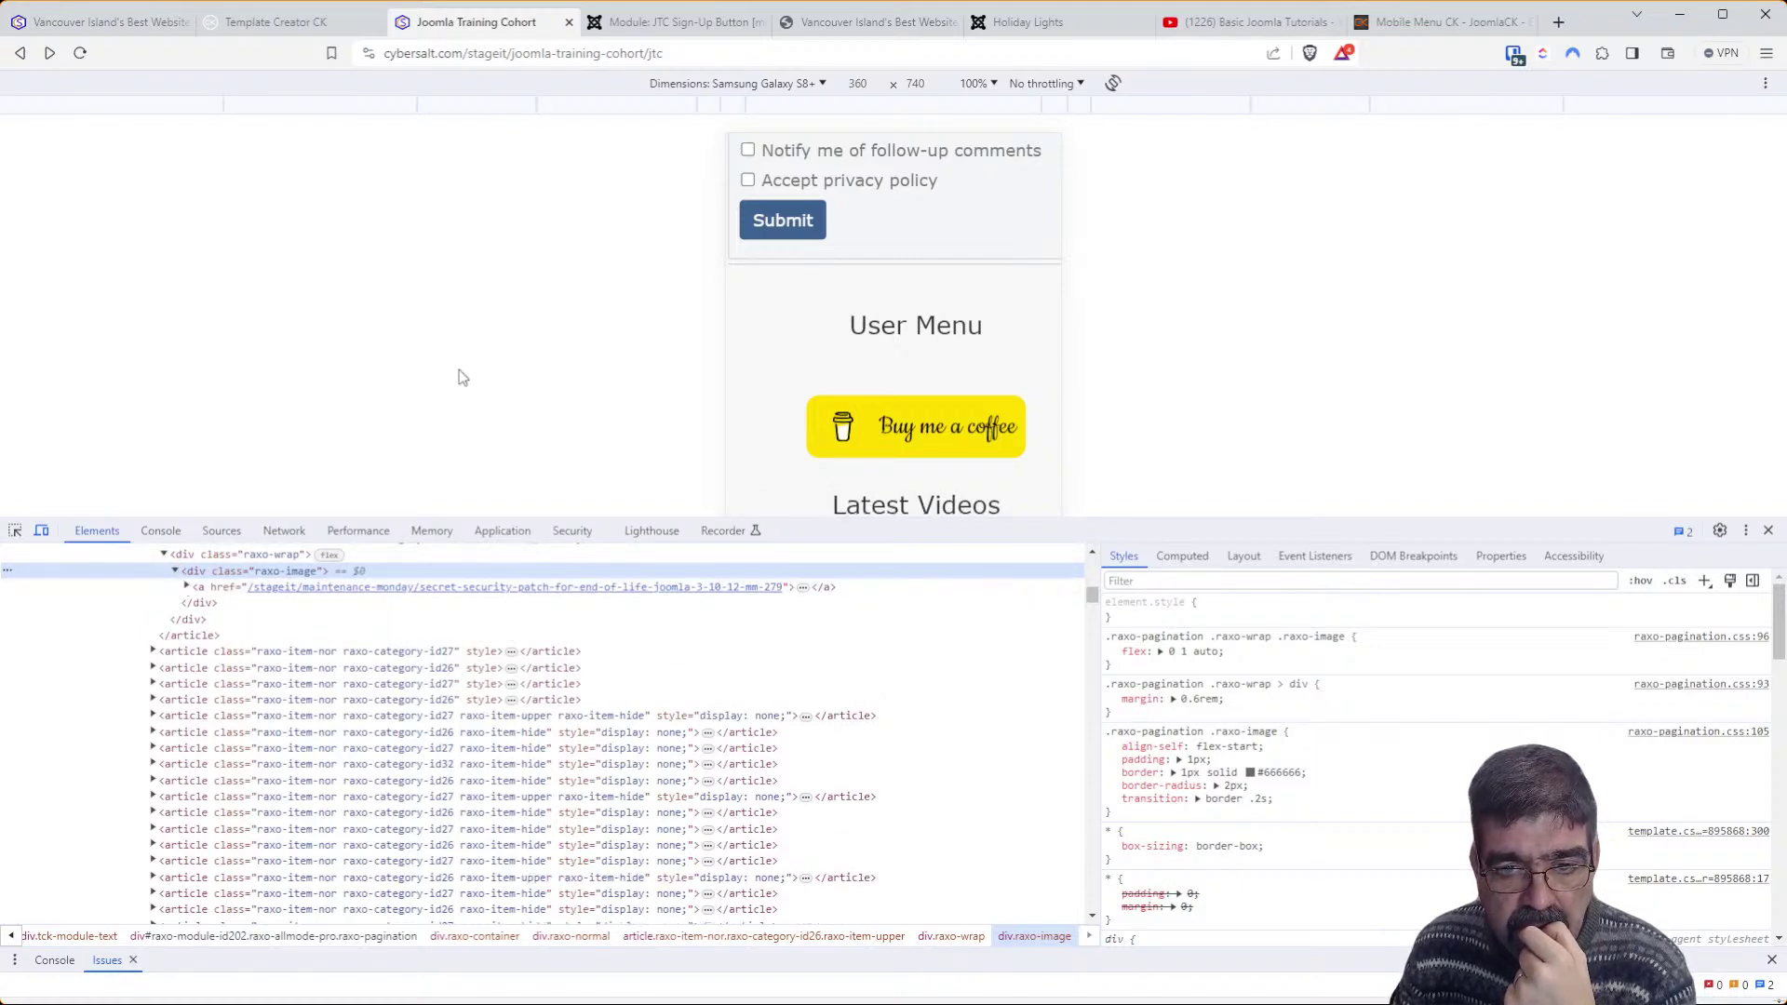
# Disable the 0.6rem margin in the .raxo-pagination .raxo-wrap > div rule for the first video's raxo-image div
pyautogui.scroll(-1, 850, 319)
pyautogui.moveTo(758, 423); pyautogui.dragTo(751, 119)
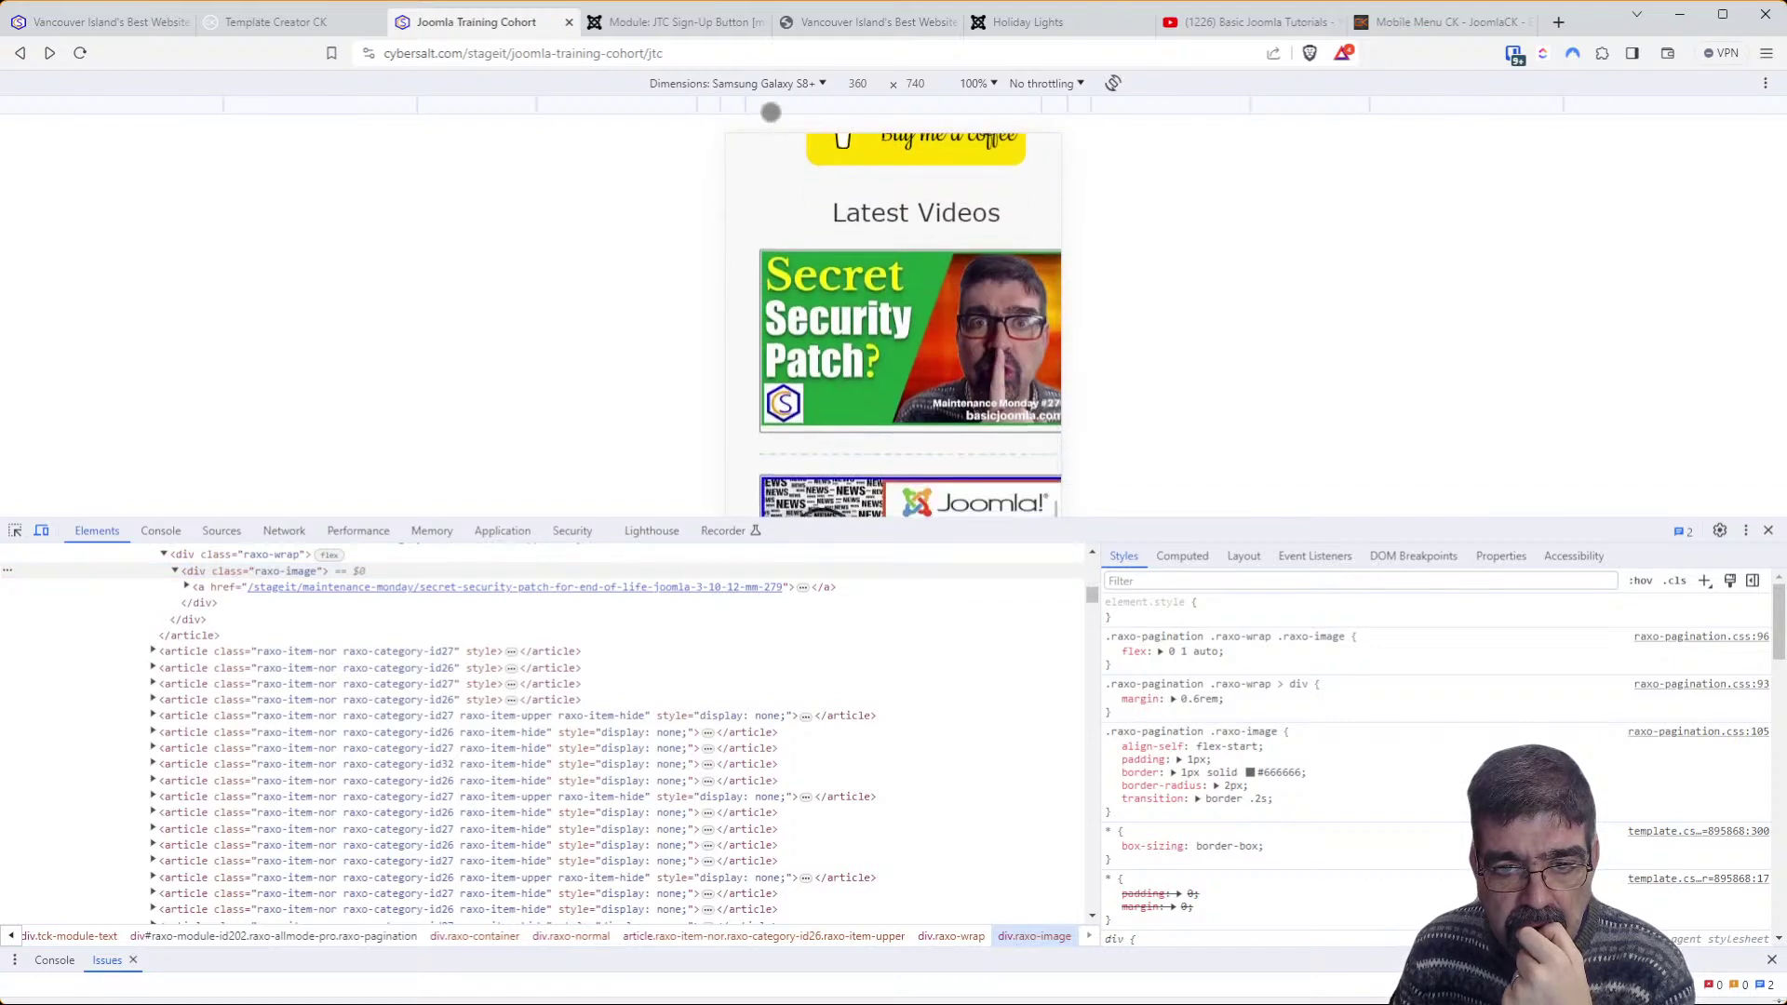
pyautogui.click(240, 572)
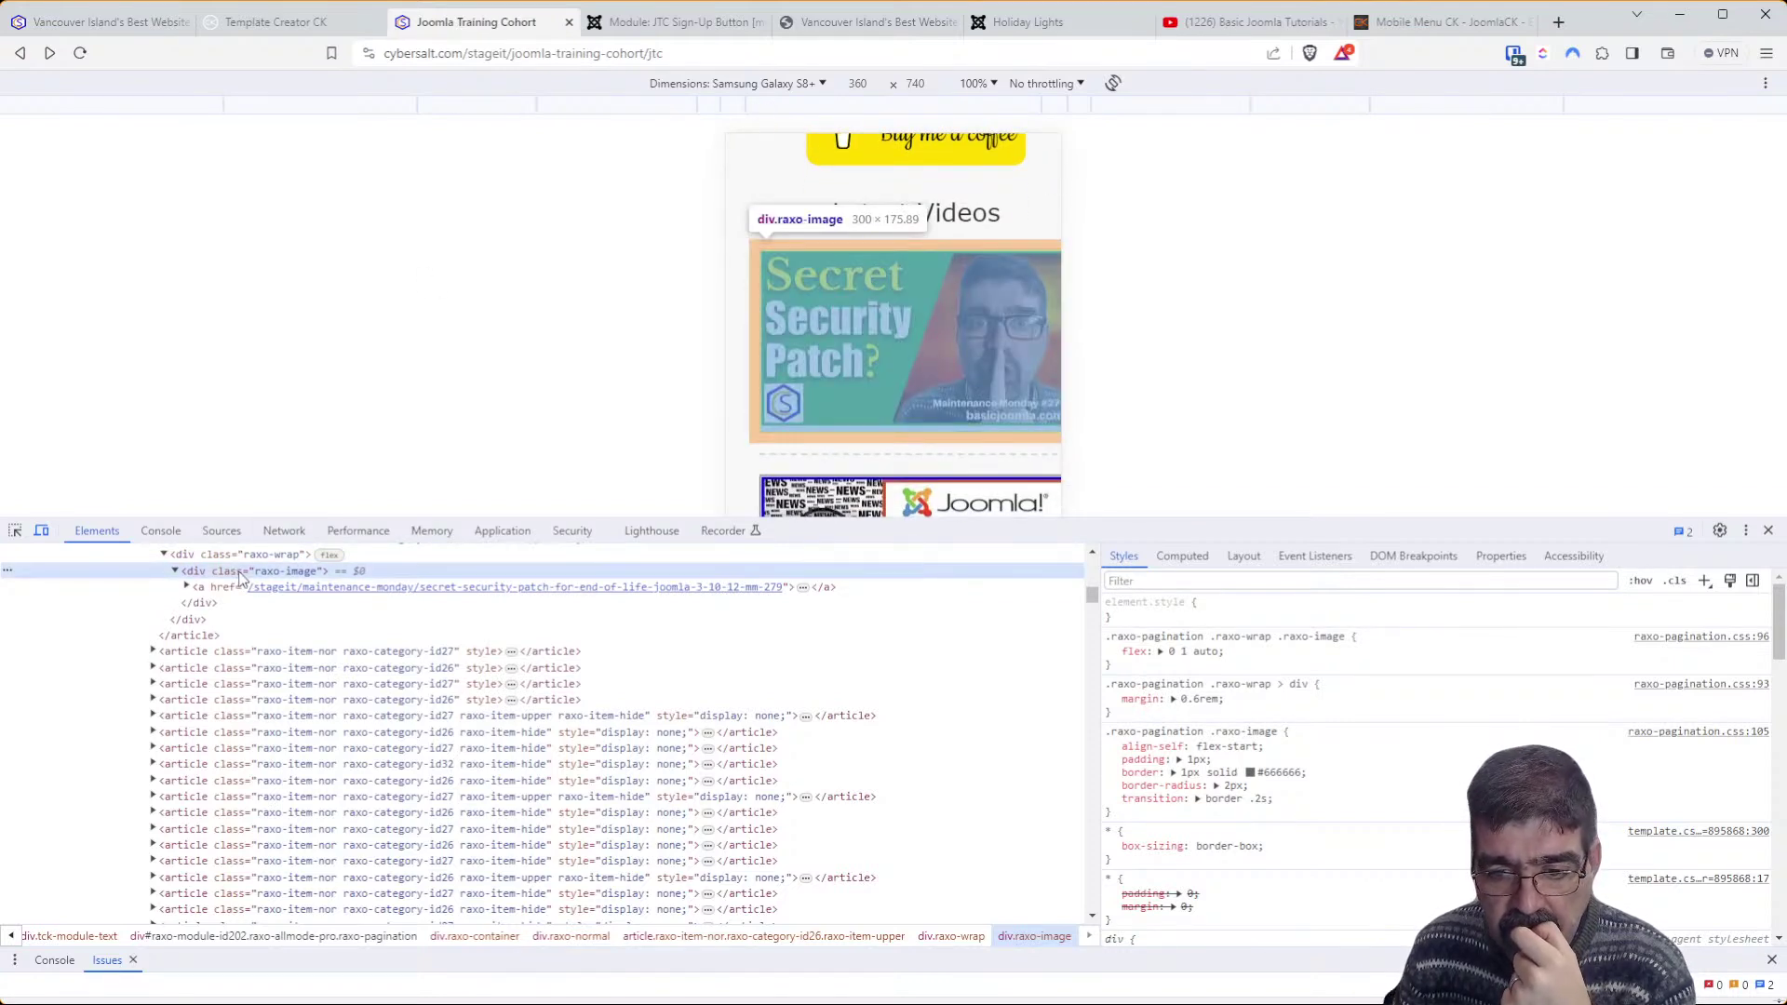
pyautogui.click(1111, 700)
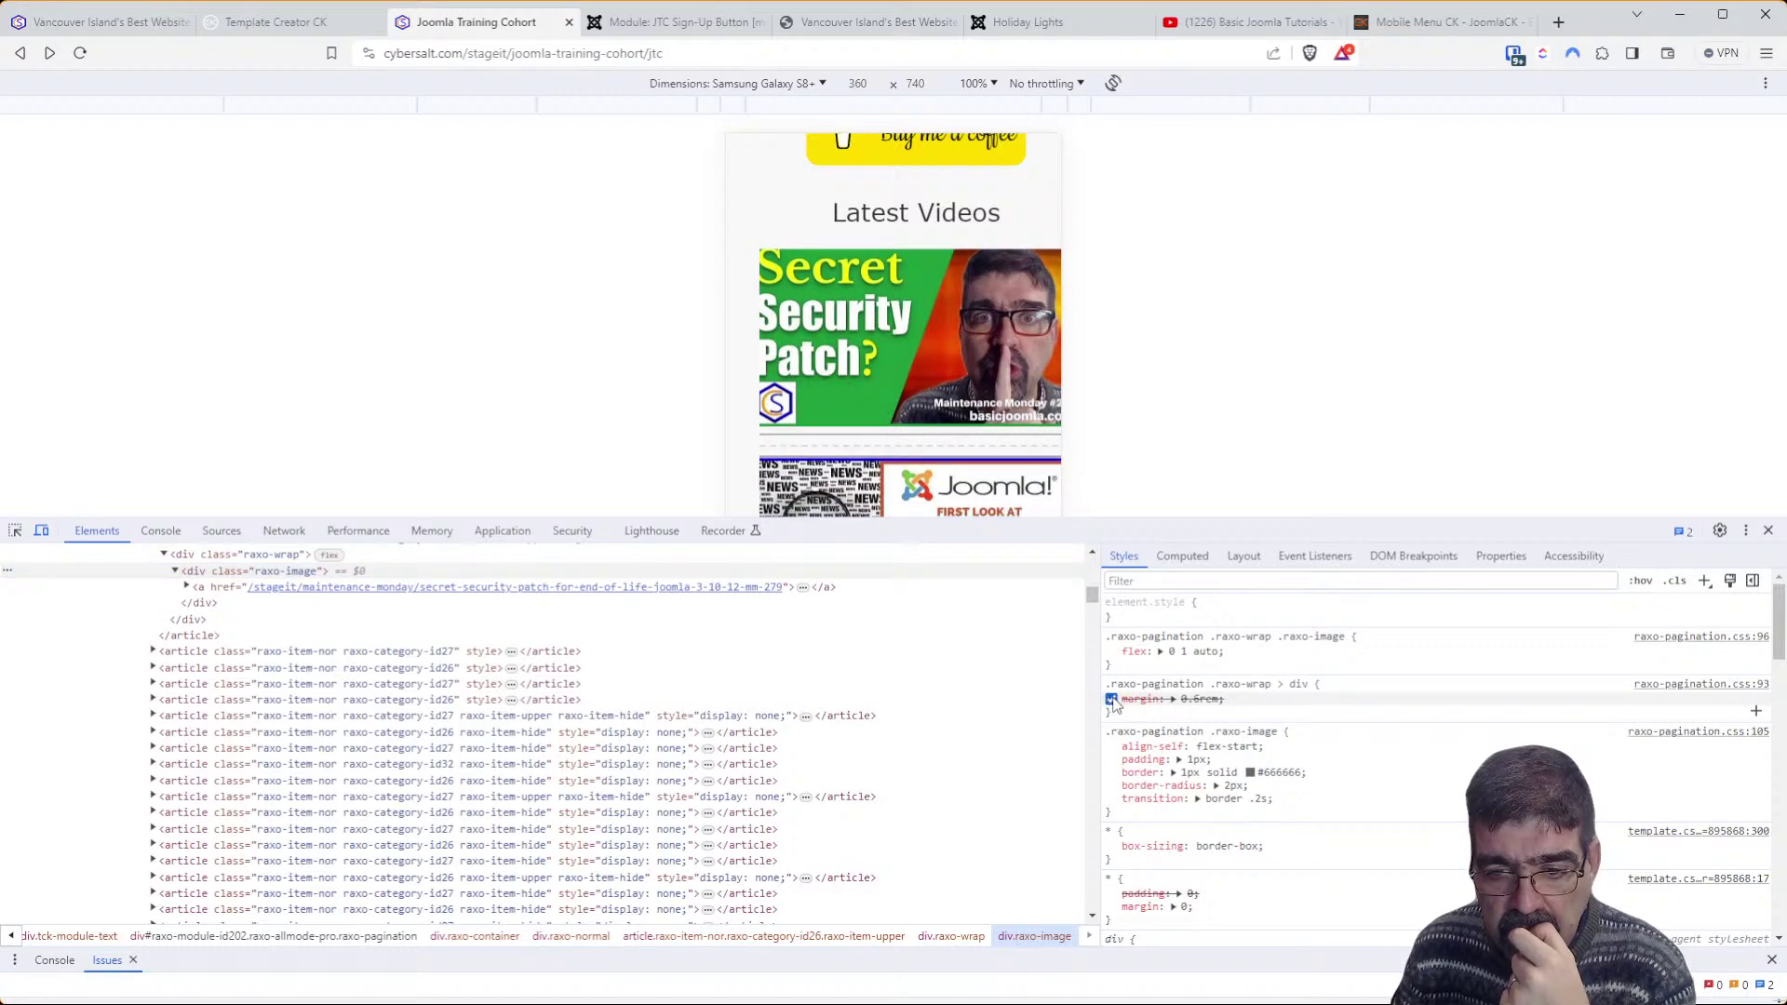
# Restore the raxo-image div's 0.6rem margin, then switch its flex, border and 1px padding off and back on one at a time
pyautogui.click(1111, 700)
pyautogui.click(1112, 652)
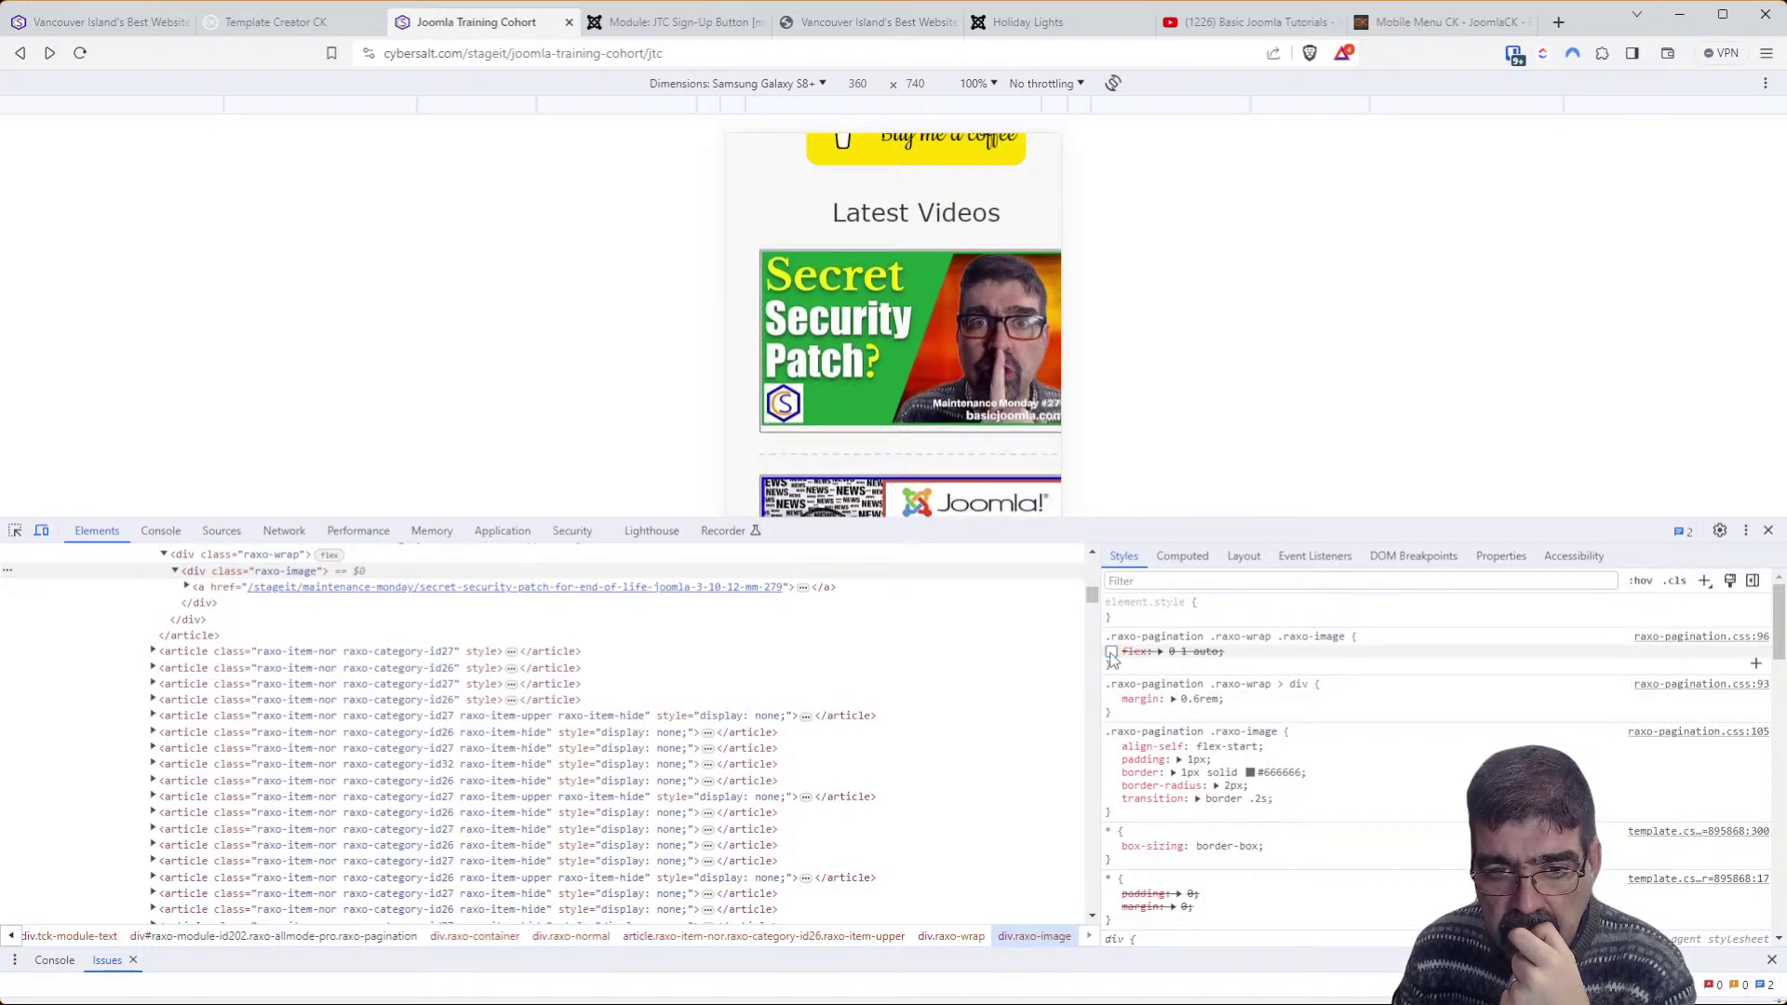
pyautogui.click(1112, 653)
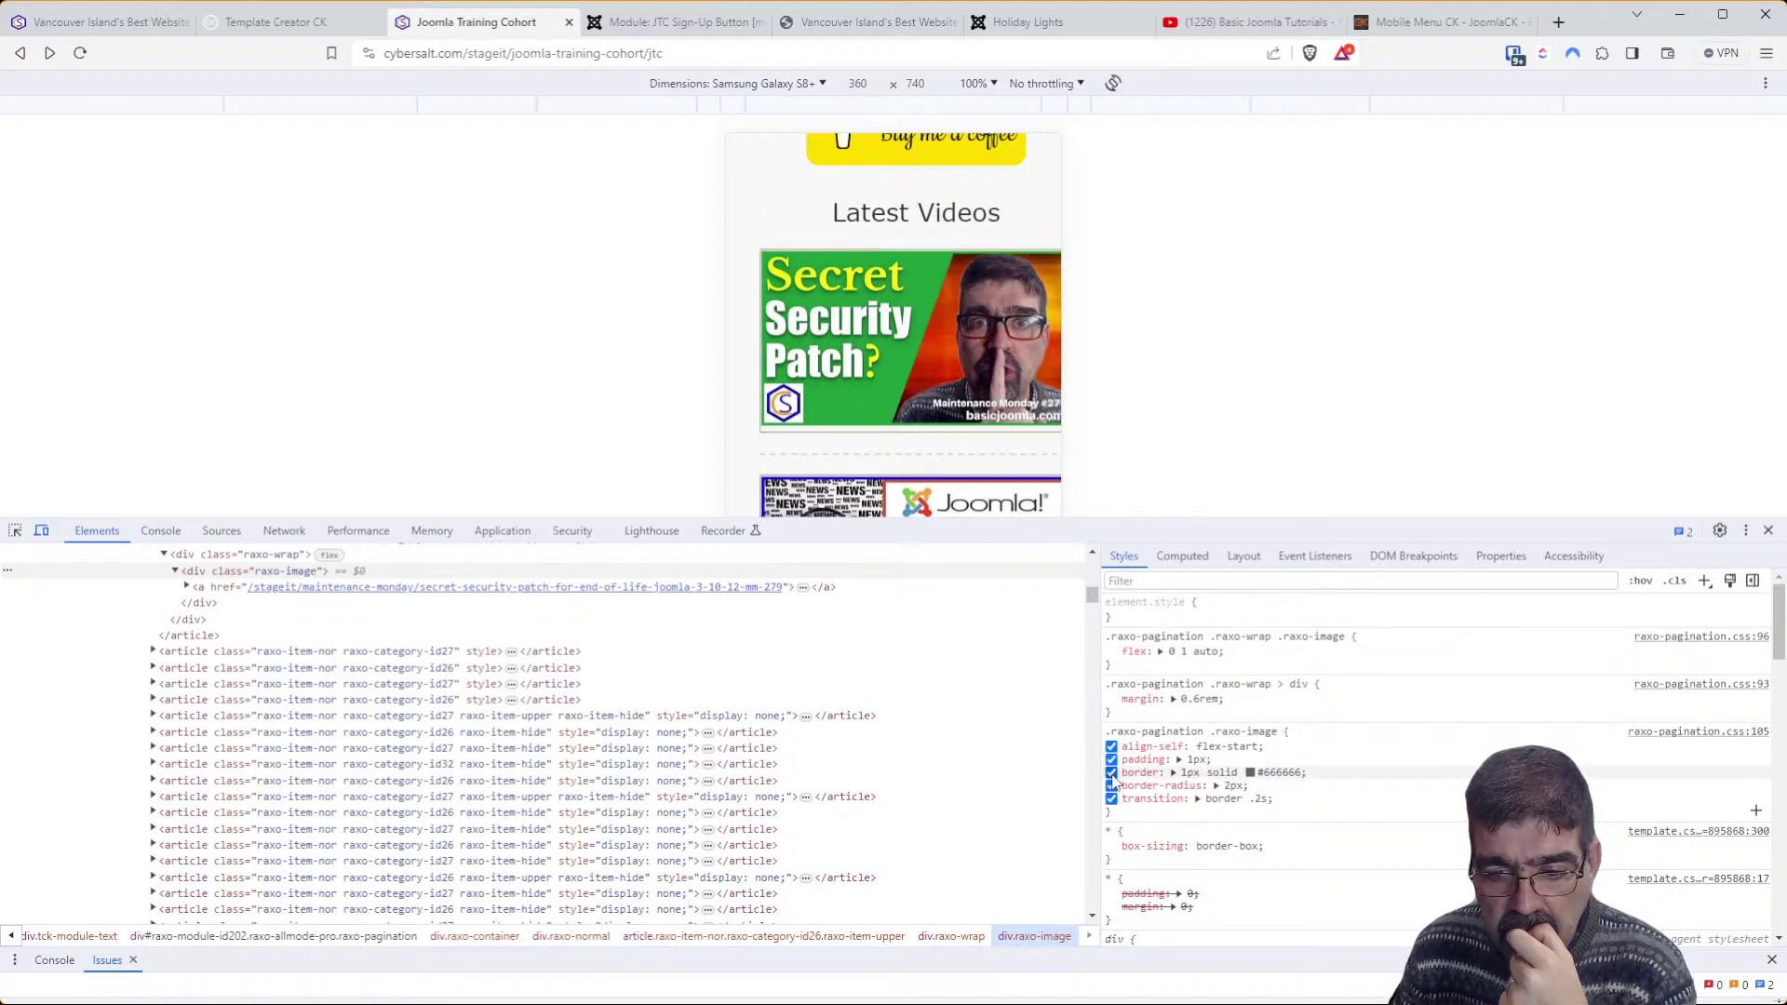
pyautogui.click(1112, 774)
pyautogui.click(1112, 774)
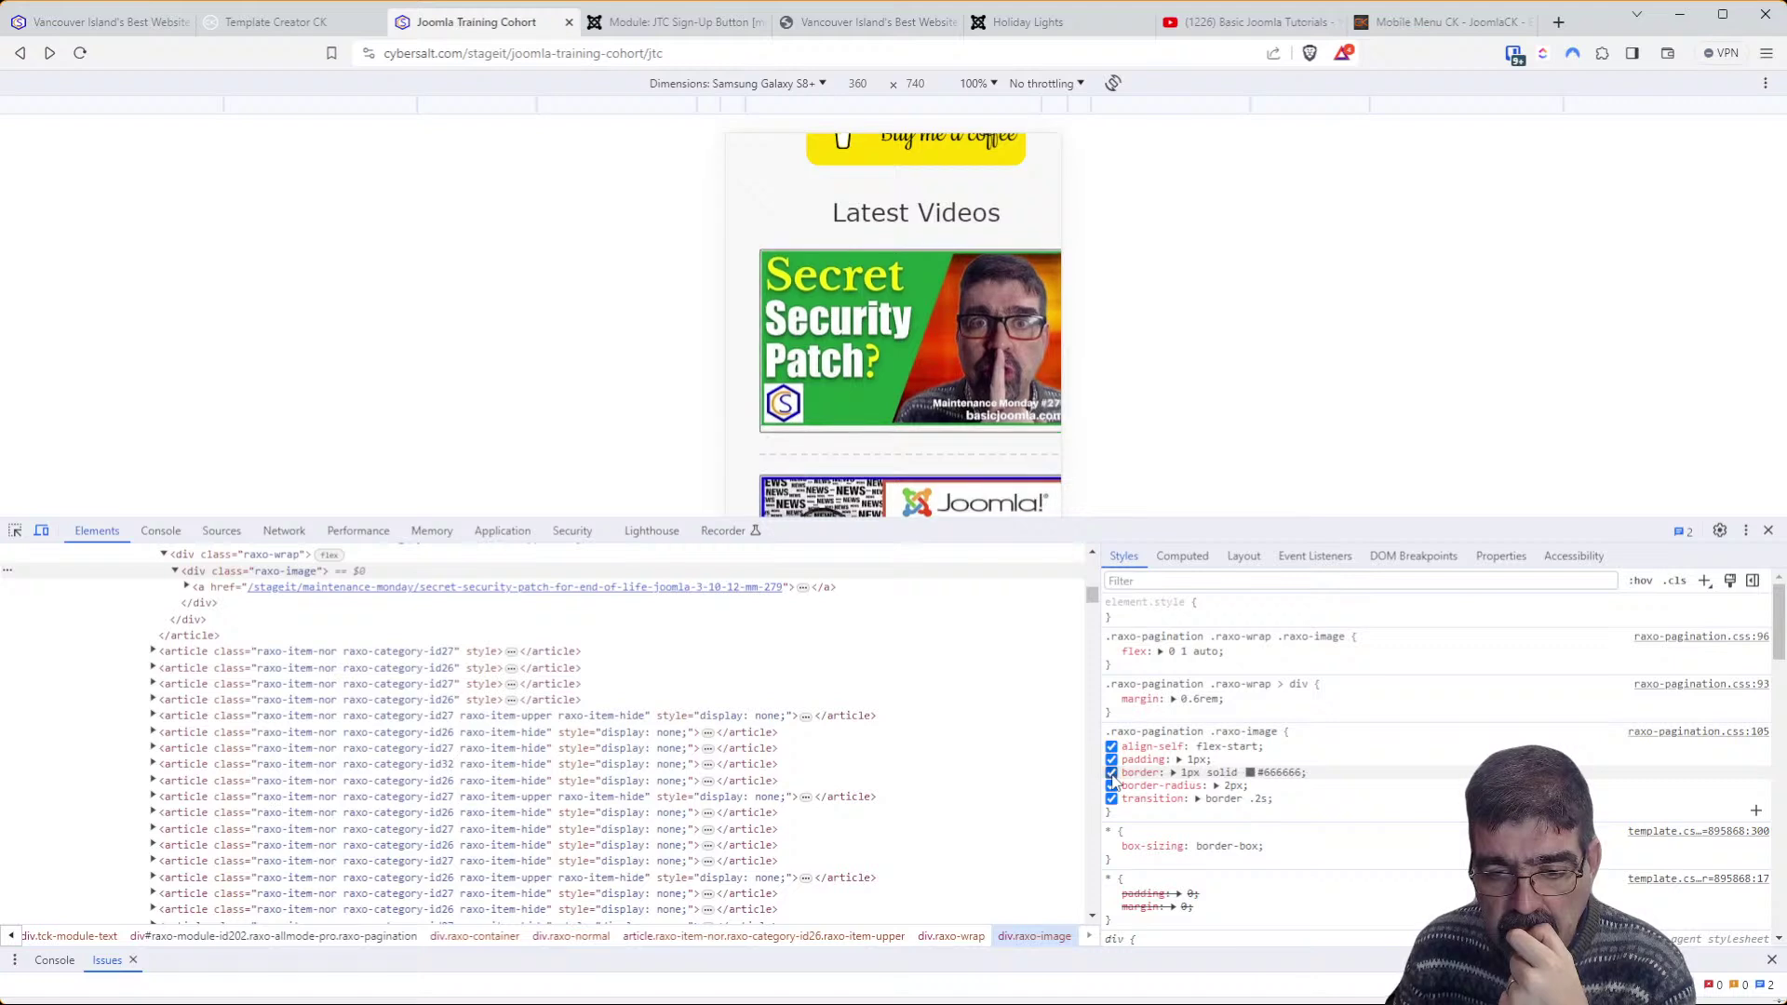
pyautogui.click(1112, 760)
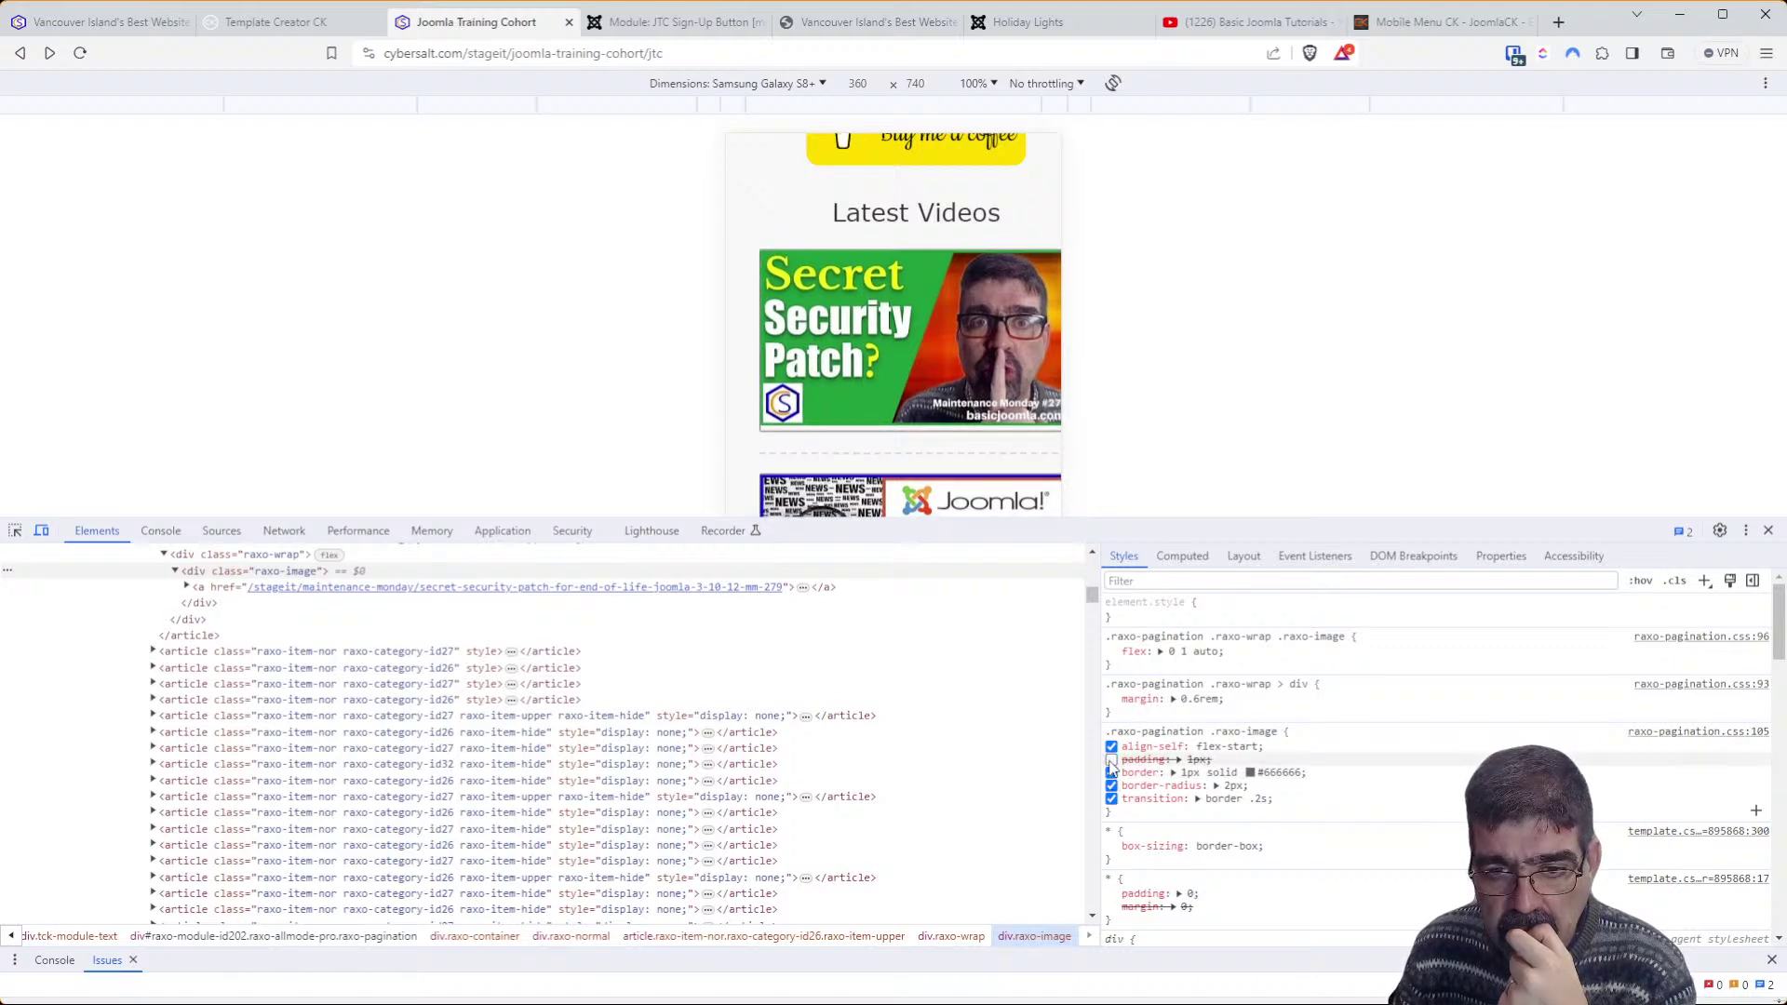
pyautogui.click(1111, 760)
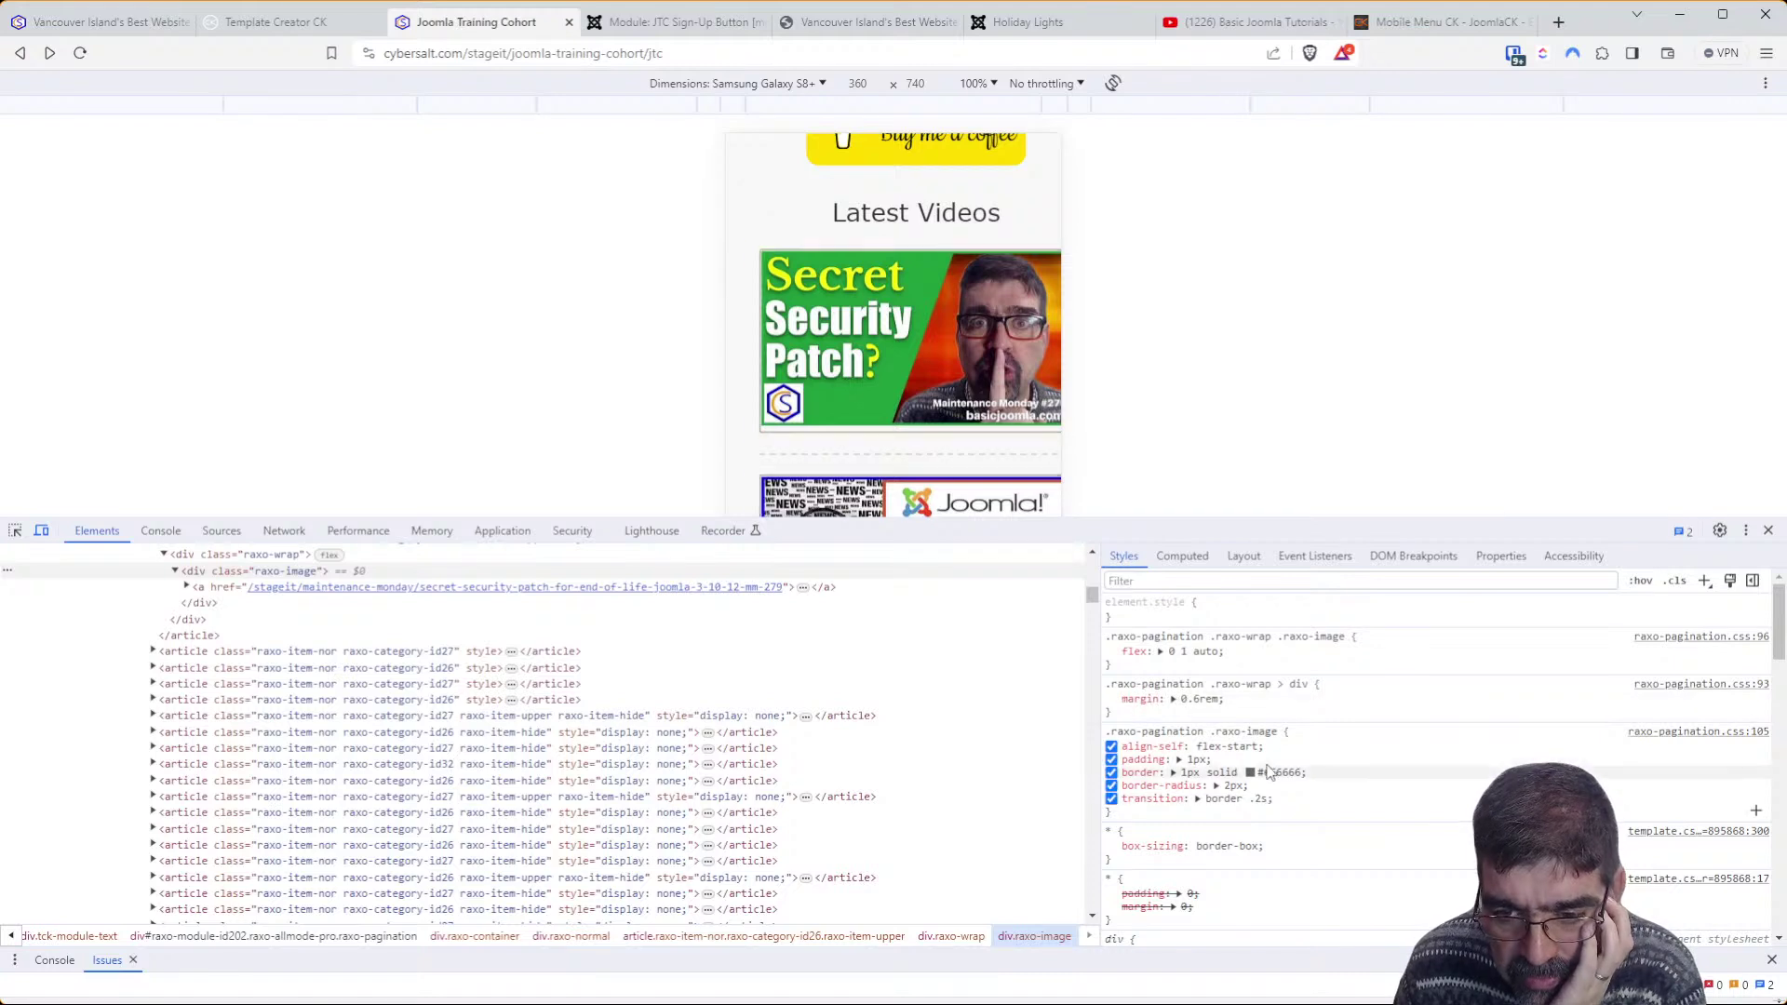
# Toggle the -0.6rem margin of the first video's raxo-wrap div off and on, and review its remaining and inherited style rules
pyautogui.click(228, 556)
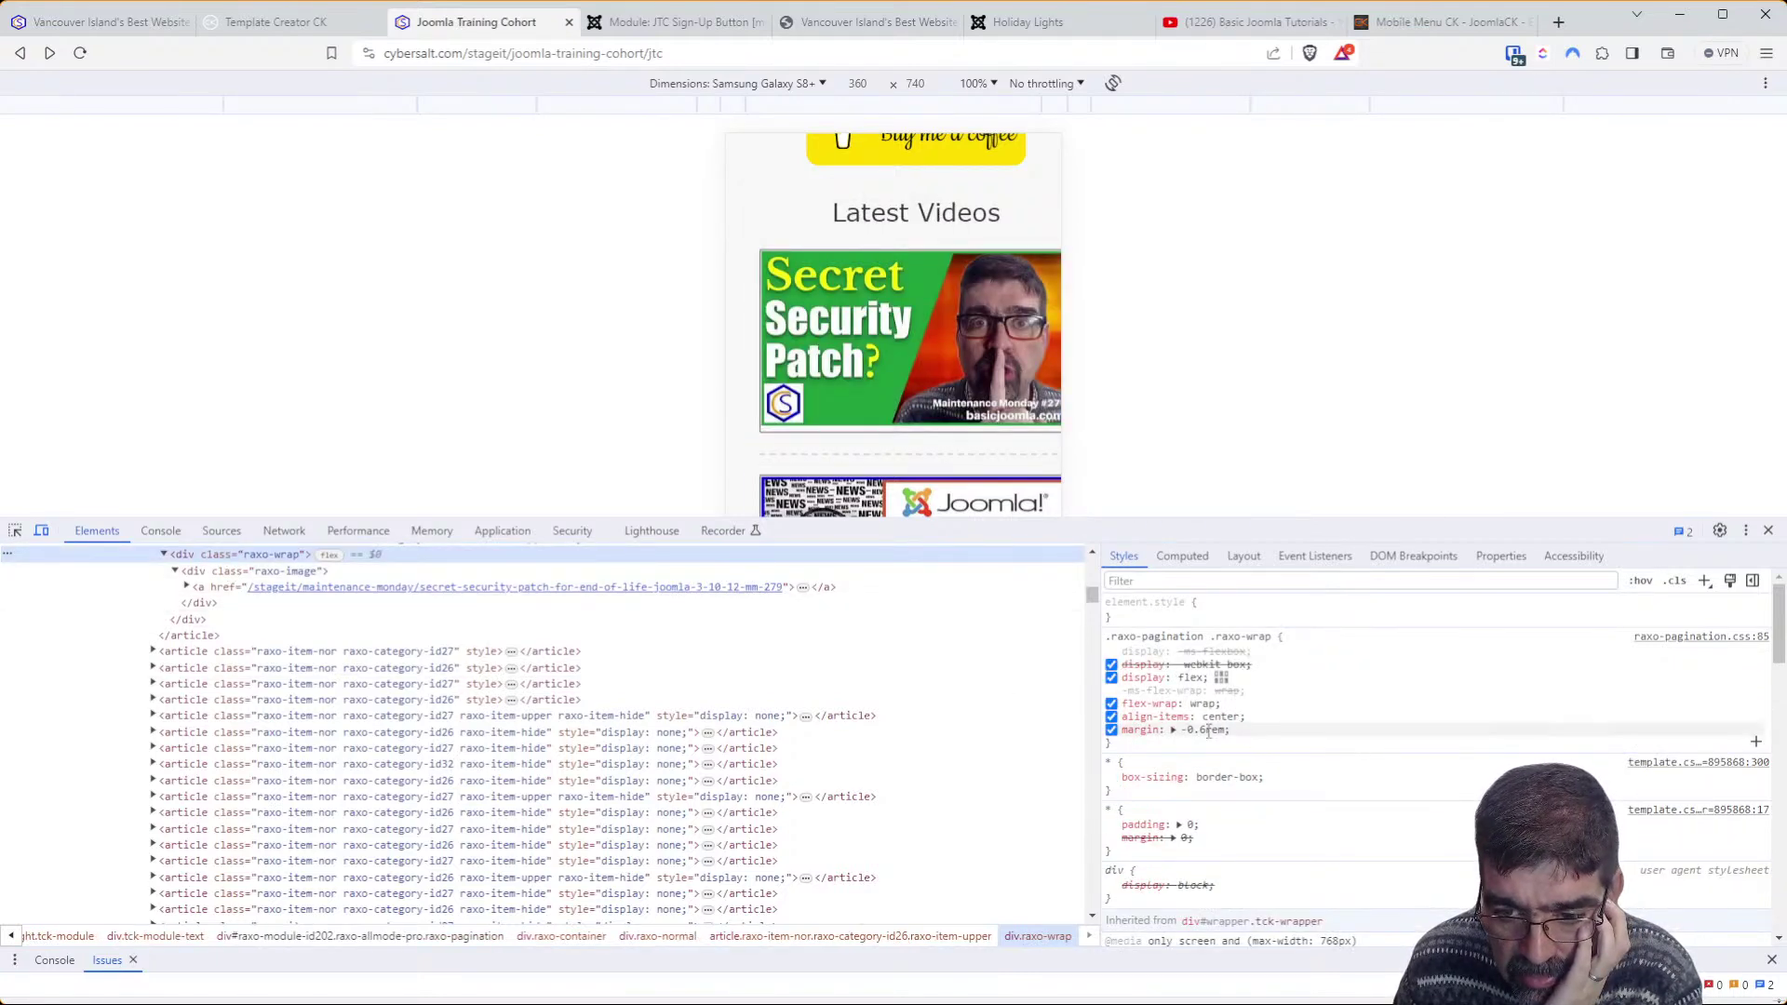
pyautogui.click(1112, 731)
pyautogui.click(1111, 731)
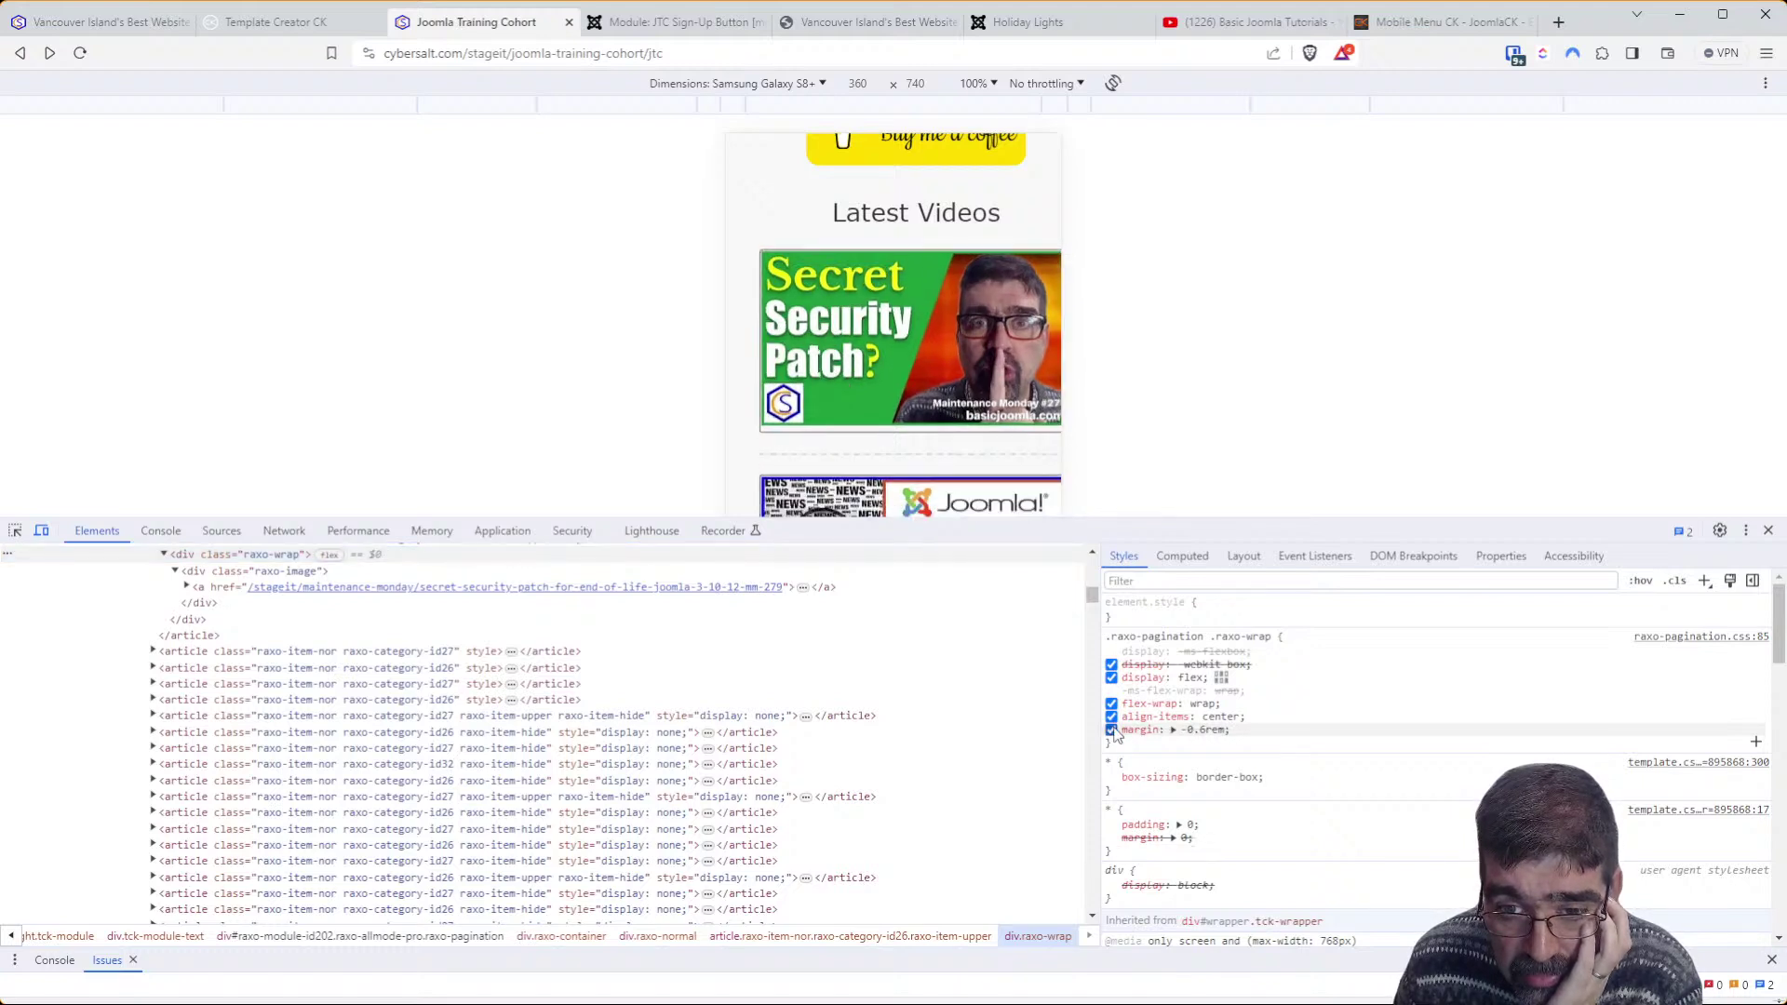
pyautogui.scroll(-1, 1144, 755)
pyautogui.scroll(-3, 1144, 756)
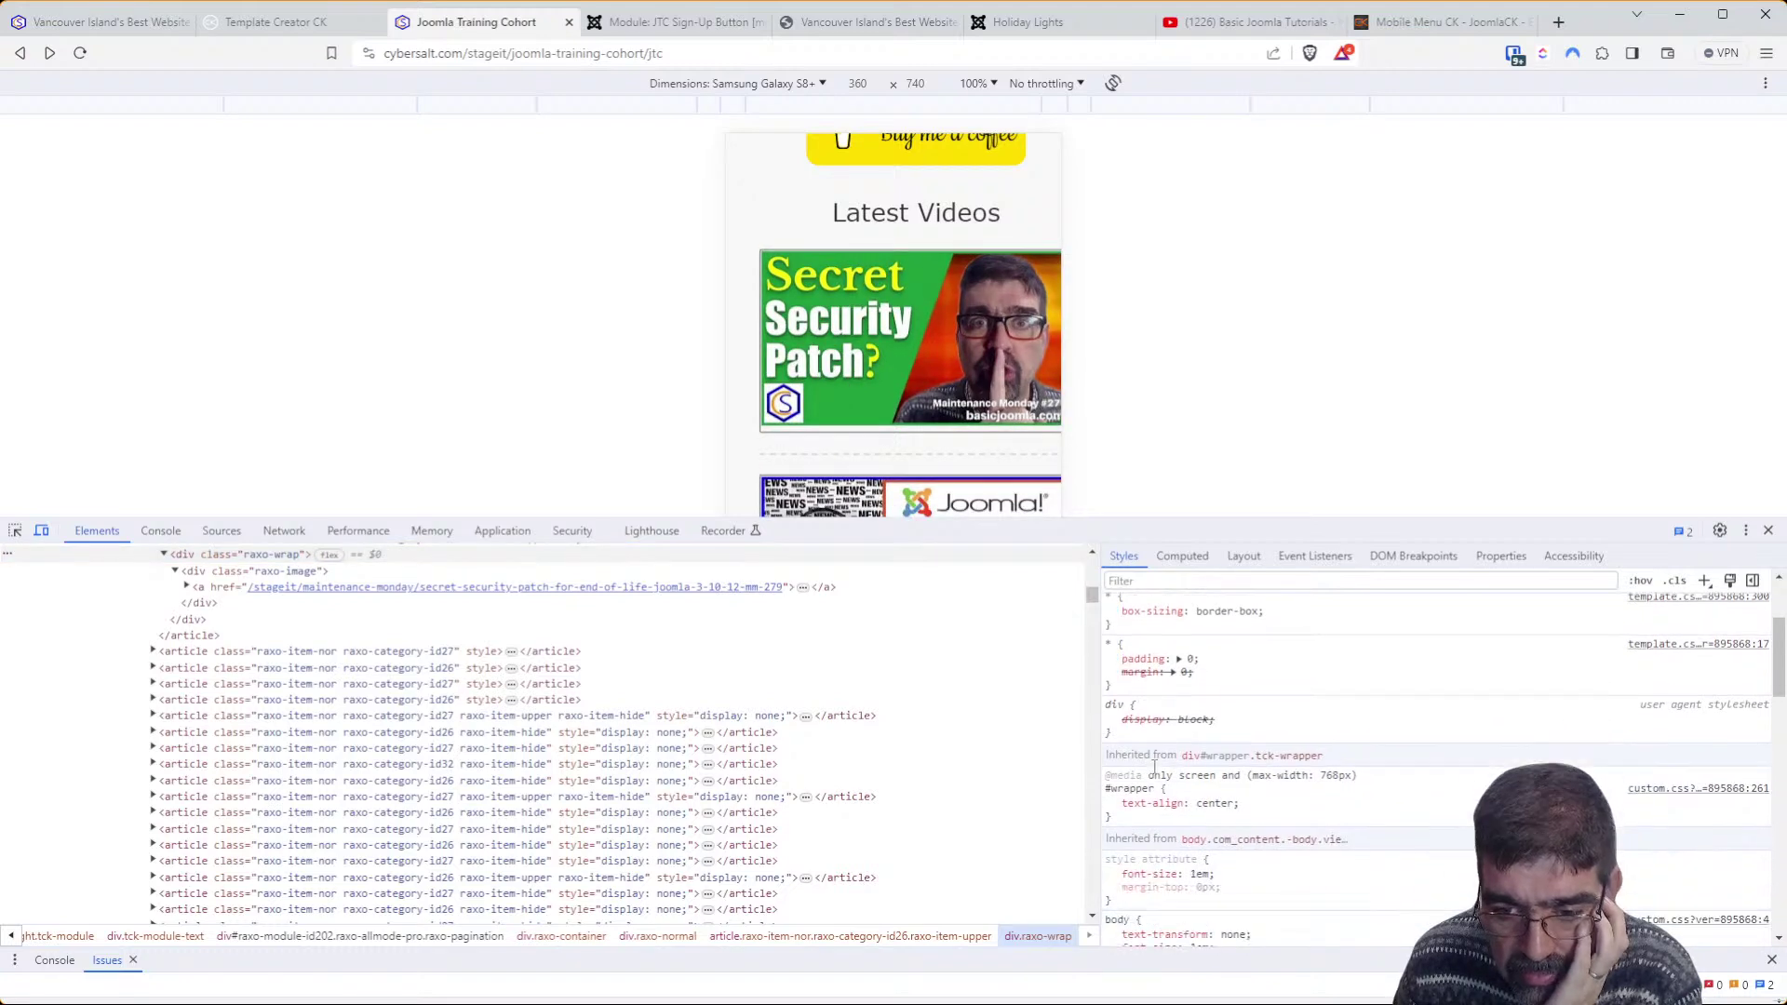
pyautogui.scroll(-4, 1168, 774)
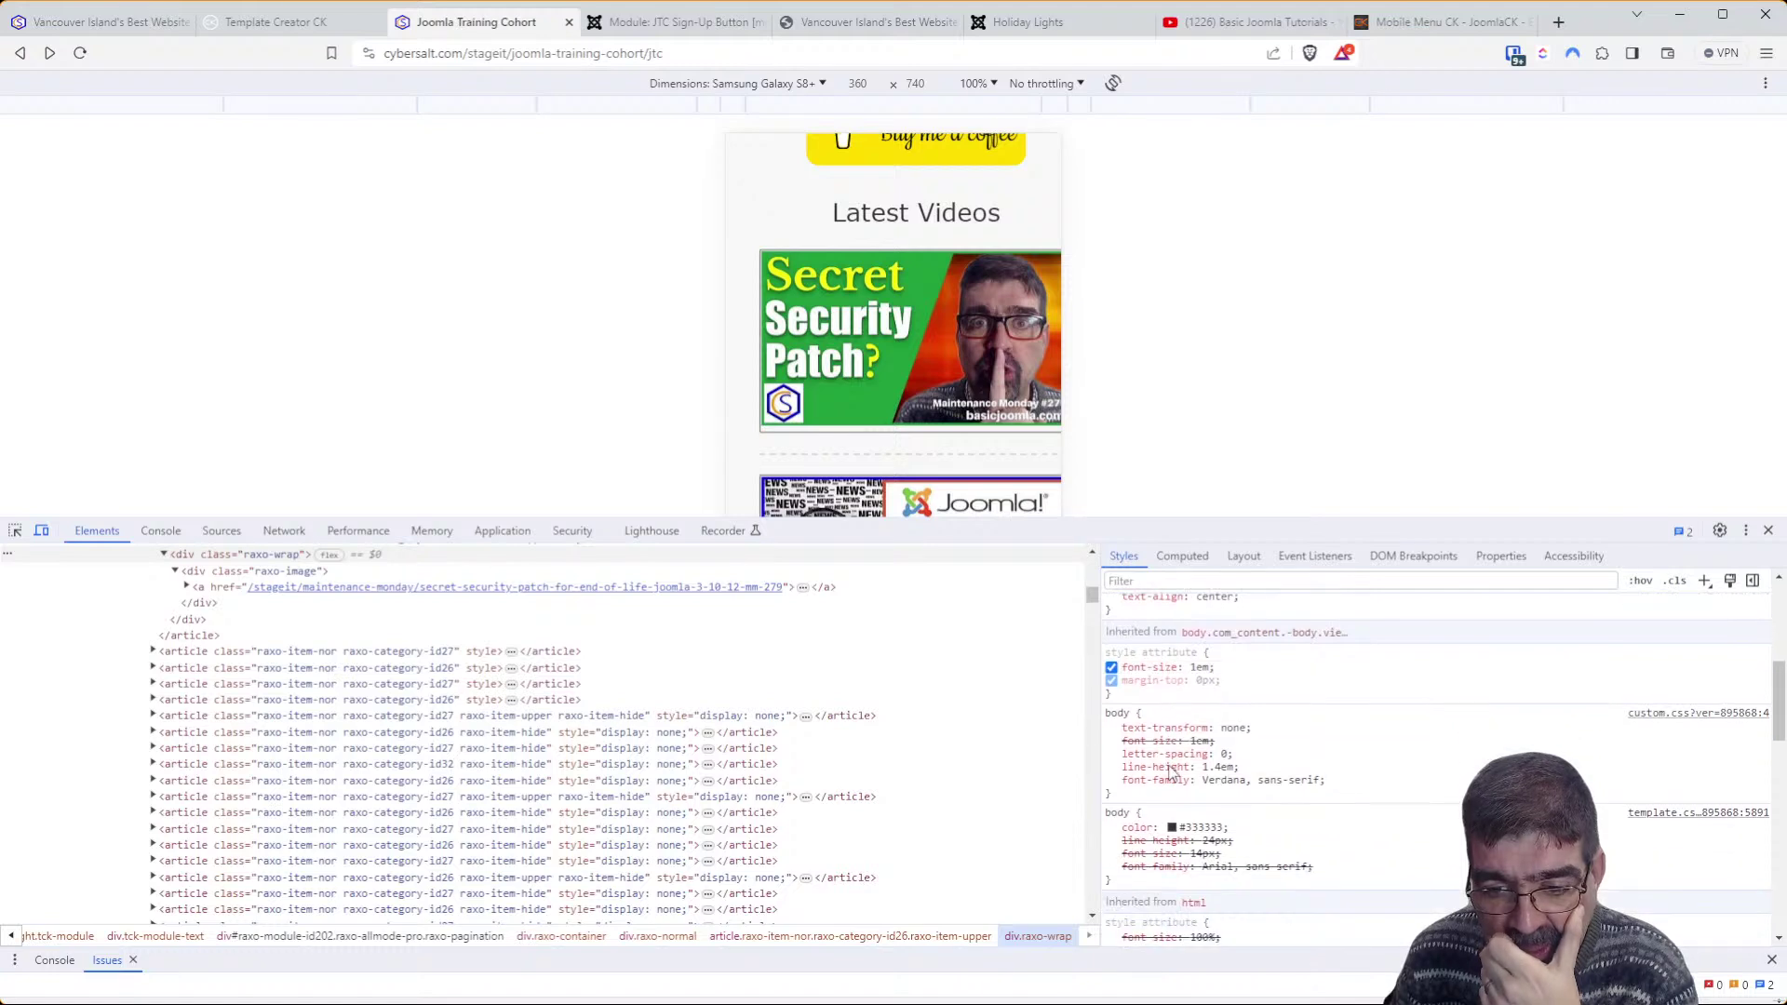
pyautogui.scroll(4, 249, 733)
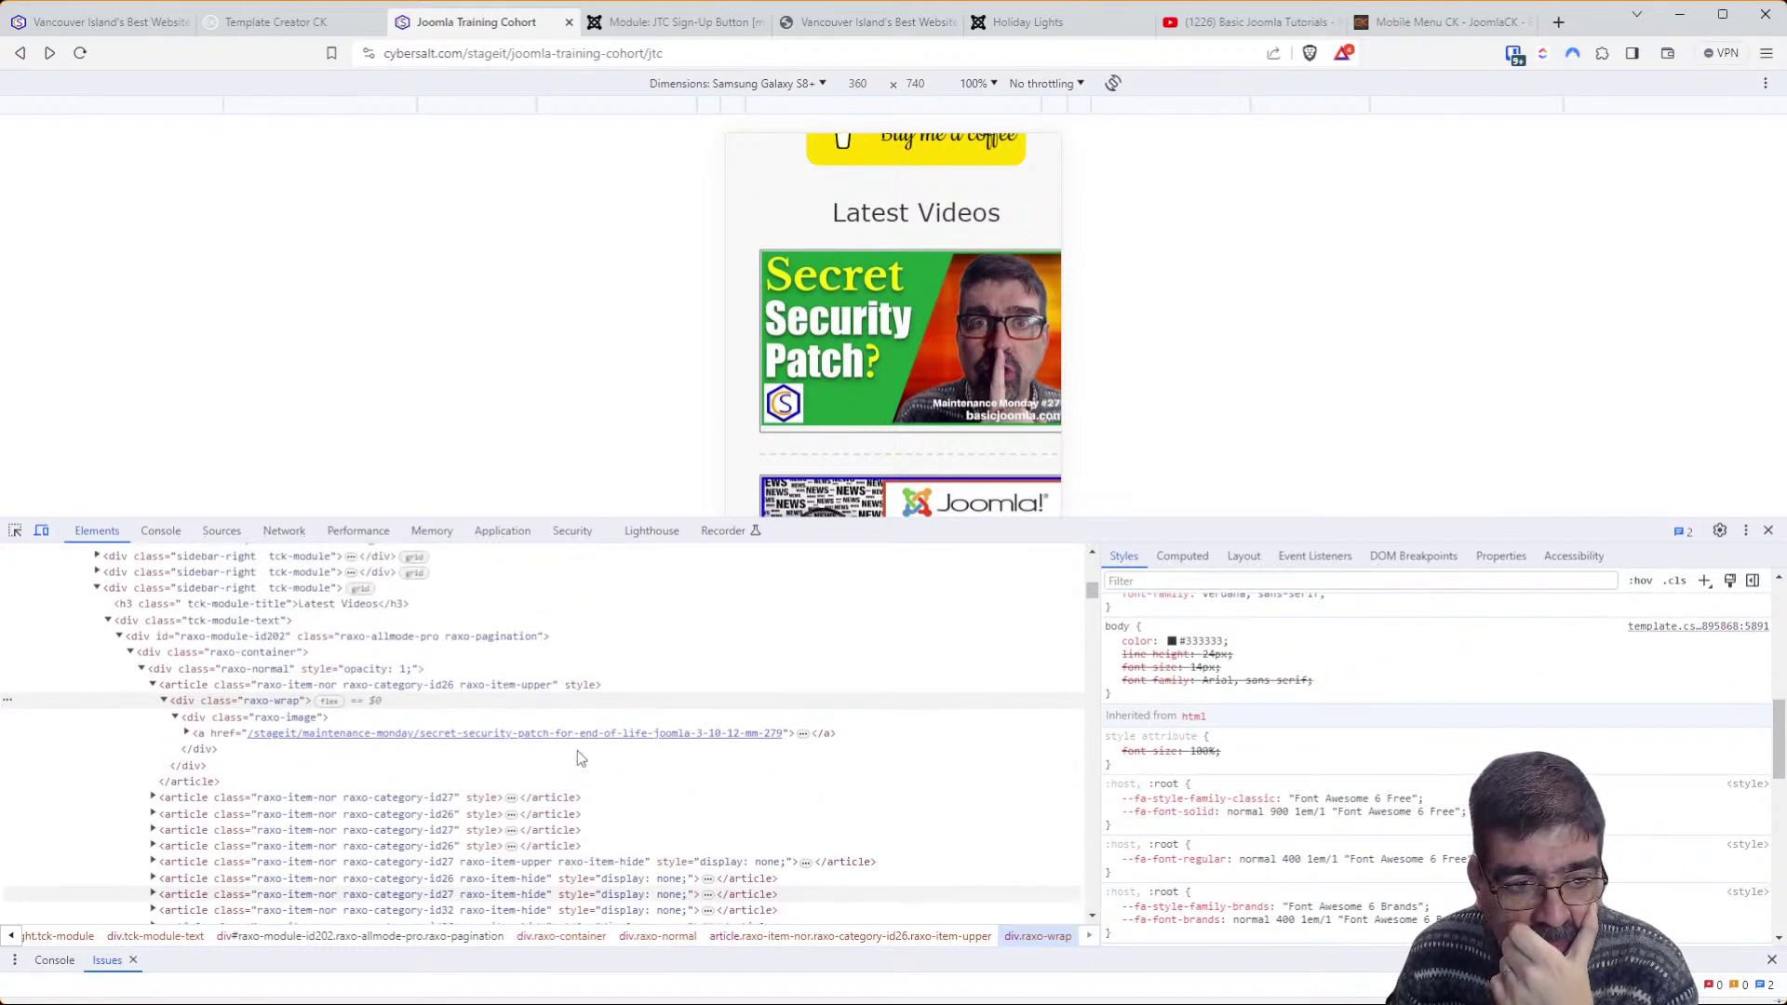
# Toggle the 20px 0 padding of the first video's article element off and on, and review its other style rules
pyautogui.click(223, 729)
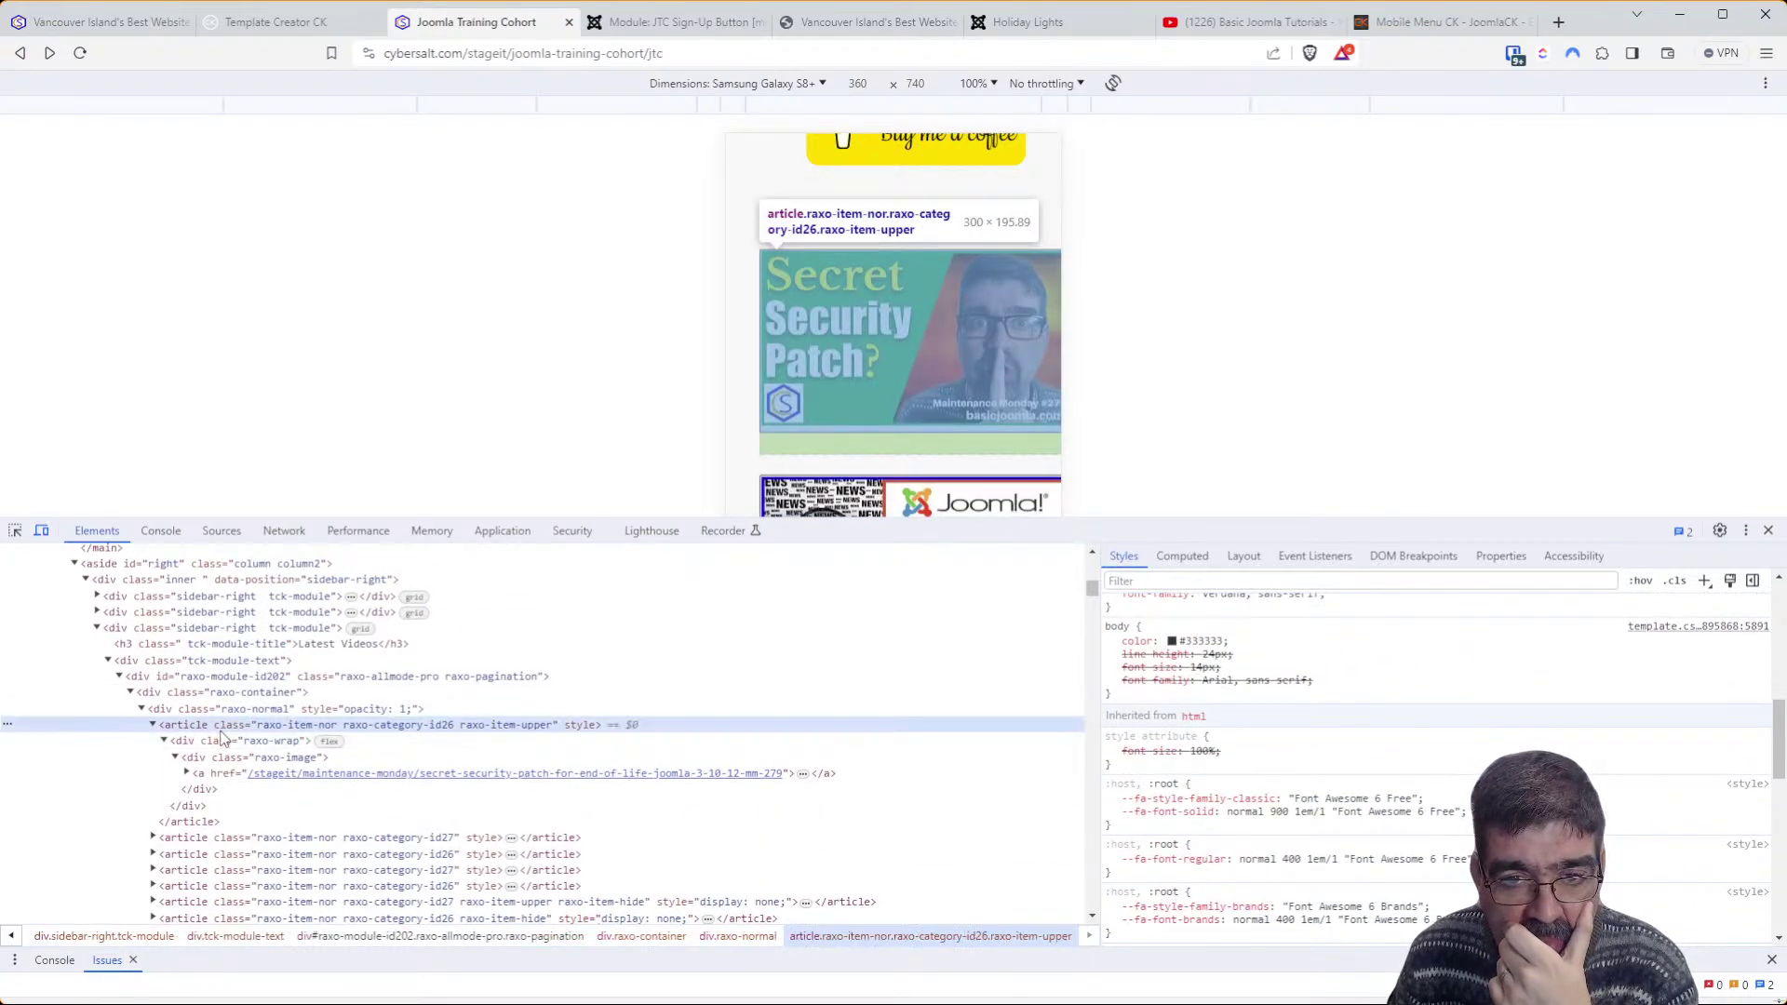
pyautogui.scroll(10, 1455, 778)
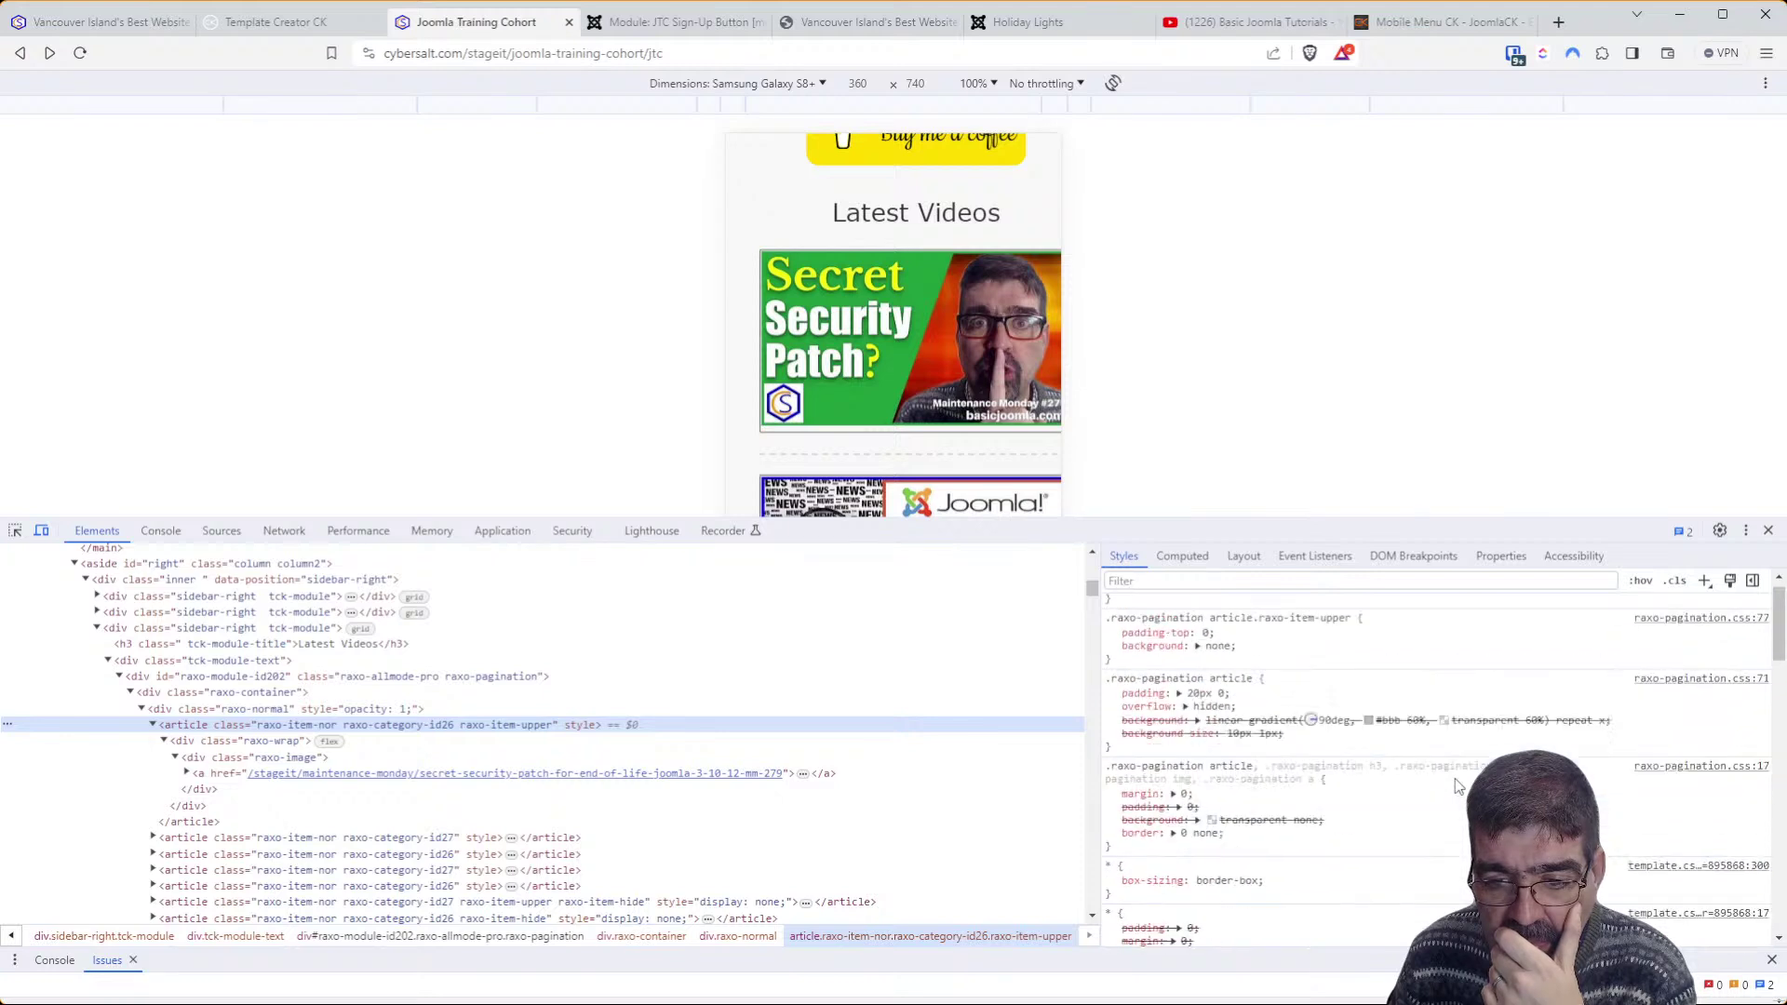
pyautogui.click(1112, 712)
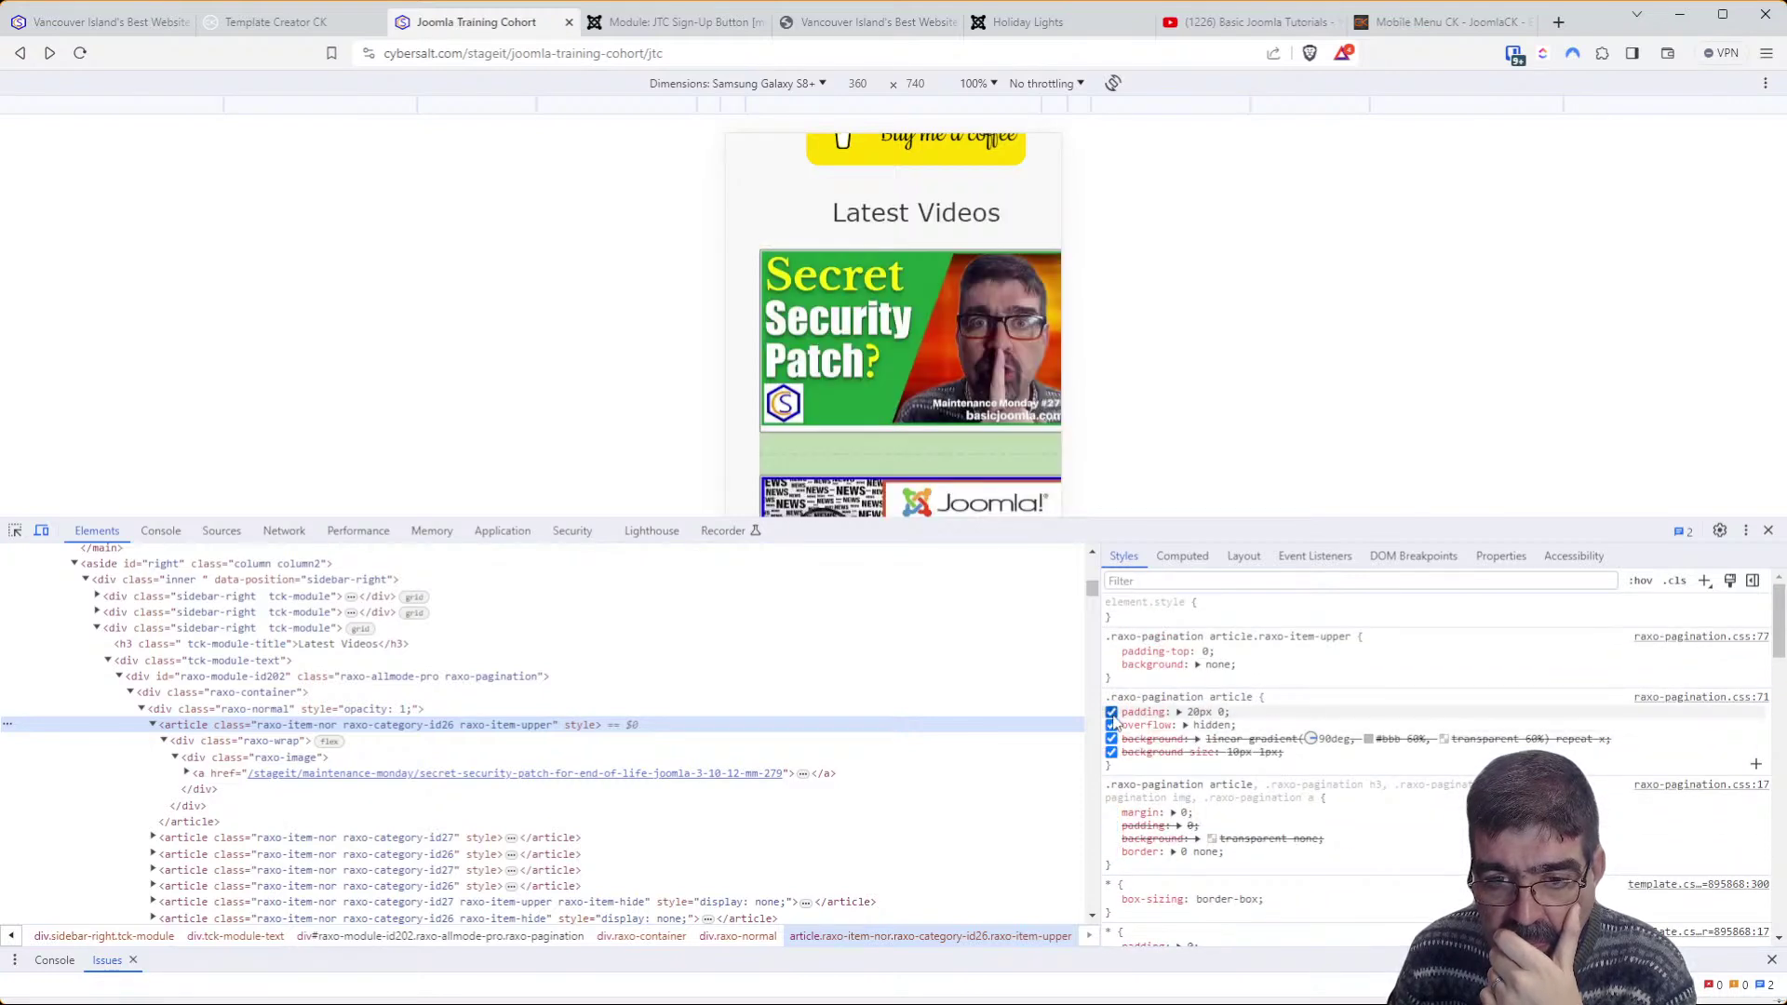
pyautogui.click(1111, 712)
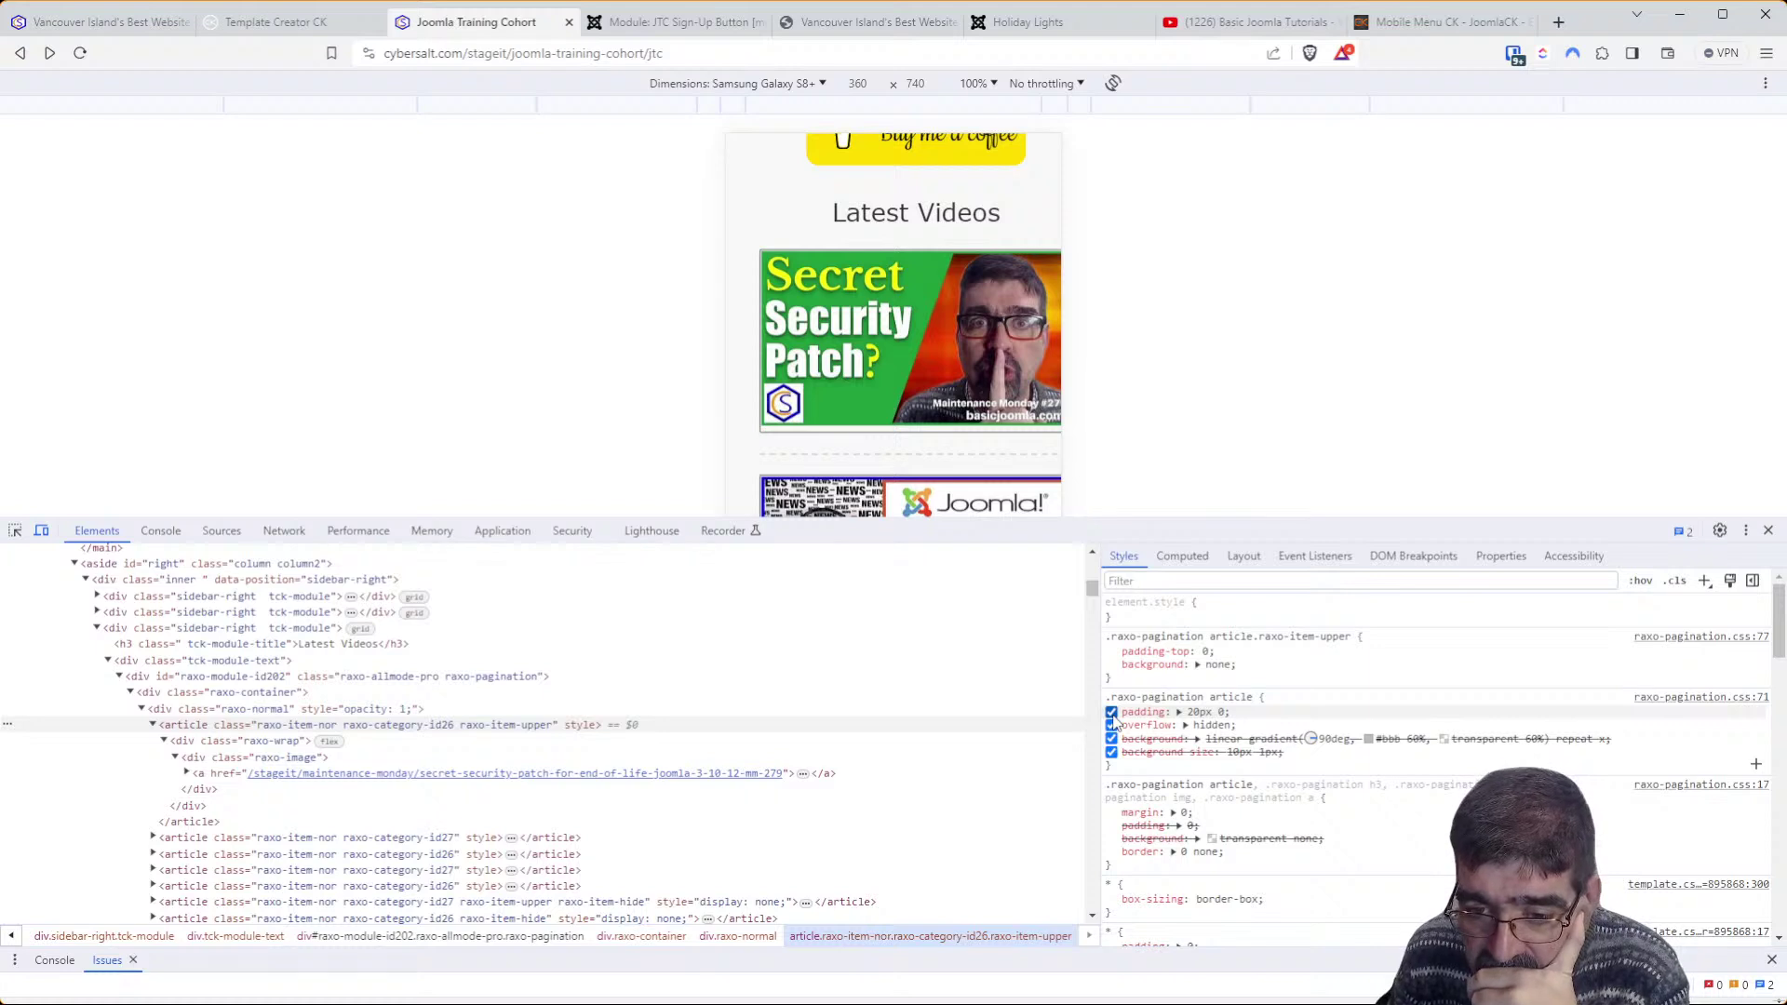
pyautogui.scroll(-3, 1236, 717)
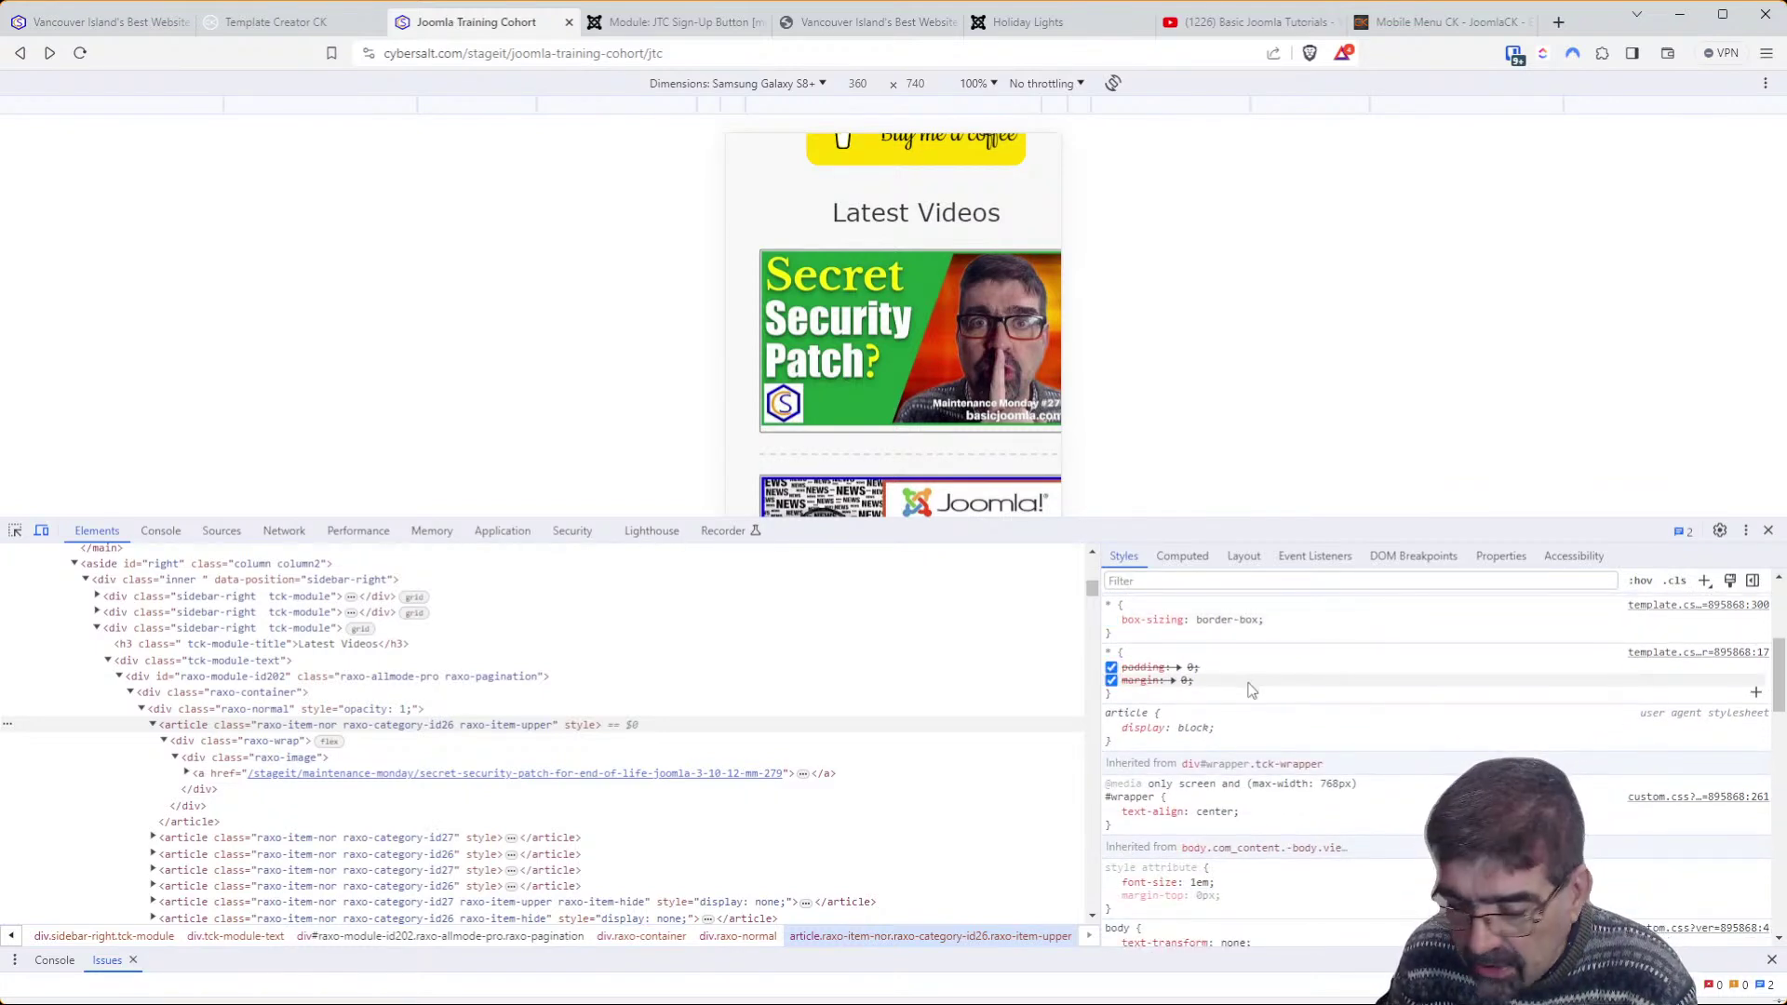
pyautogui.scroll(-1, 1245, 728)
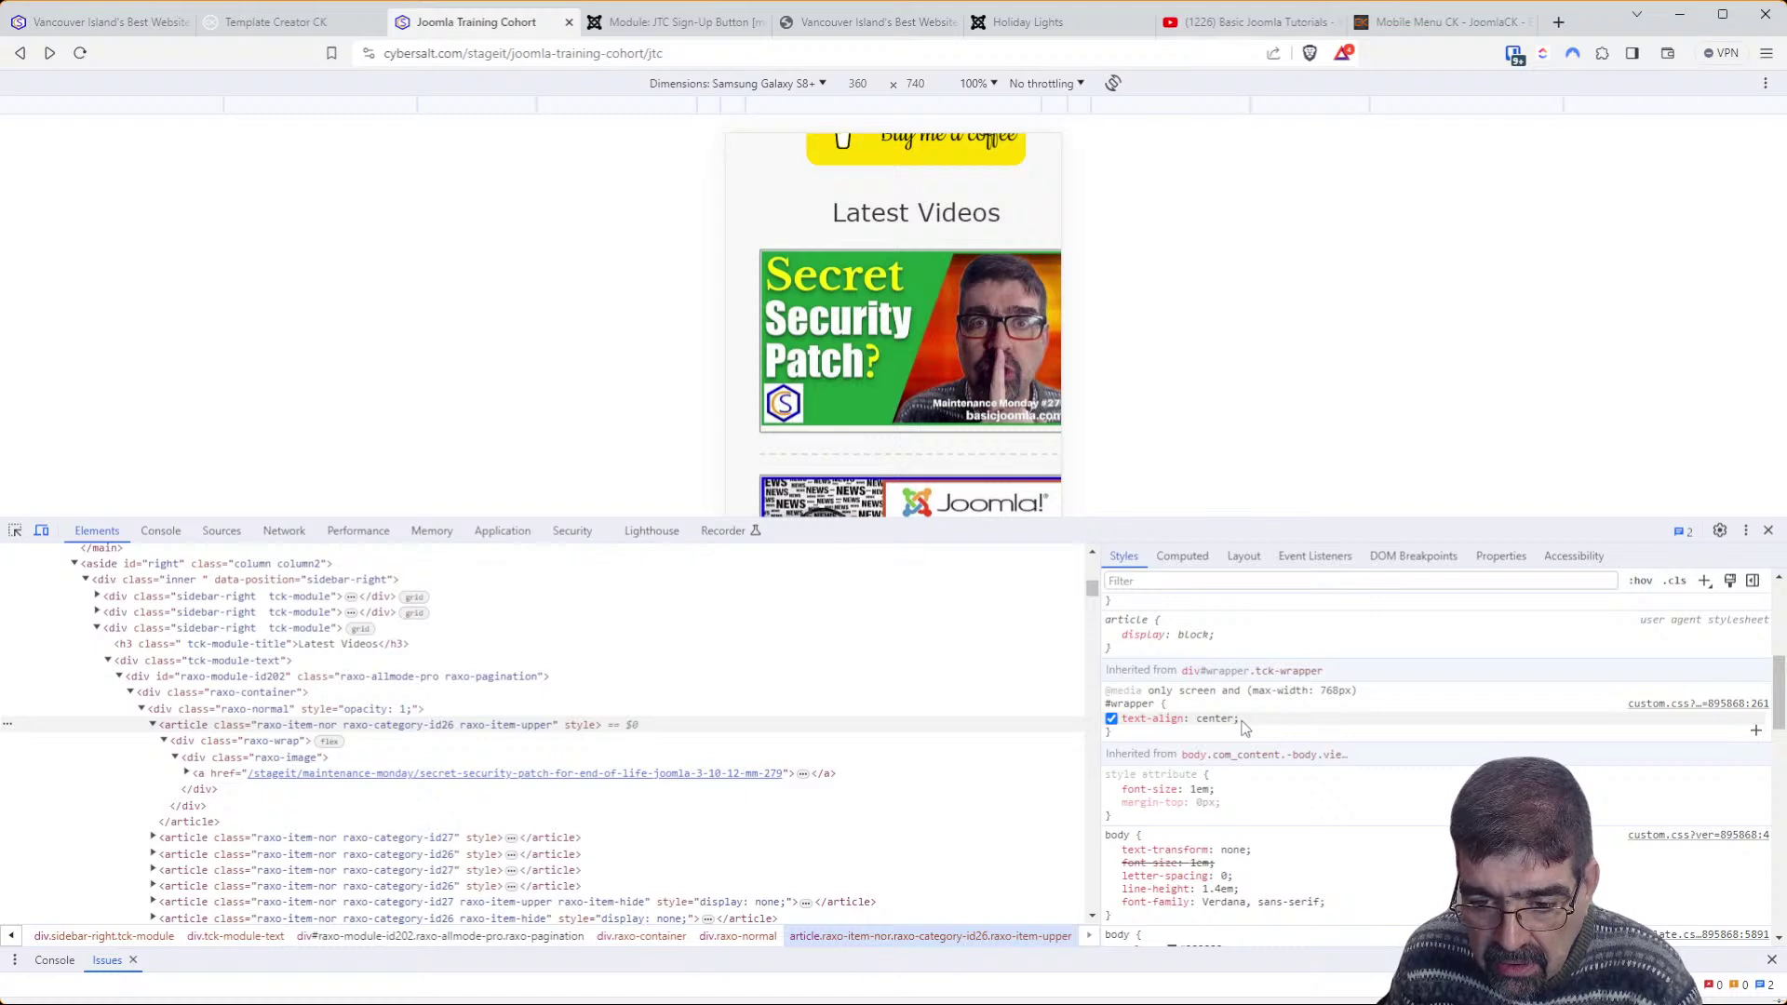
pyautogui.scroll(5, 1245, 728)
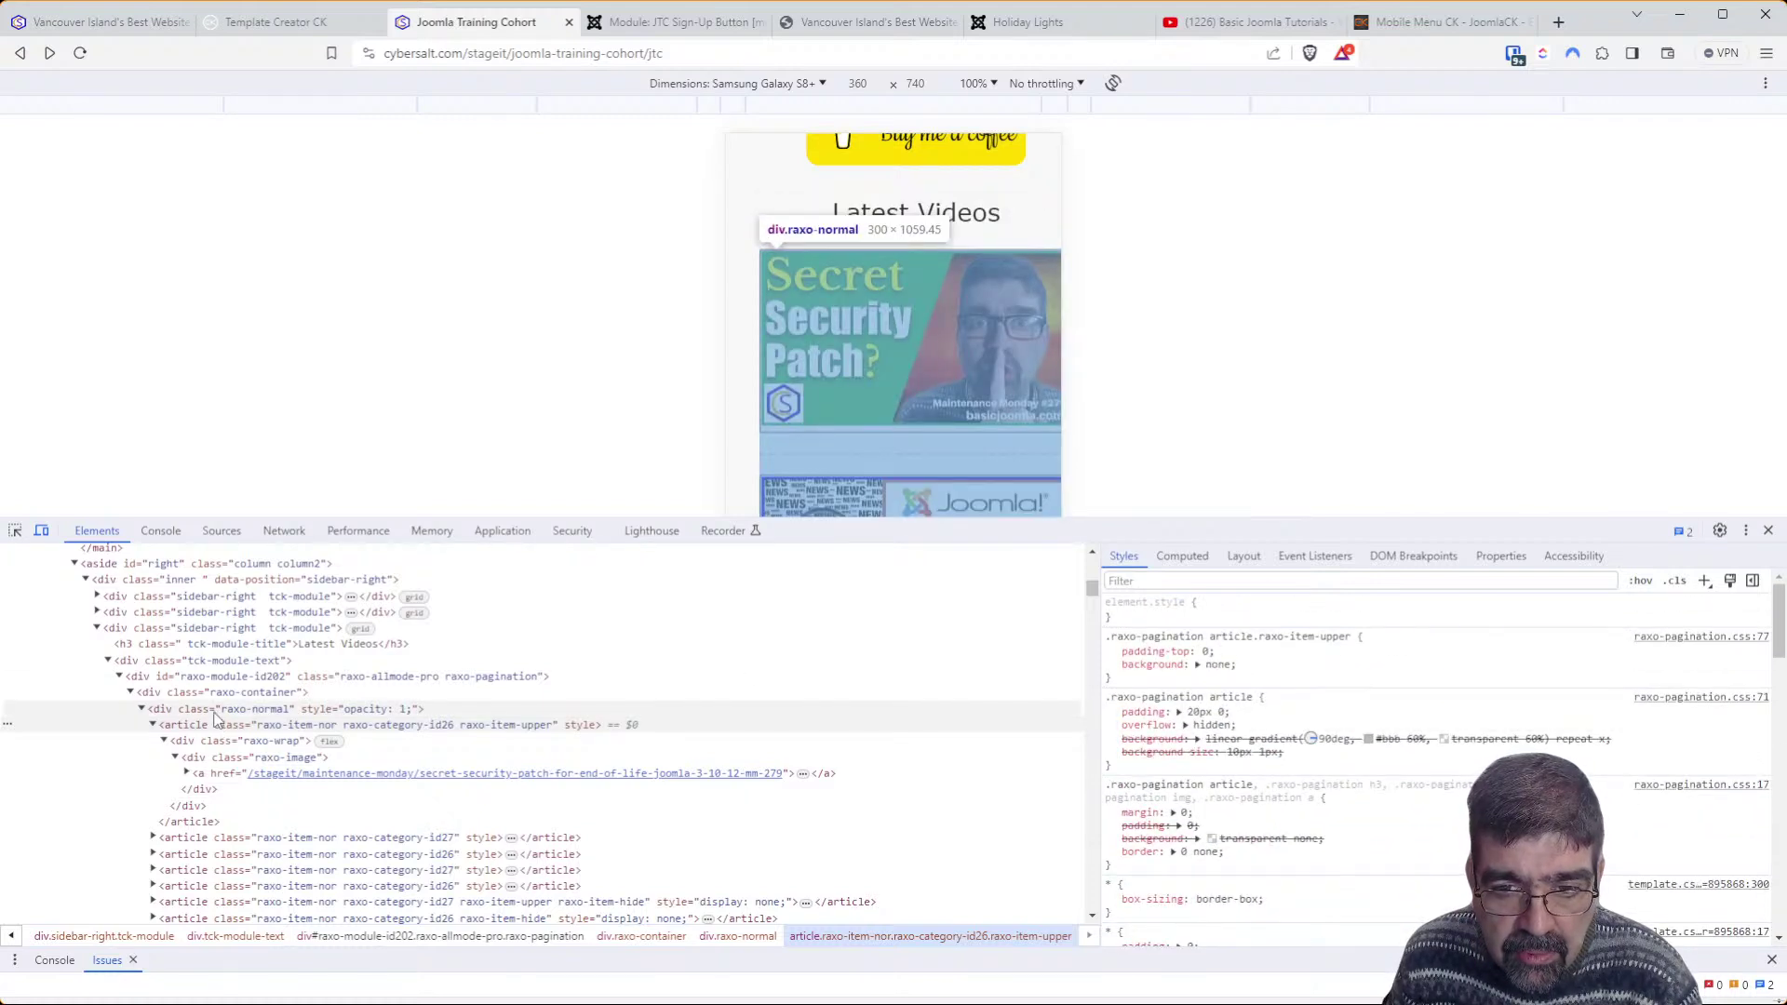
# Check the styles of the Latest Videos tck-module-text div, then shrink the developer tools and examine the video thumbnails in the mobile preview
pyautogui.click(217, 660)
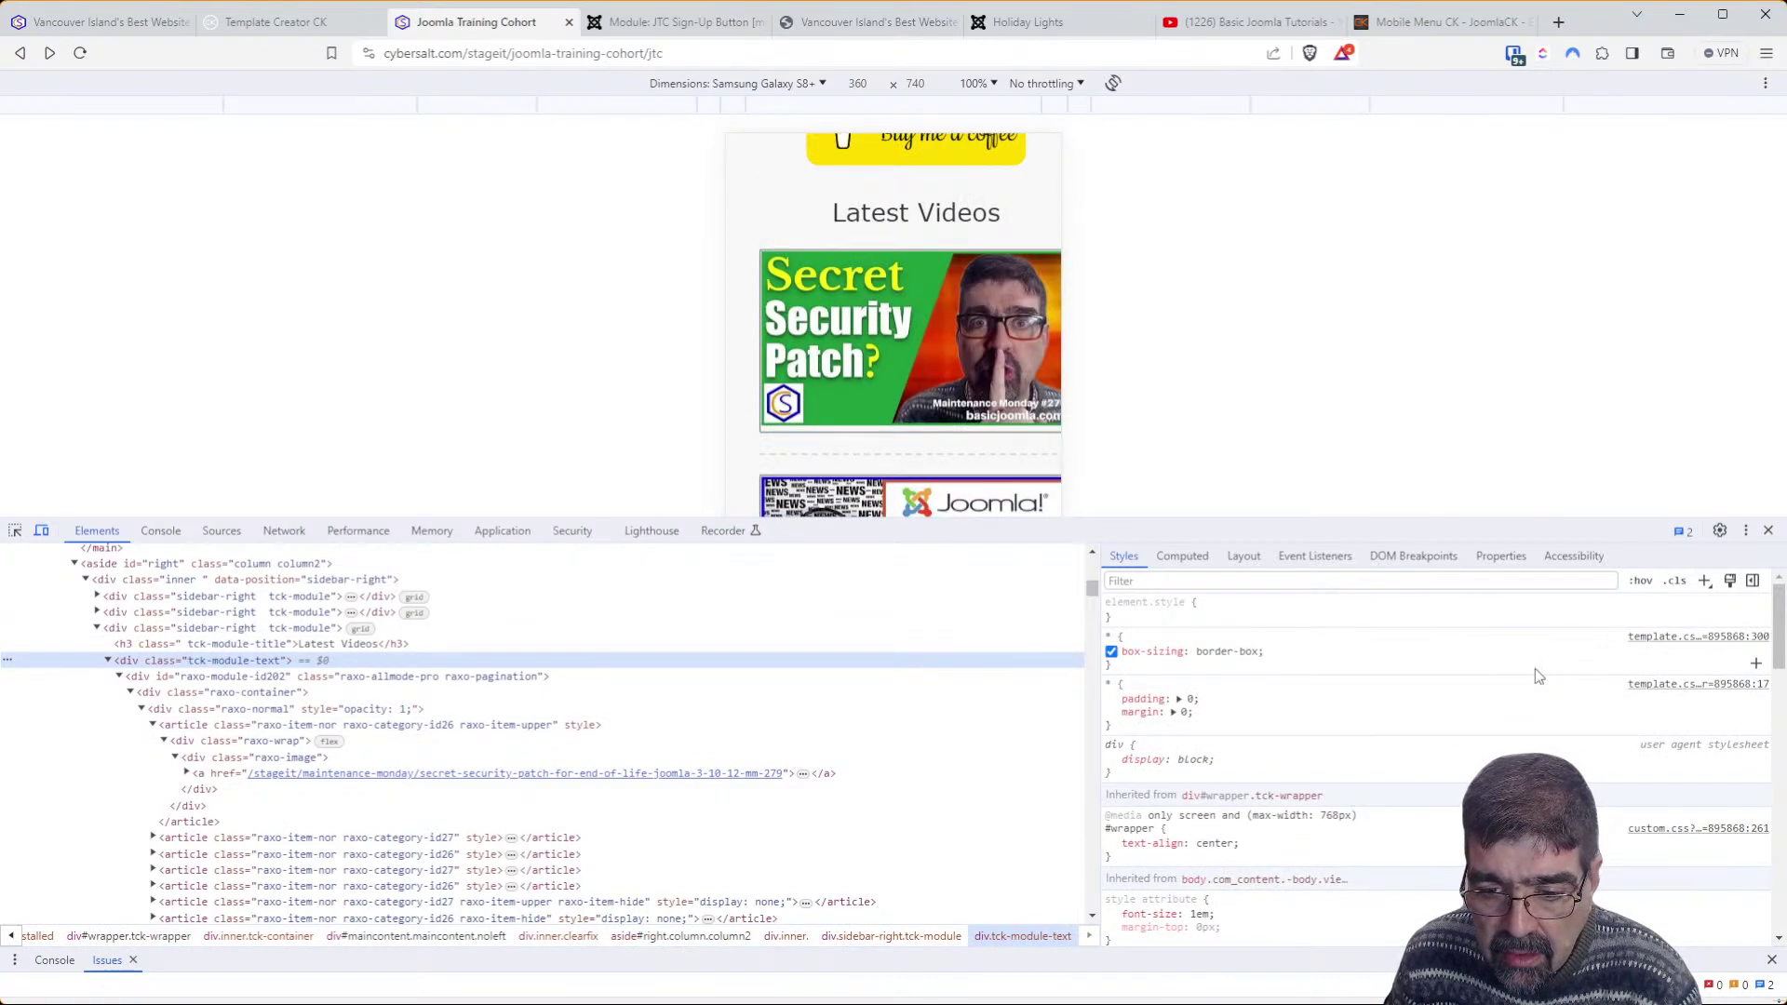
pyautogui.scroll(-1, 944, 277)
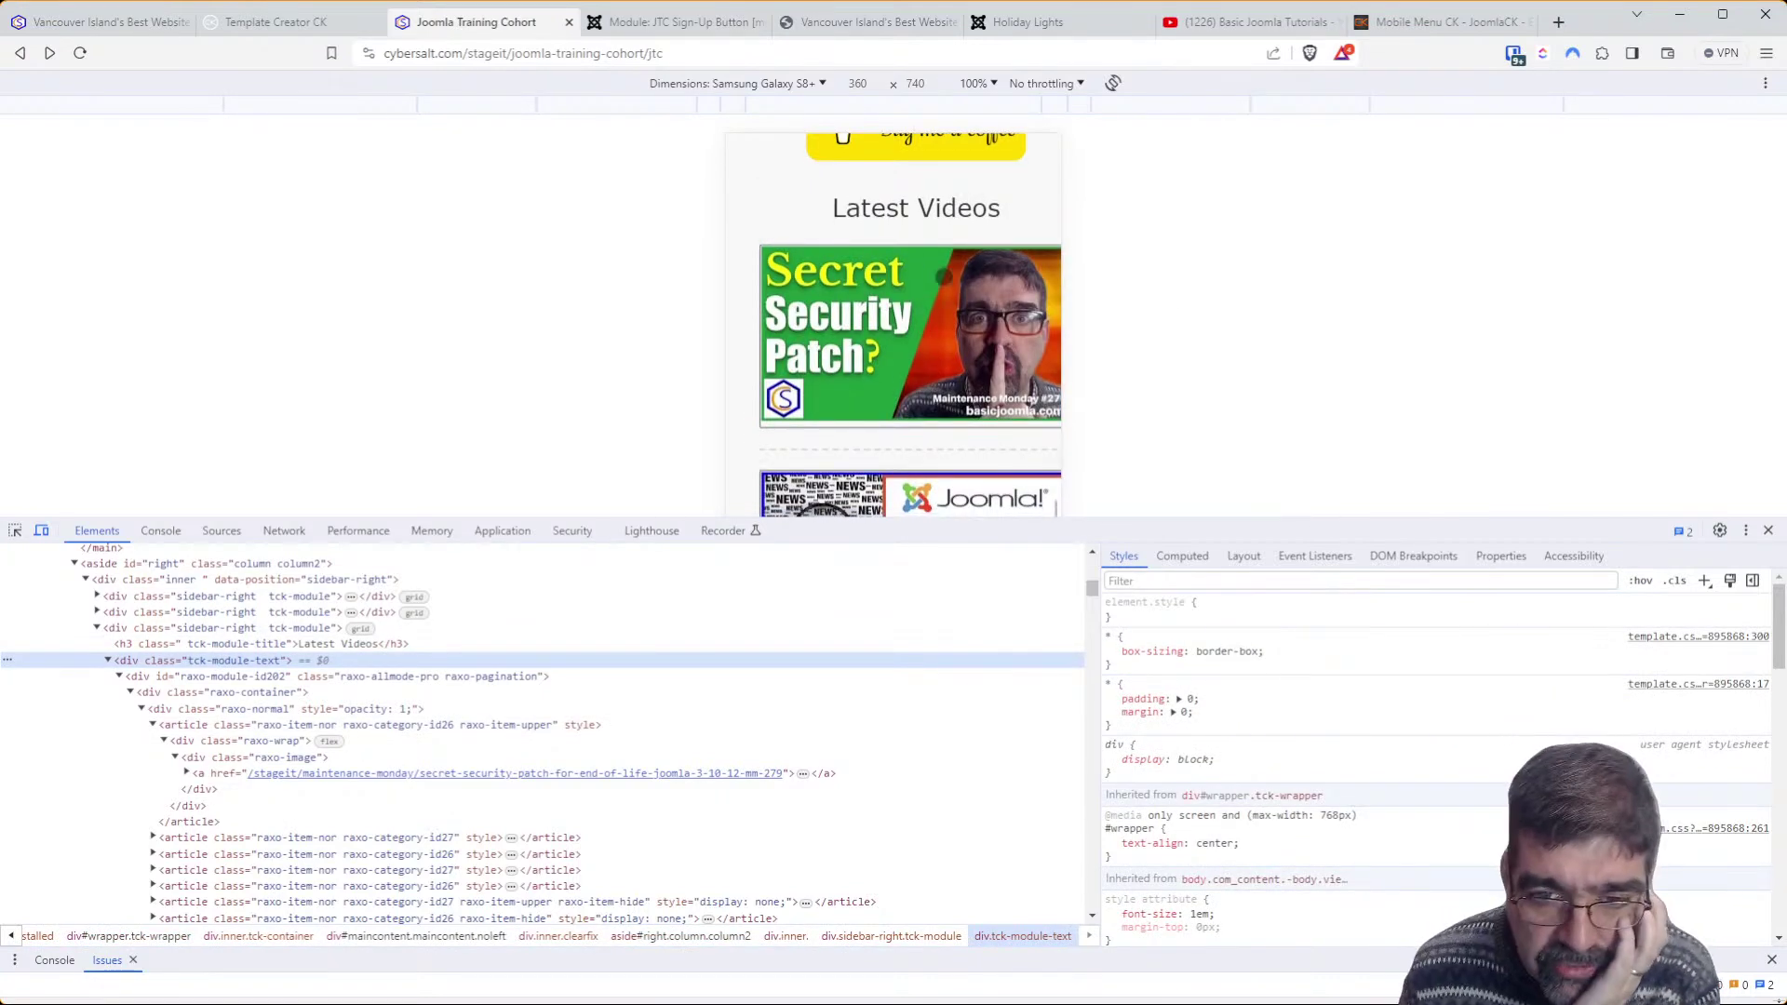
pyautogui.moveTo(1185, 518); pyautogui.dragTo(1196, 776)
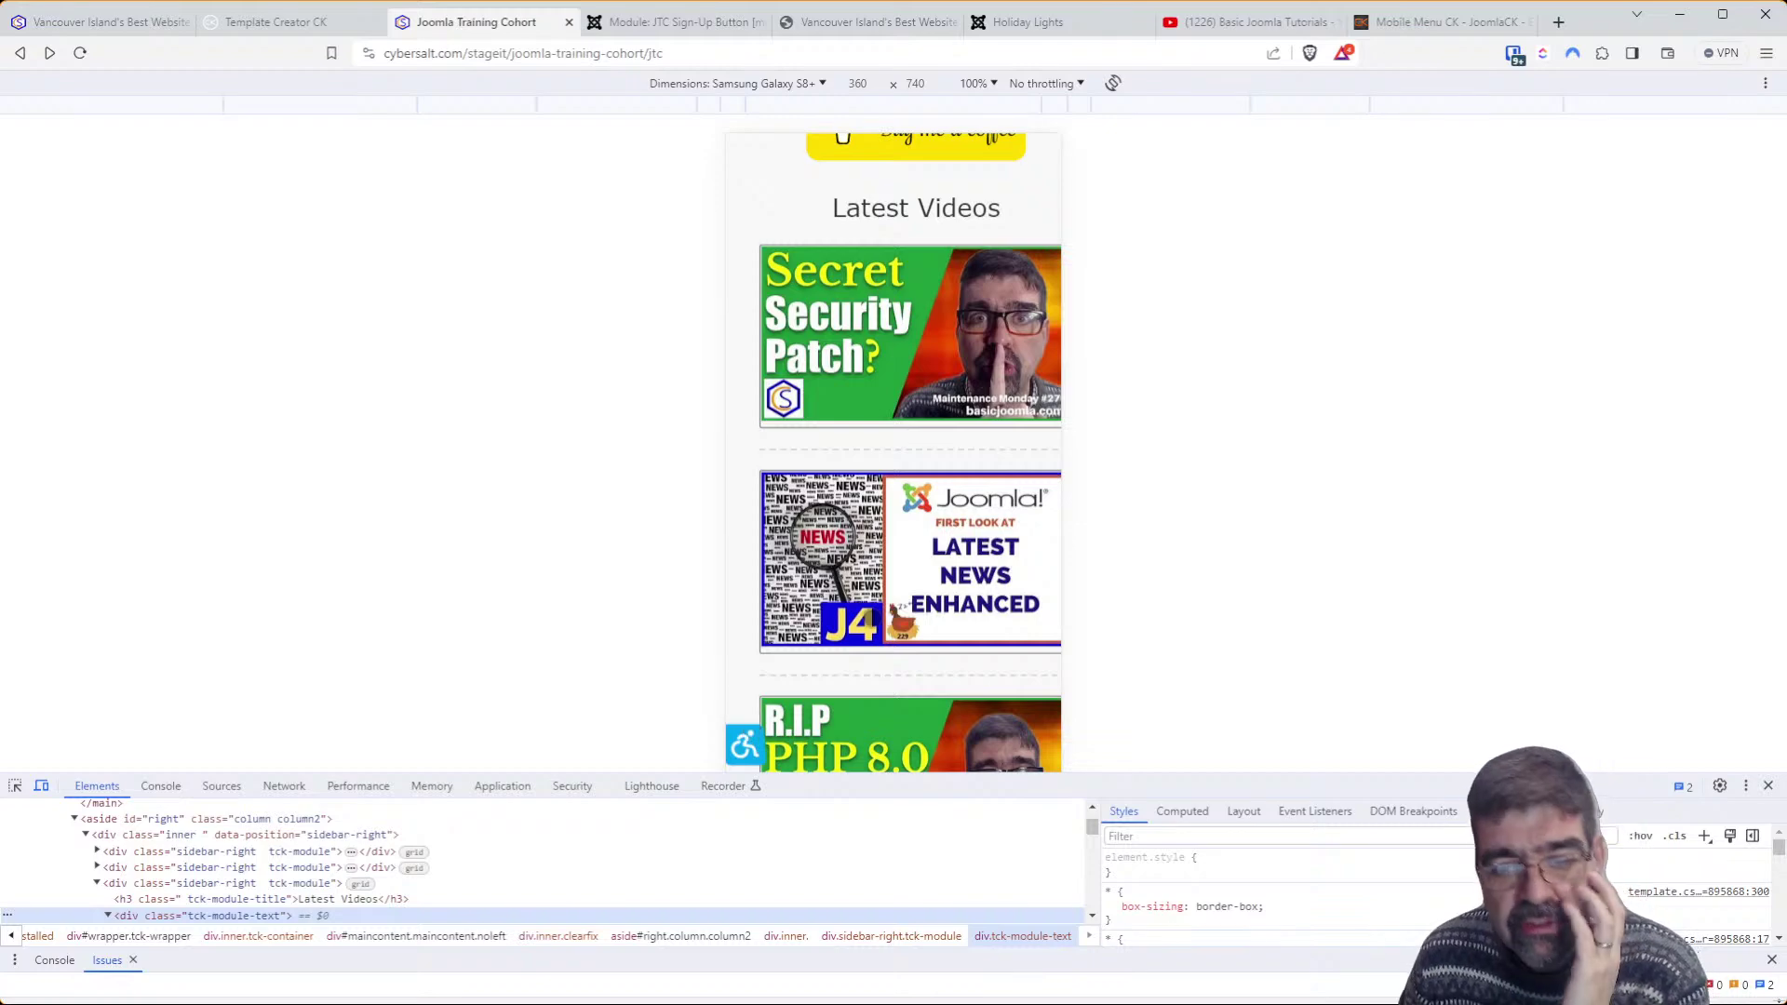
pyautogui.moveTo(871, 618); pyautogui.dragTo(1028, 595)
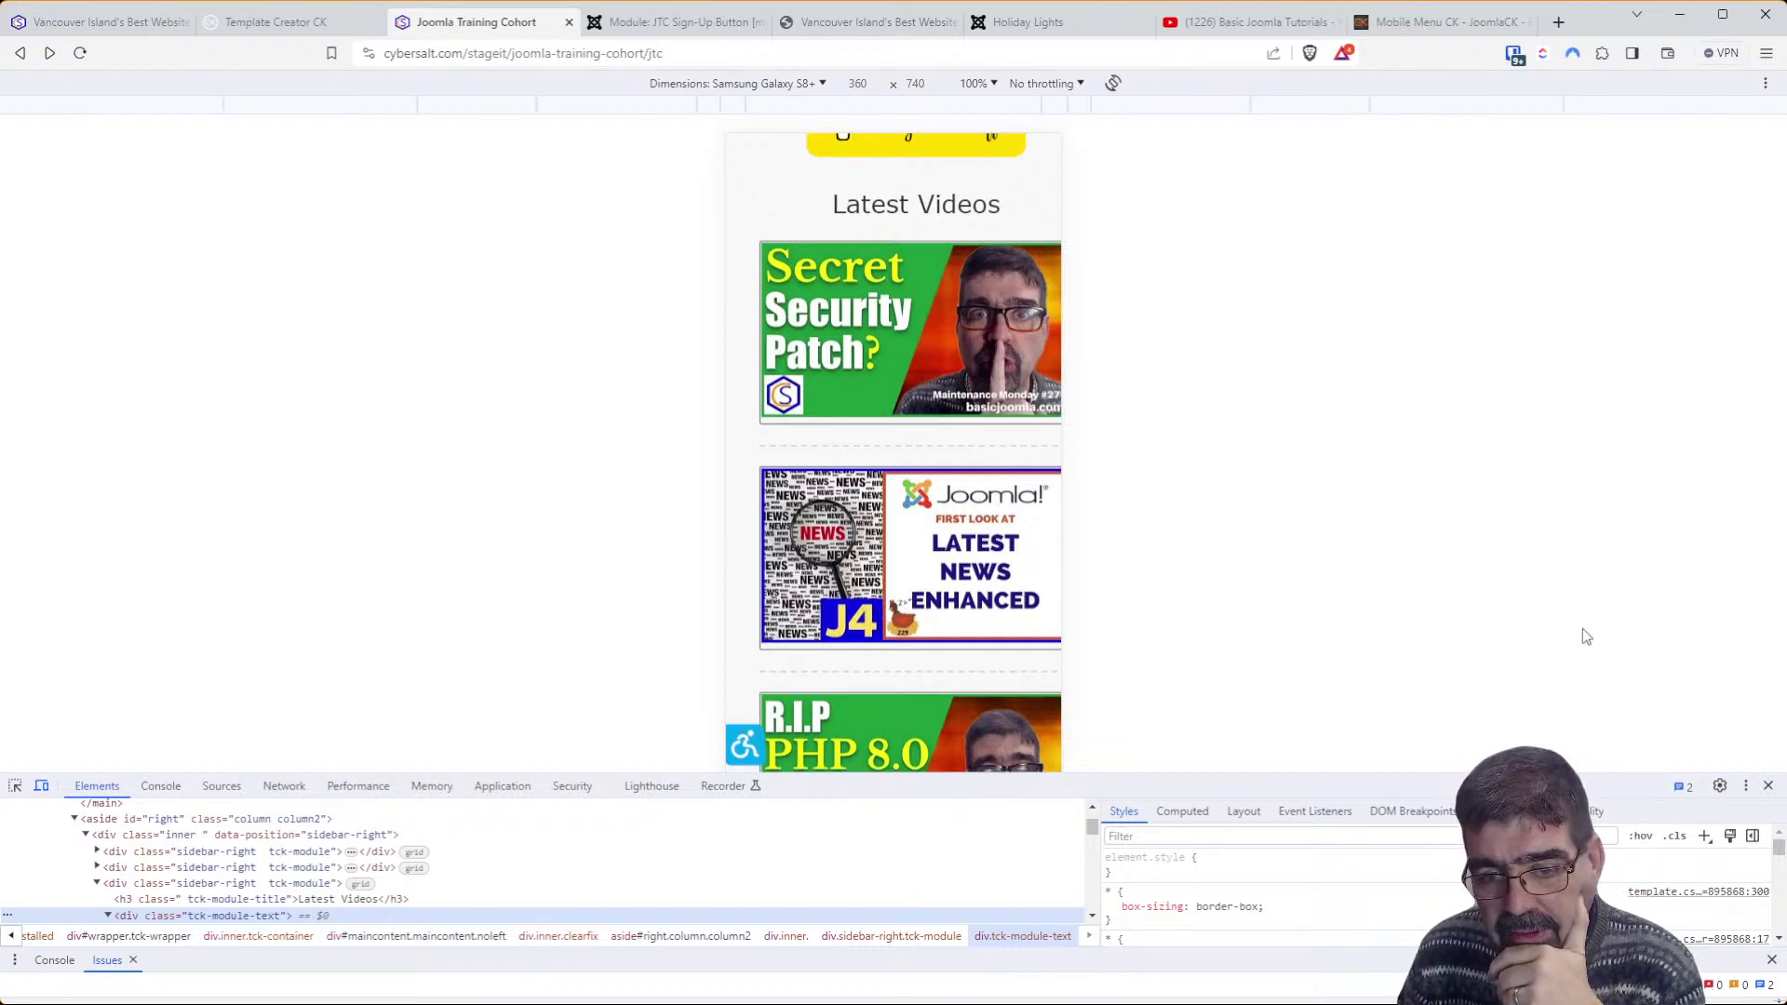
pyautogui.scroll(-1, 929, 640)
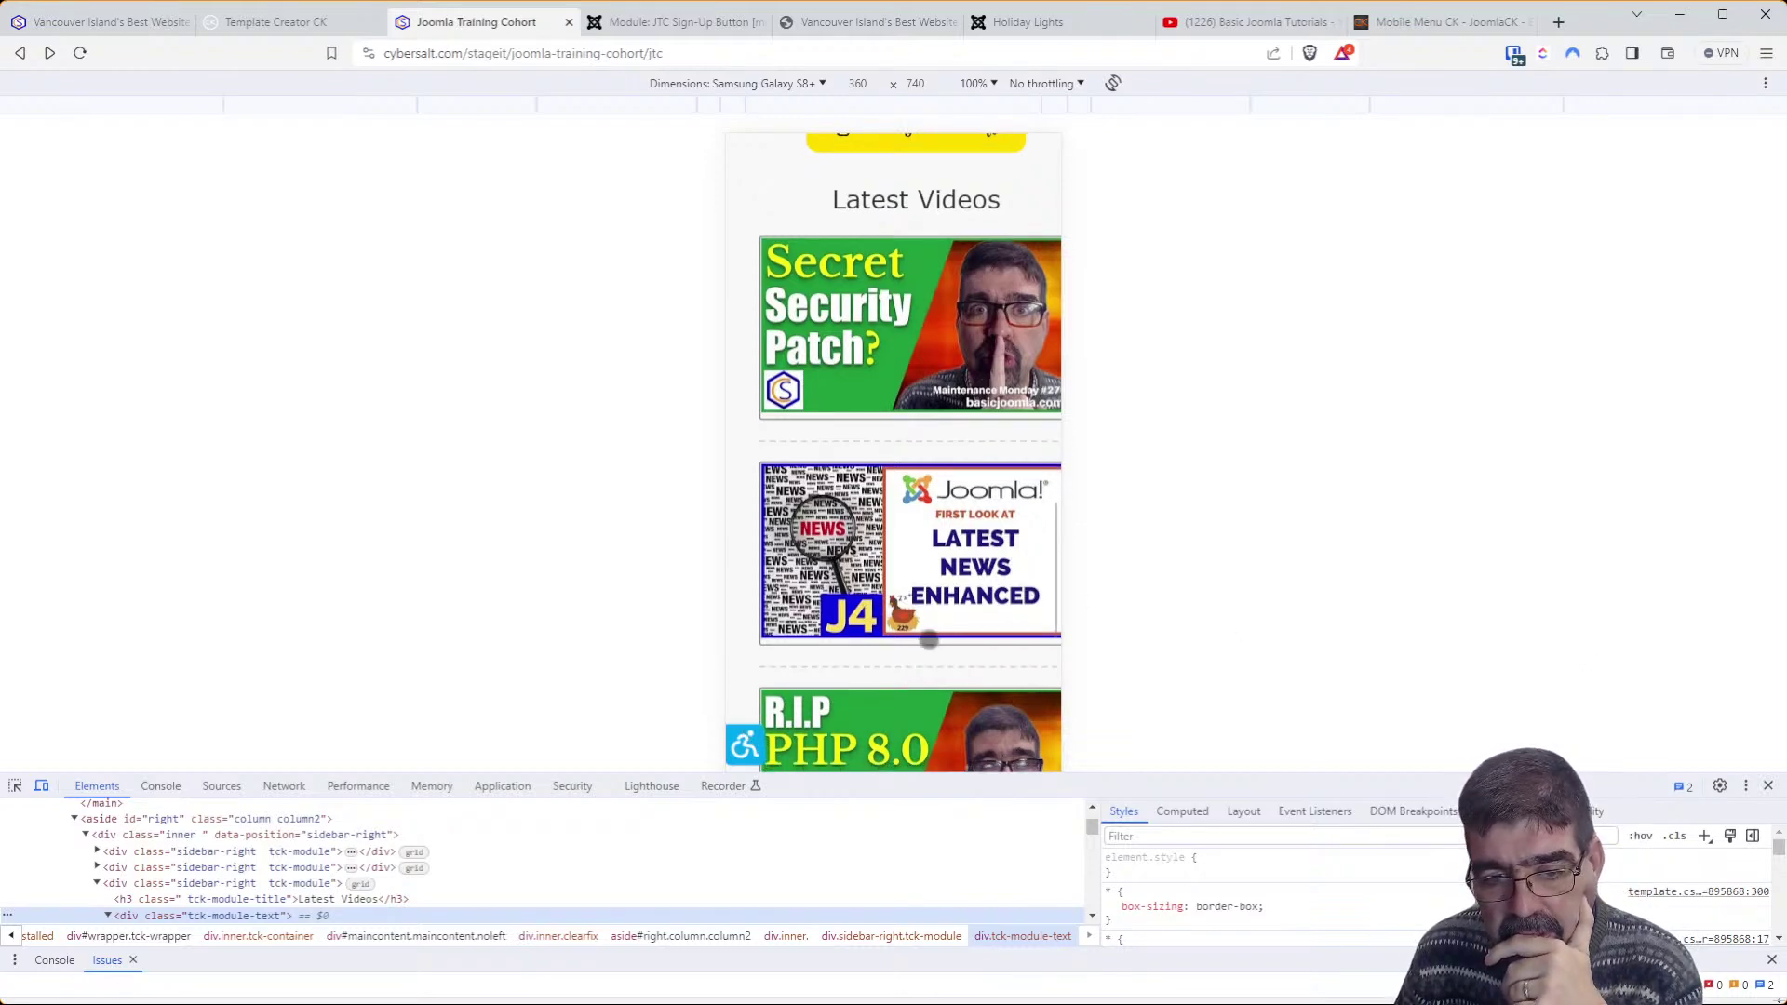
pyautogui.scroll(3, 931, 633)
pyautogui.scroll(-4, 931, 629)
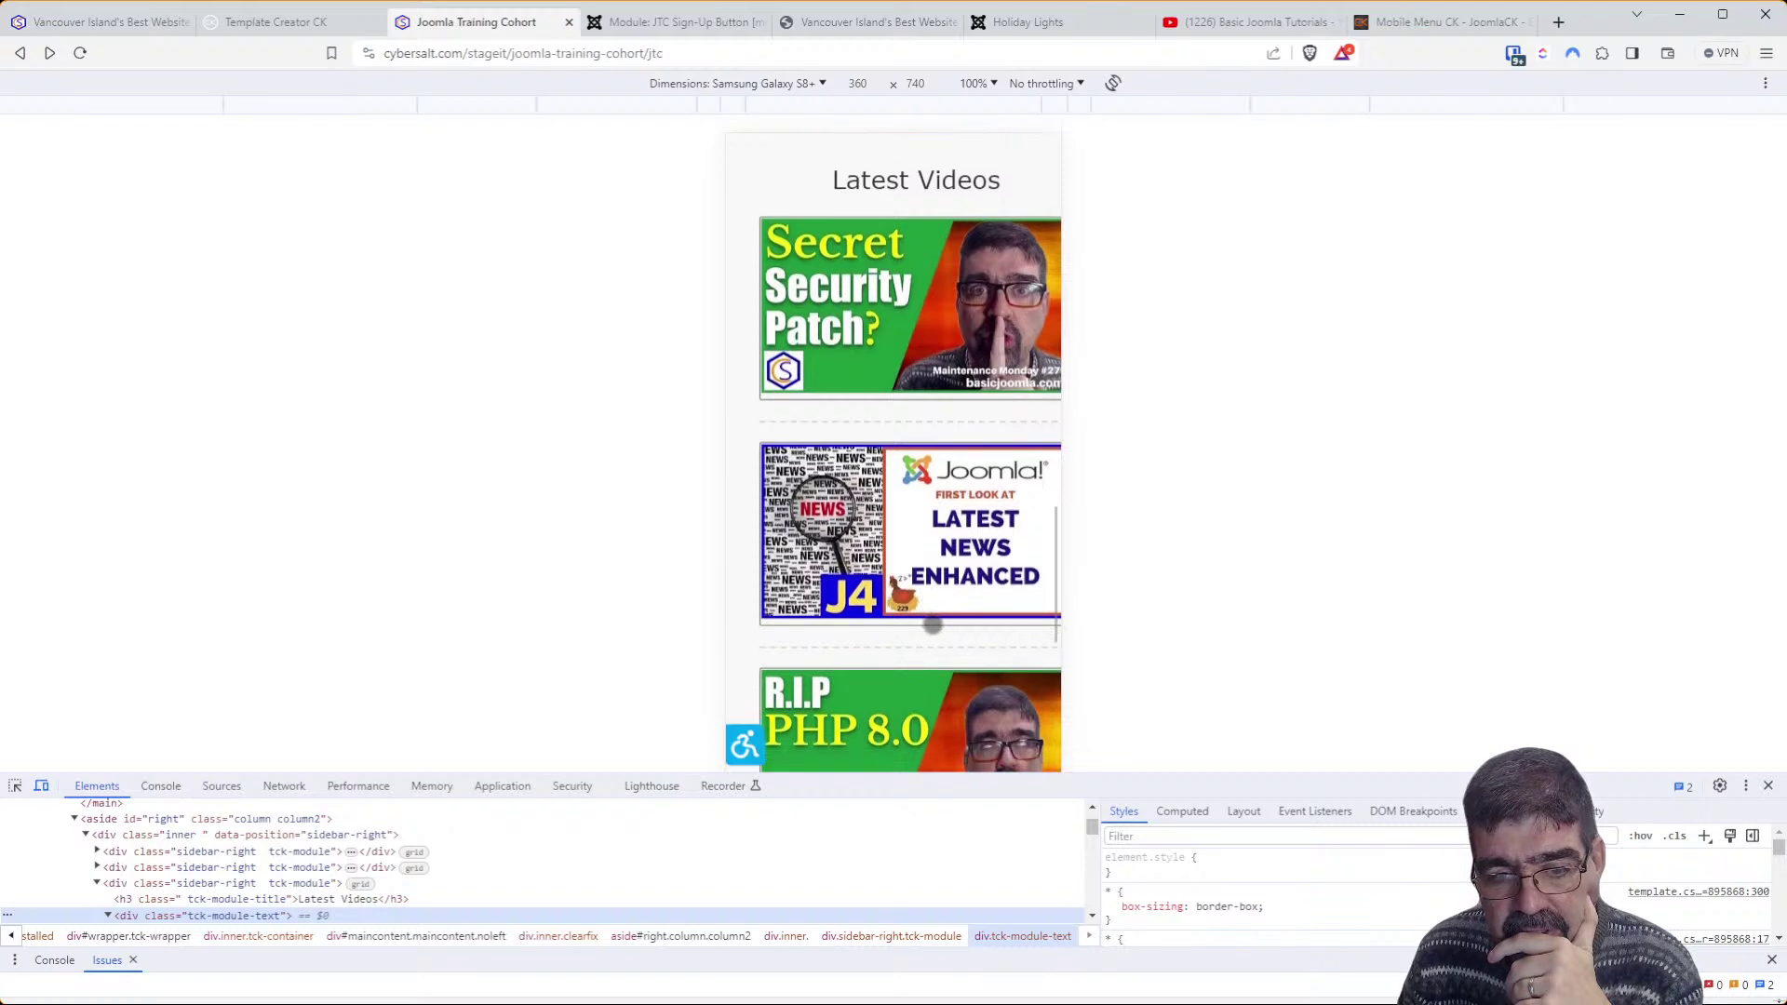
pyautogui.scroll(1, 742, 466)
pyautogui.scroll(-3, 752, 333)
pyautogui.scroll(-3, 752, 334)
pyautogui.scroll(-1, 745, 745)
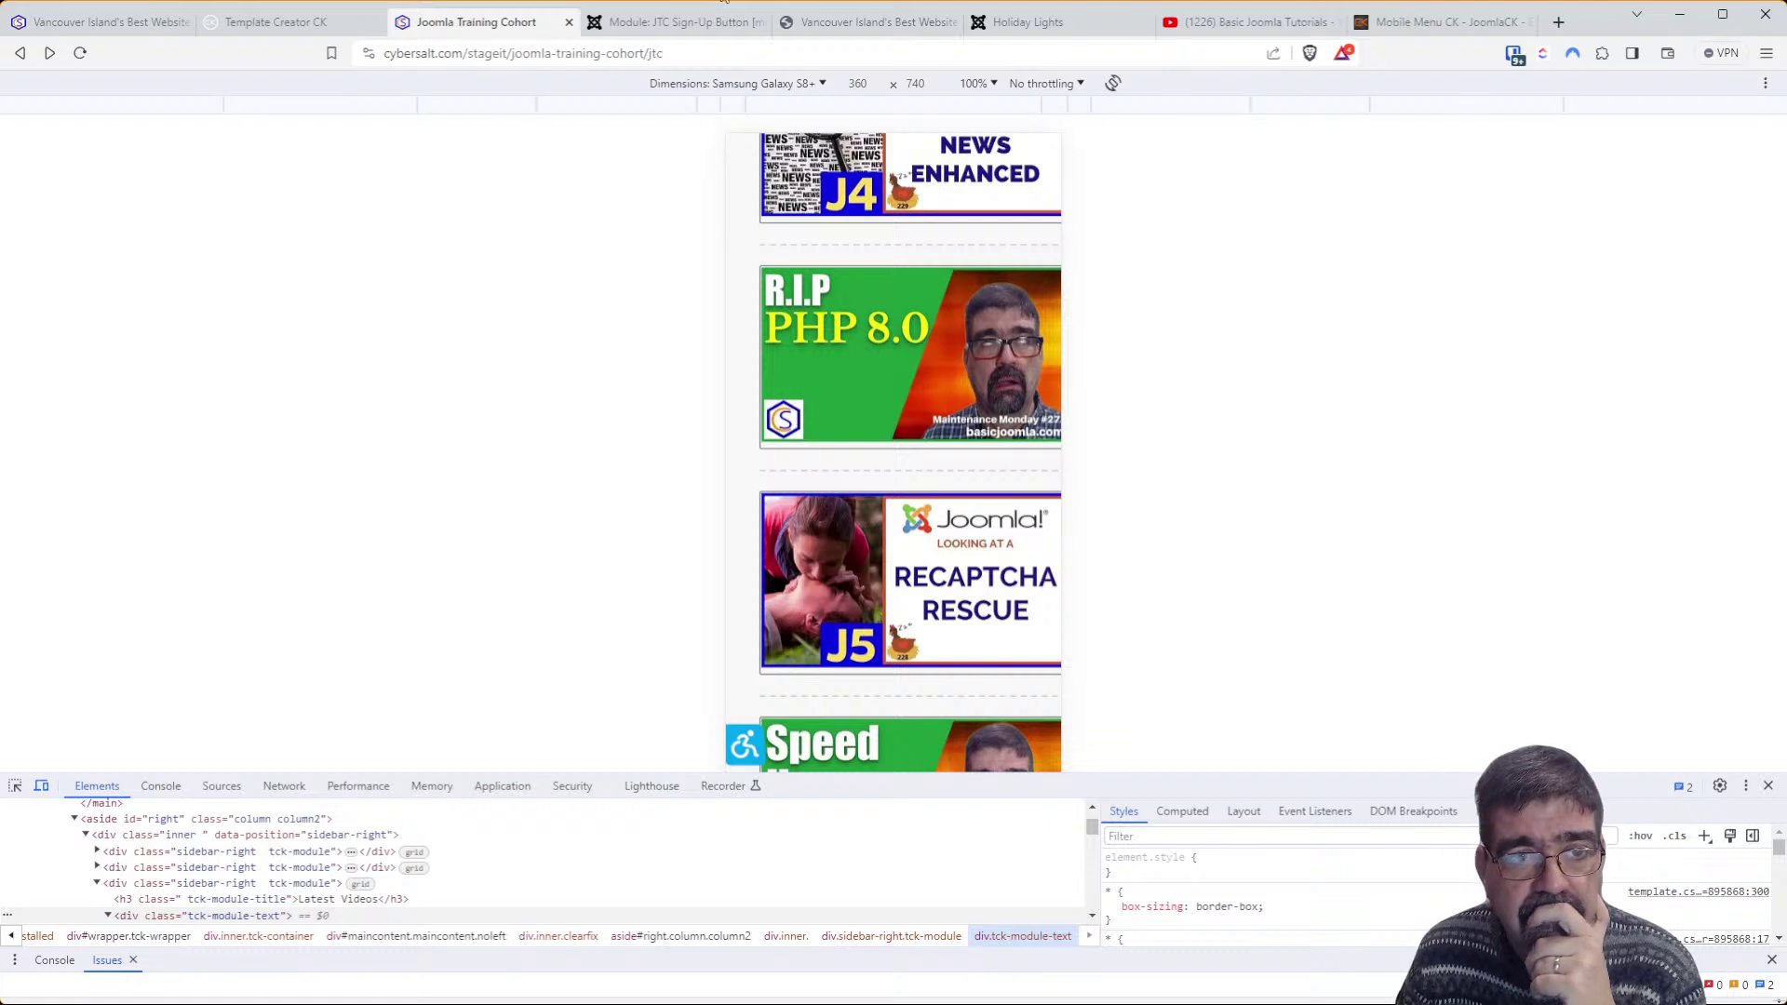
# Delete the .tck-module rule from the JTC Sign-Up Button module's custom CSS, save the module and return to the Joomla Training Cohort page
pyautogui.click(629, 17)
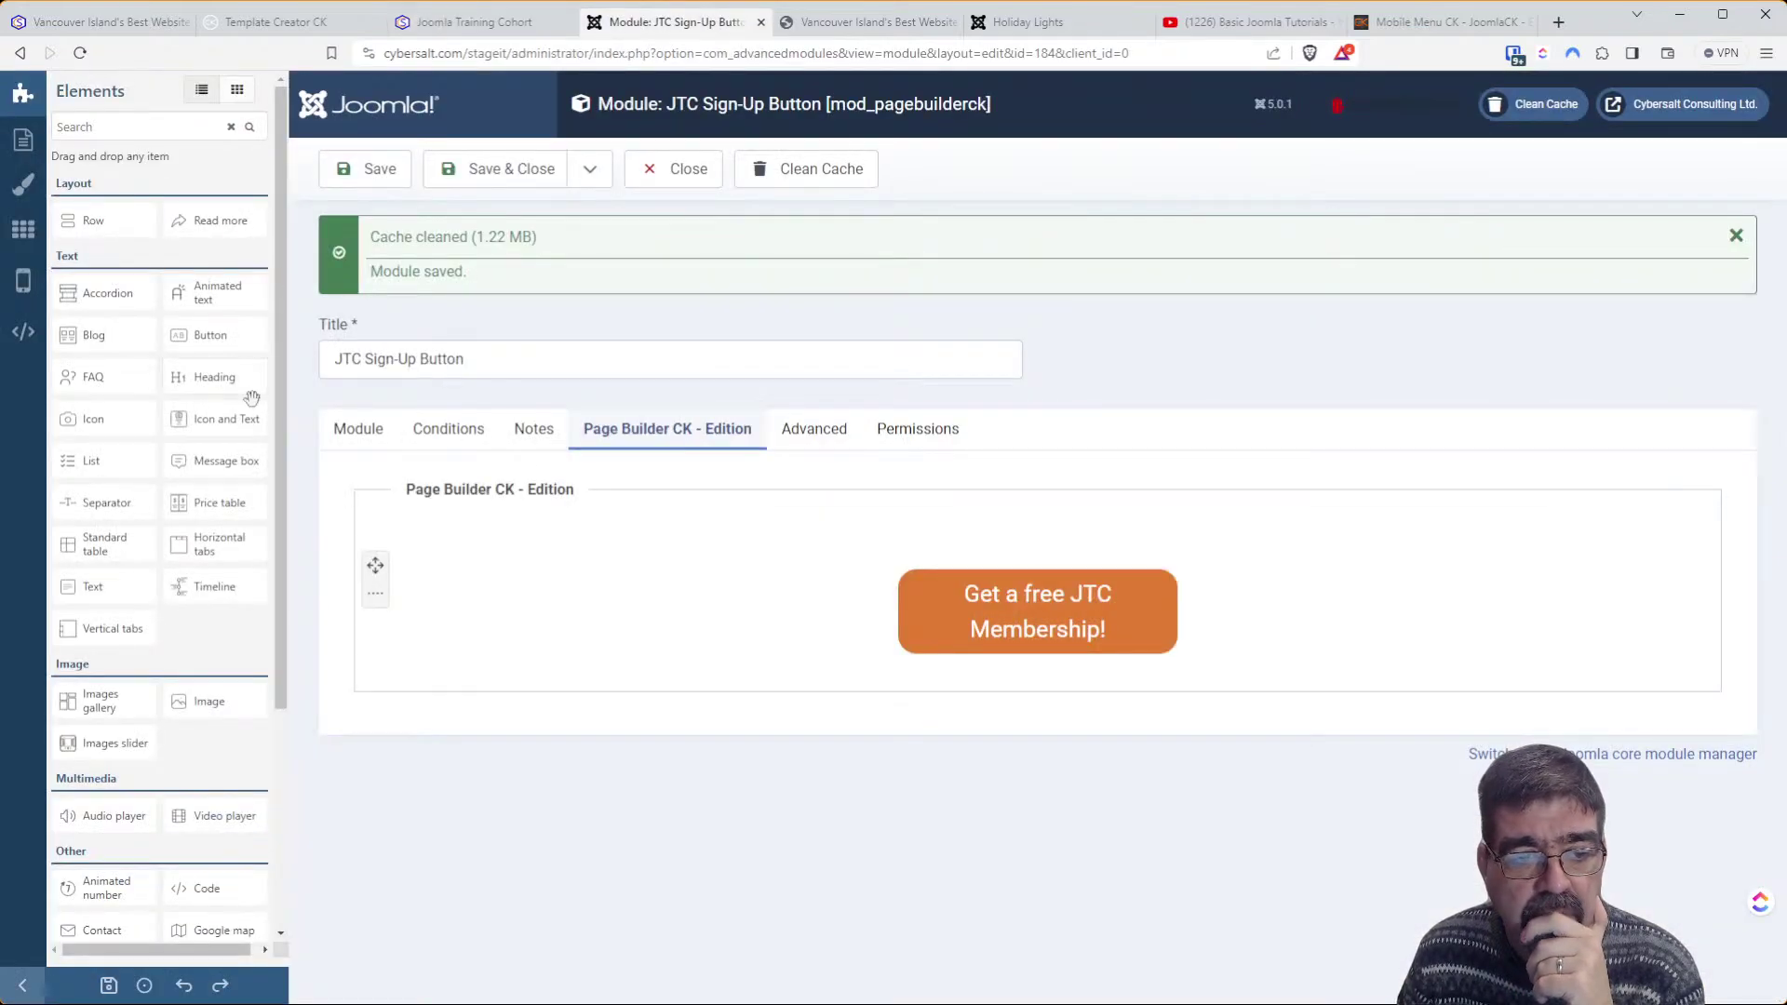
pyautogui.click(24, 335)
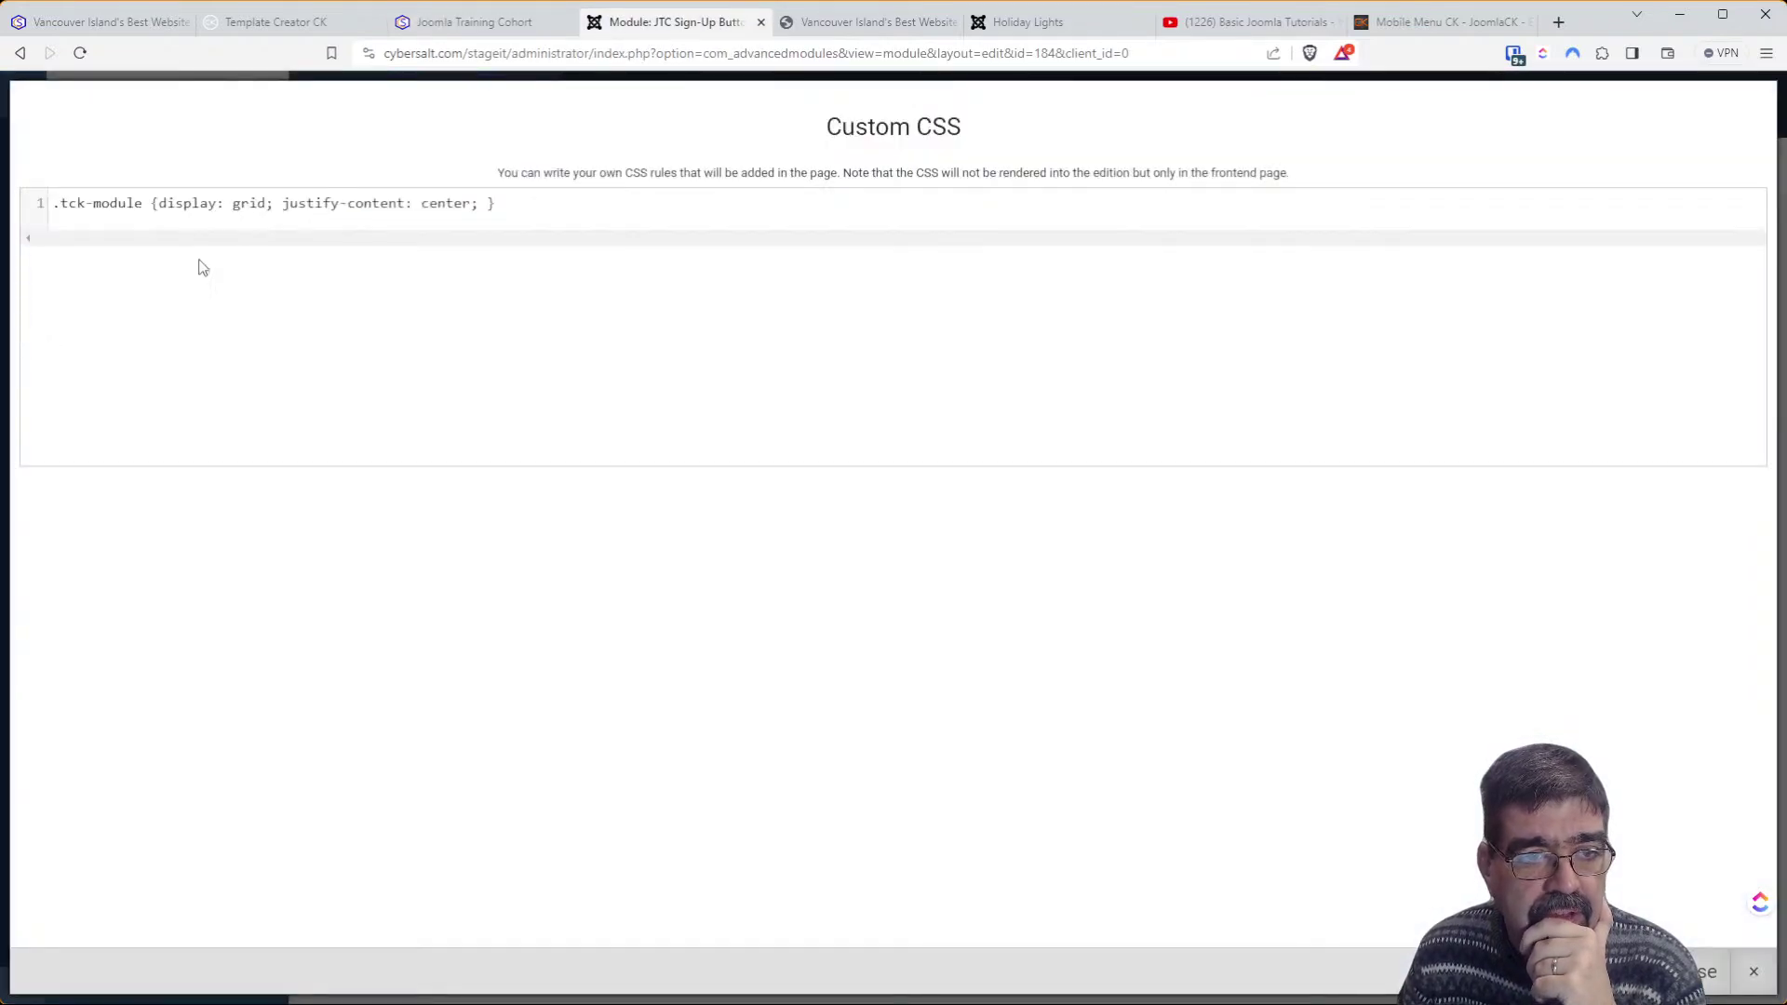
pyautogui.tripleClick(529, 205)
pyautogui.press('Left')
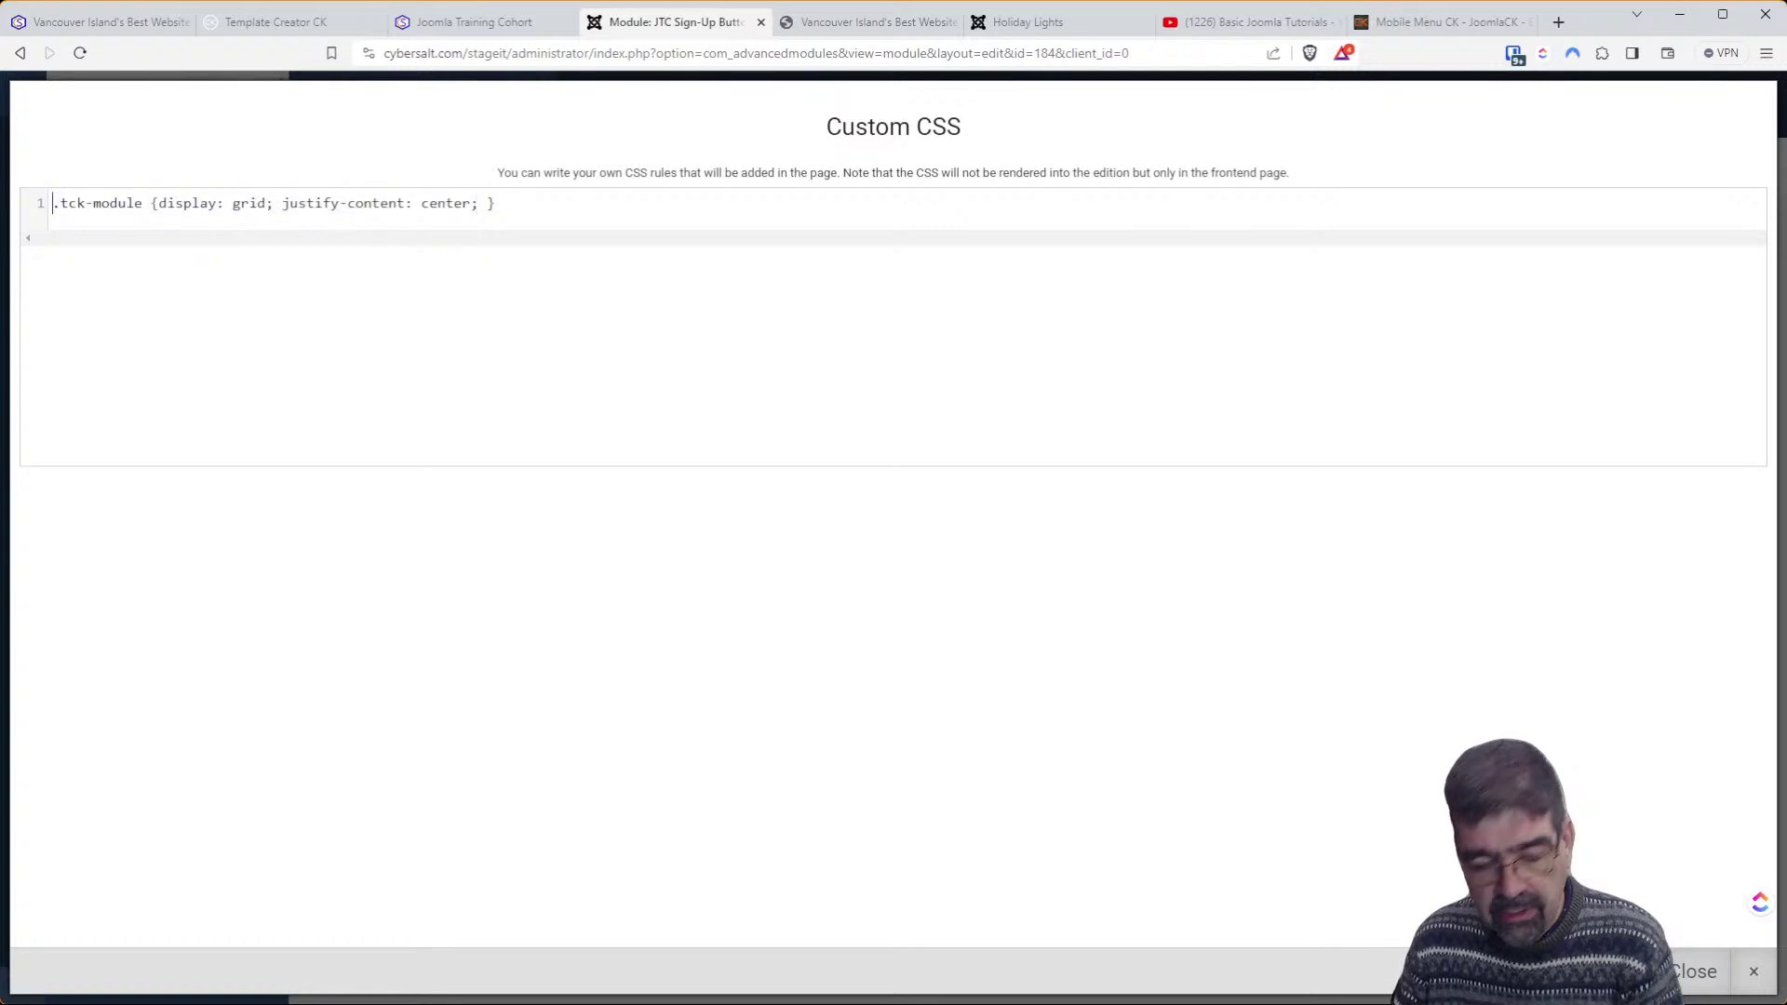
pyautogui.hotkey('ctrl', 'a')
pyautogui.press('BackSpace')
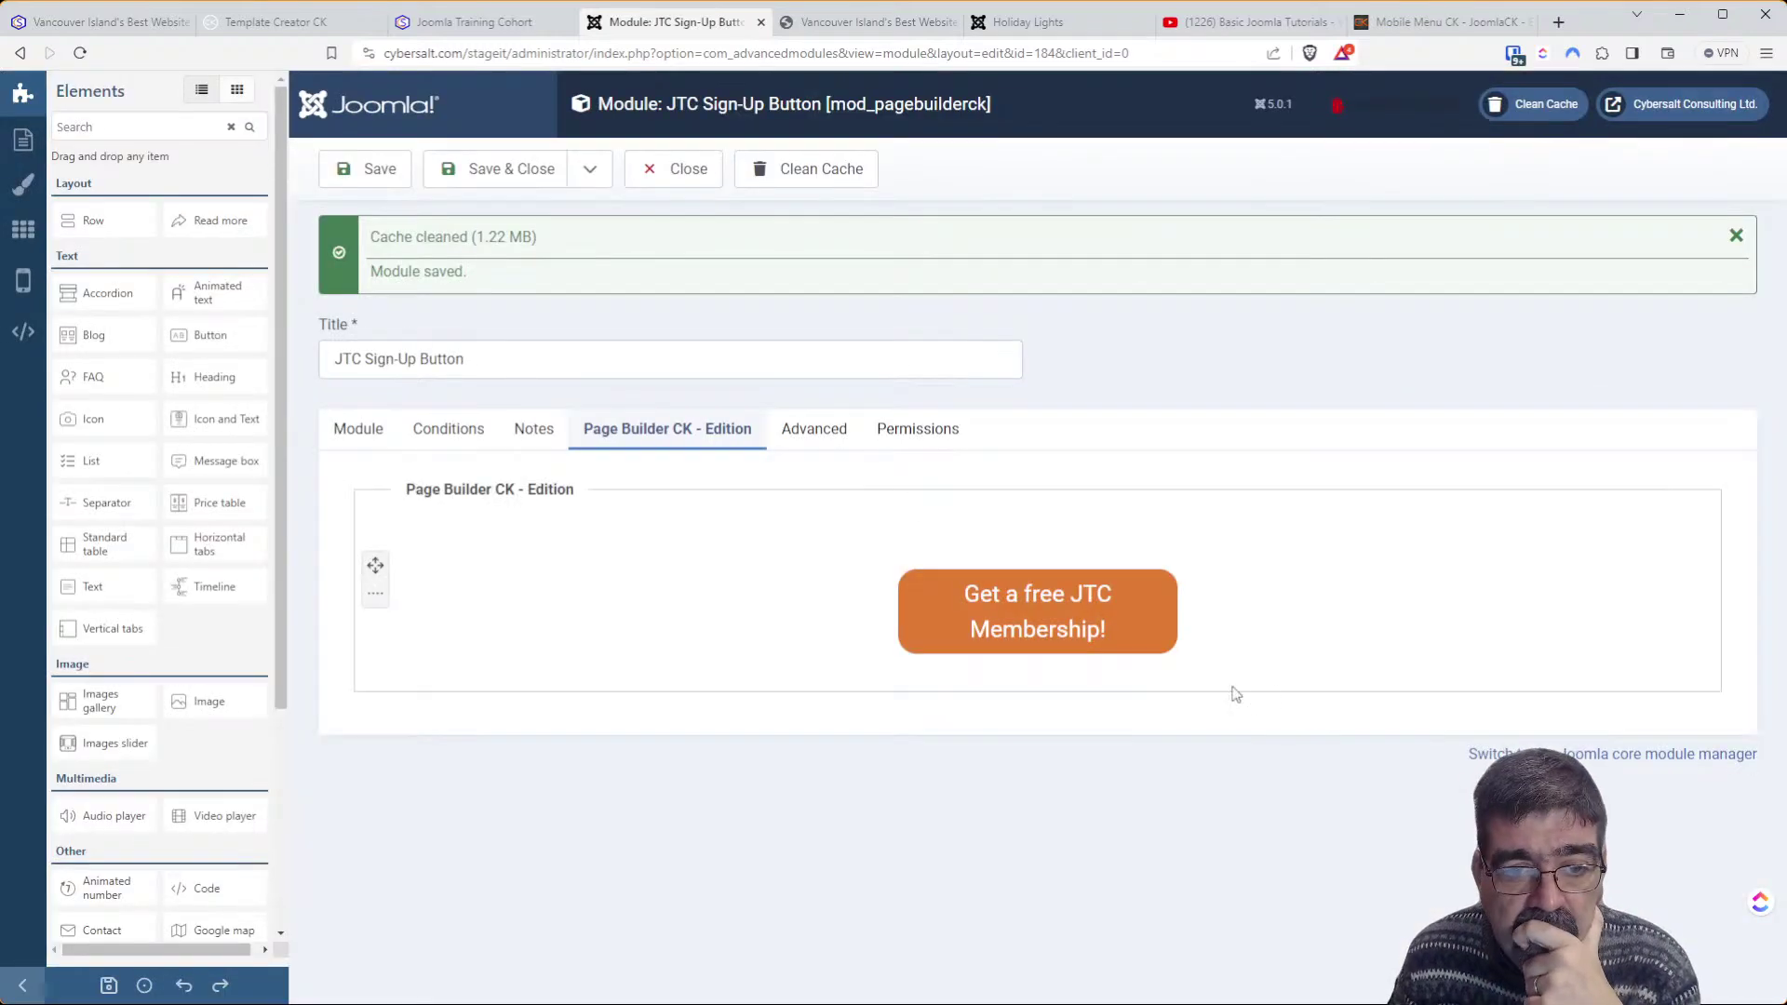
pyautogui.click(384, 185)
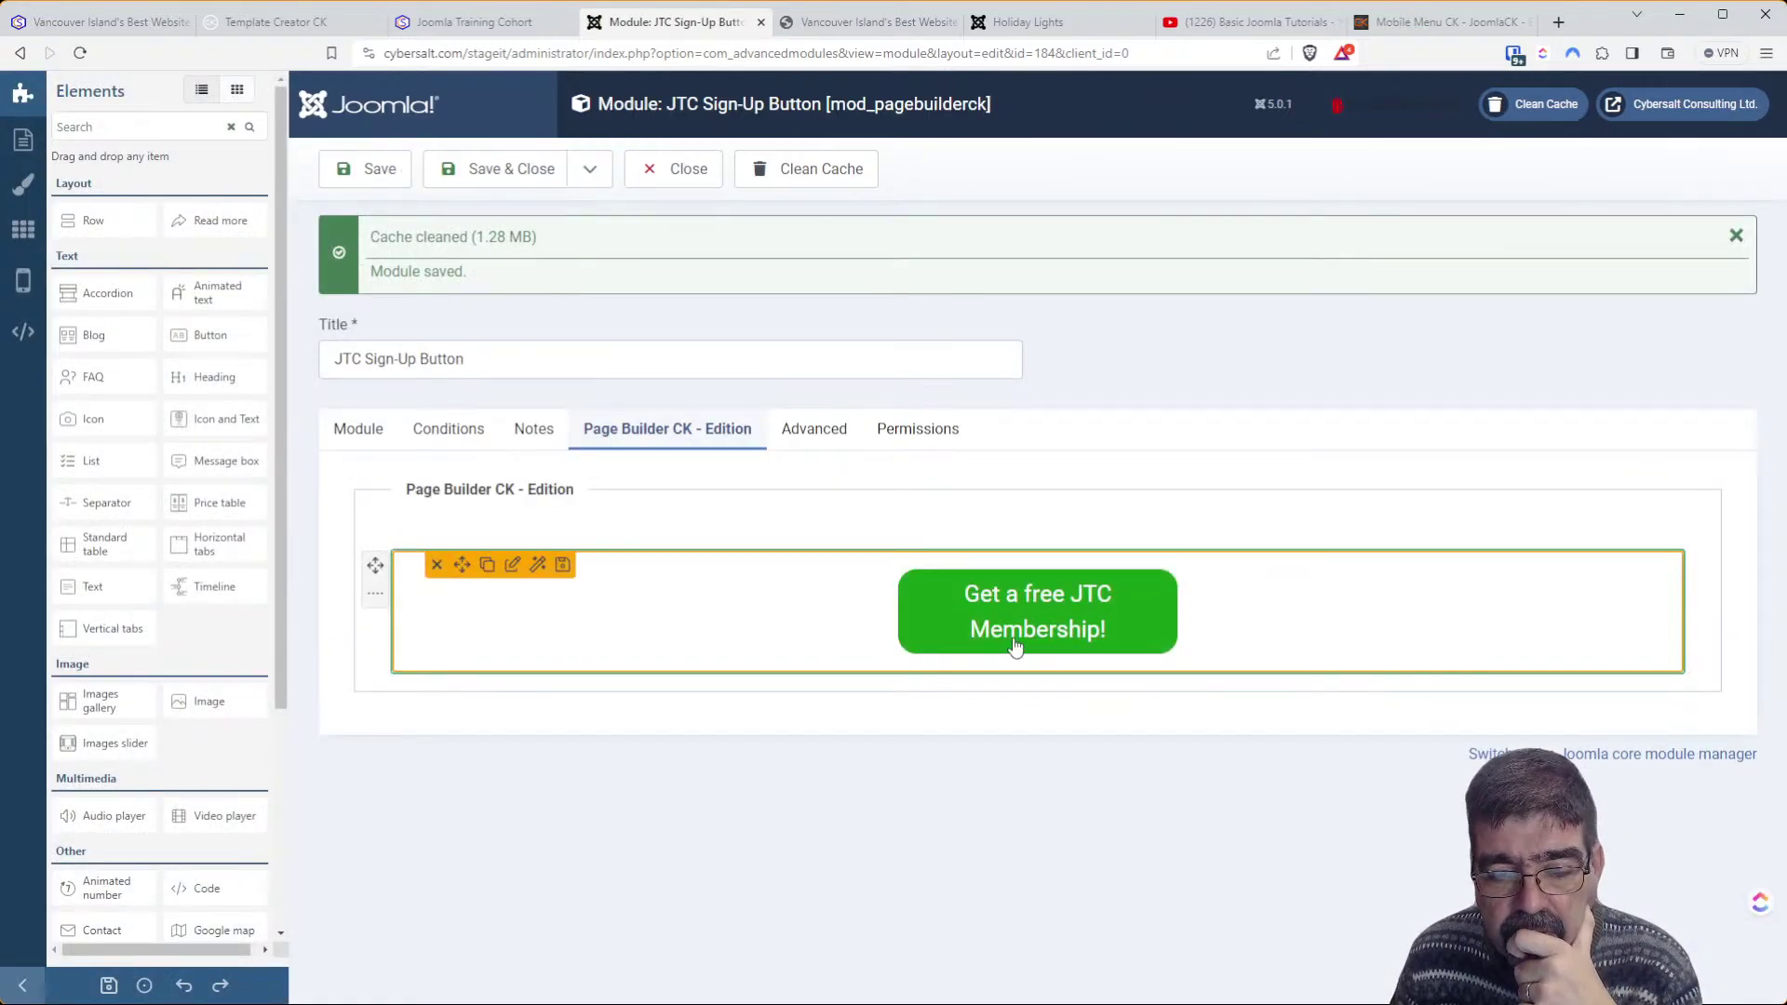
pyautogui.click(494, 20)
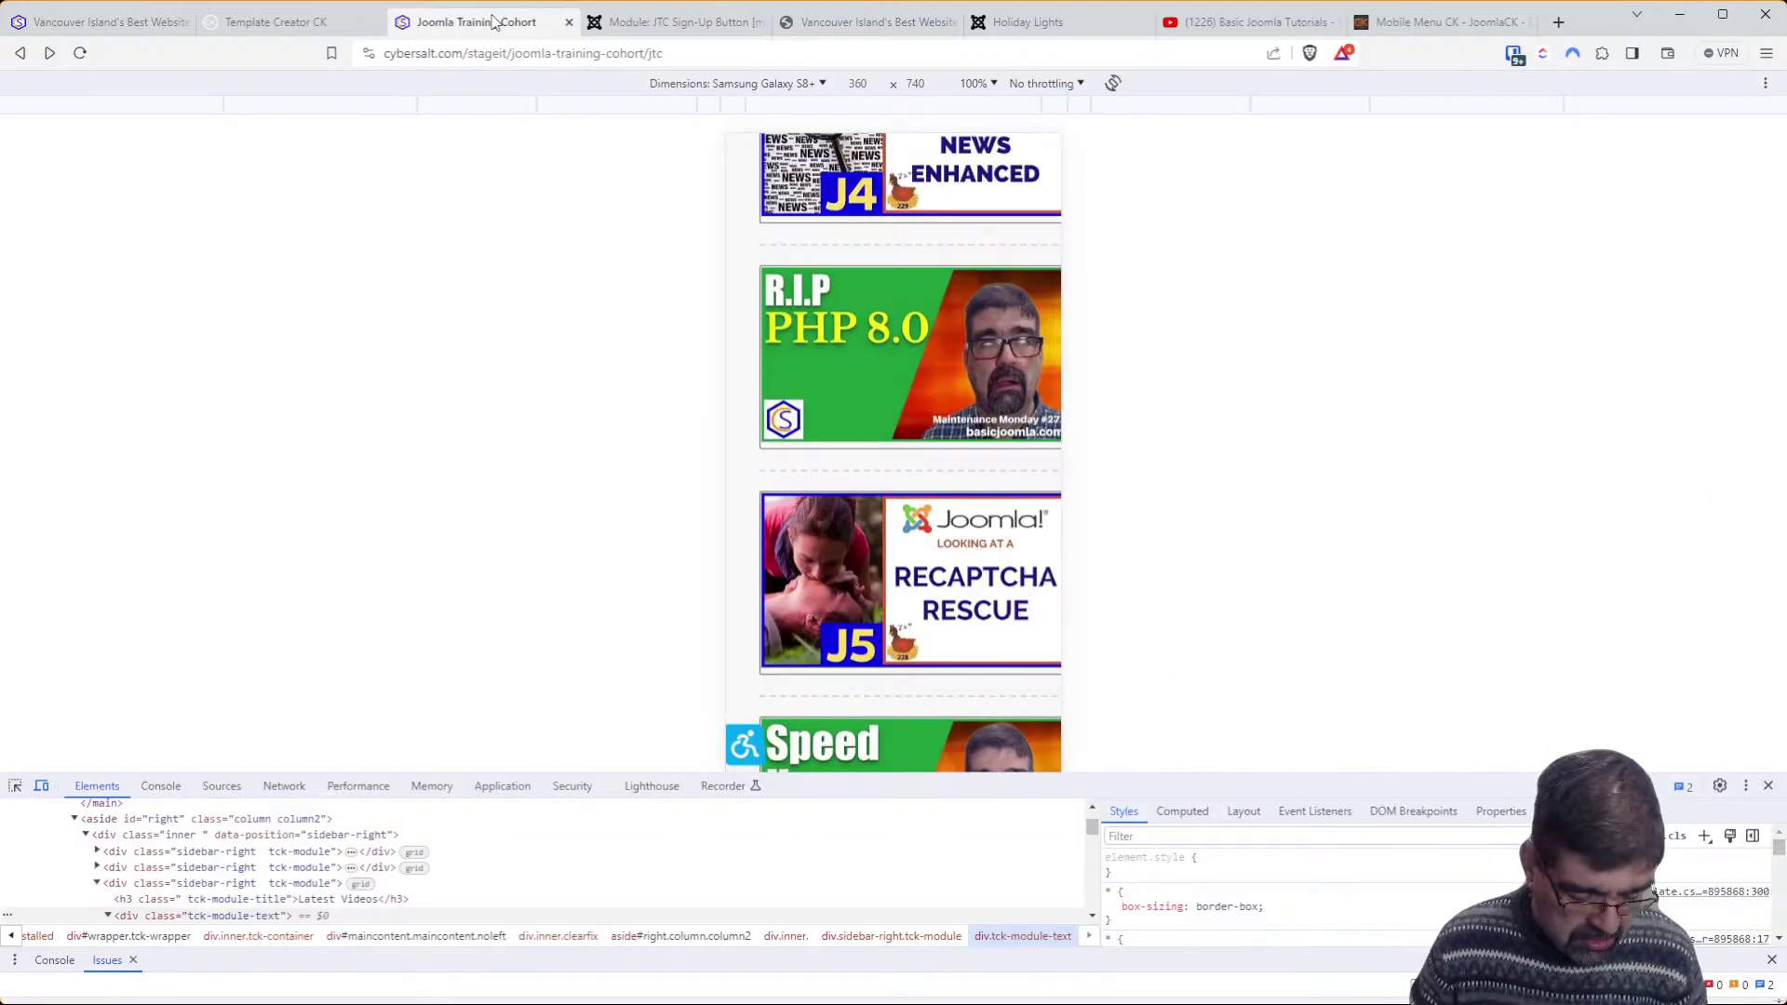
# Close the module, disable the System - Additional Accessibility Features plugin and return to the Joomla Training Cohort page
pyautogui.click(602, 23)
pyautogui.click(677, 170)
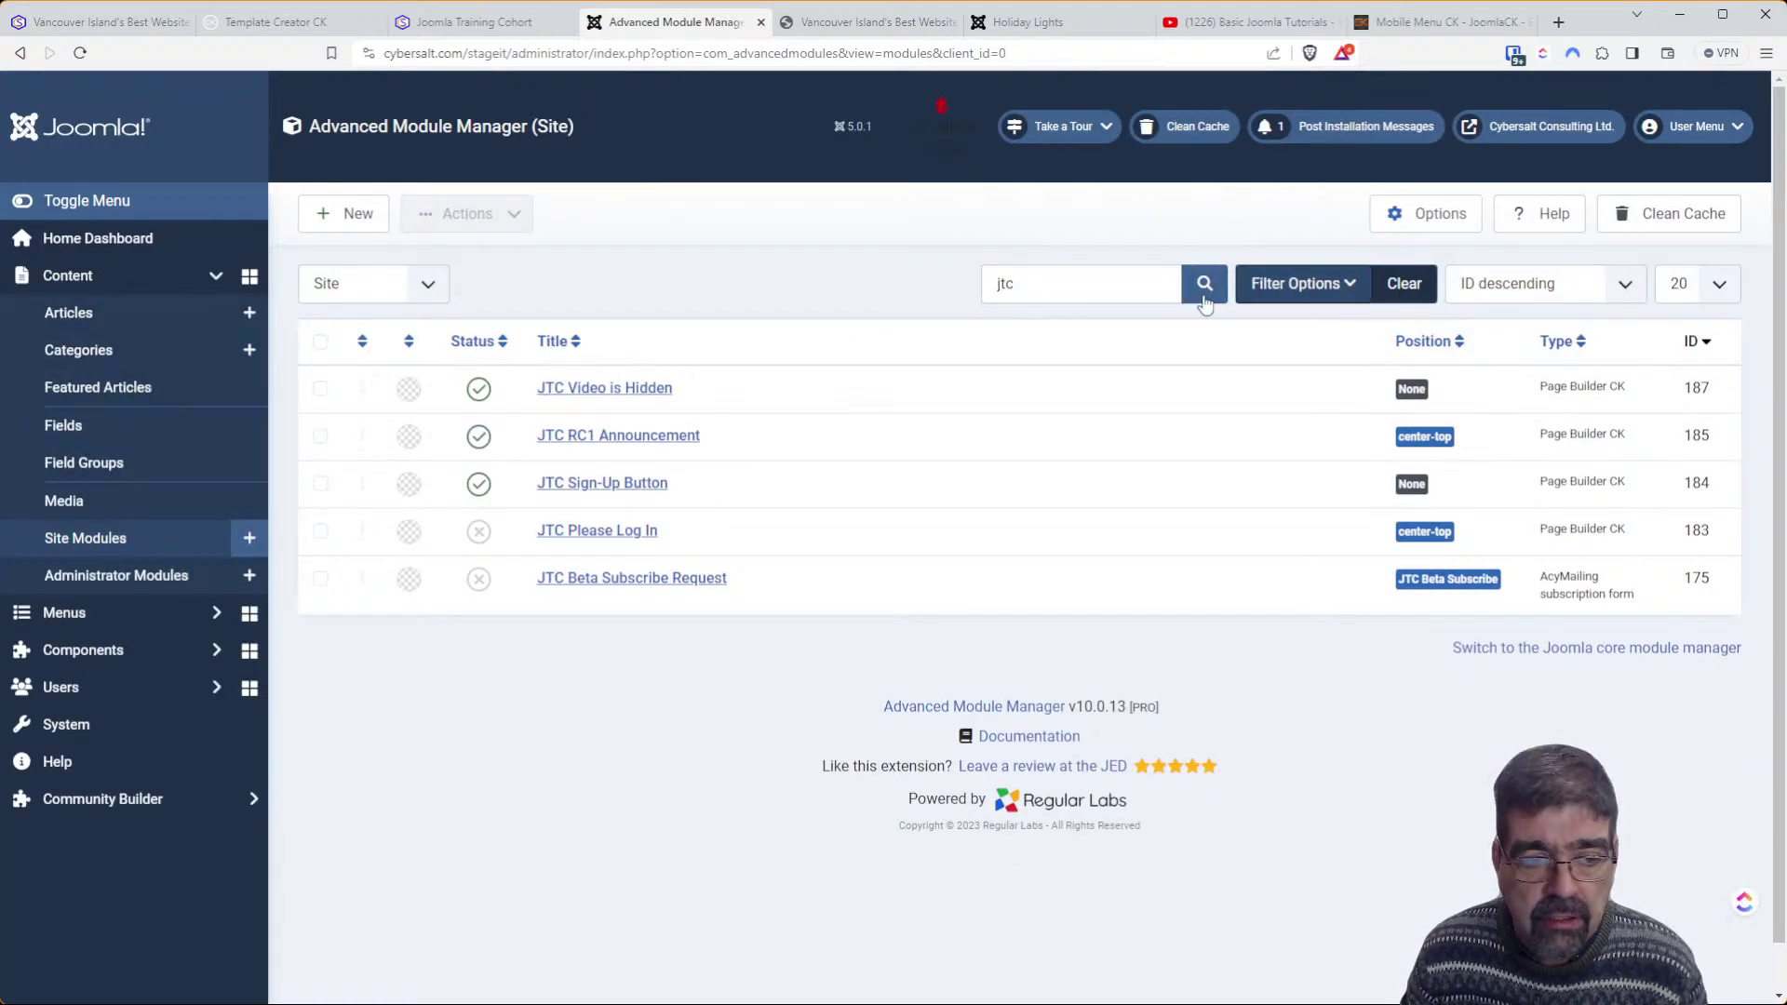
pyautogui.click(75, 723)
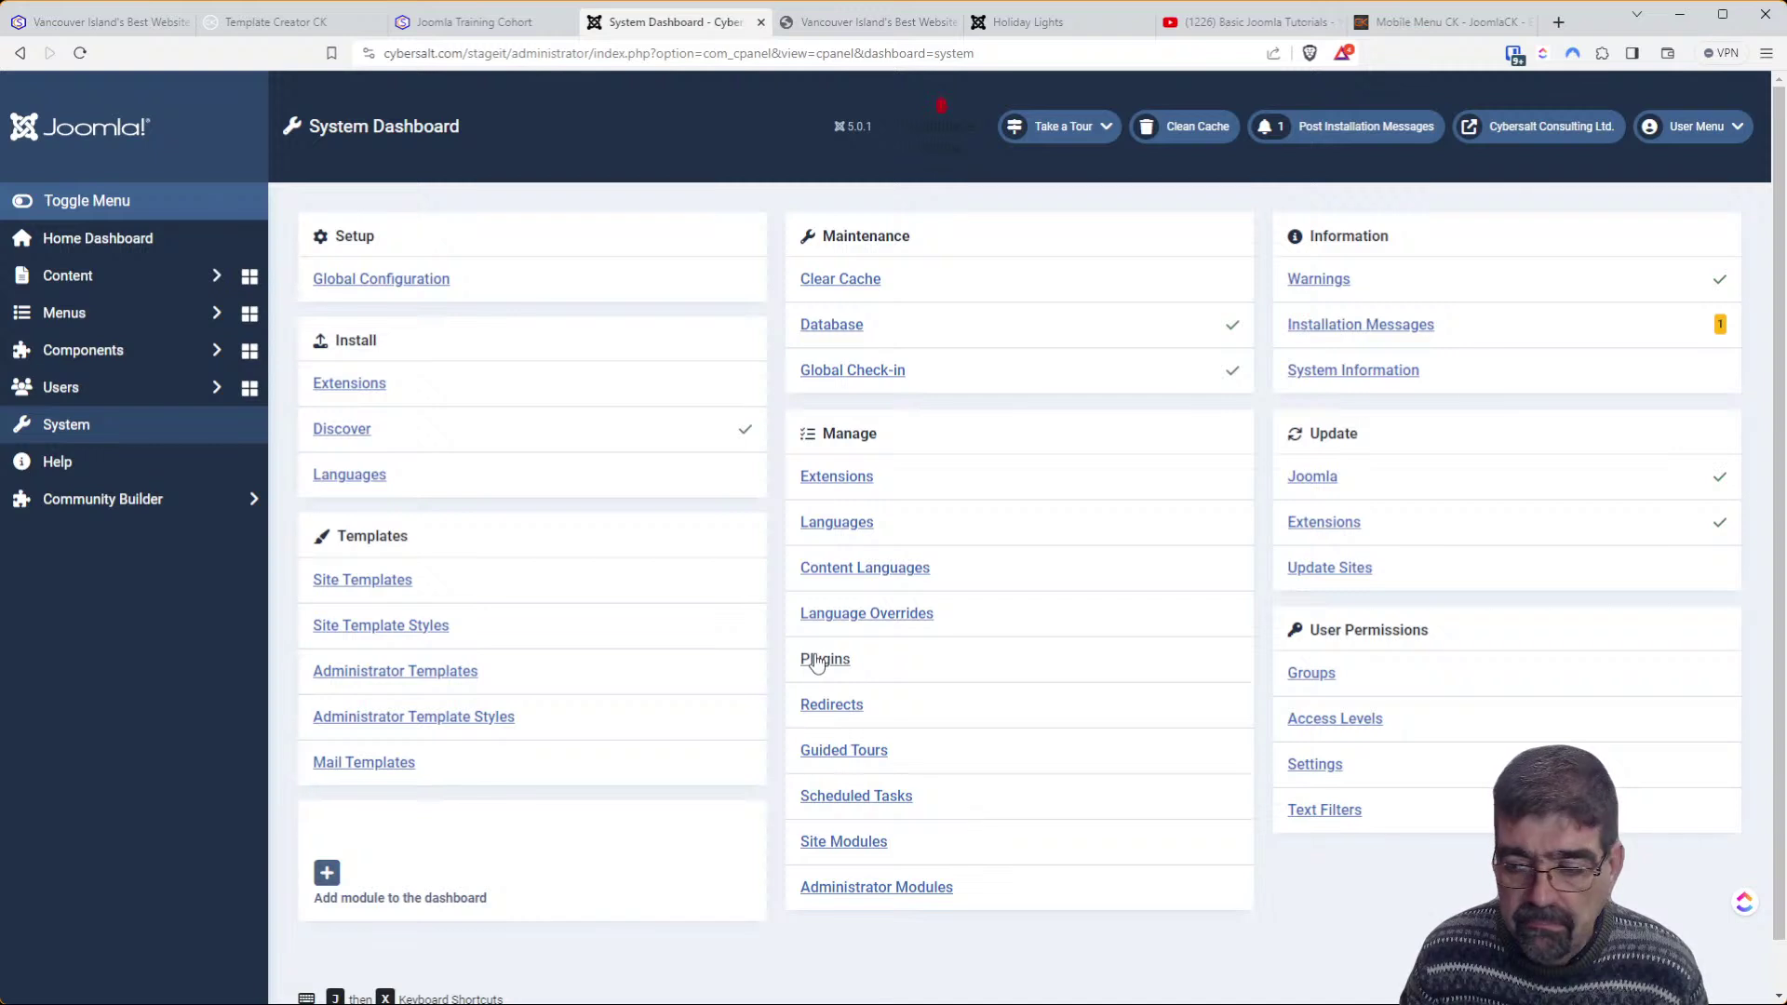
pyautogui.click(816, 662)
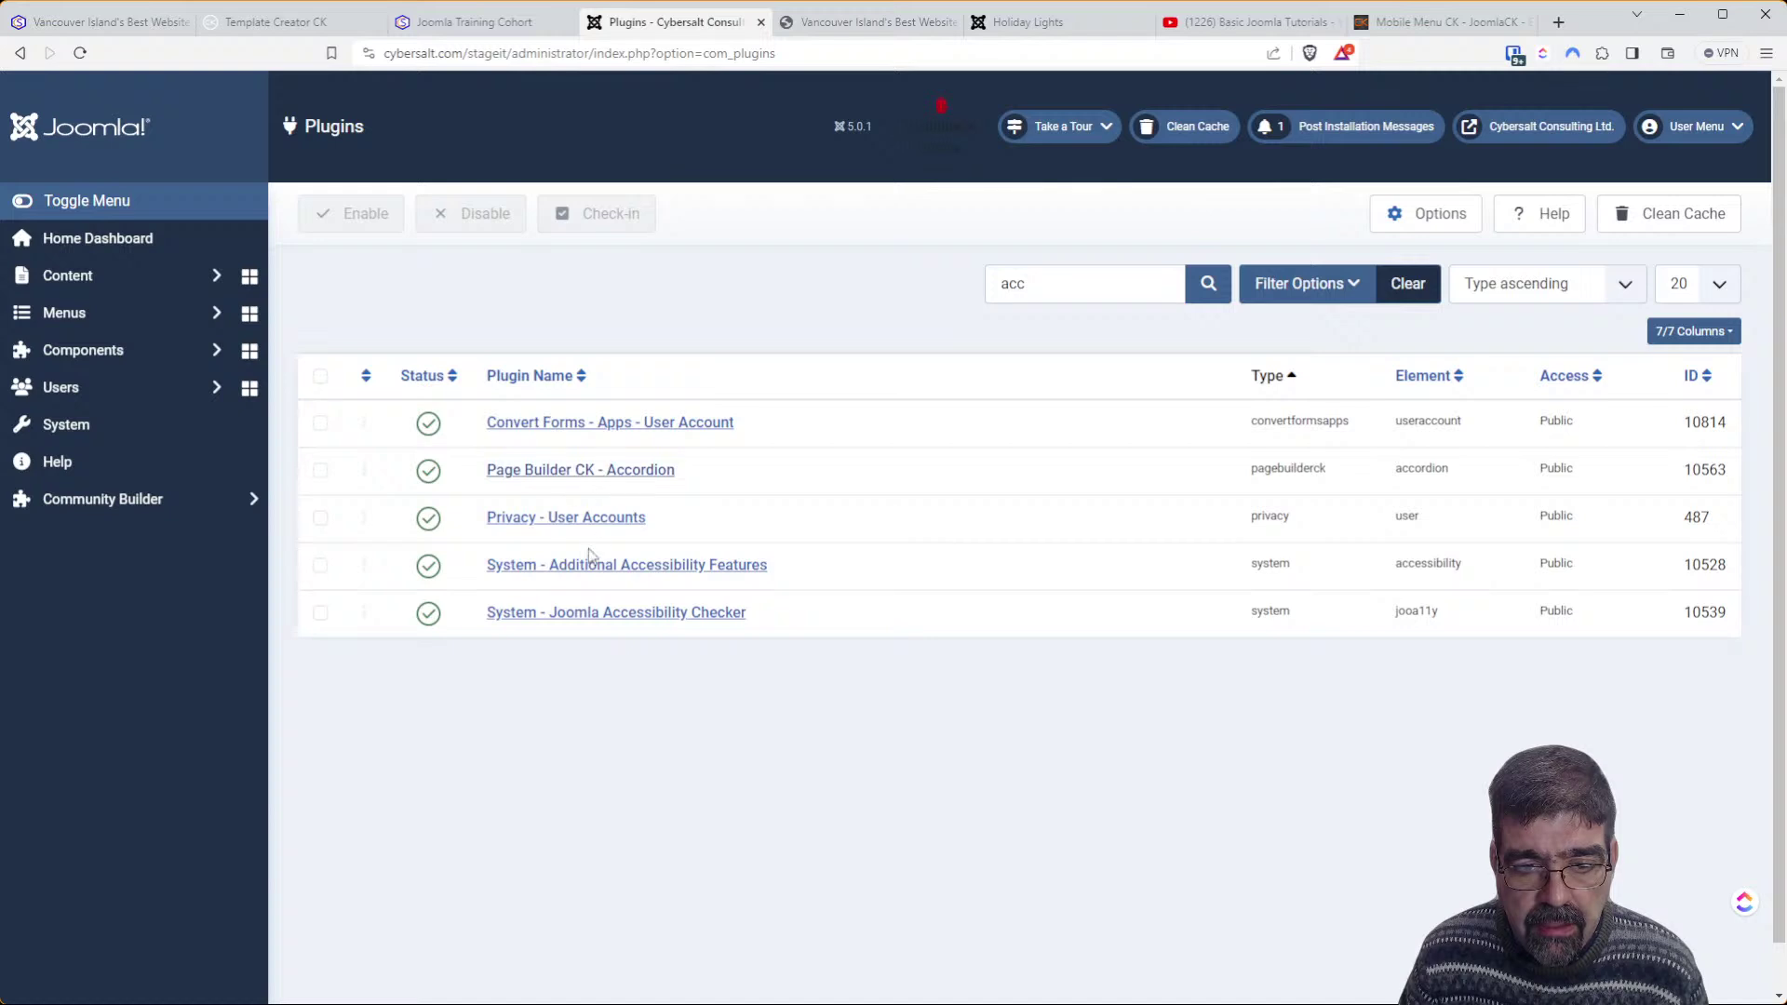
pyautogui.click(421, 574)
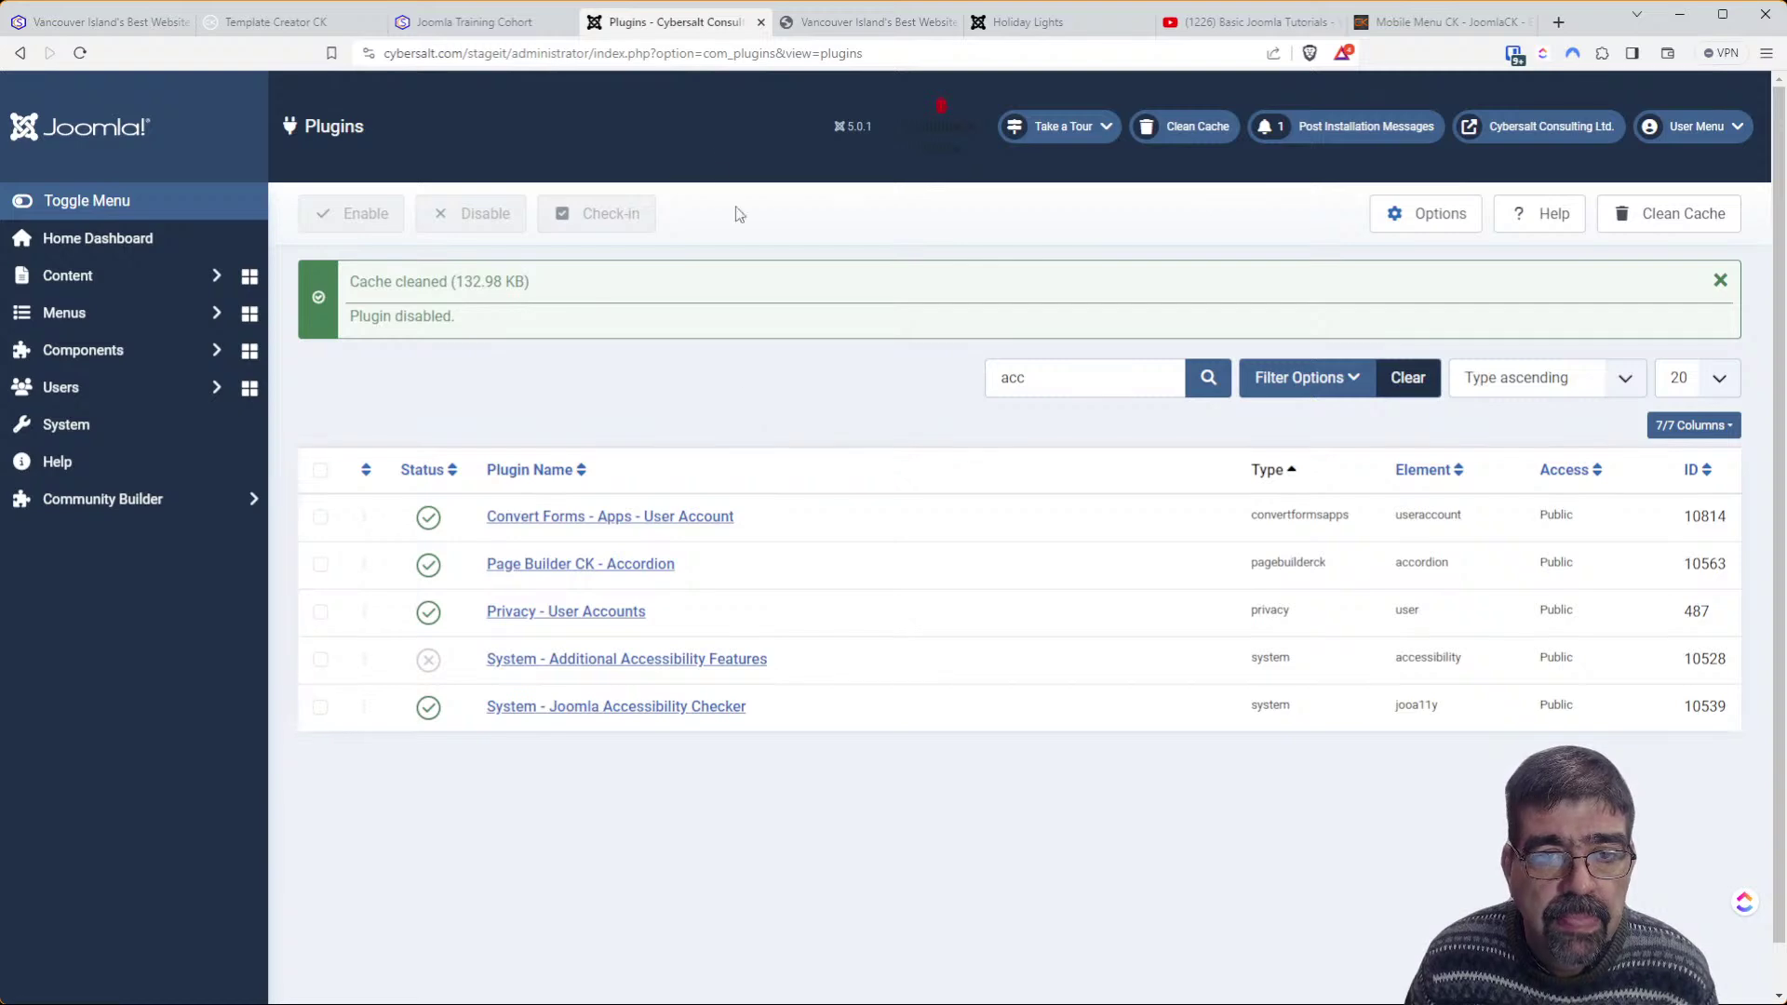
pyautogui.click(473, 25)
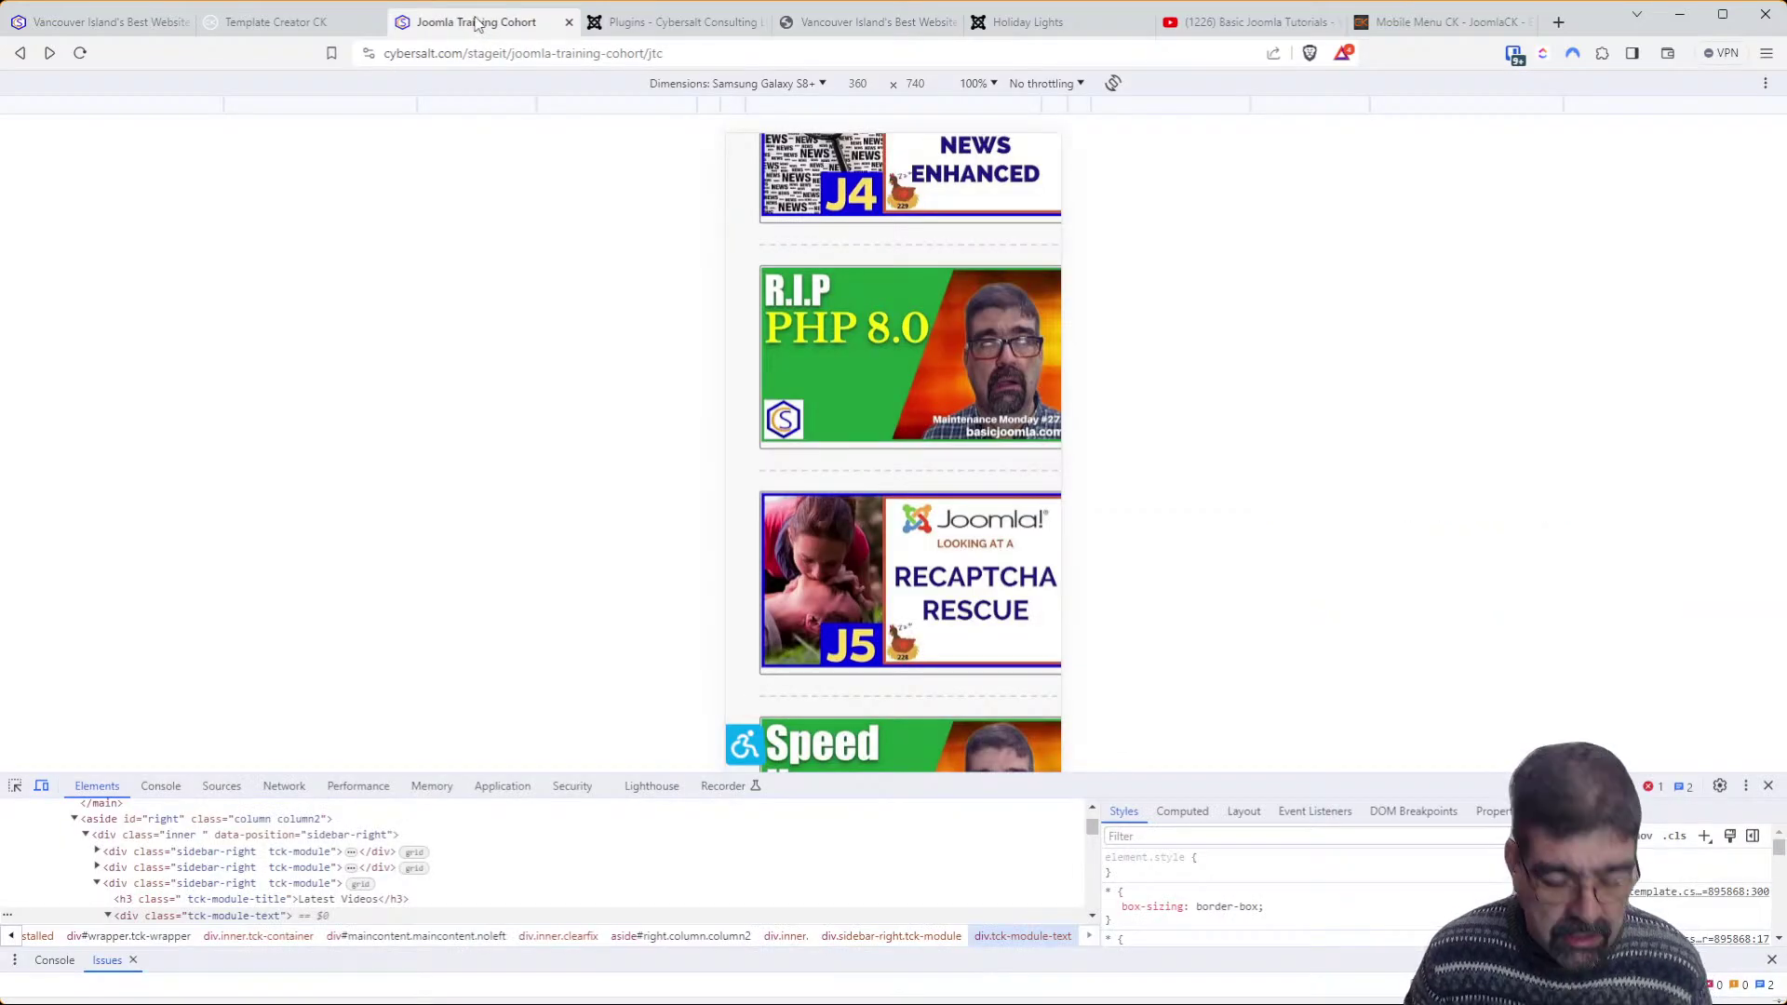
# Reload the Joomla Training Cohort page and re-enable the System - Additional Accessibility Features plugin
pyautogui.press('F5')
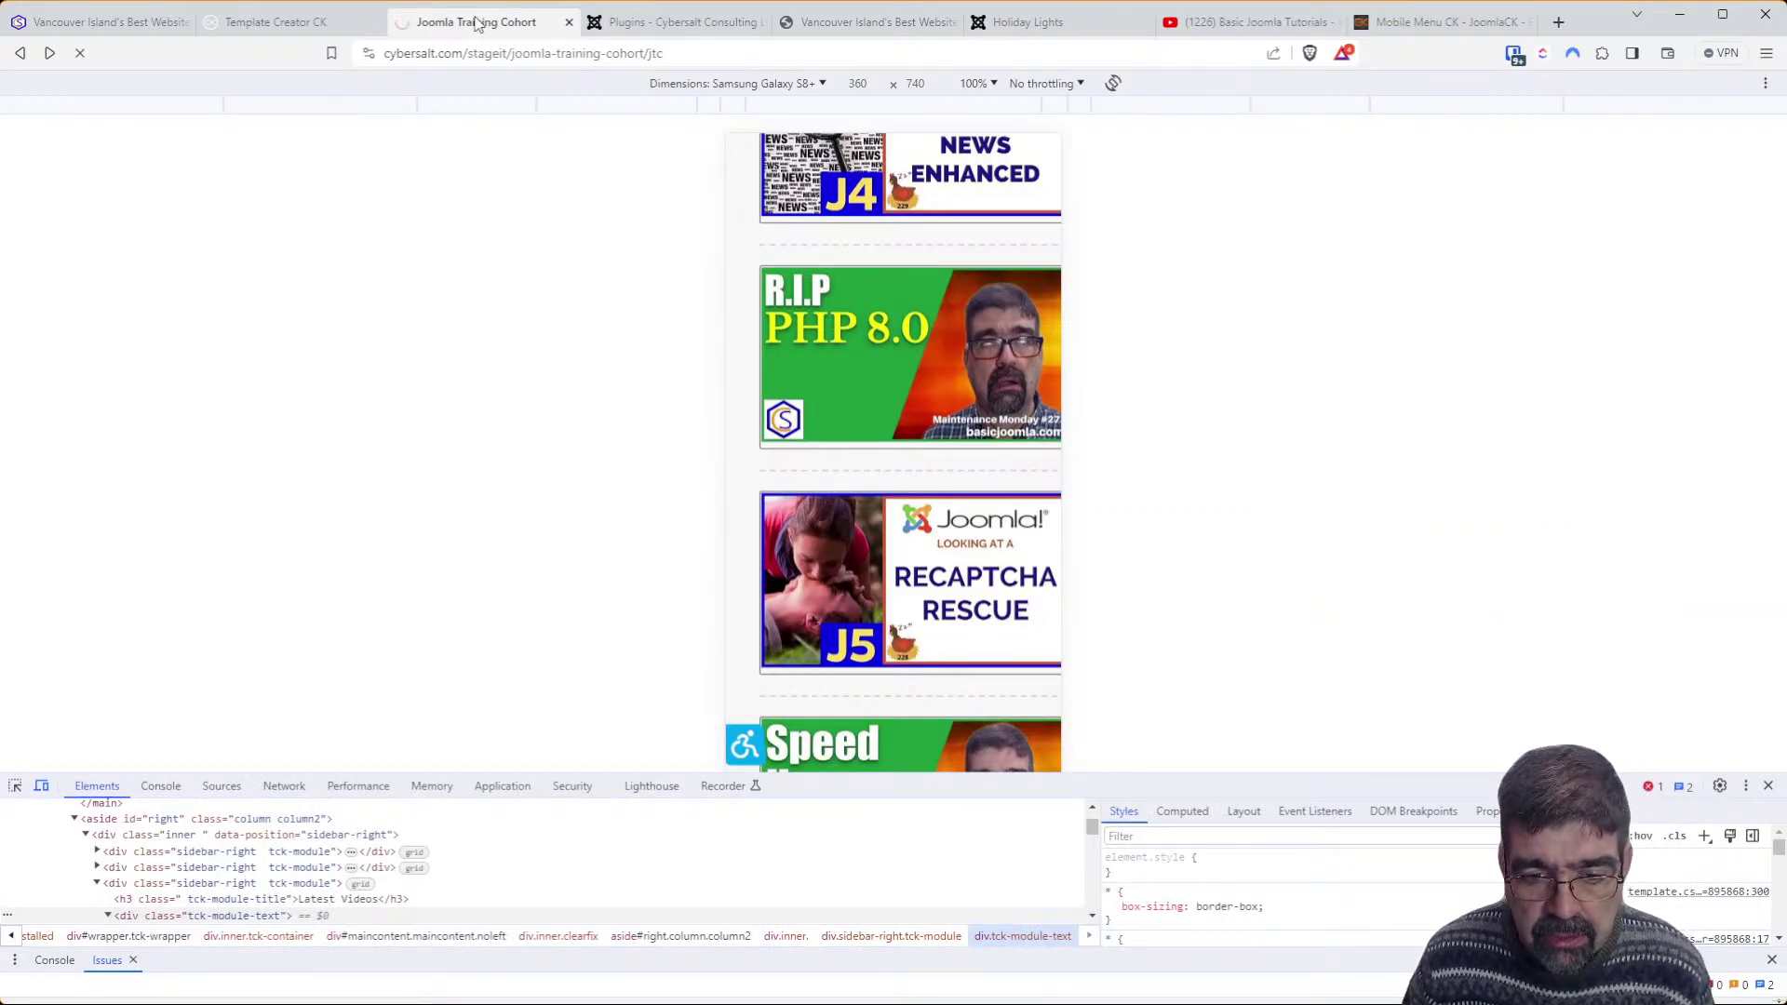
pyautogui.click(664, 21)
pyautogui.click(430, 662)
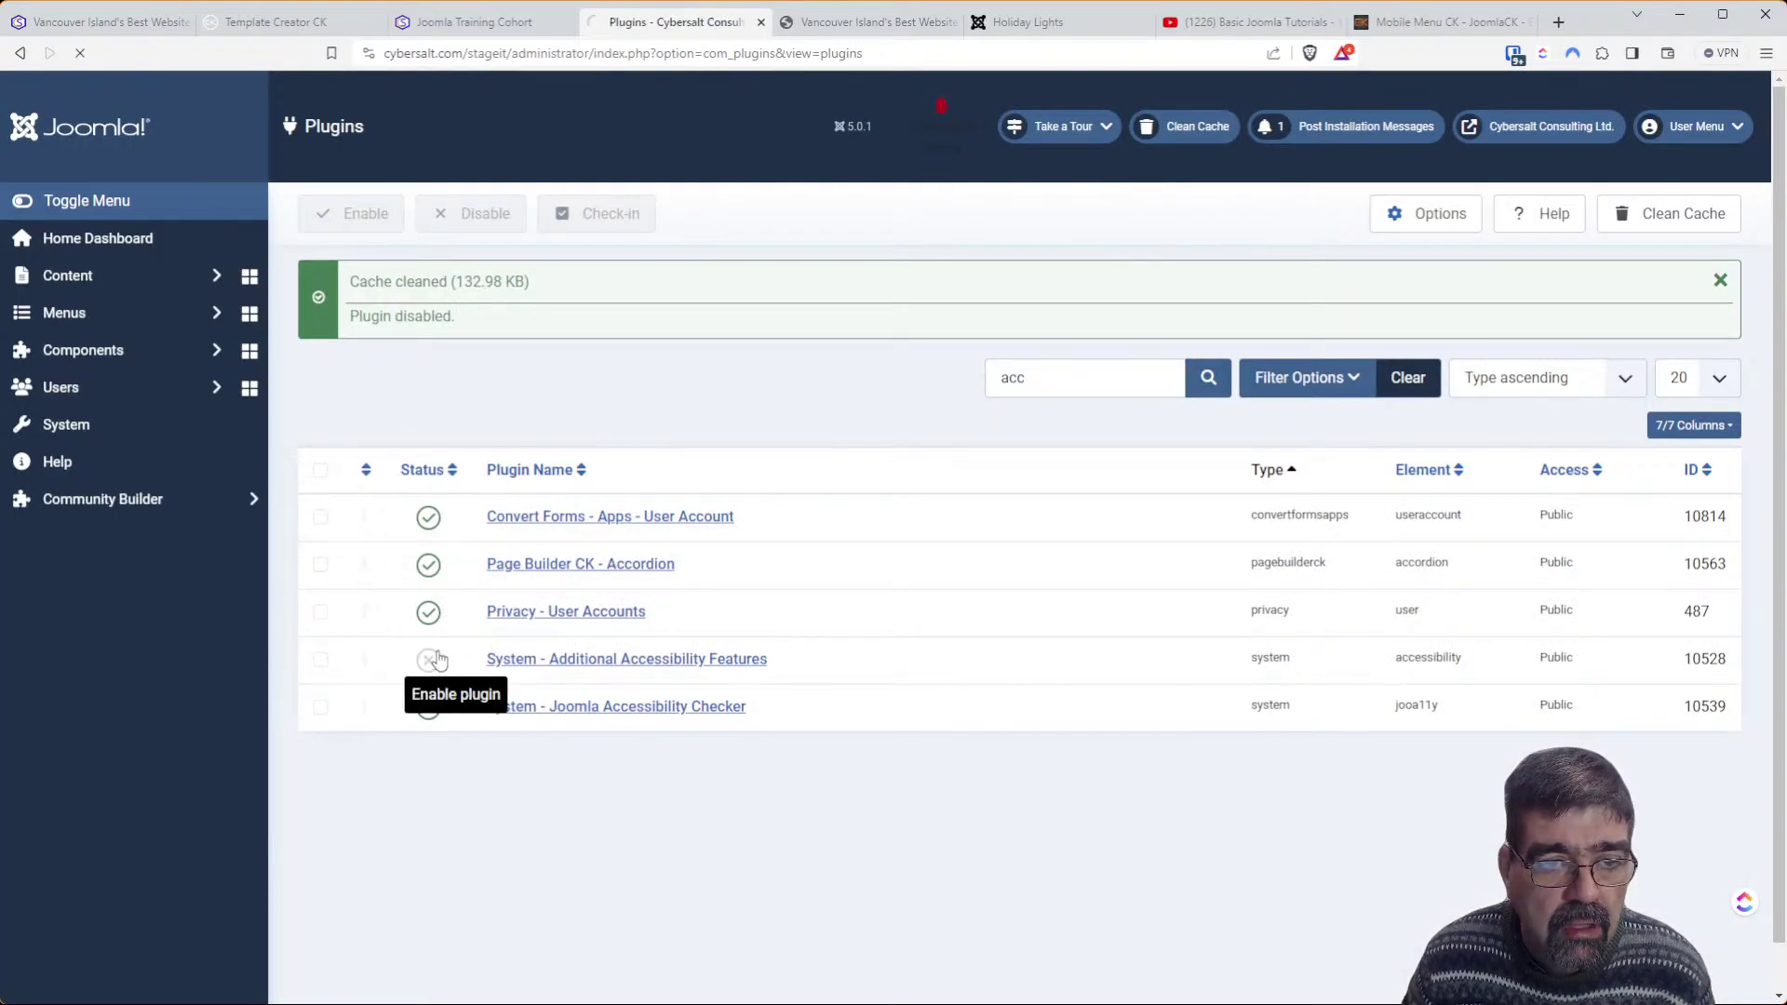
# Return to the cybersalt-default template in Template Creator CK and show its responsive layout at the Phone / Portrait resolution
pyautogui.click(270, 21)
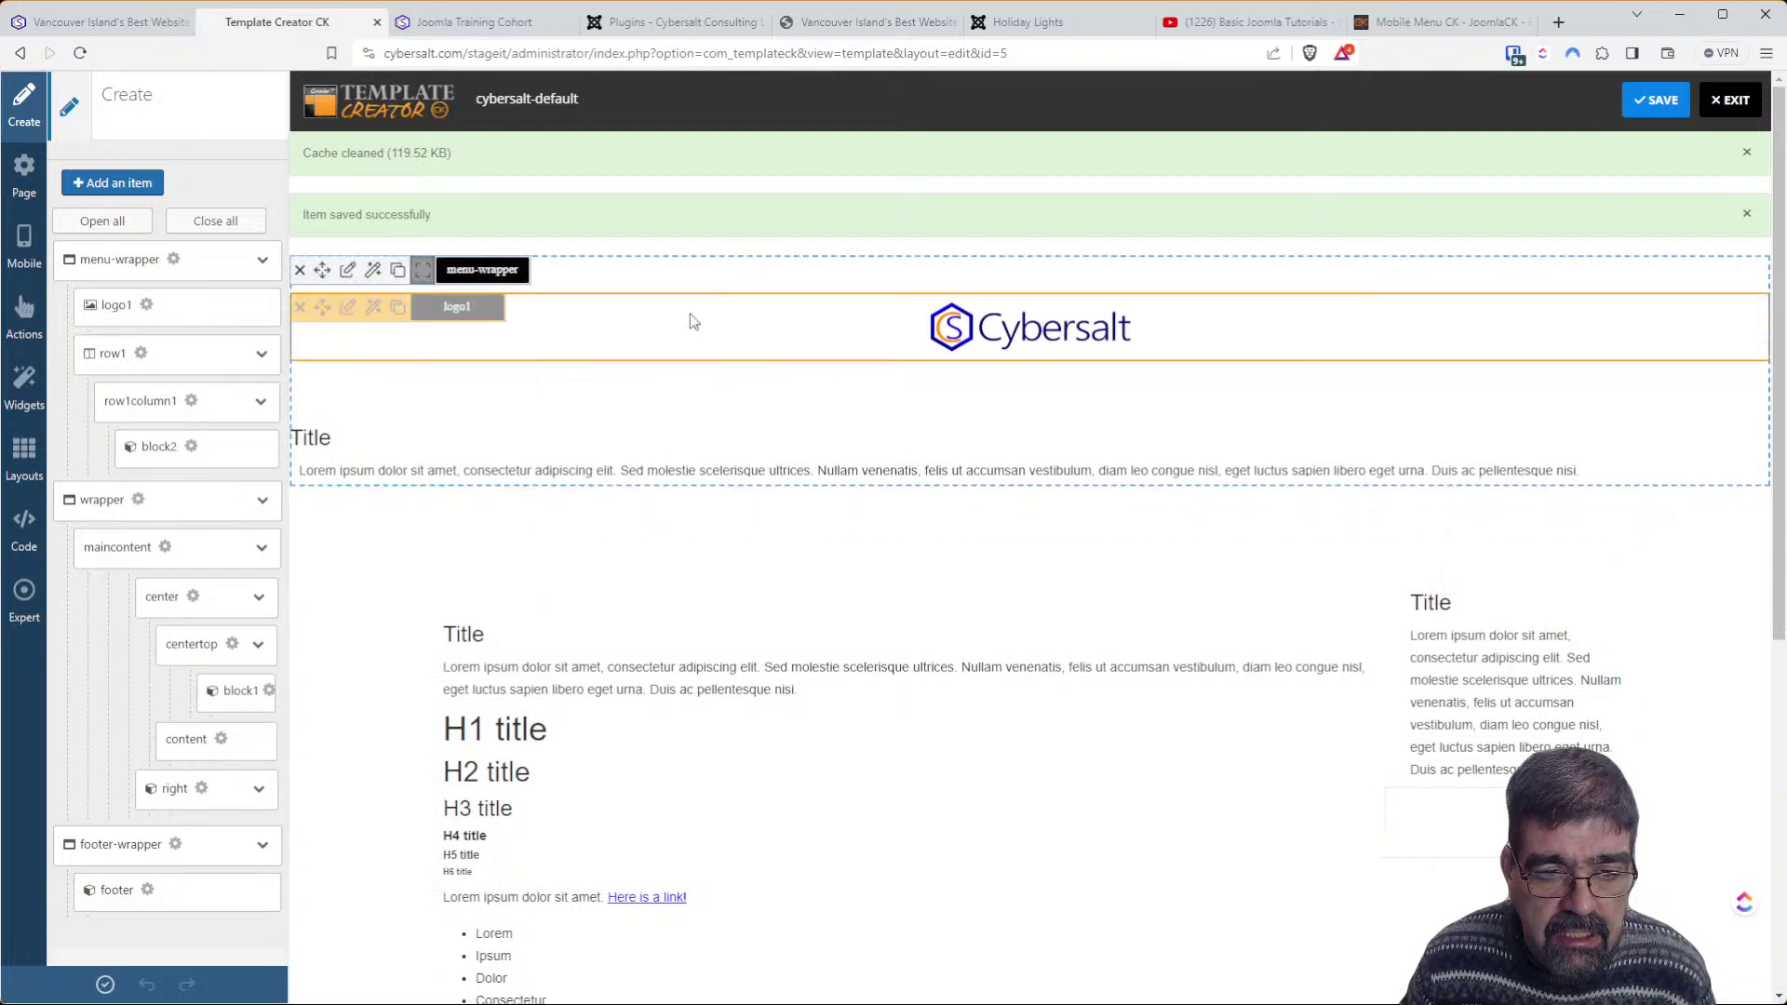
pyautogui.scroll(-3, 691, 323)
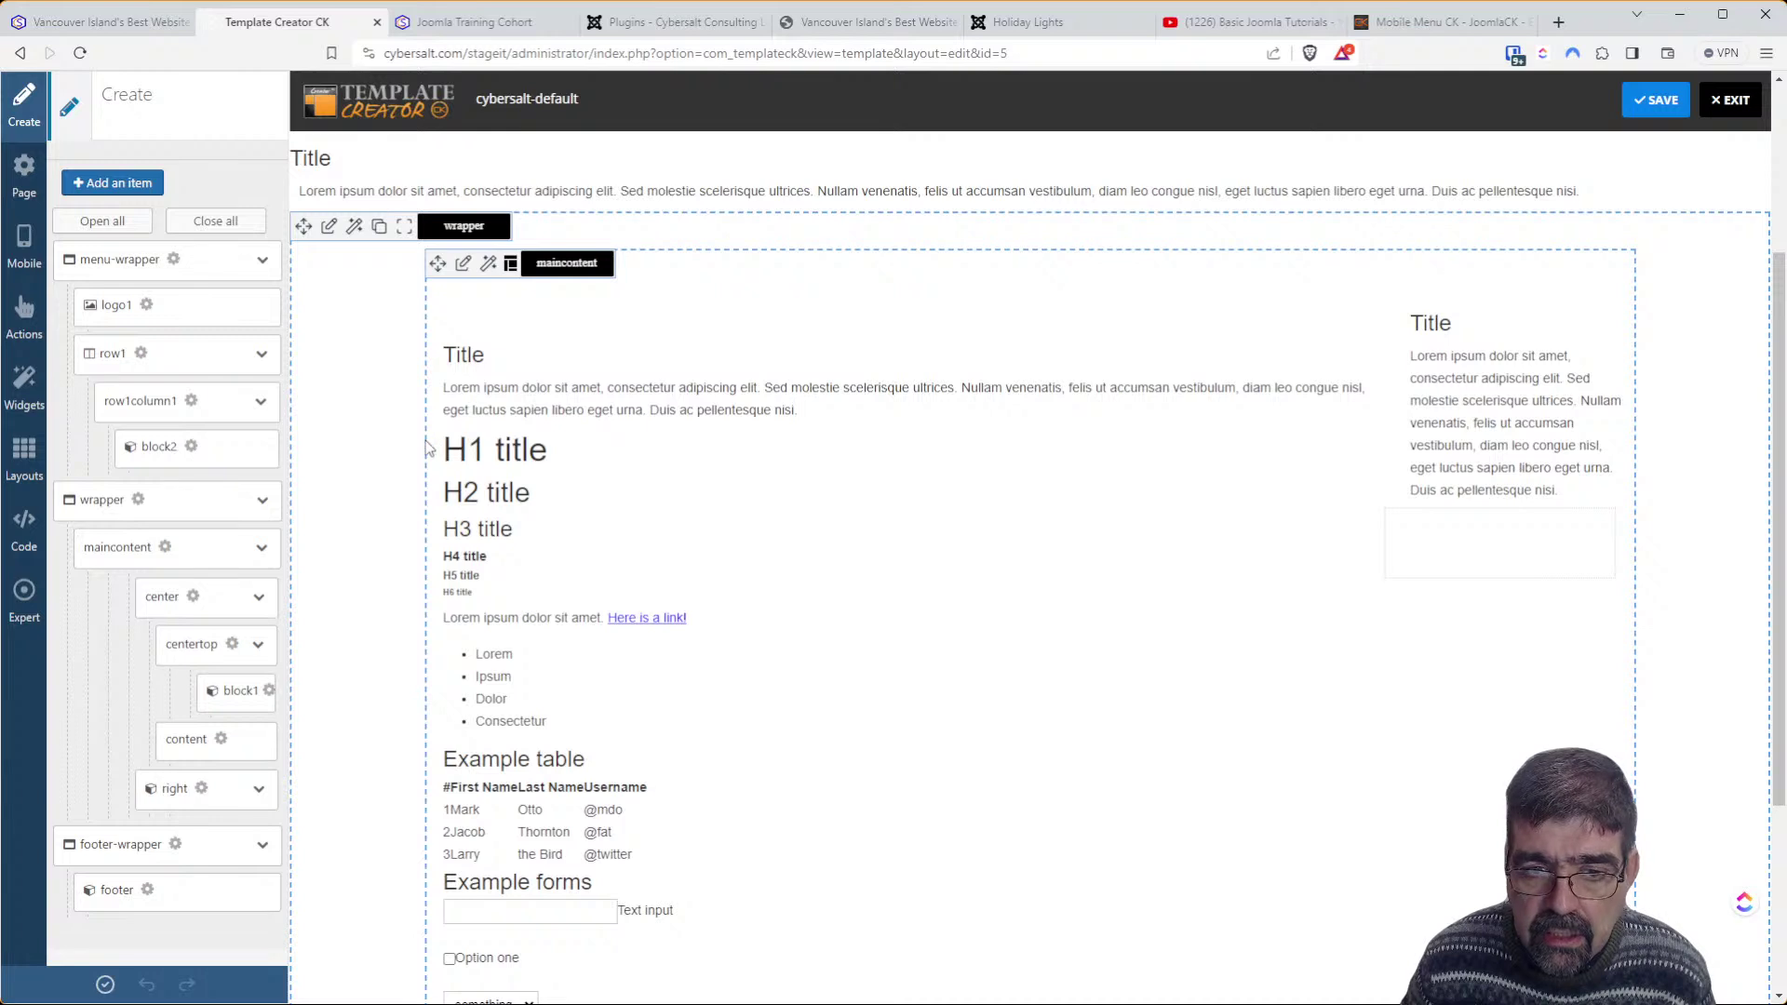
pyautogui.click(463, 264)
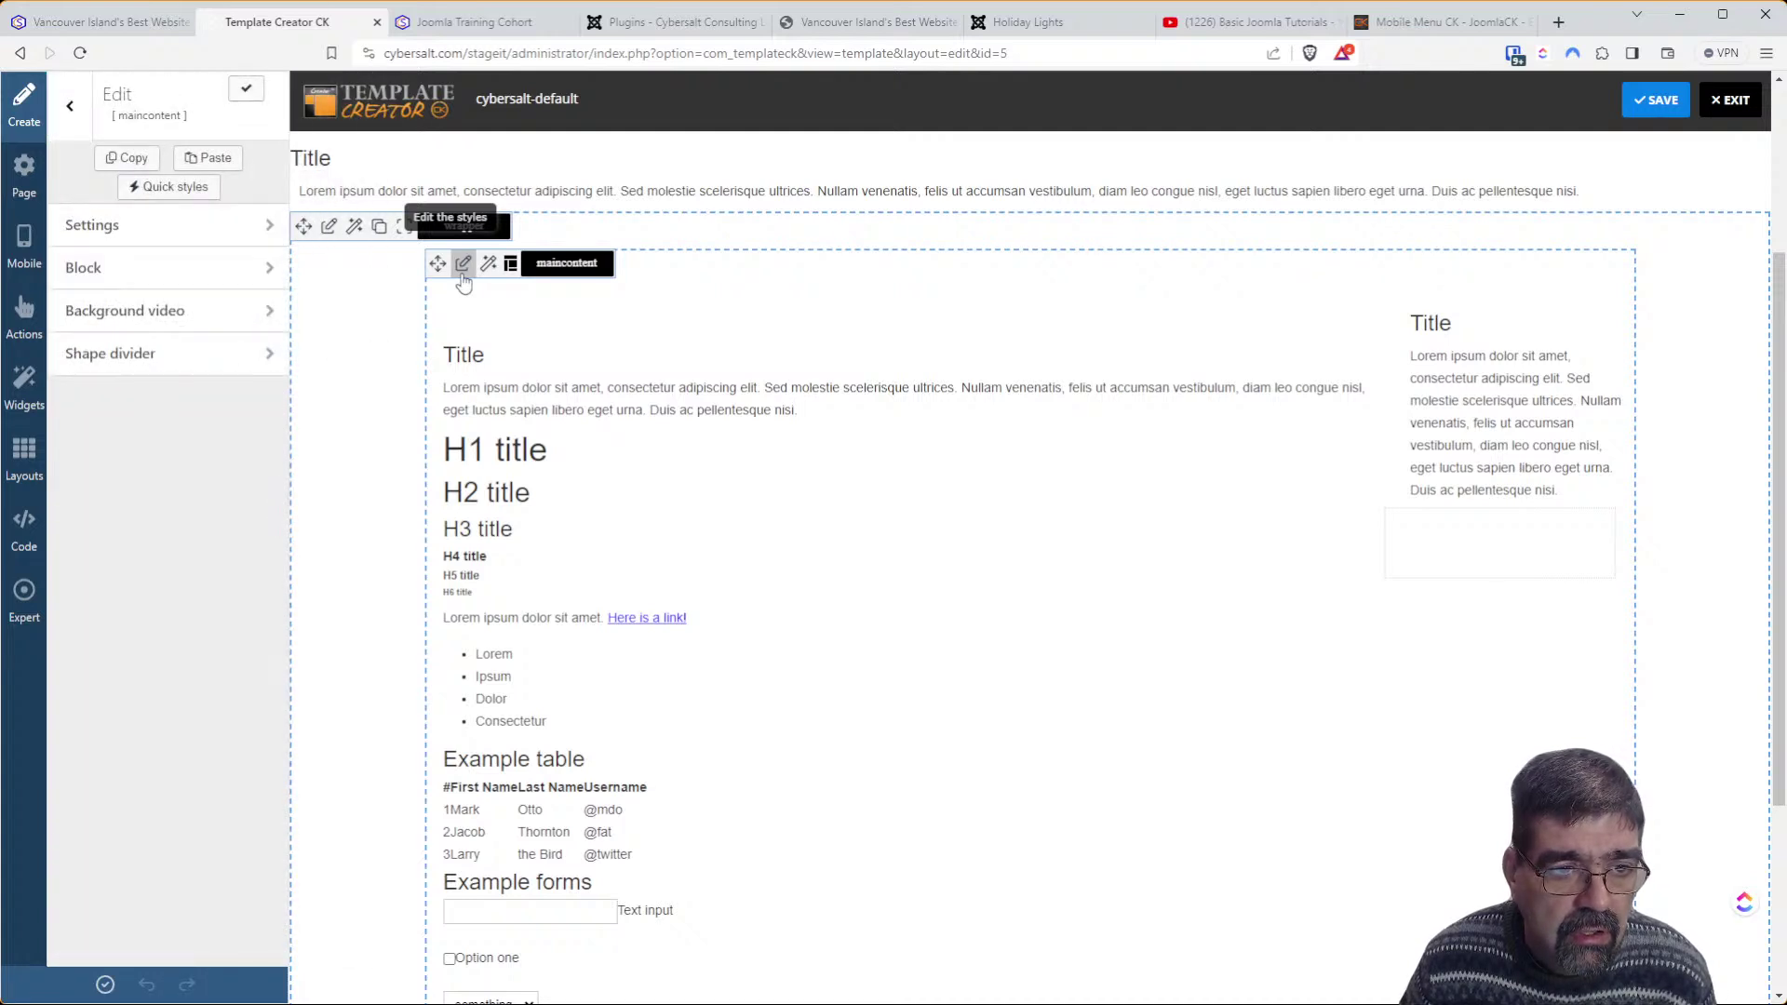
pyautogui.click(18, 249)
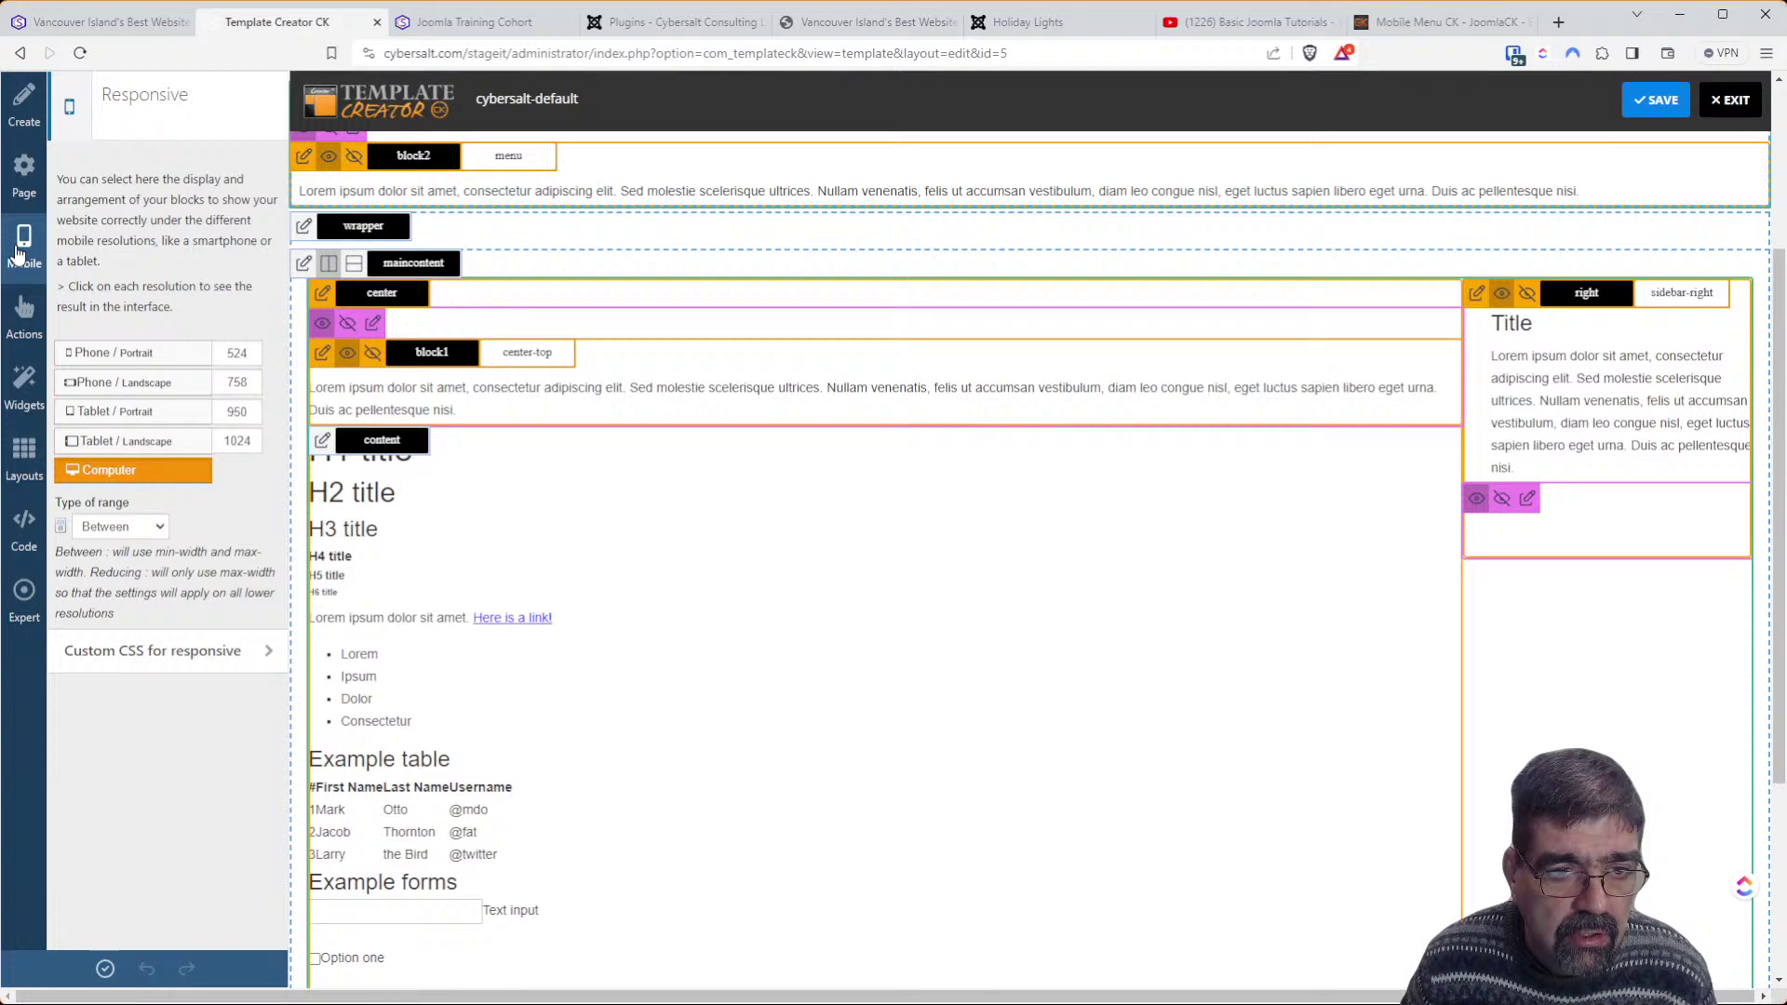
pyautogui.click(107, 358)
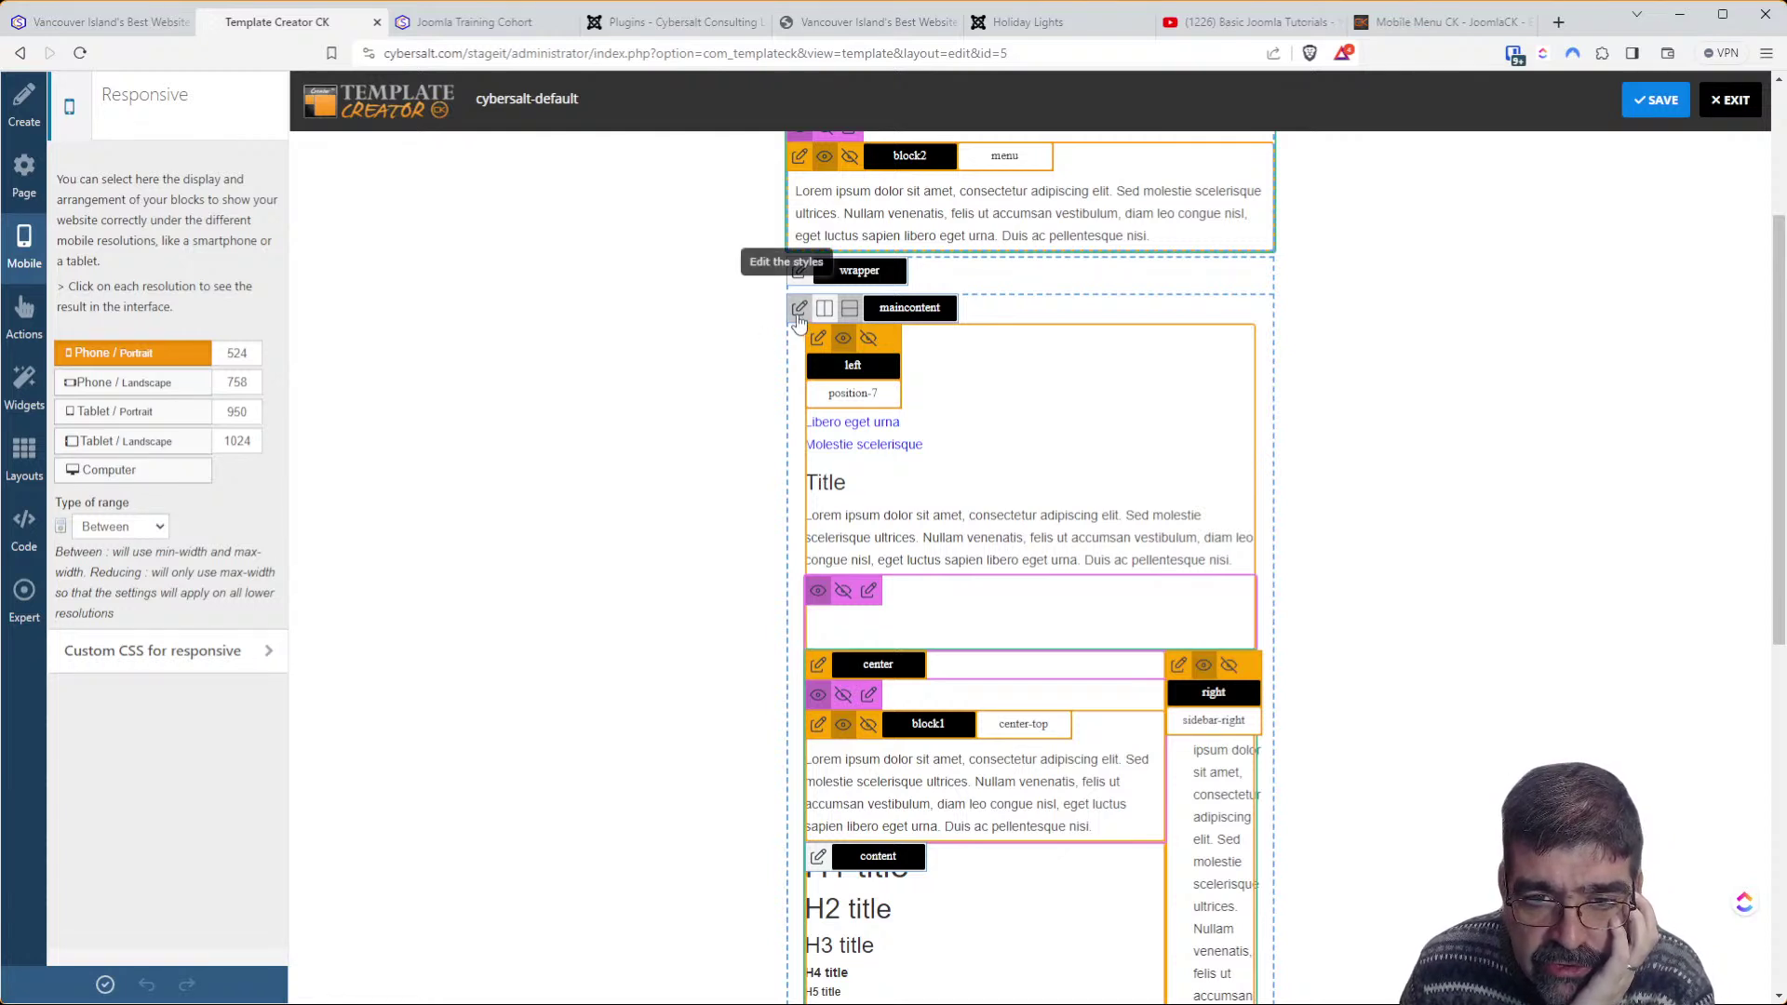
# Review the maincontent block's phone portrait formatting, border, text and background styles
pyautogui.click(797, 310)
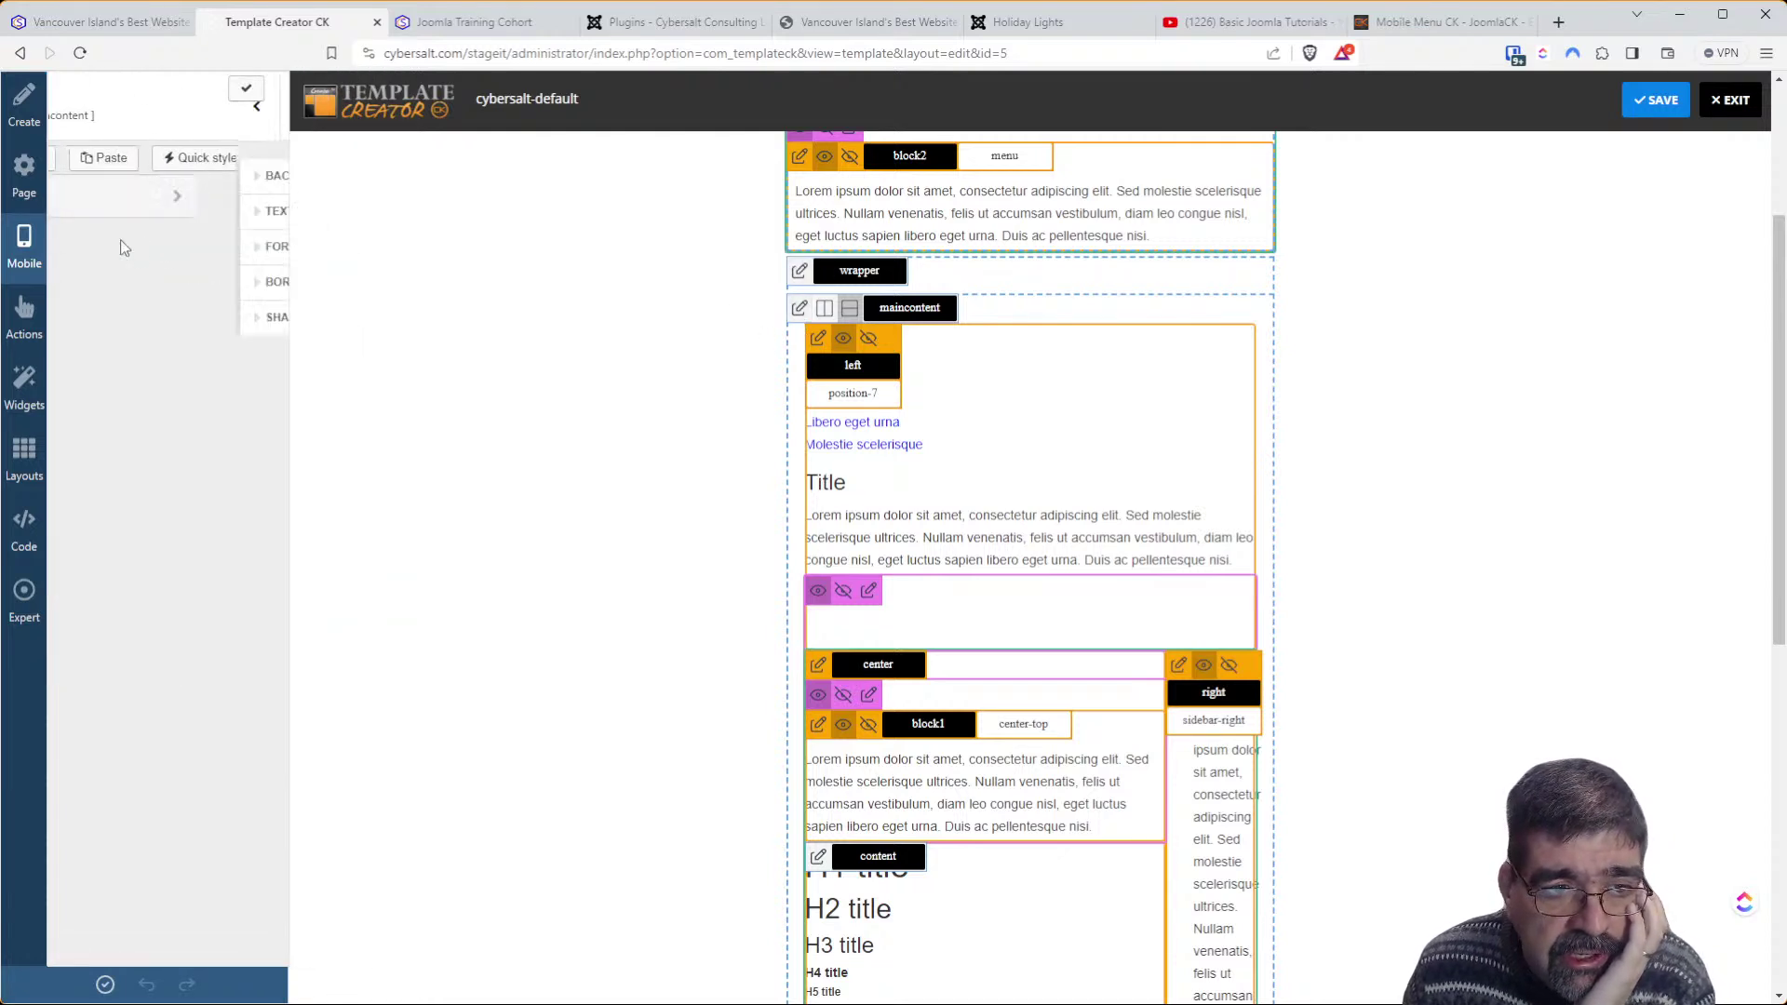
pyautogui.click(122, 247)
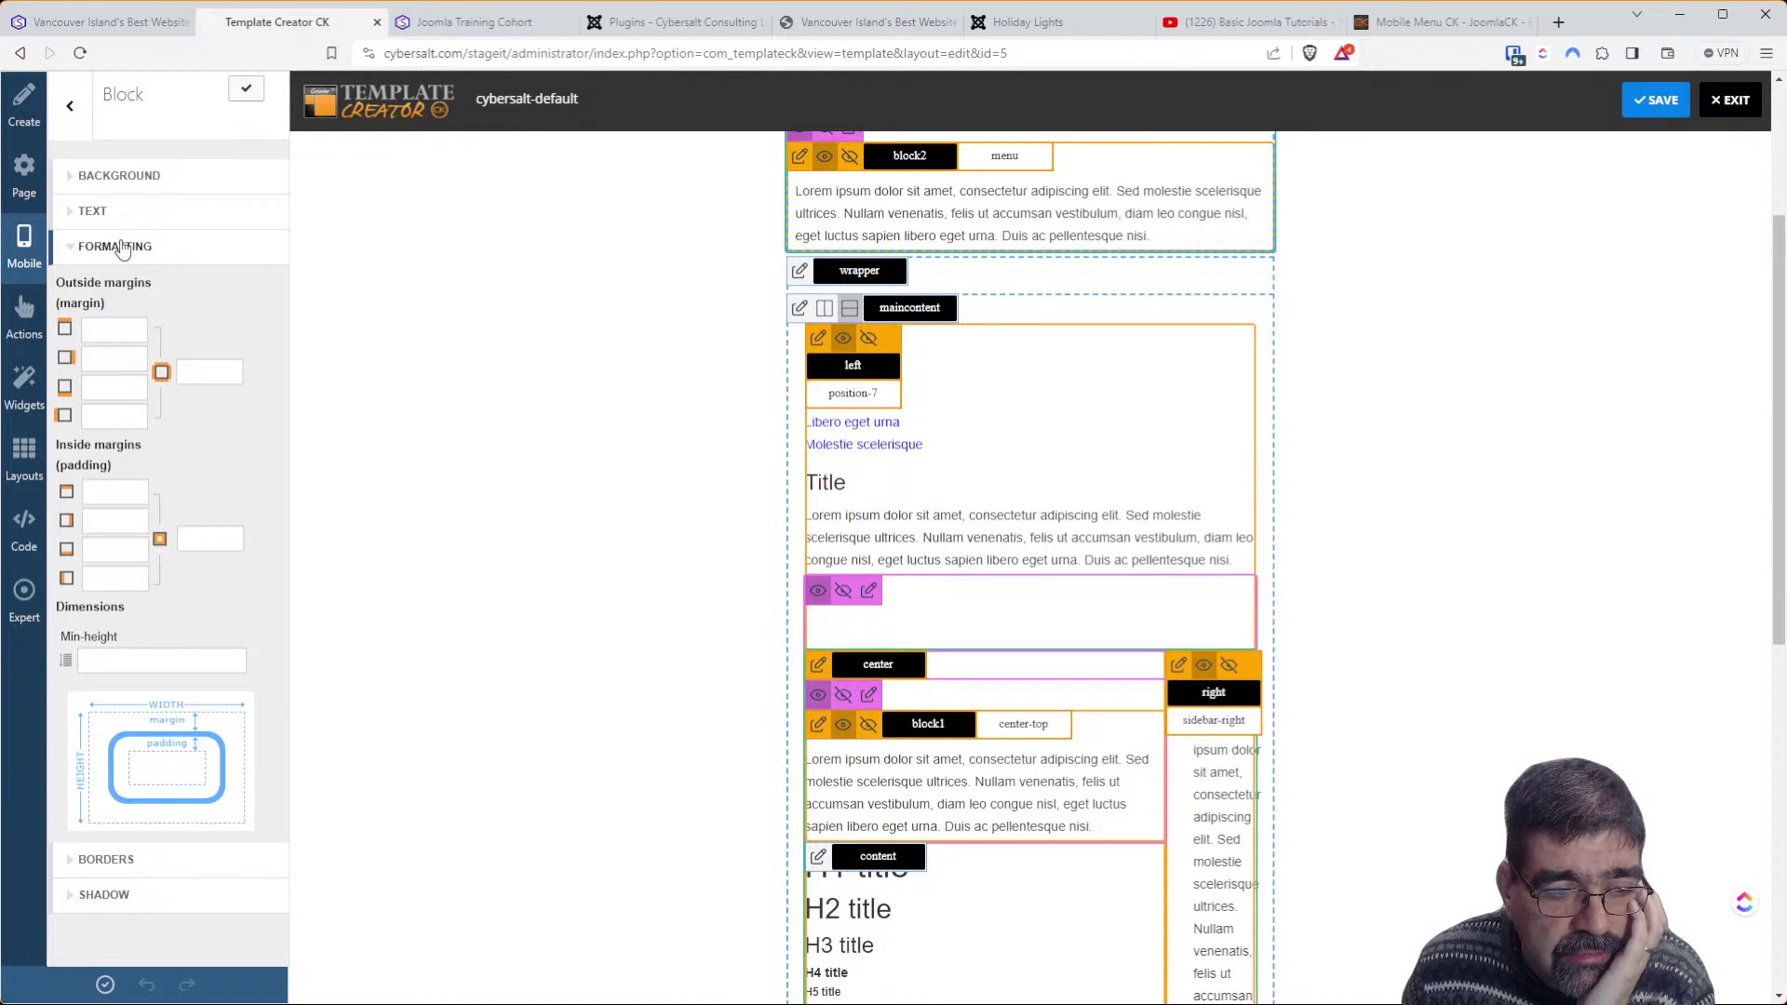
pyautogui.click(122, 247)
pyautogui.click(121, 282)
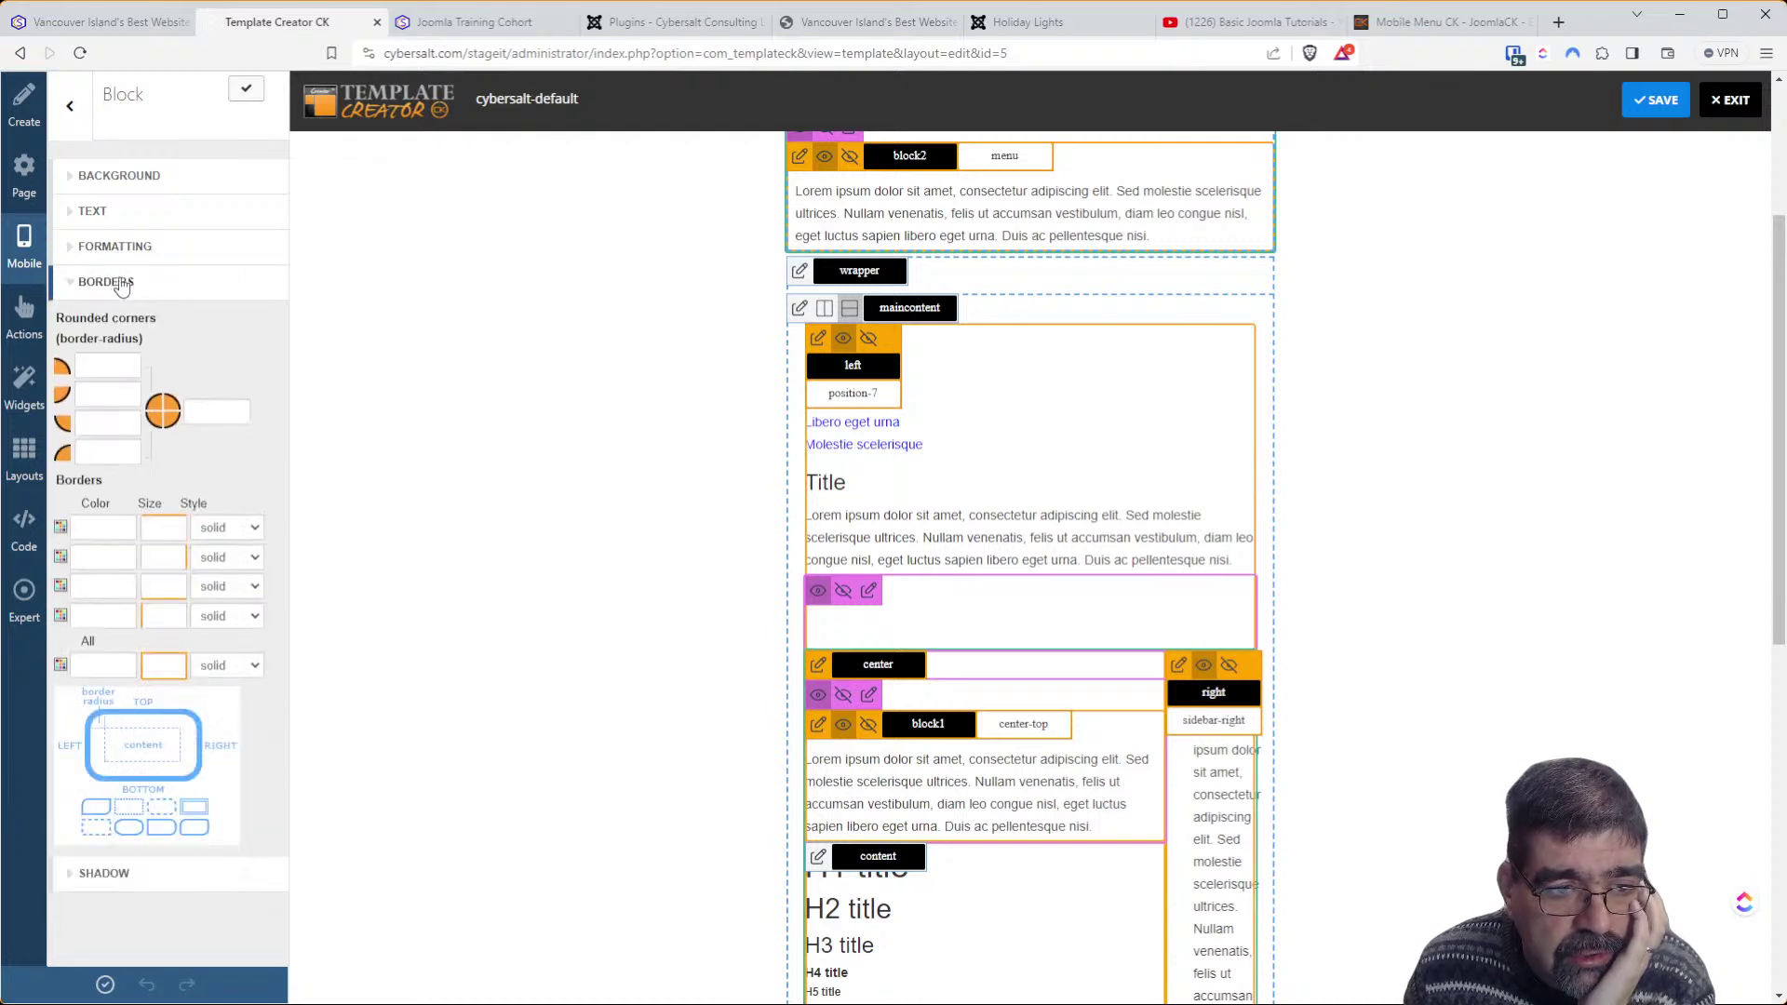
pyautogui.click(109, 220)
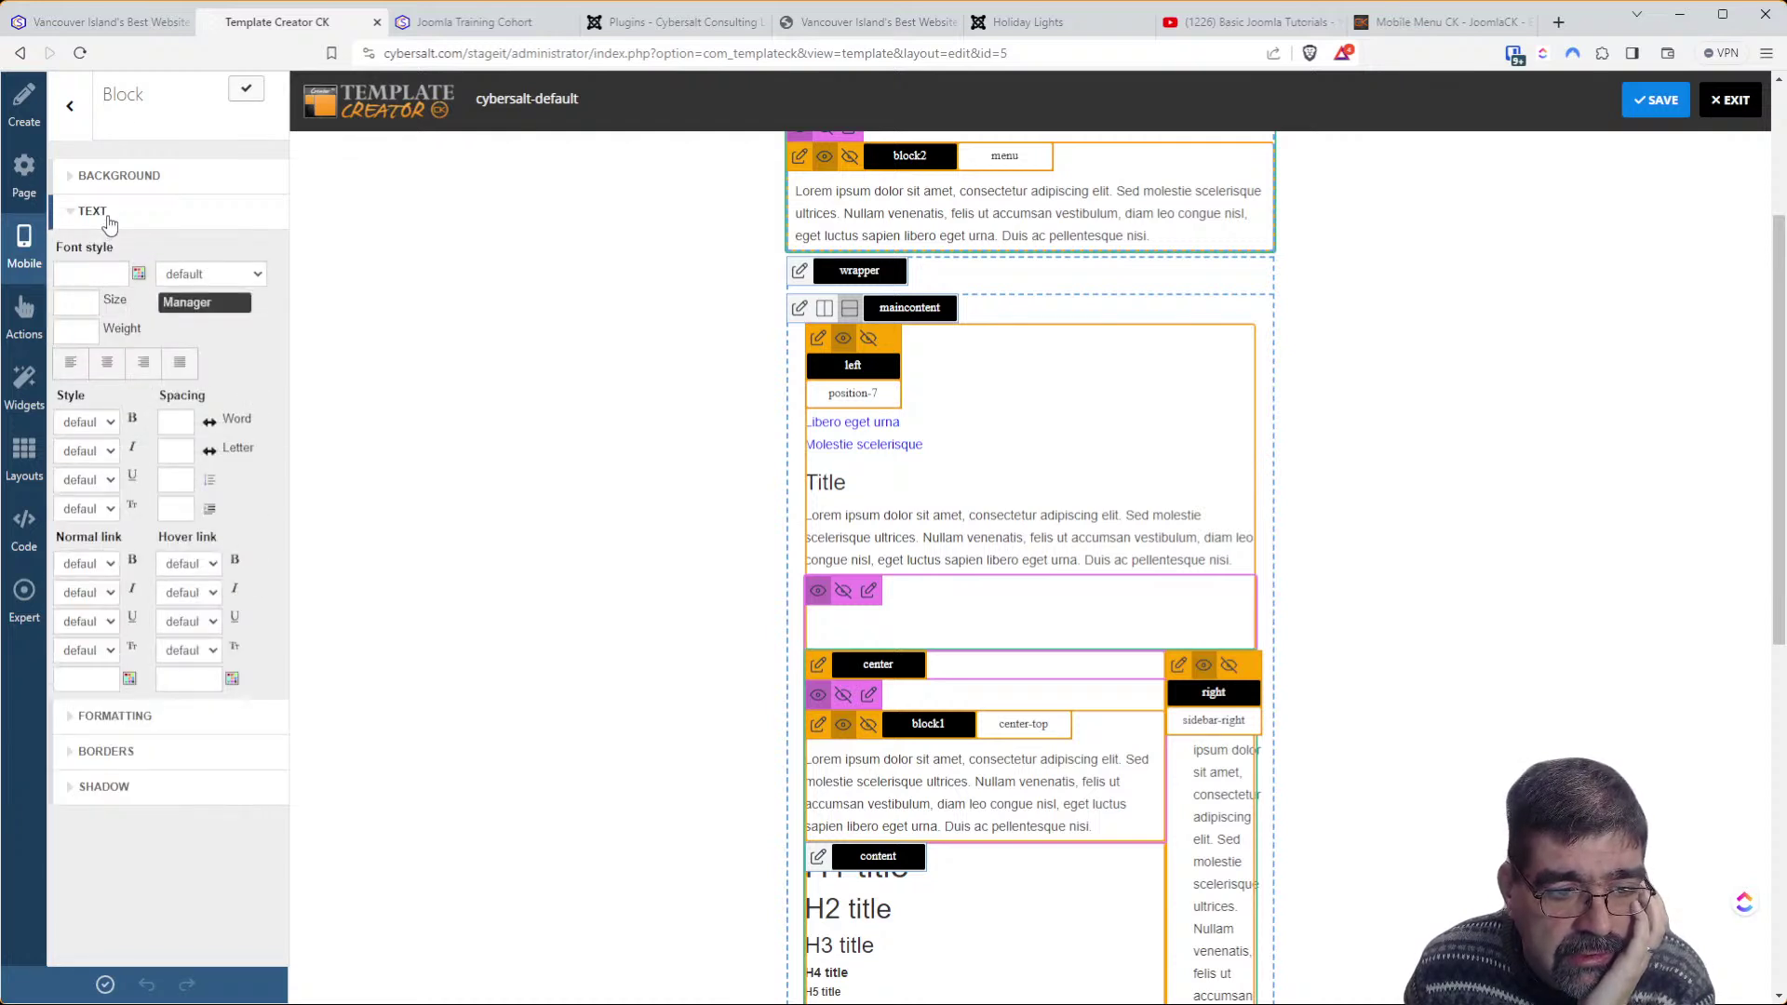
pyautogui.click(109, 221)
pyautogui.click(115, 186)
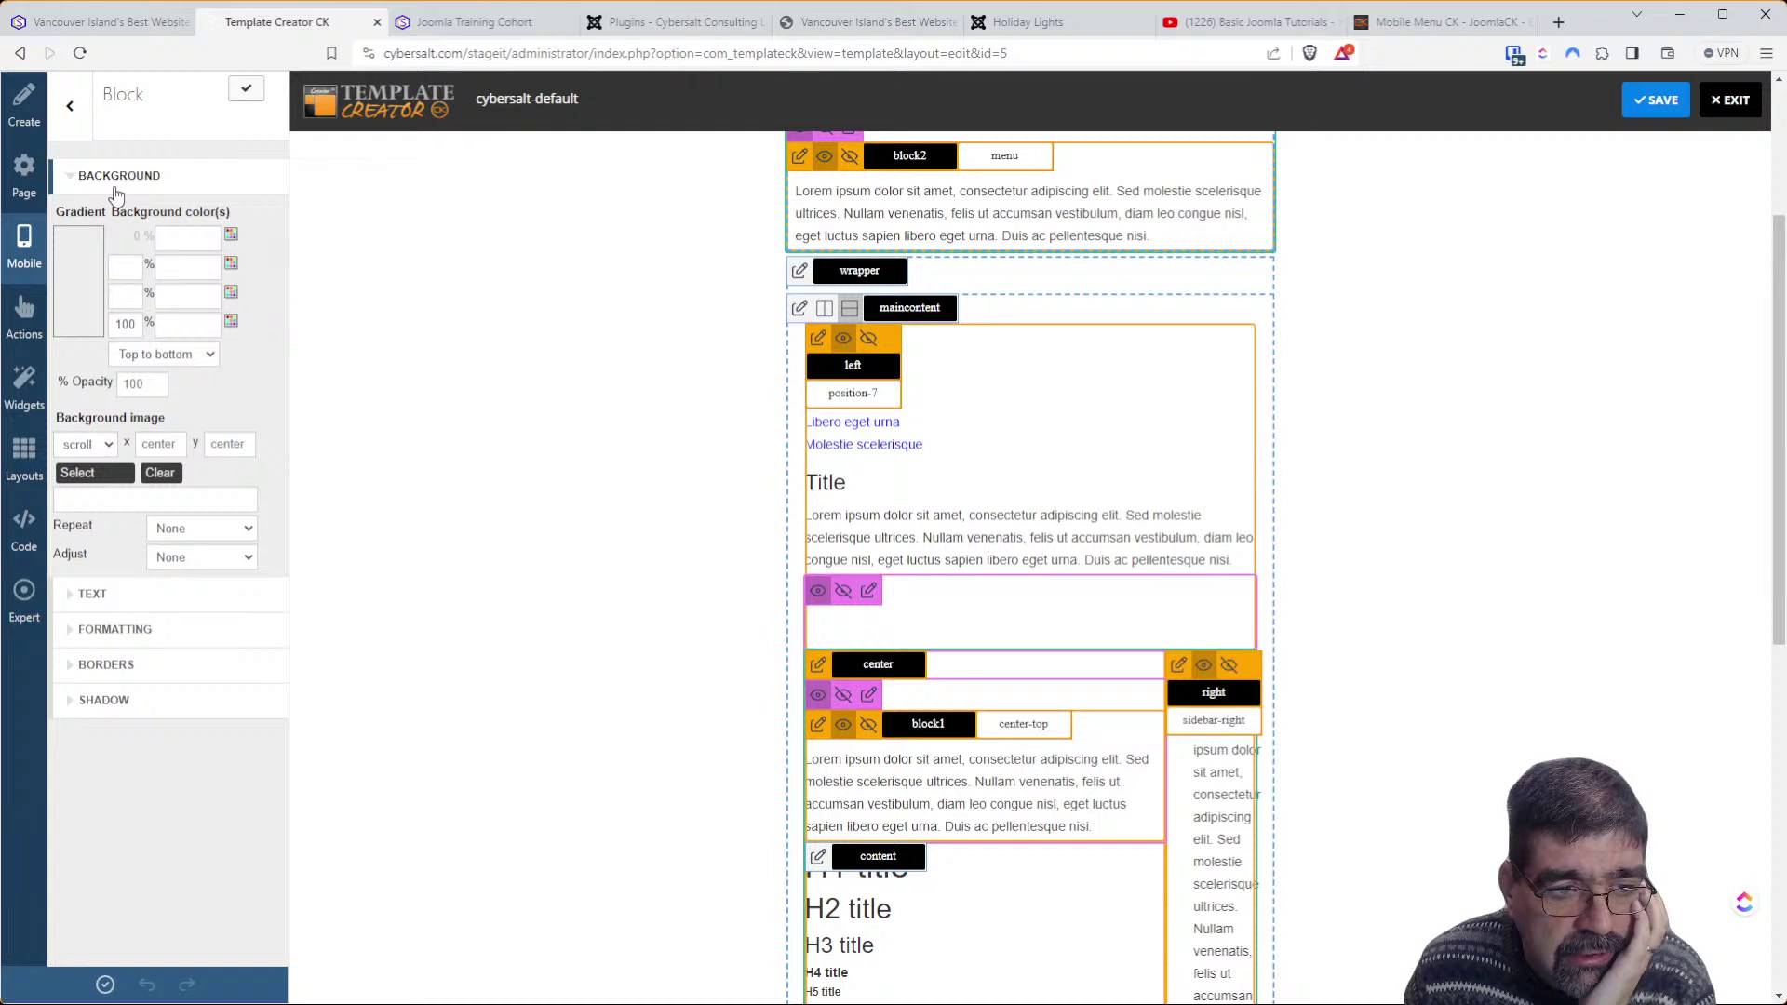
pyautogui.click(115, 187)
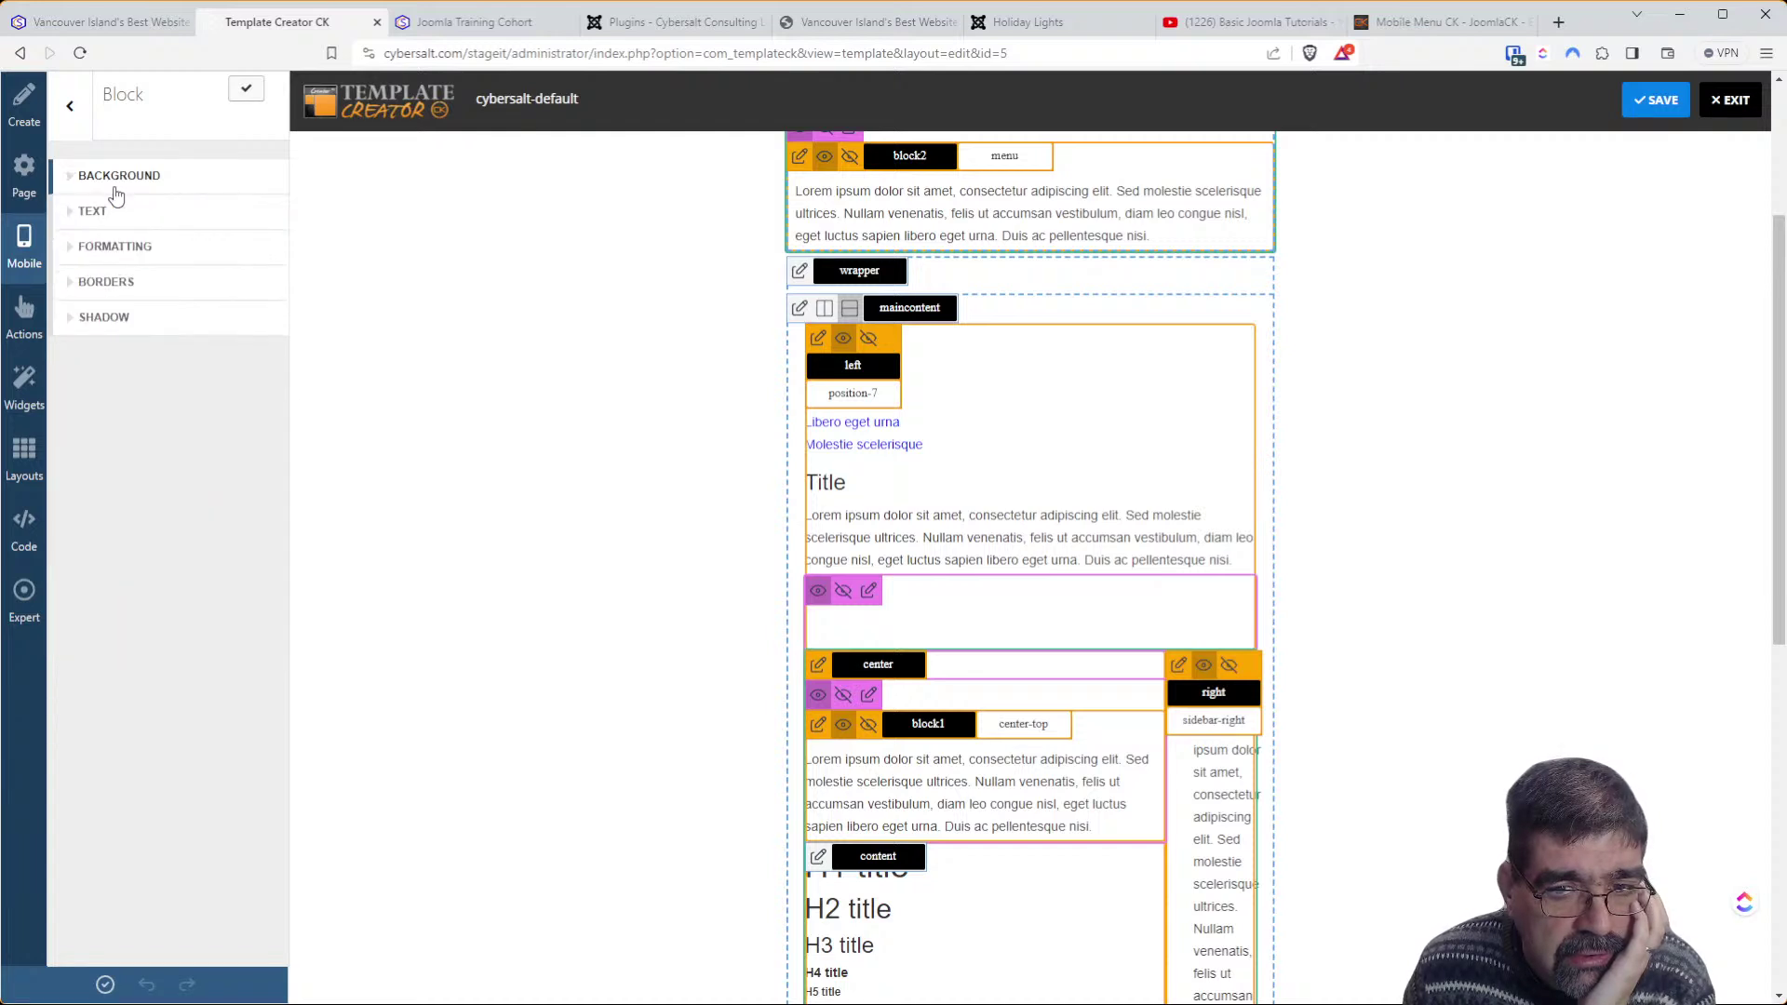
# Review the wrapper's phone portrait page background styles, including its background, margins, padding and full width wrapper option
pyautogui.click(798, 273)
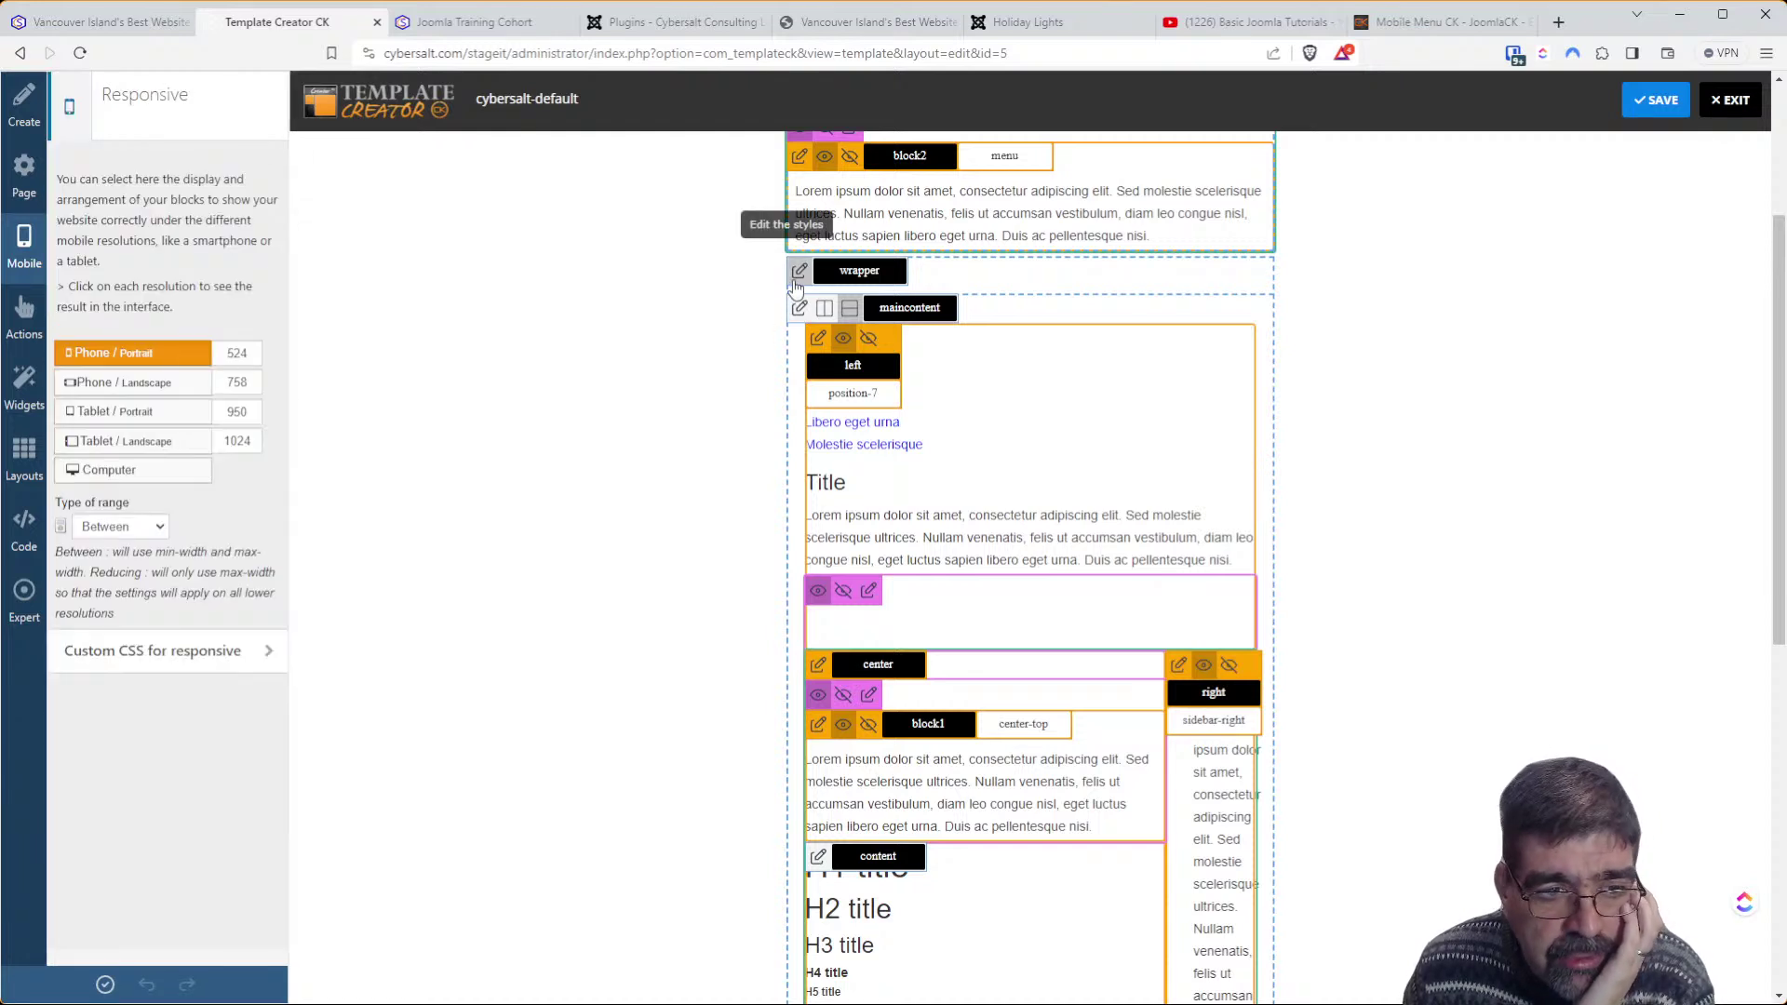
pyautogui.click(172, 227)
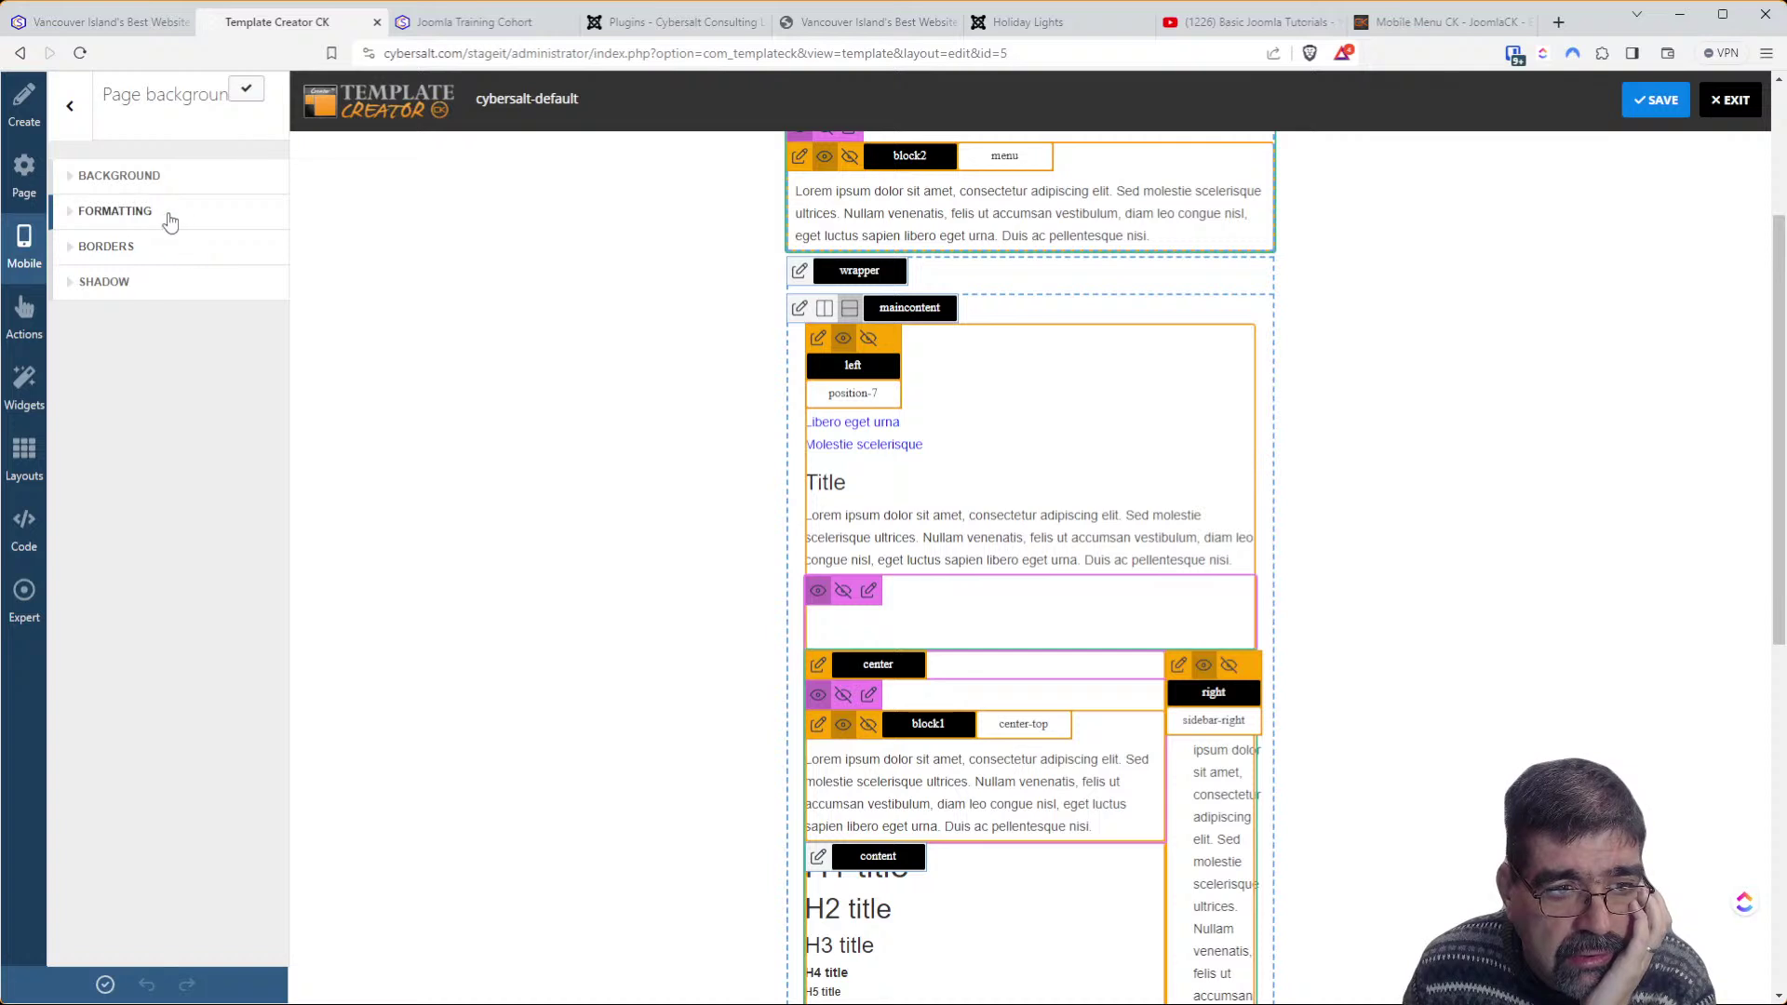
pyautogui.click(170, 216)
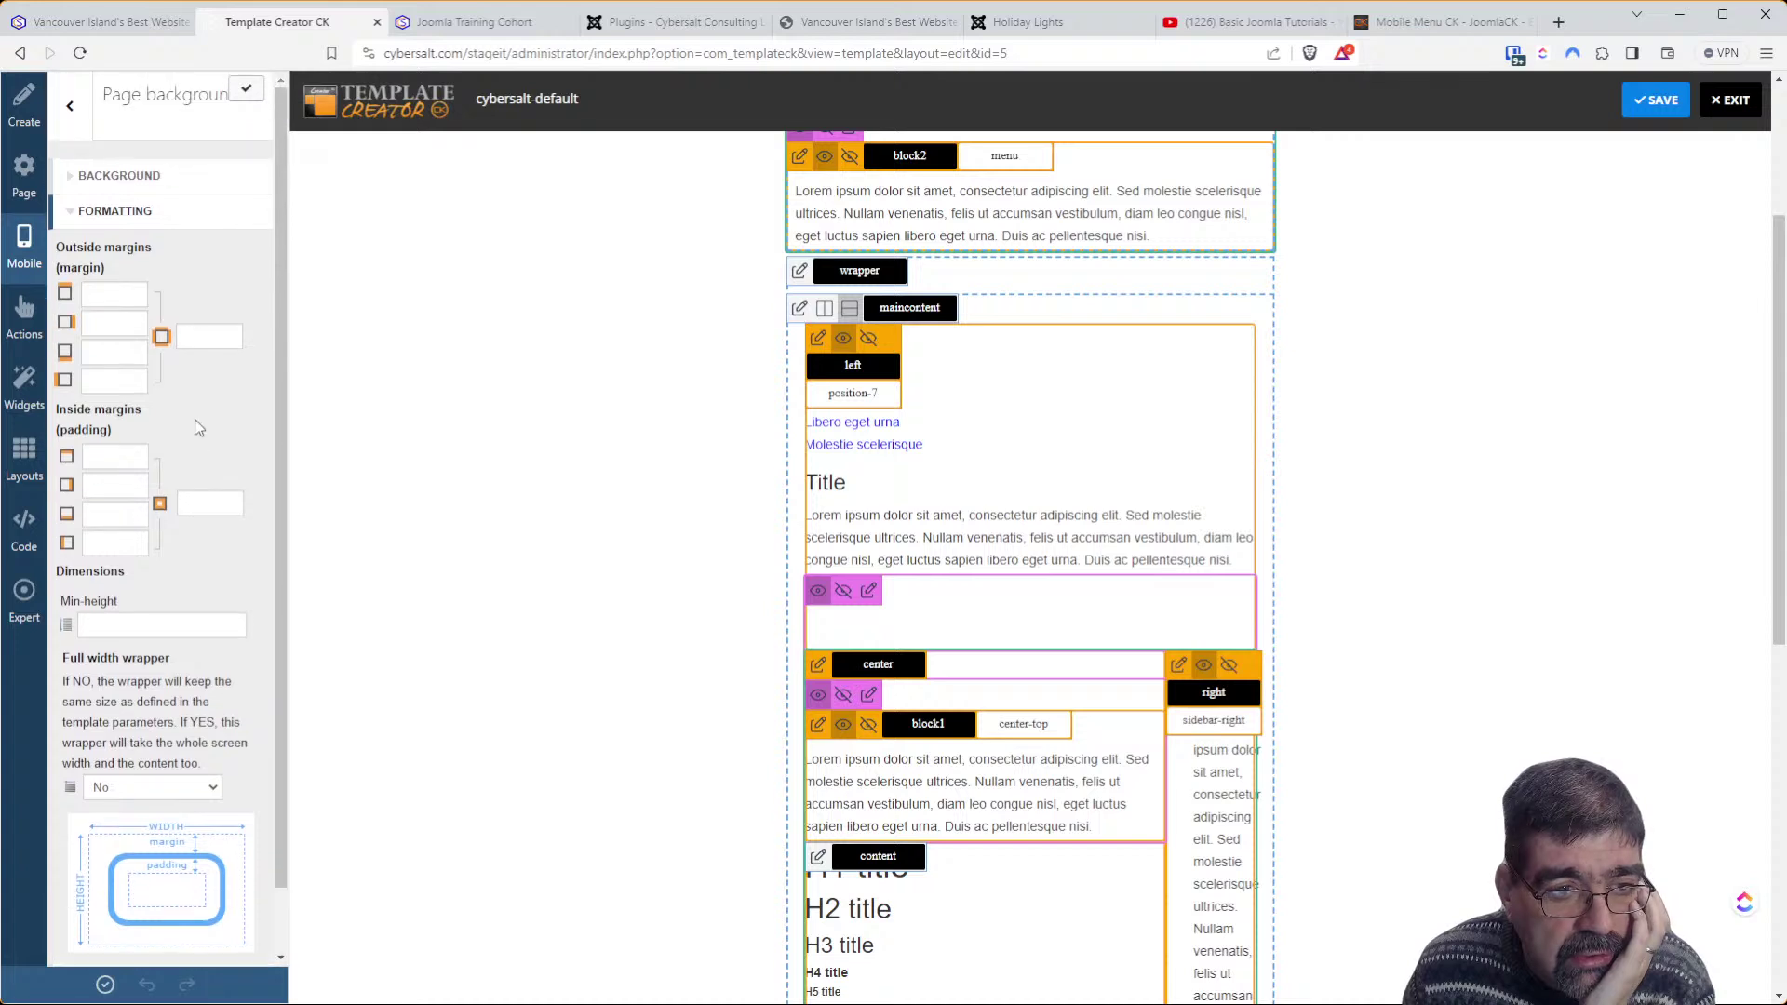
pyautogui.click(143, 186)
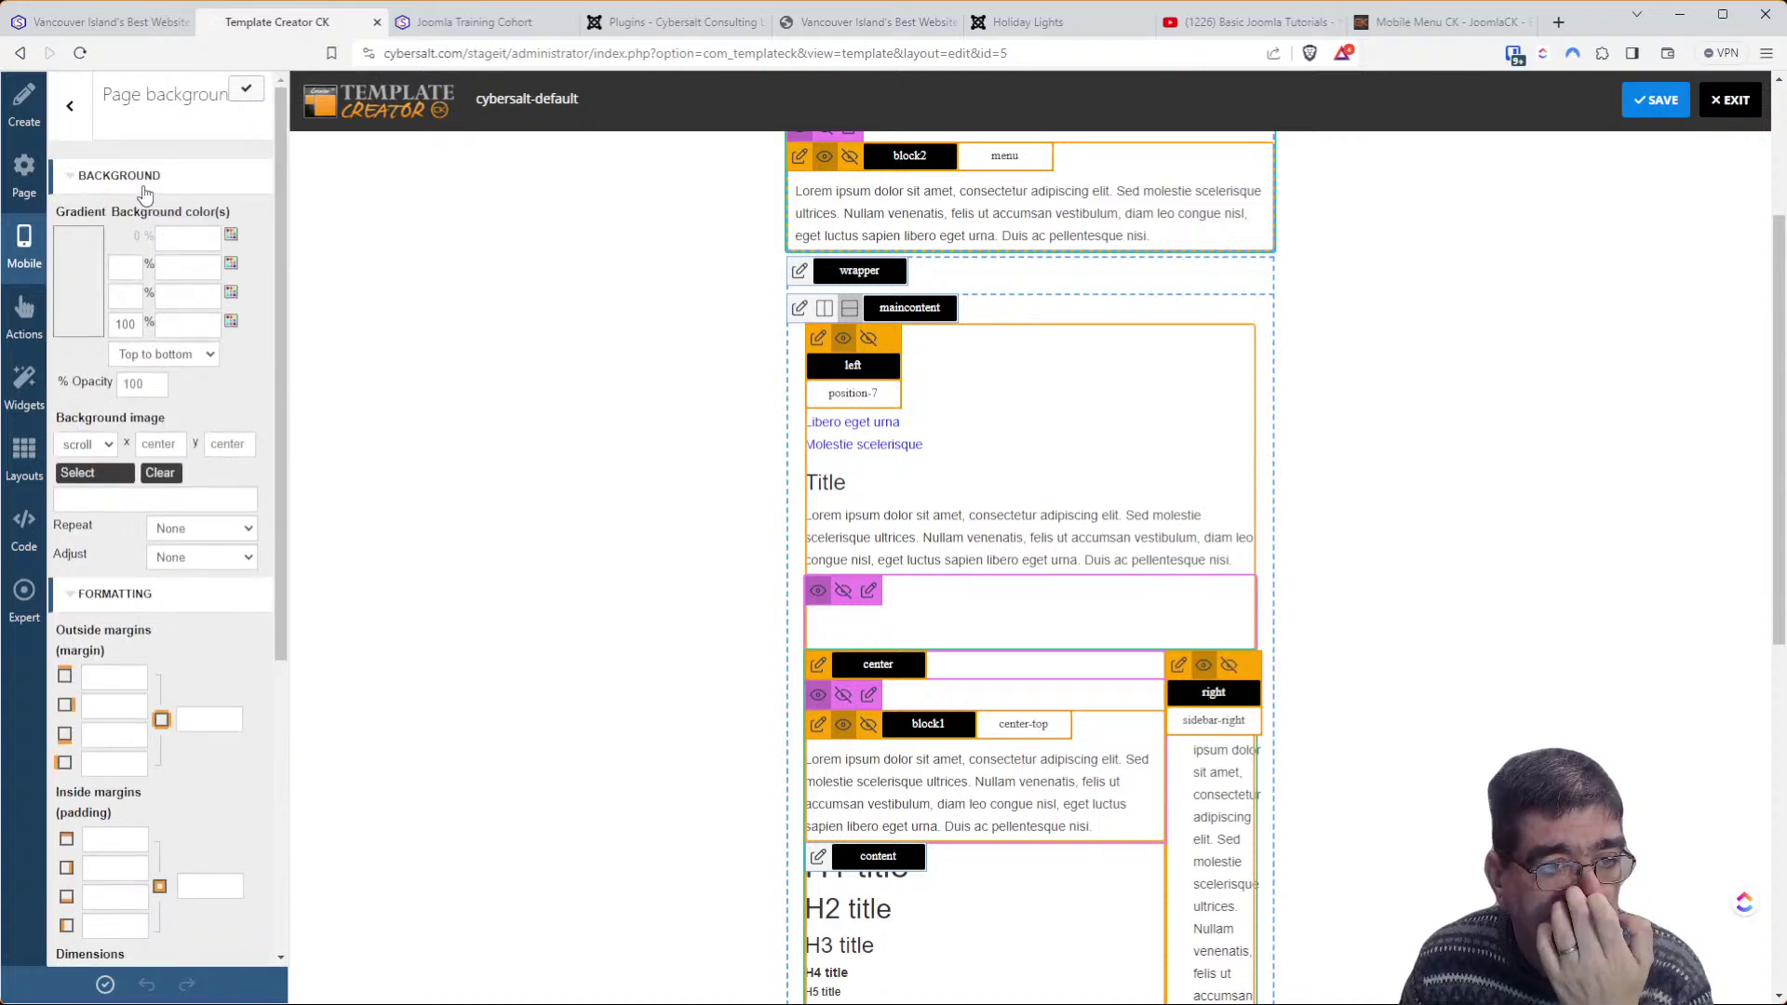
pyautogui.click(69, 105)
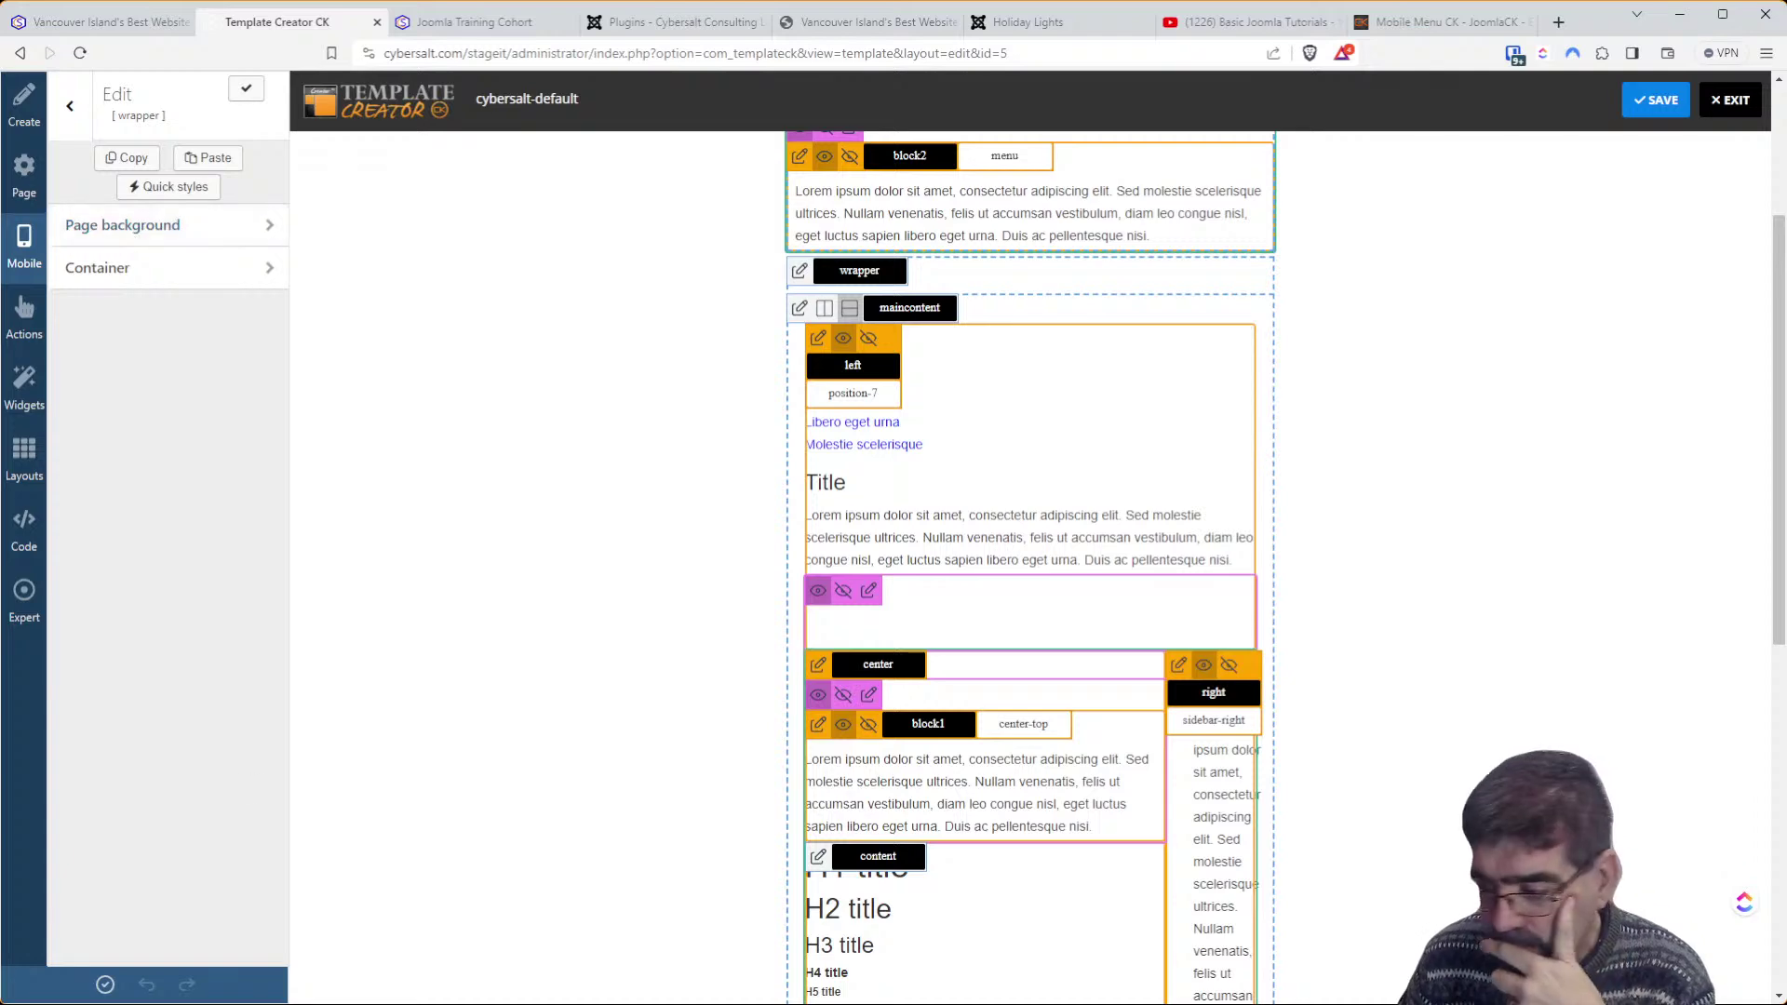
pyautogui.click(126, 232)
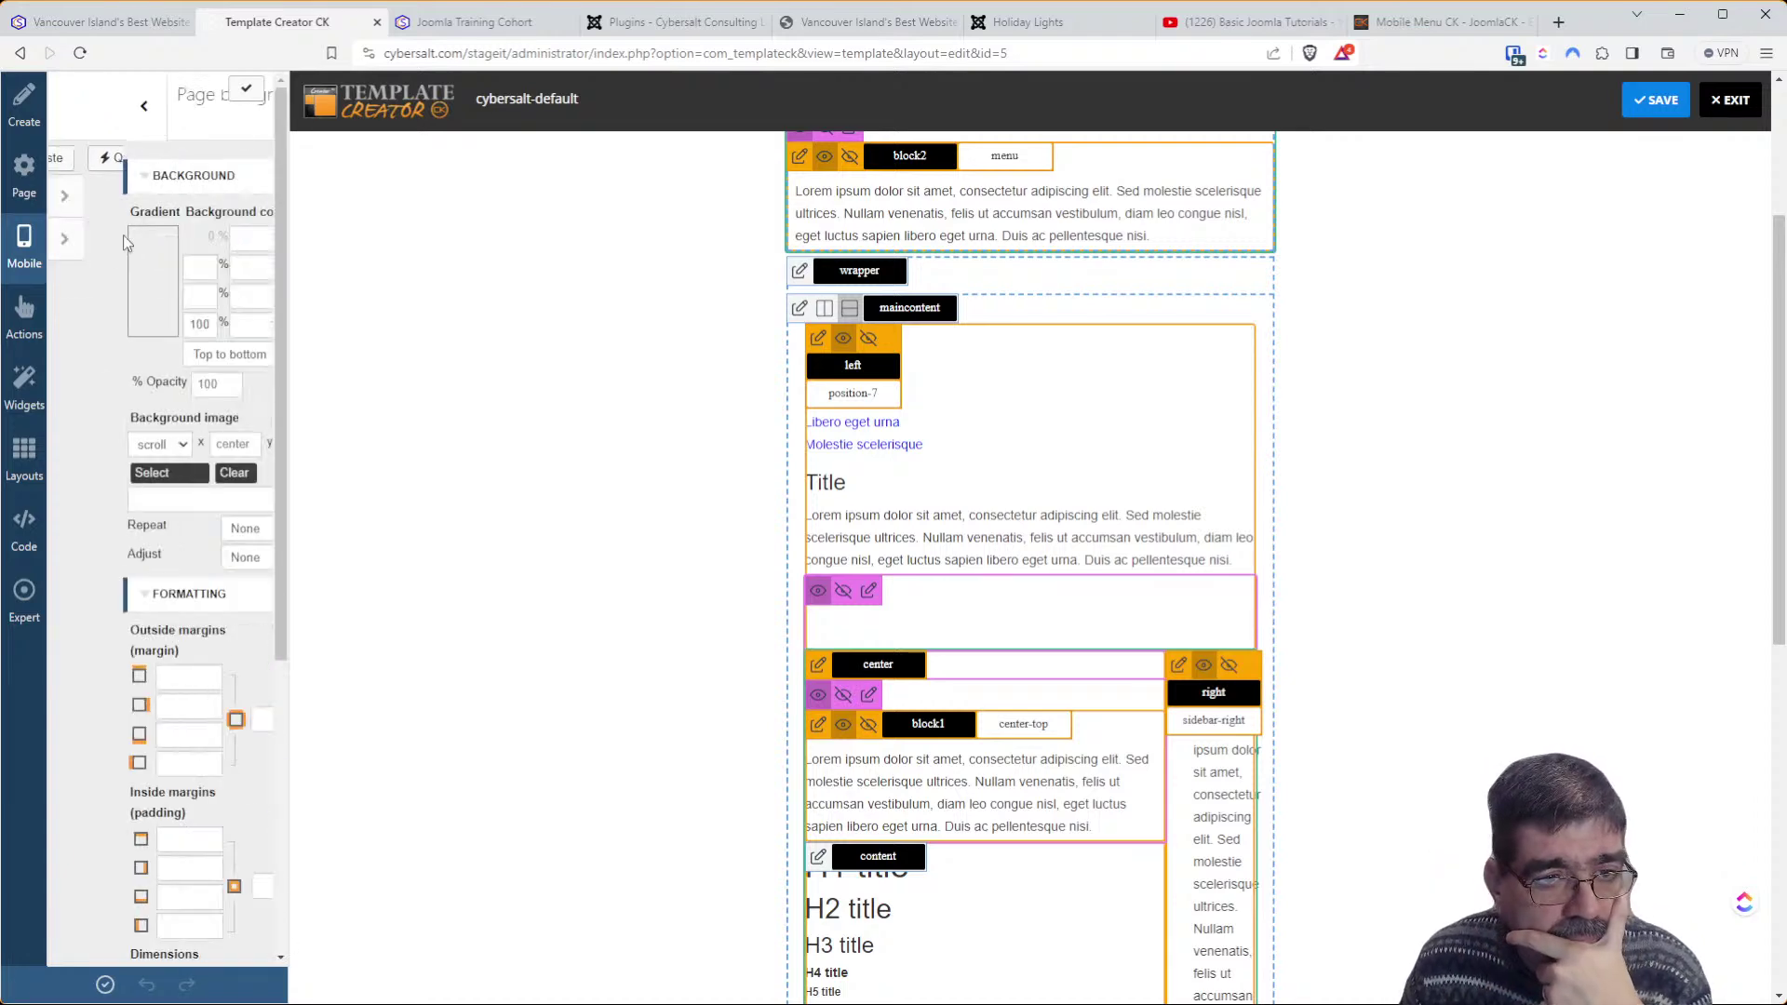
pyautogui.scroll(-5, 159, 298)
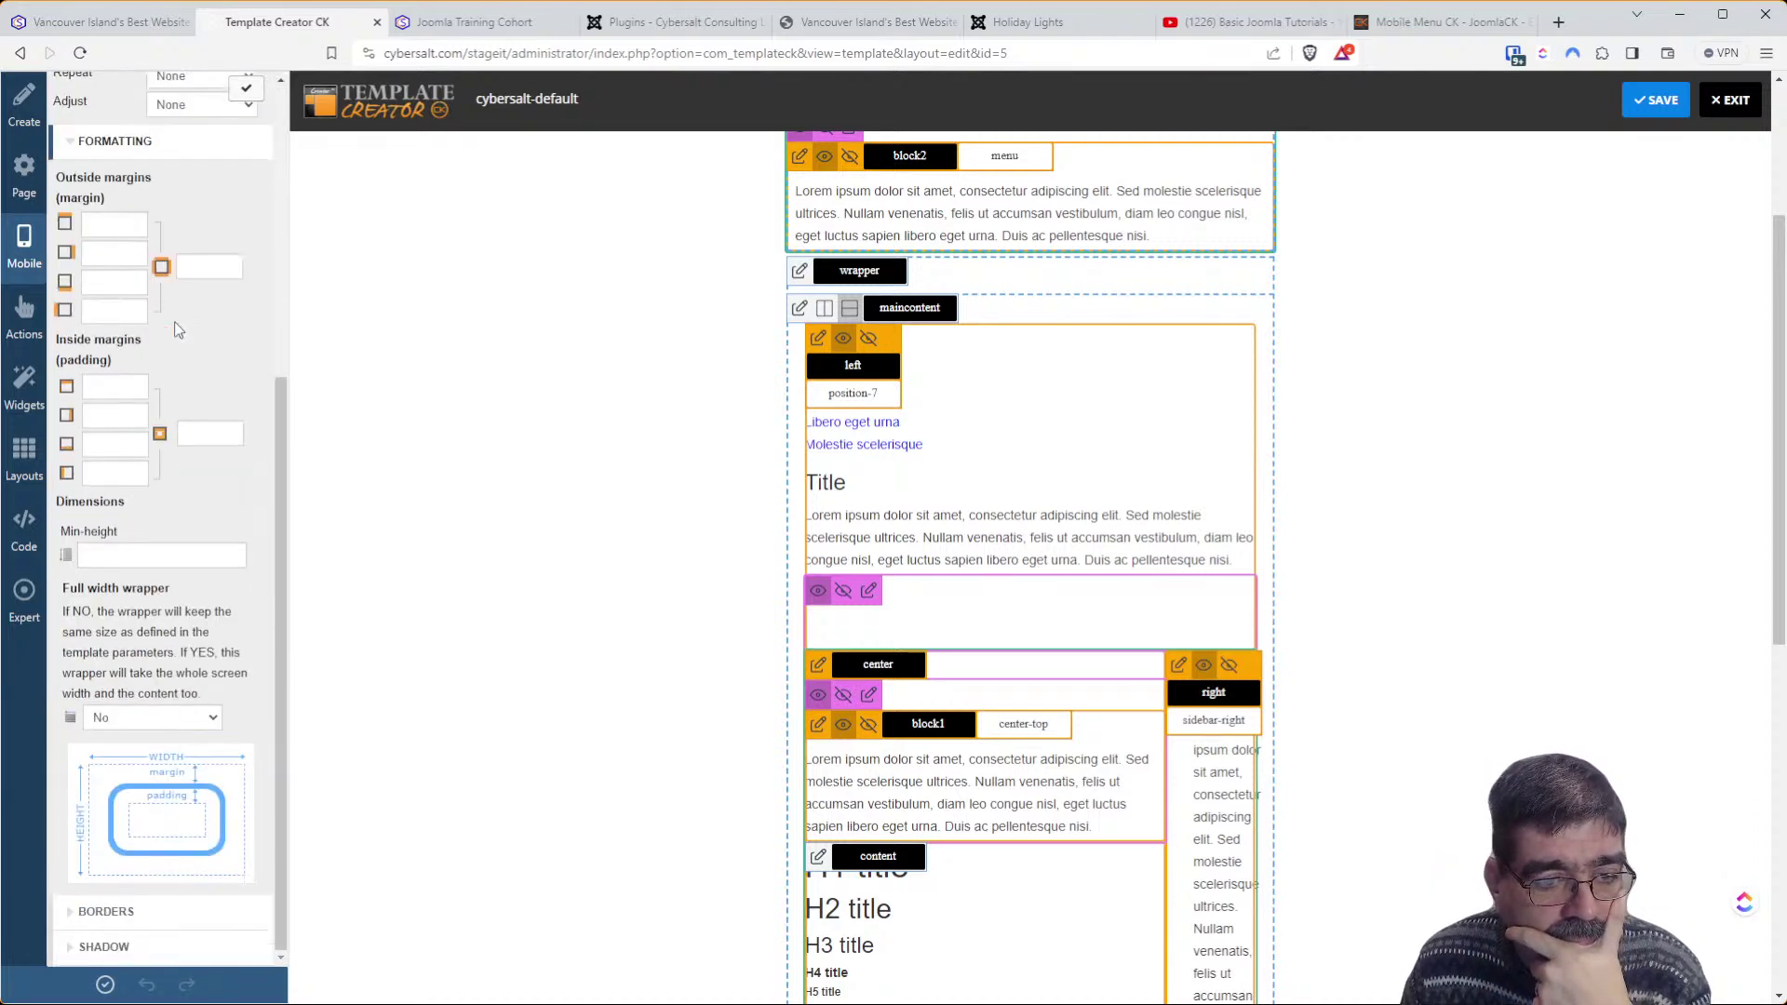
pyautogui.scroll(-3, 175, 335)
pyautogui.scroll(10, 186, 317)
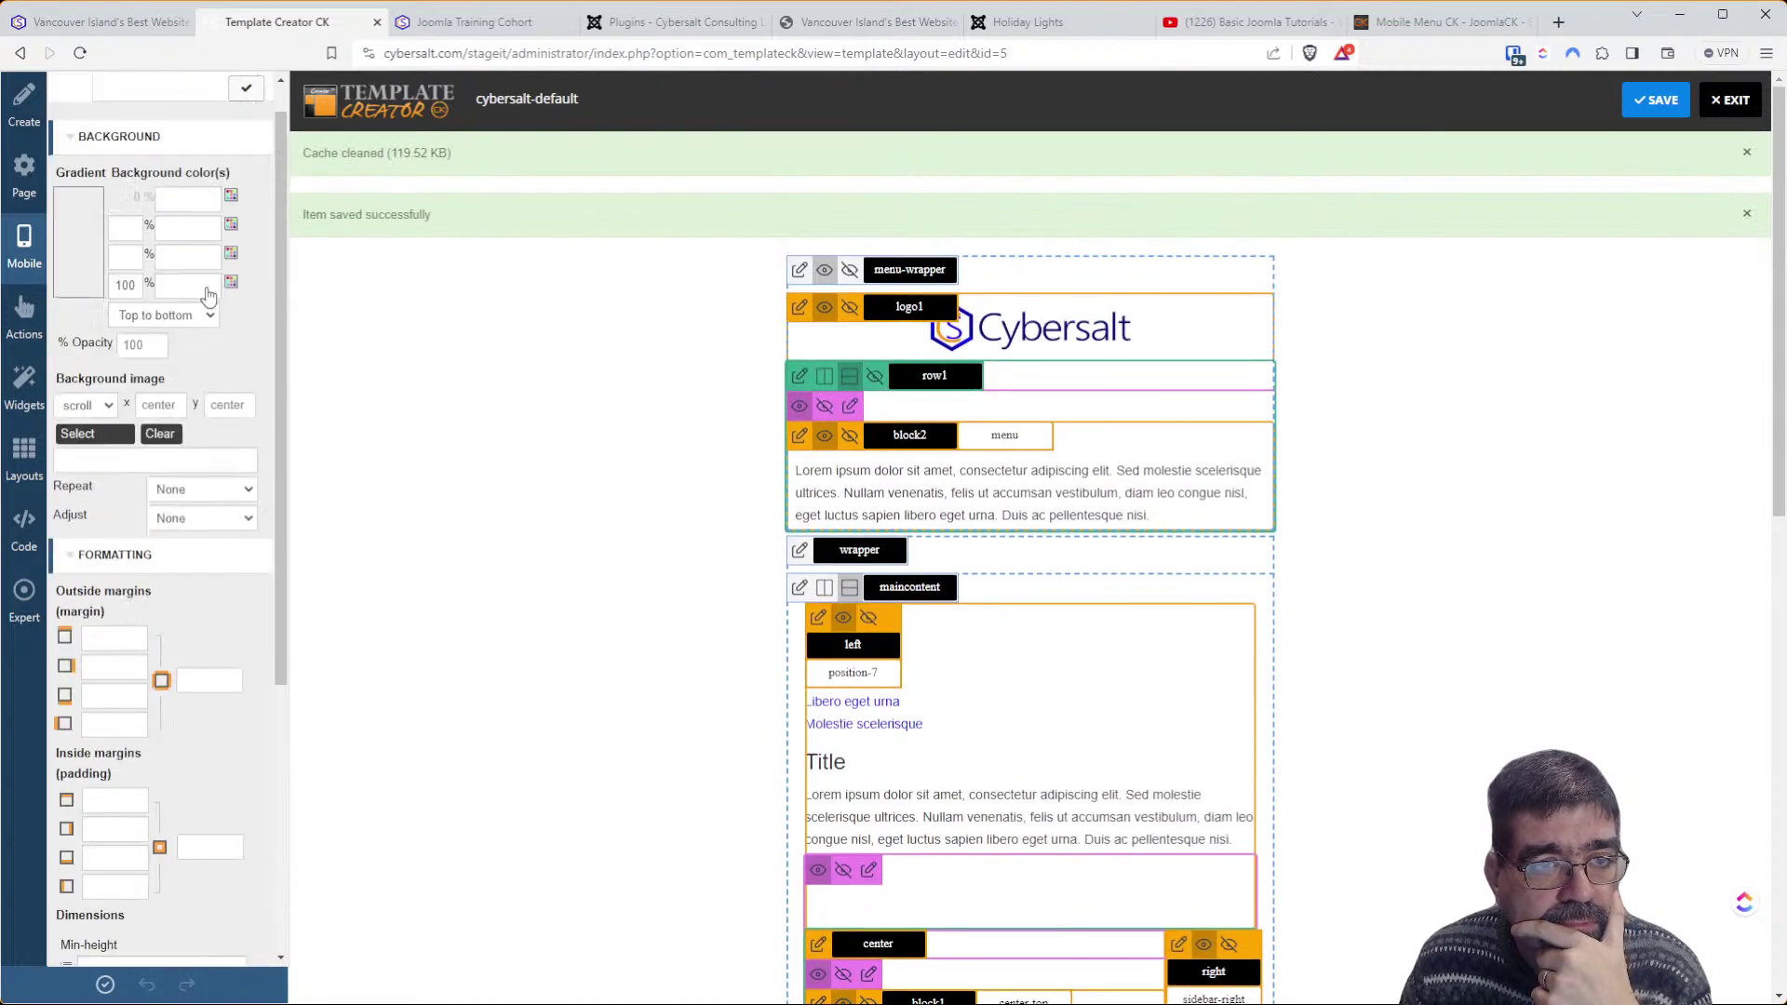
pyautogui.click(72, 108)
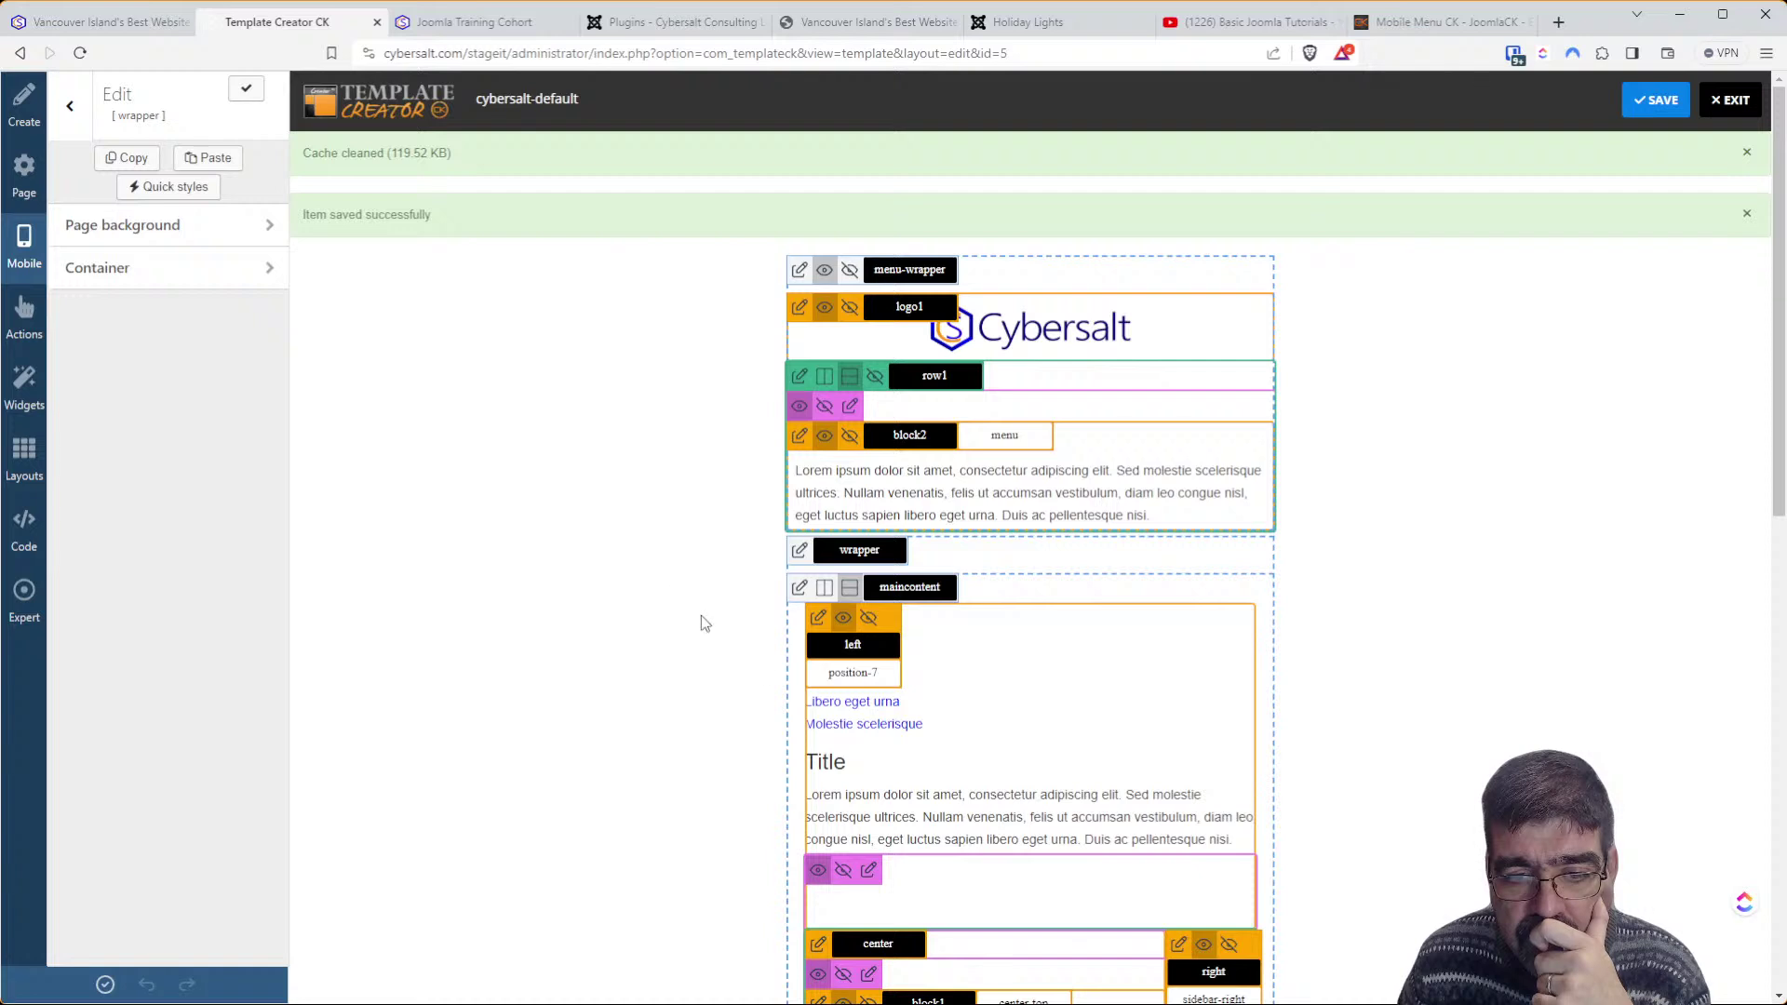
# Try the aligned layout for the maincontent block at phone portrait resolution and switch it back to stacked
pyautogui.scroll(-4, 798, 658)
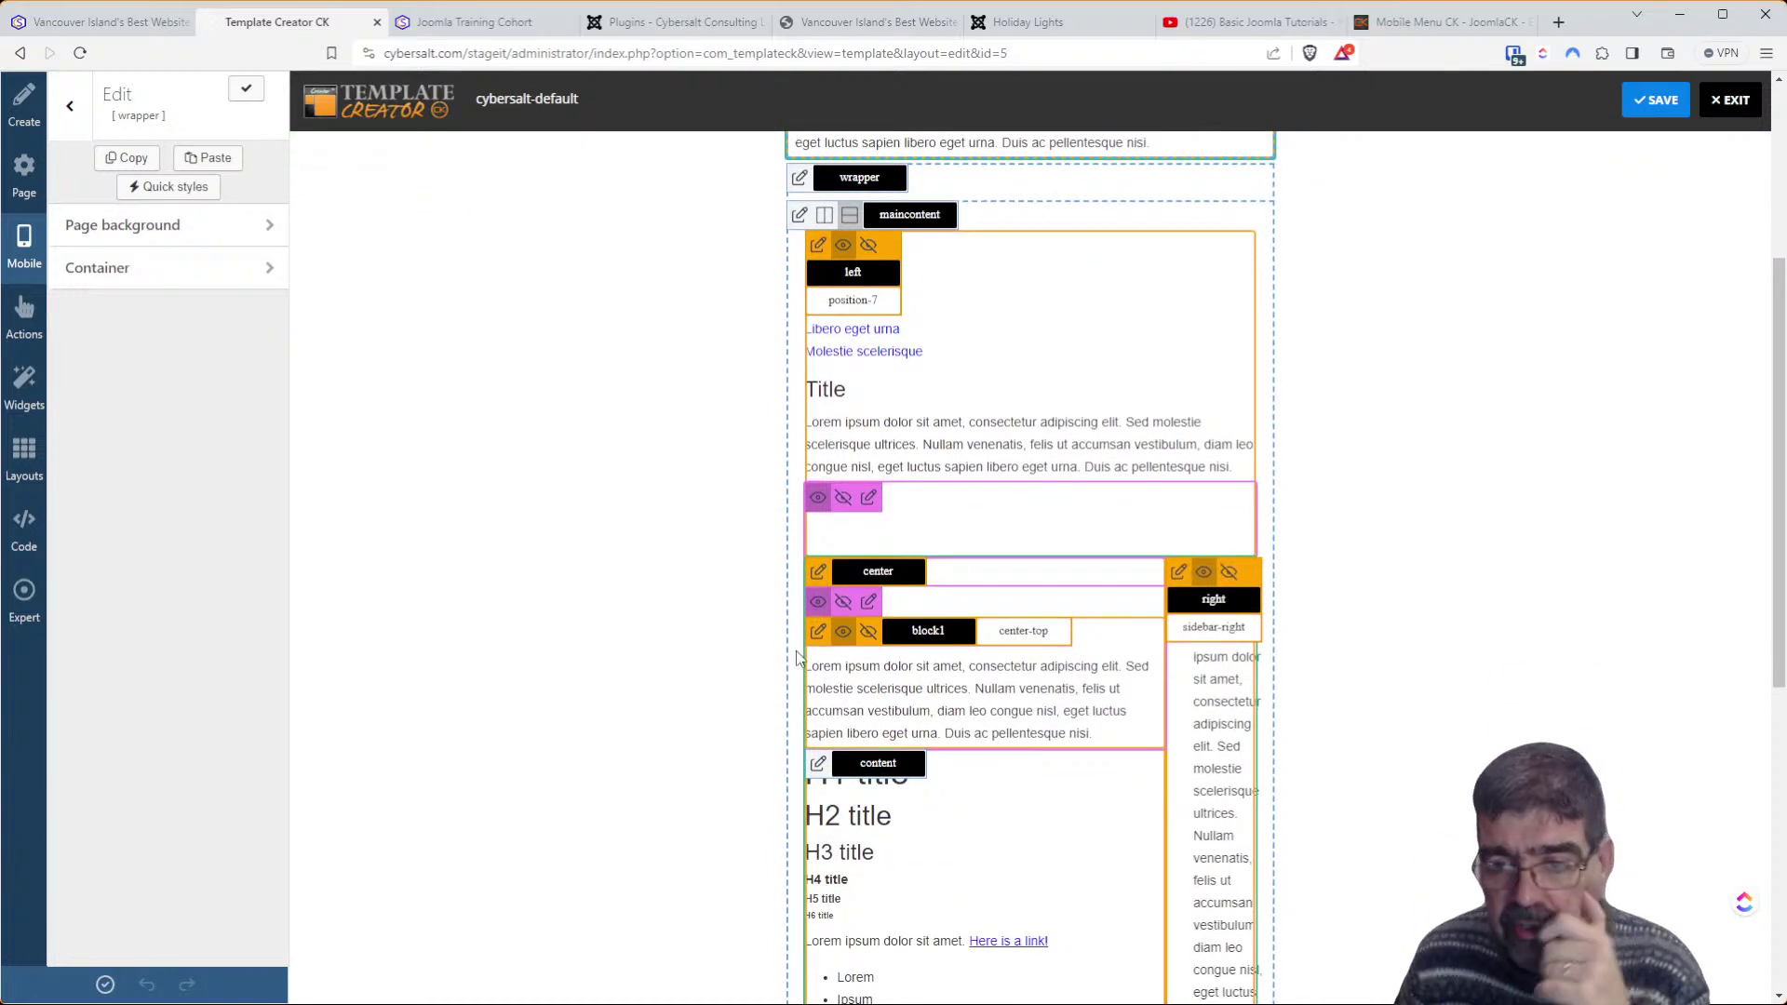
pyautogui.scroll(2, 714, 503)
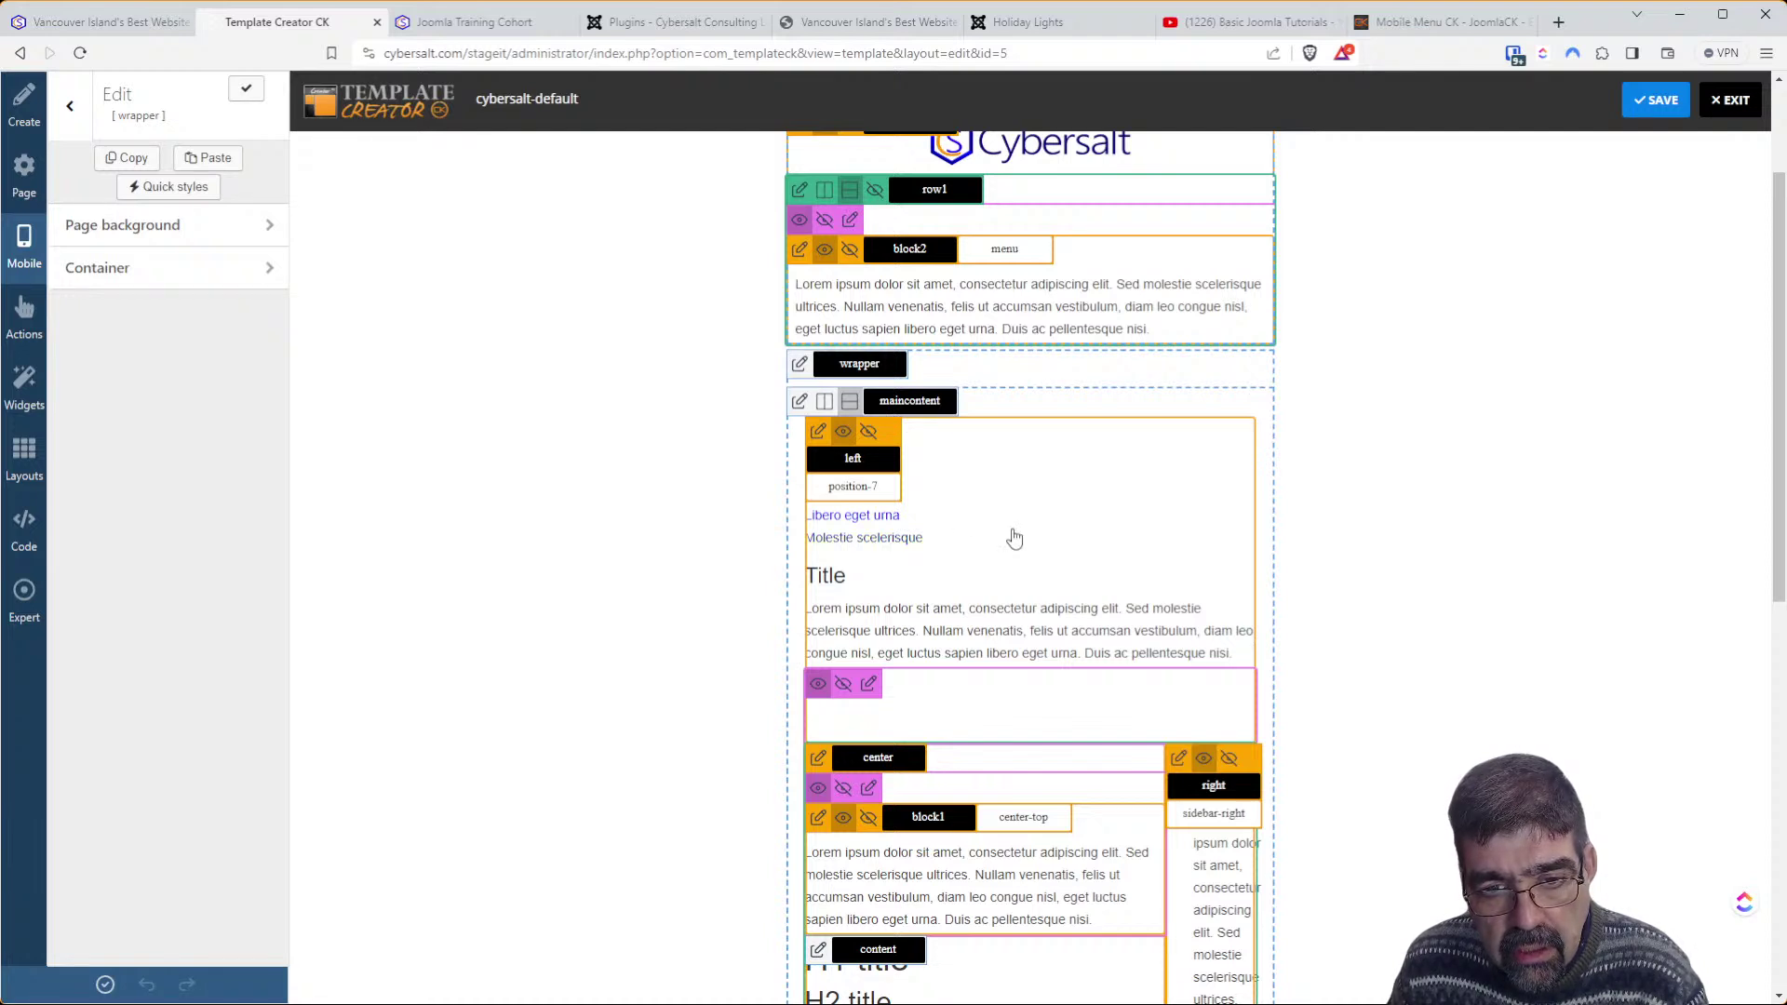
pyautogui.click(827, 405)
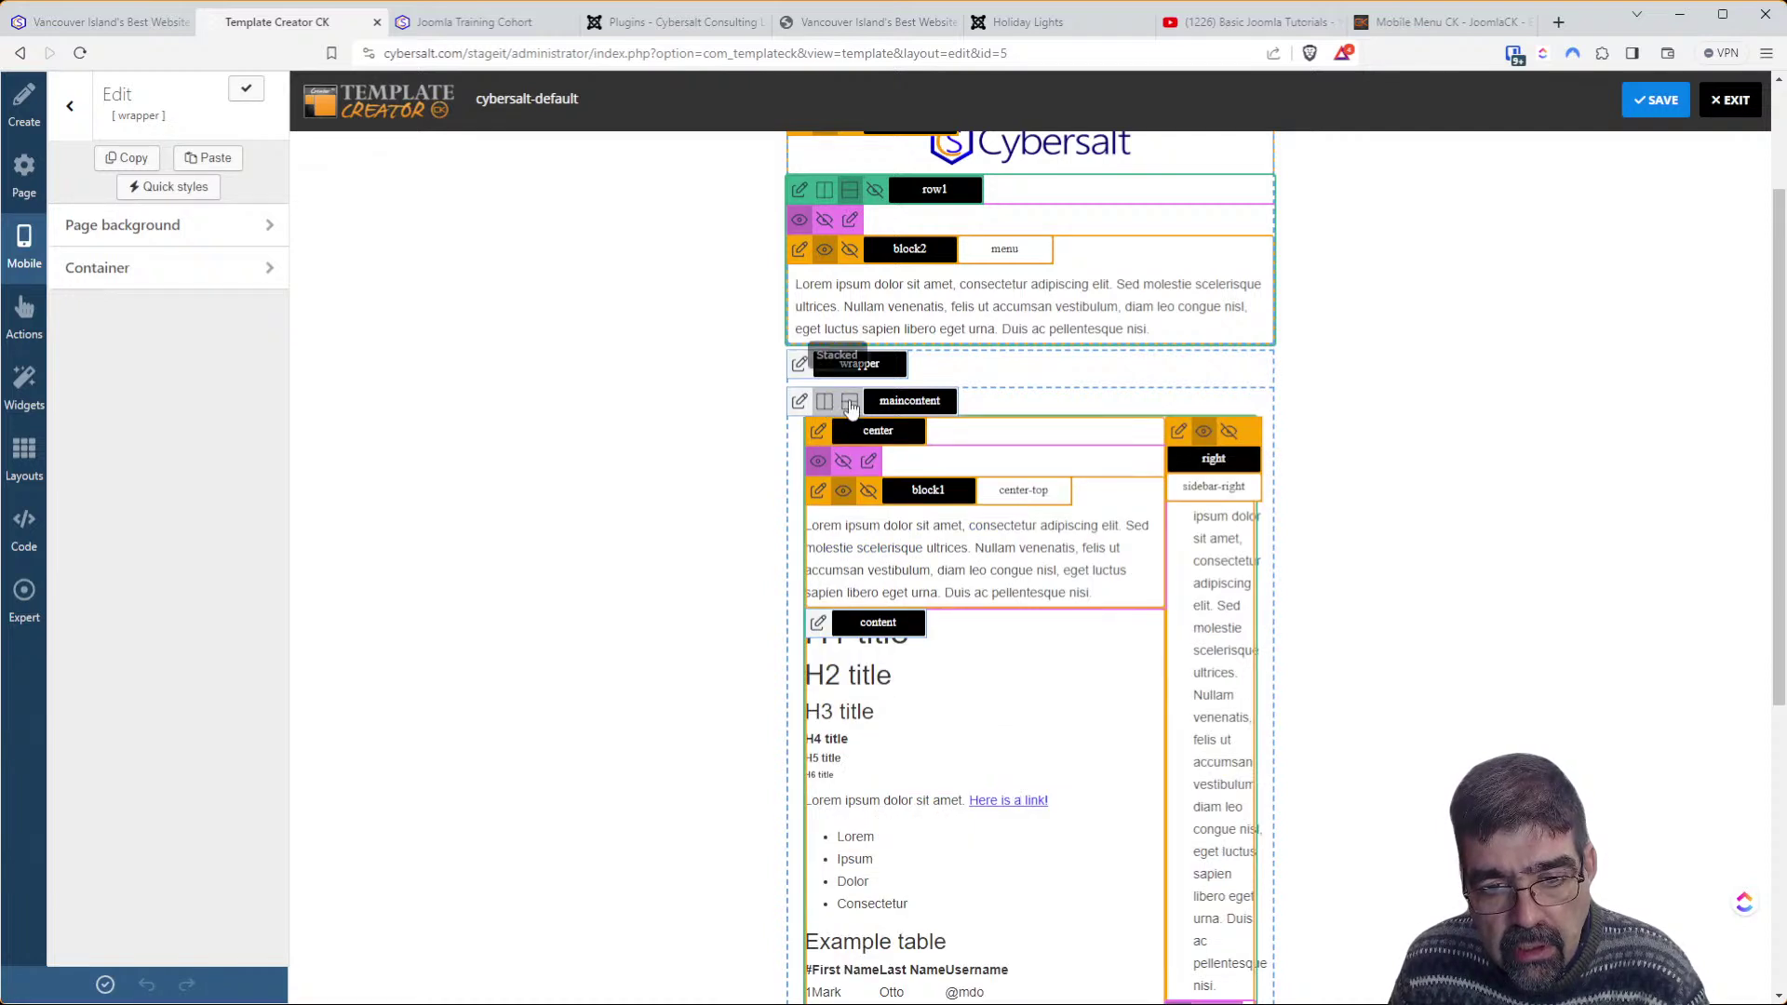
pyautogui.click(849, 403)
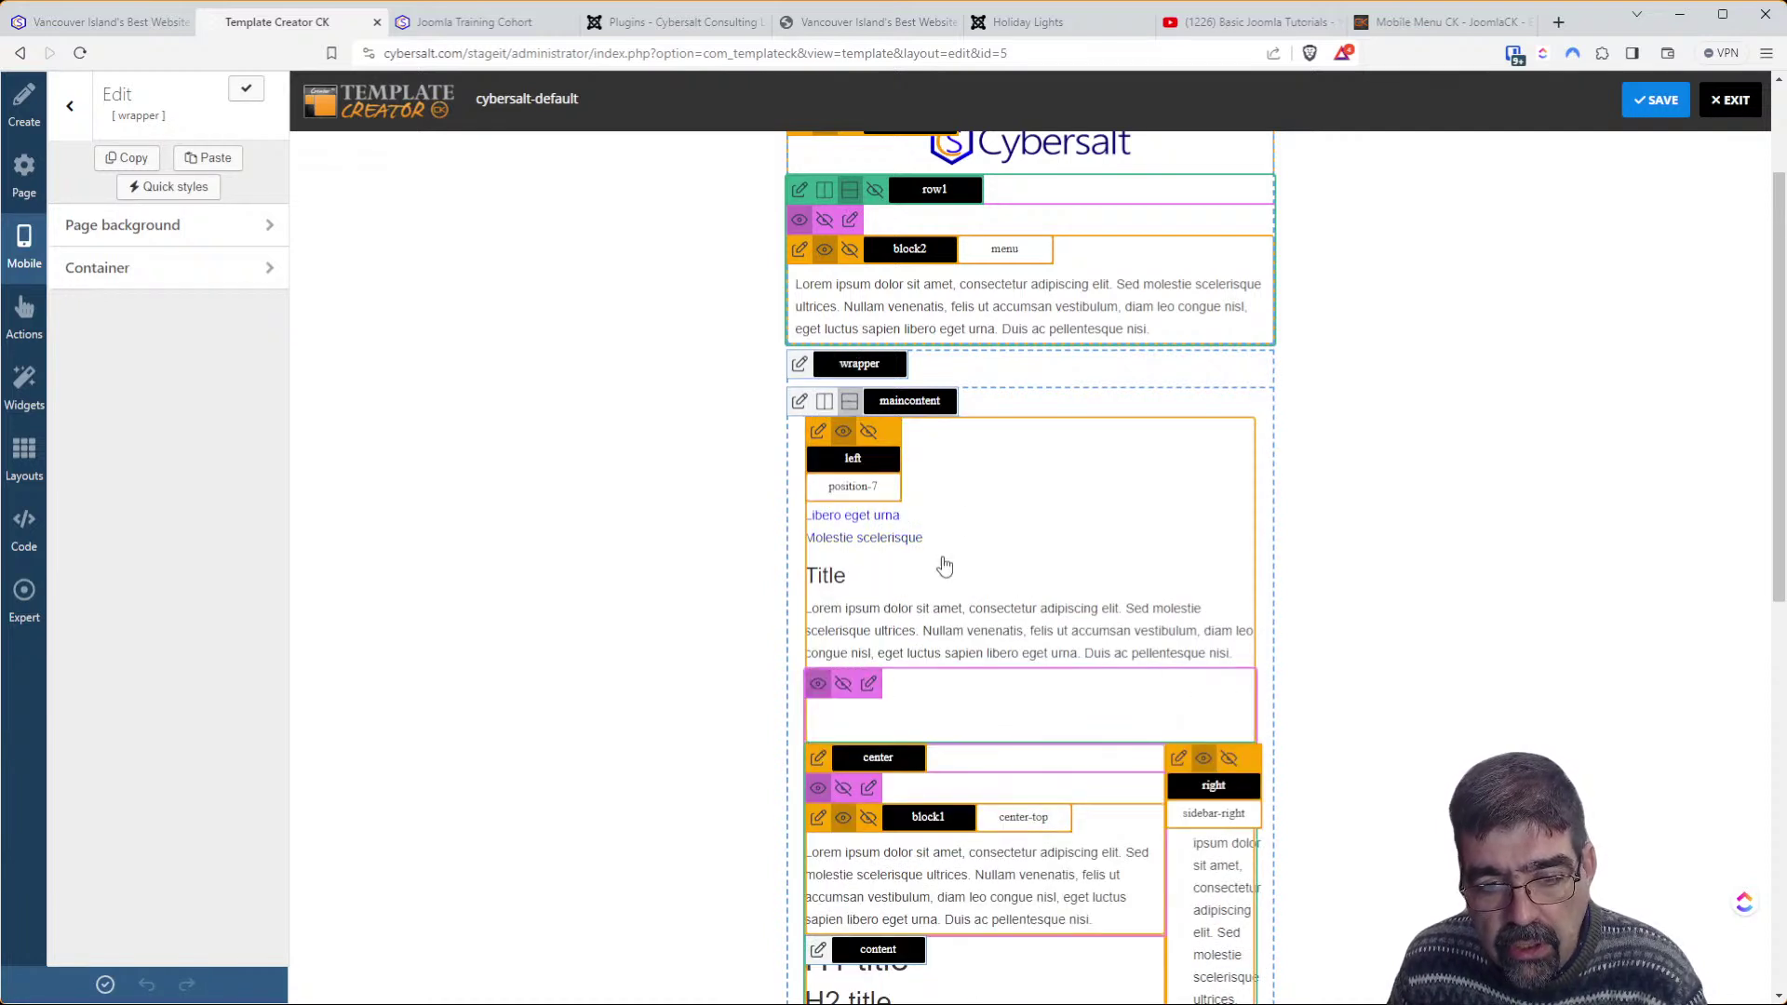
pyautogui.click(825, 404)
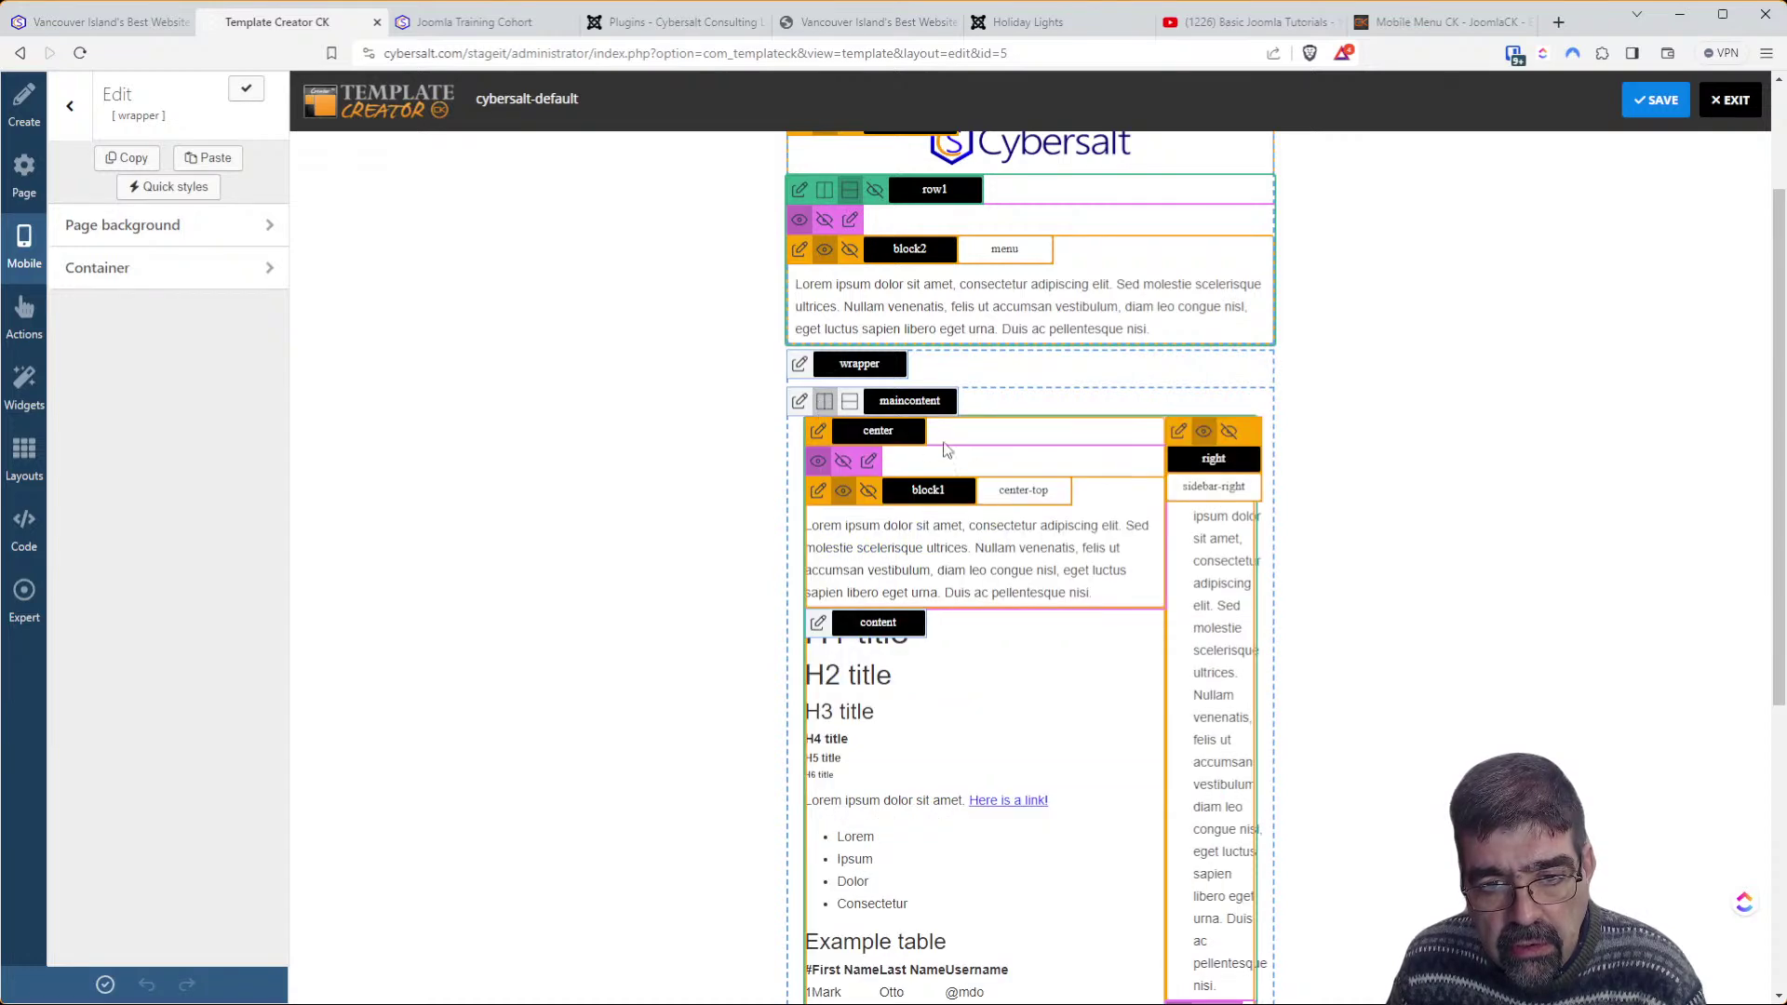
pyautogui.scroll(-5, 1177, 603)
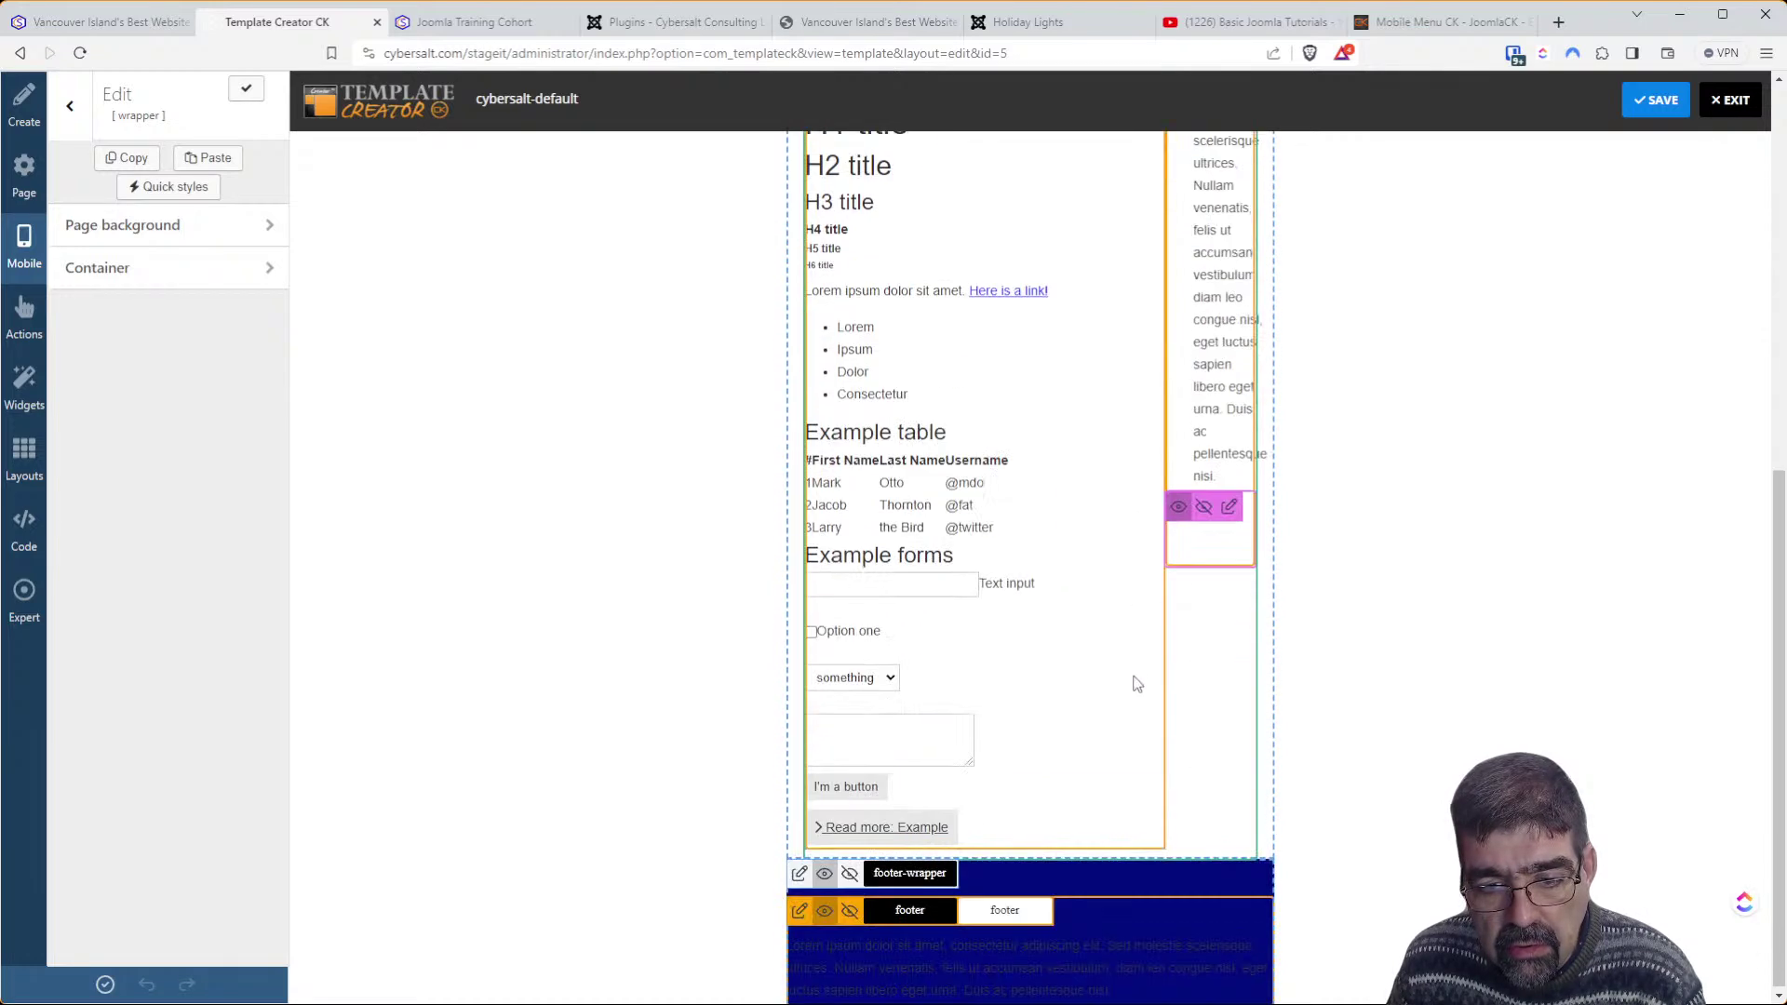
pyautogui.scroll(6, 1145, 686)
pyautogui.click(1656, 99)
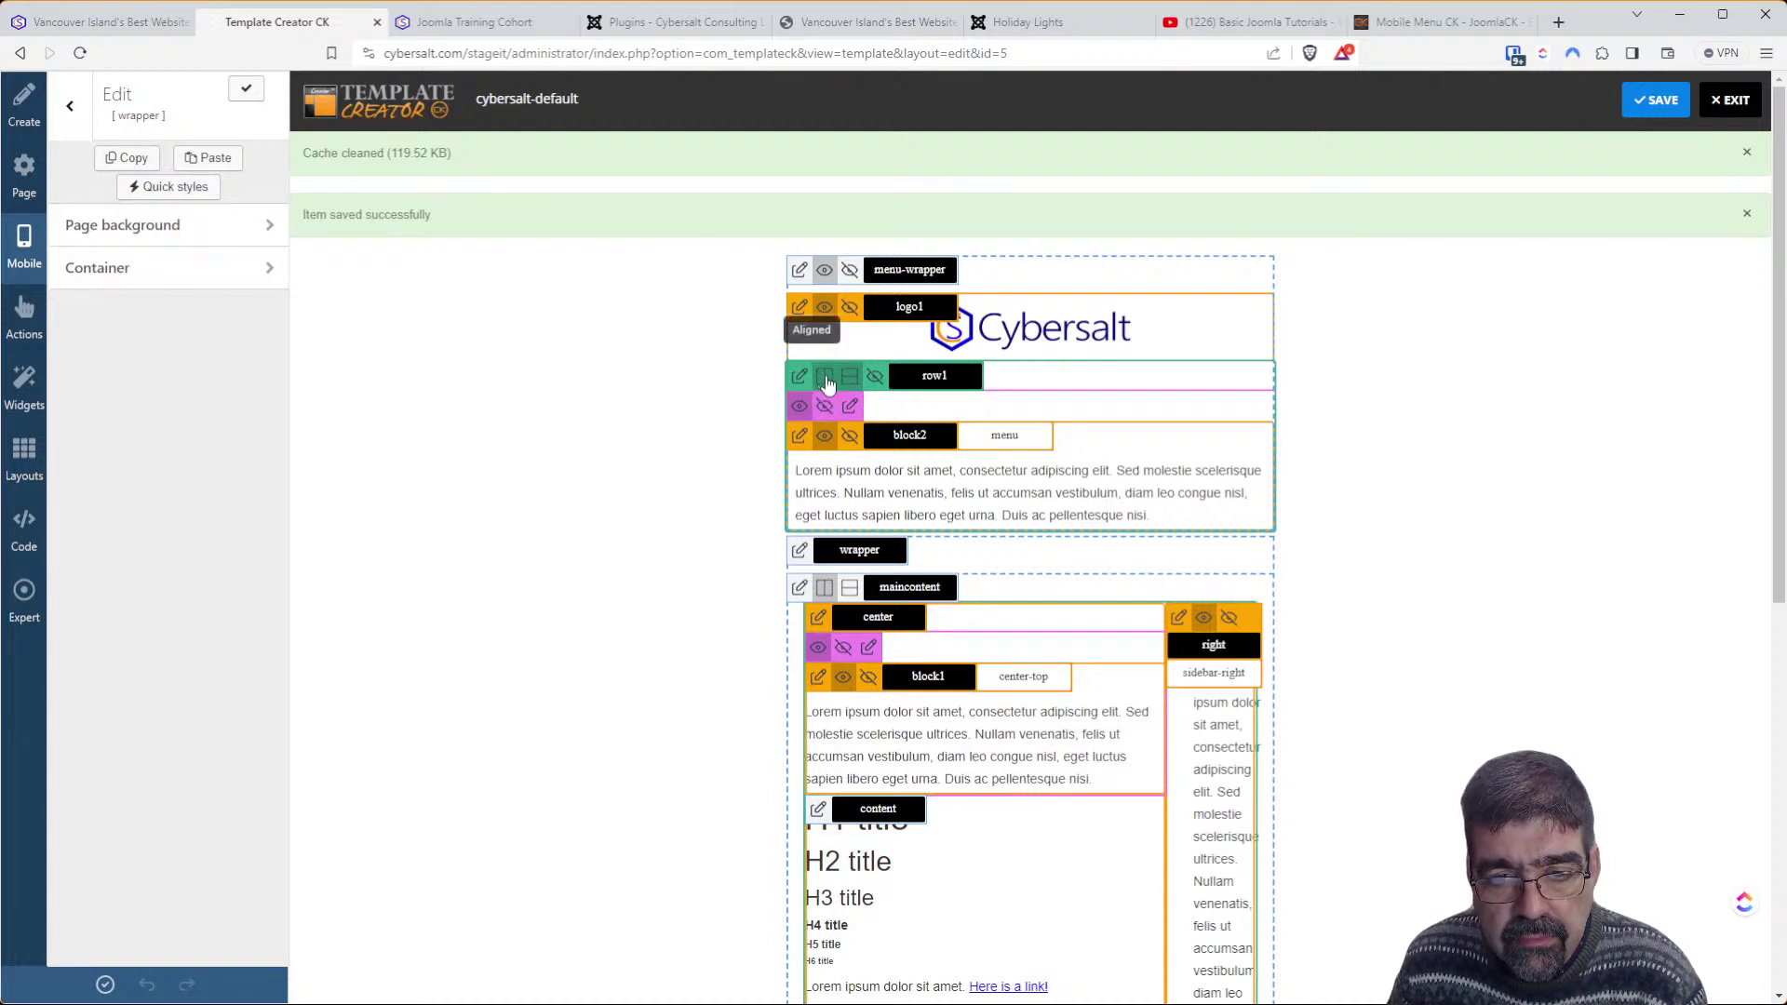
pyautogui.click(849, 596)
# Hide the right sidebar block at phone portrait resolution, save the template and reload the Joomla Training Cohort page
pyautogui.scroll(-4, 1024, 651)
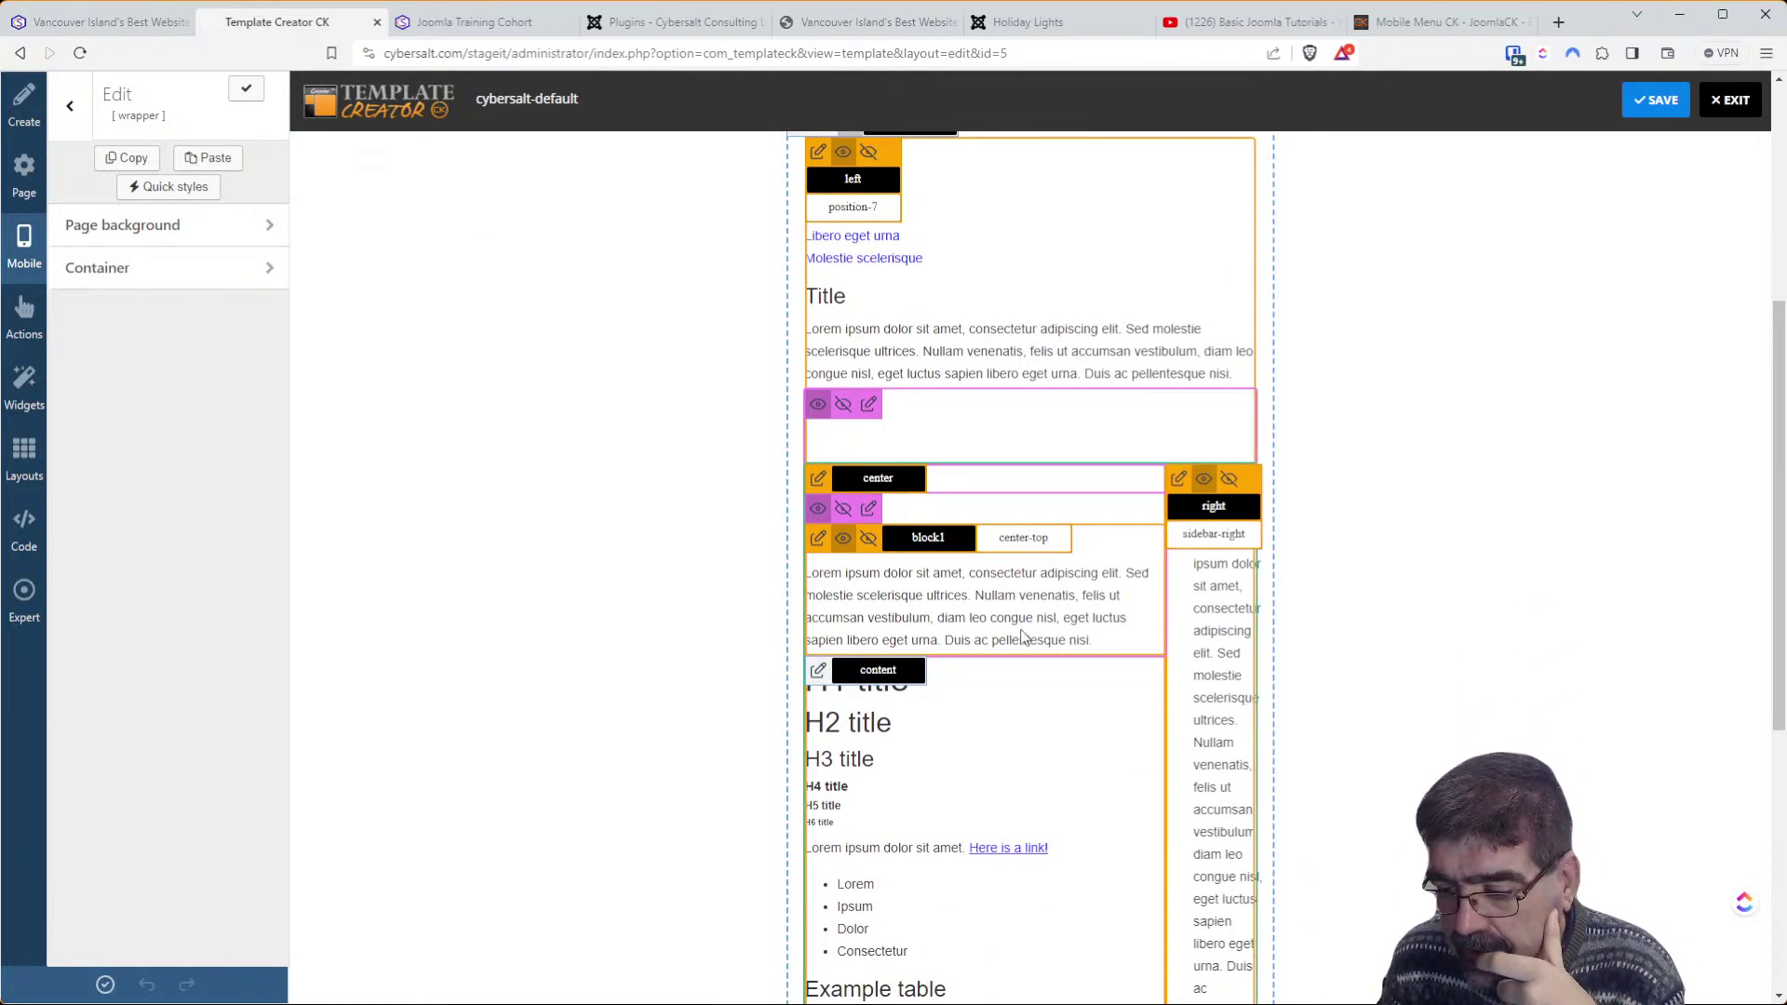
pyautogui.scroll(-6, 1022, 633)
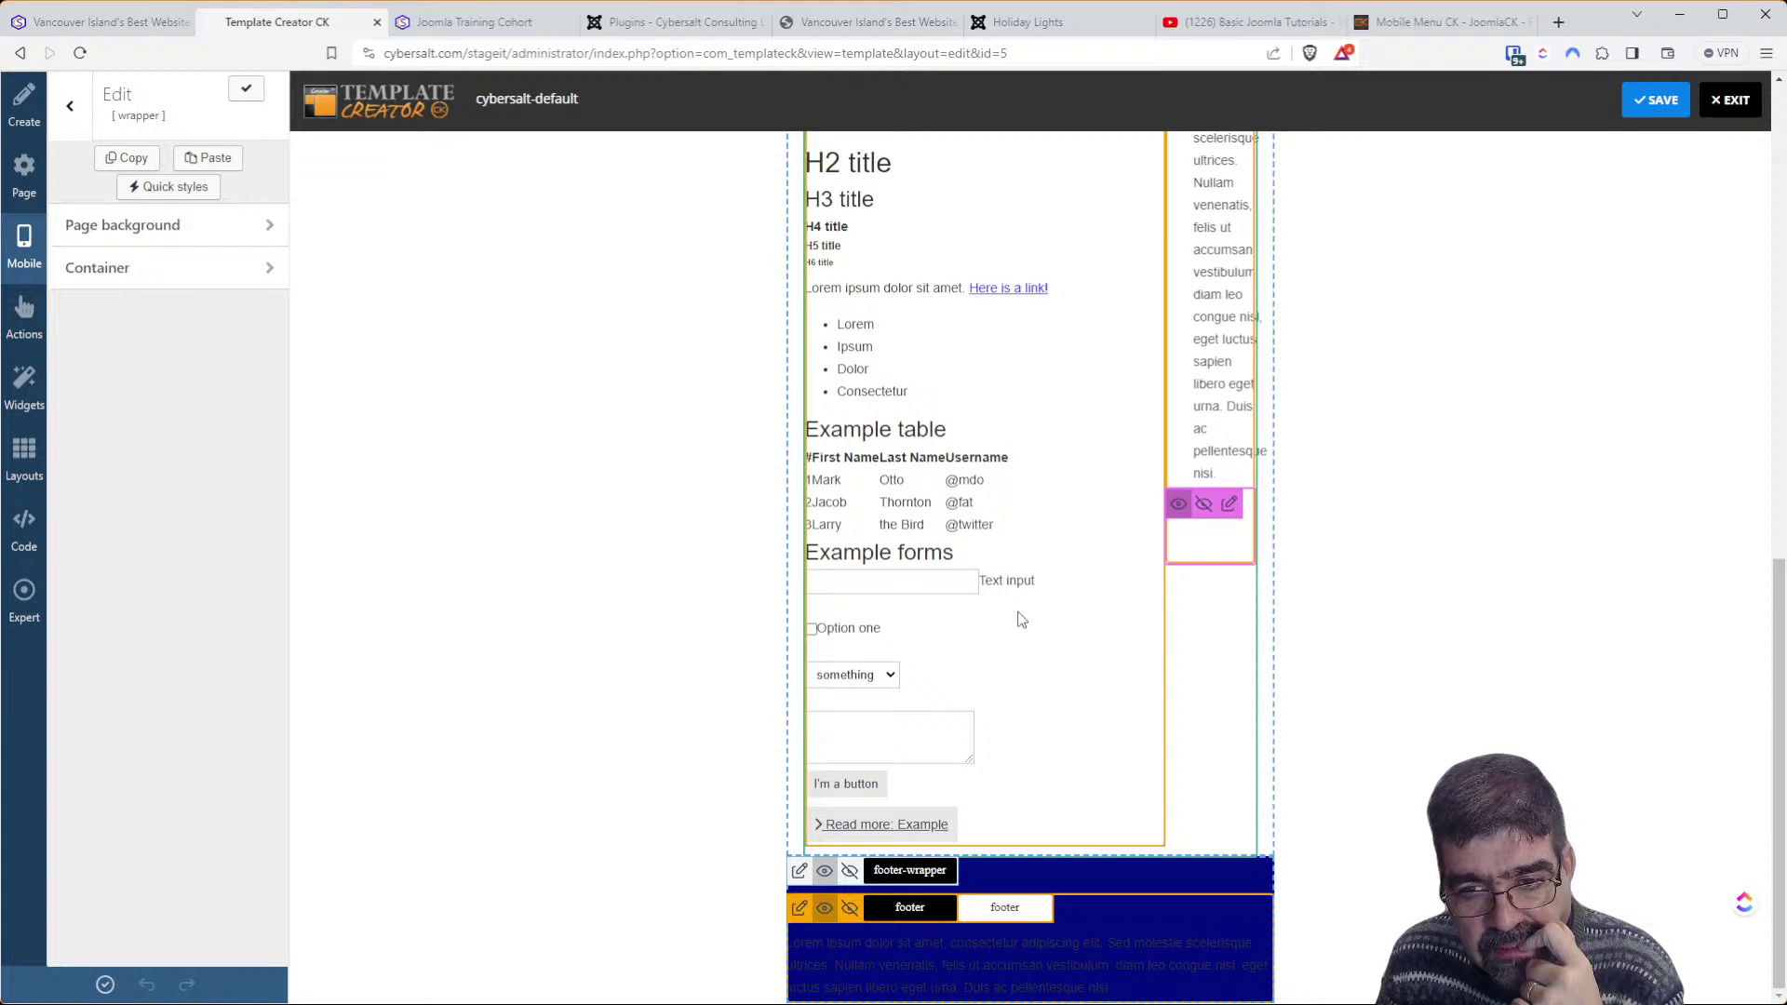
pyautogui.scroll(5, 1022, 620)
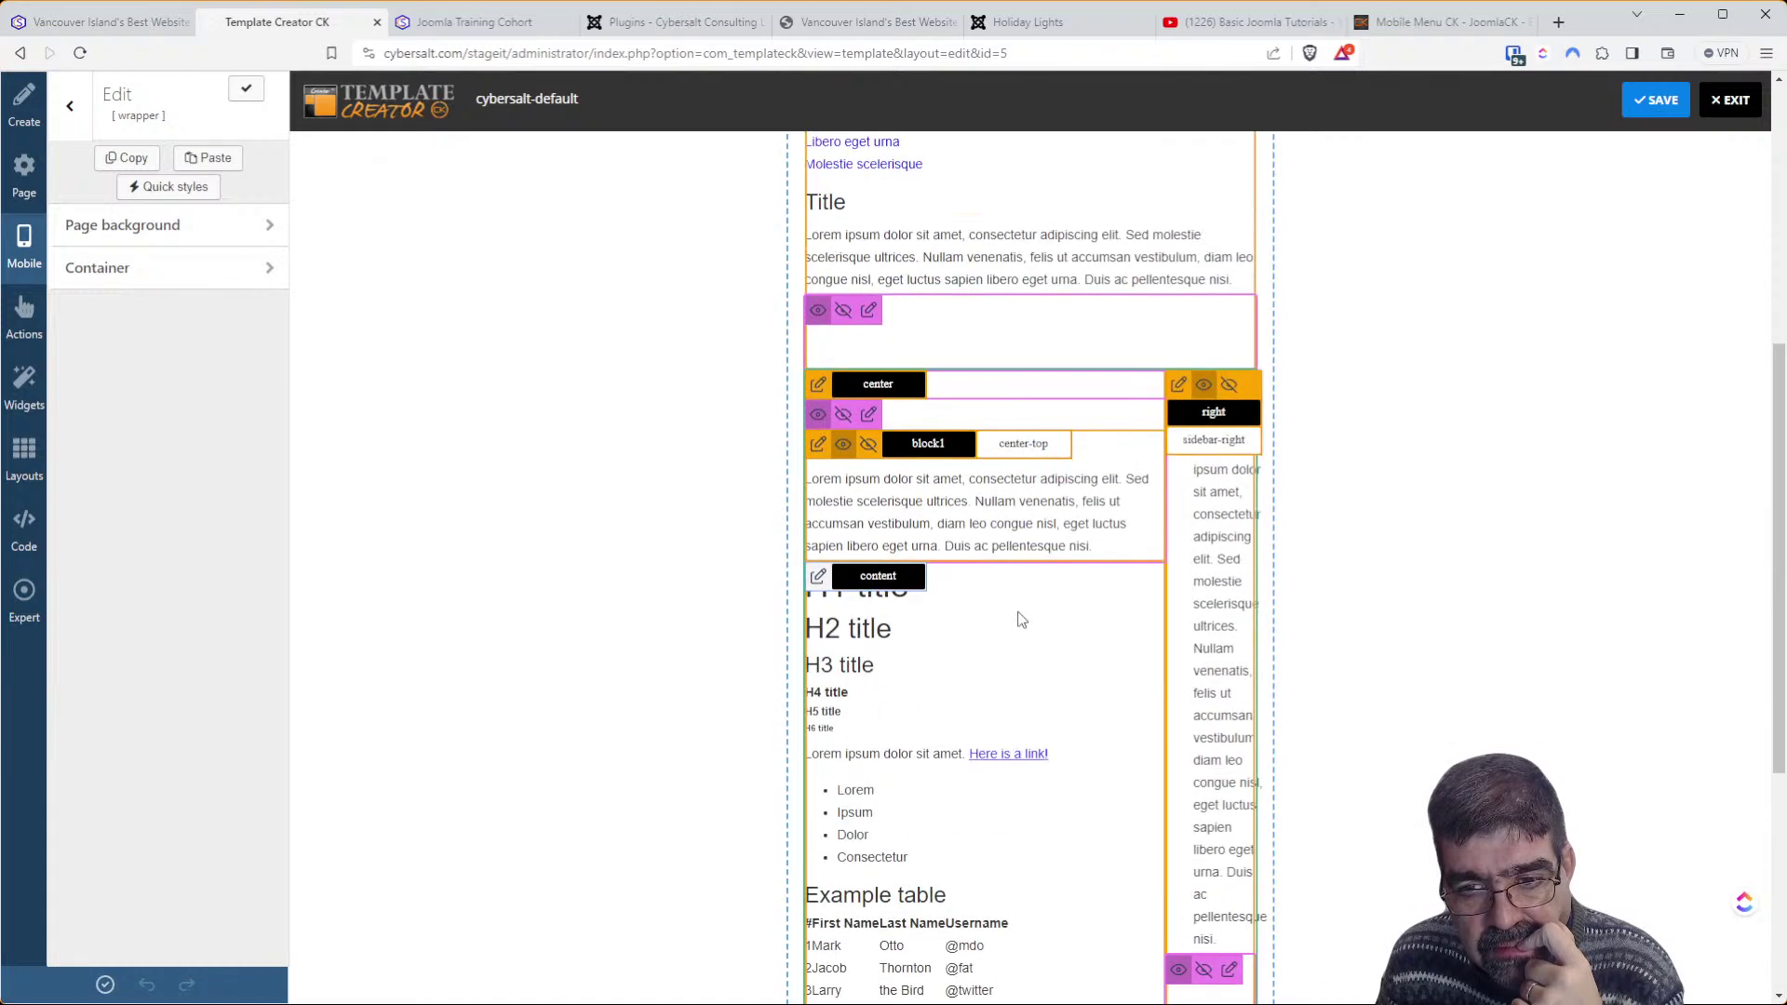
pyautogui.click(1228, 385)
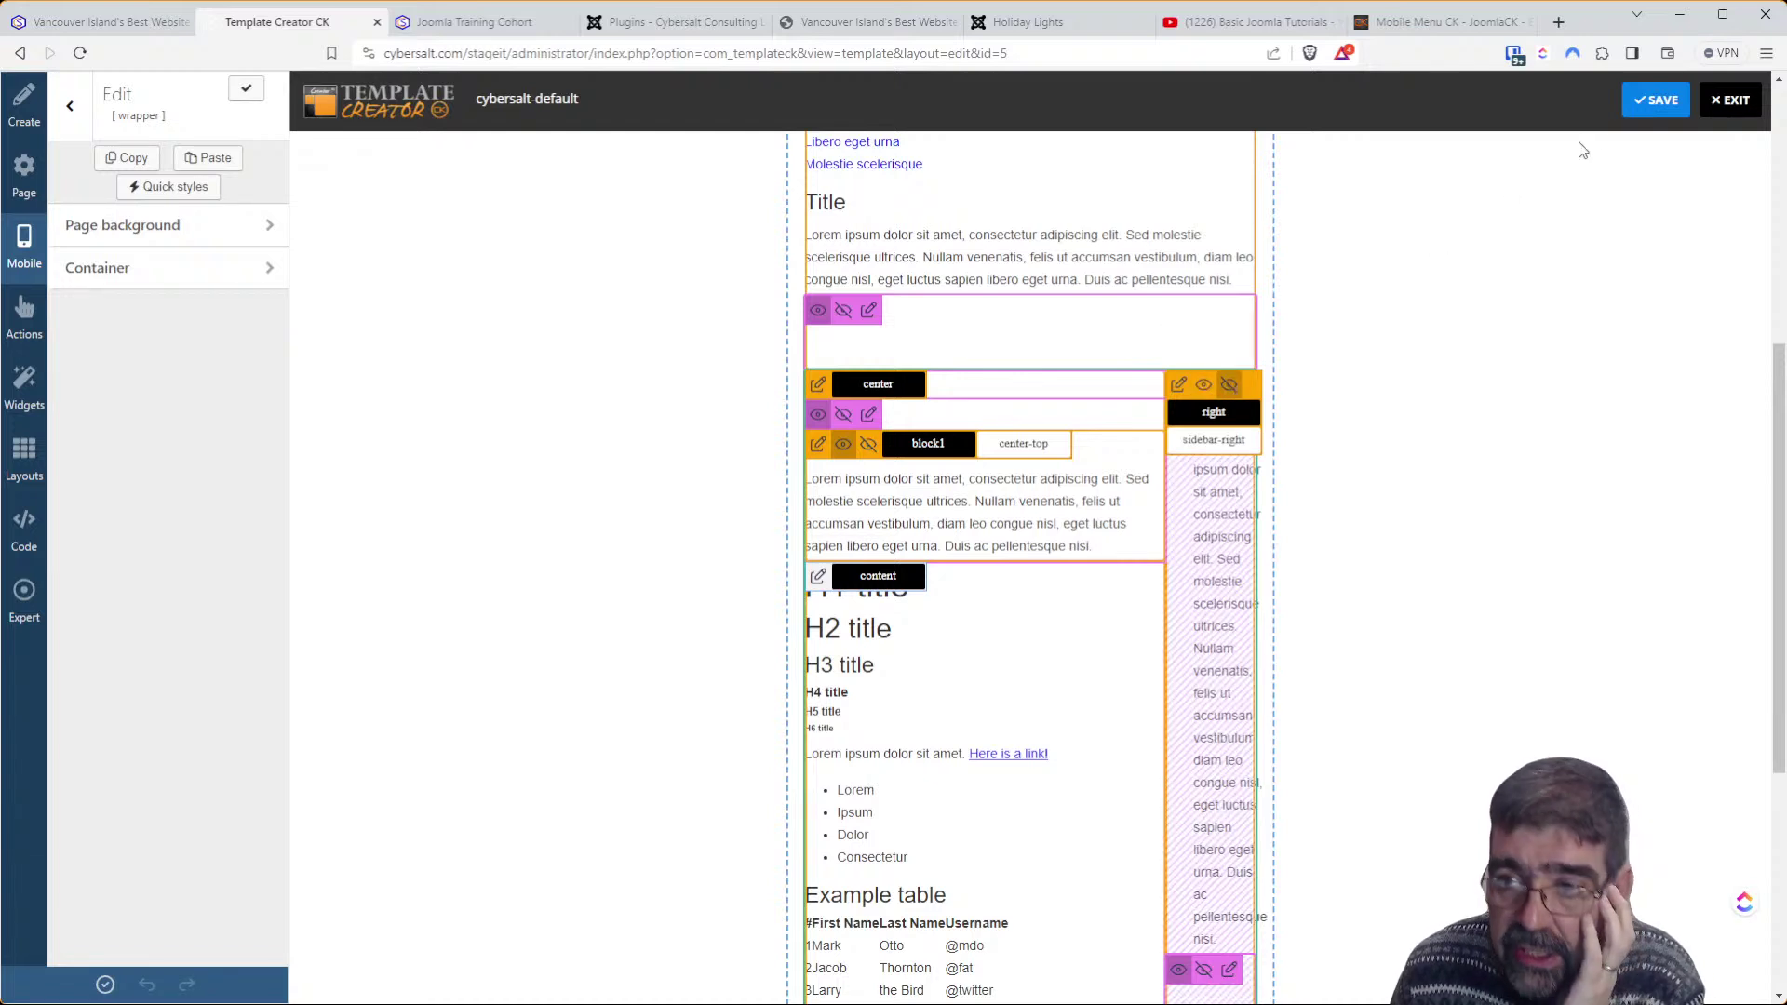
pyautogui.click(1640, 100)
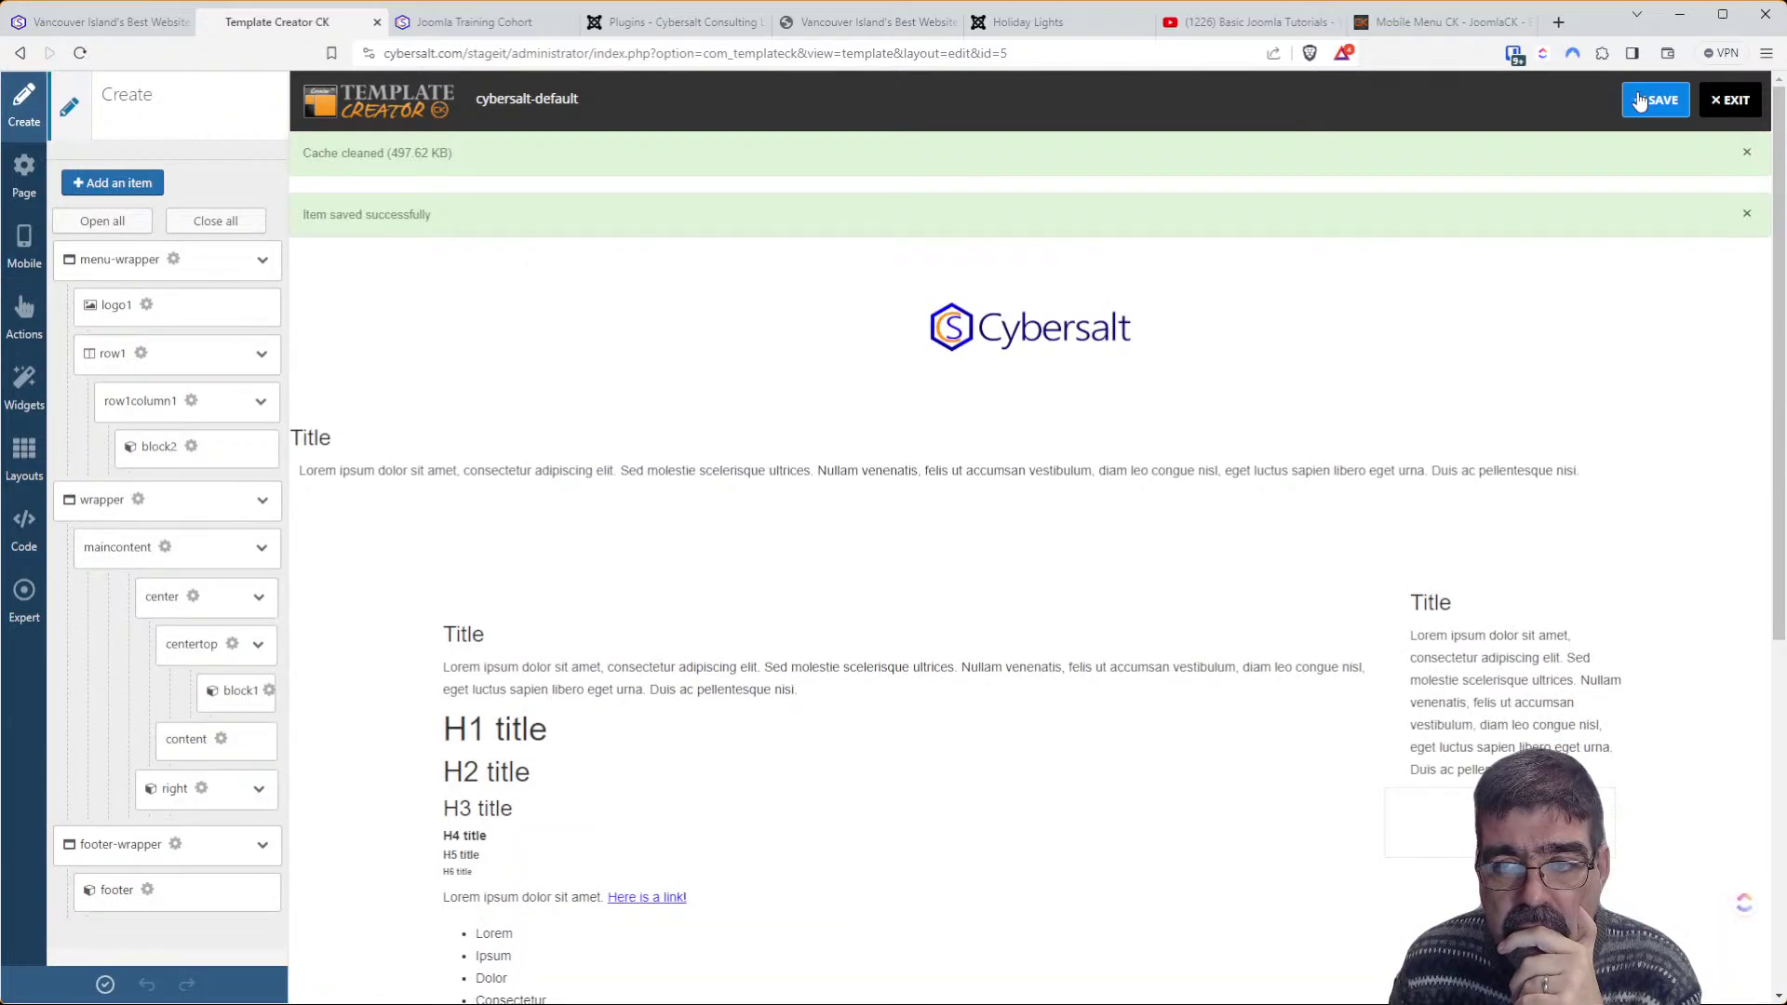
pyautogui.click(511, 28)
pyautogui.press('F5')
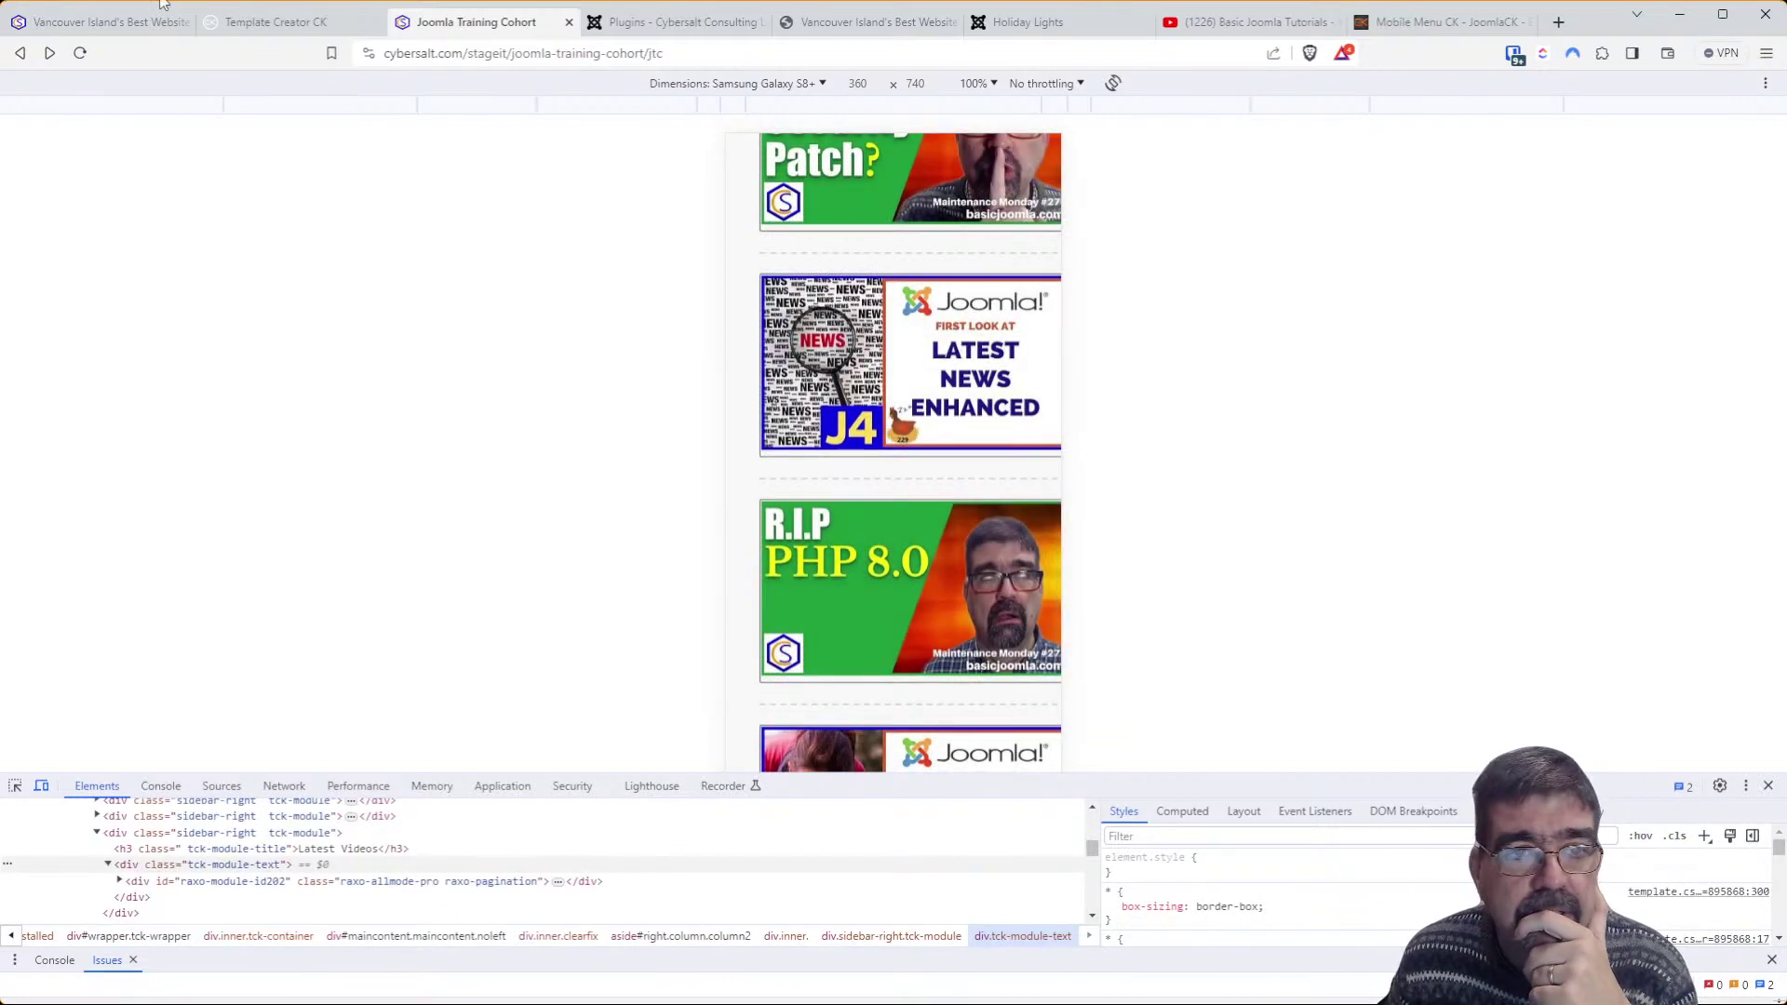
# Return to the template's phone portrait layout, review the right sidebar block's visibility and save the template
pyautogui.click(237, 21)
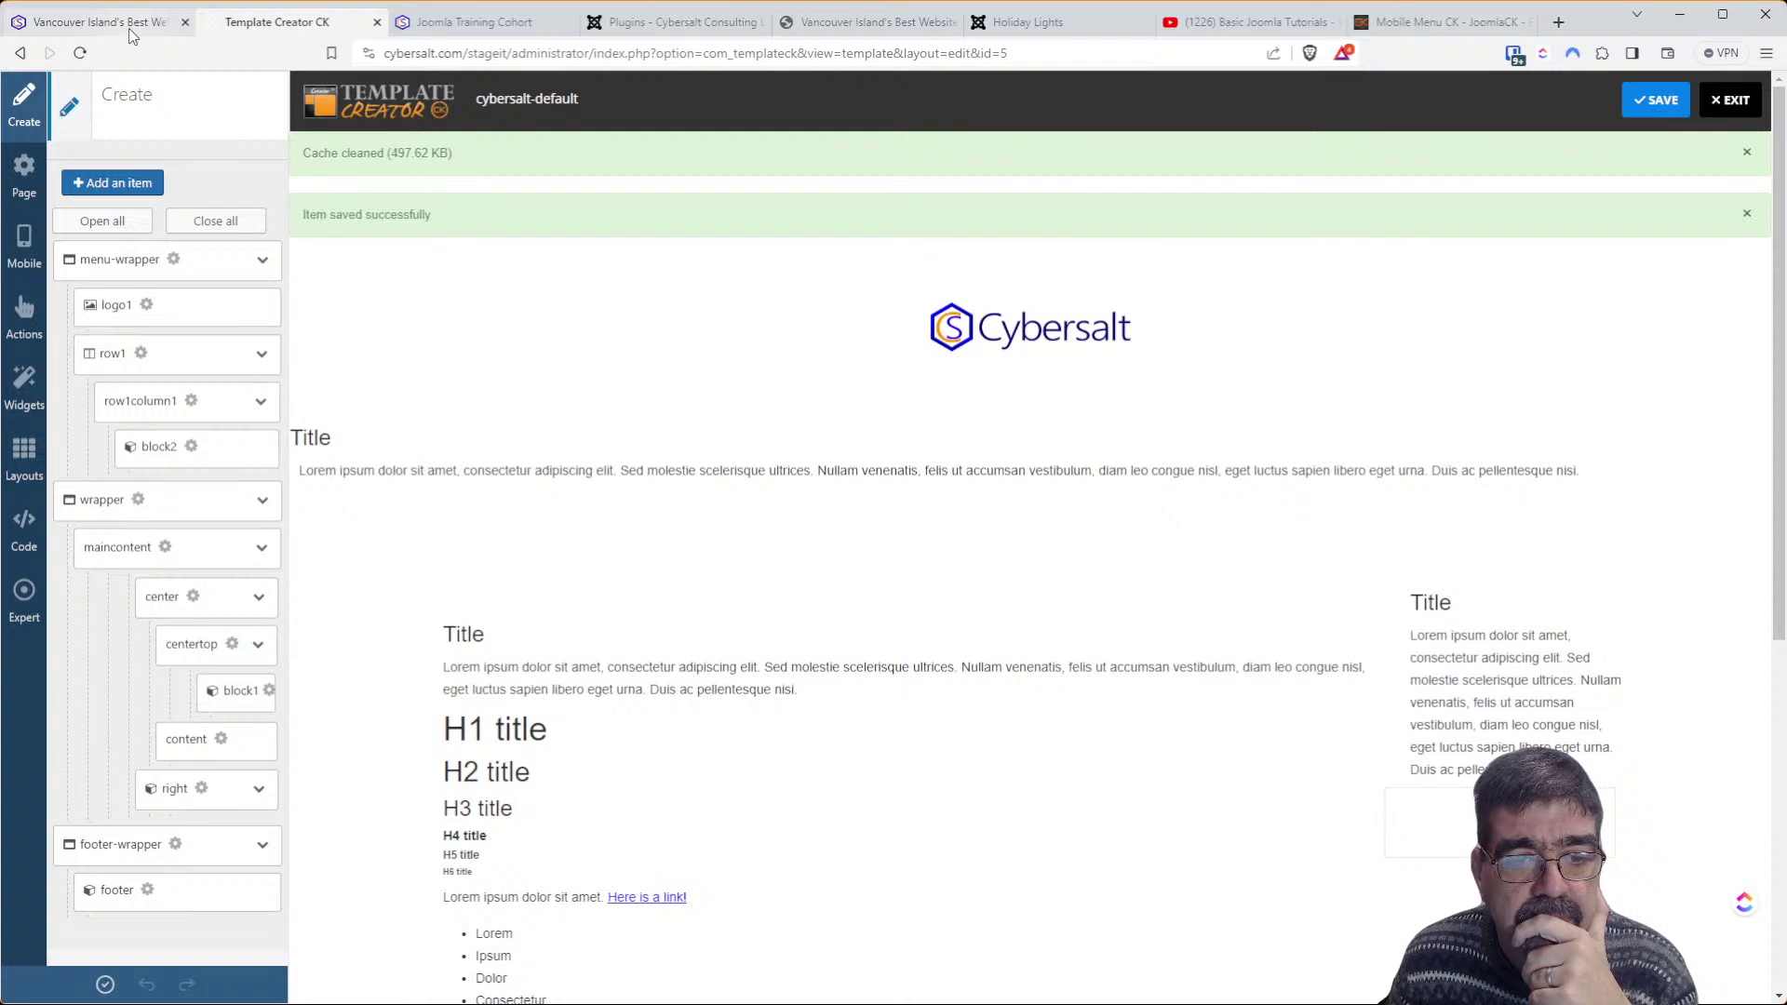
pyautogui.click(25, 244)
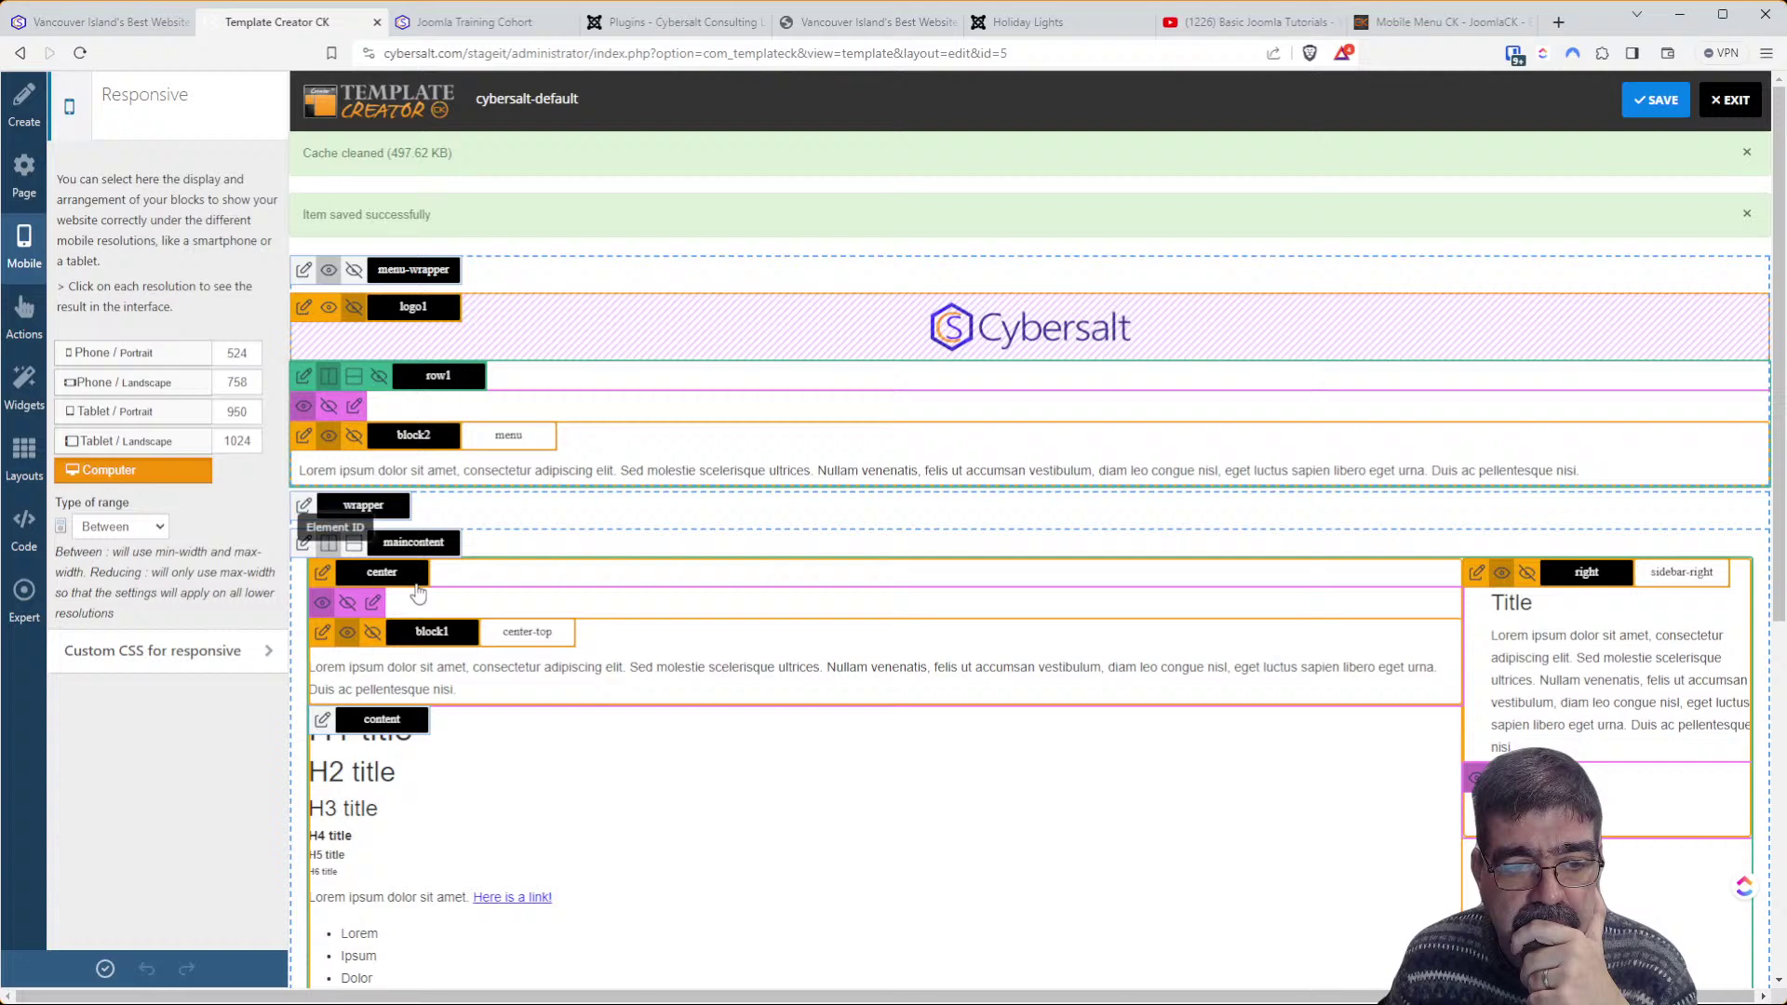
pyautogui.click(149, 361)
pyautogui.scroll(-3, 1180, 618)
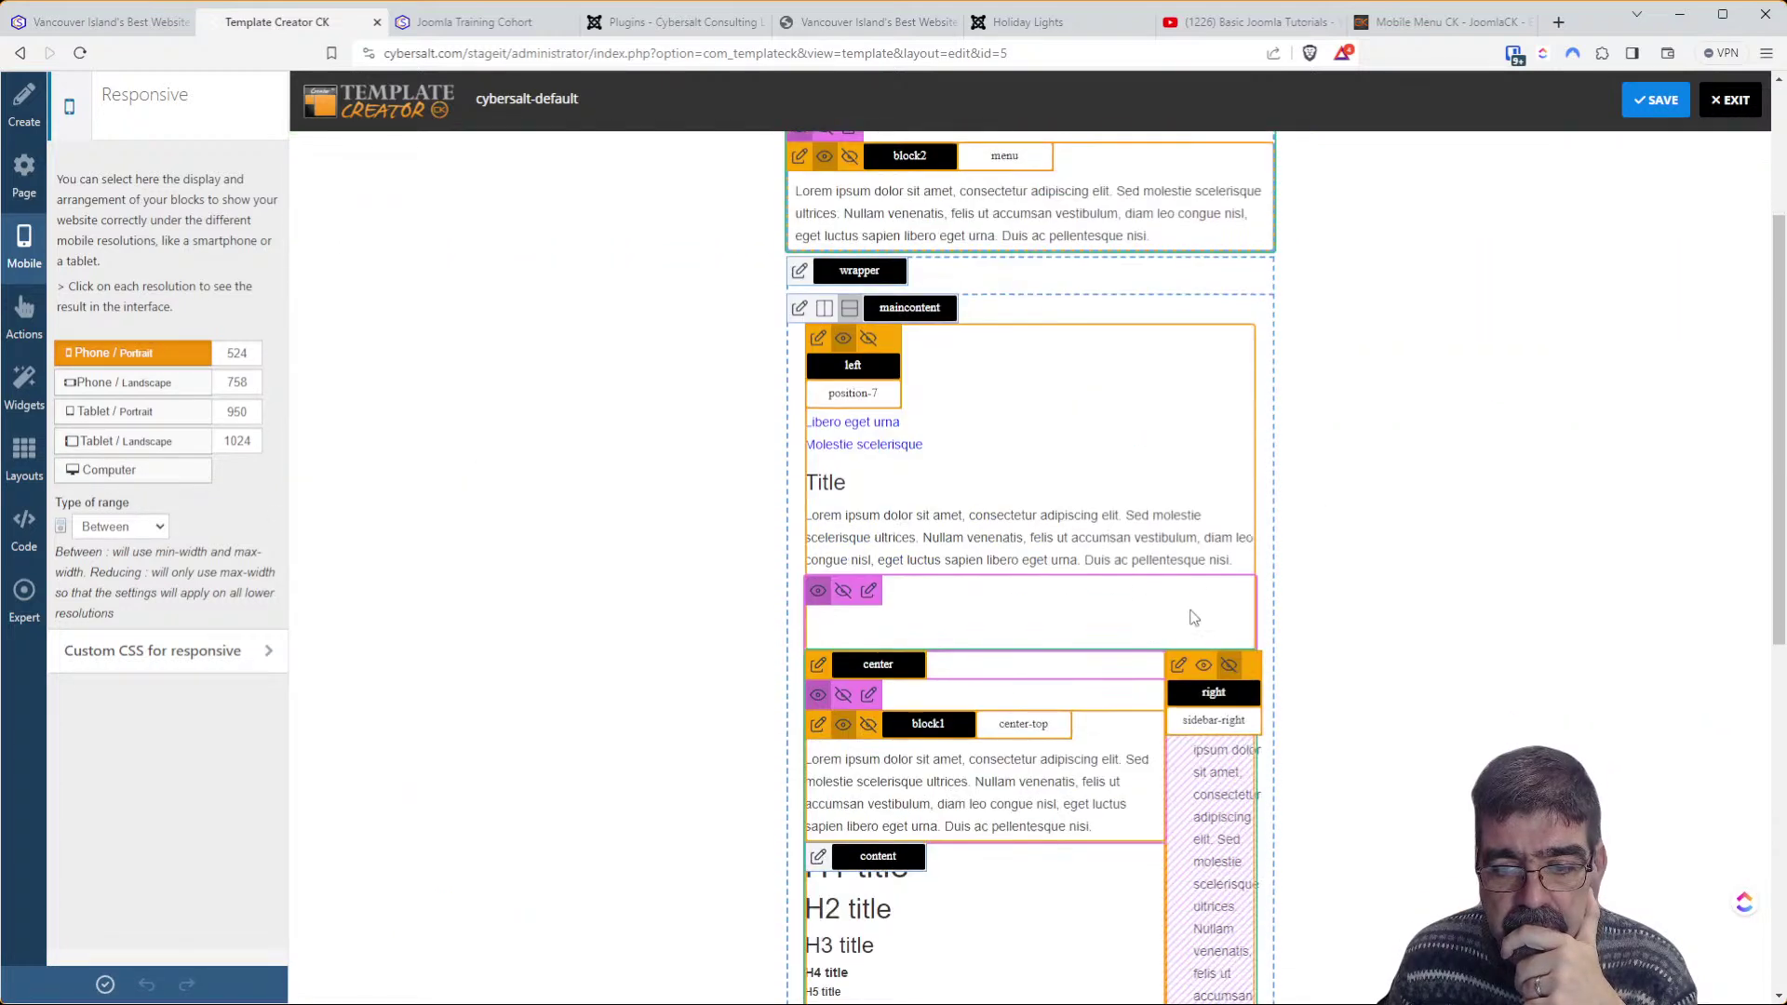
pyautogui.click(1680, 106)
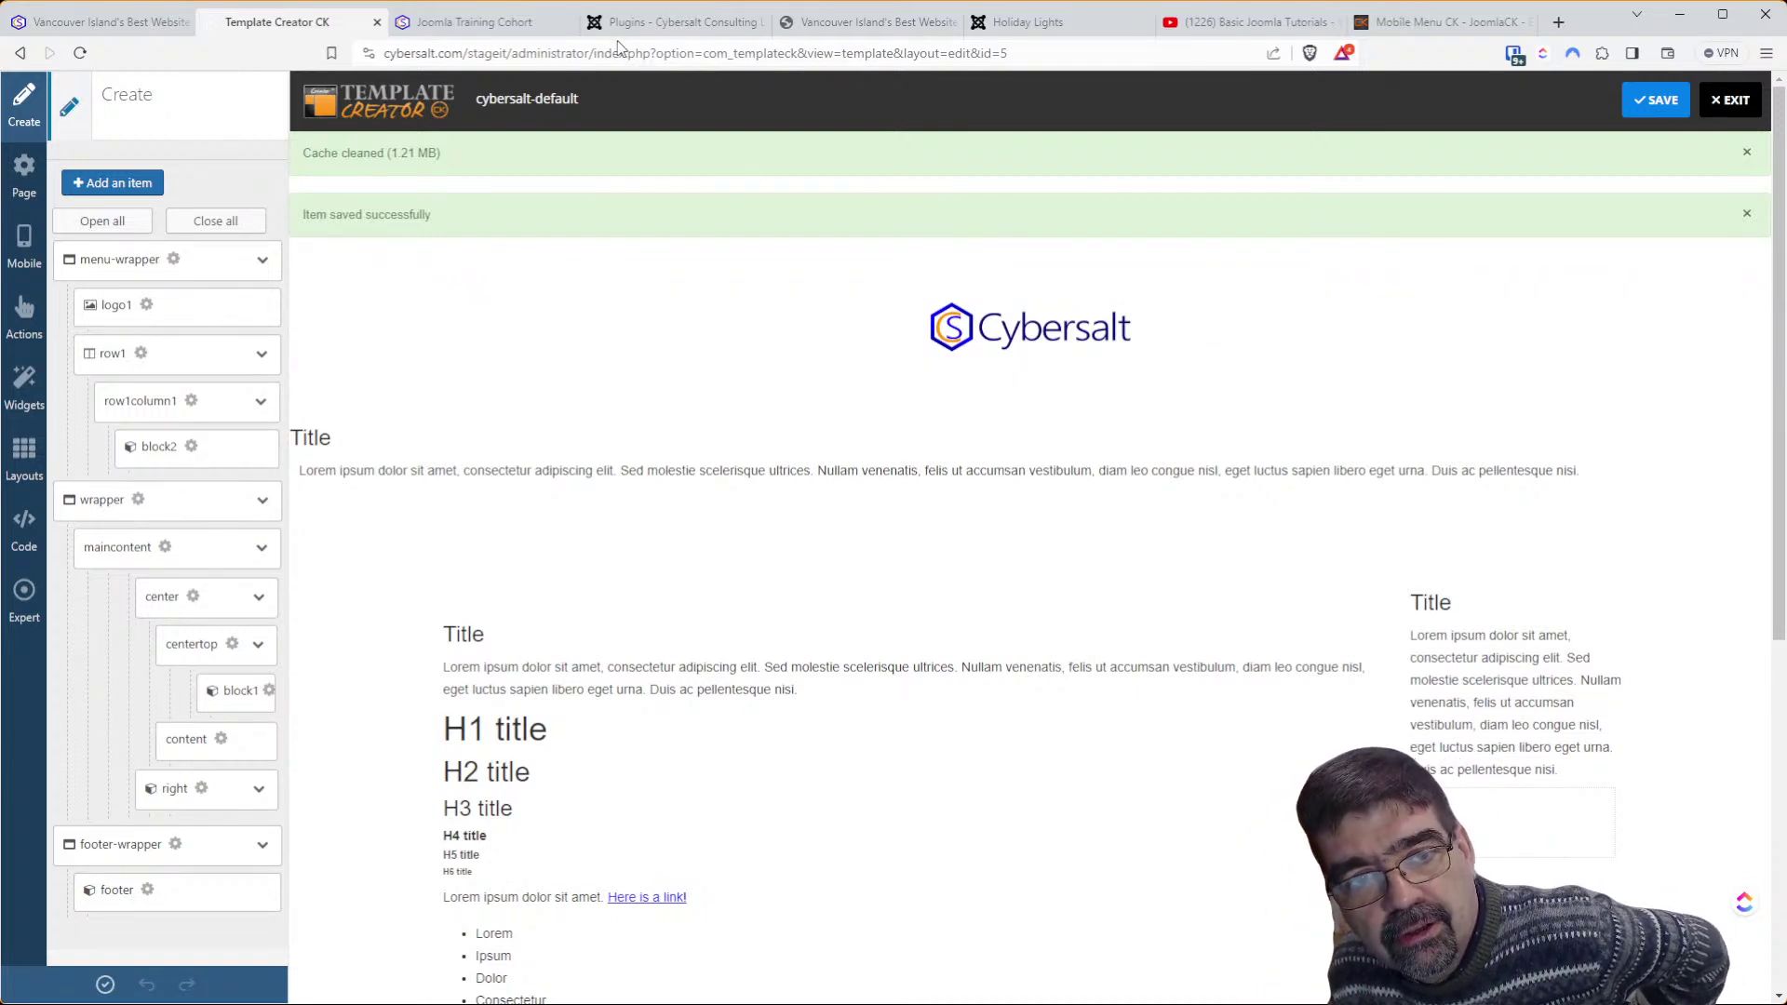
# Examine how the sign-up button, text and Latest Videos fit the mobile preview of the Joomla Training Cohort page
pyautogui.click(470, 21)
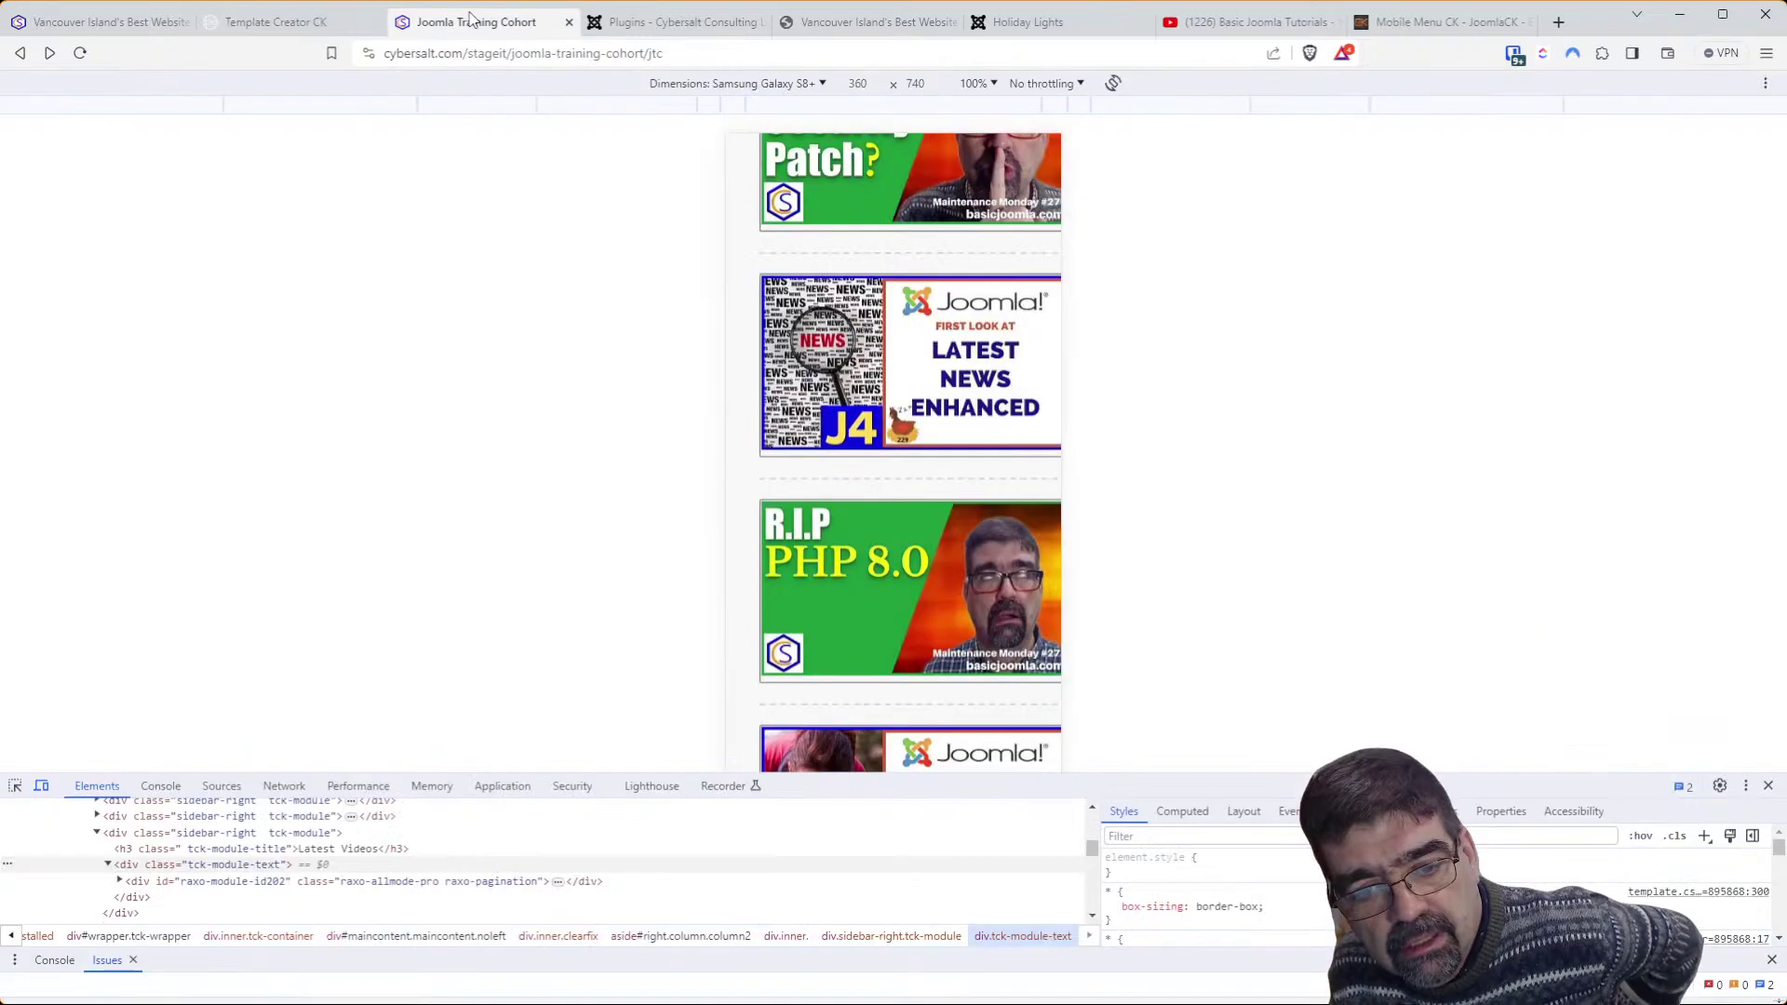
pyautogui.scroll(-6, 850, 501)
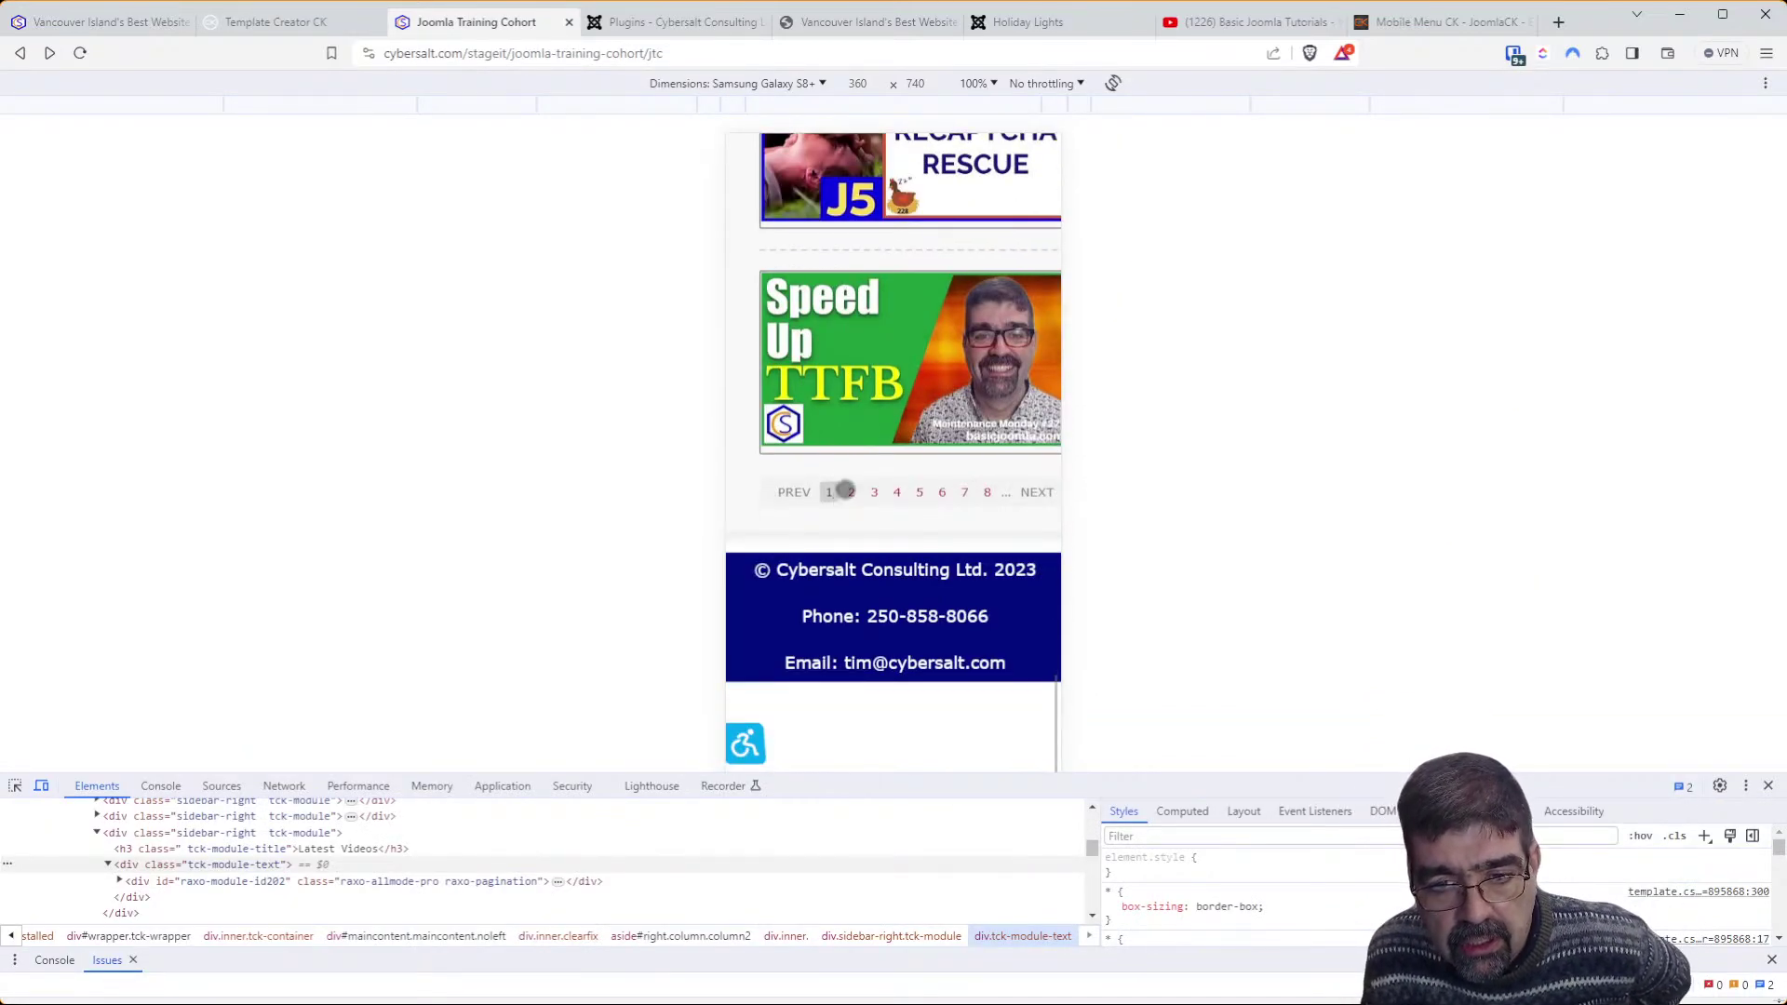
pyautogui.scroll(10, 850, 493)
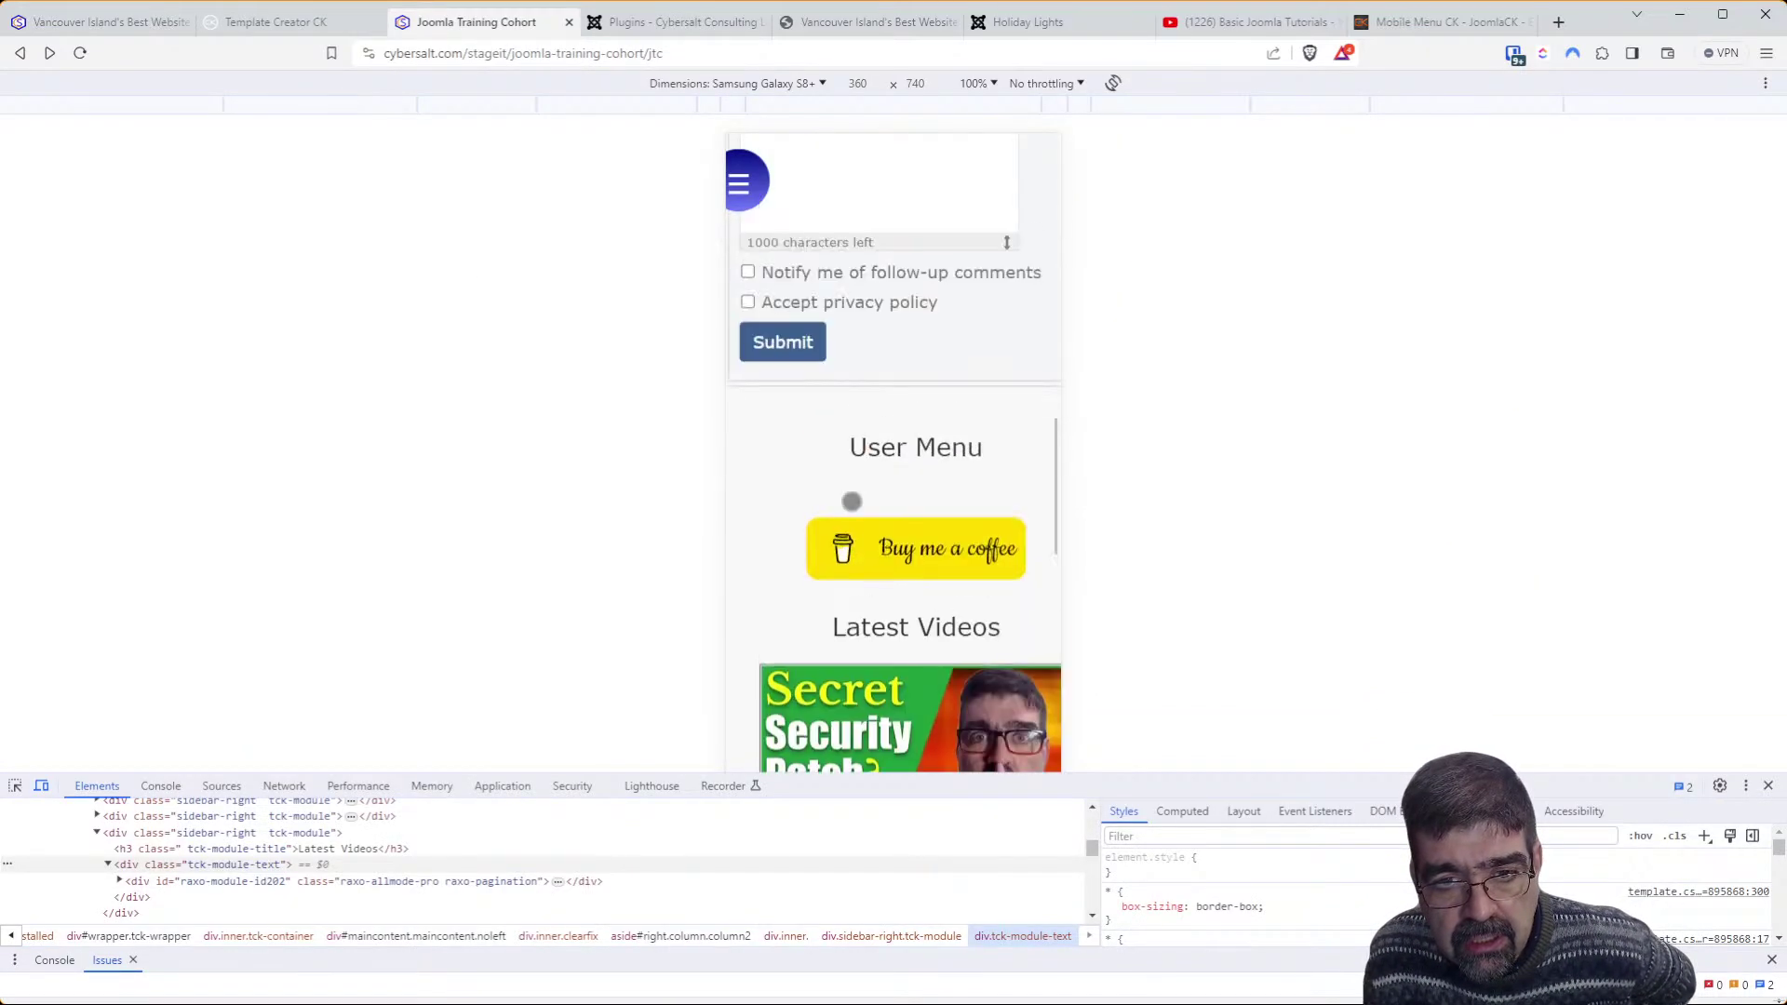
pyautogui.scroll(10, 878, 501)
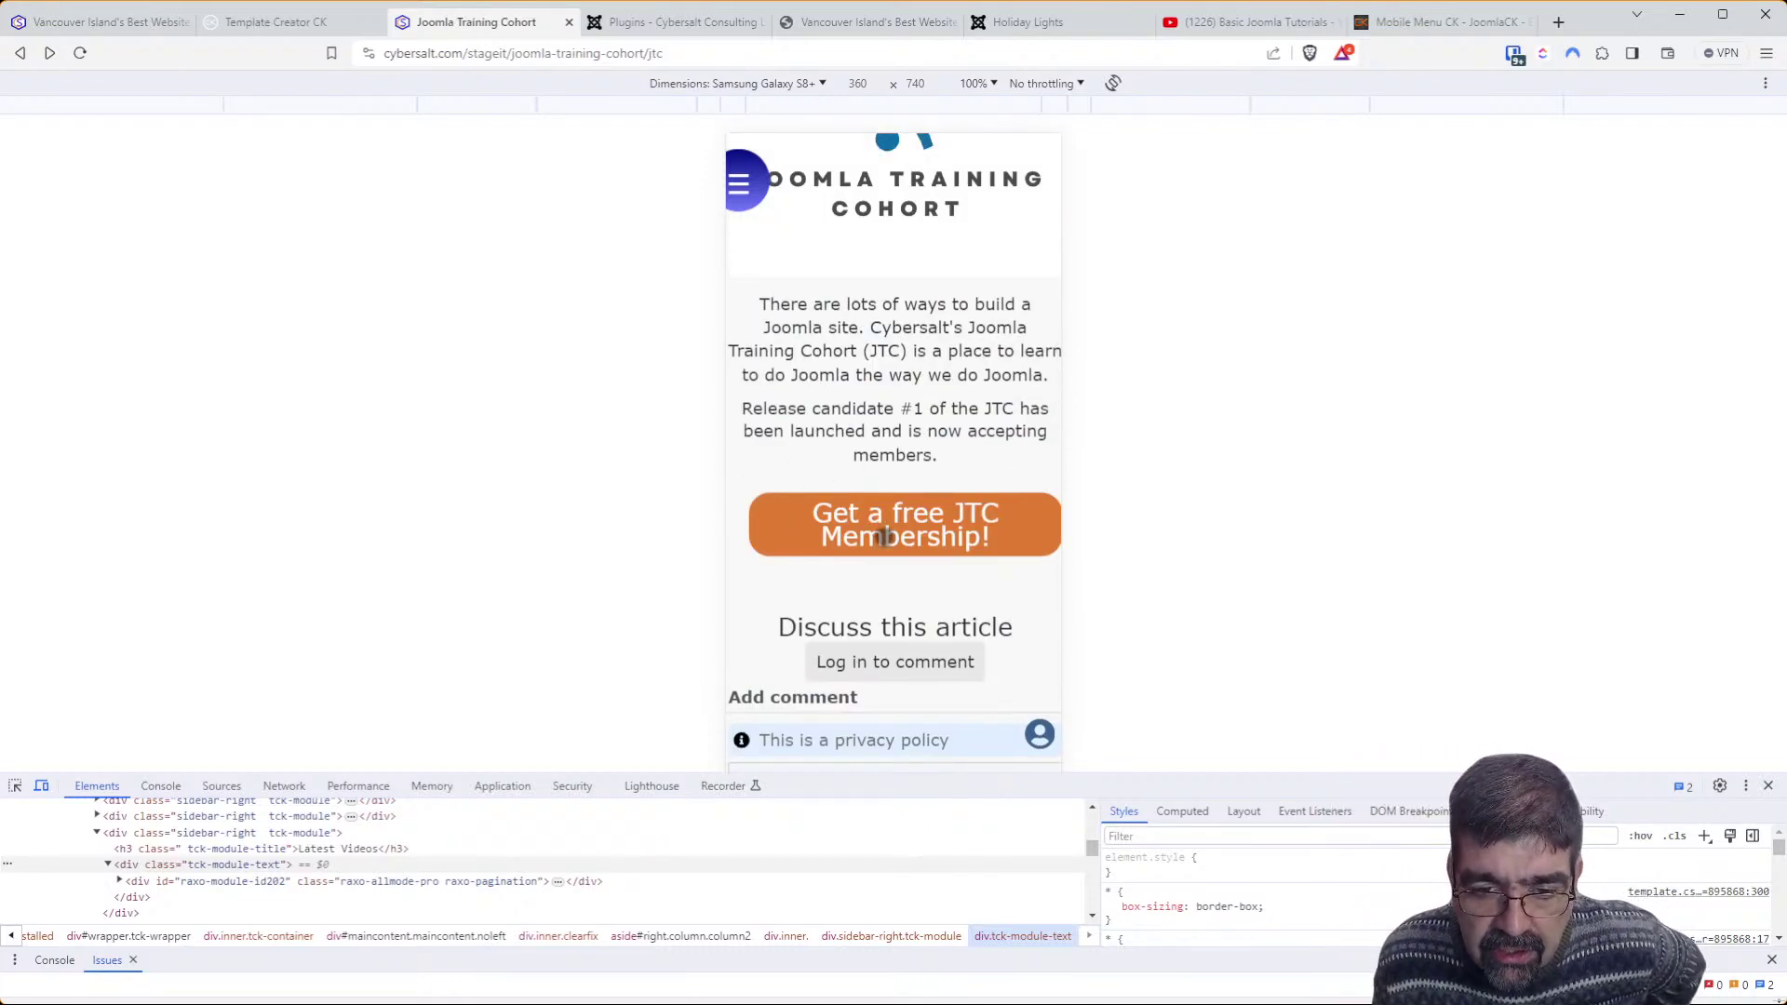
pyautogui.scroll(-15, 885, 536)
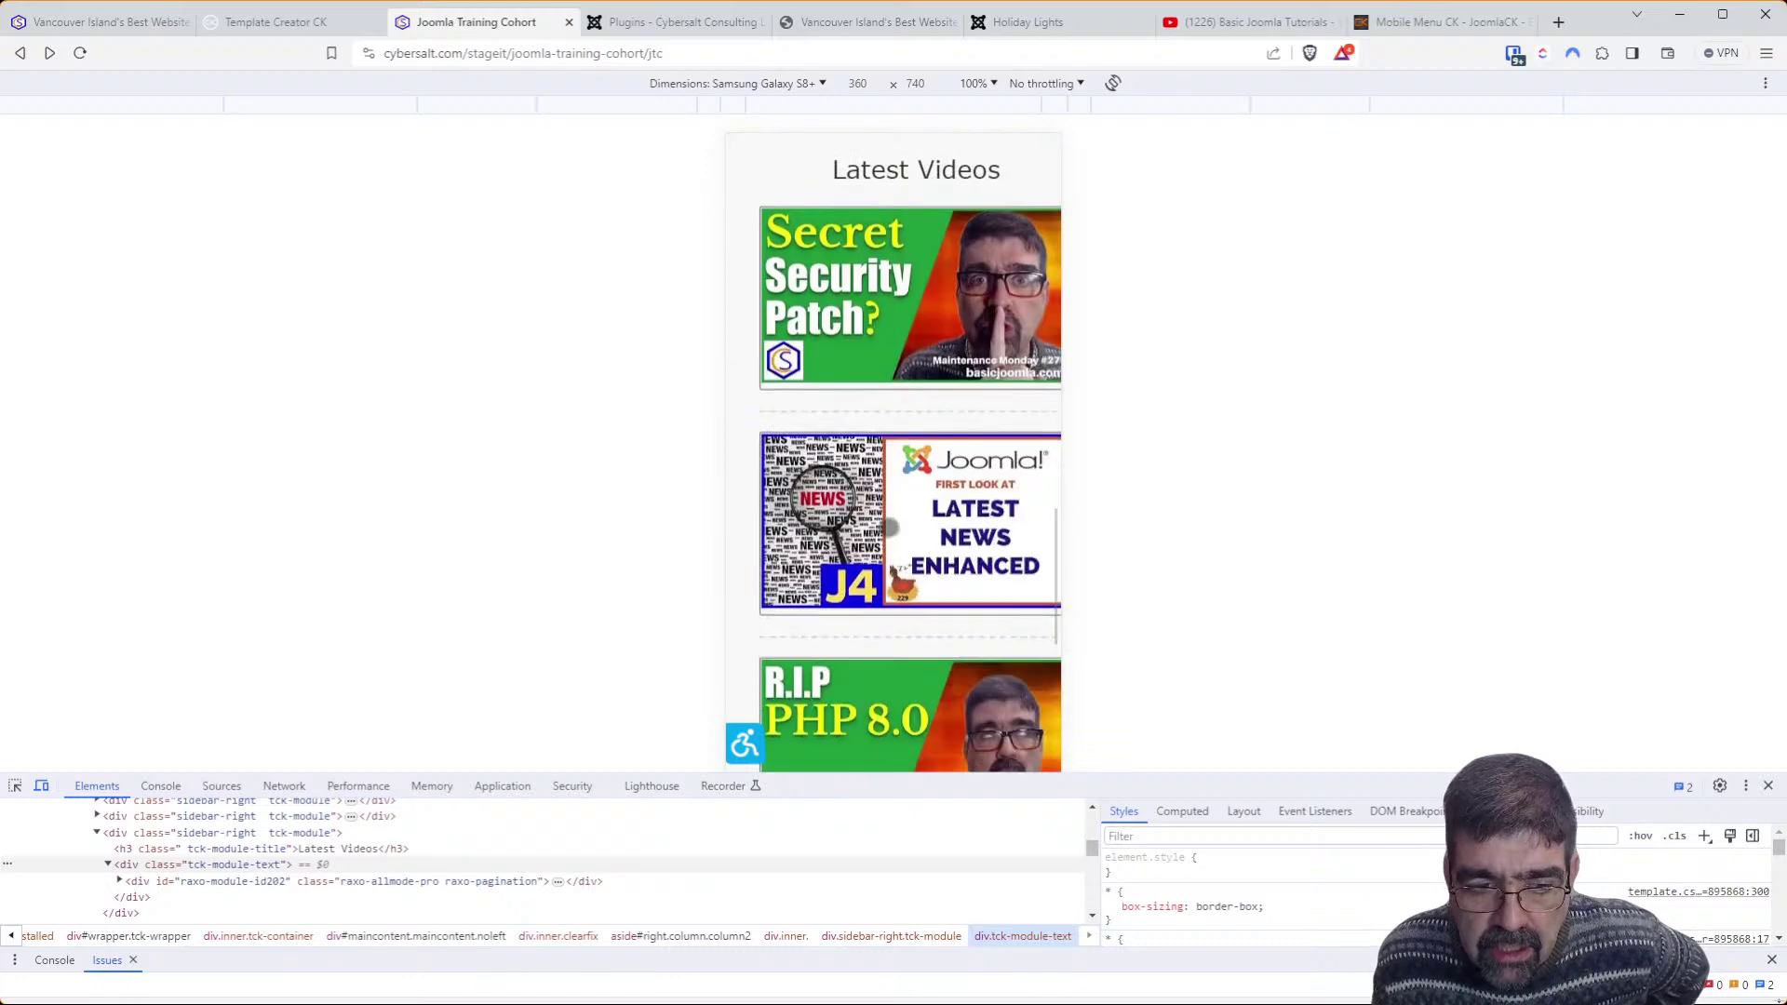
# Inspect the sidebar-right container of the Latest Videos module and enlarge the developer tools area to show its styles
pyautogui.click(14, 785)
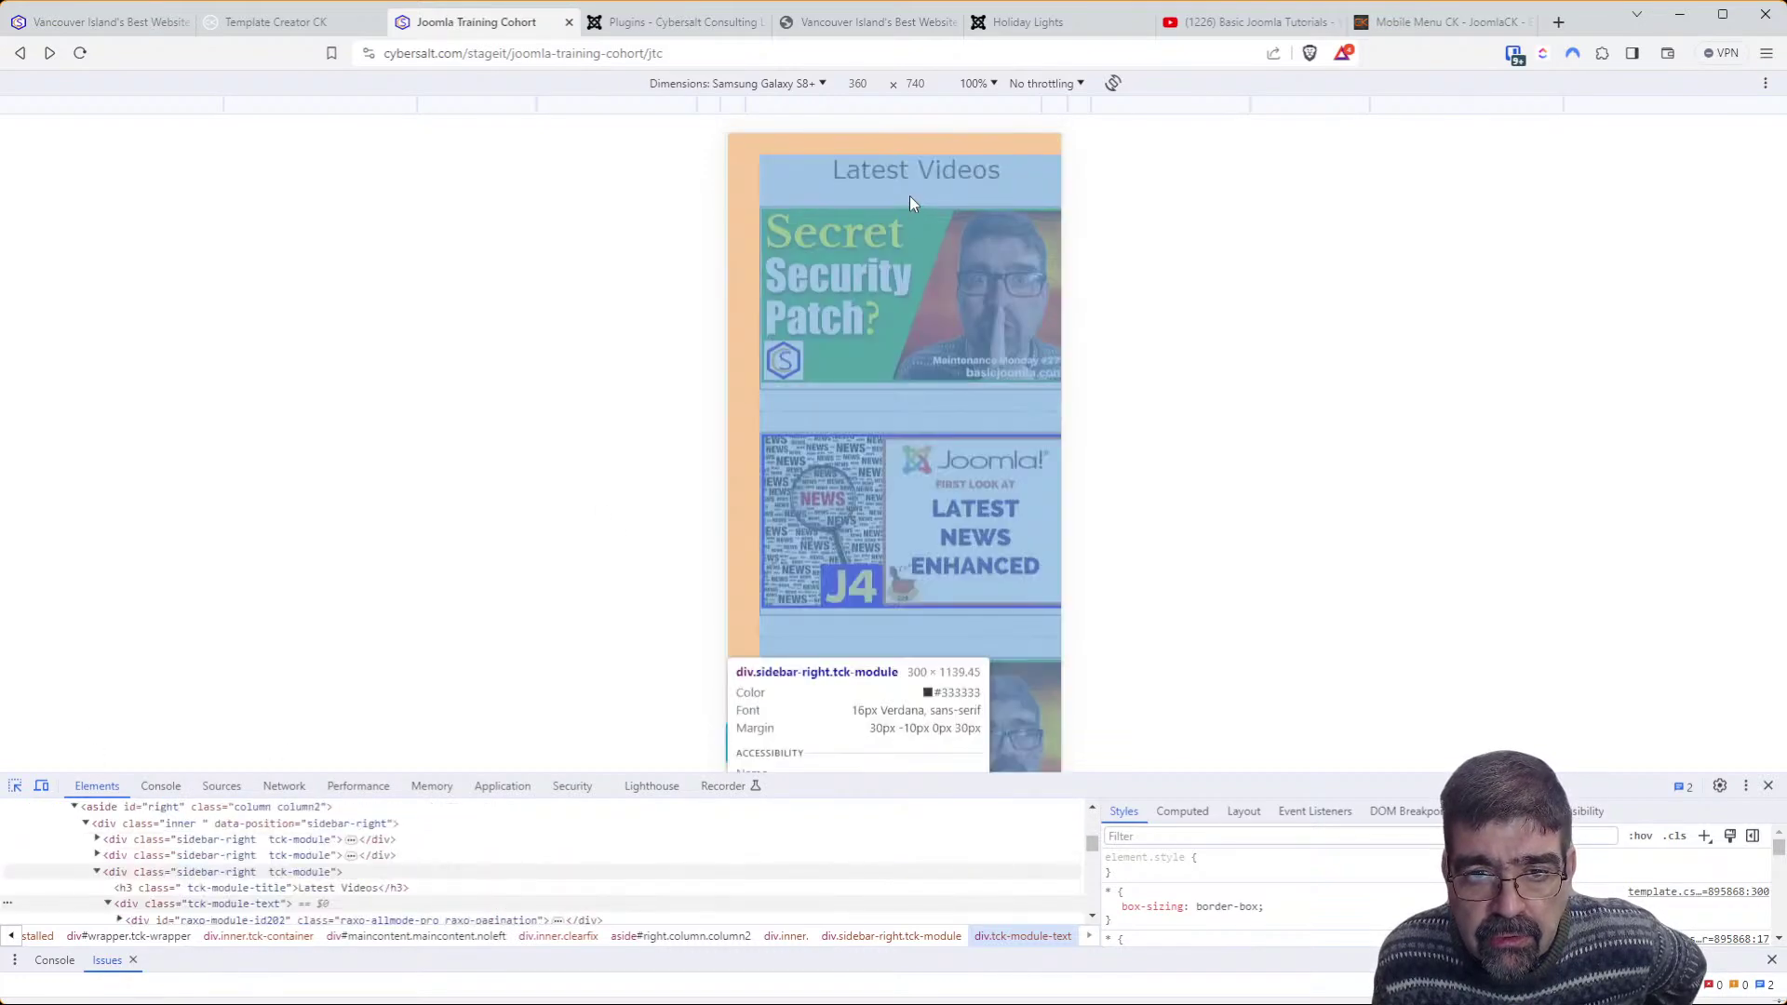
pyautogui.click(908, 204)
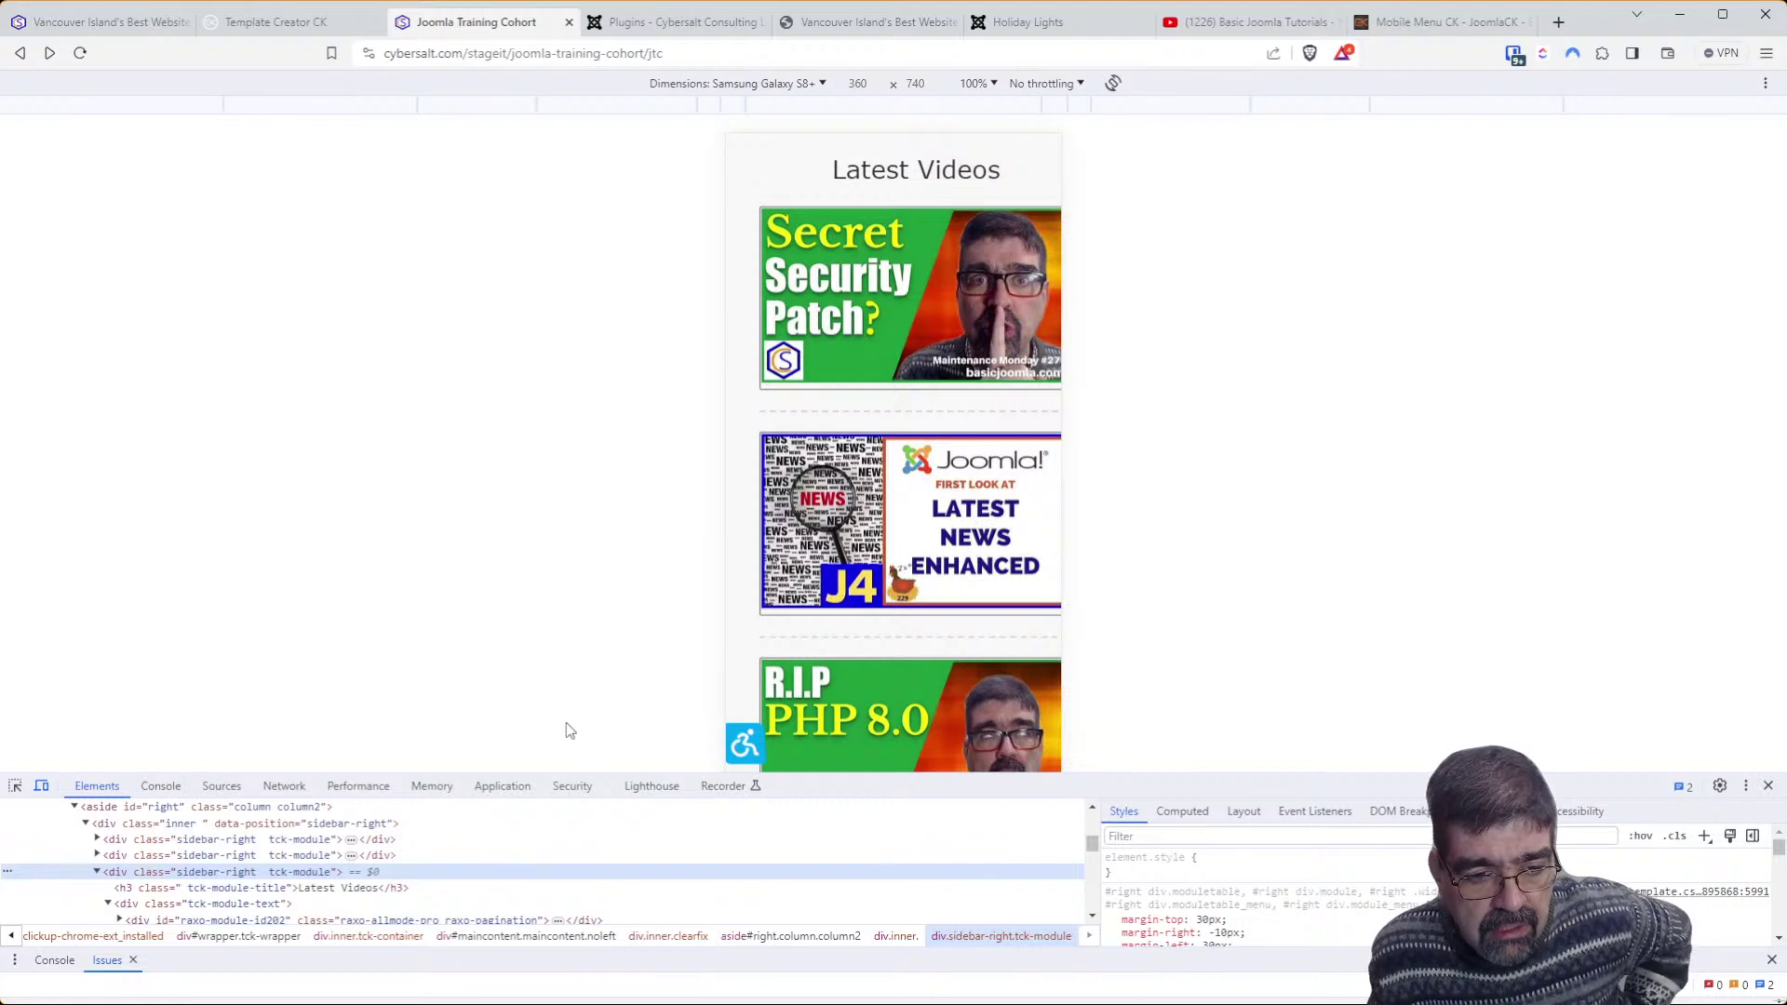
pyautogui.moveTo(564, 774); pyautogui.dragTo(589, 482)
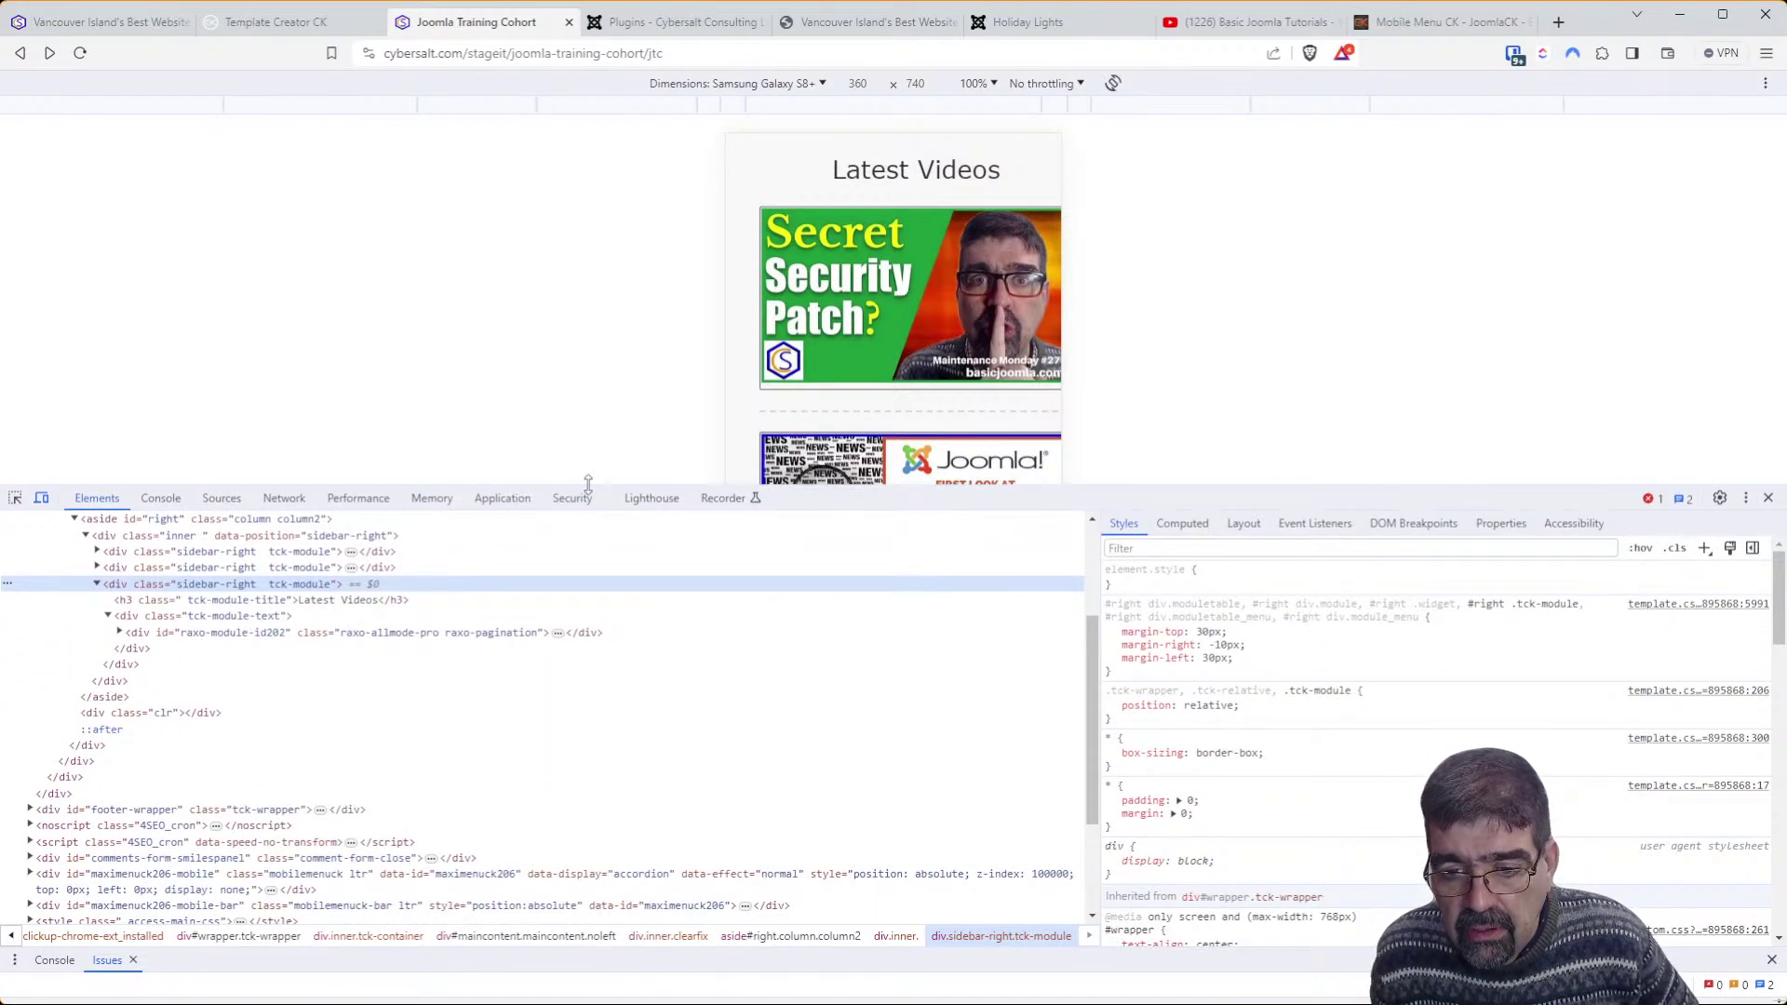
# Test the Latest Videos module without its left and right margins in the live styles, and re-enable both margins
pyautogui.click(1112, 659)
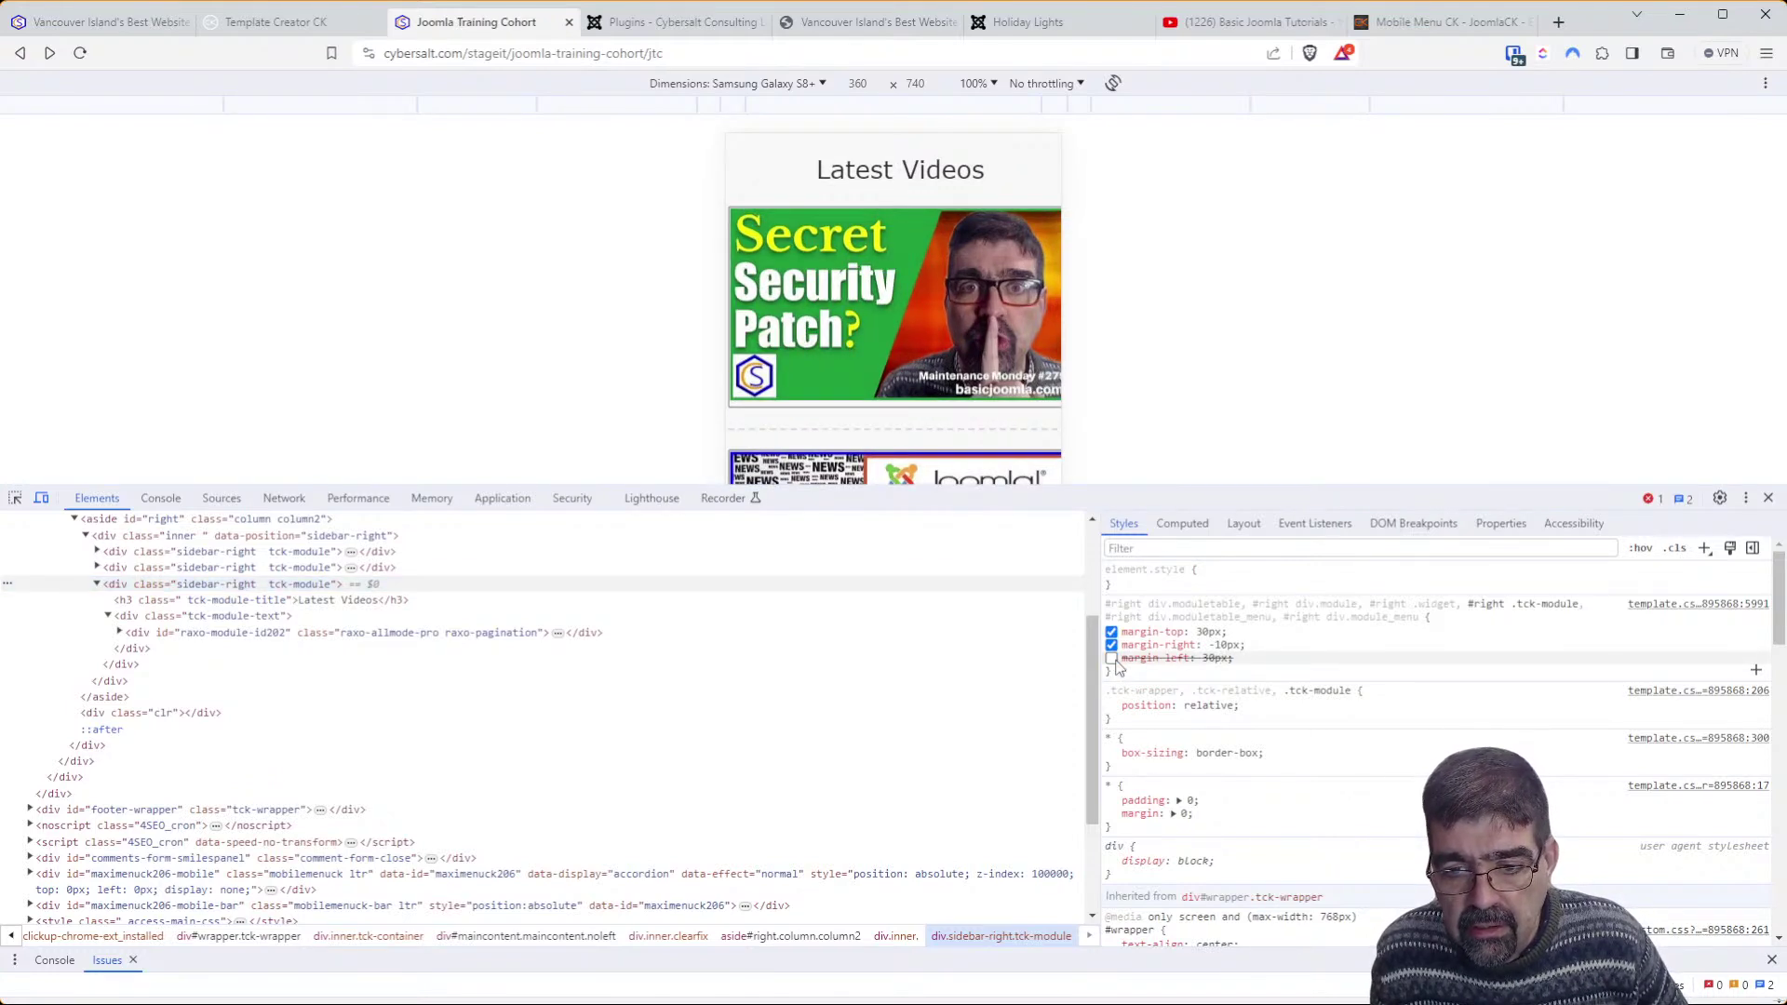
pyautogui.click(1112, 646)
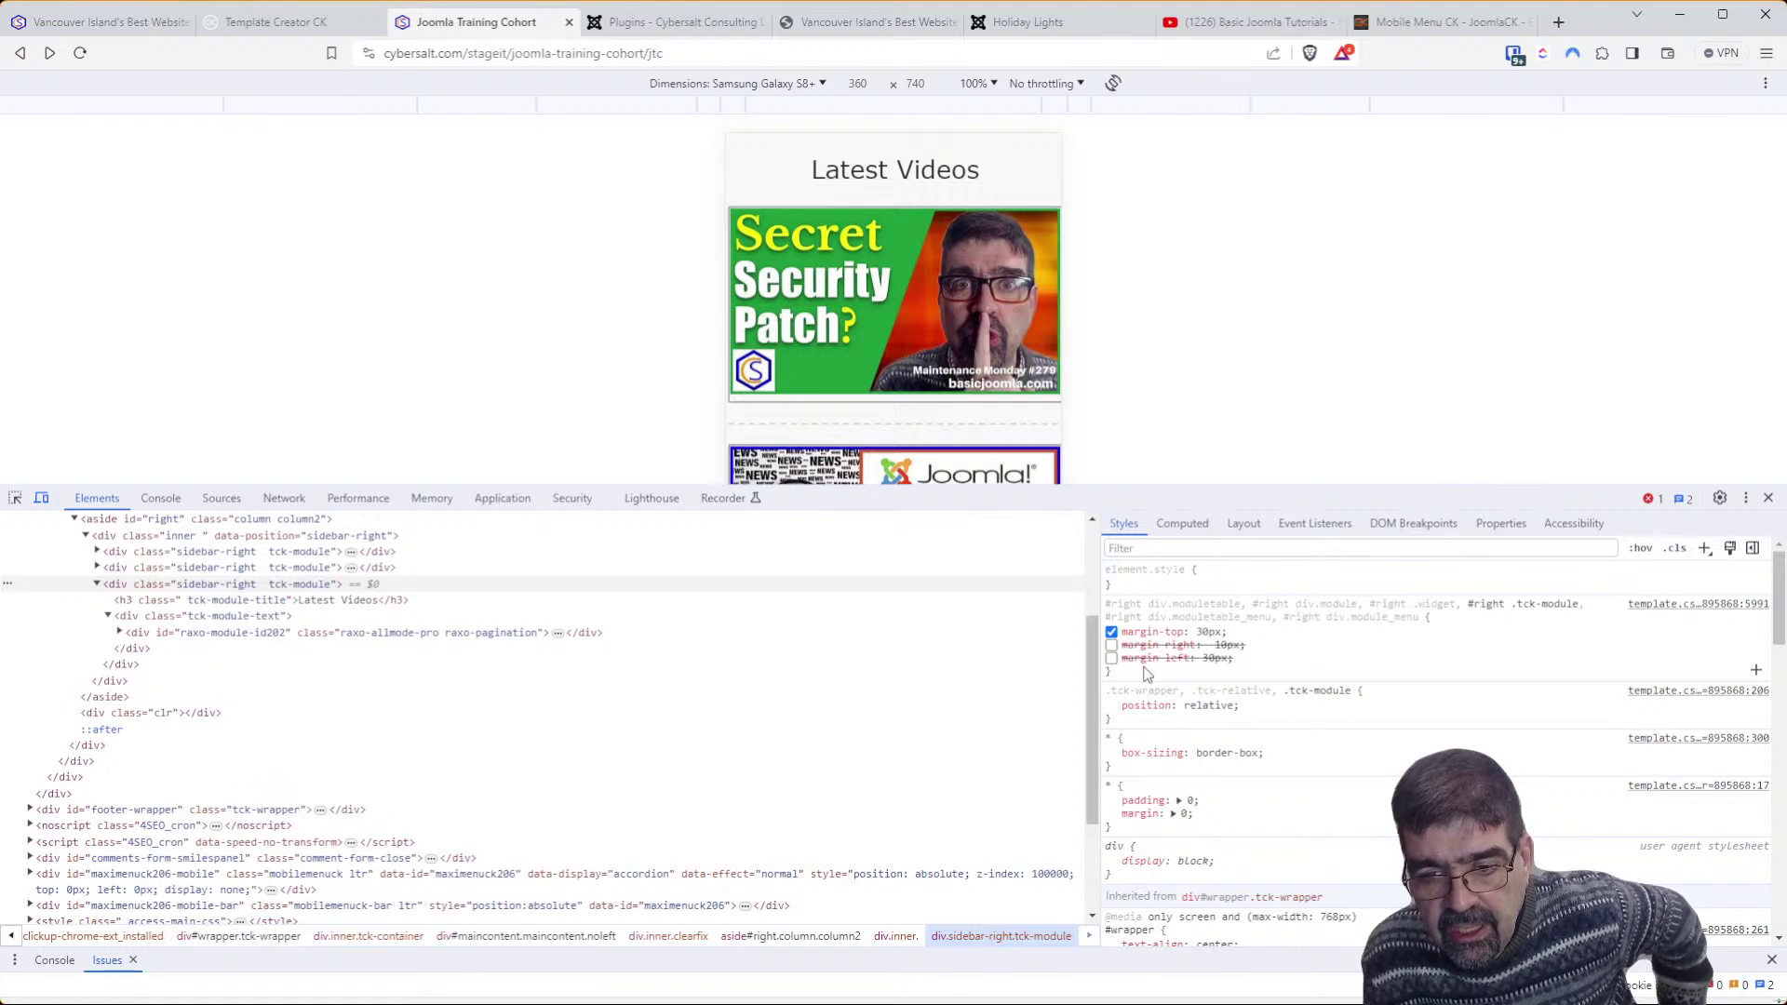
pyautogui.click(1300, 646)
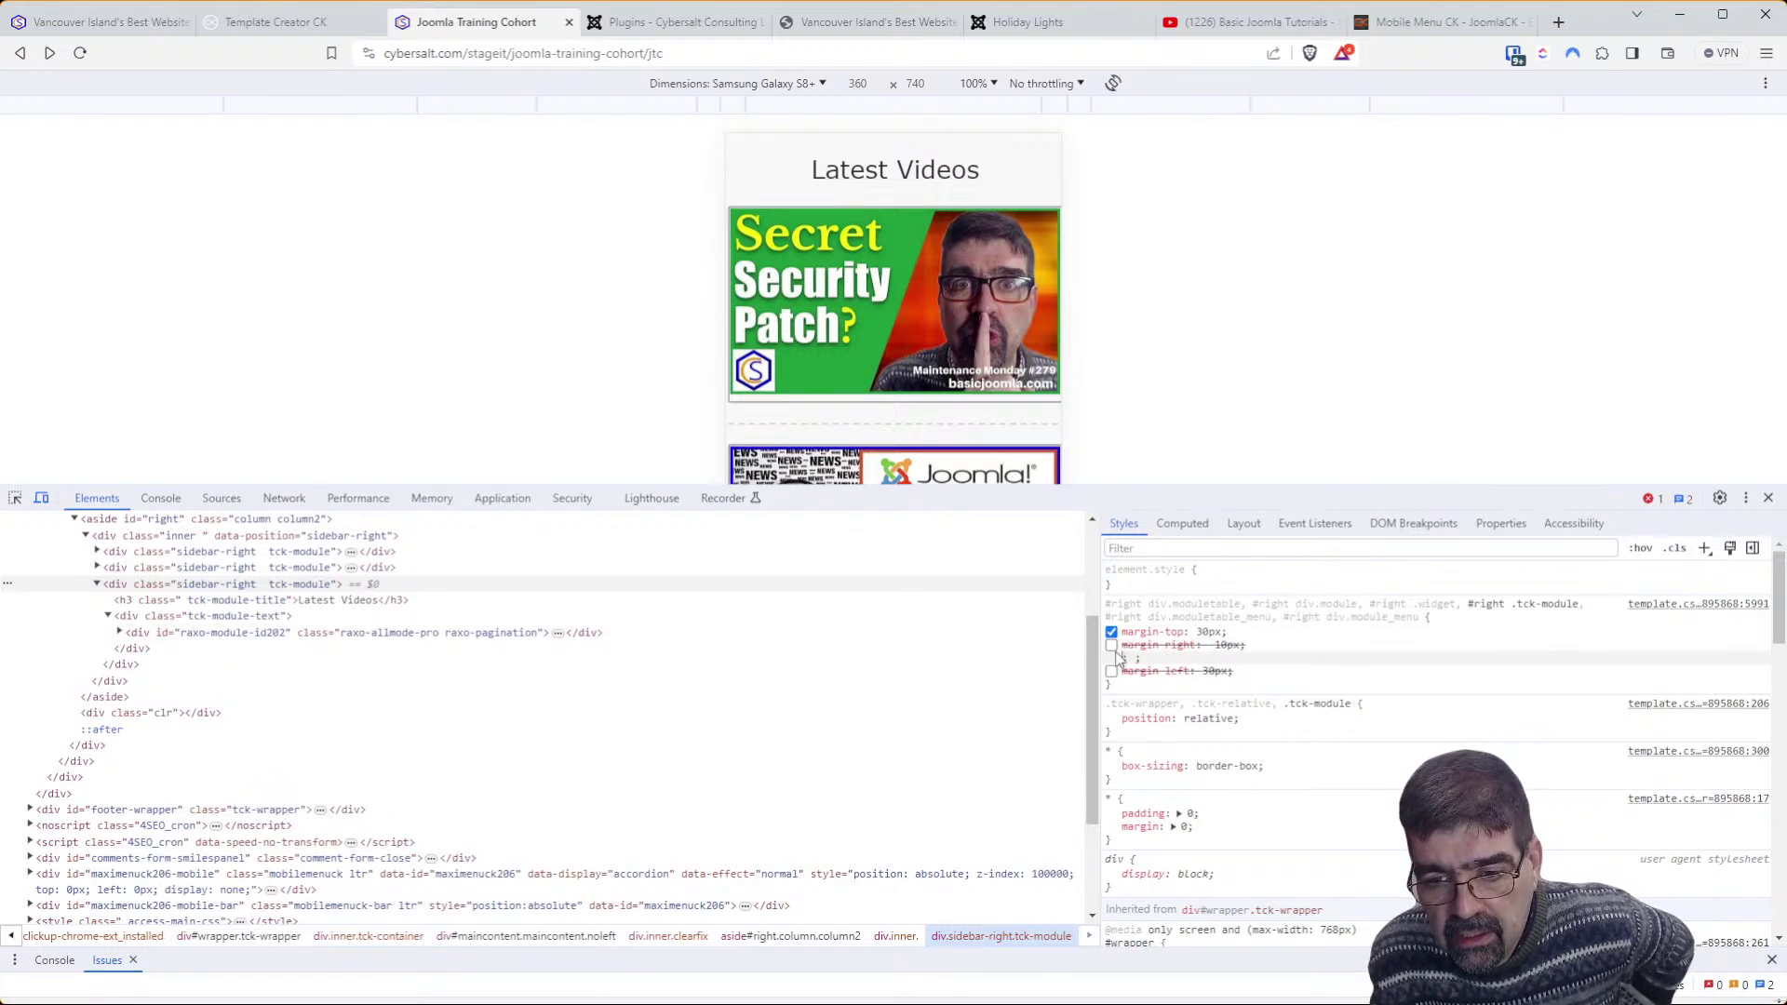
pyautogui.click(1111, 645)
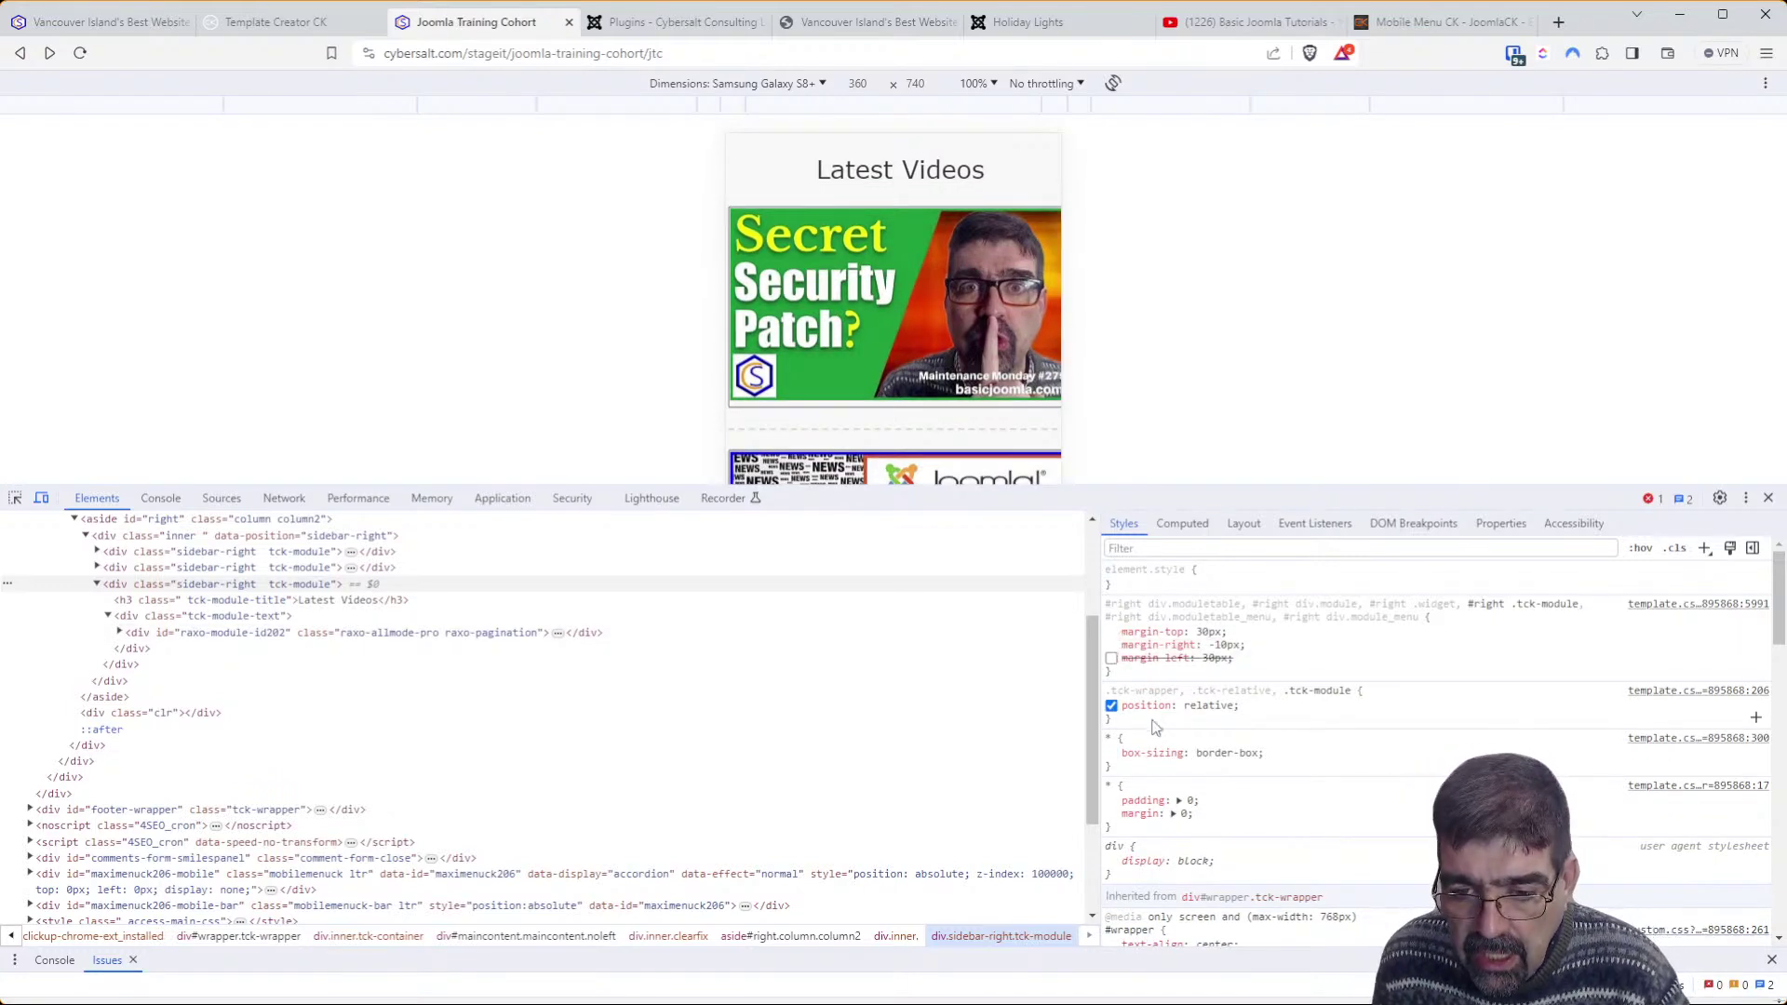
pyautogui.click(1111, 659)
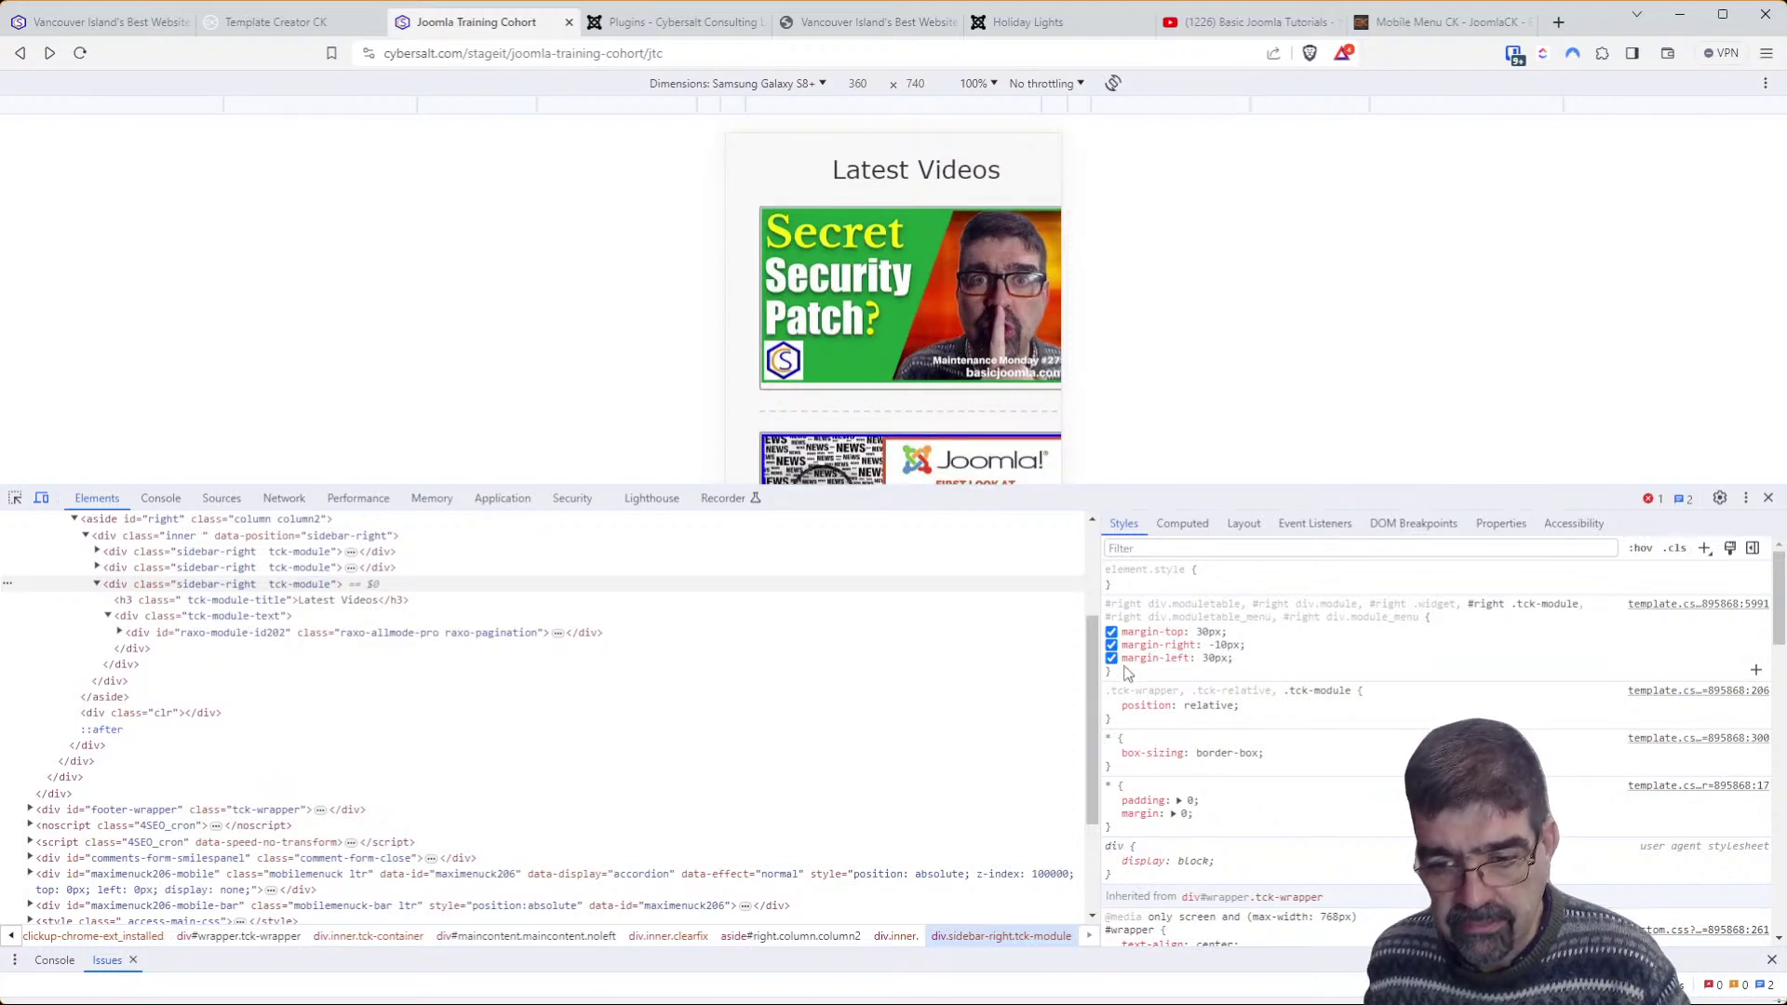
pyautogui.click(1113, 645)
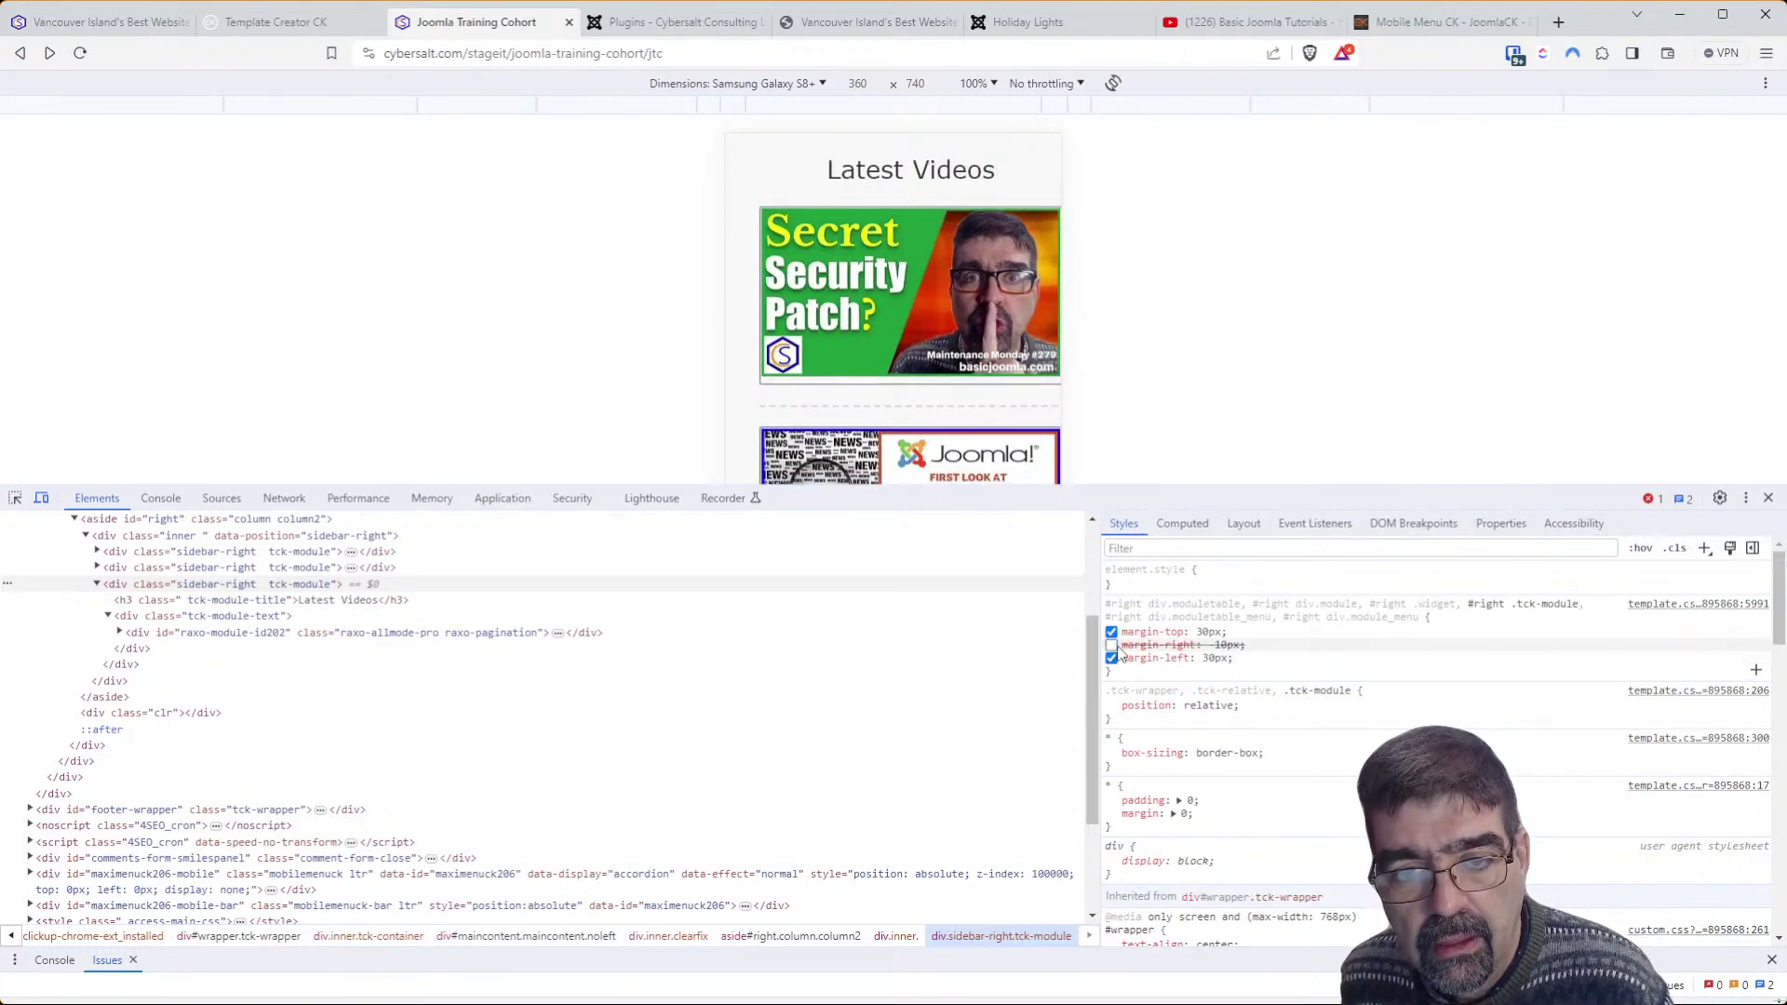
pyautogui.click(1113, 645)
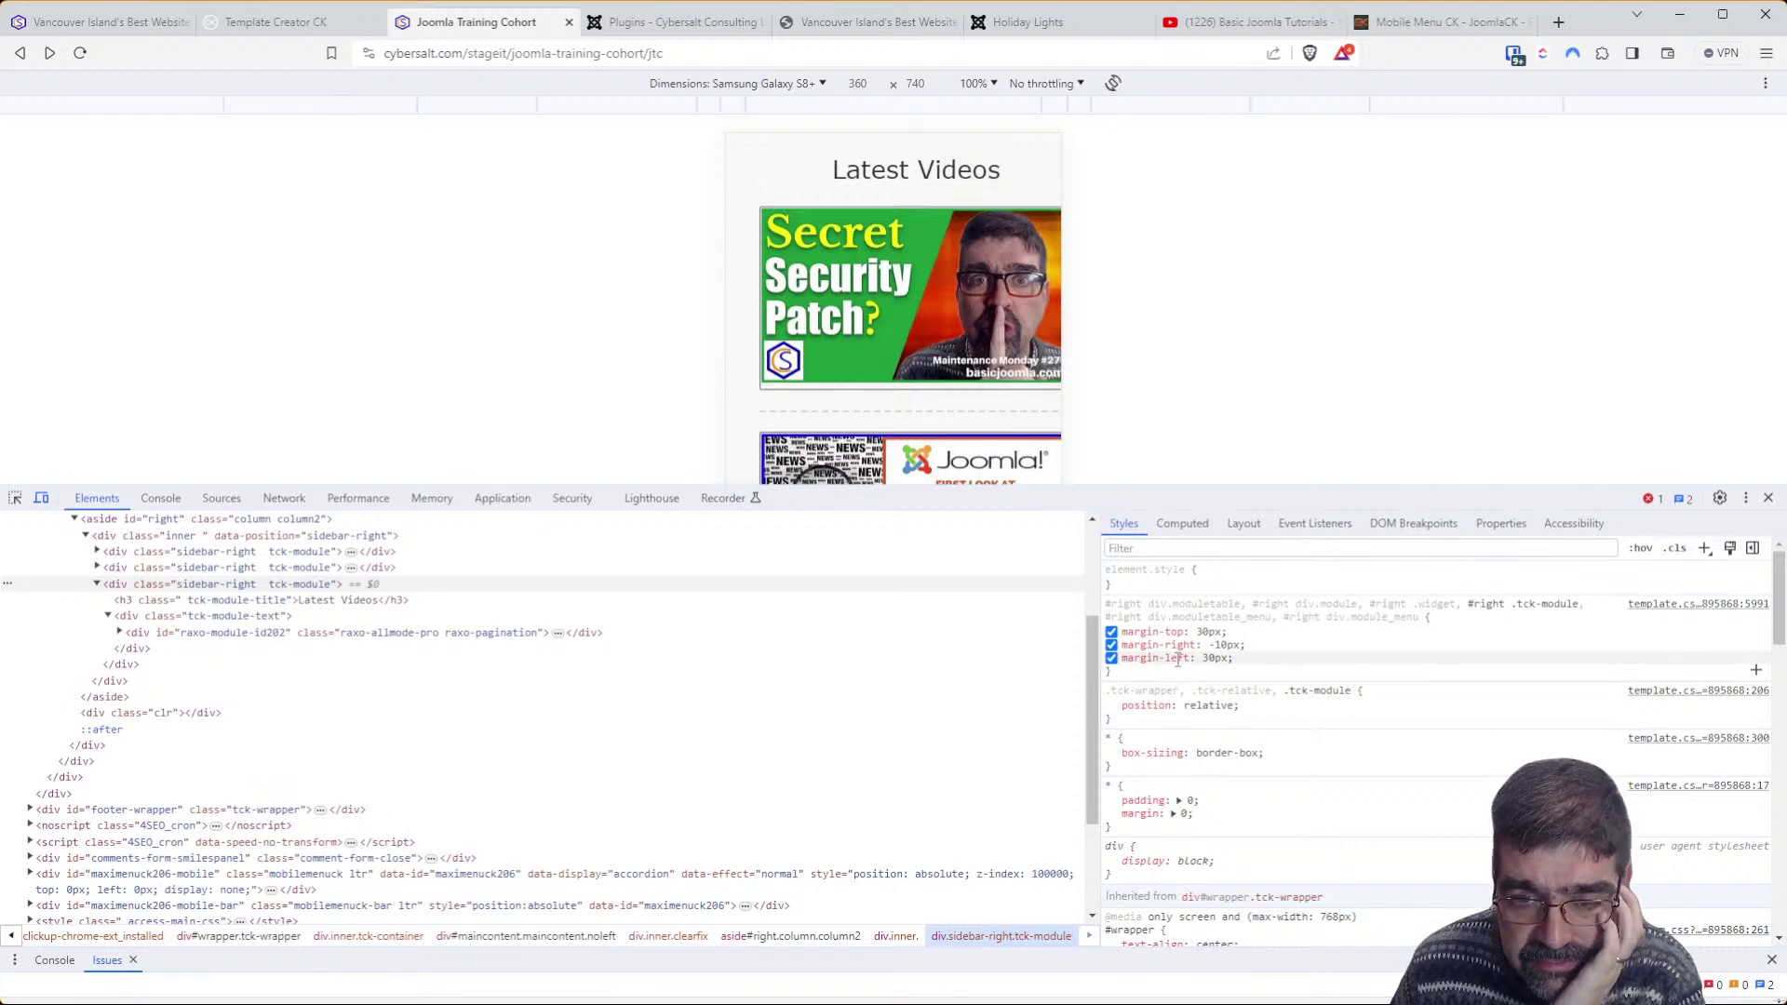
# Switch to the Joomla administrator, clear the plugin search filter and open the list of site modules
pyautogui.click(716, 22)
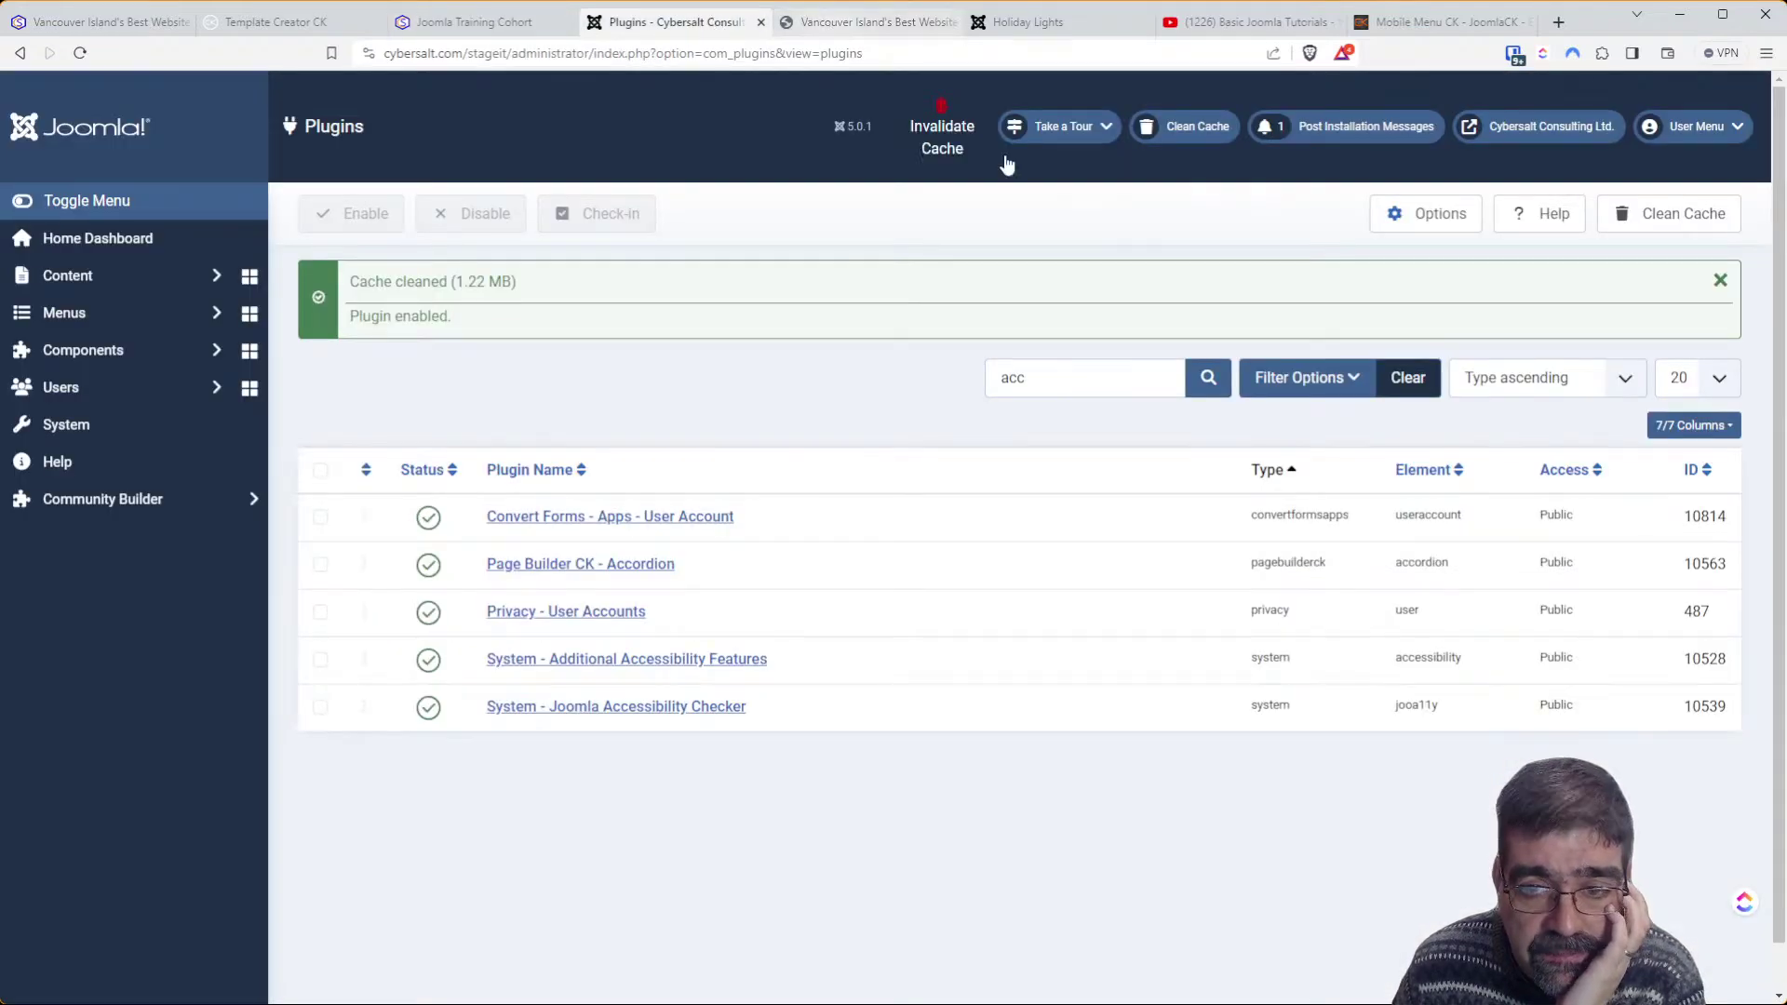
pyautogui.click(1408, 377)
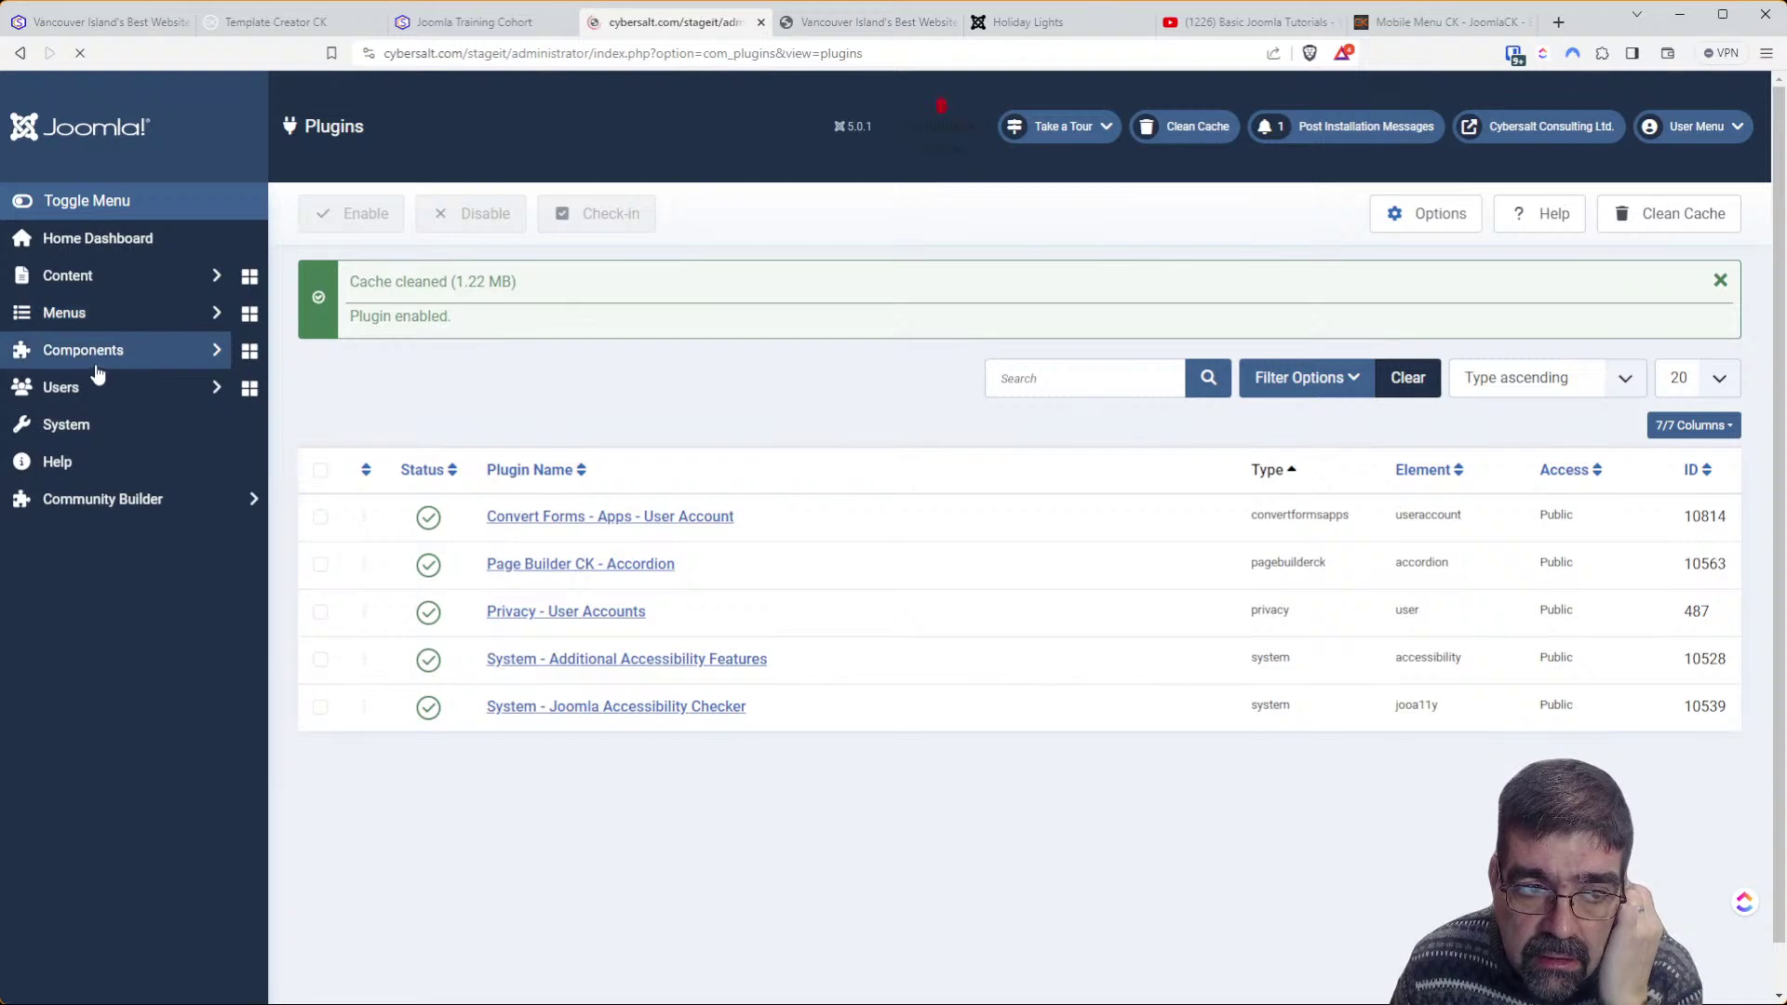
pyautogui.click(88, 351)
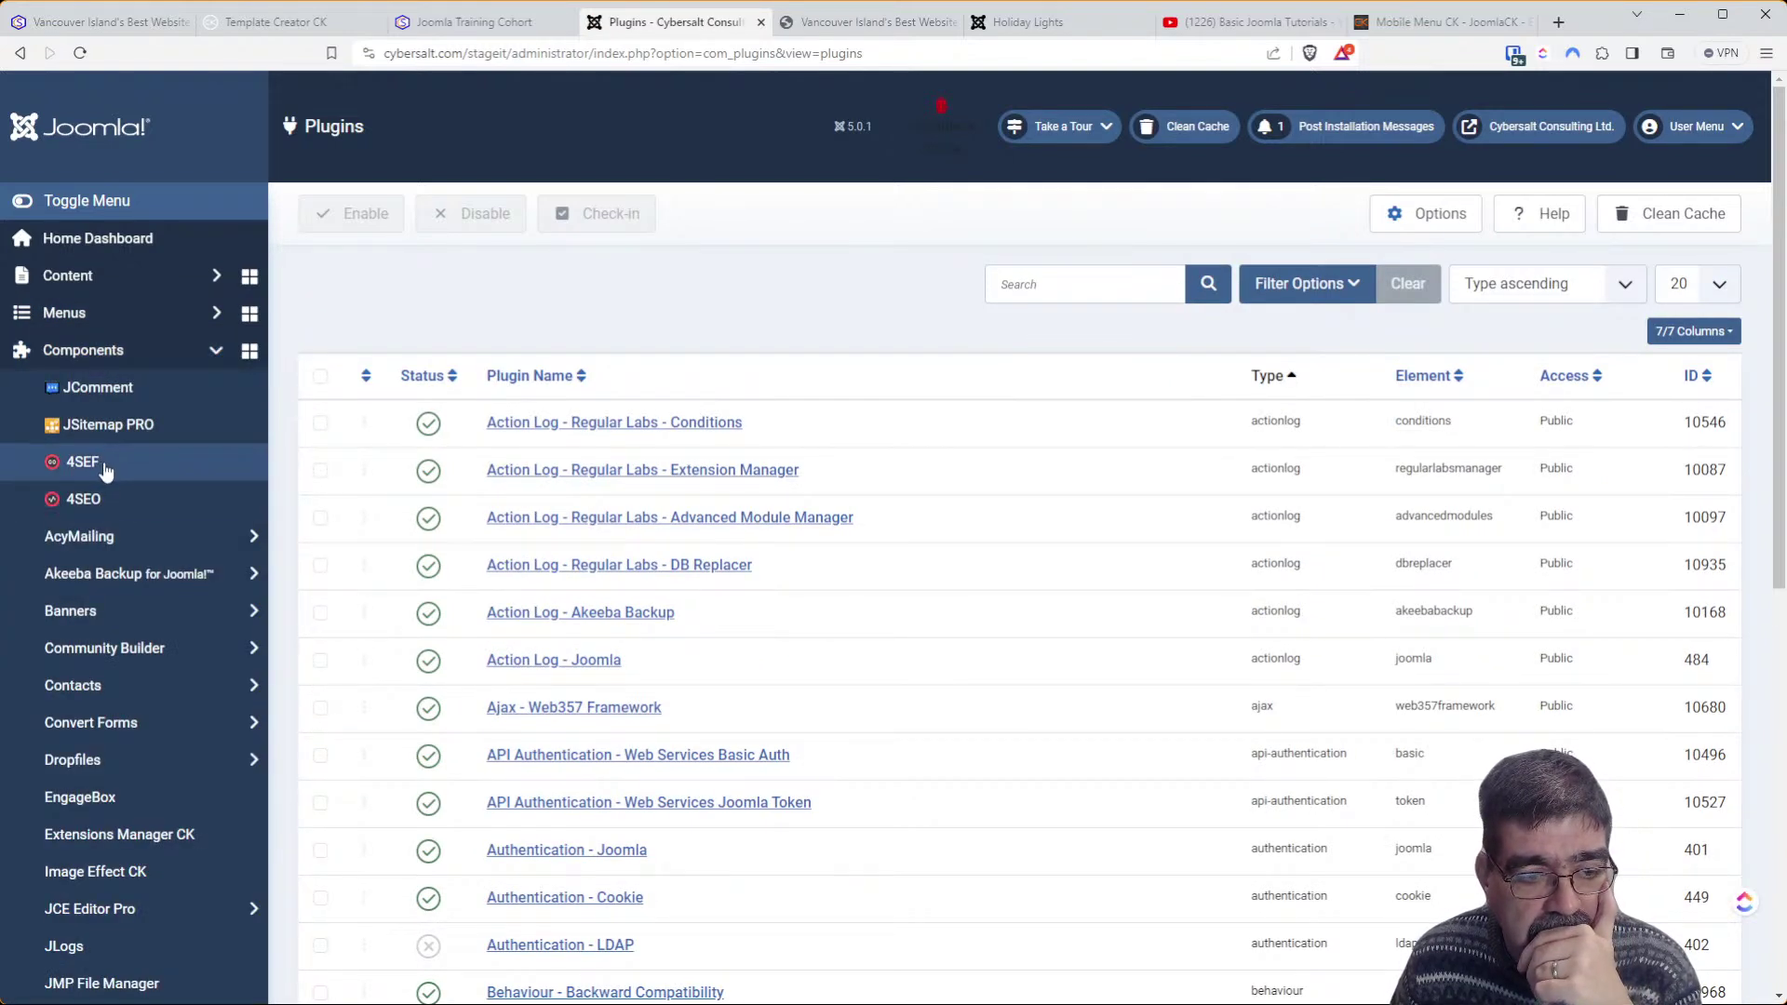
pyautogui.click(74, 281)
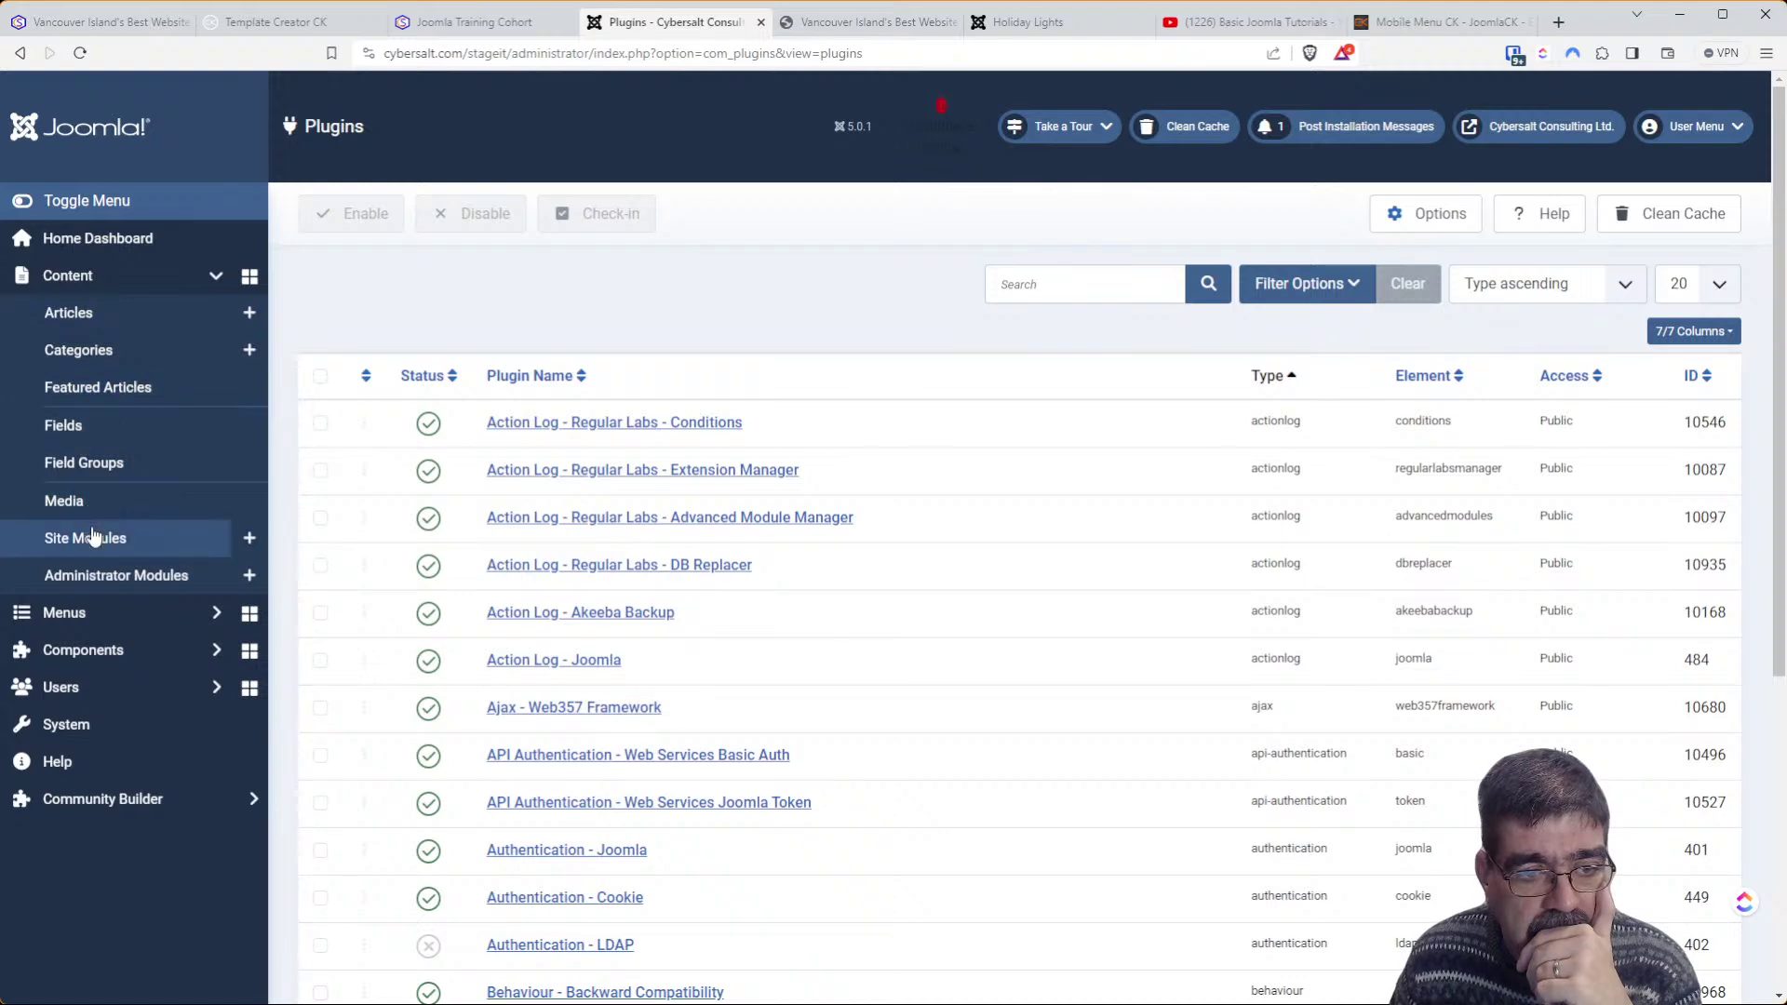
pyautogui.click(87, 535)
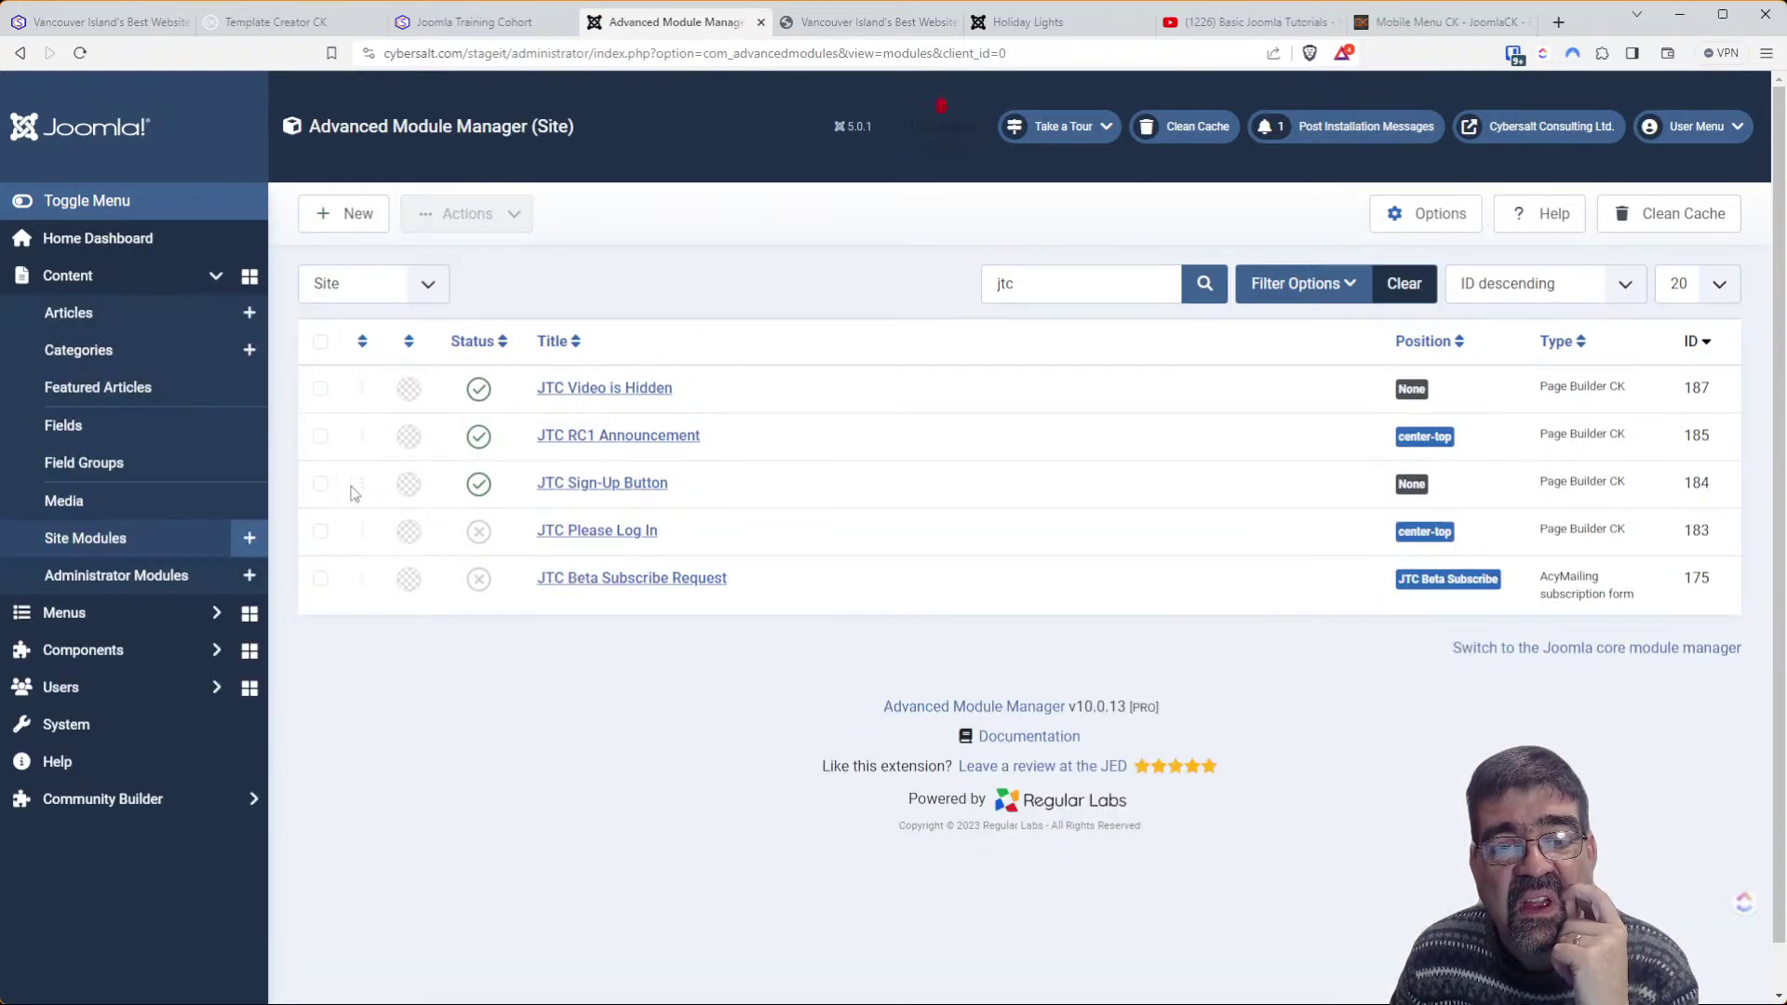
# Clear the jtc search filter from the site modules list and open the Latest Videos module
pyautogui.doubleClick(1130, 291)
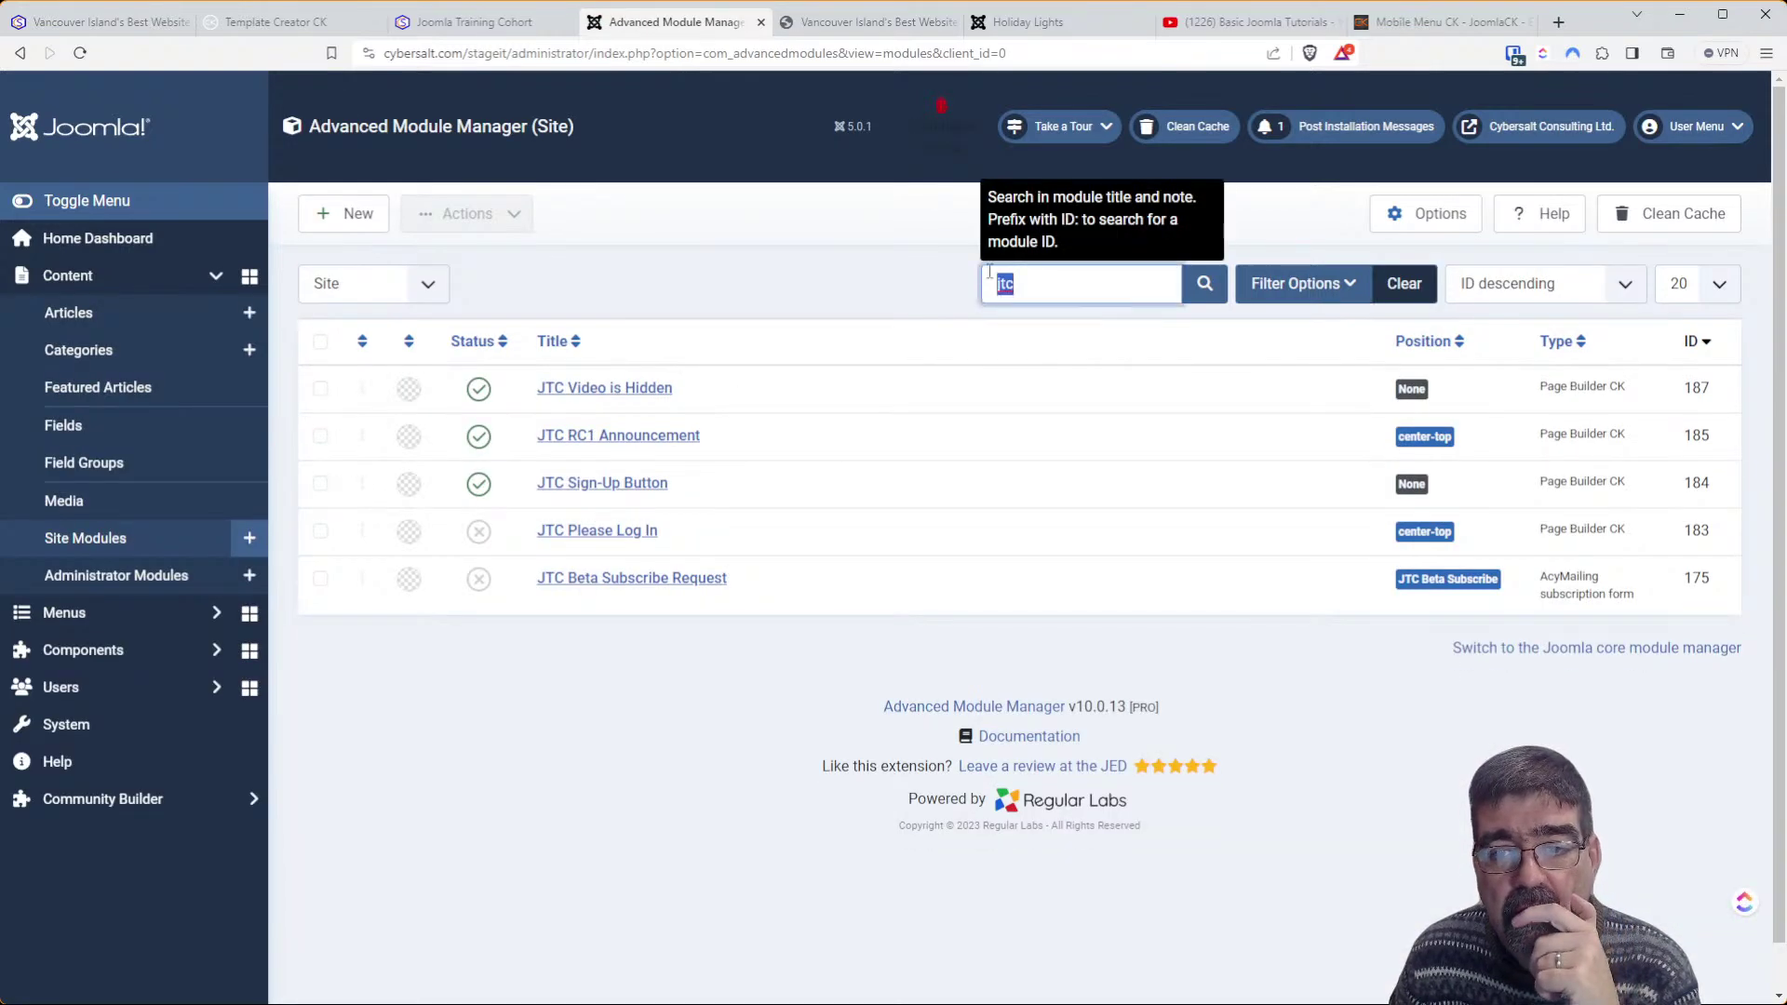
pyautogui.click(1421, 288)
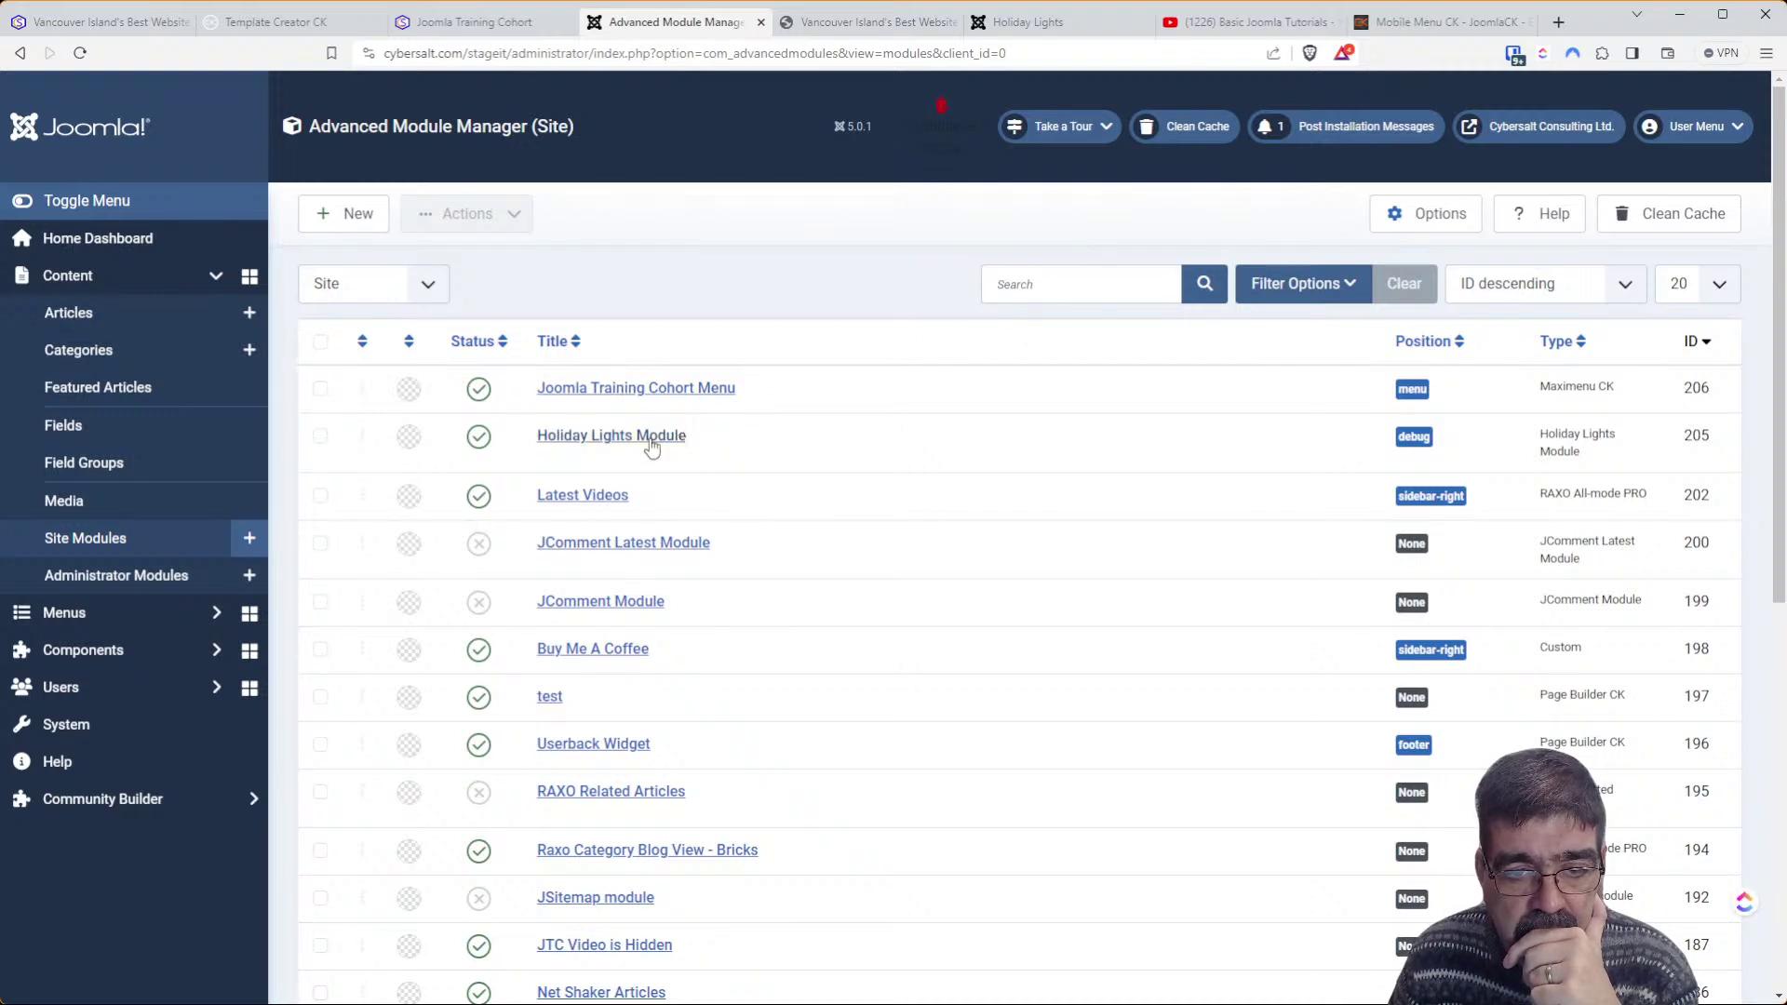
pyautogui.click(598, 499)
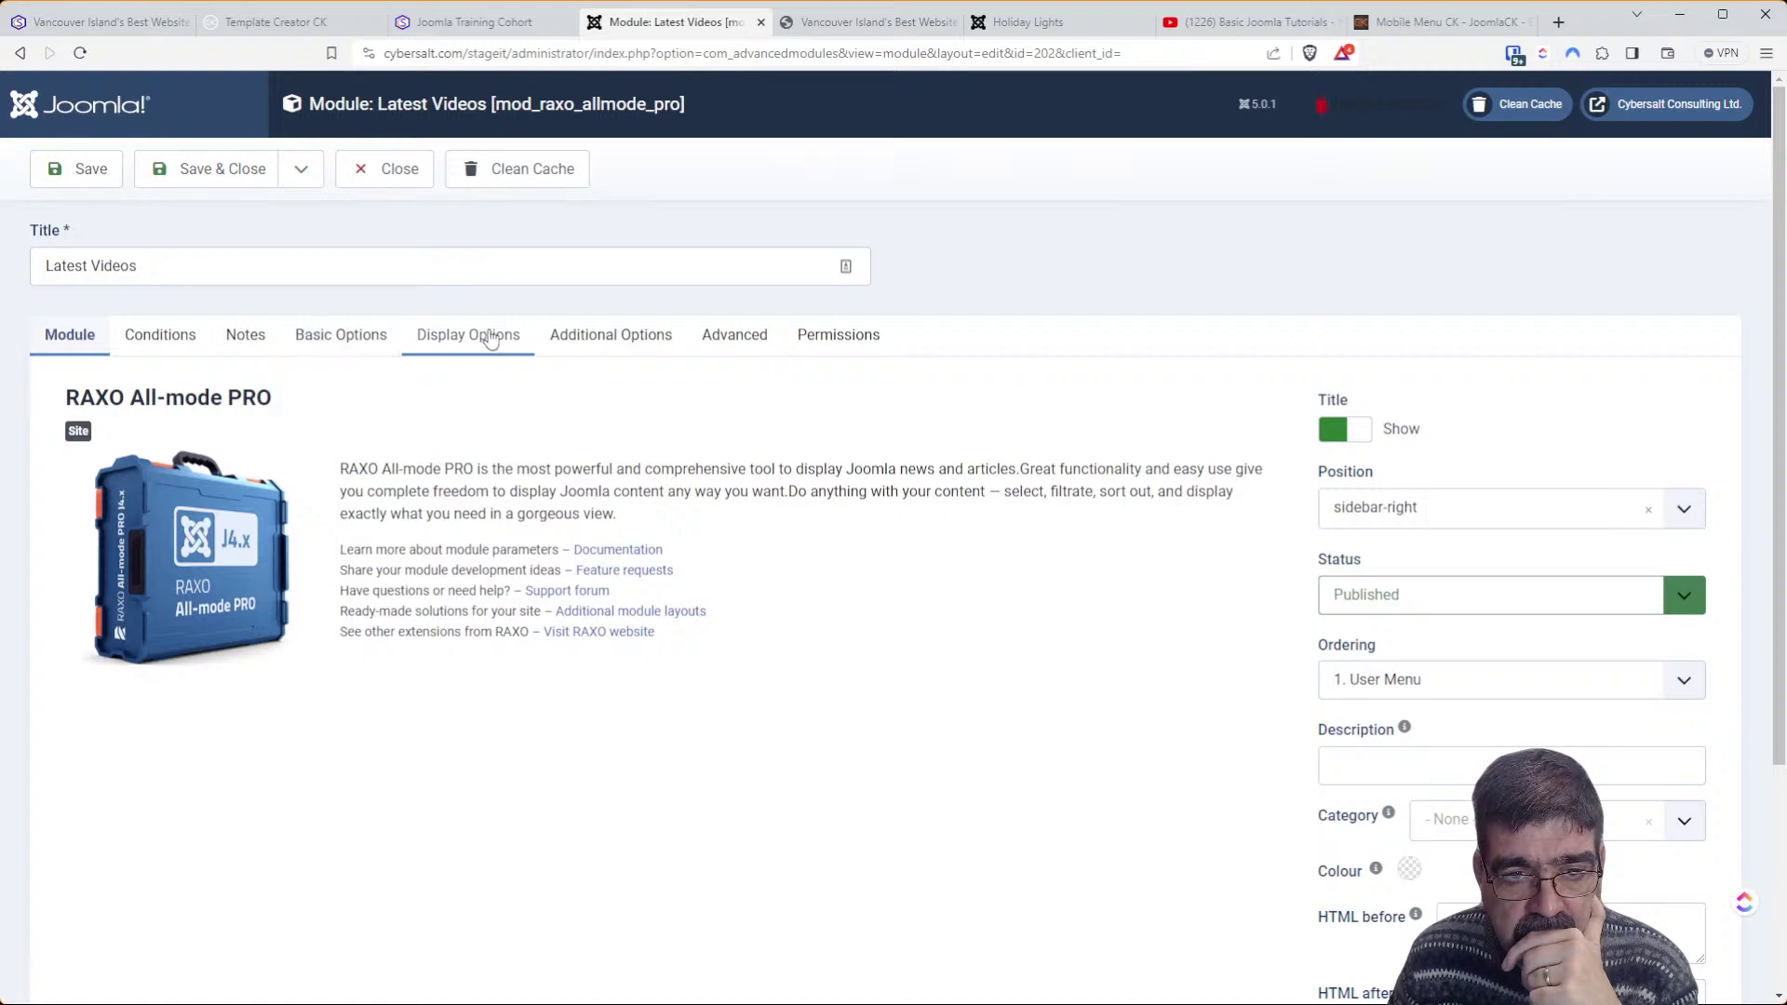
# Review the Latest Videos module's basic and display options, including its source, filter, layout, block and text settings
pyautogui.click(386, 346)
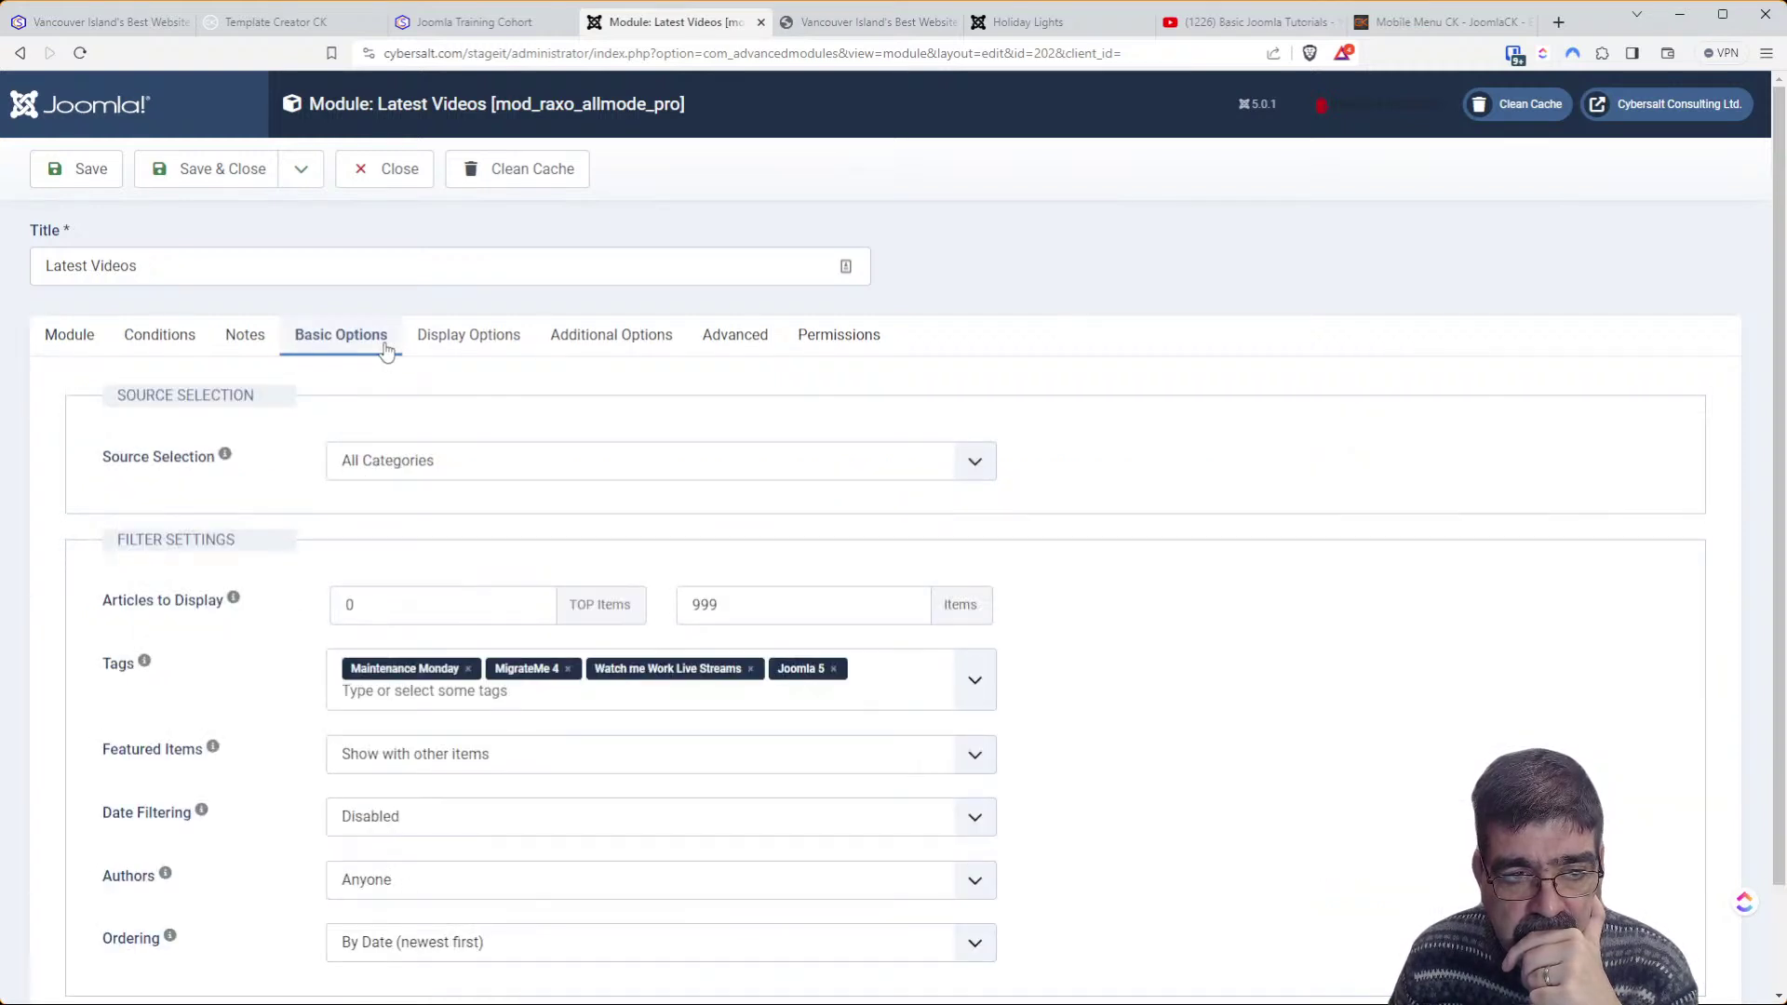
pyautogui.scroll(-1, 1405, 614)
pyautogui.click(452, 239)
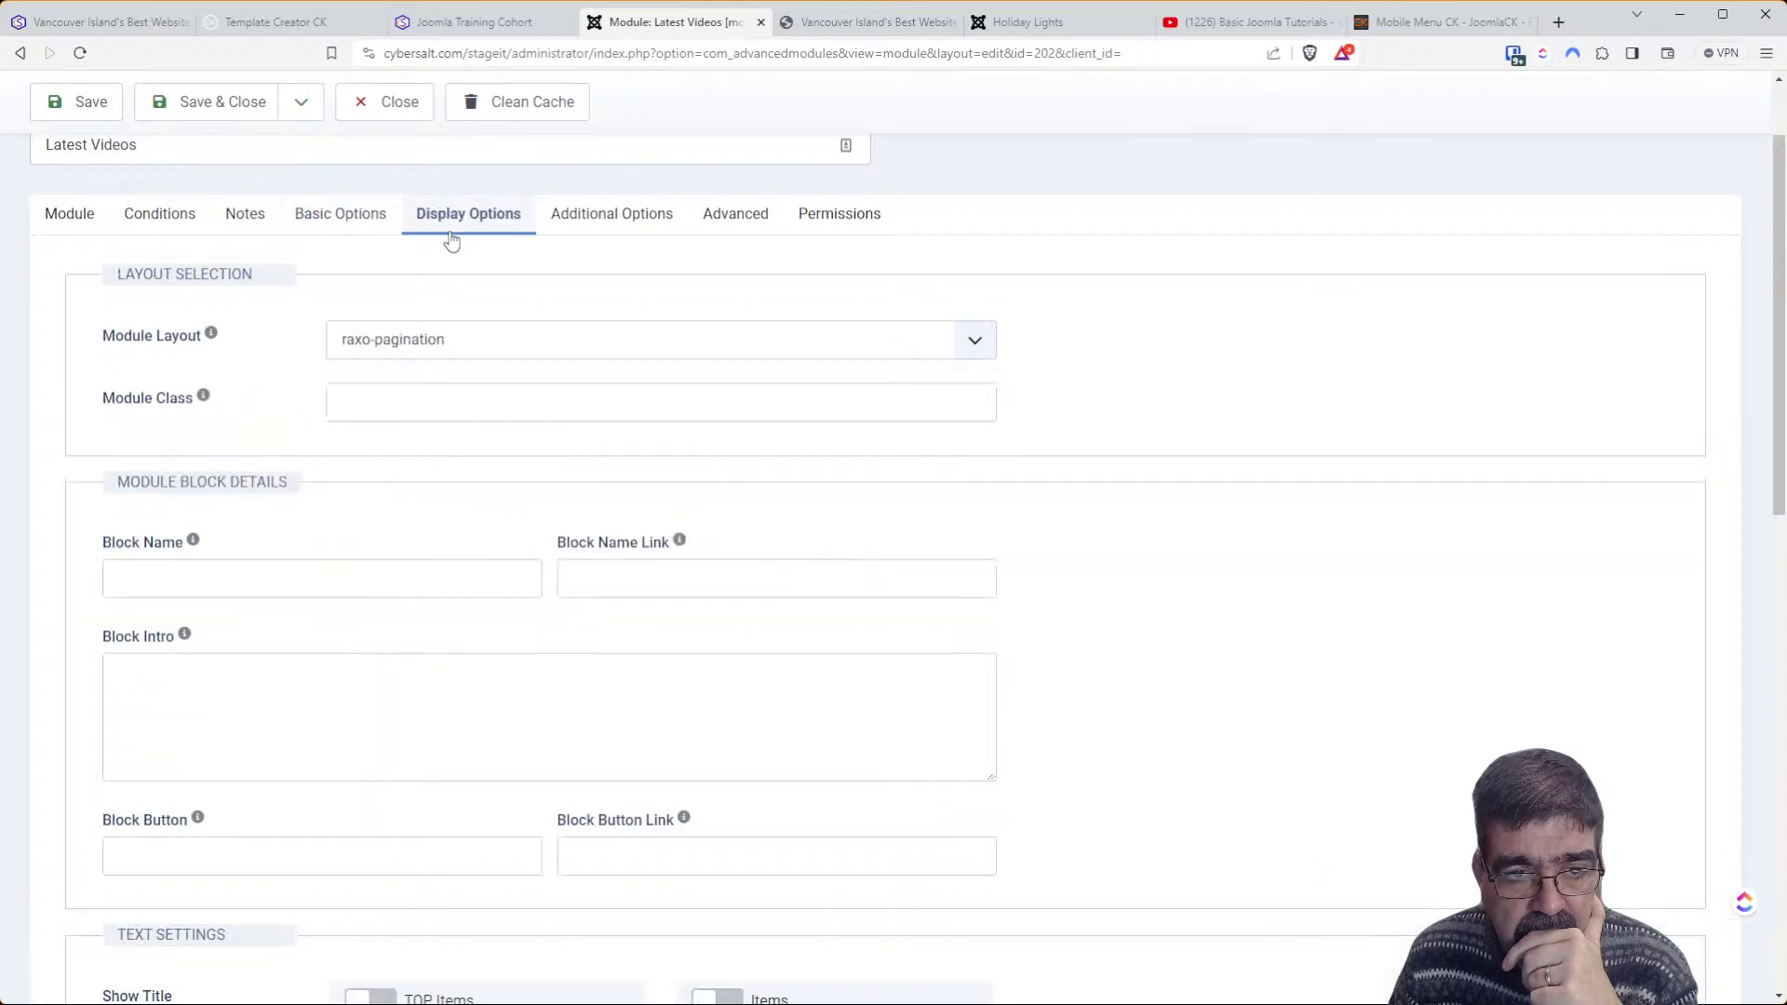
pyautogui.scroll(-10, 1312, 518)
pyautogui.scroll(12, 1303, 502)
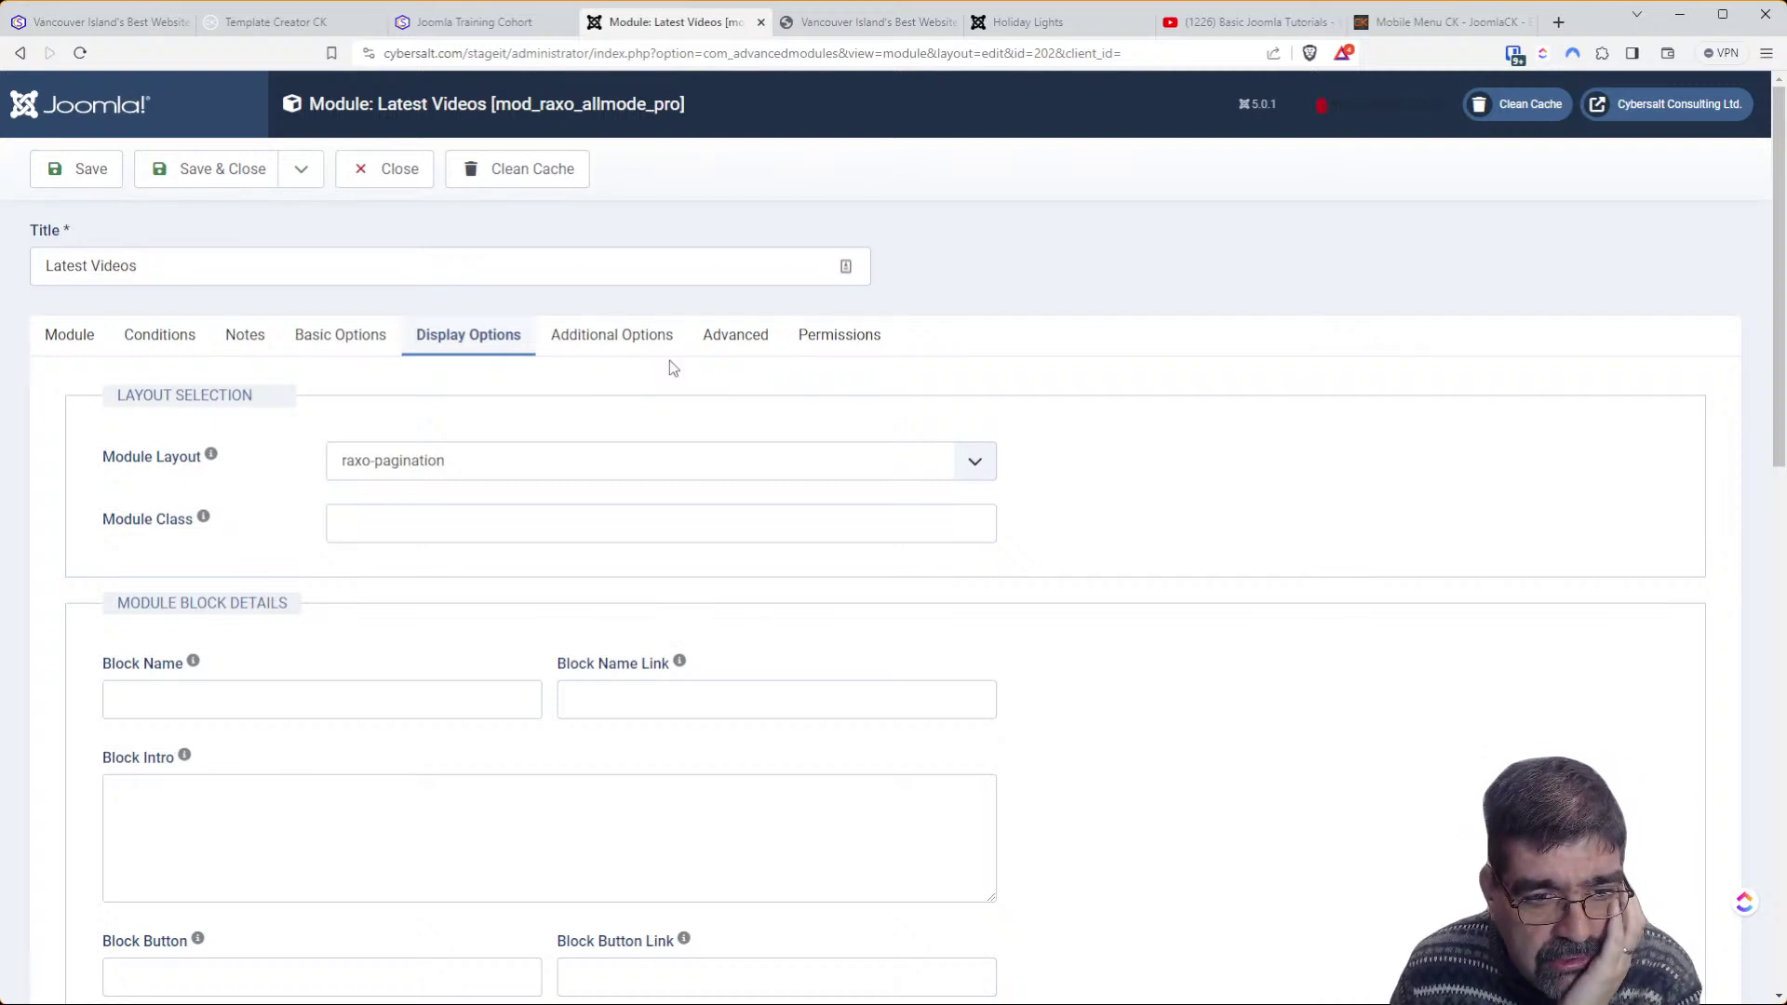
pyautogui.scroll(-10, 670, 362)
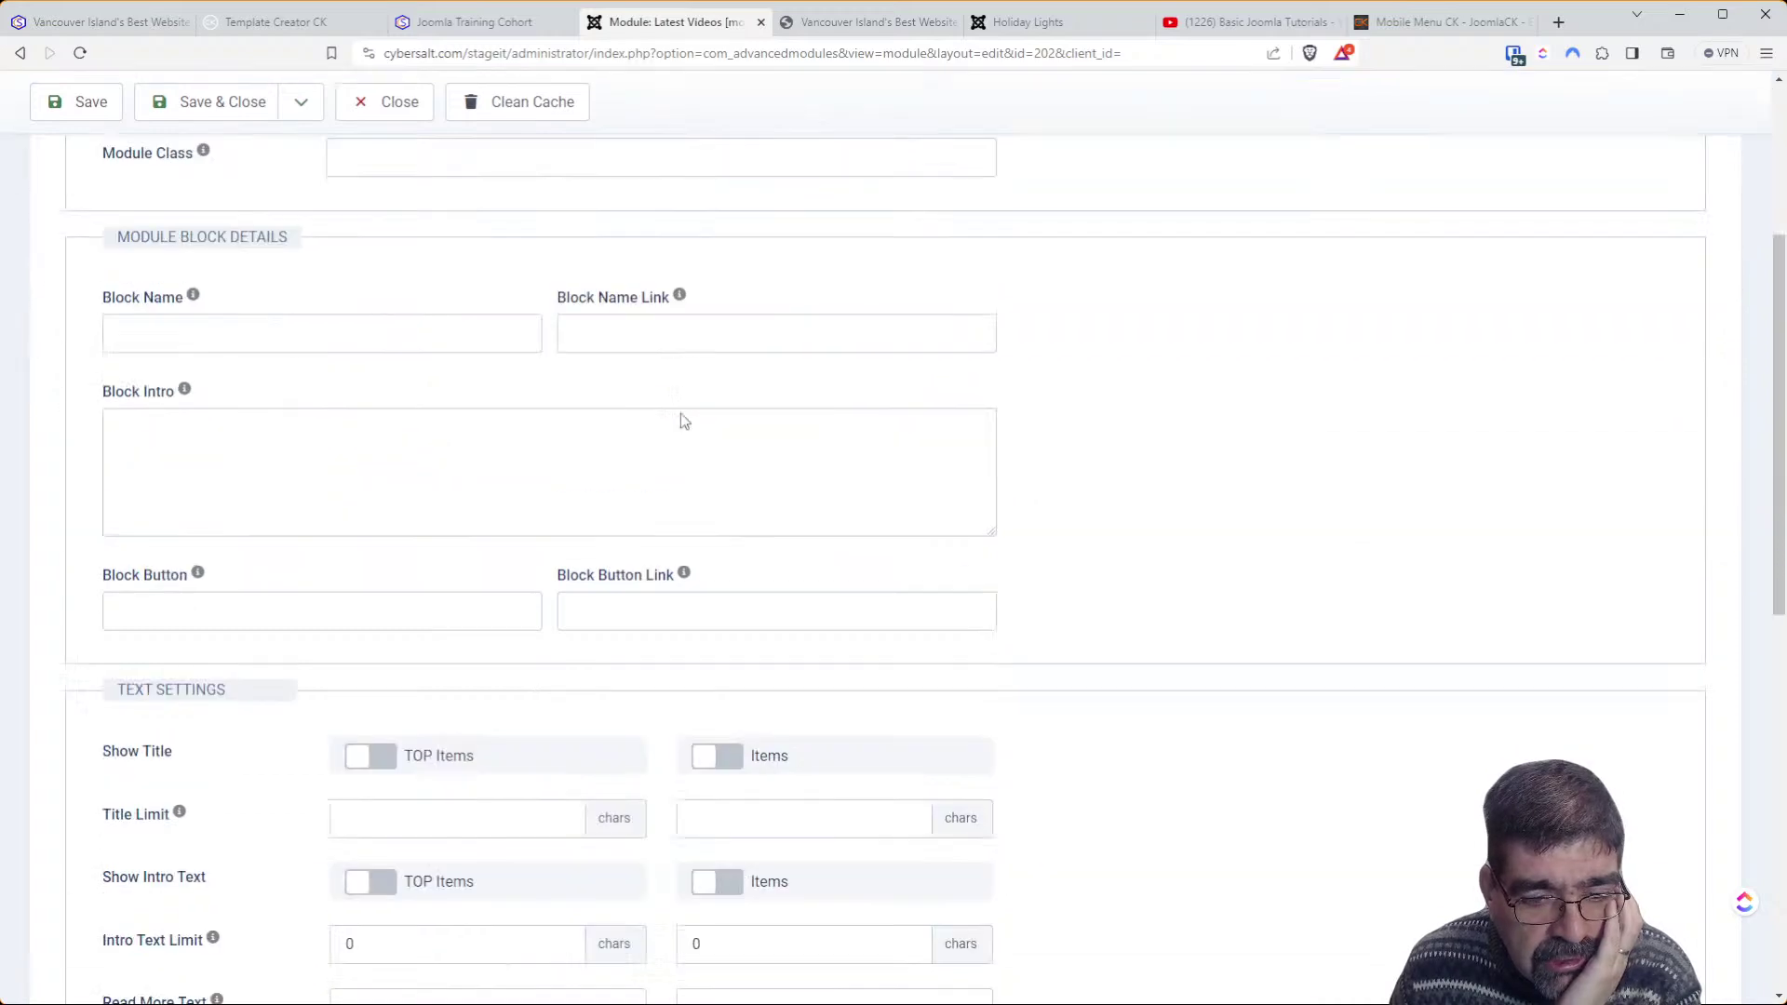
pyautogui.scroll(10, 717, 391)
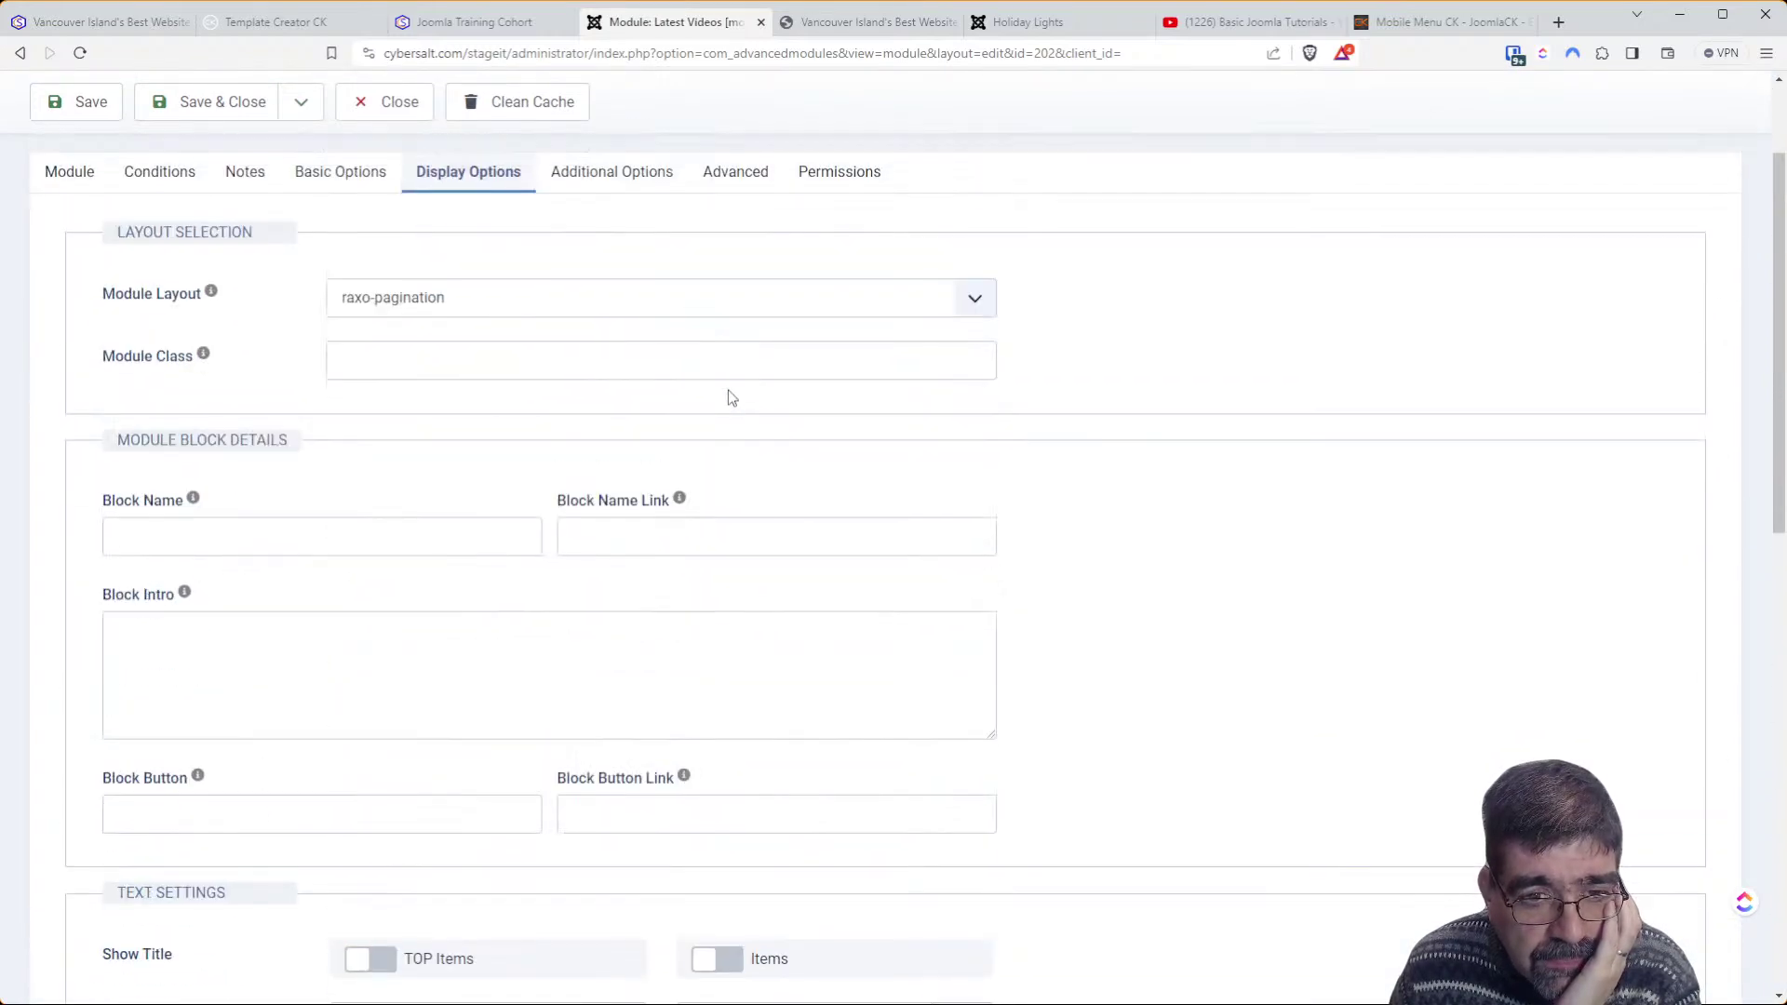
# Check the Latest Videos module's additional and advanced options, including its image settings, and return to the basic options
pyautogui.scroll(-7, 996, 456)
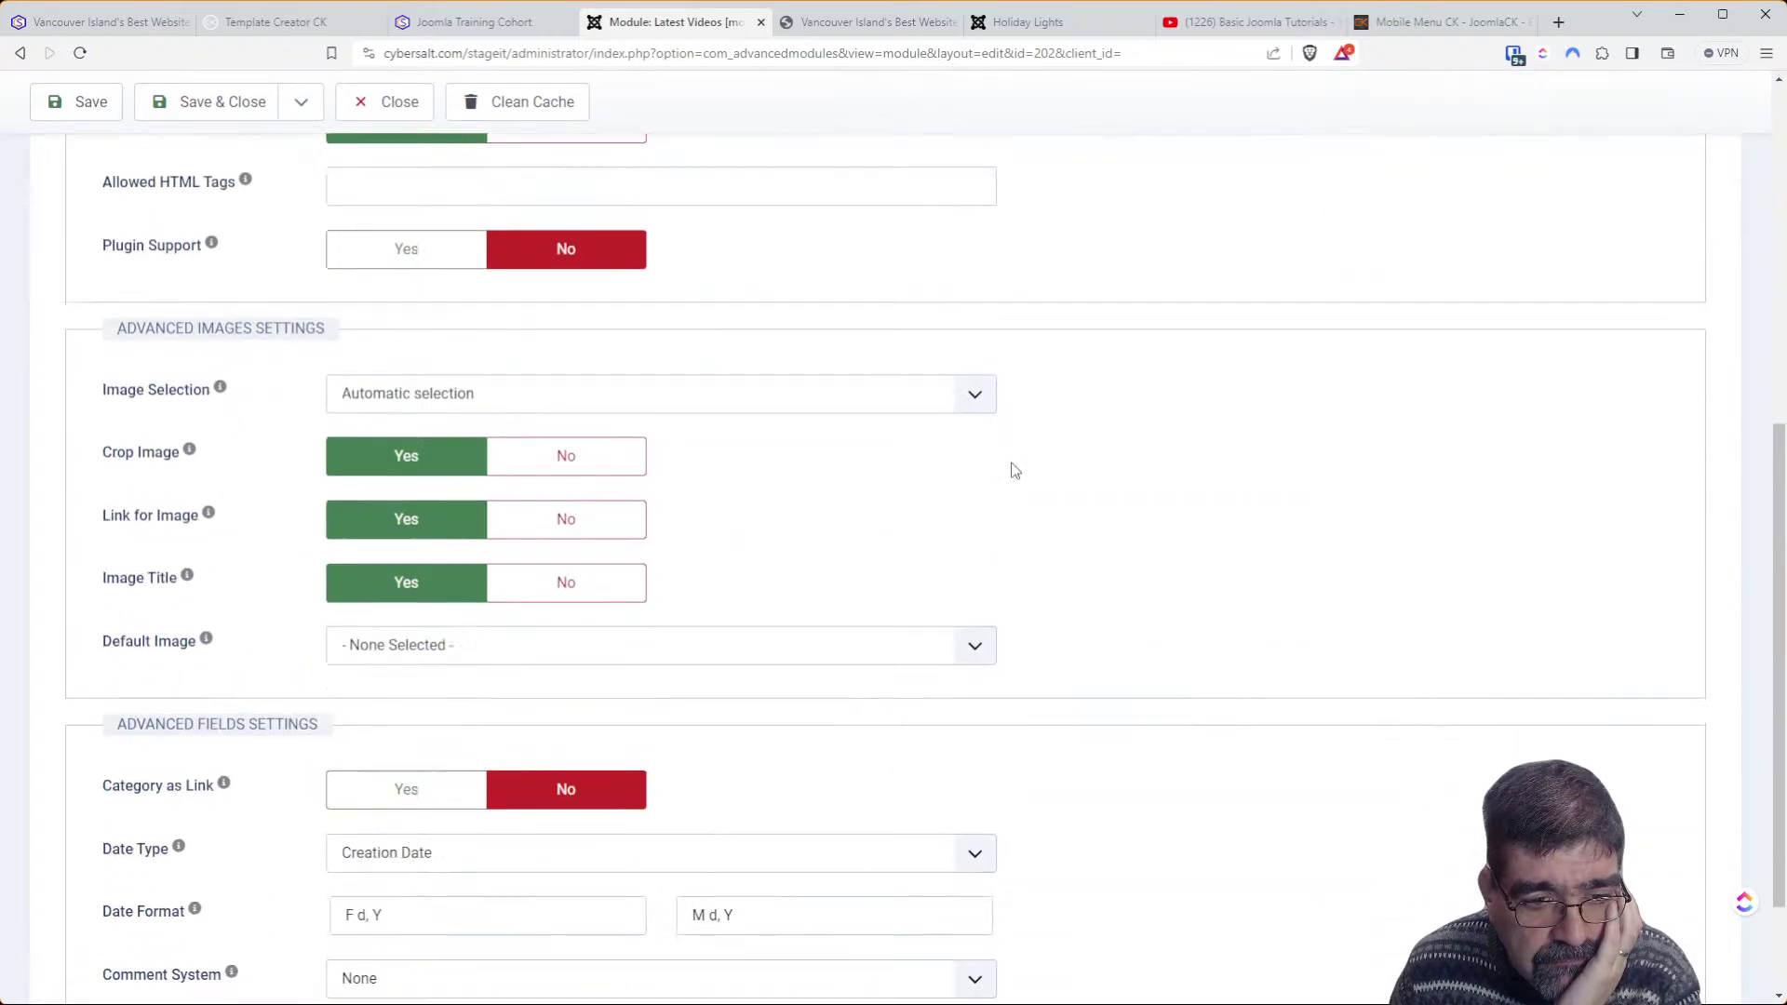
pyautogui.scroll(-2, 1013, 461)
pyautogui.scroll(6, 1020, 456)
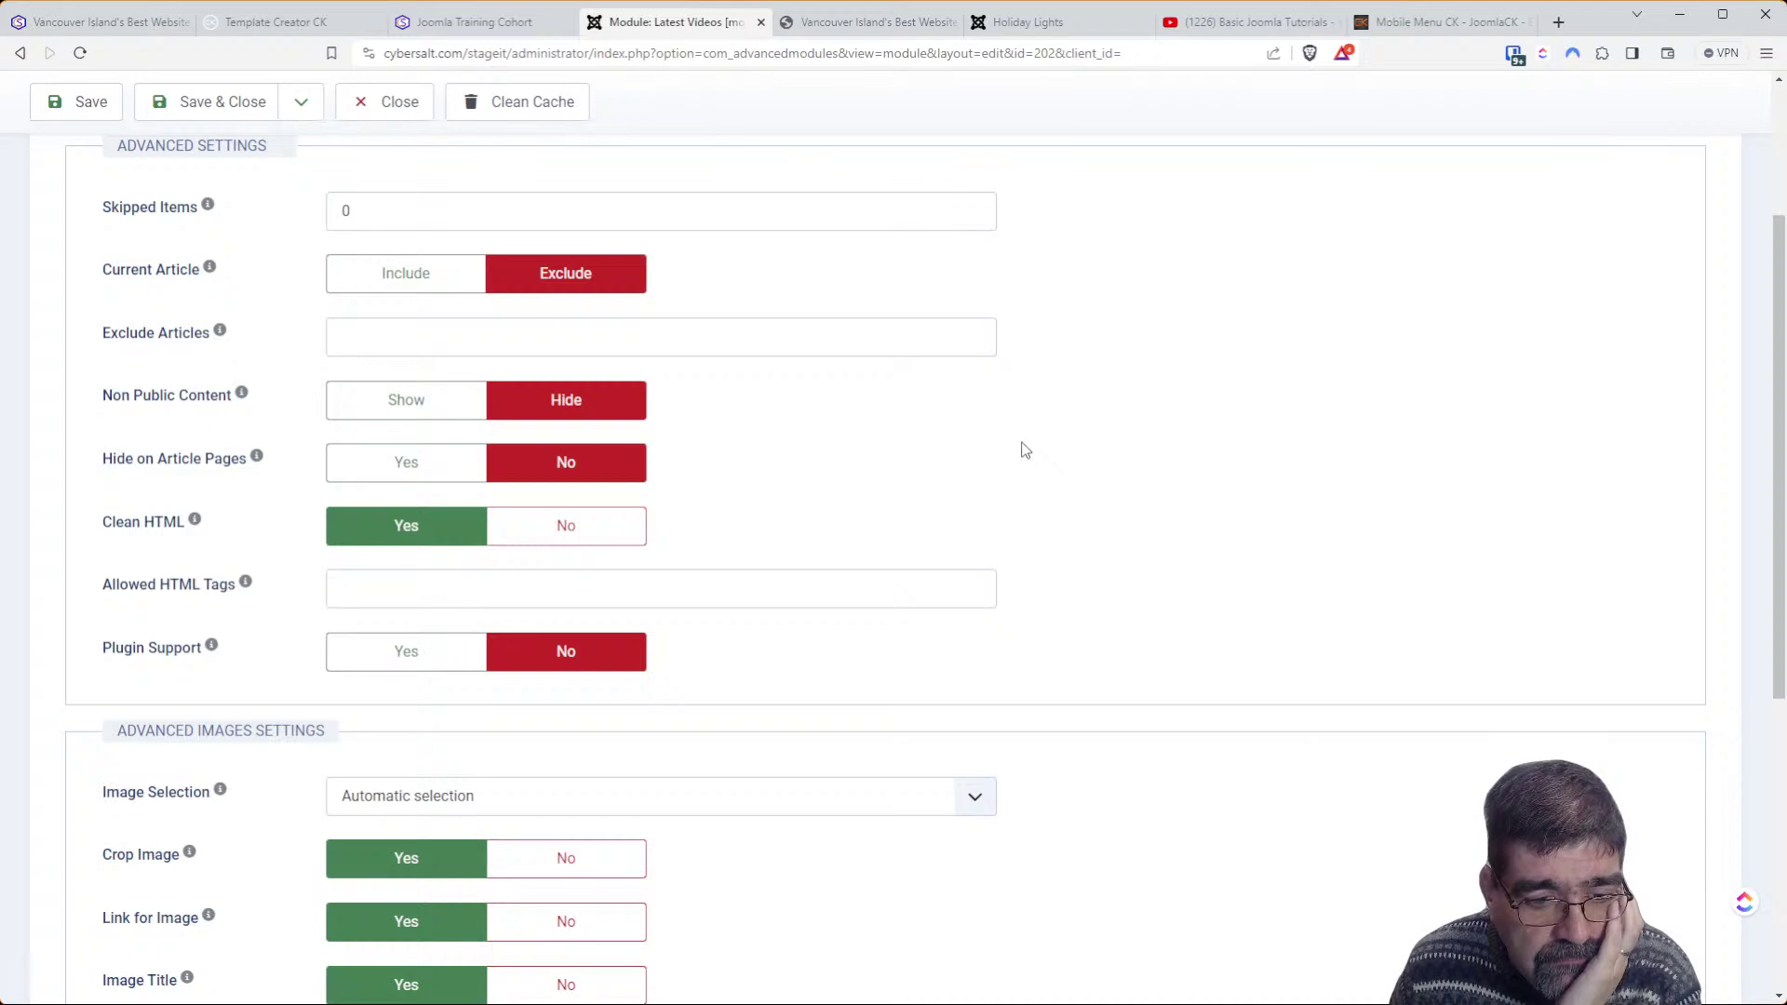
pyautogui.scroll(3, 1024, 450)
pyautogui.click(702, 335)
pyautogui.scroll(-1, 1148, 595)
pyautogui.scroll(1, 588, 409)
pyautogui.click(369, 352)
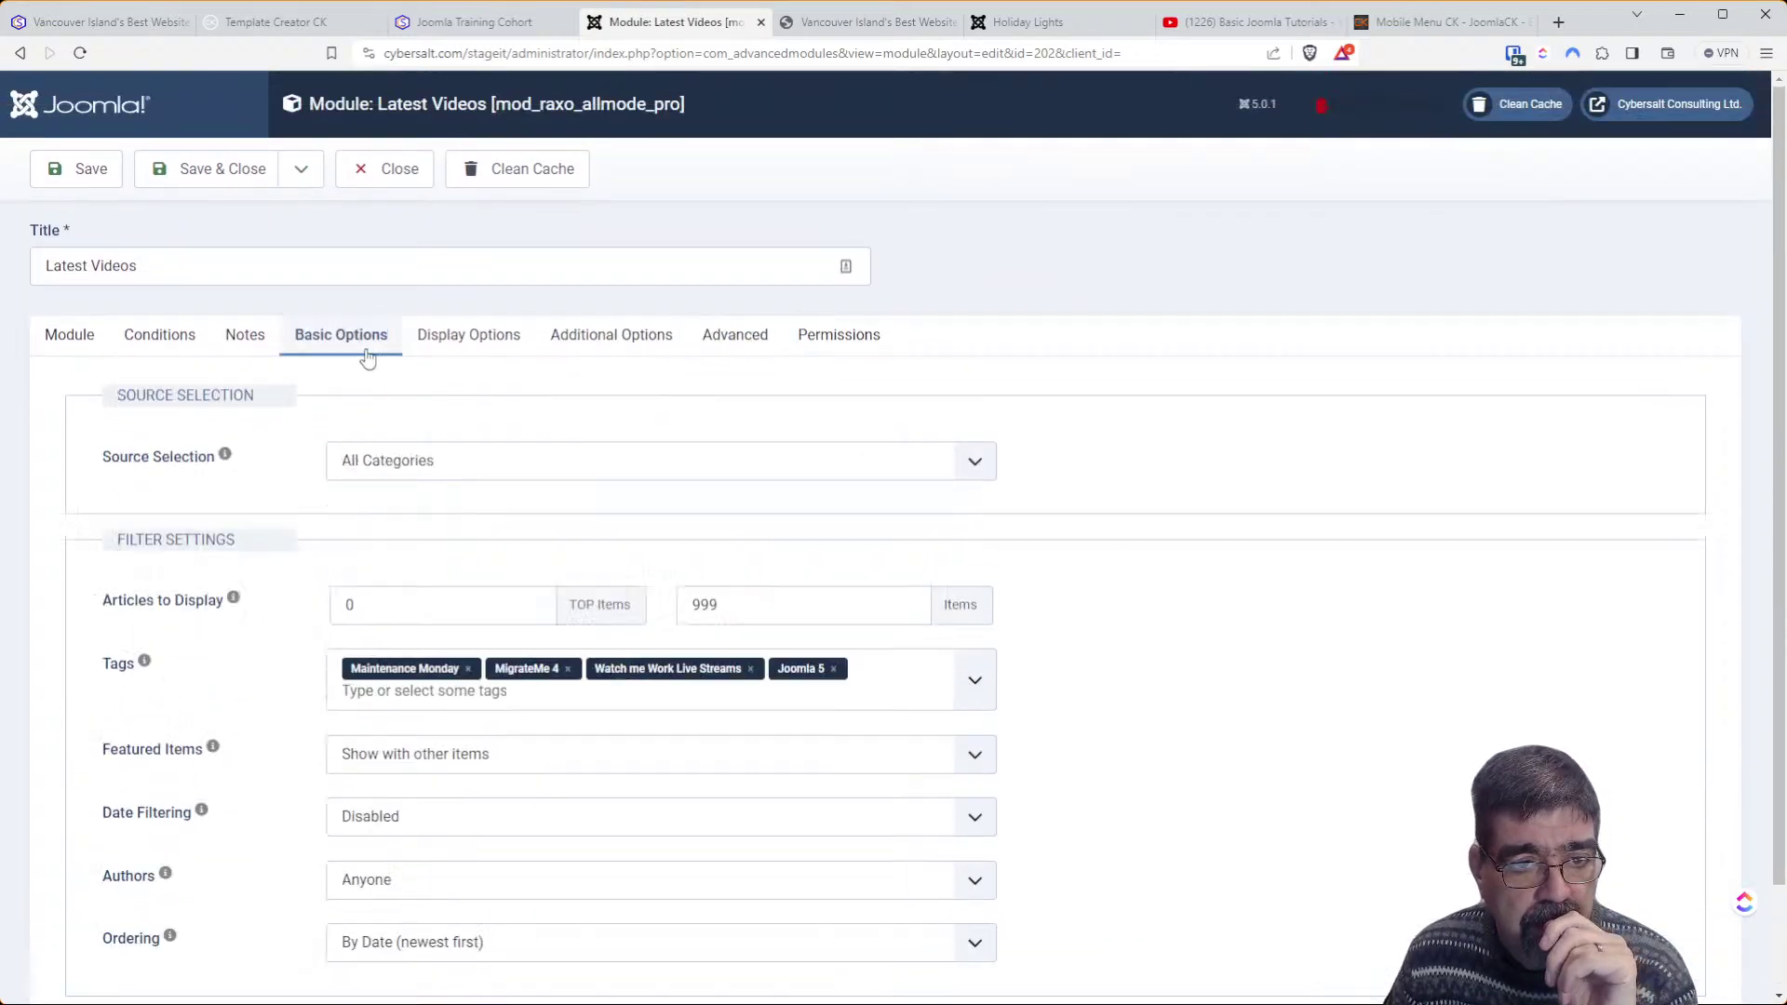
# Review the Latest Videos module's basic options, notes, conditions and general module settings
pyautogui.scroll(-1, 481, 467)
pyautogui.scroll(-1, 481, 467)
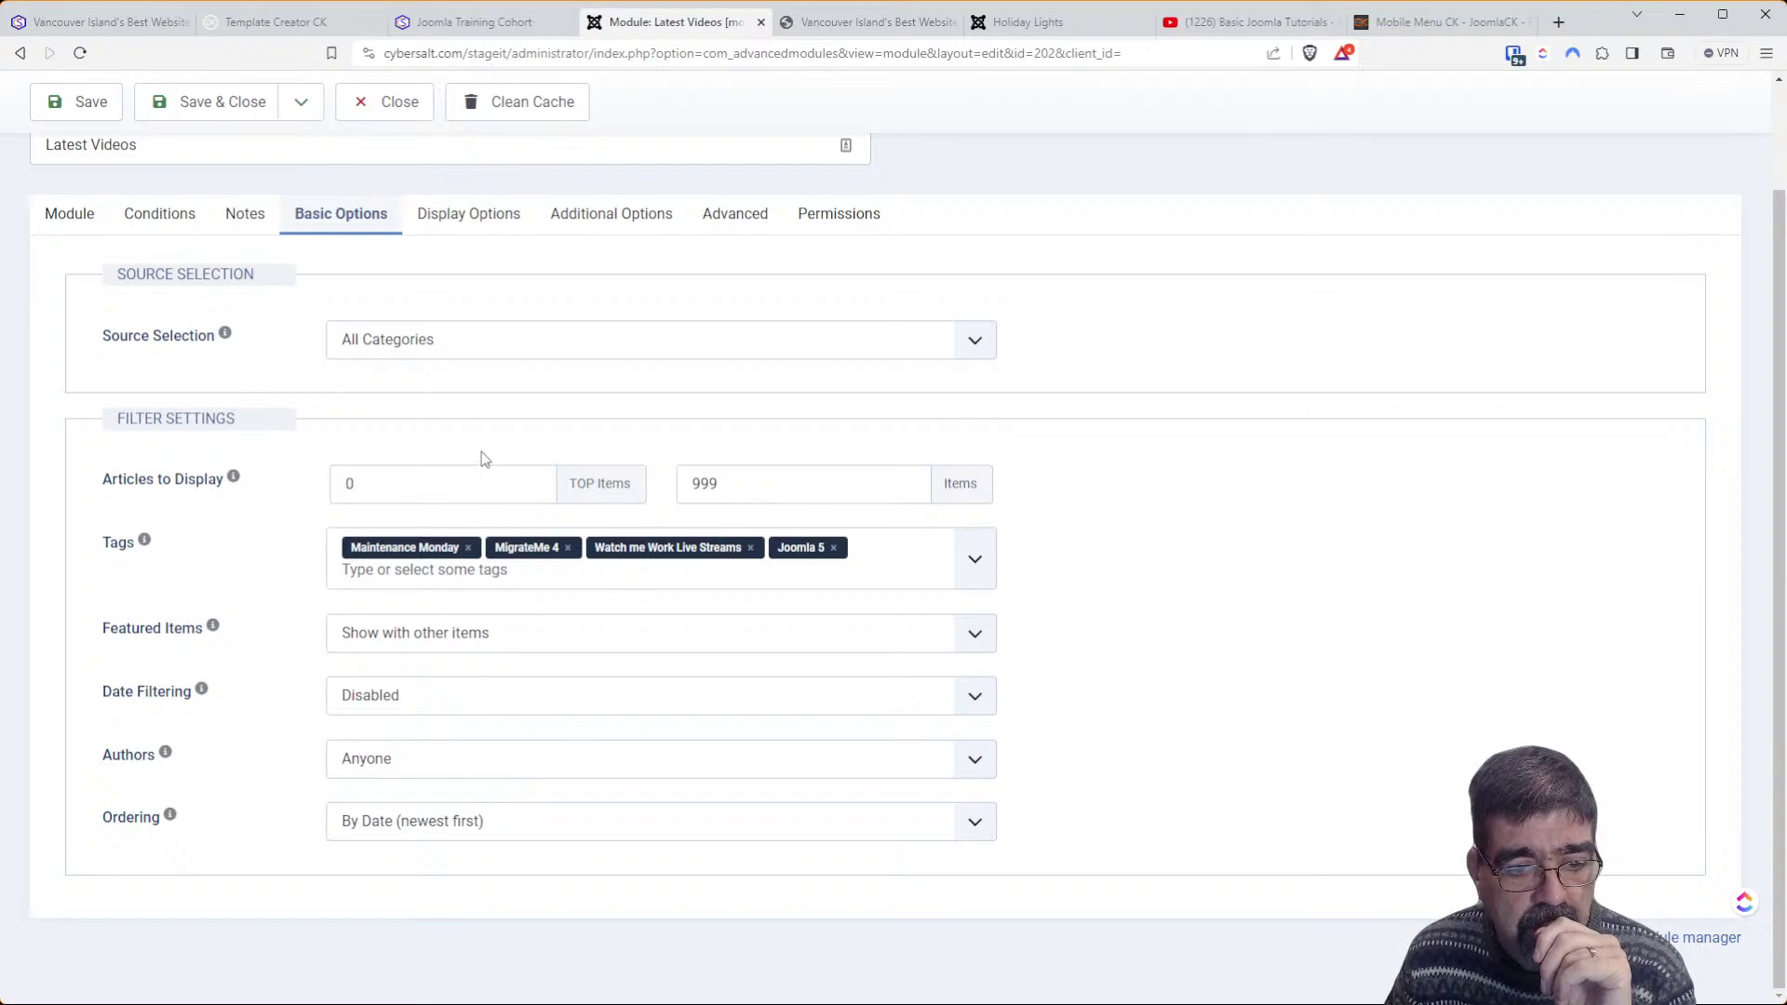
pyautogui.click(247, 220)
pyautogui.scroll(2, 248, 219)
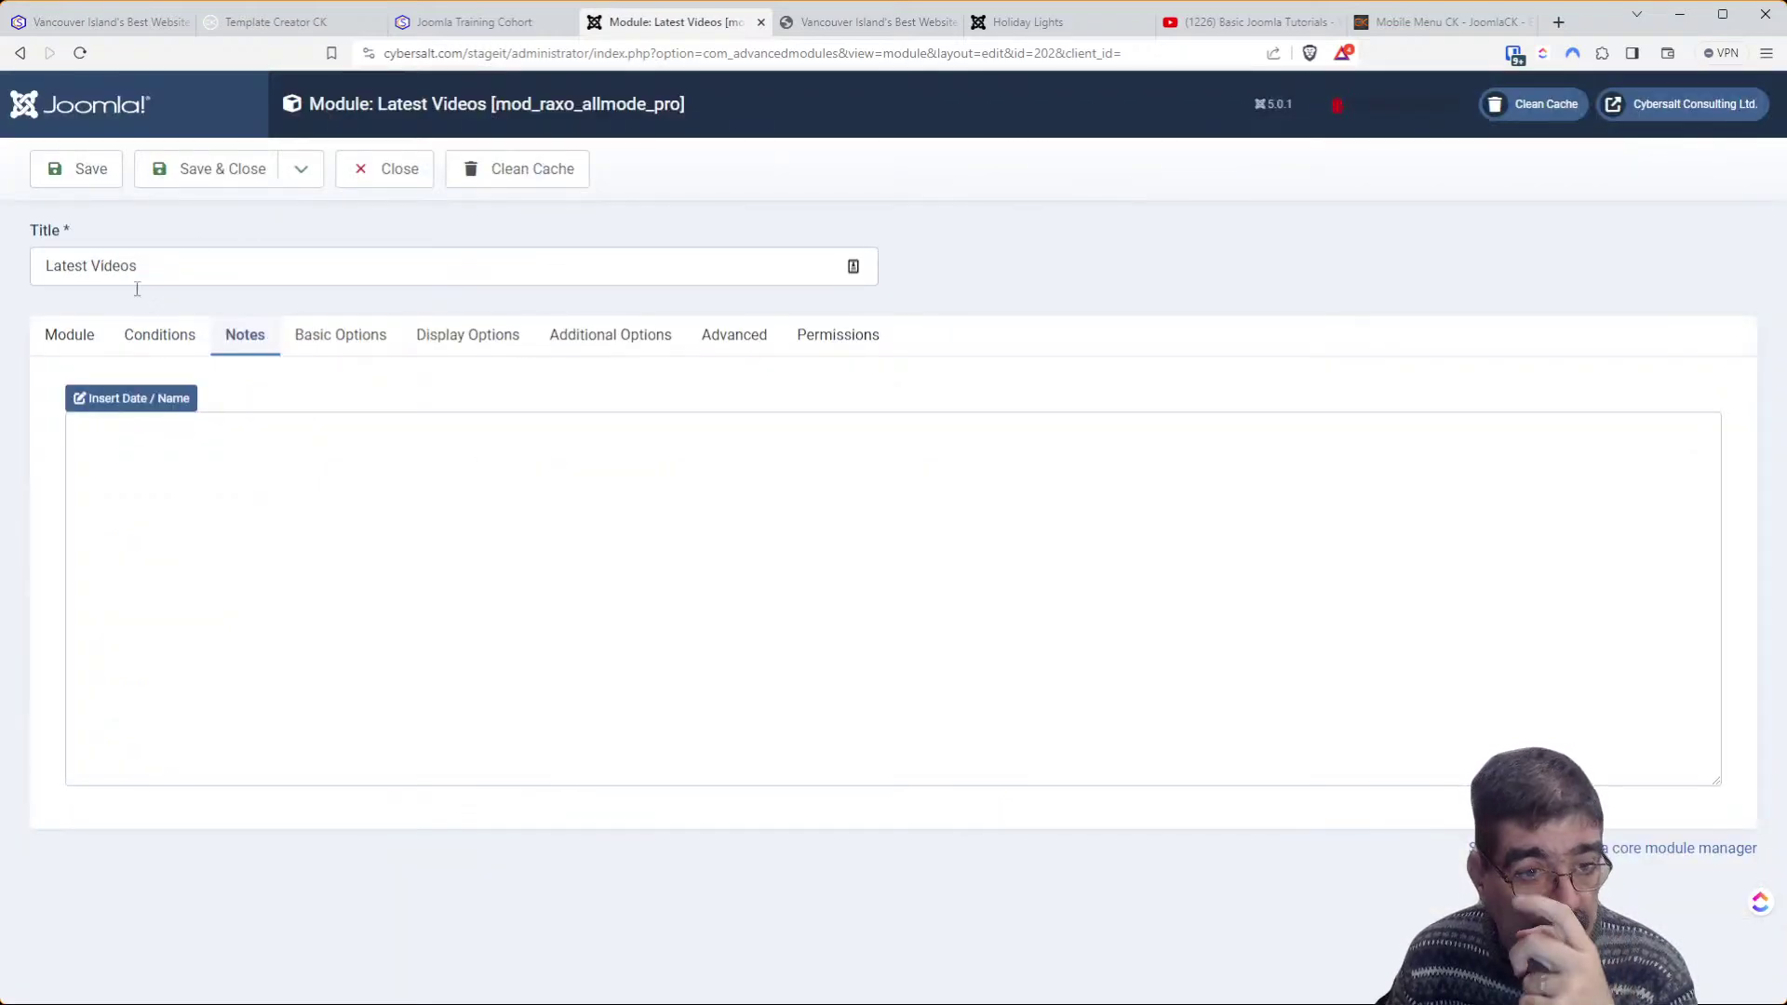
pyautogui.click(159, 333)
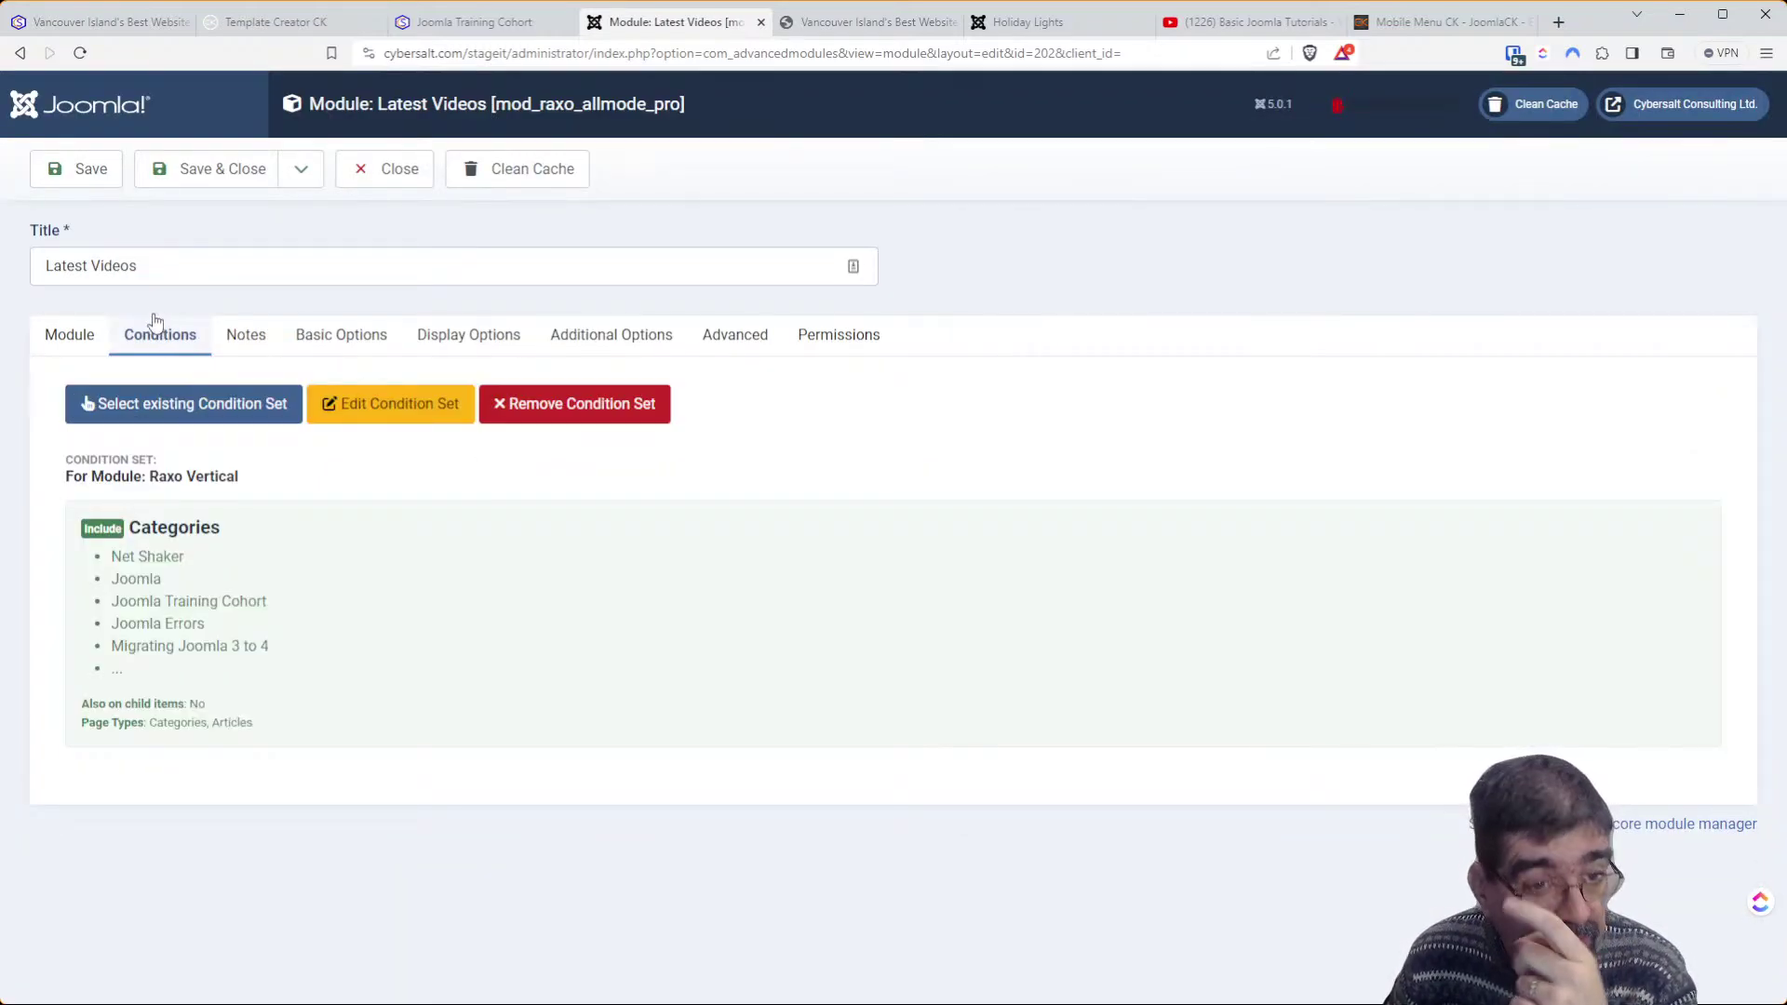
pyautogui.click(68, 334)
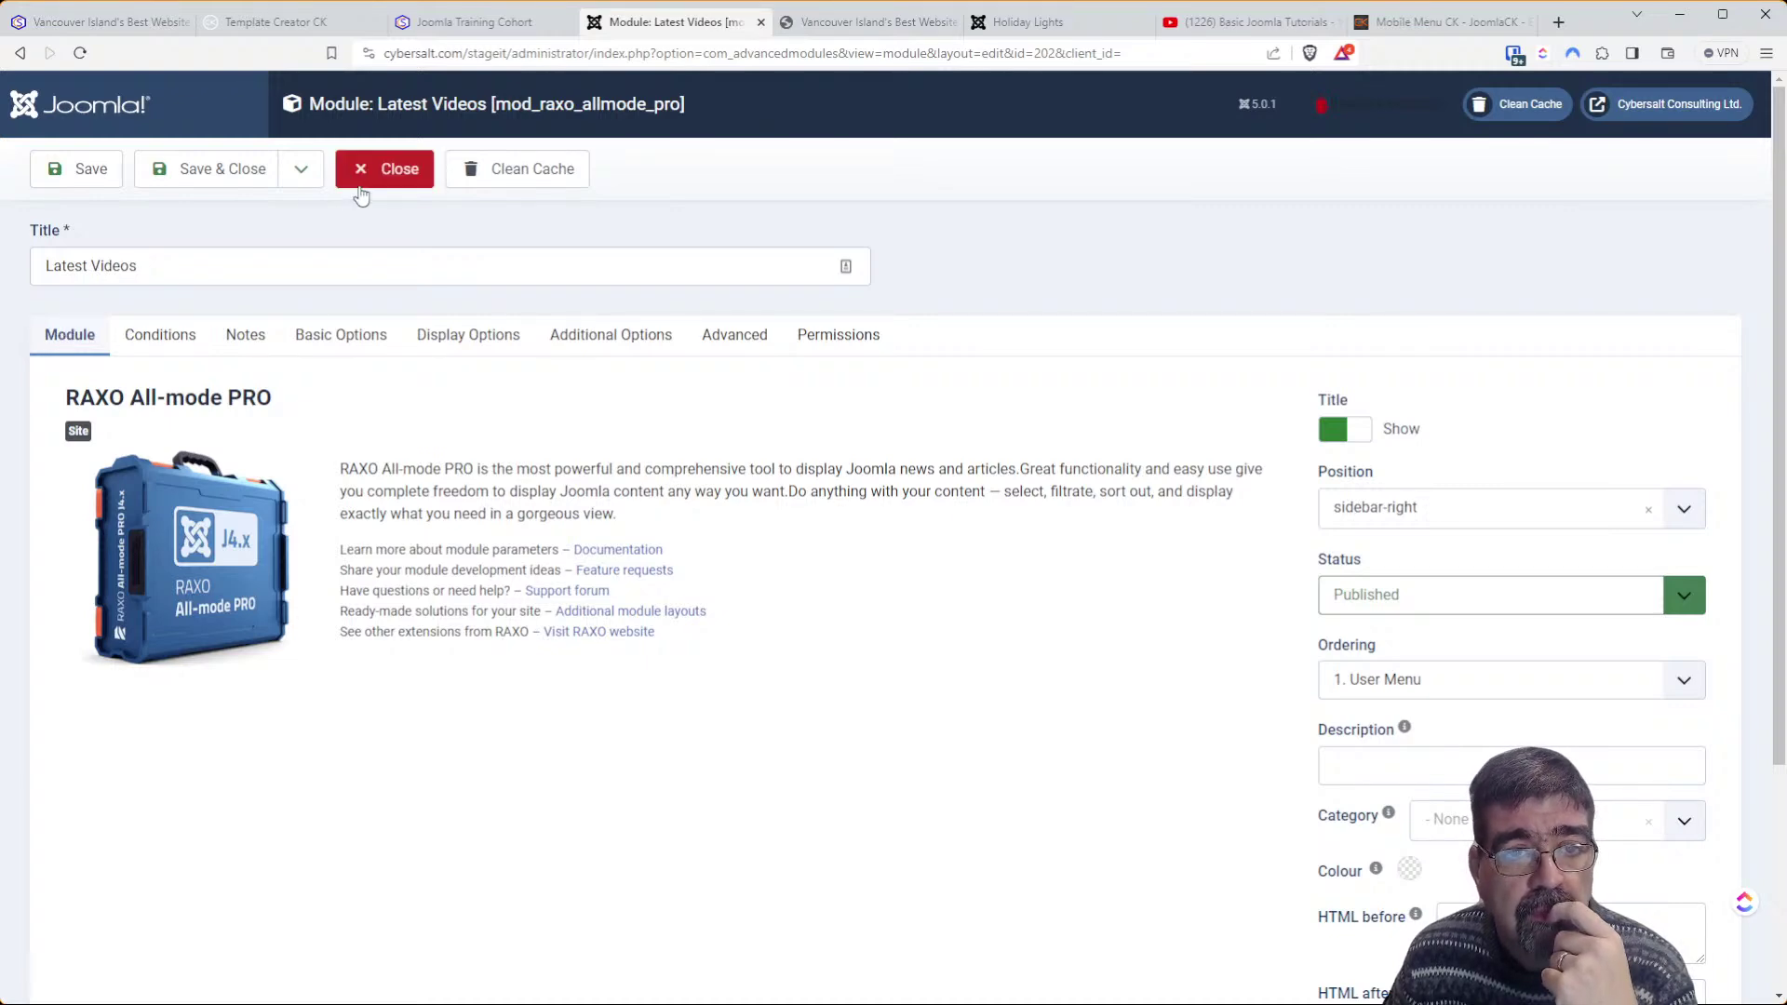
# Switch to the Joomla Training Cohort page and examine the enlarged #right .tck-module rule for the Latest Videos block in the developer tools
pyautogui.click(452, 30)
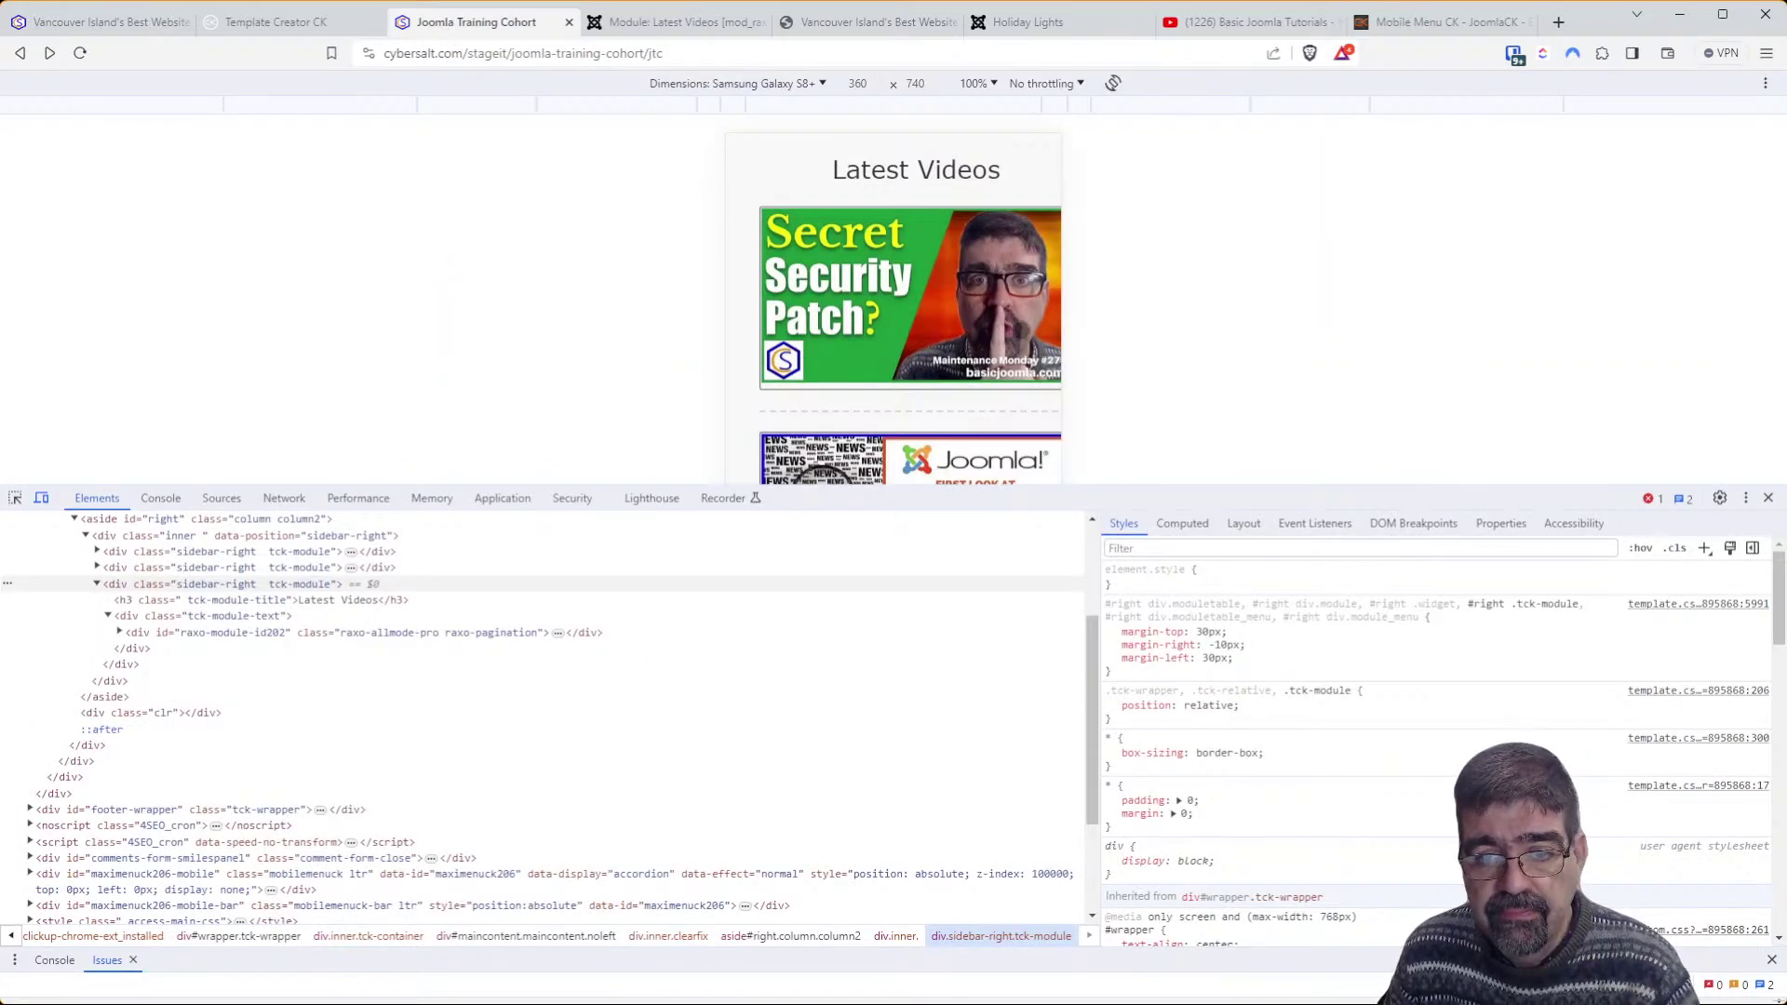
pyautogui.press('Escape')
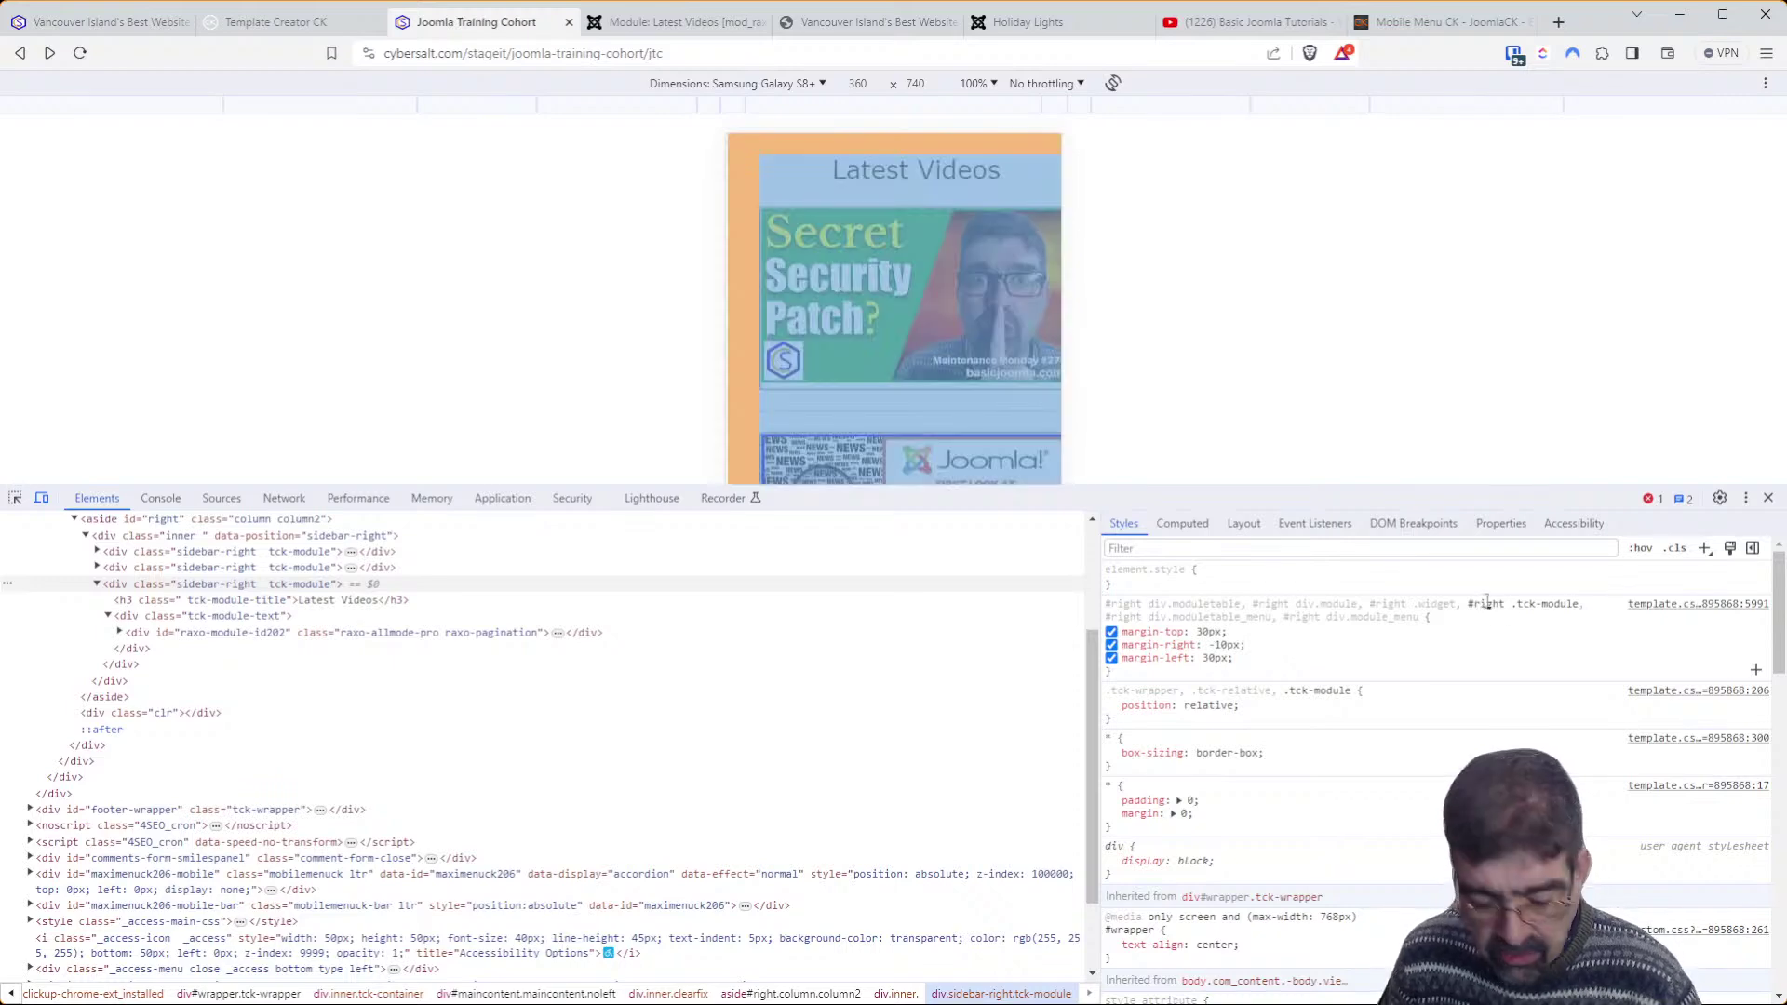
pyautogui.hotkey('ctrl', '+')
pyautogui.hotkey('ctrl', '+')
pyautogui.hotkey('ctrl', '+')
pyautogui.hotkey('ctrl', '+')
pyautogui.hotkey('ctrl', '+')
pyautogui.hotkey('ctrl', '+')
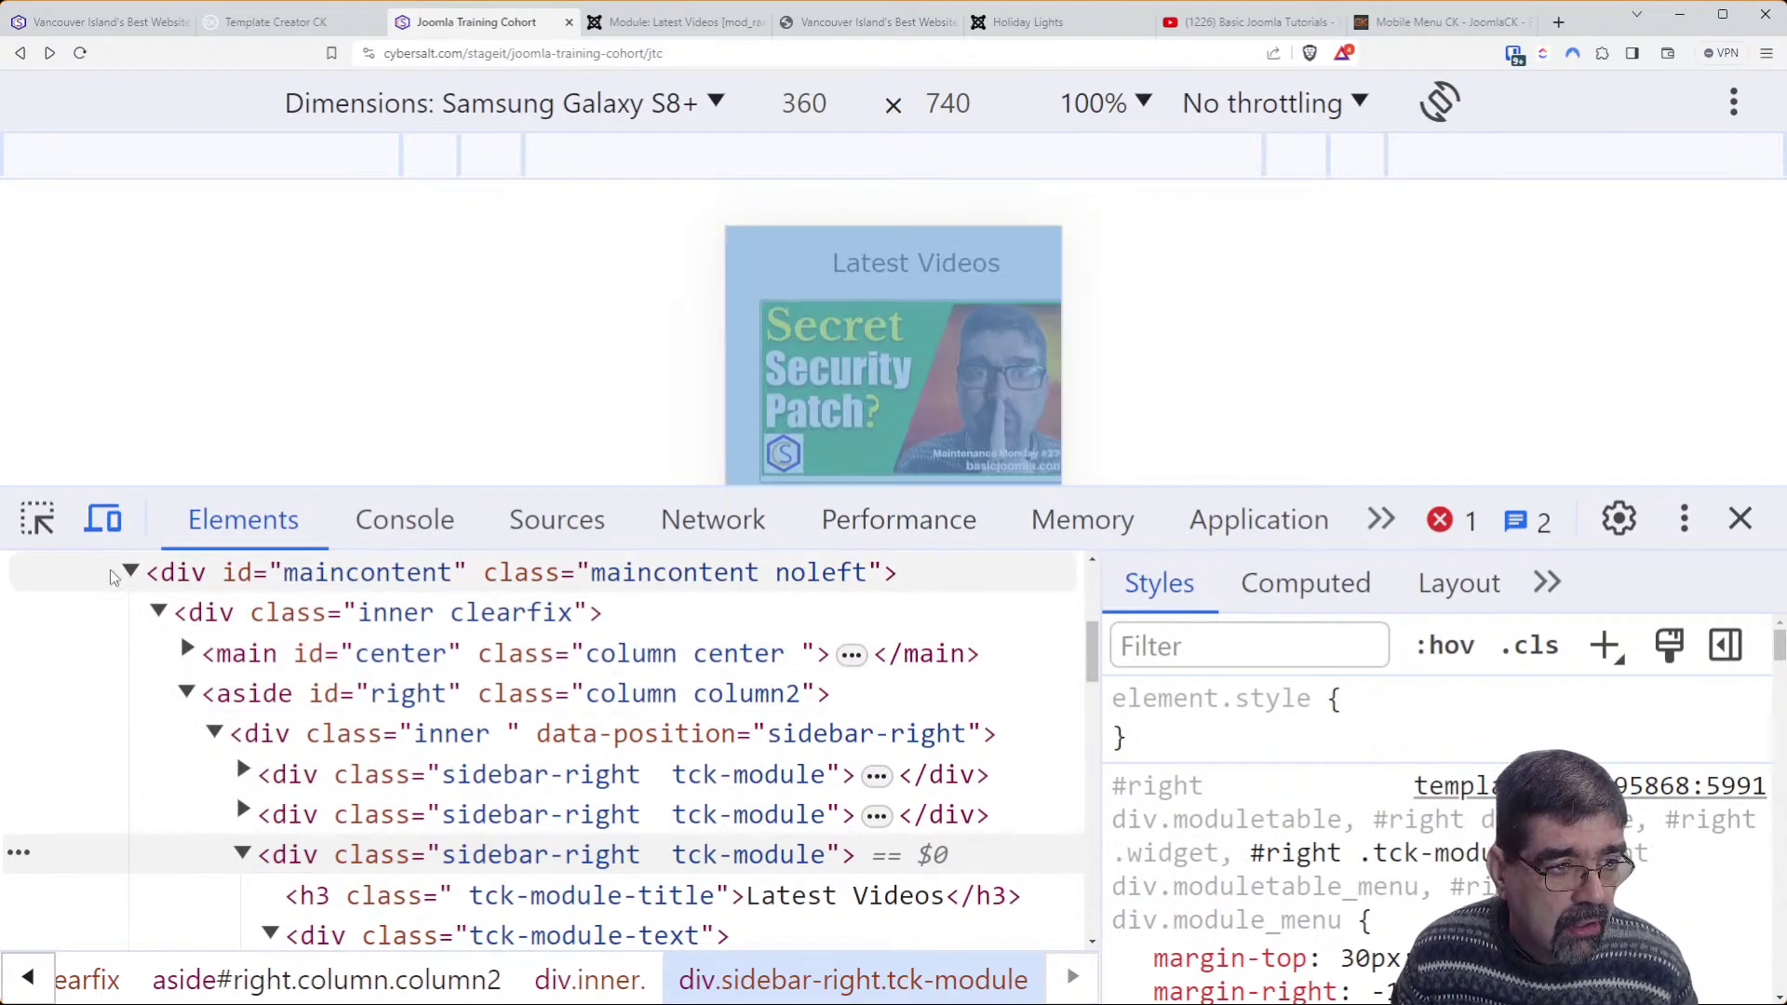
pyautogui.scroll(-1, 1289, 657)
pyautogui.scroll(1, 1289, 657)
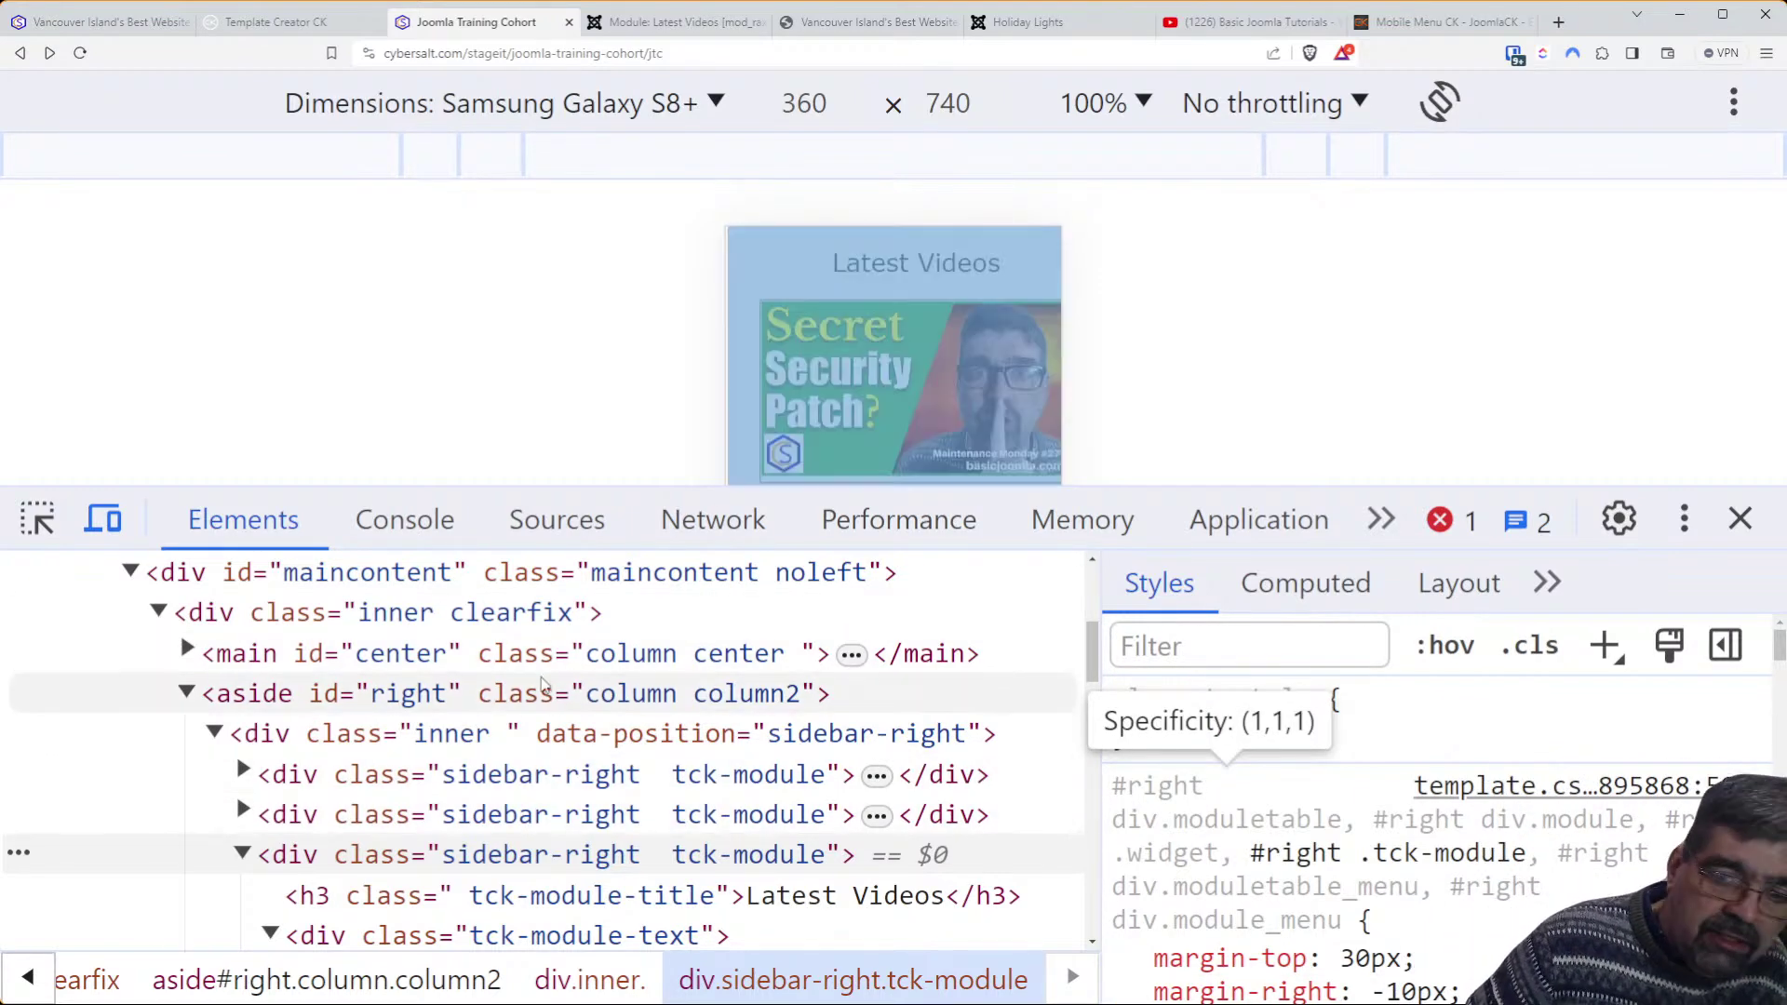
pyautogui.moveTo(1250, 852); pyautogui.dragTo(1527, 856)
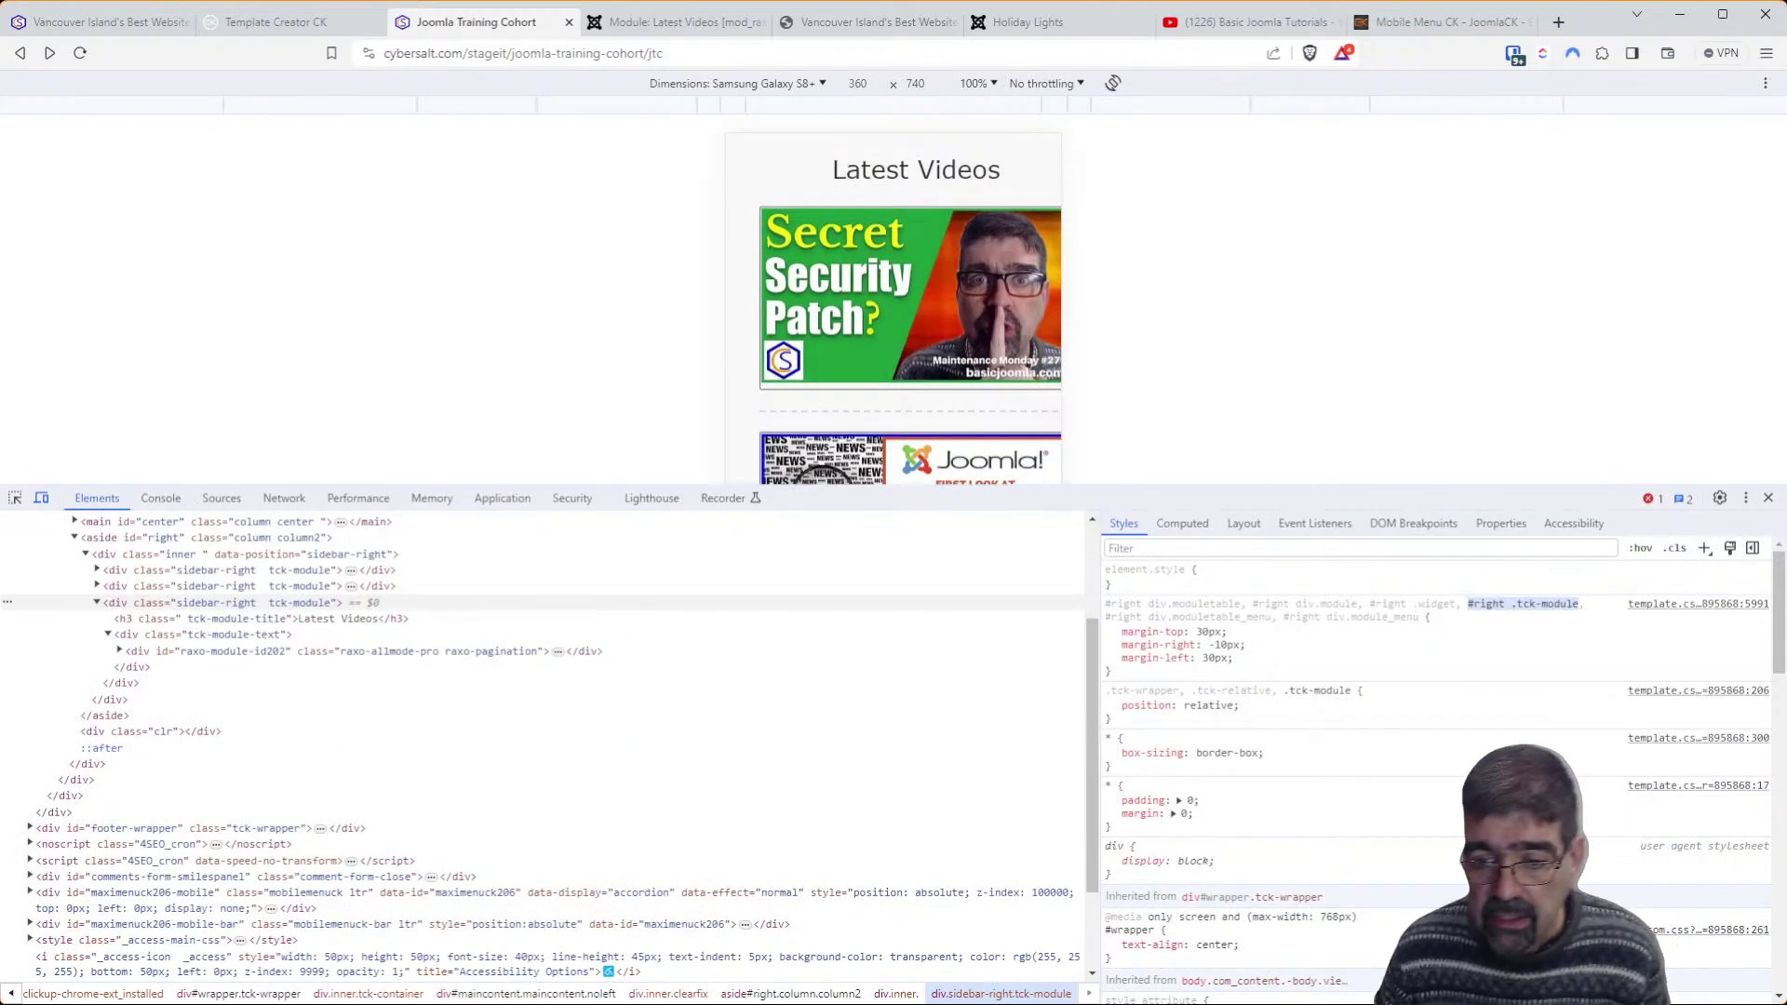
# Set the #right .tck-module rule's margin-right and margin-left to 0px in the inspector and copy the whole rule
pyautogui.click(1215, 644)
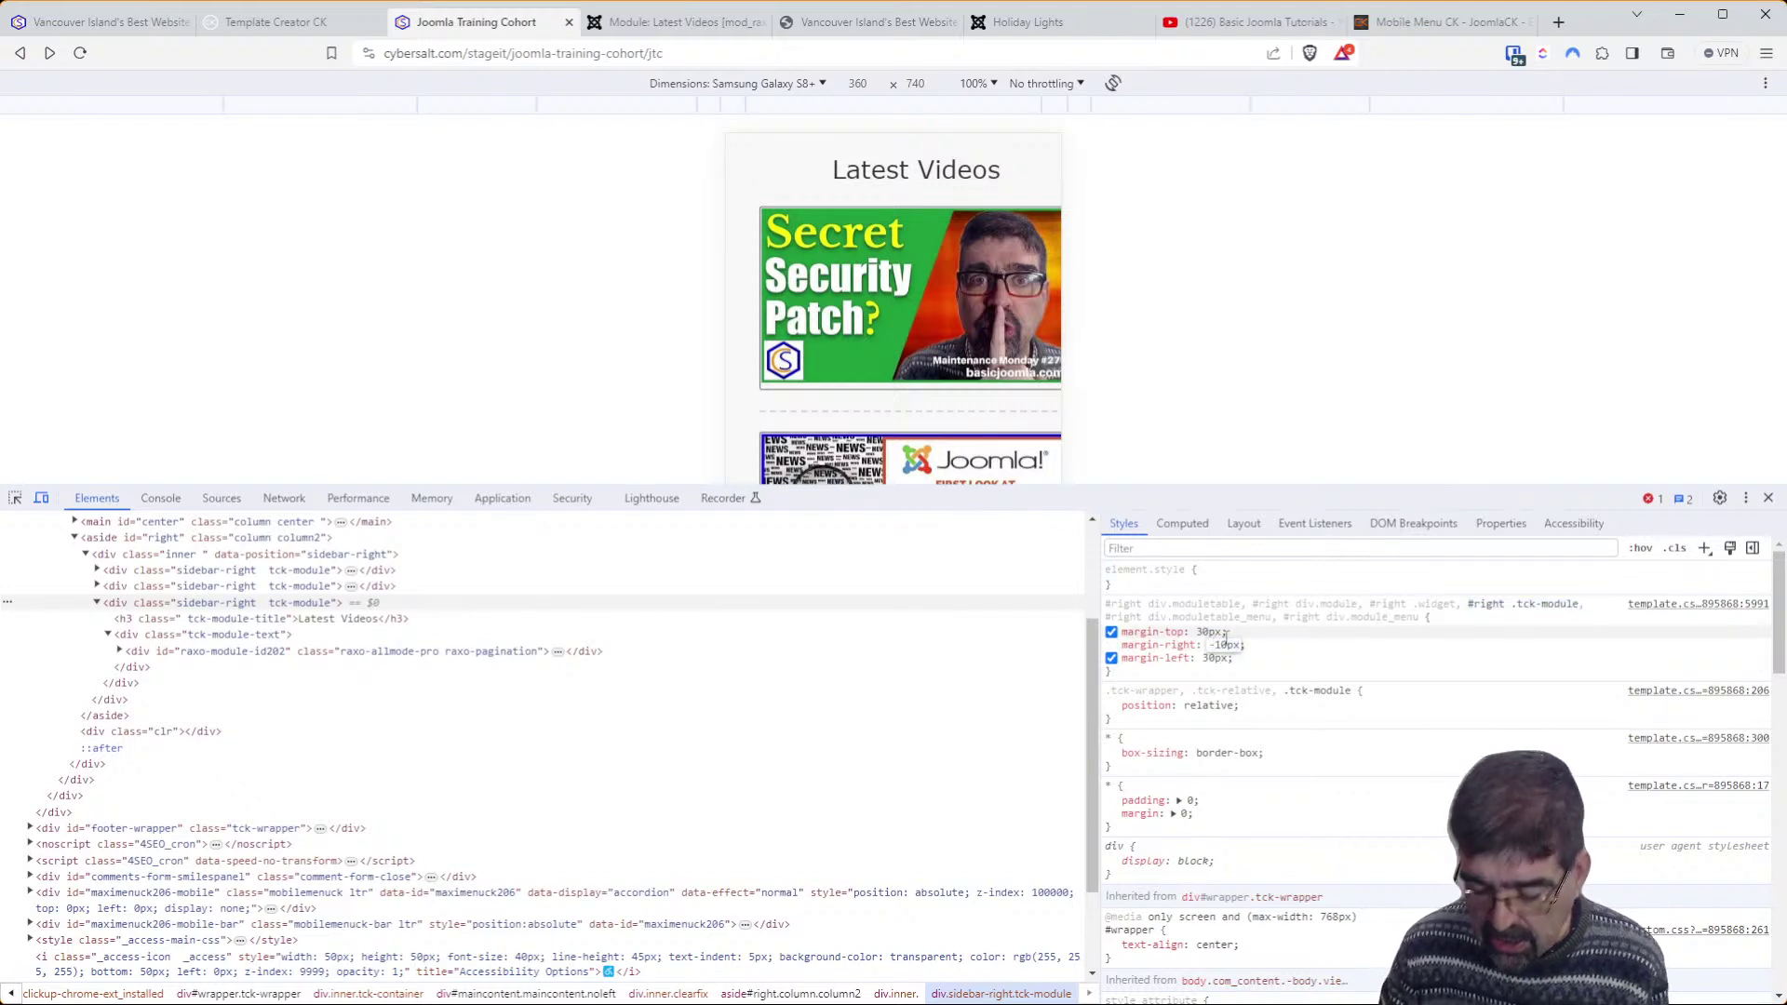
pyautogui.press('Delete')
pyautogui.press('Delete')
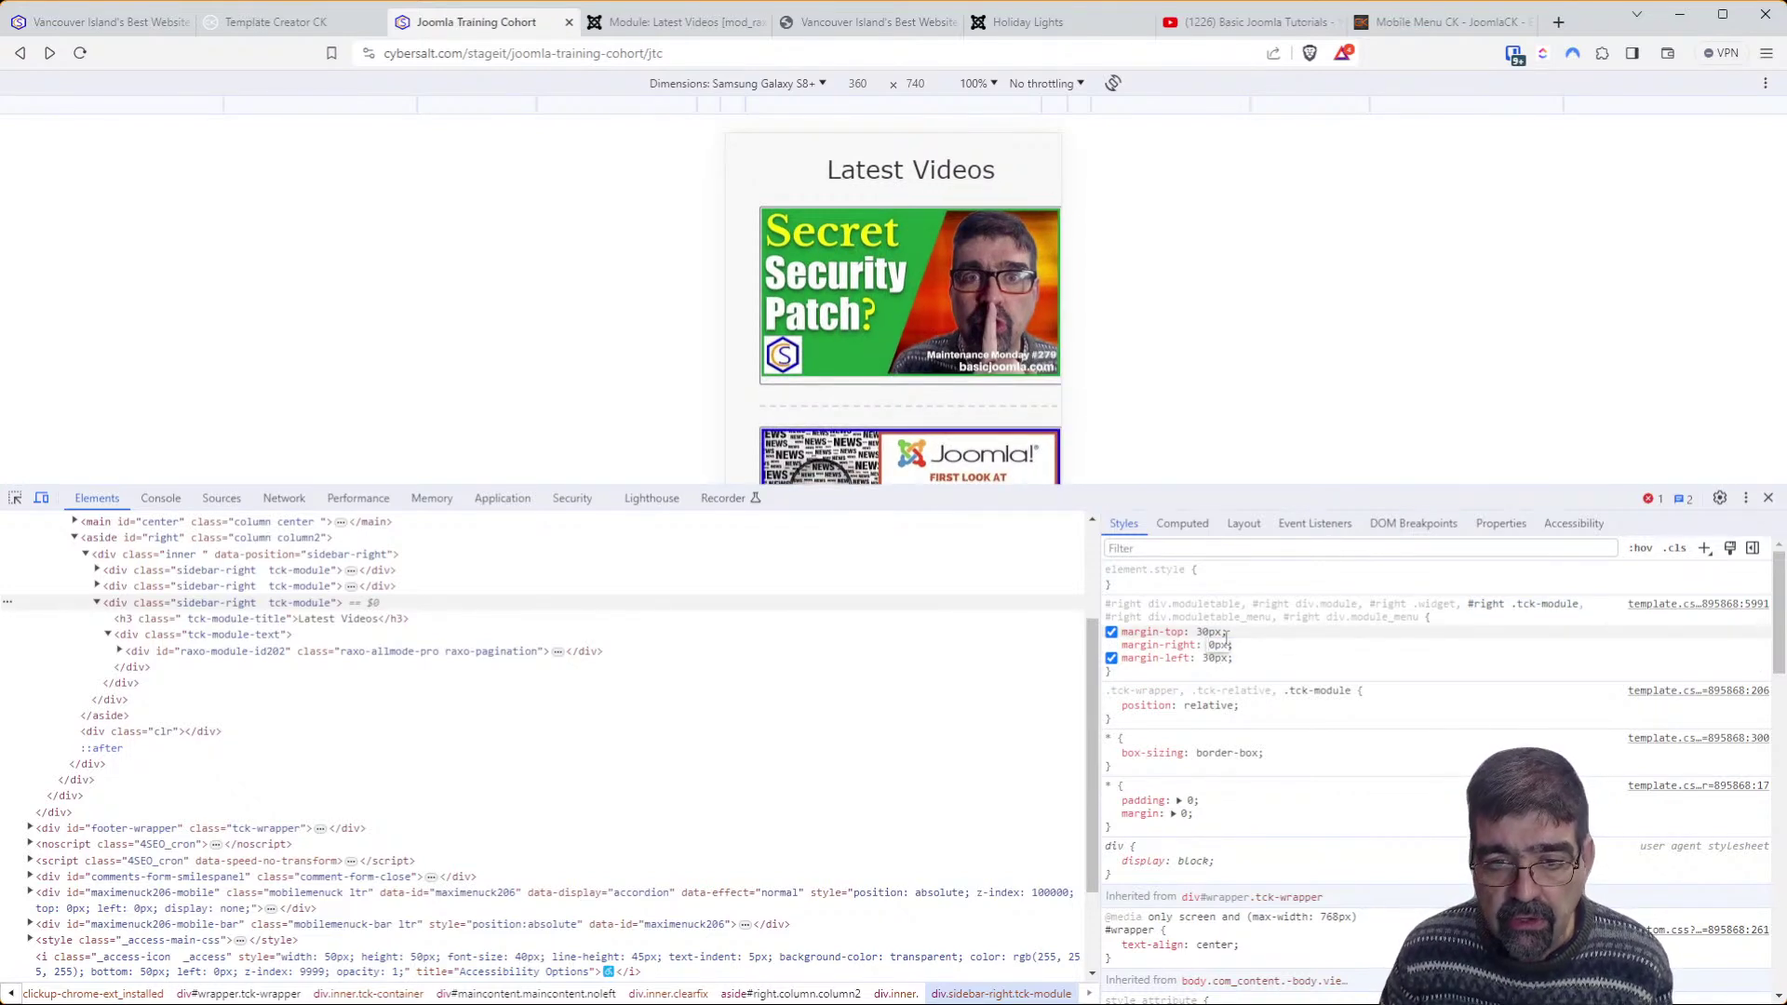
pyautogui.click(1212, 658)
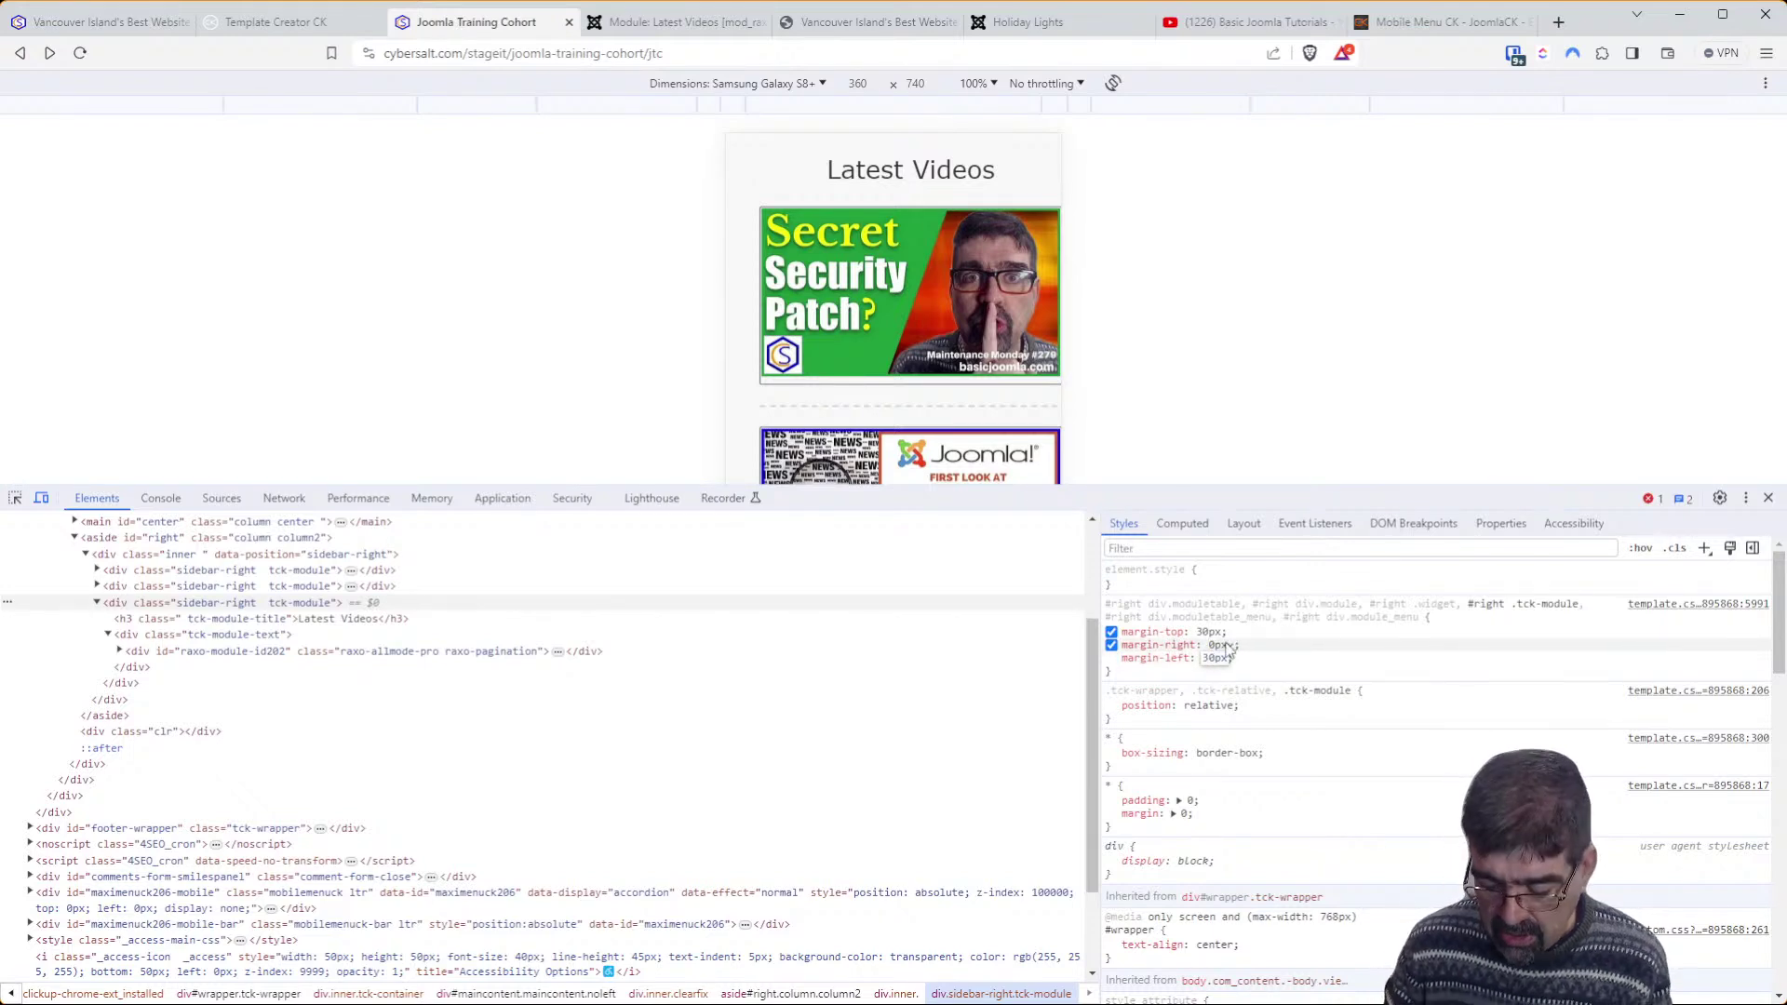
pyautogui.press('BackSpace')
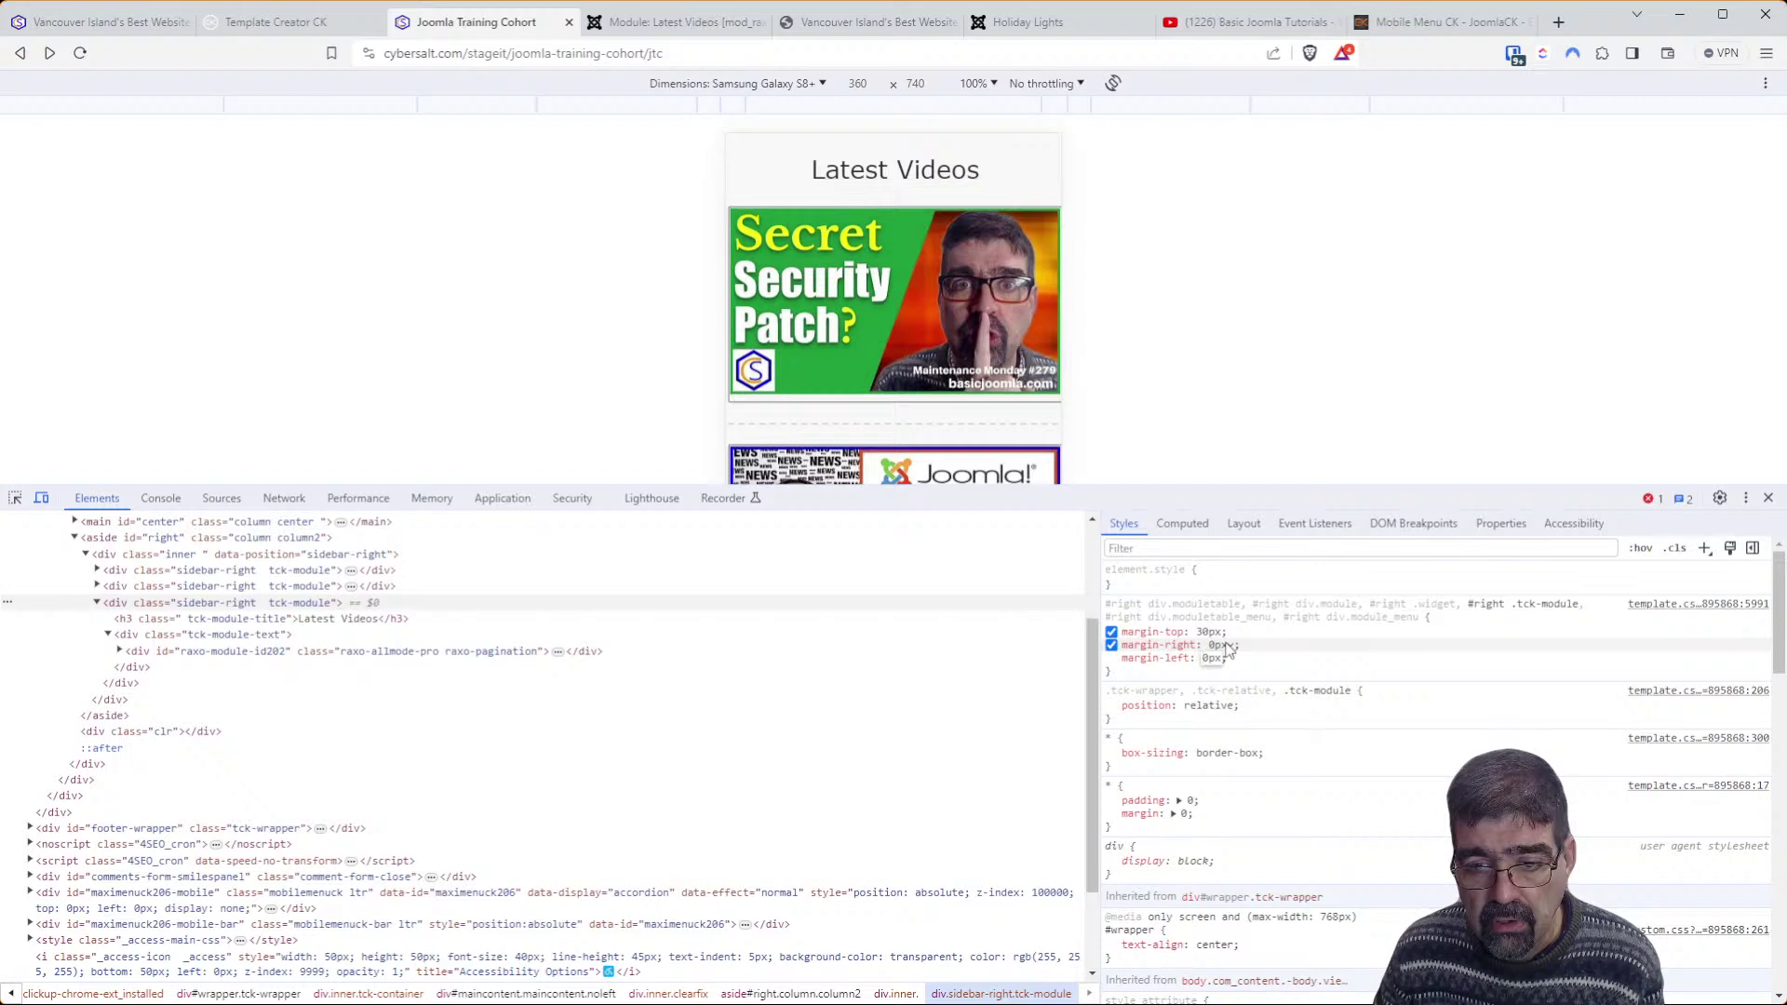
pyautogui.click(1150, 679)
pyautogui.moveTo(1132, 673); pyautogui.dragTo(1461, 603)
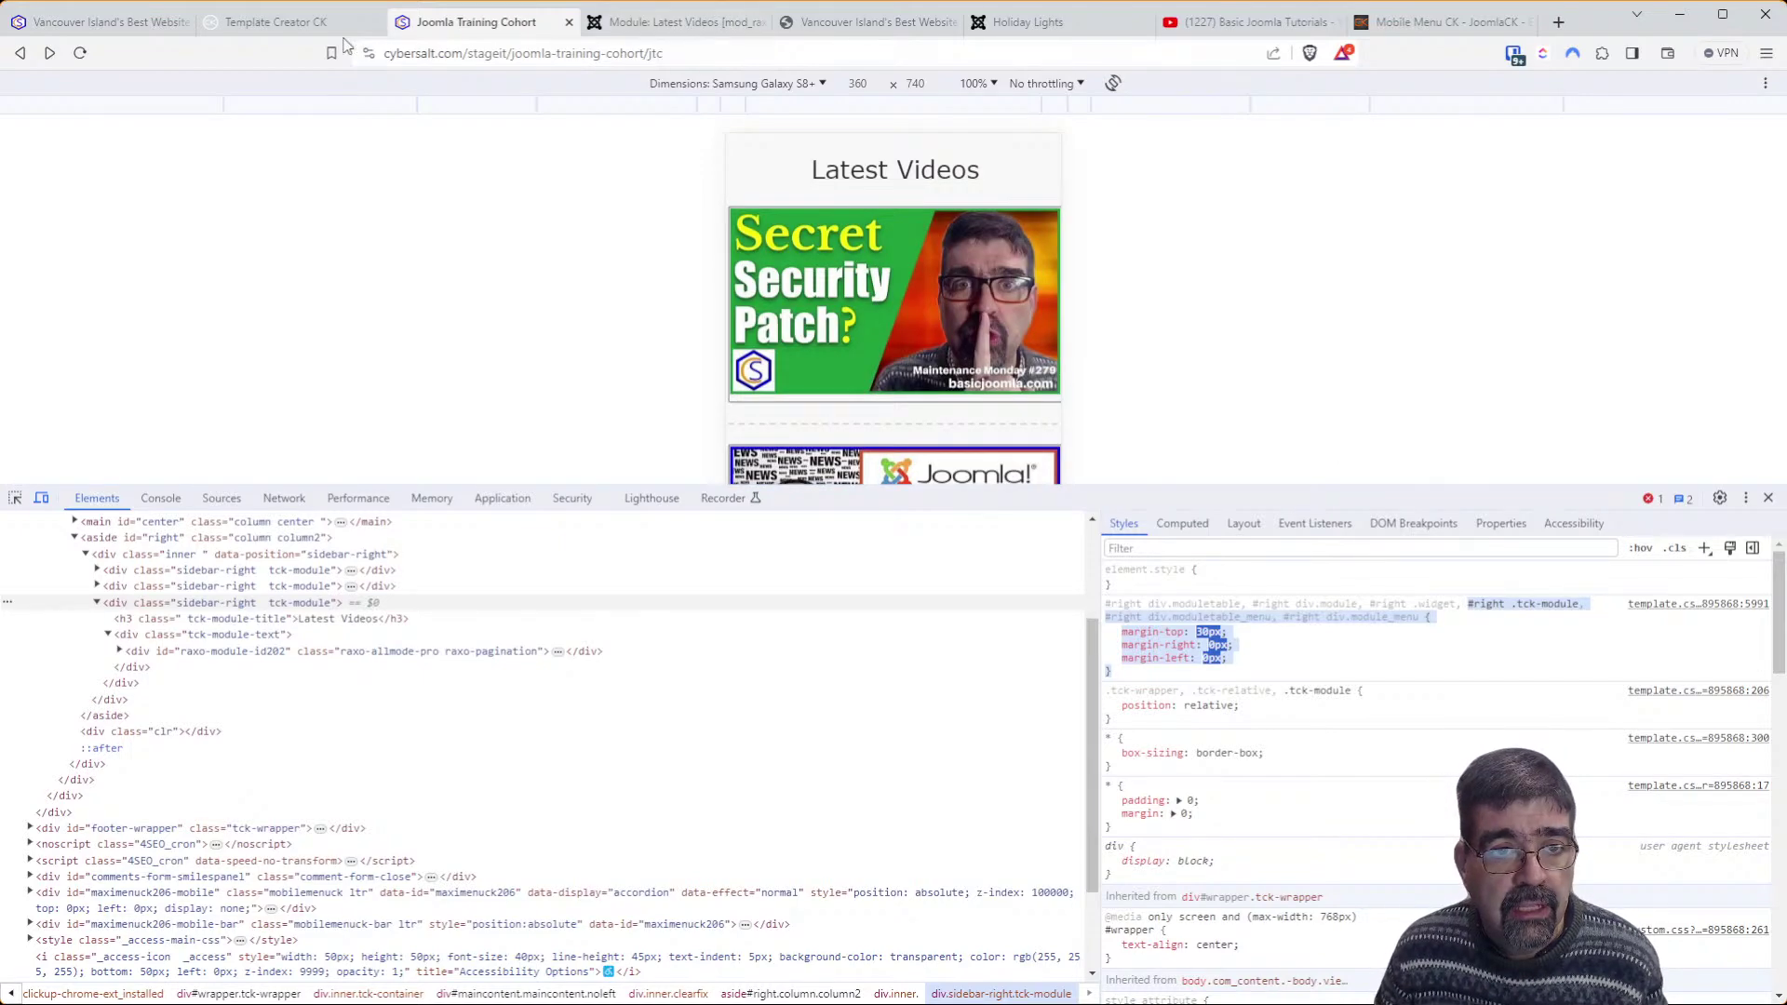
# Switch to Template Creator CK and display the template's Phone / Portrait layout down to the right sidebar block
pyautogui.click(305, 28)
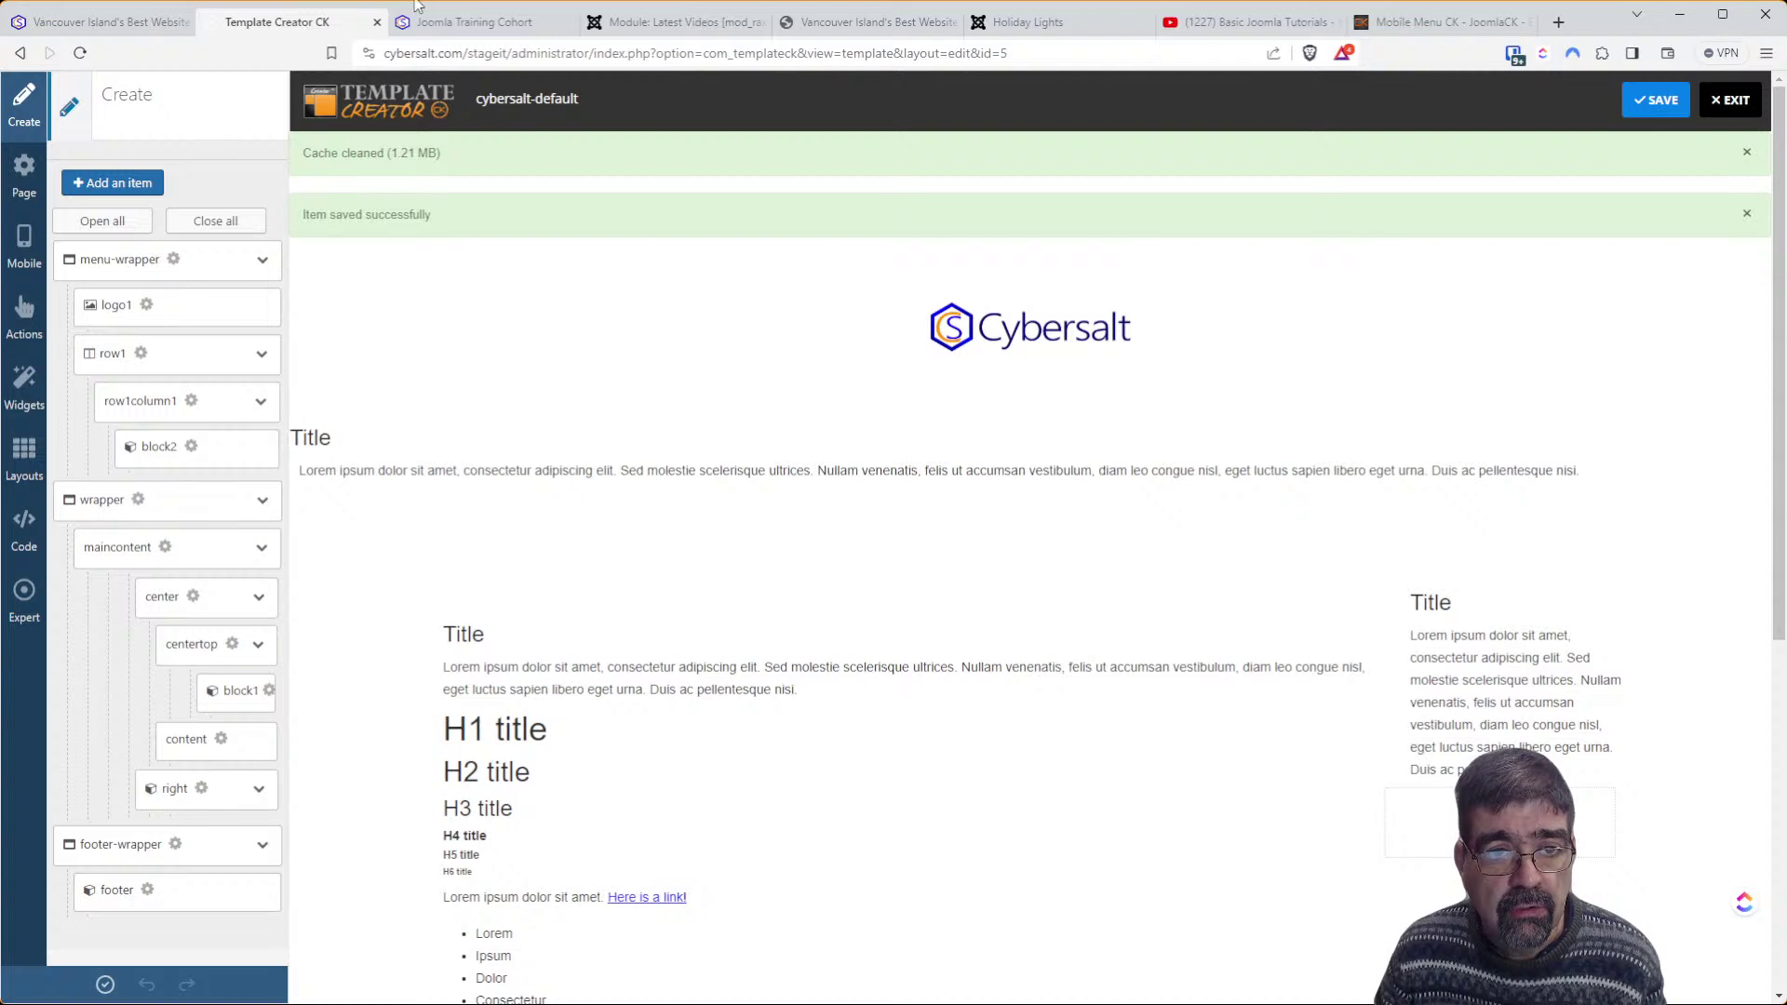
pyautogui.click(657, 21)
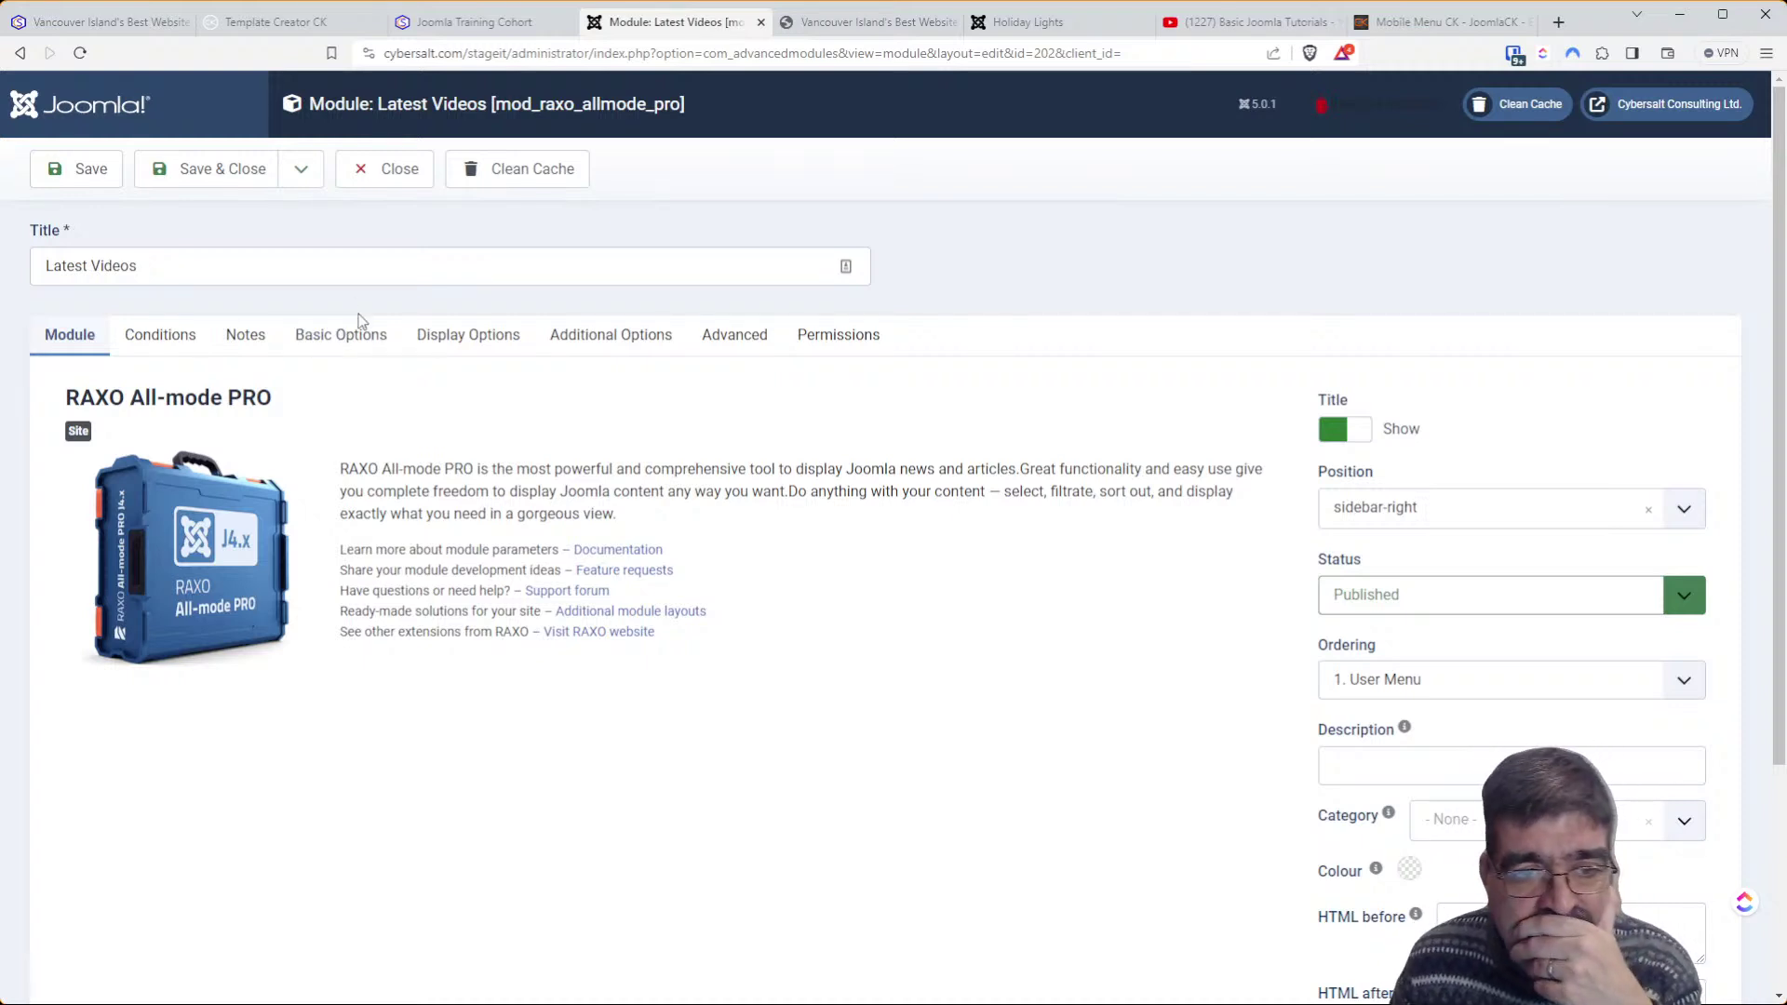
pyautogui.click(276, 21)
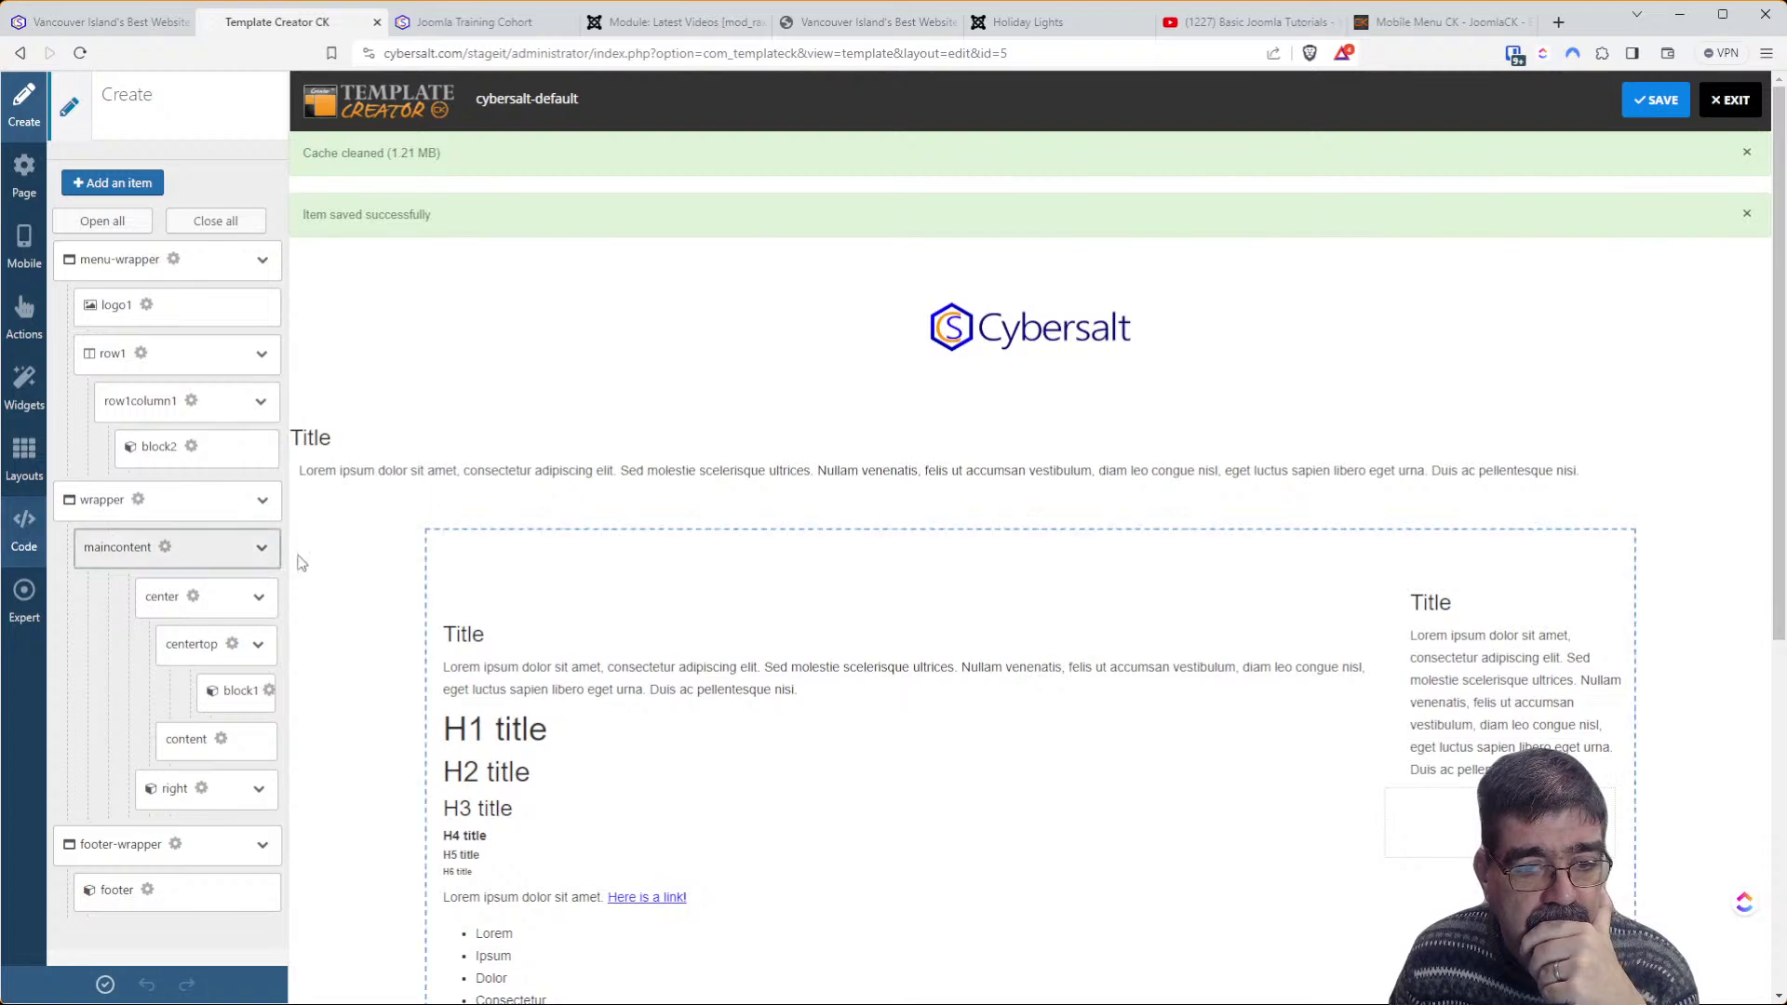
pyautogui.scroll(-4, 1091, 616)
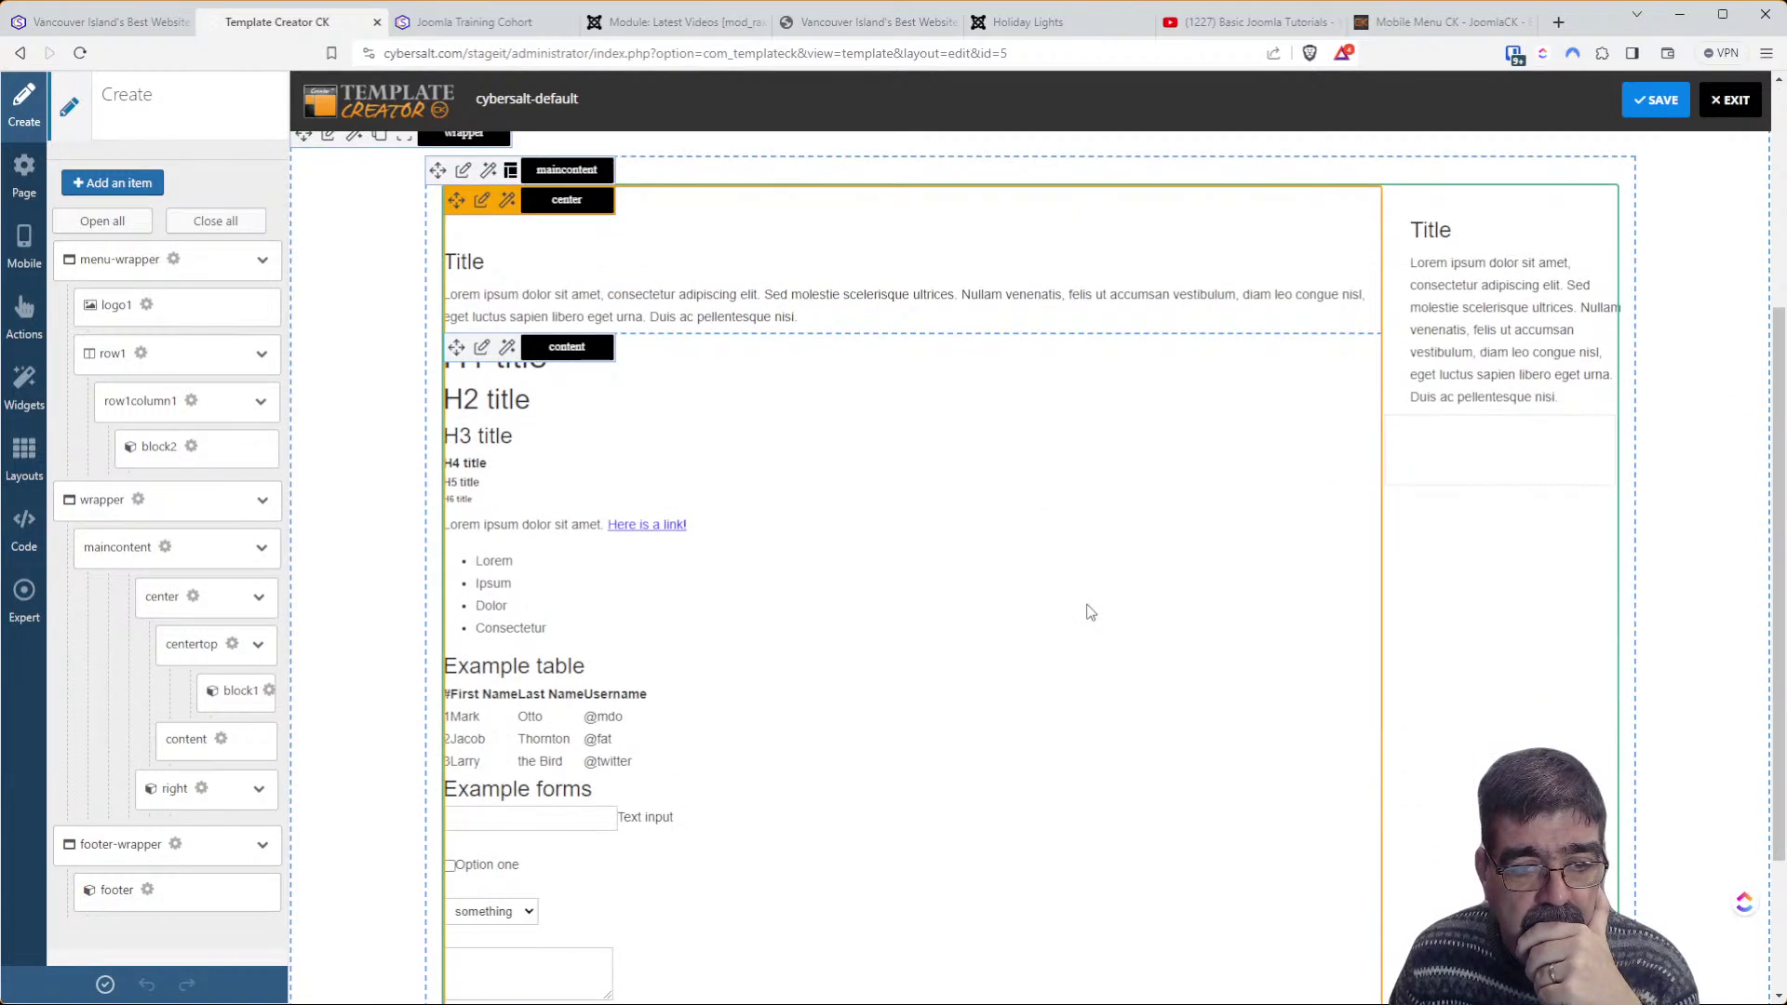
pyautogui.scroll(3, 1091, 612)
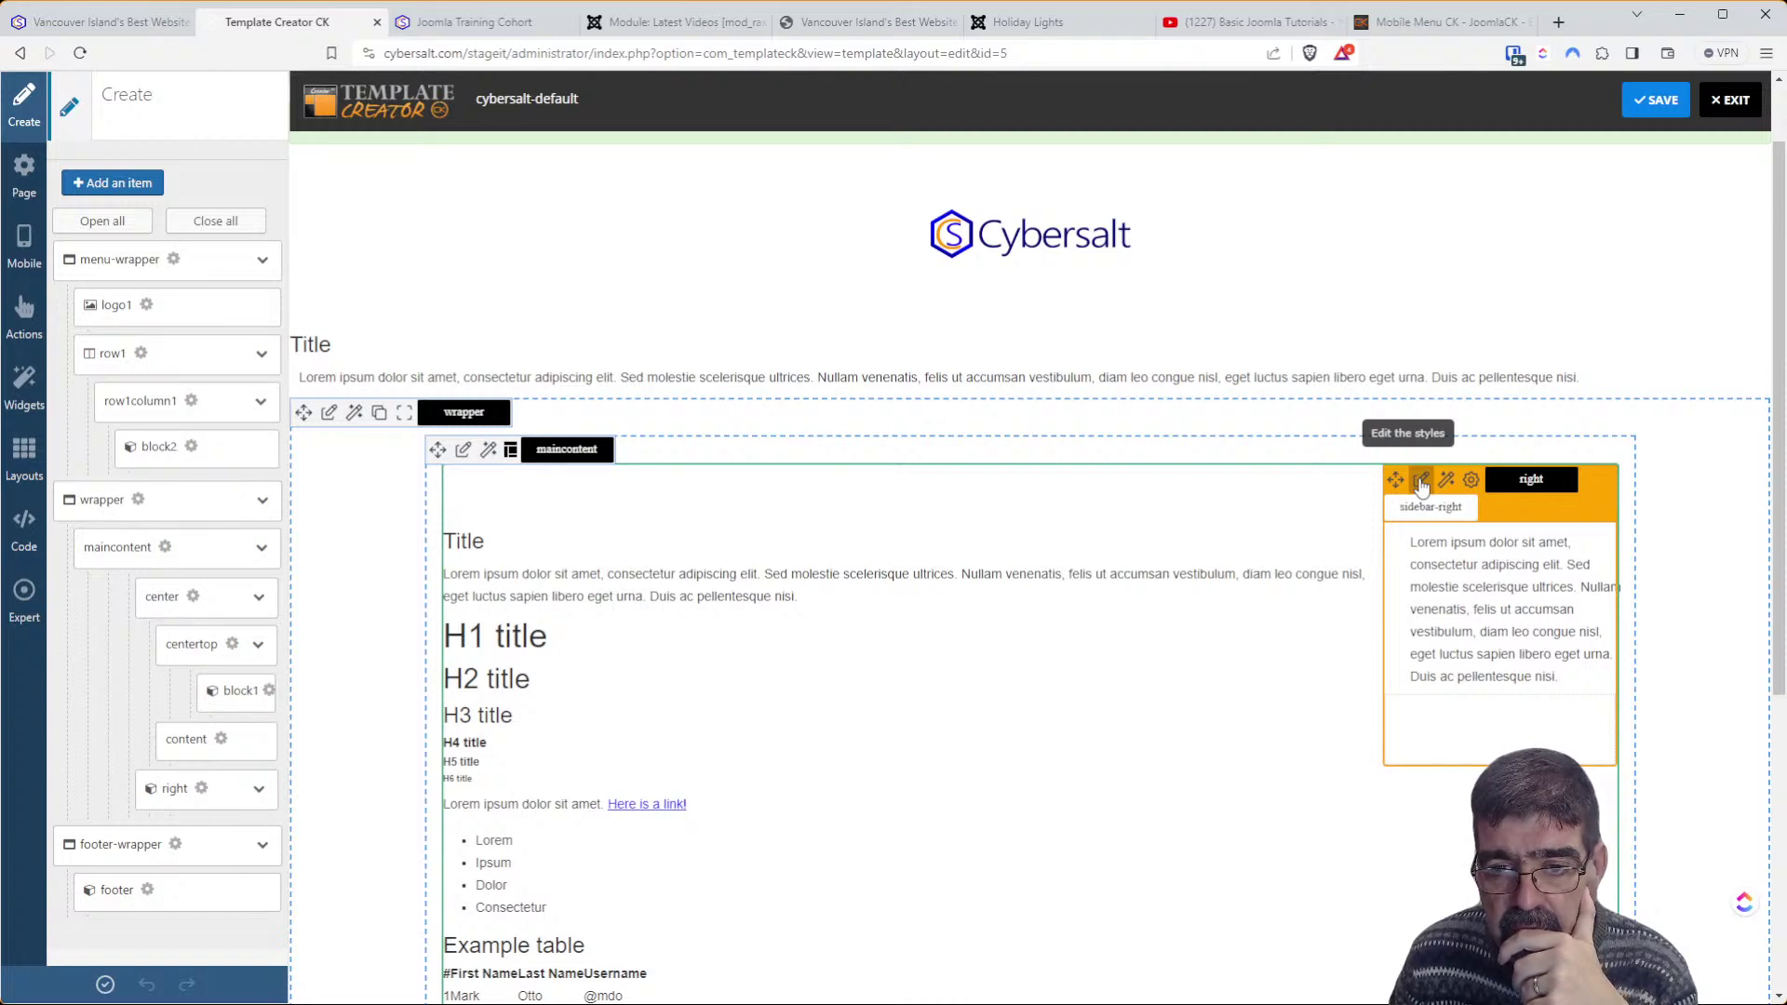
pyautogui.click(1421, 481)
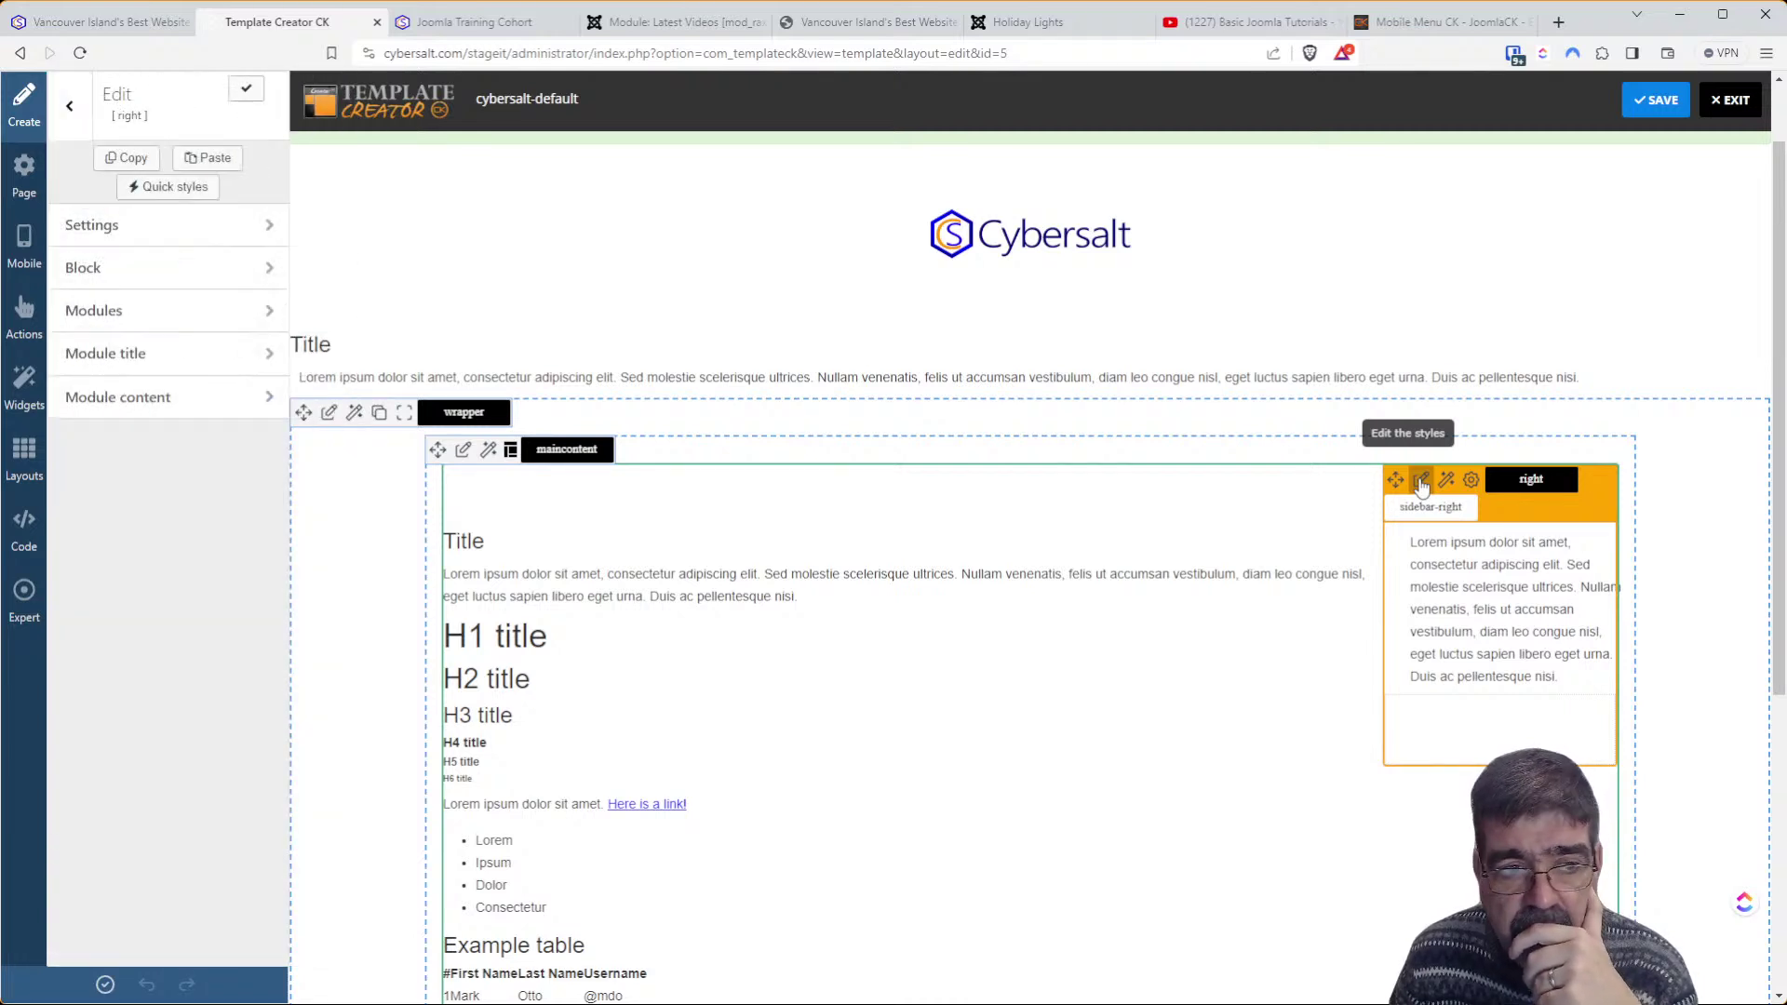
pyautogui.click(20, 250)
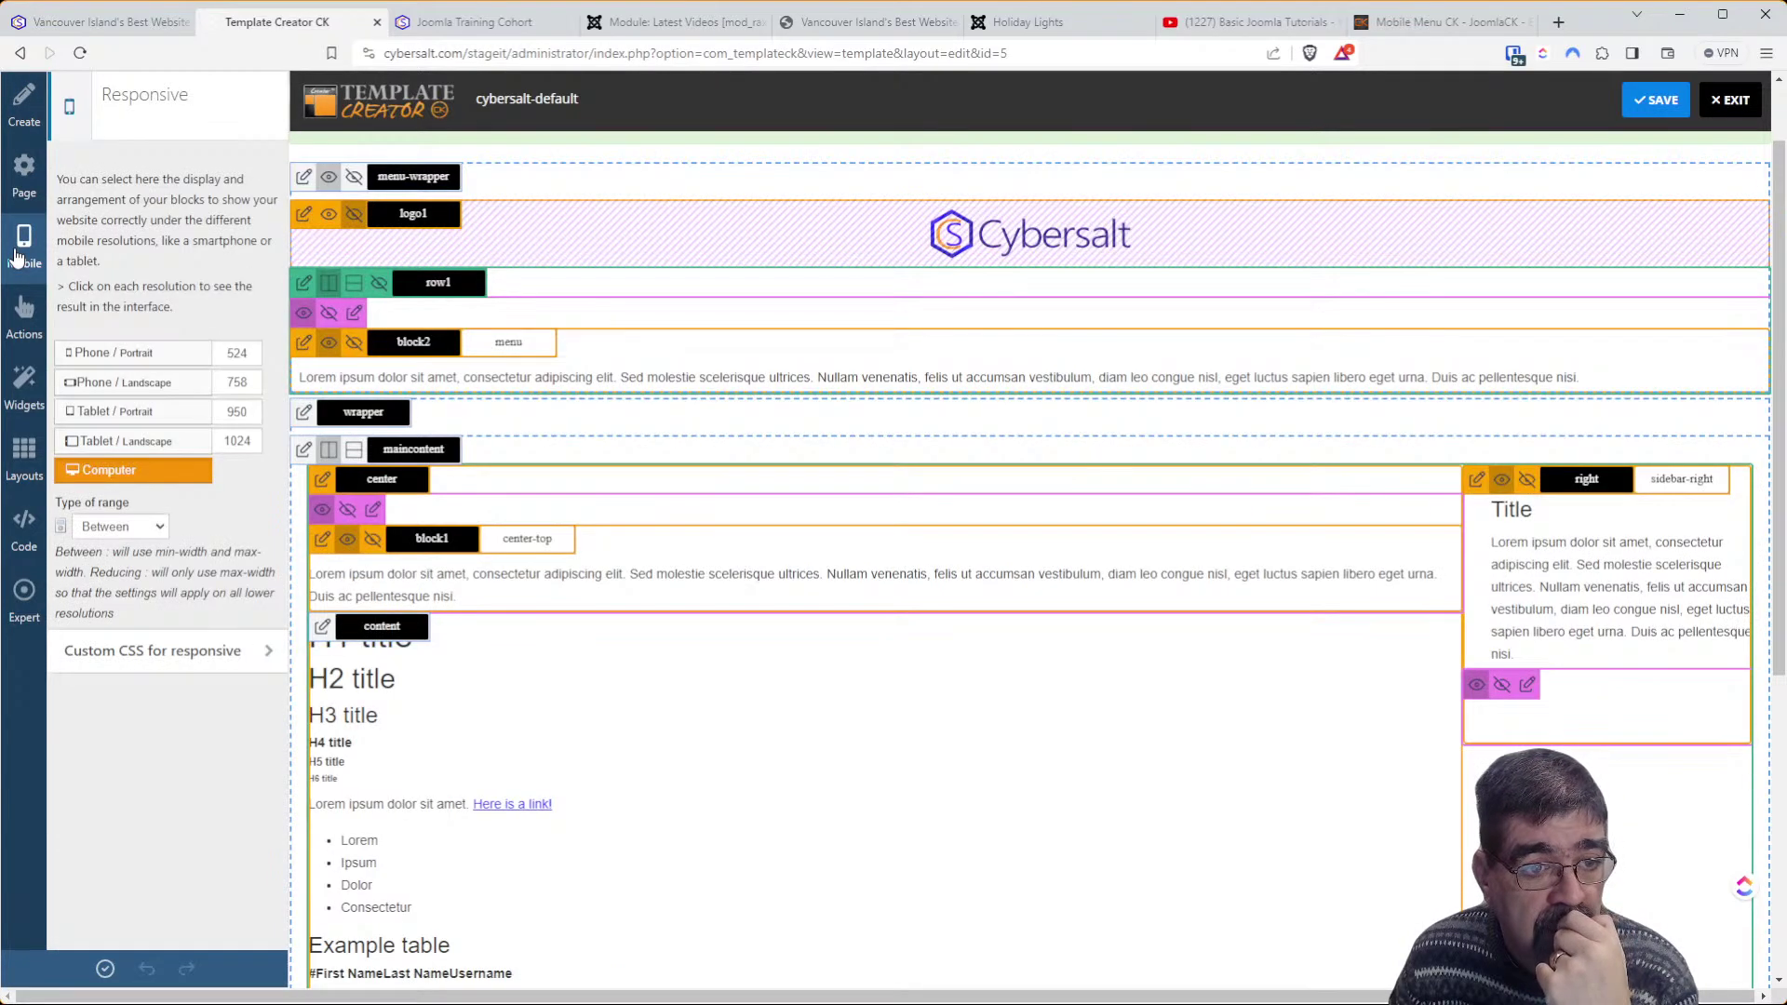
pyautogui.click(179, 353)
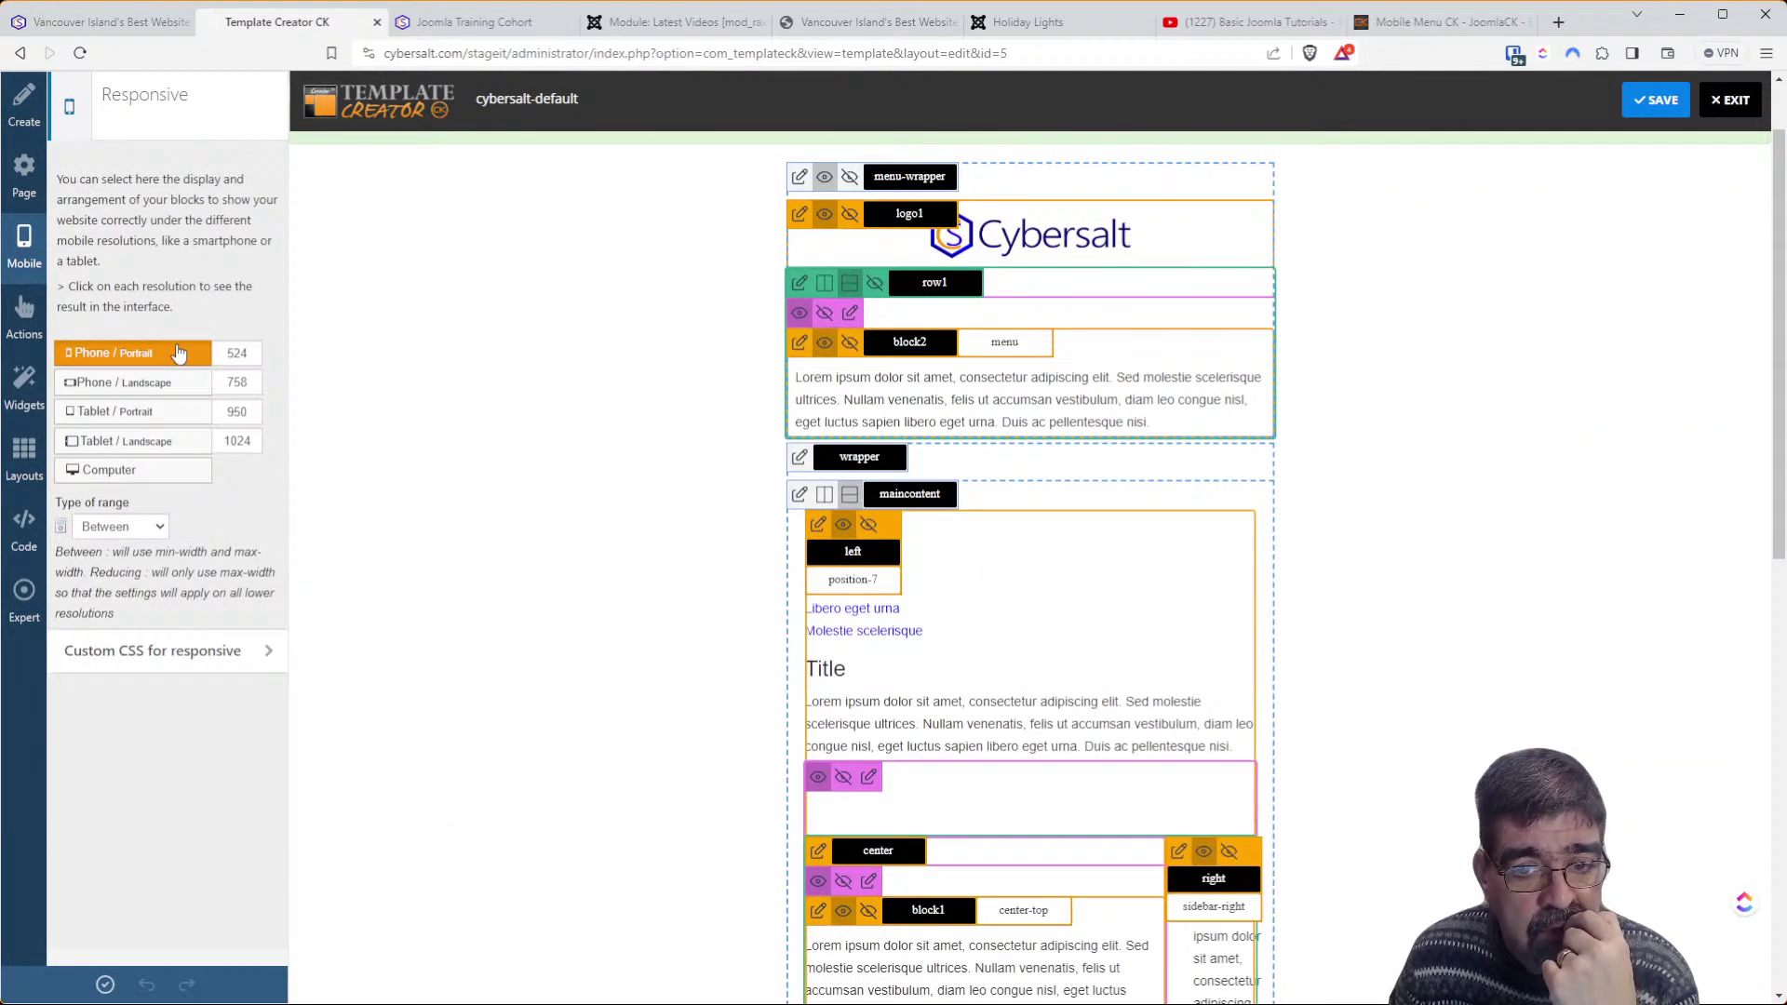
pyautogui.scroll(-3, 1147, 577)
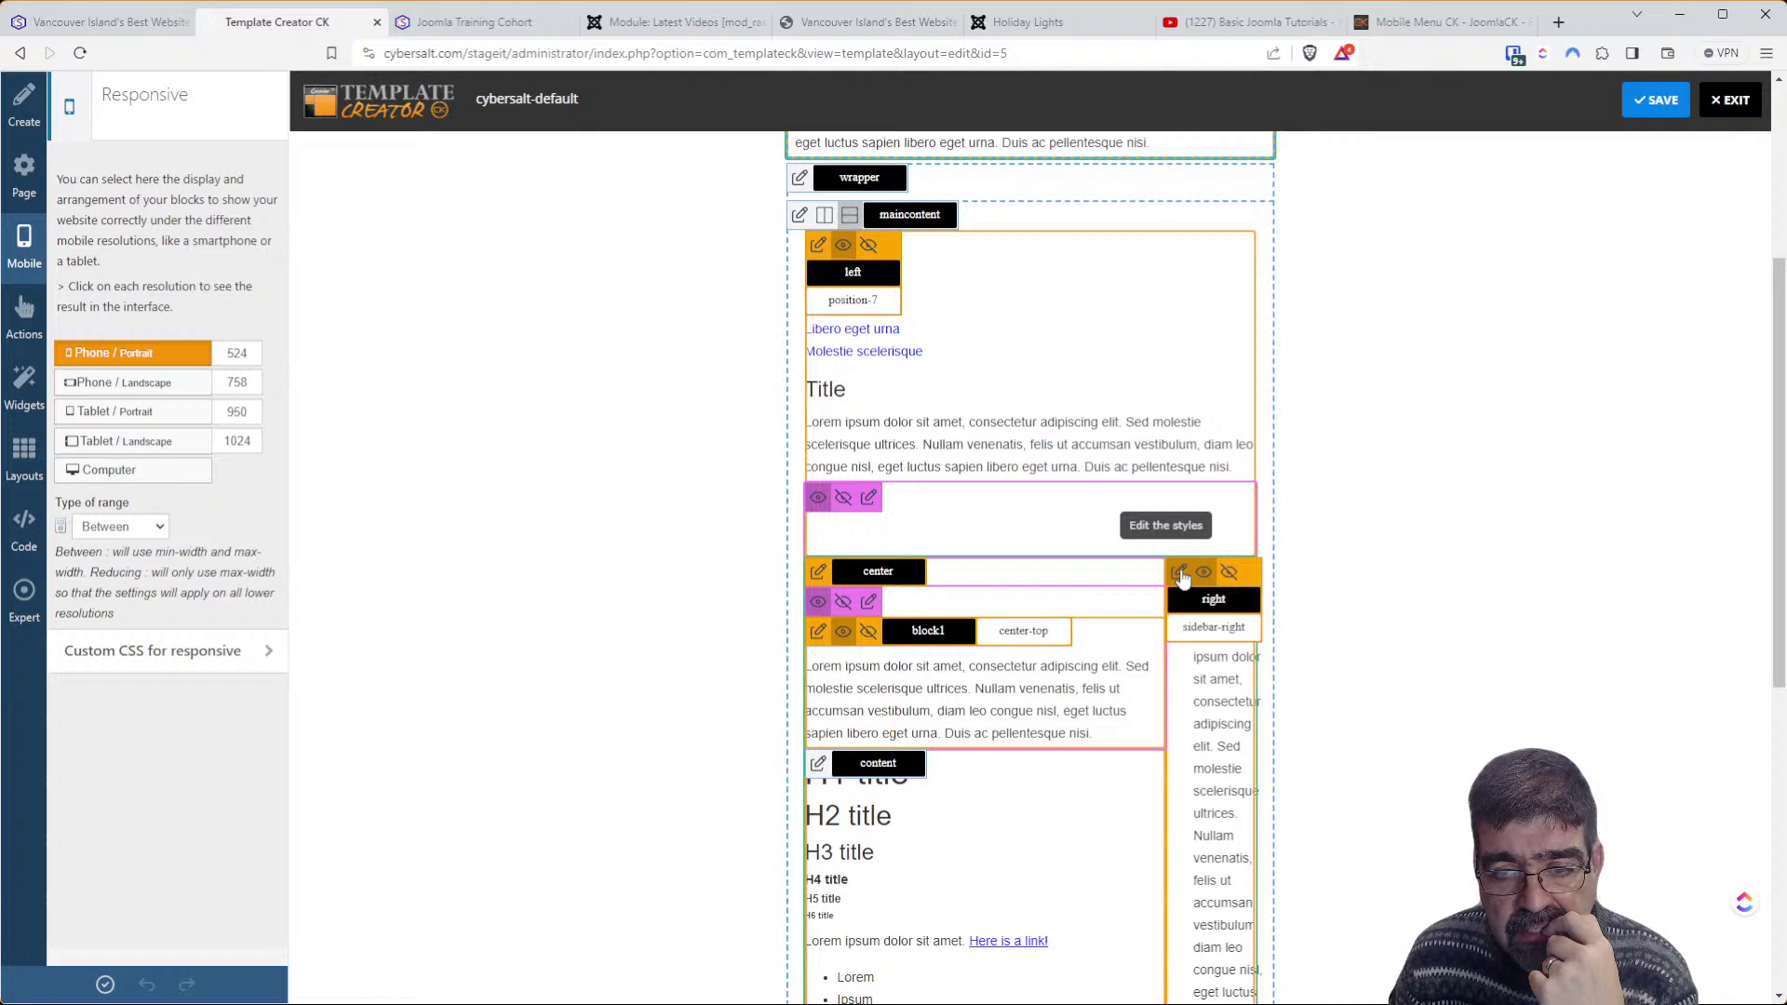
# Look through the right block's phone portrait style categories: Block, Modules, Module title and Module content
pyautogui.click(1179, 574)
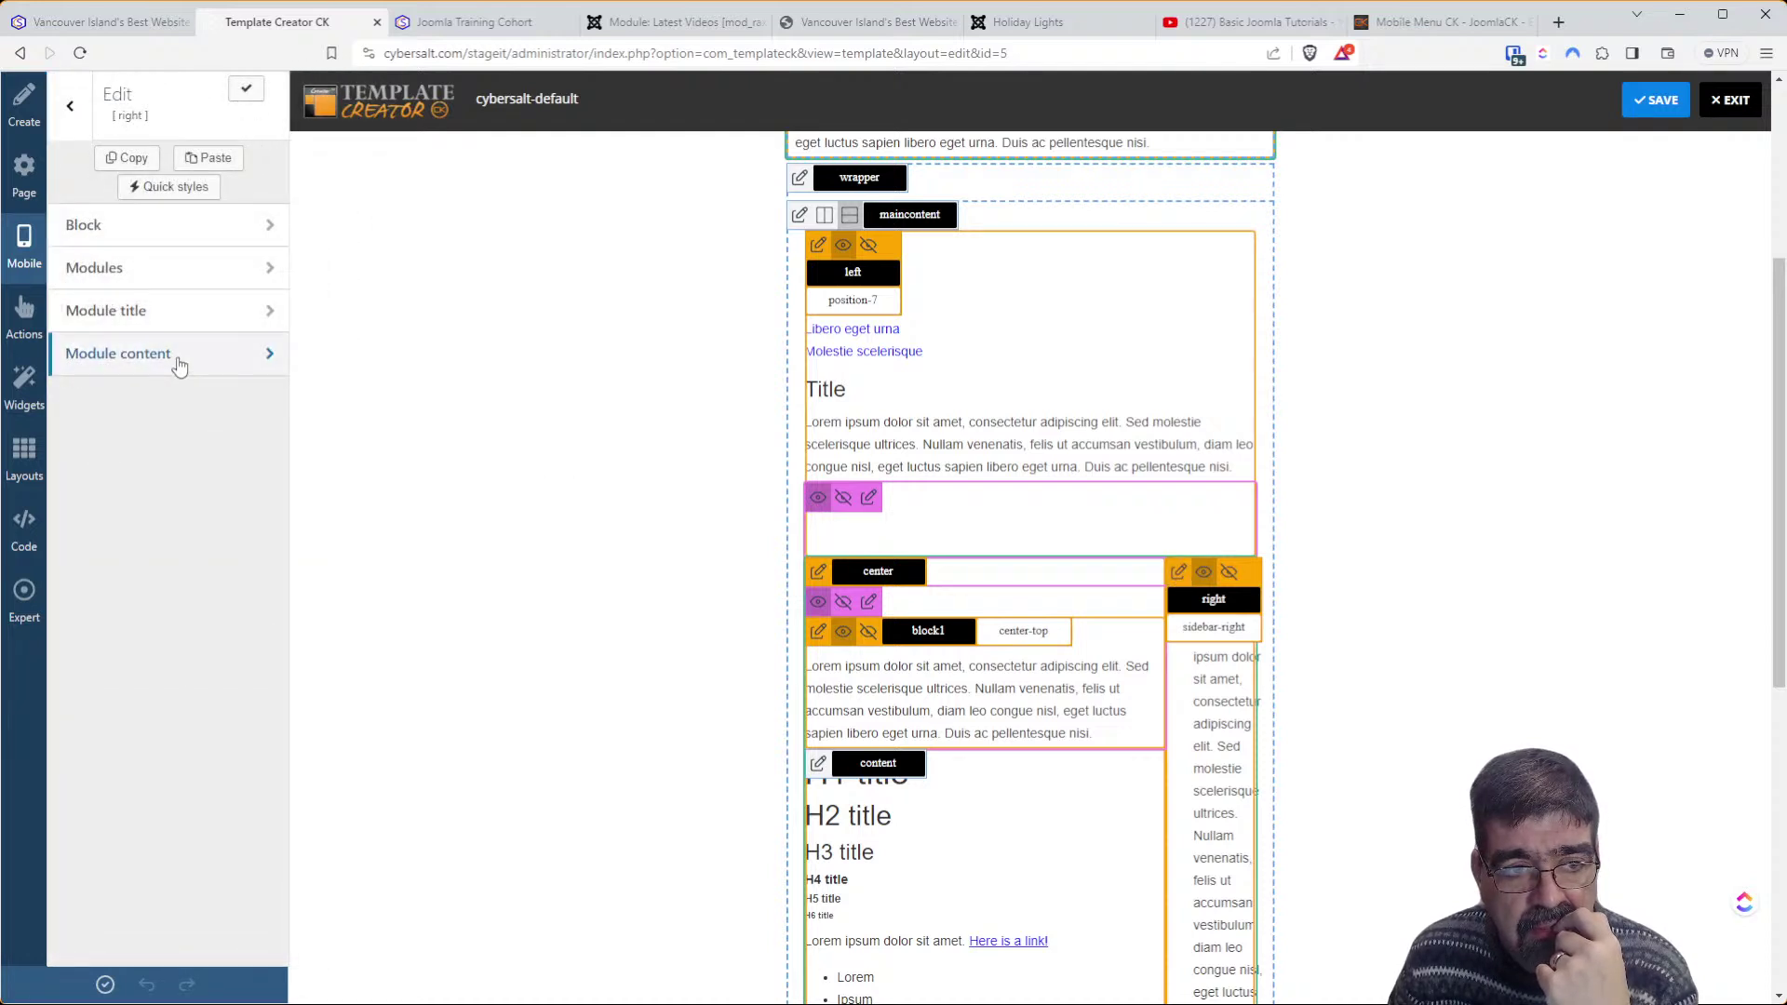
pyautogui.click(145, 242)
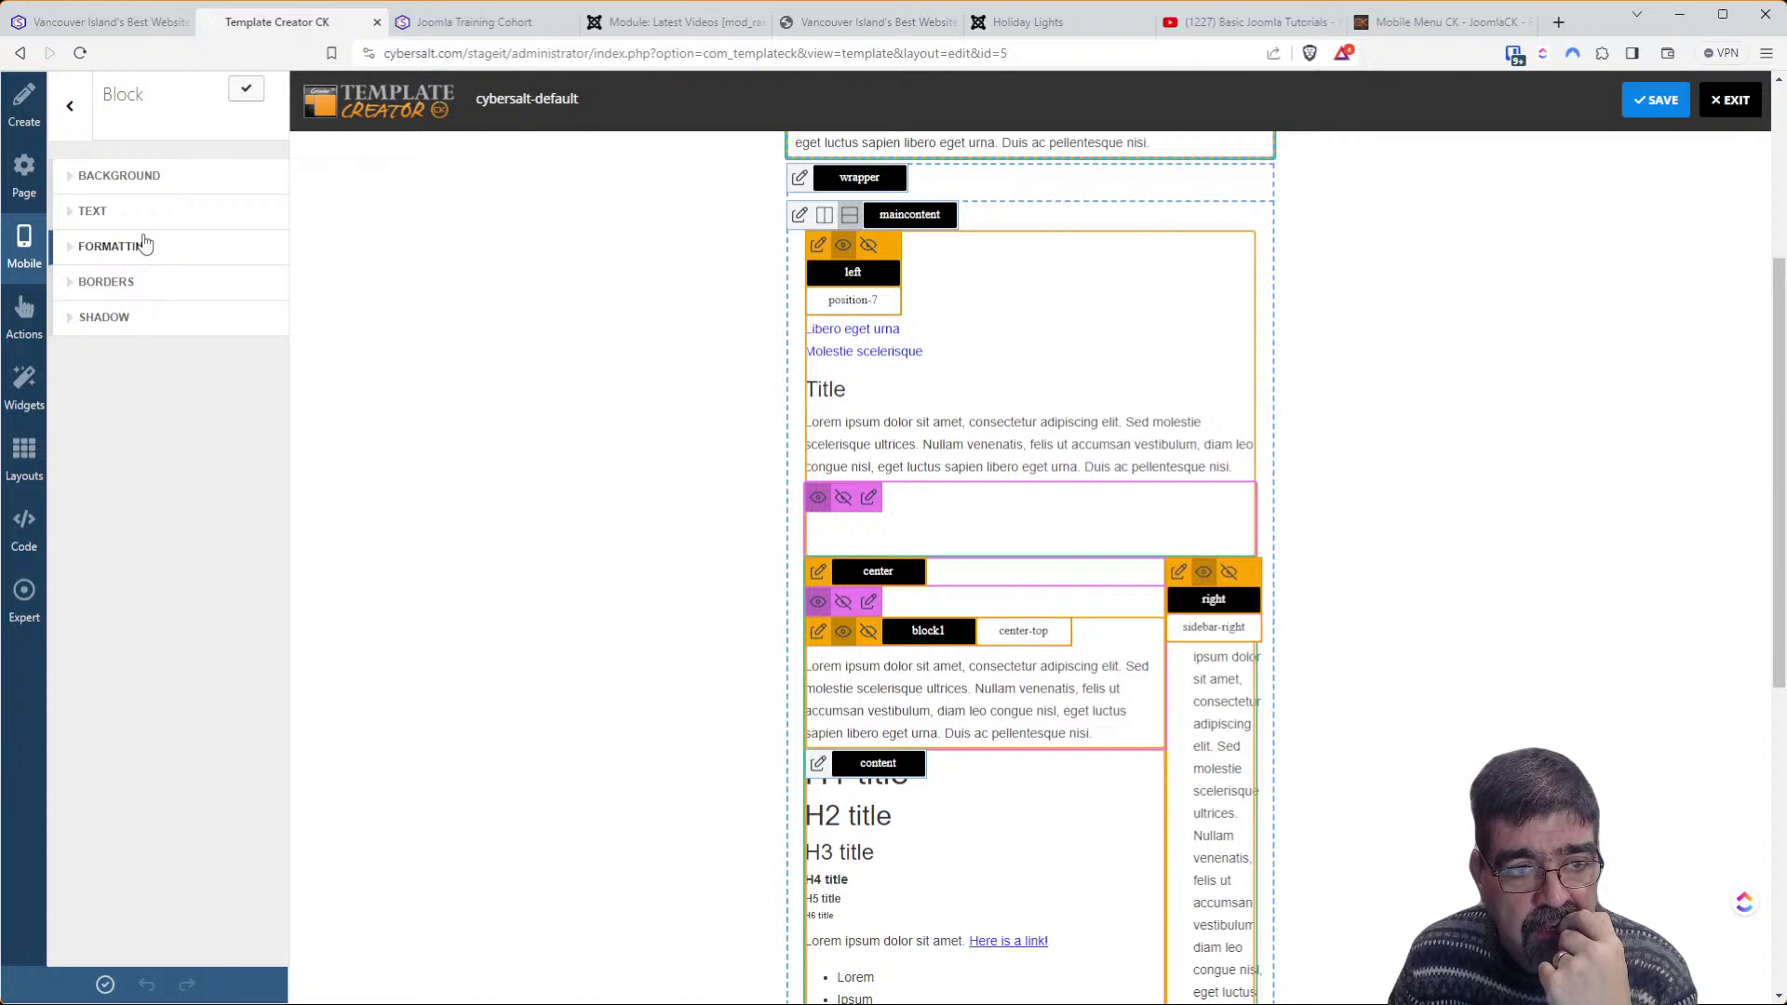
pyautogui.click(69, 106)
pyautogui.click(147, 264)
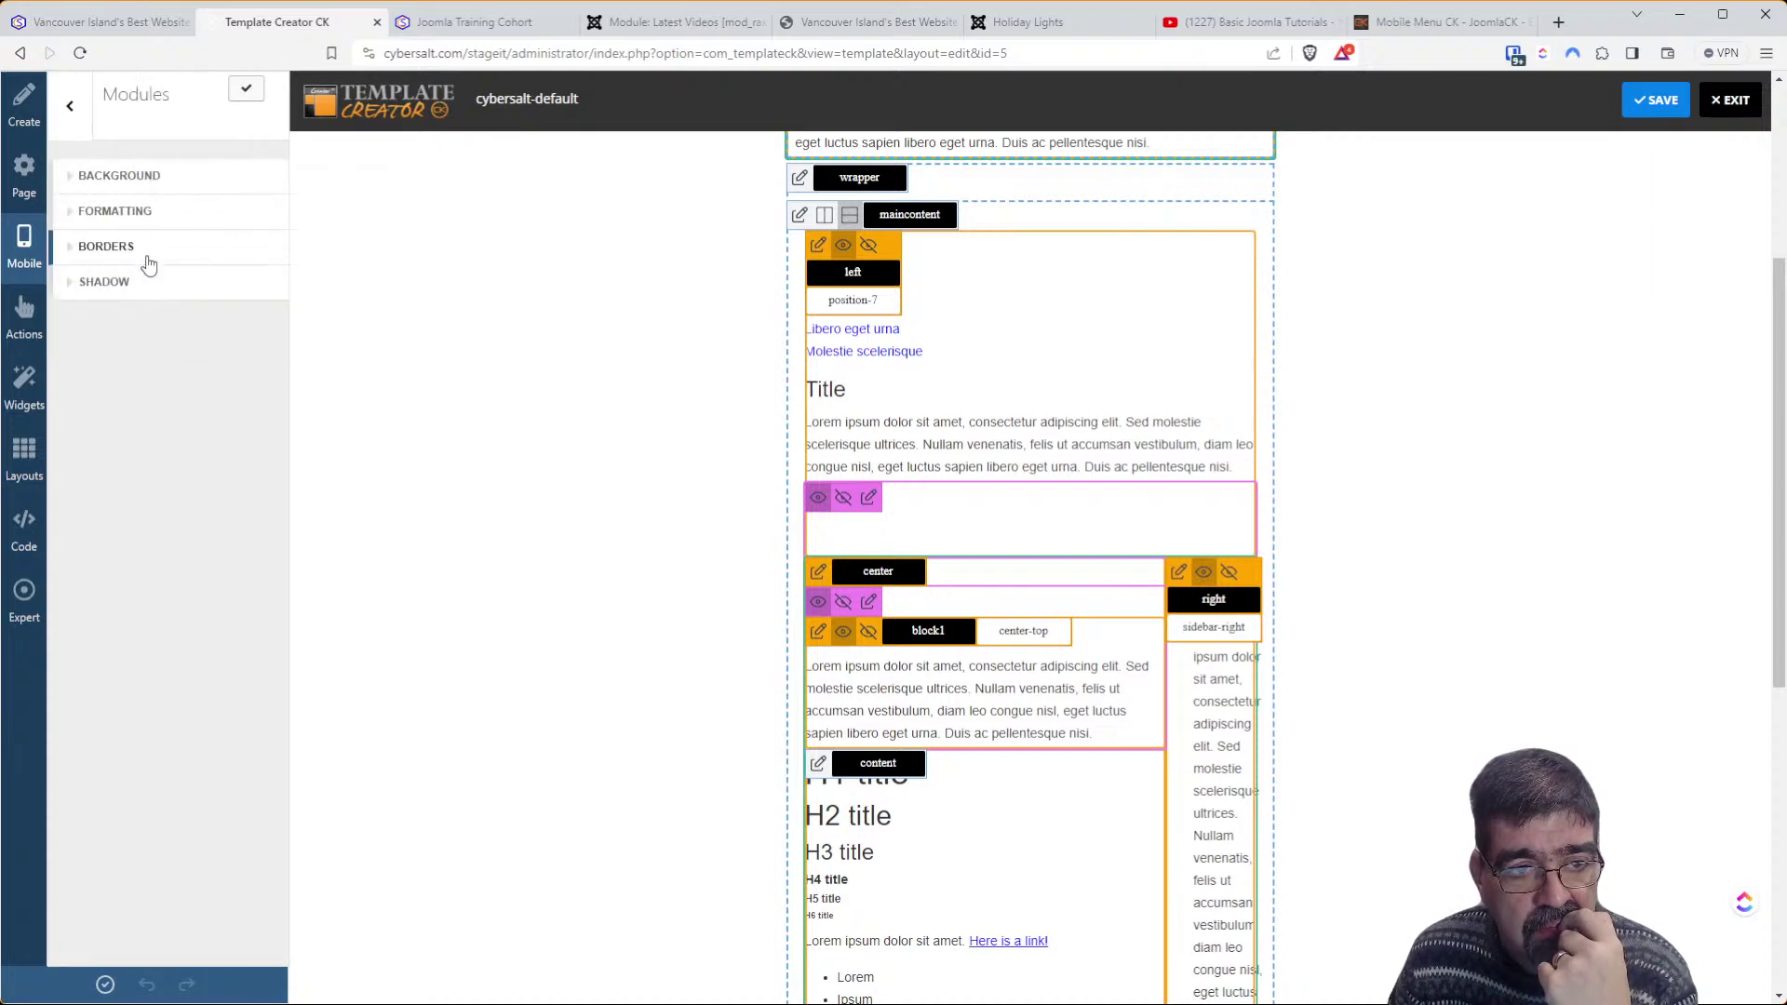
pyautogui.click(70, 105)
pyautogui.click(140, 323)
pyautogui.click(70, 105)
pyautogui.click(145, 356)
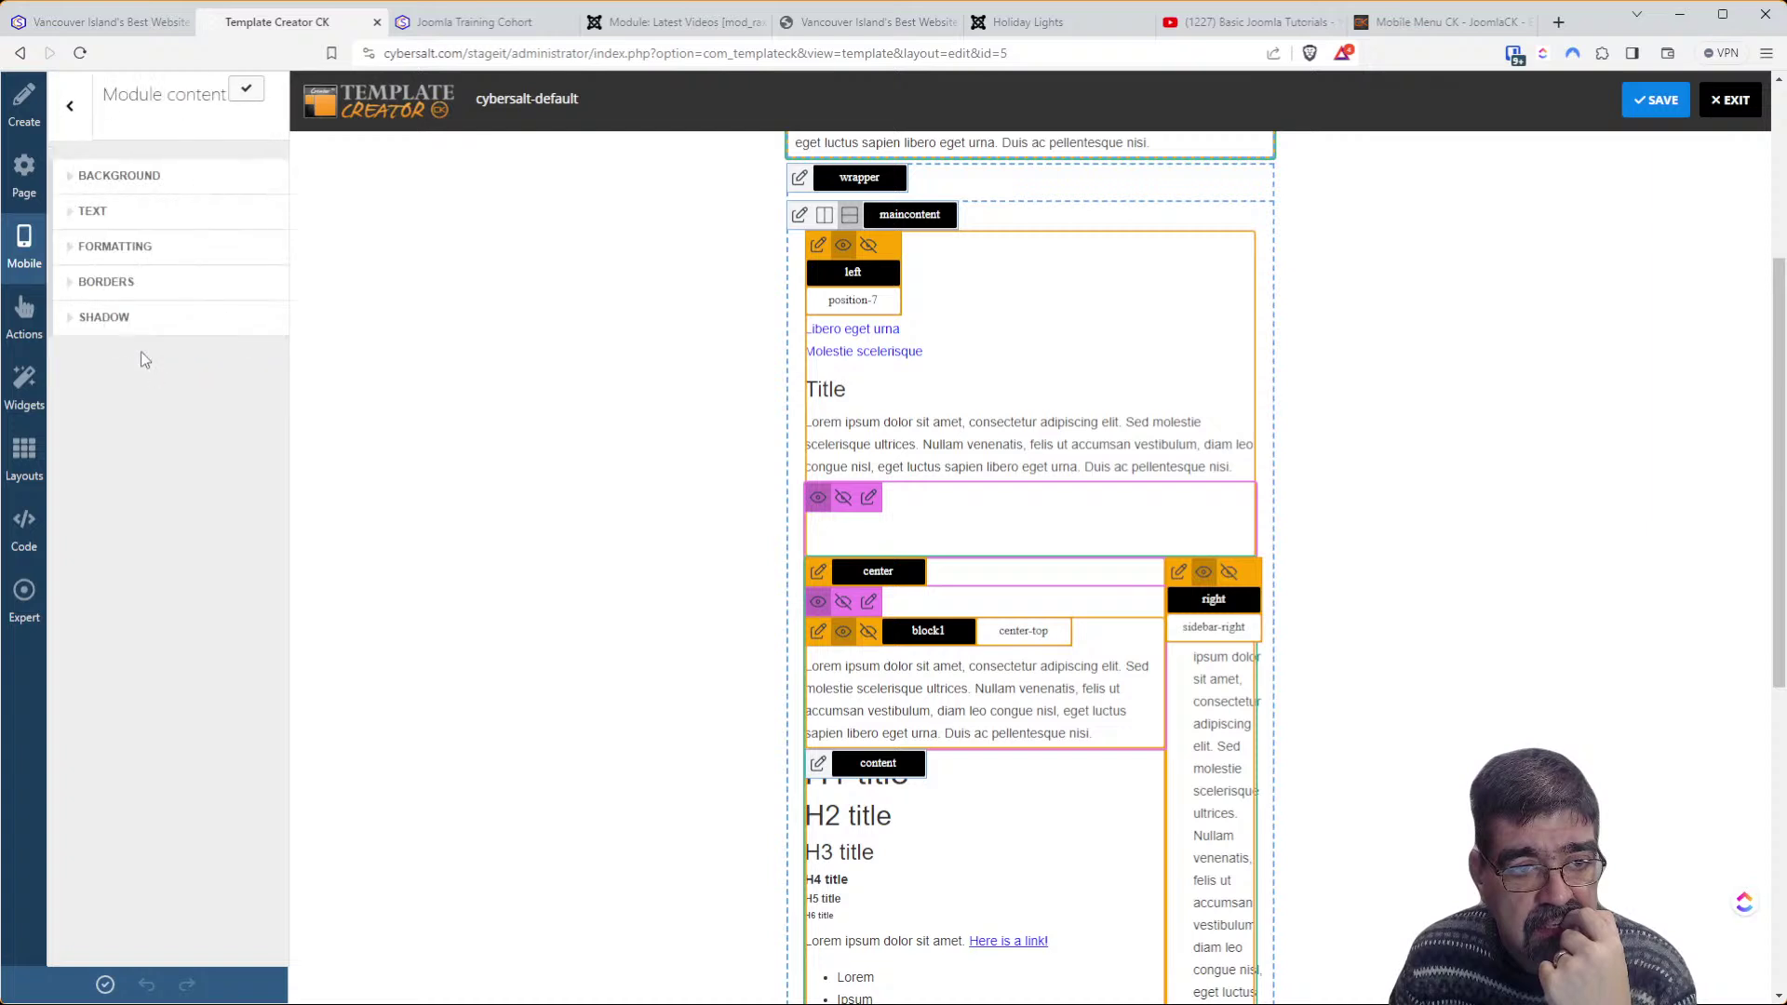
pyautogui.click(70, 105)
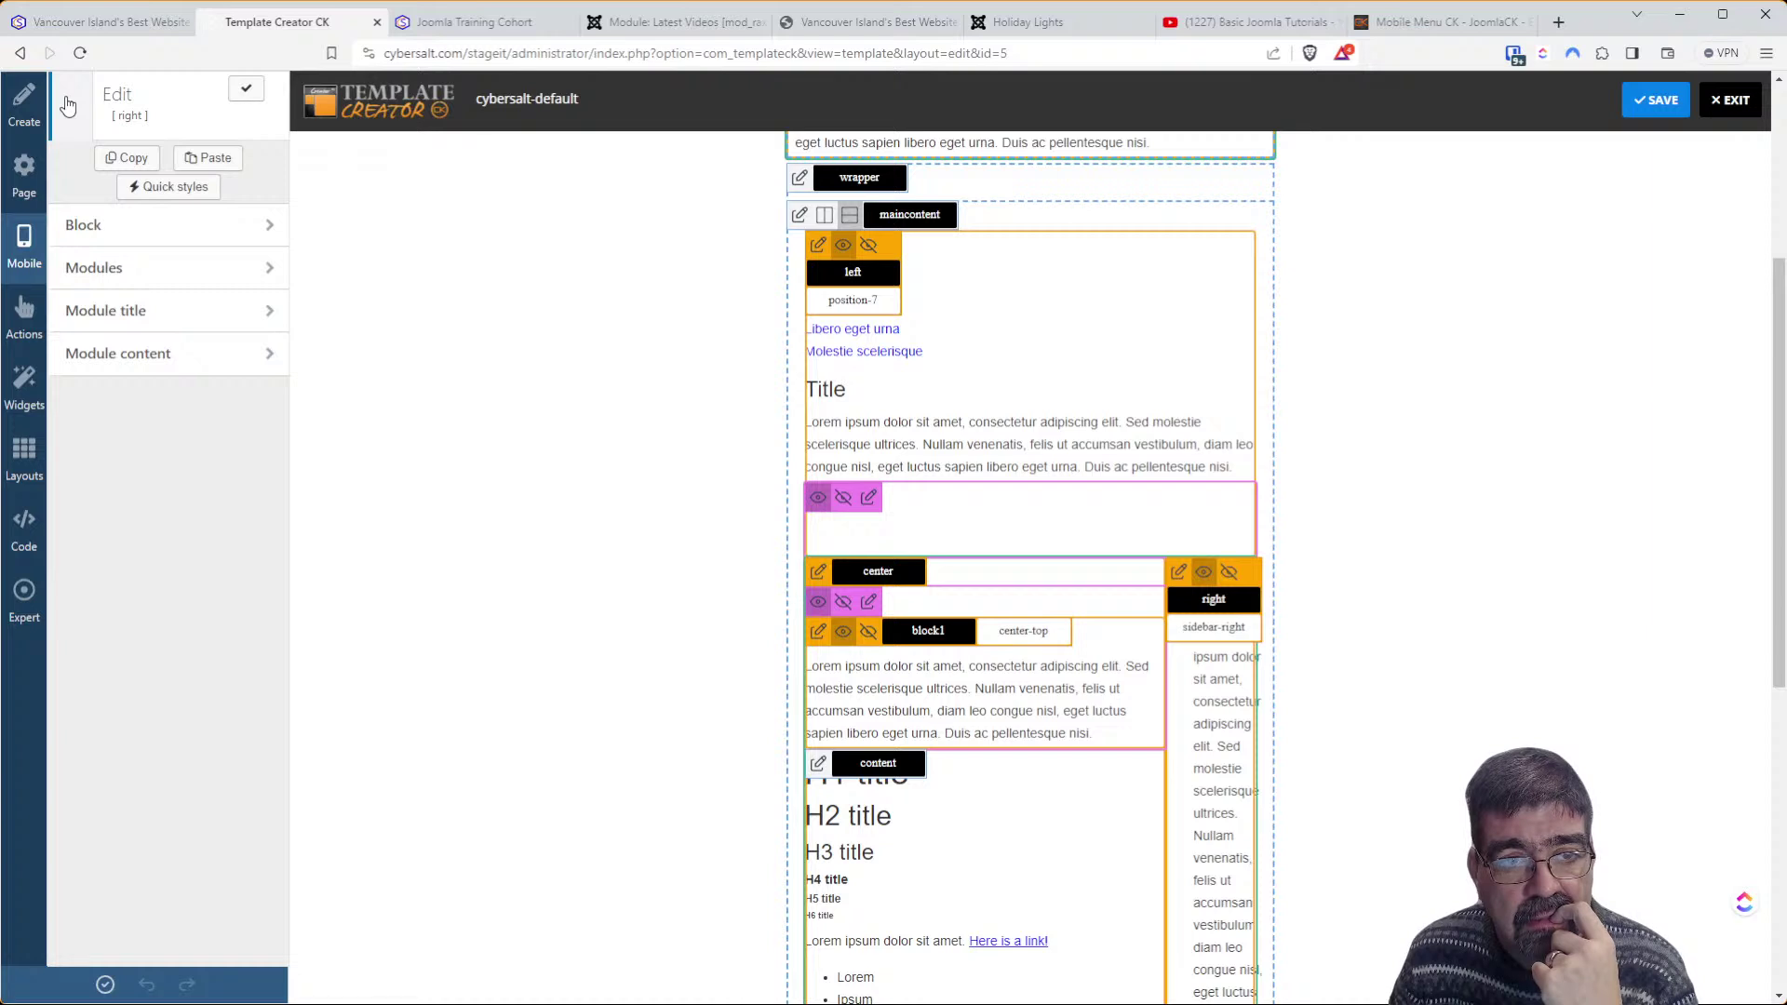
# Append the copied #right module rule, with margin-top 30px and right and left margins of 0px, to the end of the template's custom CSS
pyautogui.click(28, 522)
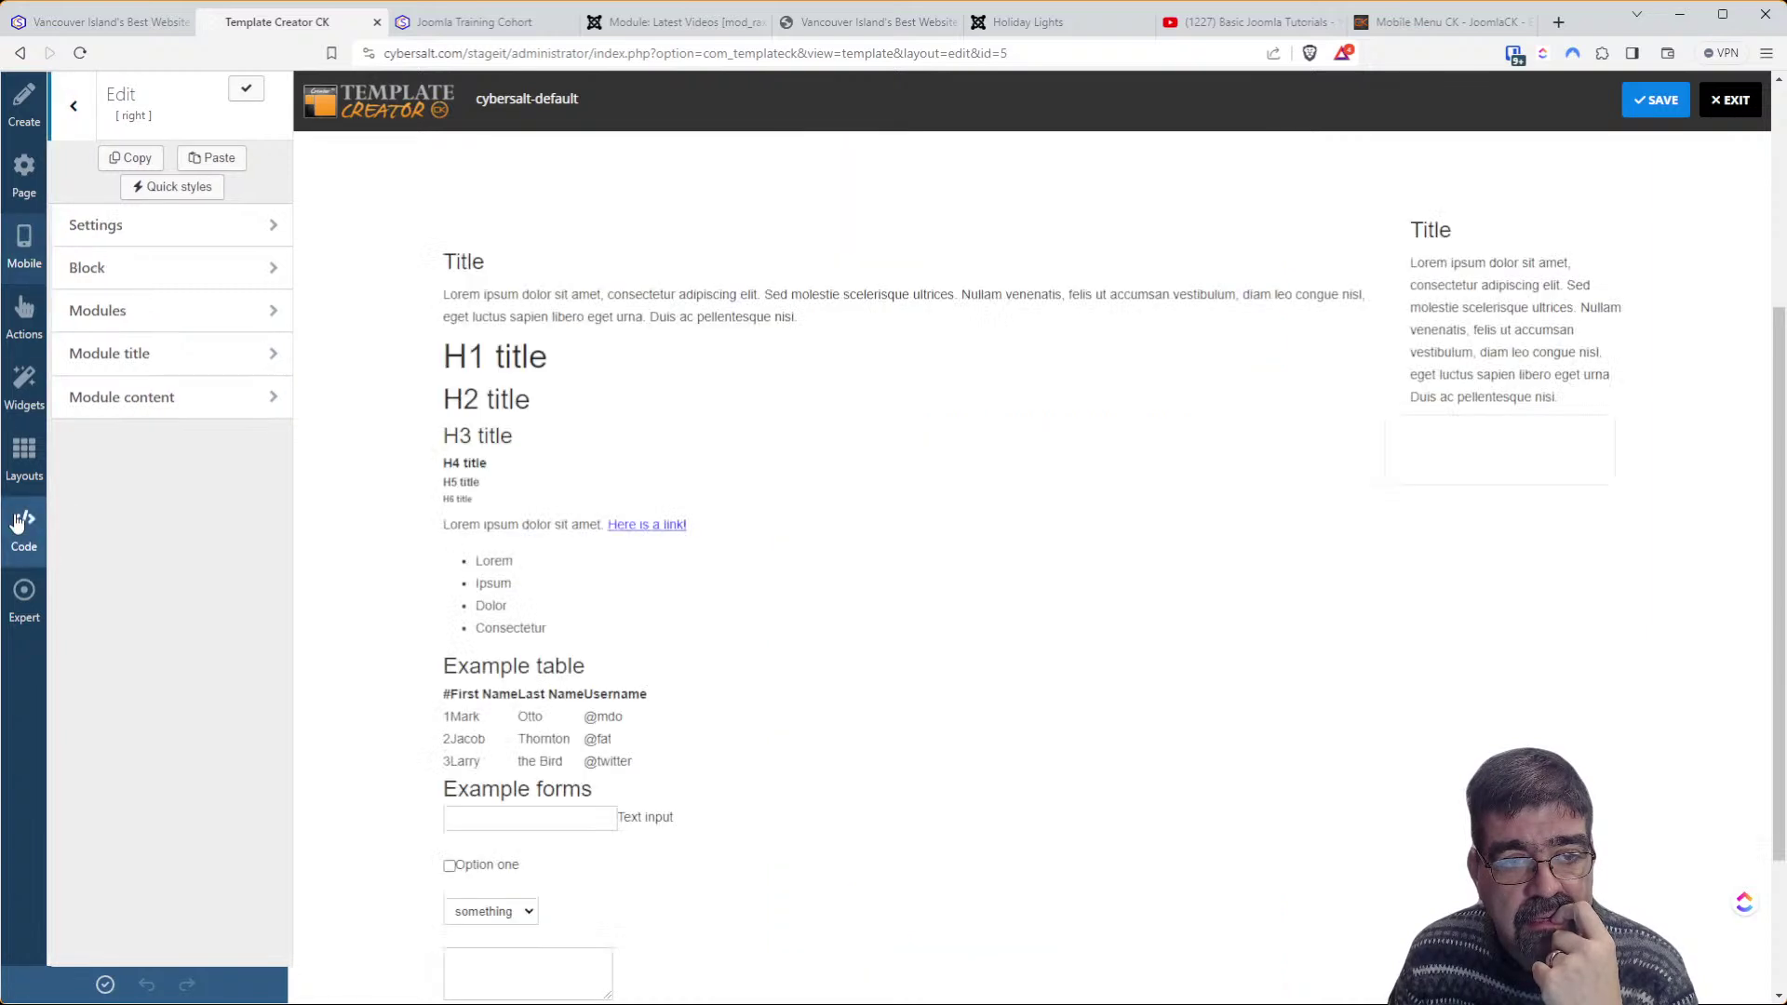
pyautogui.click(157, 221)
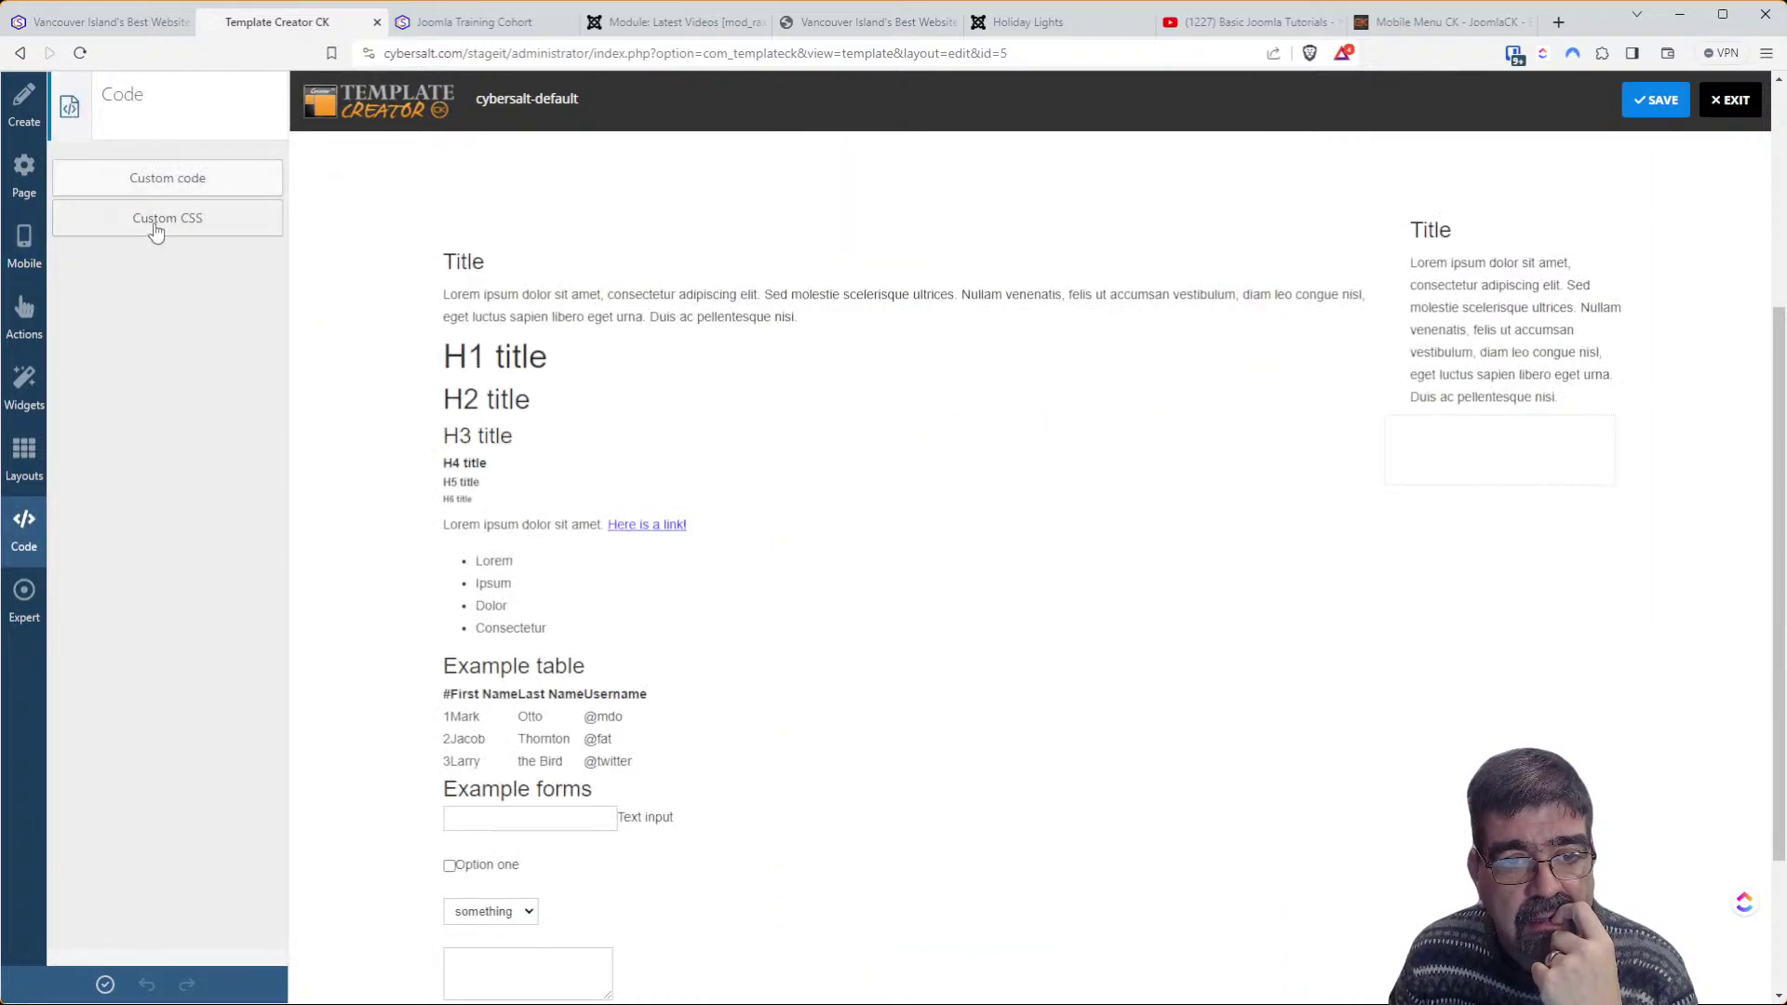
pyautogui.moveTo(1751, 149); pyautogui.dragTo(1107, 889)
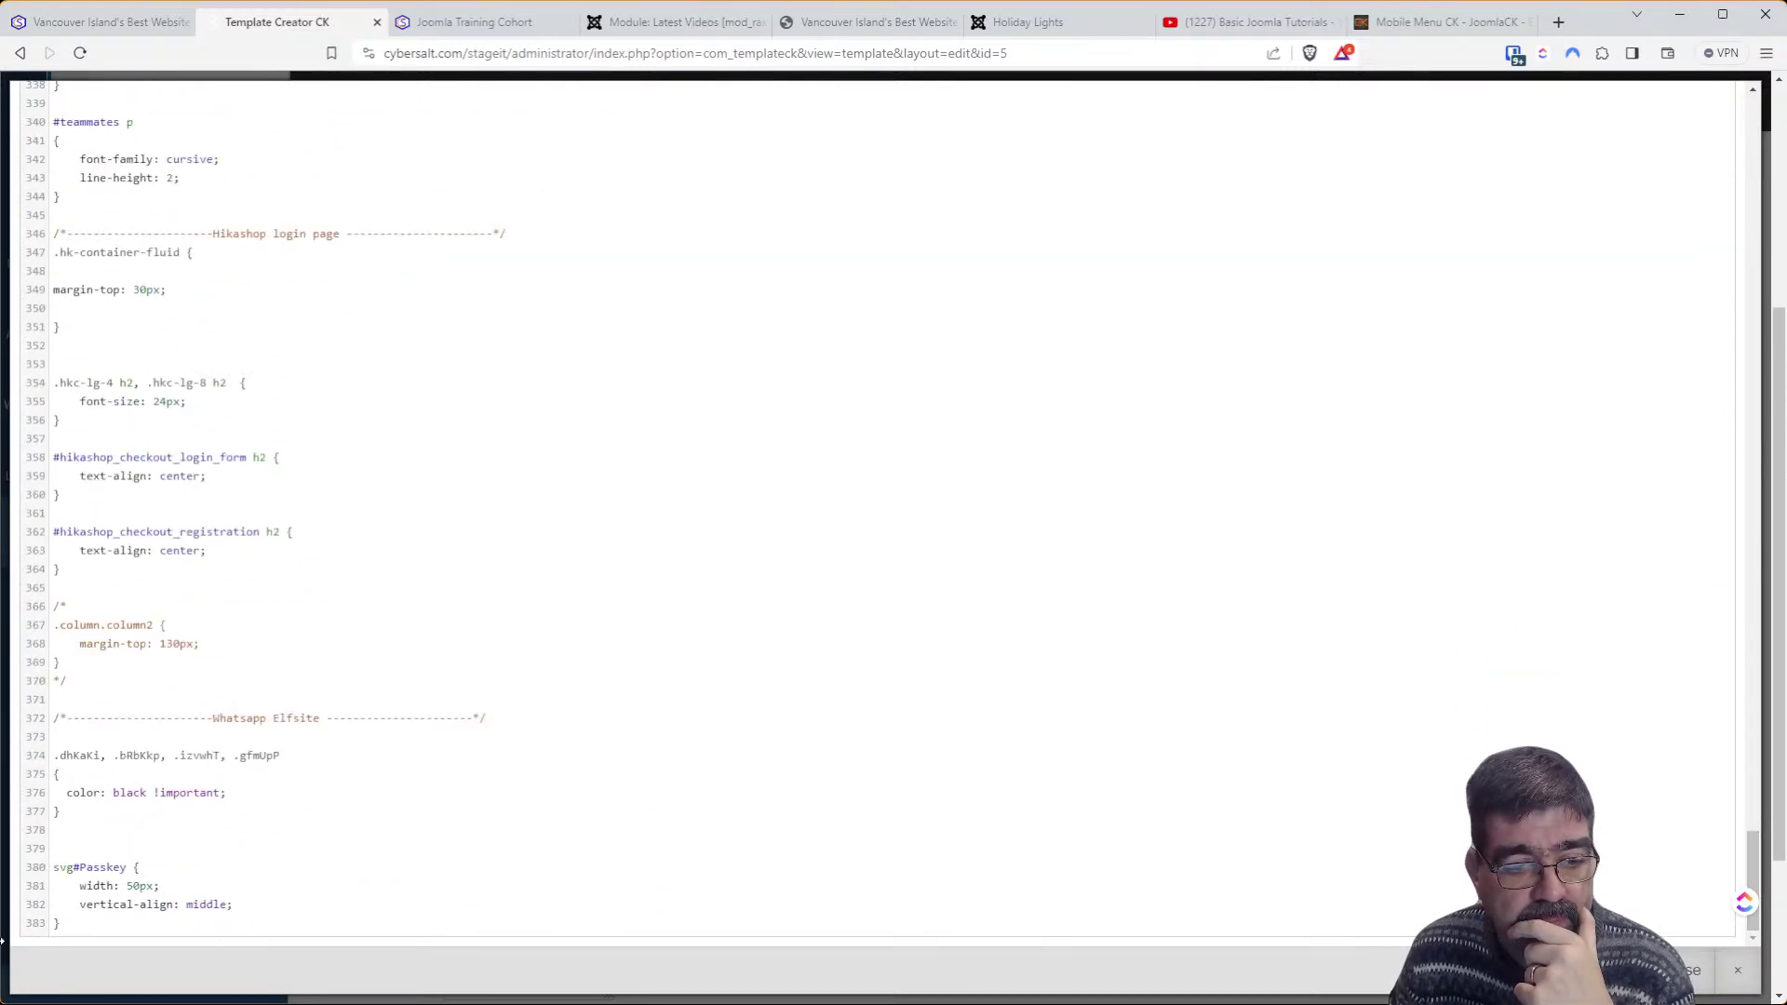
pyautogui.write('#right .tck-module, #right div.moduletable_menu, #right div.module_menu {     margin-top: 30px;     margin-right: 0px;     margin-left: 0px; }')
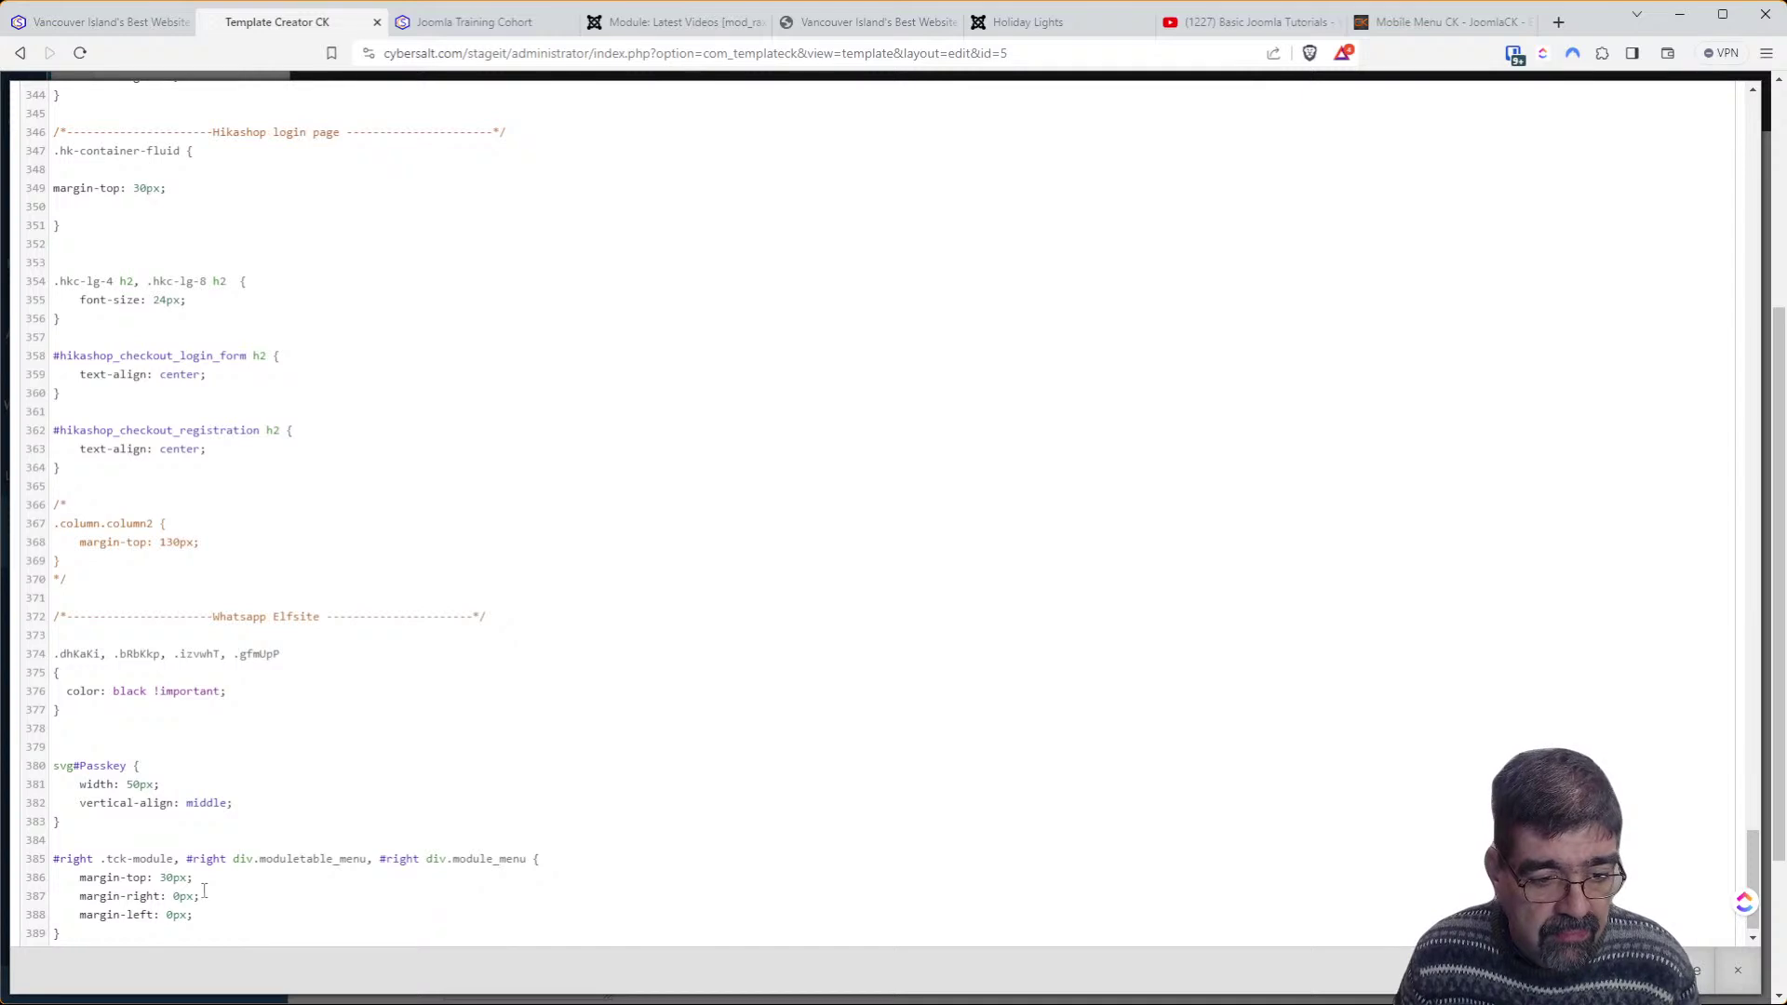
# Delete the margin-top line from the new #right rule and strip the moduletable_menu and module_menu selectors after .tck-module
pyautogui.moveTo(222, 884); pyautogui.dragTo(53, 879)
pyautogui.press('BackSpace')
pyautogui.press('BackSpace')
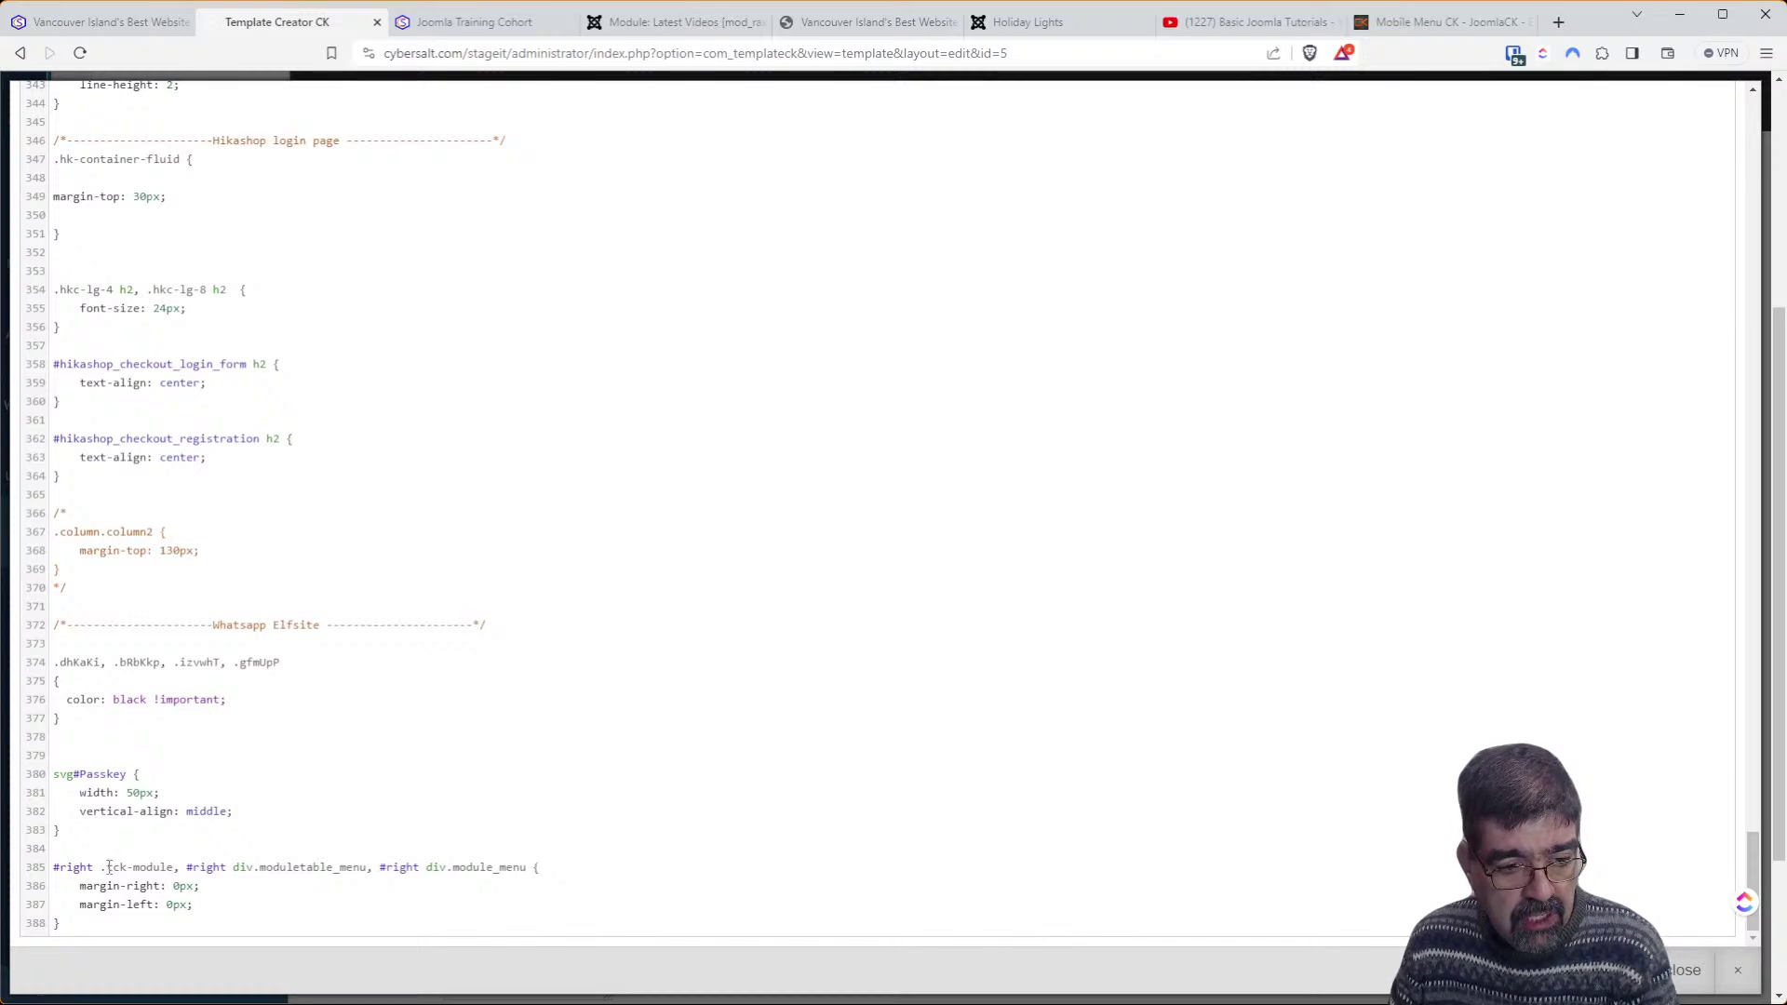
pyautogui.moveTo(175, 867); pyautogui.dragTo(514, 873)
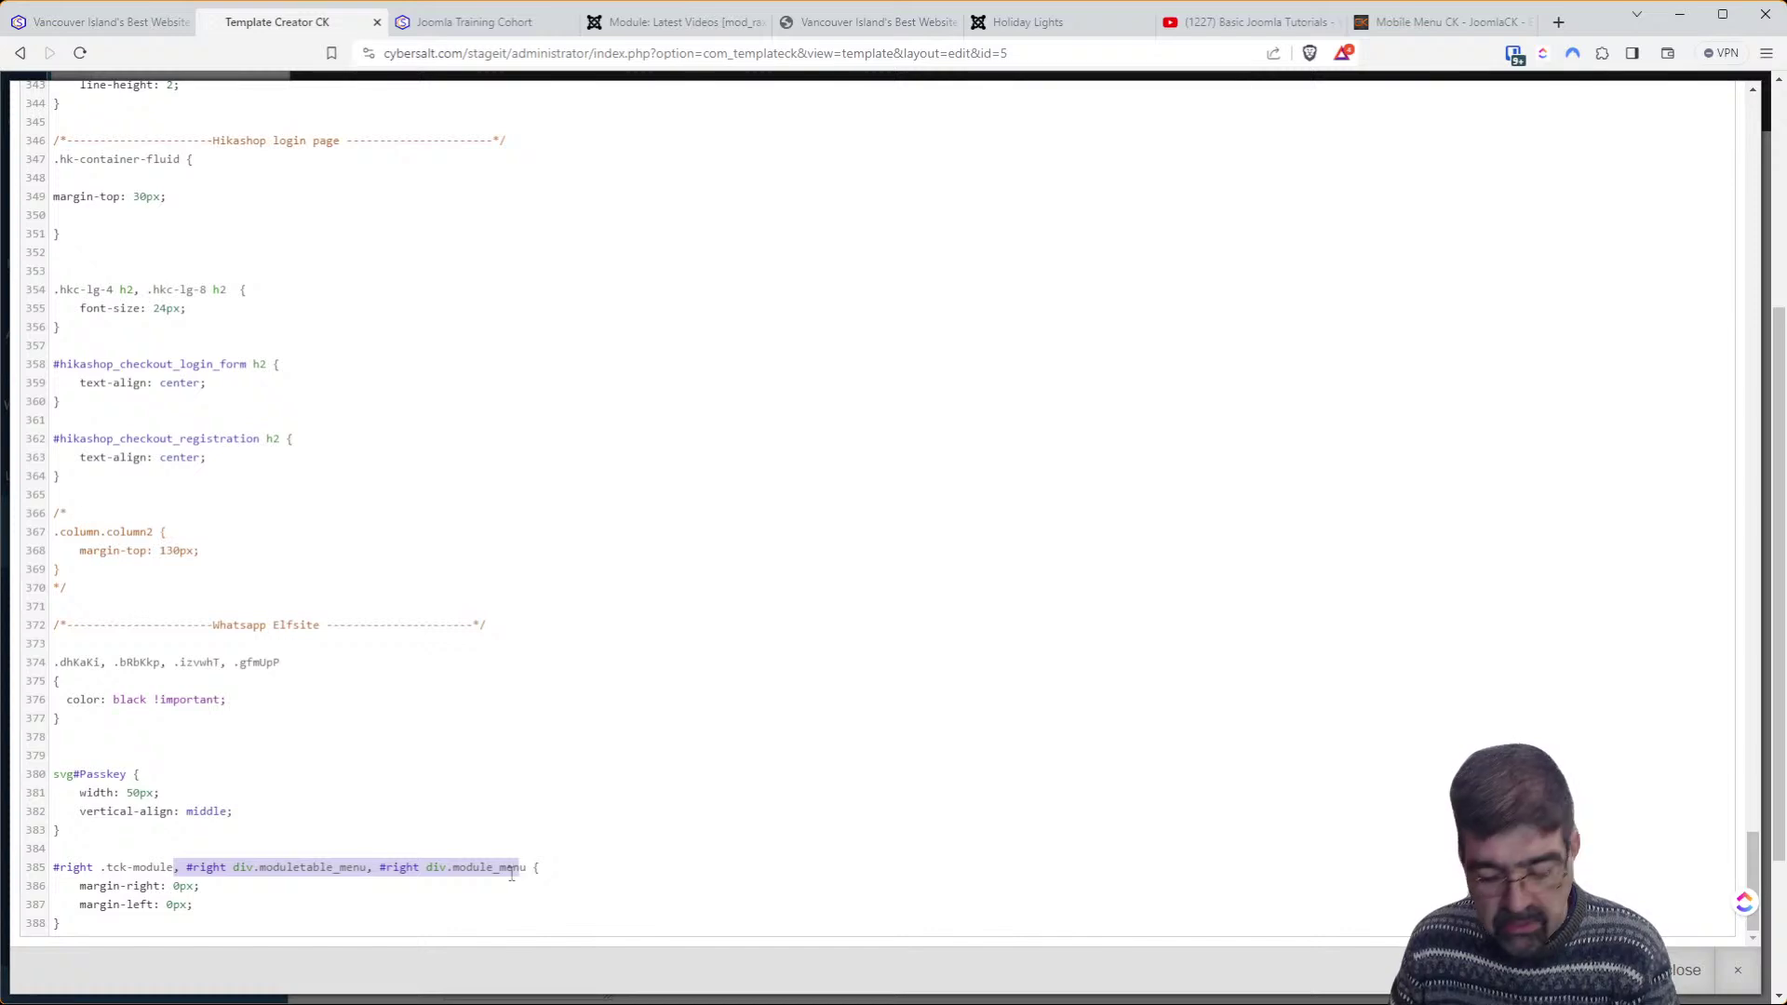
pyautogui.press('BackSpace')
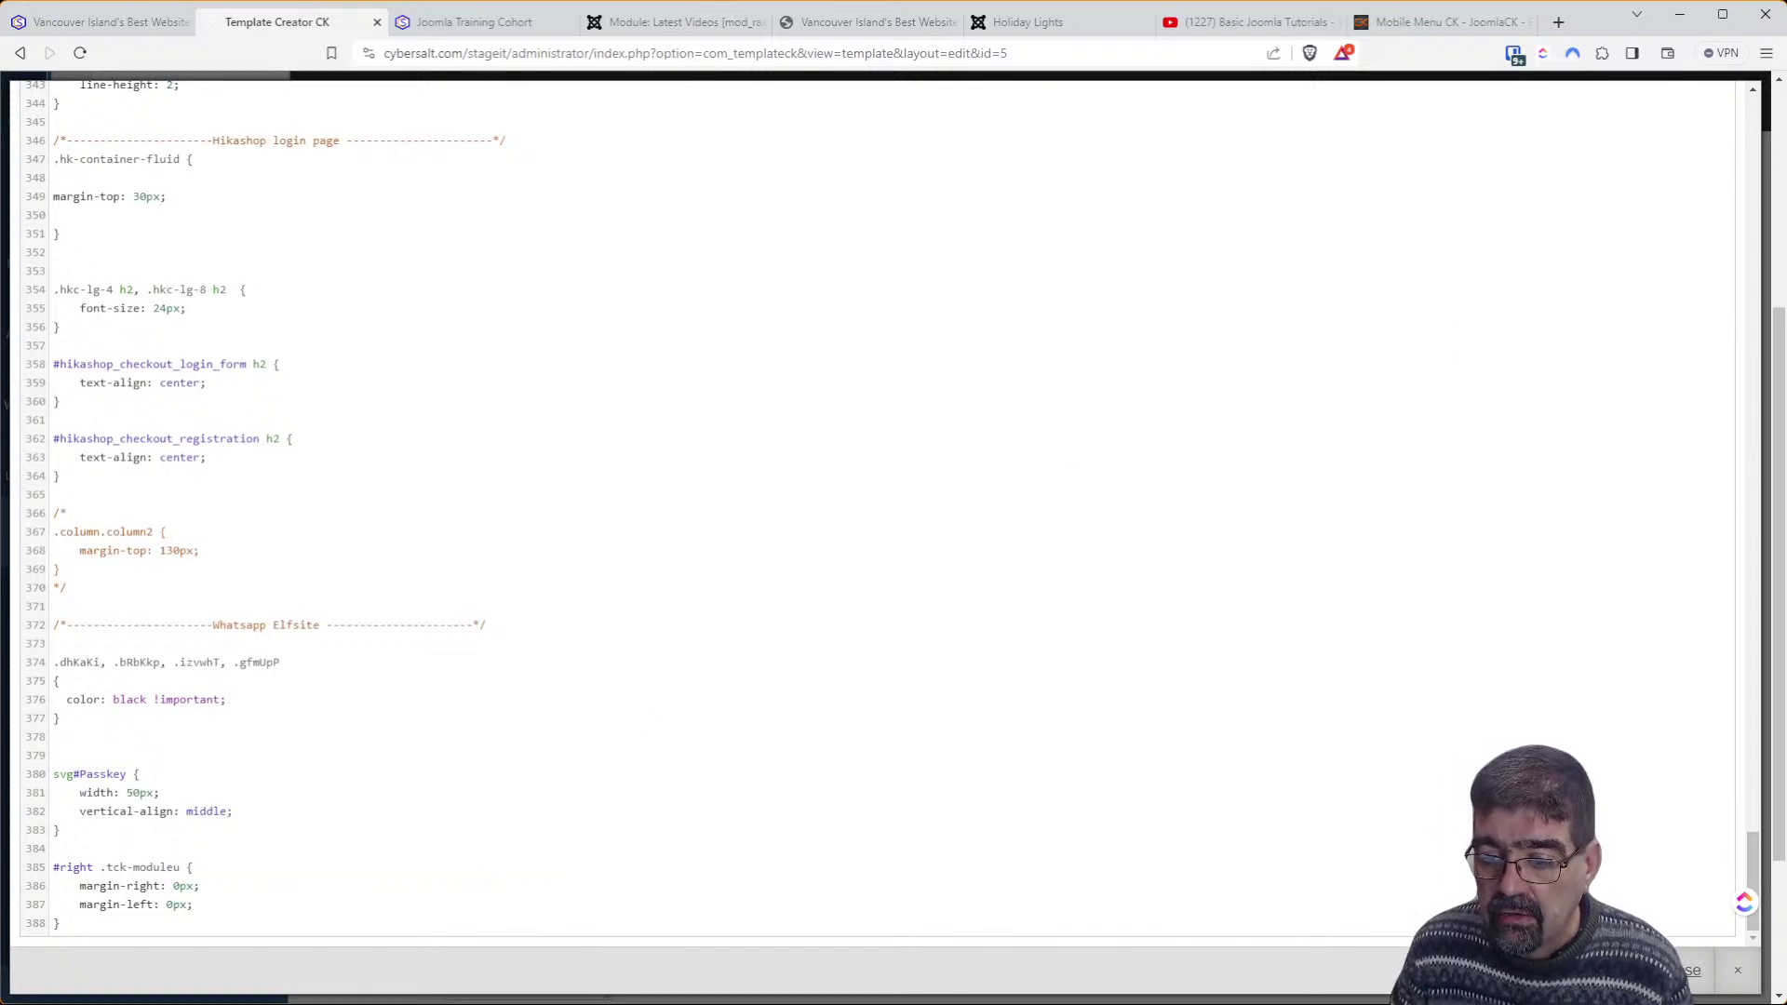
# Save the template with the shortened rule and reload the JTC page in the mobile preview
pyautogui.press('Escape')
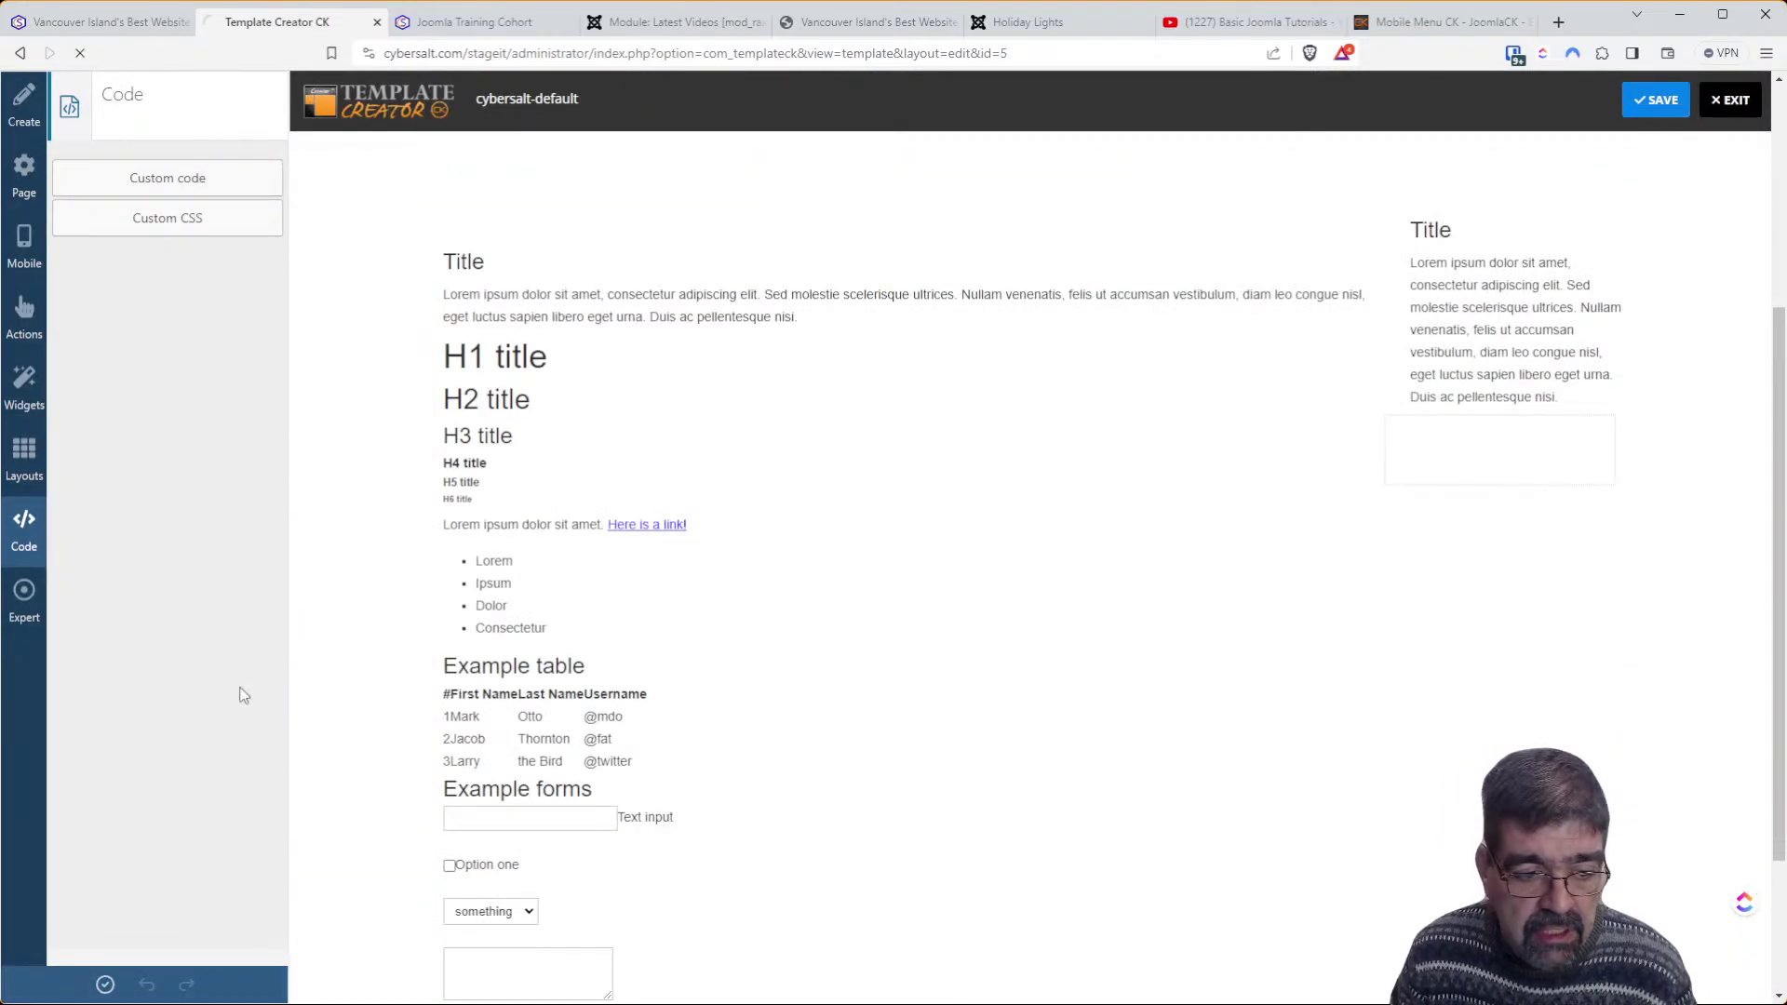
pyautogui.click(105, 985)
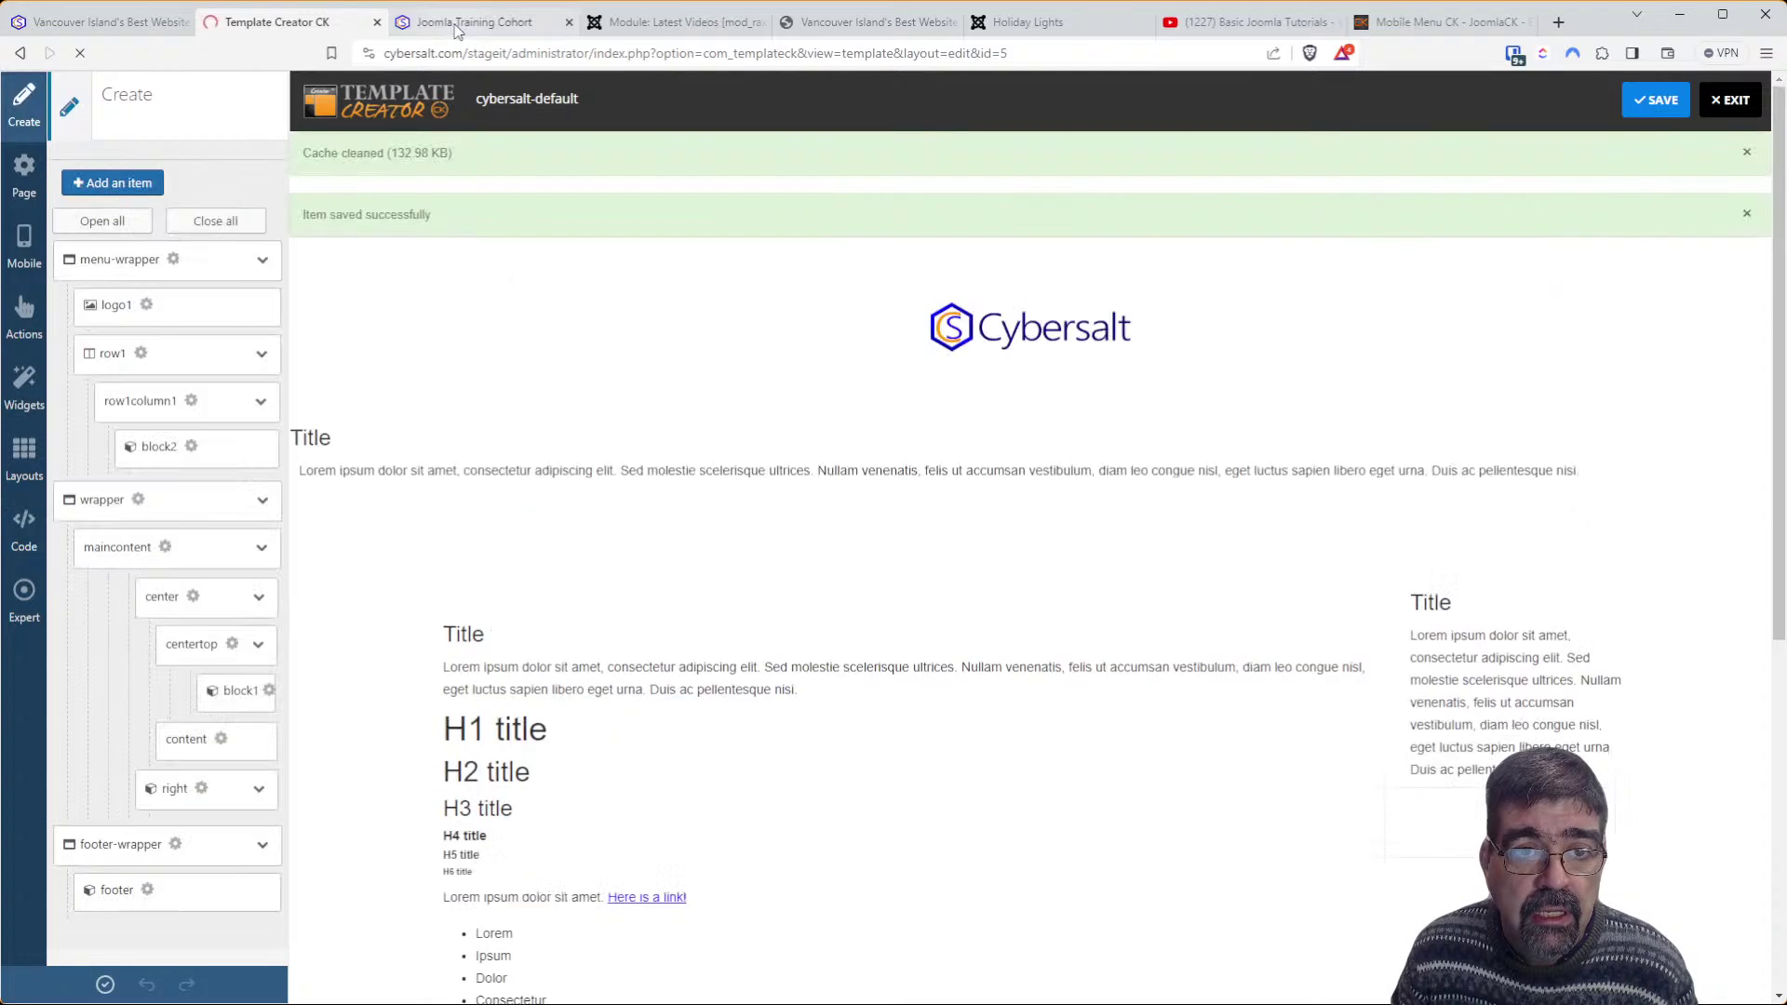
pyautogui.click(458, 22)
pyautogui.press('F5')
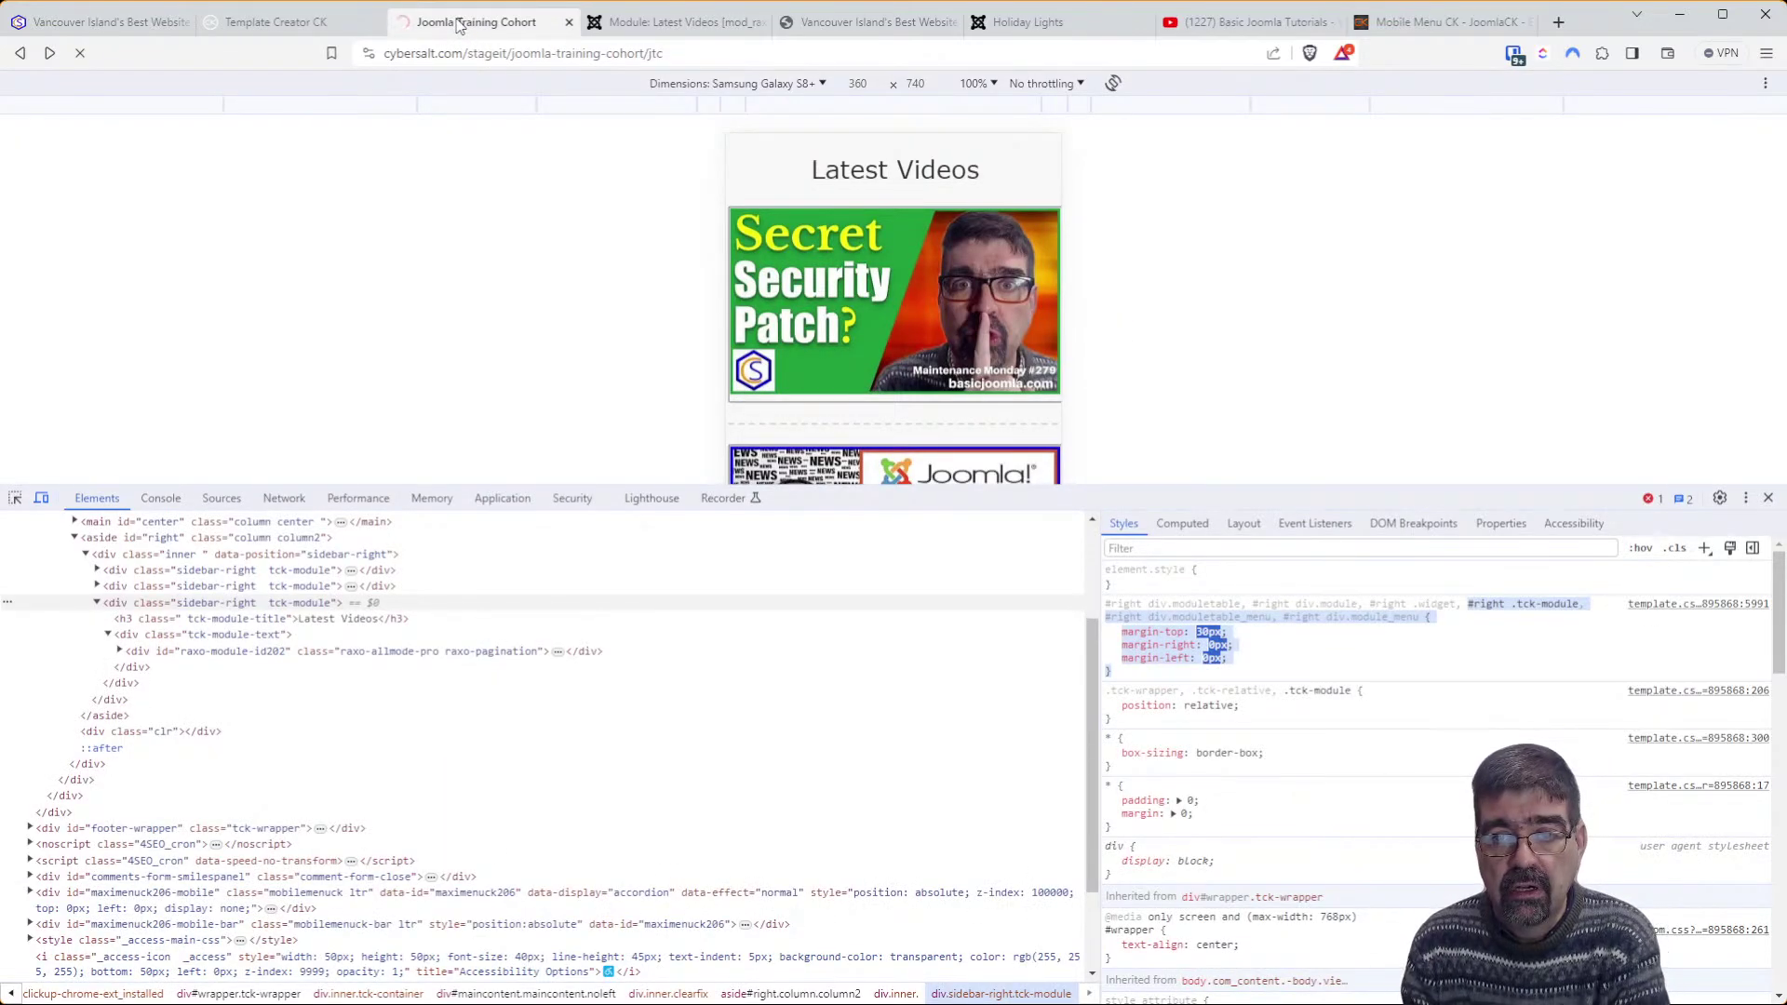
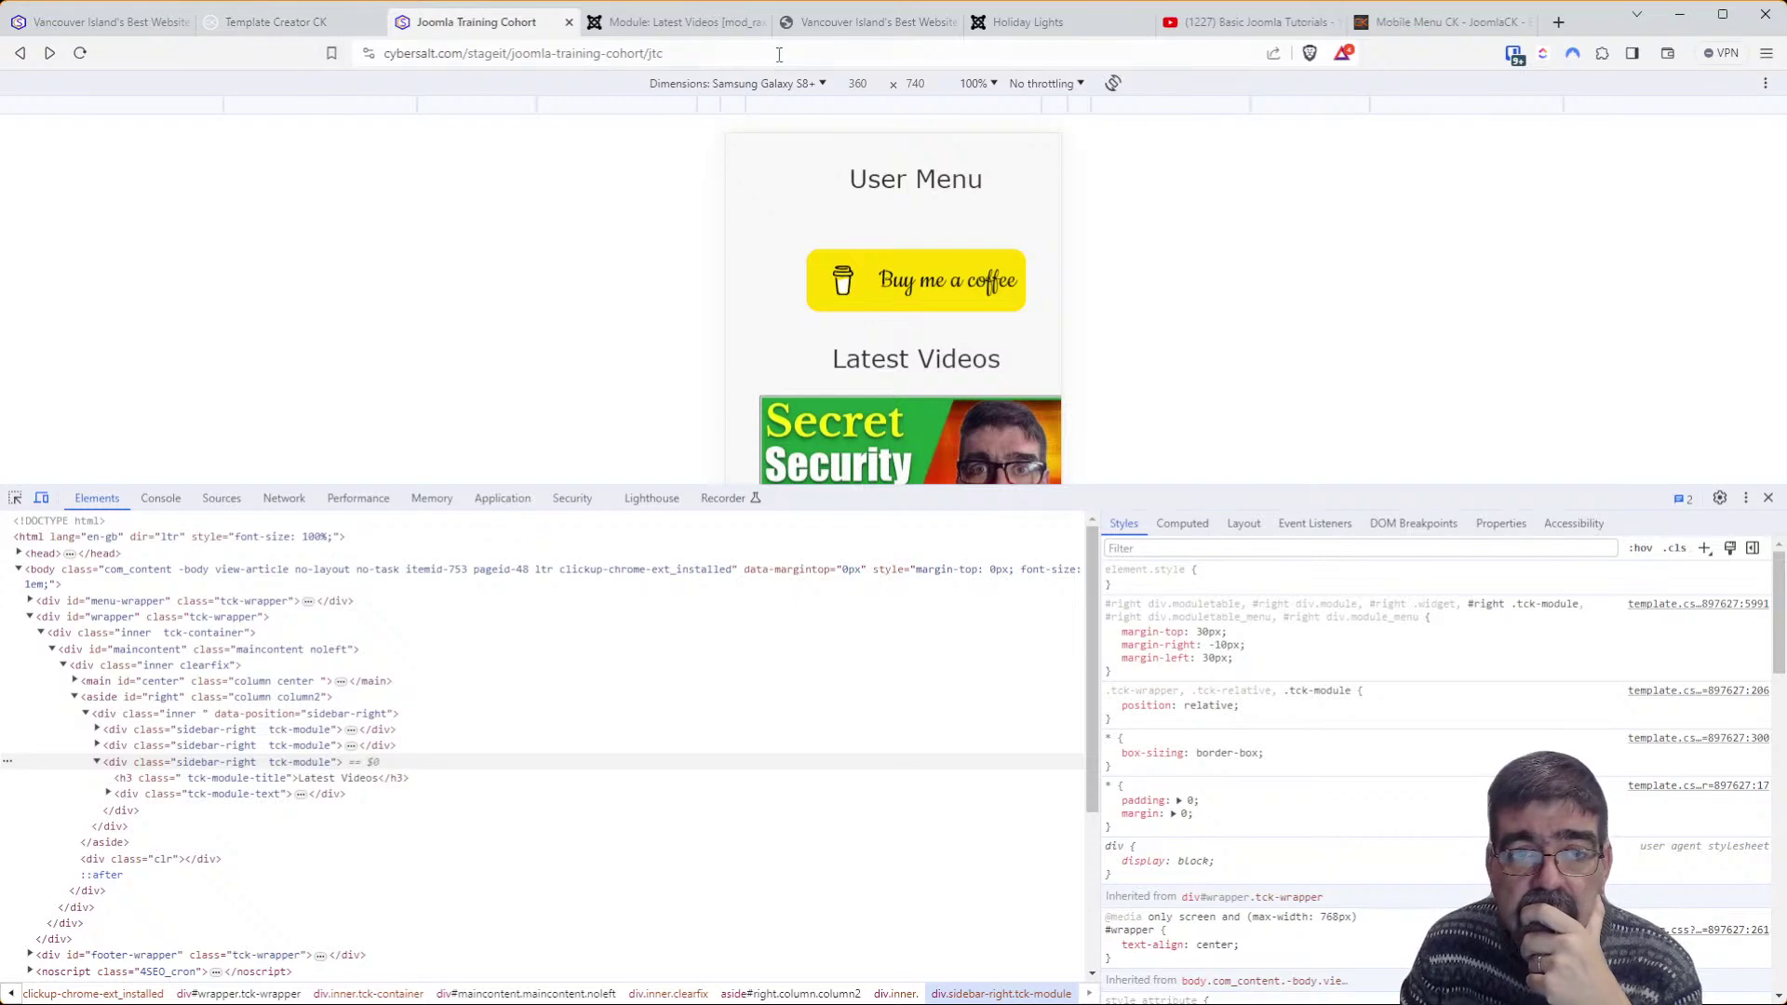
# Reopen the template's custom CSS in Template Creator CK and correct the last rule's selector to #right .tck-module
pyautogui.click(276, 25)
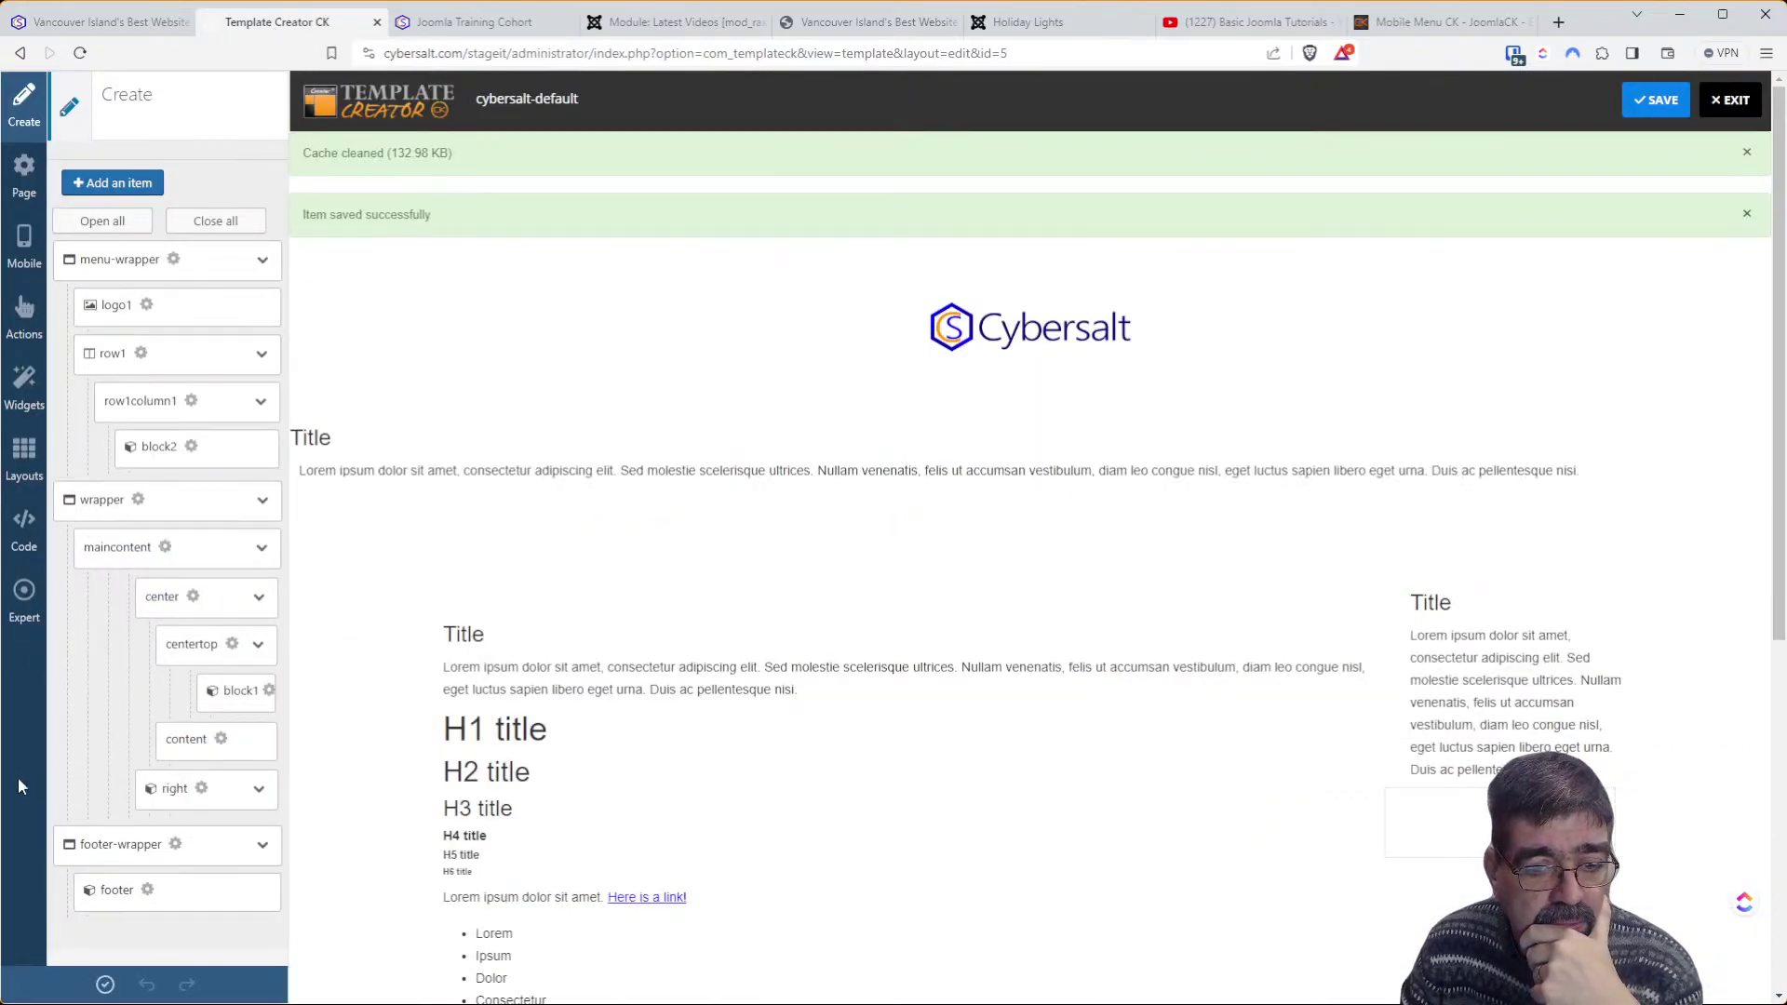
pyautogui.click(25, 526)
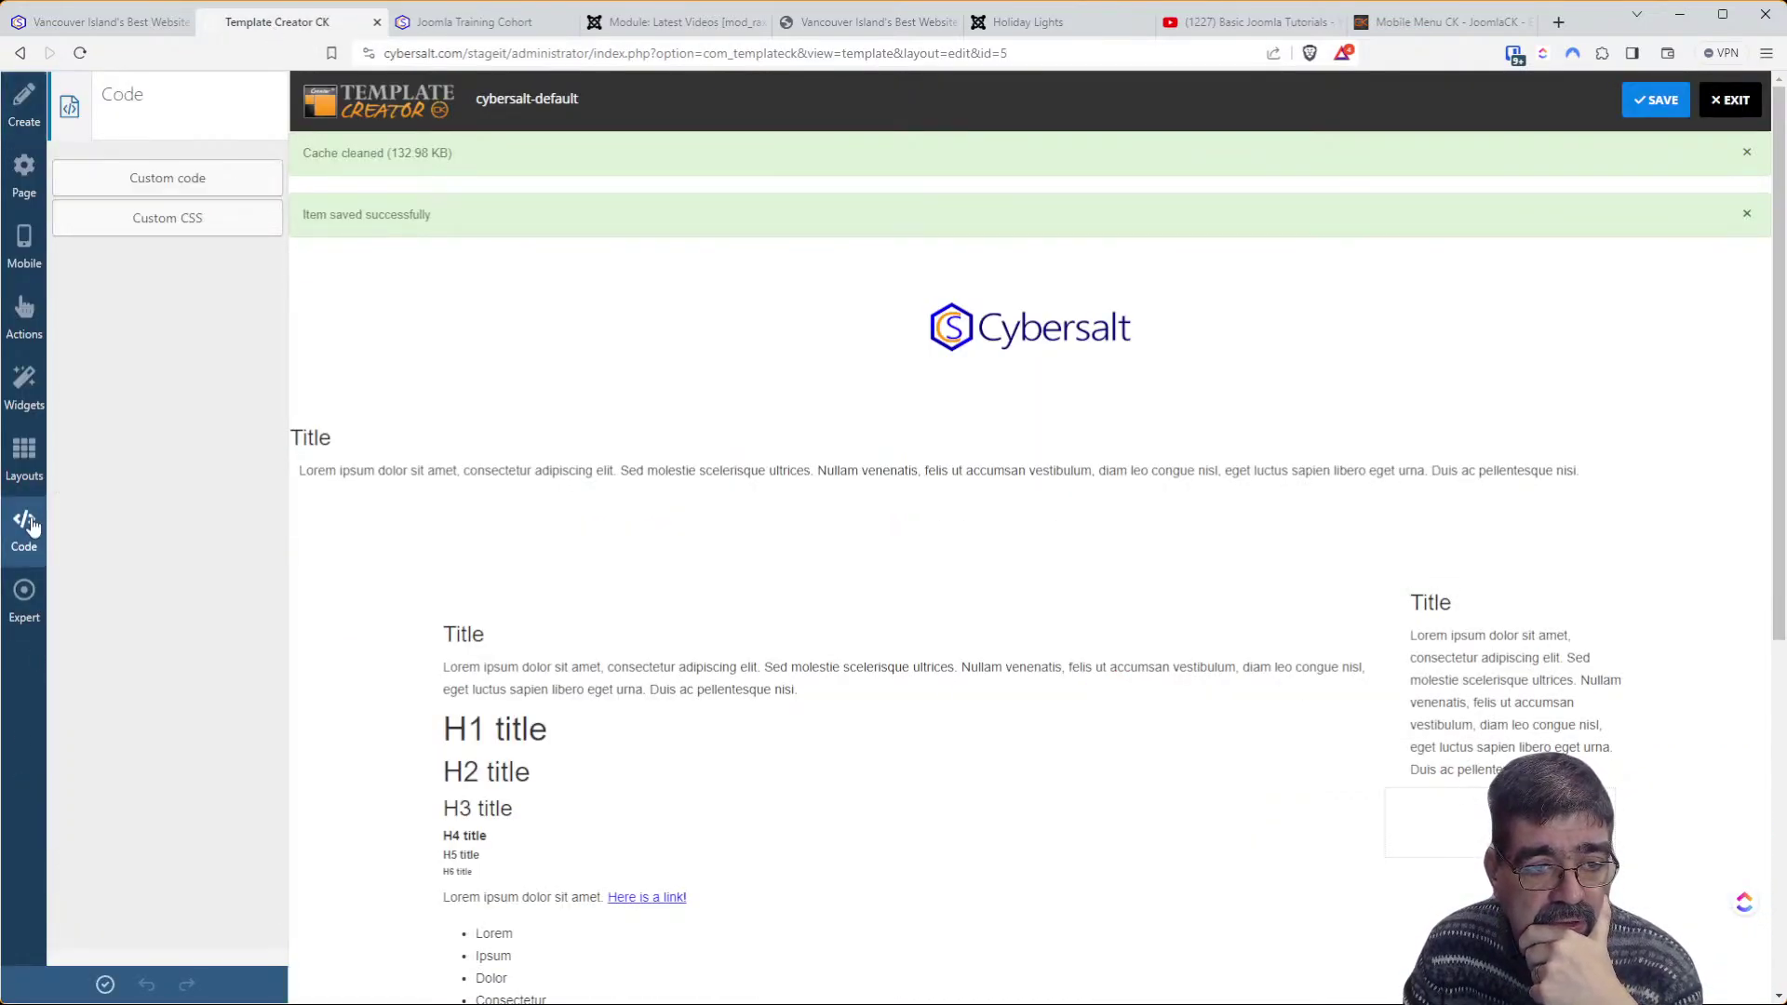
pyautogui.click(170, 227)
pyautogui.scroll(-15, 1077, 515)
pyautogui.moveTo(1756, 320); pyautogui.dragTo(1756, 864)
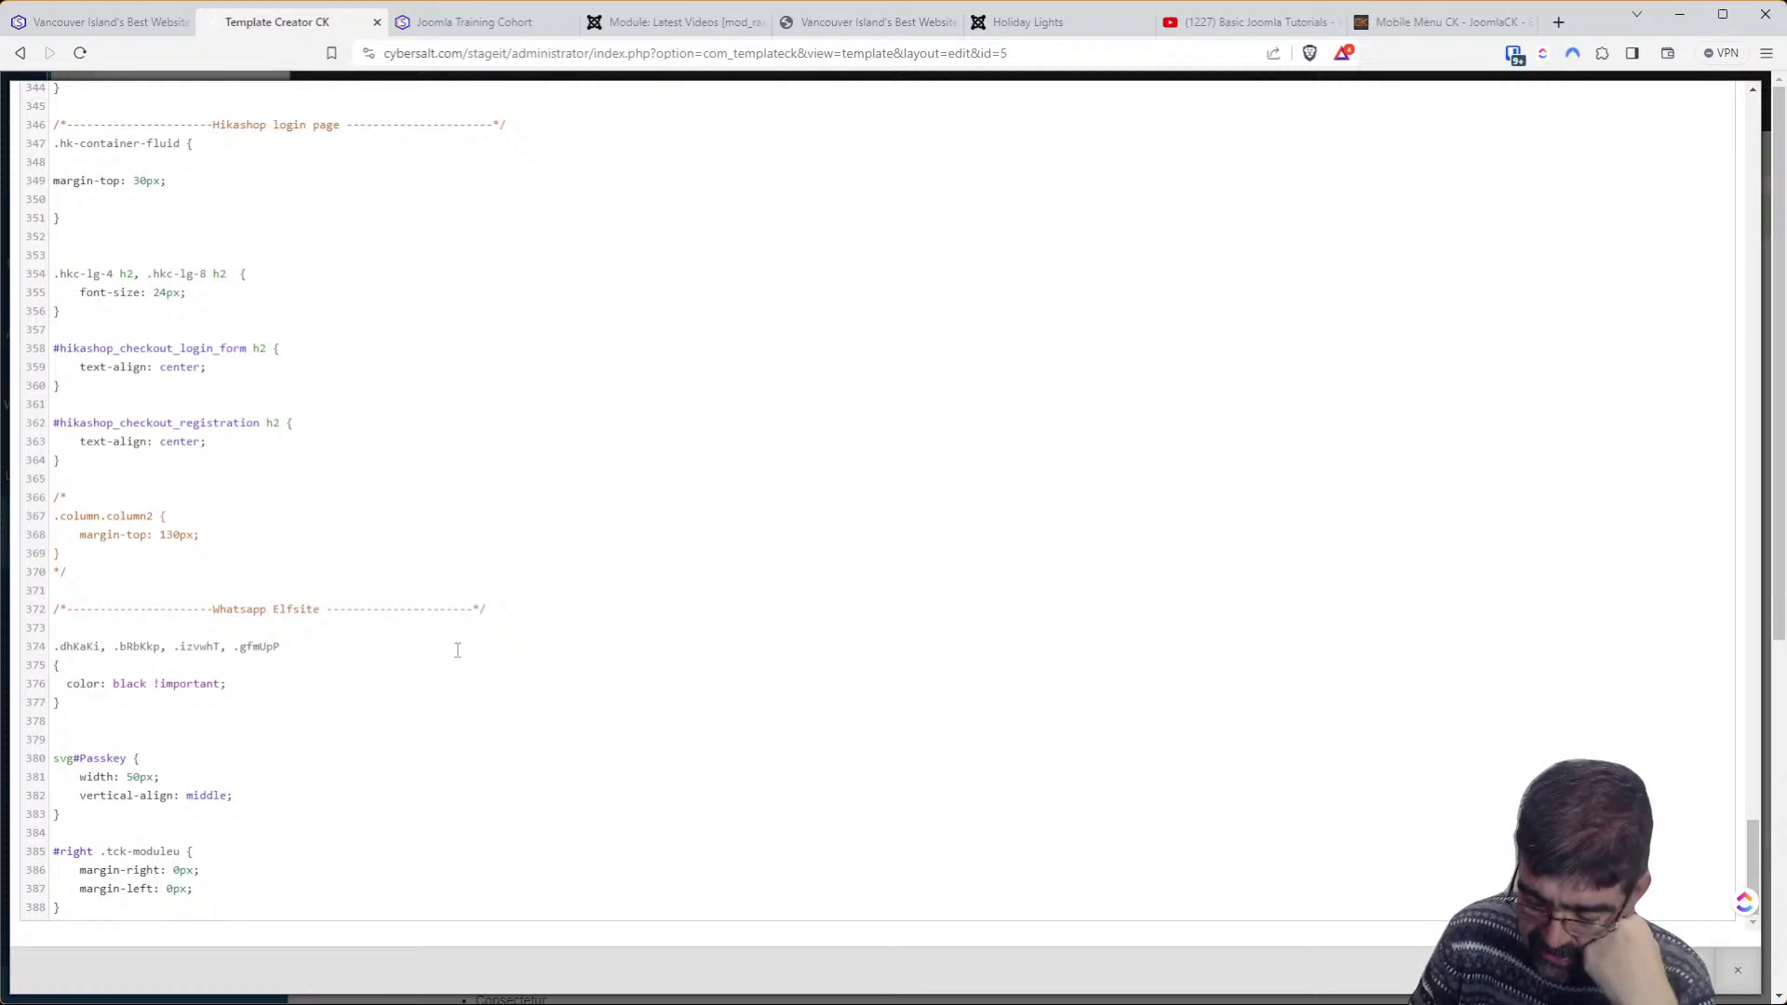
pyautogui.press('BackSpace')
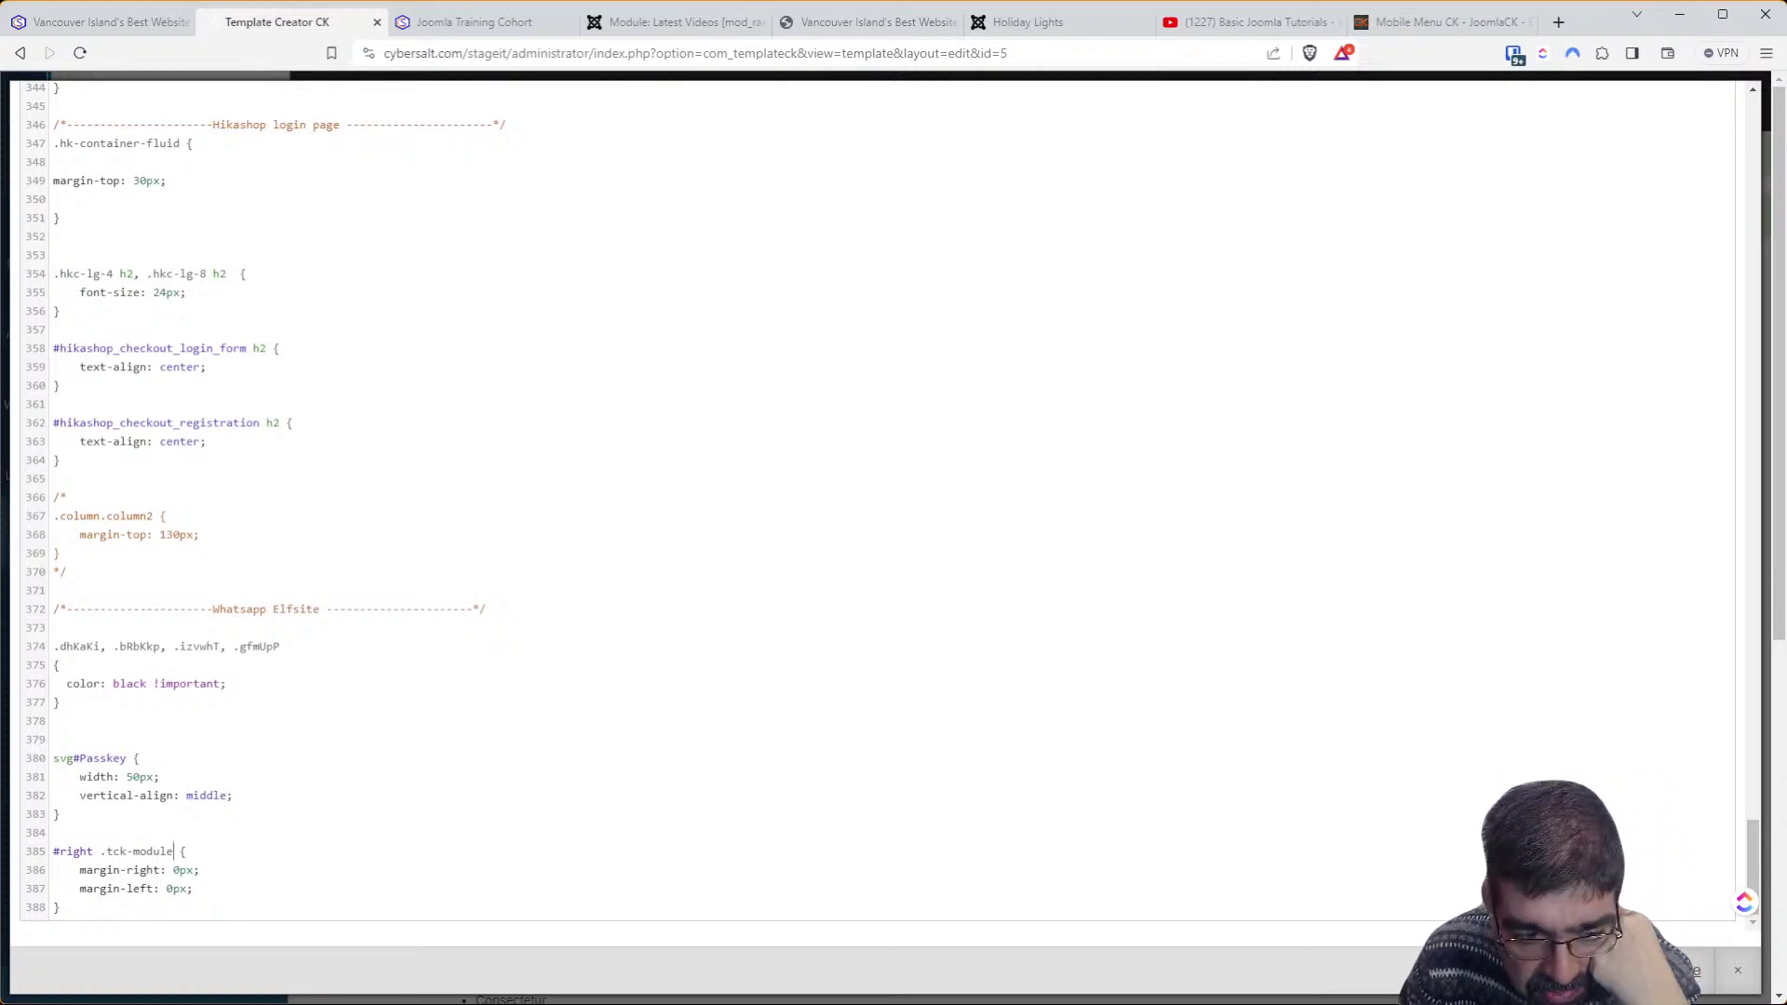
# Close the custom CSS editor, save the template with the corrected selector, and refresh the JTC page
pyautogui.click(1671, 971)
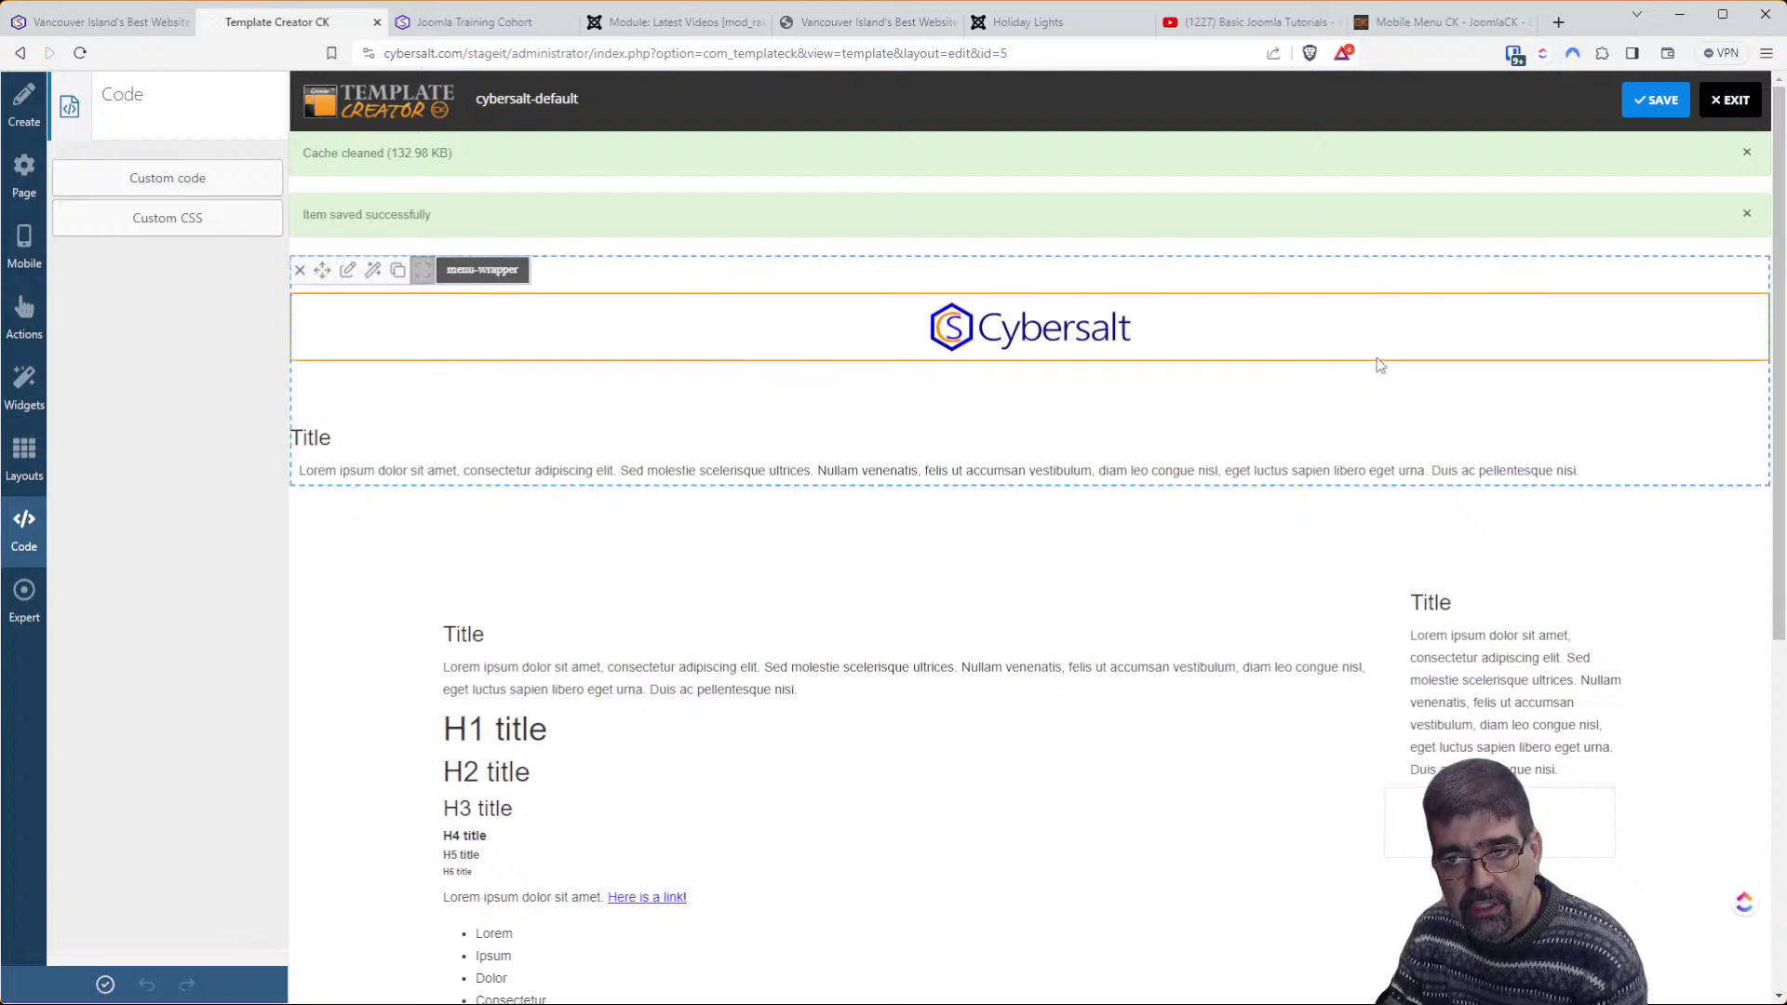
pyautogui.click(1665, 108)
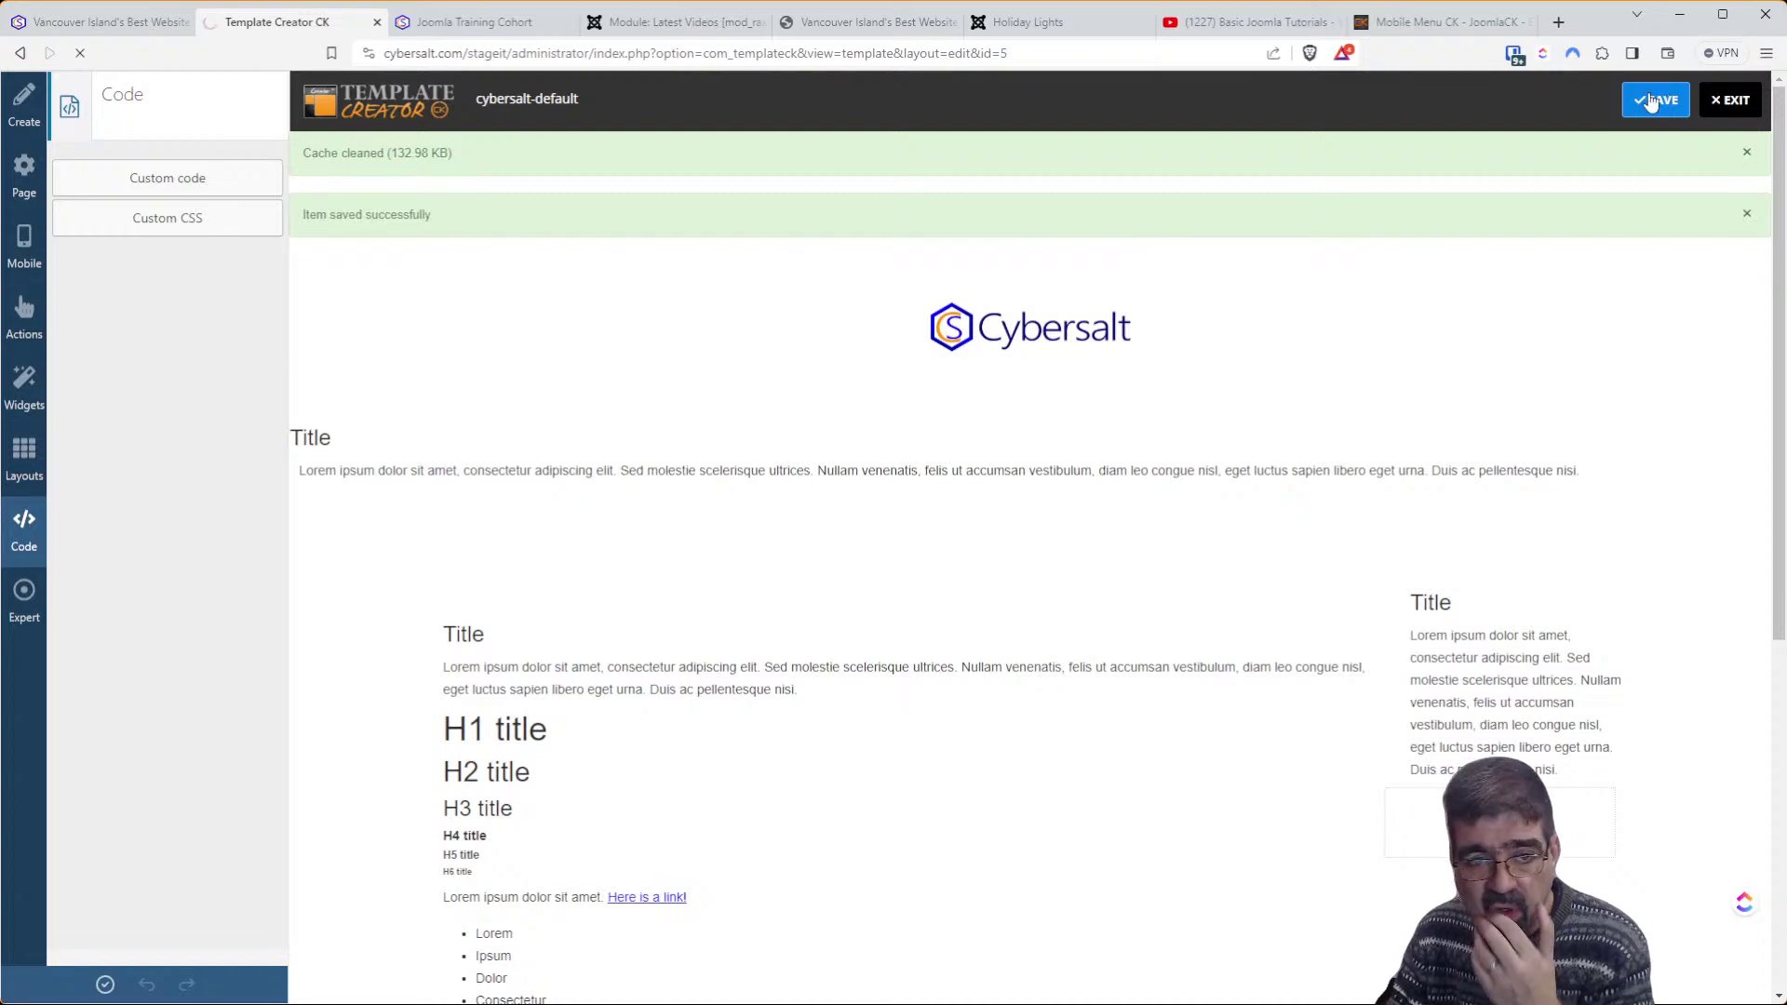
pyautogui.click(474, 22)
pyautogui.press('F5')
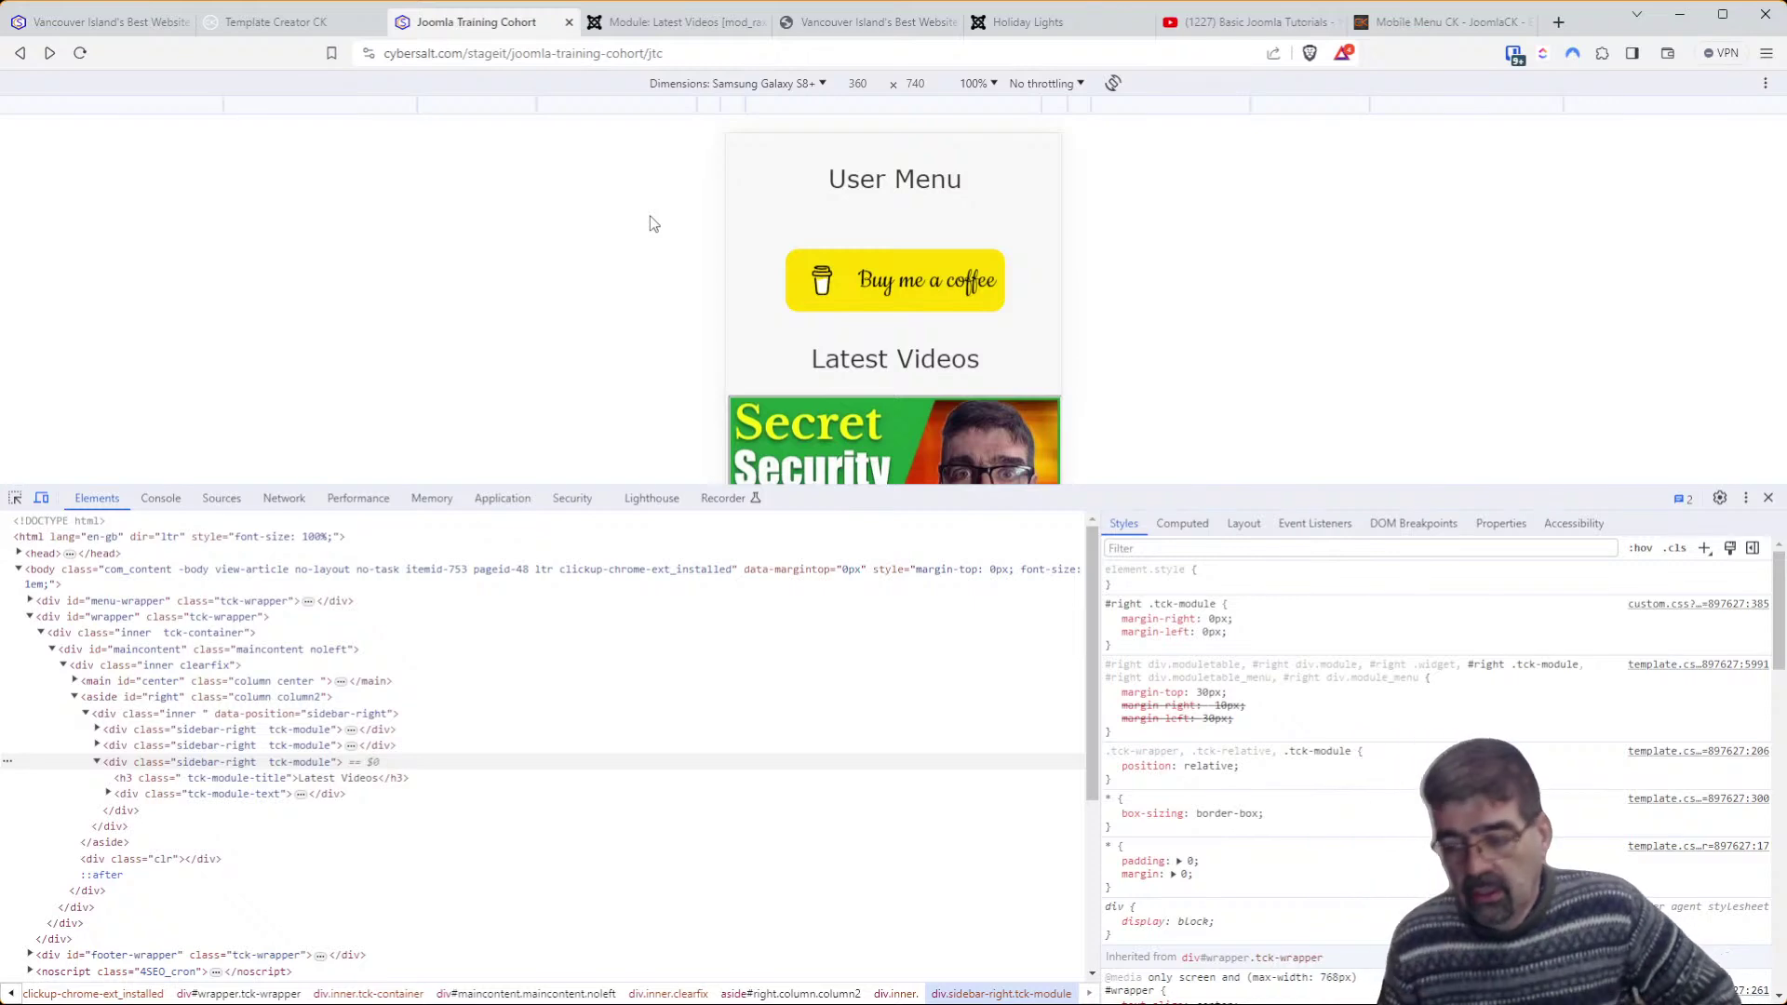
# Return to Template Creator CK, apply the template, then save and apply it once more
pyautogui.click(276, 26)
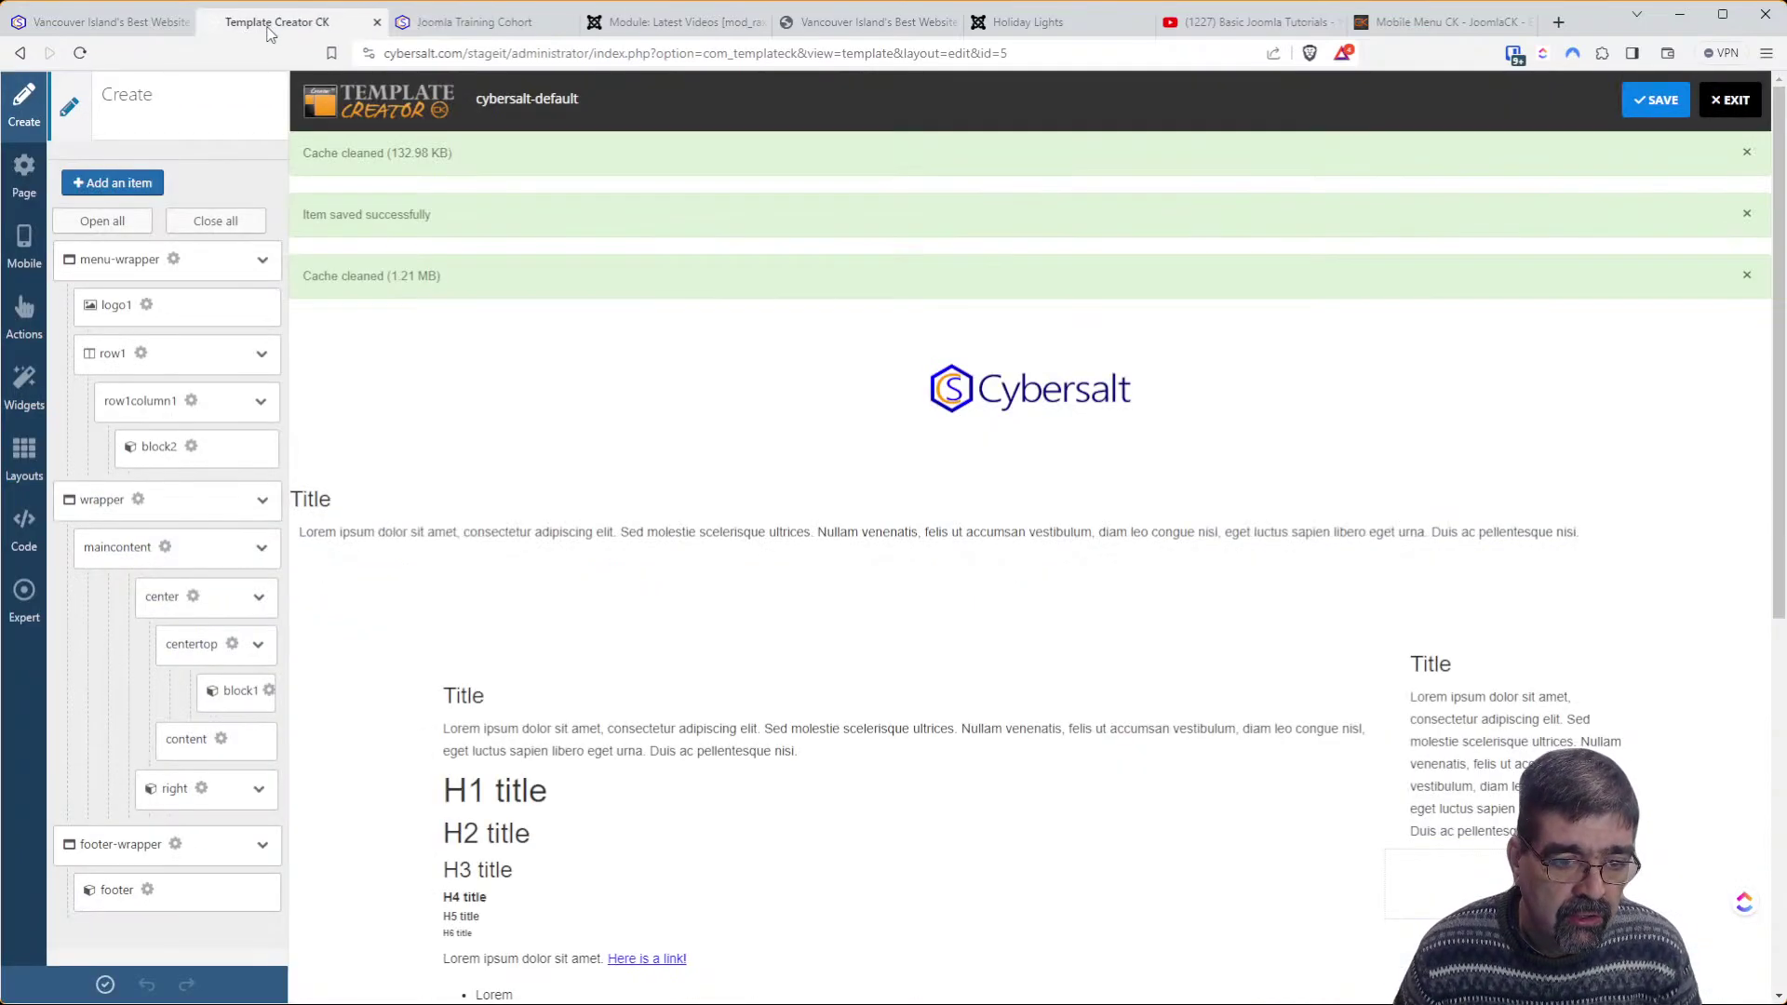
pyautogui.click(104, 987)
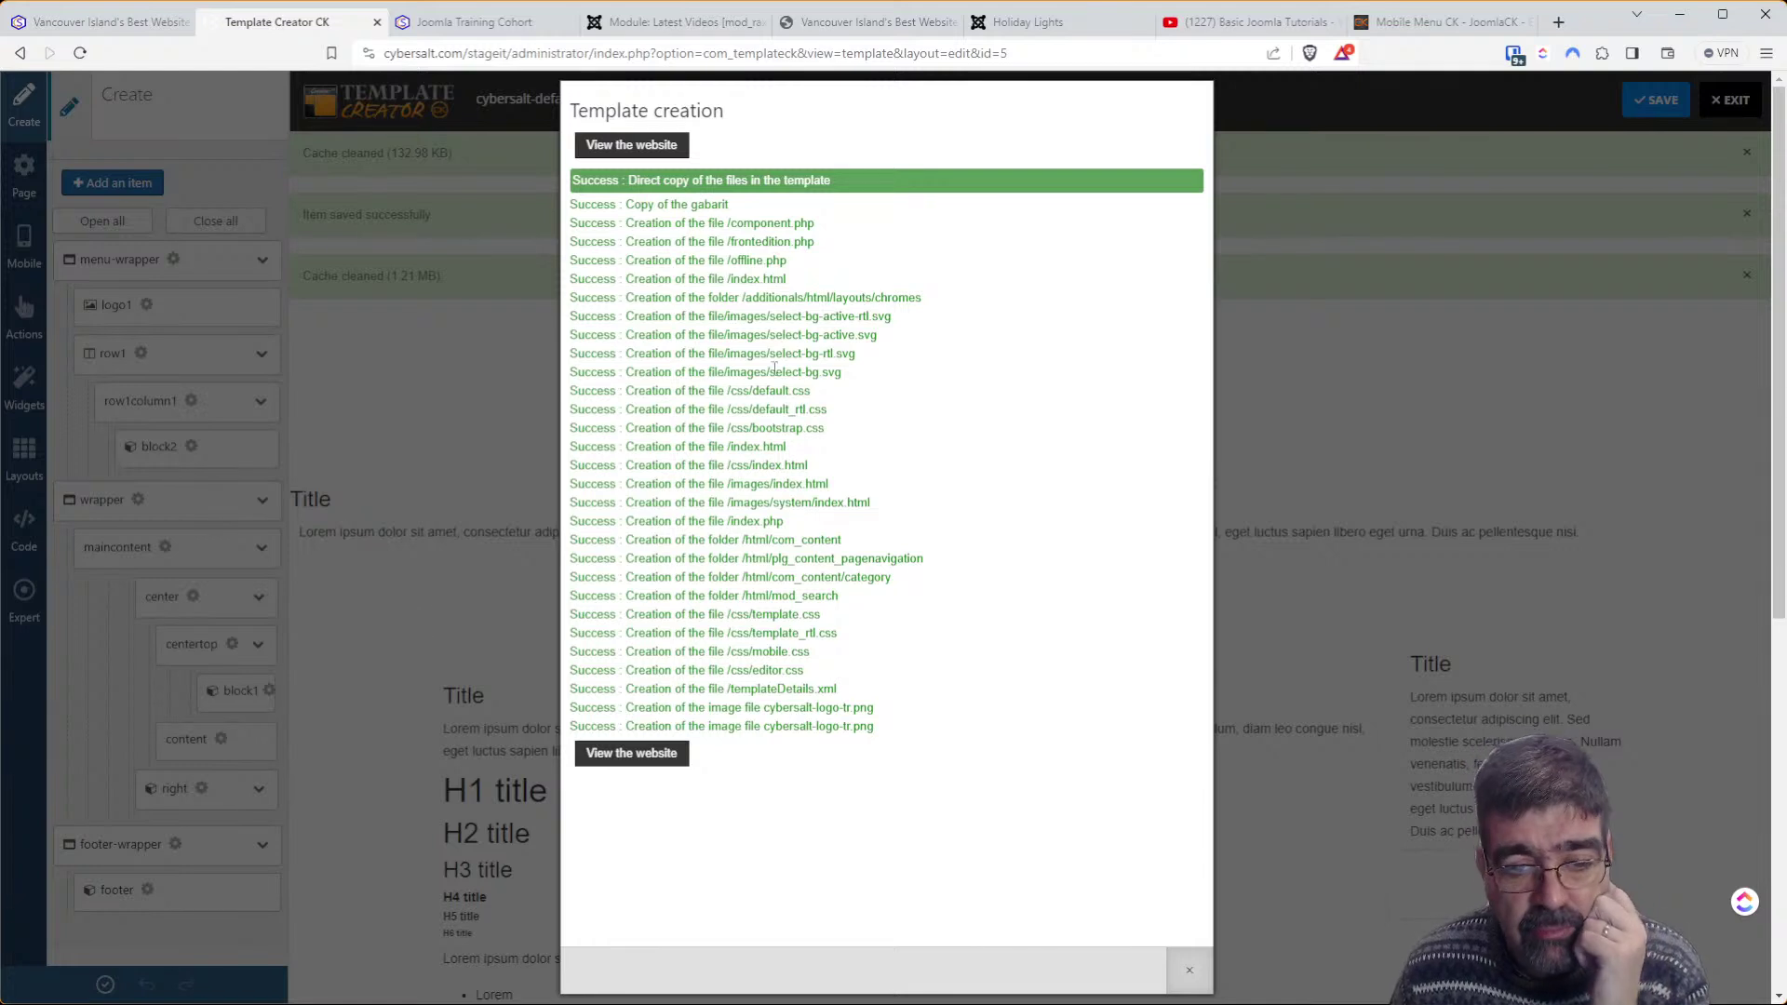
pyautogui.click(1189, 970)
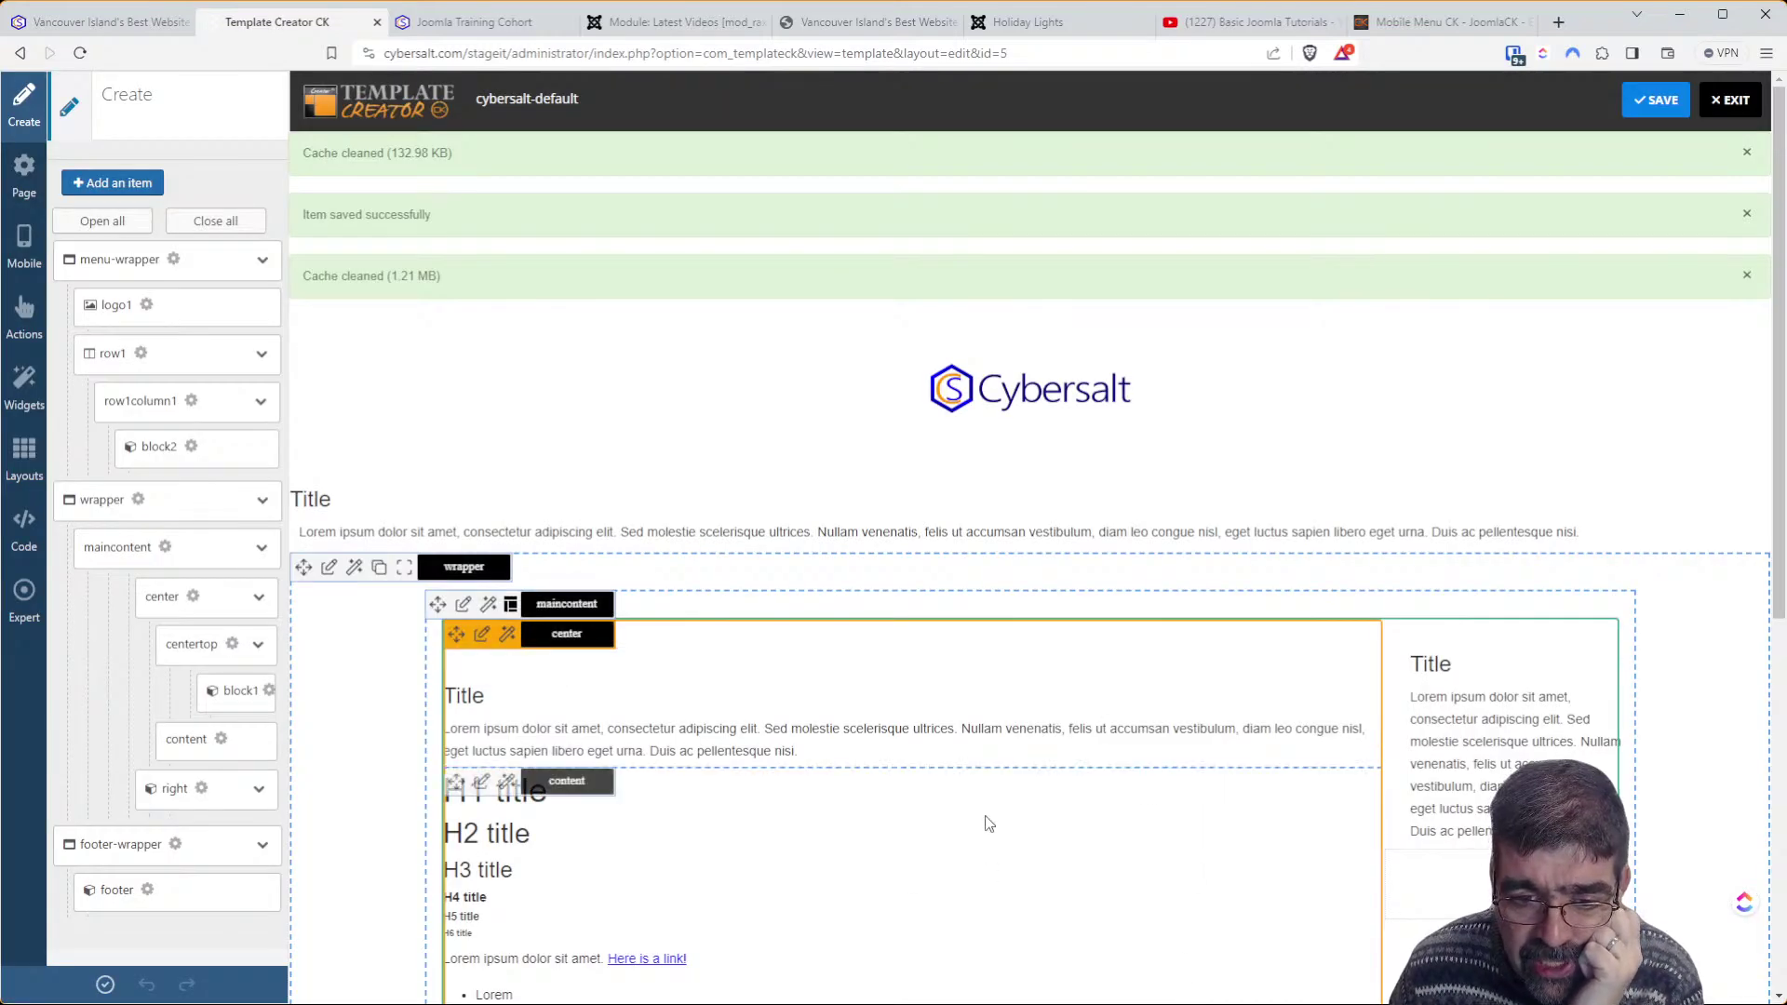
pyautogui.click(1654, 110)
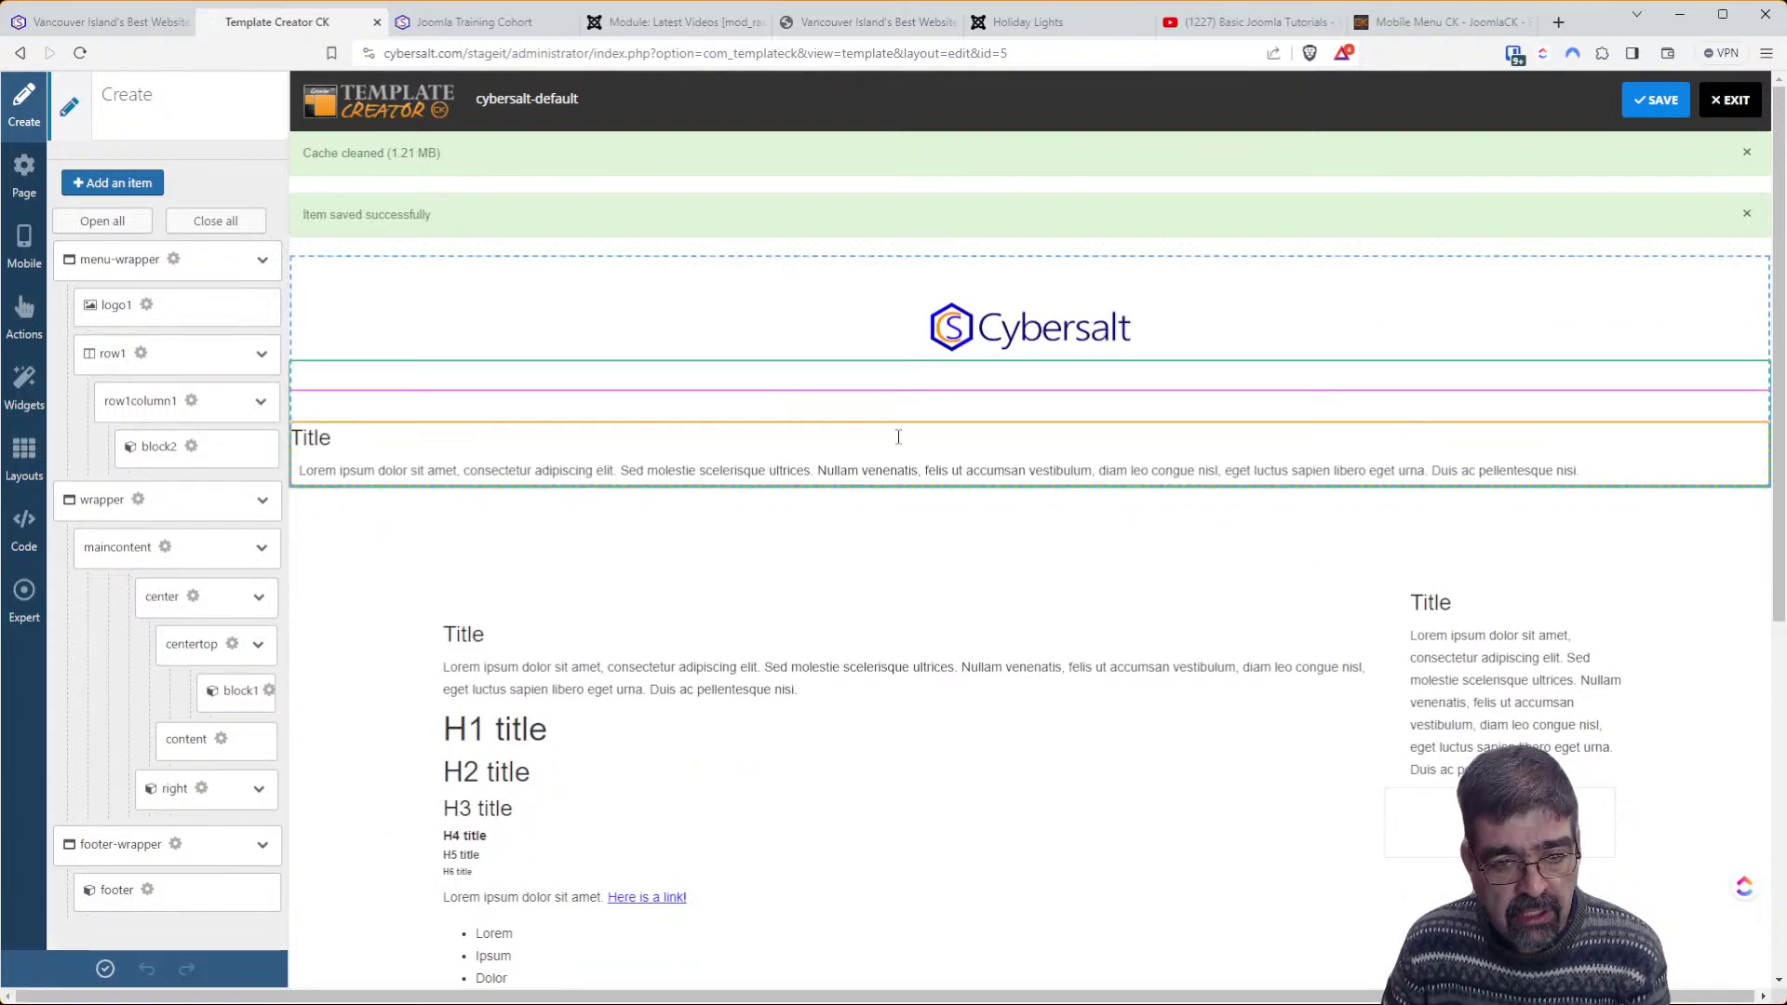
pyautogui.click(105, 984)
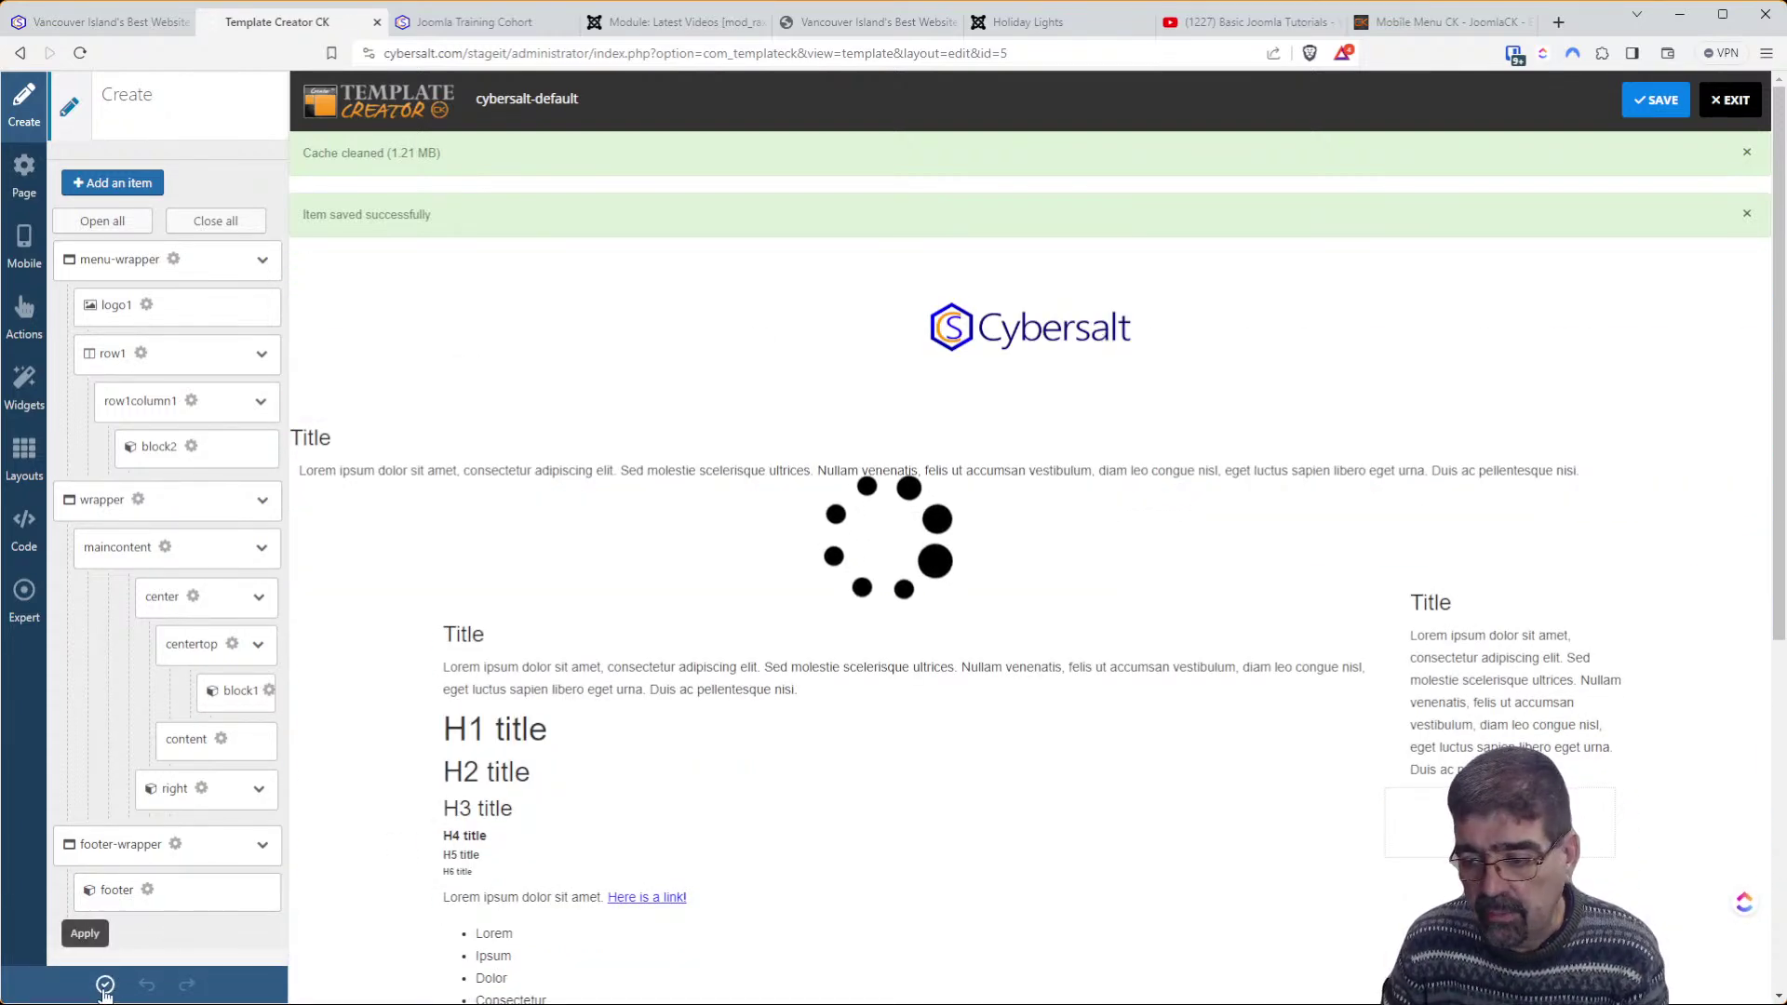
# On the JTC page, add a padding-left of 5px to the #right .tck-module rule in the inspector
pyautogui.click(484, 22)
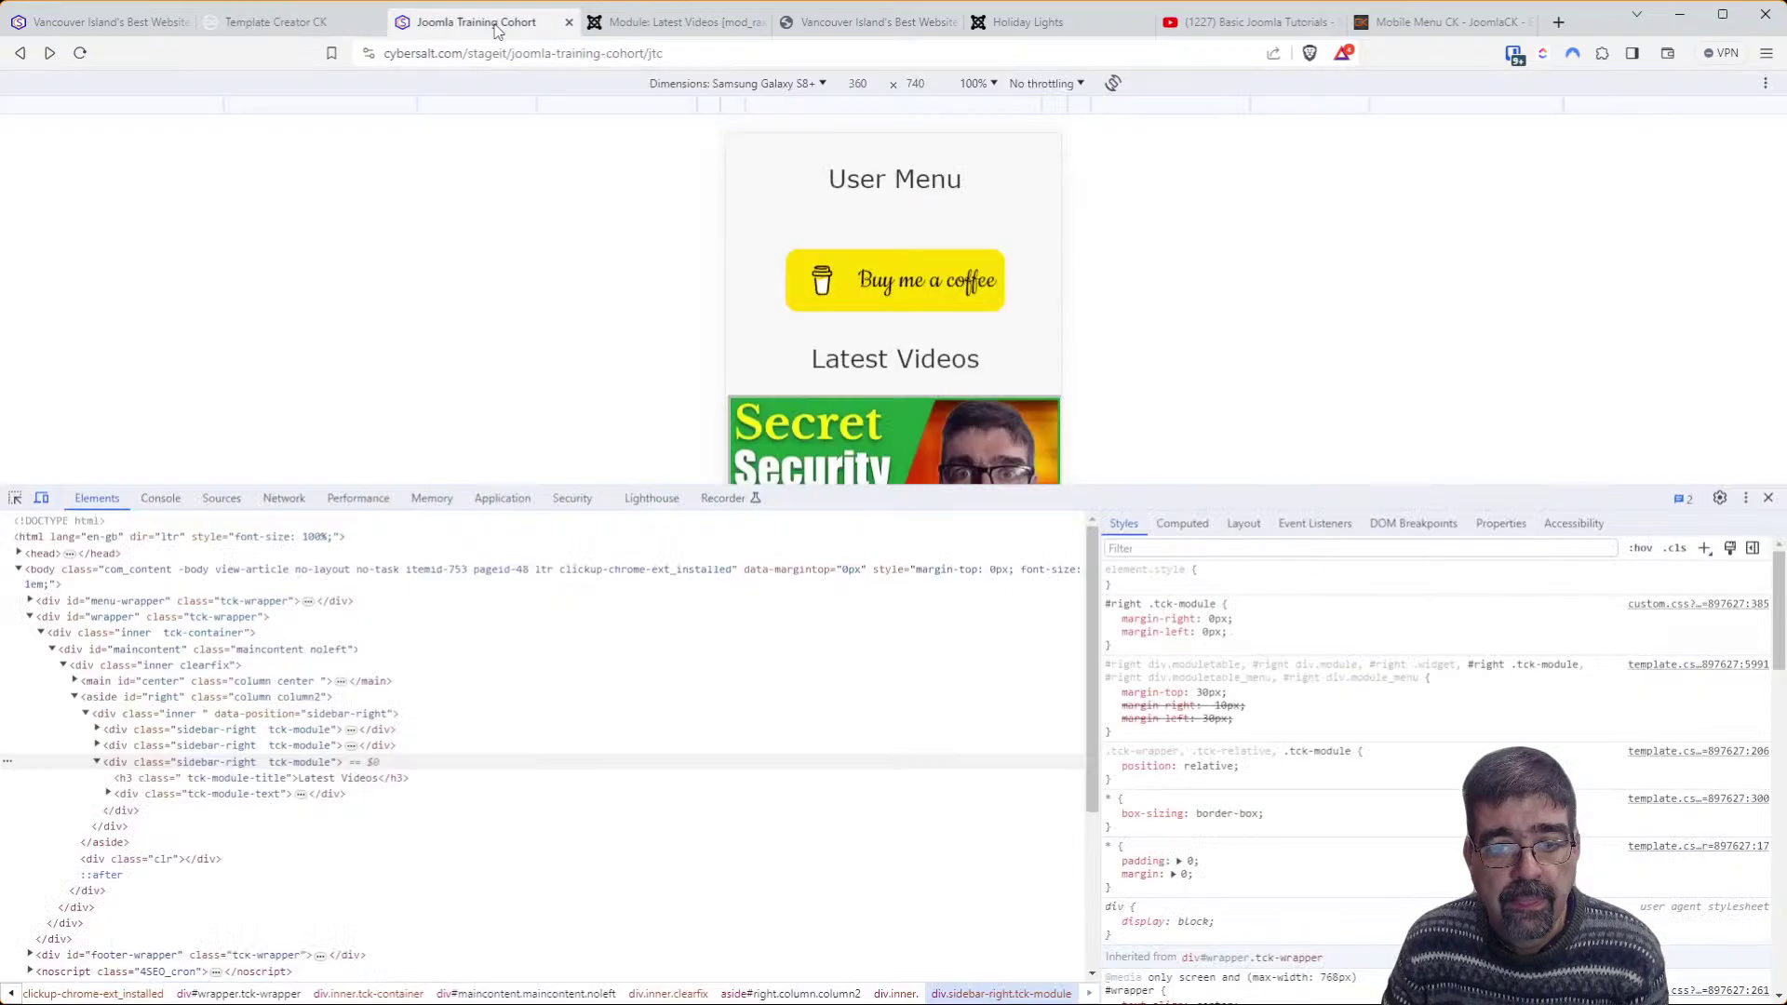
pyautogui.moveTo(1530, 487); pyautogui.dragTo(1396, 874)
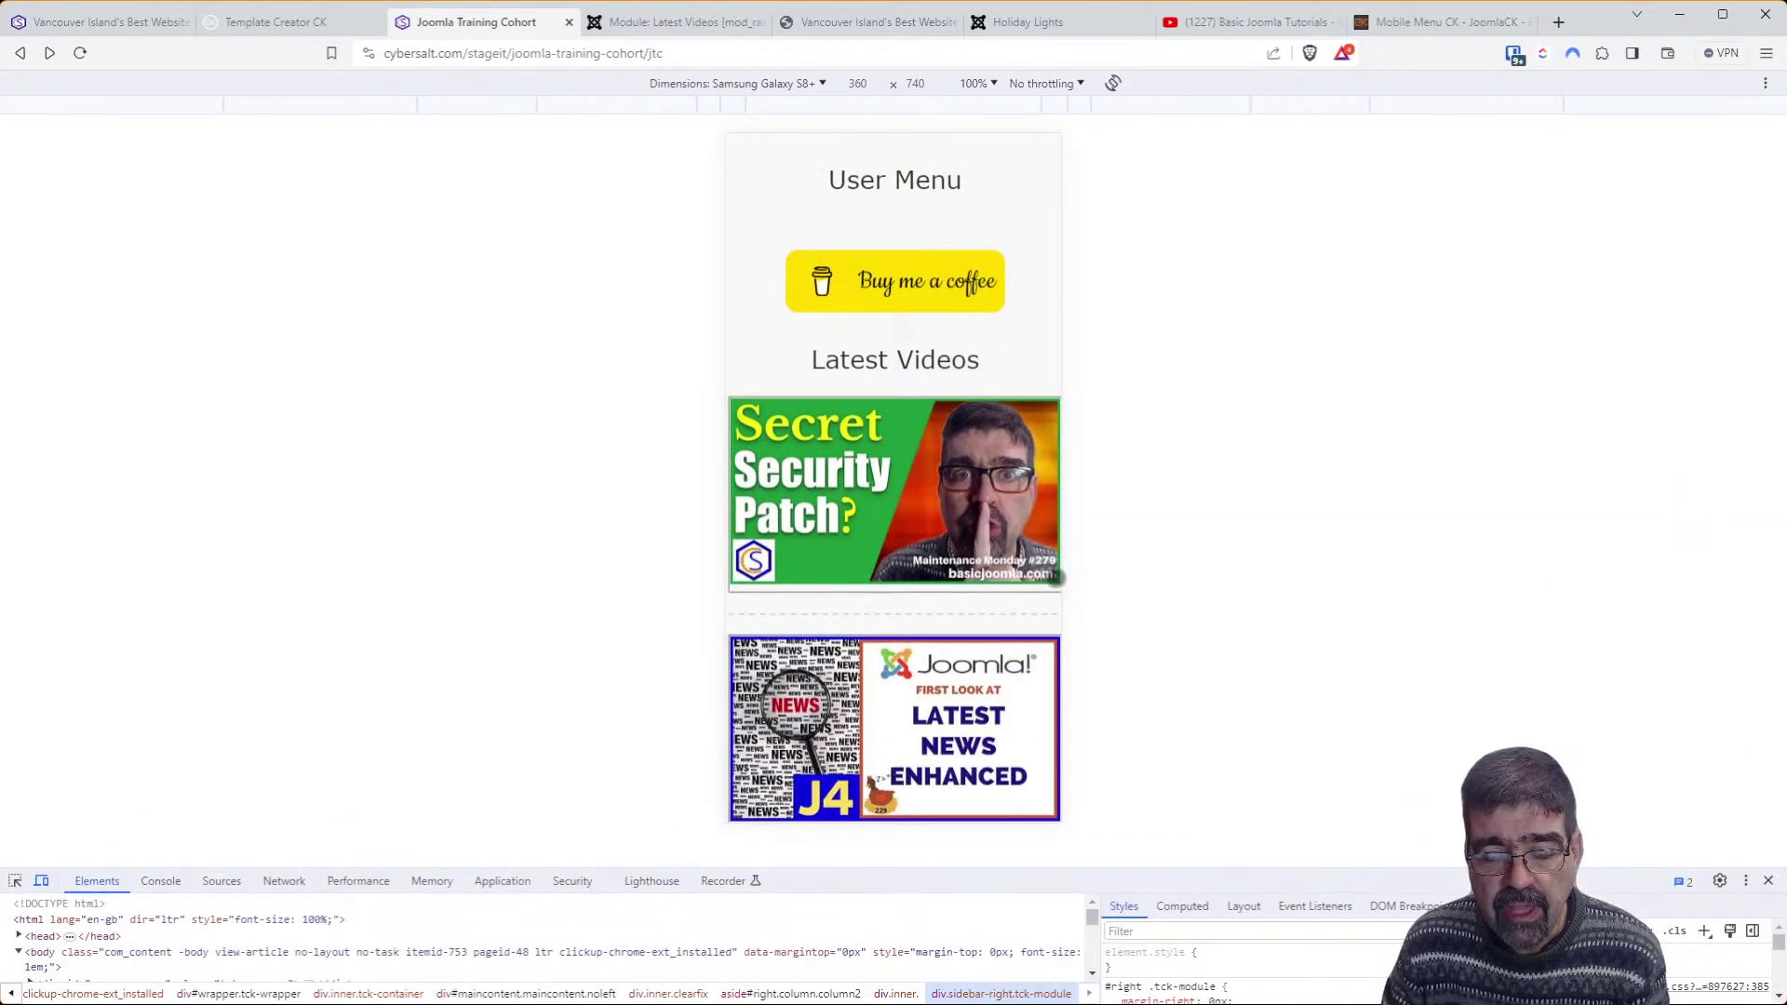
pyautogui.moveTo(1316, 870); pyautogui.dragTo(1293, 621)
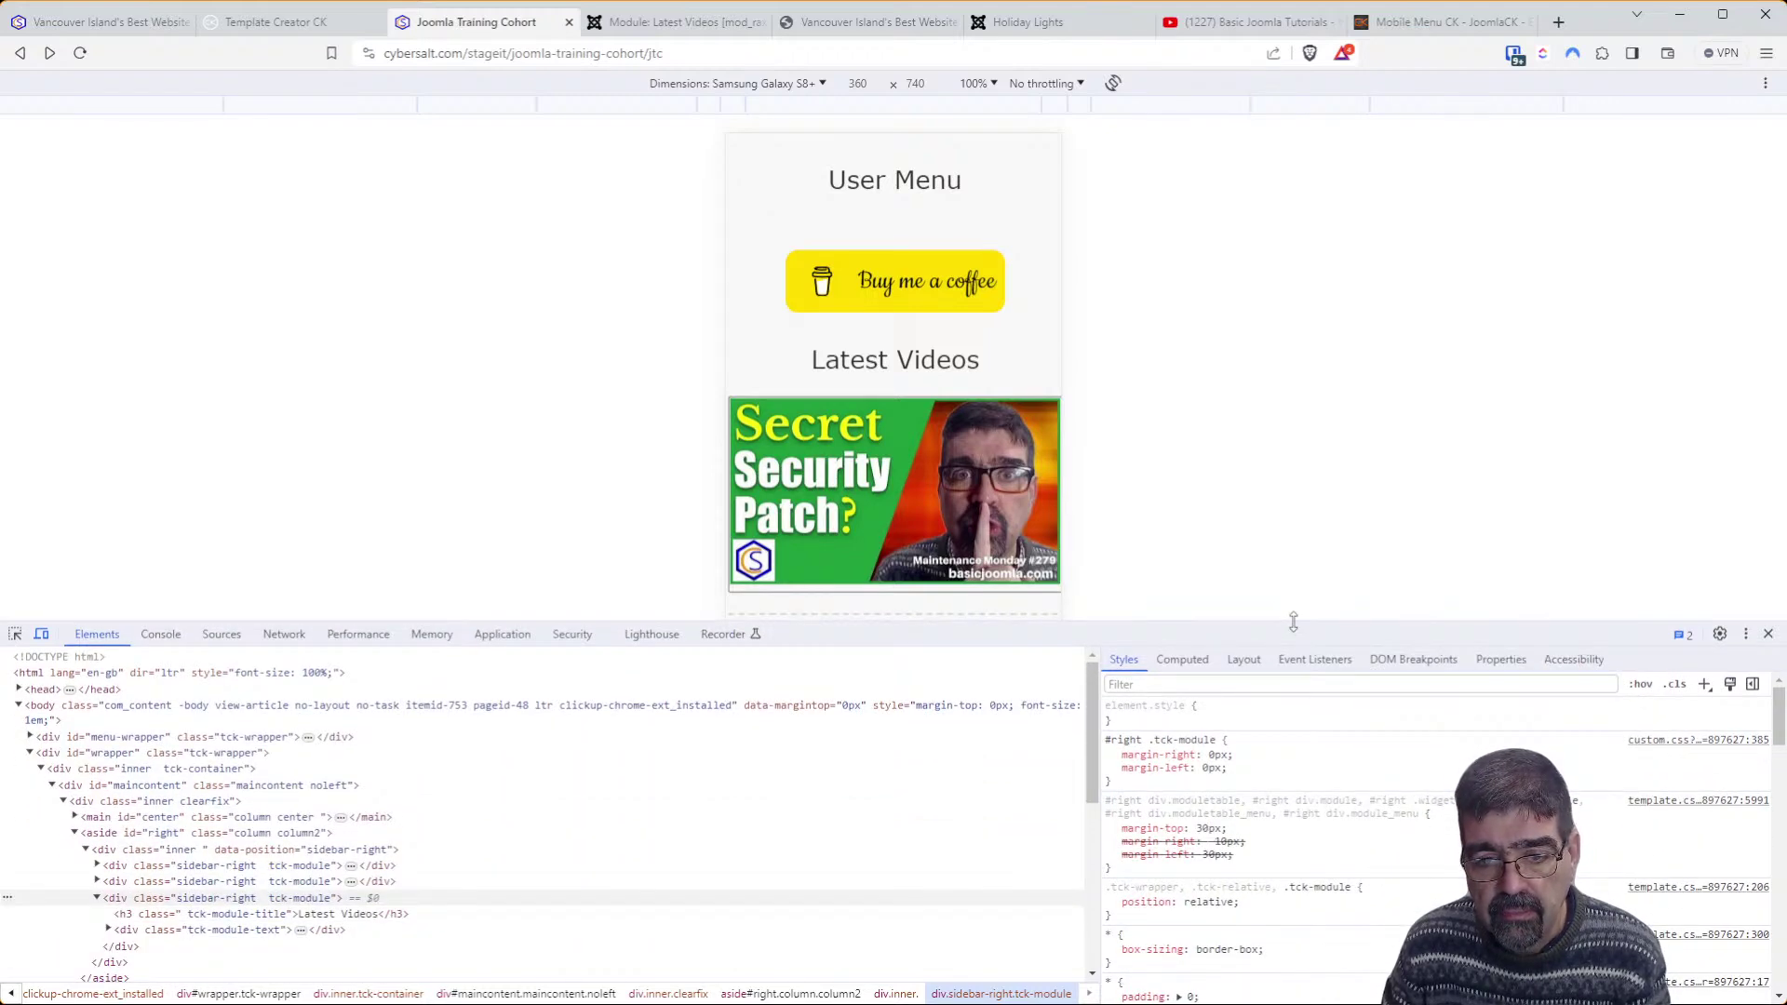
pyautogui.click(1183, 788)
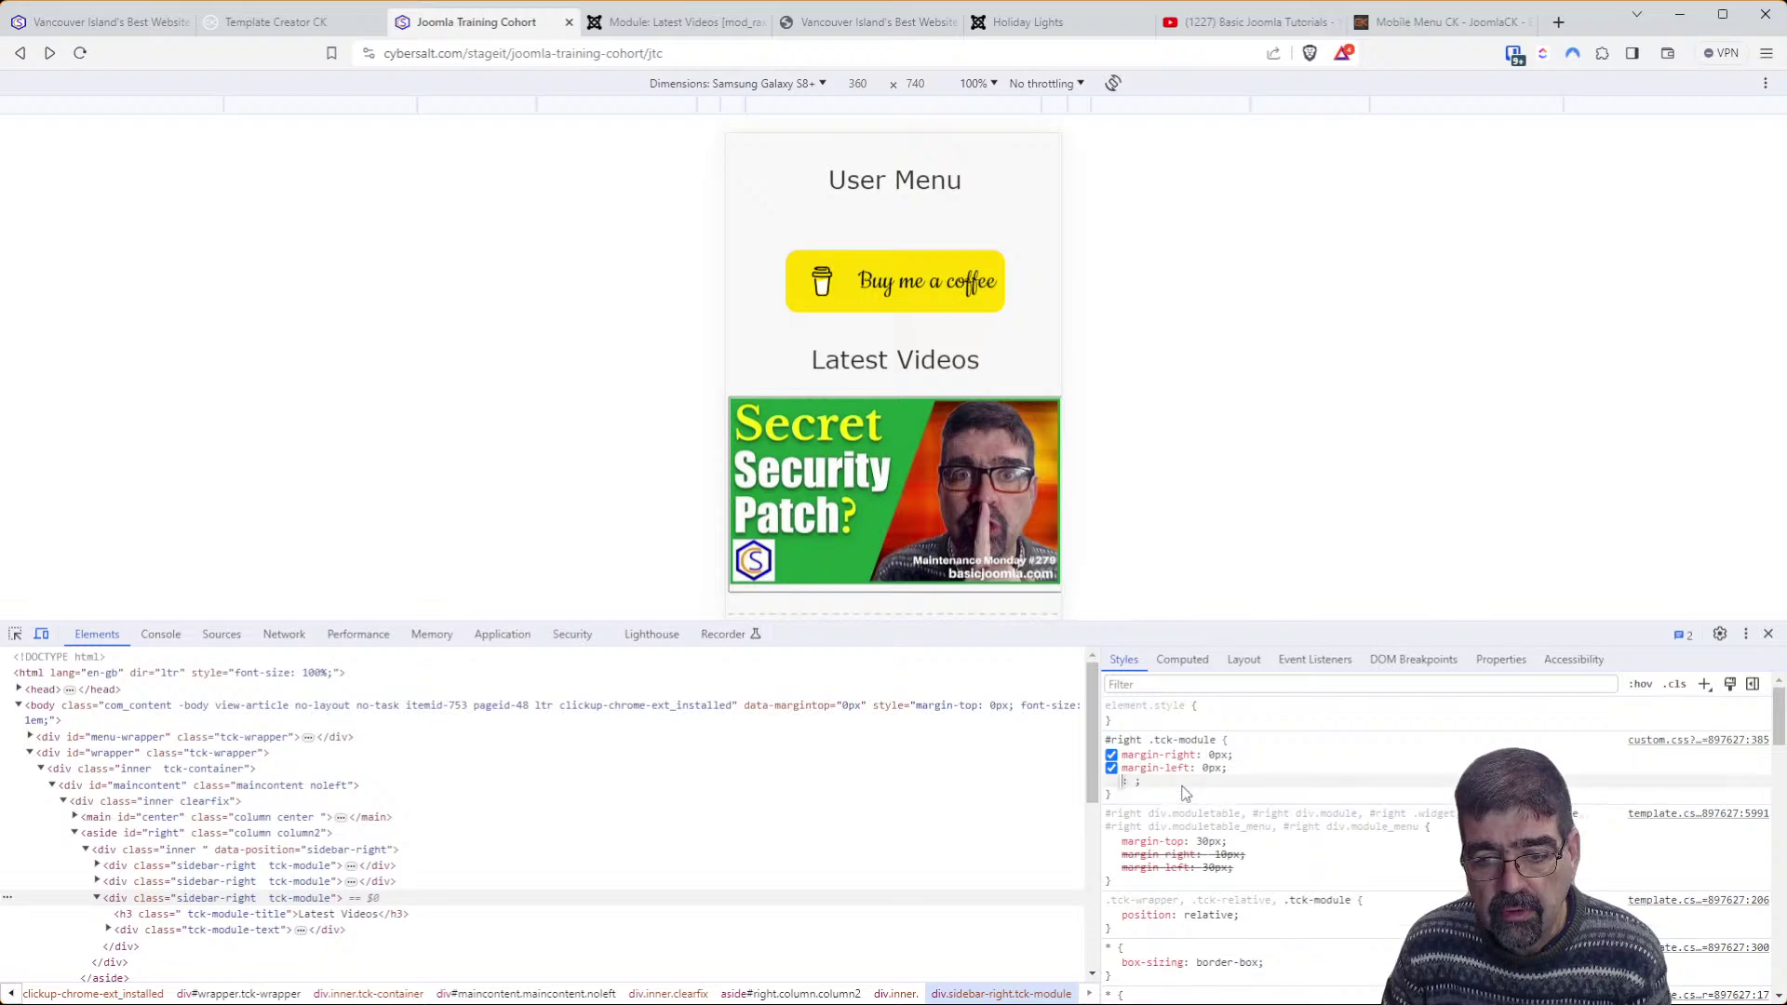
pyautogui.write('padding')
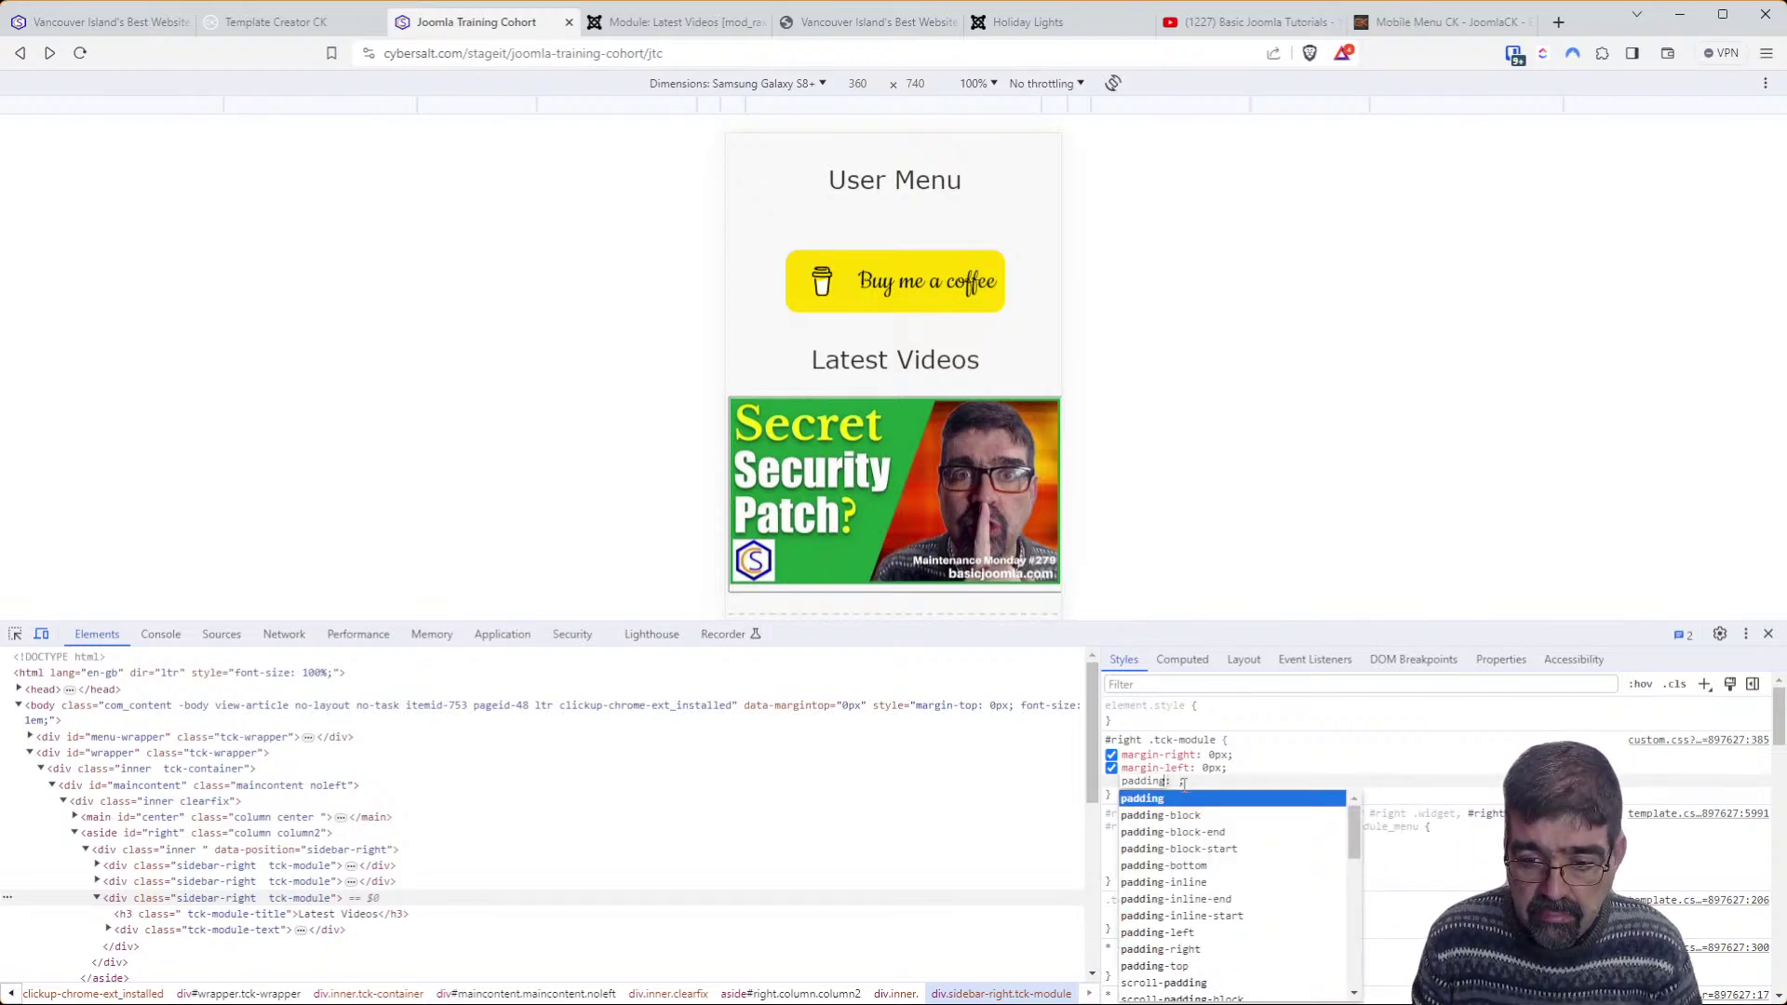
pyautogui.write('-left')
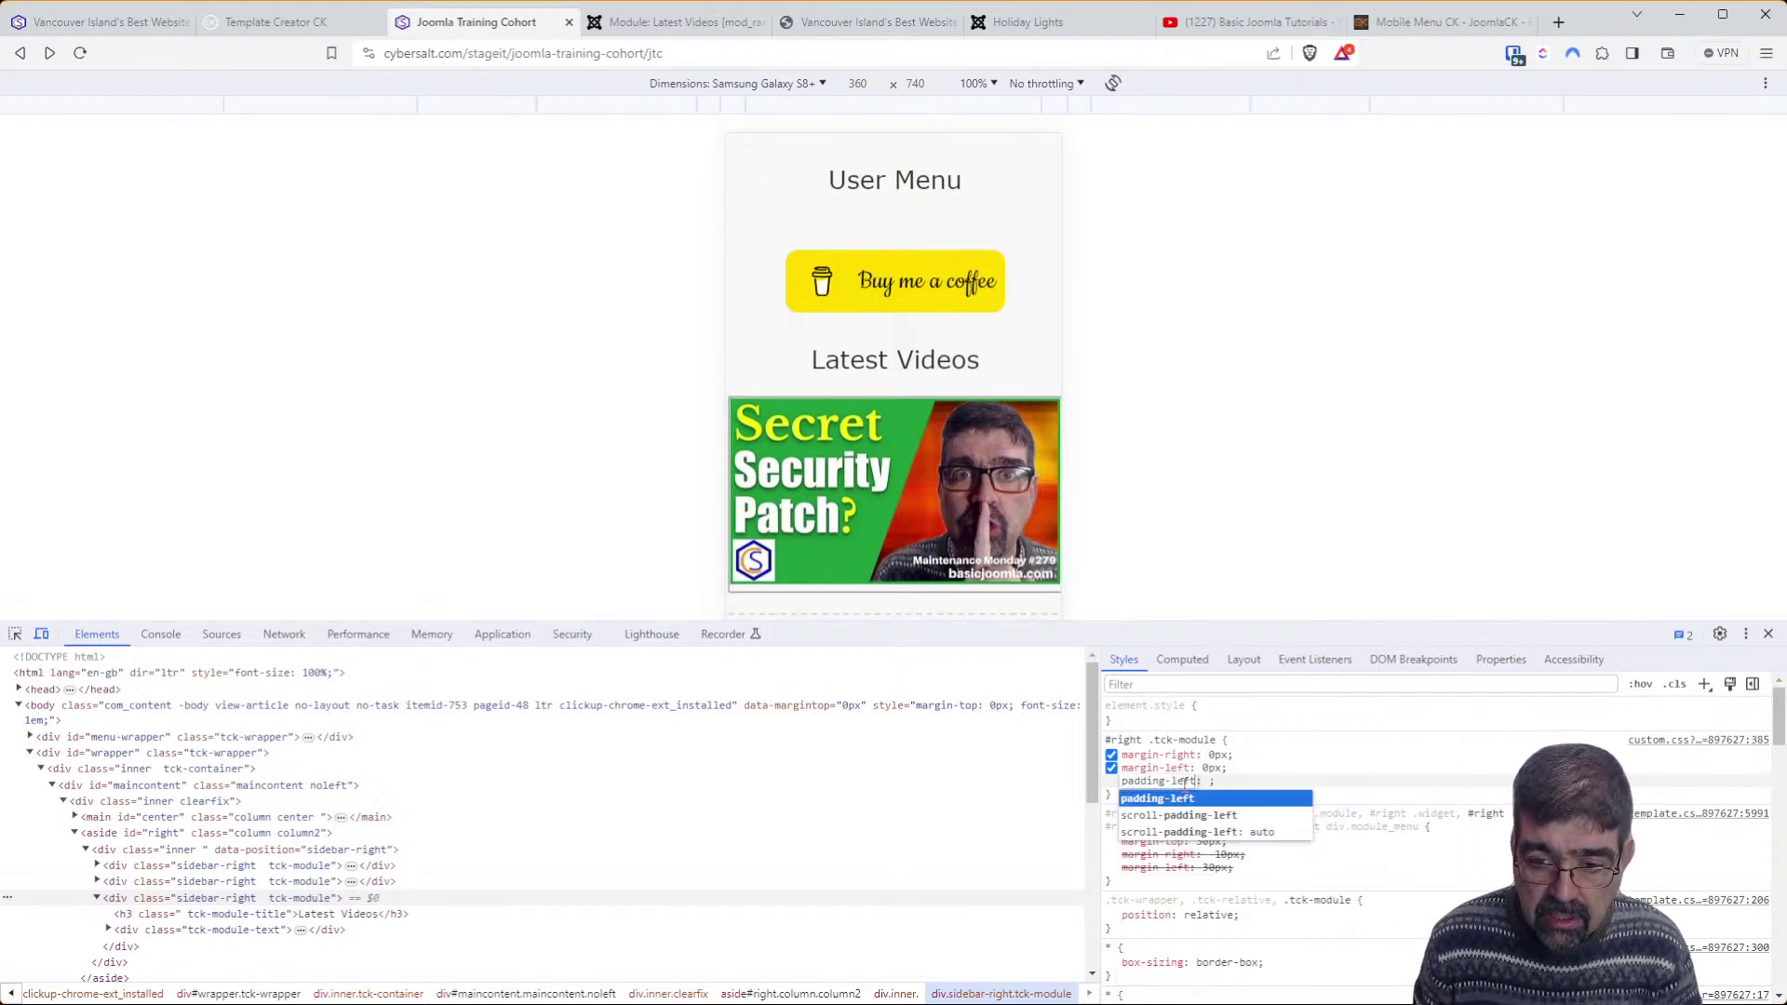
pyautogui.press('Tab')
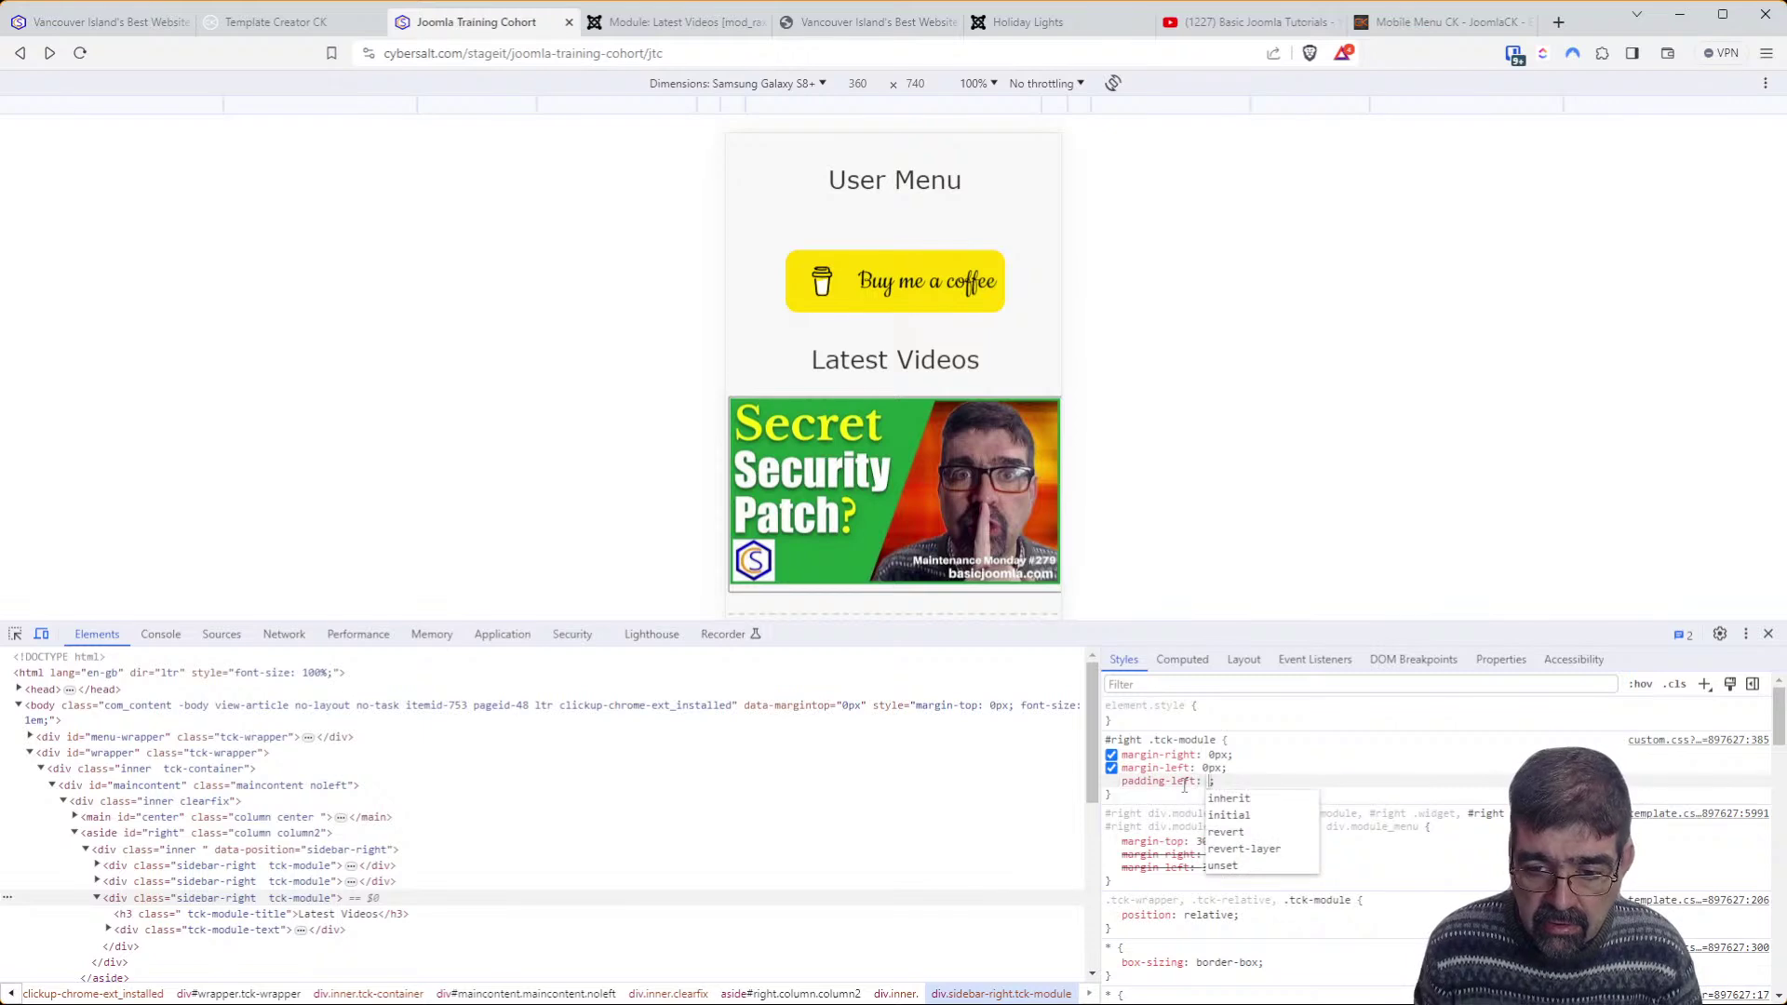
pyautogui.write('5px')
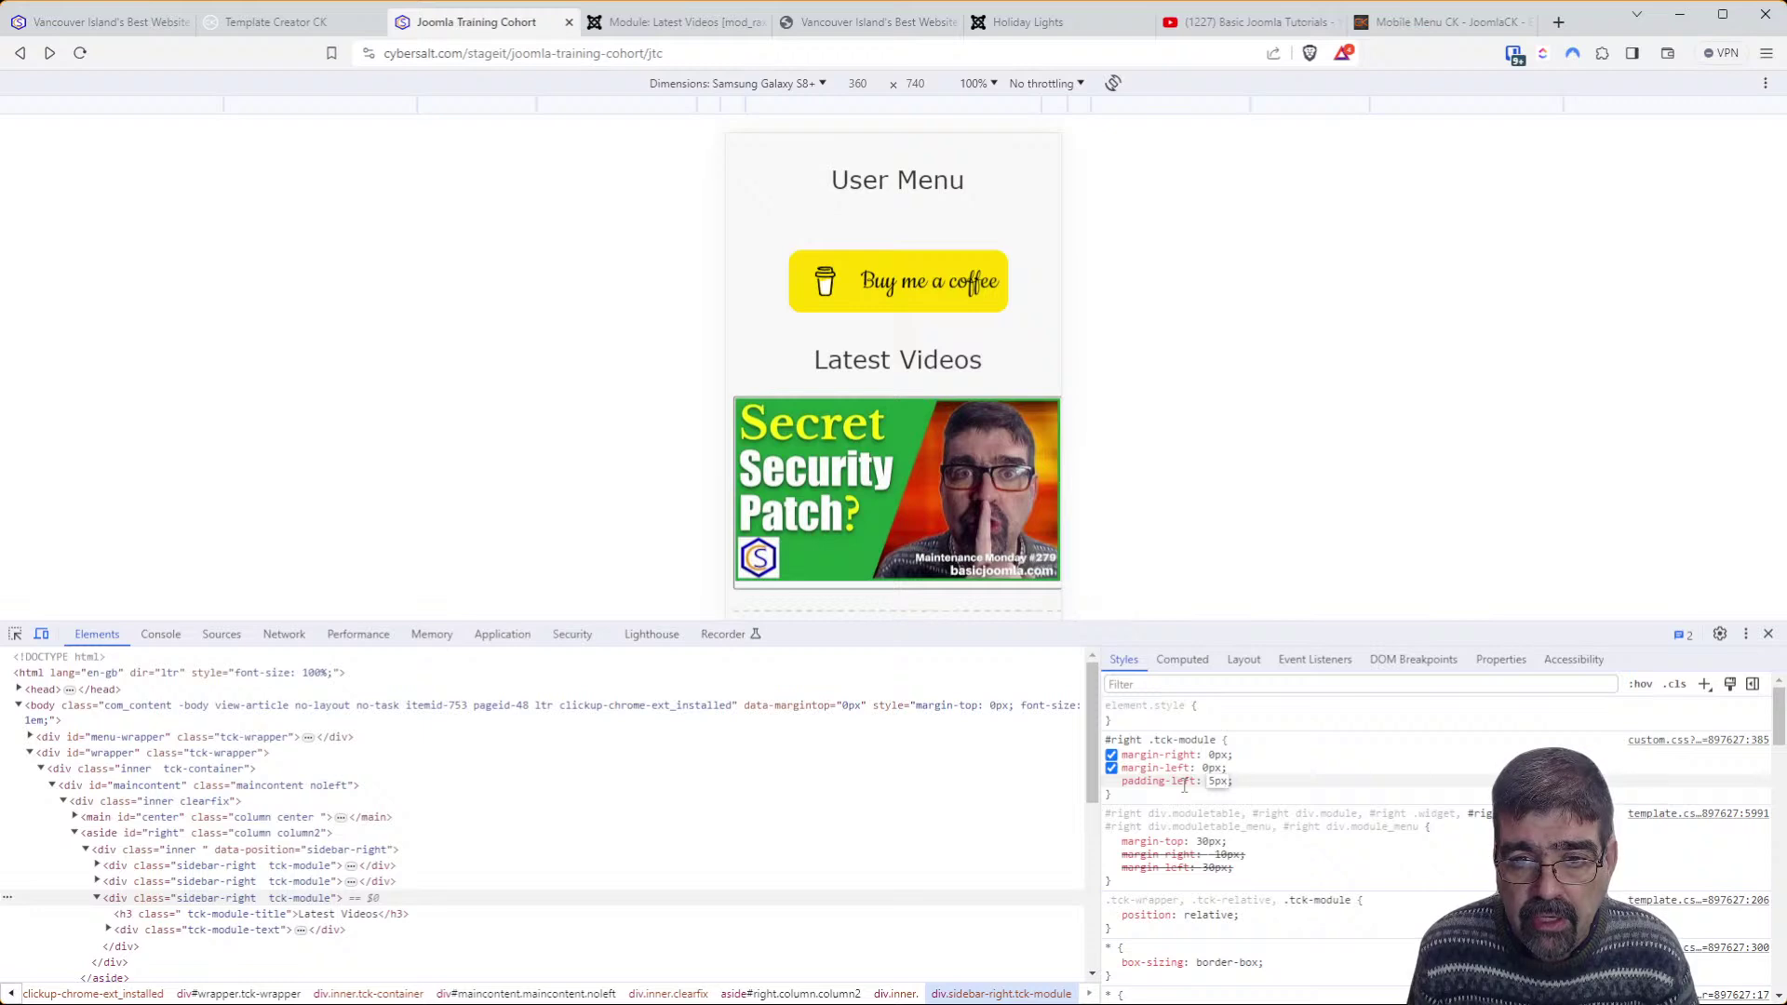
pyautogui.press('Return')
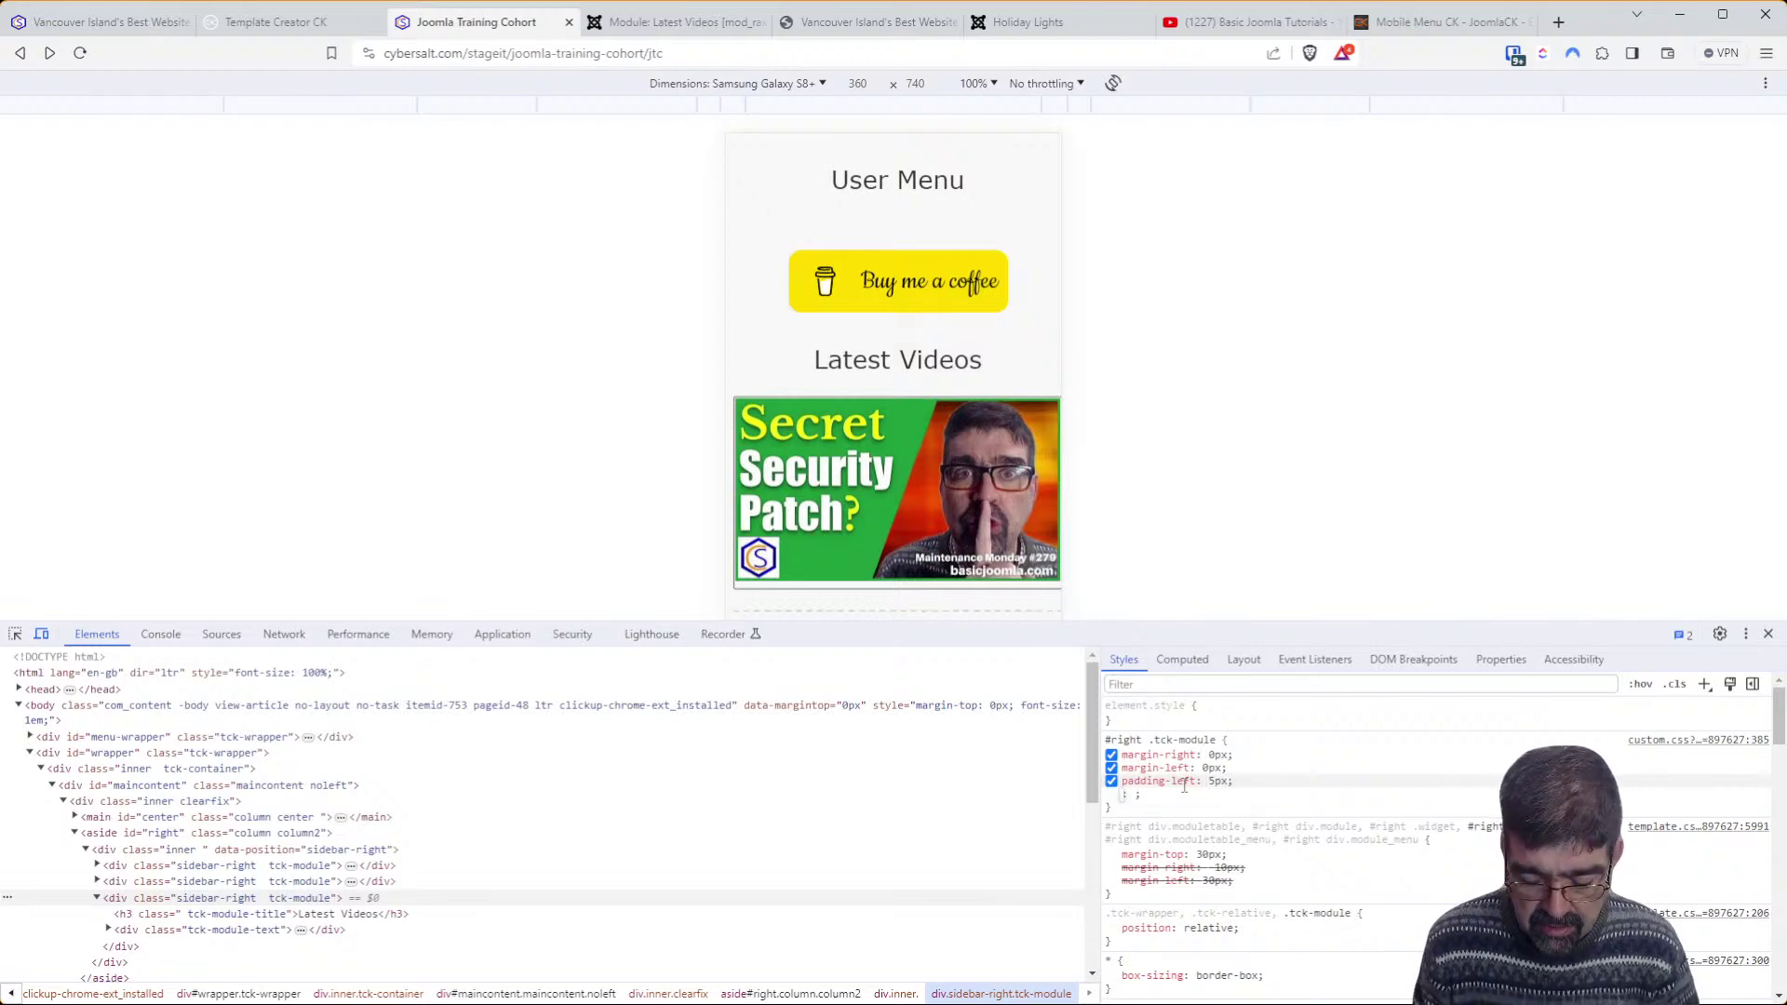
# Add a padding-right of 5px to the same #right .tck-module rule in the inspector
pyautogui.write('padding-right')
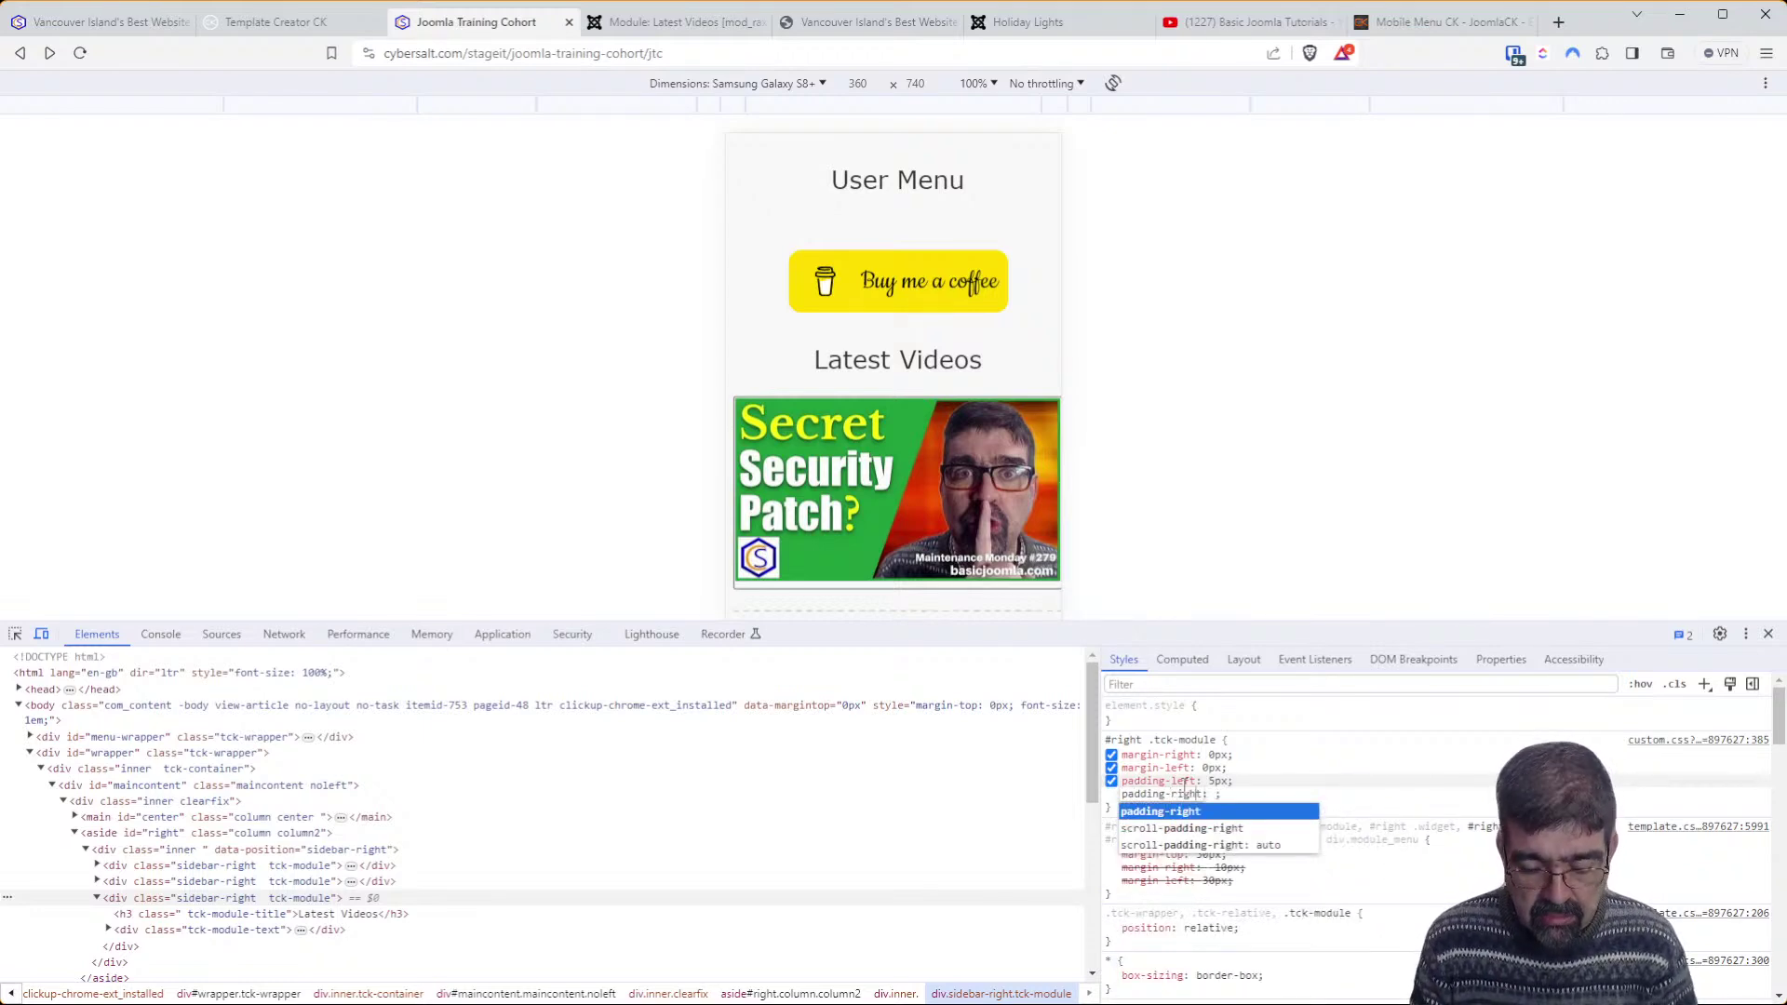
pyautogui.press('Tab')
pyautogui.write('5px')
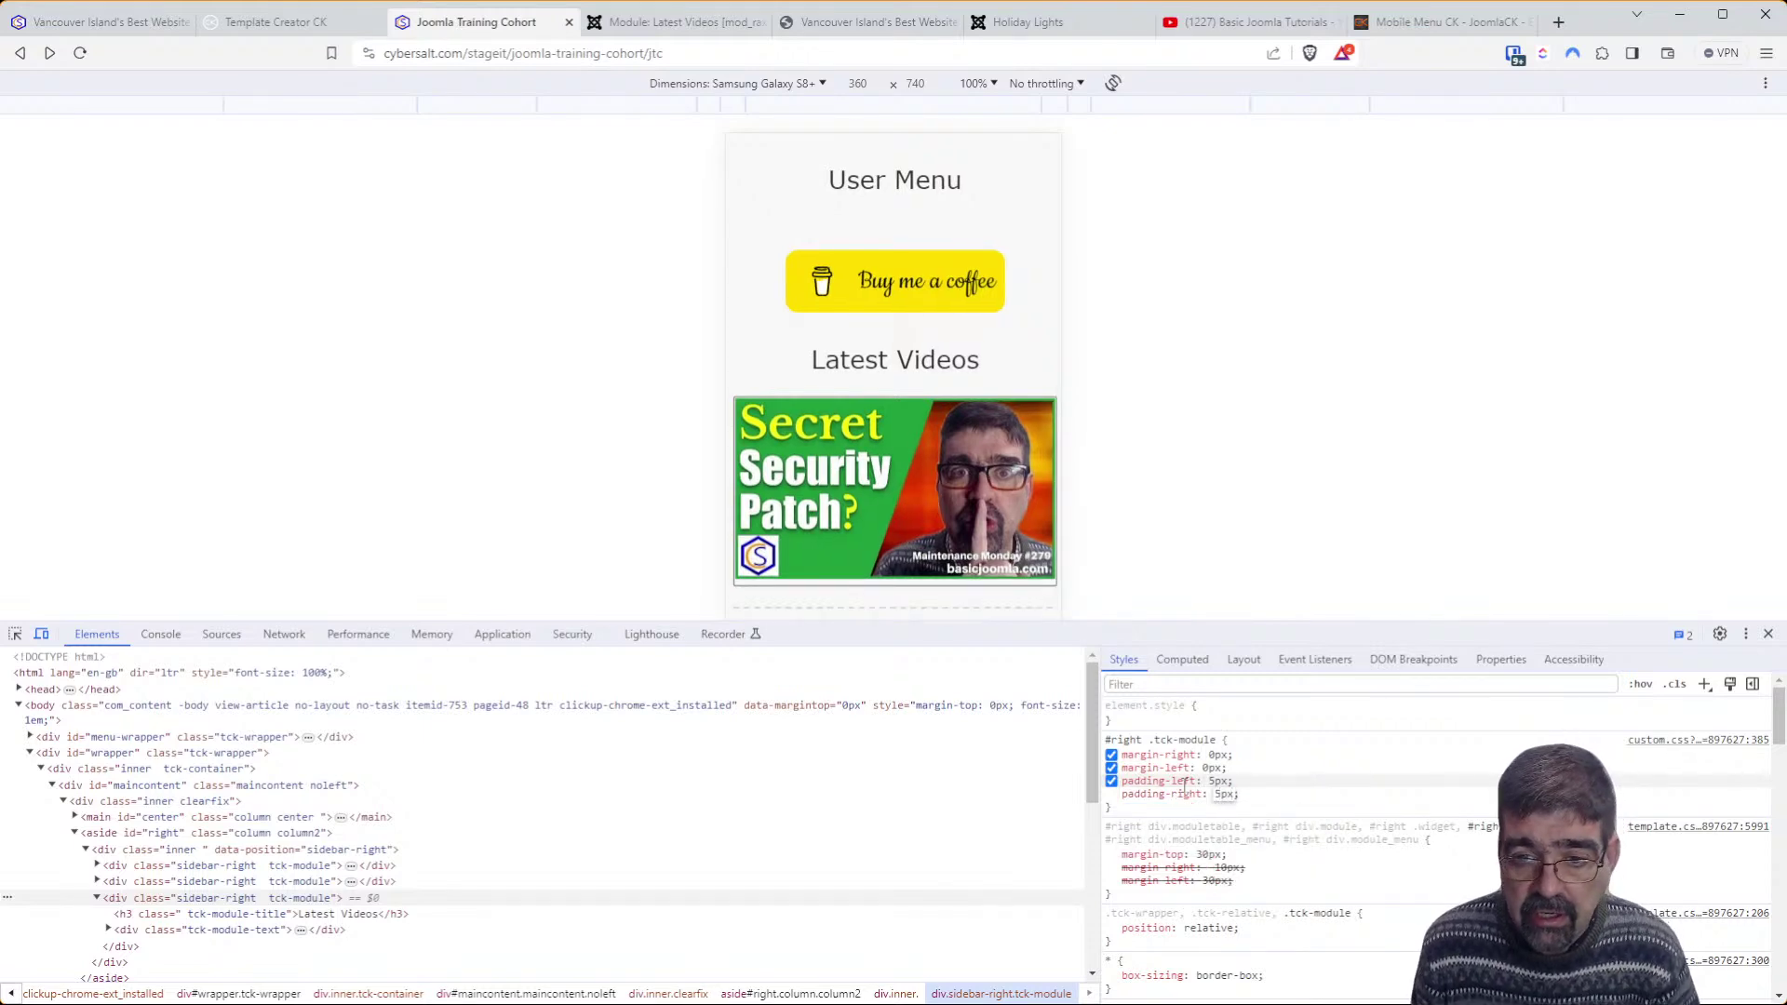
pyautogui.press('Return')
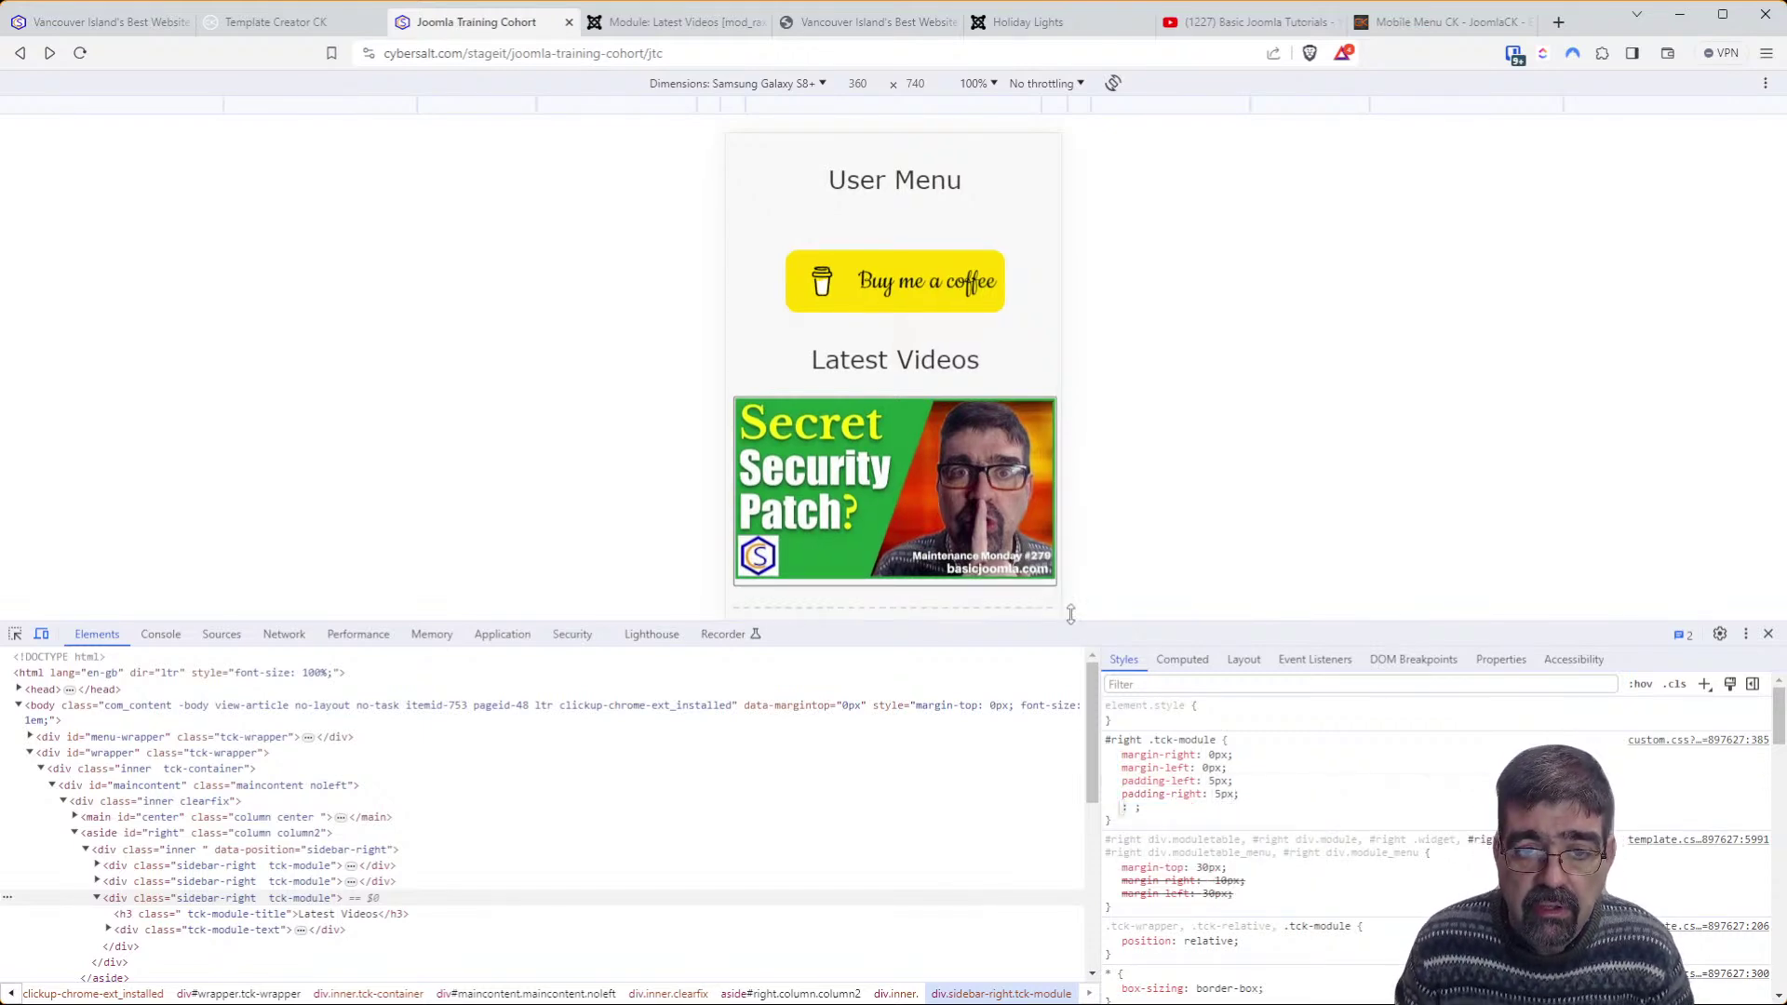
# Copy the whole #right .tck-module rule with its padding, switch to Template Creator CK and dismiss the template creation report
pyautogui.scroll(5, 869, 377)
pyautogui.scroll(10, 870, 377)
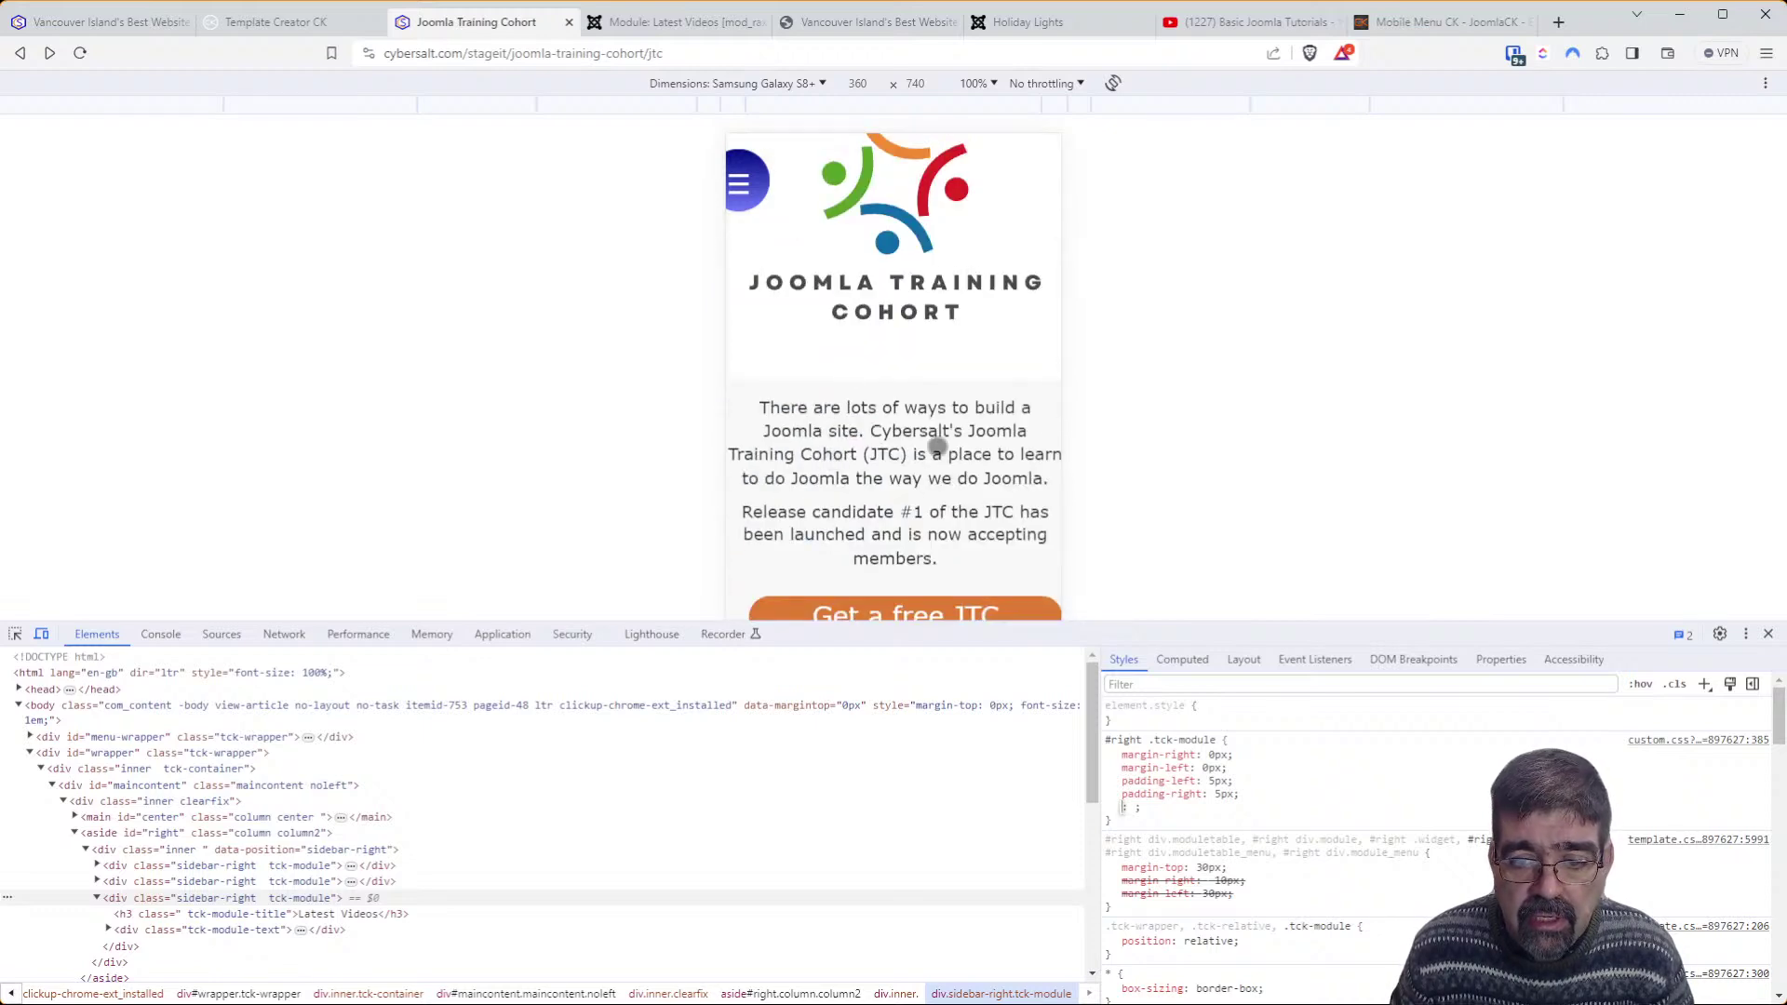
pyautogui.scroll(-2, 901, 426)
pyautogui.press('Escape')
pyautogui.moveTo(1124, 809); pyautogui.dragTo(1107, 740)
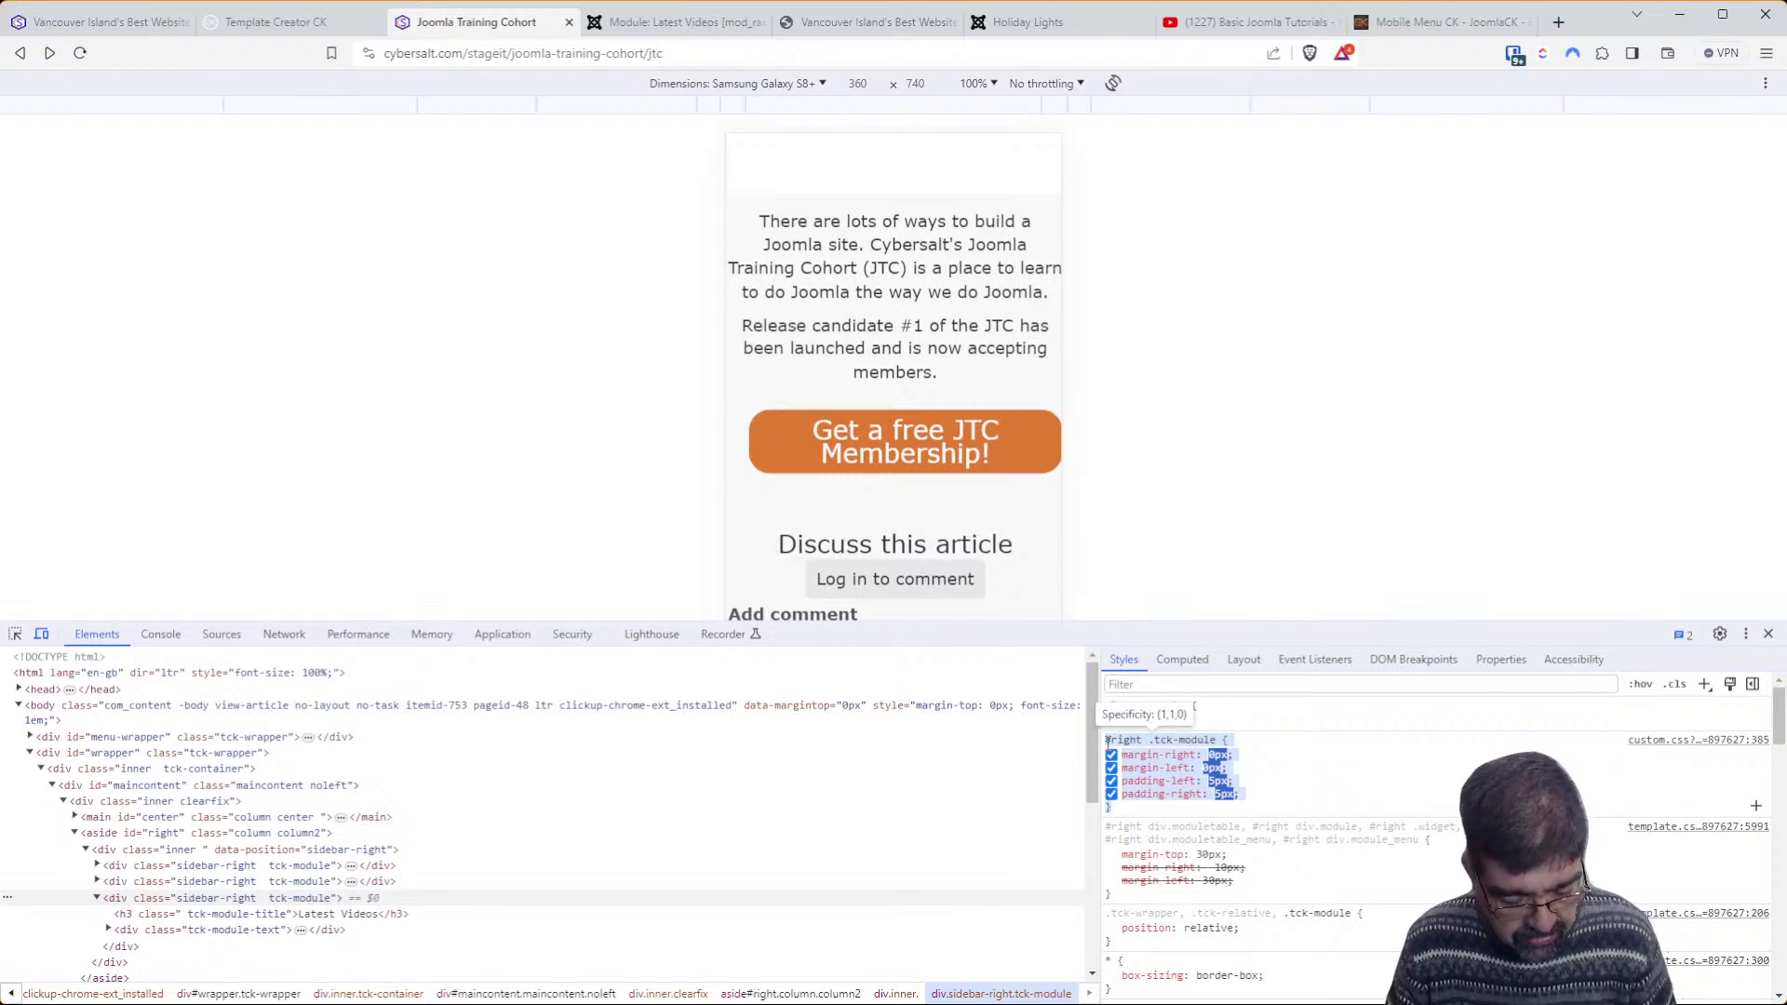
pyautogui.click(277, 21)
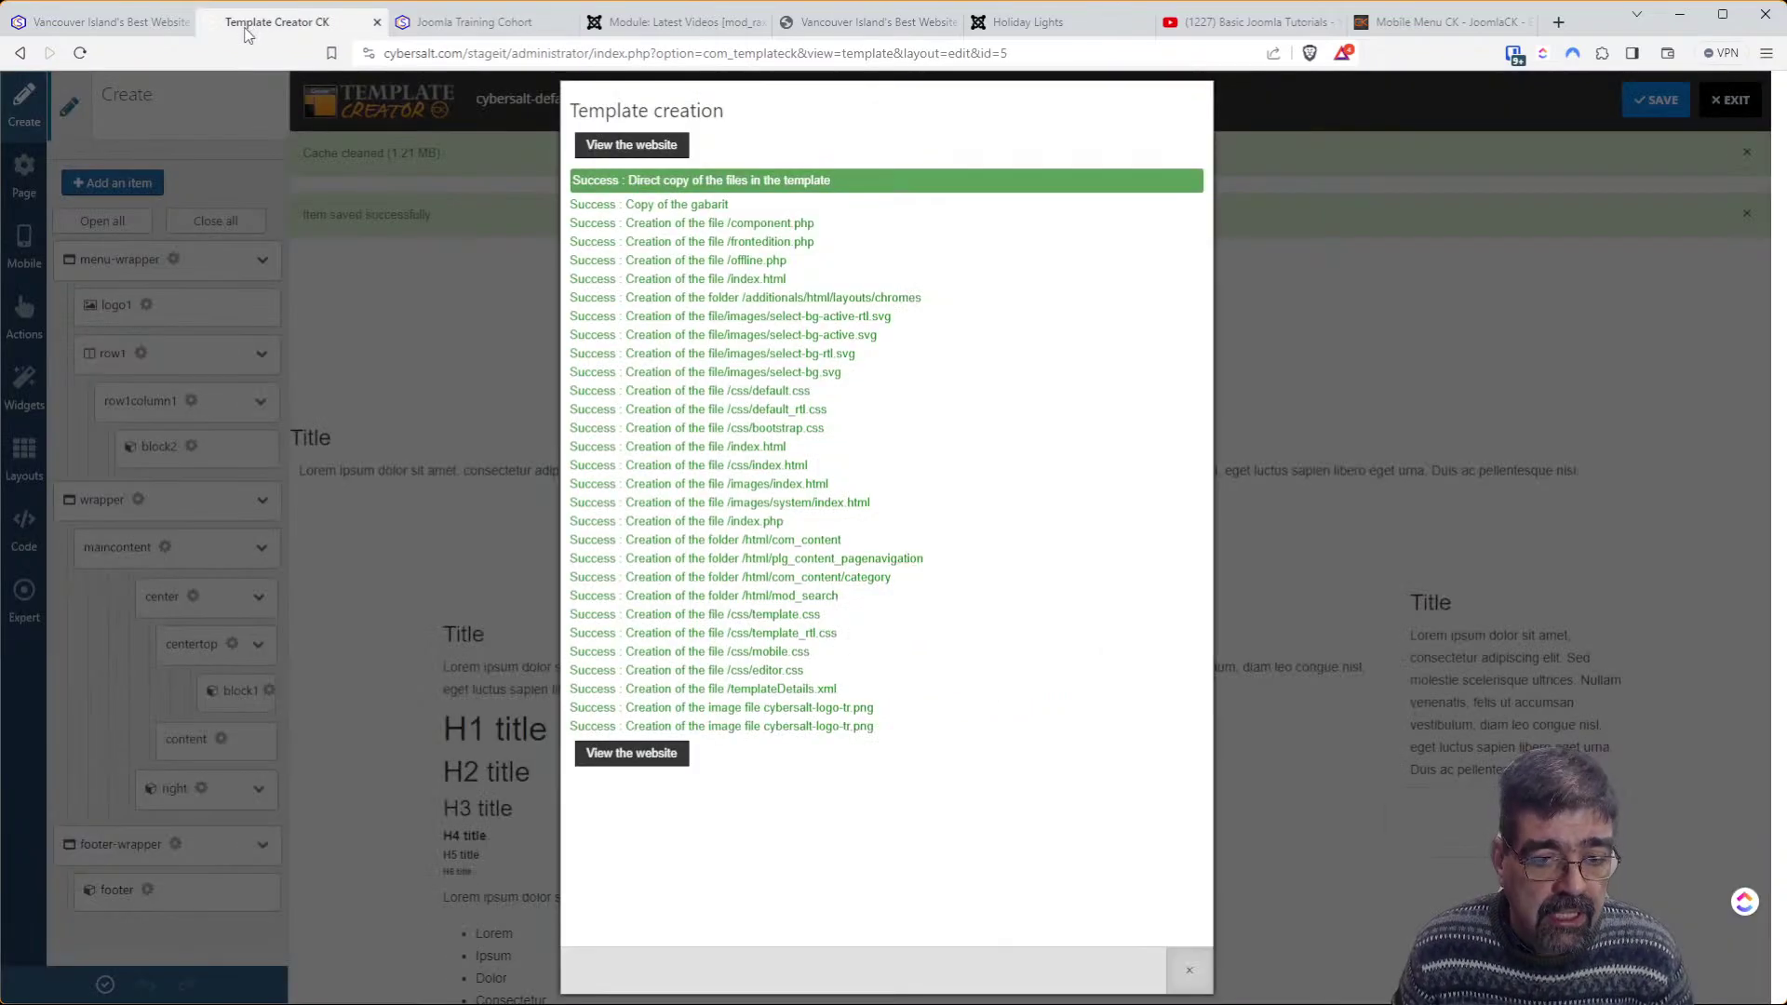
pyautogui.click(1173, 979)
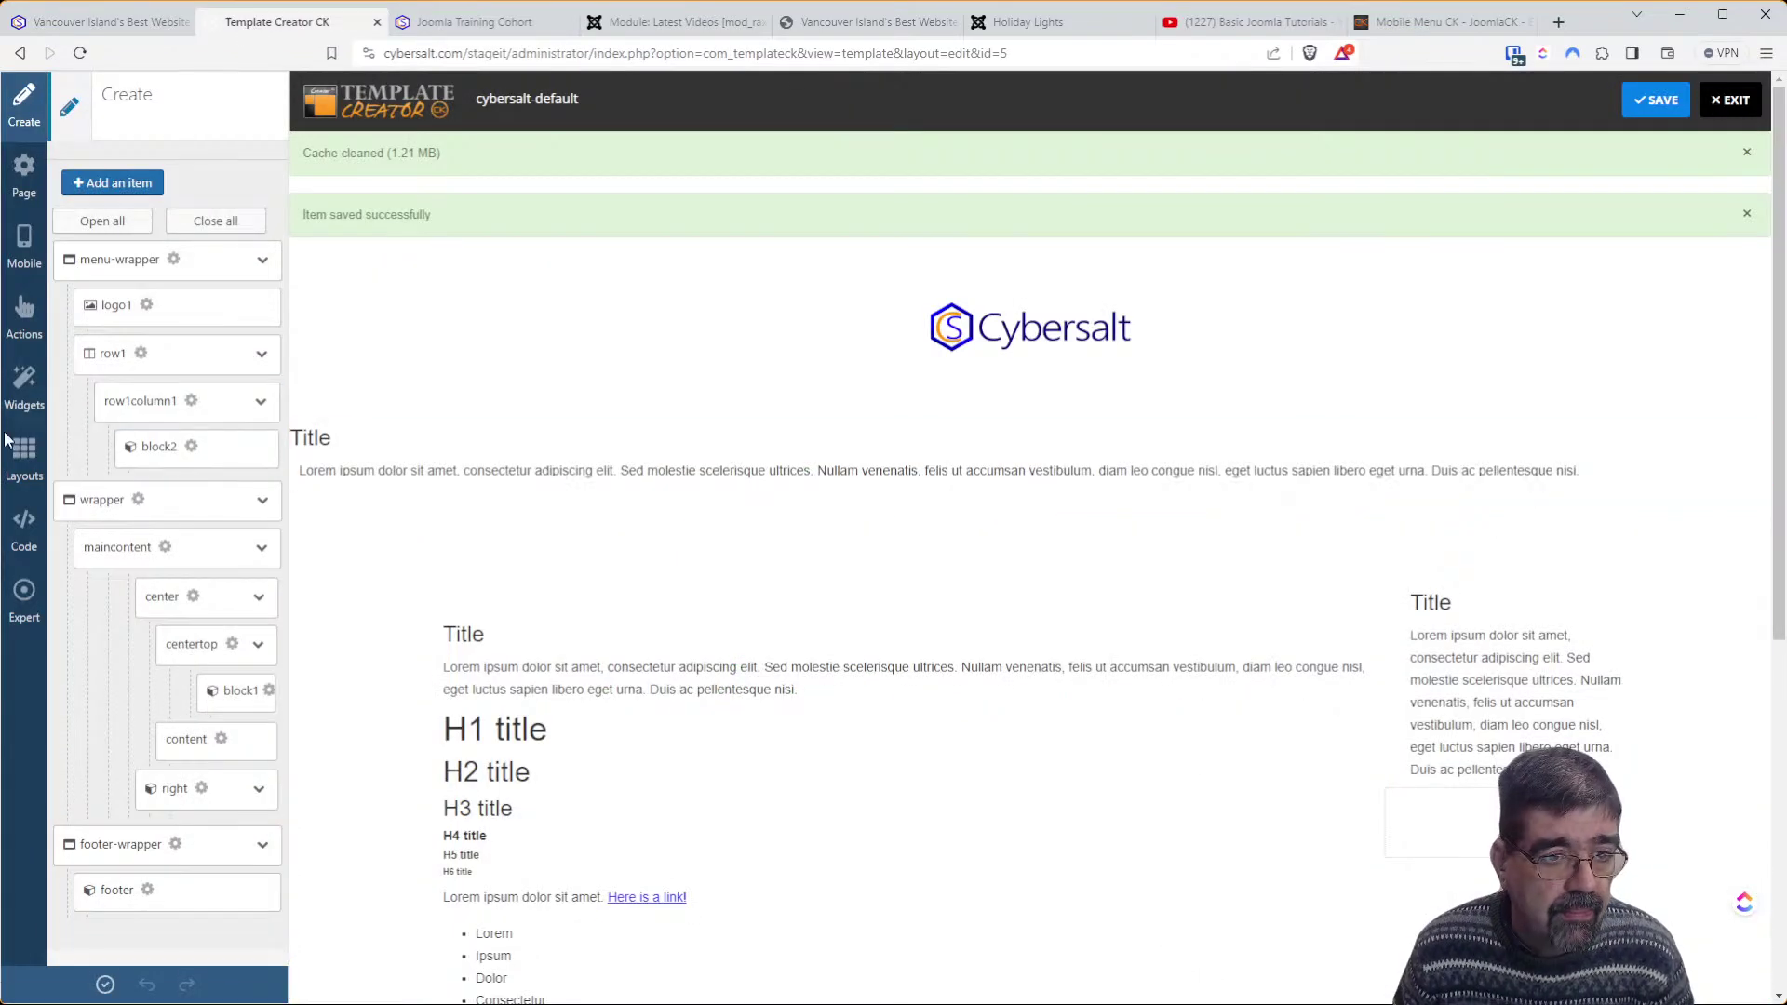
# In the template's custom CSS, replace the #right .tck-module rule with the copied version including 5px left and right padding, and save the template
pyautogui.click(28, 540)
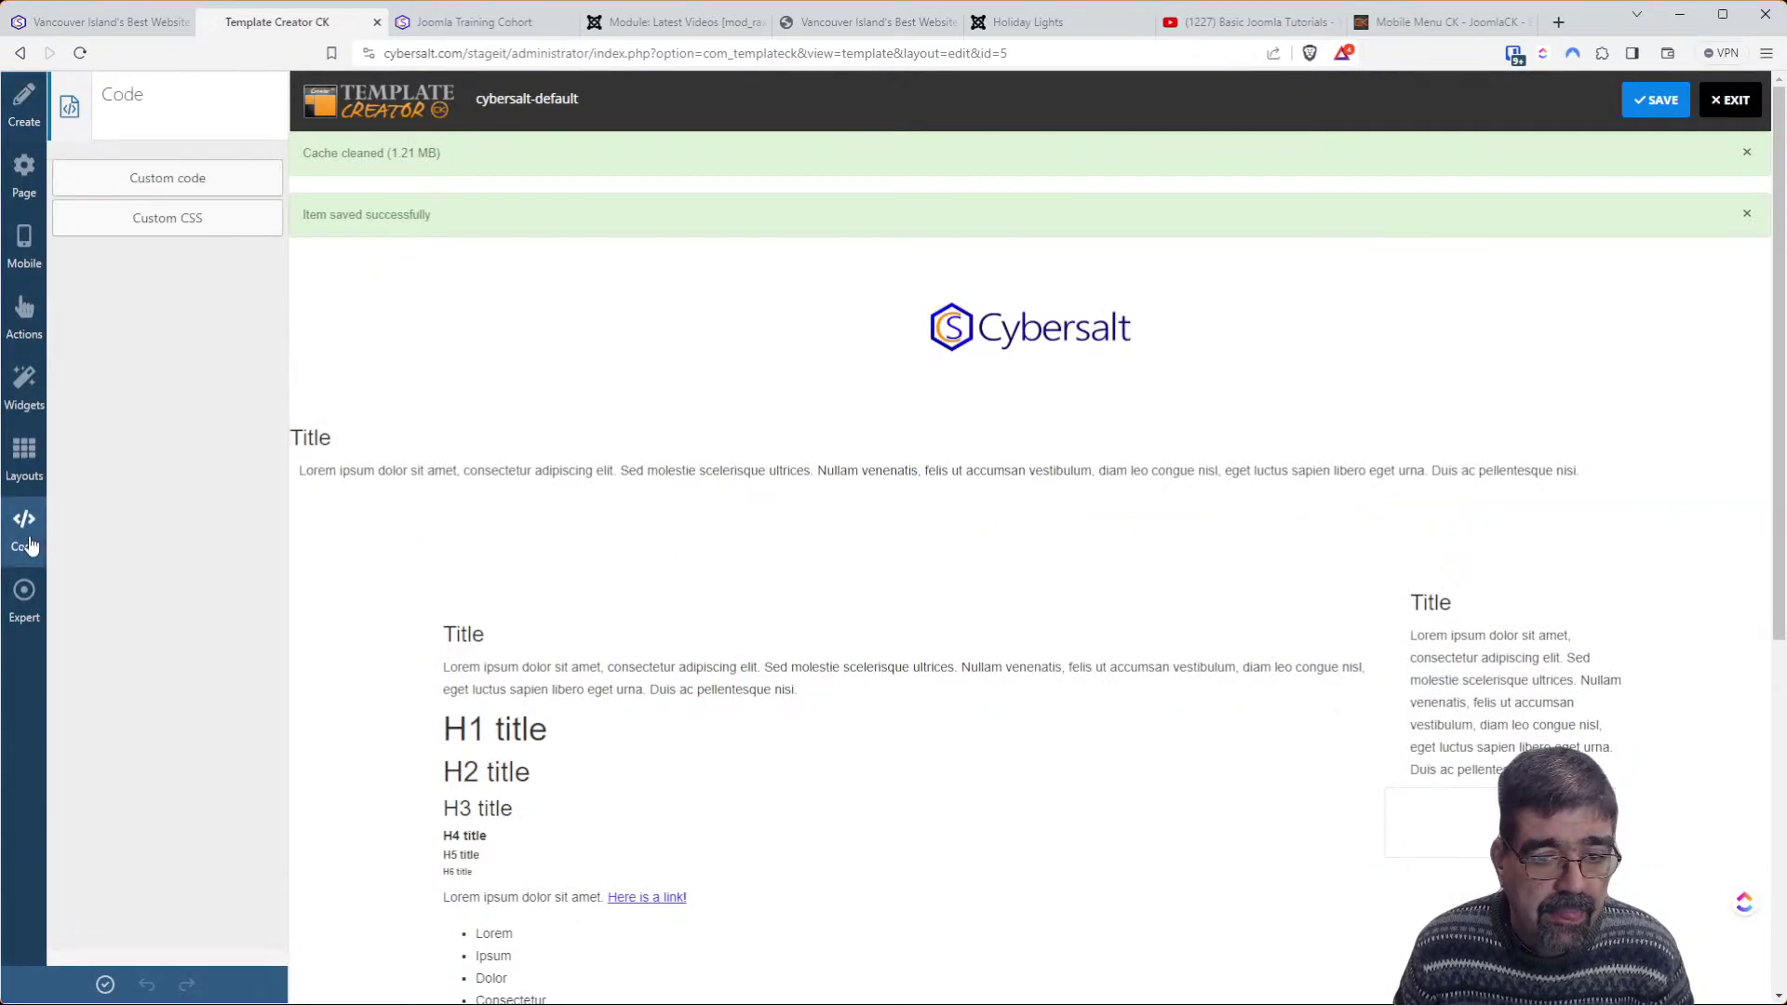
pyautogui.click(84, 218)
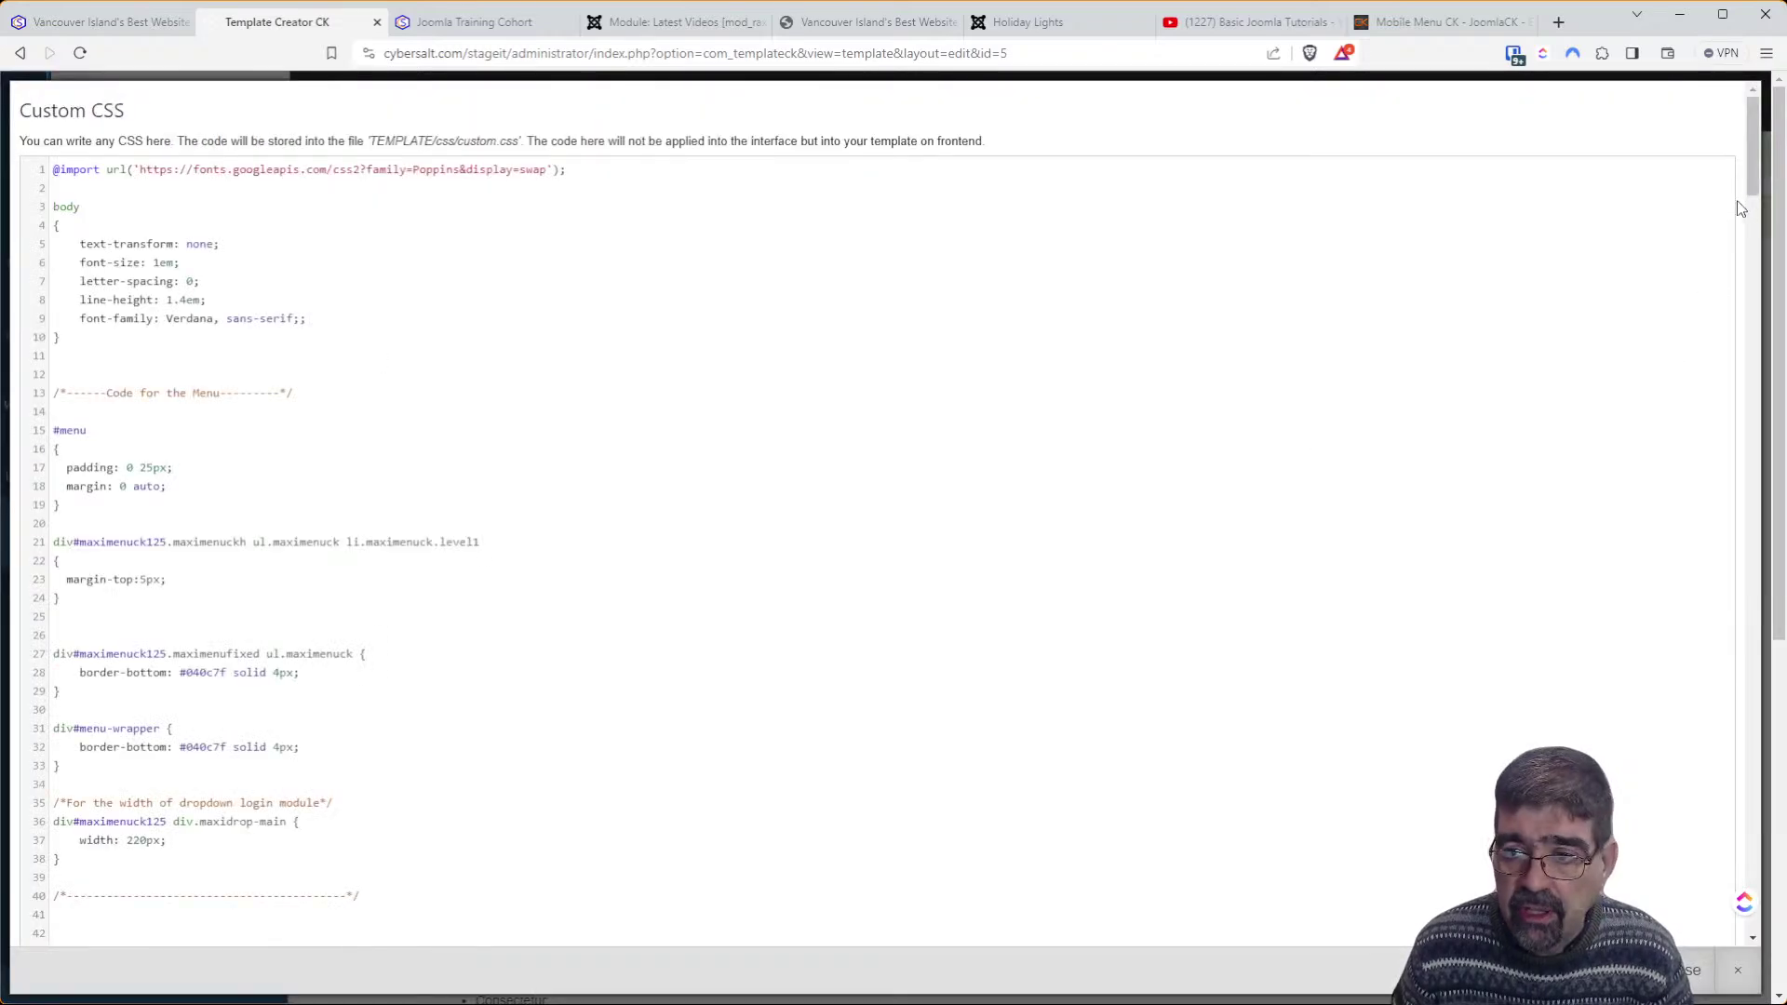
pyautogui.moveTo(1751, 166); pyautogui.dragTo(1765, 894)
pyautogui.scroll(-2, 1766, 893)
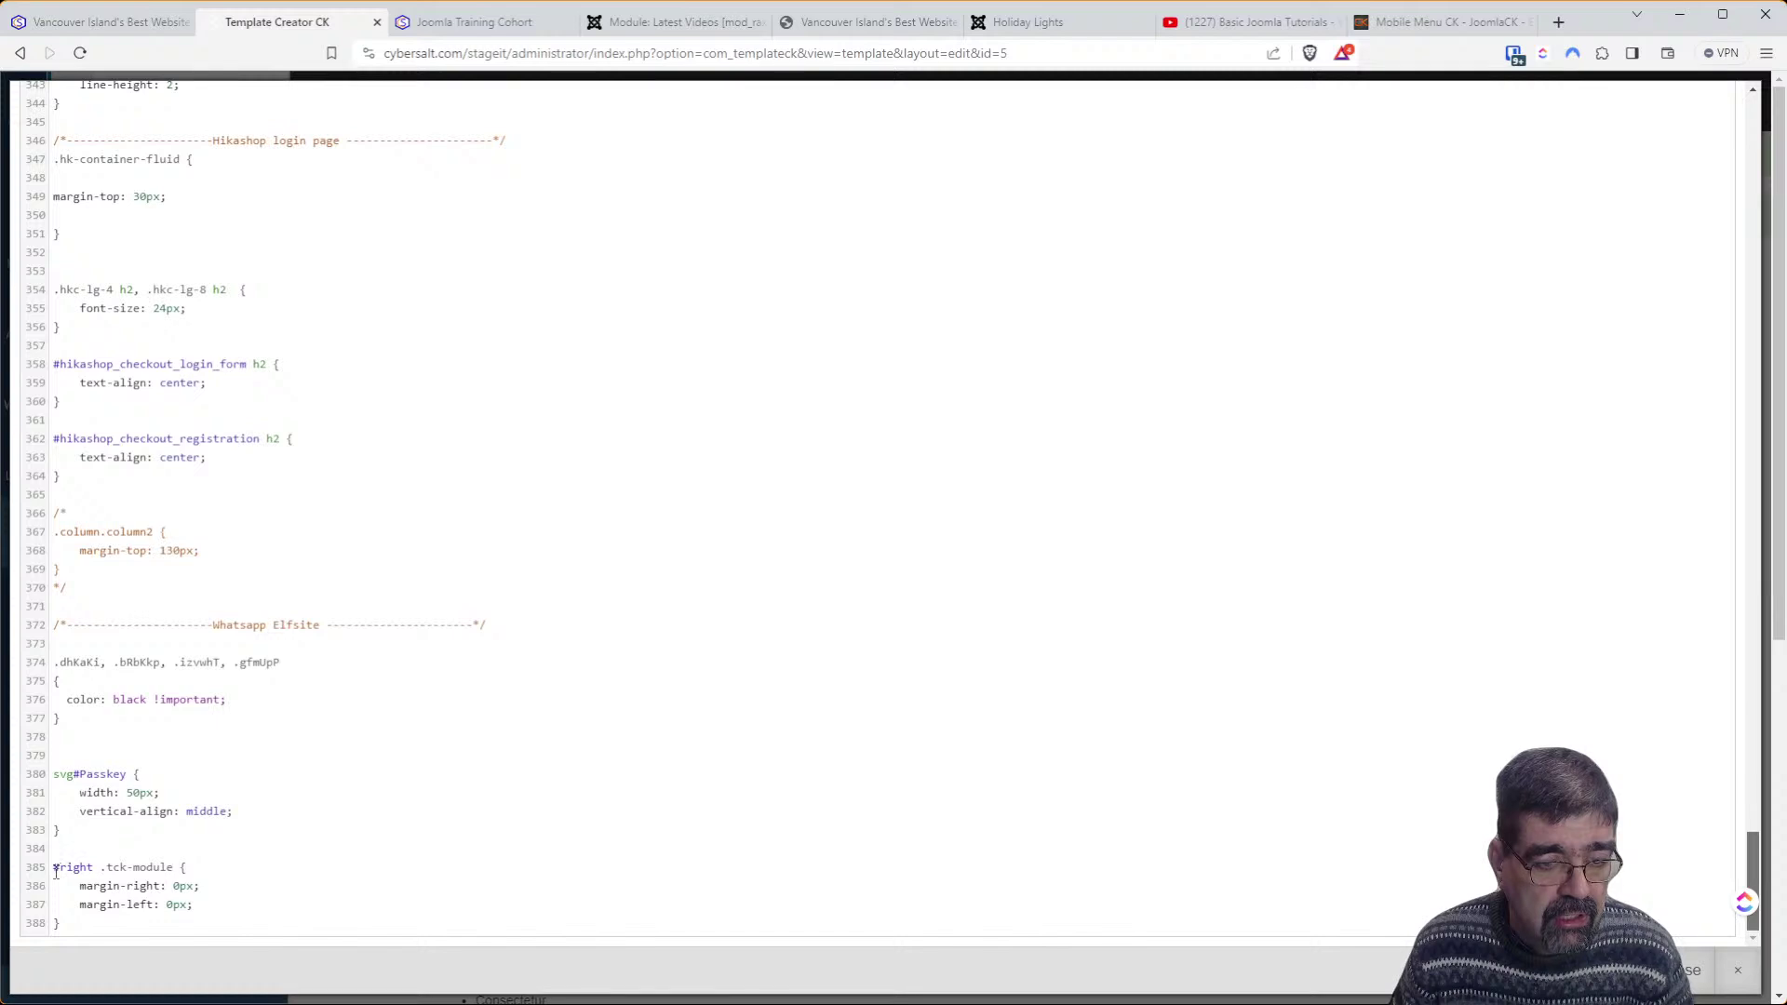
pyautogui.moveTo(56, 873); pyautogui.dragTo(195, 945)
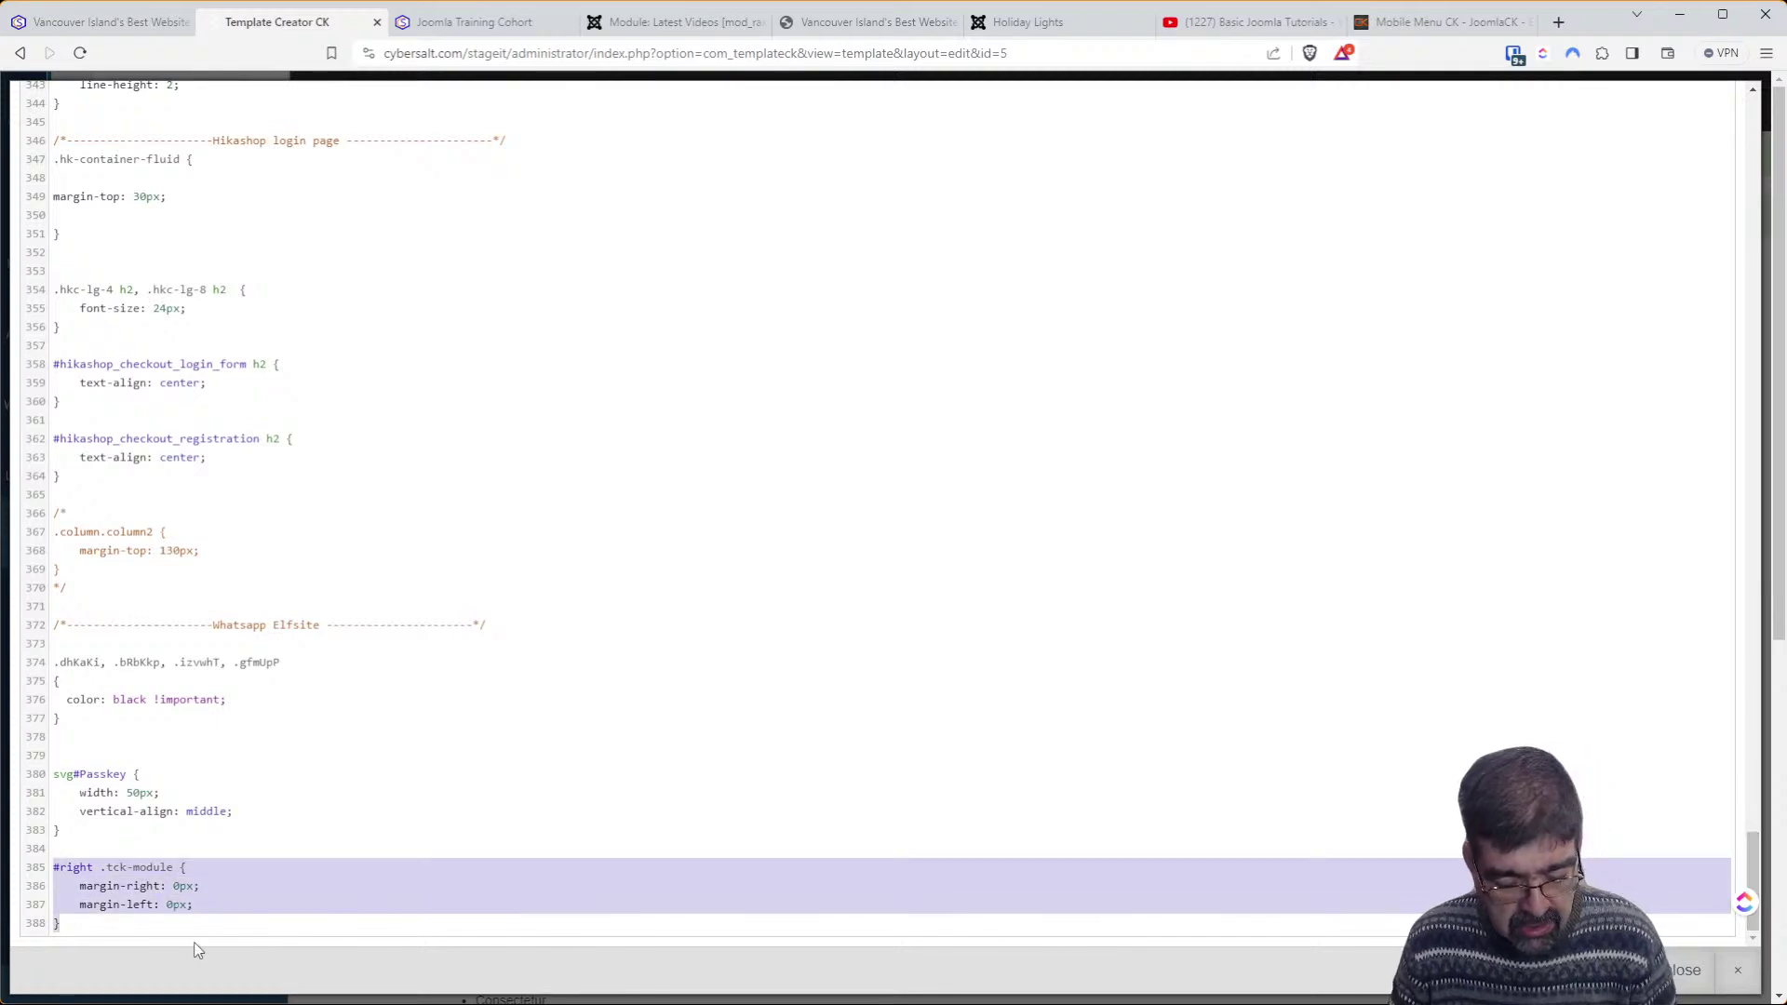
pyautogui.write('#right .tck-module {     margin-right: 0px;     margin-left: 0px;     padding-left: 5px;     padding-right: 5px; }')
pyautogui.scroll(-1, 292, 868)
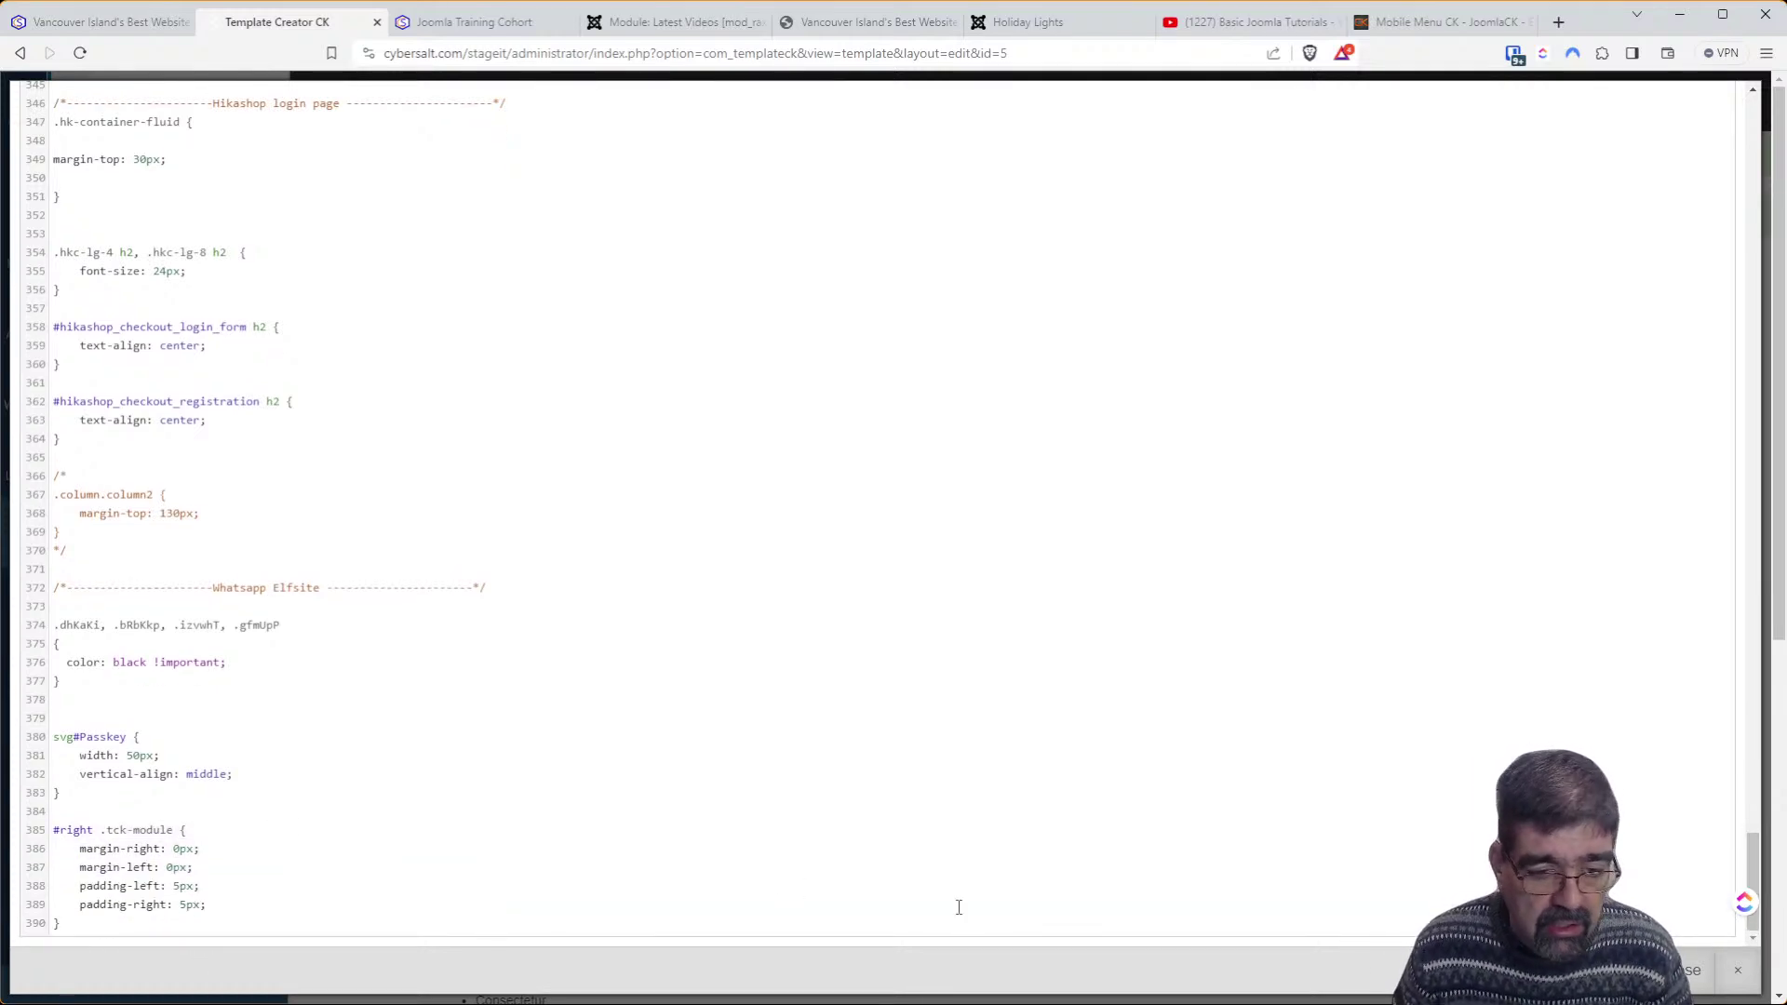
pyautogui.hotkey('ctrl', 's')
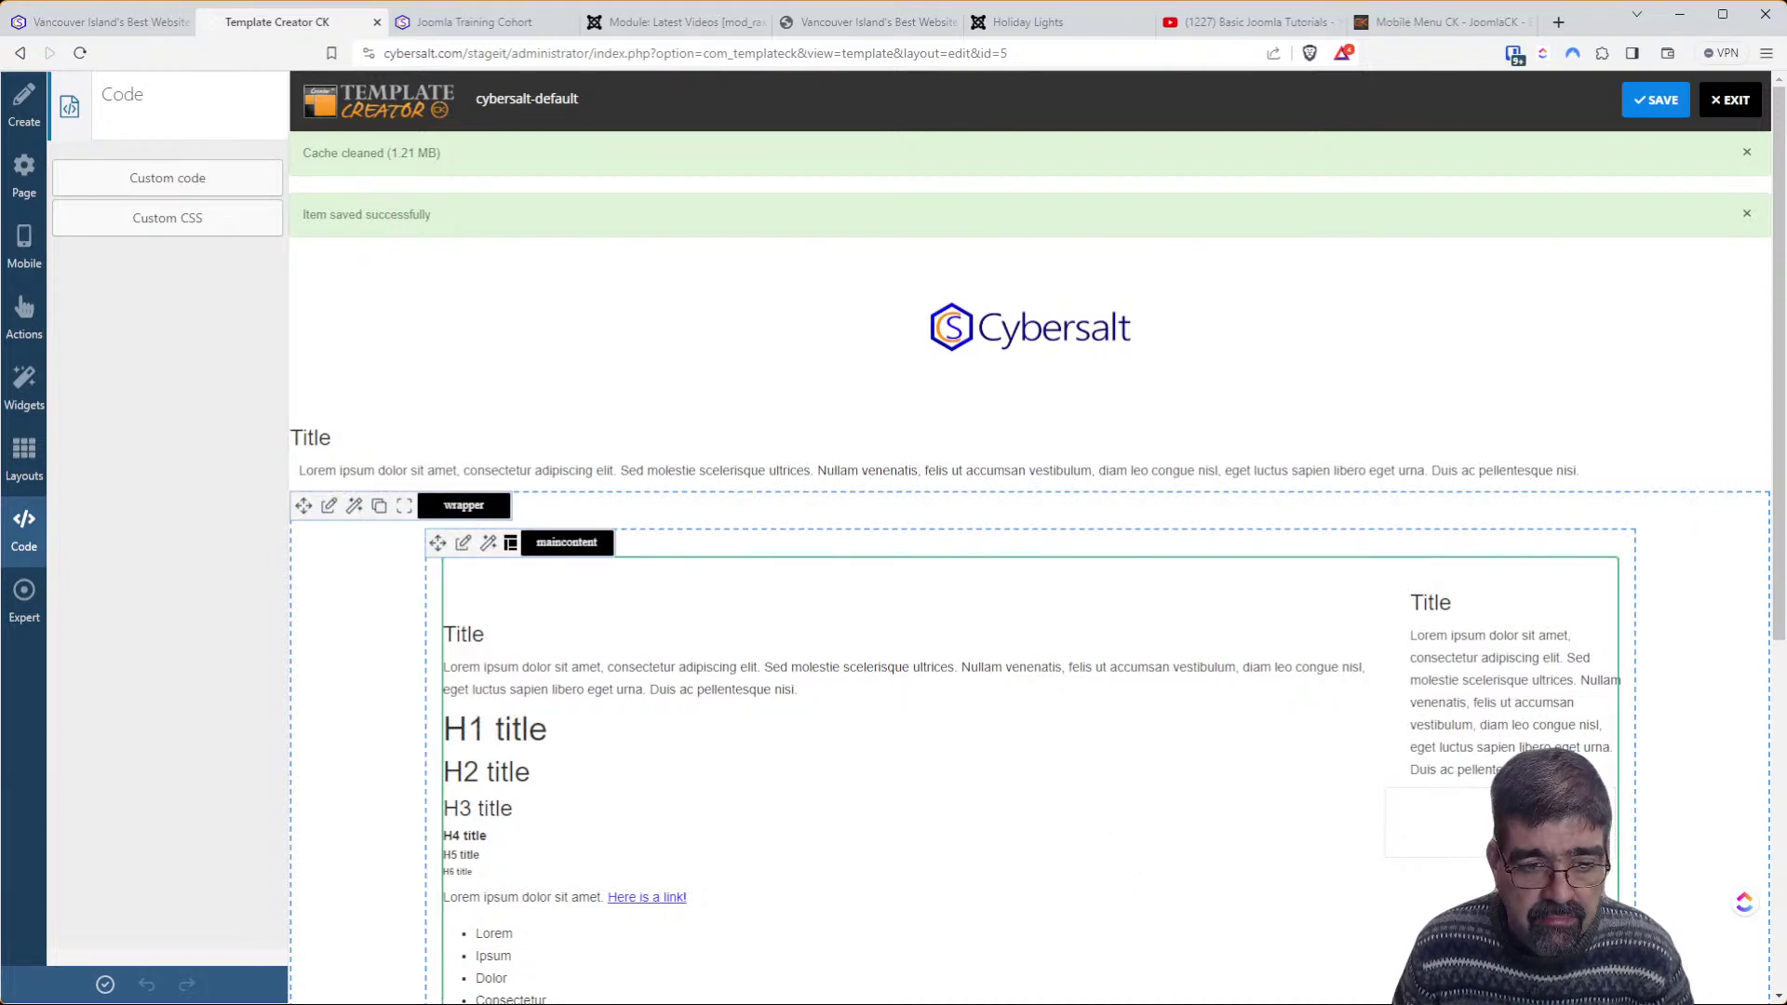
pyautogui.click(1636, 114)
# Return to the JTC page and check the Latest Videos module in the mobile view
pyautogui.click(460, 28)
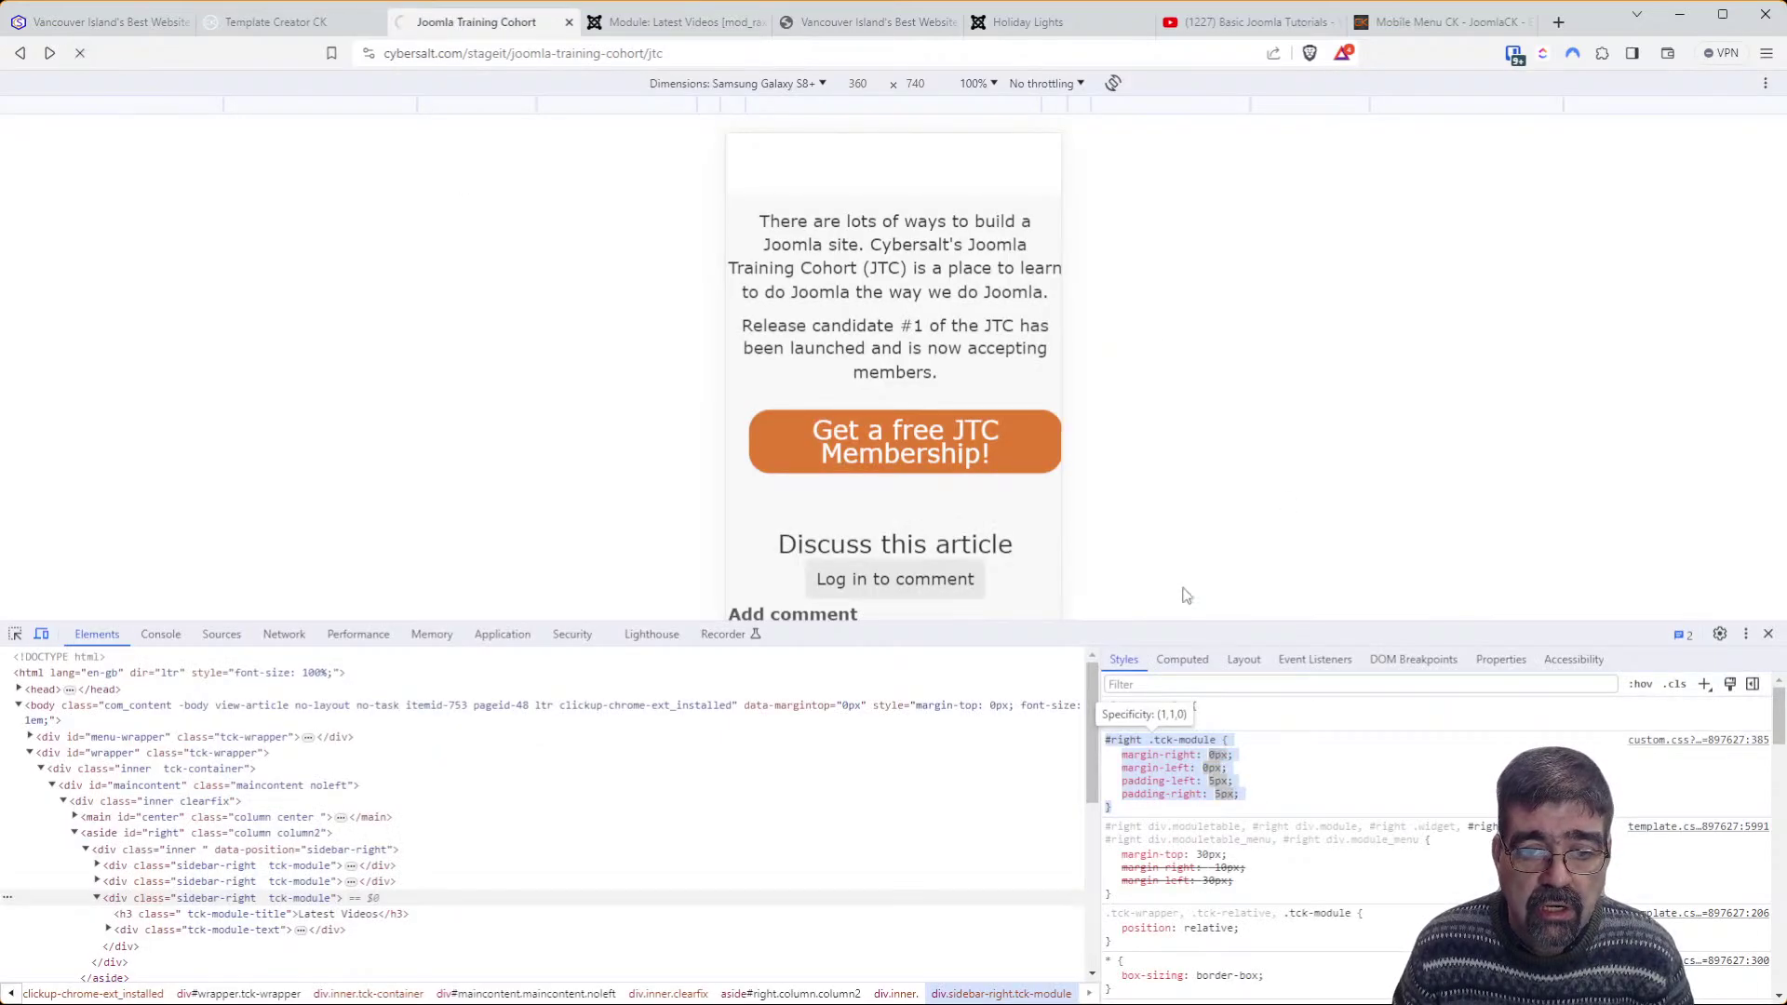
pyautogui.scroll(-5, 840, 387)
pyautogui.scroll(-8, 839, 386)
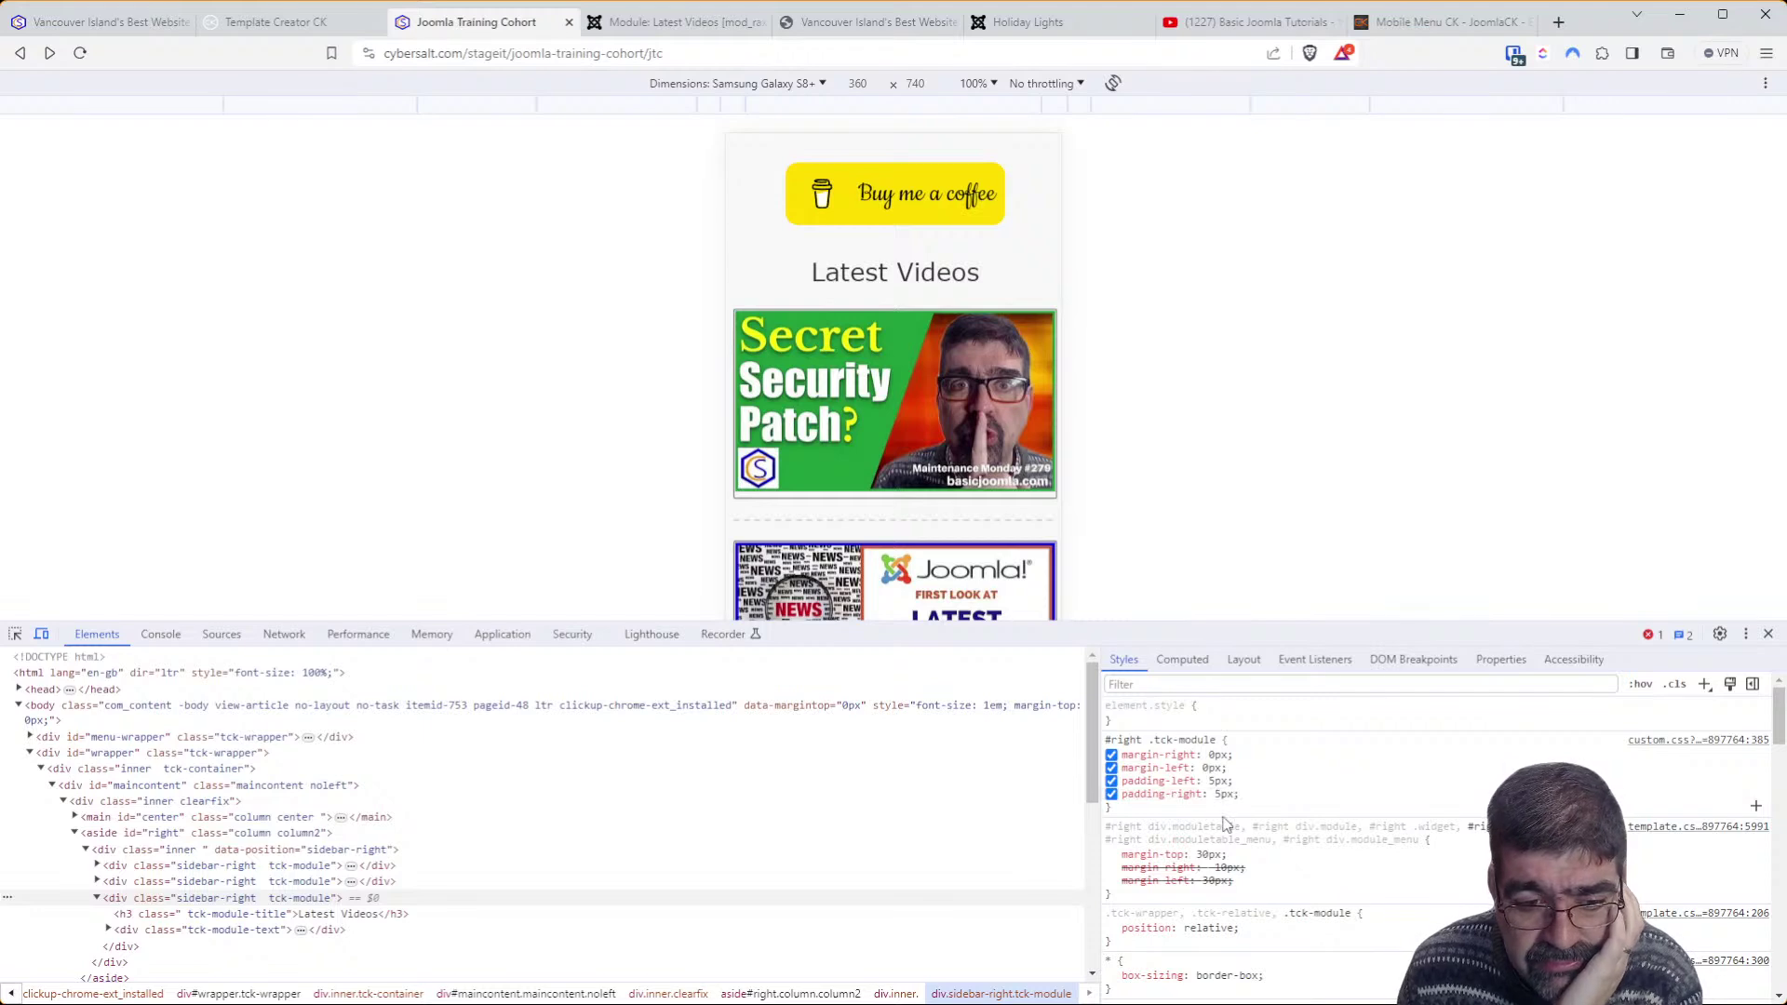
# Reopen the cybersalt-default template's custom CSS in Template Creator CK
pyautogui.click(337, 23)
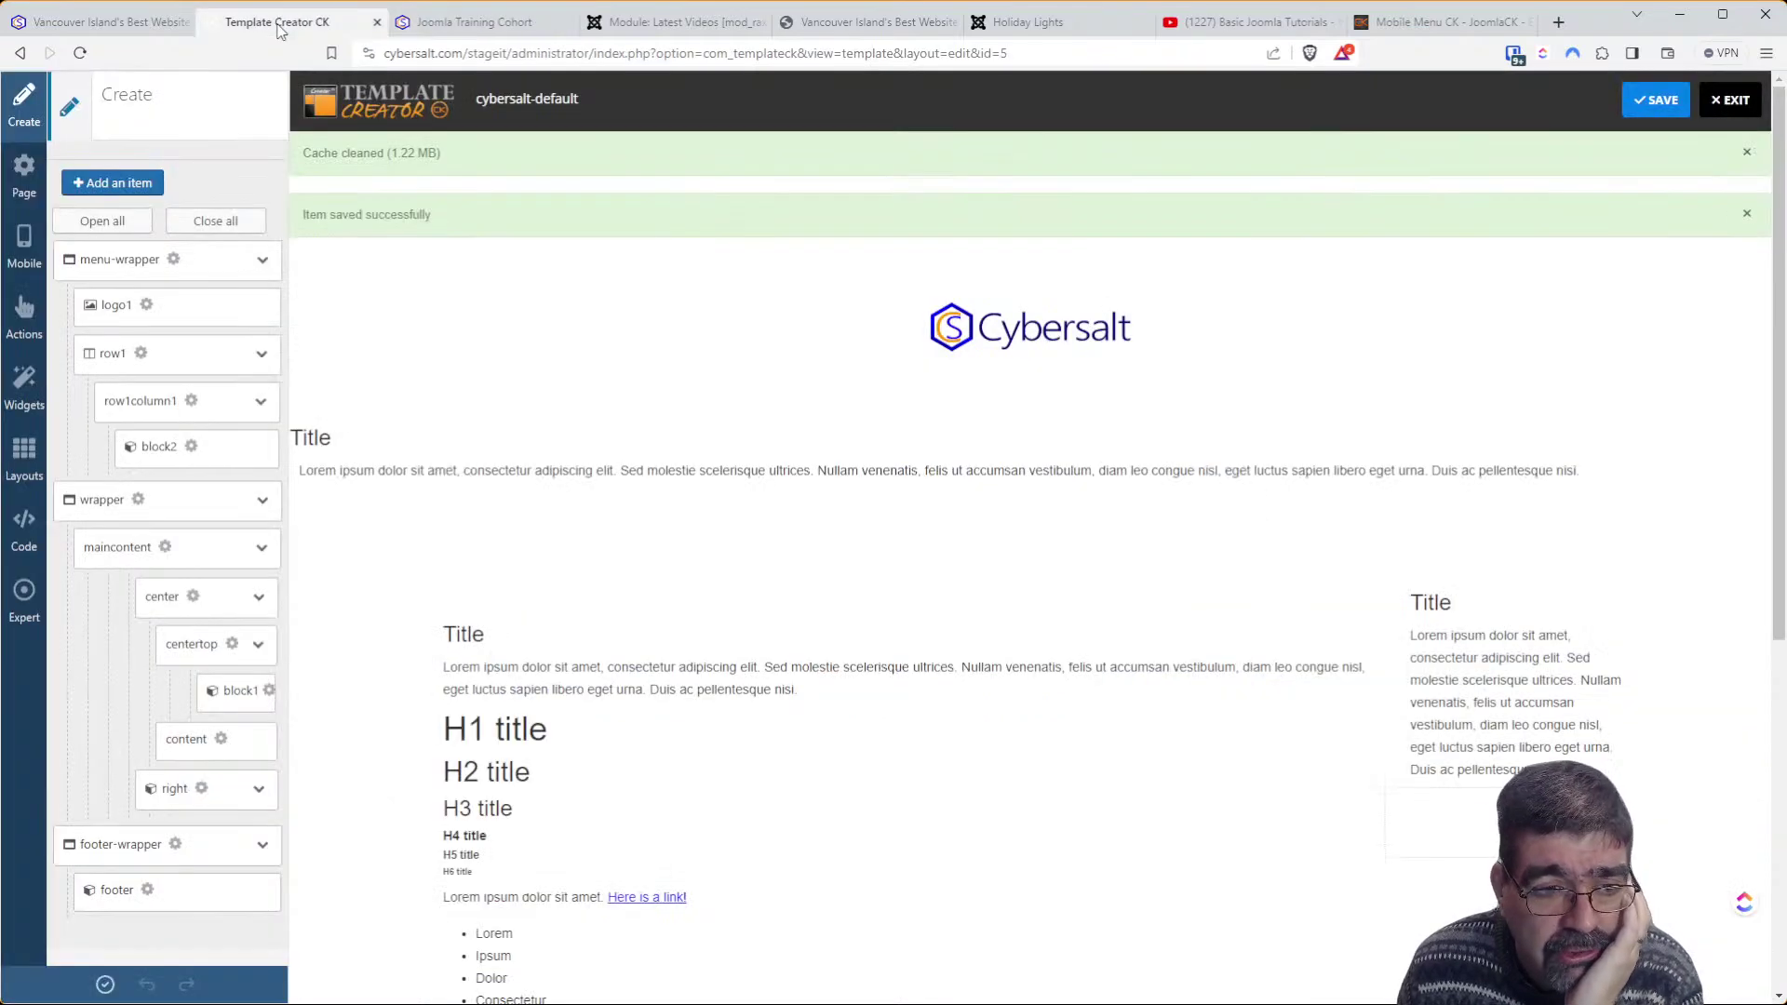
pyautogui.click(38, 534)
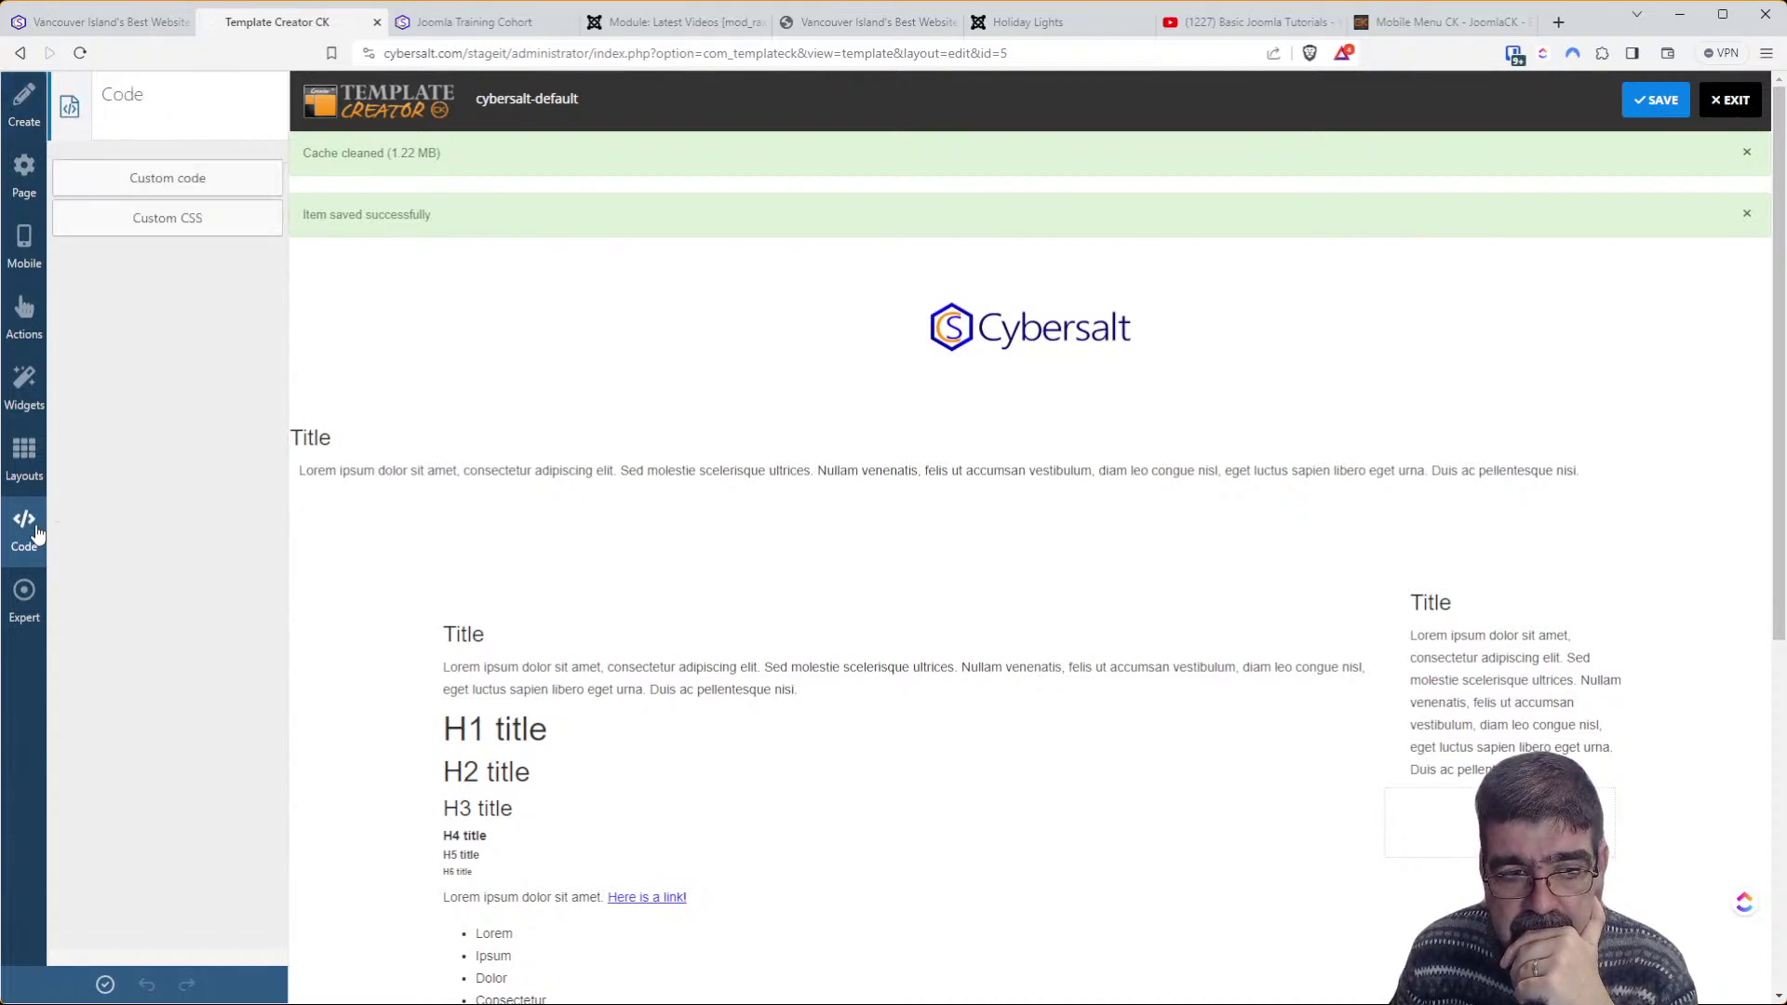
pyautogui.click(144, 233)
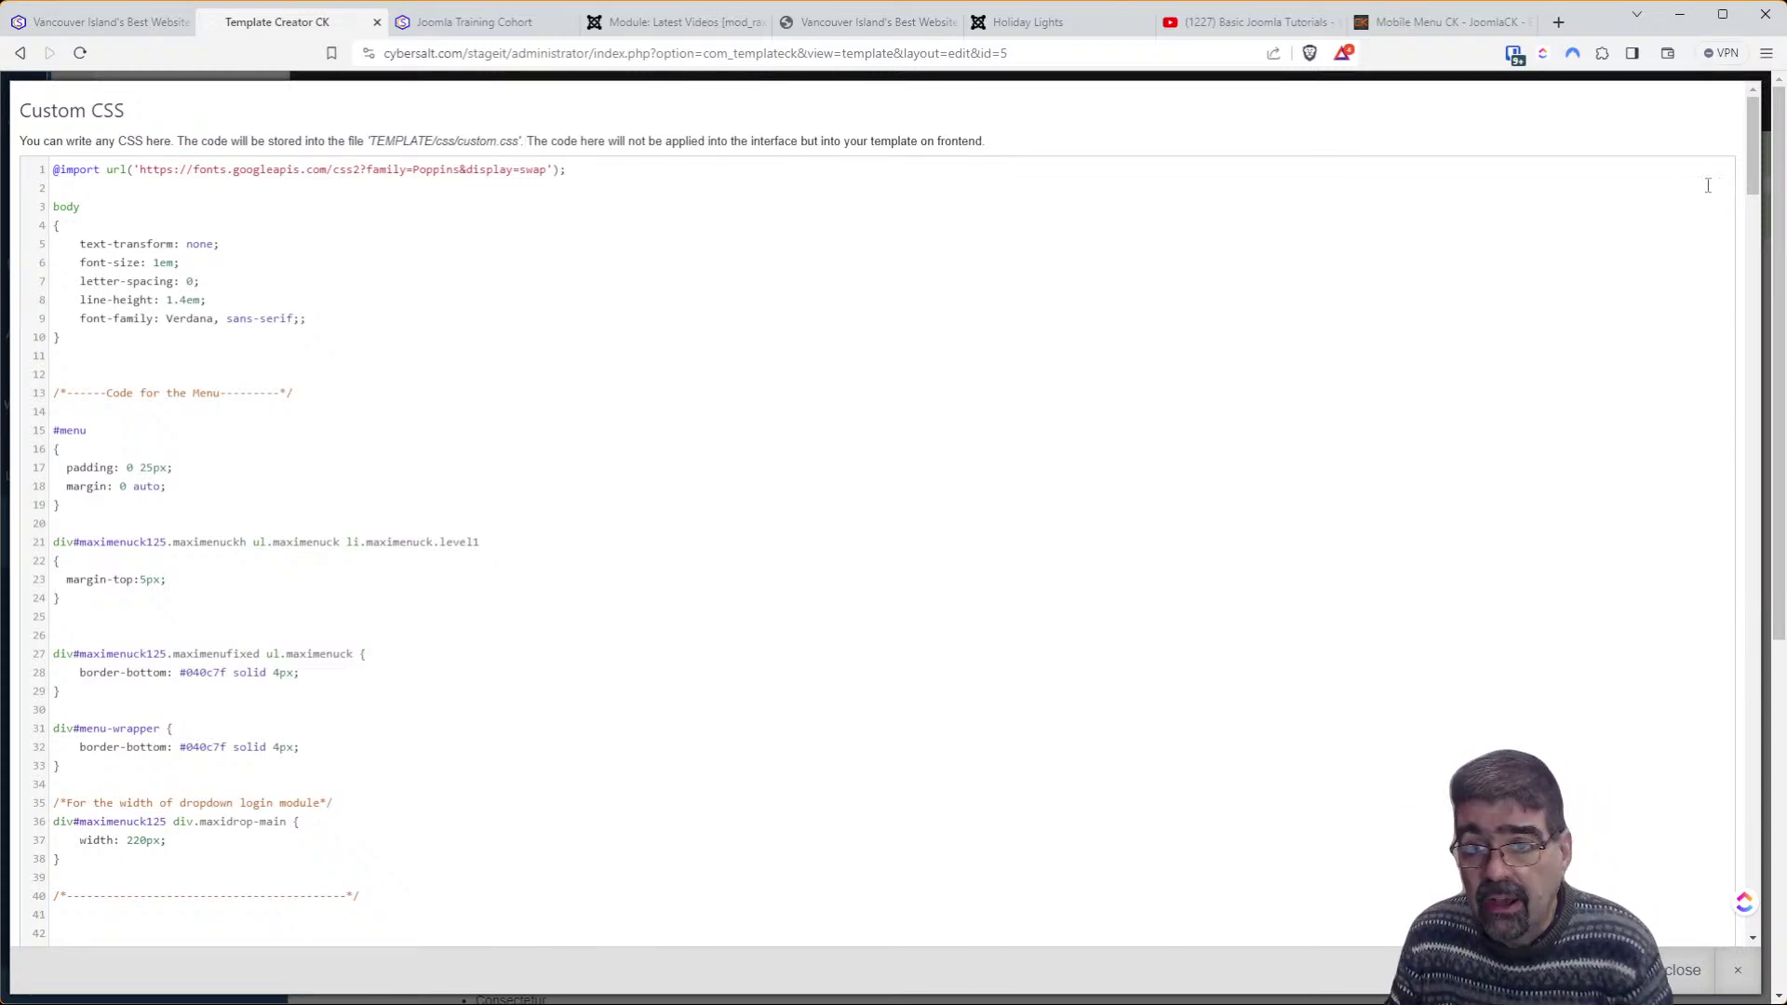
# Inspect the side spacing of the Latest Videos module on the JTC page's mobile view
pyautogui.click(470, 22)
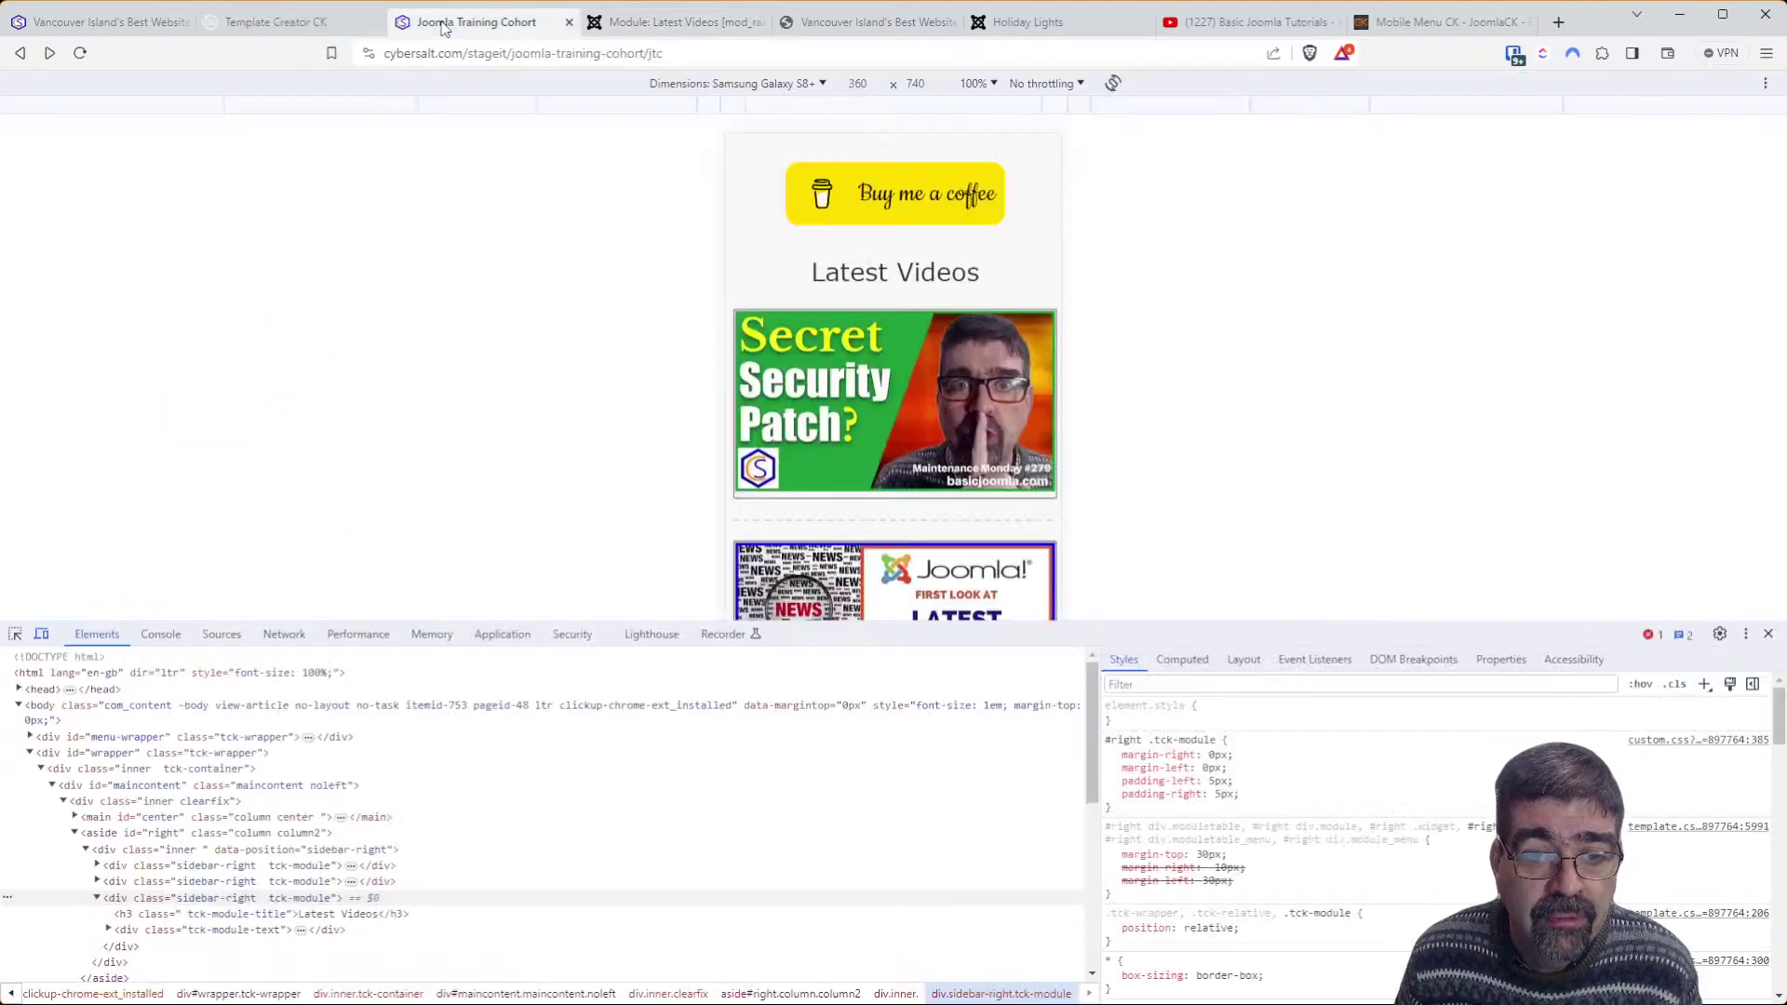
pyautogui.scroll(-1, 896, 398)
pyautogui.click(15, 638)
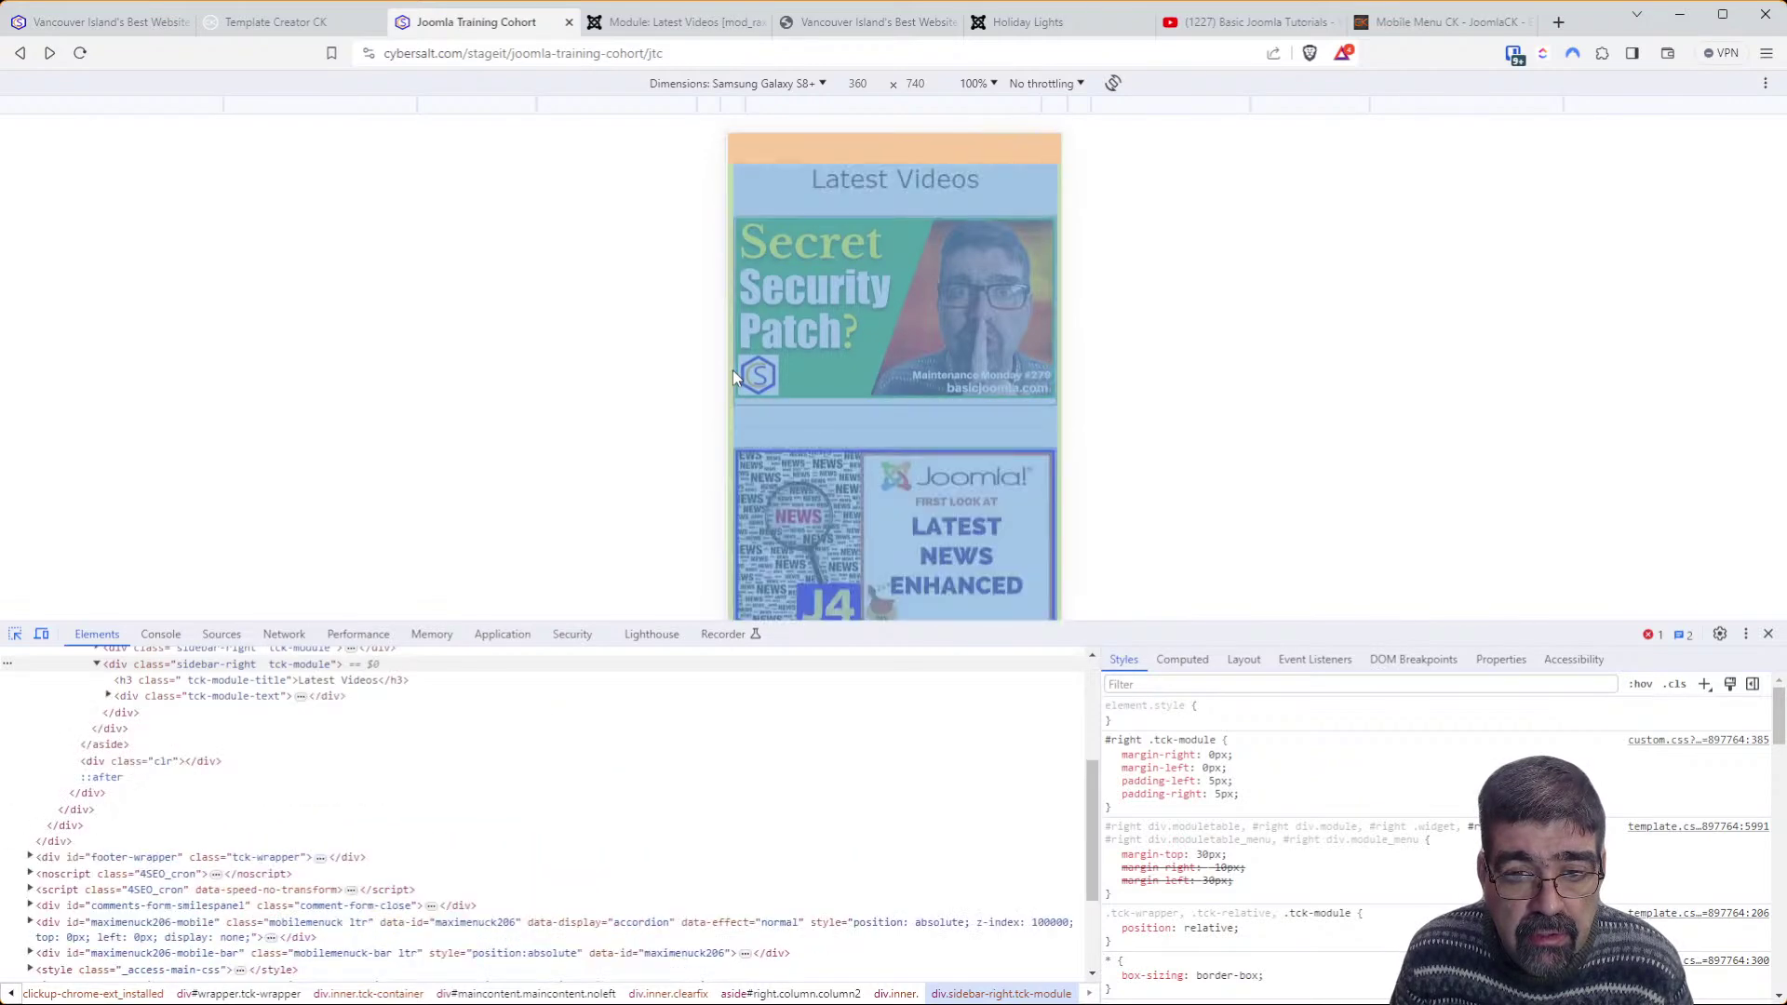
# Delete the padding-left and padding-right lines from the #right .tck-module rule in the custom CSS and save
pyautogui.click(298, 21)
pyautogui.scroll(-3, 292, 449)
pyautogui.moveTo(1754, 210); pyautogui.dragTo(1696, 921)
pyautogui.moveTo(204, 875); pyautogui.dragTo(233, 906)
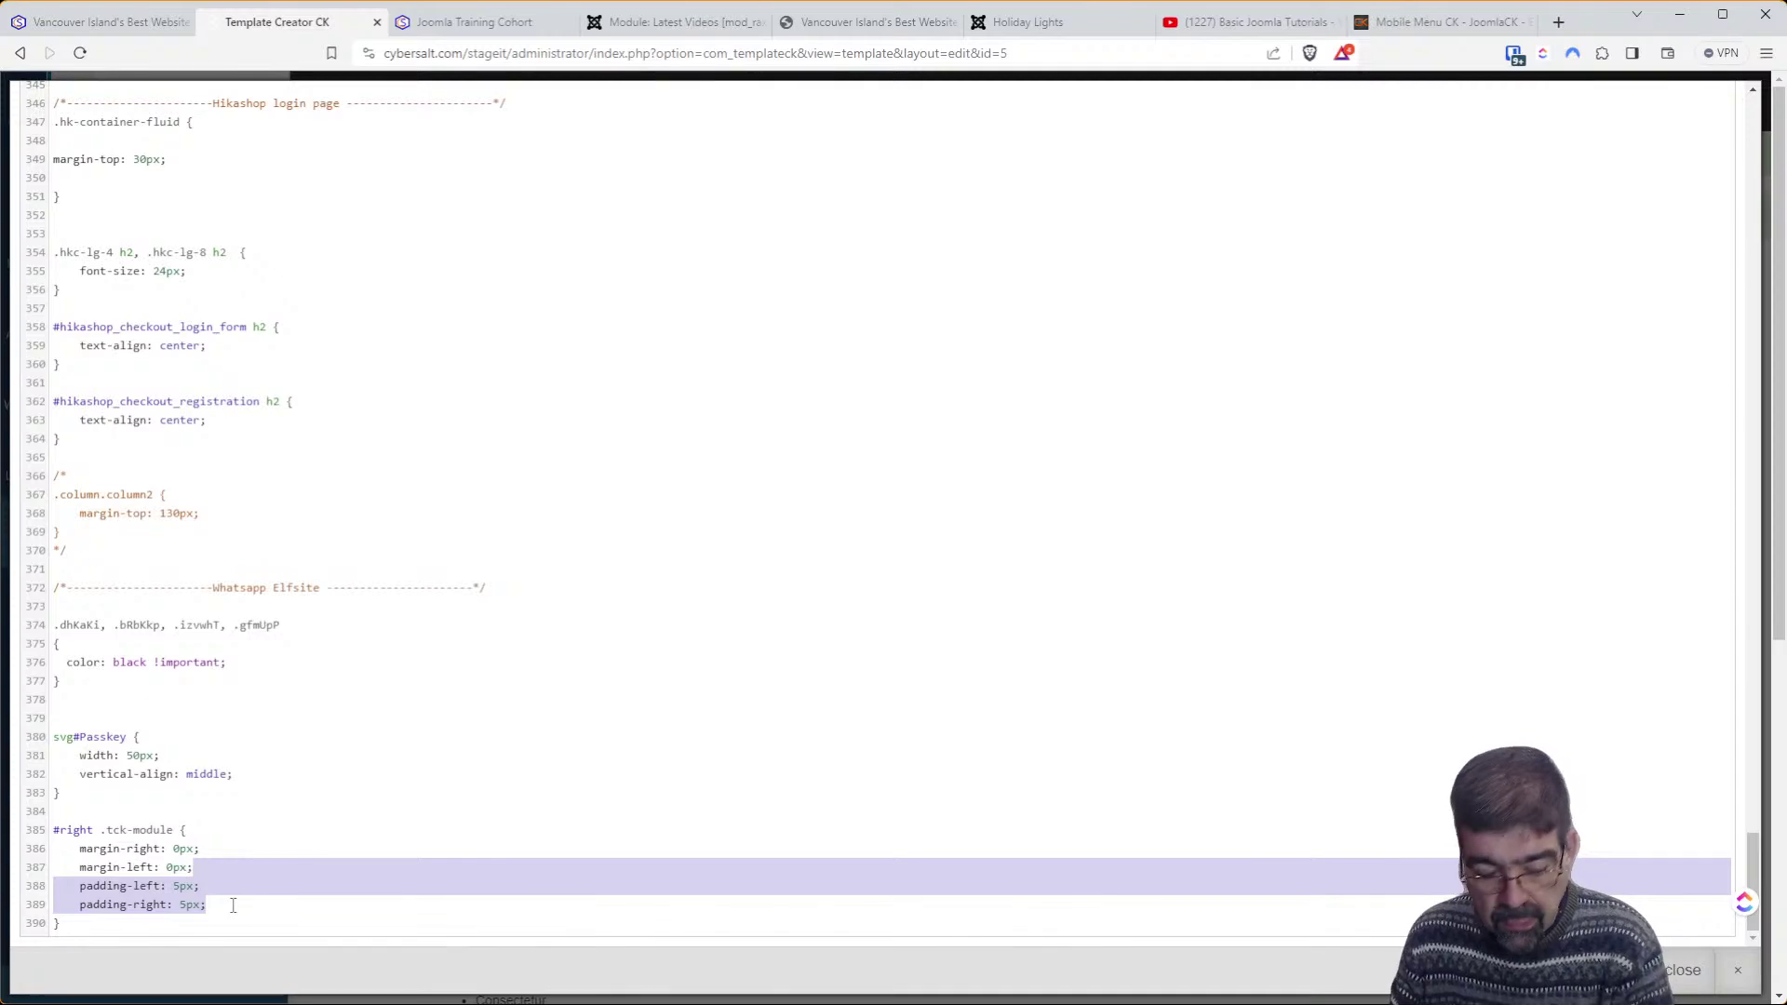
pyautogui.press('BackSpace')
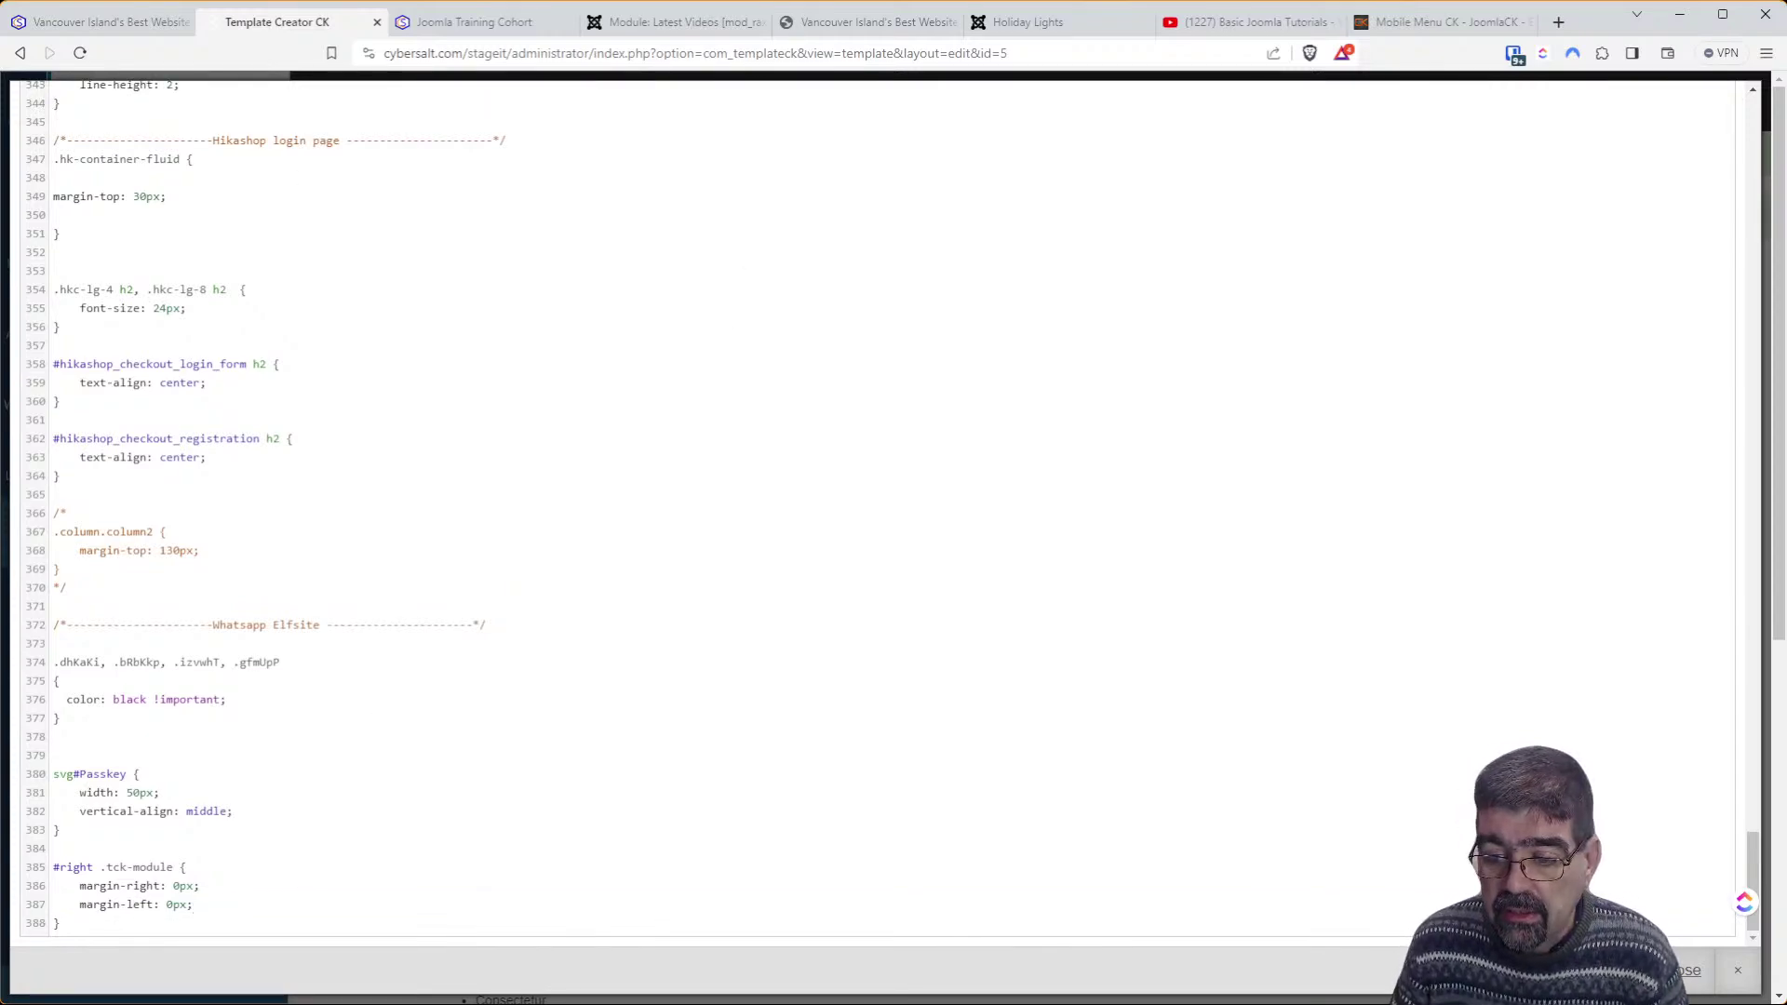
pyautogui.hotkey('ctrl', 's')
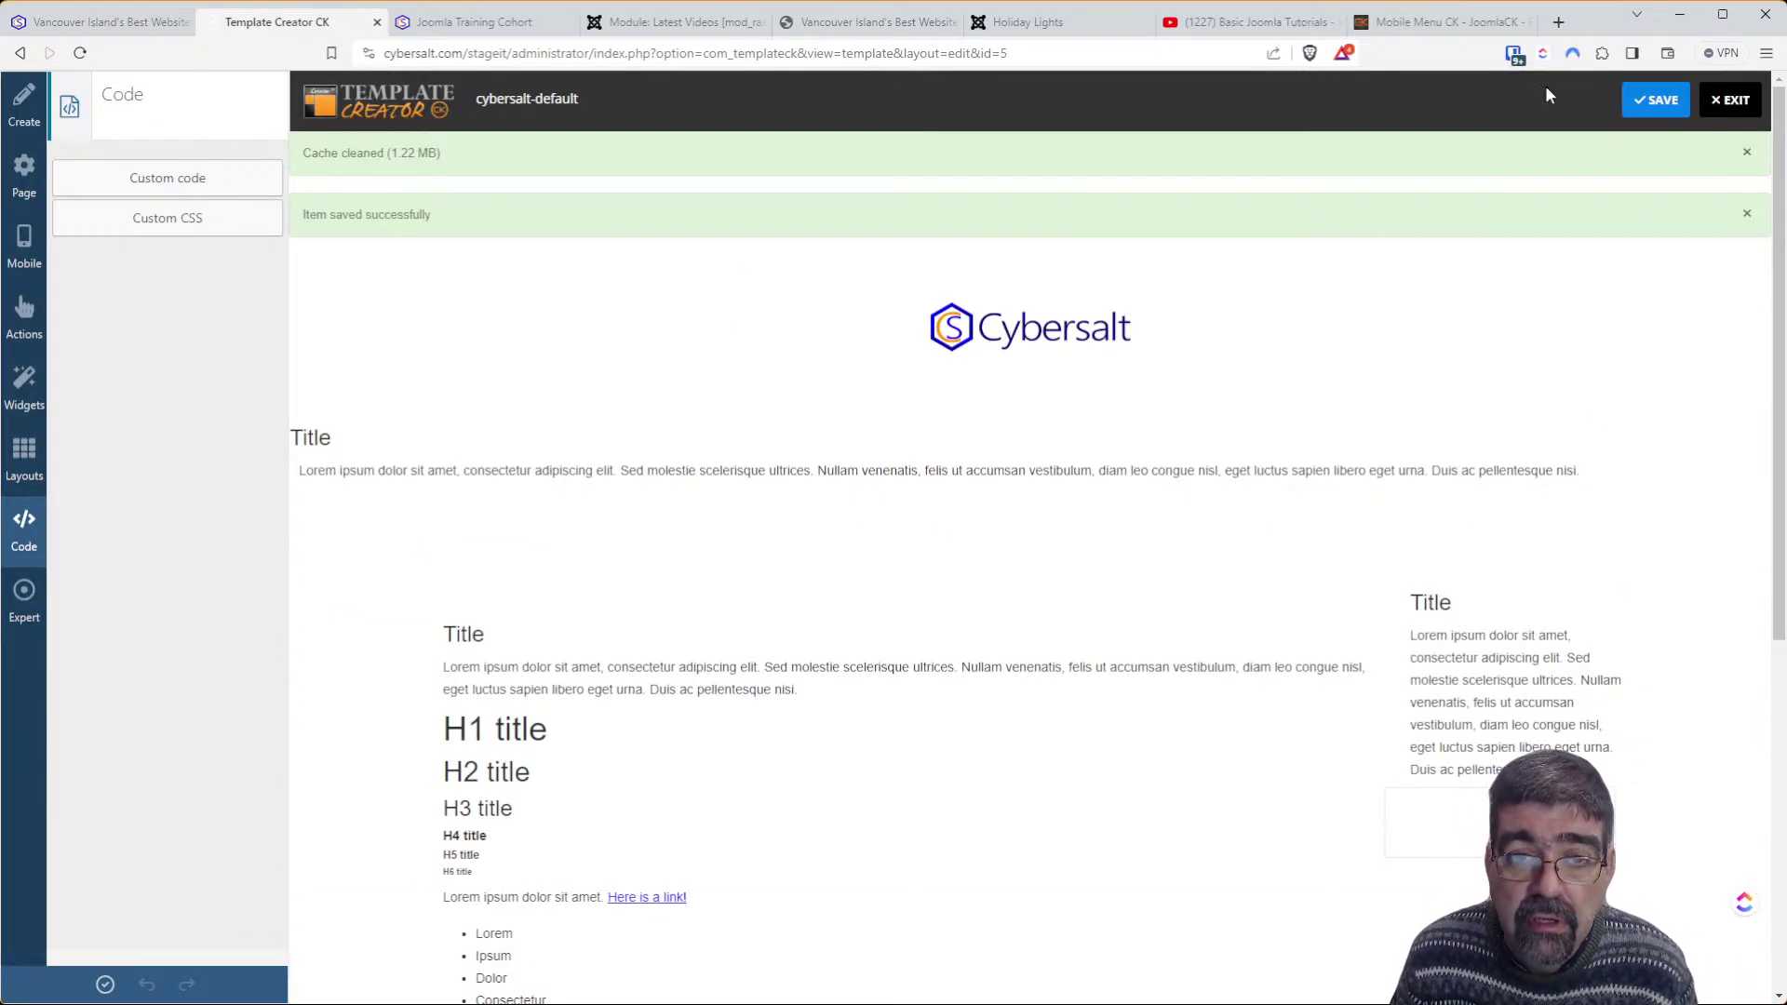
# Reload the JTC page and examine the sidebar modules and article content throughout the mobile view
pyautogui.click(426, 23)
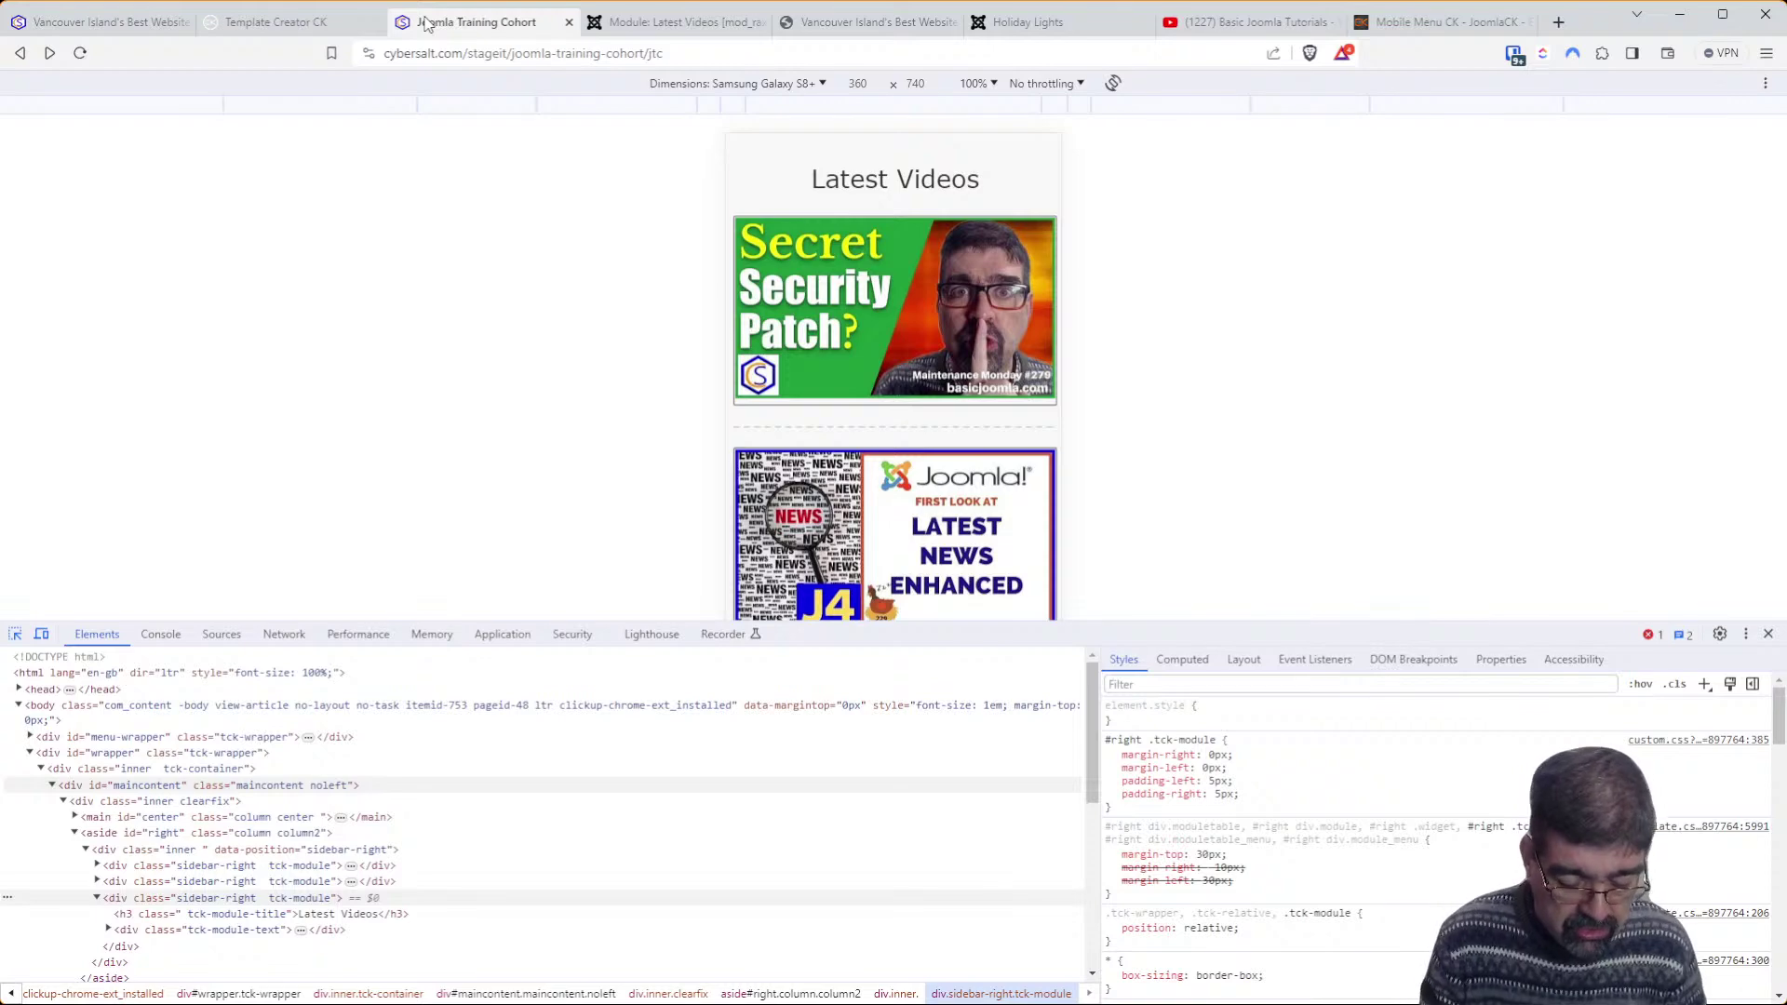
pyautogui.press('F5')
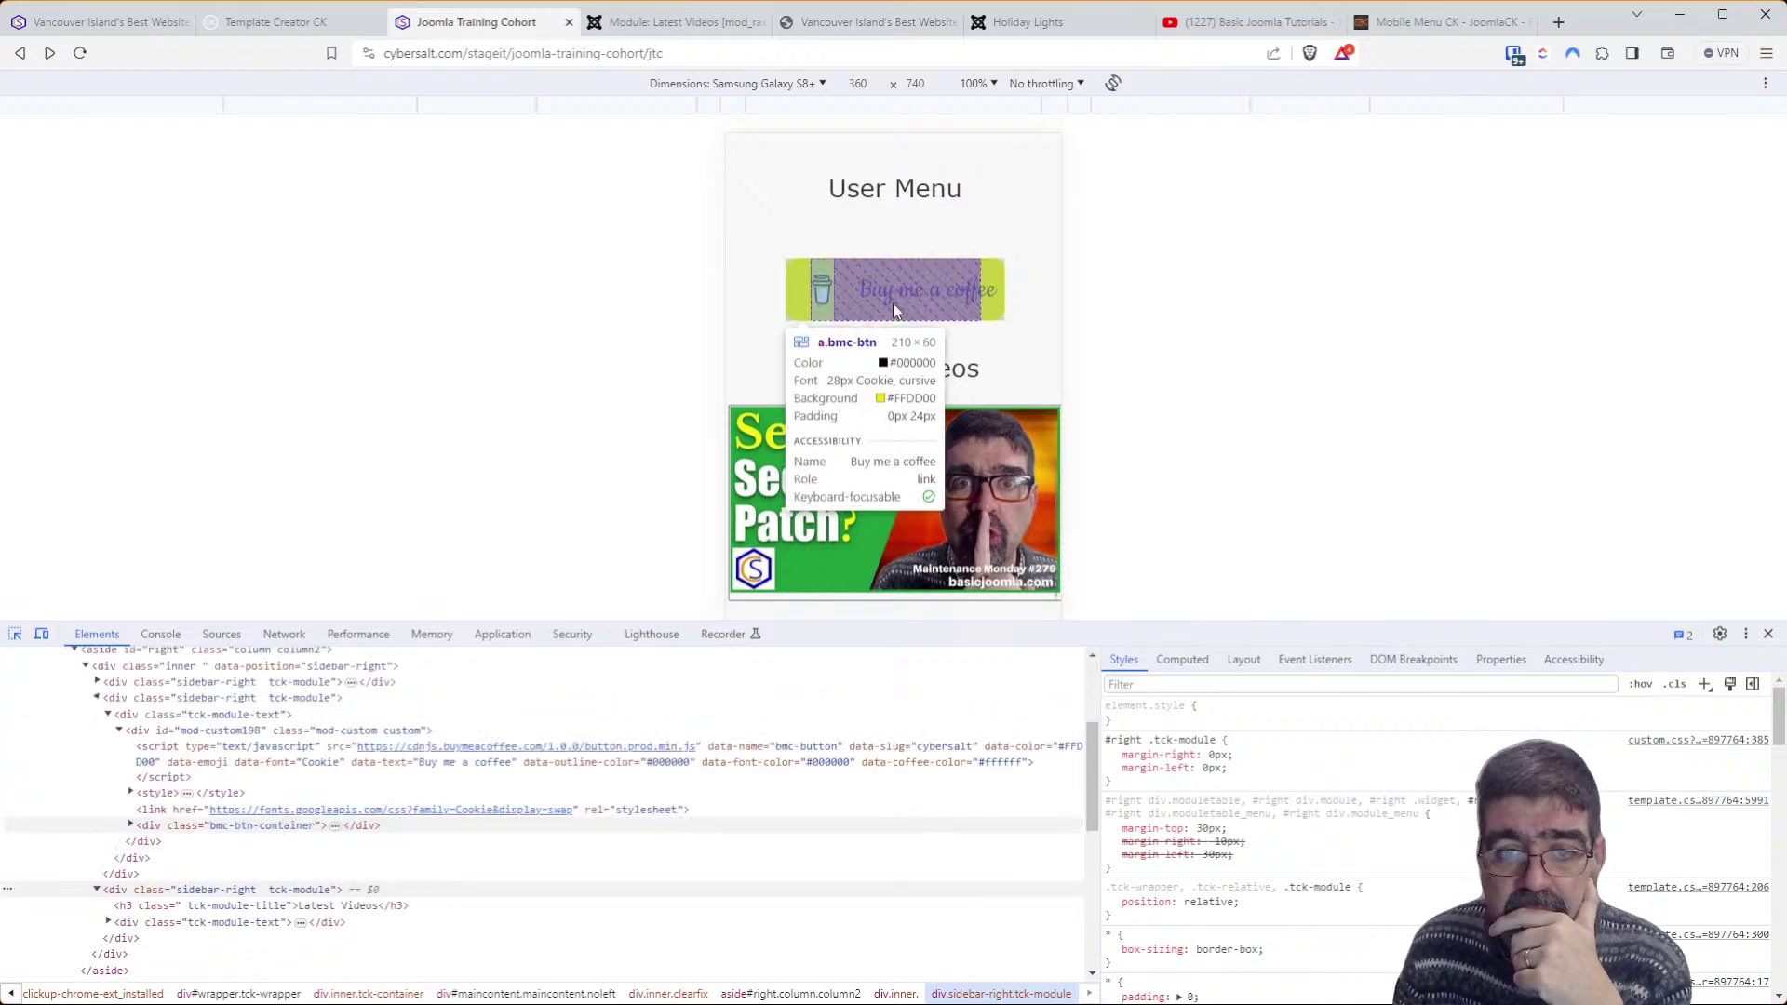
pyautogui.scroll(-10, 894, 354)
pyautogui.scroll(15, 885, 353)
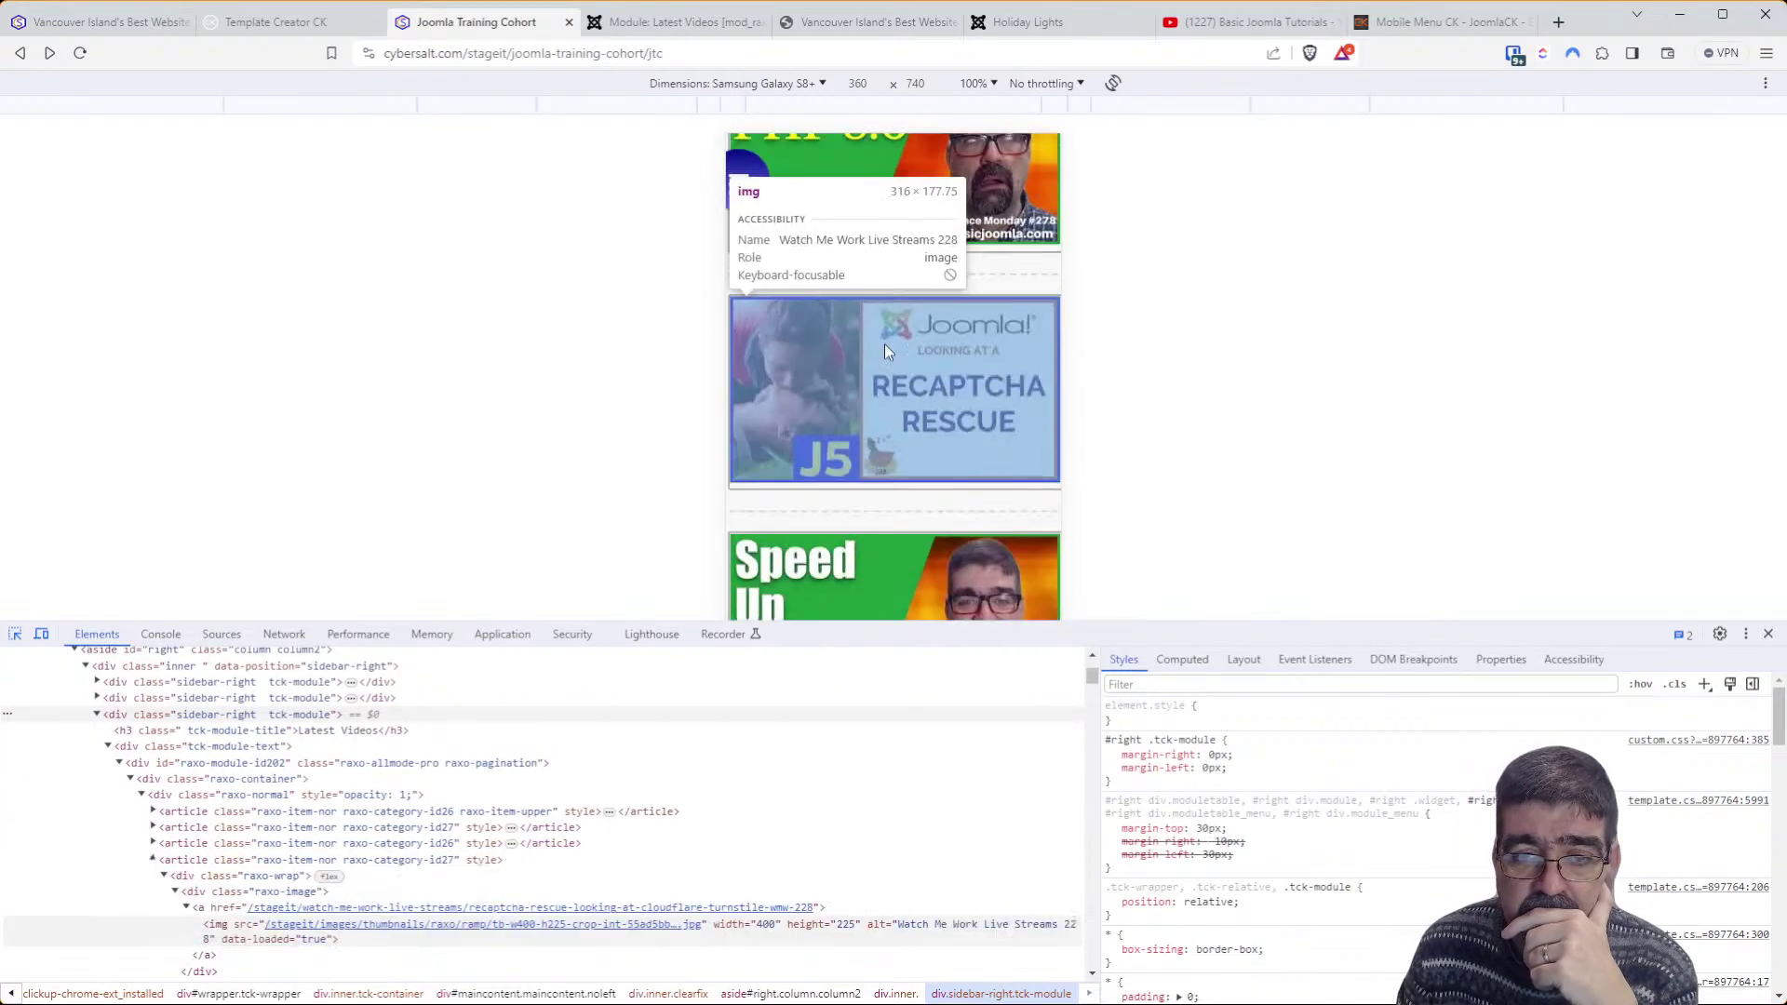
pyautogui.scroll(3, 870, 340)
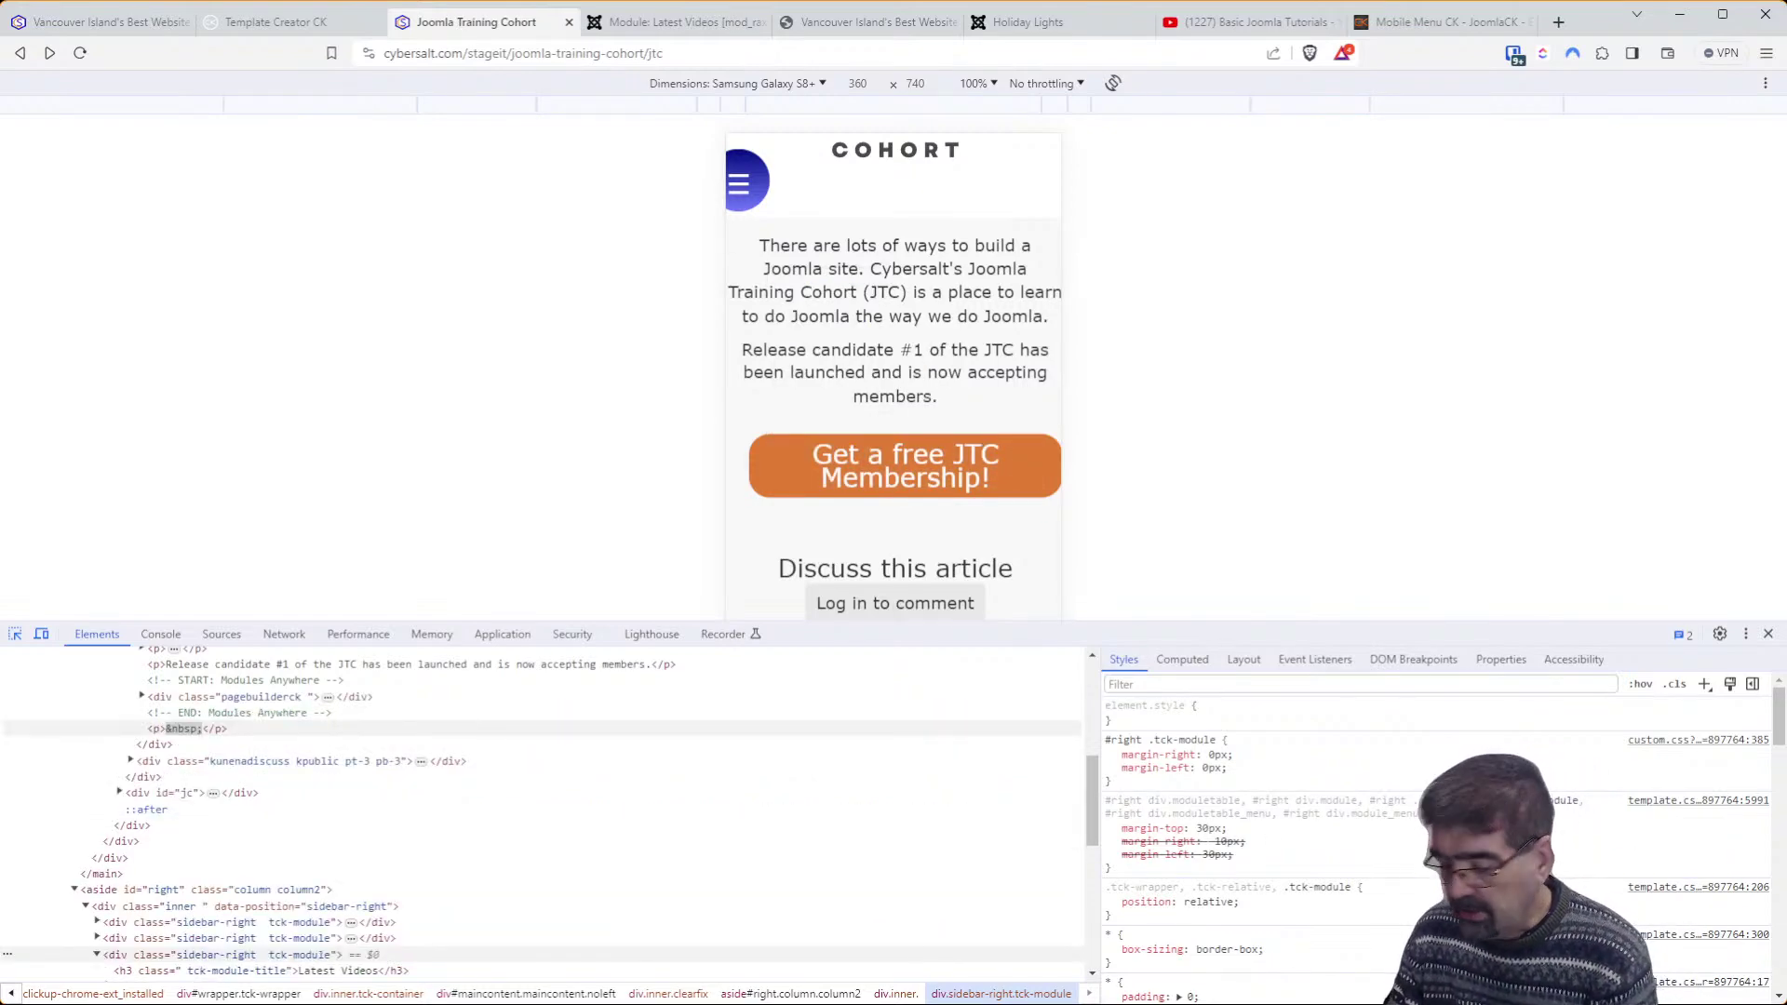
pyautogui.scroll(1, 958, 785)
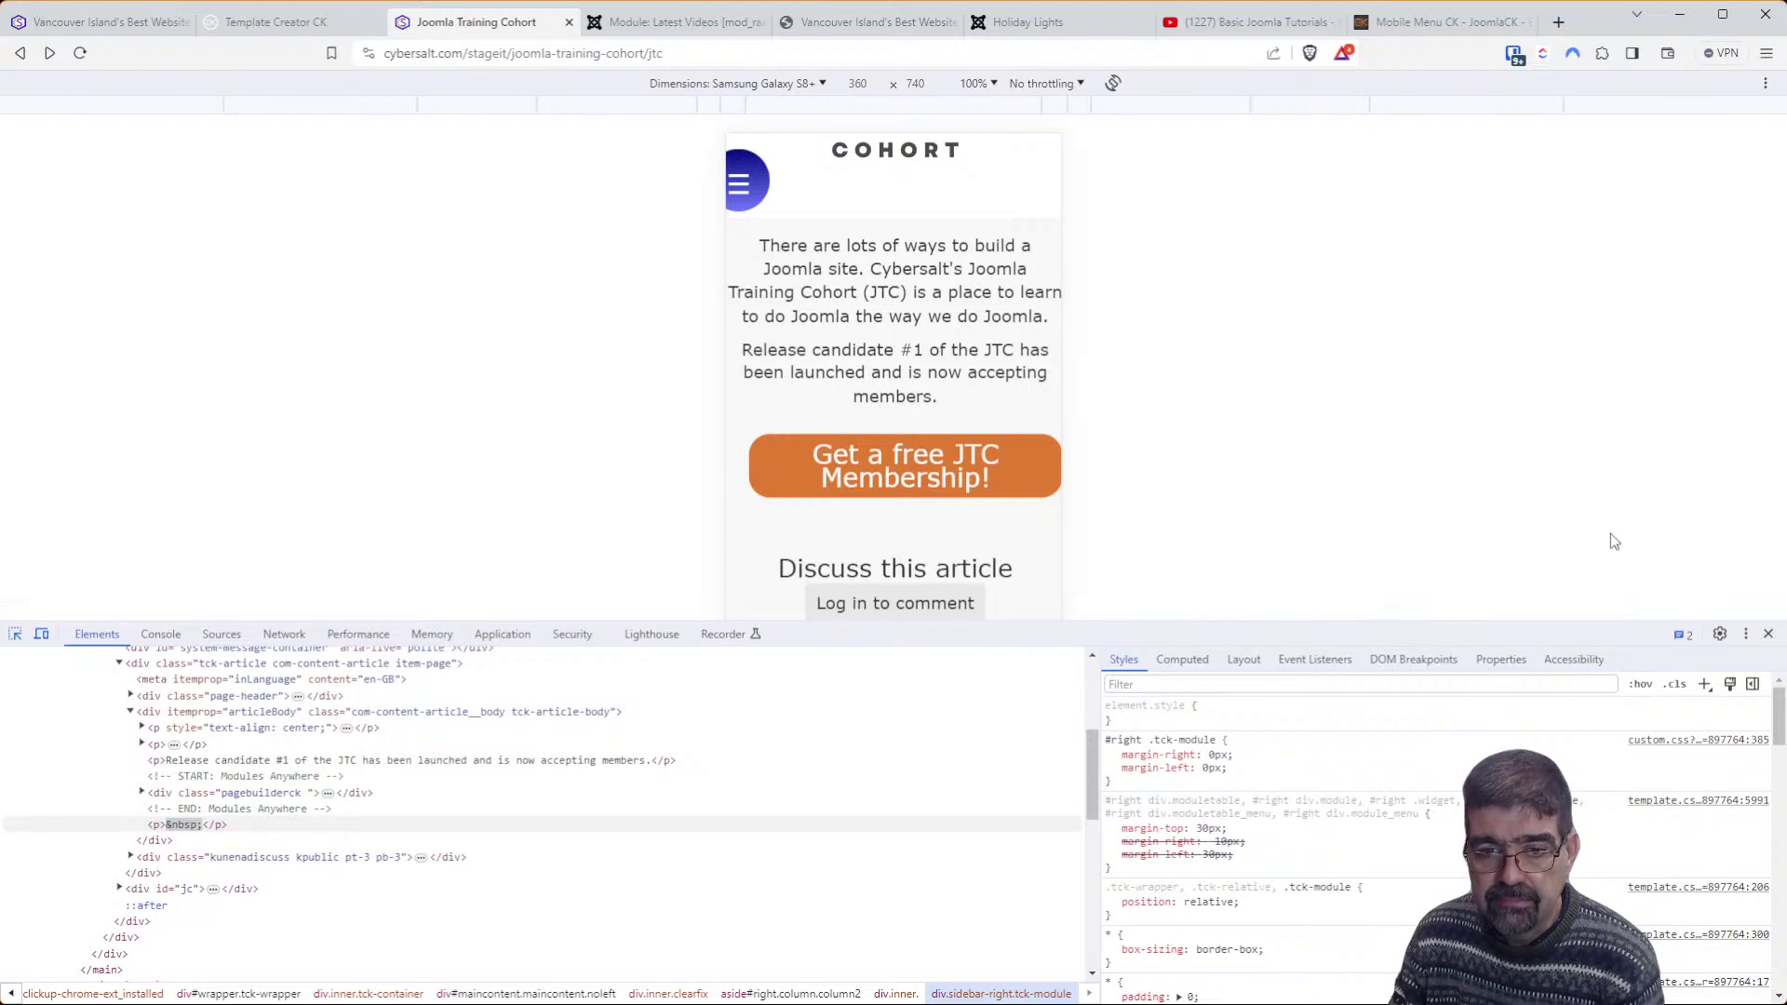
# Close the developer tools, reload the JTC page and examine its desktop layout and right sidebar
pyautogui.click(1768, 633)
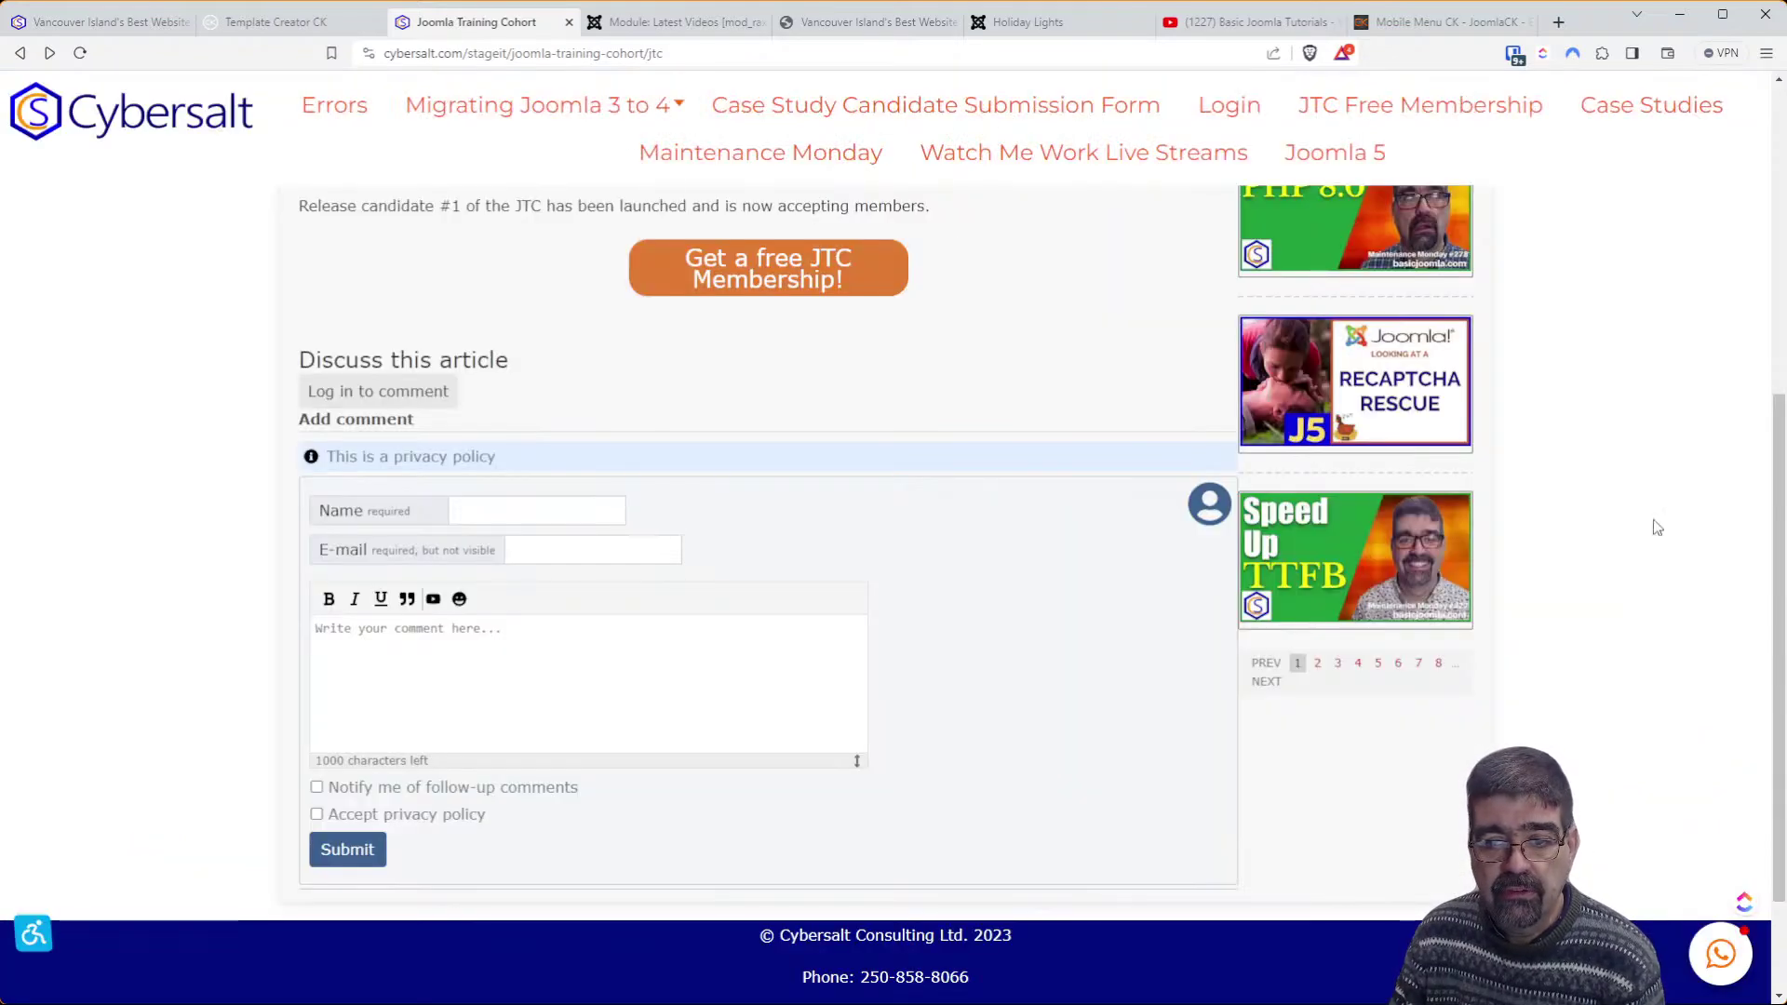
pyautogui.click(79, 54)
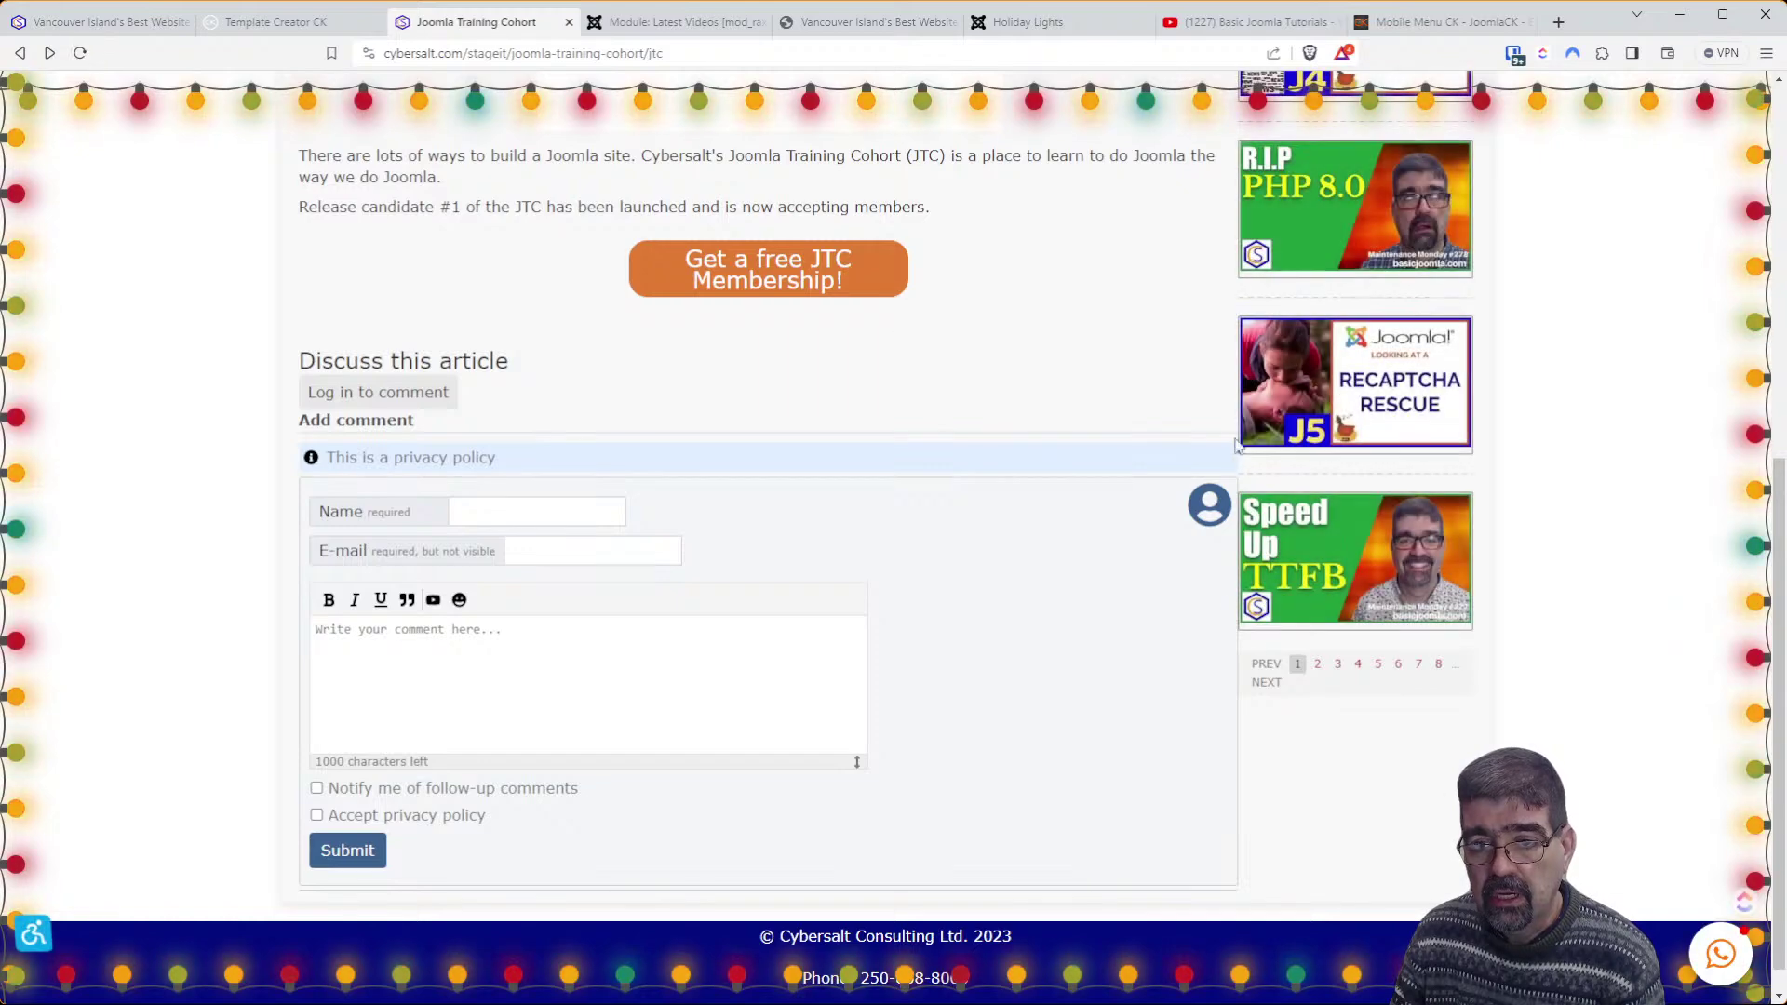
pyautogui.scroll(4, 1384, 384)
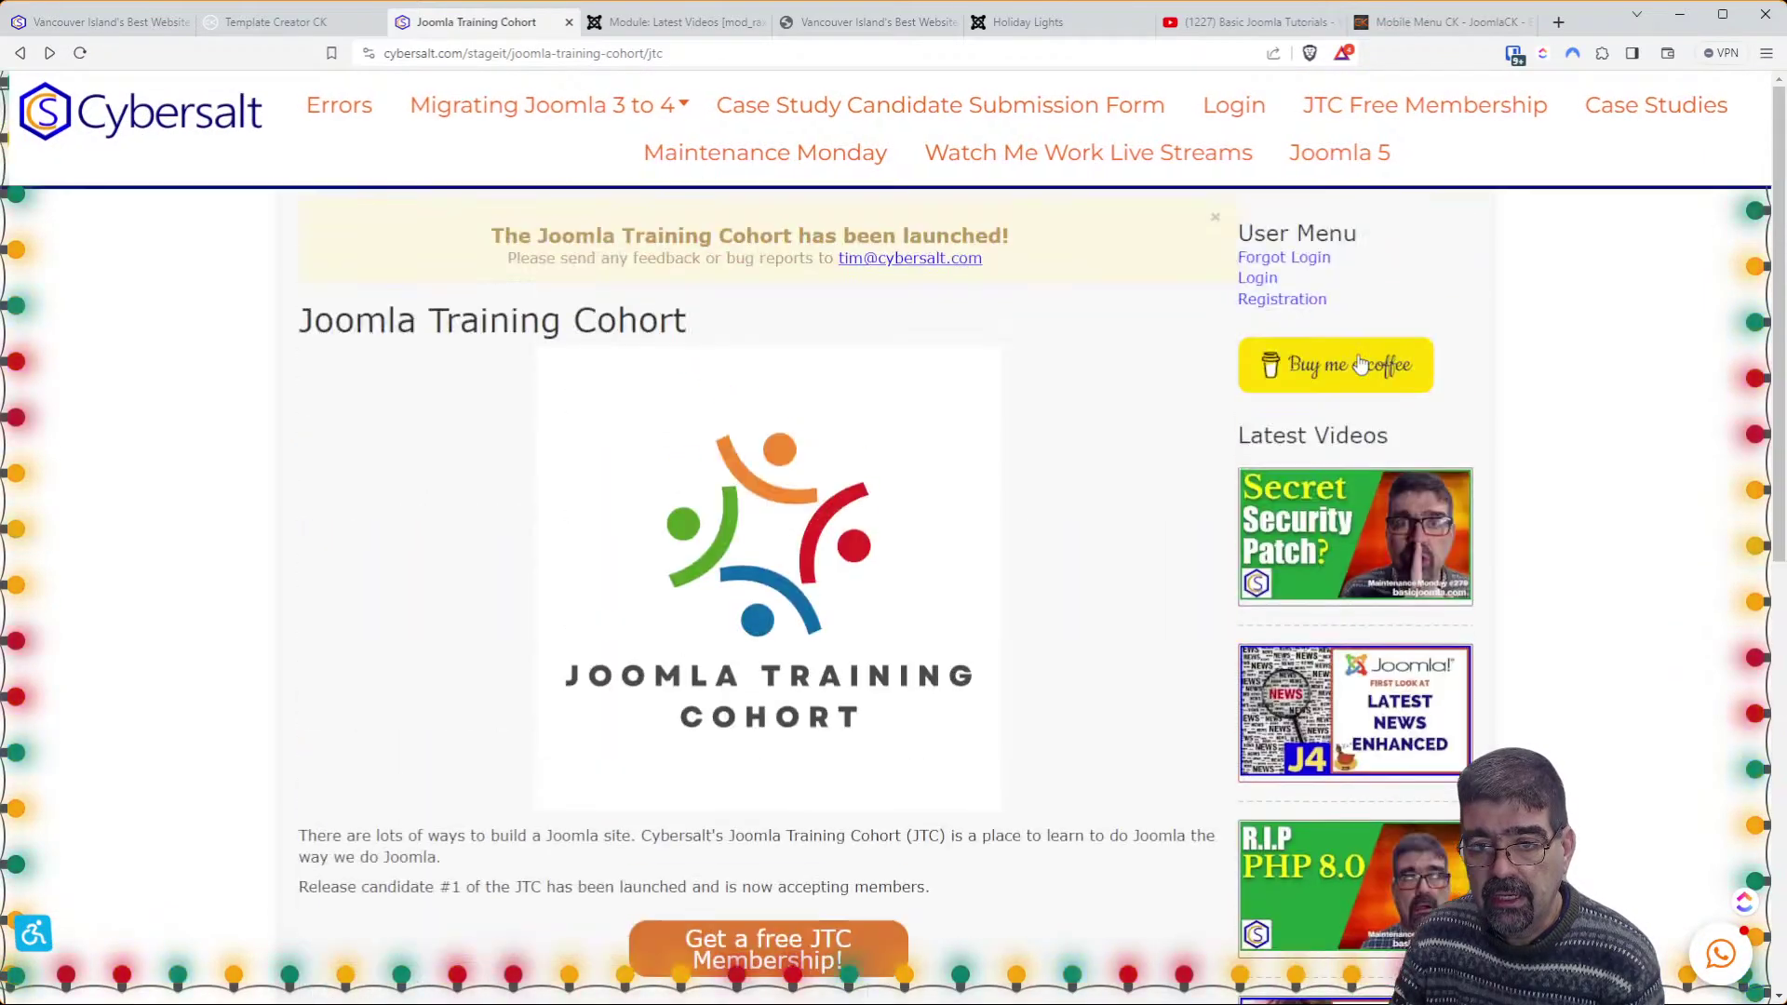
pyautogui.scroll(3, 1368, 377)
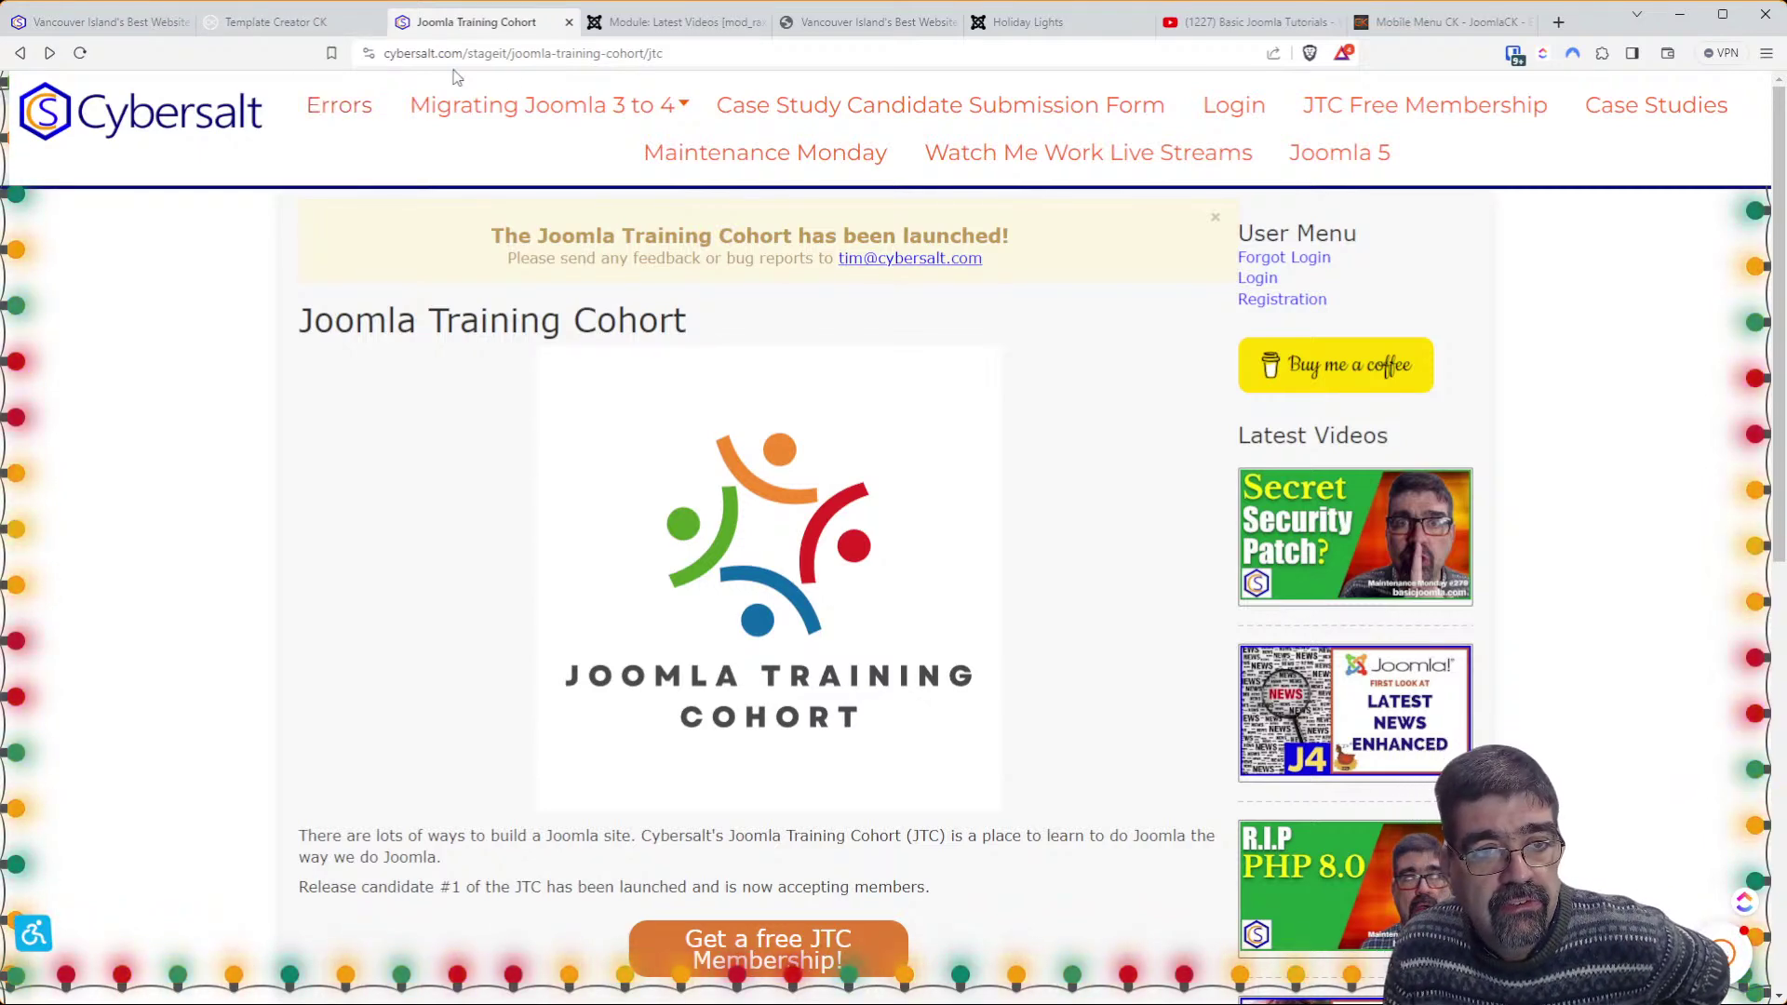
# Load the JTC page without stageit in its address and return to the staging version
pyautogui.doubleClick(485, 53)
pyautogui.press('BackSpace')
pyautogui.press('BackSpace')
pyautogui.press('Return')
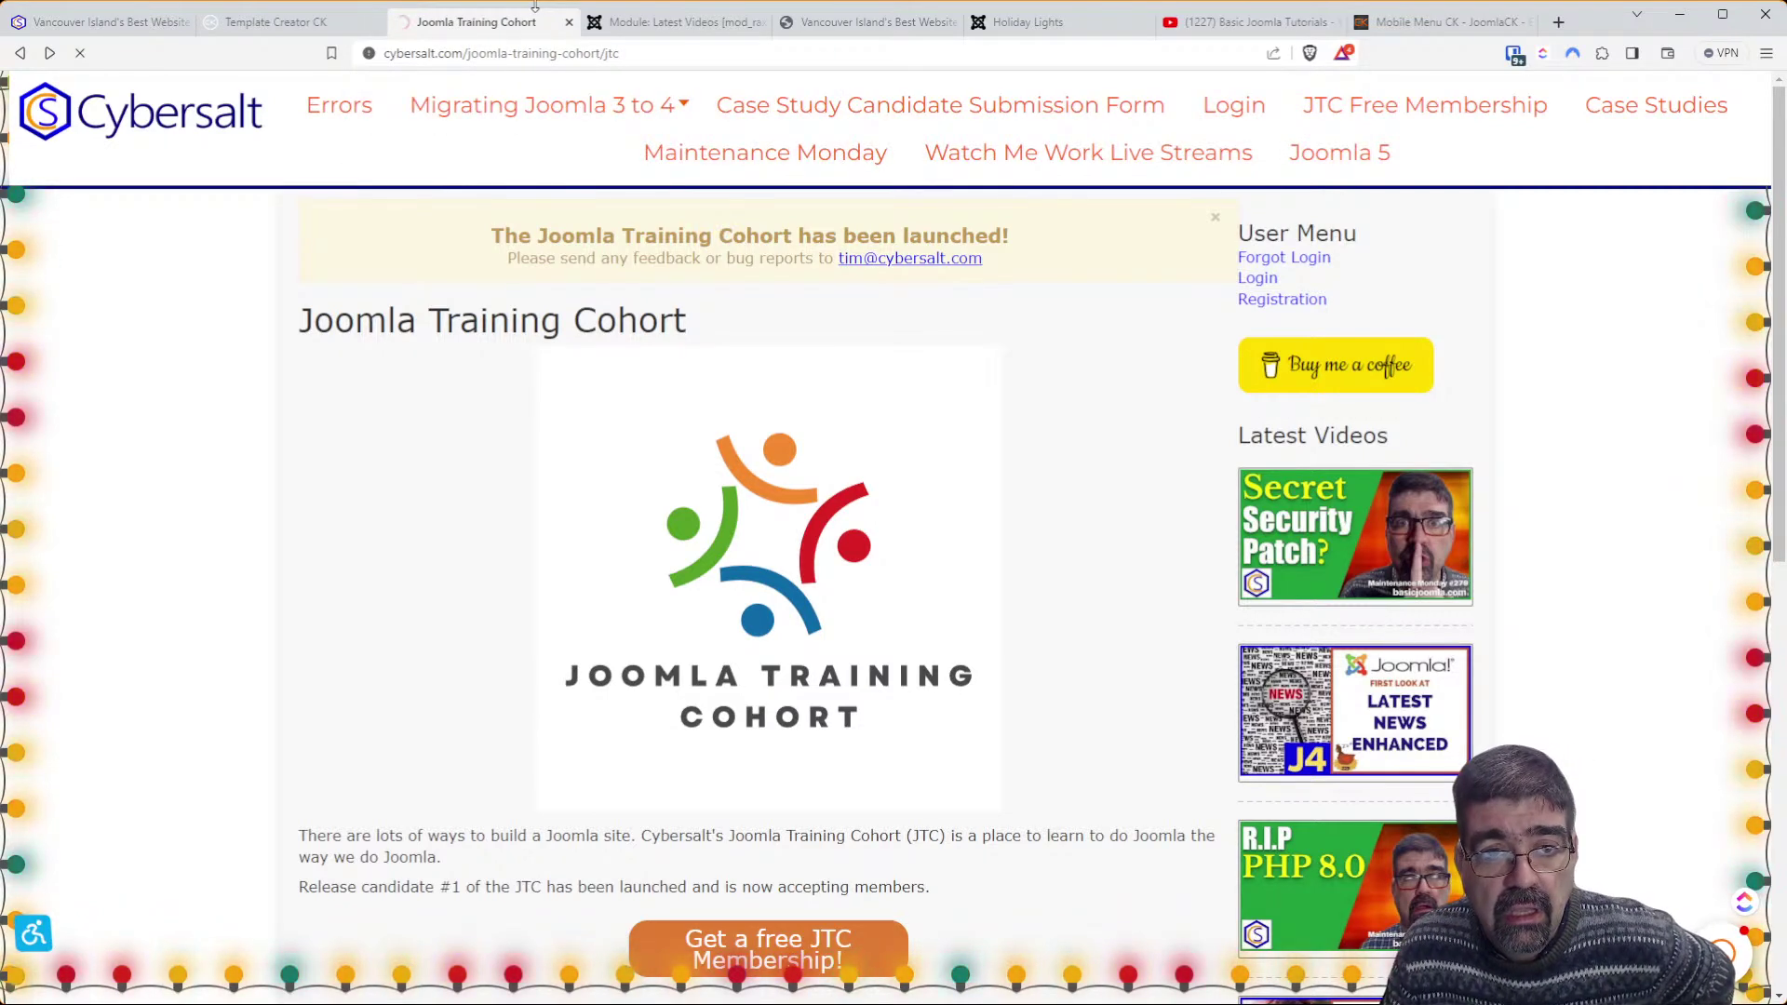
pyautogui.click(20, 53)
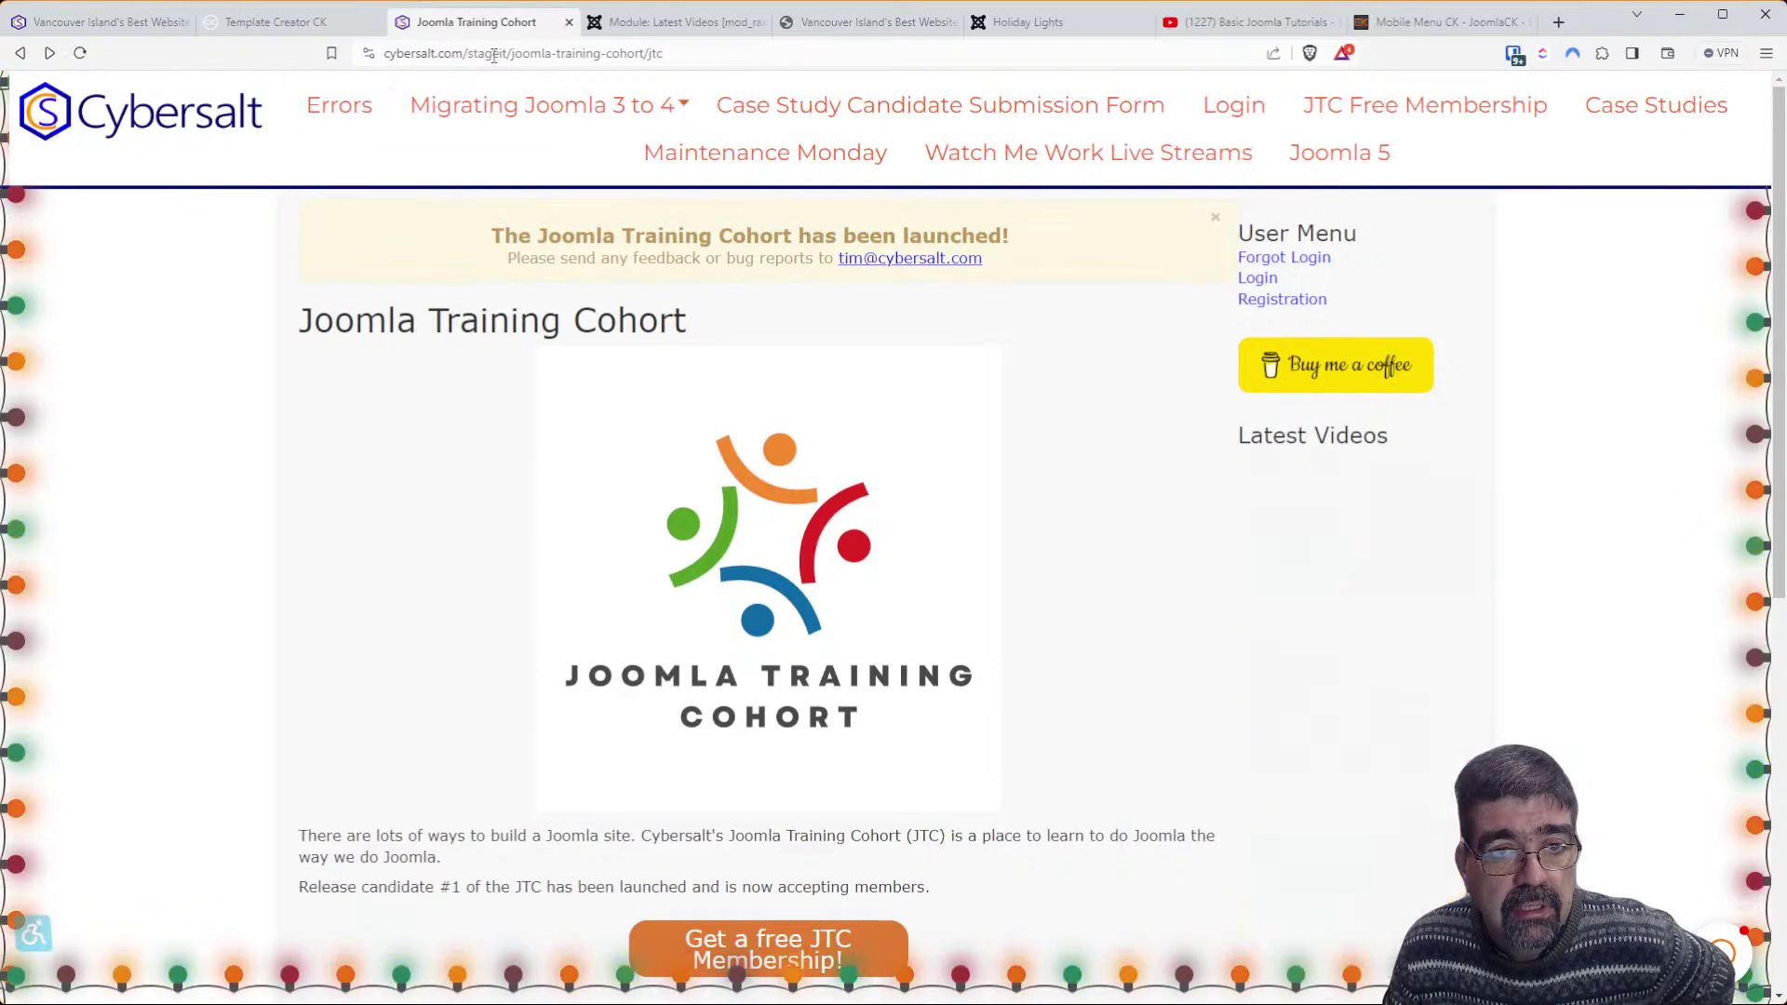
# Open the staging site's home page at cybersalt.com/stageit and look over its main menu and content
pyautogui.moveTo(508, 53); pyautogui.dragTo(1152, 30)
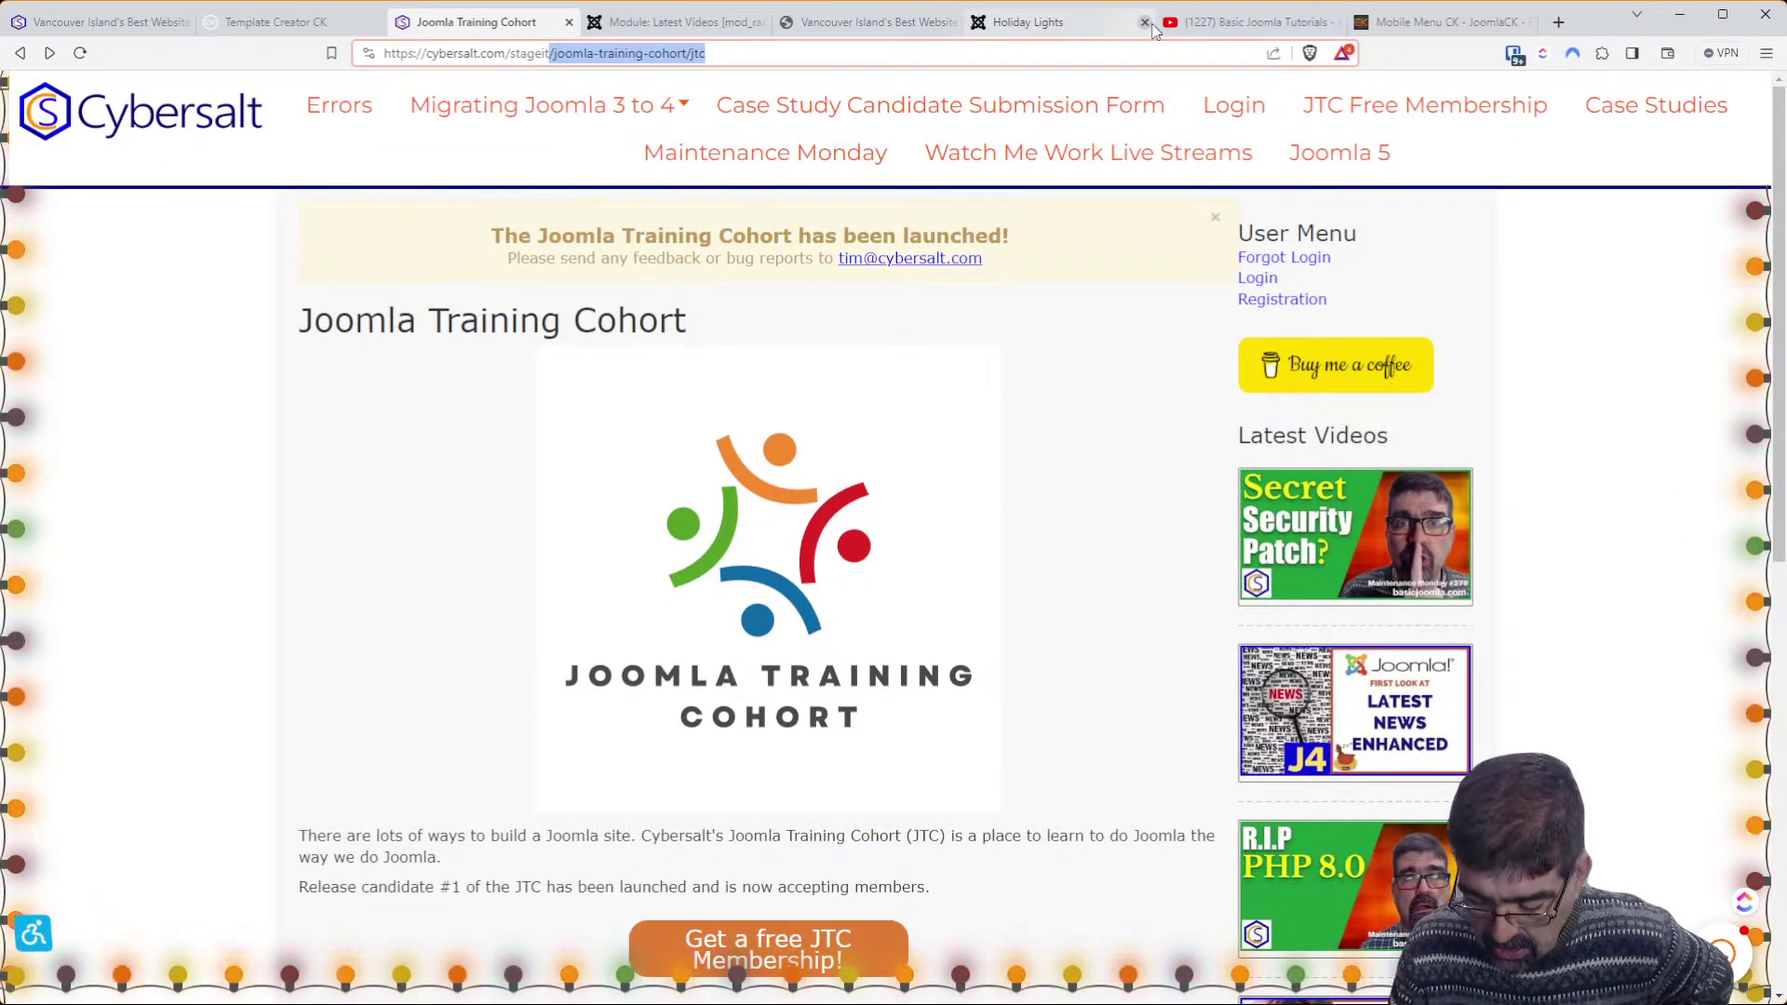
pyautogui.press('BackSpace')
pyautogui.press('Return')
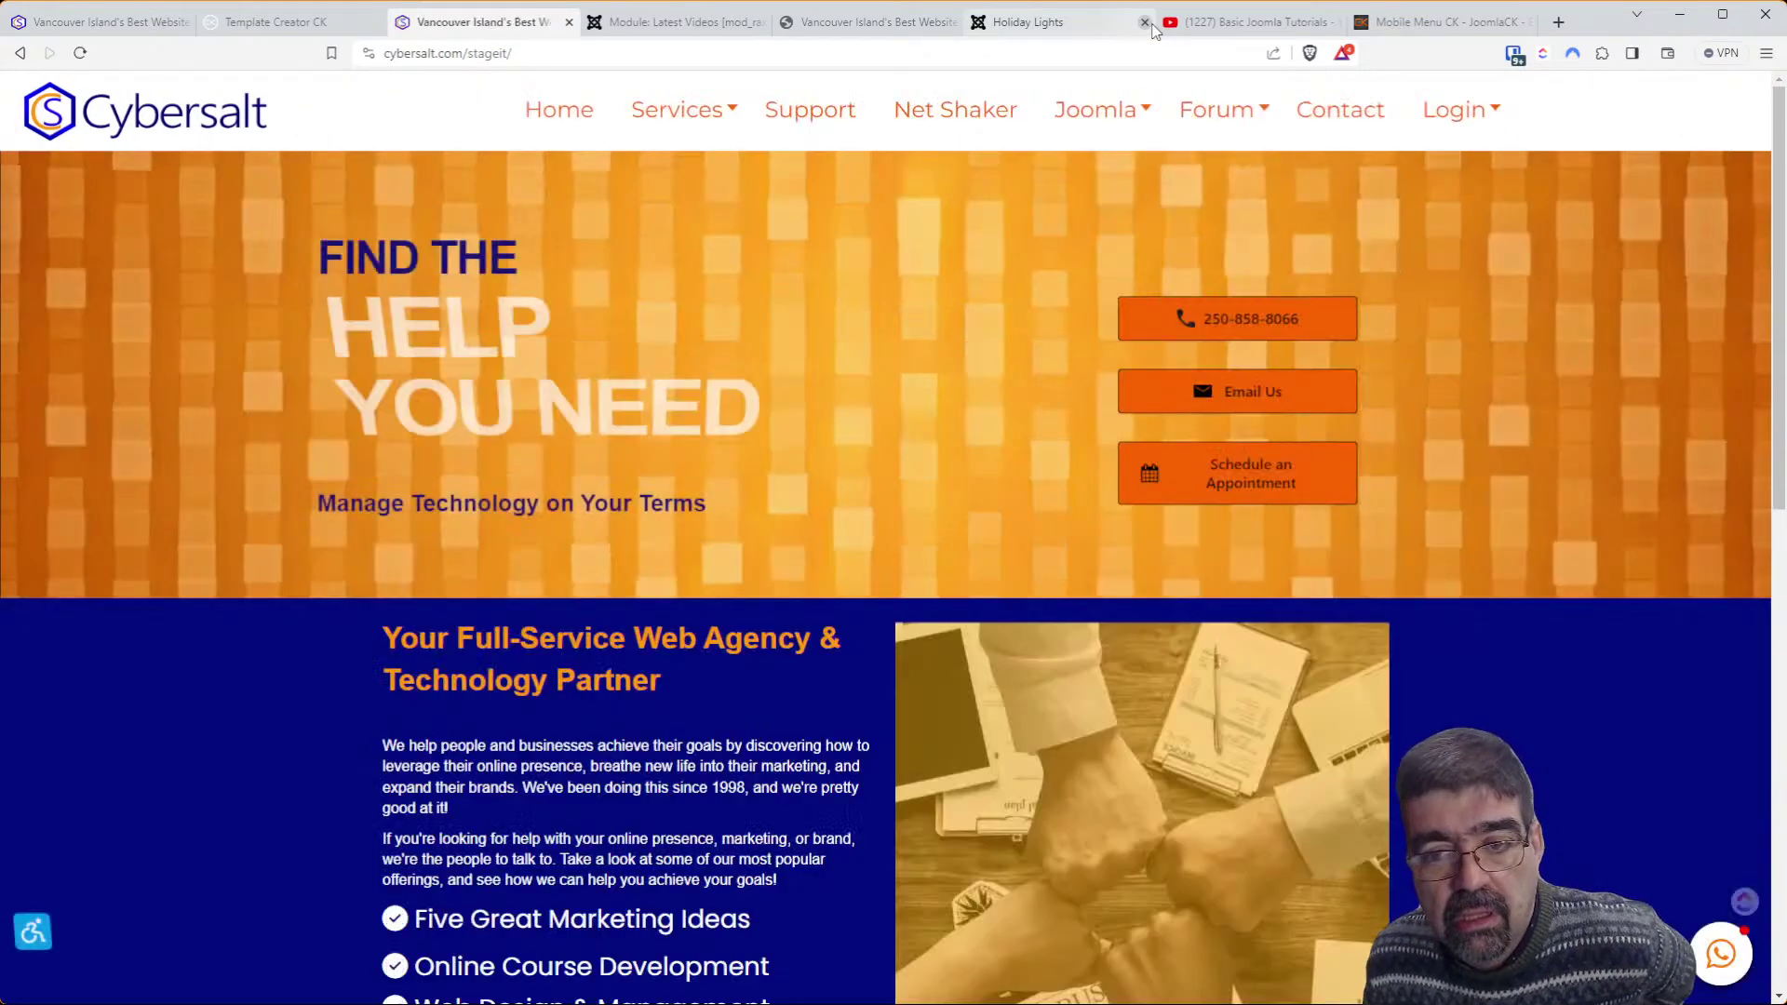
pyautogui.moveTo(1184, 142)
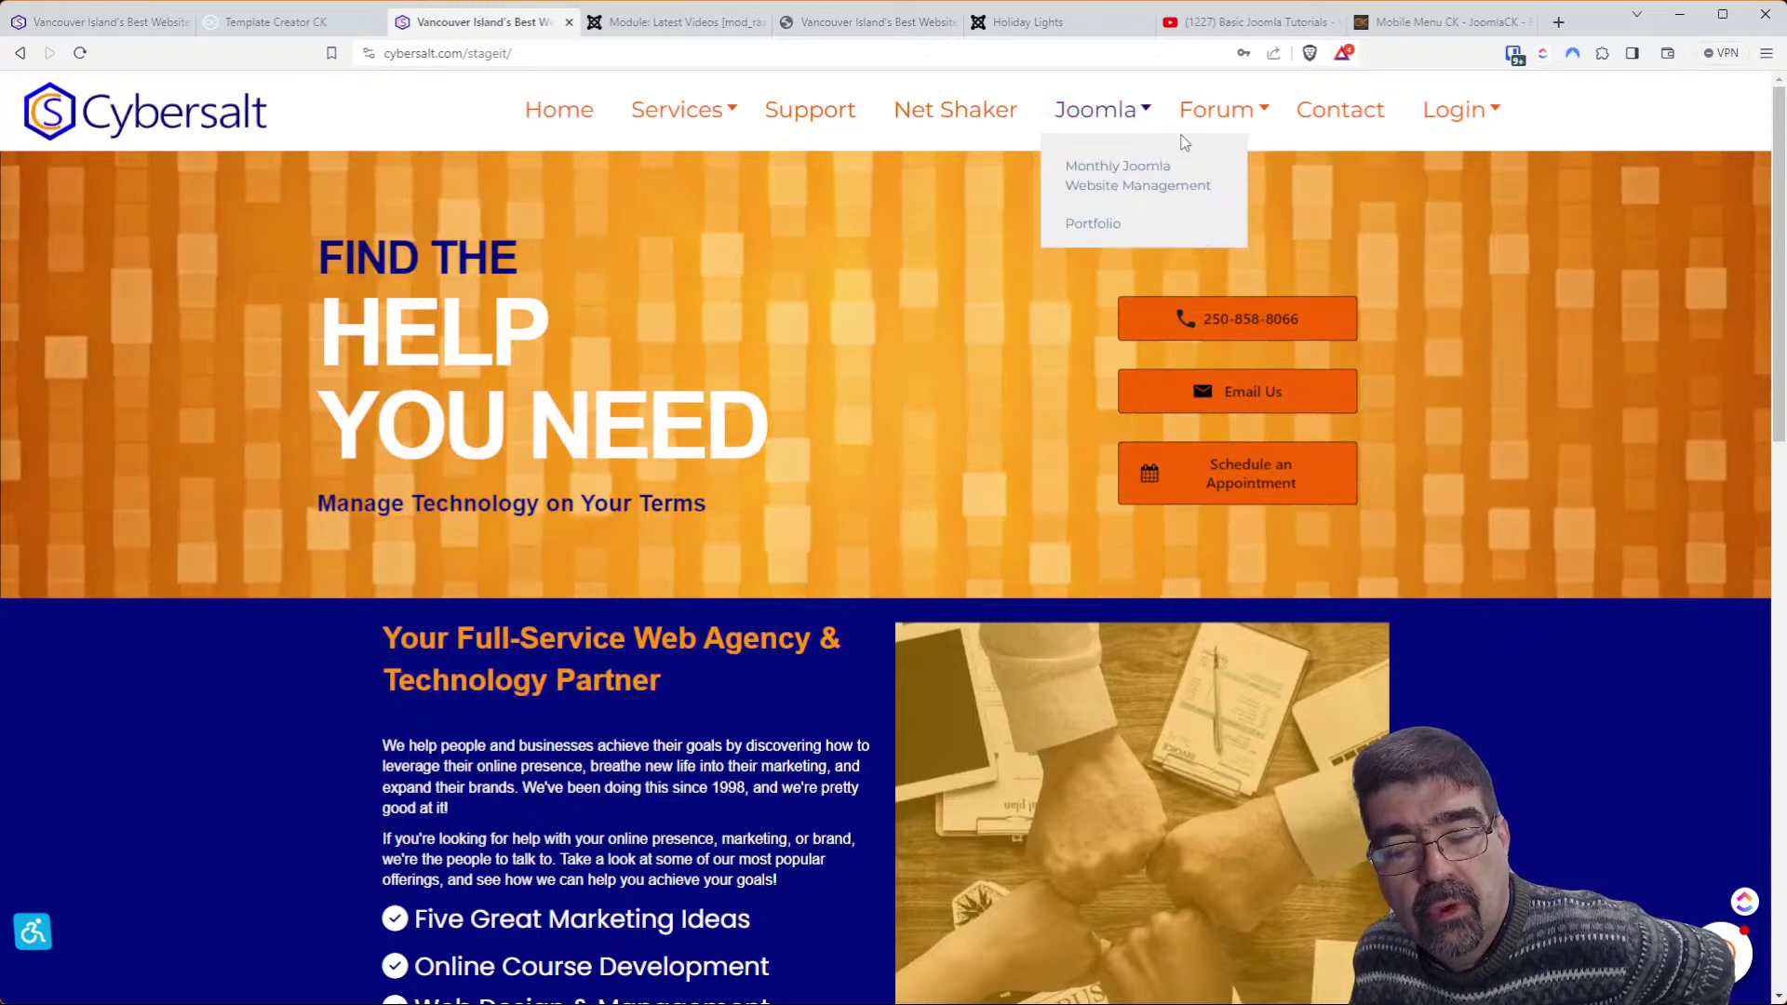
pyautogui.scroll(-3, 1226, 518)
pyautogui.scroll(3, 1148, 451)
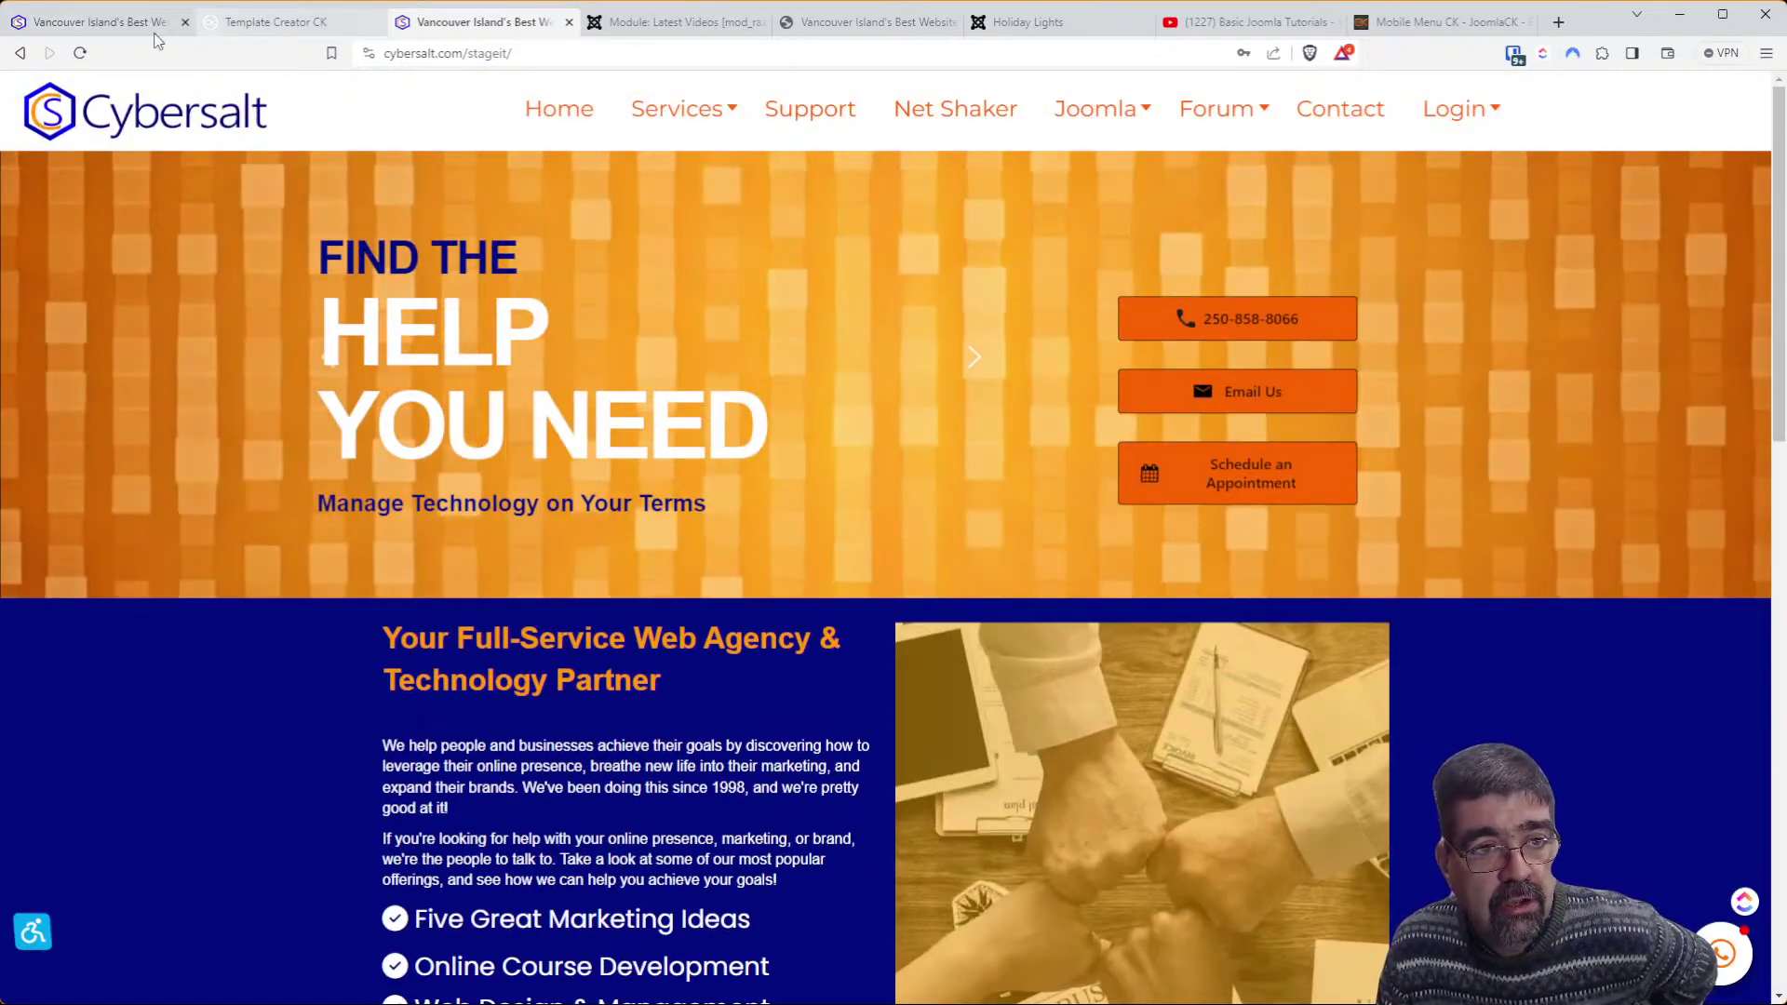
# Exit the cybersalt-default template editor in Template Creator CK, confirming the exit
pyautogui.click(234, 26)
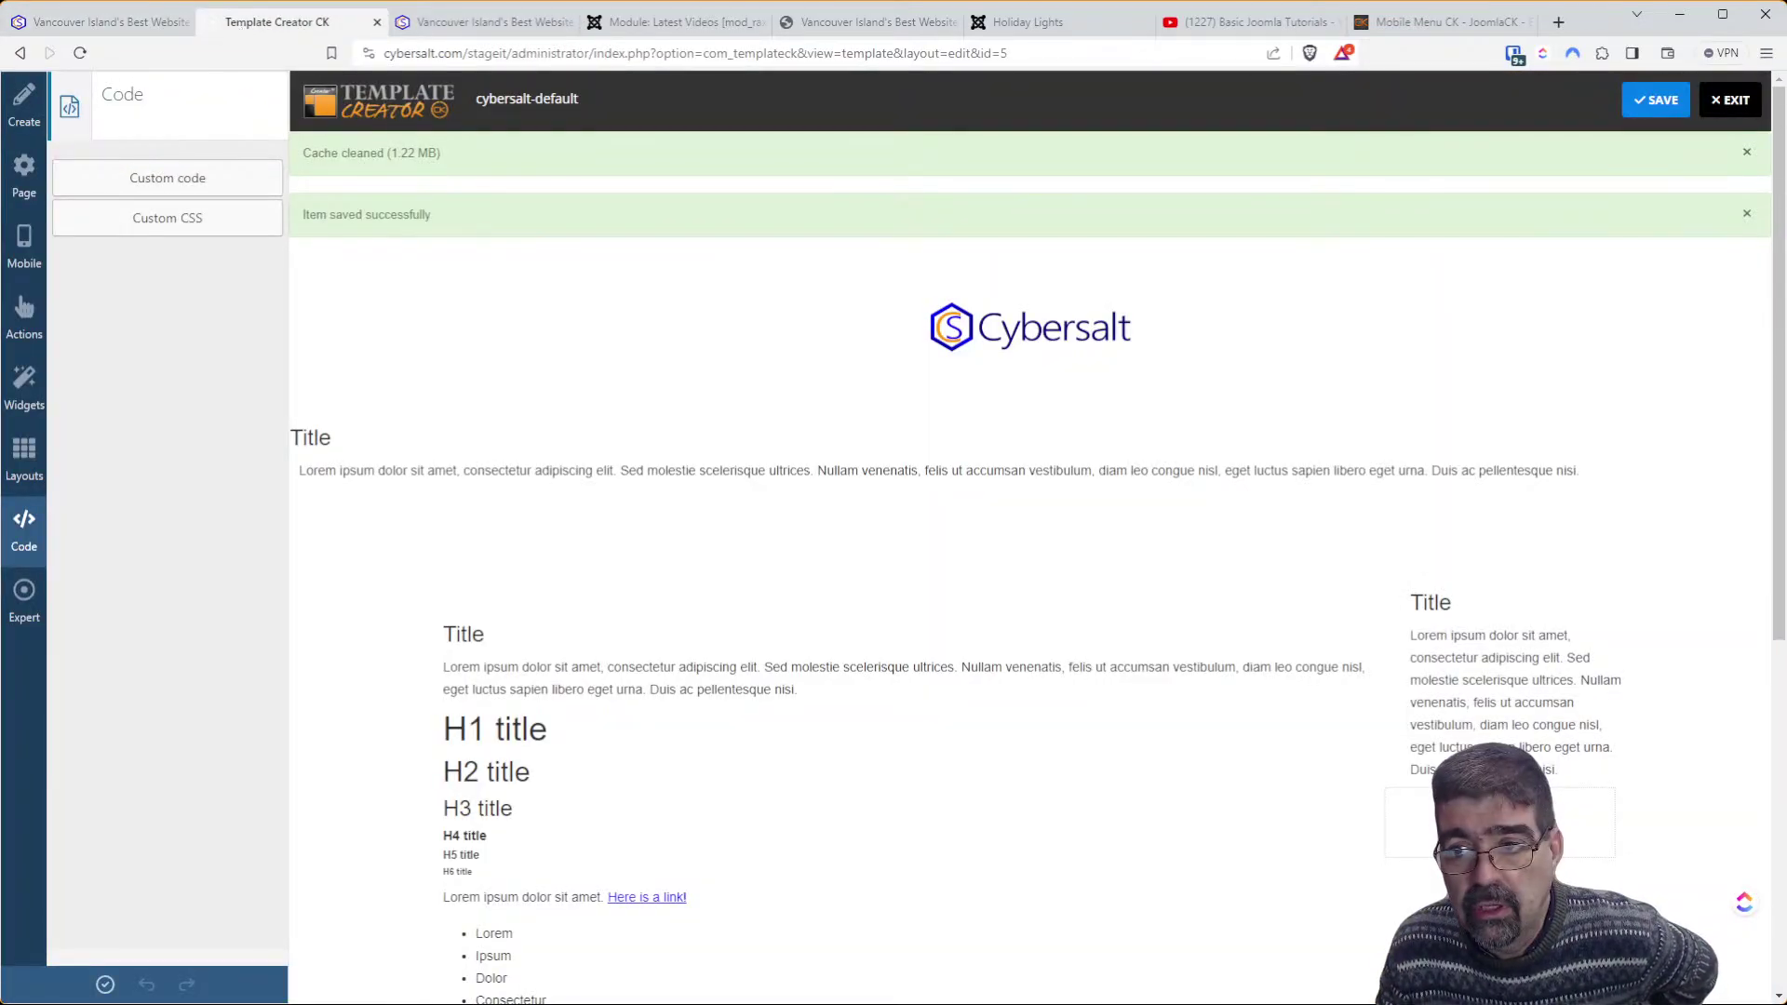
pyautogui.click(1729, 112)
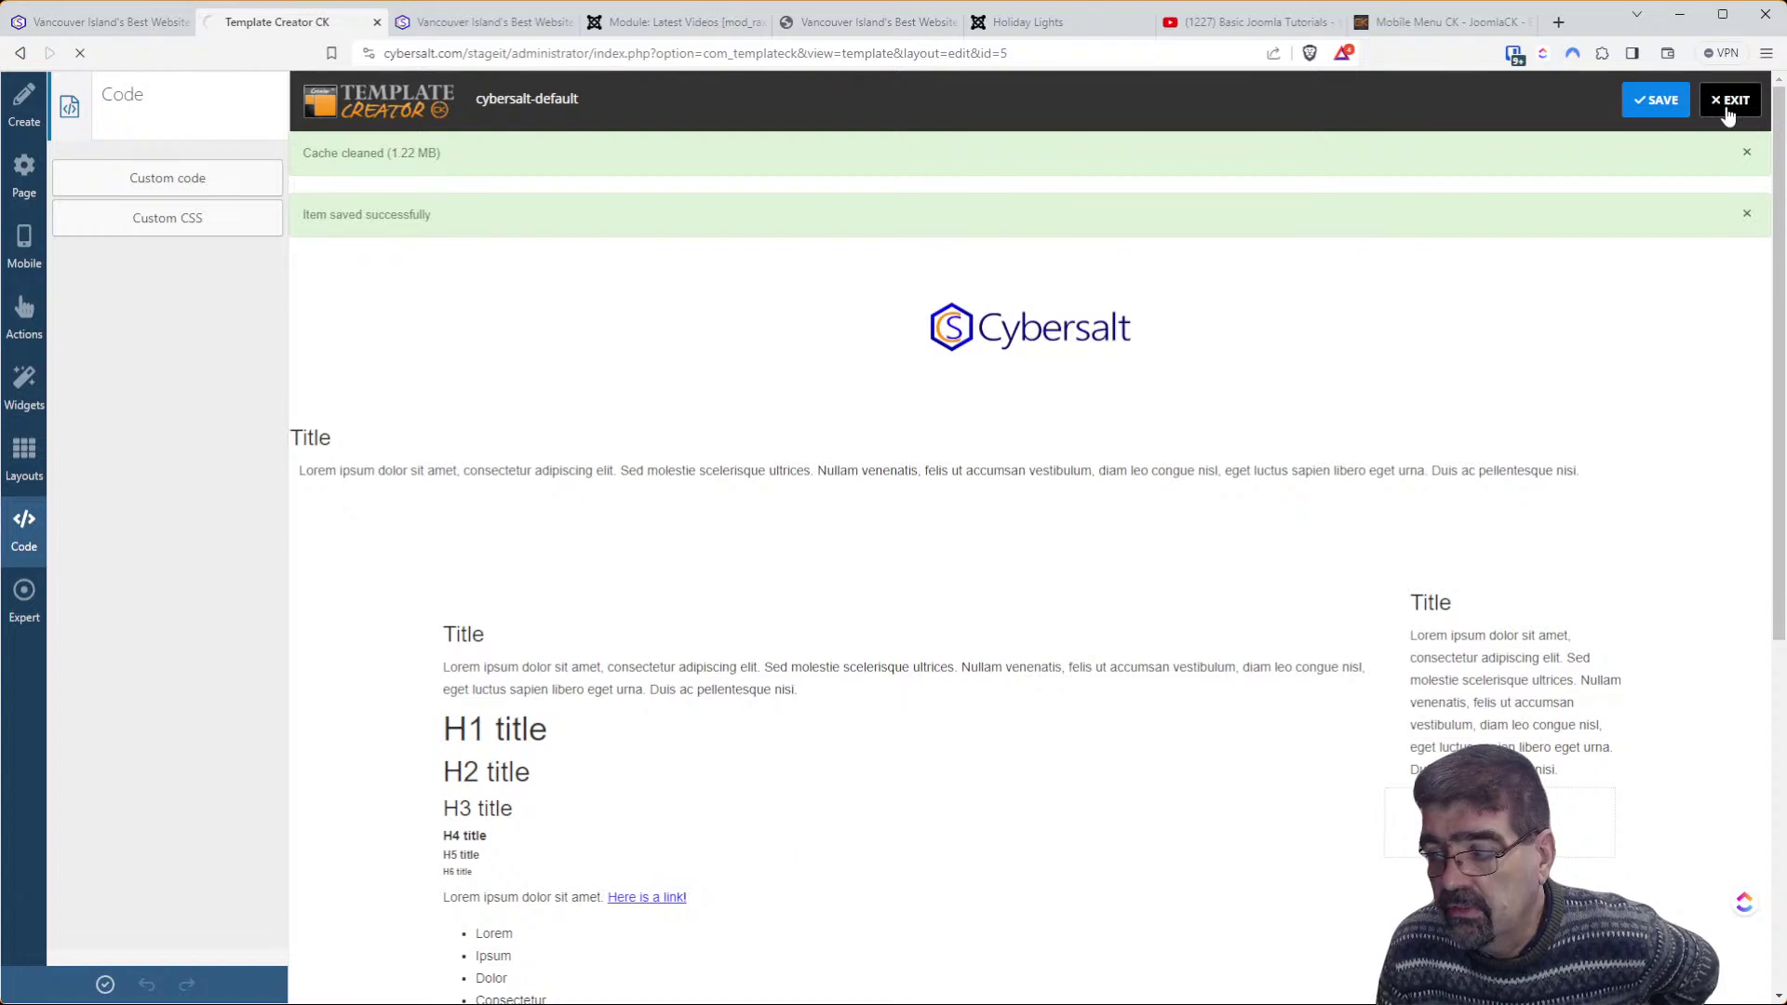
pyautogui.click(1729, 111)
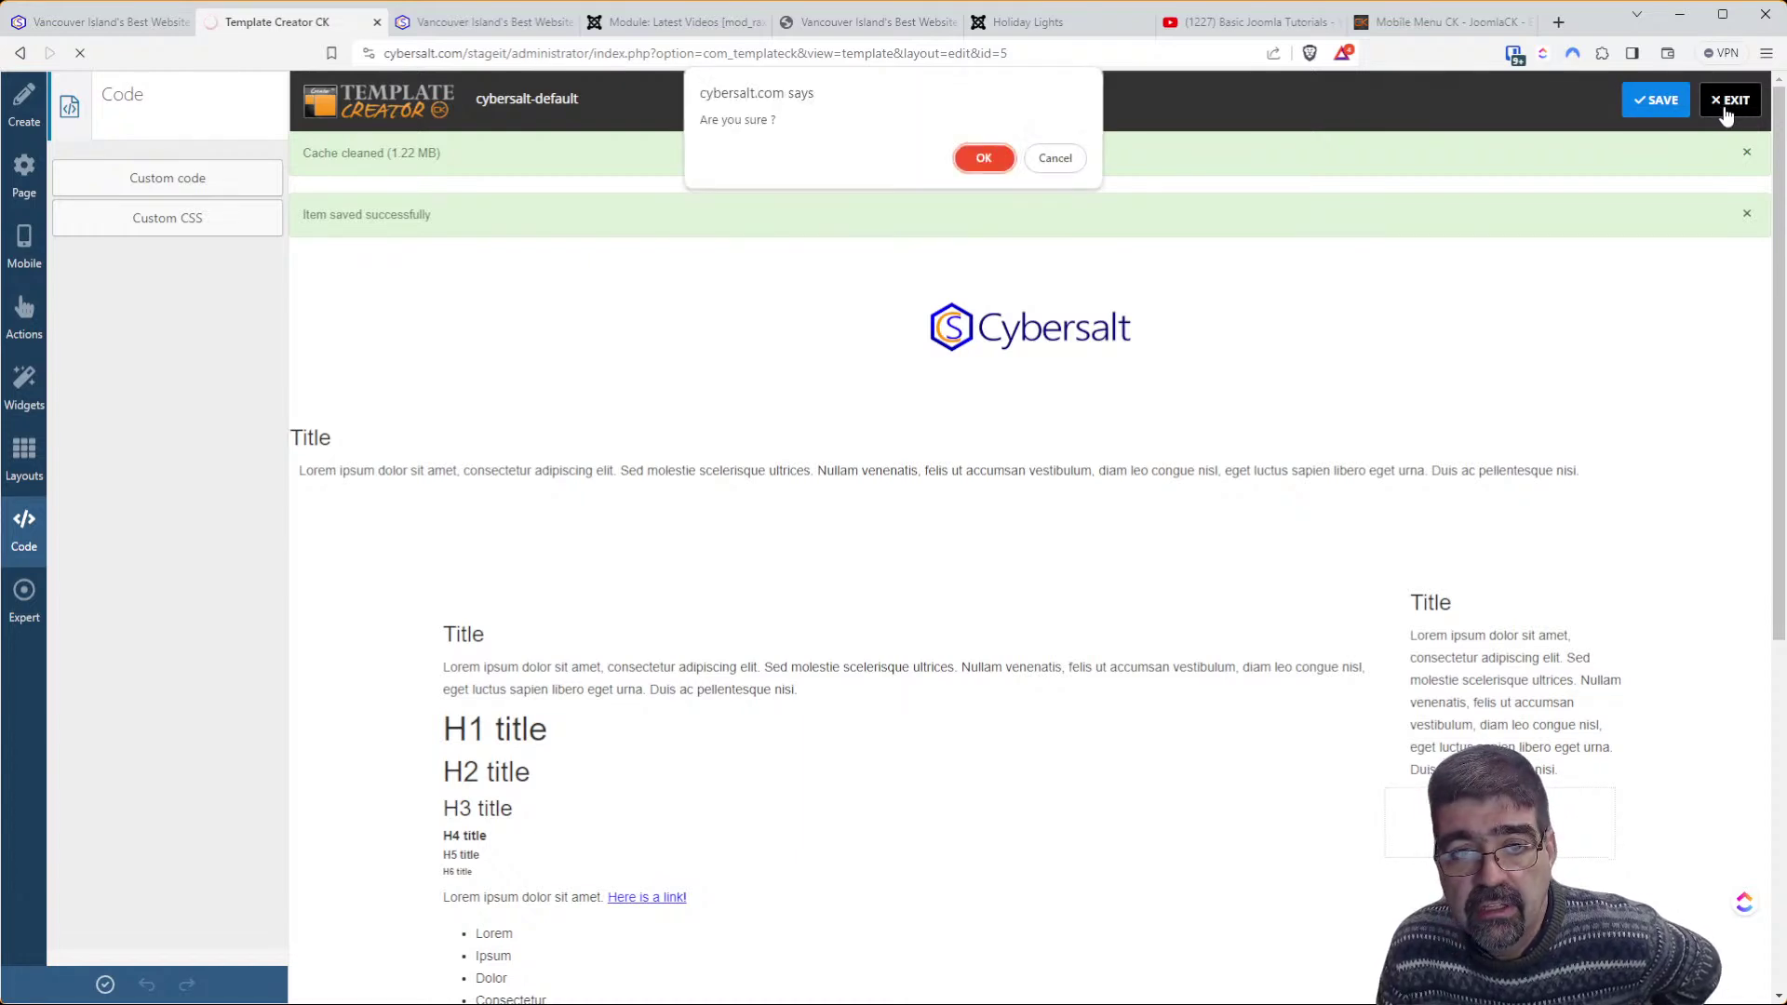
pyautogui.click(985, 160)
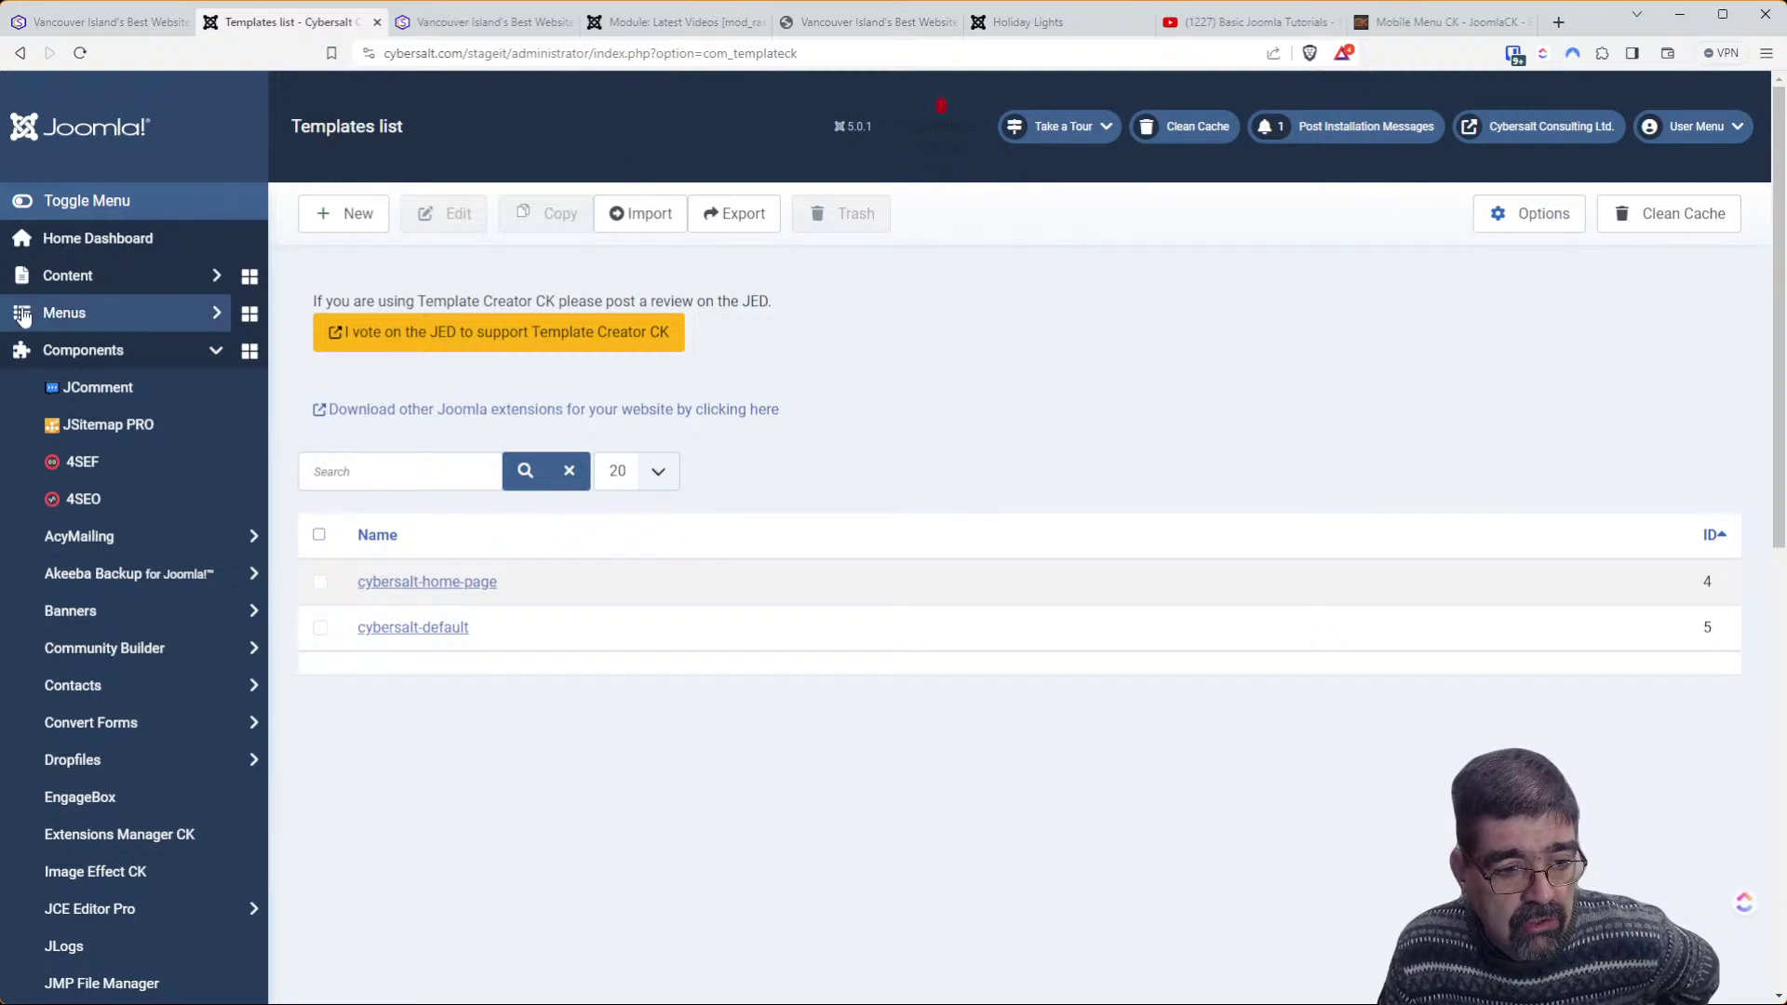
# Open the StageIt component and sync the staging site with the live site
pyautogui.scroll(-10, 182, 412)
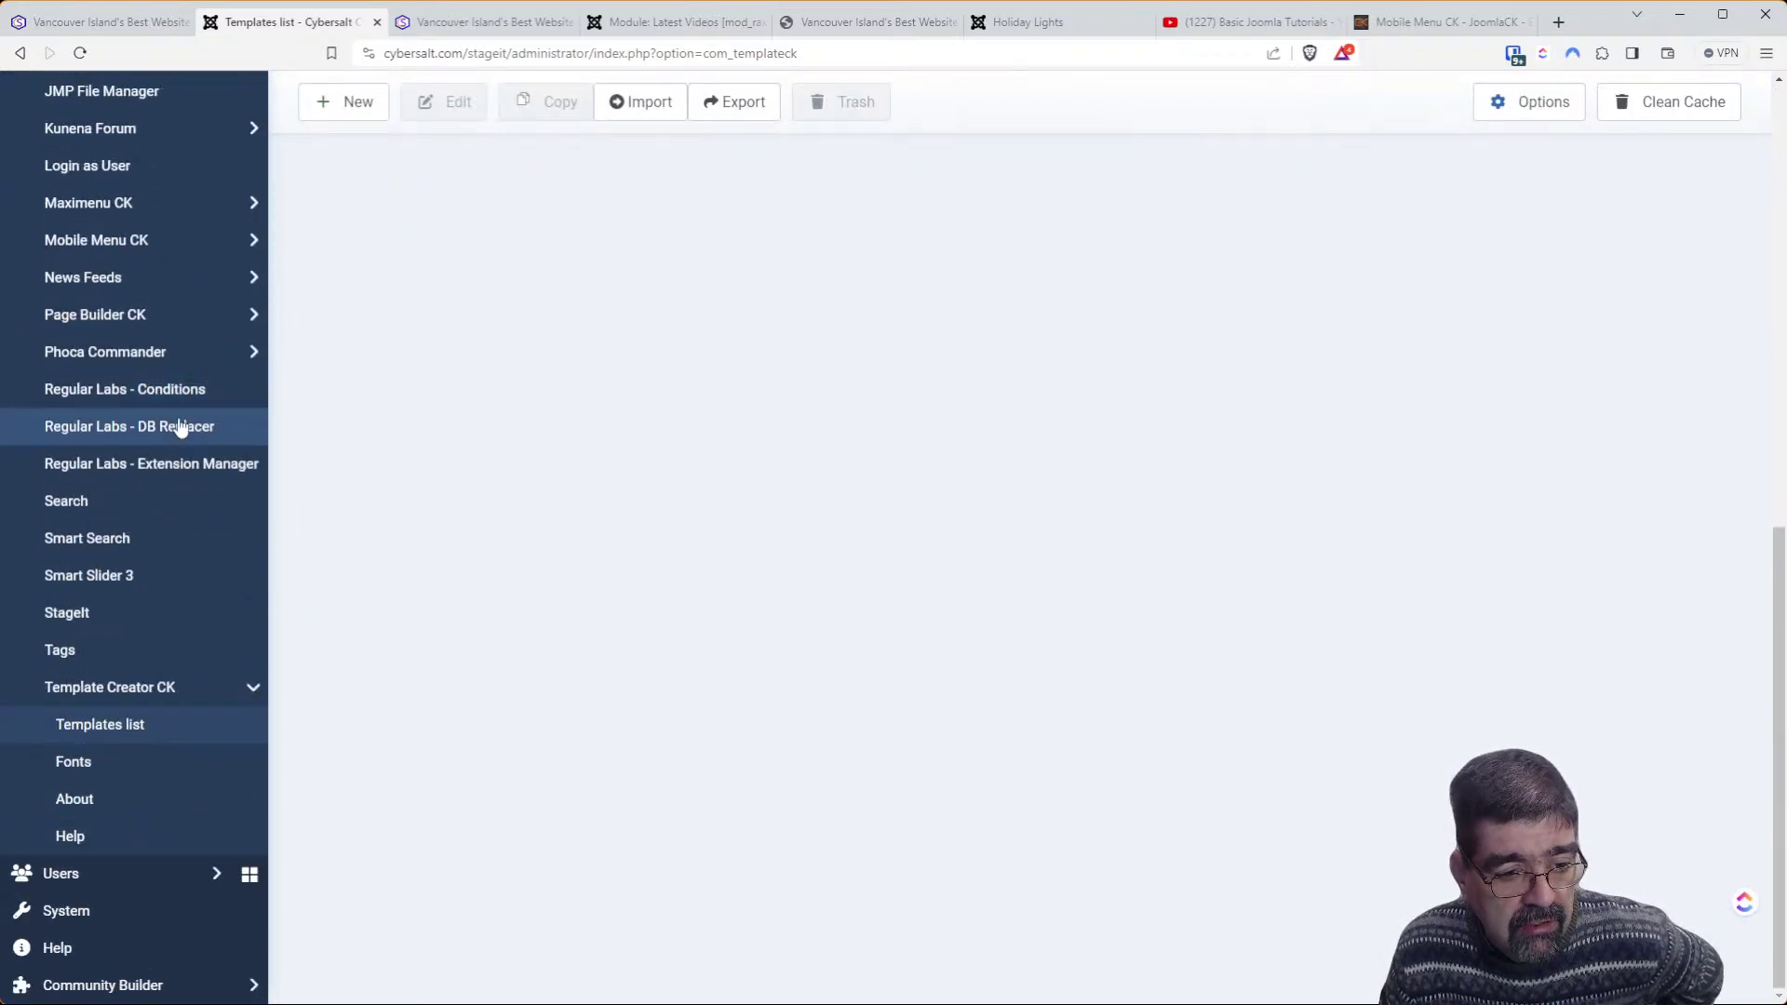
pyautogui.click(105, 610)
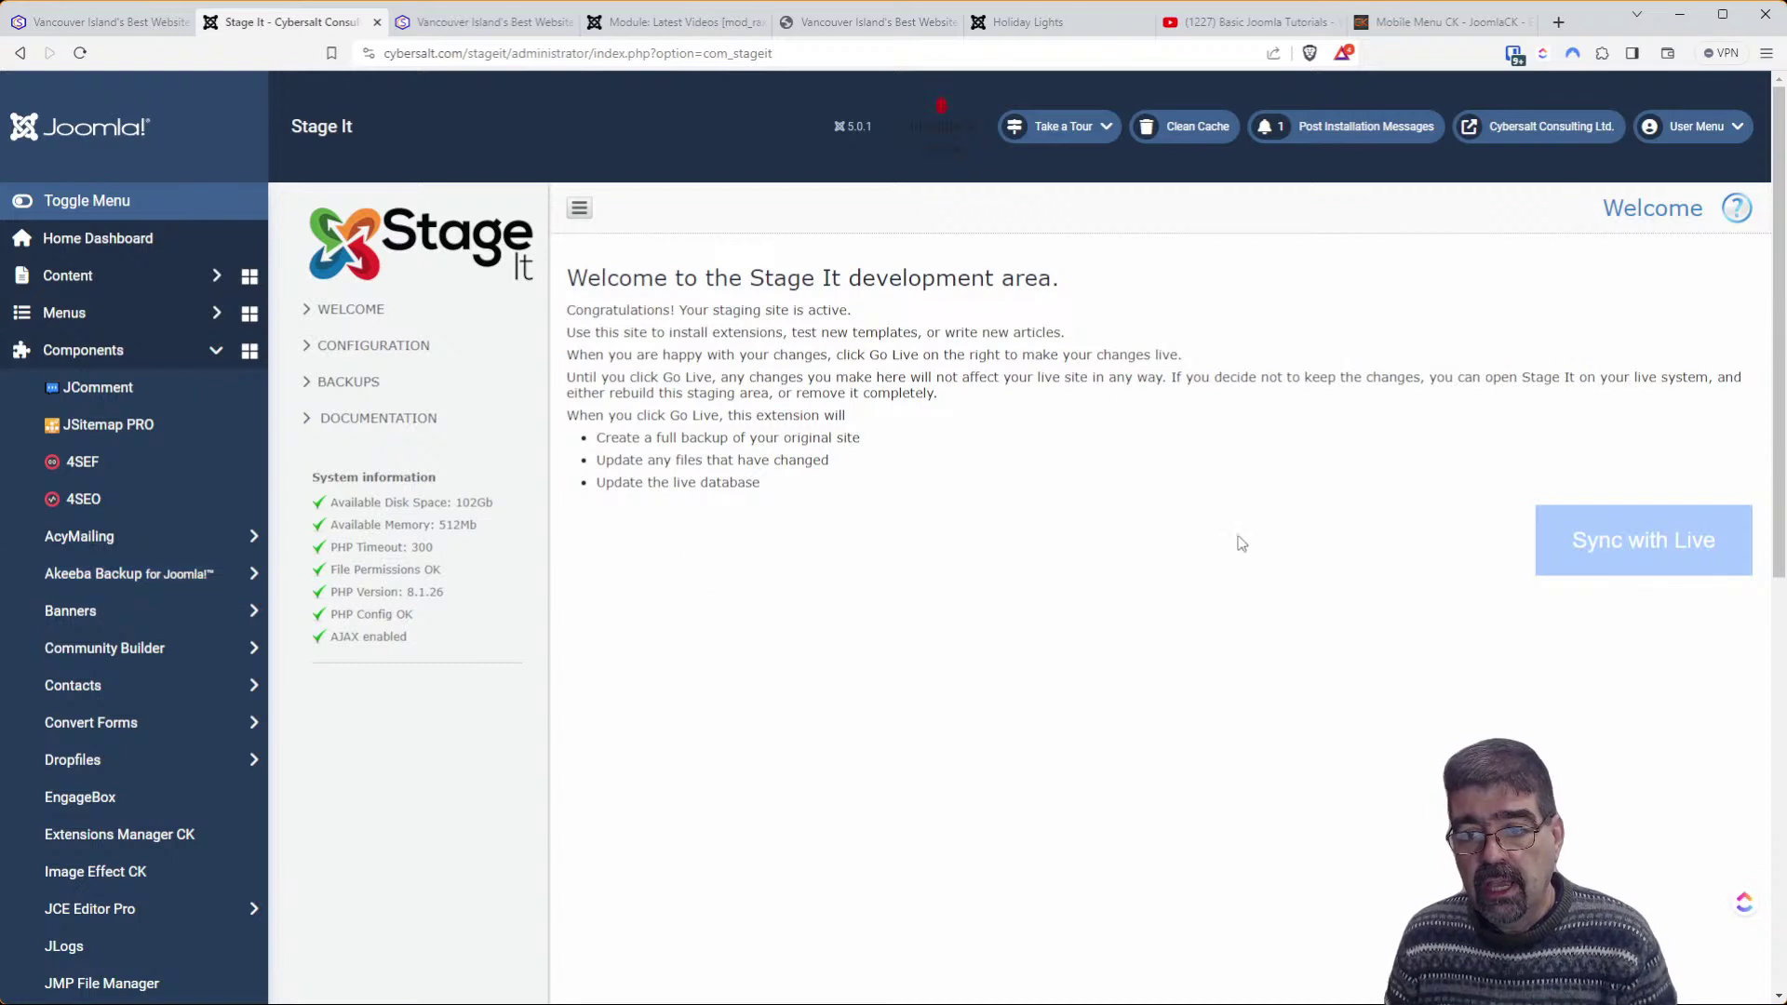
pyautogui.click(1558, 561)
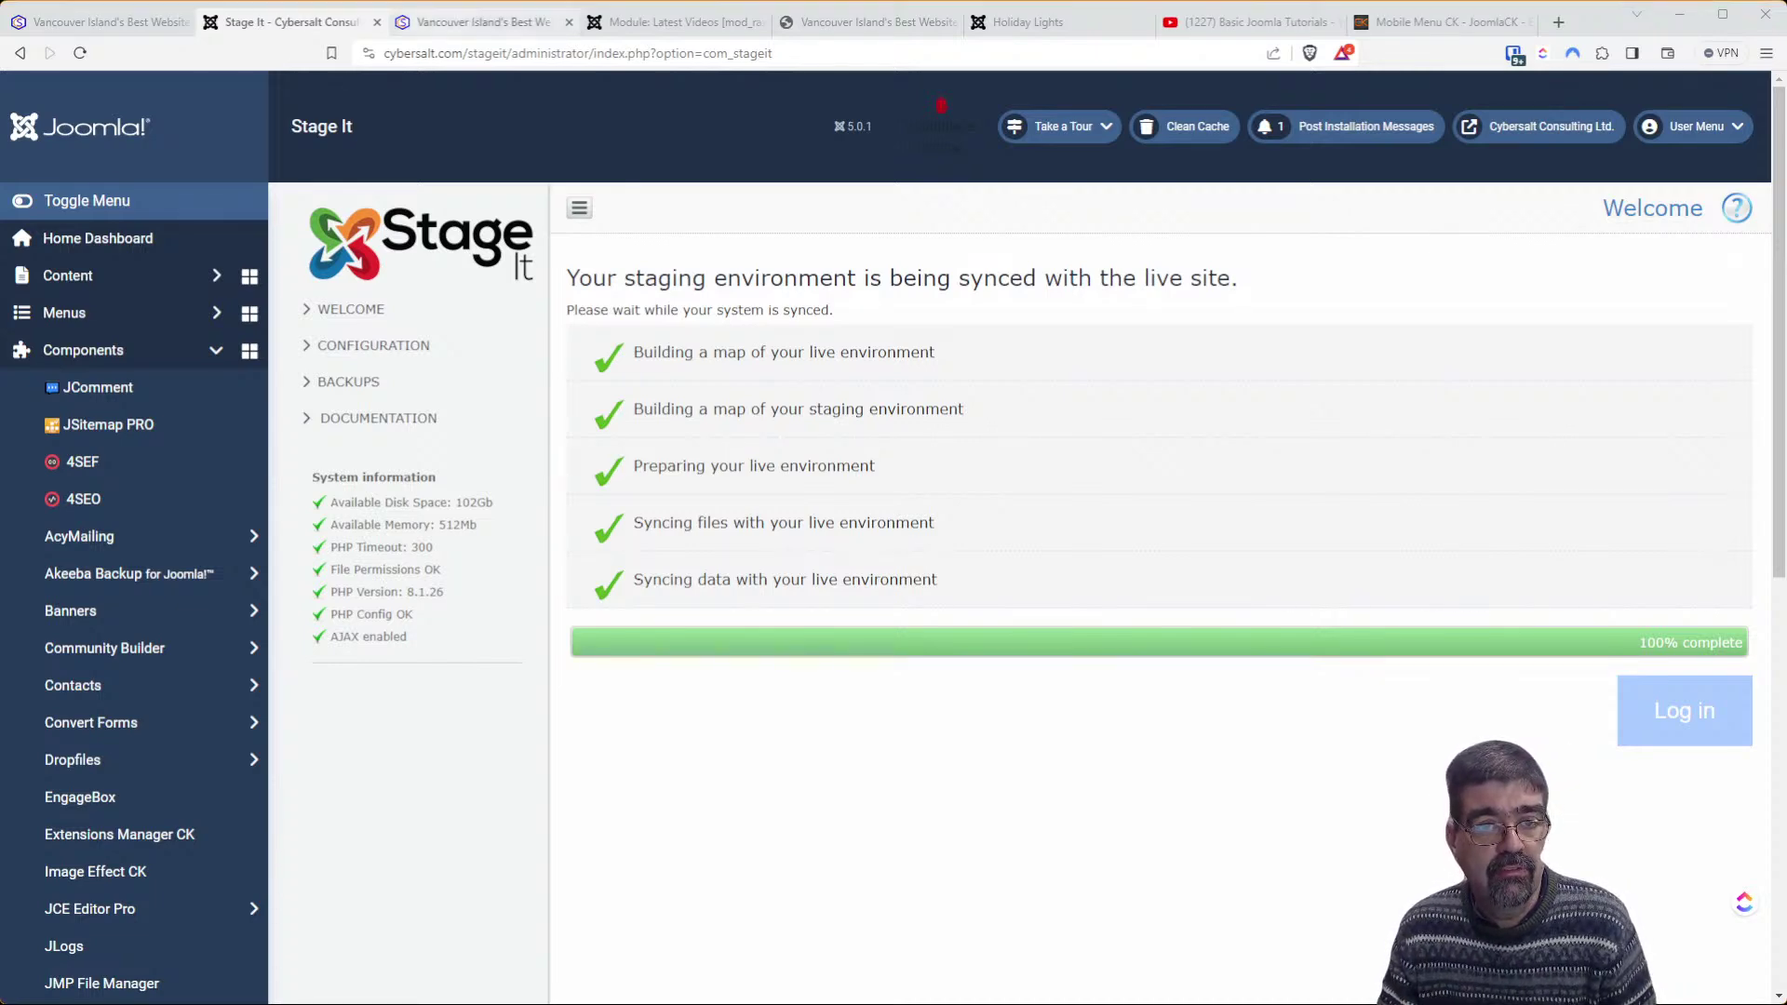
# Return to the Cybersalt front end, load the live home page at cybersalt.com and check its main menu dropdowns
pyautogui.click(484, 22)
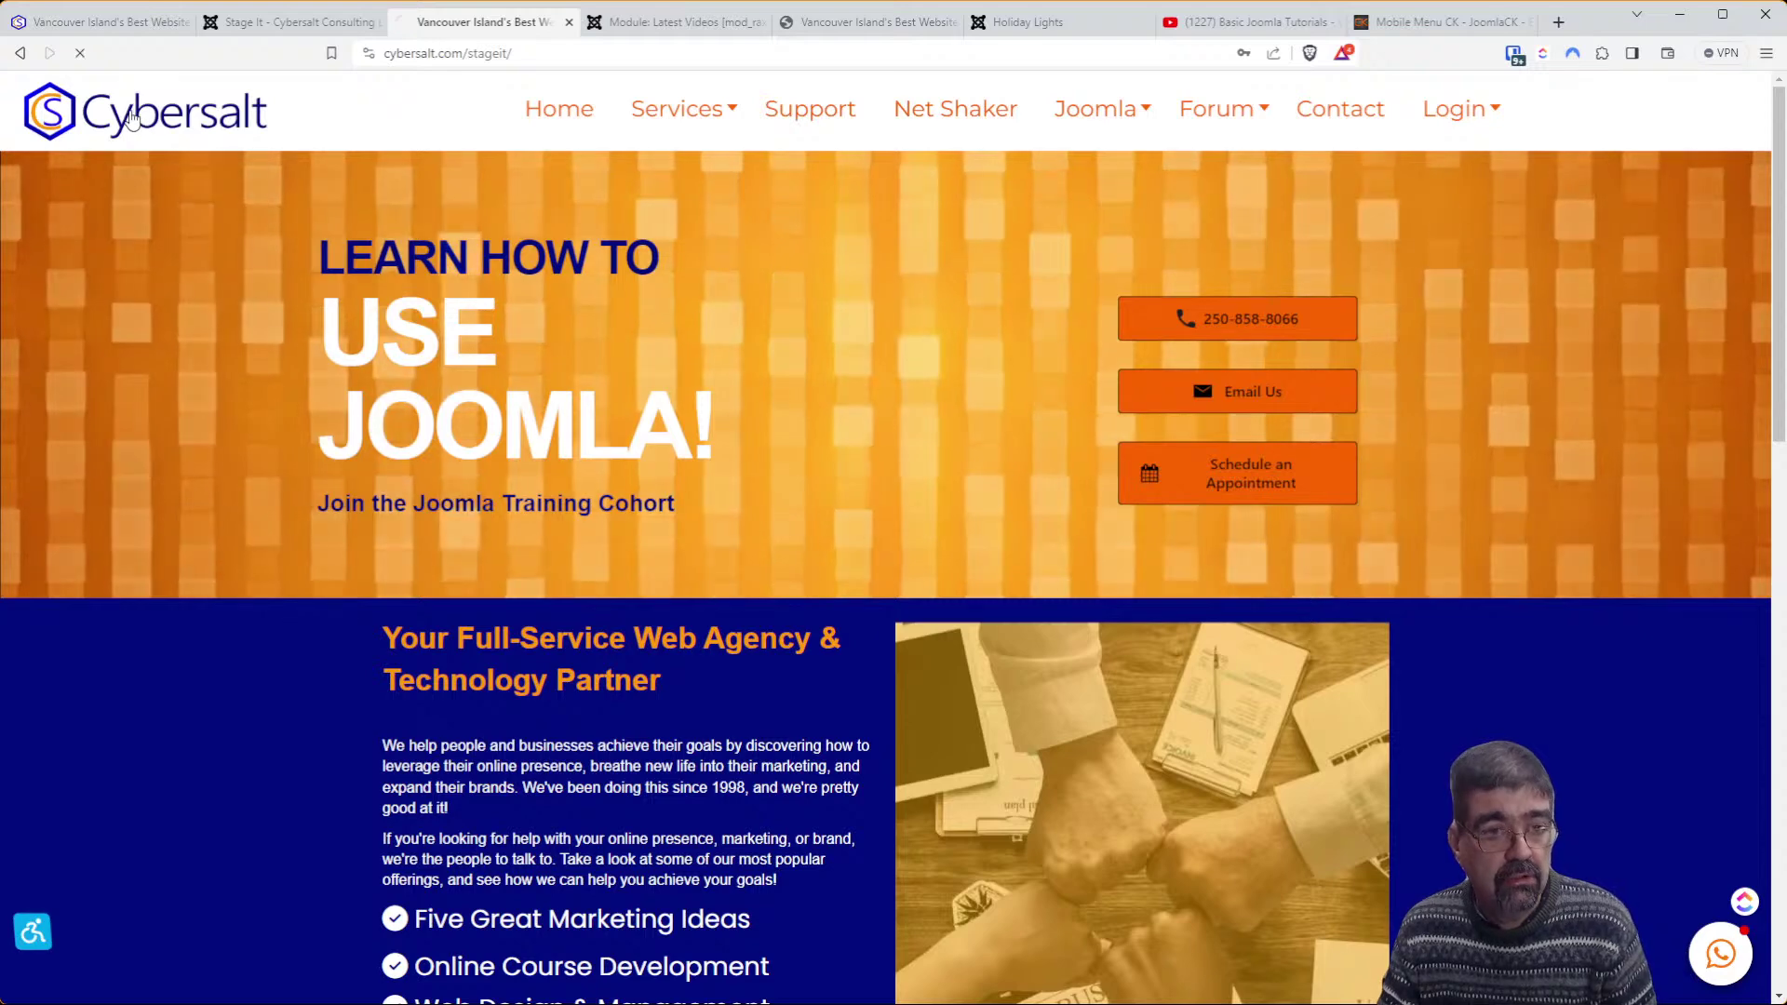
pyautogui.click(135, 121)
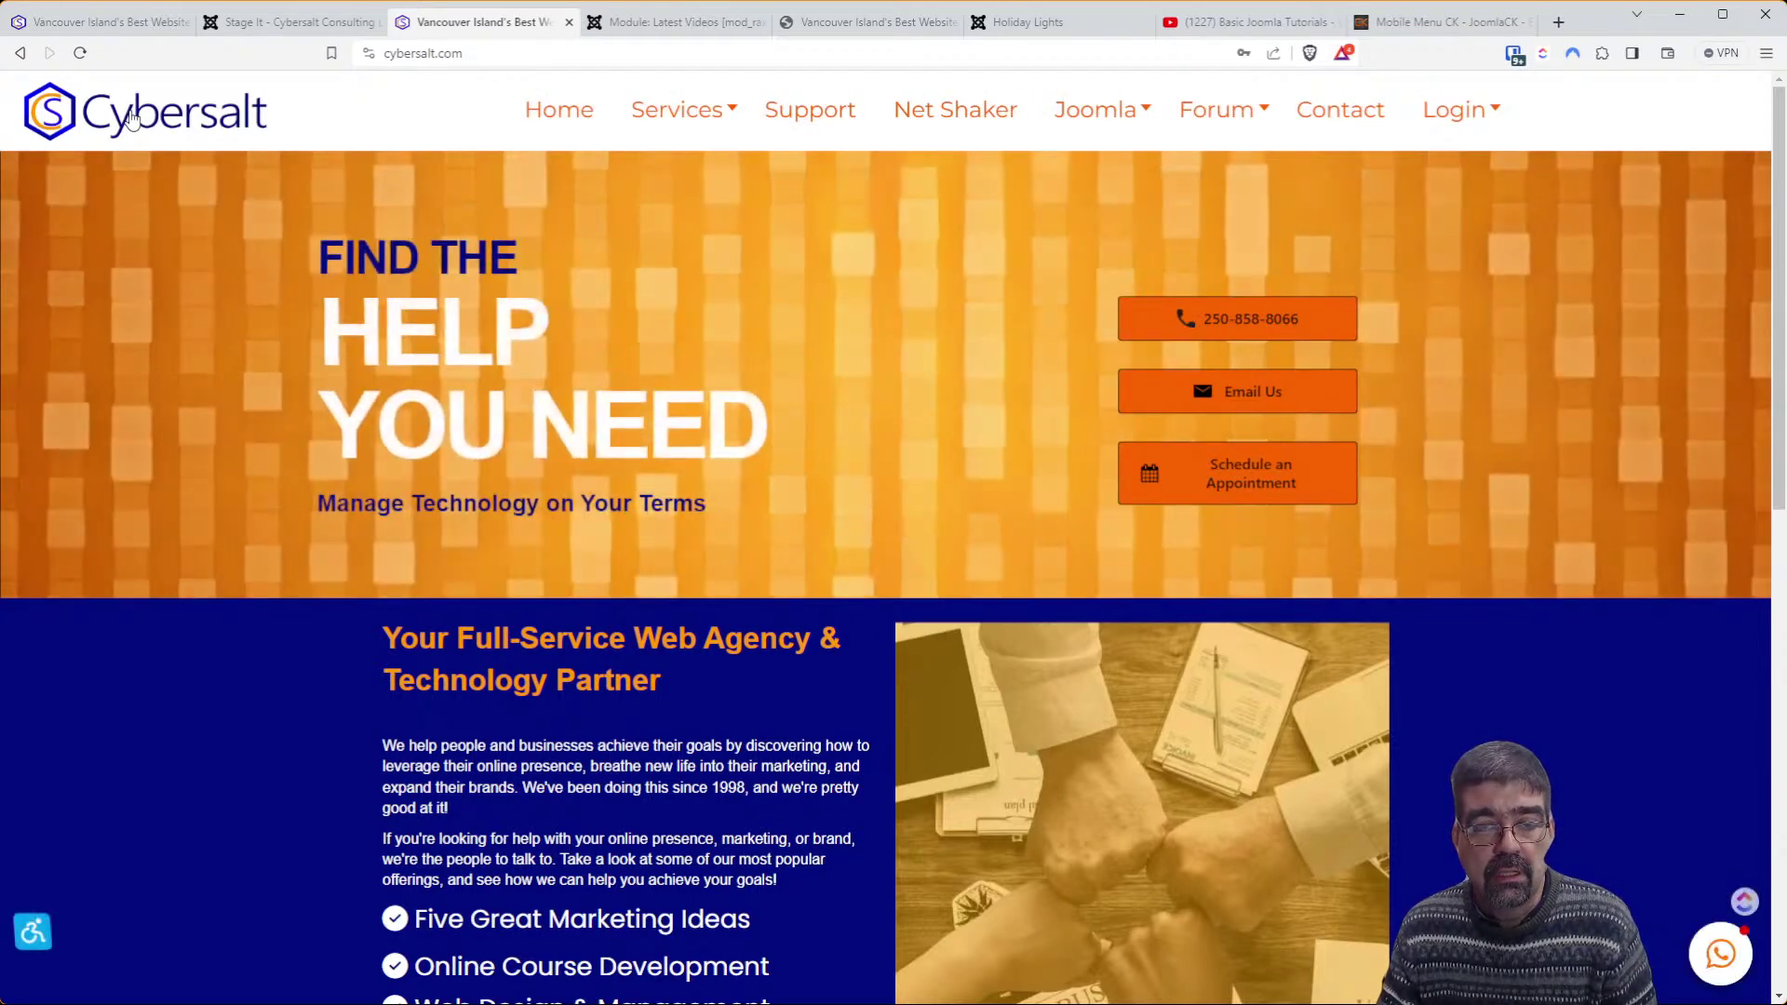
pyautogui.moveTo(645, 123)
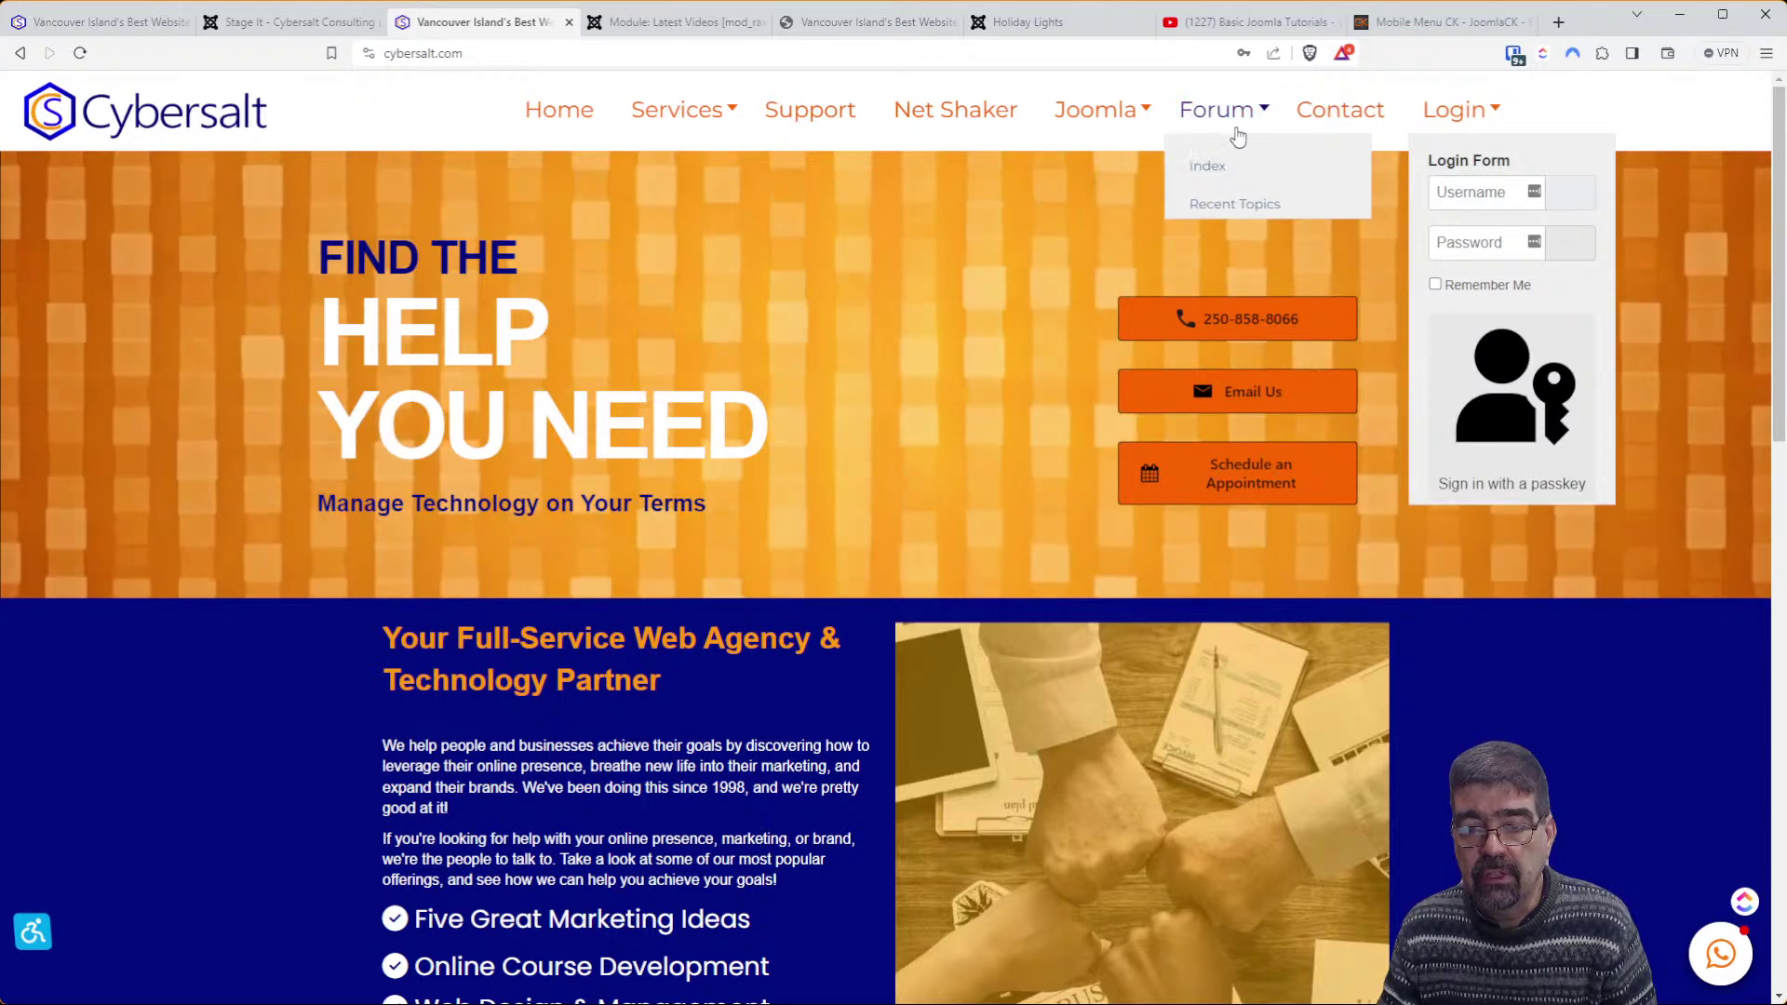
# Open the live Joomla Training Cohort page and examine its article, comment form and Latest Videos sidebar
pyautogui.moveTo(1159, 366)
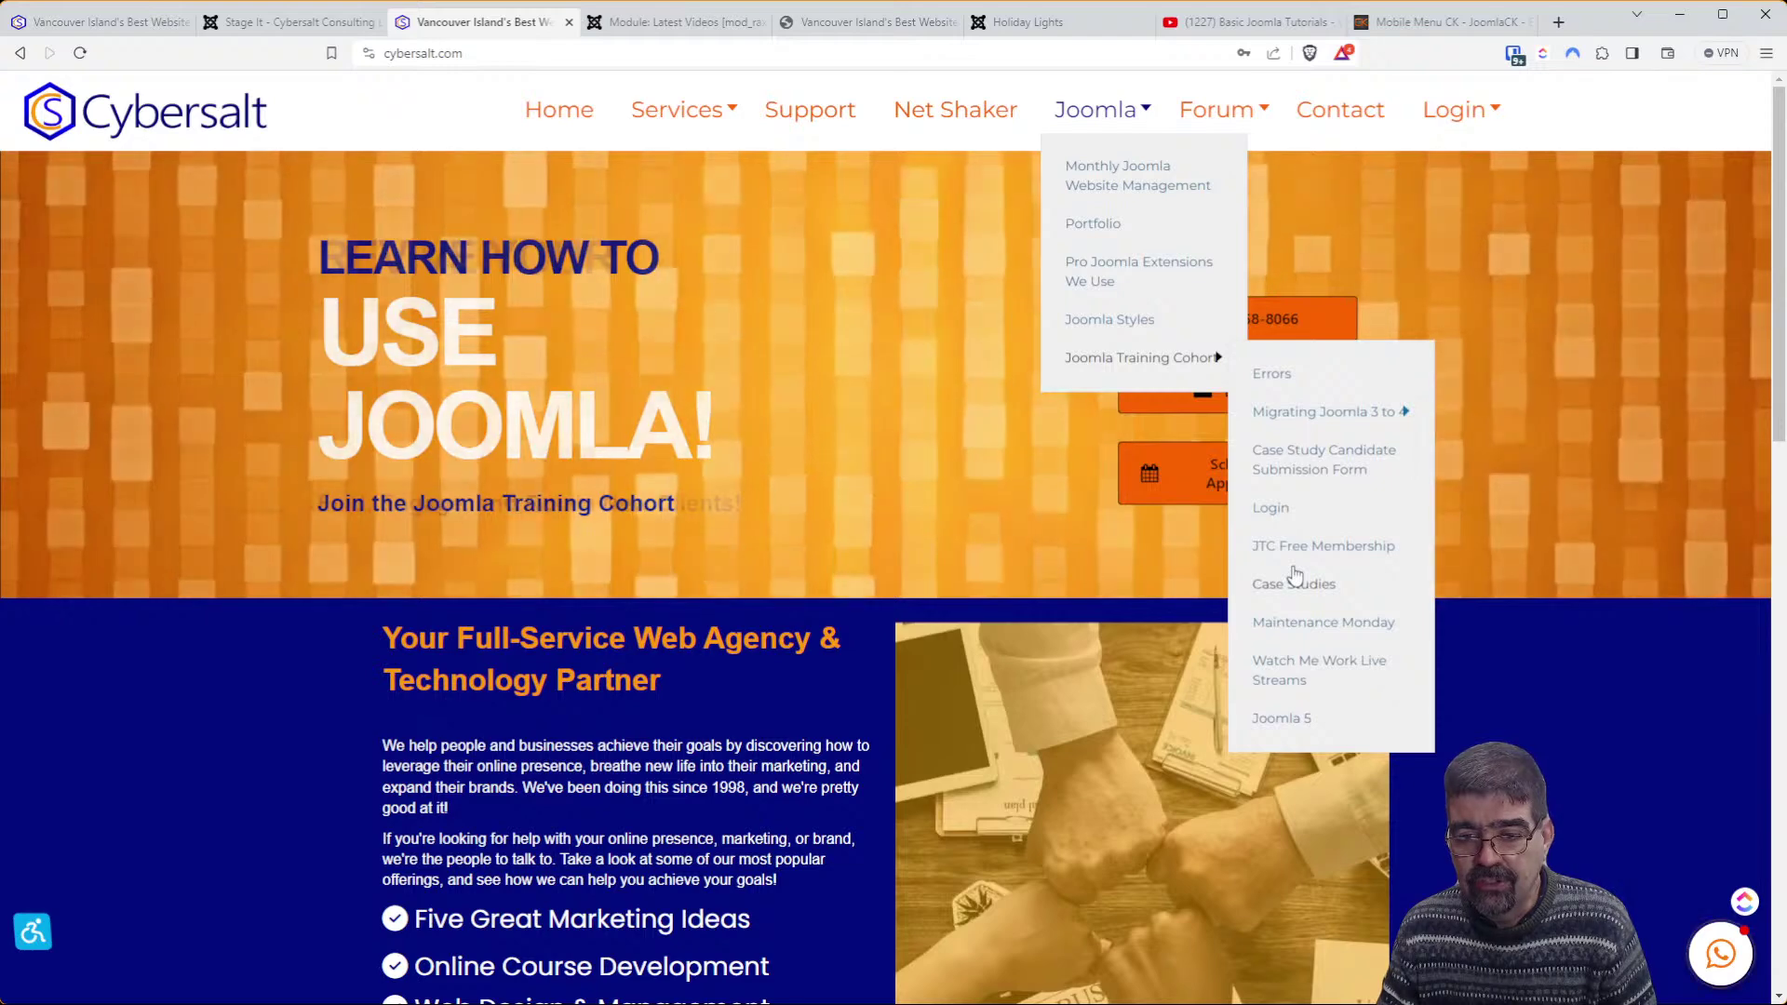
pyautogui.click(1136, 359)
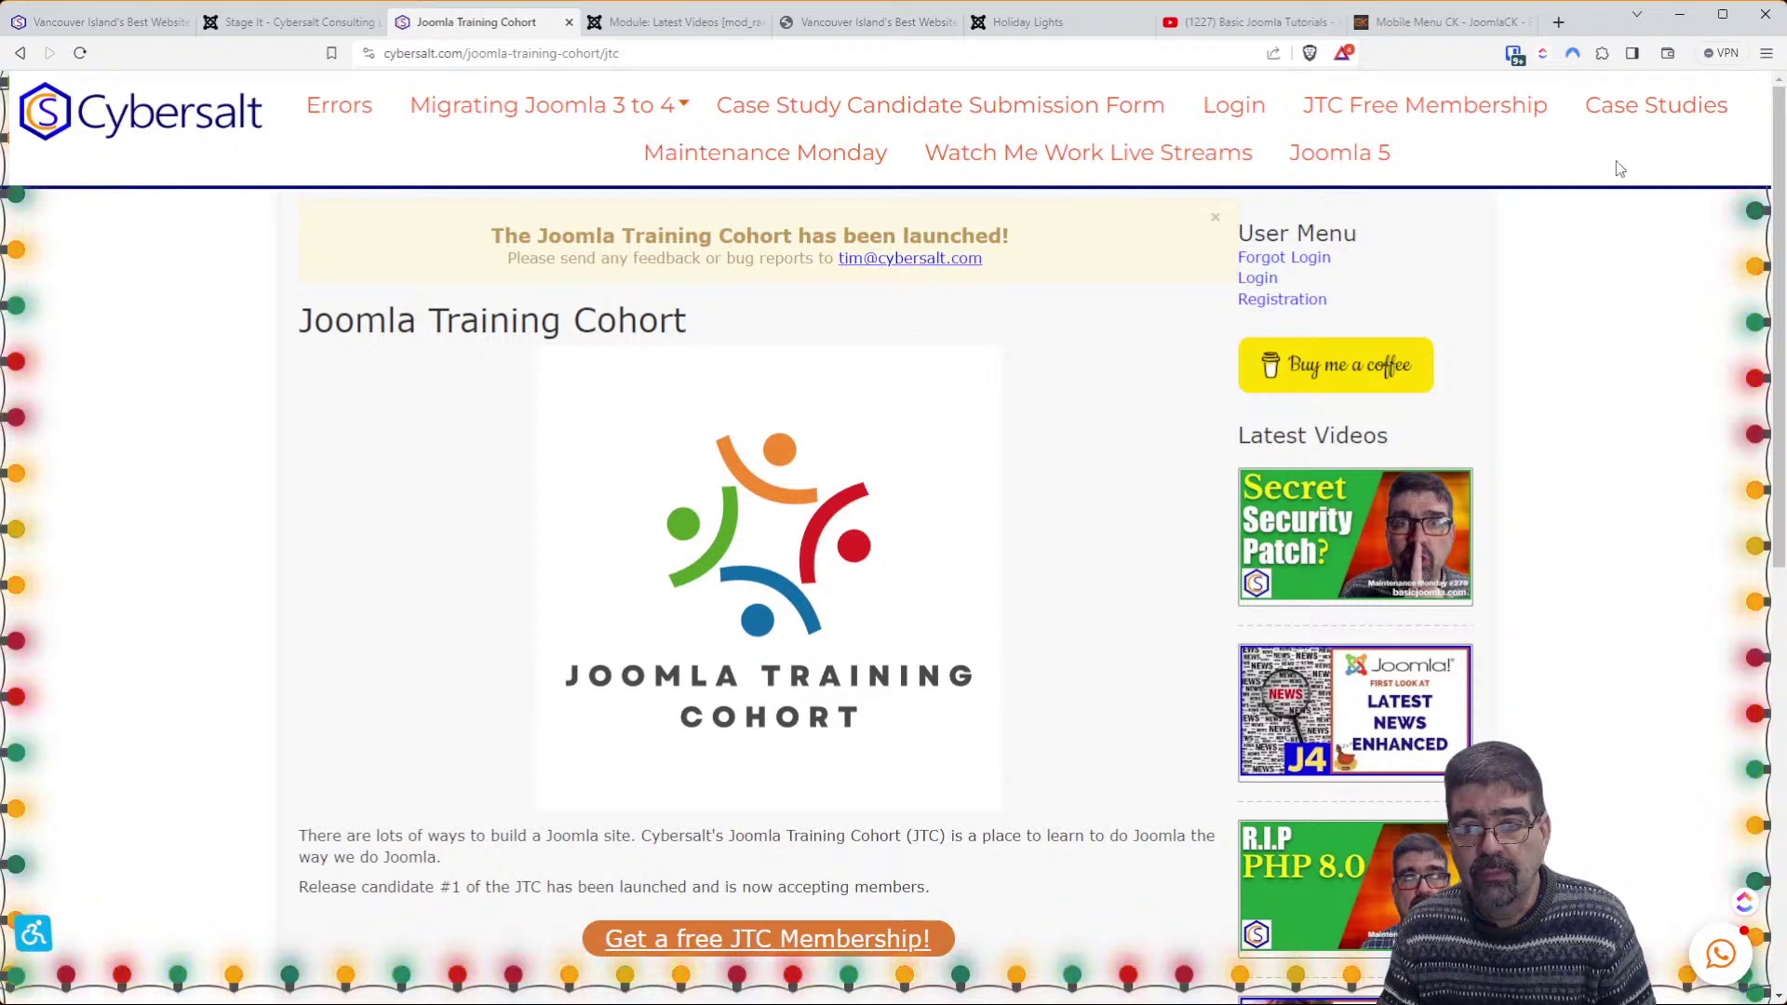
pyautogui.scroll(-5, 868, 586)
pyautogui.scroll(5, 868, 606)
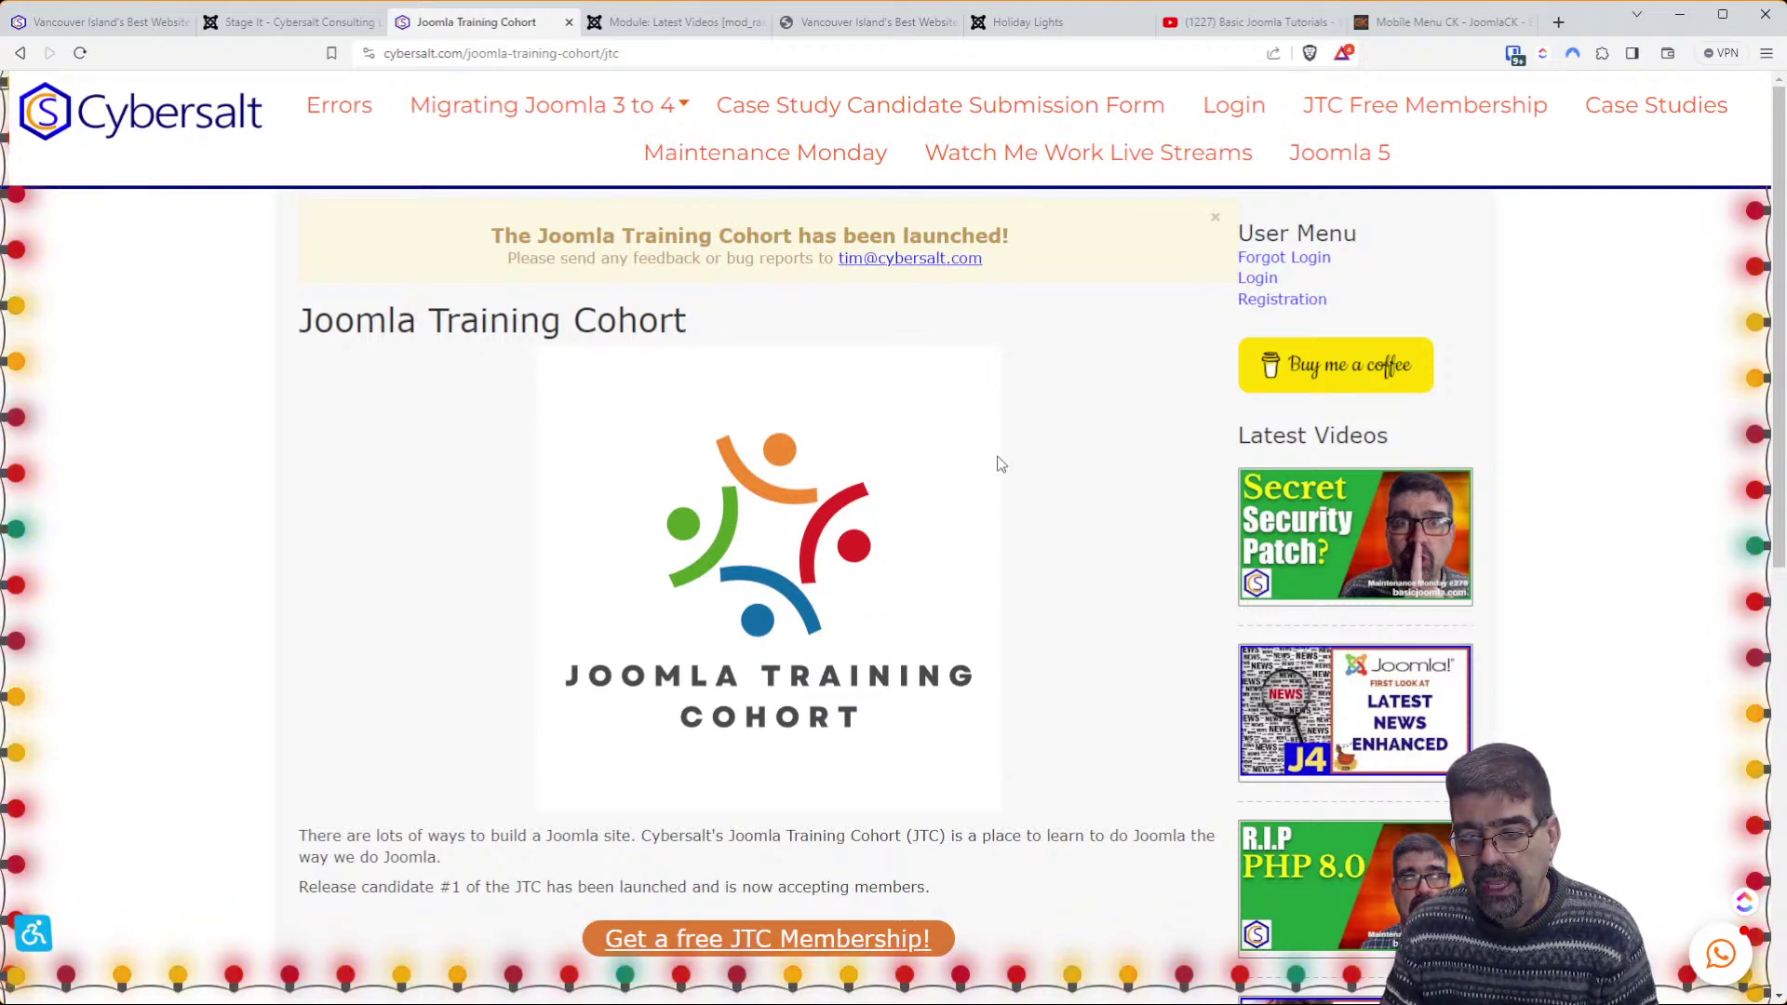
pyautogui.scroll(-5, 968, 465)
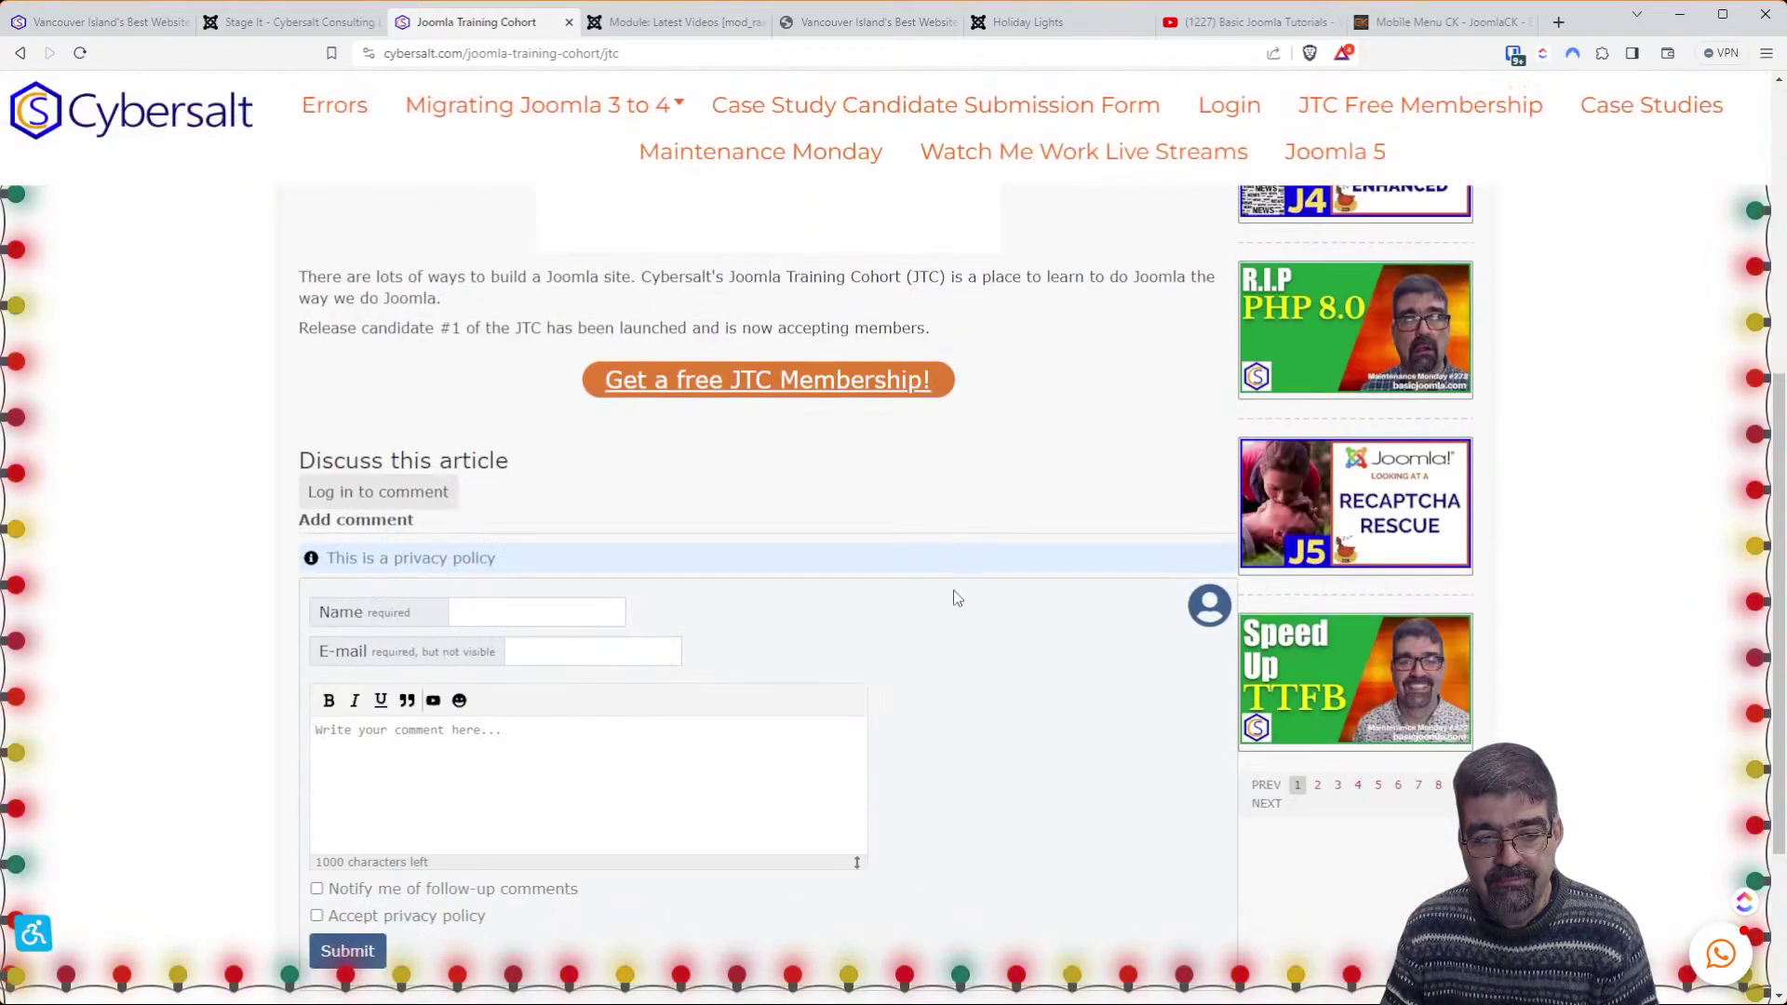
pyautogui.scroll(-3, 959, 619)
pyautogui.scroll(9, 961, 651)
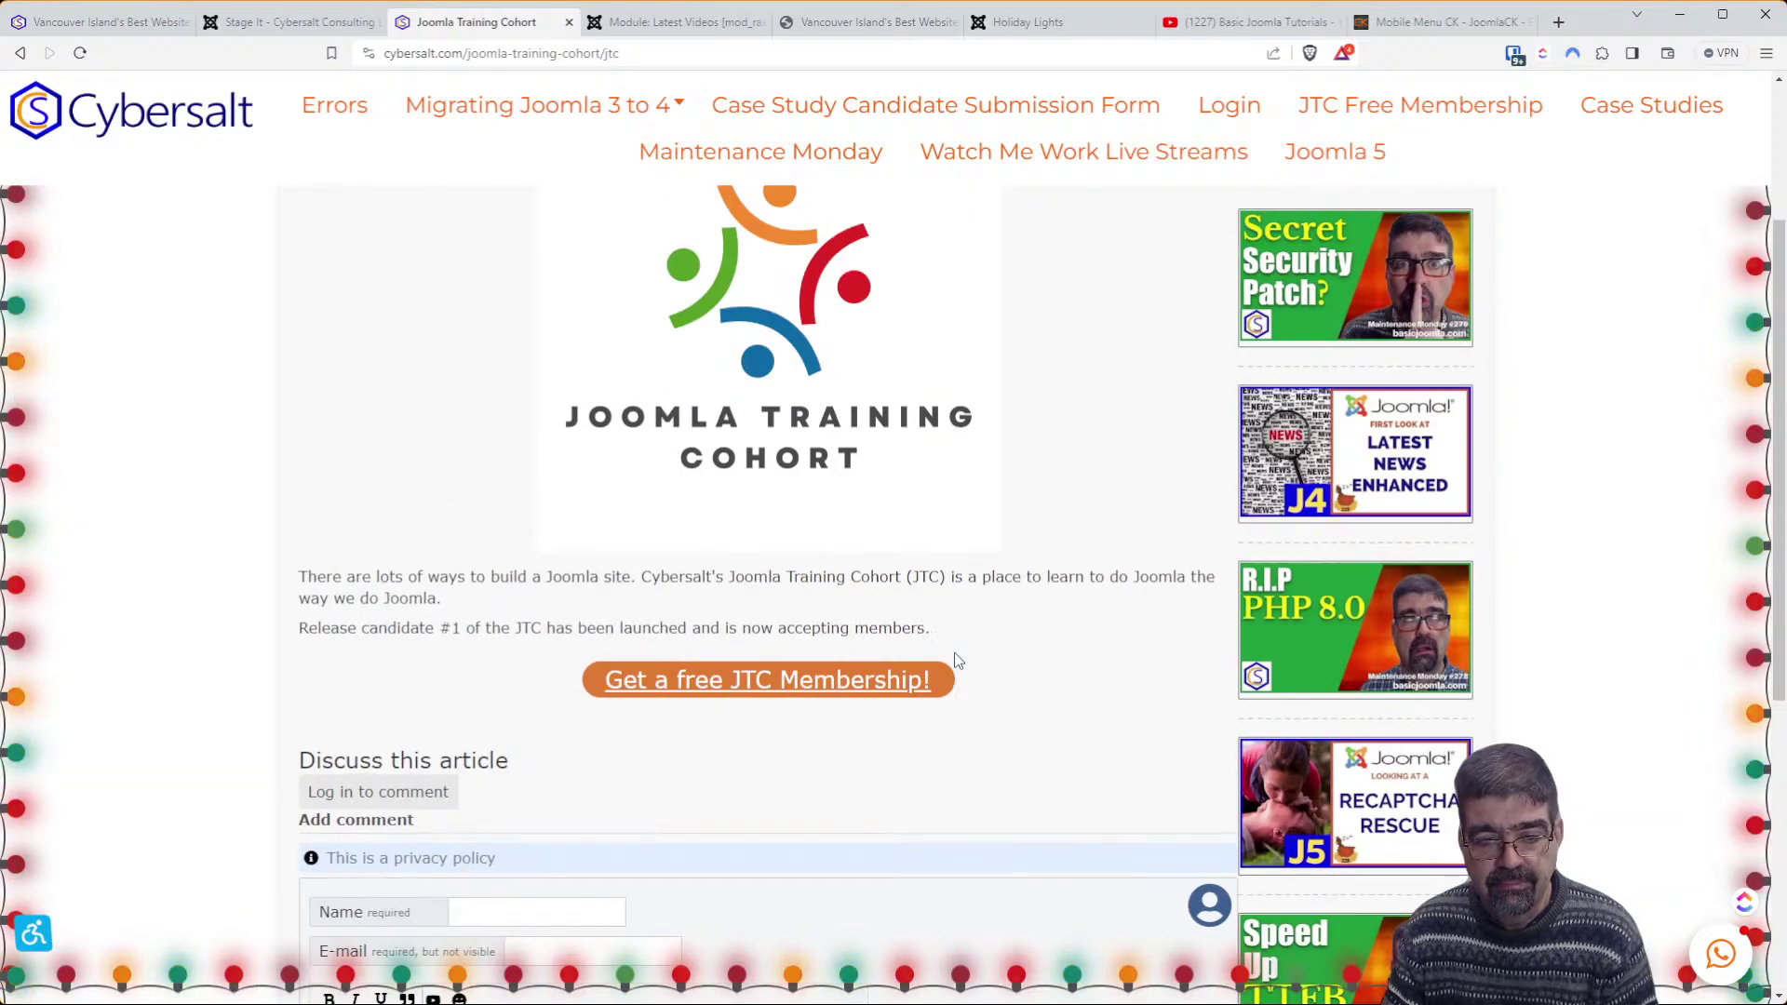